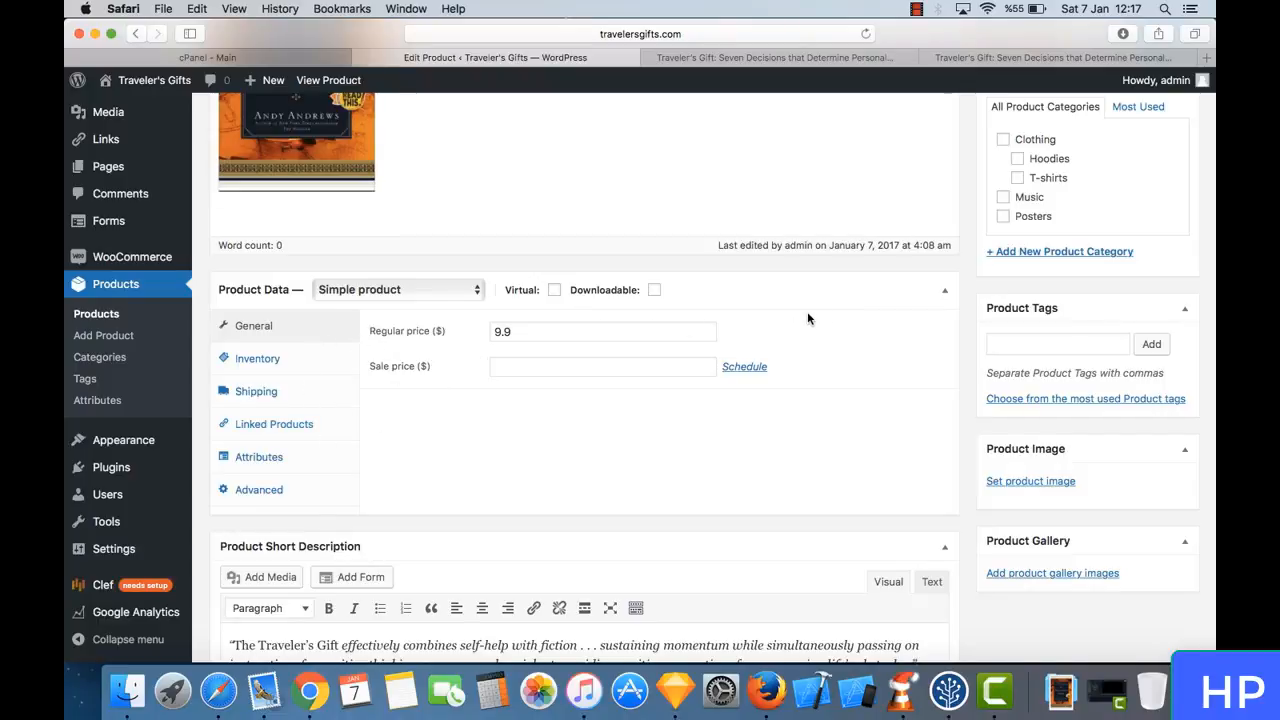
- Set the uploaded Traveler's Gift book cover from the media library as the product image
{"action": "left_click", "coordinate": [1034, 481]}
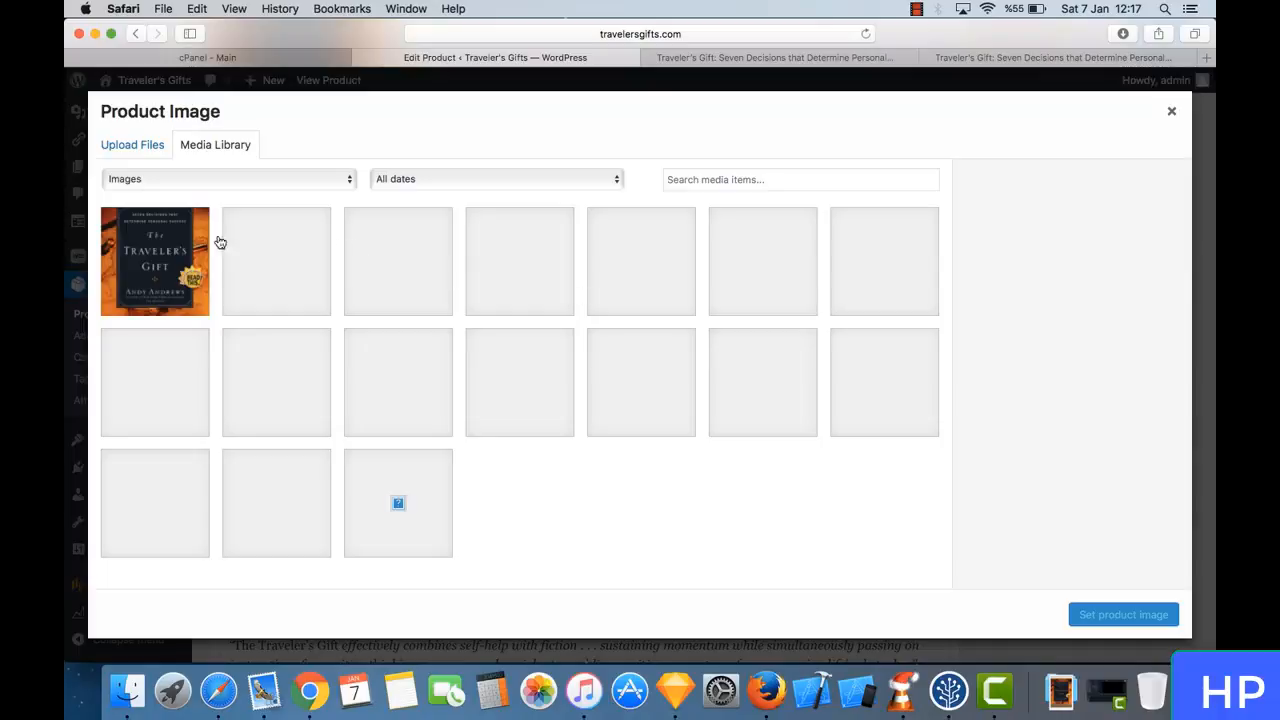
{"action": "left_click", "coordinate": [152, 237]}
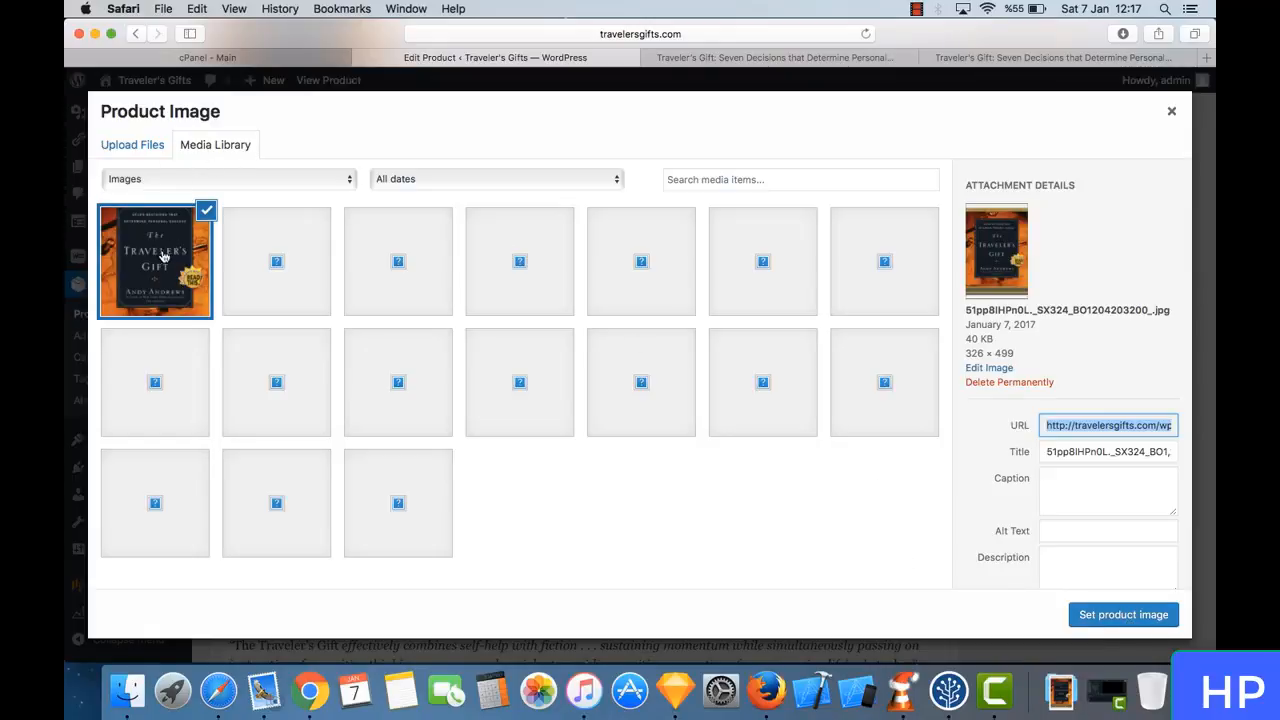
{"action": "left_click", "coordinate": [1070, 453]}
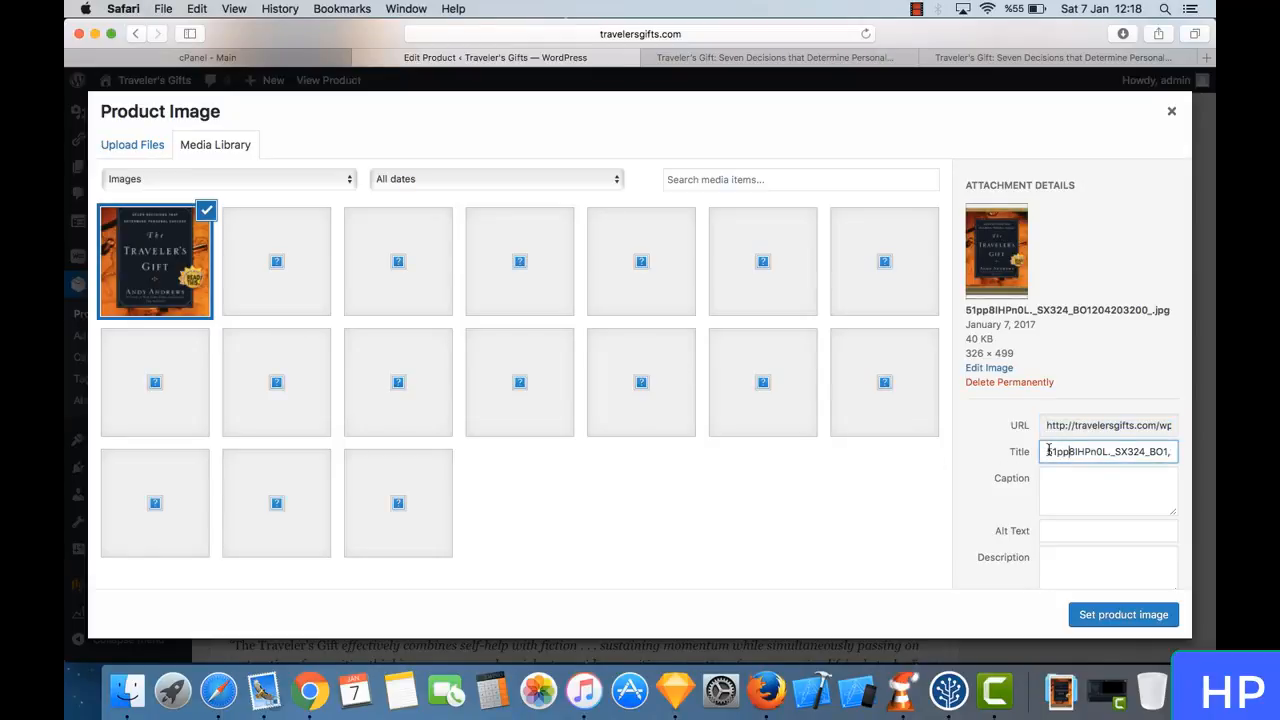
{"action": "left_click_drag", "start_coordinate": [1048, 451], "coordinate": [1155, 458]}
{"action": "left_click", "coordinate": [1105, 458]}
{"action": "left_click", "coordinate": [1123, 616]}
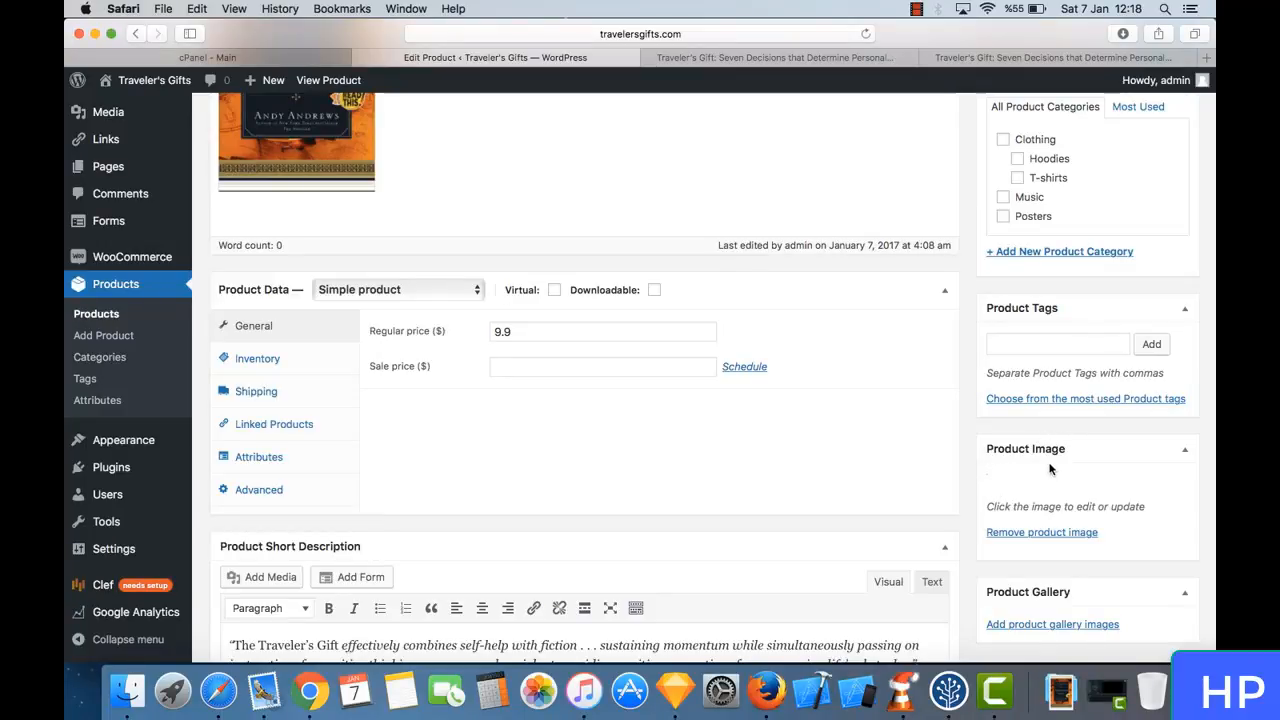
{"action": "scroll", "coordinate": [1056, 548], "scroll_direction": "down", "scroll_amount": 5}
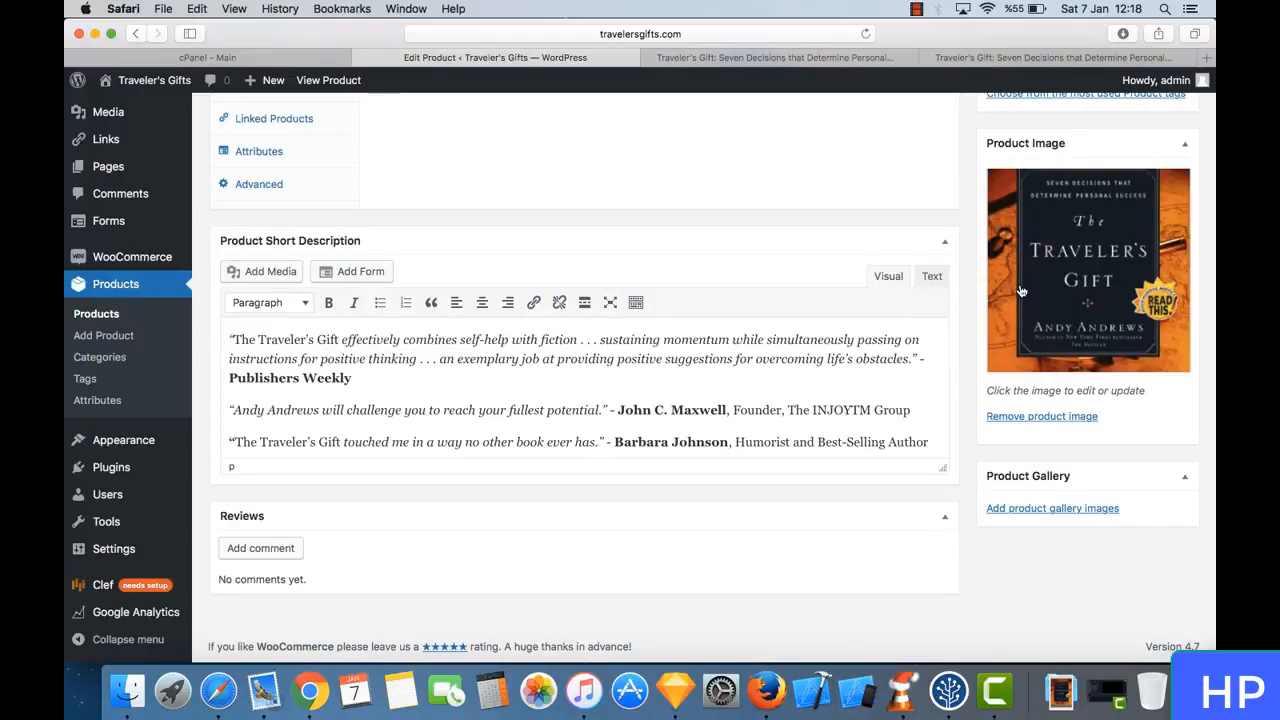
- Add the product tags books, travel gifts and new
{"action": "scroll", "coordinate": [1020, 295], "scroll_direction": "up", "scroll_amount": 3}
{"action": "scroll", "coordinate": [1020, 290], "scroll_direction": "up", "scroll_amount": 2}
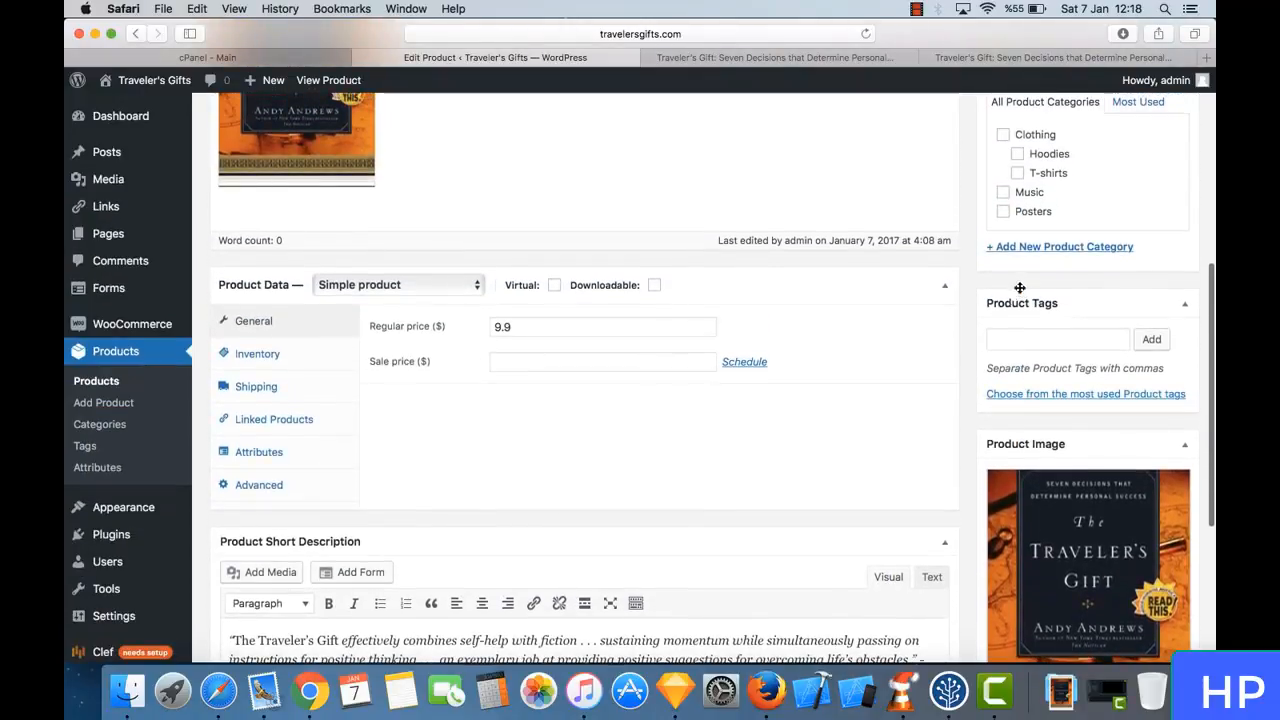
{"action": "scroll", "coordinate": [995, 306], "scroll_direction": "up", "scroll_amount": 2}
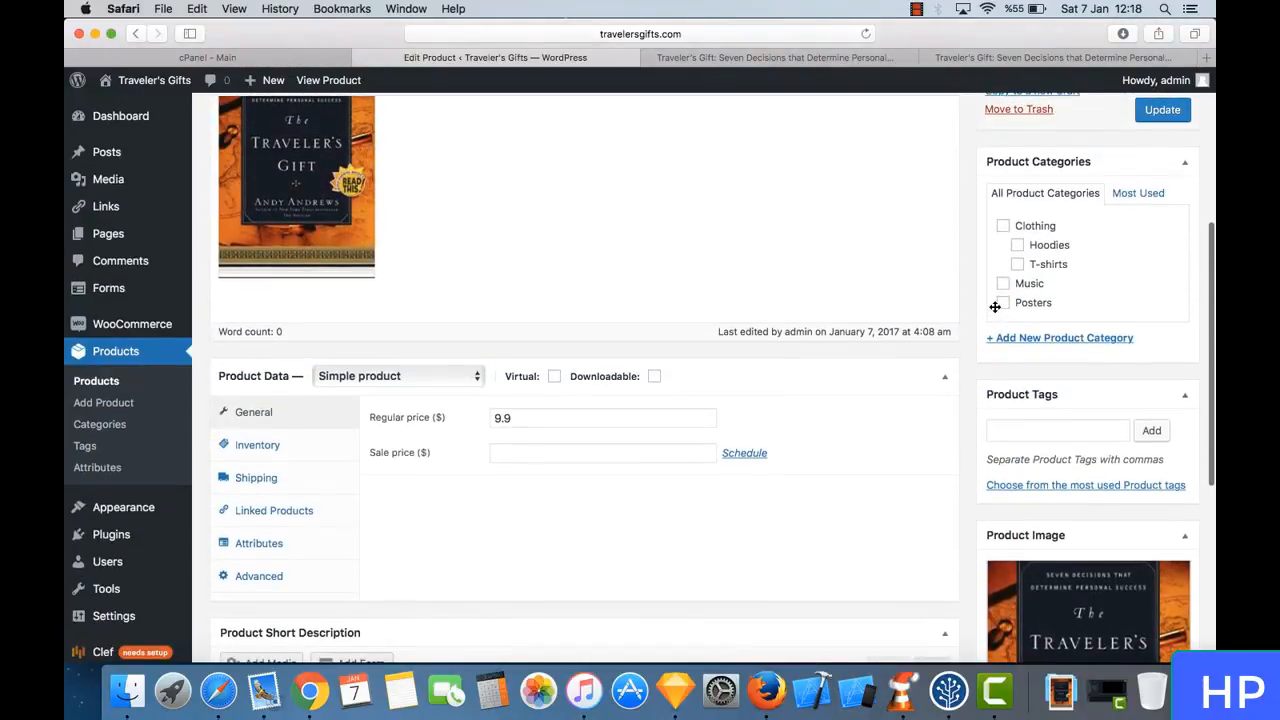
{"action": "left_click", "coordinate": [1056, 427]}
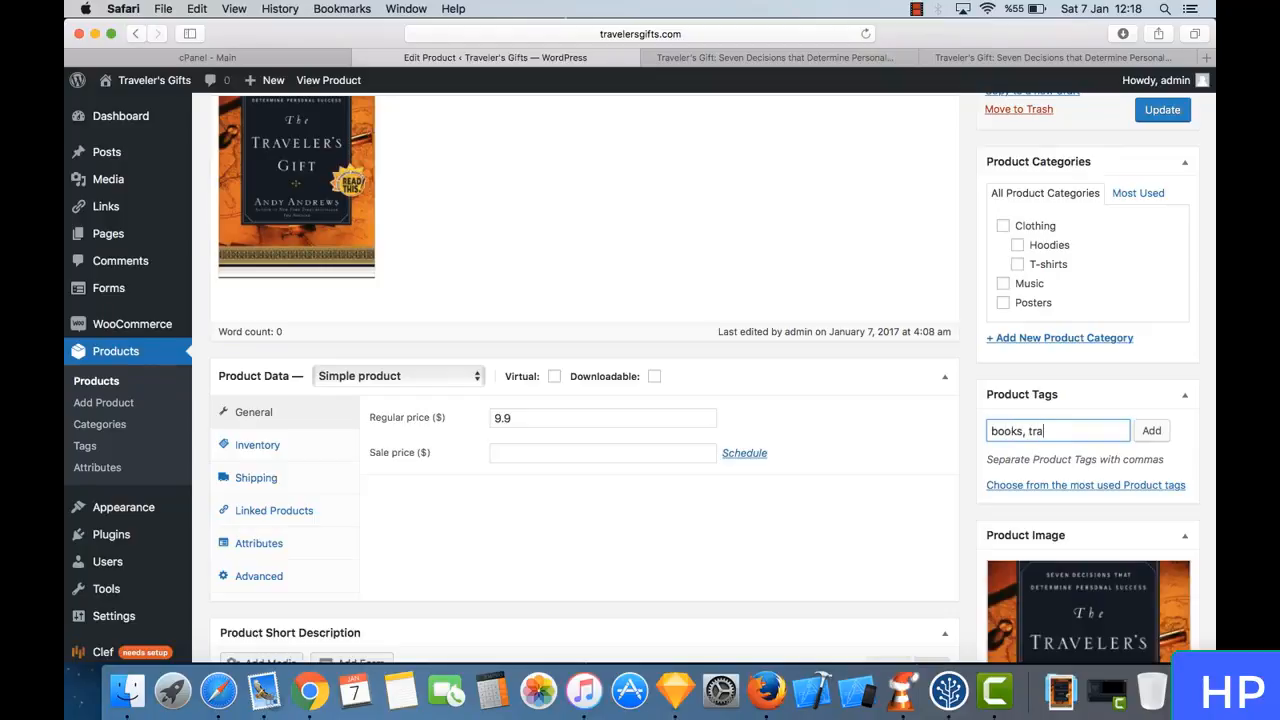
{"action": "key", "text": "BackSpace"}
{"action": "type", "text": "gifts, new"}
{"action": "left_click", "coordinate": [1150, 434]}
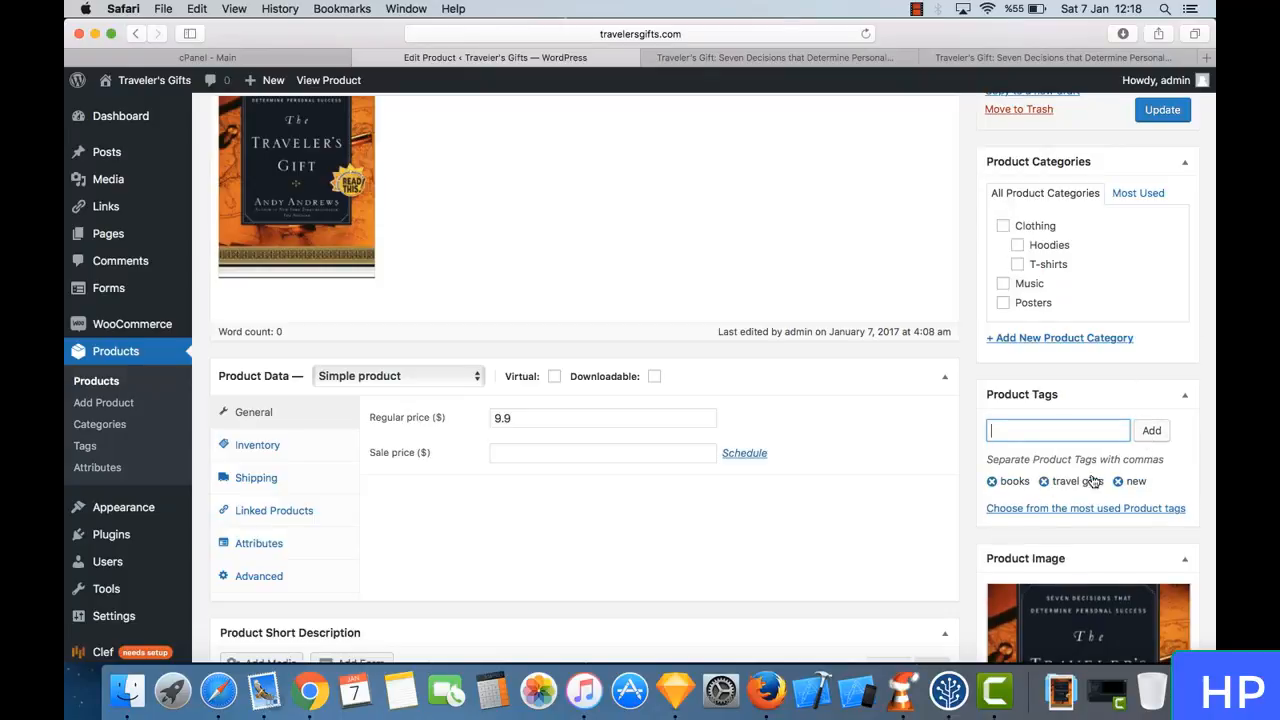
- Create a top-level product category named Books for this product and update the product
{"action": "scroll", "coordinate": [1082, 398], "scroll_direction": "up", "scroll_amount": 3}
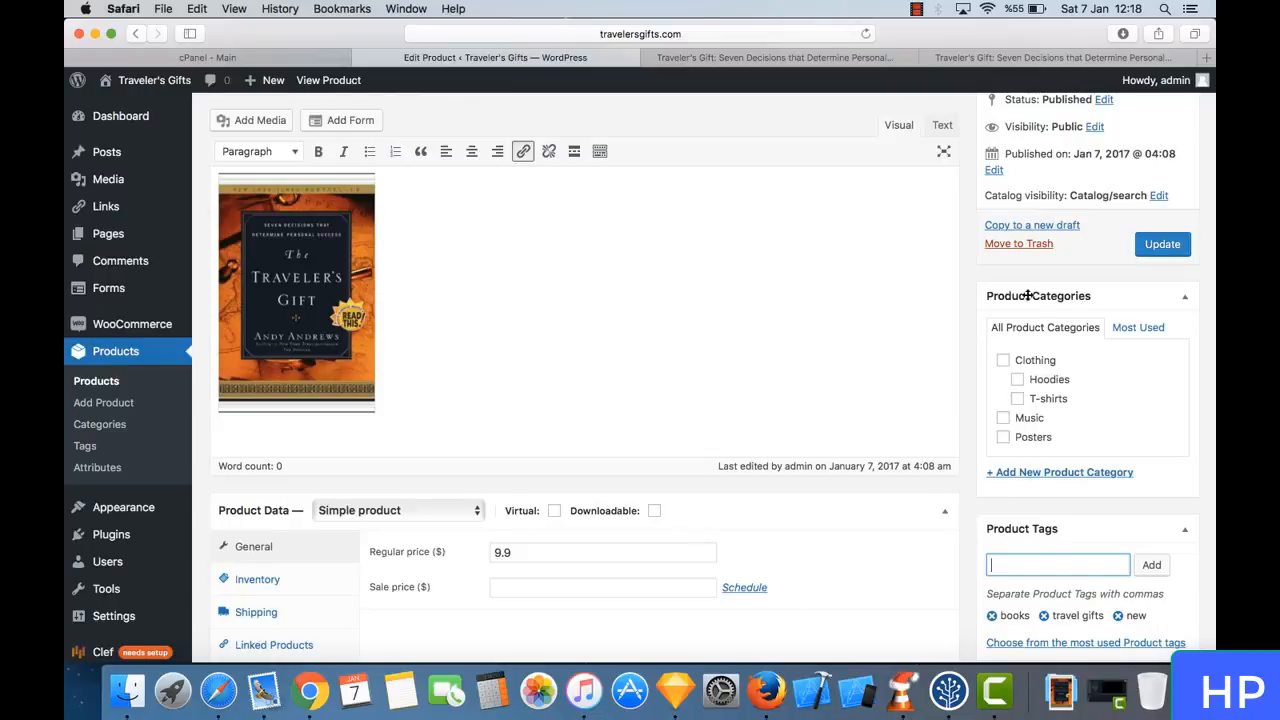
{"action": "left_click", "coordinate": [860, 58]}
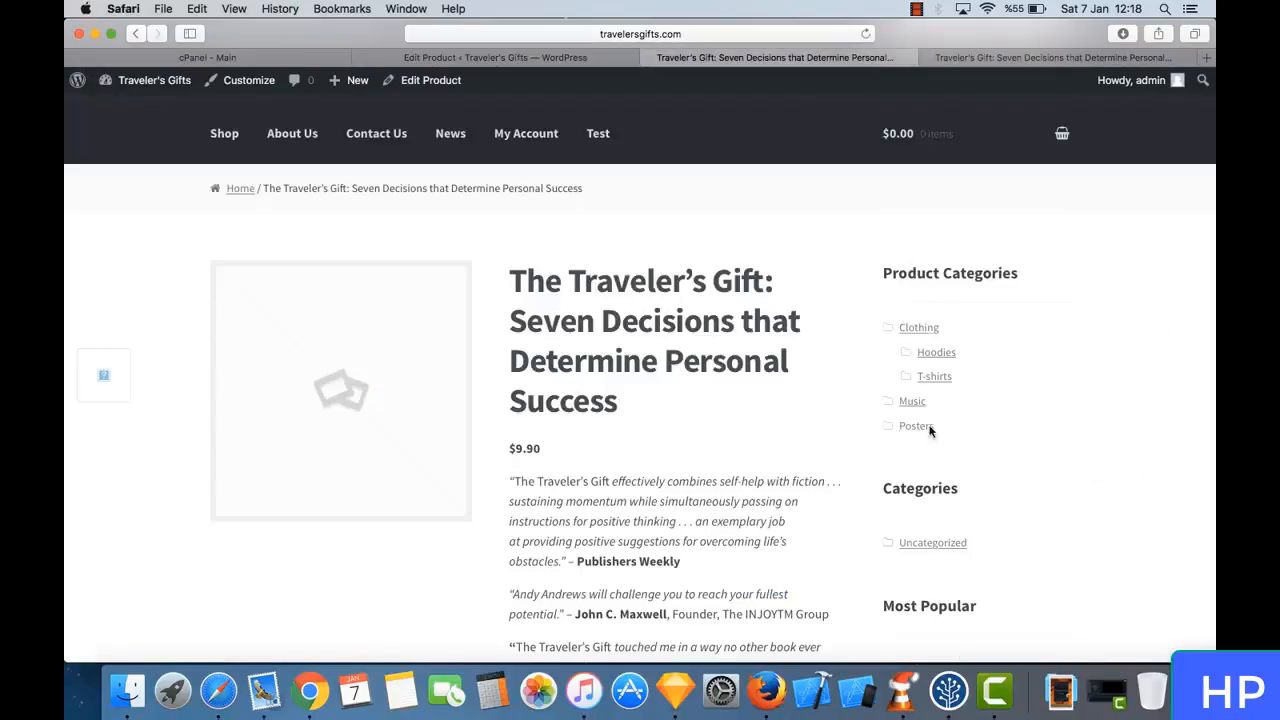
{"action": "left_click", "coordinate": [556, 58]}
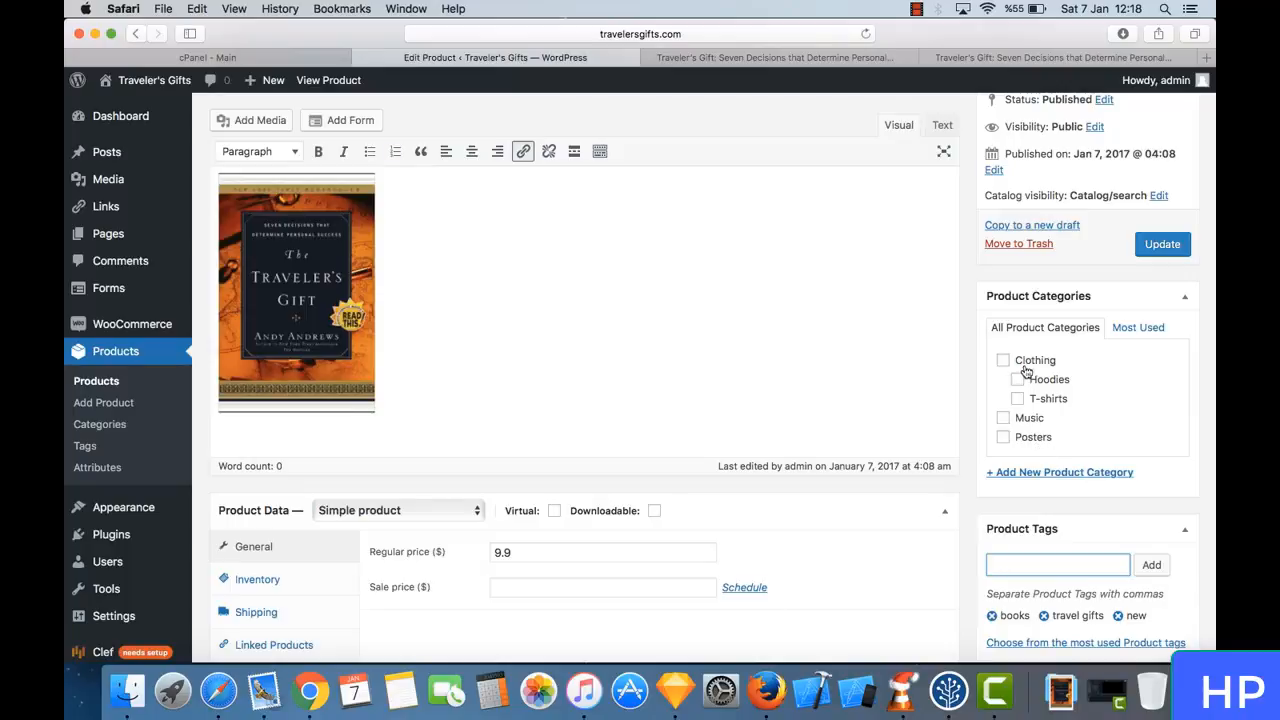
{"action": "left_click", "coordinate": [1040, 472]}
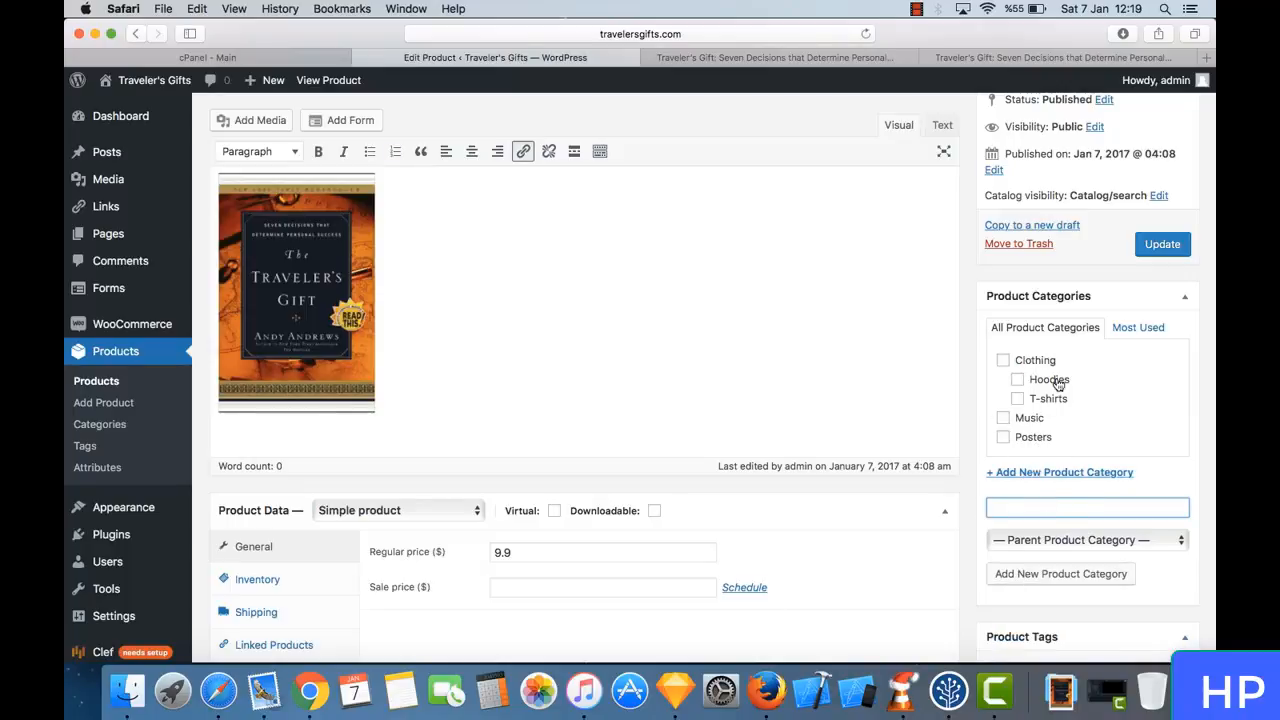
{"action": "type", "text": "Books"}
{"action": "scroll", "coordinate": [1060, 474], "scroll_direction": "down", "scroll_amount": 2}
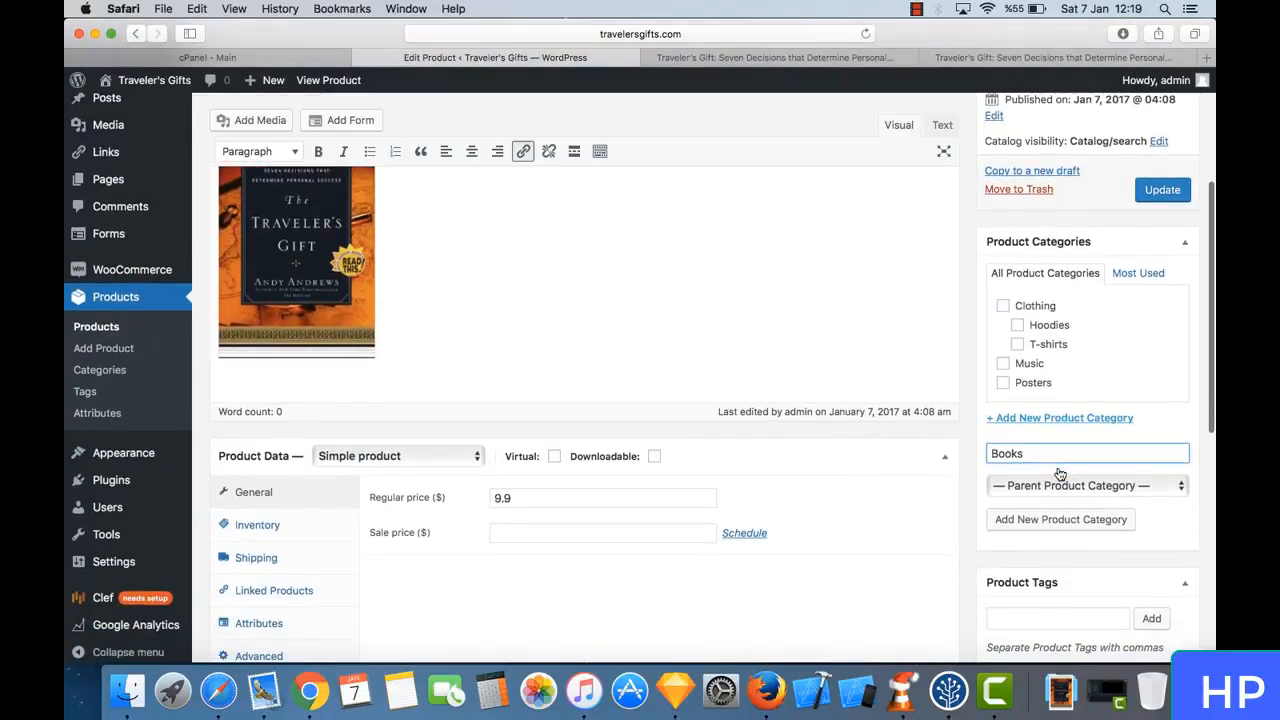
{"action": "left_click", "coordinate": [1087, 519]}
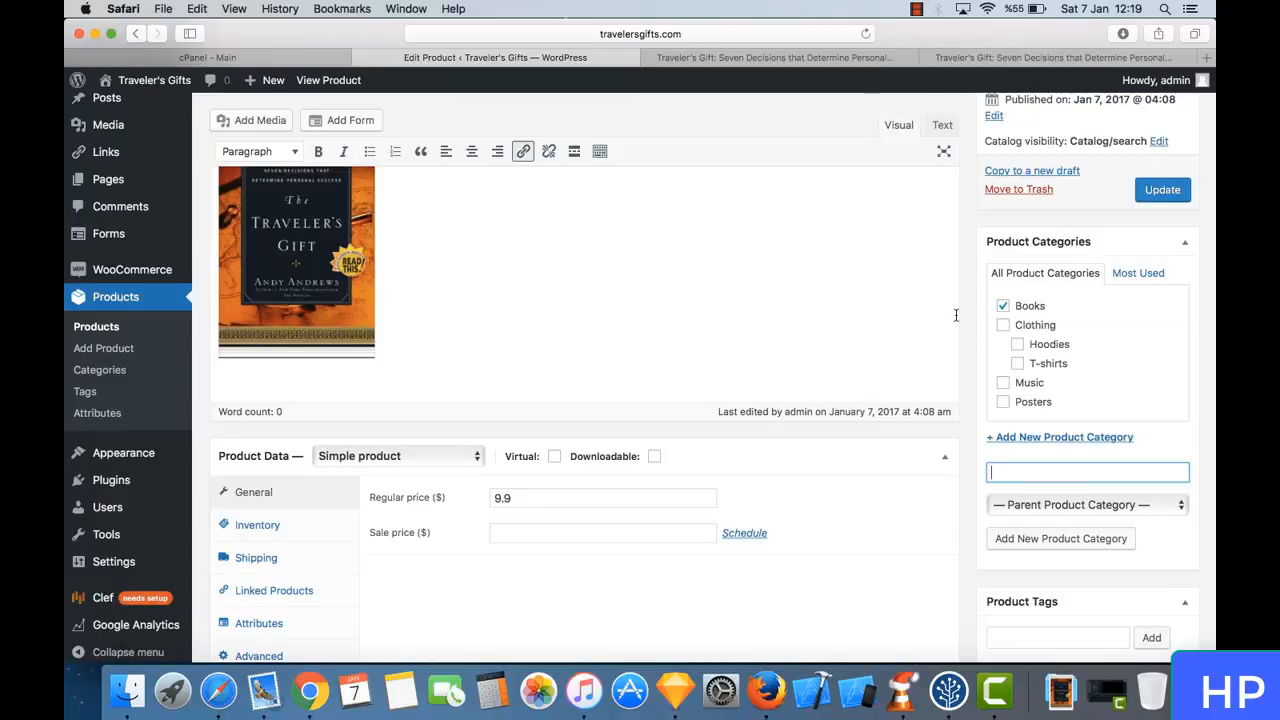
{"action": "scroll", "coordinate": [977, 281], "scroll_direction": "up", "scroll_amount": 5}
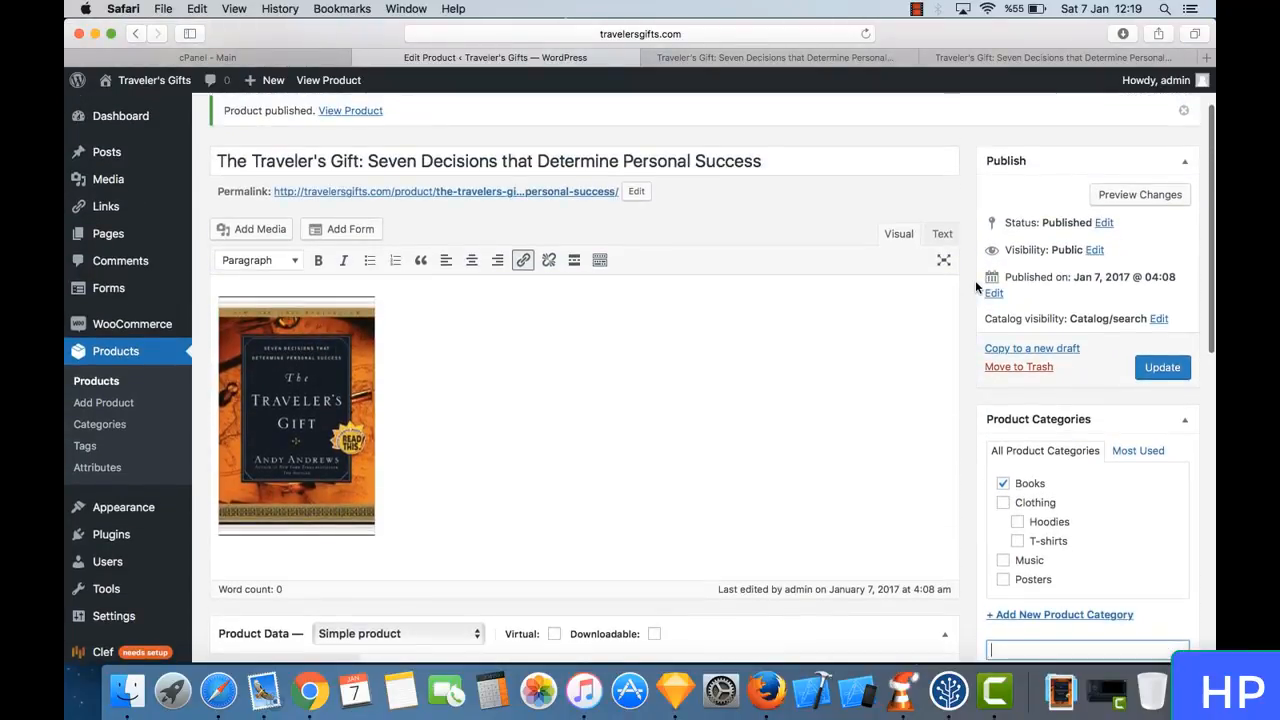
{"action": "left_click", "coordinate": [1158, 384]}
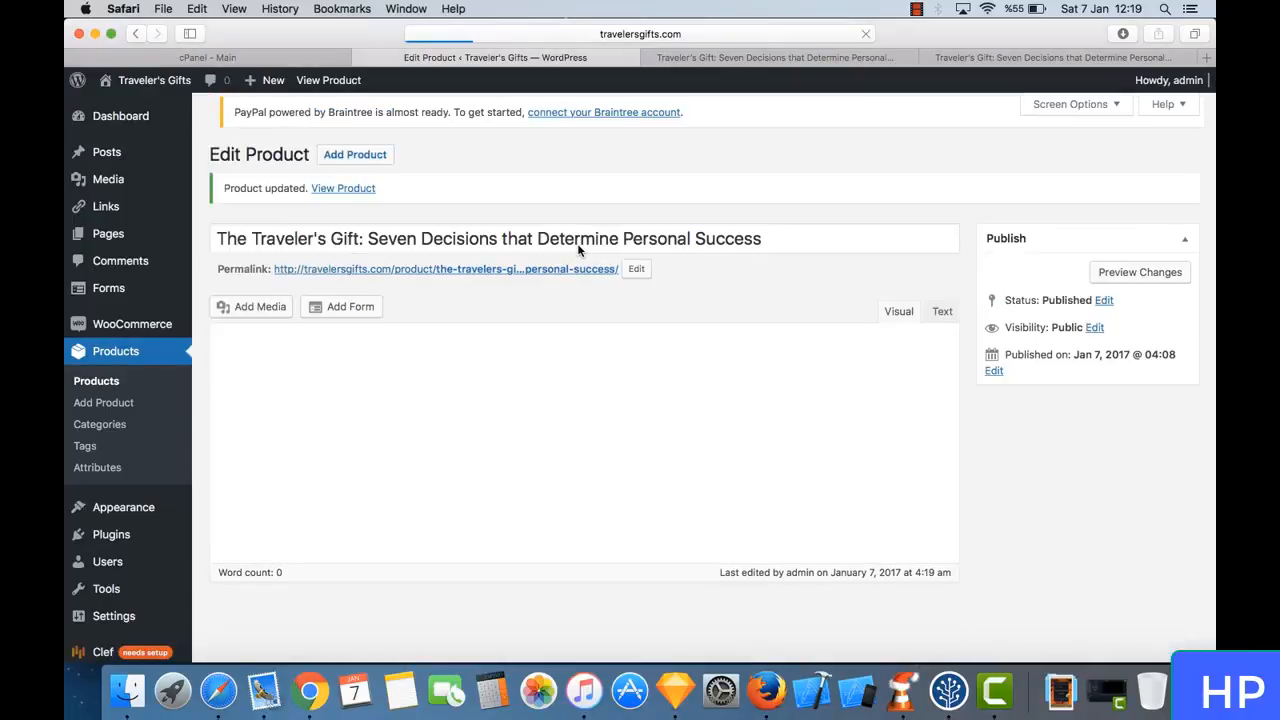
- Open the storefront's Shop page and look through its product categories and product listing
{"action": "left_click", "coordinate": [987, 58]}
{"action": "left_click", "coordinate": [789, 57]}
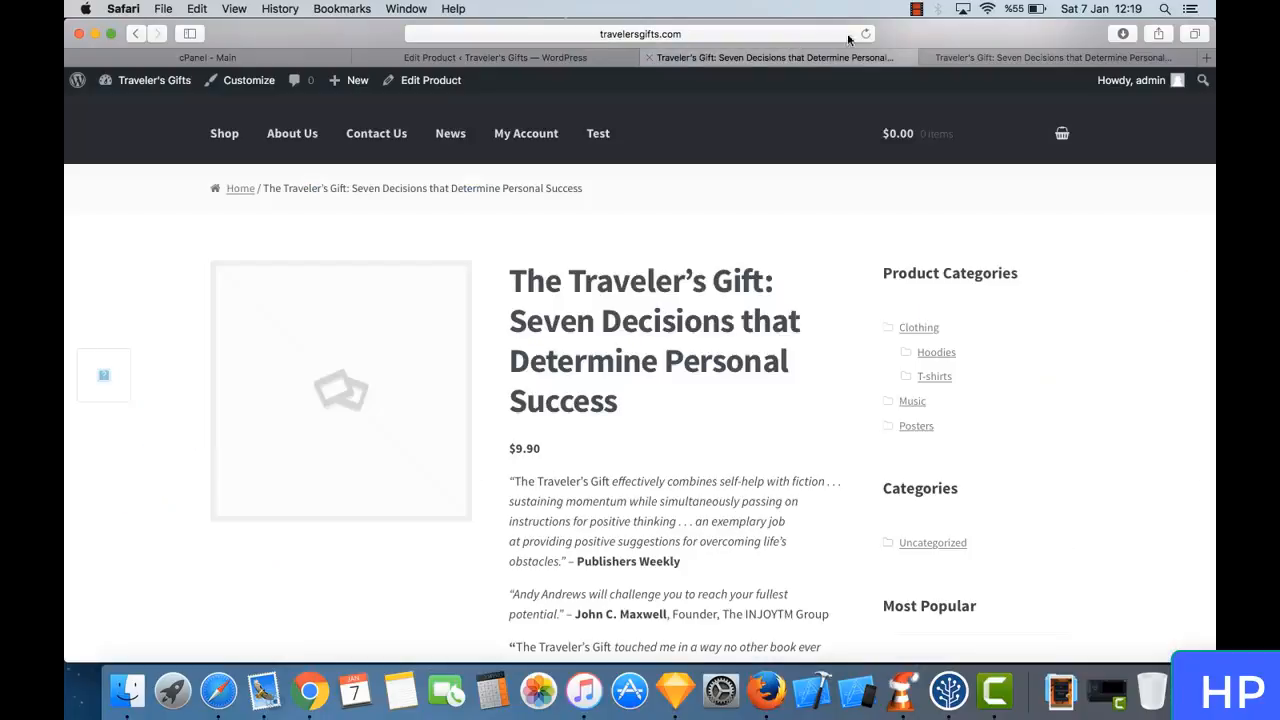
{"action": "left_click", "coordinate": [225, 138]}
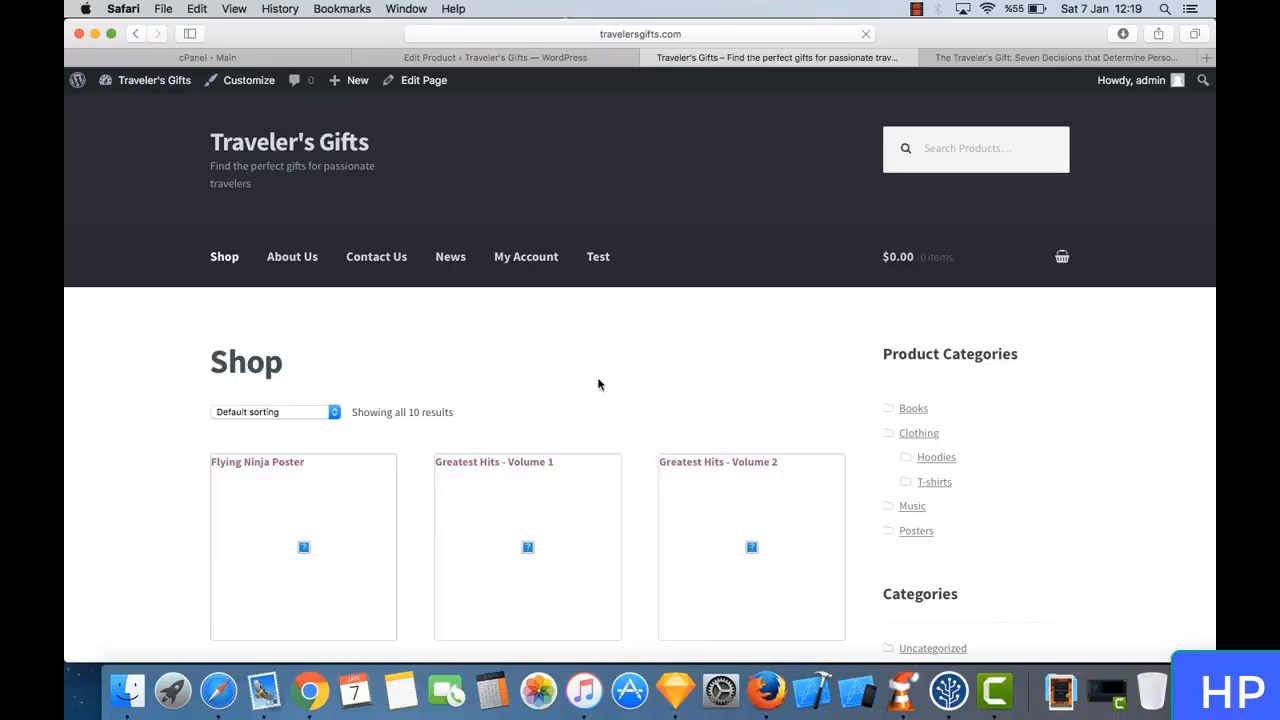
{"action": "scroll", "coordinate": [631, 424], "scroll_direction": "down", "scroll_amount": 1}
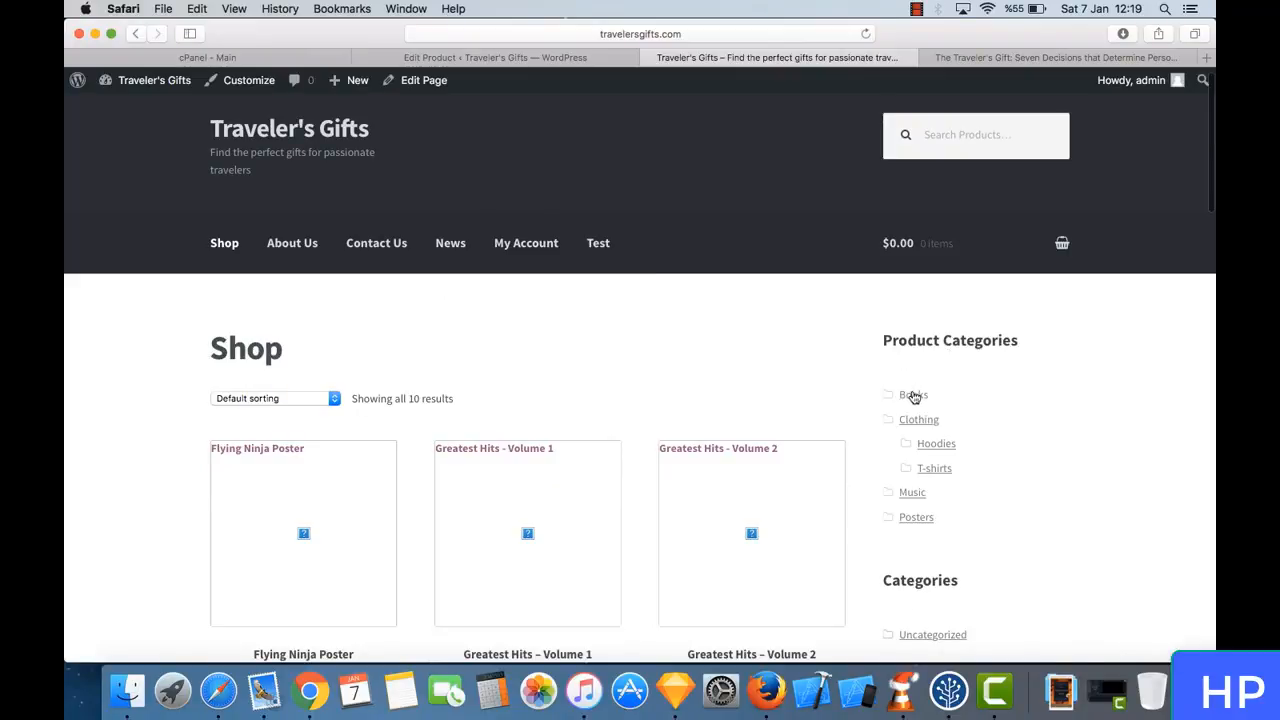
{"action": "scroll", "coordinate": [566, 405], "scroll_direction": "down", "scroll_amount": 15}
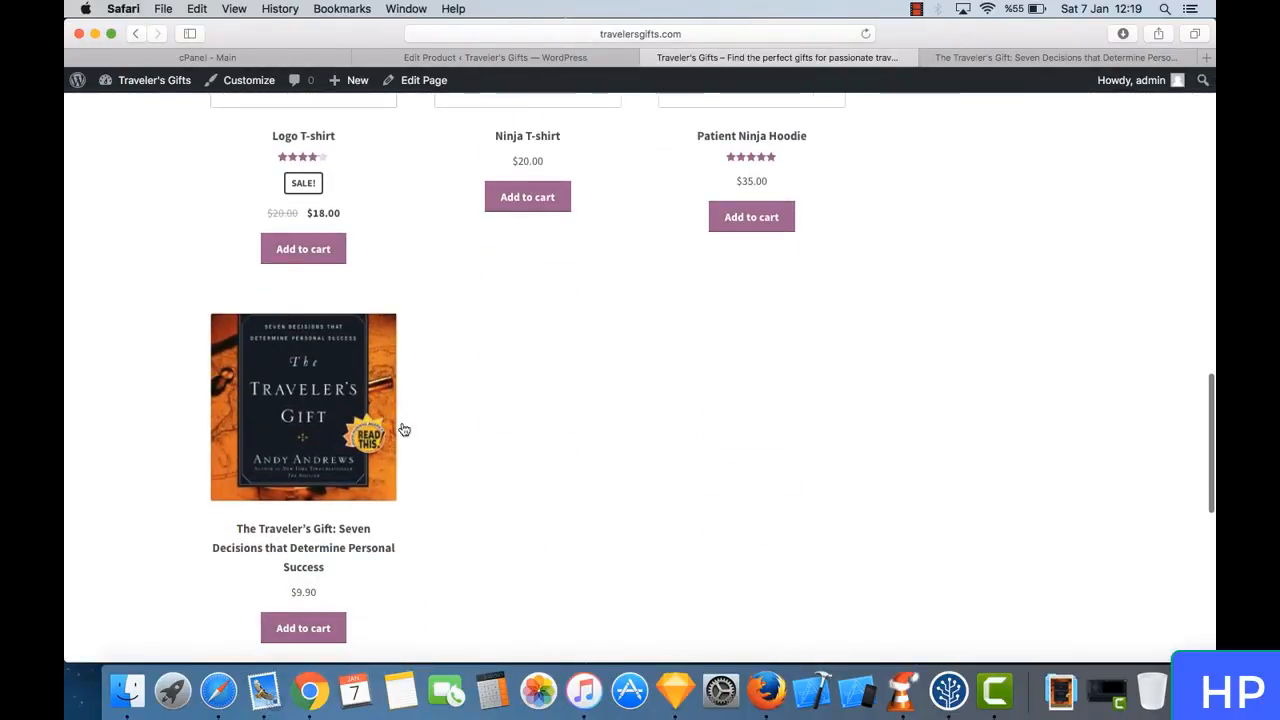
{"action": "scroll", "coordinate": [600, 324], "scroll_direction": "up", "scroll_amount": 3}
{"action": "scroll", "coordinate": [600, 324], "scroll_direction": "up", "scroll_amount": 15}
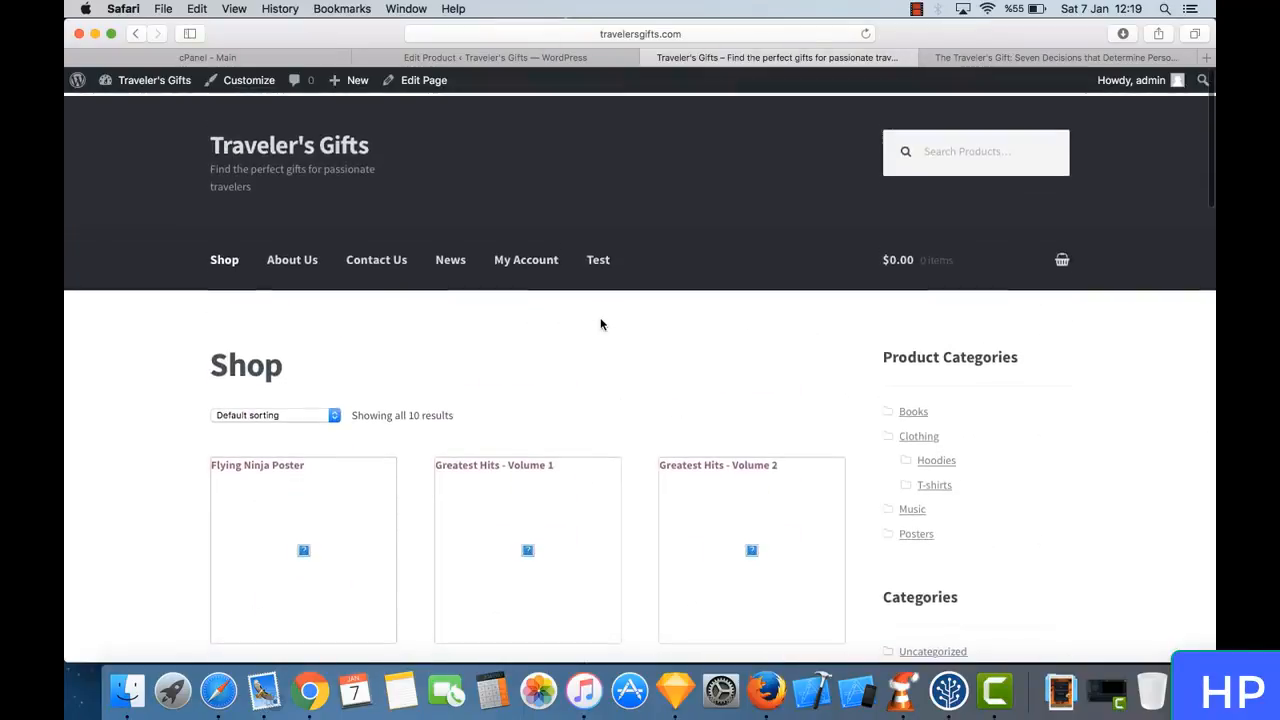
- Show the Books category in the shop and open The Traveler's Gift product page from it
{"action": "left_click", "coordinate": [913, 410]}
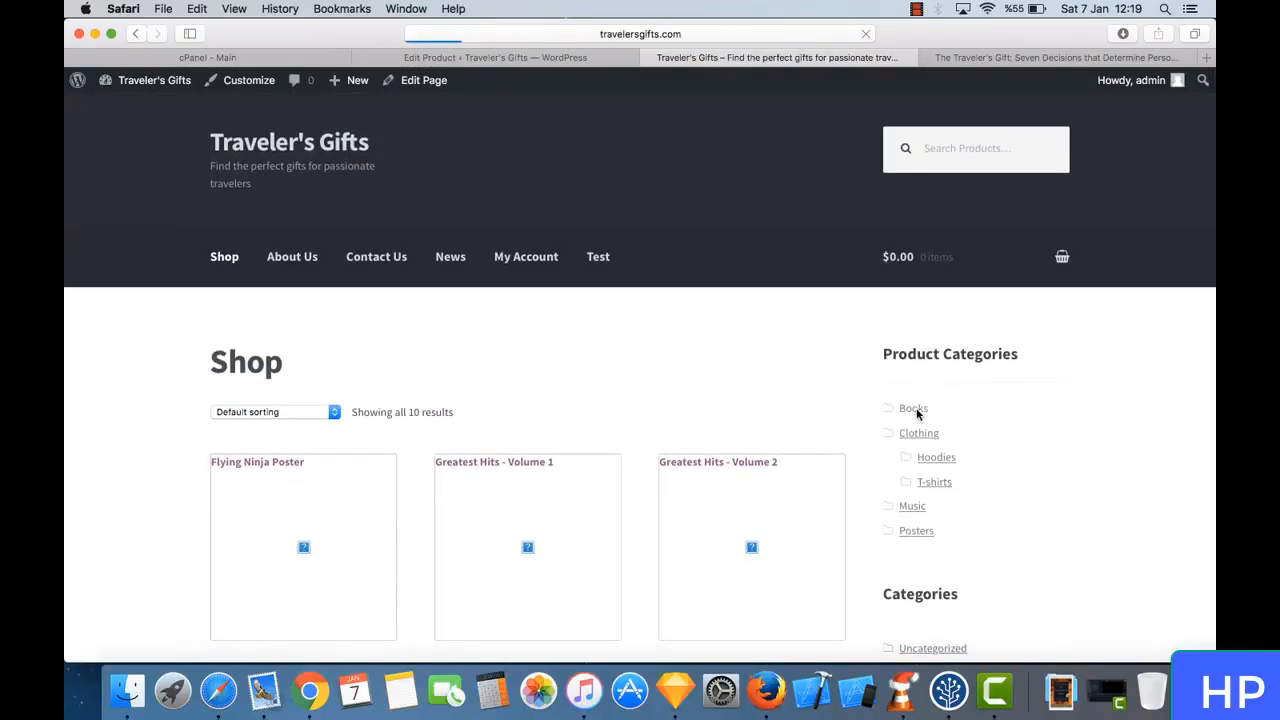
{"action": "scroll", "coordinate": [608, 401], "scroll_direction": "down", "scroll_amount": 6}
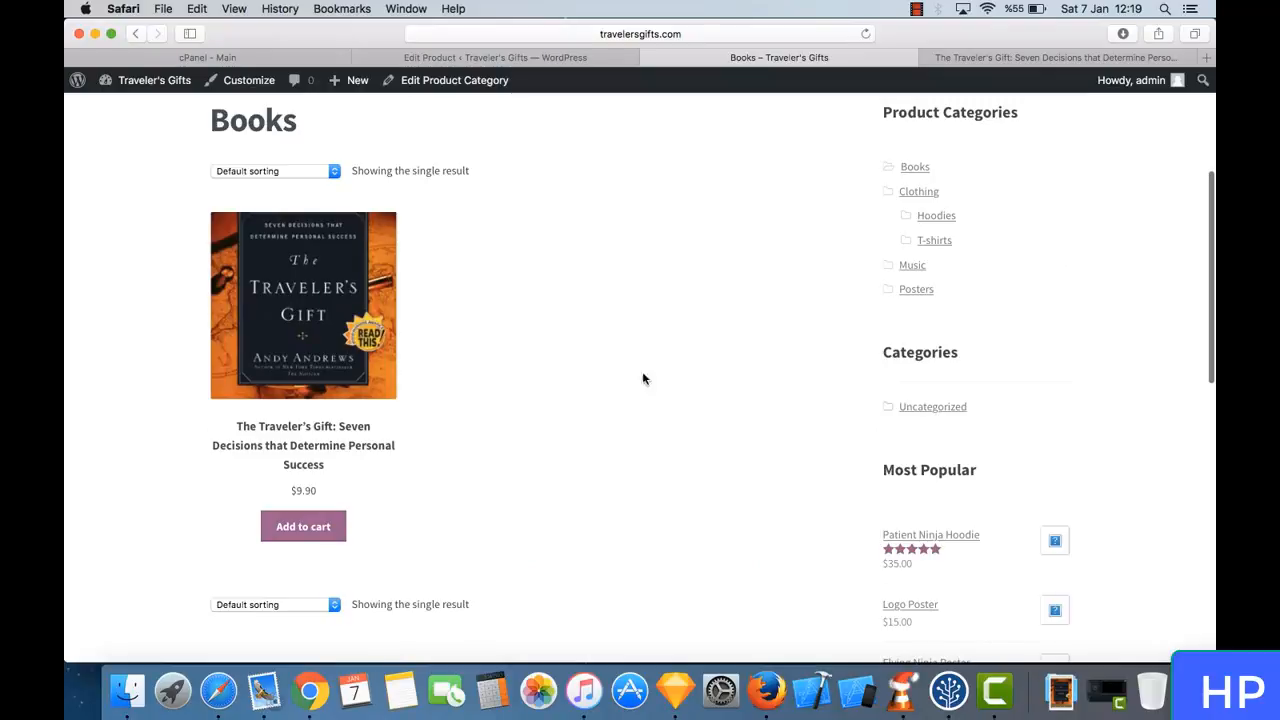
{"action": "left_click", "coordinate": [285, 260]}
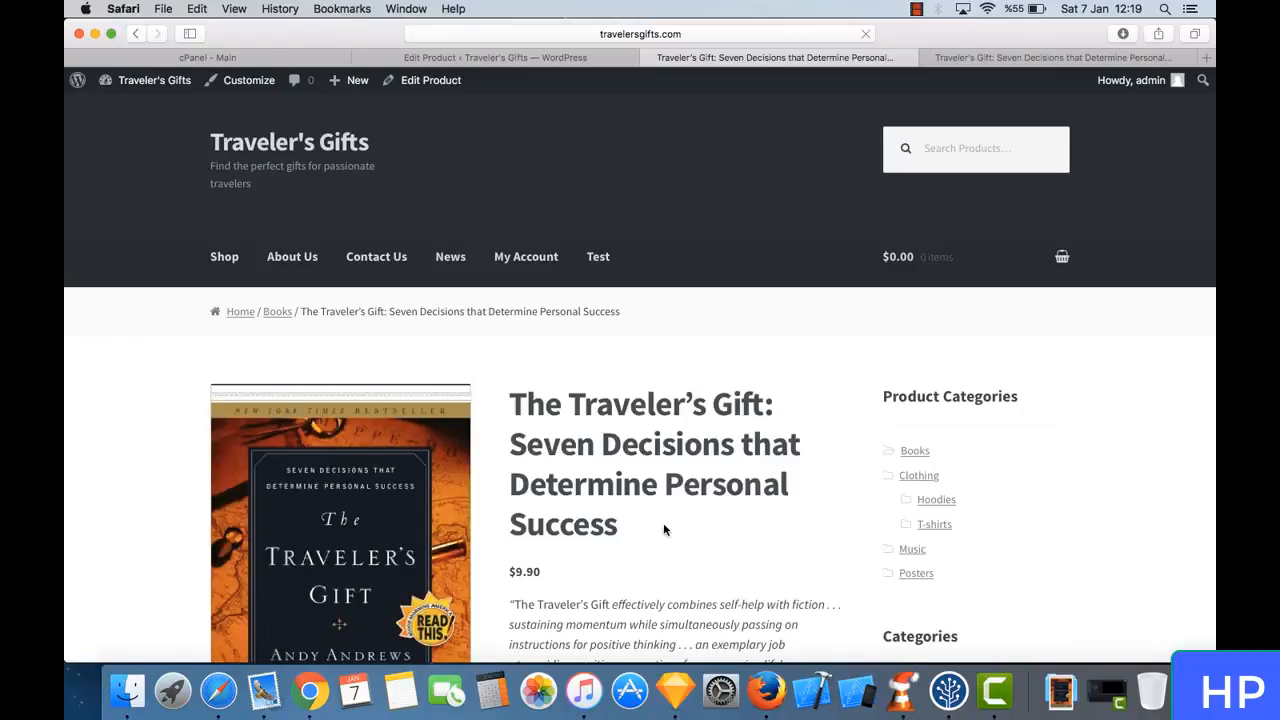
- Examine the book page's image, description, SKU, category and tags, and return to the Shop page
{"action": "scroll", "coordinate": [663, 529], "scroll_direction": "down", "scroll_amount": 6}
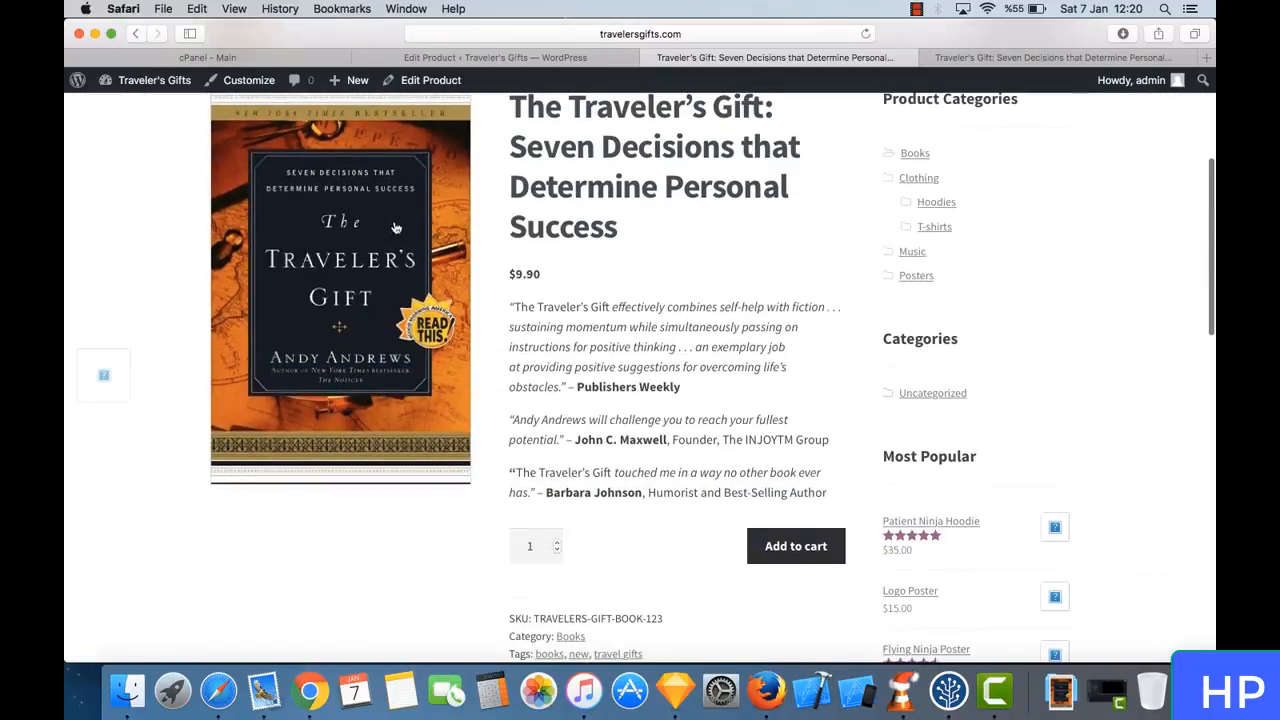
{"action": "scroll", "coordinate": [504, 278], "scroll_direction": "down", "scroll_amount": 10}
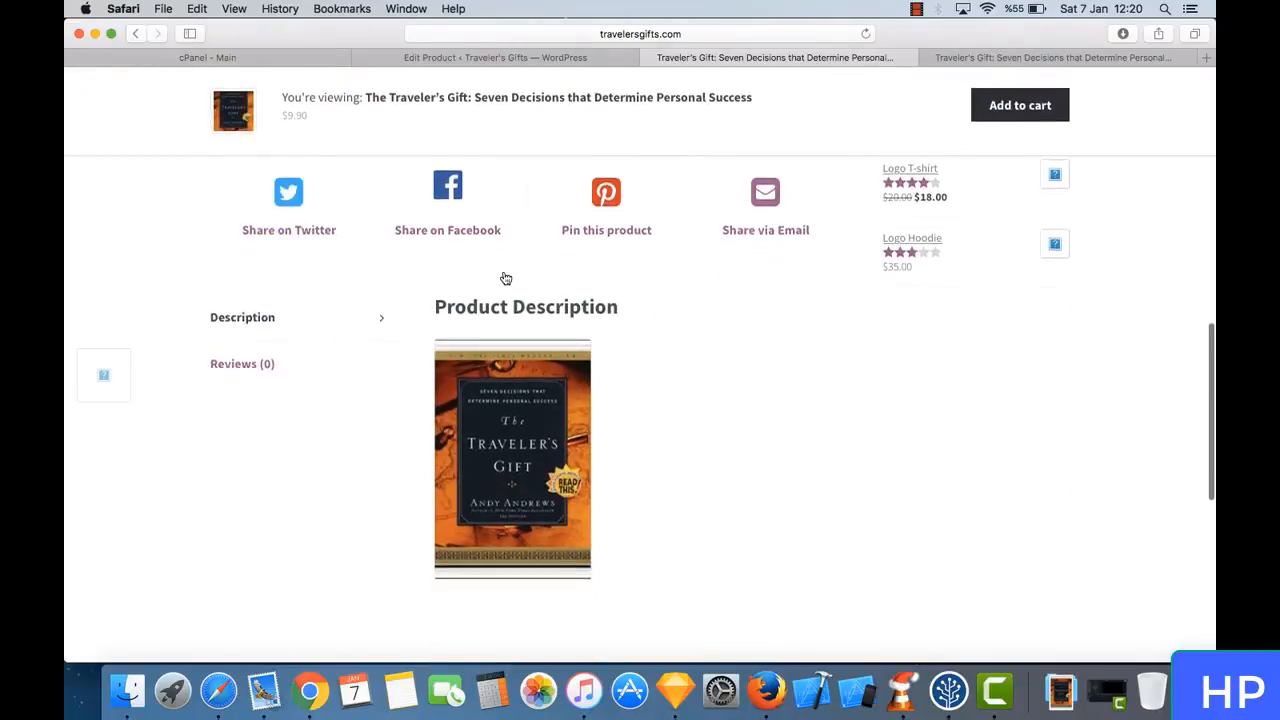
{"action": "scroll", "coordinate": [505, 278], "scroll_direction": "down", "scroll_amount": 2}
{"action": "scroll", "coordinate": [541, 320], "scroll_direction": "up", "scroll_amount": 9}
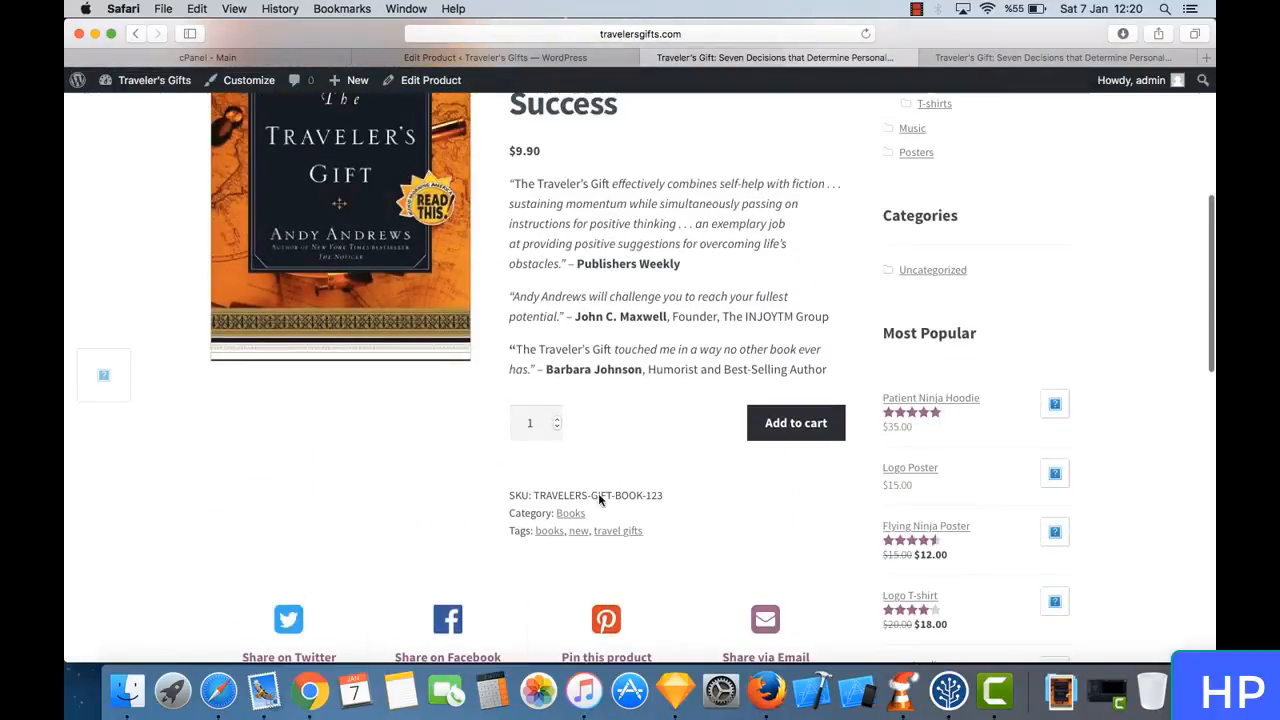
{"action": "scroll", "coordinate": [598, 493], "scroll_direction": "up", "scroll_amount": 1}
{"action": "left_click_drag", "start_coordinate": [511, 541], "coordinate": [548, 547]}
{"action": "left_click", "coordinate": [548, 547]}
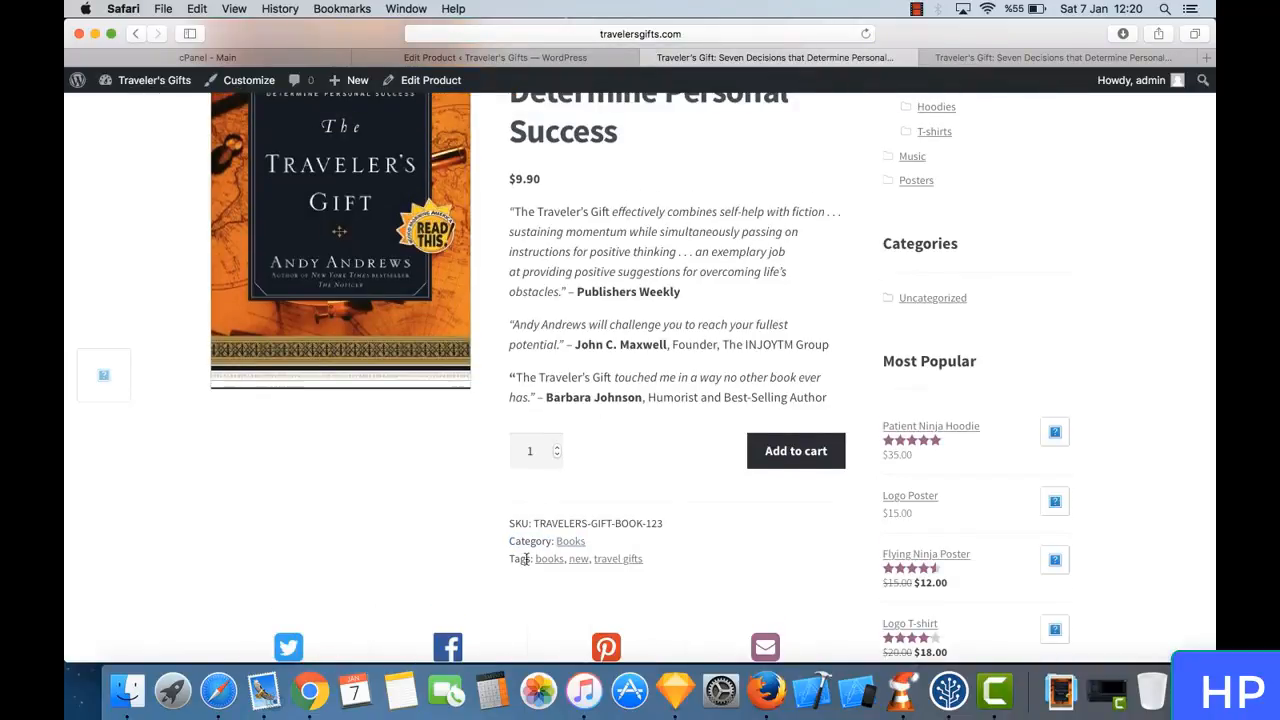
{"action": "triple_click", "coordinate": [525, 559]}
{"action": "left_click", "coordinate": [620, 335]}
{"action": "scroll", "coordinate": [620, 335], "scroll_direction": "up", "scroll_amount": 5}
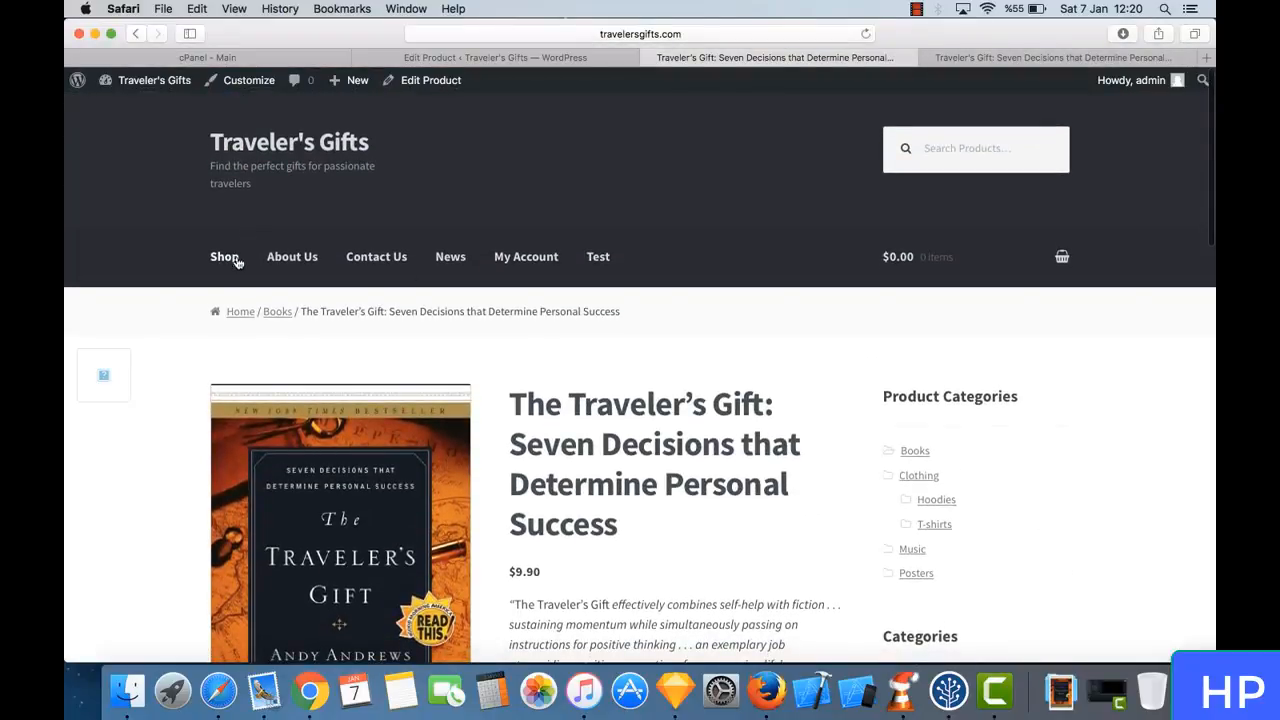
{"action": "left_click", "coordinate": [226, 257]}
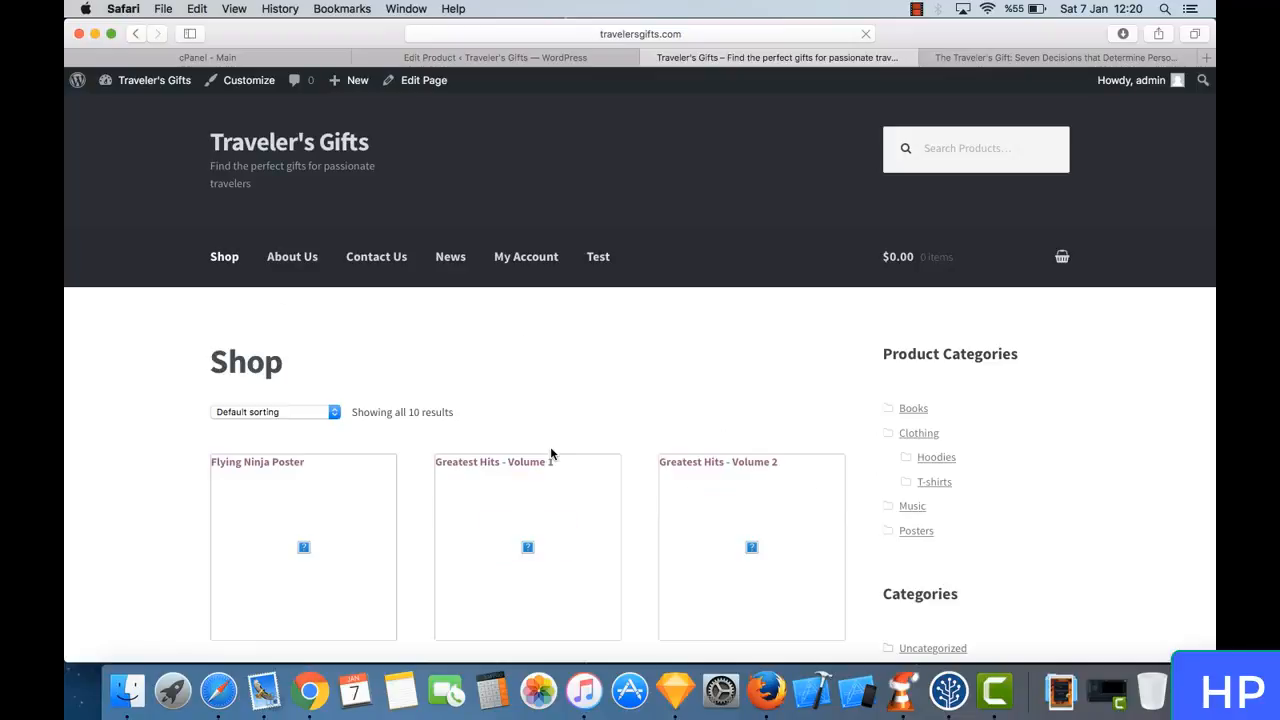
- Move every listed product except The Traveler's Gift book, from Greatest Hits – Volume 2 through Logo T-shirt, to the trash
{"action": "left_click", "coordinate": [563, 56]}
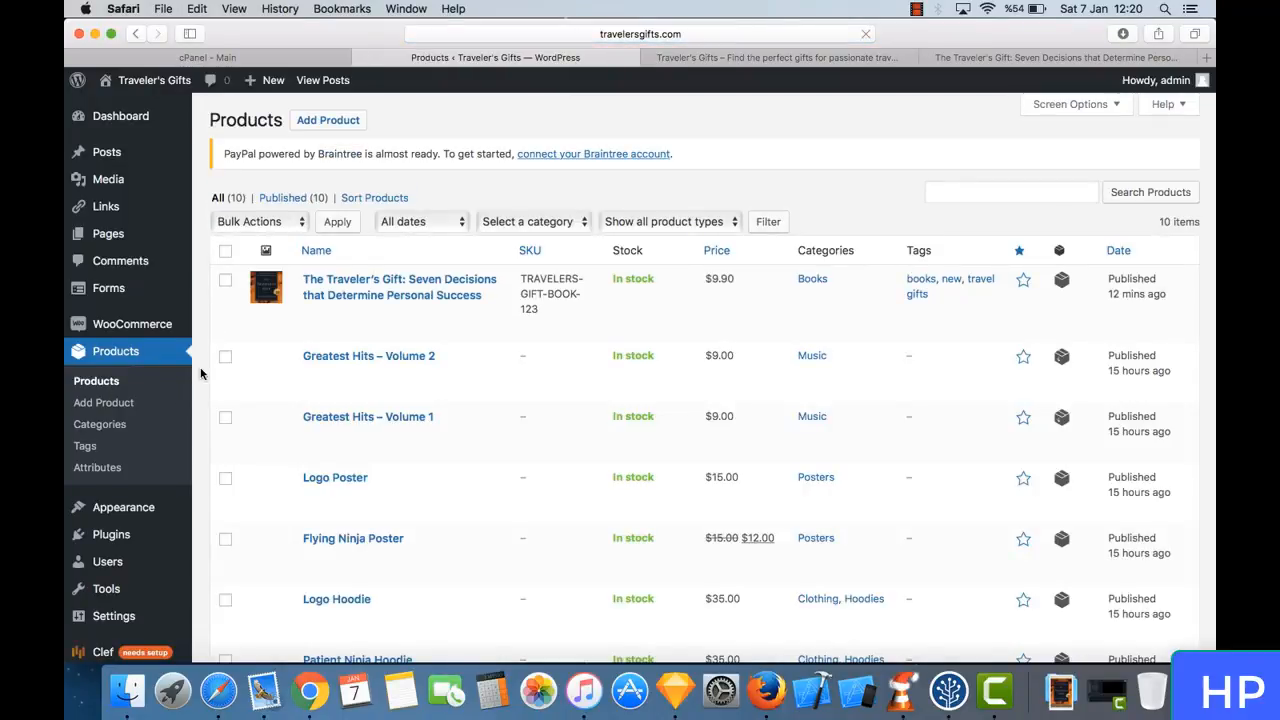
{"action": "left_click", "coordinate": [225, 357]}
{"action": "left_click", "coordinate": [226, 420]}
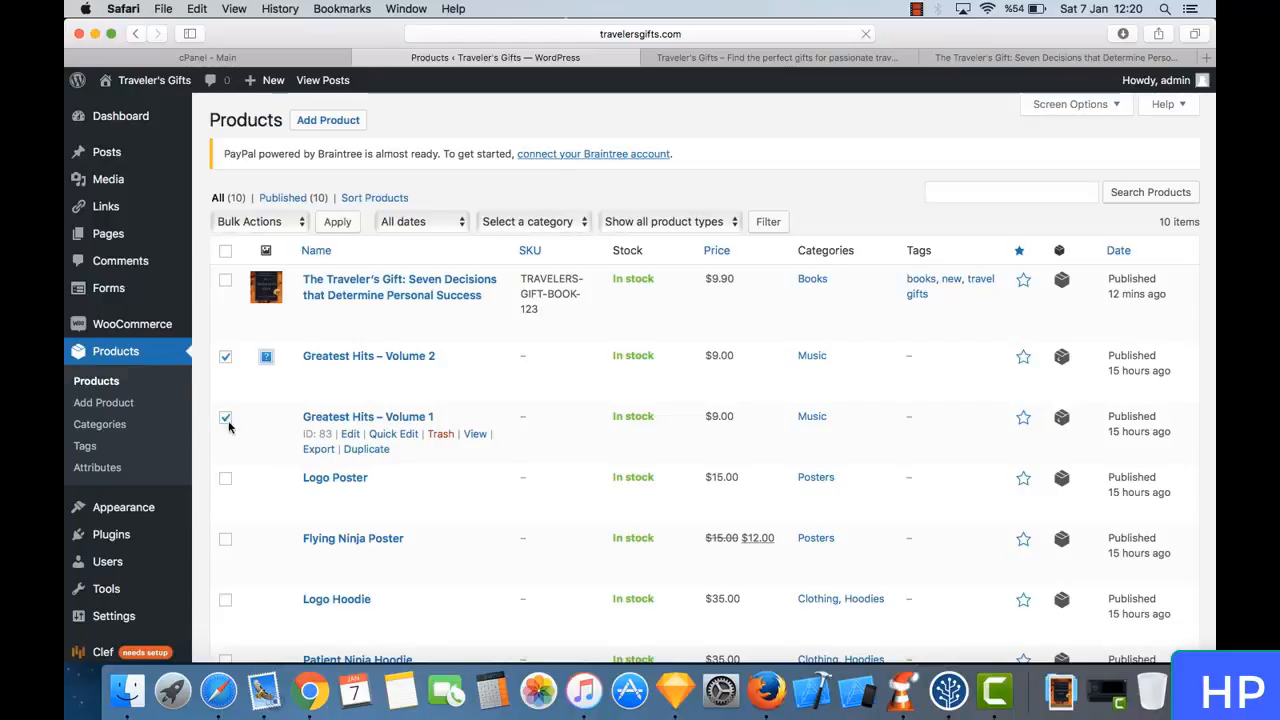
{"action": "left_click", "coordinate": [225, 478]}
{"action": "scroll", "coordinate": [228, 478], "scroll_direction": "down", "scroll_amount": 2}
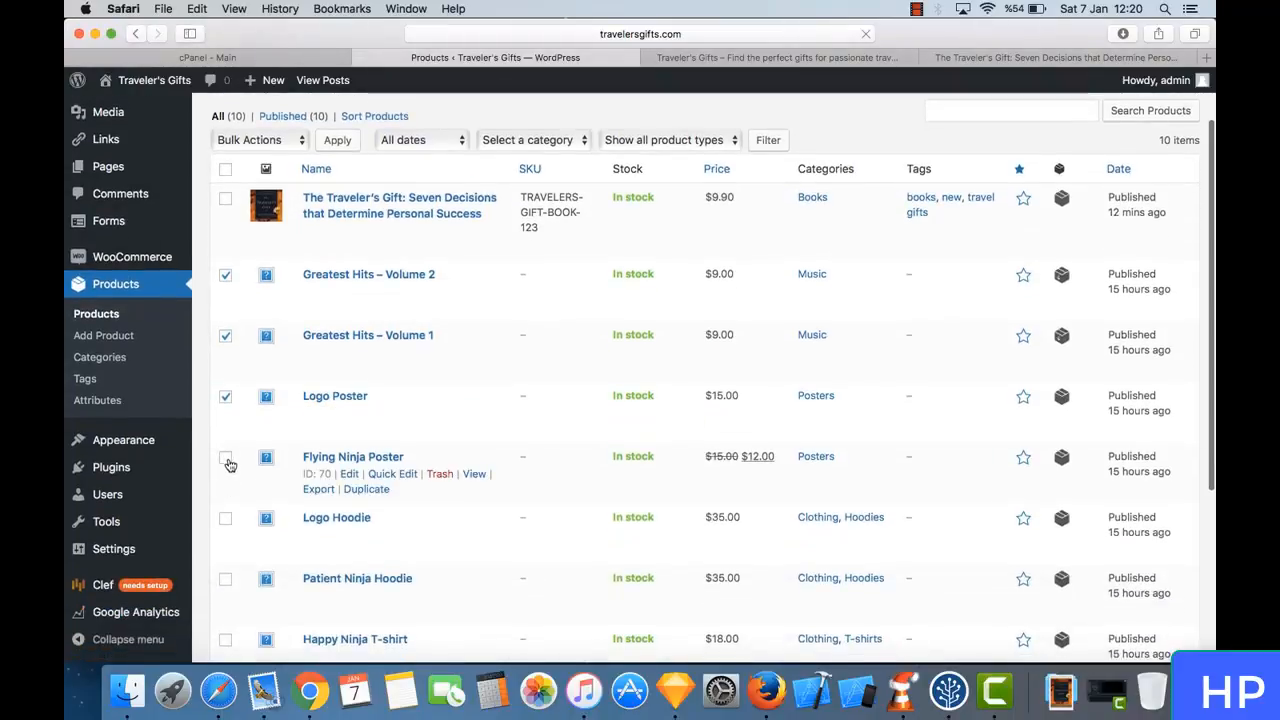
{"action": "left_click", "coordinate": [226, 459]}
{"action": "scroll", "coordinate": [228, 458], "scroll_direction": "down", "scroll_amount": 2}
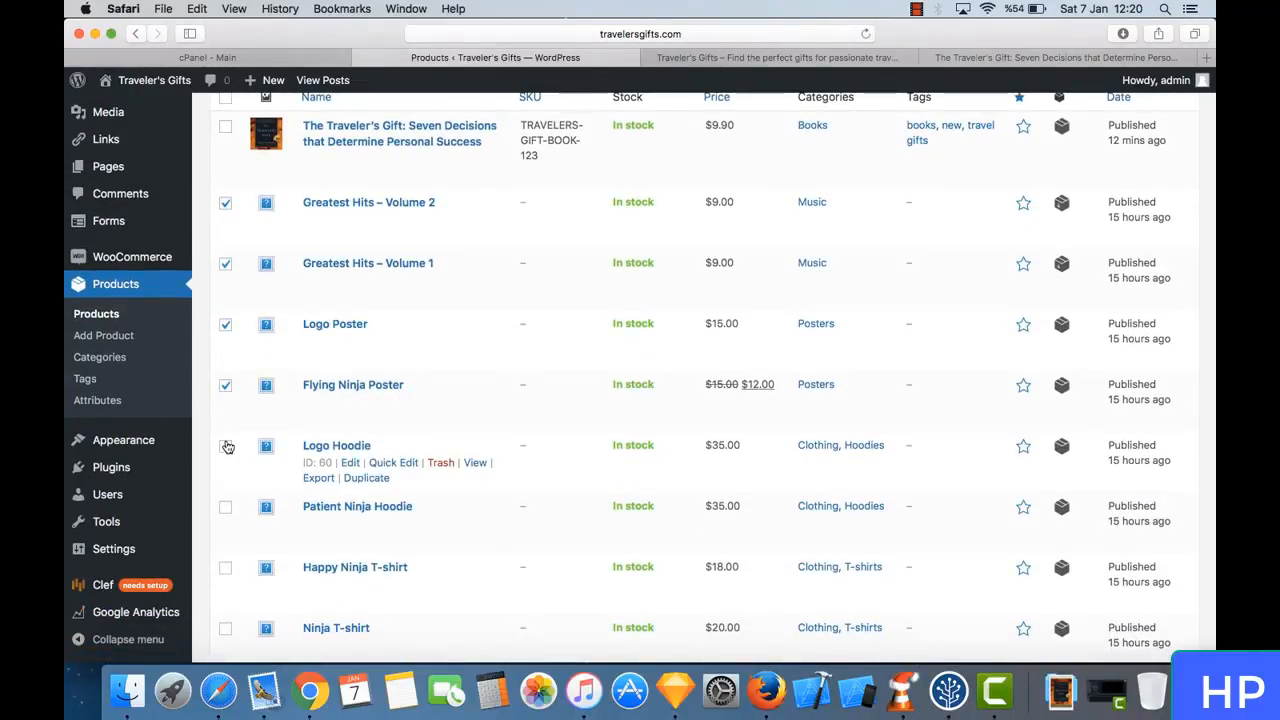
{"action": "left_click", "coordinate": [227, 447]}
{"action": "scroll", "coordinate": [227, 447], "scroll_direction": "down", "scroll_amount": 2}
{"action": "left_click", "coordinate": [226, 410]}
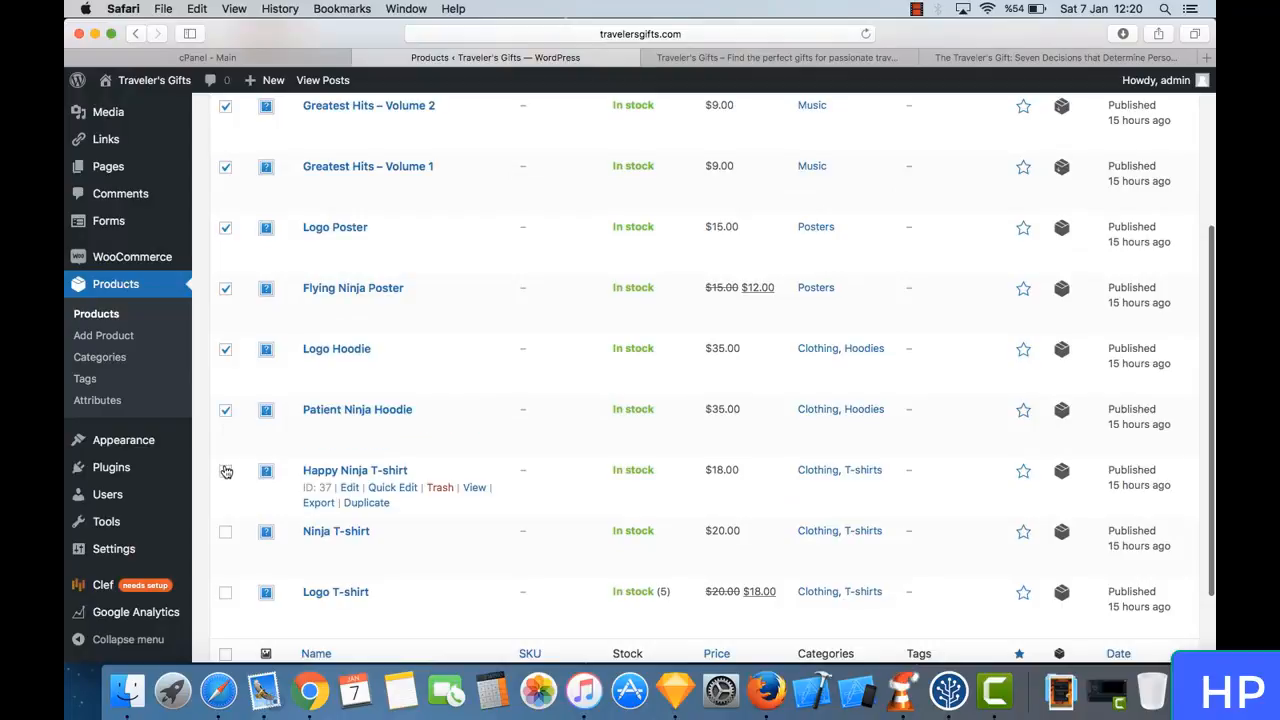
{"action": "left_click", "coordinate": [226, 471]}
{"action": "scroll", "coordinate": [226, 460], "scroll_direction": "down", "scroll_amount": 2}
{"action": "left_click", "coordinate": [226, 443]}
{"action": "left_click", "coordinate": [226, 505]}
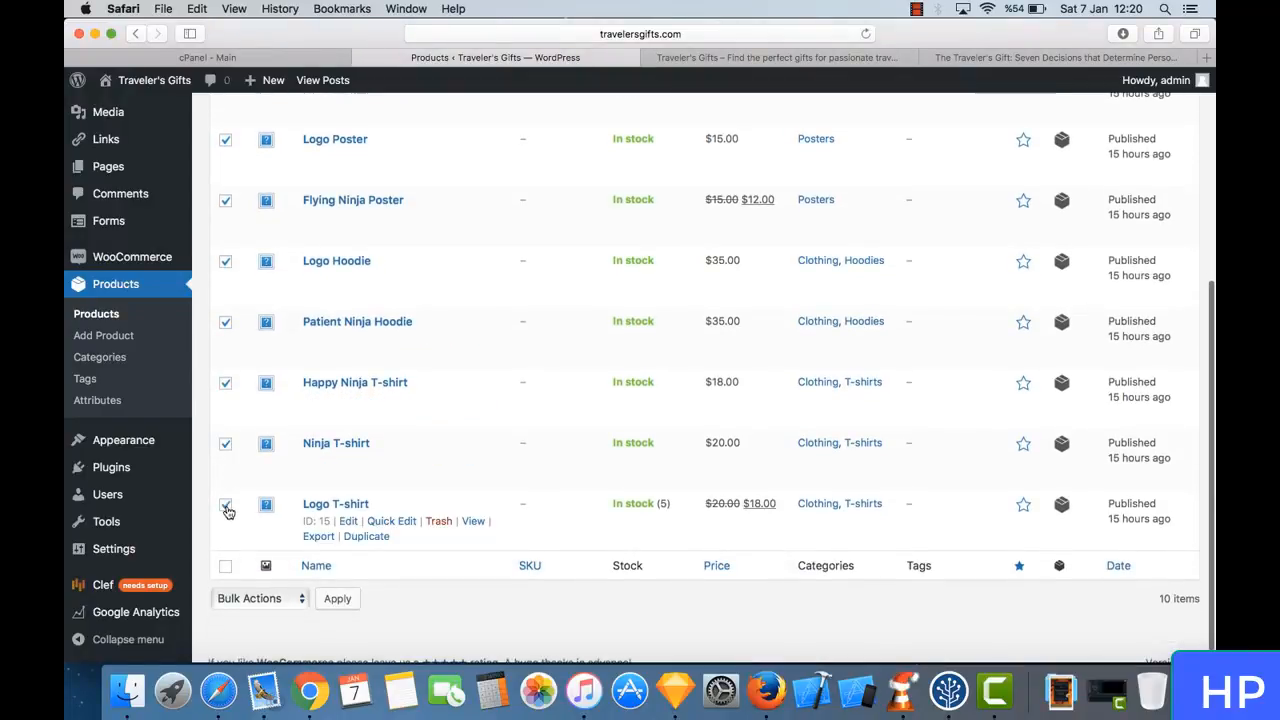
{"action": "scroll", "coordinate": [234, 320], "scroll_direction": "up", "scroll_amount": 8}
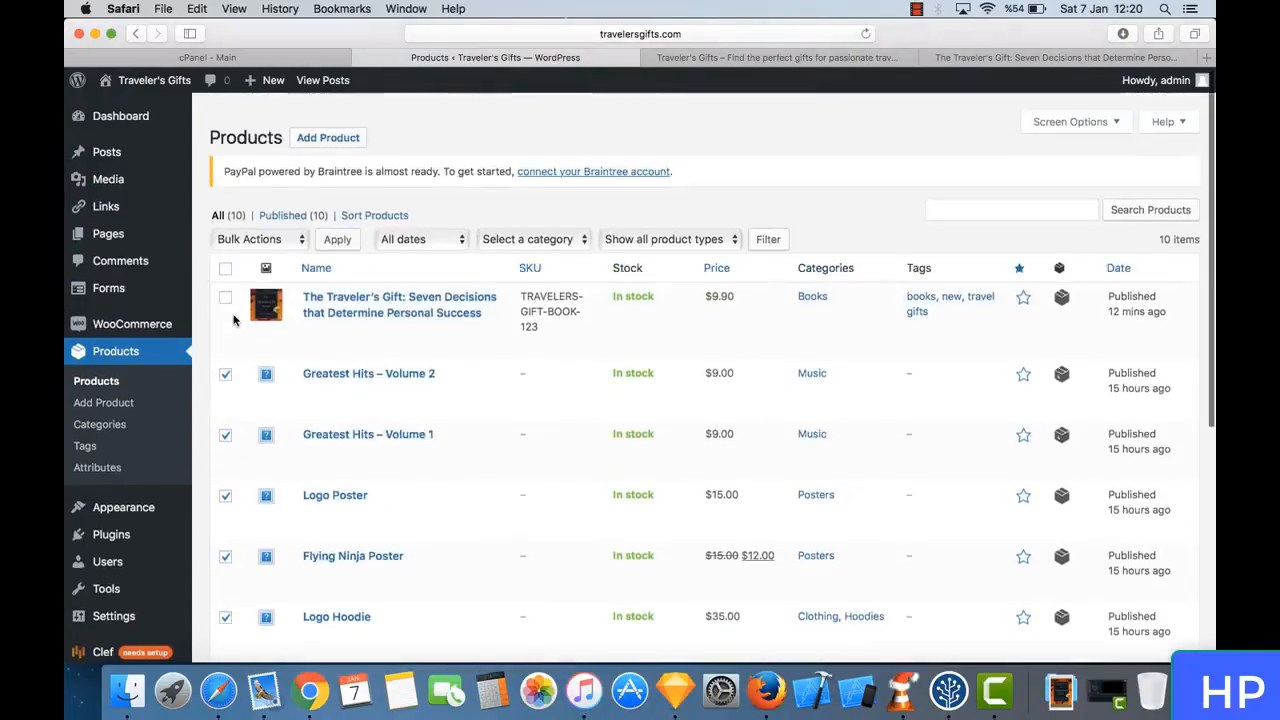
{"action": "scroll", "coordinate": [234, 320], "scroll_direction": "down", "scroll_amount": 1}
{"action": "left_click", "coordinate": [284, 222]}
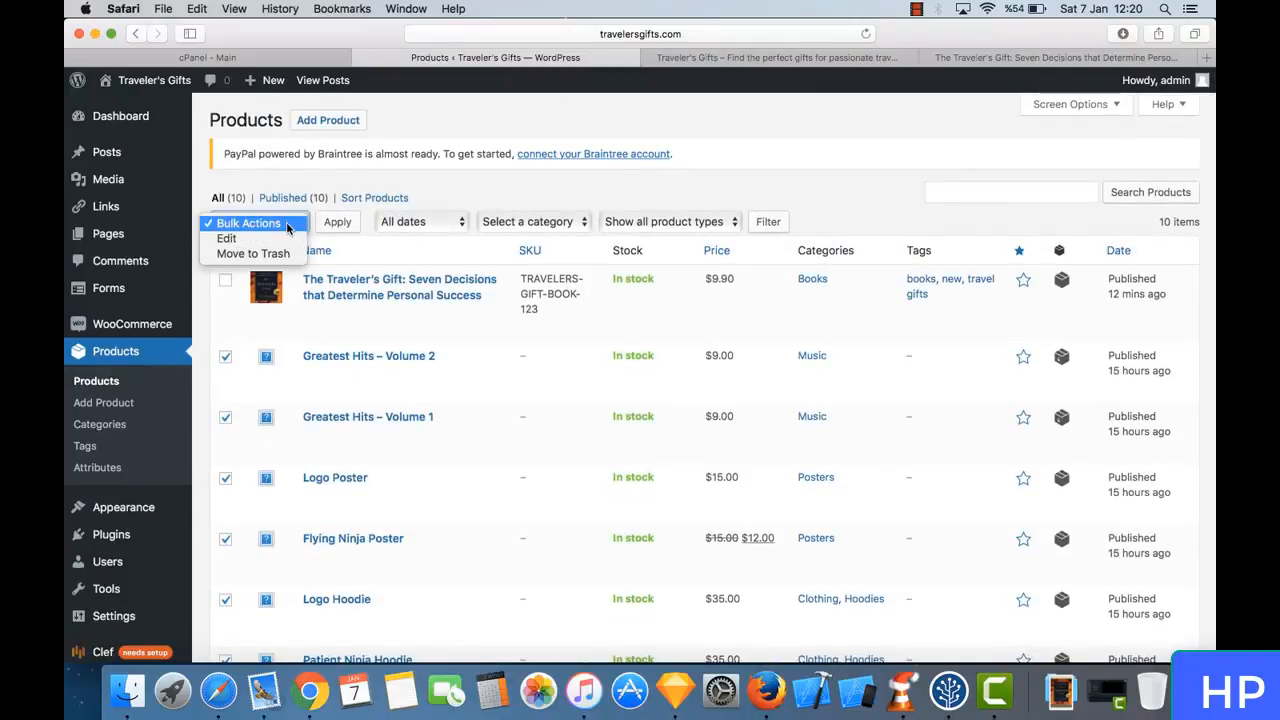
{"action": "left_click", "coordinate": [271, 253]}
{"action": "left_click", "coordinate": [338, 223]}
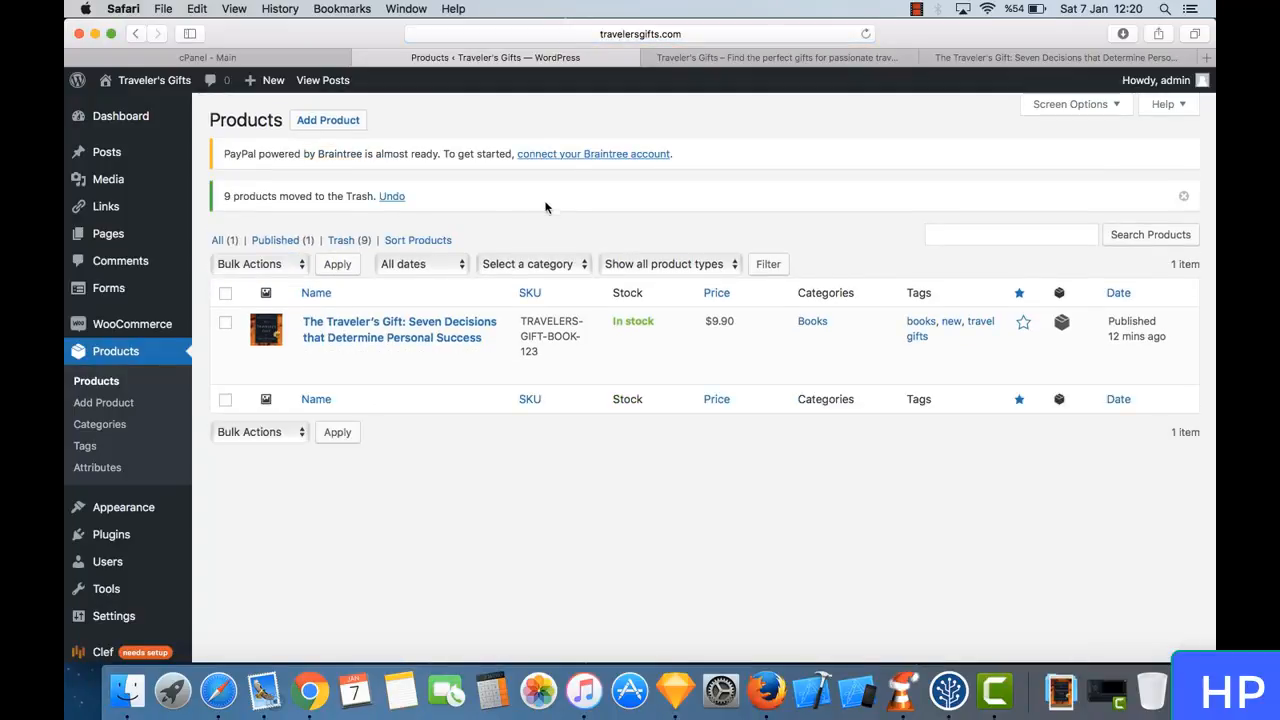
- Reload the storefront's Shop page and examine its product listing, category list and Most Popular section
{"action": "left_click", "coordinate": [877, 57]}
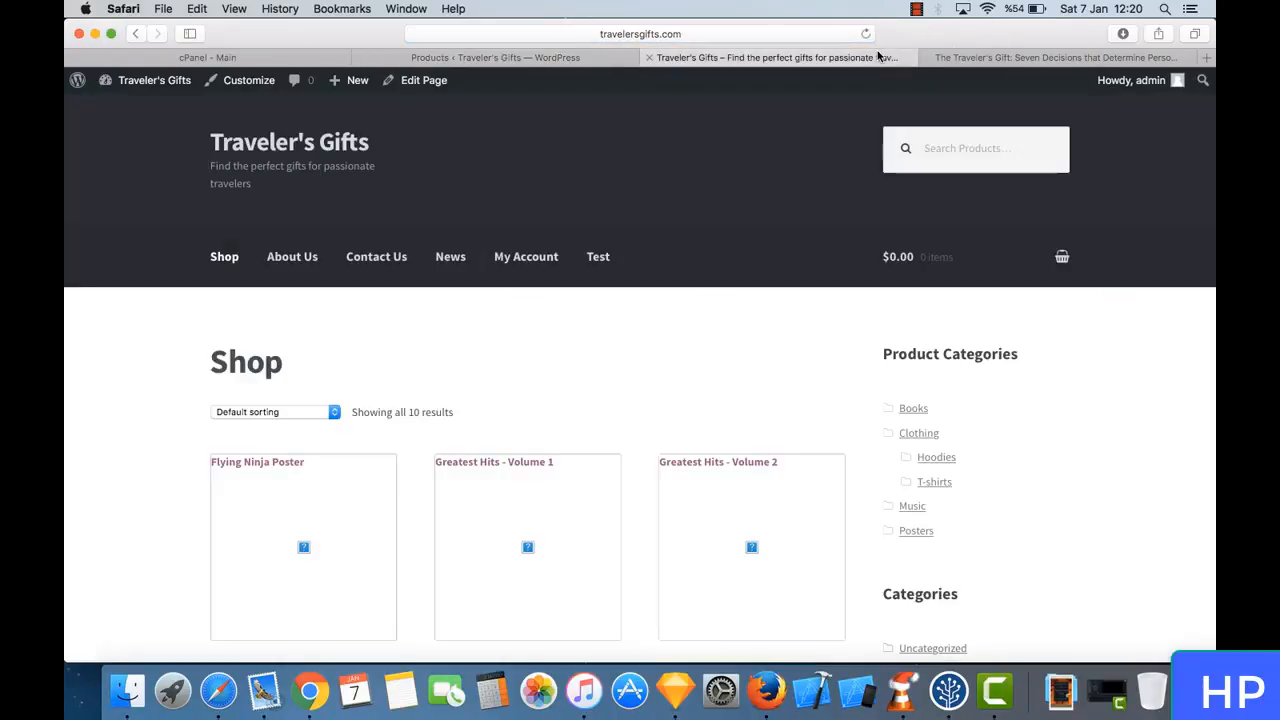
{"action": "left_click", "coordinate": [224, 269]}
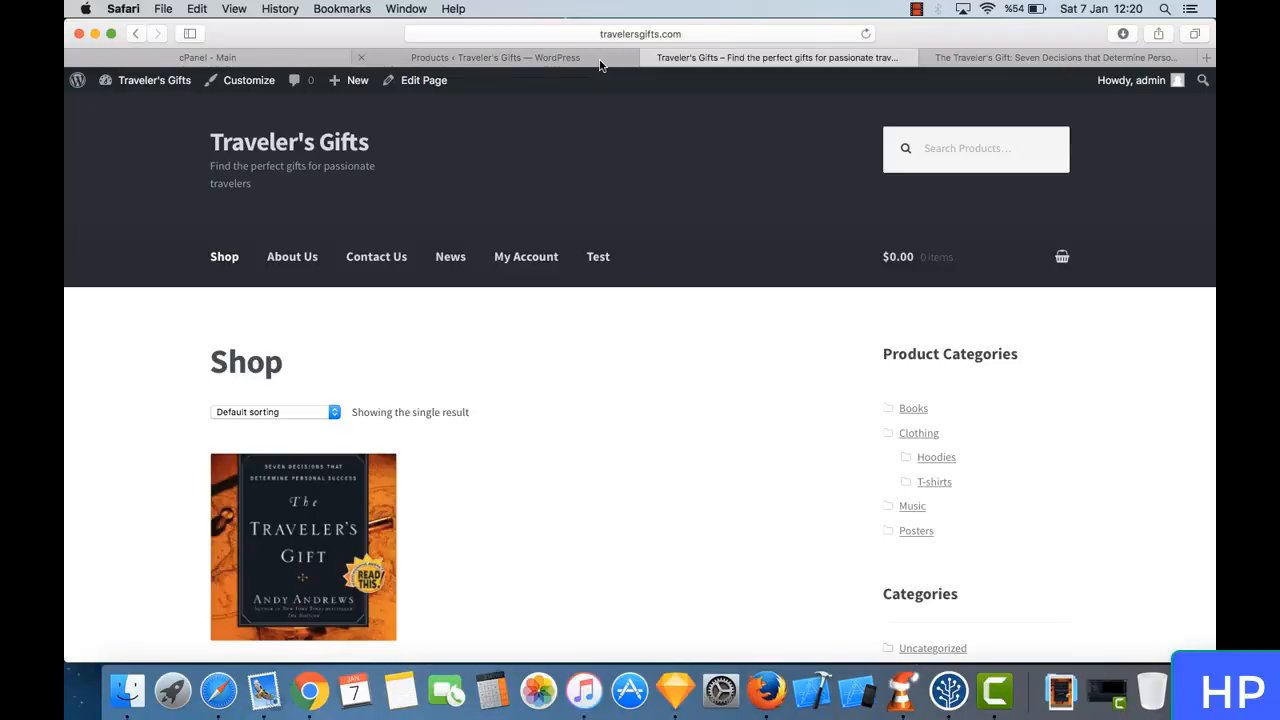
{"action": "scroll", "coordinate": [618, 415], "scroll_direction": "down", "scroll_amount": 5}
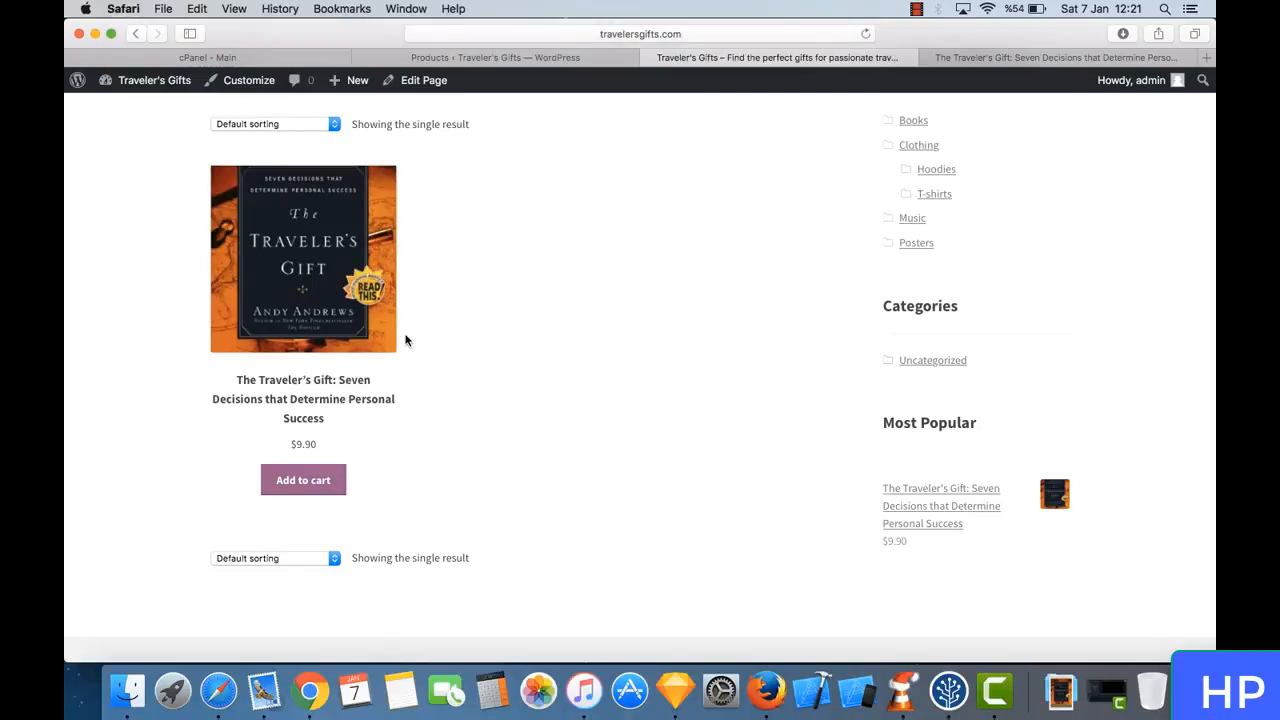
{"action": "scroll", "coordinate": [651, 323], "scroll_direction": "up", "scroll_amount": 5}
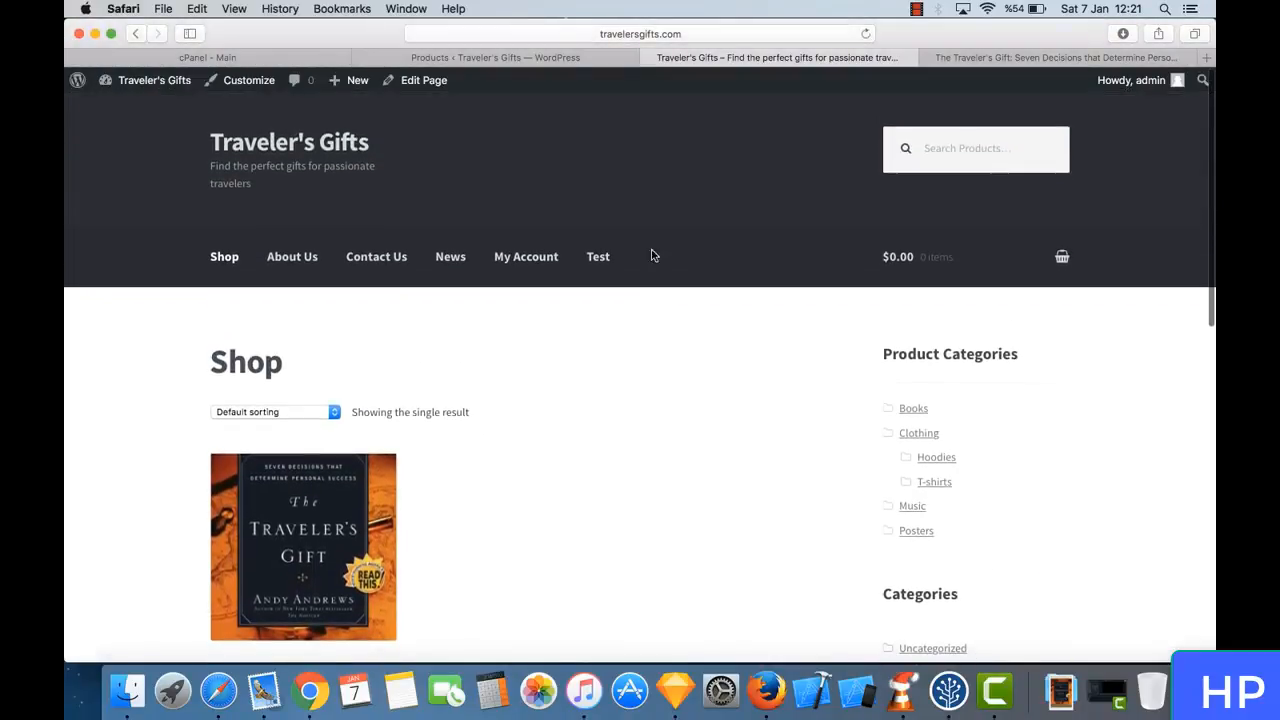
{"action": "scroll", "coordinate": [786, 364], "scroll_direction": "down", "scroll_amount": 3}
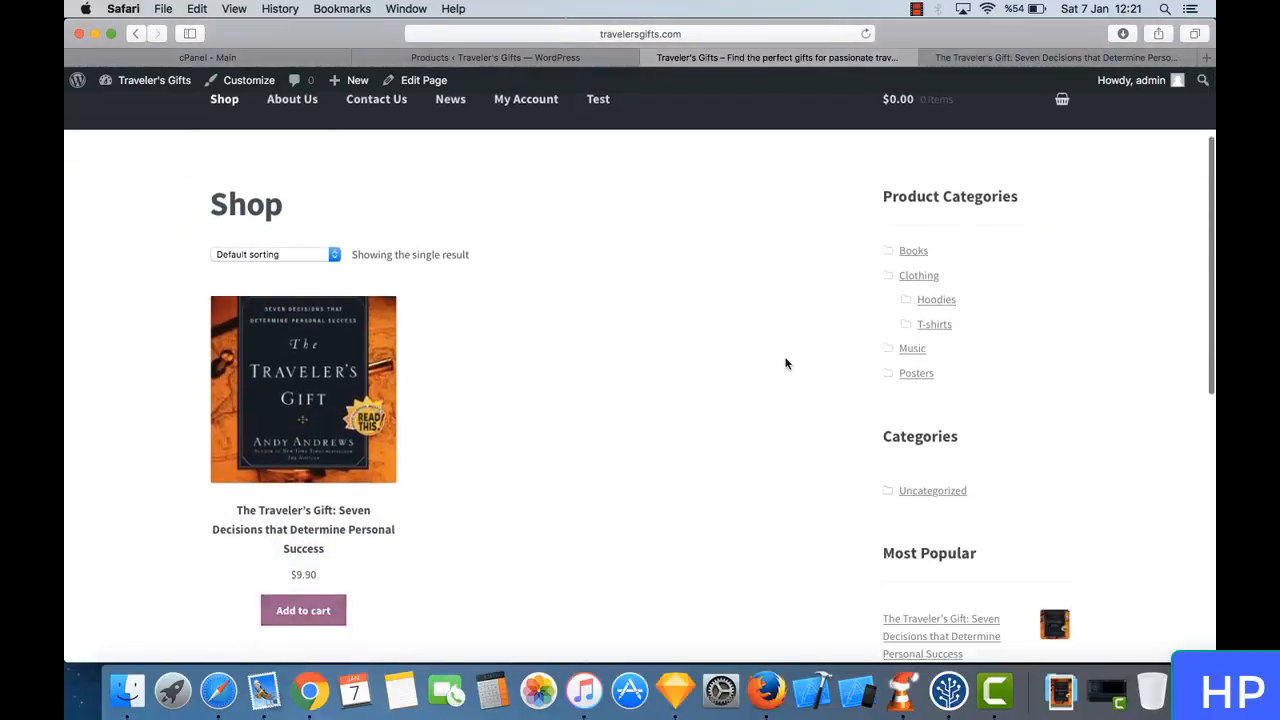
{"action": "scroll", "coordinate": [786, 364], "scroll_direction": "down", "scroll_amount": 4}
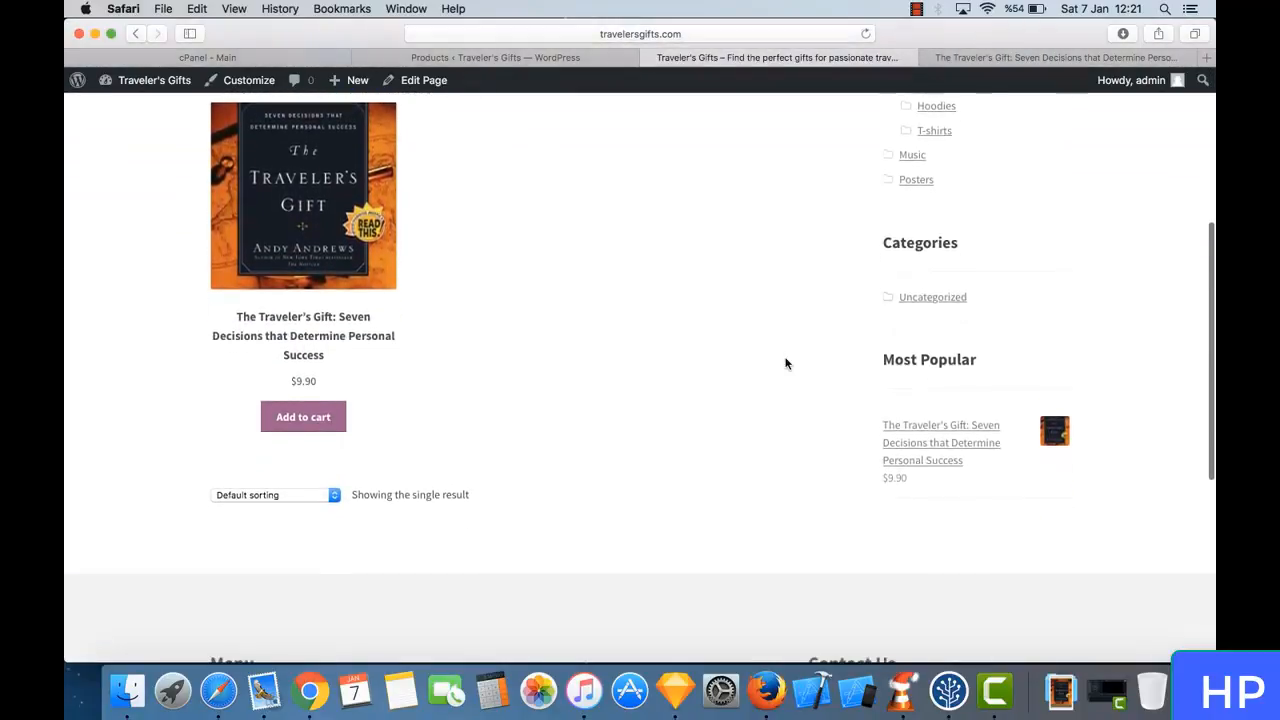
{"action": "scroll", "coordinate": [786, 364], "scroll_direction": "up", "scroll_amount": 5}
{"action": "scroll", "coordinate": [686, 371], "scroll_direction": "down", "scroll_amount": 4}
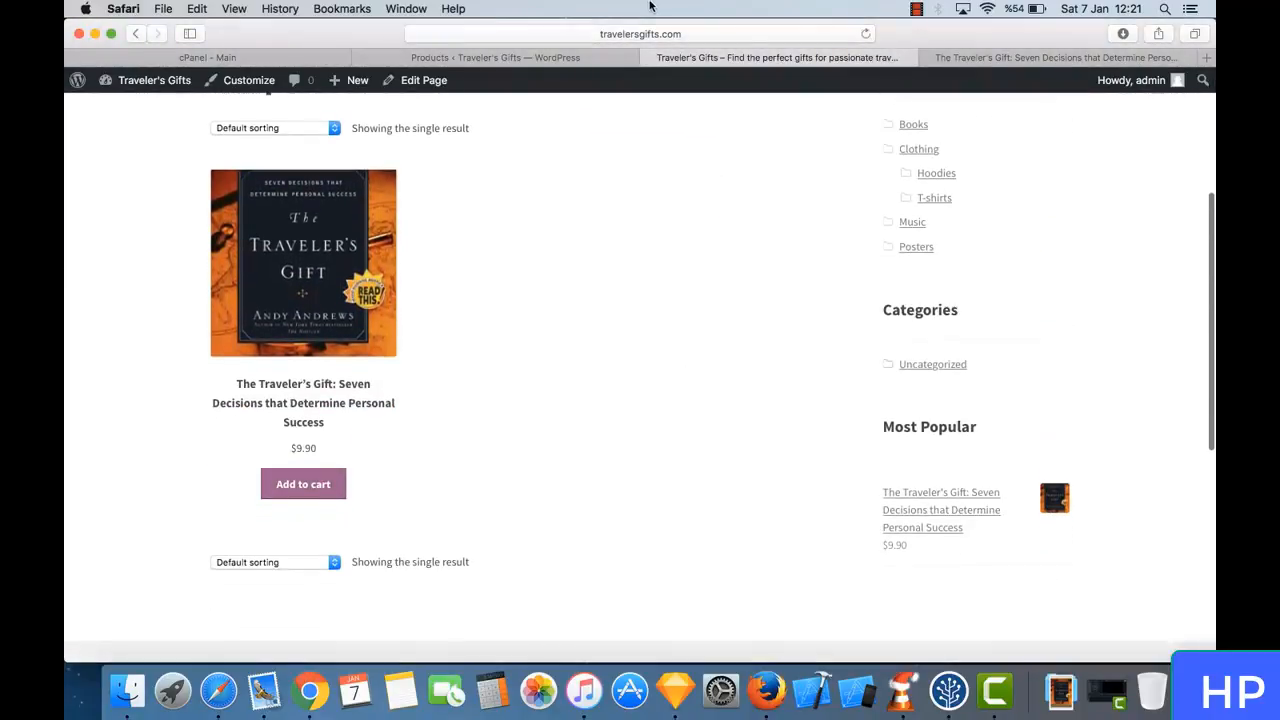
- Look through the store's product categories, tags, attributes and new-product form in the WordPress admin, and return to the product list
{"action": "left_click", "coordinate": [563, 58]}
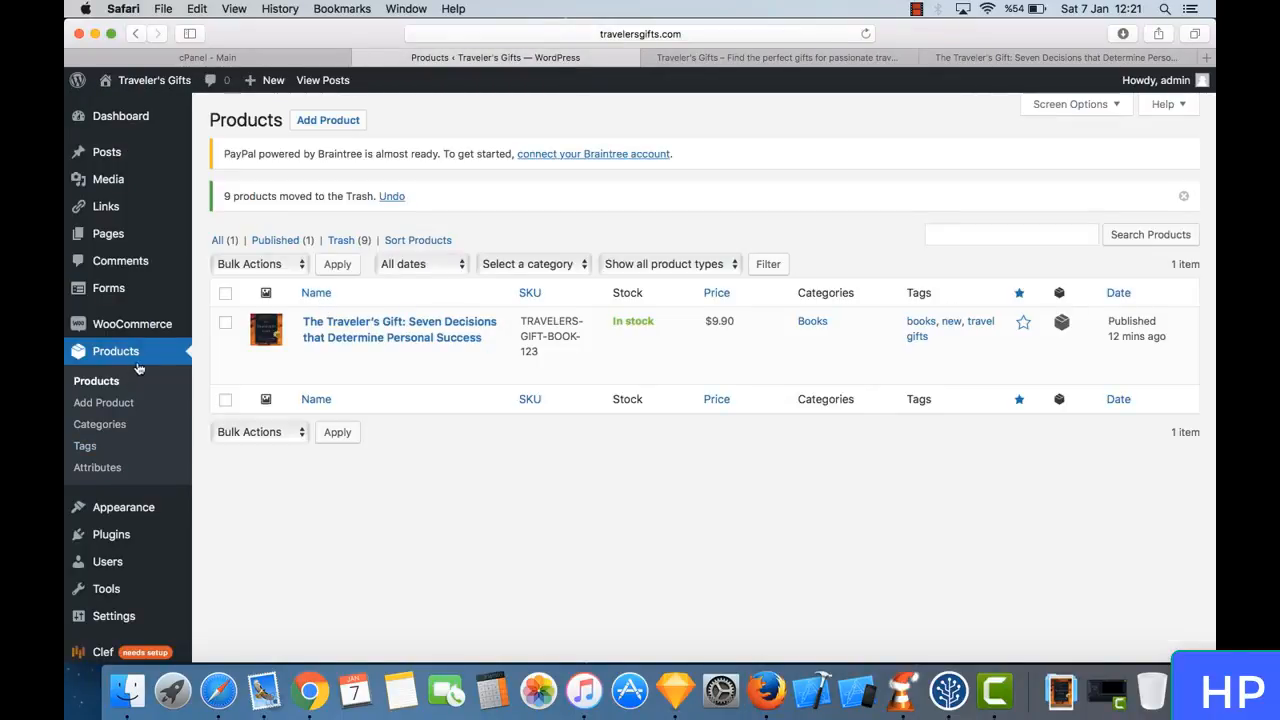
{"action": "left_click", "coordinate": [137, 426]}
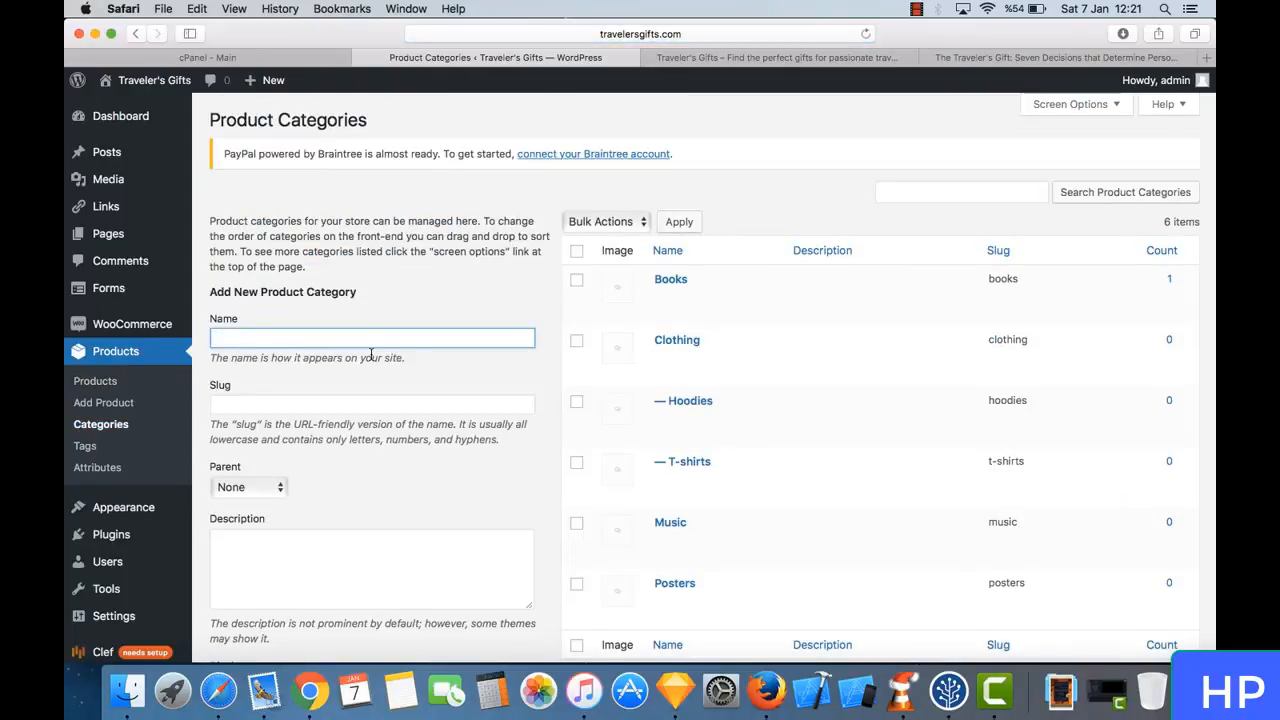
{"action": "scroll", "coordinate": [400, 400], "scroll_direction": "down", "scroll_amount": 3}
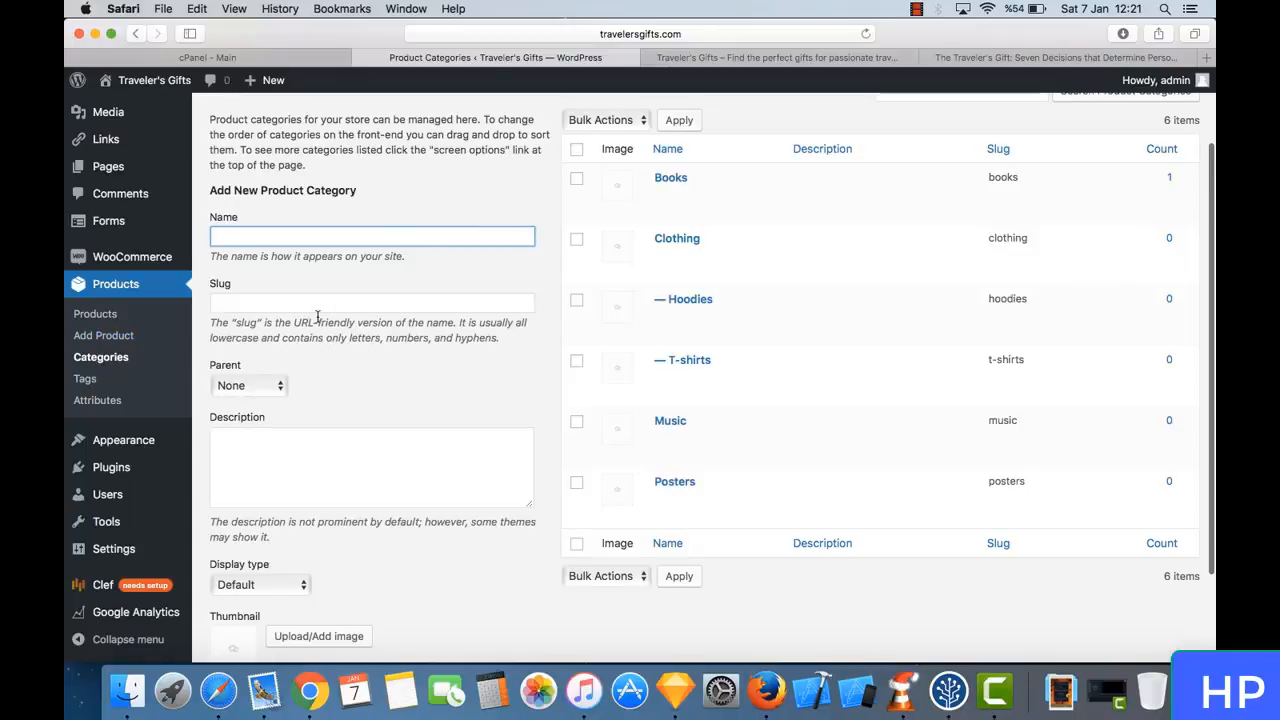
{"action": "left_click", "coordinate": [127, 381]}
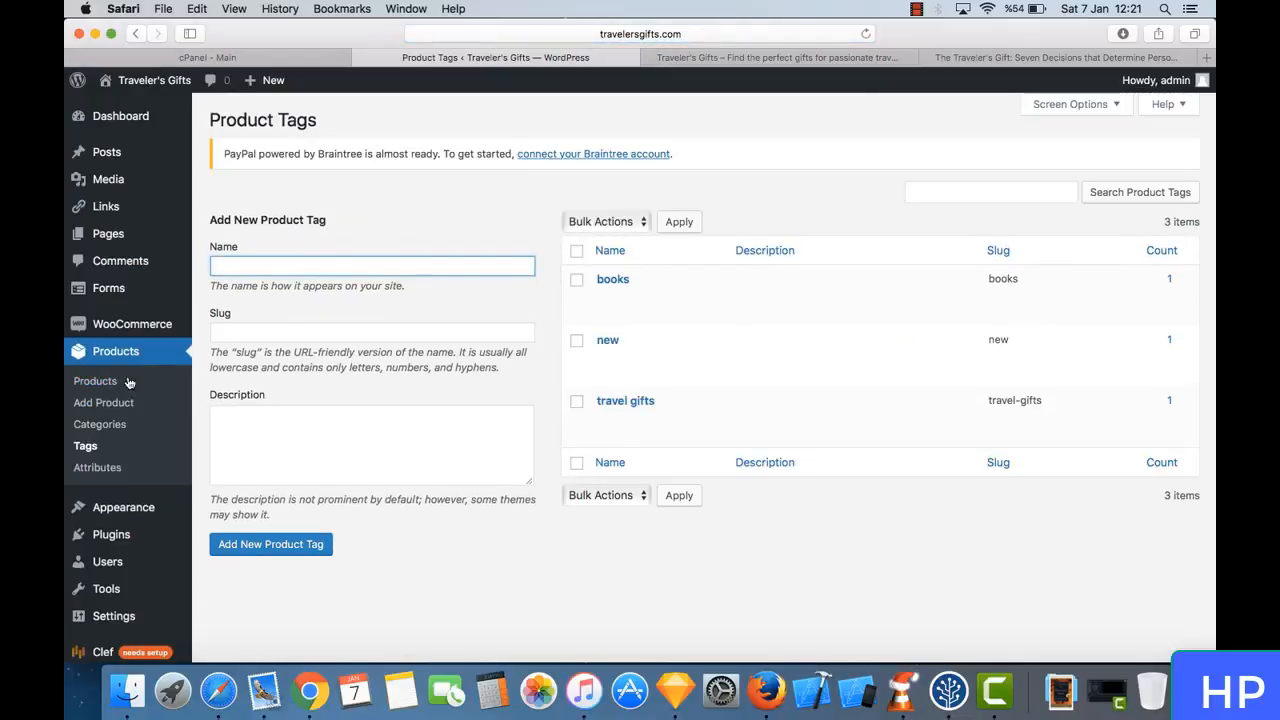
{"action": "left_click", "coordinate": [122, 467]}
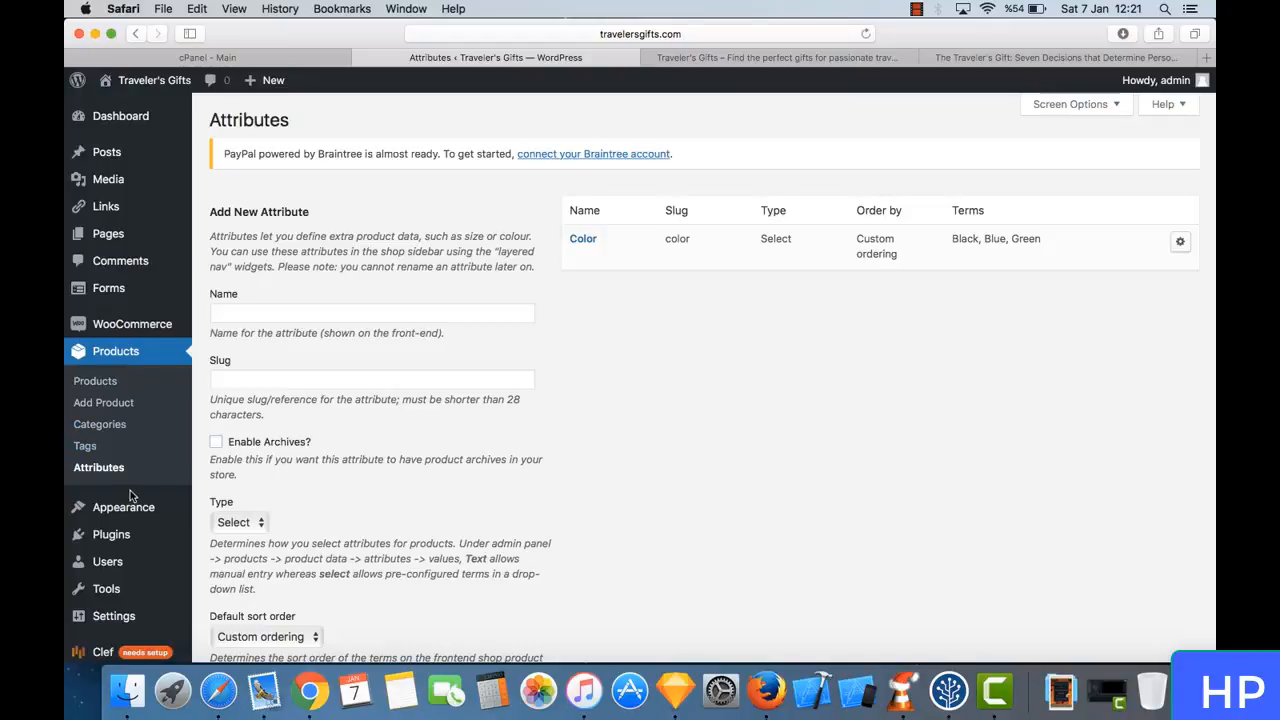
{"action": "scroll", "coordinate": [394, 515], "scroll_direction": "down", "scroll_amount": 3}
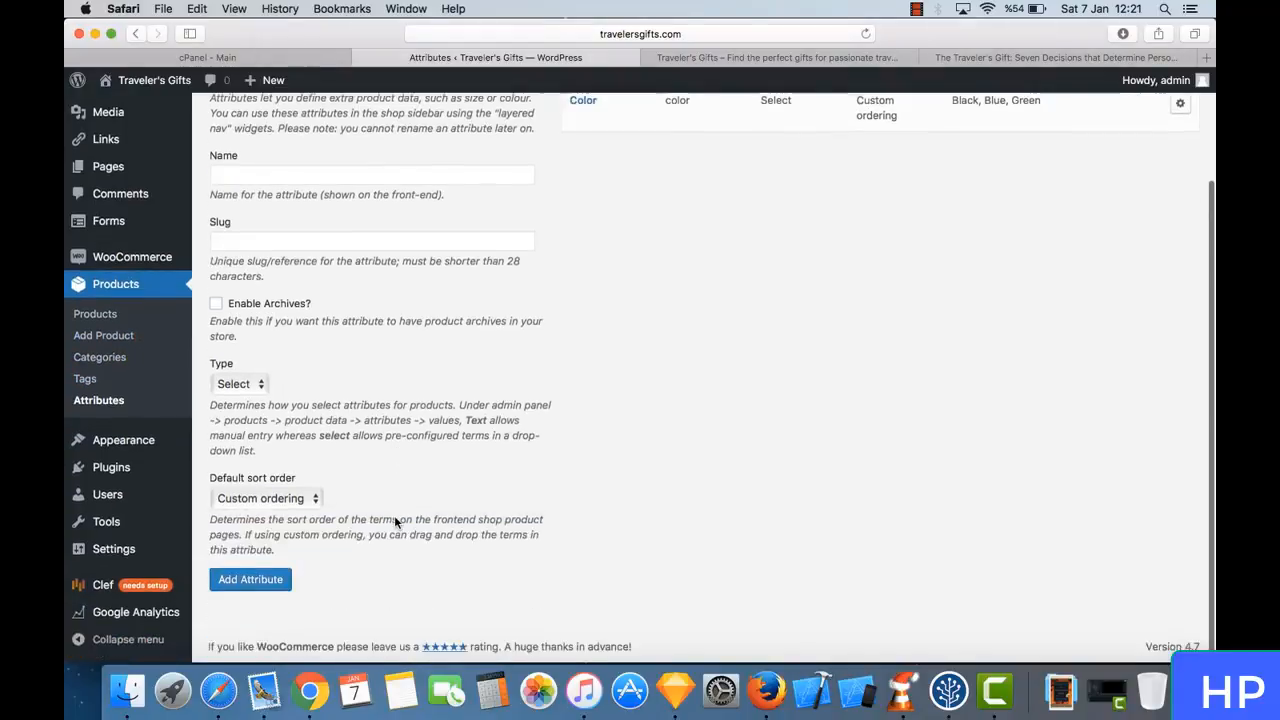
{"action": "scroll", "coordinate": [330, 483], "scroll_direction": "up", "scroll_amount": 3}
{"action": "left_click", "coordinate": [128, 402]}
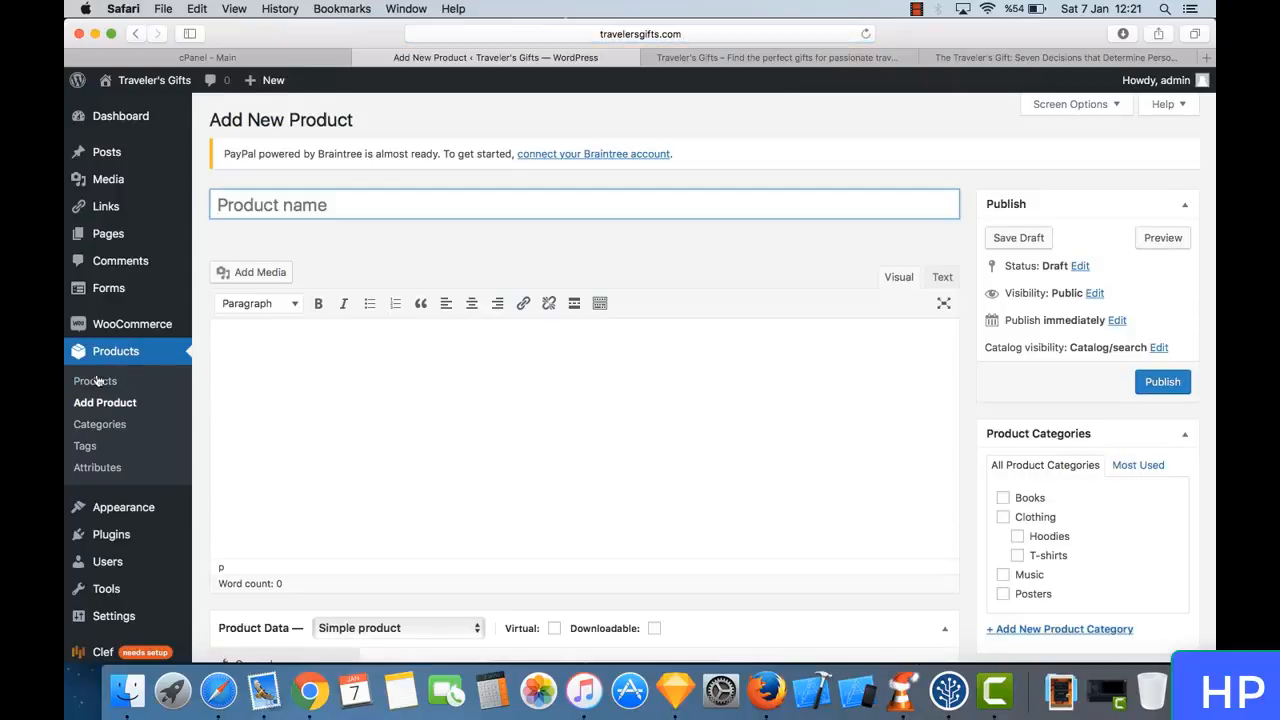
{"action": "left_click", "coordinate": [122, 383]}
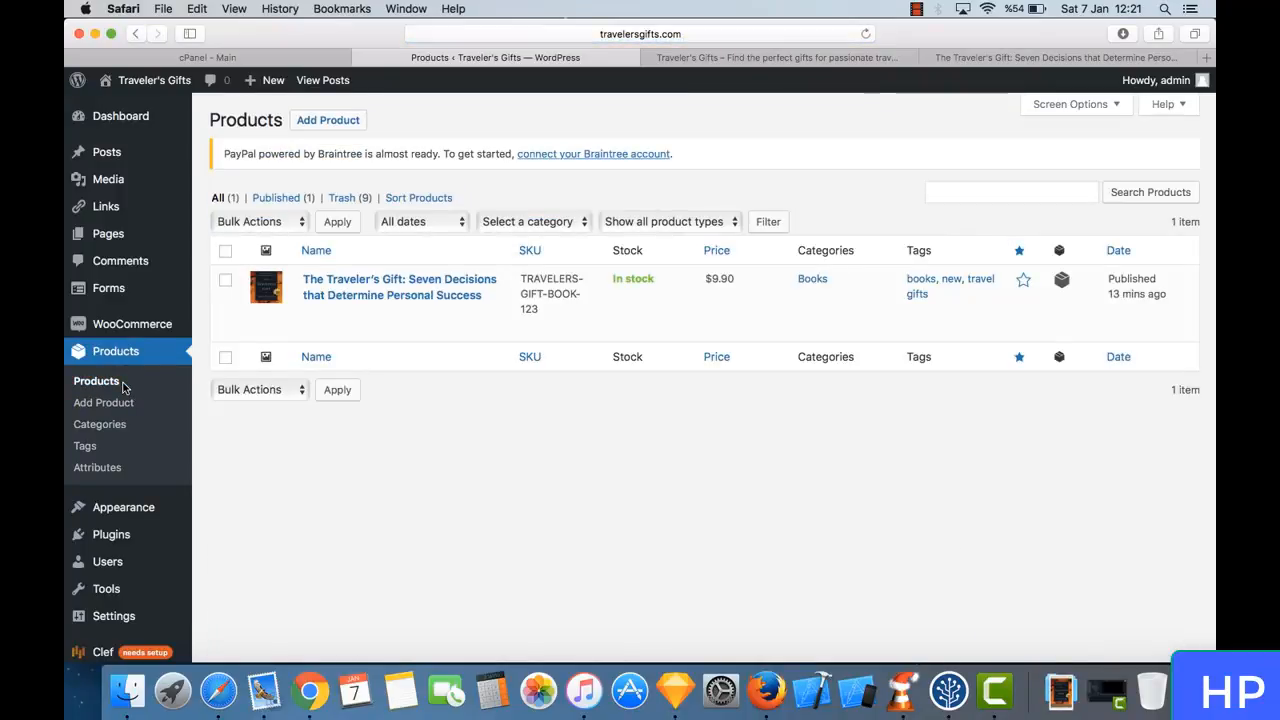
{"action": "left_click", "coordinate": [783, 57]}
{"action": "scroll", "coordinate": [546, 149], "scroll_direction": "up", "scroll_amount": 5}
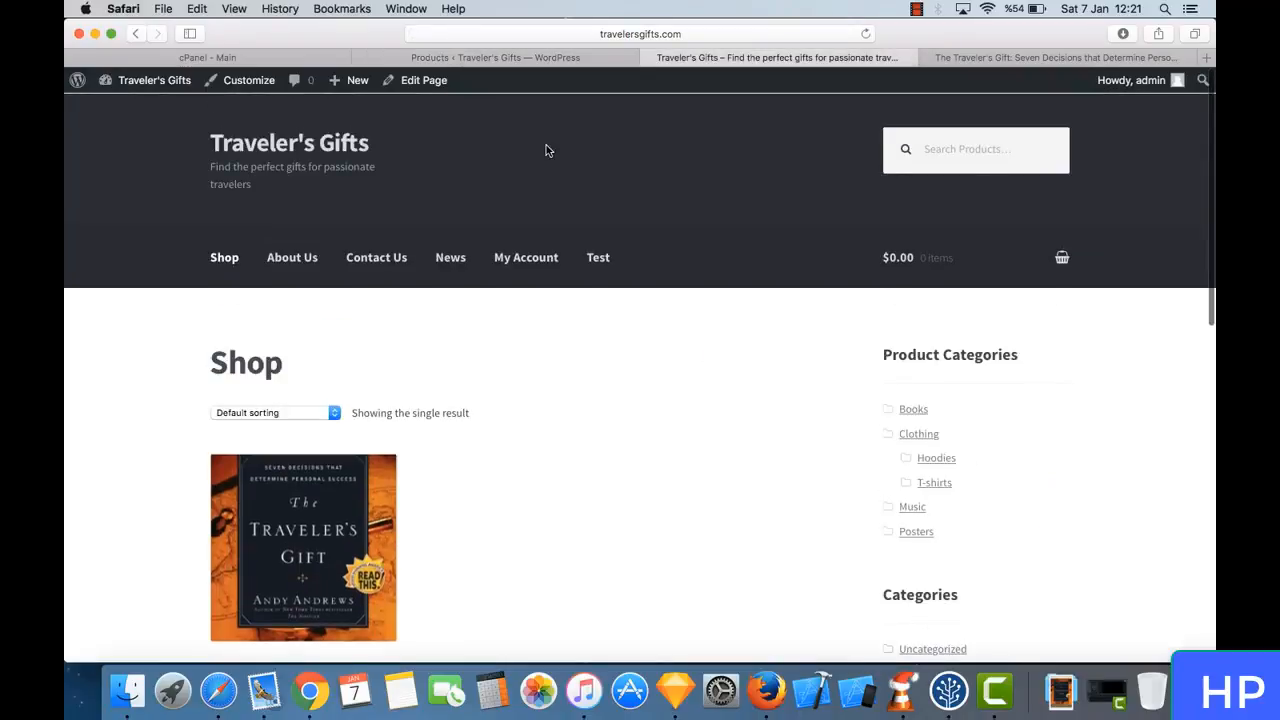
{"action": "left_click", "coordinate": [521, 60]}
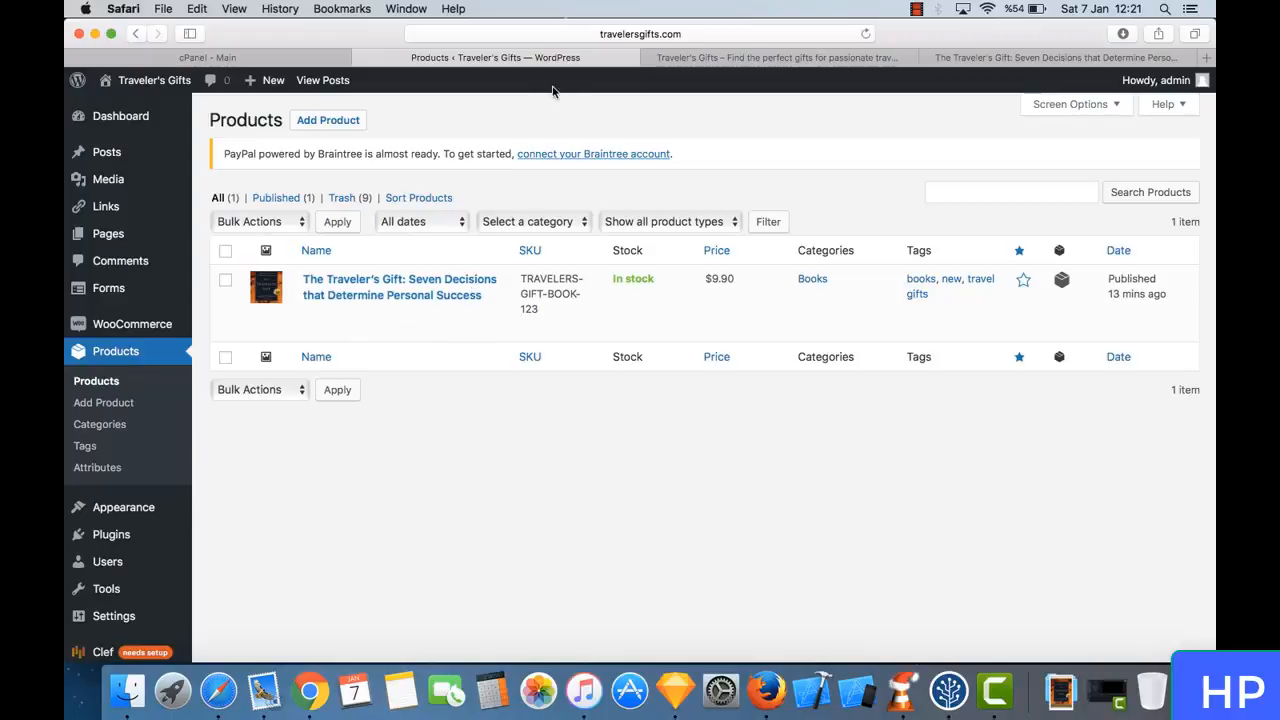
{"action": "left_click", "coordinate": [740, 60]}
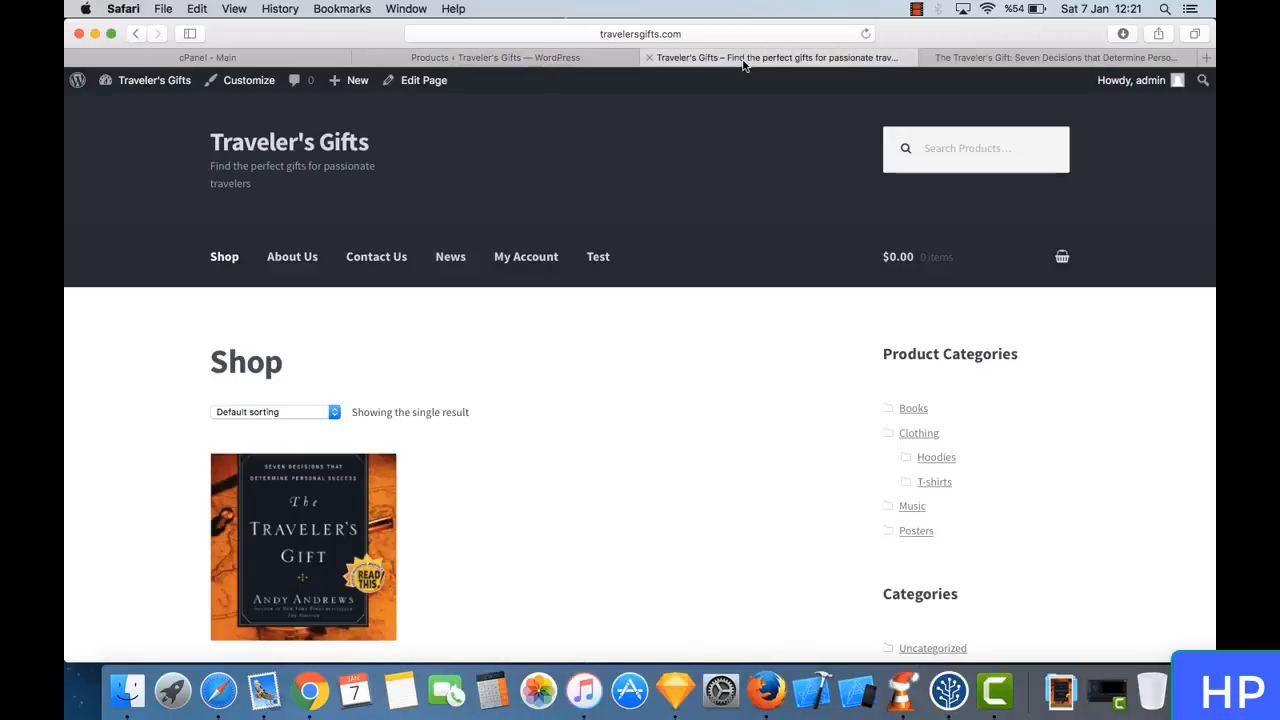
{"action": "left_click", "coordinate": [582, 57]}
{"action": "left_click", "coordinate": [689, 59]}
{"action": "left_click", "coordinate": [582, 57]}
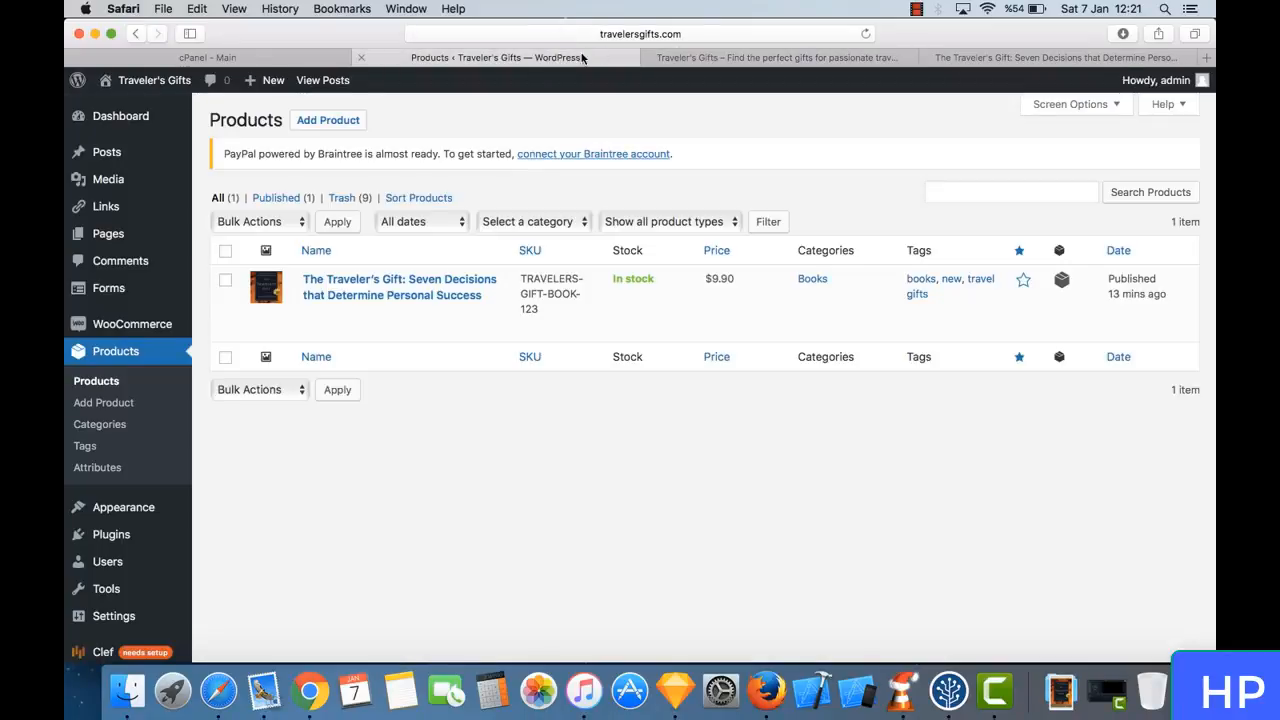
{"action": "left_click", "coordinate": [698, 58]}
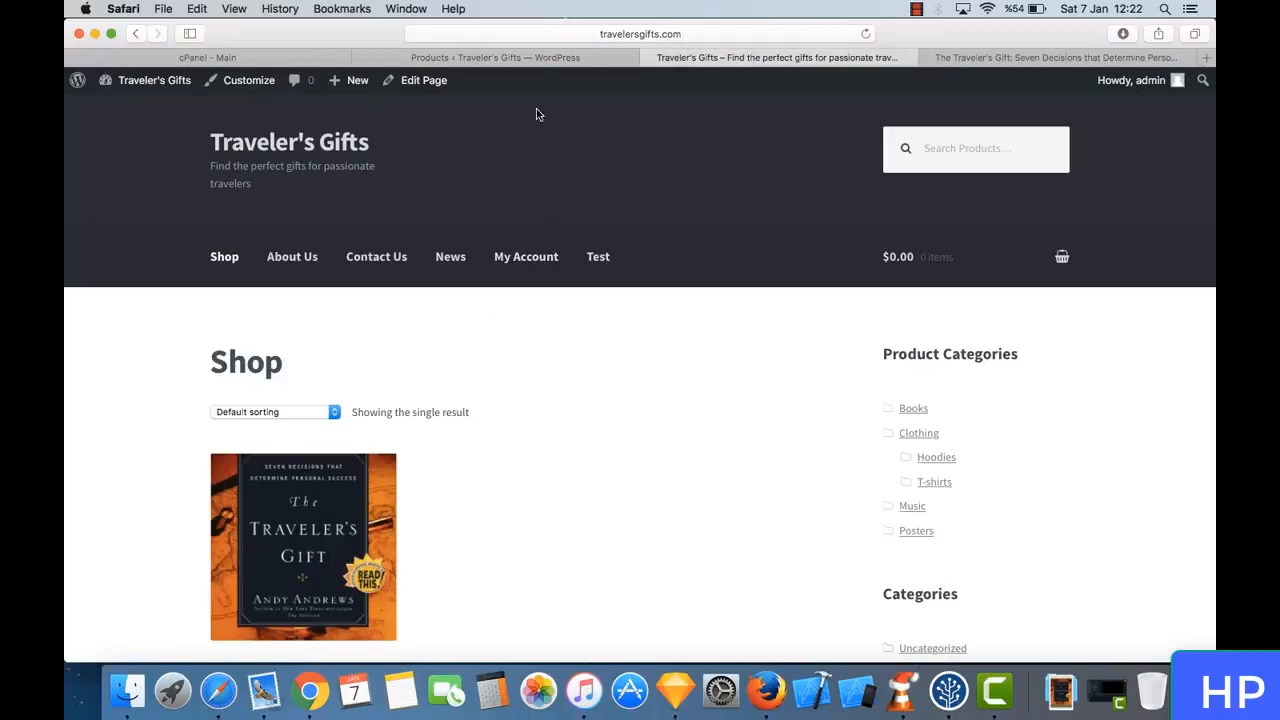
{"action": "left_click", "coordinate": [543, 57]}
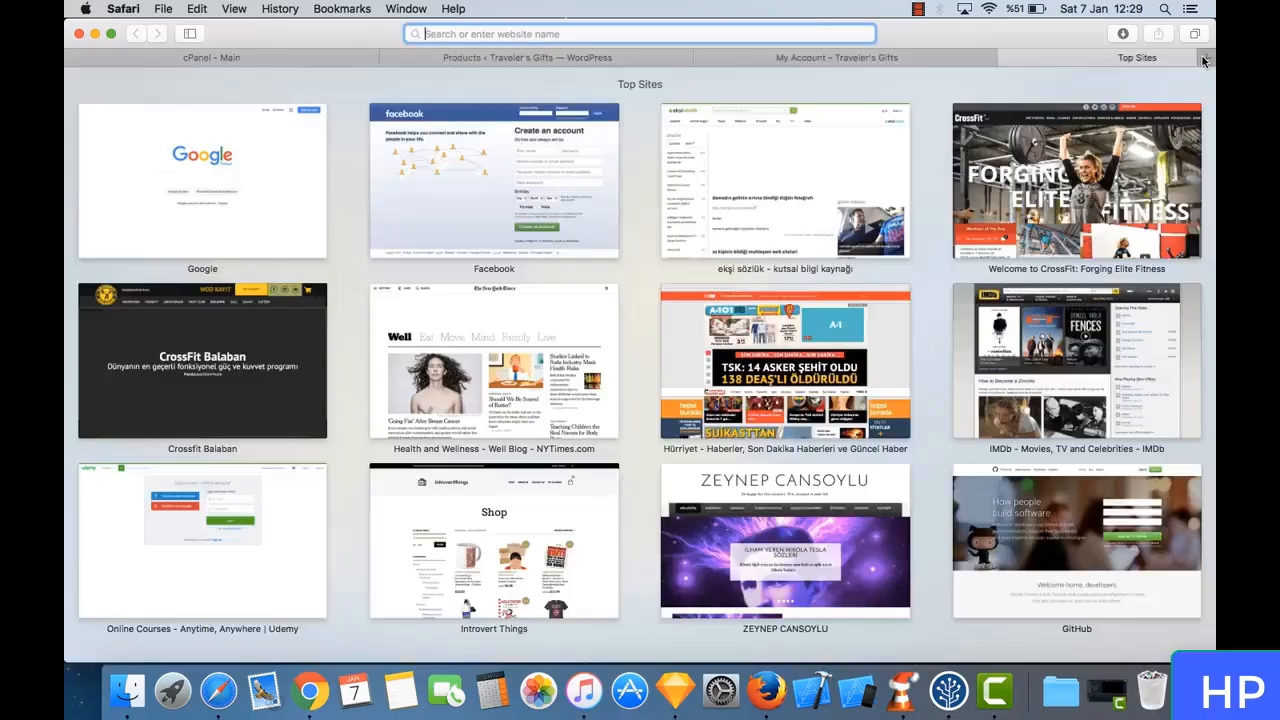
- Open amazon.com in a new browser tab and sign in to Amazon Associates from its SiteStripe using the prefilled credentials
{"action": "left_click", "coordinate": [1206, 57]}
{"action": "type", "text": "www.z"}
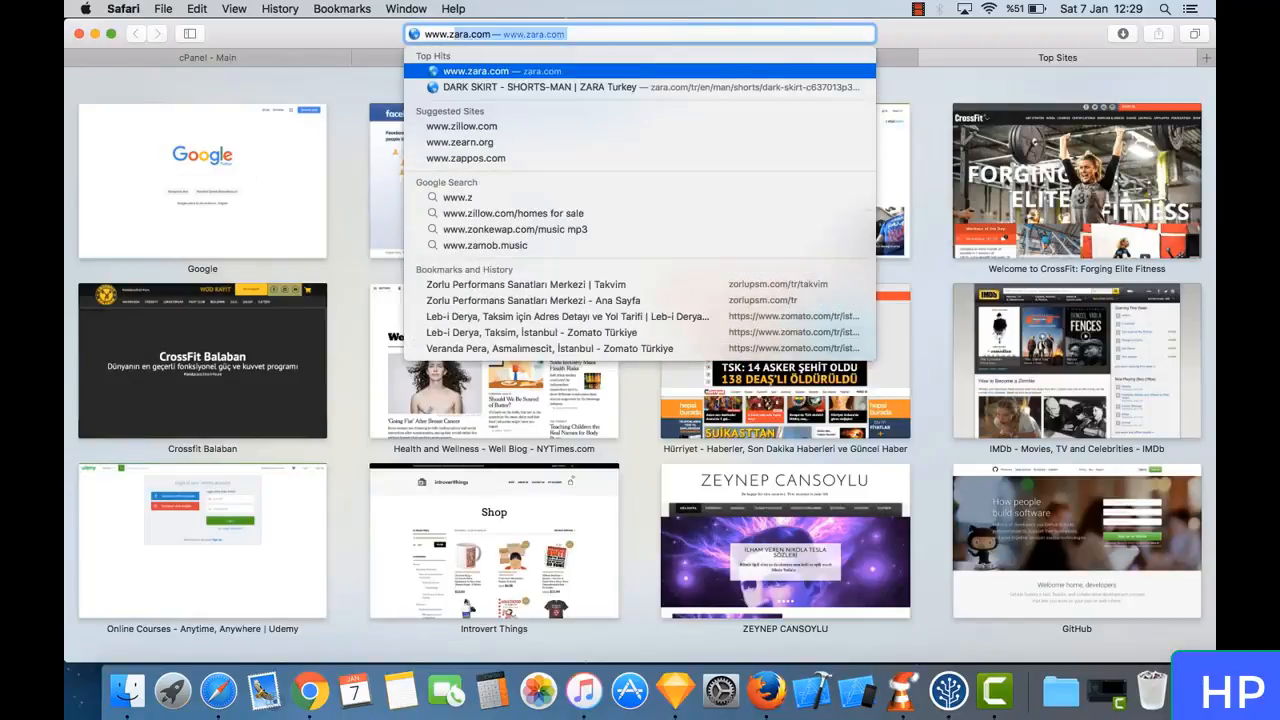
{"action": "key", "text": "BackSpace"}
{"action": "type", "text": "am"}
{"action": "key", "text": "Return"}
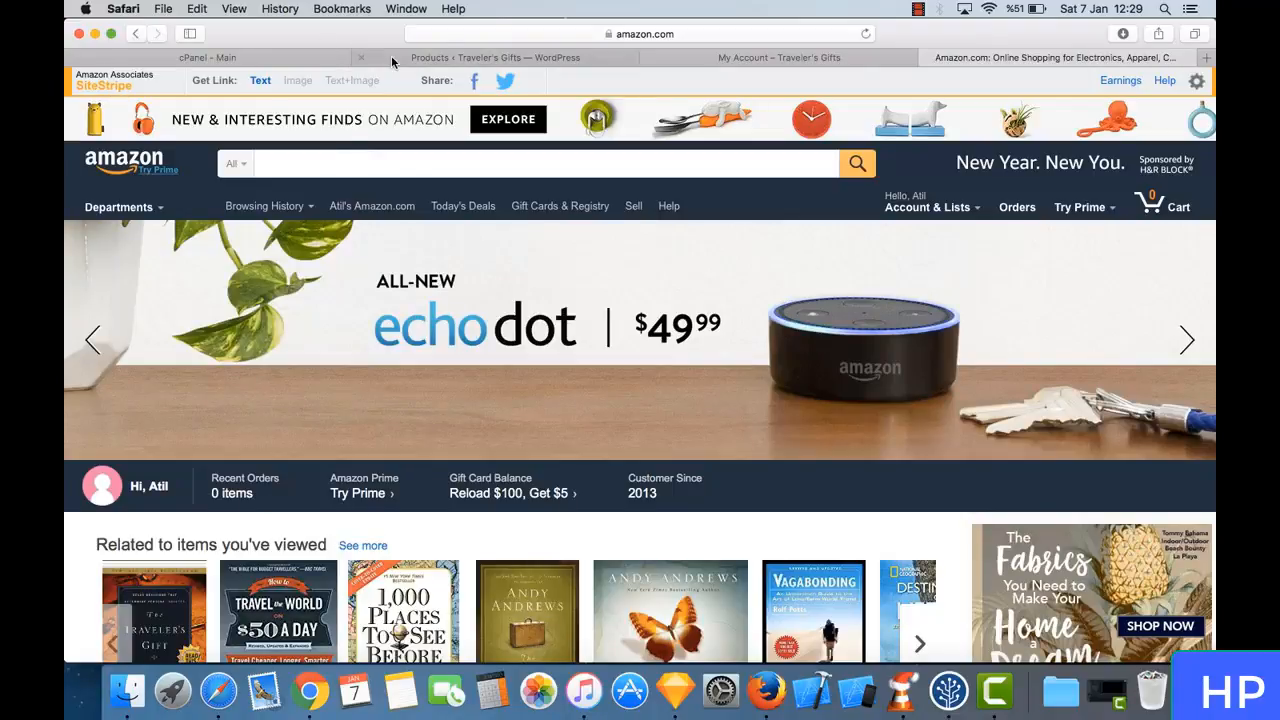
{"action": "left_click", "coordinate": [114, 84]}
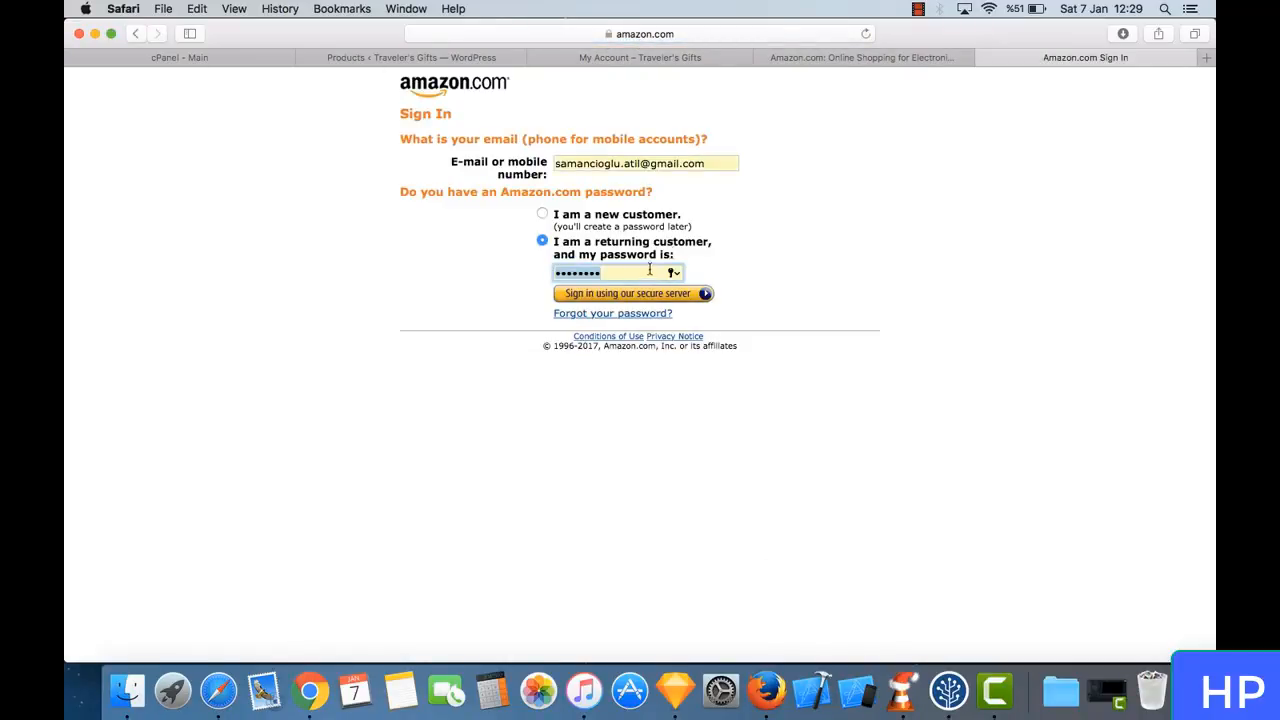
{"action": "left_click", "coordinate": [690, 300]}
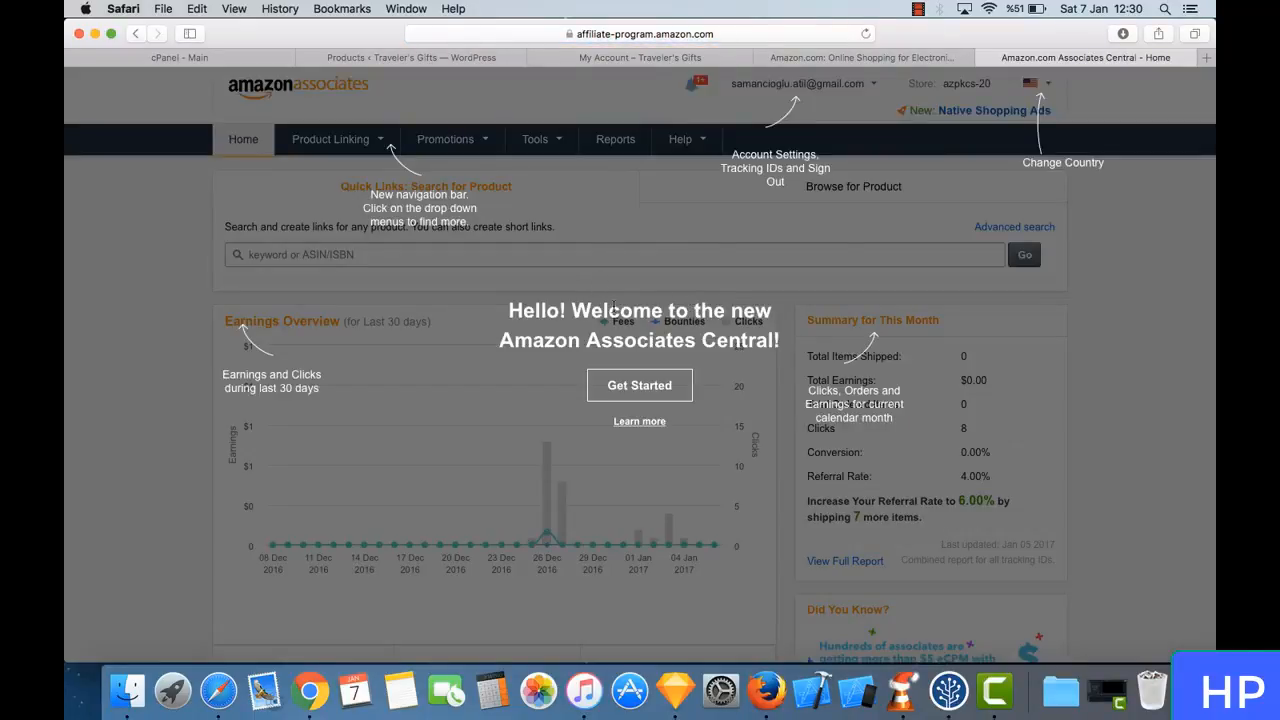
- Dismiss the Associates Central welcome overlay and look through the Manage Your Tracking IDs page
{"action": "left_click", "coordinate": [677, 403]}
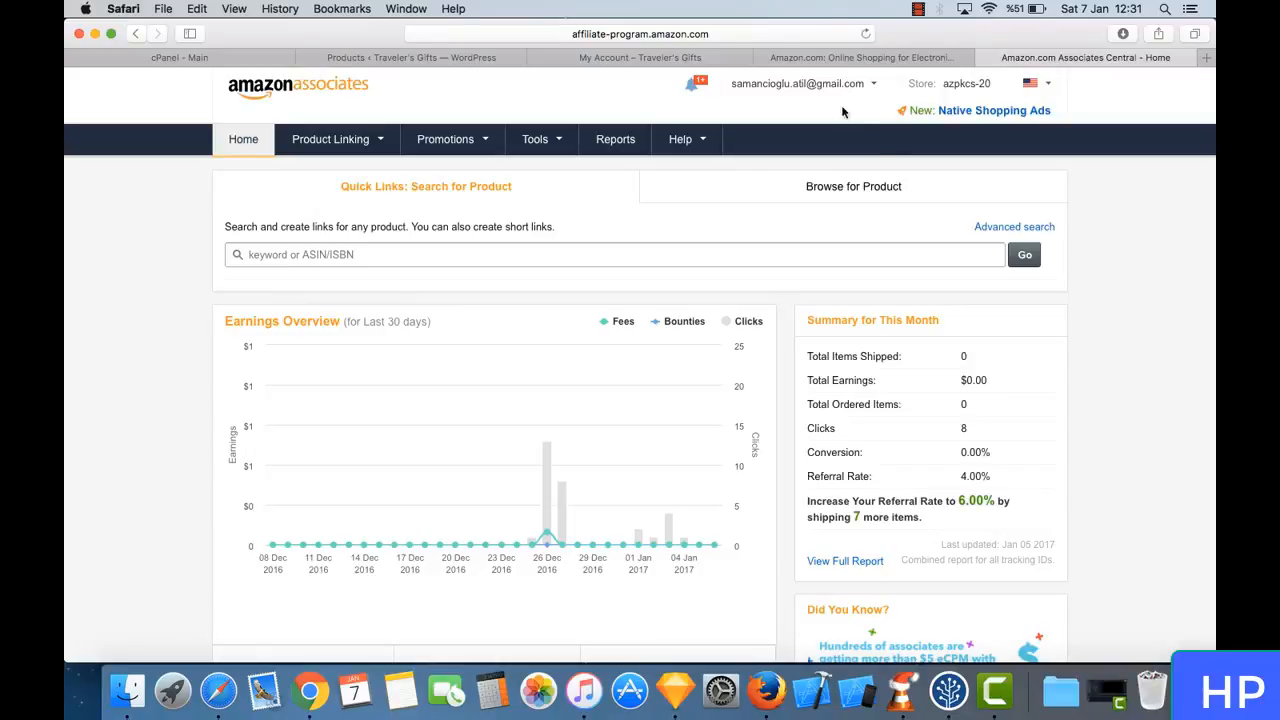
{"action": "mouse_move", "coordinate": [845, 100]}
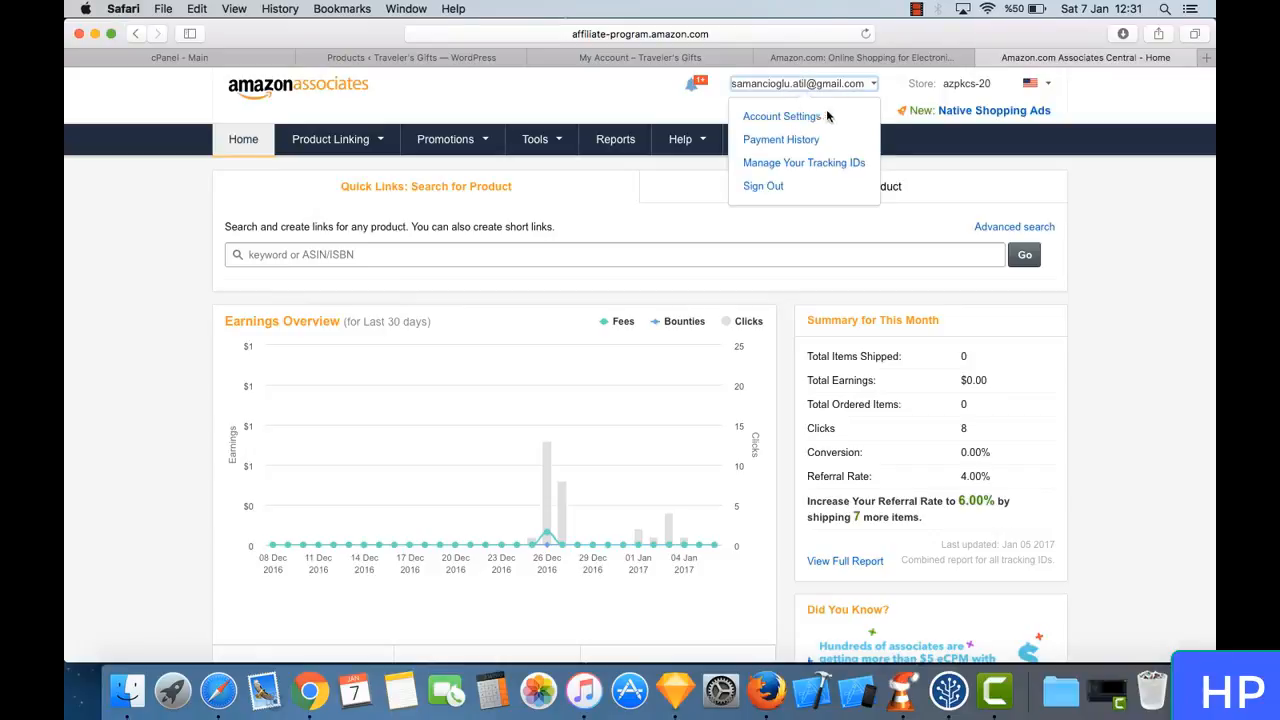
{"action": "left_click", "coordinate": [832, 162]}
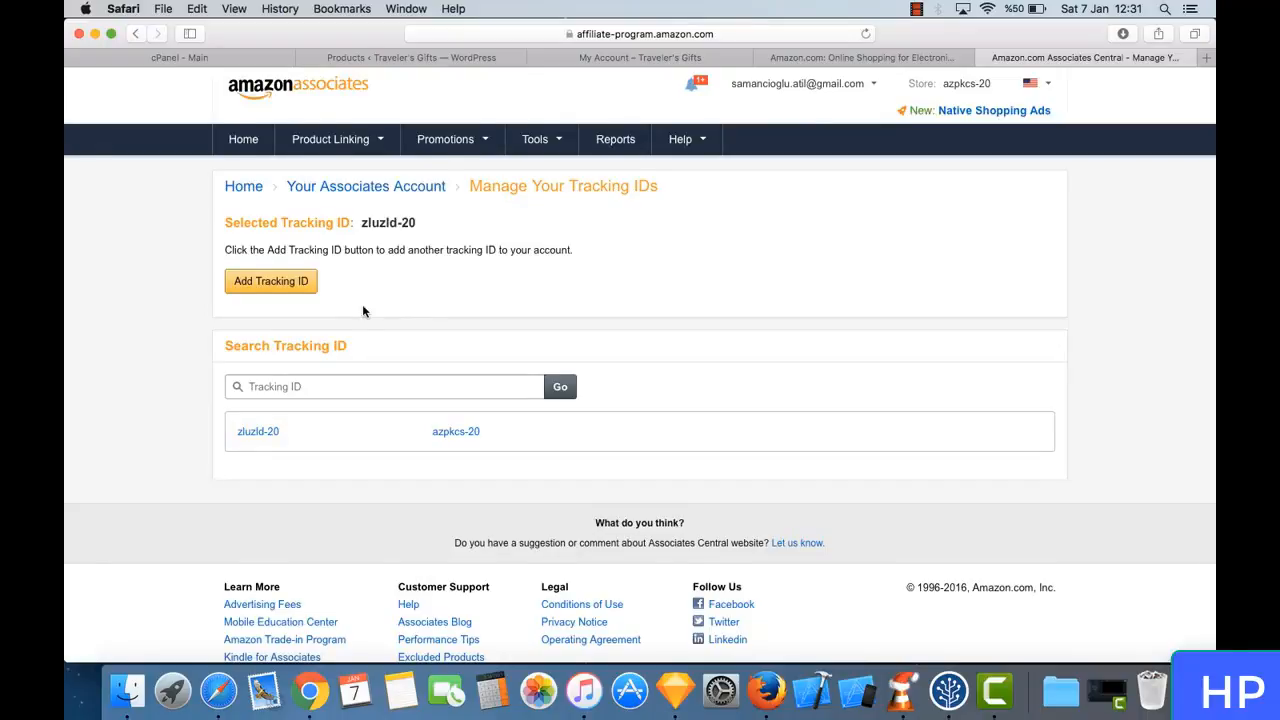
{"action": "scroll", "coordinate": [363, 311], "scroll_direction": "down", "scroll_amount": 2}
{"action": "scroll", "coordinate": [363, 311], "scroll_direction": "up", "scroll_amount": 2}
- Open the Associates account settings, check the store ID, and go to the website and mobile app list for editing
{"action": "left_click", "coordinate": [850, 86]}
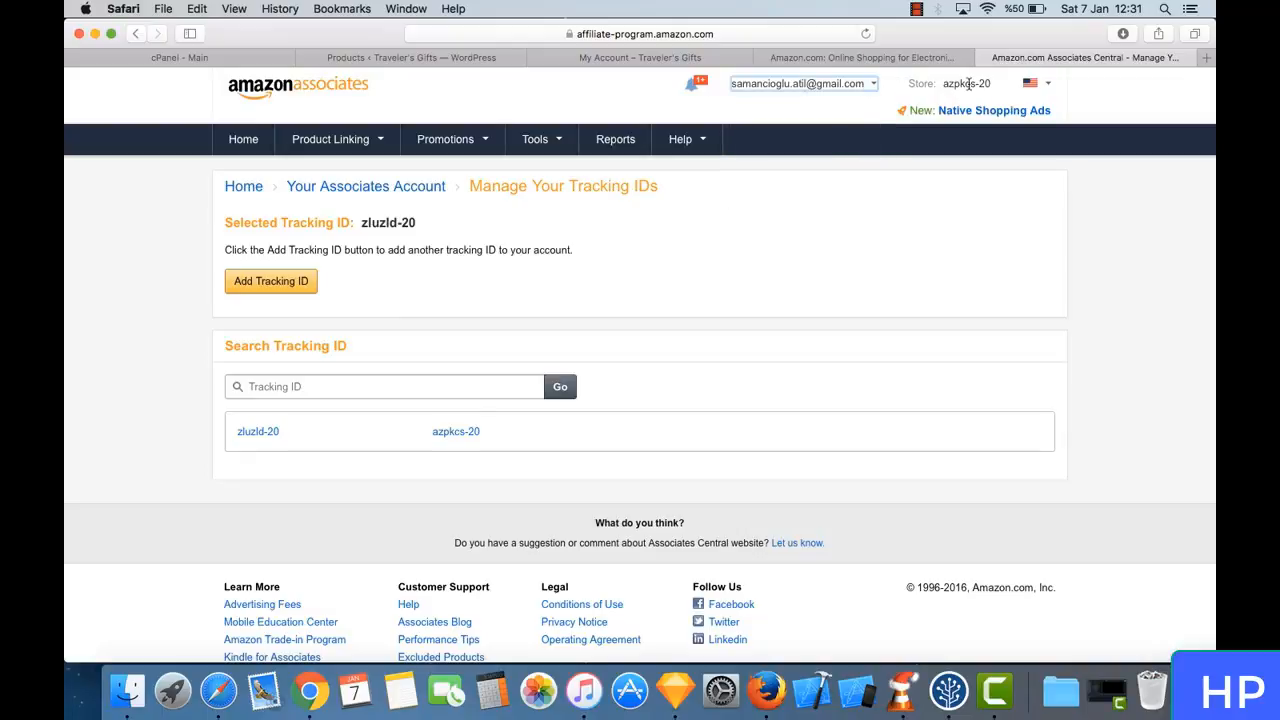
{"action": "mouse_move", "coordinate": [814, 86]}
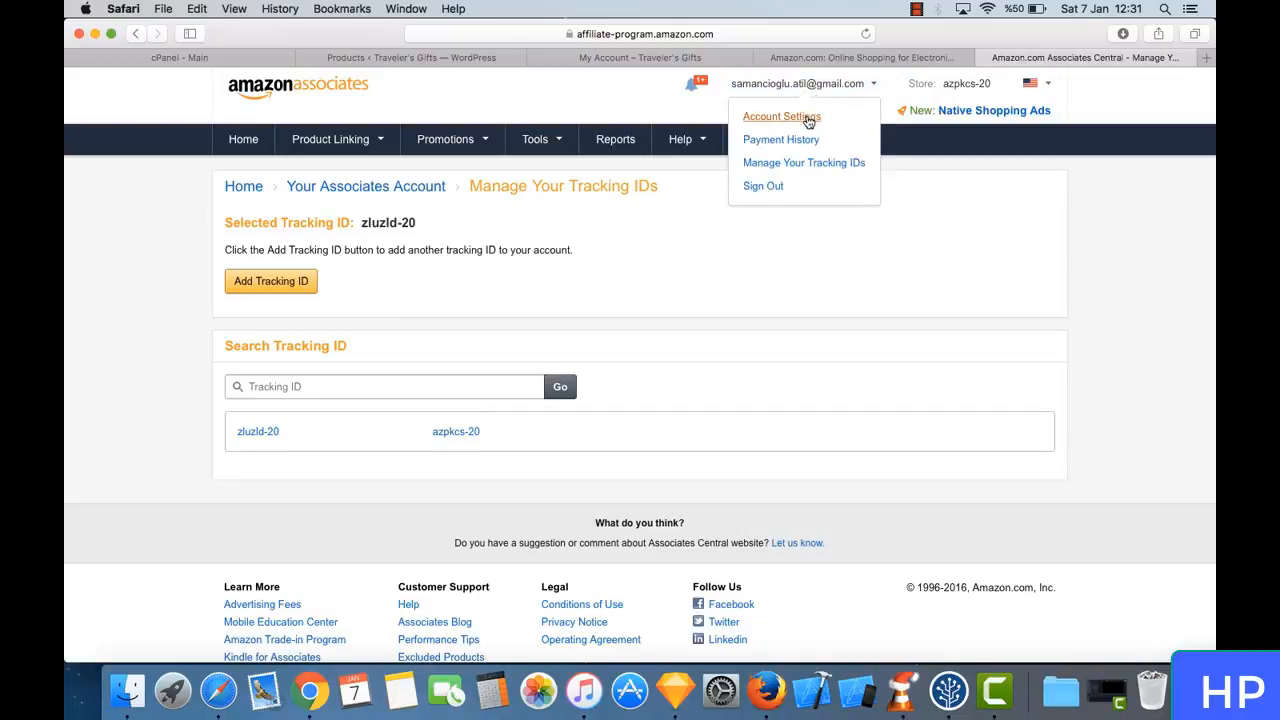
{"action": "left_click", "coordinate": [808, 119]}
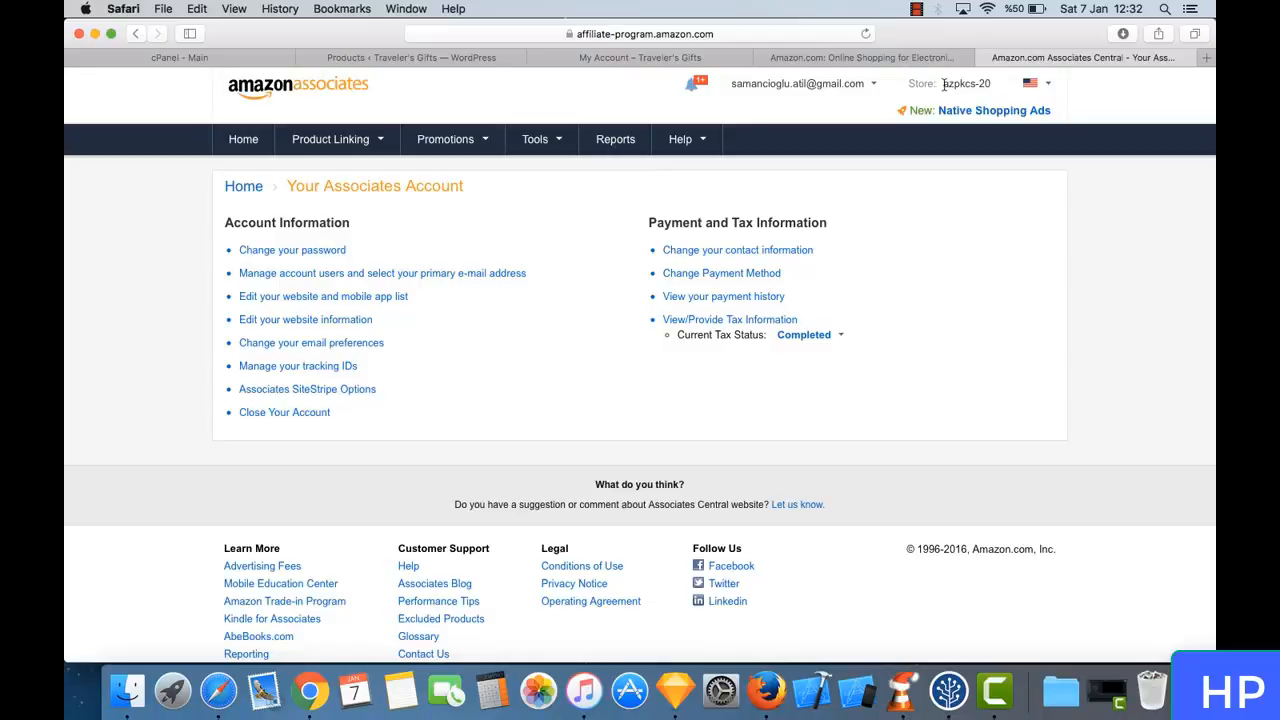
{"action": "left_click_drag", "start_coordinate": [942, 84], "coordinate": [998, 86]}
{"action": "left_click", "coordinate": [996, 86]}
{"action": "left_click", "coordinate": [367, 297]}
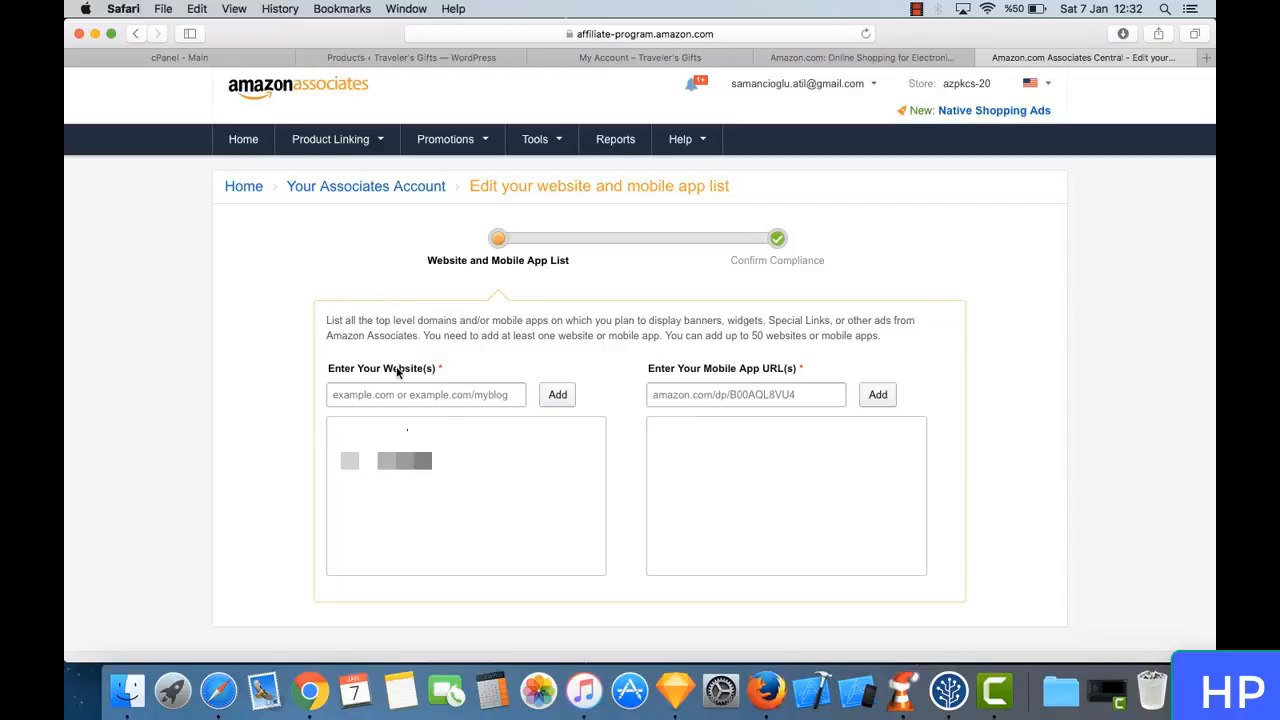
- Add travelersgifts.com to the Associates website list
{"action": "left_click", "coordinate": [455, 396]}
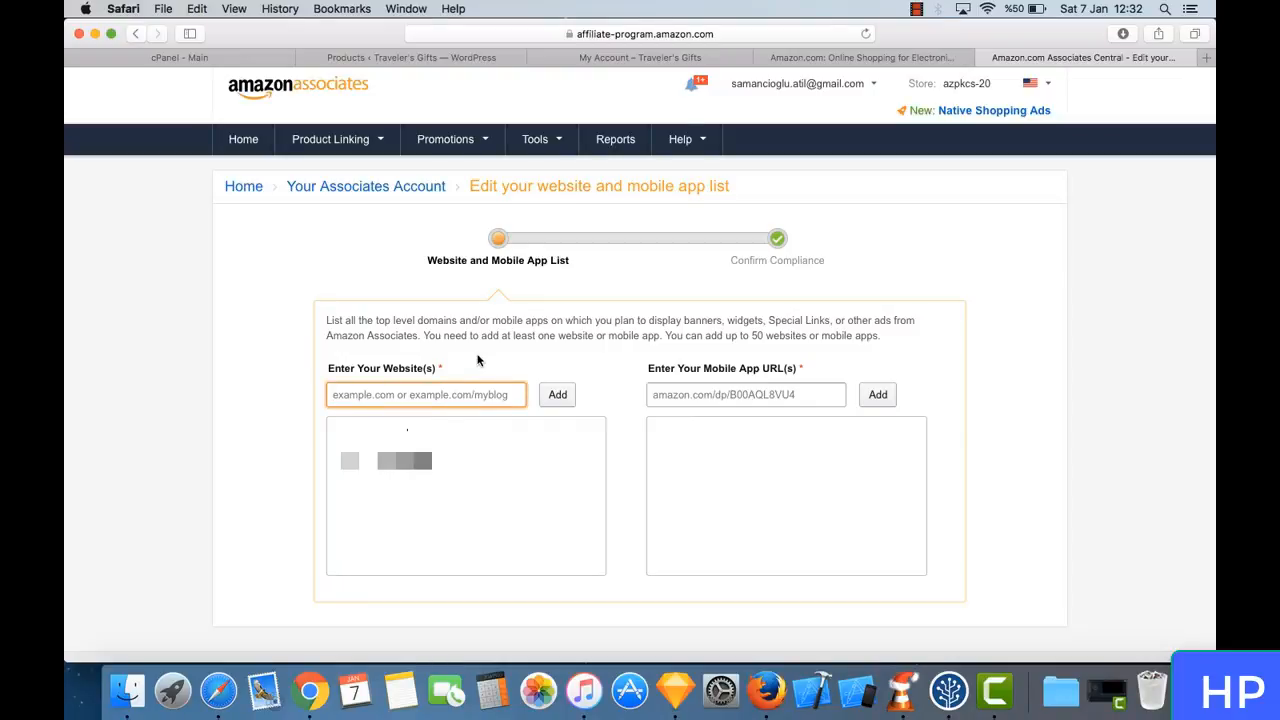
{"action": "type", "text": "trav"}
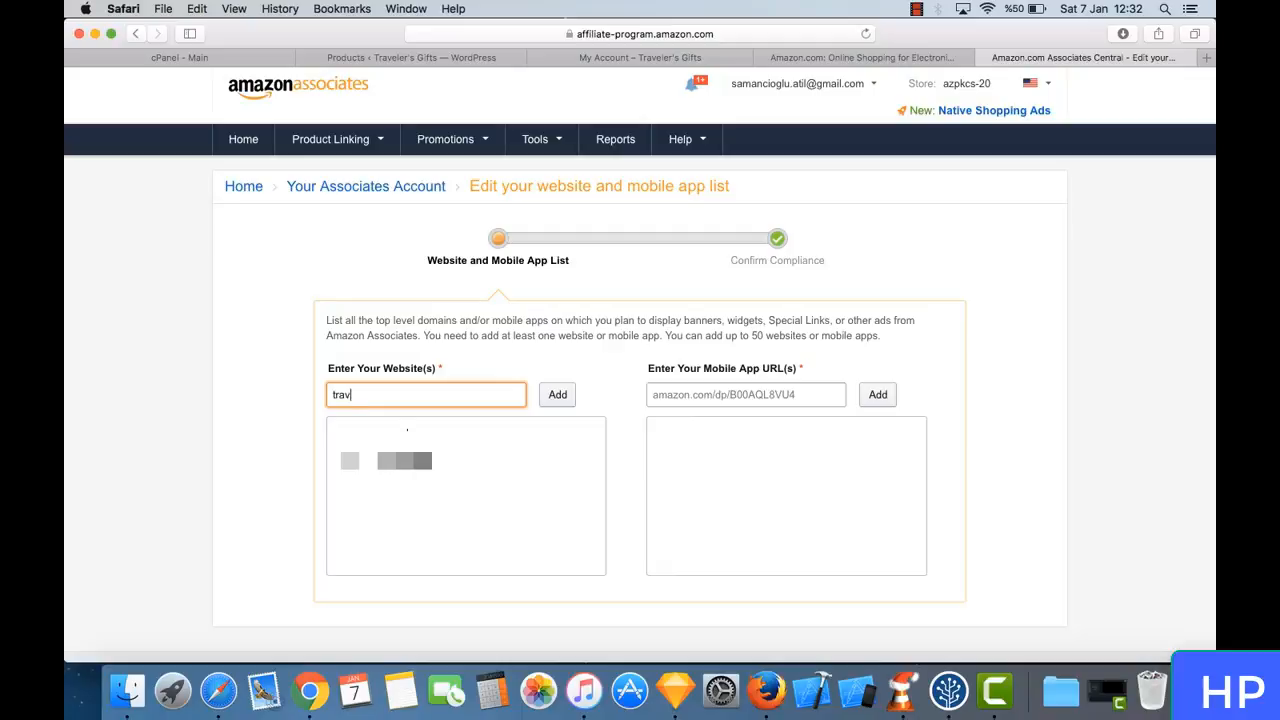
{"action": "type", "text": "elersgifts.com"}
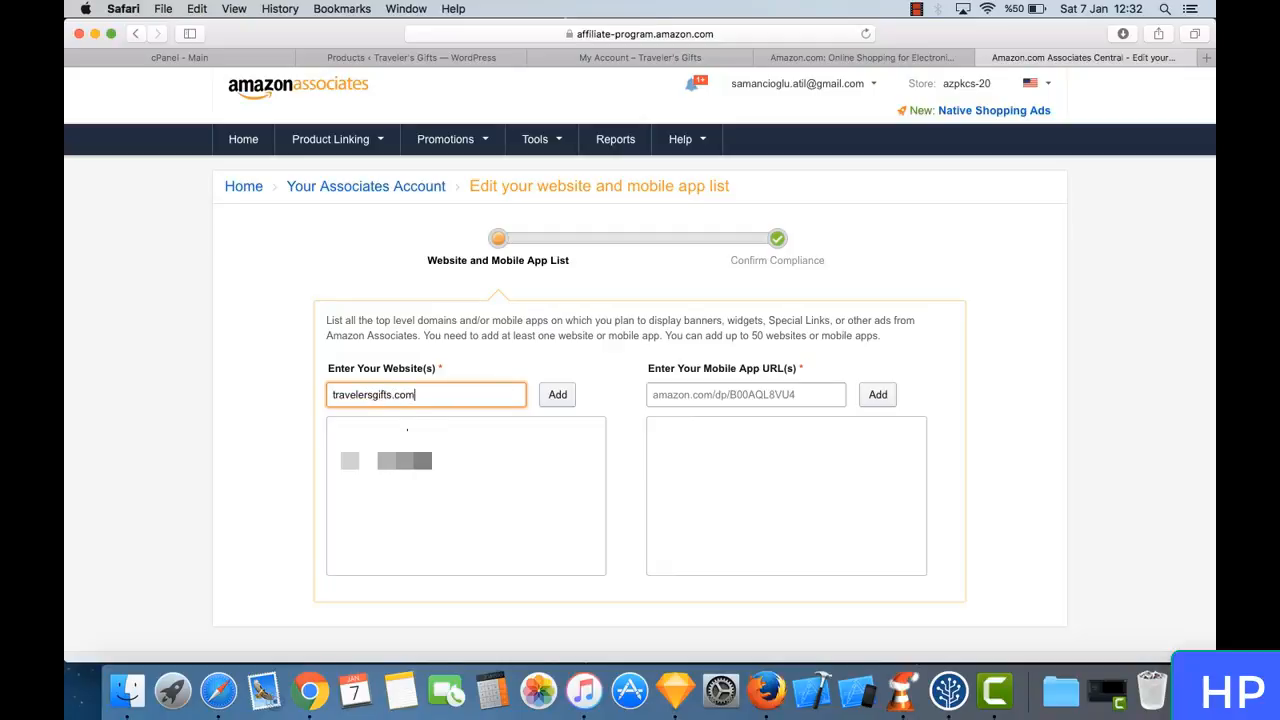
{"action": "left_click", "coordinate": [559, 394]}
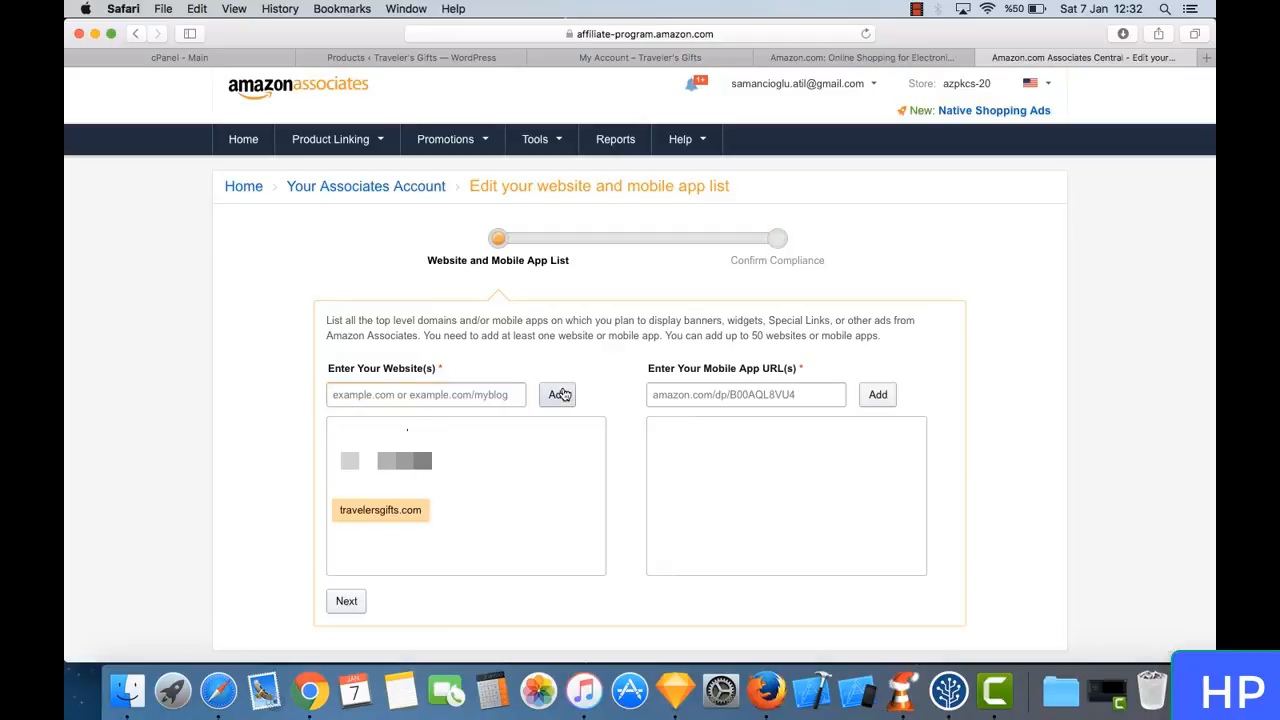
- Declare that none of the listed sites is directed at children under 13 and confirm the updated website list
{"action": "left_click", "coordinate": [350, 603]}
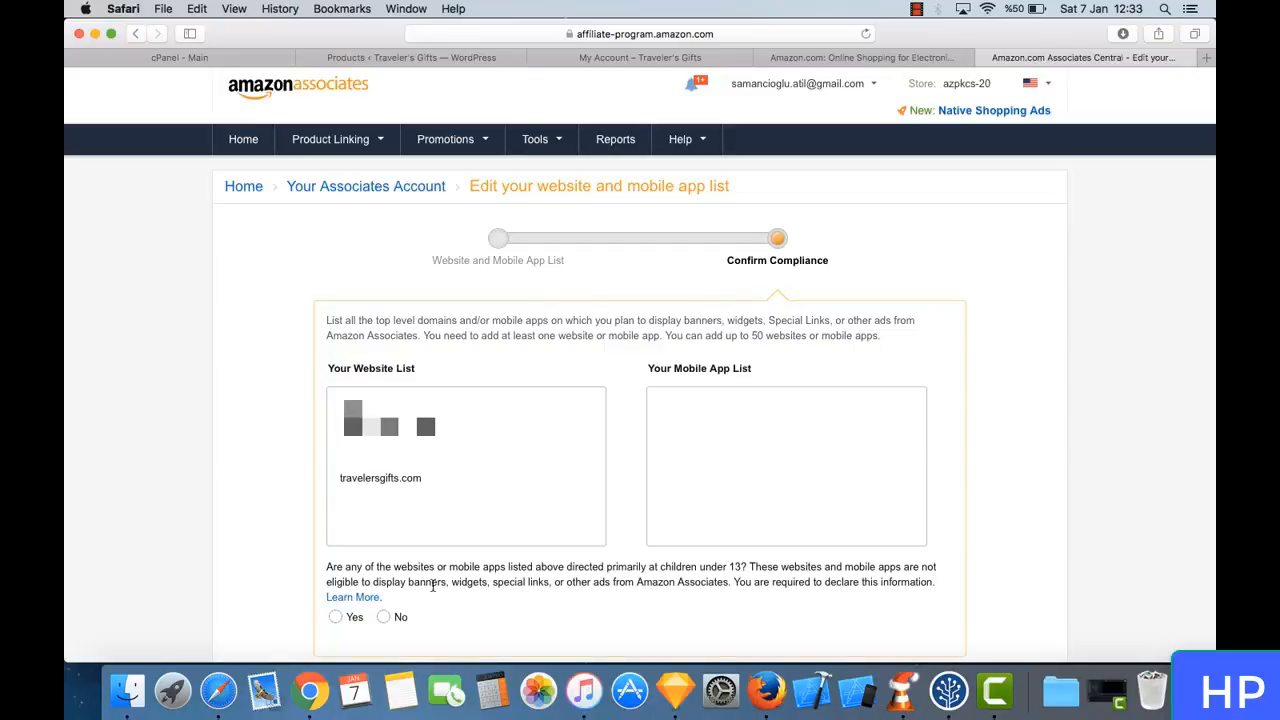
{"action": "left_click", "coordinate": [384, 616]}
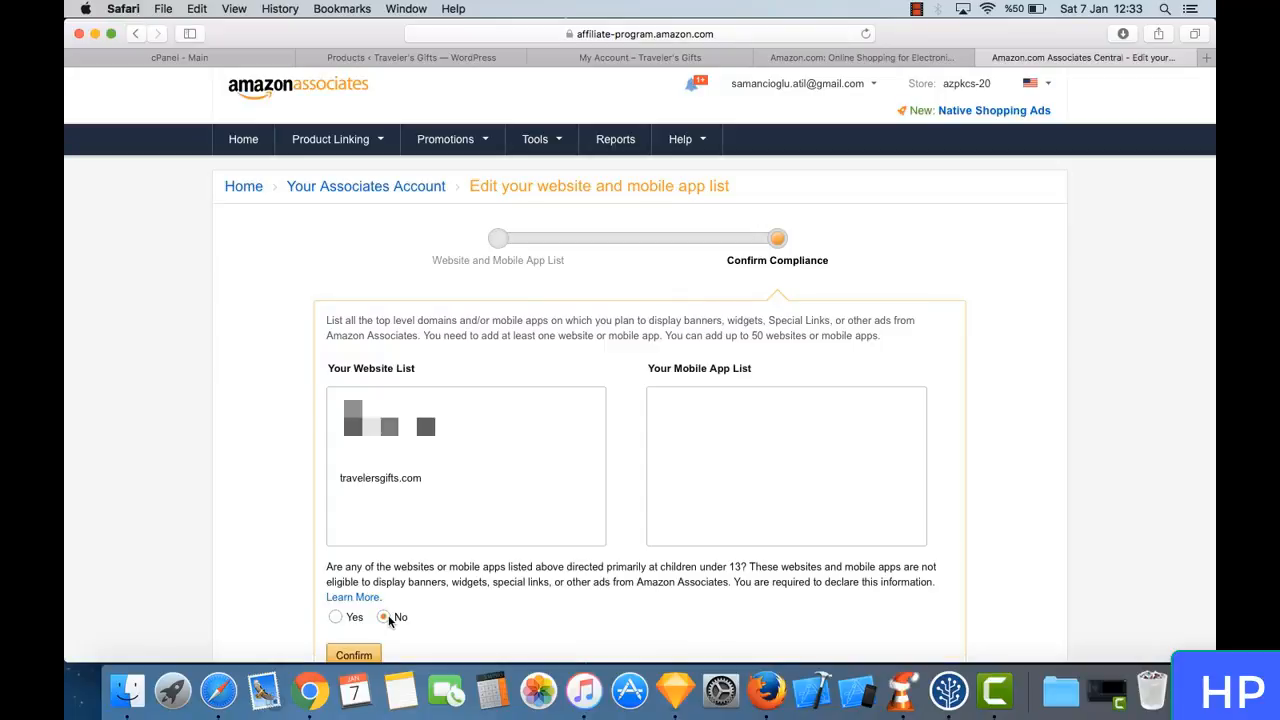
{"action": "left_click", "coordinate": [353, 655]}
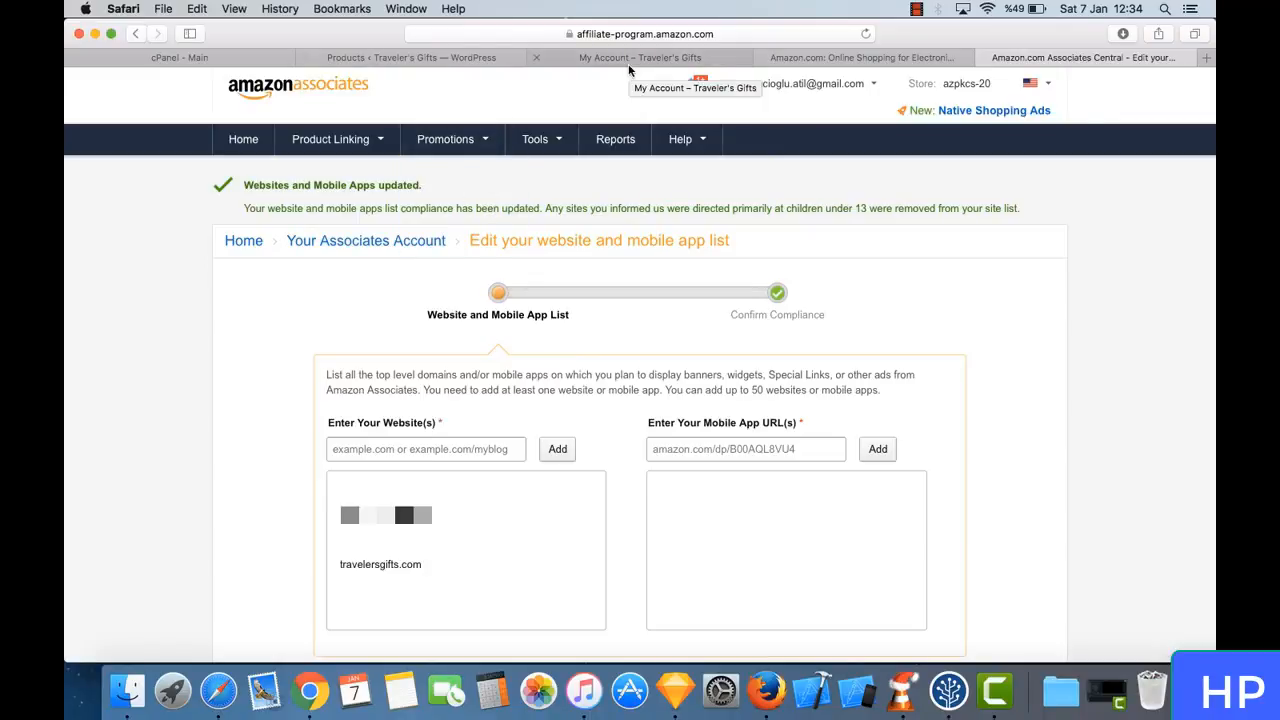
- View the storefront's Shop page, and search amazon.com for "ebooks"
{"action": "left_click", "coordinate": [740, 57]}
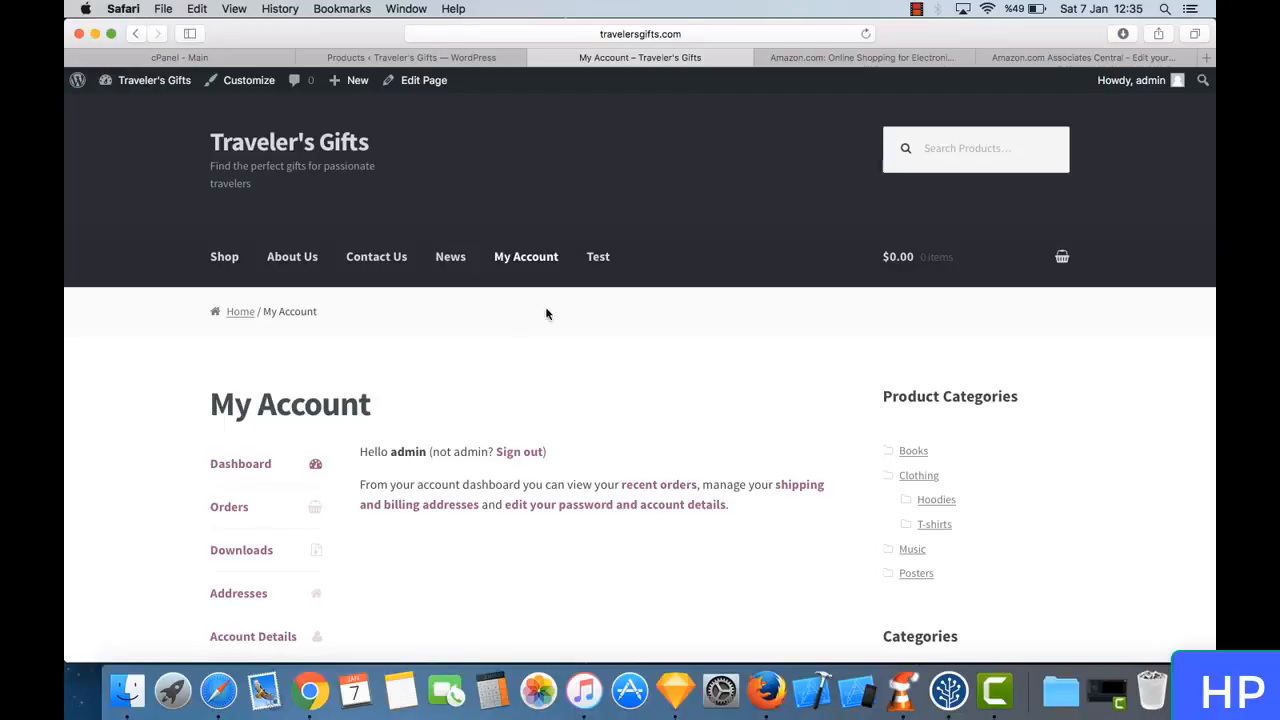
{"action": "left_click", "coordinate": [220, 258]}
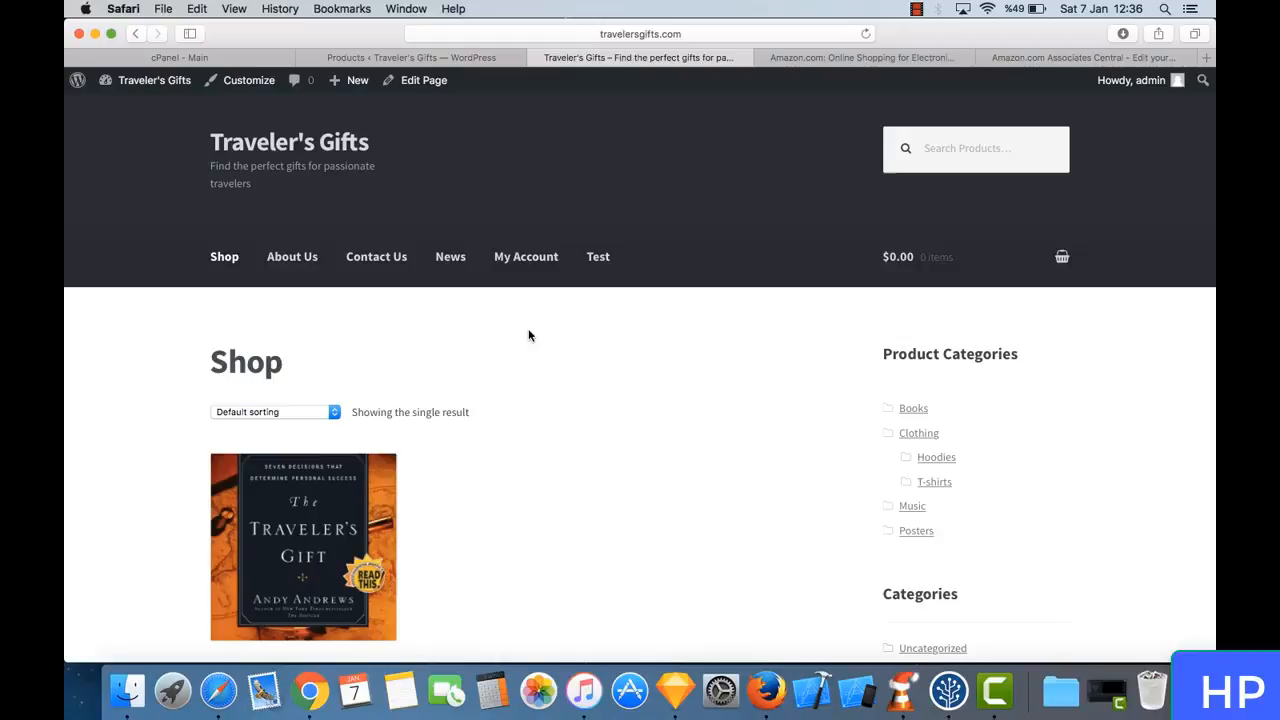
{"action": "left_click", "coordinate": [843, 62]}
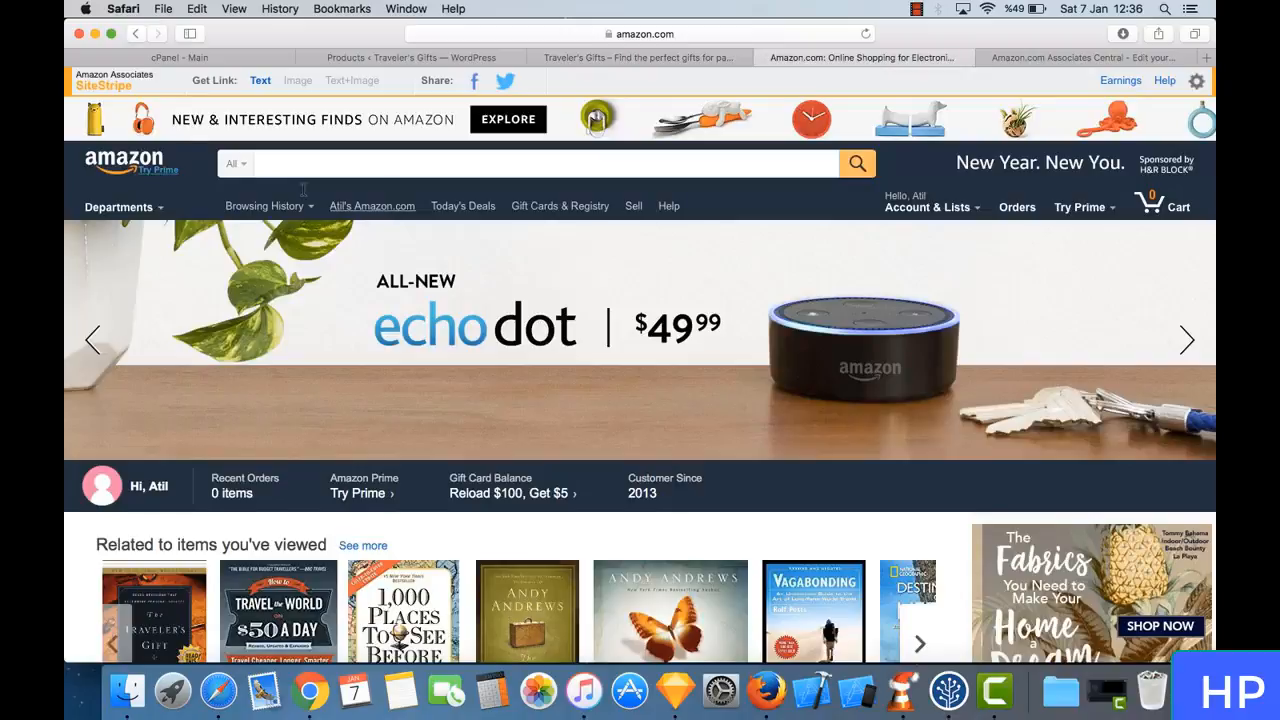
{"action": "left_click", "coordinate": [399, 163]}
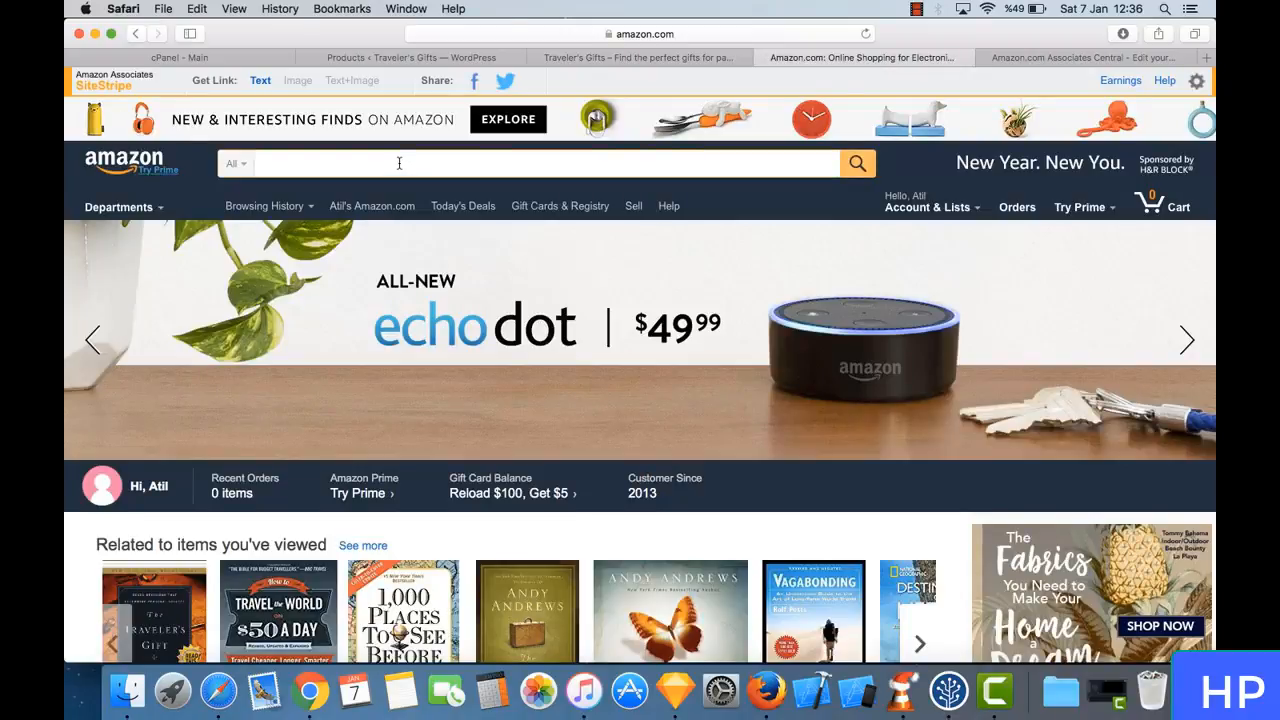
{"action": "type", "text": "ebook"}
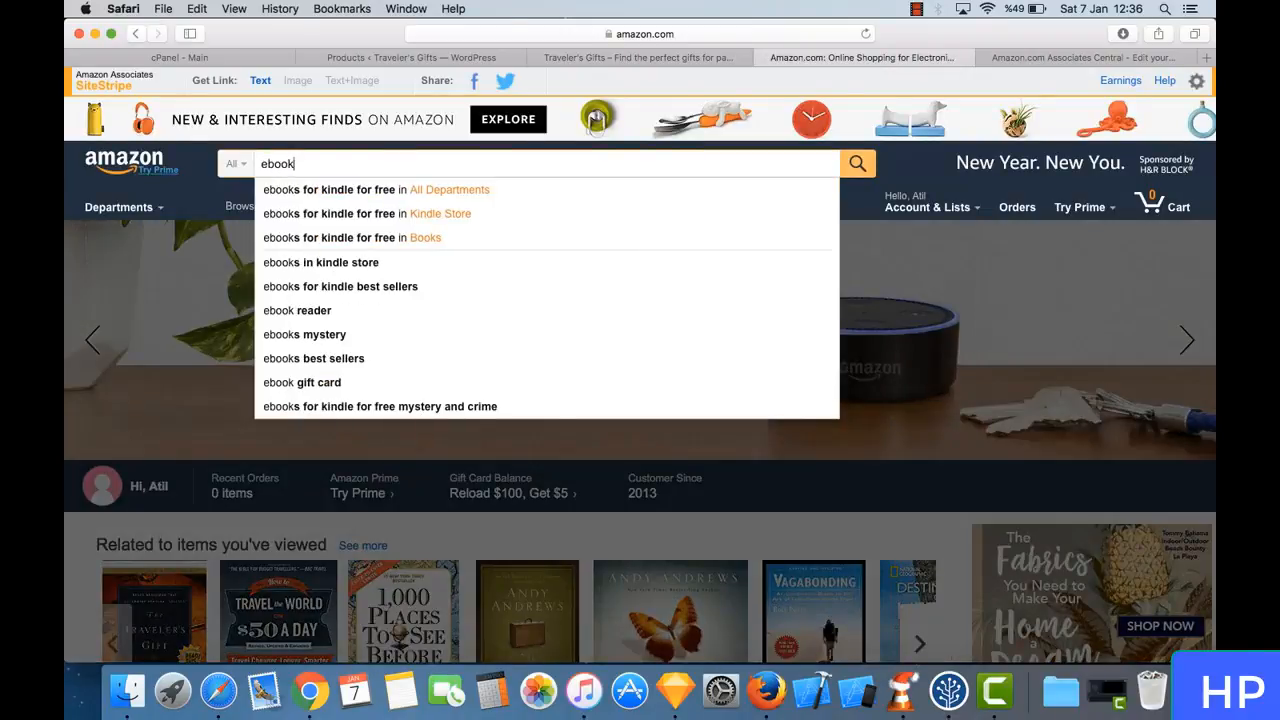
{"action": "type", "text": "s"}
{"action": "key", "text": "Return"}
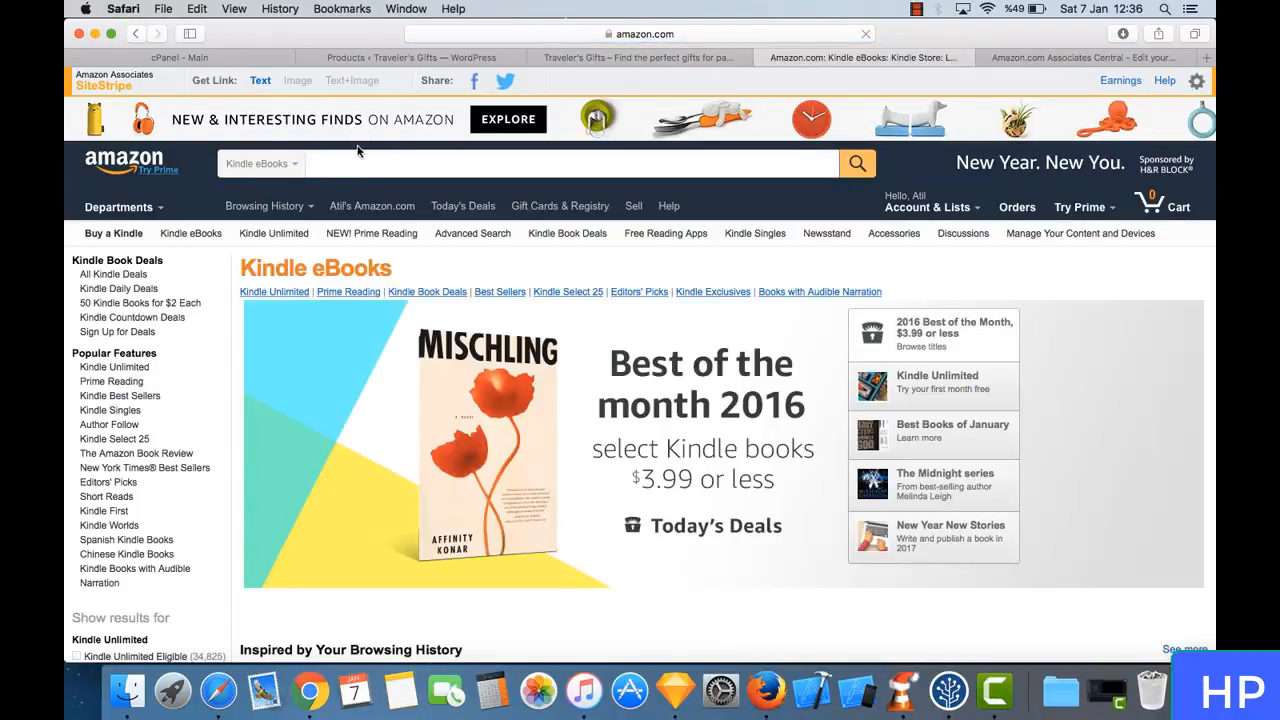
- Browse the Kindle eBooks listings and open the product page of Sisters One, Two, Three from New & Noteworthy Kindle Books
{"action": "scroll", "coordinate": [470, 250], "scroll_direction": "down", "scroll_amount": 8}
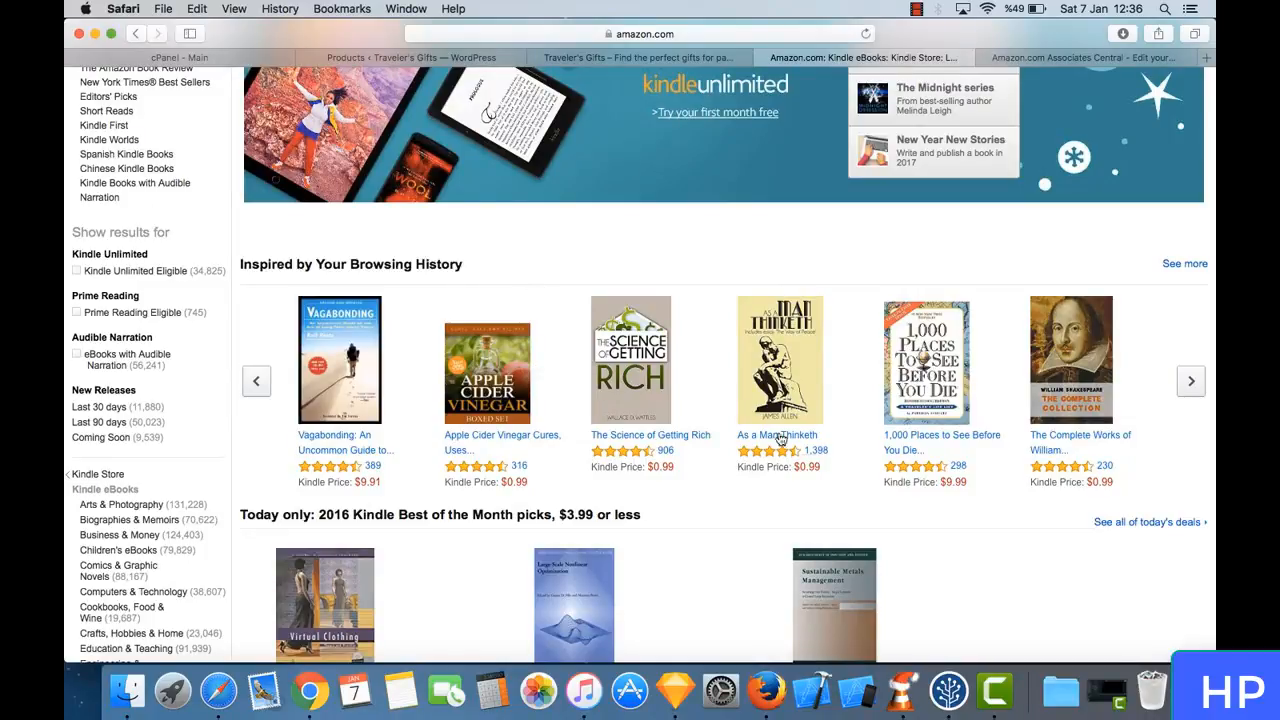
{"action": "scroll", "coordinate": [675, 455], "scroll_direction": "down", "scroll_amount": 9}
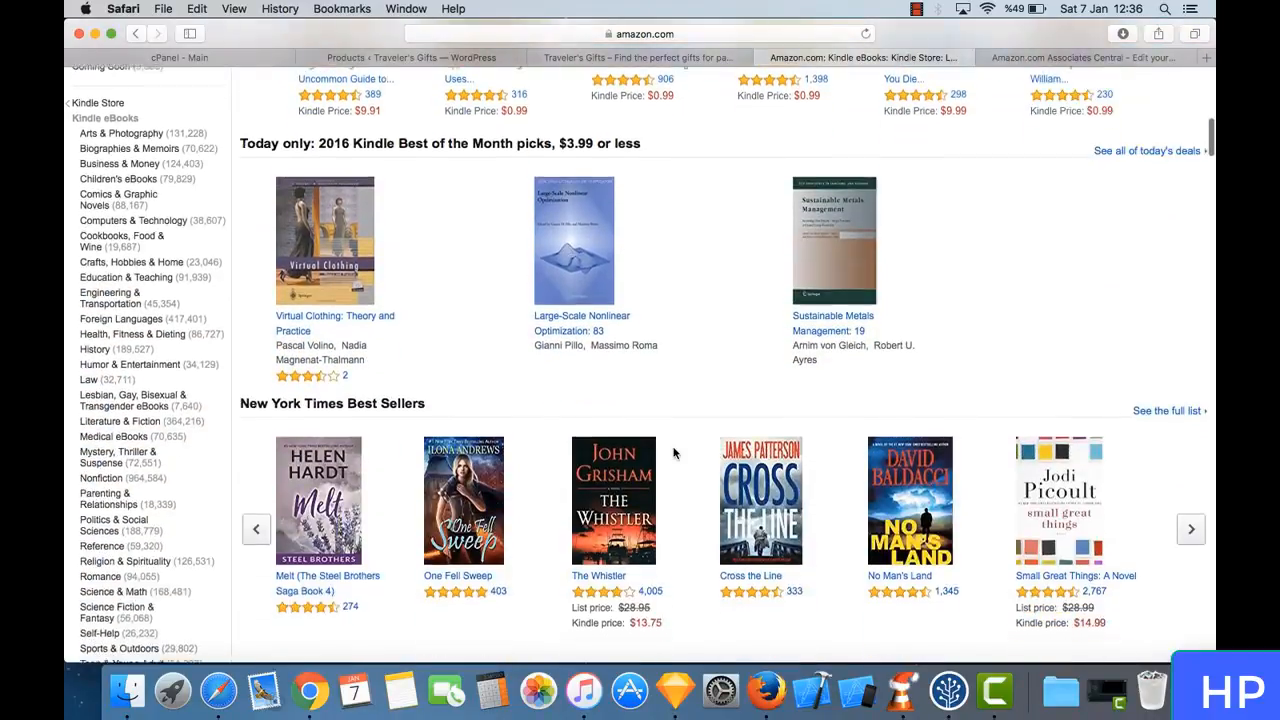
{"action": "scroll", "coordinate": [674, 452], "scroll_direction": "down", "scroll_amount": 3}
{"action": "scroll", "coordinate": [674, 453], "scroll_direction": "down", "scroll_amount": 7}
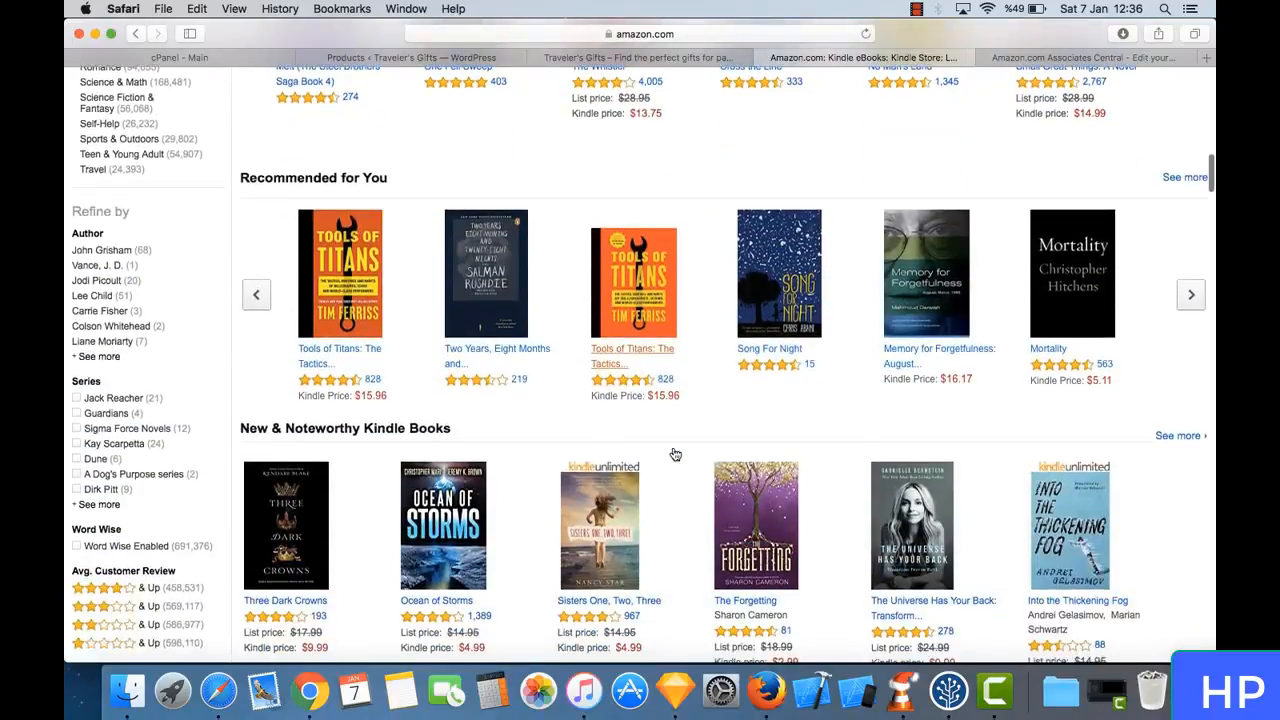
{"action": "scroll", "coordinate": [674, 453], "scroll_direction": "down", "scroll_amount": 4}
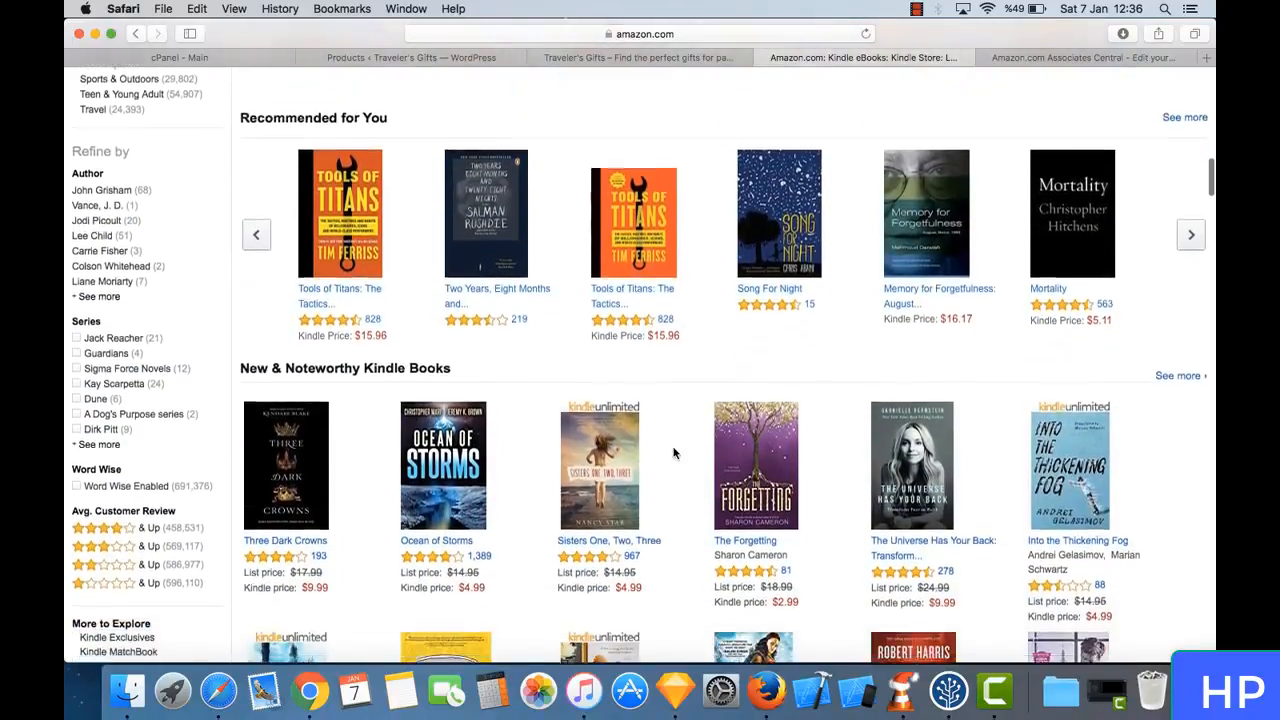
{"action": "scroll", "coordinate": [646, 449], "scroll_direction": "down", "scroll_amount": 3}
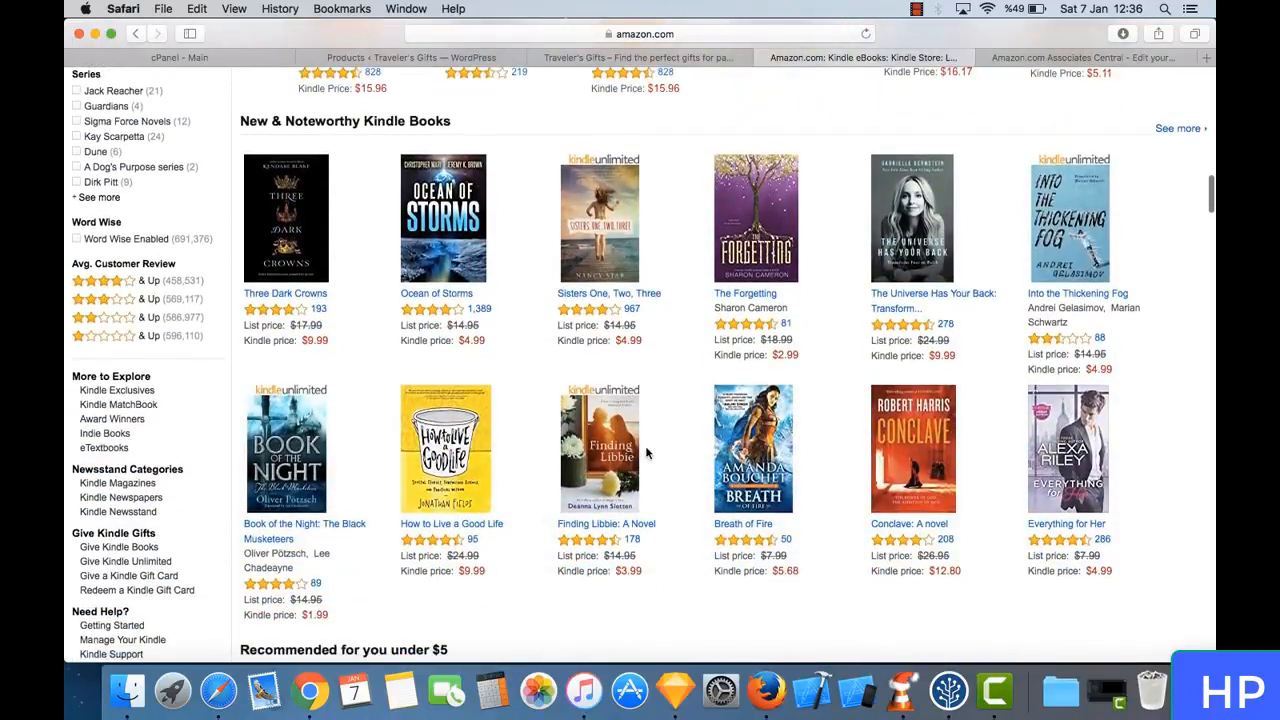
{"action": "left_click", "coordinate": [611, 263]}
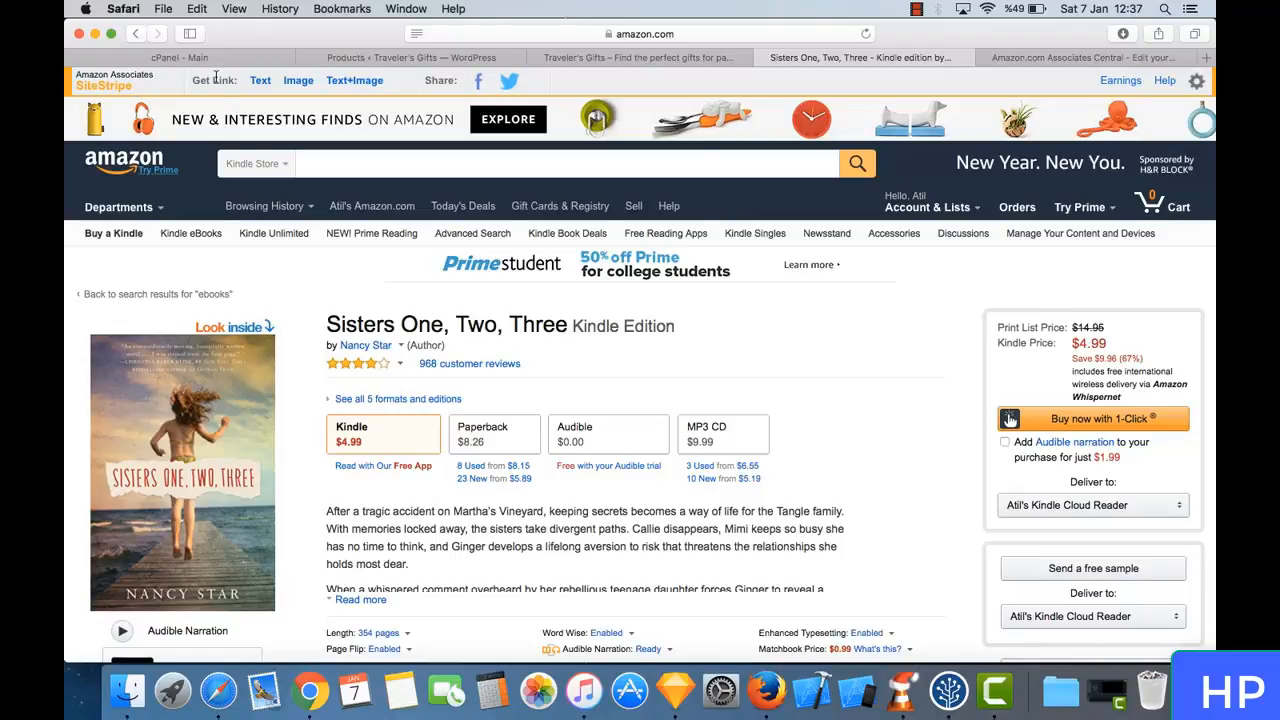
- Generate a SiteStripe text link for Sisters One, Two, Three, compare the full and short formats, and copy the short link
{"action": "left_click_drag", "start_coordinate": [195, 82], "coordinate": [228, 84]}
{"action": "left_click", "coordinate": [228, 84]}
{"action": "left_click", "coordinate": [262, 81]}
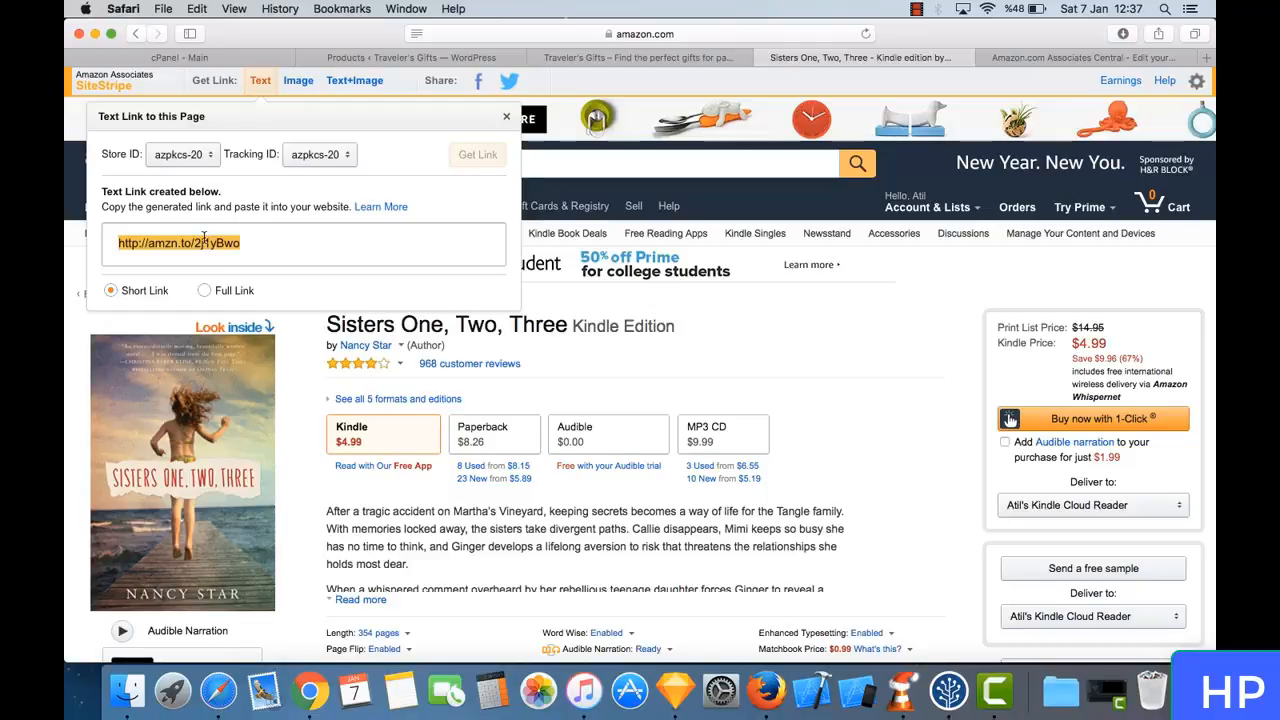
{"action": "left_click", "coordinate": [200, 290]}
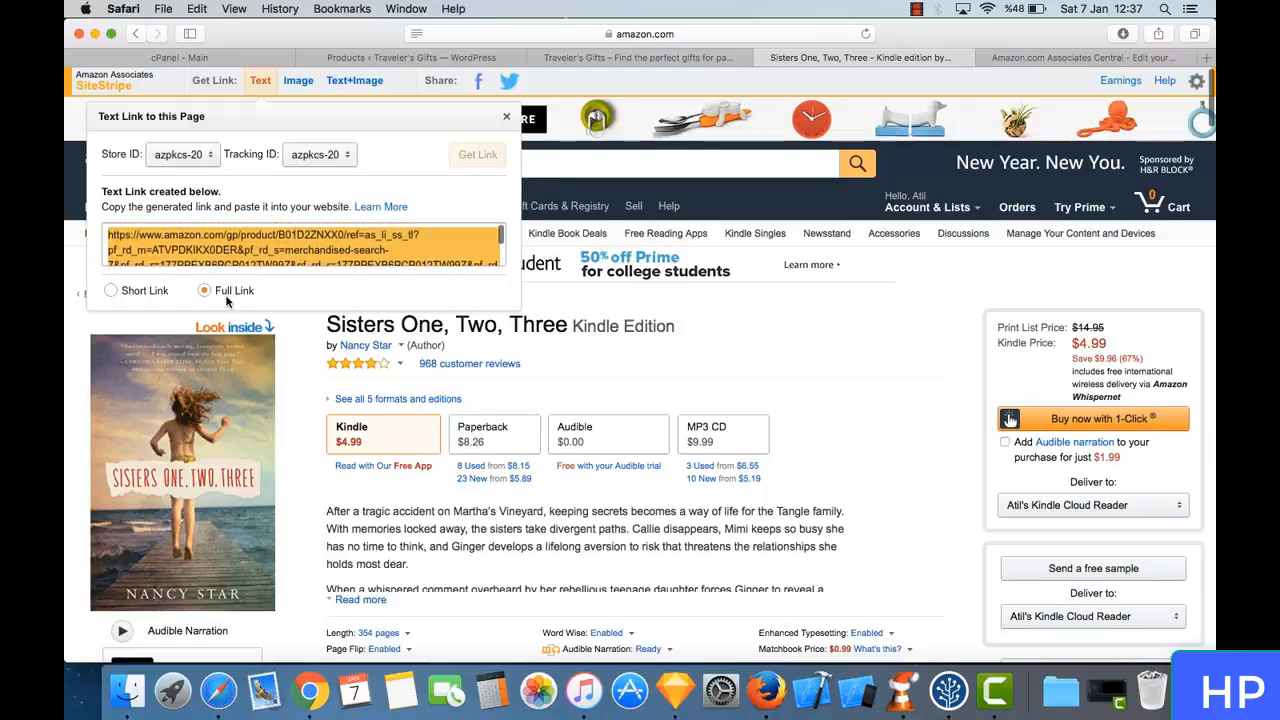
{"action": "left_click", "coordinate": [135, 292]}
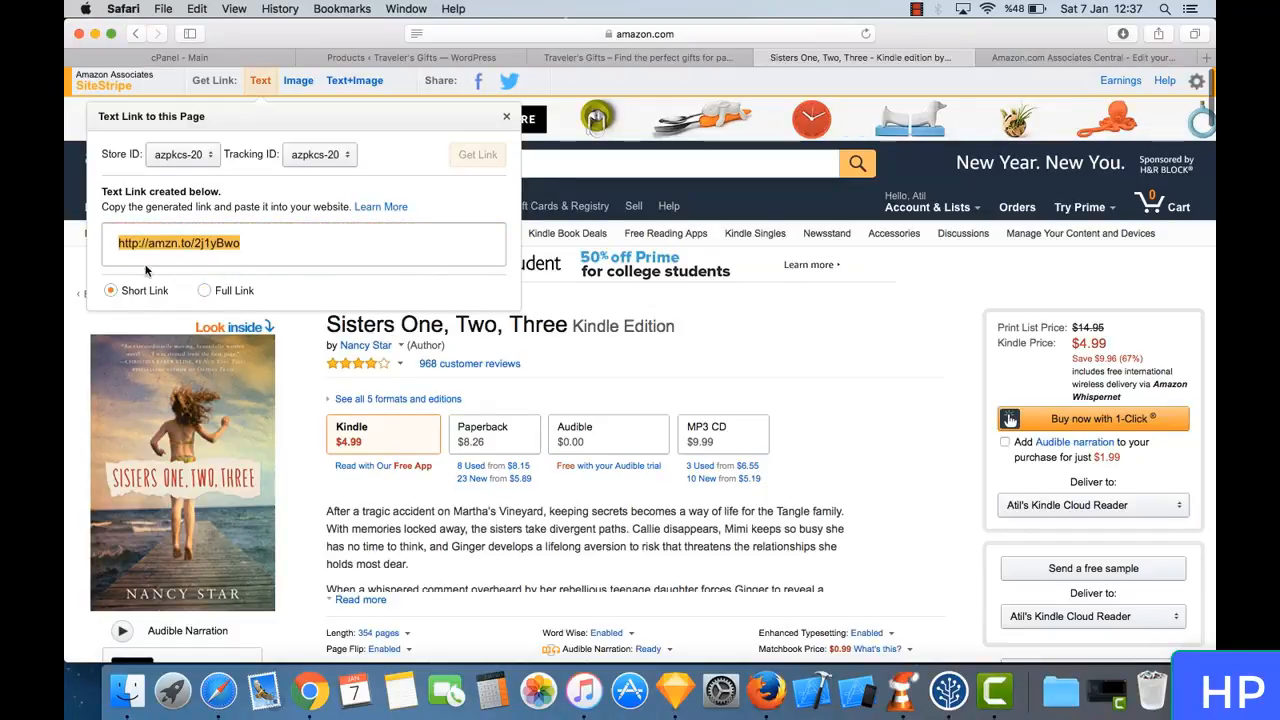
{"action": "right_click", "coordinate": [232, 243]}
{"action": "left_click", "coordinate": [293, 312]}
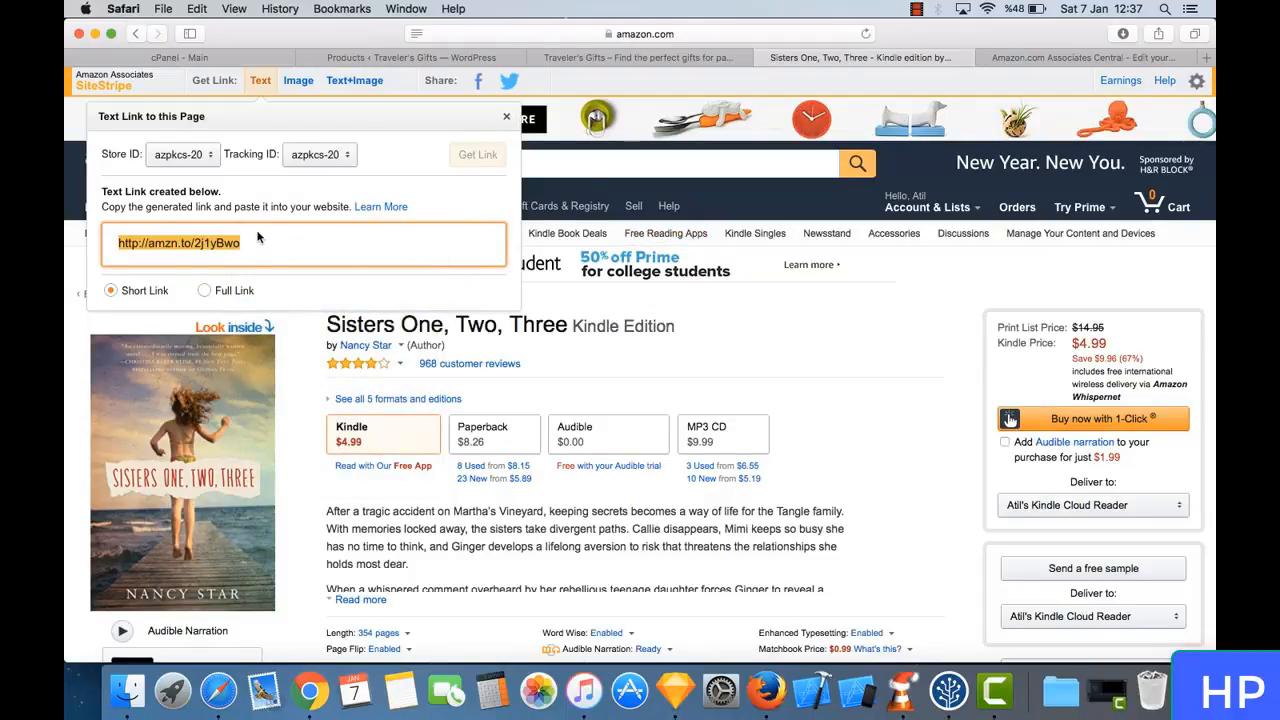
{"action": "left_click", "coordinate": [506, 116]}
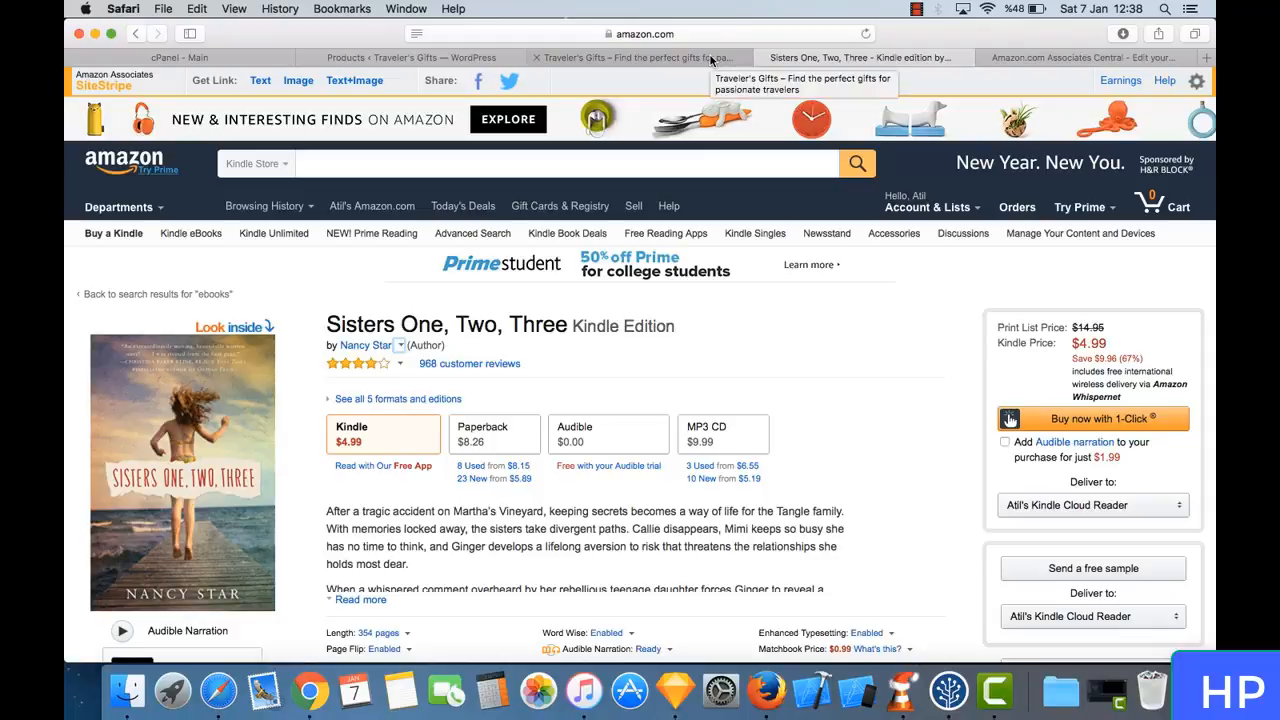
- Load the copied short affiliate link in a new browser tab to check which page it leads to
{"action": "left_click", "coordinate": [1205, 58]}
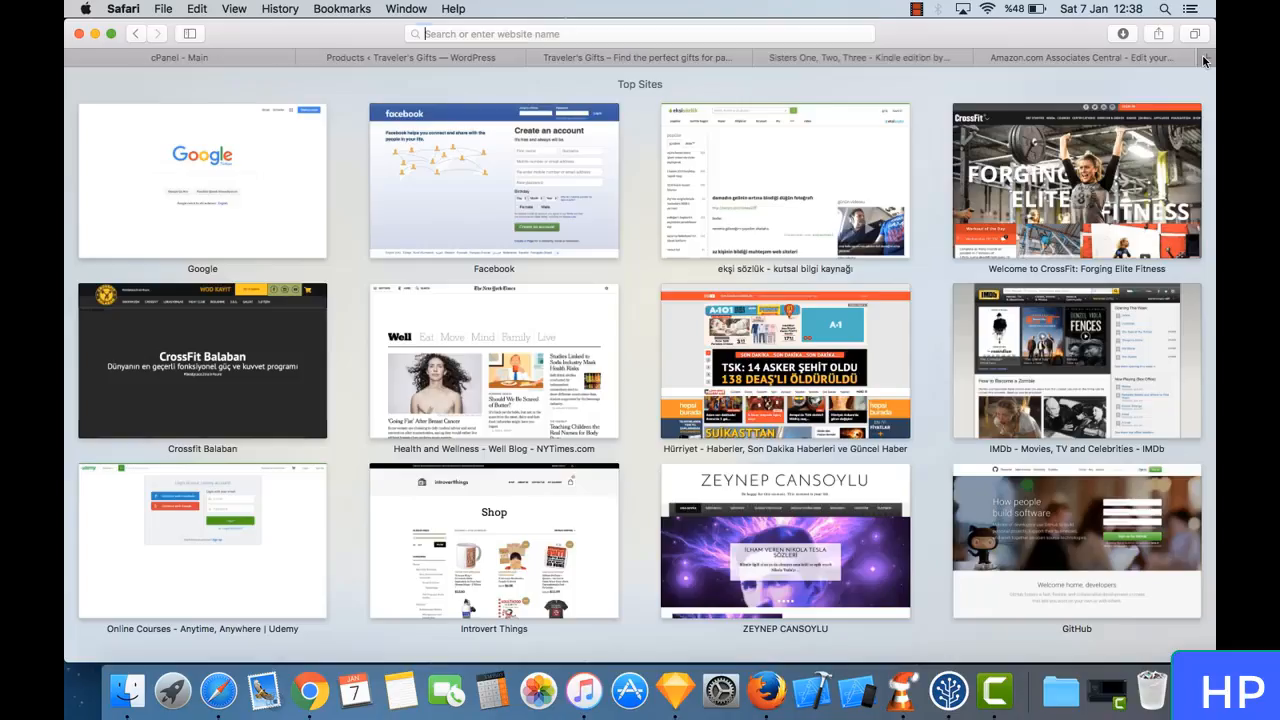
{"action": "right_click", "coordinate": [764, 41]}
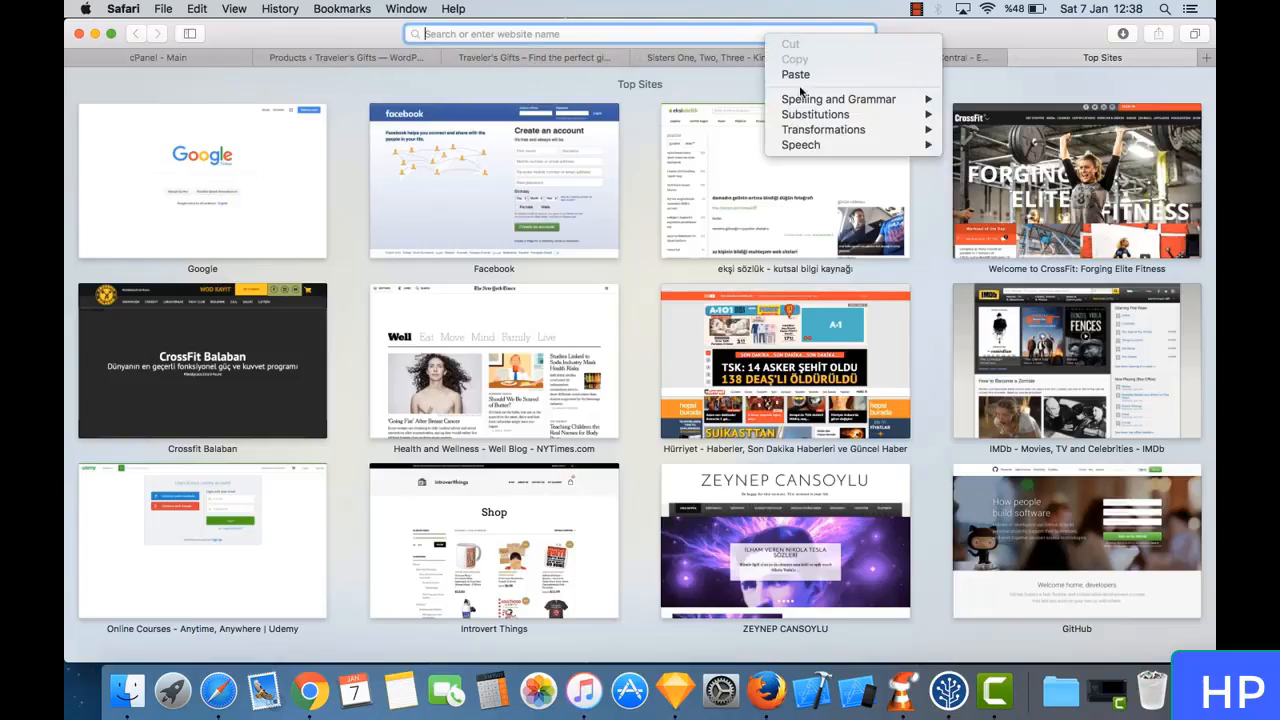
{"action": "left_click", "coordinate": [802, 72]}
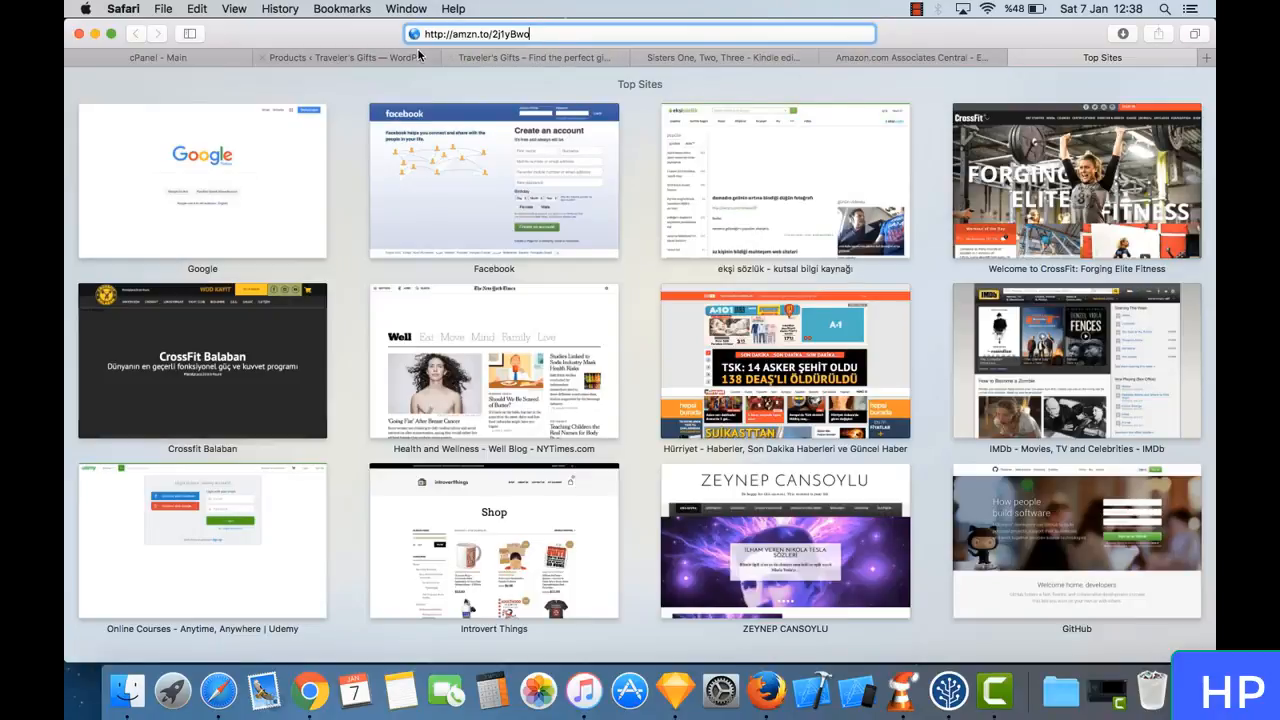
{"action": "key", "text": "Return"}
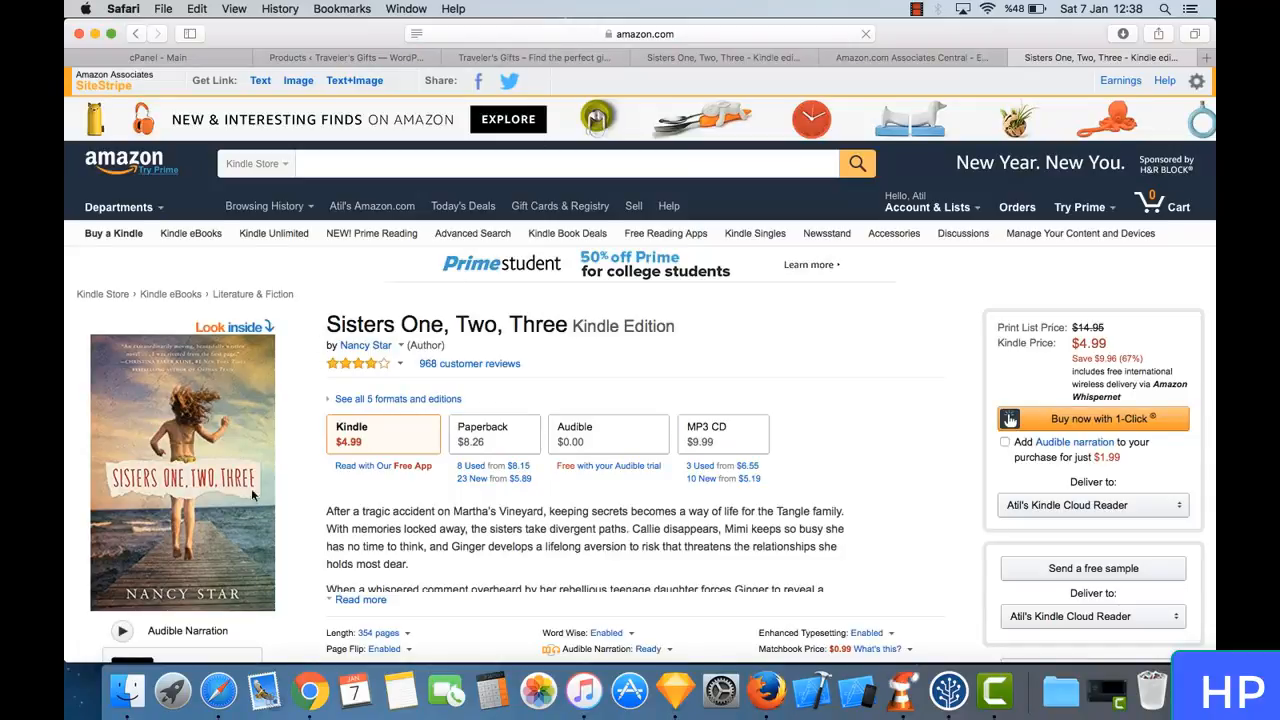
- Inspect the full address of the loaded Sisters One, Two, Three page through to its affiliate tag and link ID, and close that browser tab
{"action": "left_click", "coordinate": [669, 35]}
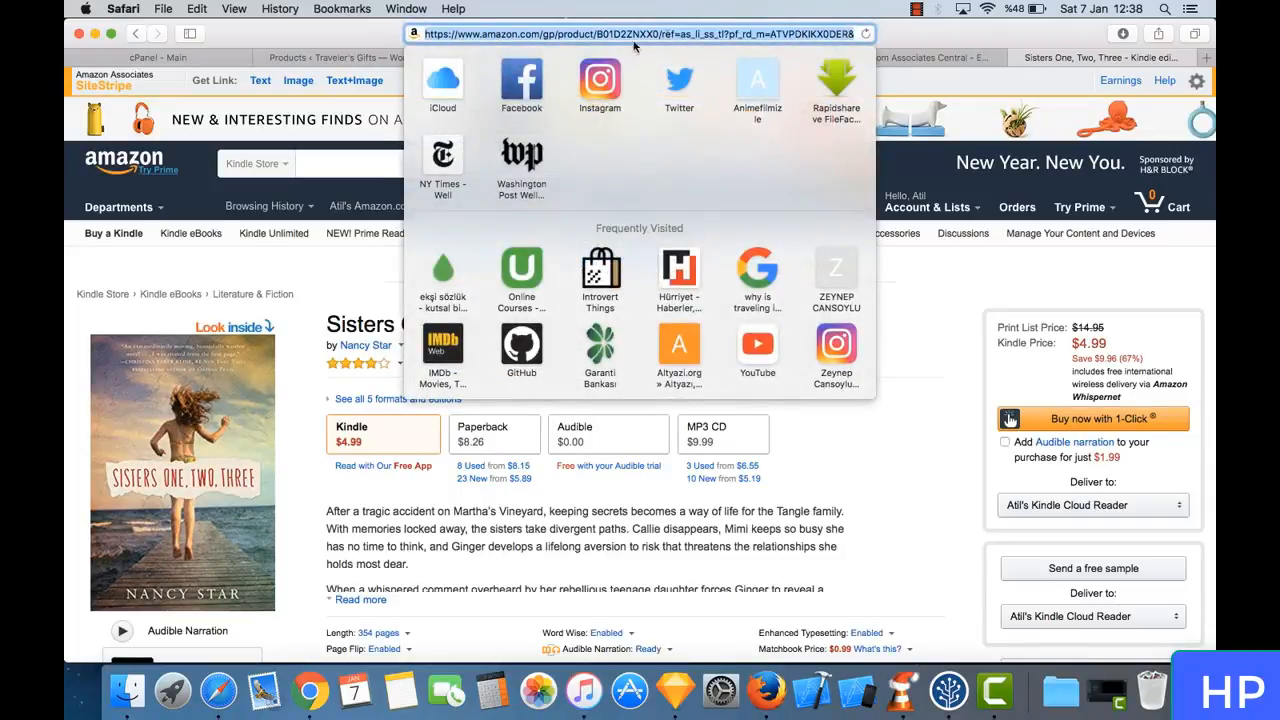
{"action": "left_click", "coordinate": [687, 34]}
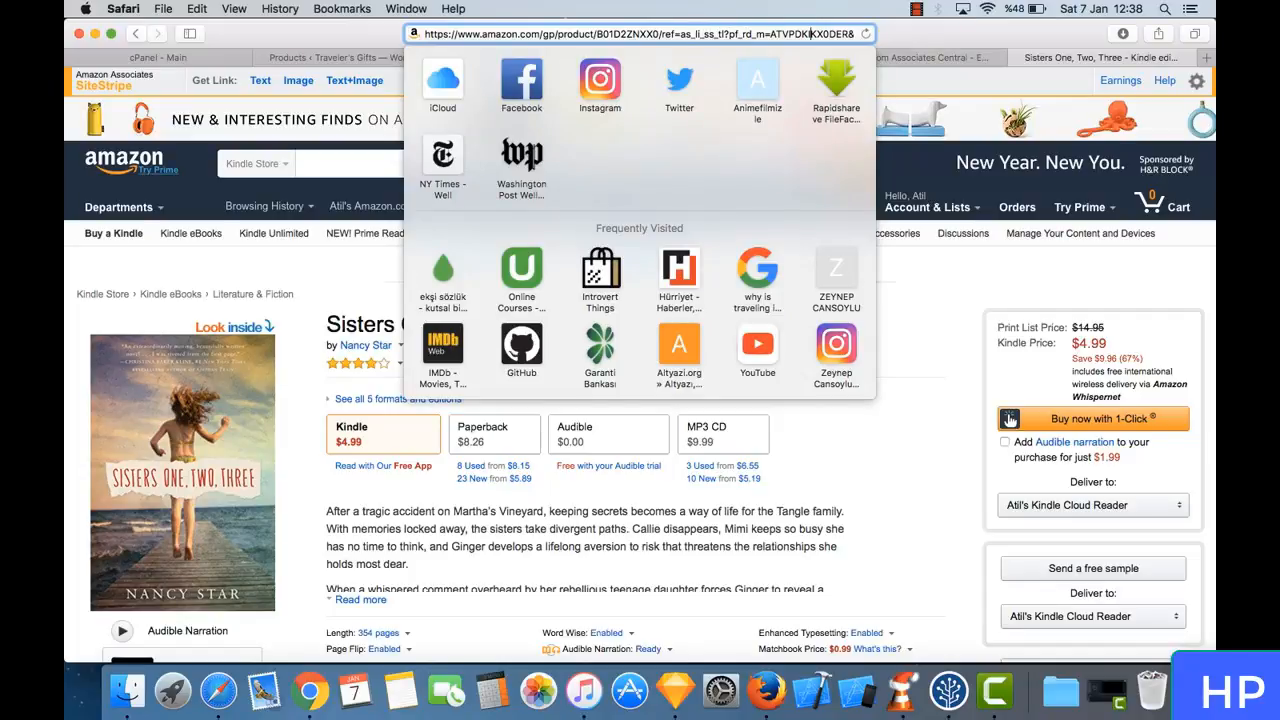
{"action": "key", "text": "Right"}
{"action": "key", "text": "Right"}
{"action": "key", "text": "Right"}
{"action": "key", "text": "Right"}
{"action": "key", "text": "Right"}
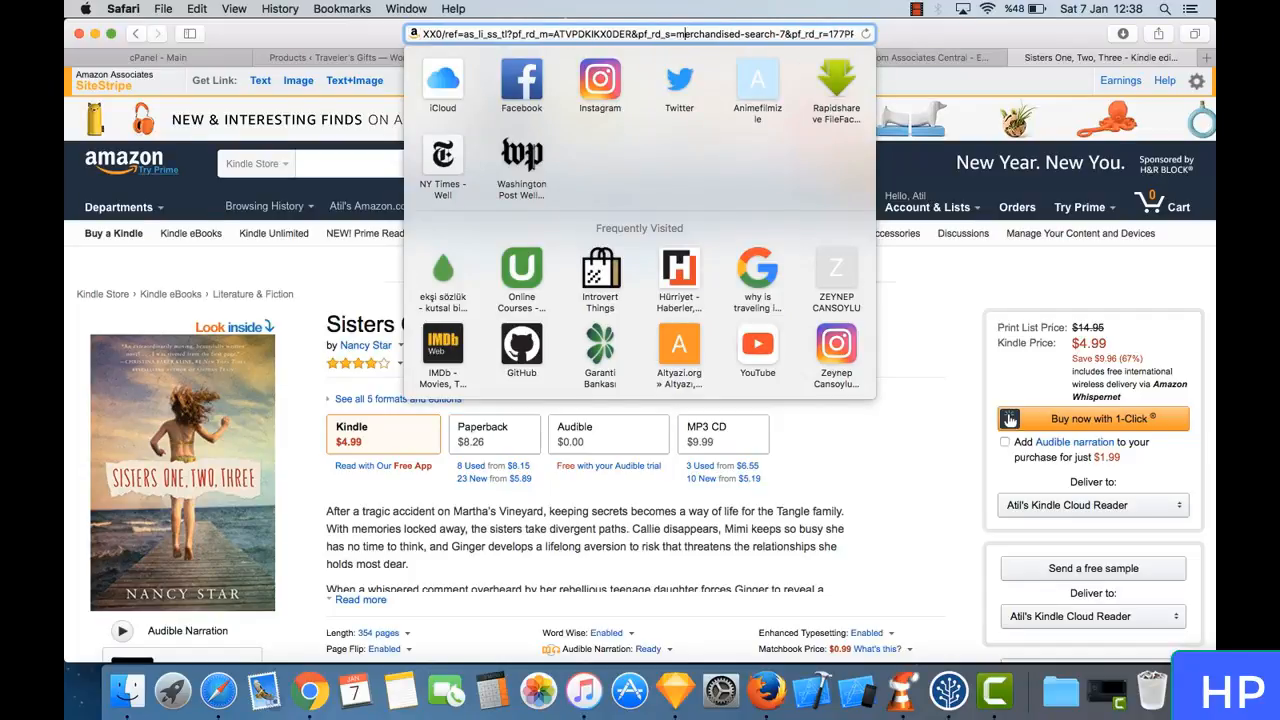
{"action": "key", "text": "Right"}
{"action": "key", "text": "Right"}
{"action": "key", "text": "Right"}
{"action": "key", "text": "Right"}
{"action": "key", "text": "Right"}
{"action": "key", "text": "Right"}
{"action": "key", "text": "Right"}
{"action": "key", "text": "Right"}
{"action": "key", "text": "Right"}
{"action": "key", "text": "Right"}
{"action": "key", "text": "Right"}
{"action": "key", "text": "Right"}
{"action": "key", "text": "Right"}
{"action": "key", "text": "Right"}
{"action": "key", "text": "Right"}
{"action": "key", "text": "Right"}
{"action": "key", "text": "Right"}
{"action": "key", "text": "Right"}
{"action": "key", "text": "Right"}
{"action": "key", "text": "Right"}
{"action": "key", "text": "Right"}
{"action": "key", "text": "Right"}
{"action": "key", "text": "Right"}
{"action": "key", "text": "Right"}
{"action": "key", "text": "Right"}
{"action": "key", "text": "Right"}
{"action": "key", "text": "Right"}
{"action": "key", "text": "Right"}
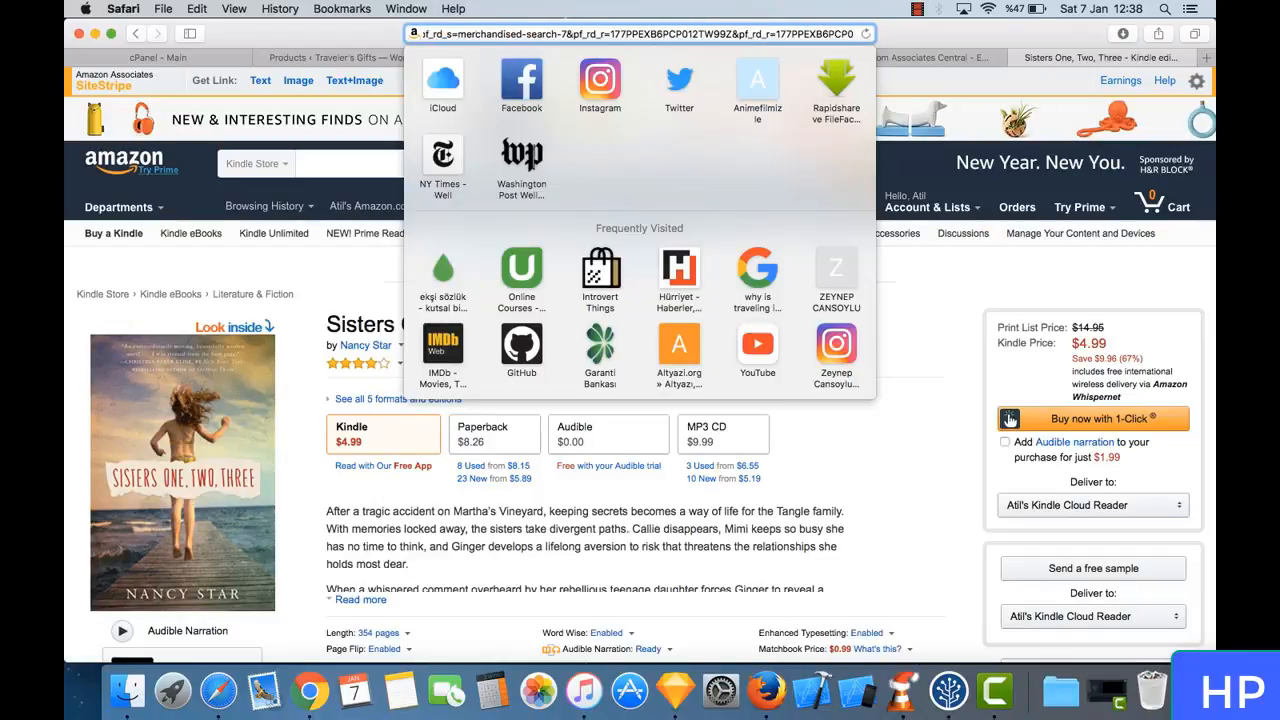
{"action": "key", "text": "Right"}
{"action": "key", "text": "Right"}
{"action": "key", "text": "Right"}
{"action": "key", "text": "Right"}
{"action": "key", "text": "Right"}
{"action": "key", "text": "Right"}
{"action": "key", "text": "Right"}
{"action": "key", "text": "Right"}
{"action": "key", "text": "Right"}
{"action": "key", "text": "Right"}
{"action": "key", "text": "Right"}
{"action": "key", "text": "Right"}
{"action": "key", "text": "Right"}
{"action": "key", "text": "Right"}
{"action": "key", "text": "Right"}
{"action": "key", "text": "Right"}
{"action": "key", "text": "Right"}
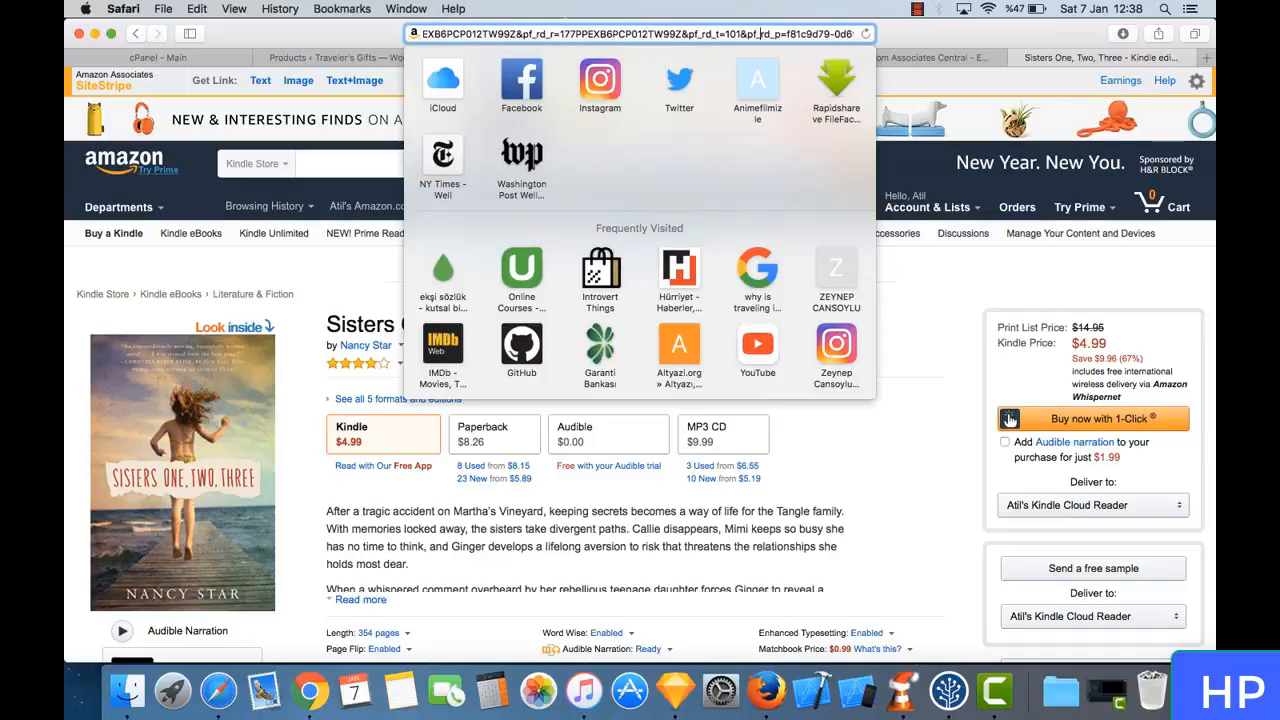
{"action": "key", "text": "Right"}
{"action": "key", "text": "Right"}
{"action": "key", "text": "Right"}
{"action": "key", "text": "Right"}
{"action": "key", "text": "Right"}
{"action": "key", "text": "Right"}
{"action": "key", "text": "Right"}
{"action": "key", "text": "Right"}
{"action": "key", "text": "Right"}
{"action": "key", "text": "Right"}
{"action": "key", "text": "Right"}
{"action": "key", "text": "Right"}
{"action": "key", "text": "Right"}
{"action": "key", "text": "Right"}
{"action": "key", "text": "Right"}
{"action": "key", "text": "Right"}
{"action": "key", "text": "Right"}
{"action": "key", "text": "Right"}
{"action": "key", "text": "Right"}
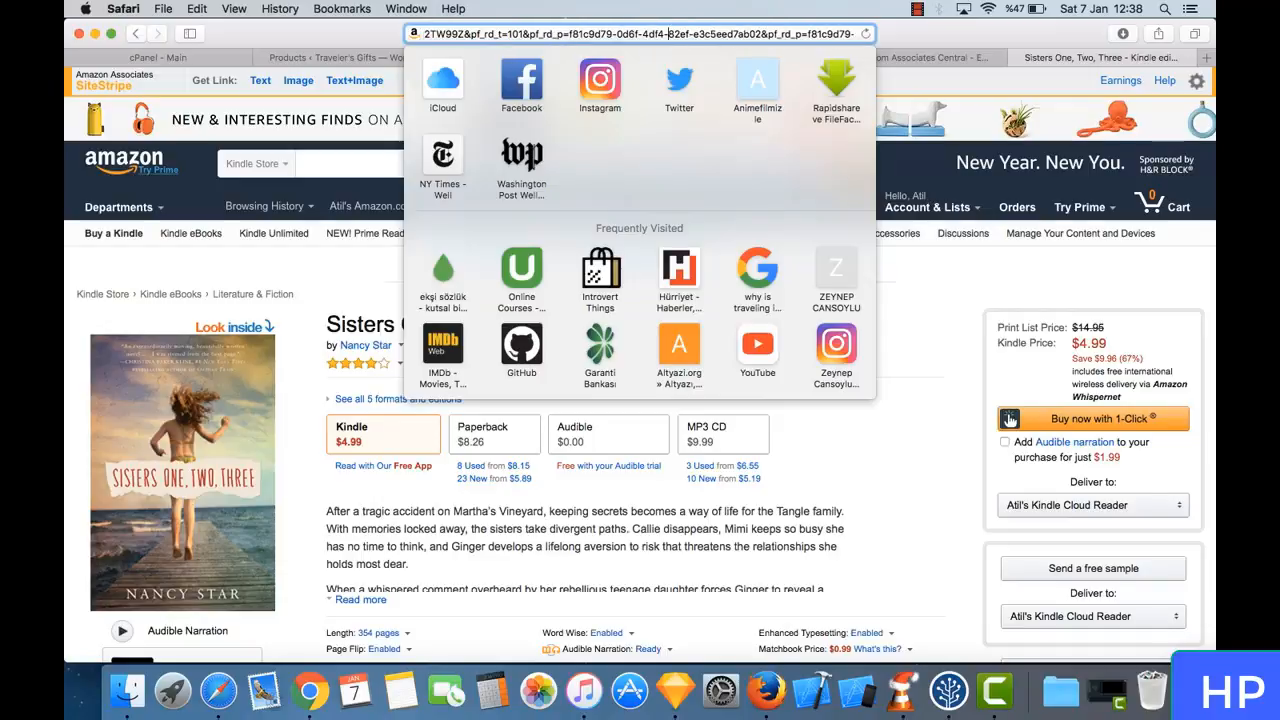
{"action": "key", "text": "Right"}
{"action": "key", "text": "Right"}
{"action": "key", "text": "Right"}
{"action": "key", "text": "Right"}
{"action": "key", "text": "Right"}
{"action": "key", "text": "Right"}
{"action": "key", "text": "Right"}
{"action": "key", "text": "Right"}
{"action": "key", "text": "Right"}
{"action": "key", "text": "Right"}
{"action": "key", "text": "Right"}
{"action": "key", "text": "Right"}
{"action": "key", "text": "Right"}
{"action": "key", "text": "Right"}
{"action": "key", "text": "Right"}
{"action": "key", "text": "Right"}
{"action": "key", "text": "Right"}
{"action": "key", "text": "Right"}
{"action": "key", "text": "Right"}
{"action": "key", "text": "Right"}
{"action": "key", "text": "Right"}
{"action": "key", "text": "Right"}
{"action": "key", "text": "Right"}
{"action": "key", "text": "Right"}
{"action": "key", "text": "Right"}
{"action": "key", "text": "Right"}
{"action": "key", "text": "Right"}
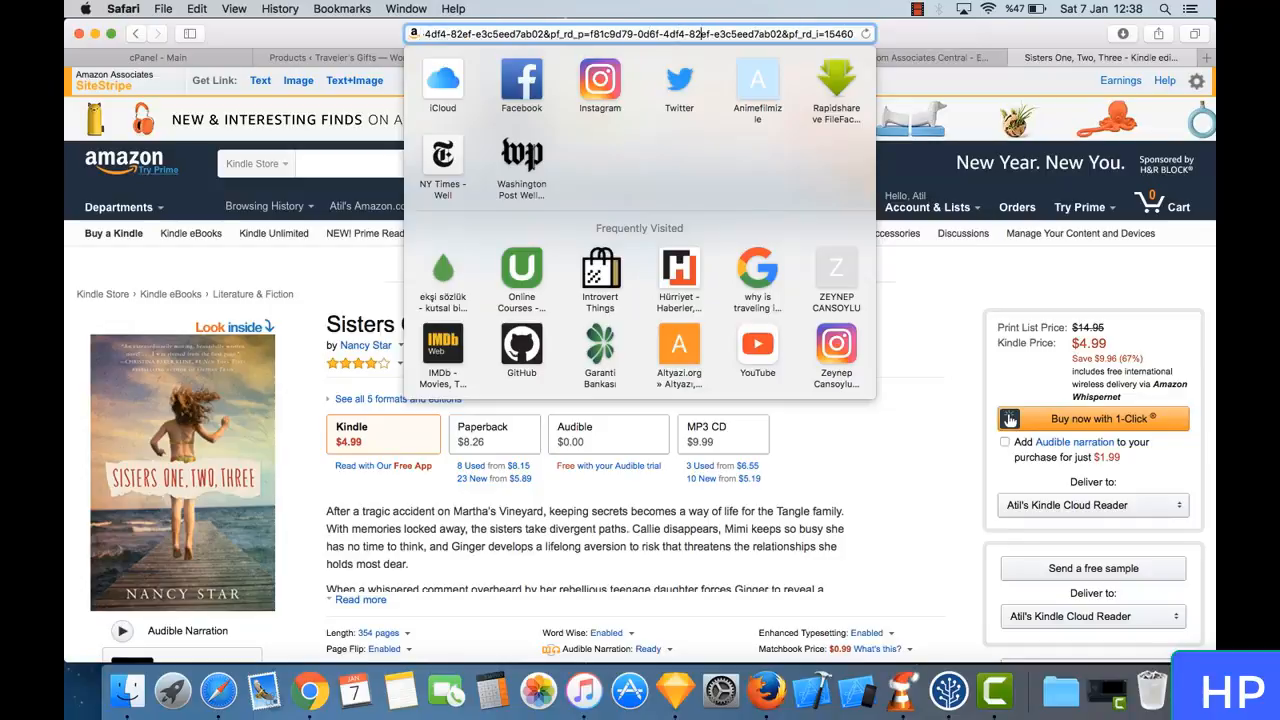
{"action": "key", "text": "super+Right"}
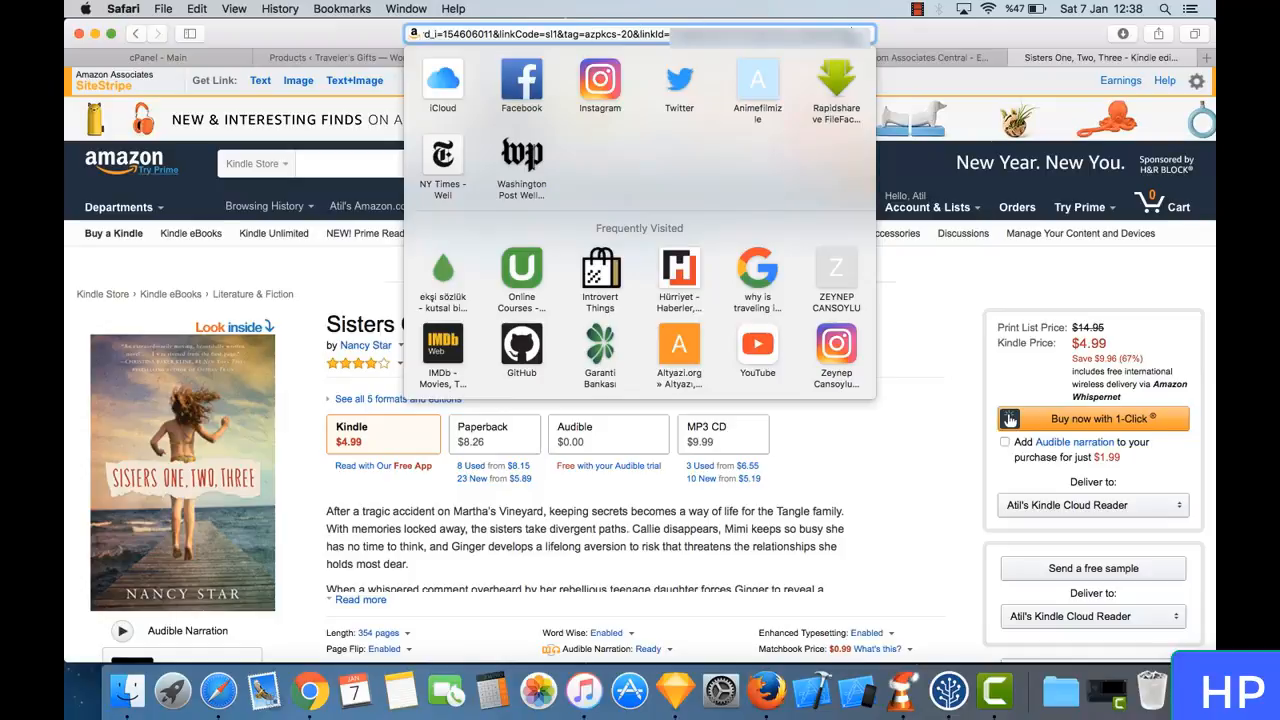
{"action": "left_click", "coordinate": [887, 42]}
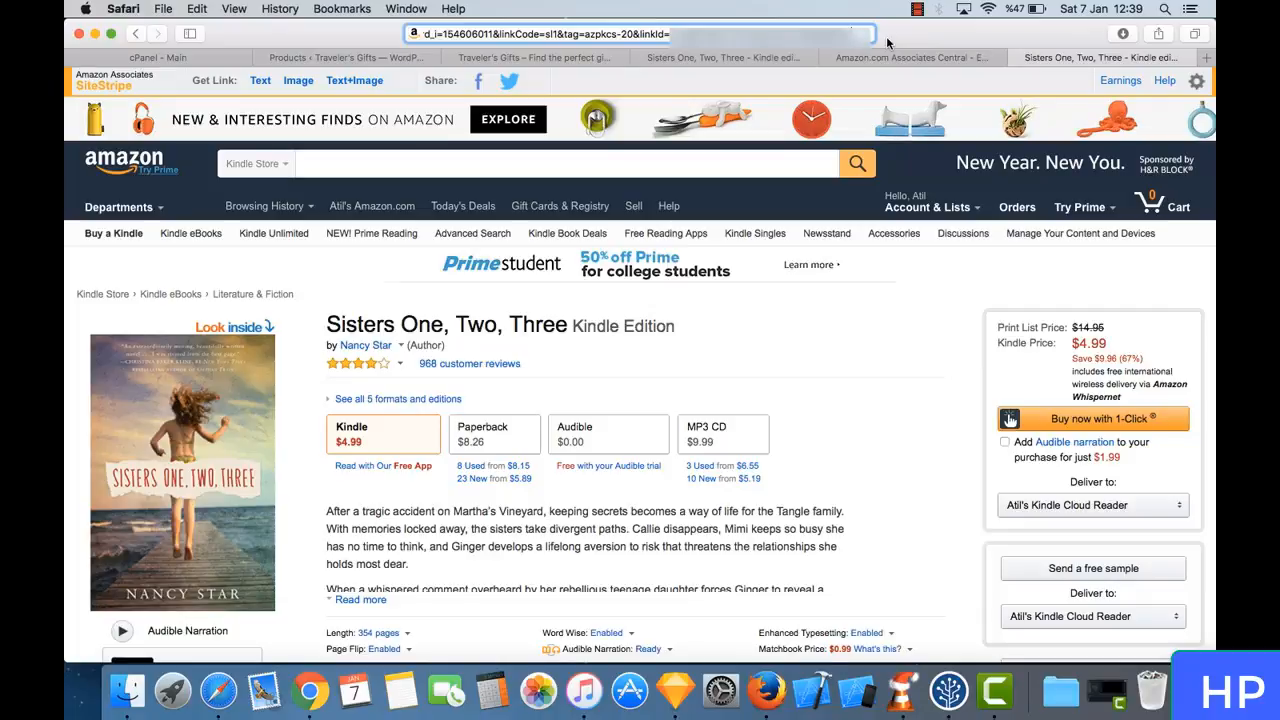
{"action": "left_click", "coordinate": [1019, 58]}
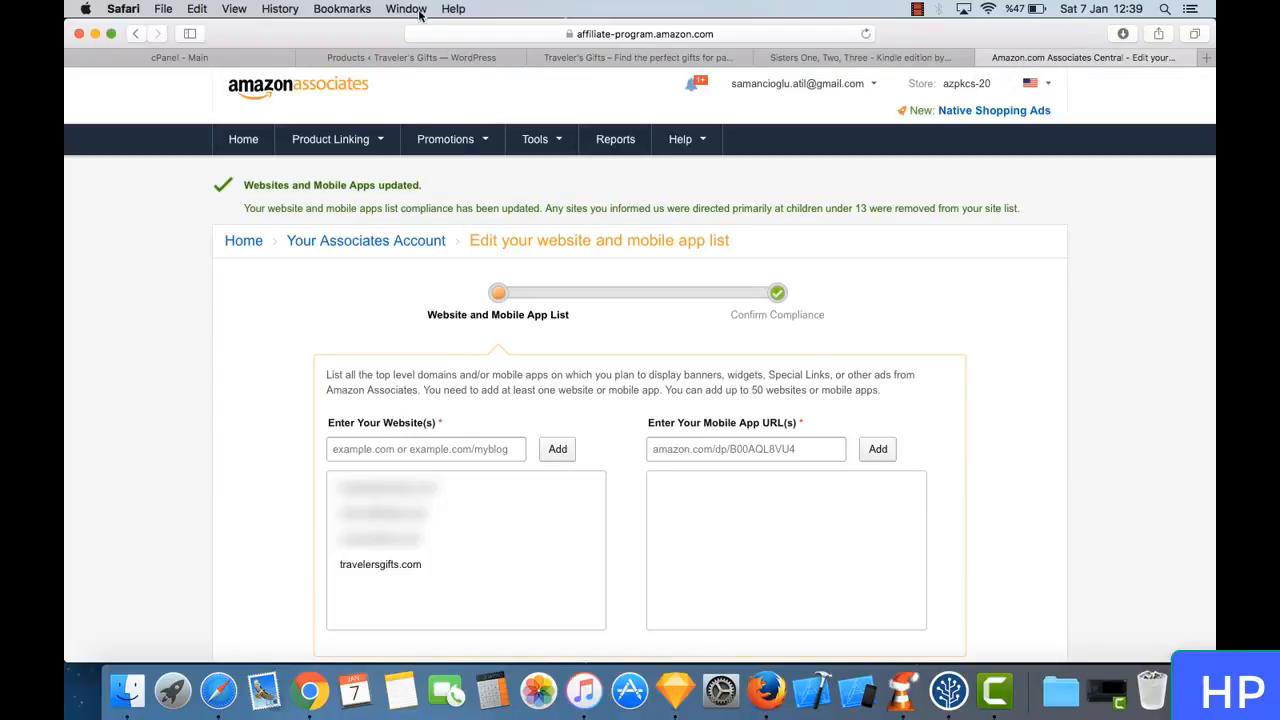
- View the Traveler's Gifts storefront's Shop page and look over its product listing and sidebar categories
{"action": "mouse_move", "coordinate": [450, 139]}
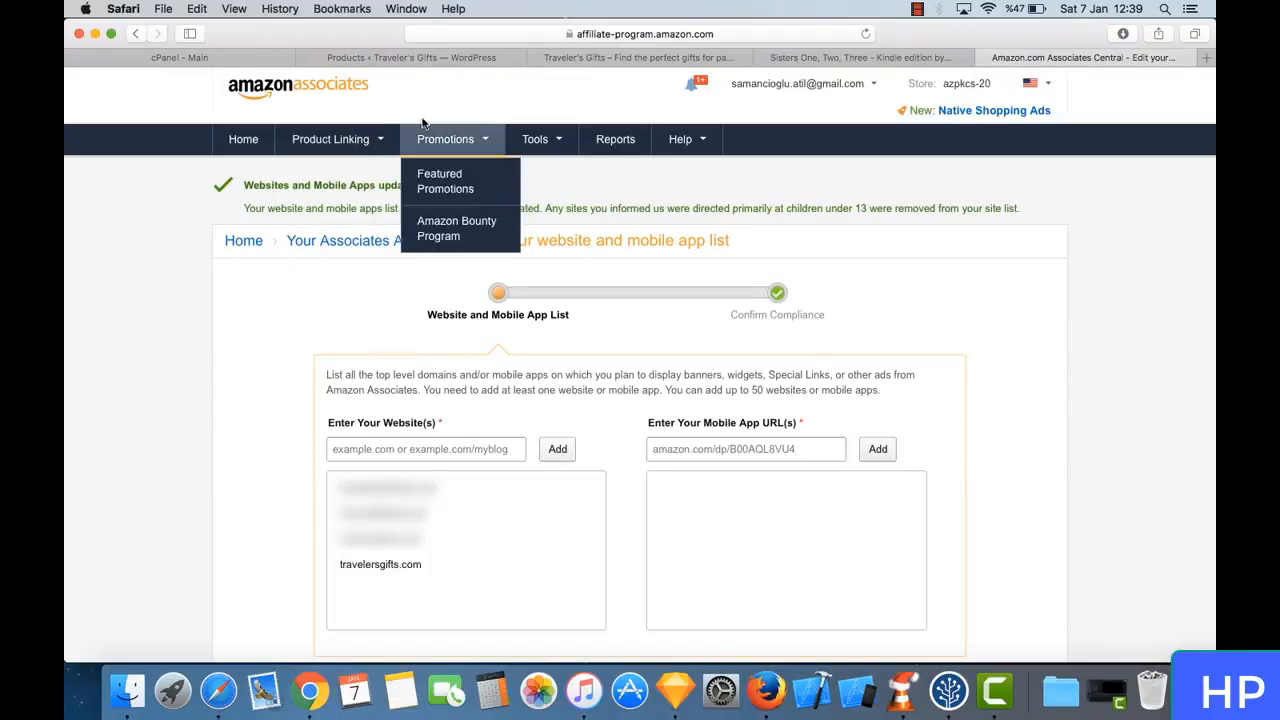
{"action": "mouse_move", "coordinate": [330, 139]}
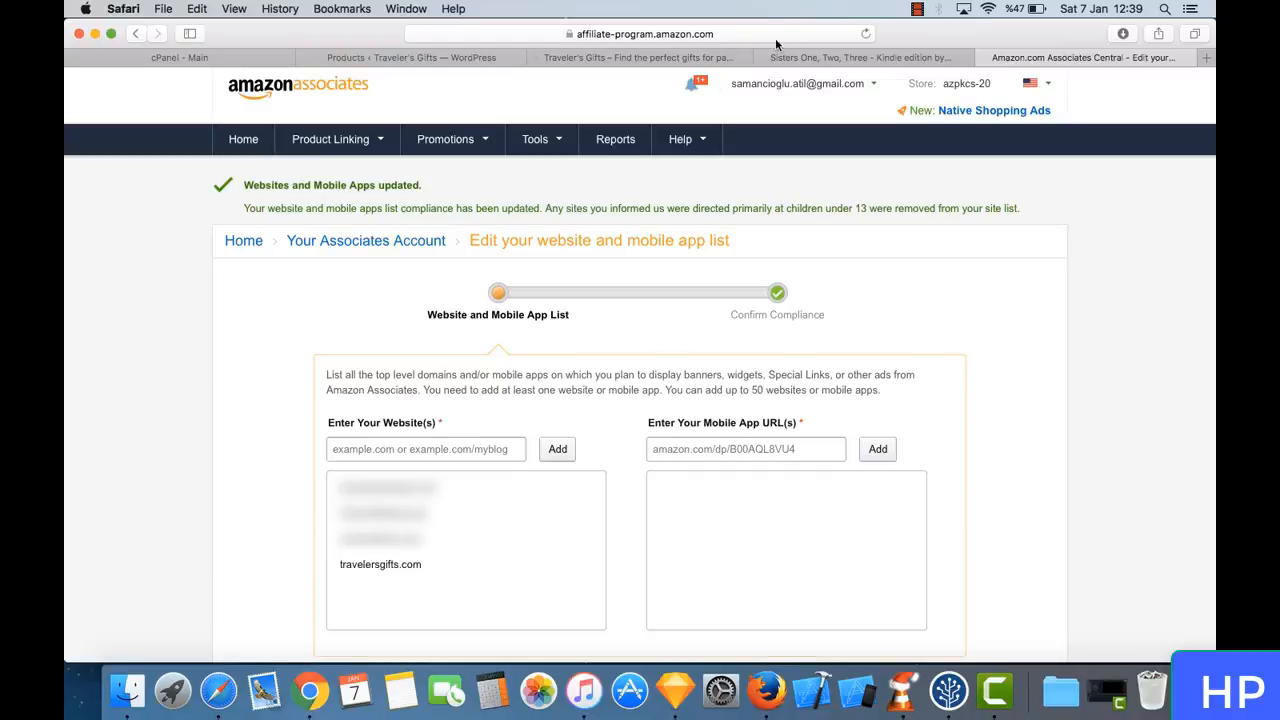
{"action": "left_click", "coordinate": [657, 60]}
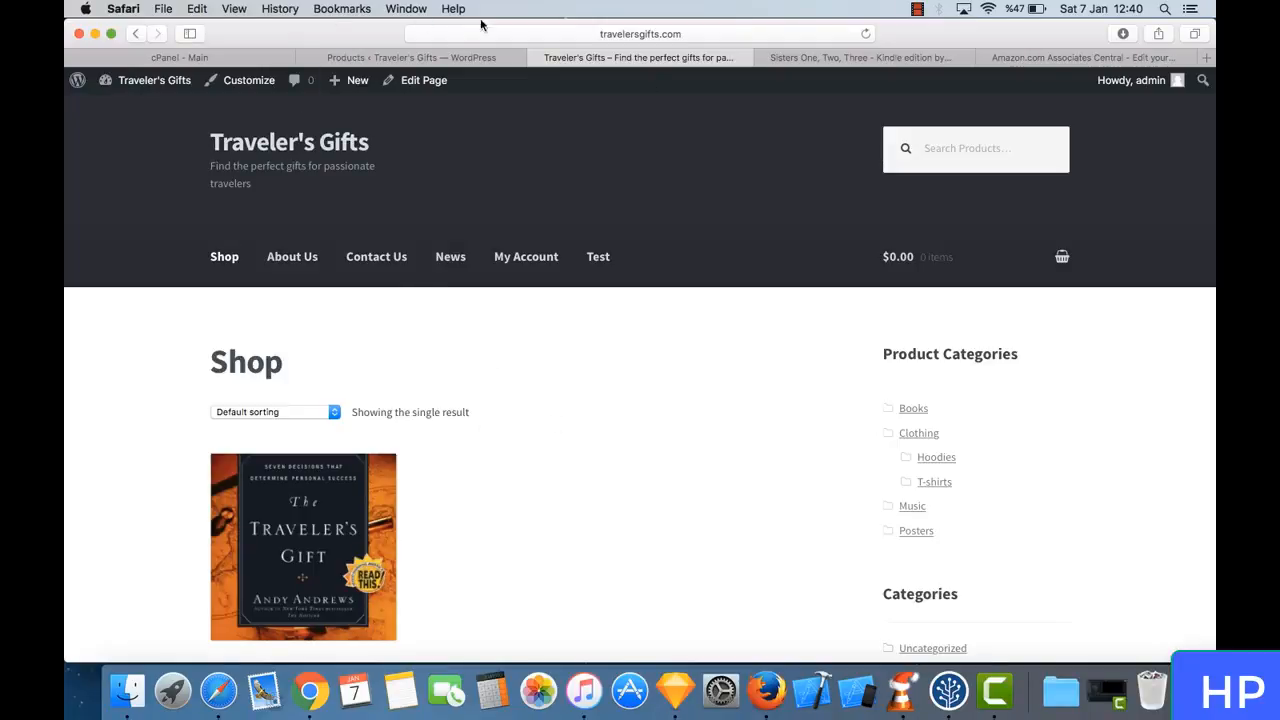
{"action": "scroll", "coordinate": [417, 408], "scroll_direction": "down", "scroll_amount": 2}
{"action": "scroll", "coordinate": [417, 411], "scroll_direction": "down", "scroll_amount": 1}
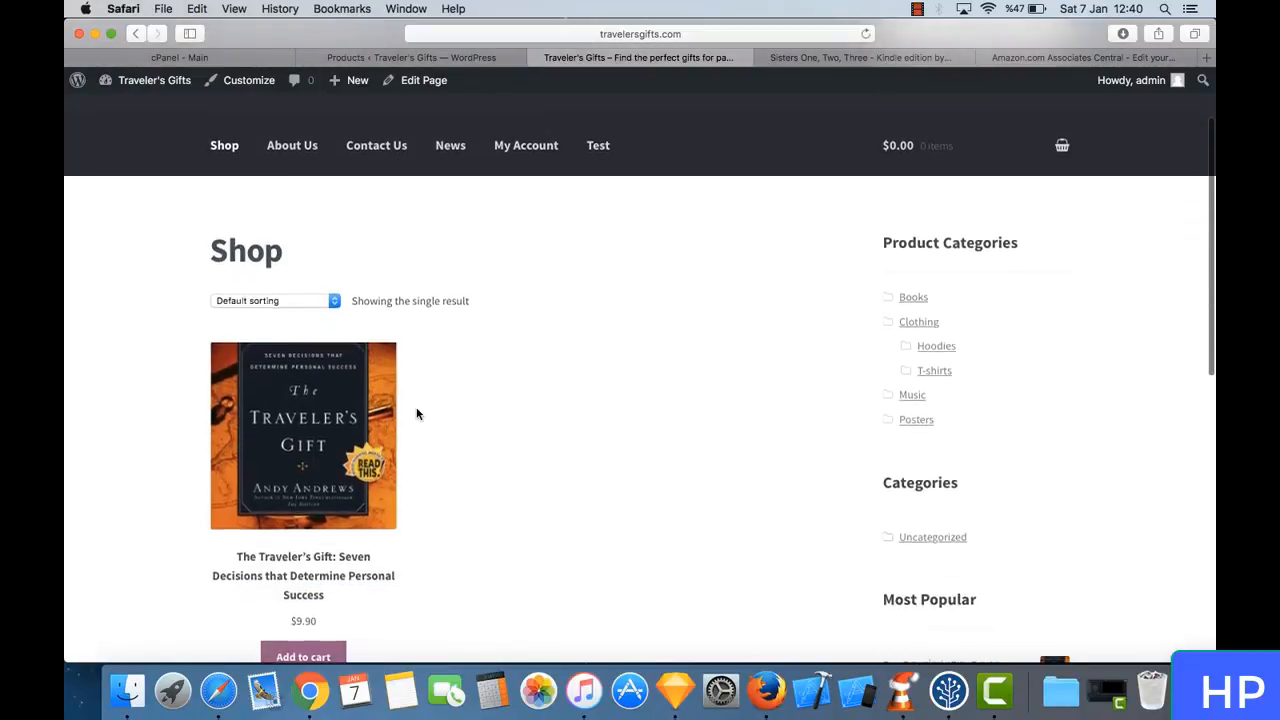
{"action": "scroll", "coordinate": [417, 411], "scroll_direction": "up", "scroll_amount": 3}
{"action": "scroll", "coordinate": [417, 410], "scroll_direction": "down", "scroll_amount": 6}
{"action": "scroll", "coordinate": [417, 412], "scroll_direction": "up", "scroll_amount": 4}
{"action": "scroll", "coordinate": [417, 412], "scroll_direction": "up", "scroll_amount": 2}
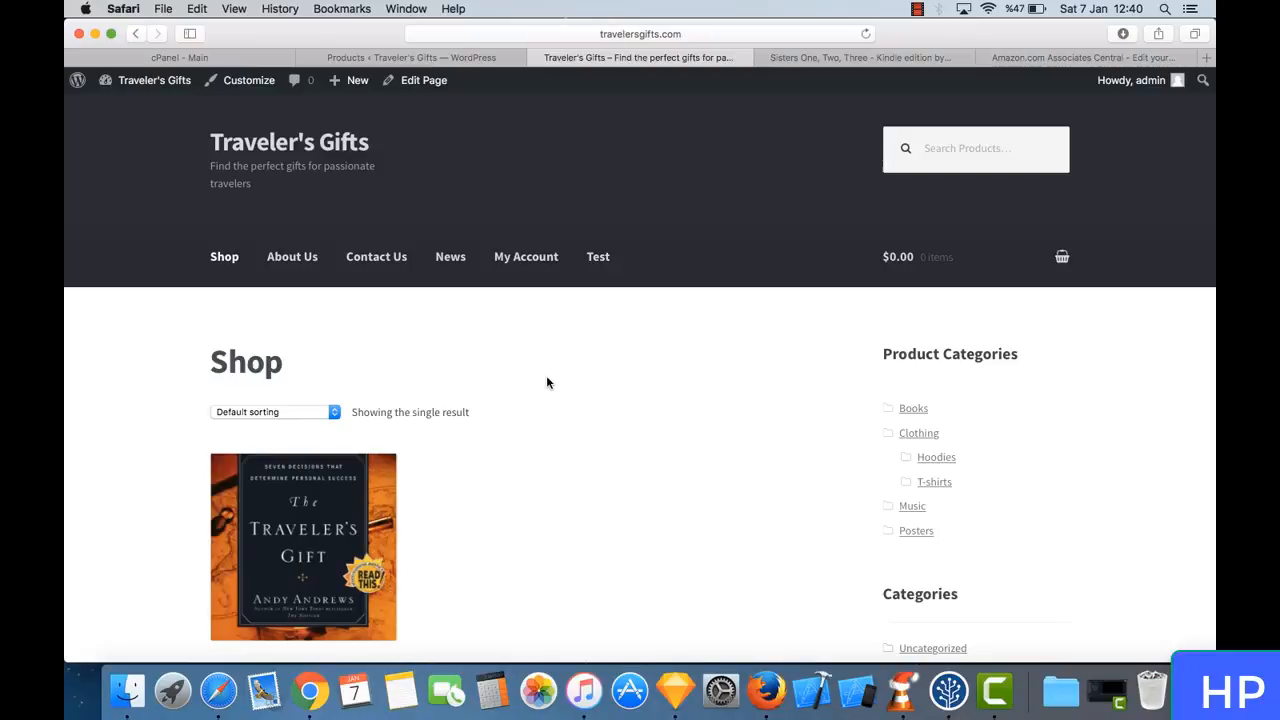
- Return to Amazon Associates Central and open the Product Links page with its keyword or ASIN/ISBN product search
{"action": "left_click", "coordinate": [1052, 58]}
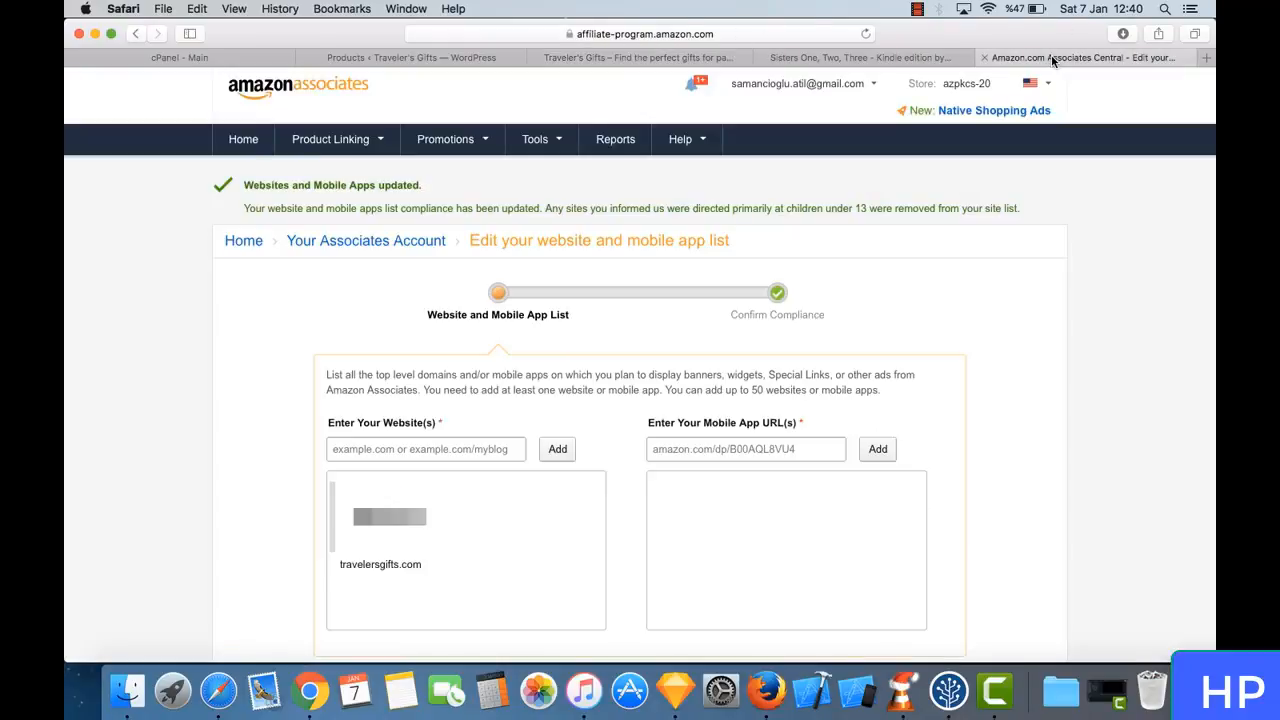
{"action": "left_click", "coordinate": [856, 60]}
{"action": "left_click", "coordinate": [1015, 60]}
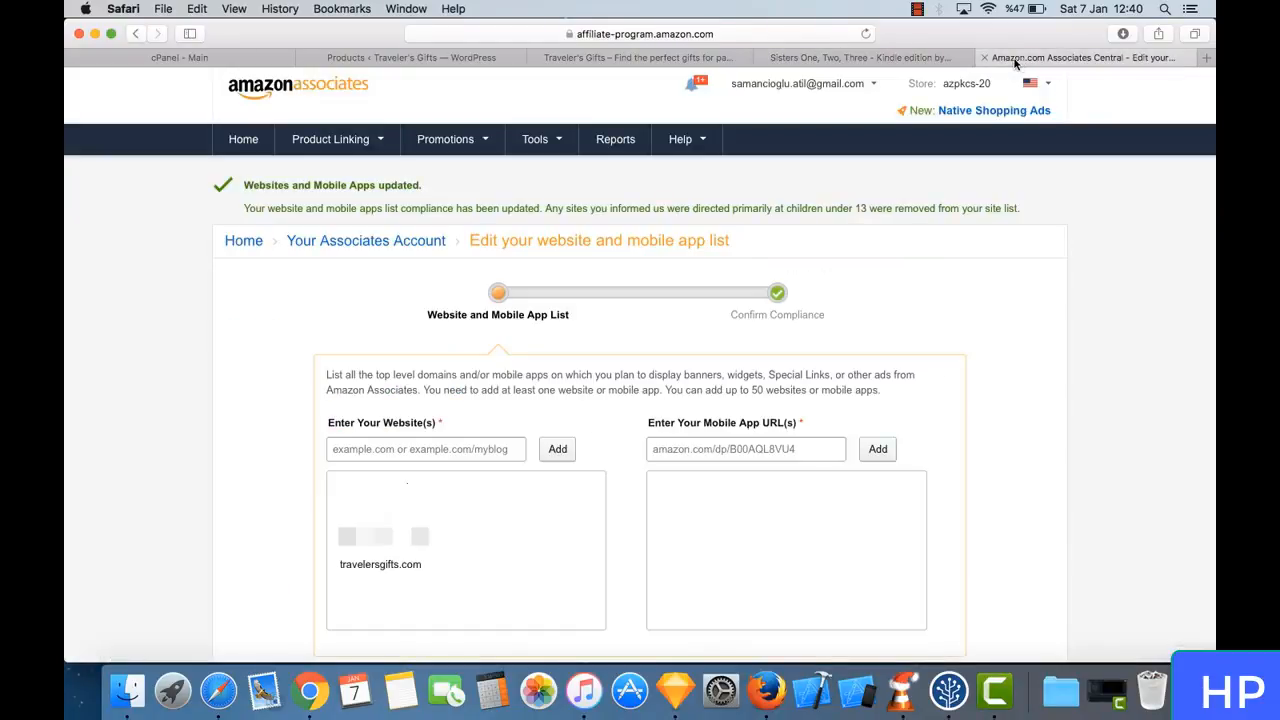
{"action": "left_click", "coordinate": [895, 57]}
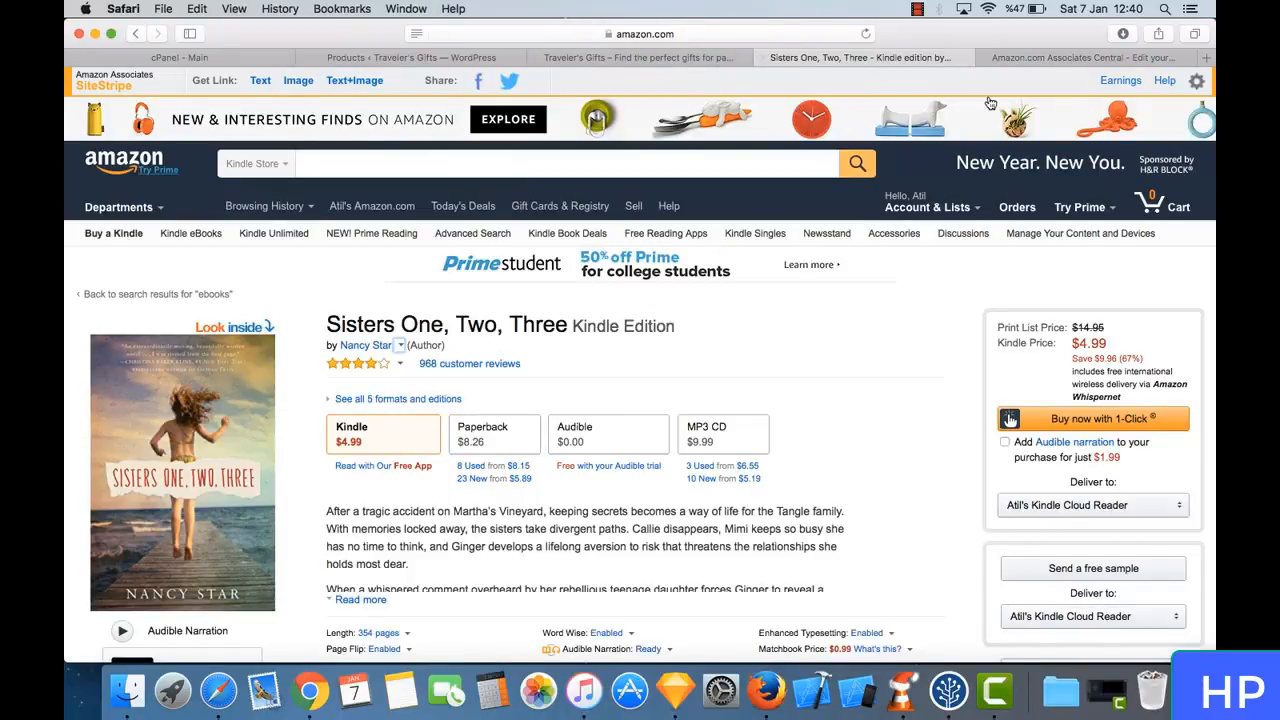
{"action": "left_click", "coordinate": [1054, 58]}
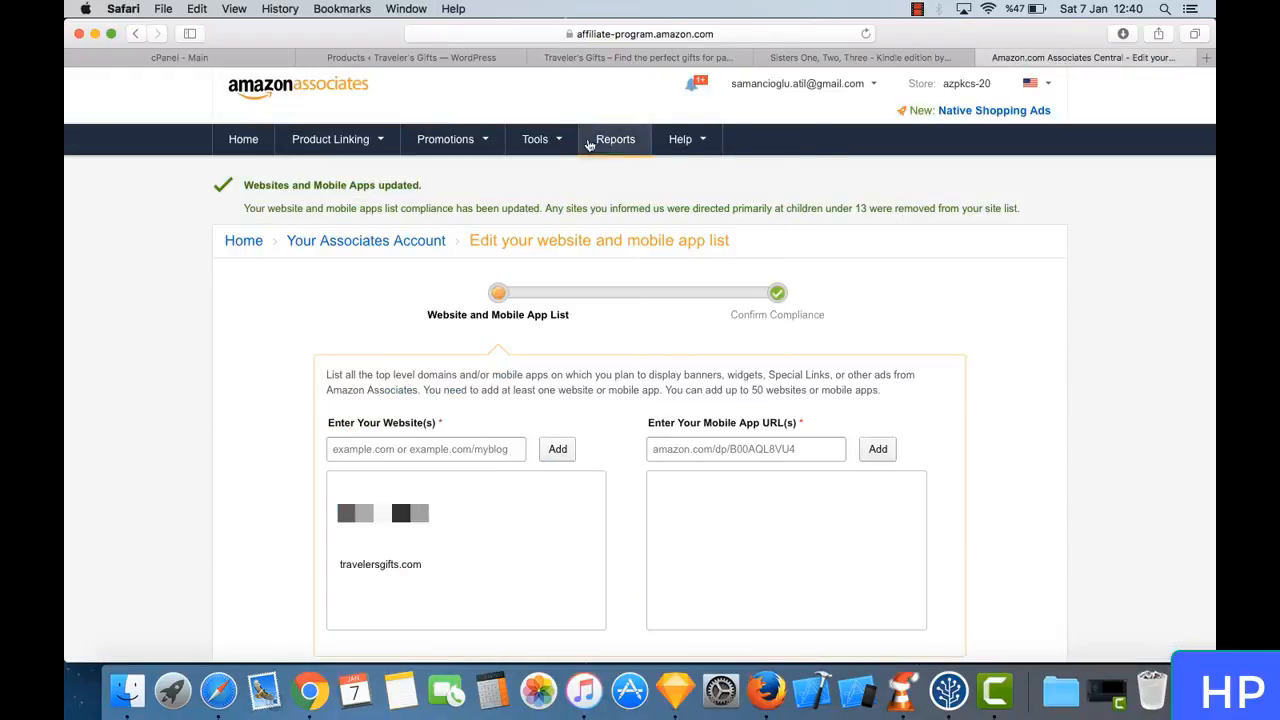
{"action": "mouse_move", "coordinate": [808, 86]}
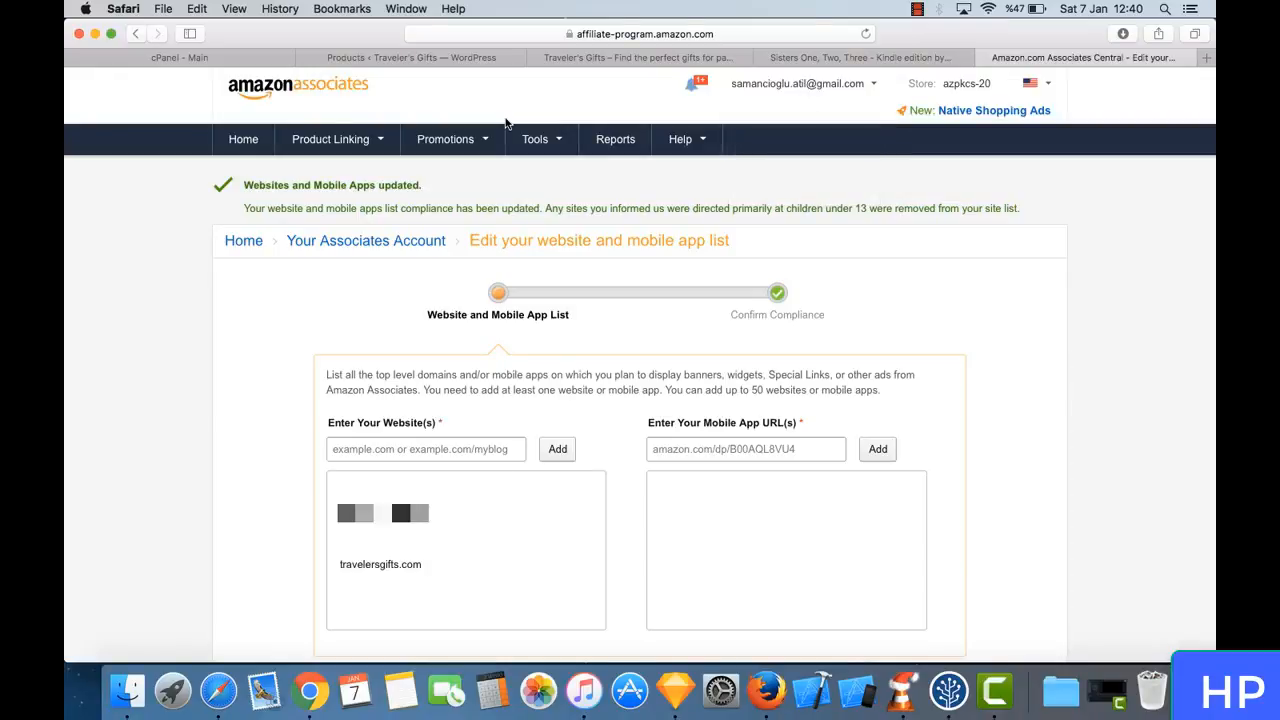
{"action": "mouse_move", "coordinate": [341, 144]}
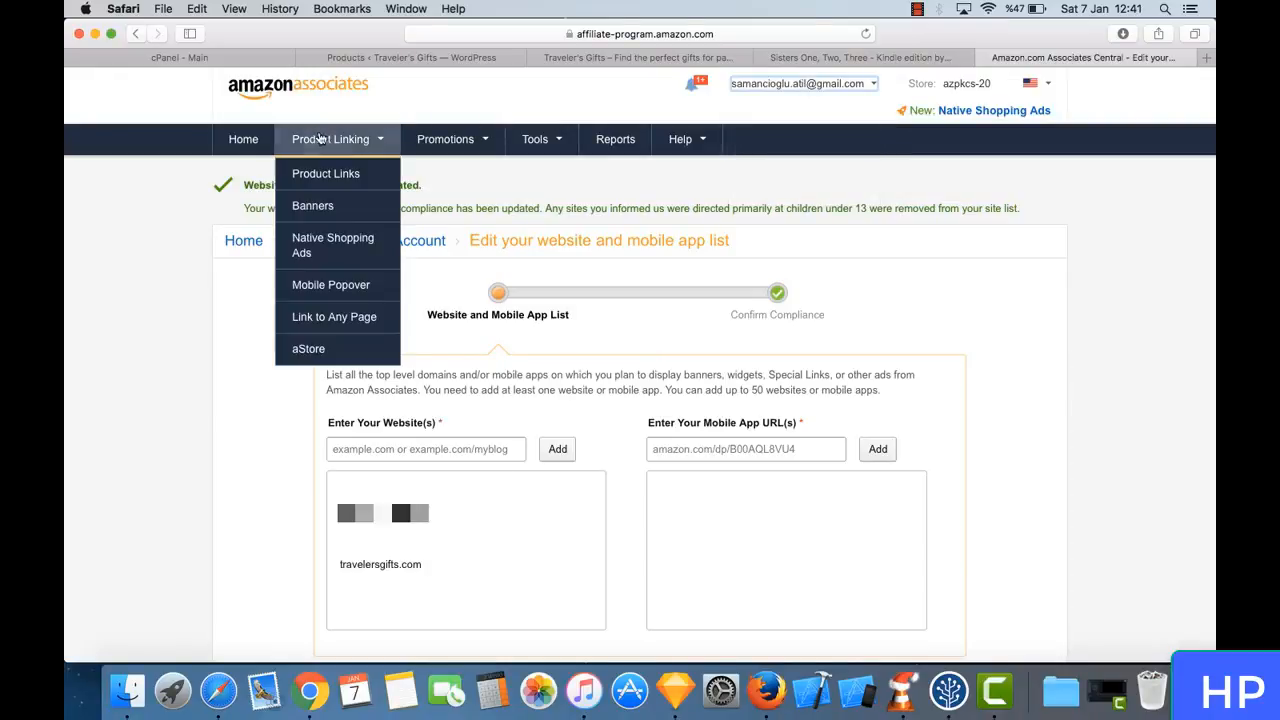
{"action": "left_click", "coordinate": [357, 176]}
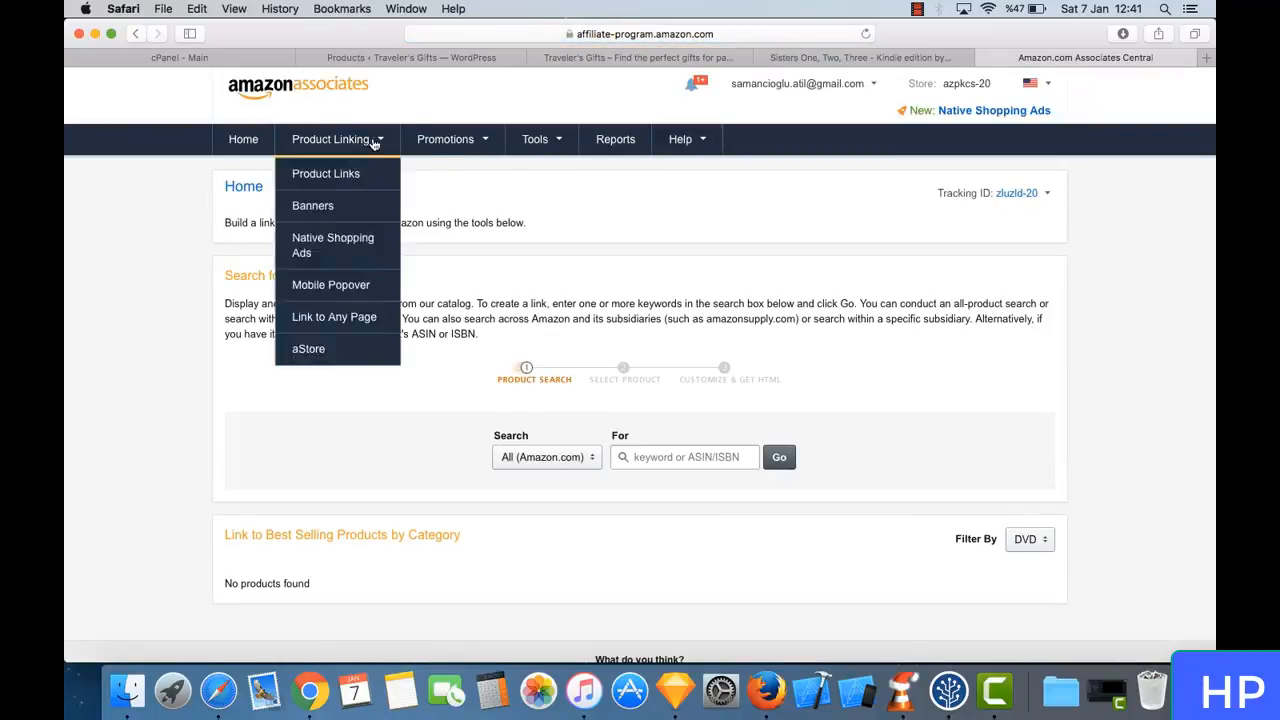
{"action": "left_click", "coordinate": [710, 458]}
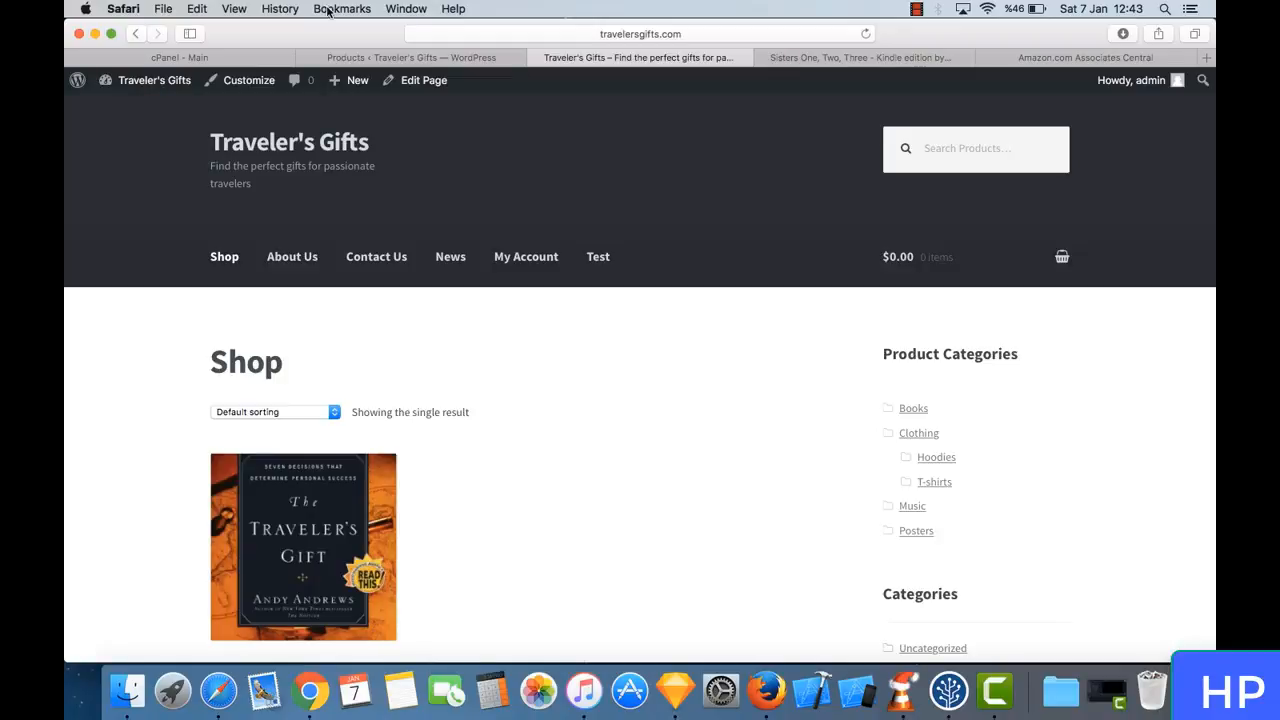
- Open the page for adding new plugins in the Traveler's Gifts WordPress admin
{"action": "left_click", "coordinate": [396, 60]}
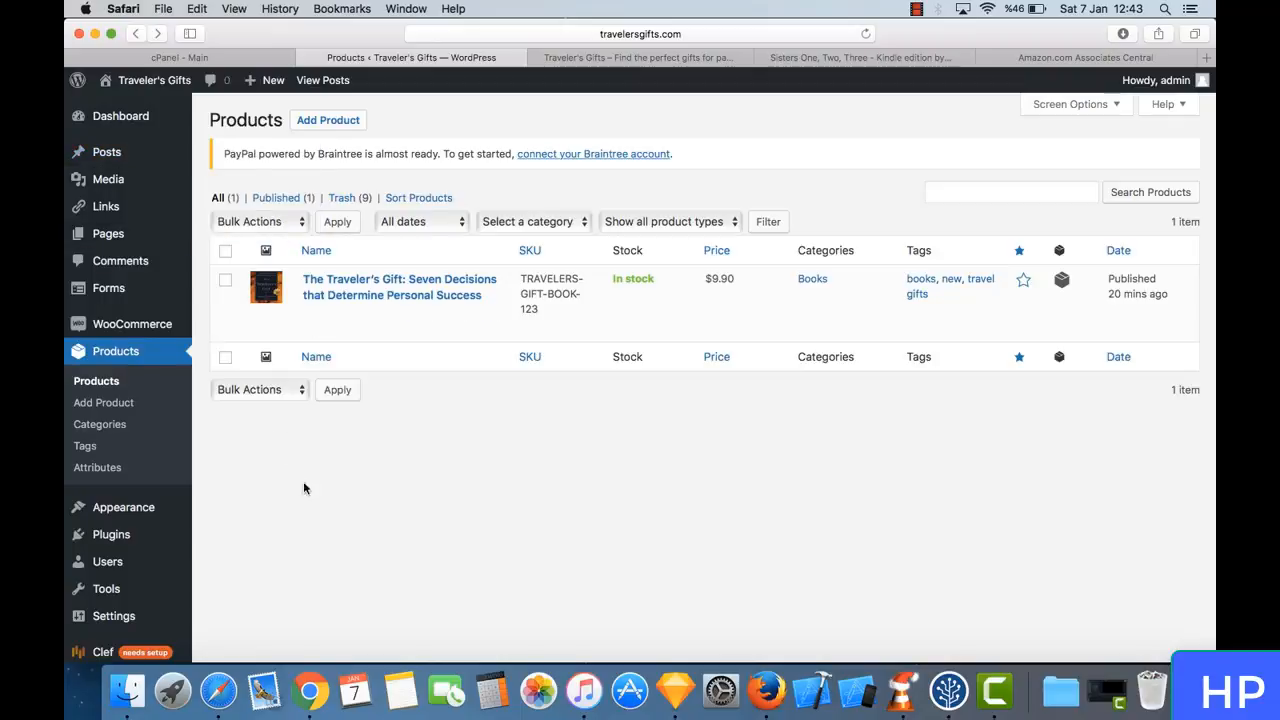
{"action": "scroll", "coordinate": [212, 487], "scroll_direction": "down", "scroll_amount": 2}
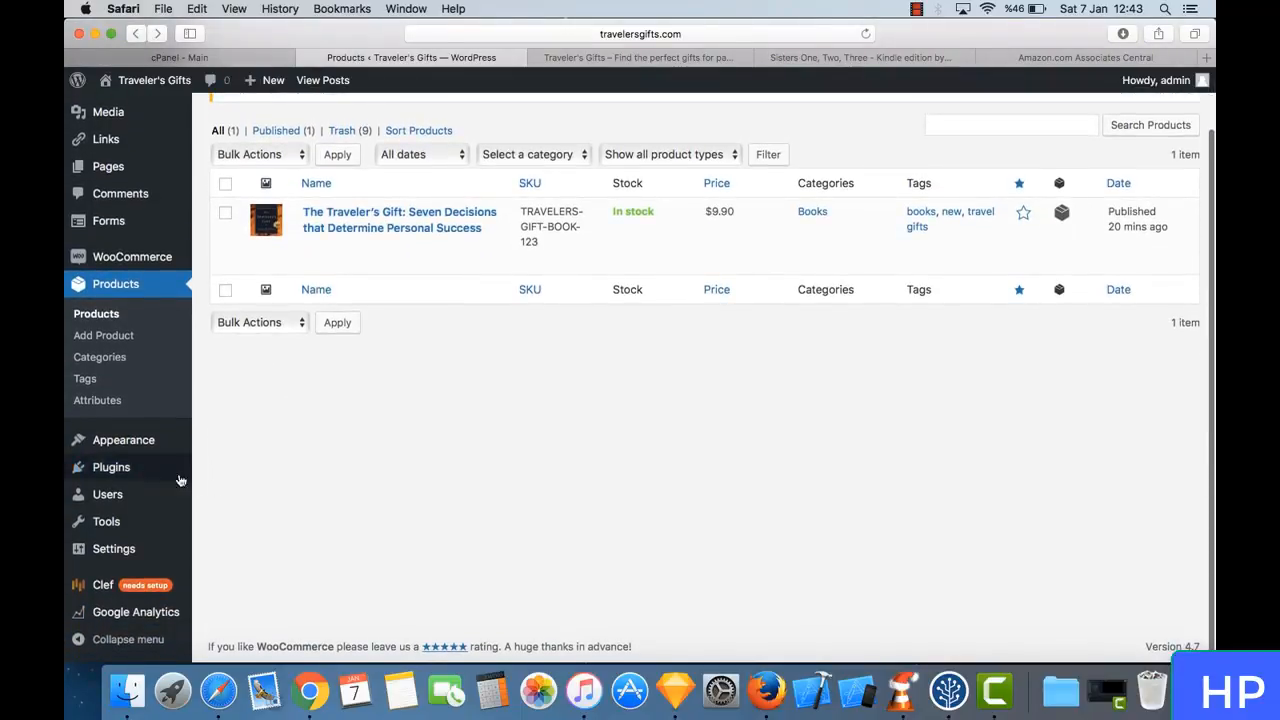
{"action": "mouse_move", "coordinate": [124, 472]}
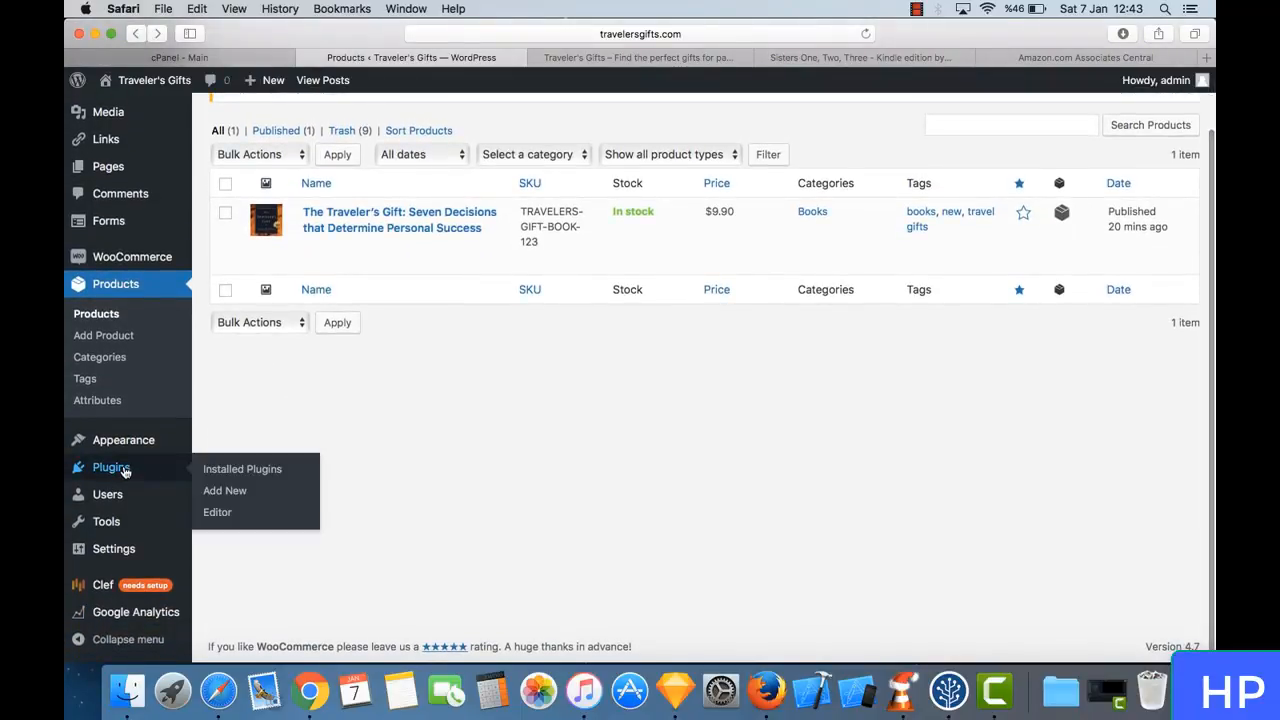
{"action": "left_click", "coordinate": [225, 491]}
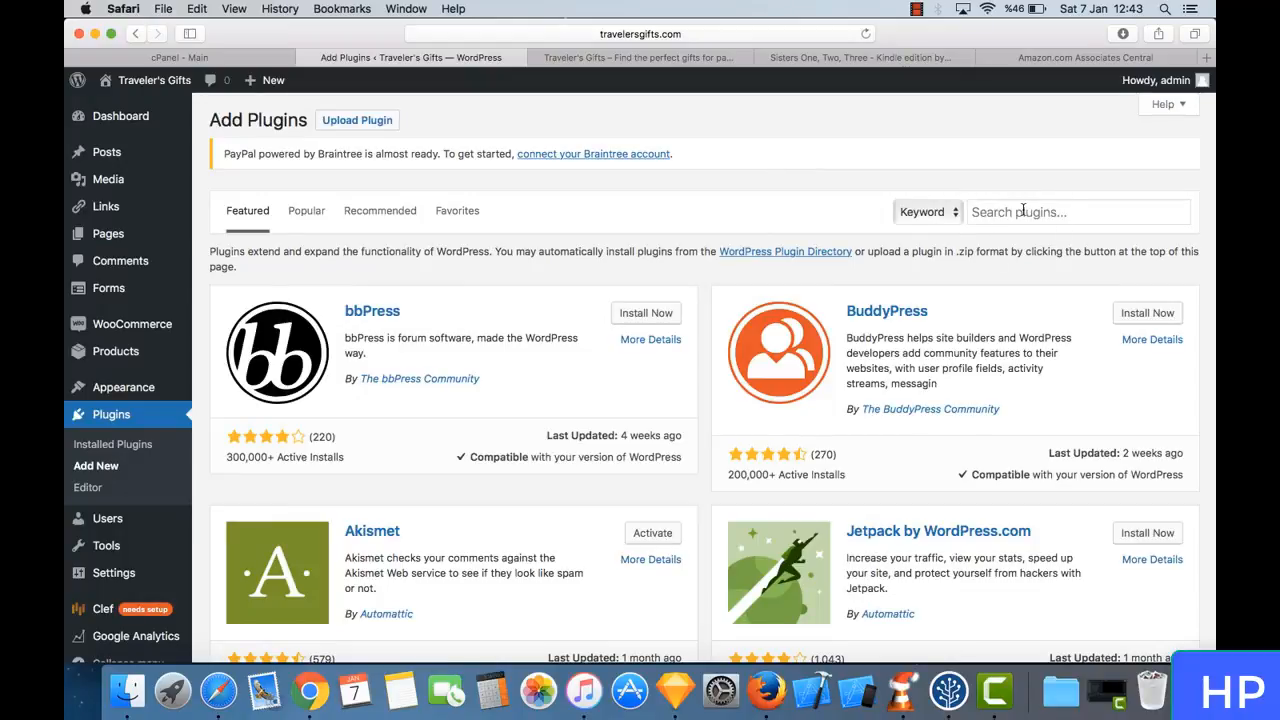
- Search the plugin directory for "amazon woocommerce" and browse the listed plugins for one that suits Amazon affiliate products
{"action": "left_click", "coordinate": [1022, 210]}
{"action": "type", "text": "ama"}
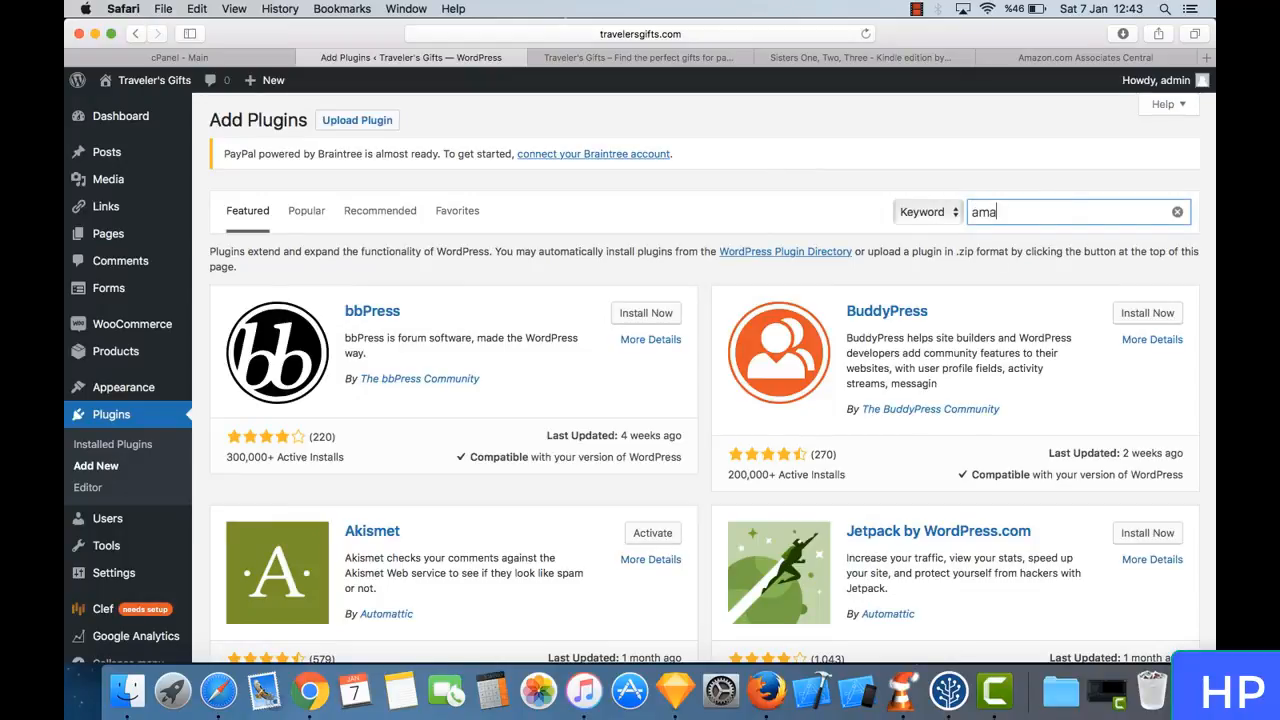
{"action": "type", "text": "zon "}
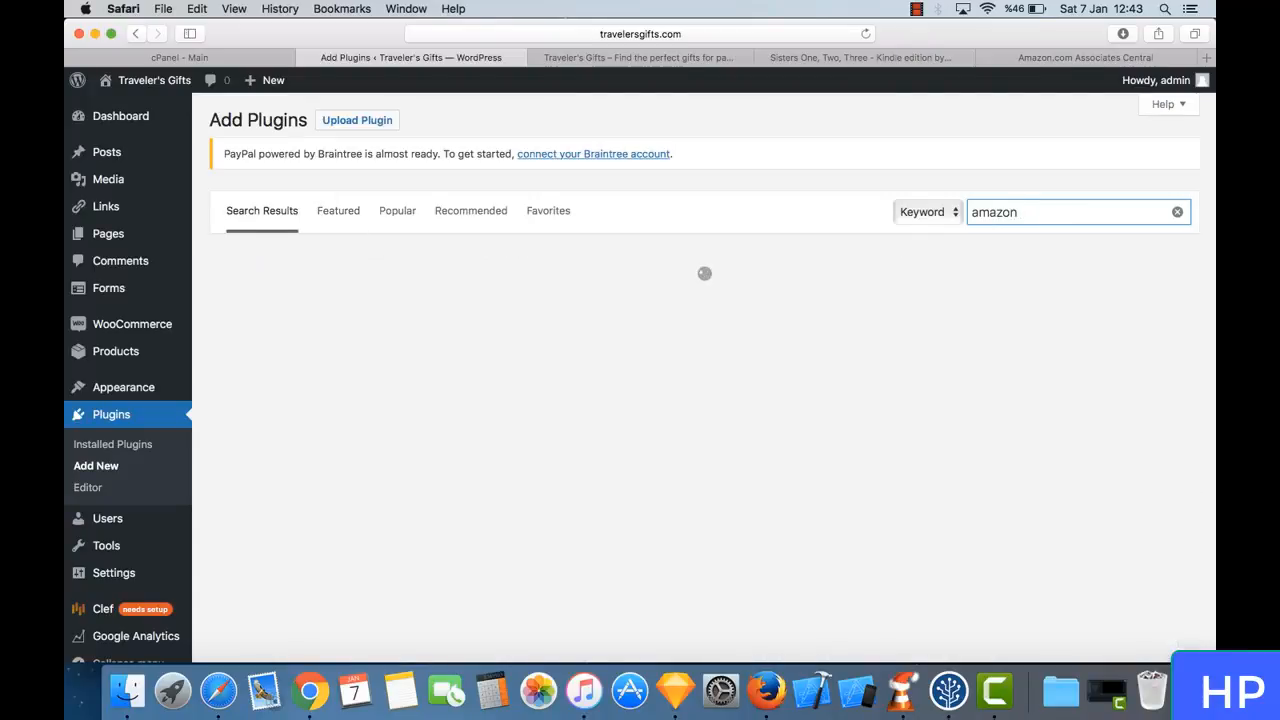
{"action": "type", "text": "woocommerce"}
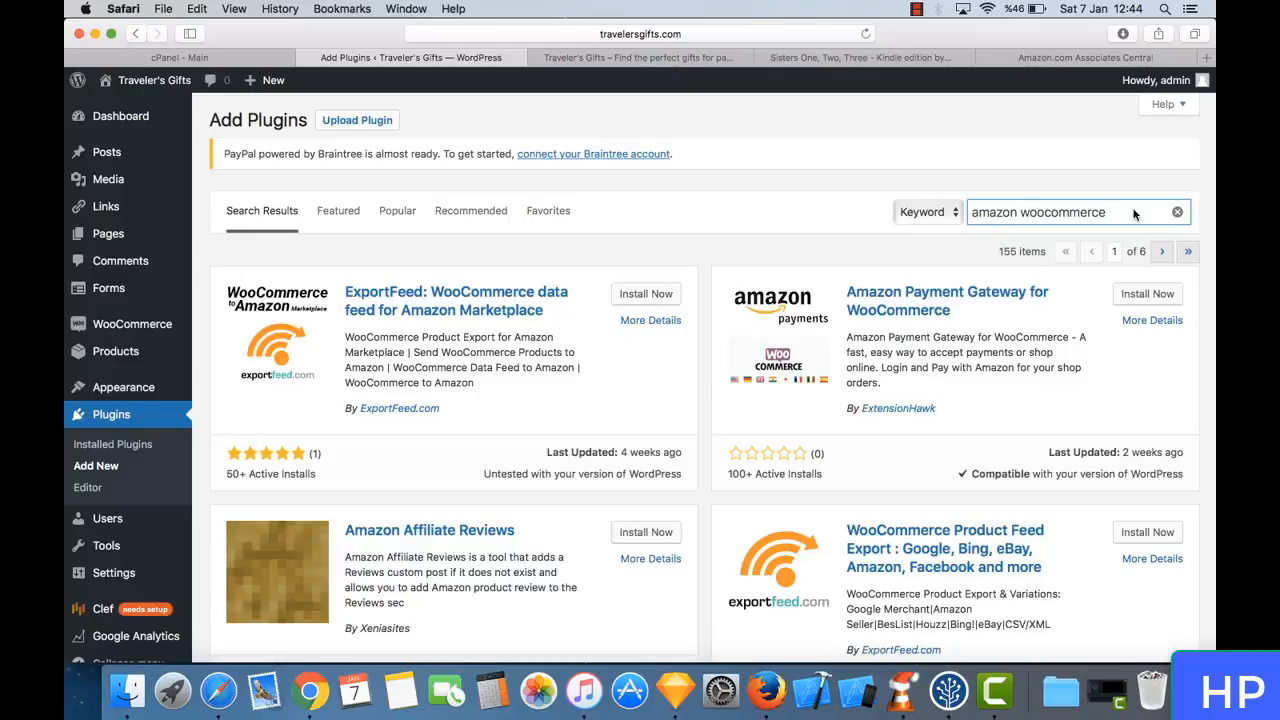
{"action": "scroll", "coordinate": [514, 248], "scroll_direction": "down", "scroll_amount": 1}
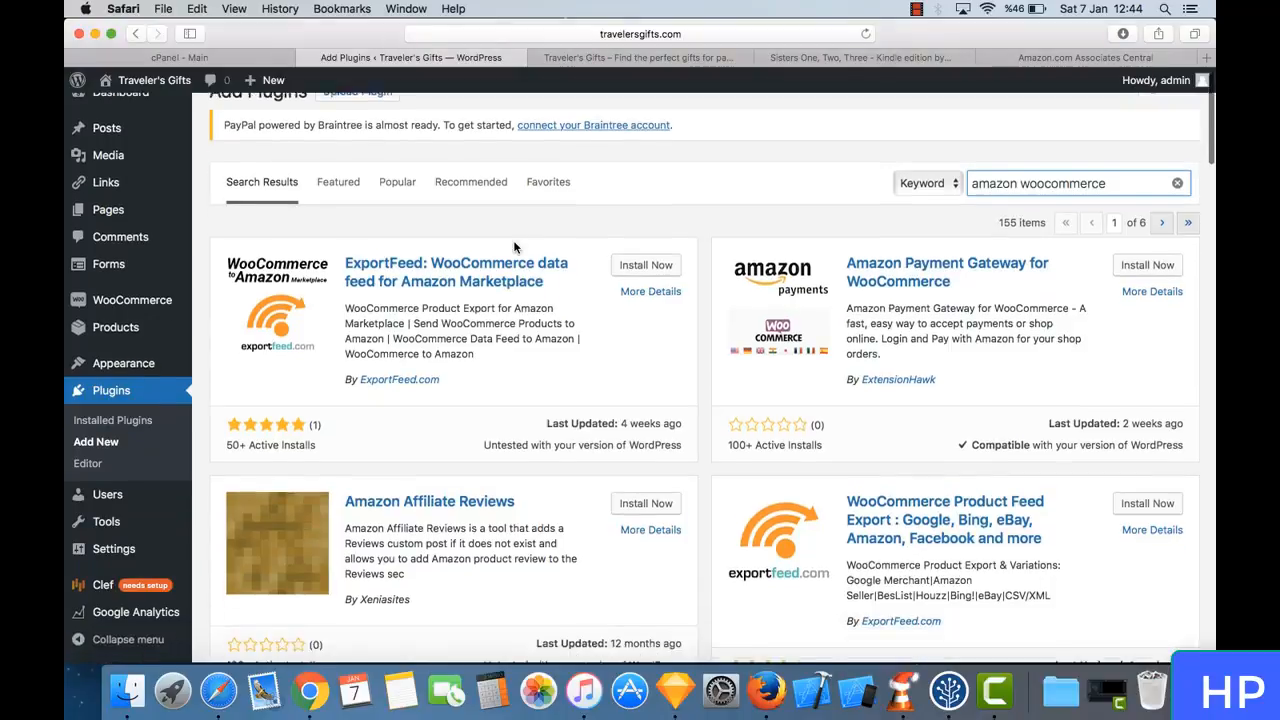
{"action": "scroll", "coordinate": [514, 248], "scroll_direction": "down", "scroll_amount": 5}
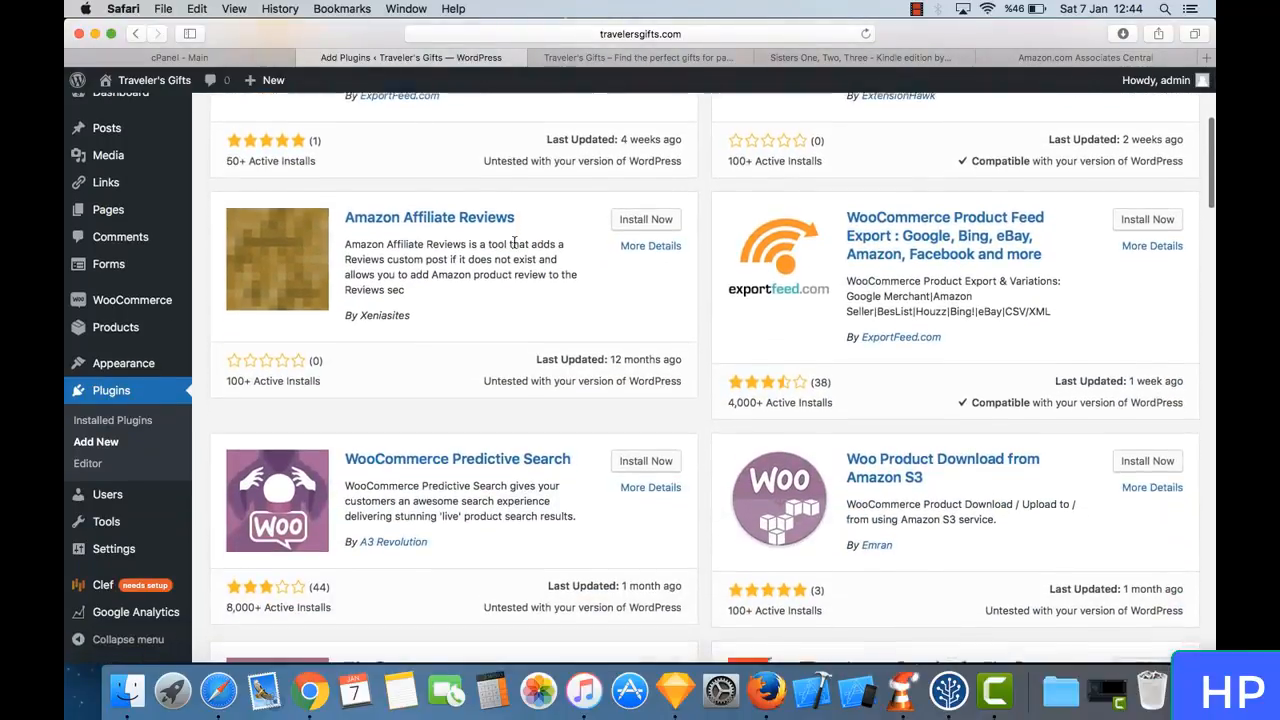
{"action": "scroll", "coordinate": [514, 244], "scroll_direction": "down", "scroll_amount": 8}
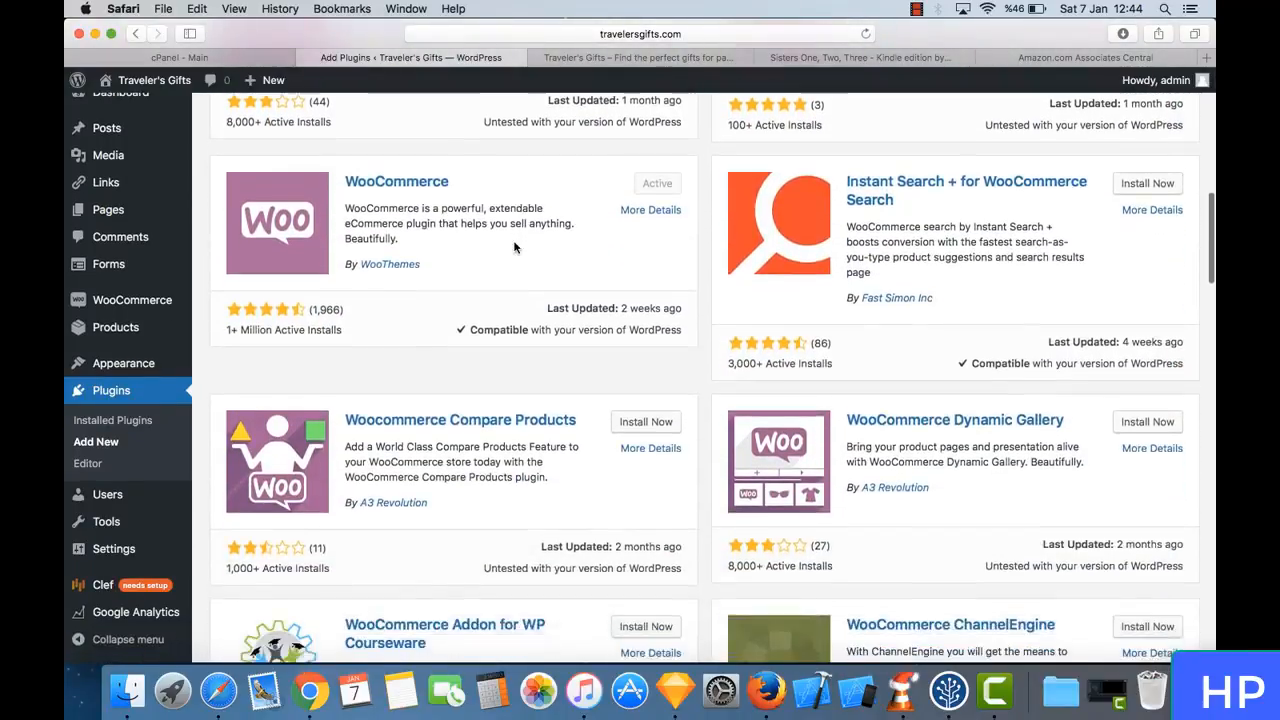
{"action": "scroll", "coordinate": [514, 248], "scroll_direction": "down", "scroll_amount": 2}
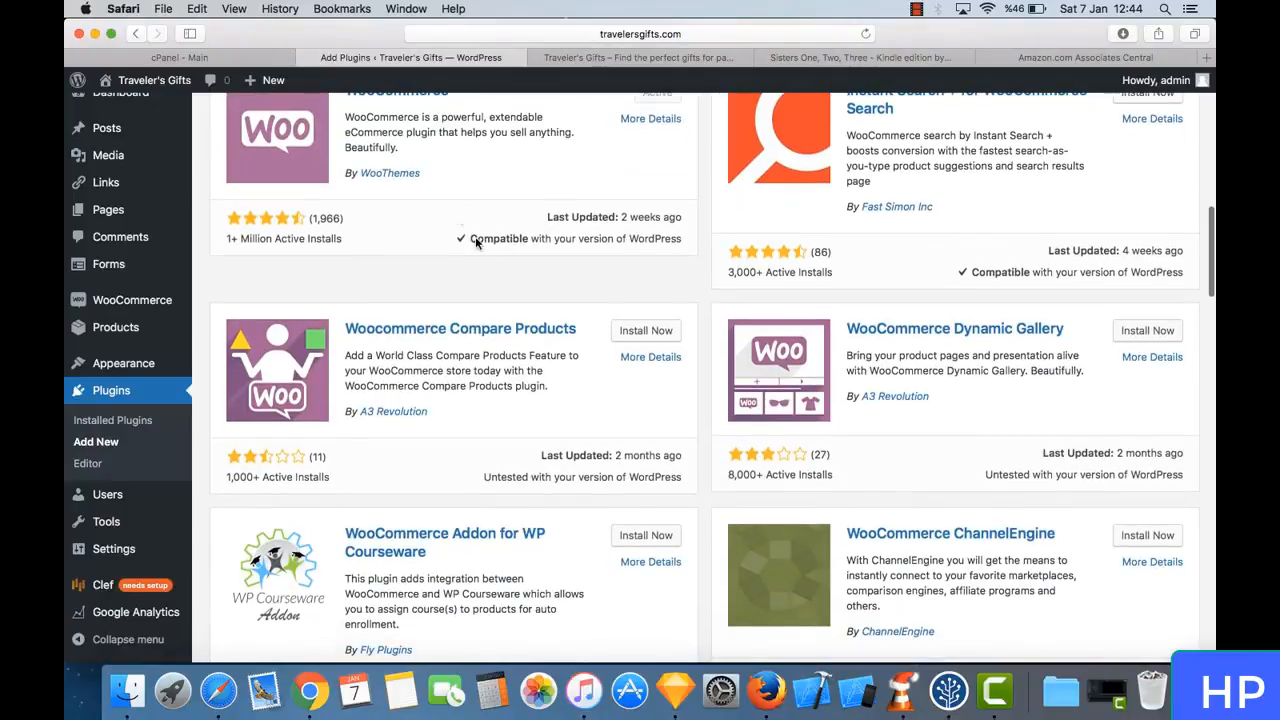
{"action": "scroll", "coordinate": [675, 381], "scroll_direction": "down", "scroll_amount": 8}
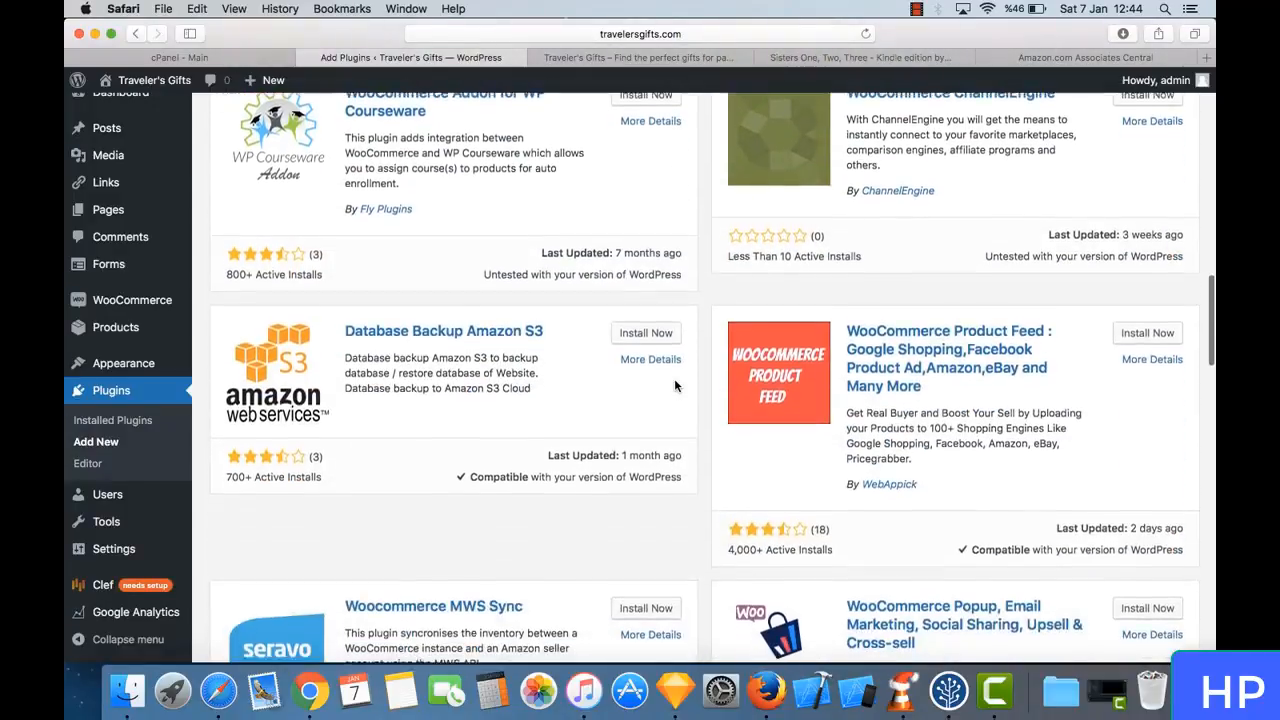
- Finish looking over the plugin directory results and open codecanyon.net in a new browser tab
{"action": "scroll", "coordinate": [675, 382], "scroll_direction": "up", "scroll_amount": 3}
{"action": "scroll", "coordinate": [674, 380], "scroll_direction": "down", "scroll_amount": 5}
{"action": "scroll", "coordinate": [674, 380], "scroll_direction": "up", "scroll_amount": 15}
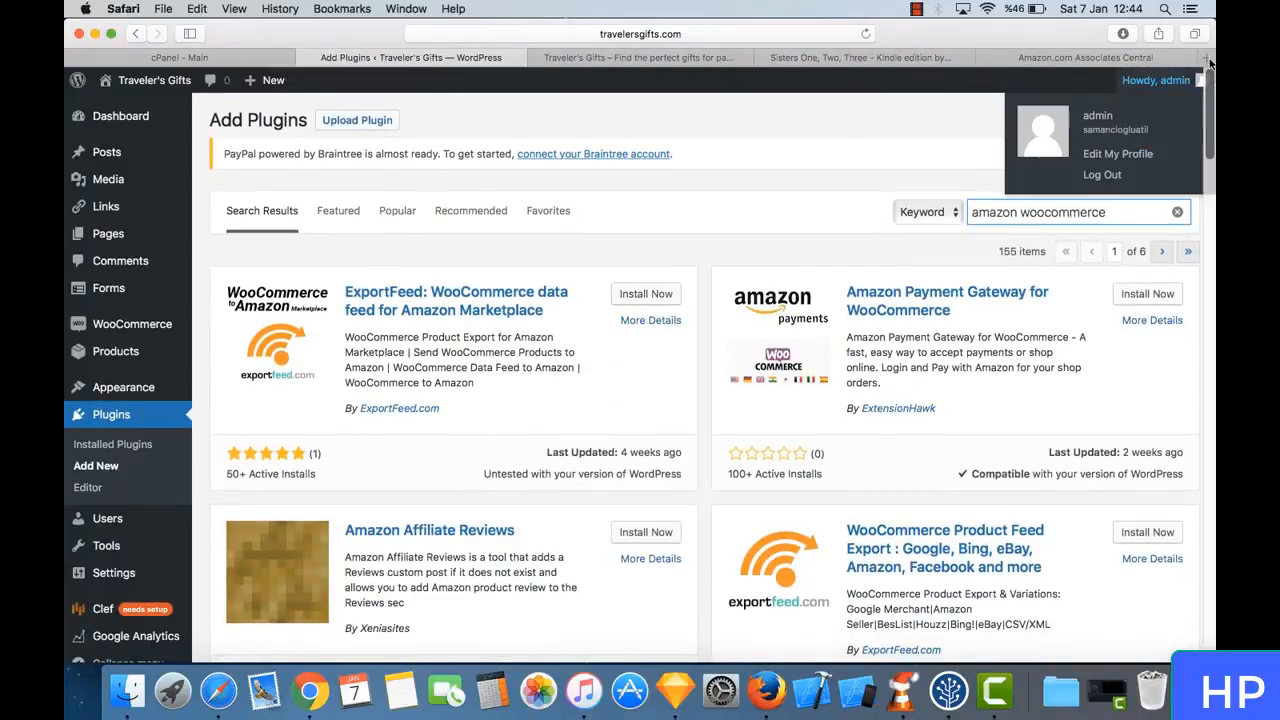
{"action": "left_click", "coordinate": [1206, 57]}
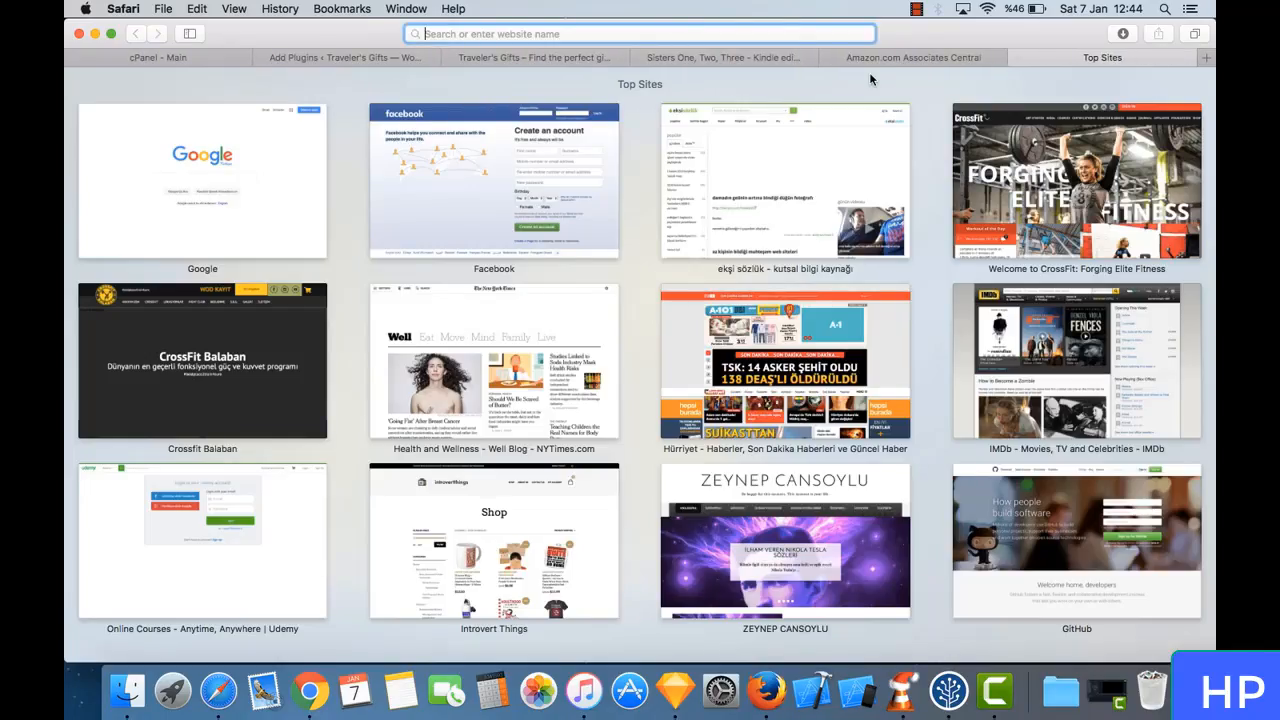
{"action": "type", "text": "code"}
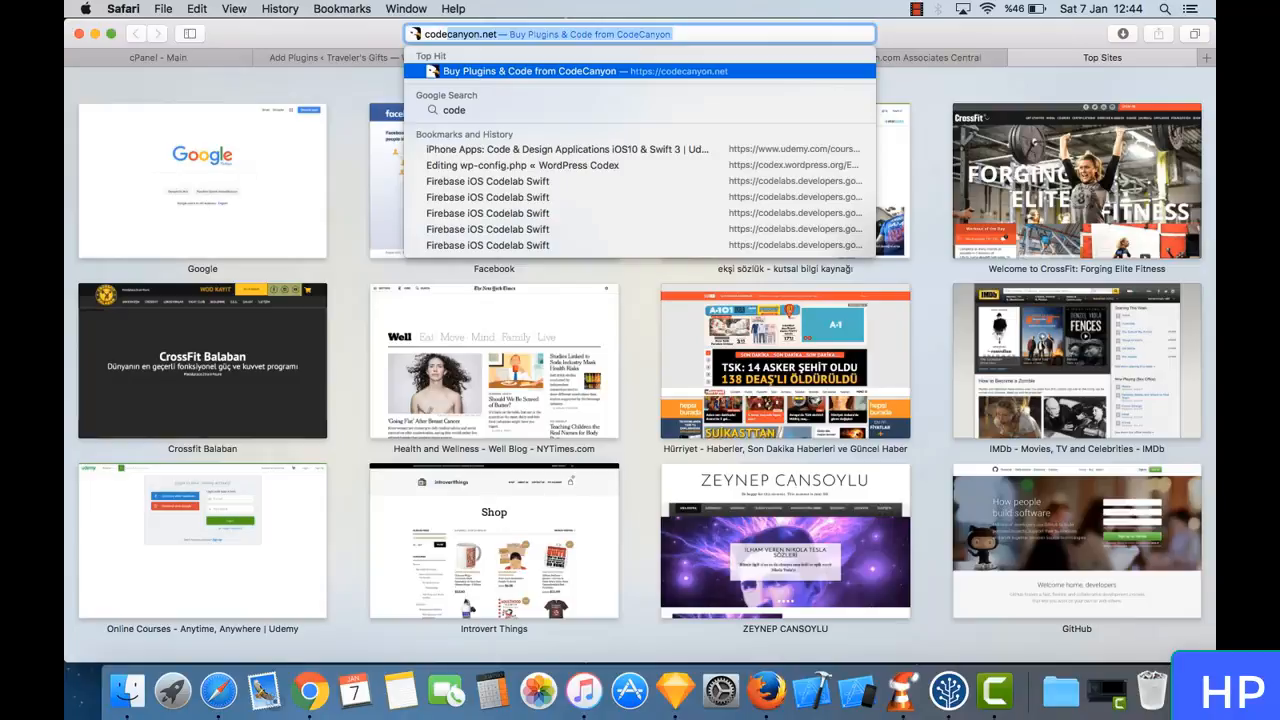
{"action": "key", "text": "Return"}
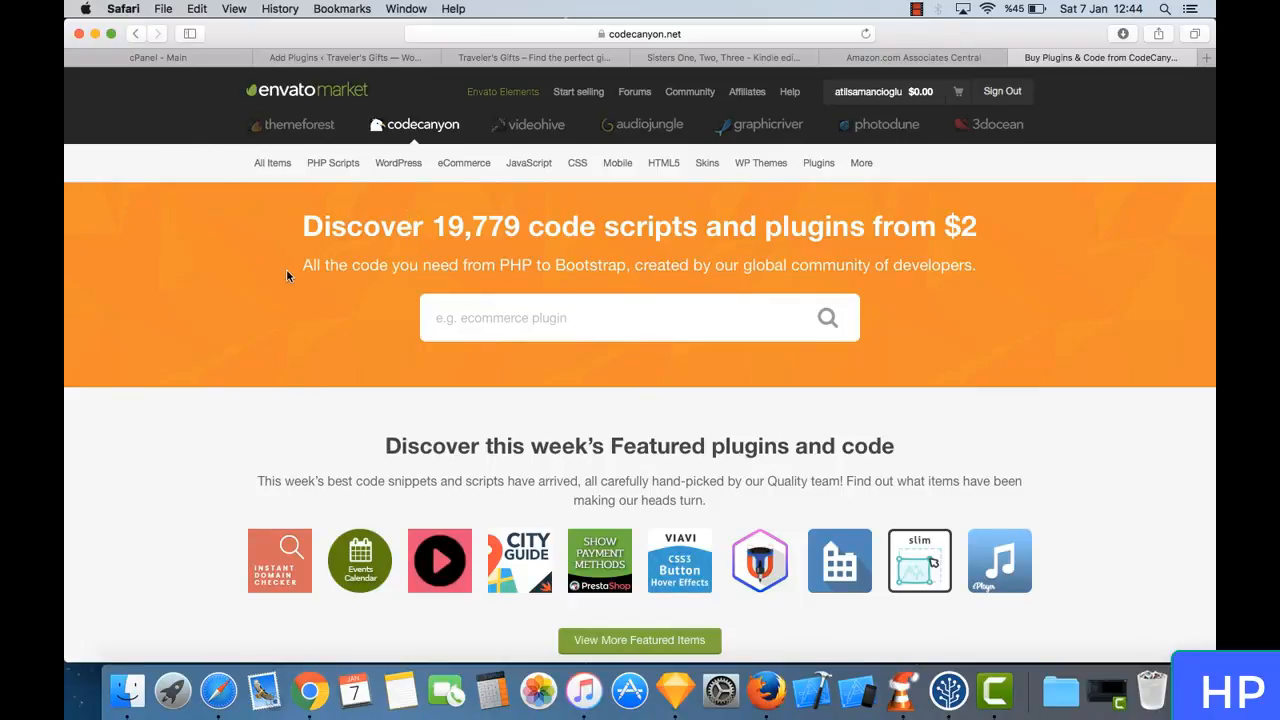
- Search CodeCanyon for "woocommerce amazon affiliates" using the matching suggestion
{"action": "left_click", "coordinate": [544, 314]}
{"action": "type", "text": "woo"}
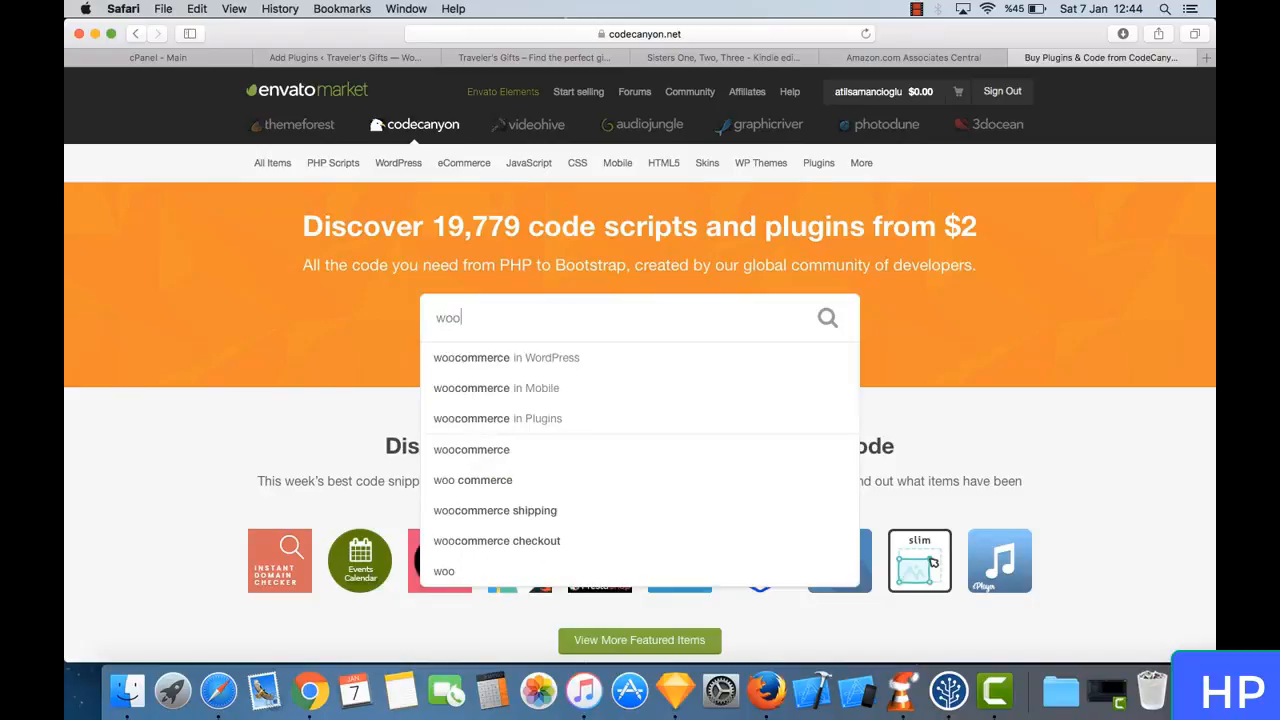
{"action": "type", "text": "c"}
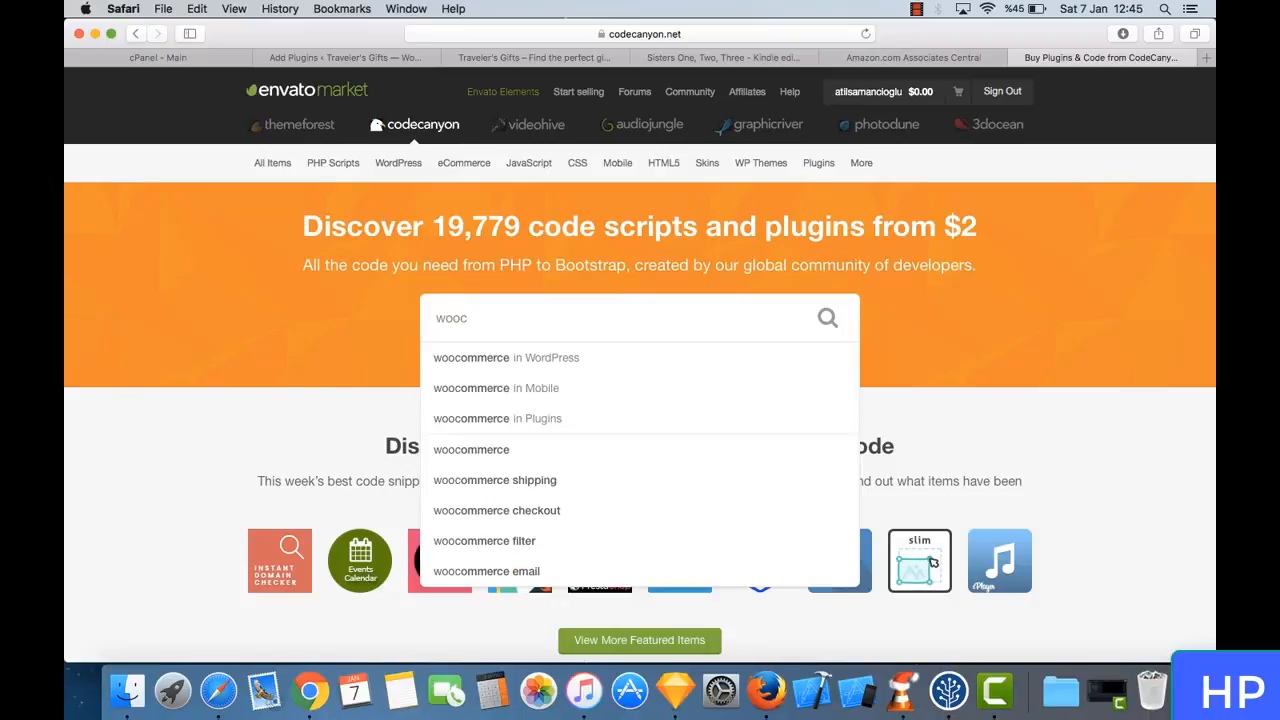
{"action": "type", "text": "ommerce amaz"}
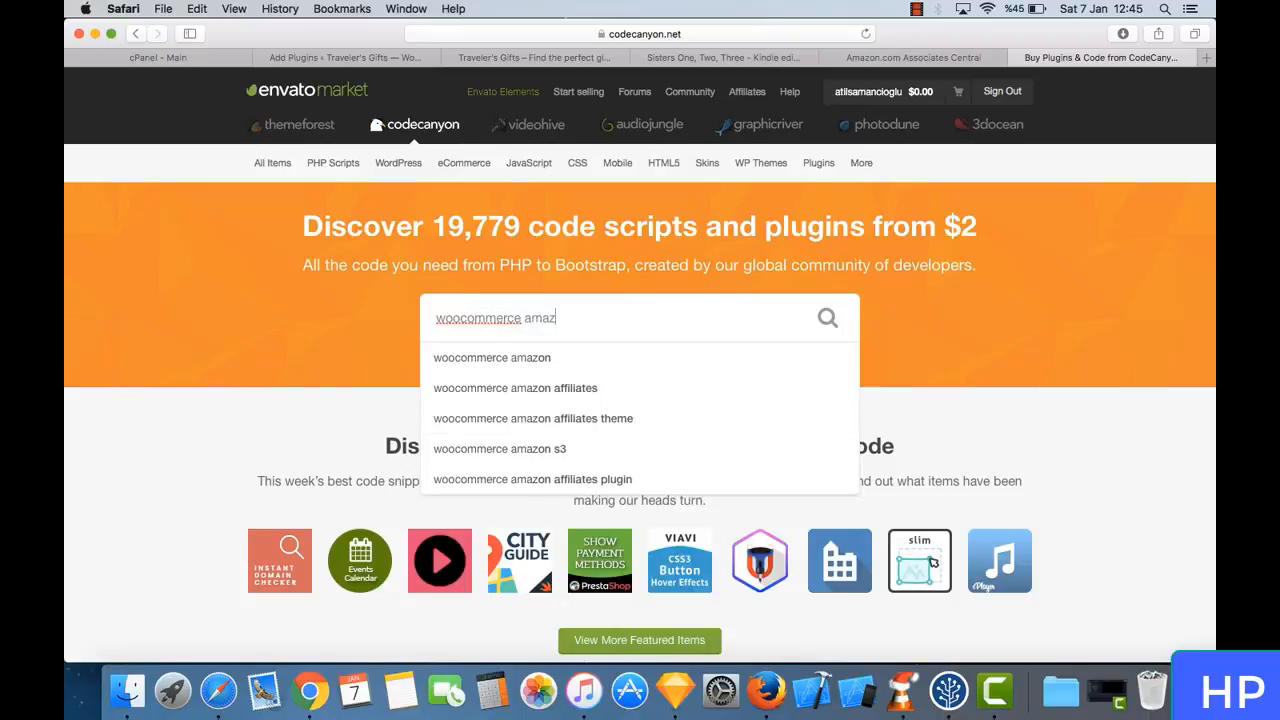
{"action": "key", "text": "Down"}
{"action": "key", "text": "Down"}
{"action": "key", "text": "Down"}
{"action": "key", "text": "Up"}
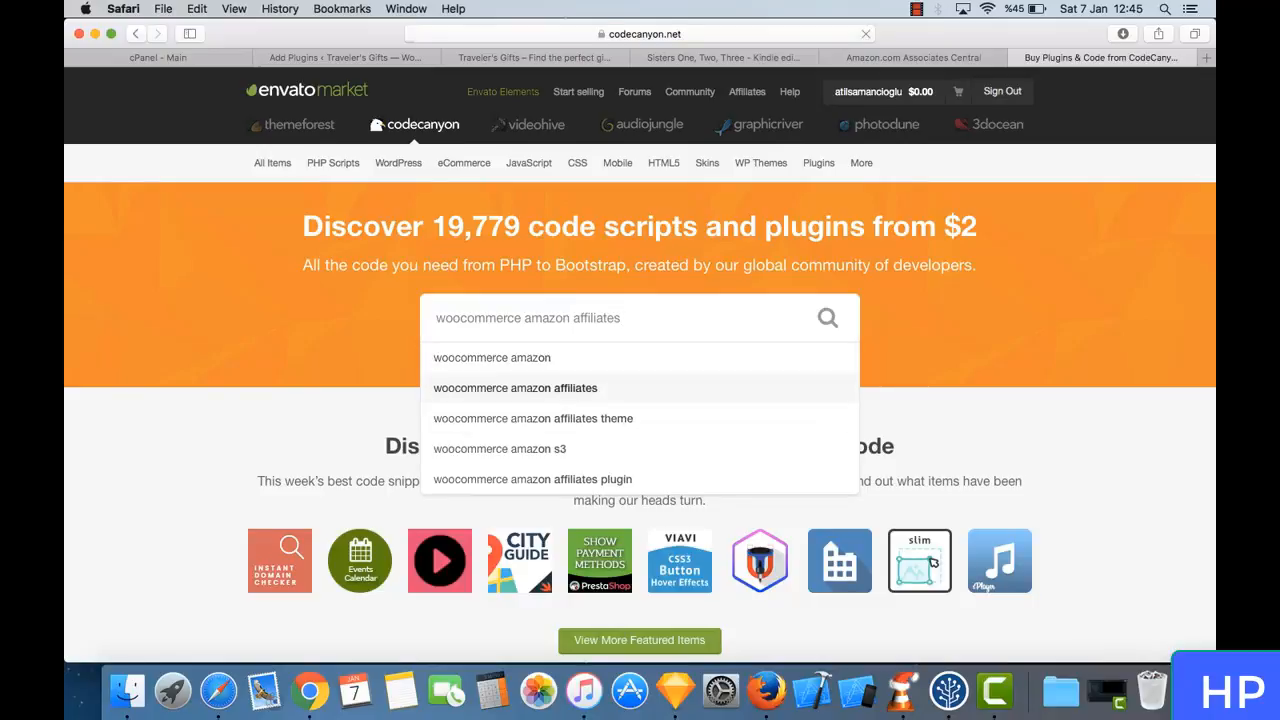
{"action": "key", "text": "Return"}
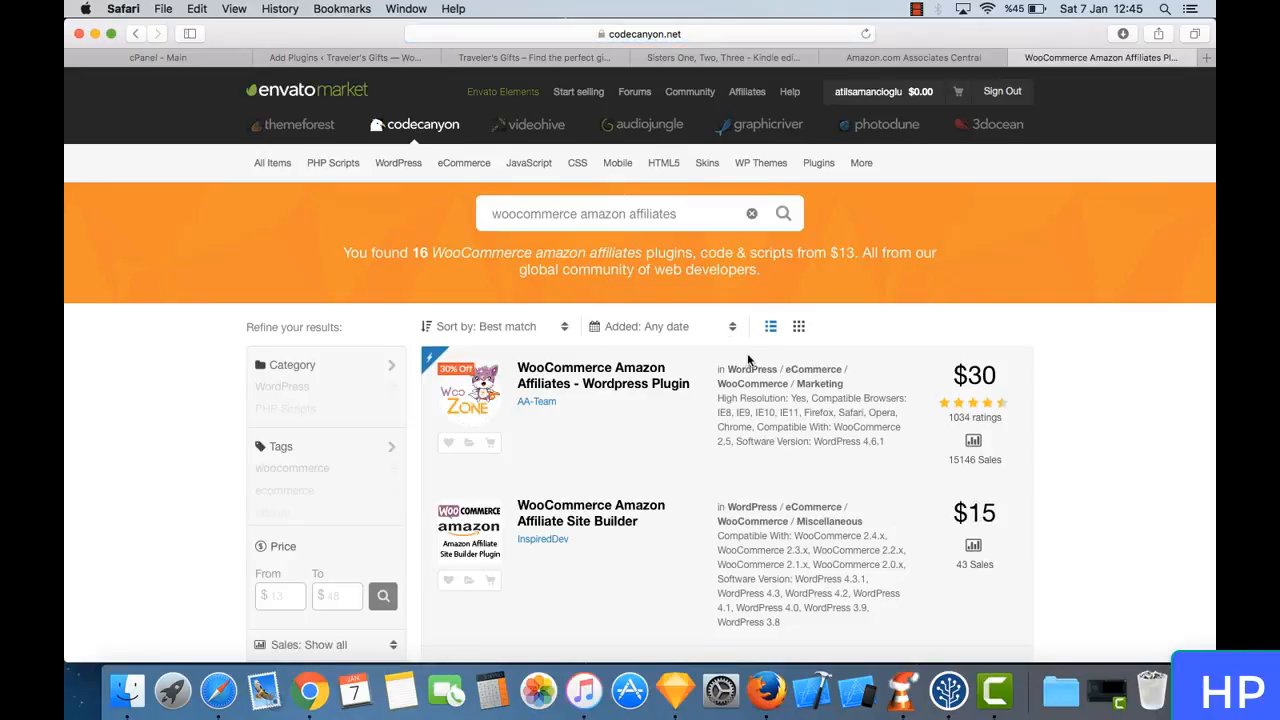
- Examine the CodeCanyon search results, comparing the listed affiliate plugins by price, rating, sales and compatibility
{"action": "scroll", "coordinate": [750, 362], "scroll_direction": "down", "scroll_amount": 3}
{"action": "scroll", "coordinate": [750, 362], "scroll_direction": "down", "scroll_amount": 8}
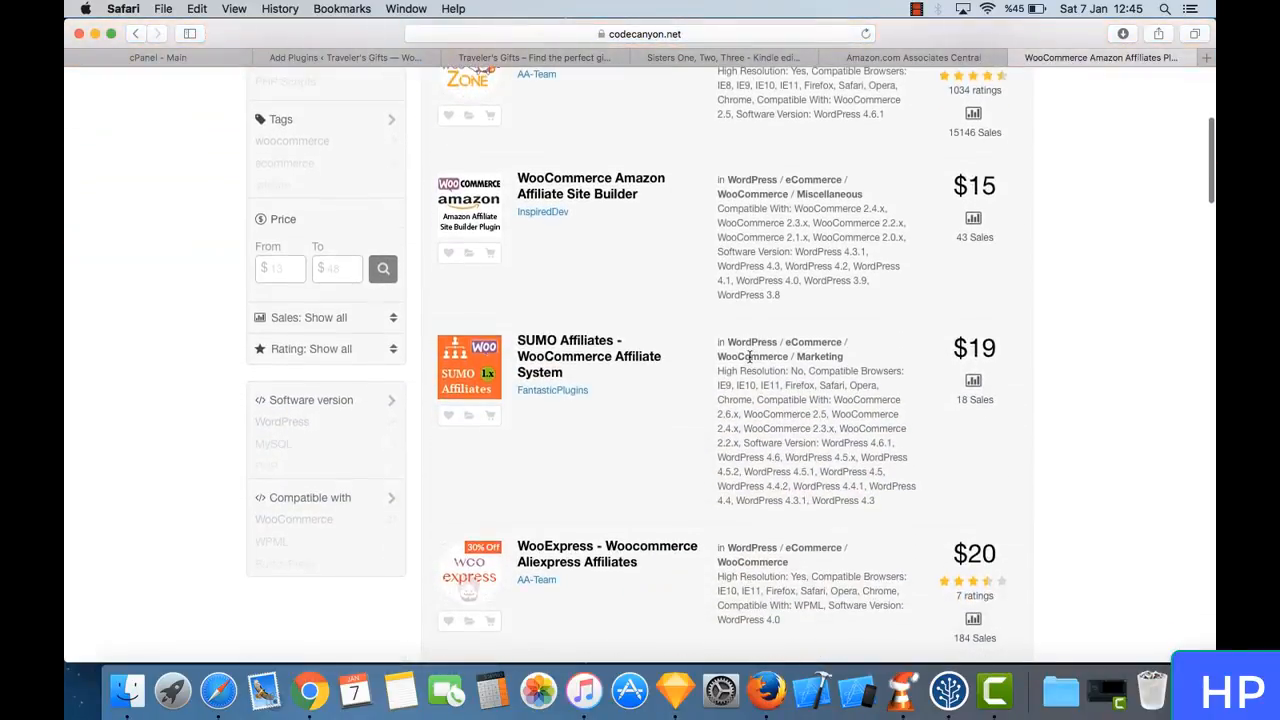
{"action": "scroll", "coordinate": [749, 357], "scroll_direction": "down", "scroll_amount": 10}
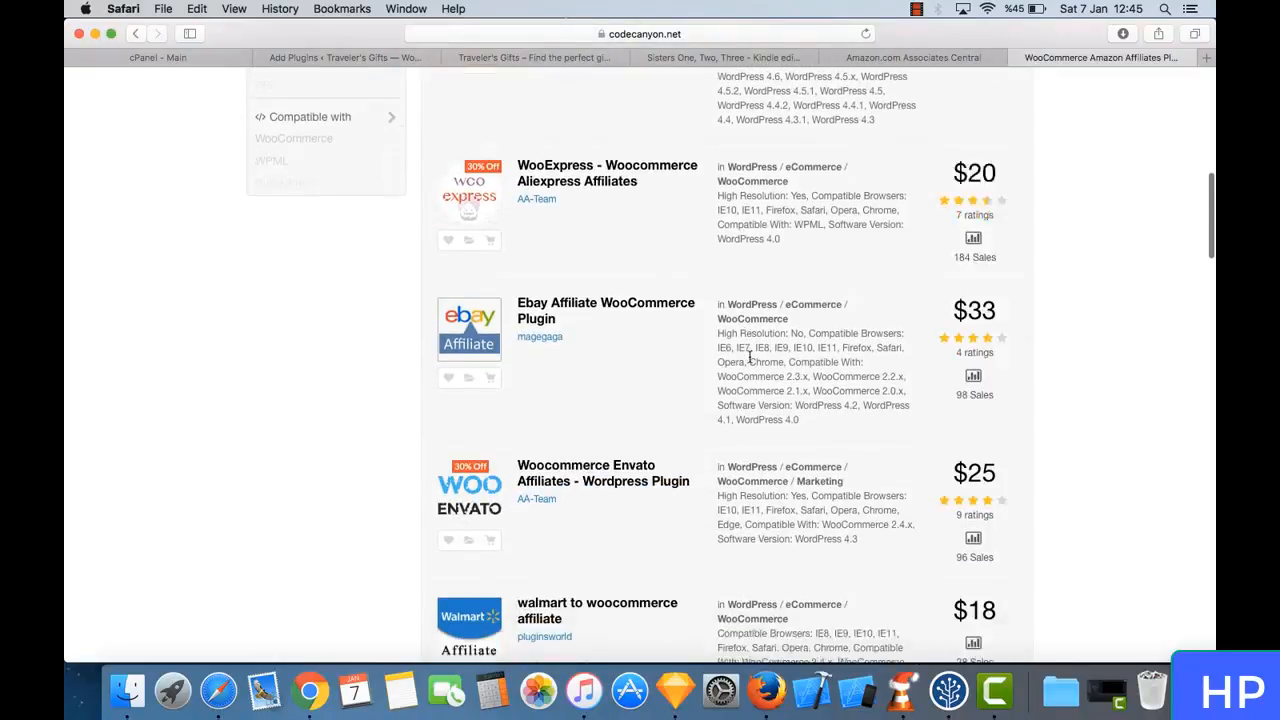
{"action": "scroll", "coordinate": [750, 362], "scroll_direction": "down", "scroll_amount": 4}
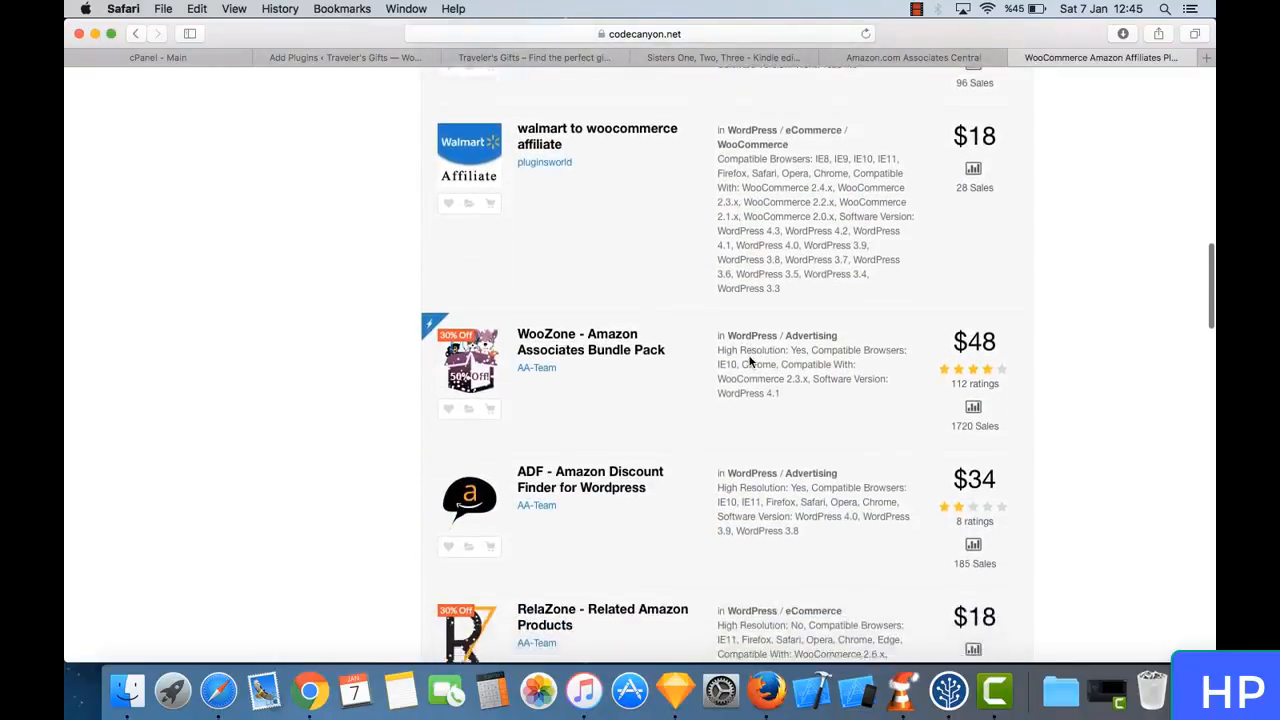
{"action": "scroll", "coordinate": [749, 357], "scroll_direction": "down", "scroll_amount": 8}
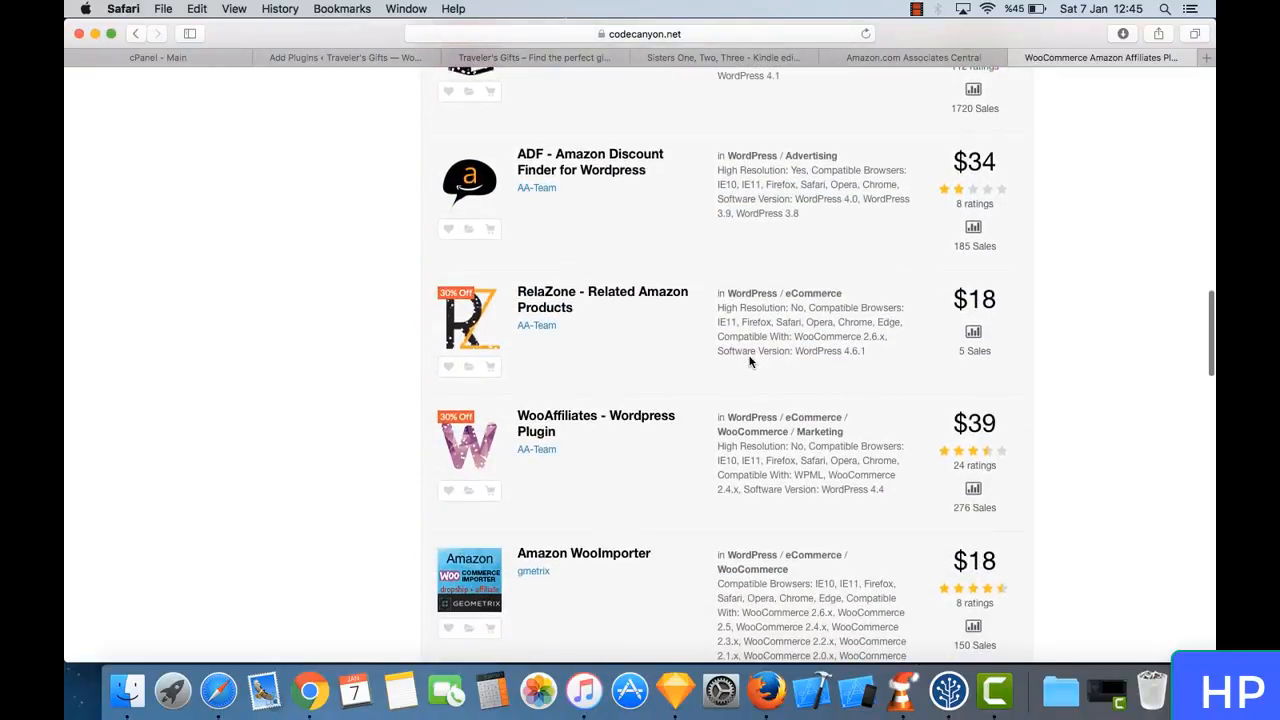
{"action": "scroll", "coordinate": [750, 362], "scroll_direction": "down", "scroll_amount": 5}
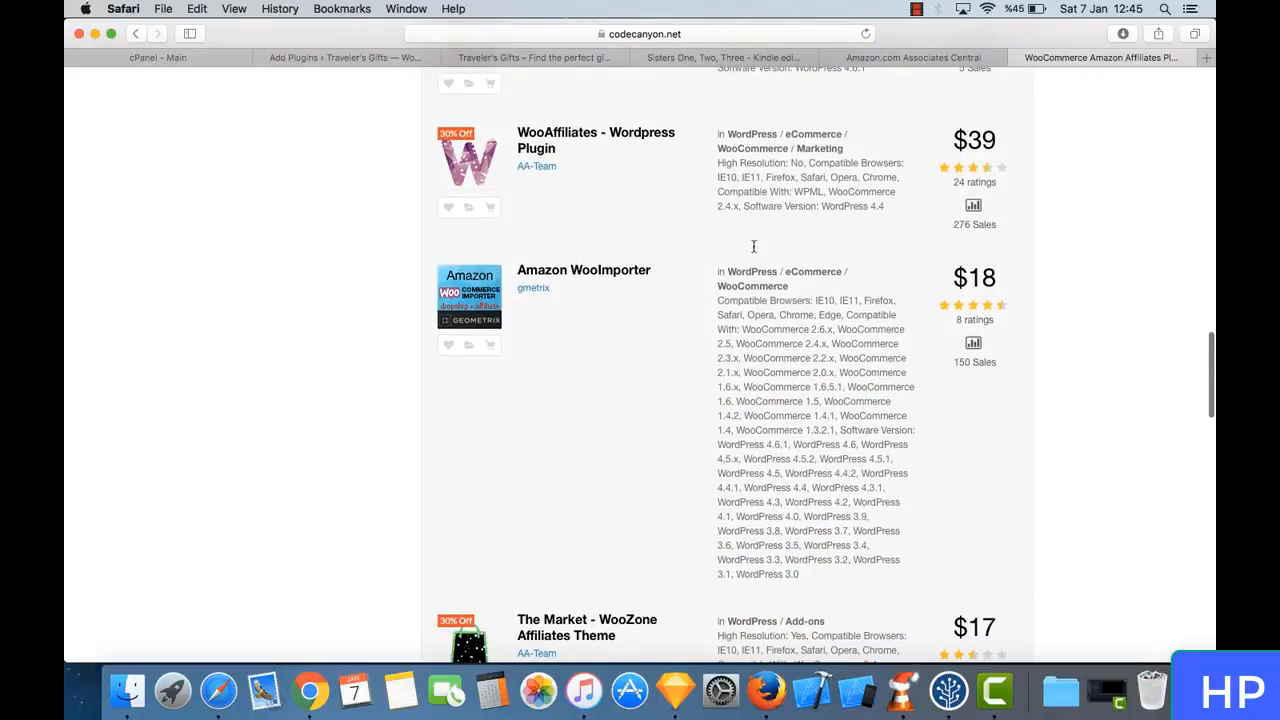
{"action": "scroll", "coordinate": [754, 246], "scroll_direction": "down", "scroll_amount": 16}
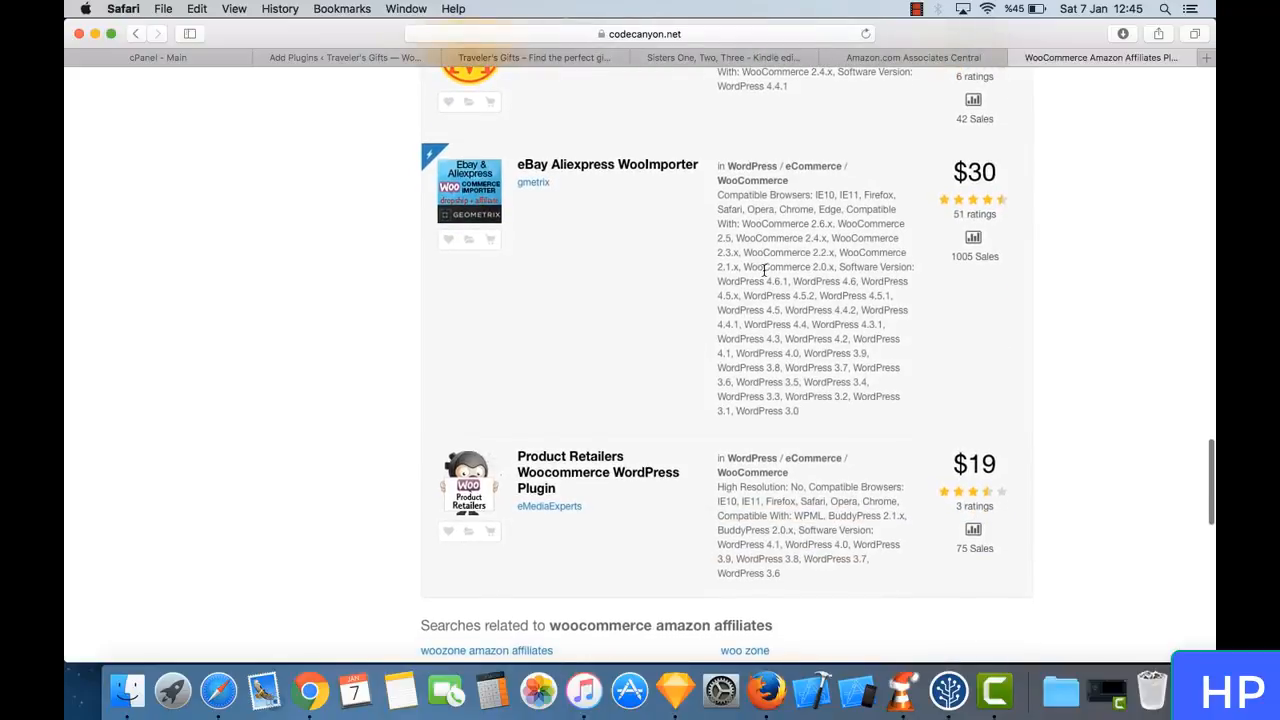
{"action": "scroll", "coordinate": [763, 268], "scroll_direction": "down", "scroll_amount": 3}
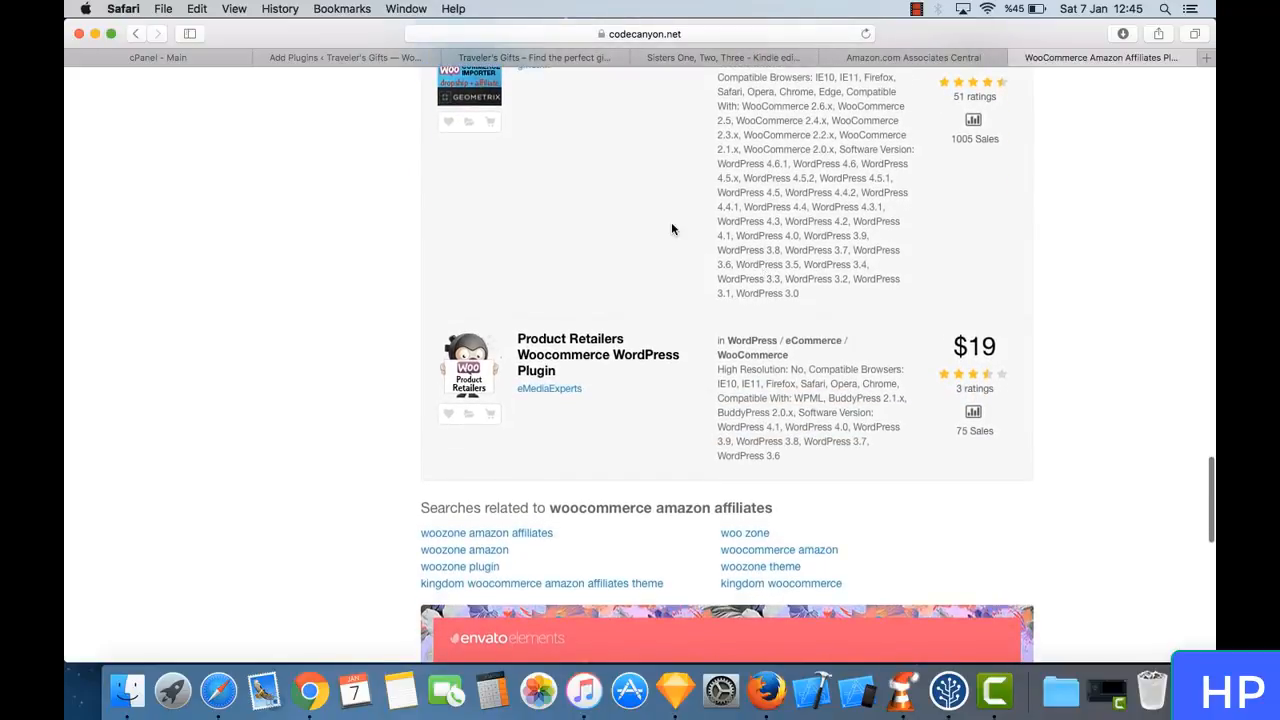
{"action": "scroll", "coordinate": [671, 229], "scroll_direction": "up", "scroll_amount": 20}
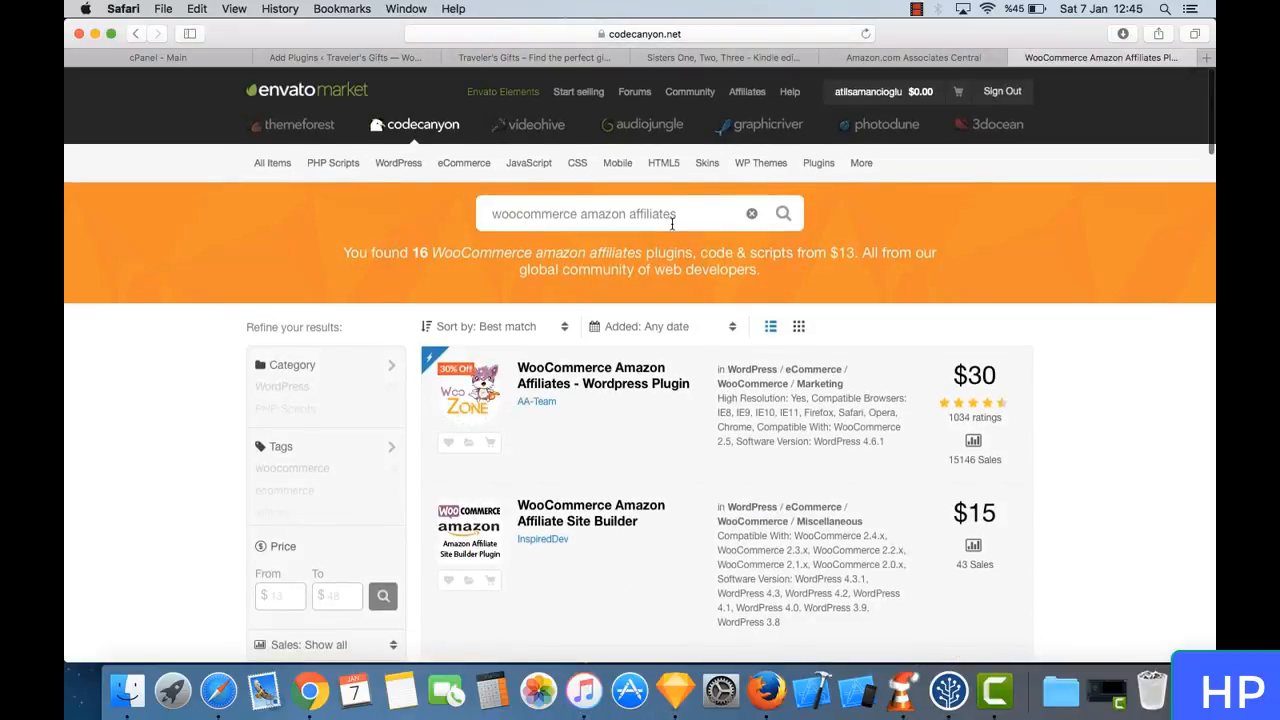
- Filter the CodeCanyon search results to the WordPress category
{"action": "scroll", "coordinate": [603, 380], "scroll_direction": "down", "scroll_amount": 2}
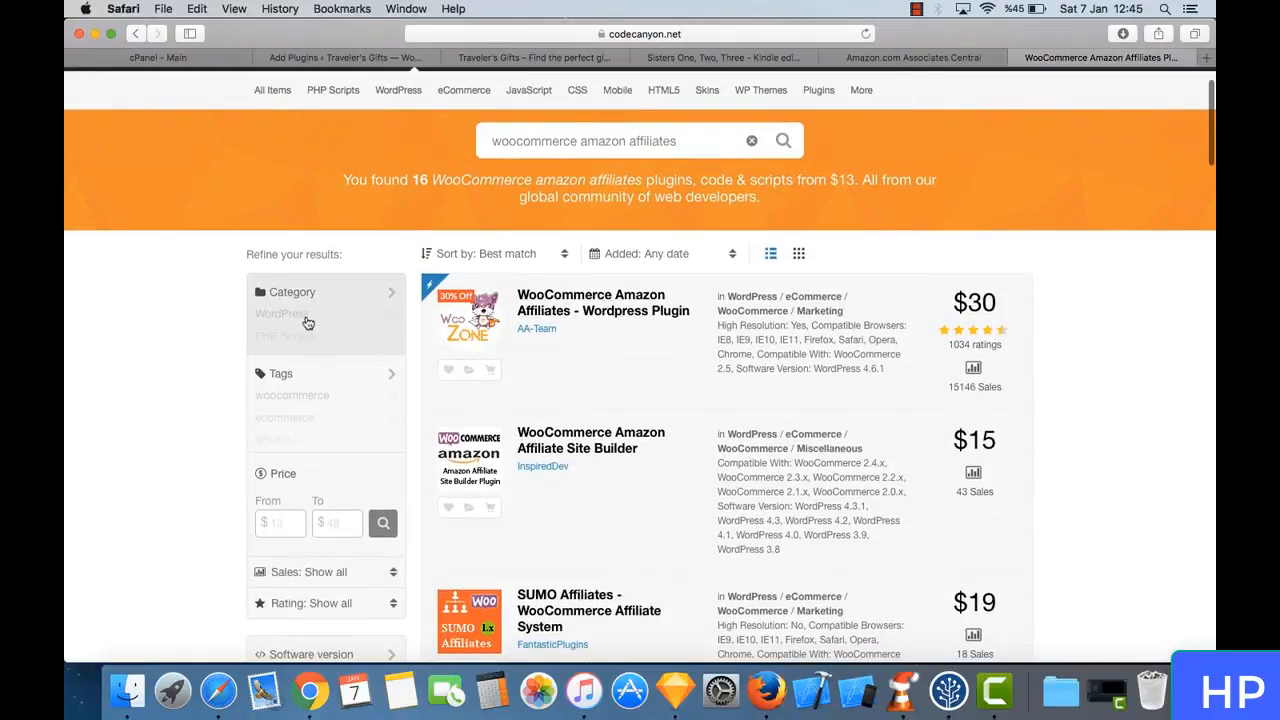
{"action": "left_click", "coordinate": [306, 310]}
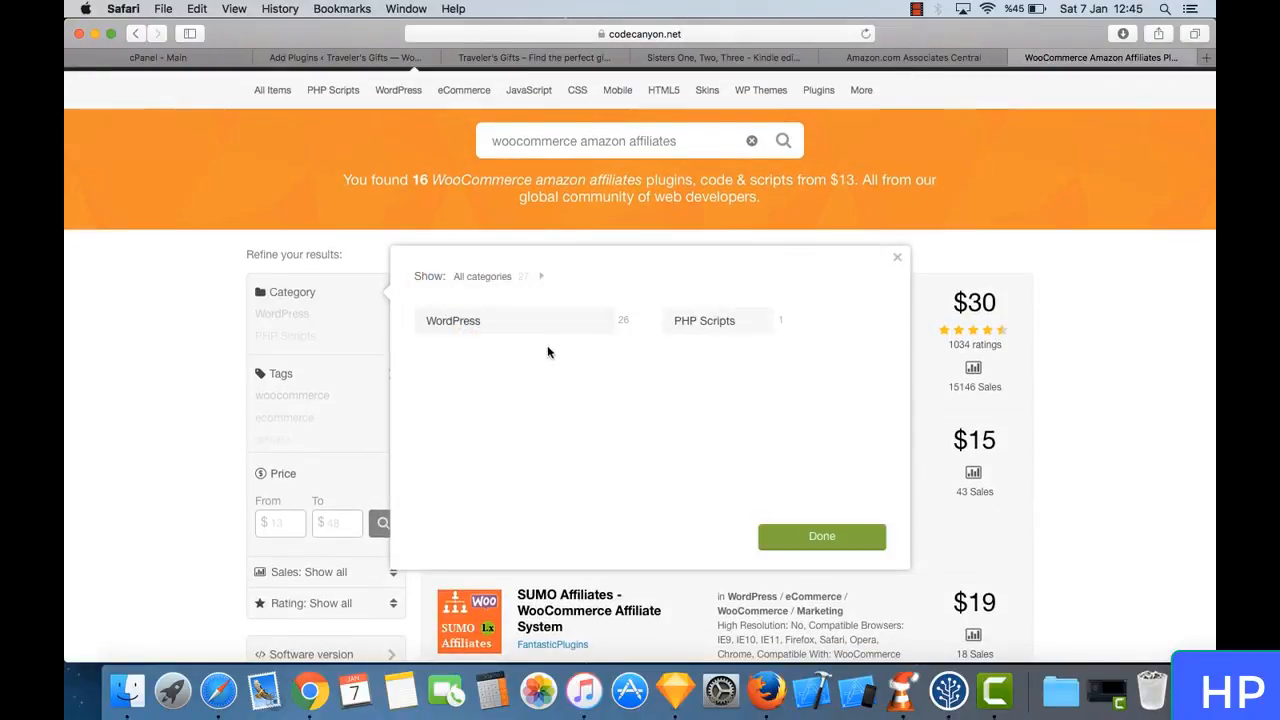
{"action": "left_click", "coordinate": [556, 323]}
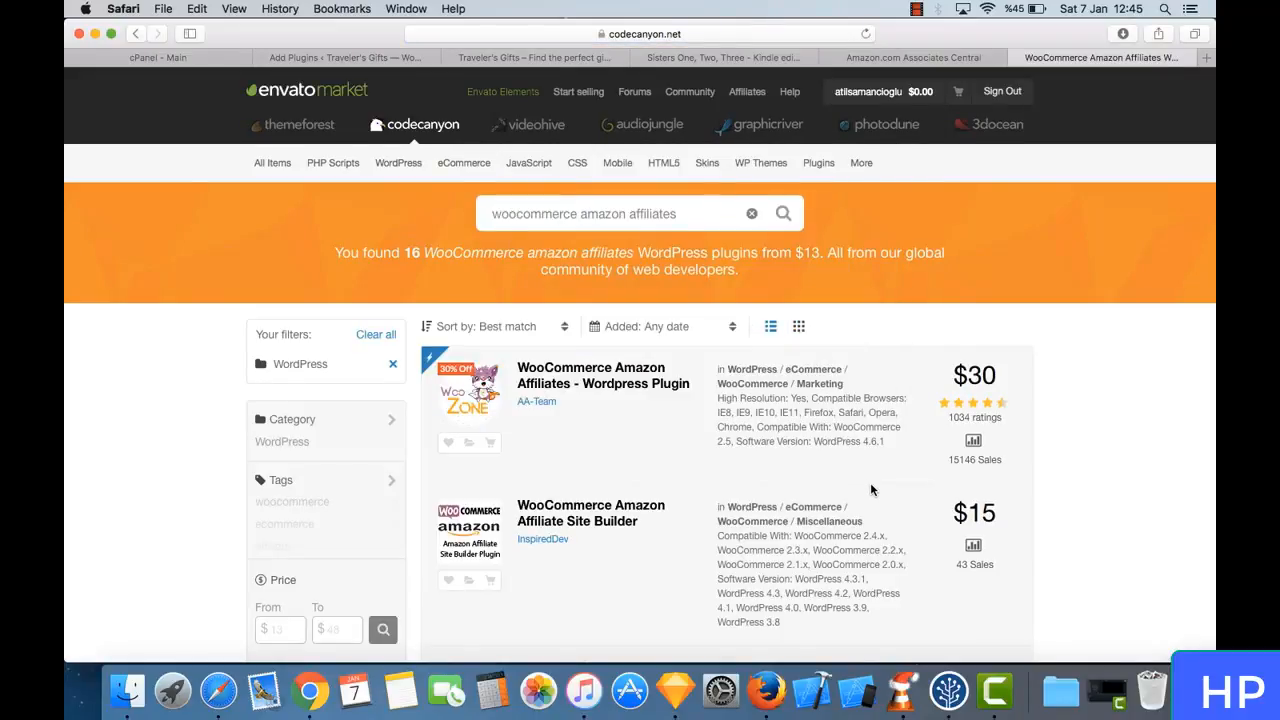
- Review the filtered plugins and open the item page of "WooCommerce Amazon Affiliates - Wordpress Plugin" by AA-Team
{"action": "scroll", "coordinate": [870, 489], "scroll_direction": "down", "scroll_amount": 5}
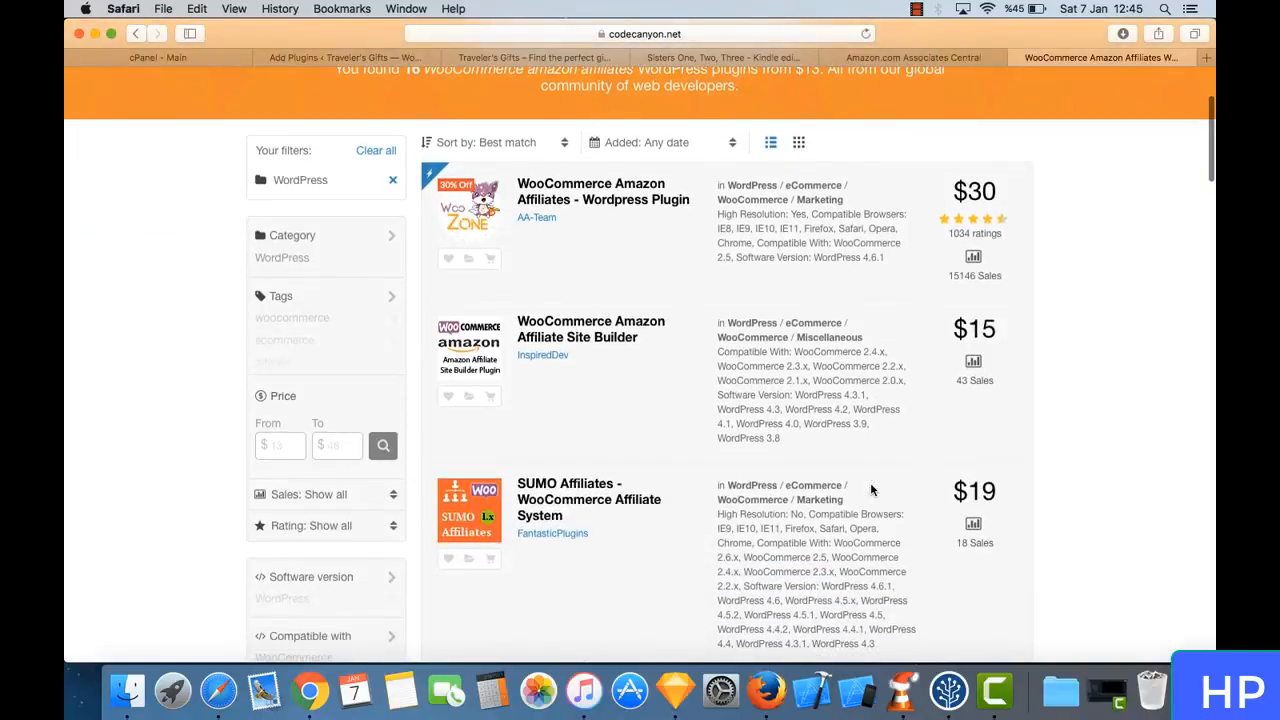
{"action": "scroll", "coordinate": [870, 488], "scroll_direction": "down", "scroll_amount": 5}
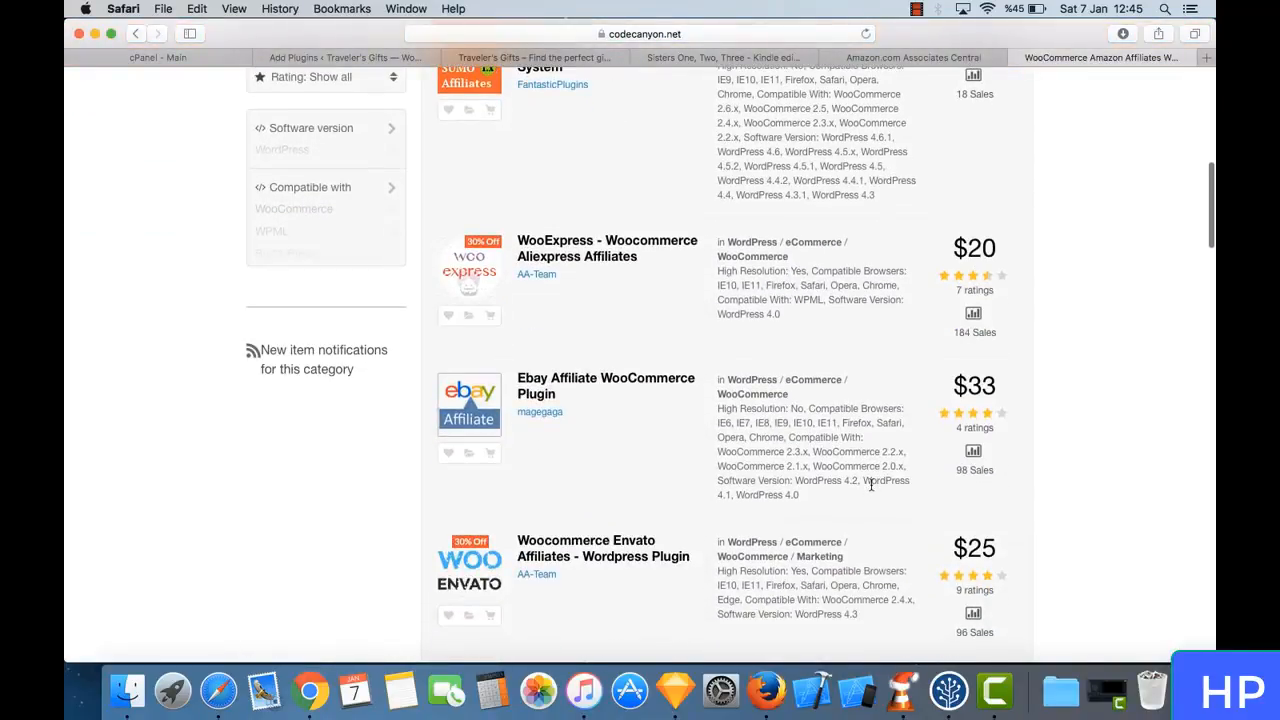
{"action": "scroll", "coordinate": [703, 461], "scroll_direction": "up", "scroll_amount": 10}
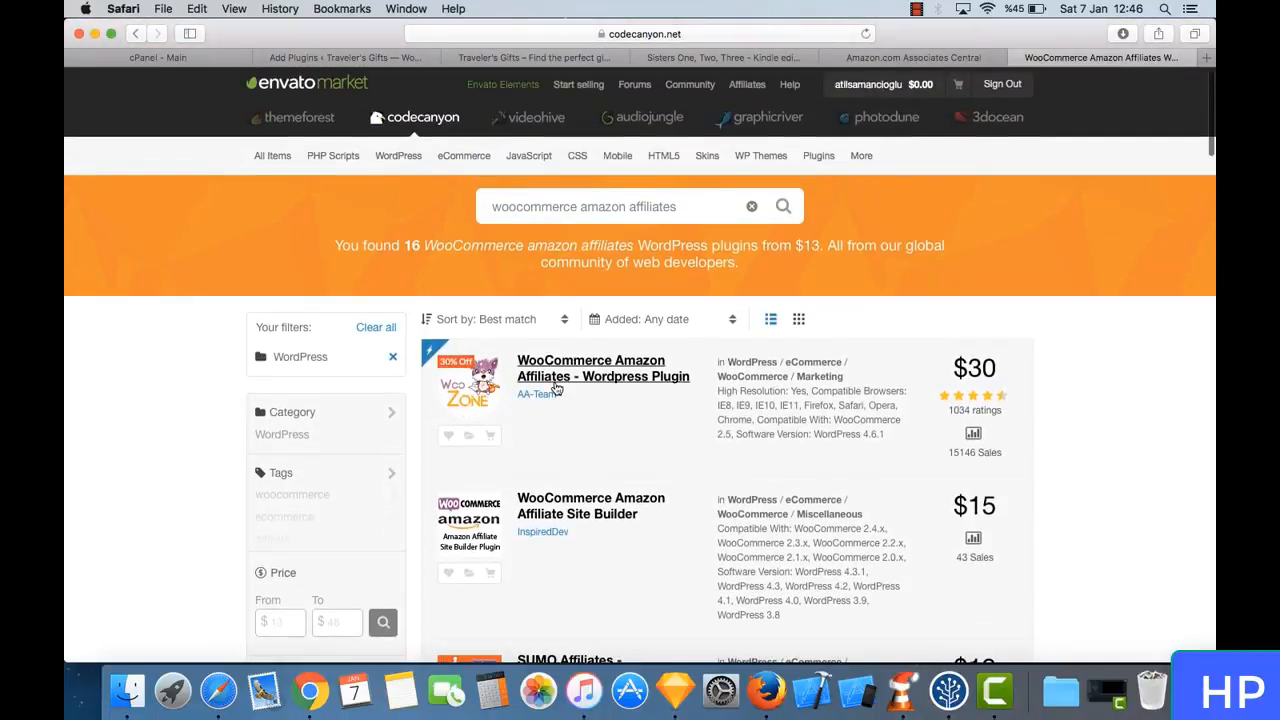
{"action": "left_click", "coordinate": [636, 373]}
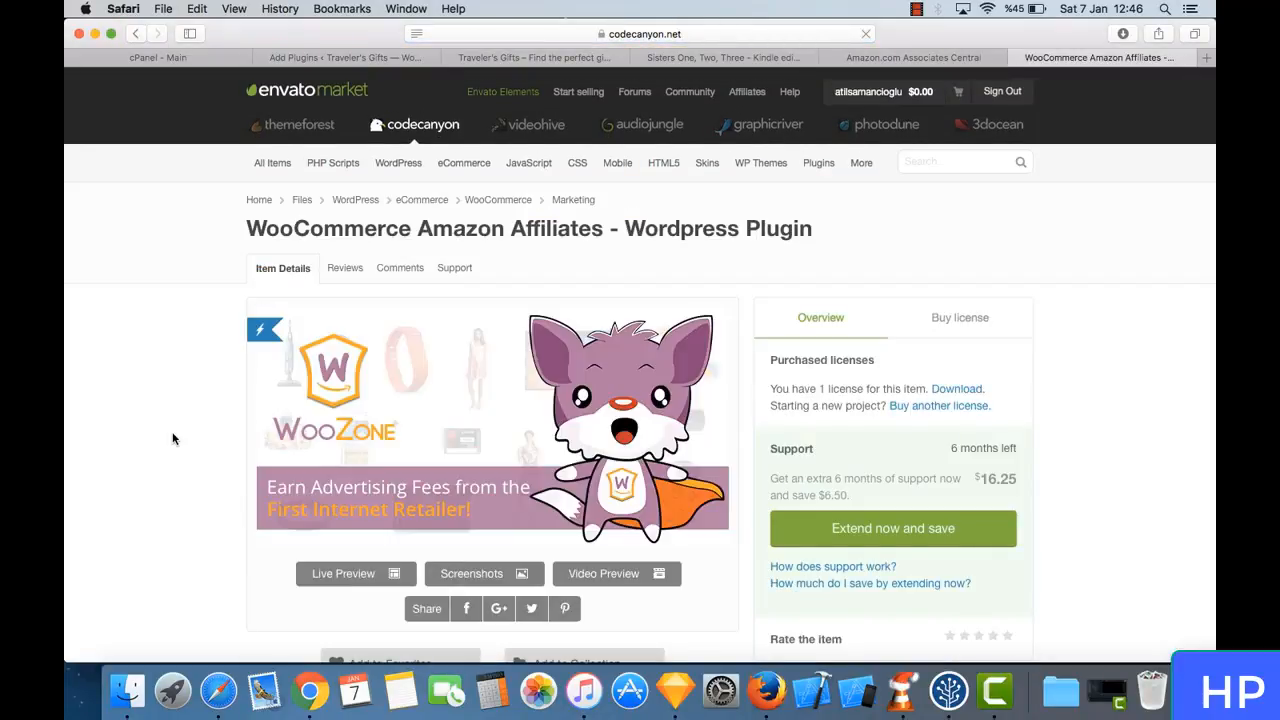
- Read through the WooZone plugin's item details, including its product availability, auto import, reporting and synchronisation features
{"action": "scroll", "coordinate": [185, 470], "scroll_direction": "down", "scroll_amount": 5}
{"action": "scroll", "coordinate": [185, 472], "scroll_direction": "down", "scroll_amount": 10}
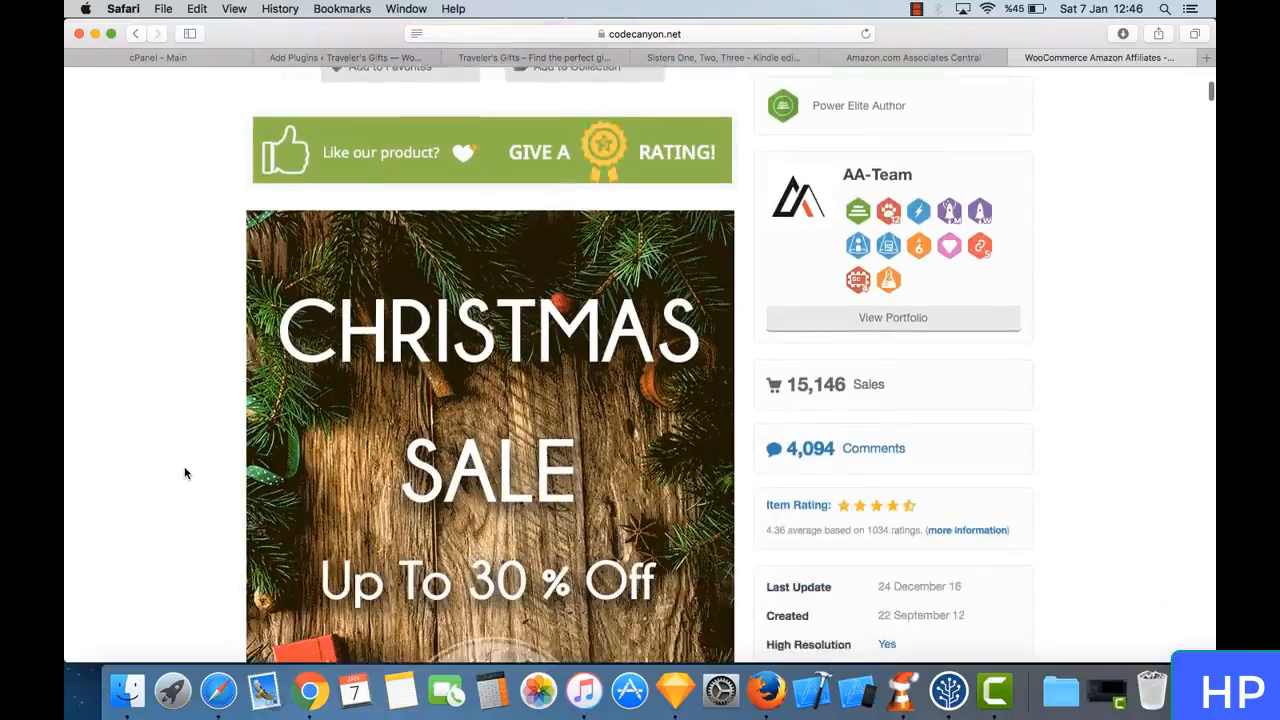
{"action": "scroll", "coordinate": [185, 473], "scroll_direction": "down", "scroll_amount": 9}
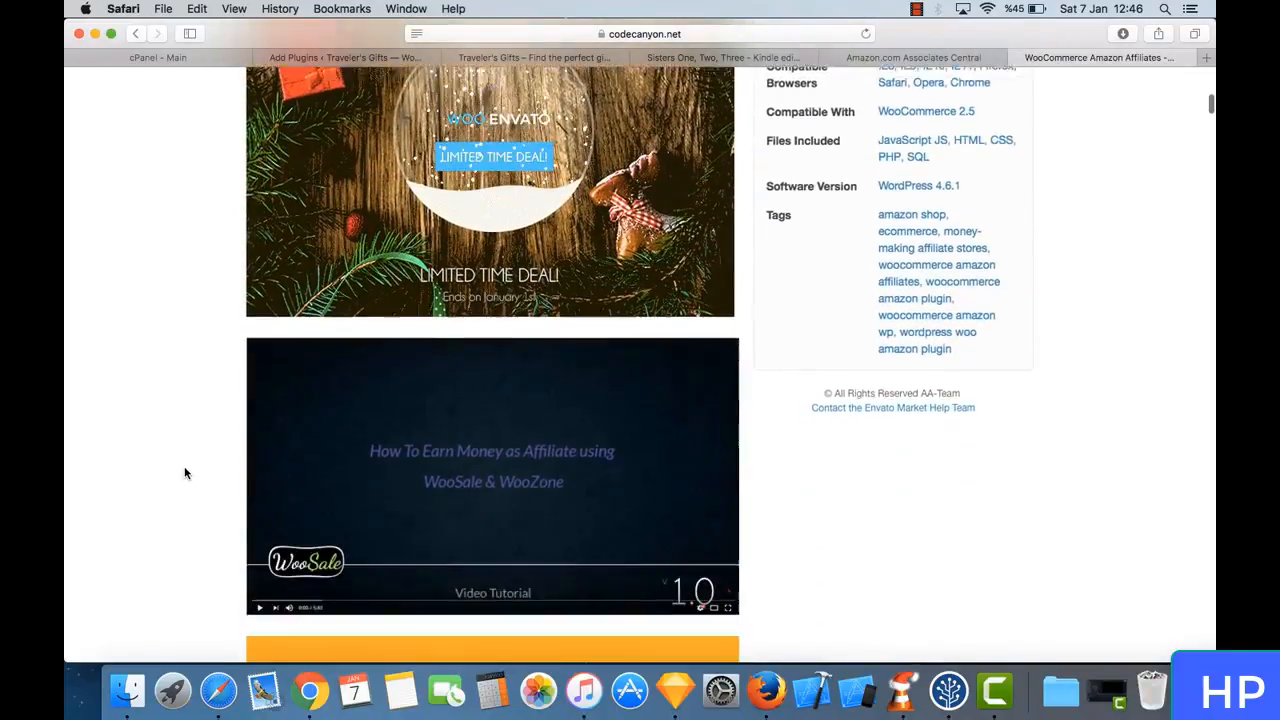
{"action": "scroll", "coordinate": [185, 473], "scroll_direction": "down", "scroll_amount": 6}
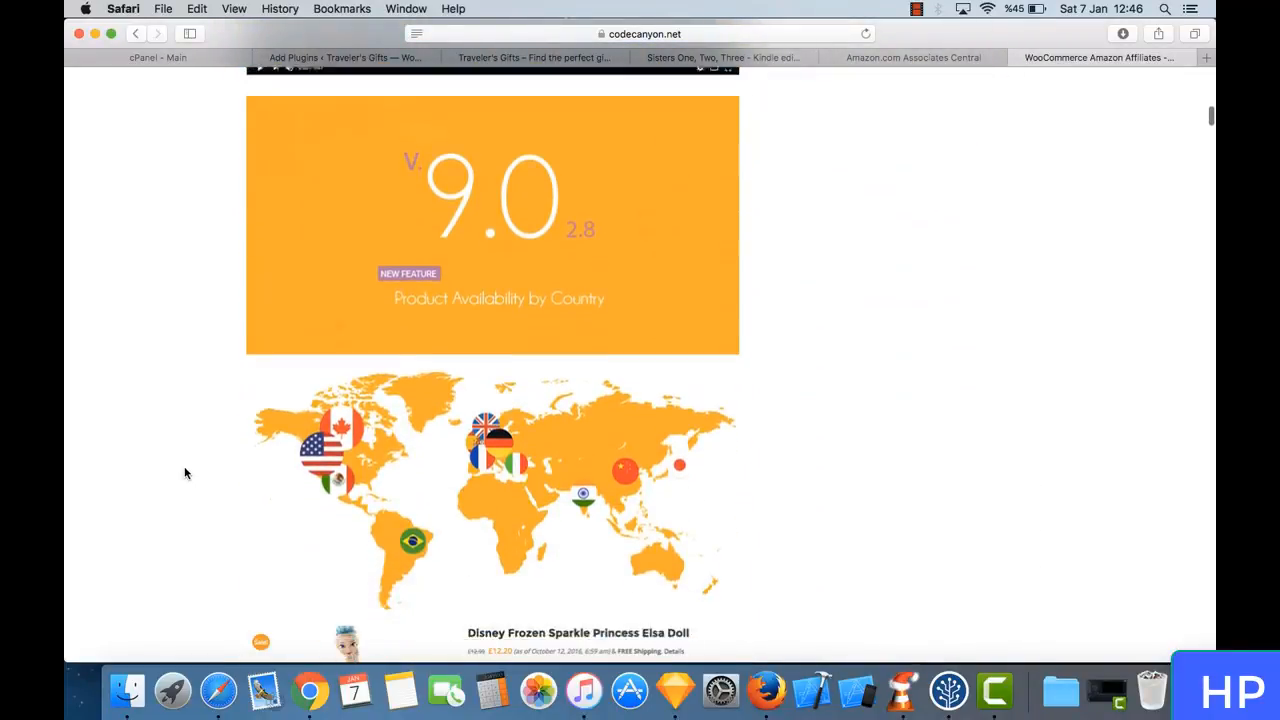
{"action": "scroll", "coordinate": [185, 473], "scroll_direction": "down", "scroll_amount": 6}
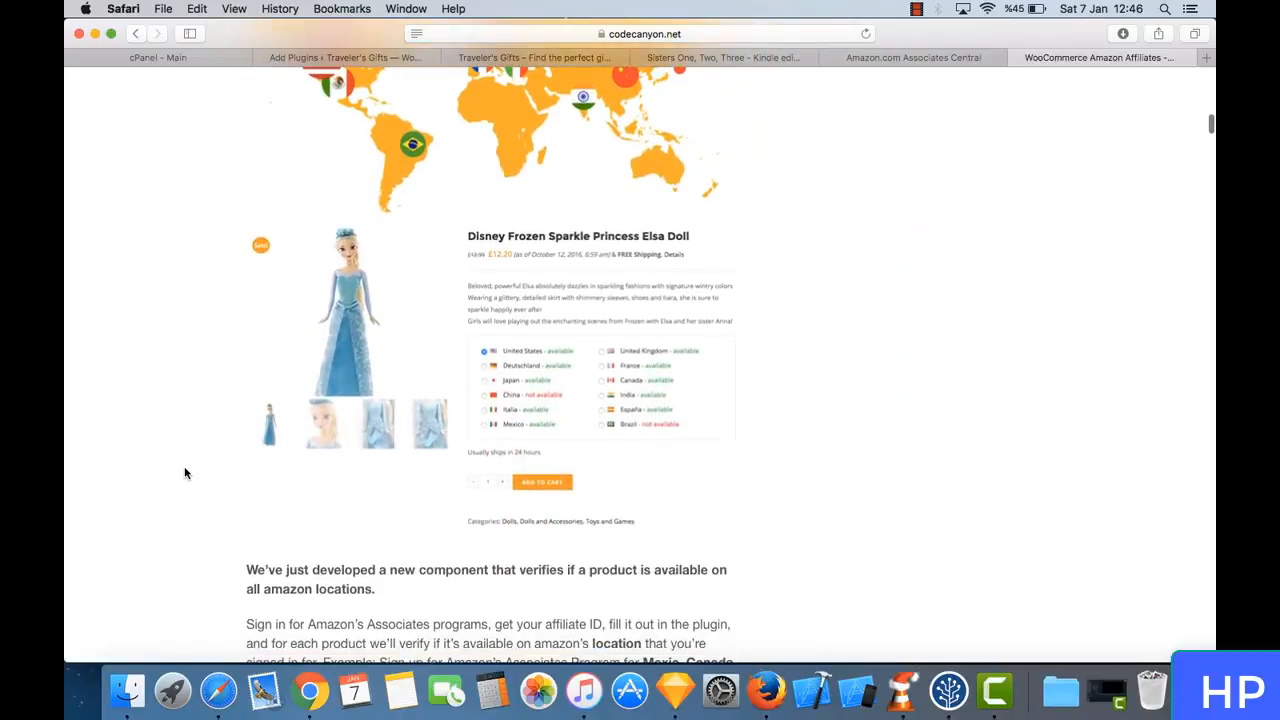
{"action": "scroll", "coordinate": [185, 473], "scroll_direction": "down", "scroll_amount": 9}
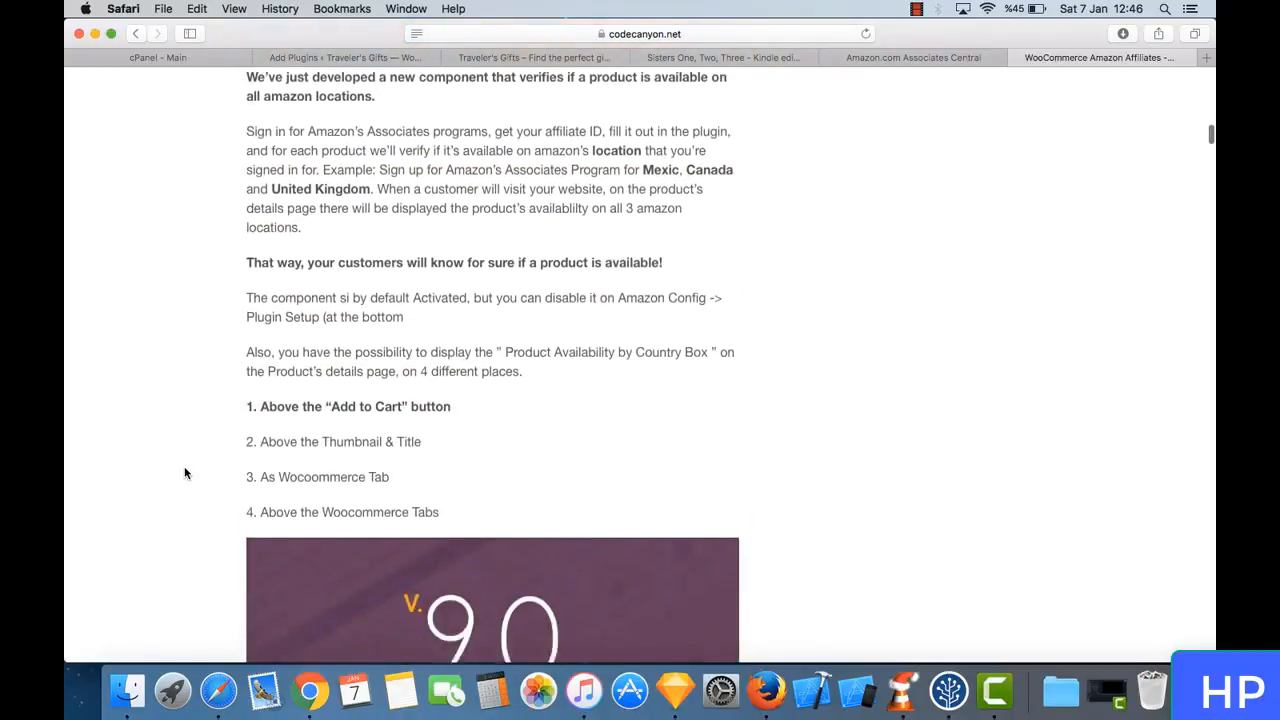
{"action": "scroll", "coordinate": [185, 473], "scroll_direction": "down", "scroll_amount": 8}
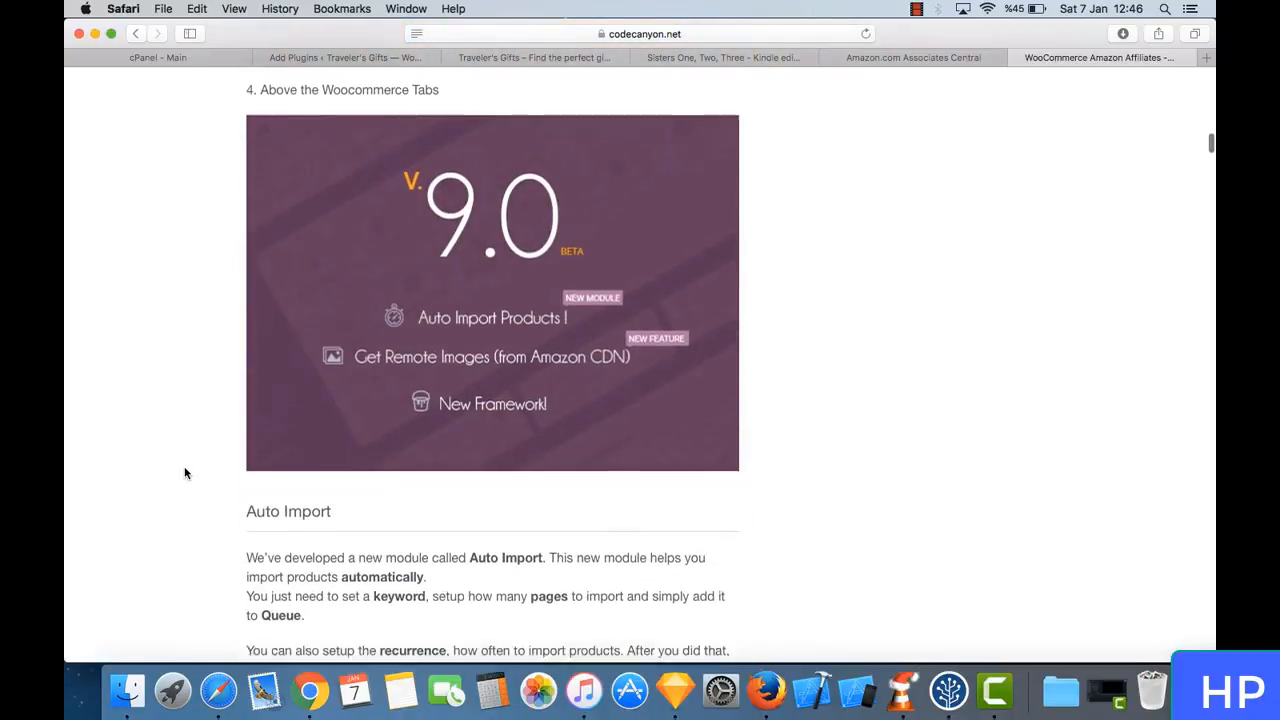
{"action": "scroll", "coordinate": [185, 473], "scroll_direction": "down", "scroll_amount": 15}
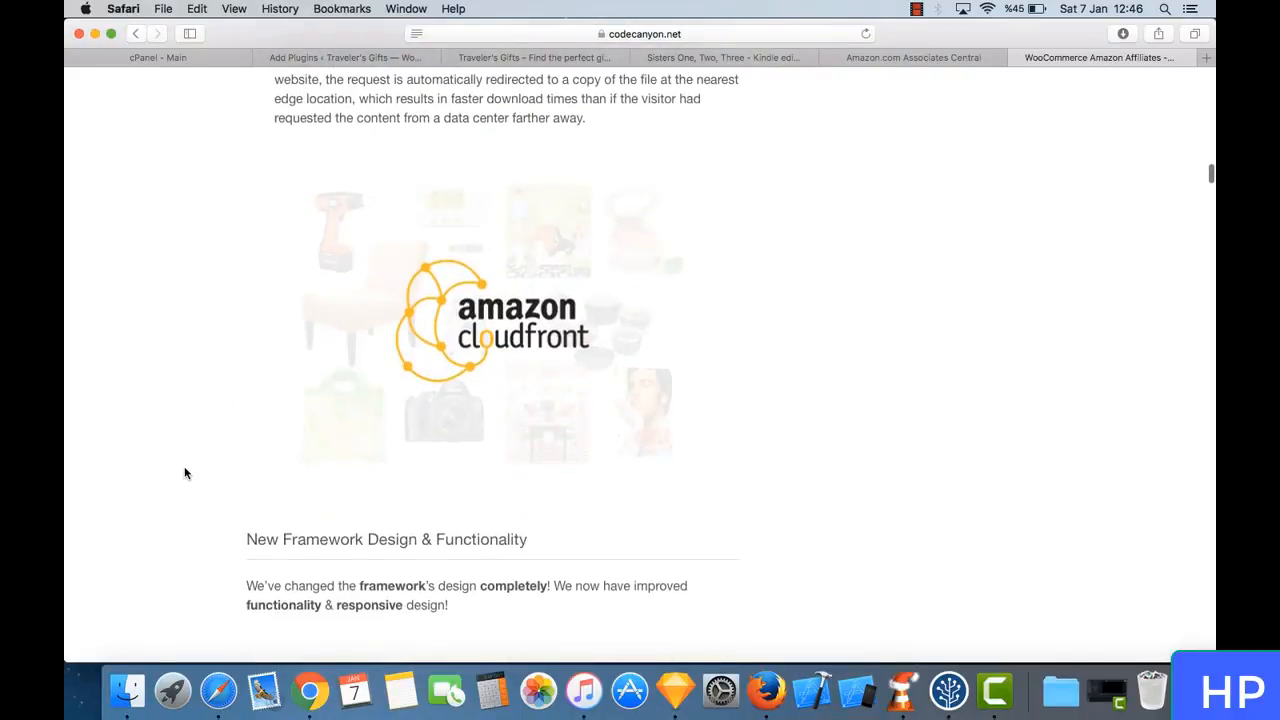
{"action": "scroll", "coordinate": [184, 473], "scroll_direction": "down", "scroll_amount": 16}
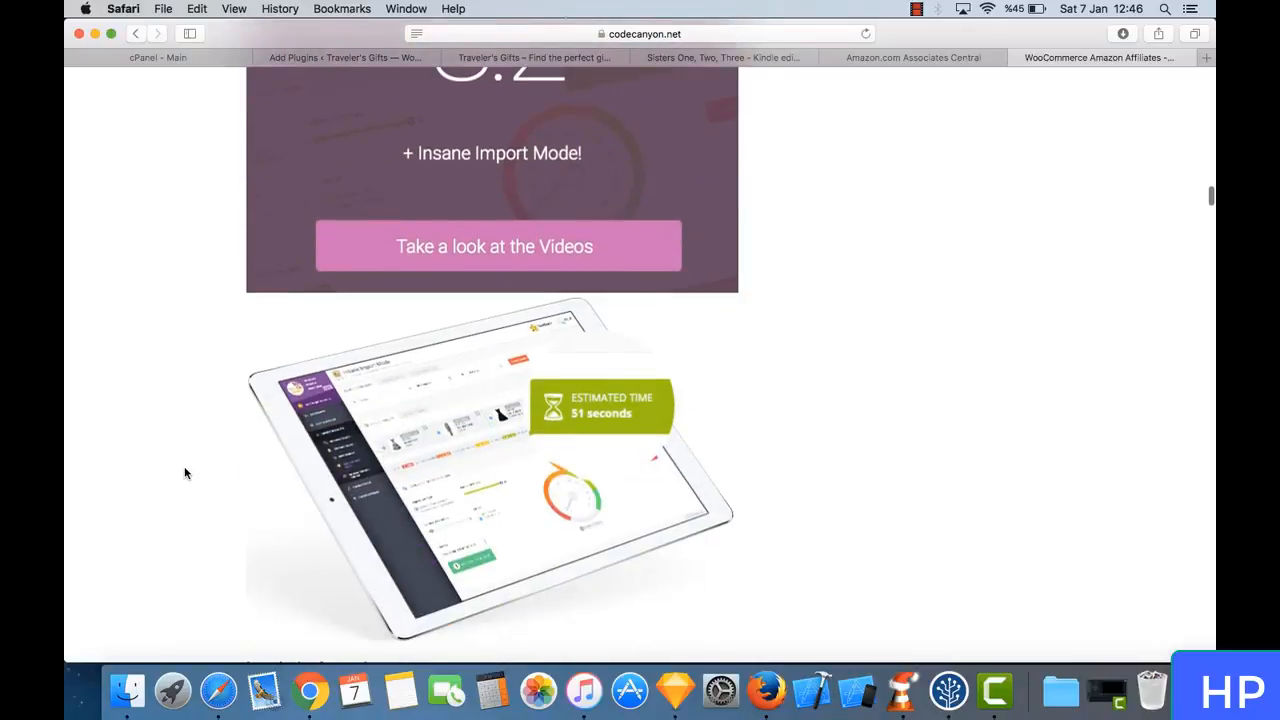
{"action": "scroll", "coordinate": [184, 473], "scroll_direction": "down", "scroll_amount": 15}
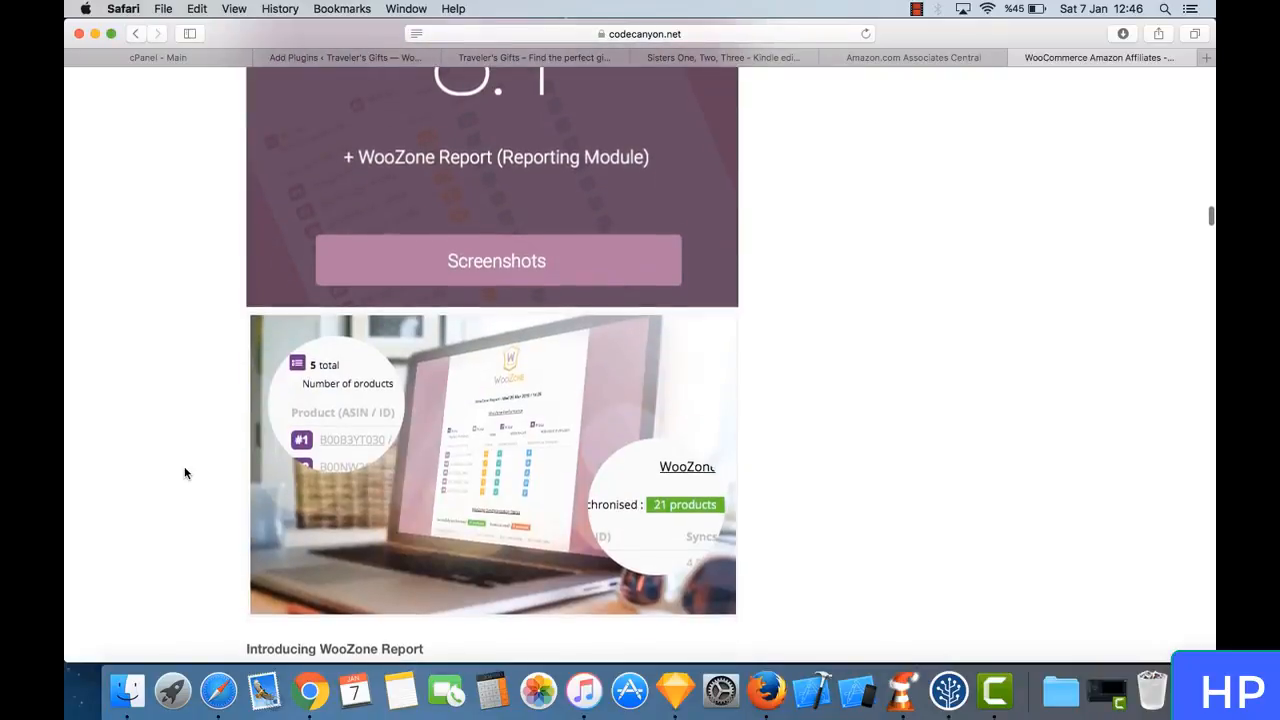
{"action": "scroll", "coordinate": [184, 473], "scroll_direction": "down", "scroll_amount": 14}
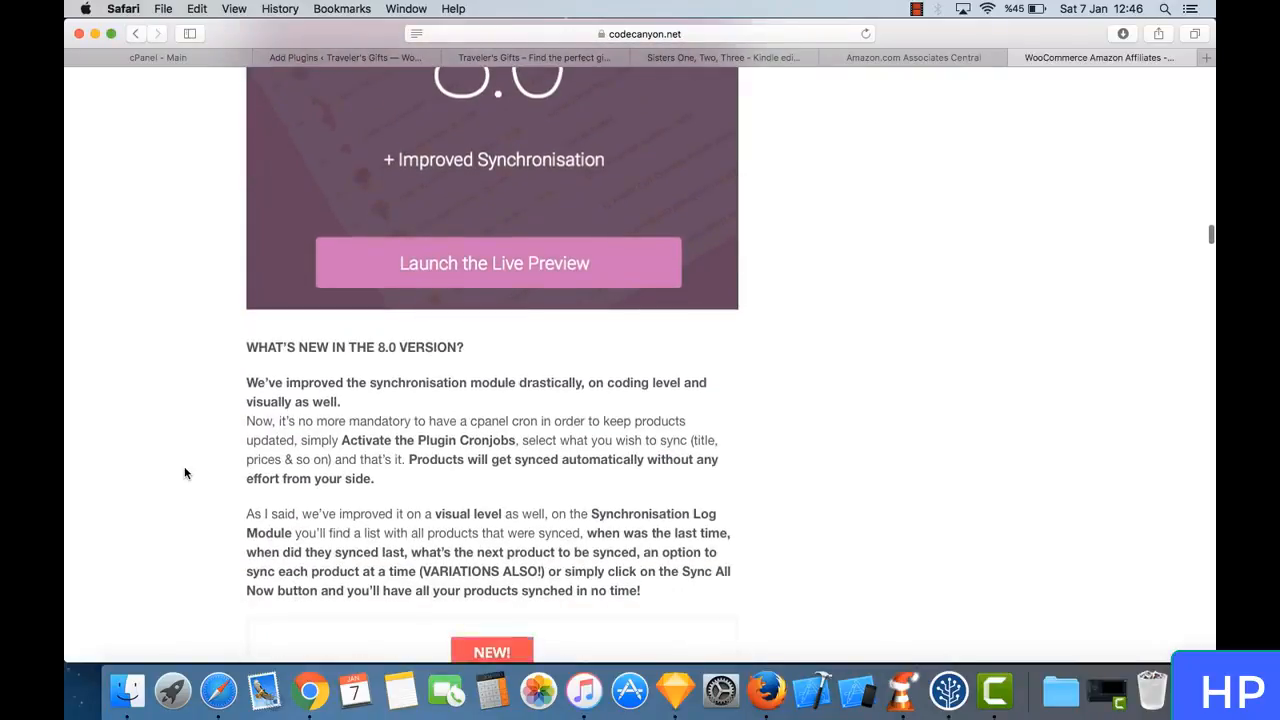
{"action": "scroll", "coordinate": [184, 473], "scroll_direction": "down", "scroll_amount": 17}
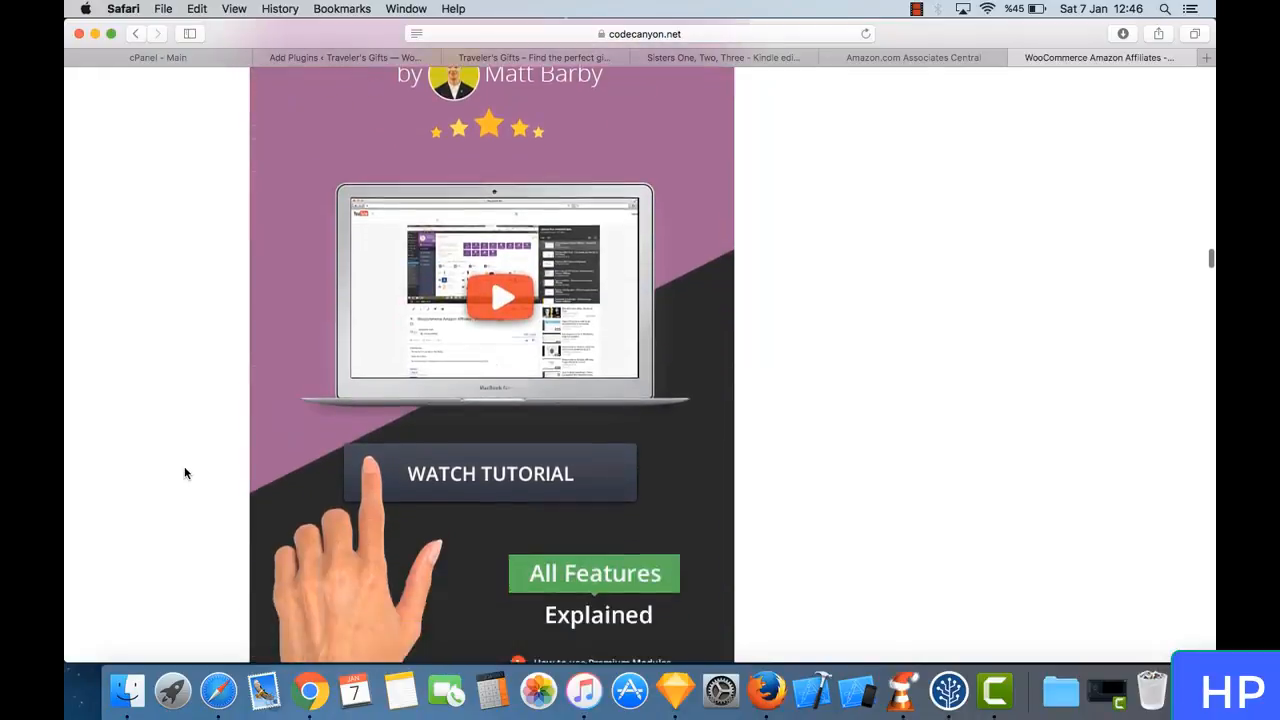
- Examine WooZone's feature overview, including one second import, product variations, content spinner and products stats
{"action": "scroll", "coordinate": [184, 473], "scroll_direction": "down", "scroll_amount": 13}
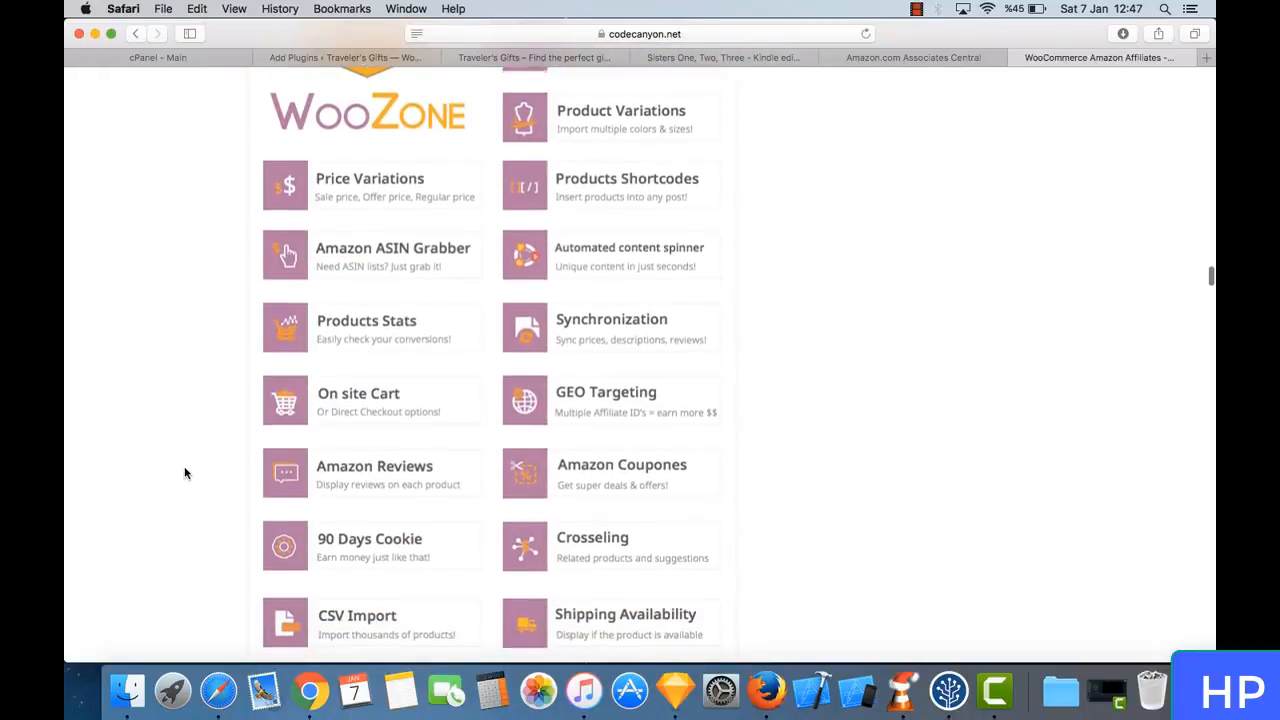
{"action": "scroll", "coordinate": [184, 473], "scroll_direction": "down", "scroll_amount": 4}
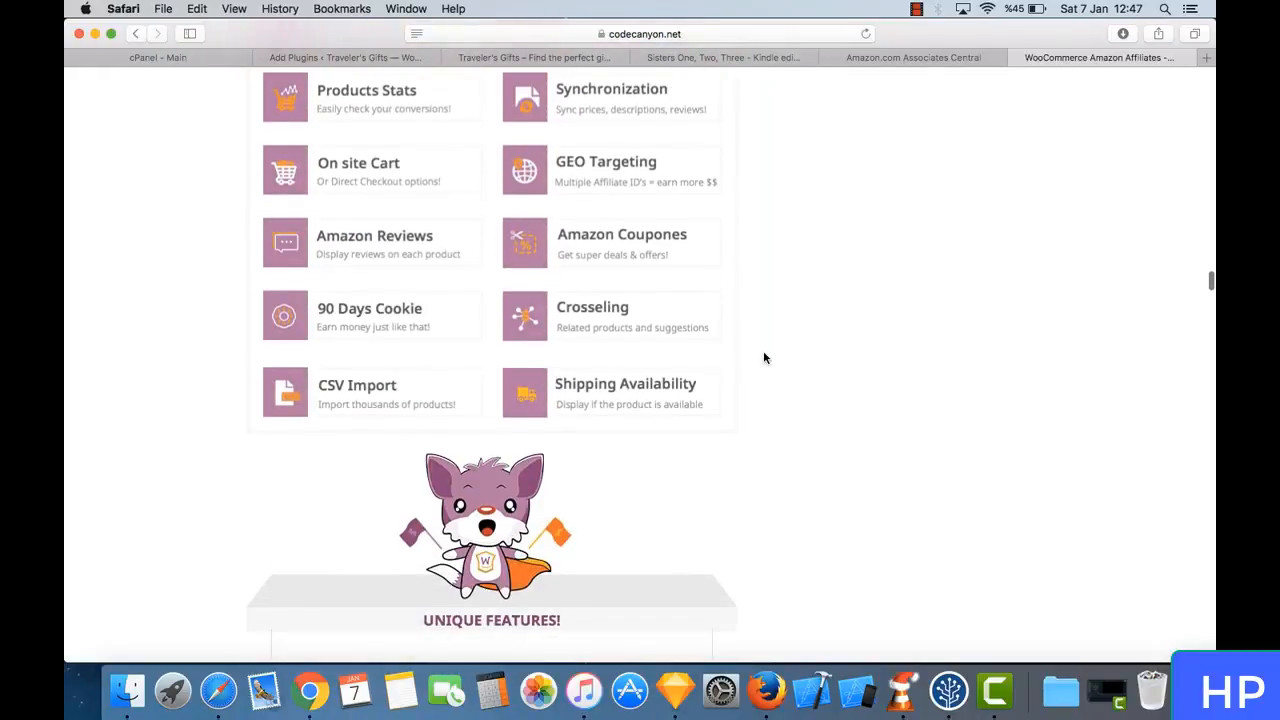
{"action": "scroll", "coordinate": [764, 358], "scroll_direction": "up", "scroll_amount": 8}
{"action": "scroll", "coordinate": [764, 358], "scroll_direction": "down", "scroll_amount": 13}
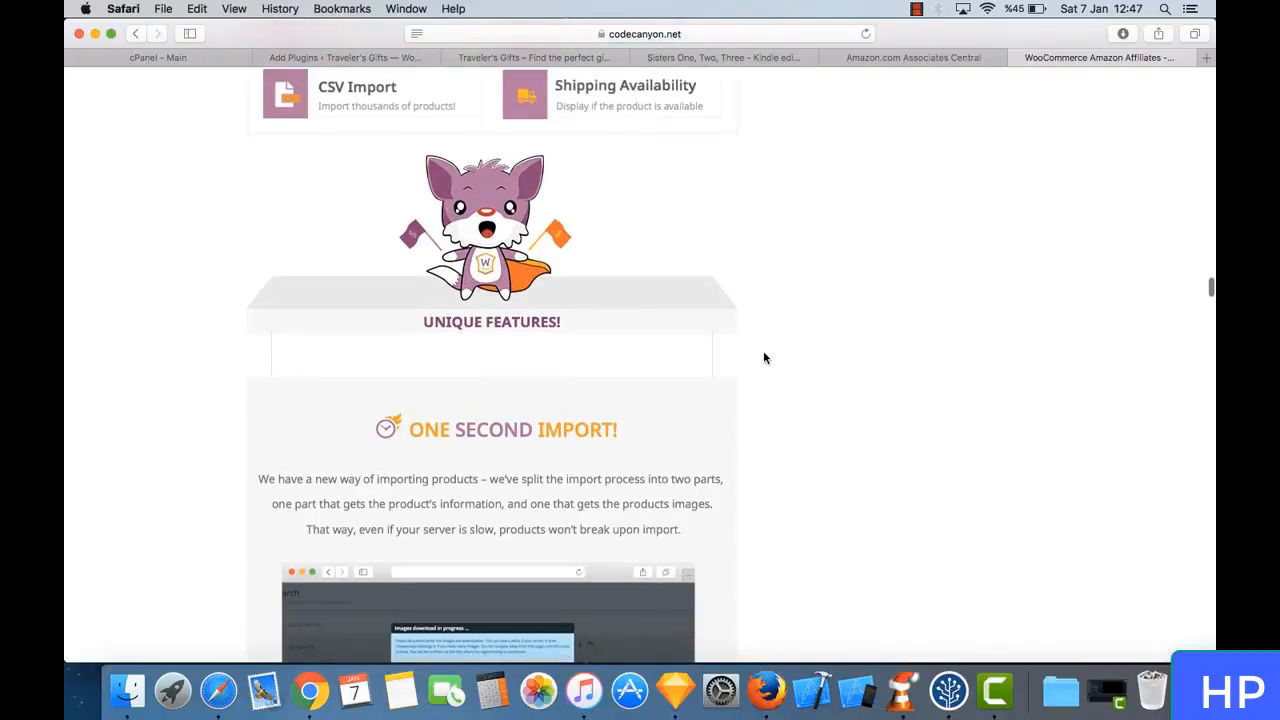
{"action": "scroll", "coordinate": [764, 358], "scroll_direction": "down", "scroll_amount": 18}
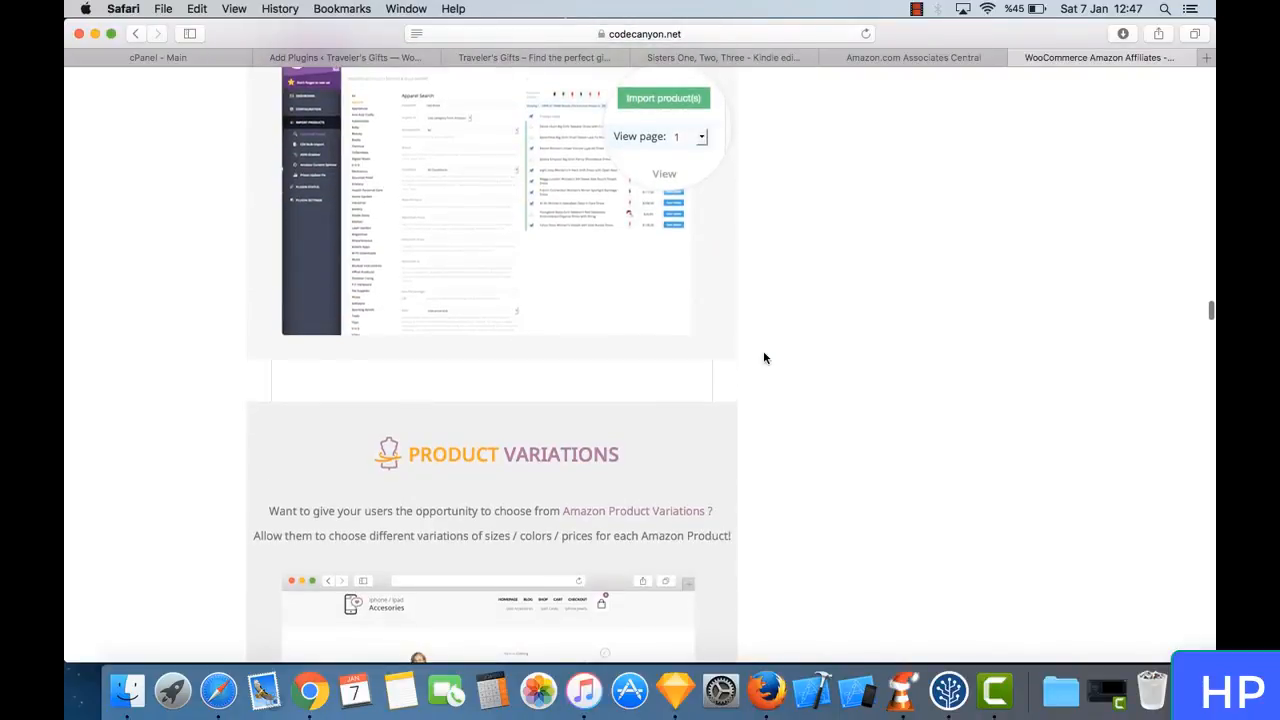
{"action": "scroll", "coordinate": [764, 358], "scroll_direction": "down", "scroll_amount": 20}
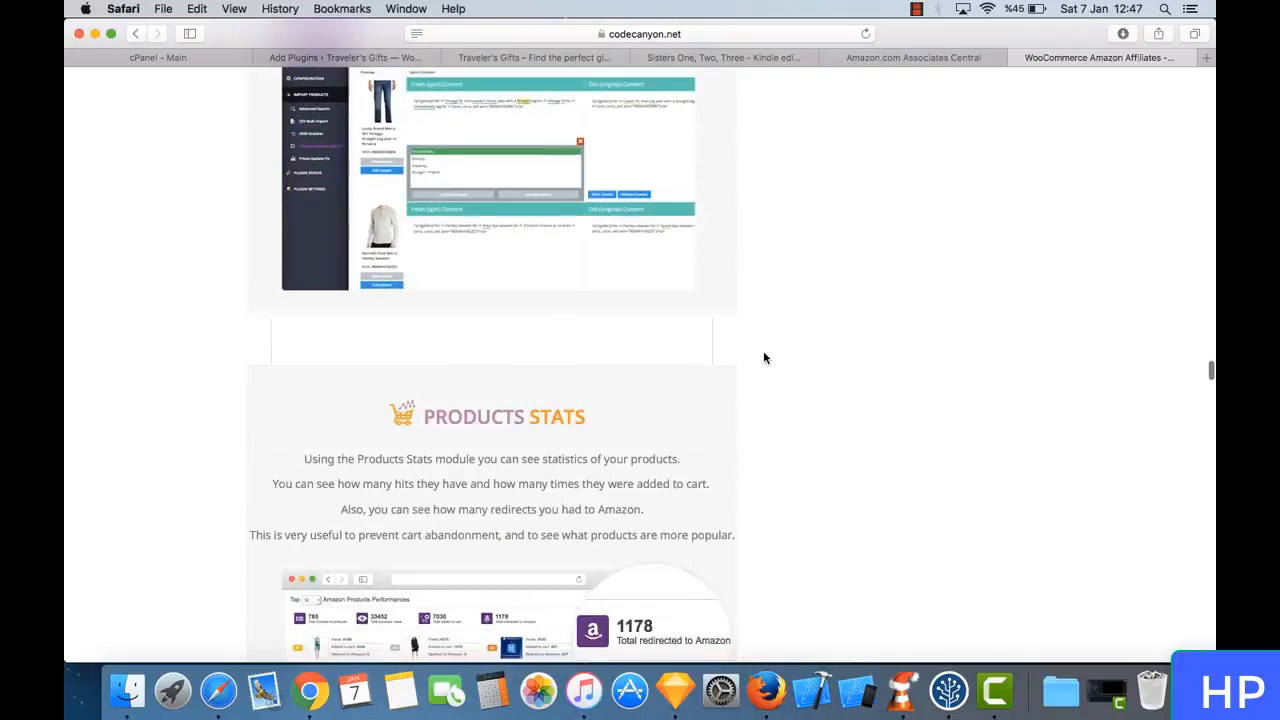
{"action": "scroll", "coordinate": [764, 358], "scroll_direction": "down", "scroll_amount": 20}
{"action": "scroll", "coordinate": [764, 358], "scroll_direction": "up", "scroll_amount": 20}
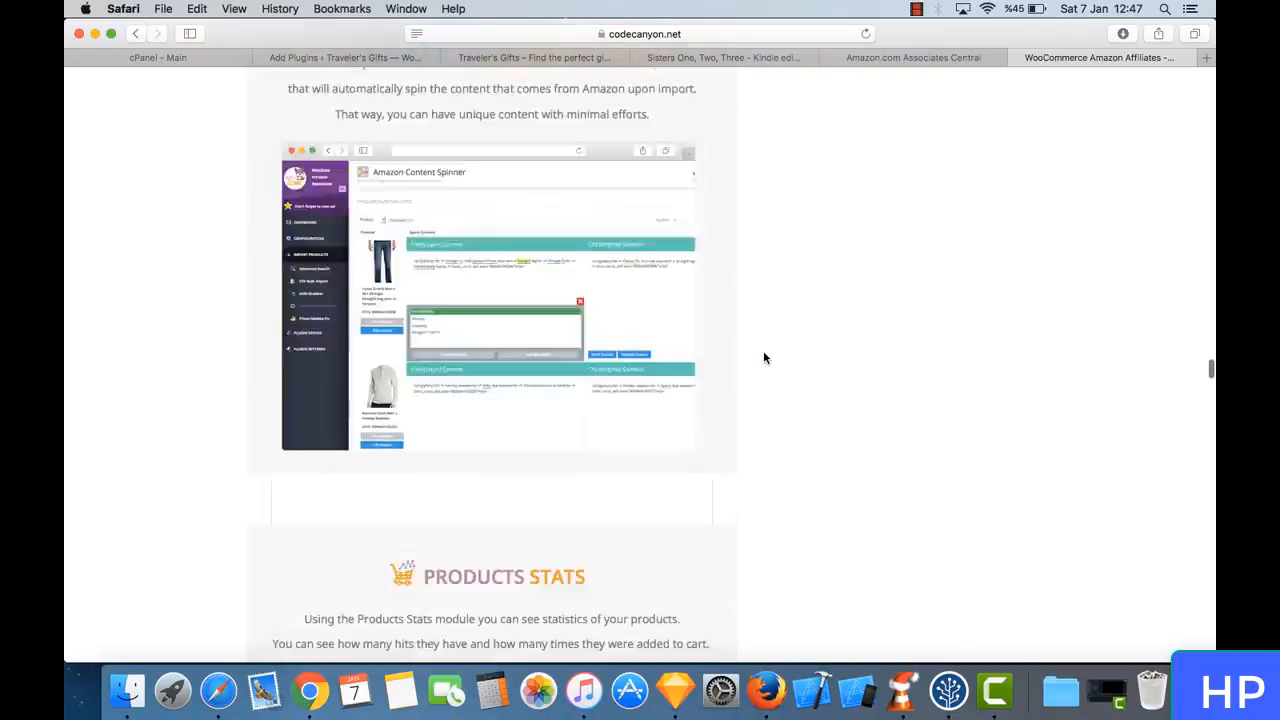
- Return to the start of the WooZone item page and review the plugin's title and purchased license section
{"action": "scroll", "coordinate": [764, 358], "scroll_direction": "up", "scroll_amount": 20}
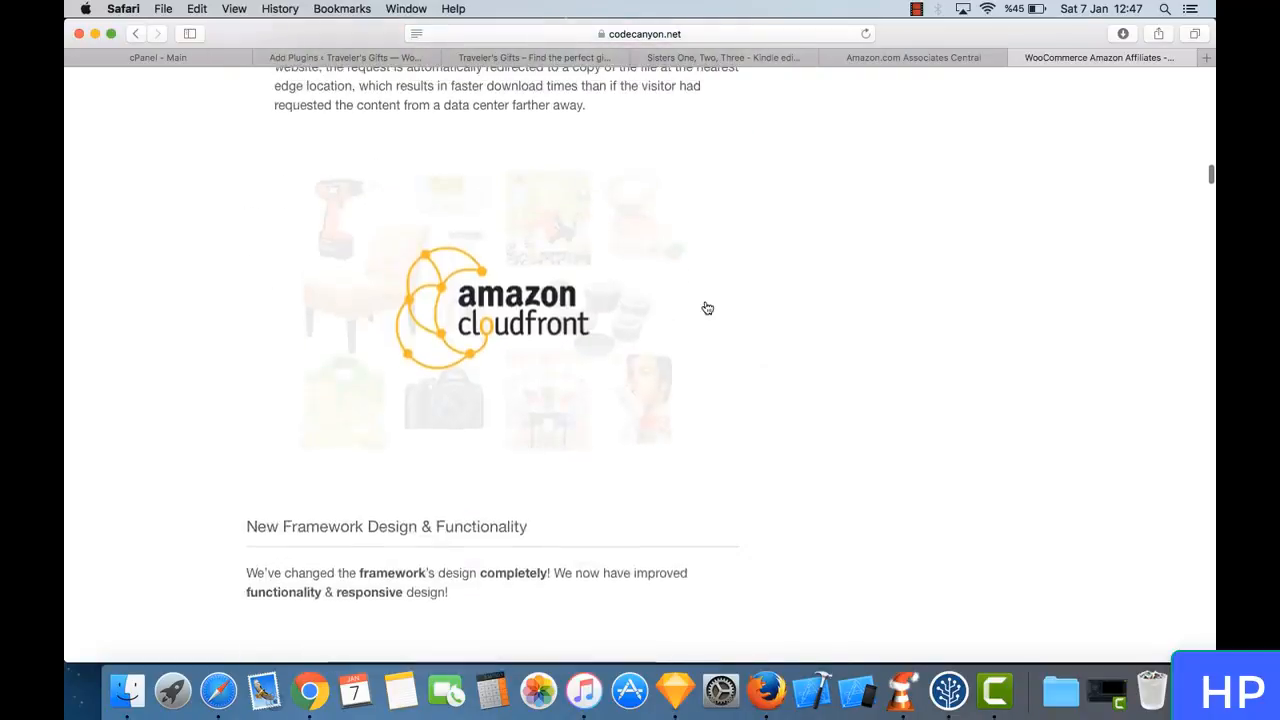
{"action": "scroll", "coordinate": [707, 308], "scroll_direction": "up", "scroll_amount": 20}
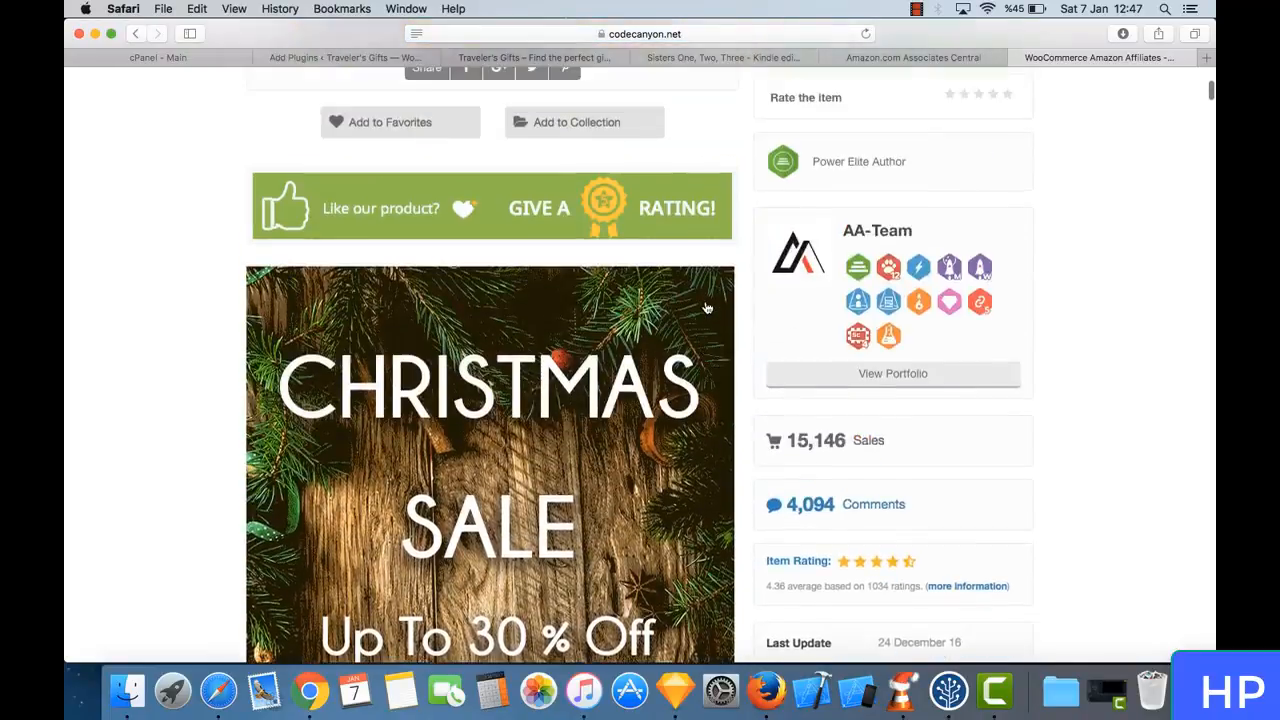
{"action": "scroll", "coordinate": [707, 308], "scroll_direction": "up", "scroll_amount": 8}
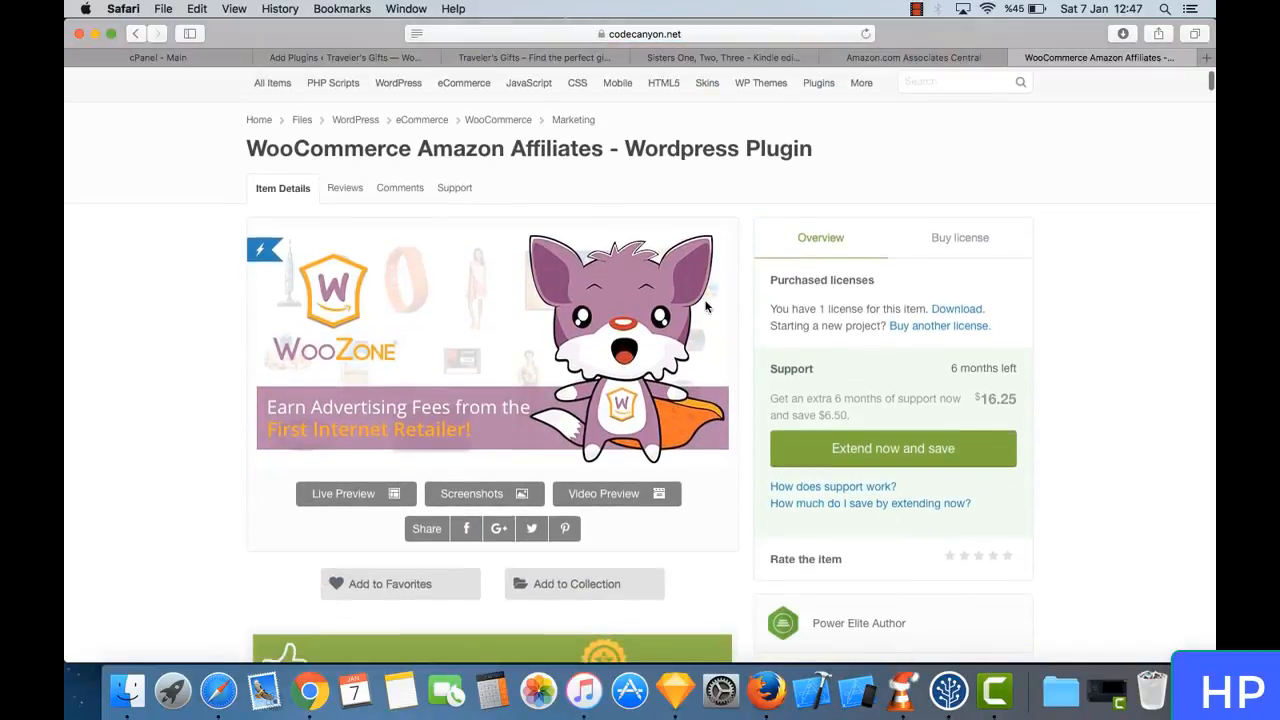
{"action": "scroll", "coordinate": [707, 308], "scroll_direction": "up", "scroll_amount": 3}
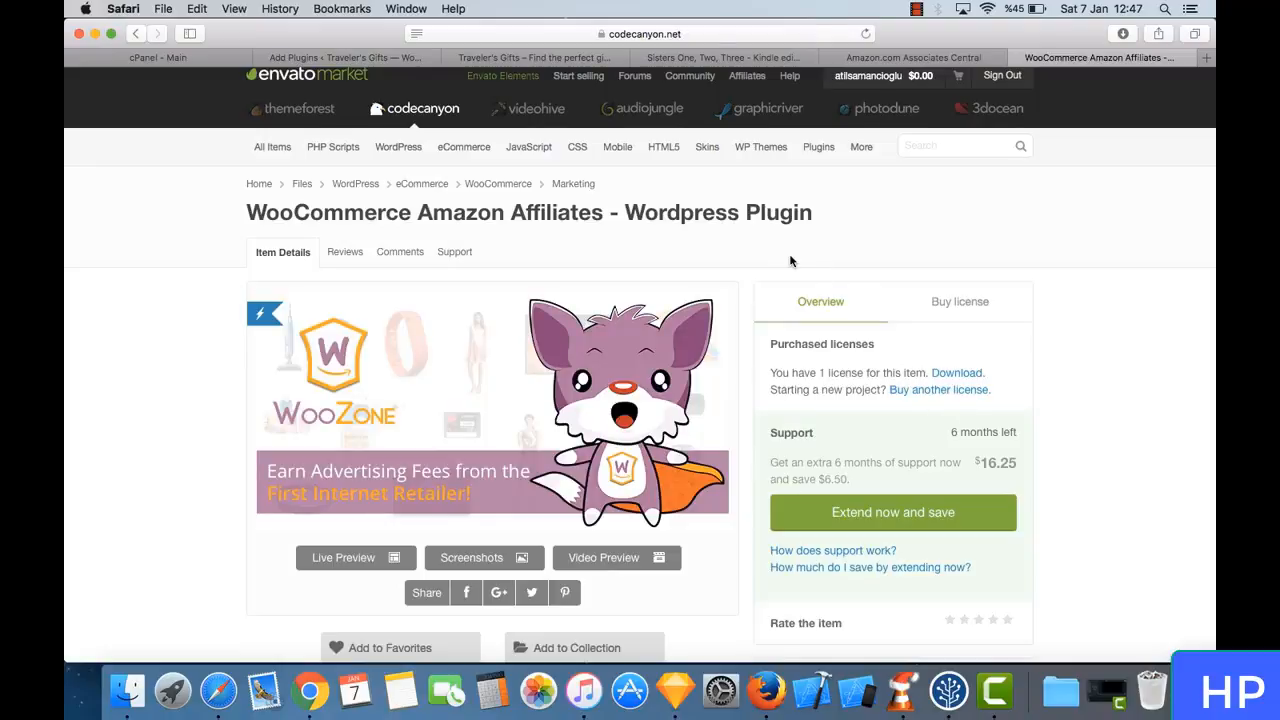
{"action": "scroll", "coordinate": [790, 261], "scroll_direction": "up", "scroll_amount": 1}
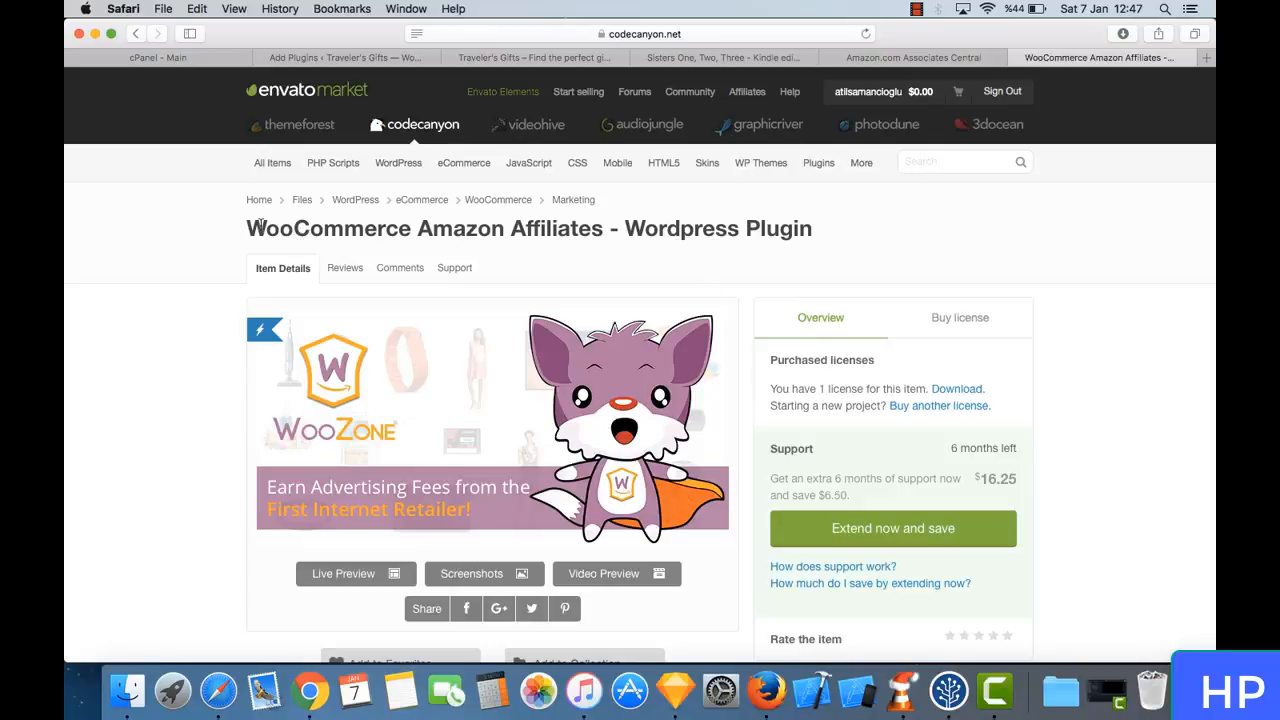
{"action": "left_click_drag", "start_coordinate": [264, 228], "coordinate": [646, 251]}
{"action": "left_click", "coordinate": [722, 243]}
{"action": "triple_click", "coordinate": [731, 224]}
{"action": "left_click", "coordinate": [770, 224]}
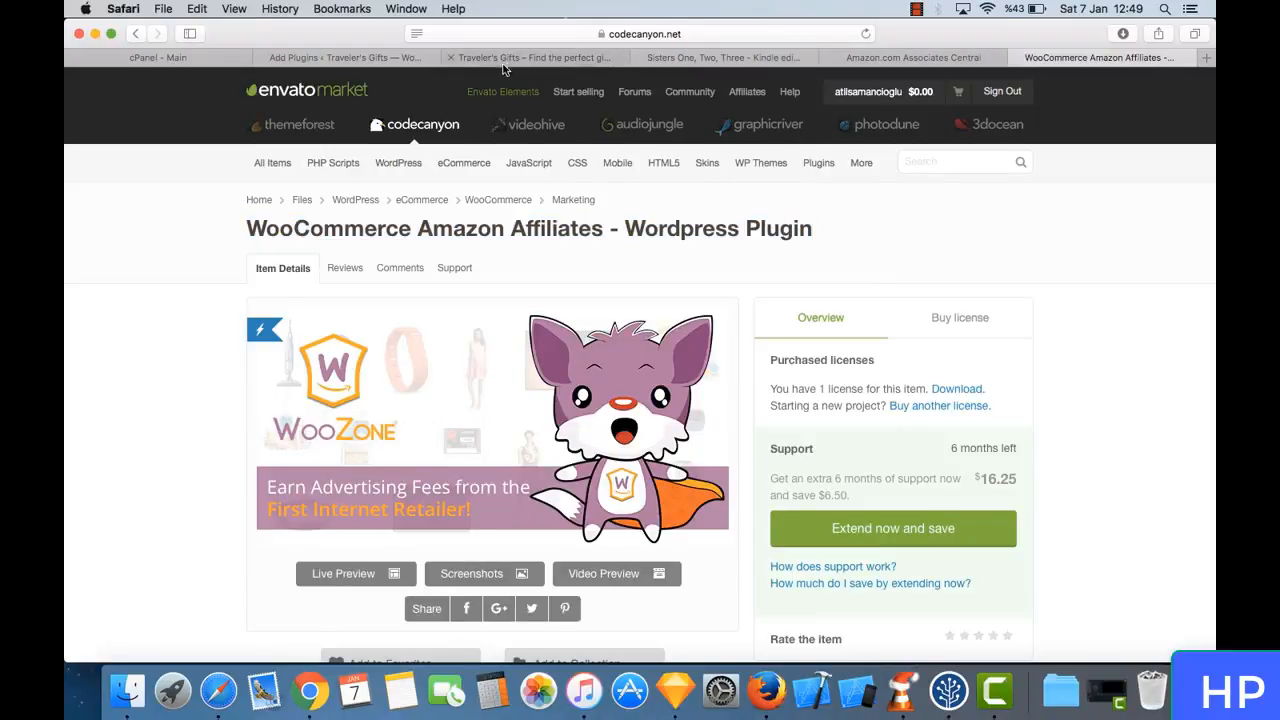
- Close the CodeCanyon item page and the Kindle book page, and return to WordPress's Add Plugins page
{"action": "left_click", "coordinate": [380, 60]}
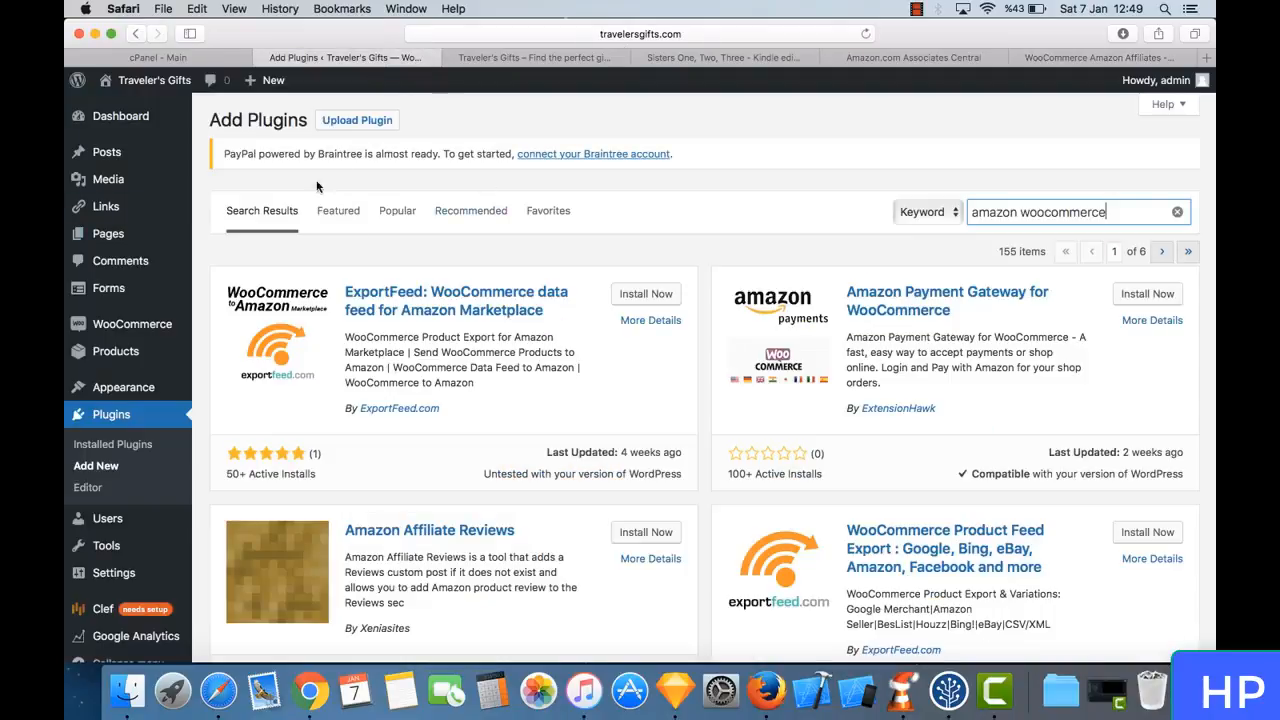
{"action": "left_click", "coordinate": [1018, 58]}
{"action": "left_click", "coordinate": [1049, 57]}
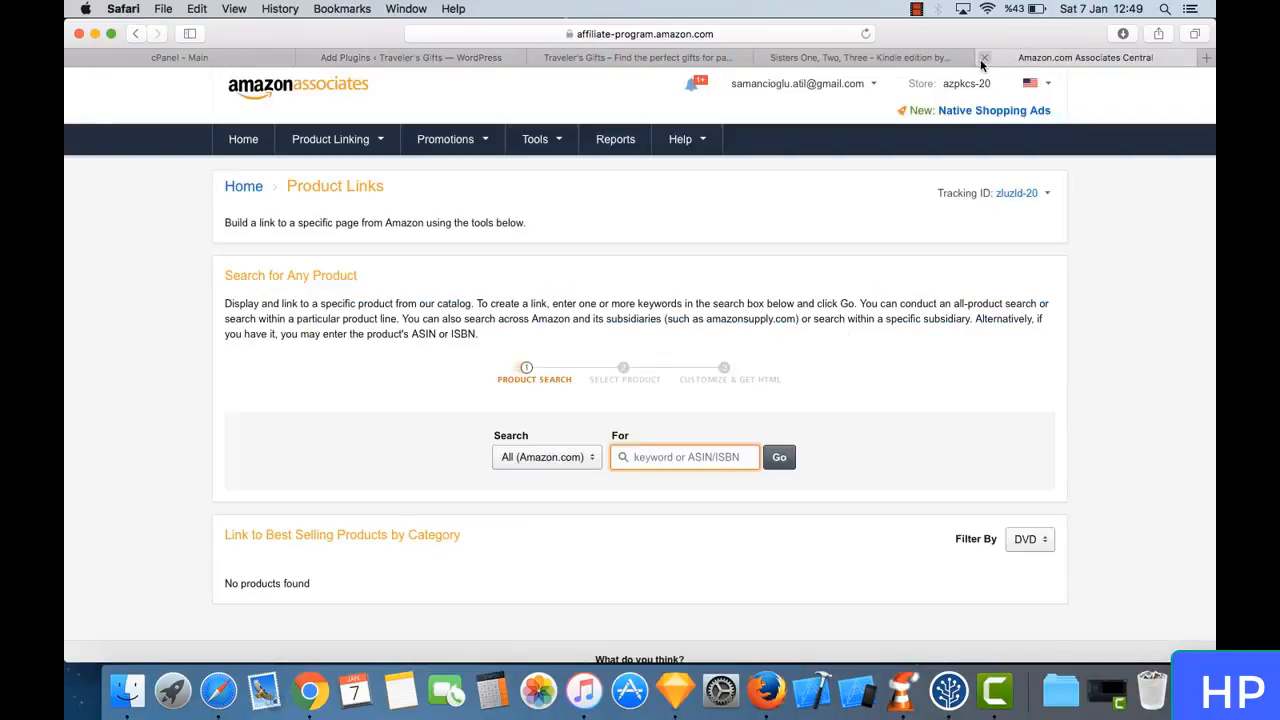
{"action": "left_click", "coordinate": [844, 57]}
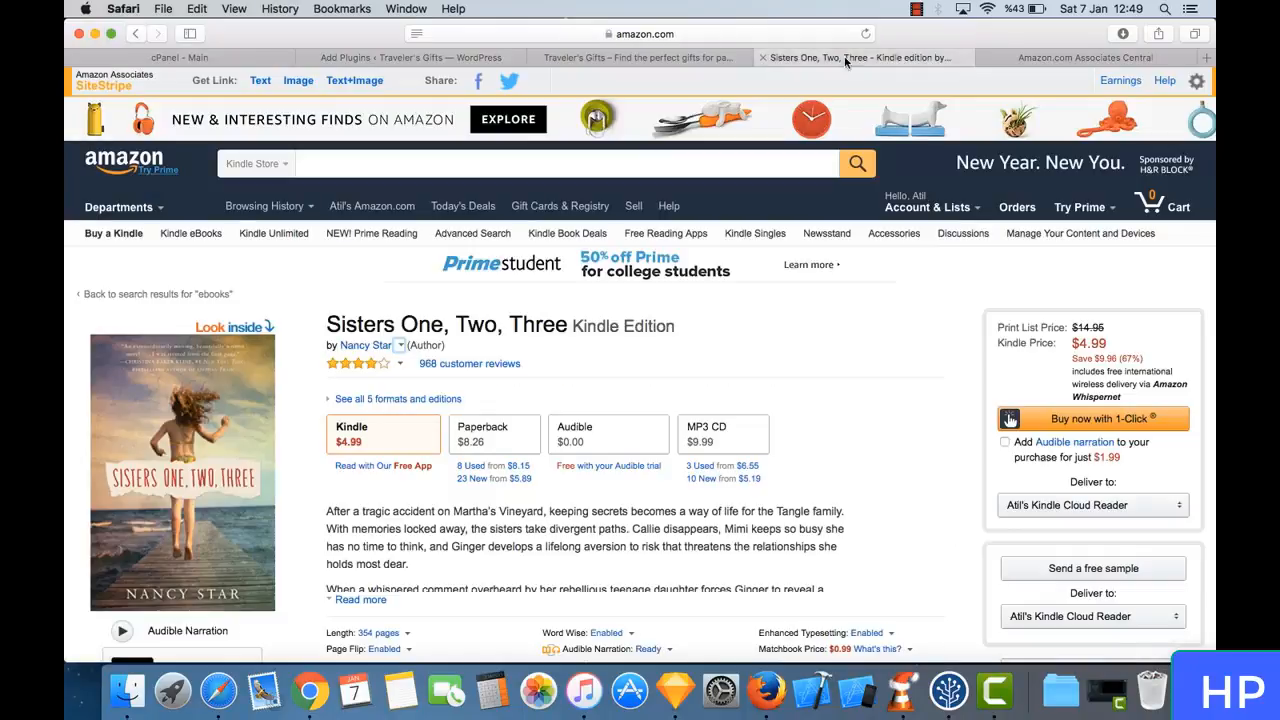
{"action": "left_click", "coordinate": [766, 58]}
{"action": "left_click", "coordinate": [620, 57]}
{"action": "left_click", "coordinate": [472, 57]}
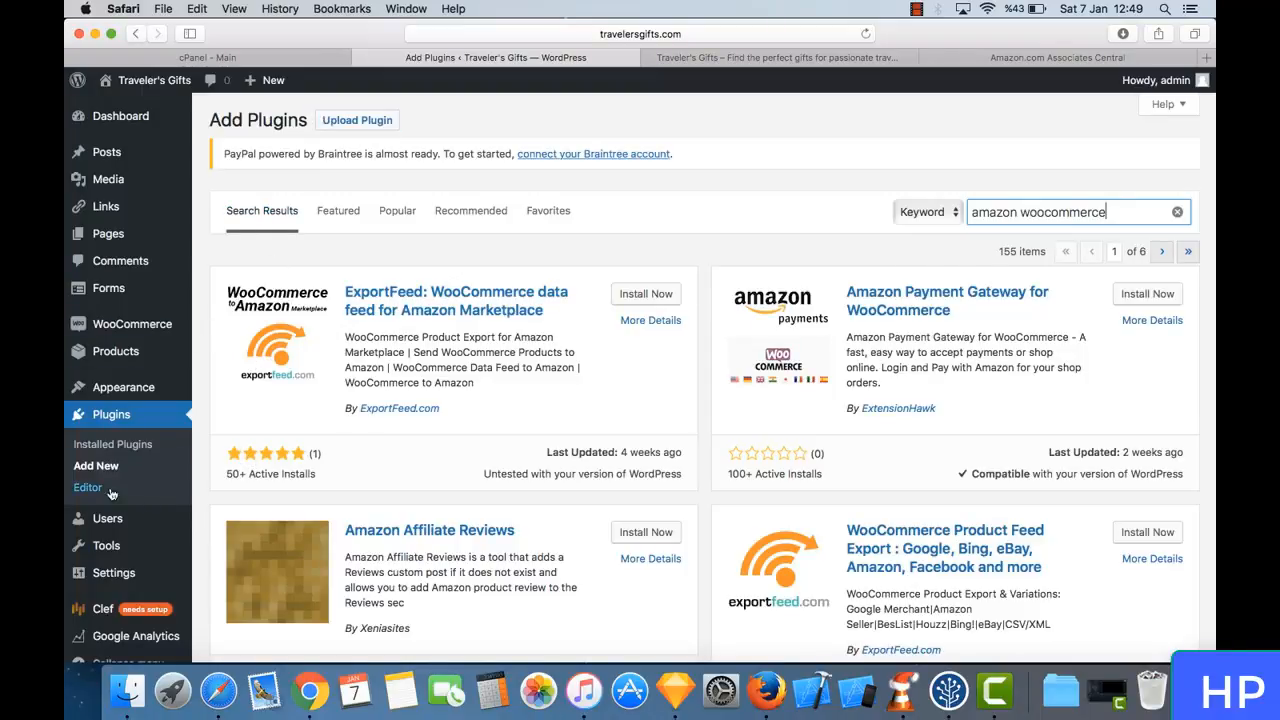
- Try to install the plugin by uploading woozone.zip from the Plugin folder inside Downloads > WooCommerce Amazon
{"action": "left_click", "coordinate": [351, 120]}
{"action": "left_click", "coordinate": [580, 311]}
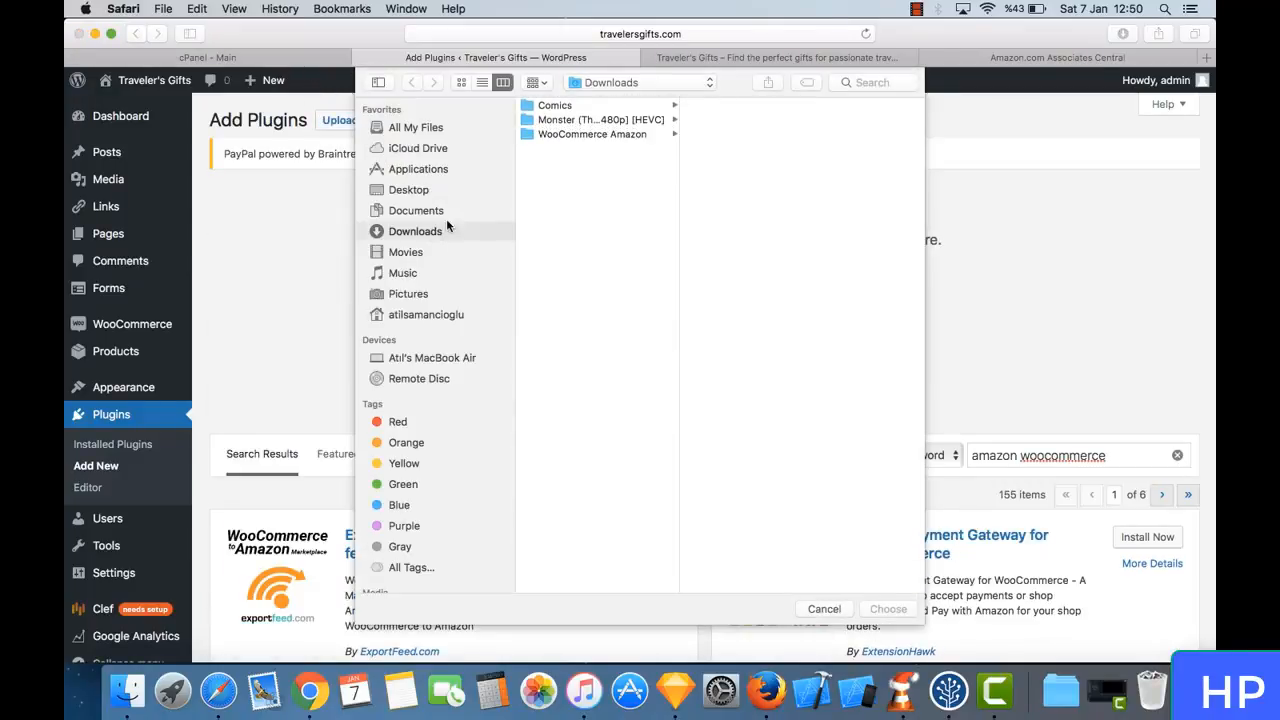
{"action": "left_click", "coordinate": [602, 136]}
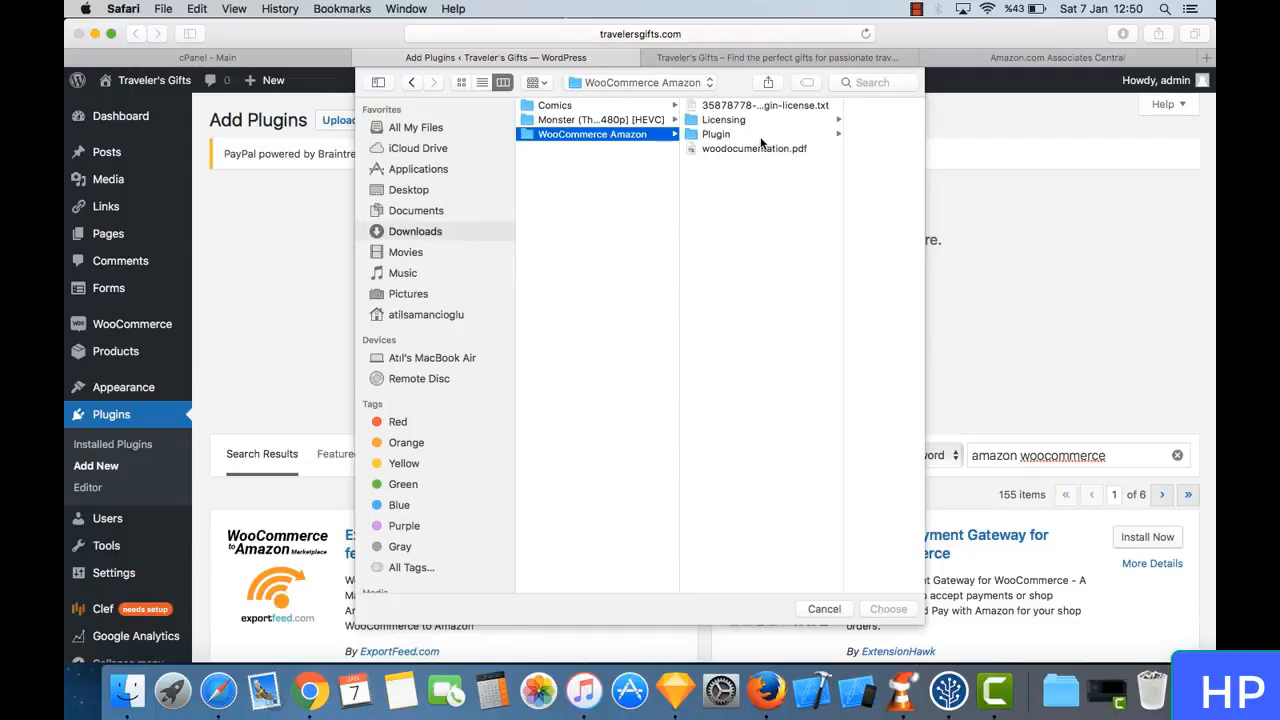
{"action": "left_click", "coordinate": [728, 136]}
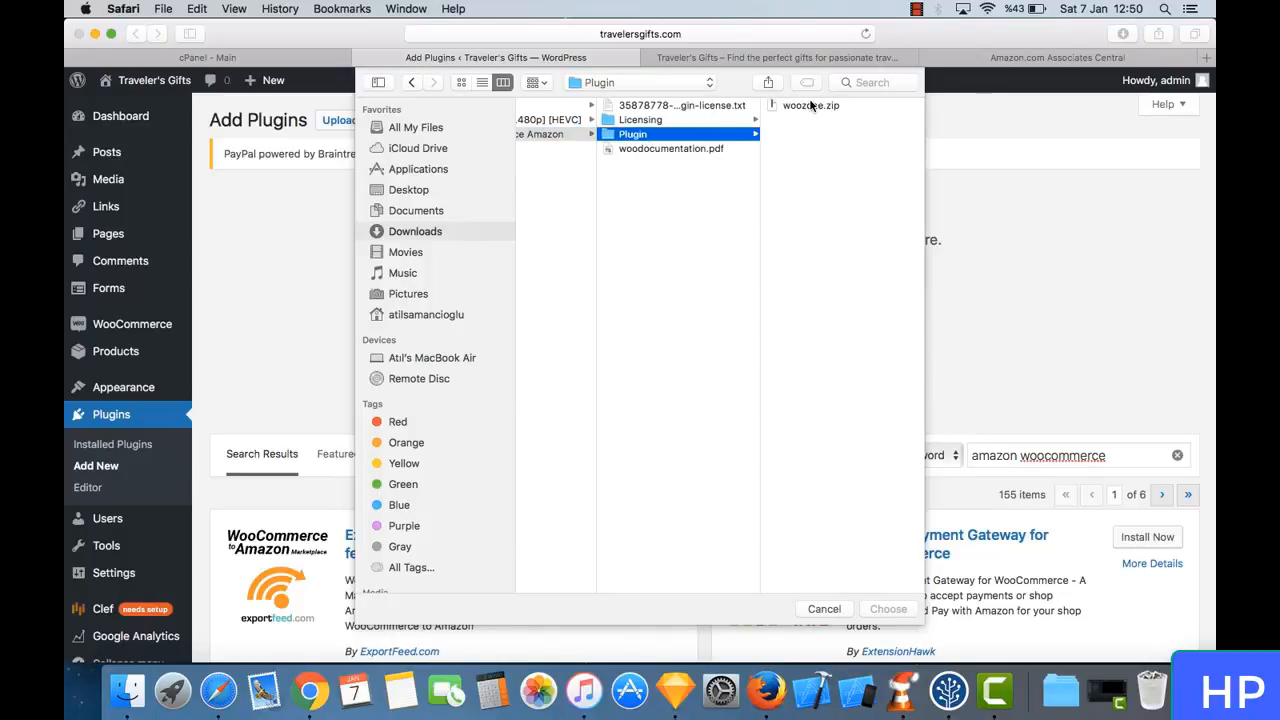
{"action": "left_click", "coordinate": [820, 106]}
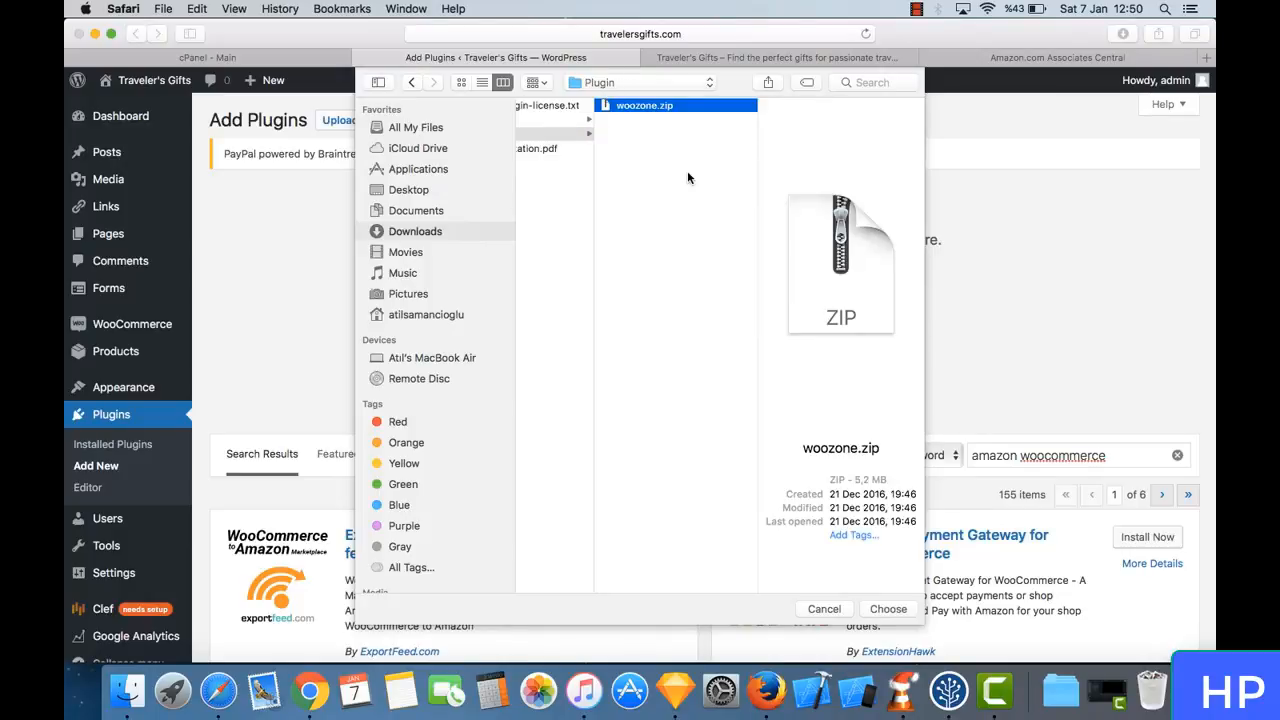
{"action": "left_click", "coordinate": [888, 608]}
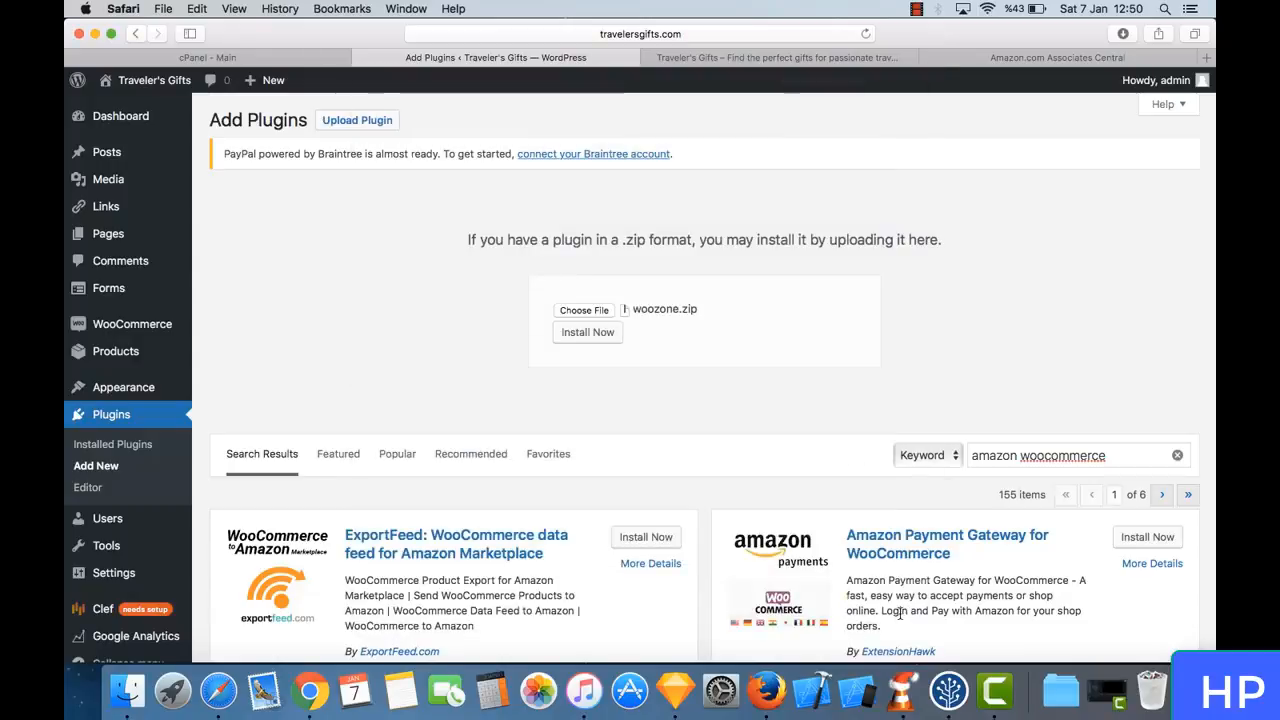
{"action": "left_click", "coordinate": [592, 338]}
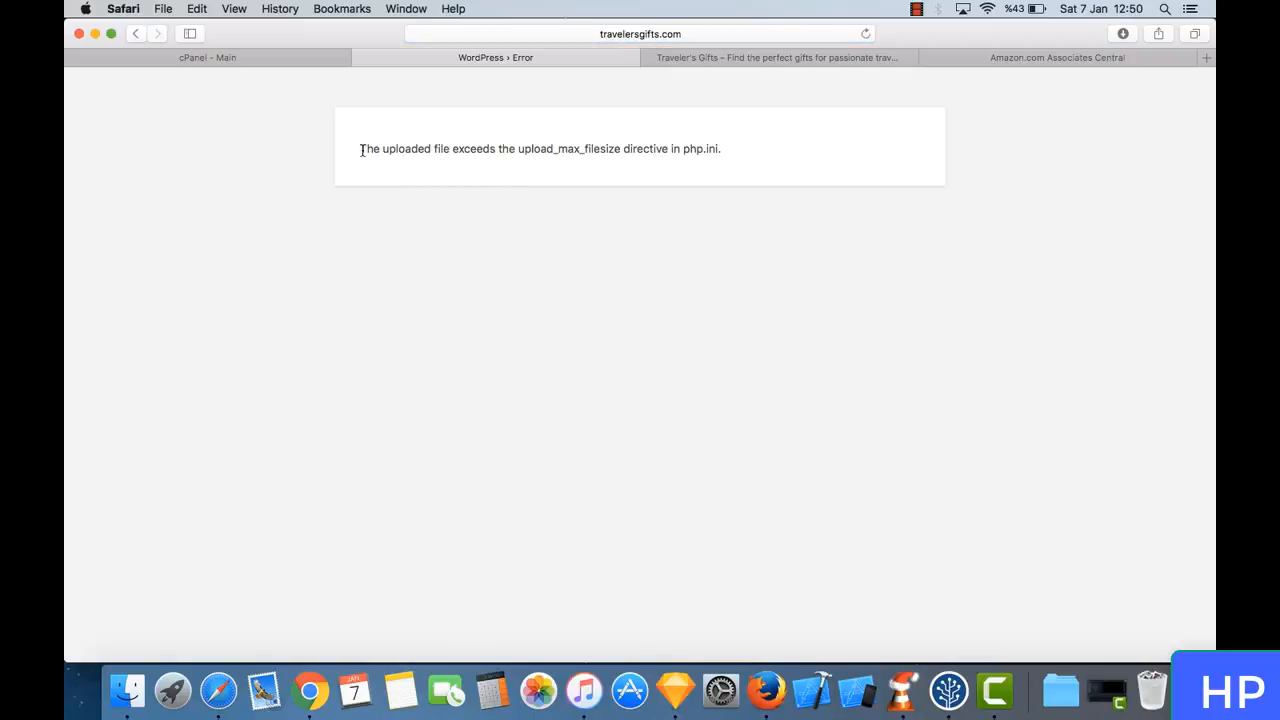
- Read the message about the plugin upload and go back to the Add Plugins page
{"action": "left_click_drag", "start_coordinate": [362, 150], "coordinate": [733, 148]}
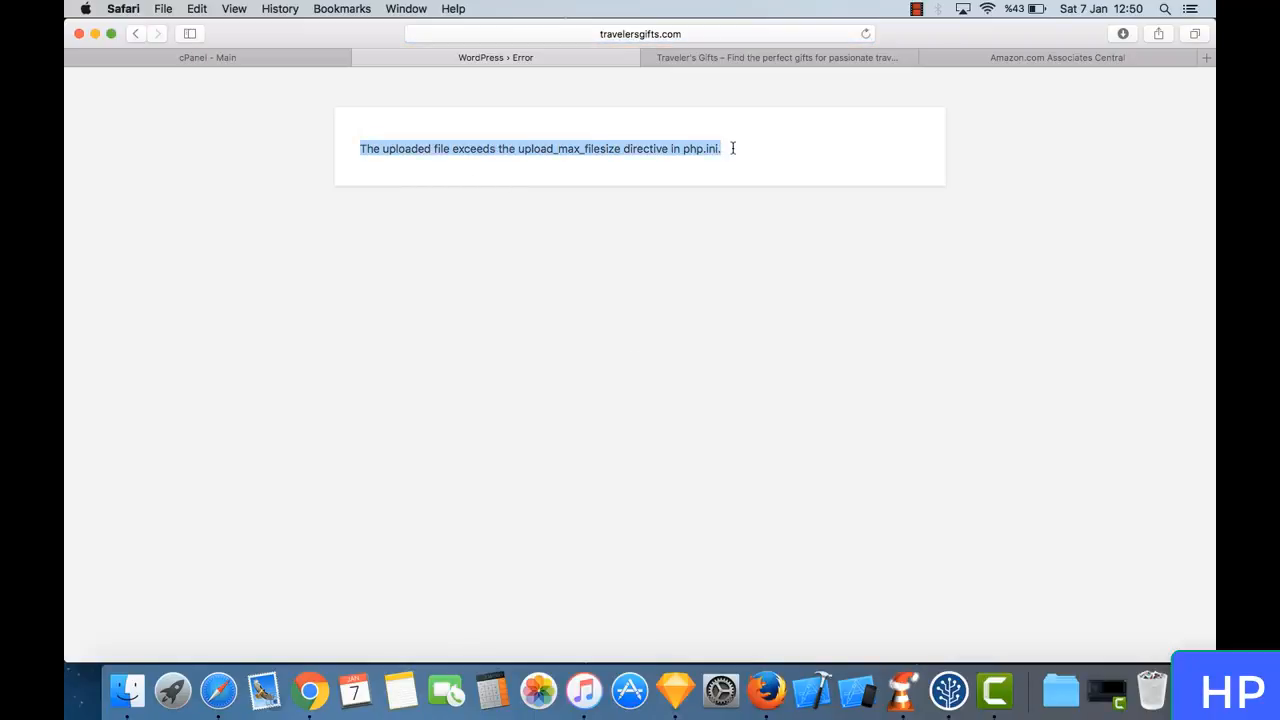
{"action": "left_click", "coordinate": [733, 148]}
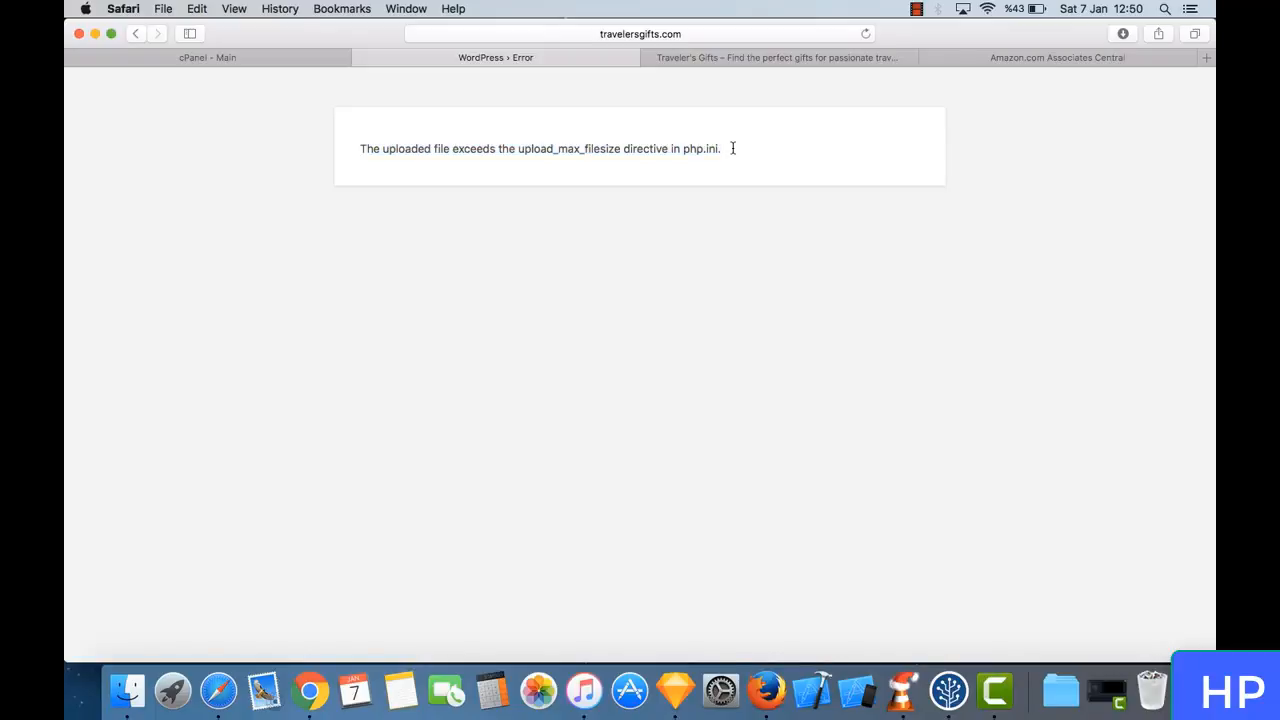
{"action": "triple_click", "coordinate": [447, 148]}
{"action": "left_click", "coordinate": [474, 150]}
{"action": "left_click", "coordinate": [134, 35]}
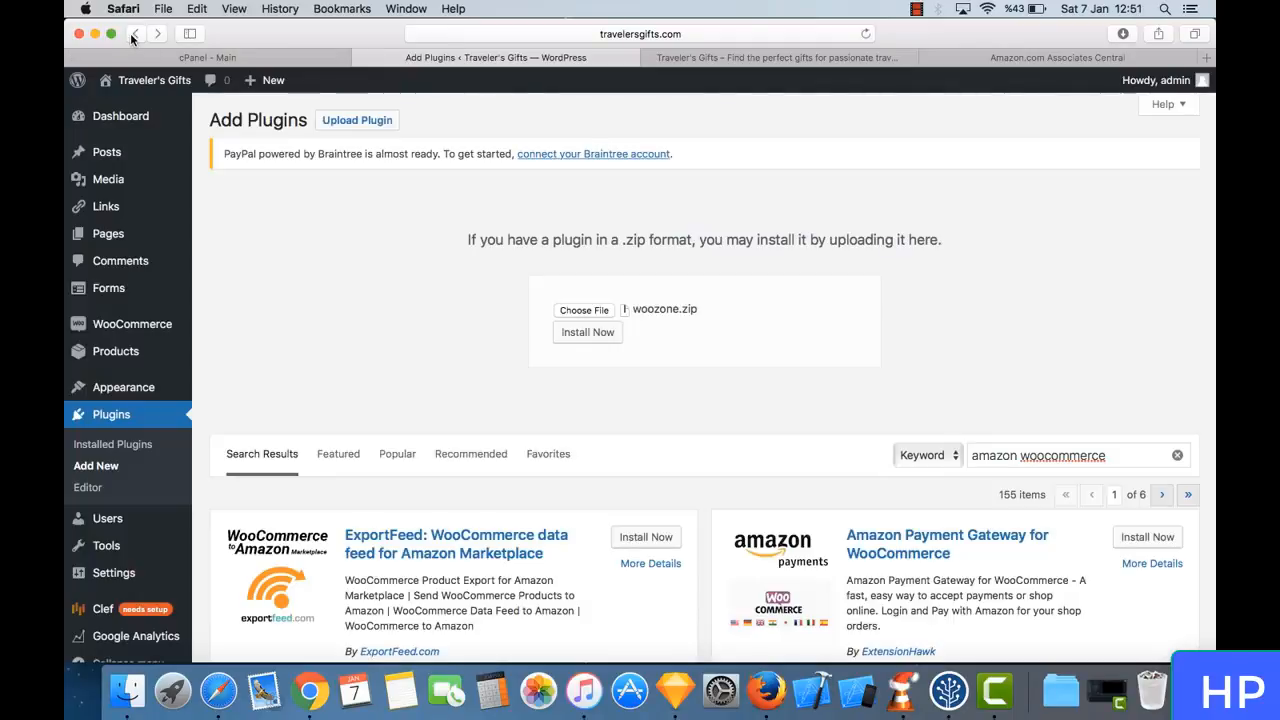
- Go from the hosting cPanel to GoDaddy's My Products page, signing in with the prefilled account credentials
{"action": "left_click", "coordinate": [262, 58]}
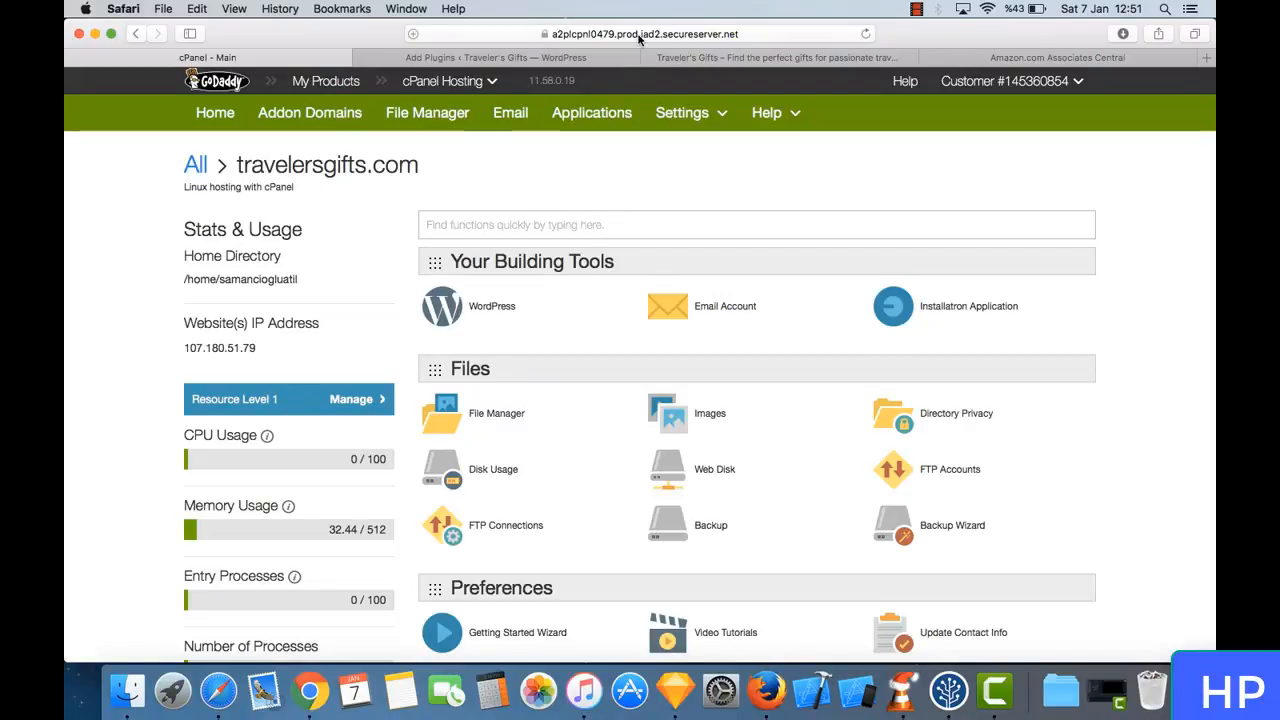
{"action": "left_click", "coordinate": [1016, 84]}
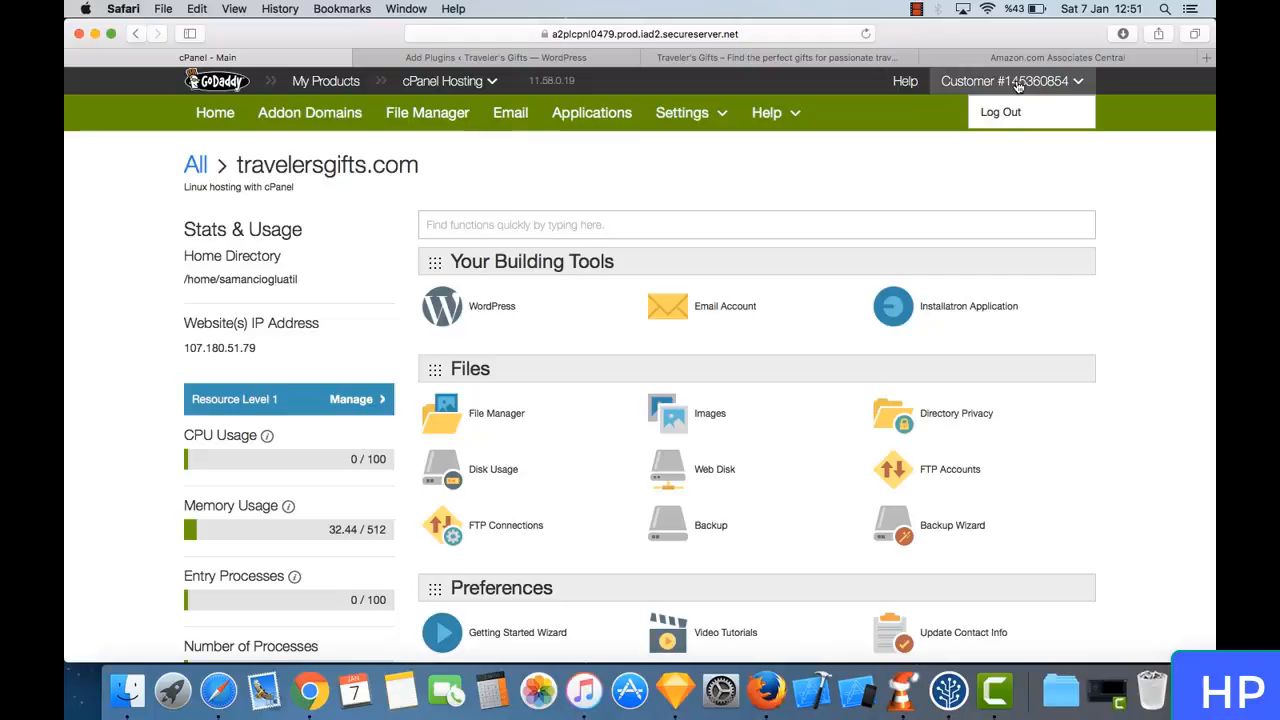
{"action": "left_click", "coordinate": [1018, 86]}
{"action": "left_click", "coordinate": [1018, 86]}
{"action": "left_click", "coordinate": [886, 158]}
{"action": "scroll", "coordinate": [886, 158], "scroll_direction": "up", "scroll_amount": 1}
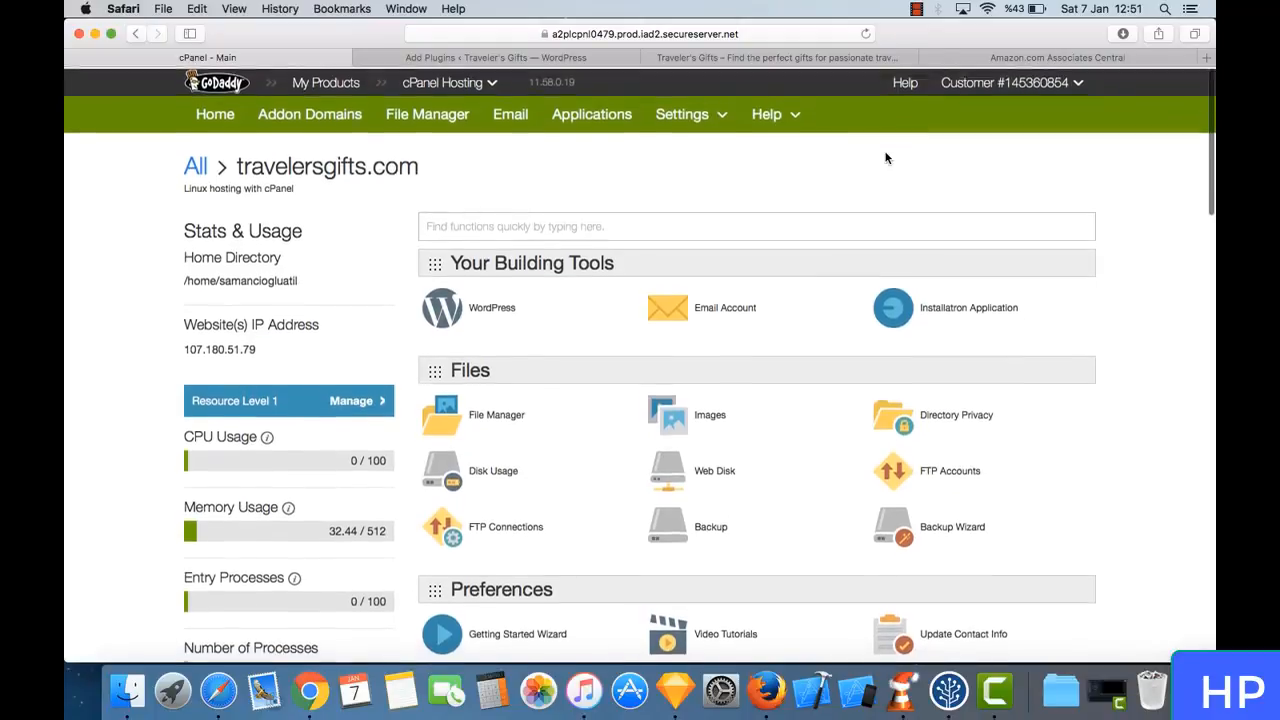
{"action": "left_click", "coordinate": [344, 84]}
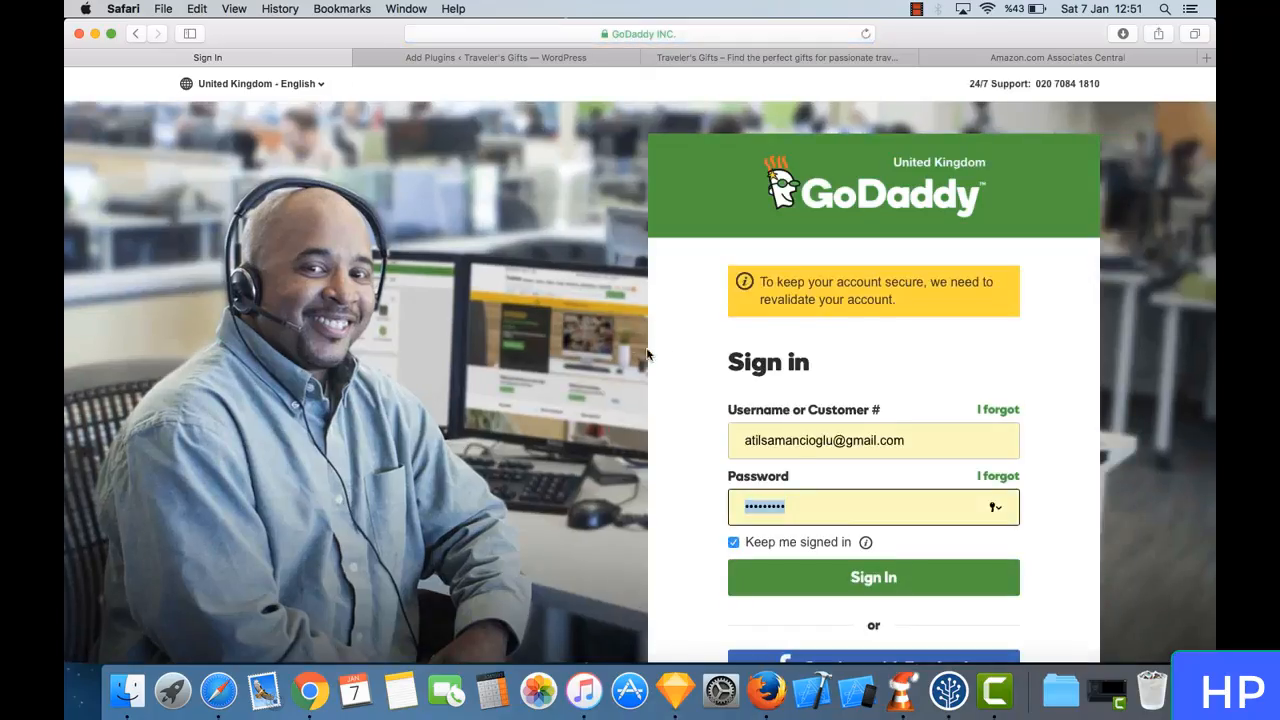
{"action": "left_click", "coordinate": [861, 583]}
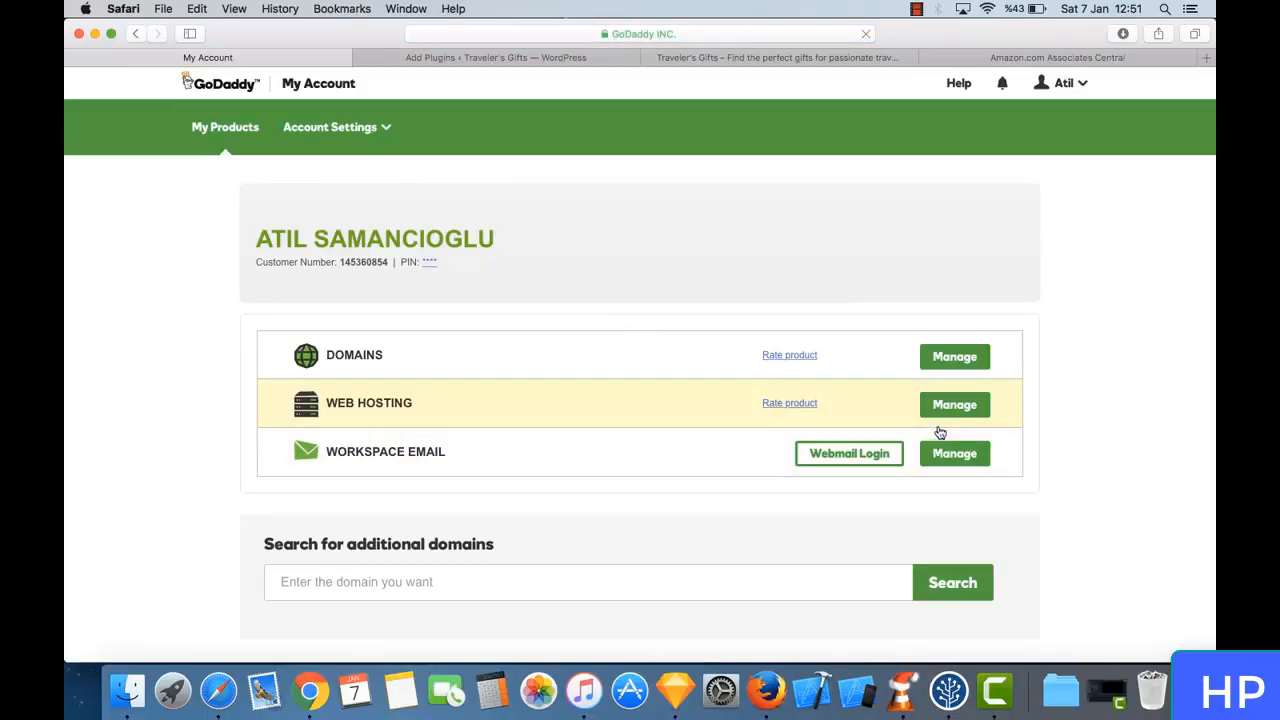
- Expand the Web Hosting products and open the management page of the travelersgifts.com hosting account
{"action": "left_click", "coordinate": [697, 403]}
{"action": "scroll", "coordinate": [697, 403], "scroll_direction": "down", "scroll_amount": 3}
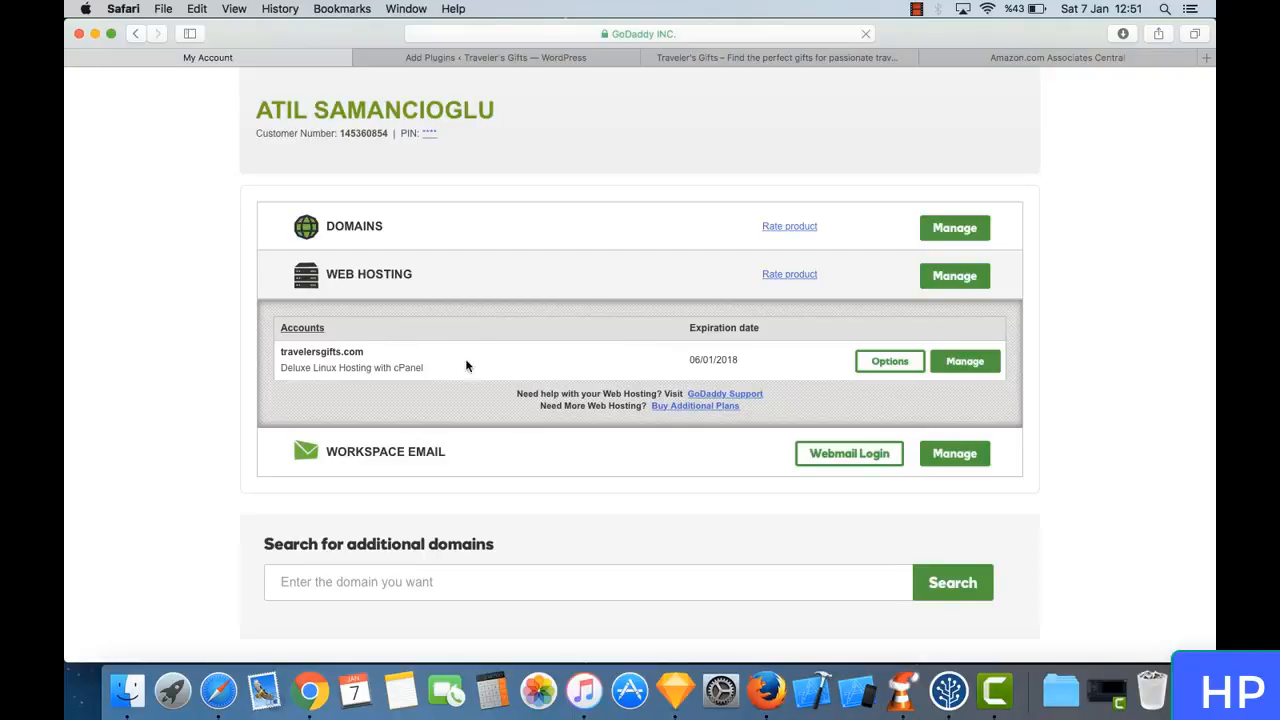
{"action": "left_click_drag", "start_coordinate": [286, 351], "coordinate": [372, 362]}
{"action": "left_click", "coordinate": [372, 362]}
{"action": "left_click", "coordinate": [974, 365]}
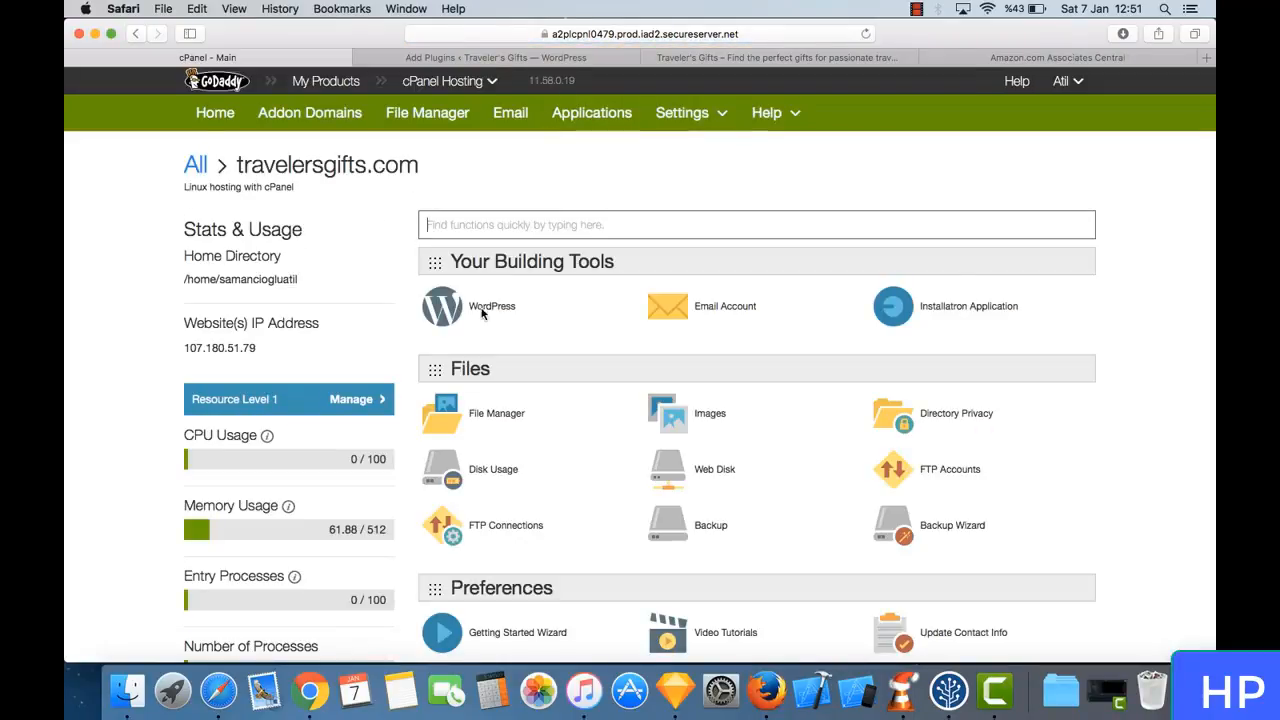
- Open the PHP options of the hosting account's Select PHP version page
{"action": "scroll", "coordinate": [523, 358], "scroll_direction": "down", "scroll_amount": 10}
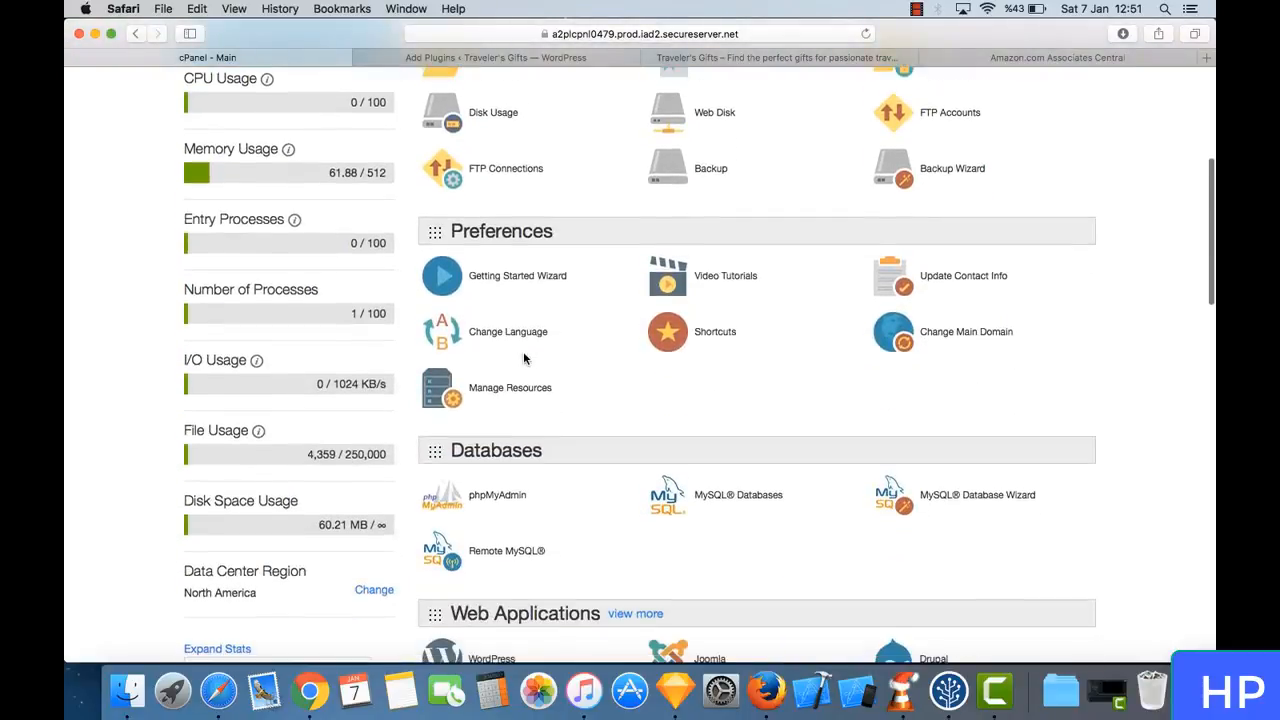
{"action": "scroll", "coordinate": [523, 358], "scroll_direction": "down", "scroll_amount": 10}
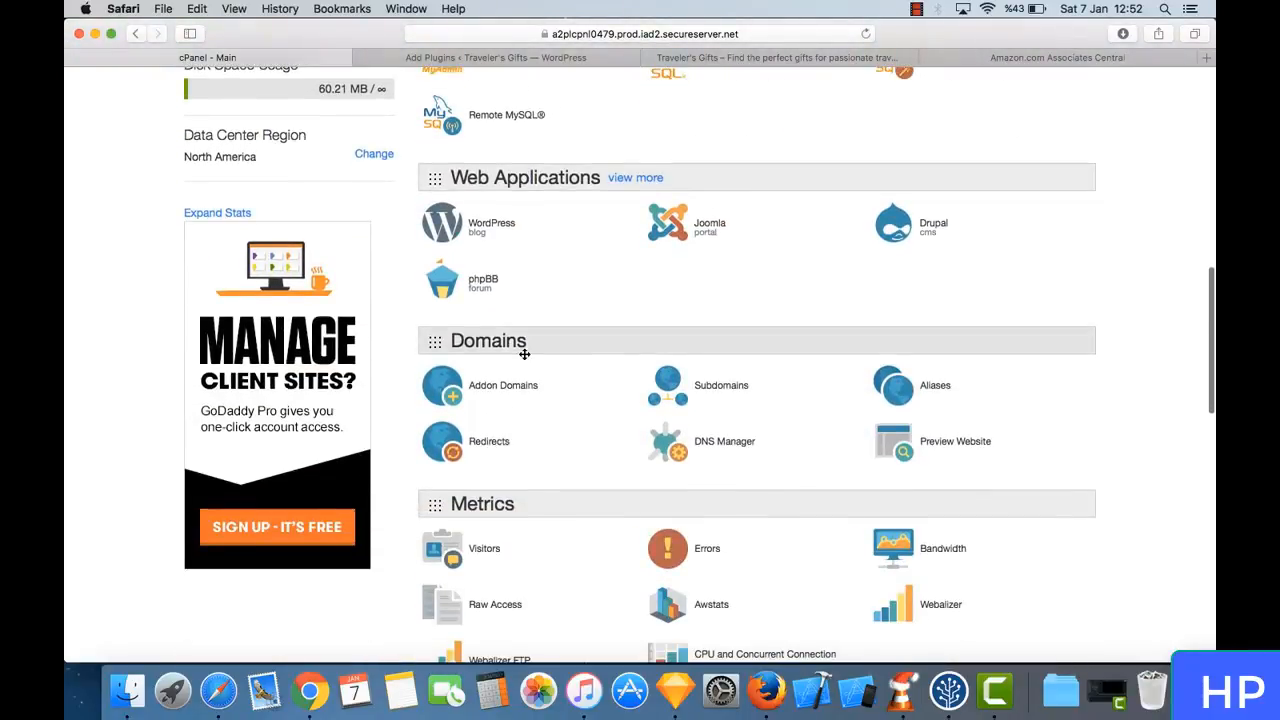
{"action": "scroll", "coordinate": [523, 358], "scroll_direction": "down", "scroll_amount": 6}
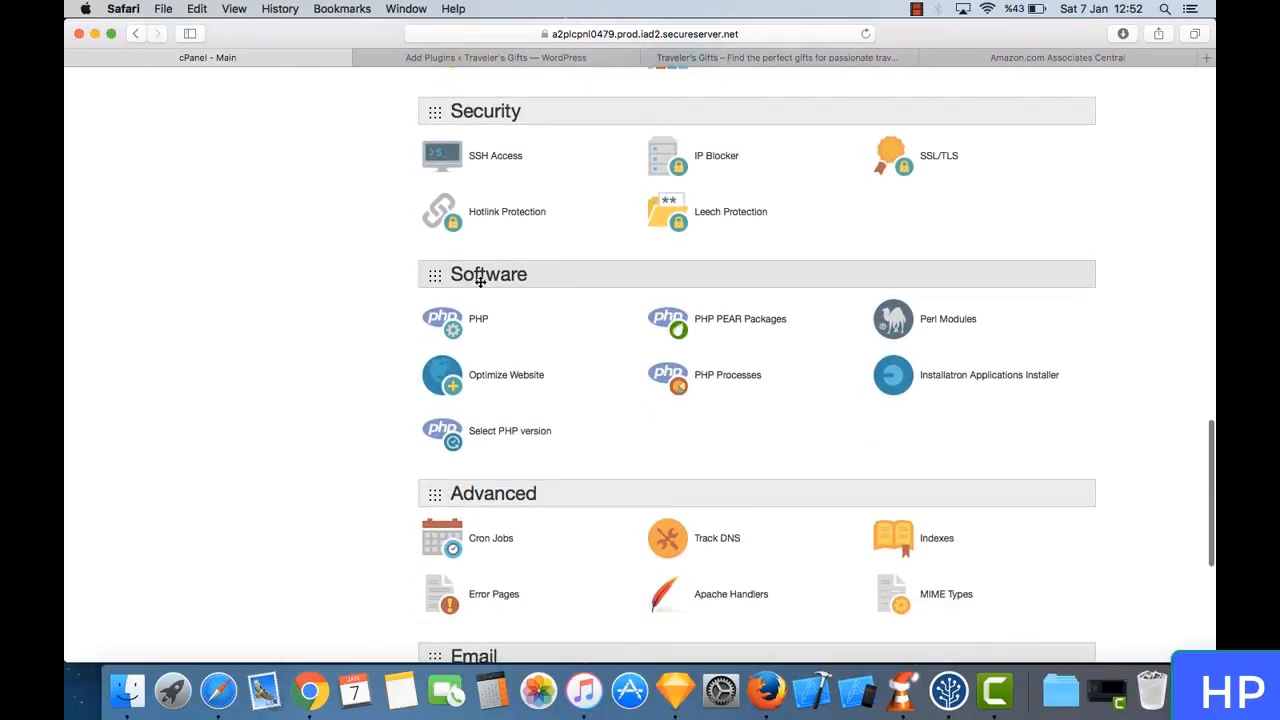
{"action": "scroll", "coordinate": [525, 380], "scroll_direction": "down", "scroll_amount": 1}
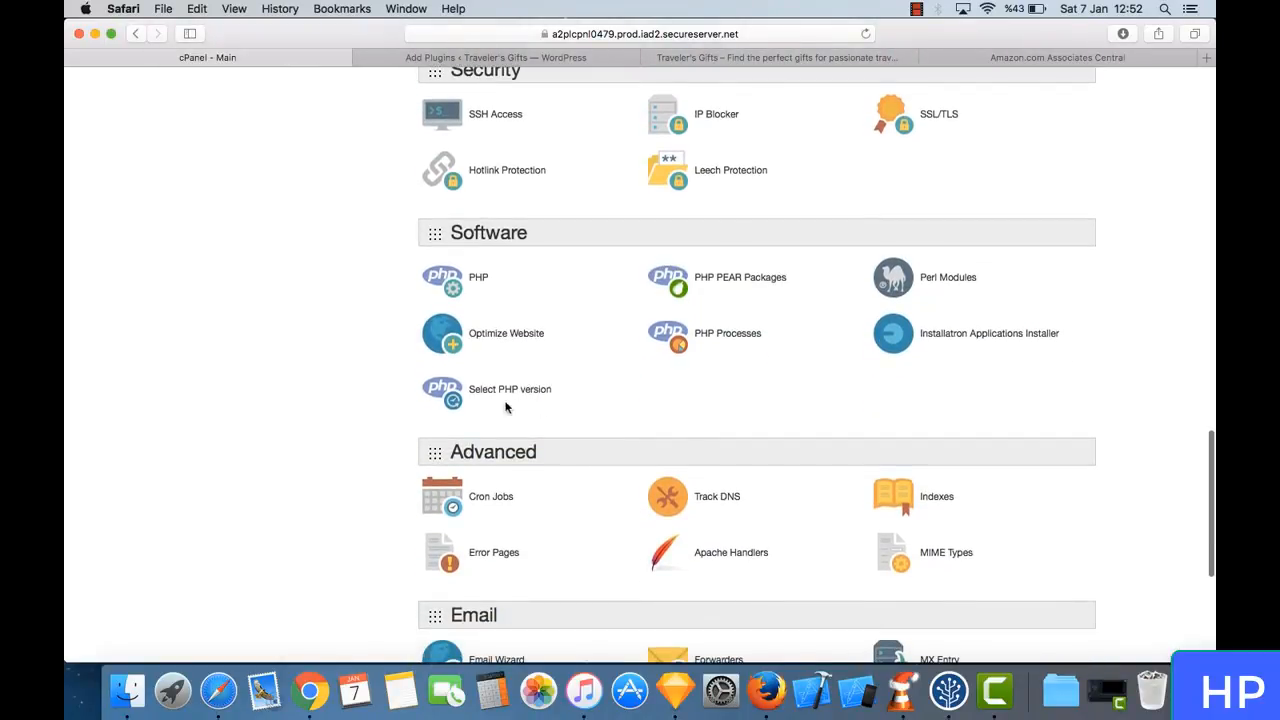
{"action": "left_click", "coordinate": [522, 396]}
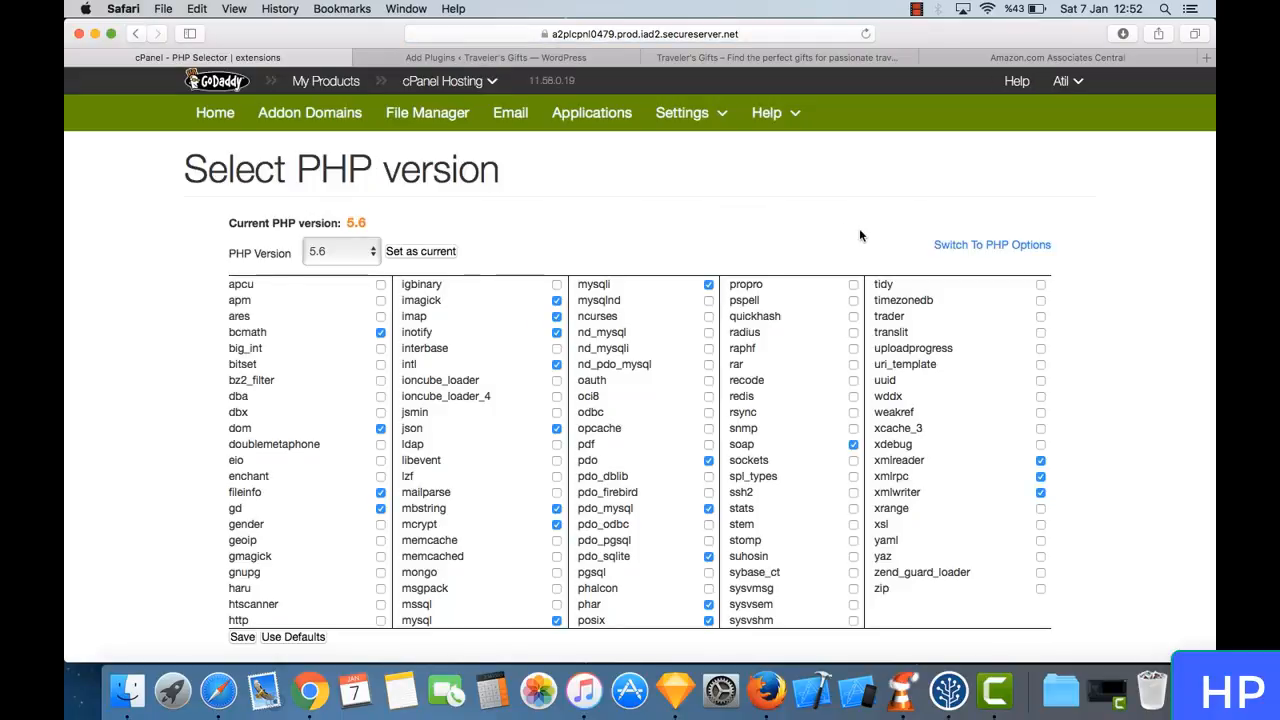
{"action": "left_click", "coordinate": [951, 247]}
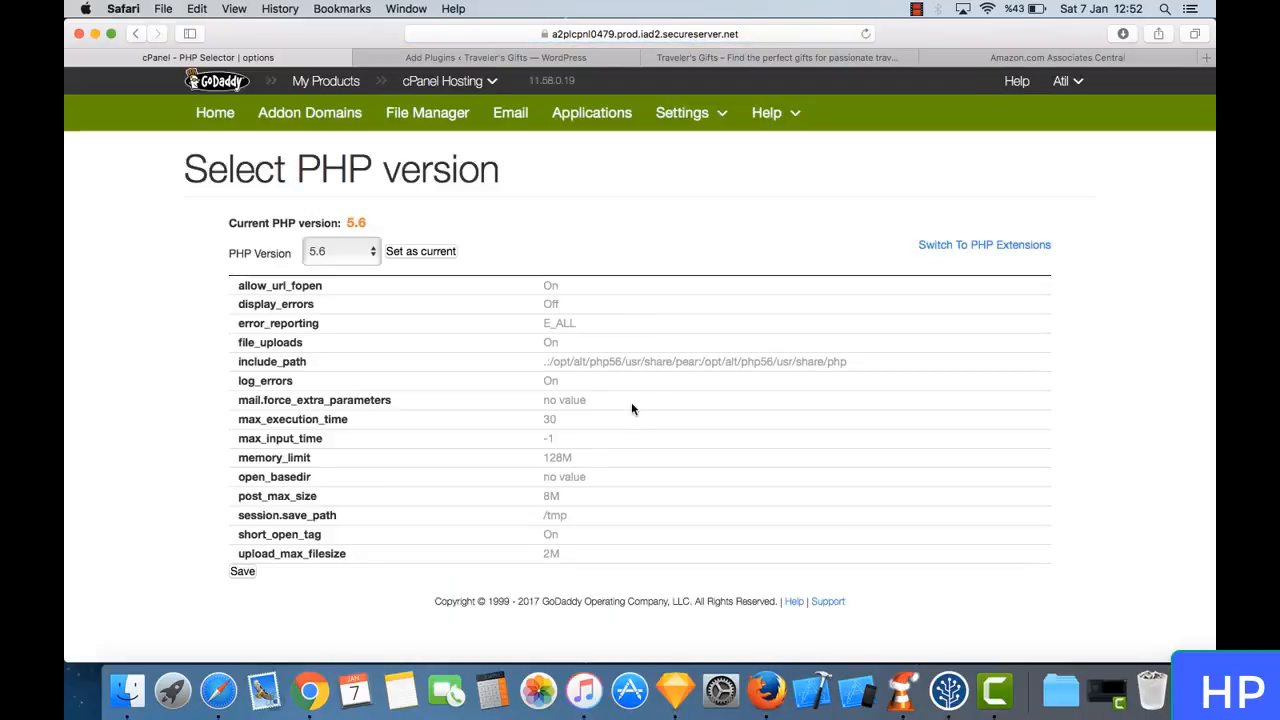
- Set upload_max_filesize to 16M, save the PHP options and return to the cPanel home page
{"action": "mouse_move", "coordinate": [631, 408]}
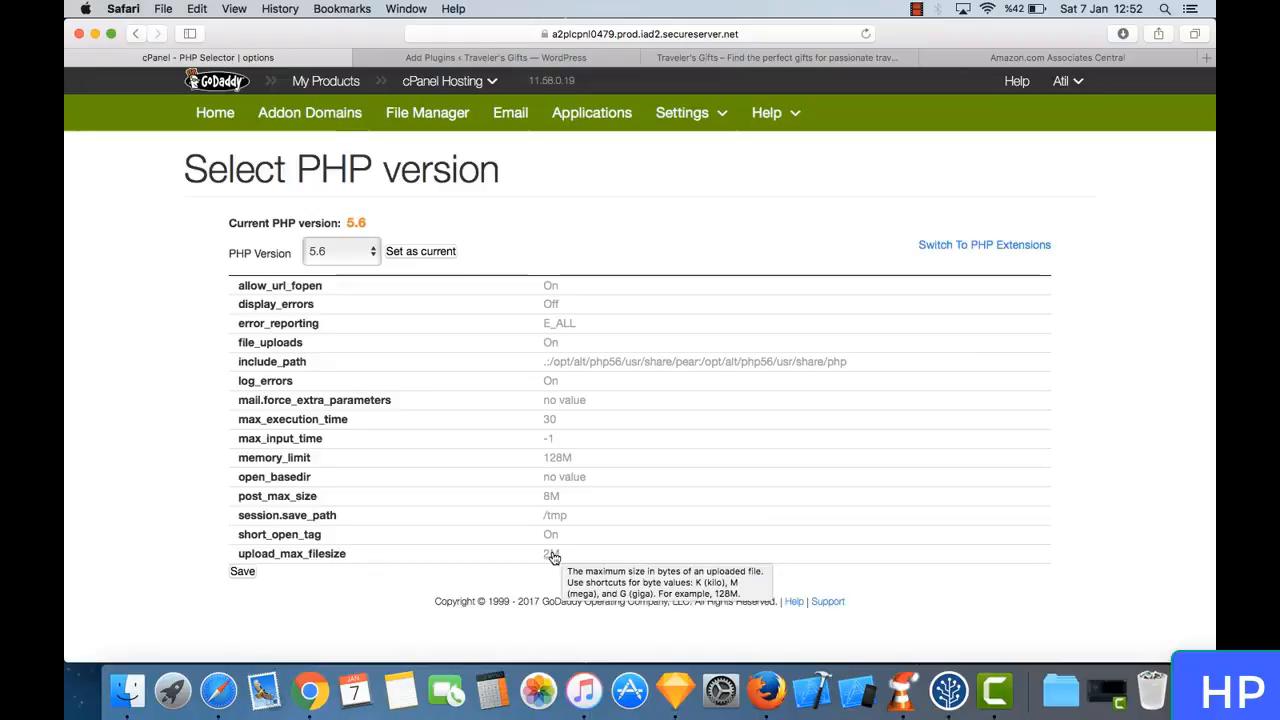
{"action": "left_click", "coordinate": [551, 555]}
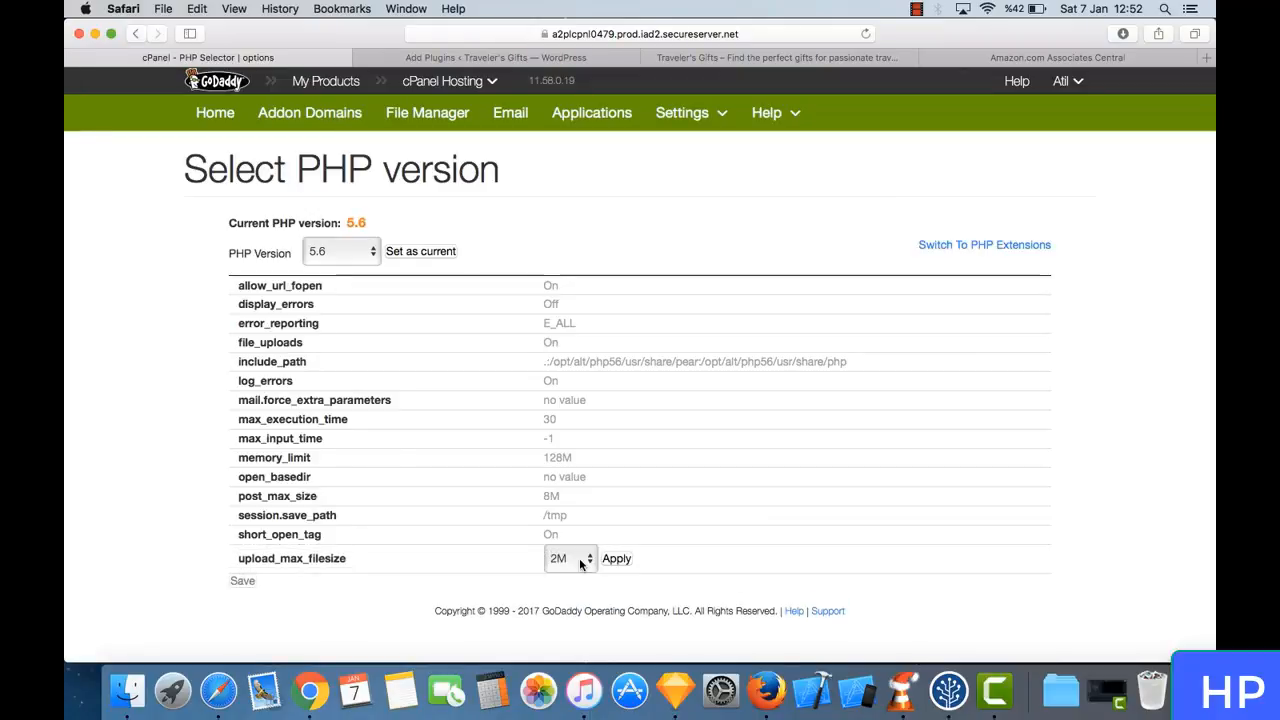
{"action": "left_click", "coordinate": [580, 561]}
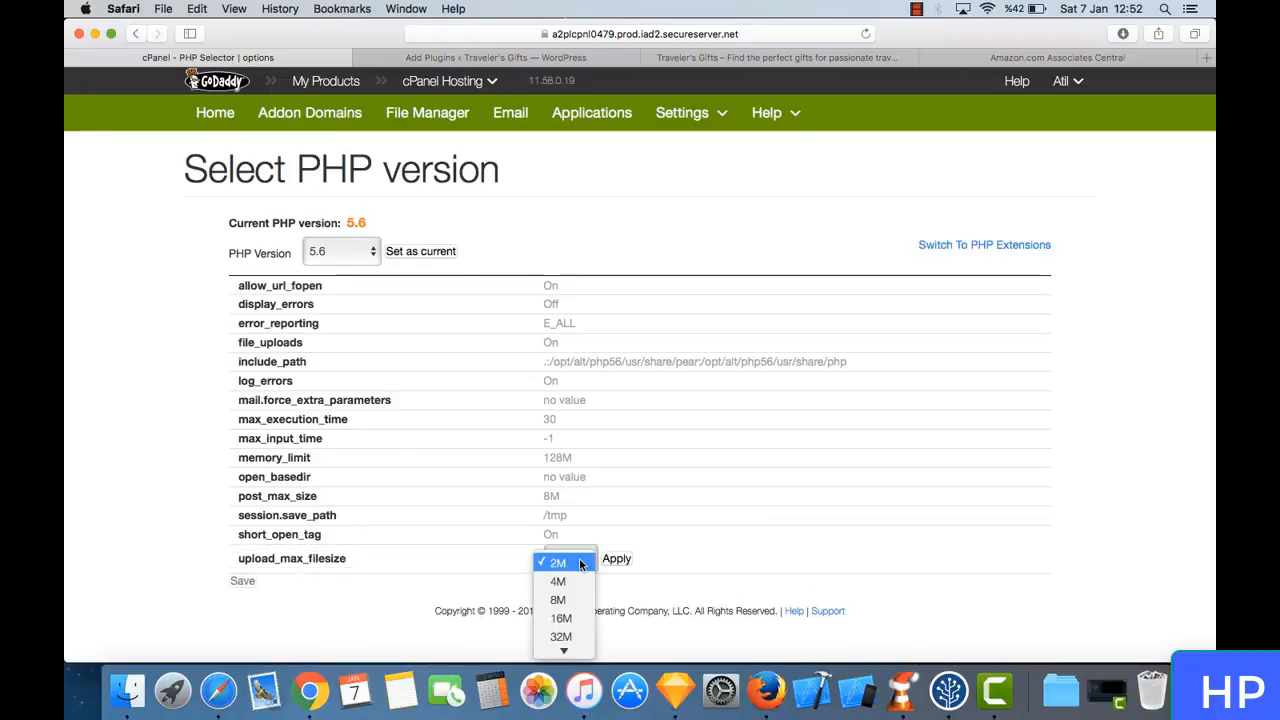
{"action": "left_click", "coordinate": [587, 619]}
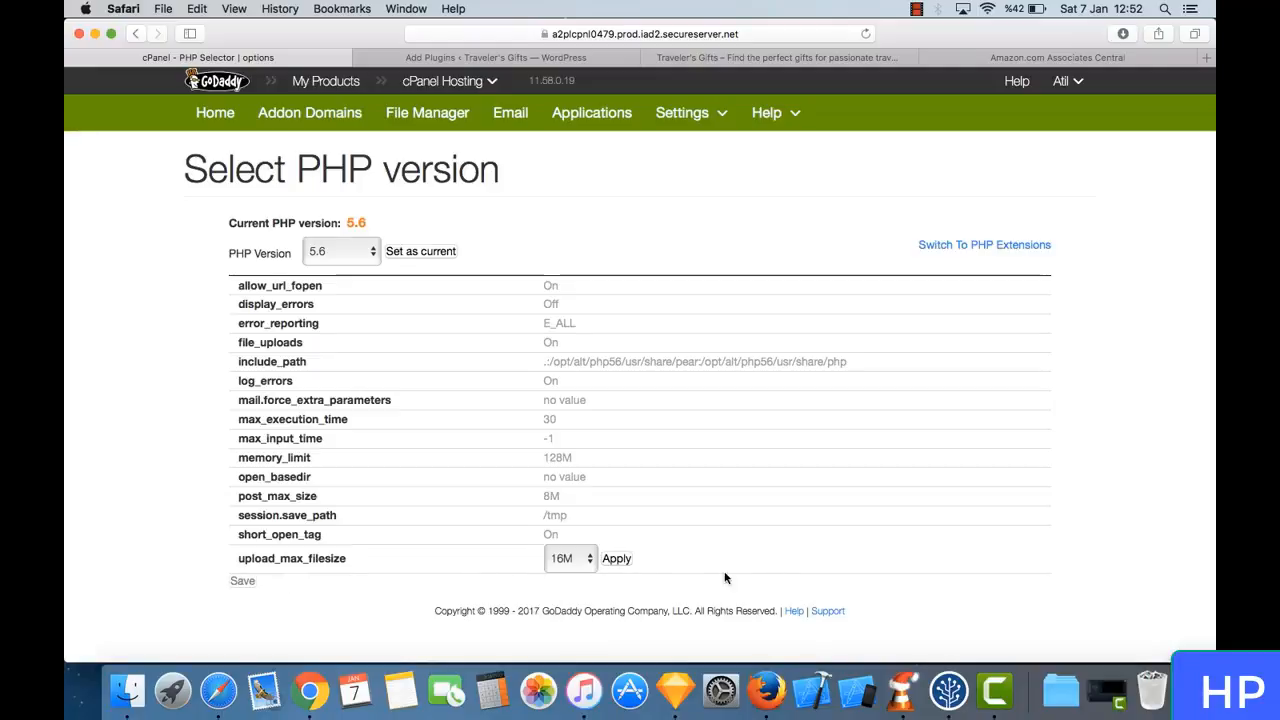
{"action": "left_click", "coordinate": [616, 558]}
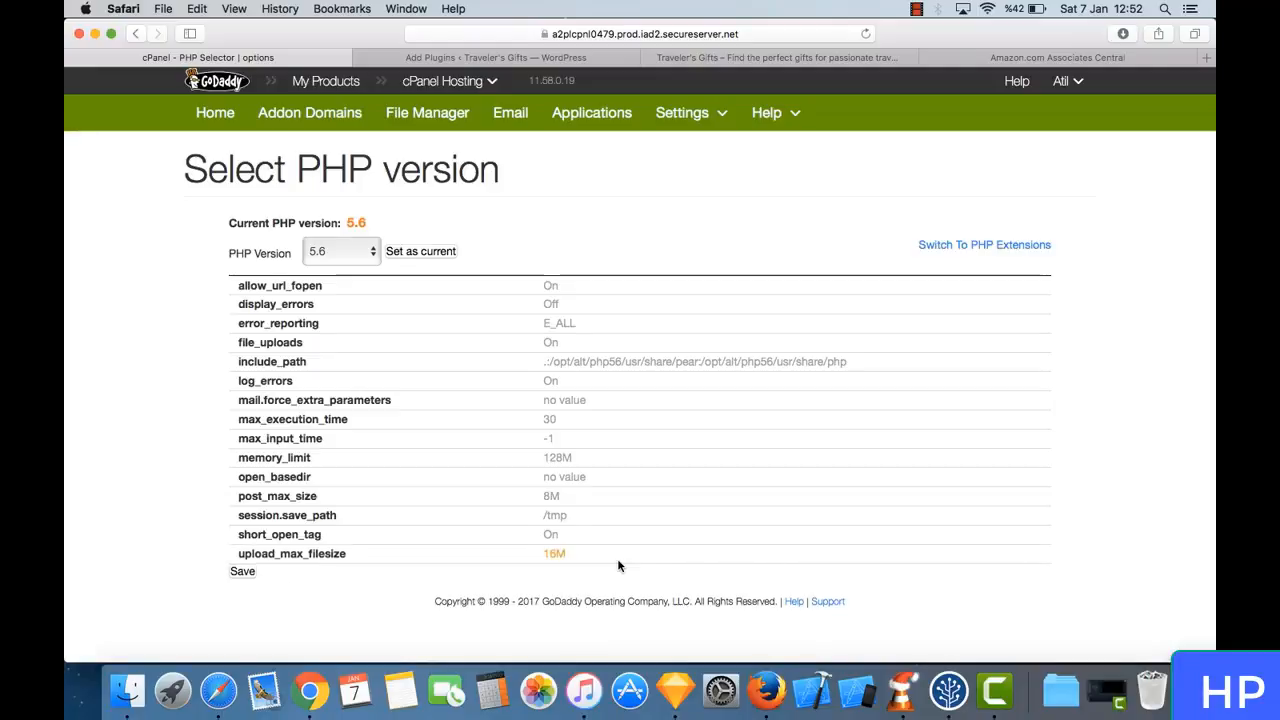
{"action": "left_click", "coordinate": [243, 574]}
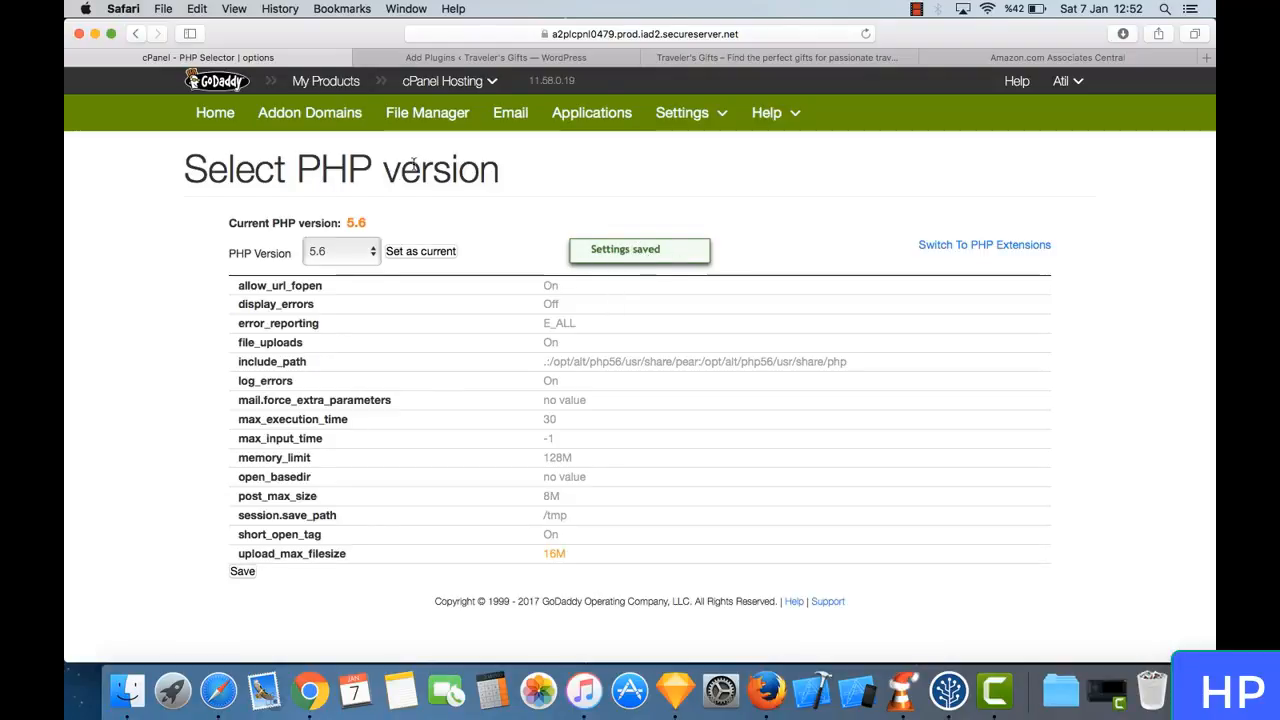
{"action": "left_click", "coordinate": [227, 127]}
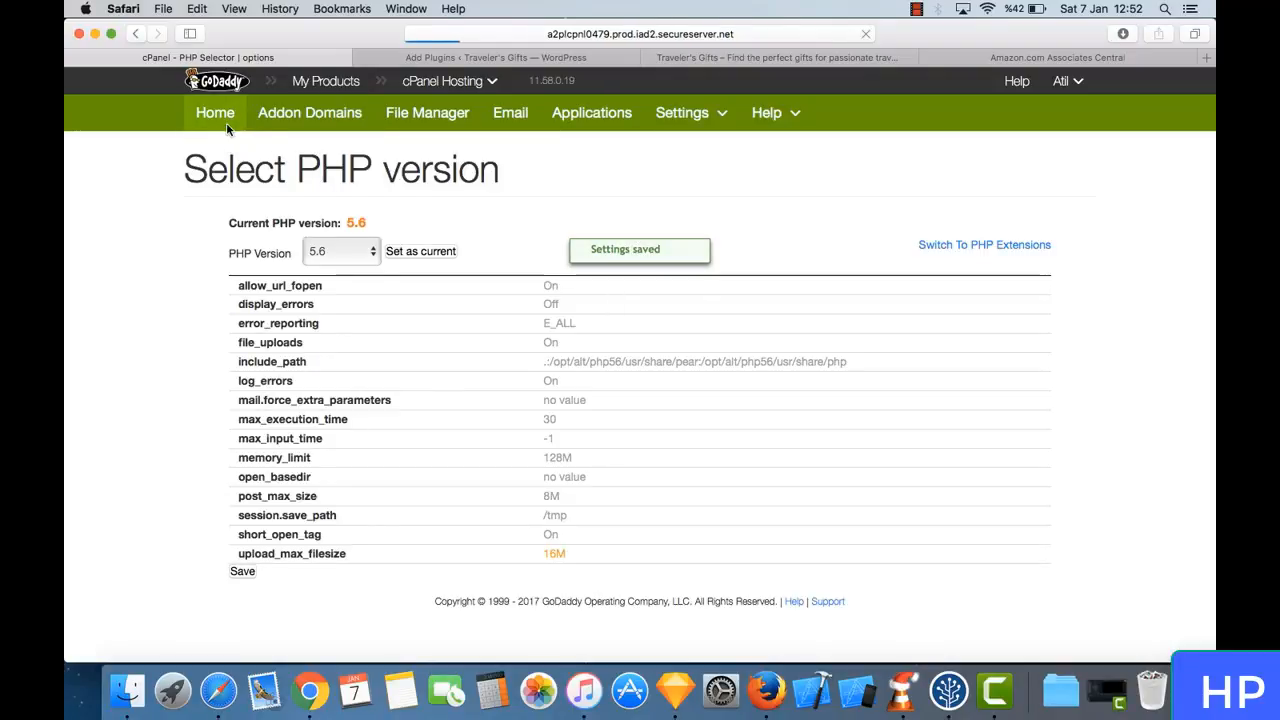
- Reload the WordPress Add Plugins page, upload woozone.zip from the Plugin folder and start its installation
{"action": "left_click", "coordinate": [495, 58]}
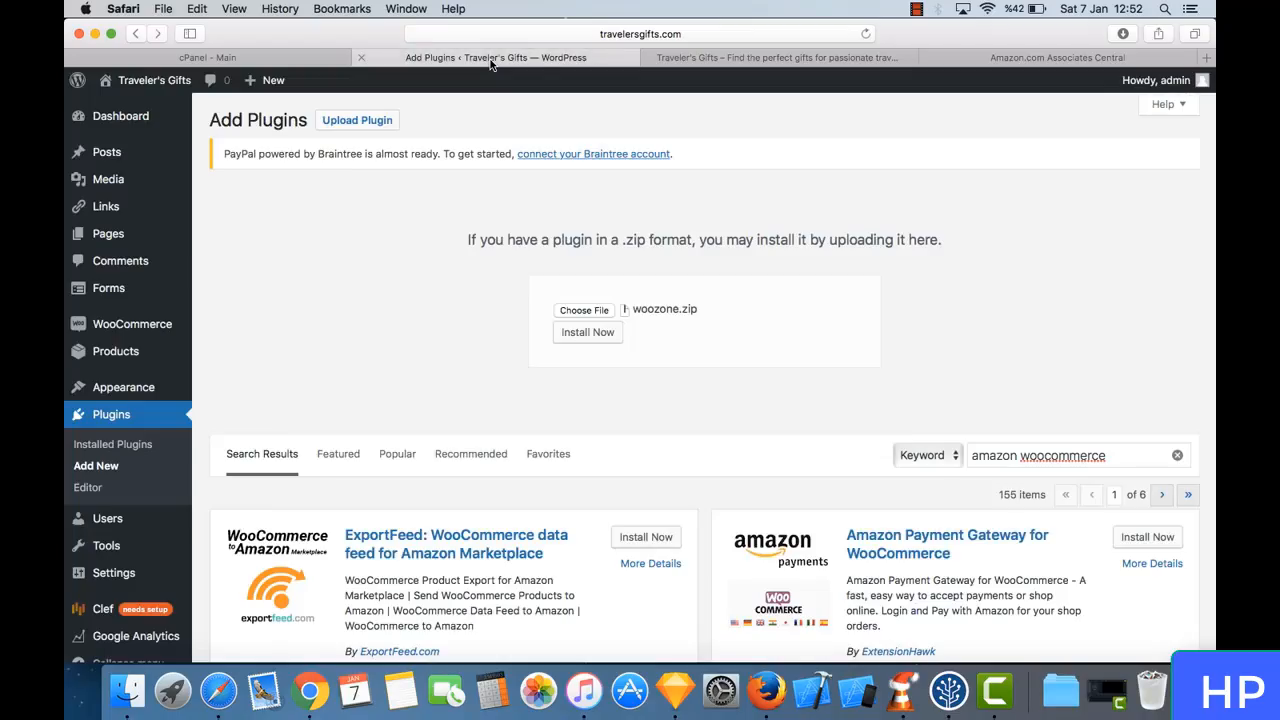
{"action": "left_click", "coordinate": [107, 468]}
{"action": "left_click", "coordinate": [357, 122]}
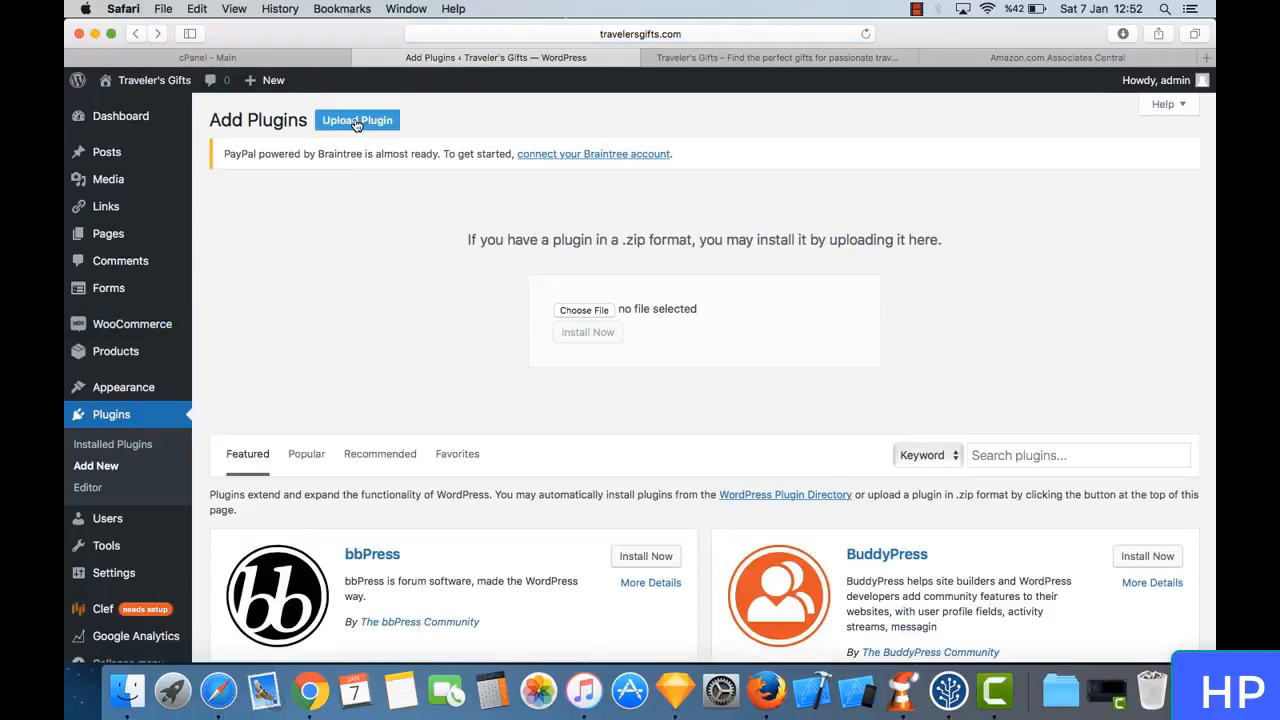
{"action": "left_click", "coordinate": [585, 311]}
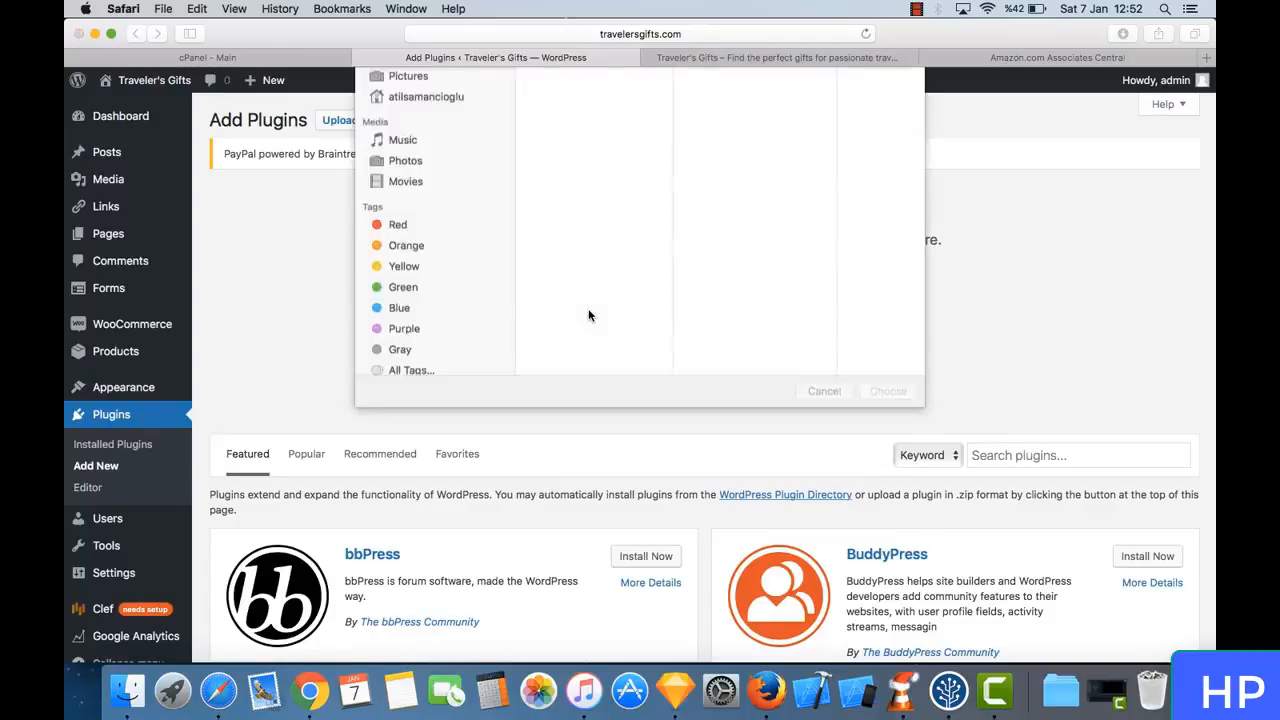
{"action": "left_click", "coordinate": [878, 107]}
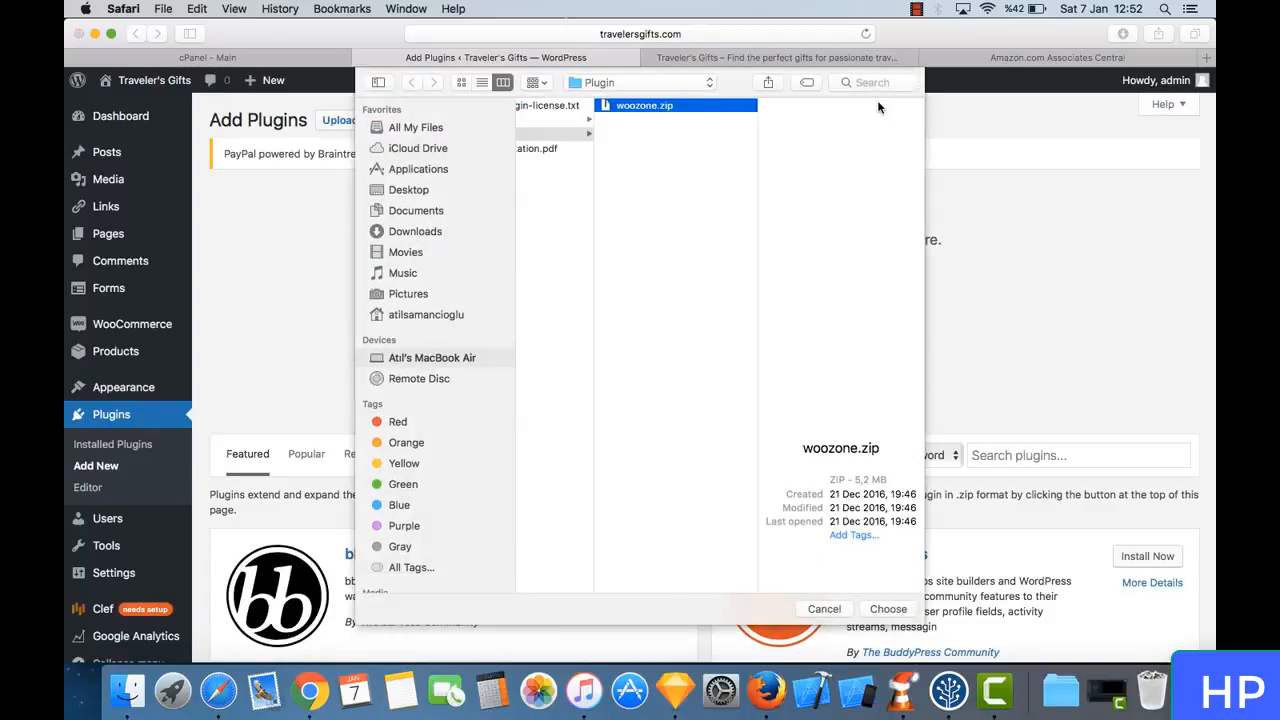
{"action": "left_click", "coordinate": [888, 608]}
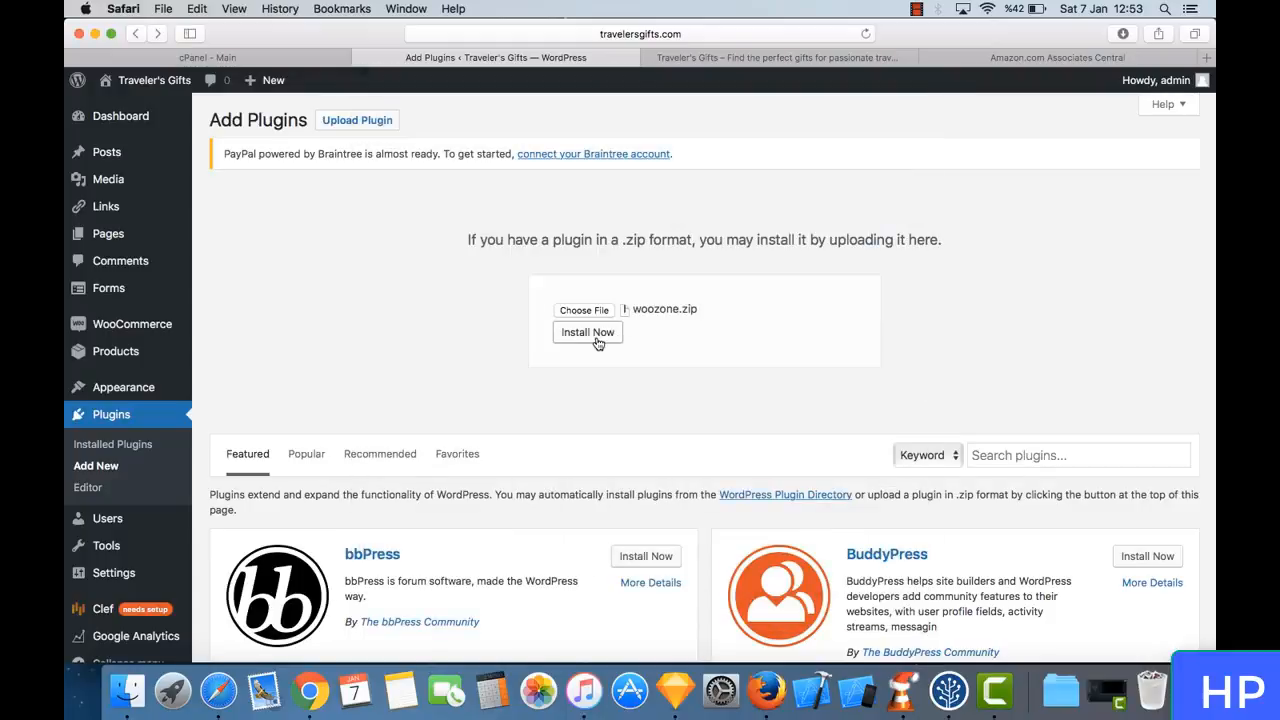
{"action": "left_click", "coordinate": [596, 338]}
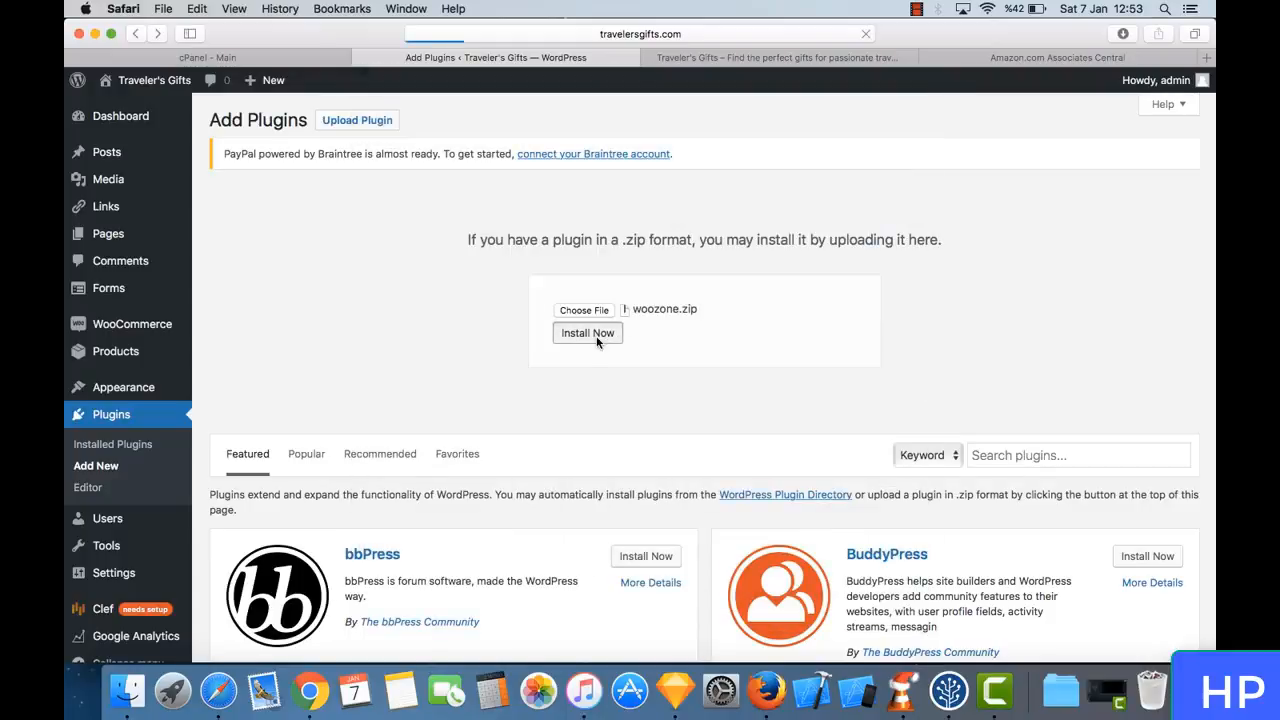
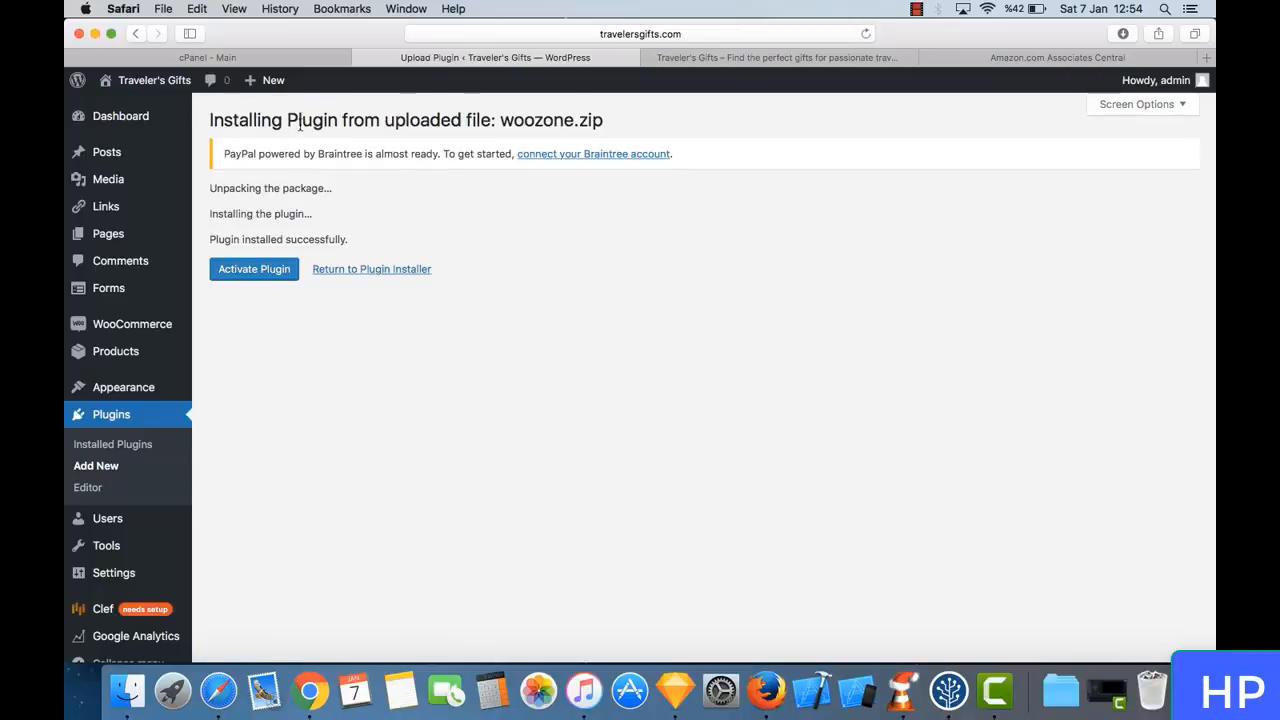
- Activate the uploaded WooZone plugin and install its default setup
{"action": "left_click", "coordinate": [265, 275]}
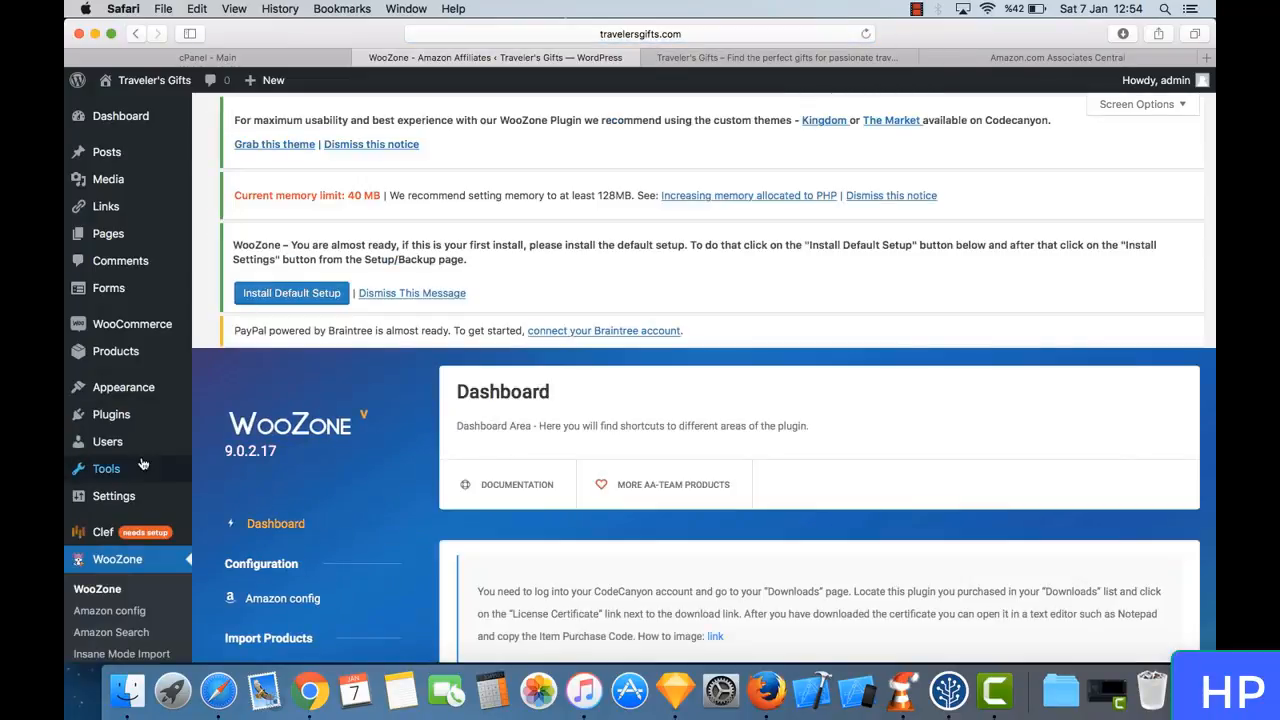
{"action": "scroll", "coordinate": [150, 440], "scroll_direction": "down", "scroll_amount": 5}
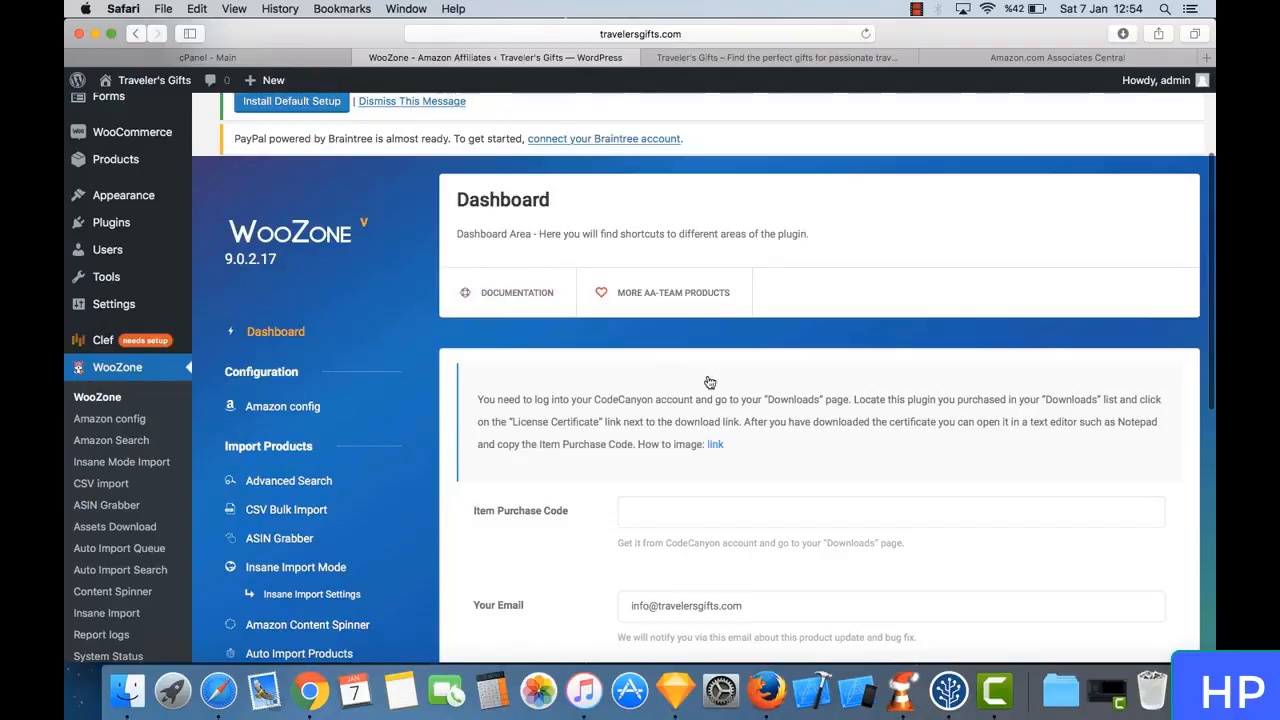
{"action": "scroll", "coordinate": [594, 302], "scroll_direction": "up", "scroll_amount": 3}
{"action": "scroll", "coordinate": [592, 307], "scroll_direction": "up", "scroll_amount": 1}
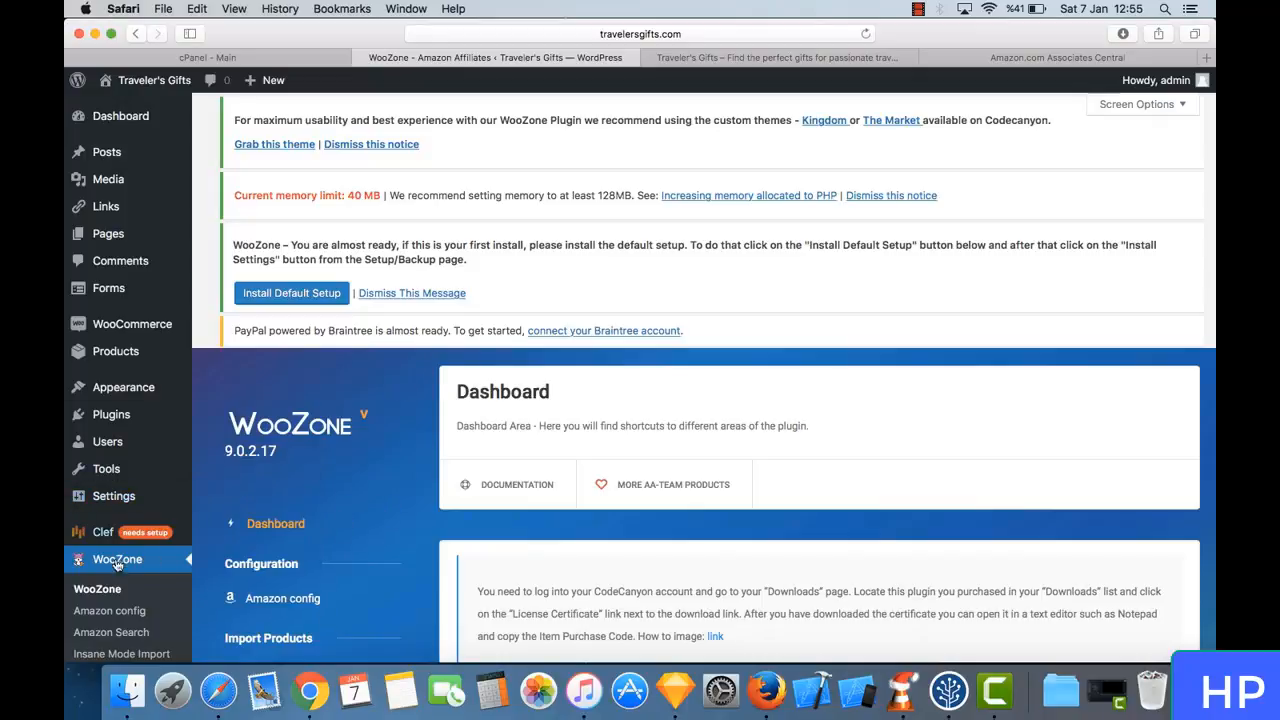
{"action": "scroll", "coordinate": [590, 425], "scroll_direction": "down", "scroll_amount": 5}
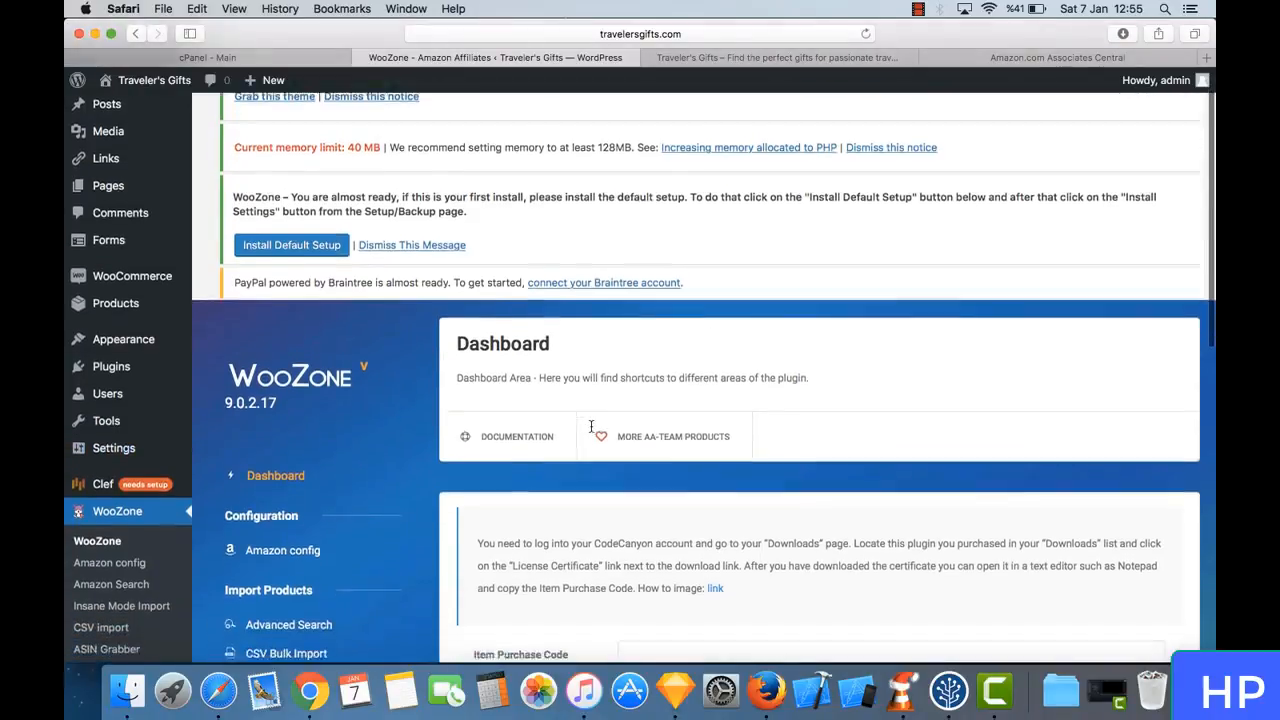
{"action": "scroll", "coordinate": [590, 424], "scroll_direction": "up", "scroll_amount": 5}
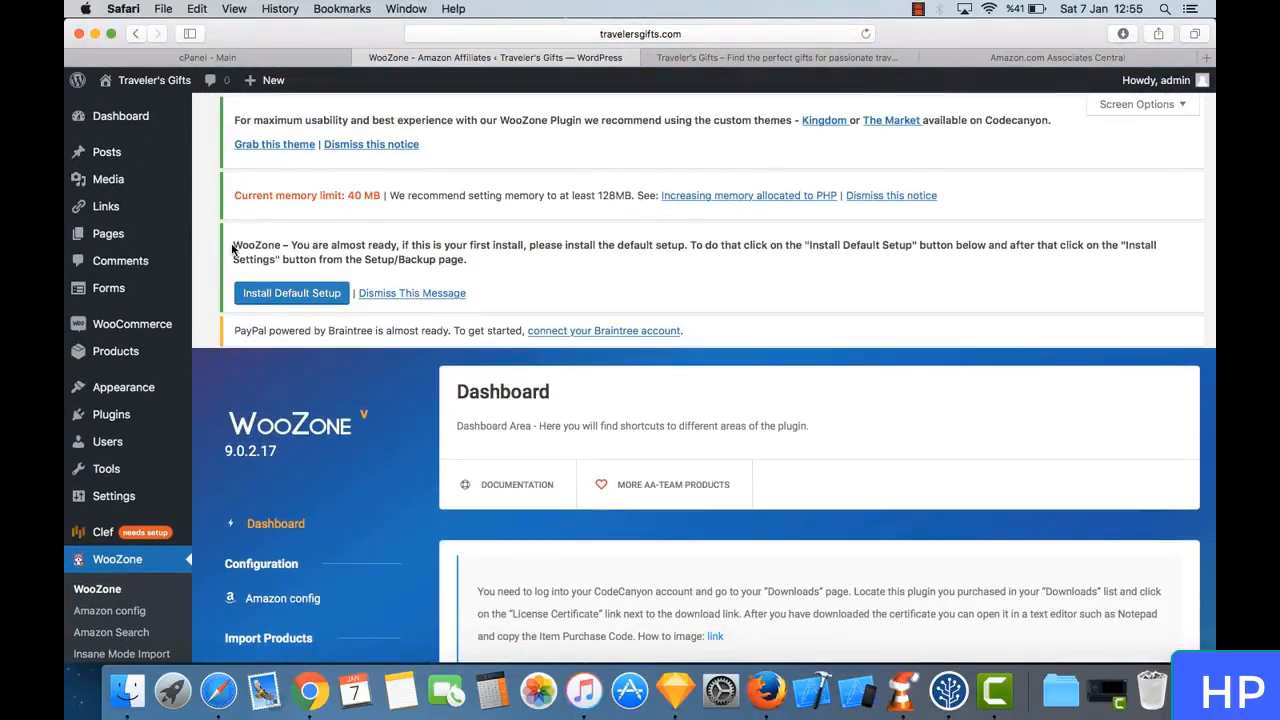
{"action": "left_click", "coordinate": [284, 293]}
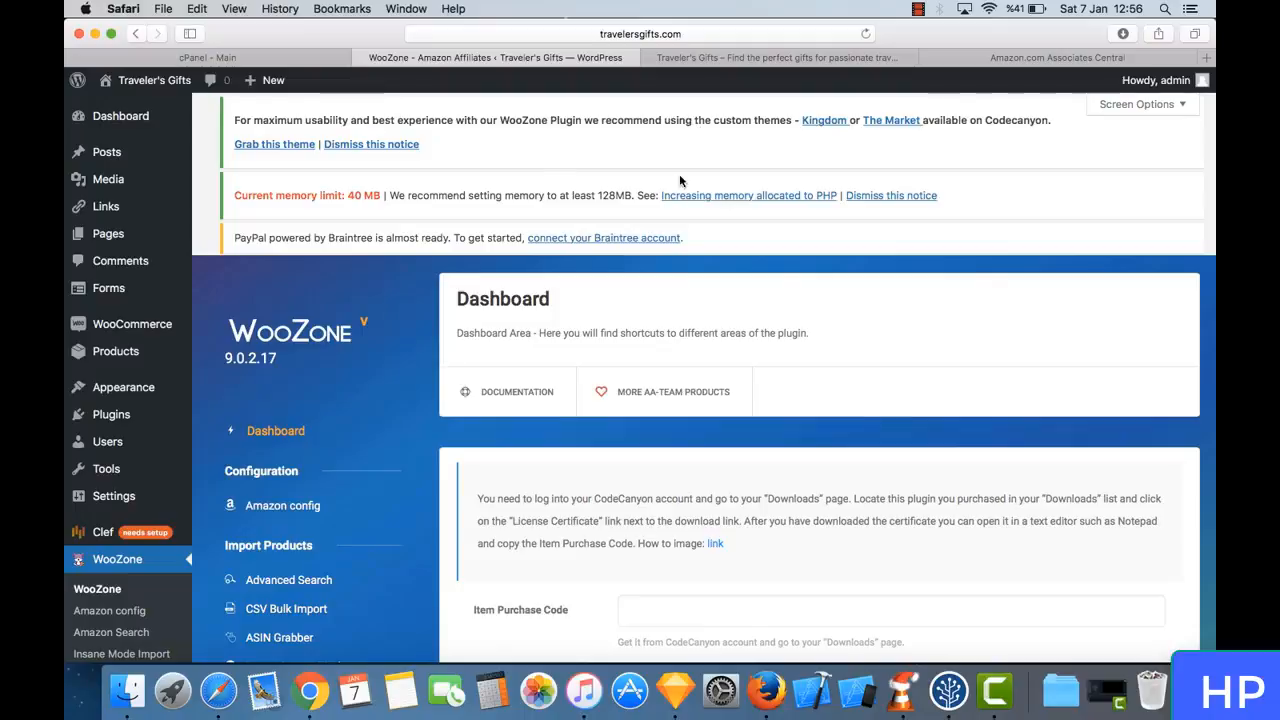
- Open codecanyon.net in a new browser tab and go to the account's Downloads page
{"action": "scroll", "coordinate": [640, 150], "scroll_direction": "down", "scroll_amount": 2}
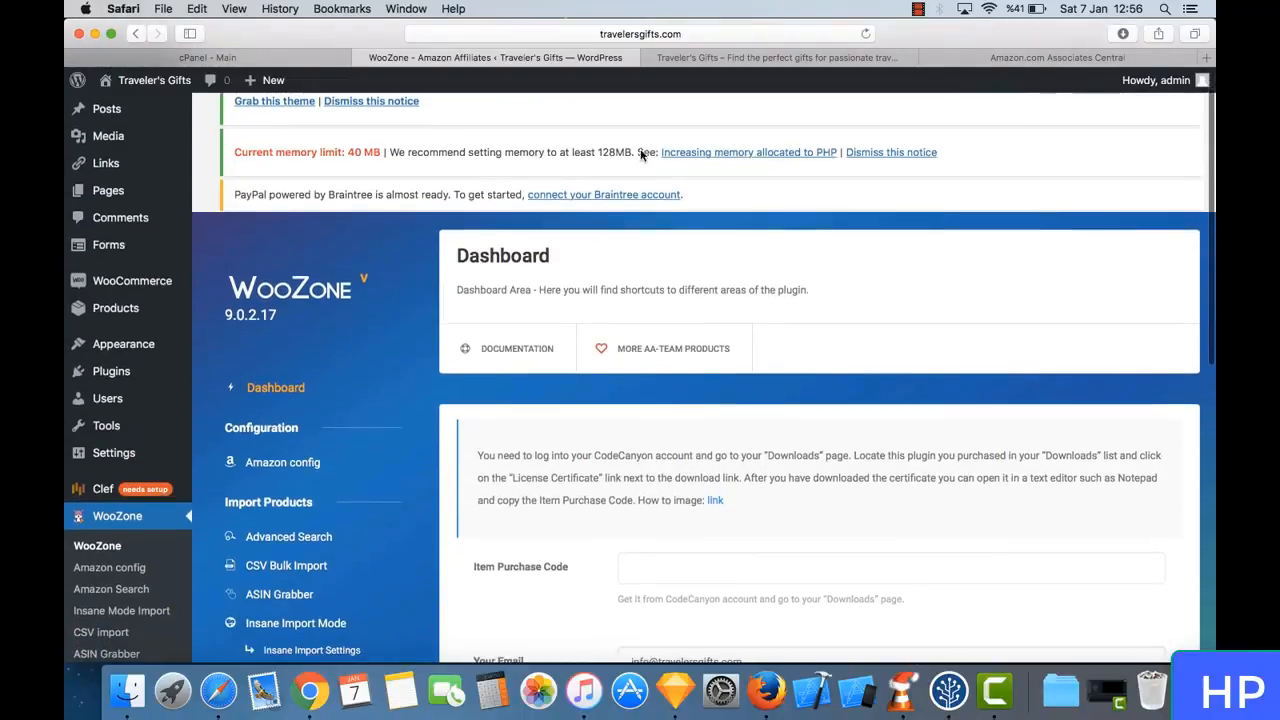
{"action": "scroll", "coordinate": [646, 137], "scroll_direction": "up", "scroll_amount": 2}
{"action": "scroll", "coordinate": [521, 173], "scroll_direction": "down", "scroll_amount": 3}
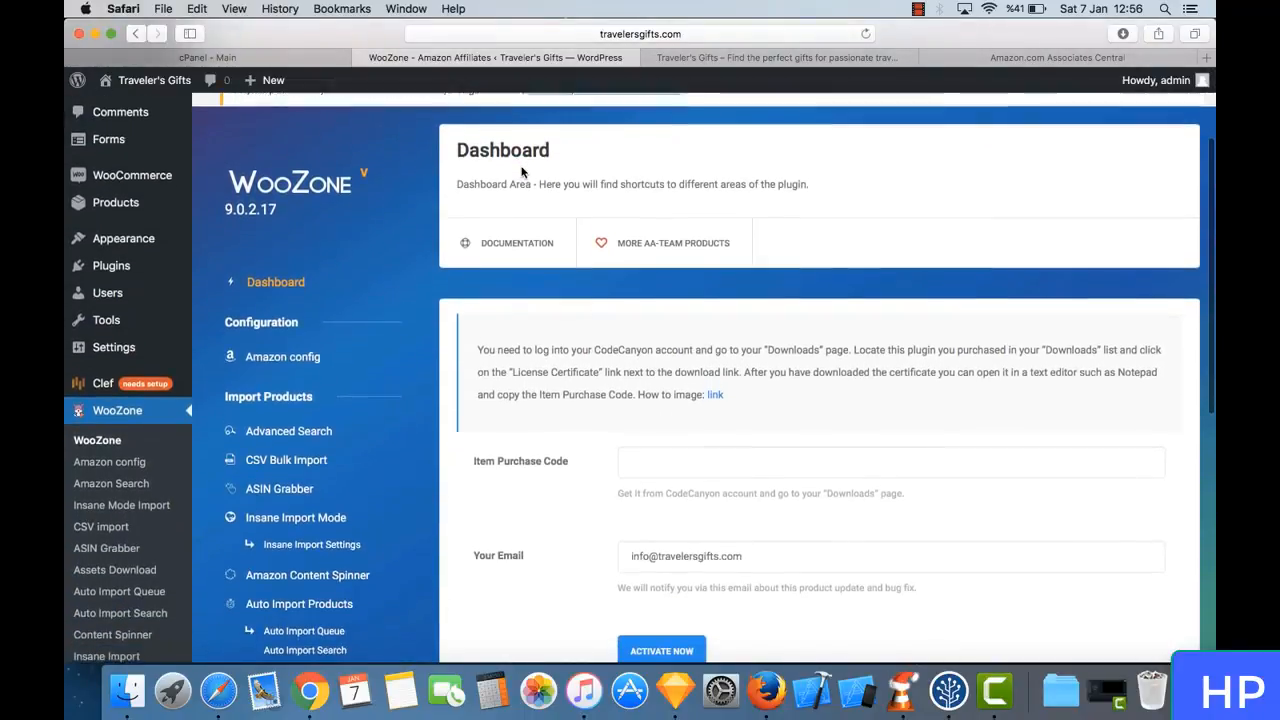
{"action": "scroll", "coordinate": [521, 173], "scroll_direction": "down", "scroll_amount": 4}
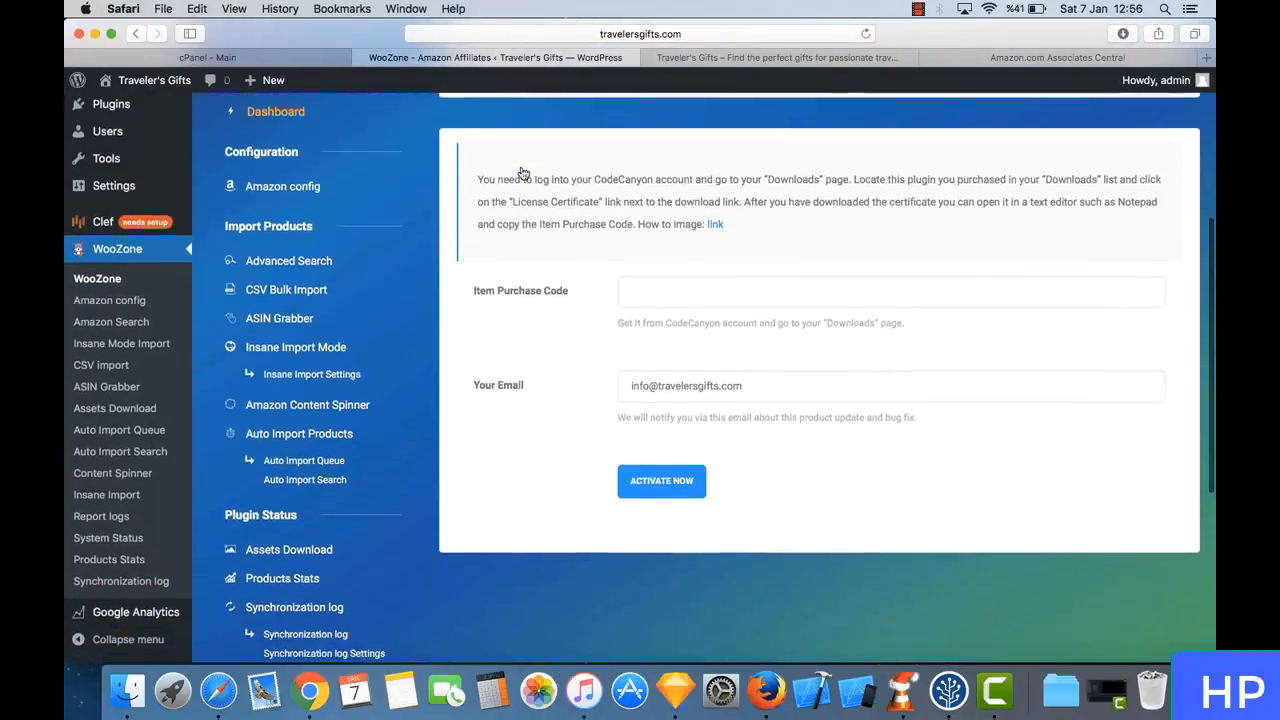
{"action": "scroll", "coordinate": [588, 261], "scroll_direction": "down", "scroll_amount": 1}
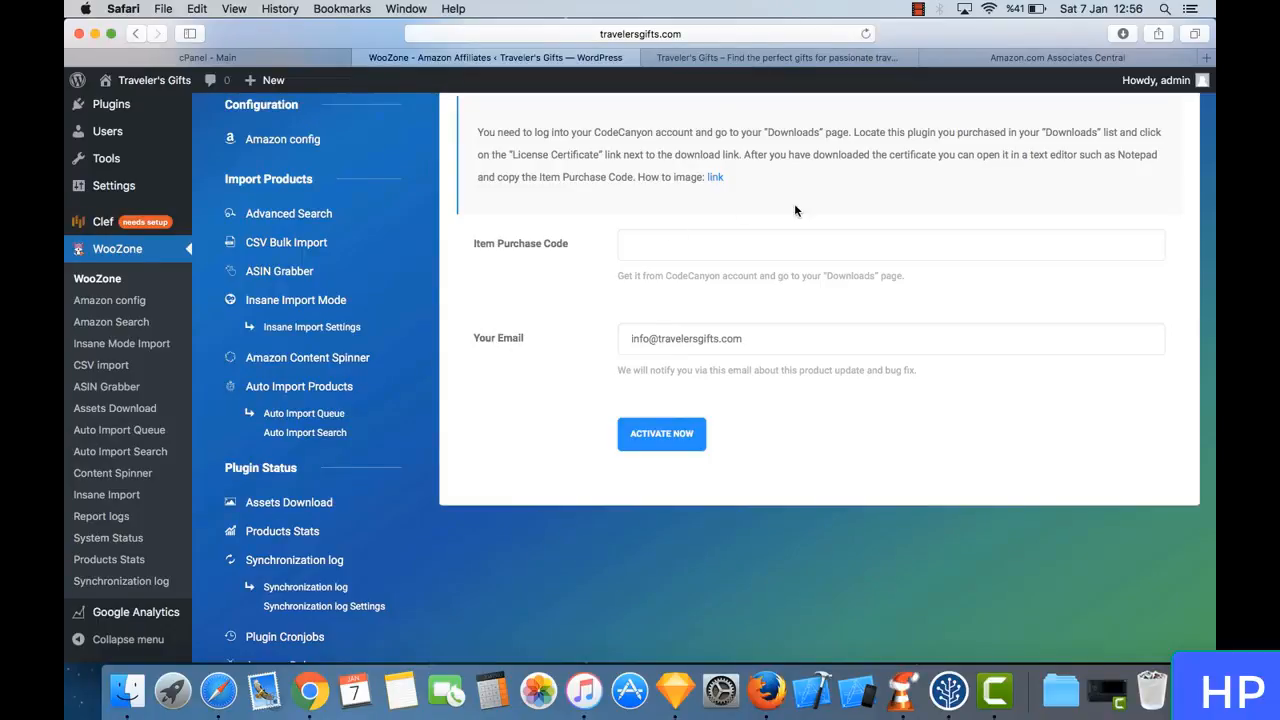
{"action": "left_click", "coordinate": [1206, 56]}
{"action": "type", "text": "codecanyon.net"}
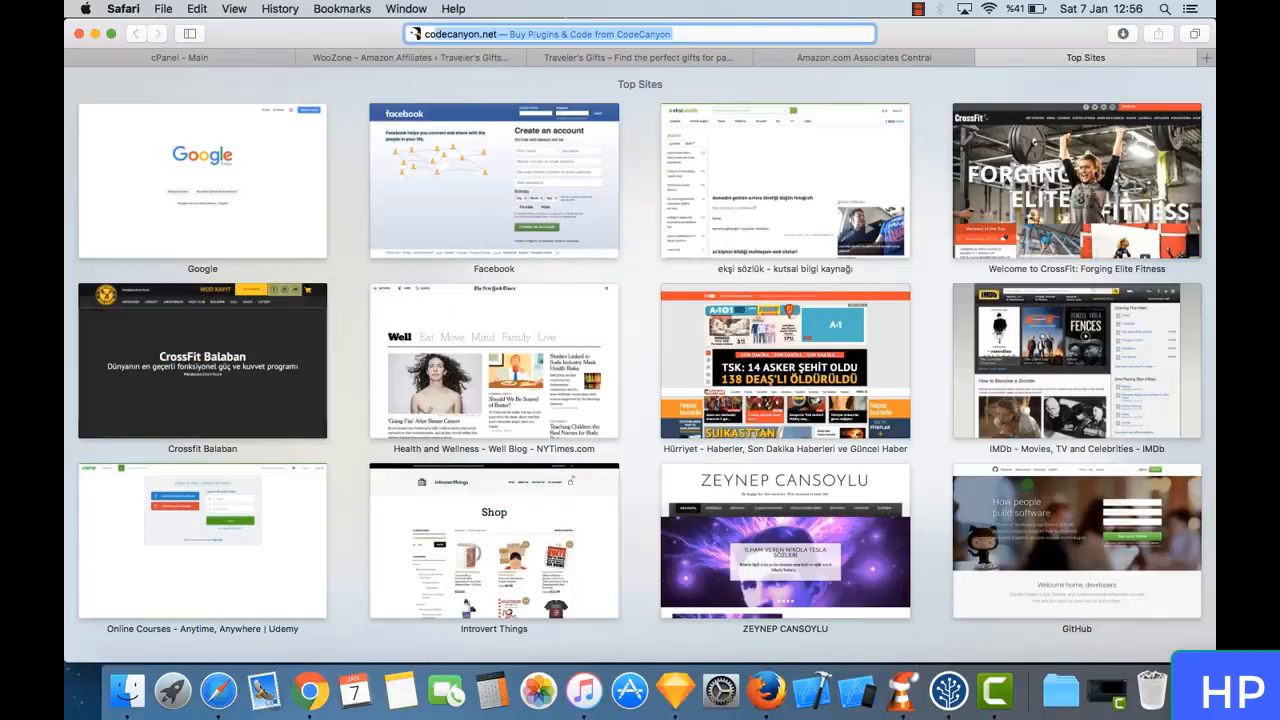
{"action": "key", "text": "Return"}
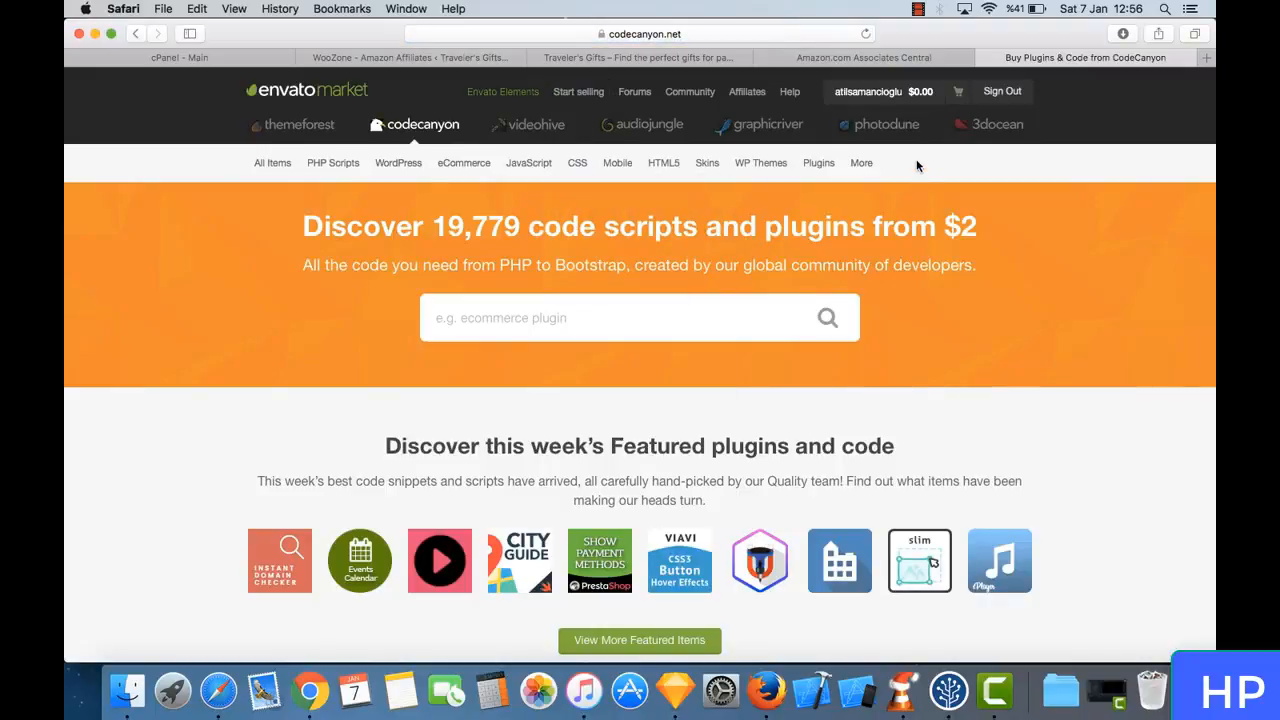
{"action": "mouse_move", "coordinate": [897, 88]}
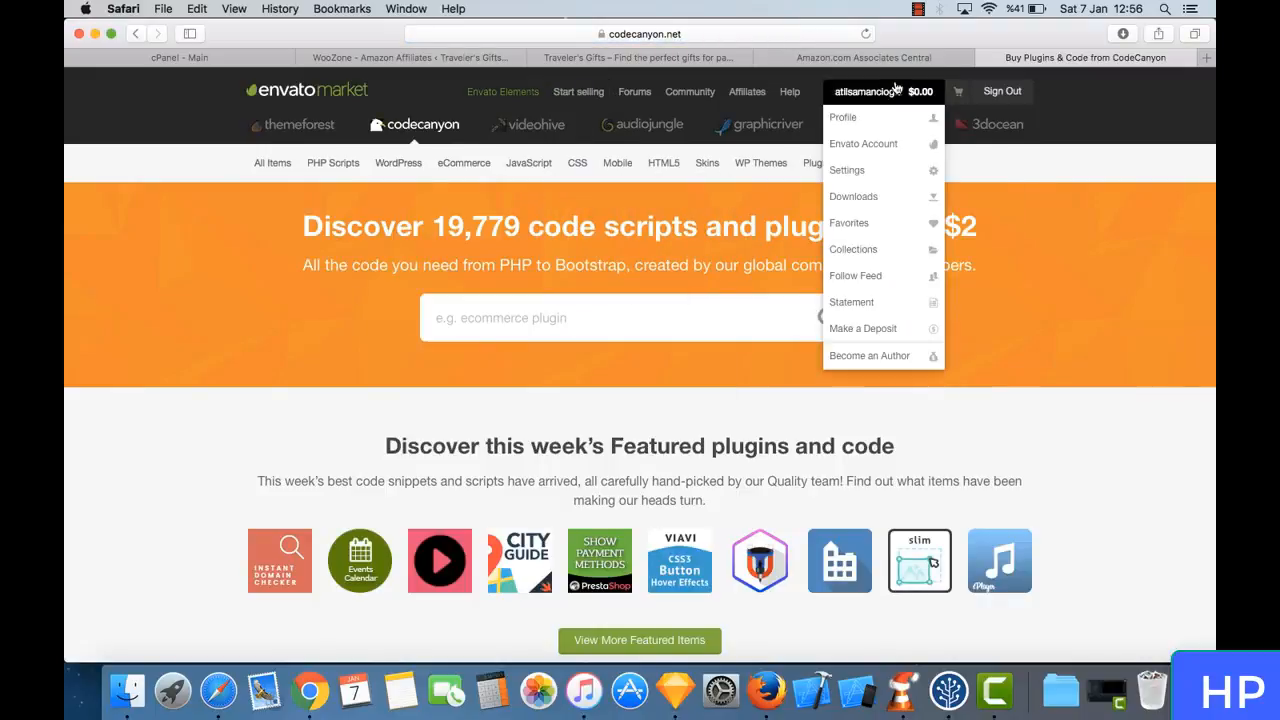
{"action": "left_click", "coordinate": [872, 200]}
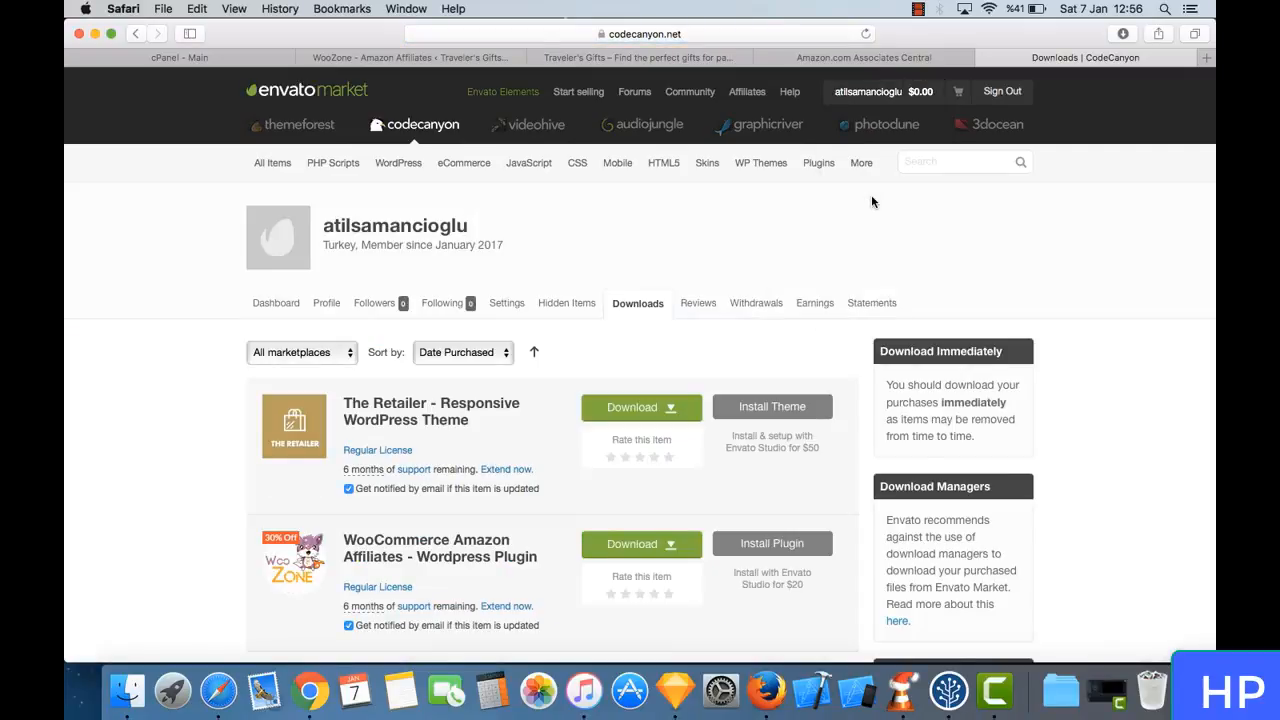
- Examine the download options of the WooCommerce Amazon Affiliates plugin, including the license certificate and purchase code
{"action": "left_click", "coordinate": [658, 544]}
{"action": "scroll", "coordinate": [658, 544], "scroll_direction": "down", "scroll_amount": 2}
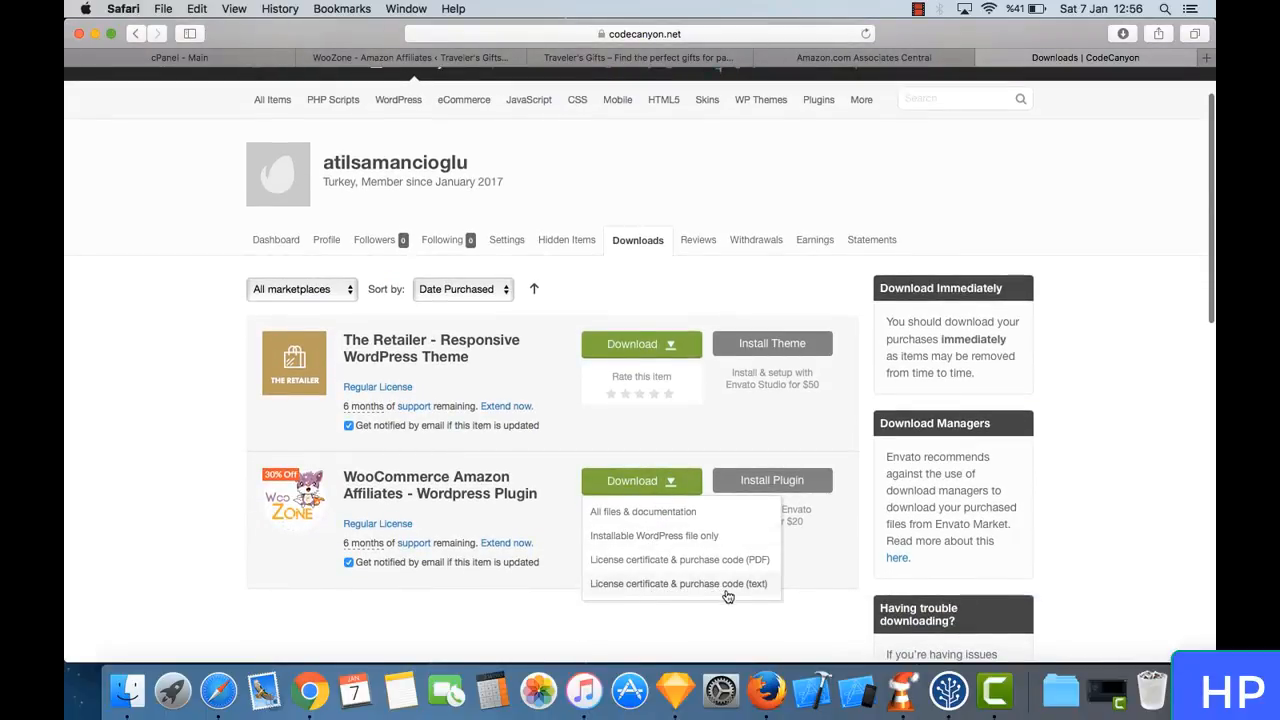
{"action": "left_click", "coordinate": [764, 620]}
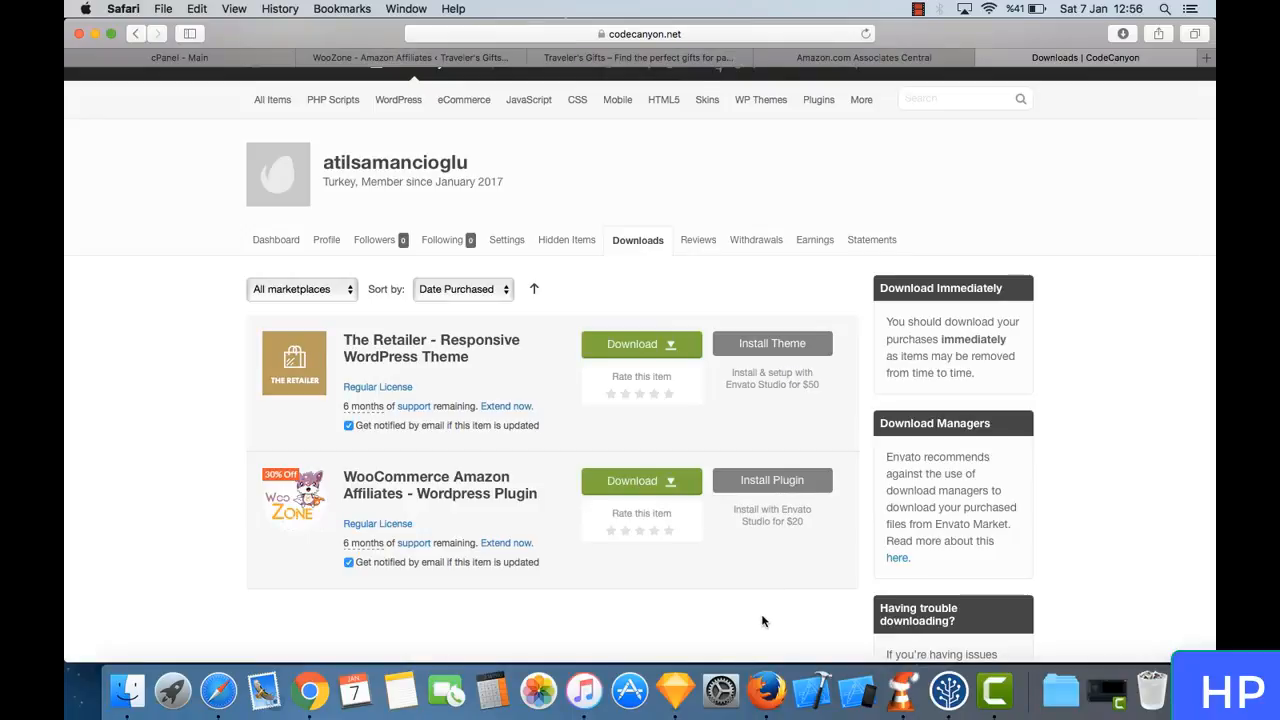
- Open the plugin license text file from the WooCommerce Amazon folder in Downloads and copy the item purchase code
{"action": "left_click", "coordinate": [1062, 690]}
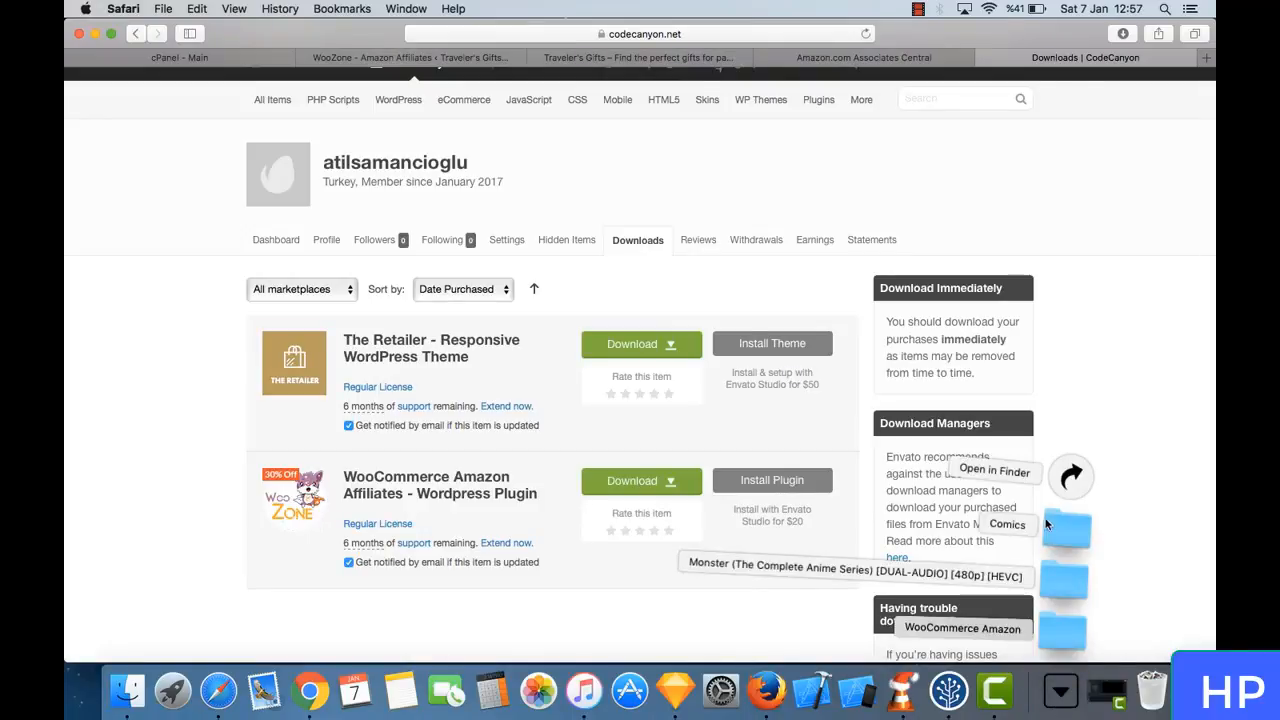
{"action": "left_click", "coordinate": [1078, 486]}
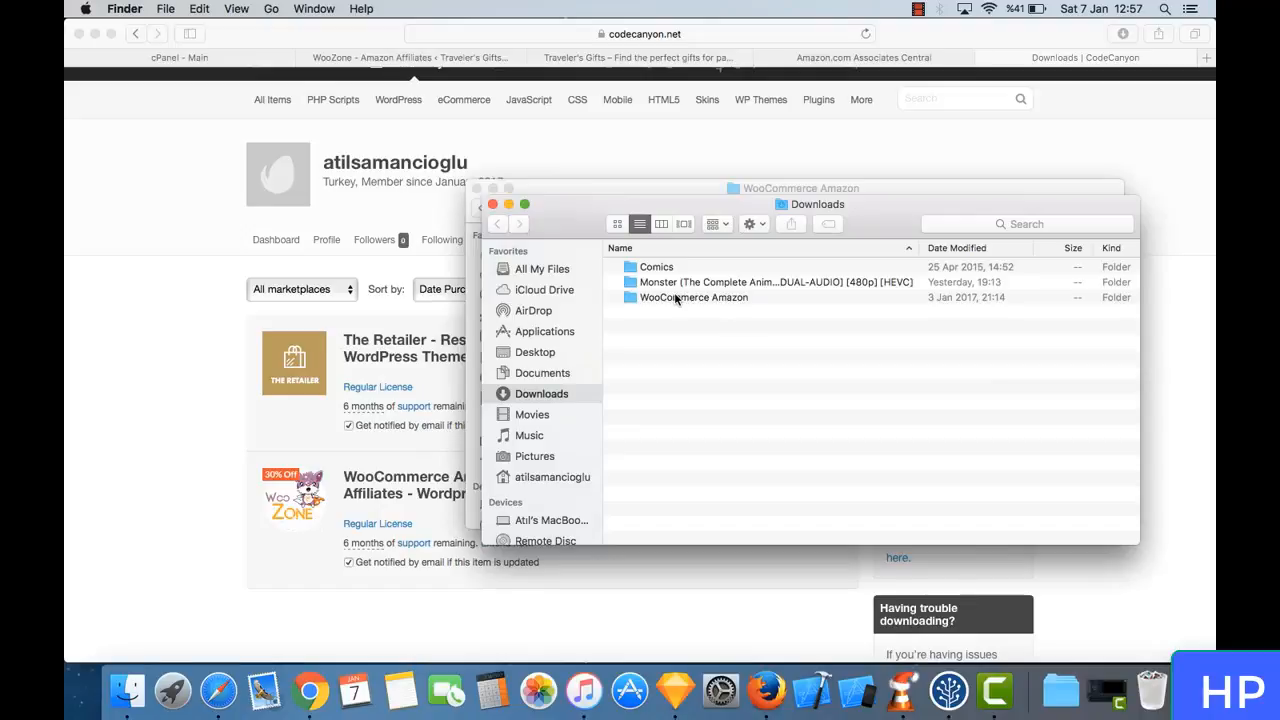
{"action": "double_click", "coordinate": [676, 298]}
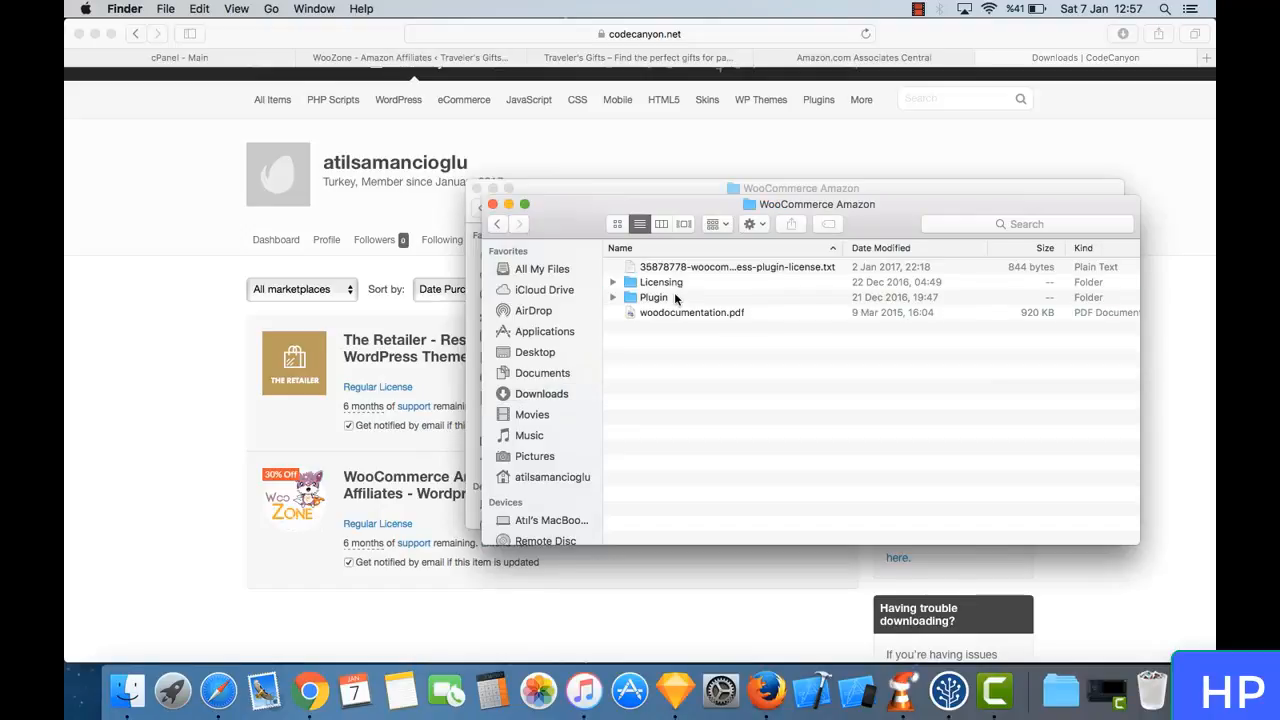
{"action": "double_click", "coordinate": [705, 268]}
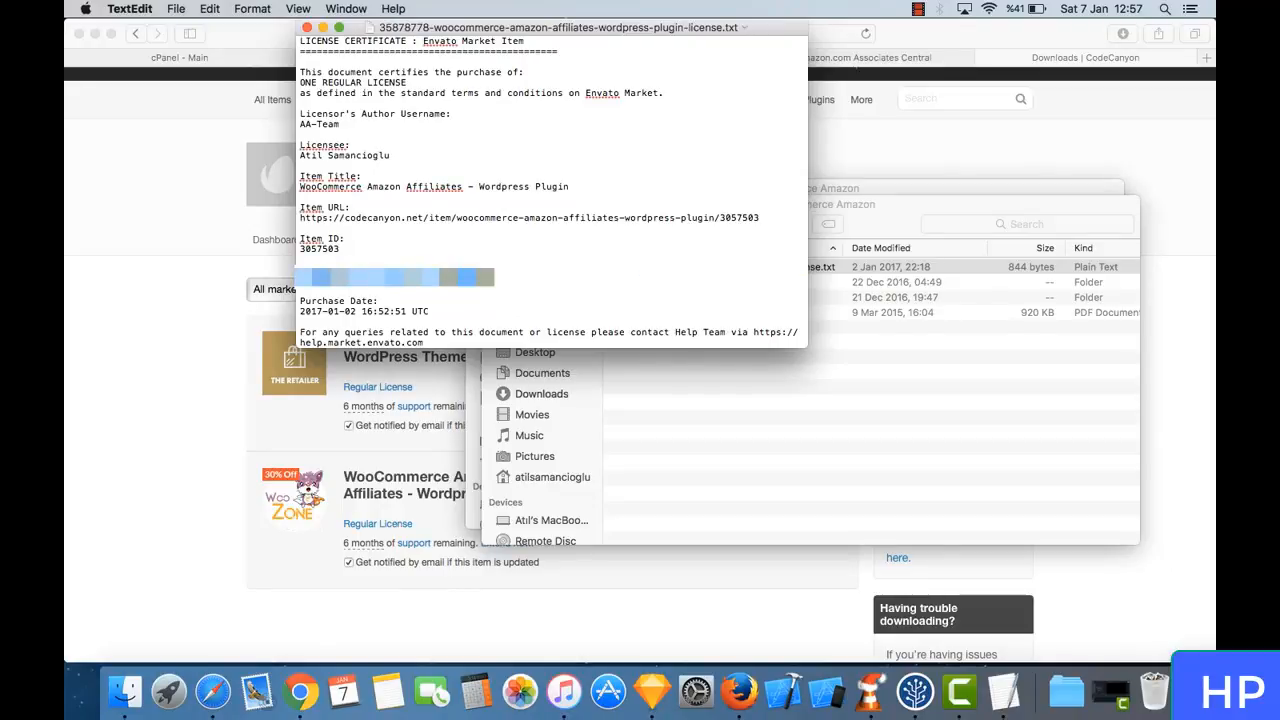
{"action": "right_click", "coordinate": [376, 290]}
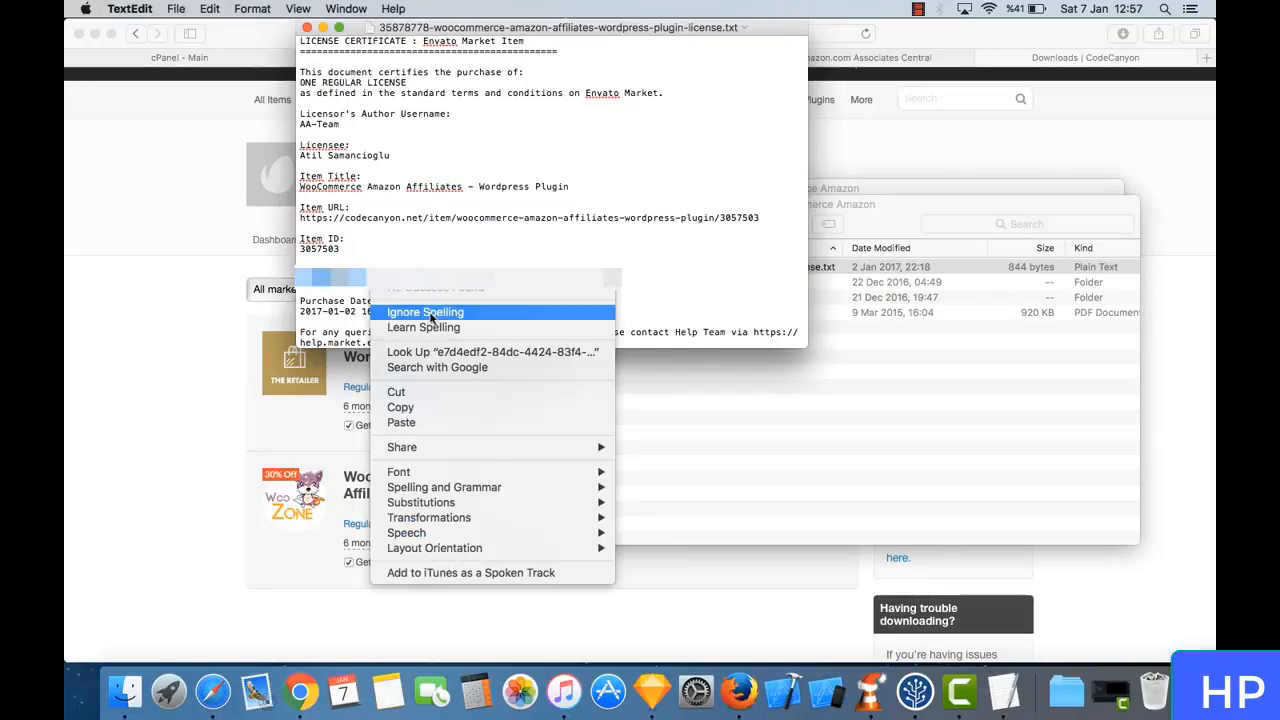
{"action": "left_click", "coordinate": [455, 415]}
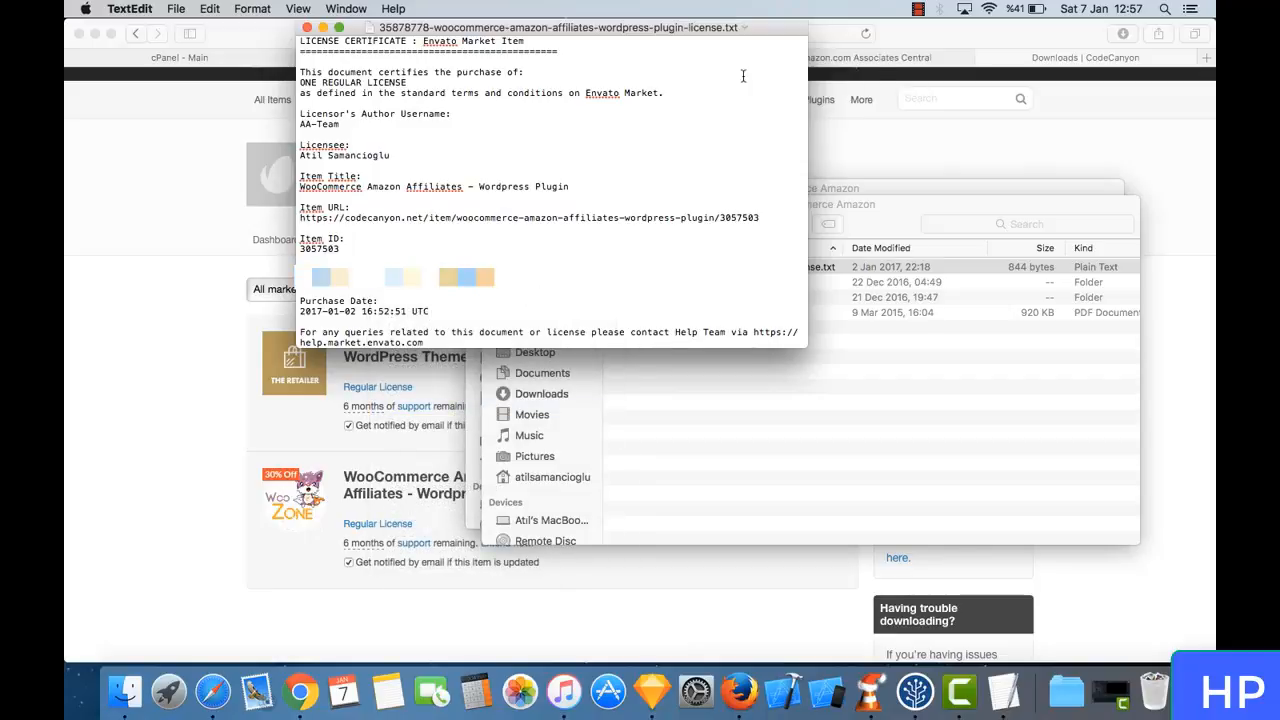
- Return to the WooZone dashboard, paste the license code into Item Purchase Code and activate the plugin license
{"action": "left_click", "coordinate": [908, 30]}
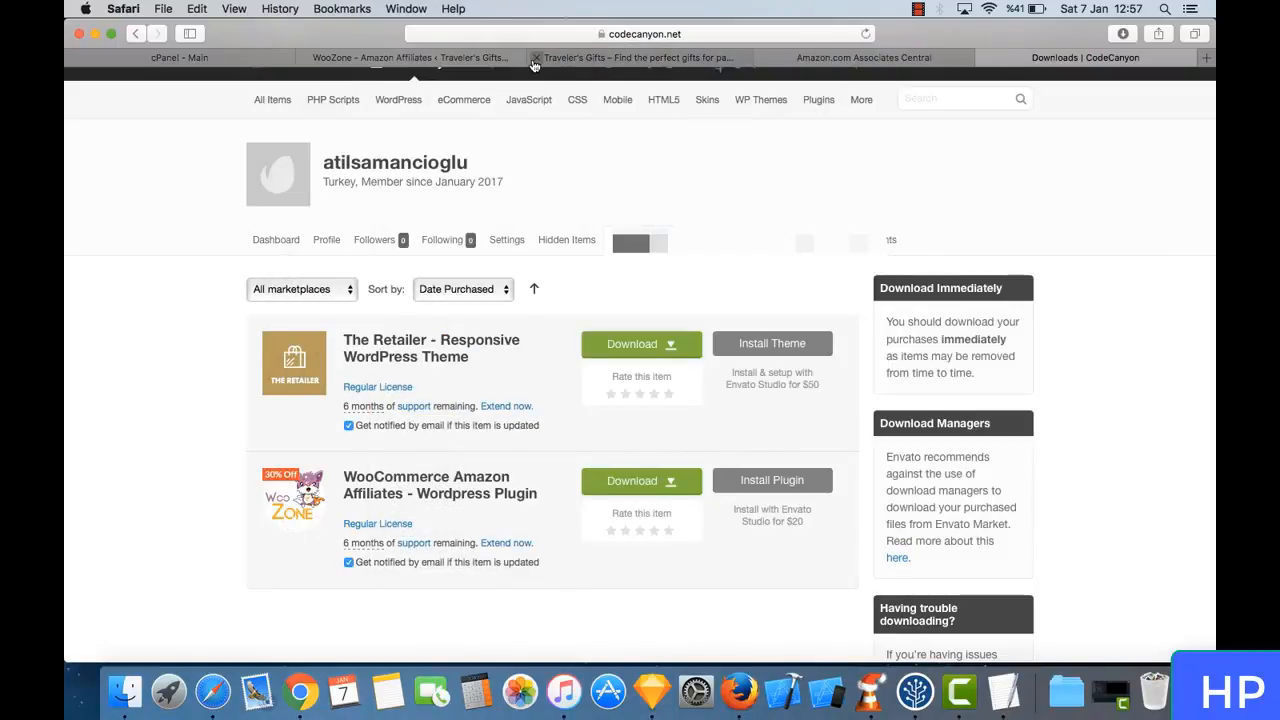
{"action": "left_click", "coordinate": [463, 57]}
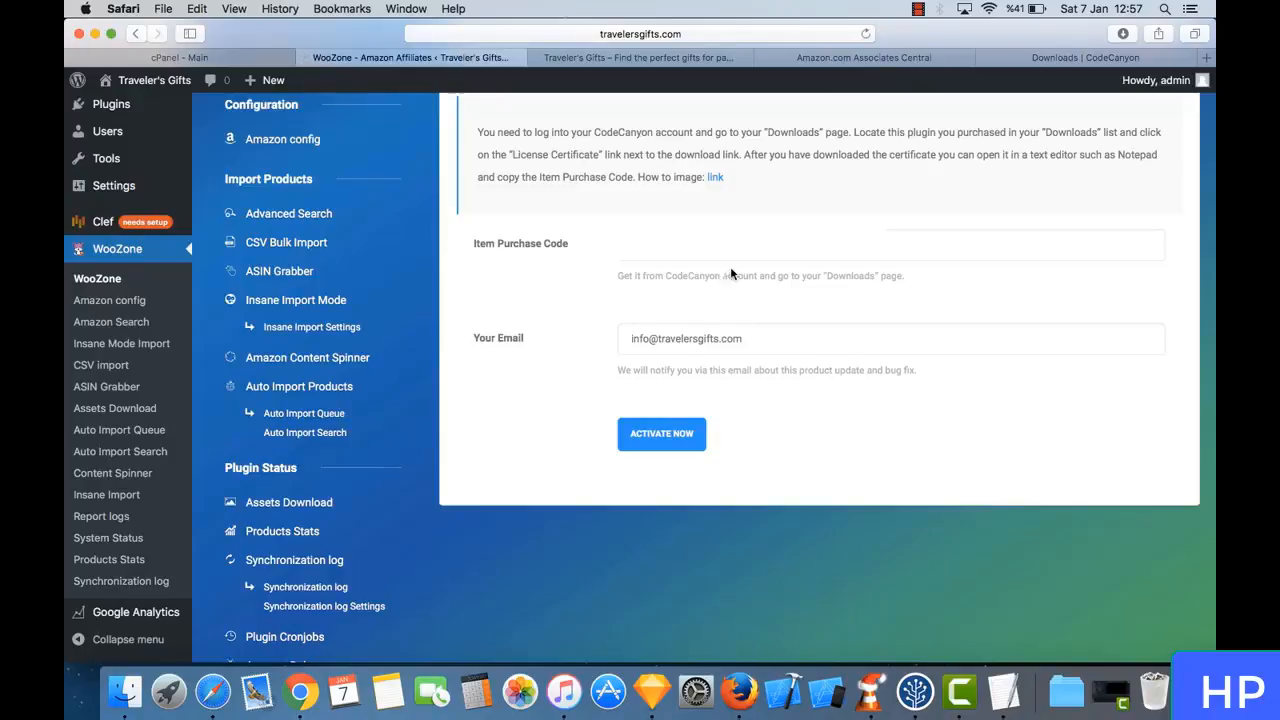
{"action": "left_click", "coordinate": [694, 243]}
{"action": "right_click", "coordinate": [694, 243]}
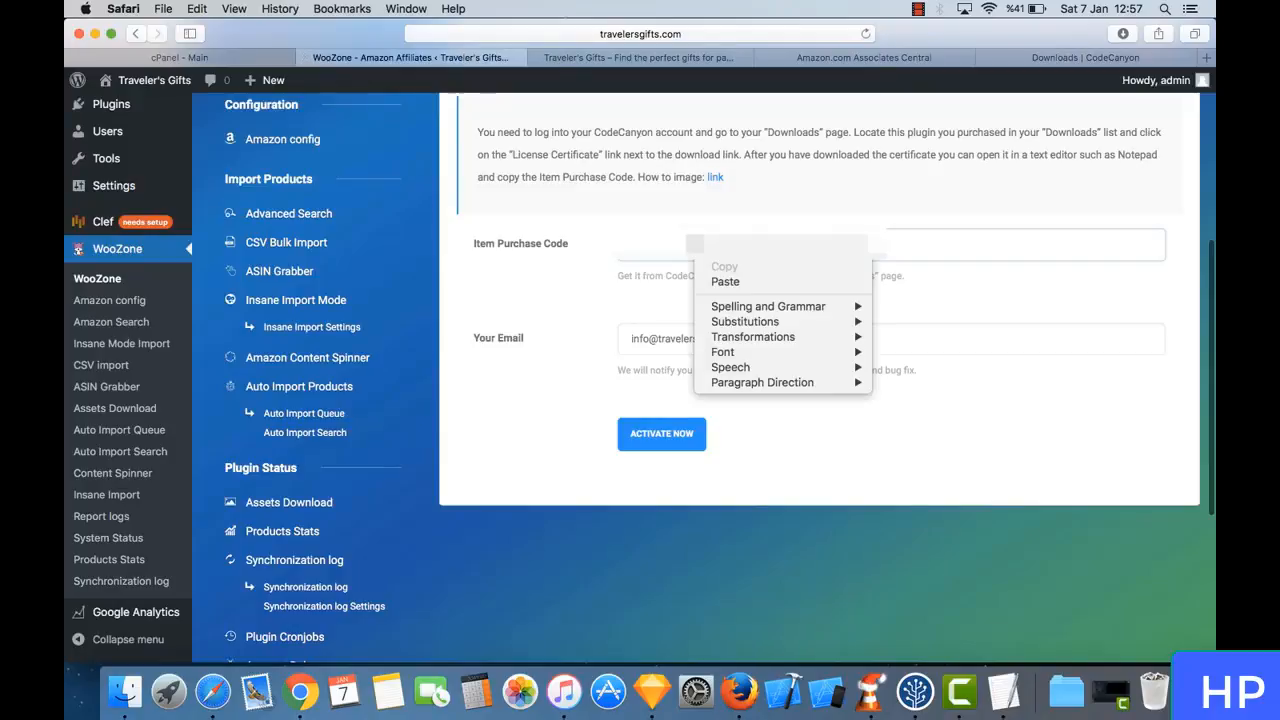
{"action": "left_click", "coordinate": [716, 278]}
{"action": "left_click", "coordinate": [661, 433]}
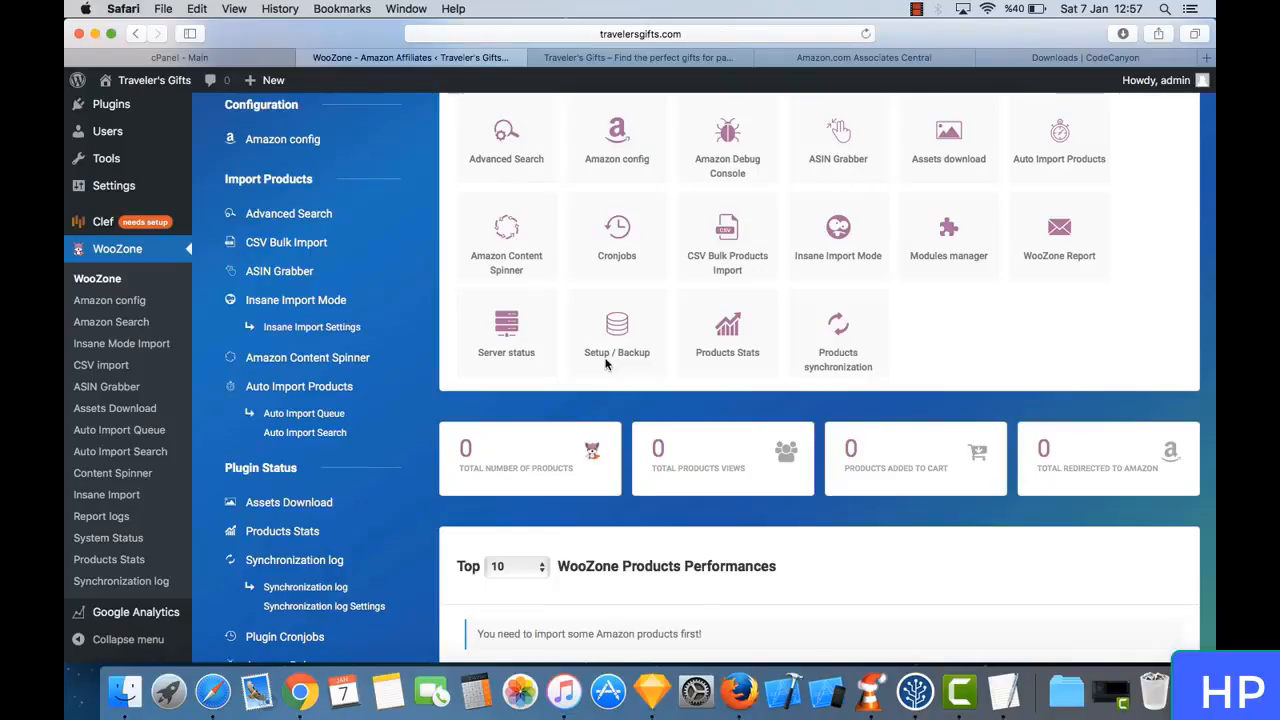
- Open WooZone's Amazon config and keep Request Type on Auto Detect and Amazon locations on Worldwide
{"action": "left_click", "coordinate": [615, 165]}
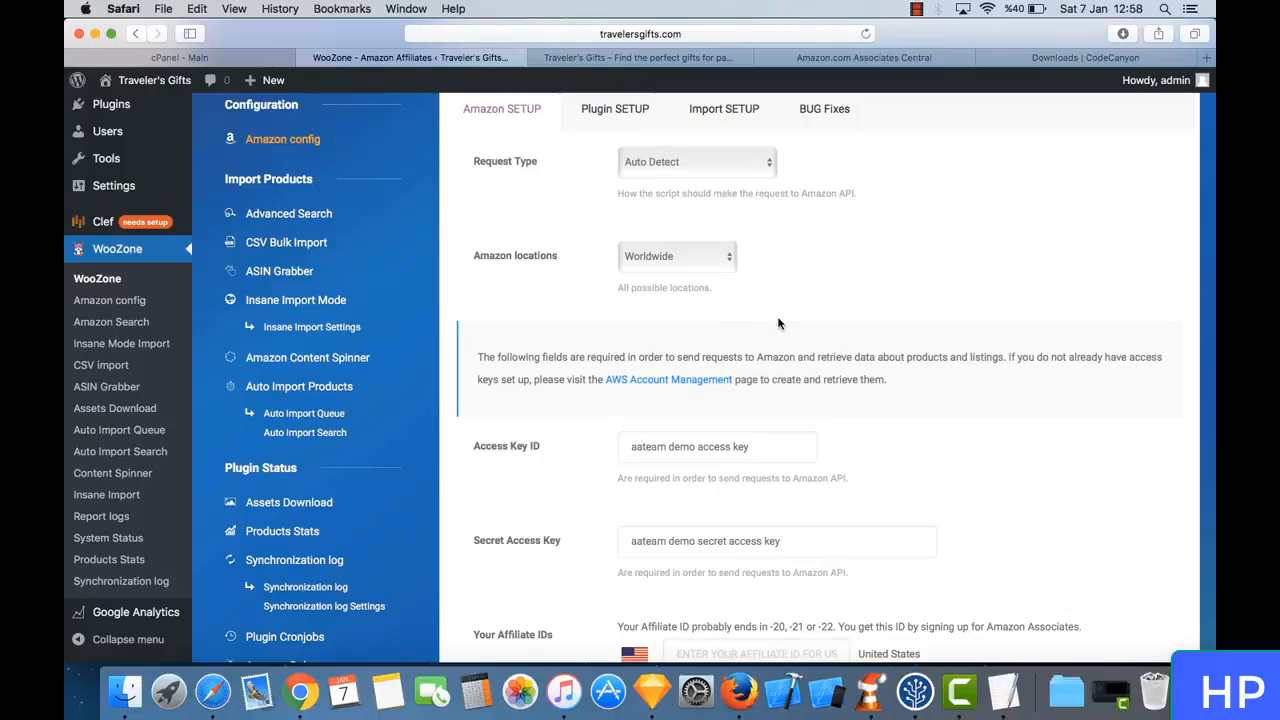
{"action": "left_click", "coordinate": [684, 168]}
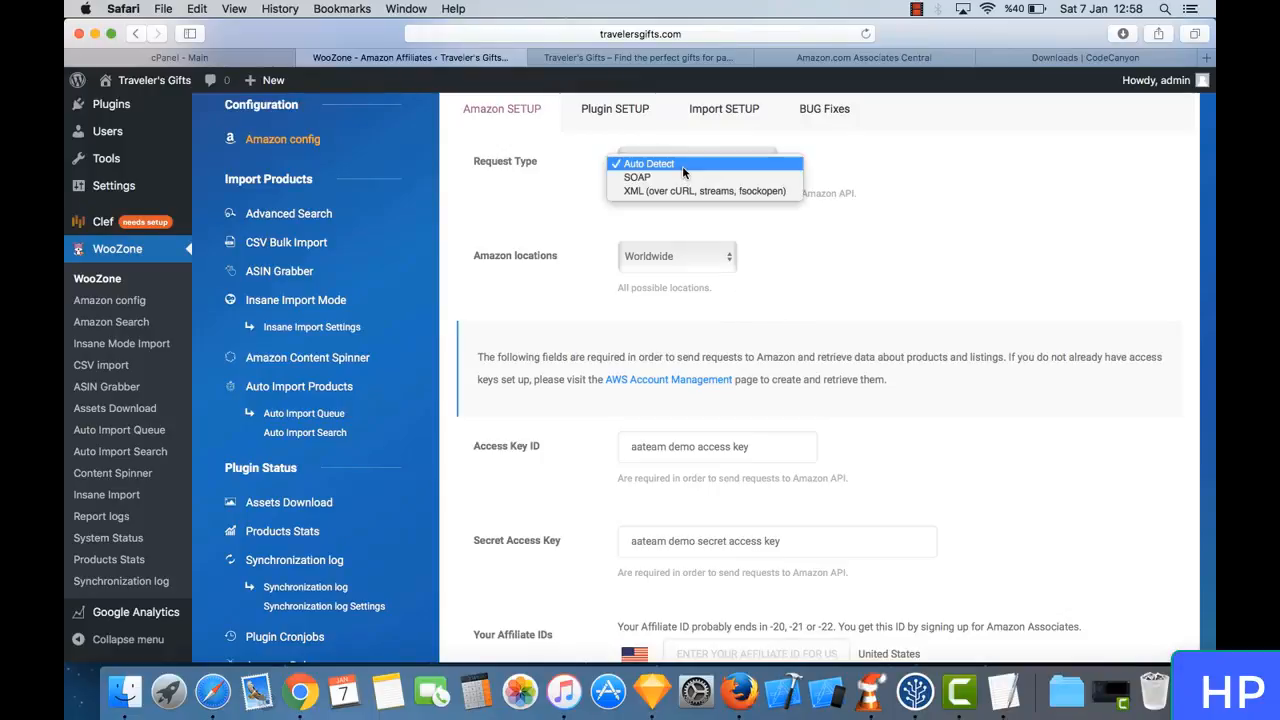
{"action": "left_click", "coordinate": [684, 165]}
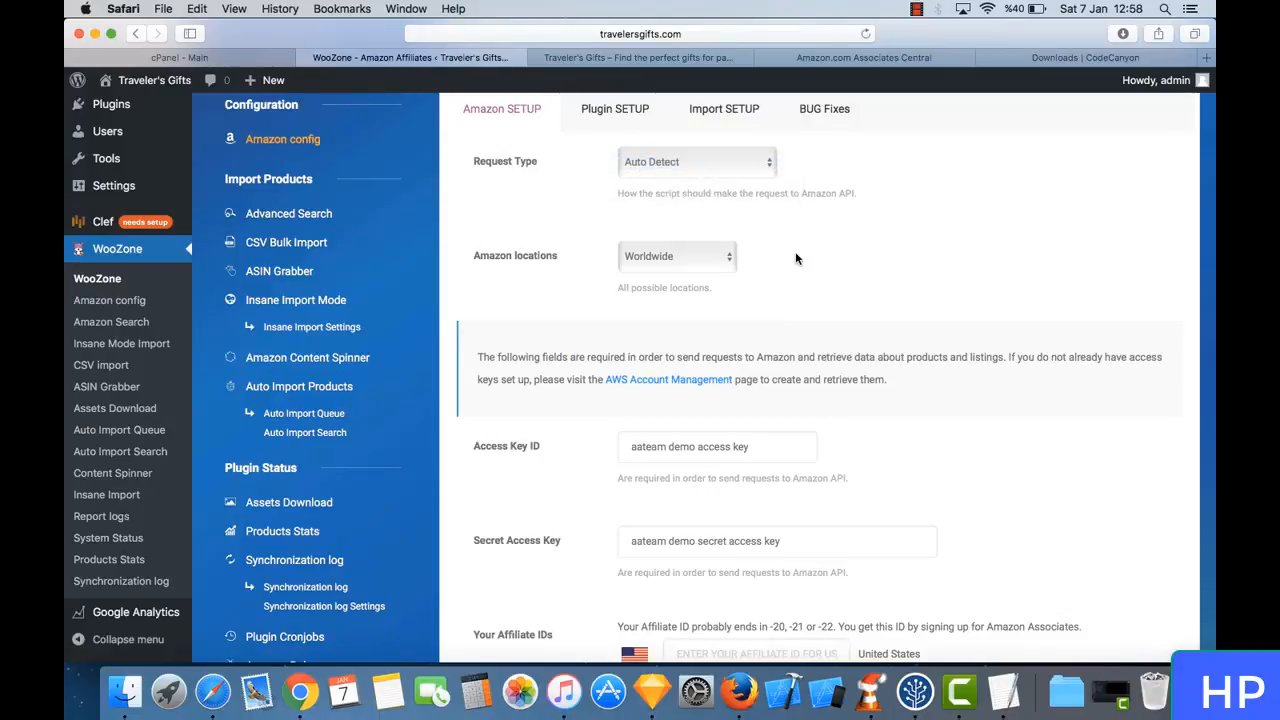
{"action": "scroll", "coordinate": [795, 251], "scroll_direction": "down", "scroll_amount": 2}
{"action": "left_click", "coordinate": [655, 190]}
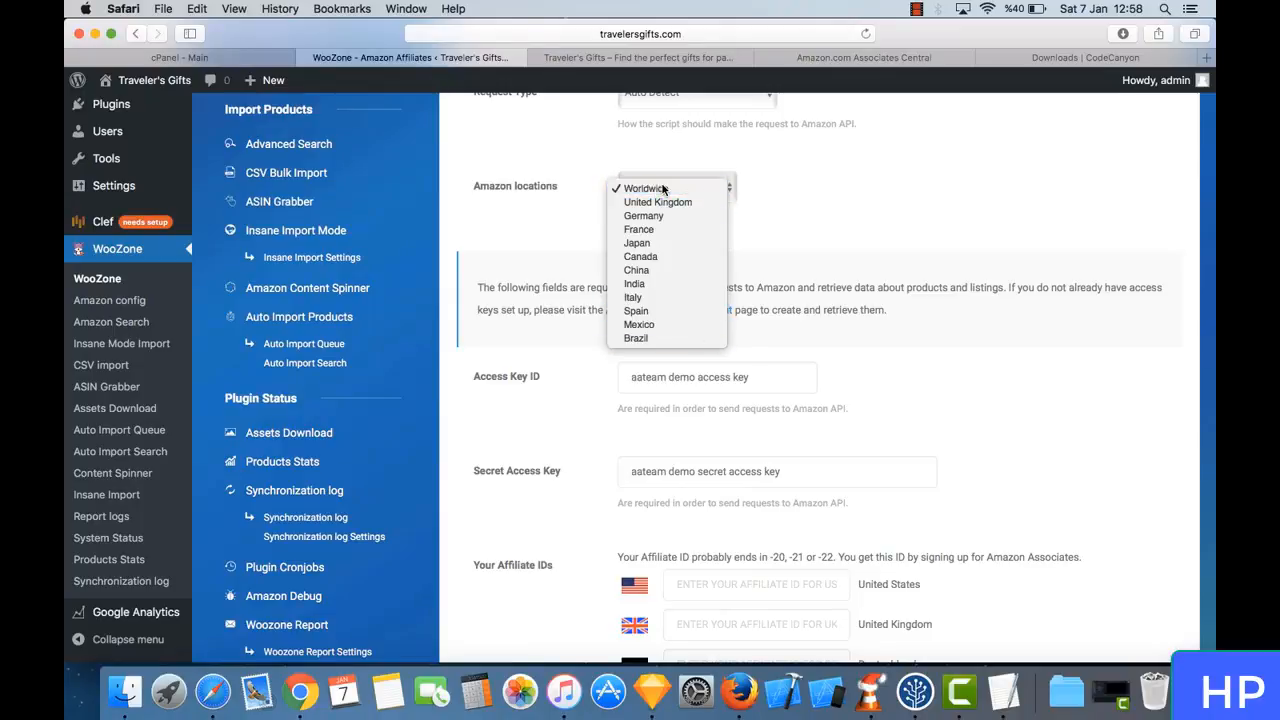
{"action": "left_click", "coordinate": [662, 188]}
- Follow the AWS Account Management link, sign in with the prefilled account credentials and continue to Security Credentials
{"action": "scroll", "coordinate": [826, 215], "scroll_direction": "down", "scroll_amount": 3}
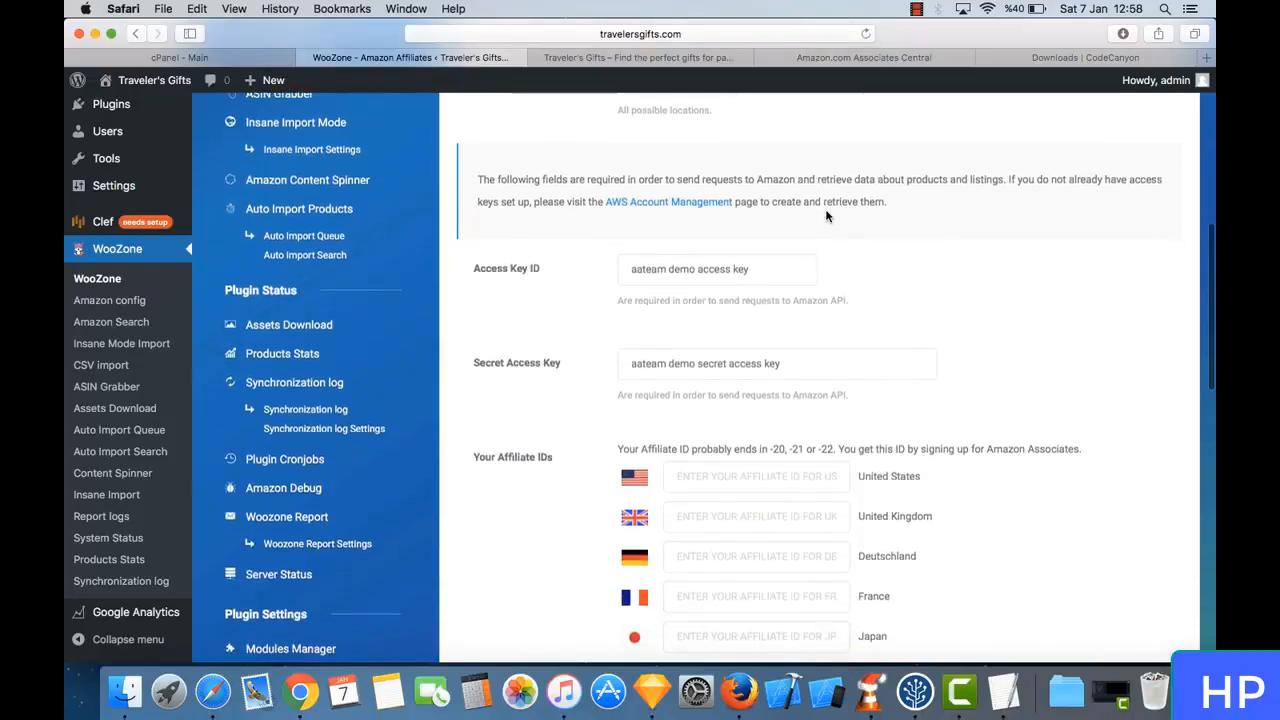
{"action": "scroll", "coordinate": [800, 220], "scroll_direction": "down", "scroll_amount": 1}
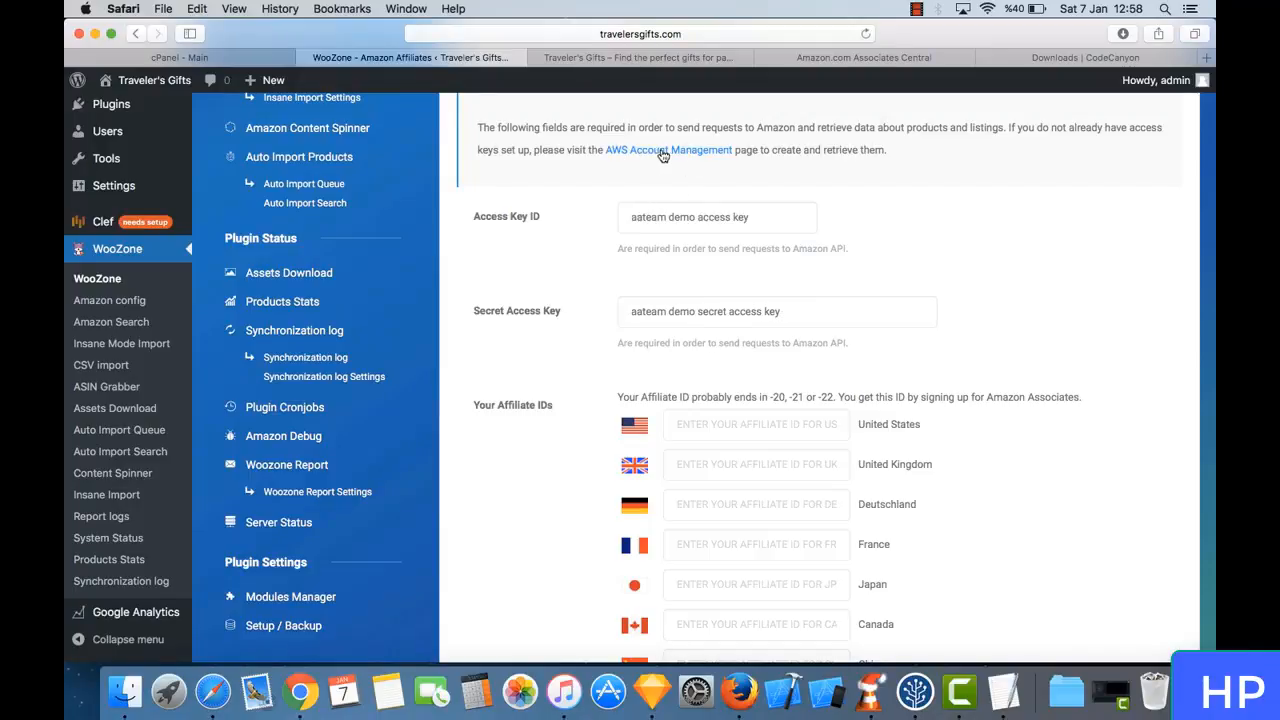
{"action": "left_click", "coordinate": [662, 155]}
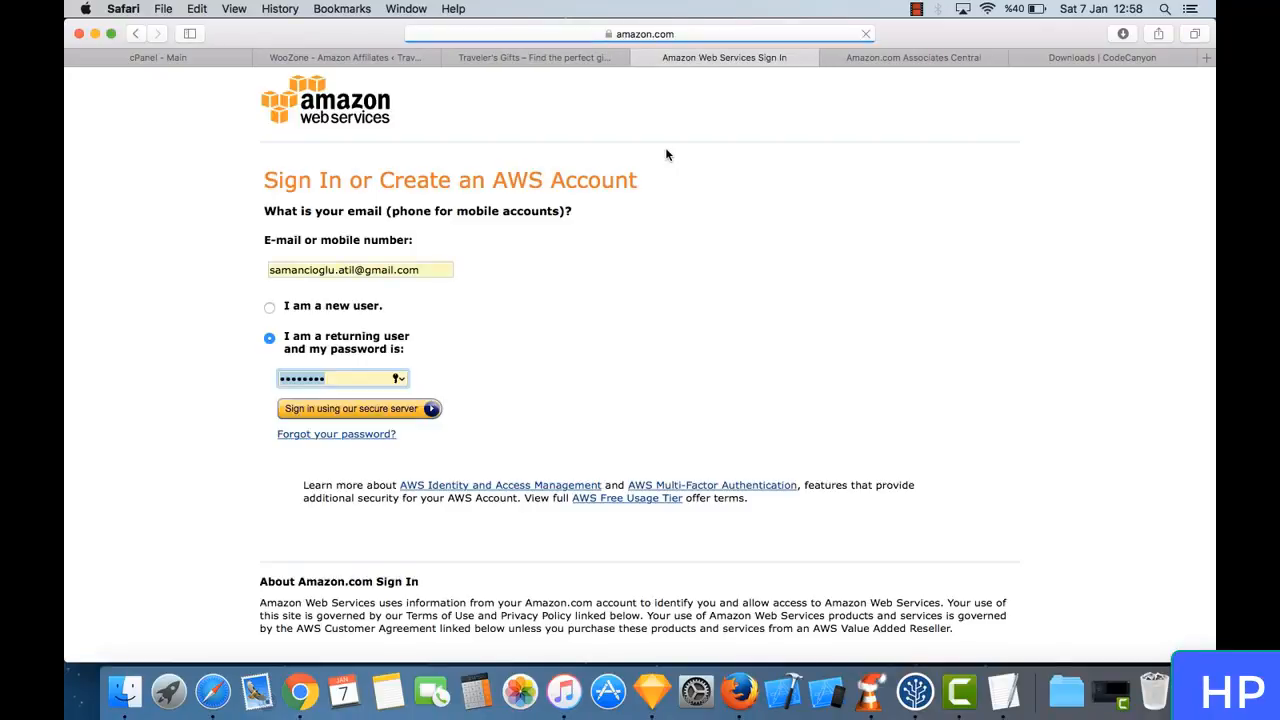
{"action": "left_click", "coordinate": [416, 408]}
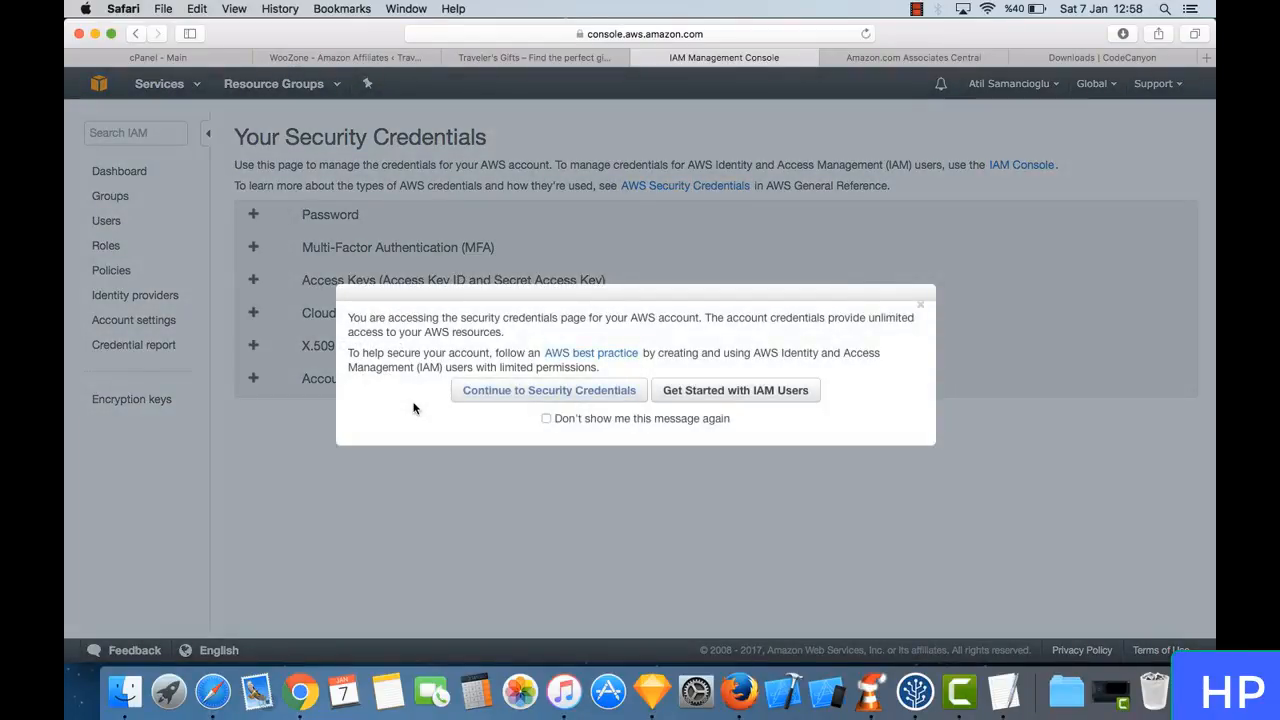
{"action": "left_click", "coordinate": [581, 394]}
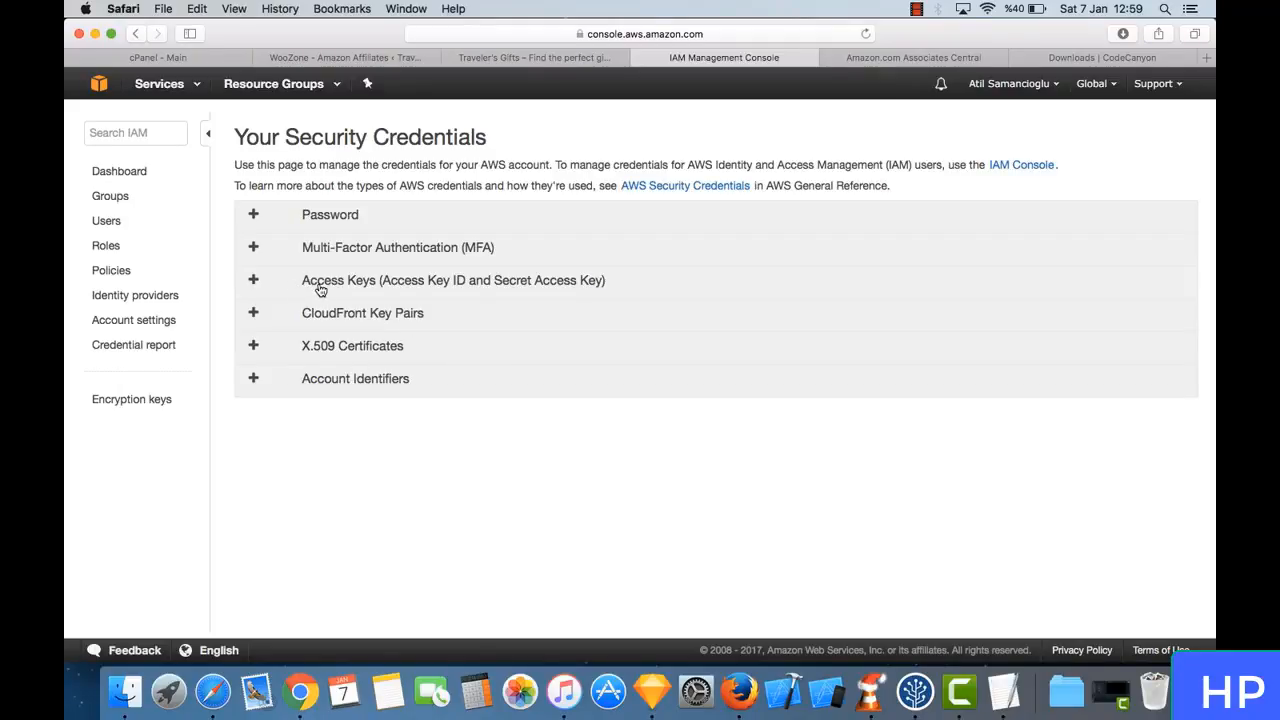
- Expand the Access Keys section of the AWS security credentials and return to the WooZone Amazon config page
{"action": "left_click", "coordinate": [255, 284]}
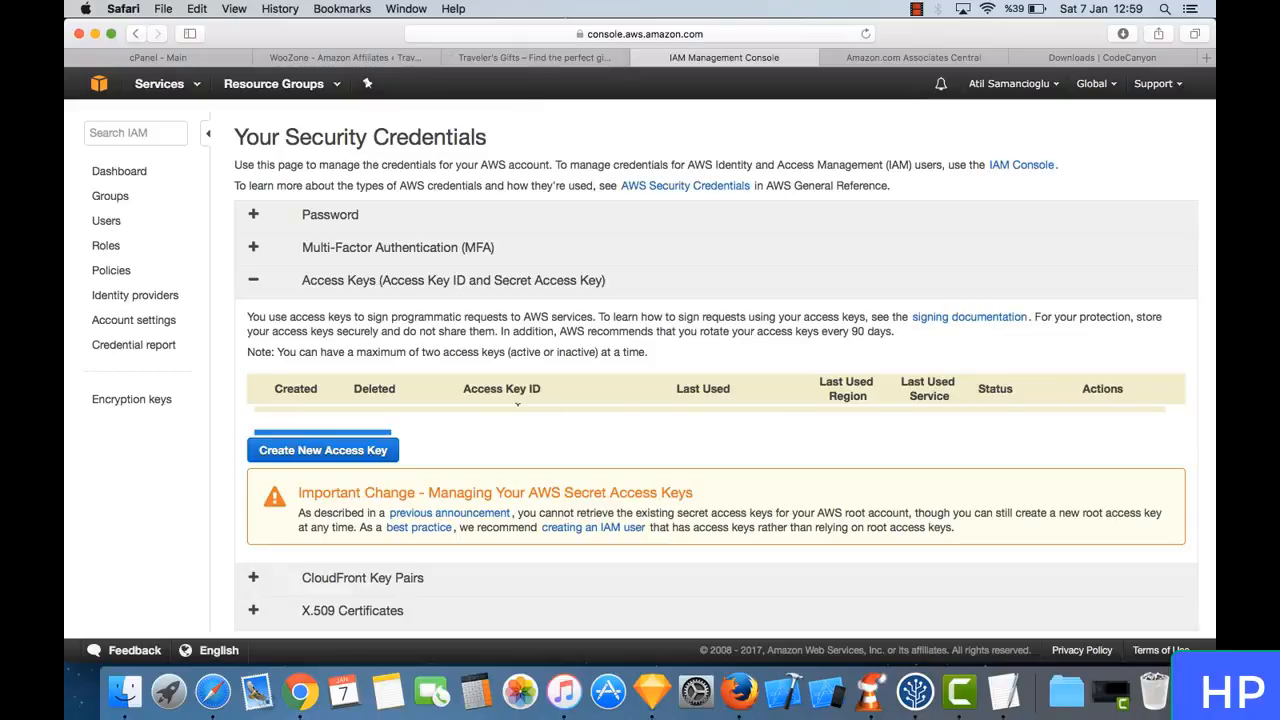
{"action": "left_click", "coordinate": [541, 58]}
{"action": "left_click", "coordinate": [378, 57]}
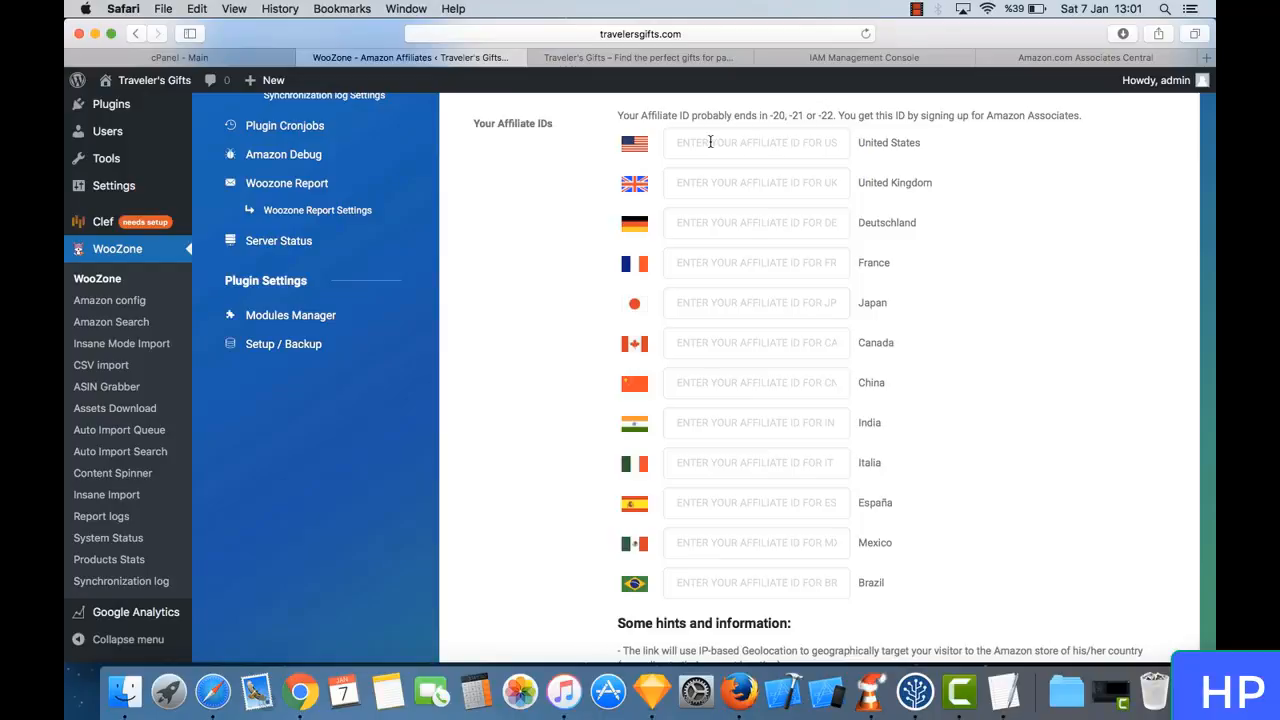
- Switch to Amazon Associates Central, open Manage Your Tracking IDs and create the tracking ID tgnif with the -20 suffix
{"action": "left_click", "coordinate": [1052, 60]}
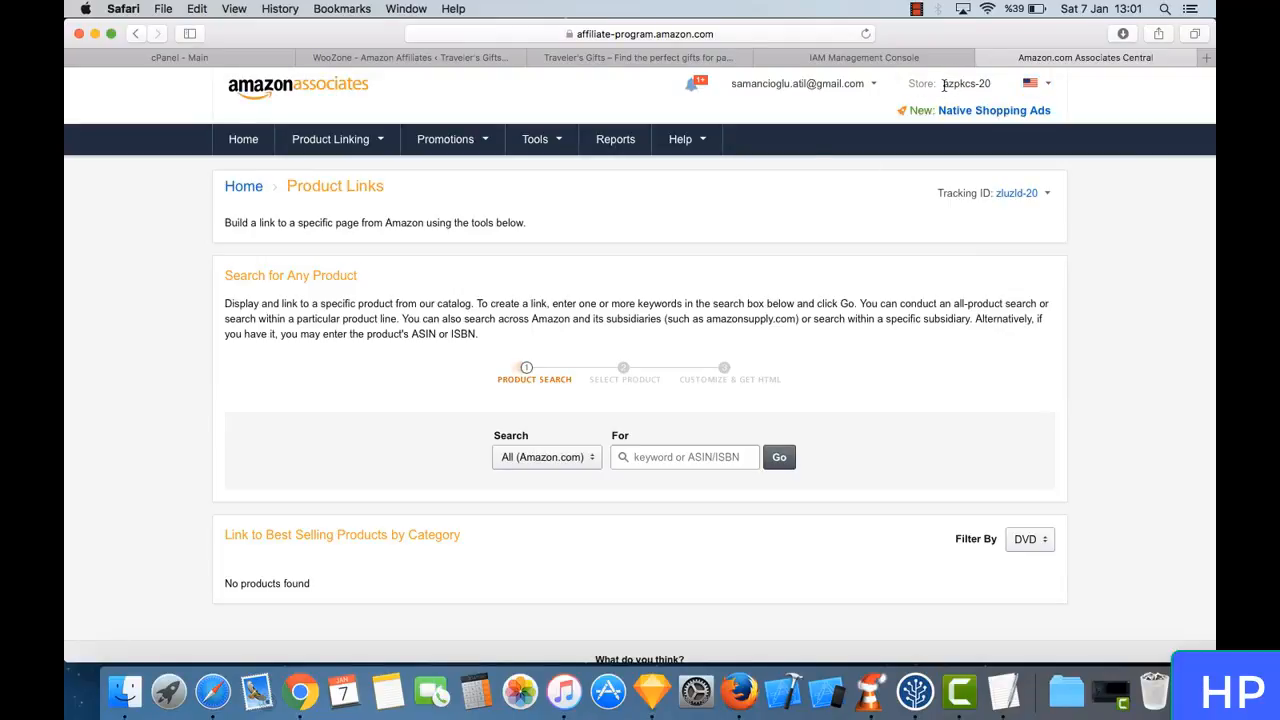
{"action": "mouse_move", "coordinate": [826, 88]}
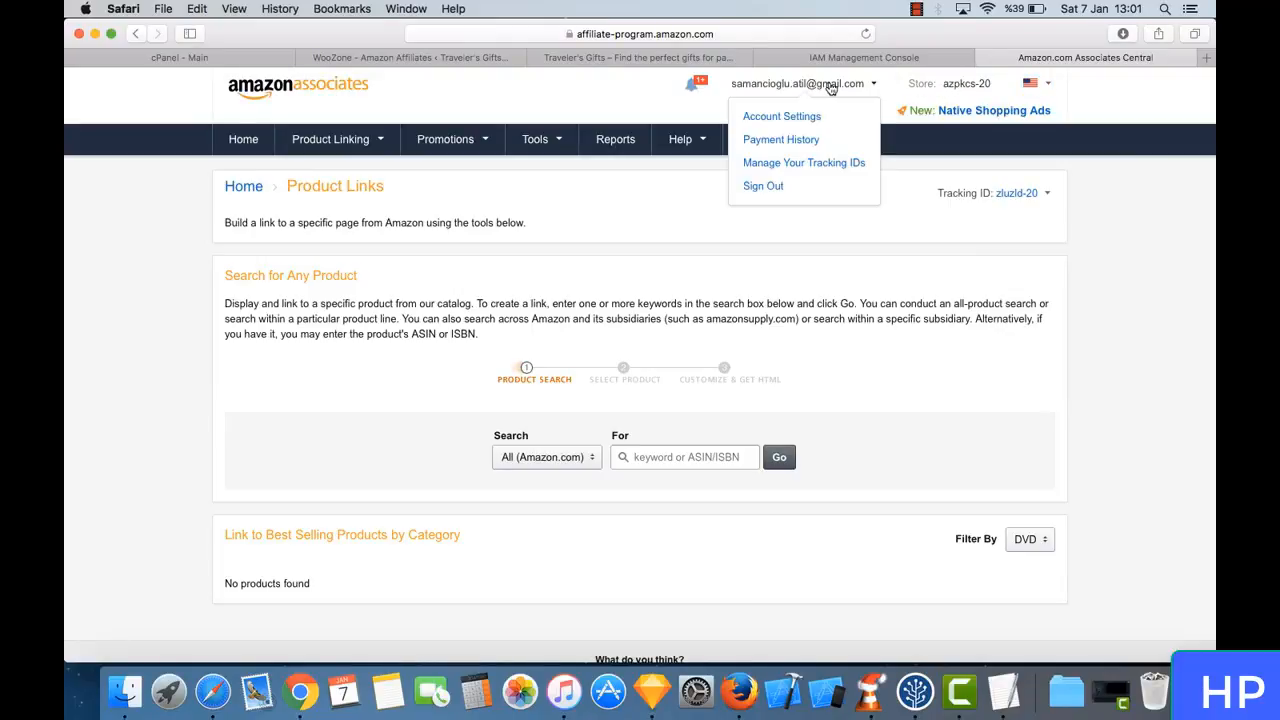
{"action": "left_click", "coordinate": [838, 164]}
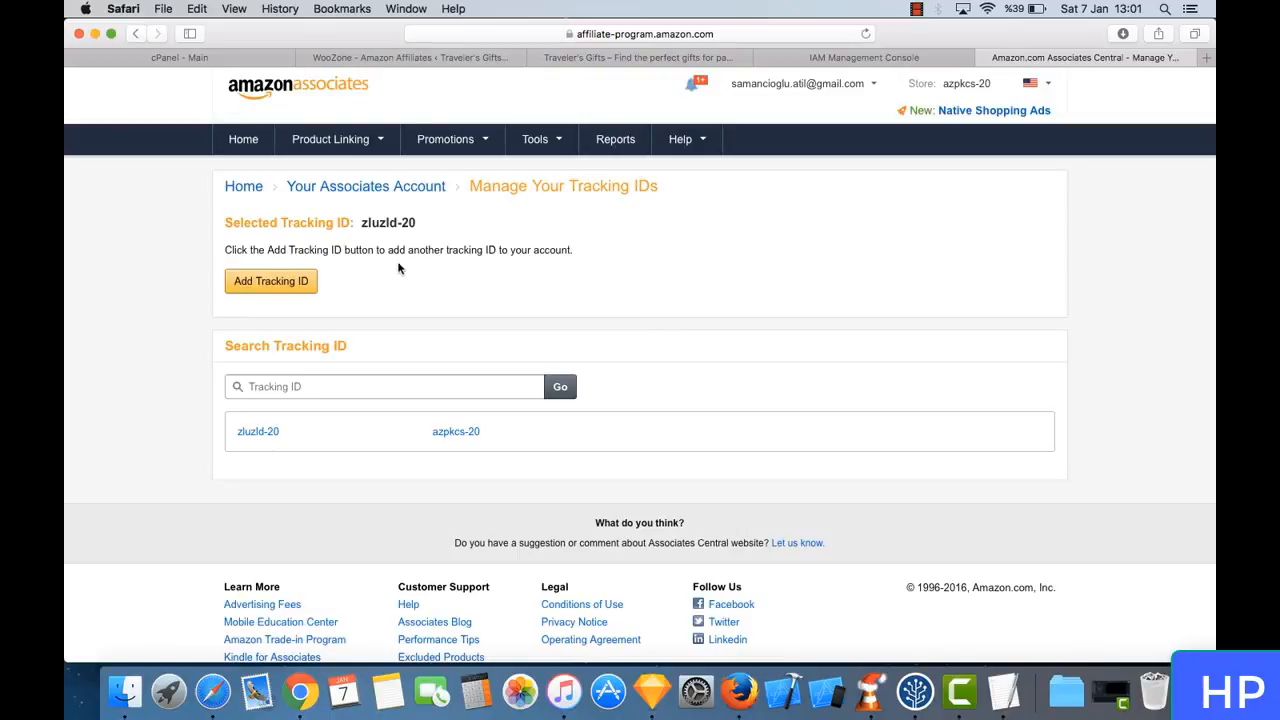
{"action": "left_click", "coordinate": [252, 280]}
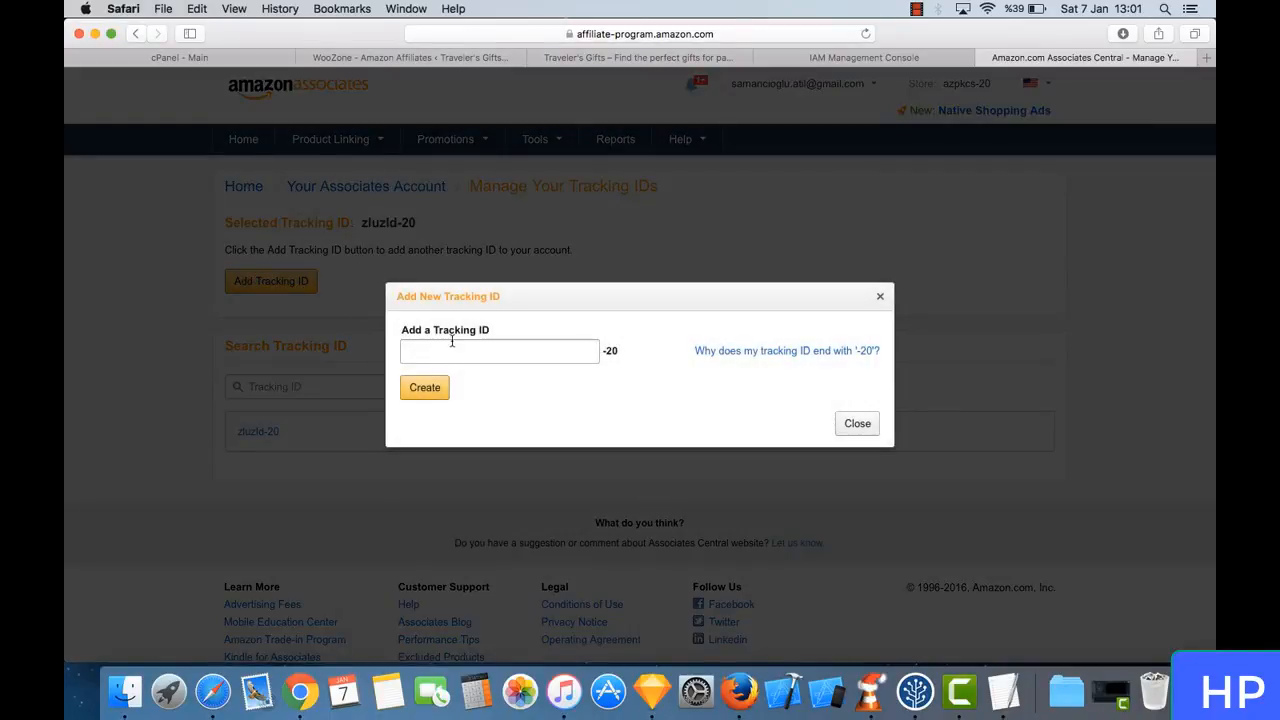
{"action": "left_click", "coordinate": [452, 345]}
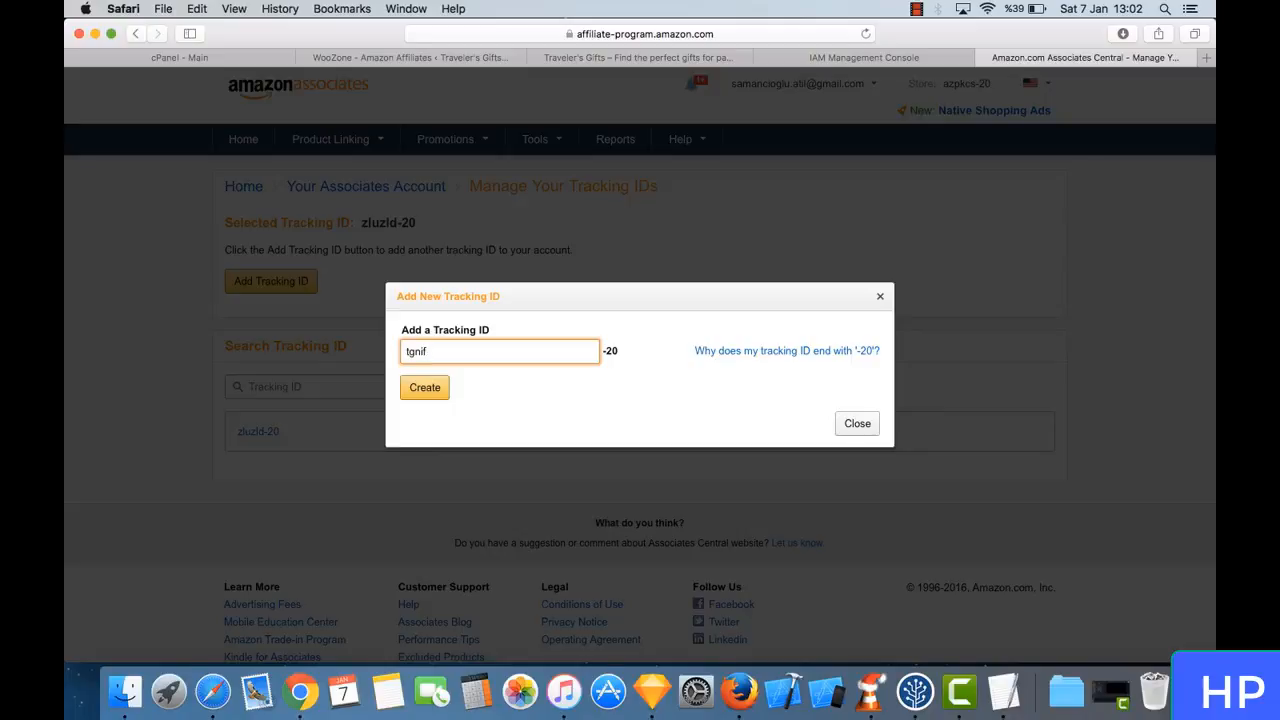
{"action": "left_click", "coordinate": [426, 388]}
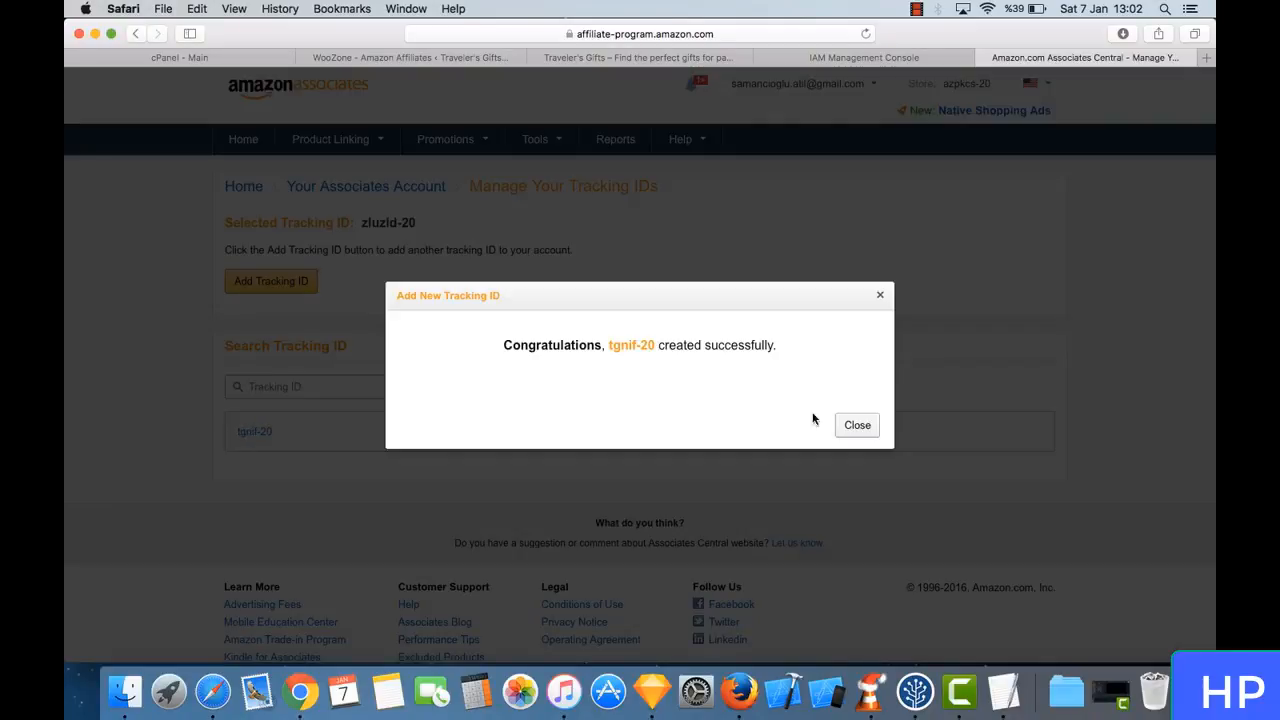
{"action": "left_click", "coordinate": [864, 432]}
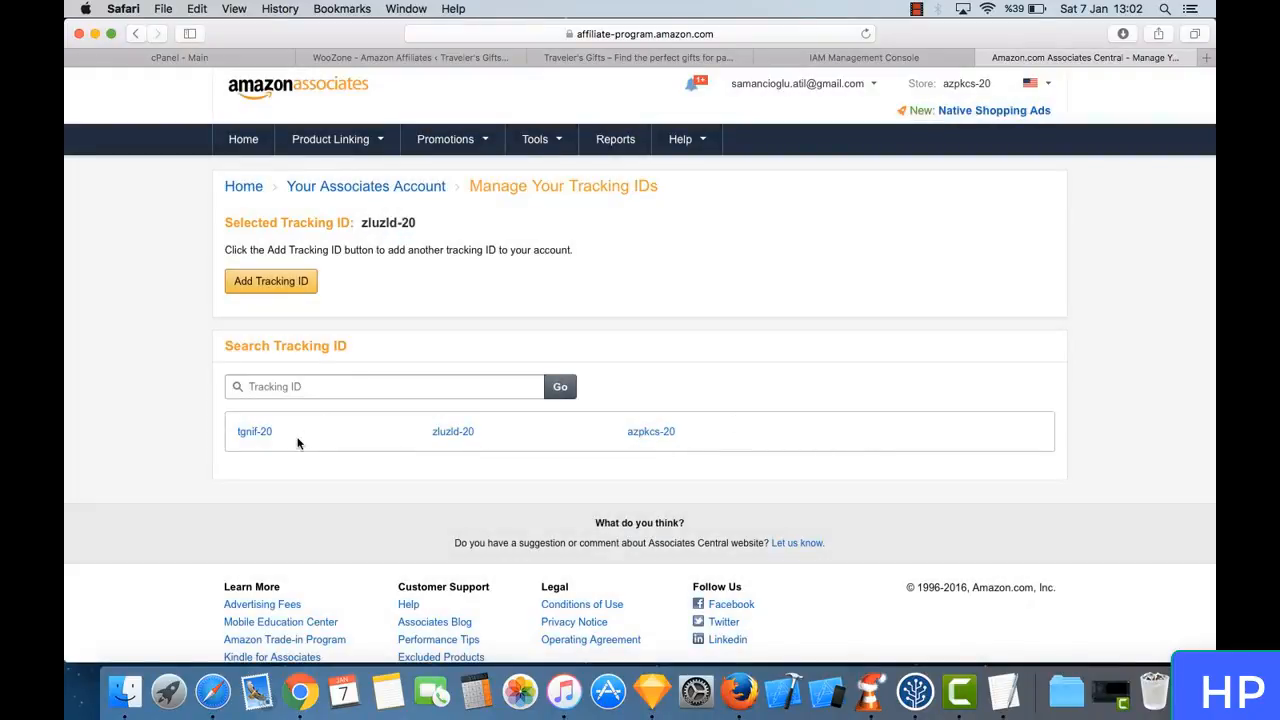
- Copy the new tracking ID tgnif-20 and enter it as the United States affiliate ID in WooZone's Amazon config
{"action": "left_click_drag", "start_coordinate": [279, 432], "coordinate": [230, 434]}
{"action": "key", "text": "super+c"}
{"action": "left_click", "coordinate": [441, 58]}
{"action": "left_click", "coordinate": [738, 144]}
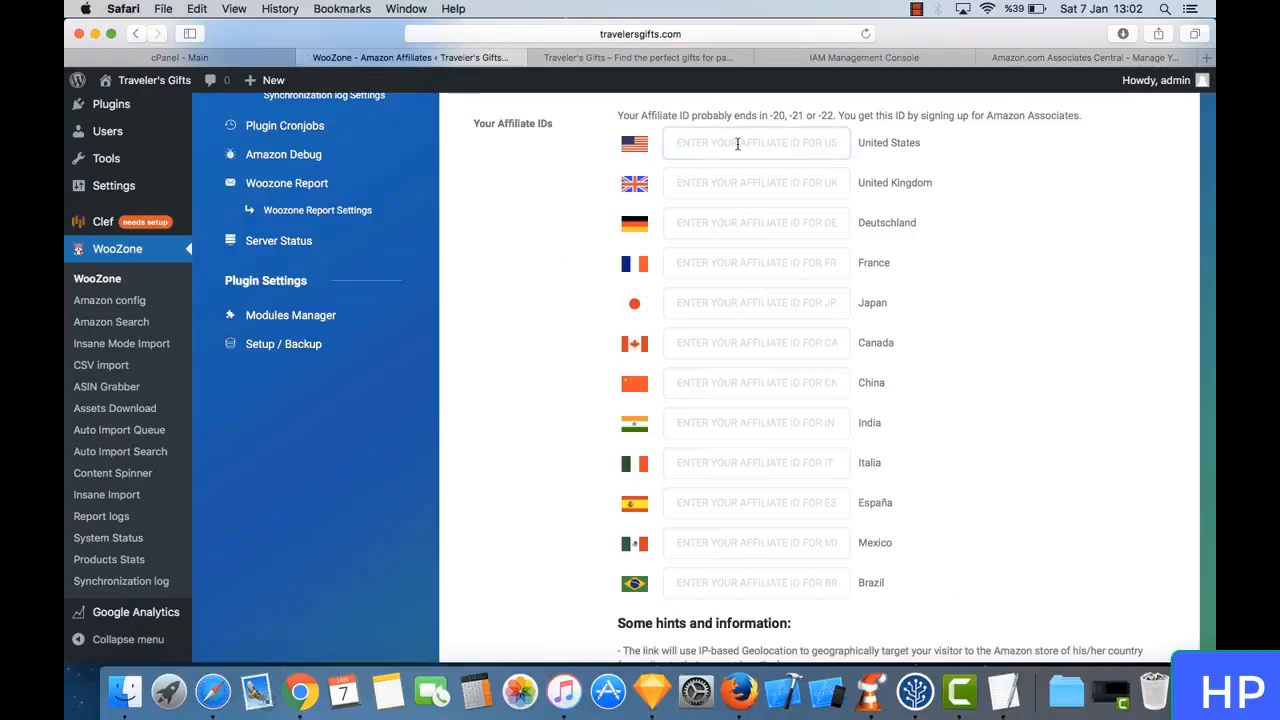
{"action": "key", "text": "super+v"}
{"action": "left_click", "coordinate": [885, 140]}
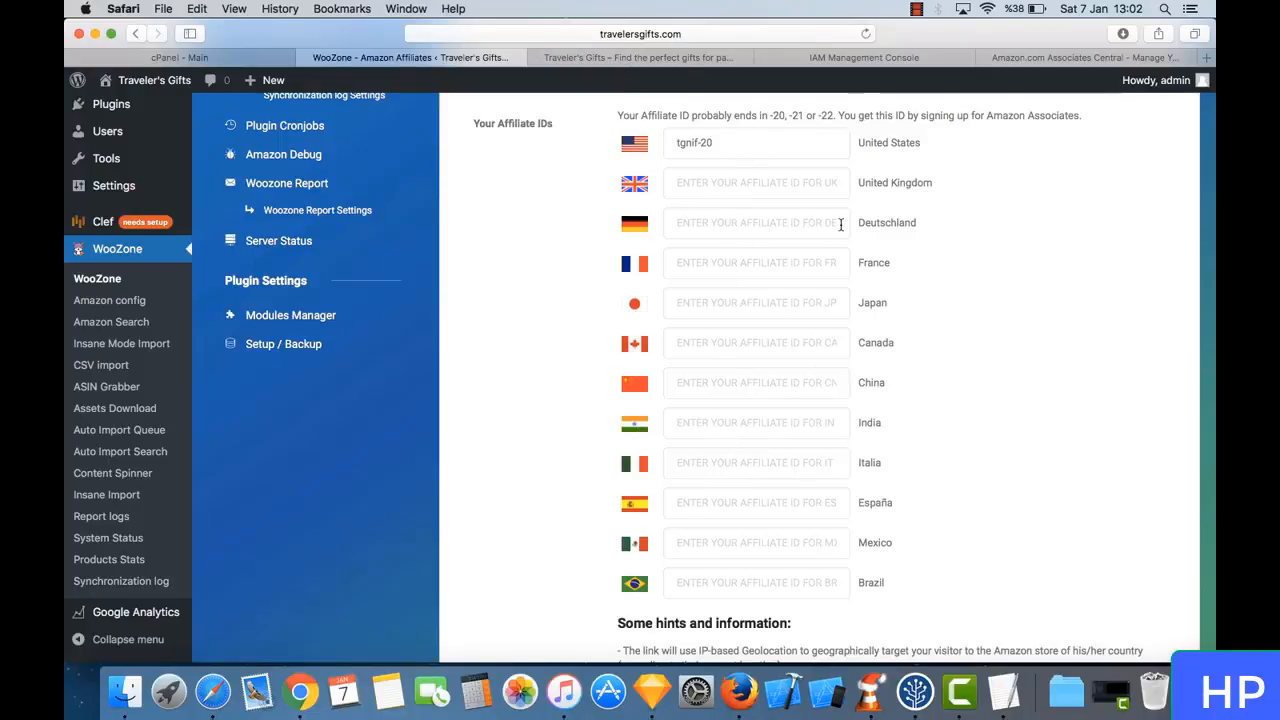
- Keep the Main Affiliate ID on United States and save the Amazon setup settings
{"action": "scroll", "coordinate": [876, 343], "scroll_direction": "down", "scroll_amount": 5}
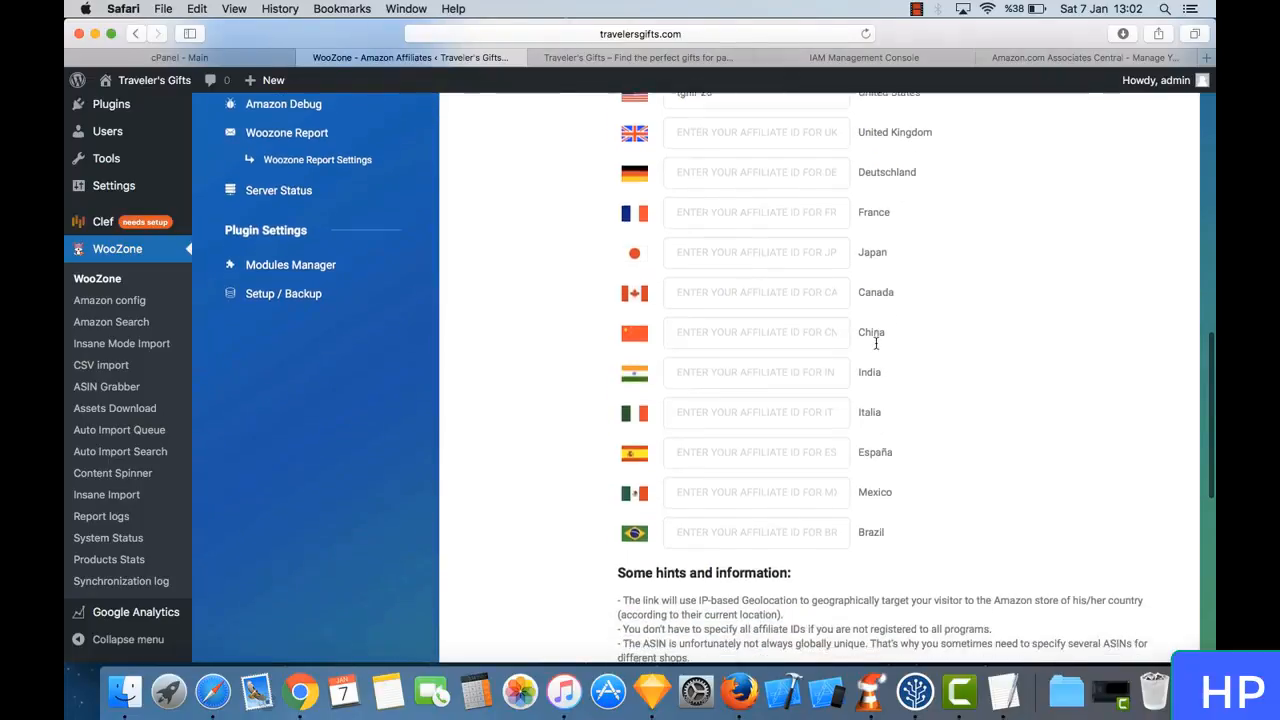
{"action": "scroll", "coordinate": [876, 343], "scroll_direction": "down", "scroll_amount": 5}
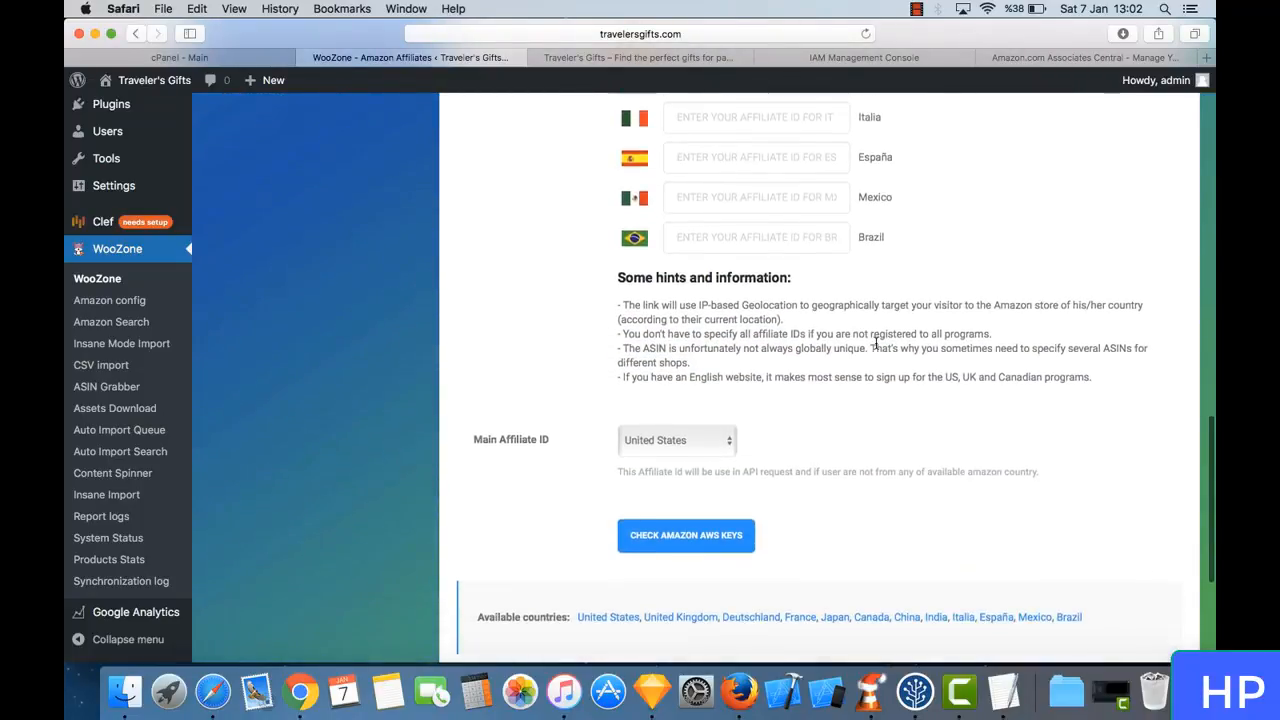
{"action": "left_click", "coordinate": [677, 336]}
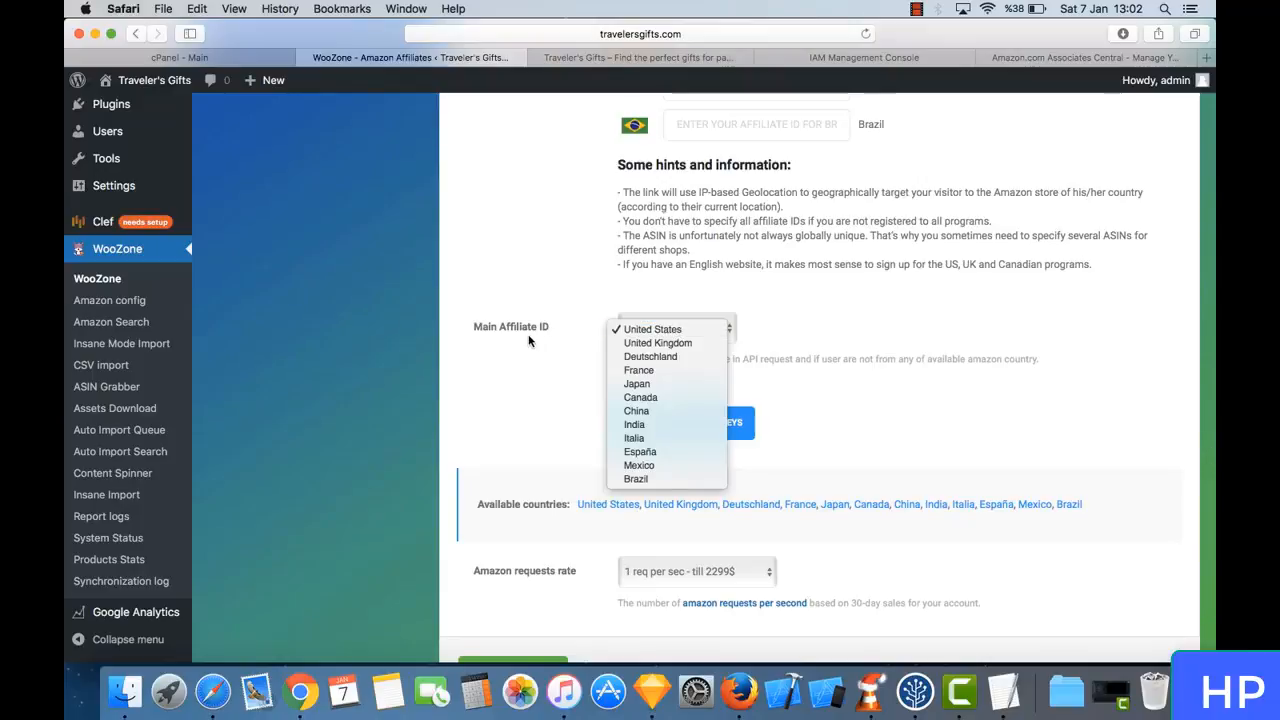
{"action": "left_click", "coordinate": [680, 331]}
{"action": "scroll", "coordinate": [797, 371], "scroll_direction": "down", "scroll_amount": 3}
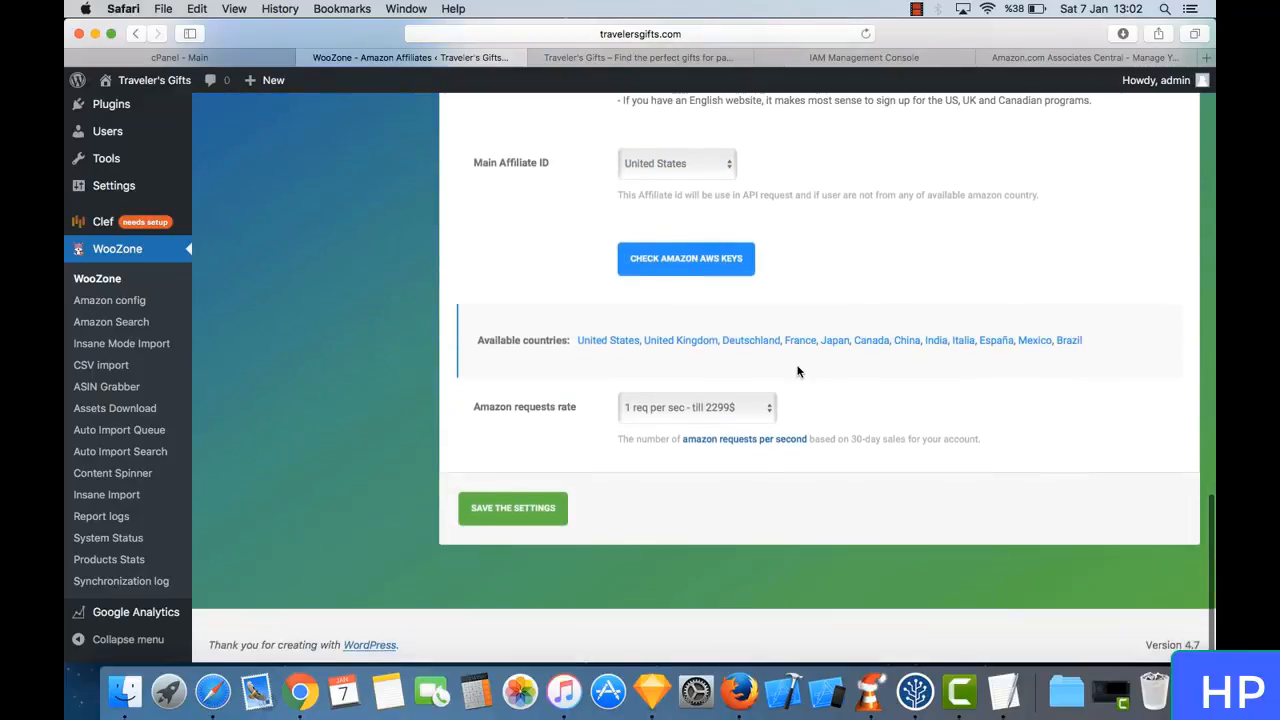
{"action": "left_click", "coordinate": [522, 518]}
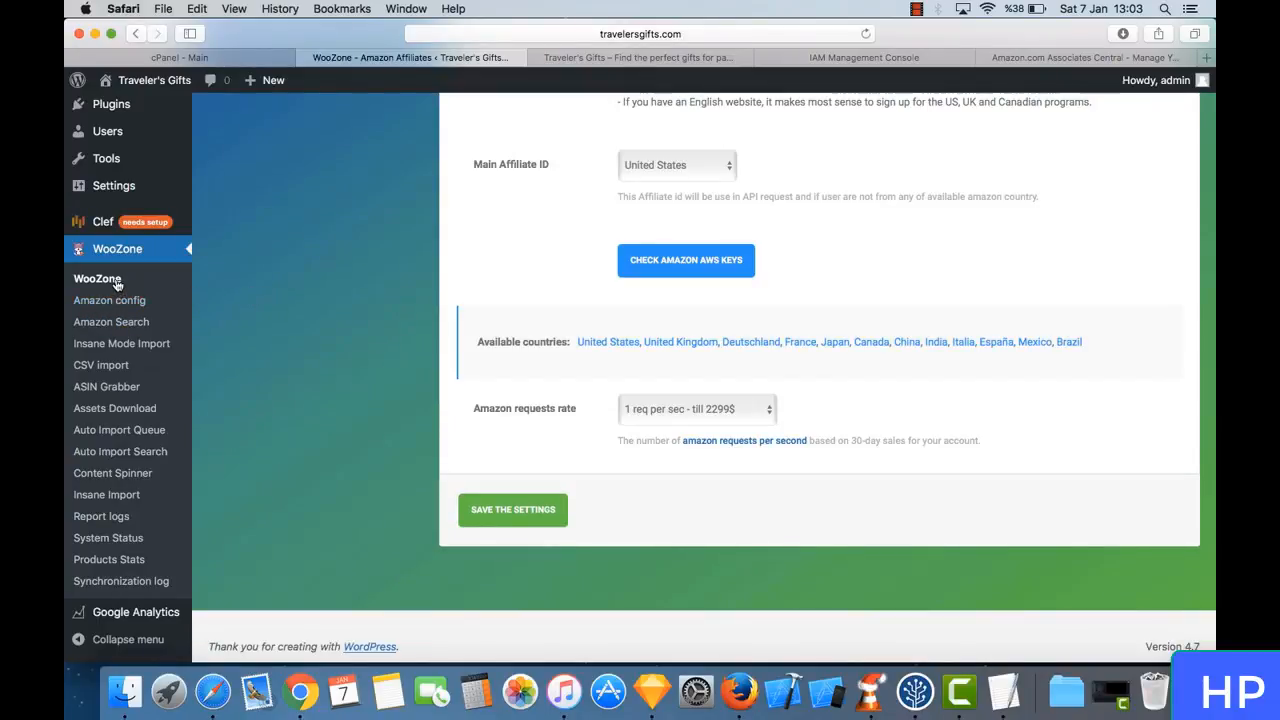
- Reload the WooZone dashboard, reopen Amazon config and show its Plugin SETUP options
{"action": "left_click", "coordinate": [116, 283]}
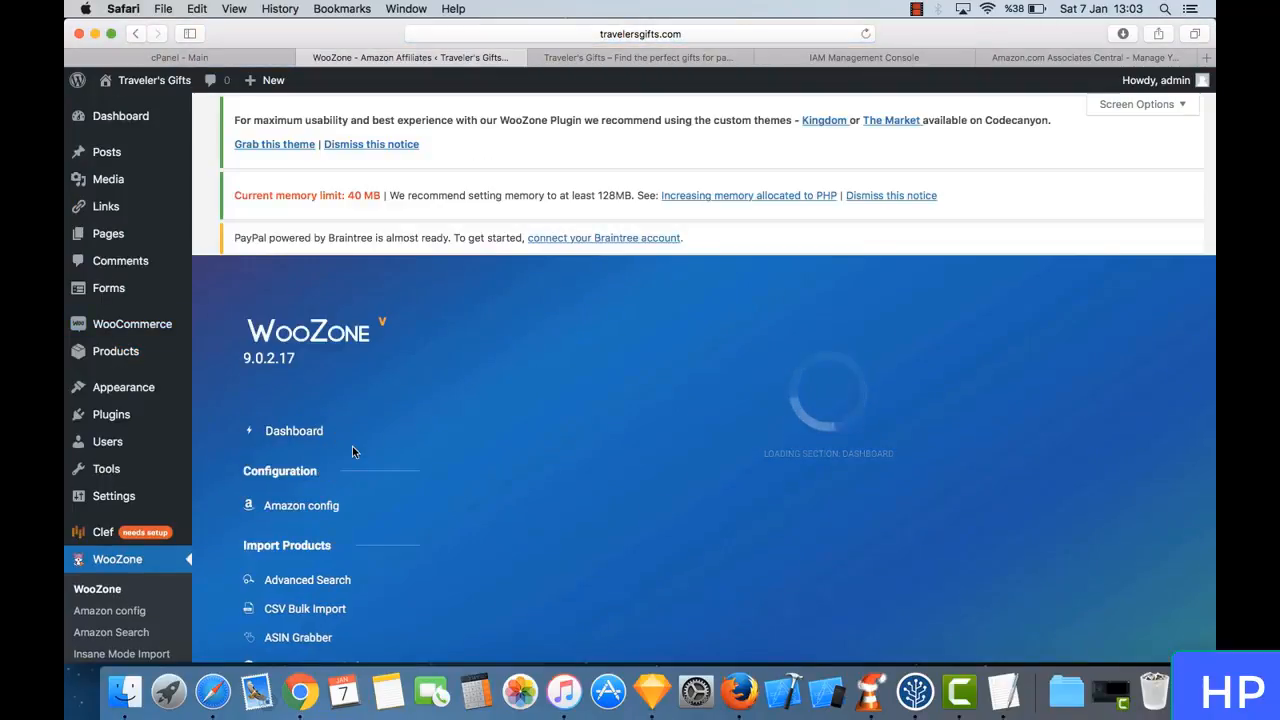
{"action": "scroll", "coordinate": [352, 452], "scroll_direction": "down", "scroll_amount": 6}
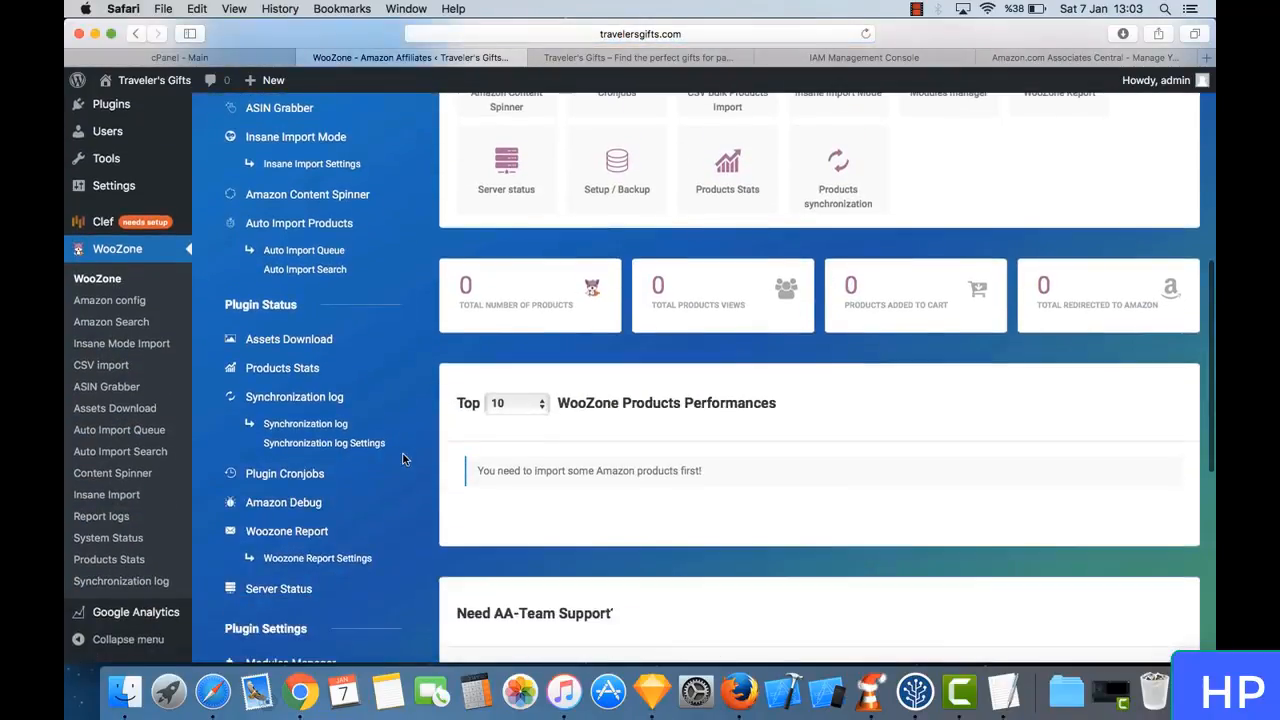
{"action": "scroll", "coordinate": [403, 458], "scroll_direction": "up", "scroll_amount": 6}
{"action": "left_click", "coordinate": [586, 294]}
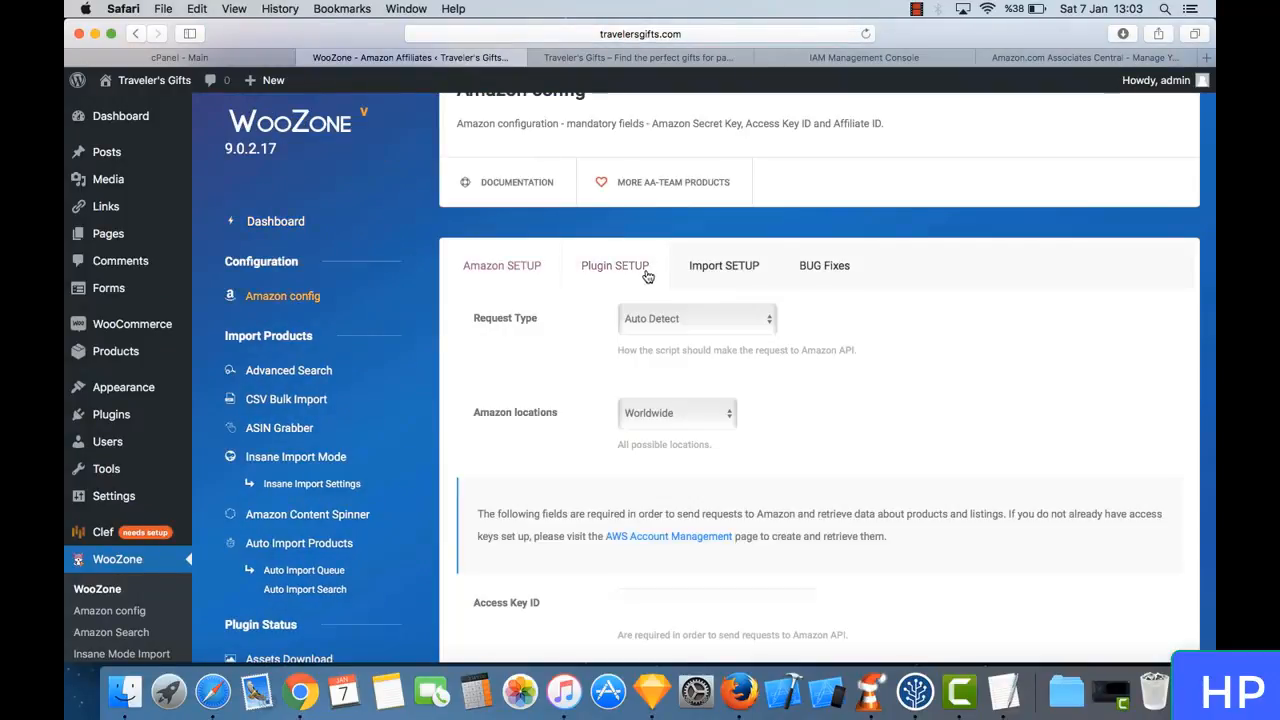
{"action": "left_click", "coordinate": [621, 270]}
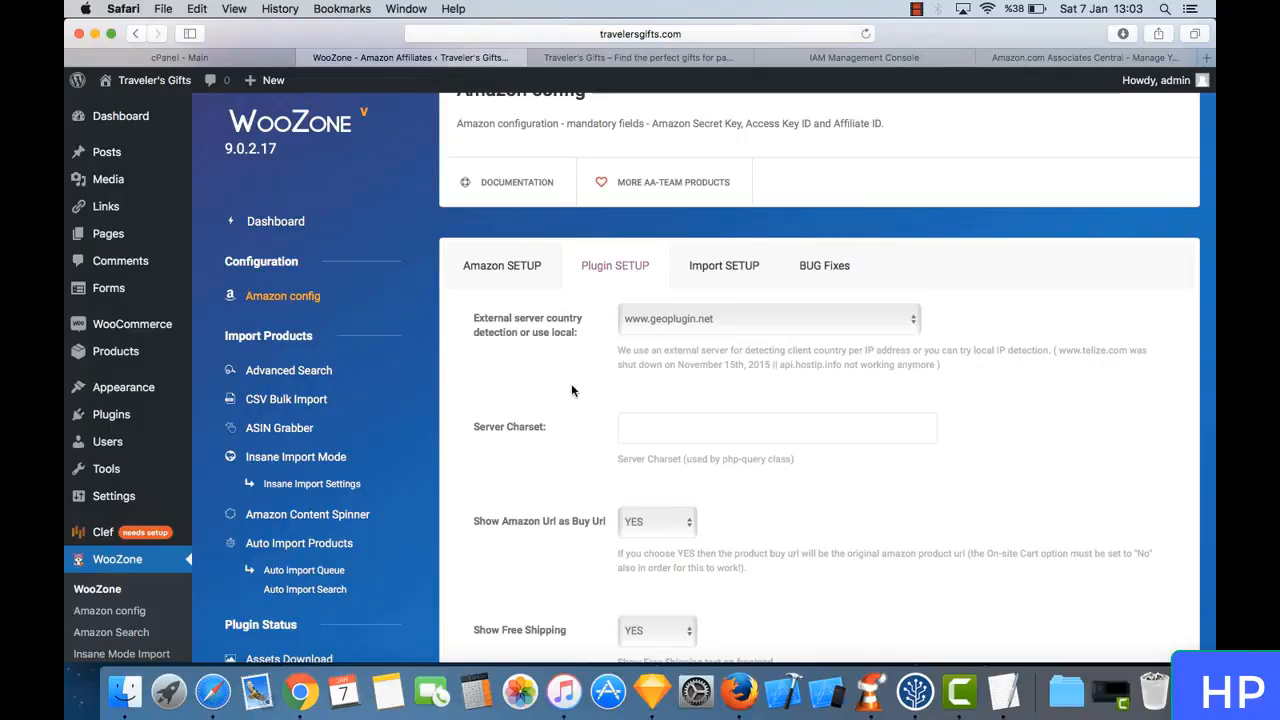
- Review the plugin setup options from country detection through checkout e-mail and leave Checkout E-mail Mandatory on NO
{"action": "scroll", "coordinate": [571, 390], "scroll_direction": "down", "scroll_amount": 4}
{"action": "scroll", "coordinate": [571, 390], "scroll_direction": "down", "scroll_amount": 3}
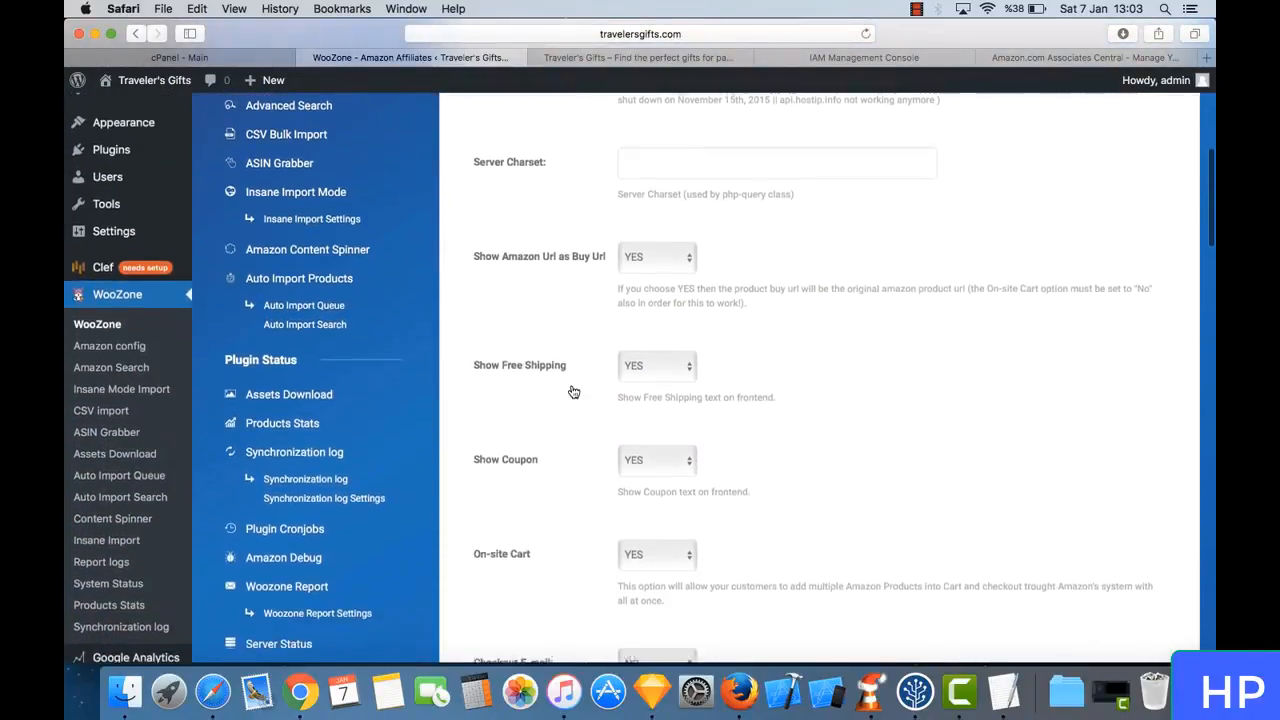
{"action": "scroll", "coordinate": [571, 390], "scroll_direction": "down", "scroll_amount": 3}
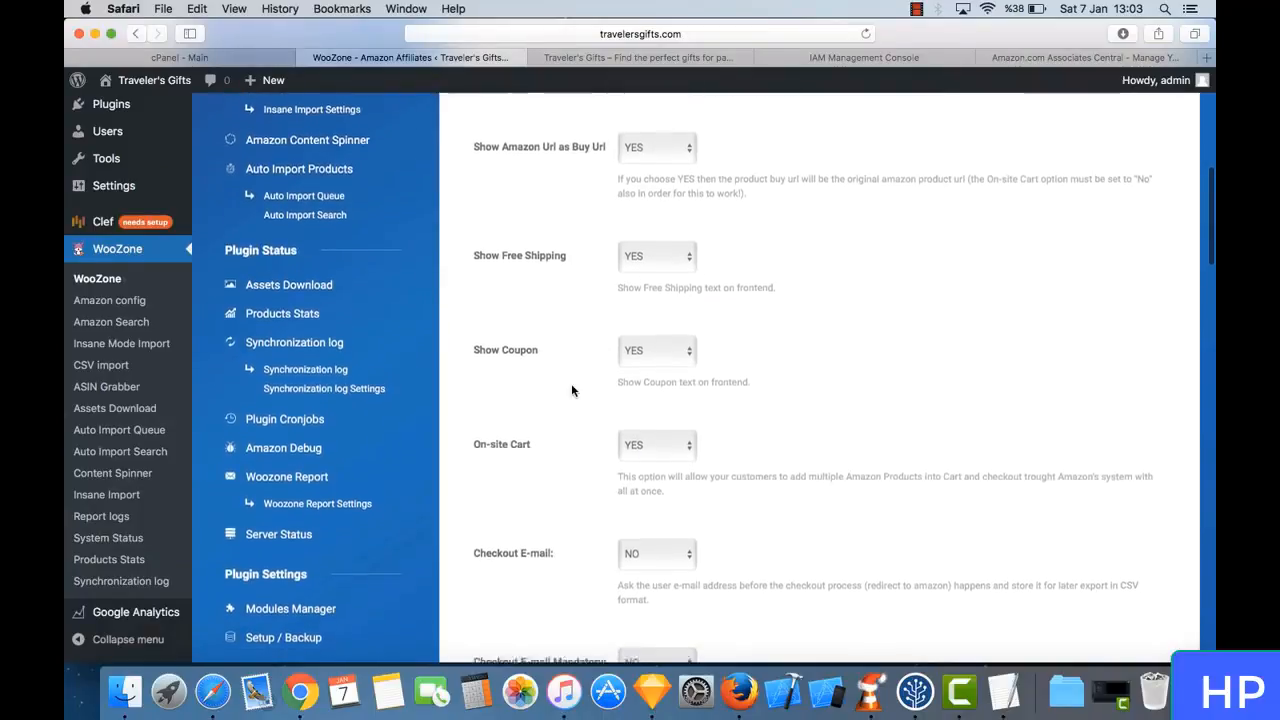
{"action": "scroll", "coordinate": [555, 382], "scroll_direction": "down", "scroll_amount": 4}
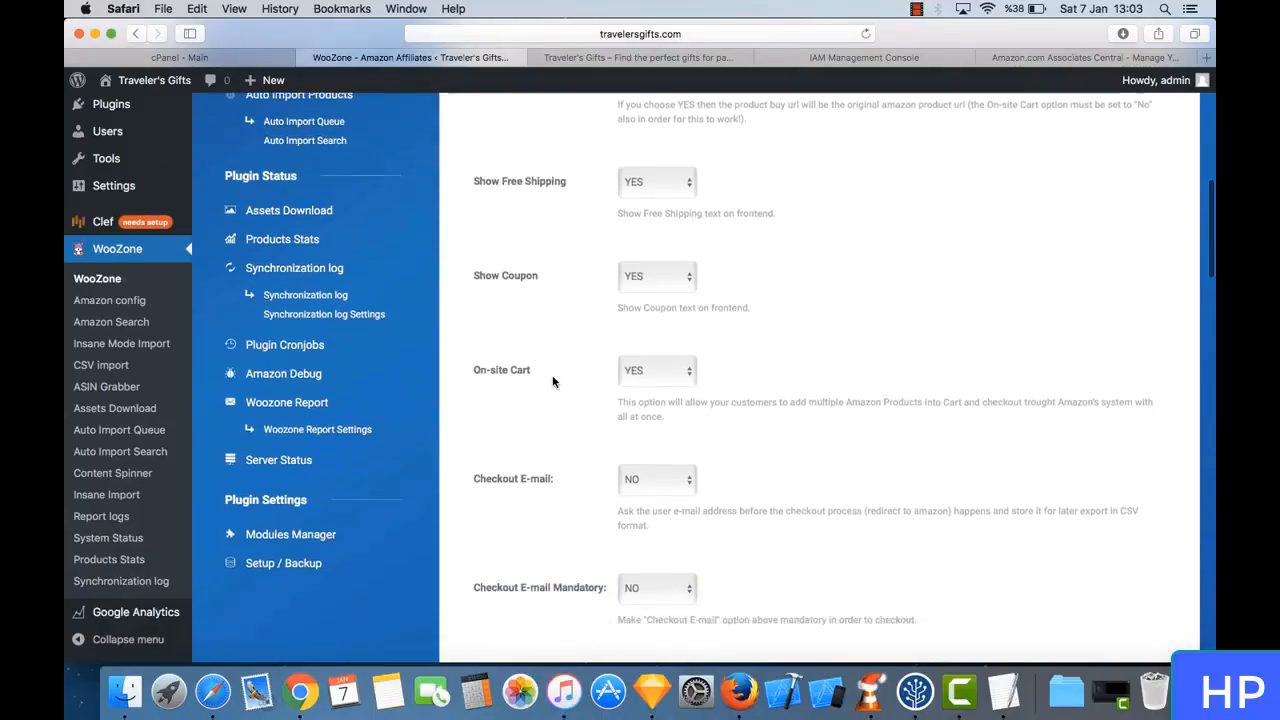
{"action": "scroll", "coordinate": [553, 381], "scroll_direction": "down", "scroll_amount": 3}
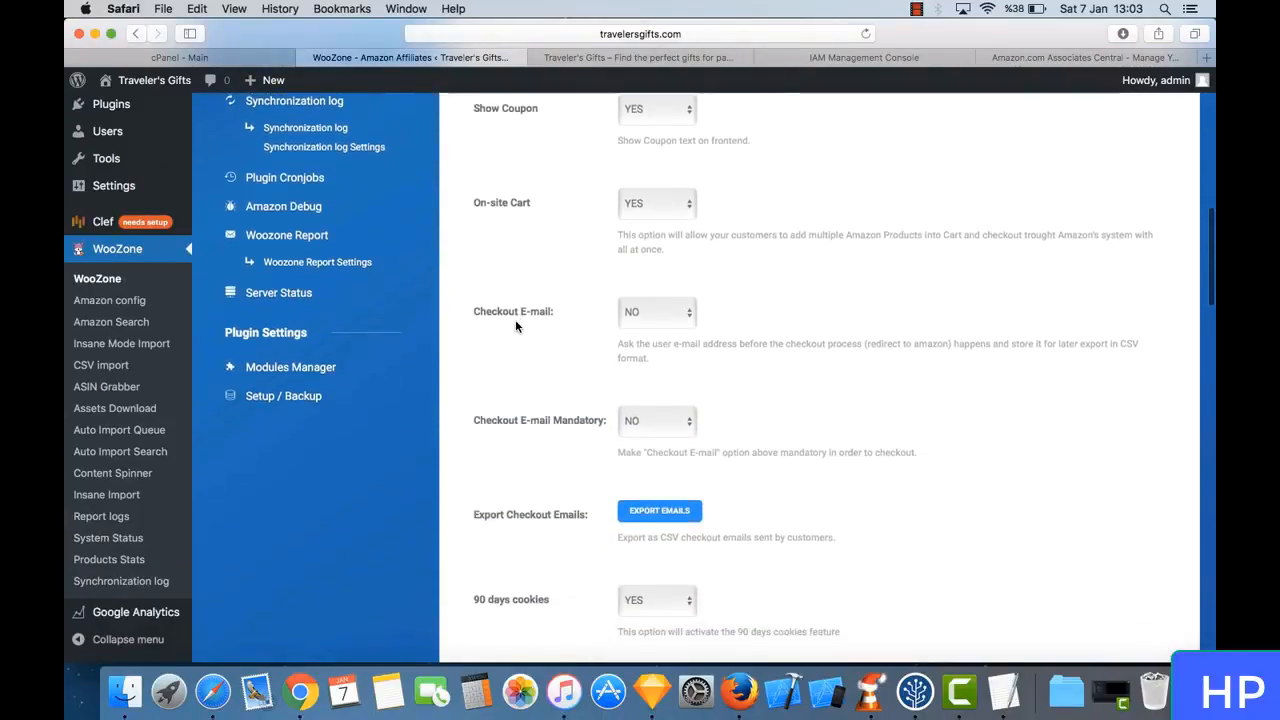
{"action": "scroll", "coordinate": [559, 388], "scroll_direction": "down", "scroll_amount": 2}
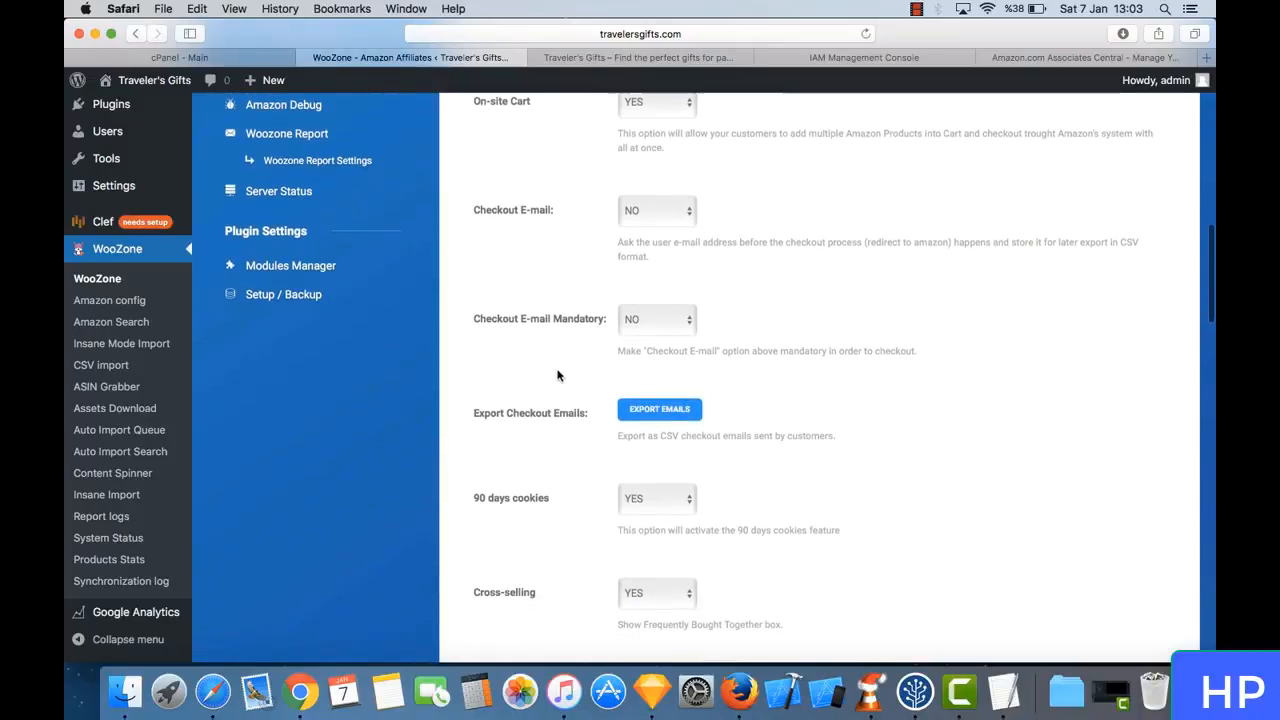
{"action": "left_click", "coordinate": [667, 328]}
{"action": "left_click", "coordinate": [667, 327]}
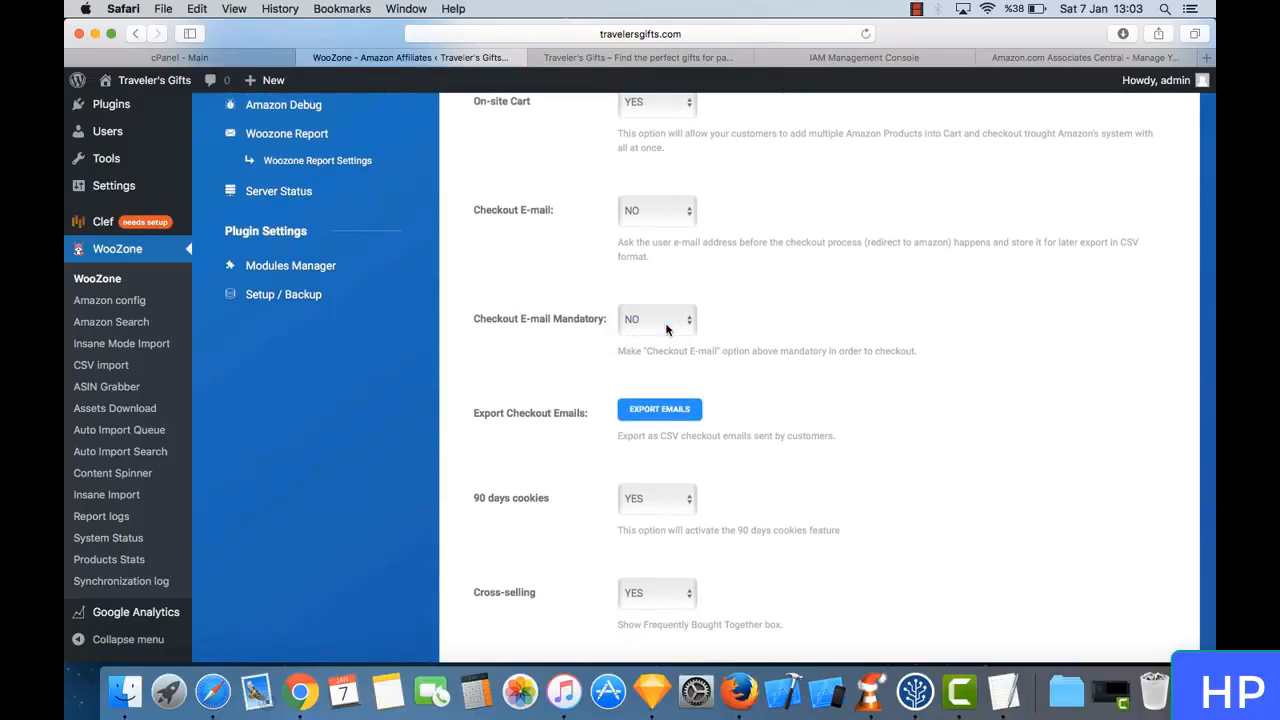
{"action": "left_click", "coordinate": [660, 320]}
{"action": "left_click", "coordinate": [660, 321]}
- Keep both 90 days cookies and Cross-selling set to YES in the plugin setup
{"action": "scroll", "coordinate": [578, 376], "scroll_direction": "down", "scroll_amount": 3}
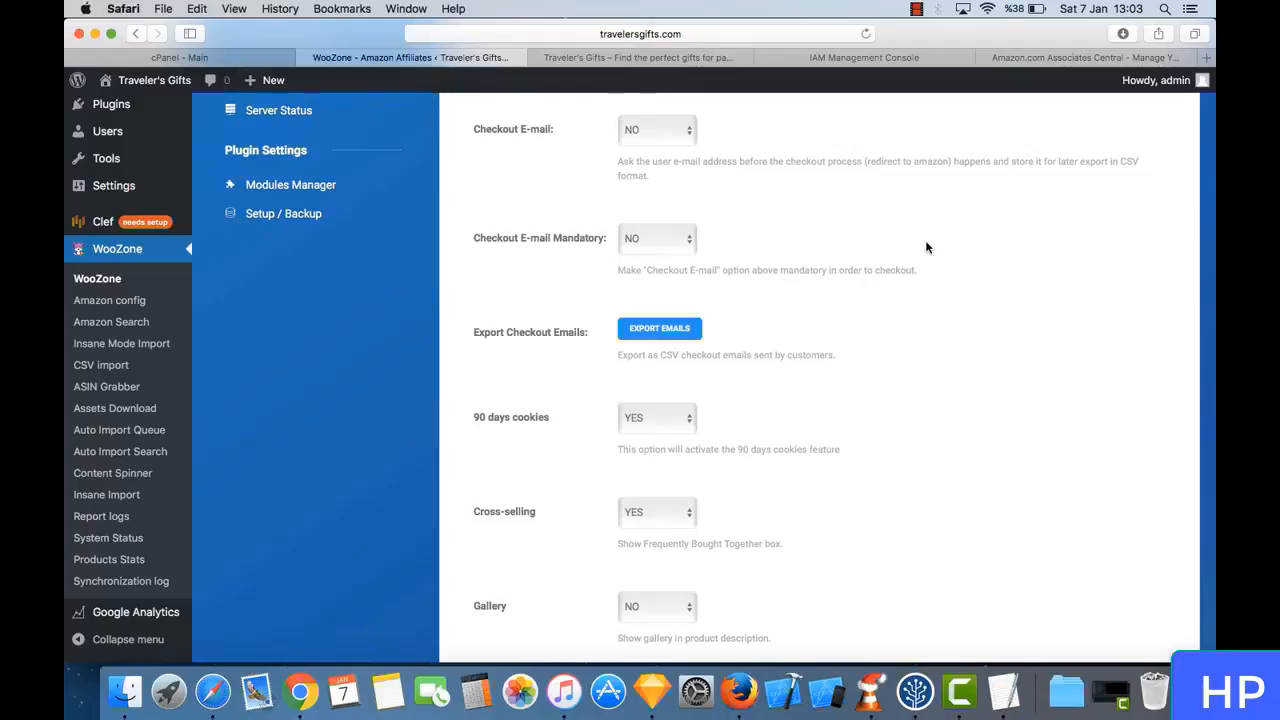
{"action": "scroll", "coordinate": [734, 338], "scroll_direction": "down", "scroll_amount": 3}
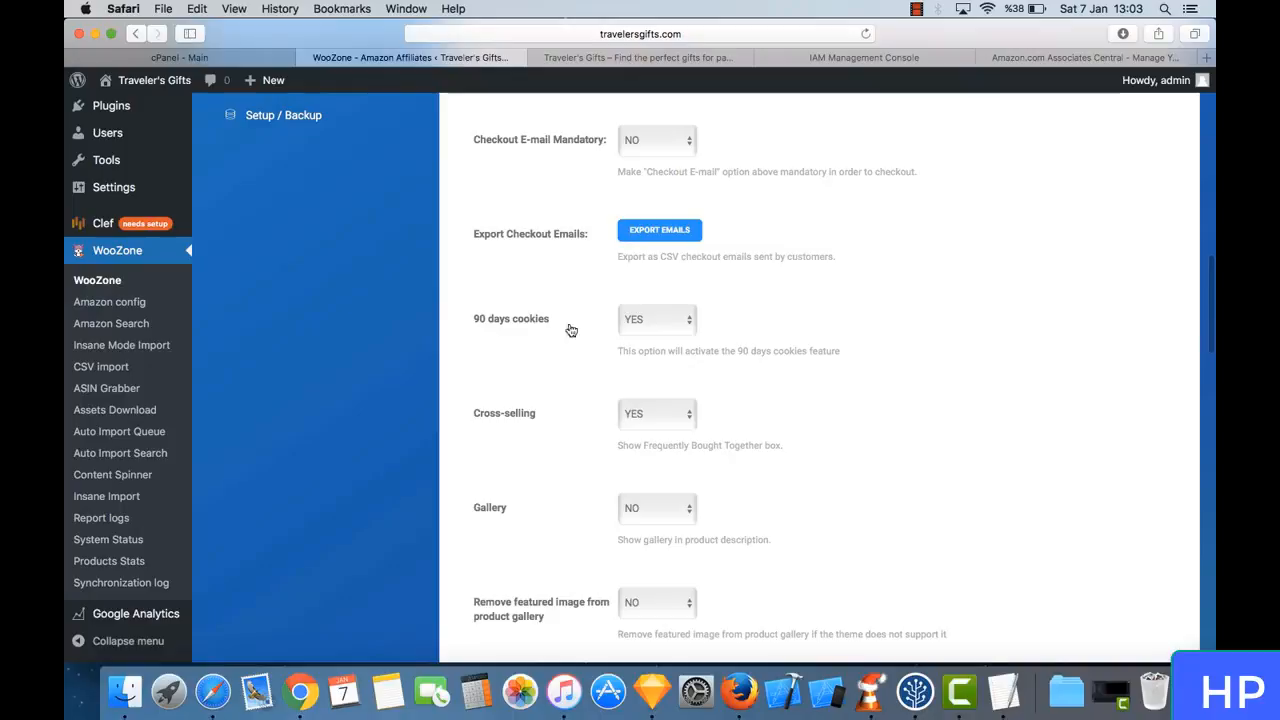
{"action": "left_click", "coordinate": [688, 327]}
{"action": "left_click", "coordinate": [670, 329]}
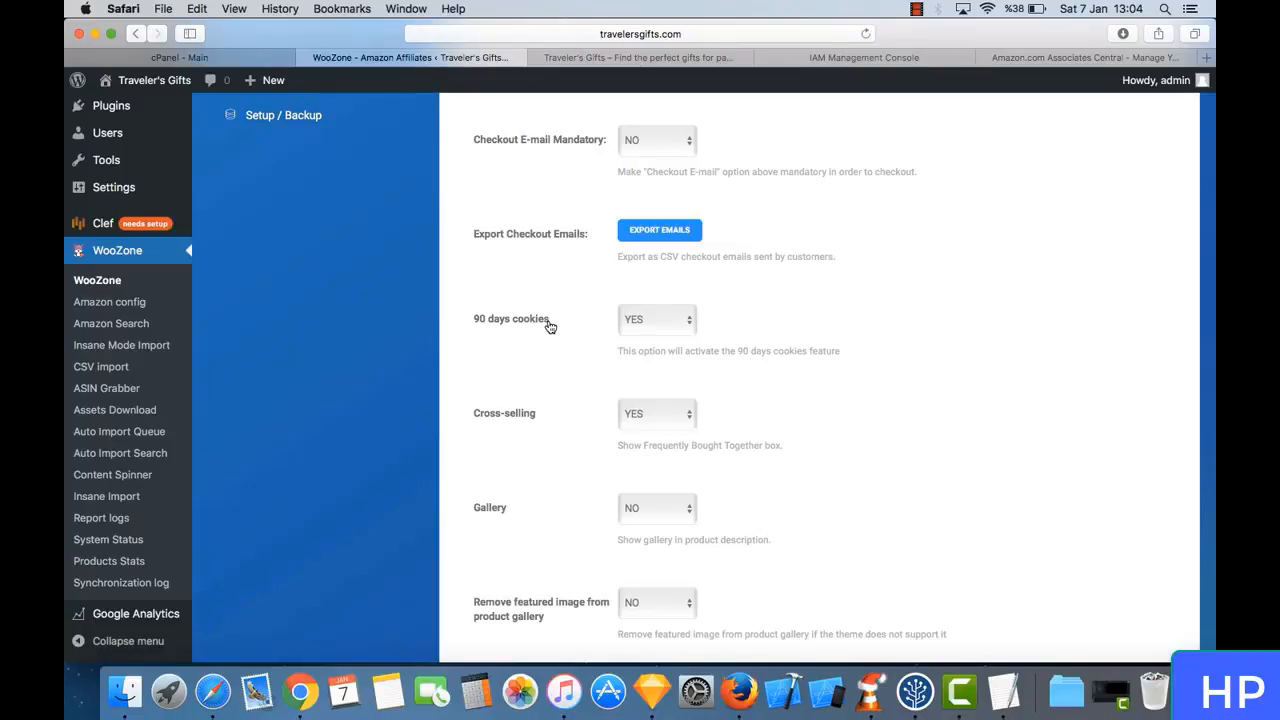
{"action": "scroll", "coordinate": [526, 366], "scroll_direction": "down", "scroll_amount": 3}
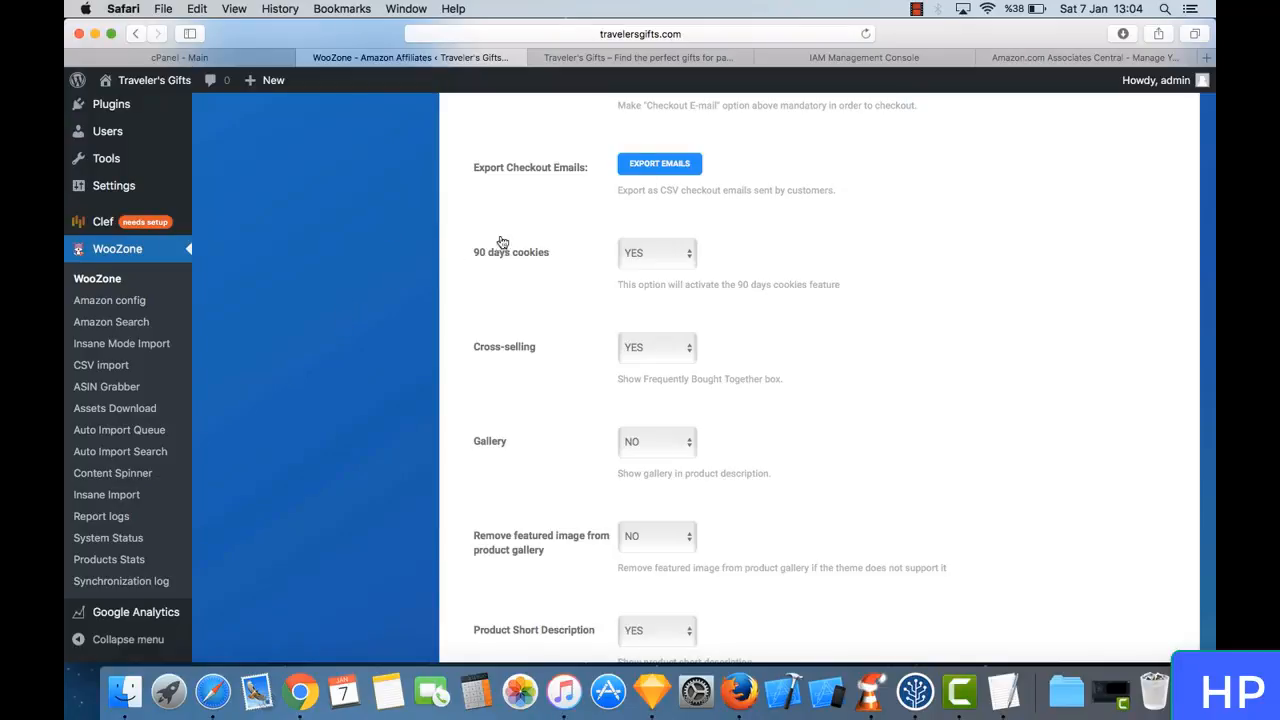
{"action": "scroll", "coordinate": [489, 340], "scroll_direction": "down", "scroll_amount": 2}
{"action": "left_click", "coordinate": [660, 277]}
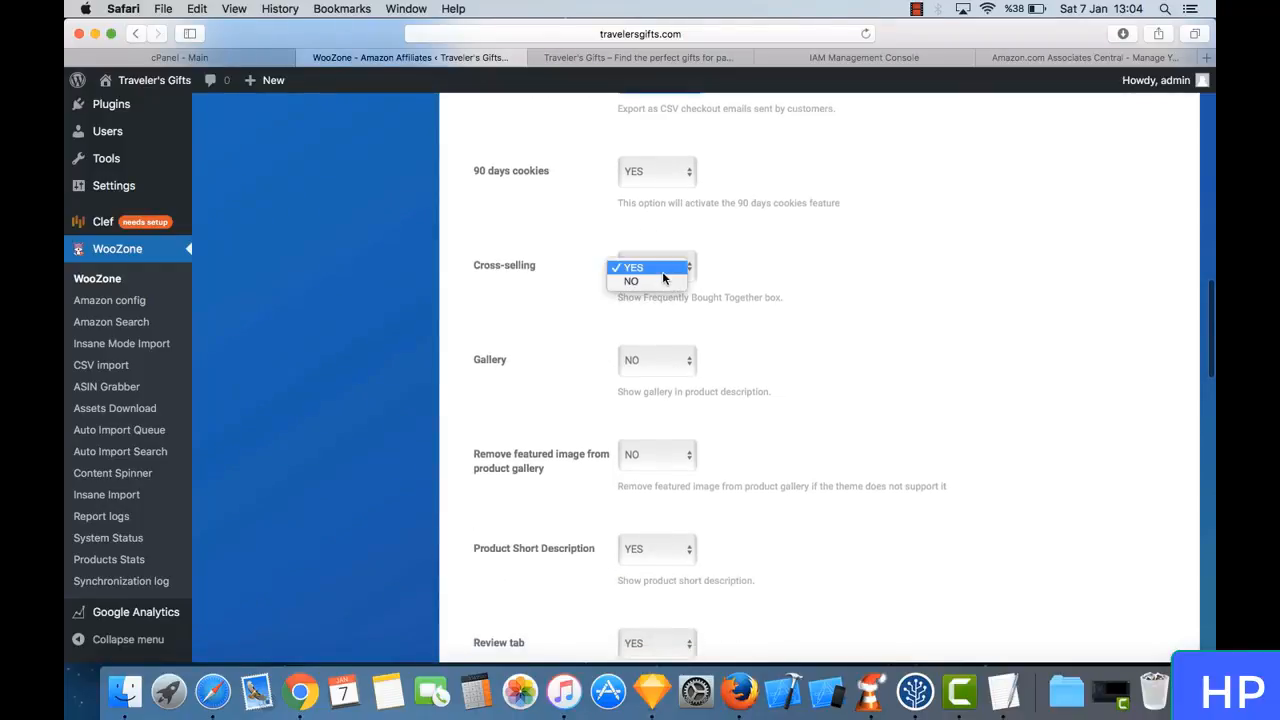
{"action": "left_click", "coordinate": [640, 266]}
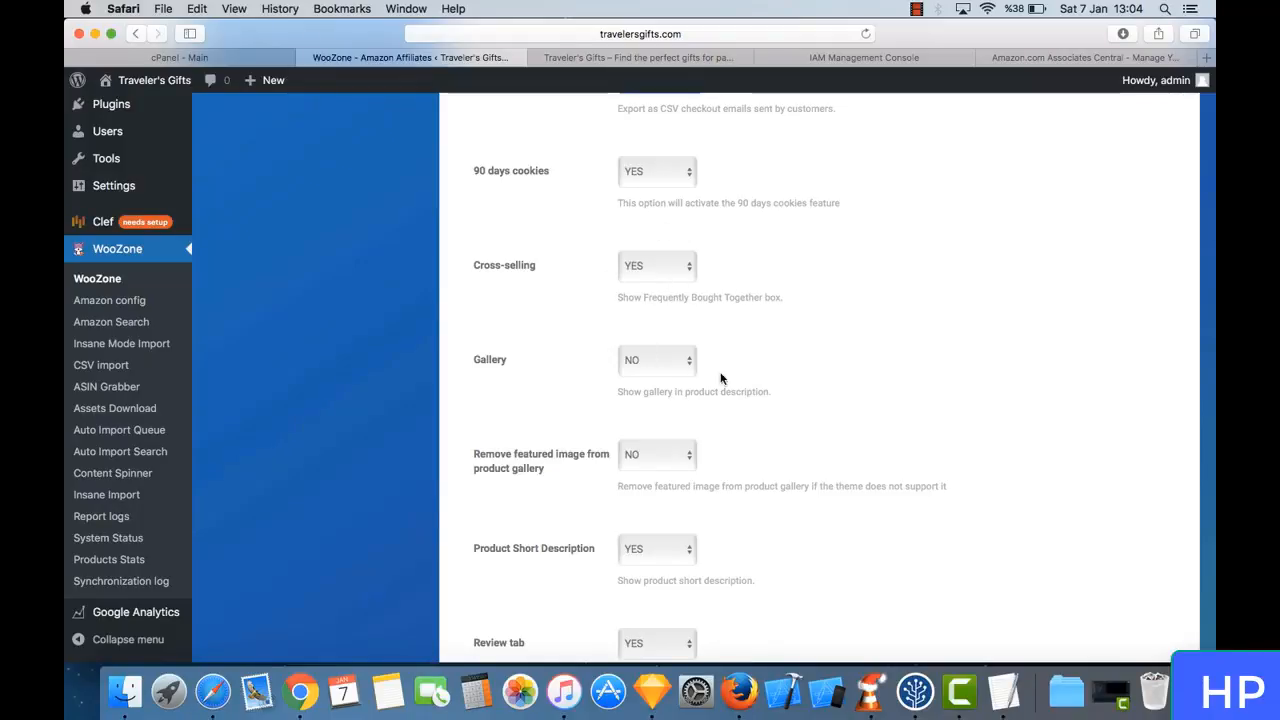
- Review the plugin setup options for gallery, featured image removal, product short description, review tab and checkout message
{"action": "scroll", "coordinate": [650, 316], "scroll_direction": "down", "scroll_amount": 3}
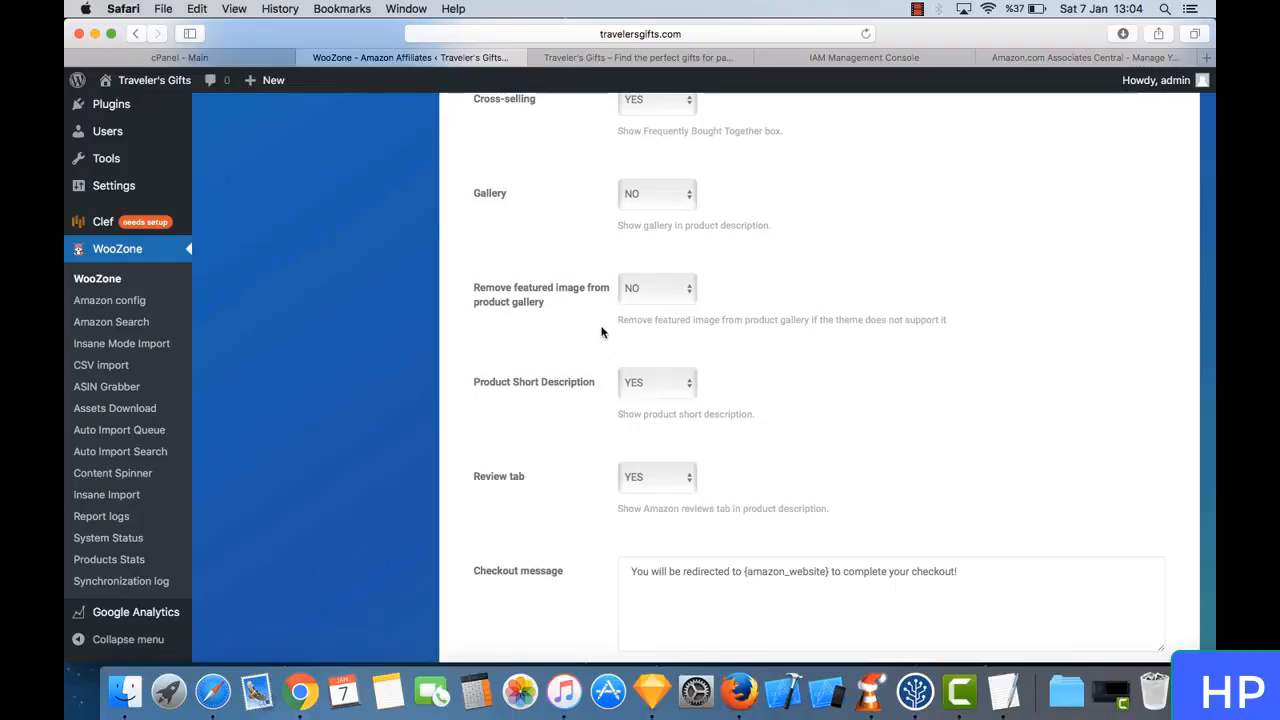
{"action": "scroll", "coordinate": [601, 332], "scroll_direction": "down", "scroll_amount": 1}
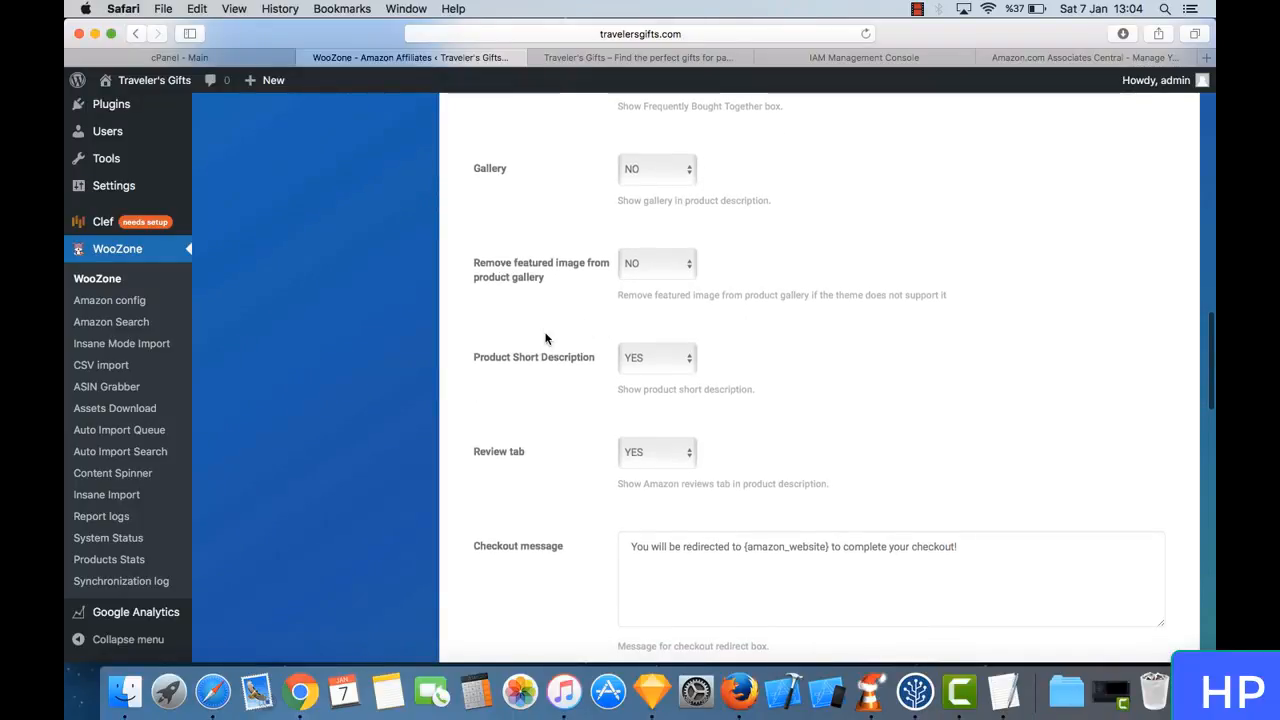
{"action": "scroll", "coordinate": [545, 338], "scroll_direction": "down", "scroll_amount": 3}
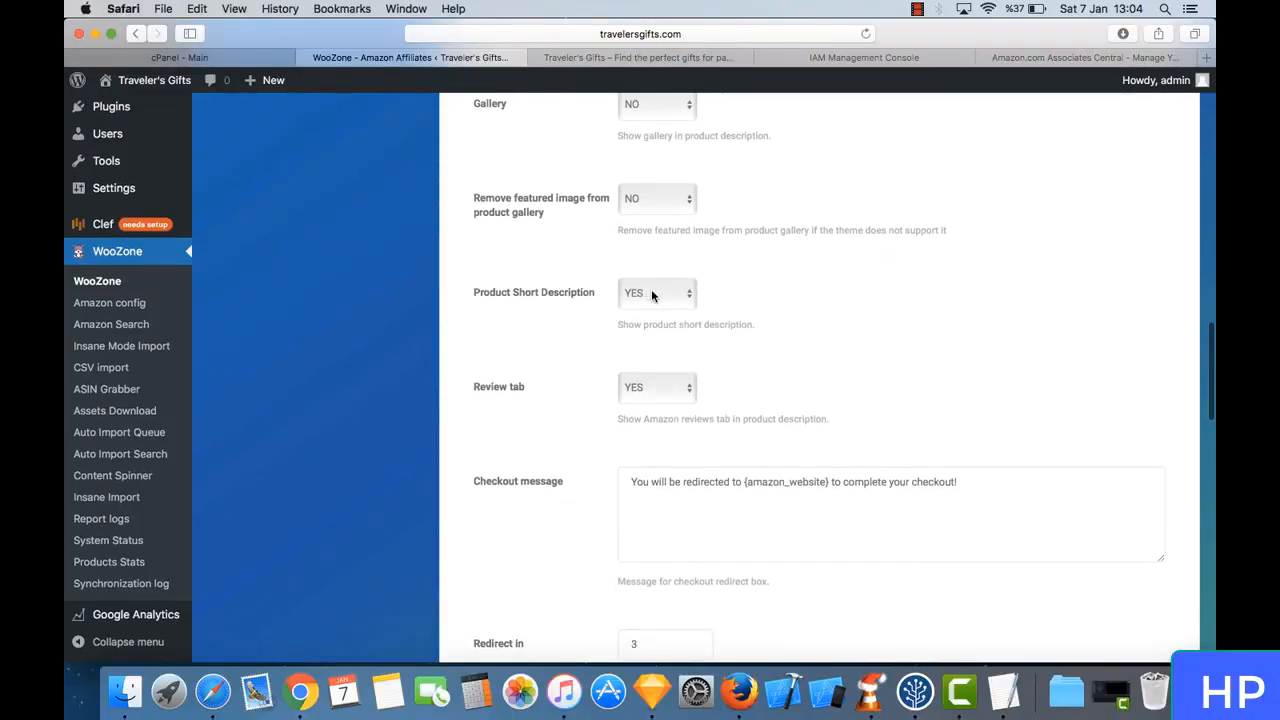
{"action": "scroll", "coordinate": [586, 343], "scroll_direction": "down", "scroll_amount": 5}
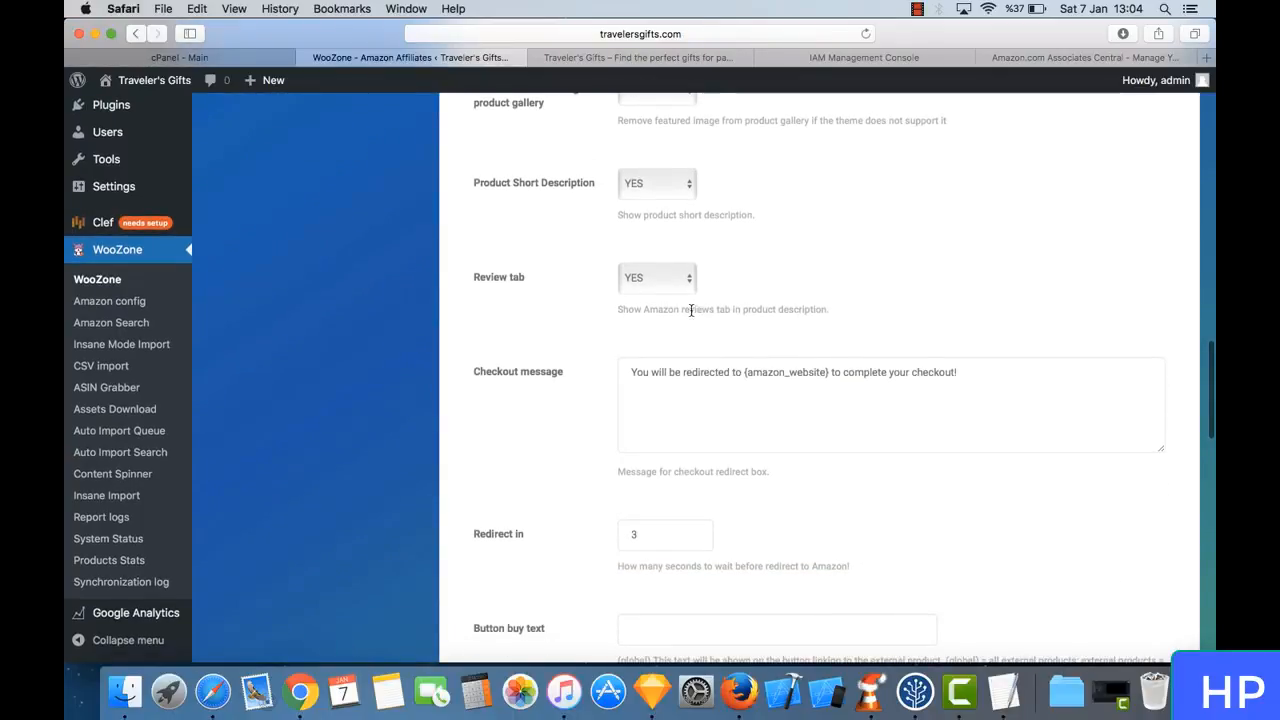
{"action": "left_click_drag", "start_coordinate": [620, 313], "coordinate": [716, 319]}
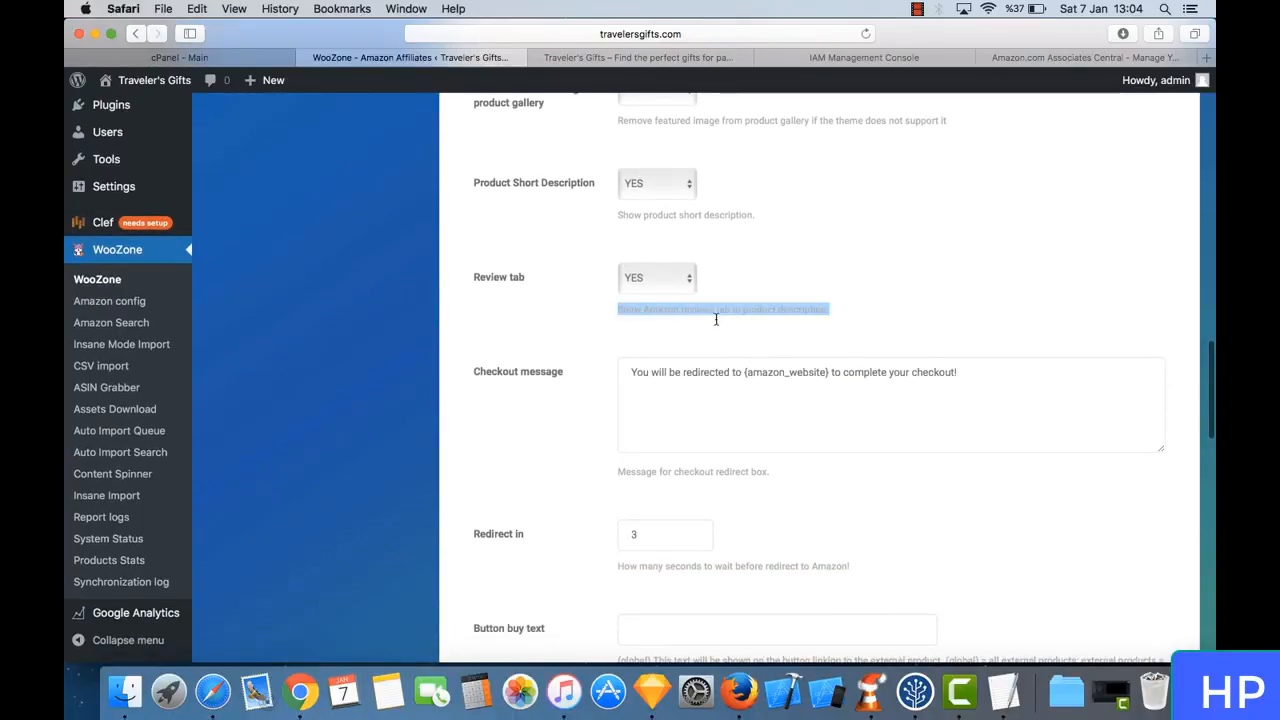
{"action": "left_click", "coordinate": [837, 318]}
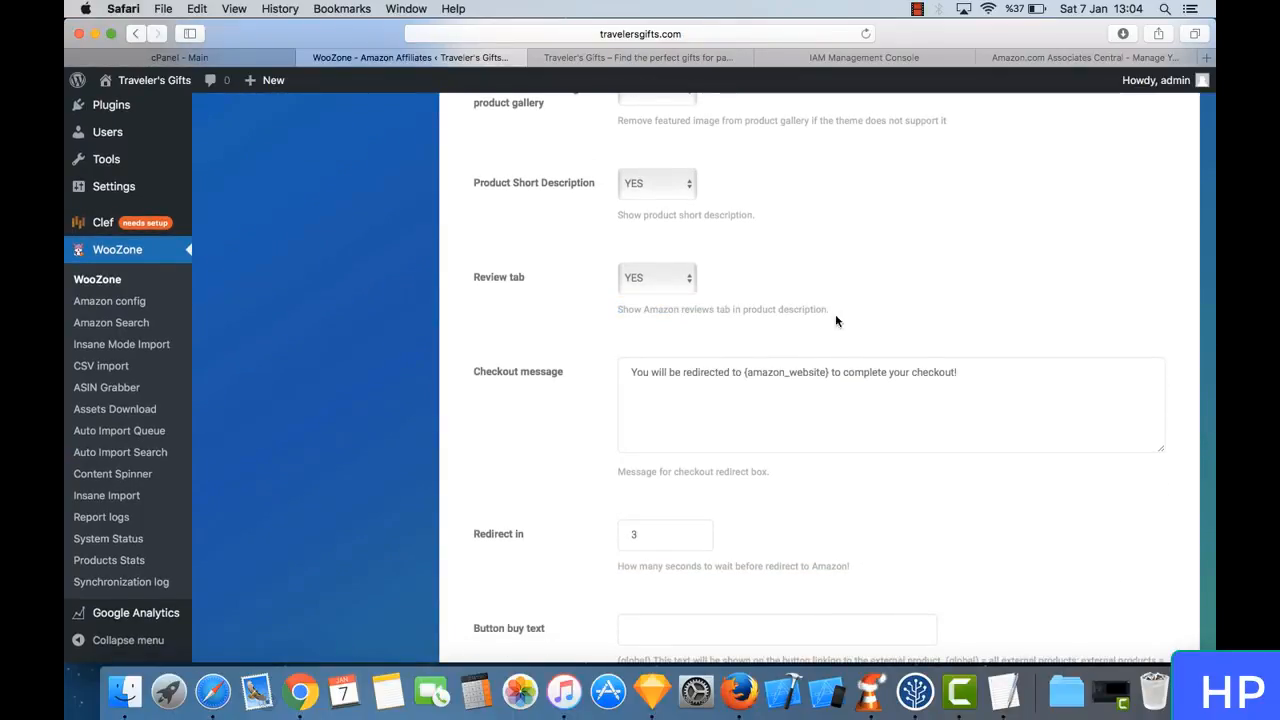
{"action": "scroll", "coordinate": [673, 307], "scroll_direction": "down", "scroll_amount": 2}
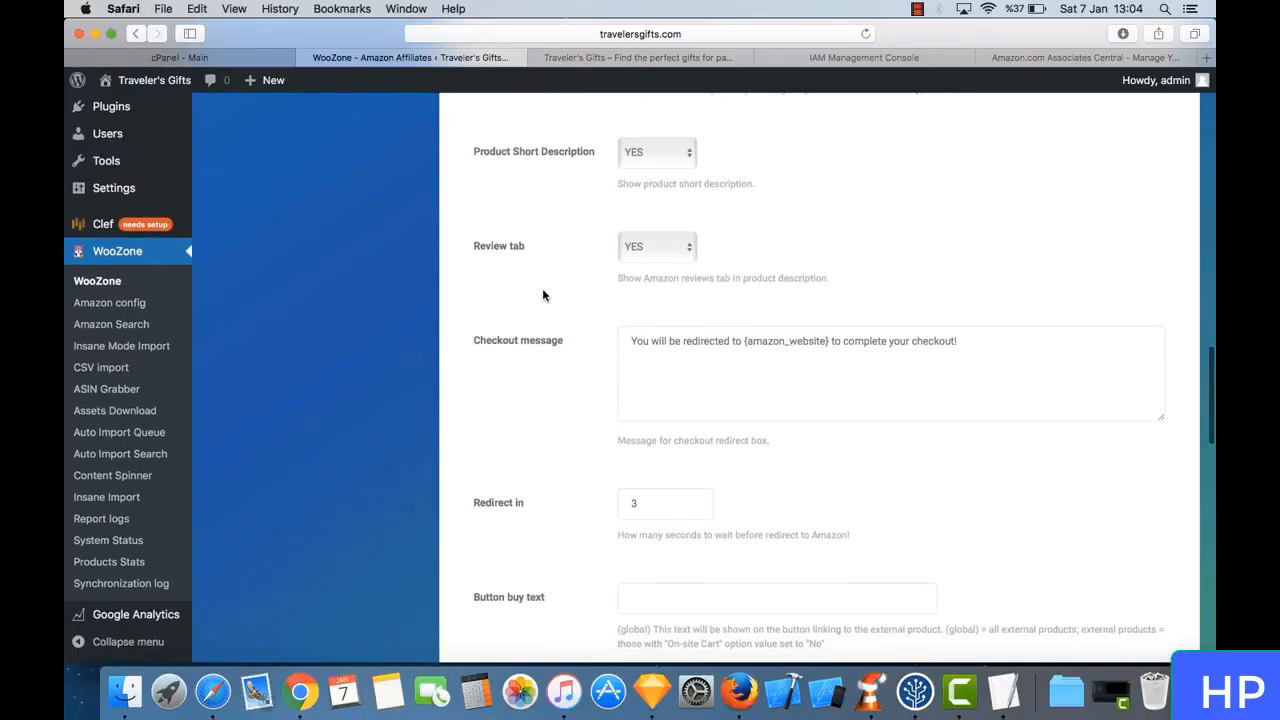
{"action": "scroll", "coordinate": [542, 295], "scroll_direction": "down", "scroll_amount": 5}
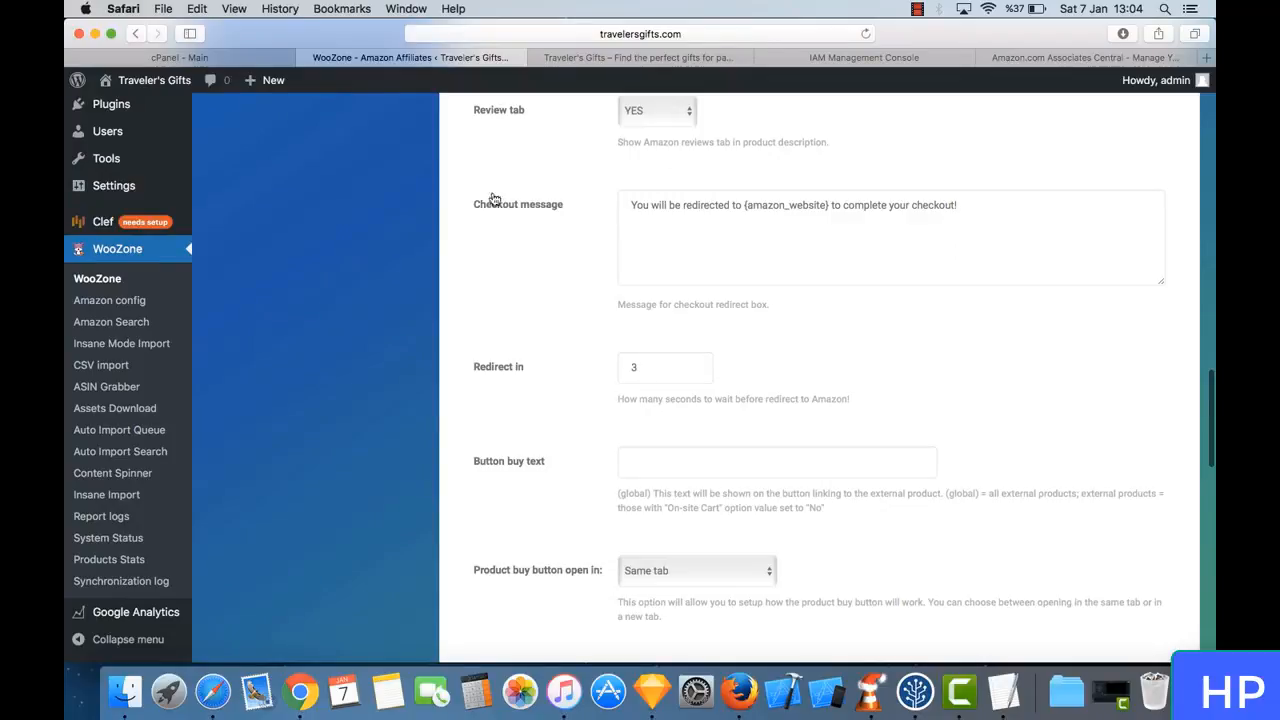
{"action": "left_click_drag", "start_coordinate": [474, 205], "coordinate": [571, 210]}
{"action": "left_click", "coordinate": [571, 210]}
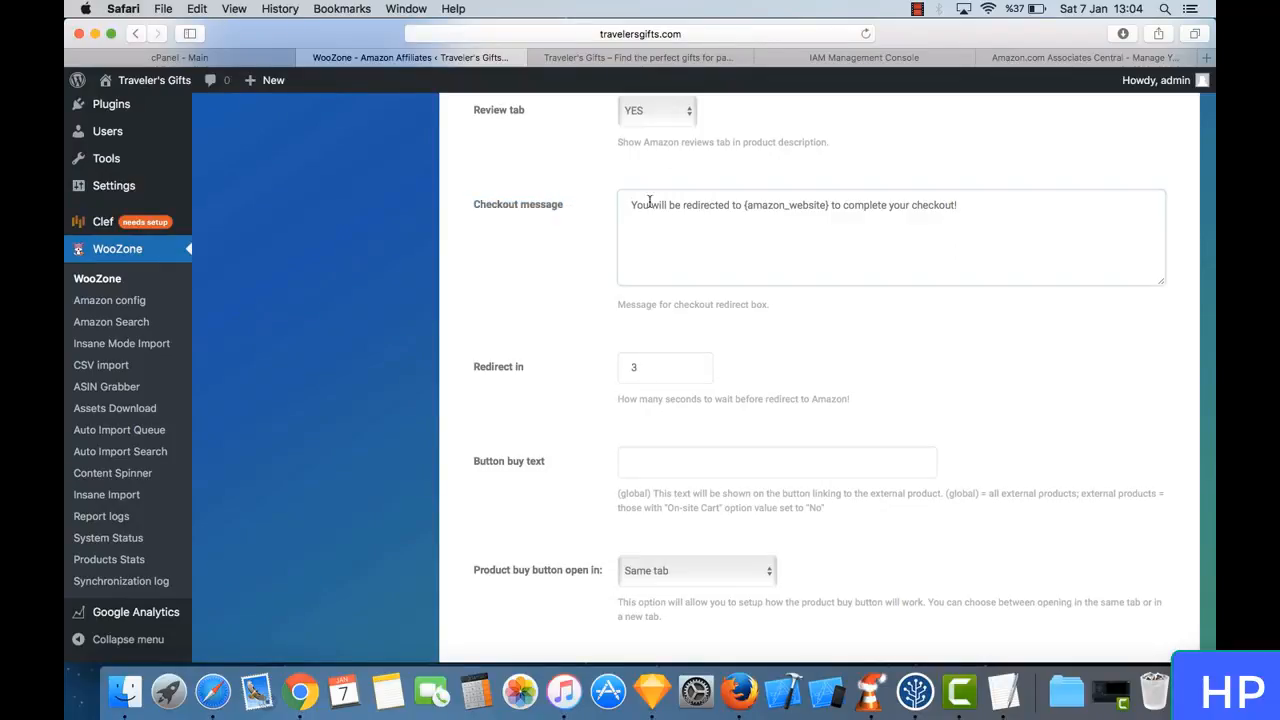
- Review the plugin setup options for redirect delay, buy button, remote Amazon images and products in posts
{"action": "scroll", "coordinate": [530, 249], "scroll_direction": "down", "scroll_amount": 5}
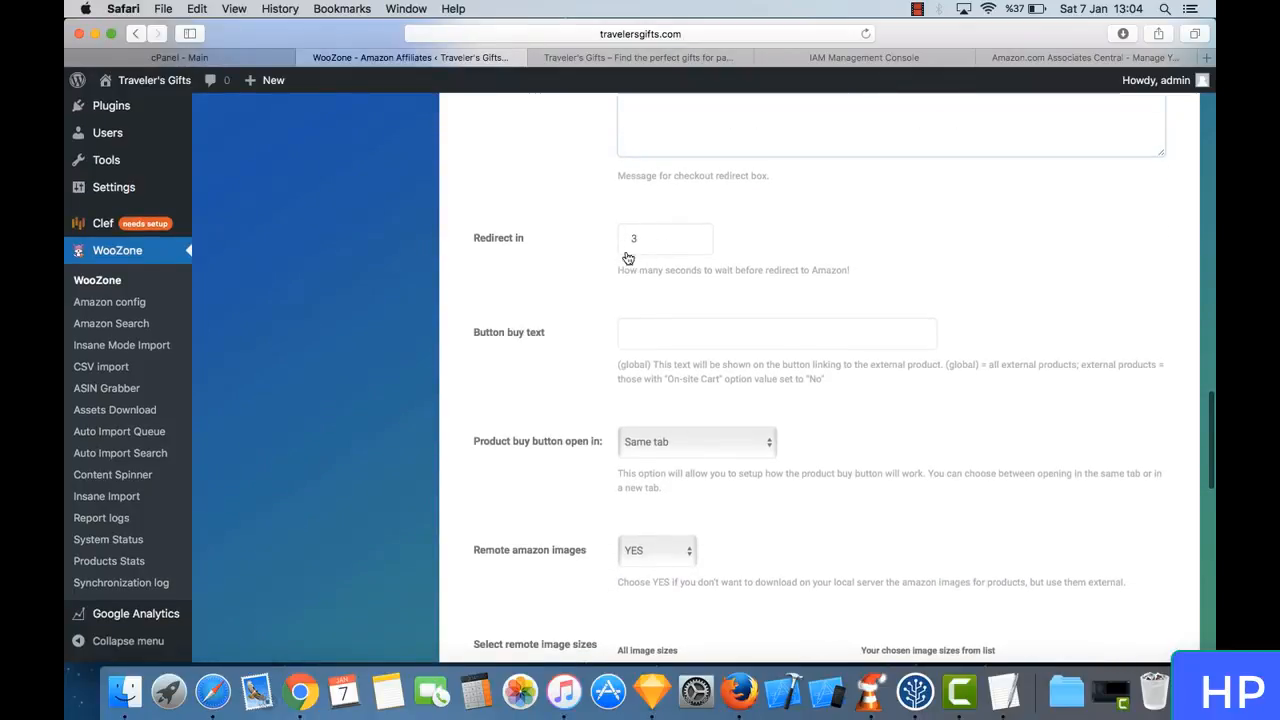
{"action": "scroll", "coordinate": [566, 292], "scroll_direction": "down", "scroll_amount": 4}
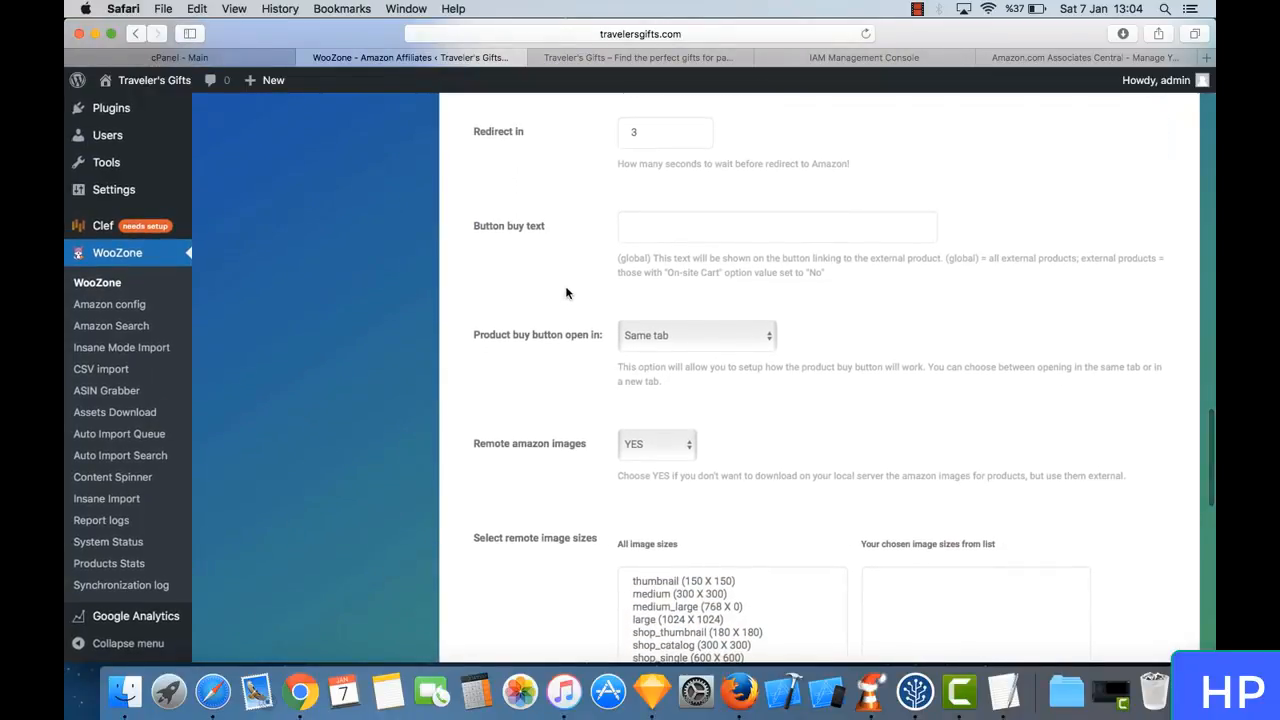
{"action": "scroll", "coordinate": [577, 212], "scroll_direction": "down", "scroll_amount": 3}
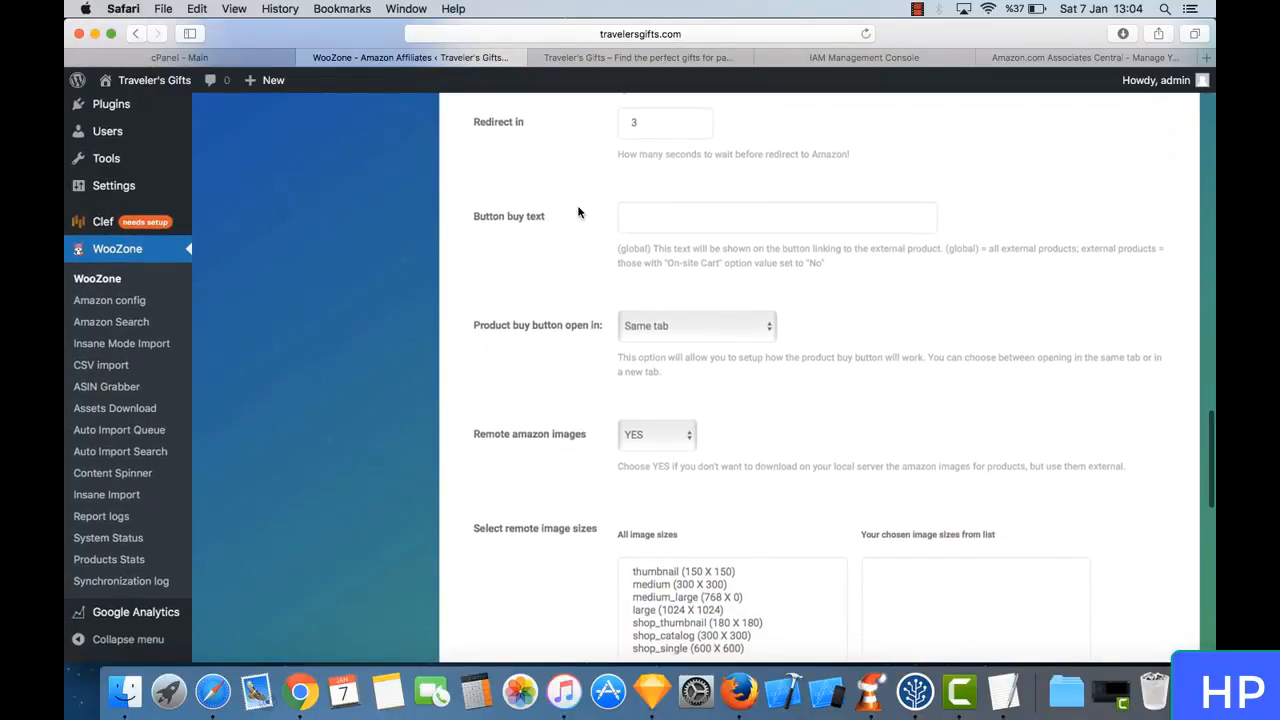
{"action": "scroll", "coordinate": [578, 212], "scroll_direction": "down", "scroll_amount": 2}
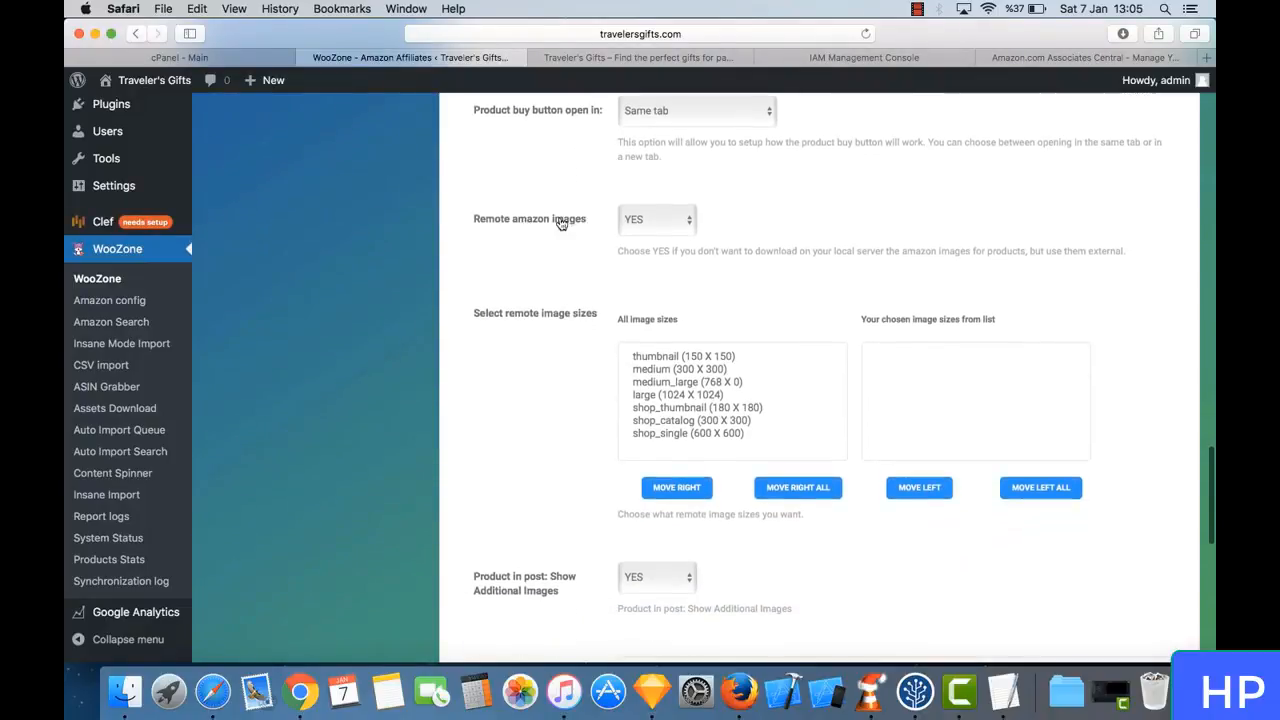
{"action": "scroll", "coordinate": [566, 248], "scroll_direction": "down", "scroll_amount": 3}
{"action": "scroll", "coordinate": [566, 248], "scroll_direction": "down", "scroll_amount": 6}
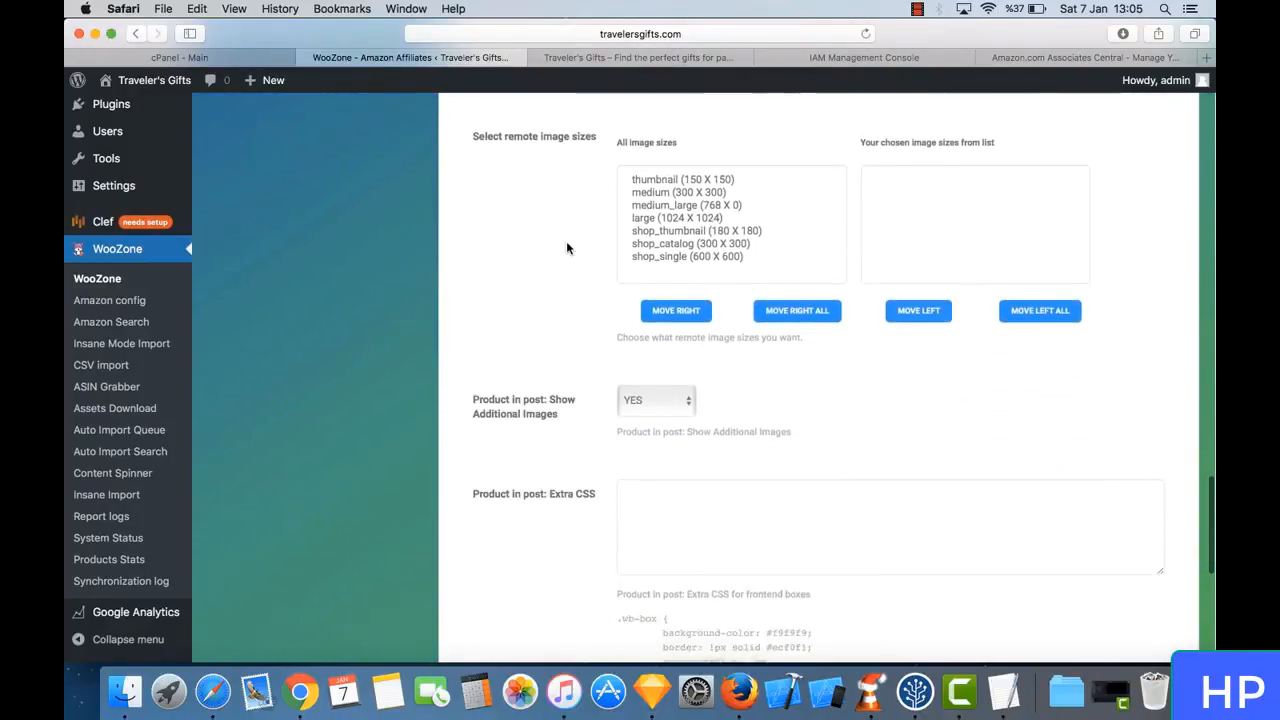
{"action": "scroll", "coordinate": [566, 241], "scroll_direction": "down", "scroll_amount": 7}
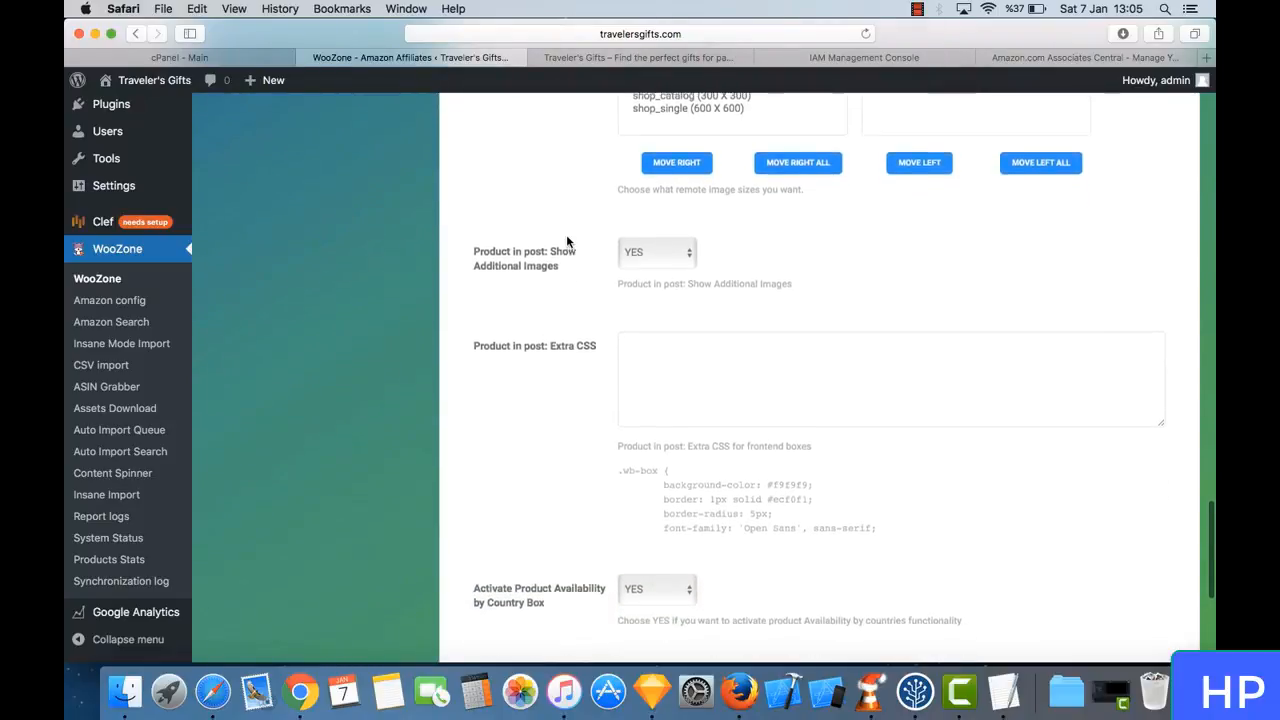
{"action": "scroll", "coordinate": [568, 243], "scroll_direction": "down", "scroll_amount": 4}
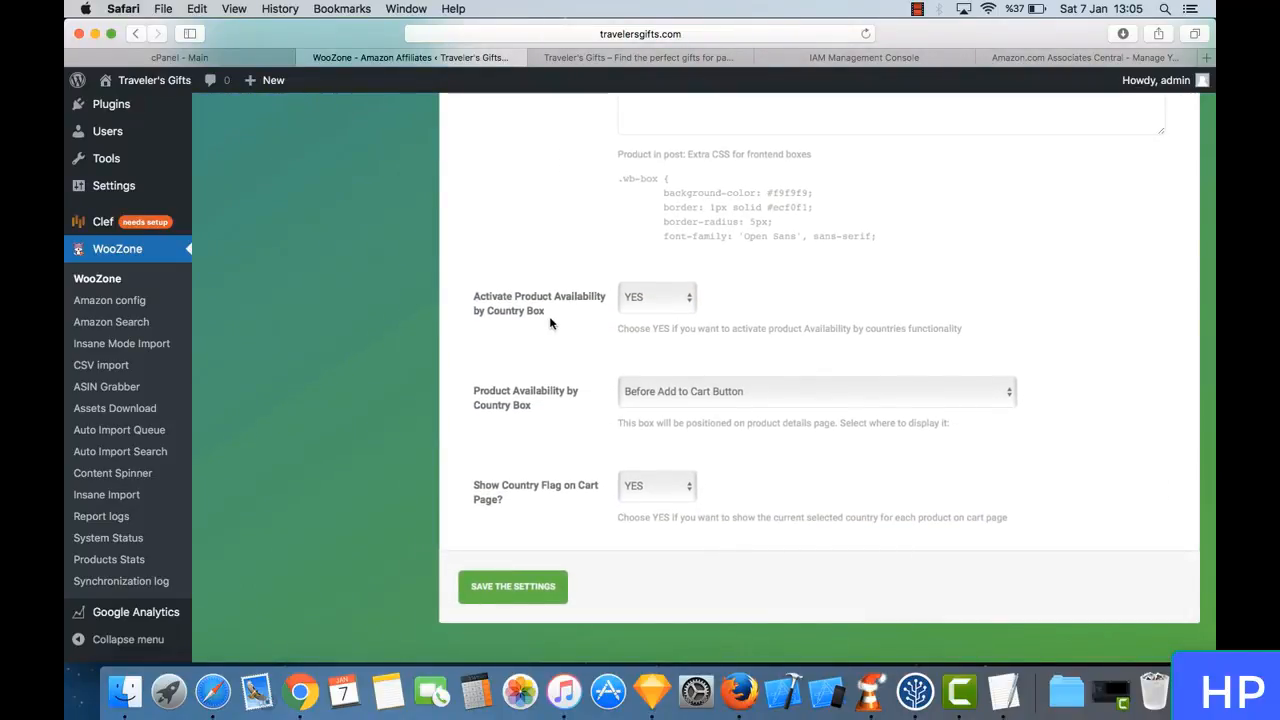
- Check the product availability by country and cart page flag options, and save the plugin setup settings
{"action": "scroll", "coordinate": [596, 328], "scroll_direction": "down", "scroll_amount": 1}
{"action": "scroll", "coordinate": [596, 325], "scroll_direction": "down", "scroll_amount": 1}
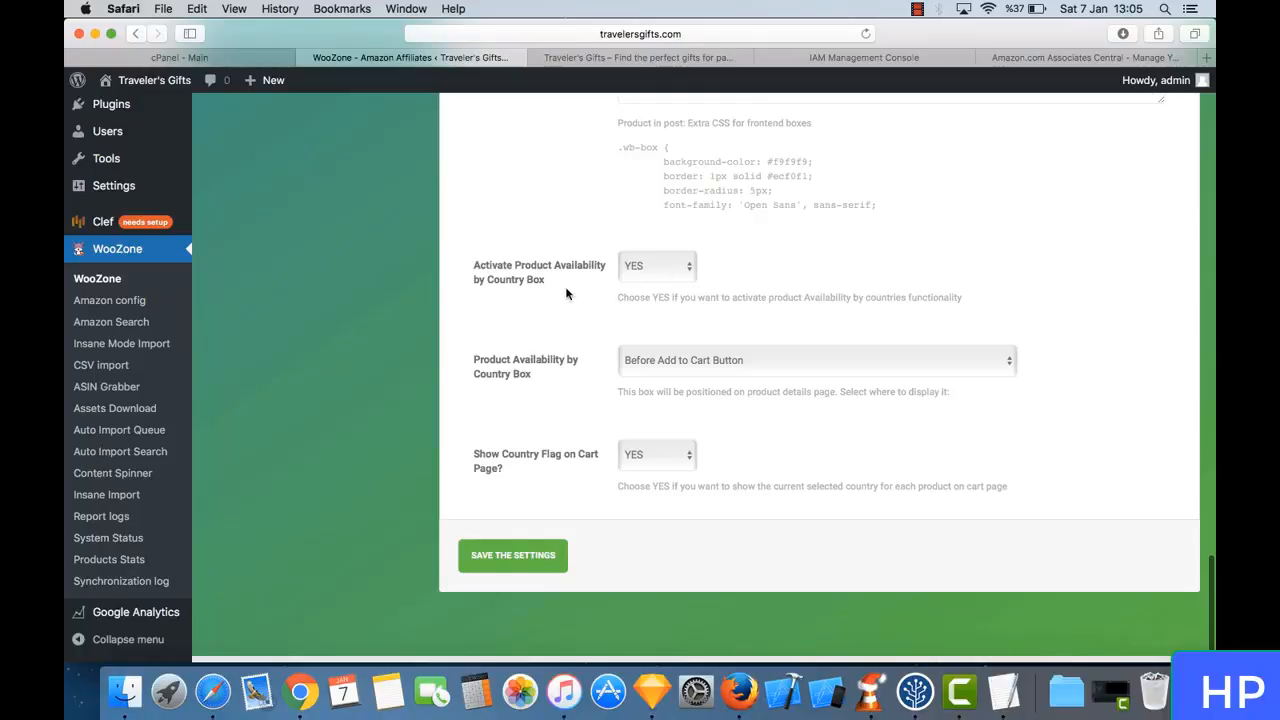
{"action": "scroll", "coordinate": [555, 291], "scroll_direction": "down", "scroll_amount": 2}
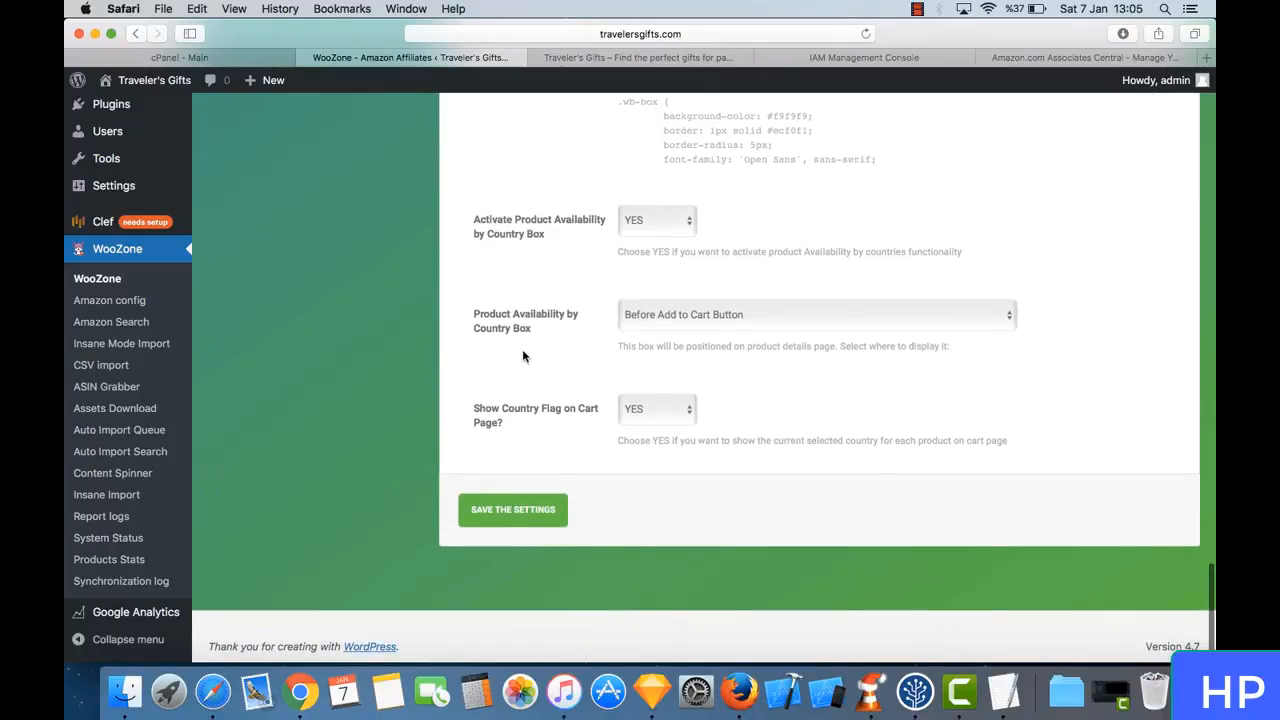
{"action": "left_click", "coordinate": [510, 510]}
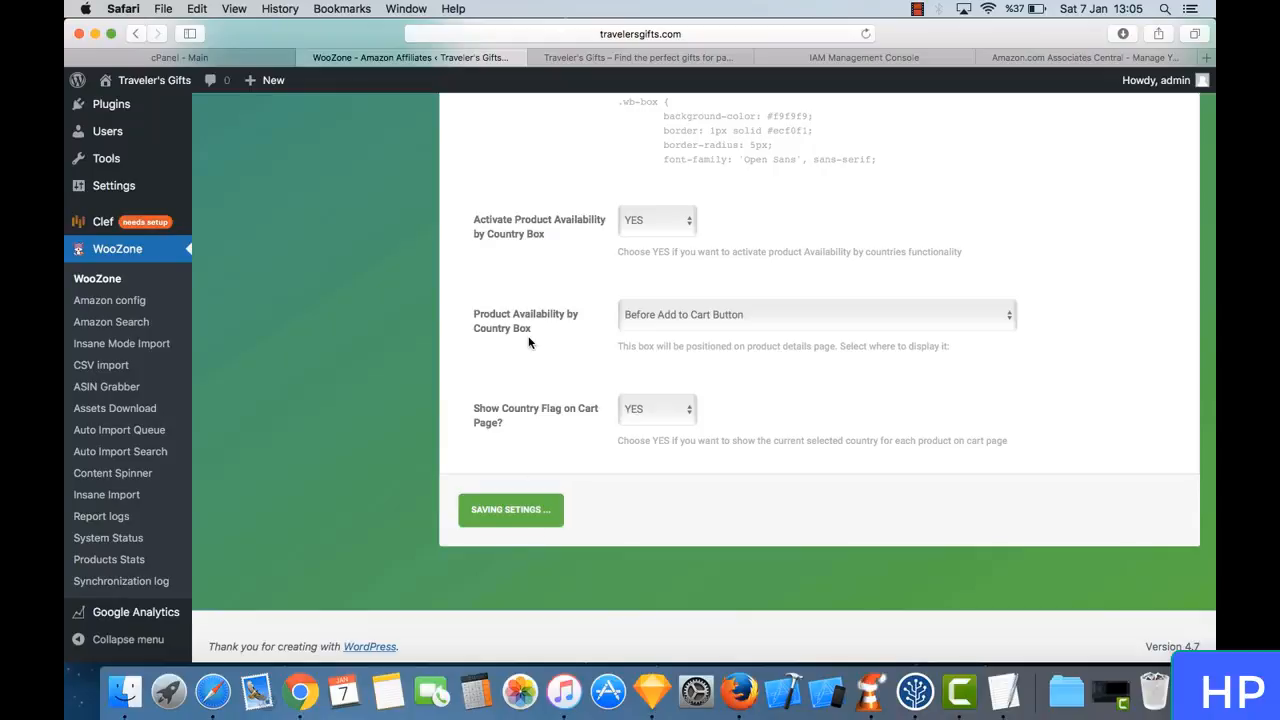
- Show the Import SETUP options of the Amazon config
{"action": "scroll", "coordinate": [529, 343], "scroll_direction": "up", "scroll_amount": 15}
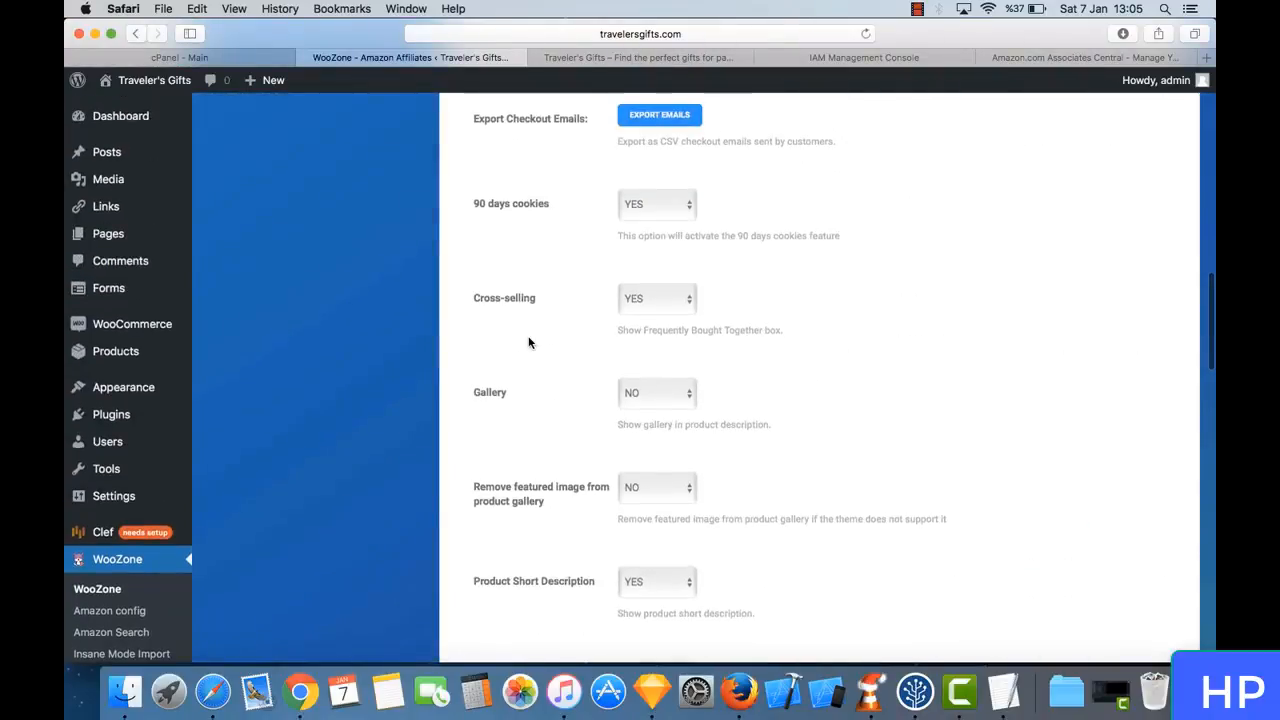
{"action": "scroll", "coordinate": [529, 343], "scroll_direction": "up", "scroll_amount": 10}
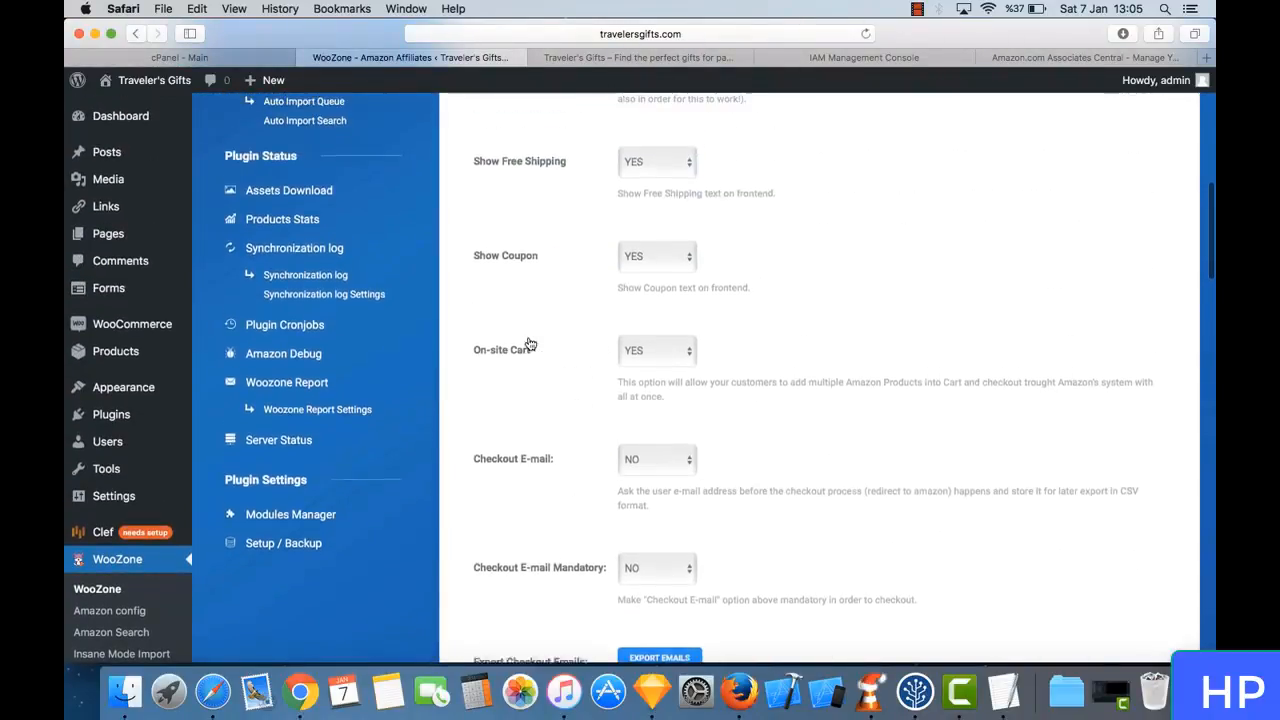
{"action": "scroll", "coordinate": [529, 343], "scroll_direction": "up", "scroll_amount": 2}
{"action": "scroll", "coordinate": [620, 318], "scroll_direction": "up", "scroll_amount": 4}
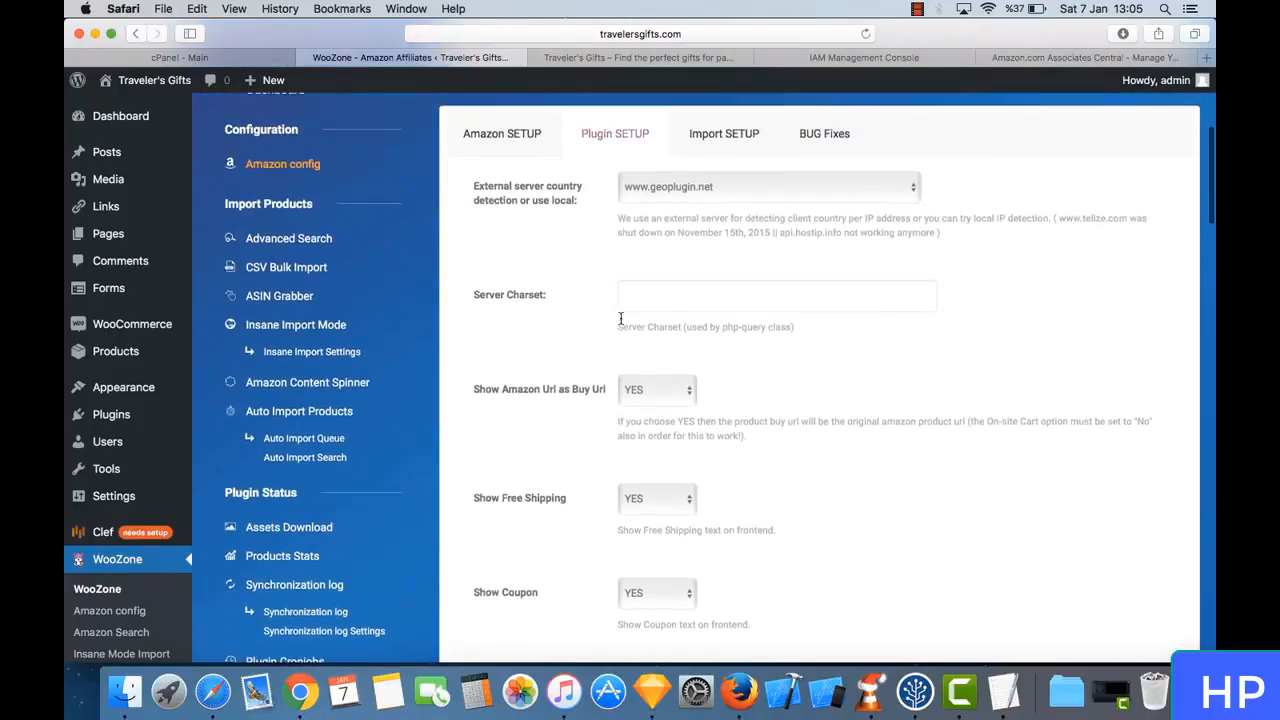
{"action": "scroll", "coordinate": [578, 362], "scroll_direction": "up", "scroll_amount": 3}
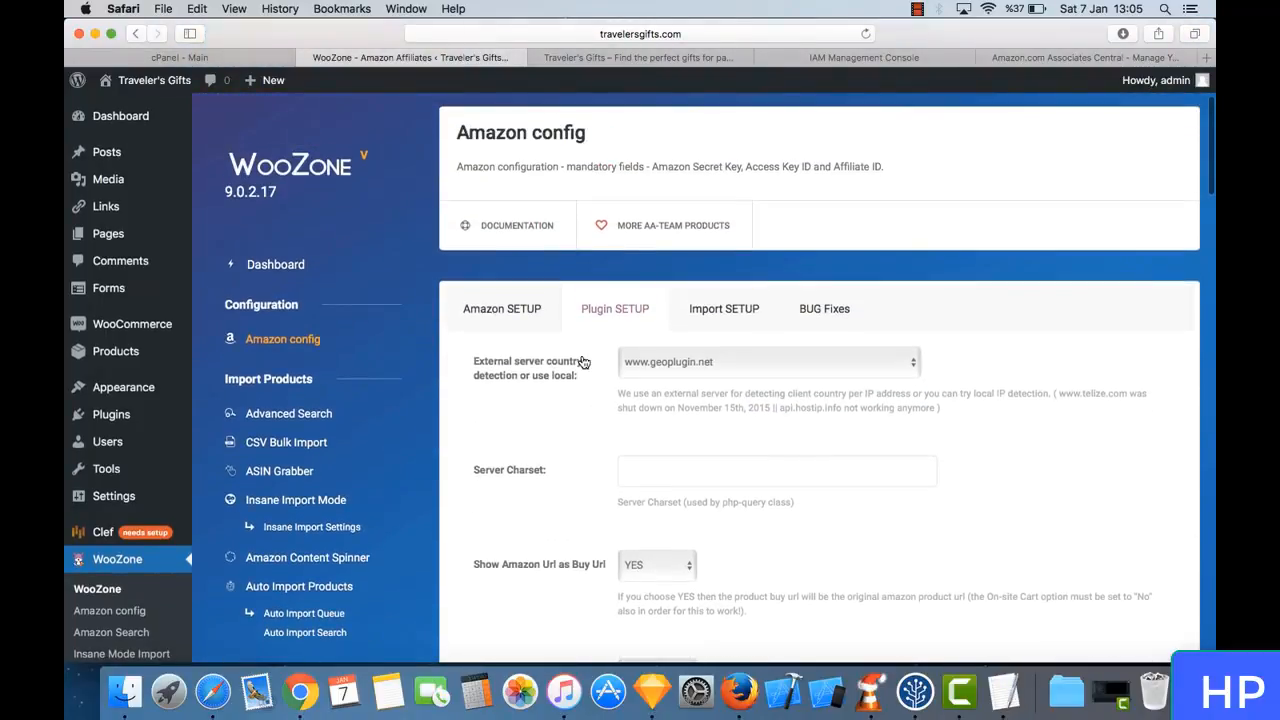
{"action": "left_click", "coordinate": [720, 312]}
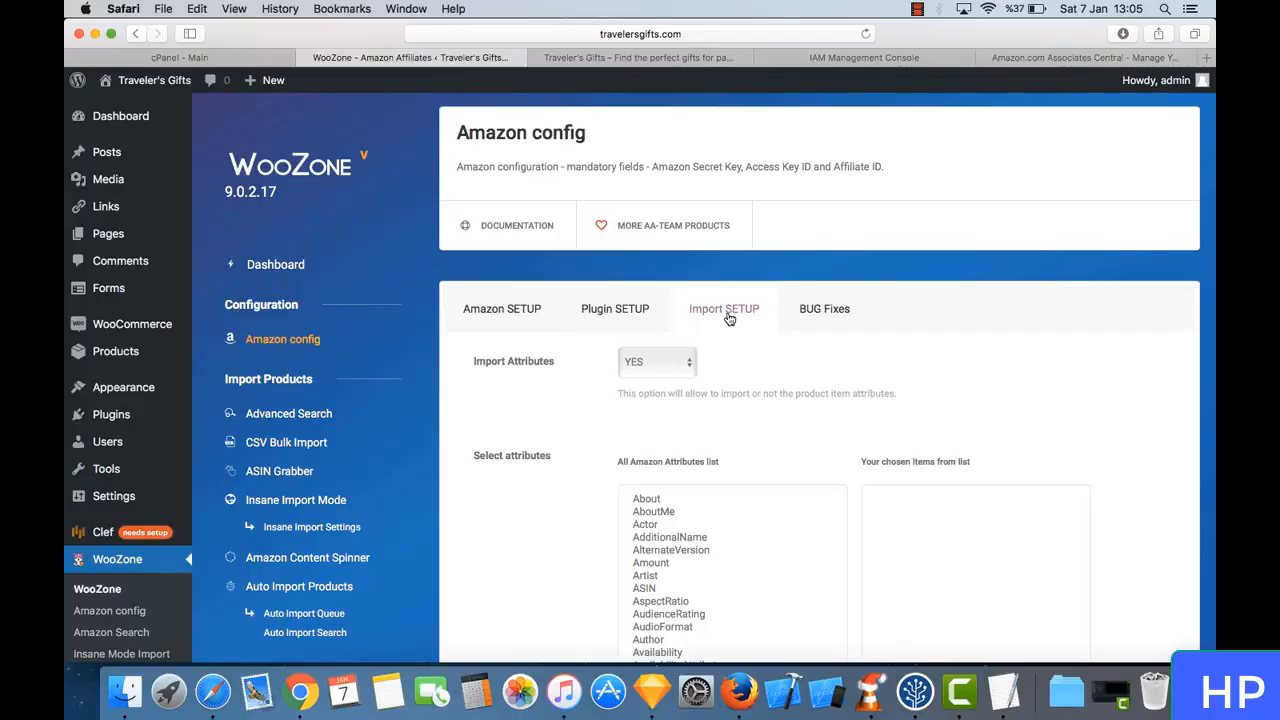
- Look through the Amazon attributes list and add all its attributes to the chosen items for import
{"action": "scroll", "coordinate": [706, 418], "scroll_direction": "down", "scroll_amount": 1}
{"action": "scroll", "coordinate": [706, 418], "scroll_direction": "down", "scroll_amount": 5}
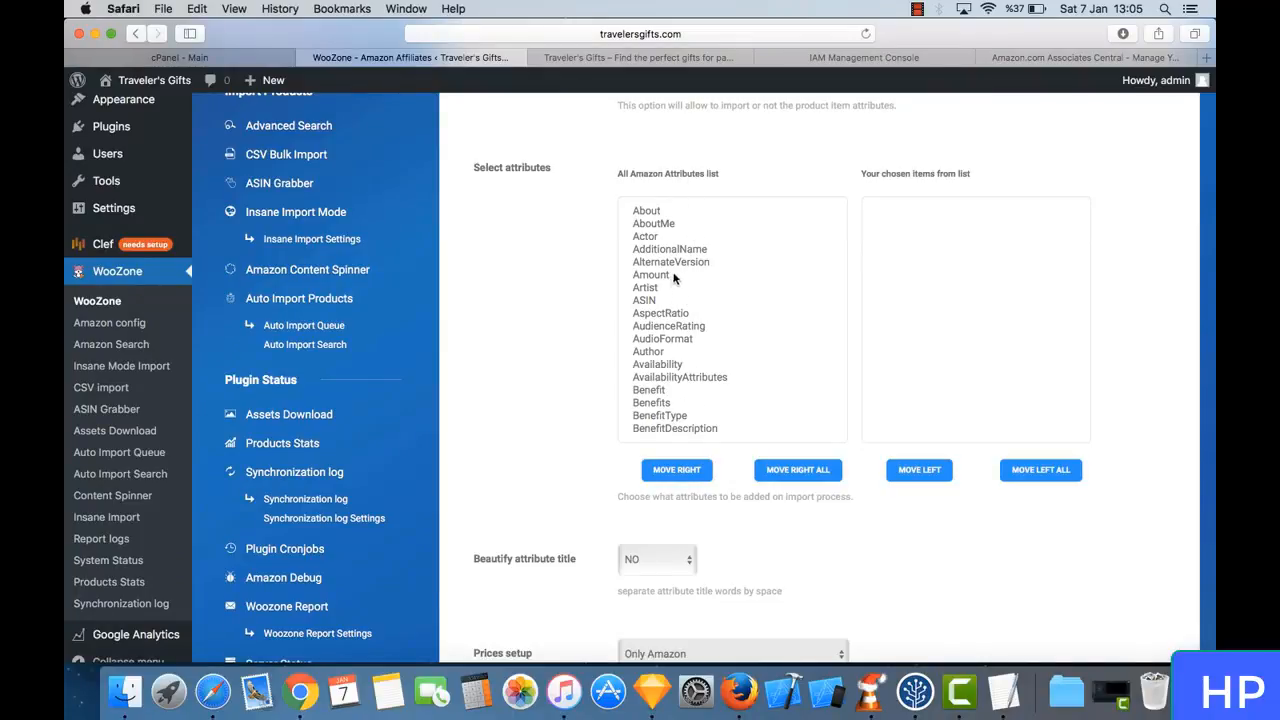
{"action": "scroll", "coordinate": [671, 305], "scroll_direction": "down", "scroll_amount": 5}
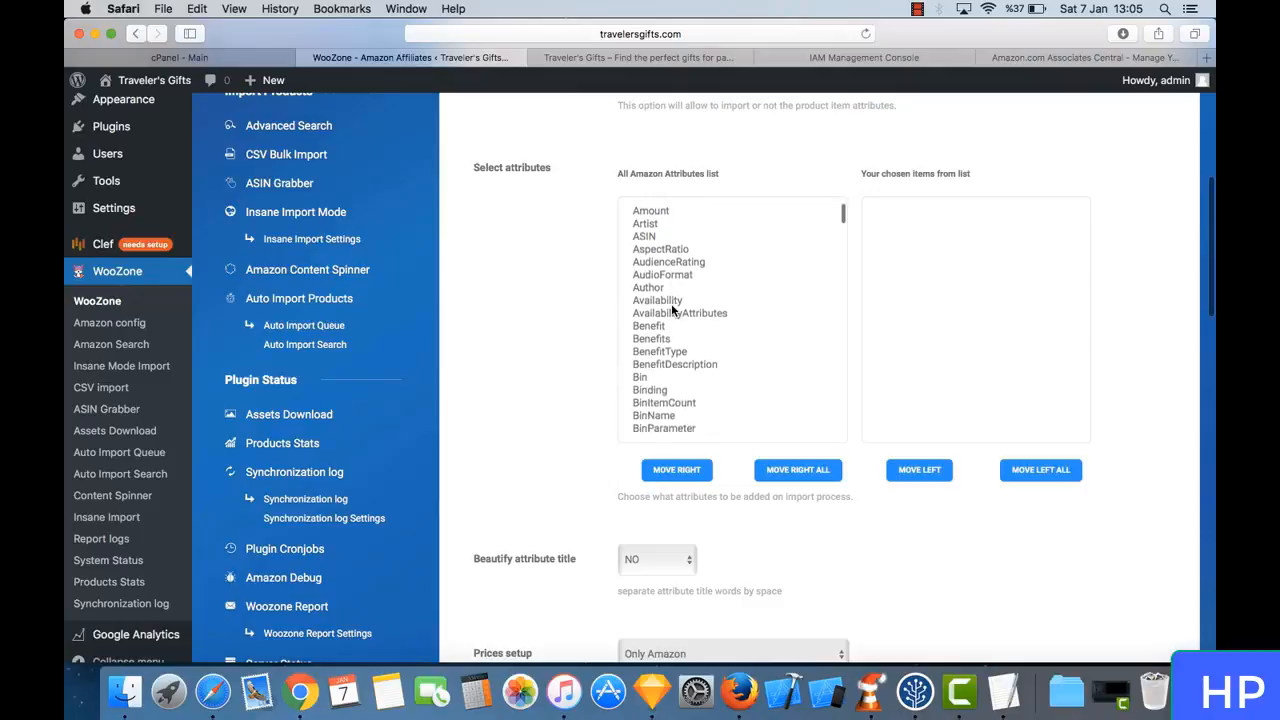
{"action": "scroll", "coordinate": [671, 310], "scroll_direction": "down", "scroll_amount": 5}
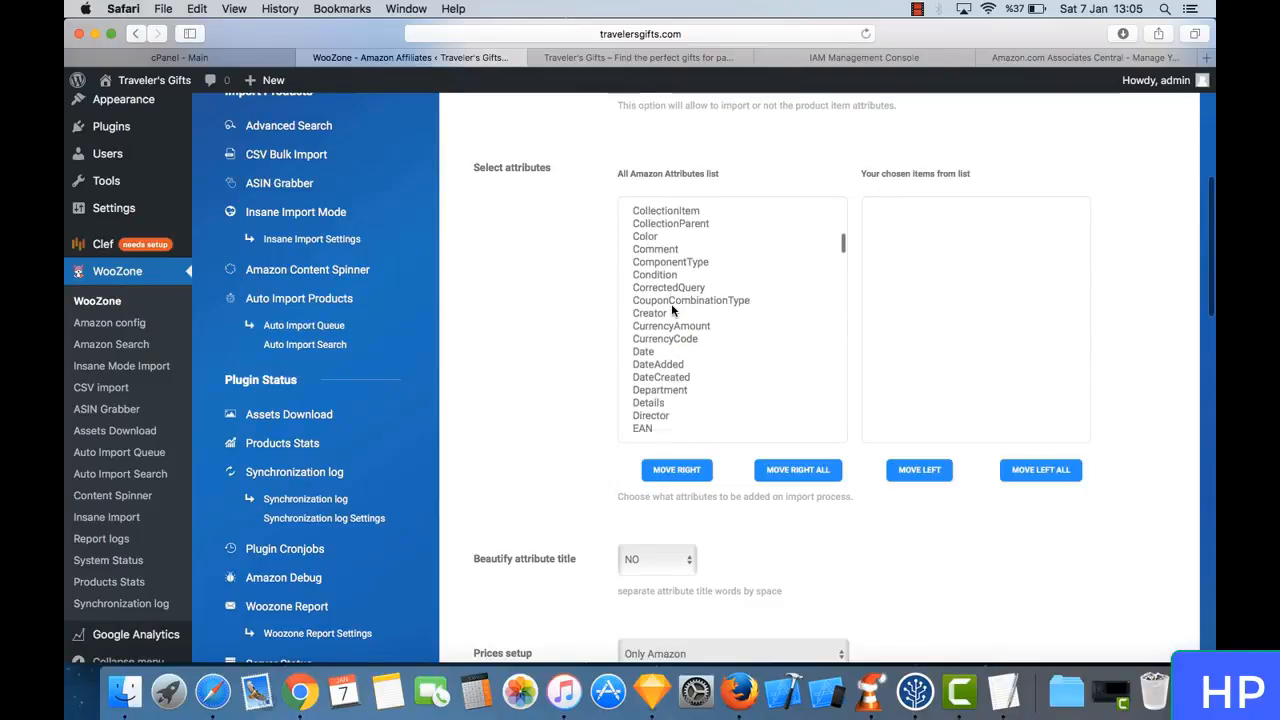
{"action": "scroll", "coordinate": [723, 343], "scroll_direction": "up", "scroll_amount": 10}
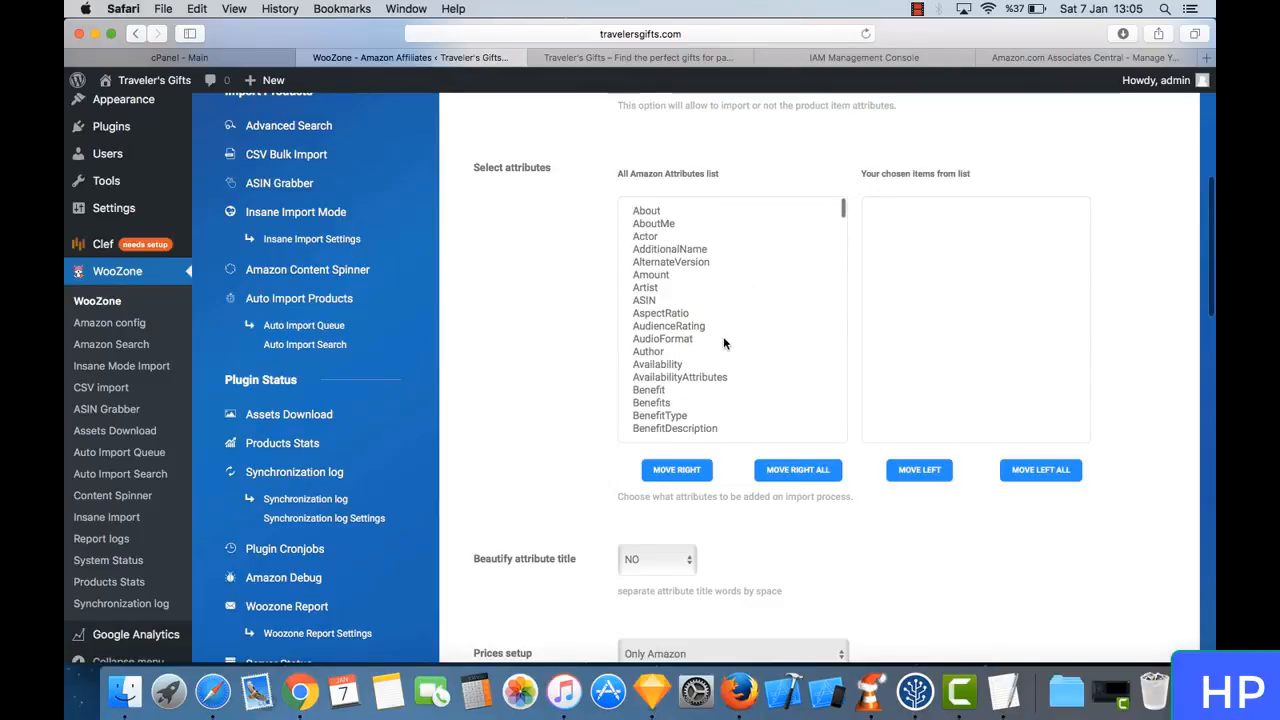
{"action": "left_click", "coordinate": [802, 469]}
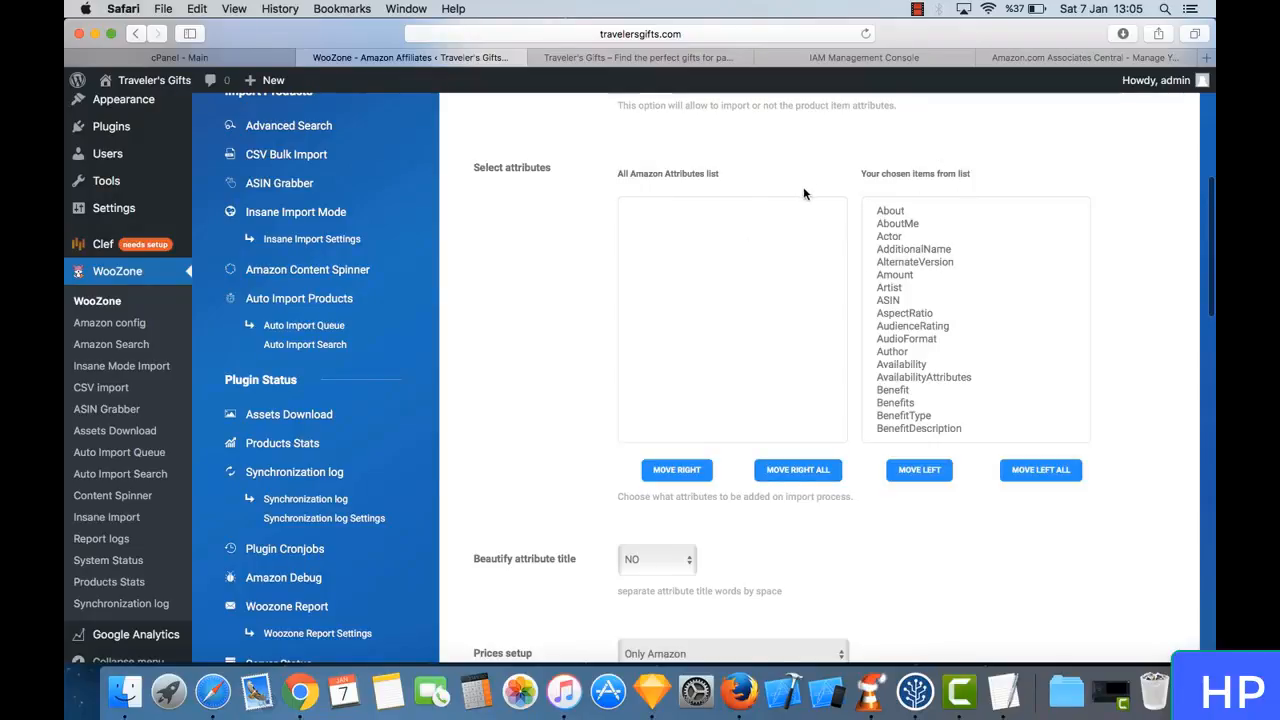
- Check the chosen attributes and set Beautify attribute title to YES
{"action": "scroll", "coordinate": [804, 193], "scroll_direction": "up", "scroll_amount": 4}
{"action": "scroll", "coordinate": [806, 180], "scroll_direction": "down", "scroll_amount": 3}
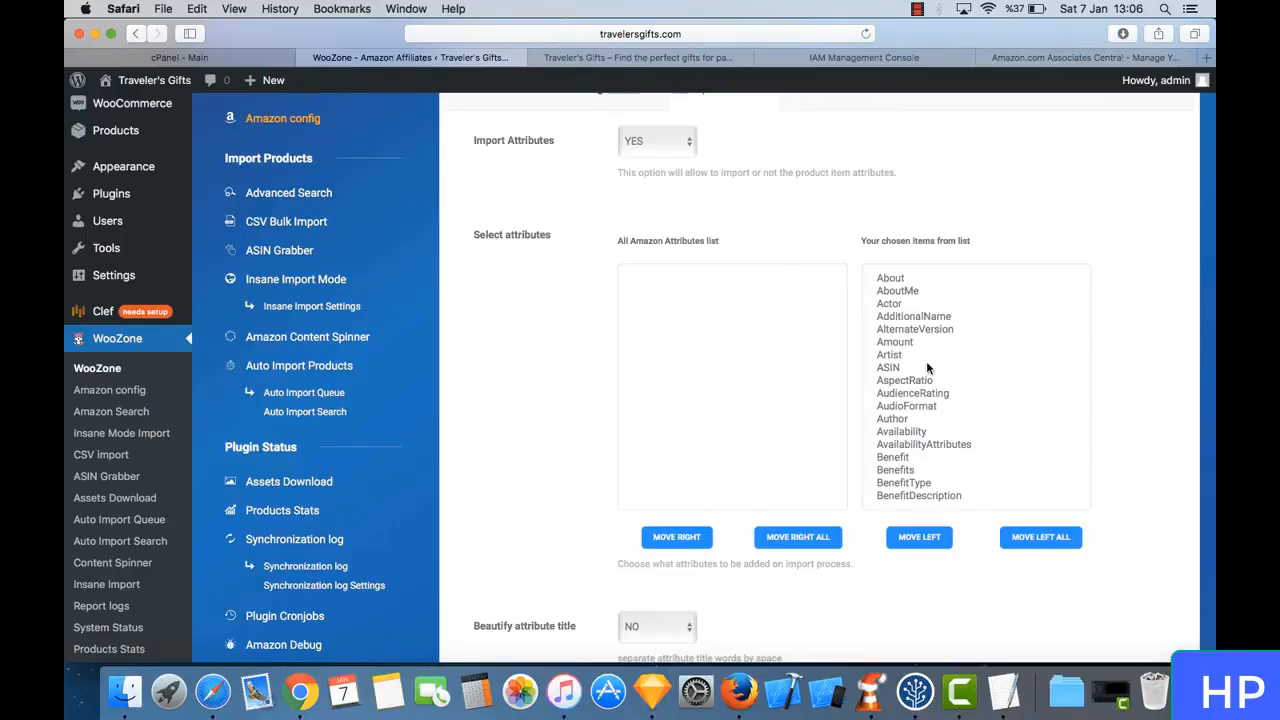
{"action": "scroll", "coordinate": [845, 268], "scroll_direction": "down", "scroll_amount": 2}
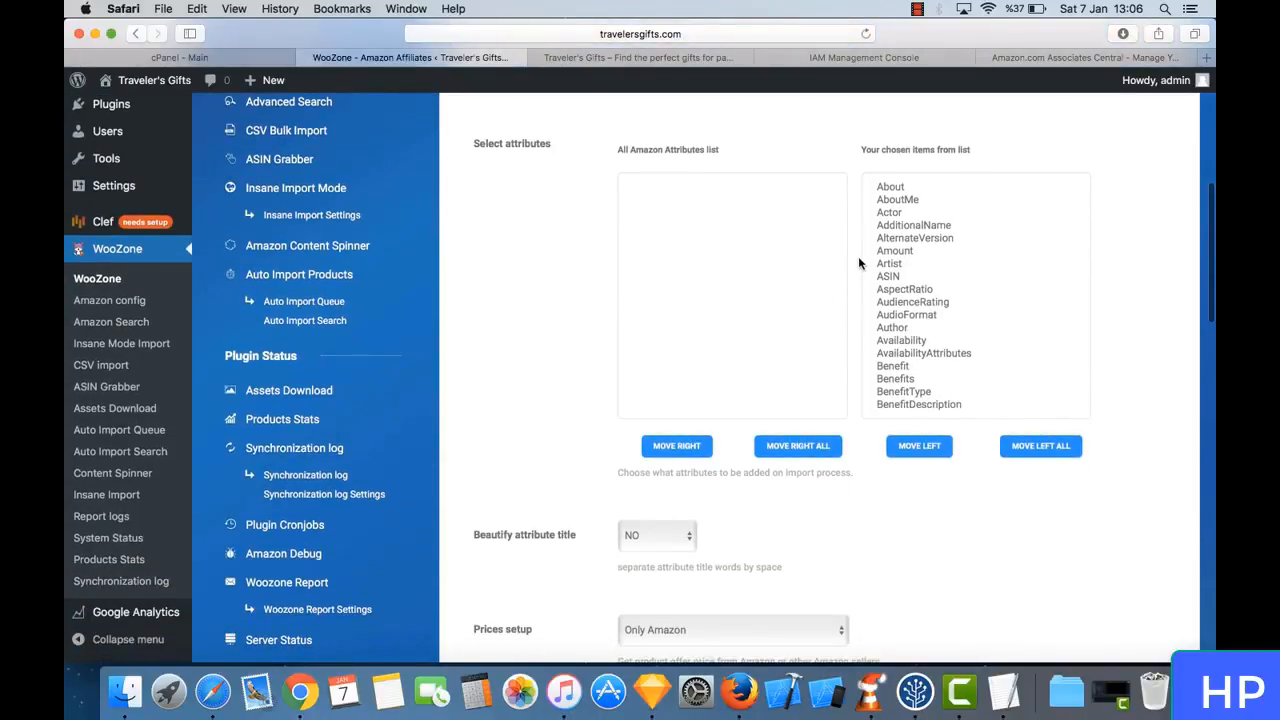
{"action": "scroll", "coordinate": [858, 260], "scroll_direction": "down", "scroll_amount": 4}
{"action": "scroll", "coordinate": [858, 256], "scroll_direction": "down", "scroll_amount": 1}
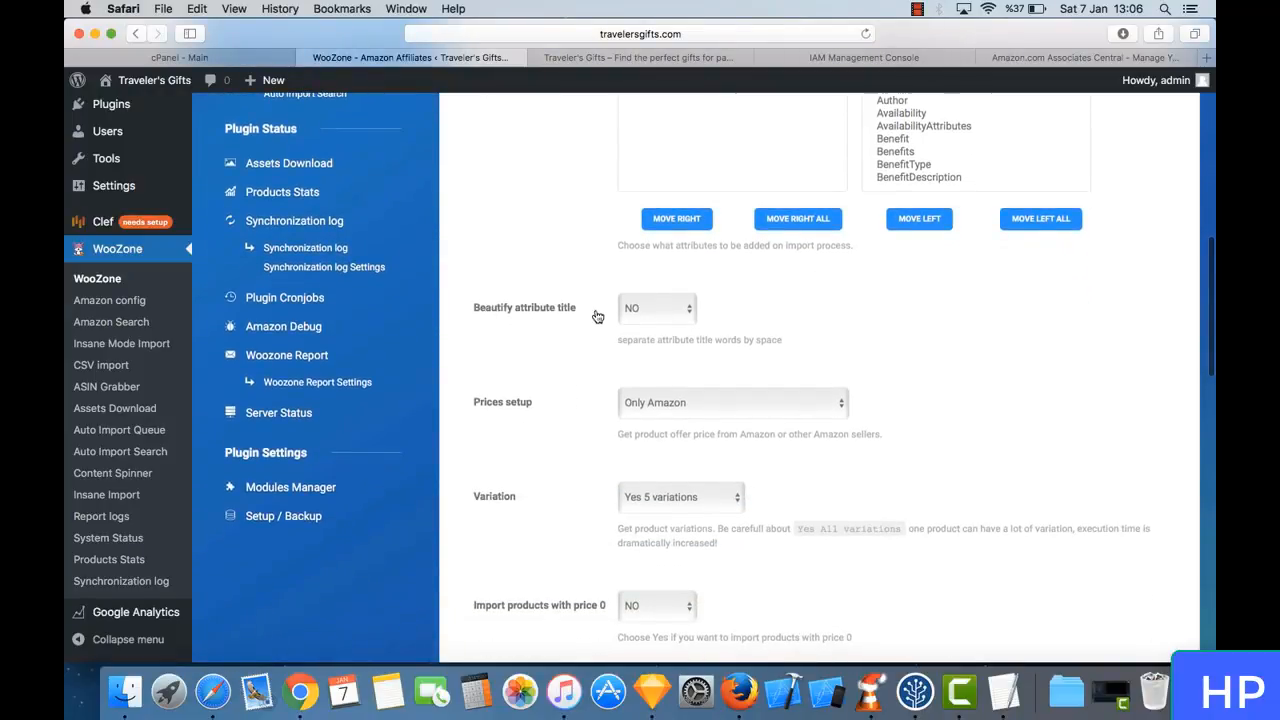
{"action": "left_click", "coordinate": [655, 306]}
{"action": "left_click", "coordinate": [657, 297]}
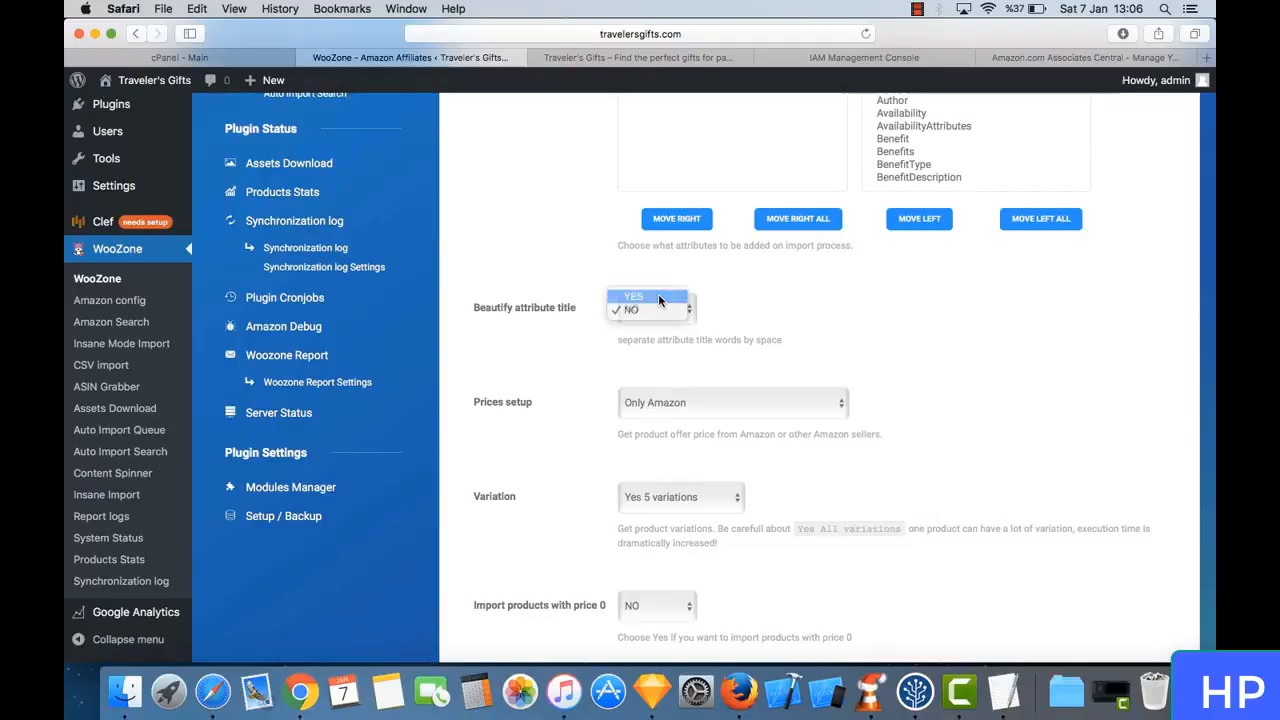
- Set Prices setup to Amazon OR other sellers (get lowest price)
{"action": "scroll", "coordinate": [659, 345], "scroll_direction": "down", "scroll_amount": 3}
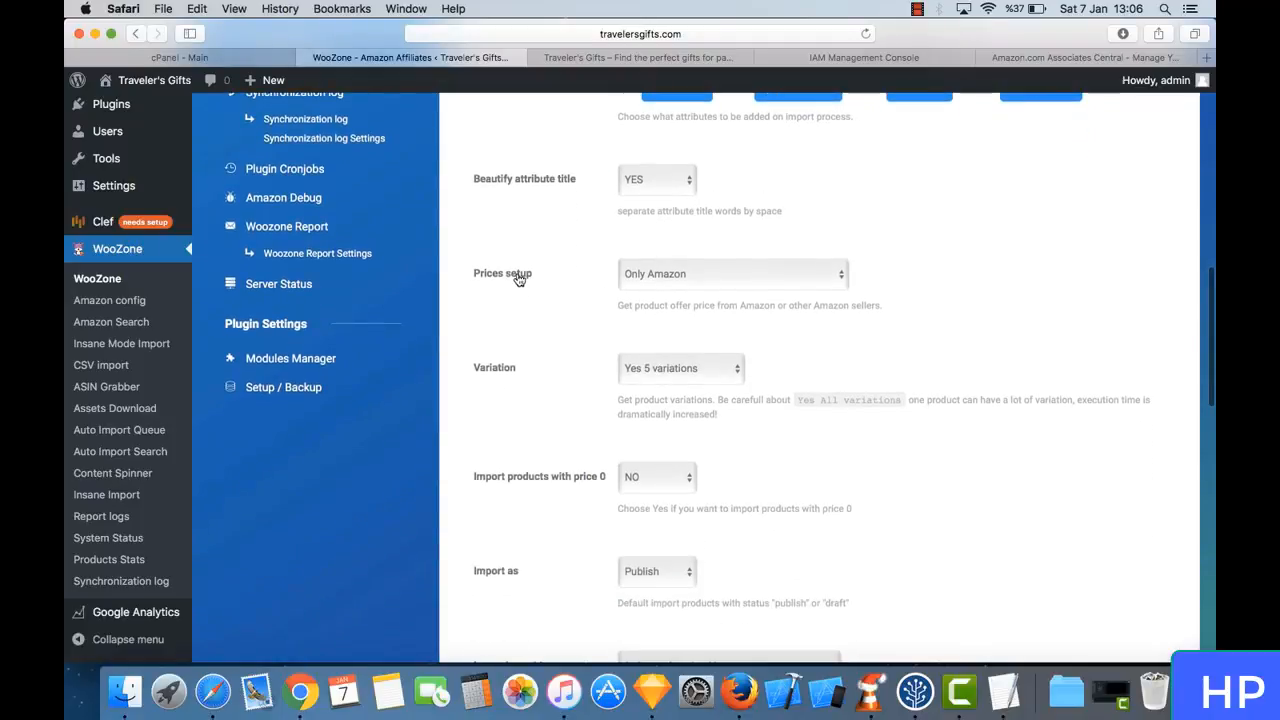
{"action": "left_click", "coordinate": [708, 287]}
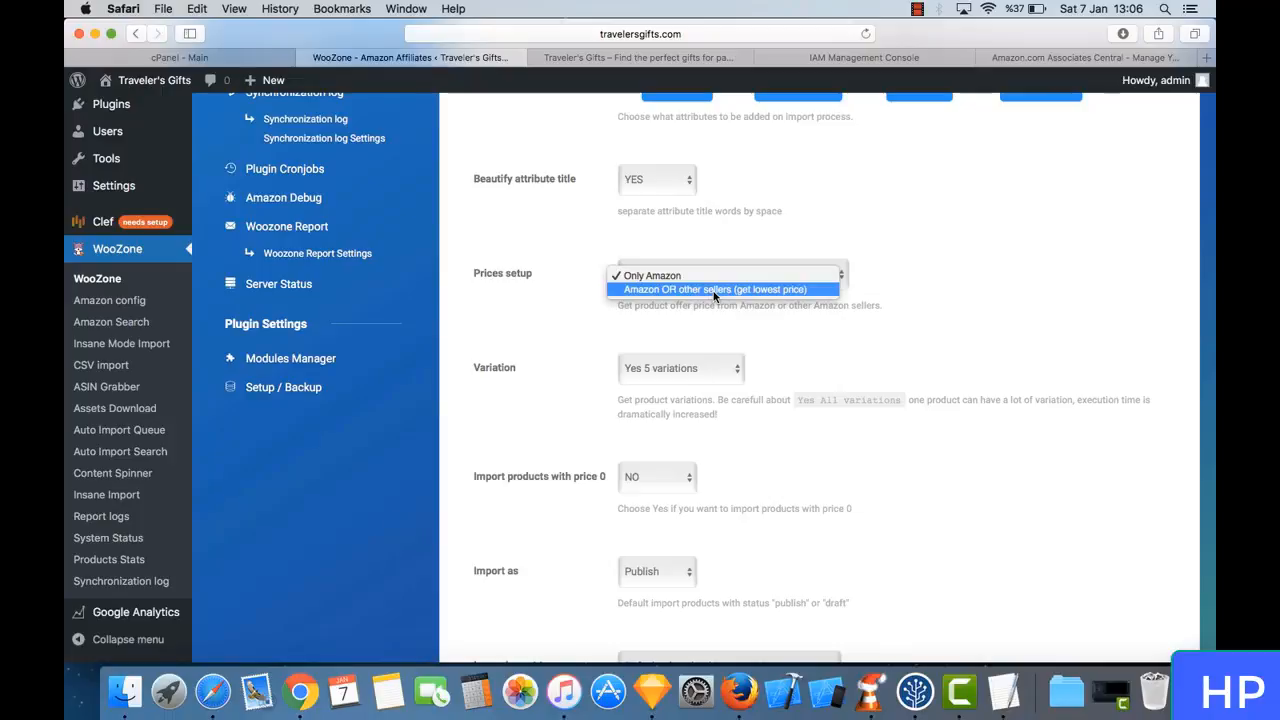
{"action": "left_click", "coordinate": [714, 290]}
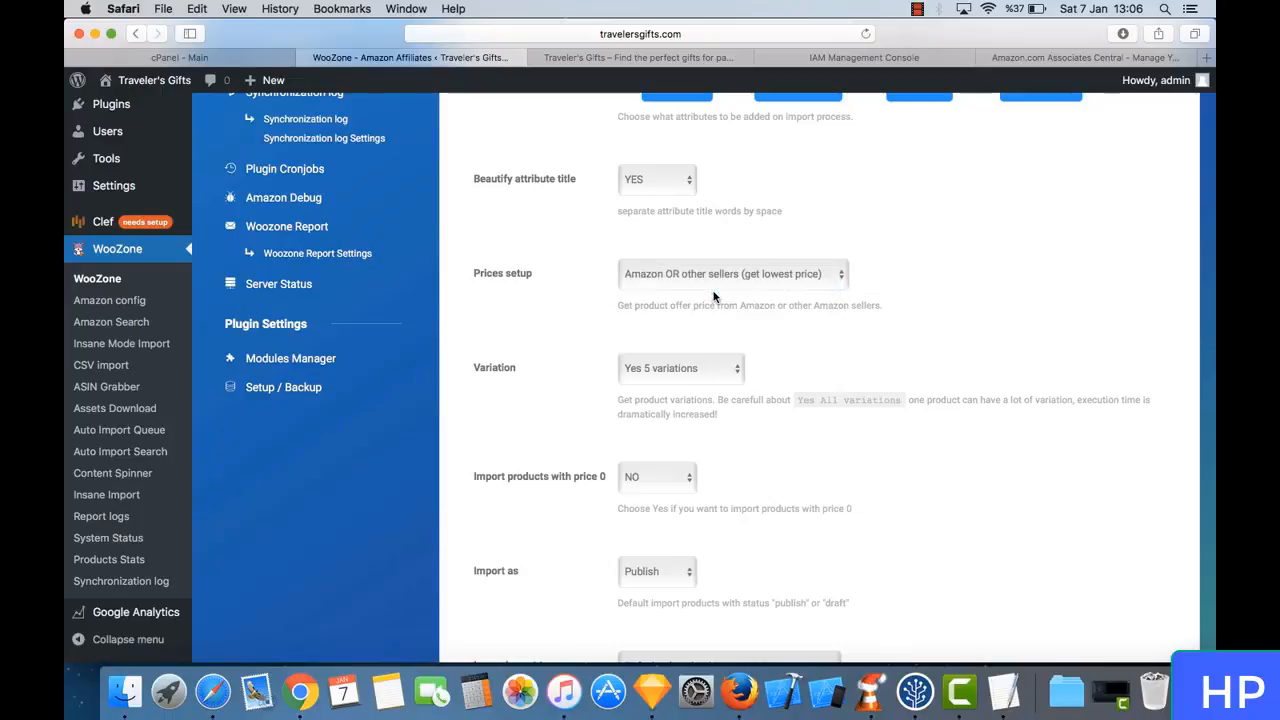
{"action": "triple_click", "coordinate": [640, 304]}
{"action": "left_click", "coordinate": [648, 303]}
- Check the available Variation choices and set Variation to Yes 3 variations
{"action": "scroll", "coordinate": [645, 324], "scroll_direction": "down", "scroll_amount": 2}
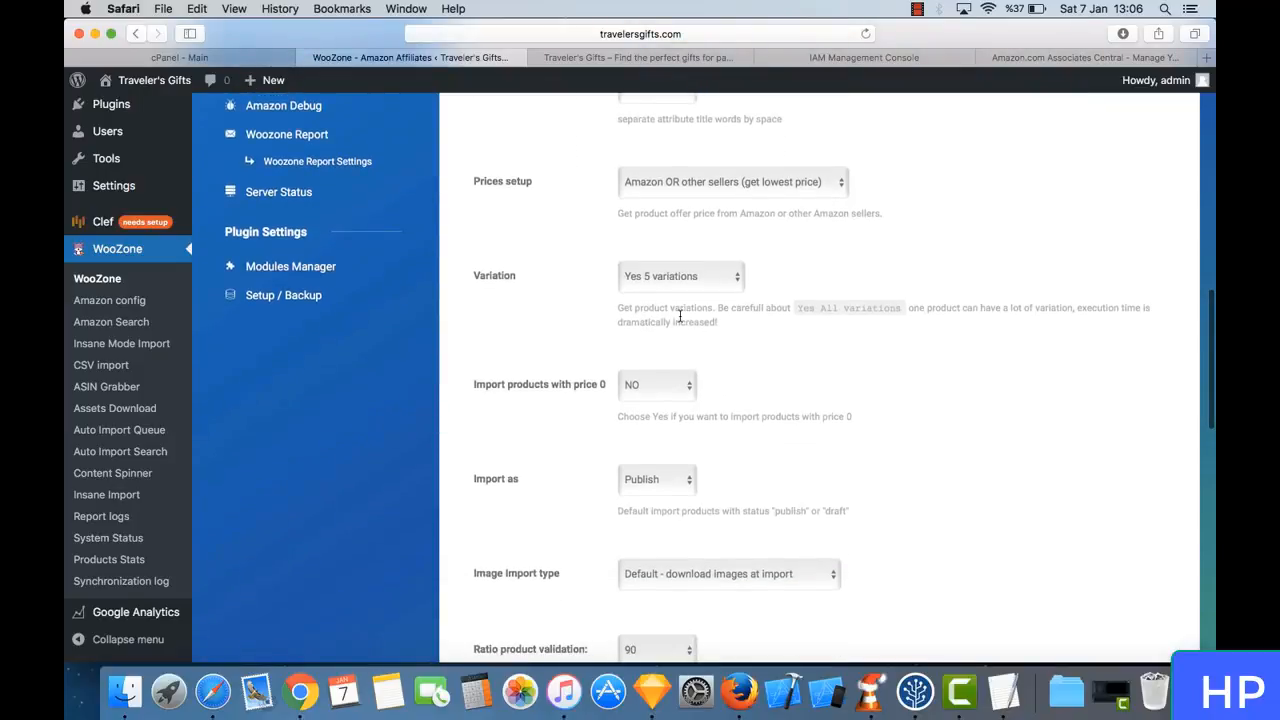
{"action": "left_click", "coordinate": [689, 278]}
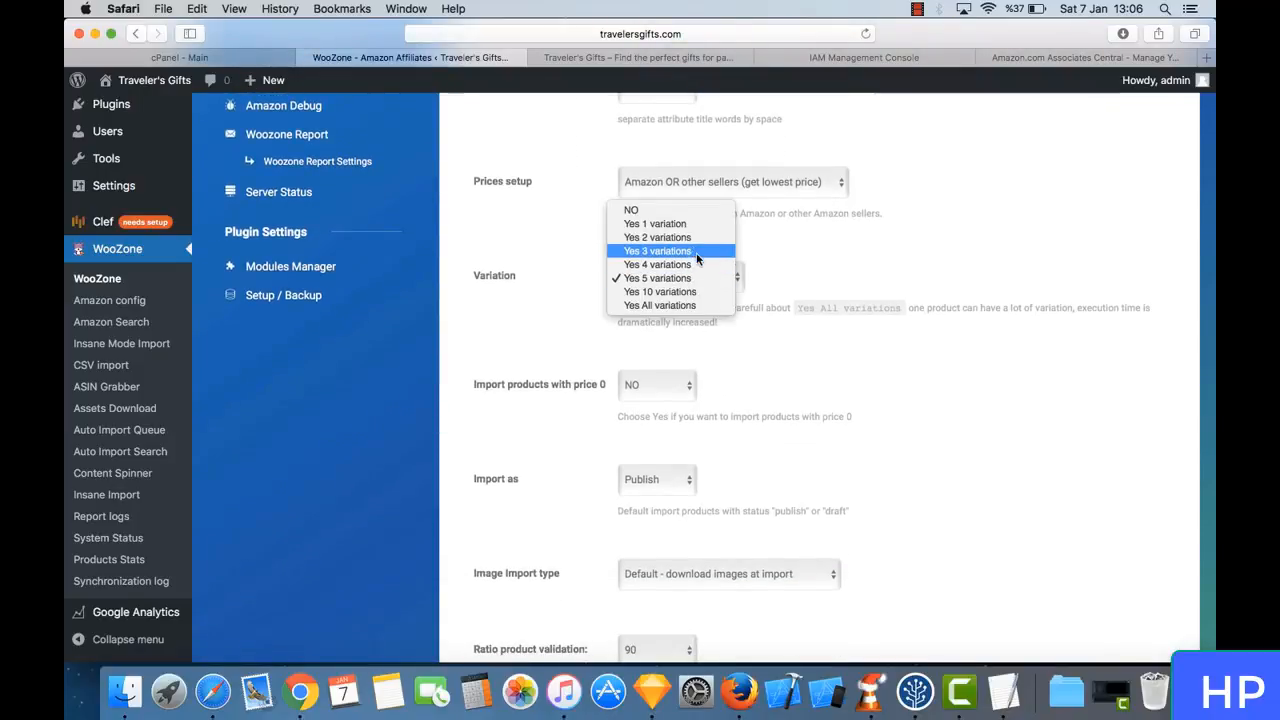
{"action": "left_click", "coordinate": [781, 318]}
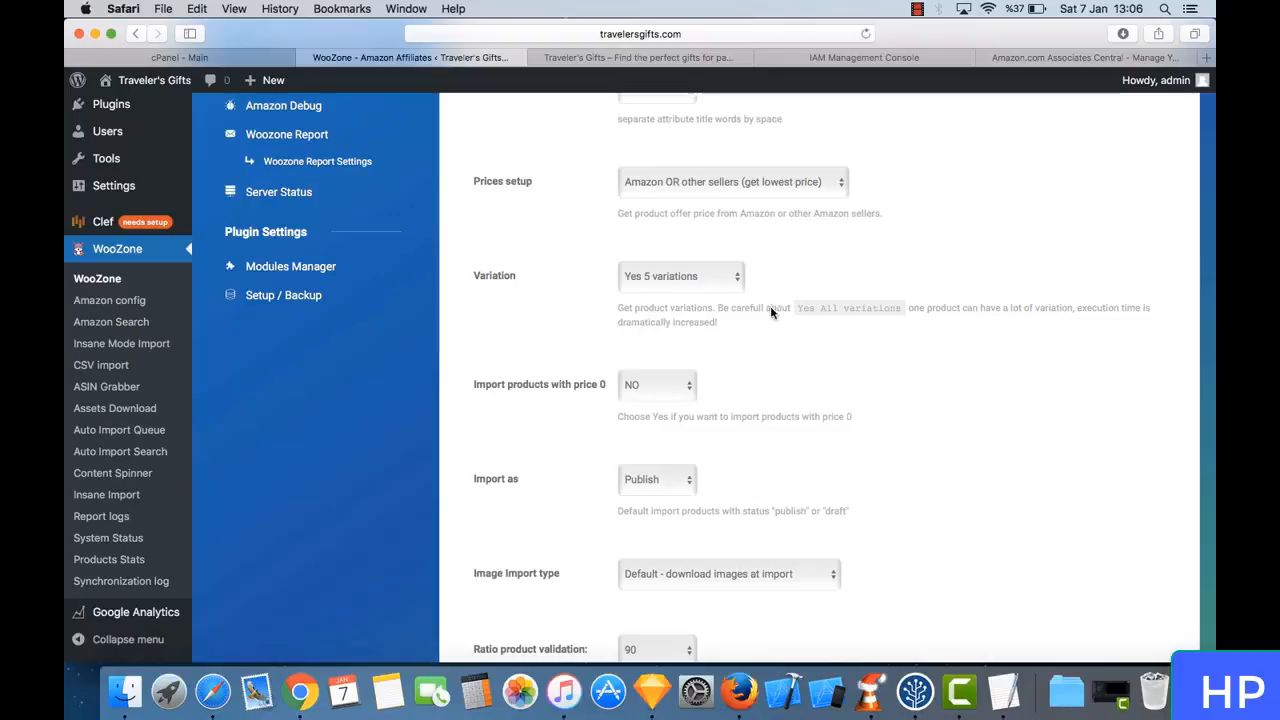
{"action": "left_click", "coordinate": [686, 287]}
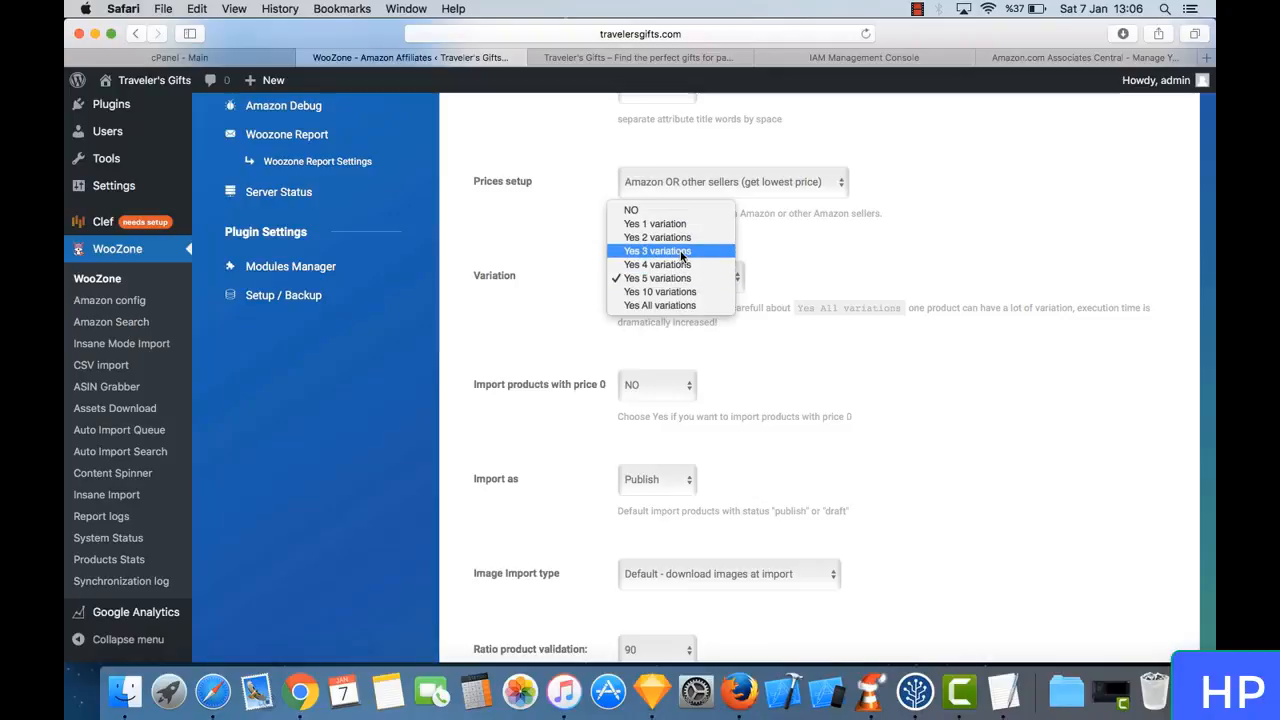
{"action": "left_click", "coordinate": [683, 251]}
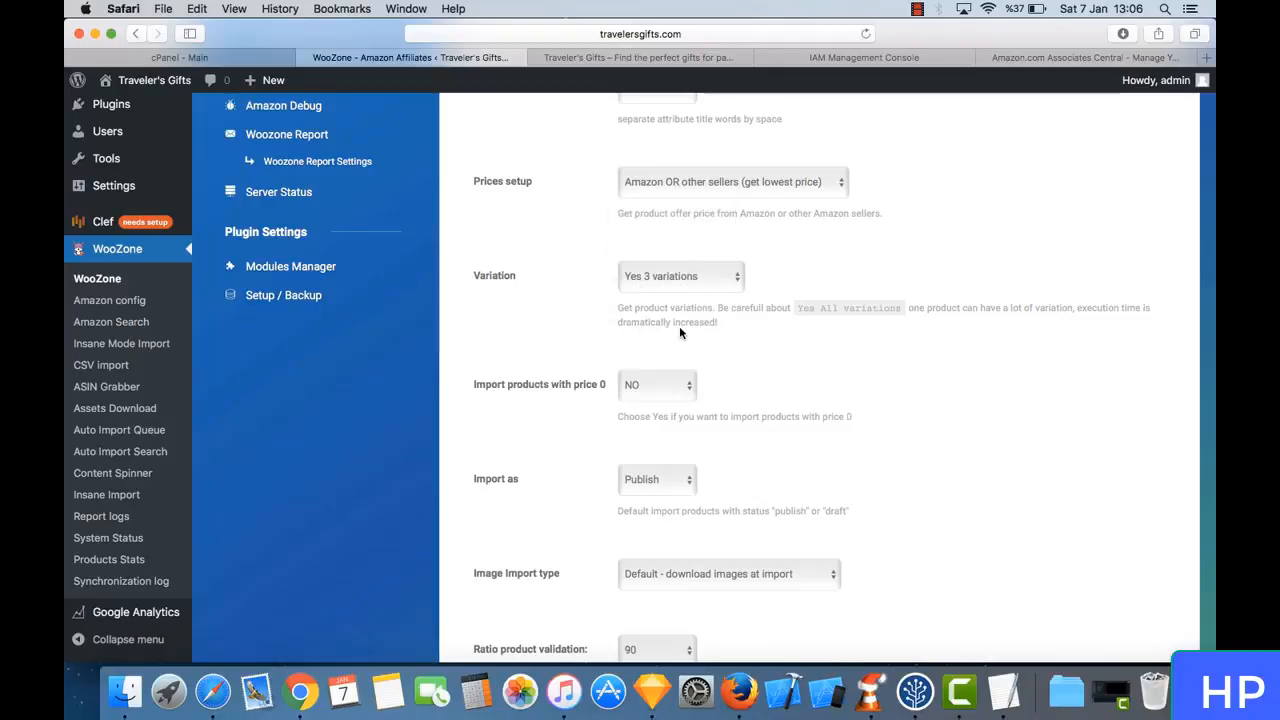
- Check the zero-price and import status options and set Image import type to Asynchronous image download
{"action": "scroll", "coordinate": [679, 331], "scroll_direction": "down", "scroll_amount": 3}
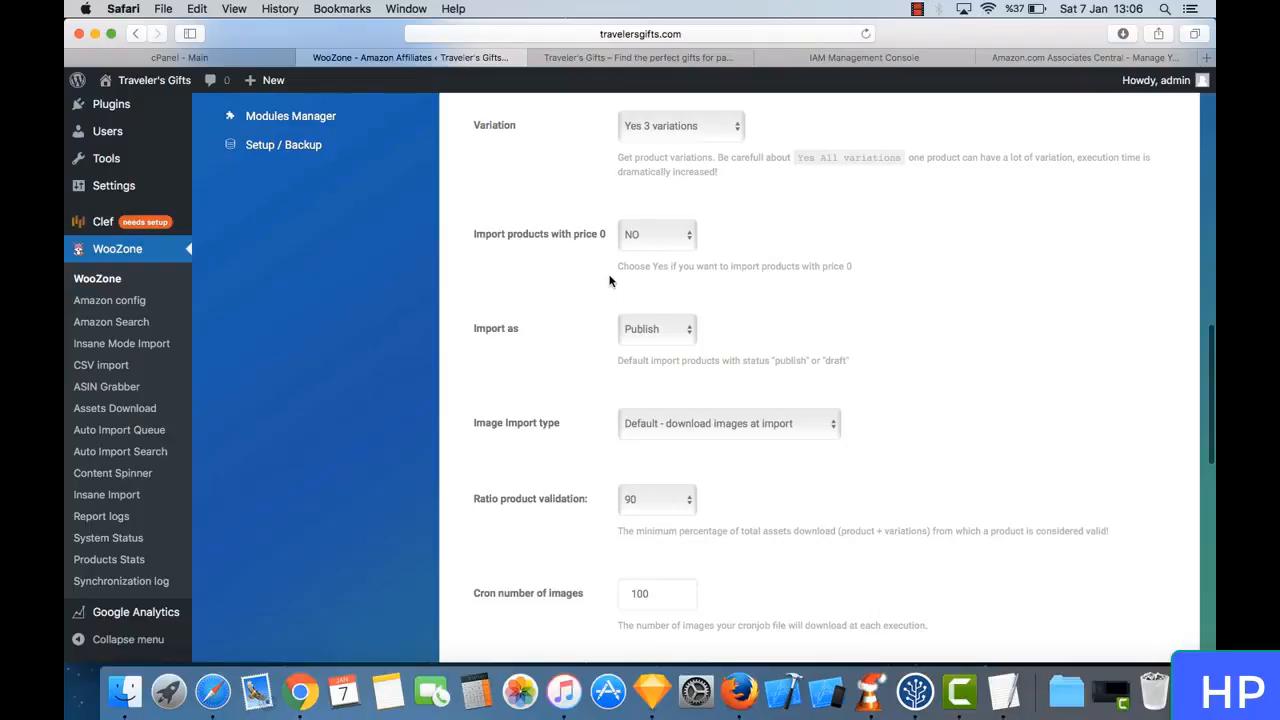
{"action": "scroll", "coordinate": [609, 281], "scroll_direction": "down", "scroll_amount": 2}
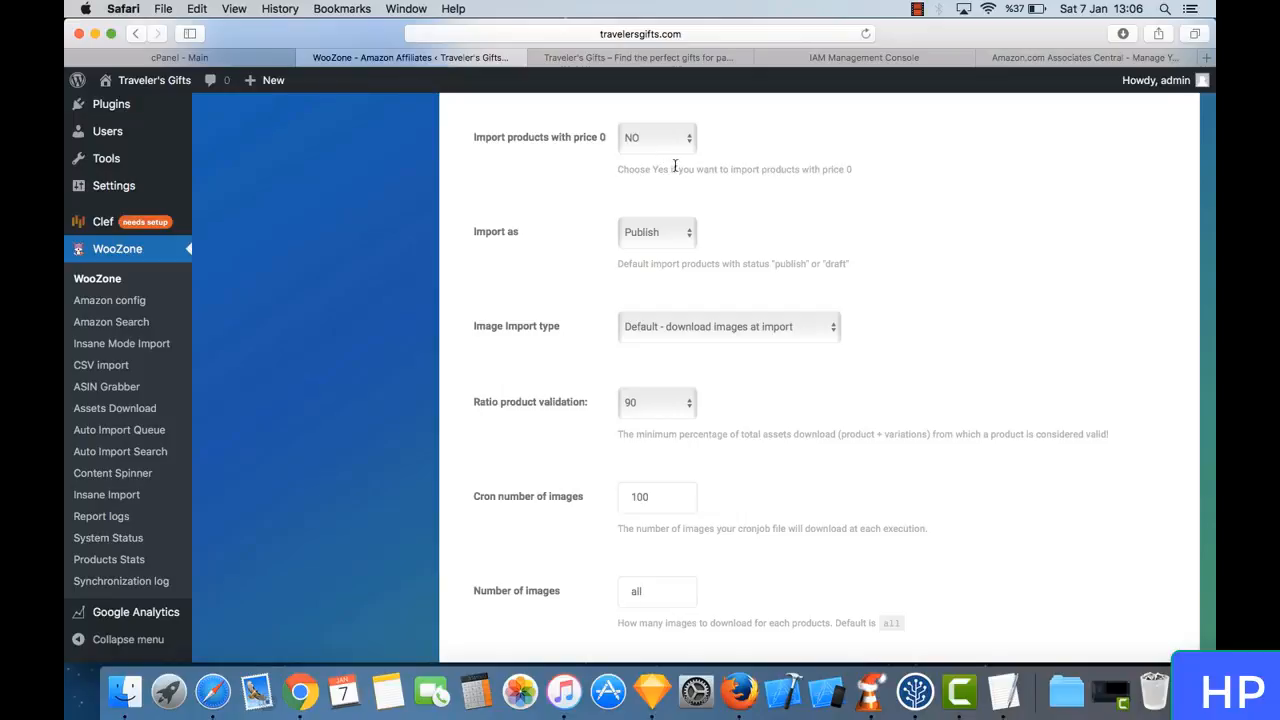
{"action": "scroll", "coordinate": [686, 190], "scroll_direction": "down", "scroll_amount": 2}
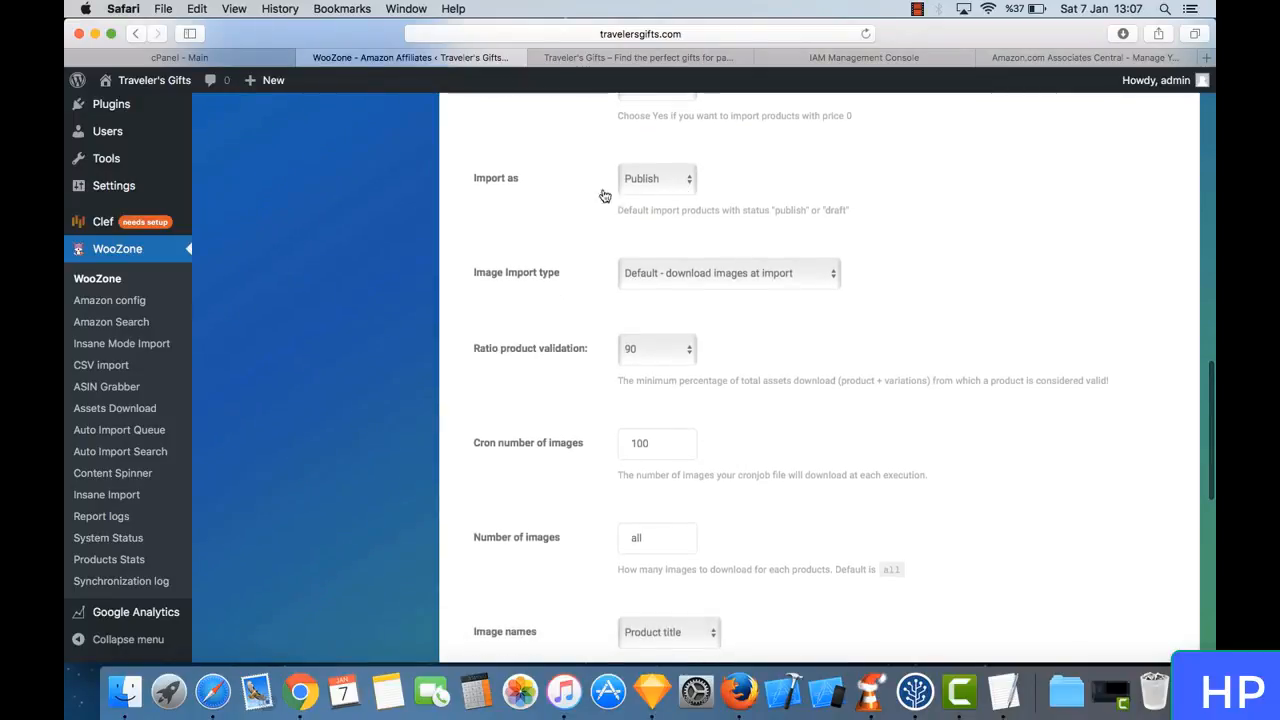
{"action": "scroll", "coordinate": [570, 181], "scroll_direction": "down", "scroll_amount": 1}
{"action": "left_click", "coordinate": [684, 212]}
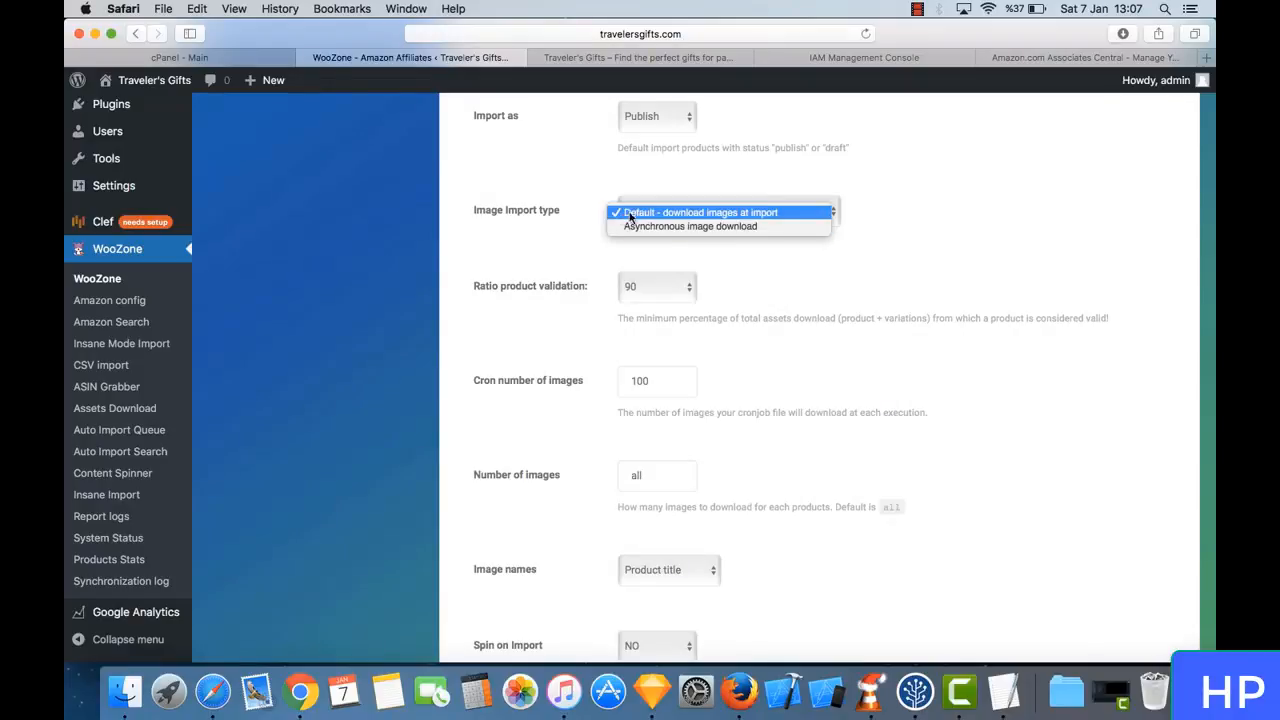
{"action": "left_click", "coordinate": [715, 226]}
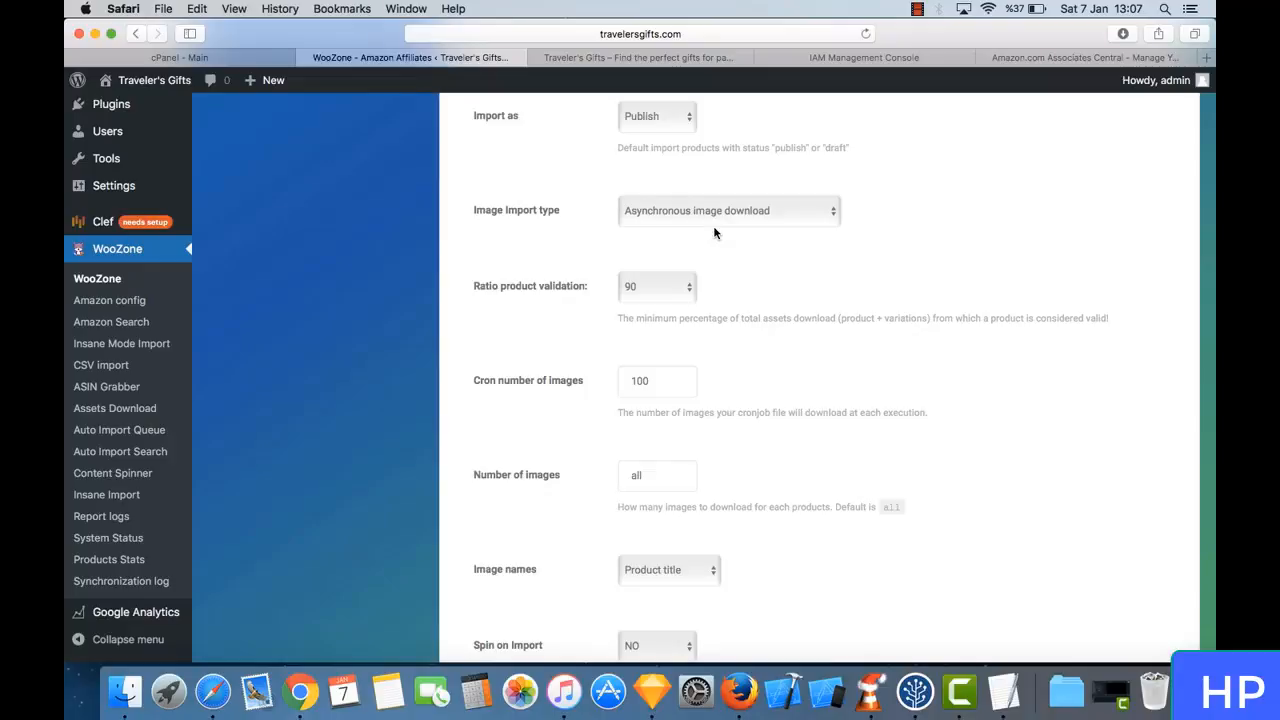
- Set Cron number of images to 5
{"action": "scroll", "coordinate": [714, 233], "scroll_direction": "down", "scroll_amount": 2}
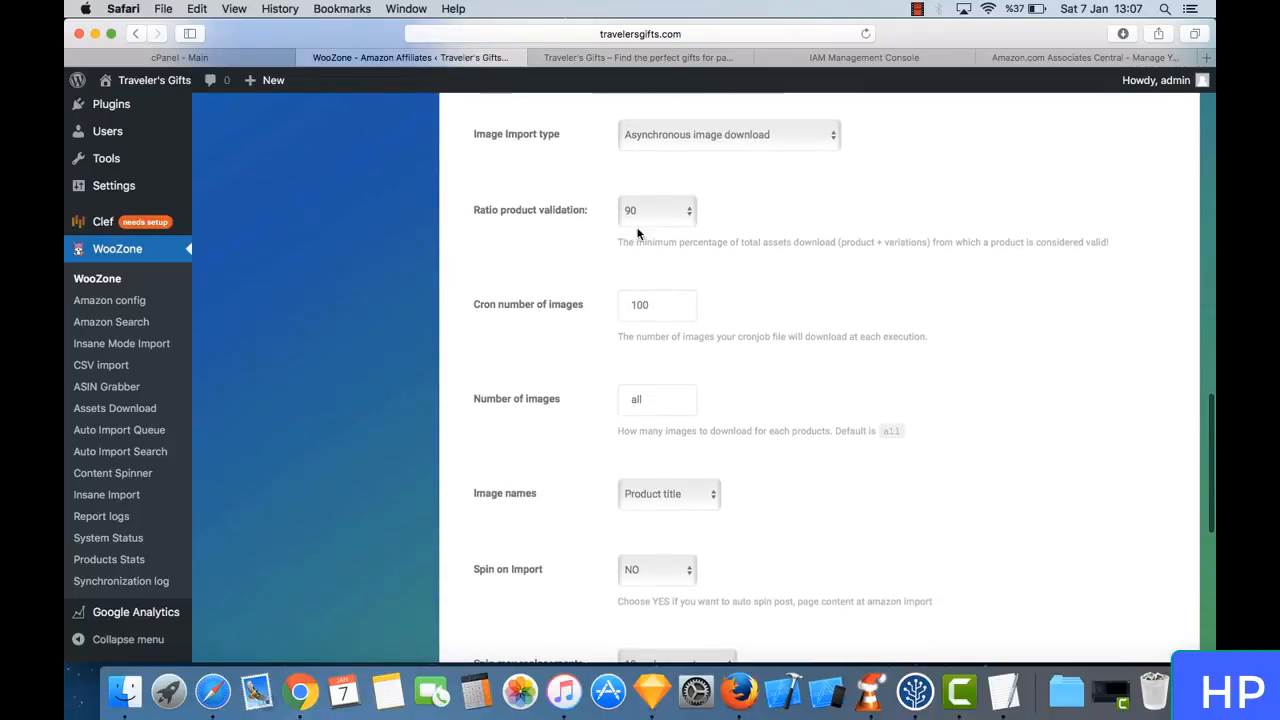
{"action": "scroll", "coordinate": [662, 213], "scroll_direction": "down", "scroll_amount": 2}
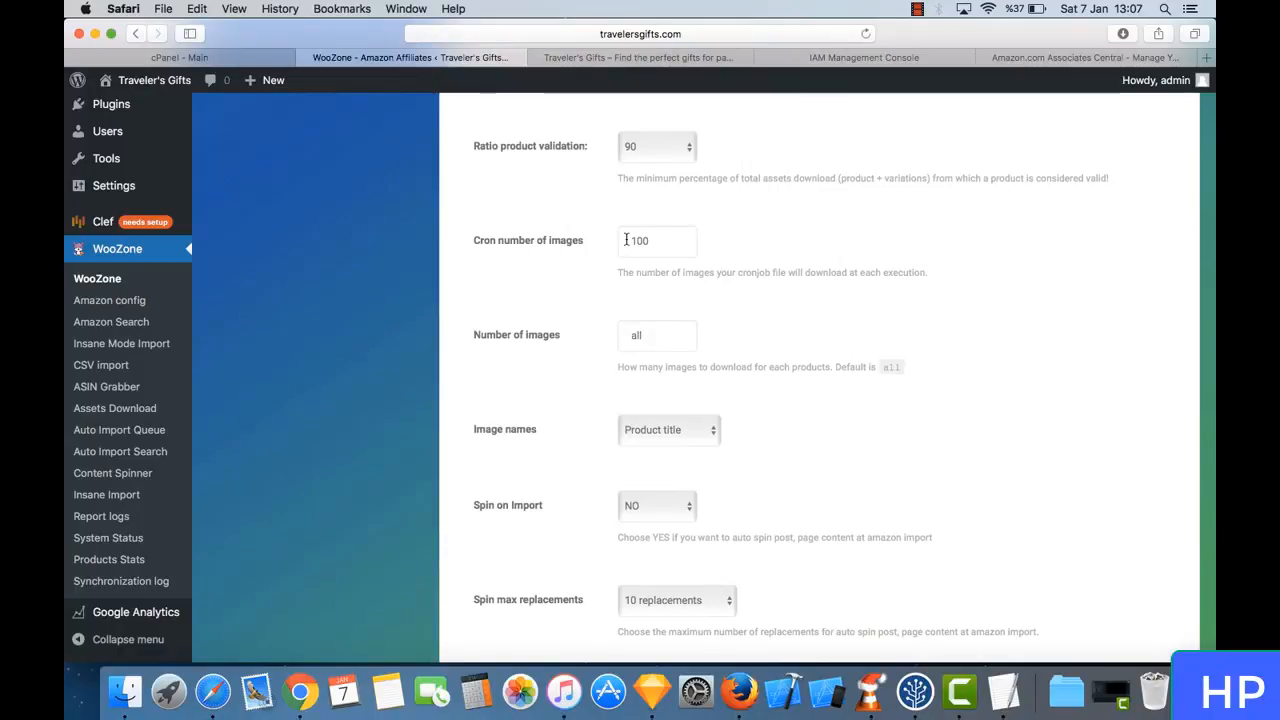
{"action": "double_click", "coordinate": [650, 231]}
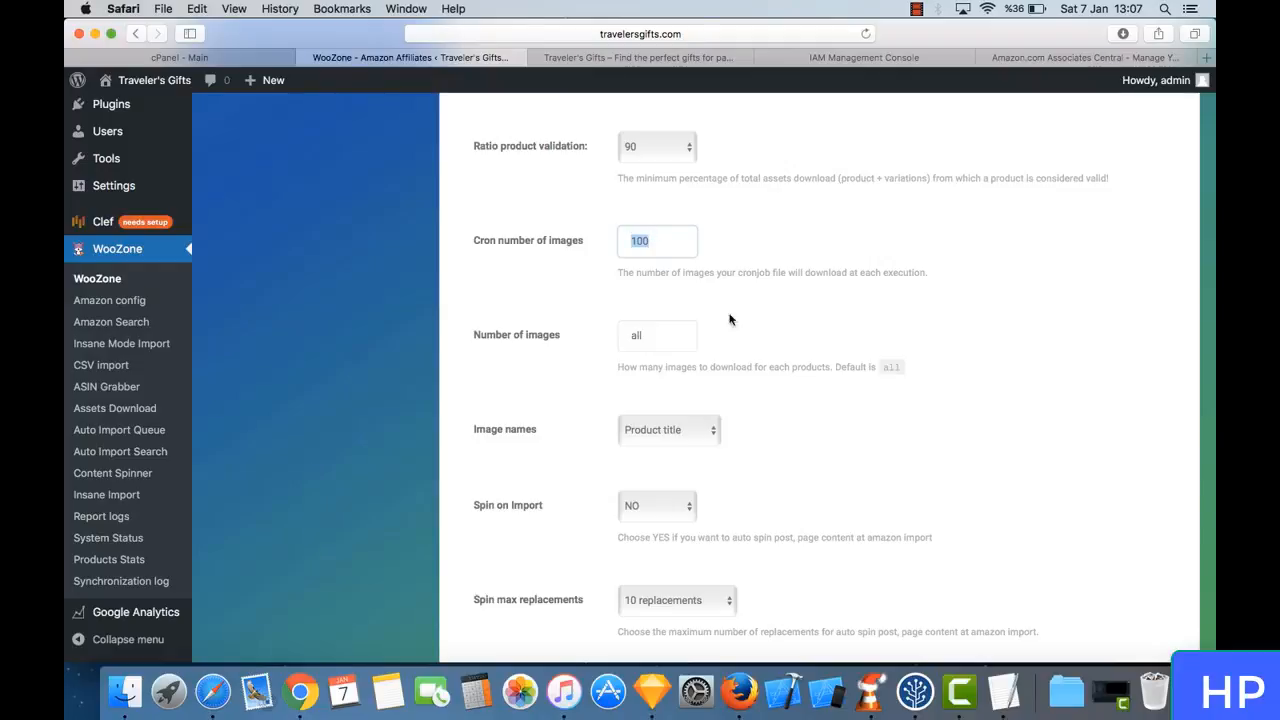
{"action": "scroll", "coordinate": [689, 321], "scroll_direction": "down", "scroll_amount": 1}
{"action": "right_click", "coordinate": [689, 321]}
{"action": "double_click", "coordinate": [642, 226]}
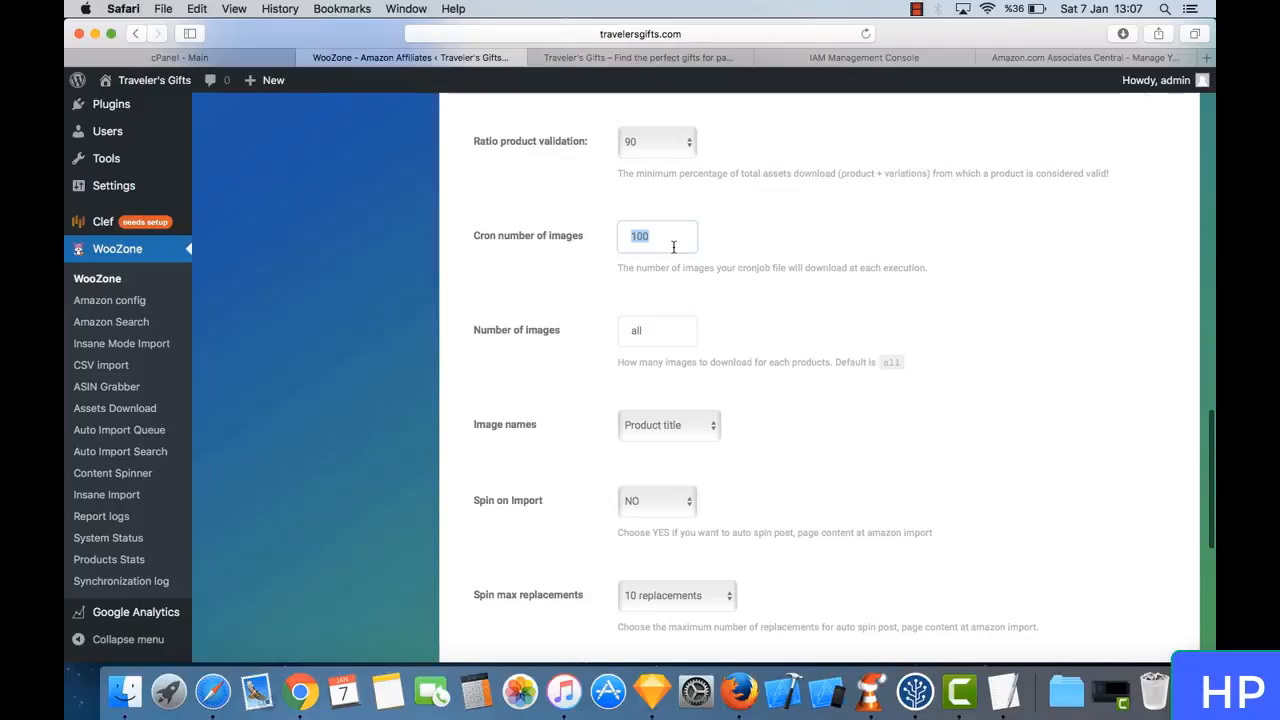
{"action": "type", "text": "5"}
- Check the image name, spin, category and parent variation import options, and save the import setup settings
{"action": "scroll", "coordinate": [703, 267], "scroll_direction": "down", "scroll_amount": 5}
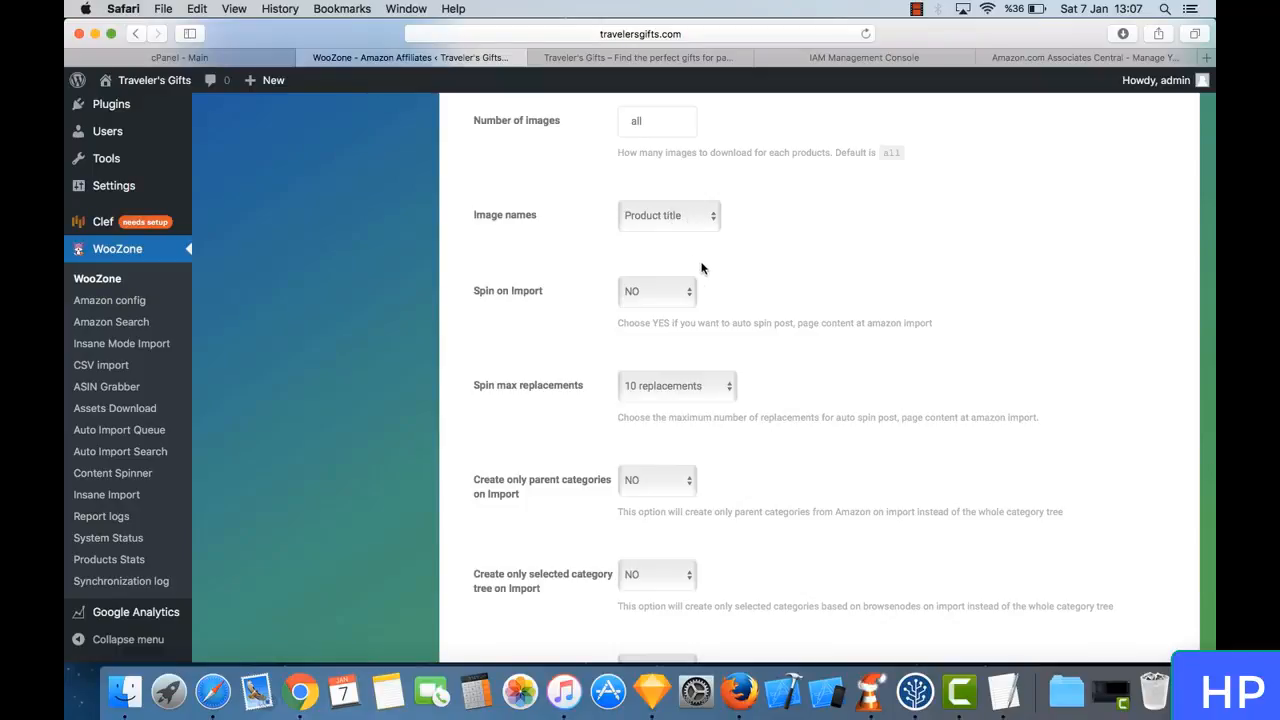
{"action": "scroll", "coordinate": [696, 262], "scroll_direction": "down", "scroll_amount": 1}
{"action": "scroll", "coordinate": [666, 298], "scroll_direction": "down", "scroll_amount": 2}
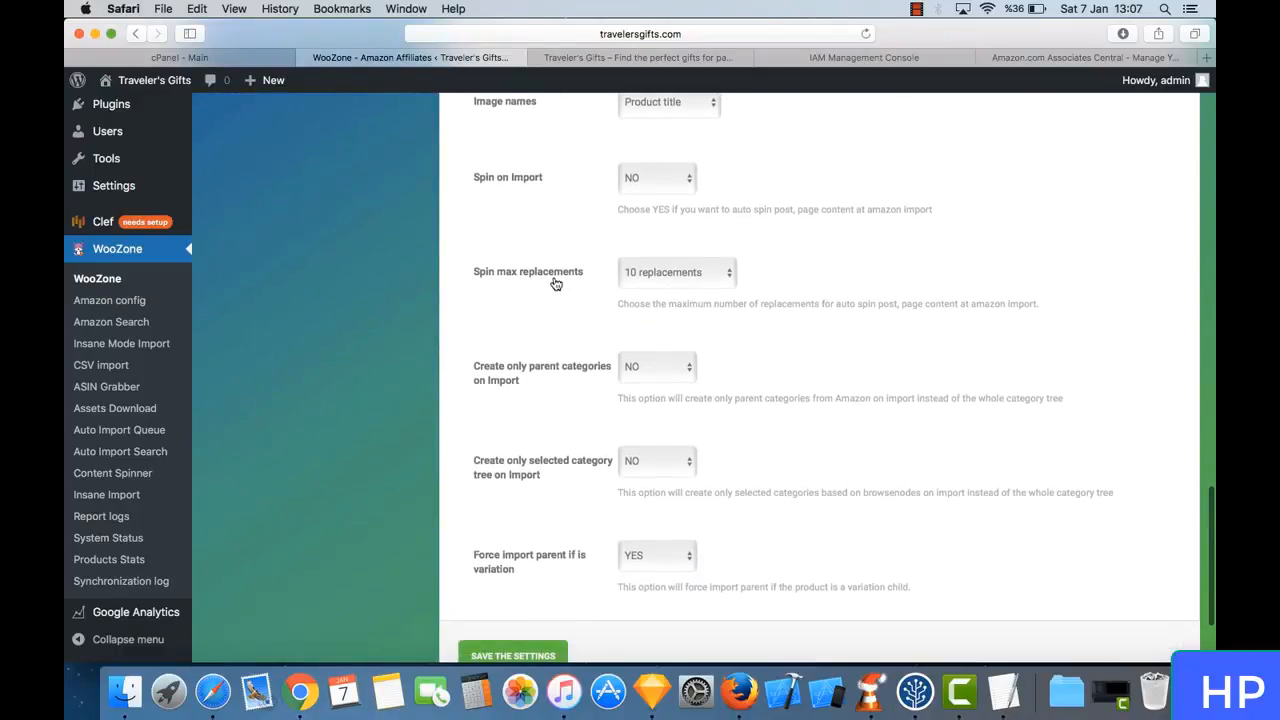
{"action": "scroll", "coordinate": [680, 294], "scroll_direction": "down", "scroll_amount": 2}
{"action": "scroll", "coordinate": [679, 297], "scroll_direction": "down", "scroll_amount": 2}
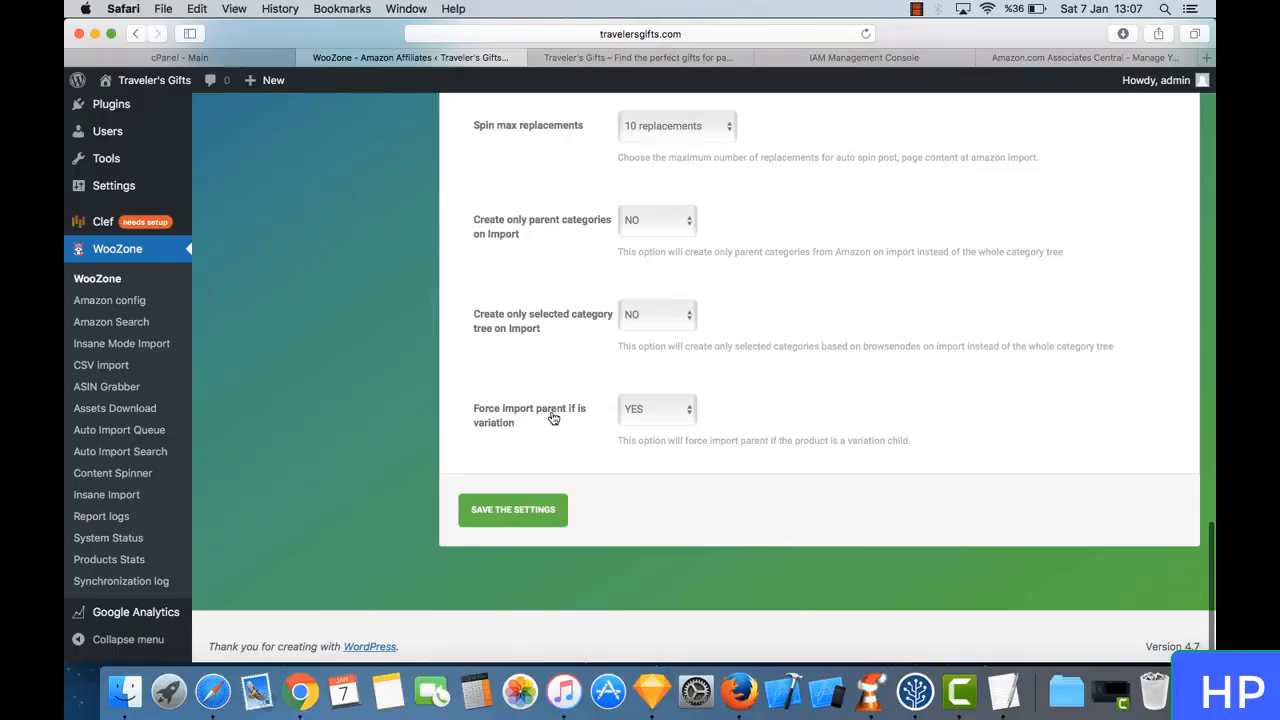
{"action": "left_click", "coordinate": [540, 512]}
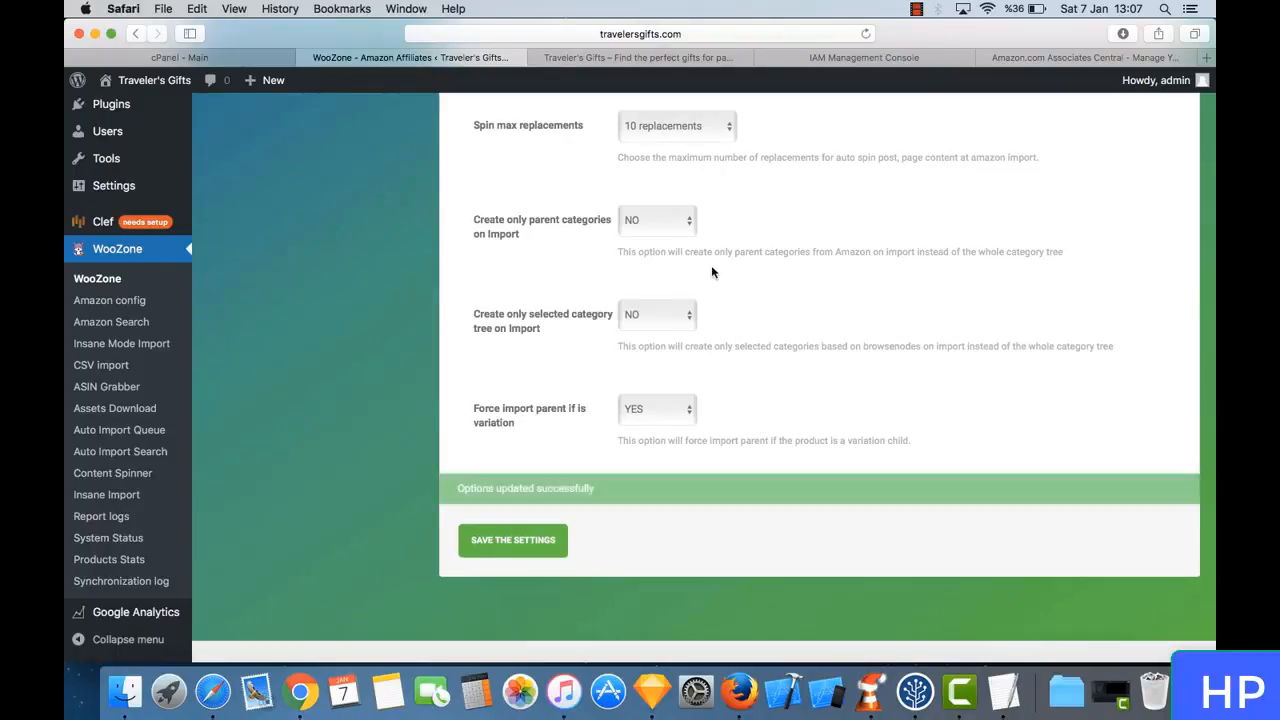
- Look through the BUG Fixes options of the Amazon config and save the settings
{"action": "scroll", "coordinate": [810, 376], "scroll_direction": "up", "scroll_amount": 10}
{"action": "scroll", "coordinate": [810, 376], "scroll_direction": "up", "scroll_amount": 15}
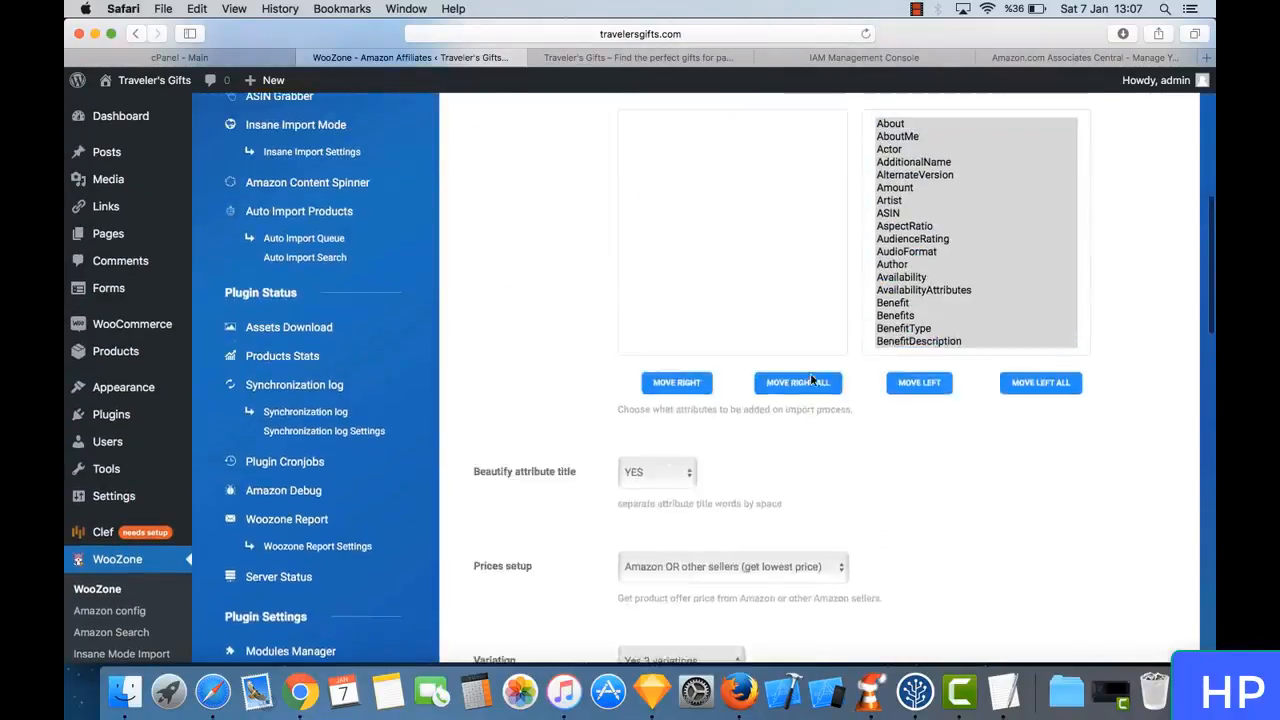
{"action": "left_click", "coordinate": [815, 318]}
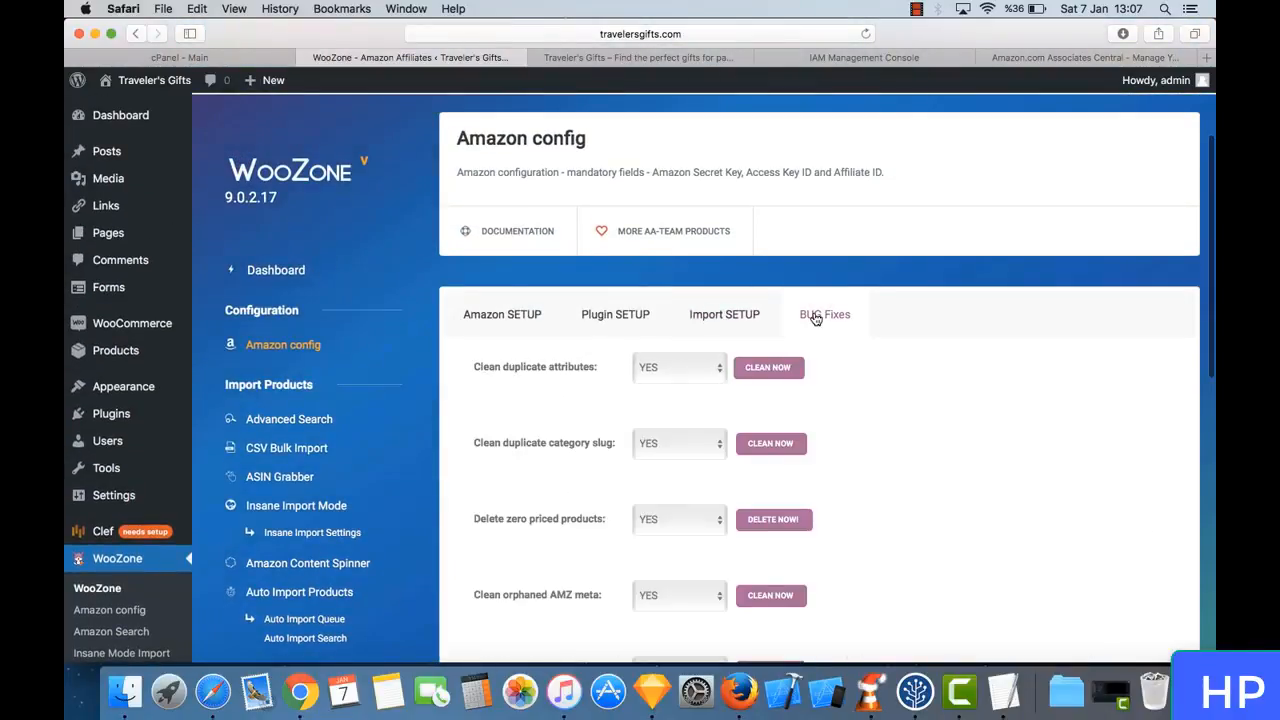
{"action": "scroll", "coordinate": [838, 413], "scroll_direction": "down", "scroll_amount": 2}
{"action": "scroll", "coordinate": [838, 413], "scroll_direction": "down", "scroll_amount": 8}
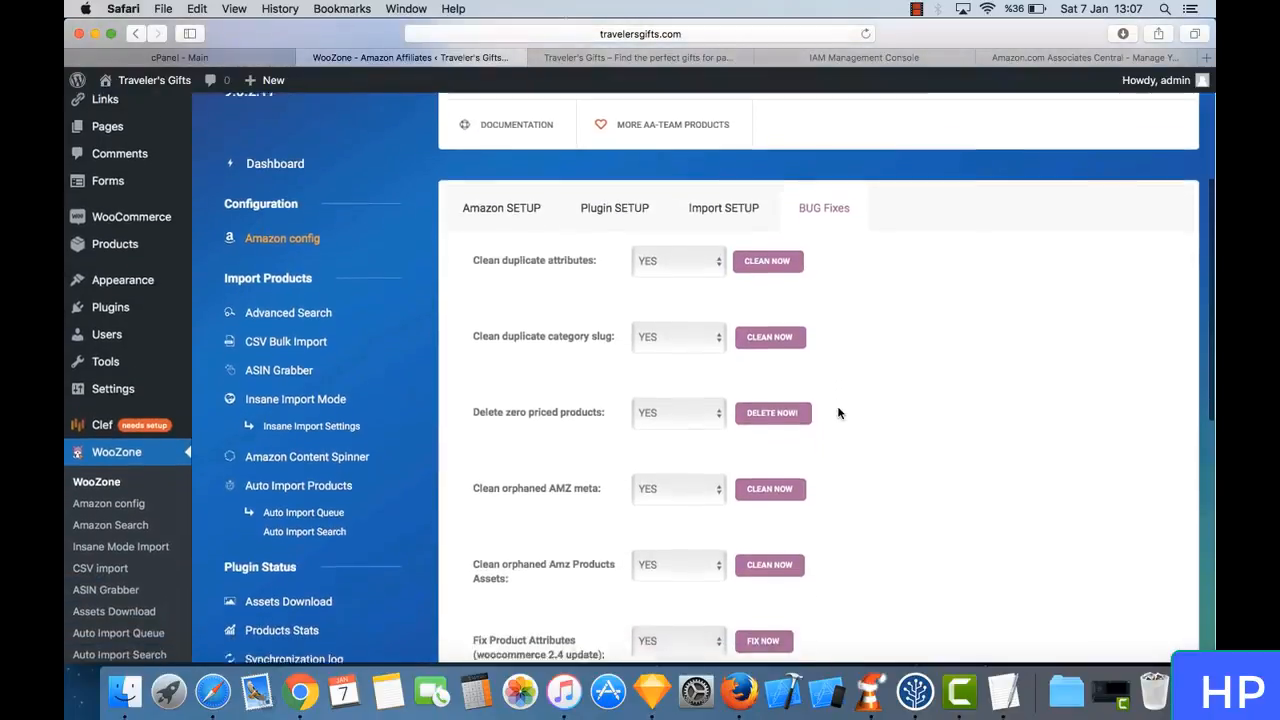
{"action": "scroll", "coordinate": [838, 413], "scroll_direction": "down", "scroll_amount": 2}
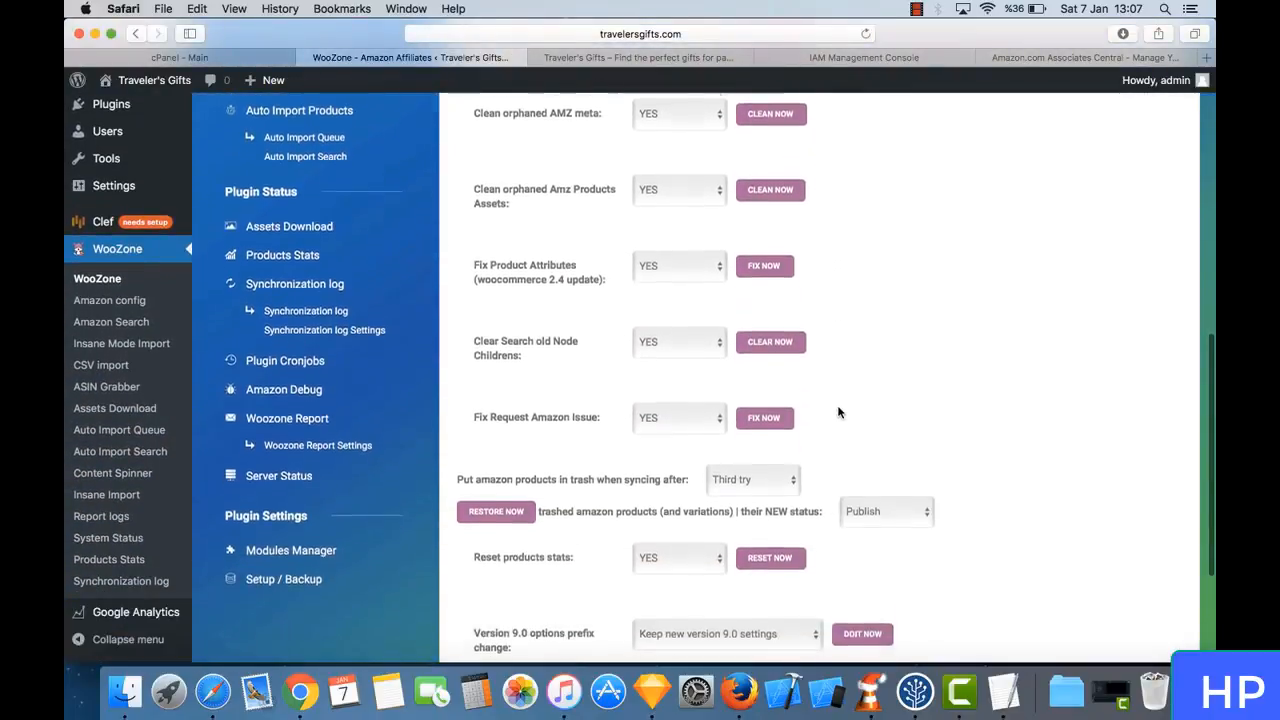
{"action": "scroll", "coordinate": [838, 413], "scroll_direction": "up", "scroll_amount": 7}
{"action": "scroll", "coordinate": [786, 489], "scroll_direction": "down", "scroll_amount": 9}
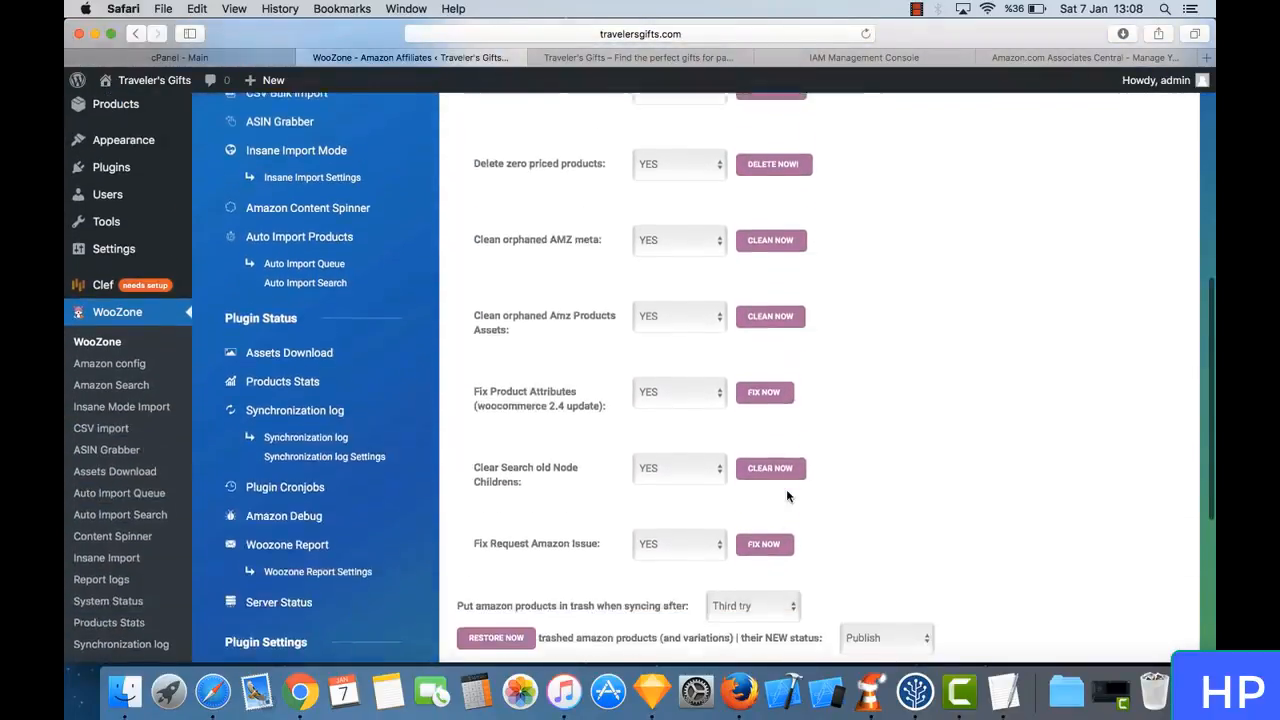
{"action": "scroll", "coordinate": [786, 489], "scroll_direction": "down", "scroll_amount": 2}
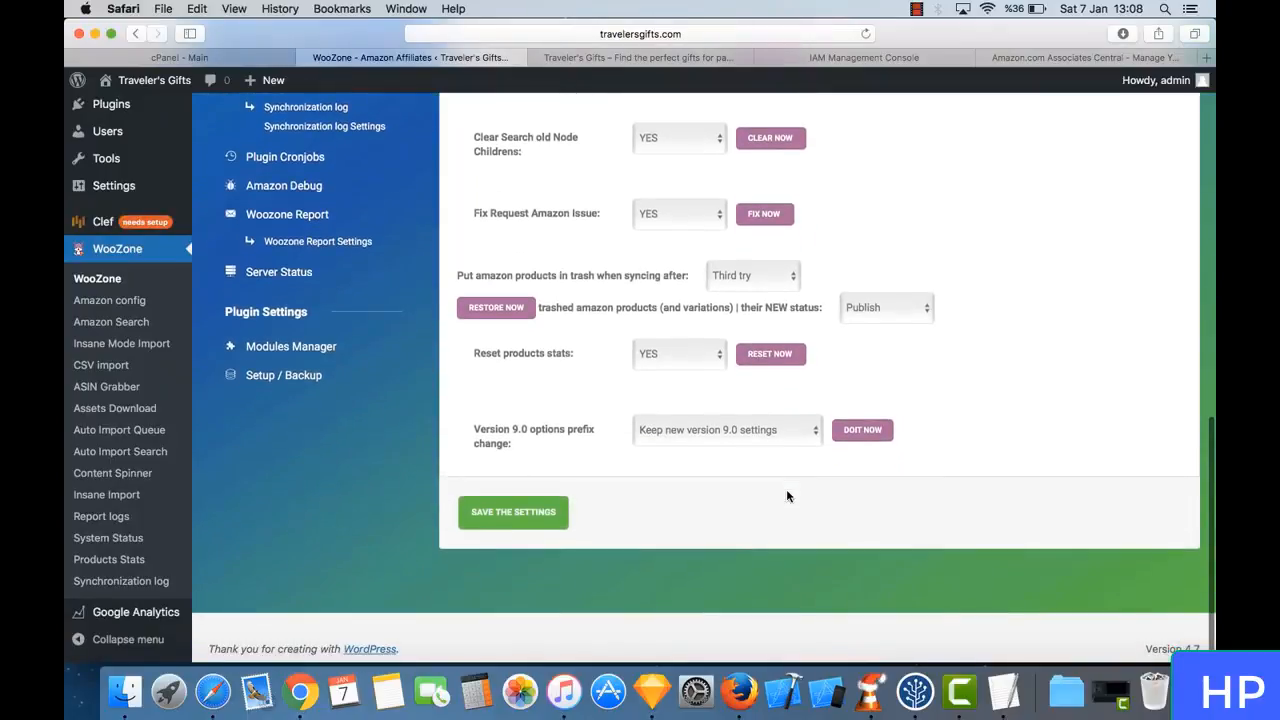
{"action": "scroll", "coordinate": [786, 489], "scroll_direction": "up", "scroll_amount": 15}
{"action": "scroll", "coordinate": [786, 496], "scroll_direction": "down", "scroll_amount": 15}
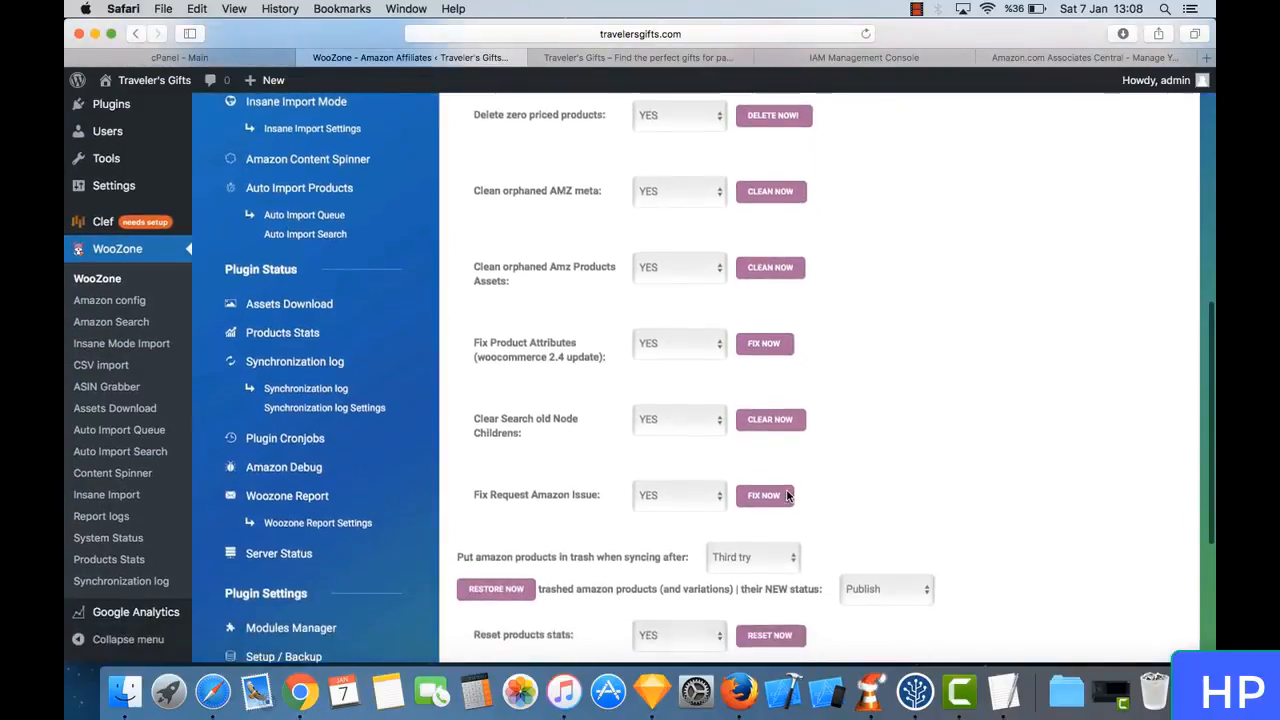
{"action": "left_click", "coordinate": [512, 622]}
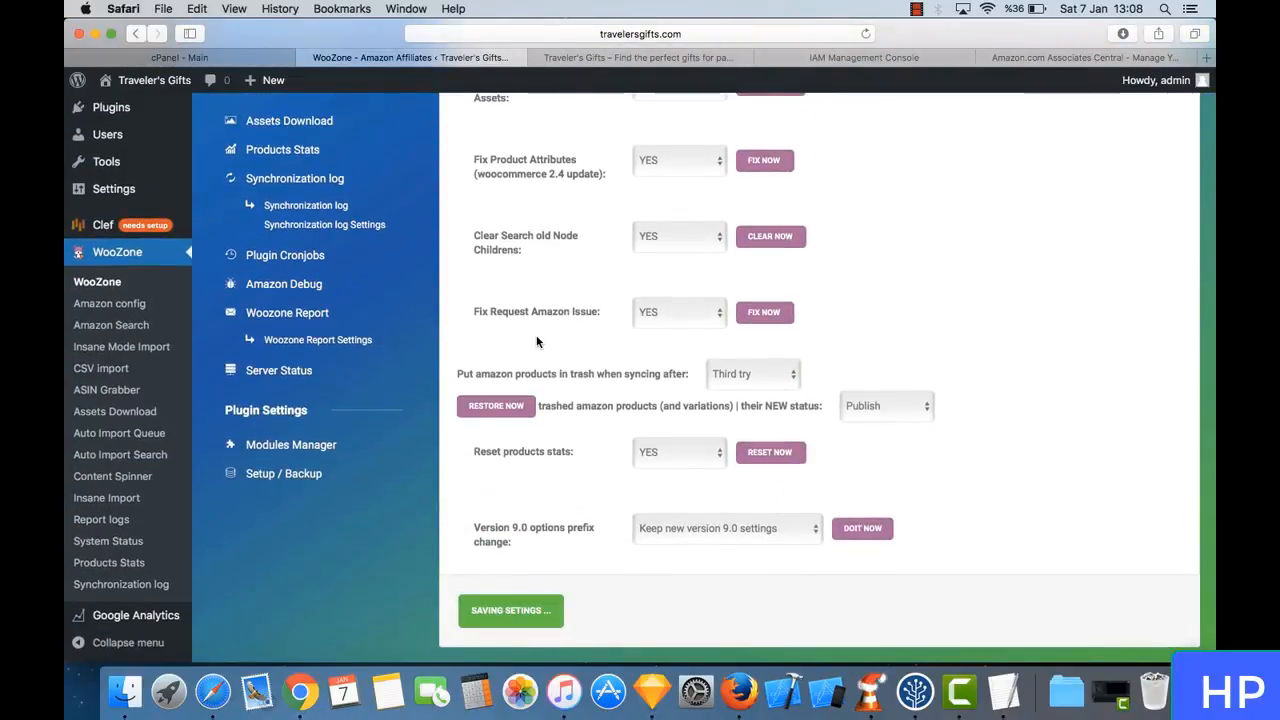
- Examine the clean, delete and fix actions offered under BUG Fixes once more
{"action": "scroll", "coordinate": [575, 285], "scroll_direction": "up", "scroll_amount": 9}
{"action": "scroll", "coordinate": [575, 285], "scroll_direction": "up", "scroll_amount": 5}
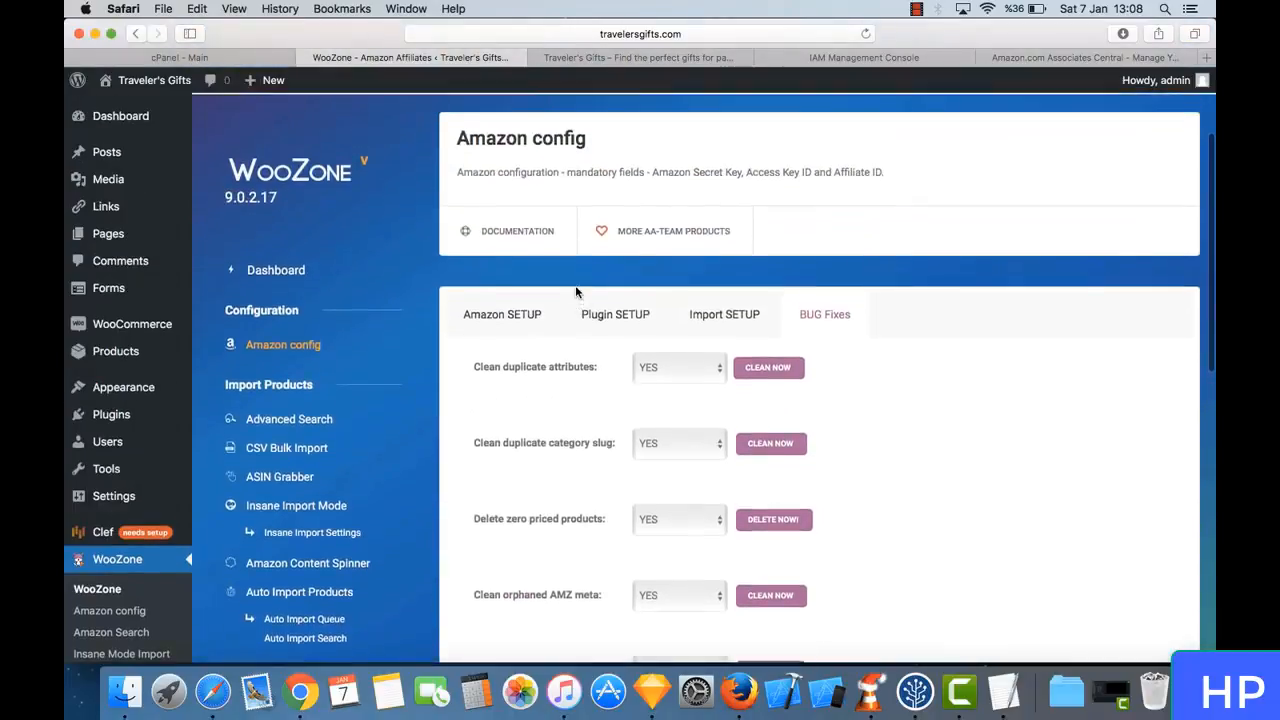
{"action": "scroll", "coordinate": [555, 390], "scroll_direction": "down", "scroll_amount": 3}
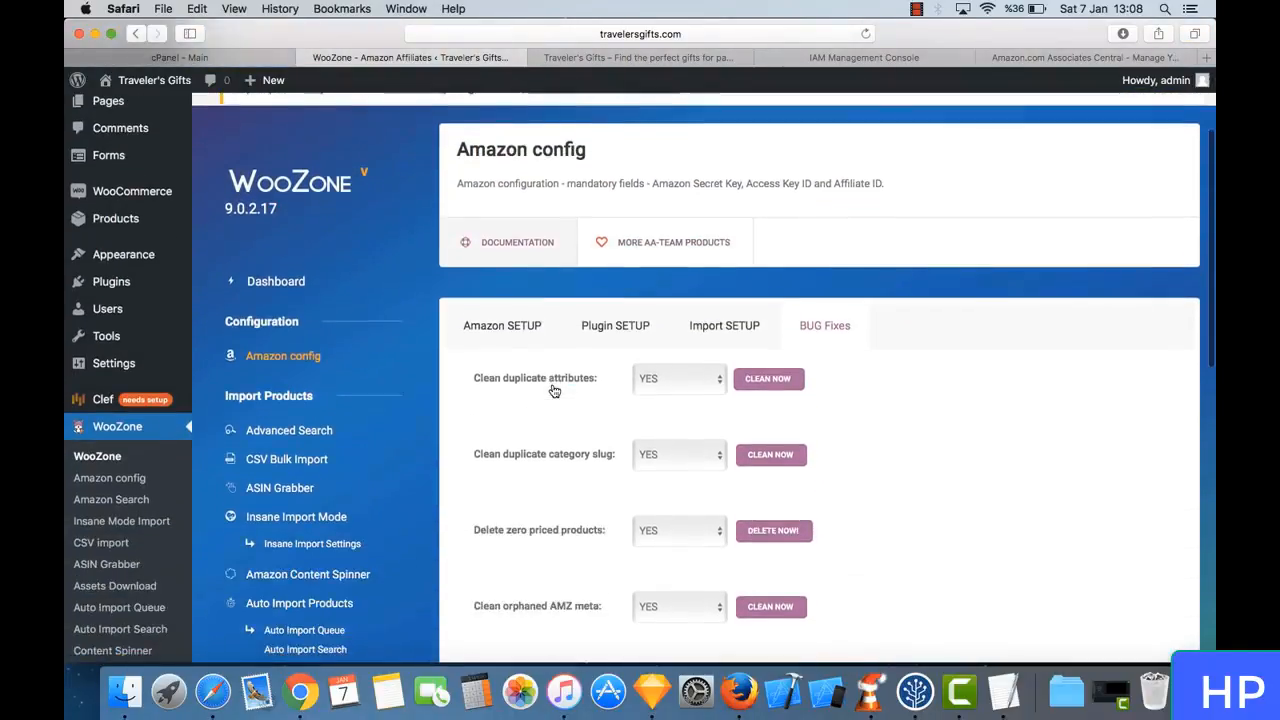
{"action": "scroll", "coordinate": [555, 390], "scroll_direction": "up", "scroll_amount": 3}
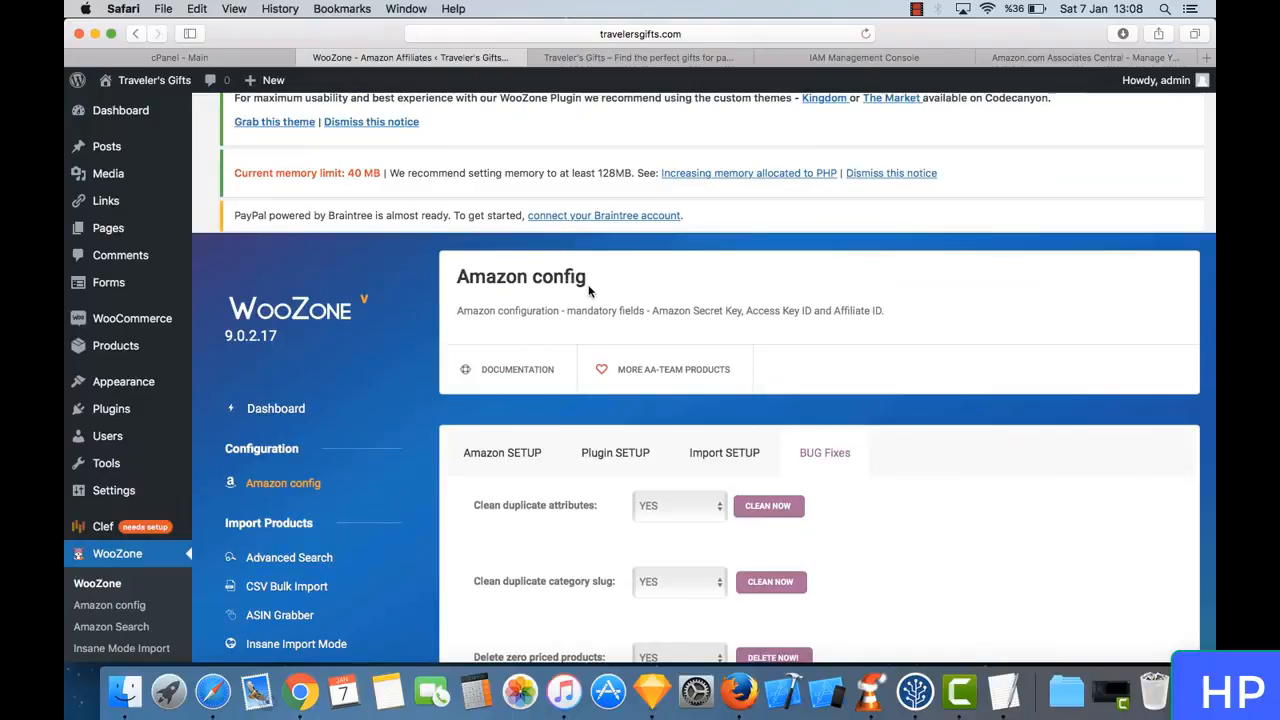
{"action": "scroll", "coordinate": [859, 490], "scroll_direction": "down", "scroll_amount": 3}
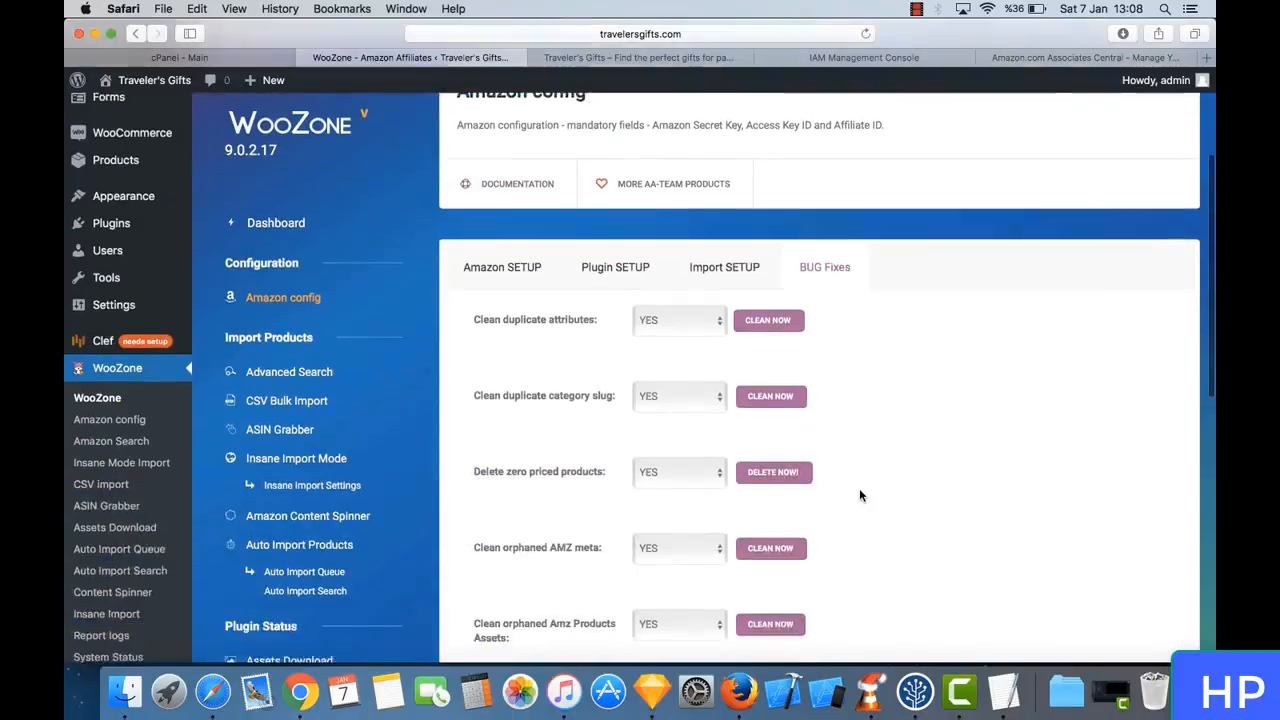
{"action": "scroll", "coordinate": [859, 496], "scroll_direction": "down", "scroll_amount": 1}
{"action": "scroll", "coordinate": [823, 397], "scroll_direction": "down", "scroll_amount": 2}
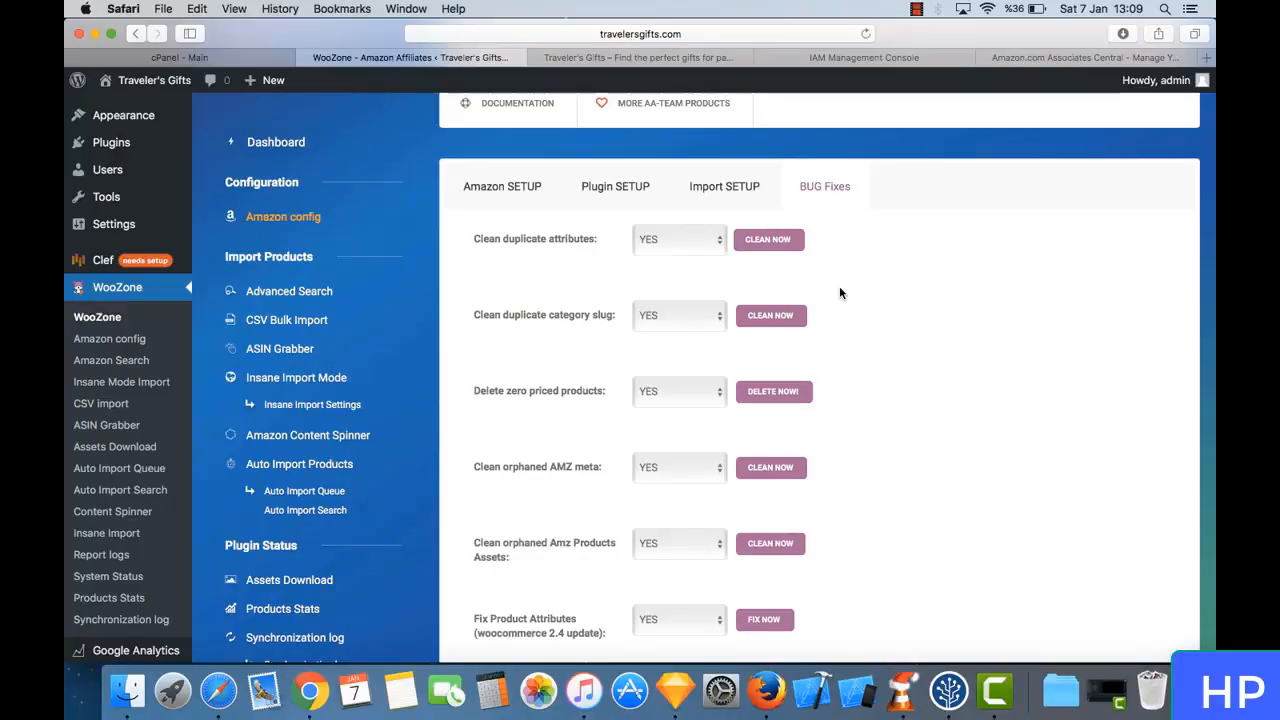
{"action": "scroll", "coordinate": [839, 291], "scroll_direction": "down", "scroll_amount": 3}
{"action": "scroll", "coordinate": [839, 291], "scroll_direction": "up", "scroll_amount": 3}
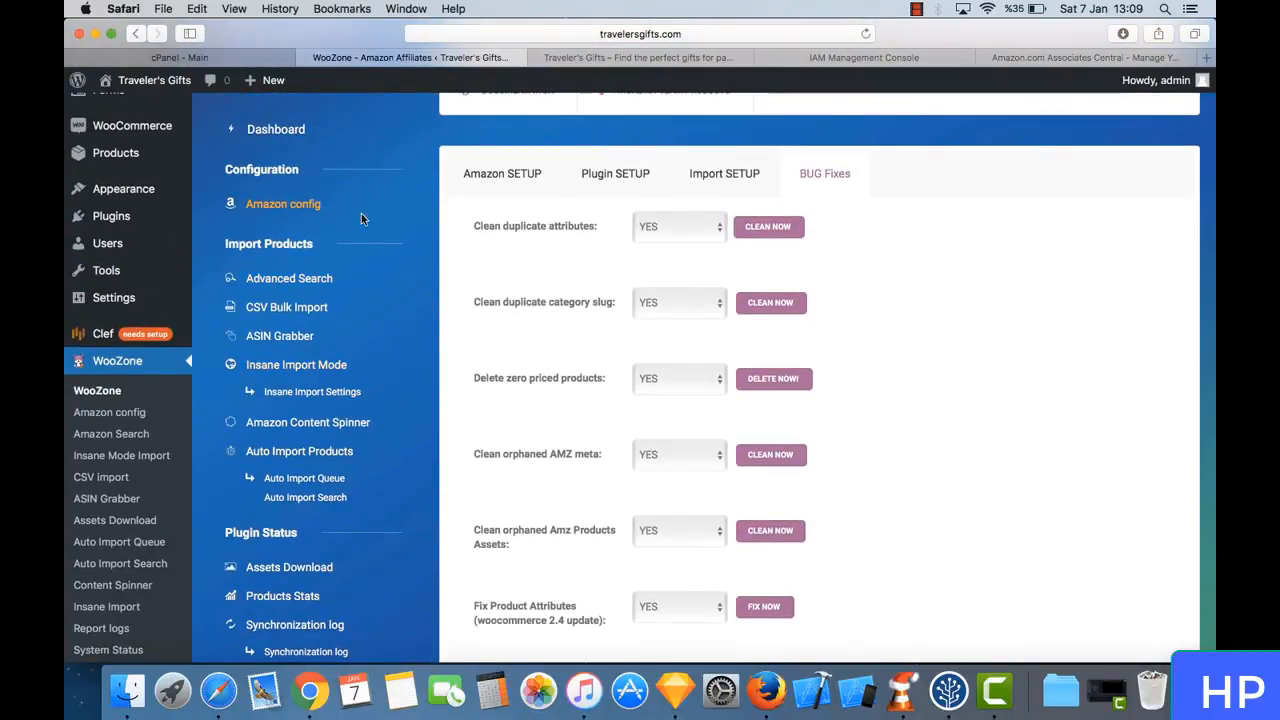
- Open the Synchronization log page from the WooZone plugin status section
{"action": "scroll", "coordinate": [418, 390], "scroll_direction": "down", "scroll_amount": 4}
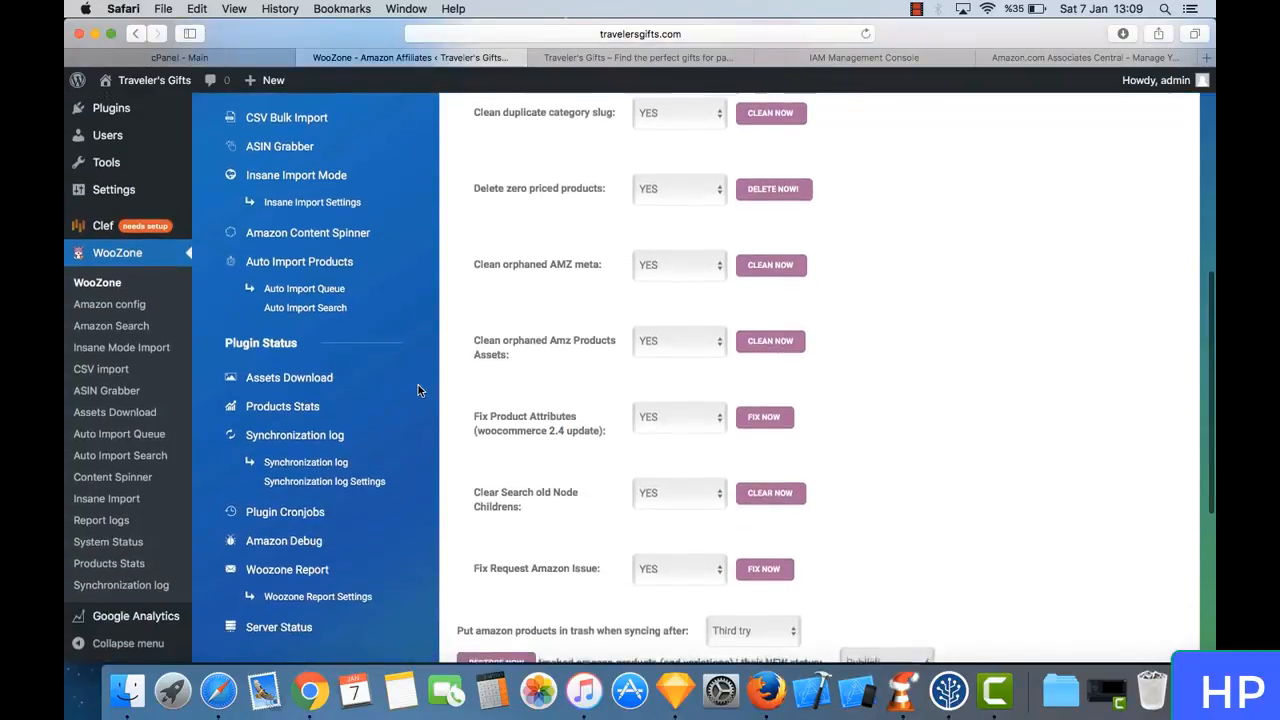
{"action": "scroll", "coordinate": [418, 390], "scroll_direction": "up", "scroll_amount": 2}
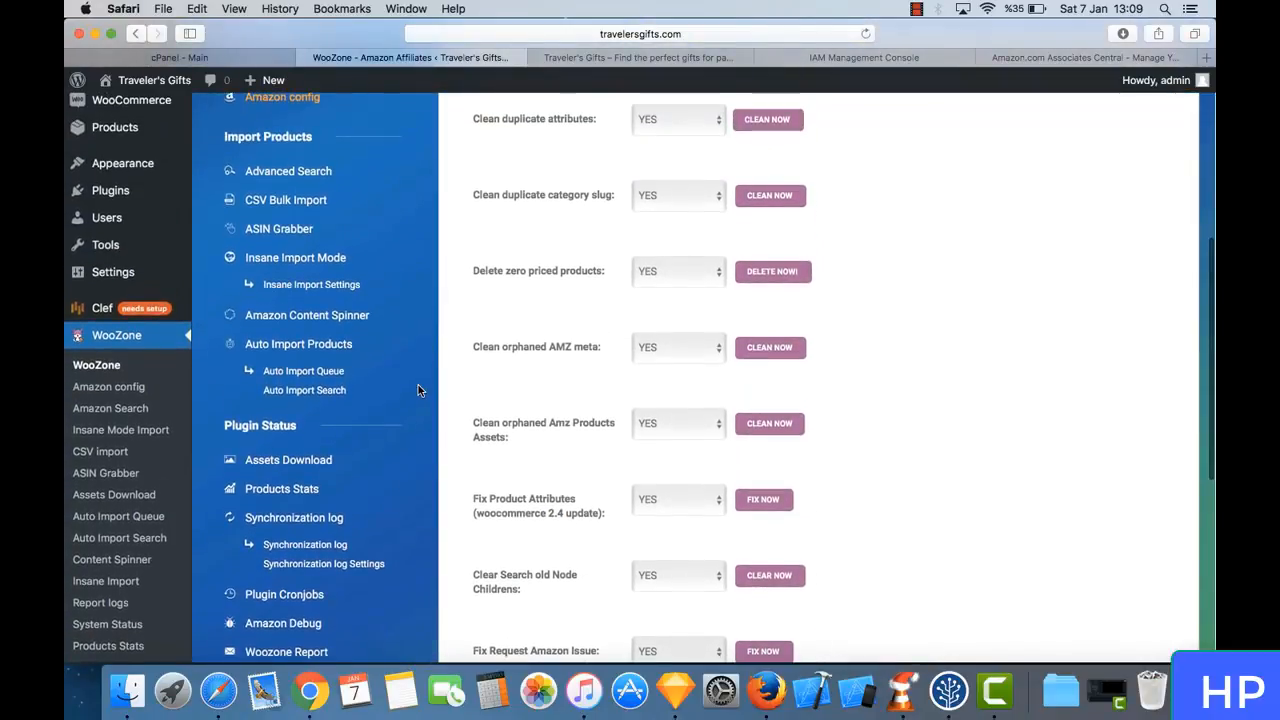
{"action": "scroll", "coordinate": [418, 390], "scroll_direction": "down", "scroll_amount": 1}
{"action": "scroll", "coordinate": [418, 390], "scroll_direction": "down", "scroll_amount": 3}
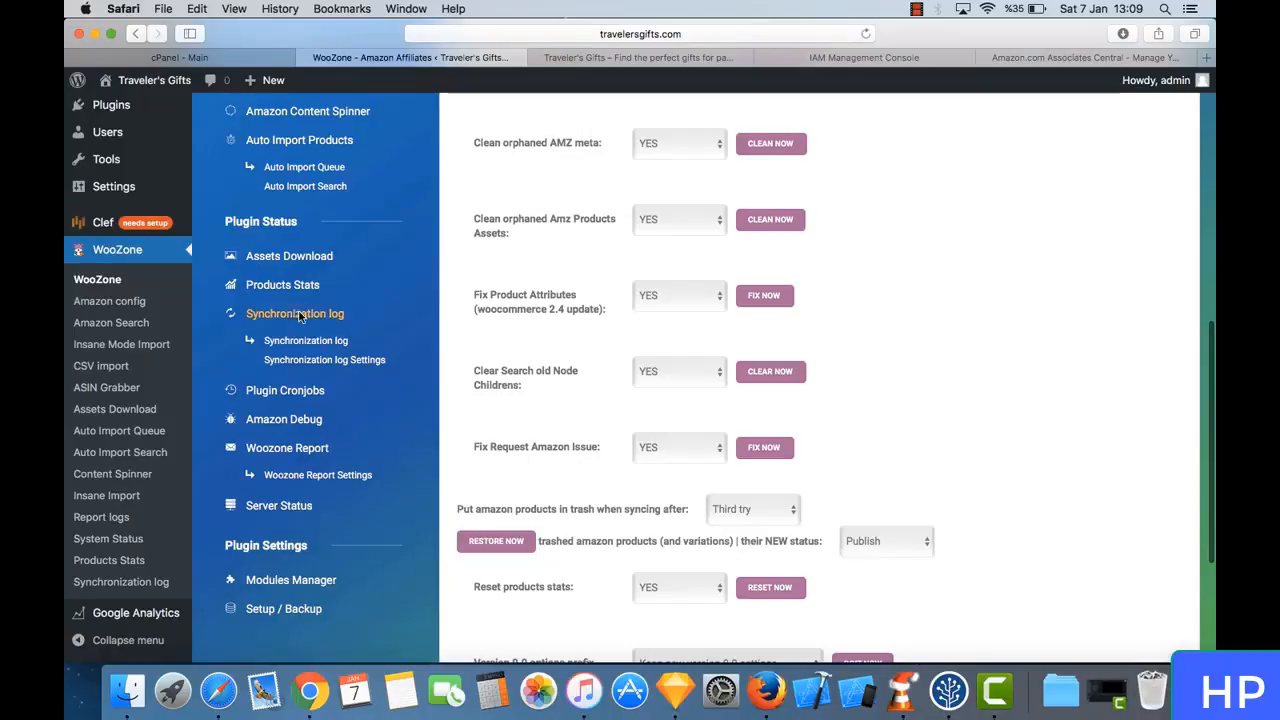
{"action": "left_click", "coordinate": [330, 320]}
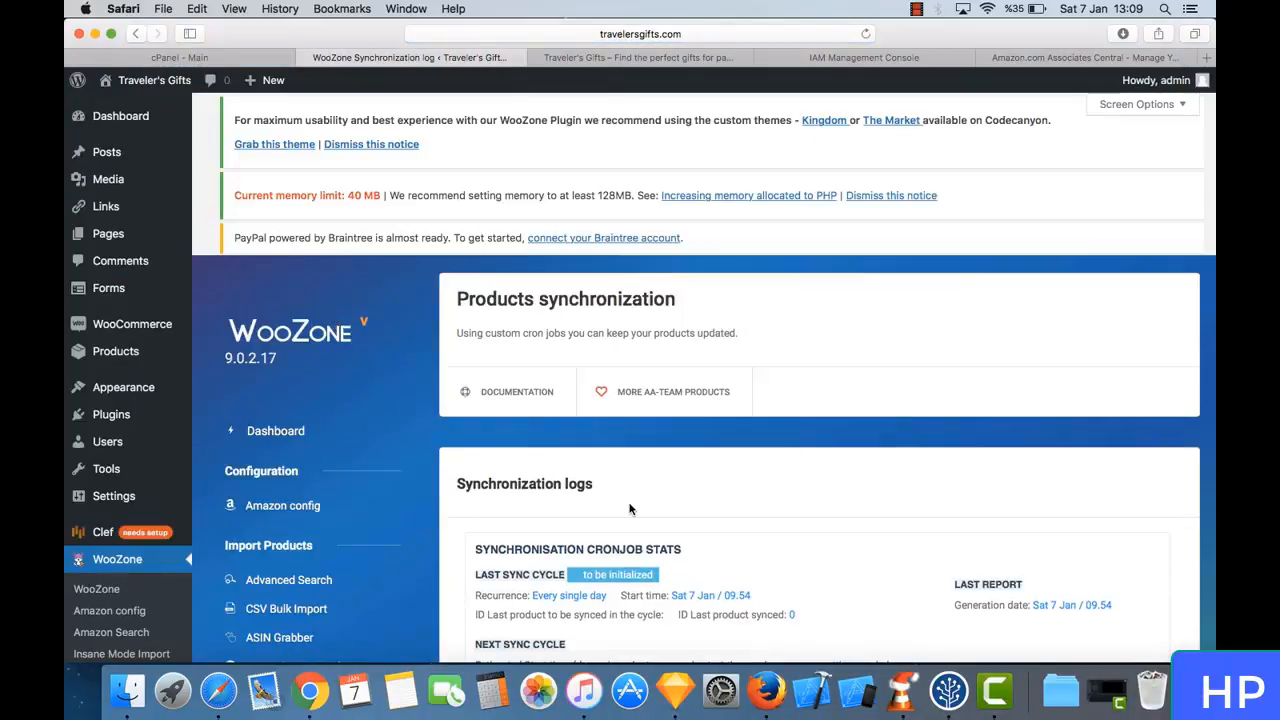
- Enable syncing of Price, Title and Reviews for each product in the synchronisation settings
{"action": "scroll", "coordinate": [630, 508], "scroll_direction": "down", "scroll_amount": 5}
{"action": "scroll", "coordinate": [630, 509], "scroll_direction": "down", "scroll_amount": 5}
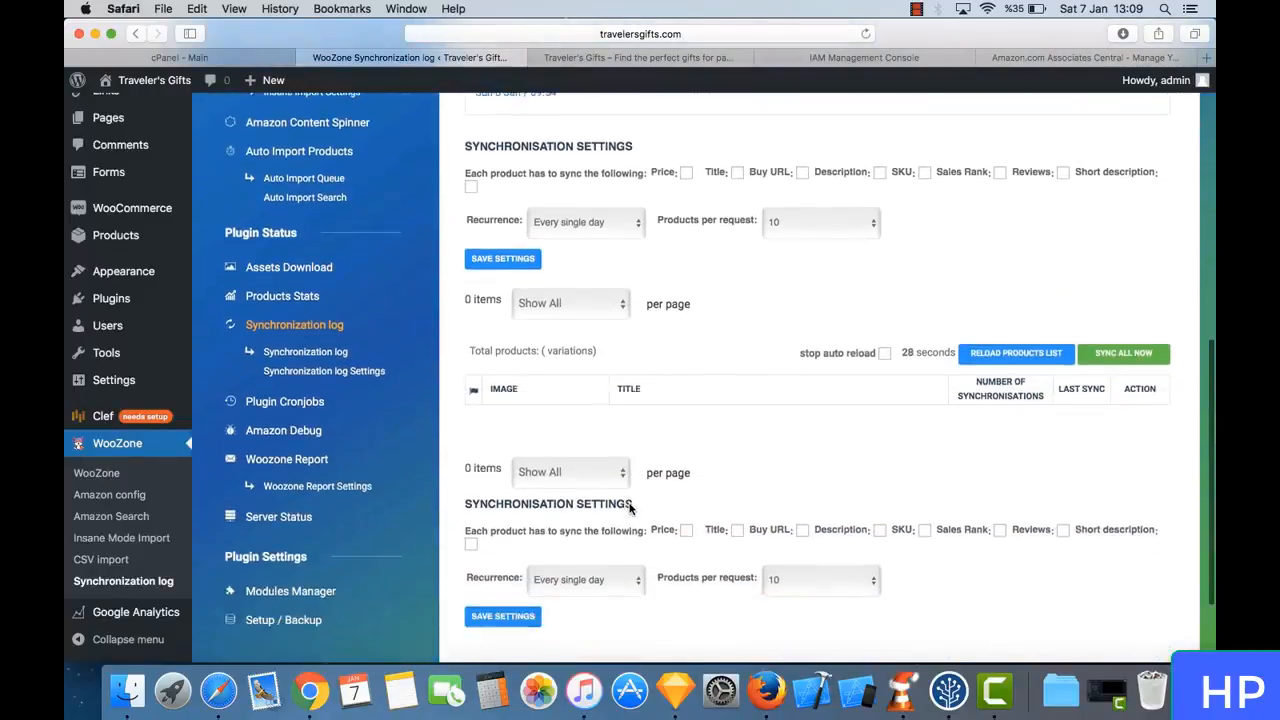
{"action": "scroll", "coordinate": [630, 509], "scroll_direction": "up", "scroll_amount": 3}
{"action": "scroll", "coordinate": [630, 509], "scroll_direction": "up", "scroll_amount": 2}
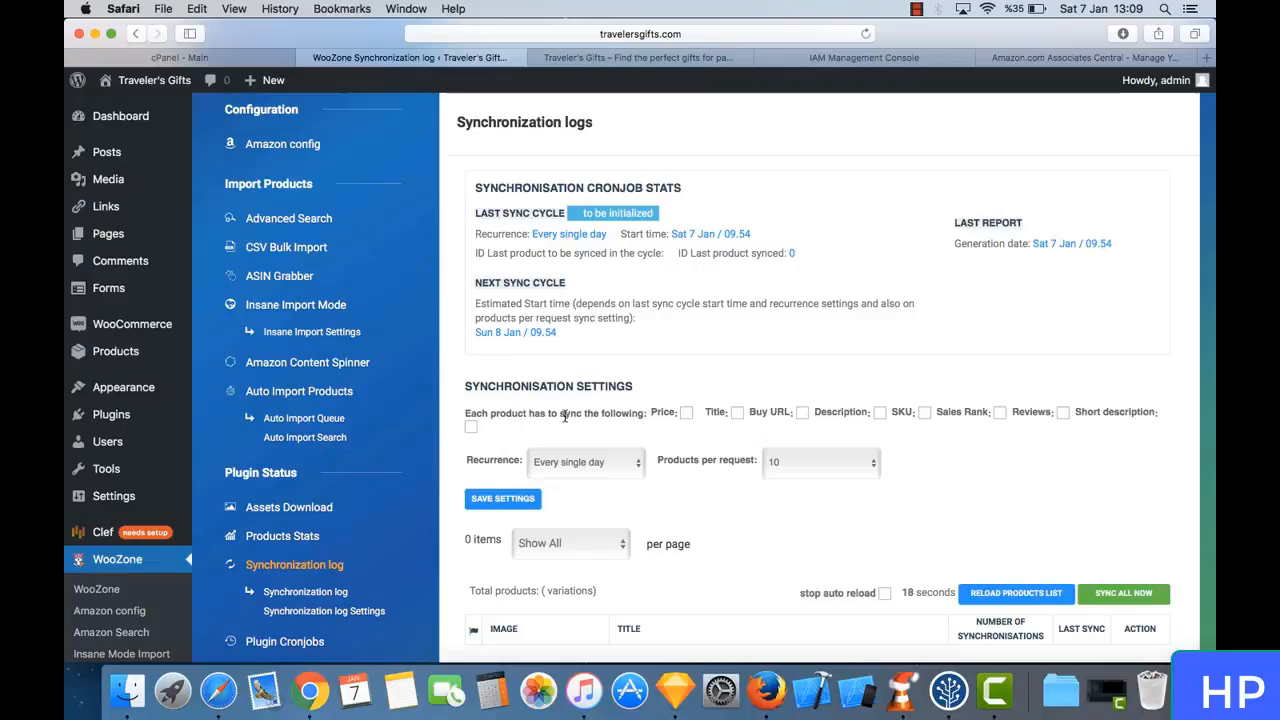
{"action": "left_click", "coordinate": [687, 414]}
{"action": "left_click", "coordinate": [1063, 414]}
{"action": "scroll", "coordinate": [741, 408], "scroll_direction": "down", "scroll_amount": 5}
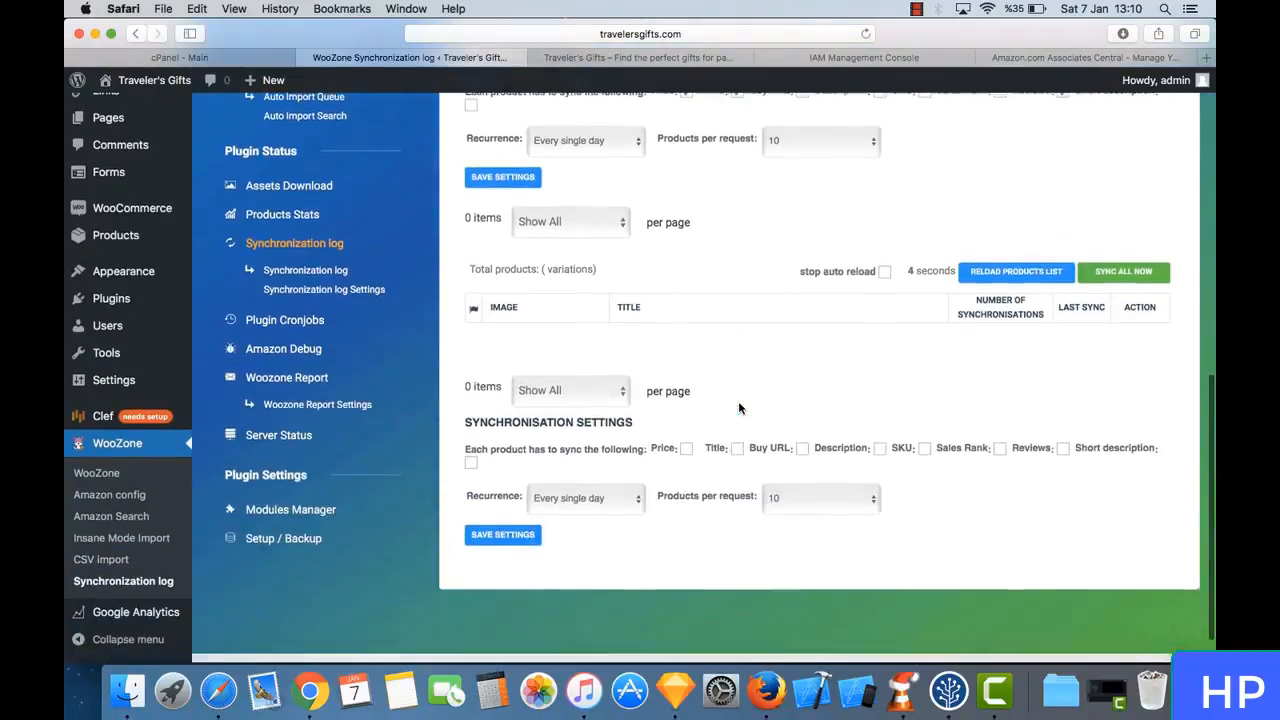
{"action": "left_click", "coordinate": [686, 405]}
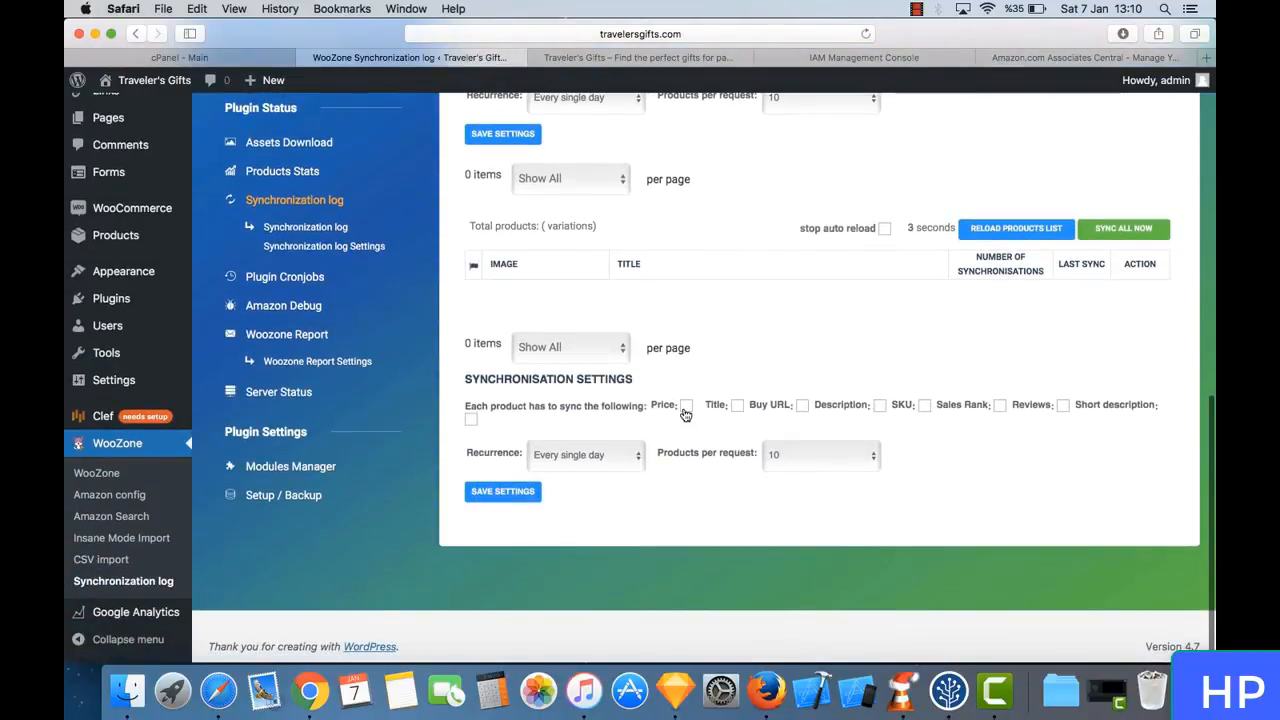
{"action": "left_click", "coordinate": [739, 406]}
- Save the synchronisation settings with daily recurrence and 10 products per request
{"action": "scroll", "coordinate": [950, 390], "scroll_direction": "up", "scroll_amount": 3}
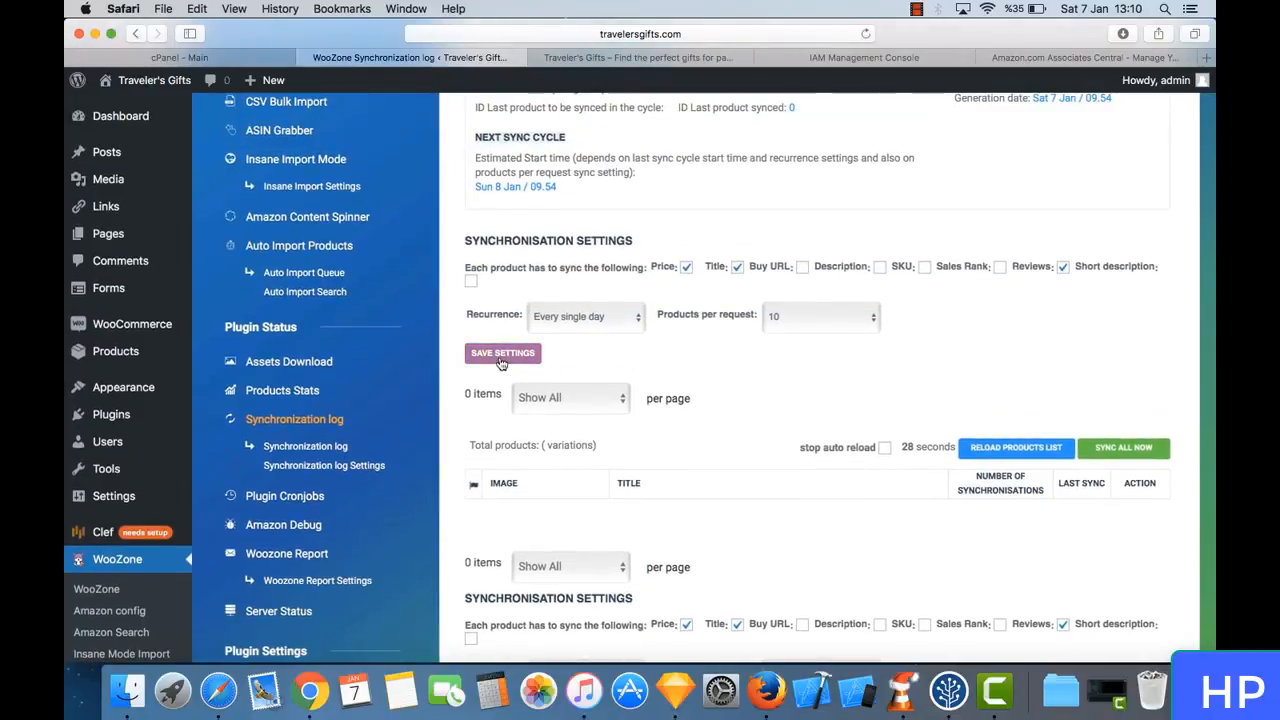
{"action": "left_click", "coordinate": [518, 355]}
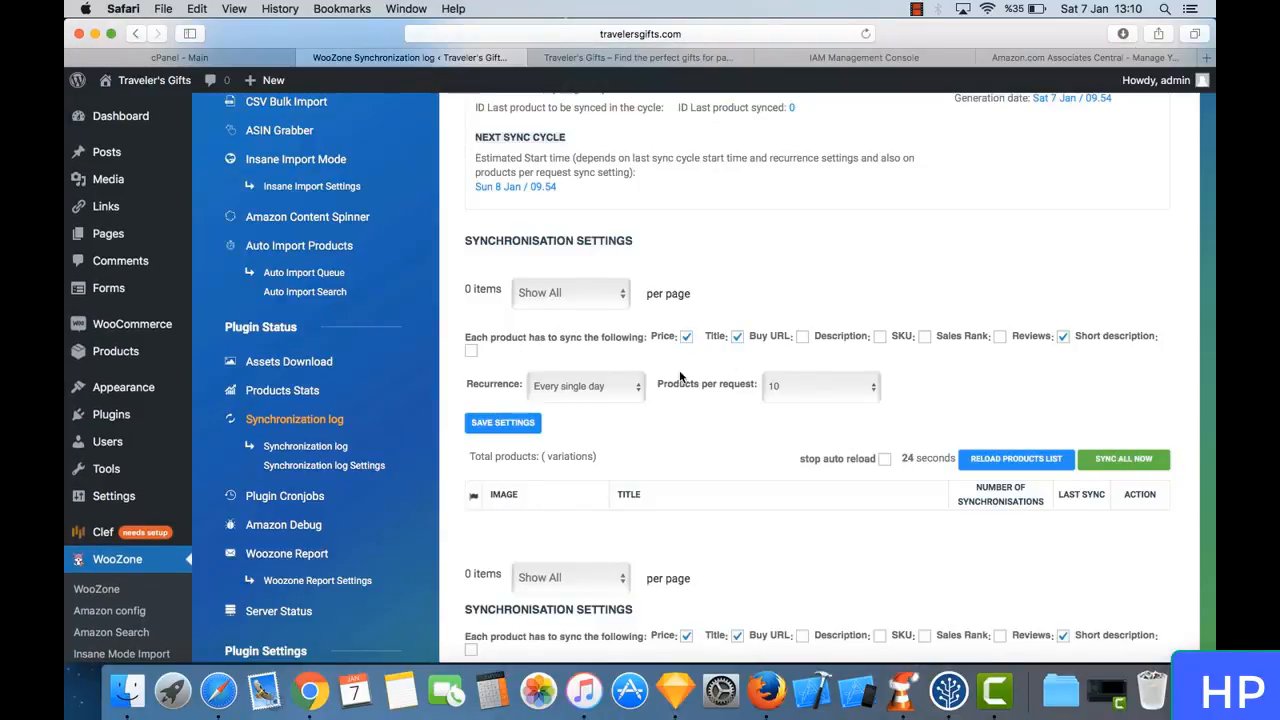
{"action": "scroll", "coordinate": [645, 310], "scroll_direction": "down", "scroll_amount": 5}
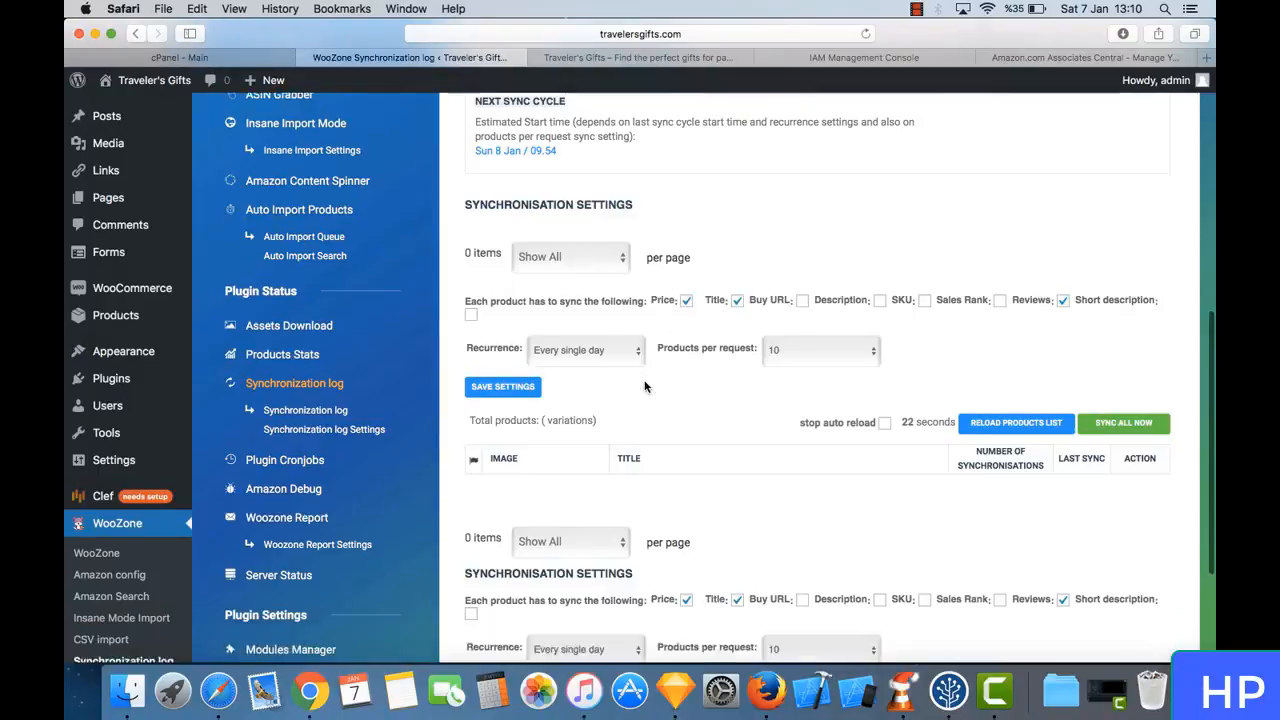
{"action": "left_click", "coordinate": [508, 491]}
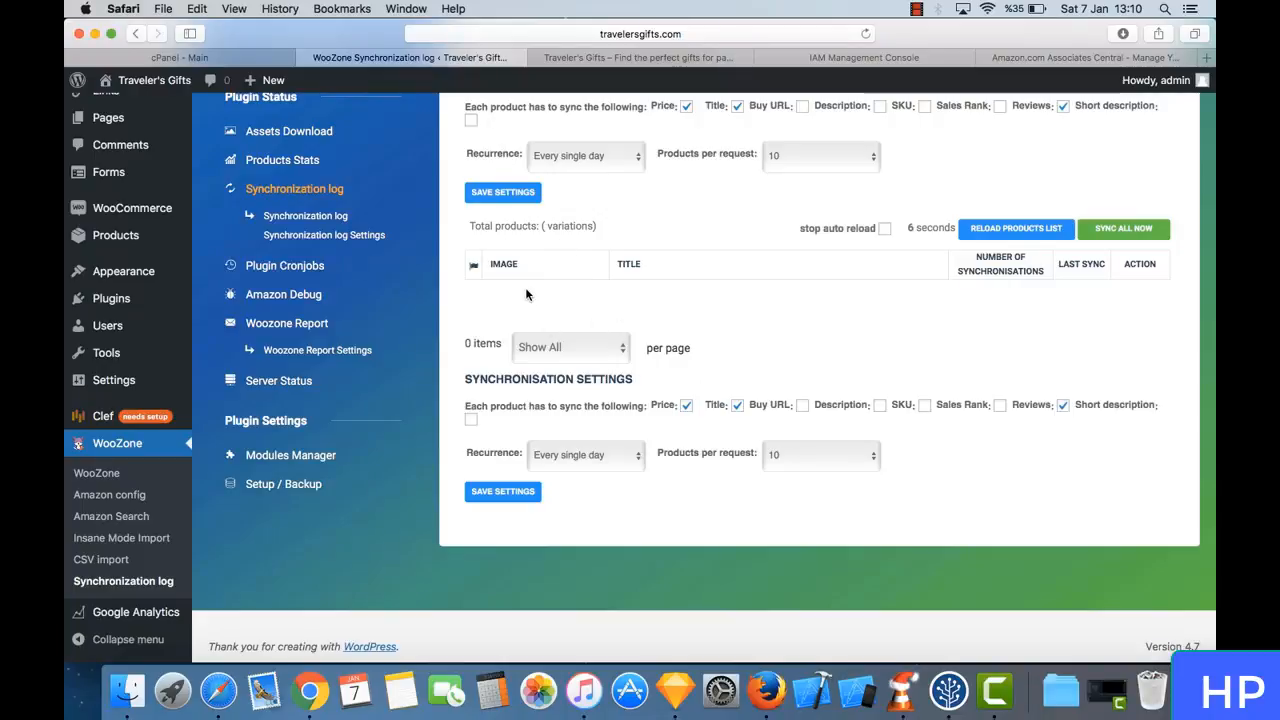
- Open the Insane Import Mode page of WooZone
{"action": "scroll", "coordinate": [595, 268], "scroll_direction": "up", "scroll_amount": 3}
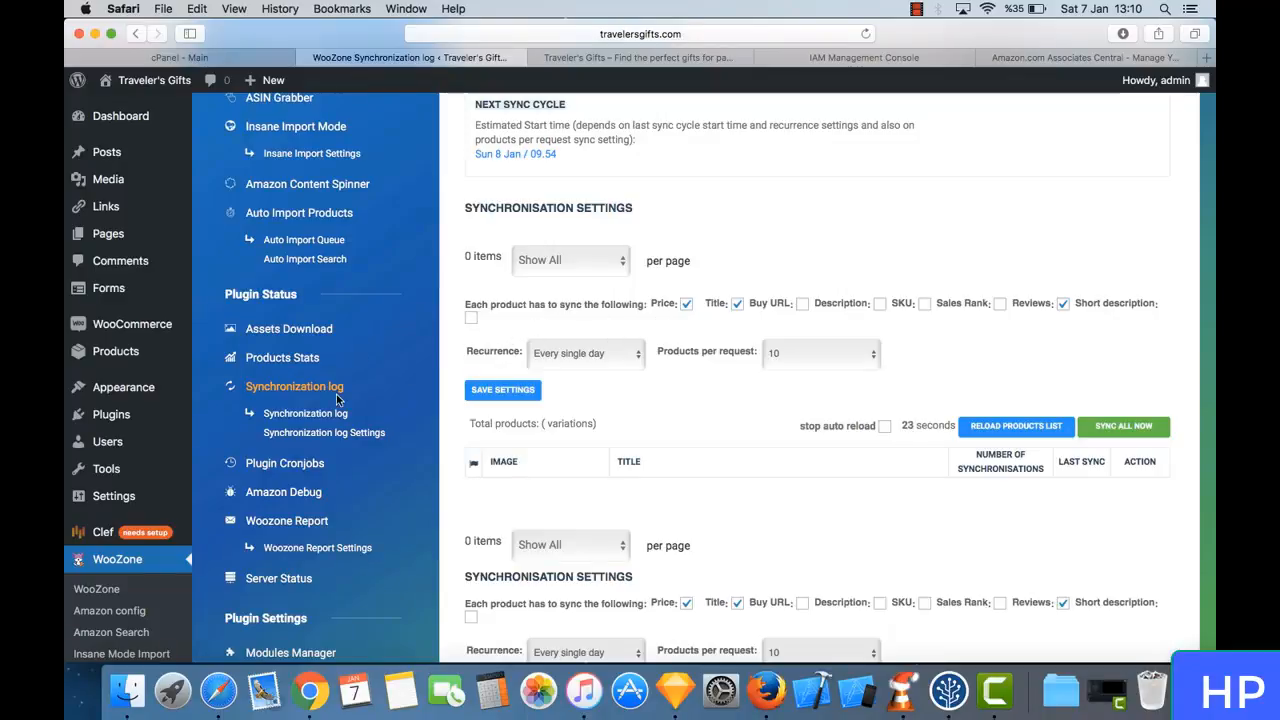
{"action": "scroll", "coordinate": [338, 395], "scroll_direction": "down", "scroll_amount": 3}
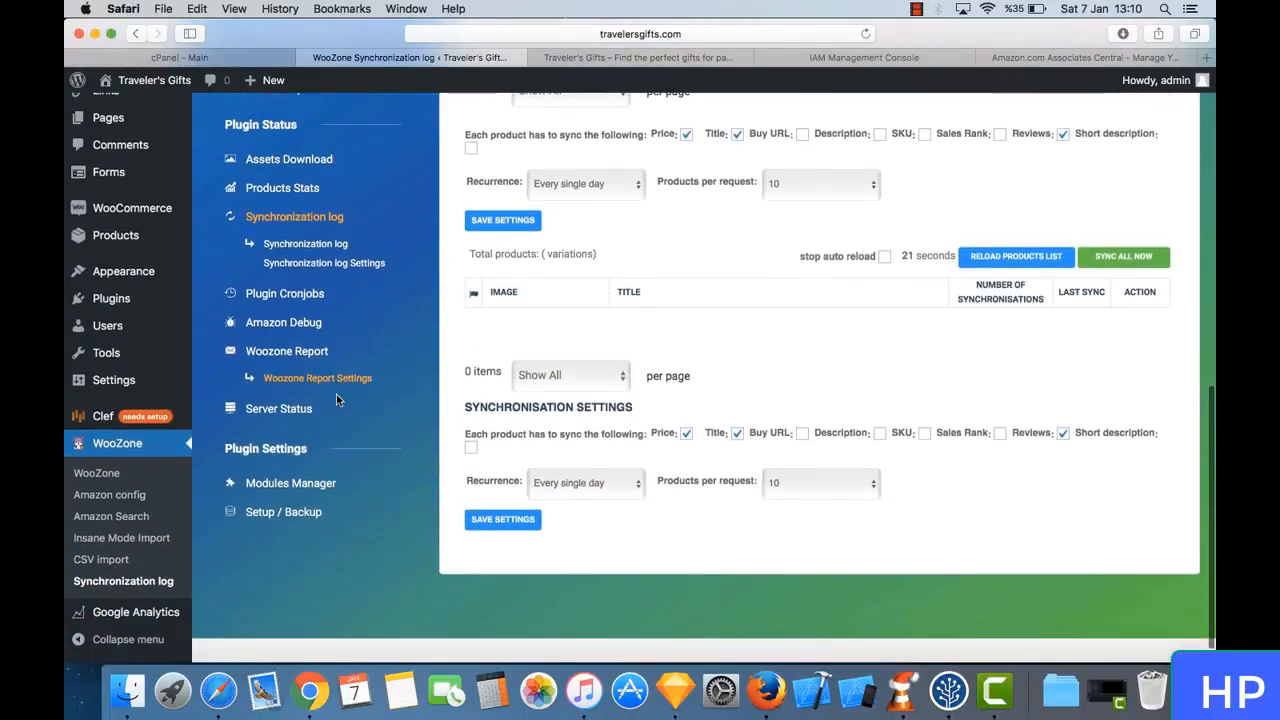
{"action": "scroll", "coordinate": [318, 328], "scroll_direction": "up", "scroll_amount": 3}
{"action": "scroll", "coordinate": [317, 326], "scroll_direction": "up", "scroll_amount": 4}
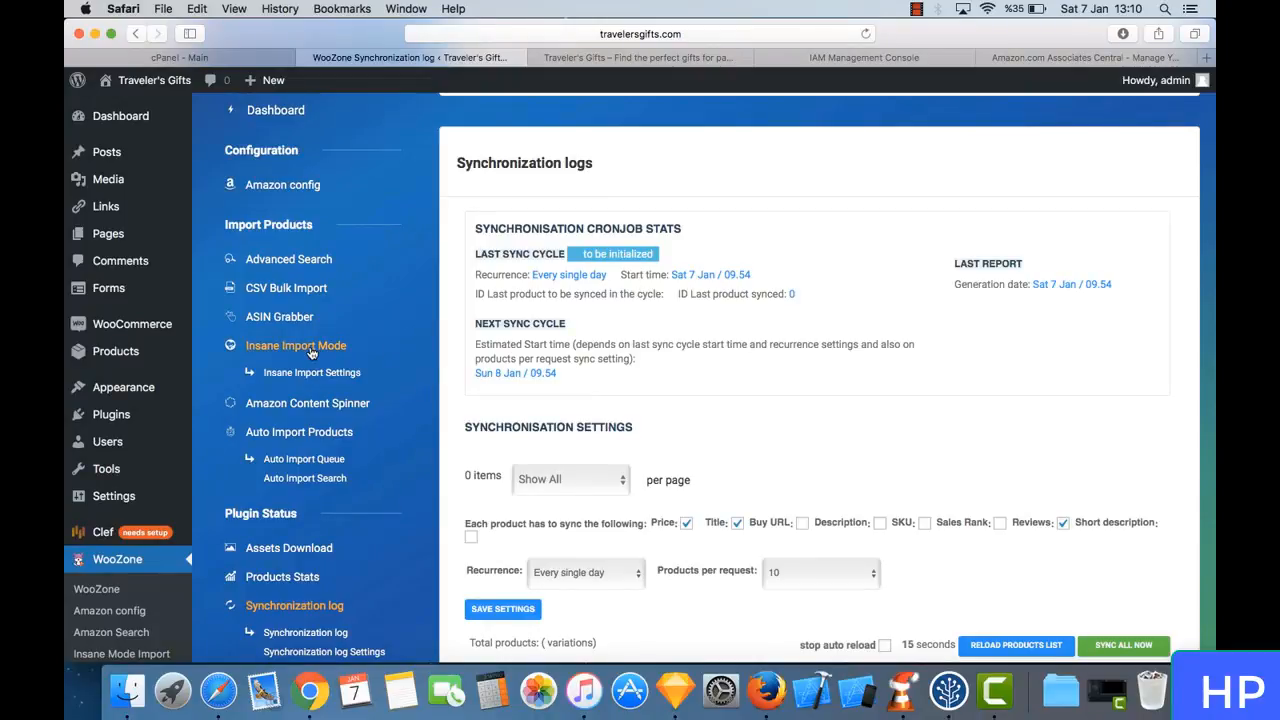
{"action": "left_click", "coordinate": [311, 350]}
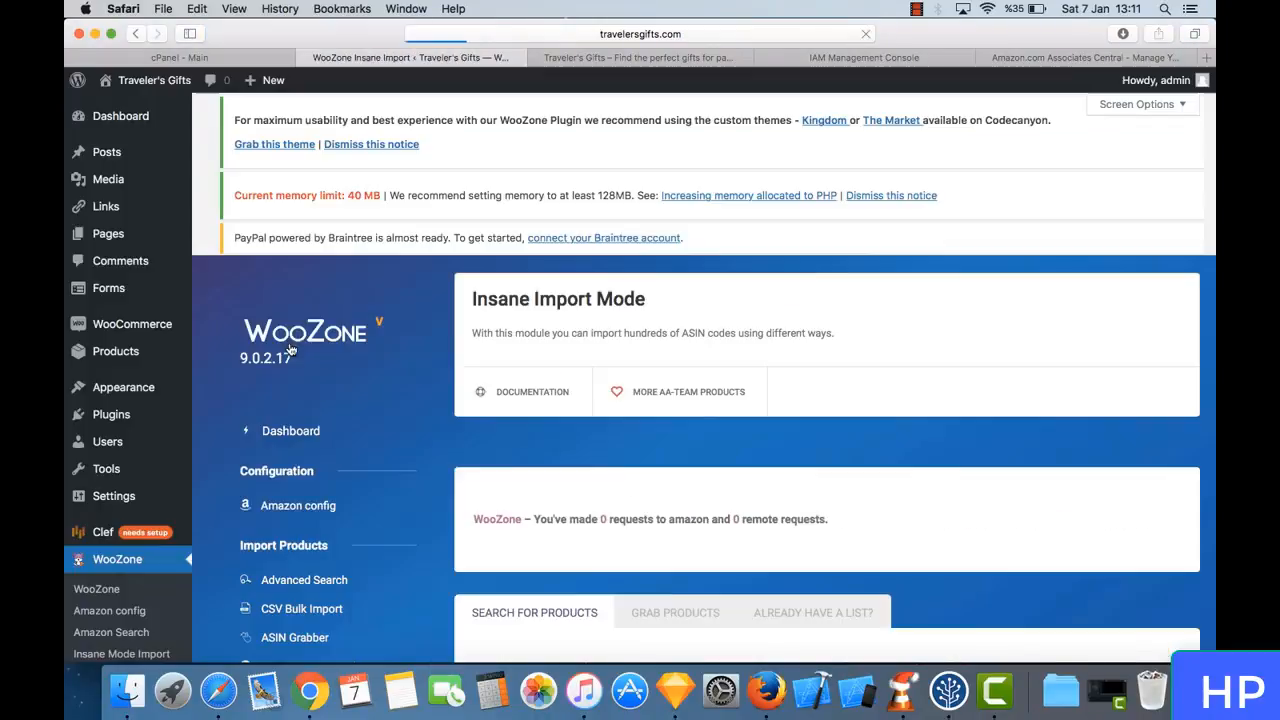
- Enter "gifts for travelers" as the product search keyword
{"action": "scroll", "coordinate": [690, 440], "scroll_direction": "down", "scroll_amount": 5}
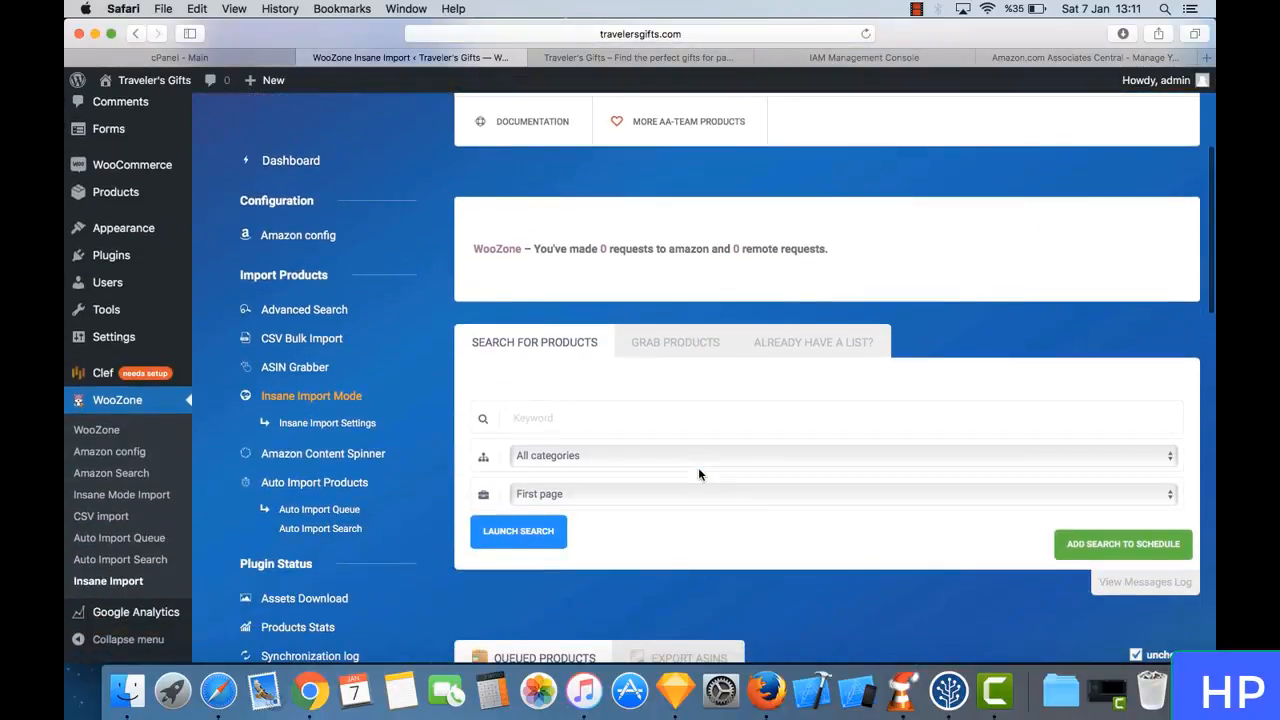
{"action": "scroll", "coordinate": [687, 434], "scroll_direction": "down", "scroll_amount": 1}
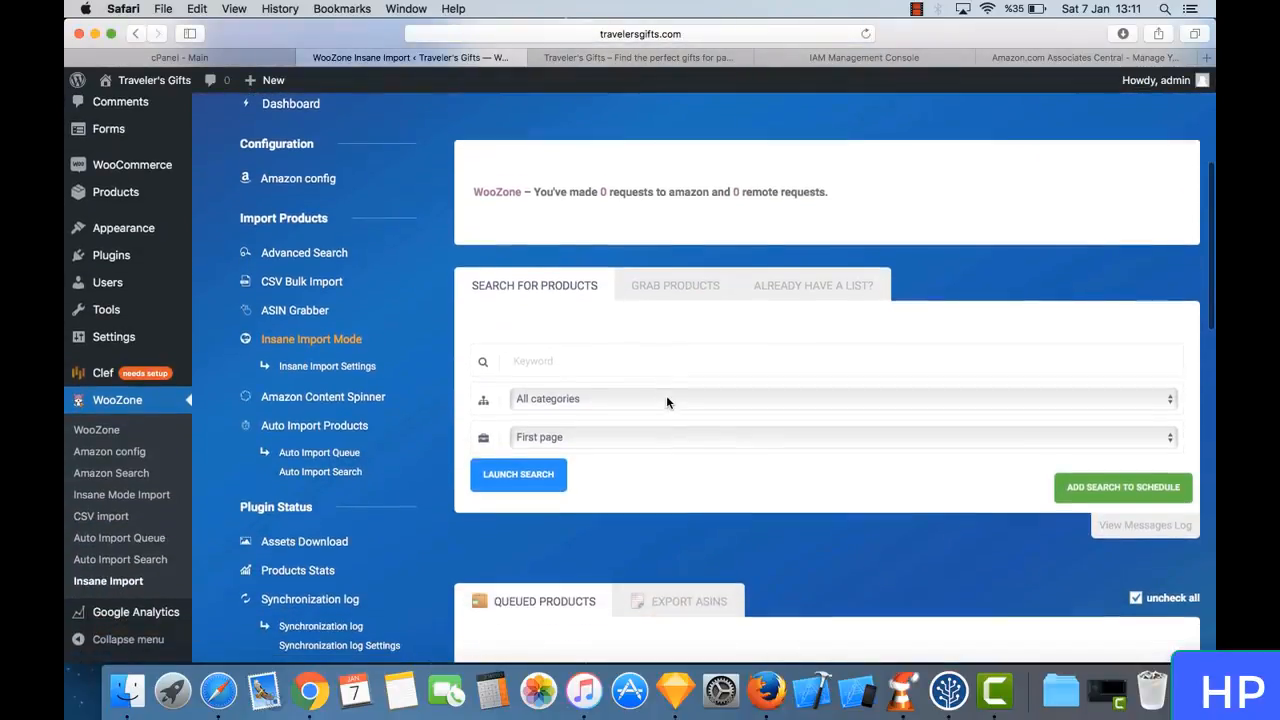
{"action": "left_click", "coordinate": [623, 359]}
{"action": "scroll", "coordinate": [559, 313], "scroll_direction": "down", "scroll_amount": 2}
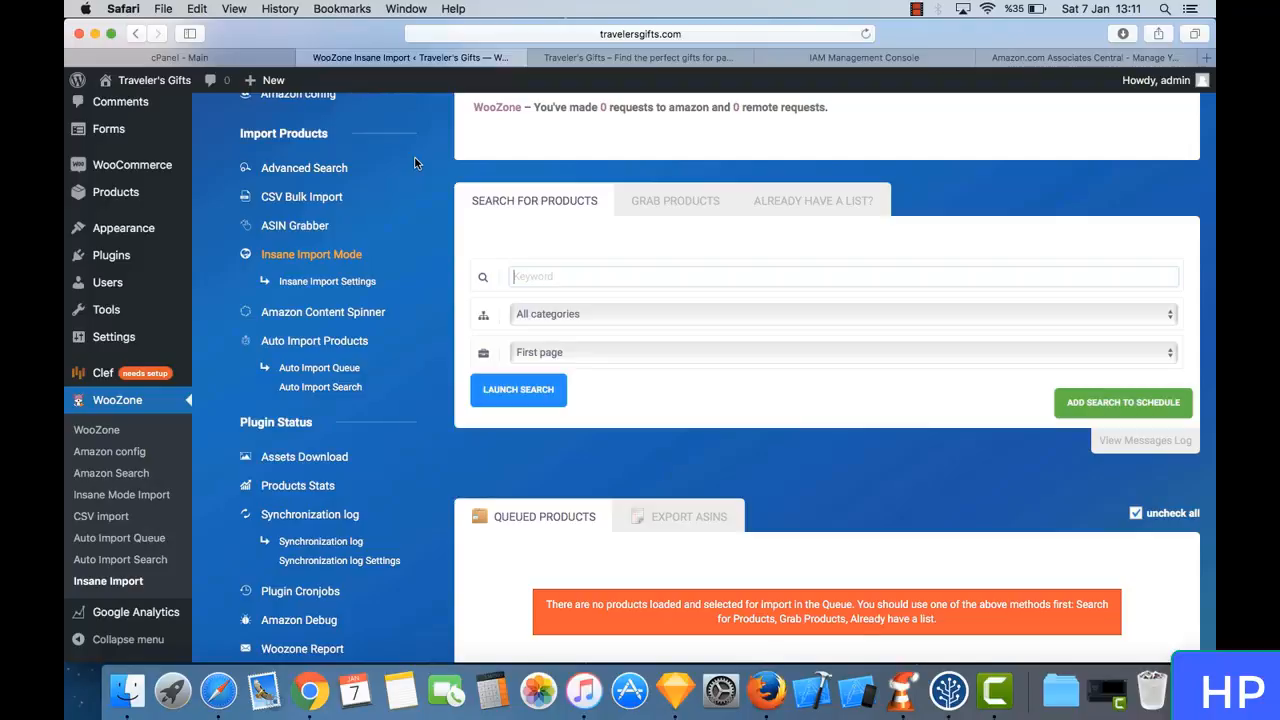
{"action": "type", "text": "gifts "}
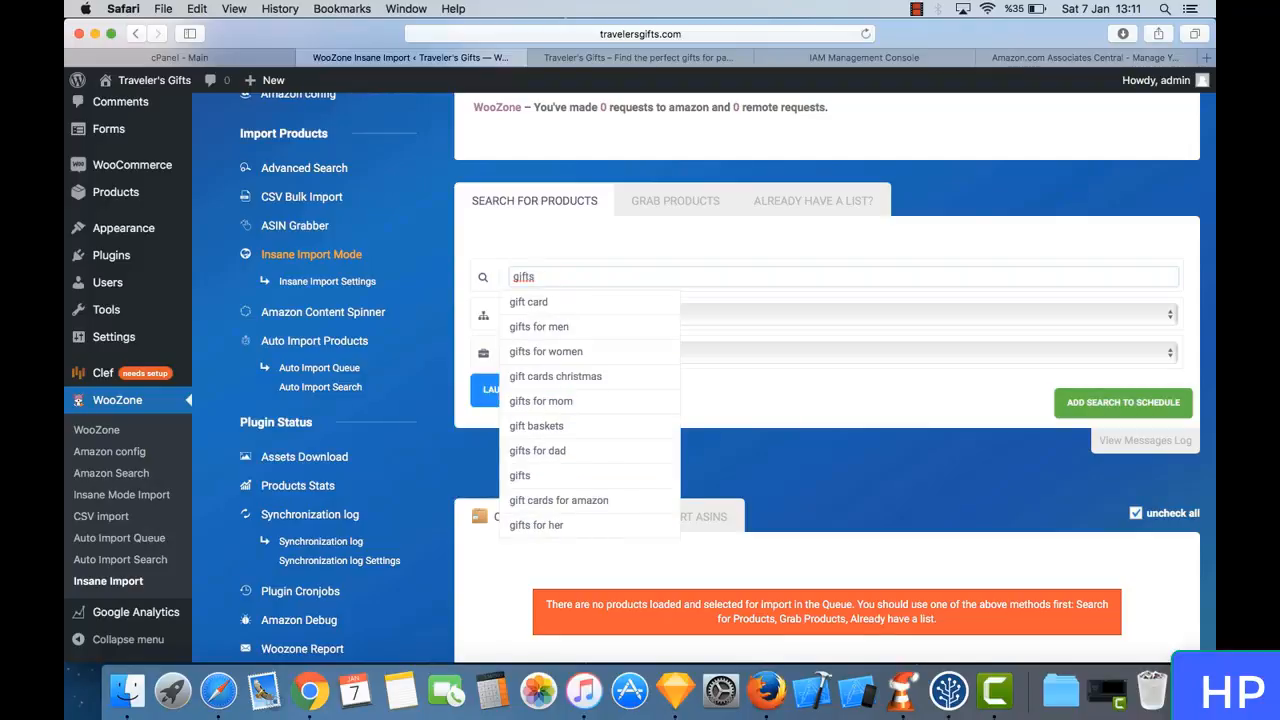
{"action": "type", "text": "for tra"}
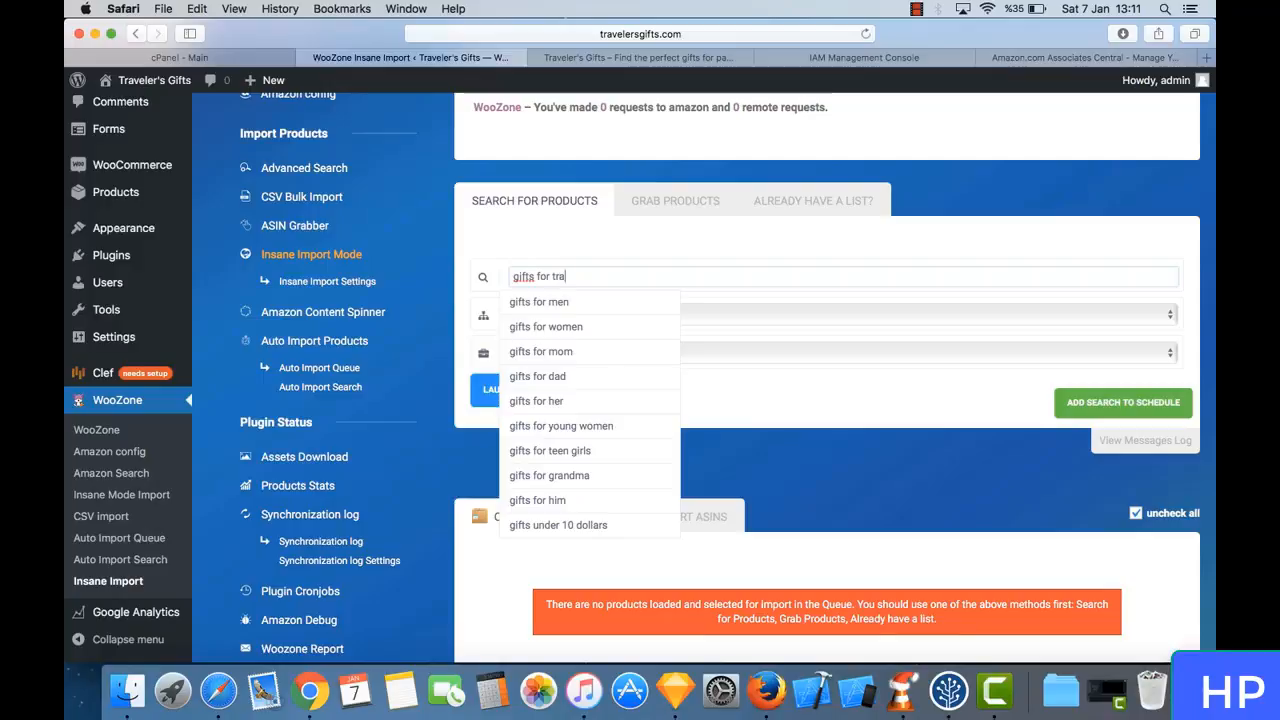
{"action": "type", "text": "velers"}
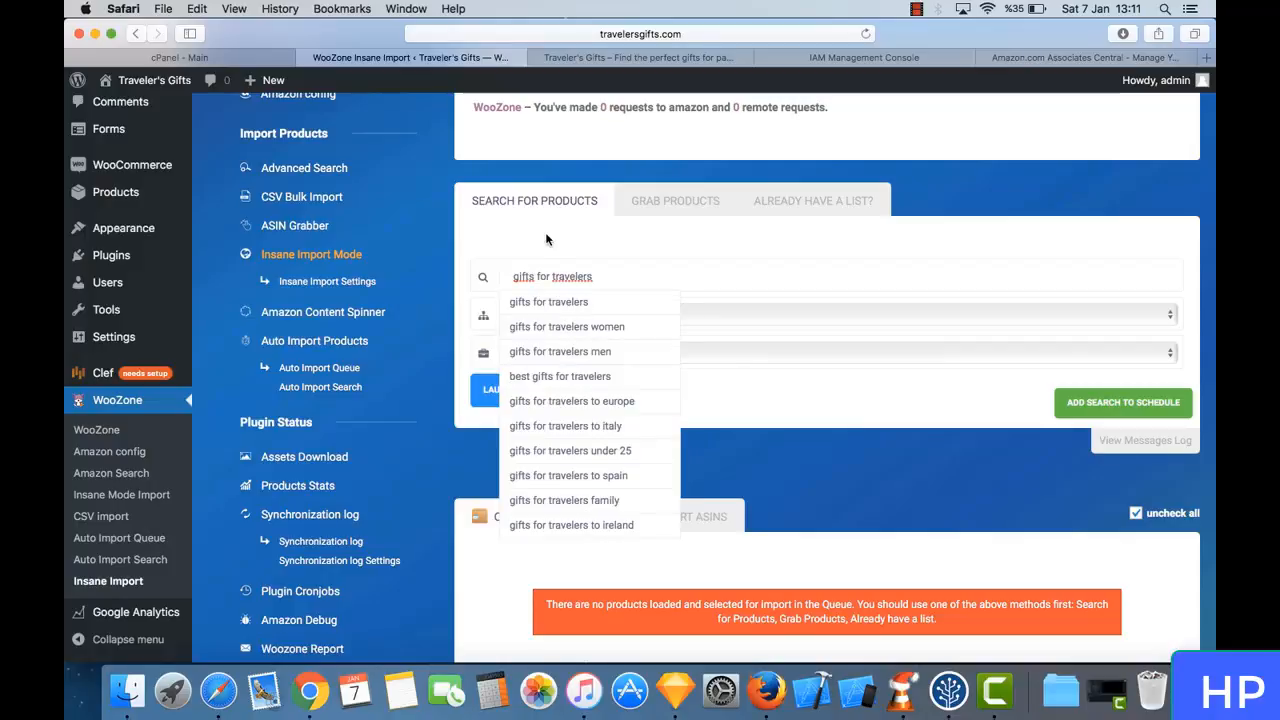
{"action": "left_click", "coordinate": [444, 358]}
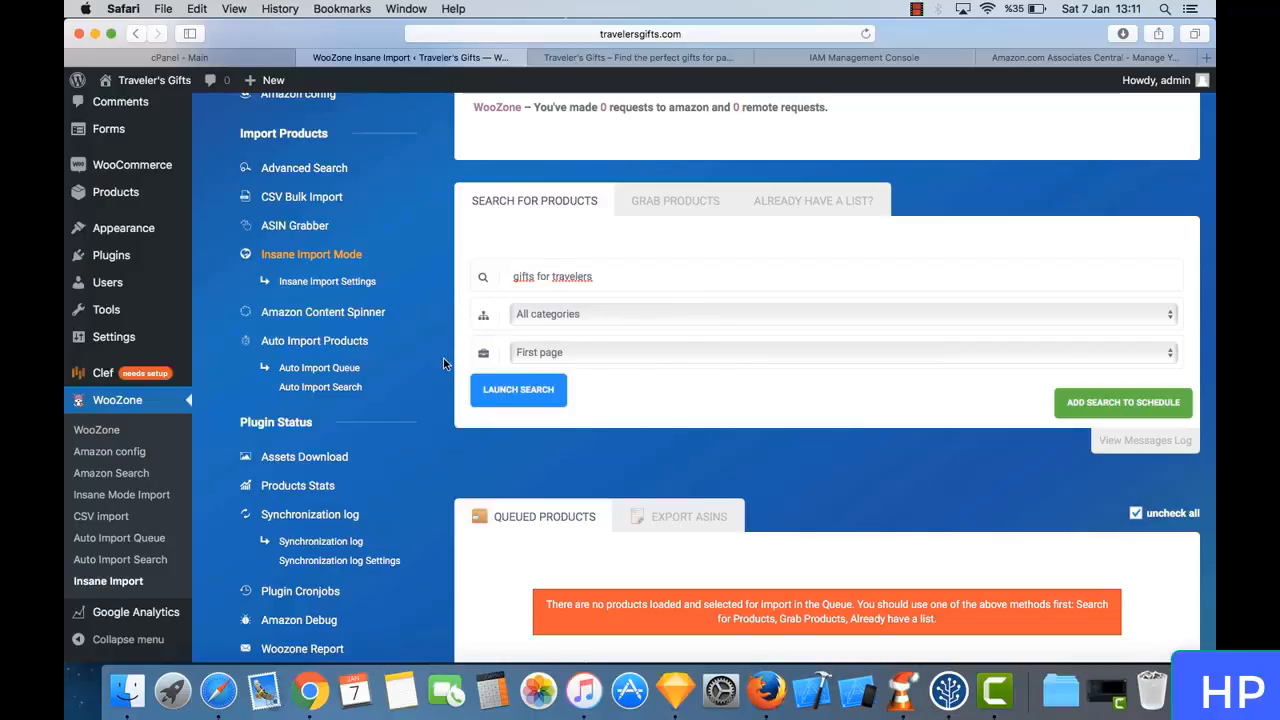
- Set the search to the first 5 pages, keep All categories selected, and launch the product search
{"action": "left_click", "coordinate": [588, 352]}
{"action": "left_click", "coordinate": [604, 408]}
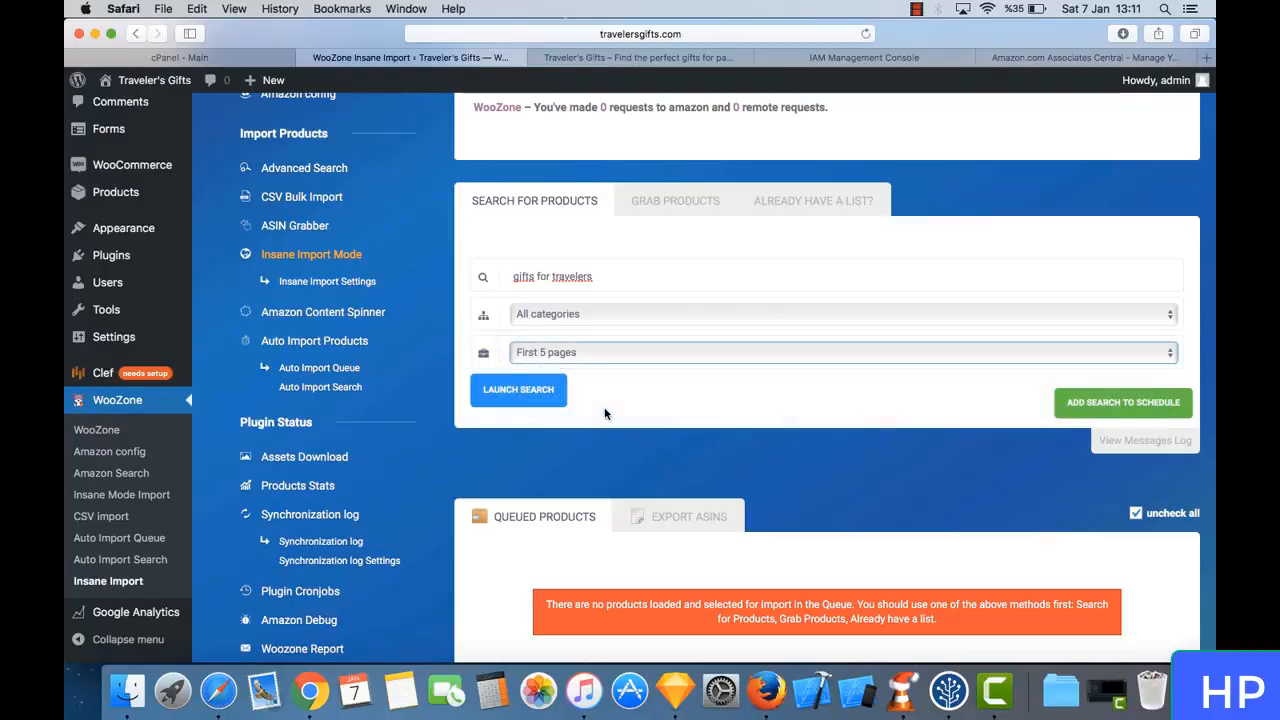
{"action": "left_click", "coordinate": [598, 316]}
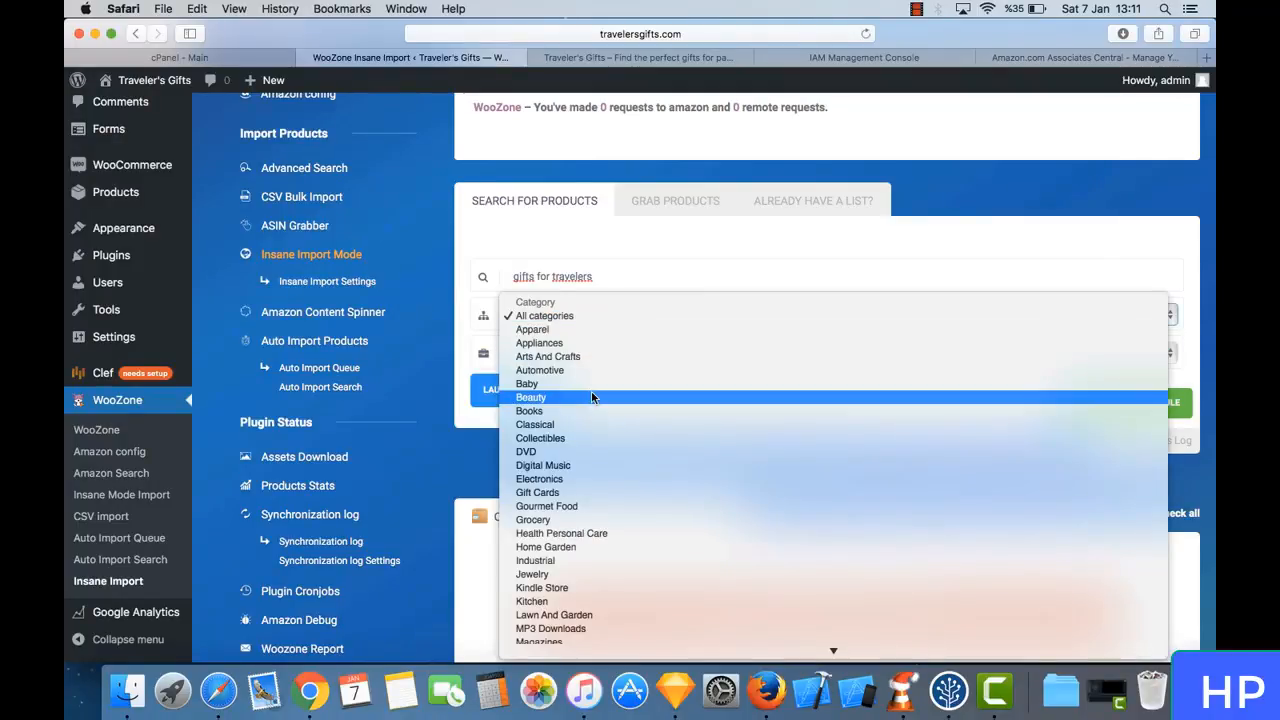
{"action": "scroll", "coordinate": [627, 518], "scroll_direction": "down", "scroll_amount": 3}
{"action": "scroll", "coordinate": [627, 518], "scroll_direction": "down", "scroll_amount": 2}
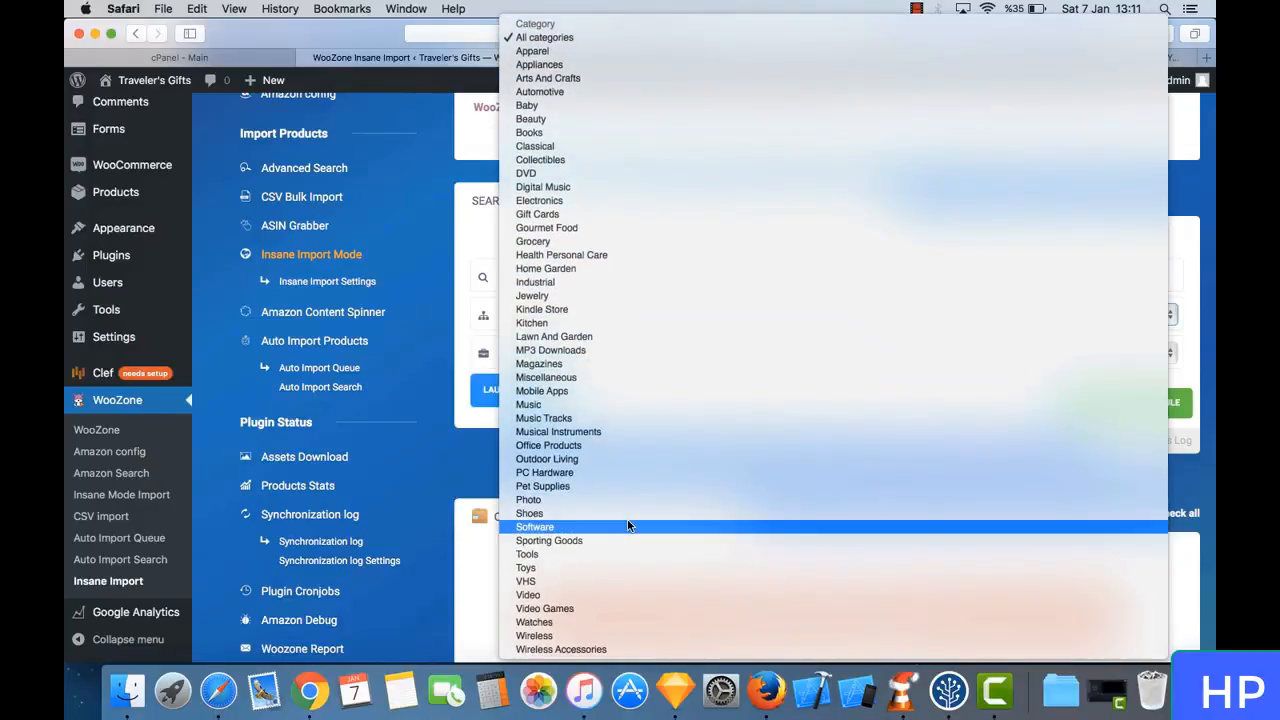
{"action": "left_click", "coordinate": [563, 38]}
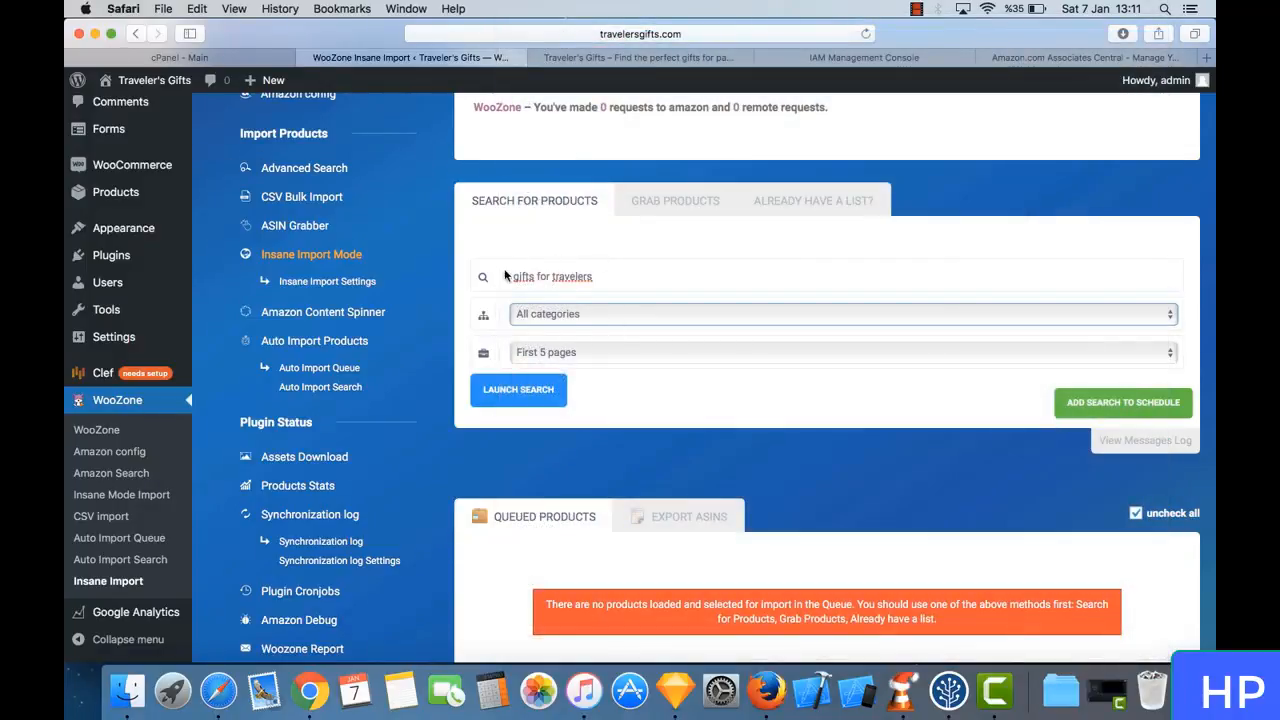
{"action": "left_click", "coordinate": [540, 398]}
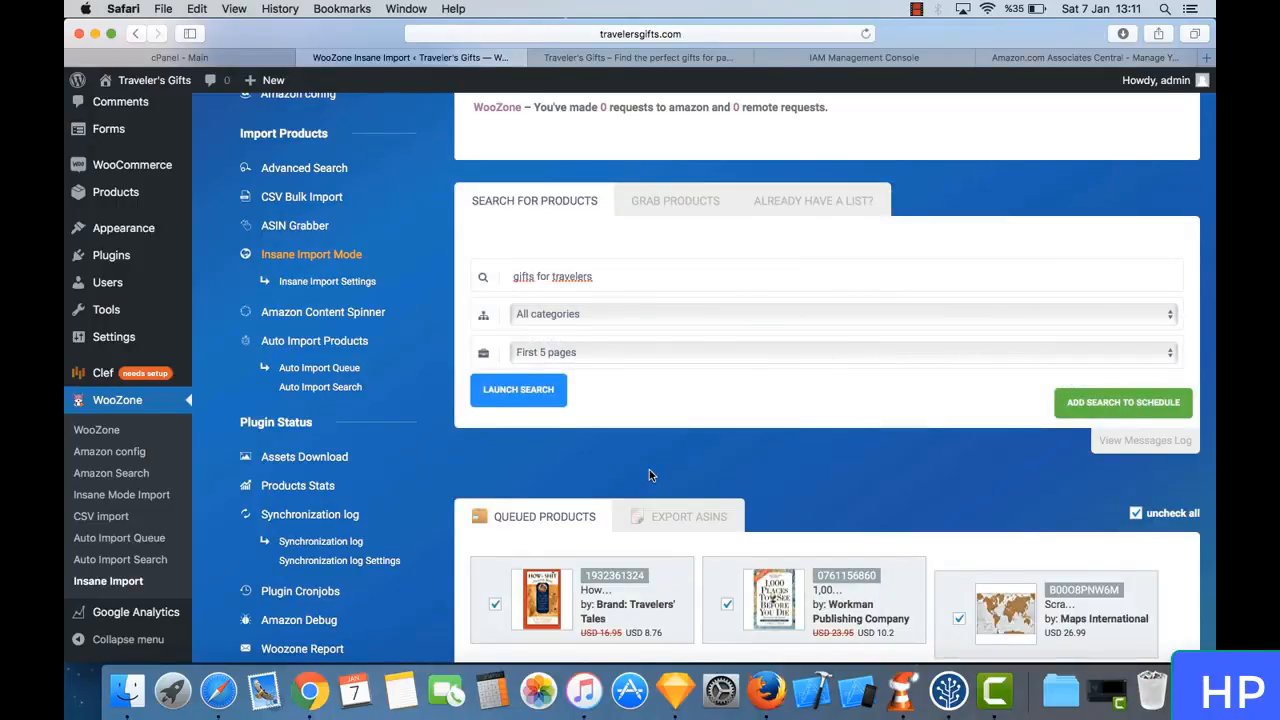
- Show all queued products from the search and look through the items selected for import
{"action": "scroll", "coordinate": [649, 469], "scroll_direction": "down", "scroll_amount": 5}
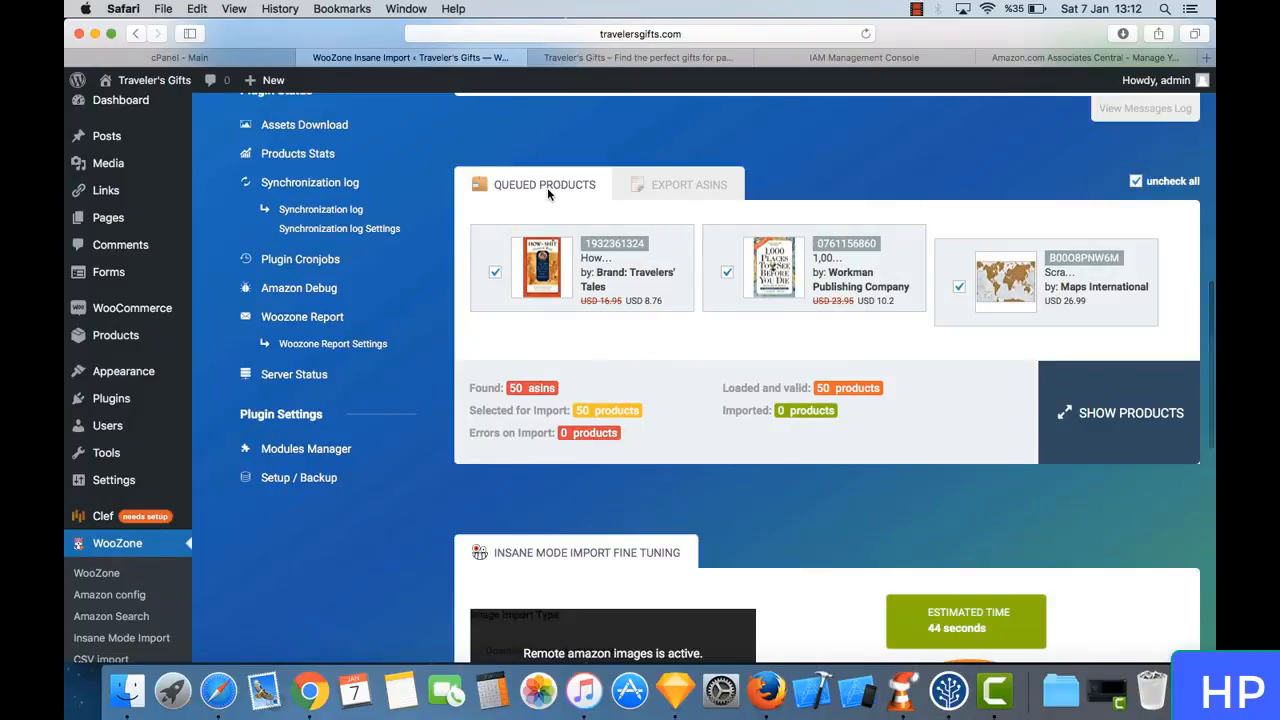
{"action": "left_click", "coordinate": [1100, 418]}
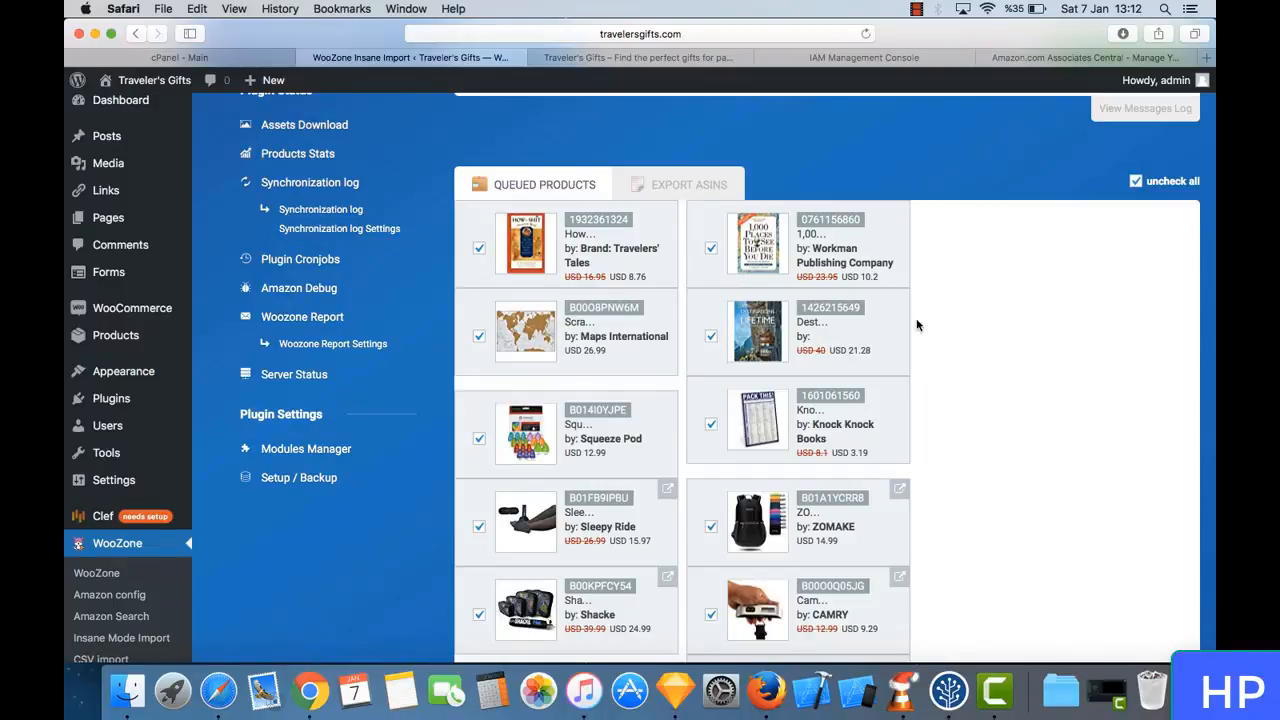
{"action": "scroll", "coordinate": [917, 325], "scroll_direction": "down", "scroll_amount": 4}
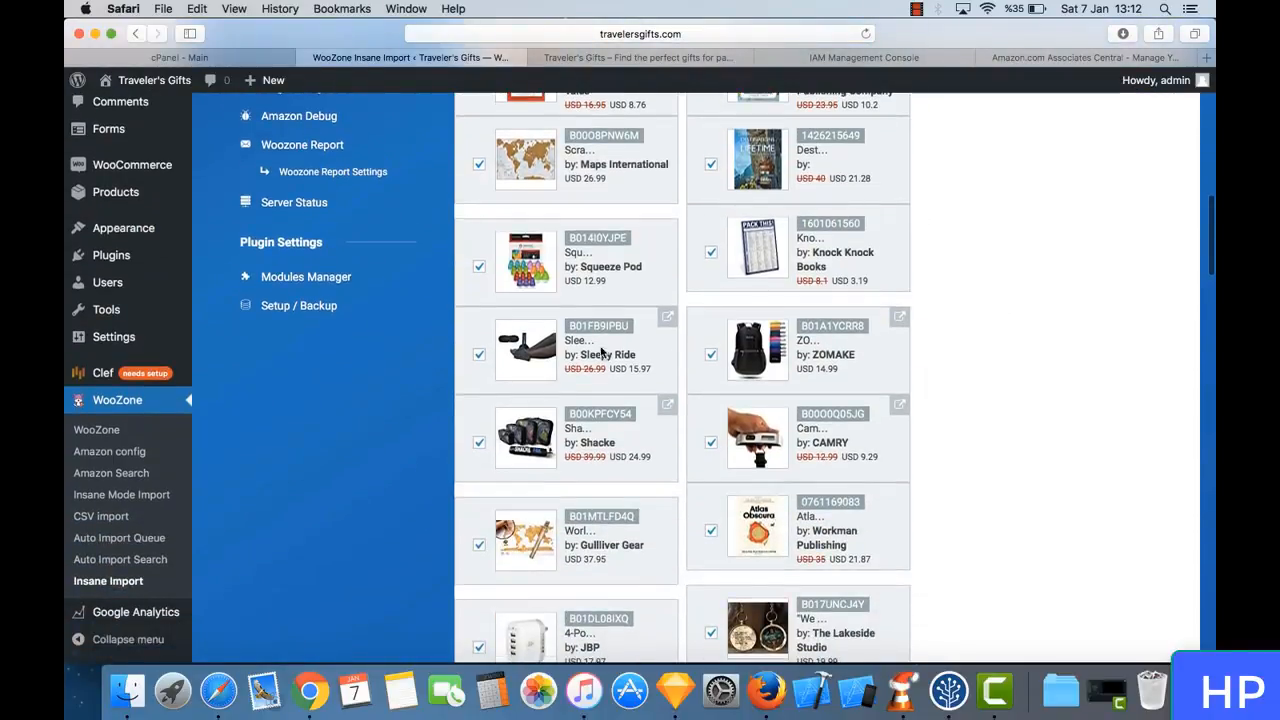
{"action": "scroll", "coordinate": [755, 445], "scroll_direction": "down", "scroll_amount": 5}
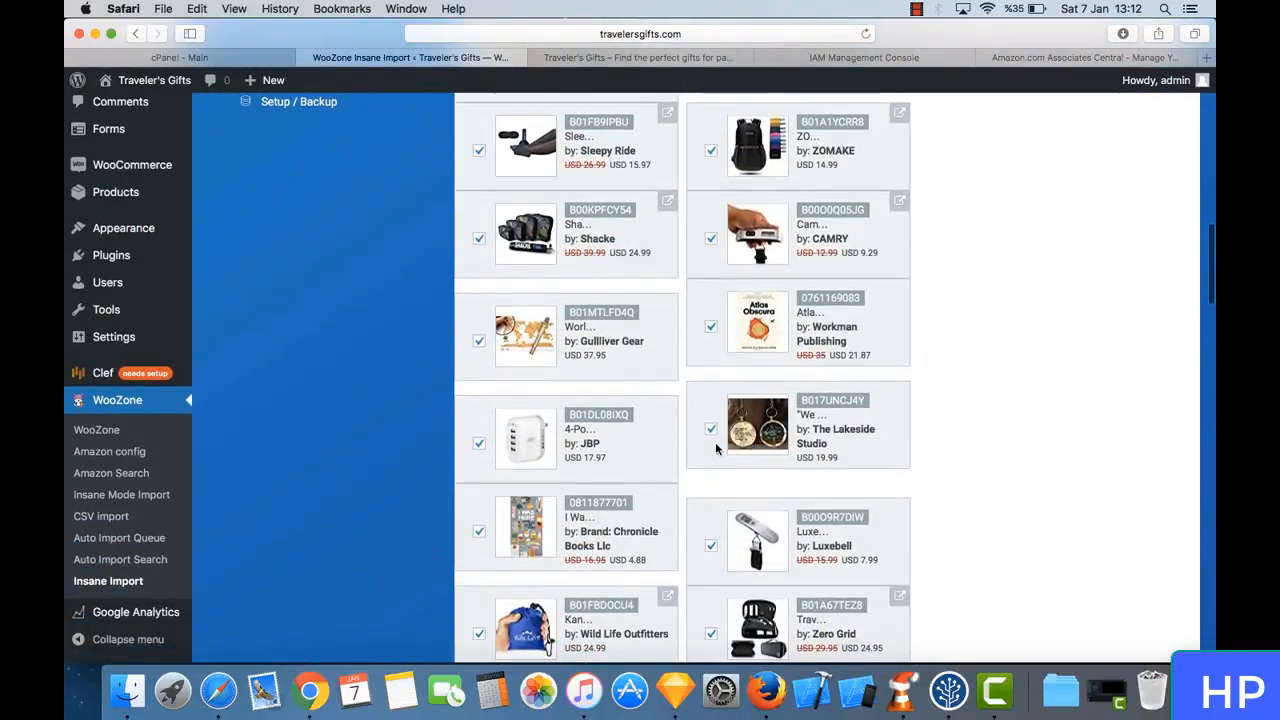
{"action": "scroll", "coordinate": [655, 460], "scroll_direction": "down", "scroll_amount": 5}
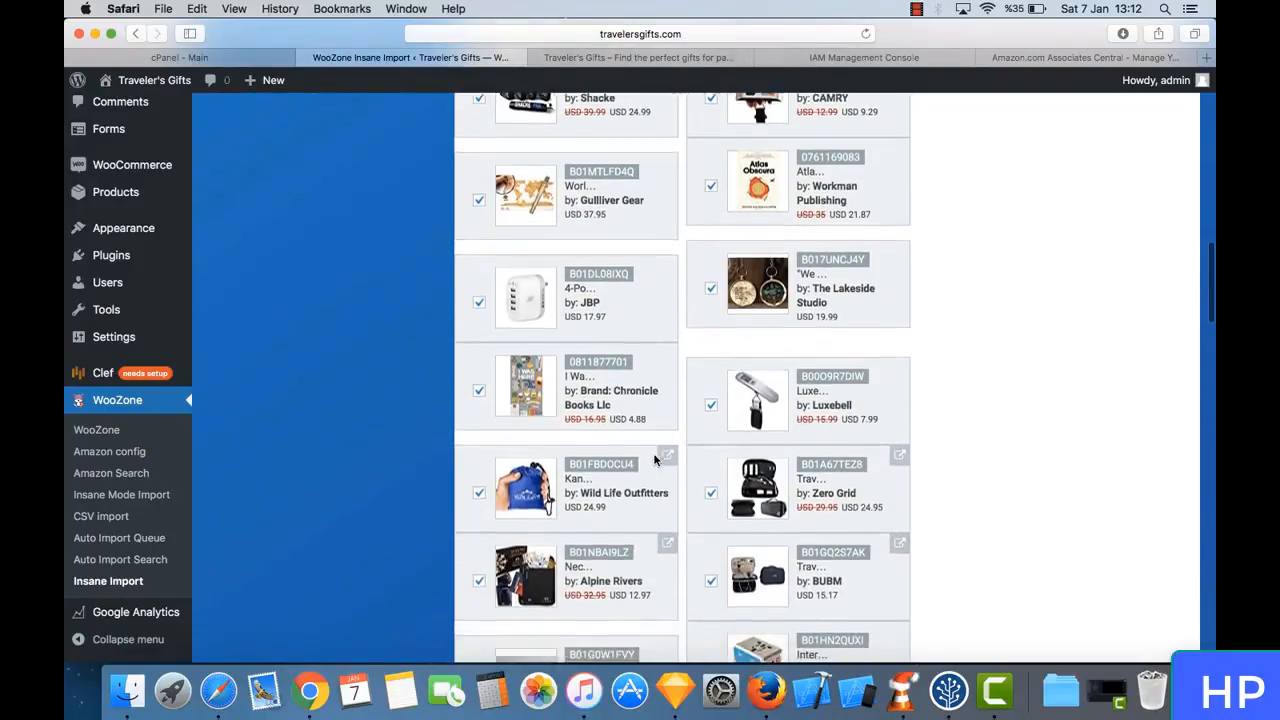
{"action": "scroll", "coordinate": [655, 460], "scroll_direction": "down", "scroll_amount": 5}
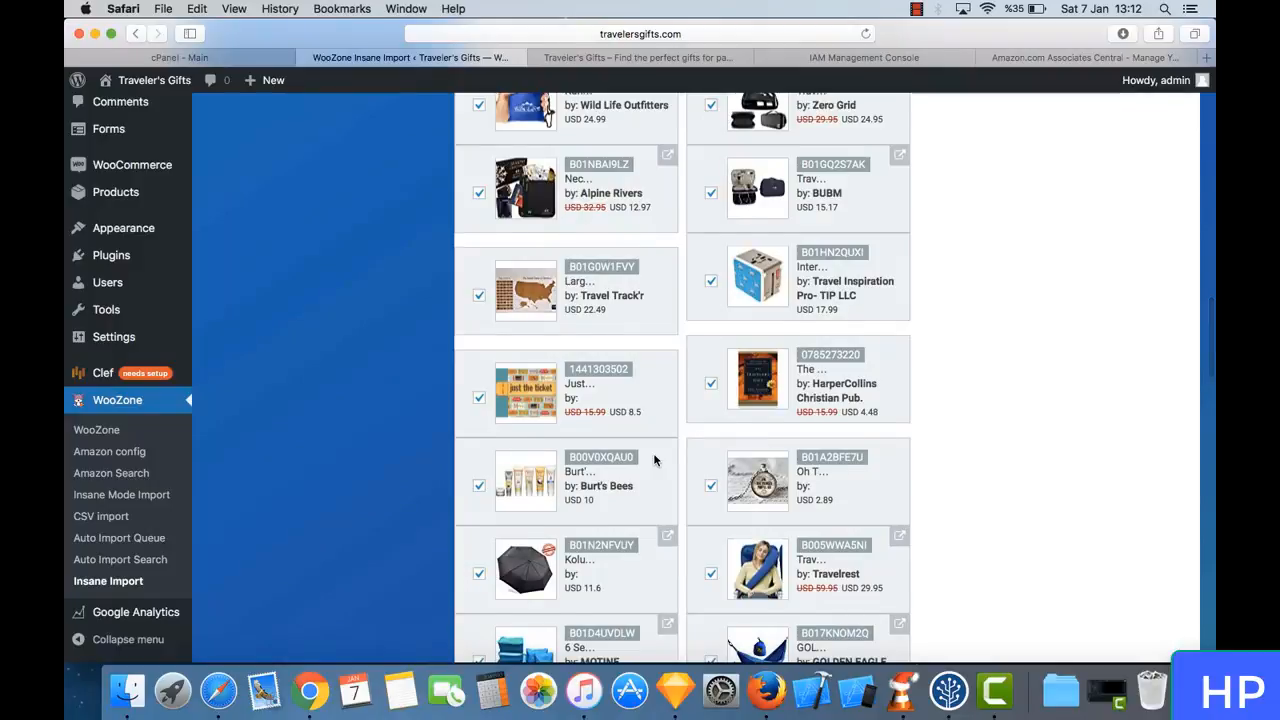
{"action": "scroll", "coordinate": [655, 460], "scroll_direction": "down", "scroll_amount": 3}
{"action": "scroll", "coordinate": [655, 460], "scroll_direction": "down", "scroll_amount": 4}
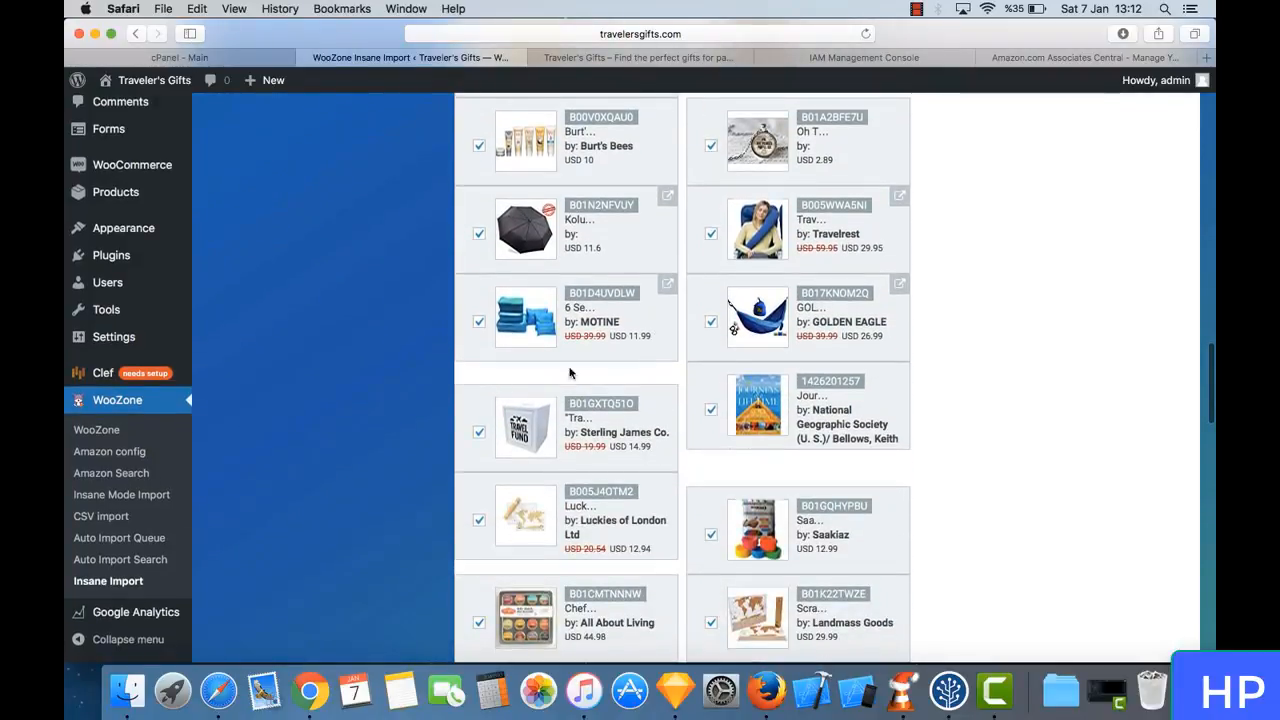
- Examine the remaining queued products down to the import summary at the end of the list
{"action": "scroll", "coordinate": [628, 366], "scroll_direction": "down", "scroll_amount": 6}
{"action": "scroll", "coordinate": [628, 368], "scroll_direction": "down", "scroll_amount": 5}
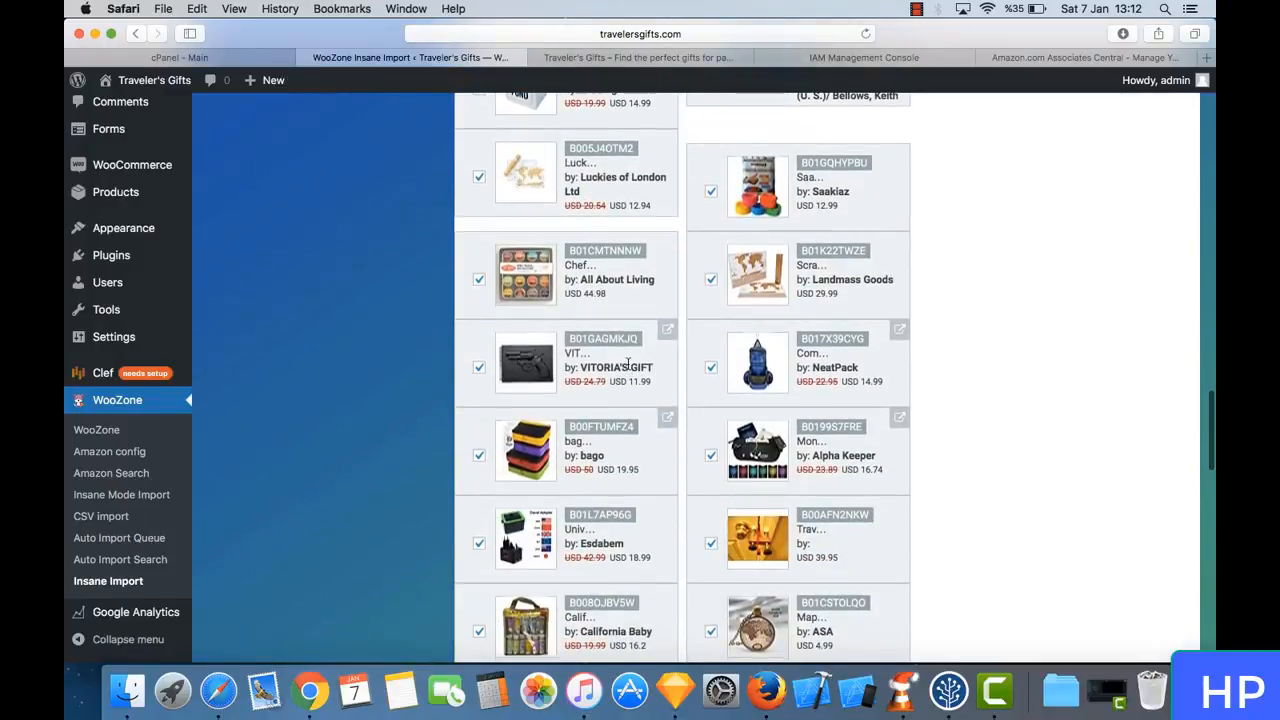
{"action": "scroll", "coordinate": [628, 366], "scroll_direction": "down", "scroll_amount": 3}
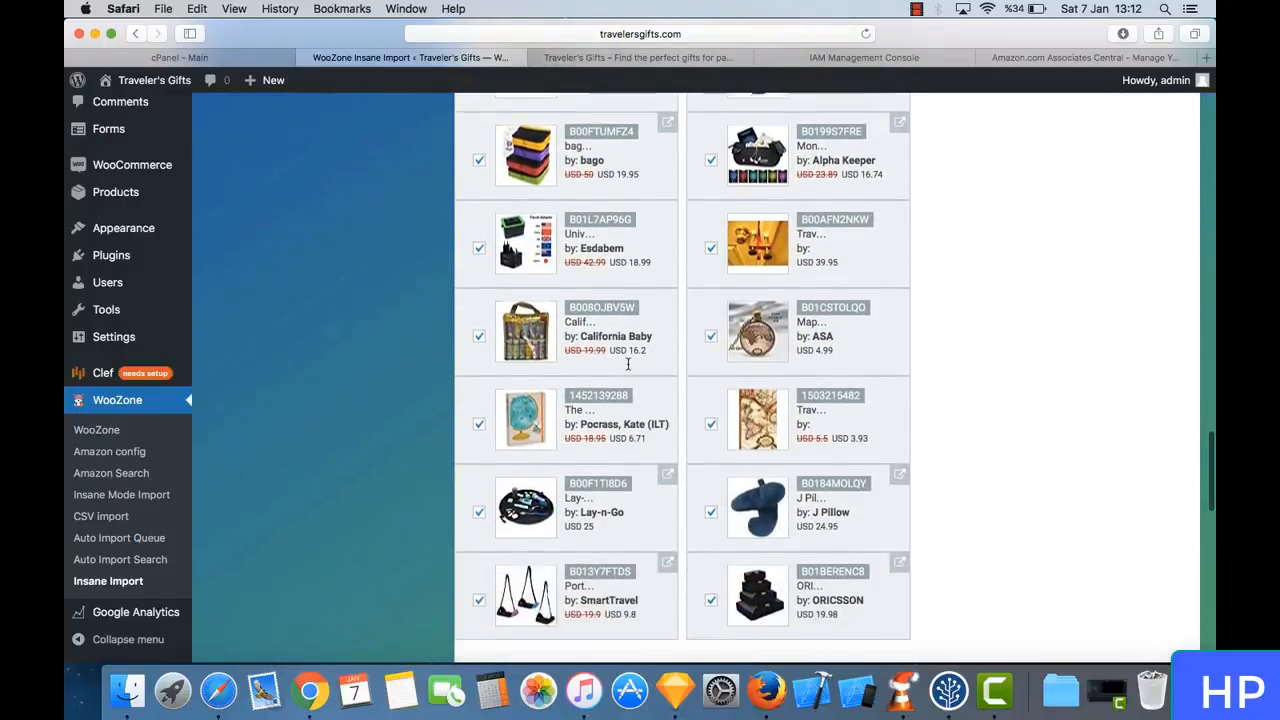
{"action": "scroll", "coordinate": [627, 362], "scroll_direction": "down", "scroll_amount": 2}
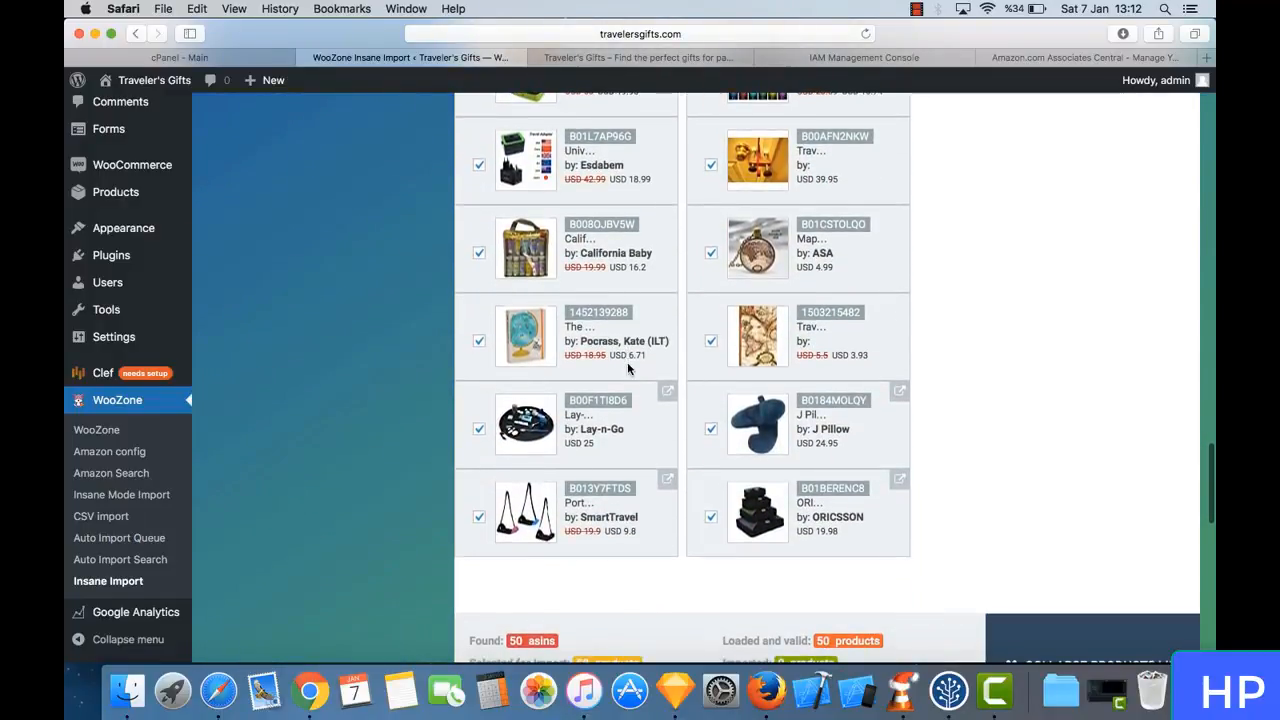
{"action": "scroll", "coordinate": [628, 368], "scroll_direction": "down", "scroll_amount": 1}
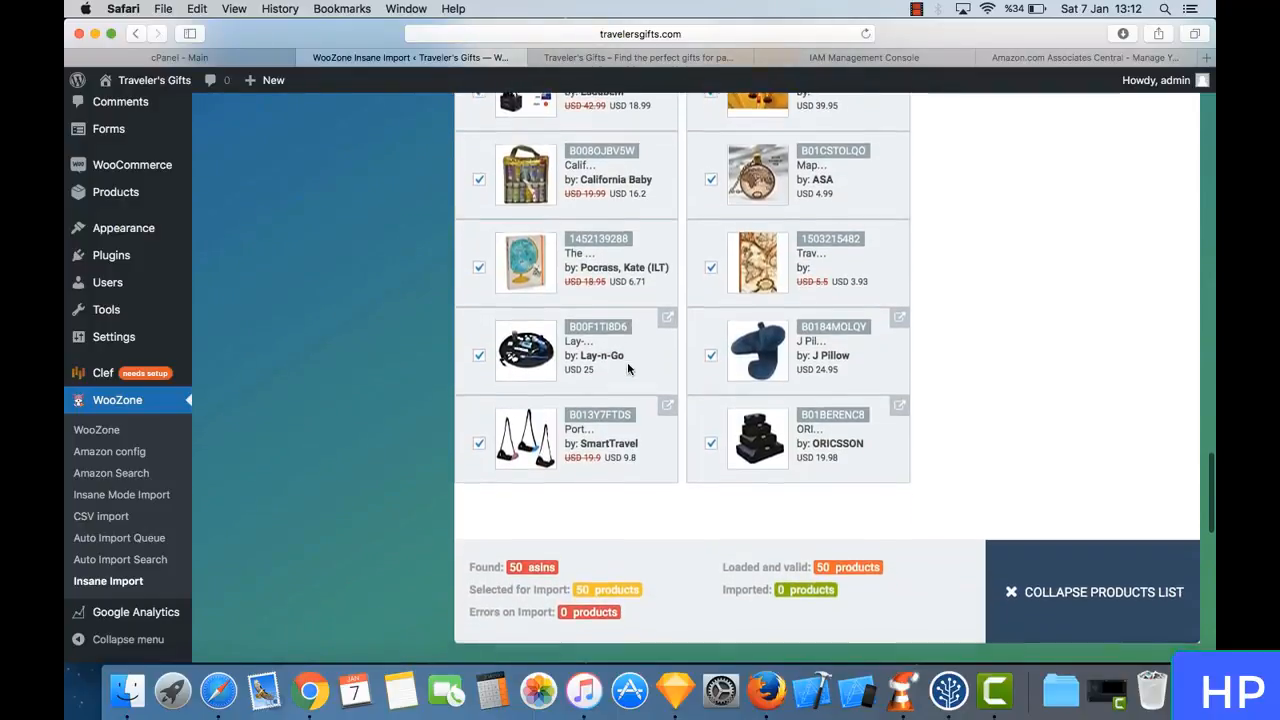
{"action": "scroll", "coordinate": [627, 362], "scroll_direction": "up", "scroll_amount": 10}
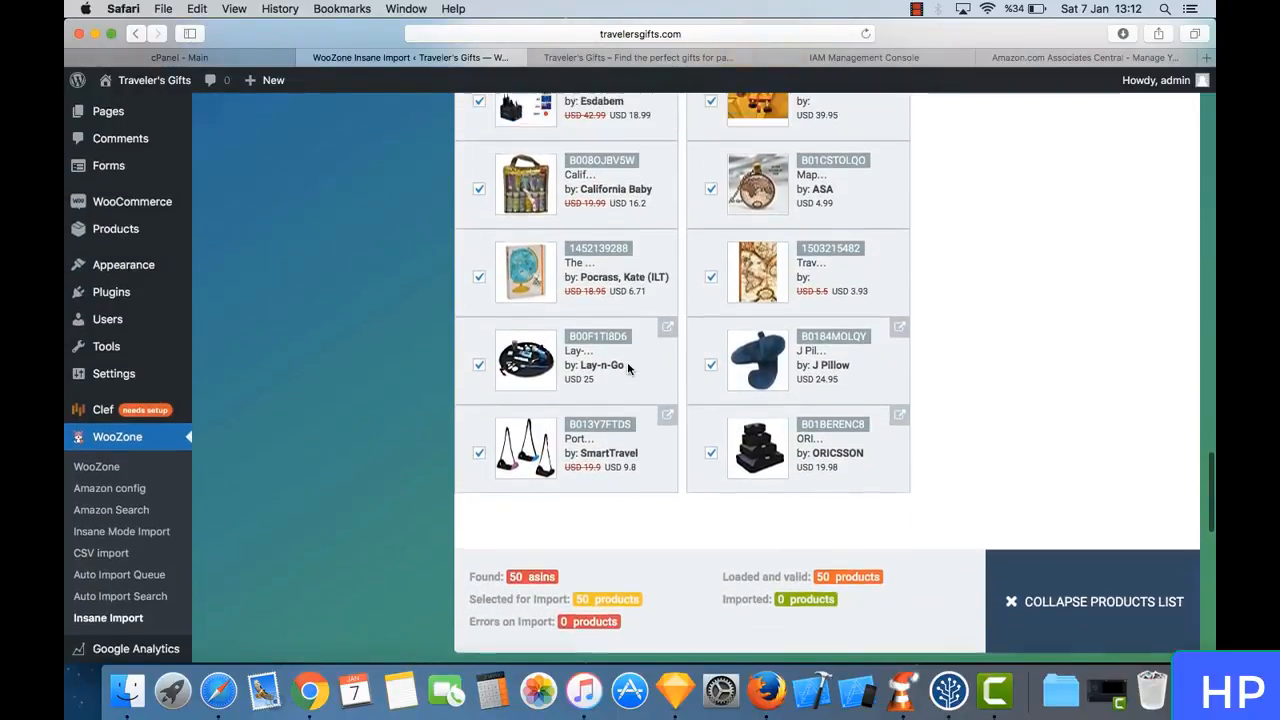
{"action": "scroll", "coordinate": [627, 362], "scroll_direction": "up", "scroll_amount": 10}
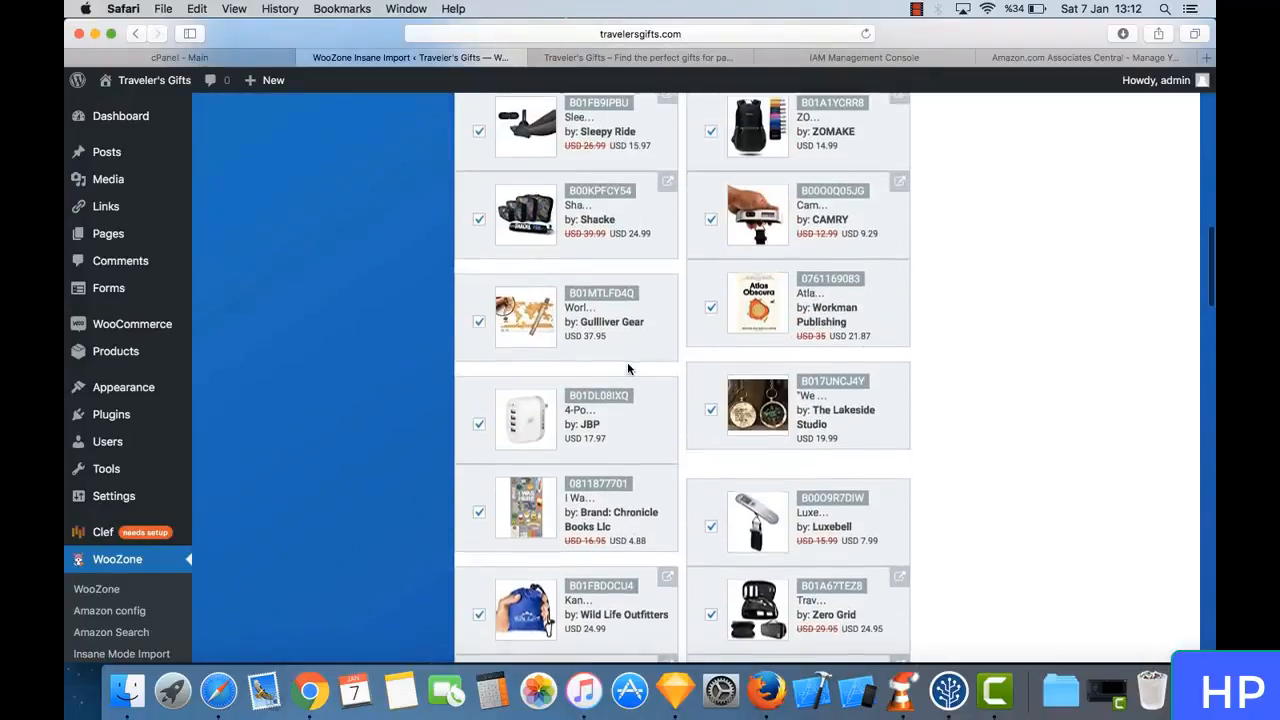
{"action": "scroll", "coordinate": [627, 362], "scroll_direction": "down", "scroll_amount": 15}
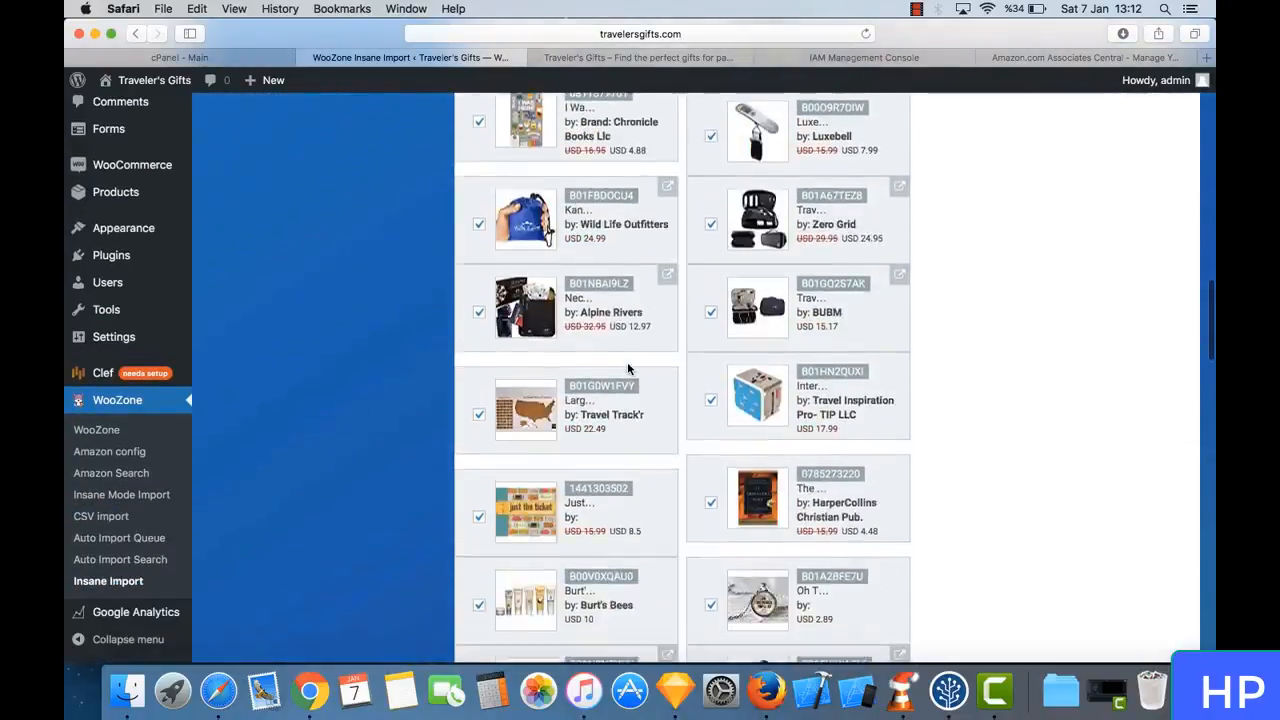
{"action": "scroll", "coordinate": [627, 362], "scroll_direction": "down", "scroll_amount": 5}
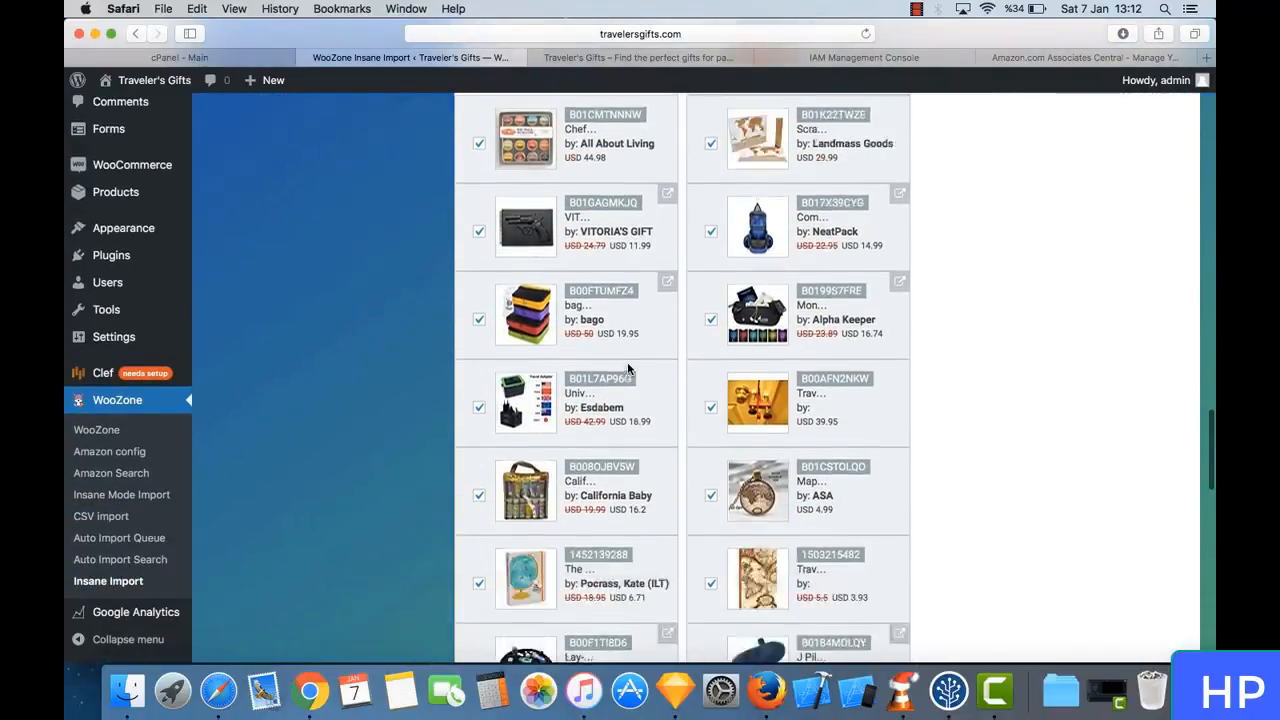
{"action": "scroll", "coordinate": [628, 370], "scroll_direction": "down", "scroll_amount": 1}
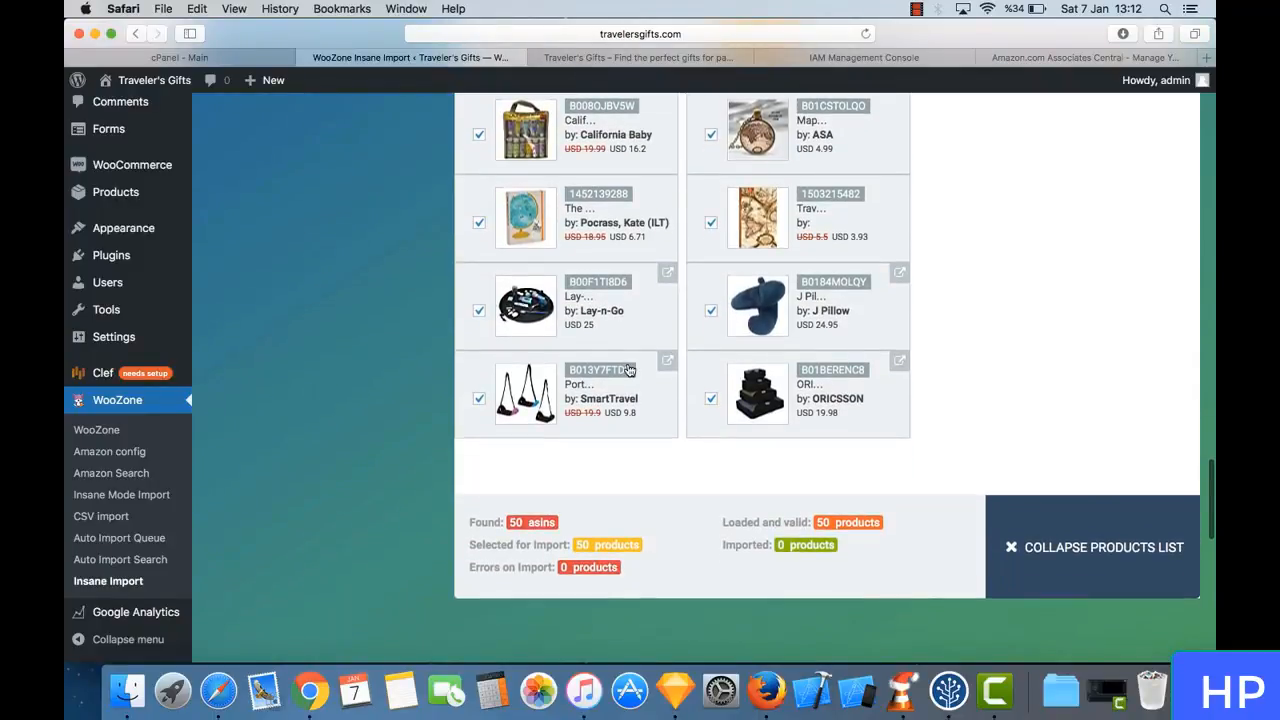
- Import the selected products immediately, keeping all images, 3 variations, attribute import and the categories from Amazon
{"action": "scroll", "coordinate": [651, 446], "scroll_direction": "down", "scroll_amount": 4}
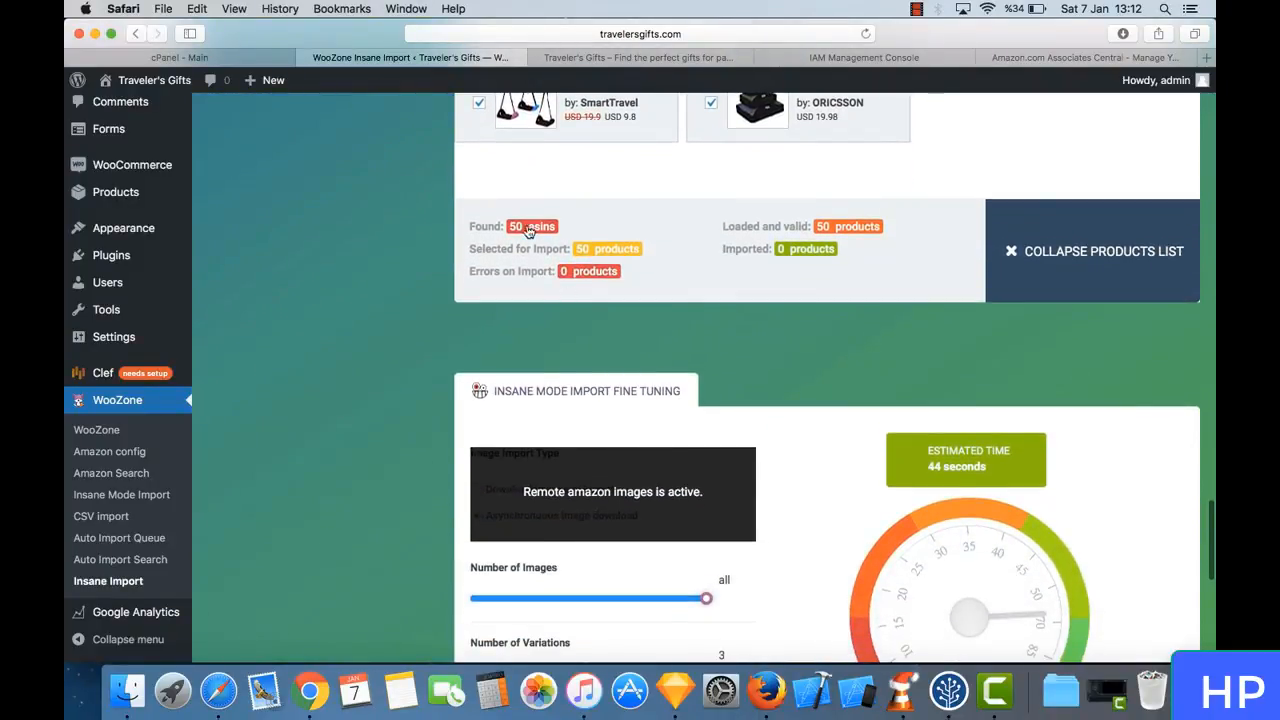
{"action": "scroll", "coordinate": [663, 374], "scroll_direction": "down", "scroll_amount": 5}
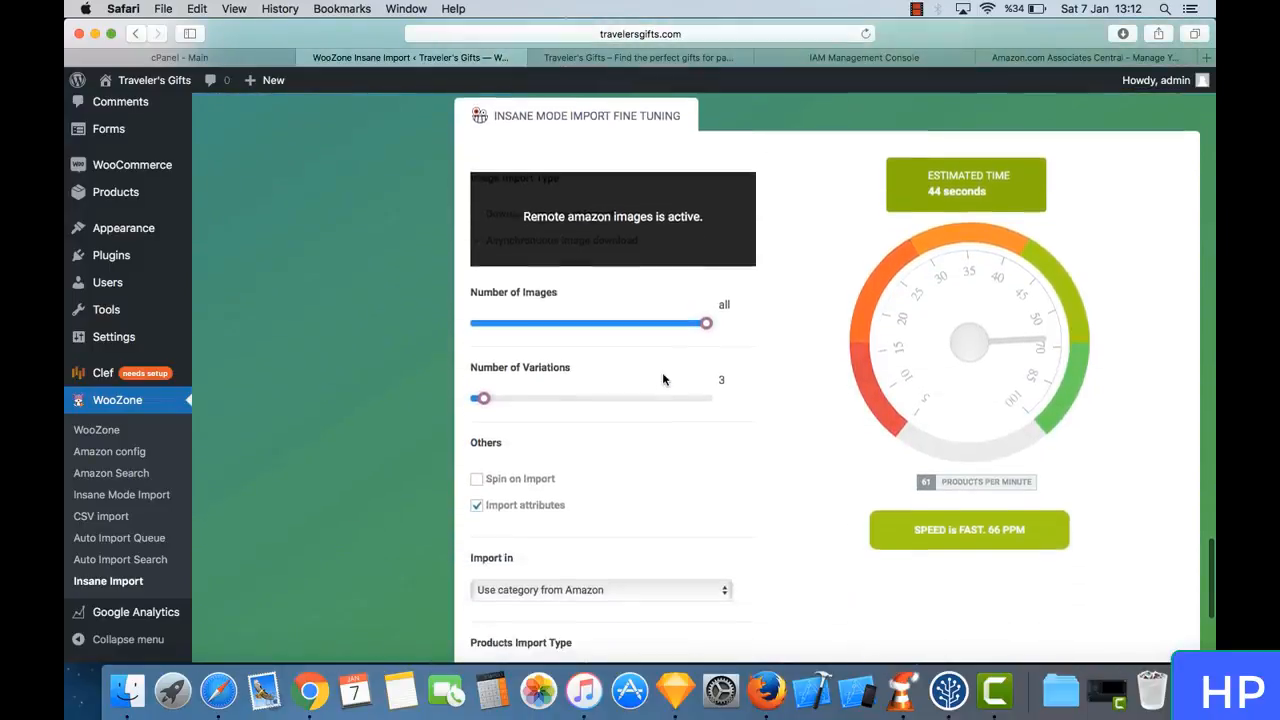
{"action": "scroll", "coordinate": [663, 379], "scroll_direction": "down", "scroll_amount": 3}
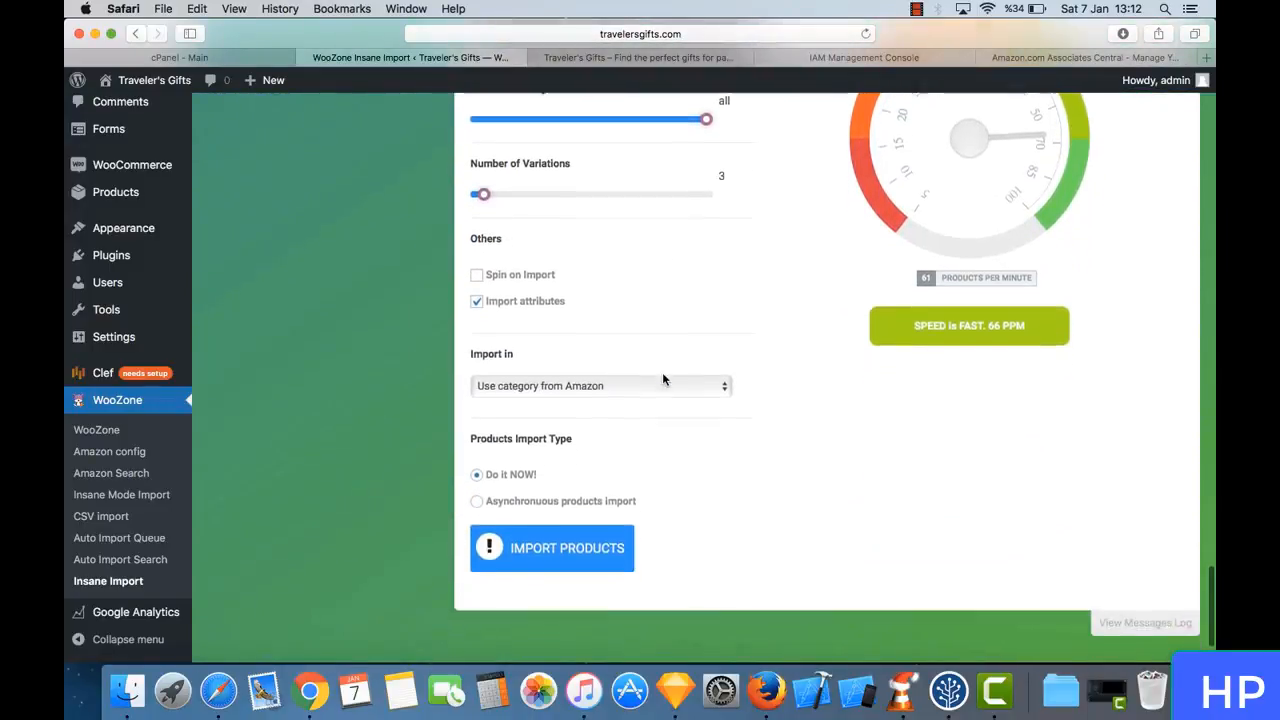
{"action": "left_click", "coordinate": [553, 531]}
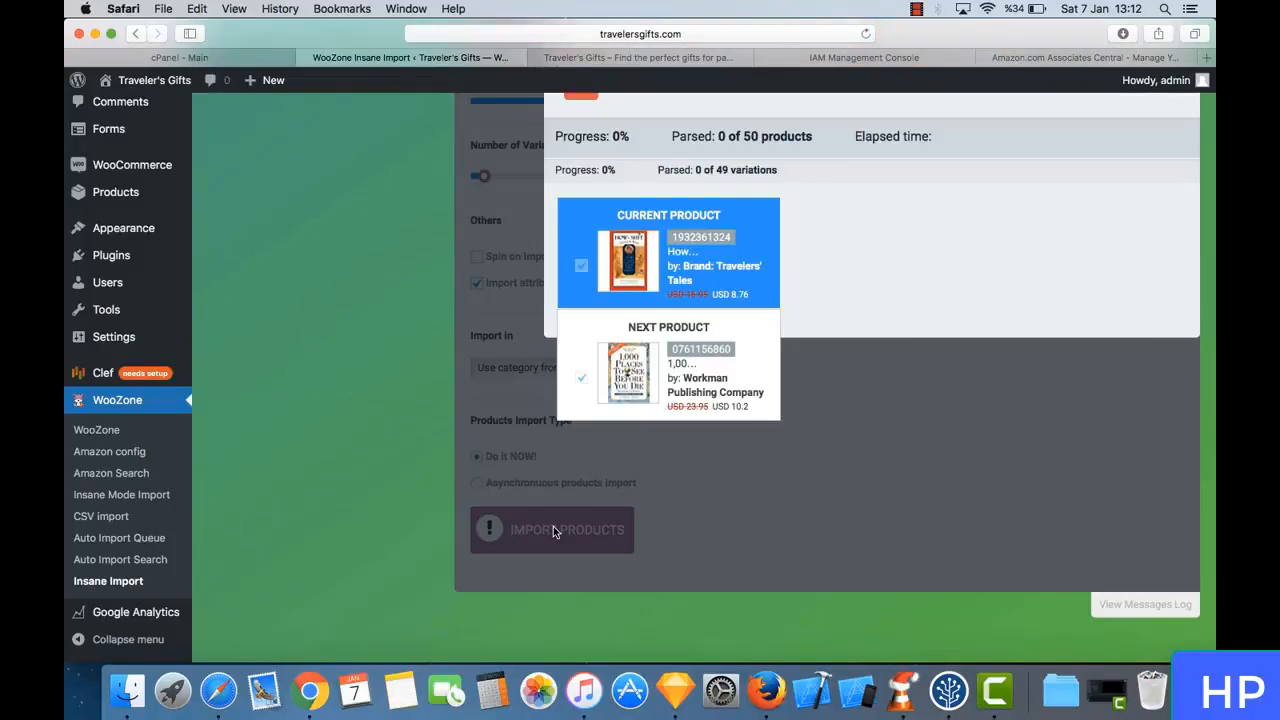
- Monitor the running product import, checking its progress, speed, remaining time and current product
{"action": "scroll", "coordinate": [463, 308], "scroll_direction": "up", "scroll_amount": 3}
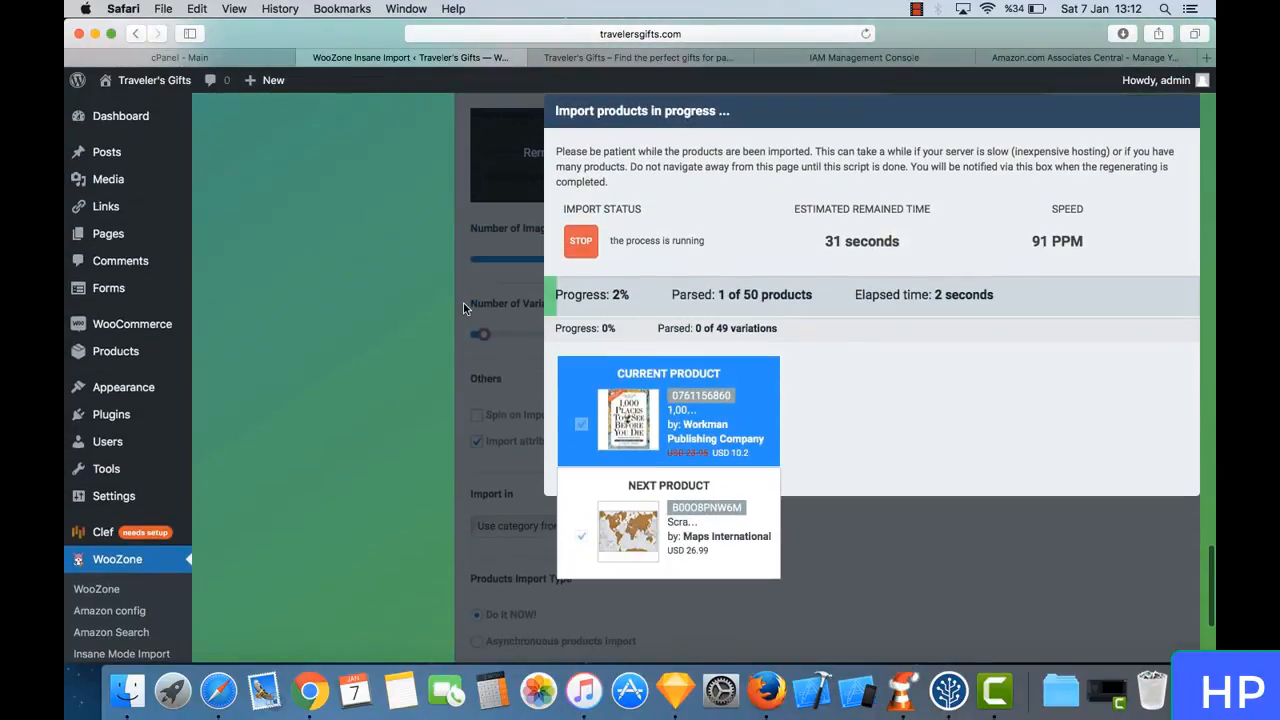
{"action": "scroll", "coordinate": [596, 292], "scroll_direction": "down", "scroll_amount": 1}
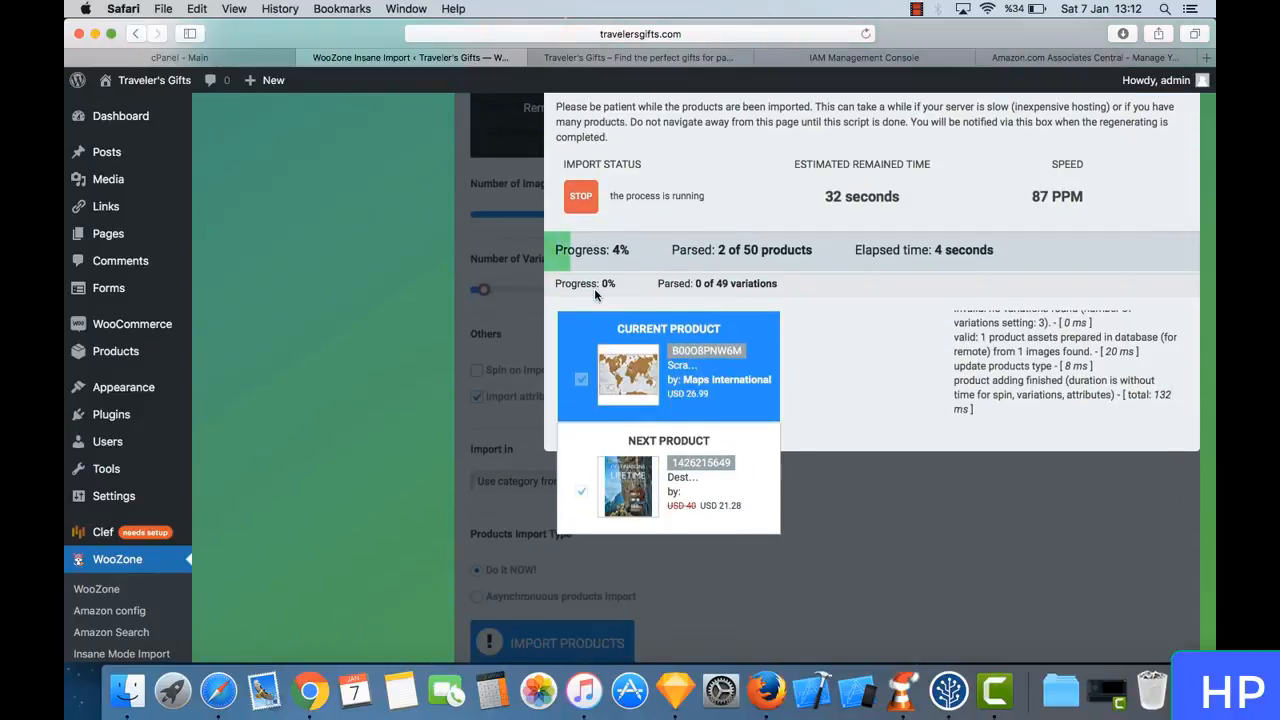
{"action": "scroll", "coordinate": [596, 256], "scroll_direction": "down", "scroll_amount": 2}
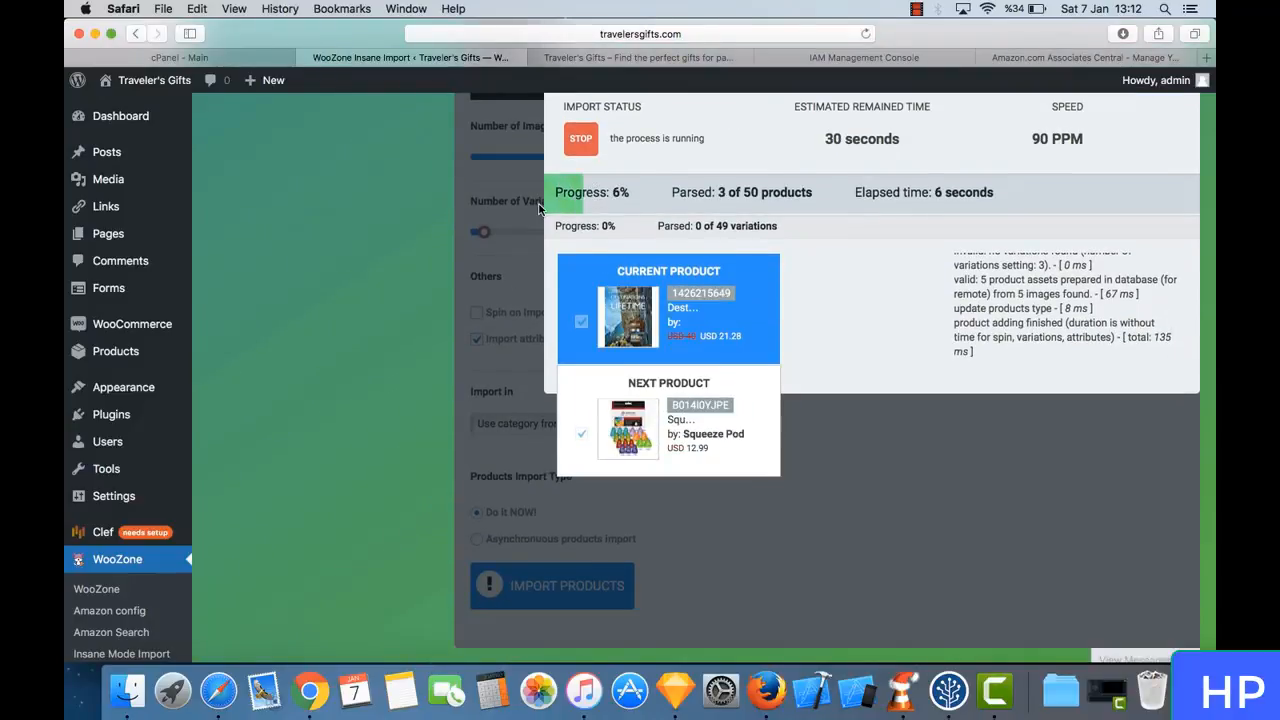
{"action": "scroll", "coordinate": [538, 208], "scroll_direction": "up", "scroll_amount": 4}
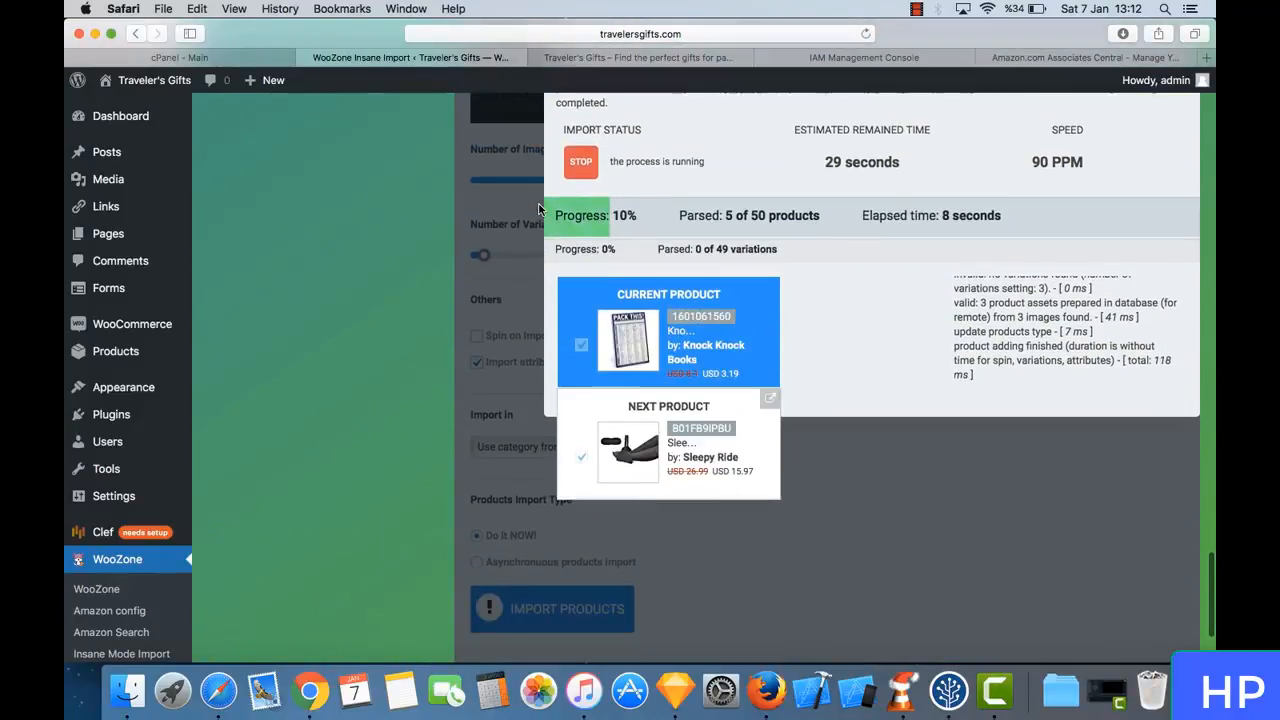
{"action": "scroll", "coordinate": [538, 208], "scroll_direction": "down", "scroll_amount": 1}
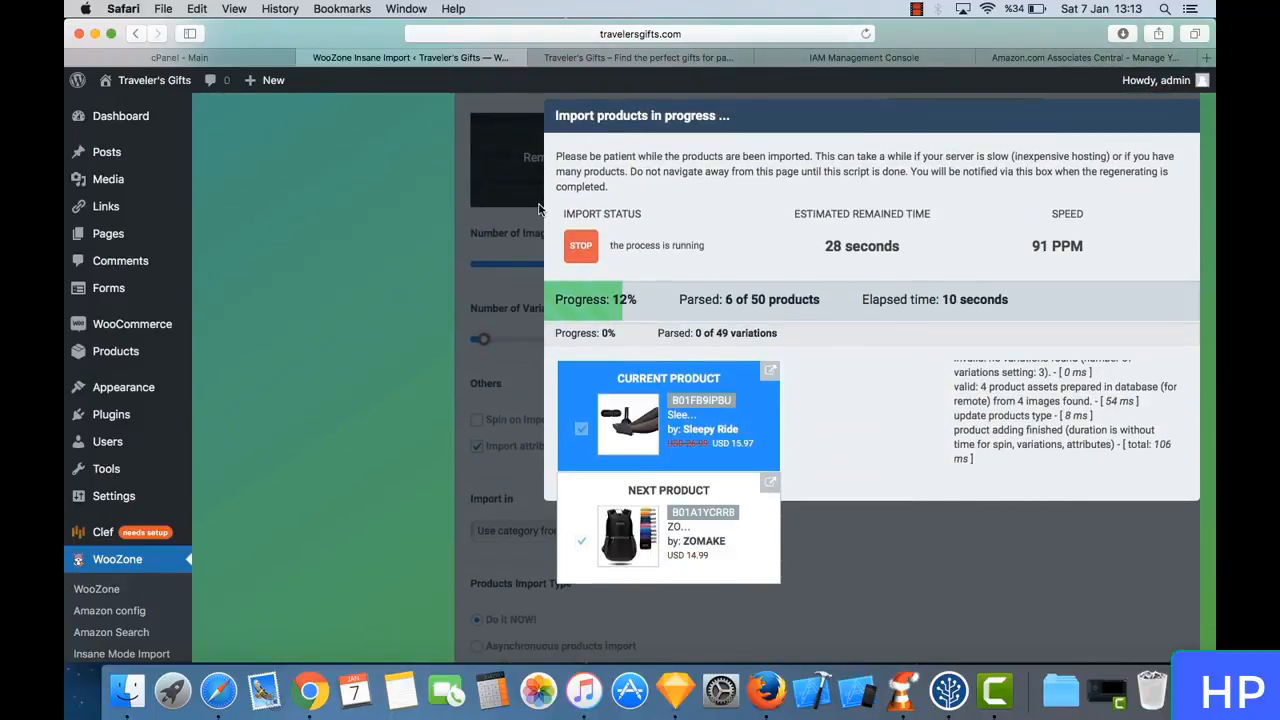
{"action": "scroll", "coordinate": [538, 208], "scroll_direction": "down", "scroll_amount": 1}
{"action": "scroll", "coordinate": [538, 208], "scroll_direction": "up", "scroll_amount": 2}
{"action": "scroll", "coordinate": [538, 208], "scroll_direction": "up", "scroll_amount": 1}
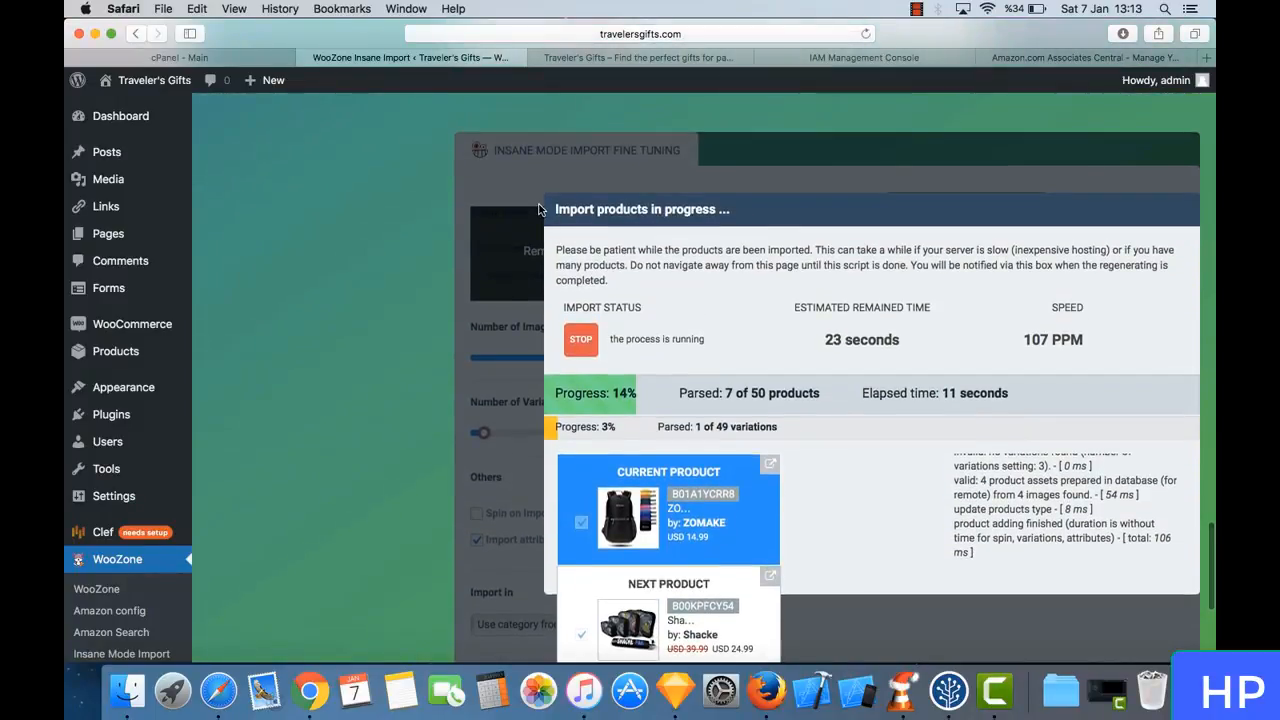
{"action": "scroll", "coordinate": [538, 208], "scroll_direction": "down", "scroll_amount": 1}
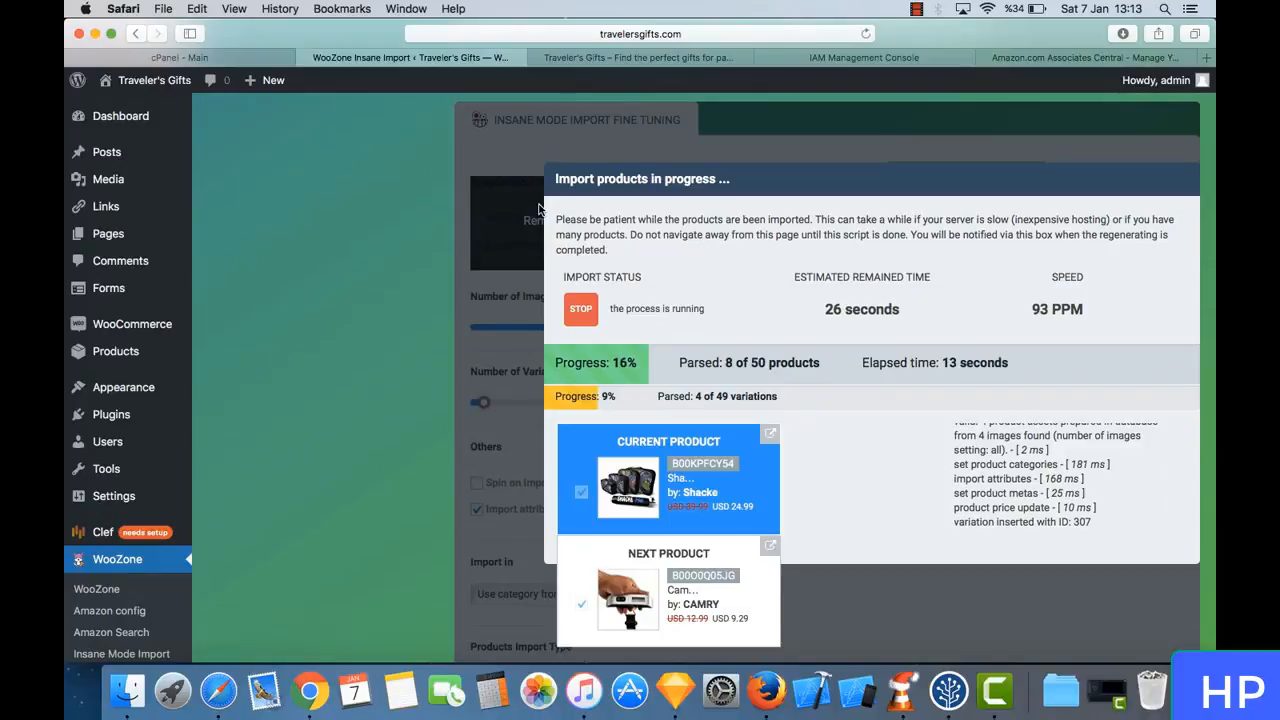
{"action": "scroll", "coordinate": [538, 208], "scroll_direction": "down", "scroll_amount": 1}
{"action": "scroll", "coordinate": [538, 208], "scroll_direction": "up", "scroll_amount": 2}
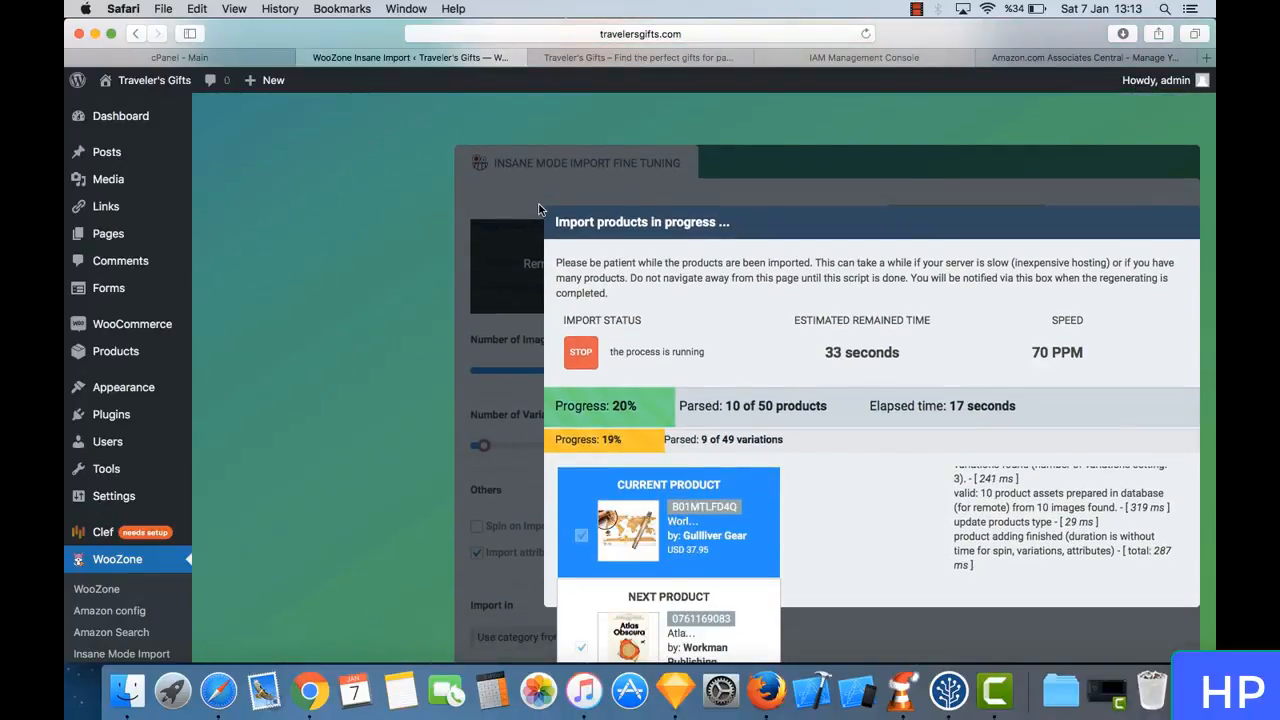
{"action": "scroll", "coordinate": [538, 208], "scroll_direction": "down", "scroll_amount": 1}
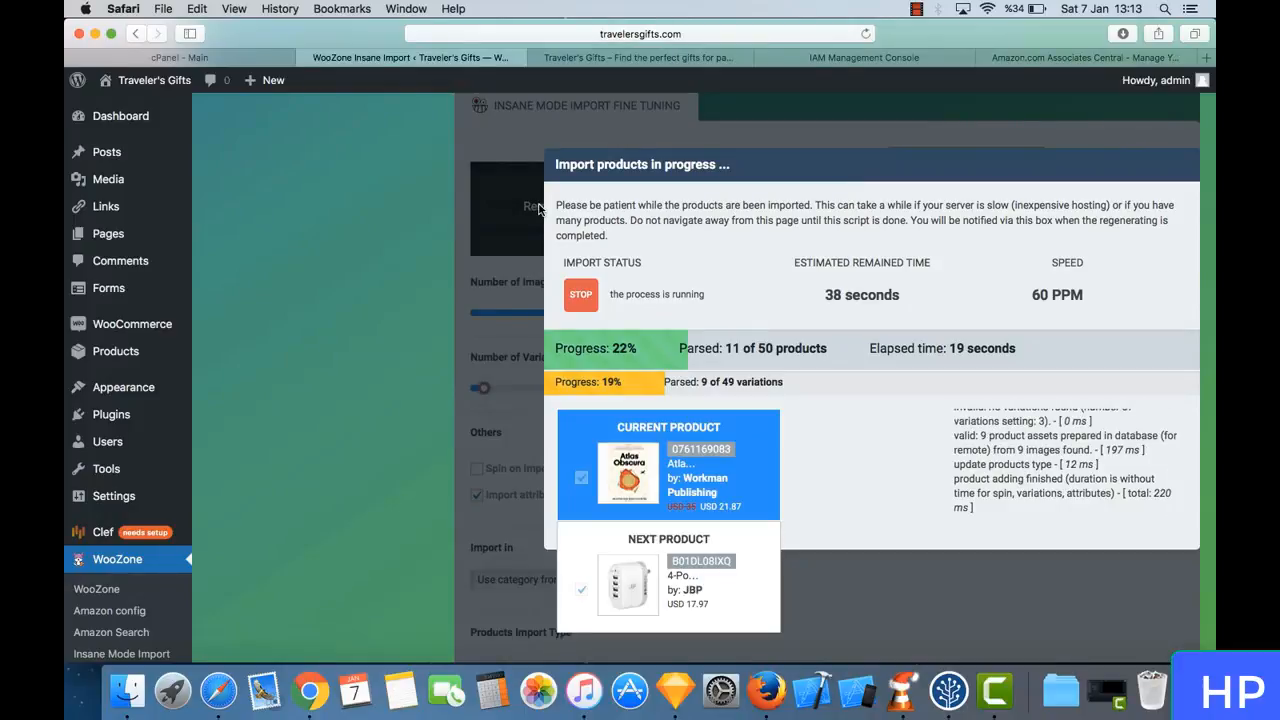
{"action": "scroll", "coordinate": [538, 208], "scroll_direction": "down", "scroll_amount": 1}
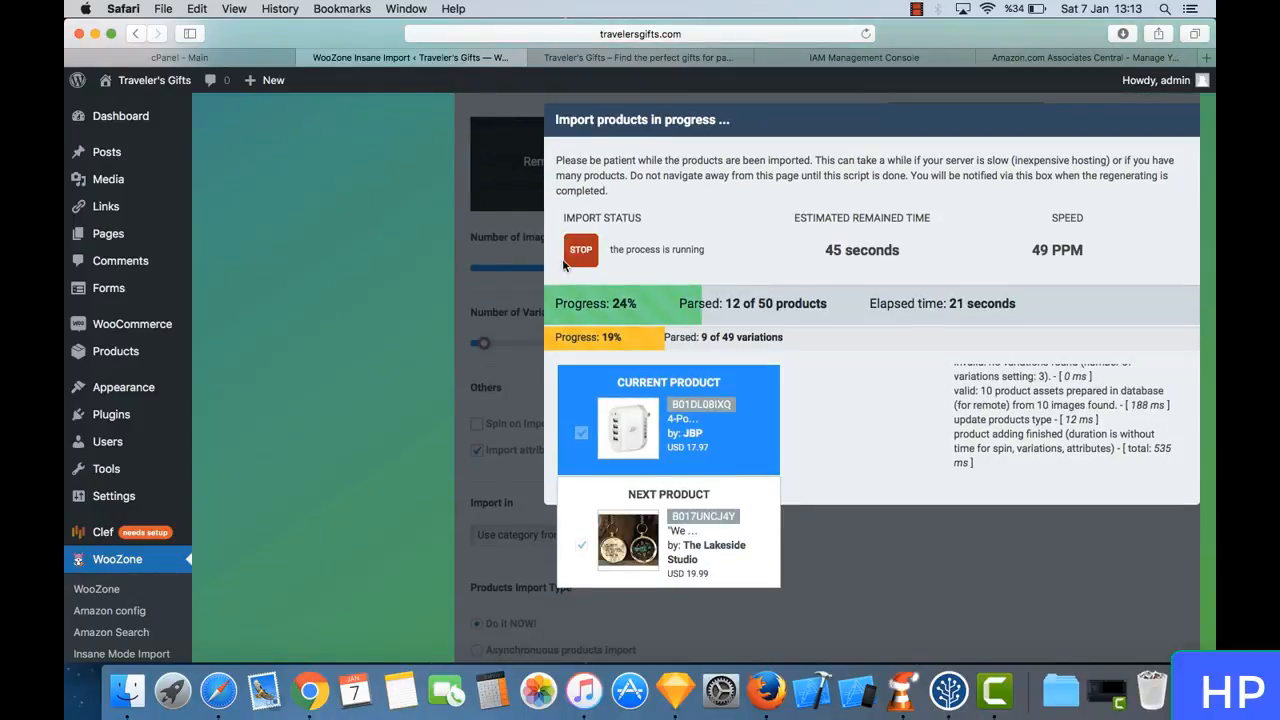
{"action": "scroll", "coordinate": [524, 269], "scroll_direction": "down", "scroll_amount": 1}
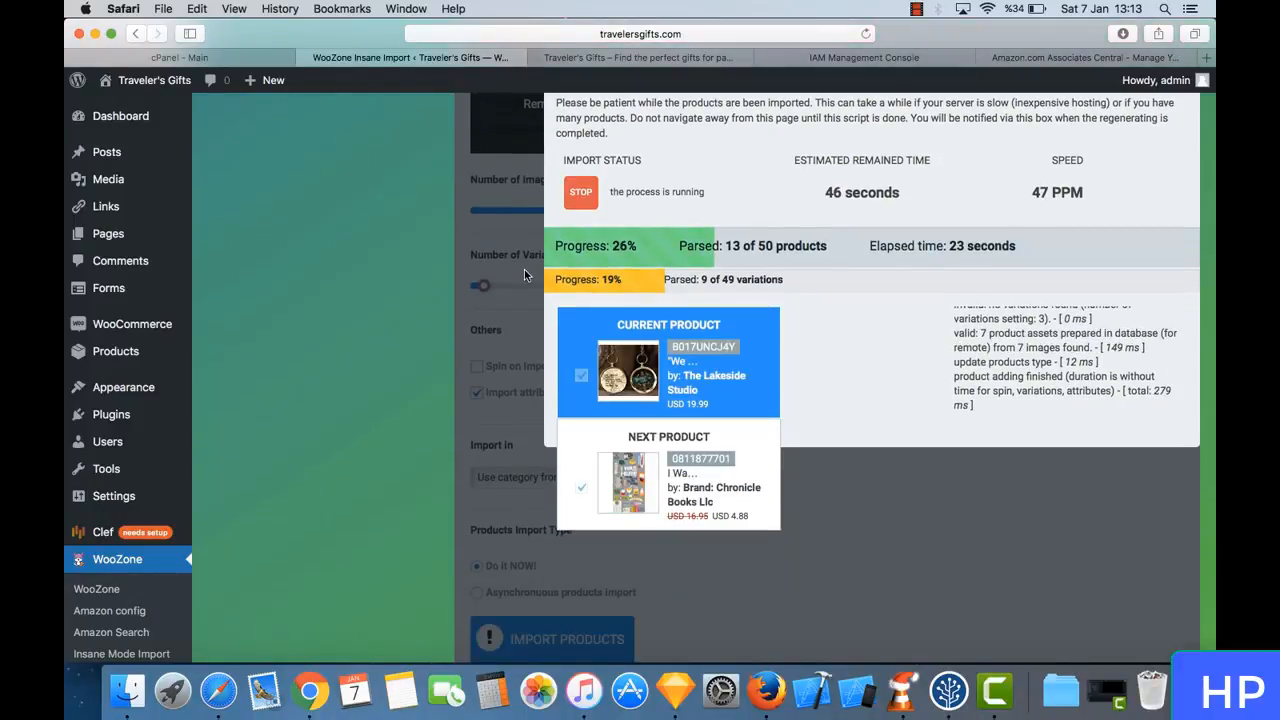
{"action": "scroll", "coordinate": [524, 269], "scroll_direction": "down", "scroll_amount": 1}
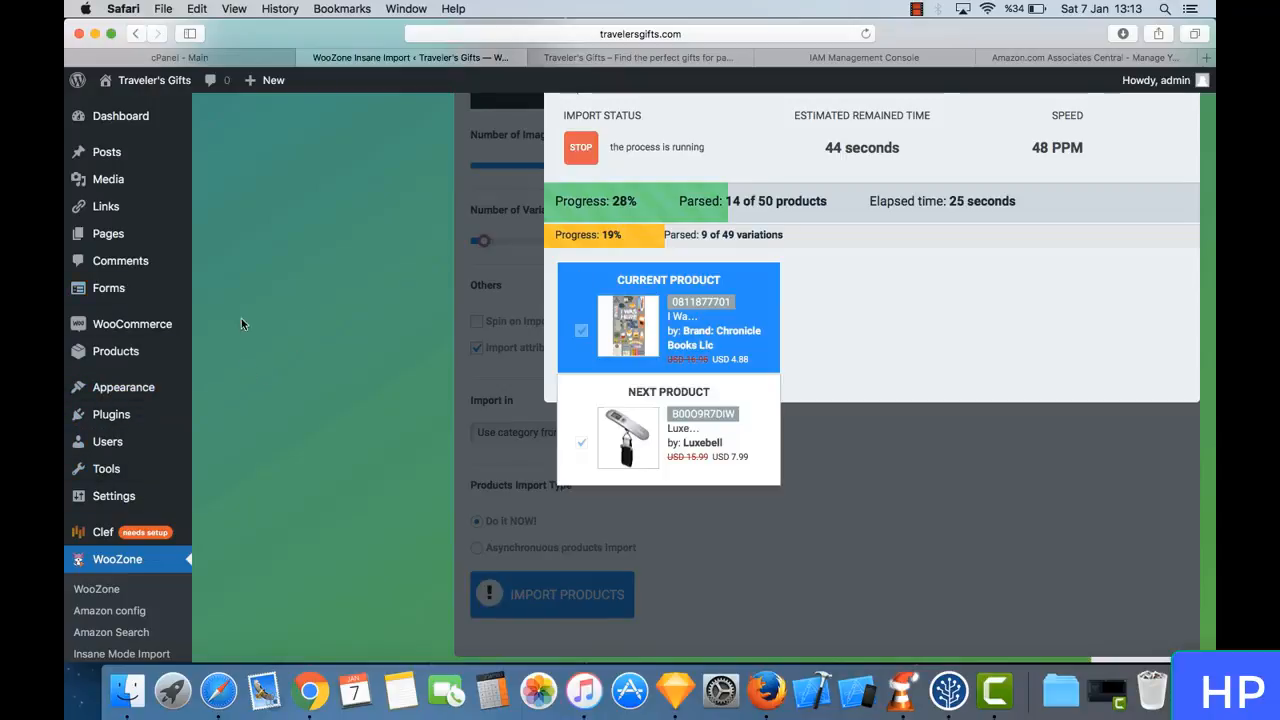
- Reload the storefront's Shop page and review the imported products with their images, prices and categories
{"action": "left_click", "coordinate": [623, 53]}
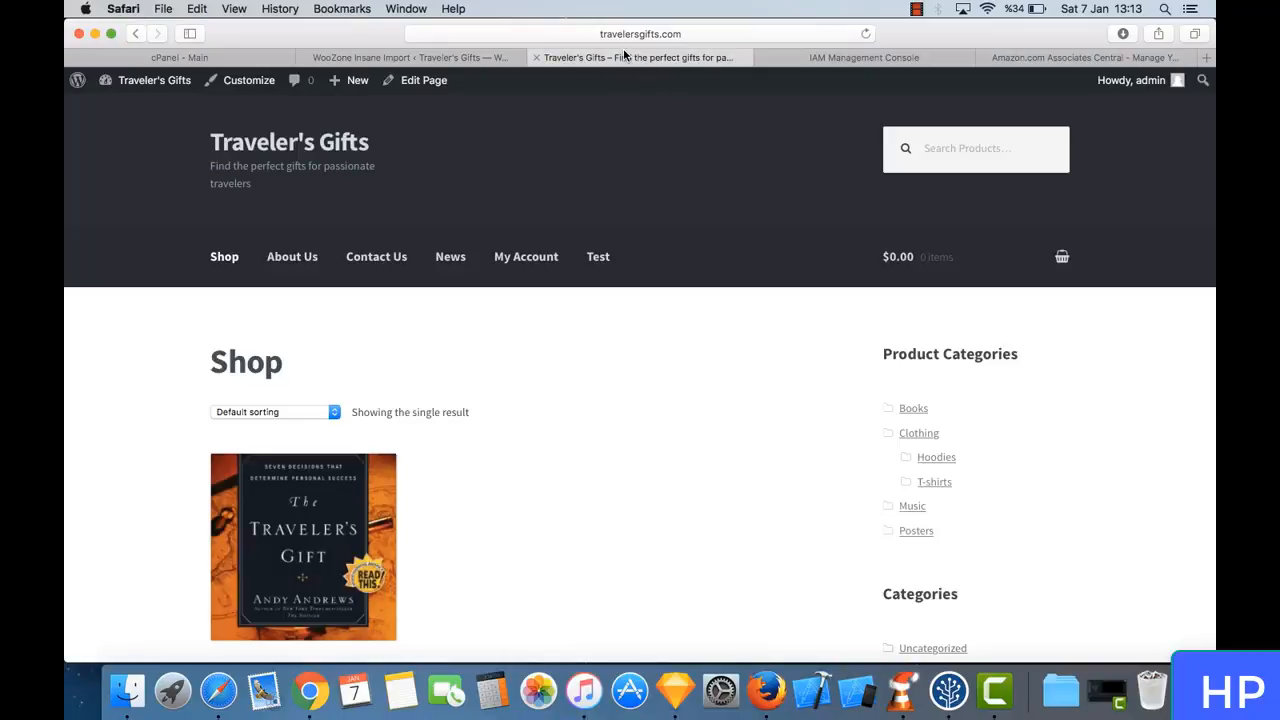
{"action": "left_click", "coordinate": [224, 257]}
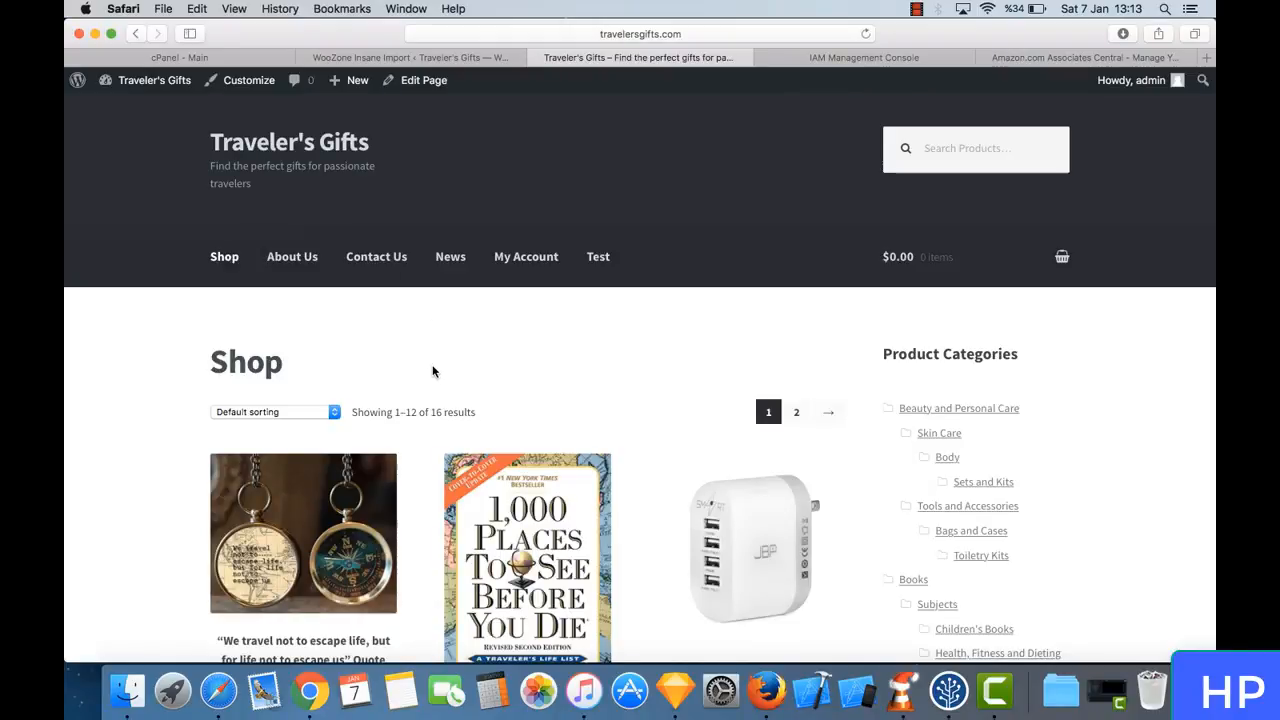
{"action": "scroll", "coordinate": [432, 371], "scroll_direction": "down", "scroll_amount": 5}
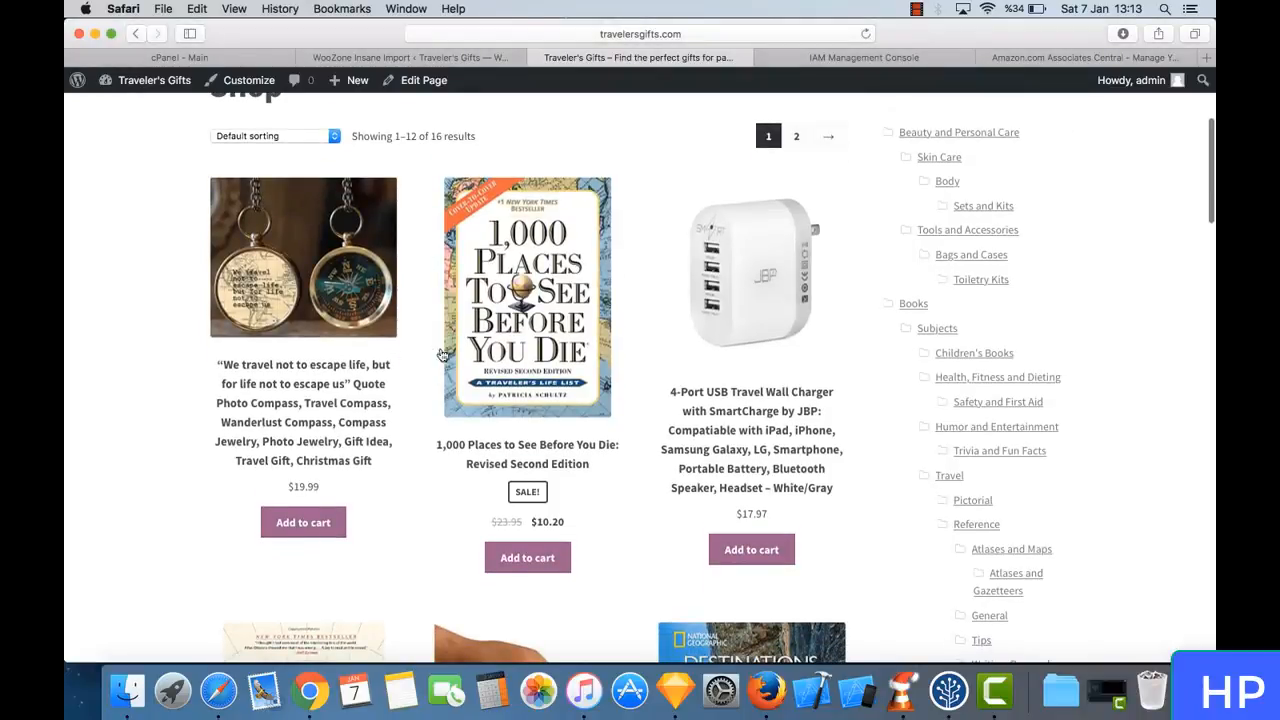
{"action": "scroll", "coordinate": [440, 366], "scroll_direction": "down", "scroll_amount": 3}
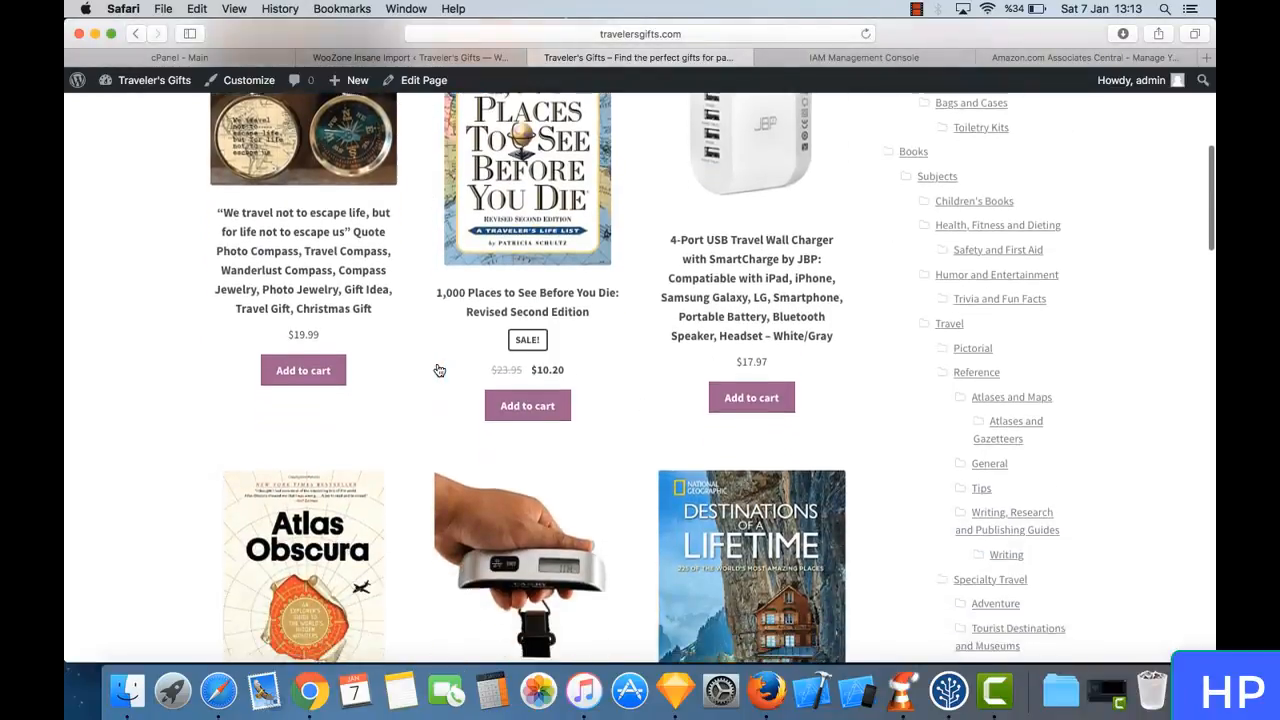
{"action": "scroll", "coordinate": [439, 371], "scroll_direction": "down", "scroll_amount": 1}
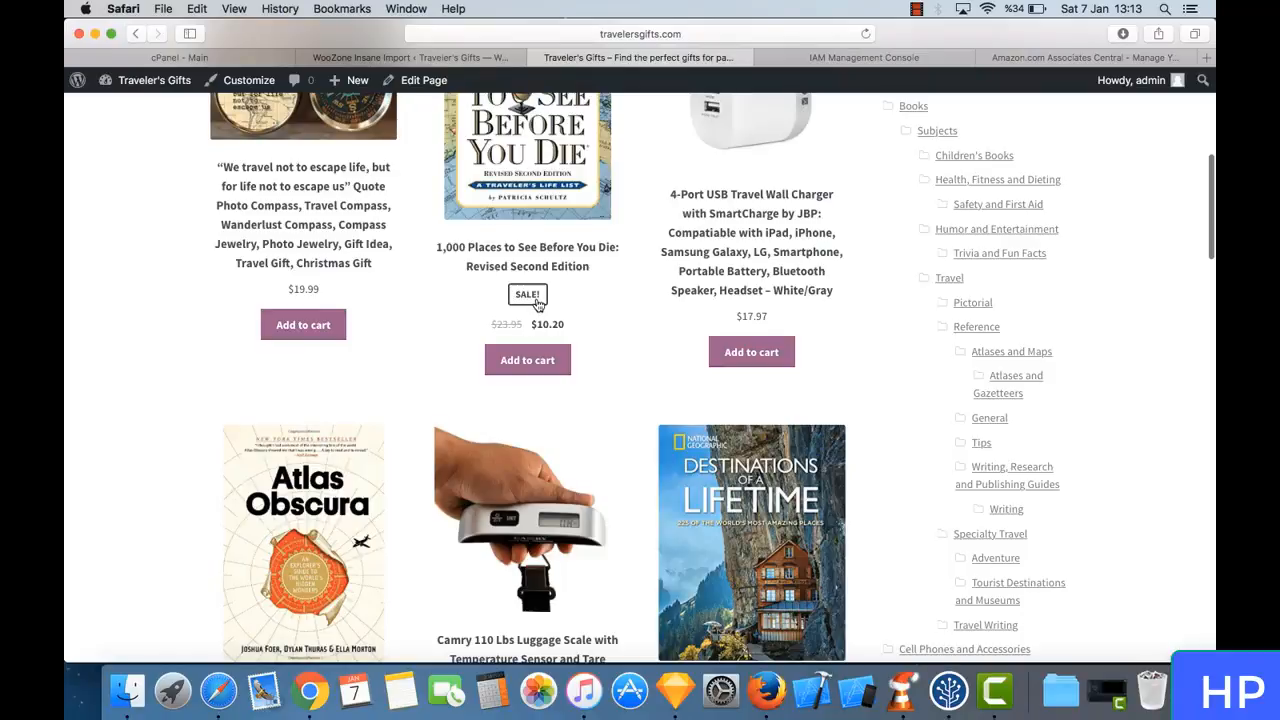
{"action": "scroll", "coordinate": [400, 363], "scroll_direction": "up", "scroll_amount": 3}
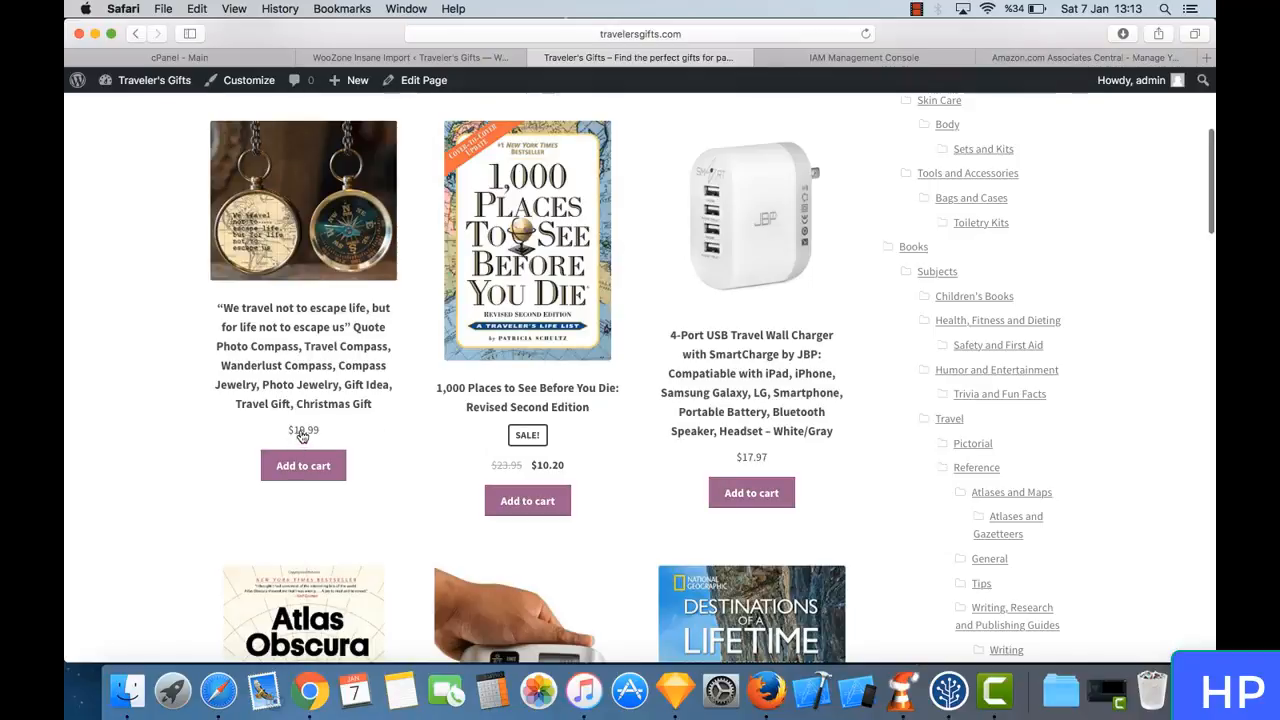
{"action": "scroll", "coordinate": [408, 458], "scroll_direction": "down", "scroll_amount": 4}
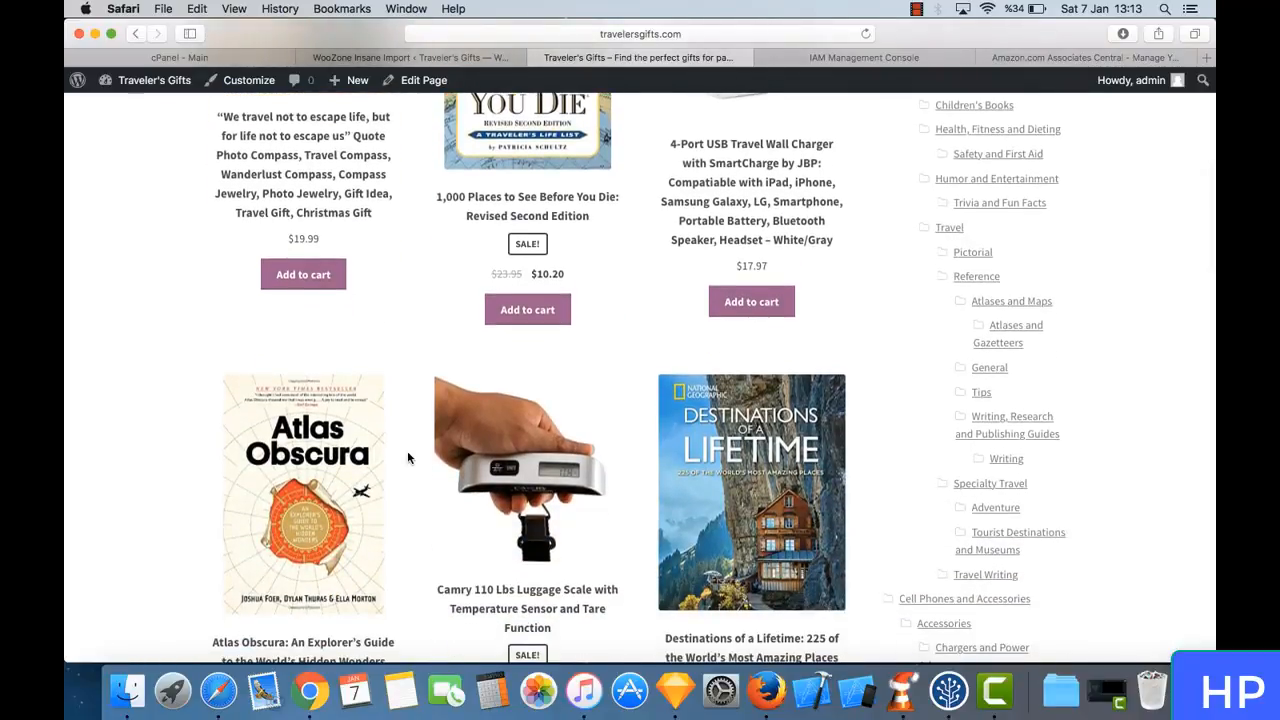
{"action": "scroll", "coordinate": [408, 455], "scroll_direction": "down", "scroll_amount": 4}
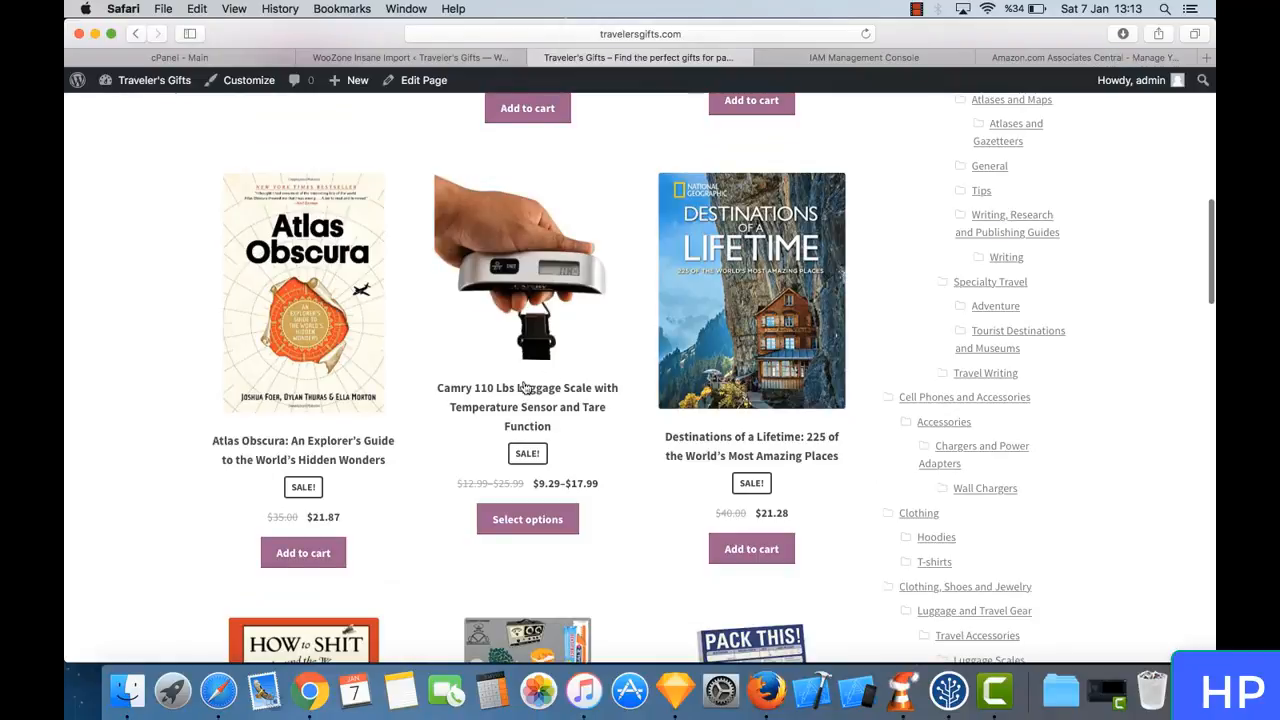
{"action": "scroll", "coordinate": [560, 436], "scroll_direction": "down", "scroll_amount": 6}
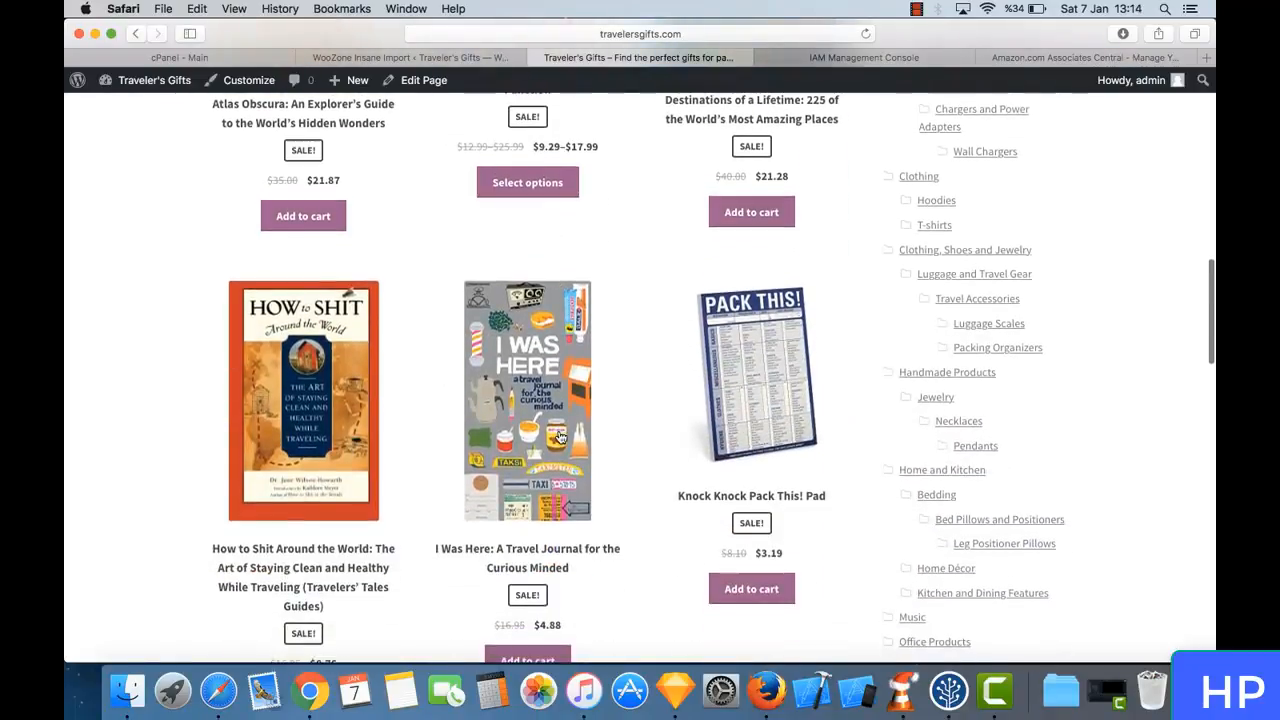
{"action": "scroll", "coordinate": [560, 436], "scroll_direction": "down", "scroll_amount": 11}
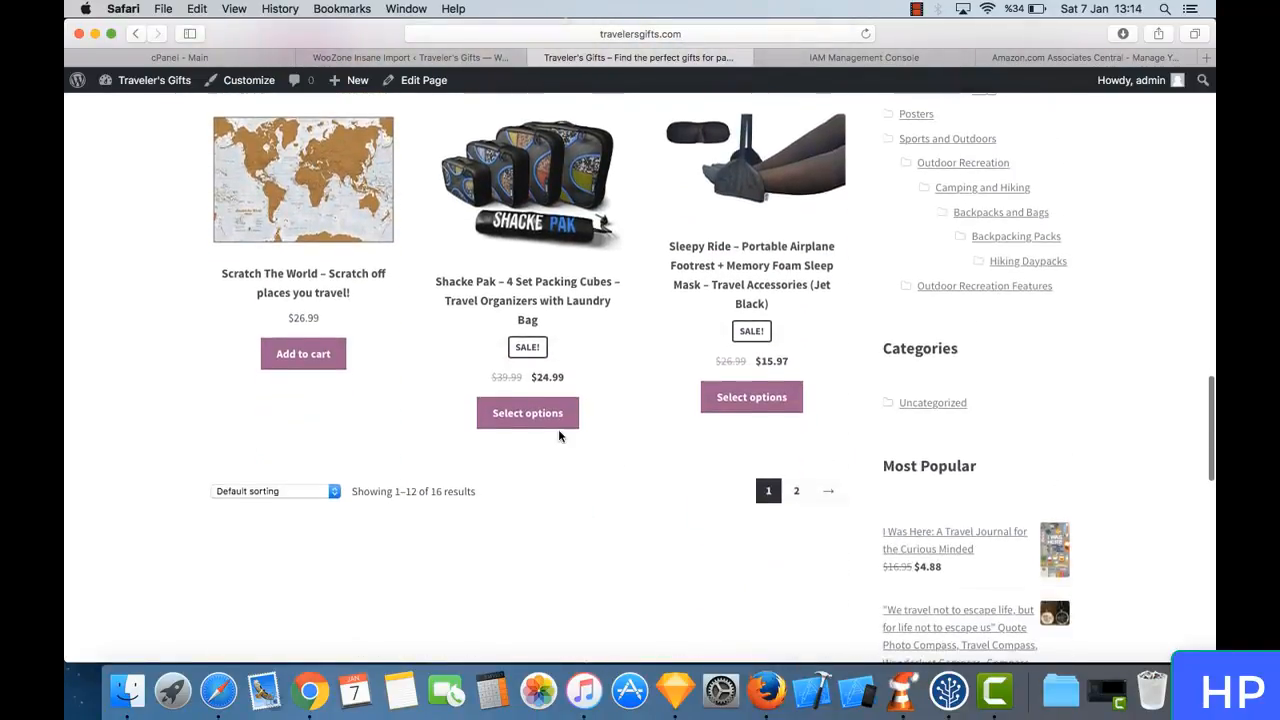
- Refresh the Shop page, look through its product listing again, and check the WooZone import's progress
{"action": "scroll", "coordinate": [559, 435], "scroll_direction": "up", "scroll_amount": 20}
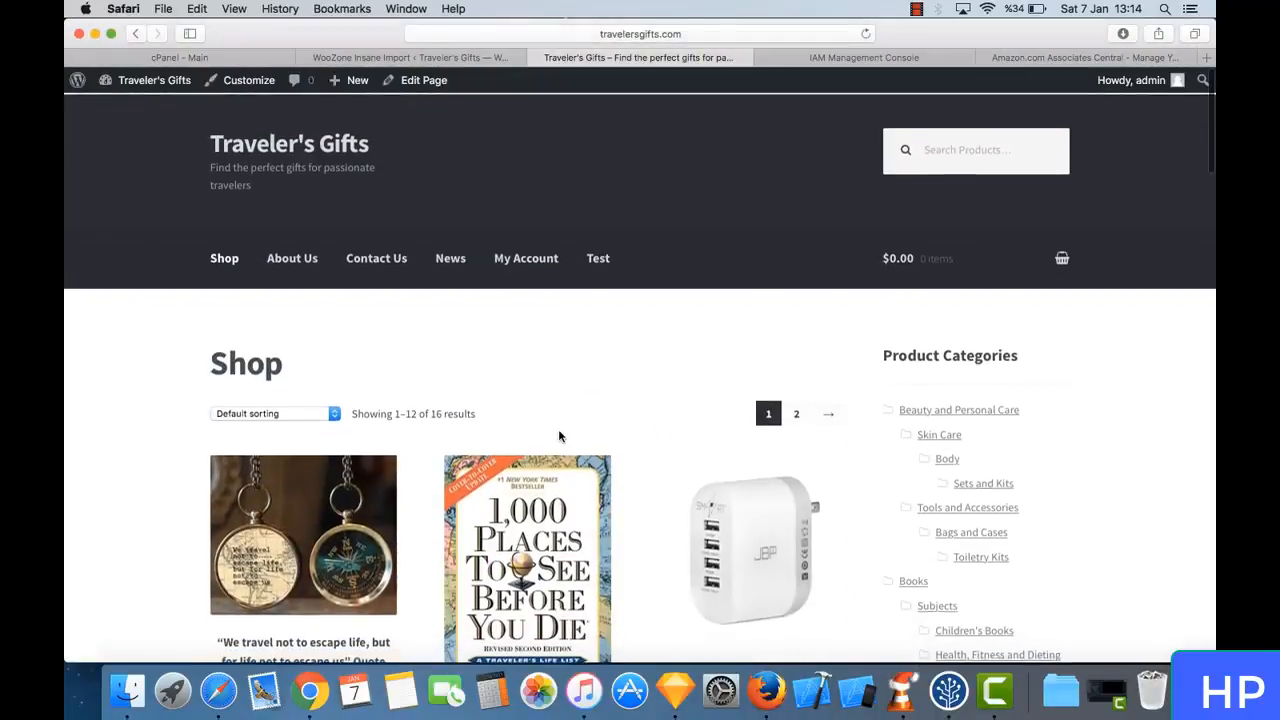
{"action": "left_click", "coordinate": [674, 37]}
{"action": "key", "text": "Return"}
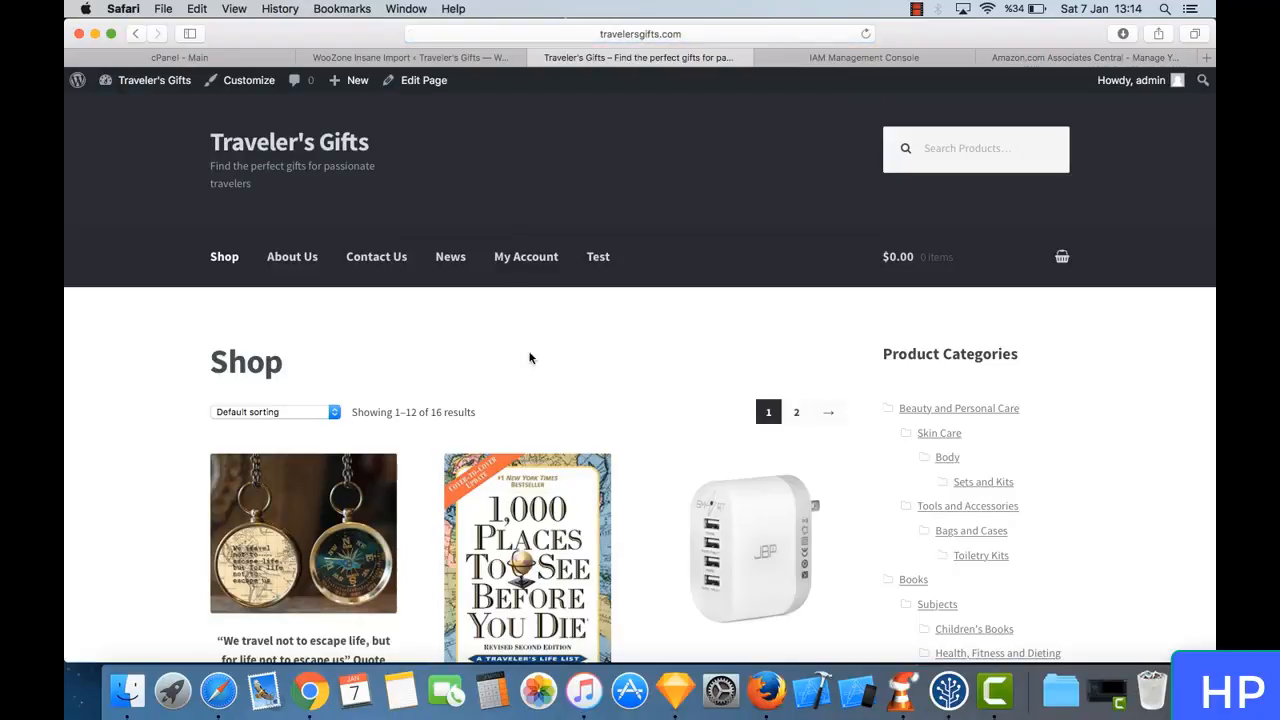
{"action": "scroll", "coordinate": [493, 424], "scroll_direction": "down", "scroll_amount": 10}
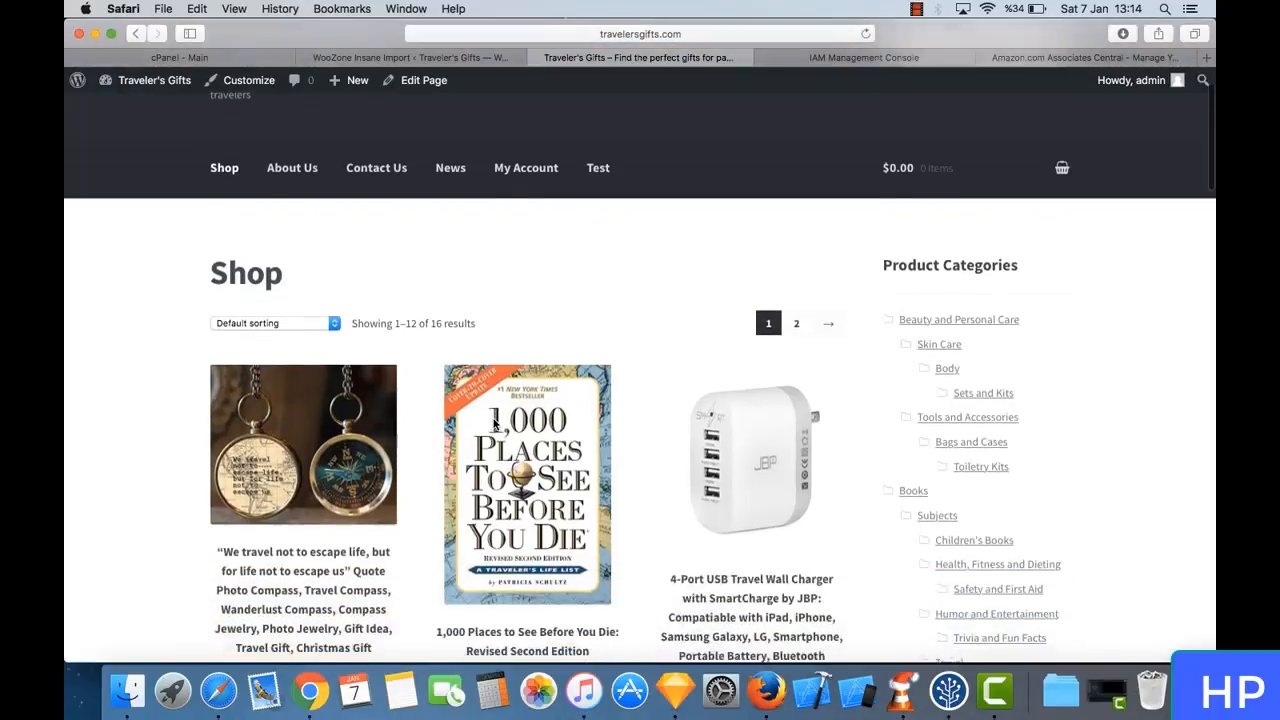
{"action": "scroll", "coordinate": [493, 424], "scroll_direction": "down", "scroll_amount": 15}
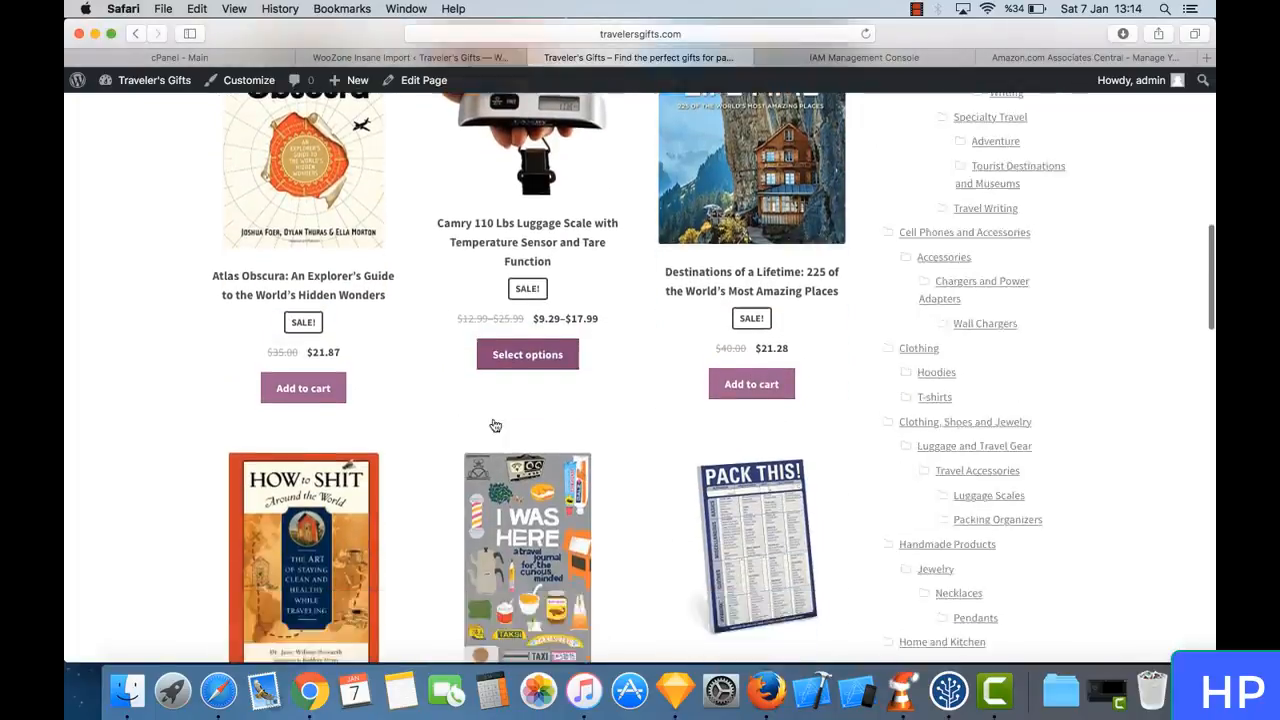
{"action": "scroll", "coordinate": [493, 424], "scroll_direction": "down", "scroll_amount": 3}
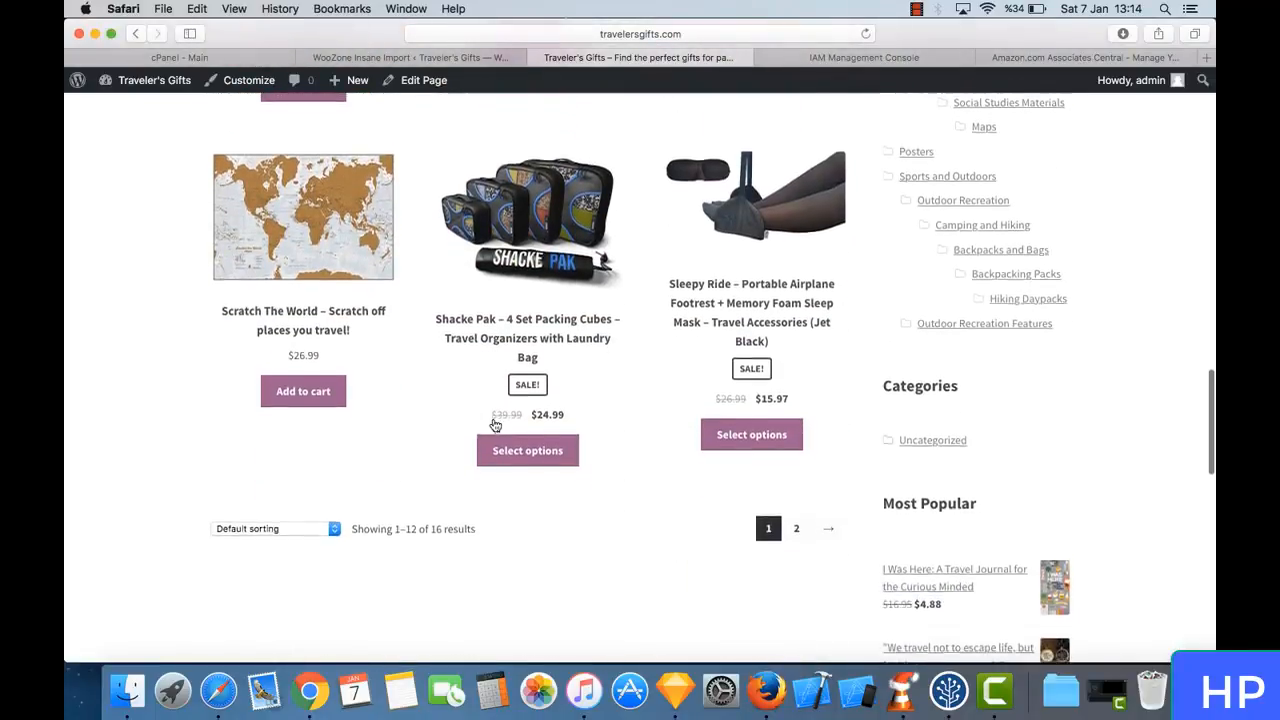
{"action": "scroll", "coordinate": [493, 424], "scroll_direction": "up", "scroll_amount": 10}
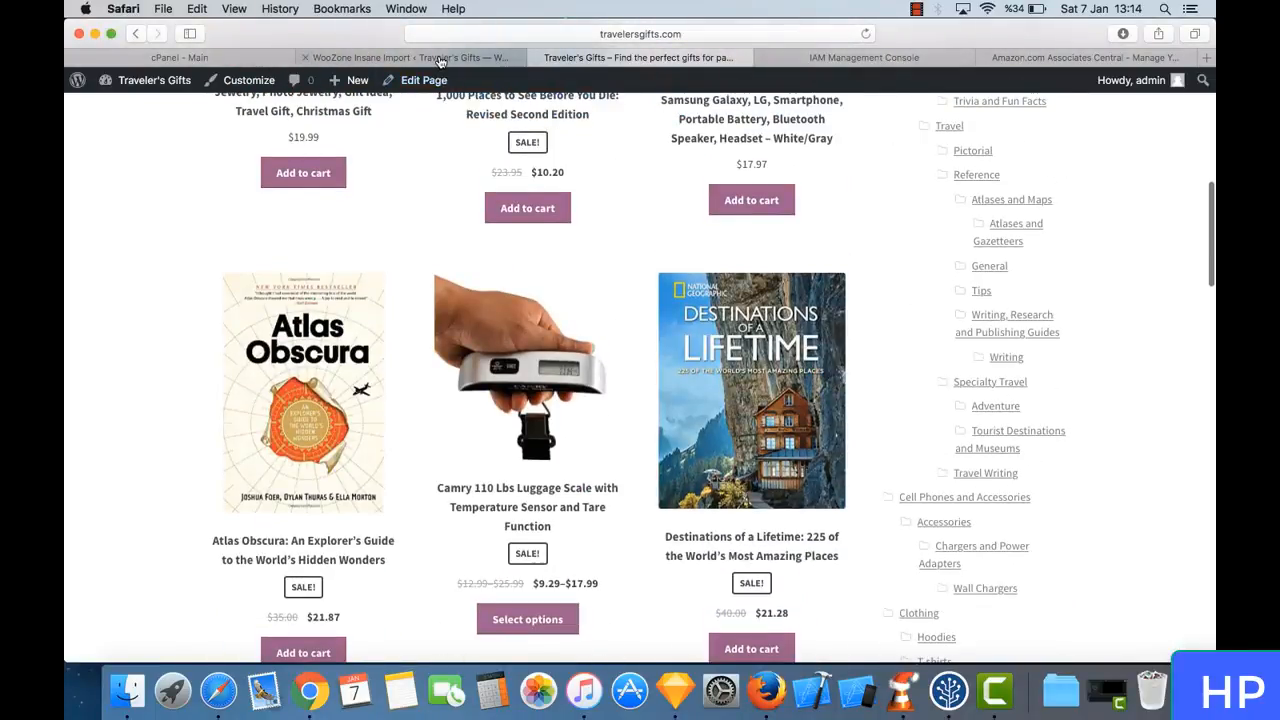
{"action": "left_click", "coordinate": [440, 58]}
{"action": "scroll", "coordinate": [467, 285], "scroll_direction": "up", "scroll_amount": 3}
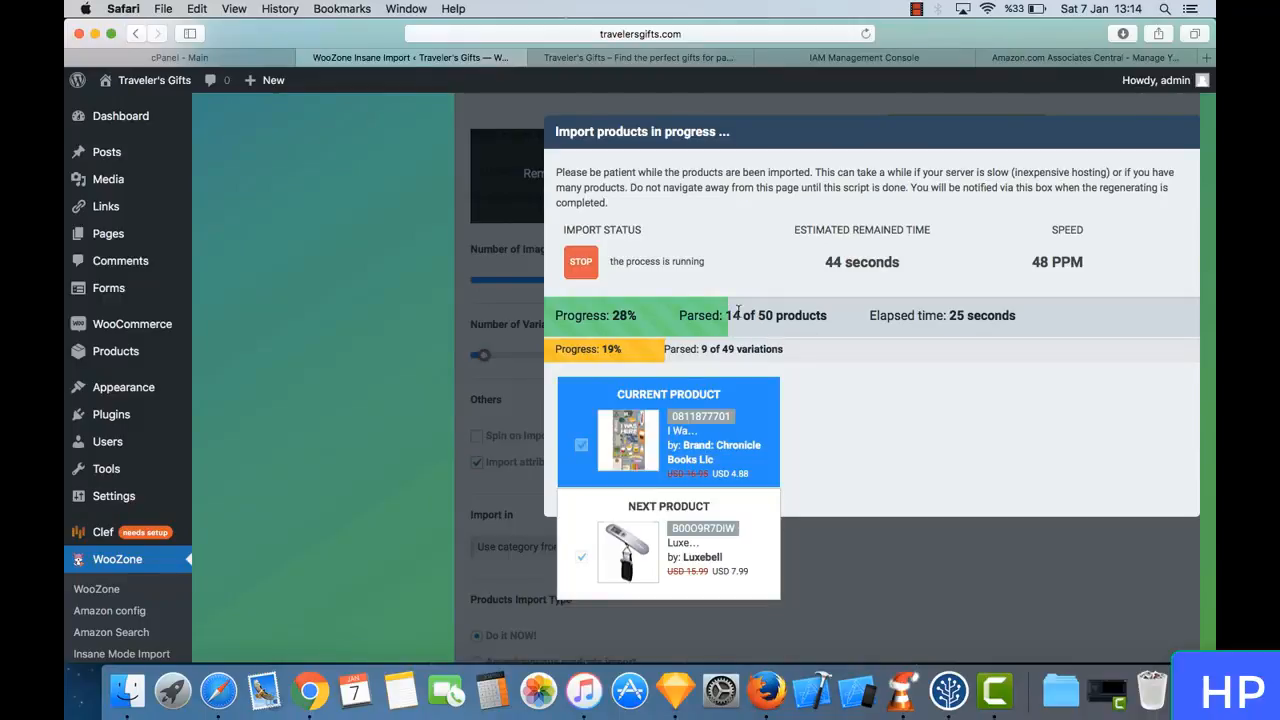
- Examine the storefront's product category tree from Beauty and Personal Care down to Sports and Outdoors
{"action": "left_click", "coordinate": [637, 60]}
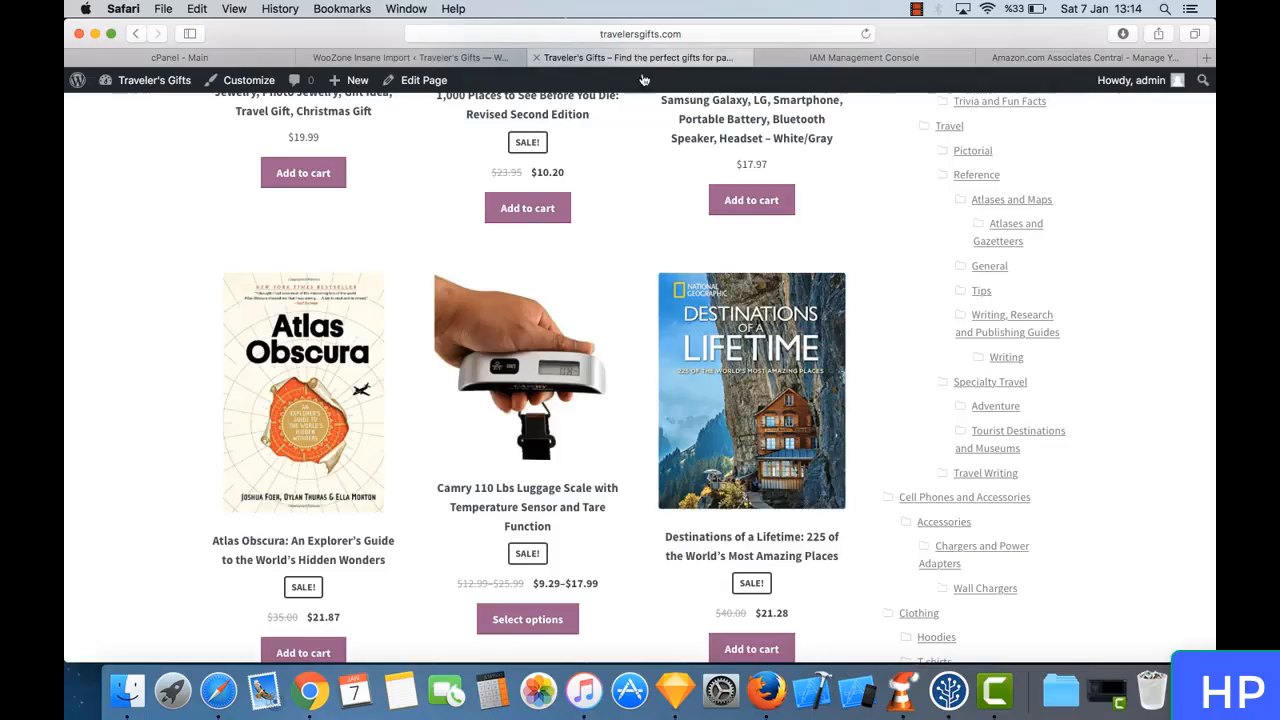
{"action": "scroll", "coordinate": [850, 235], "scroll_direction": "up", "scroll_amount": 3}
{"action": "scroll", "coordinate": [857, 231], "scroll_direction": "up", "scroll_amount": 5}
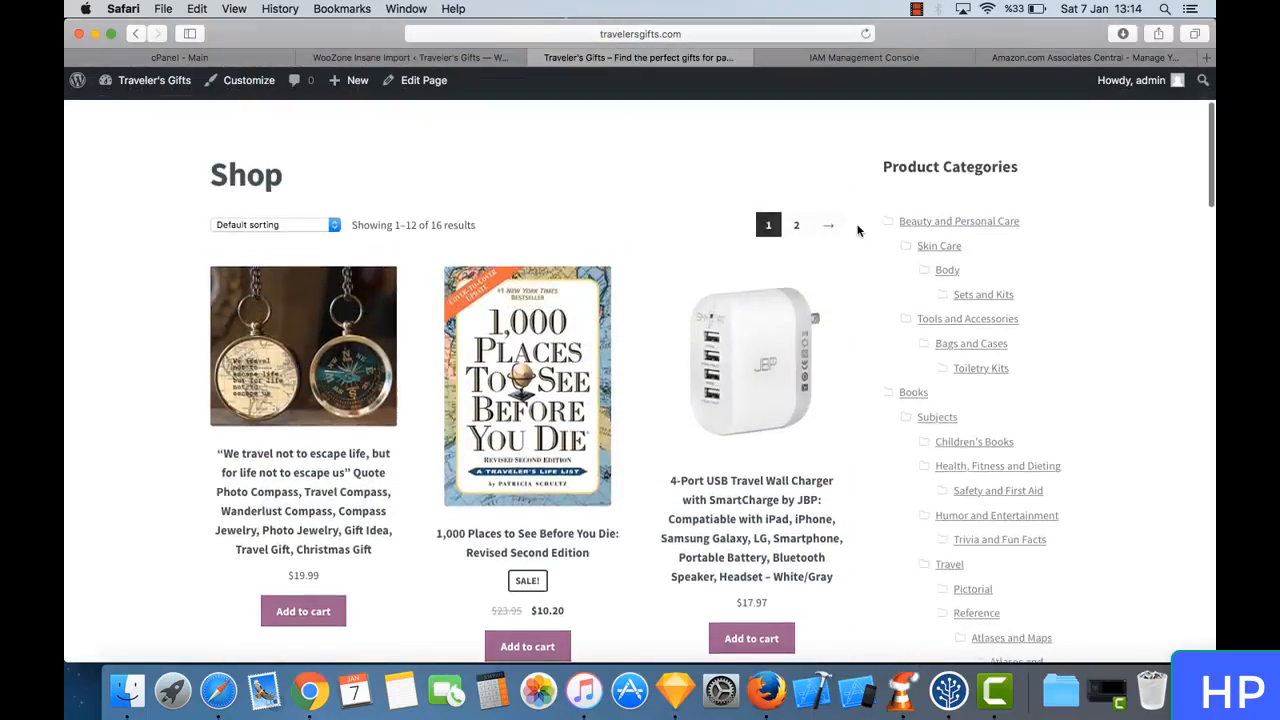
{"action": "scroll", "coordinate": [857, 231], "scroll_direction": "down", "scroll_amount": 2}
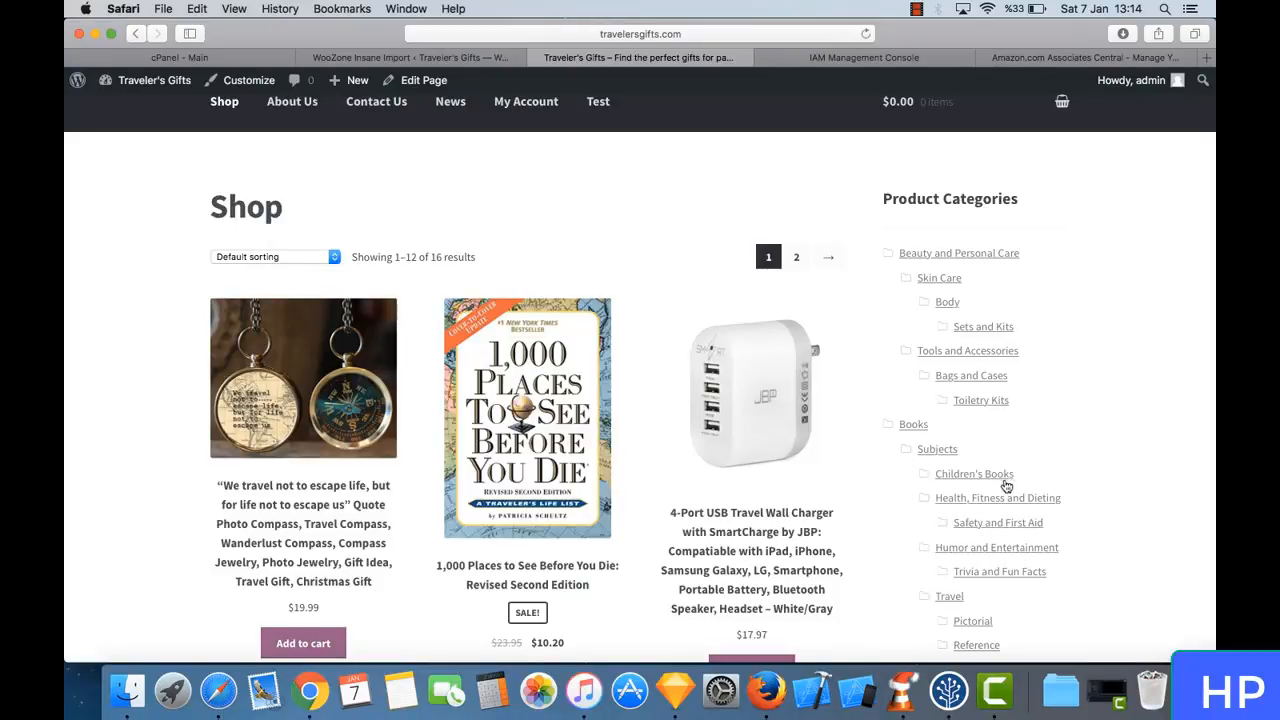
{"action": "scroll", "coordinate": [1003, 480], "scroll_direction": "down", "scroll_amount": 5}
{"action": "scroll", "coordinate": [1000, 484], "scroll_direction": "down", "scroll_amount": 5}
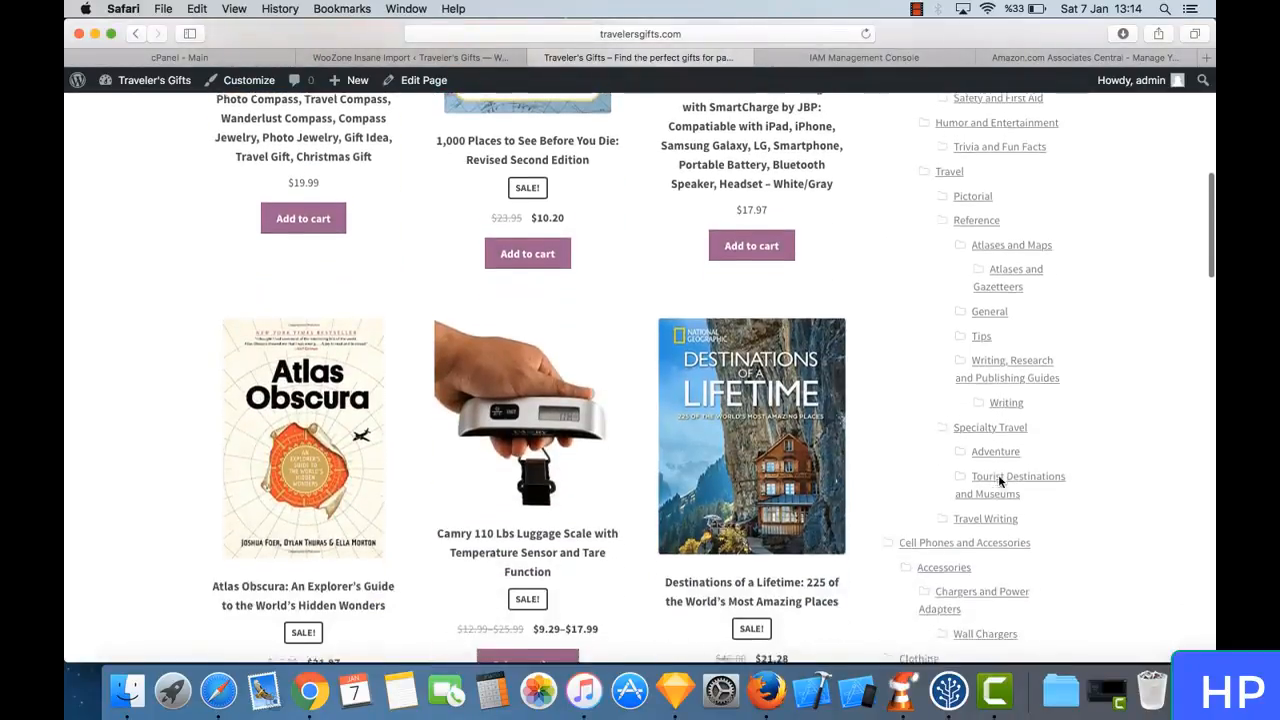
{"action": "scroll", "coordinate": [1000, 484], "scroll_direction": "down", "scroll_amount": 6}
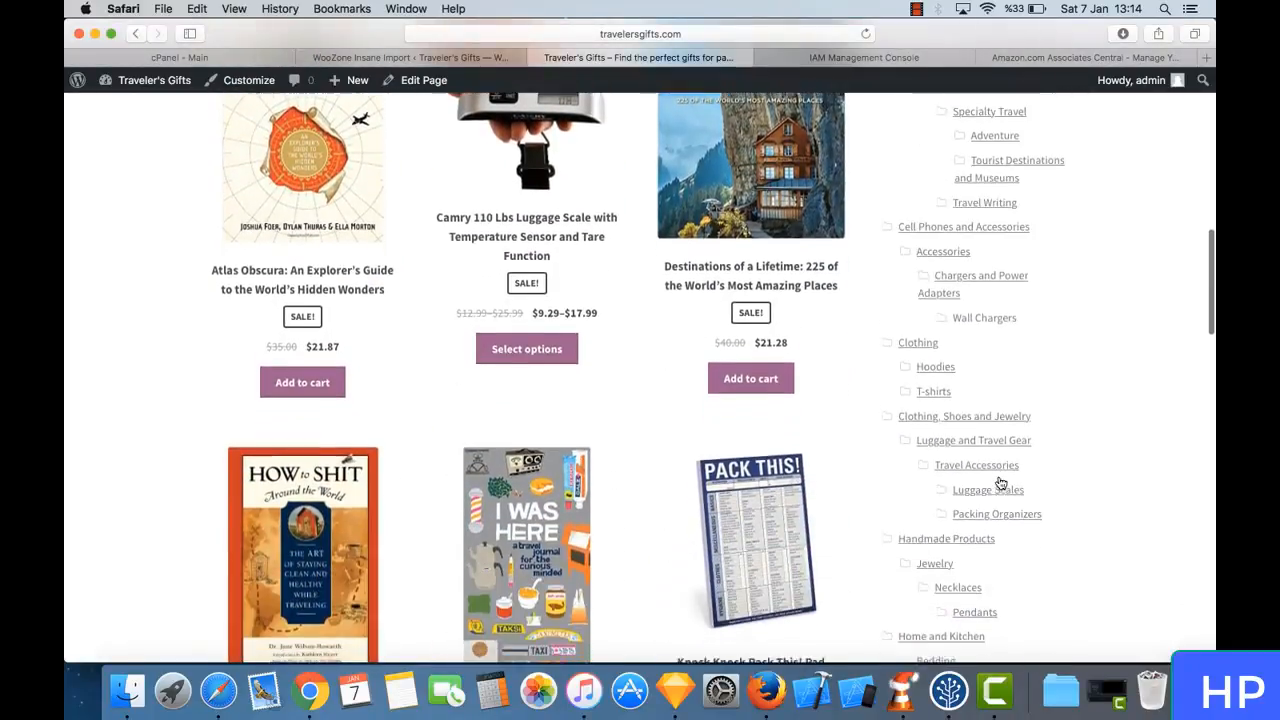
{"action": "scroll", "coordinate": [998, 480], "scroll_direction": "down", "scroll_amount": 6}
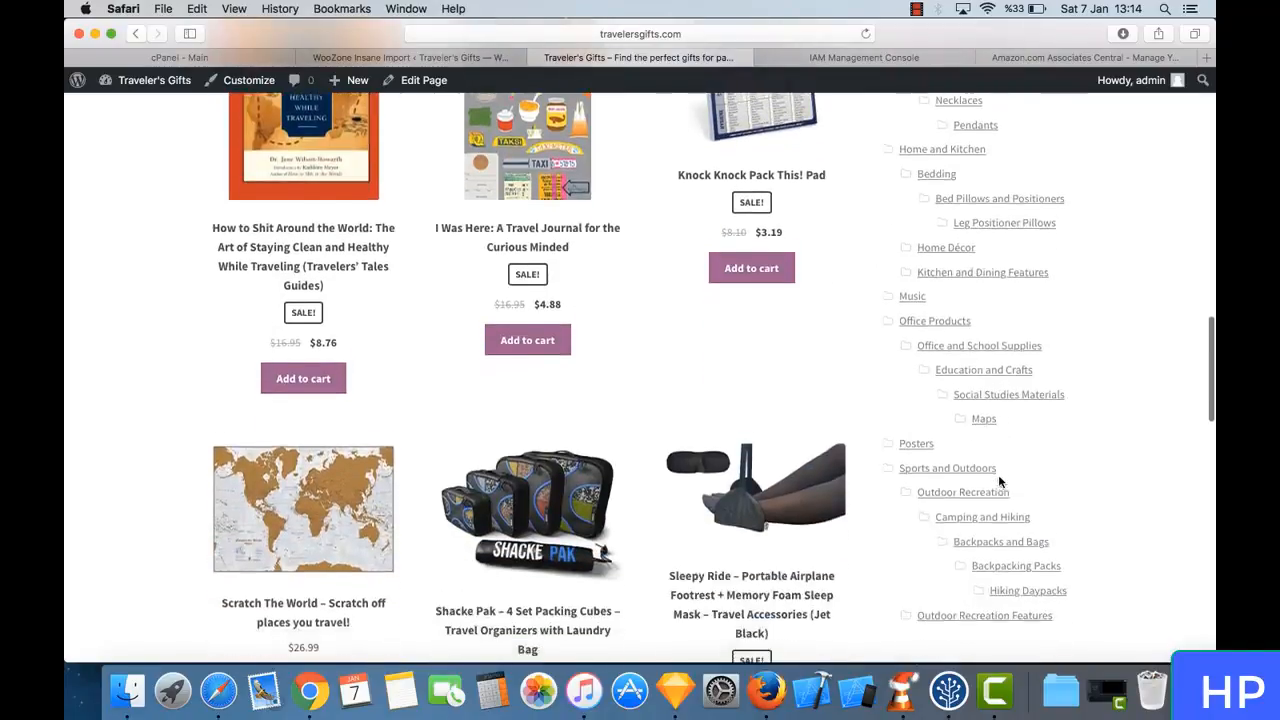
{"action": "scroll", "coordinate": [996, 287], "scroll_direction": "up", "scroll_amount": 15}
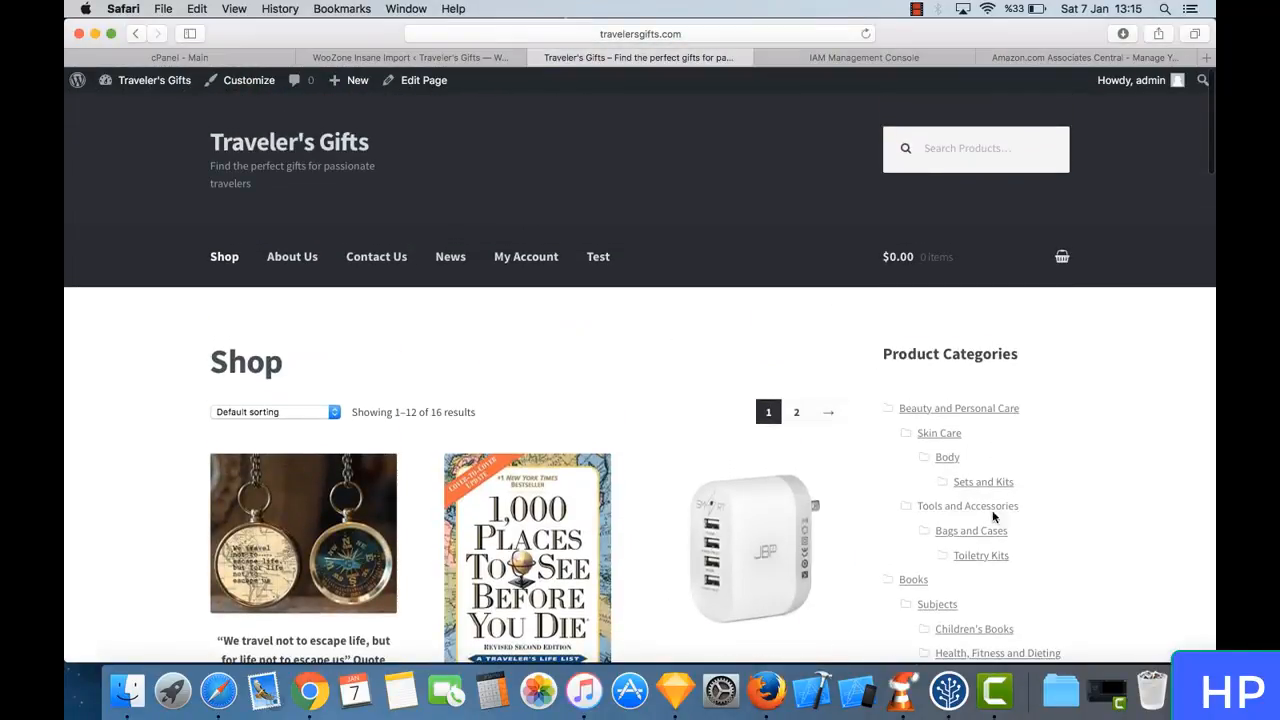
- Go through the product categories once more and review the Most Popular products listed below them
{"action": "scroll", "coordinate": [502, 358], "scroll_direction": "down", "scroll_amount": 4}
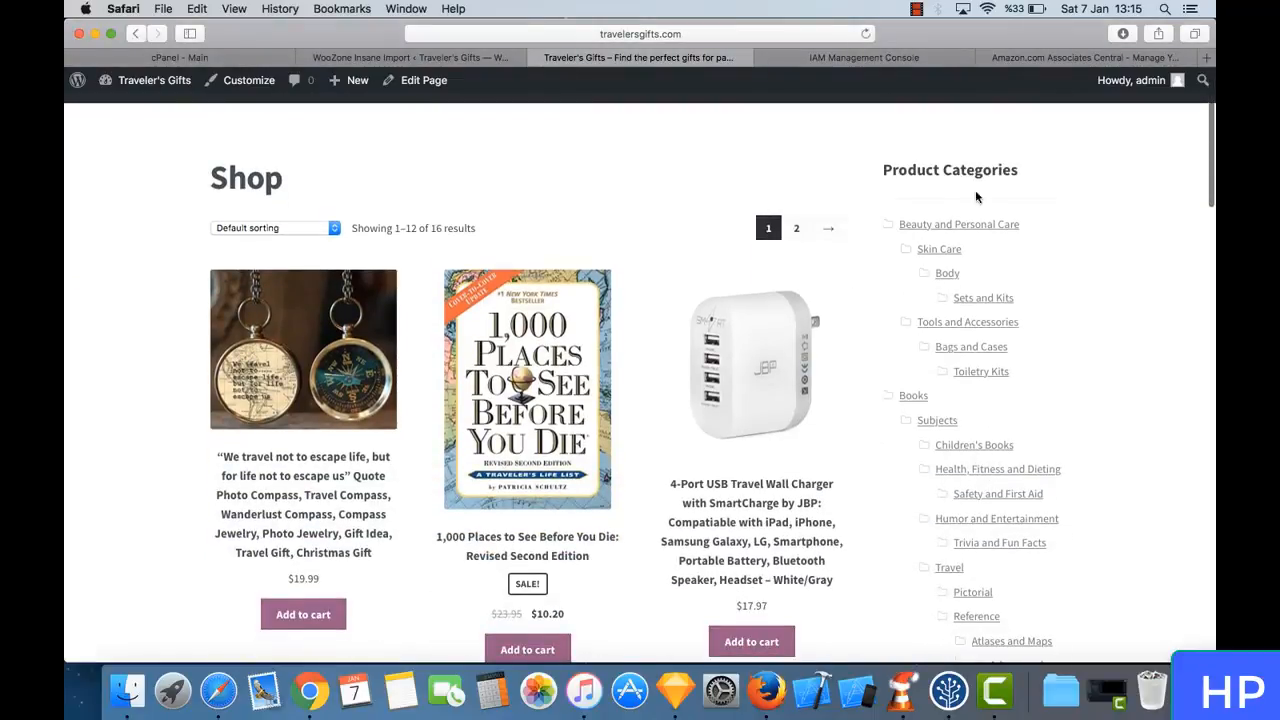
{"action": "scroll", "coordinate": [991, 505], "scroll_direction": "down", "scroll_amount": 10}
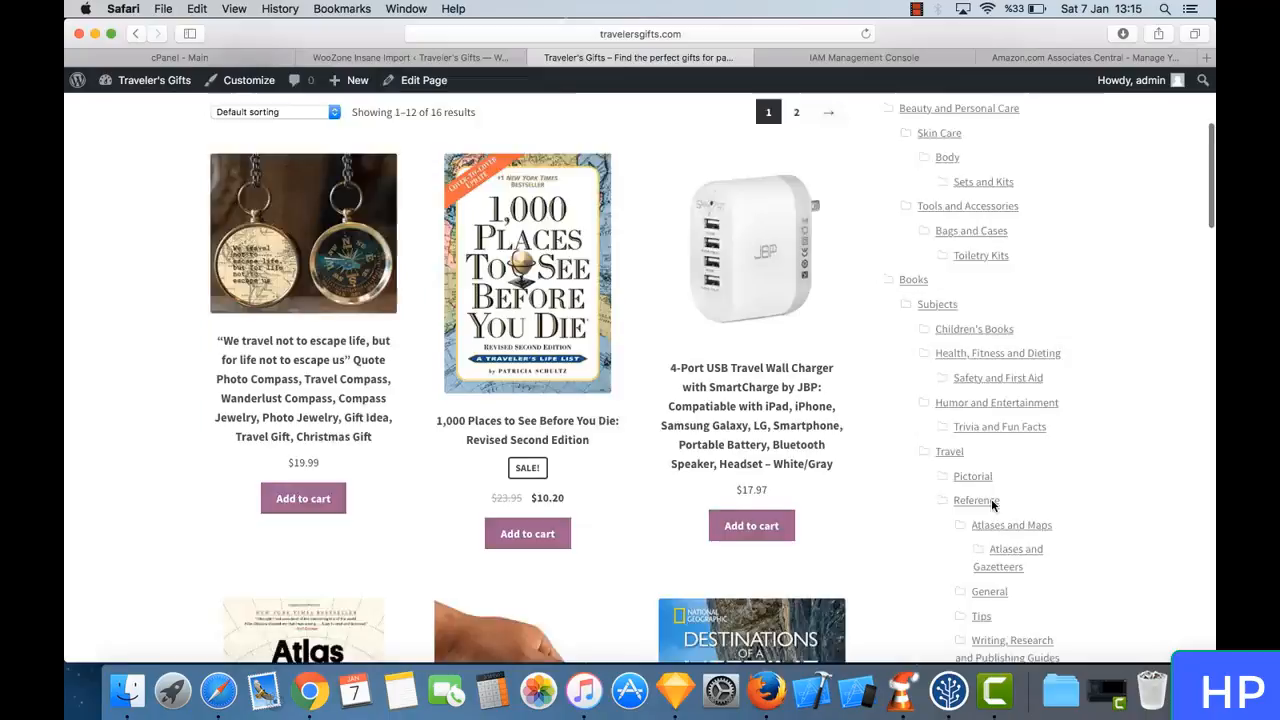
{"action": "scroll", "coordinate": [993, 507], "scroll_direction": "down", "scroll_amount": 7}
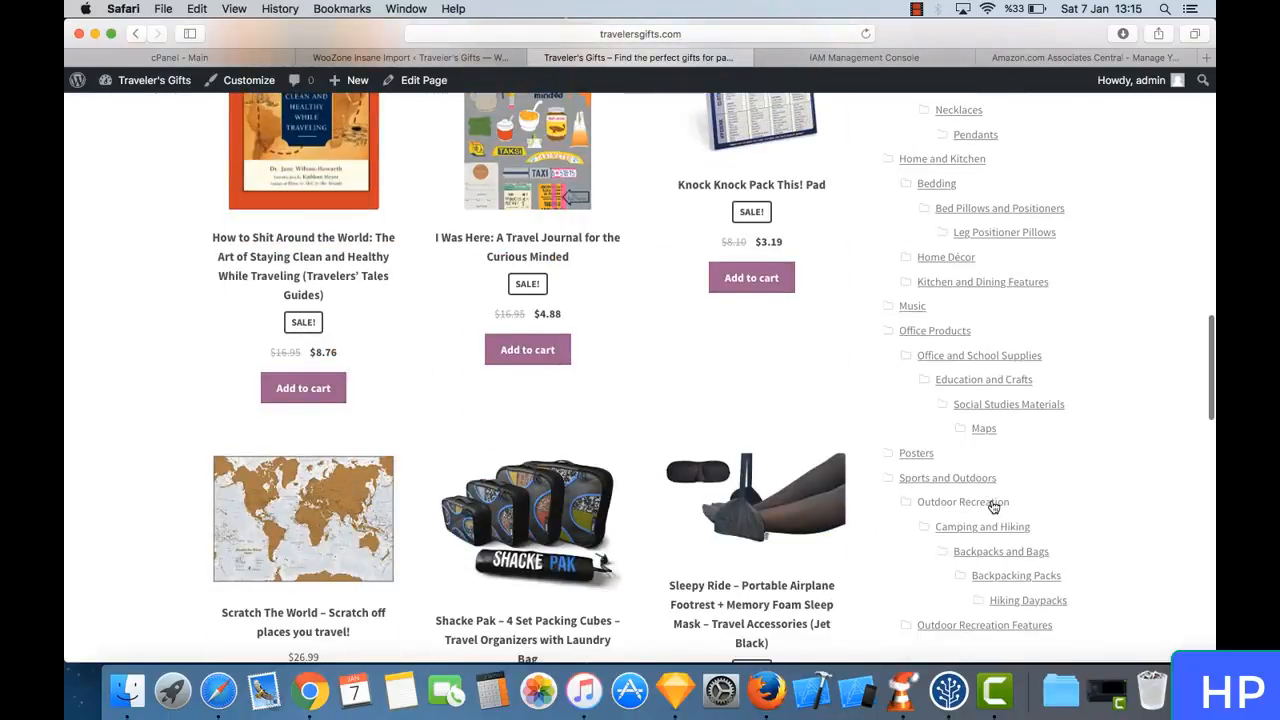
{"action": "scroll", "coordinate": [993, 507], "scroll_direction": "down", "scroll_amount": 8}
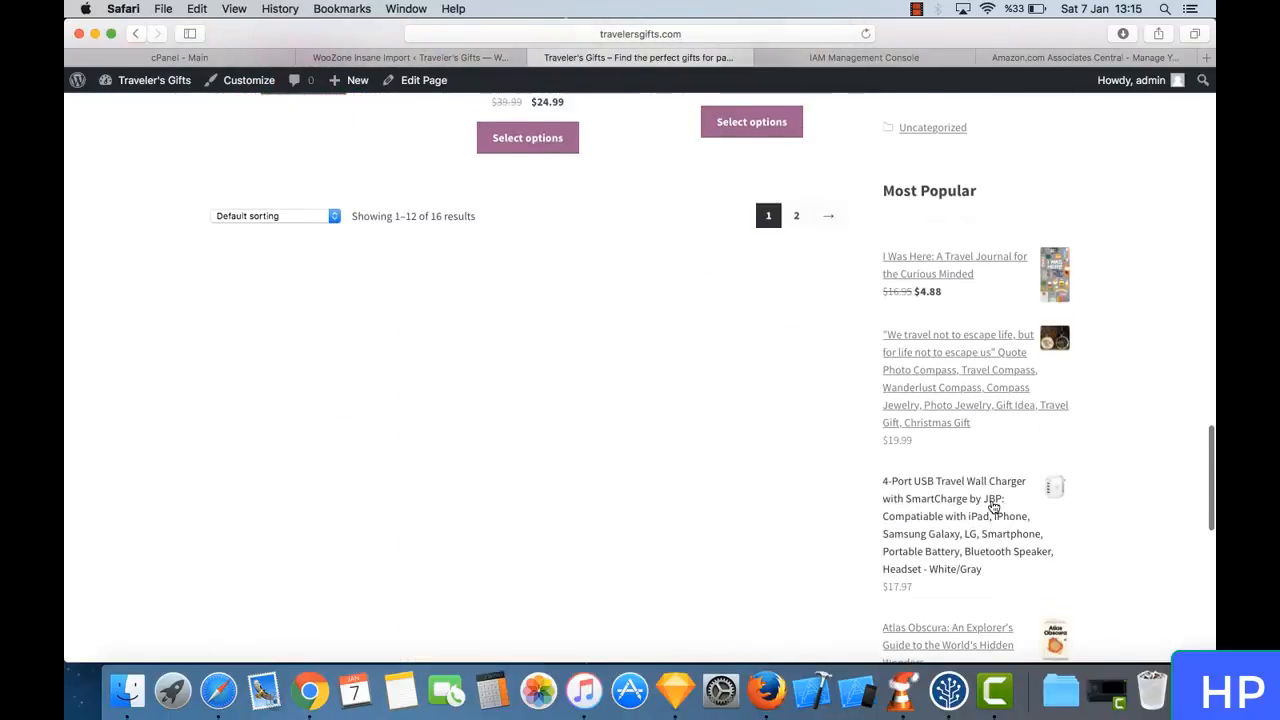
{"action": "scroll", "coordinate": [993, 507], "scroll_direction": "up", "scroll_amount": 5}
{"action": "scroll", "coordinate": [993, 507], "scroll_direction": "down", "scroll_amount": 6}
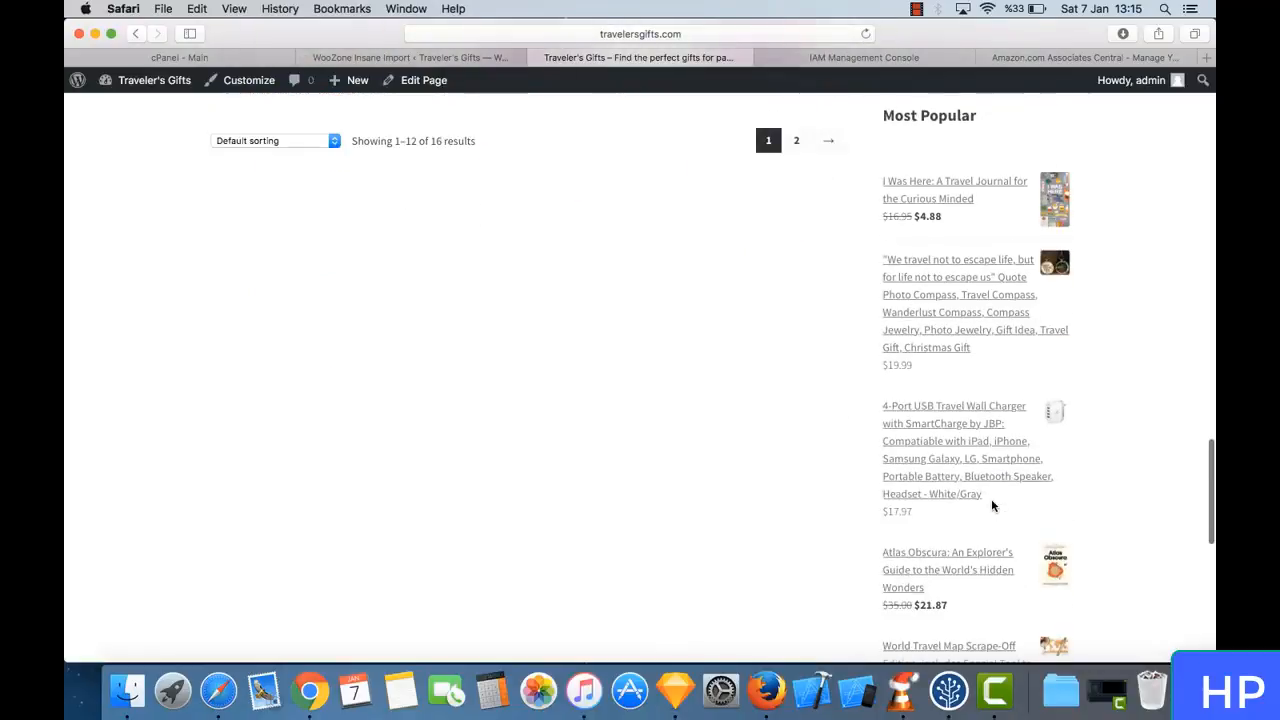
{"action": "scroll", "coordinate": [993, 507], "scroll_direction": "down", "scroll_amount": 4}
{"action": "scroll", "coordinate": [993, 507], "scroll_direction": "up", "scroll_amount": 13}
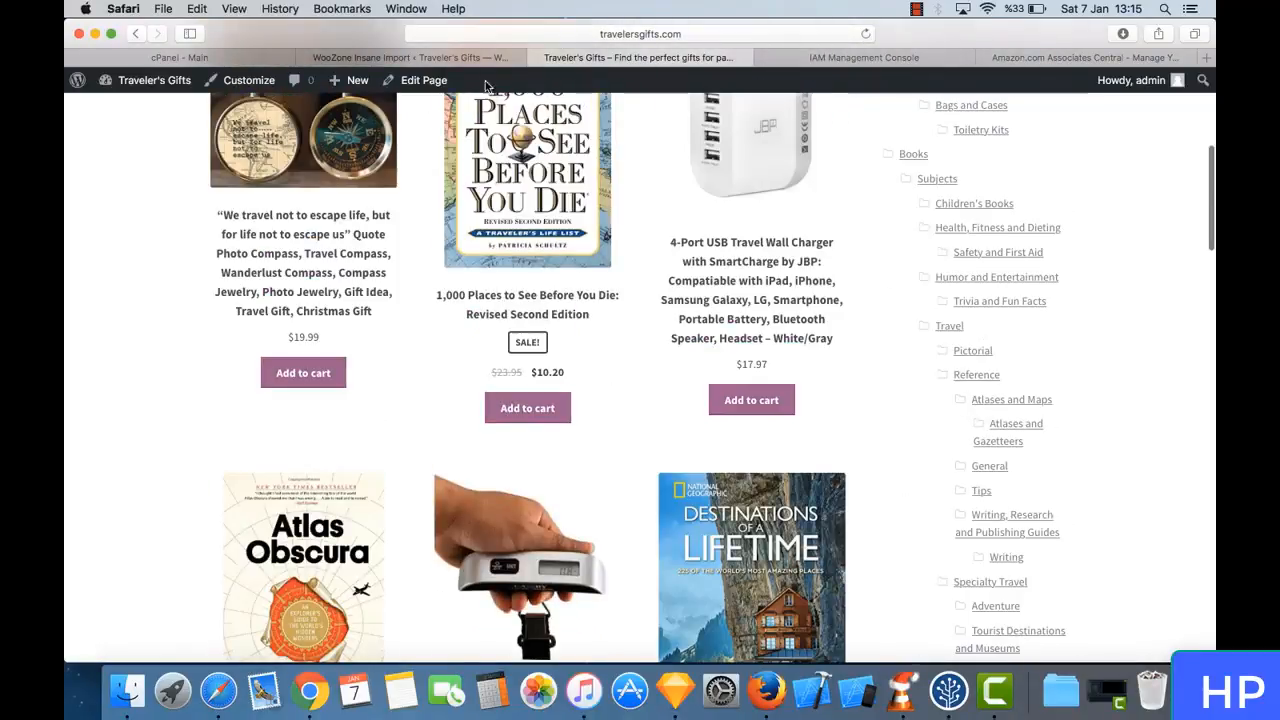
- Return to the WooZone Insane Import page and monitor the import's estimated remaining time until it finishes
{"action": "left_click", "coordinate": [481, 57]}
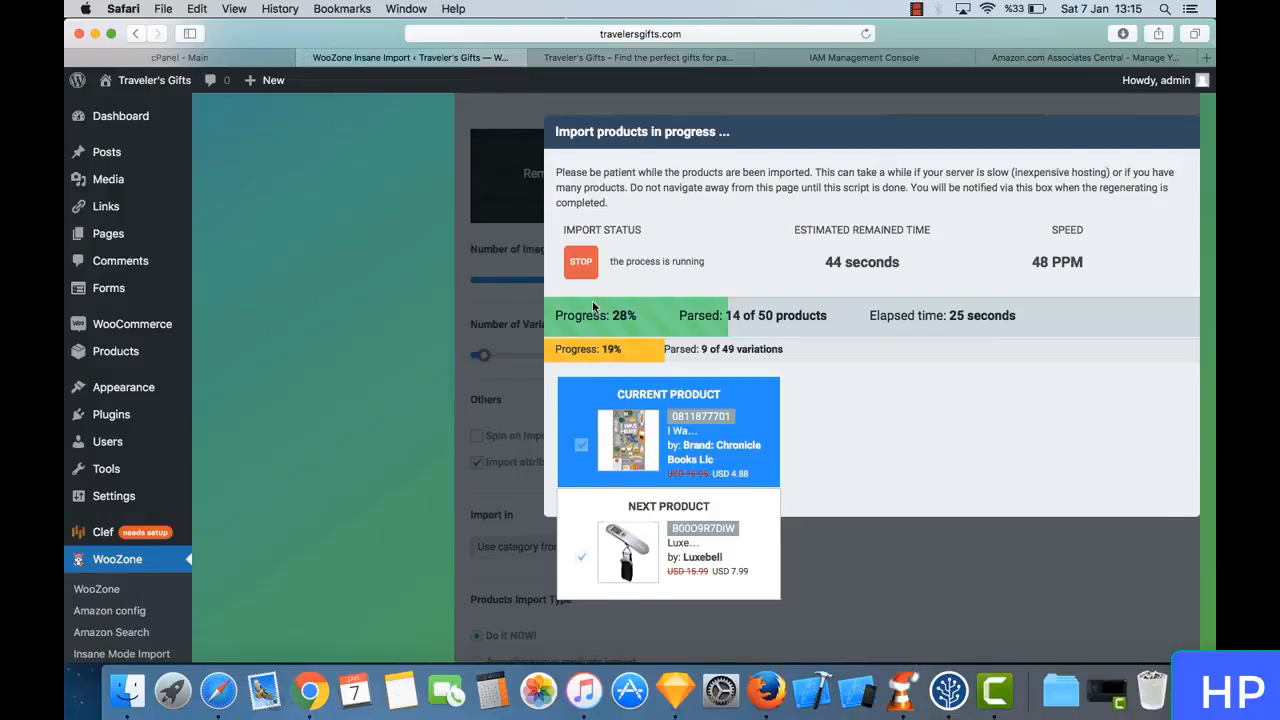
{"action": "scroll", "coordinate": [593, 305], "scroll_direction": "up", "scroll_amount": 5}
{"action": "scroll", "coordinate": [592, 301], "scroll_direction": "down", "scroll_amount": 5}
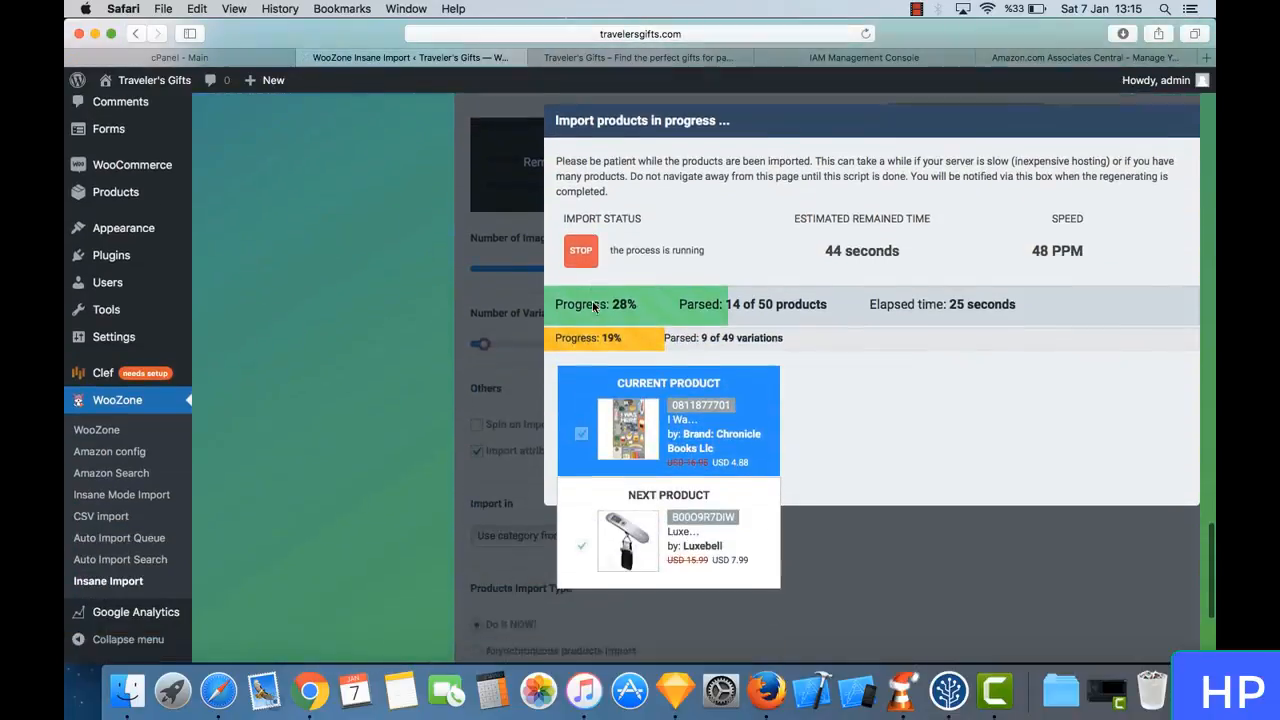
{"action": "scroll", "coordinate": [592, 301], "scroll_direction": "down", "scroll_amount": 3}
{"action": "scroll", "coordinate": [592, 303], "scroll_direction": "up", "scroll_amount": 5}
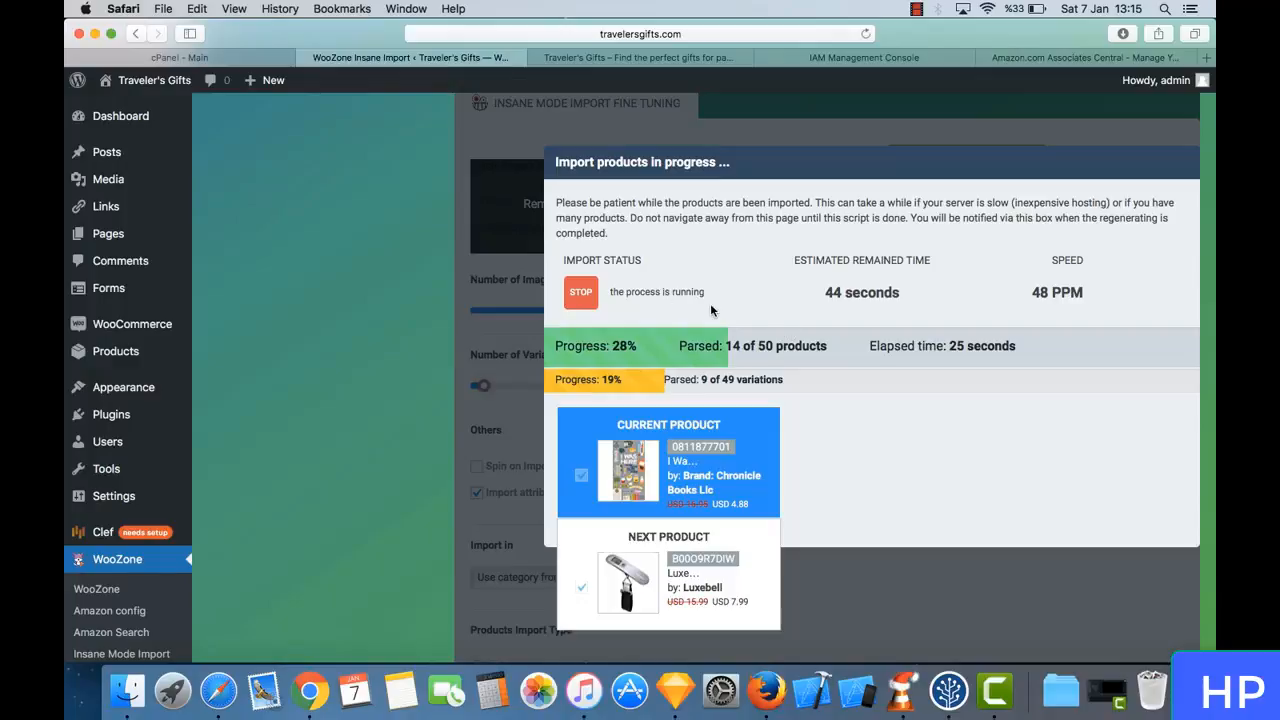
{"action": "triple_click", "coordinate": [832, 296]}
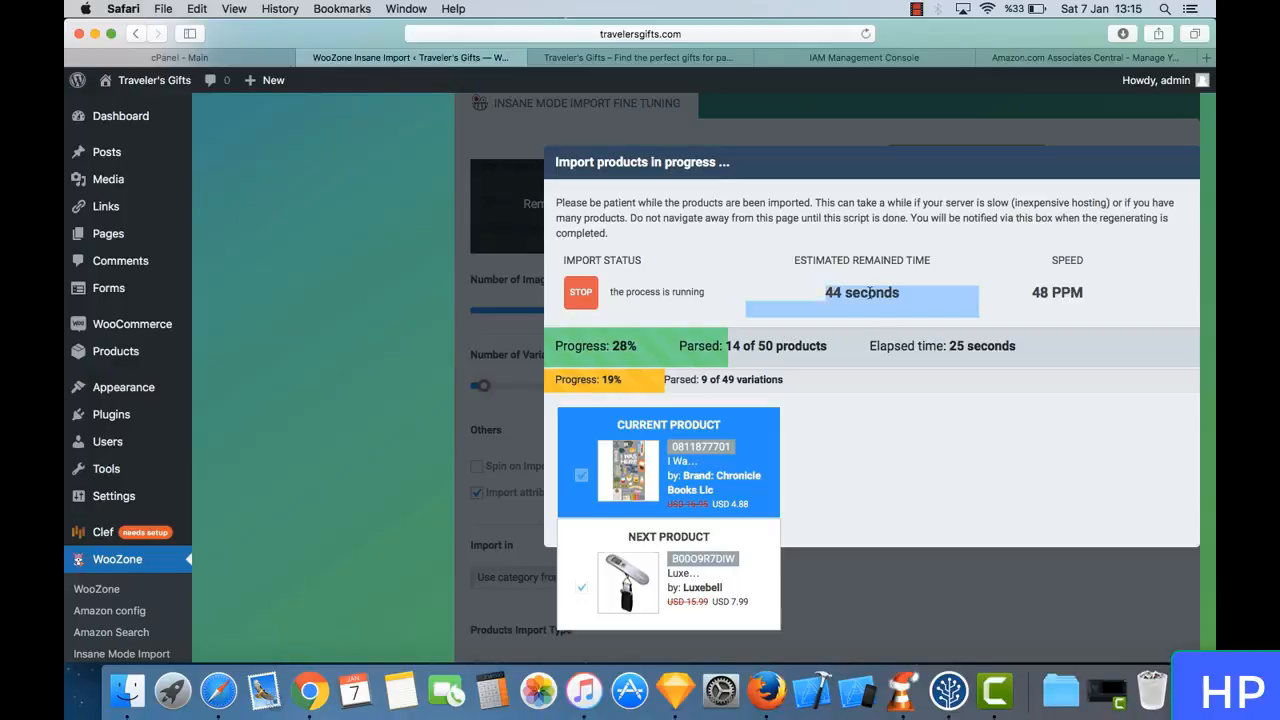
{"action": "left_click", "coordinate": [869, 297]}
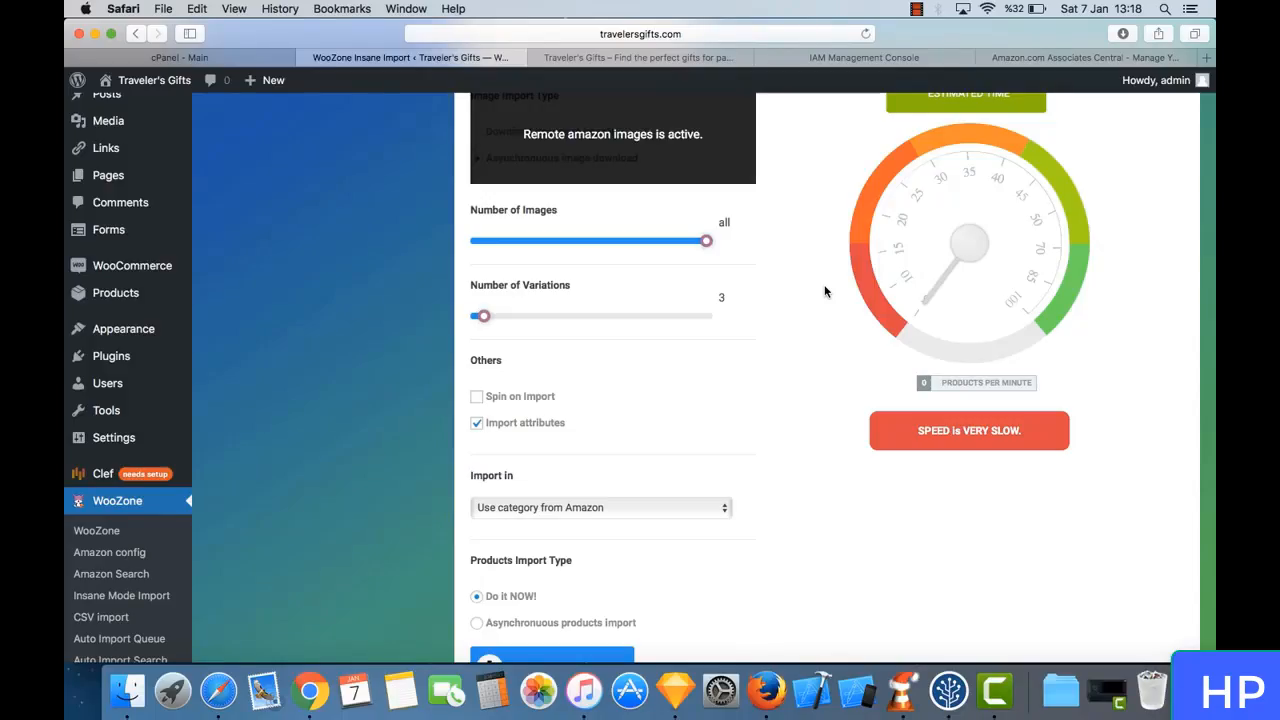
- Review the completed import on the Shop page, checking the new products' images, prices, options and categories
{"action": "left_click", "coordinate": [674, 59]}
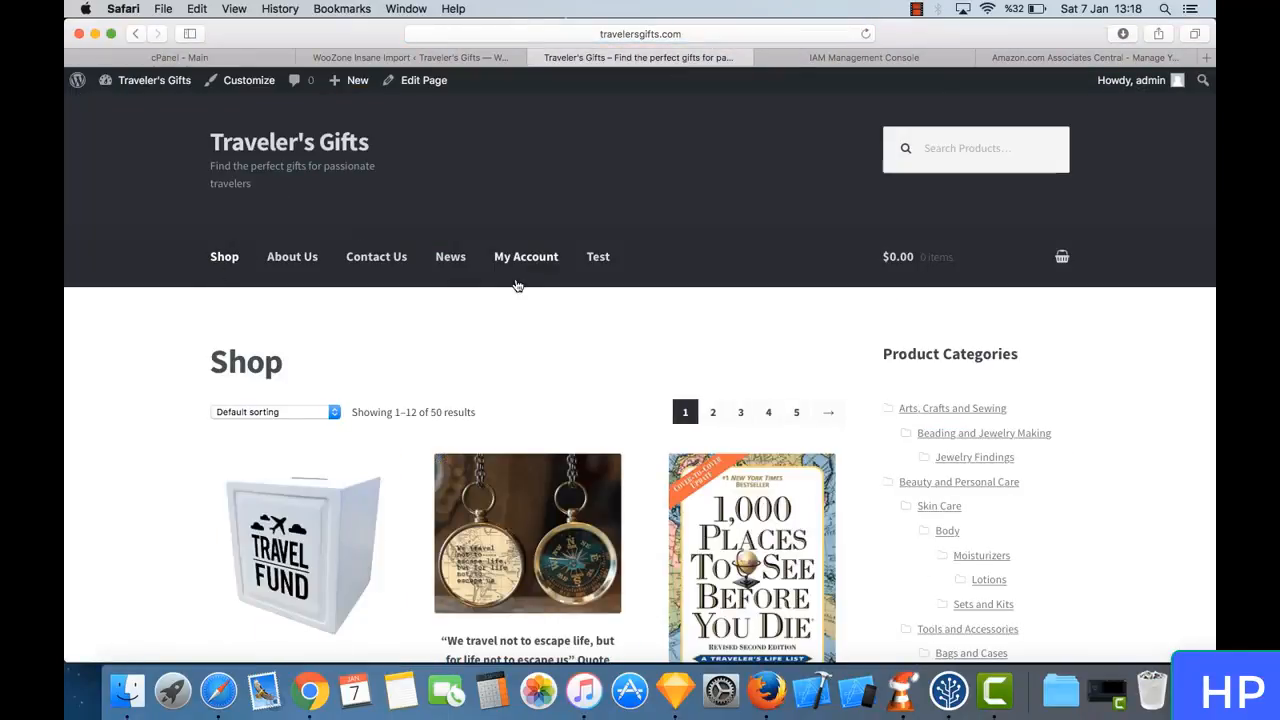
{"action": "scroll", "coordinate": [636, 365], "scroll_direction": "down", "scroll_amount": 8}
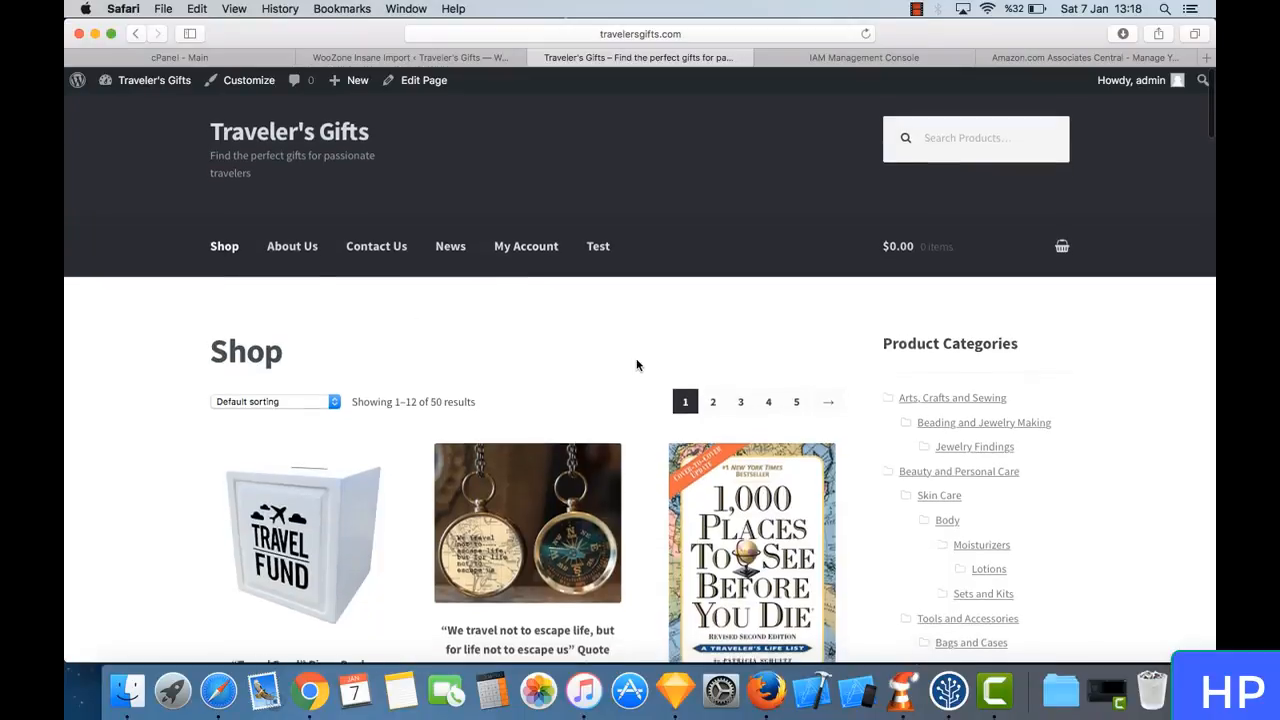
{"action": "scroll", "coordinate": [636, 365], "scroll_direction": "down", "scroll_amount": 3}
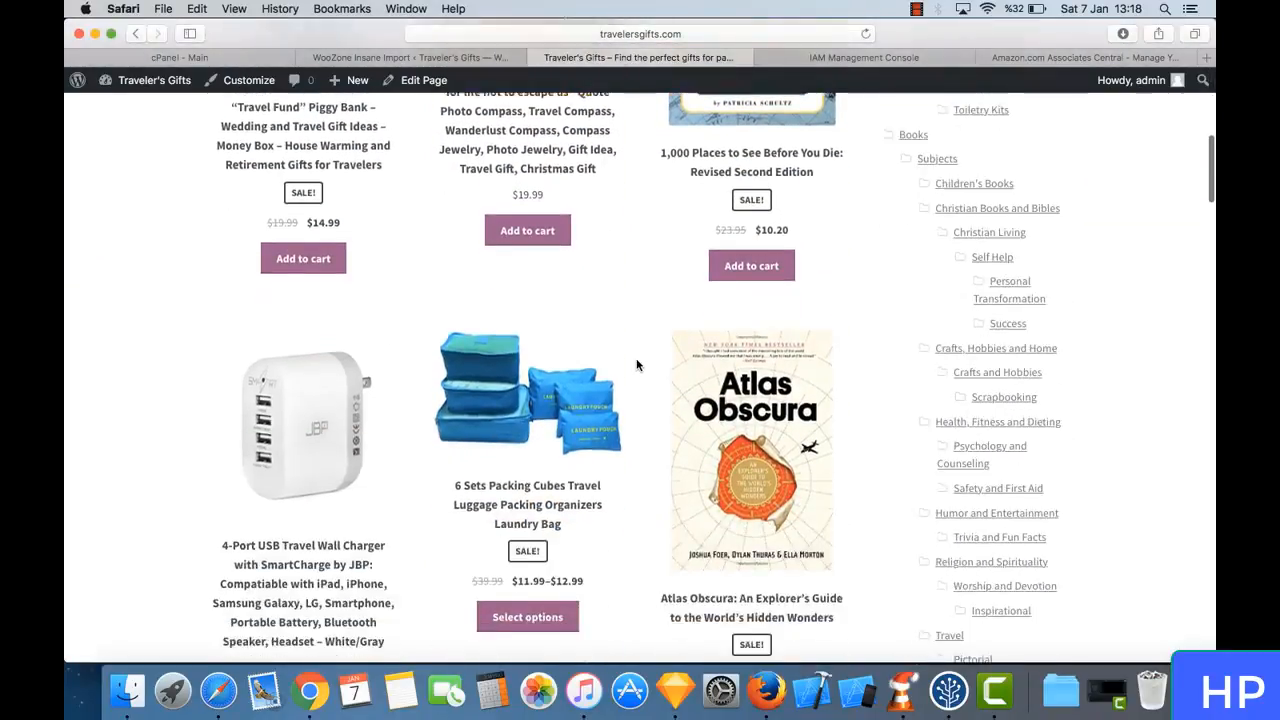
{"action": "scroll", "coordinate": [397, 420], "scroll_direction": "down", "scroll_amount": 1}
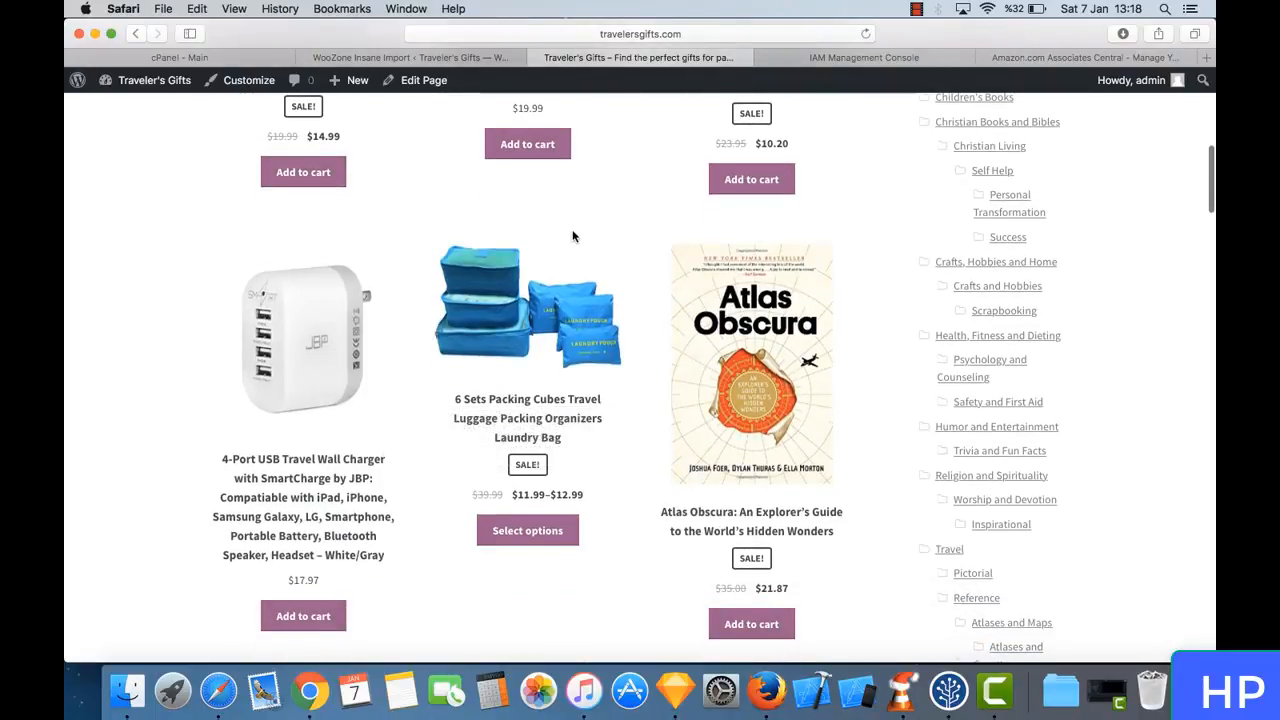
{"action": "scroll", "coordinate": [571, 240], "scroll_direction": "down", "scroll_amount": 2}
{"action": "scroll", "coordinate": [571, 237], "scroll_direction": "down", "scroll_amount": 1}
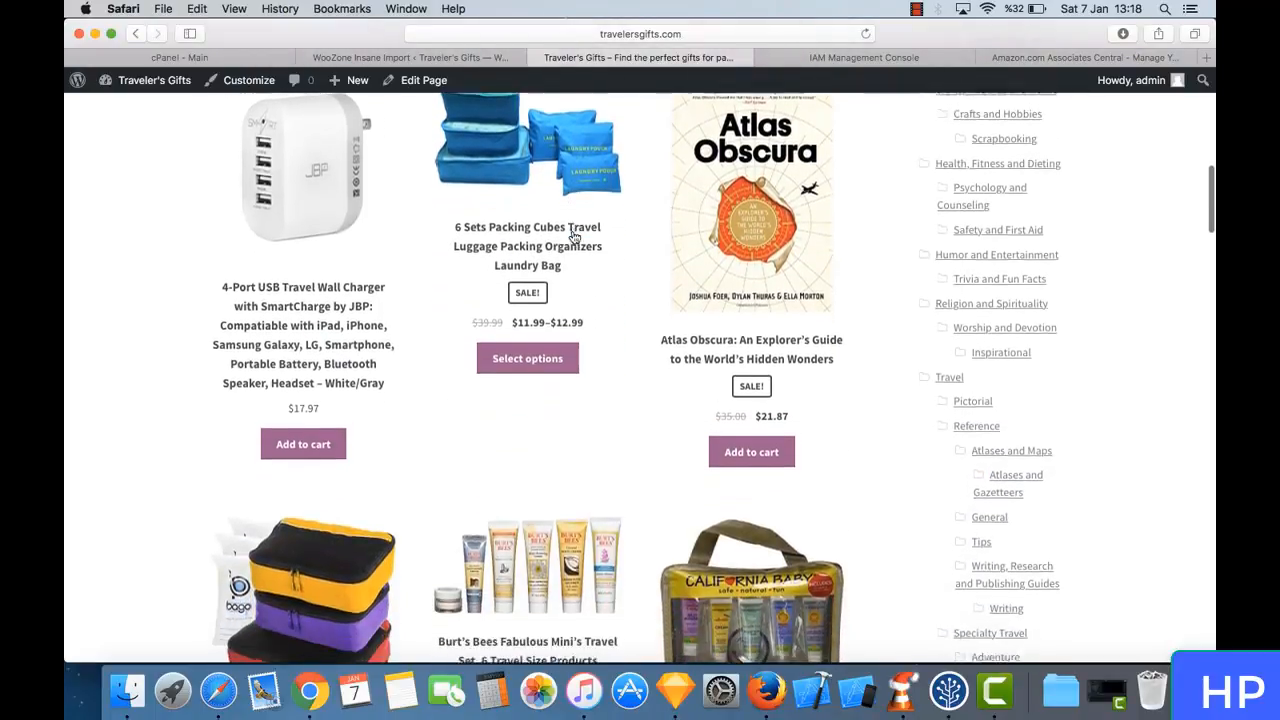
{"action": "scroll", "coordinate": [578, 258], "scroll_direction": "up", "scroll_amount": 1}
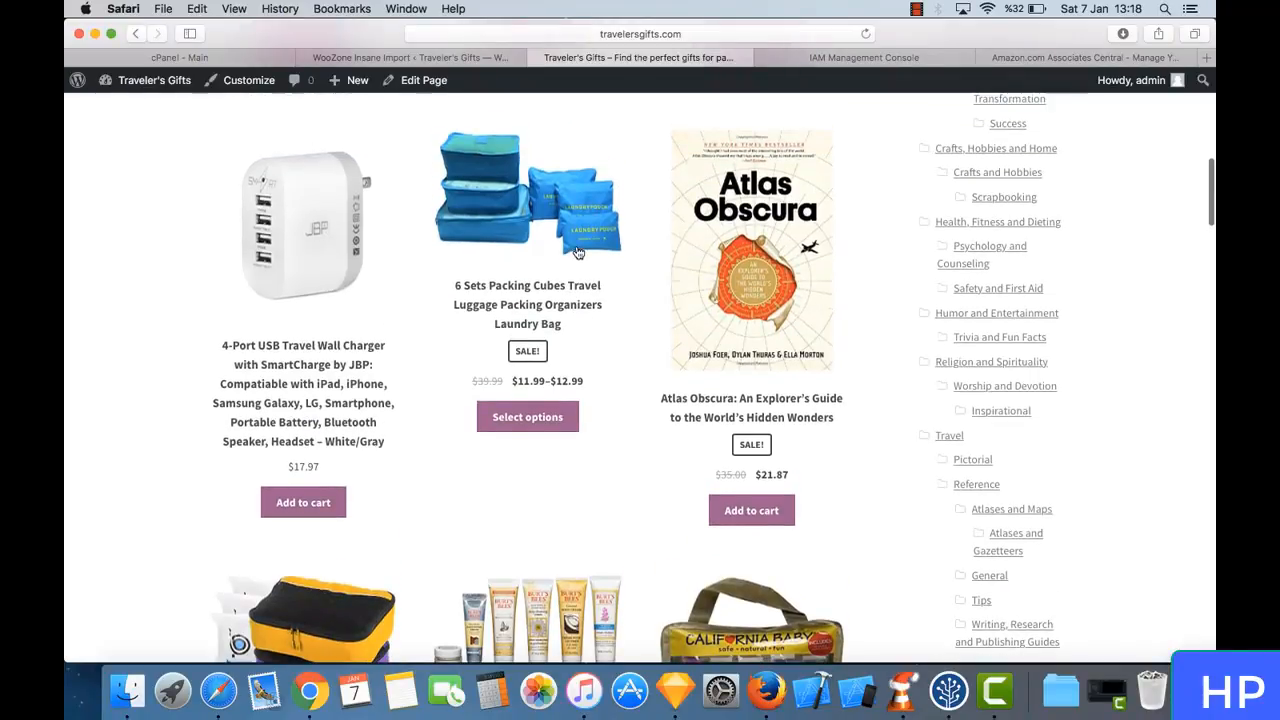
{"action": "scroll", "coordinate": [571, 237], "scroll_direction": "down", "scroll_amount": 7}
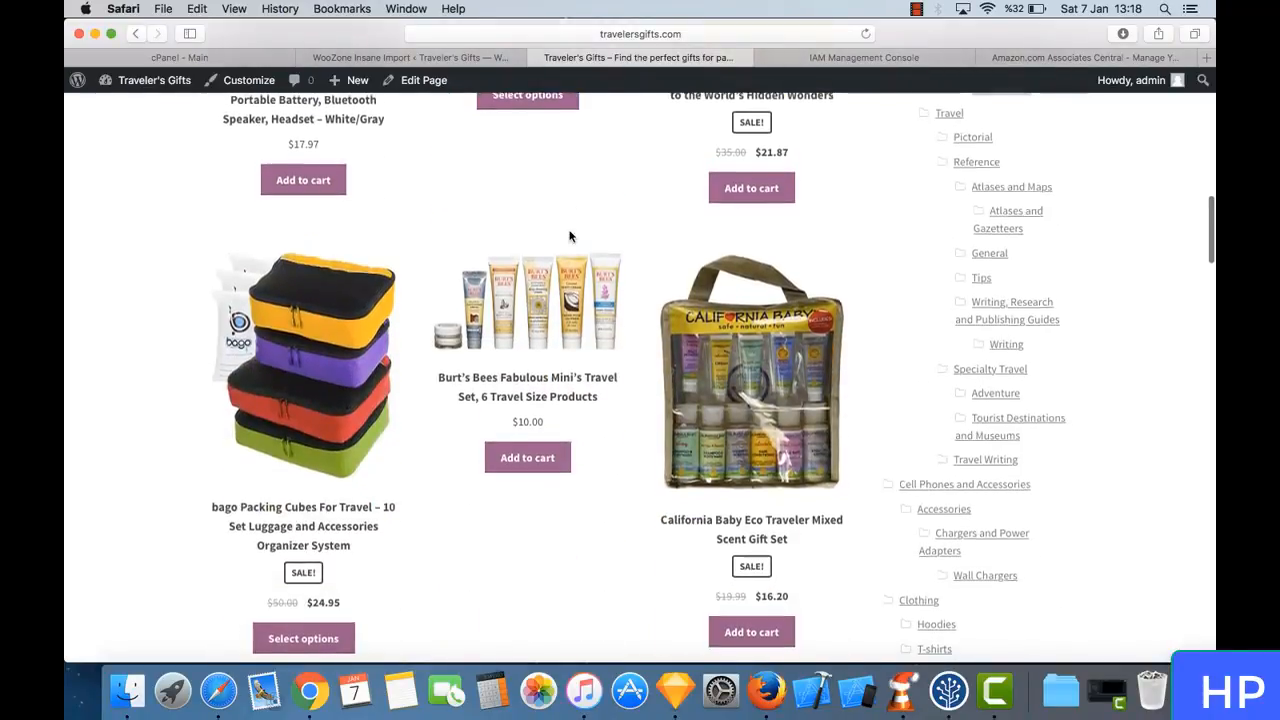
{"action": "scroll", "coordinate": [571, 237], "scroll_direction": "down", "scroll_amount": 1}
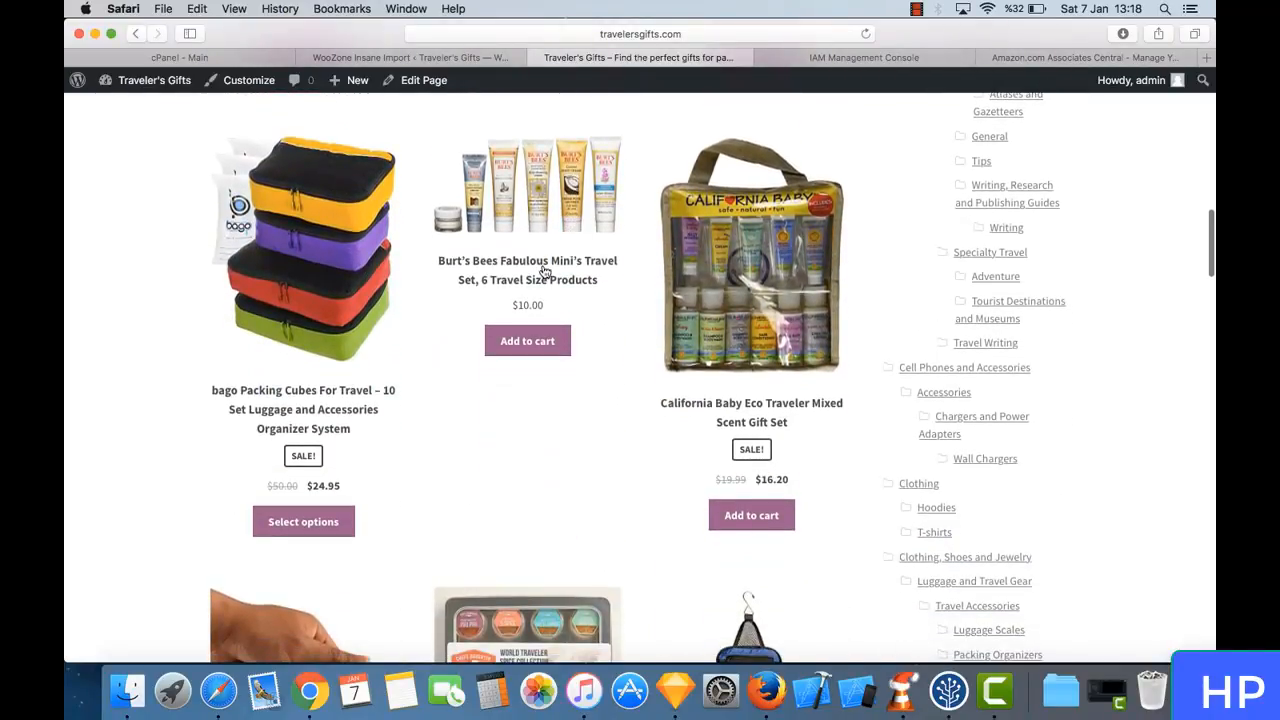
{"action": "scroll", "coordinate": [594, 205], "scroll_direction": "down", "scroll_amount": 5}
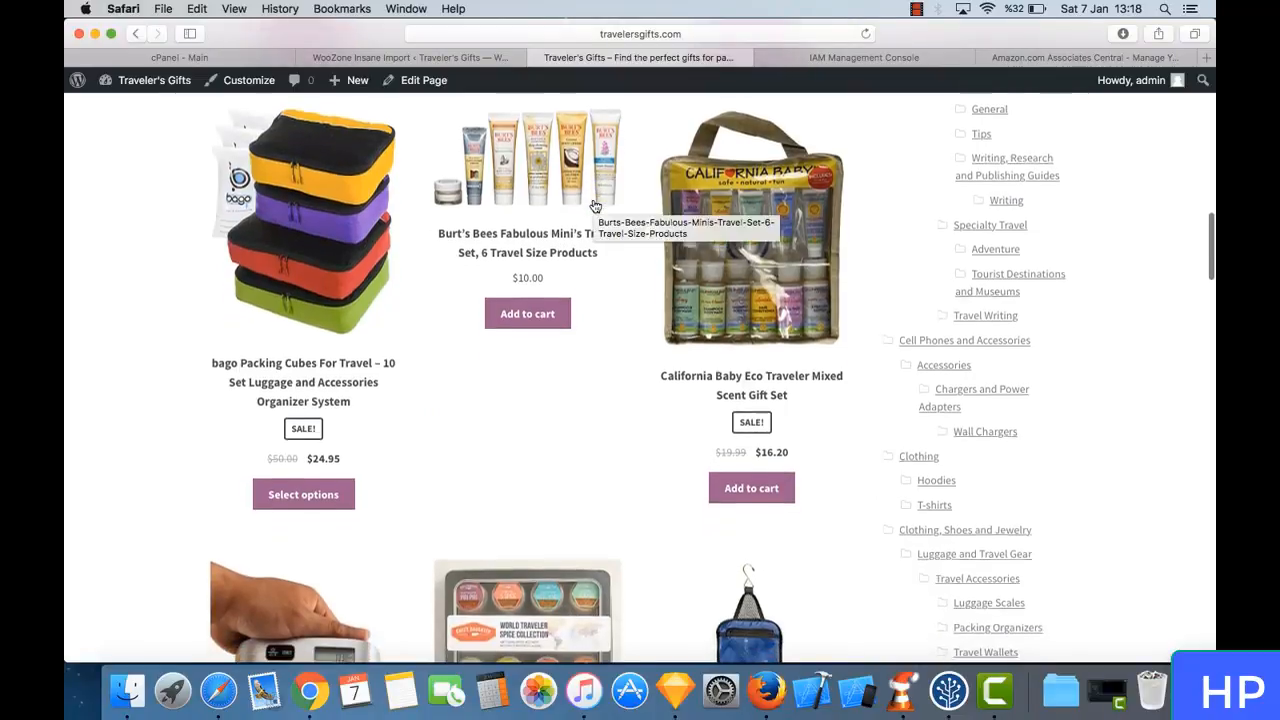
{"action": "scroll", "coordinate": [594, 205], "scroll_direction": "down", "scroll_amount": 2}
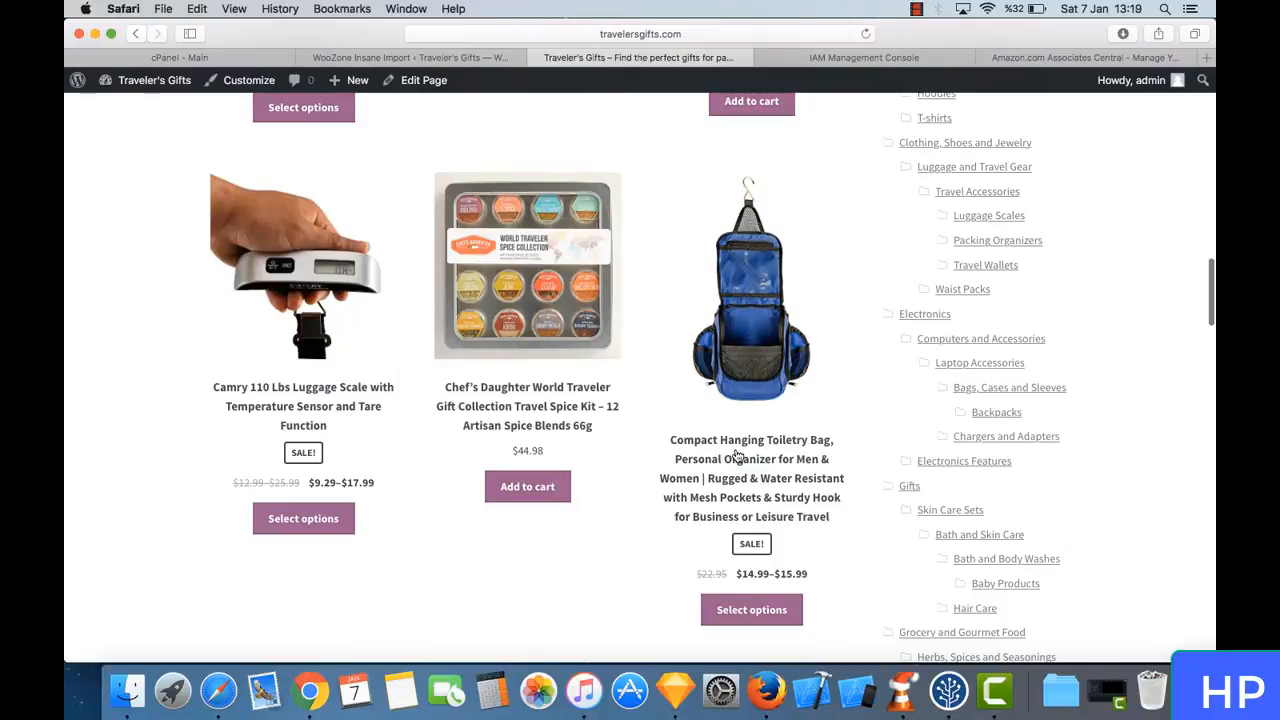
- Browse the imported products on the Shop page and open the Atlas Obscura book's product page
{"action": "scroll", "coordinate": [367, 314], "scroll_direction": "down", "scroll_amount": 3}
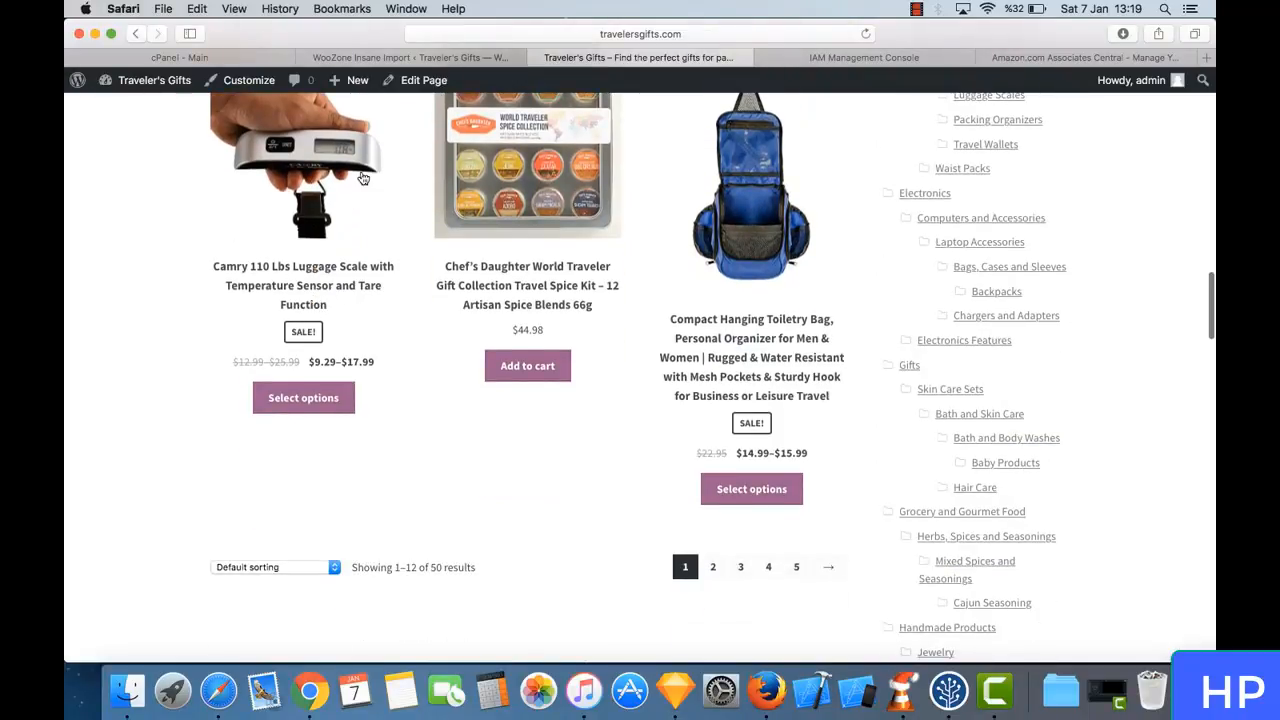
{"action": "scroll", "coordinate": [363, 178], "scroll_direction": "up", "scroll_amount": 15}
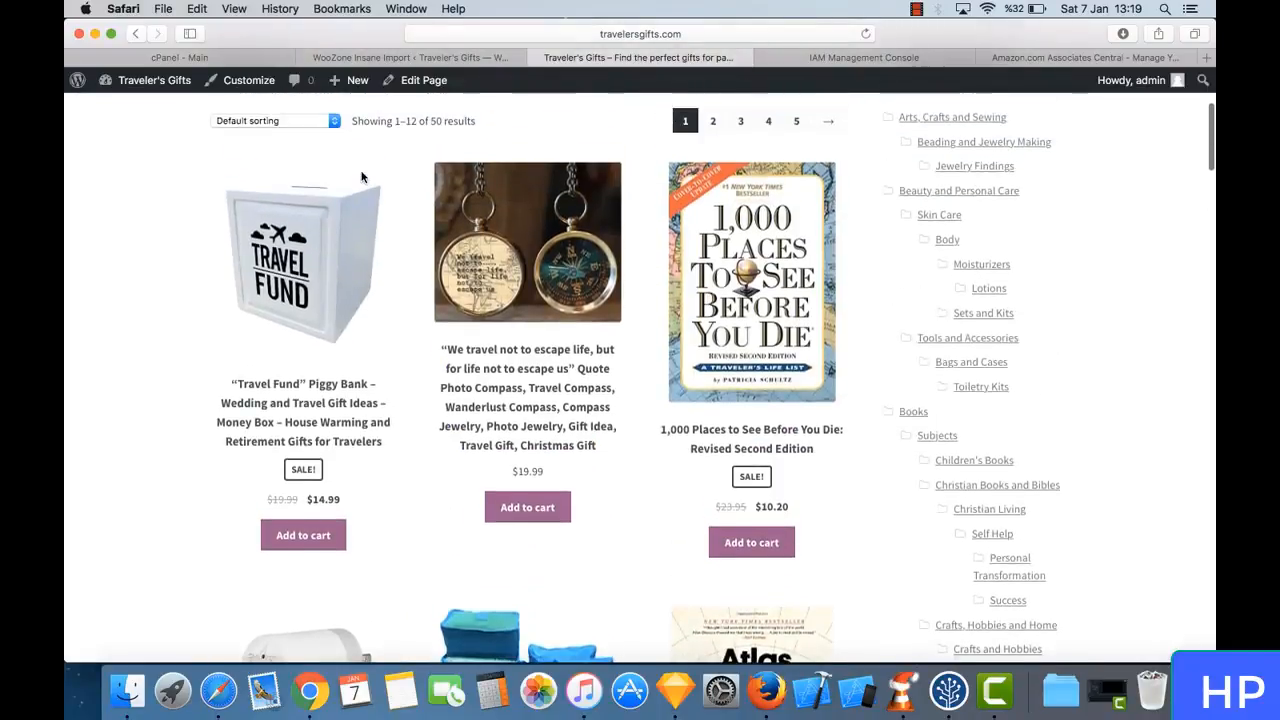
{"action": "scroll", "coordinate": [363, 178], "scroll_direction": "up", "scroll_amount": 1}
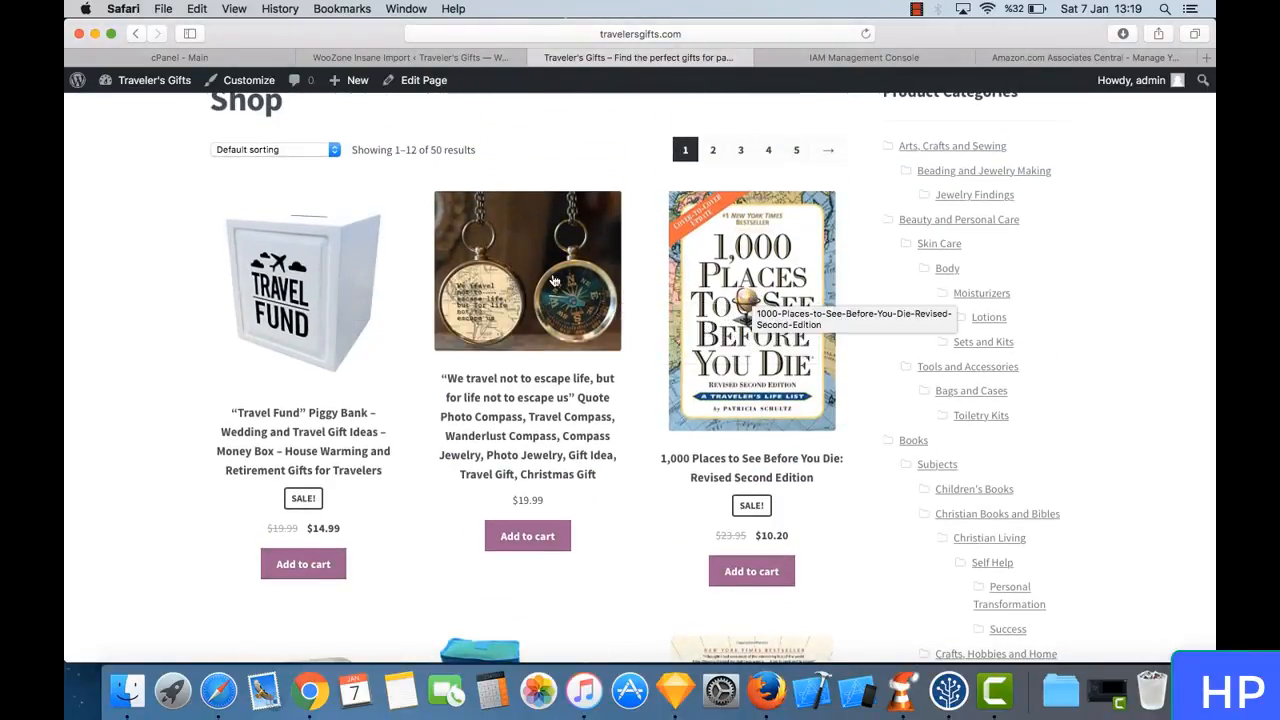
{"action": "scroll", "coordinate": [525, 410], "scroll_direction": "down", "scroll_amount": 8}
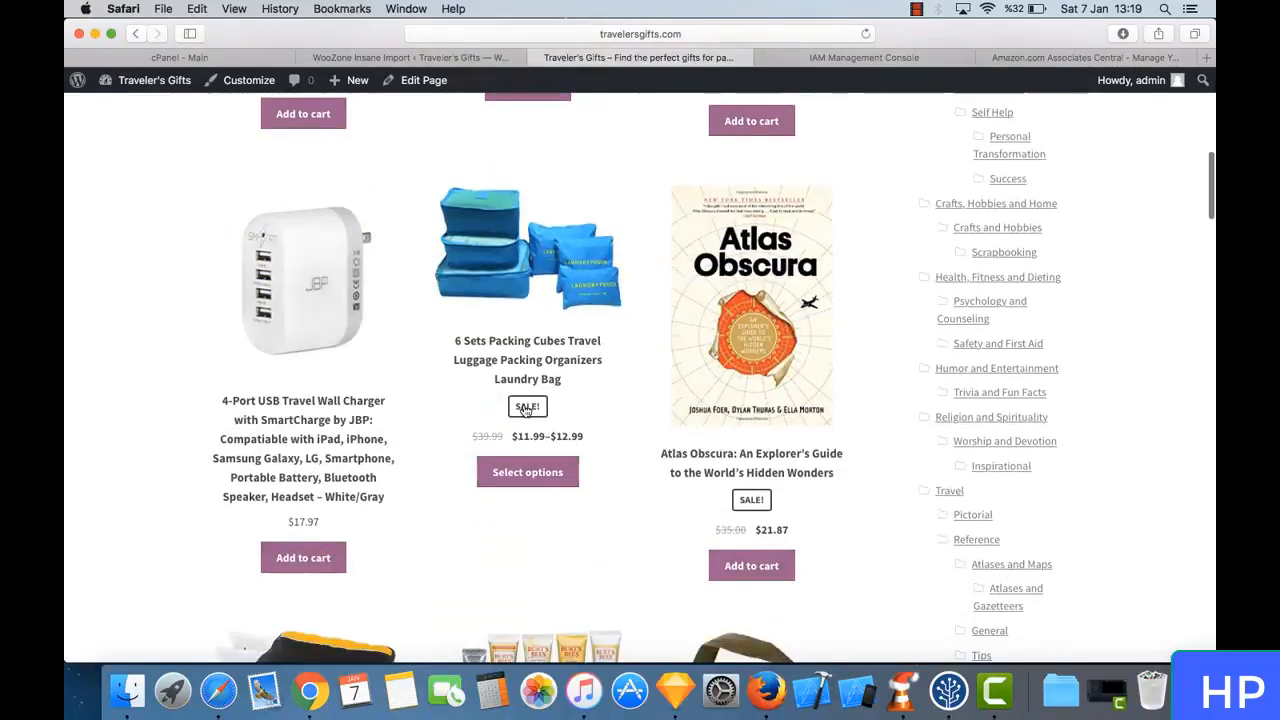
{"action": "scroll", "coordinate": [525, 410], "scroll_direction": "down", "scroll_amount": 2}
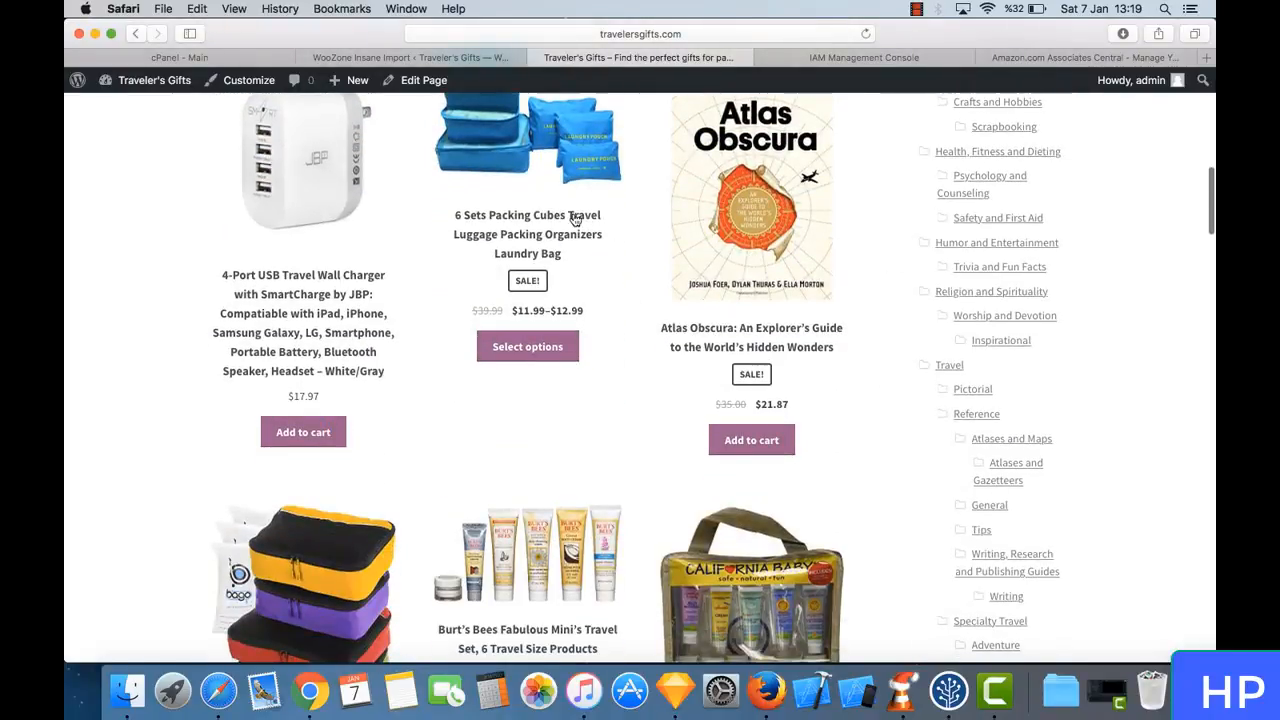
{"action": "left_click", "coordinate": [792, 201]}
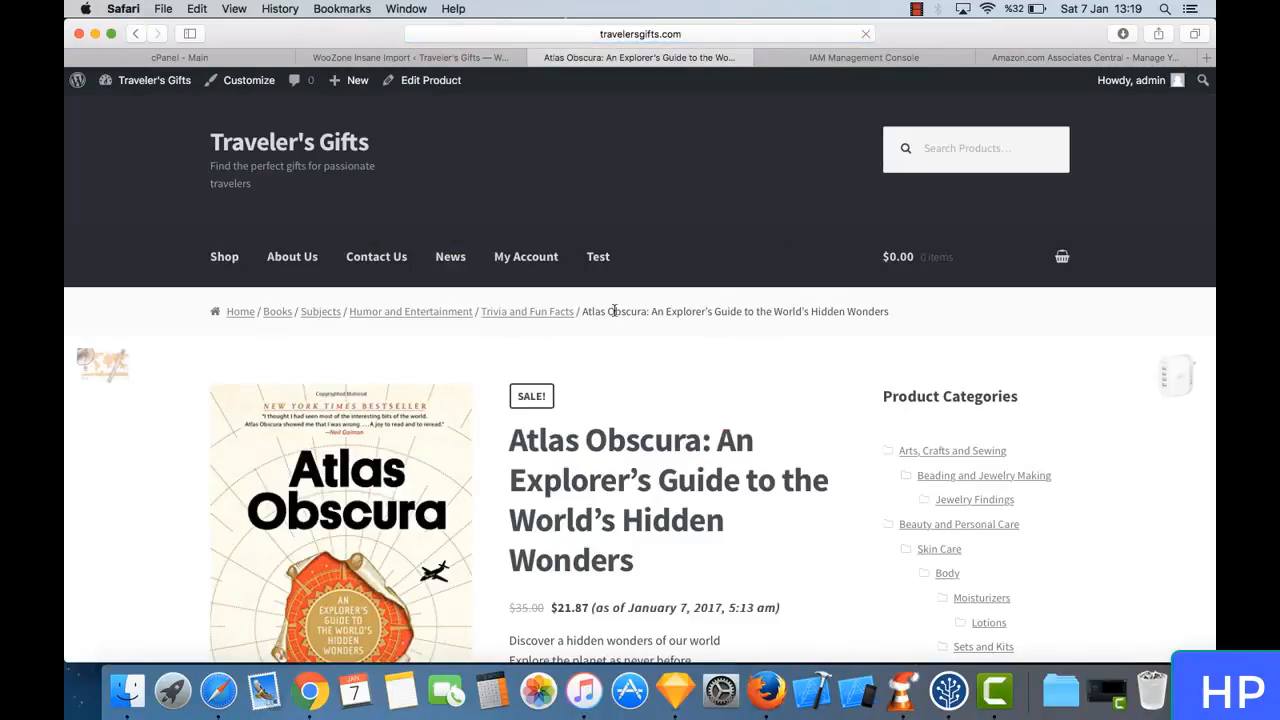
- Review the Atlas Obscura product's title, price, short description, availability and assigned categories
{"action": "scroll", "coordinate": [614, 311], "scroll_direction": "down", "scroll_amount": 5}
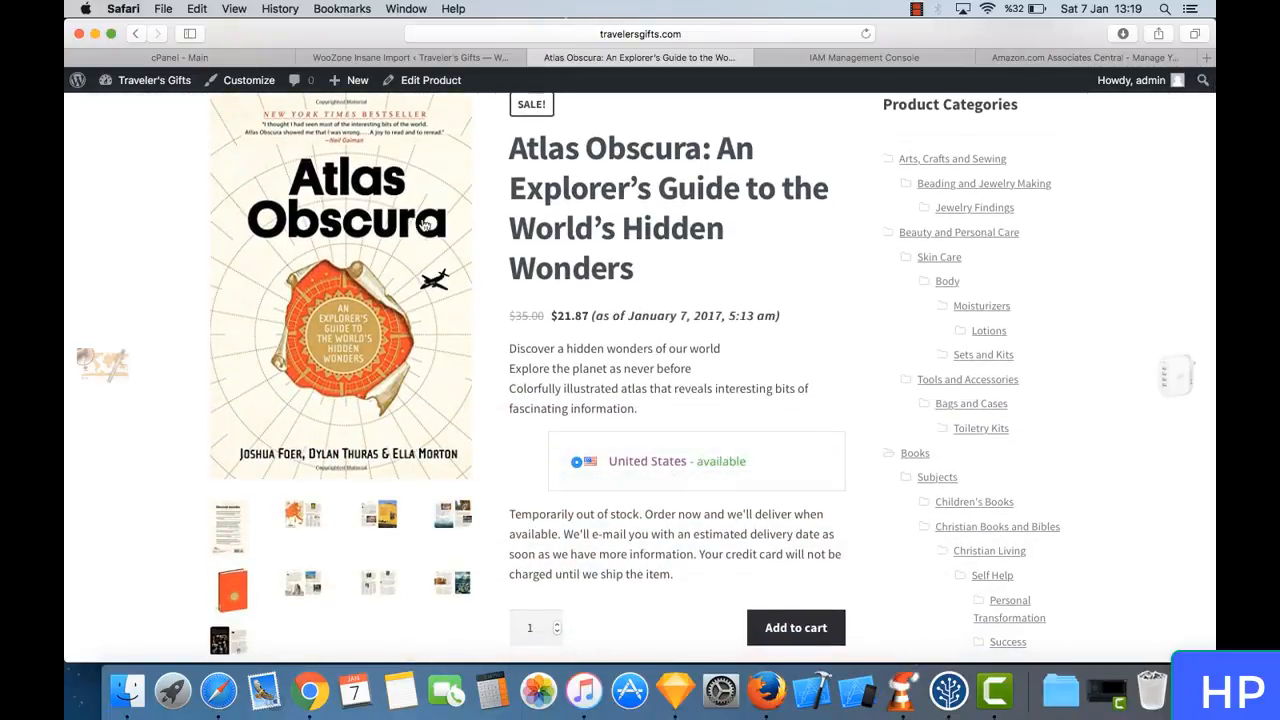
{"action": "scroll", "coordinate": [612, 284], "scroll_direction": "down", "scroll_amount": 4}
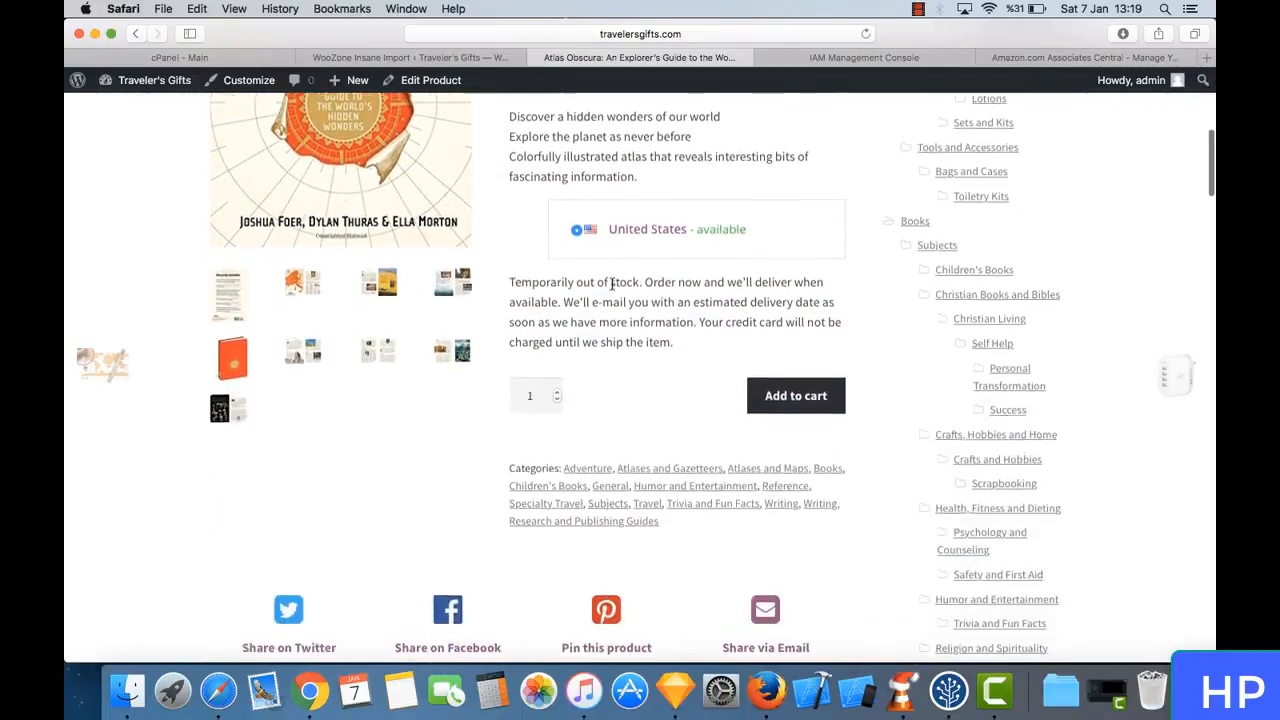
{"action": "scroll", "coordinate": [612, 284], "scroll_direction": "up", "scroll_amount": 5}
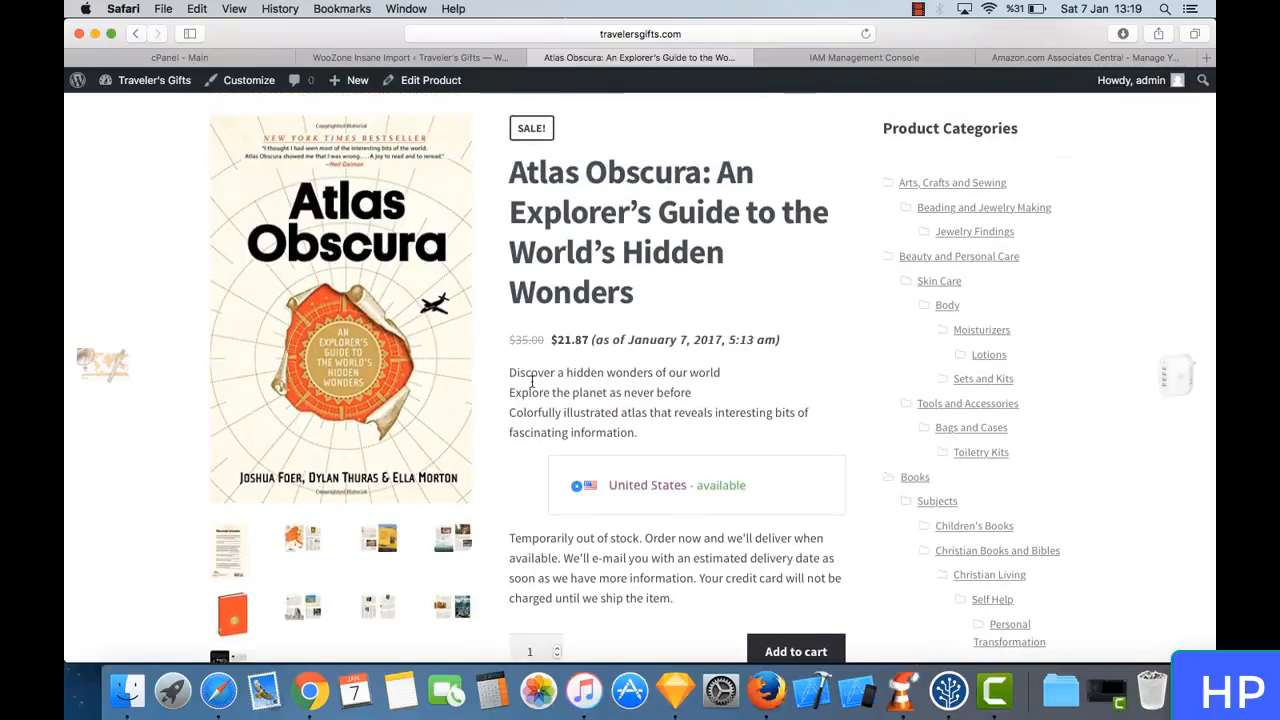
{"action": "left_click_drag", "start_coordinate": [521, 371], "coordinate": [650, 424]}
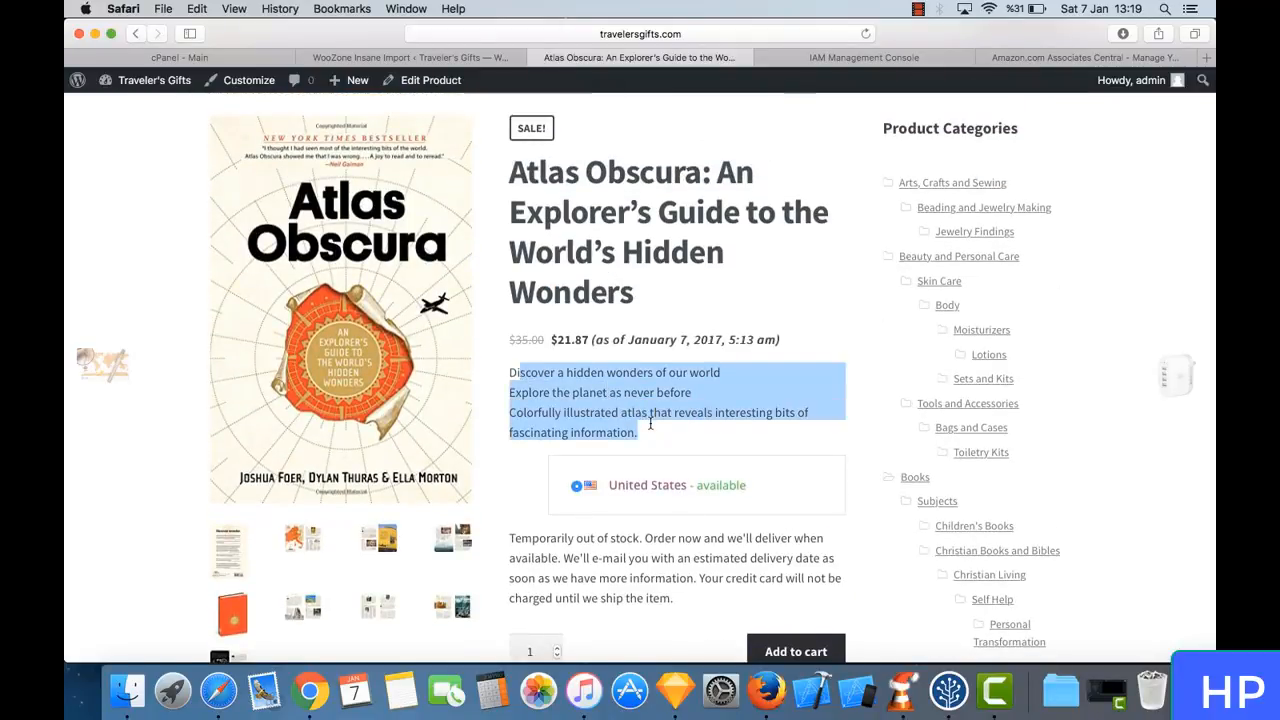
{"action": "left_click", "coordinate": [650, 424]}
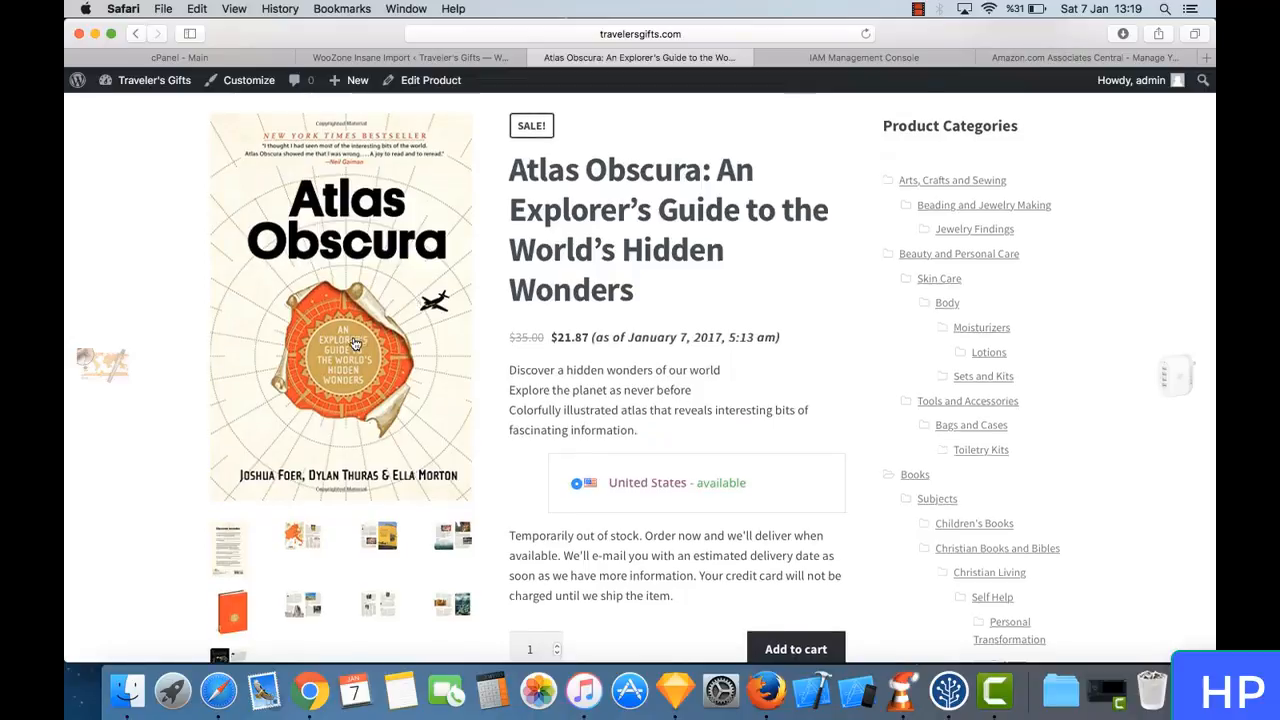
- View the Atlas Obscura gallery images one after another in the enlarged viewer, starting from the map spread, and close it
{"action": "scroll", "coordinate": [355, 344], "scroll_direction": "down", "scroll_amount": 1}
{"action": "left_click", "coordinate": [293, 490]}
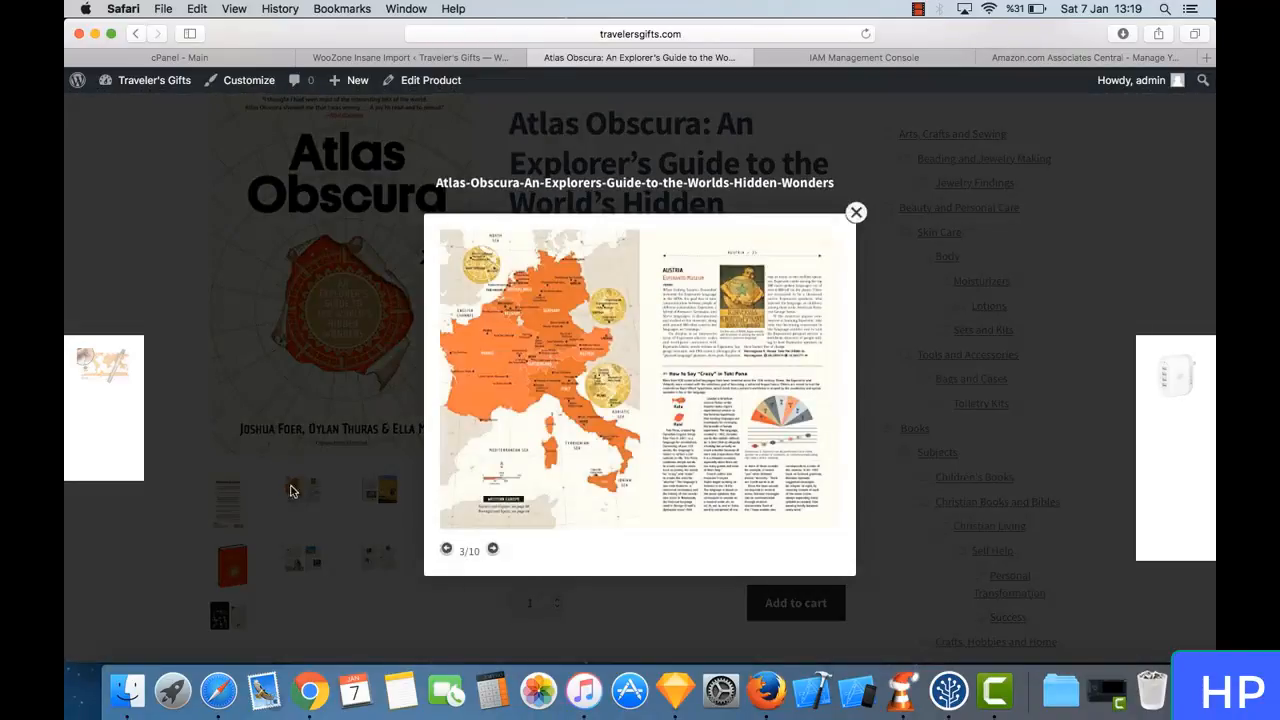
{"action": "left_click", "coordinate": [820, 364]}
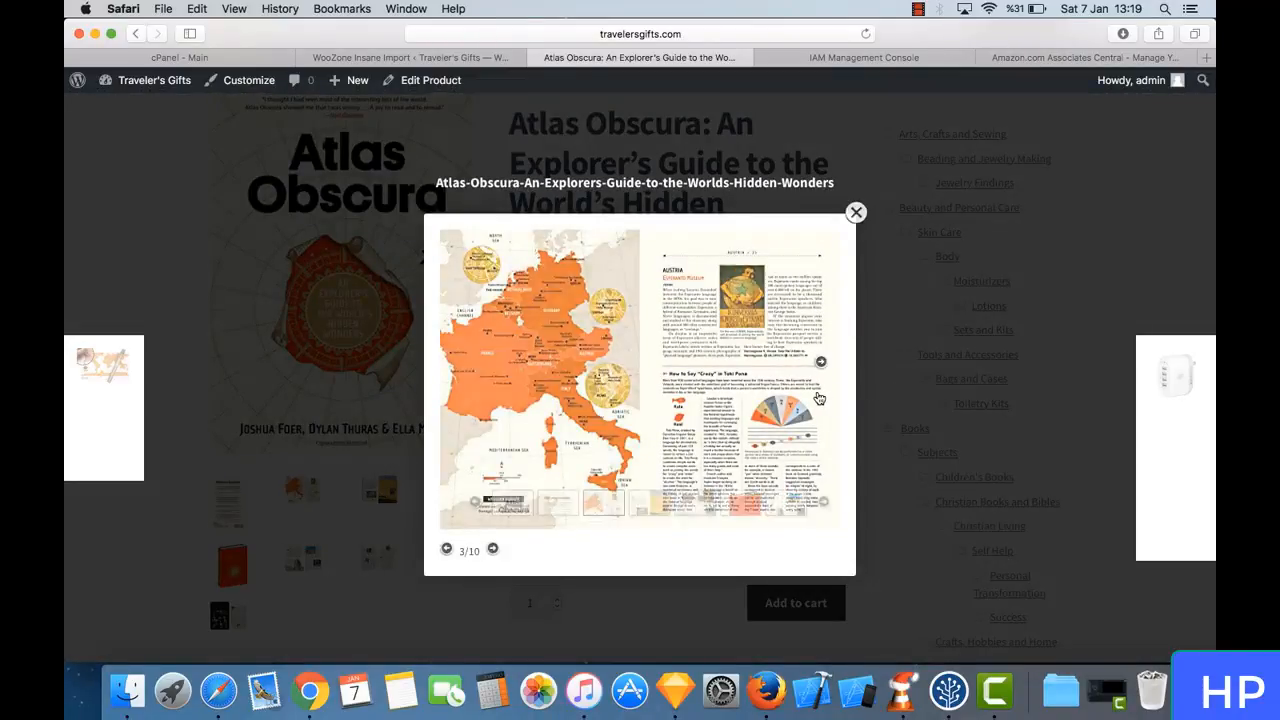
{"action": "left_click", "coordinate": [820, 376]}
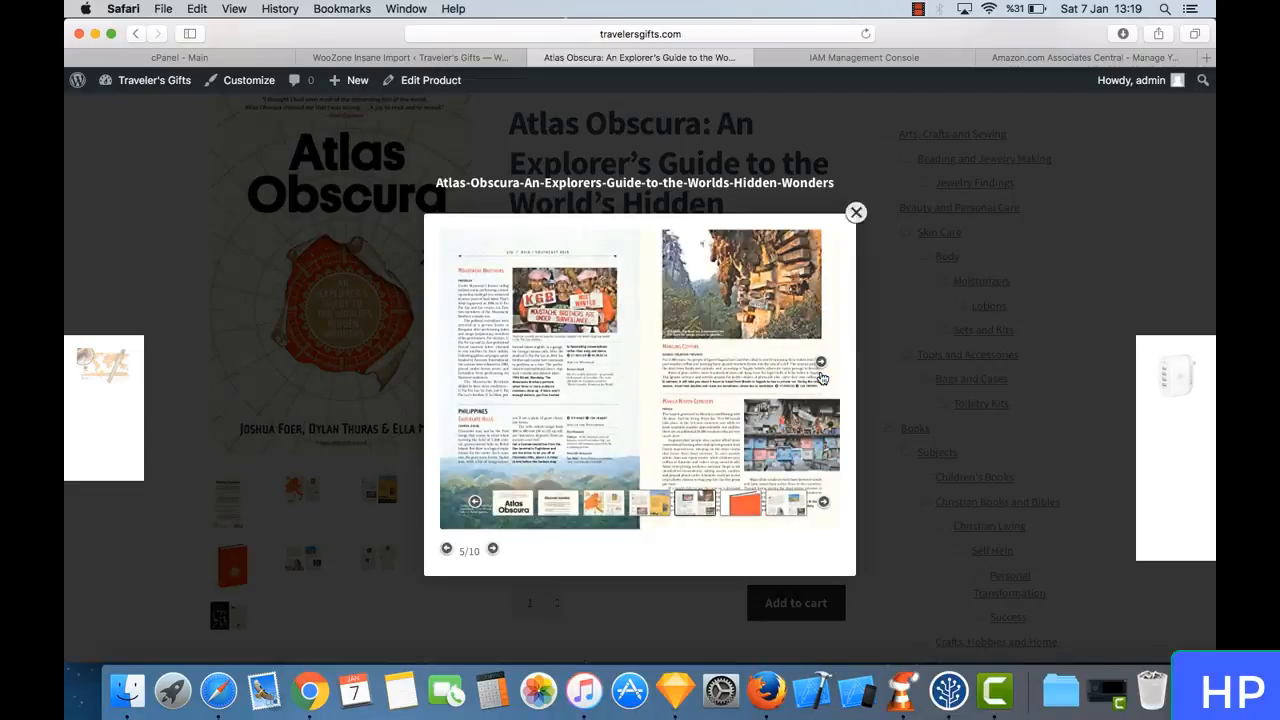
{"action": "left_click", "coordinate": [818, 377]}
{"action": "left_click", "coordinate": [816, 378]}
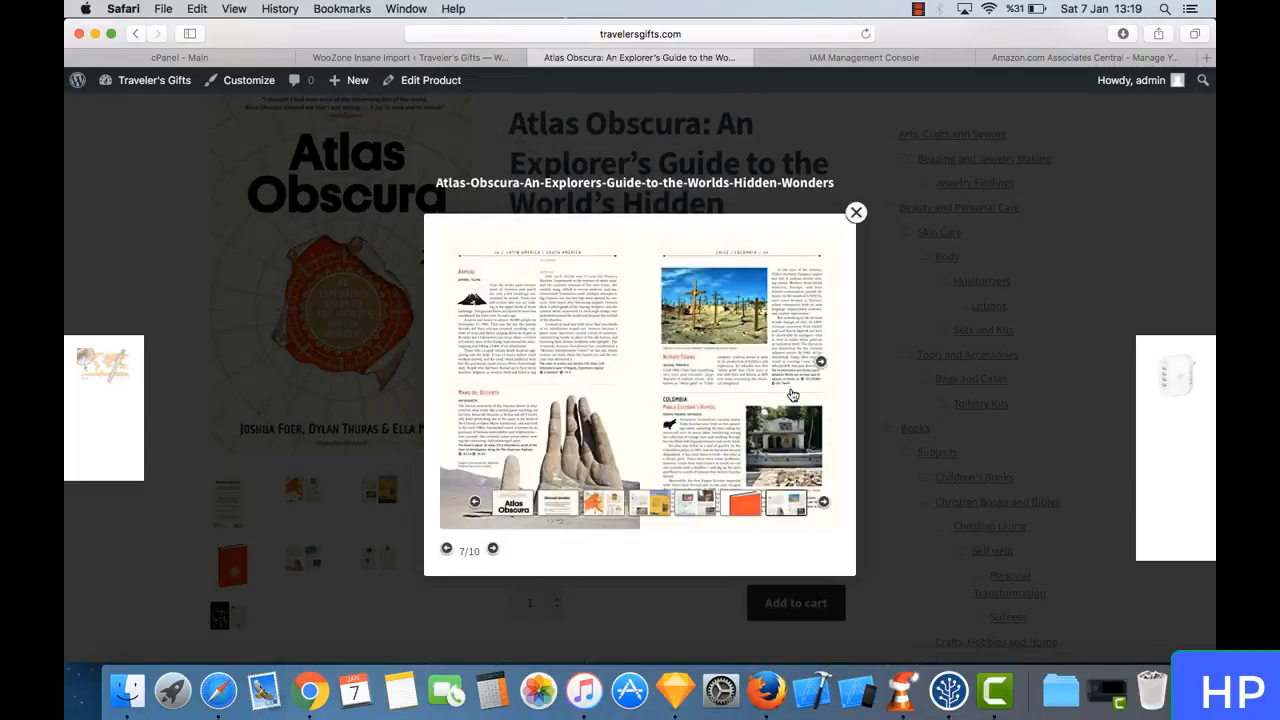
{"action": "left_click", "coordinate": [797, 355]}
{"action": "left_click", "coordinate": [855, 213]}
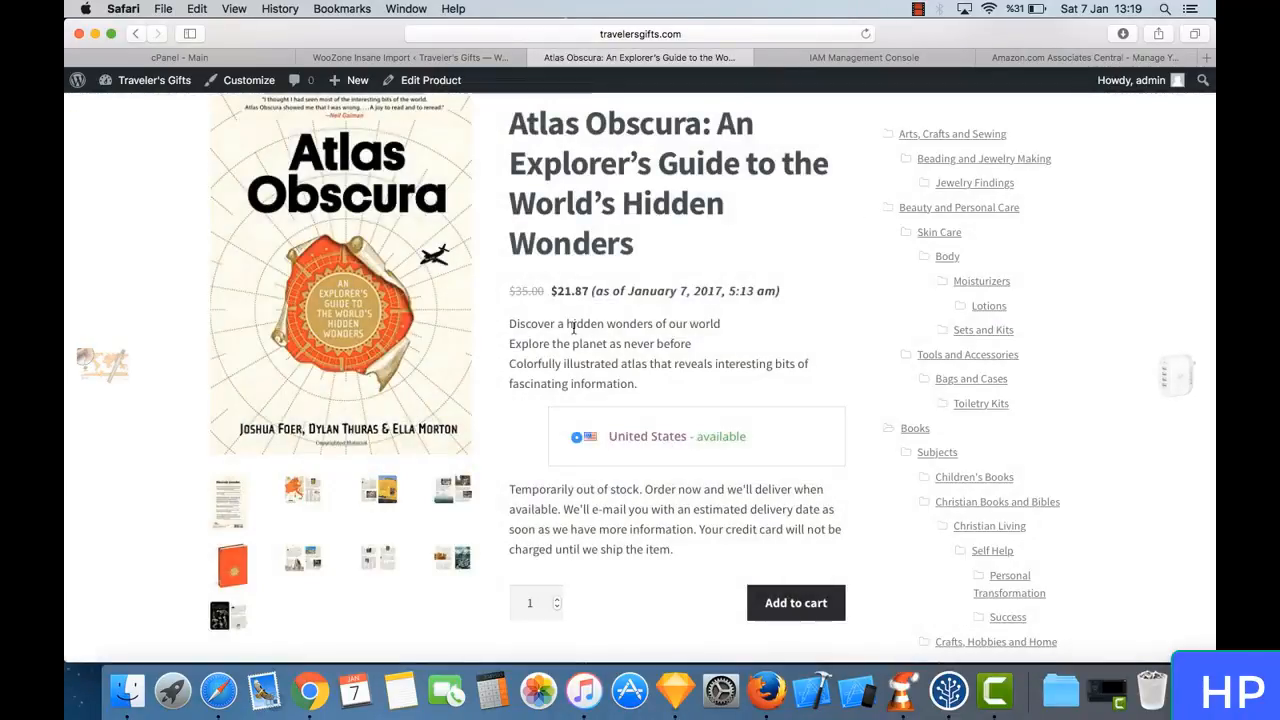
- Read the book's product description and go through its Amazon Customer Reviews
{"action": "scroll", "coordinate": [572, 329], "scroll_direction": "down", "scroll_amount": 5}
{"action": "scroll", "coordinate": [573, 328], "scroll_direction": "down", "scroll_amount": 4}
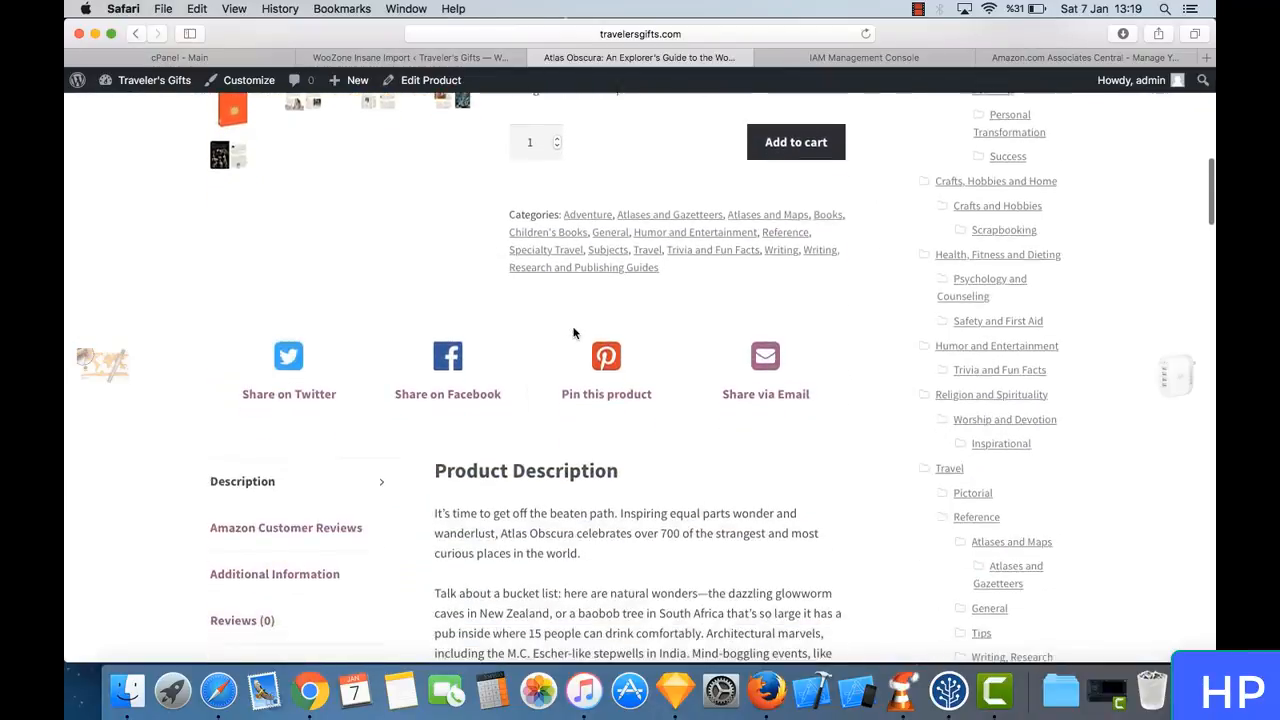
{"action": "scroll", "coordinate": [575, 334], "scroll_direction": "down", "scroll_amount": 5}
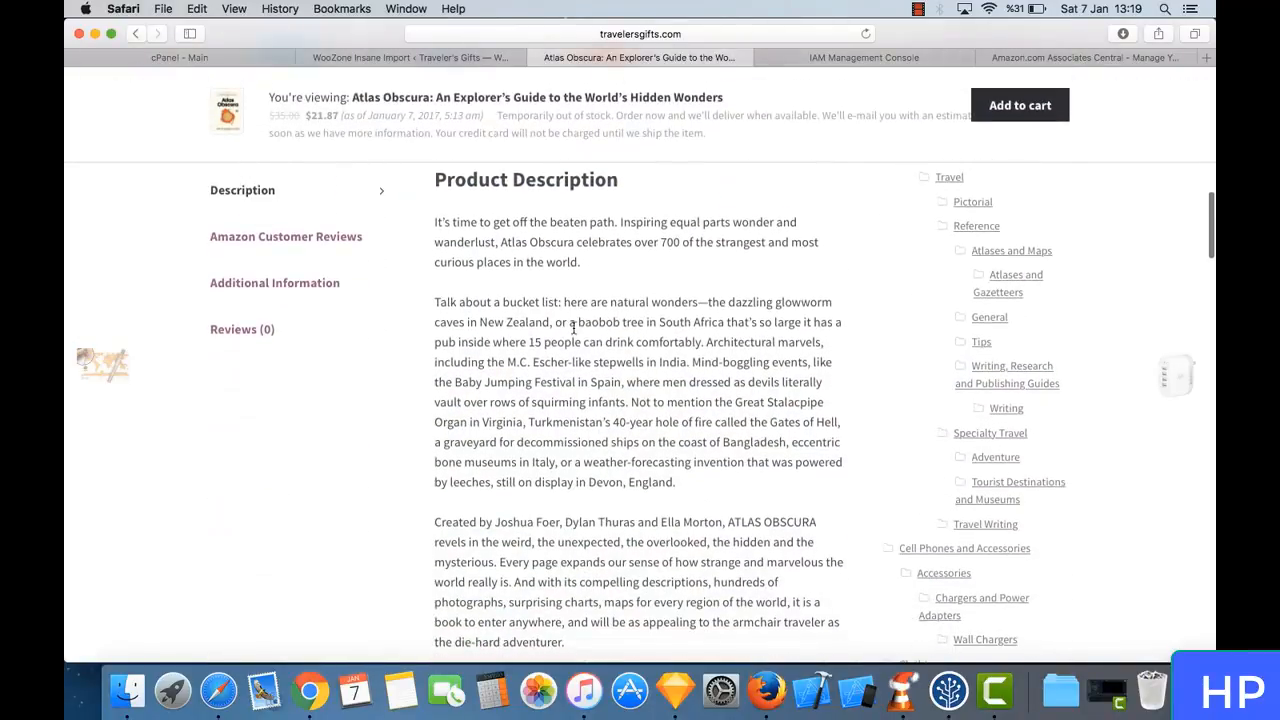
{"action": "left_click", "coordinate": [320, 243]}
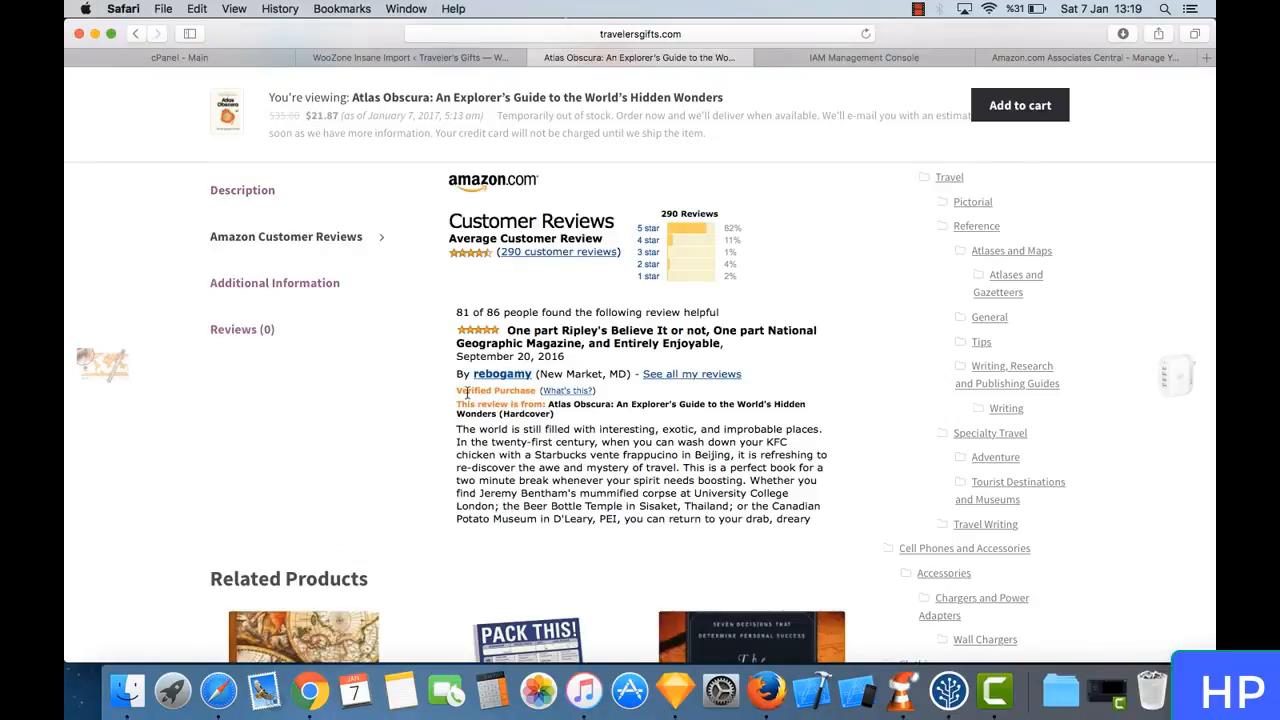
{"action": "scroll", "coordinate": [680, 368], "scroll_direction": "down", "scroll_amount": 10}
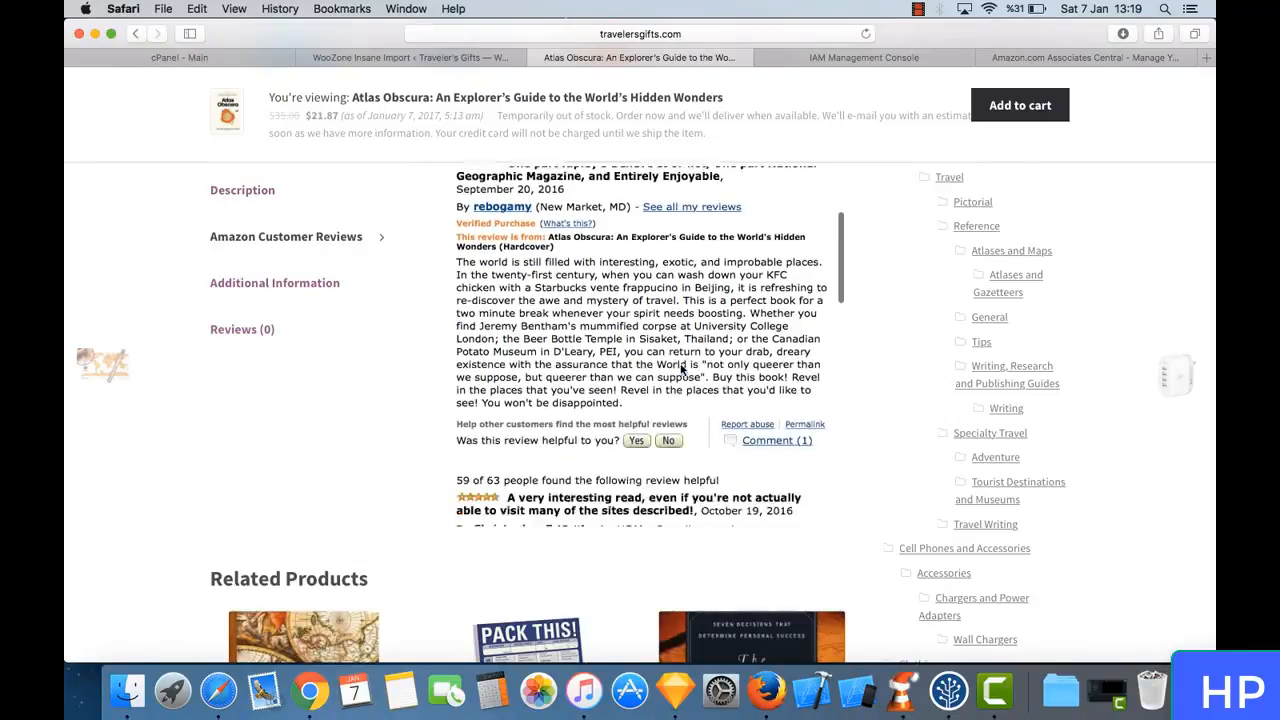
{"action": "scroll", "coordinate": [681, 370], "scroll_direction": "down", "scroll_amount": 5}
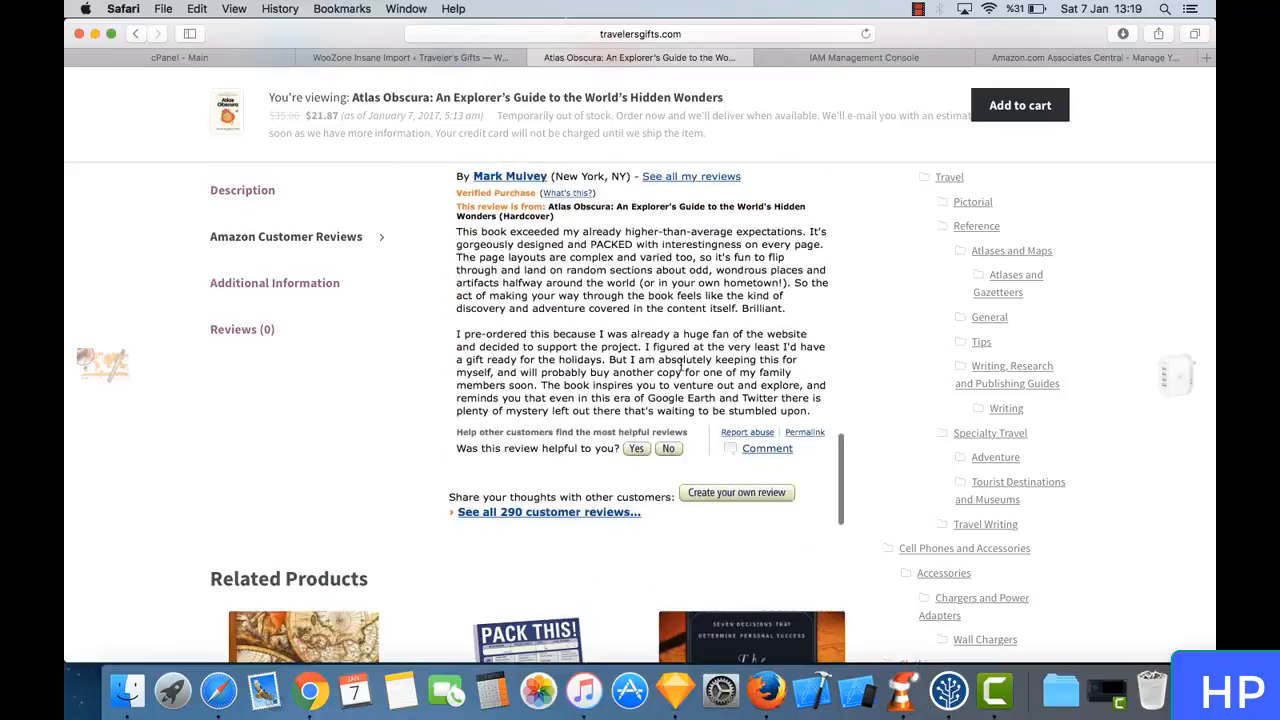
{"action": "scroll", "coordinate": [480, 360], "scroll_direction": "up", "scroll_amount": 15}
- Show the book's Additional Information and examine its attributes from Author down to Studio
{"action": "left_click", "coordinate": [310, 270]}
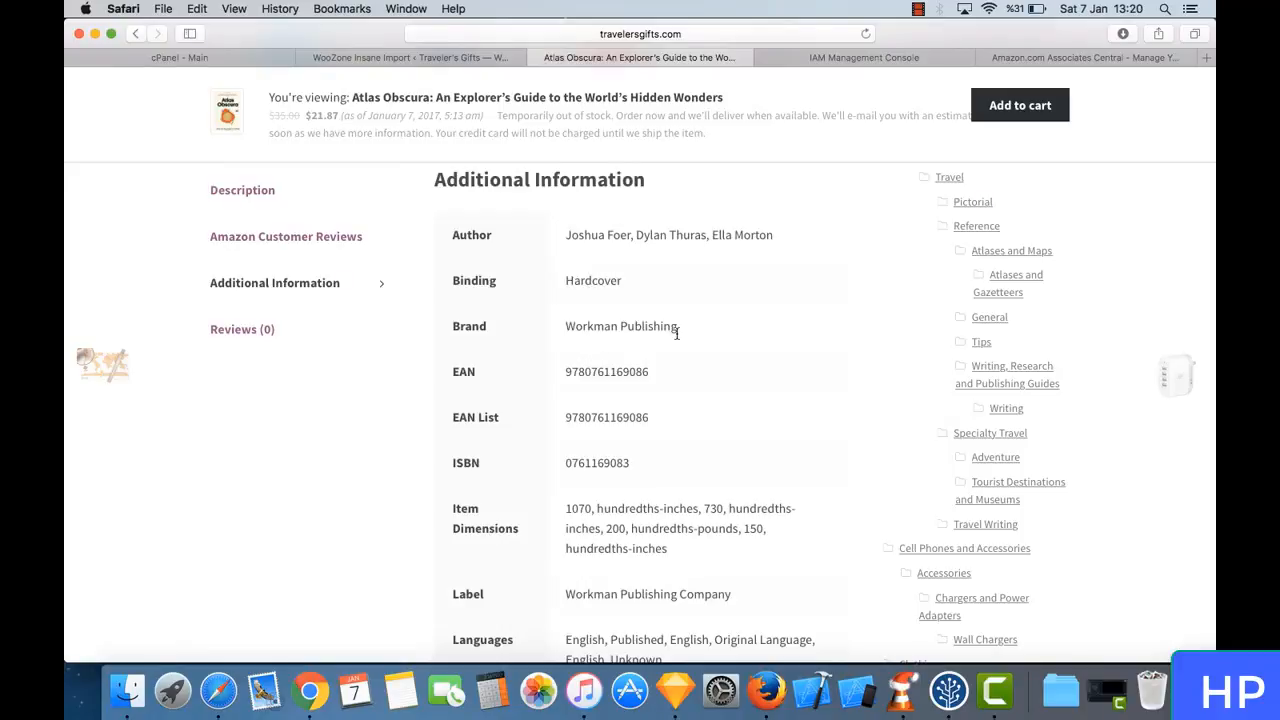
{"action": "scroll", "coordinate": [676, 336], "scroll_direction": "down", "scroll_amount": 10}
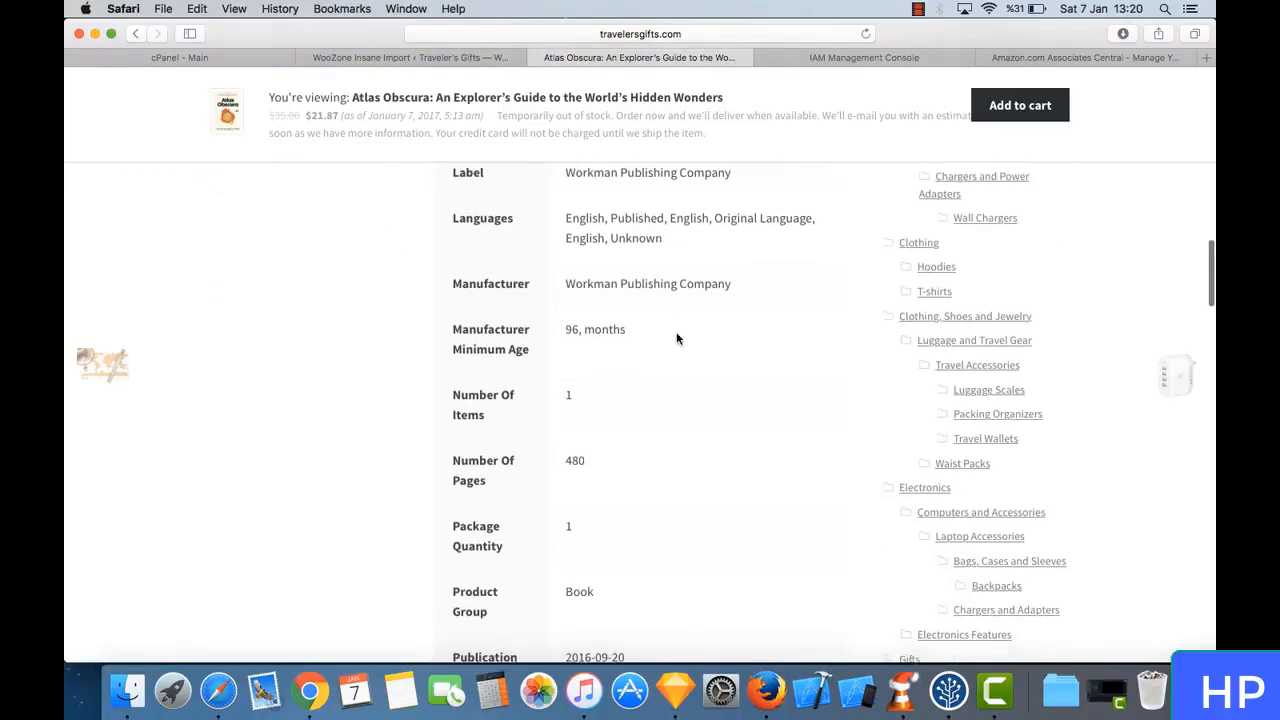
{"action": "scroll", "coordinate": [676, 338], "scroll_direction": "down", "scroll_amount": 2}
{"action": "scroll", "coordinate": [676, 338], "scroll_direction": "up", "scroll_amount": 8}
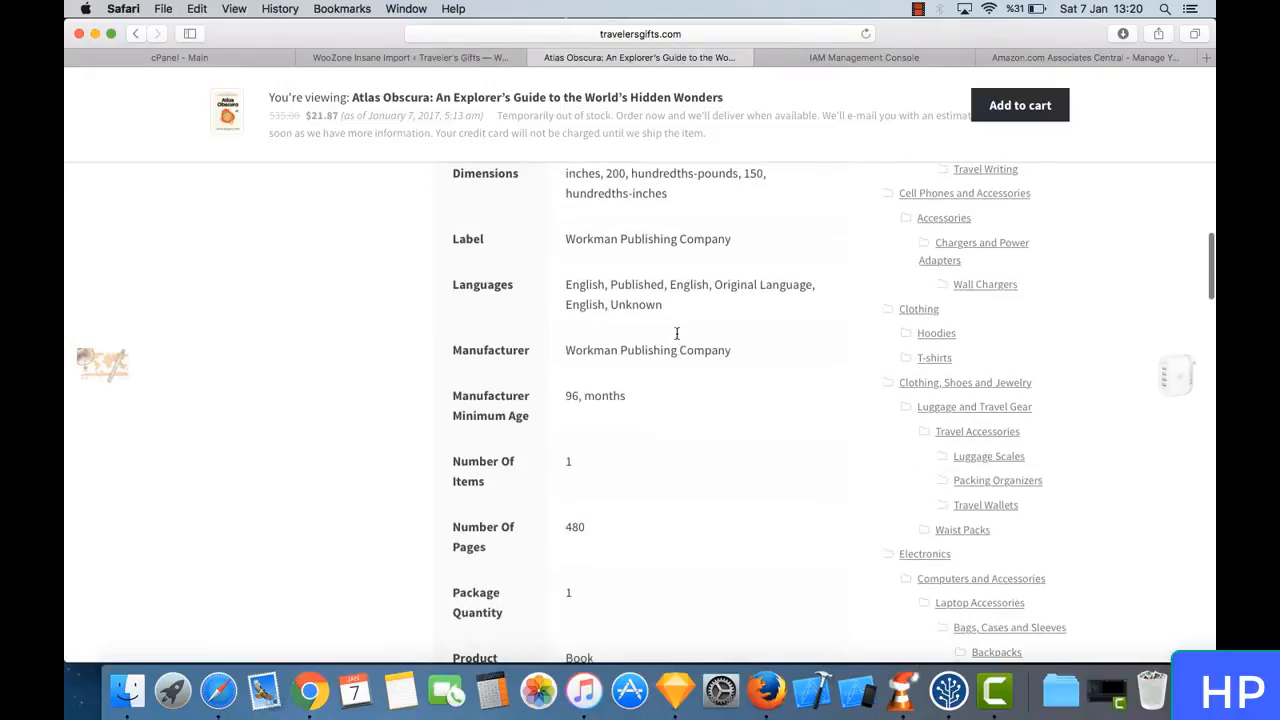
{"action": "scroll", "coordinate": [676, 338], "scroll_direction": "up", "scroll_amount": 5}
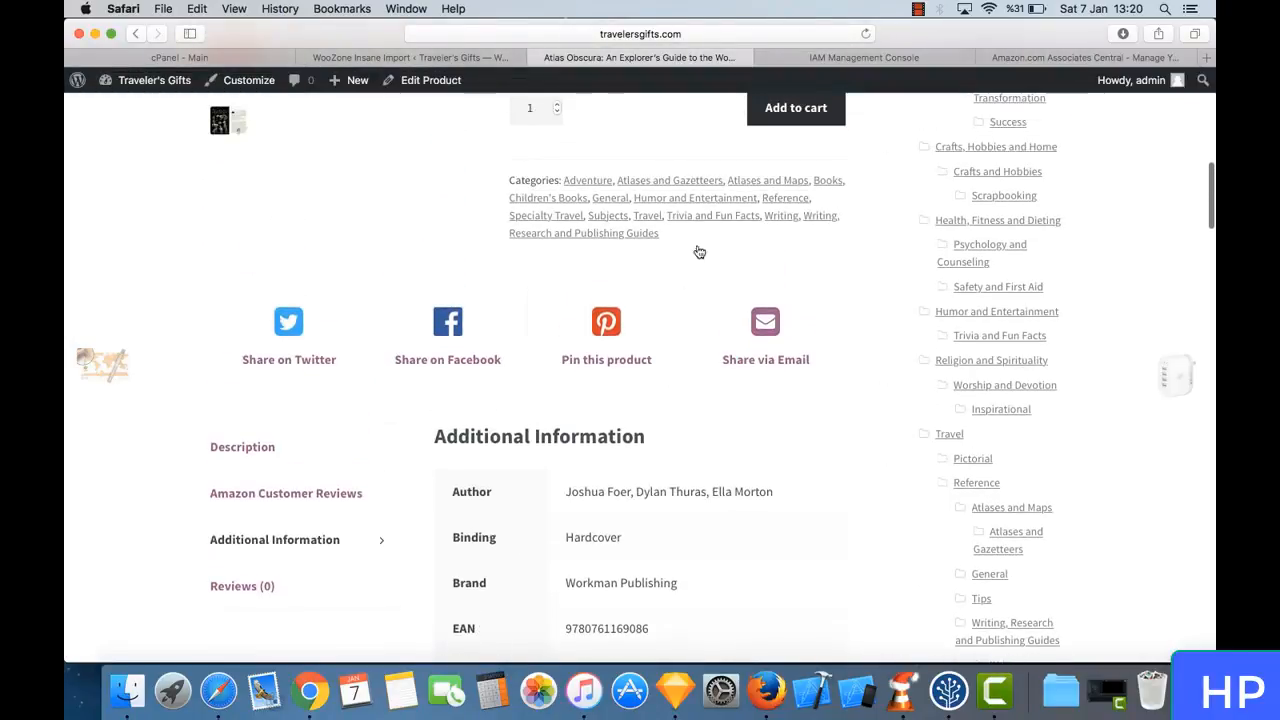
{"action": "scroll", "coordinate": [619, 517], "scroll_direction": "down", "scroll_amount": 10}
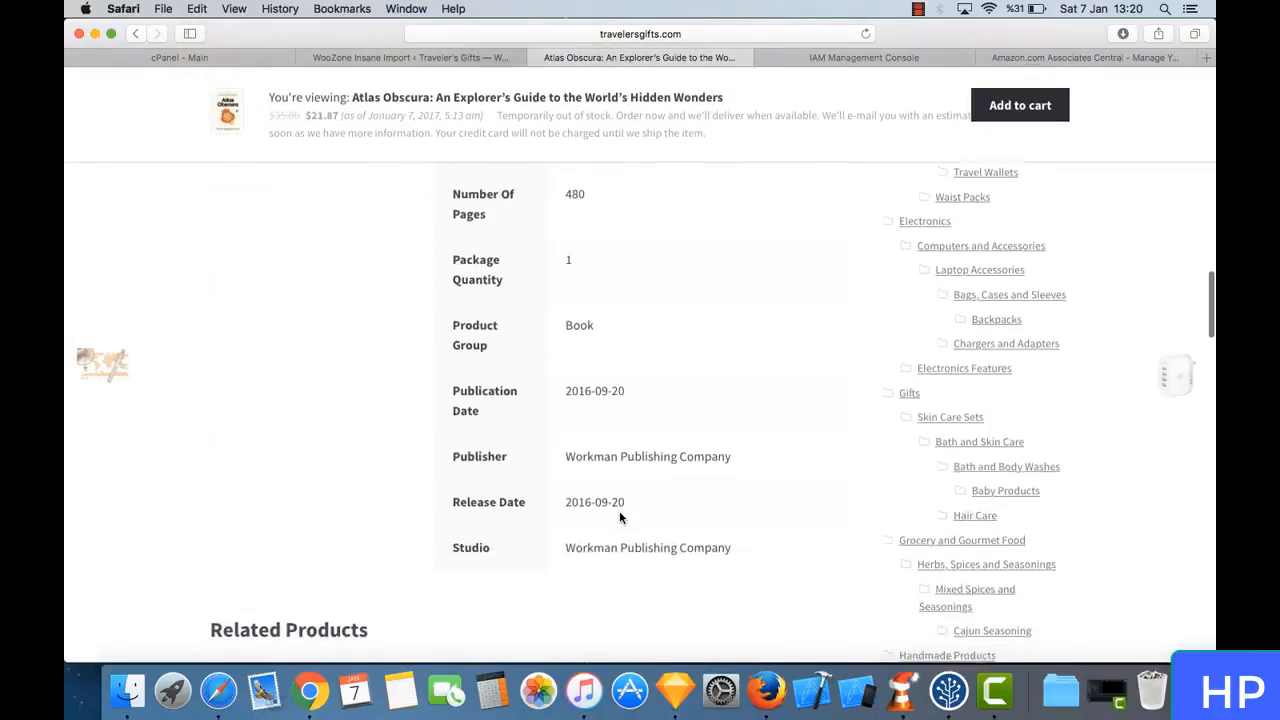
- Examine the related products, the category list and the Most Popular products down to the page footer
{"action": "scroll", "coordinate": [619, 517], "scroll_direction": "down", "scroll_amount": 6}
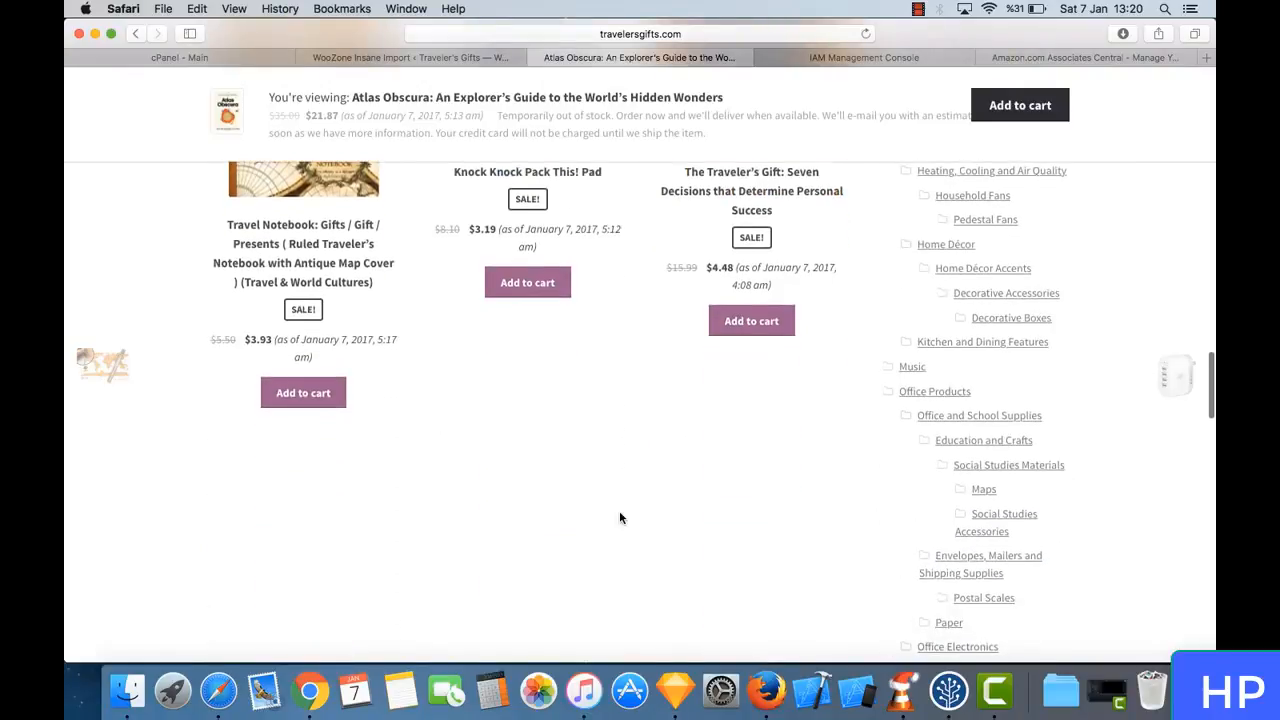
{"action": "scroll", "coordinate": [619, 517], "scroll_direction": "down", "scroll_amount": 10}
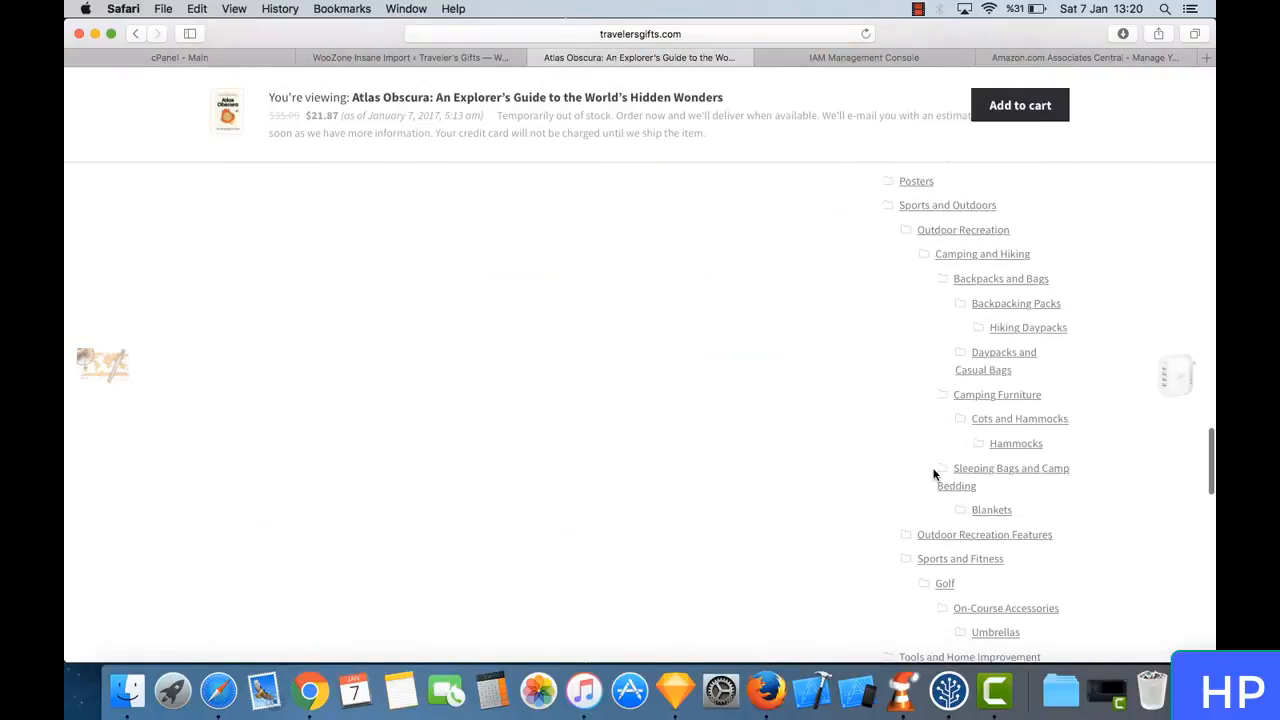
{"action": "scroll", "coordinate": [963, 230], "scroll_direction": "down", "scroll_amount": 10}
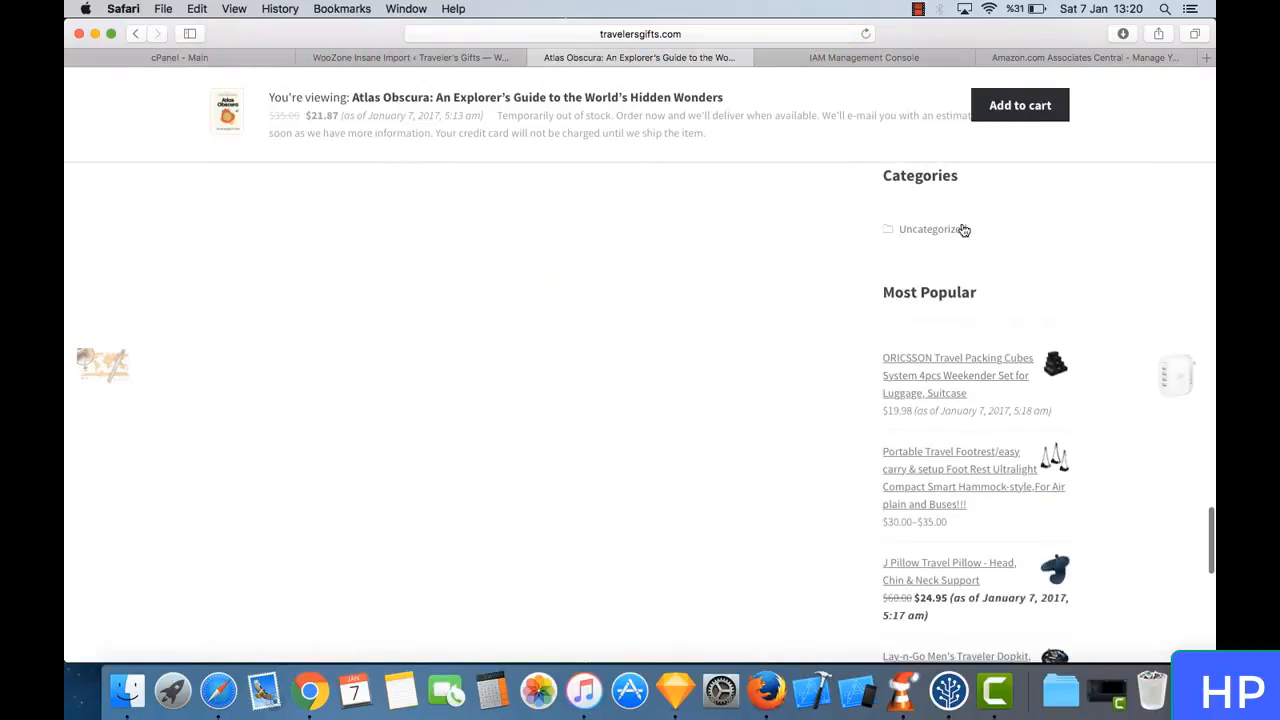
{"action": "scroll", "coordinate": [963, 230], "scroll_direction": "down", "scroll_amount": 5}
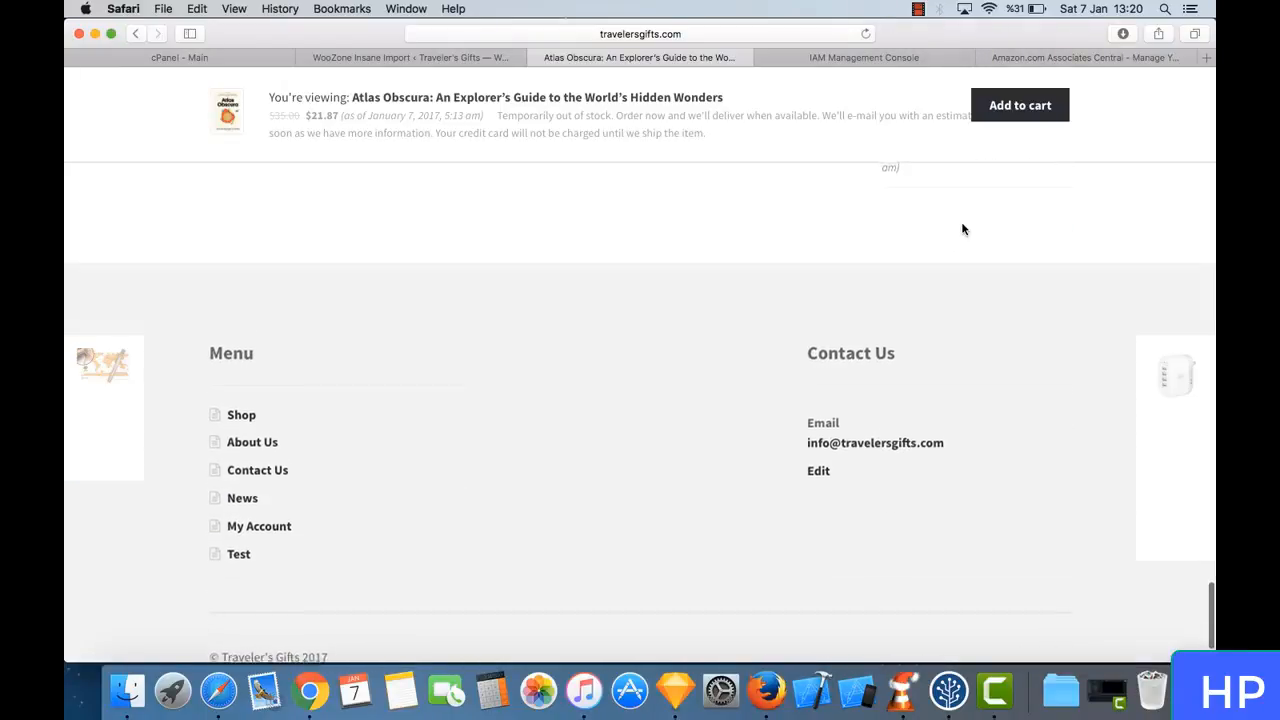
{"action": "scroll", "coordinate": [963, 230], "scroll_direction": "up", "scroll_amount": 15}
{"action": "scroll", "coordinate": [720, 340], "scroll_direction": "up", "scroll_amount": 20}
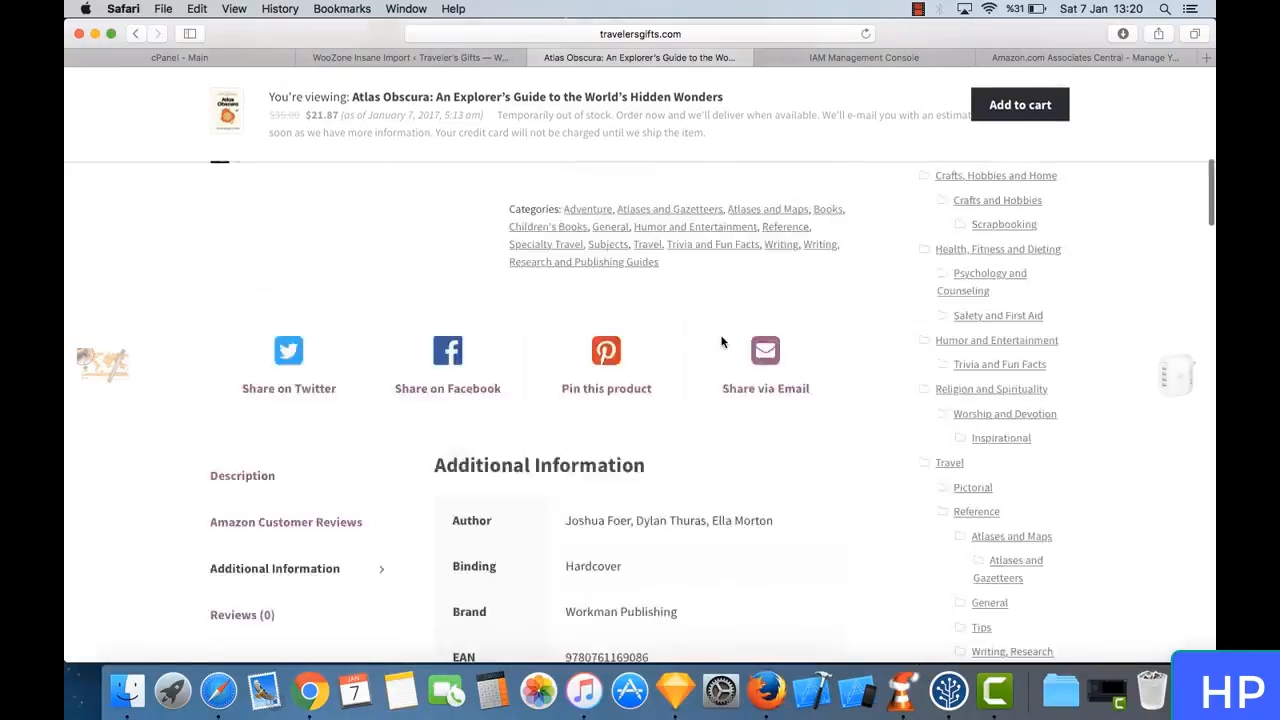
- Add the Atlas Obscura book to the cart, and proceed from the cart to checkout
{"action": "scroll", "coordinate": [581, 448], "scroll_direction": "down", "scroll_amount": 5}
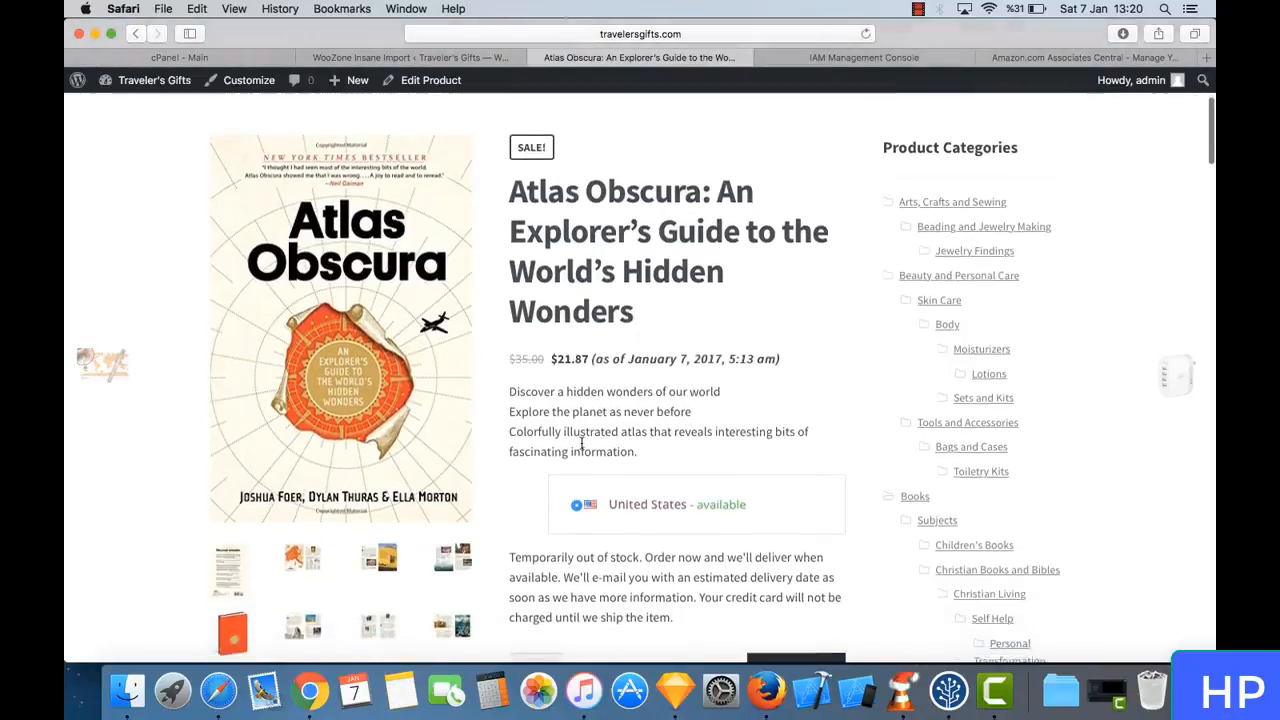
{"action": "scroll", "coordinate": [581, 448], "scroll_direction": "down", "scroll_amount": 4}
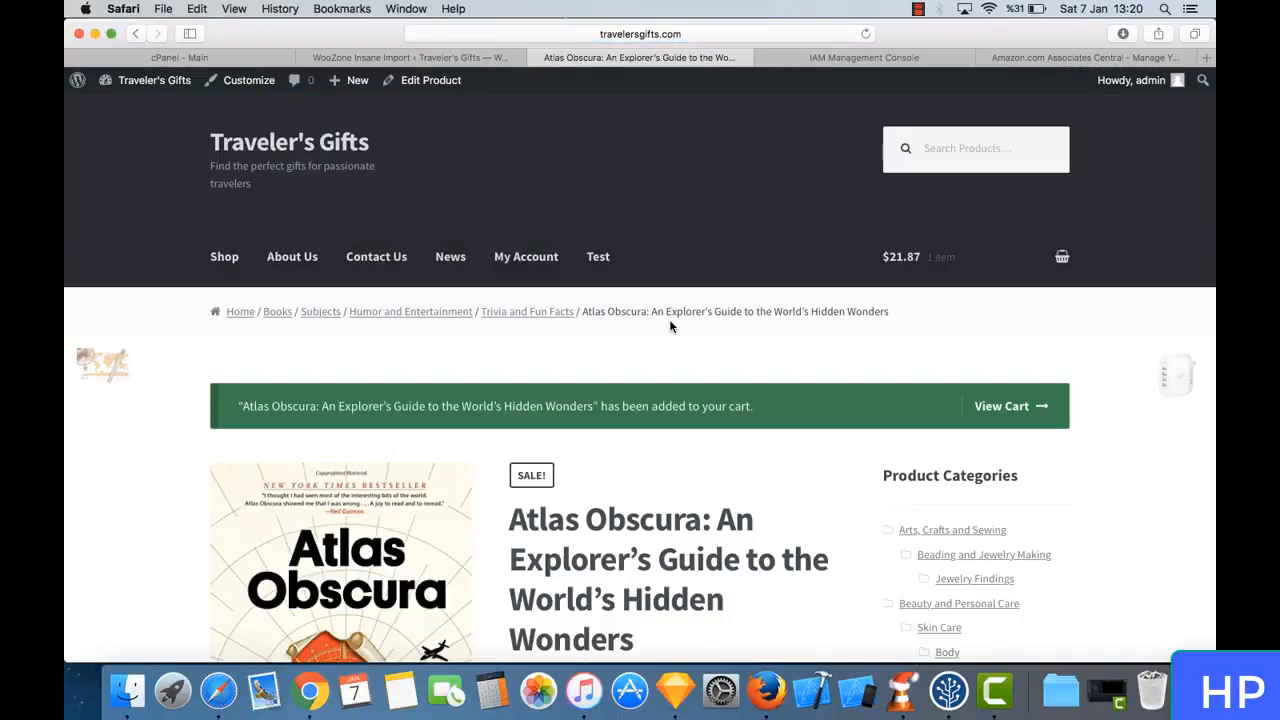
{"action": "left_click", "coordinate": [1022, 406]}
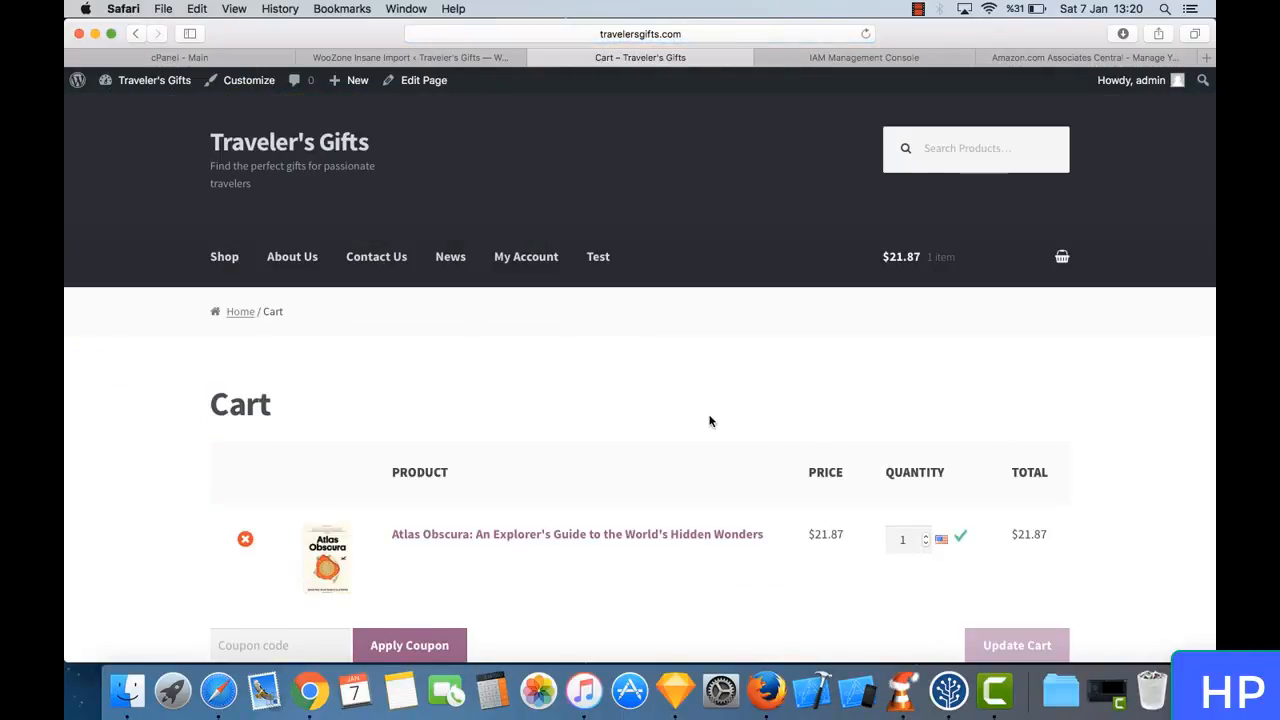
{"action": "scroll", "coordinate": [710, 421], "scroll_direction": "down", "scroll_amount": 3}
{"action": "scroll", "coordinate": [771, 463], "scroll_direction": "down", "scroll_amount": 5}
{"action": "left_click", "coordinate": [834, 484]}
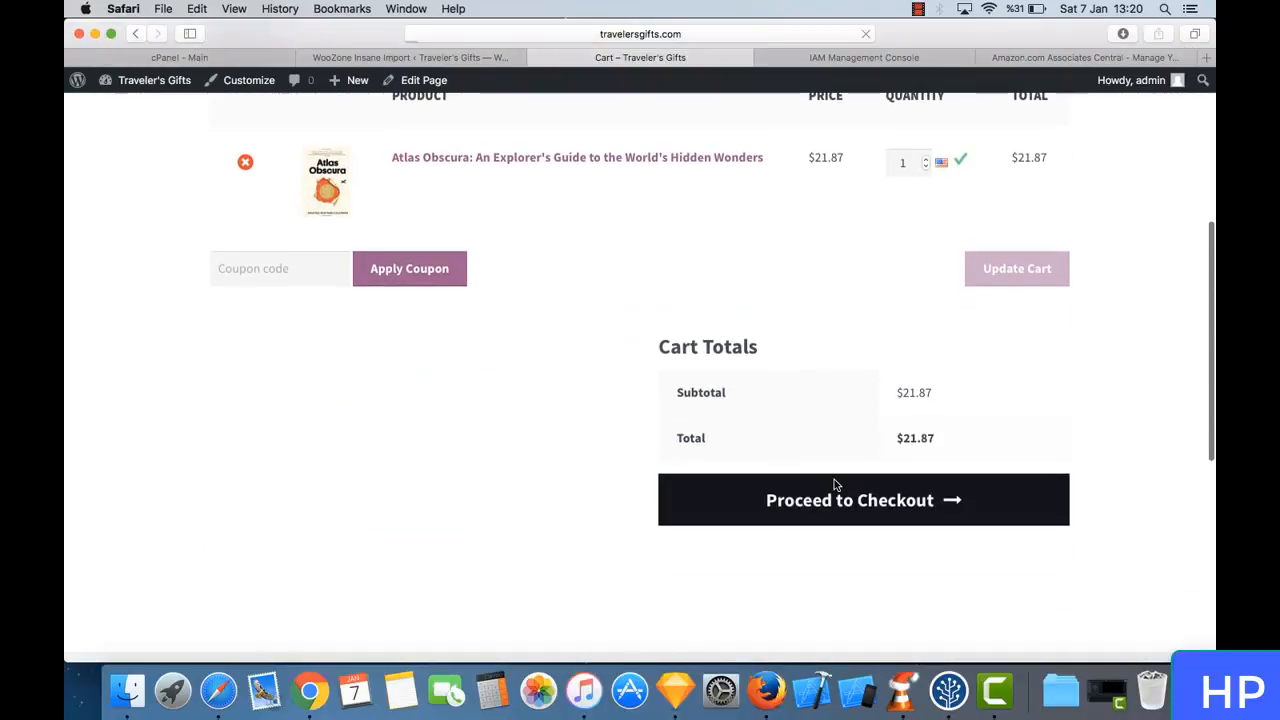
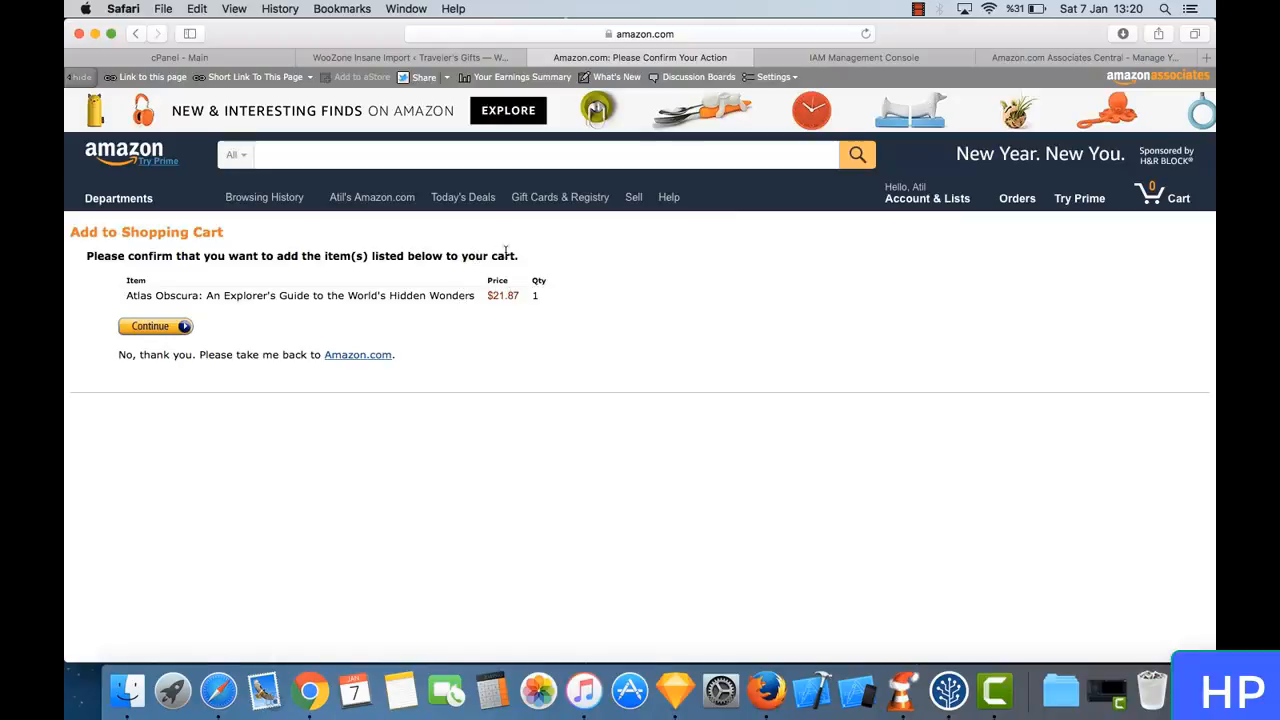
- Show the full address of the Amazon cart confirmation page and read its parameters through to the quantity
{"action": "left_click", "coordinate": [730, 38]}
{"action": "left_click", "coordinate": [730, 34]}
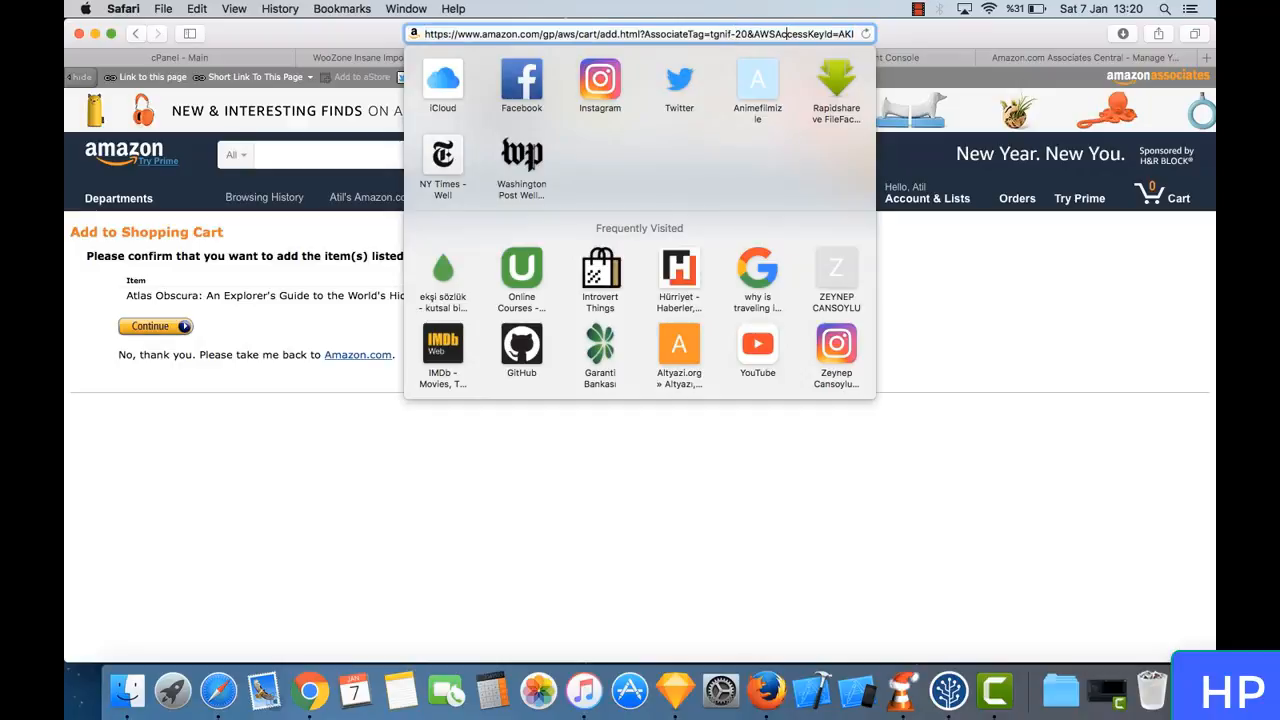
{"action": "key", "text": "Right"}
{"action": "key", "text": "Right"}
{"action": "key", "text": "Right"}
{"action": "key", "text": "Right"}
{"action": "key", "text": "Right"}
{"action": "key", "text": "Right"}
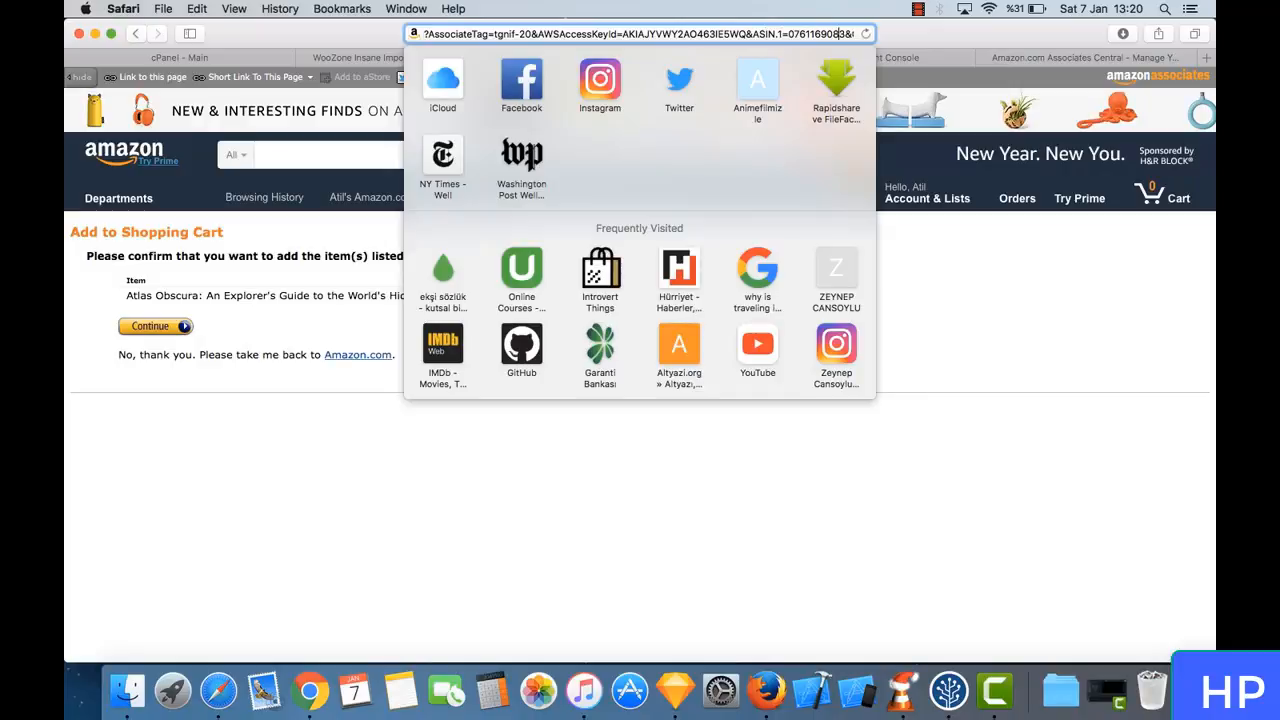
{"action": "key", "text": "Right"}
{"action": "key", "text": "Right"}
{"action": "key", "text": "Right"}
{"action": "key", "text": "Right"}
{"action": "key", "text": "Right"}
{"action": "key", "text": "Right"}
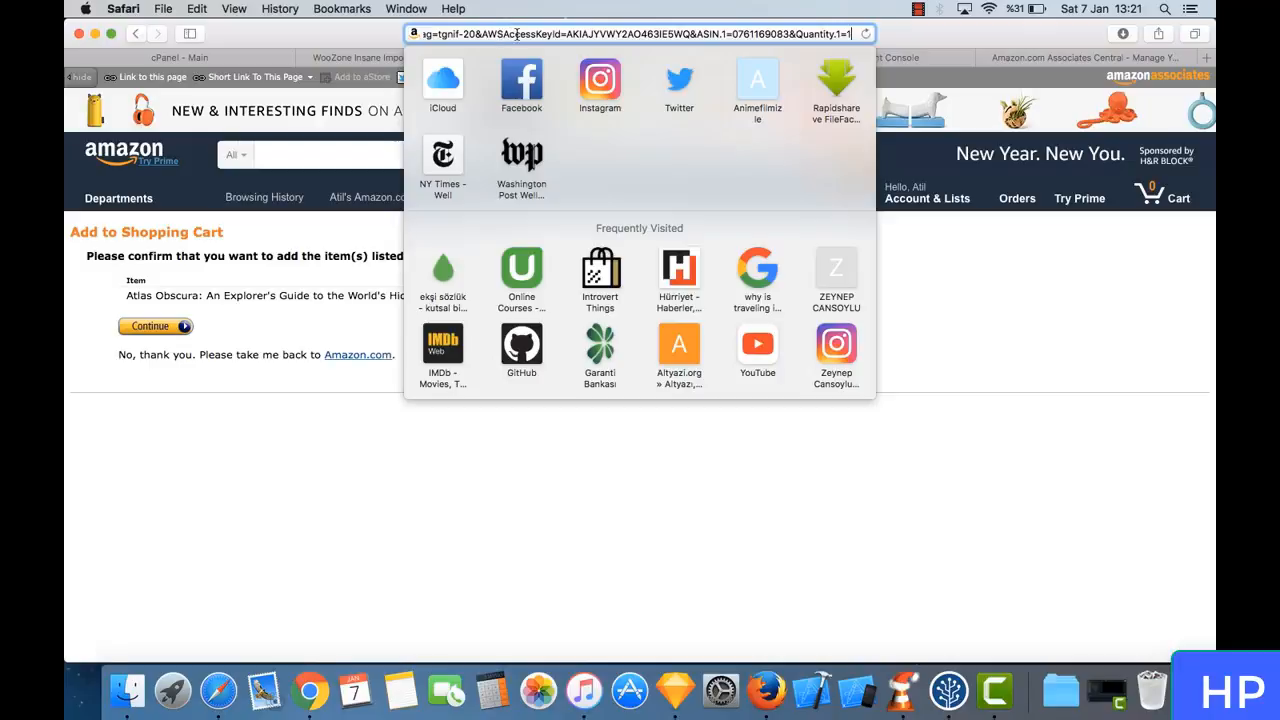
- Highlight the AssociateTag value in the confirmation page's address, and return to the page without changing the address
{"action": "left_click_drag", "start_coordinate": [617, 34], "coordinate": [413, 37]}
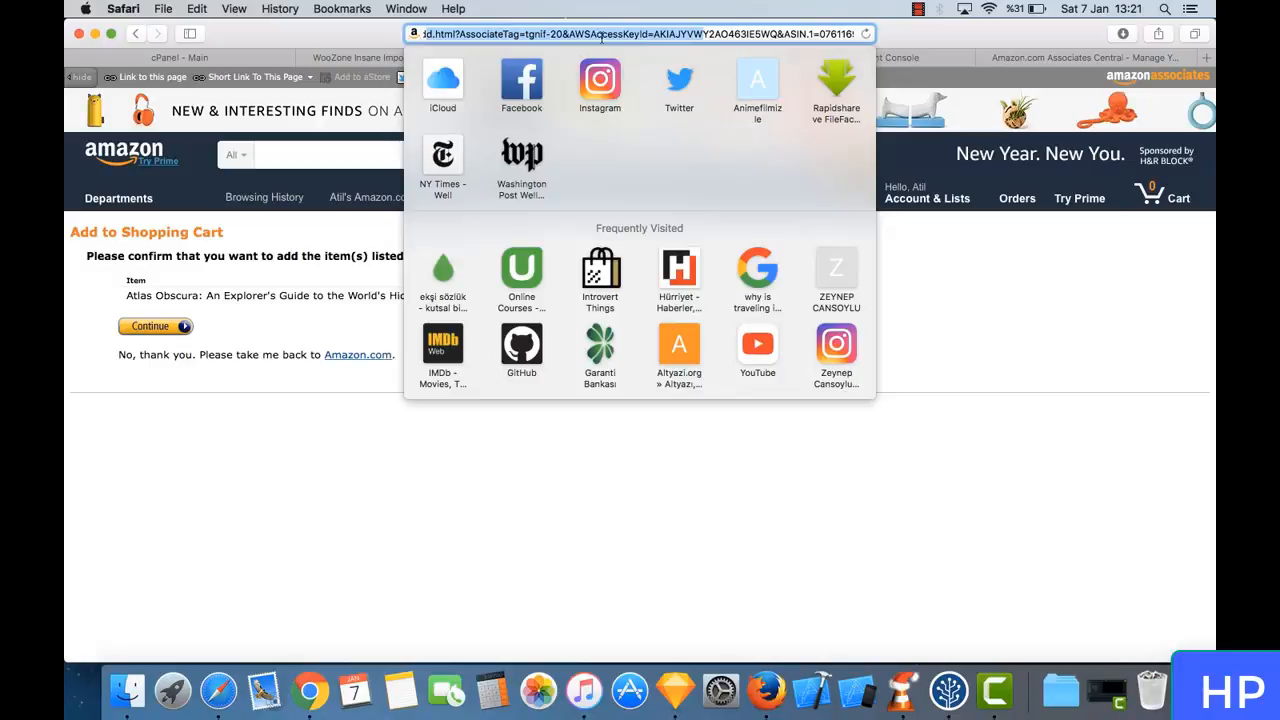
{"action": "left_click", "coordinate": [564, 36]}
{"action": "left_click_drag", "start_coordinate": [563, 34], "coordinate": [531, 35]}
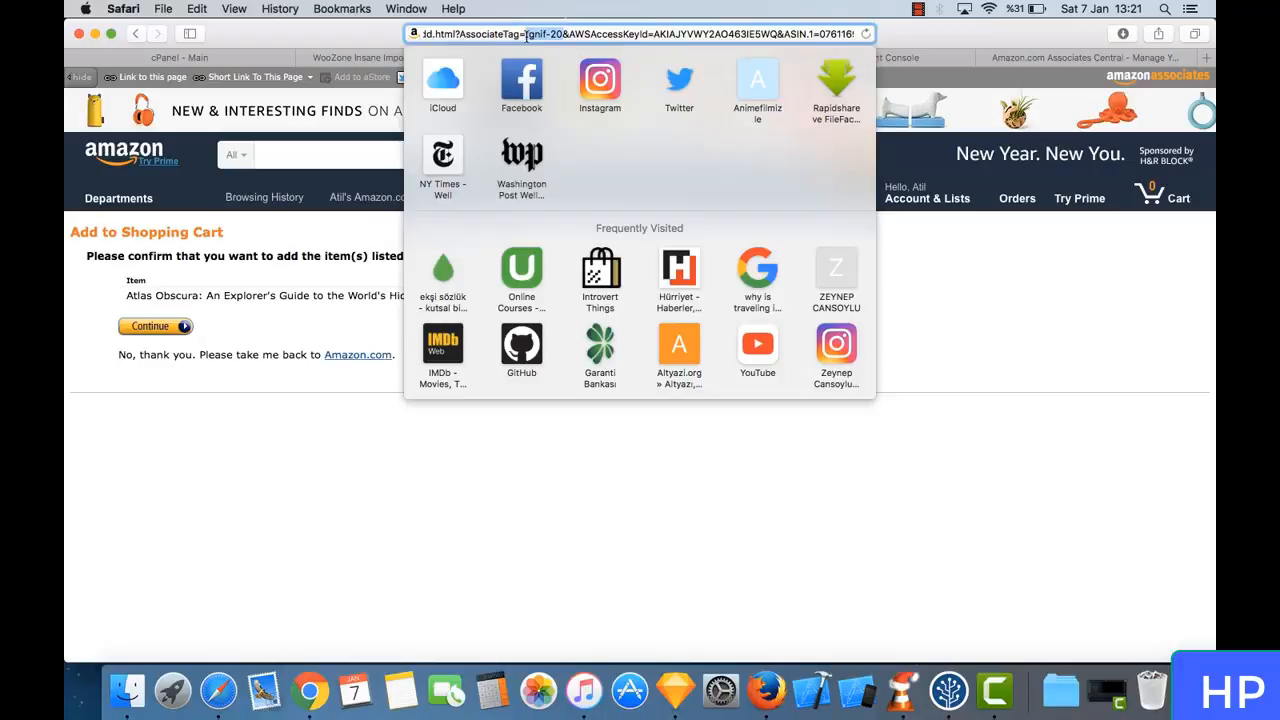
{"action": "left_click", "coordinate": [526, 36]}
{"action": "left_click_drag", "start_coordinate": [526, 36], "coordinate": [566, 36]}
{"action": "left_click", "coordinate": [566, 36]}
{"action": "left_click", "coordinate": [251, 353]}
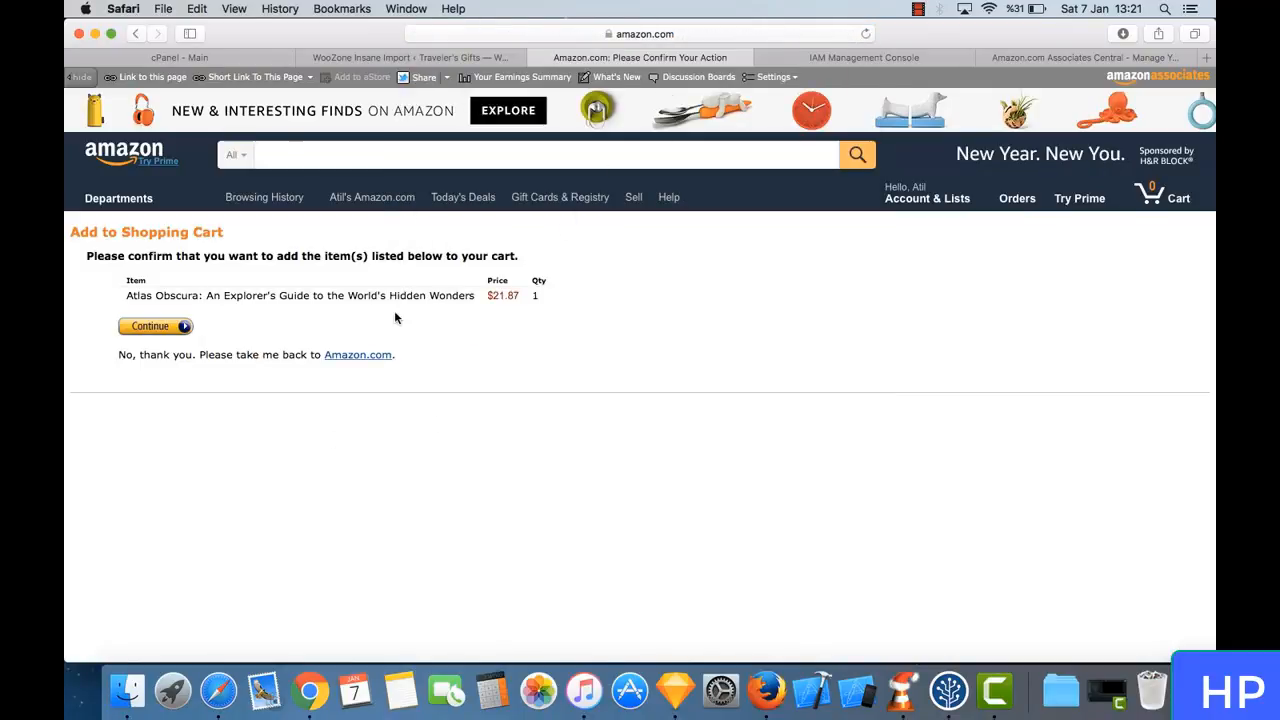
- Go back from Amazon to the Traveler's Gifts cart, and open the store's Shop page from there
{"action": "left_click", "coordinate": [136, 35]}
{"action": "left_click", "coordinate": [136, 35]}
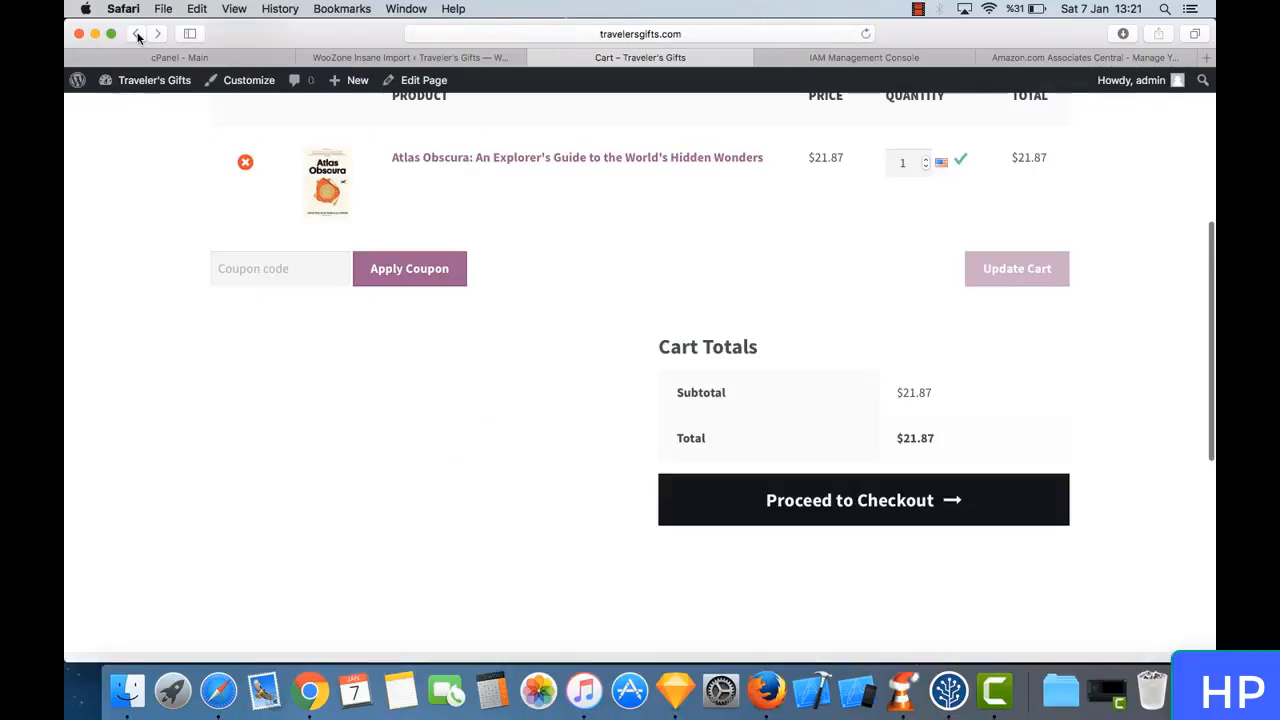
{"action": "scroll", "coordinate": [701, 329], "scroll_direction": "up", "scroll_amount": 5}
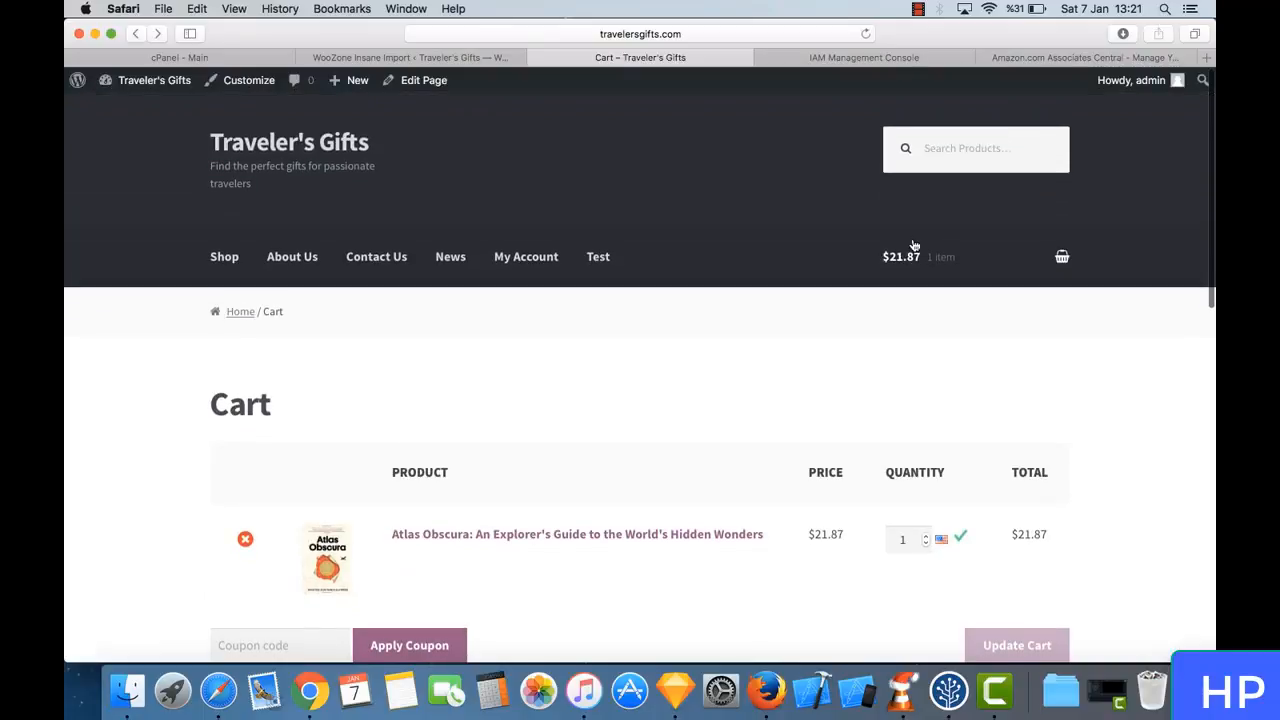
{"action": "left_click", "coordinate": [902, 257]}
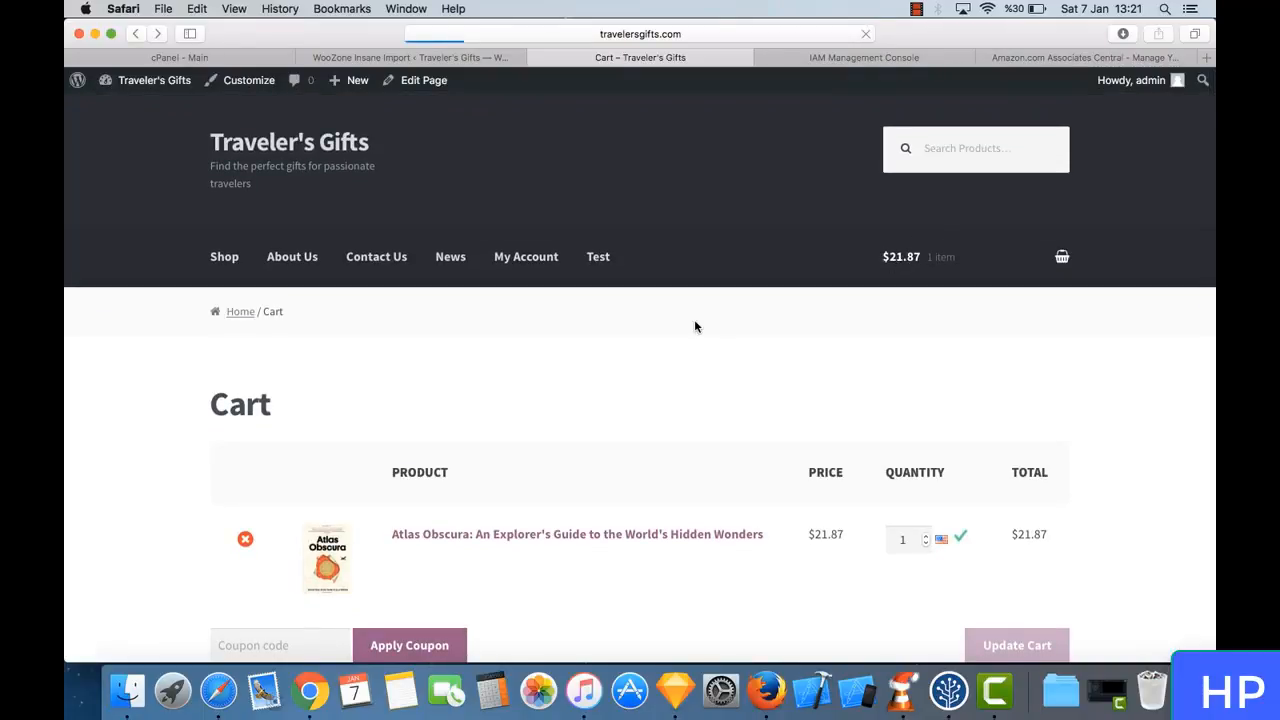
{"action": "scroll", "coordinate": [694, 326], "scroll_direction": "down", "scroll_amount": 2}
{"action": "left_click", "coordinate": [221, 168]}
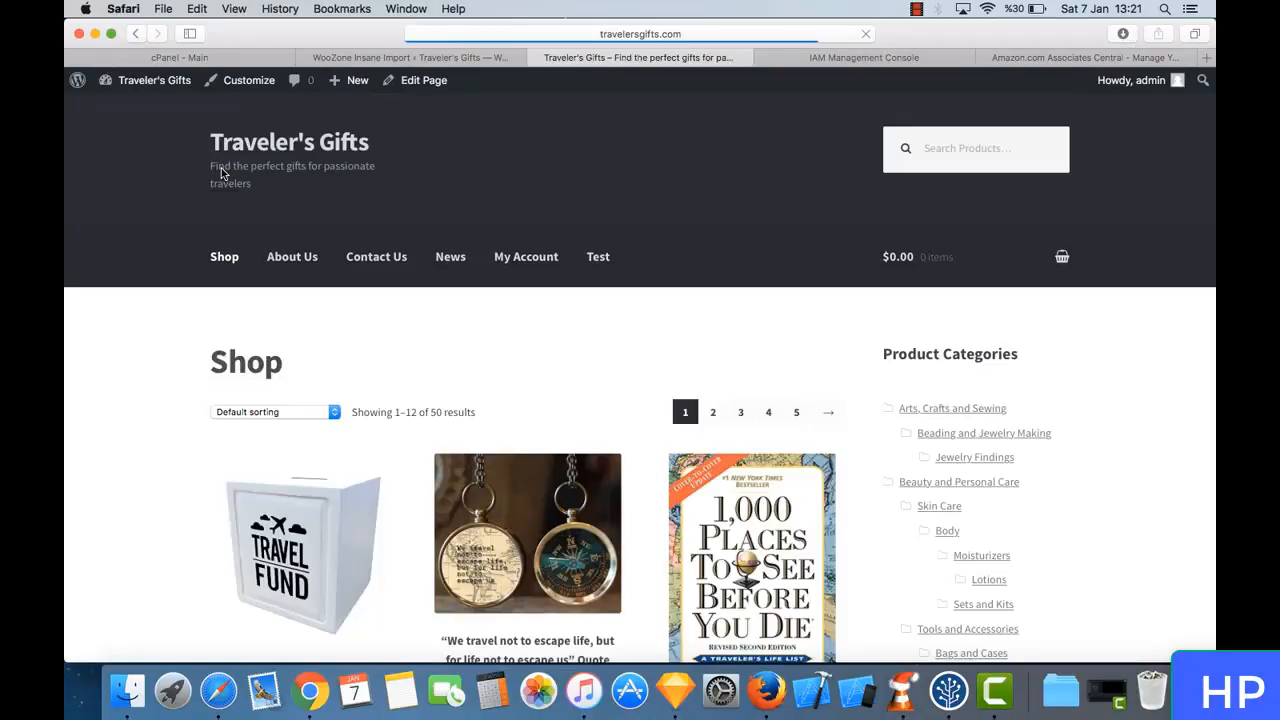
- Browse the first page of shop products down to the packing cubes and travel-size gift sets
{"action": "scroll", "coordinate": [554, 330], "scroll_direction": "down", "scroll_amount": 6}
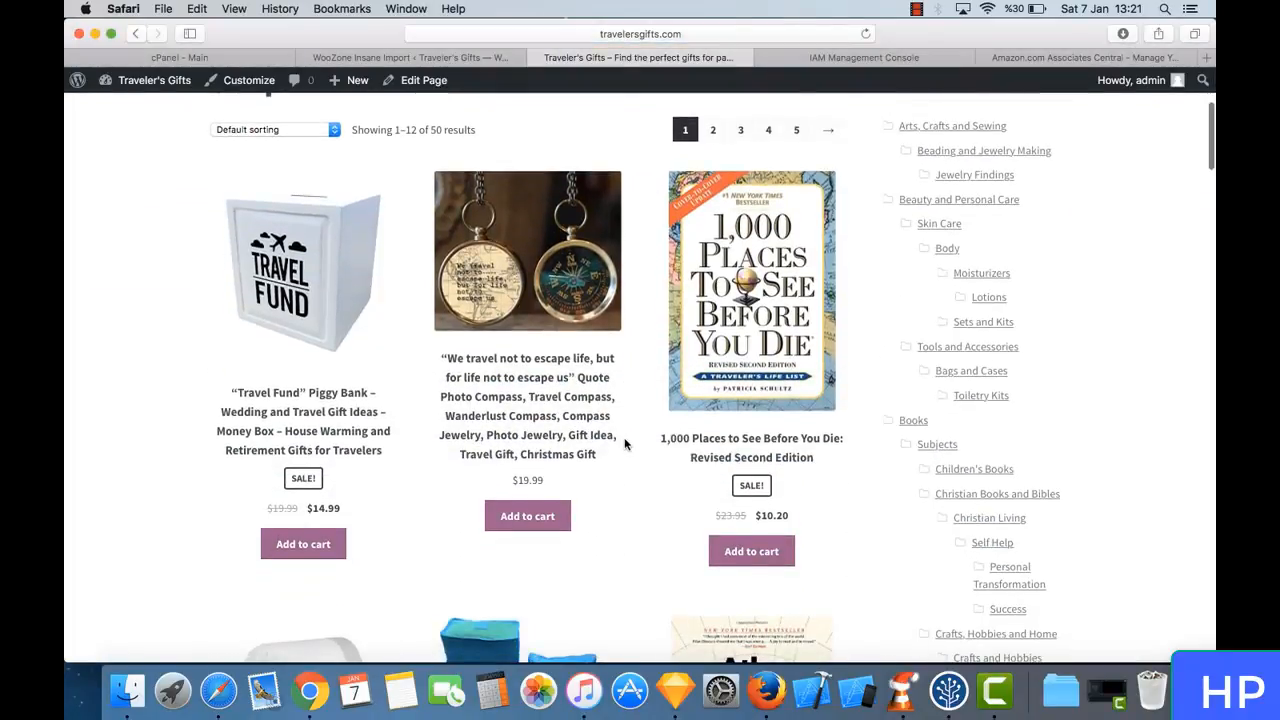
{"action": "scroll", "coordinate": [624, 444], "scroll_direction": "down", "scroll_amount": 10}
{"action": "scroll", "coordinate": [624, 444], "scroll_direction": "down", "scroll_amount": 5}
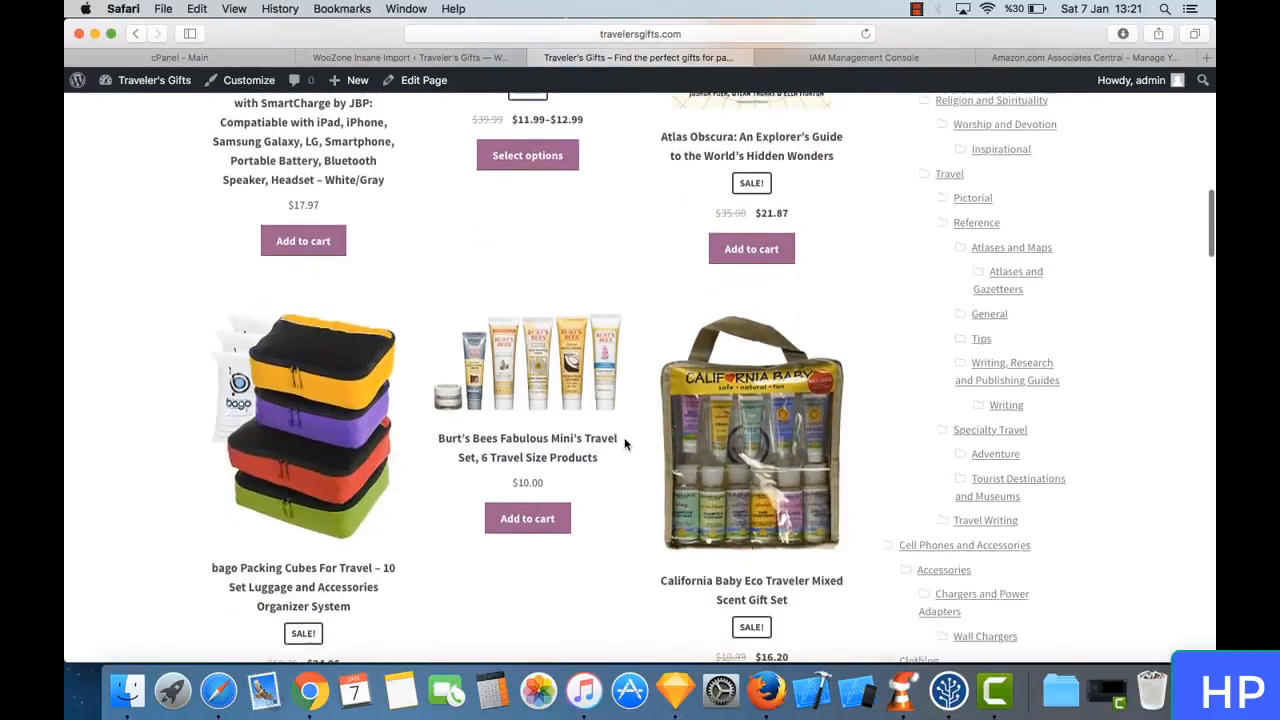
{"action": "scroll", "coordinate": [624, 444], "scroll_direction": "up", "scroll_amount": 5}
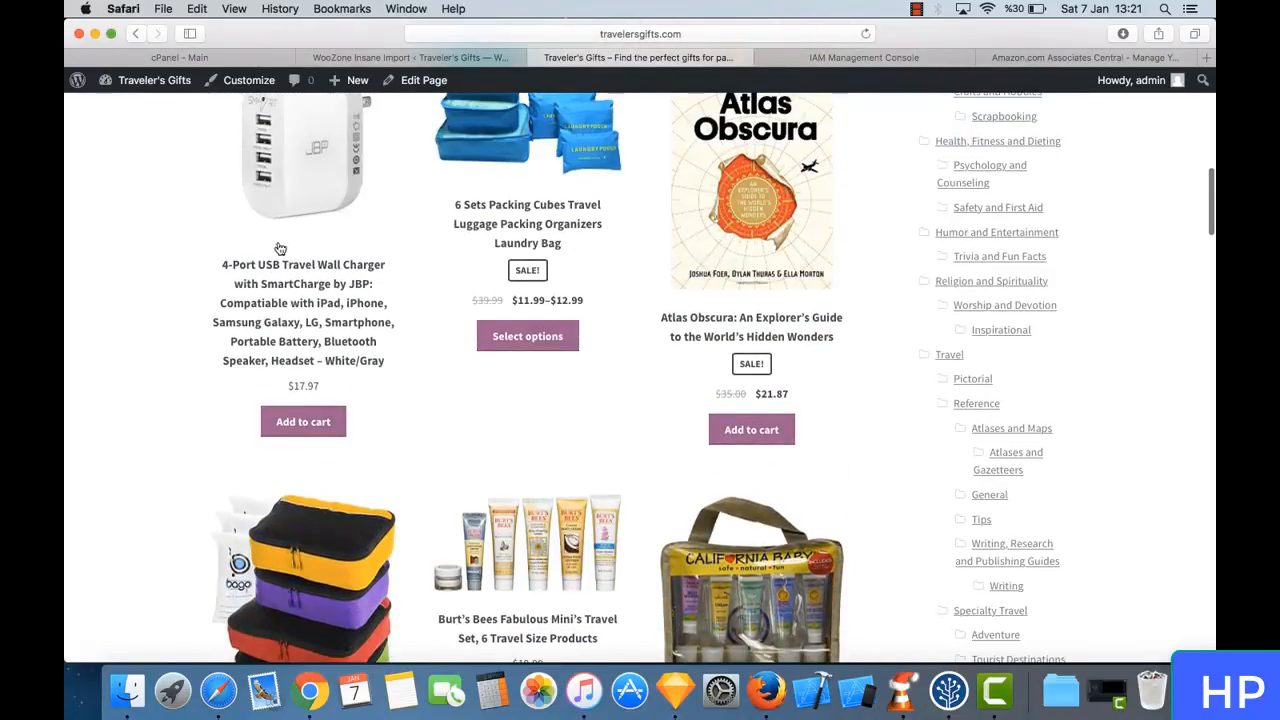
{"action": "scroll", "coordinate": [305, 214], "scroll_direction": "up", "scroll_amount": 2}
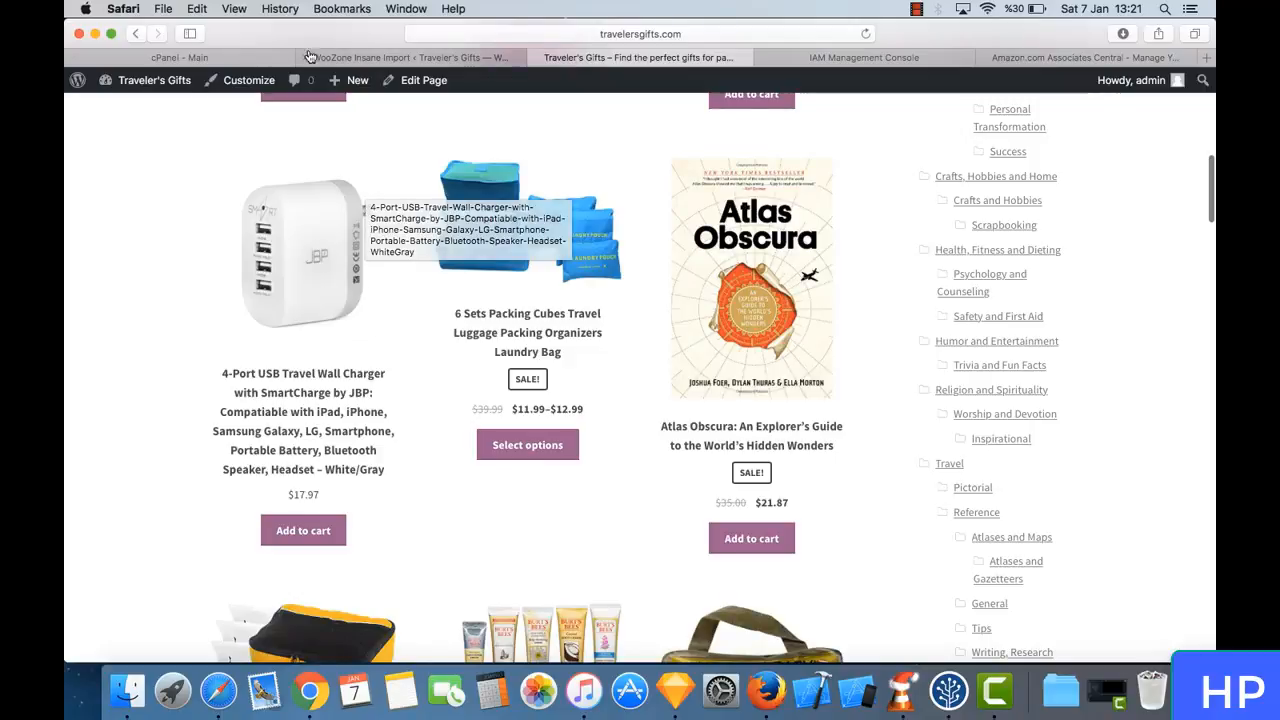
- Open the Products list in the WordPress admin and look through the imported items down to the Universal Travel Adapter
{"action": "left_click", "coordinate": [367, 57]}
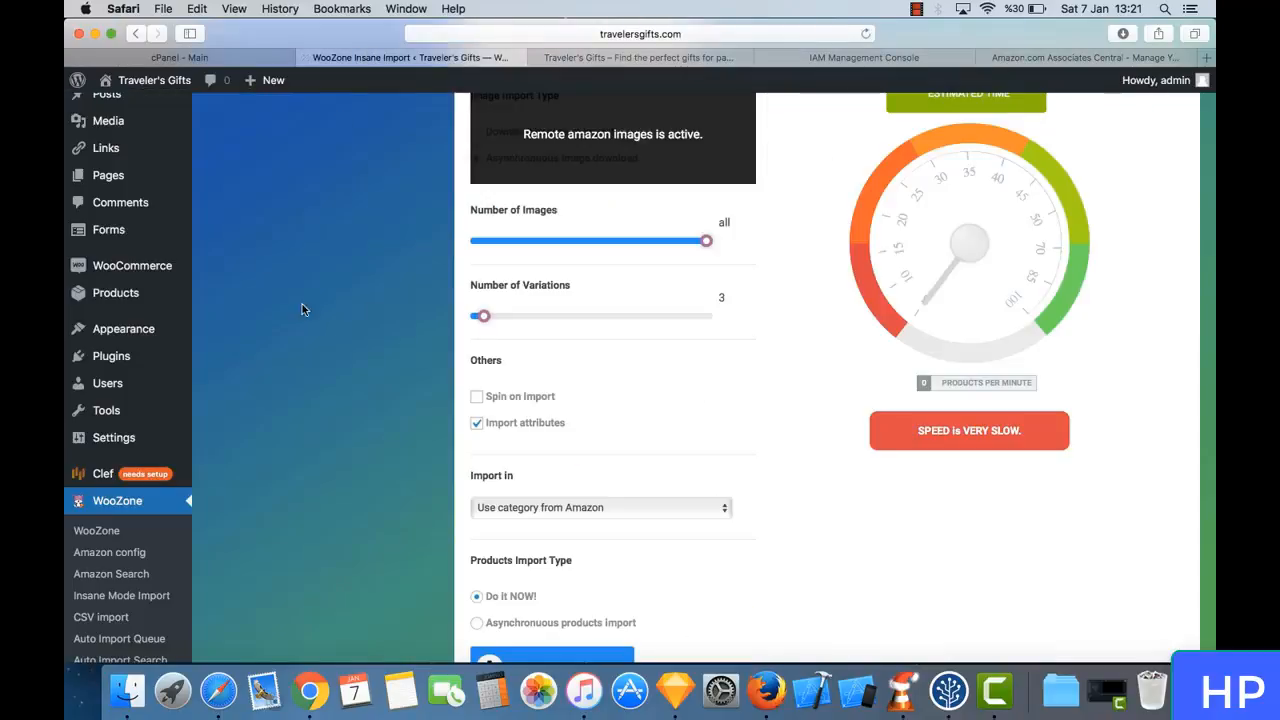
{"action": "left_click", "coordinate": [143, 298]}
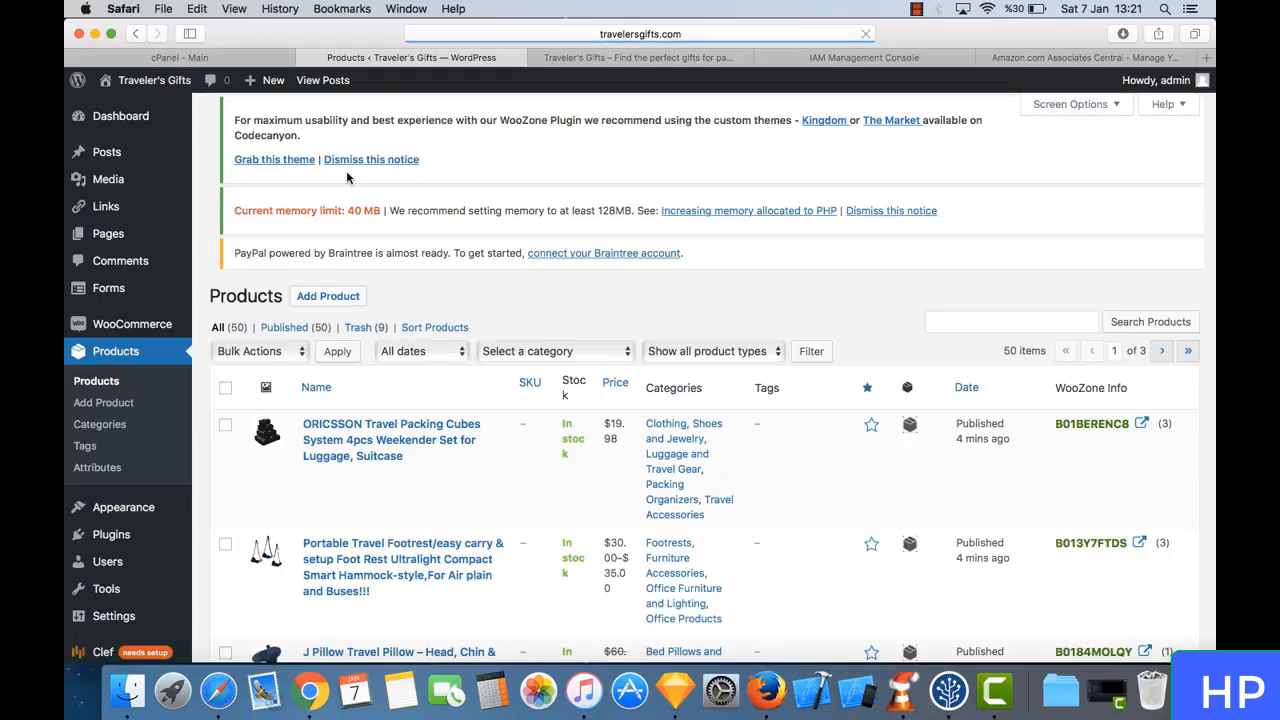
{"action": "scroll", "coordinate": [442, 422], "scroll_direction": "down", "scroll_amount": 2}
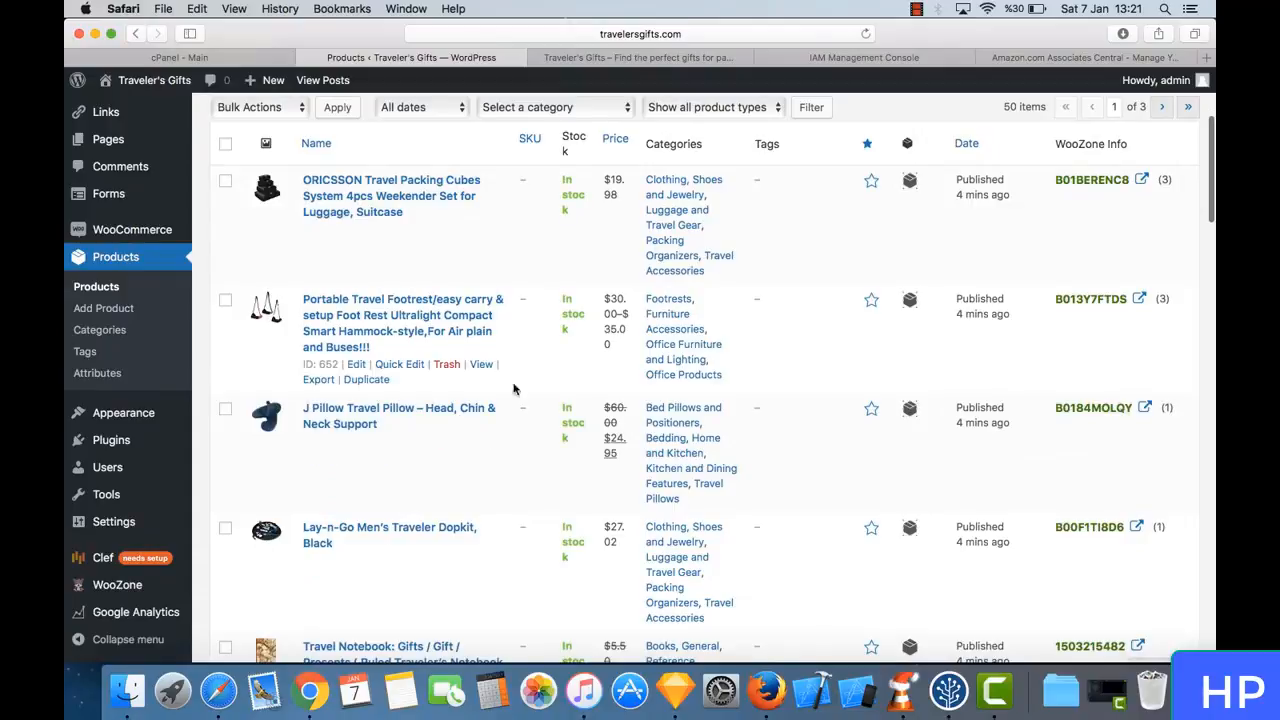
{"action": "scroll", "coordinate": [486, 443], "scroll_direction": "down", "scroll_amount": 10}
{"action": "scroll", "coordinate": [486, 443], "scroll_direction": "down", "scroll_amount": 13}
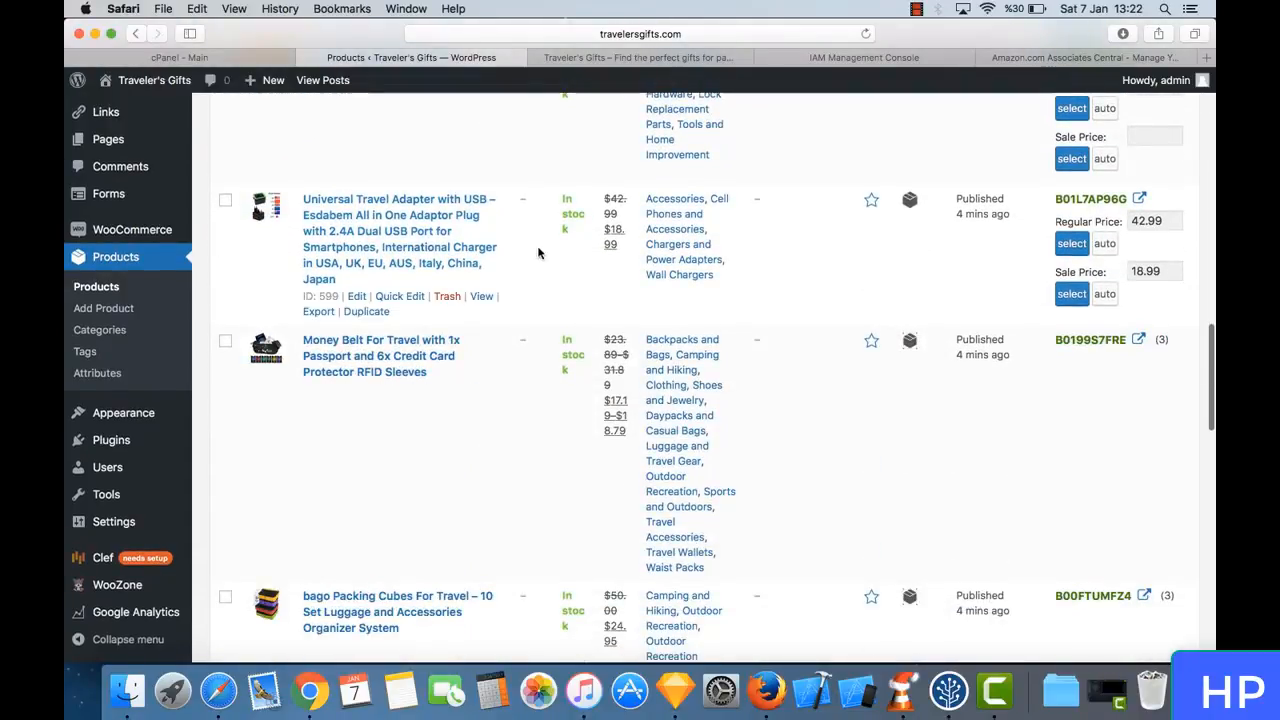
- Open the Universal Travel Adapter with USB for editing and examine its images, description and specifications
{"action": "left_click", "coordinate": [355, 298]}
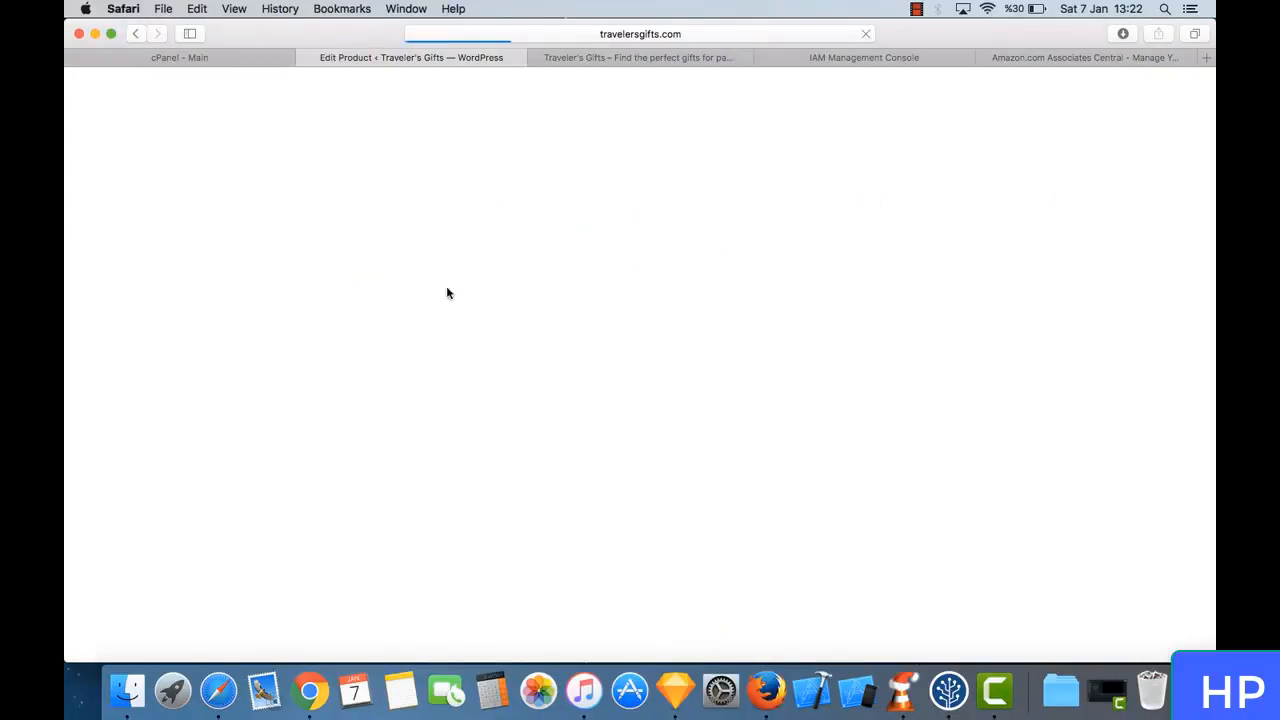
{"action": "scroll", "coordinate": [436, 258], "scroll_direction": "down", "scroll_amount": 2}
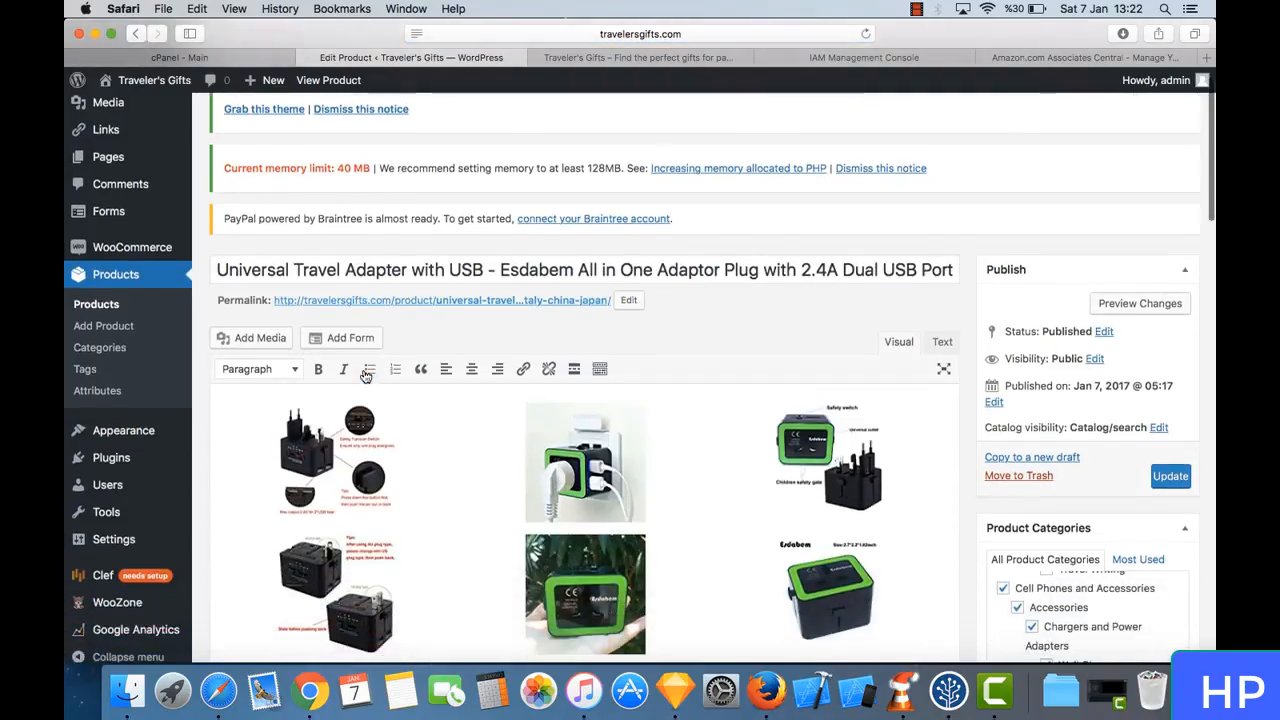
{"action": "scroll", "coordinate": [455, 456], "scroll_direction": "down", "scroll_amount": 15}
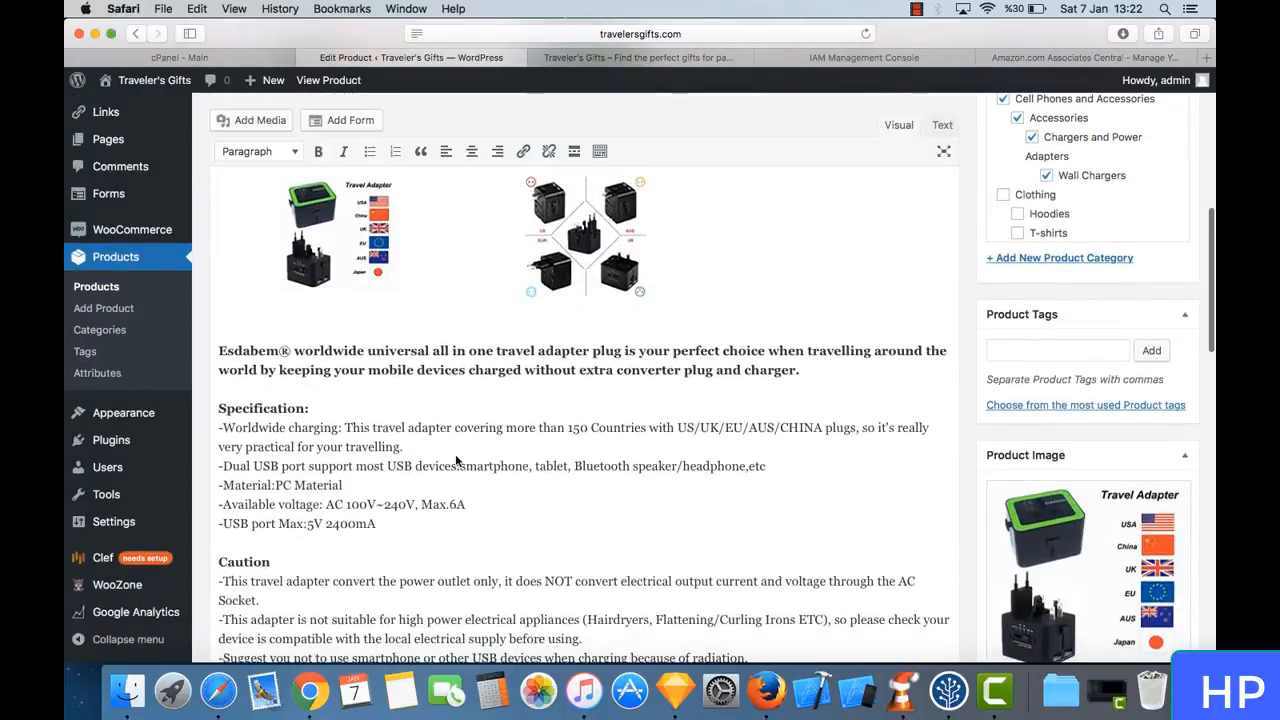
{"action": "scroll", "coordinate": [455, 461], "scroll_direction": "down", "scroll_amount": 8}
{"action": "scroll", "coordinate": [400, 400], "scroll_direction": "up", "scroll_amount": 6}
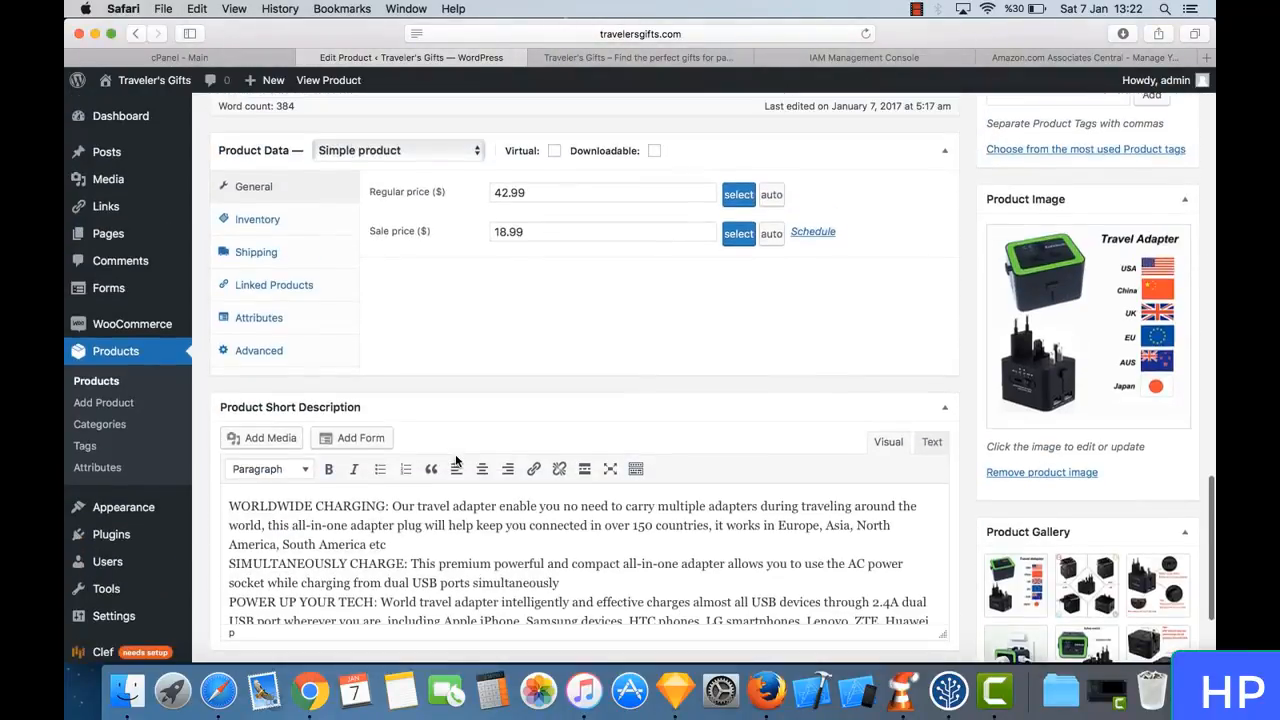
- Review the adapter's product data: inventory with Amazon ASIN, shipping, linked products, attributes and general prices
{"action": "left_click", "coordinate": [285, 316]}
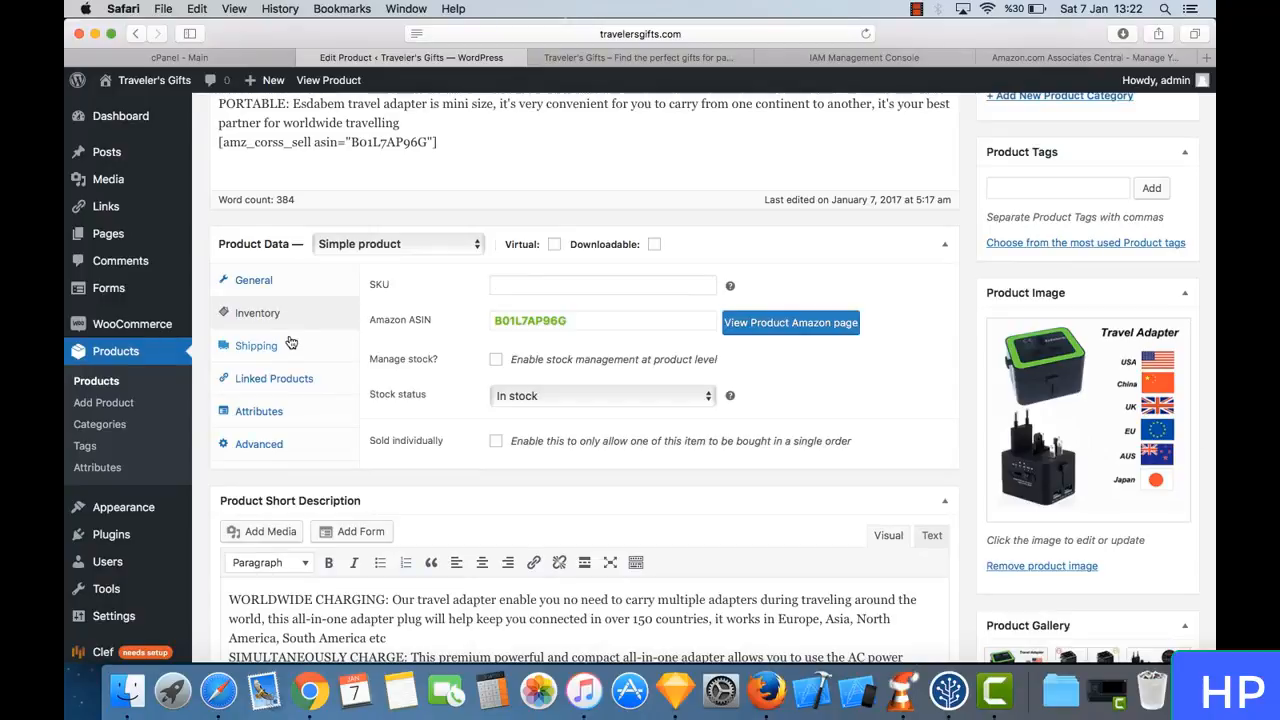
{"action": "left_click", "coordinate": [285, 344]}
{"action": "left_click", "coordinate": [293, 378]}
{"action": "left_click", "coordinate": [297, 410]}
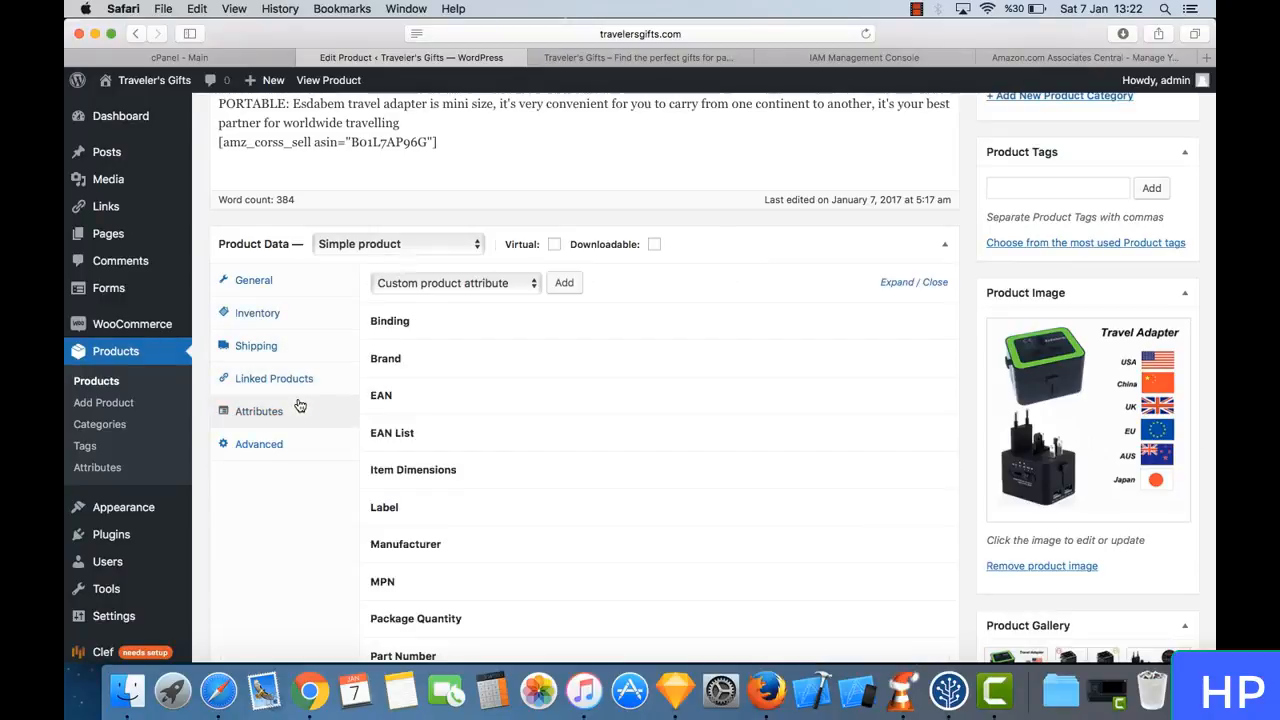
{"action": "left_click", "coordinate": [302, 382]}
{"action": "left_click", "coordinate": [274, 322]}
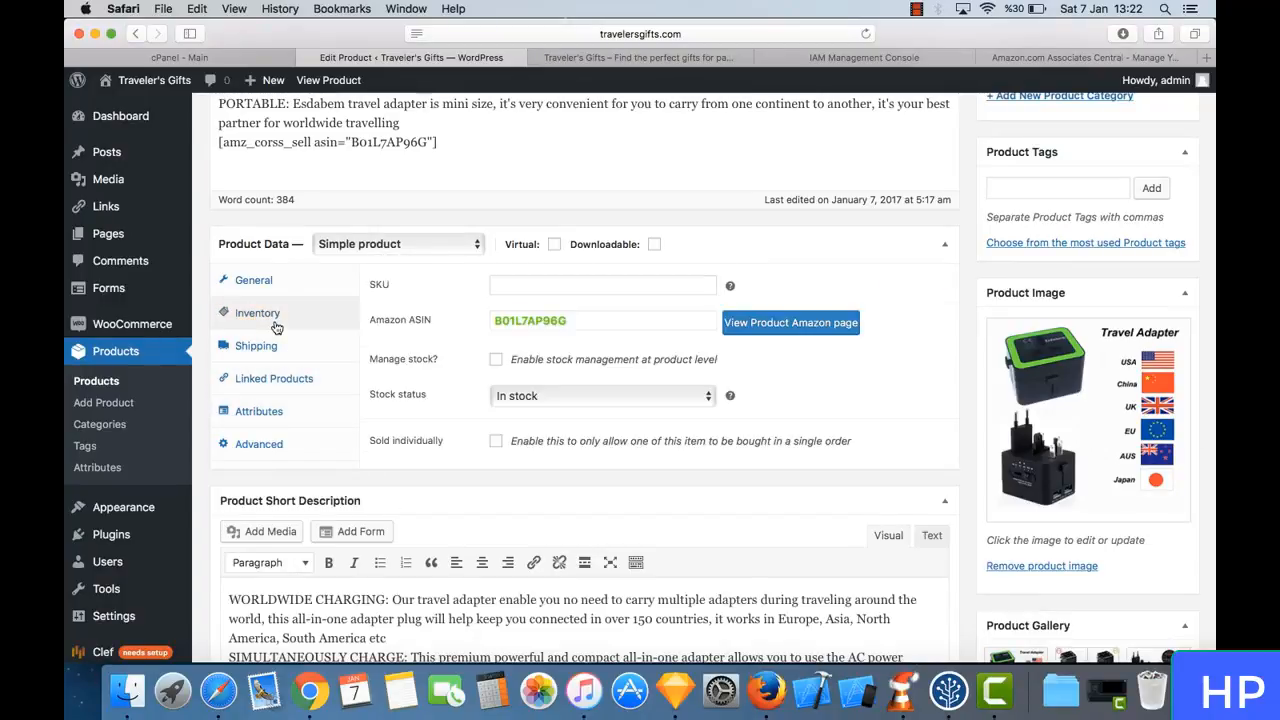
{"action": "left_click", "coordinate": [262, 282]}
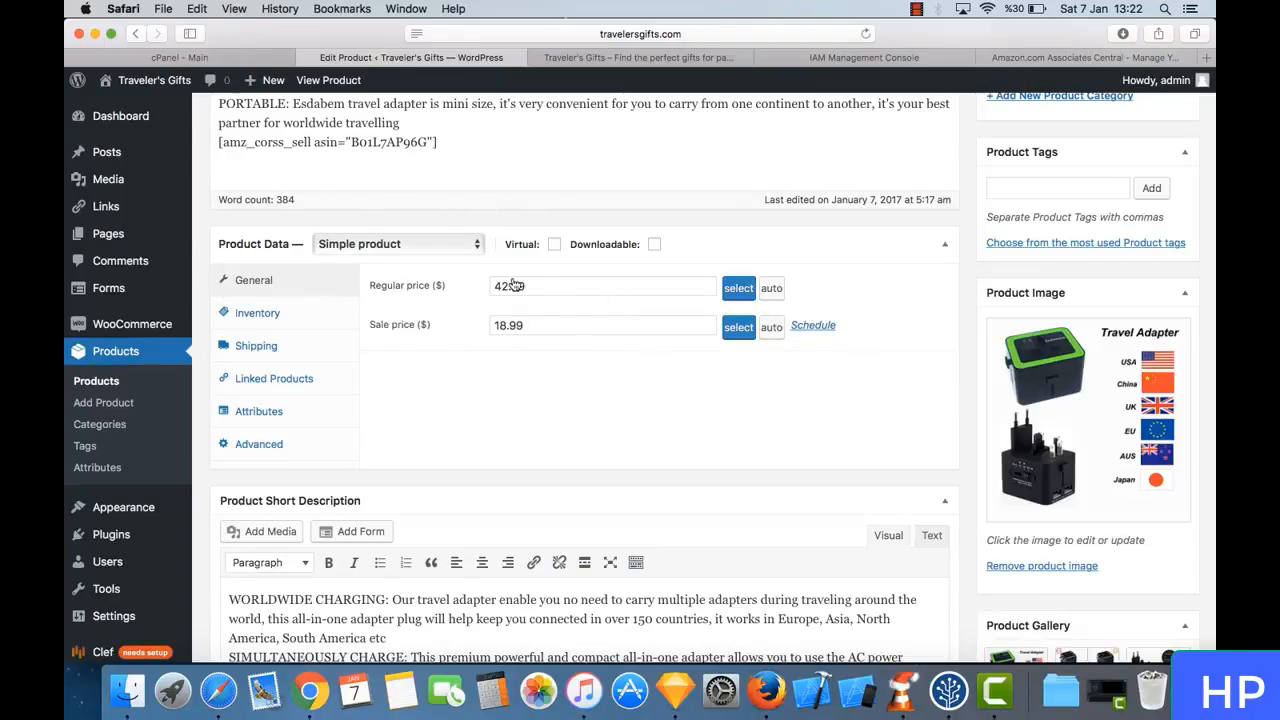
- Examine the adapter's short description, reviews, product gallery, categories and tags
{"action": "scroll", "coordinate": [501, 320], "scroll_direction": "down", "scroll_amount": 5}
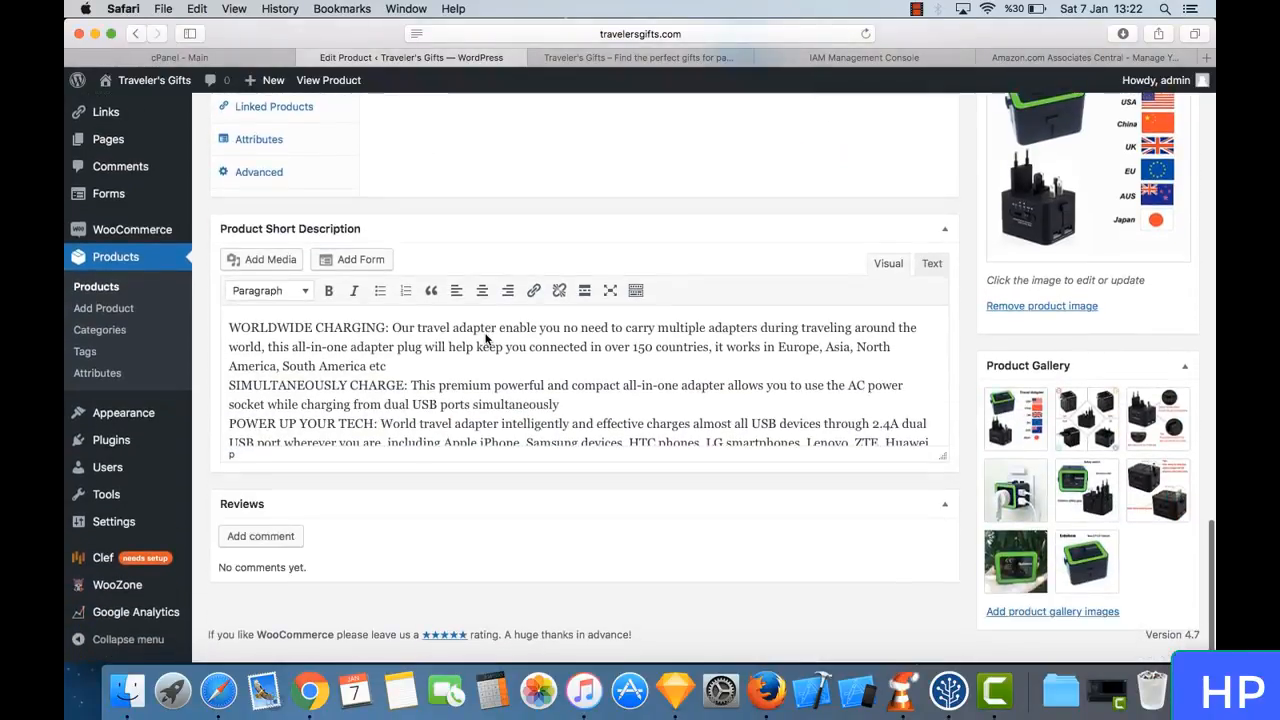
{"action": "scroll", "coordinate": [470, 400], "scroll_direction": "down", "scroll_amount": 2}
{"action": "scroll", "coordinate": [470, 400], "scroll_direction": "up", "scroll_amount": 2}
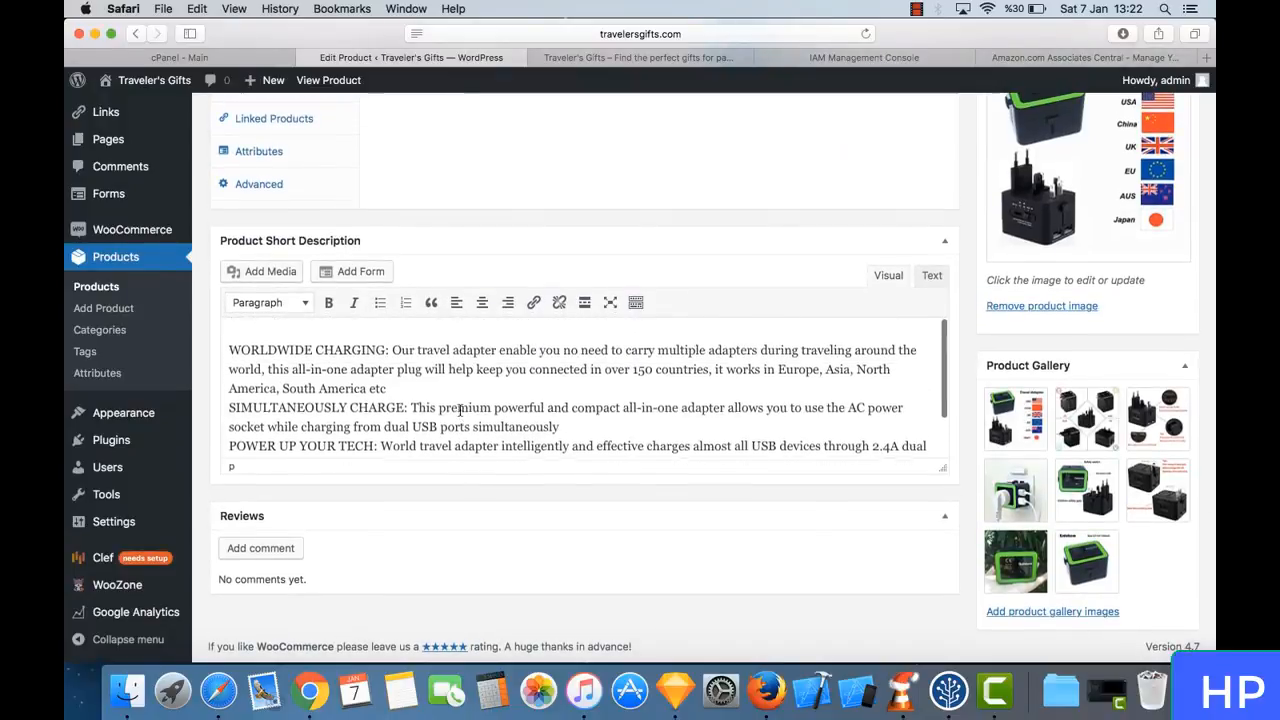
{"action": "scroll", "coordinate": [600, 560], "scroll_direction": "up", "scroll_amount": 10}
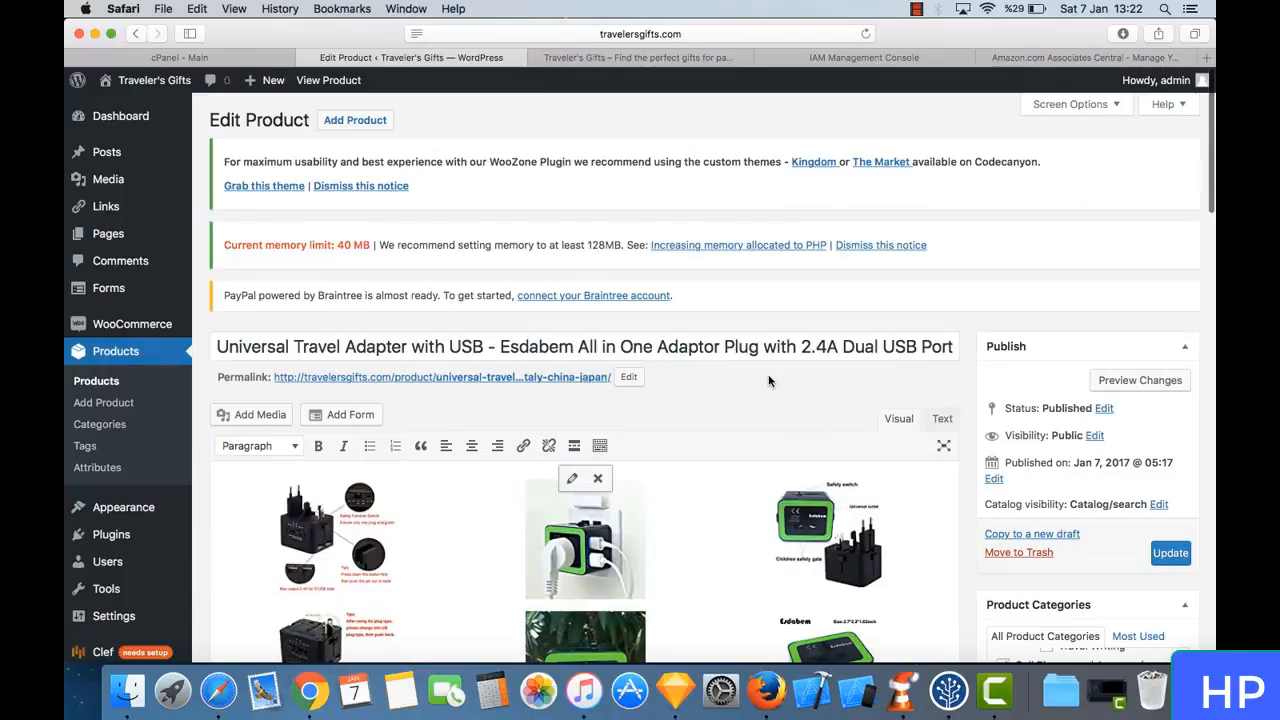
{"action": "scroll", "coordinate": [1022, 484], "scroll_direction": "down", "scroll_amount": 10}
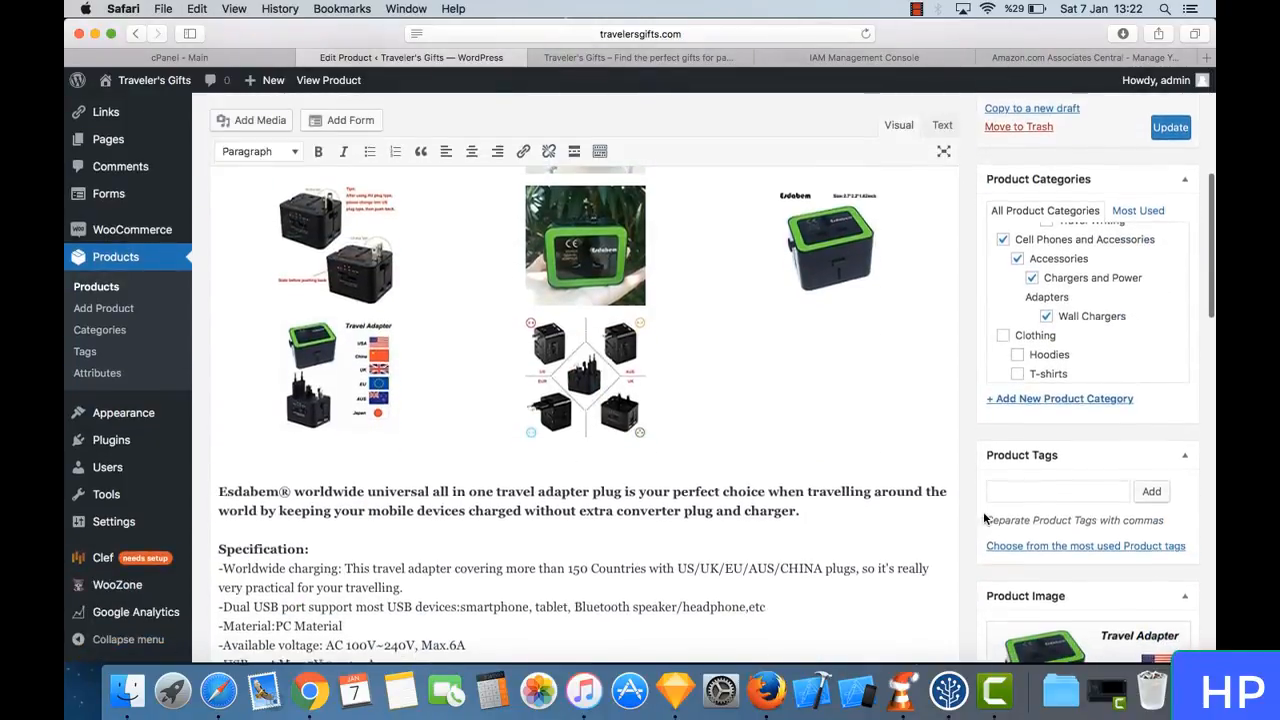
{"action": "scroll", "coordinate": [984, 514], "scroll_direction": "up", "scroll_amount": 10}
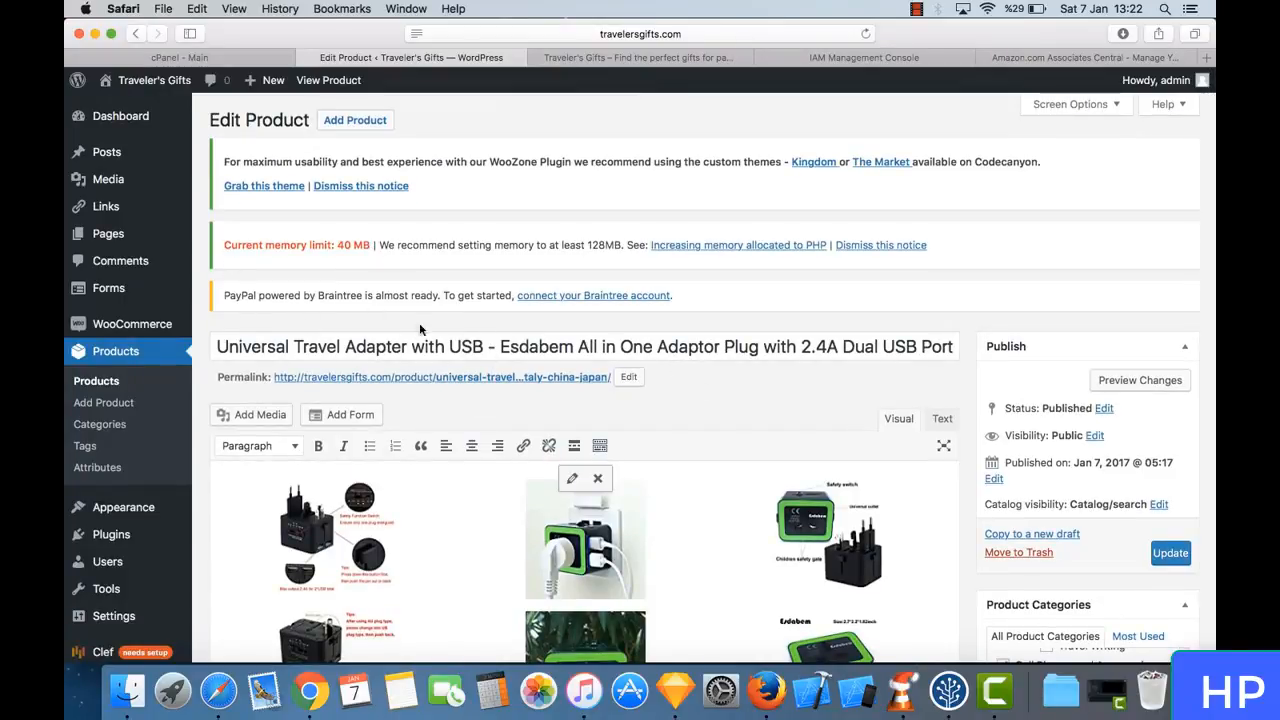
- Return to the full Products list and show its last page, page 3
{"action": "left_click", "coordinate": [103, 384]}
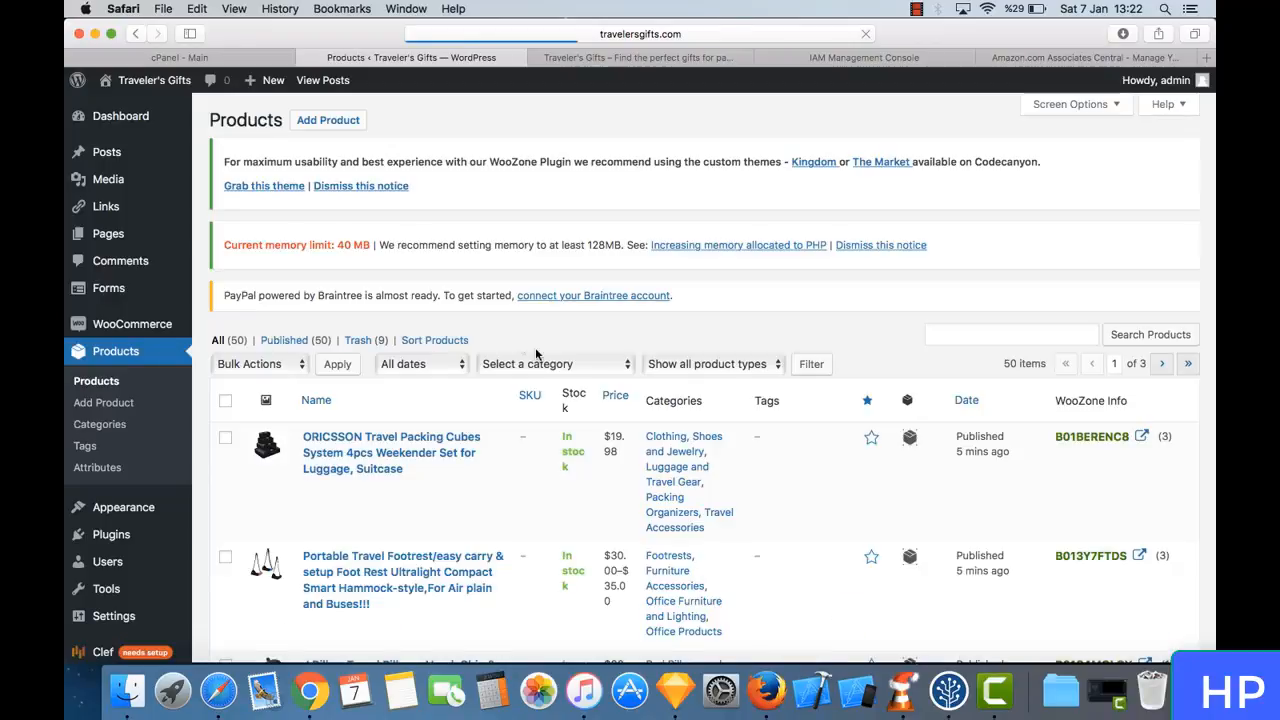
{"action": "scroll", "coordinate": [511, 293], "scroll_direction": "down", "scroll_amount": 10}
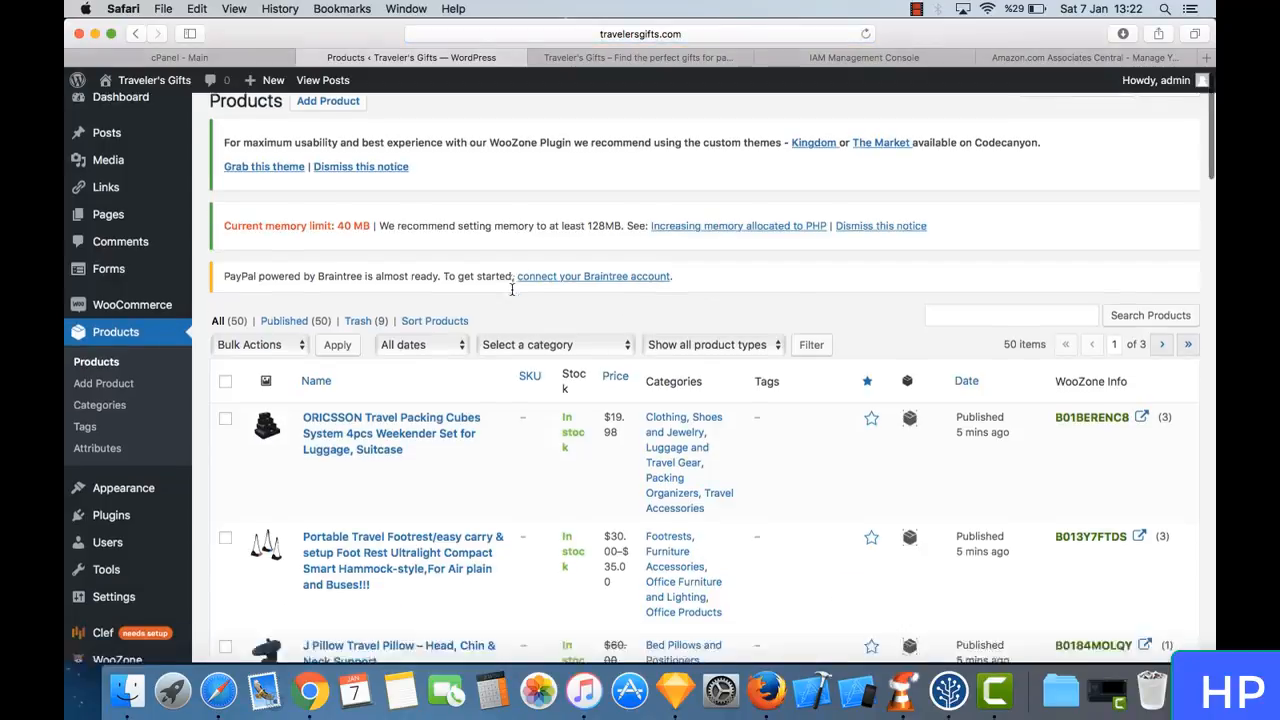
{"action": "scroll", "coordinate": [511, 293], "scroll_direction": "down", "scroll_amount": 10}
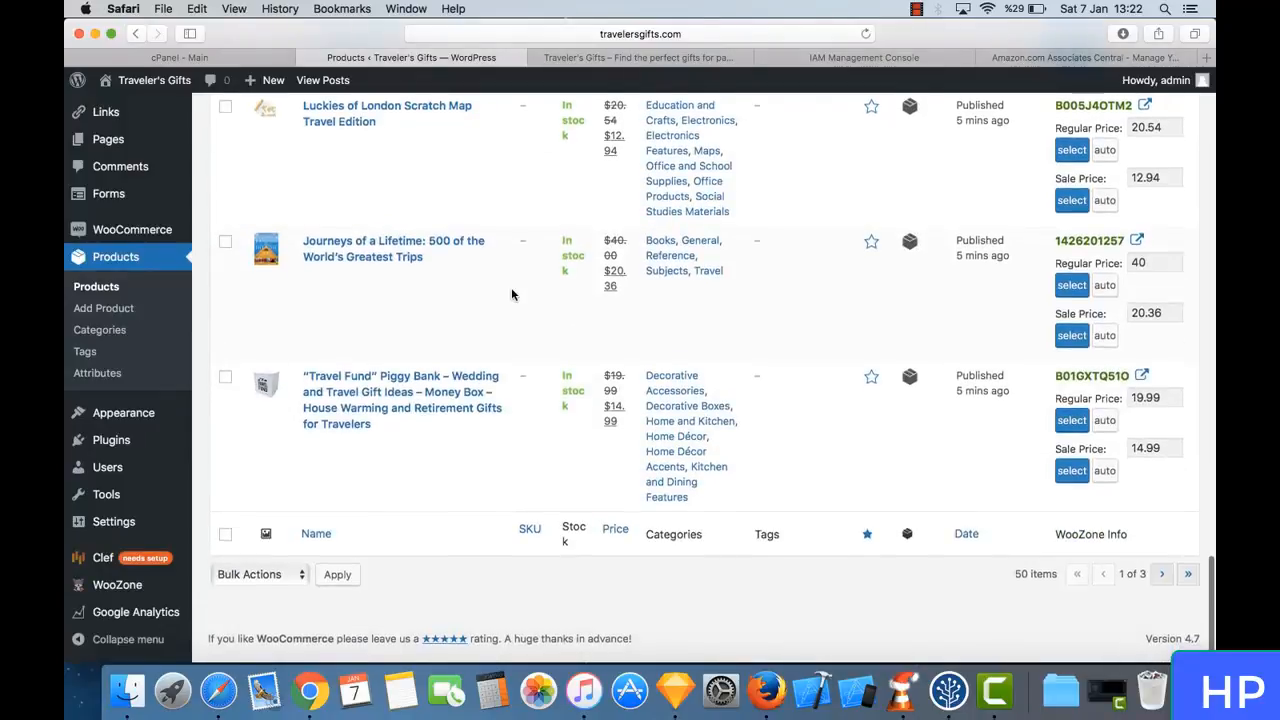
{"action": "left_click", "coordinate": [1188, 584]}
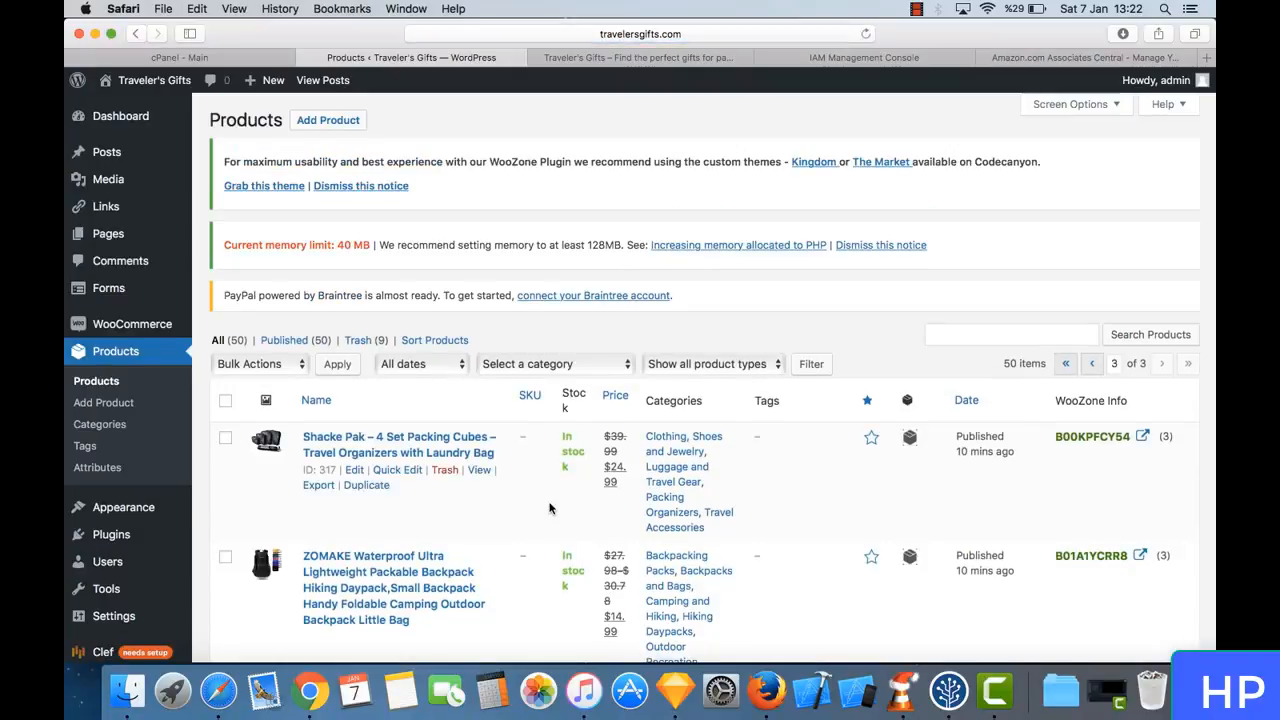
- Move the product "The Traveler's Gift: Seven Decisions that Determine Personal Success" to the trash
{"action": "scroll", "coordinate": [549, 508], "scroll_direction": "down", "scroll_amount": 8}
{"action": "scroll", "coordinate": [549, 508], "scroll_direction": "down", "scroll_amount": 5}
{"action": "mouse_move", "coordinate": [551, 506]}
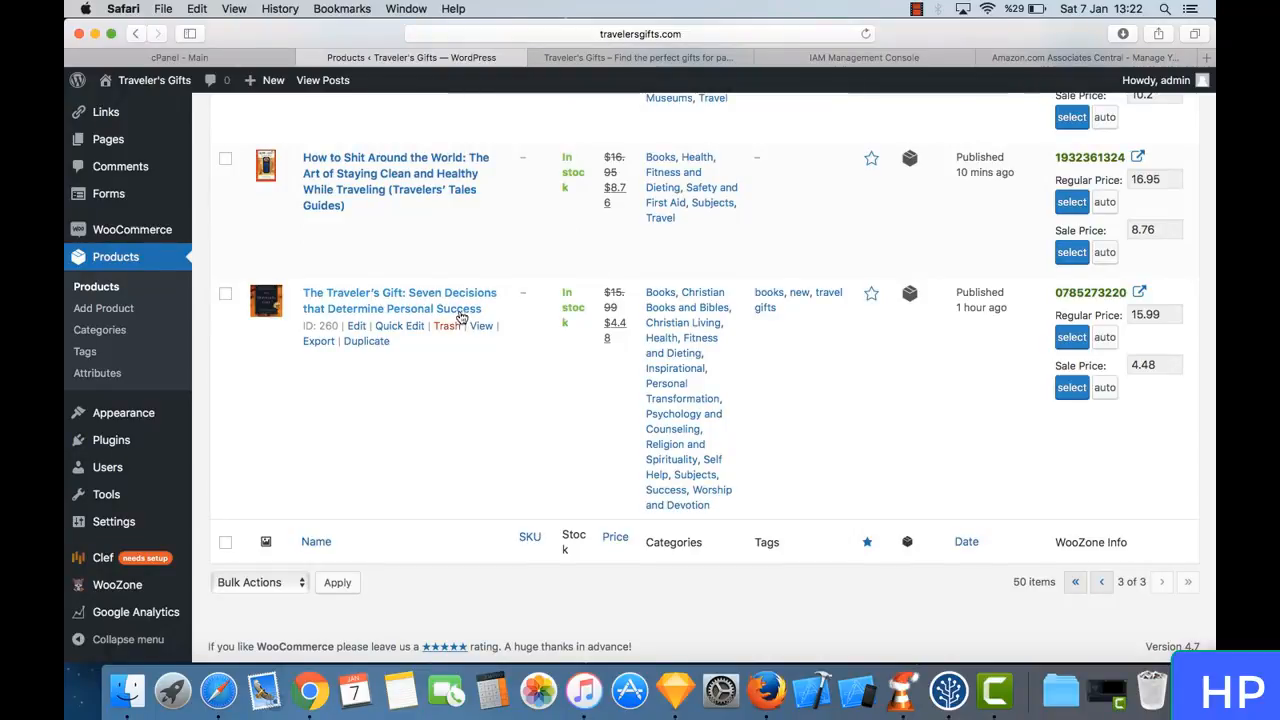
{"action": "scroll", "coordinate": [470, 313], "scroll_direction": "up", "scroll_amount": 1}
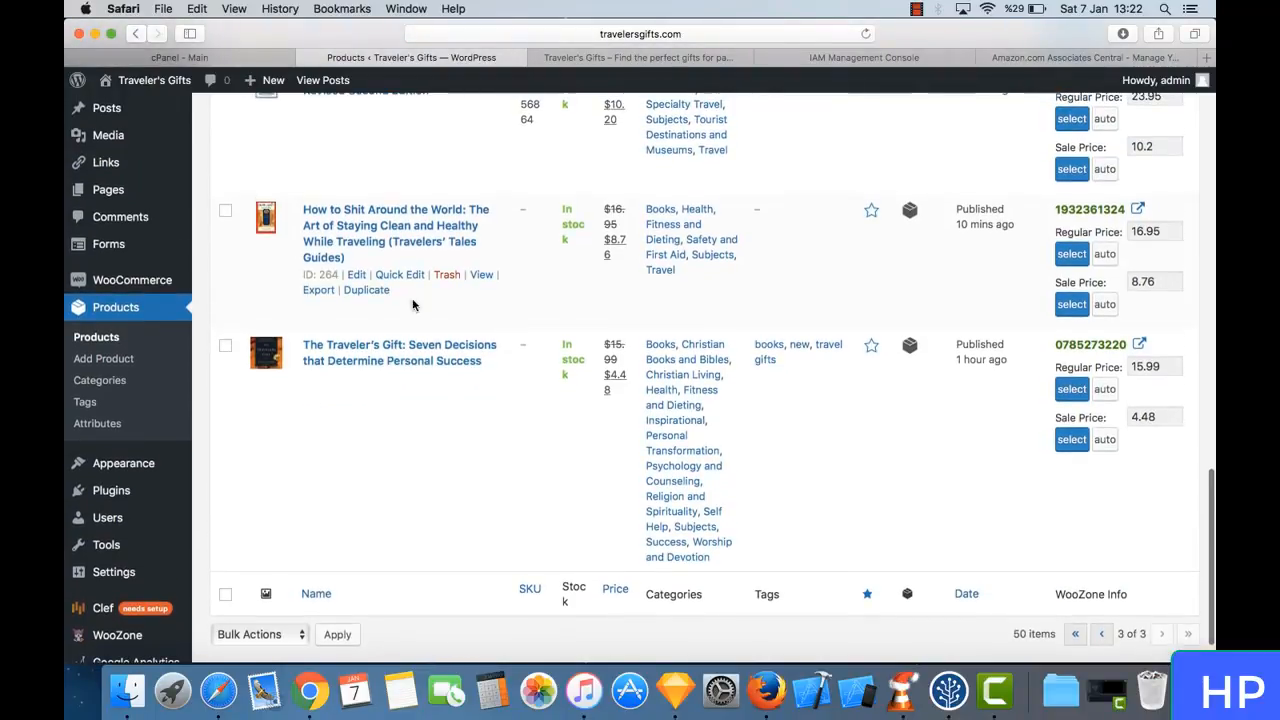
{"action": "left_click", "coordinate": [226, 347]}
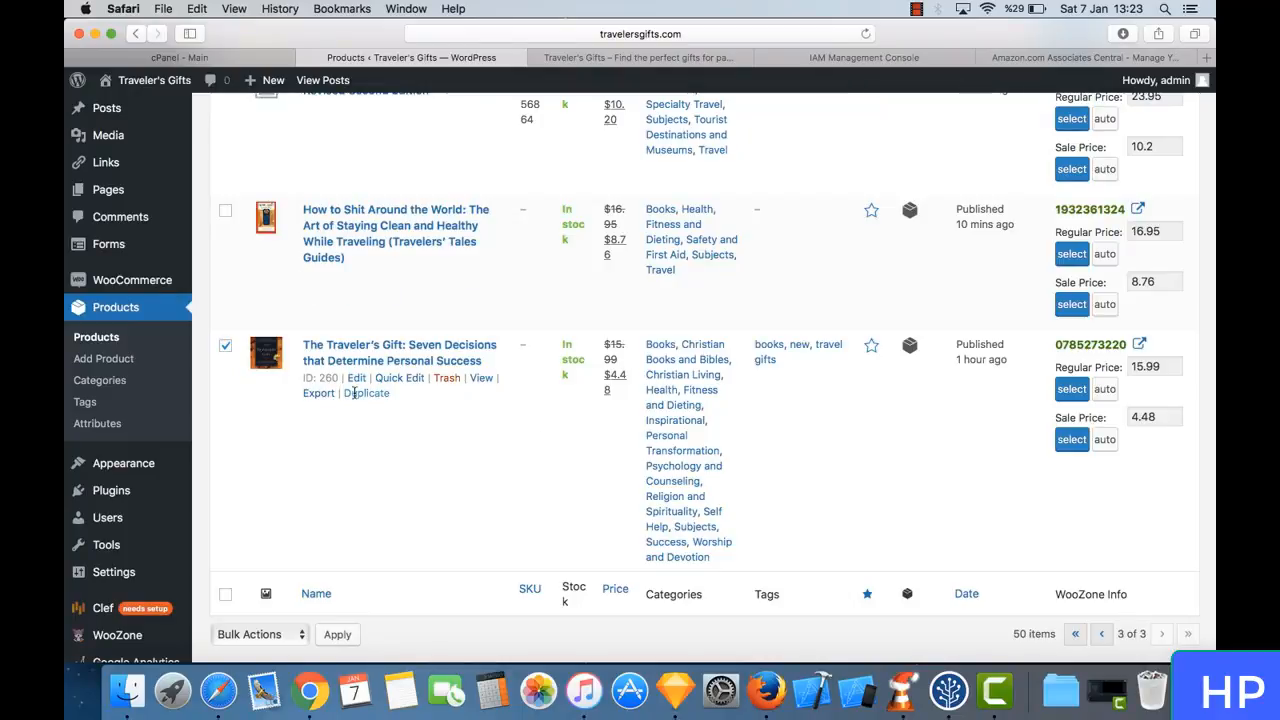
{"action": "left_click", "coordinate": [447, 379]}
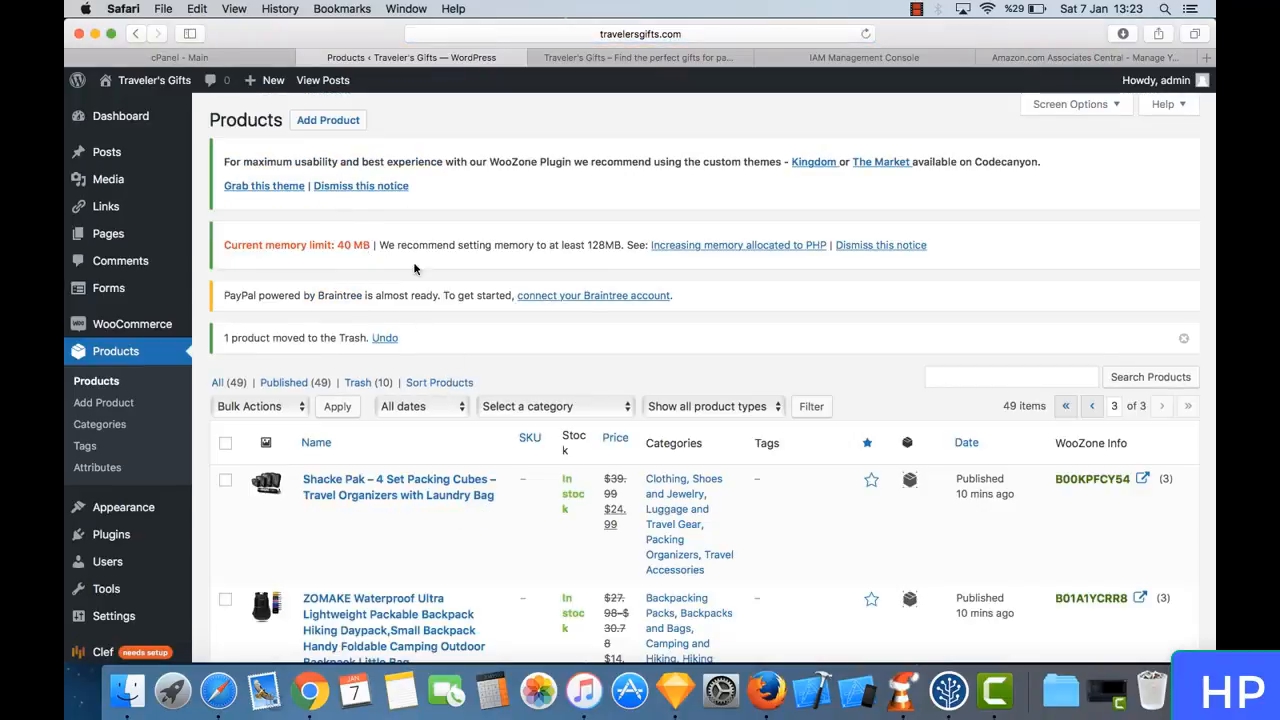
- Reload the storefront's Shop page and look through the first page of products down to the pagination
{"action": "mouse_move", "coordinate": [174, 203]}
{"action": "left_click", "coordinate": [640, 58]}
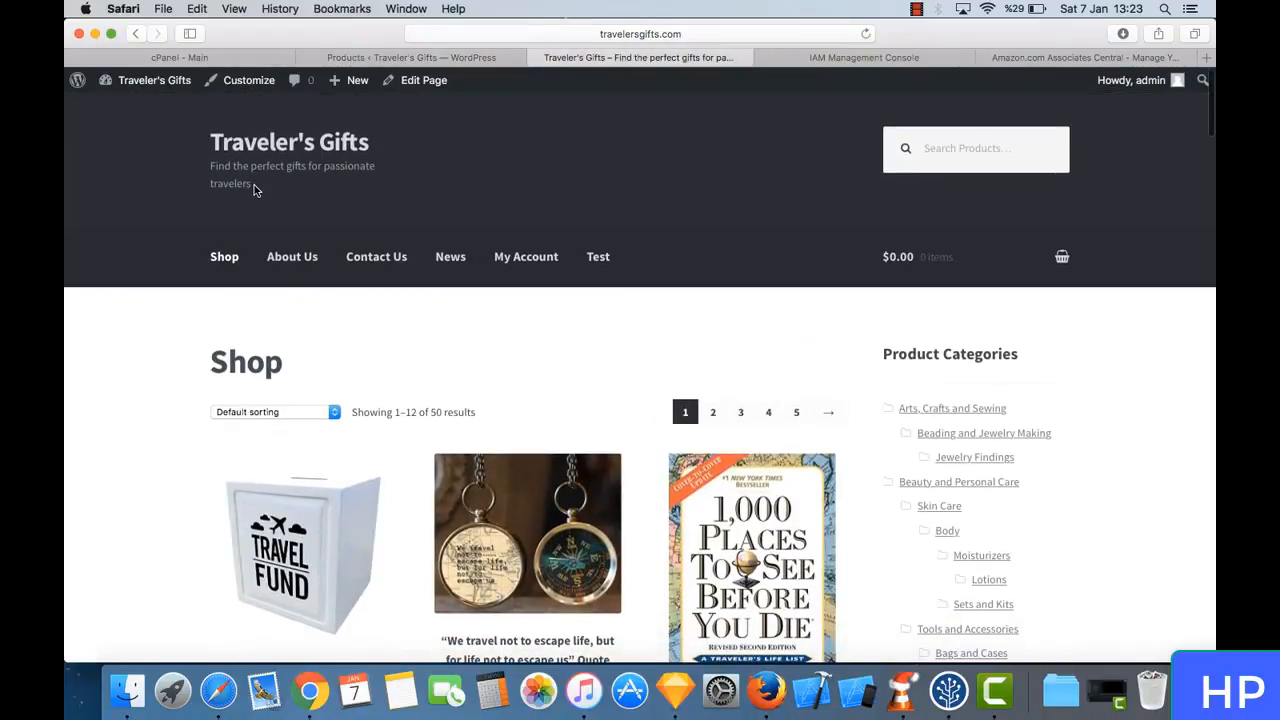
{"action": "left_click", "coordinate": [228, 258]}
{"action": "scroll", "coordinate": [529, 367], "scroll_direction": "down", "scroll_amount": 5}
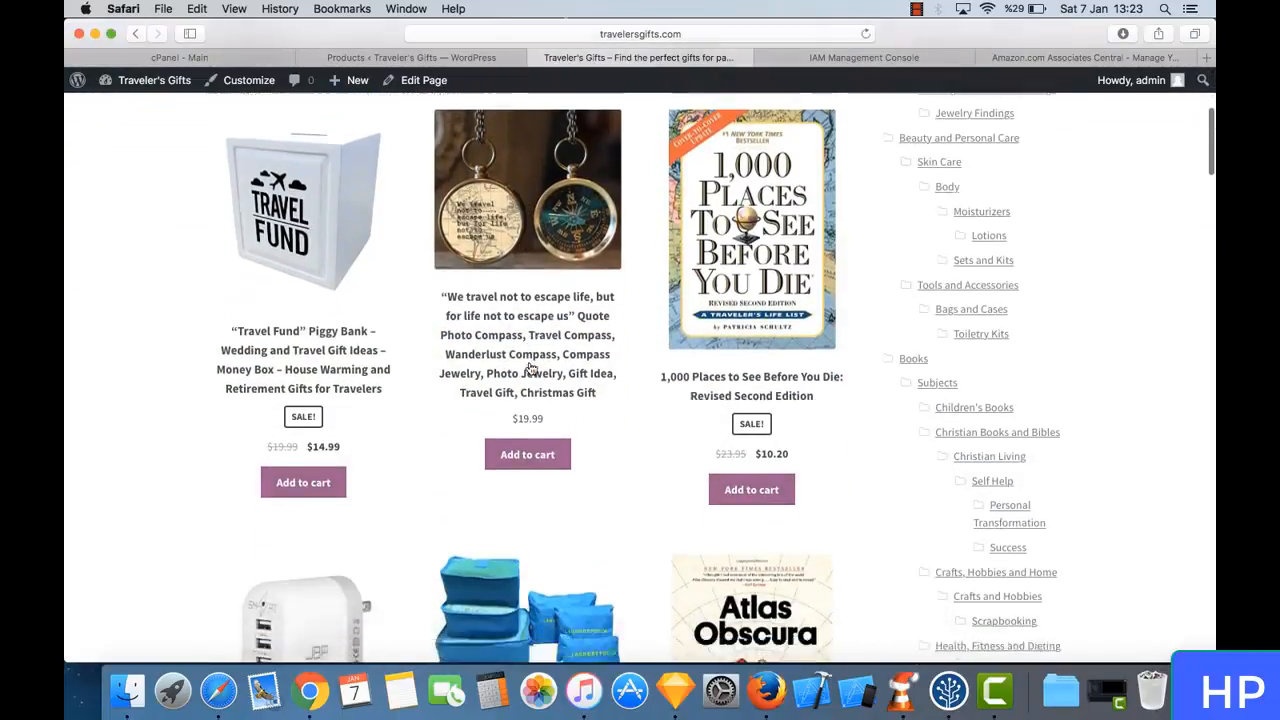
{"action": "scroll", "coordinate": [529, 367], "scroll_direction": "down", "scroll_amount": 20}
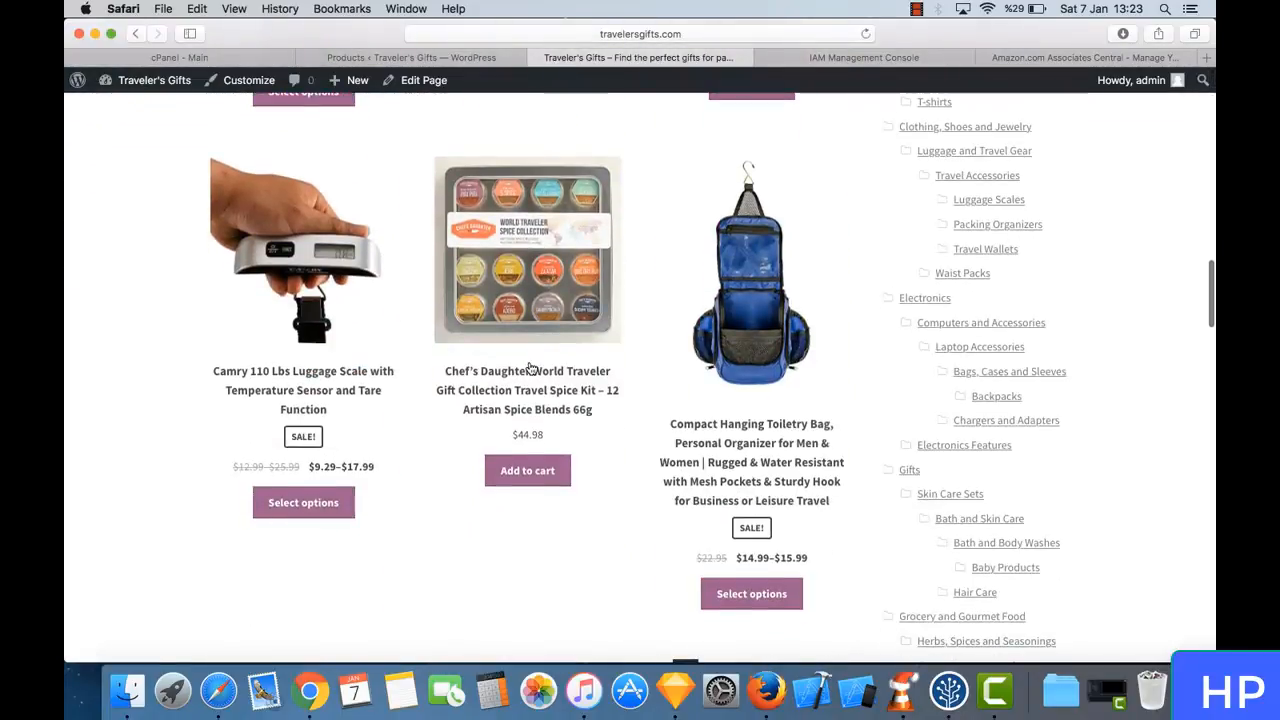
{"action": "scroll", "coordinate": [531, 368], "scroll_direction": "down", "scroll_amount": 5}
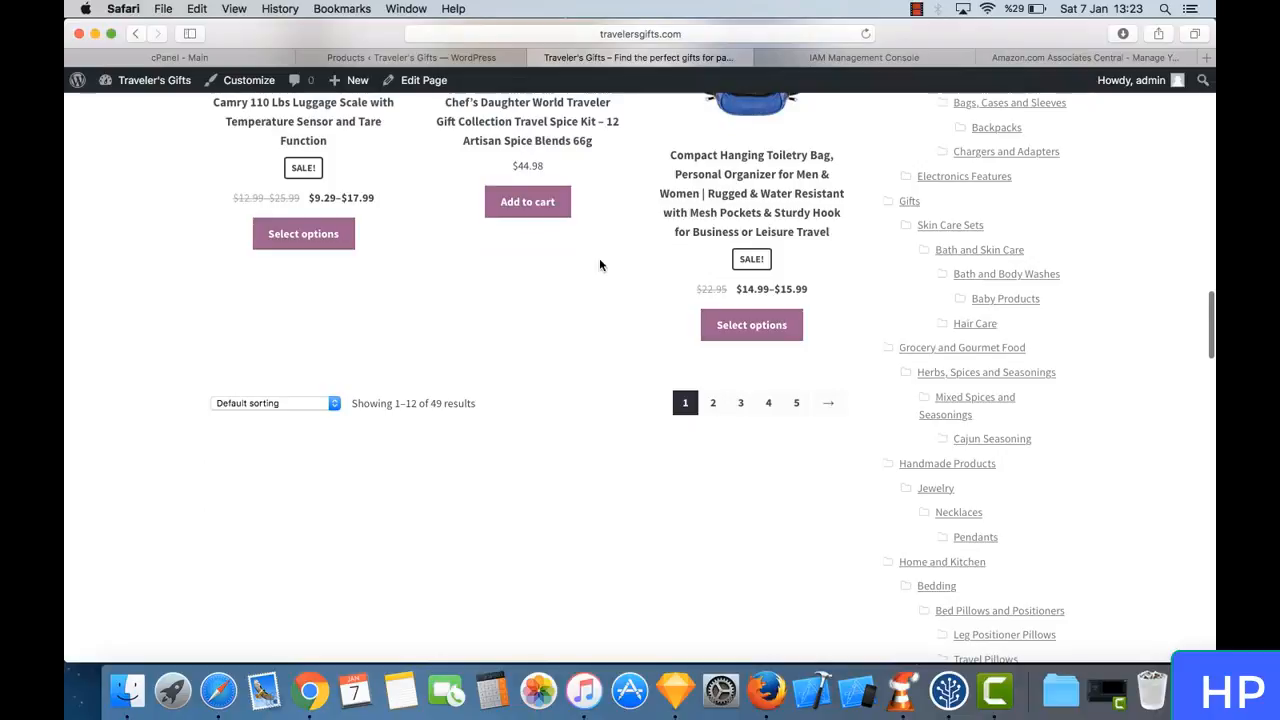
{"action": "scroll", "coordinate": [600, 280], "scroll_direction": "up", "scroll_amount": 20}
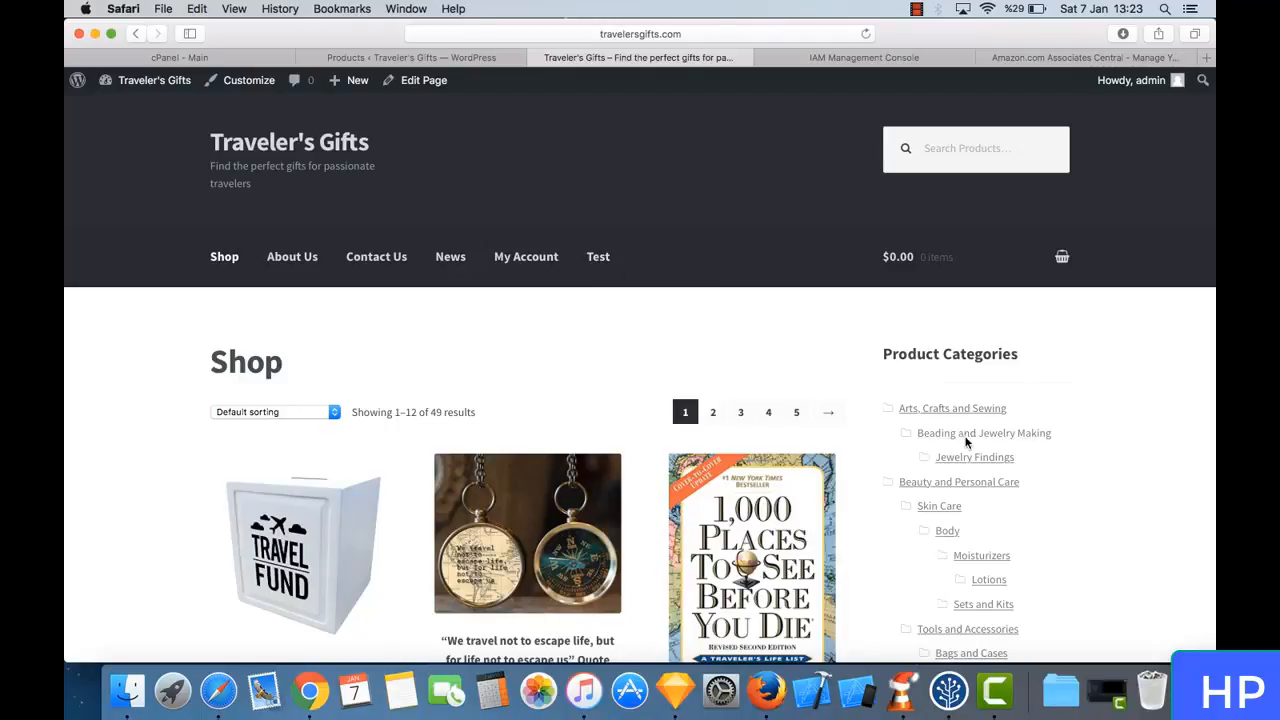
- Examine the shop sidebar's Product Categories list and the site's navigation menu
{"action": "scroll", "coordinate": [1024, 513], "scroll_direction": "down", "scroll_amount": 15}
{"action": "scroll", "coordinate": [1024, 513], "scroll_direction": "down", "scroll_amount": 5}
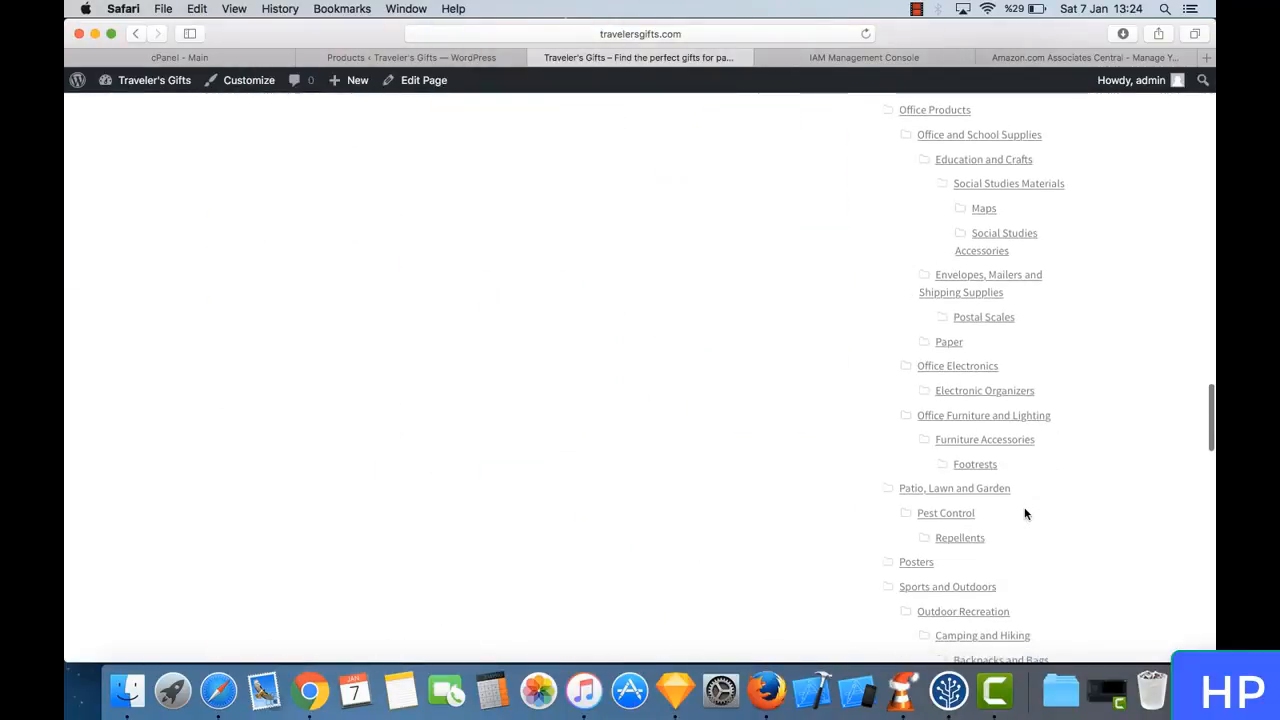
{"action": "scroll", "coordinate": [1020, 510], "scroll_direction": "up", "scroll_amount": 20}
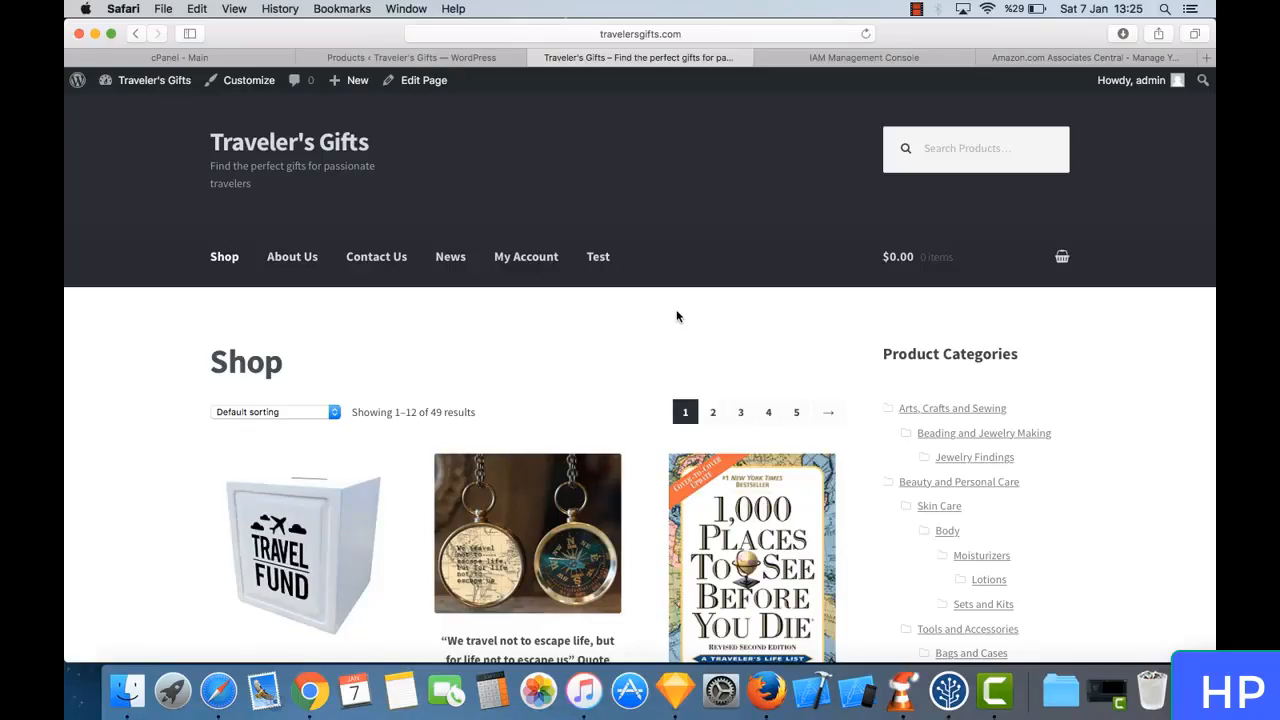
{"action": "scroll", "coordinate": [676, 316], "scroll_direction": "down", "scroll_amount": 5}
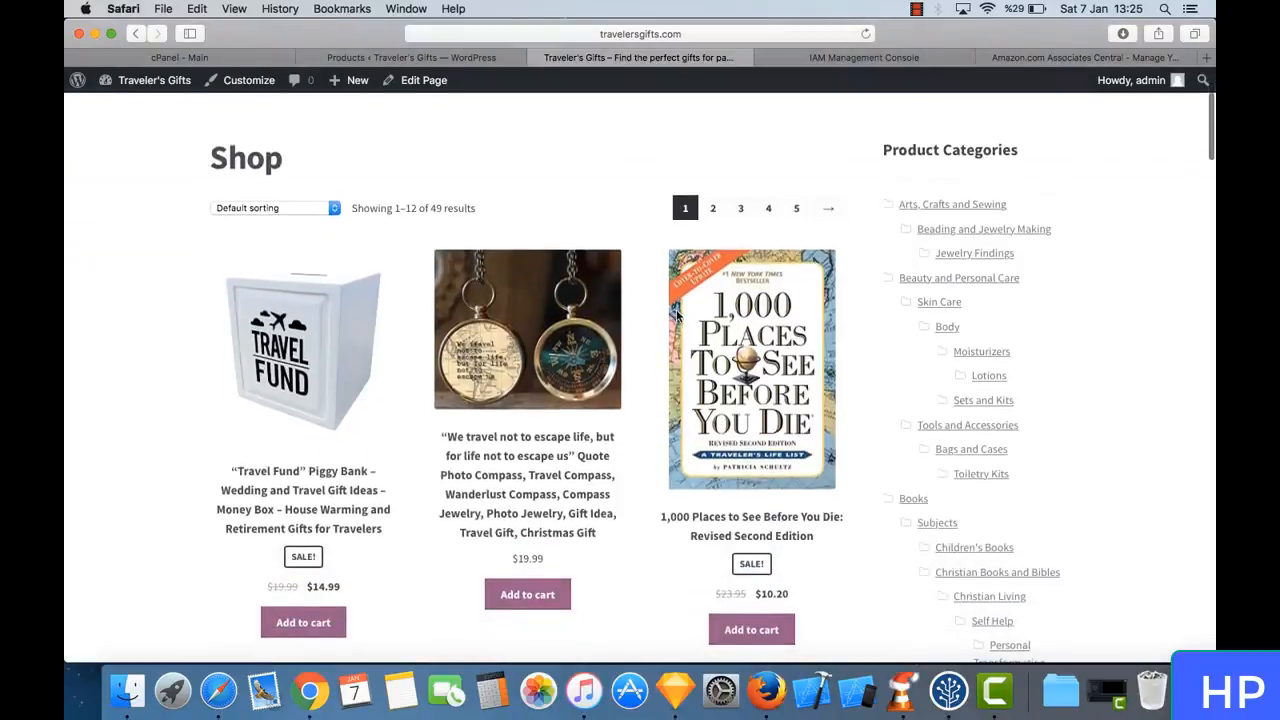
{"action": "scroll", "coordinate": [676, 316], "scroll_direction": "up", "scroll_amount": 5}
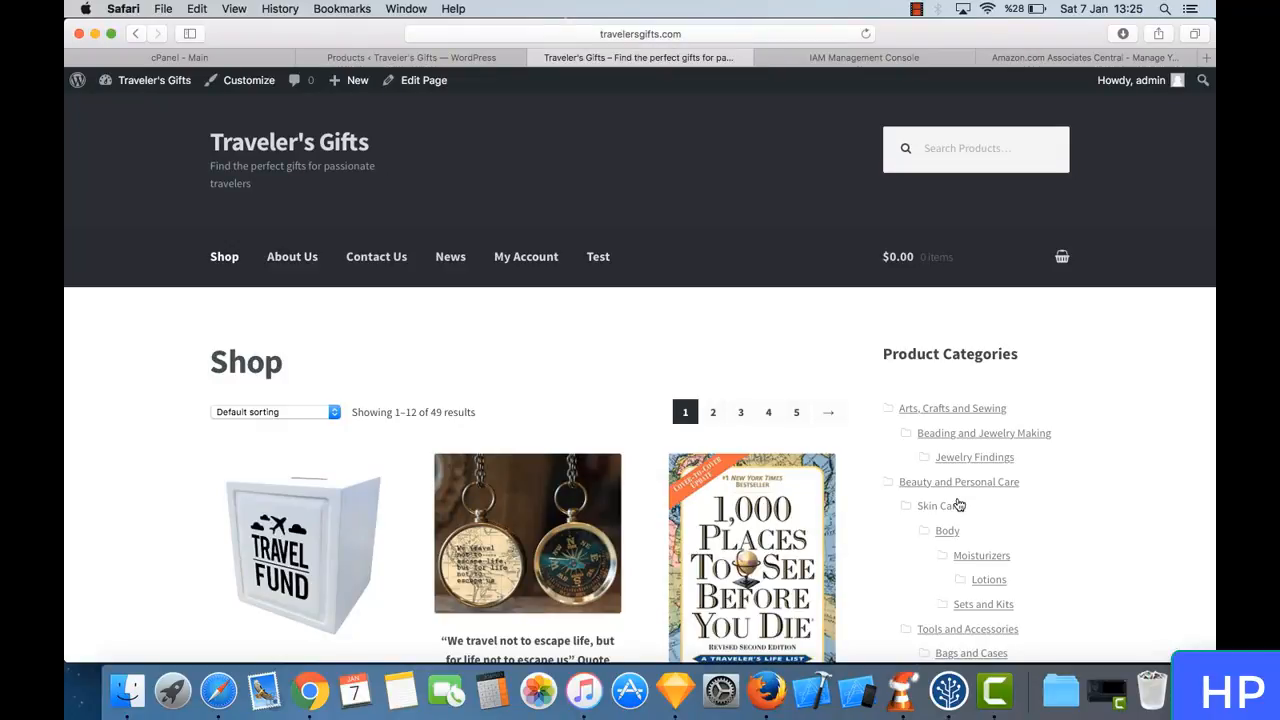
- Open the site's Pages list in the WordPress admin and move the Test page to the trash
{"action": "left_click", "coordinate": [436, 60]}
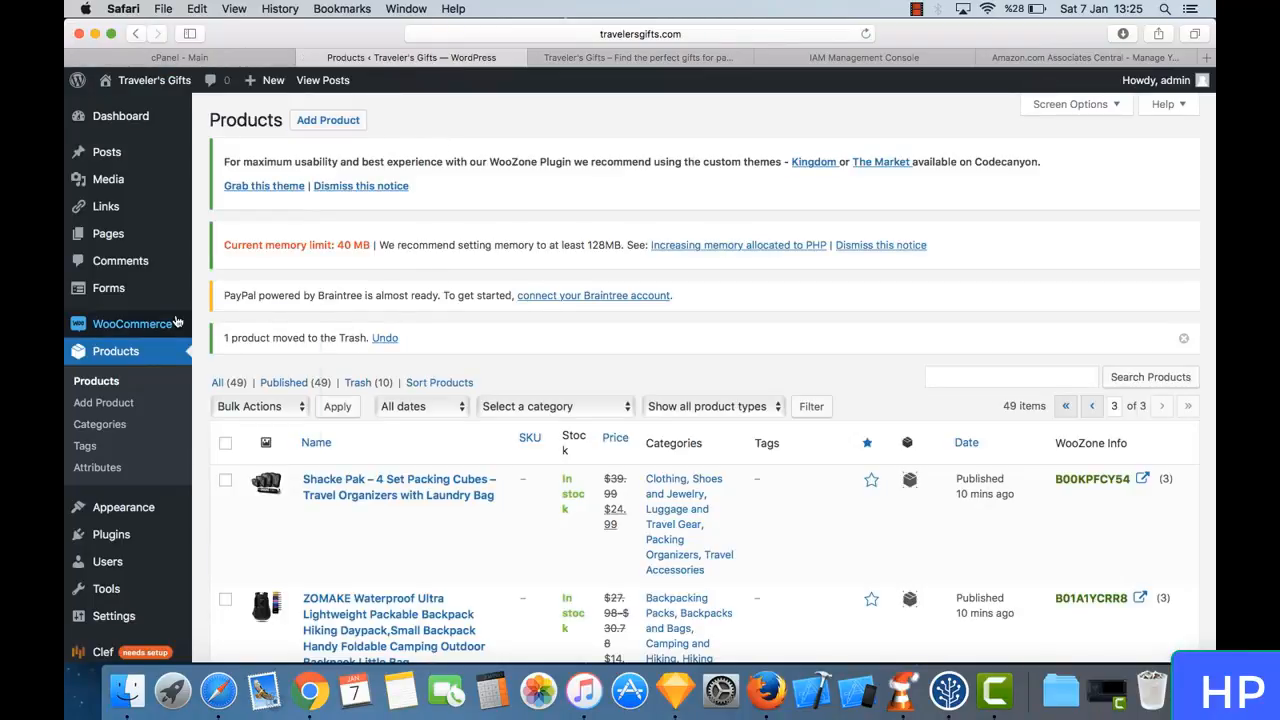
{"action": "left_click", "coordinate": [143, 250]}
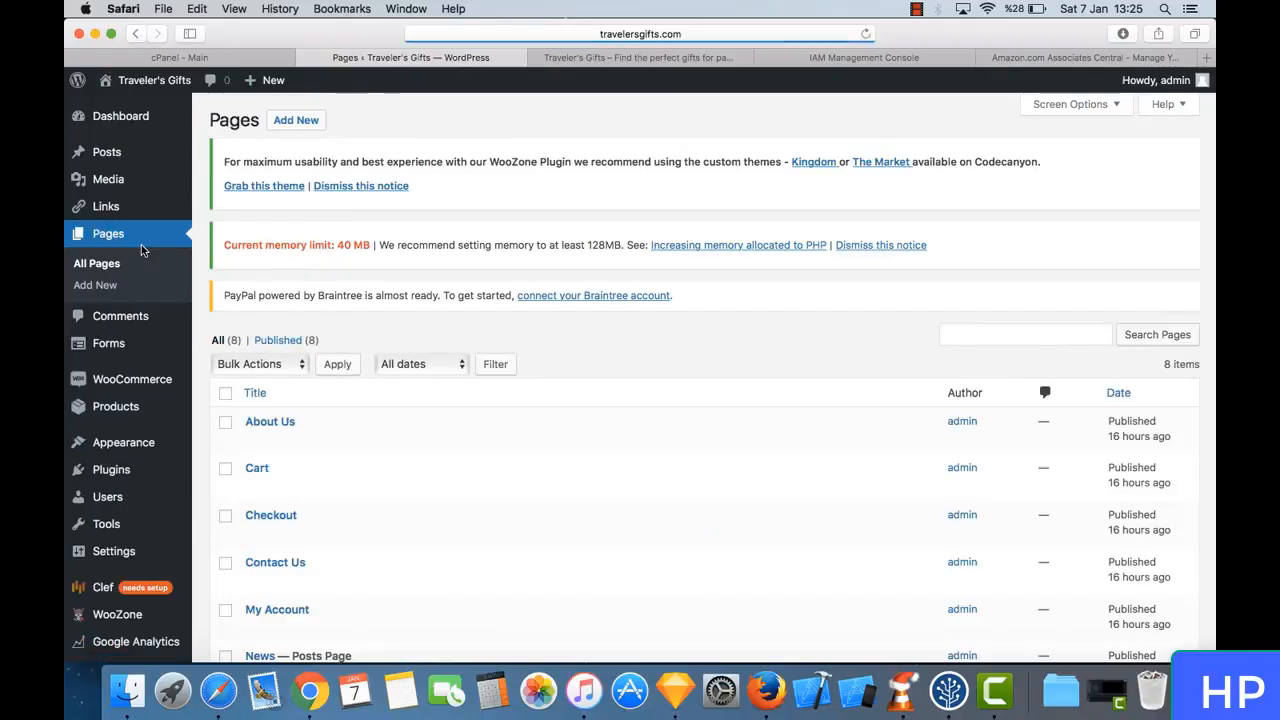
{"action": "scroll", "coordinate": [455, 480], "scroll_direction": "down", "scroll_amount": 2}
{"action": "scroll", "coordinate": [460, 491], "scroll_direction": "down", "scroll_amount": 3}
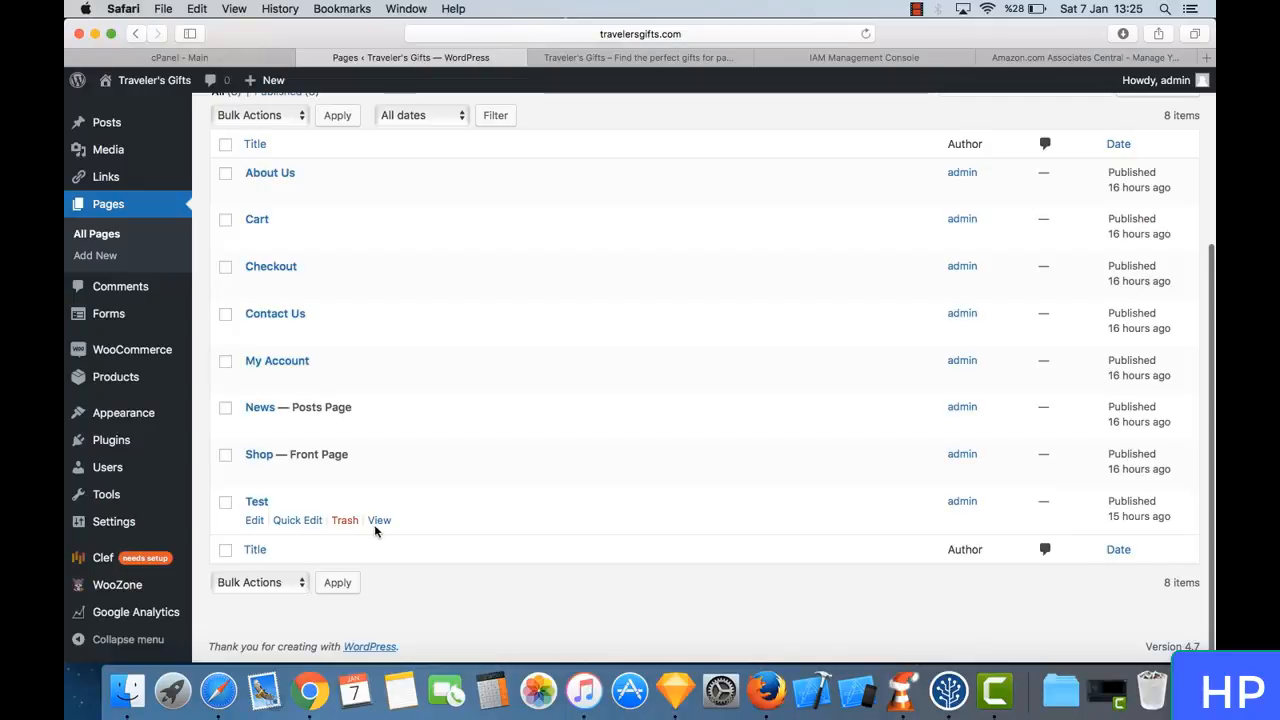
{"action": "left_click", "coordinate": [347, 522]}
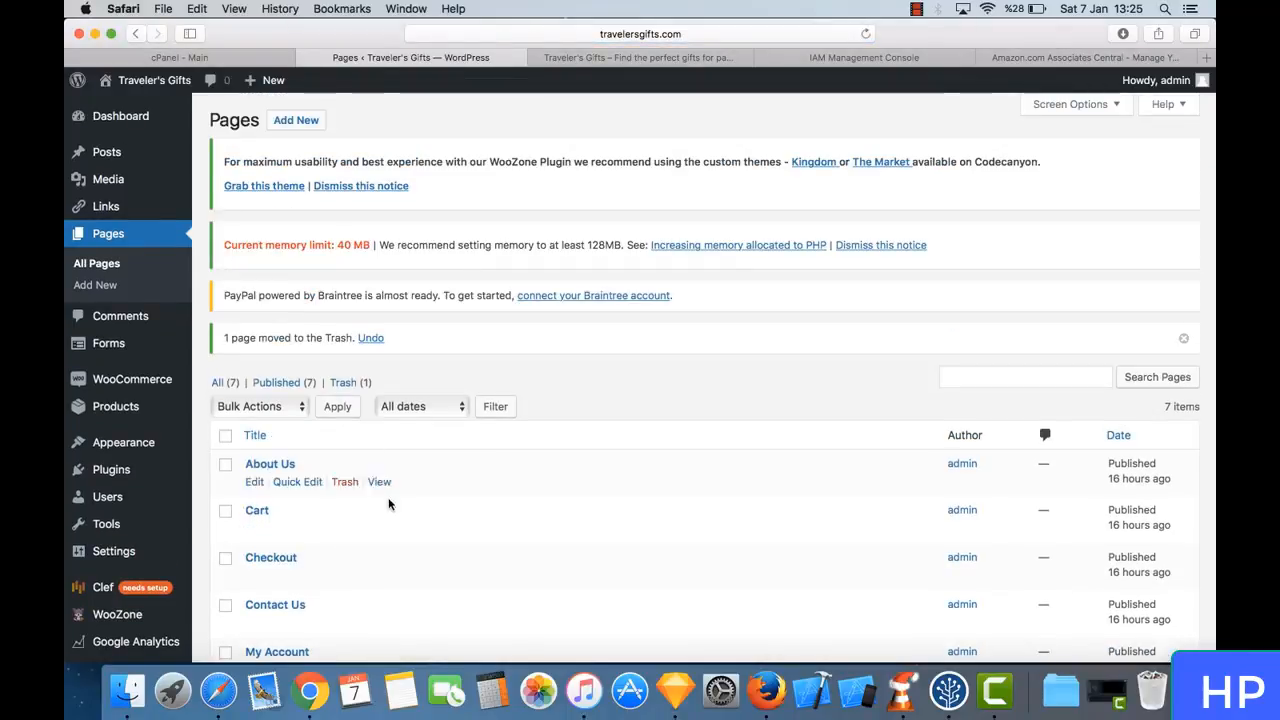
- Remove the invalid Test item from the Primary Menu and save the menu
{"action": "scroll", "coordinate": [398, 528], "scroll_direction": "down", "scroll_amount": 5}
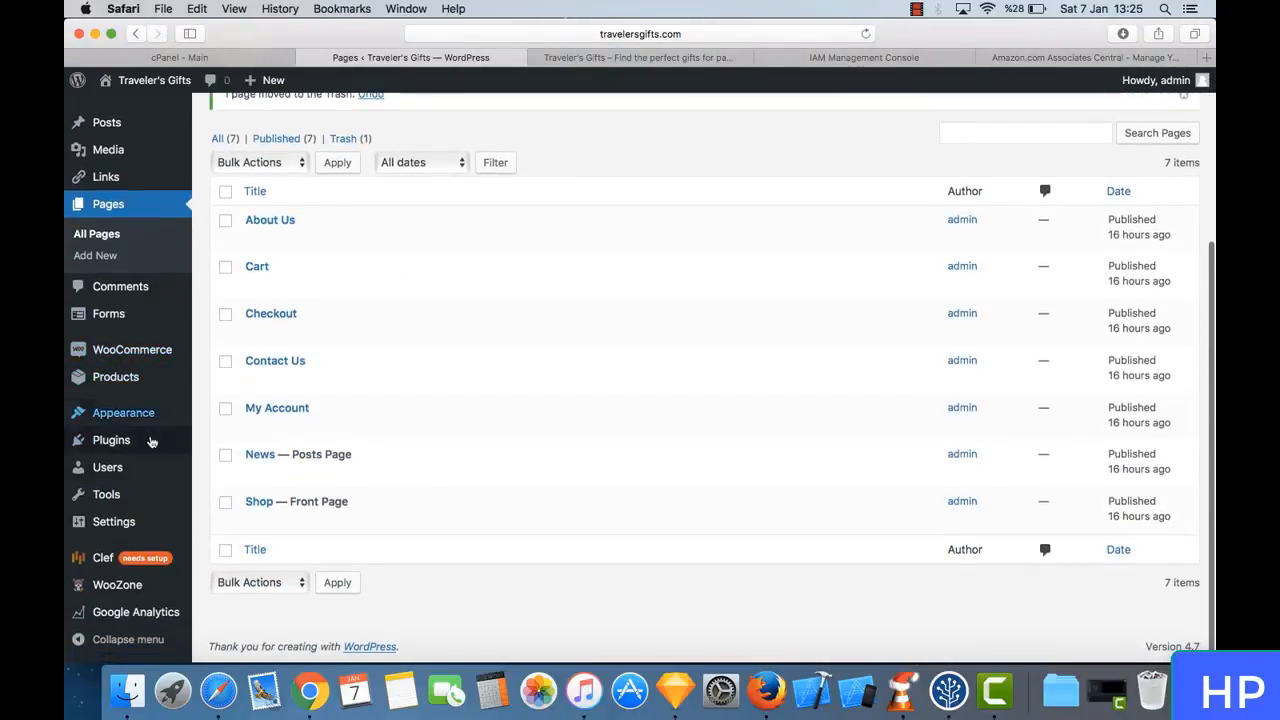
{"action": "mouse_move", "coordinate": [155, 470]}
{"action": "mouse_move", "coordinate": [151, 422]}
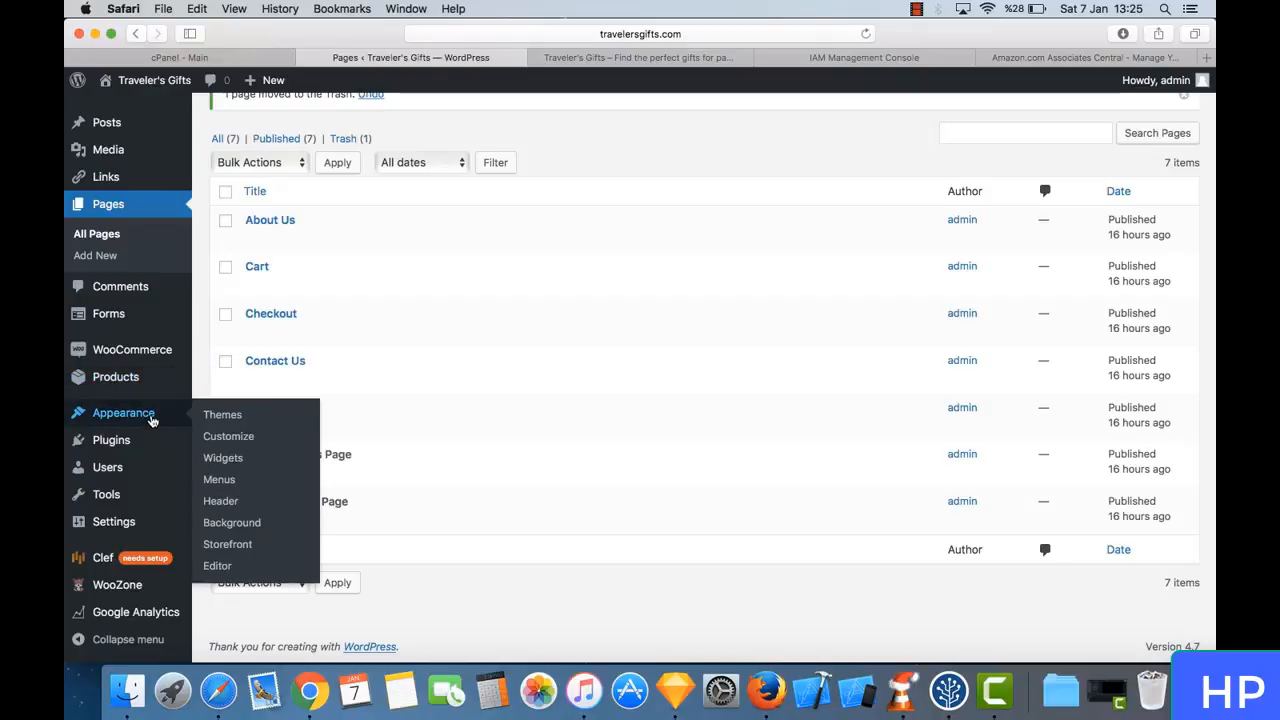
{"action": "left_click", "coordinate": [233, 484]}
{"action": "scroll", "coordinate": [532, 426], "scroll_direction": "down", "scroll_amount": 5}
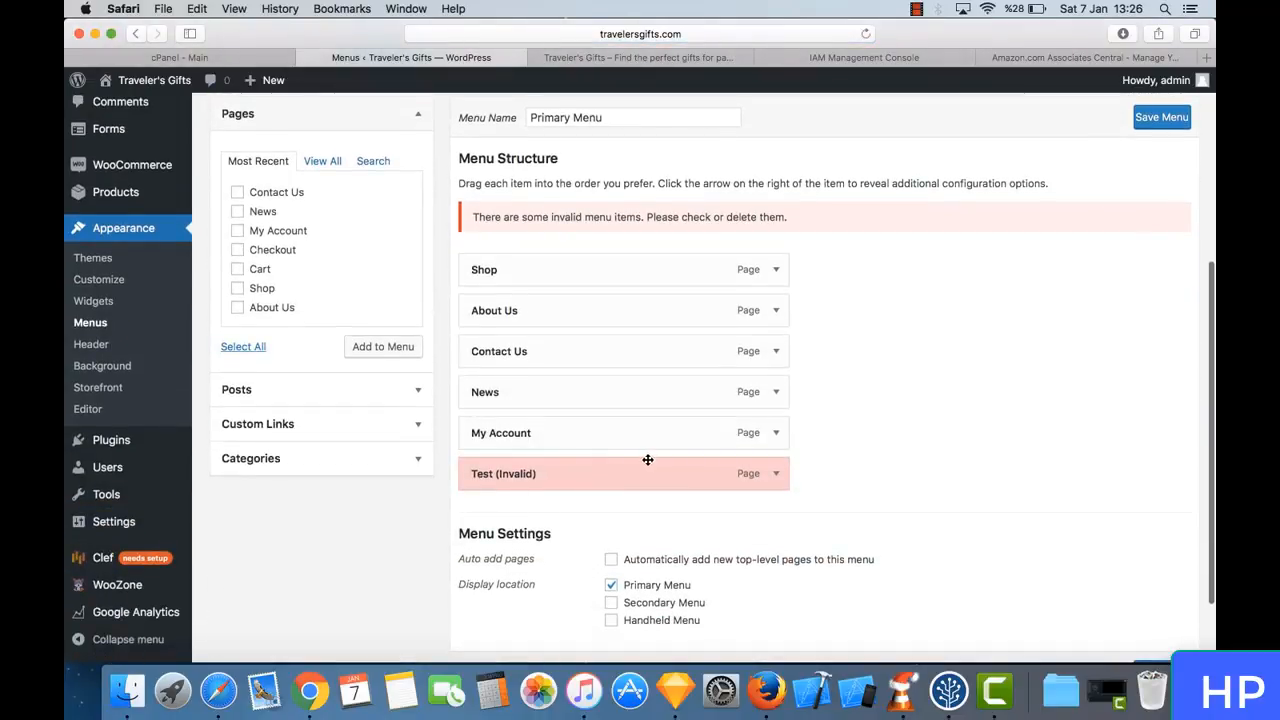
{"action": "left_click", "coordinate": [776, 474]}
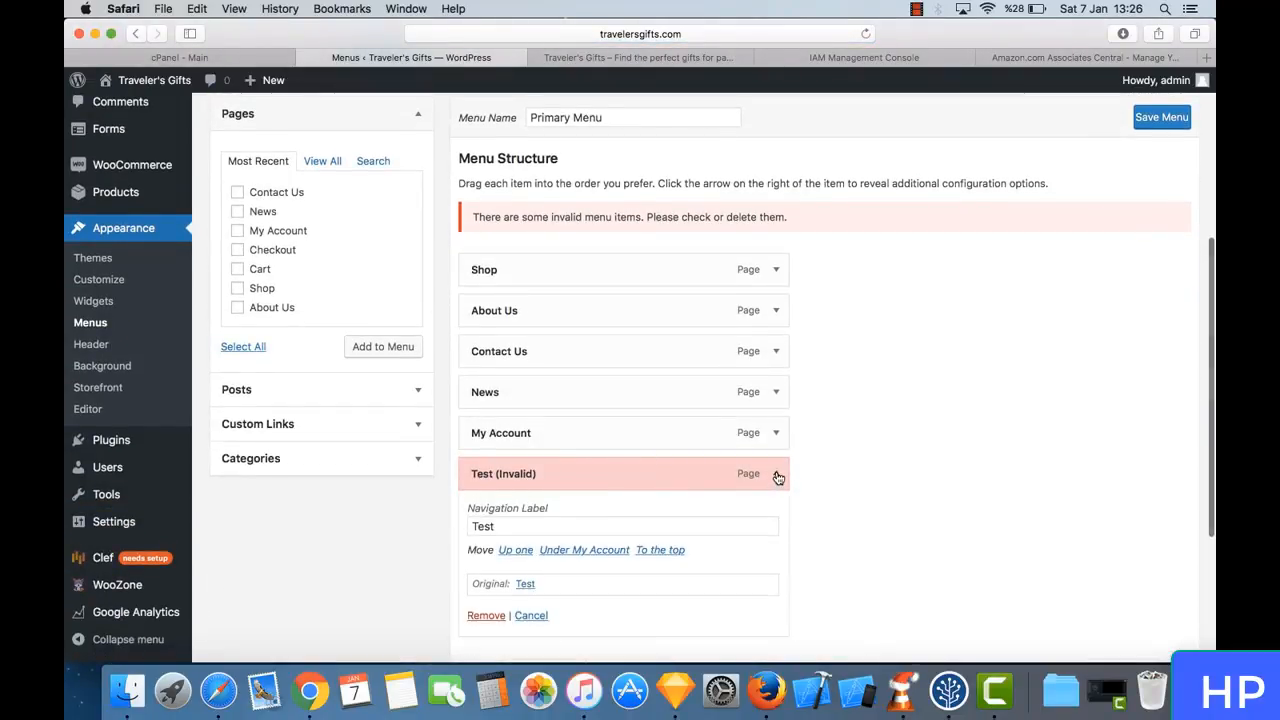
{"action": "left_click", "coordinate": [490, 617]}
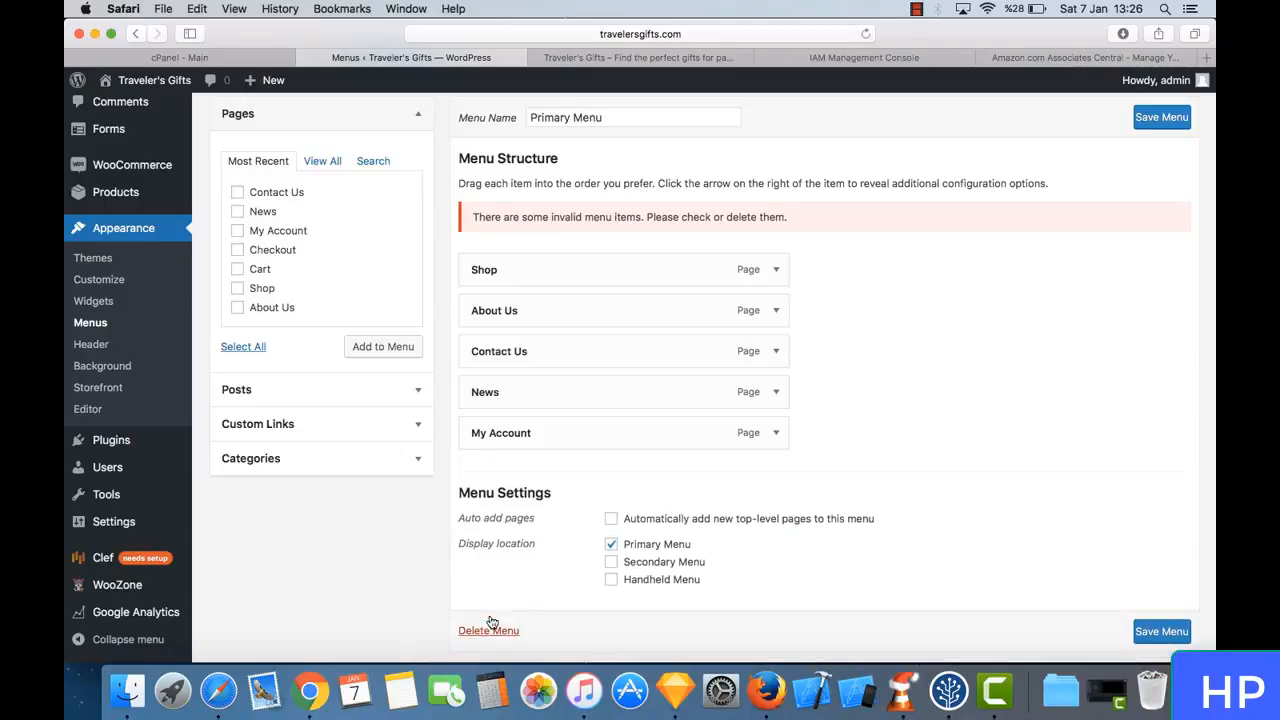
{"action": "left_click", "coordinate": [1160, 118]}
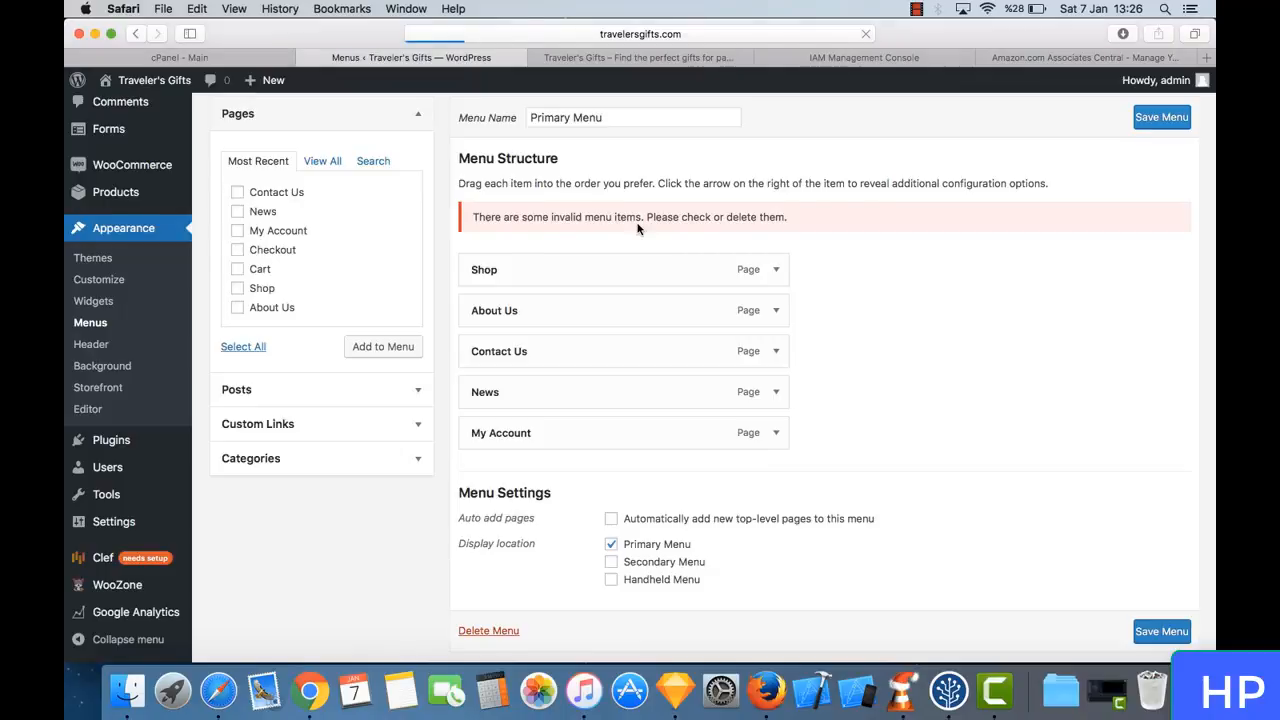
{"action": "scroll", "coordinate": [642, 440], "scroll_direction": "down", "scroll_amount": 5}
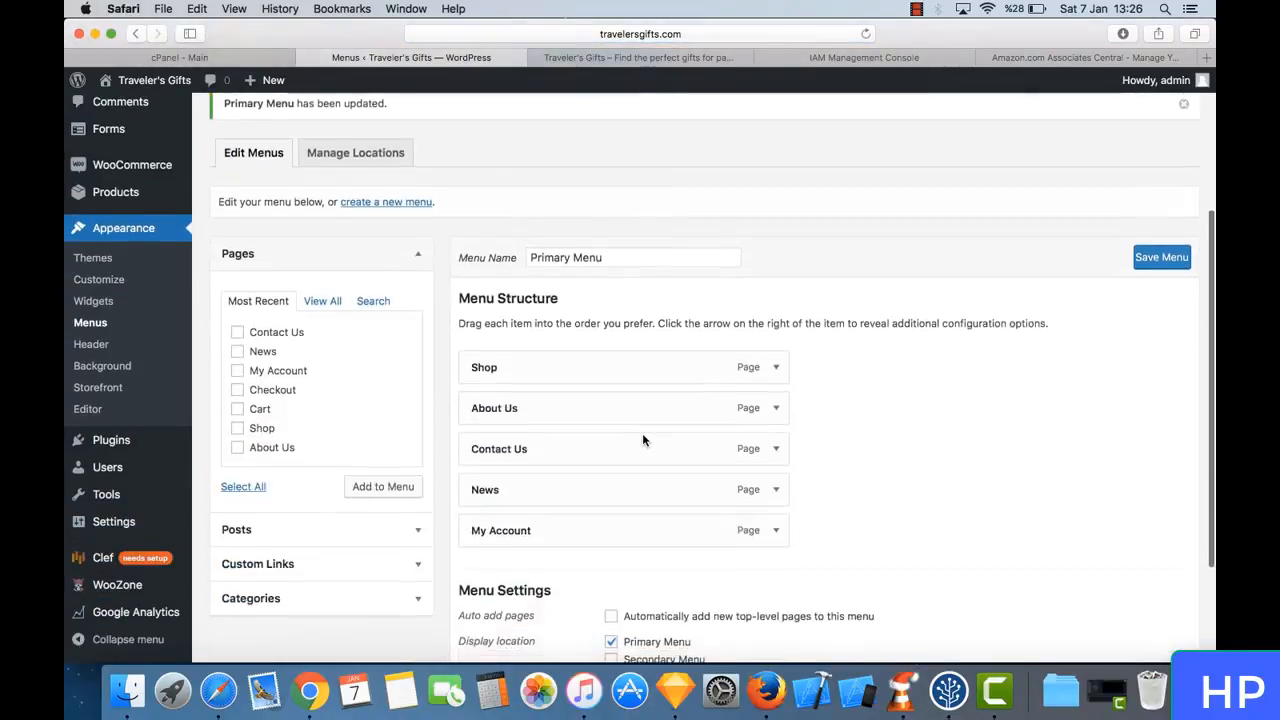
- Reload the storefront's Shop page and check its navigation menu
{"action": "left_click", "coordinate": [626, 57]}
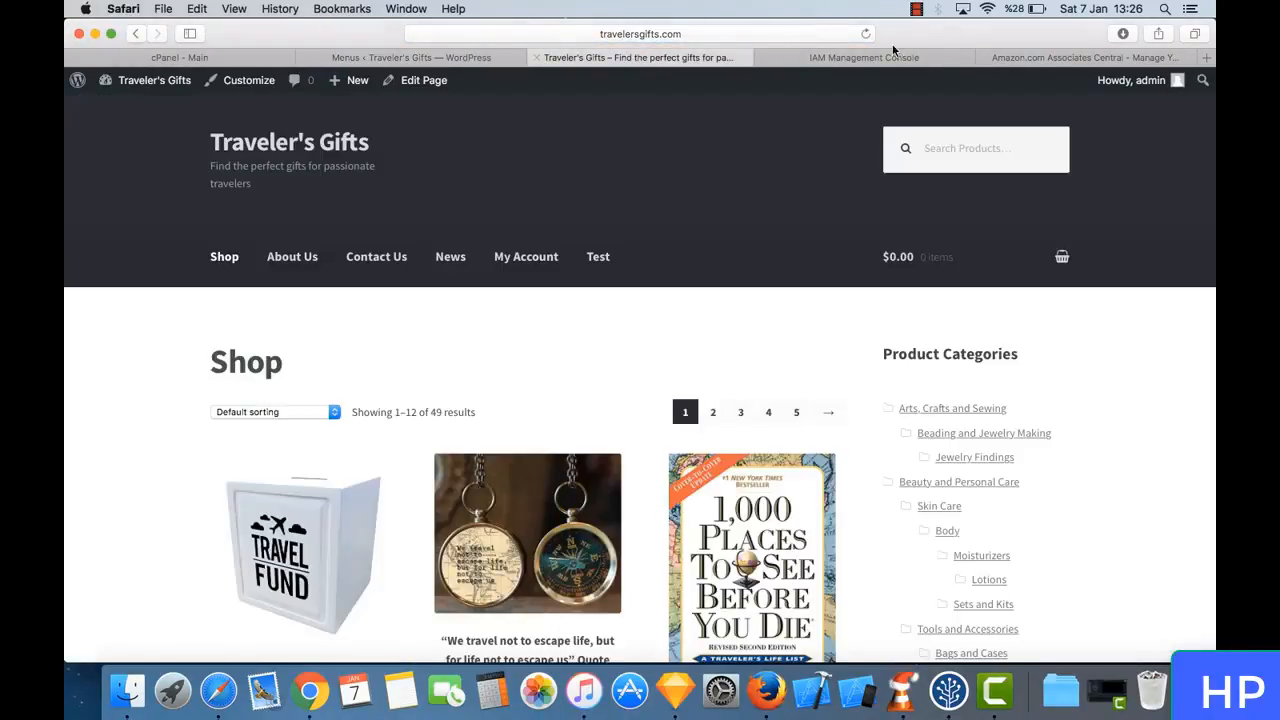
{"action": "left_click", "coordinate": [856, 36]}
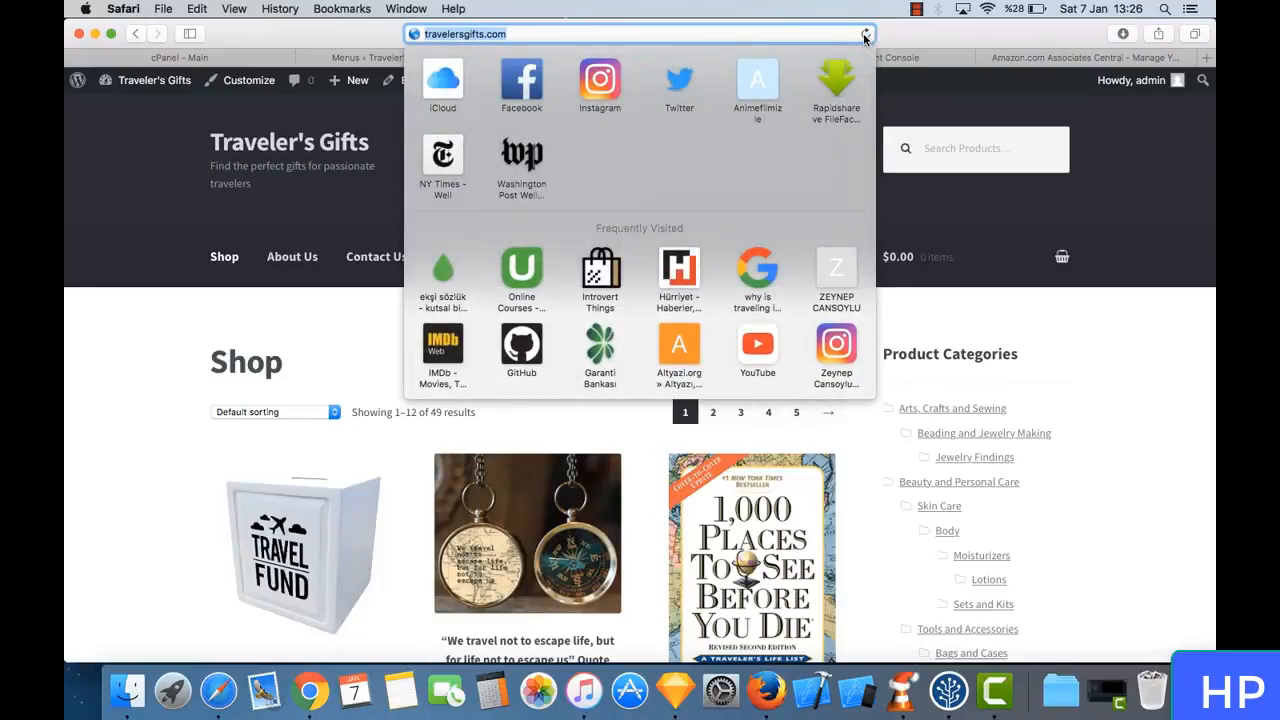
{"action": "left_click", "coordinate": [866, 36]}
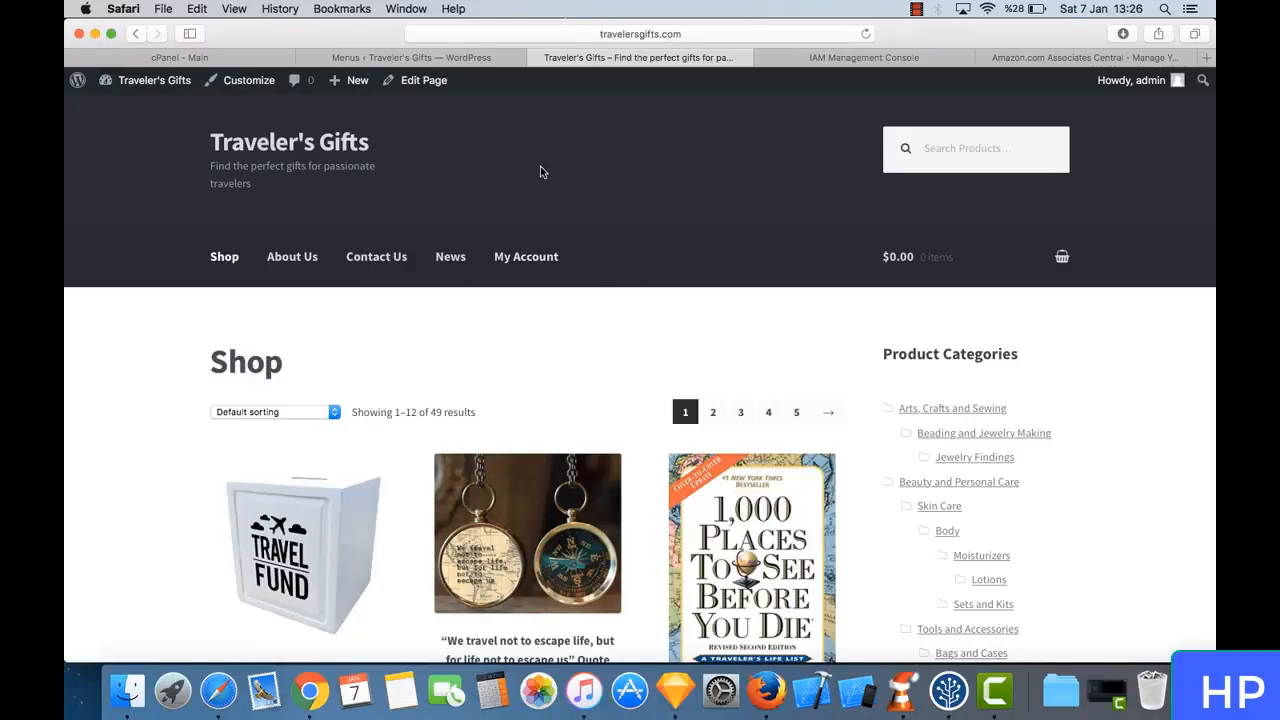
- Open the site's widget settings and remove the Categories widget from the Sidebar area
{"action": "left_click", "coordinate": [423, 62]}
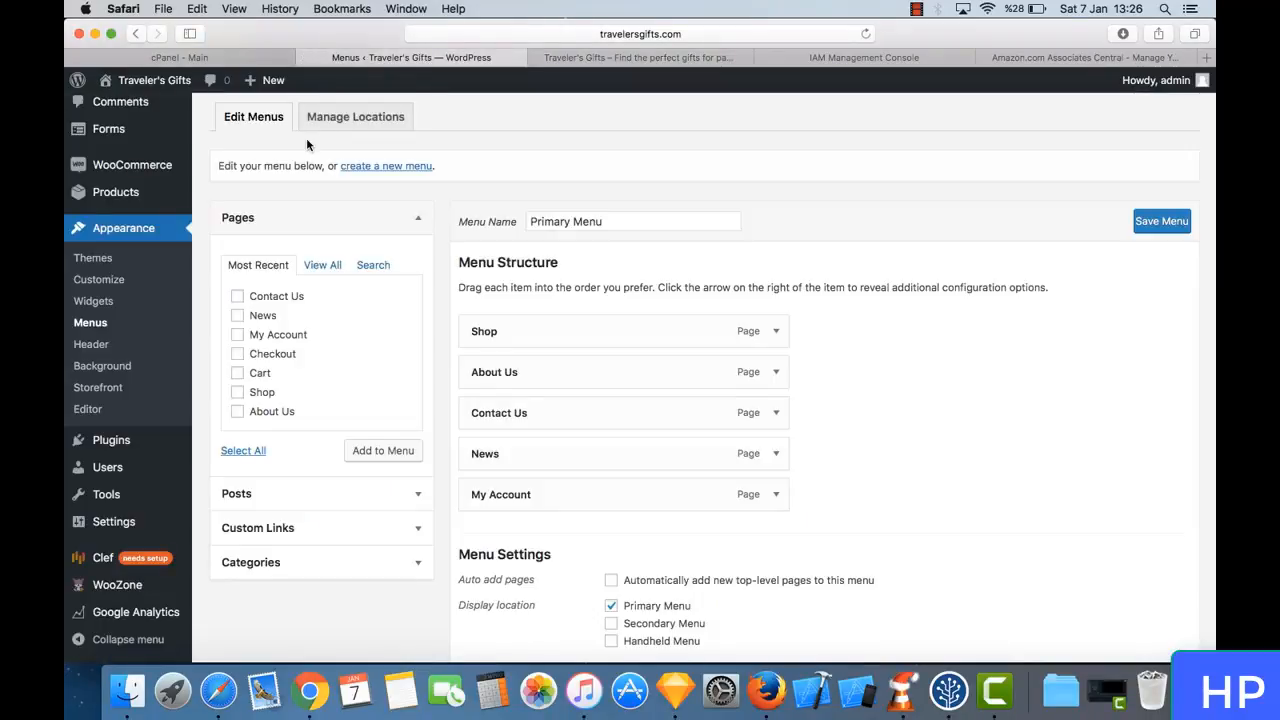
{"action": "left_click", "coordinate": [97, 302]}
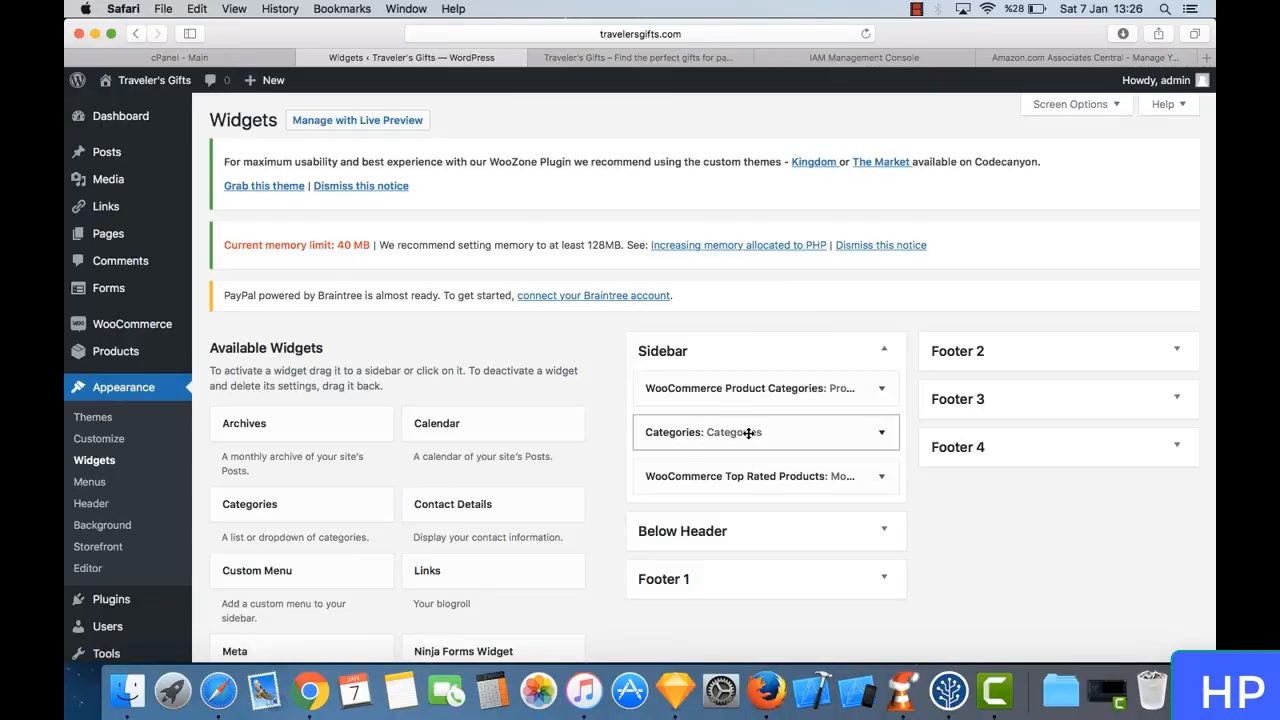
{"action": "left_click_drag", "start_coordinate": [768, 431], "coordinate": [397, 463]}
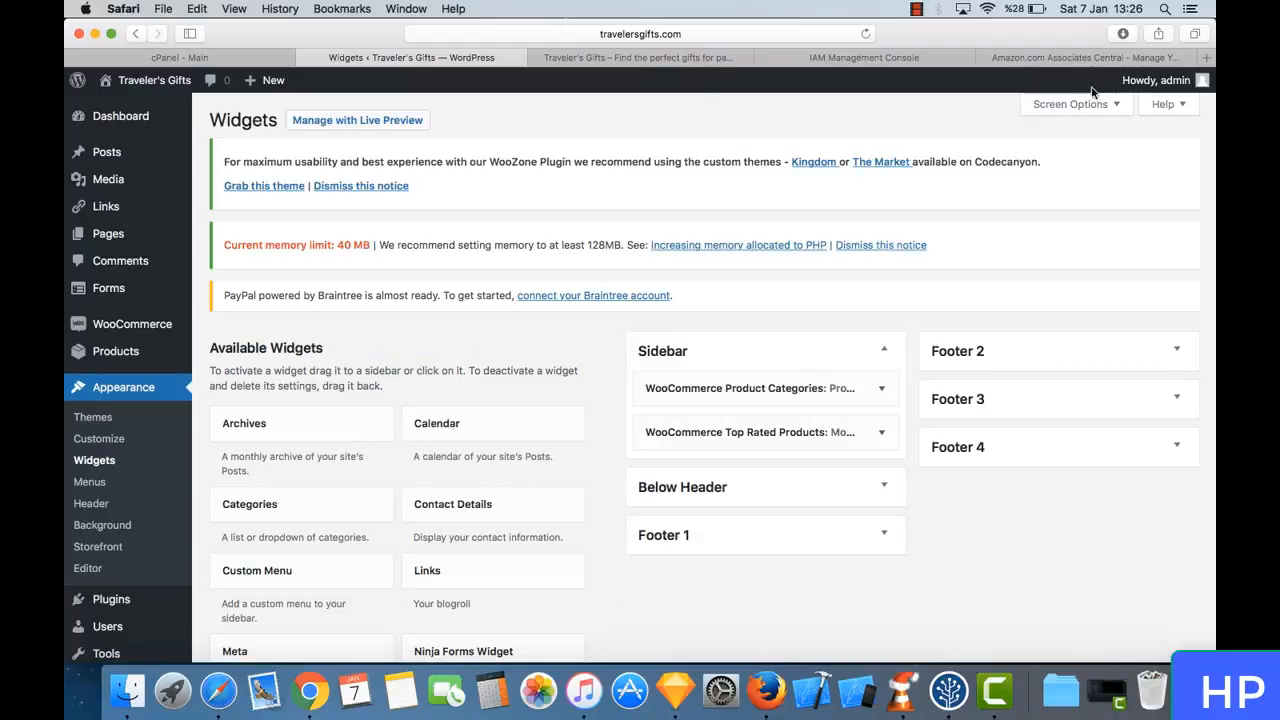
- Reload the Shop page and examine the sidebar from Product Categories down to Most Popular
{"action": "left_click", "coordinate": [657, 69]}
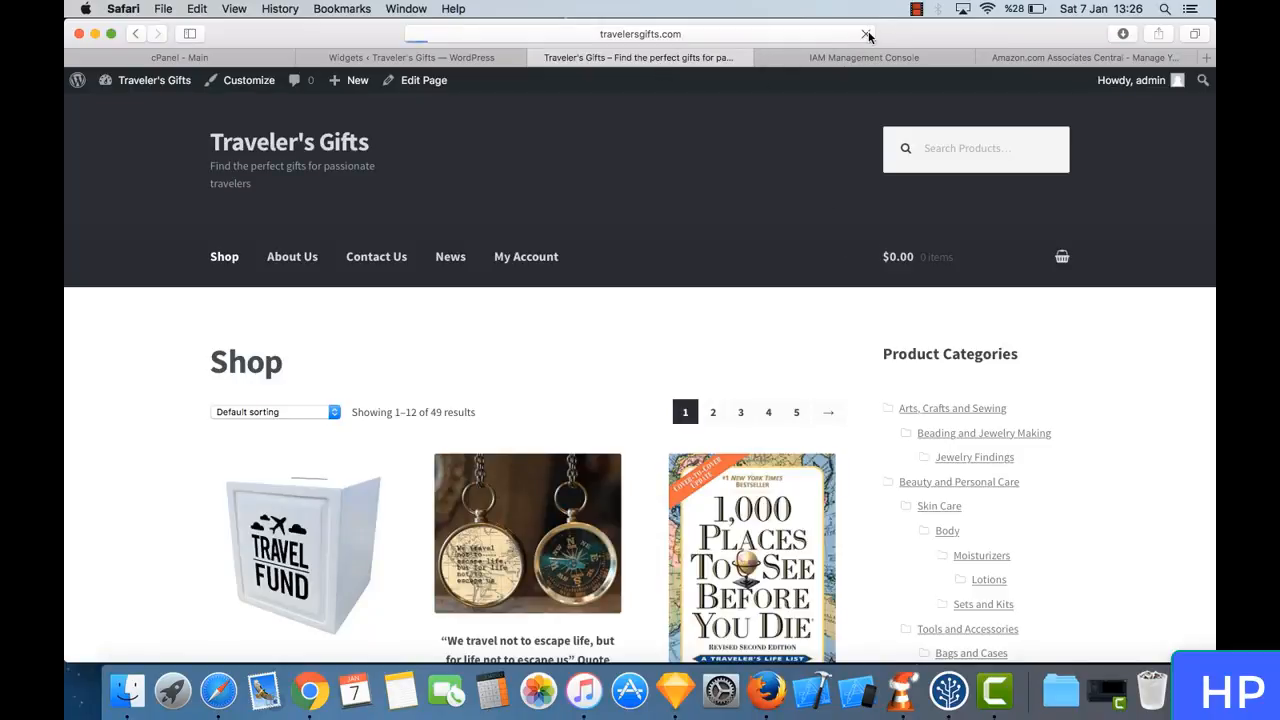
{"action": "scroll", "coordinate": [979, 500], "scroll_direction": "down", "scroll_amount": 5}
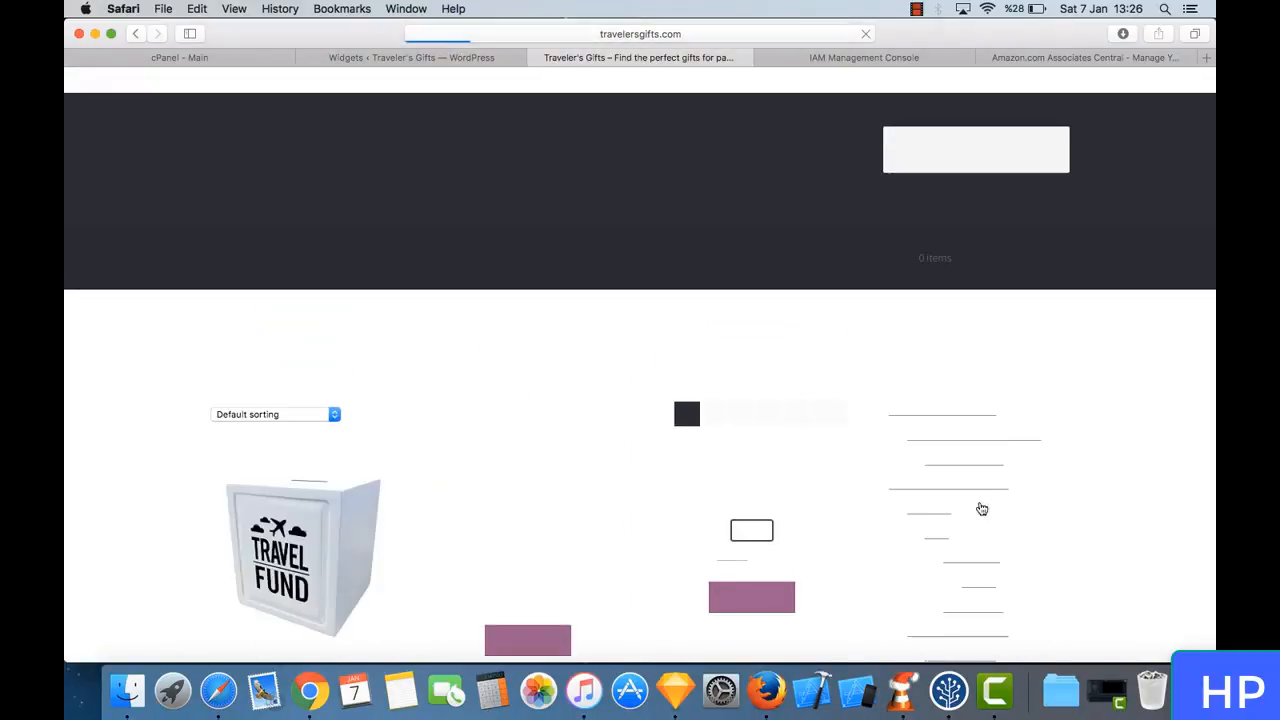
{"action": "scroll", "coordinate": [982, 500], "scroll_direction": "down", "scroll_amount": 15}
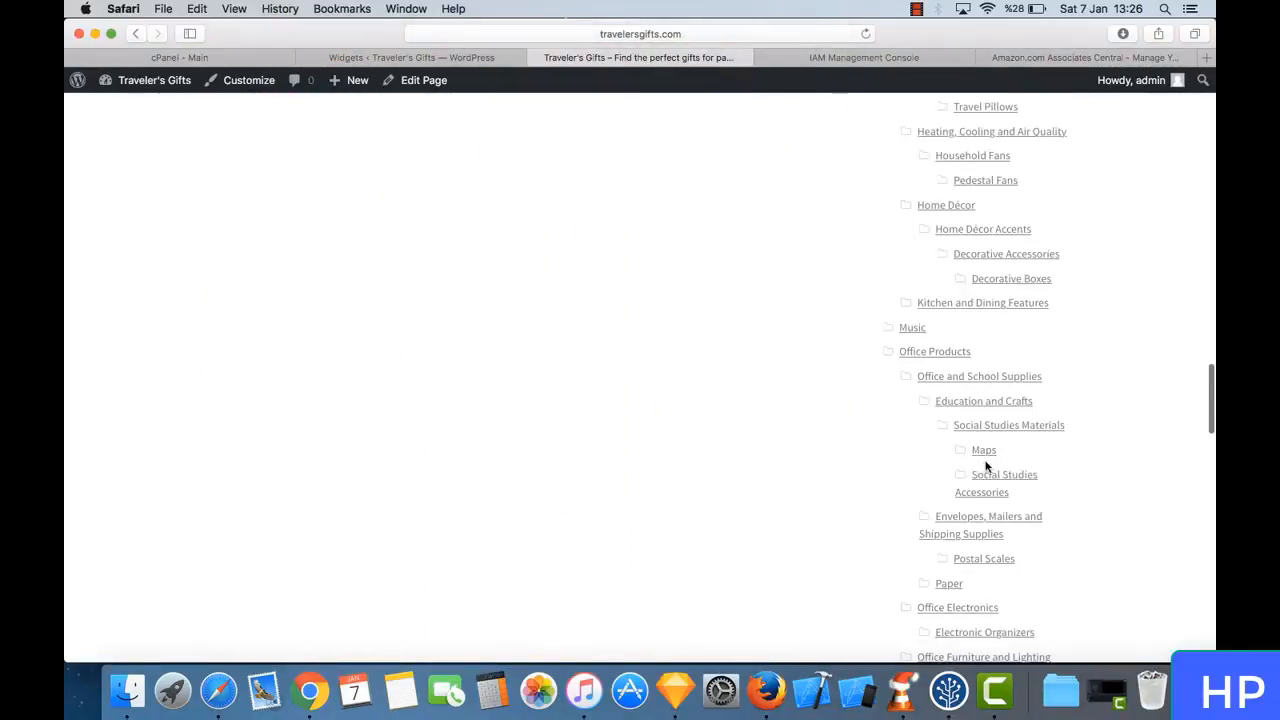
{"action": "scroll", "coordinate": [985, 465], "scroll_direction": "down", "scroll_amount": 10}
{"action": "scroll", "coordinate": [986, 463], "scroll_direction": "up", "scroll_amount": 3}
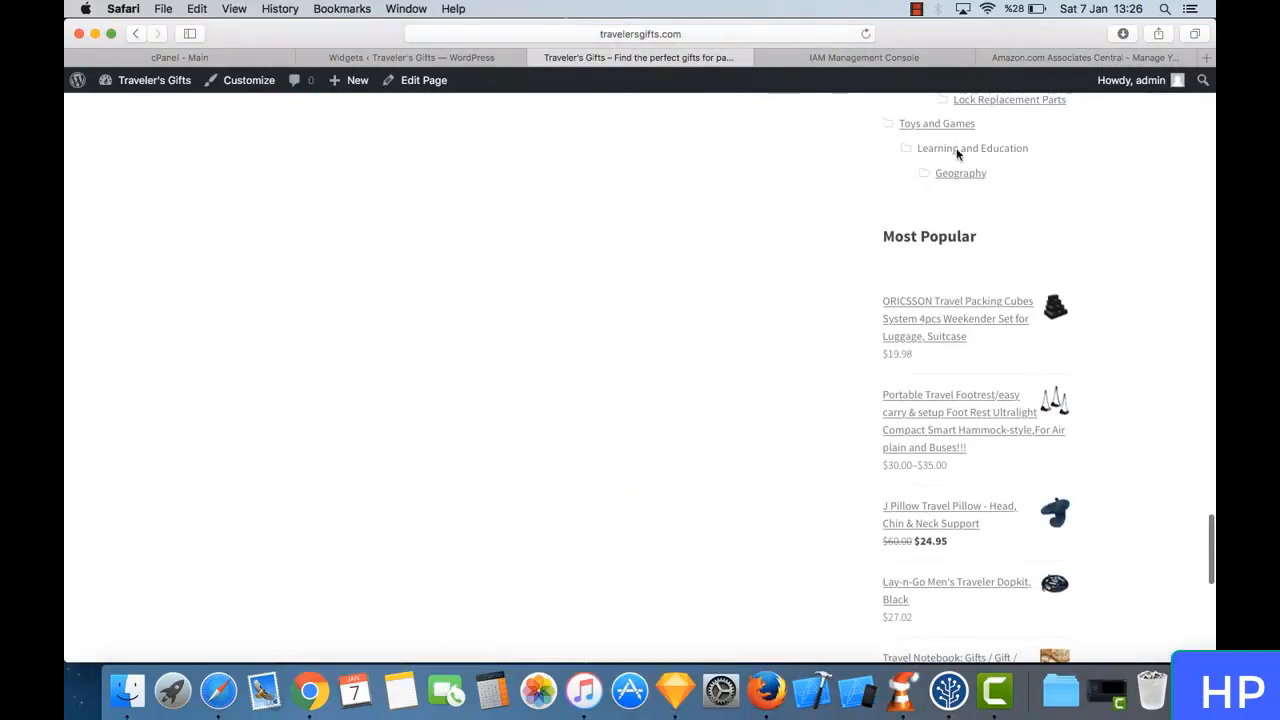
{"action": "scroll", "coordinate": [850, 305], "scroll_direction": "down", "scroll_amount": 3}
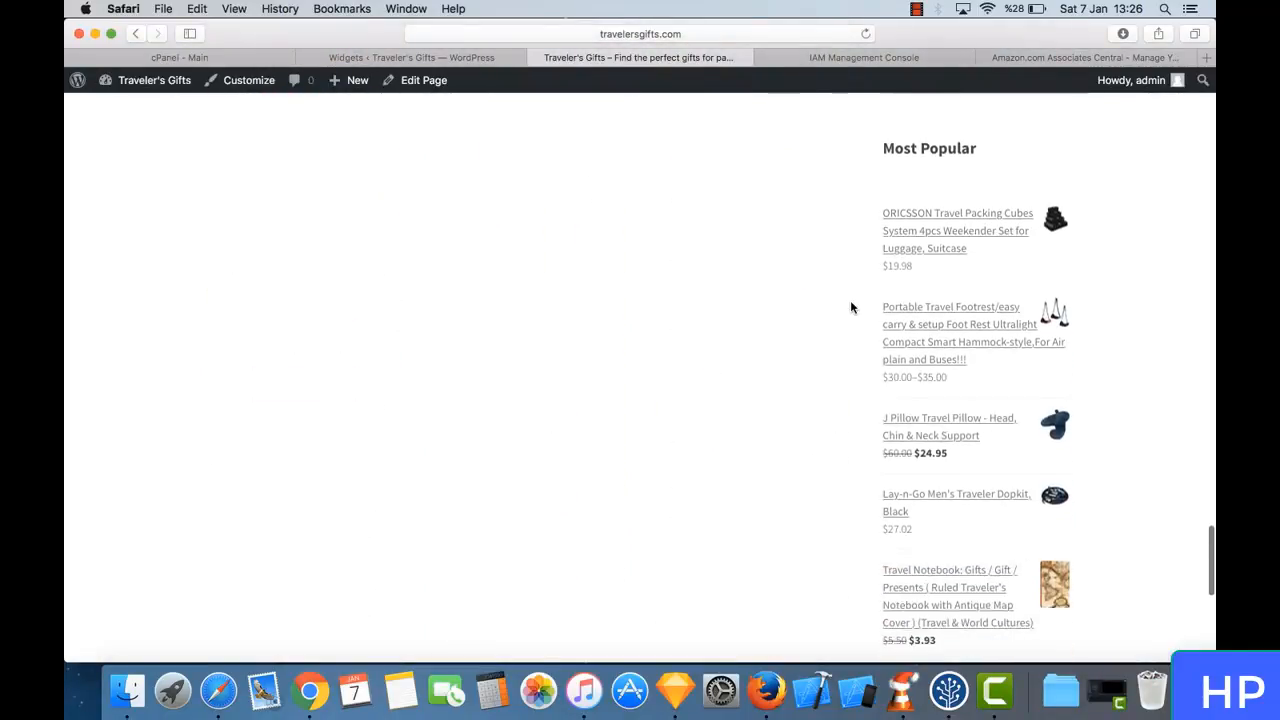
- Set the Sidebar's WooCommerce Product Categories widget to show only children of the current category and hide empty categories, and save it
{"action": "scroll", "coordinate": [850, 305], "scroll_direction": "up", "scroll_amount": 5}
{"action": "scroll", "coordinate": [810, 228], "scroll_direction": "up", "scroll_amount": 15}
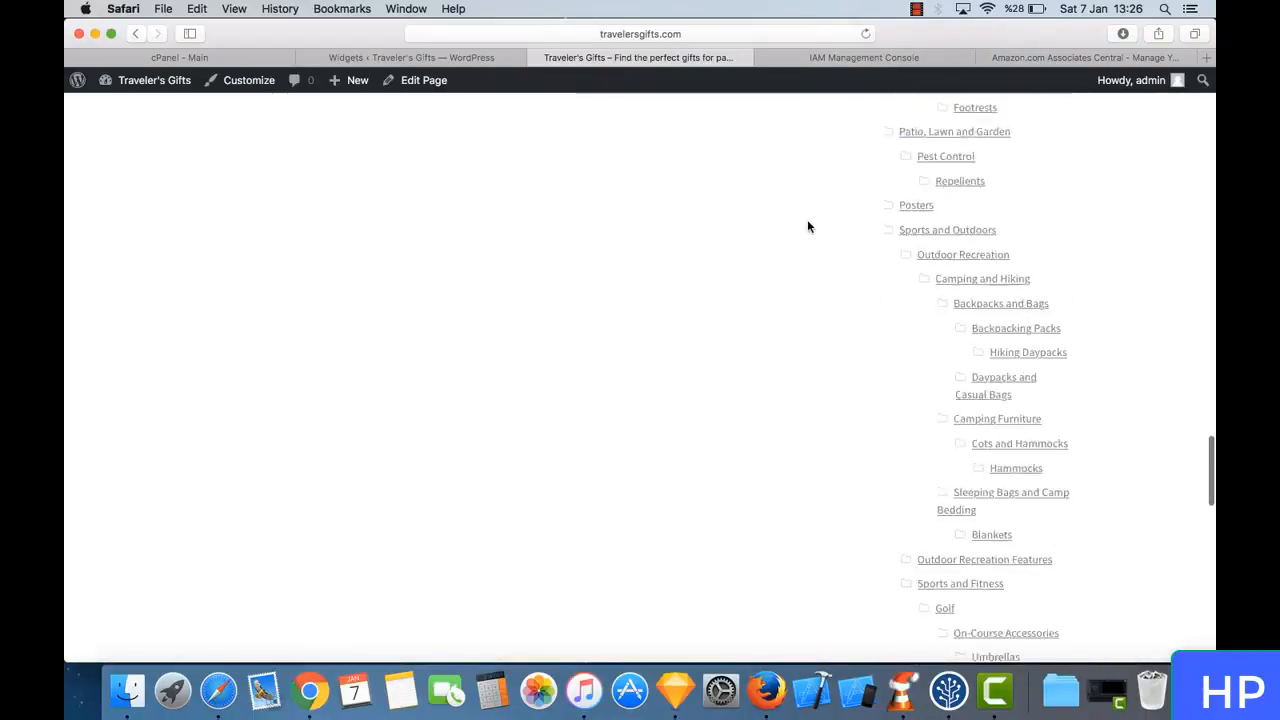
{"action": "scroll", "coordinate": [810, 228], "scroll_direction": "up", "scroll_amount": 15}
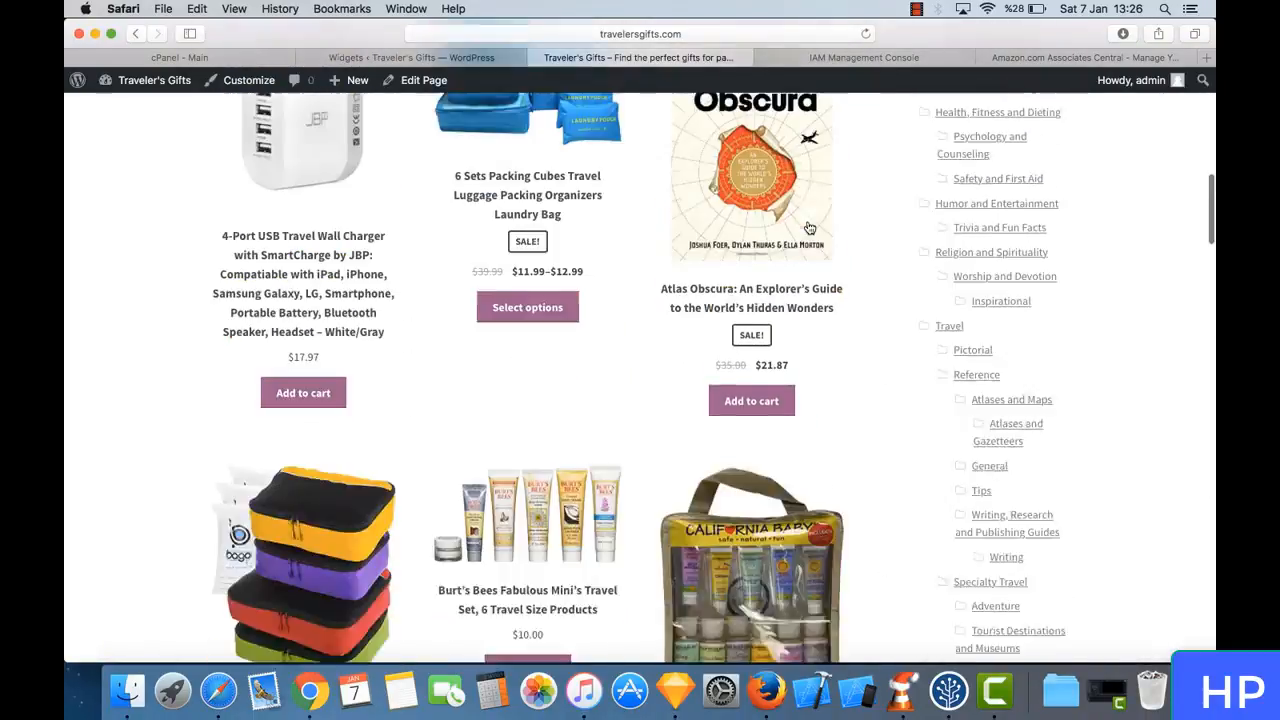
{"action": "scroll", "coordinate": [816, 270], "scroll_direction": "down", "scroll_amount": 5}
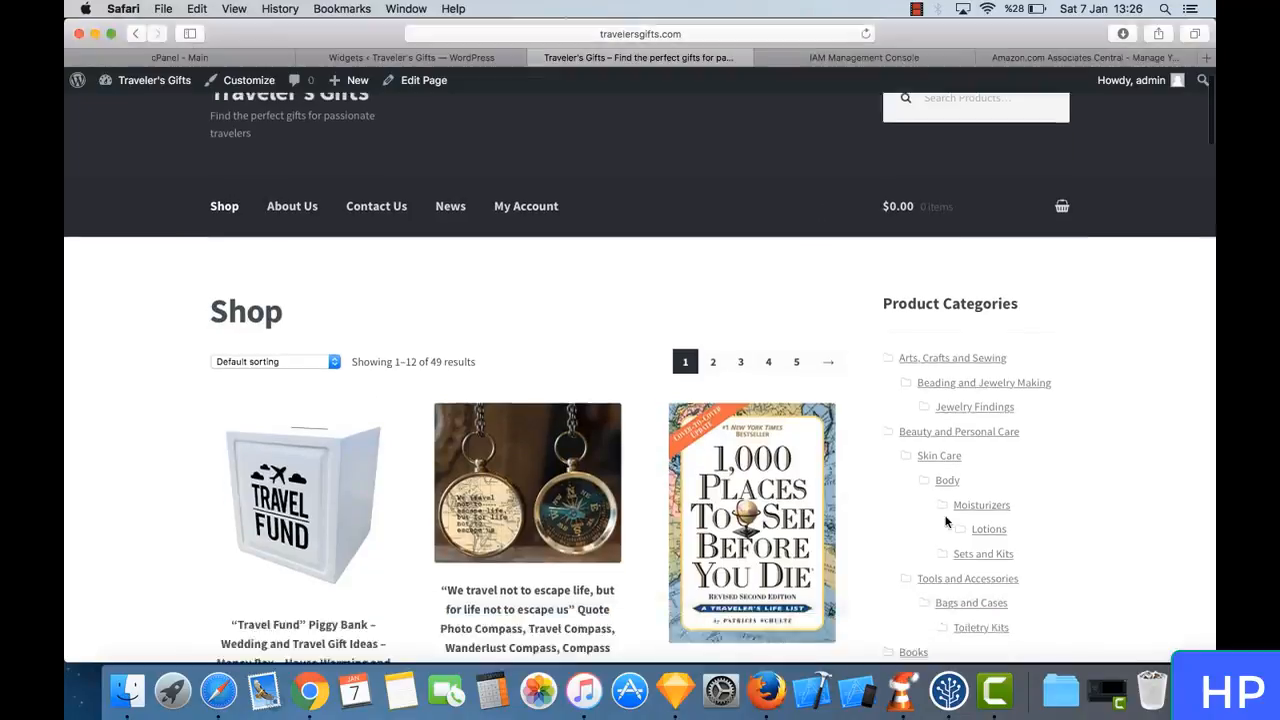
{"action": "scroll", "coordinate": [958, 250], "scroll_direction": "up", "scroll_amount": 5}
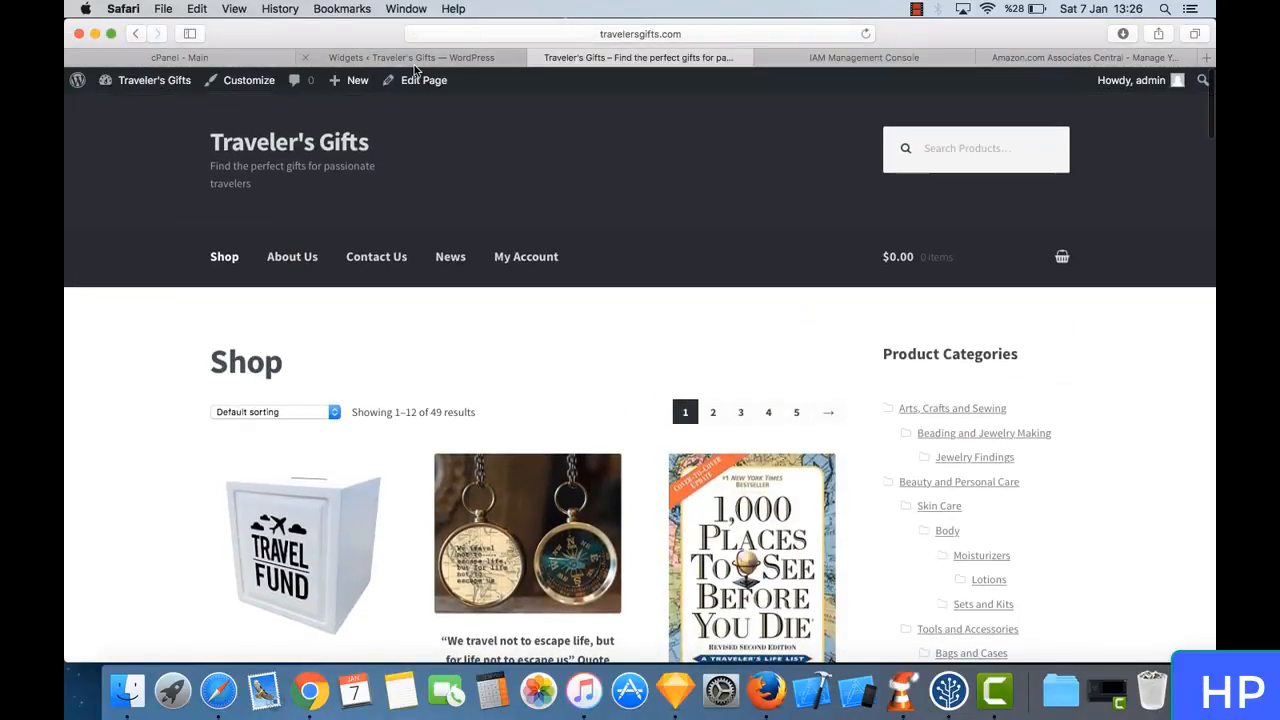
{"action": "left_click", "coordinate": [415, 59]}
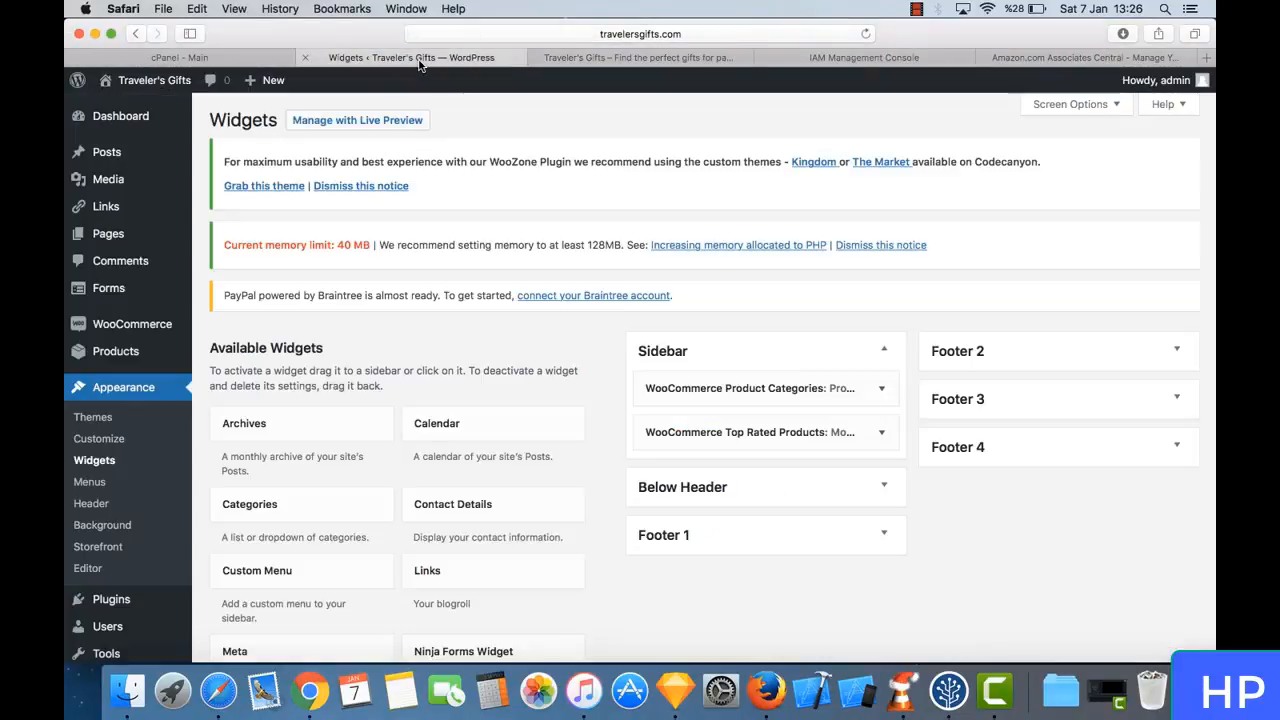
{"action": "left_click", "coordinate": [884, 392]}
{"action": "scroll", "coordinate": [822, 380], "scroll_direction": "down", "scroll_amount": 3}
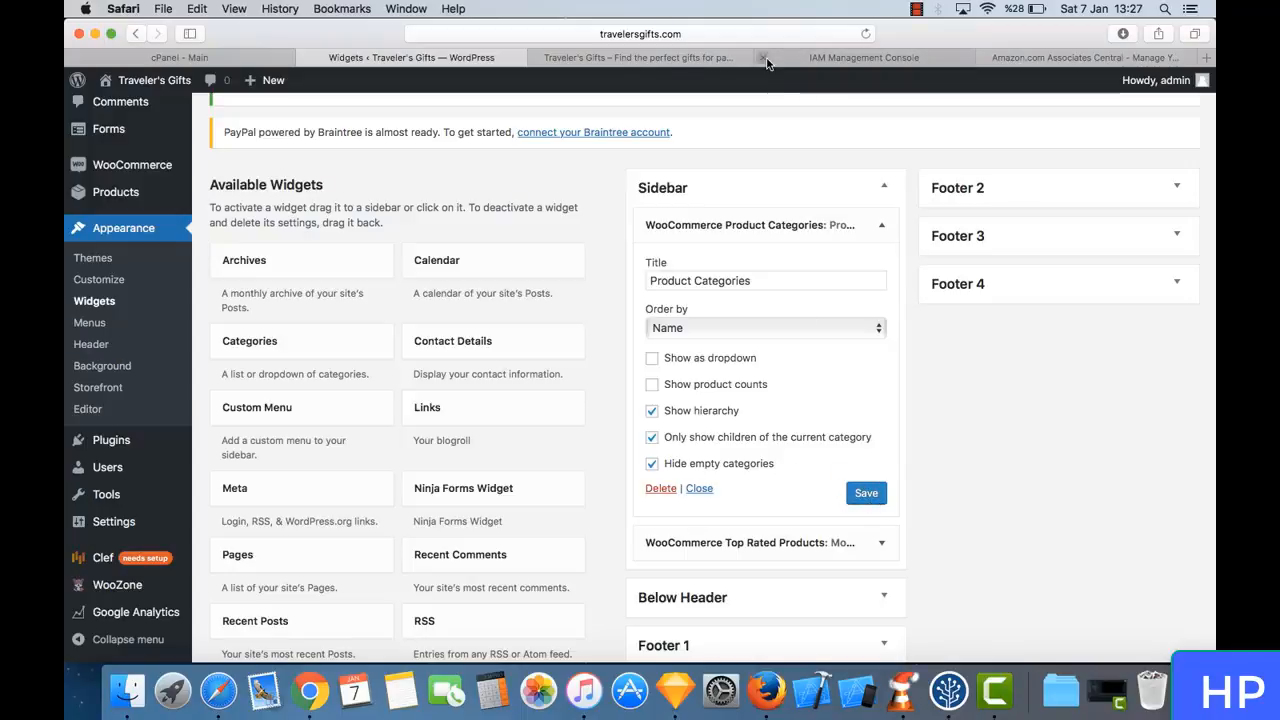
- Reload the storefront's Shop page and check the Product Categories list in the sidebar
{"action": "left_click", "coordinate": [620, 57]}
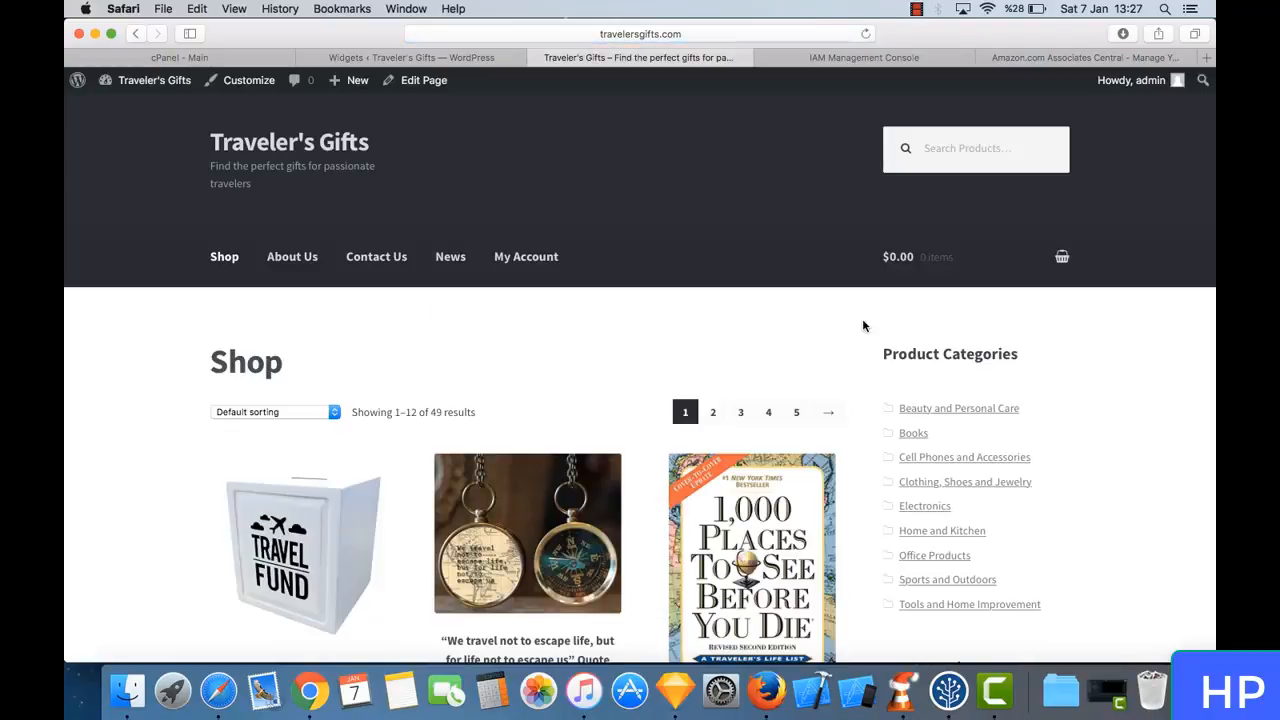
{"action": "scroll", "coordinate": [1023, 473], "scroll_direction": "down", "scroll_amount": 3}
{"action": "scroll", "coordinate": [1023, 473], "scroll_direction": "down", "scroll_amount": 1}
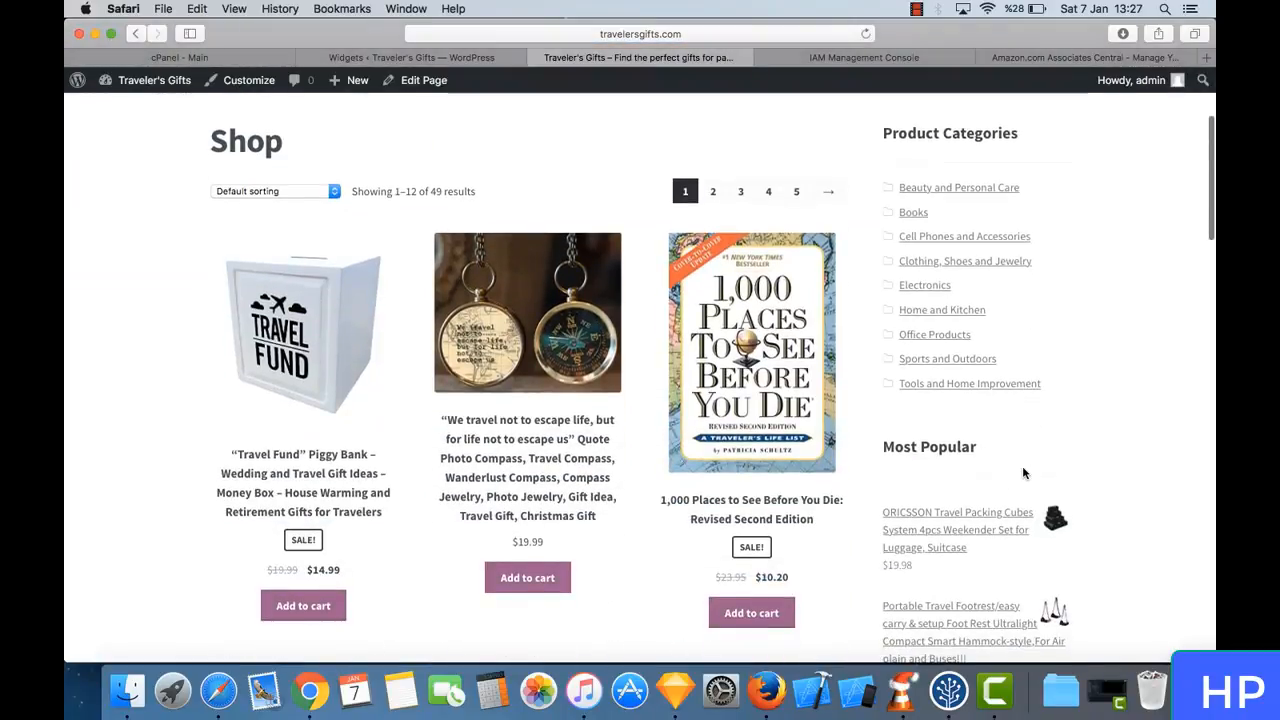
- Browse the Books product category and its Subjects subcategory to check how the sidebar hierarchy expands
{"action": "left_click", "coordinate": [904, 216]}
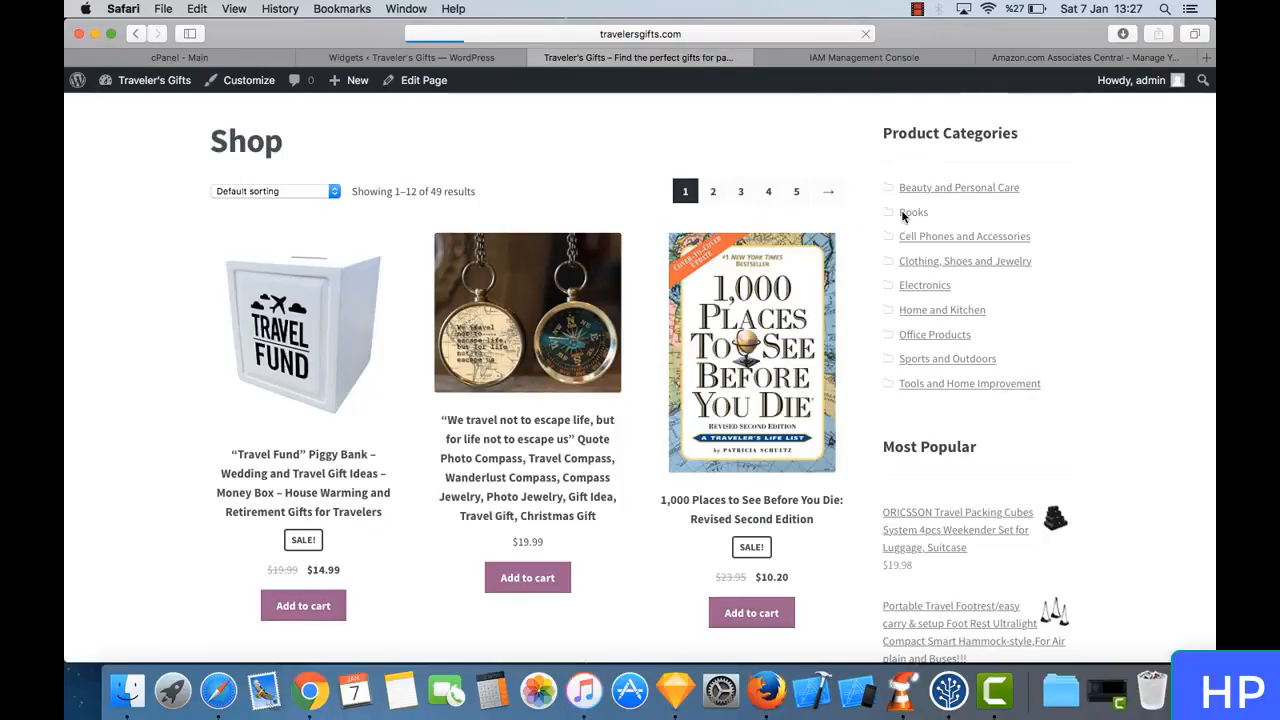
{"action": "scroll", "coordinate": [960, 410], "scroll_direction": "down", "scroll_amount": 2}
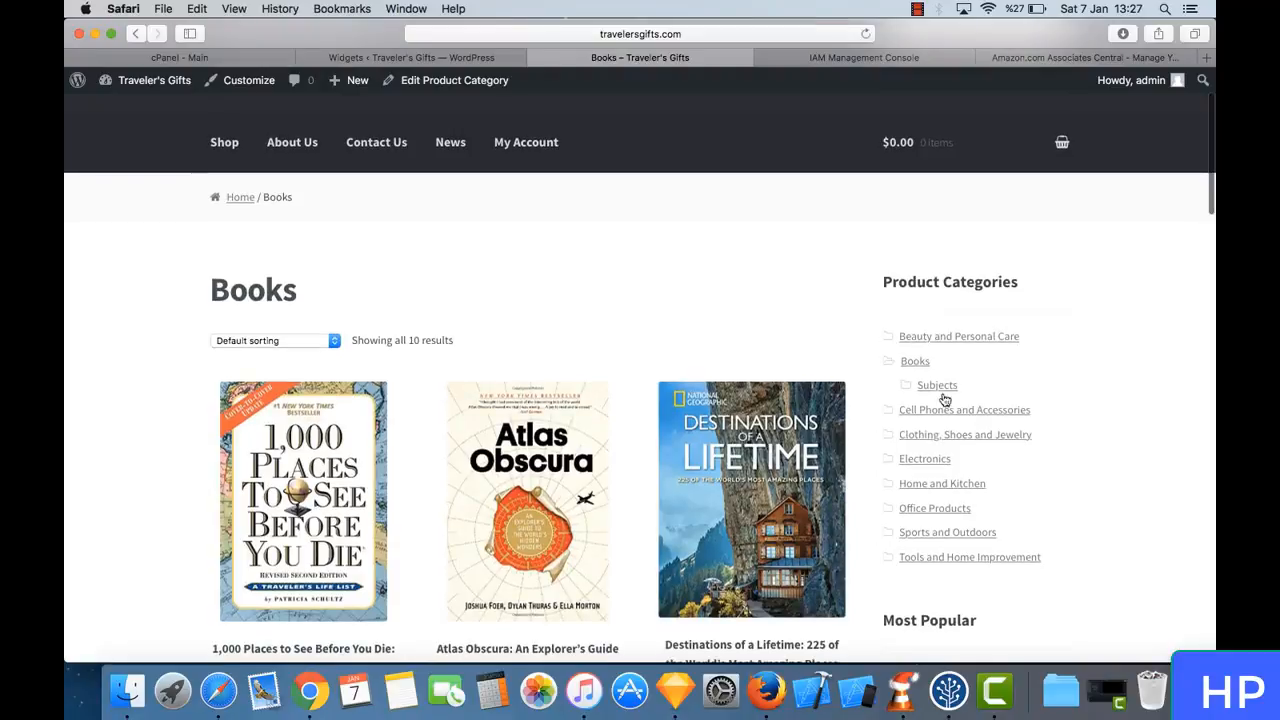
{"action": "left_click", "coordinate": [938, 386]}
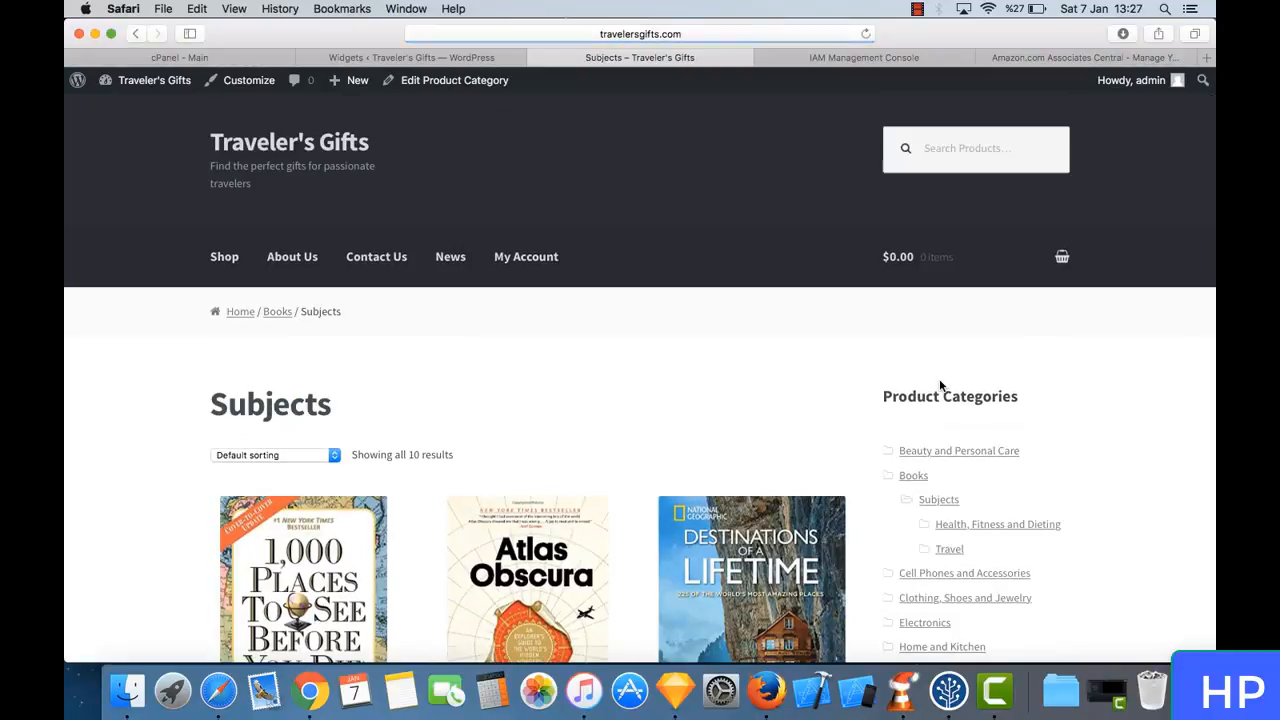
{"action": "scroll", "coordinate": [966, 500], "scroll_direction": "down", "scroll_amount": 4}
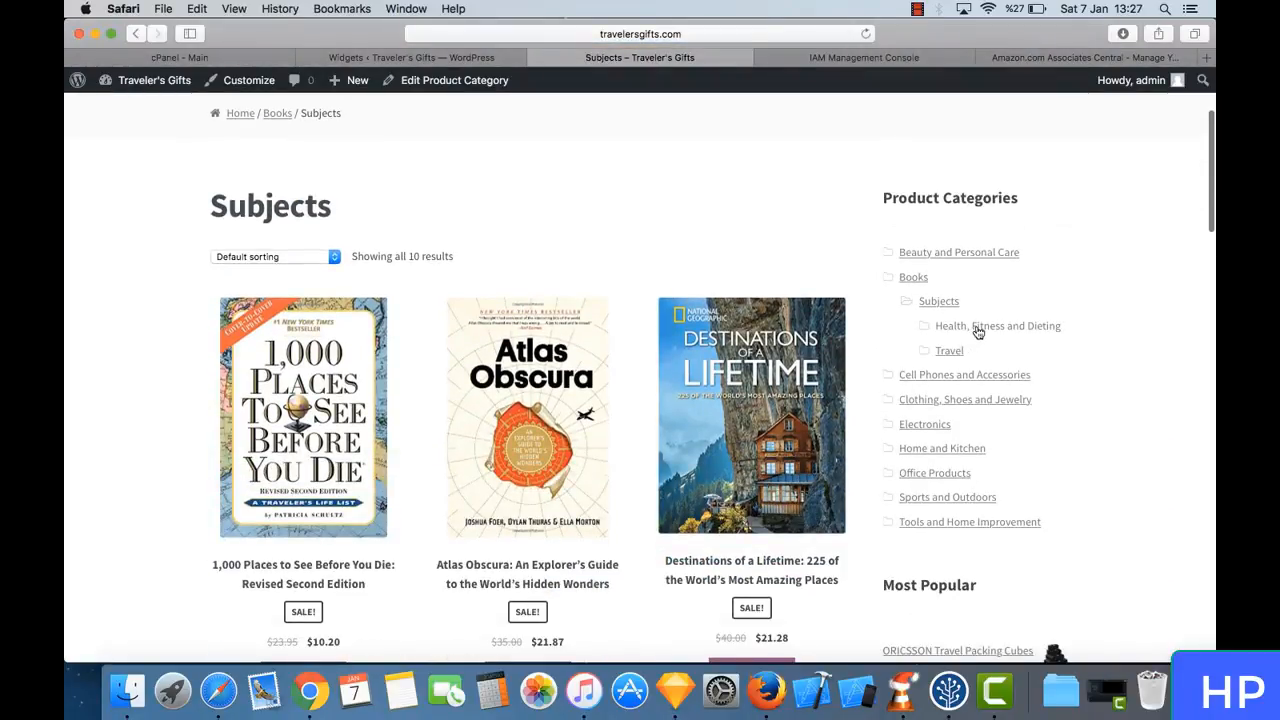
- View the products in the Health, Fitness and Dieting and Travel subcategories of Subjects
{"action": "scroll", "coordinate": [977, 331], "scroll_direction": "down", "scroll_amount": 4}
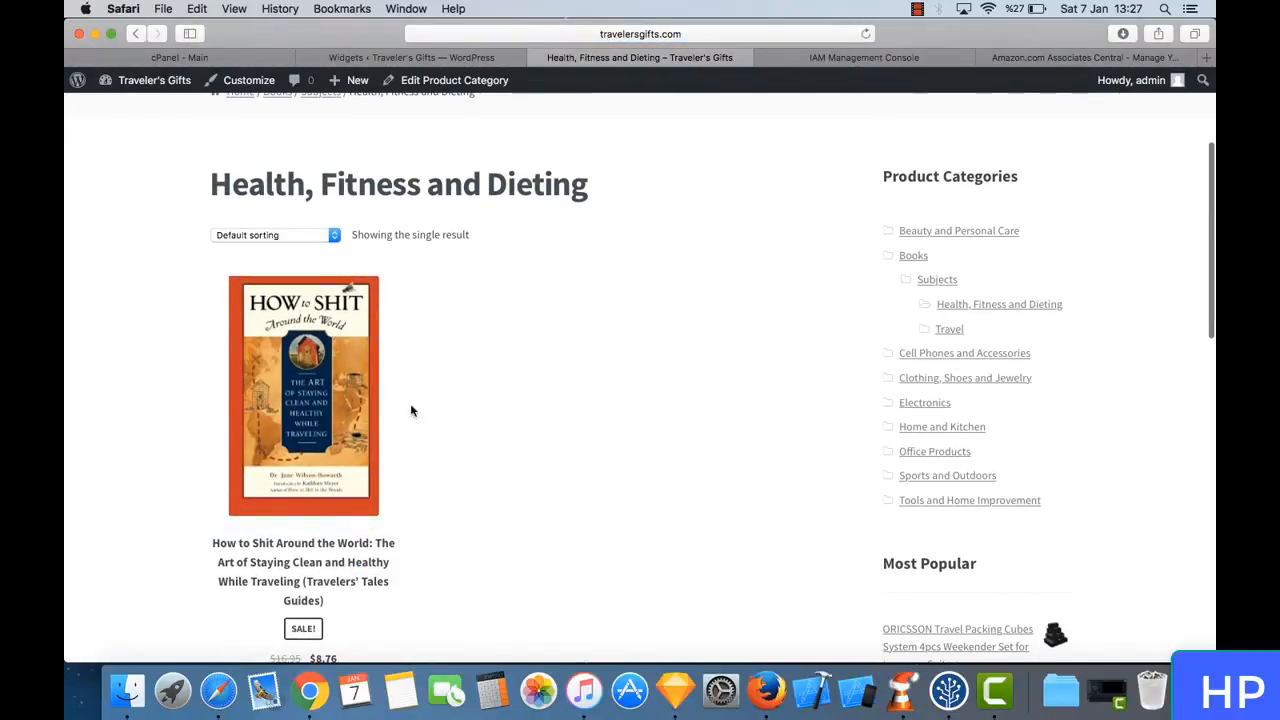
{"action": "scroll", "coordinate": [312, 334], "scroll_direction": "down", "scroll_amount": 3}
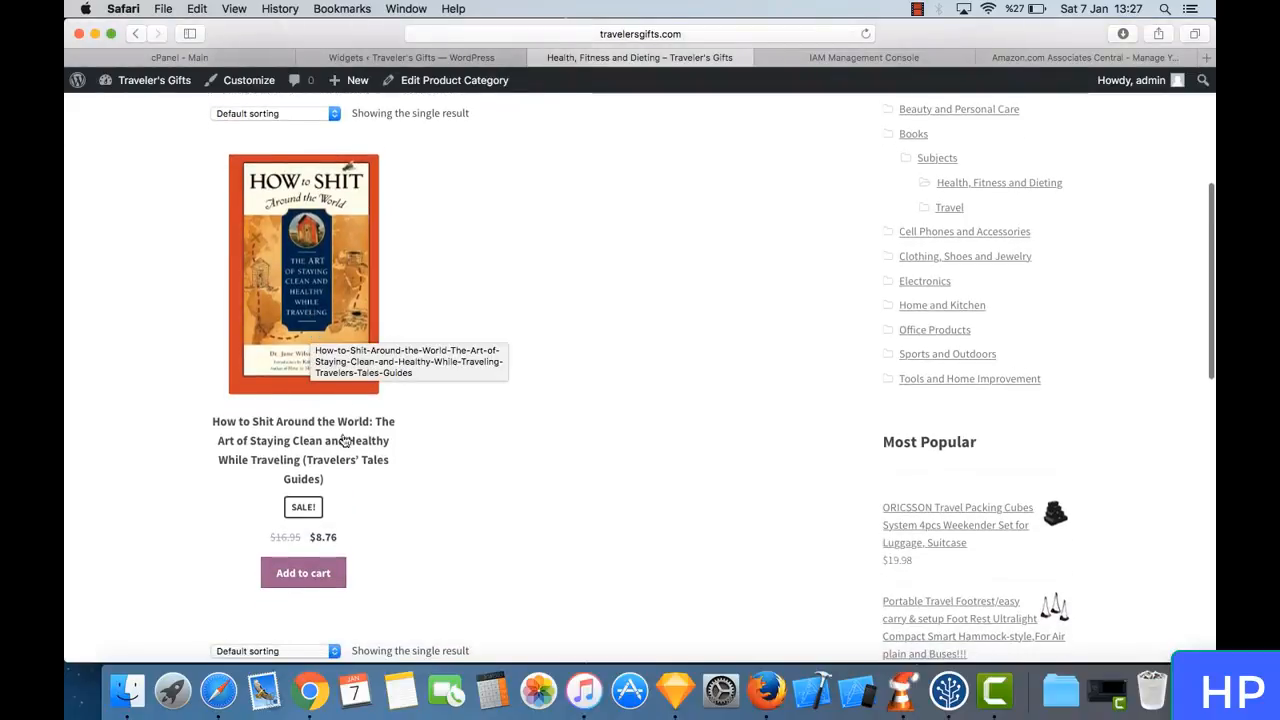
{"action": "scroll", "coordinate": [740, 250], "scroll_direction": "up", "scroll_amount": 1}
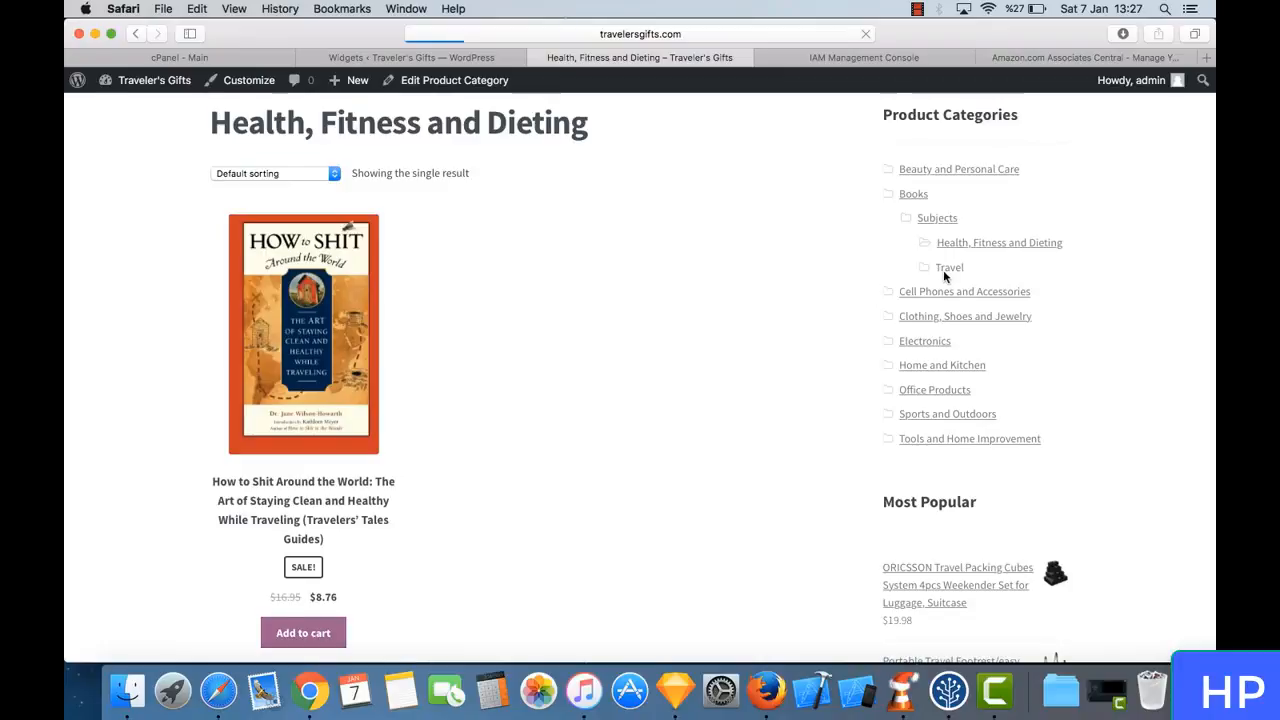
{"action": "scroll", "coordinate": [510, 363], "scroll_direction": "down", "scroll_amount": 10}
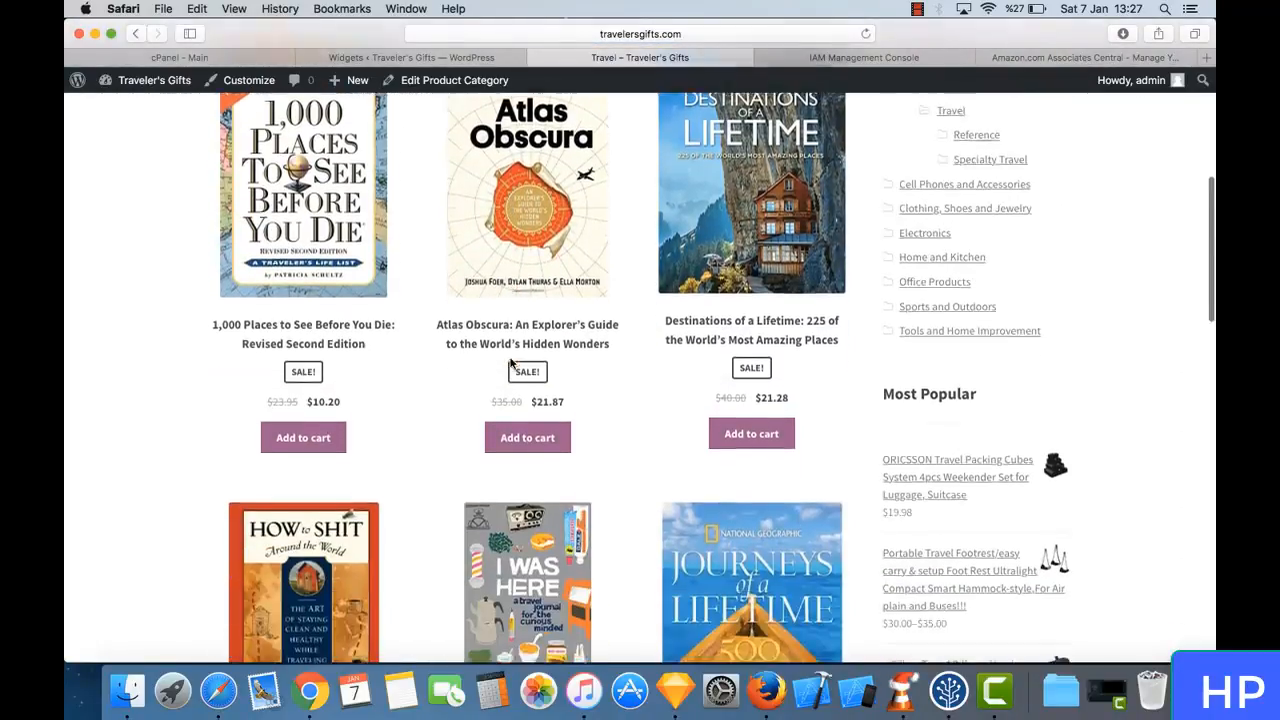
{"action": "scroll", "coordinate": [510, 363], "scroll_direction": "down", "scroll_amount": 7}
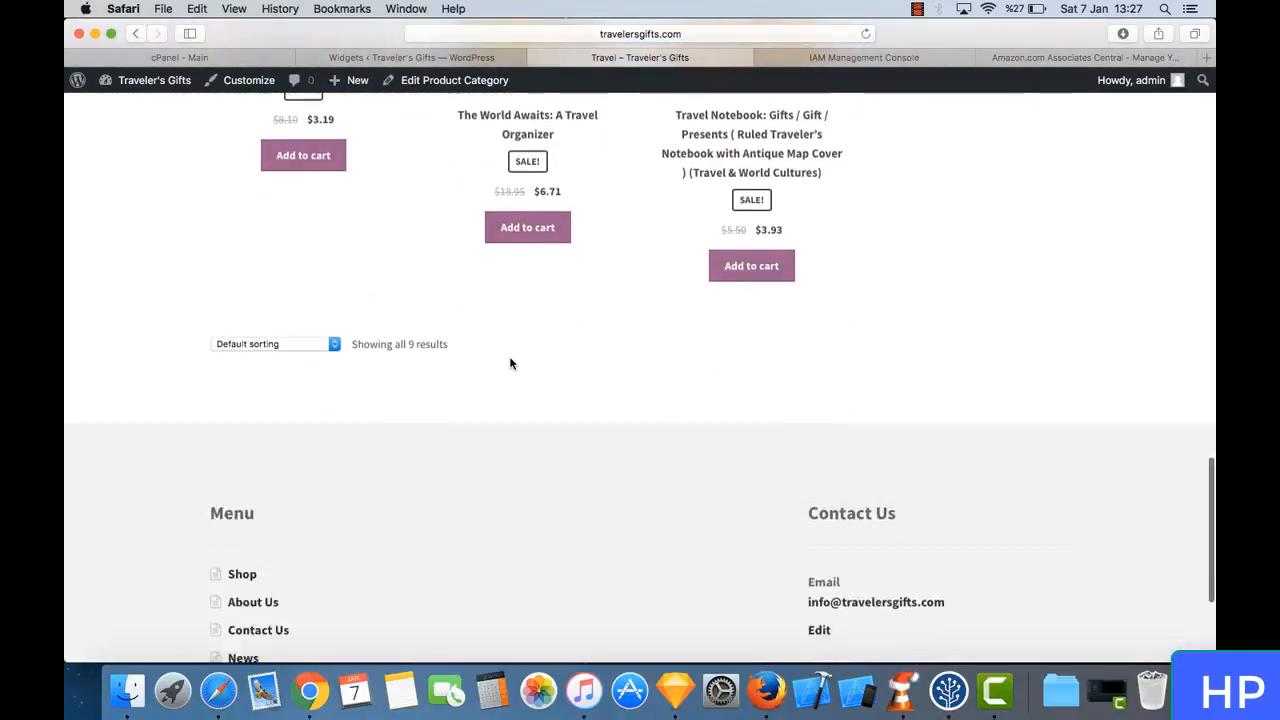
{"action": "scroll", "coordinate": [510, 363], "scroll_direction": "up", "scroll_amount": 15}
- Open the Electronics product category and look through its products
{"action": "scroll", "coordinate": [757, 437], "scroll_direction": "down", "scroll_amount": 3}
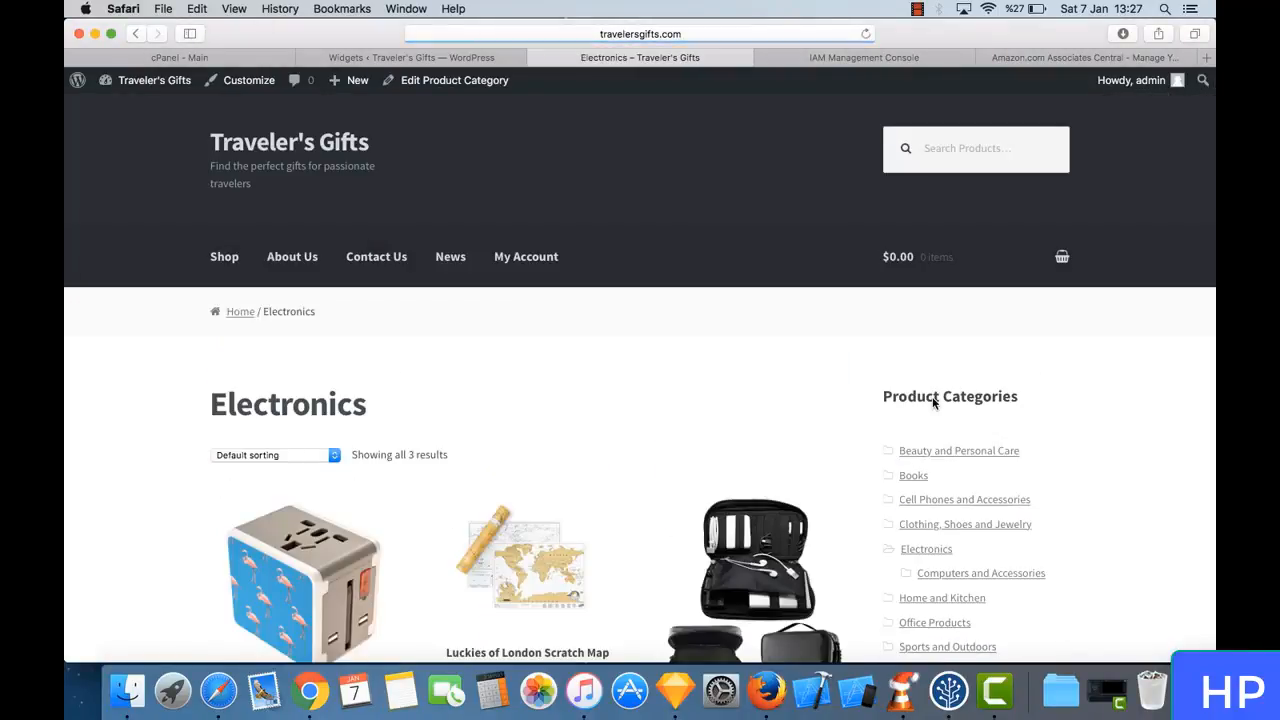
{"action": "scroll", "coordinate": [781, 413], "scroll_direction": "down", "scroll_amount": 1}
{"action": "scroll", "coordinate": [782, 419], "scroll_direction": "down", "scroll_amount": 3}
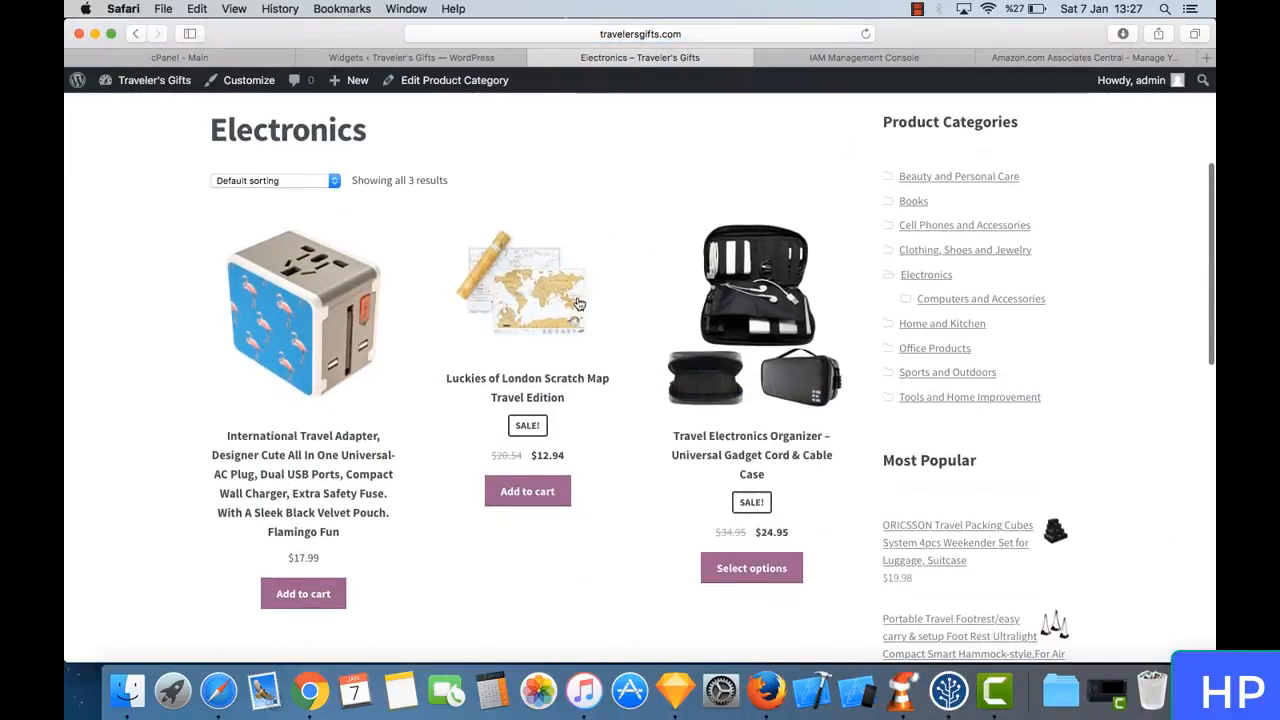
{"action": "scroll", "coordinate": [618, 510], "scroll_direction": "down", "scroll_amount": 5}
{"action": "scroll", "coordinate": [618, 509], "scroll_direction": "up", "scroll_amount": 10}
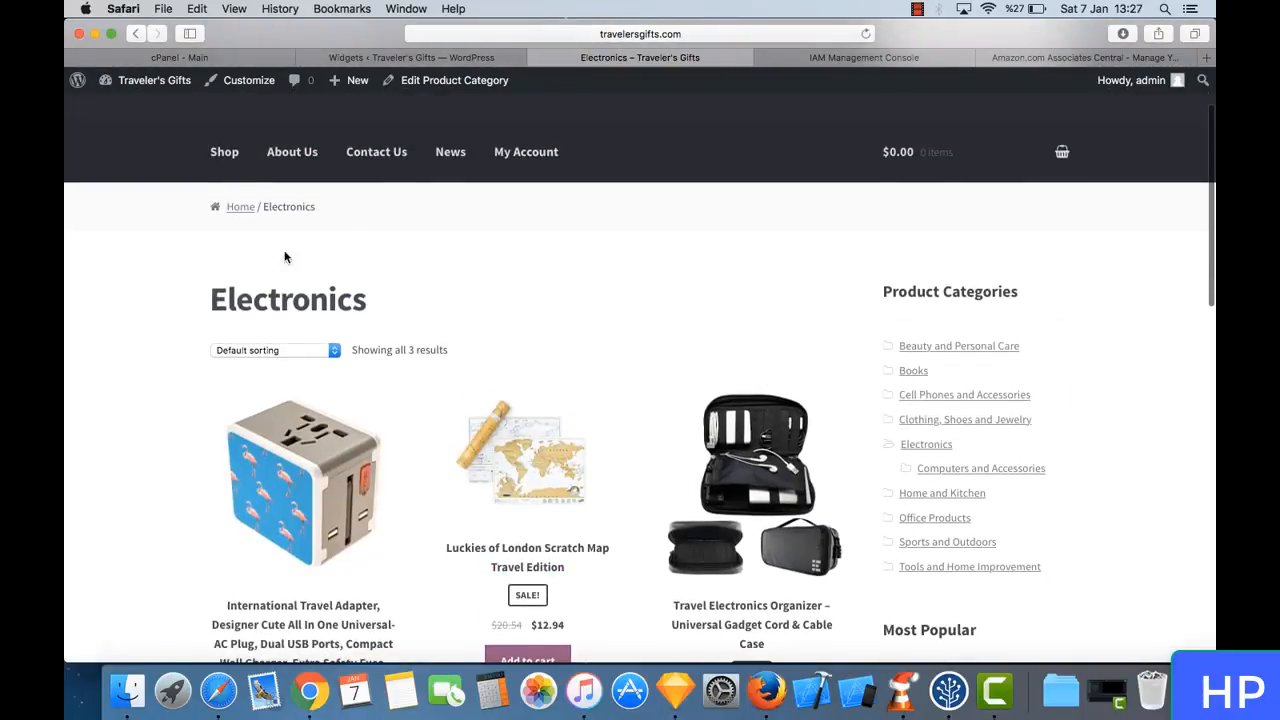
- Return to the store's Shop page and look through its product listing
{"action": "left_click", "coordinate": [224, 154]}
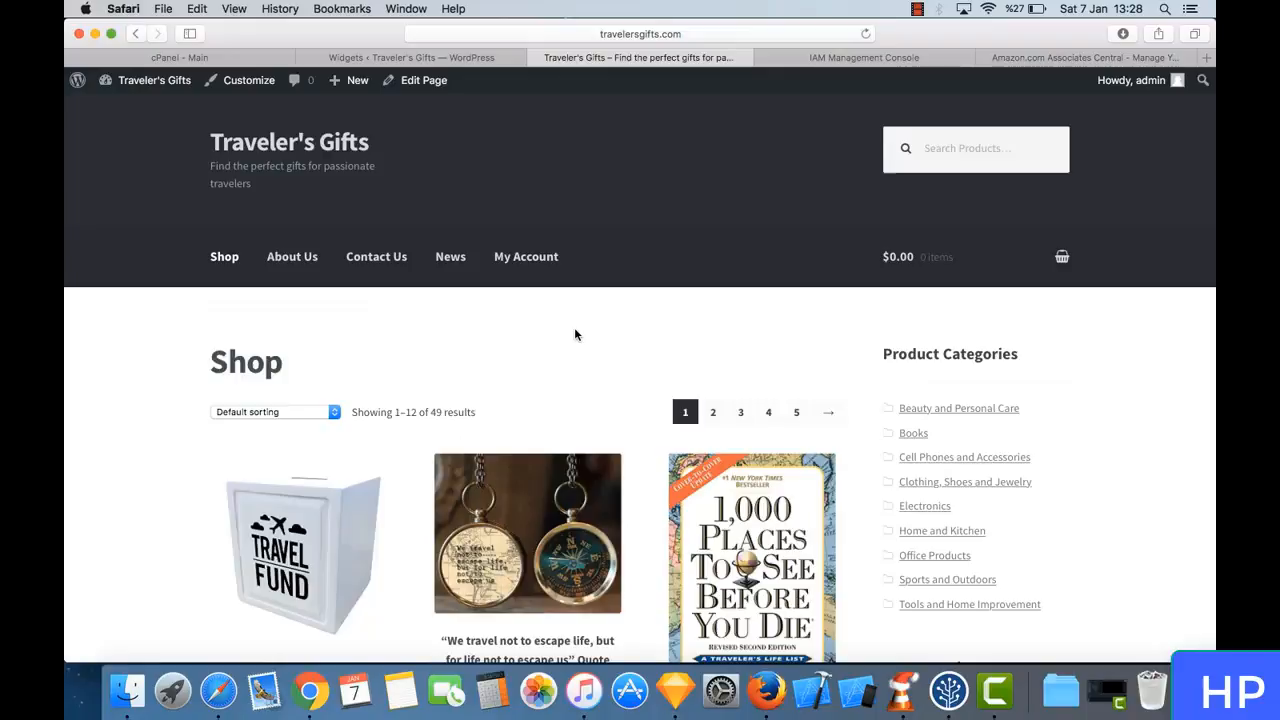
{"action": "scroll", "coordinate": [575, 334], "scroll_direction": "down", "scroll_amount": 10}
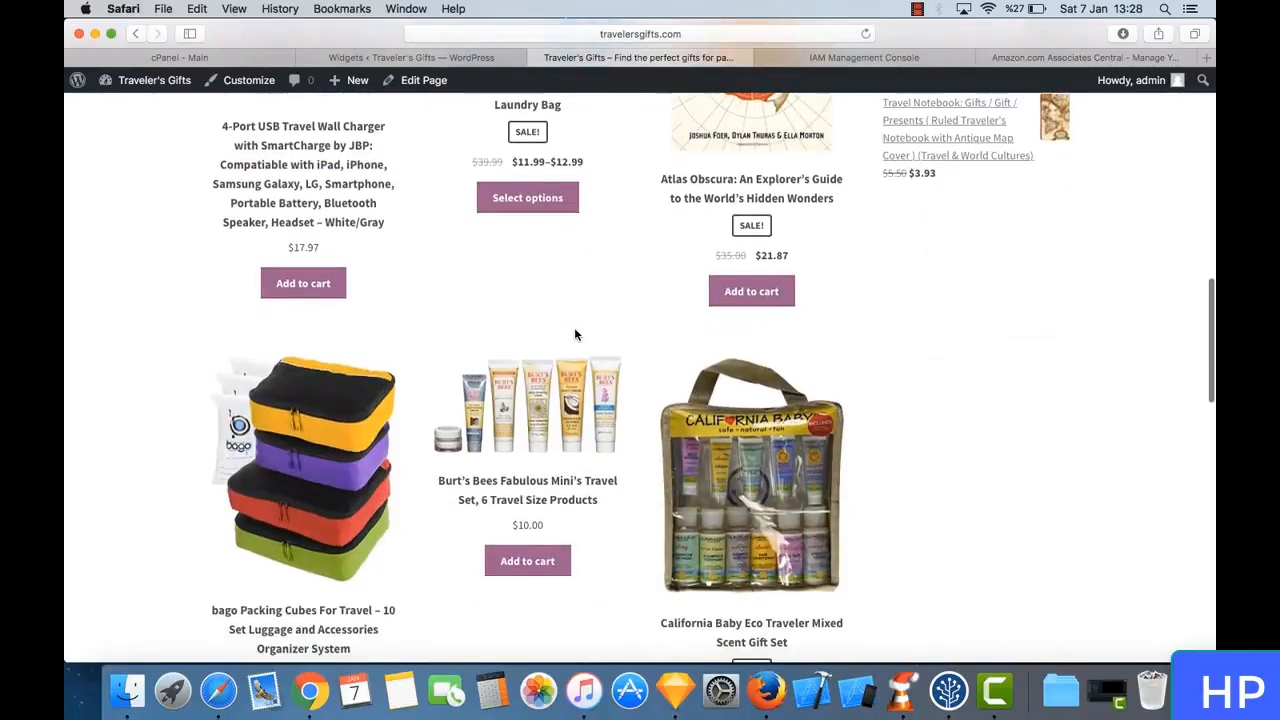
{"action": "scroll", "coordinate": [575, 334], "scroll_direction": "down", "scroll_amount": 8}
{"action": "scroll", "coordinate": [575, 334], "scroll_direction": "up", "scroll_amount": 7}
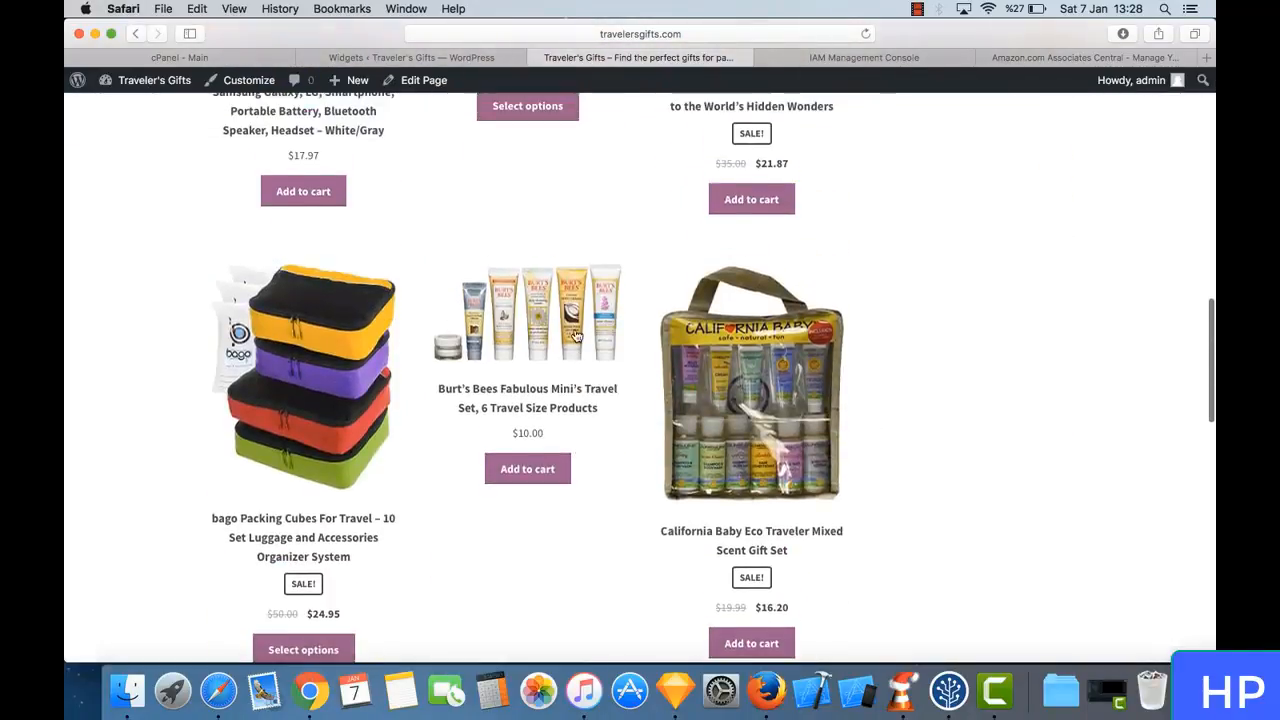
{"action": "scroll", "coordinate": [575, 334], "scroll_direction": "up", "scroll_amount": 10}
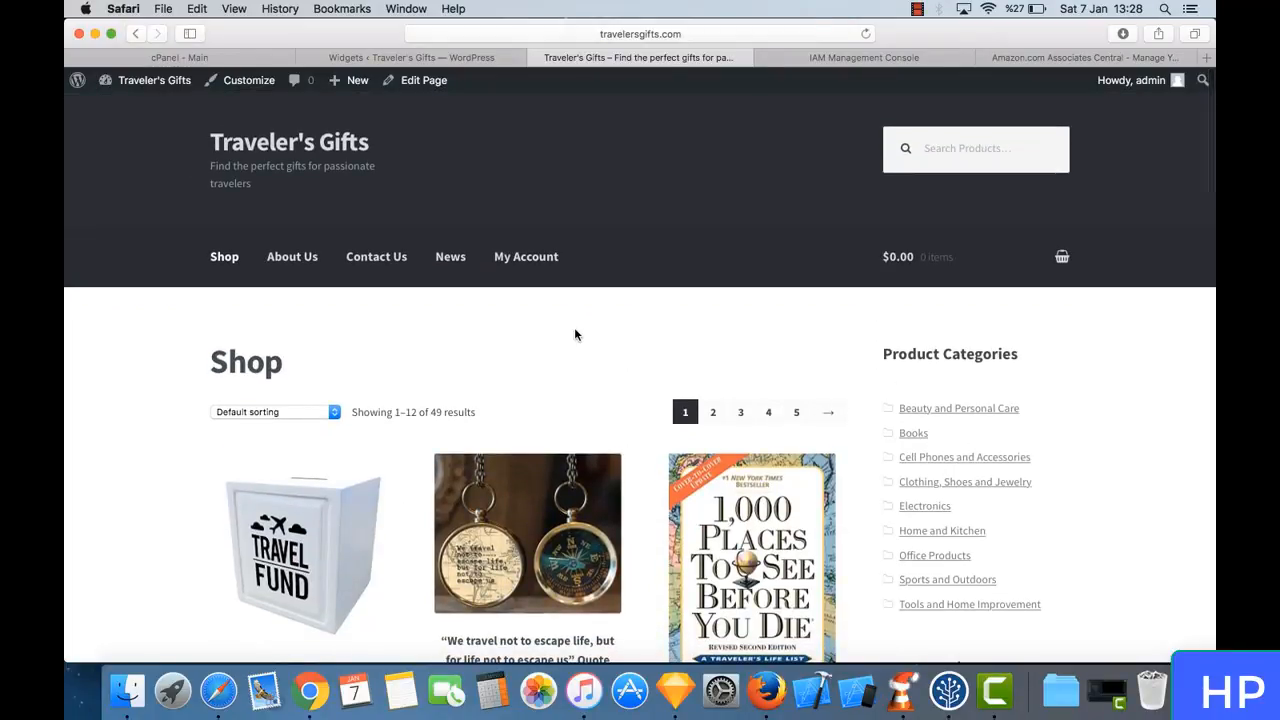
- Open the Themes page in the WordPress admin and review the installed themes
{"action": "left_click", "coordinate": [398, 60]}
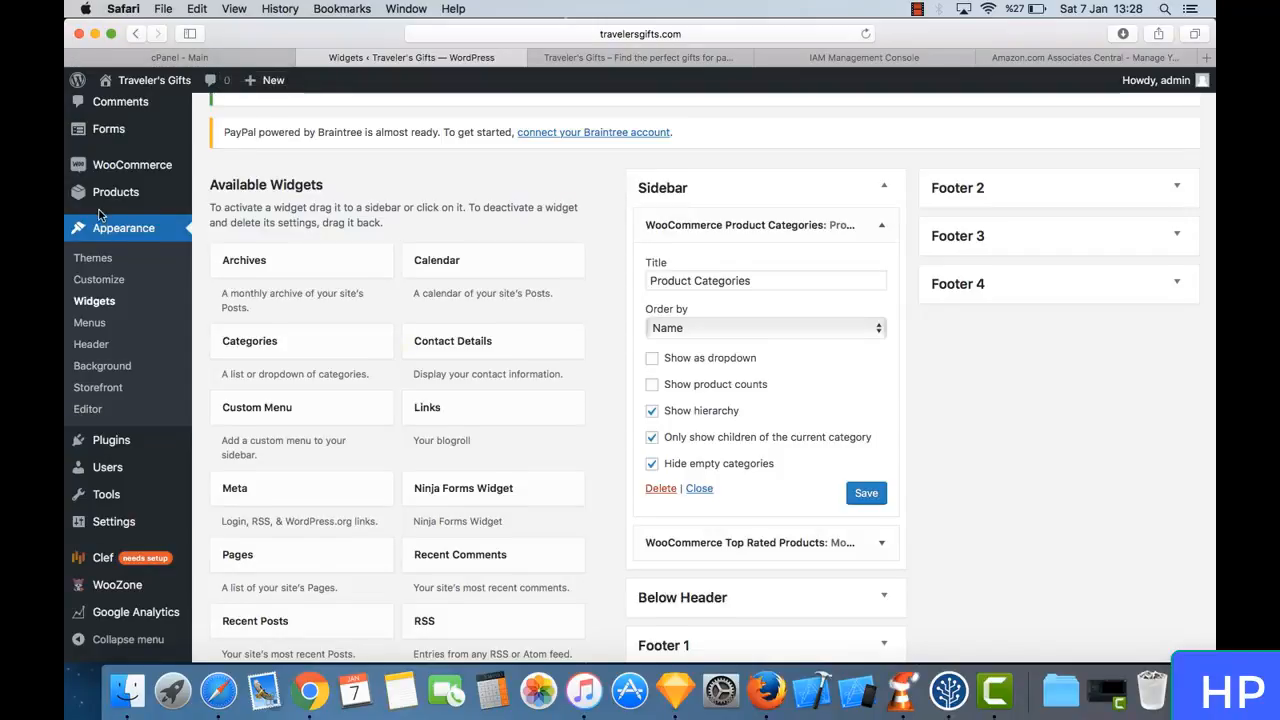
{"action": "scroll", "coordinate": [99, 215], "scroll_direction": "up", "scroll_amount": 2}
{"action": "left_click", "coordinate": [118, 332]}
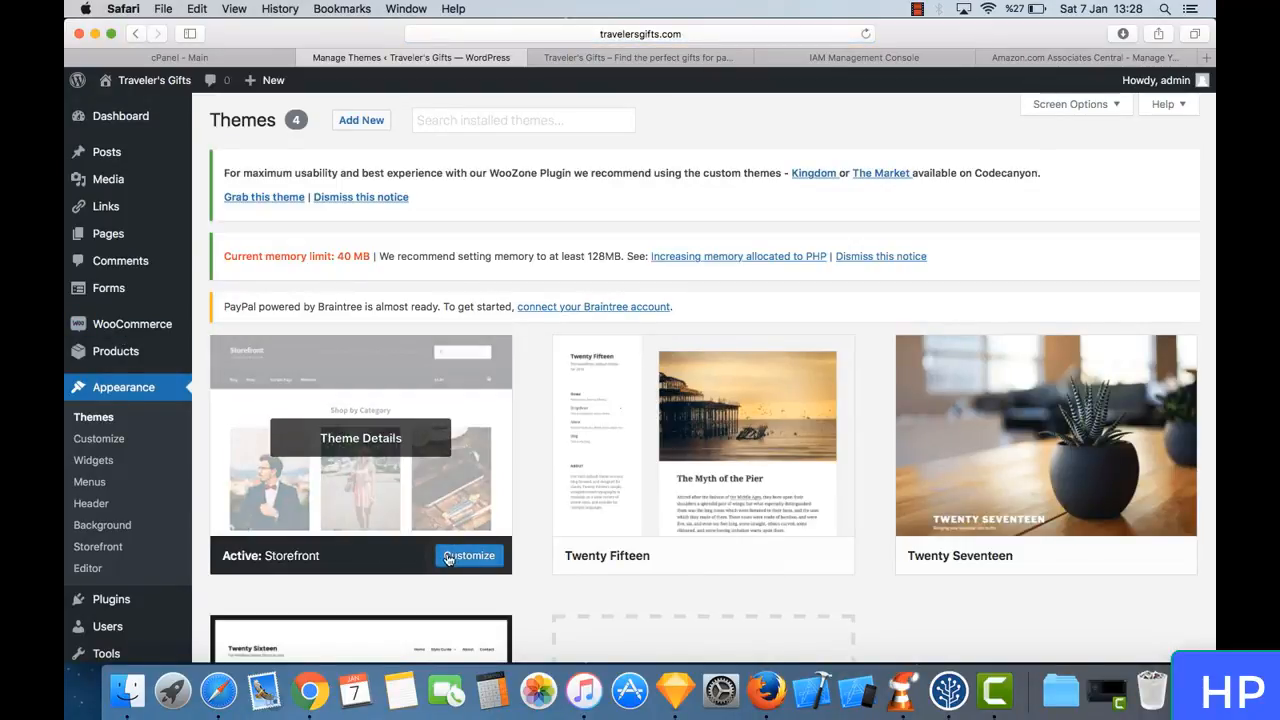
{"action": "scroll", "coordinate": [480, 565], "scroll_direction": "down", "scroll_amount": 5}
{"action": "scroll", "coordinate": [496, 564], "scroll_direction": "up", "scroll_amount": 5}
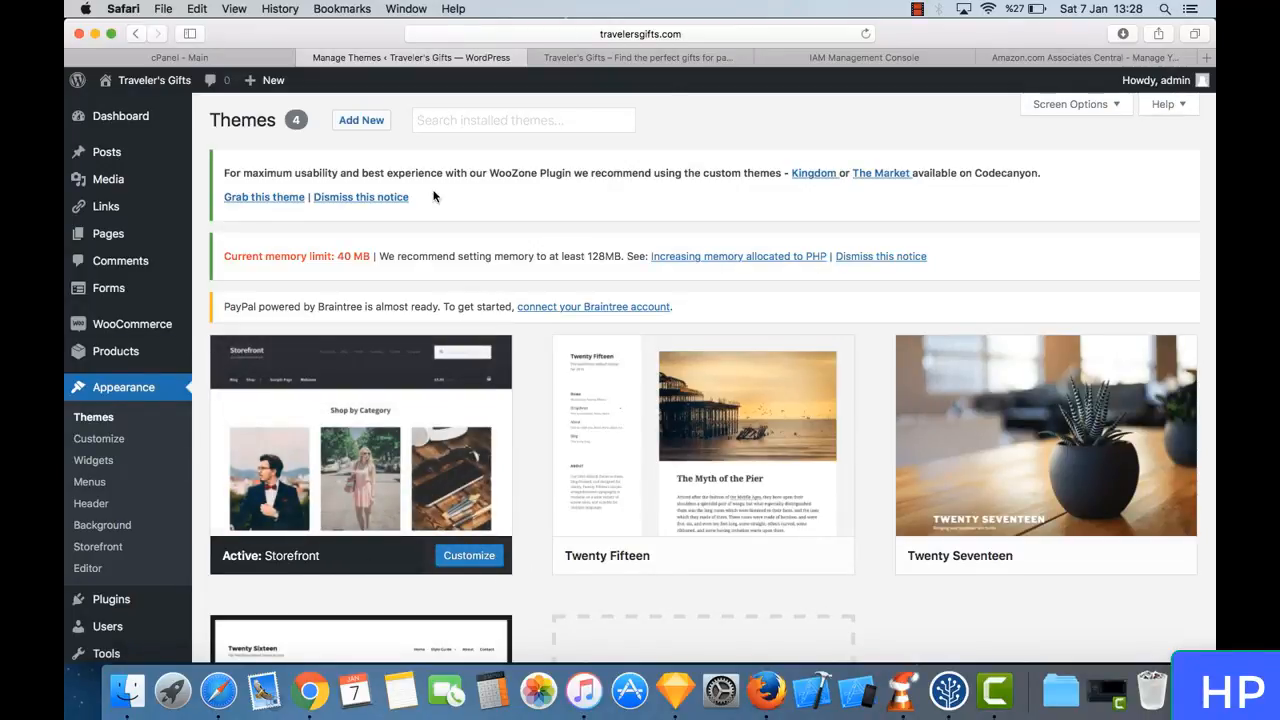
- Review the current Storefront design on the live Shop page from the header down to the footer
{"action": "left_click", "coordinate": [580, 59]}
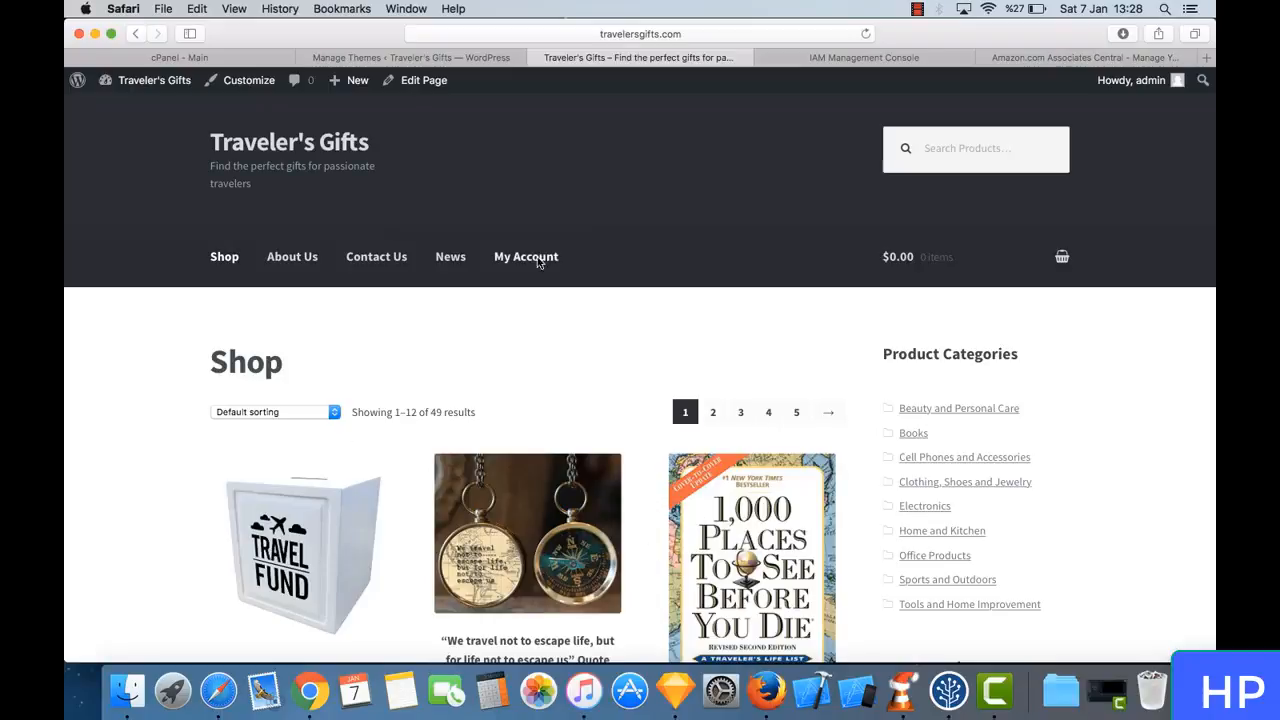
{"action": "scroll", "coordinate": [600, 478], "scroll_direction": "down", "scroll_amount": 15}
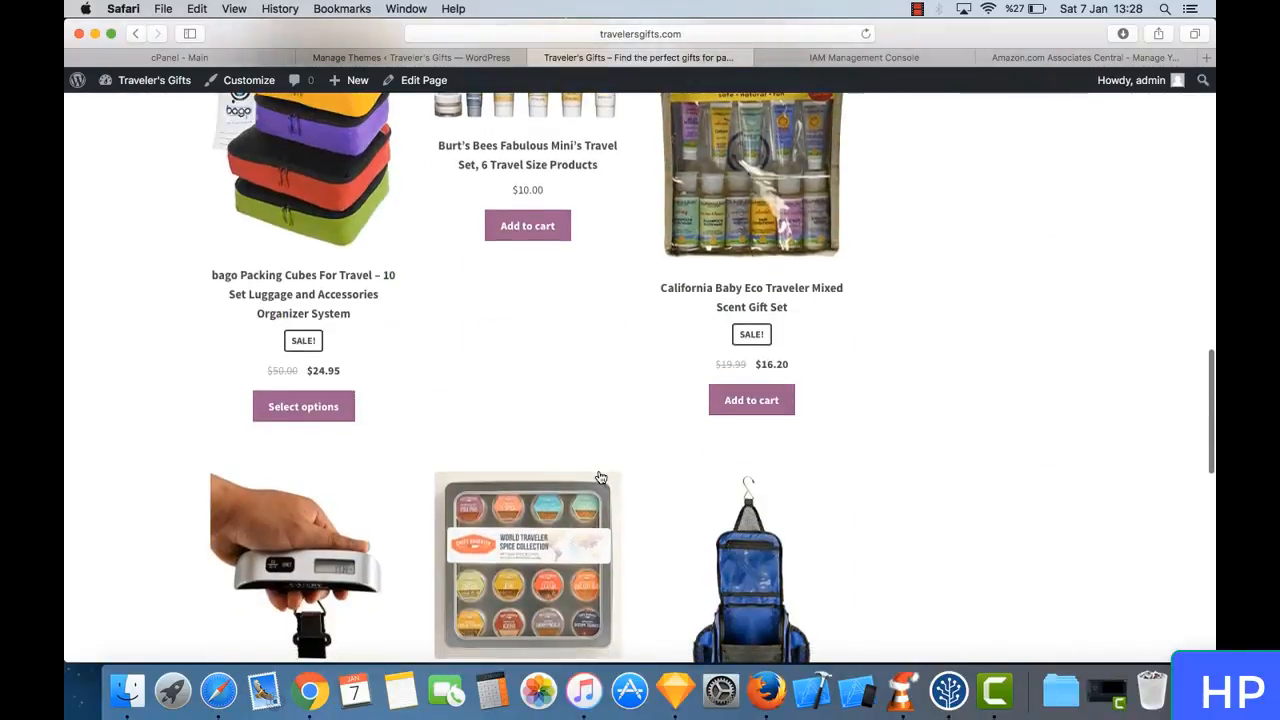
{"action": "scroll", "coordinate": [600, 478], "scroll_direction": "down", "scroll_amount": 10}
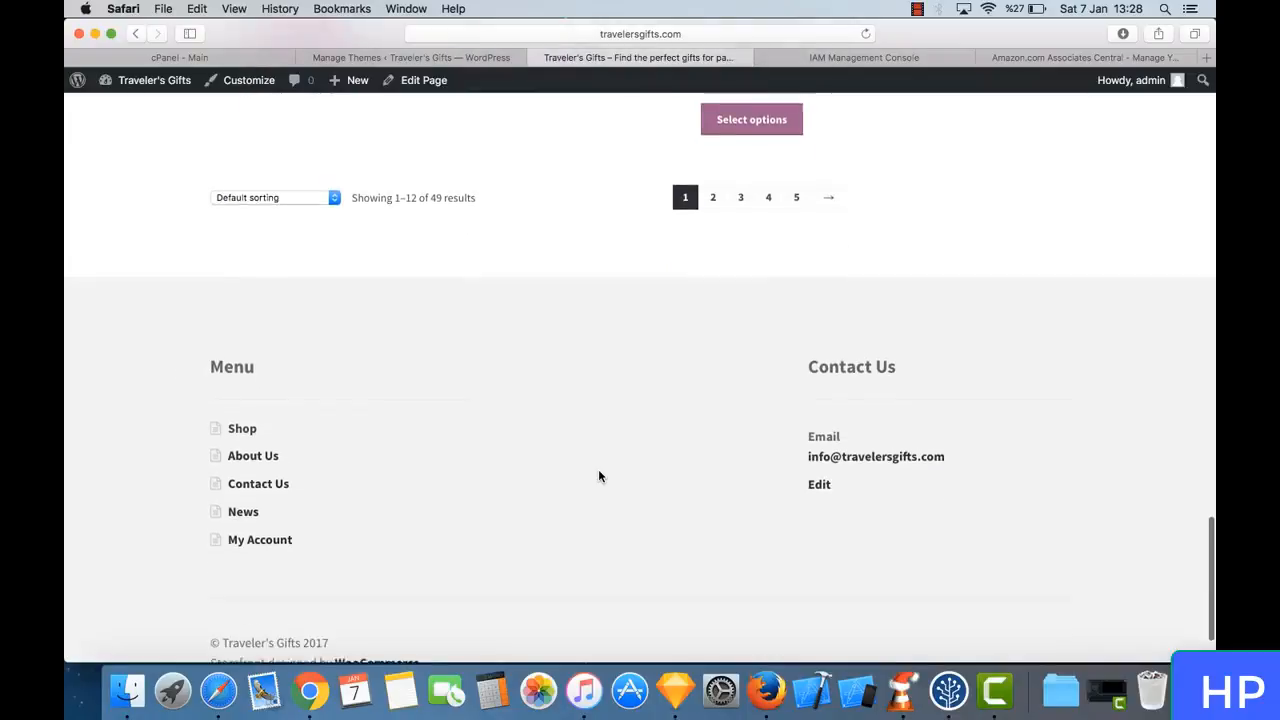
{"action": "scroll", "coordinate": [598, 469], "scroll_direction": "up", "scroll_amount": 15}
{"action": "scroll", "coordinate": [598, 476], "scroll_direction": "up", "scroll_amount": 10}
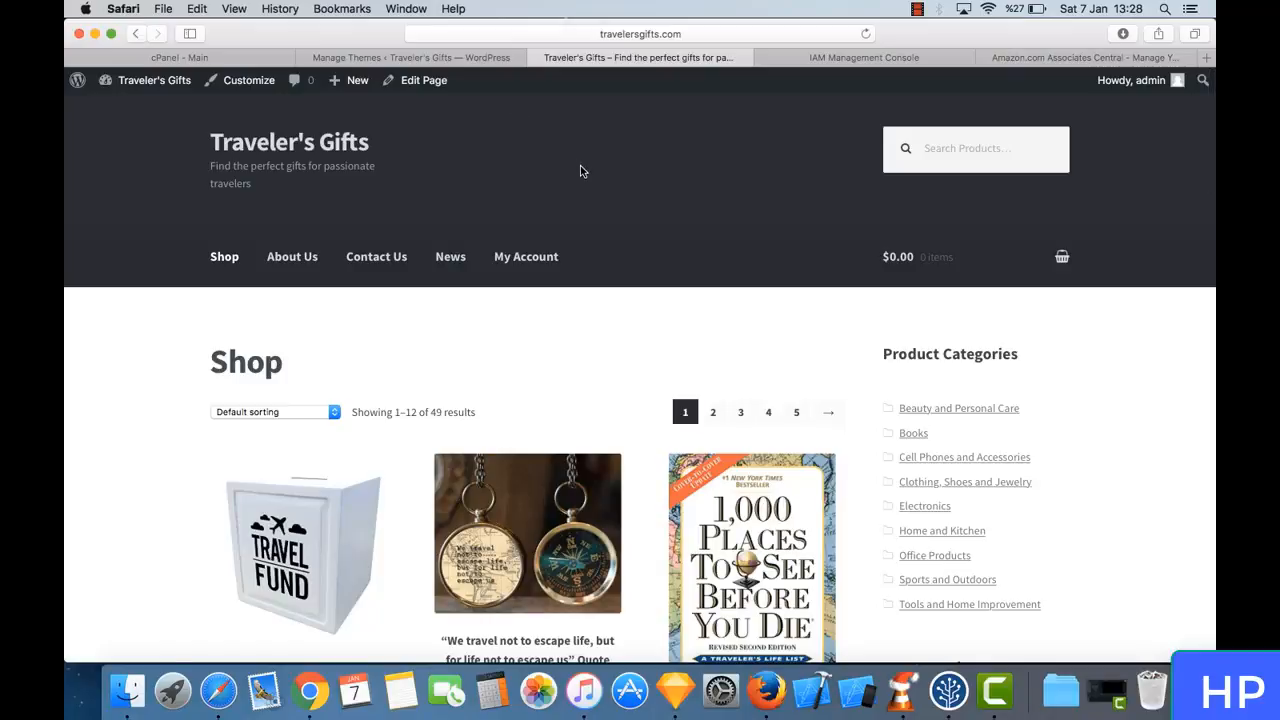
- From the WooZone notice on the Themes page, open the recommended Kingdom and The Market theme pages in new tabs
{"action": "left_click", "coordinate": [423, 58]}
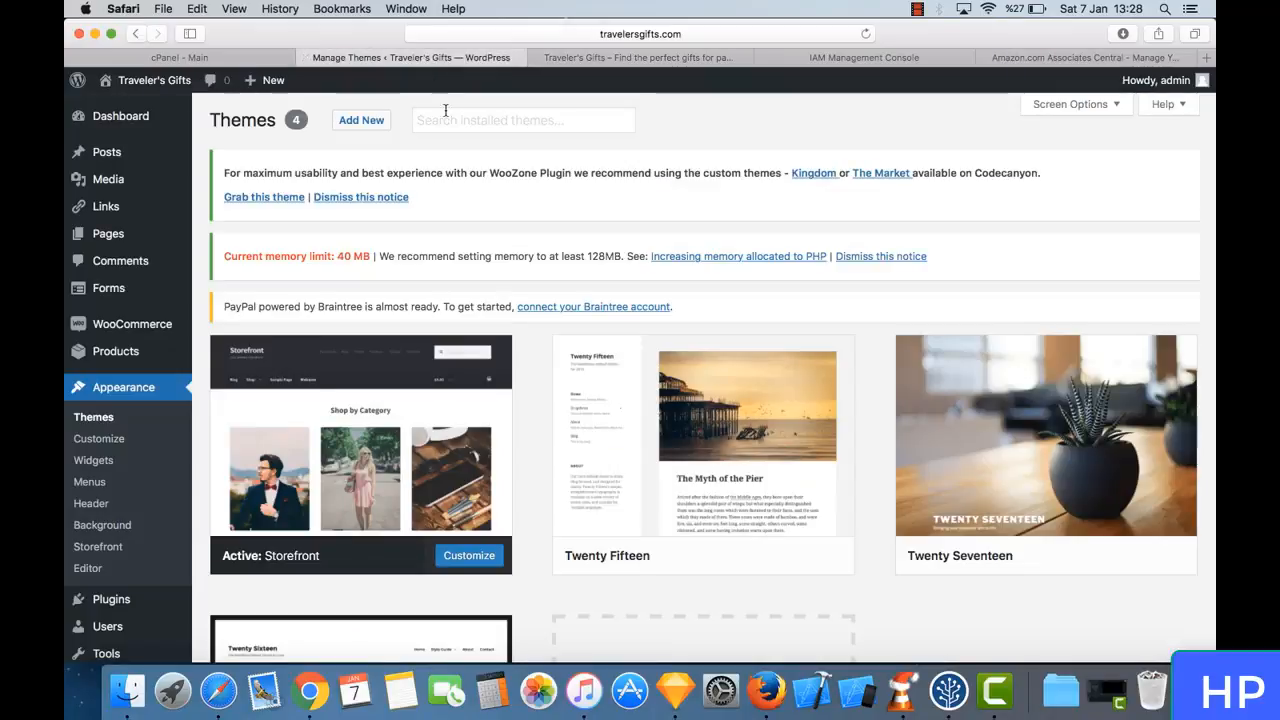
{"action": "right_click", "coordinate": [822, 178]}
{"action": "left_click", "coordinate": [846, 180]}
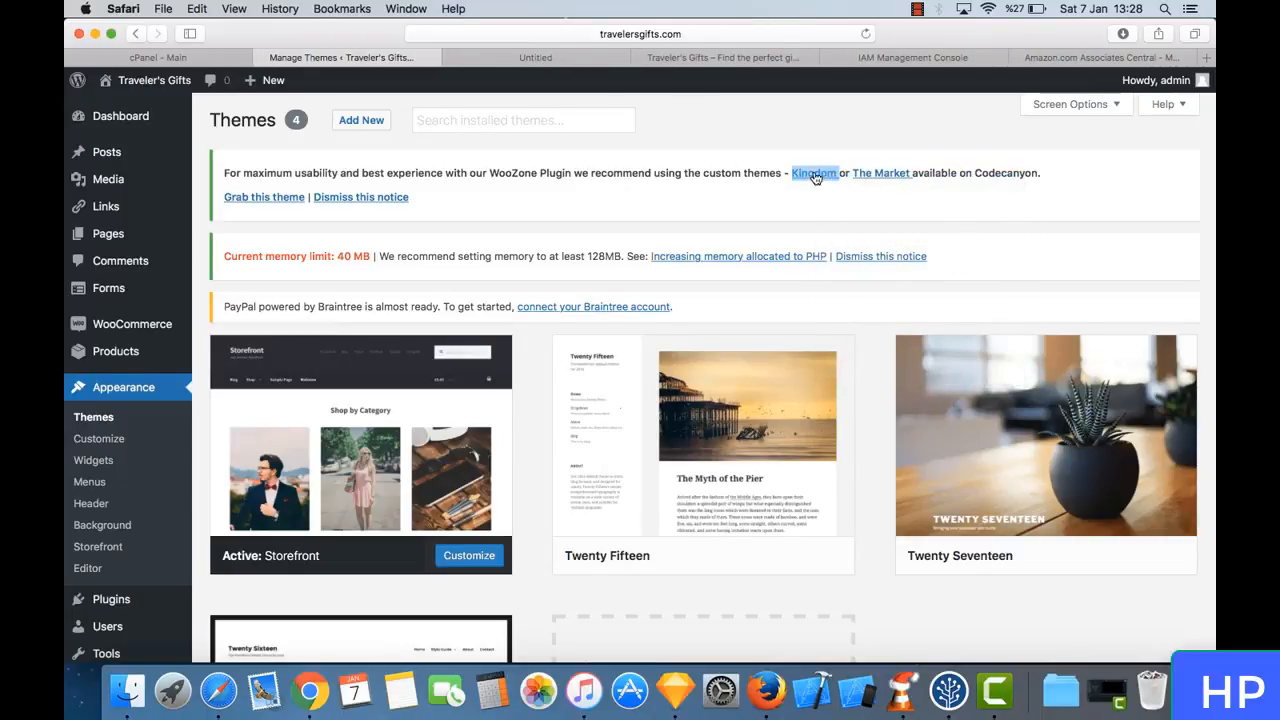
{"action": "right_click", "coordinate": [897, 172]}
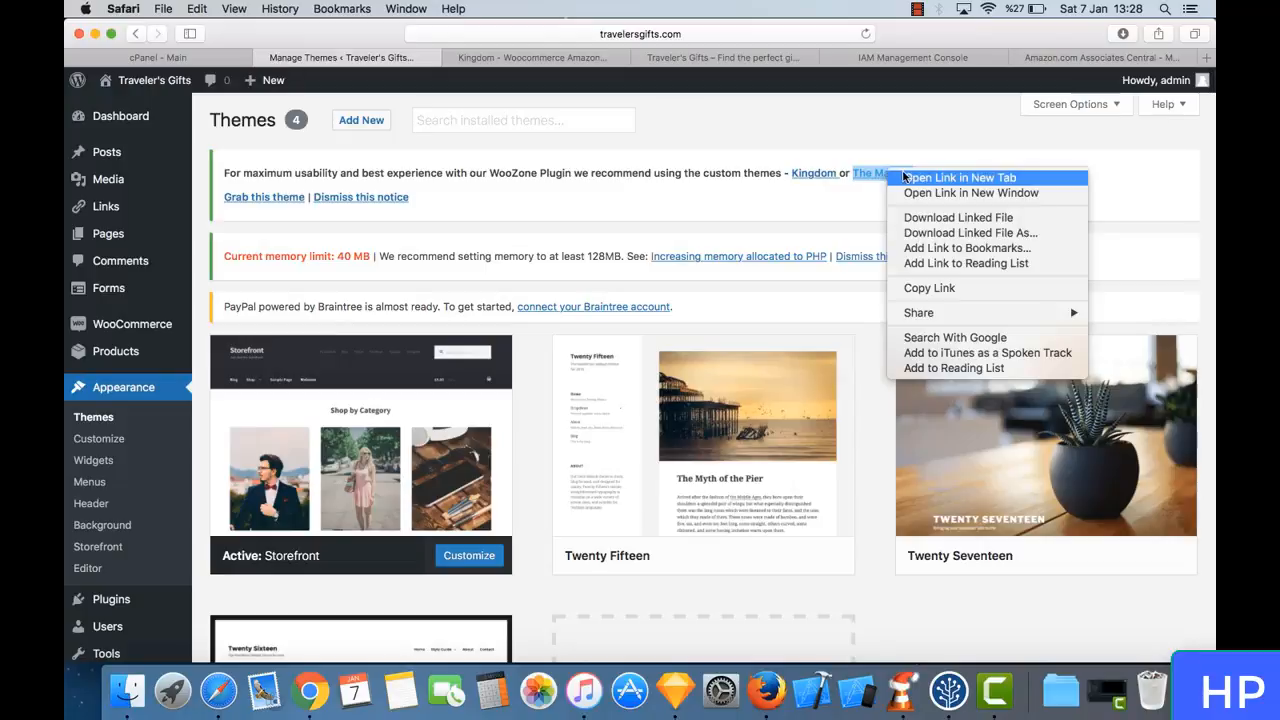
{"action": "left_click", "coordinate": [905, 177]}
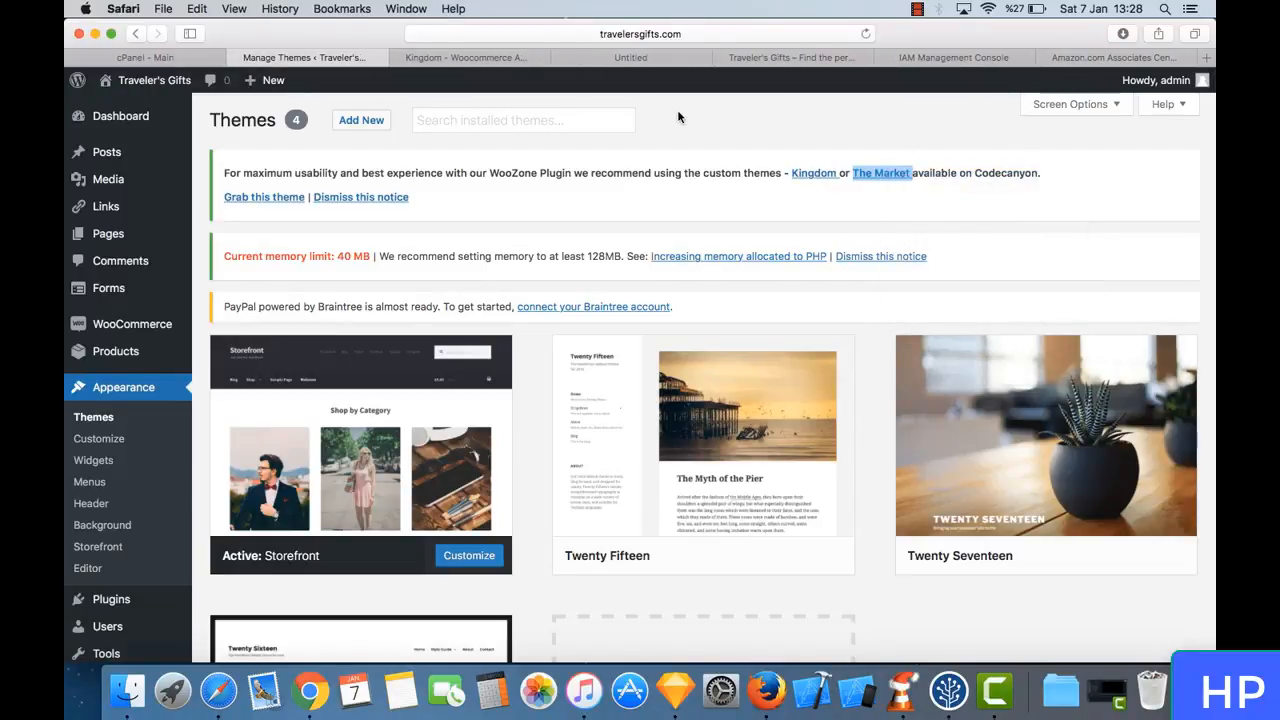
- Look through the Kingdom theme's item page on ThemeForest, including its description images and details
{"action": "left_click", "coordinate": [486, 57]}
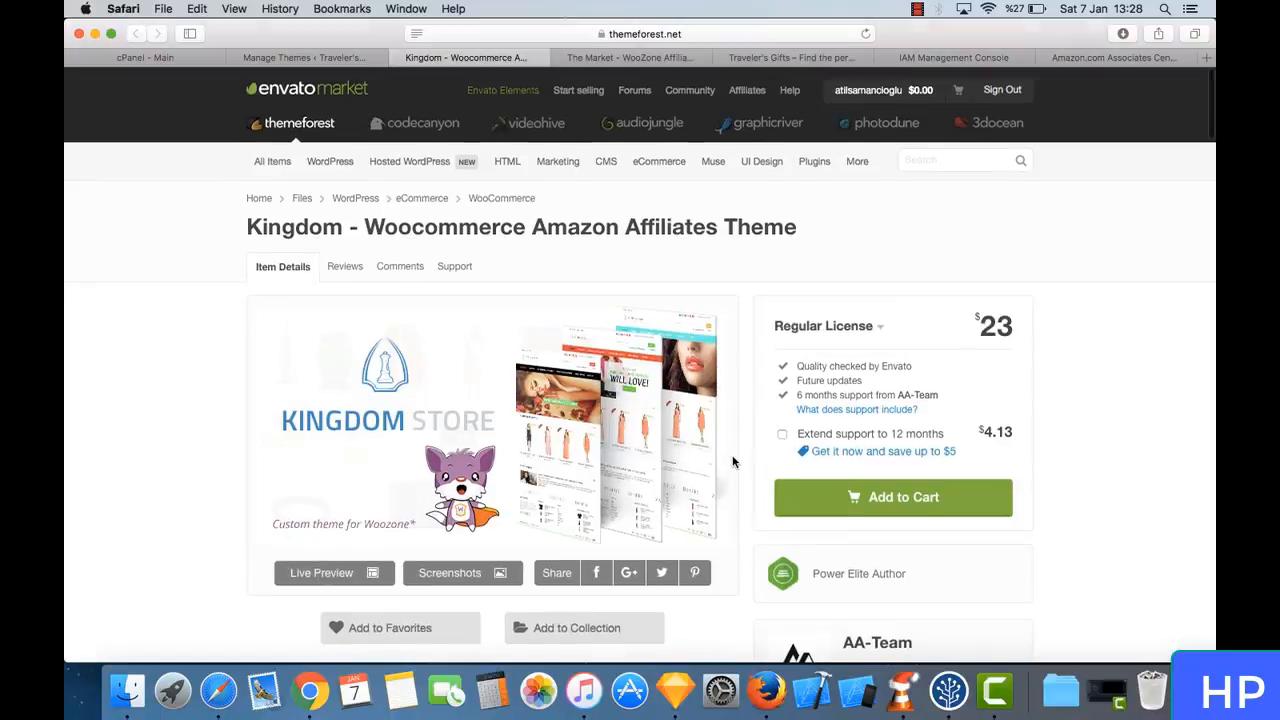
{"action": "scroll", "coordinate": [735, 465], "scroll_direction": "down", "scroll_amount": 2}
{"action": "scroll", "coordinate": [733, 462], "scroll_direction": "down", "scroll_amount": 15}
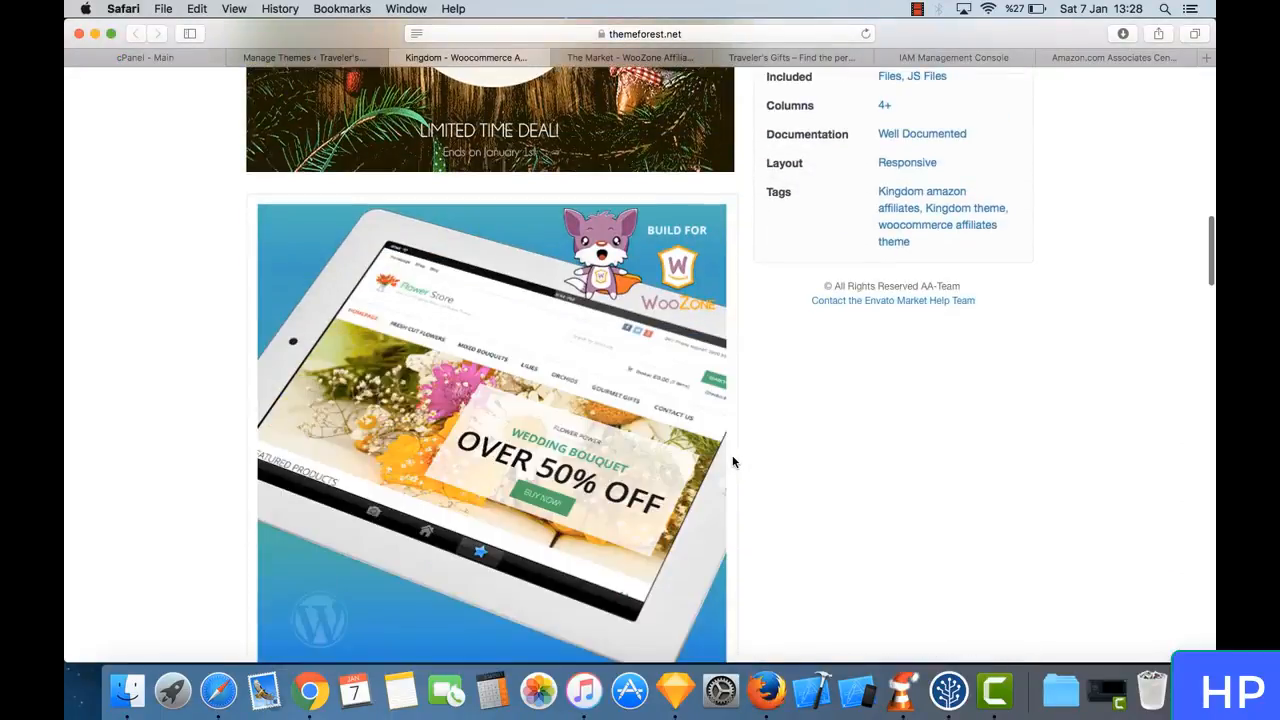
{"action": "scroll", "coordinate": [733, 462], "scroll_direction": "down", "scroll_amount": 5}
{"action": "scroll", "coordinate": [731, 457], "scroll_direction": "up", "scroll_amount": 20}
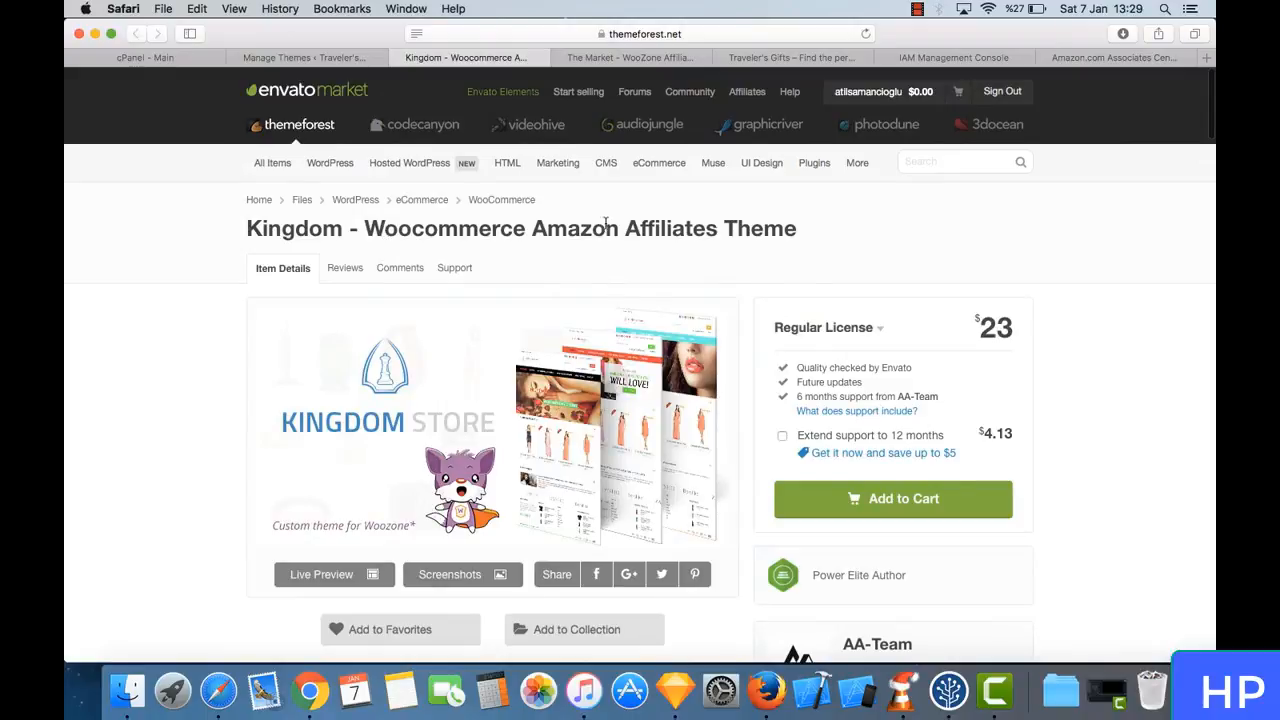
{"action": "scroll", "coordinate": [527, 372], "scroll_direction": "down", "scroll_amount": 2}
- Review Kingdom's live preview from the header down to the footer, and close both Kingdom tabs
{"action": "left_click", "coordinate": [505, 338]}
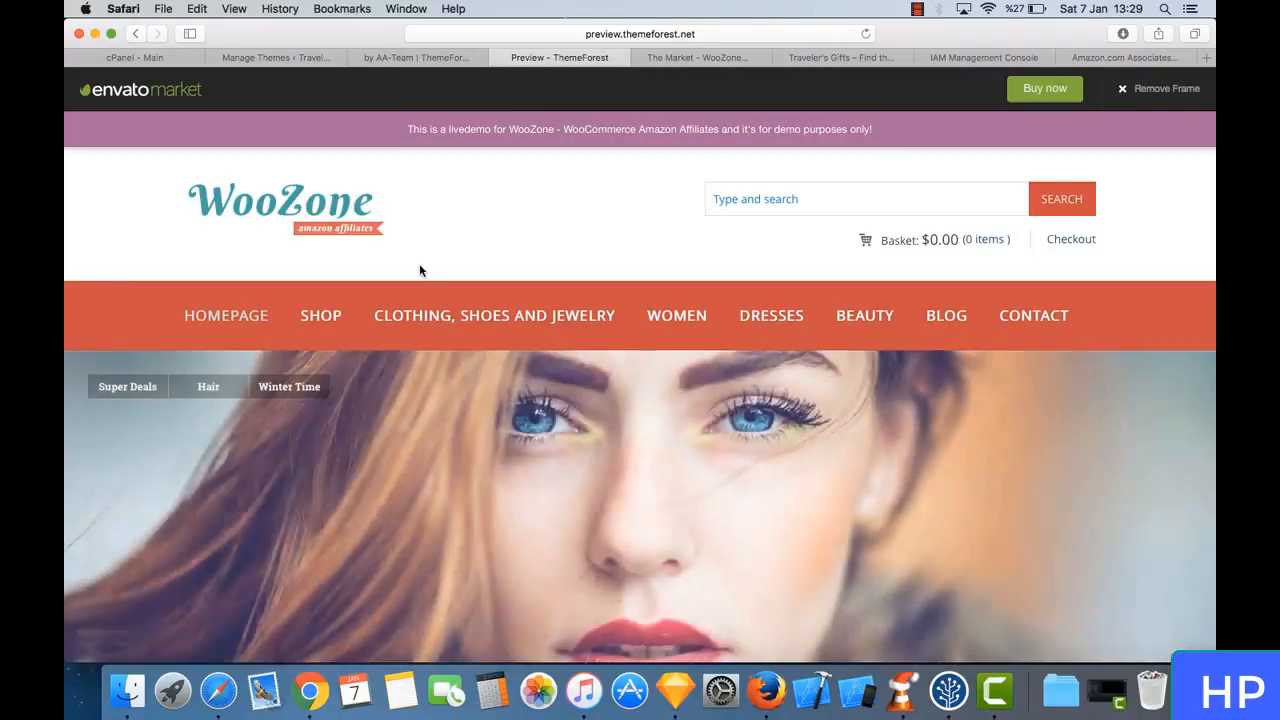
{"action": "scroll", "coordinate": [420, 271], "scroll_direction": "down", "scroll_amount": 1}
{"action": "scroll", "coordinate": [419, 266], "scroll_direction": "down", "scroll_amount": 10}
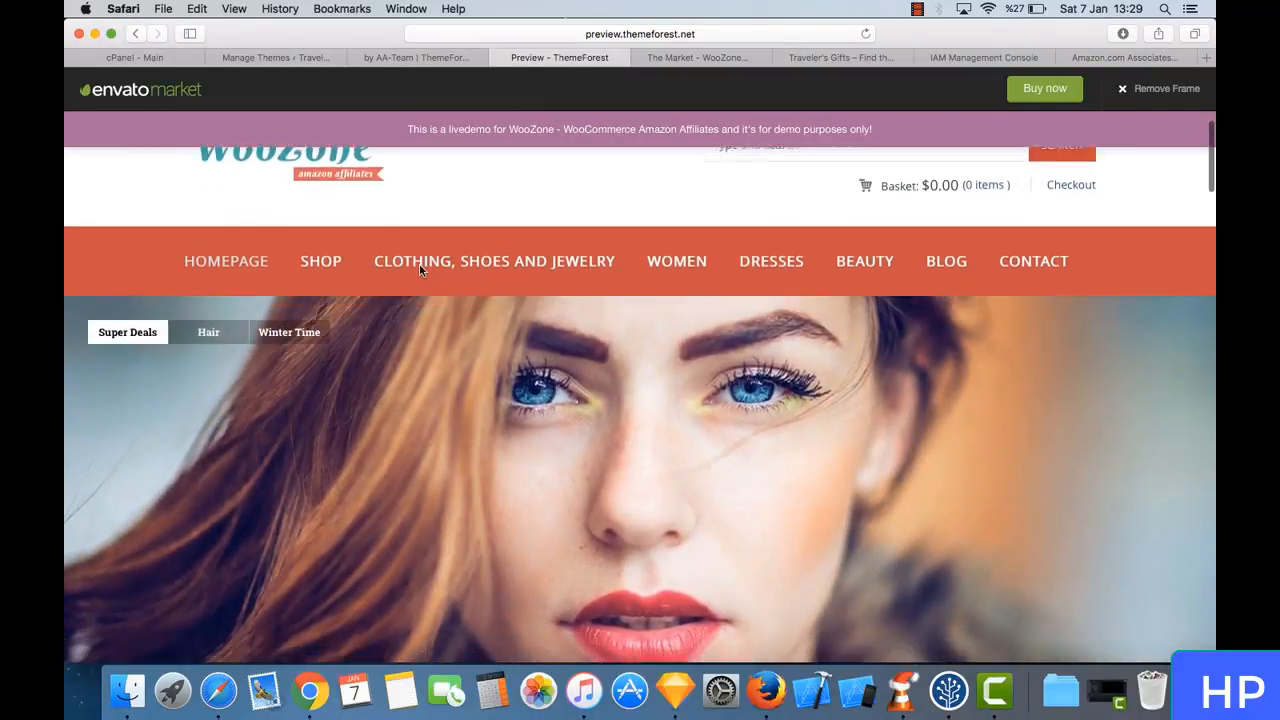
{"action": "scroll", "coordinate": [419, 270], "scroll_direction": "down", "scroll_amount": 10}
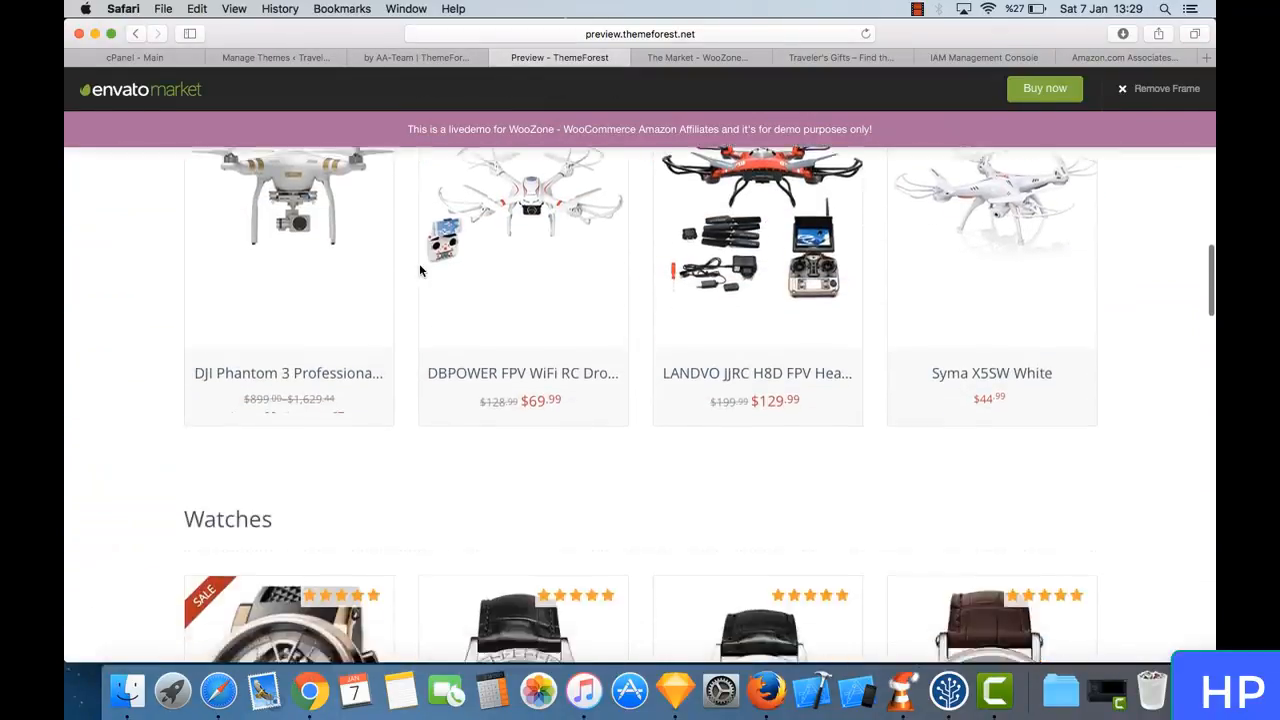
{"action": "scroll", "coordinate": [419, 265], "scroll_direction": "down", "scroll_amount": 15}
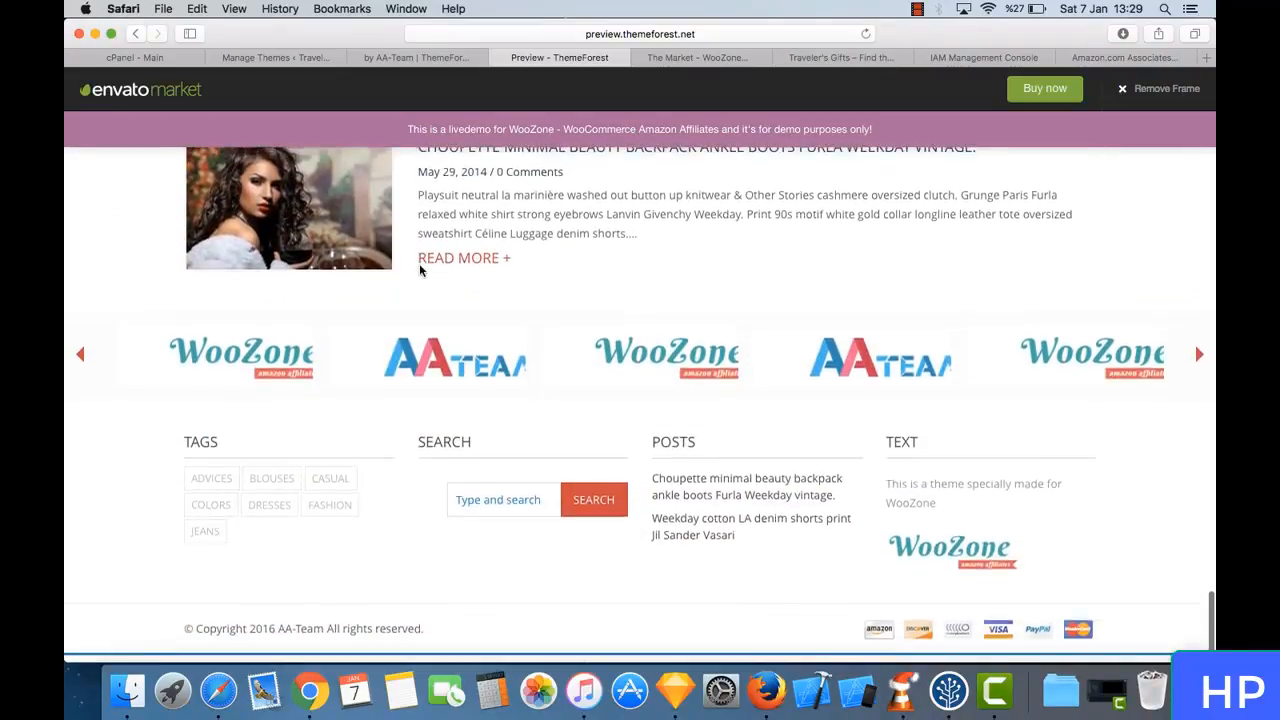
{"action": "scroll", "coordinate": [419, 263], "scroll_direction": "up", "scroll_amount": 20}
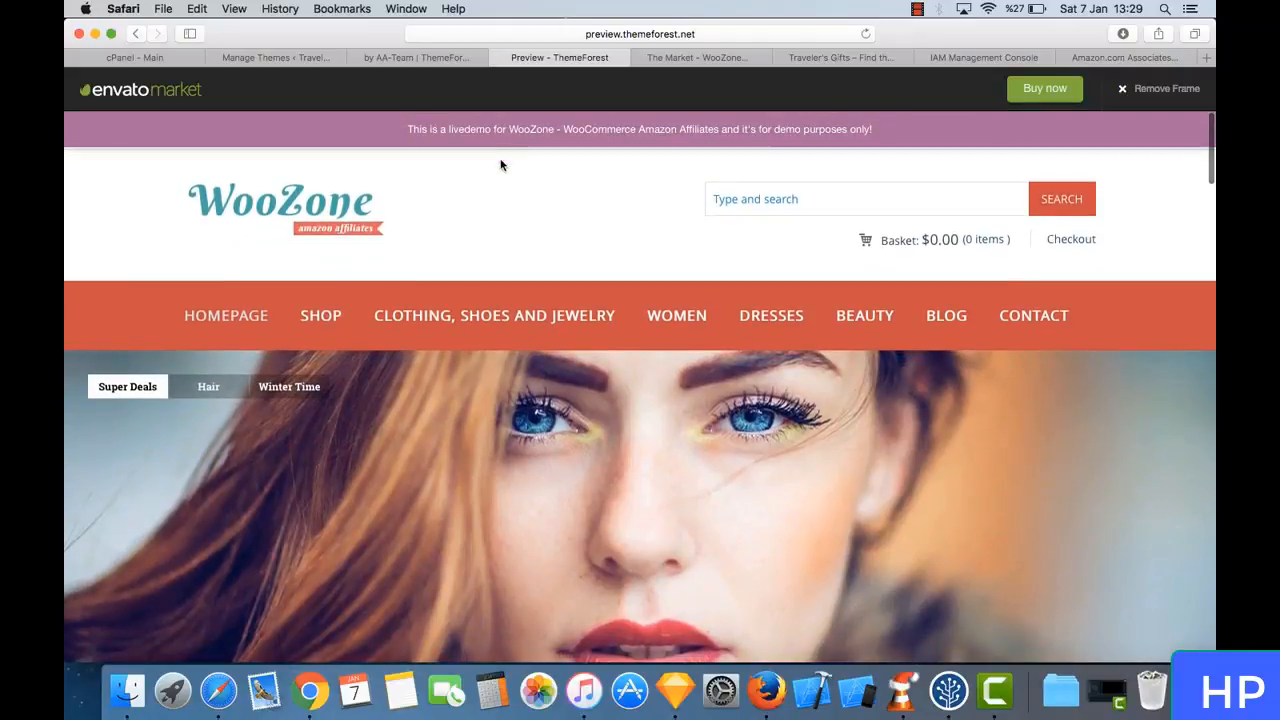
{"action": "left_click", "coordinate": [496, 58]}
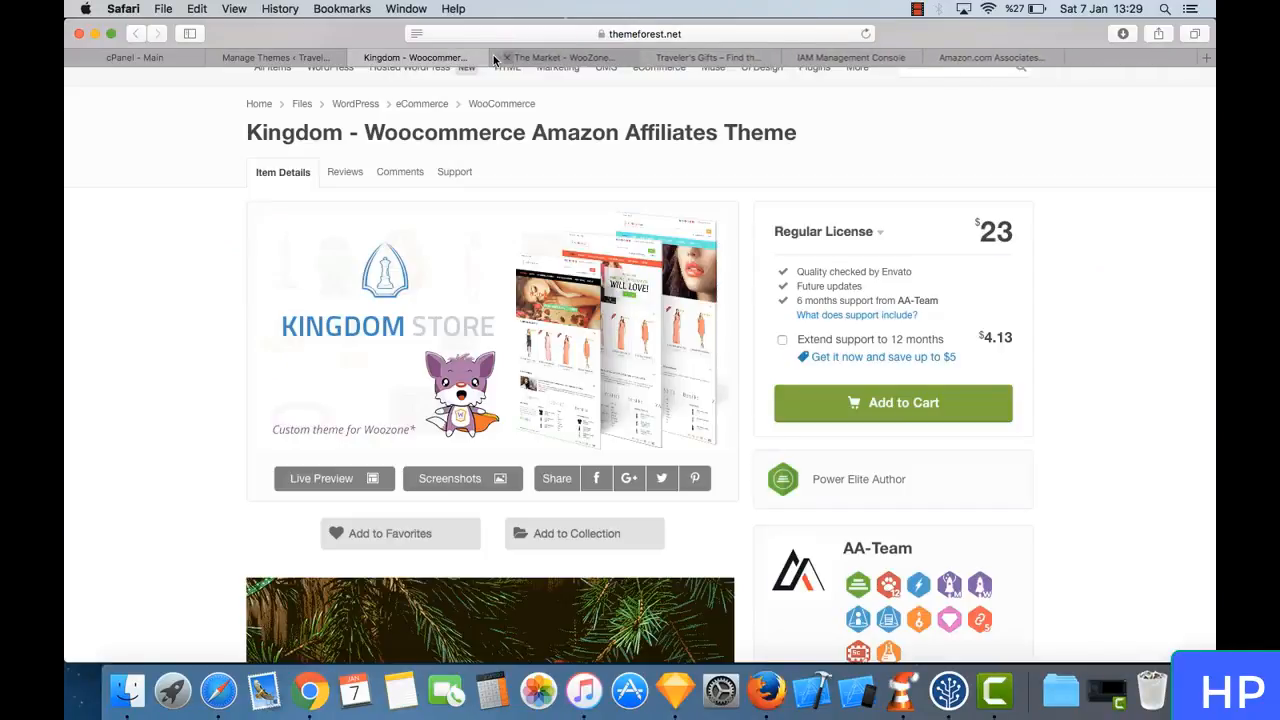
{"action": "left_click", "coordinate": [354, 58]}
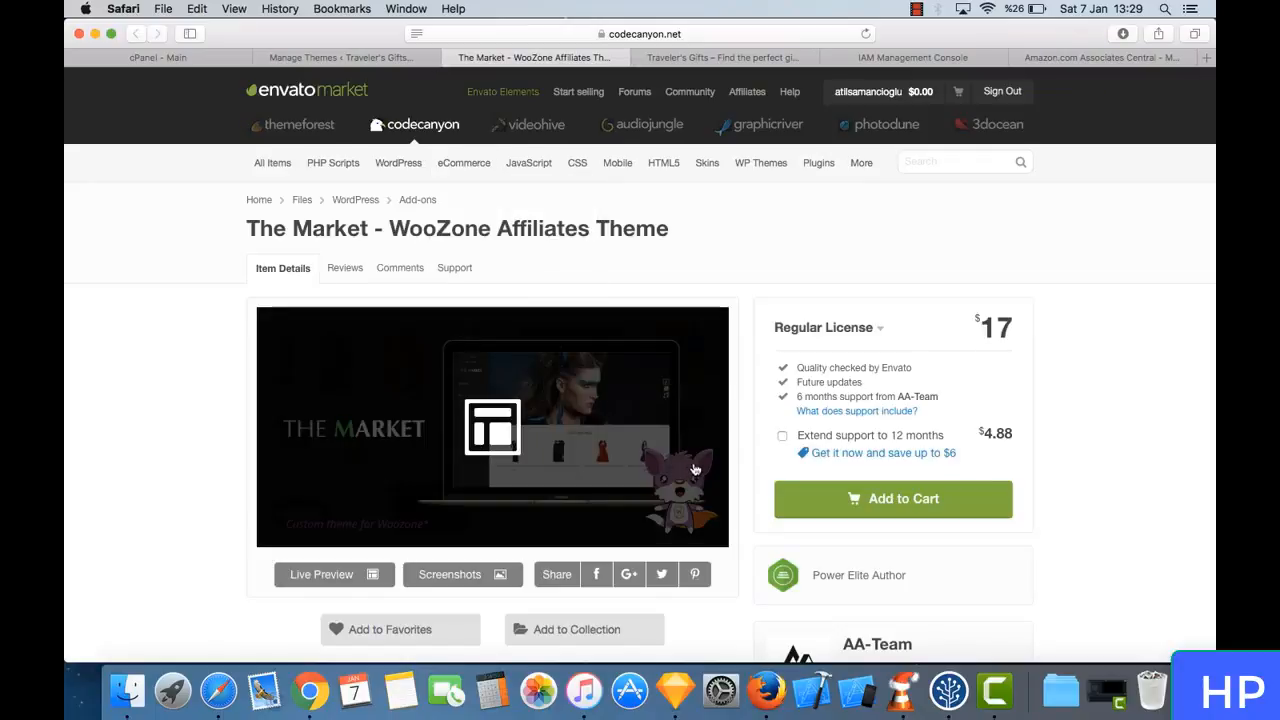
- Review The Market theme's live preview from the homepage slider to the footer, and close the preview tab
{"action": "left_click", "coordinate": [528, 438]}
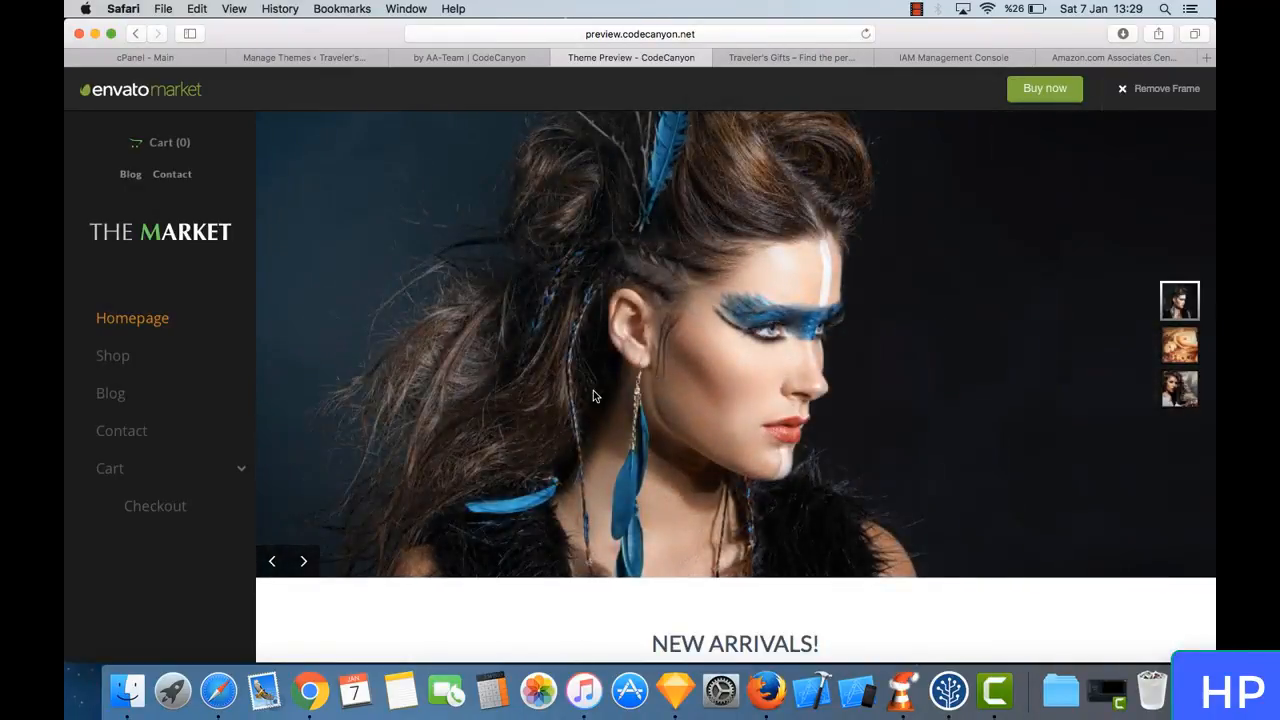
{"action": "scroll", "coordinate": [593, 393], "scroll_direction": "down", "scroll_amount": 10}
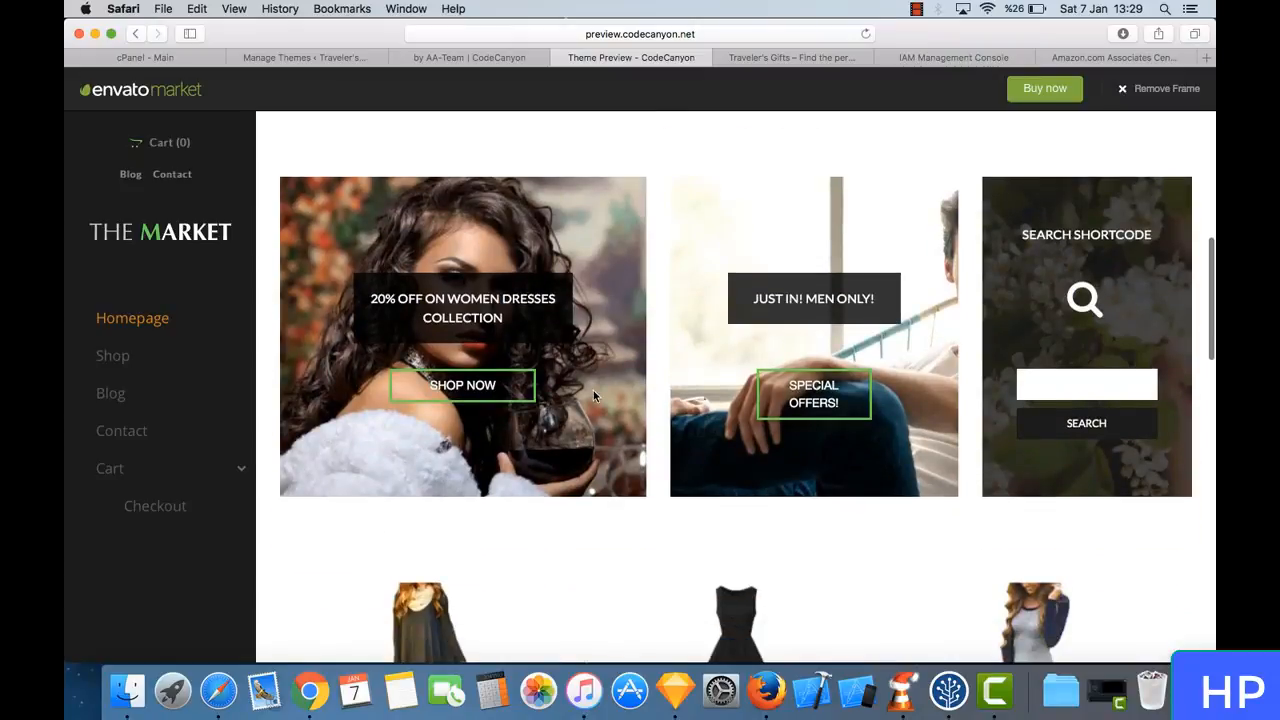
{"action": "scroll", "coordinate": [593, 396], "scroll_direction": "down", "scroll_amount": 15}
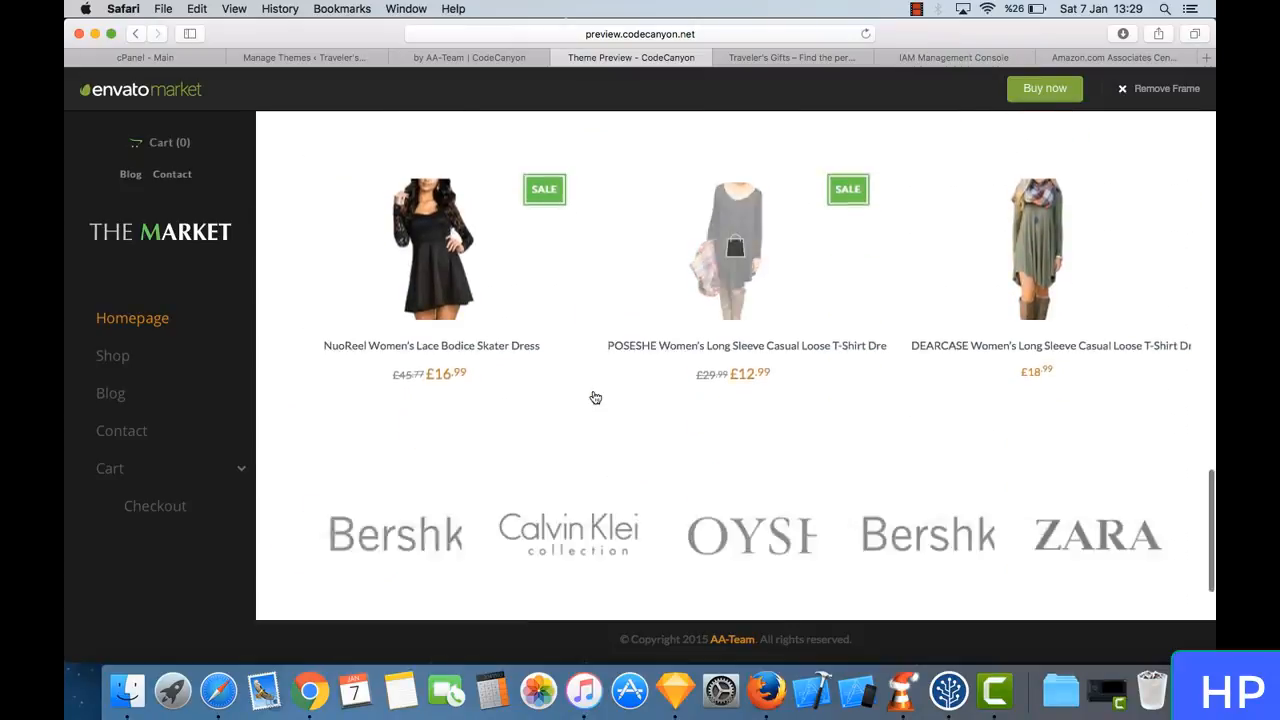
{"action": "scroll", "coordinate": [593, 396], "scroll_direction": "up", "scroll_amount": 20}
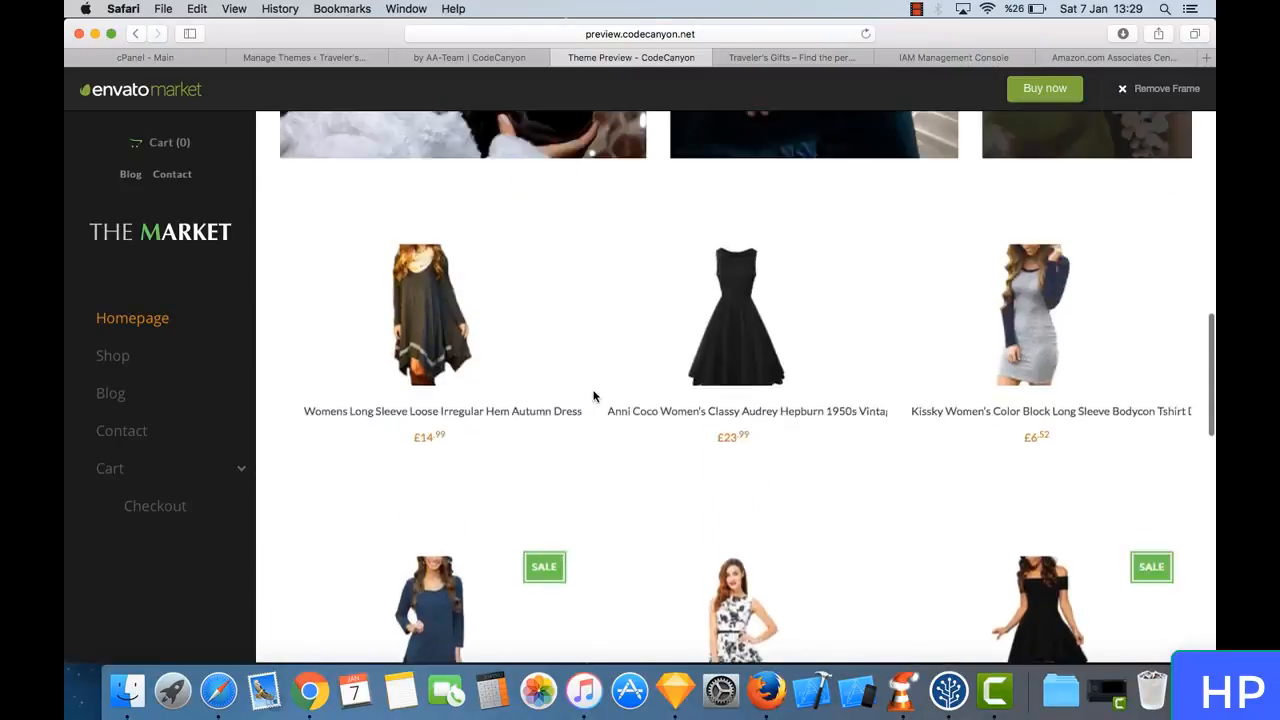
{"action": "scroll", "coordinate": [593, 396], "scroll_direction": "down", "scroll_amount": 10}
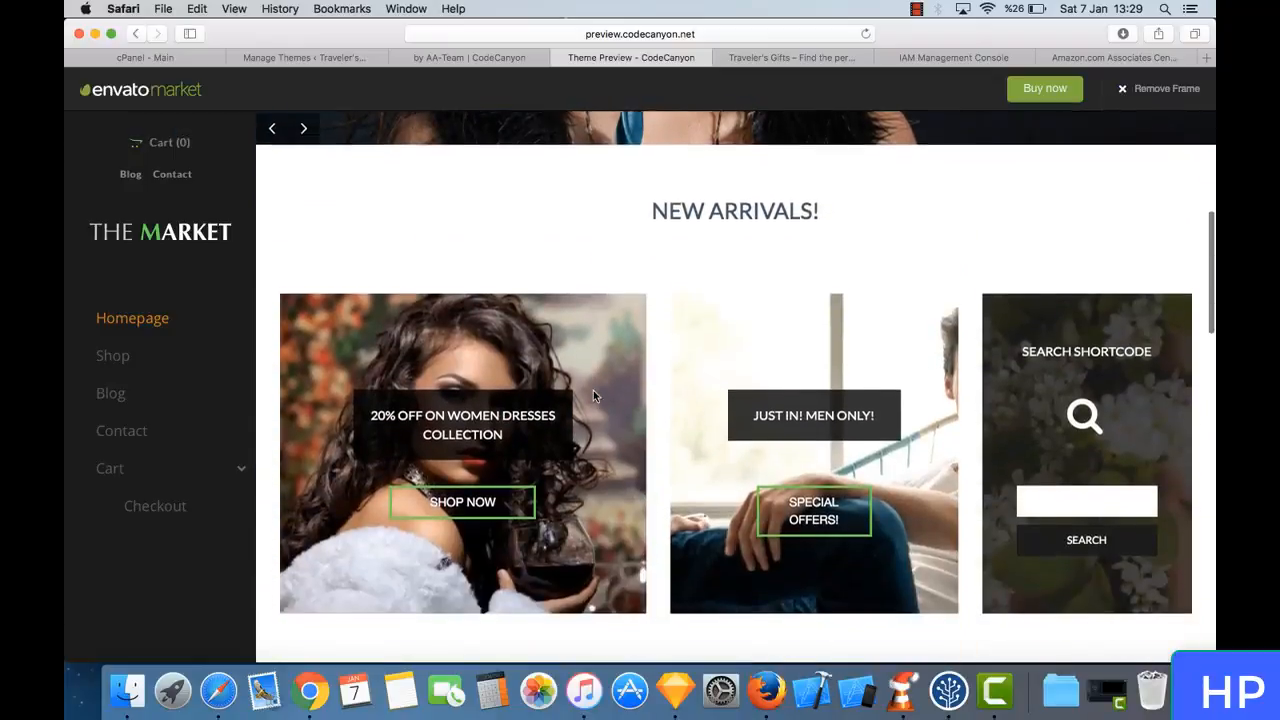
{"action": "scroll", "coordinate": [593, 396], "scroll_direction": "up", "scroll_amount": 10}
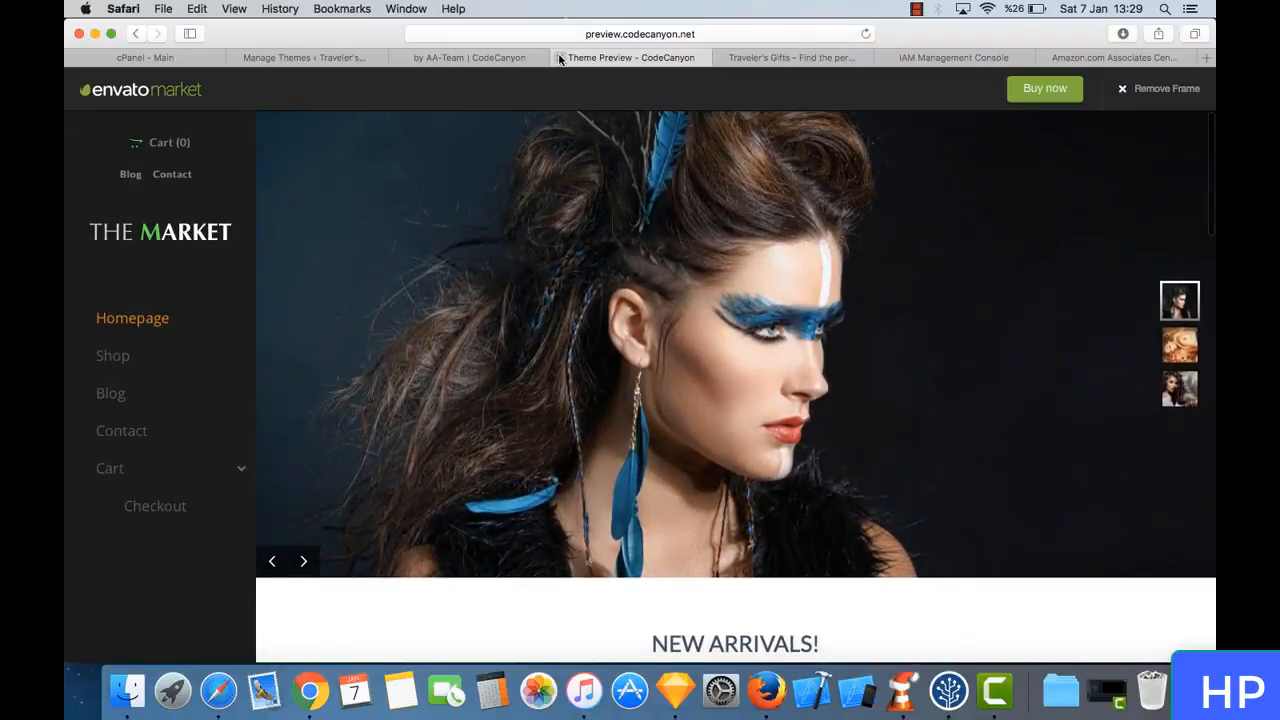
{"action": "left_click", "coordinate": [561, 58]}
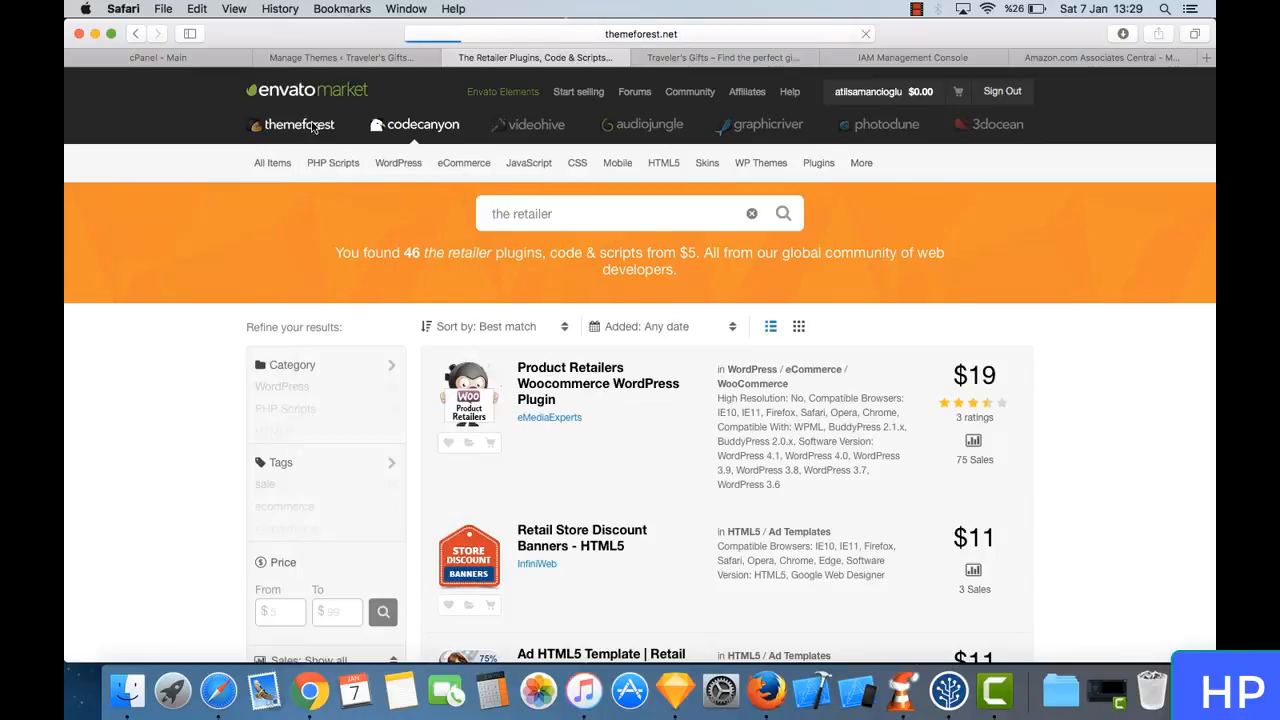
- Search ThemeForest for "the retailer" and open the item page of The Retailer - Responsive WordPress Theme
{"action": "left_click", "coordinate": [560, 324]}
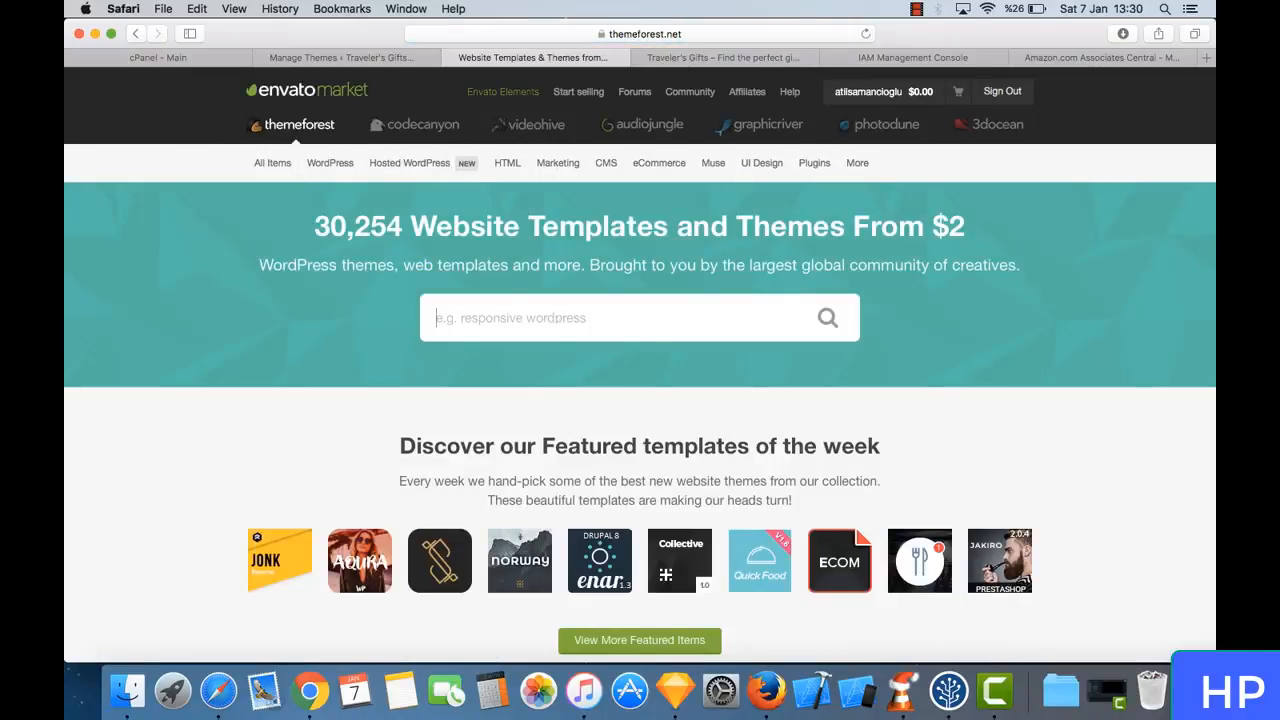
{"action": "type", "text": "the retailer"}
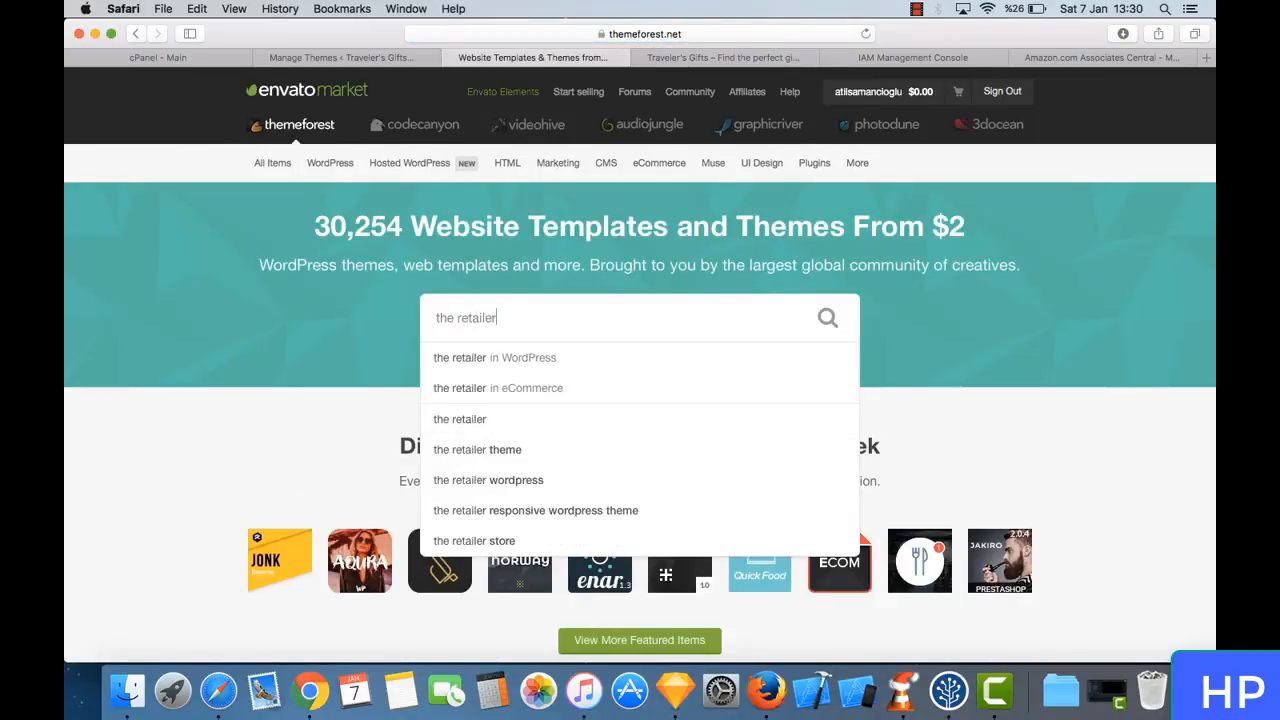
{"action": "key", "text": "Return"}
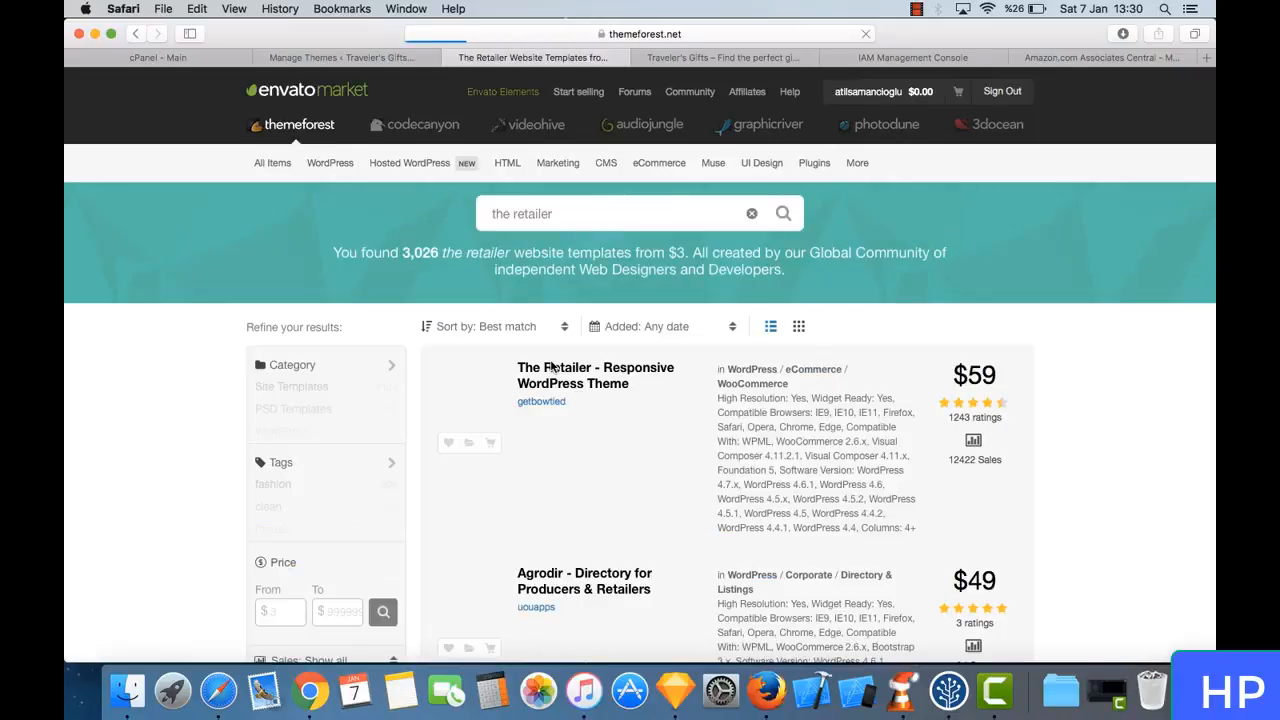
{"action": "scroll", "coordinate": [675, 423], "scroll_direction": "down", "scroll_amount": 2}
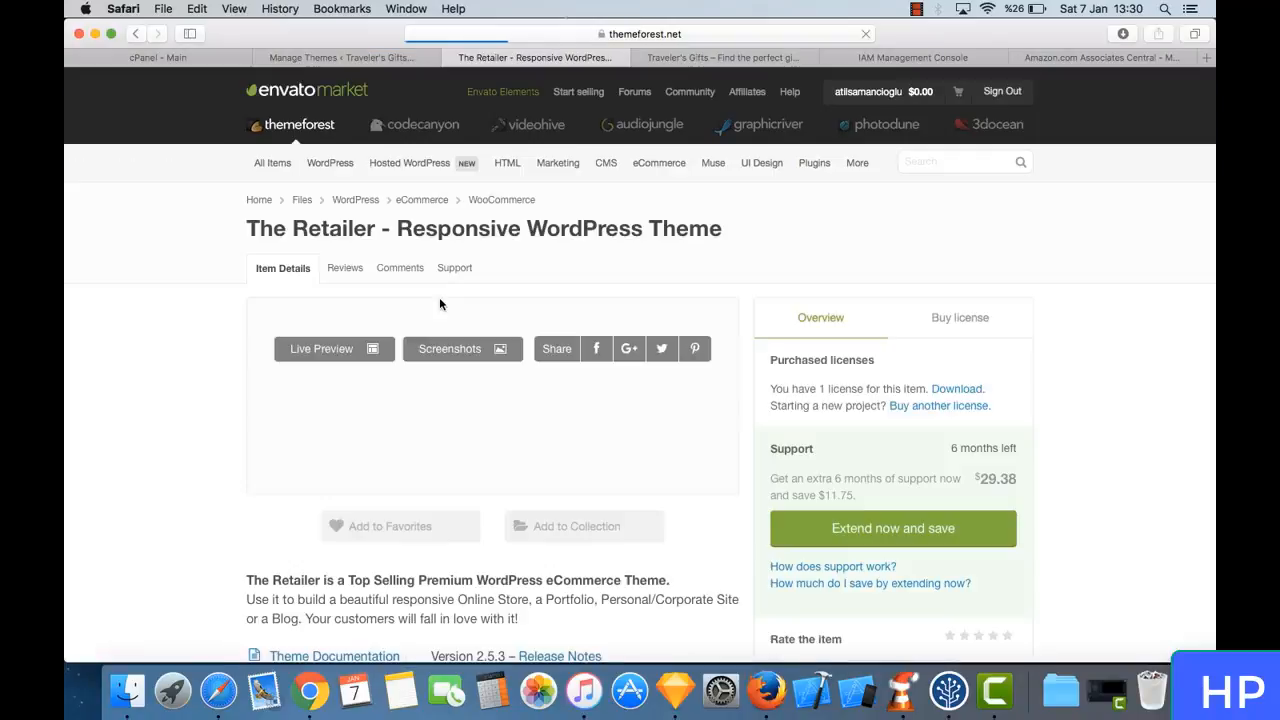
- Open The Retailer's live preview and examine its banner, featured and best-selling products, blog section and footer lists
{"action": "left_click", "coordinate": [510, 418]}
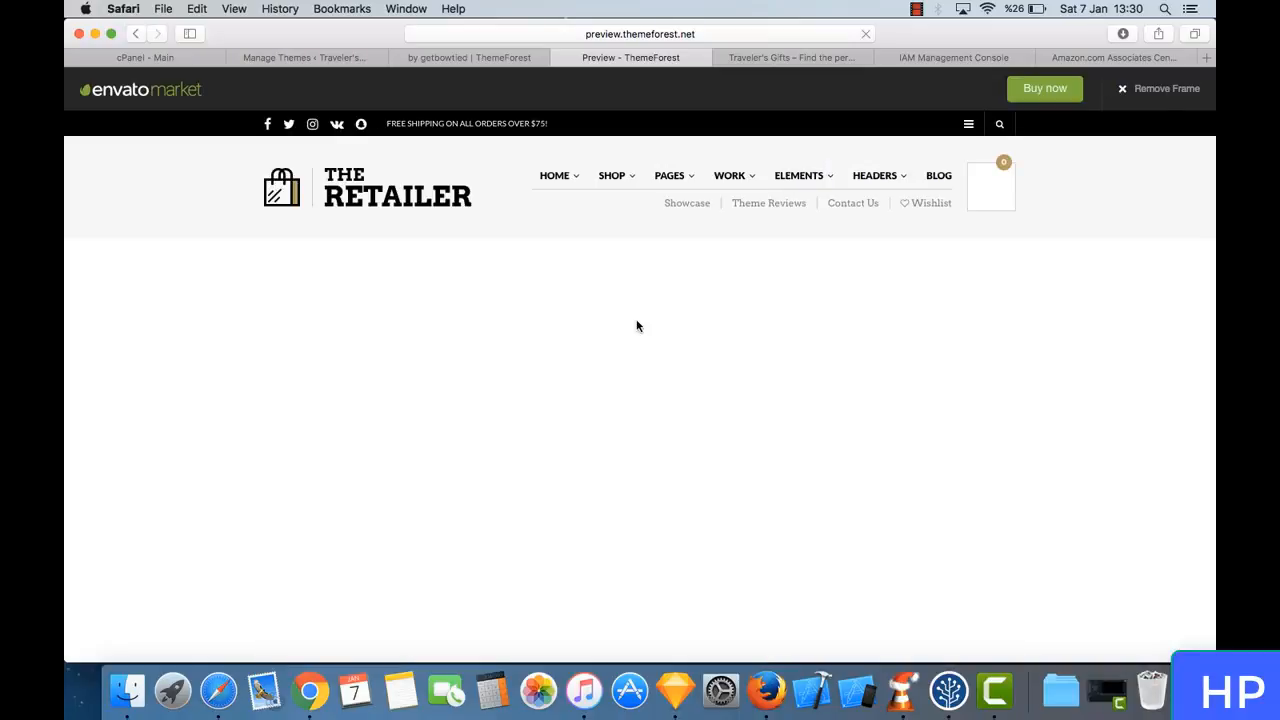
{"action": "scroll", "coordinate": [636, 325], "scroll_direction": "down", "scroll_amount": 1}
{"action": "scroll", "coordinate": [636, 325], "scroll_direction": "down", "scroll_amount": 5}
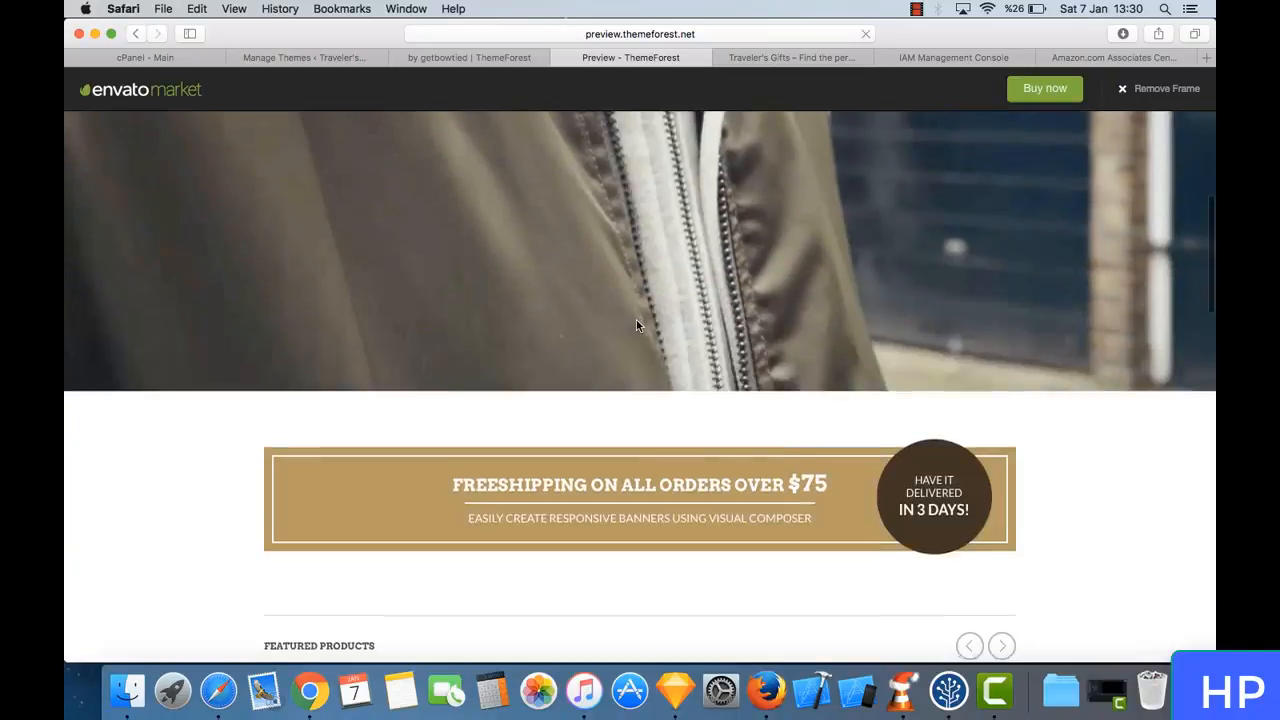
{"action": "scroll", "coordinate": [636, 325], "scroll_direction": "down", "scroll_amount": 10}
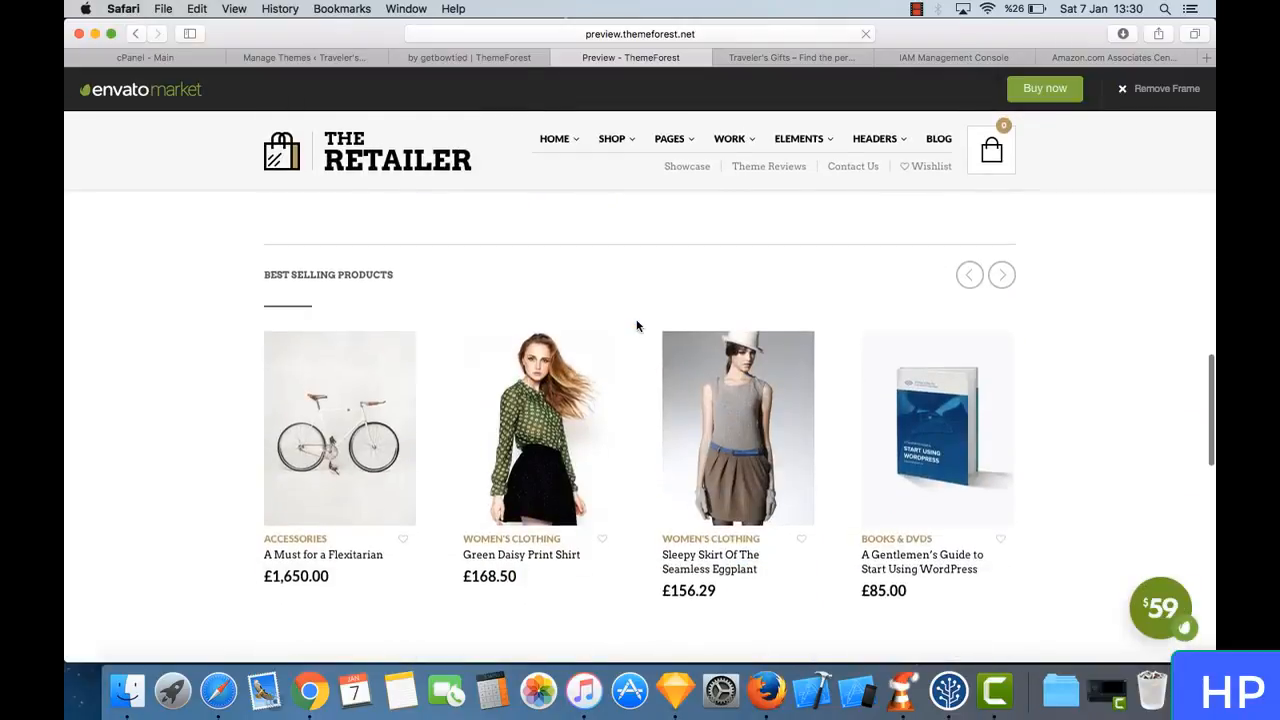
{"action": "scroll", "coordinate": [636, 325], "scroll_direction": "down", "scroll_amount": 15}
{"action": "scroll", "coordinate": [636, 325], "scroll_direction": "up", "scroll_amount": 15}
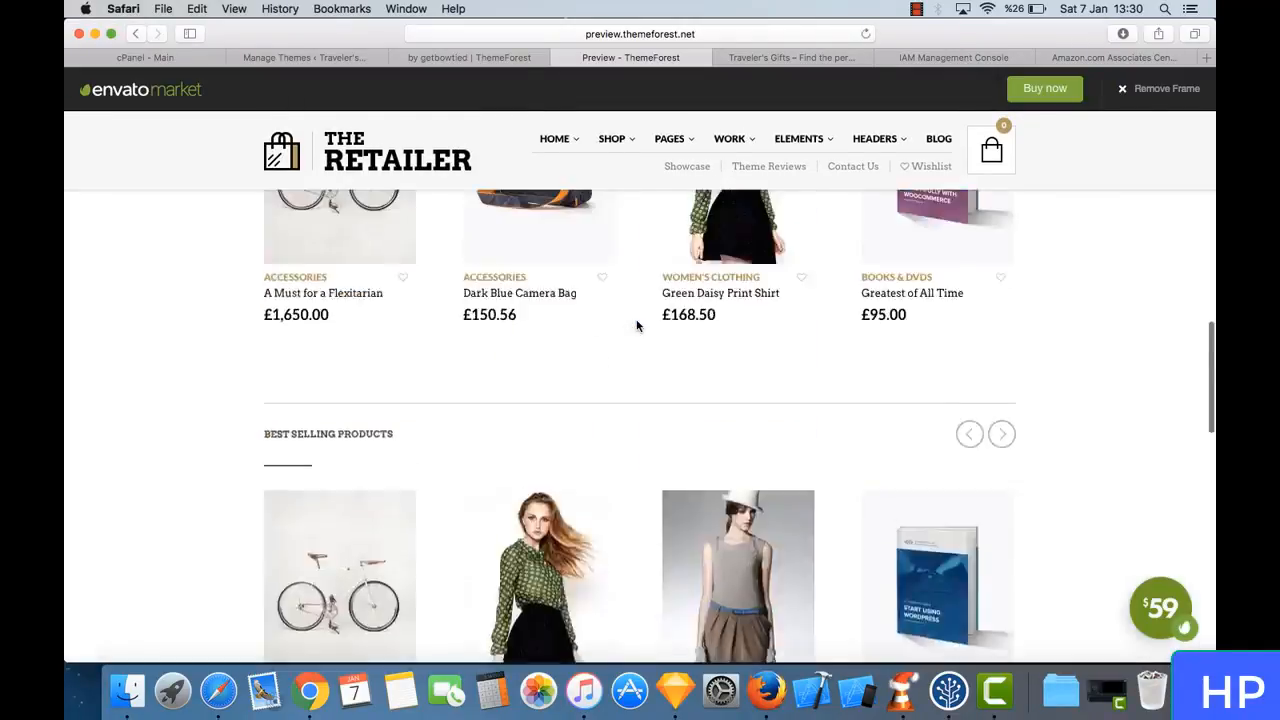
{"action": "scroll", "coordinate": [636, 325], "scroll_direction": "up", "scroll_amount": 15}
{"action": "scroll", "coordinate": [636, 325], "scroll_direction": "down", "scroll_amount": 8}
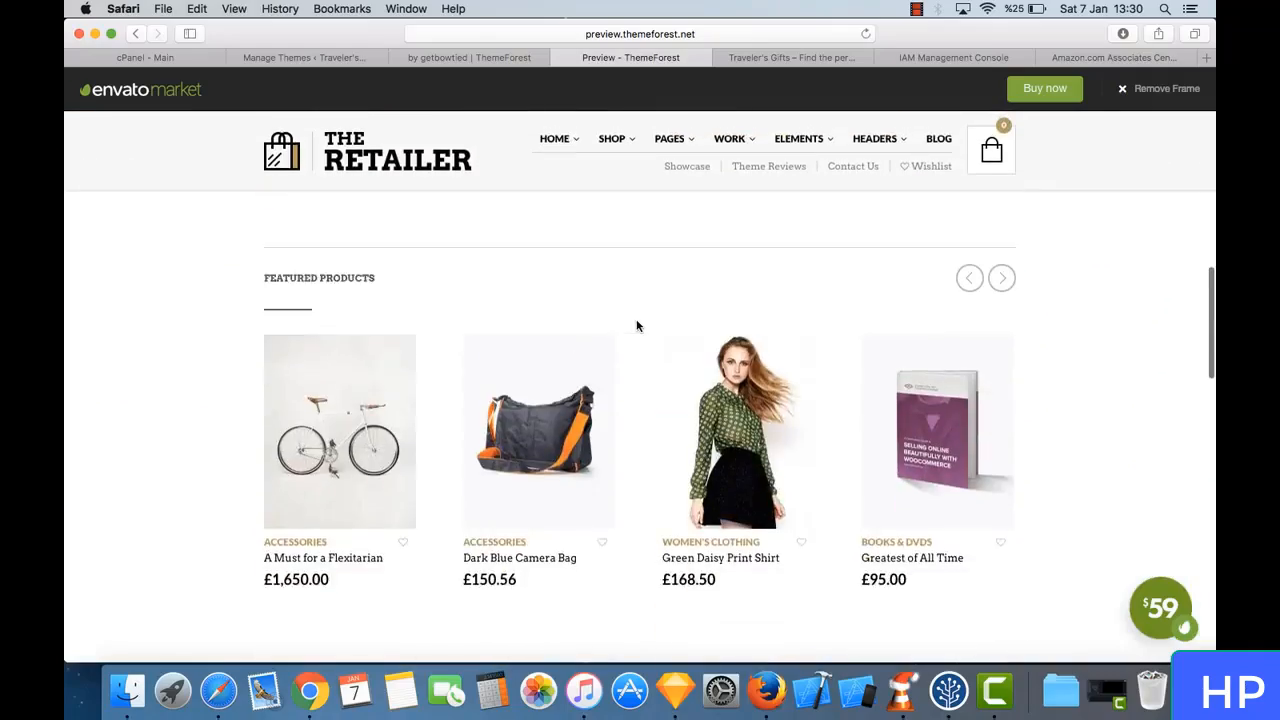
{"action": "scroll", "coordinate": [636, 325], "scroll_direction": "up", "scroll_amount": 8}
{"action": "scroll", "coordinate": [636, 325], "scroll_direction": "down", "scroll_amount": 3}
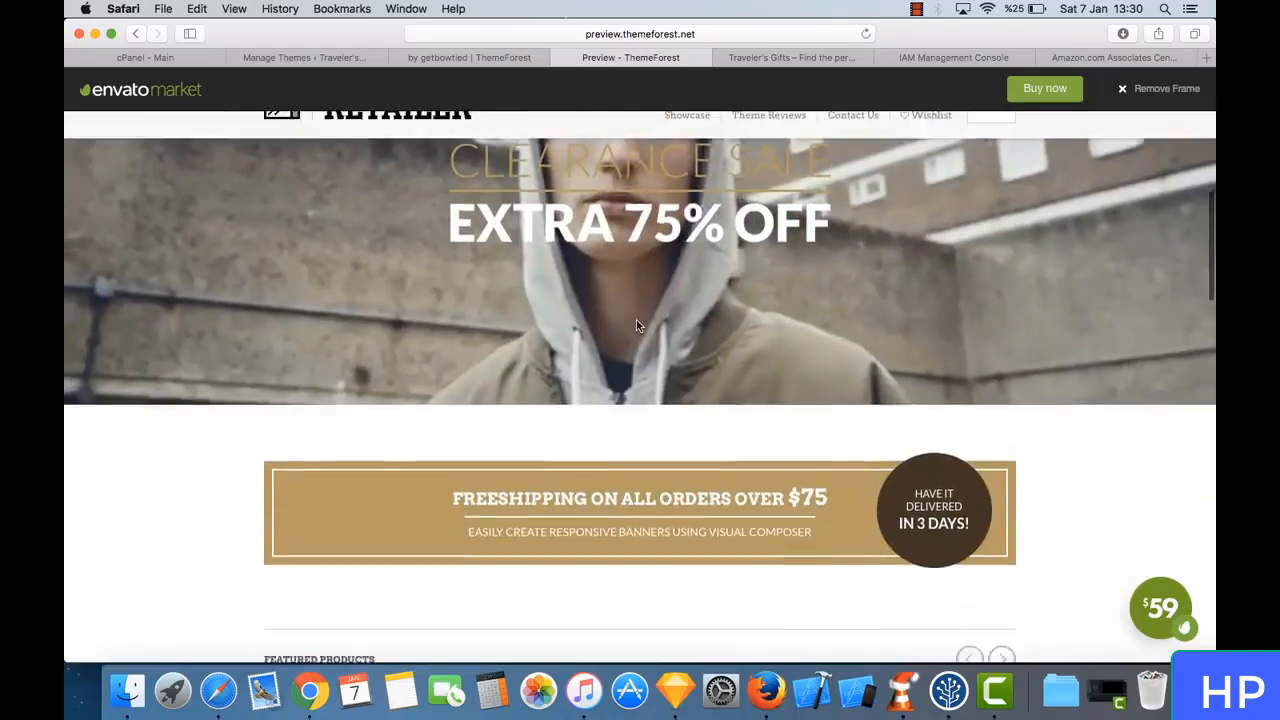
{"action": "scroll", "coordinate": [636, 325], "scroll_direction": "down", "scroll_amount": 12}
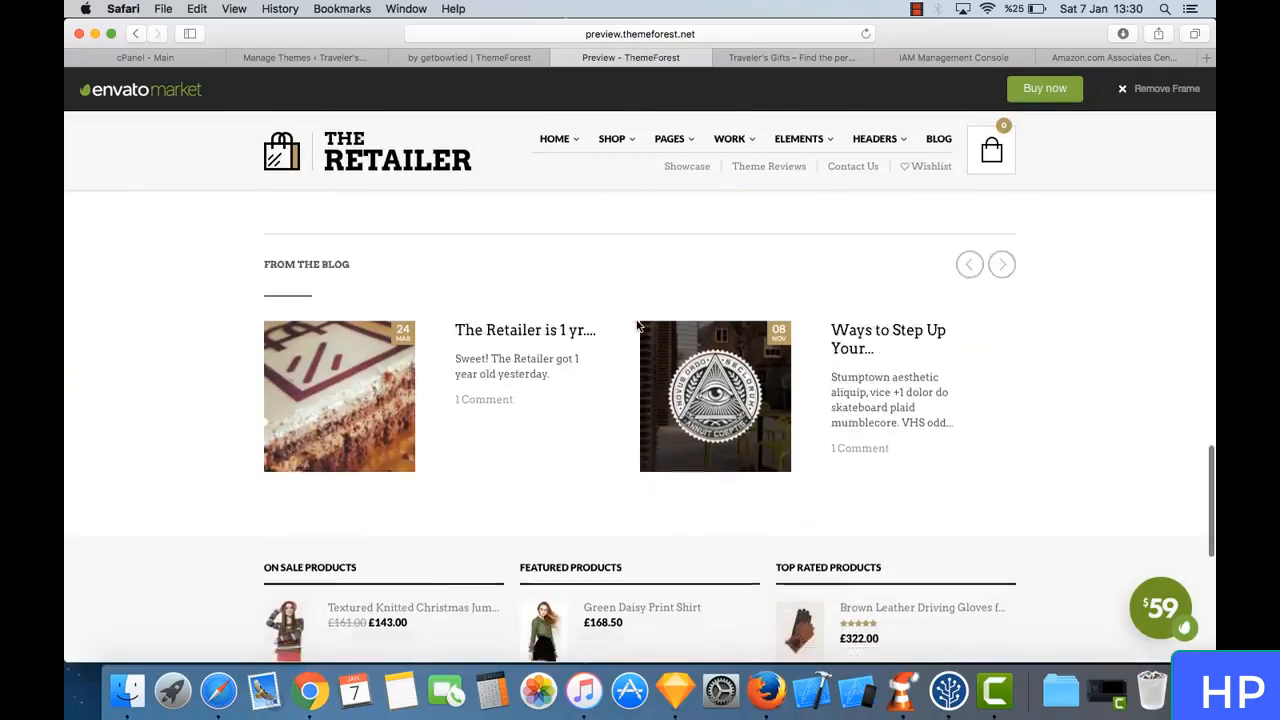
{"action": "scroll", "coordinate": [636, 325], "scroll_direction": "down", "scroll_amount": 5}
{"action": "scroll", "coordinate": [636, 325], "scroll_direction": "up", "scroll_amount": 20}
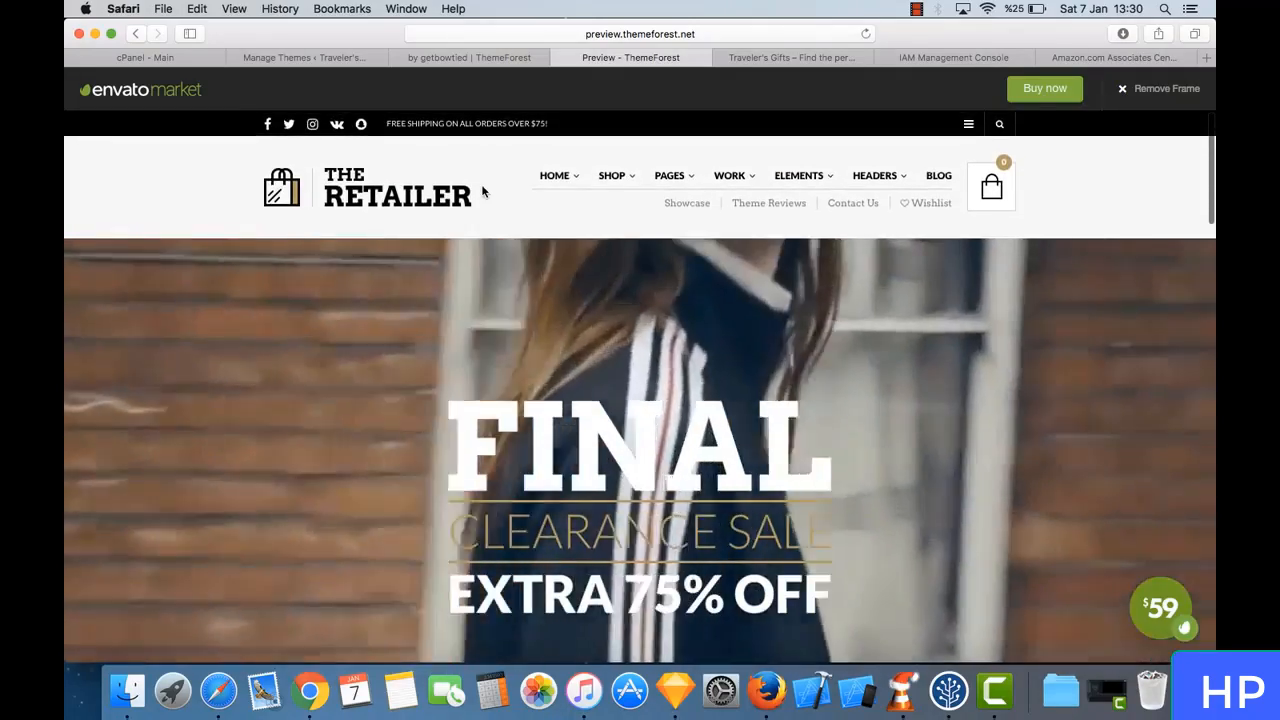
{"action": "scroll", "coordinate": [475, 443], "scroll_direction": "down", "scroll_amount": 8}
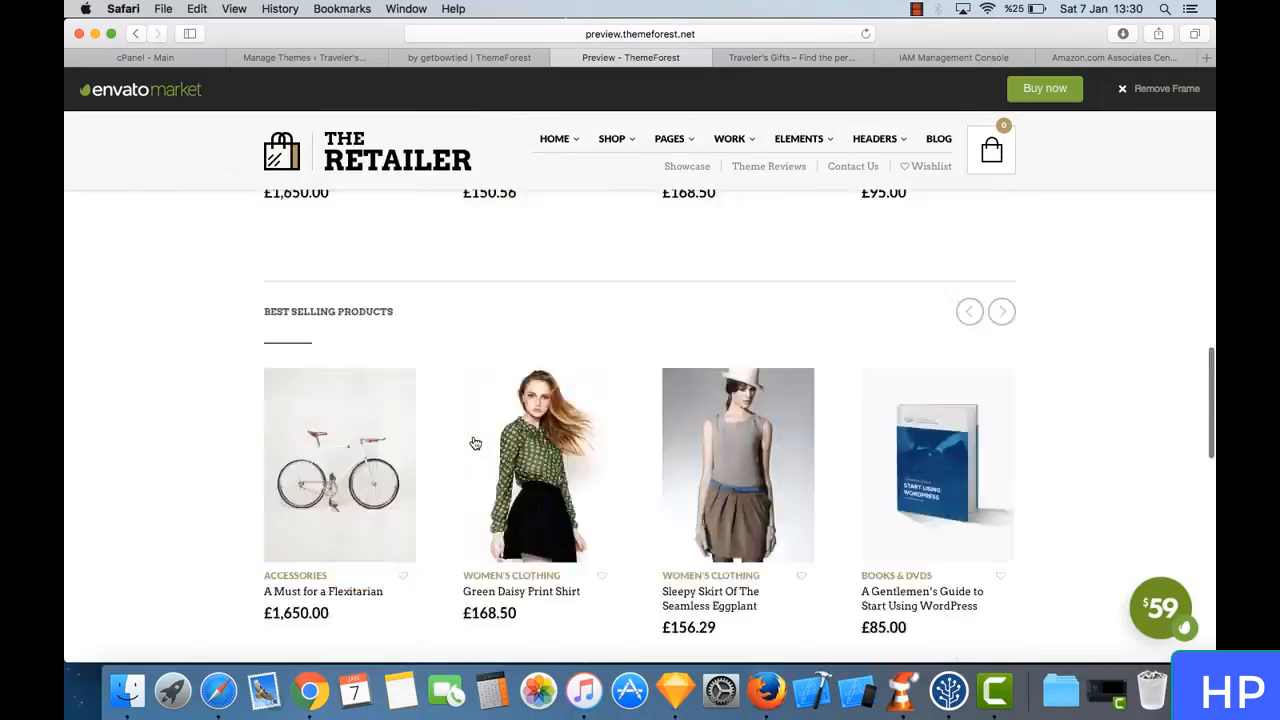
{"action": "scroll", "coordinate": [475, 443], "scroll_direction": "up", "scroll_amount": 10}
{"action": "scroll", "coordinate": [526, 314], "scroll_direction": "down", "scroll_amount": 14}
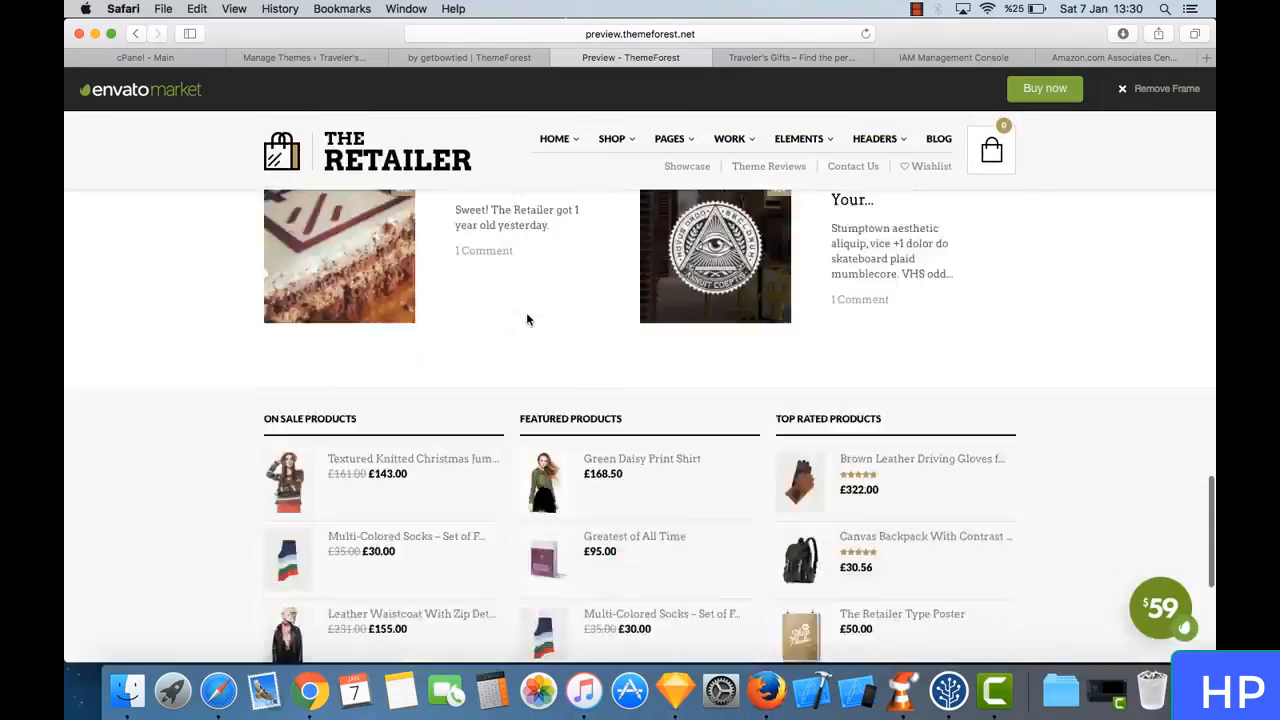
{"action": "scroll", "coordinate": [528, 319], "scroll_direction": "down", "scroll_amount": 5}
{"action": "scroll", "coordinate": [526, 320], "scroll_direction": "up", "scroll_amount": 20}
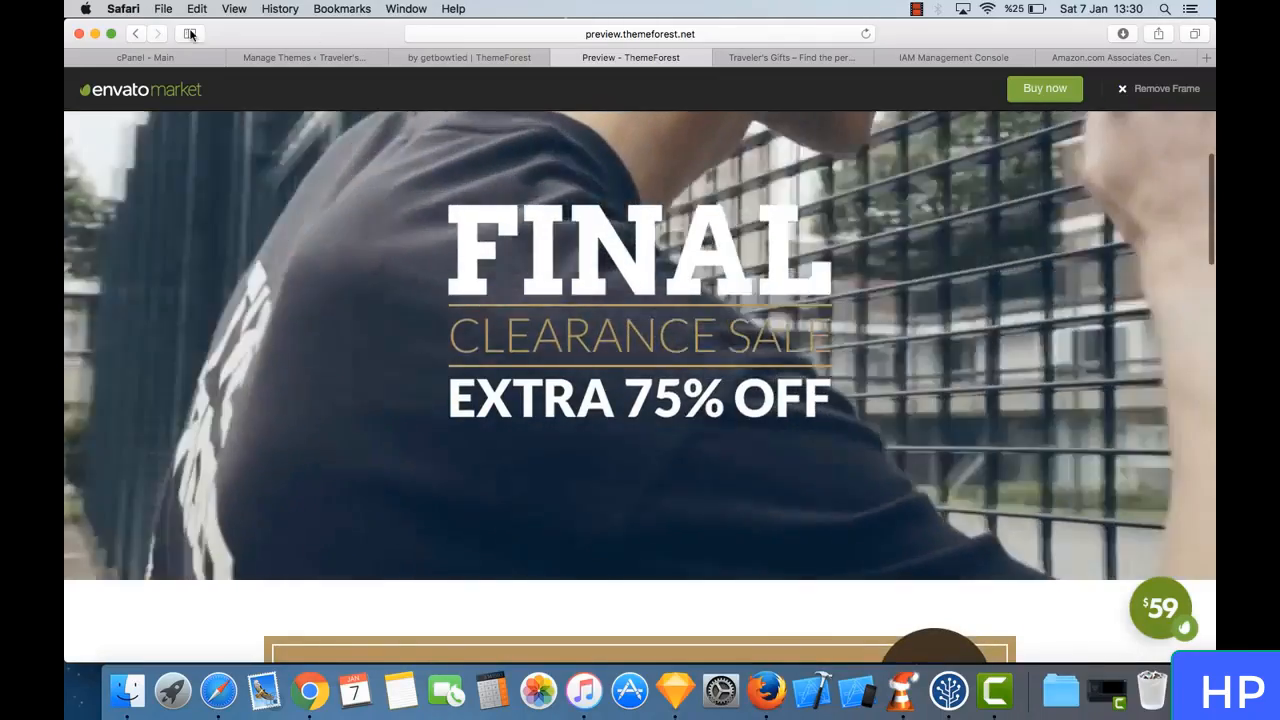
- Return to the "the retailer" search results and look through the other listed themes
{"action": "left_click", "coordinate": [137, 34]}
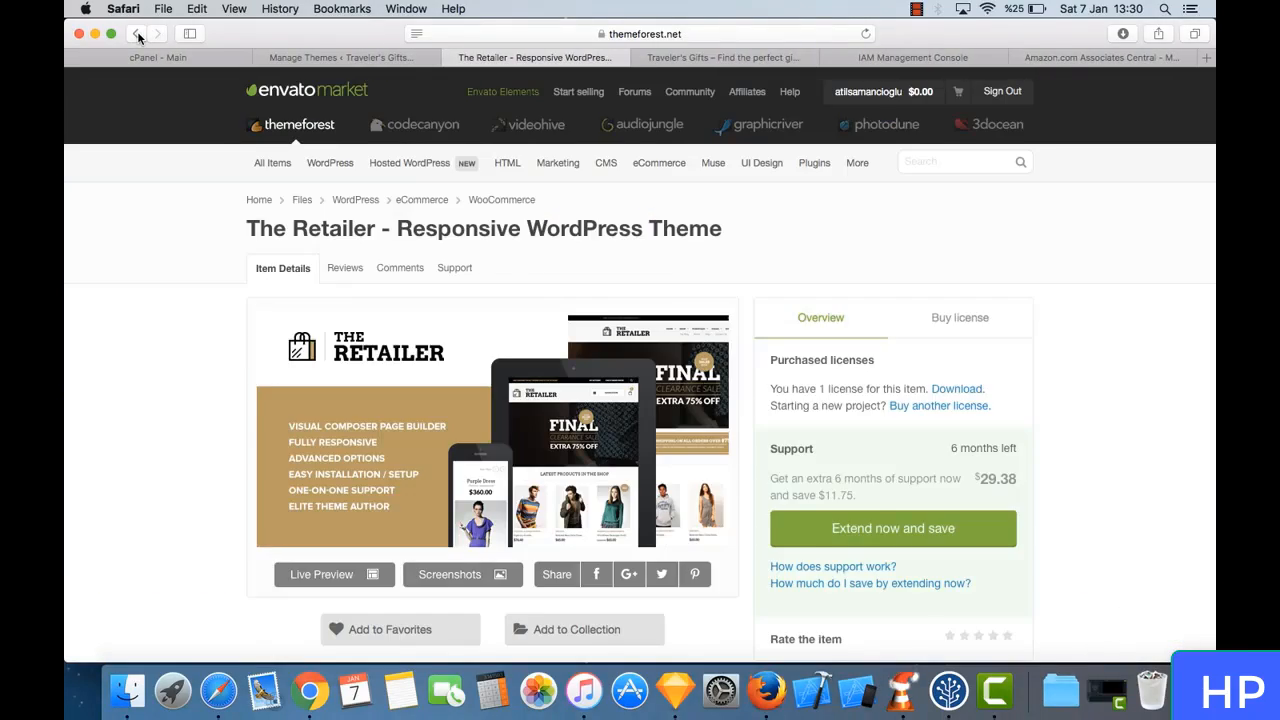
{"action": "left_click", "coordinate": [137, 34]}
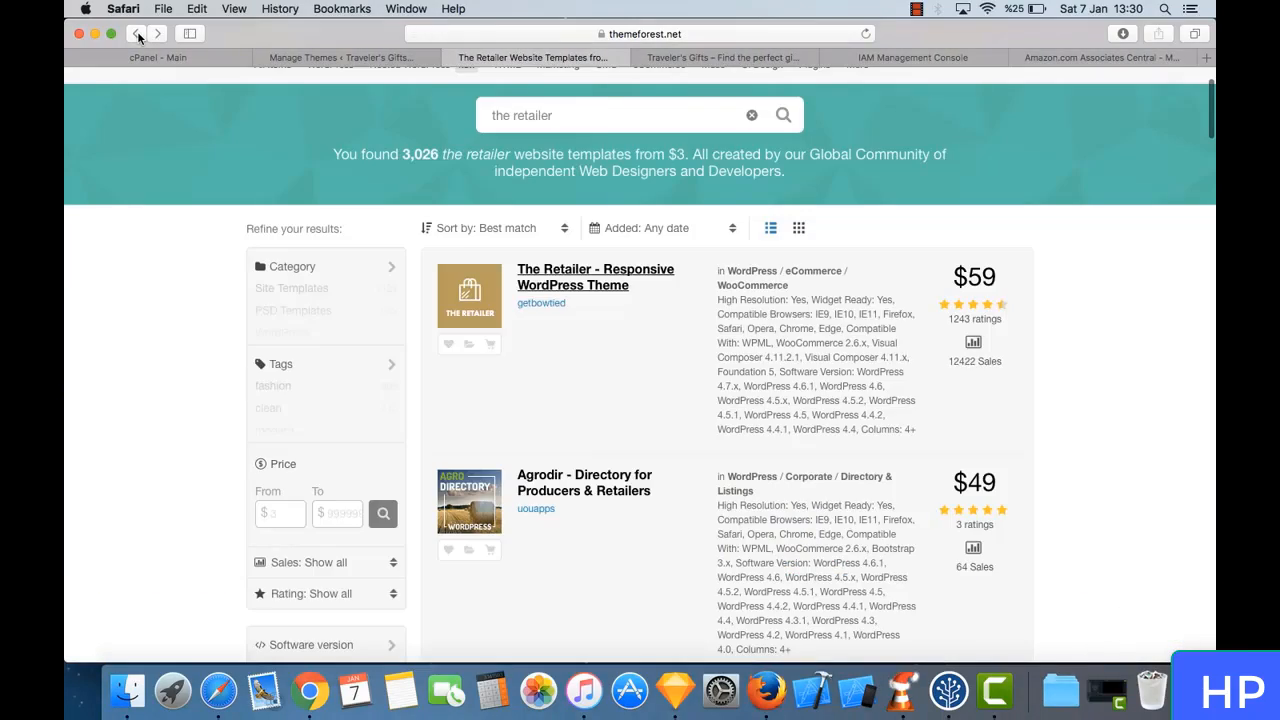
{"action": "scroll", "coordinate": [629, 421], "scroll_direction": "down", "scroll_amount": 3}
{"action": "scroll", "coordinate": [629, 421], "scroll_direction": "down", "scroll_amount": 10}
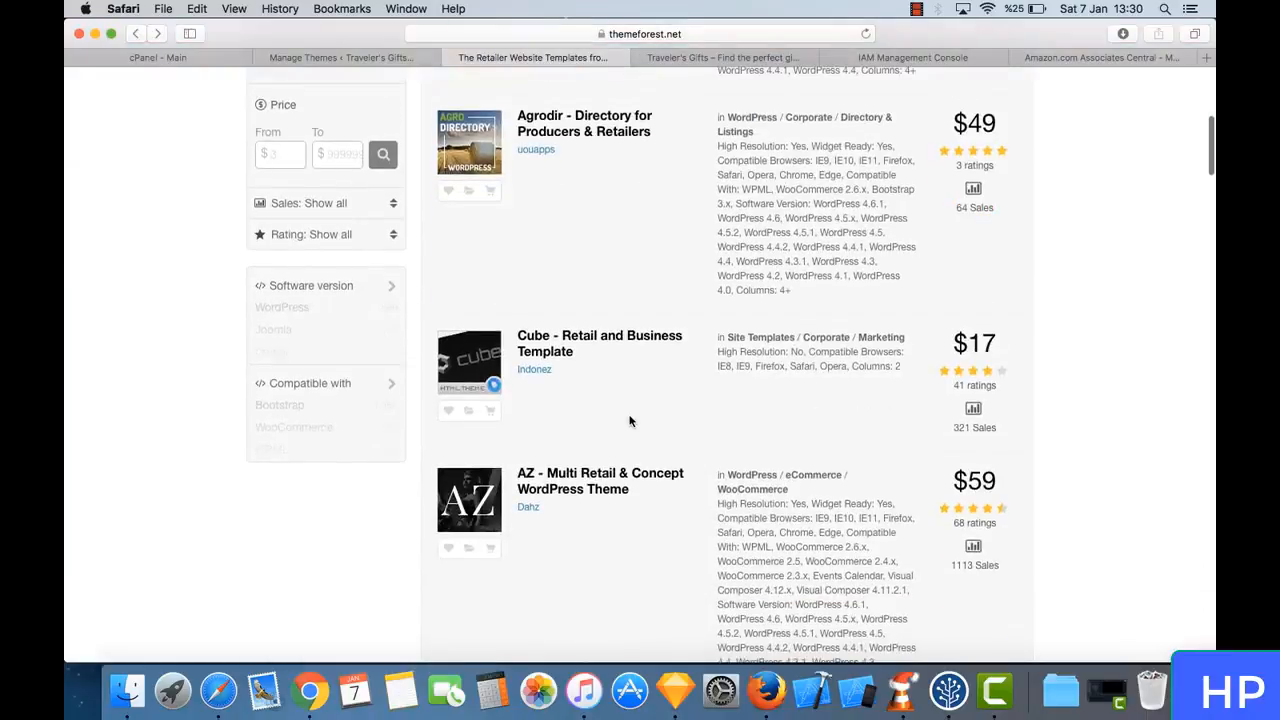
{"action": "scroll", "coordinate": [629, 421], "scroll_direction": "up", "scroll_amount": 12}
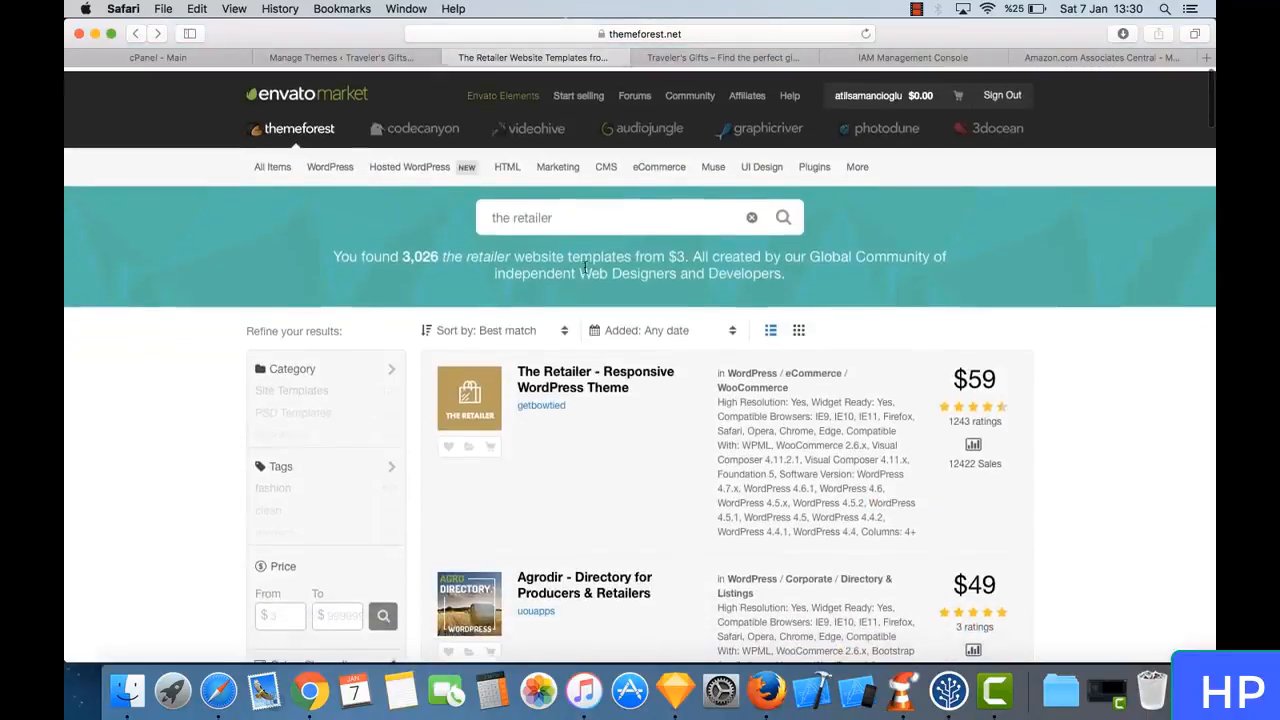
- Open ThemeForest's eCommerce category of WordPress themes from the "the retailer" search results
{"action": "left_click", "coordinate": [583, 216]}
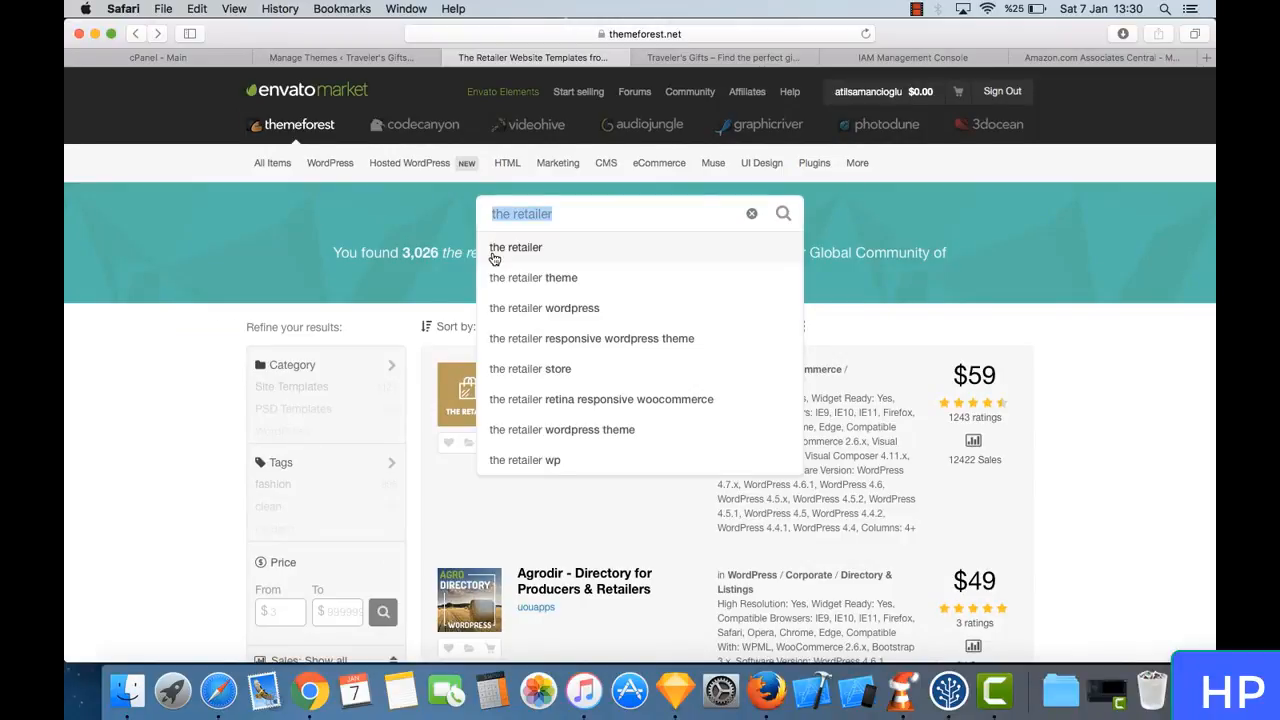
{"action": "mouse_move", "coordinate": [325, 163]}
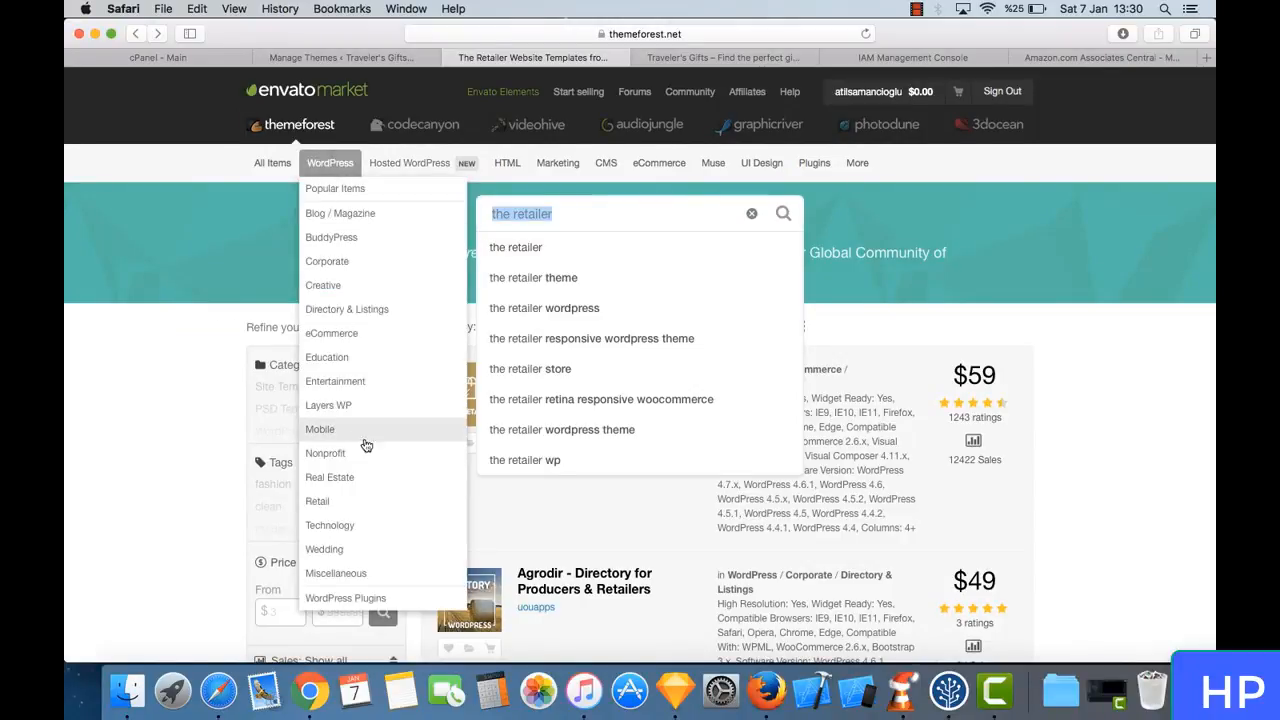
{"action": "left_click", "coordinate": [361, 340]}
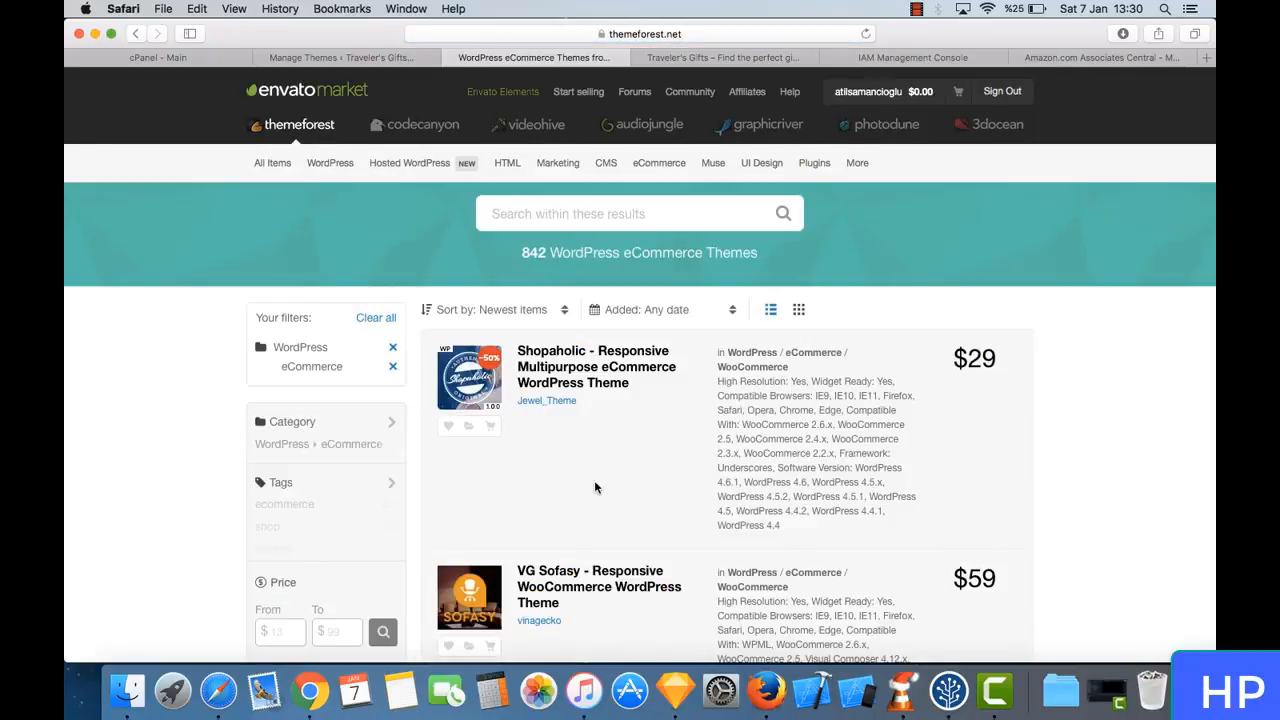
- Look through the first page of WordPress eCommerce themes, examining their names, prices, sales and WooCommerce compatibility
{"action": "scroll", "coordinate": [595, 487], "scroll_direction": "down", "scroll_amount": 10}
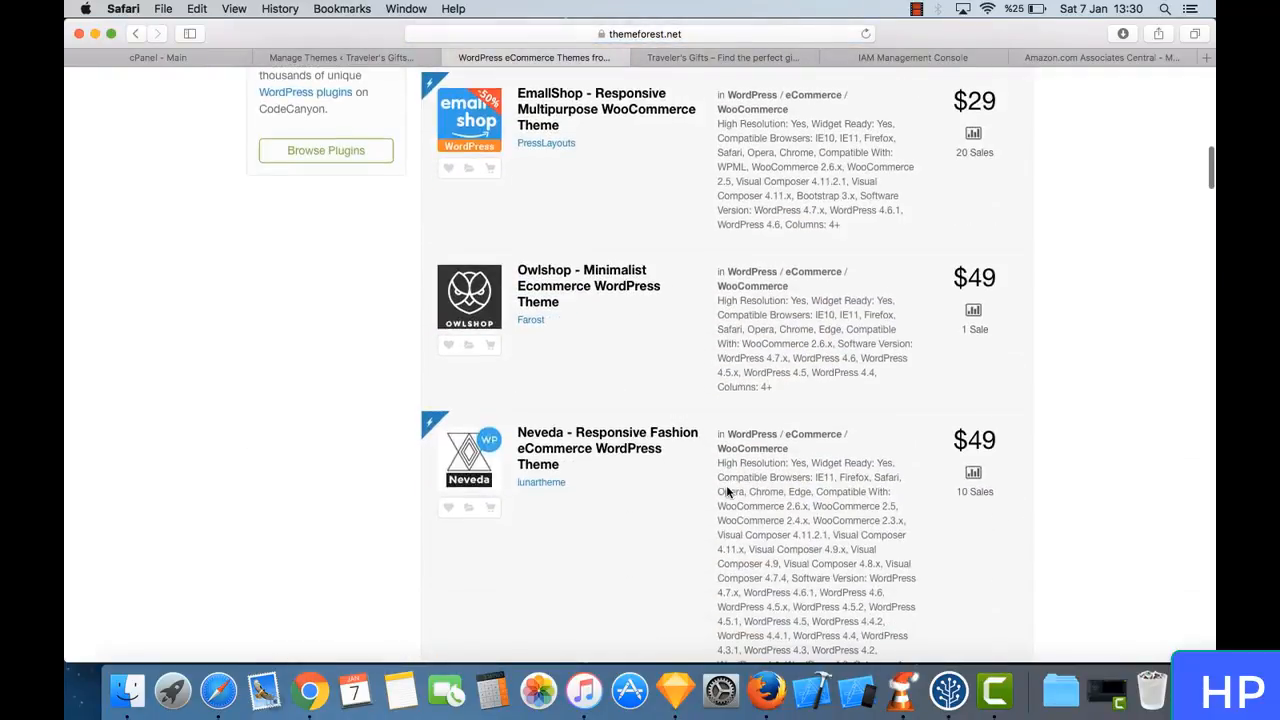
{"action": "scroll", "coordinate": [727, 491], "scroll_direction": "down", "scroll_amount": 10}
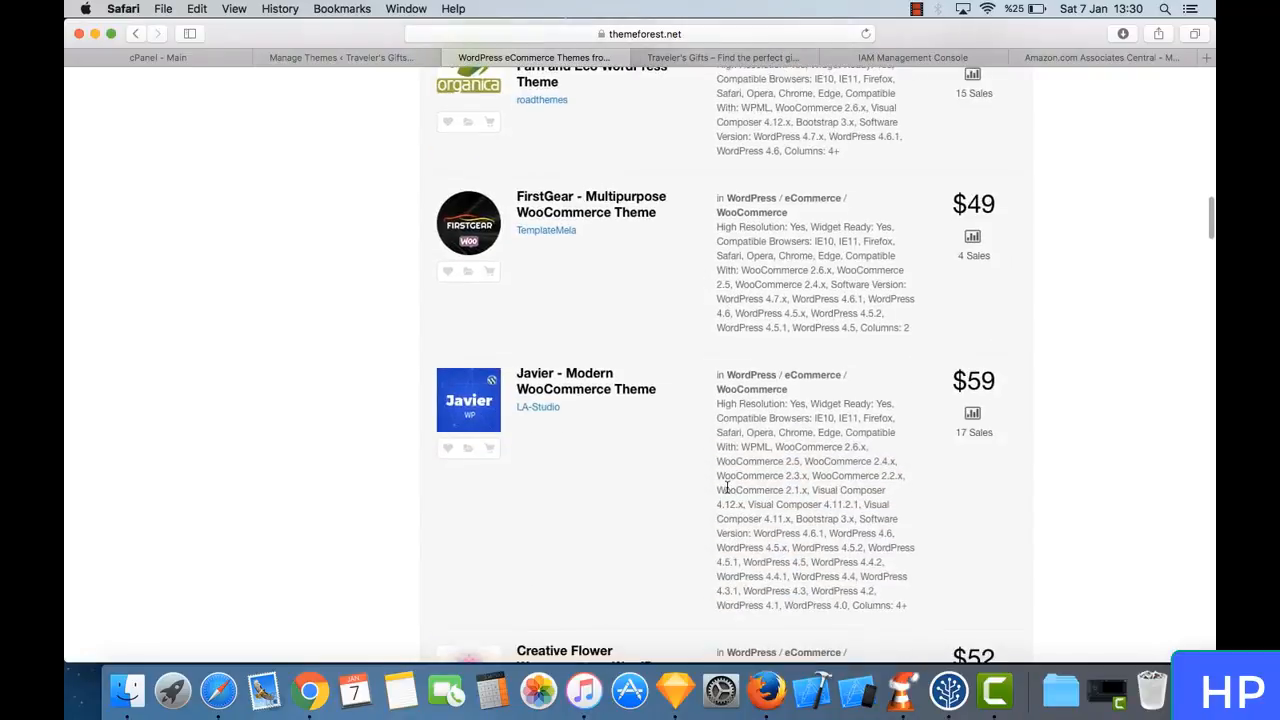
{"action": "scroll", "coordinate": [727, 489], "scroll_direction": "down", "scroll_amount": 10}
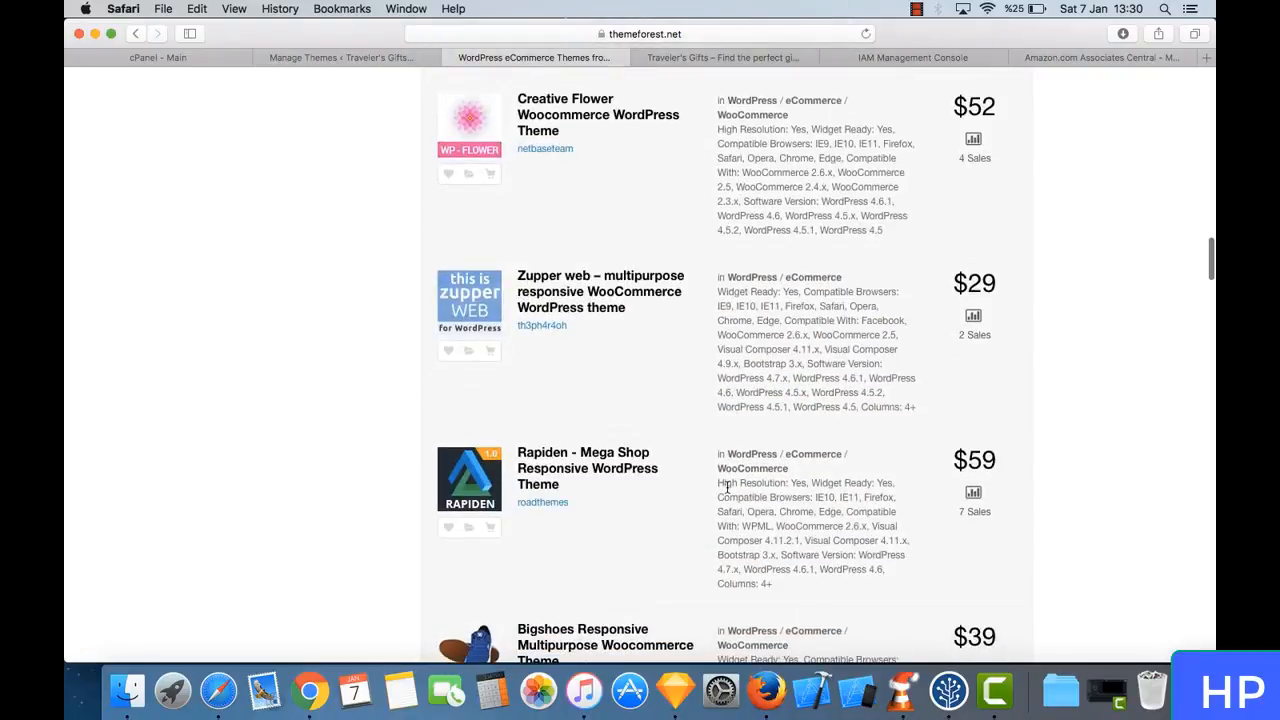
{"action": "scroll", "coordinate": [727, 487], "scroll_direction": "down", "scroll_amount": 4}
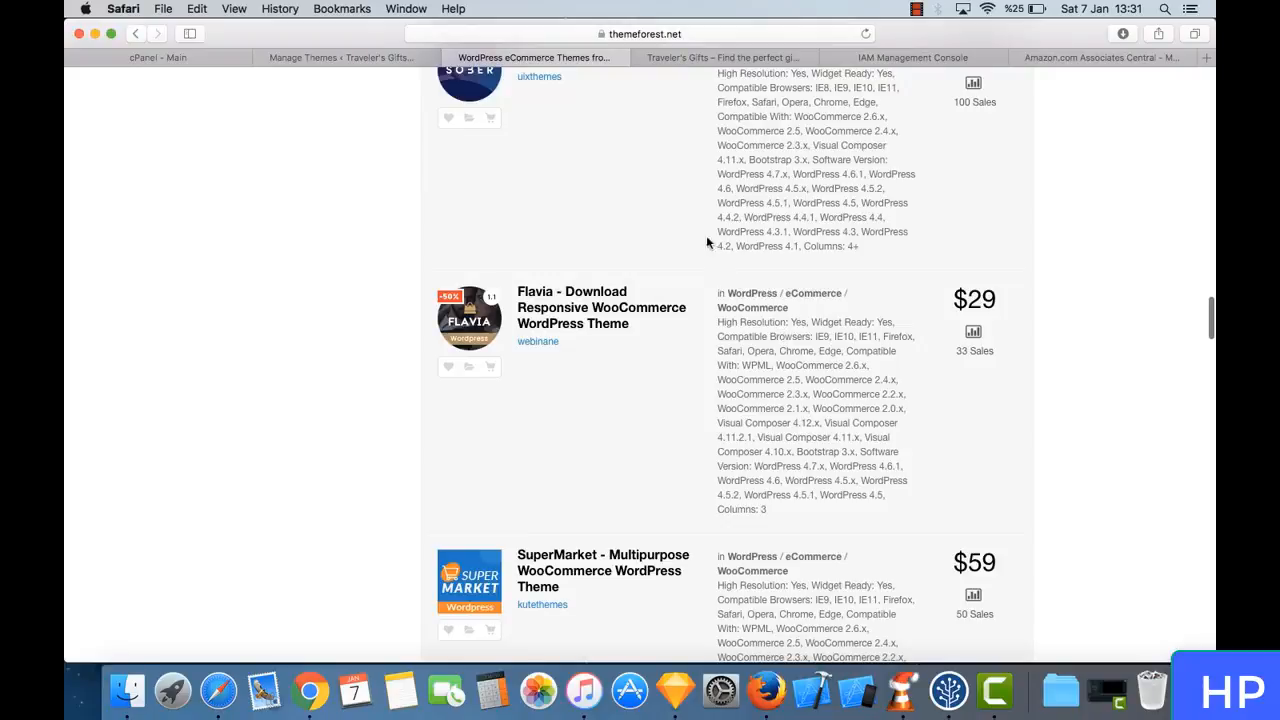
{"action": "scroll", "coordinate": [634, 355], "scroll_direction": "down", "scroll_amount": 5}
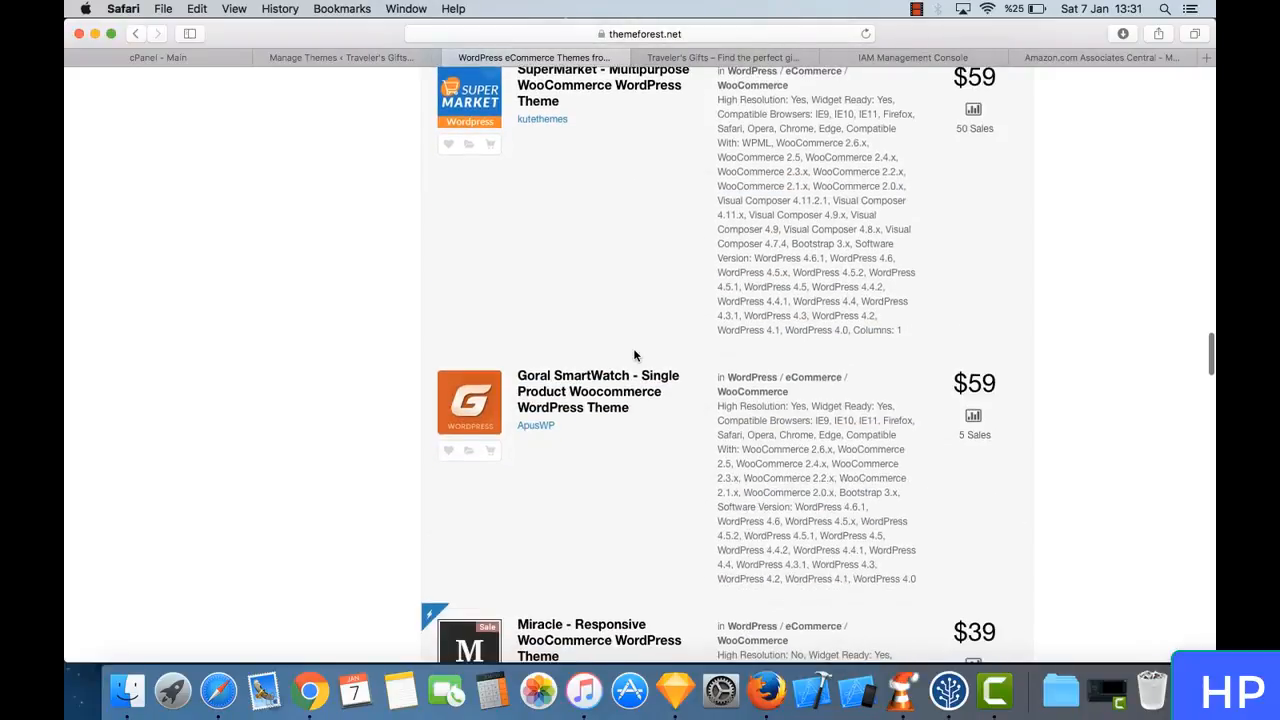
{"action": "scroll", "coordinate": [640, 325], "scroll_direction": "down", "scroll_amount": 6}
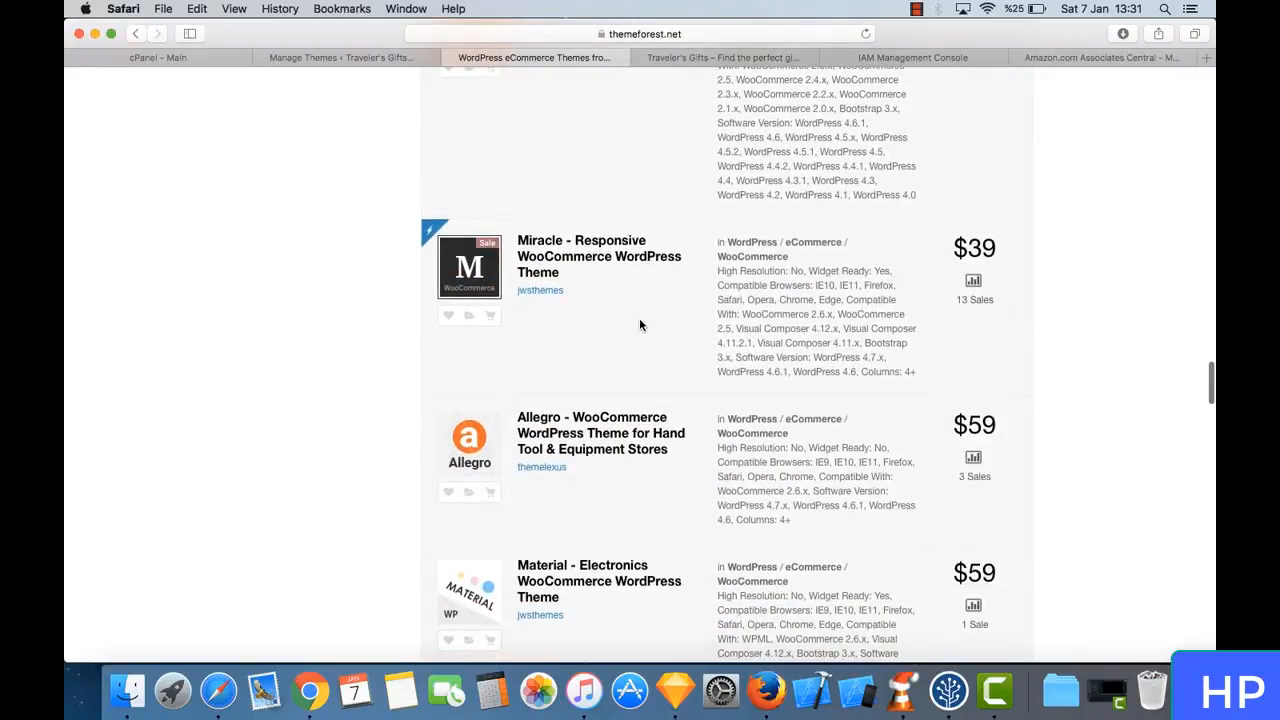
{"action": "scroll", "coordinate": [640, 325], "scroll_direction": "down", "scroll_amount": 4}
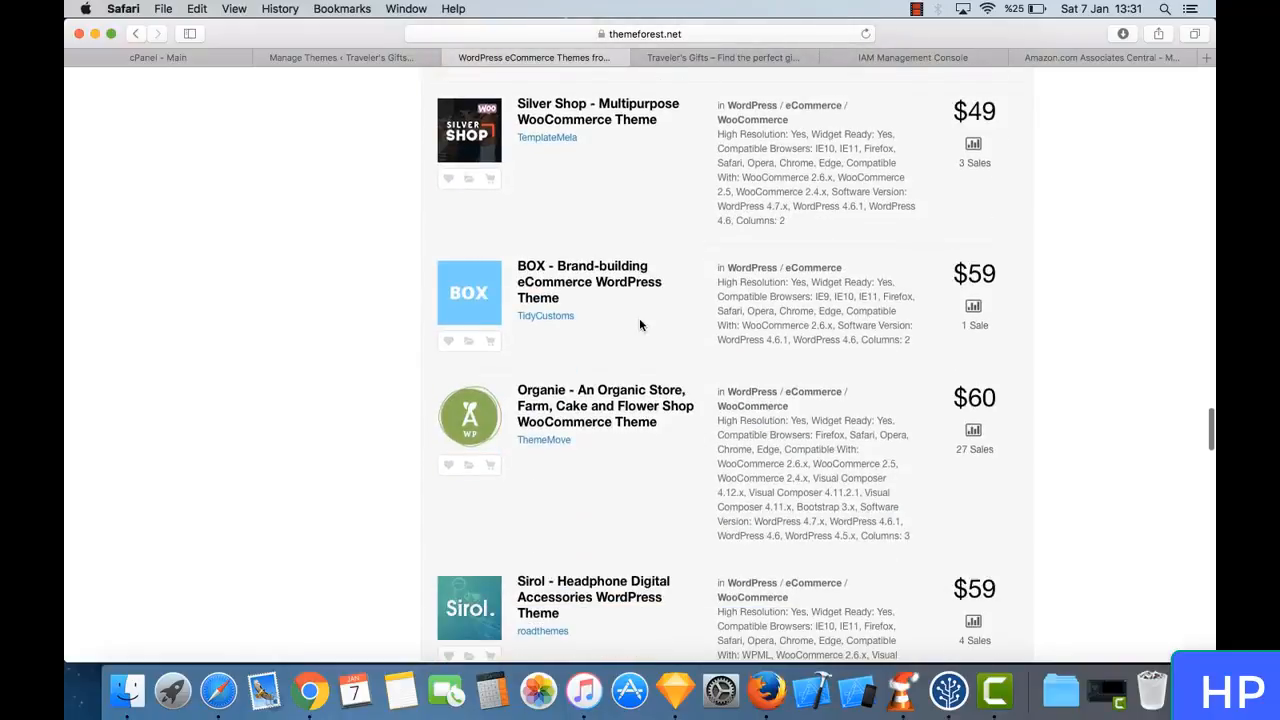
{"action": "scroll", "coordinate": [546, 328], "scroll_direction": "down", "scroll_amount": 10}
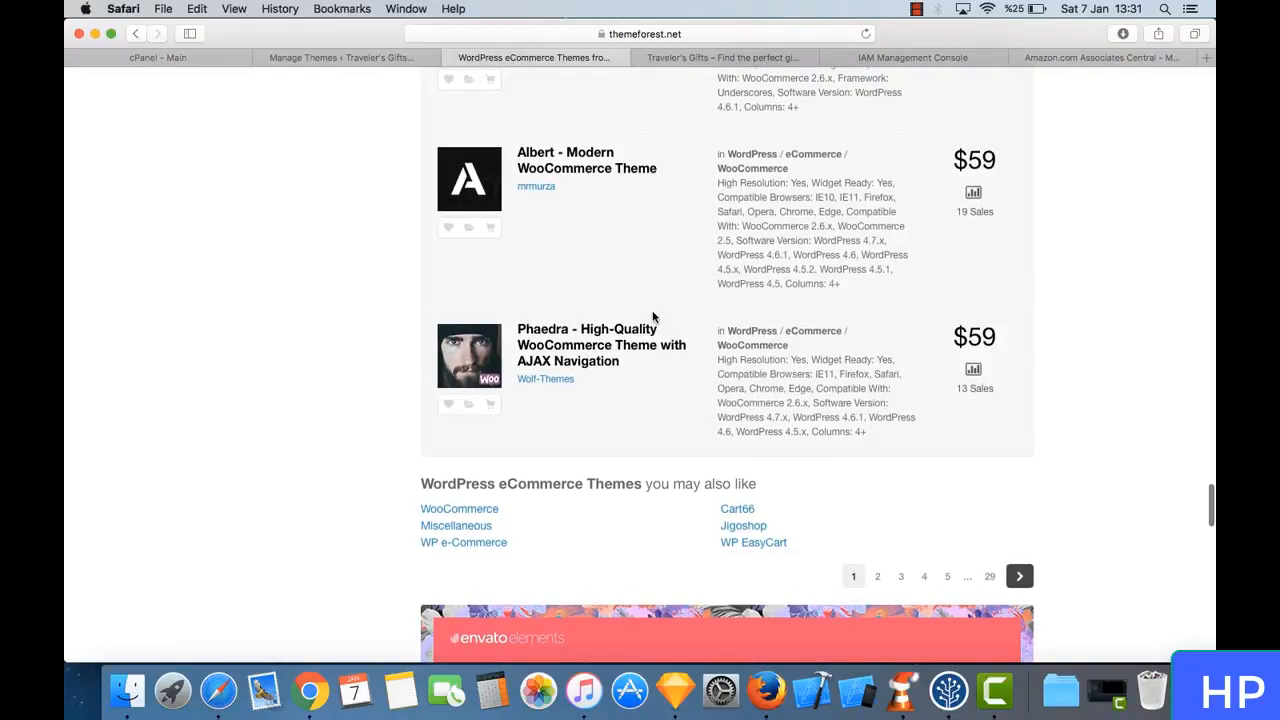
{"action": "scroll", "coordinate": [652, 318], "scroll_direction": "up", "scroll_amount": 20}
{"action": "scroll", "coordinate": [652, 318], "scroll_direction": "up", "scroll_amount": 20}
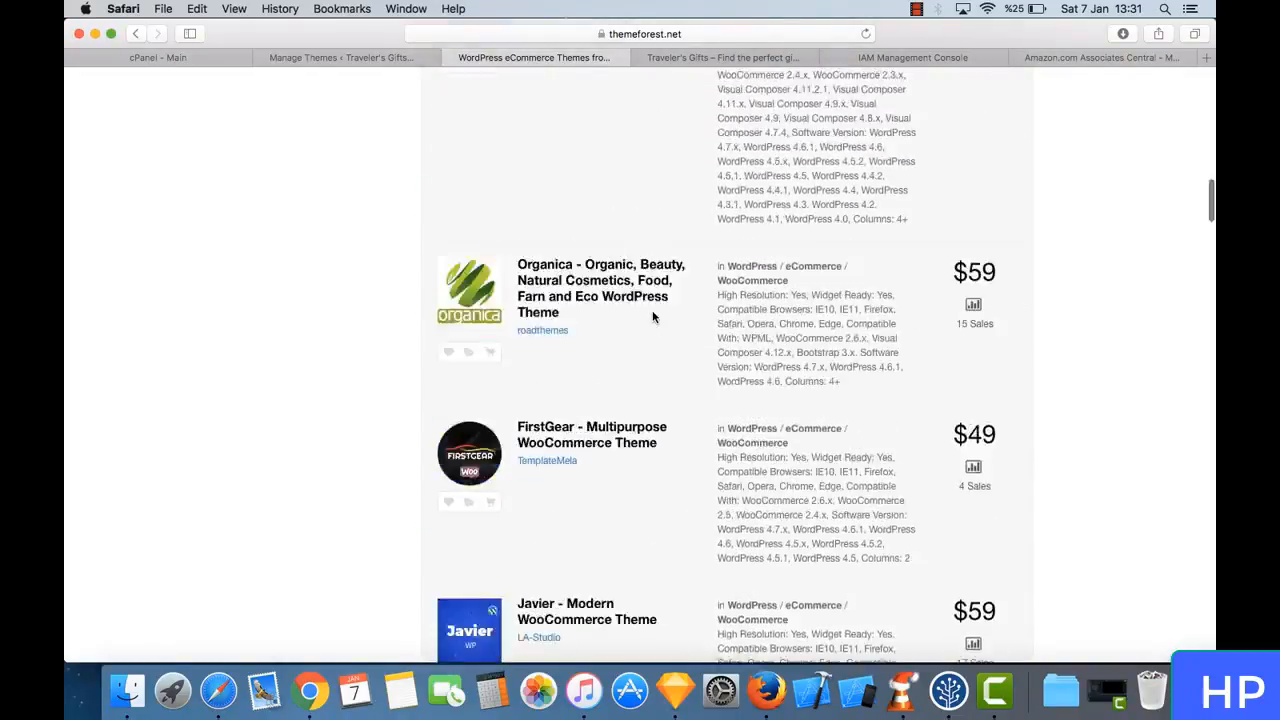
{"action": "scroll", "coordinate": [652, 318], "scroll_direction": "up", "scroll_amount": 4}
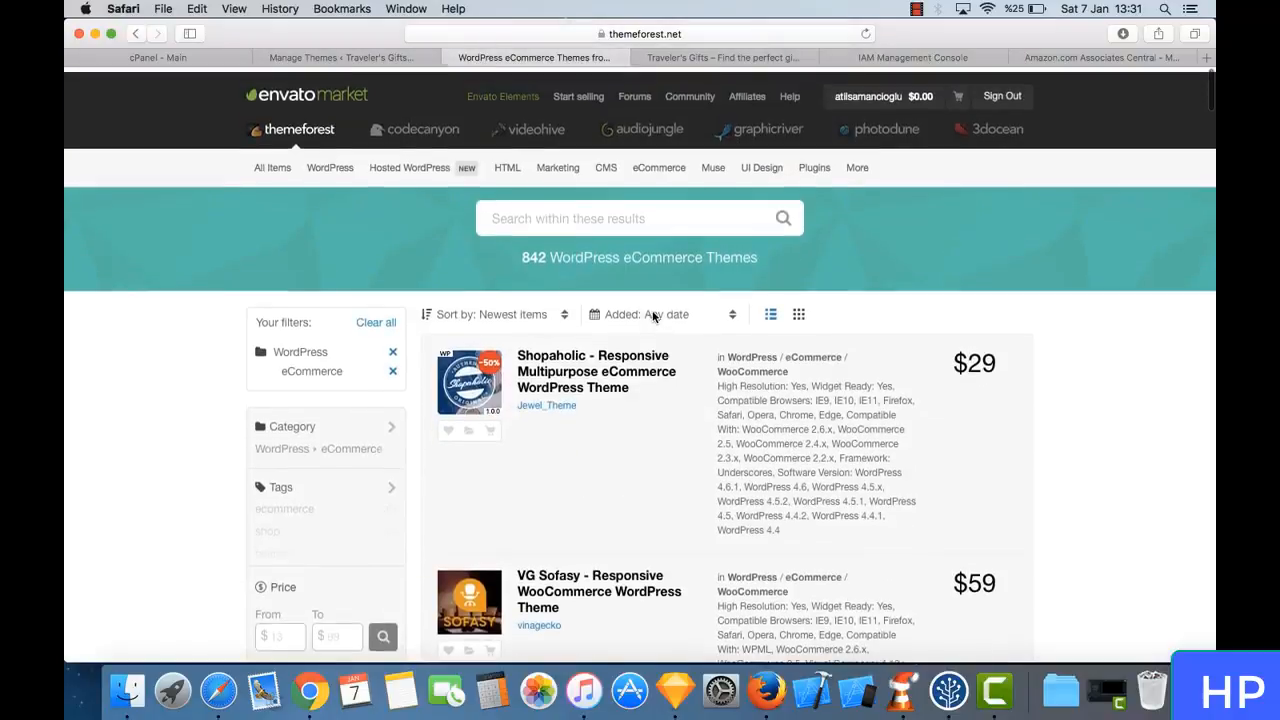
{"action": "scroll", "coordinate": [652, 318], "scroll_direction": "down", "scroll_amount": 3}
{"action": "scroll", "coordinate": [716, 395], "scroll_direction": "down", "scroll_amount": 12}
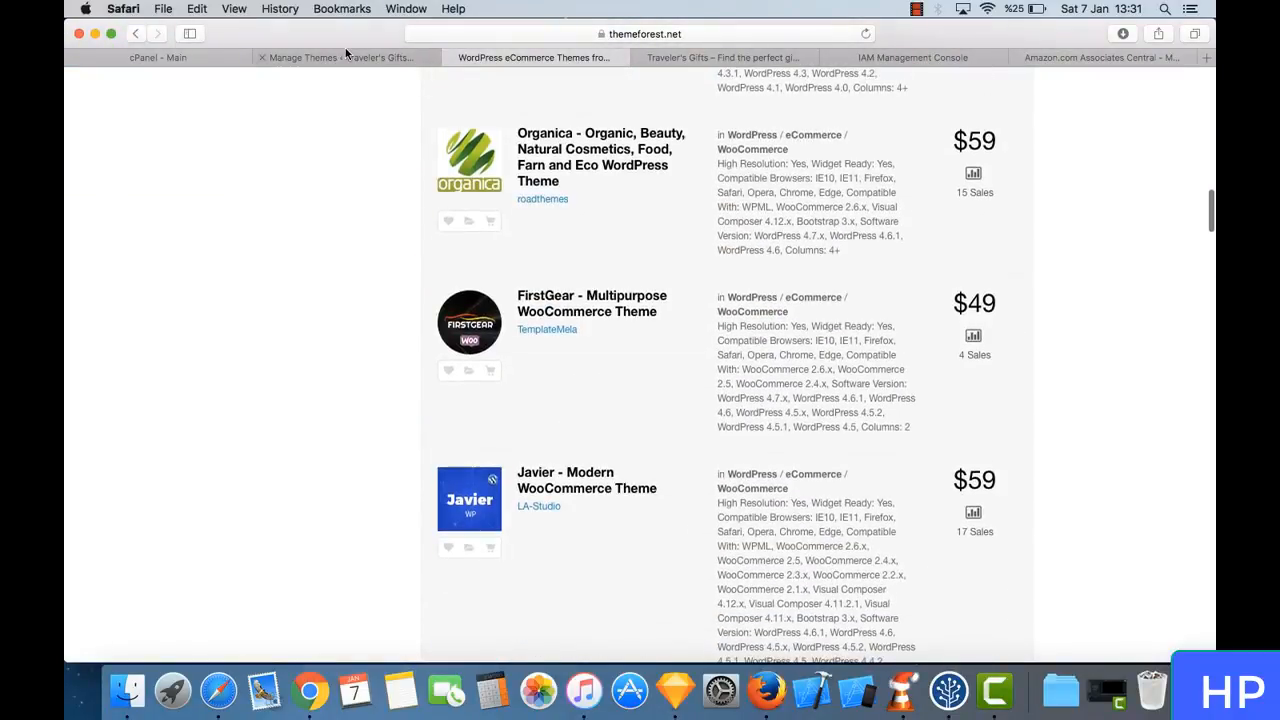
- Check the recommended themes on the Traveler's Gifts theme management page and return to the eCommerce theme list
{"action": "left_click", "coordinate": [346, 55]}
{"action": "left_click", "coordinate": [535, 58]}
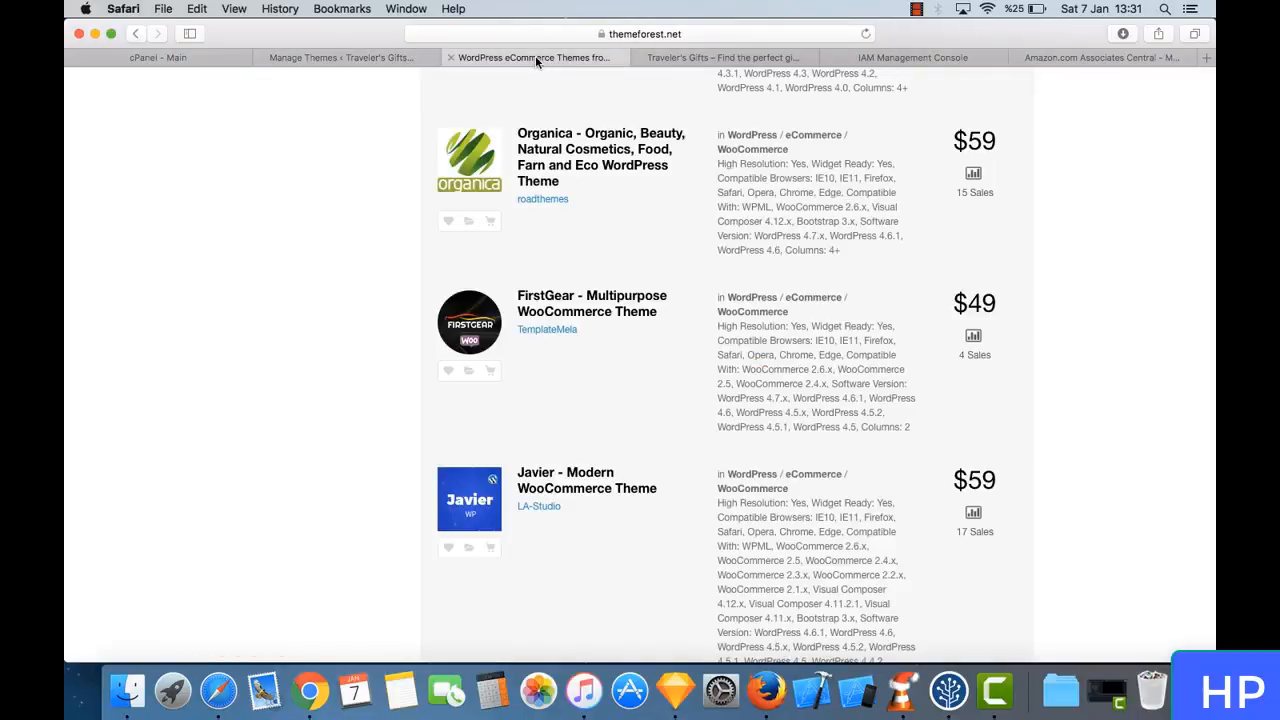
{"action": "left_click", "coordinate": [340, 58]}
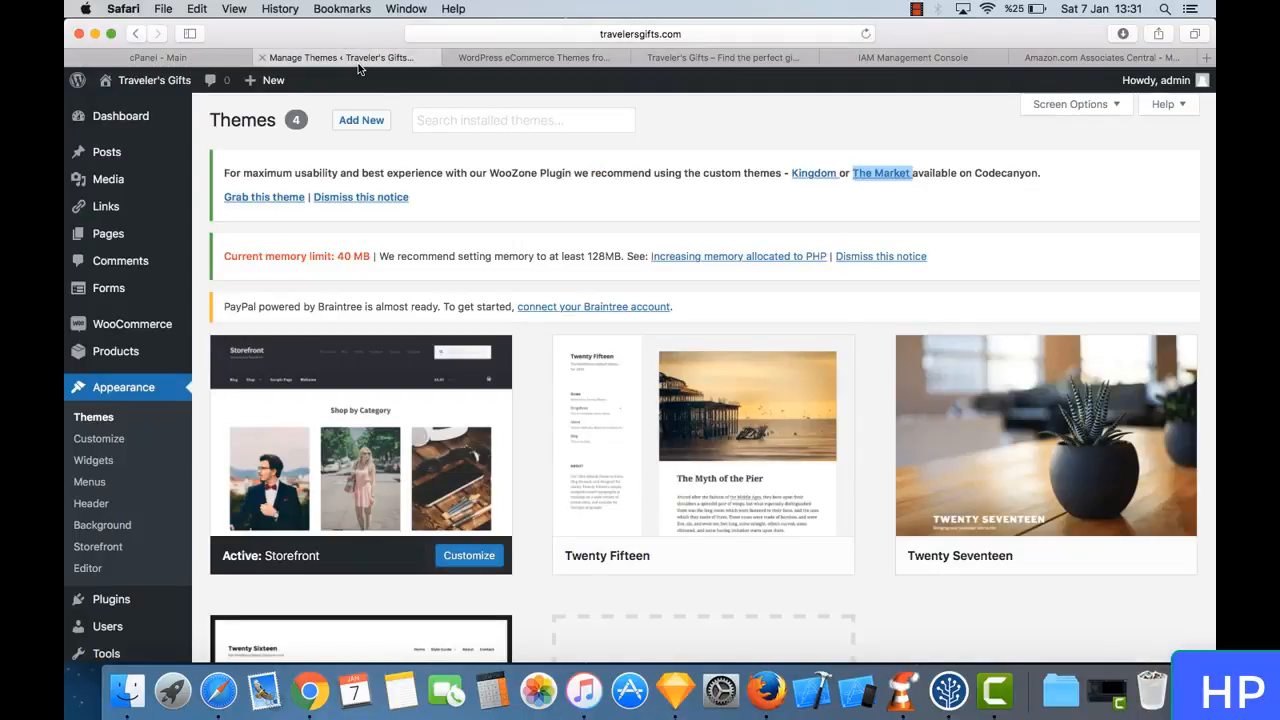
{"action": "left_click", "coordinate": [508, 60]}
{"action": "scroll", "coordinate": [697, 380], "scroll_direction": "up", "scroll_amount": 10}
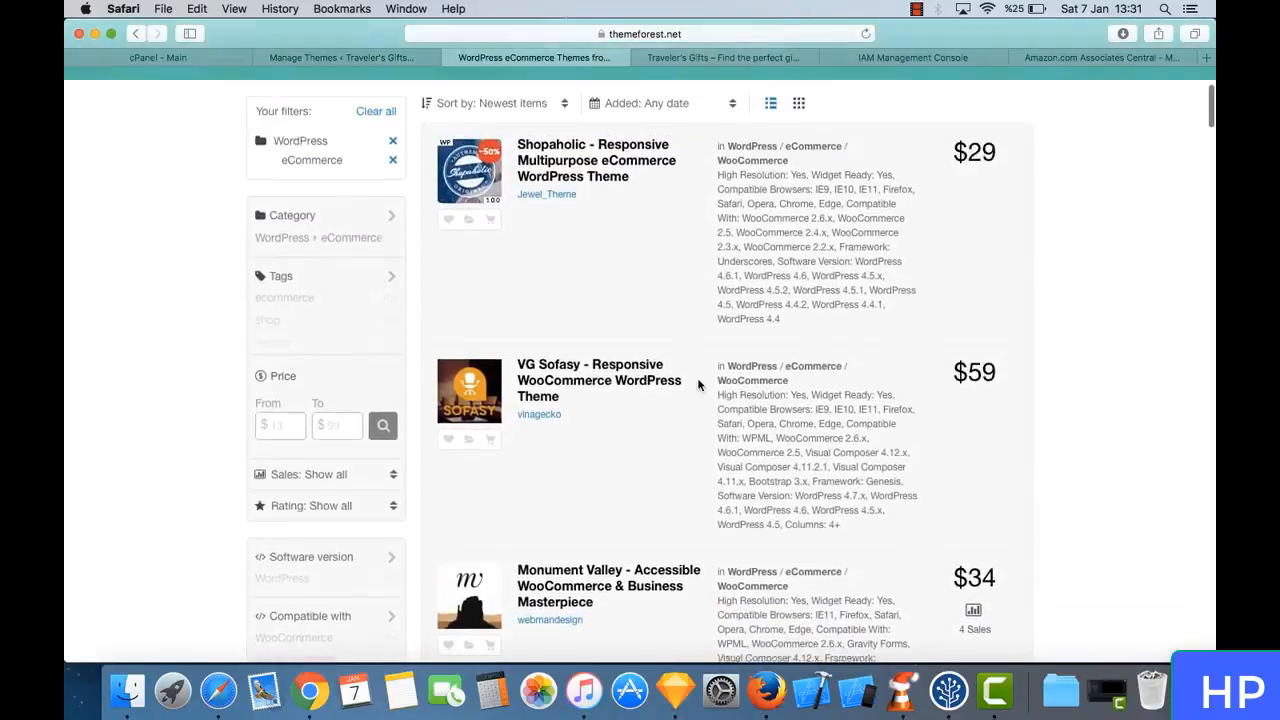
- Open the item page of FirstGear - Multipurpose WooCommerce Theme and launch its live preview
{"action": "scroll", "coordinate": [698, 384], "scroll_direction": "down", "scroll_amount": 20}
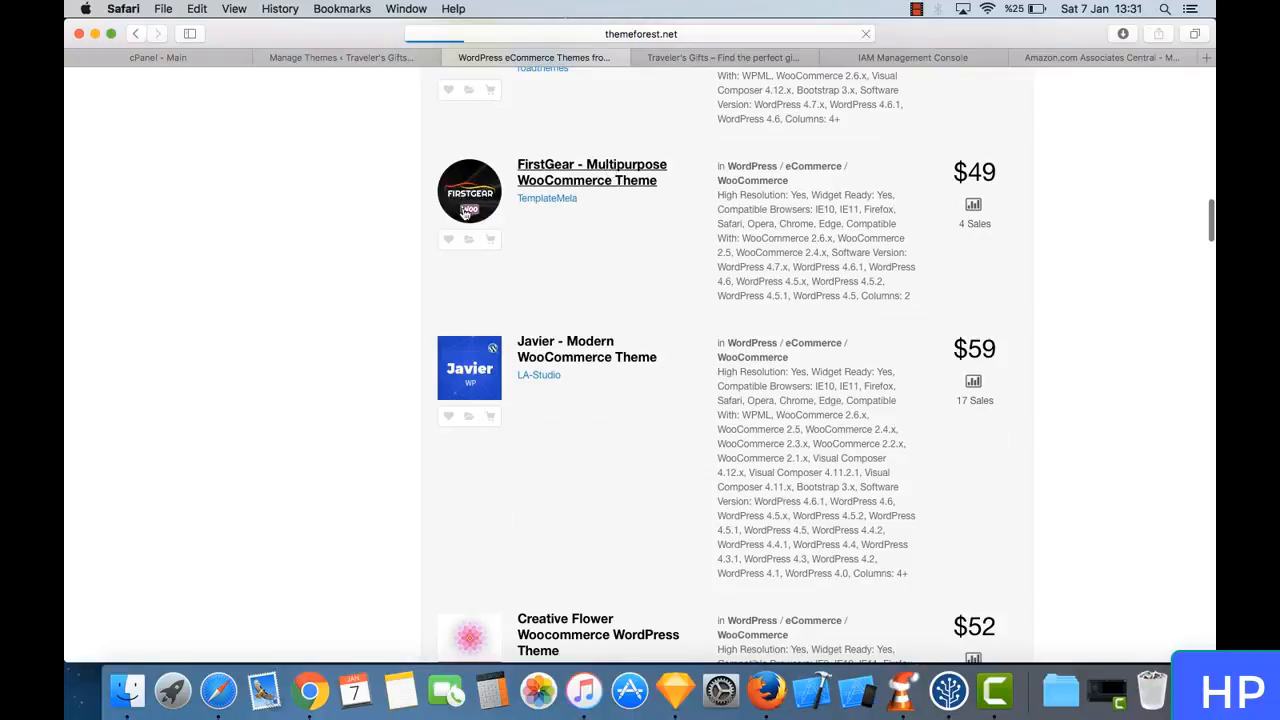
{"action": "scroll", "coordinate": [600, 337], "scroll_direction": "down", "scroll_amount": 6}
{"action": "scroll", "coordinate": [601, 340], "scroll_direction": "up", "scroll_amount": 2}
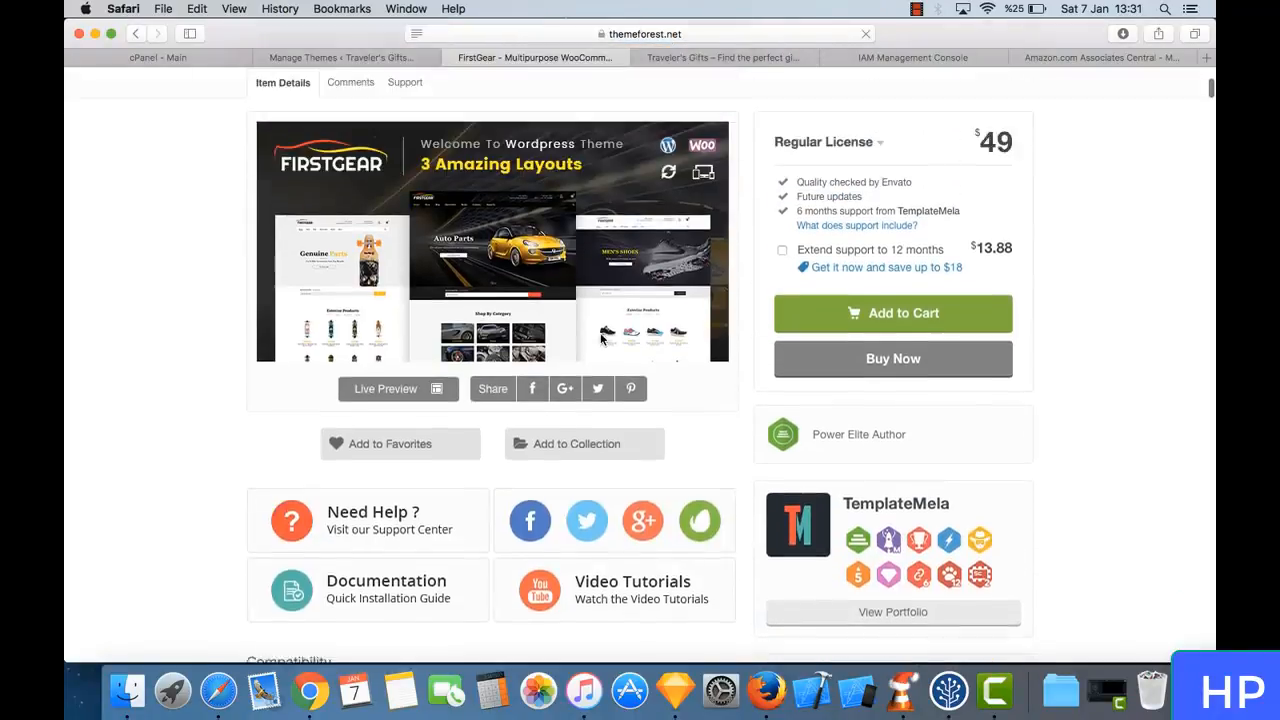
{"action": "scroll", "coordinate": [560, 335], "scroll_direction": "up", "scroll_amount": 2}
{"action": "left_click", "coordinate": [510, 361]}
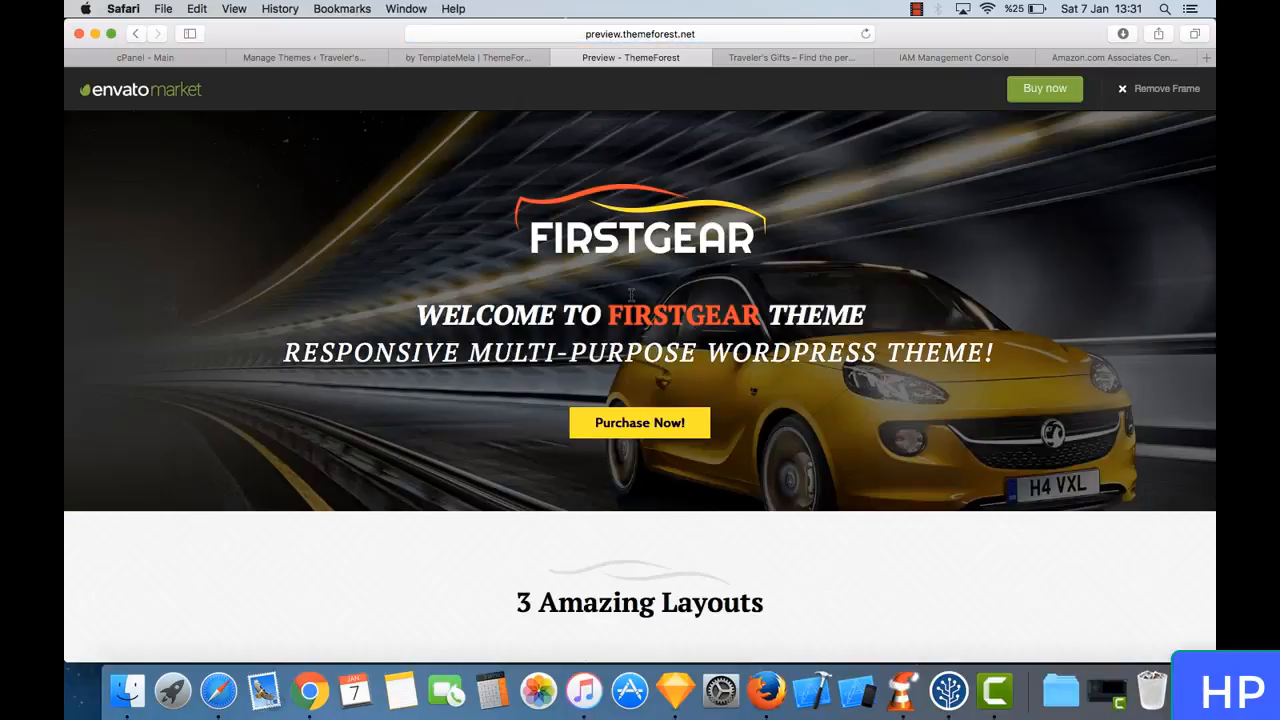
- Compare FirstGear's Default, Sports and Footwear layouts and open the live demo of the Default Layout-1
{"action": "scroll", "coordinate": [631, 293], "scroll_direction": "down", "scroll_amount": 10}
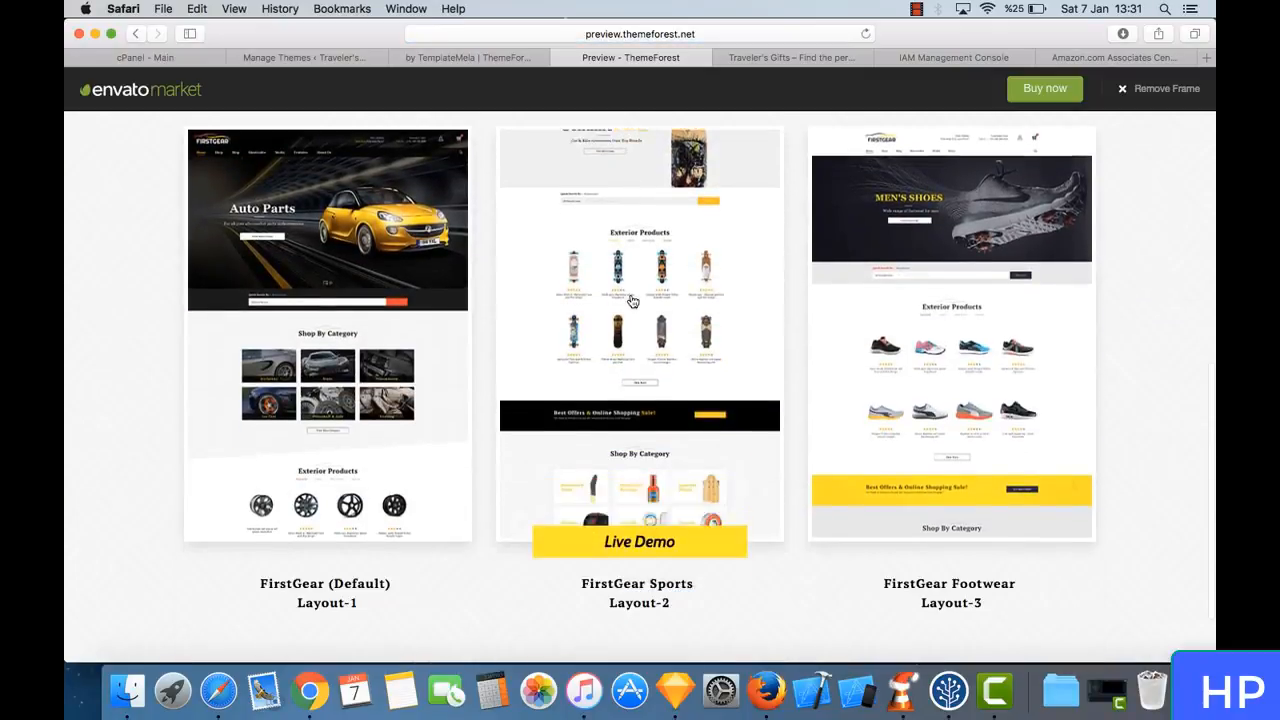
{"action": "scroll", "coordinate": [631, 300], "scroll_direction": "down", "scroll_amount": 3}
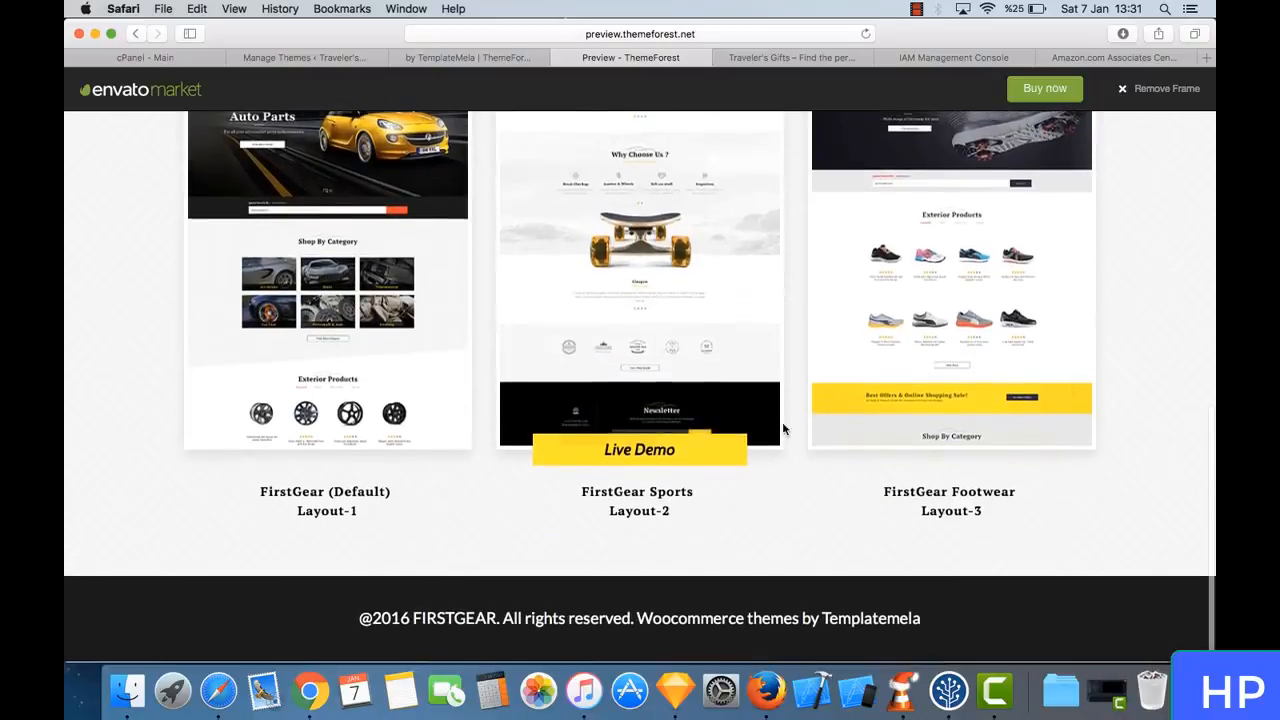
{"action": "scroll", "coordinate": [795, 416], "scroll_direction": "up", "scroll_amount": 2}
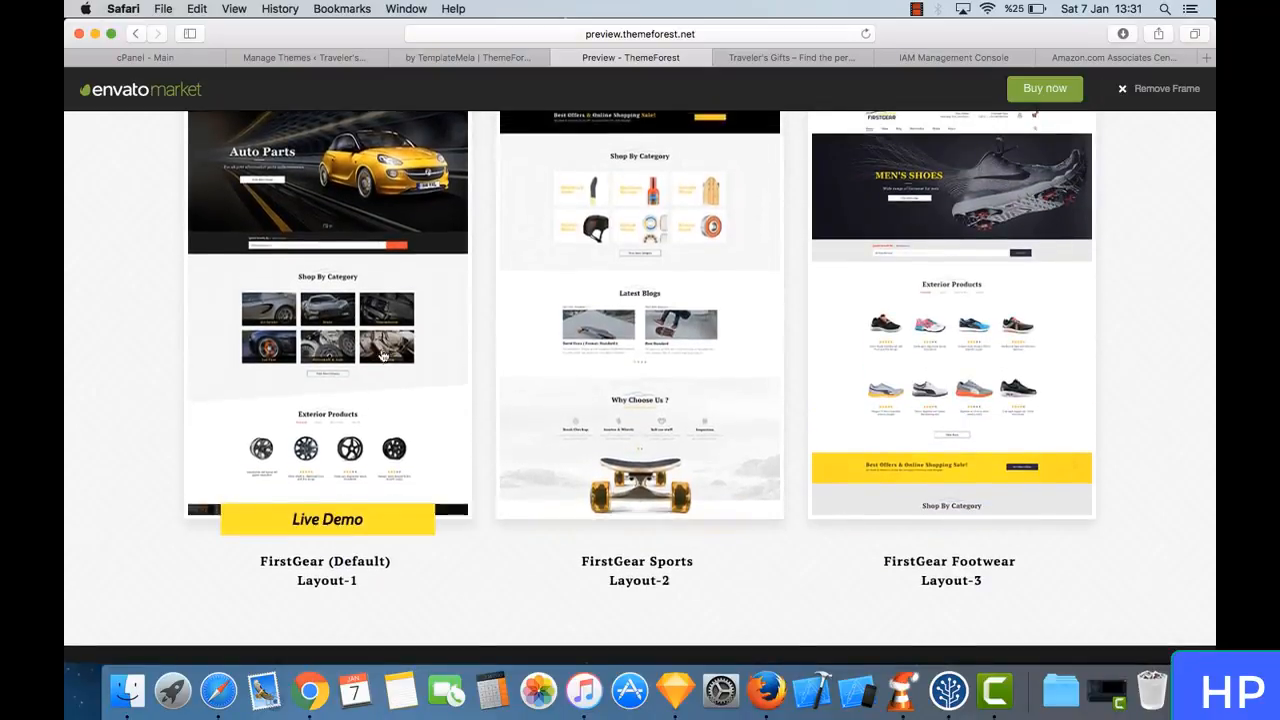
{"action": "left_click", "coordinate": [383, 355]}
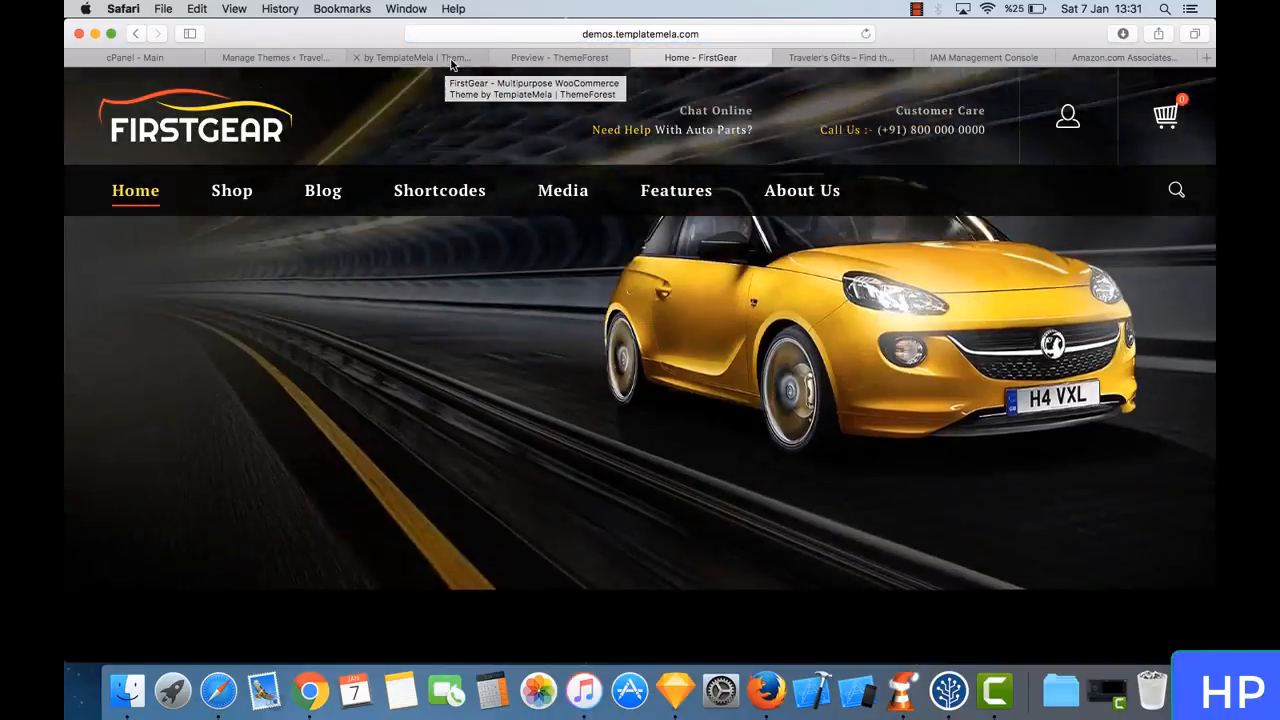
- Examine the FirstGear demo's homepage categories and its Shop page, and close the demo and preview tabs
{"action": "scroll", "coordinate": [654, 363], "scroll_direction": "down", "scroll_amount": 5}
{"action": "scroll", "coordinate": [654, 367], "scroll_direction": "down", "scroll_amount": 12}
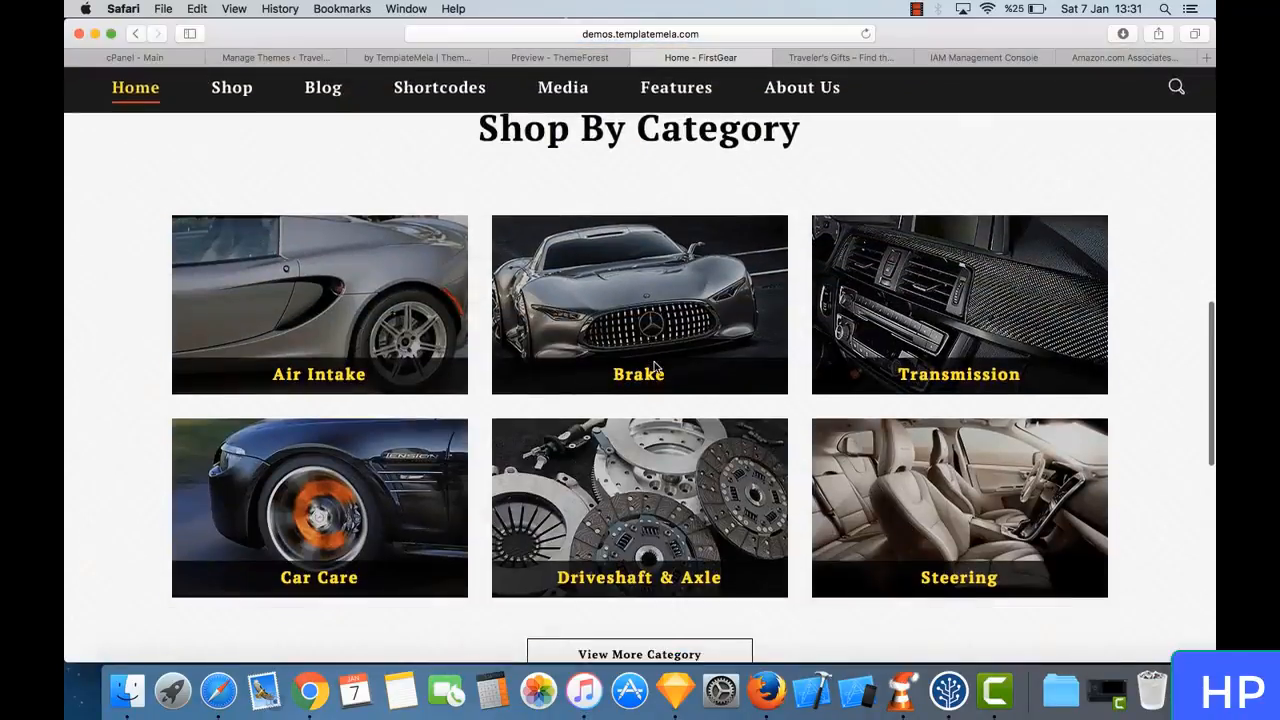
{"action": "scroll", "coordinate": [654, 367], "scroll_direction": "up", "scroll_amount": 15}
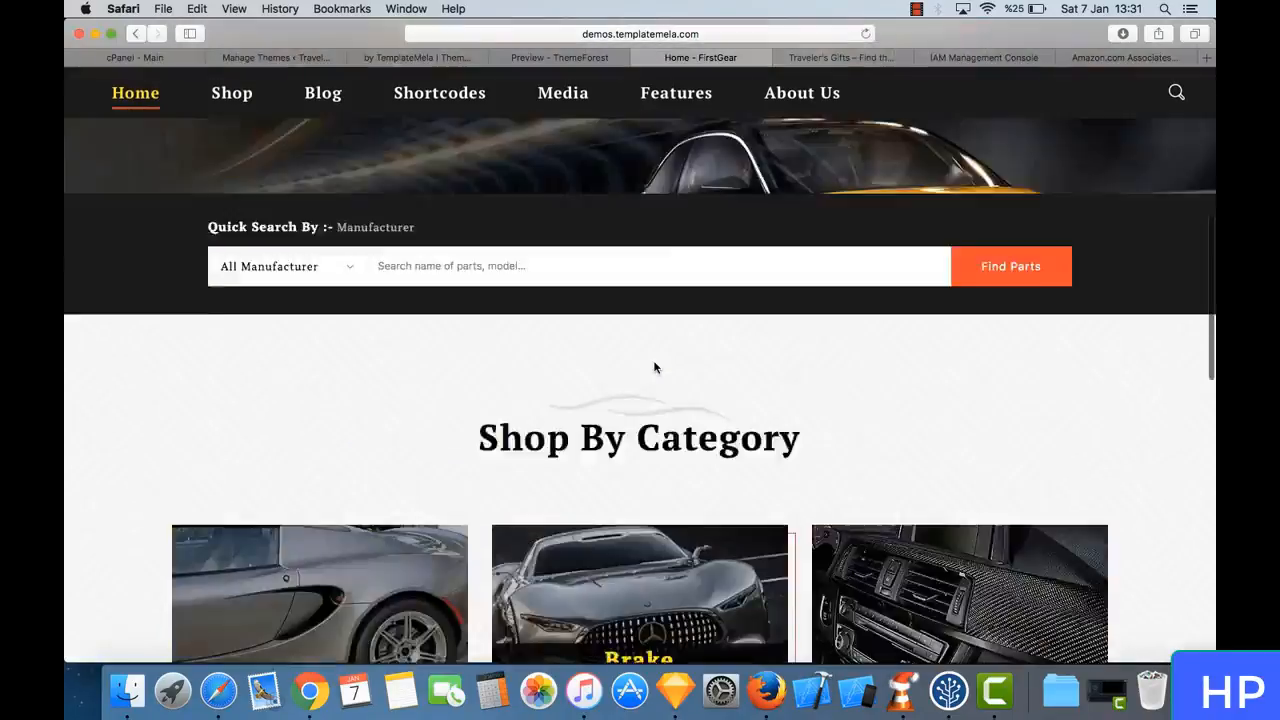
{"action": "left_click", "coordinate": [228, 193]}
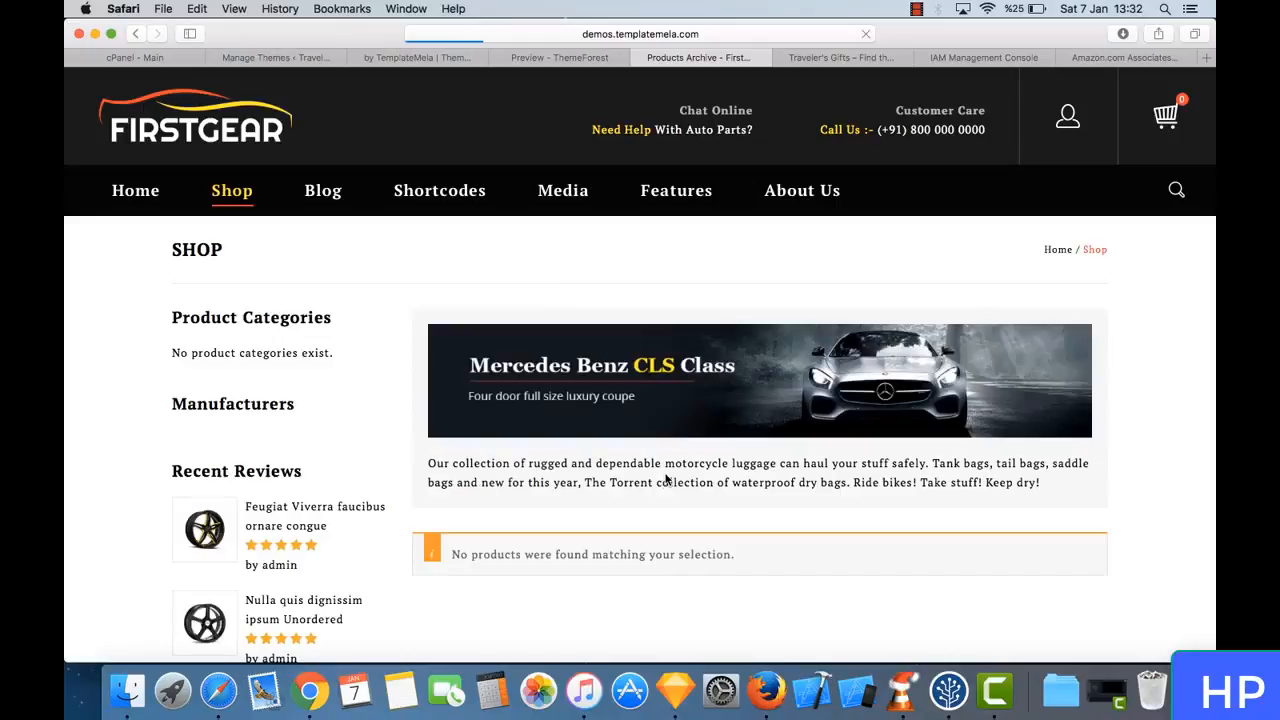
{"action": "scroll", "coordinate": [666, 479], "scroll_direction": "down", "scroll_amount": 15}
{"action": "scroll", "coordinate": [666, 479], "scroll_direction": "up", "scroll_amount": 15}
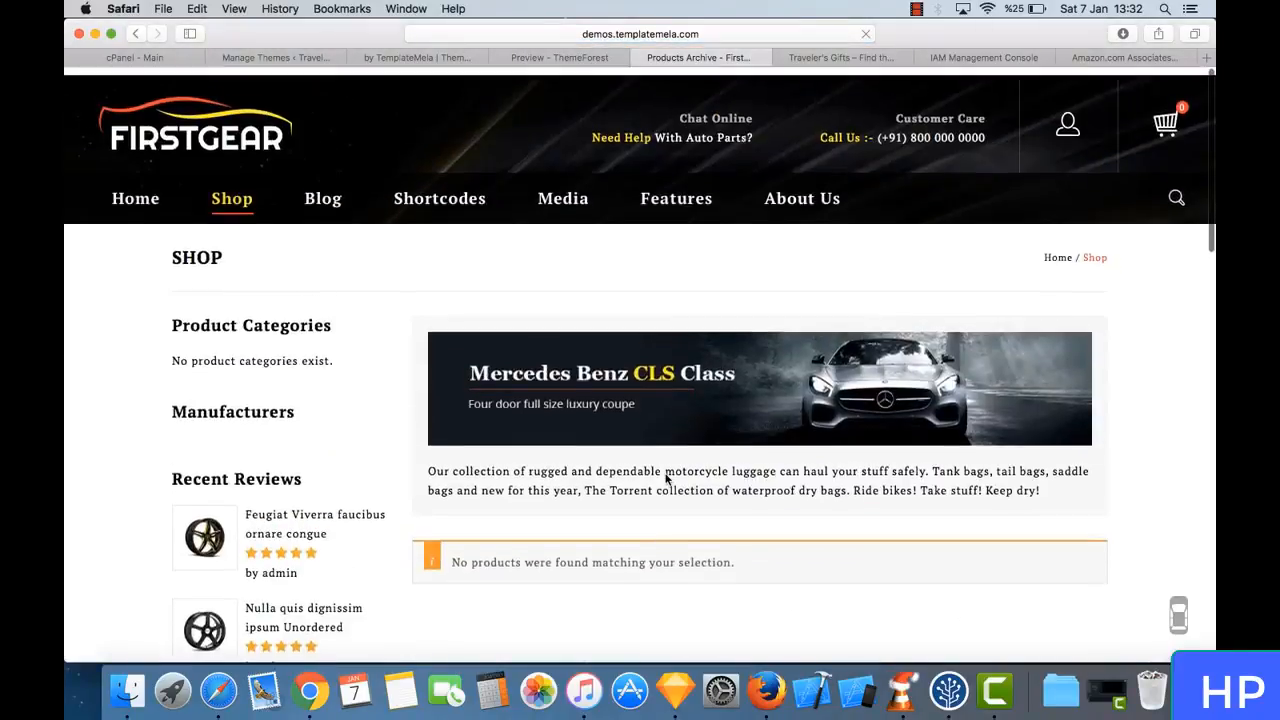
{"action": "left_click", "coordinate": [639, 57]}
{"action": "left_click", "coordinate": [495, 57]}
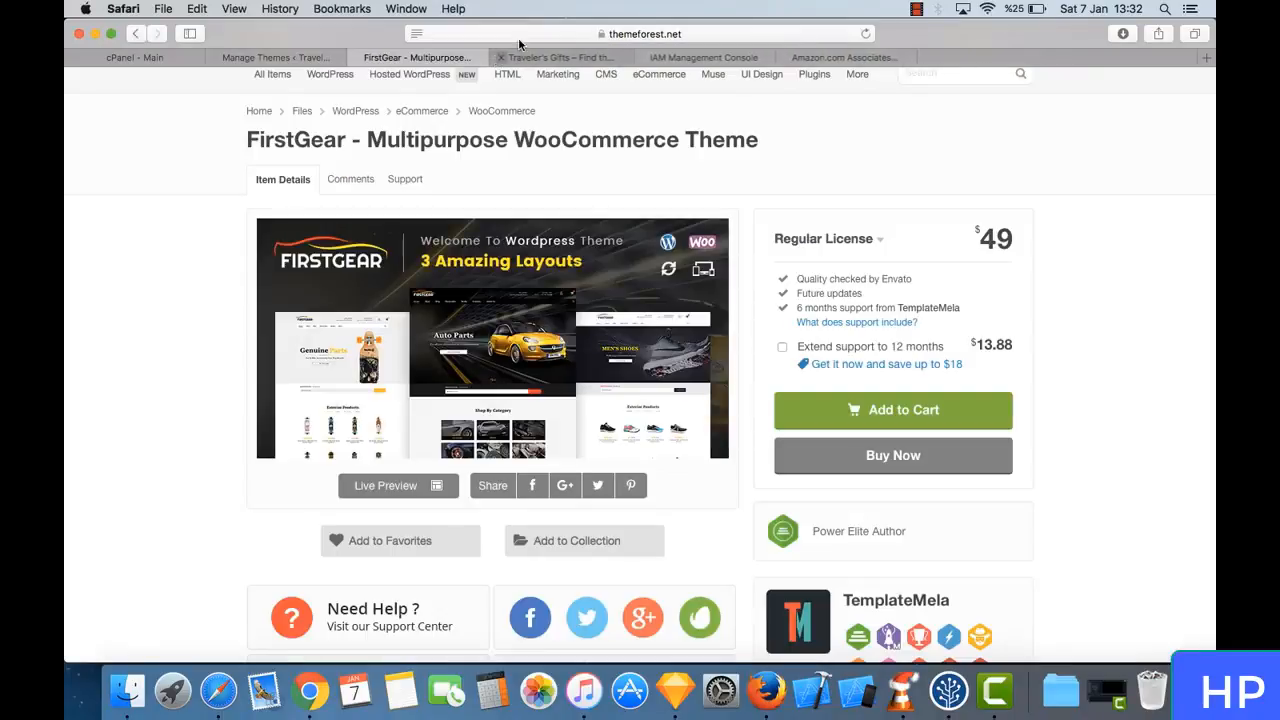
- Search Google for "wordpress ecommerce themes" in a new tab and look through the results
{"action": "left_click", "coordinate": [1207, 57]}
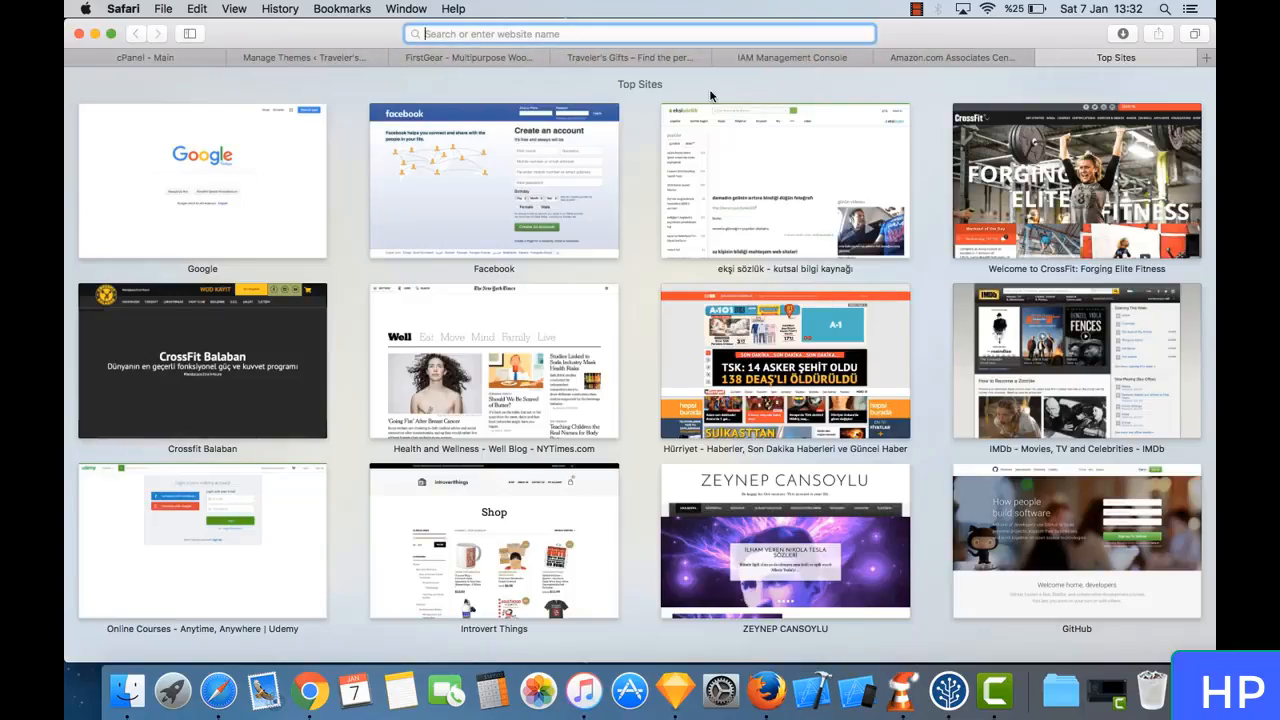
{"action": "type", "text": "wordpr"}
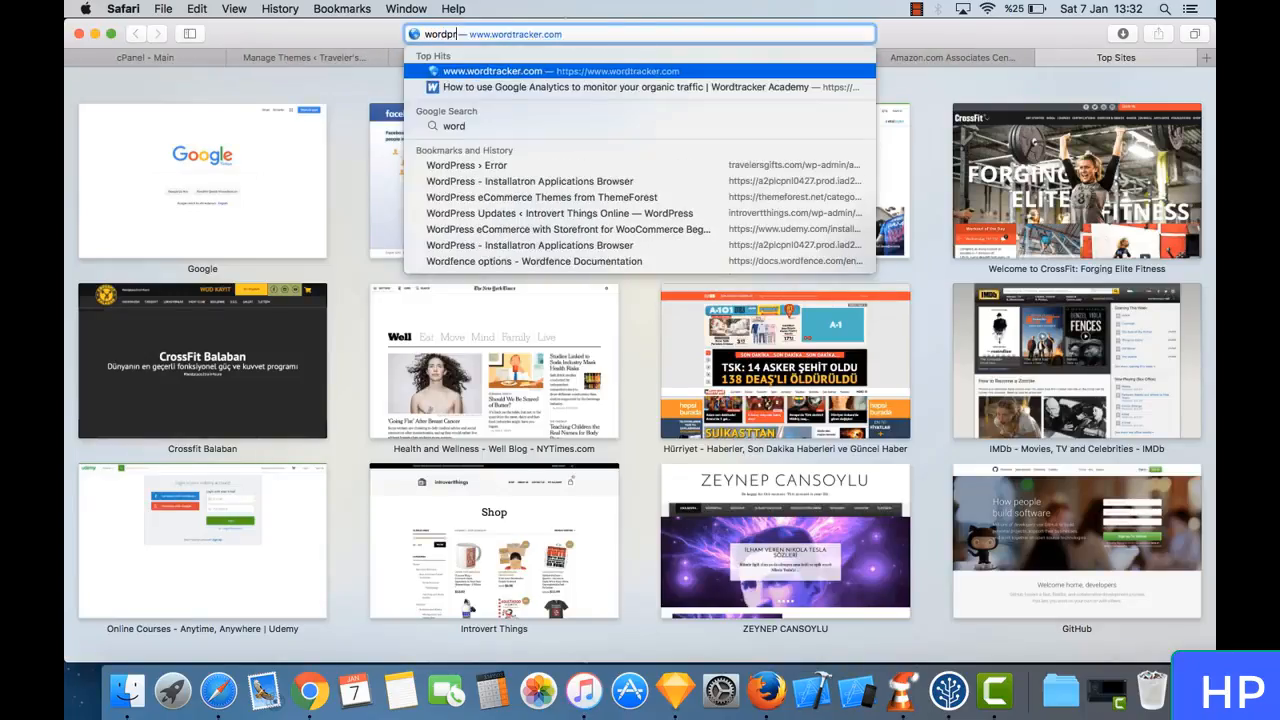
{"action": "type", "text": "ess ecommerce"}
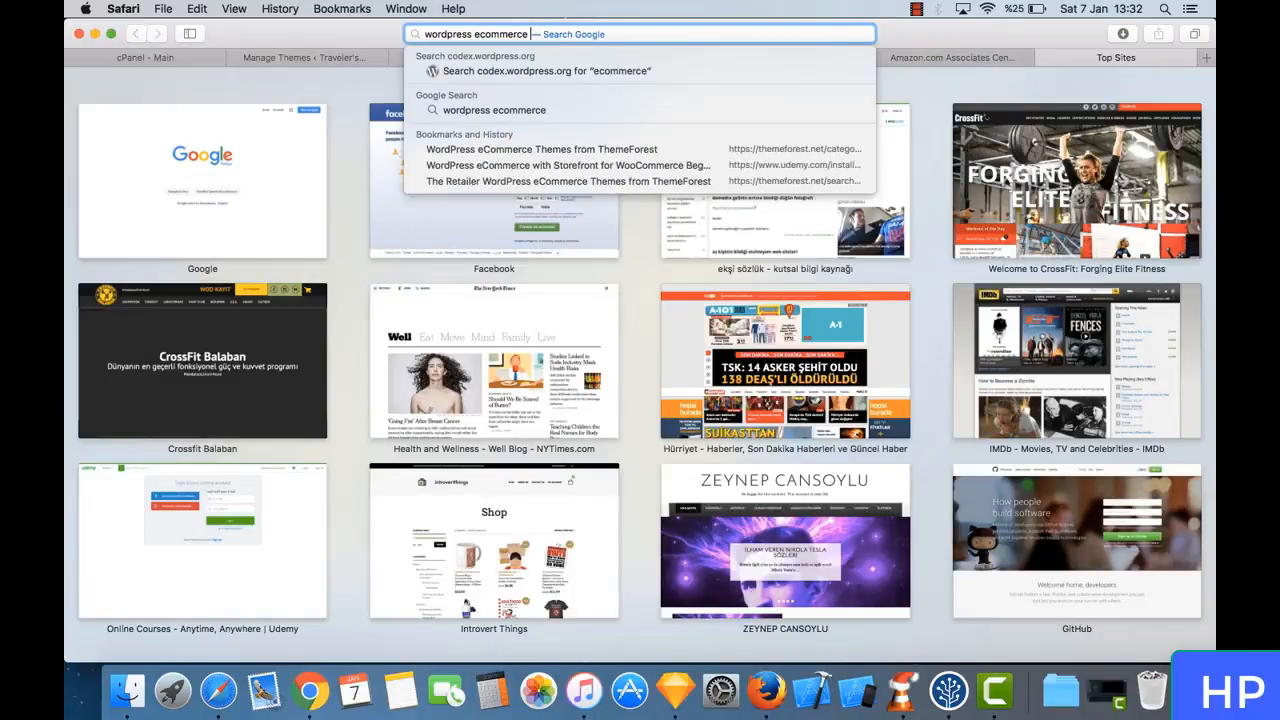
{"action": "type", "text": " themes"}
{"action": "key", "text": "Return"}
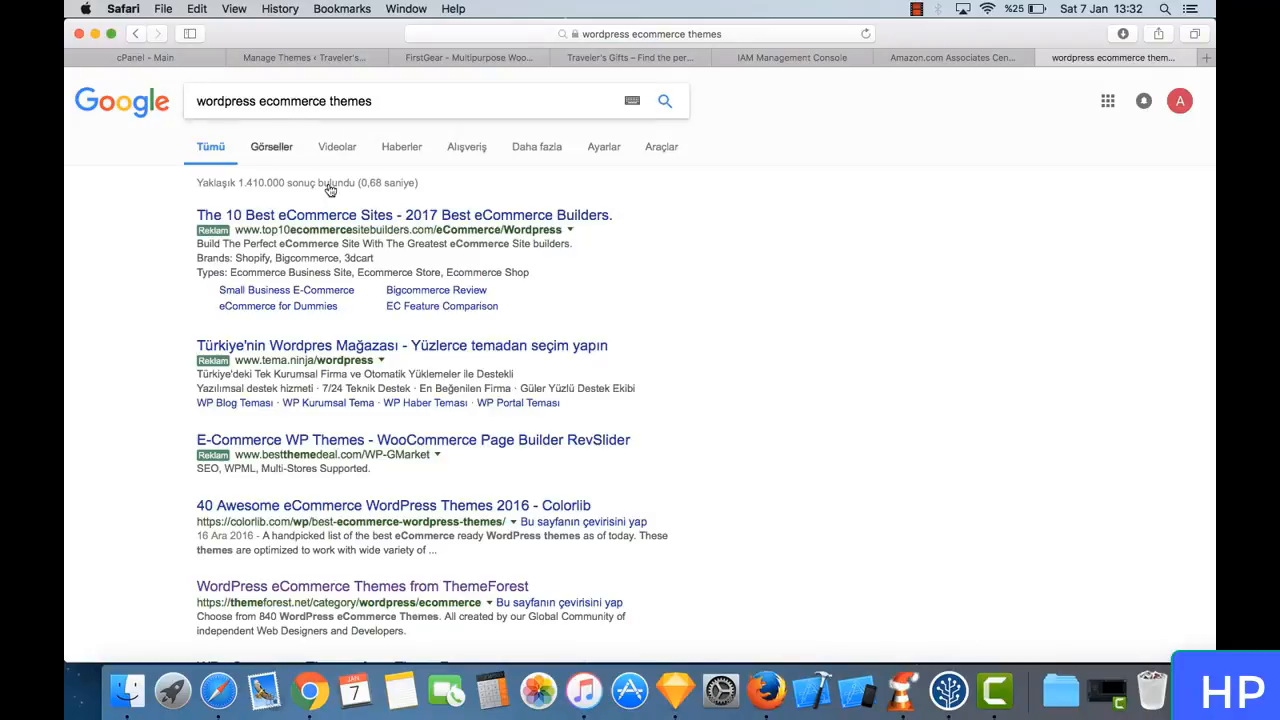
{"action": "scroll", "coordinate": [442, 316], "scroll_direction": "down", "scroll_amount": 10}
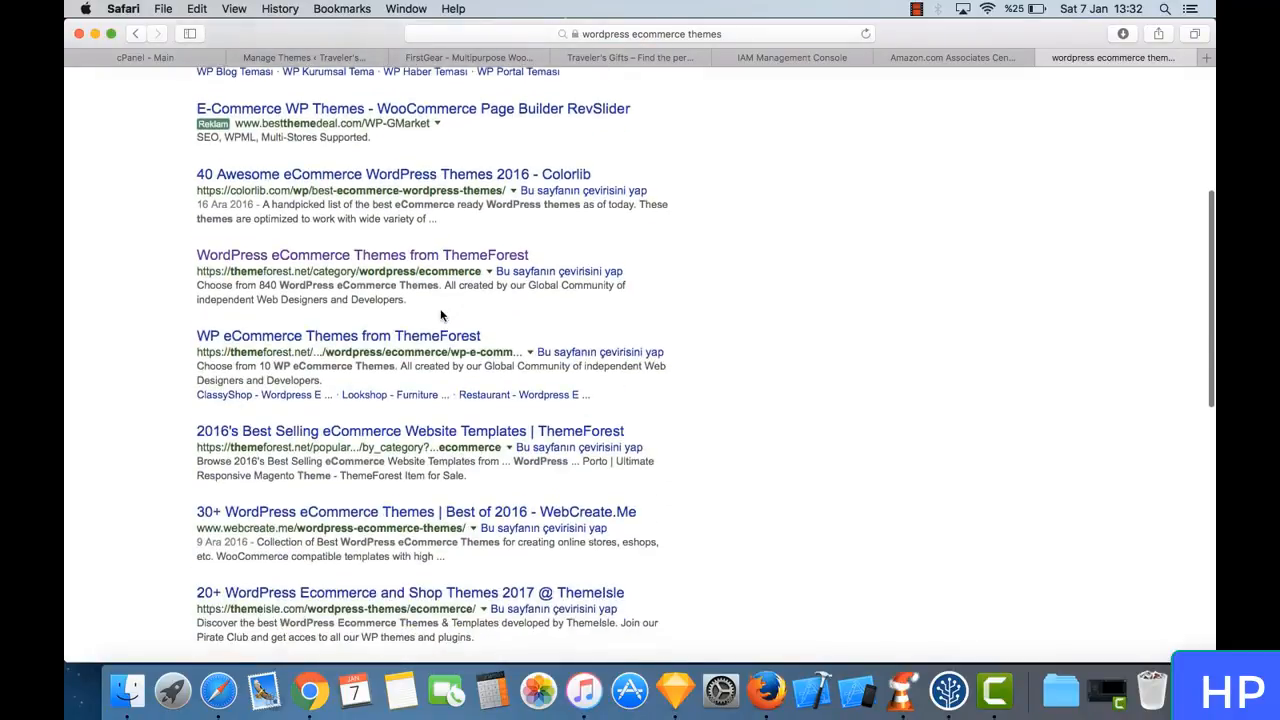
{"action": "scroll", "coordinate": [442, 316], "scroll_direction": "up", "scroll_amount": 2}
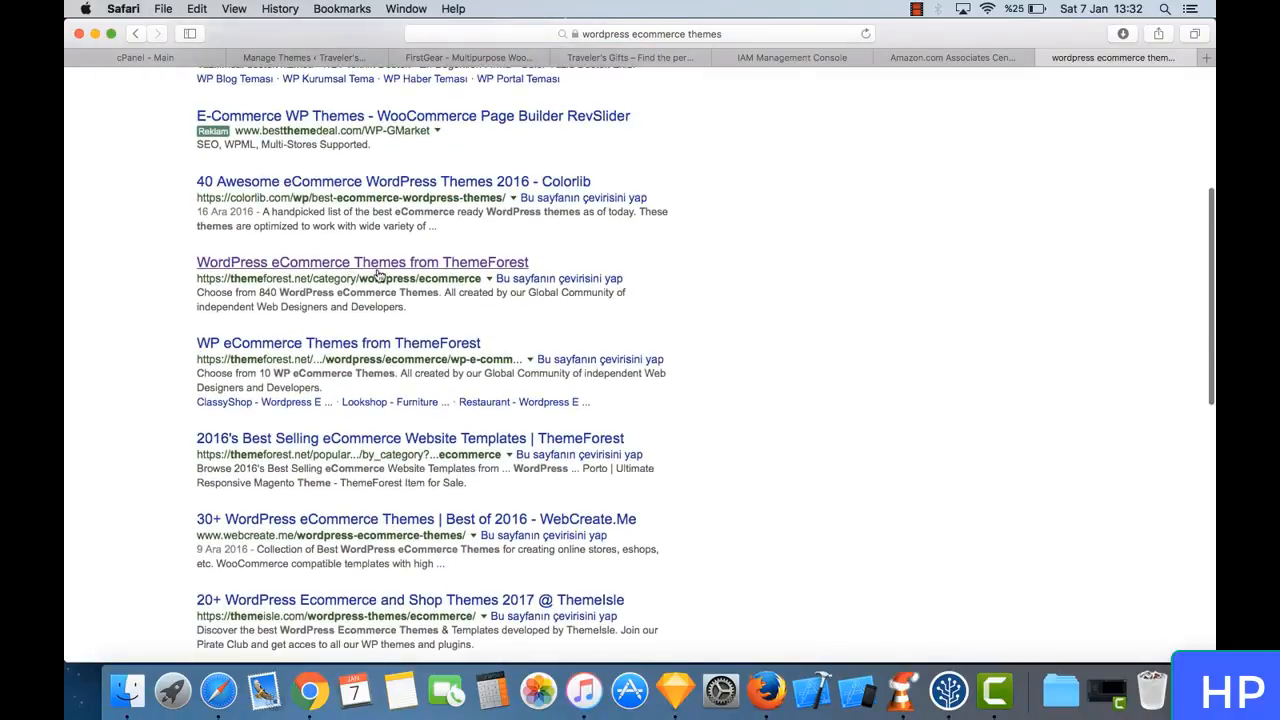
- Open Elegant Themes' eCommerce WordPress Themes page from the Google results and look through the themes offered
{"action": "scroll", "coordinate": [437, 285], "scroll_direction": "down", "scroll_amount": 10}
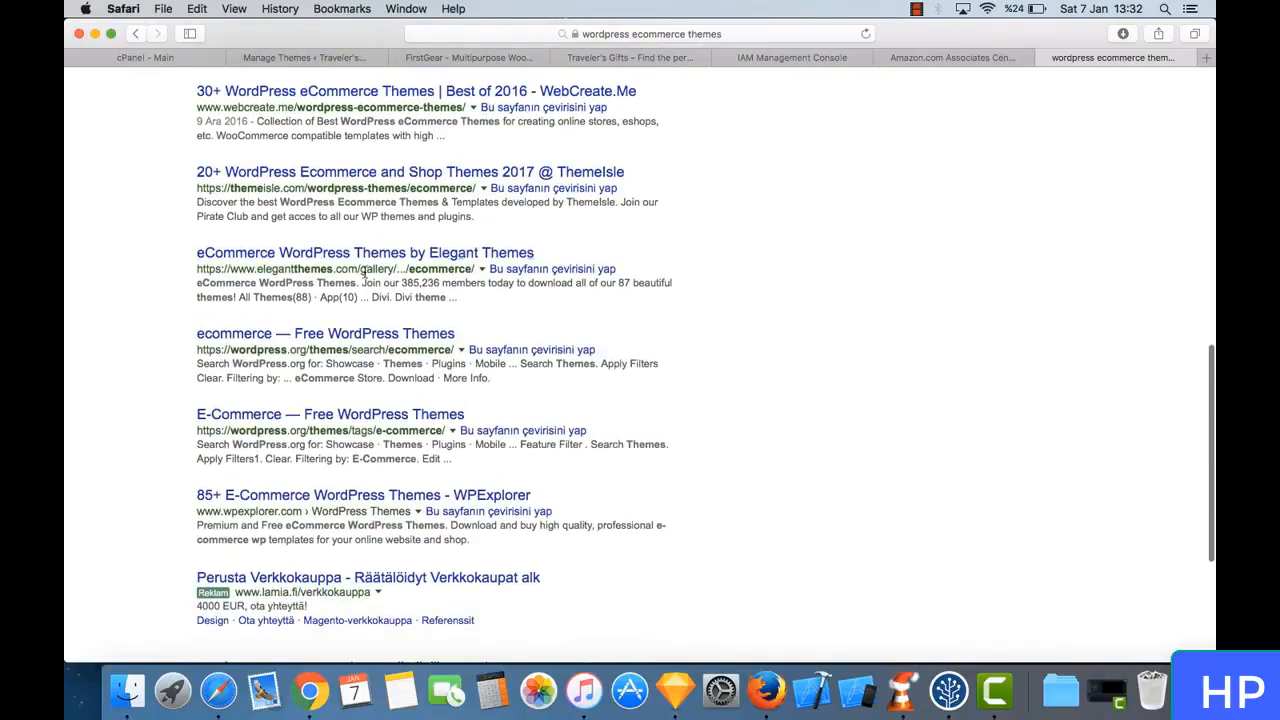
{"action": "left_click", "coordinate": [422, 258]}
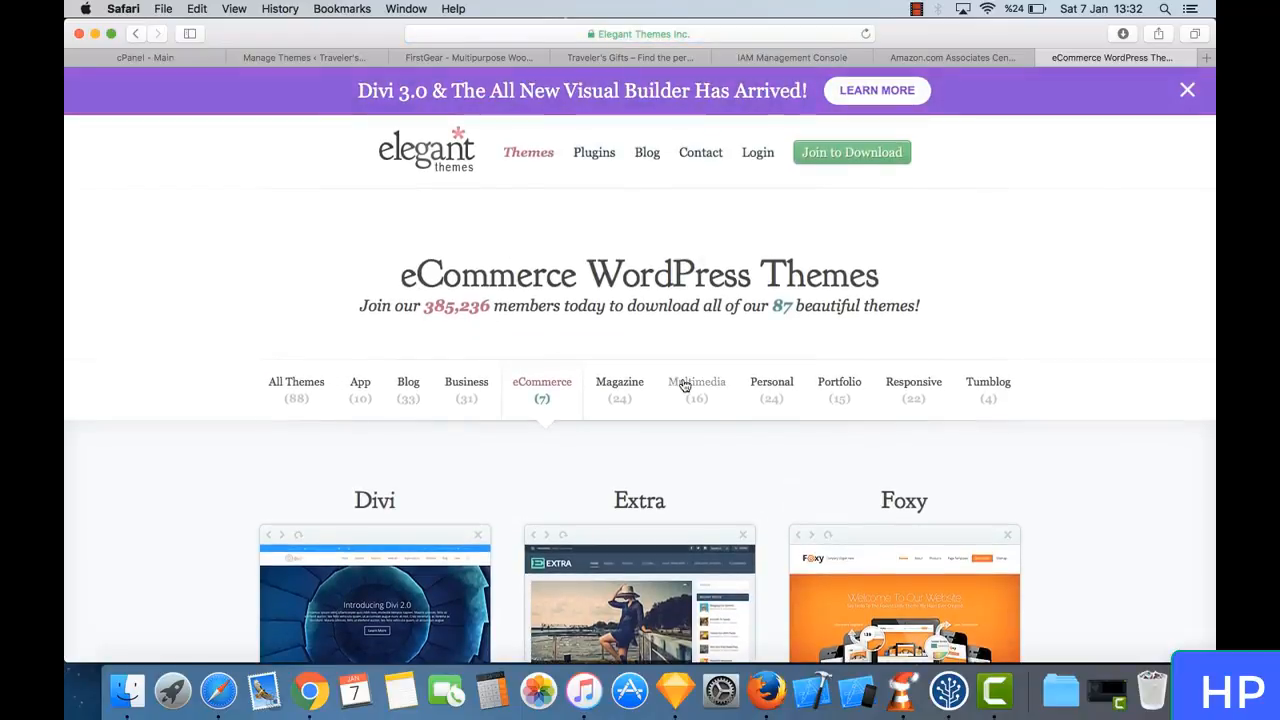
{"action": "scroll", "coordinate": [684, 385], "scroll_direction": "down", "scroll_amount": 5}
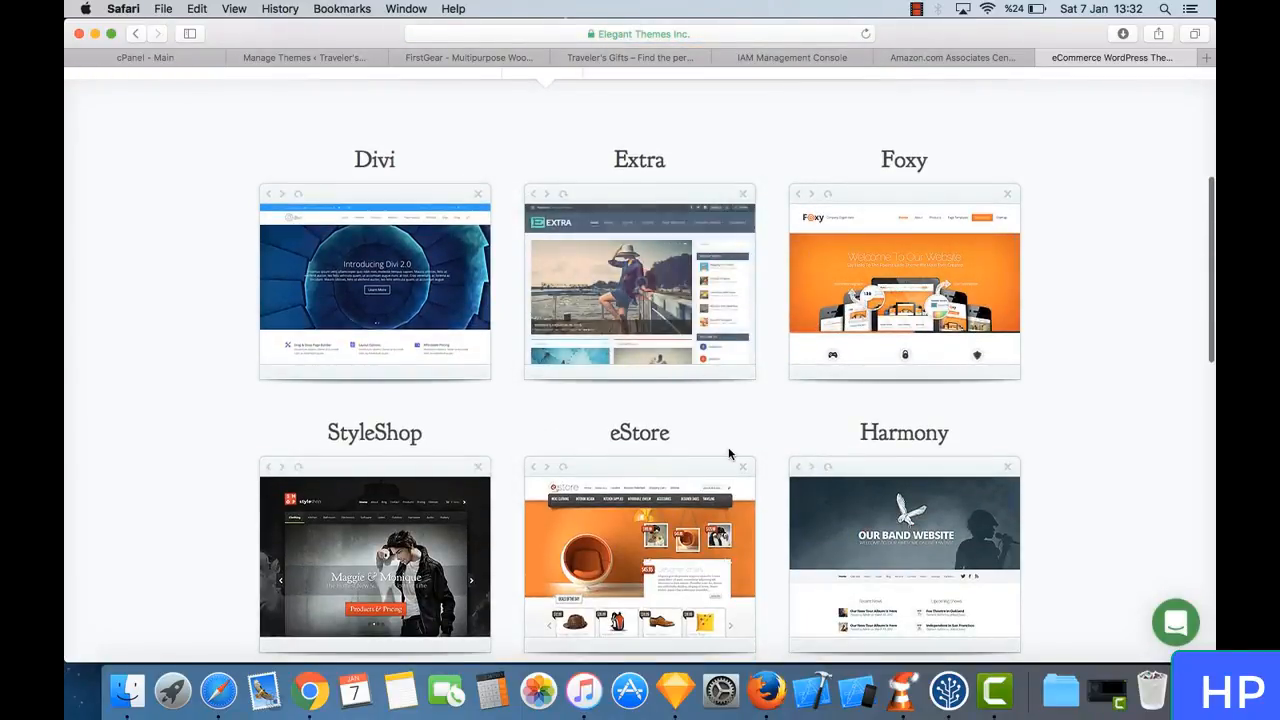
{"action": "scroll", "coordinate": [728, 451], "scroll_direction": "down", "scroll_amount": 3}
{"action": "scroll", "coordinate": [655, 500], "scroll_direction": "down", "scroll_amount": 3}
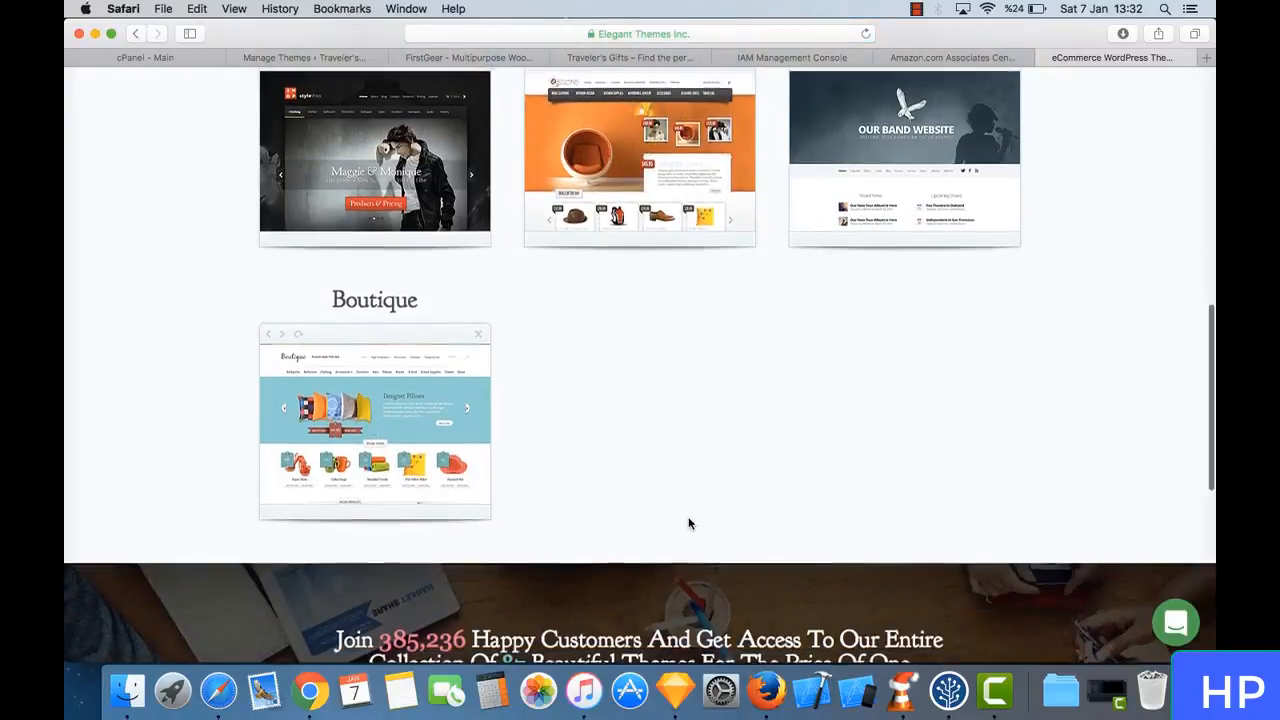
{"action": "scroll", "coordinate": [766, 317], "scroll_direction": "up", "scroll_amount": 10}
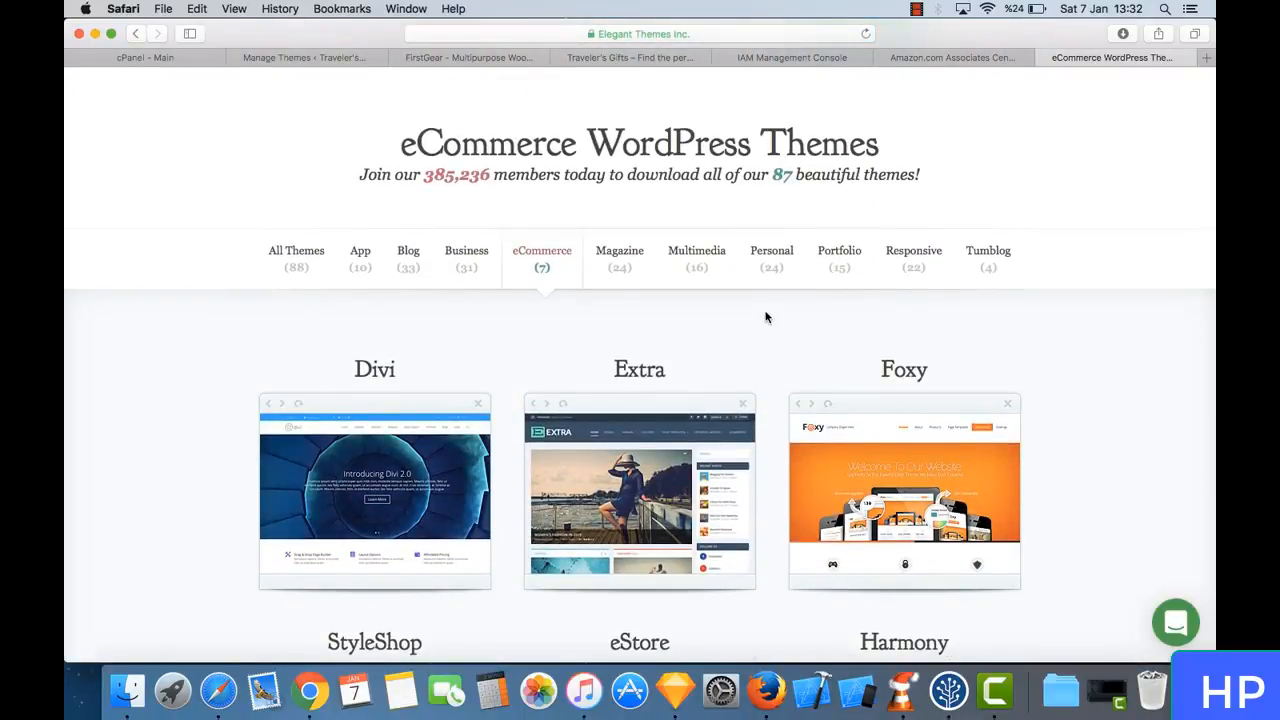
{"action": "scroll", "coordinate": [766, 317], "scroll_direction": "down", "scroll_amount": 8}
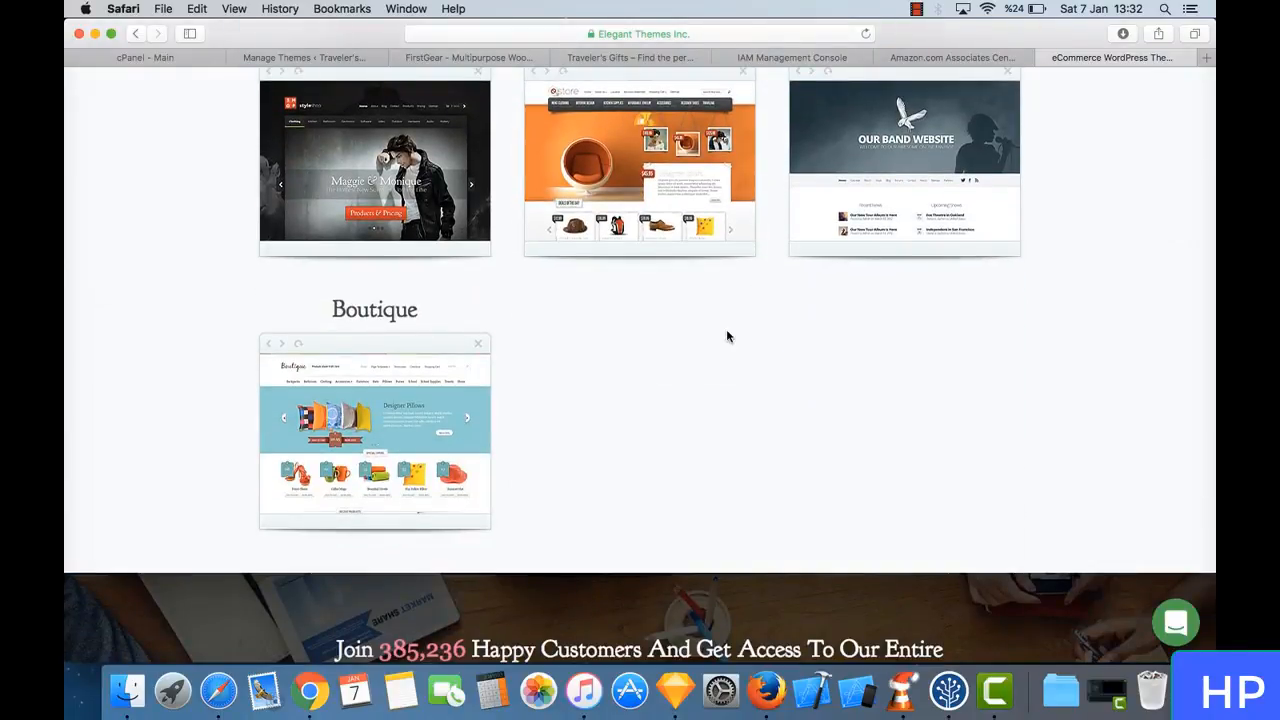
{"action": "scroll", "coordinate": [726, 334], "scroll_direction": "up", "scroll_amount": 10}
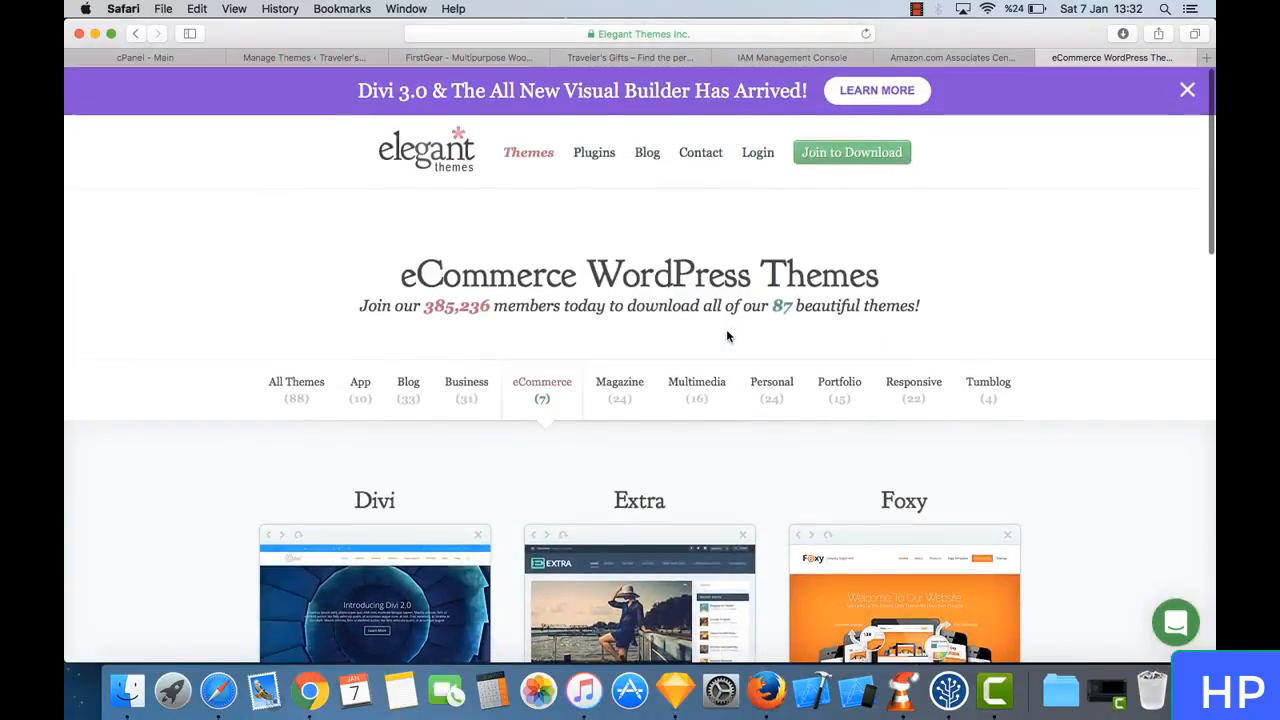
- Return to the WordPress theme manager, open the Traveler's Gifts site in a new tab, and review its shop page and footer
{"action": "left_click", "coordinate": [300, 57]}
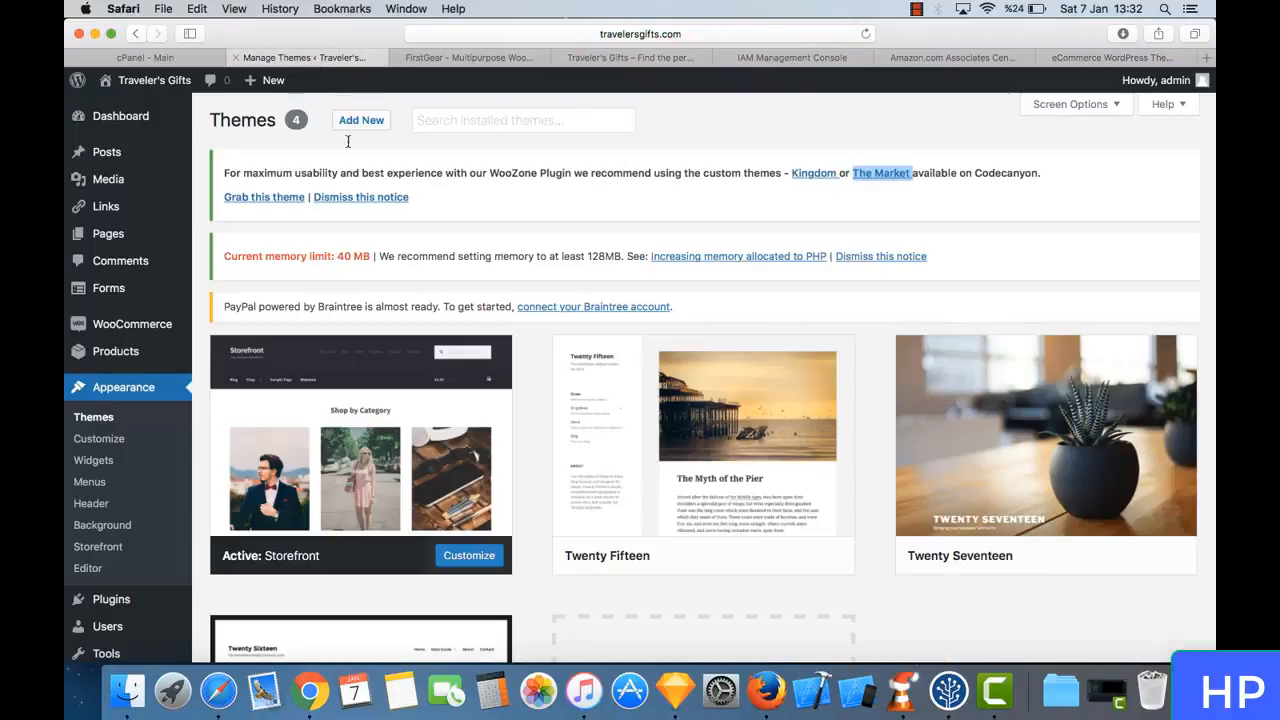
{"action": "mouse_move", "coordinate": [175, 108]}
{"action": "mouse_move", "coordinate": [152, 90]}
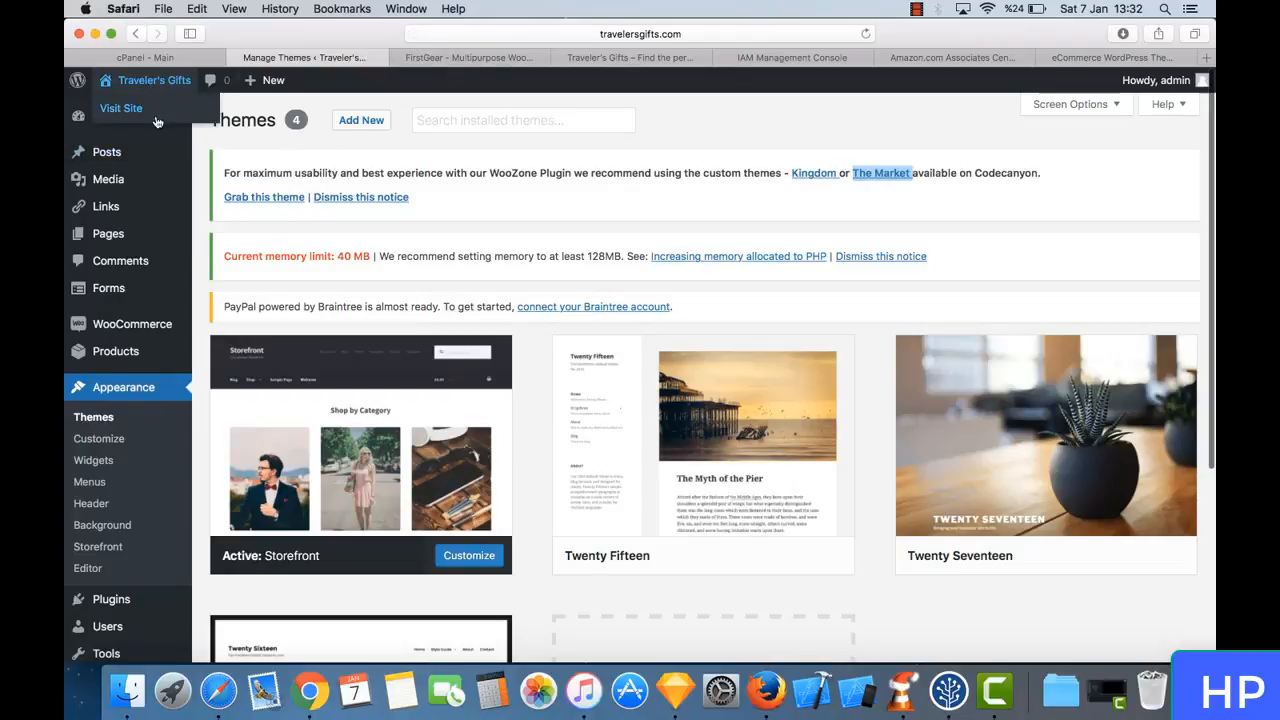
{"action": "right_click", "coordinate": [156, 121]}
{"action": "left_click", "coordinate": [158, 123]}
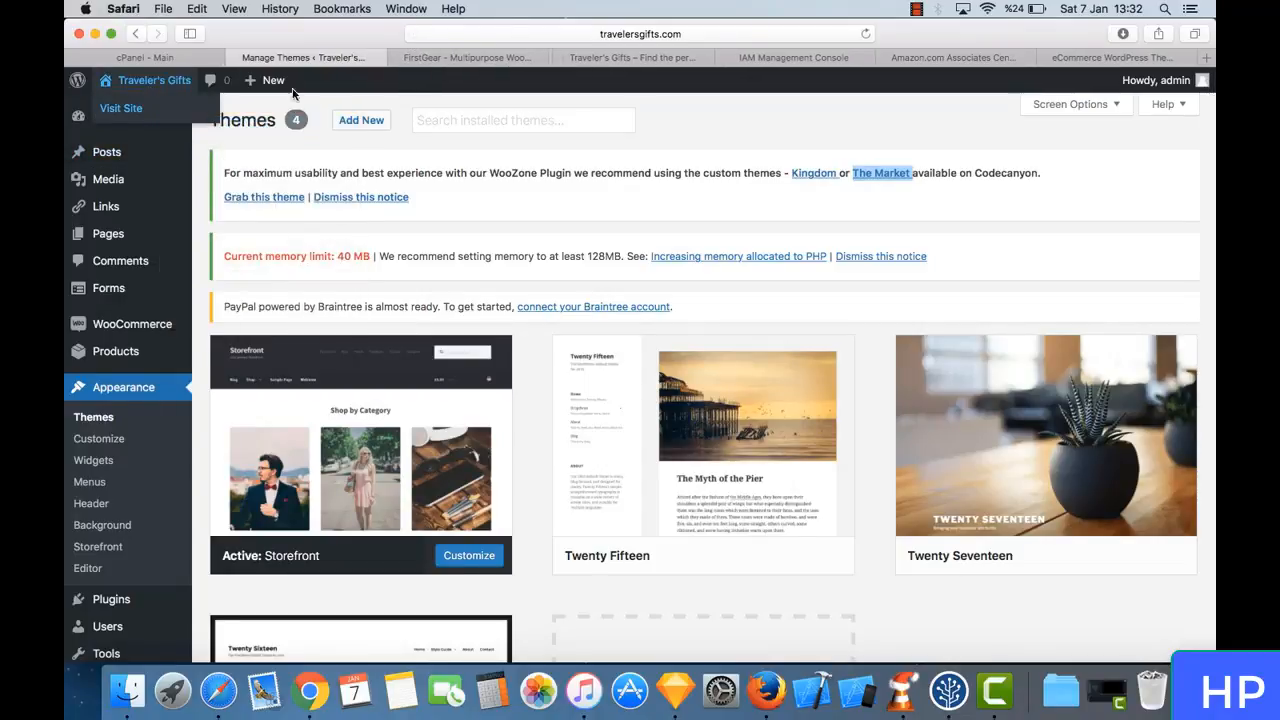
{"action": "left_click", "coordinate": [527, 59]}
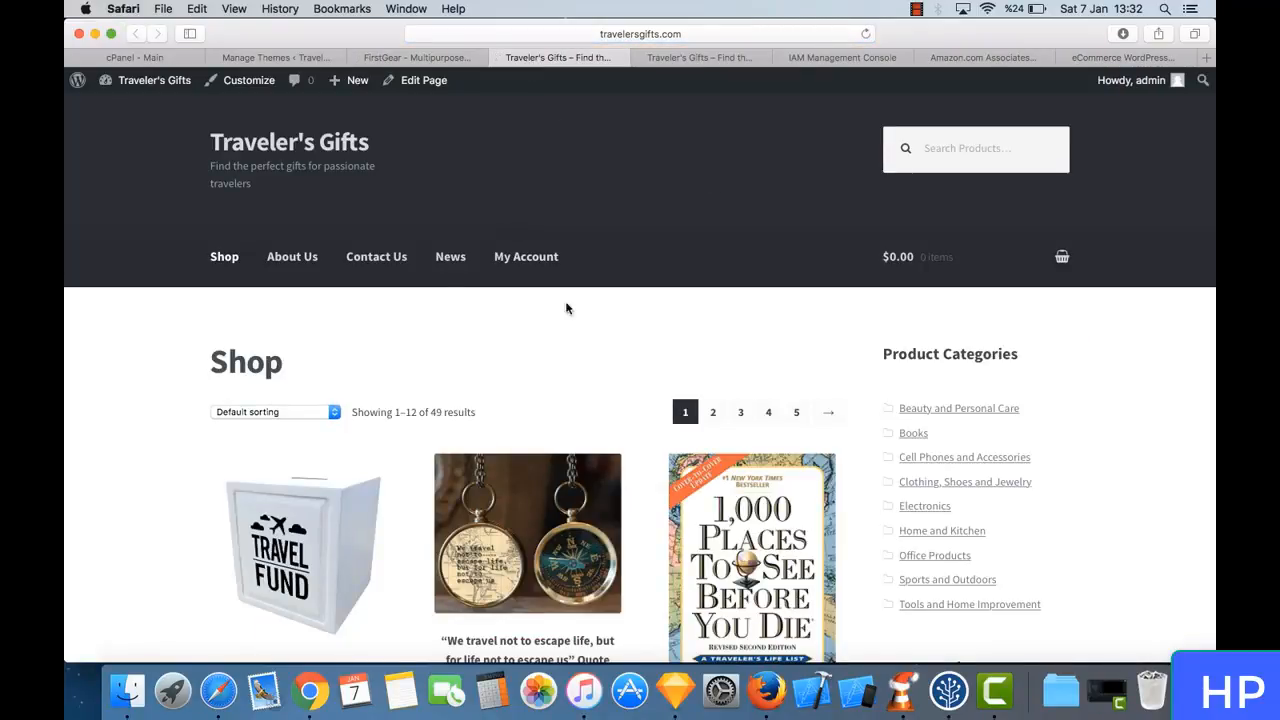
{"action": "scroll", "coordinate": [475, 397], "scroll_direction": "down", "scroll_amount": 20}
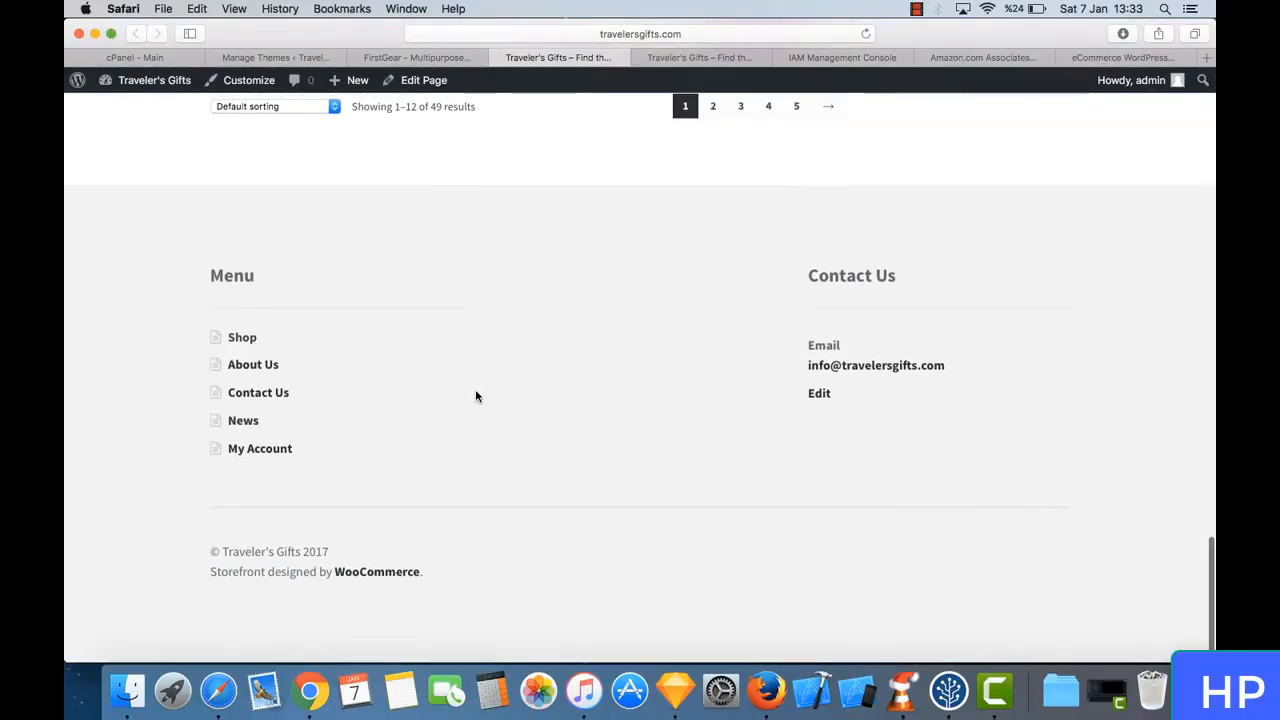
{"action": "scroll", "coordinate": [527, 305], "scroll_direction": "up", "scroll_amount": 20}
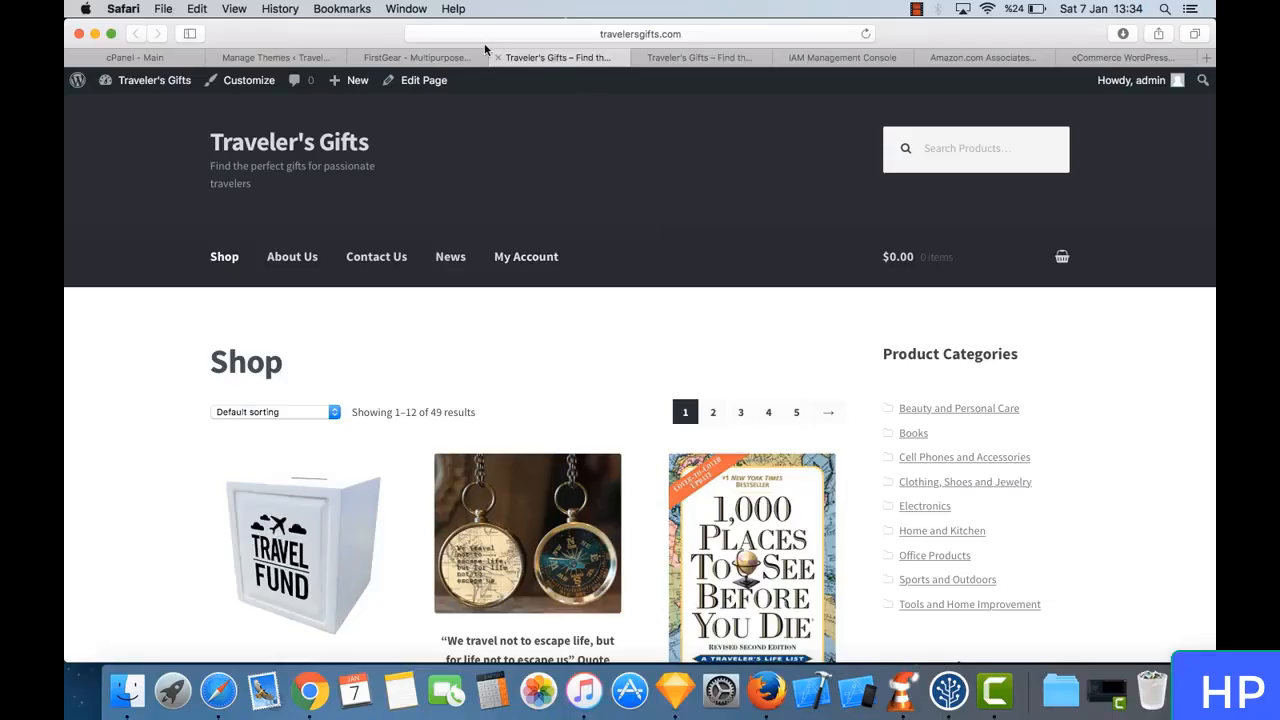
- Close both Traveler's Gifts storefront tabs and the FirstGear ThemeForest tab
{"action": "left_click", "coordinate": [498, 58]}
{"action": "left_click", "coordinate": [498, 58]}
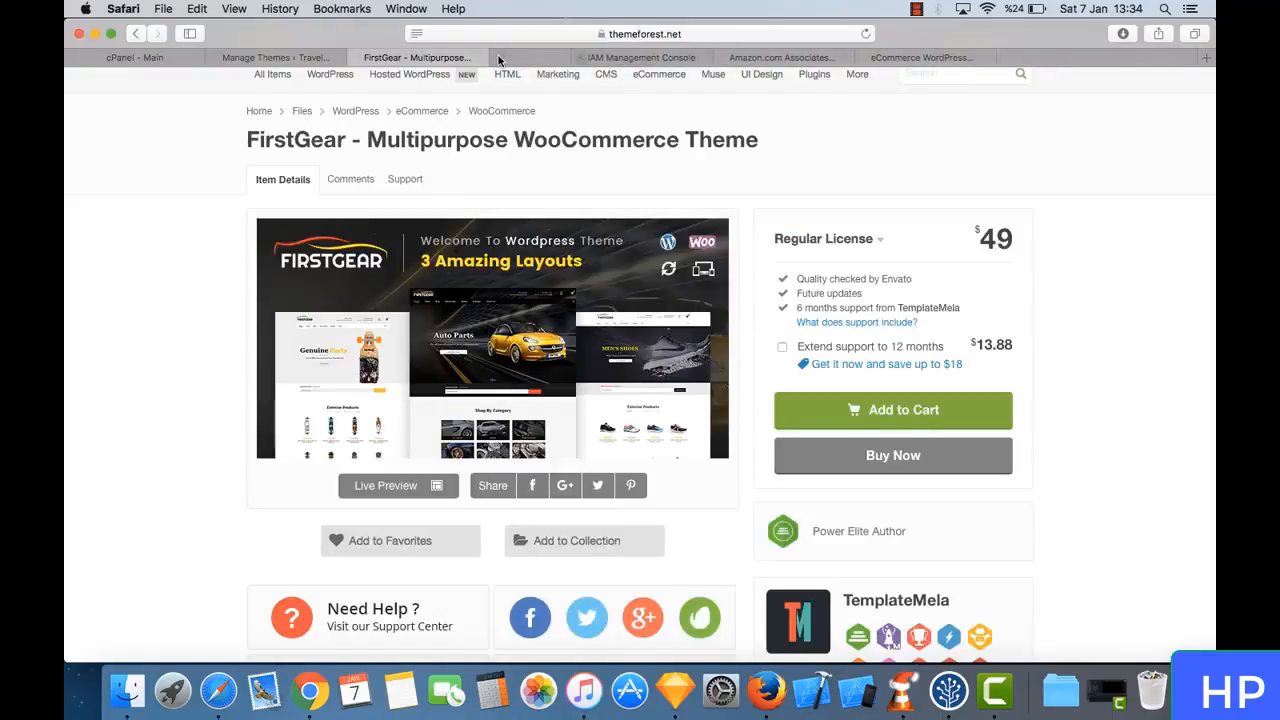
{"action": "left_click", "coordinate": [354, 59]}
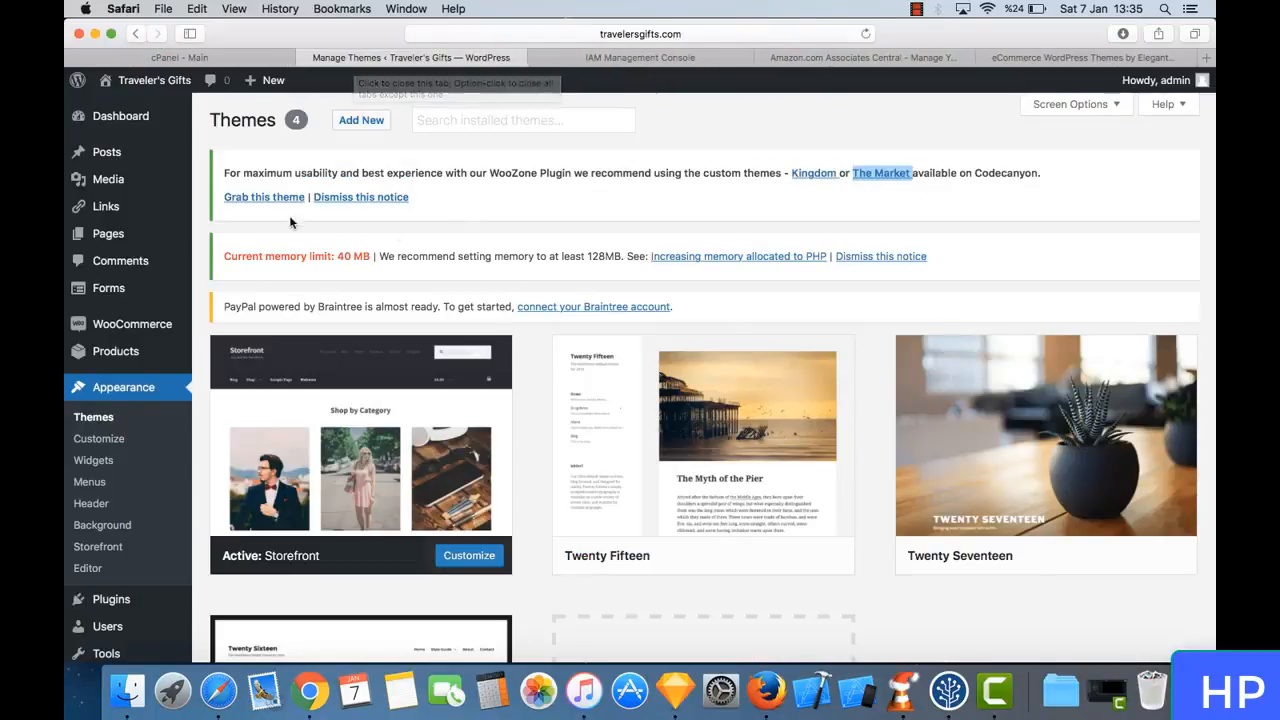
- Upload theretailer.zip from the Theme Files folder of The Retailer in Downloads as a new theme and install it
{"action": "mouse_move", "coordinate": [177, 364]}
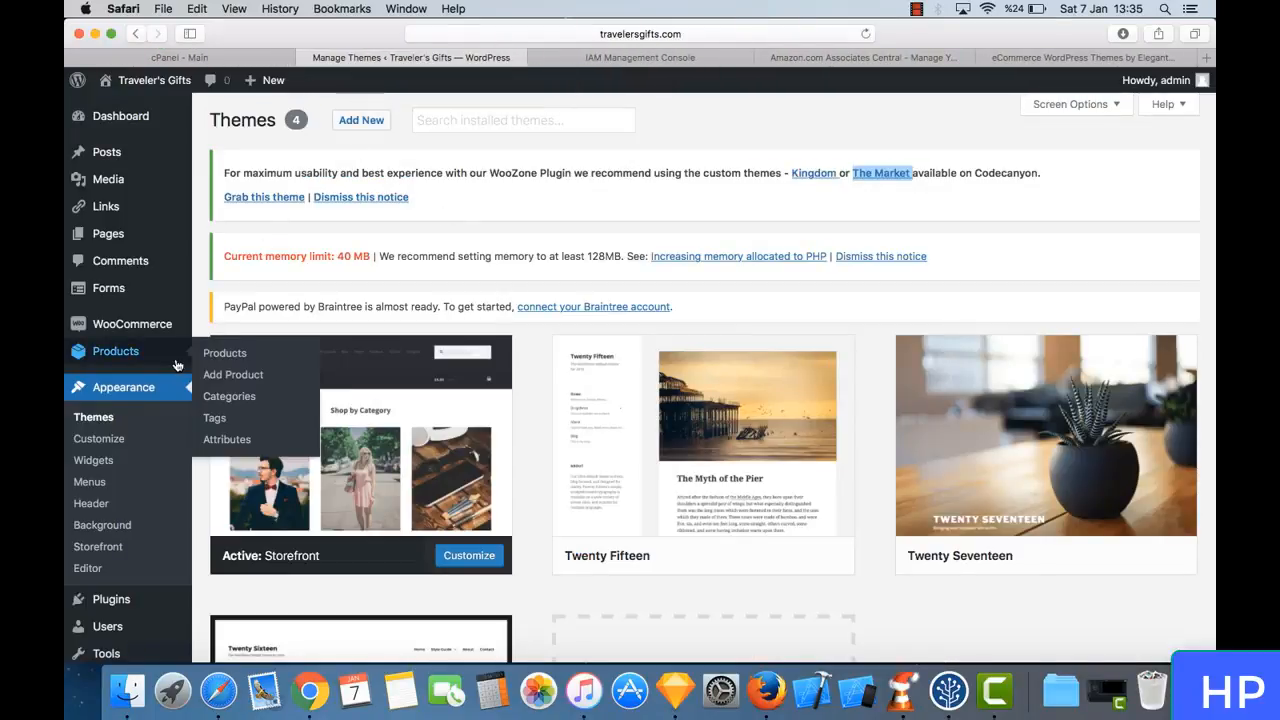
{"action": "left_click", "coordinate": [360, 121]}
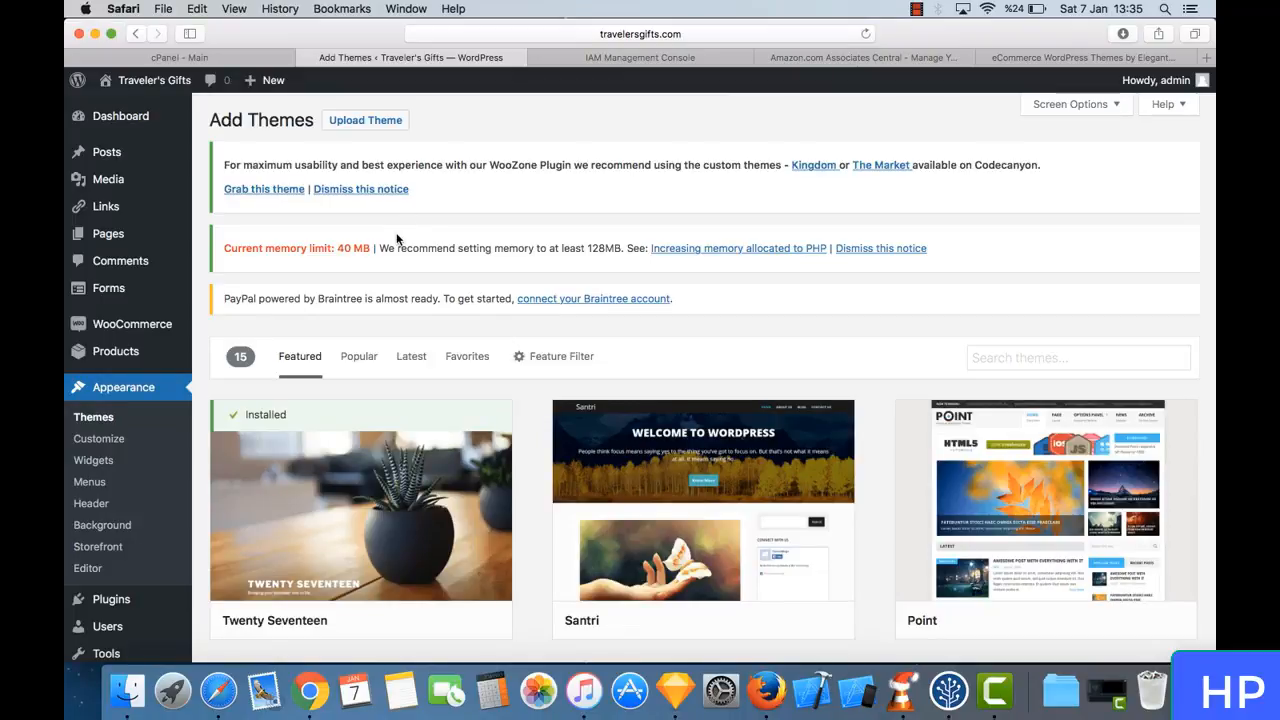
{"action": "left_click", "coordinate": [399, 121]}
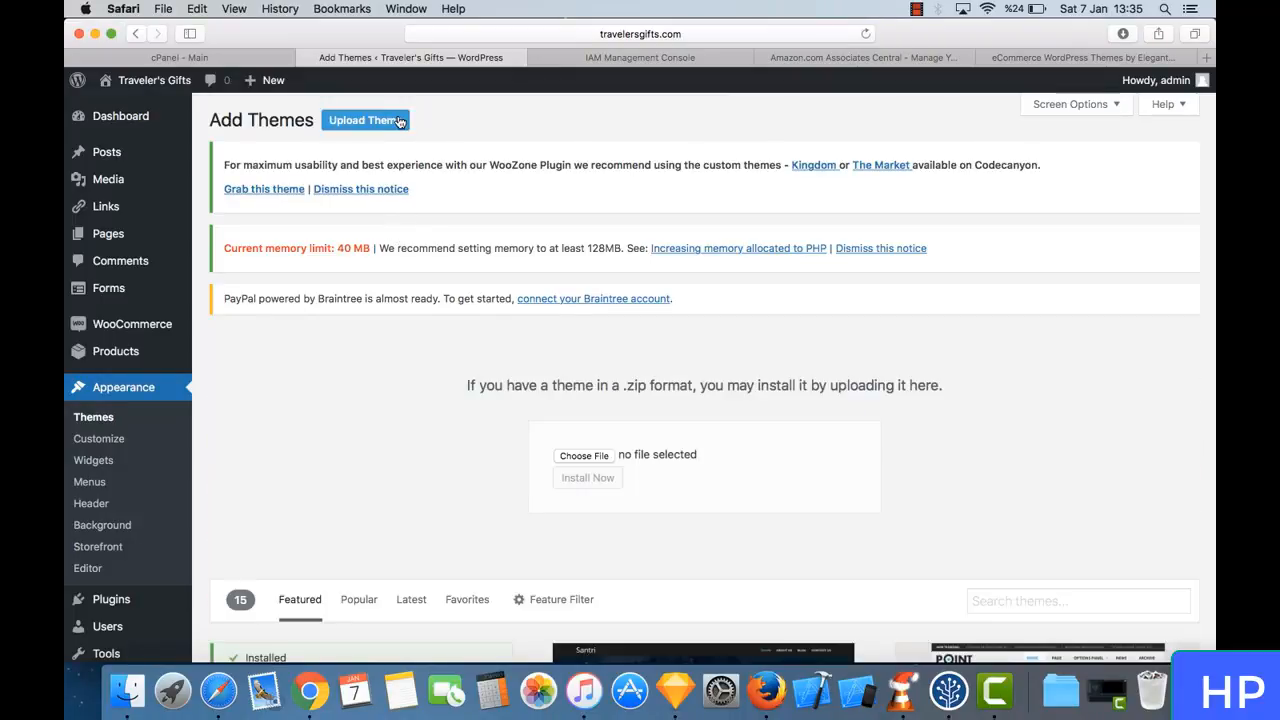
{"action": "left_click", "coordinate": [606, 455]}
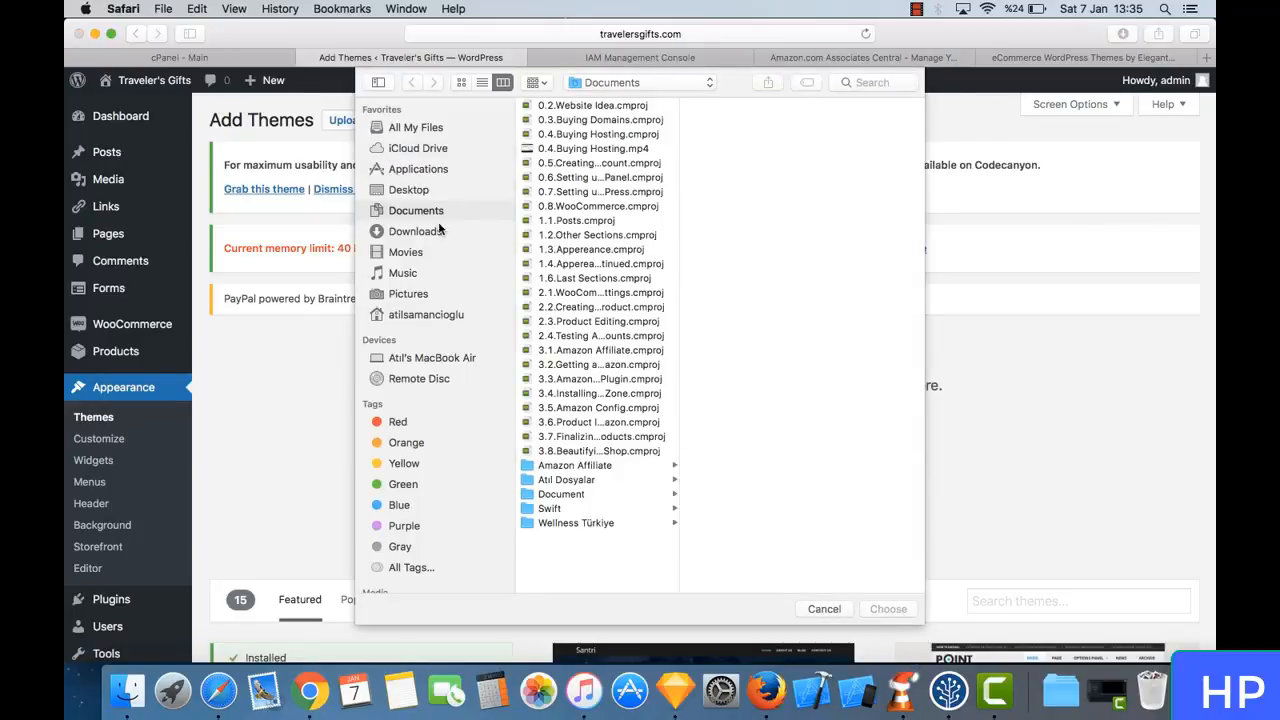
{"action": "left_click", "coordinate": [439, 230]}
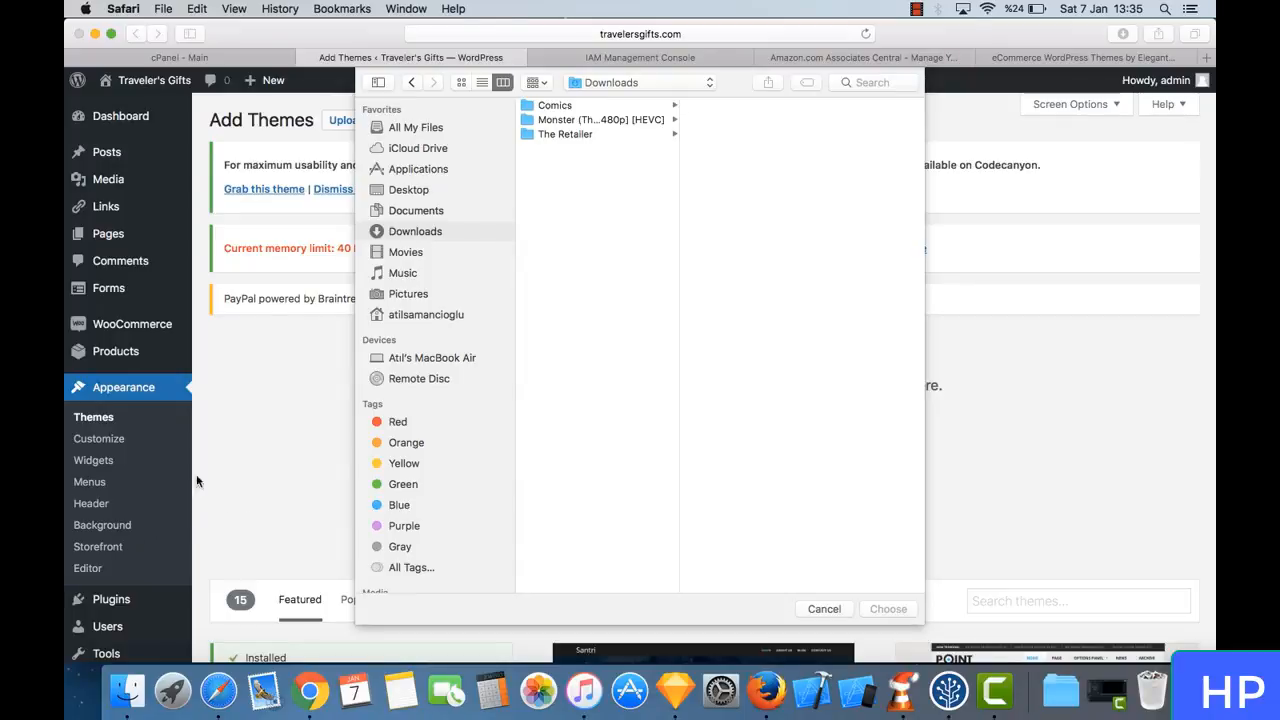
{"action": "left_click", "coordinate": [587, 137]}
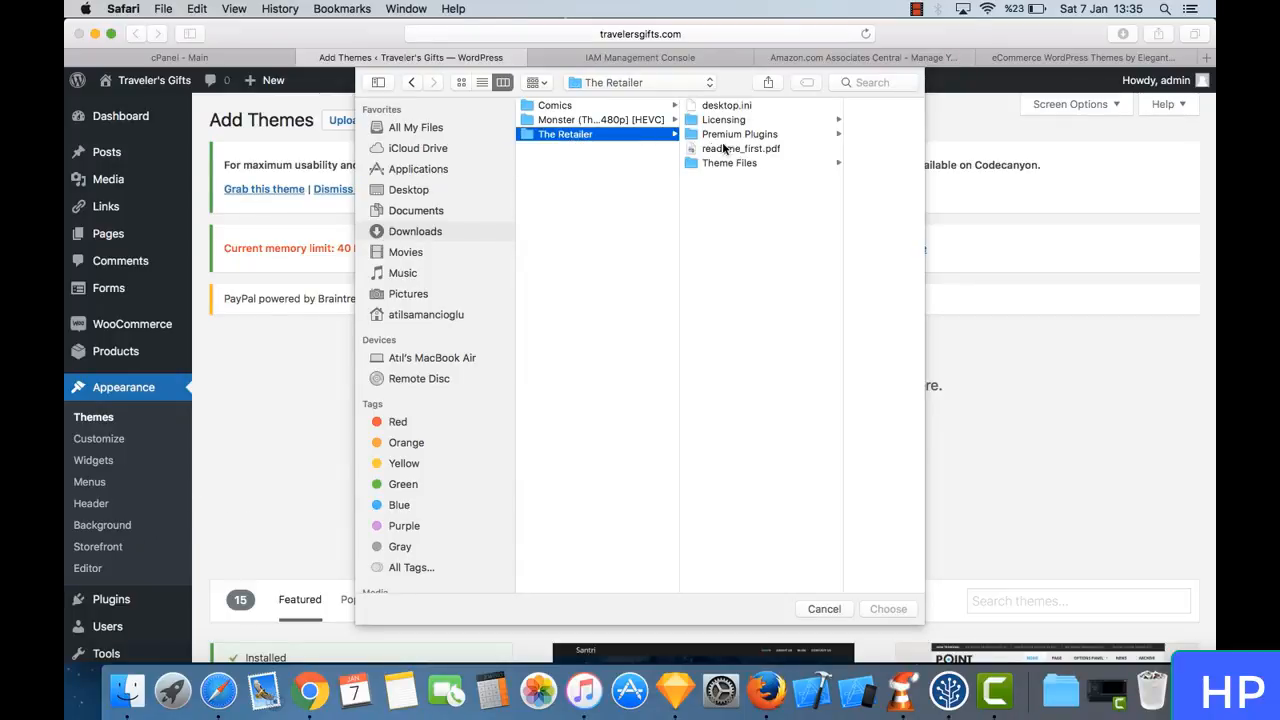
{"action": "left_click", "coordinate": [755, 164]}
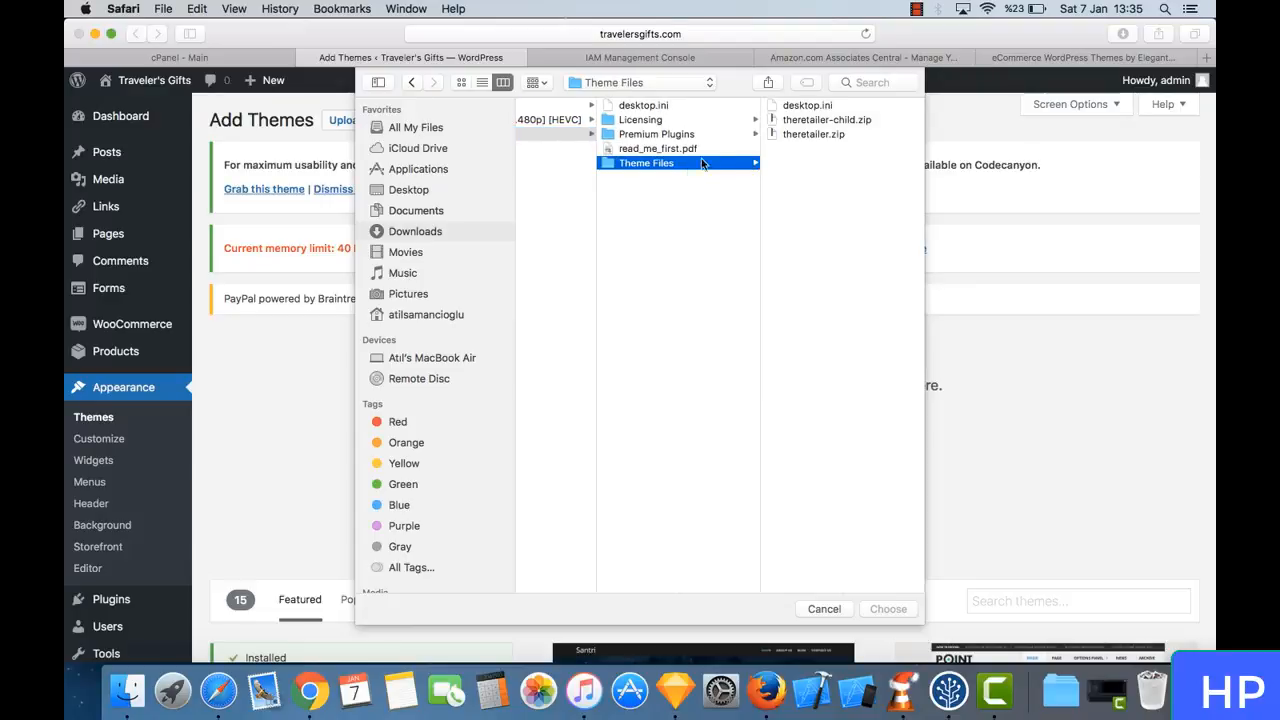
{"action": "left_click", "coordinate": [826, 137]}
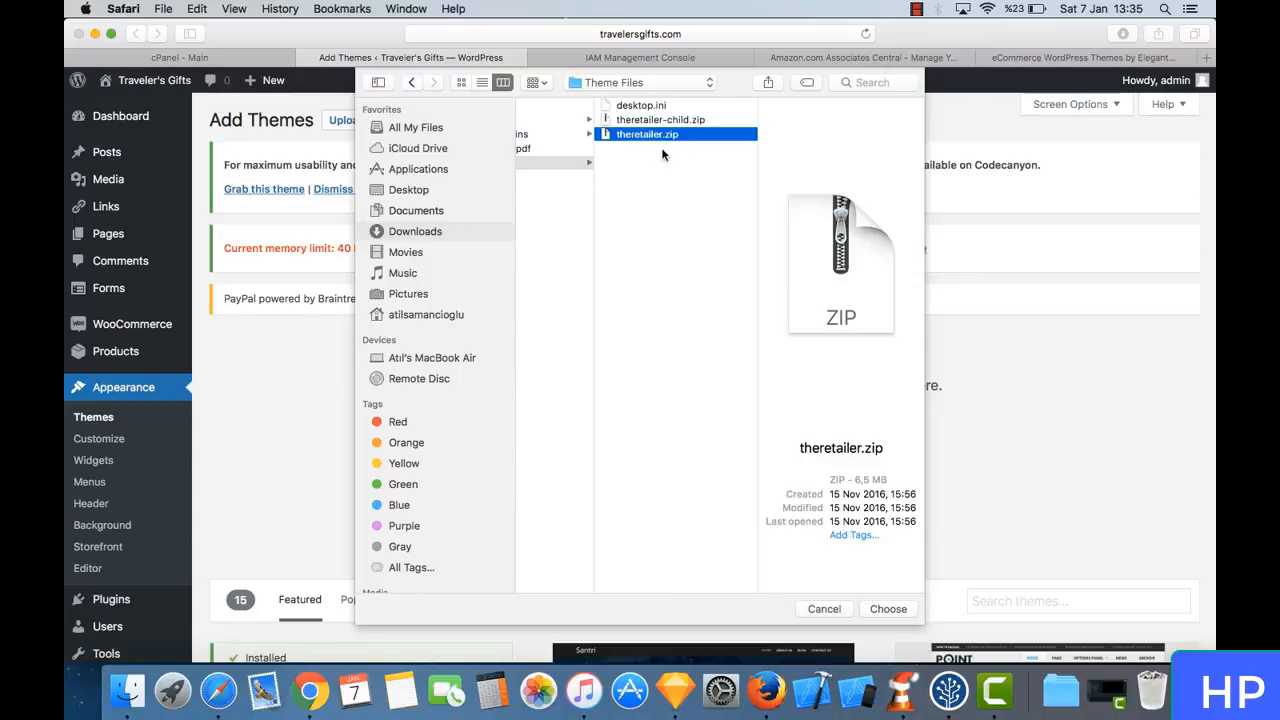
{"action": "left_click", "coordinate": [894, 609]}
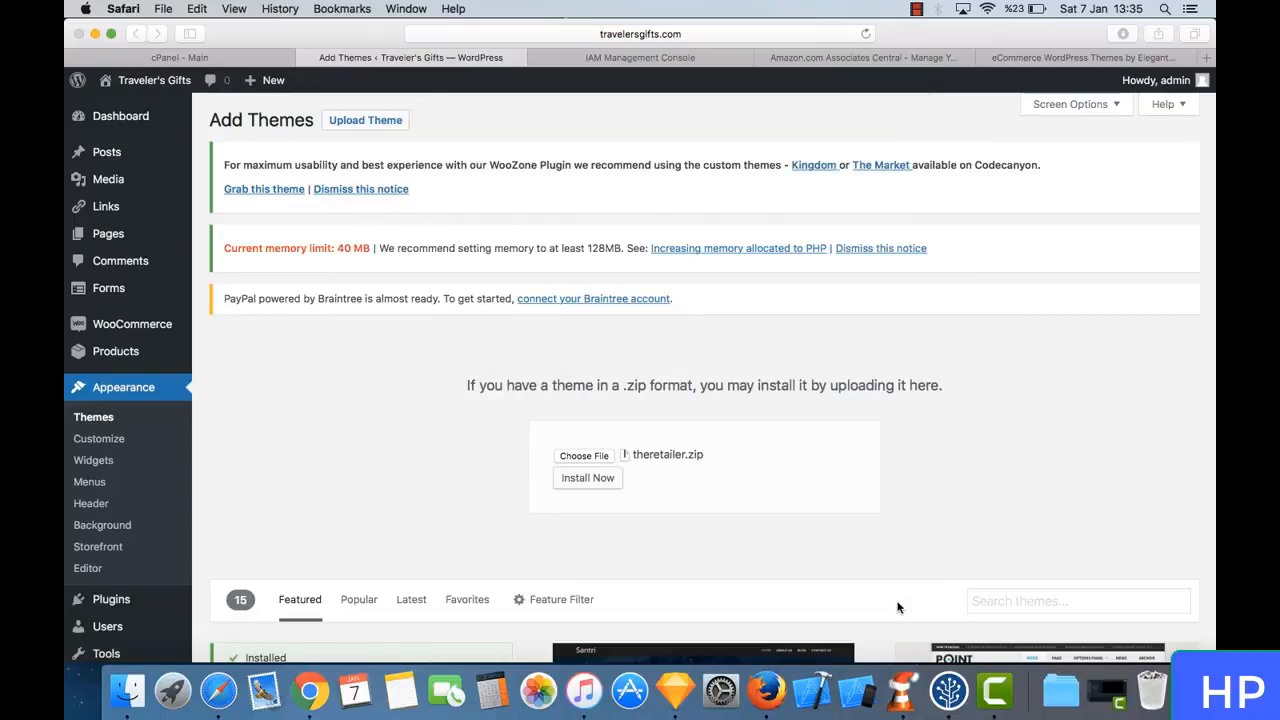
{"action": "left_click", "coordinate": [600, 484]}
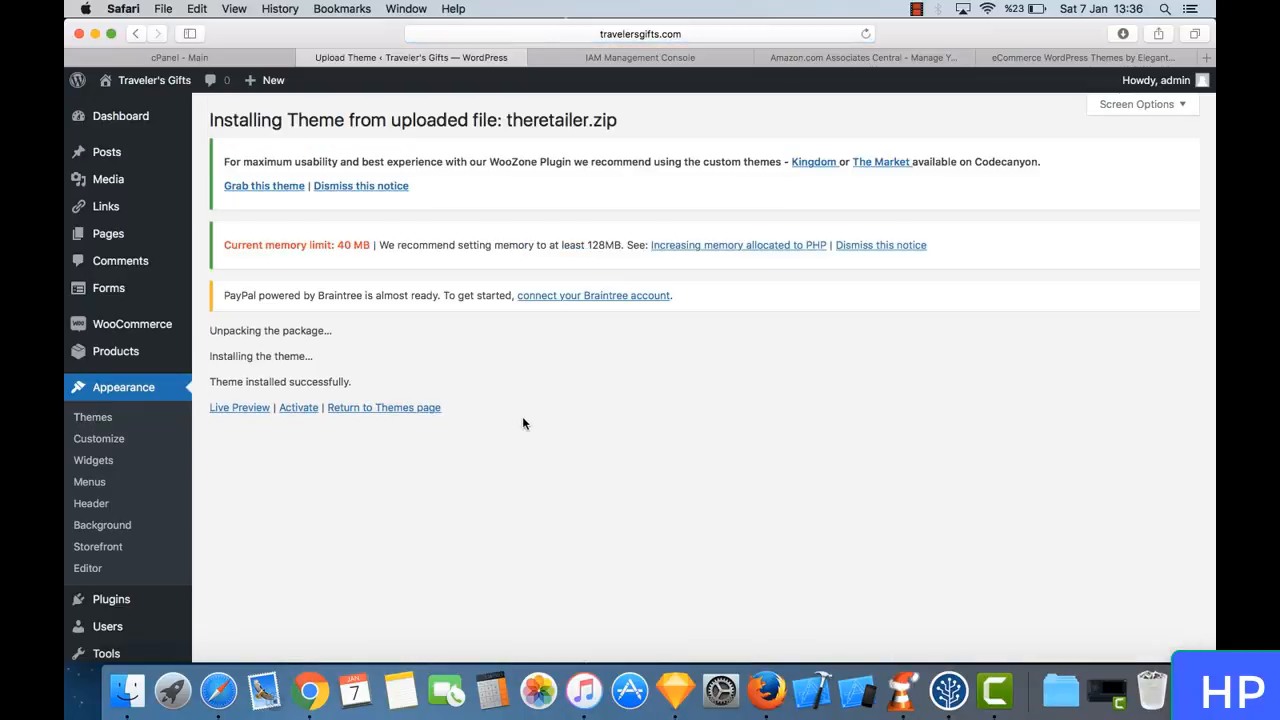
- Activate The Retailer theme and dismiss the Storefront Product Pagination and Storefront Product Sharing notices
{"action": "left_click", "coordinate": [295, 410]}
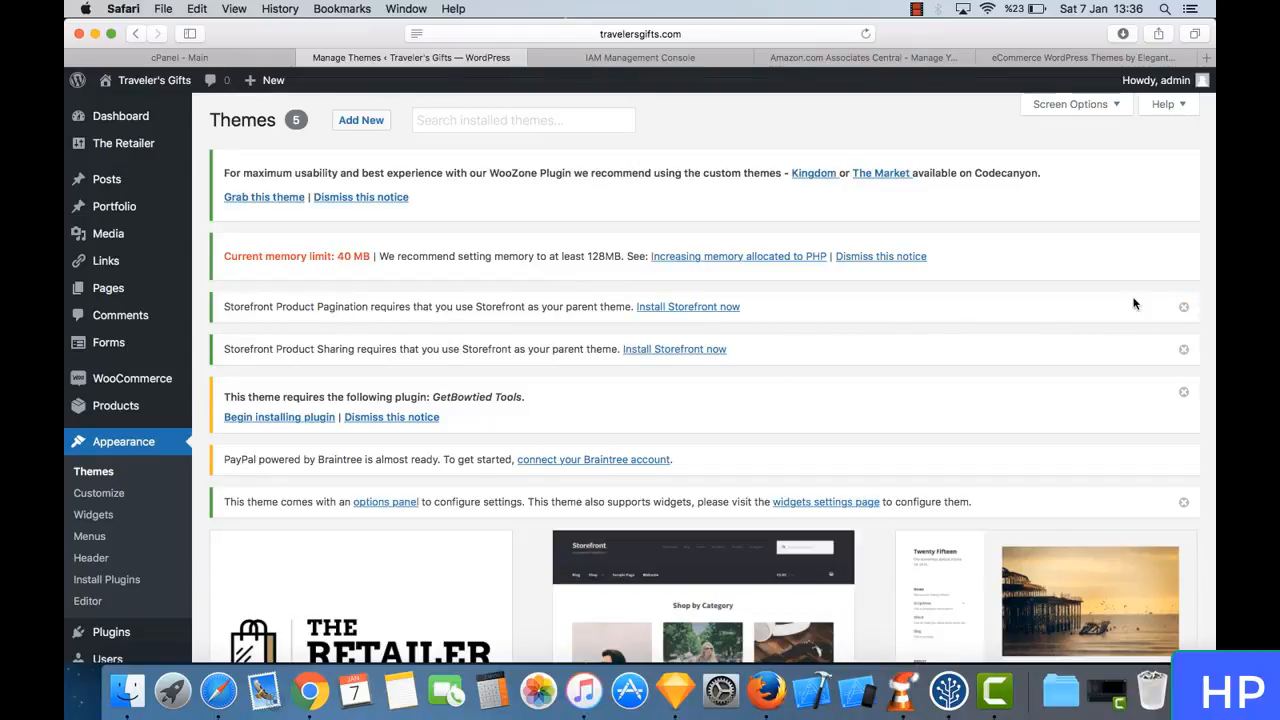
{"action": "left_click", "coordinate": [1184, 308]}
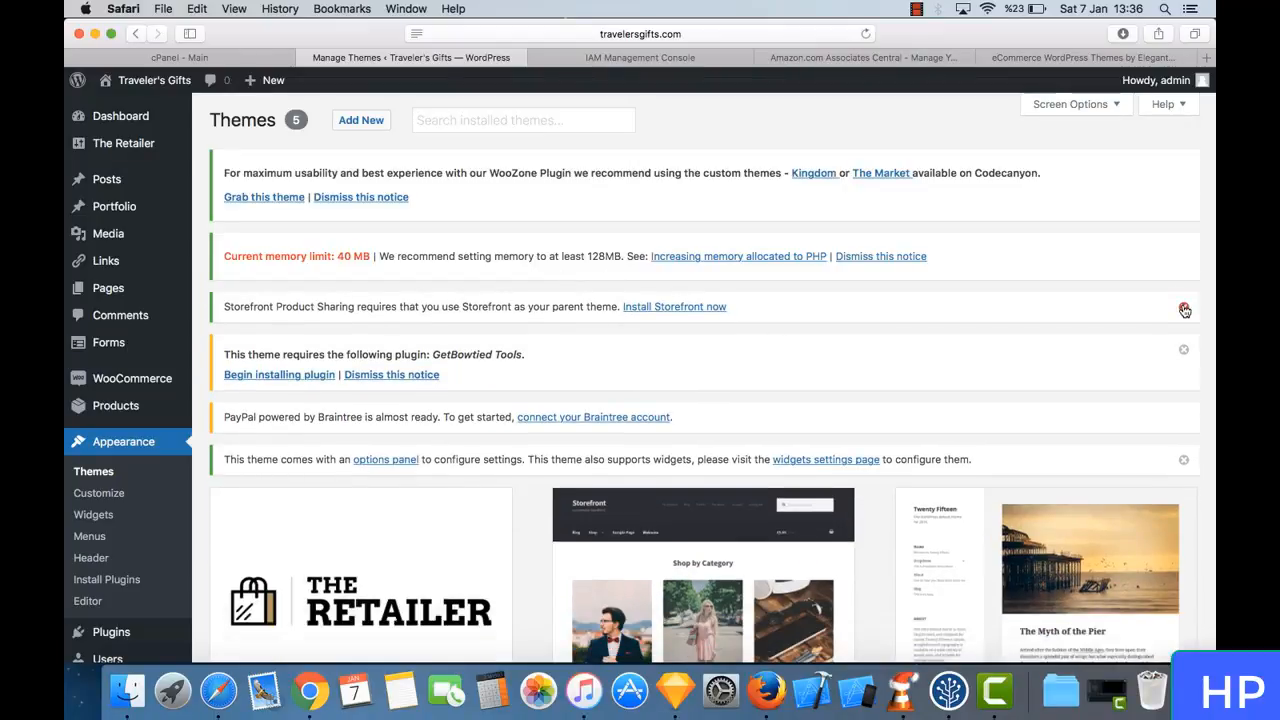
{"action": "left_click", "coordinate": [1184, 310]}
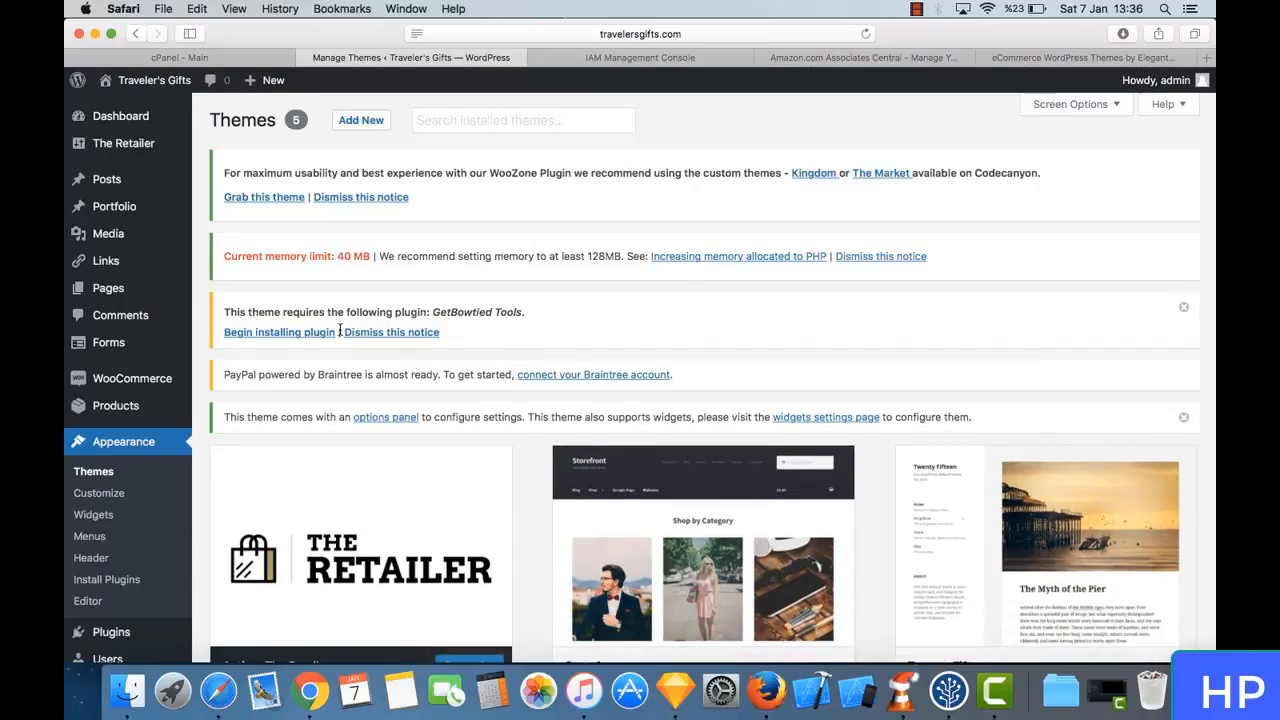
- Install the GetBowtied Tools plugin required by The Retailer theme
{"action": "left_click_drag", "start_coordinate": [283, 312], "coordinate": [323, 312]}
{"action": "triple_click", "coordinate": [328, 311]}
{"action": "left_click", "coordinate": [349, 309]}
{"action": "double_click", "coordinate": [448, 311]}
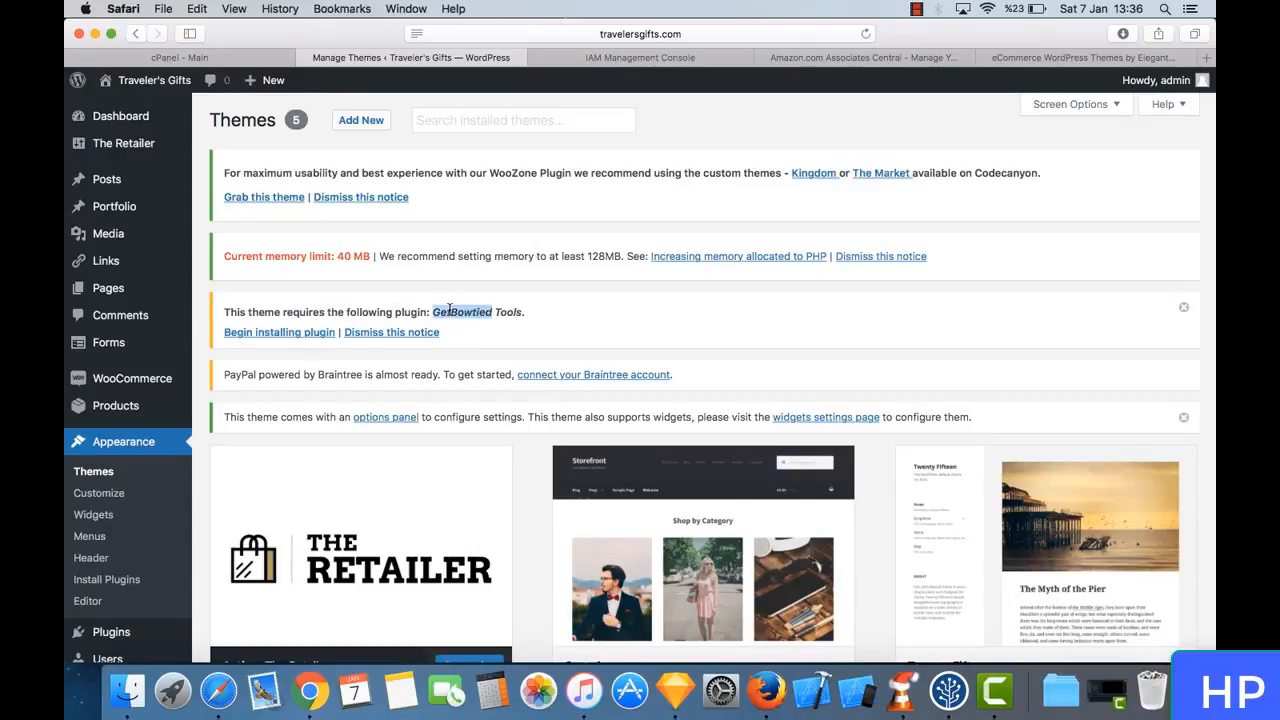
{"action": "triple_click", "coordinate": [449, 311]}
{"action": "left_click", "coordinate": [485, 310]}
{"action": "left_click", "coordinate": [279, 334]}
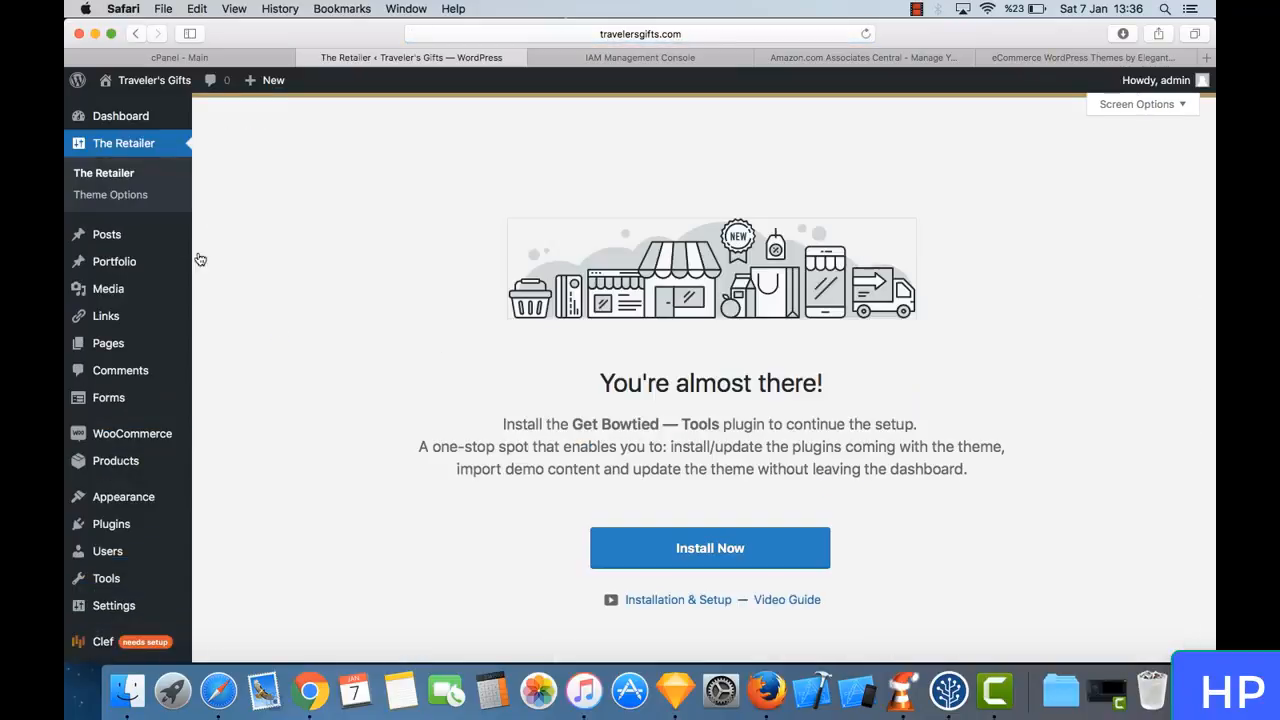
{"action": "left_click", "coordinate": [742, 555]}
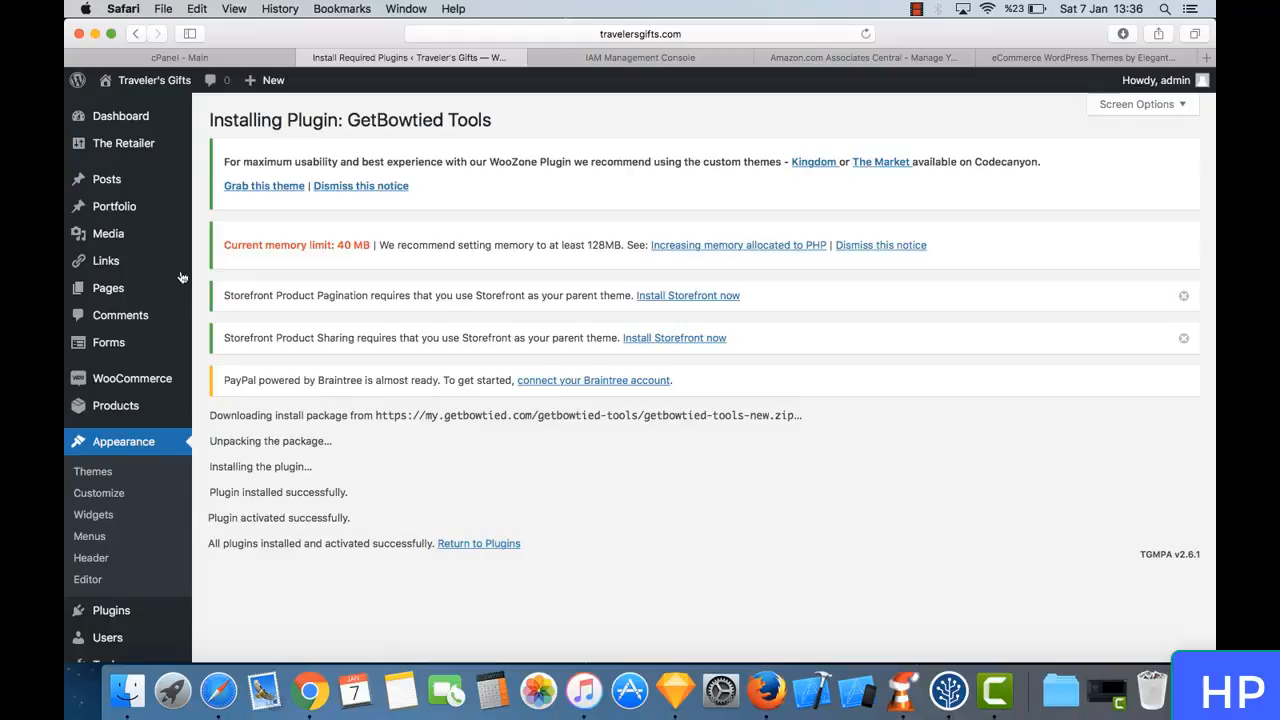
- Install the required Visual Composer plugin from The Retailer's tools page
{"action": "mouse_move", "coordinate": [140, 146]}
{"action": "left_click", "coordinate": [213, 147]}
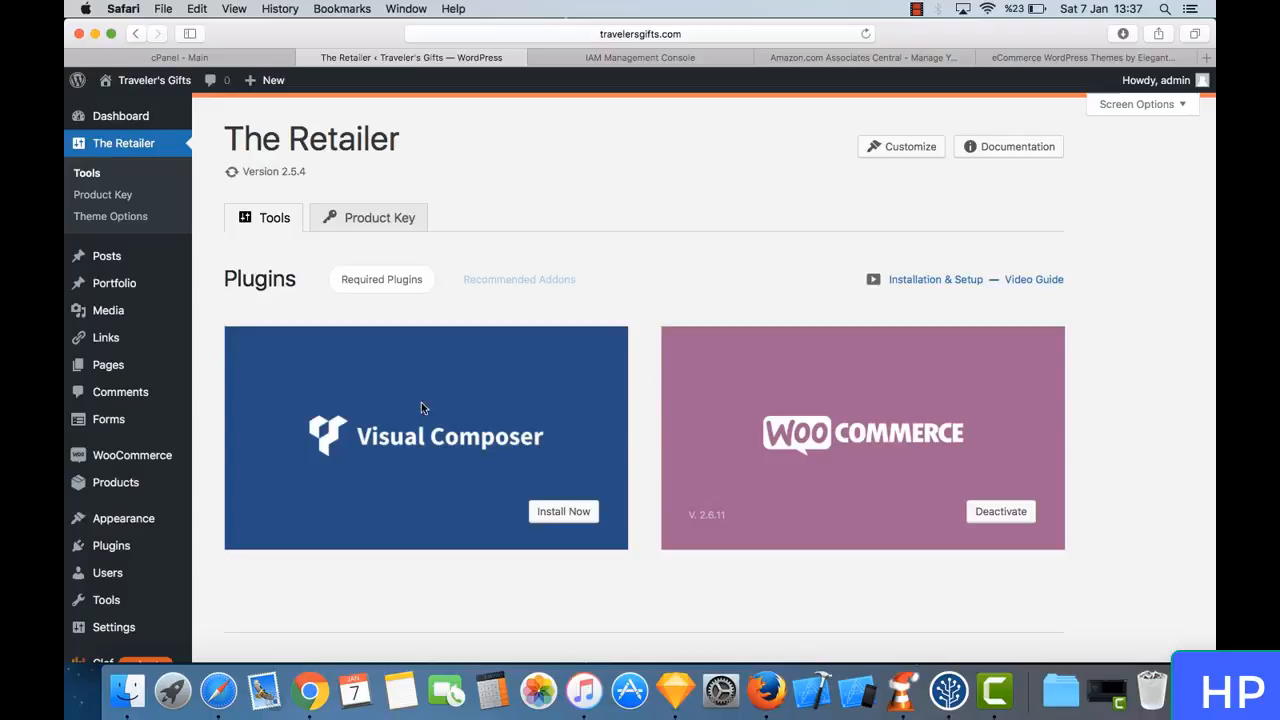
{"action": "left_click", "coordinate": [555, 512]}
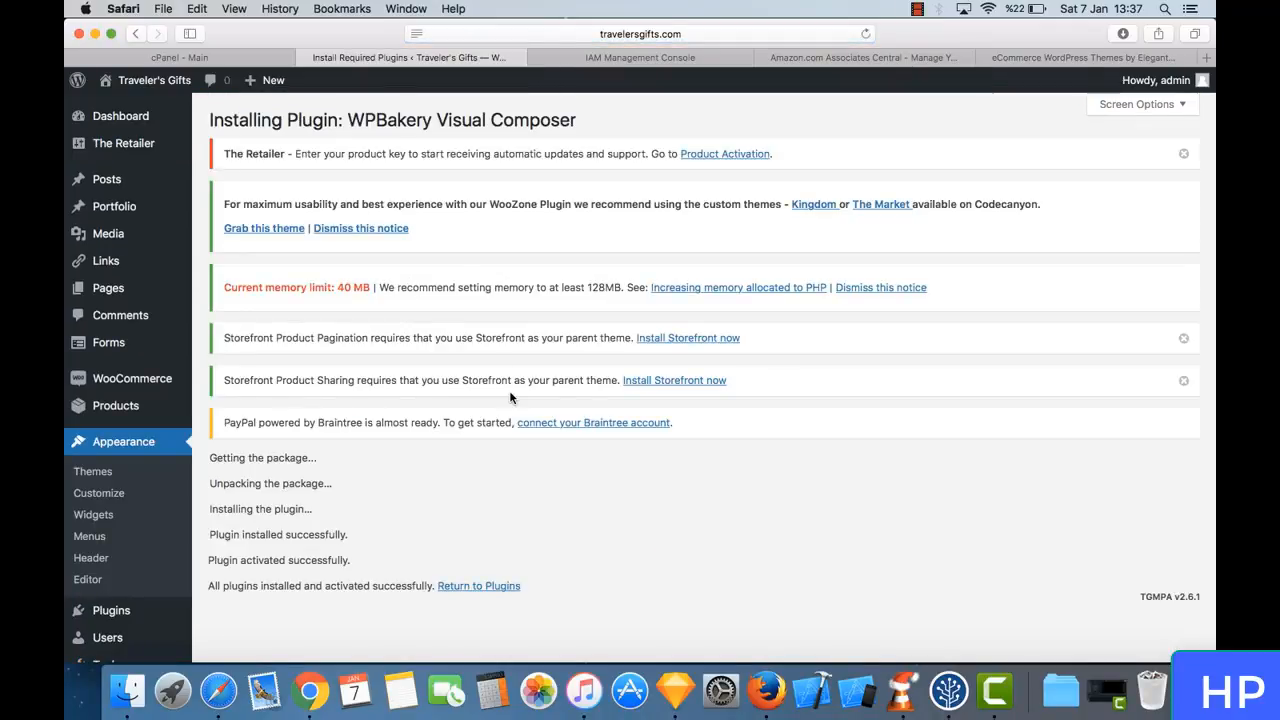
- Open The Retailer's Product Key page and request a product key for this domain name
{"action": "left_click", "coordinate": [711, 155]}
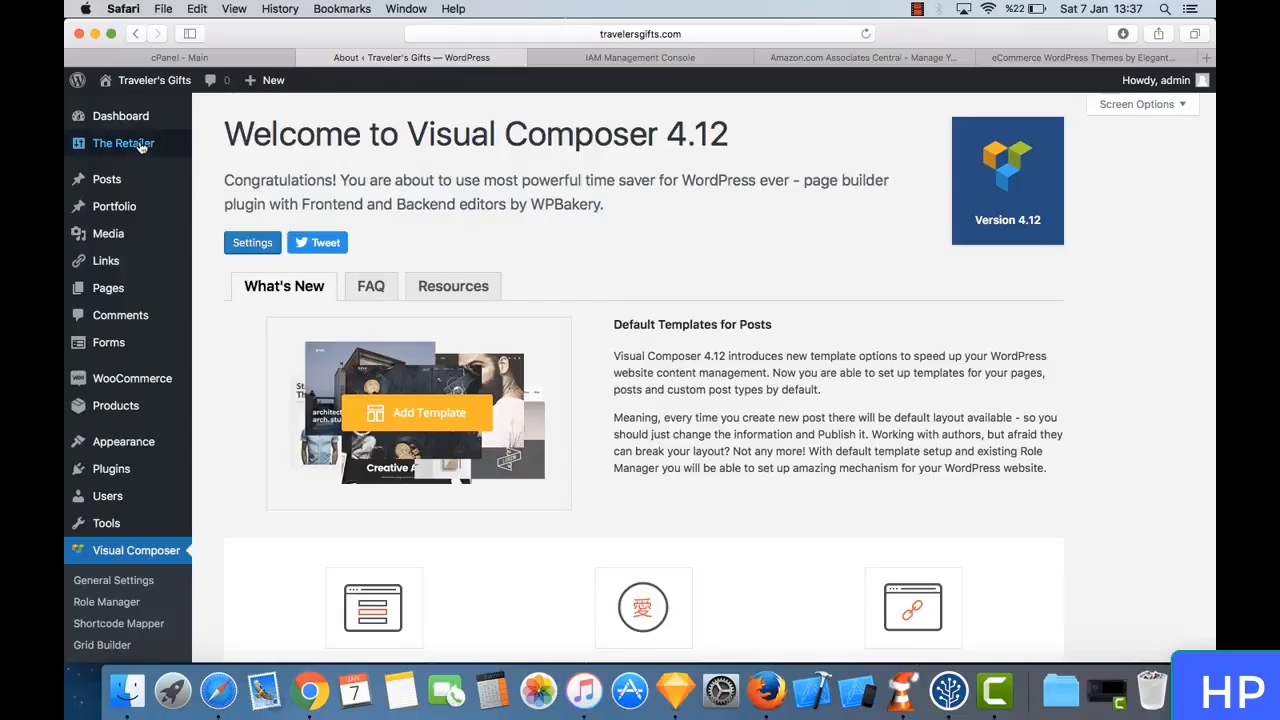
{"action": "mouse_move", "coordinate": [134, 143]}
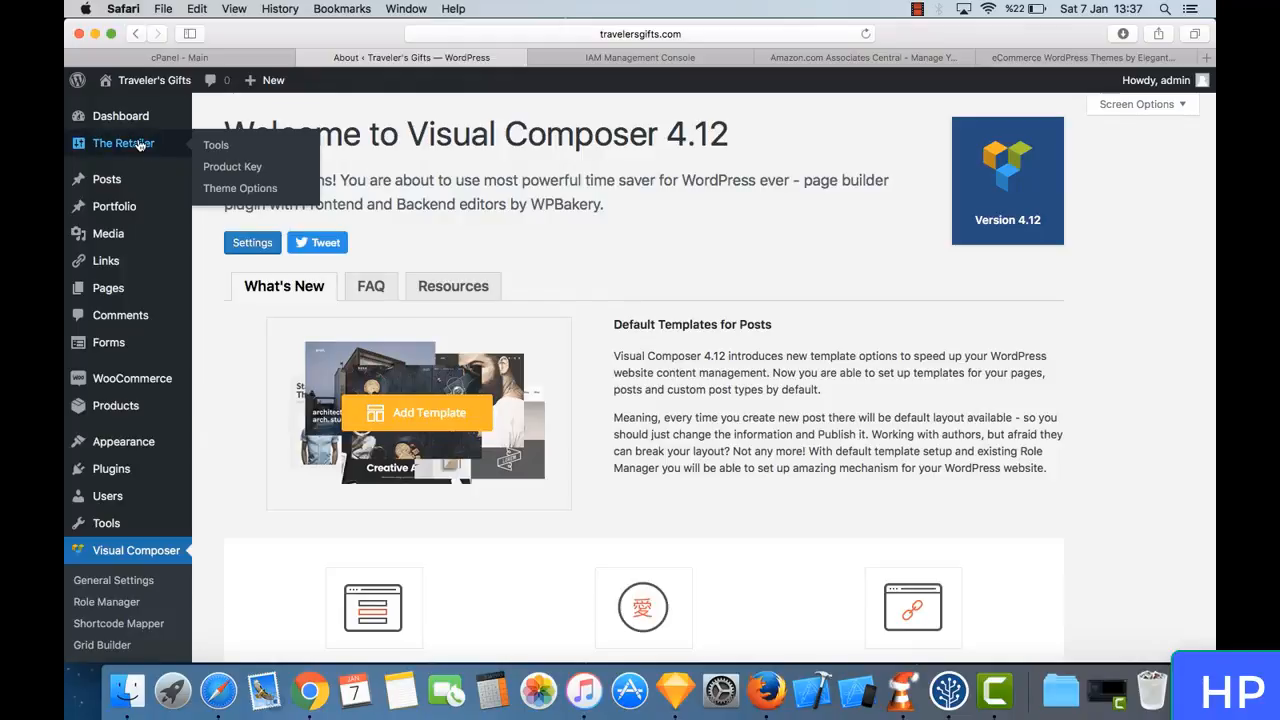
{"action": "left_click", "coordinate": [274, 170]}
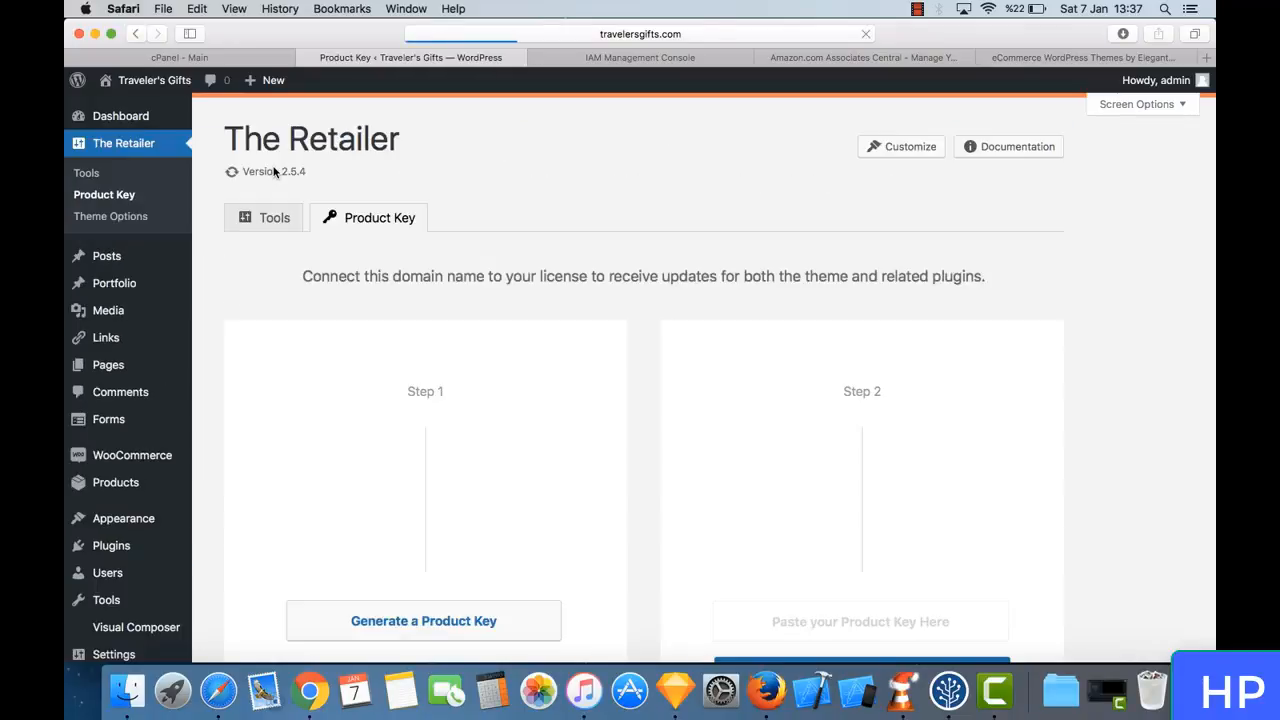
{"action": "scroll", "coordinate": [440, 256], "scroll_direction": "down", "scroll_amount": 3}
{"action": "scroll", "coordinate": [440, 256], "scroll_direction": "down", "scroll_amount": 1}
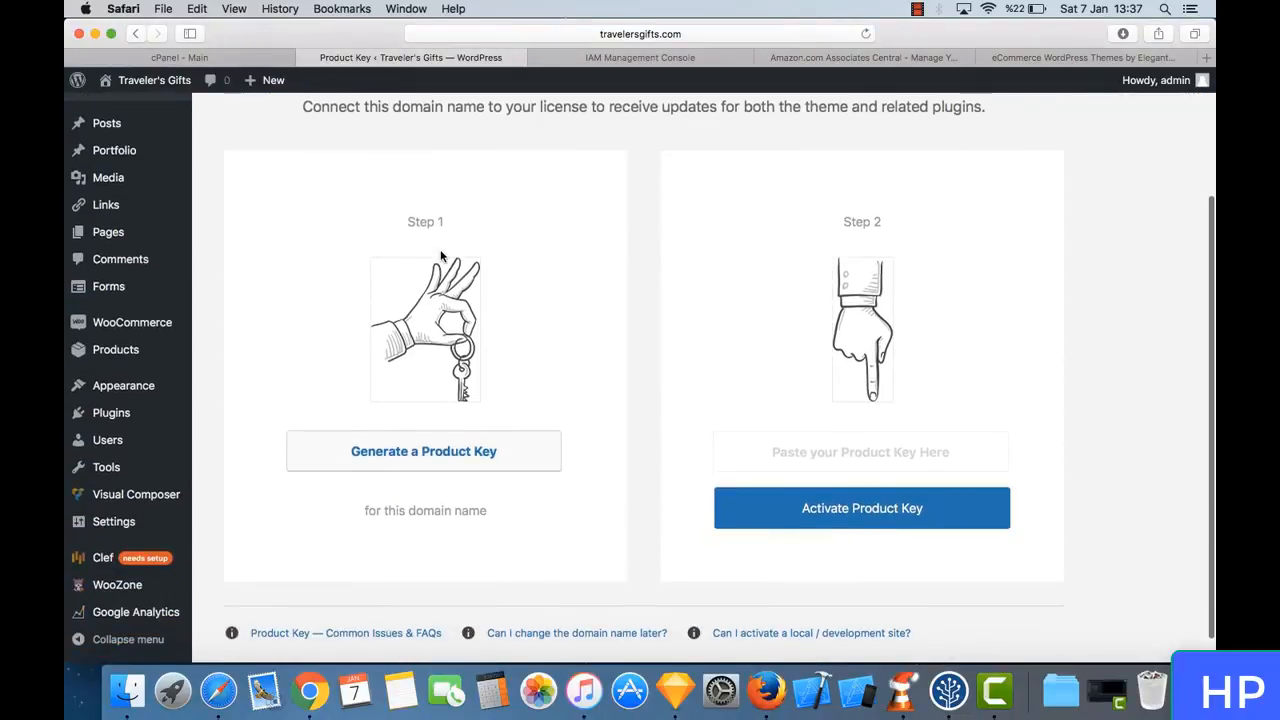
{"action": "scroll", "coordinate": [440, 256], "scroll_direction": "up", "scroll_amount": 3}
{"action": "scroll", "coordinate": [440, 256], "scroll_direction": "down", "scroll_amount": 3}
{"action": "left_click", "coordinate": [474, 470]}
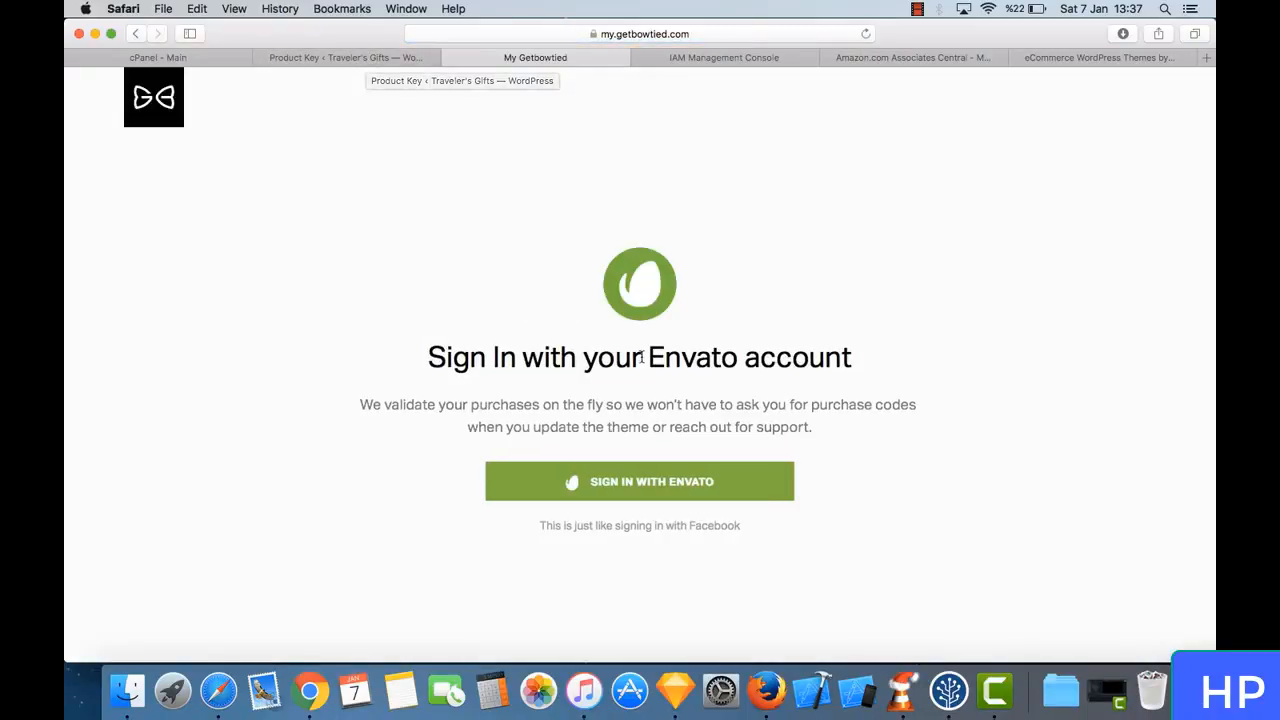
- Sign in to GetBowtied with the Envato account and approve the GetBowtied Dashboard's access permissions
{"action": "left_click", "coordinate": [668, 478]}
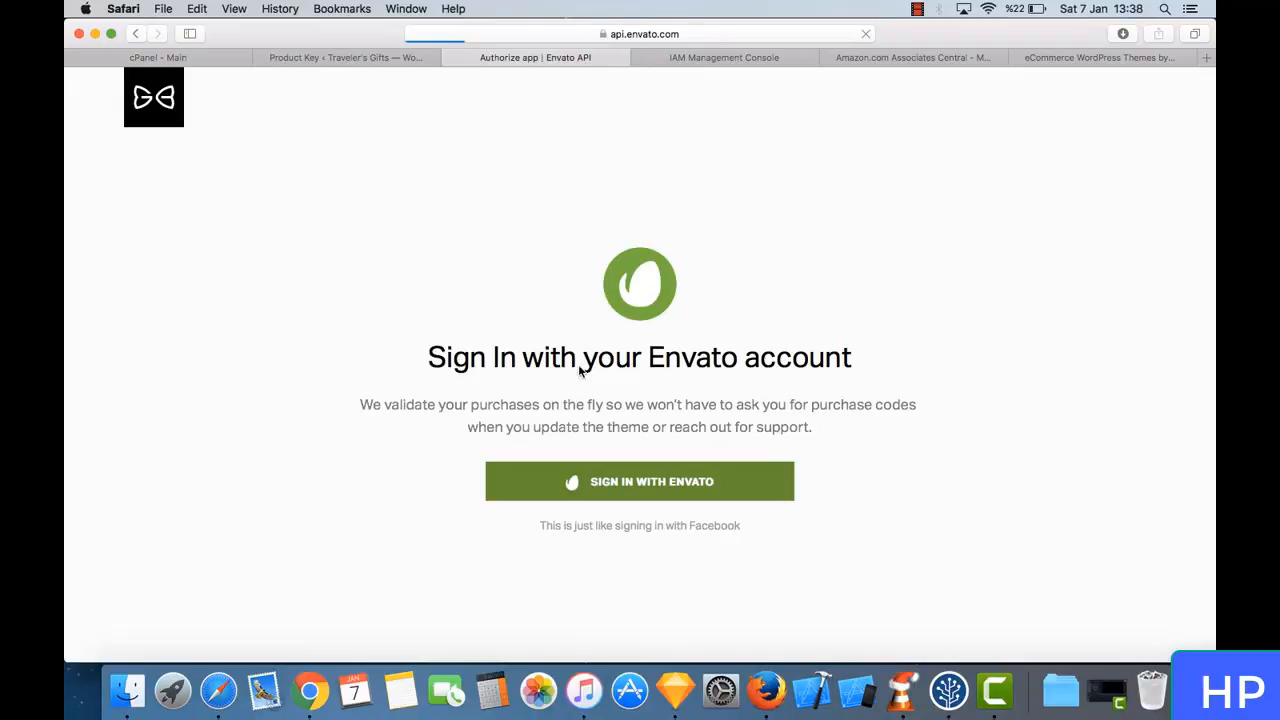
{"action": "scroll", "coordinate": [583, 372], "scroll_direction": "down", "scroll_amount": 5}
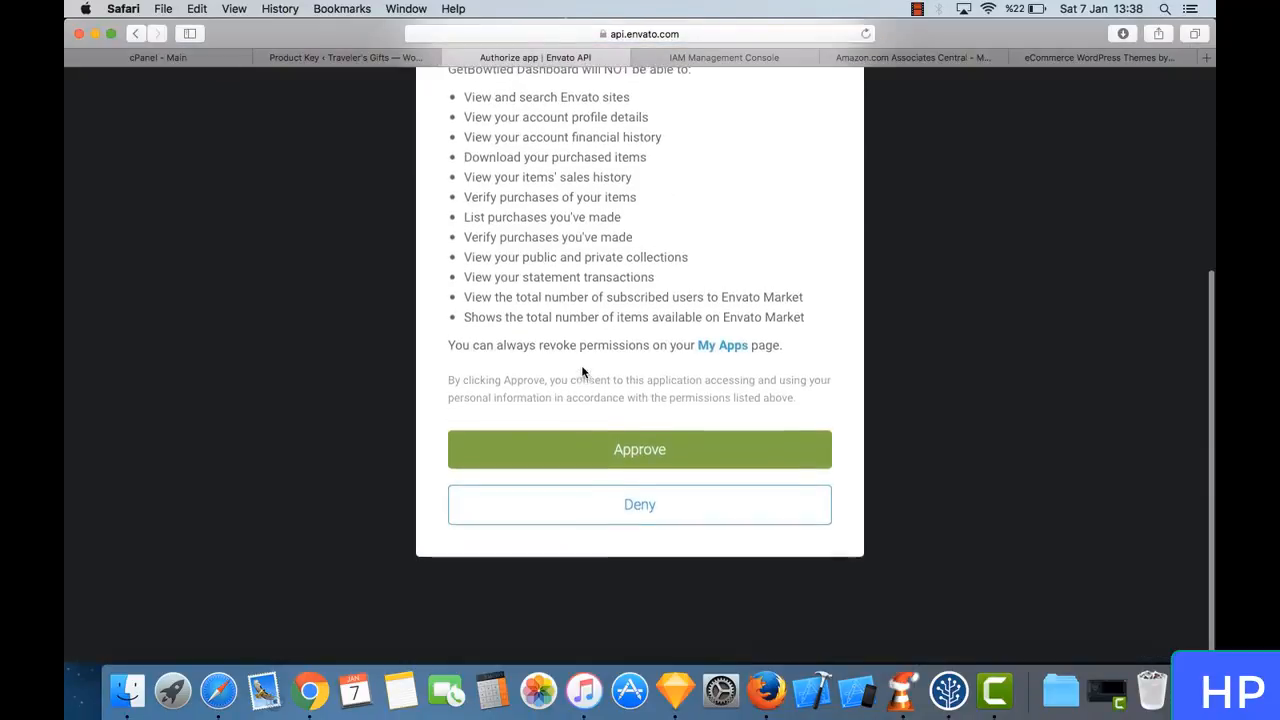
{"action": "left_click", "coordinate": [659, 449]}
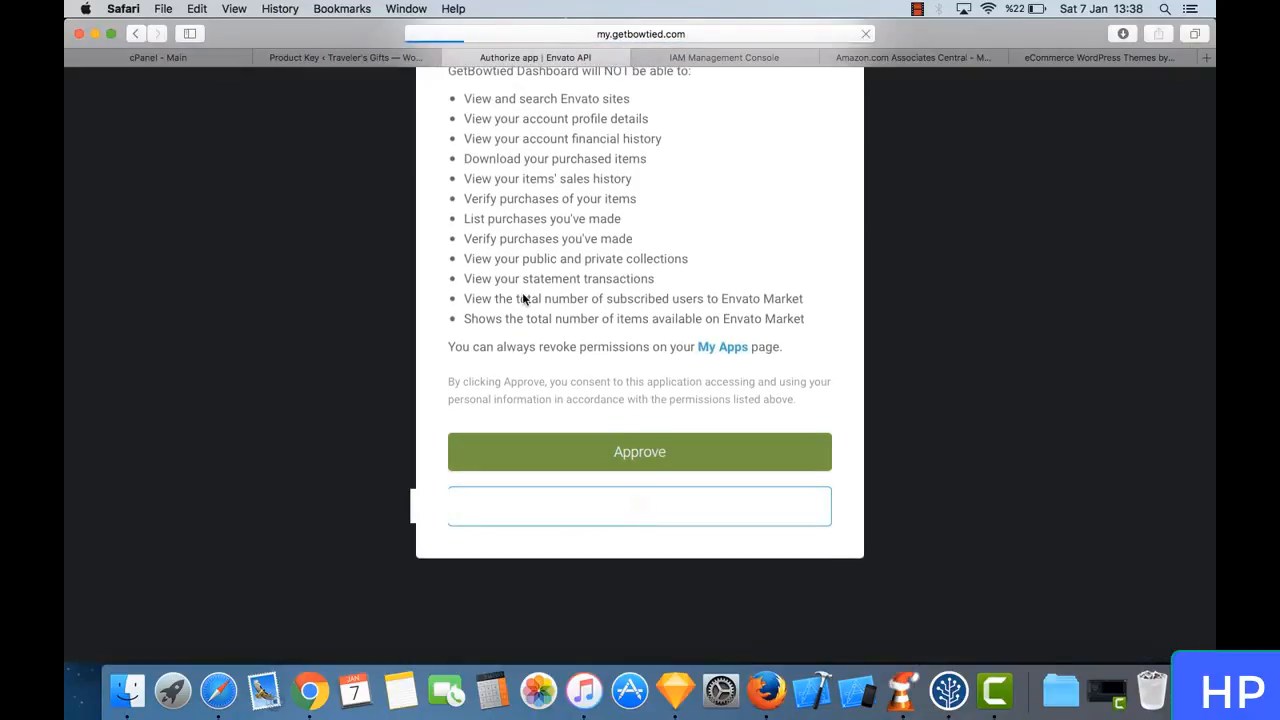
{"action": "scroll", "coordinate": [525, 300], "scroll_direction": "down", "scroll_amount": 1}
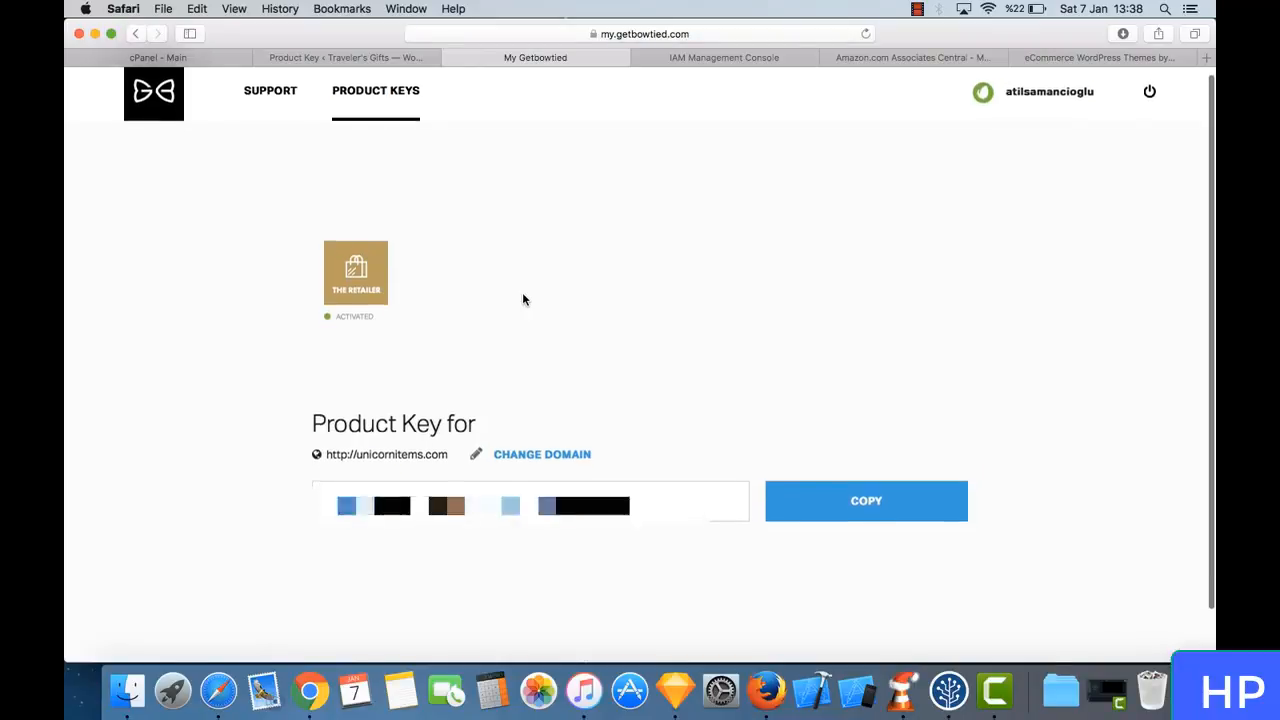
{"action": "left_click", "coordinate": [537, 449]}
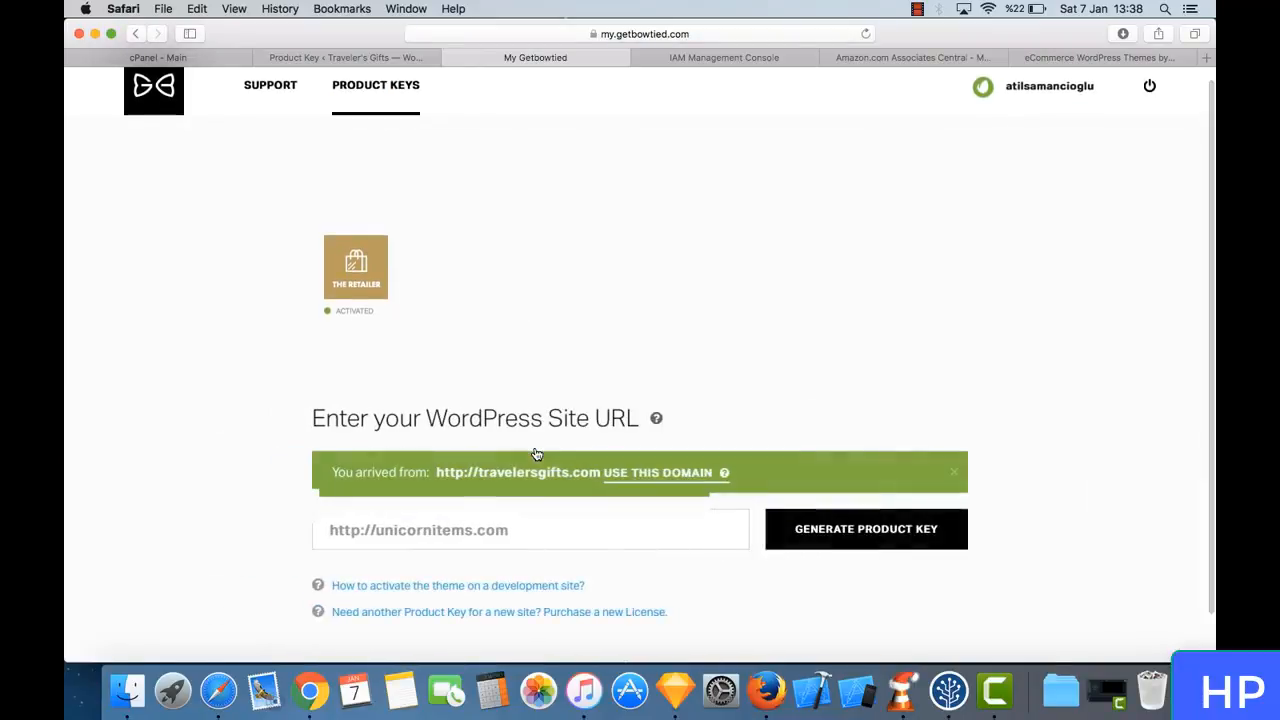
{"action": "double_click", "coordinate": [594, 531]}
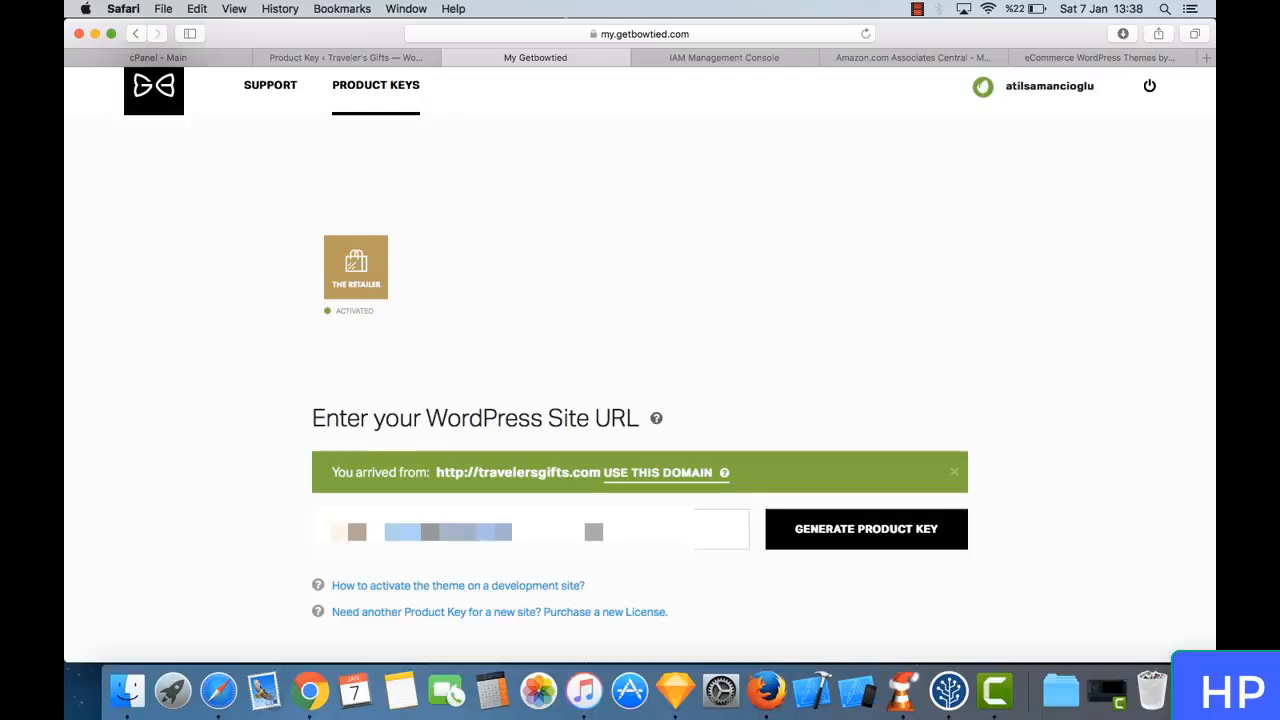
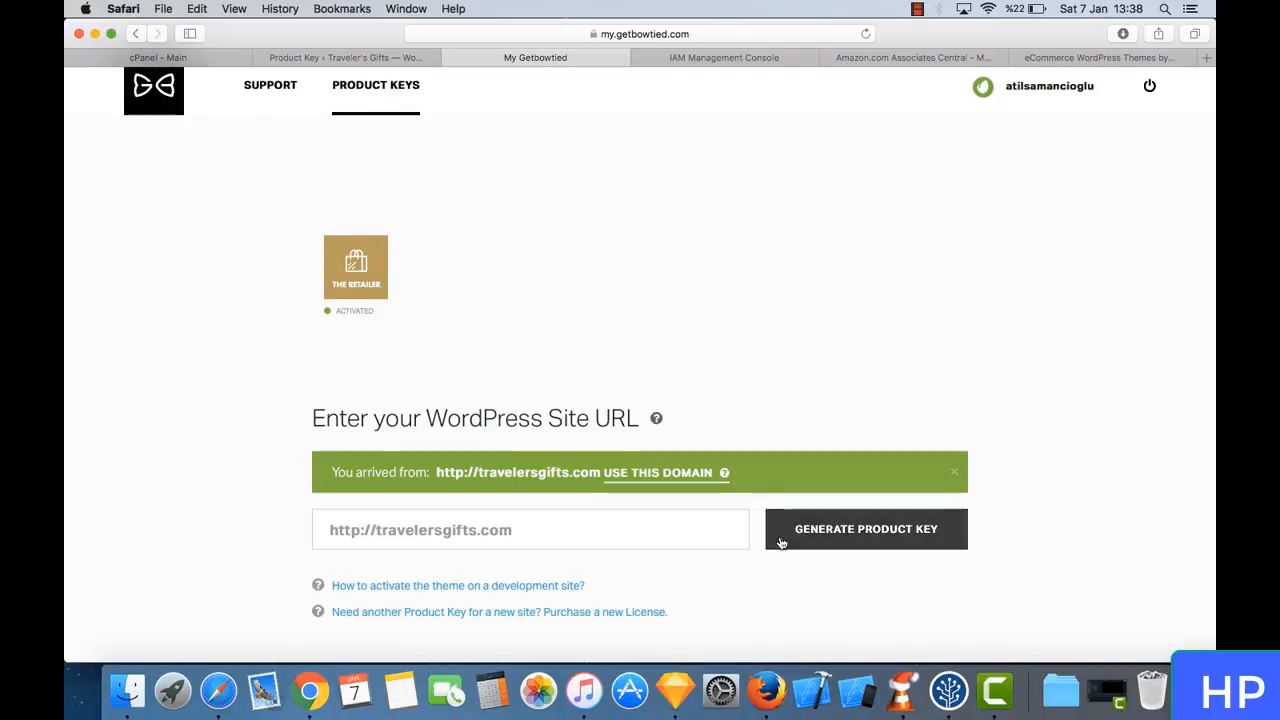
{"action": "left_click", "coordinate": [812, 540]}
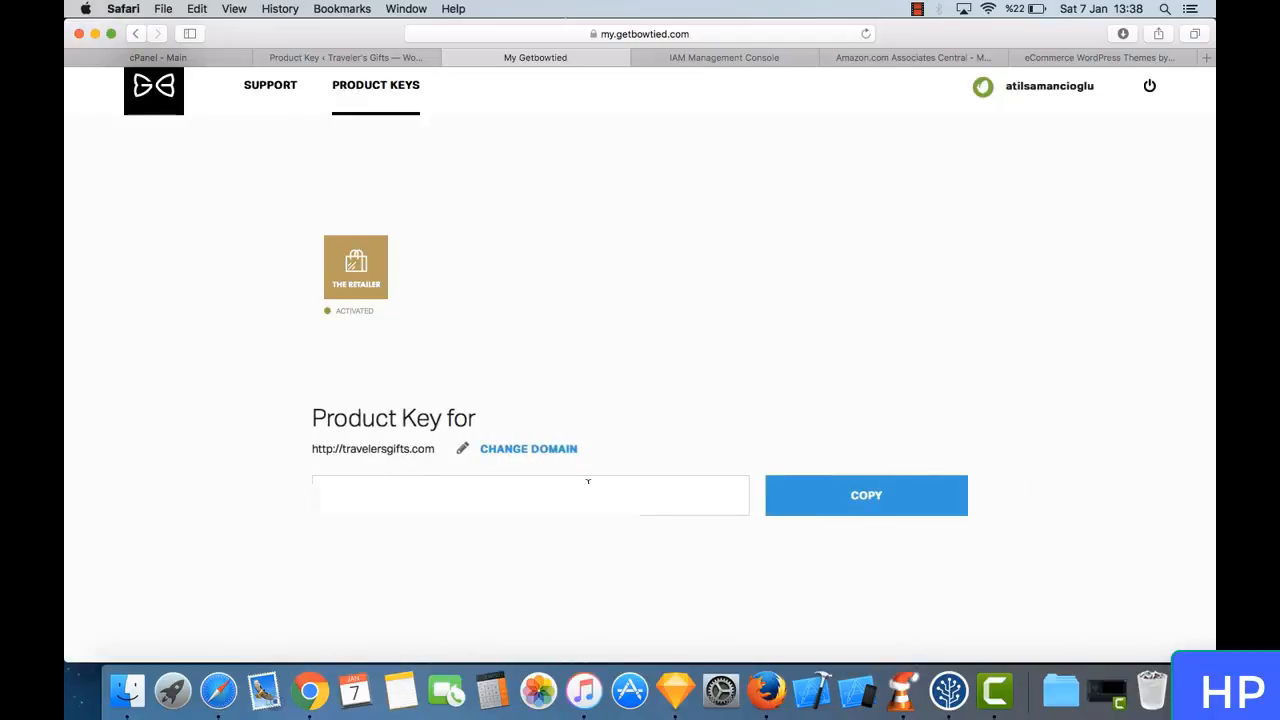
- Copy the generated product key, paste it into the theme's product key field in the WordPress admin and activate it
{"action": "left_click", "coordinate": [840, 510]}
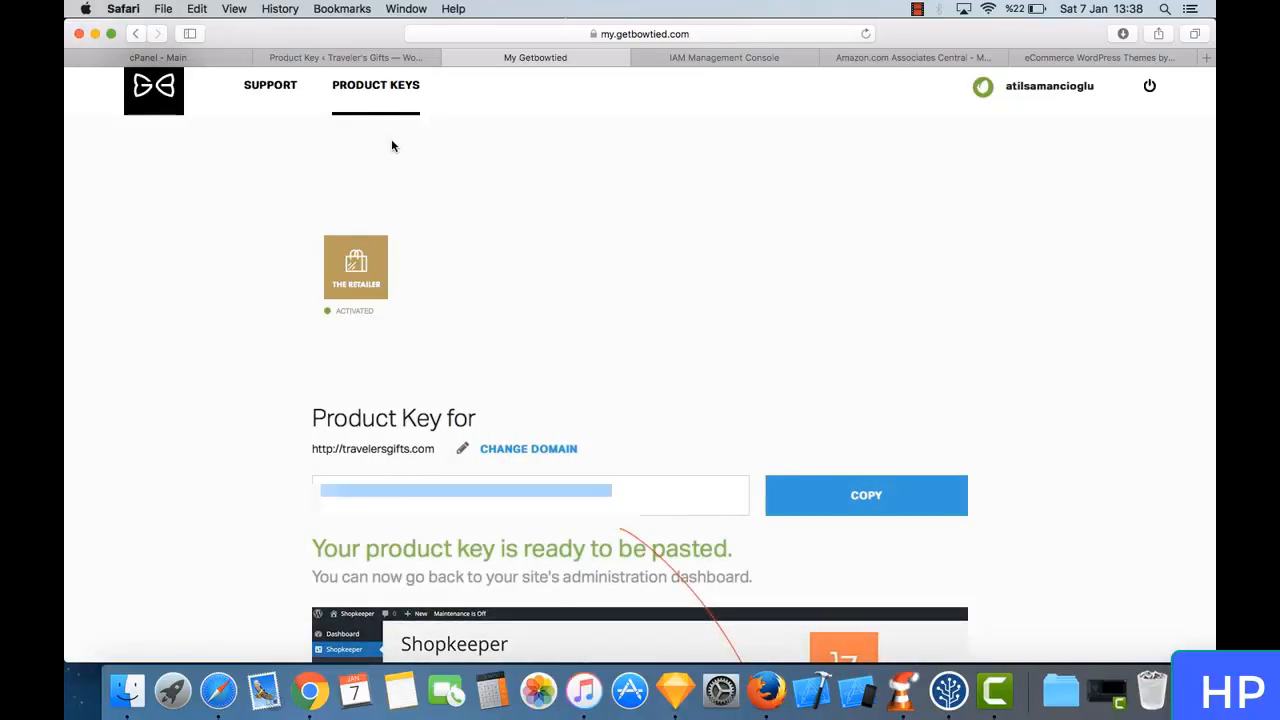
{"action": "left_click", "coordinate": [366, 58]}
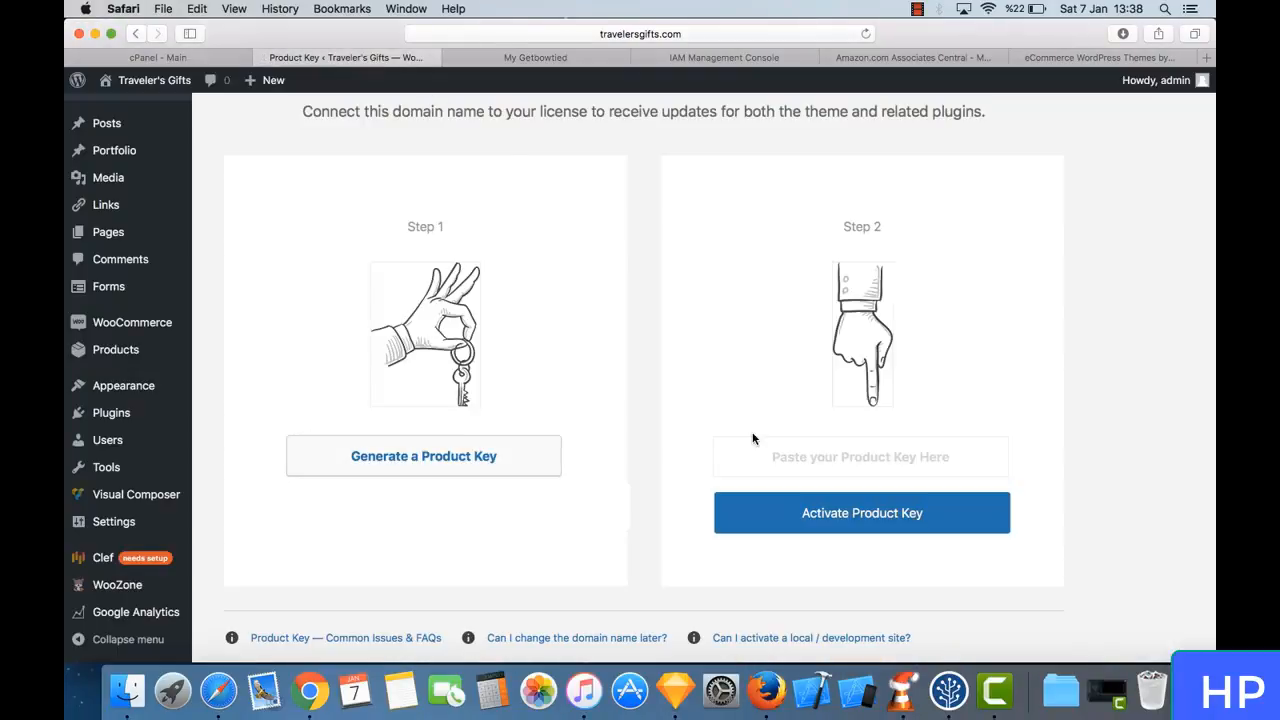
{"action": "left_click", "coordinate": [840, 468]}
{"action": "right_click", "coordinate": [840, 471]}
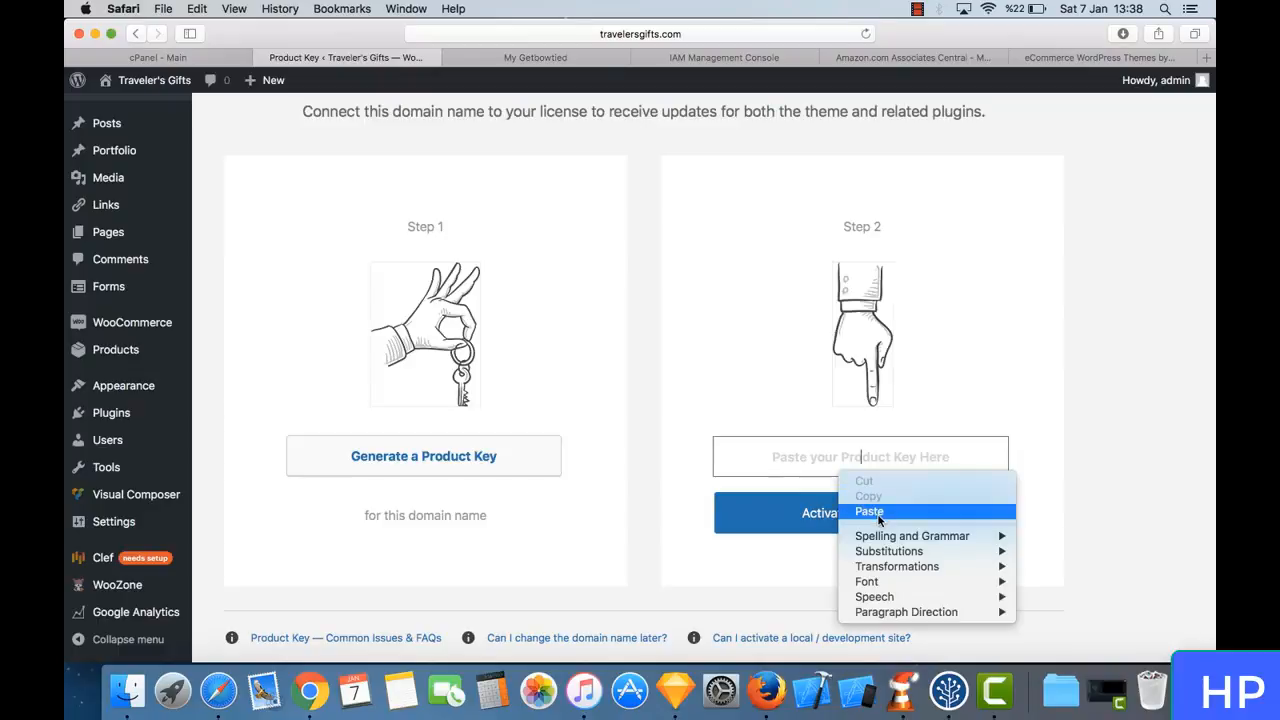
{"action": "left_click", "coordinate": [869, 512]}
{"action": "left_click", "coordinate": [823, 528]}
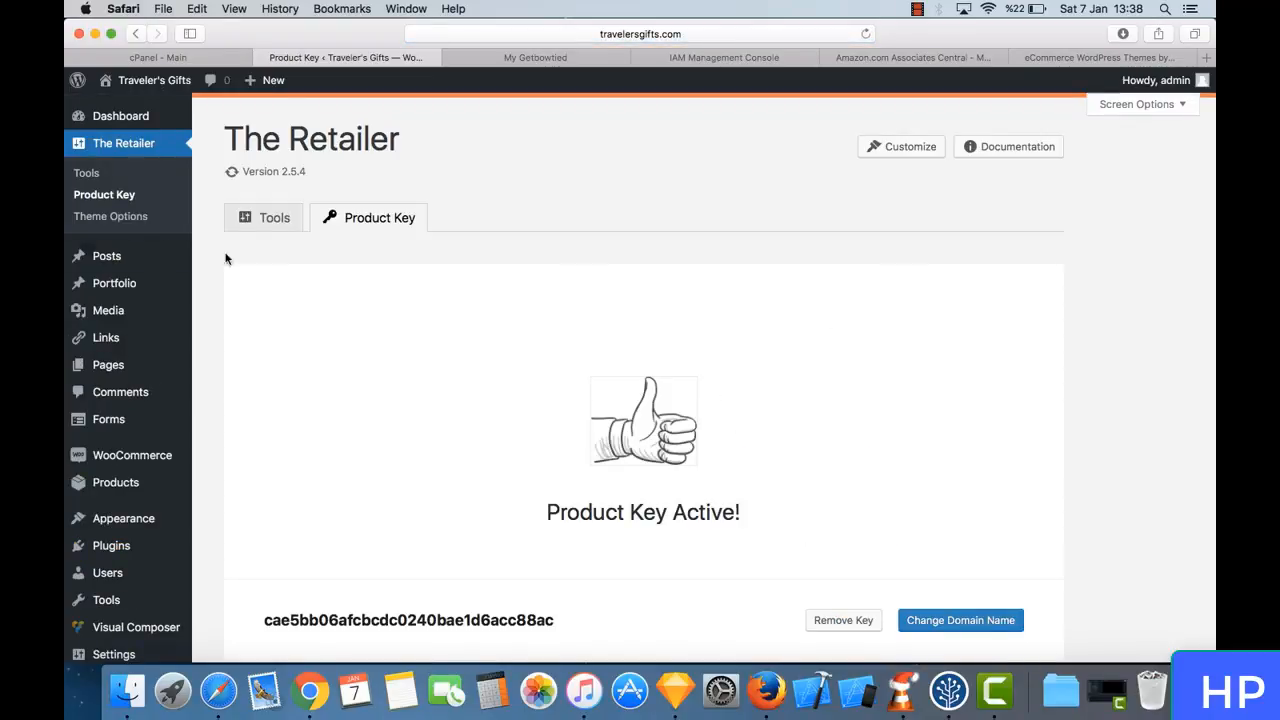
- Start updating the required Visual Composer plugin from The Retailer's tools, and close the GetBowtied page
{"action": "left_click", "coordinate": [86, 173]}
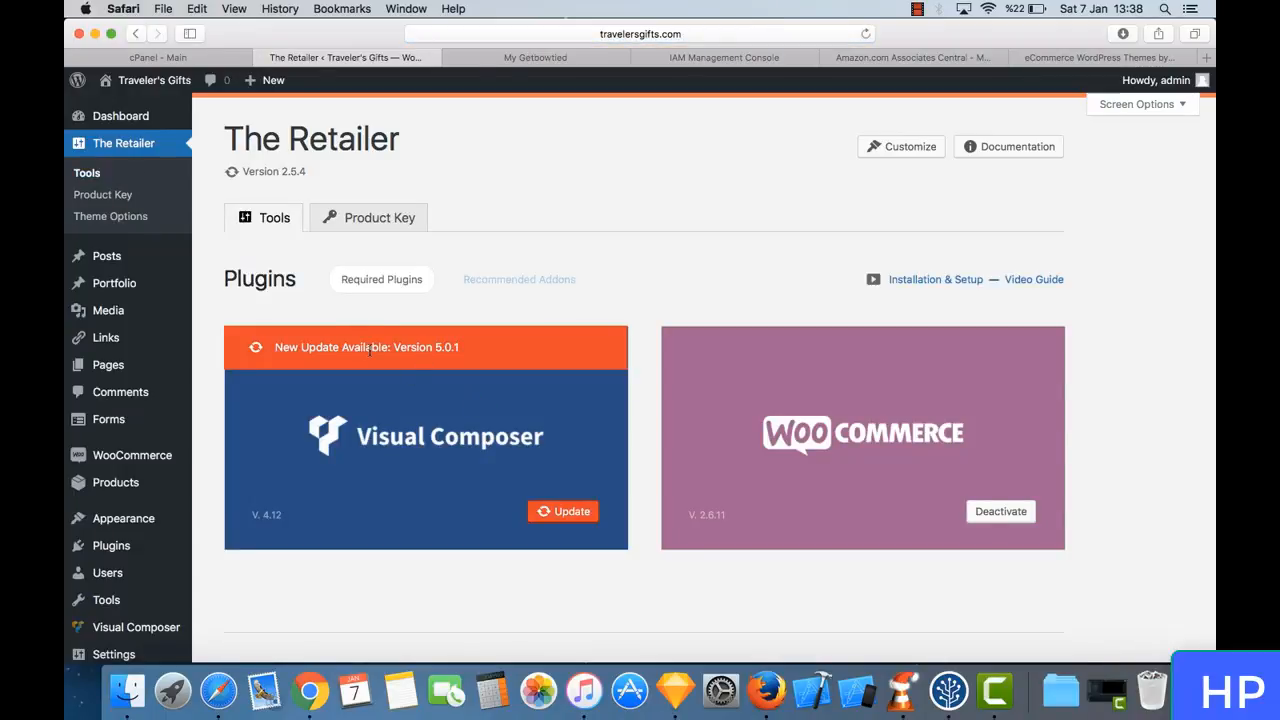
{"action": "left_click", "coordinate": [561, 509]}
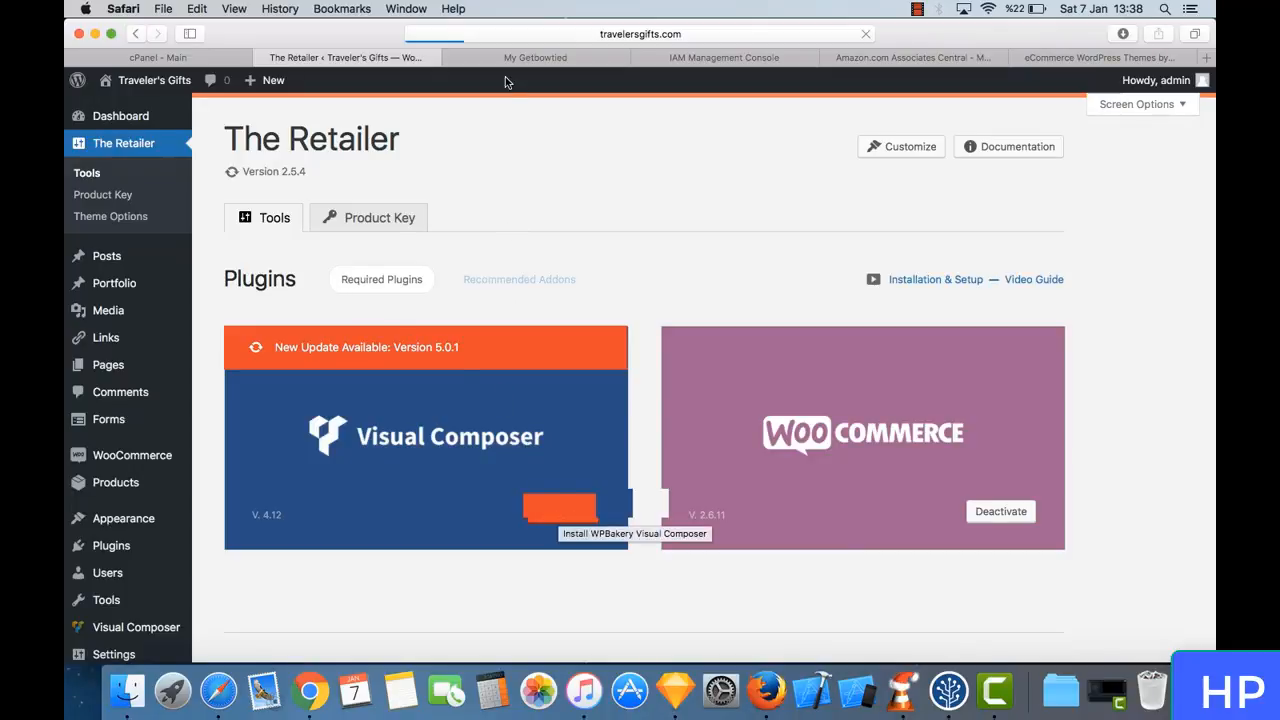
{"action": "left_click", "coordinate": [477, 54]}
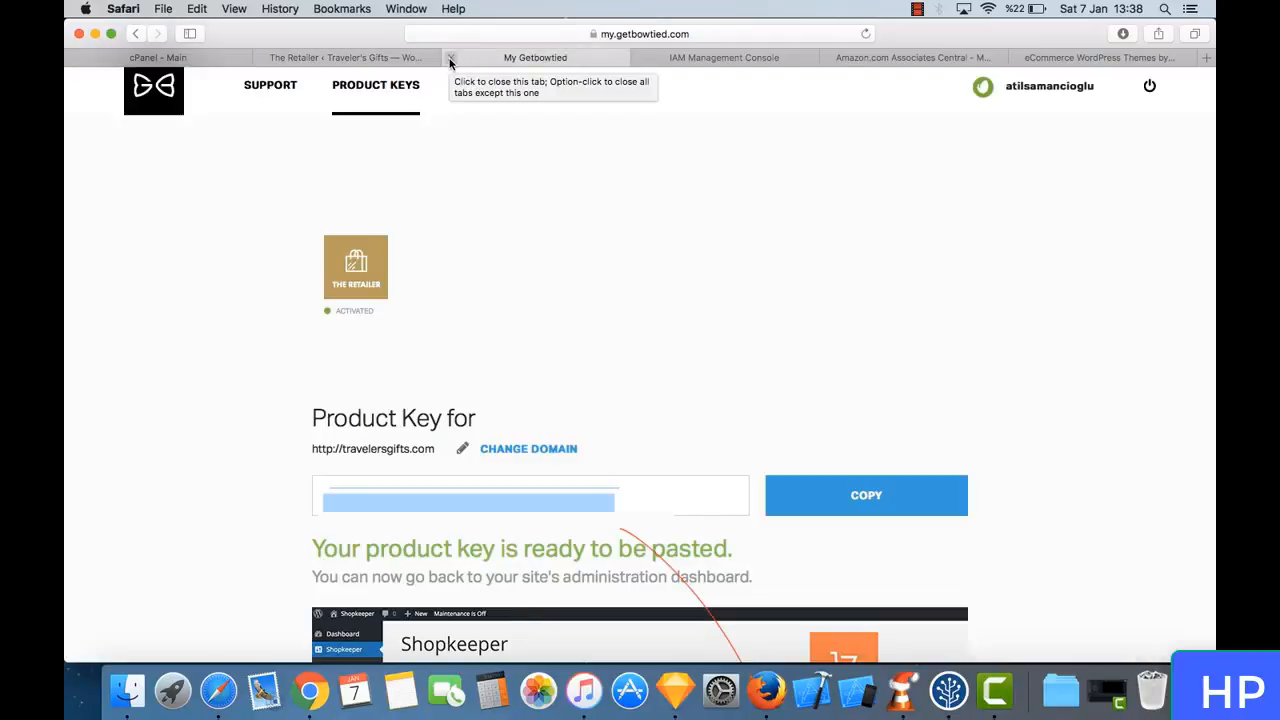
{"action": "left_click", "coordinate": [450, 60]}
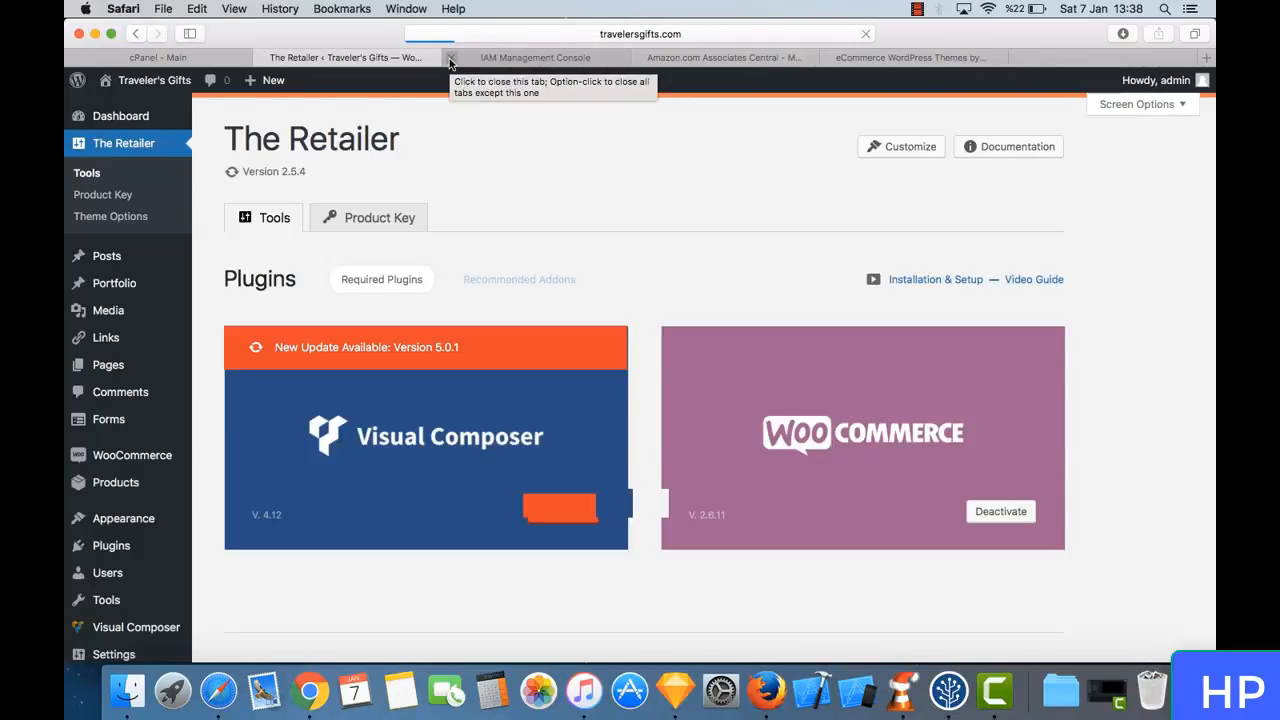
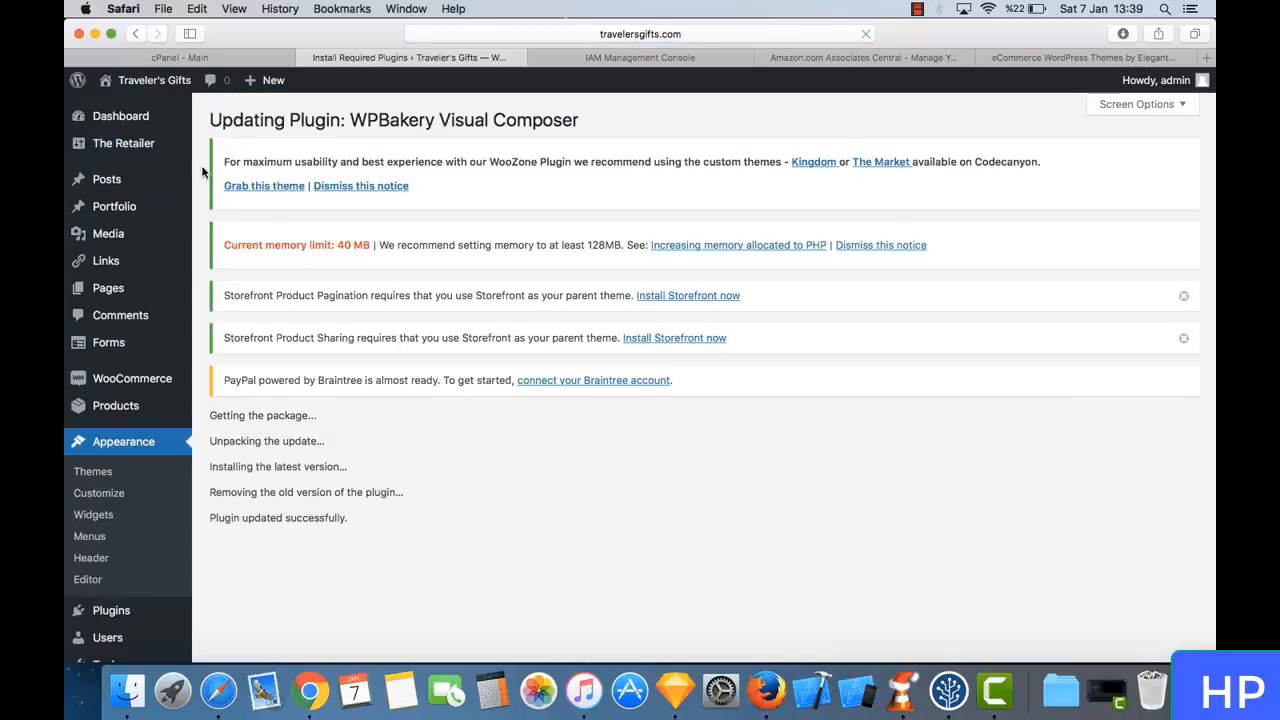
- Open The Retailer's theme options and look over the general settings
{"action": "mouse_move", "coordinate": [155, 146]}
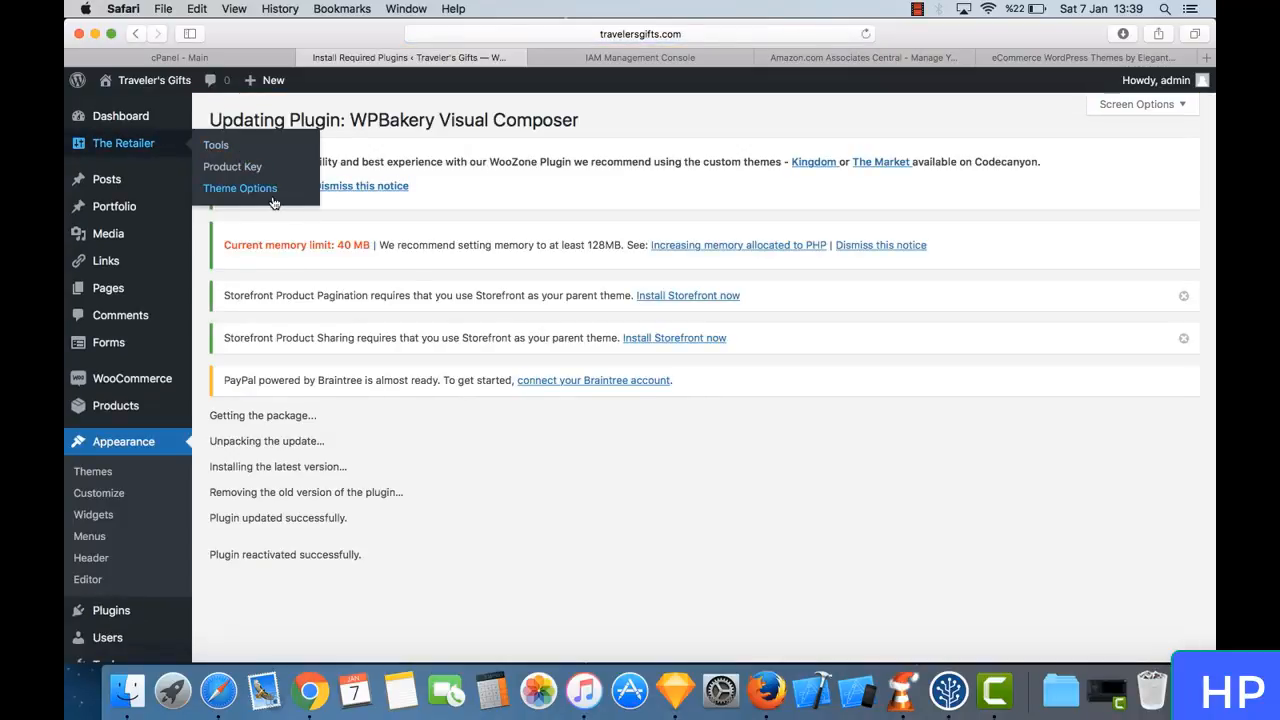
{"action": "left_click", "coordinate": [273, 199]}
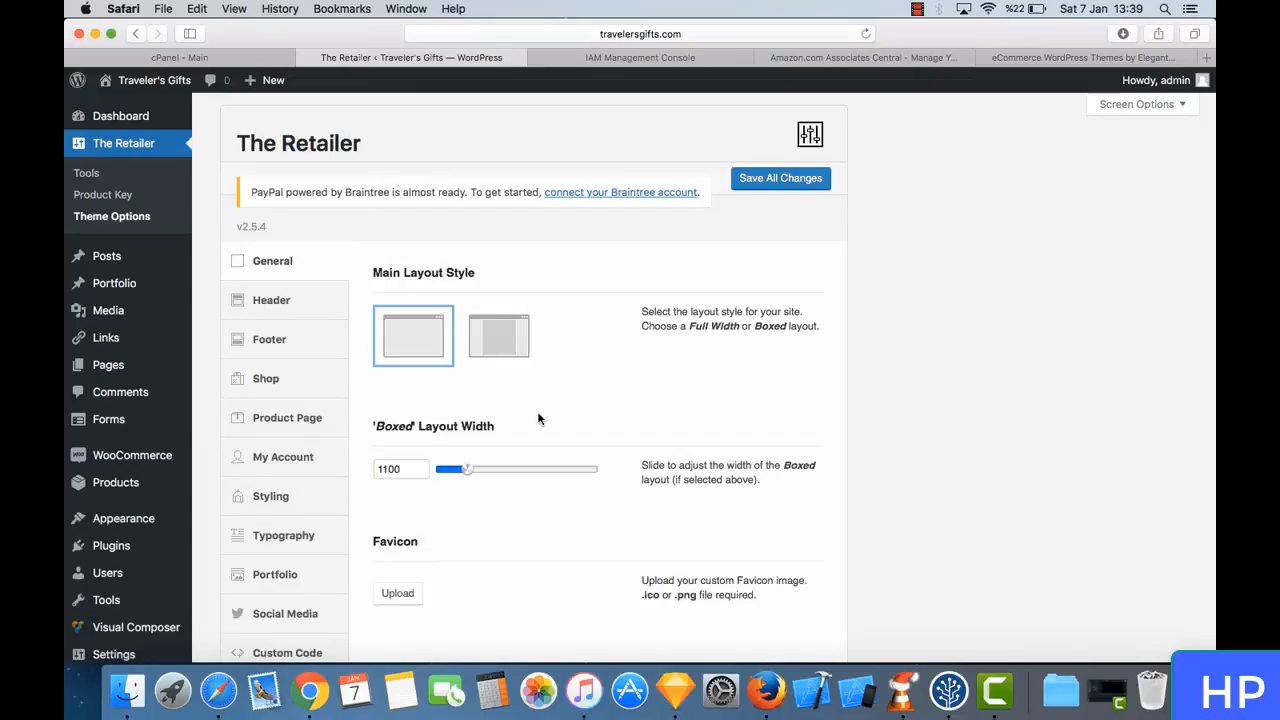
{"action": "scroll", "coordinate": [640, 323], "scroll_direction": "down", "scroll_amount": 10}
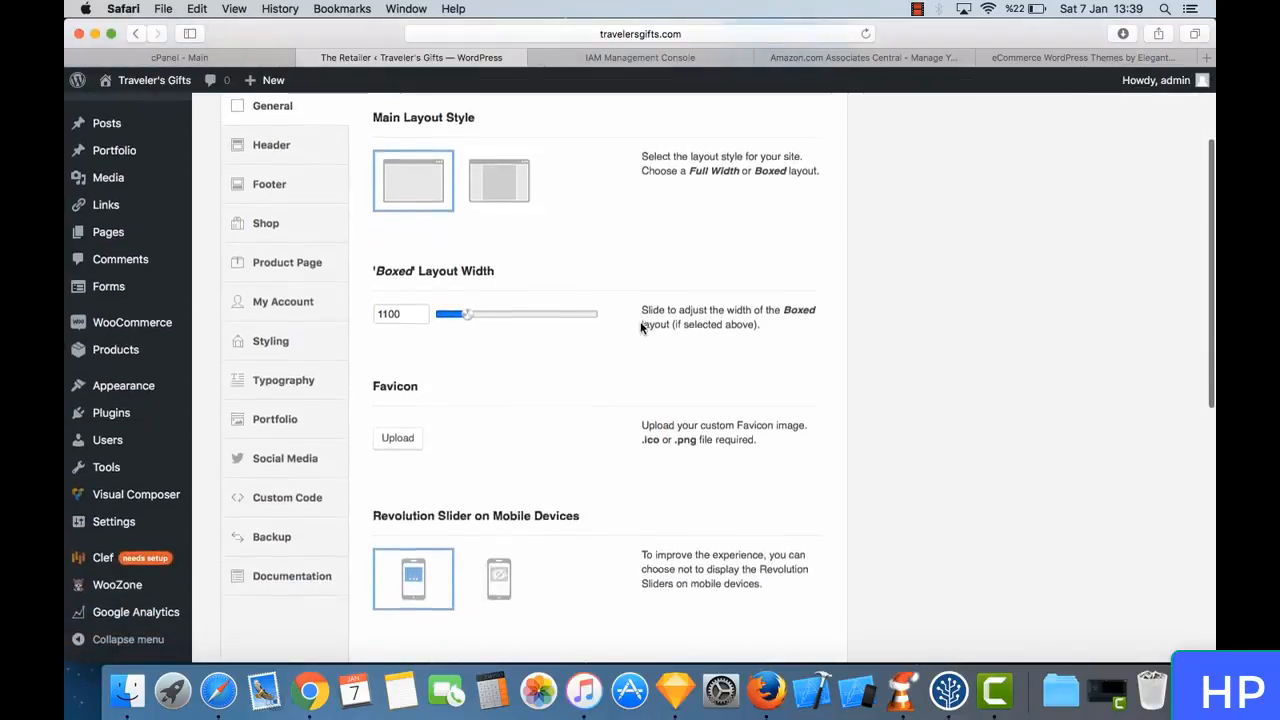
{"action": "scroll", "coordinate": [643, 328], "scroll_direction": "down", "scroll_amount": 2}
{"action": "scroll", "coordinate": [643, 328], "scroll_direction": "up", "scroll_amount": 10}
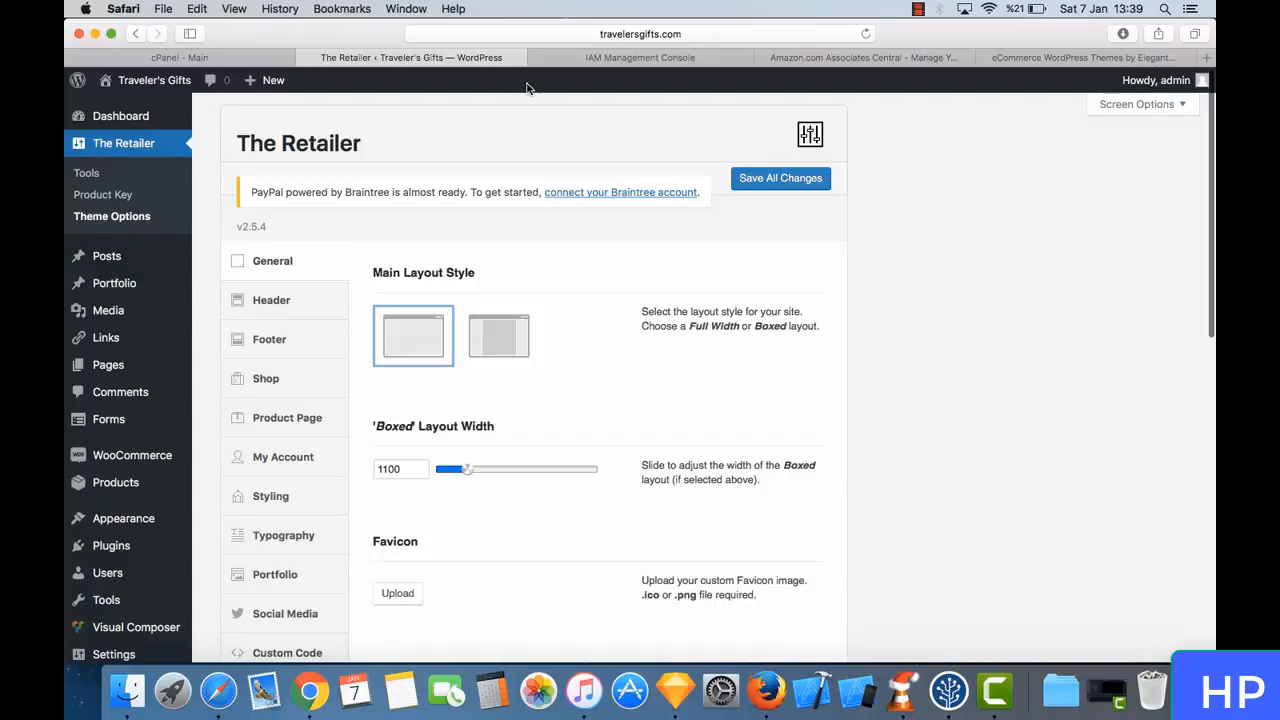
- Open the live Traveler's Gifts site in a new tab and switch to it
{"action": "mouse_move", "coordinate": [168, 82]}
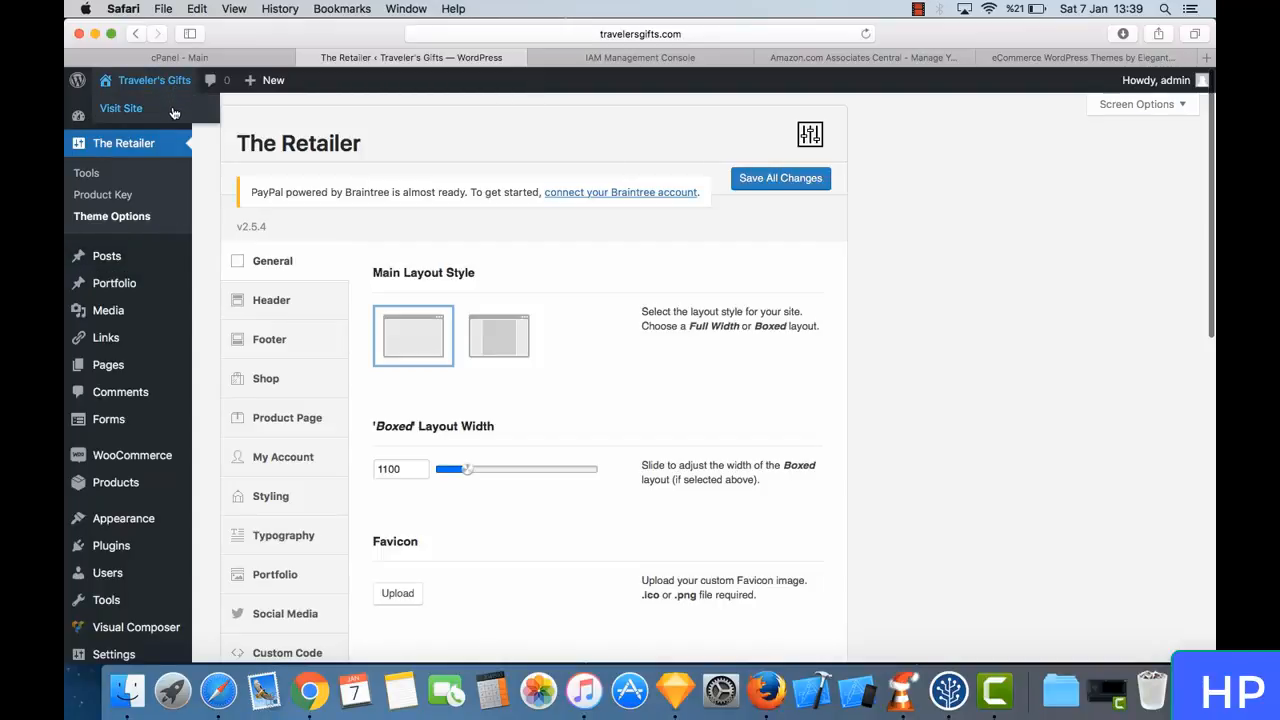
{"action": "right_click", "coordinate": [174, 113]}
{"action": "left_click", "coordinate": [205, 115]}
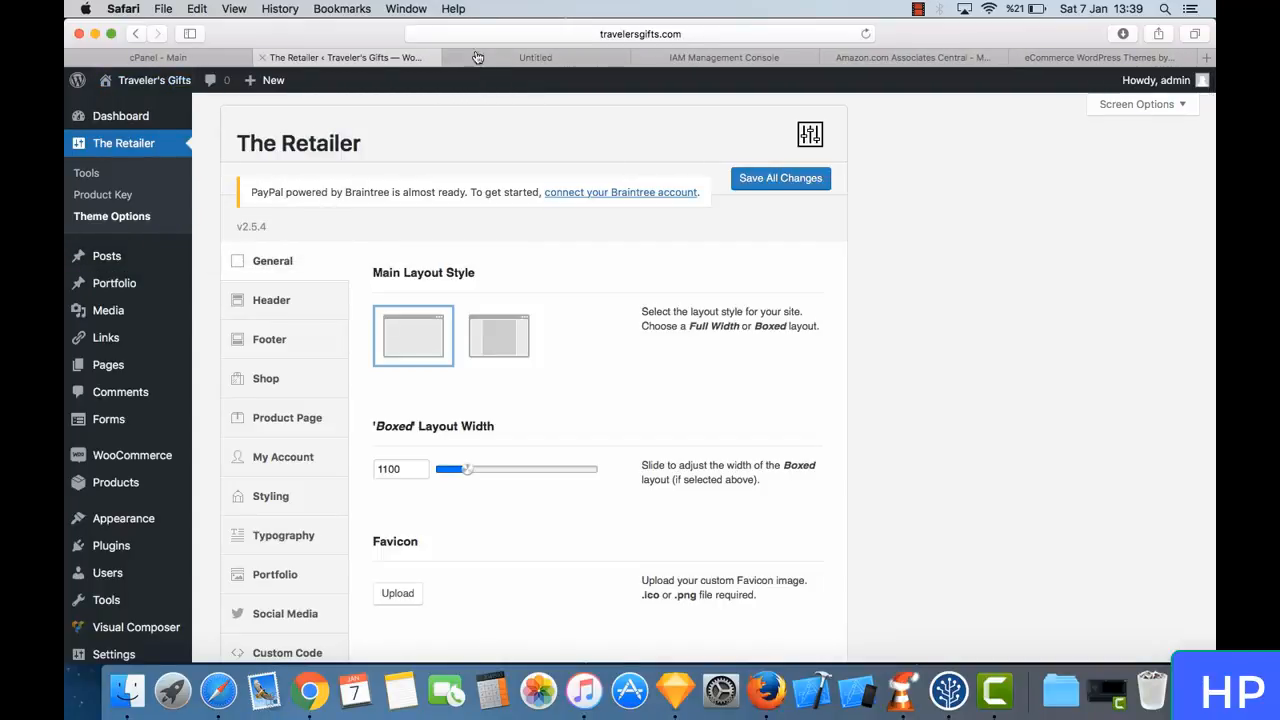
{"action": "left_click", "coordinate": [495, 57]}
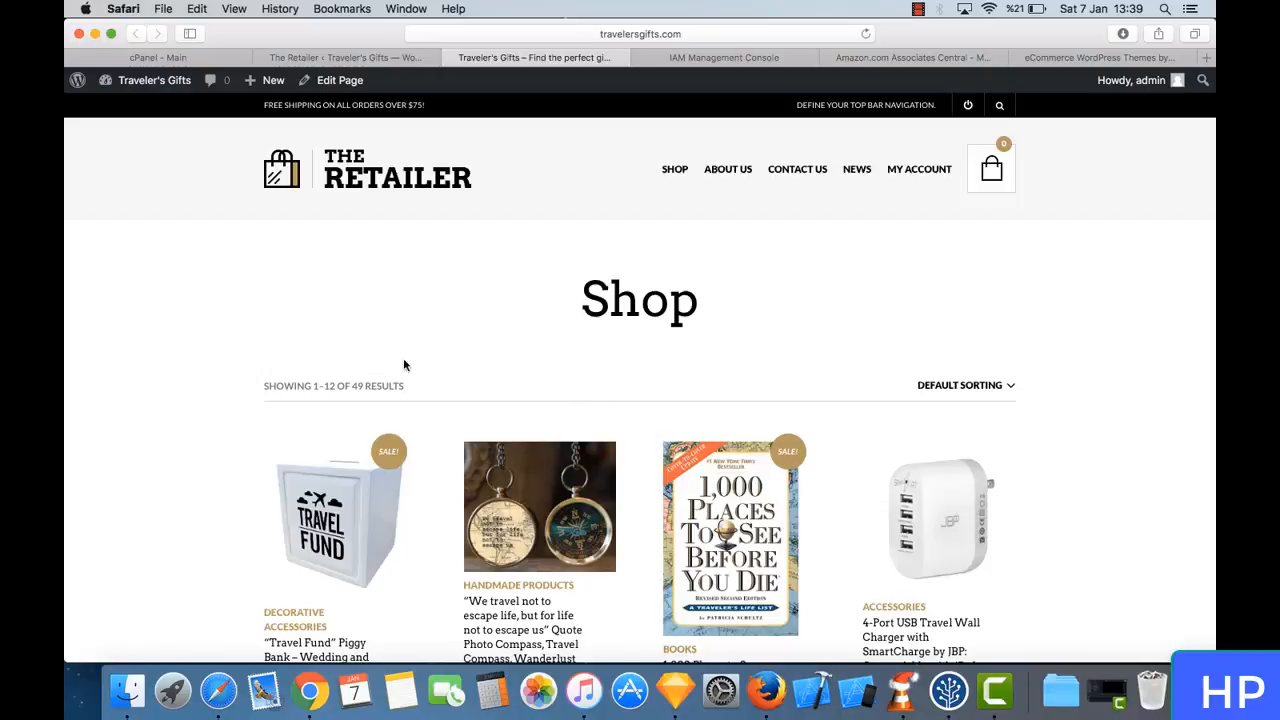
- Examine the live shop page, including its product grid, result count, pagination and footer
{"action": "scroll", "coordinate": [591, 449], "scroll_direction": "down", "scroll_amount": 15}
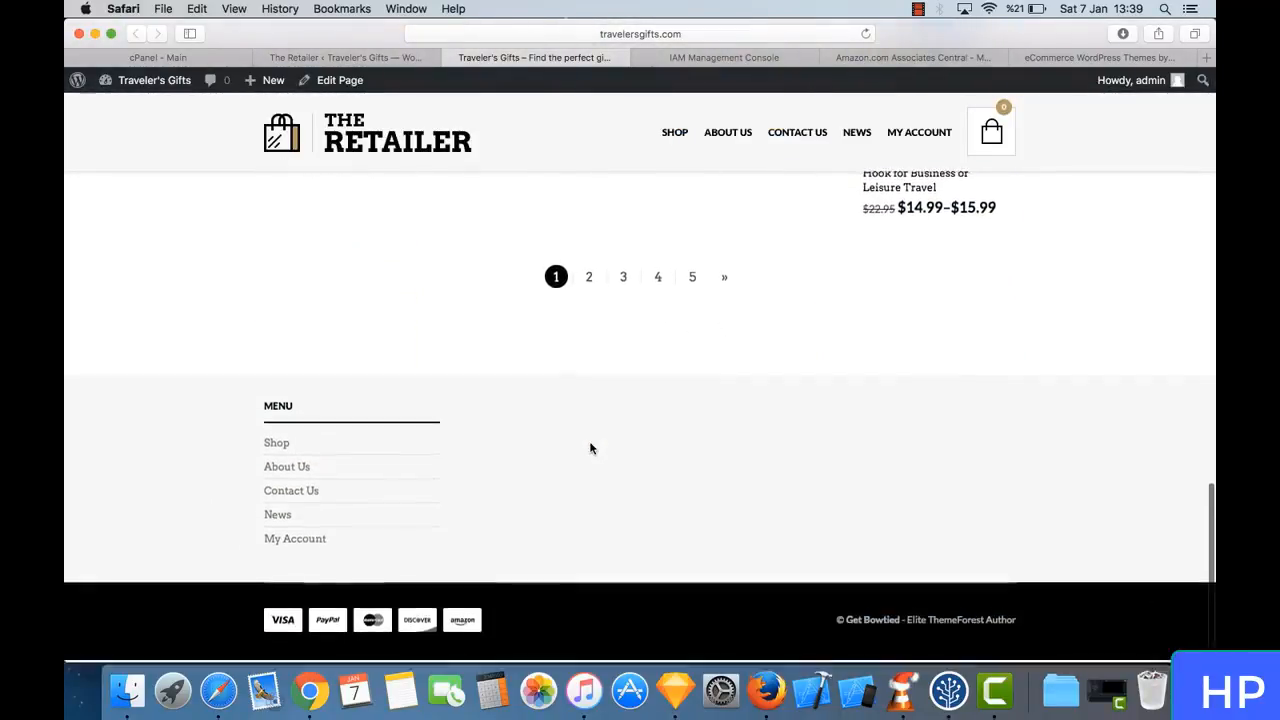
{"action": "scroll", "coordinate": [591, 447], "scroll_direction": "up", "scroll_amount": 20}
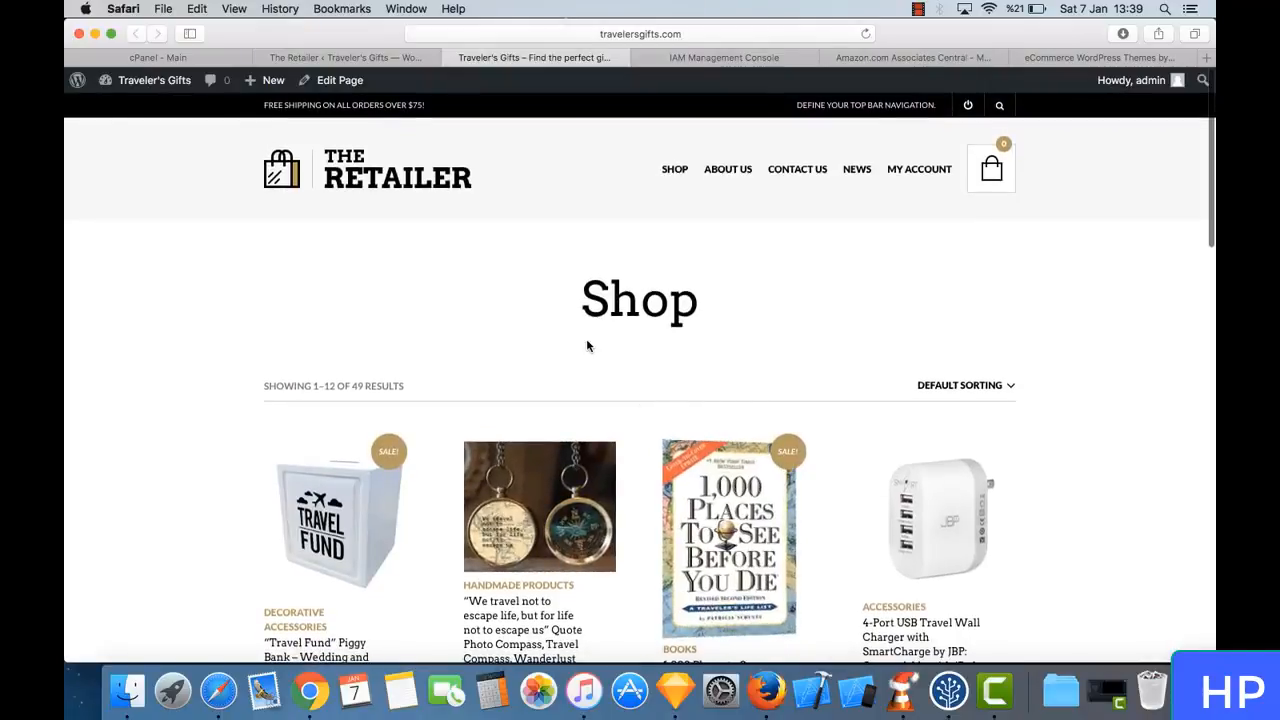
{"action": "scroll", "coordinate": [586, 346], "scroll_direction": "down", "scroll_amount": 1}
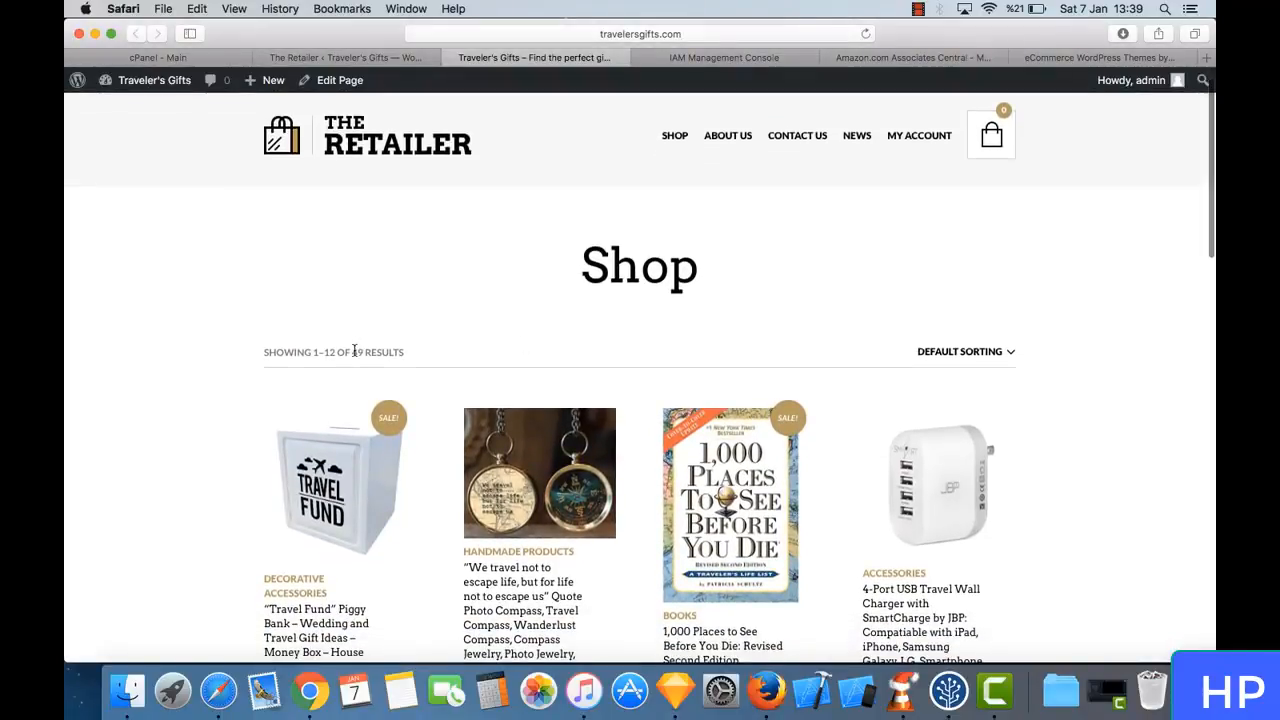
{"action": "triple_click", "coordinate": [354, 351]}
{"action": "triple_click", "coordinate": [390, 351]}
{"action": "left_click", "coordinate": [394, 351]}
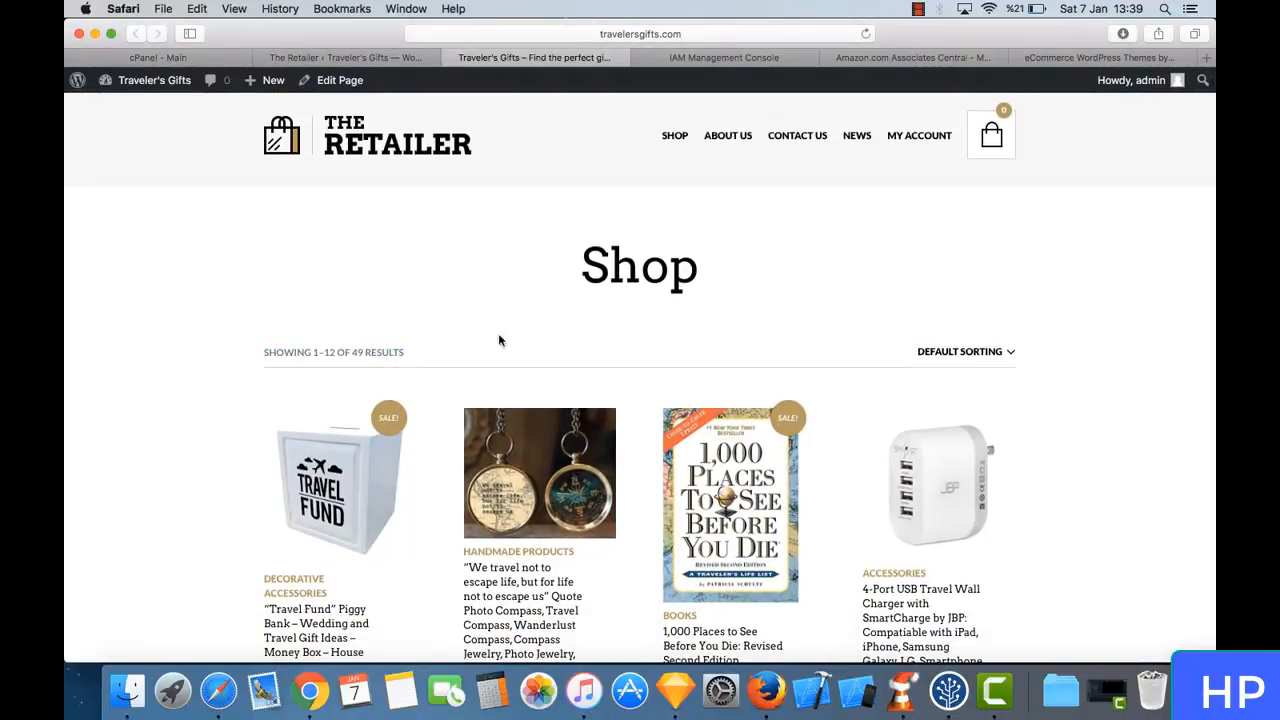
{"action": "scroll", "coordinate": [394, 365], "scroll_direction": "down", "scroll_amount": 5}
{"action": "scroll", "coordinate": [394, 365], "scroll_direction": "down", "scroll_amount": 8}
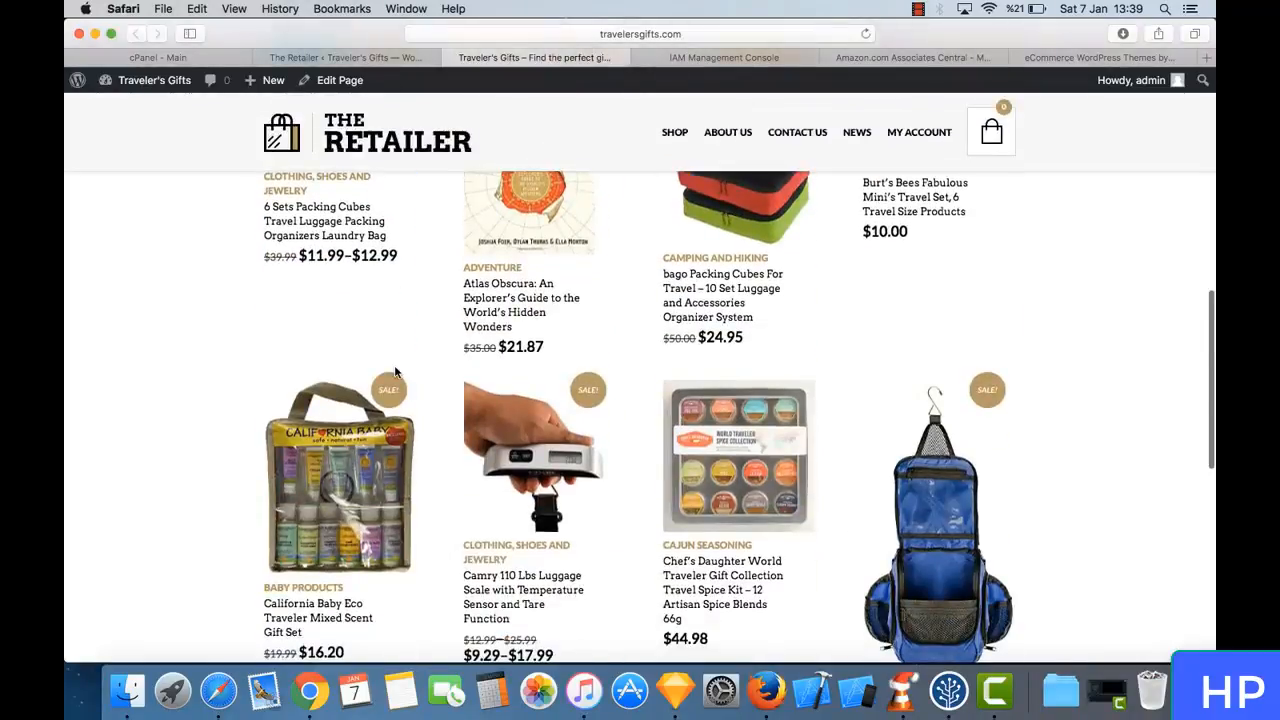
{"action": "scroll", "coordinate": [394, 370], "scroll_direction": "up", "scroll_amount": 15}
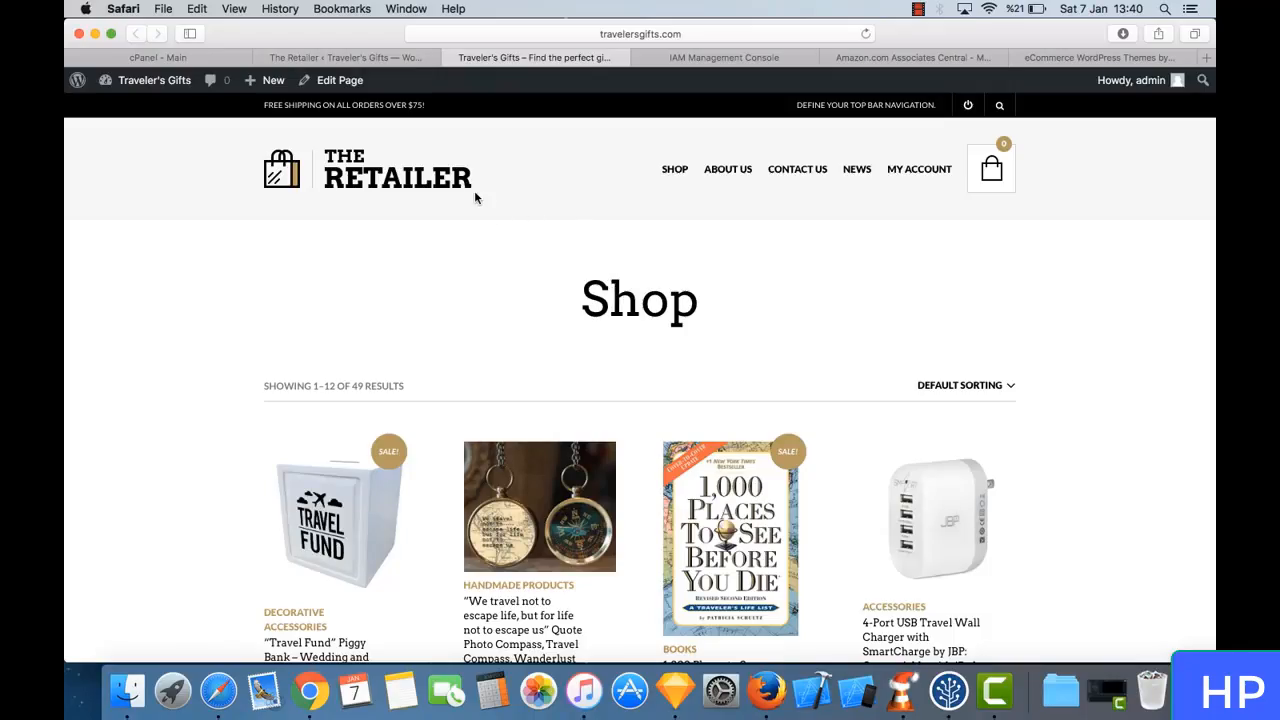
- Compare the live shop page with the theme options, and examine the main layout style, boxed layout width and favicon settings
{"action": "left_click", "coordinate": [380, 57]}
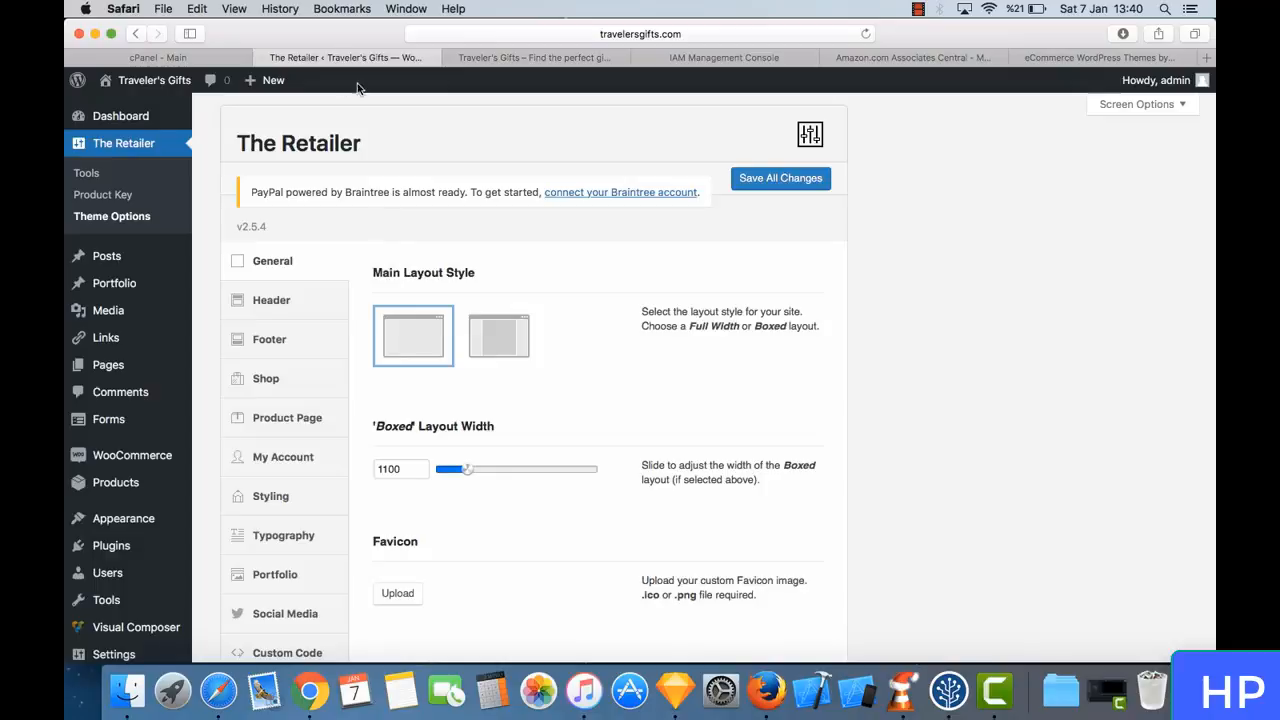
{"action": "left_click", "coordinate": [510, 57]}
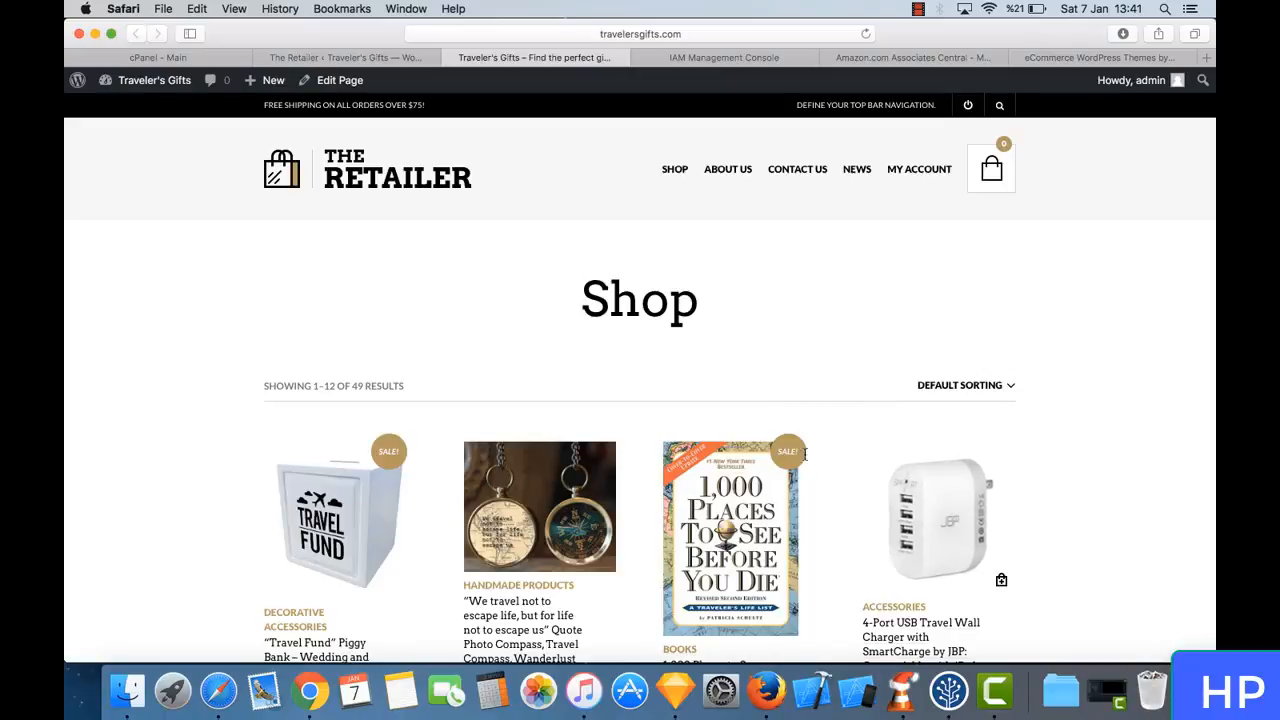
{"action": "left_click", "coordinate": [345, 57]}
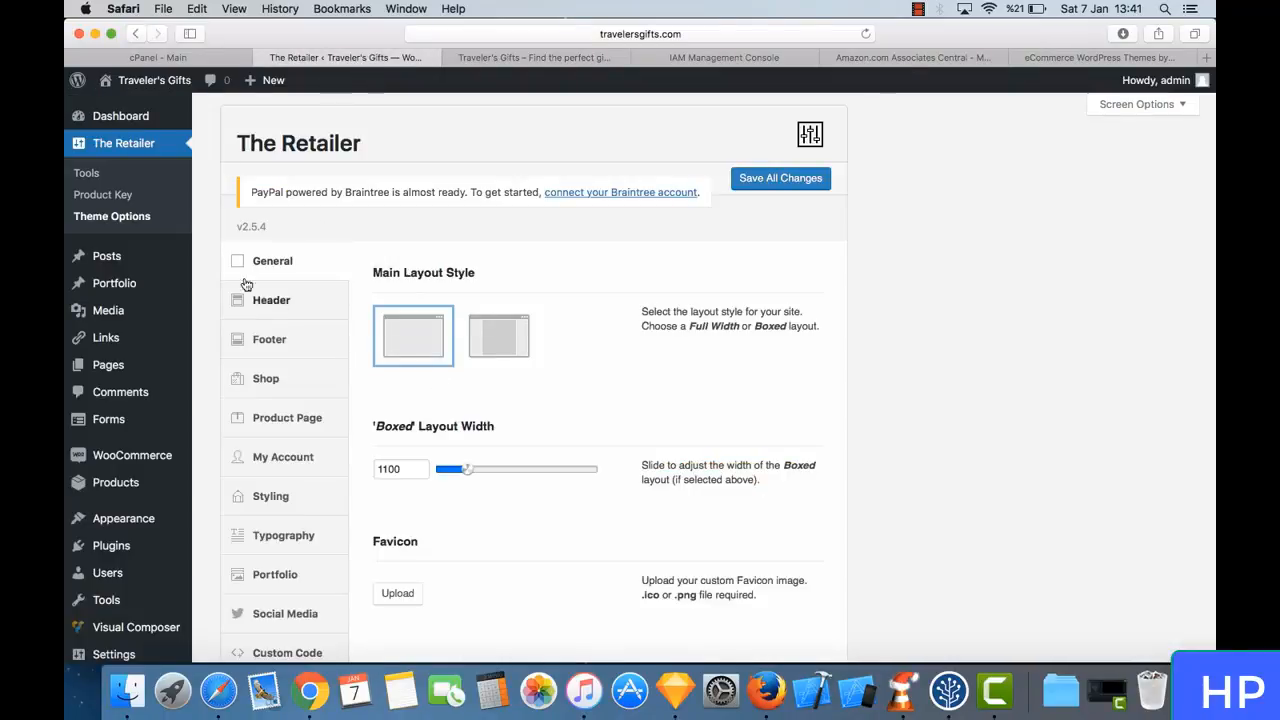
{"action": "scroll", "coordinate": [292, 346], "scroll_direction": "down", "scroll_amount": 6}
{"action": "scroll", "coordinate": [296, 349], "scroll_direction": "up", "scroll_amount": 4}
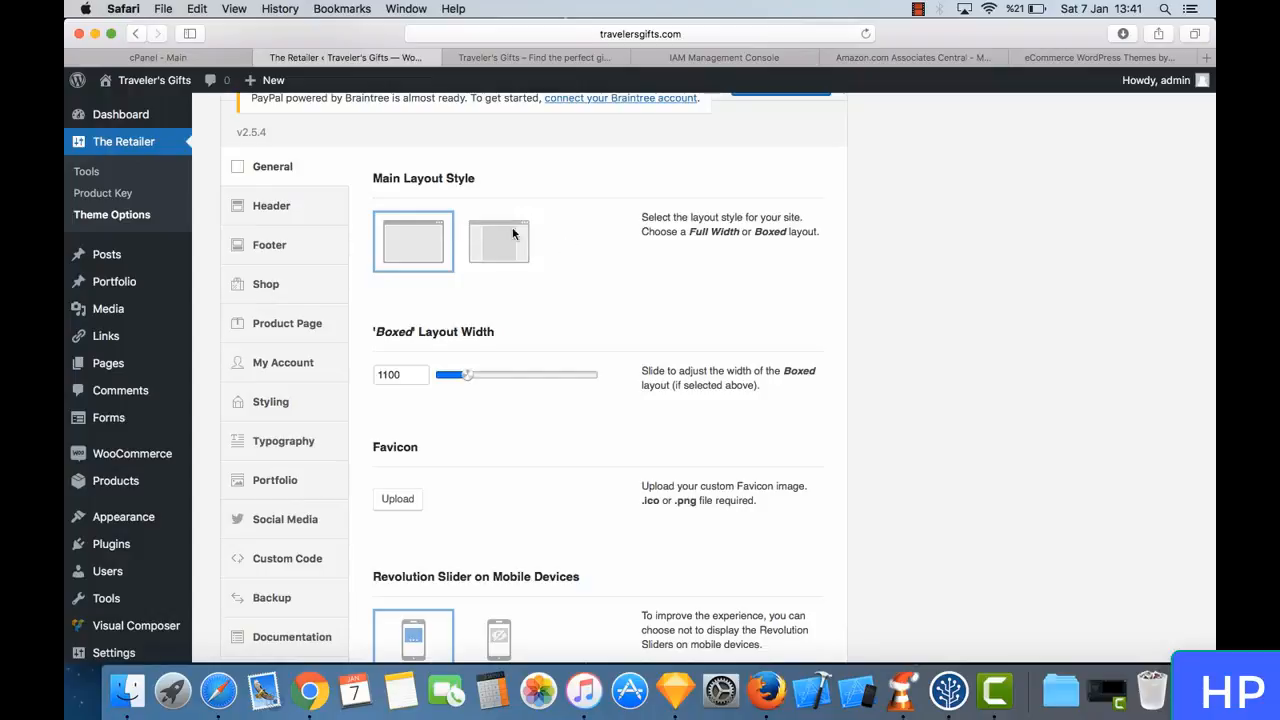
{"action": "scroll", "coordinate": [549, 345], "scroll_direction": "down", "scroll_amount": 1}
{"action": "scroll", "coordinate": [548, 346], "scroll_direction": "down", "scroll_amount": 1}
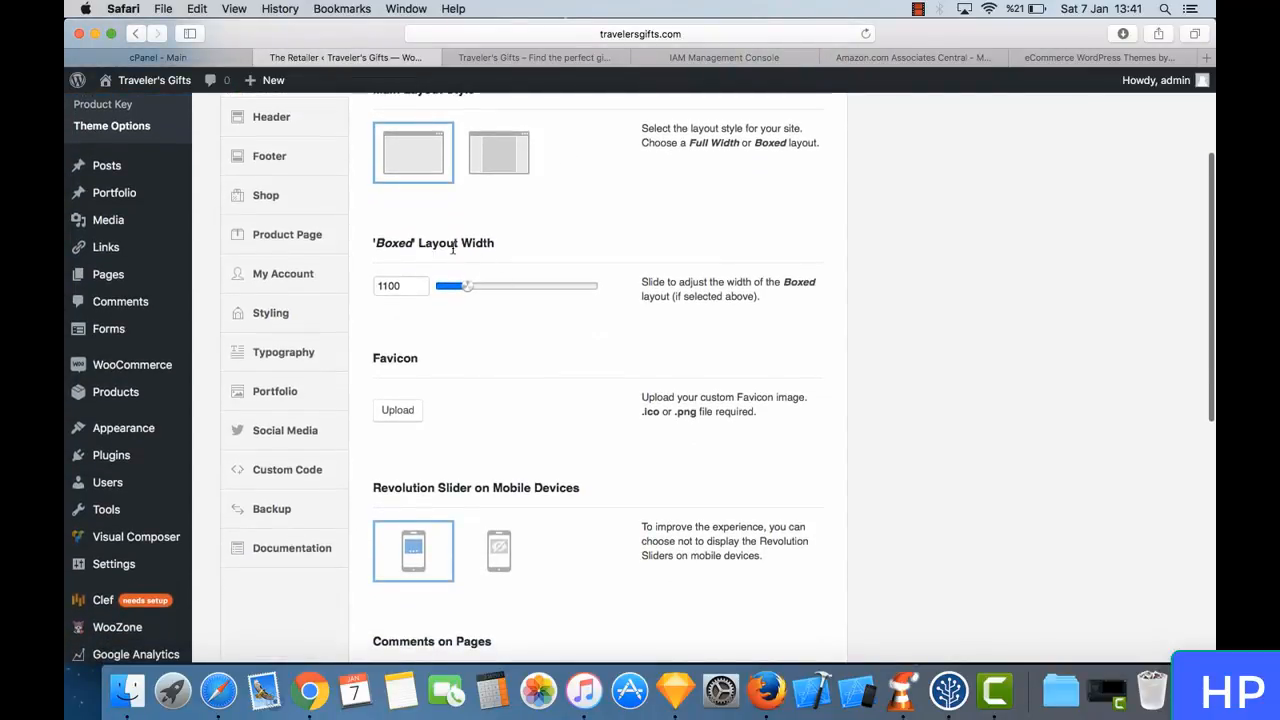
{"action": "scroll", "coordinate": [443, 236], "scroll_direction": "up", "scroll_amount": 2}
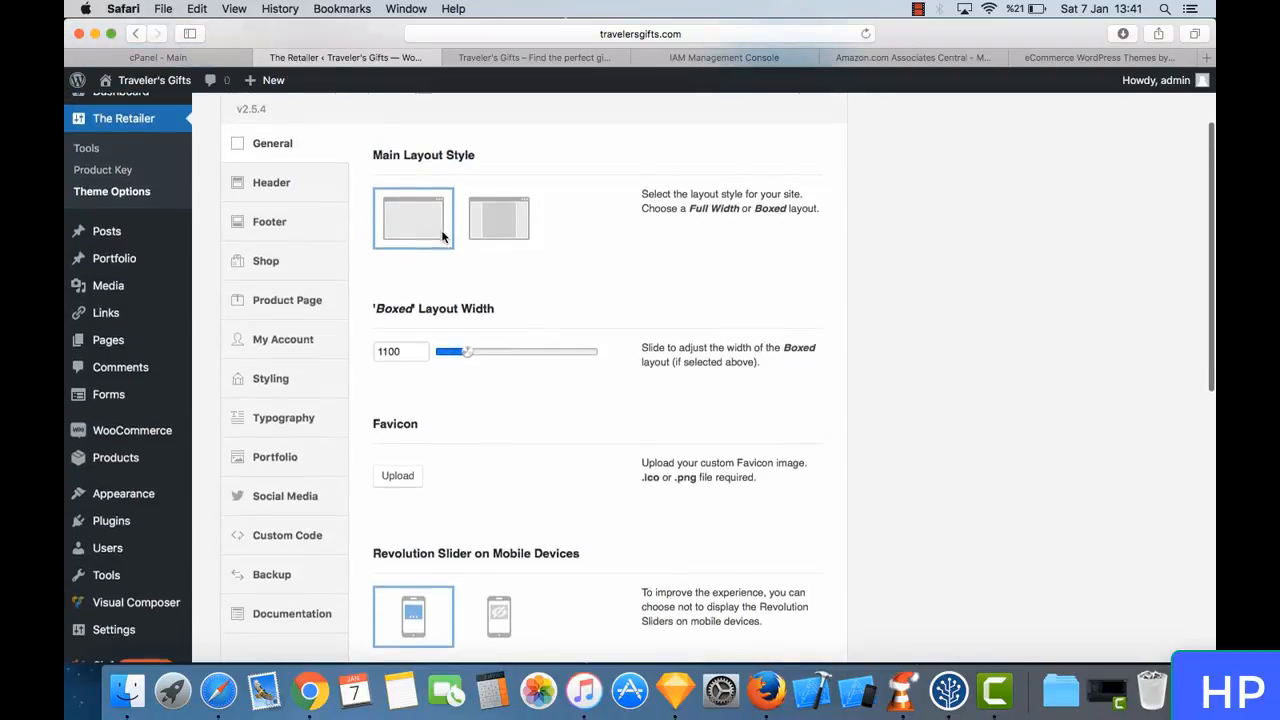
{"action": "scroll", "coordinate": [537, 257], "scroll_direction": "down", "scroll_amount": 1}
{"action": "scroll", "coordinate": [449, 252], "scroll_direction": "down", "scroll_amount": 4}
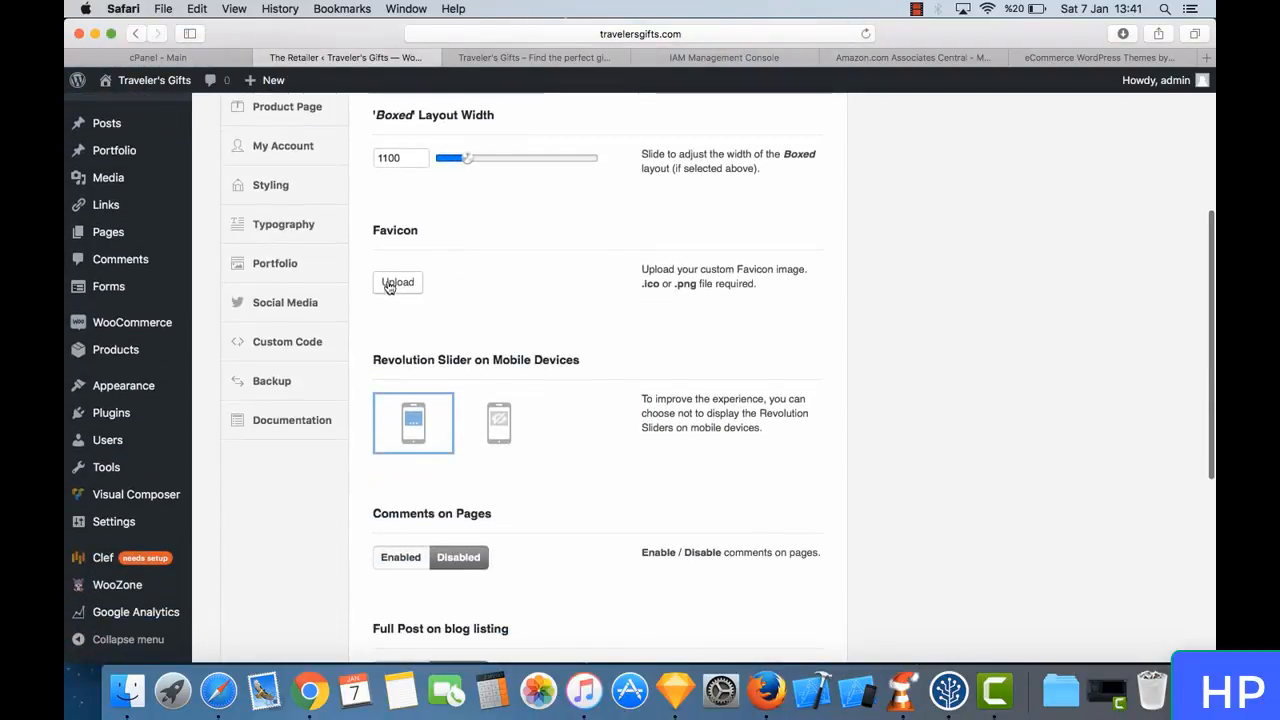
- Check the favicon that the live store shows beside its web address
{"action": "left_click", "coordinate": [520, 57]}
{"action": "left_click", "coordinate": [478, 33]}
{"action": "left_click", "coordinate": [499, 31]}
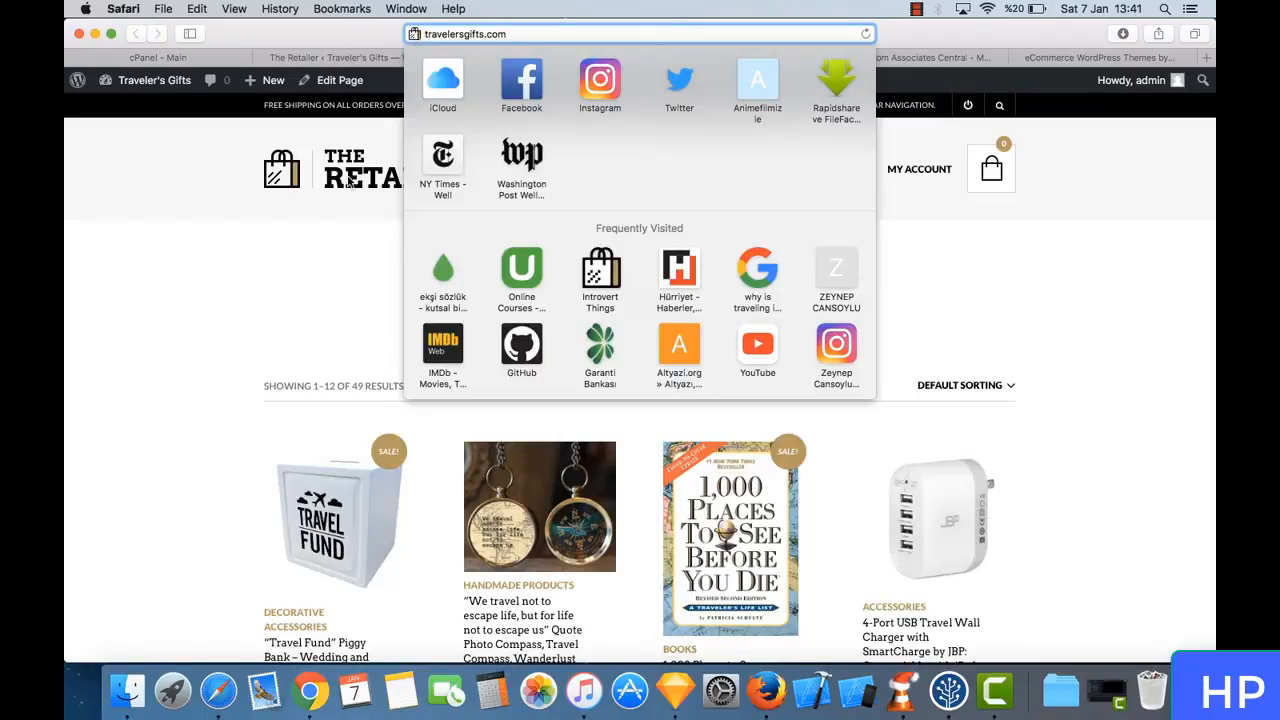
{"action": "left_click", "coordinate": [323, 279]}
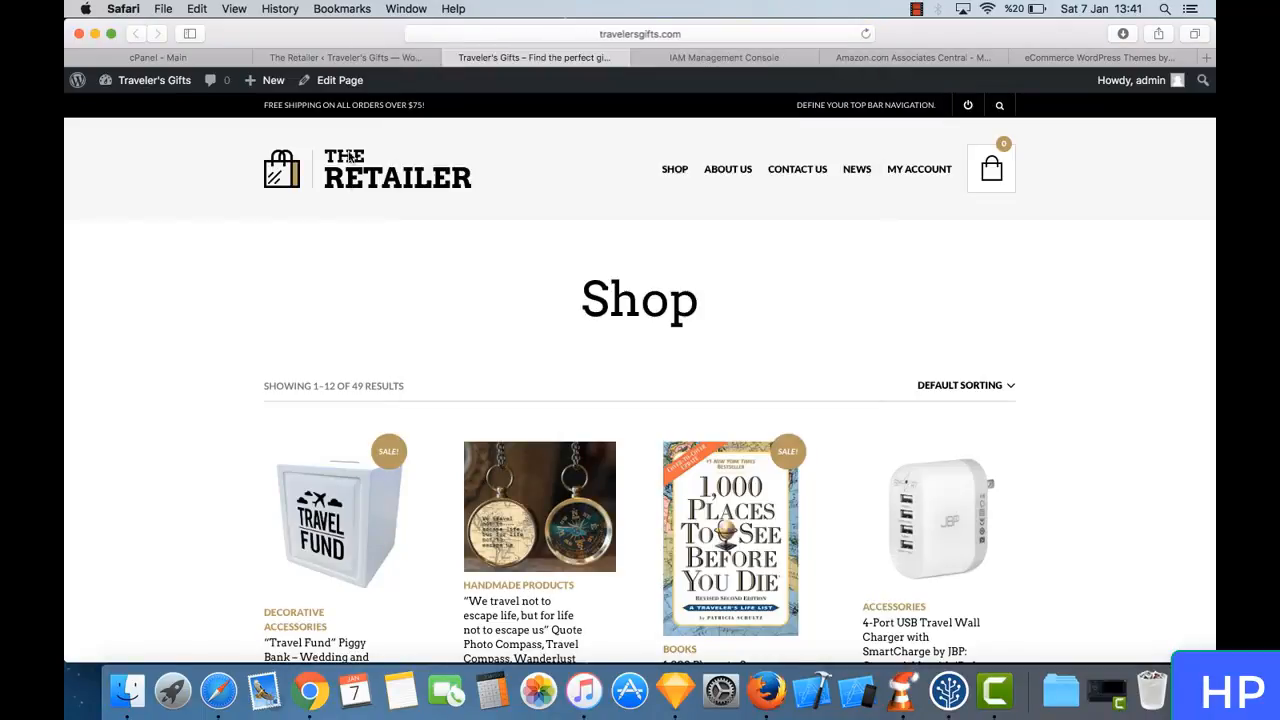
- Return to the theme options and examine the remaining general settings, from Revolution Slider on Mobile Devices down to Progress Bar
{"action": "left_click", "coordinate": [398, 57]}
{"action": "scroll", "coordinate": [514, 352], "scroll_direction": "down", "scroll_amount": 1}
{"action": "scroll", "coordinate": [514, 352], "scroll_direction": "down", "scroll_amount": 7}
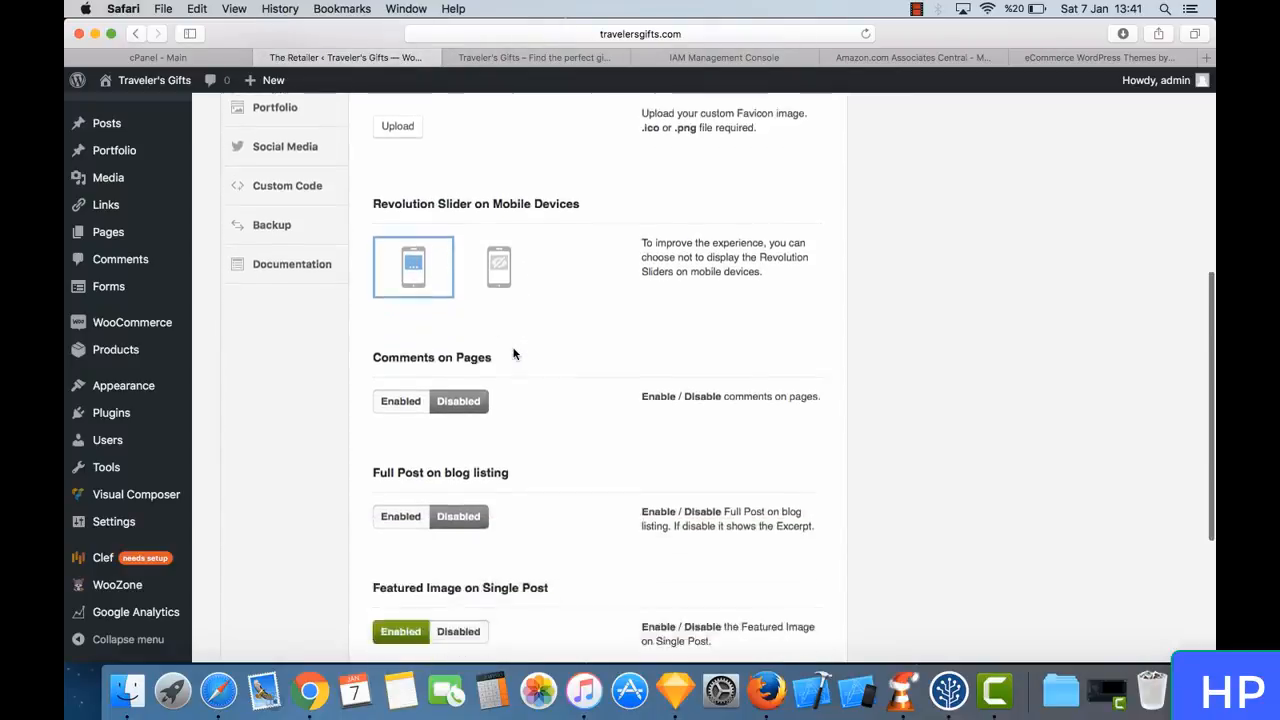
{"action": "scroll", "coordinate": [514, 352], "scroll_direction": "down", "scroll_amount": 1}
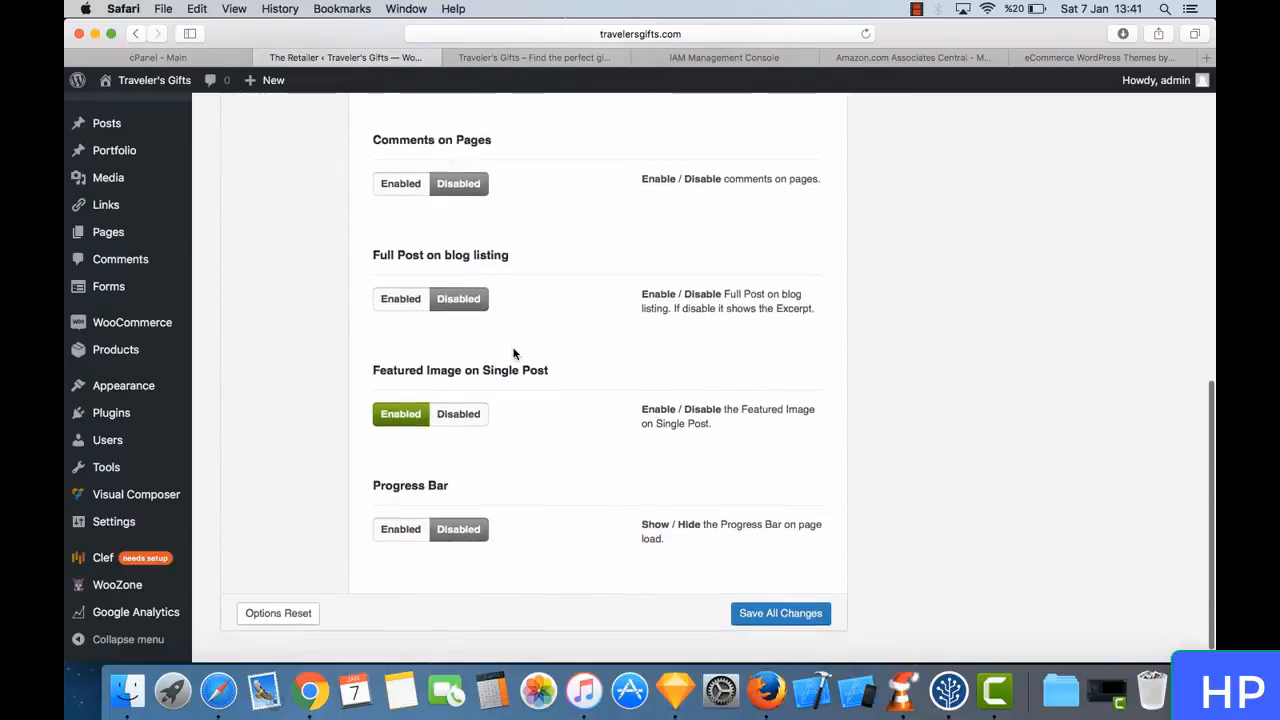
{"action": "scroll", "coordinate": [489, 252], "scroll_direction": "down", "scroll_amount": 1}
{"action": "scroll", "coordinate": [489, 252], "scroll_direction": "down", "scroll_amount": 1}
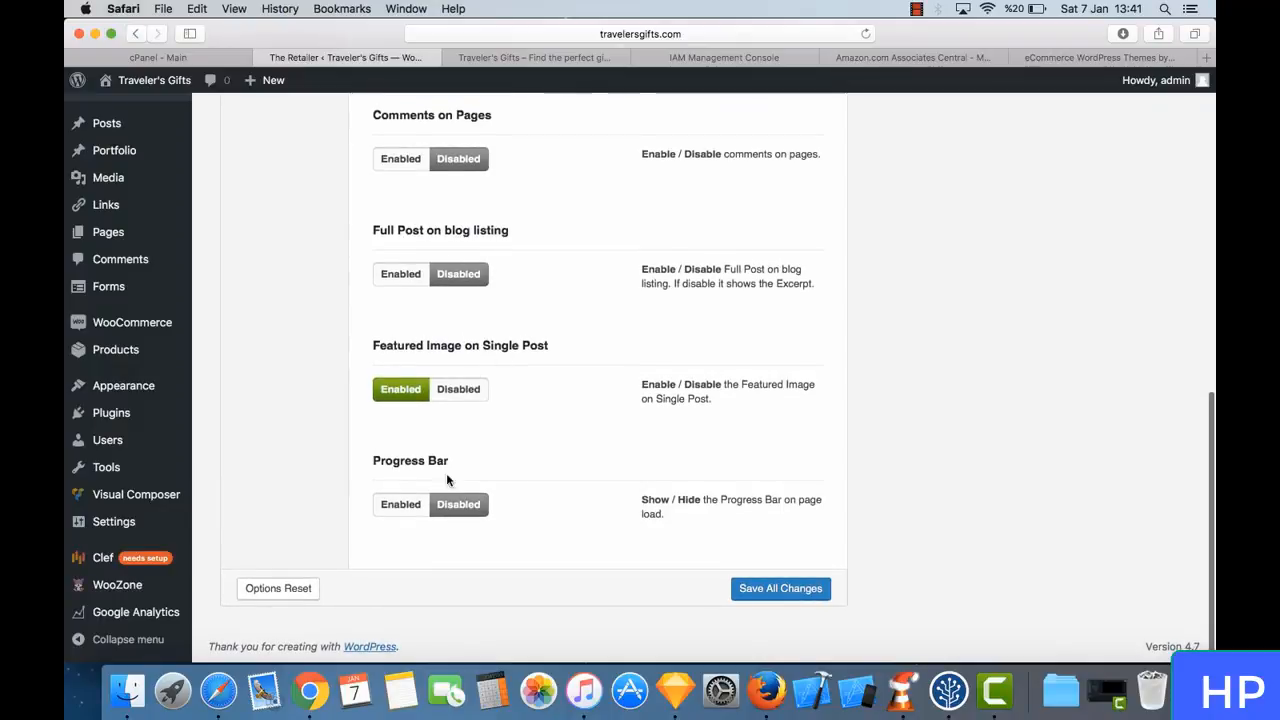
{"action": "scroll", "coordinate": [480, 343], "scroll_direction": "up", "scroll_amount": 1}
{"action": "scroll", "coordinate": [480, 343], "scroll_direction": "up", "scroll_amount": 15}
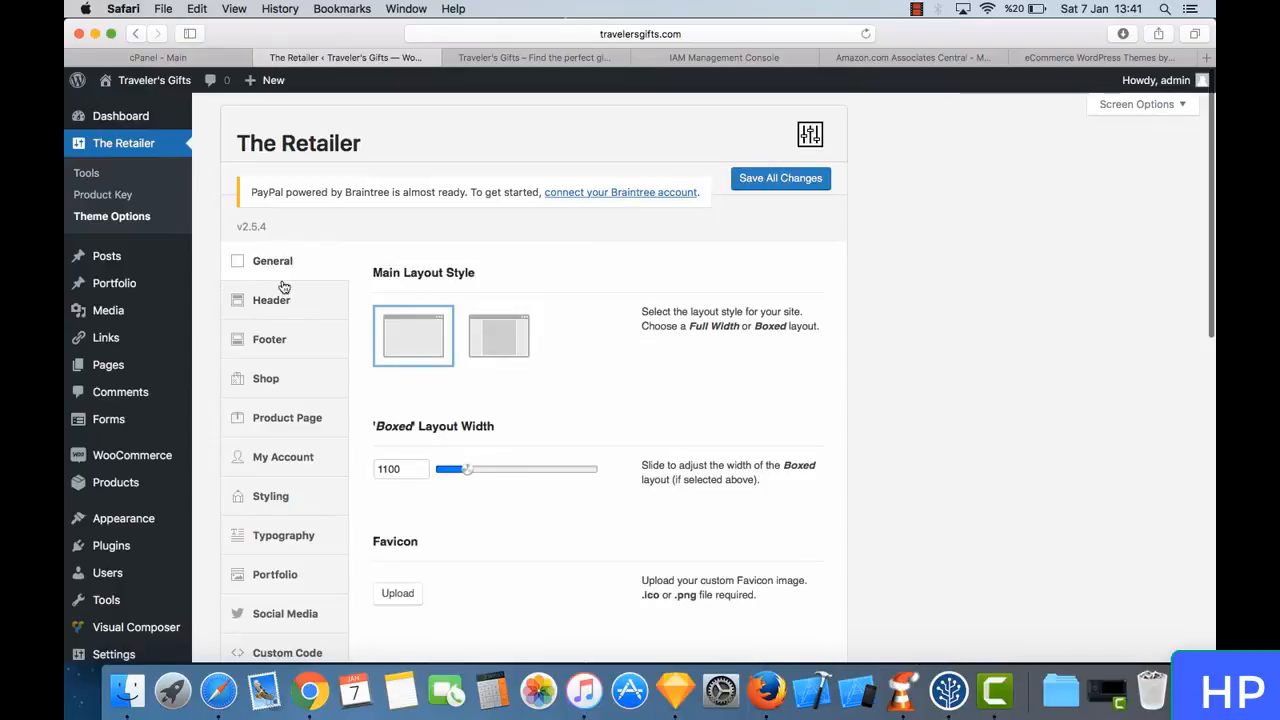
- Open the theme's header settings and locate the top bar text on the live store page
{"action": "left_click", "coordinate": [292, 300]}
{"action": "scroll", "coordinate": [555, 391], "scroll_direction": "down", "scroll_amount": 4}
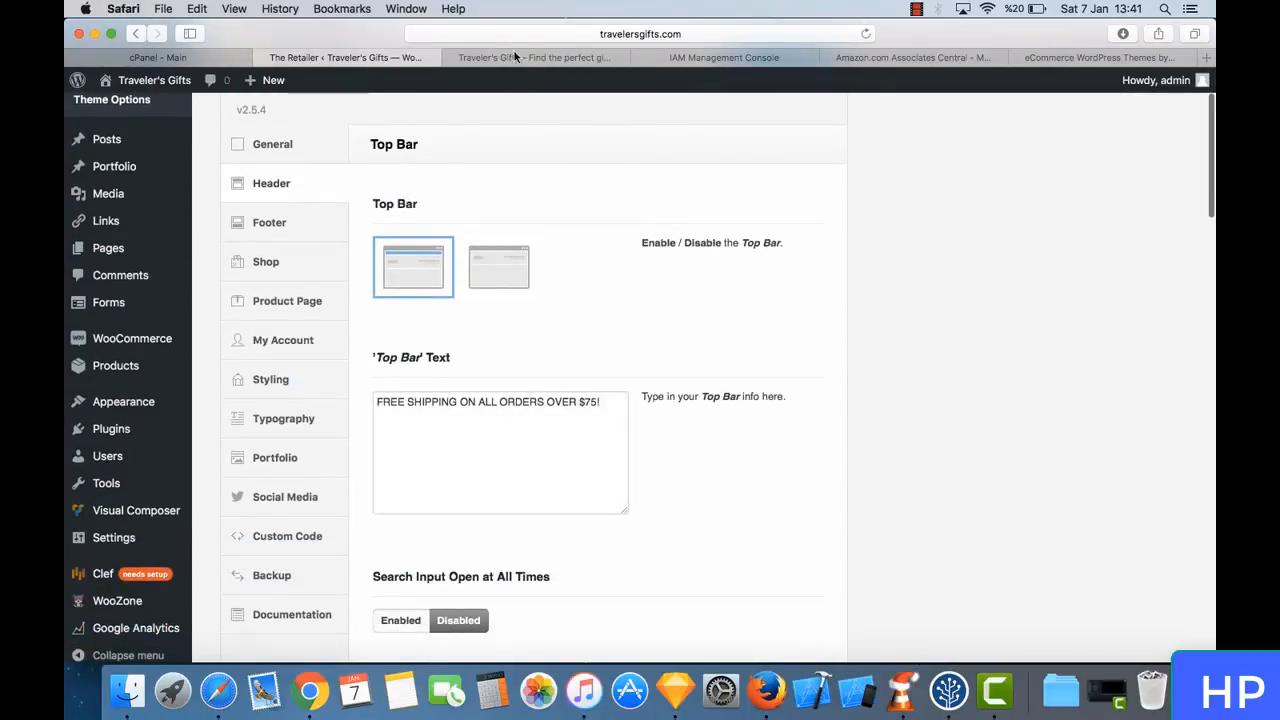
{"action": "left_click", "coordinate": [545, 62]}
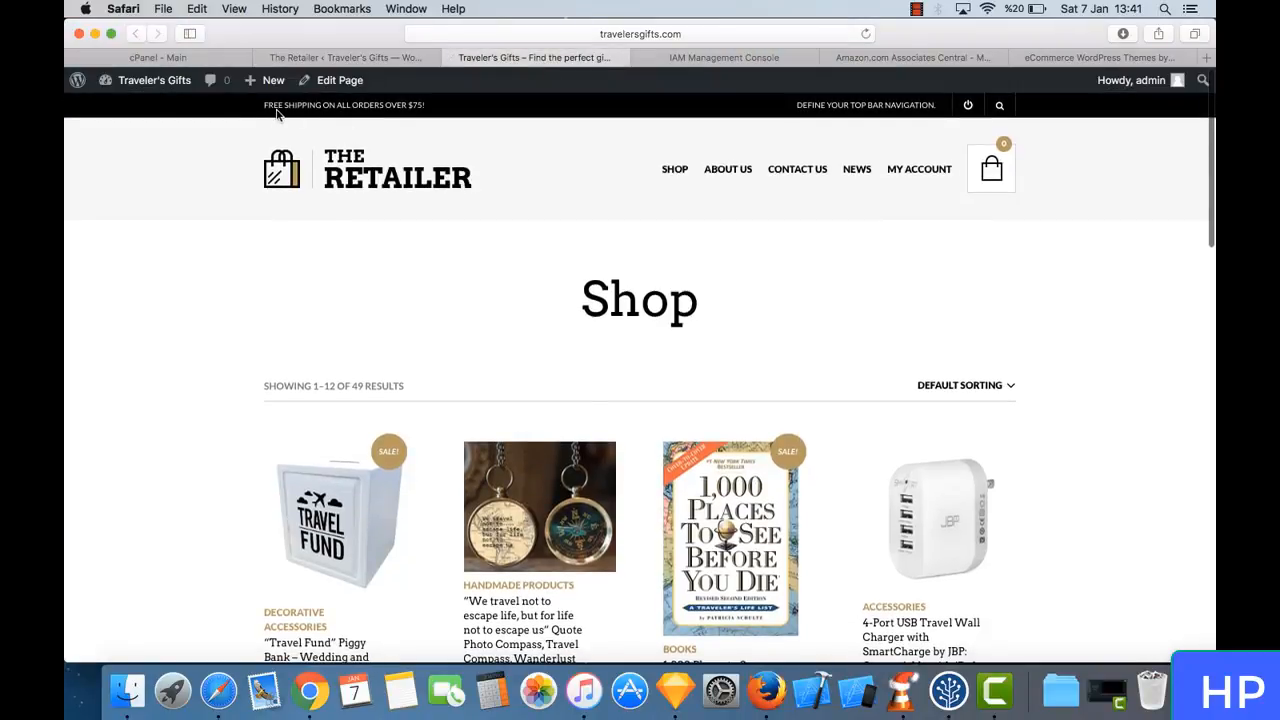
{"action": "left_click_drag", "start_coordinate": [263, 104], "coordinate": [429, 101]}
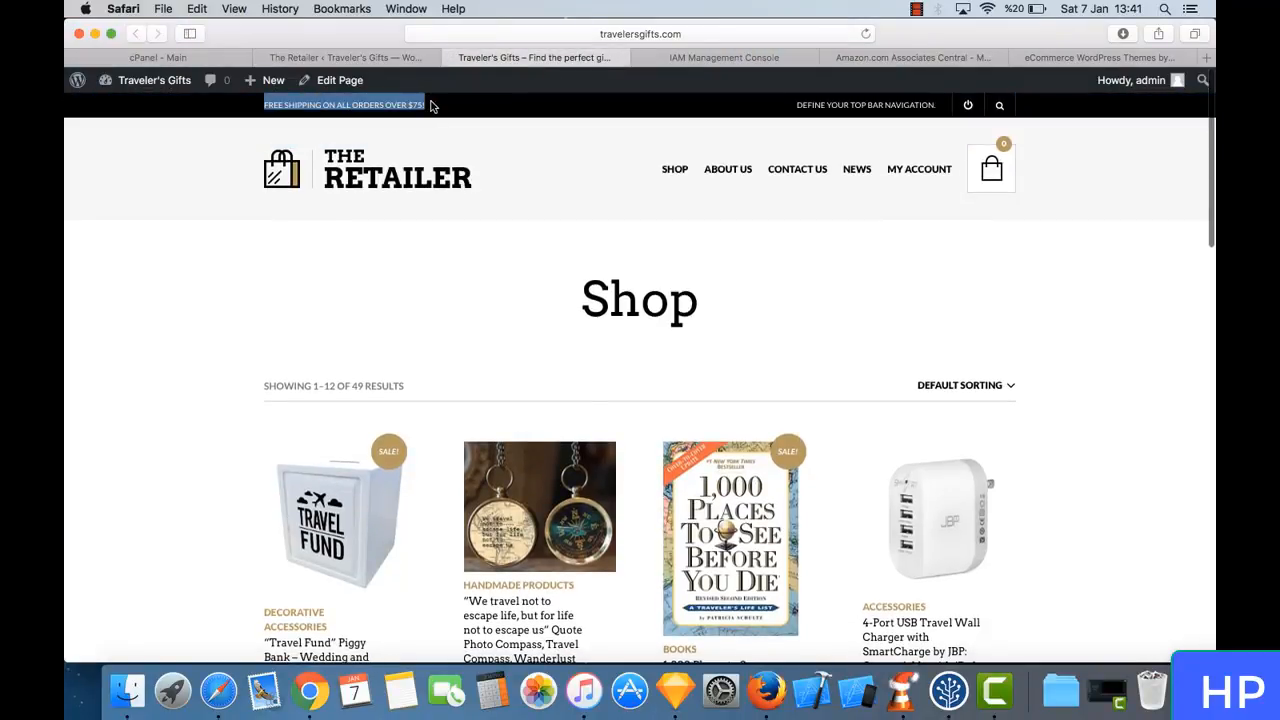
- Replace the header's top bar text with "Find your perfect gift for your traveler friends!"
{"action": "left_click", "coordinate": [404, 58]}
{"action": "left_click", "coordinate": [541, 401]}
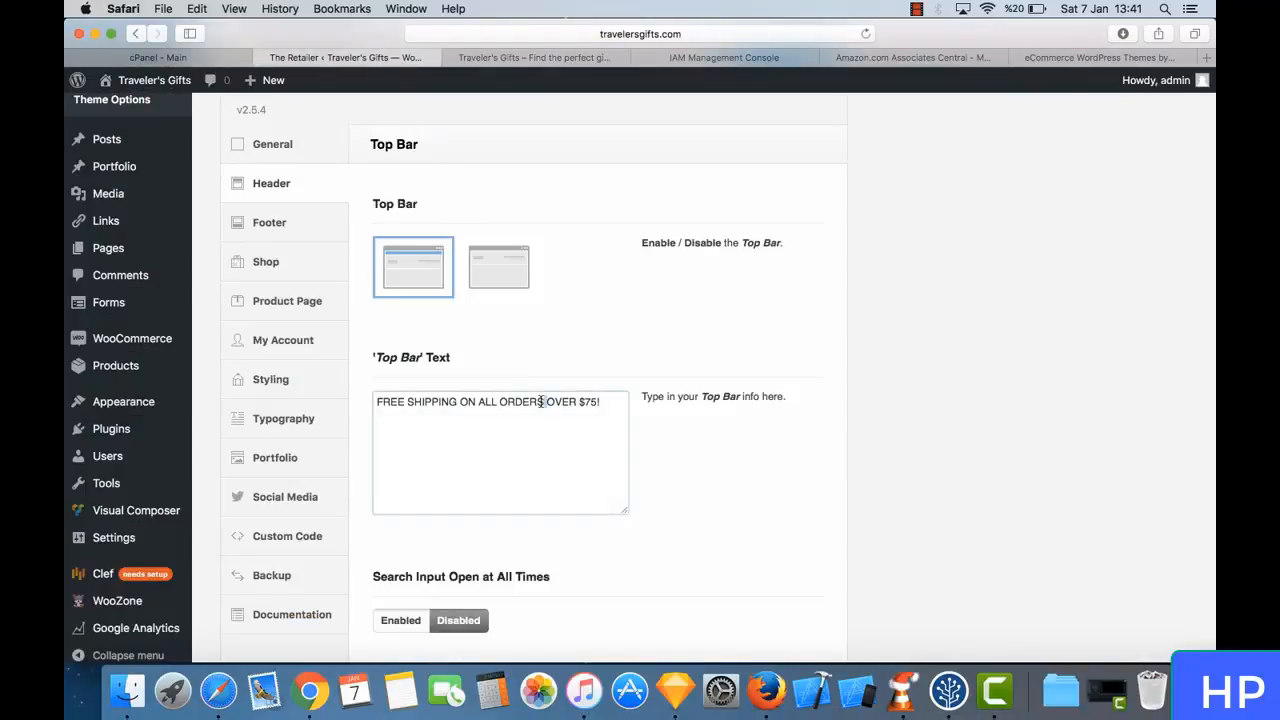
{"action": "key", "text": "super+a"}
{"action": "type", "text": "T"}
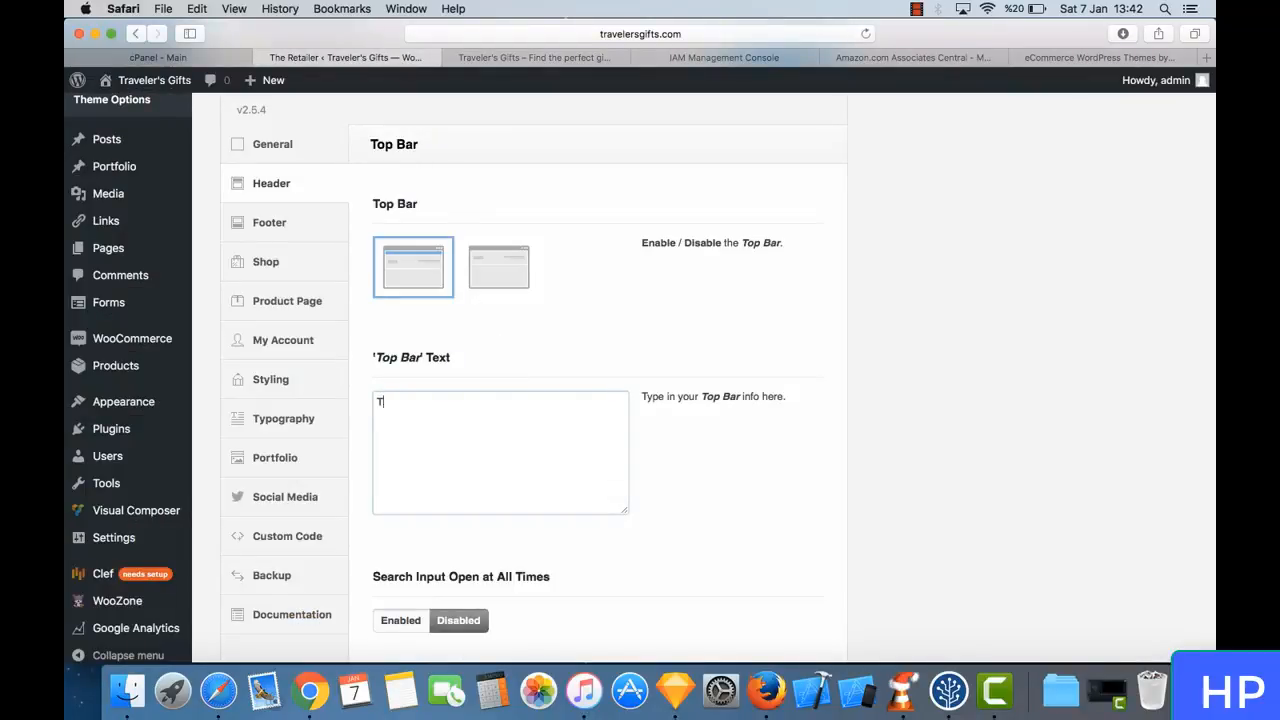
{"action": "type", "text": "ind your perfect gift for your"}
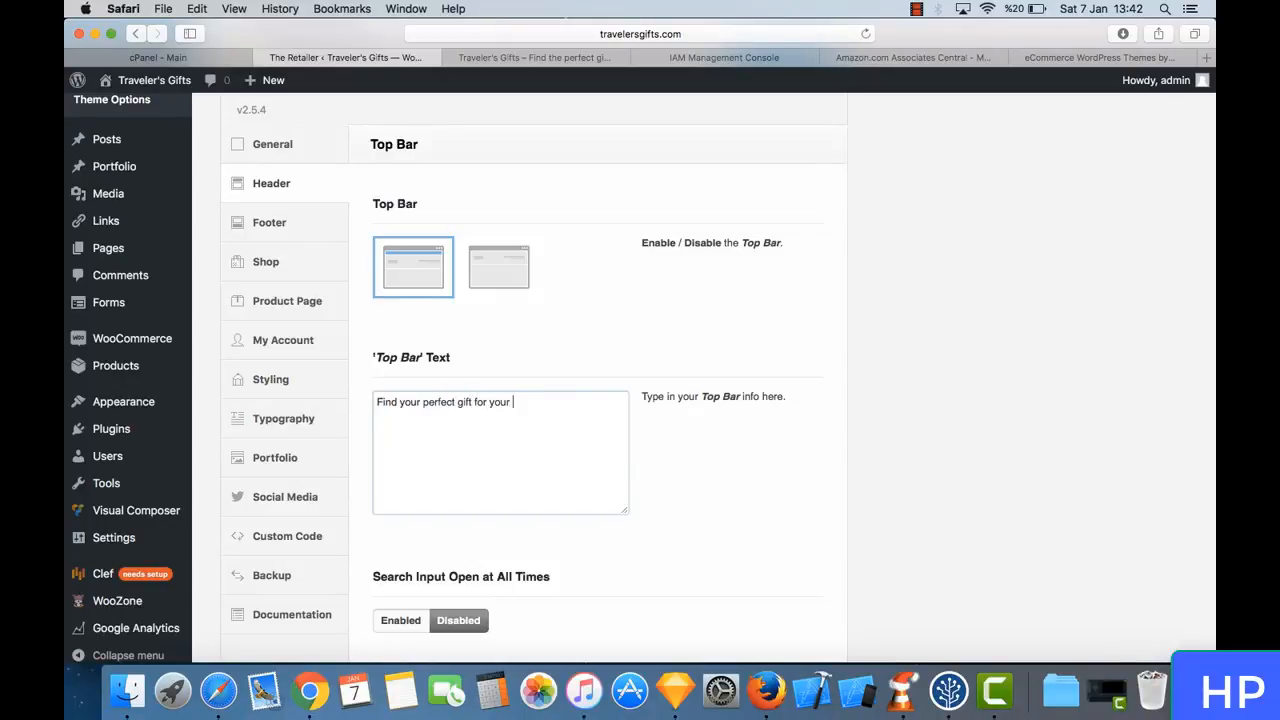
{"action": "type", "text": "aveler friends!"}
- Examine the header settings from the top bar's search and color options down to Sticky Header and Main Navigation
{"action": "scroll", "coordinate": [562, 517], "scroll_direction": "down", "scroll_amount": 5}
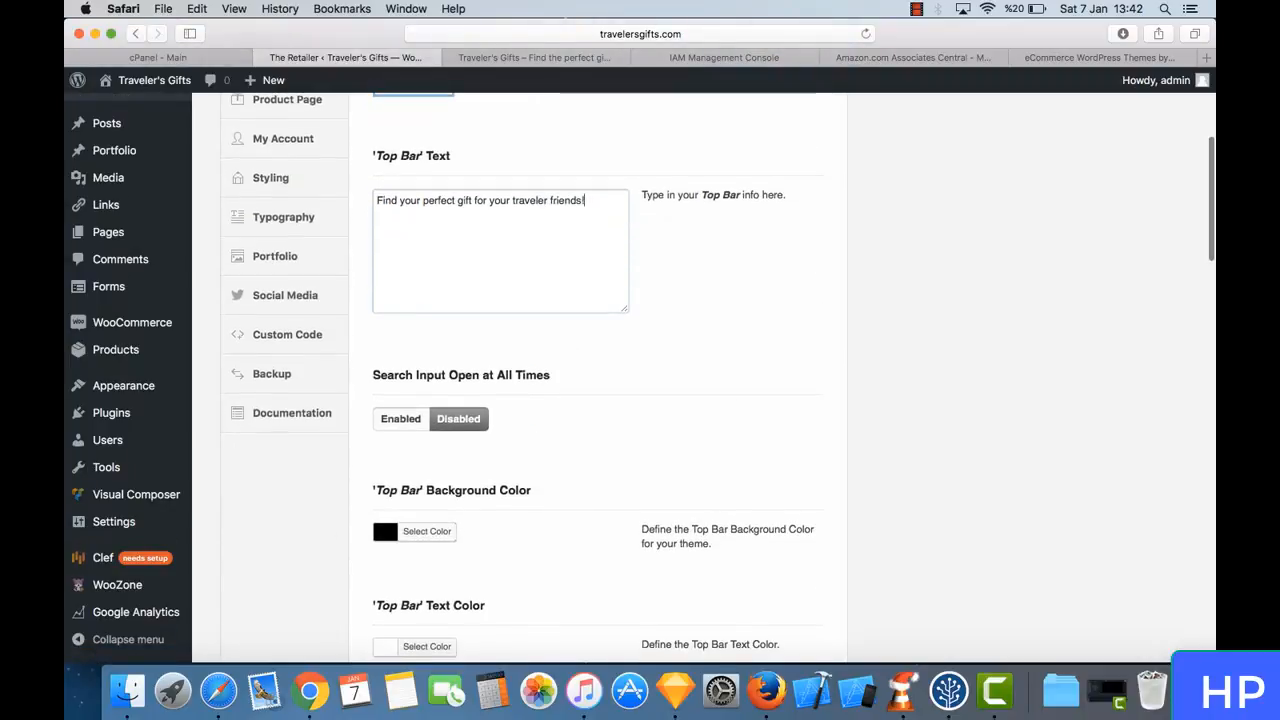
{"action": "scroll", "coordinate": [600, 380], "scroll_direction": "down", "scroll_amount": 15}
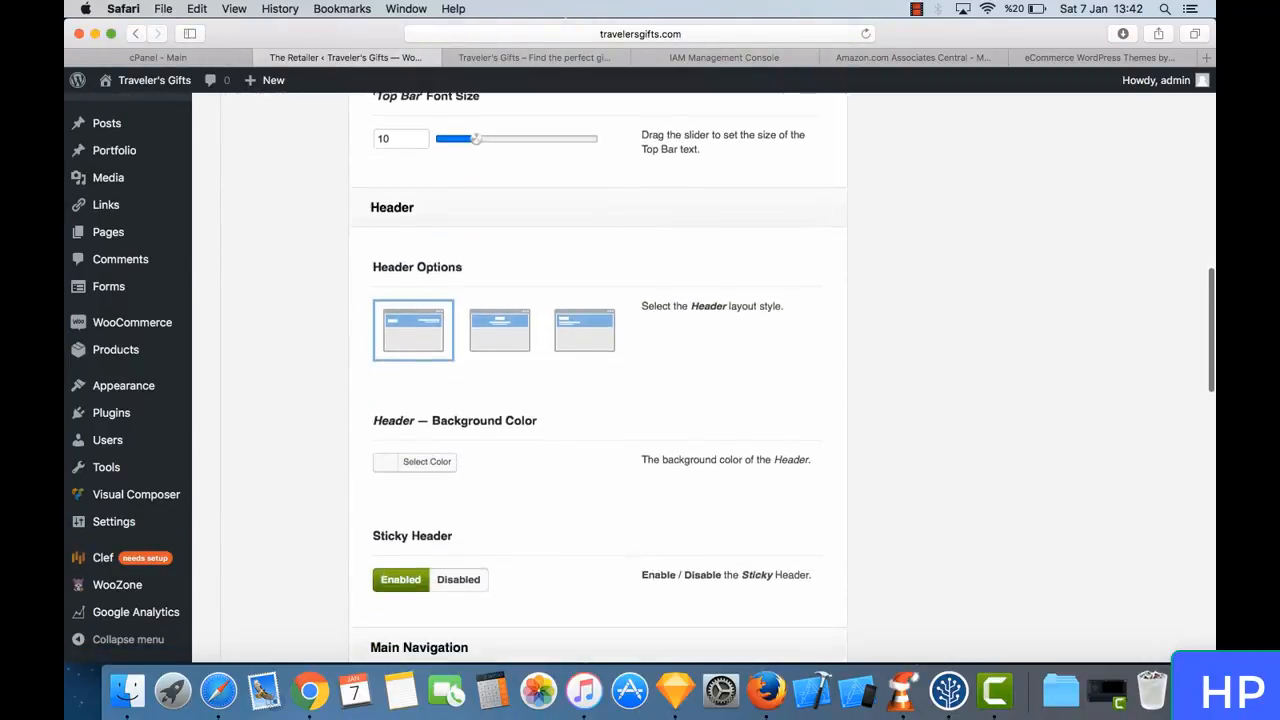
{"action": "scroll", "coordinate": [324, 510], "scroll_direction": "down", "scroll_amount": 1}
{"action": "scroll", "coordinate": [563, 399], "scroll_direction": "down", "scroll_amount": 2}
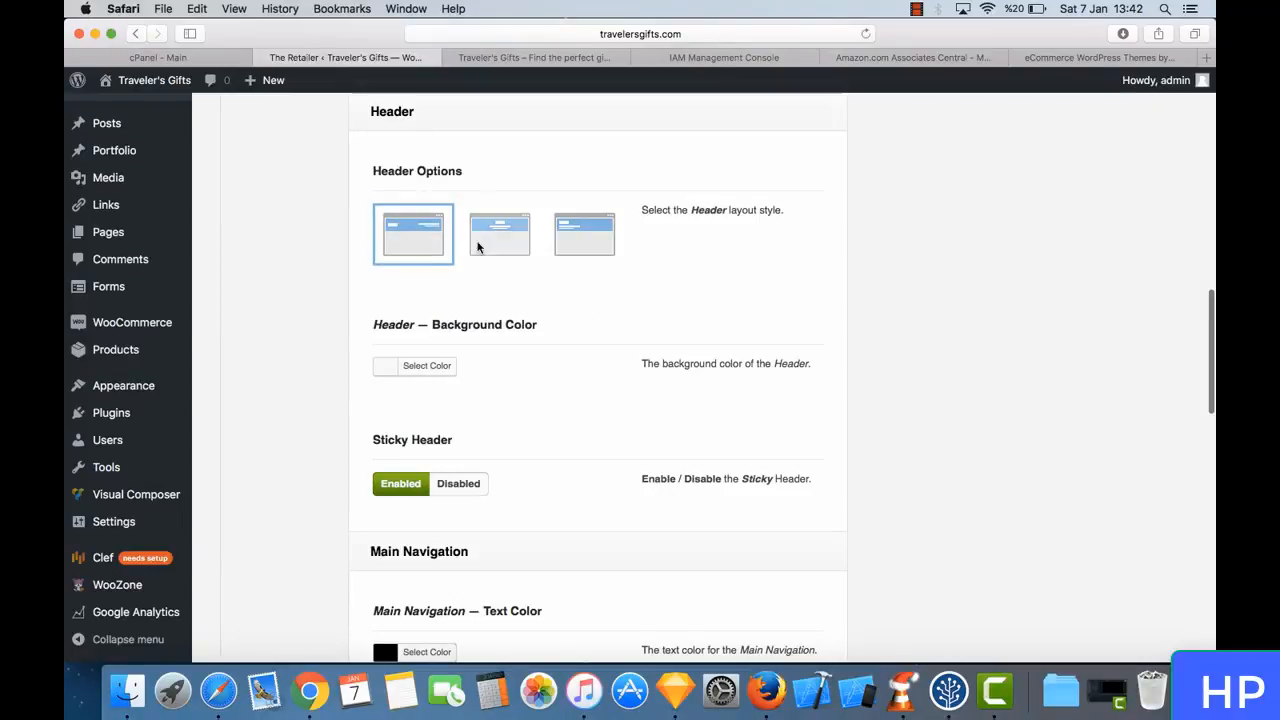
{"action": "scroll", "coordinate": [516, 323], "scroll_direction": "down", "scroll_amount": 2}
{"action": "scroll", "coordinate": [516, 323], "scroll_direction": "down", "scroll_amount": 2}
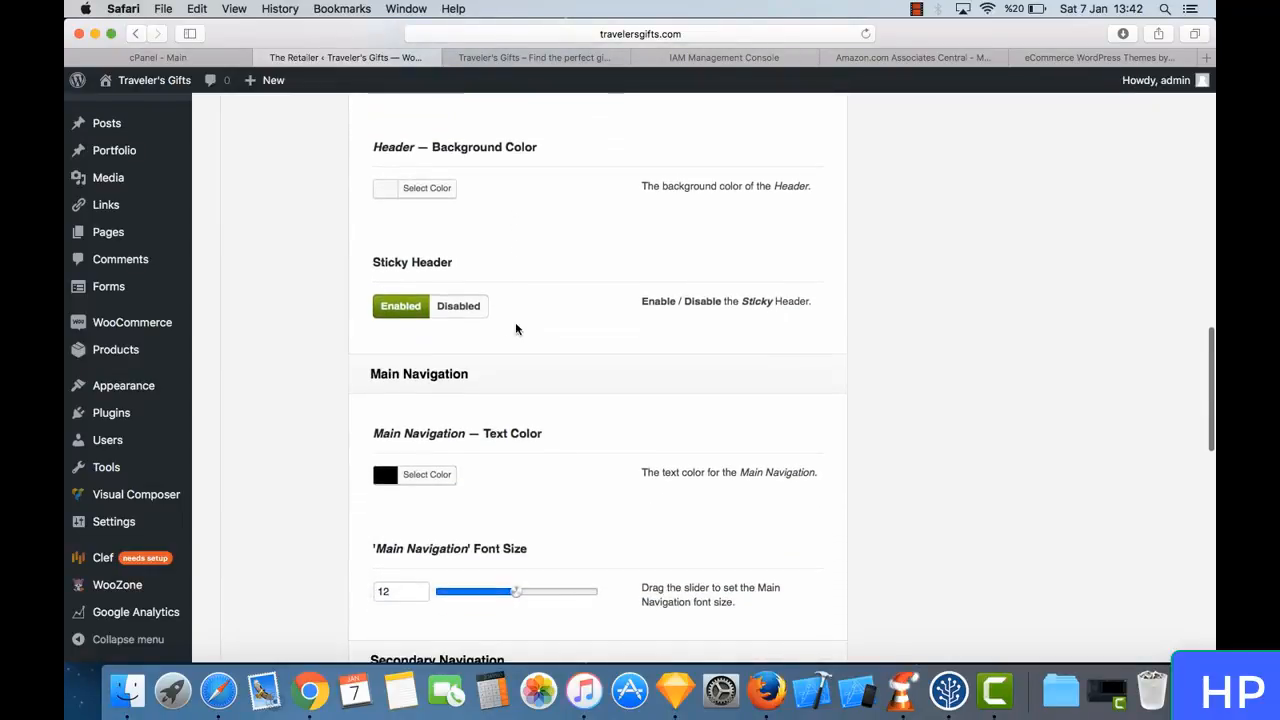
- Check on the live store page how the sticky header behaves while moving through the product list
{"action": "left_click", "coordinate": [530, 58]}
{"action": "scroll", "coordinate": [520, 400], "scroll_direction": "down", "scroll_amount": 10}
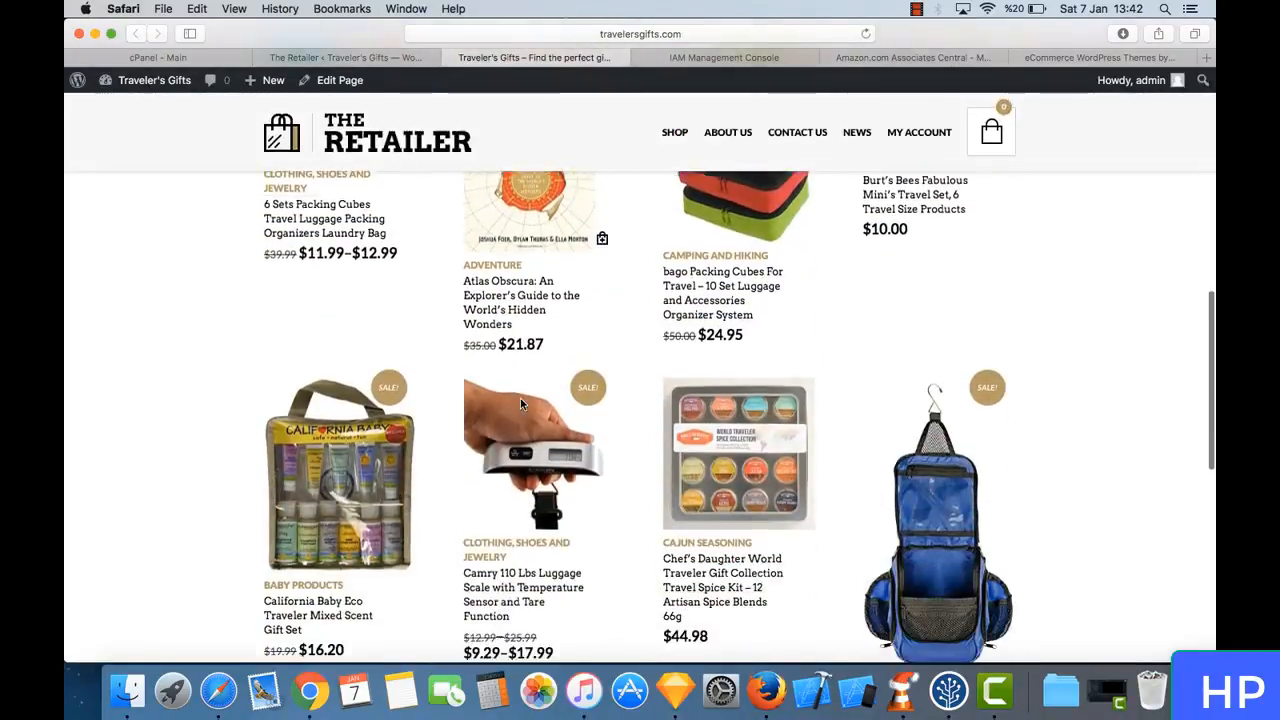
{"action": "scroll", "coordinate": [614, 500], "scroll_direction": "down", "scroll_amount": 5}
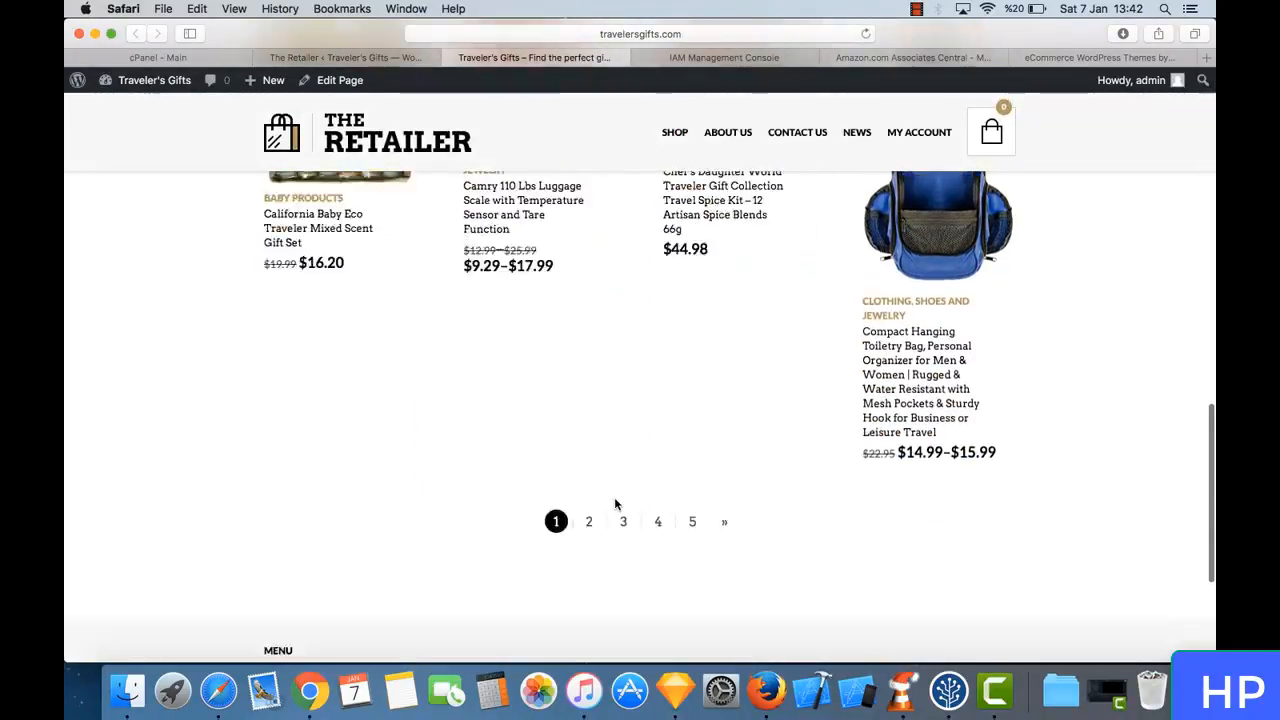
{"action": "scroll", "coordinate": [612, 427], "scroll_direction": "up", "scroll_amount": 15}
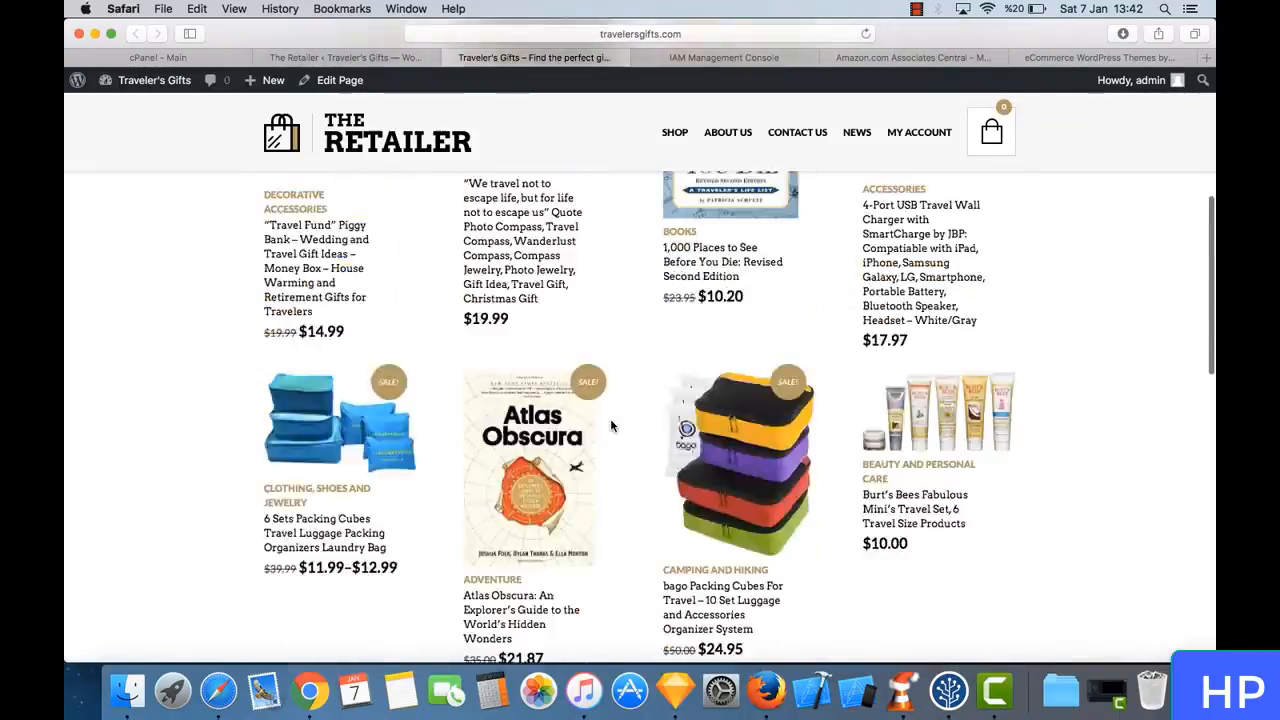
- Review the remaining header settings, from Main Navigation to Mini Shopping Bag, and save all theme option changes
{"action": "left_click", "coordinate": [378, 58]}
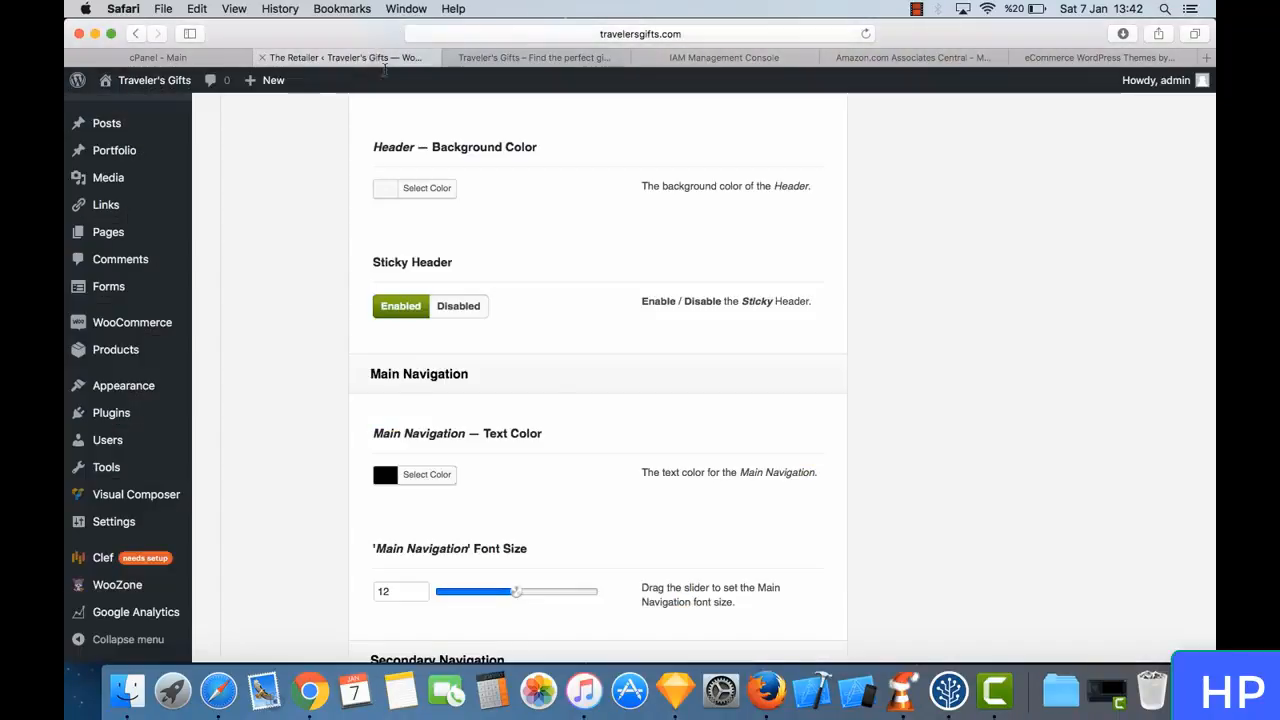
{"action": "scroll", "coordinate": [549, 398], "scroll_direction": "down", "scroll_amount": 5}
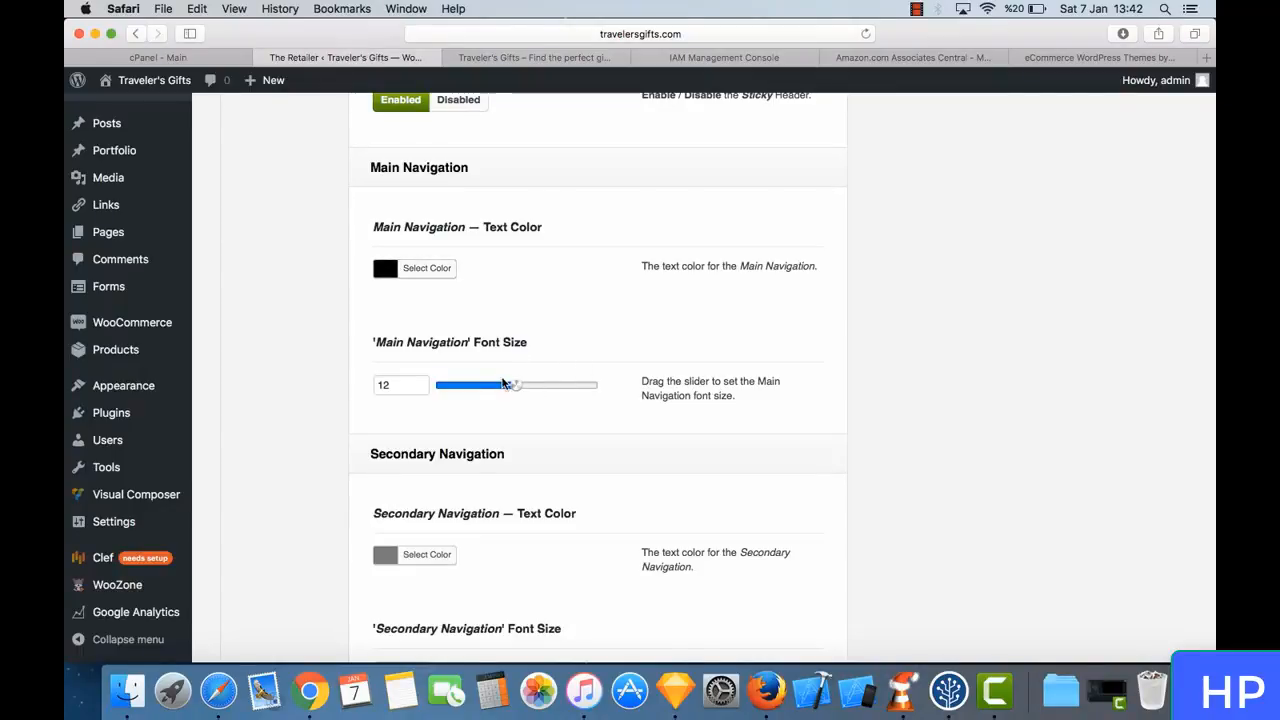
{"action": "scroll", "coordinate": [501, 364], "scroll_direction": "down", "scroll_amount": 8}
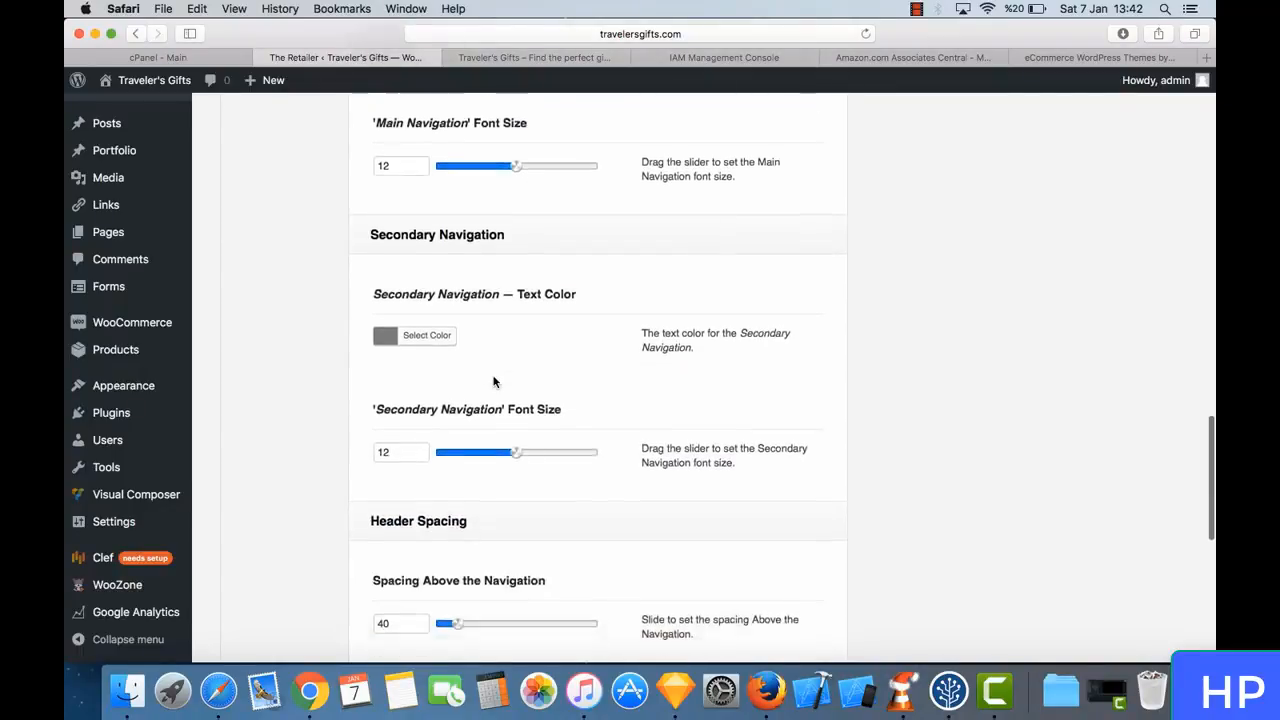
{"action": "scroll", "coordinate": [493, 381], "scroll_direction": "down", "scroll_amount": 6}
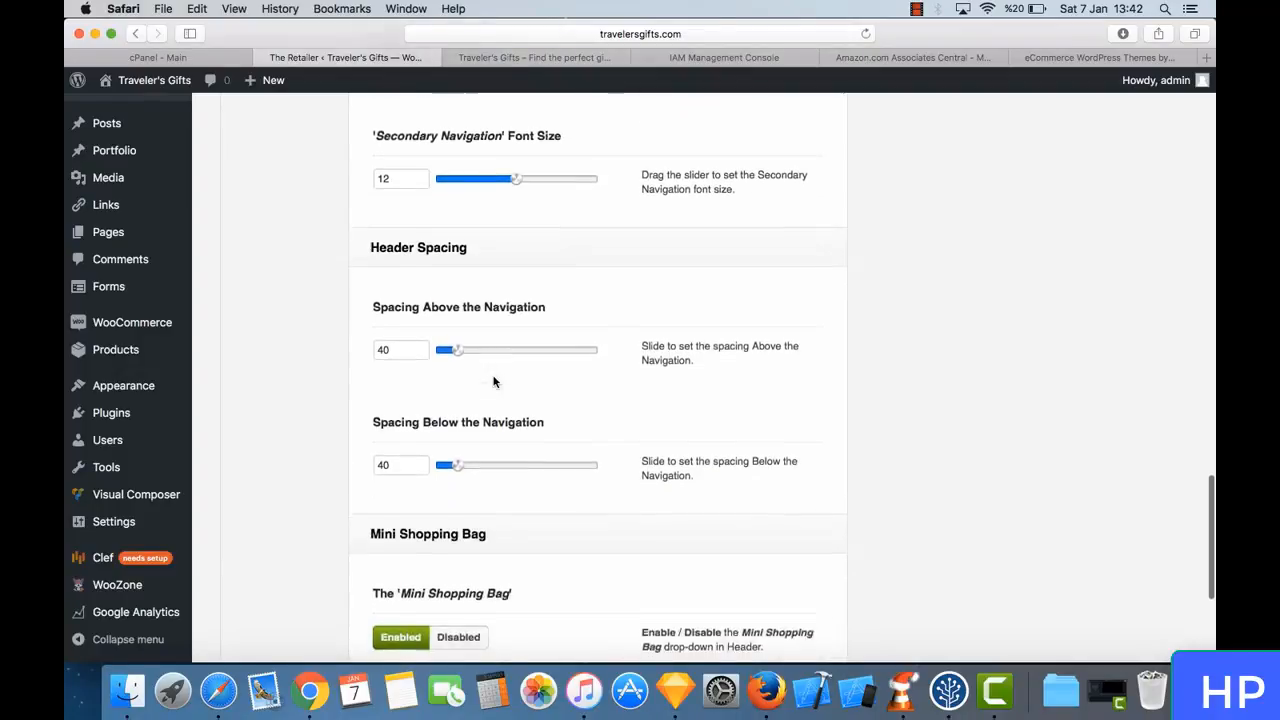
{"action": "scroll", "coordinate": [493, 381], "scroll_direction": "down", "scroll_amount": 2}
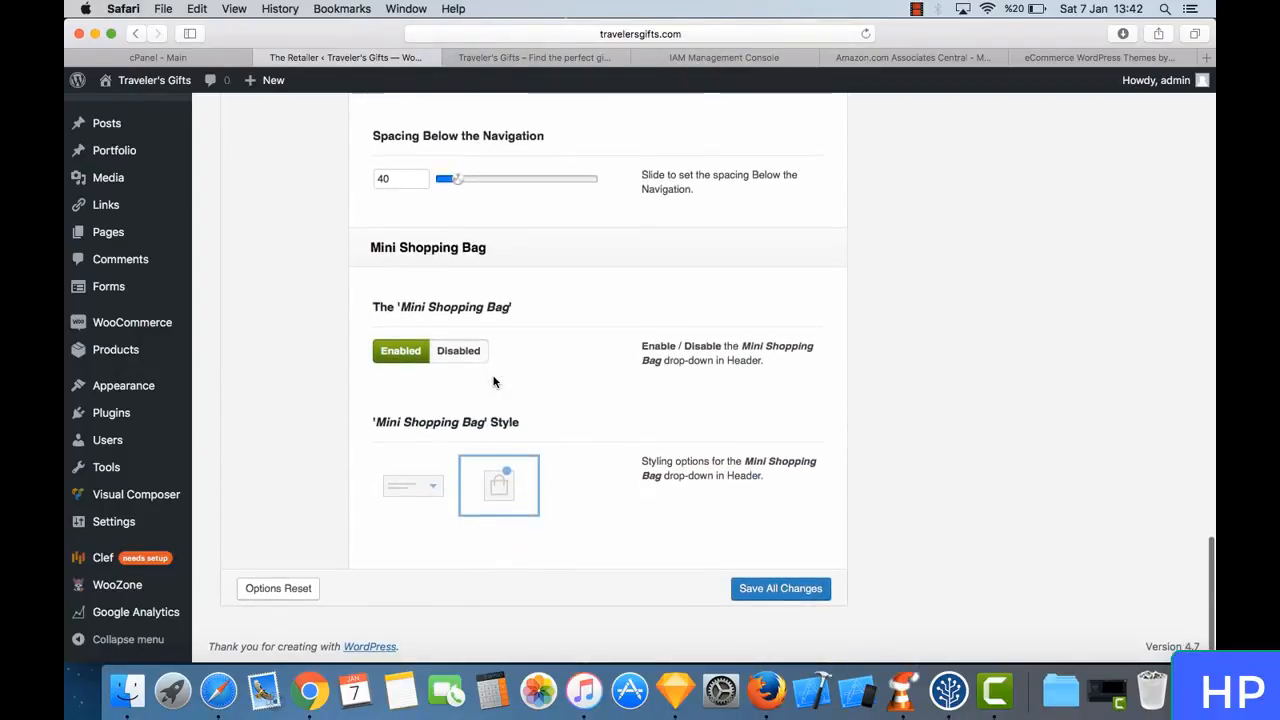
{"action": "left_click", "coordinate": [778, 586]}
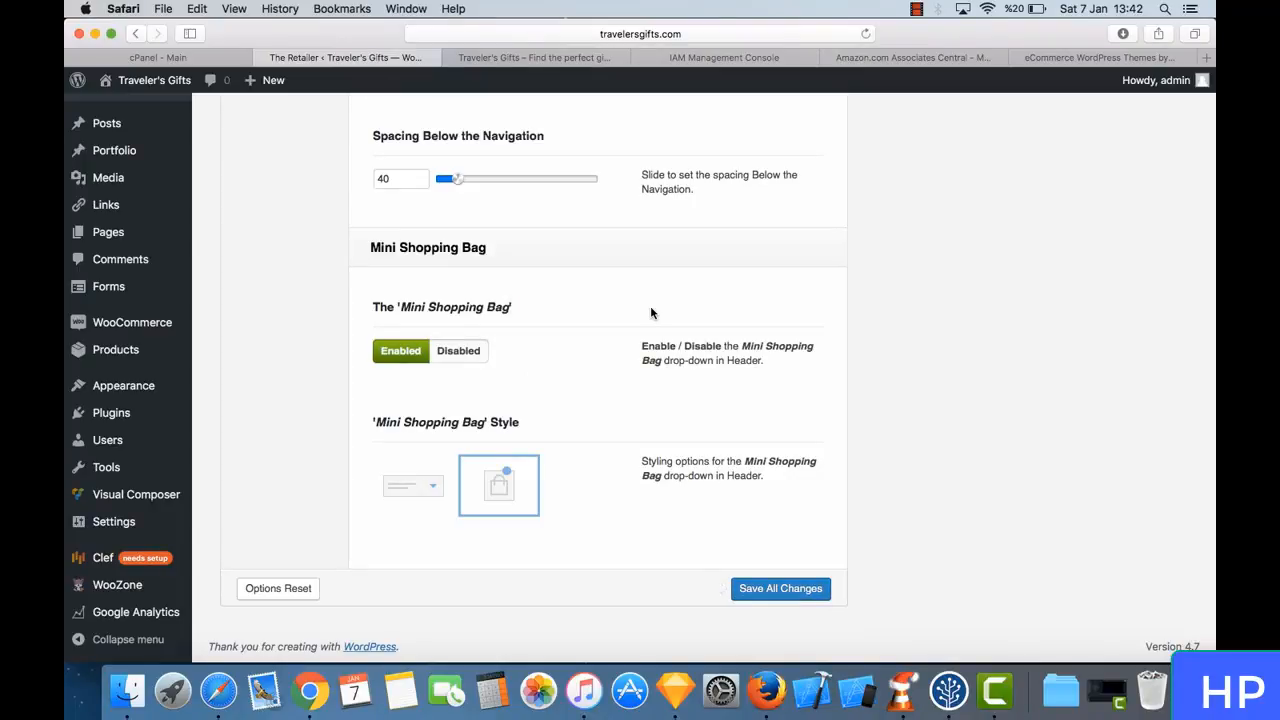
- Open the theme's footer settings and look at the light footer and copyright bar on the live store page
{"action": "scroll", "coordinate": [651, 313], "scroll_direction": "up", "scroll_amount": 20}
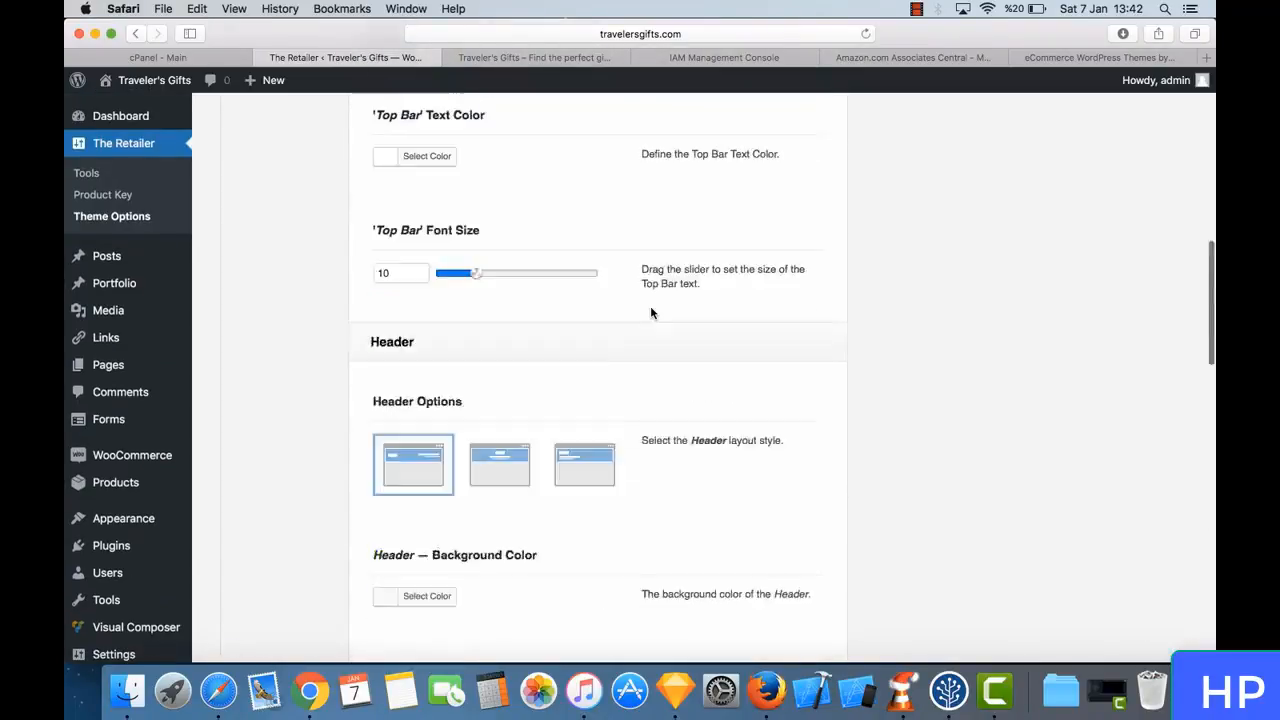
{"action": "scroll", "coordinate": [651, 313], "scroll_direction": "up", "scroll_amount": 3}
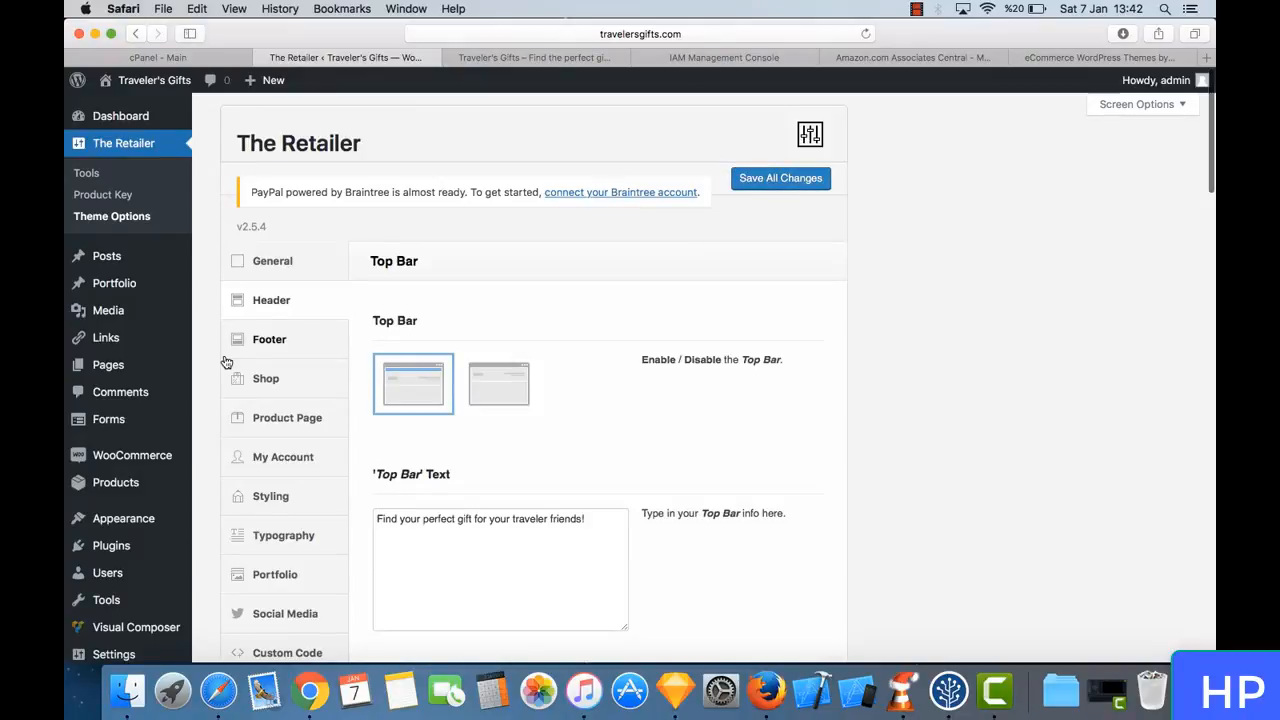
{"action": "left_click", "coordinate": [269, 341]}
{"action": "scroll", "coordinate": [549, 416], "scroll_direction": "down", "scroll_amount": 3}
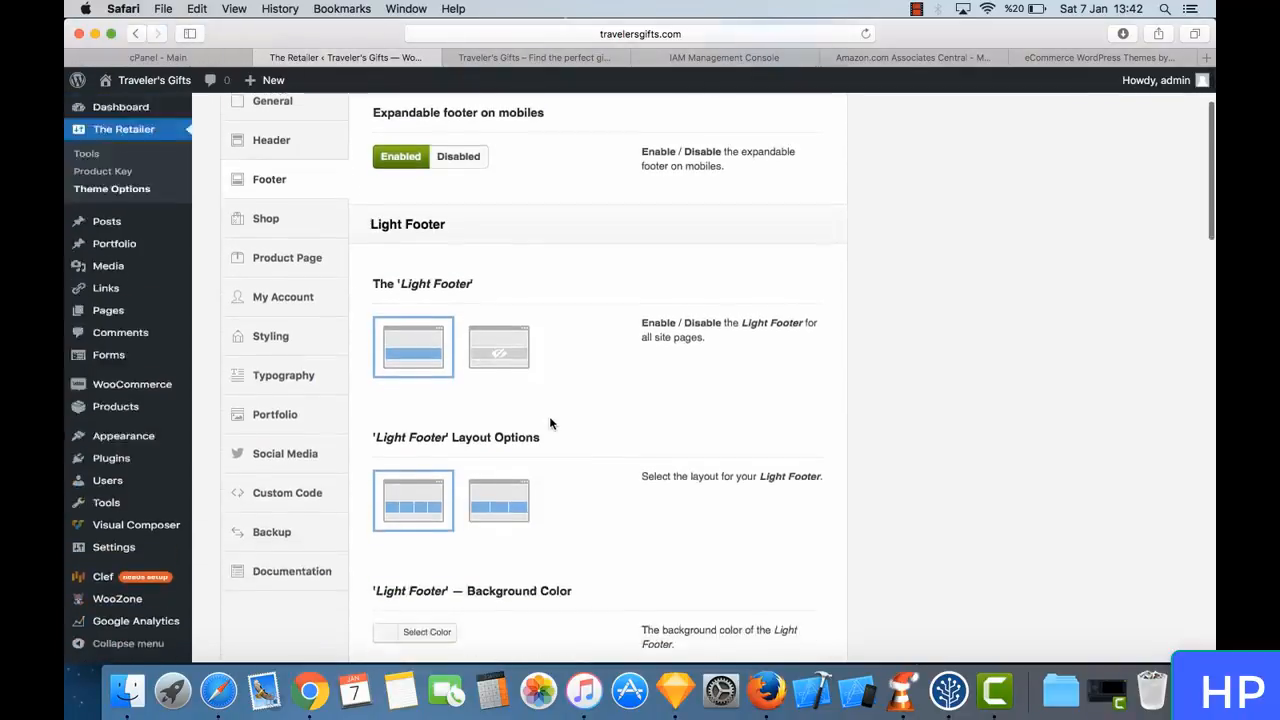
{"action": "left_click", "coordinate": [553, 55]}
{"action": "scroll", "coordinate": [563, 378], "scroll_direction": "down", "scroll_amount": 15}
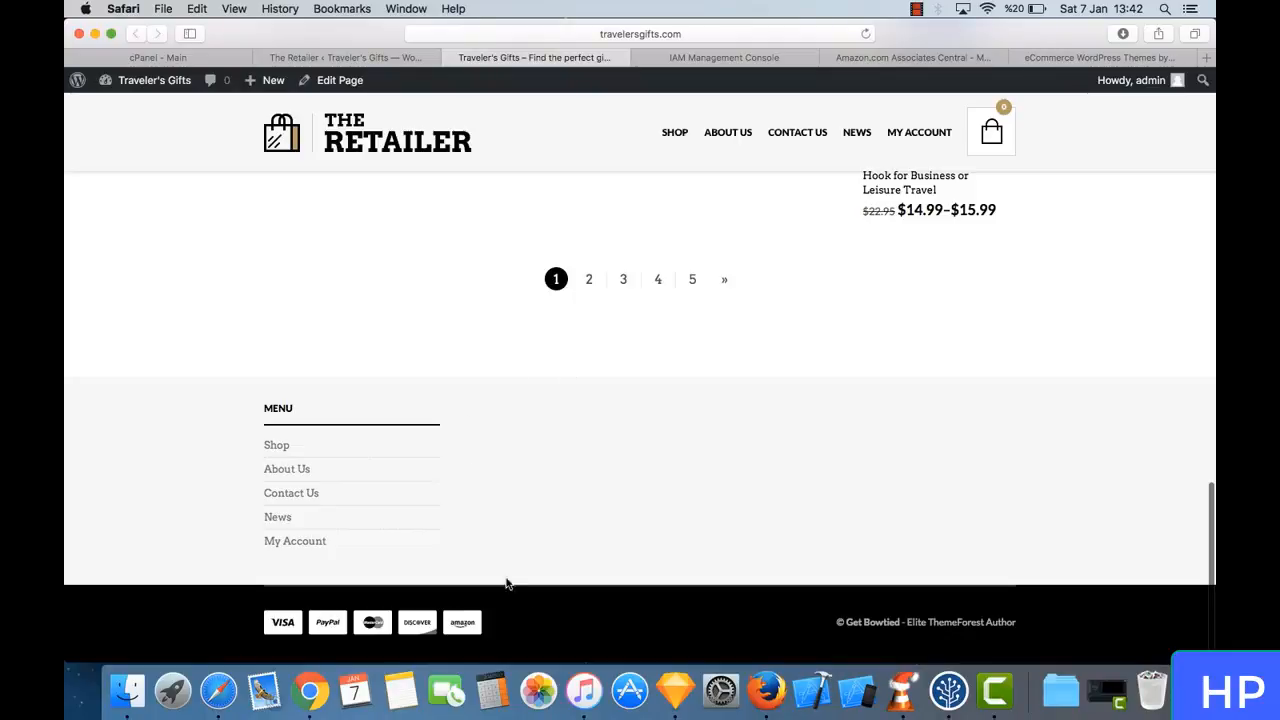
- Change the footer copyright text to "© all rights reserved. travelersgifts.com" in the theme options and save all changes
{"action": "left_click", "coordinate": [396, 60]}
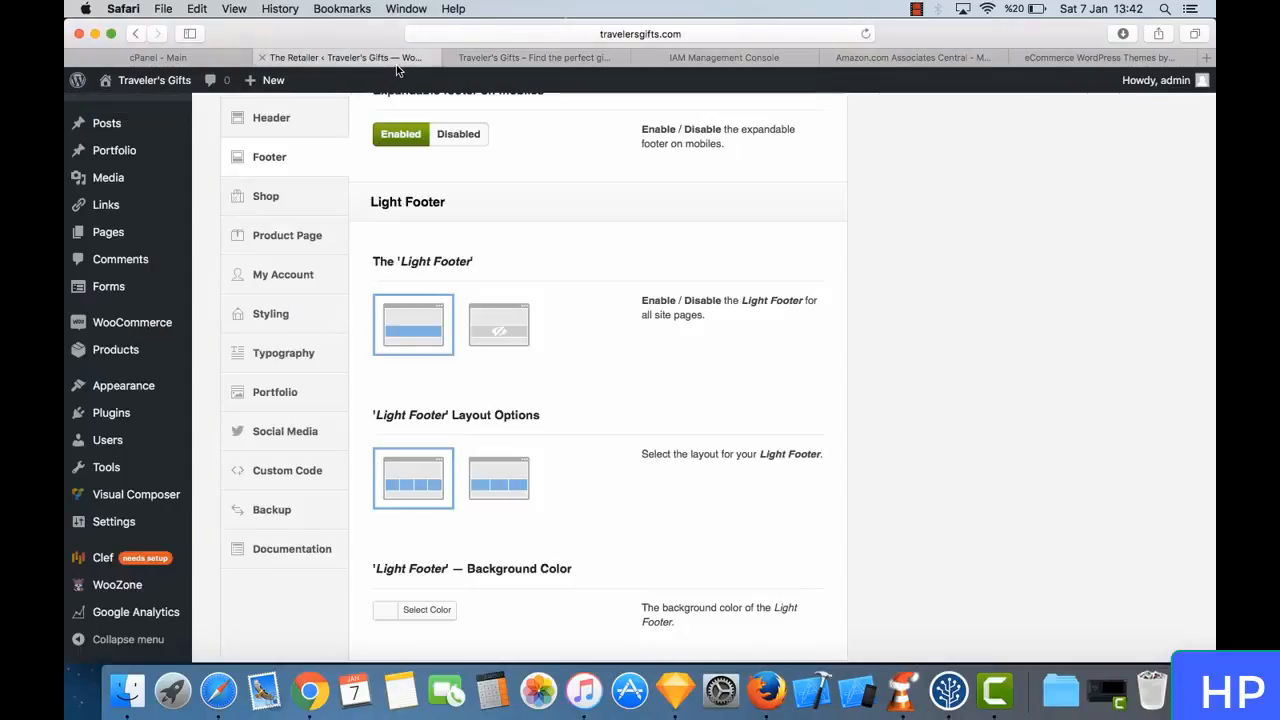
{"action": "scroll", "coordinate": [577, 378], "scroll_direction": "down", "scroll_amount": 10}
{"action": "scroll", "coordinate": [577, 380], "scroll_direction": "down", "scroll_amount": 10}
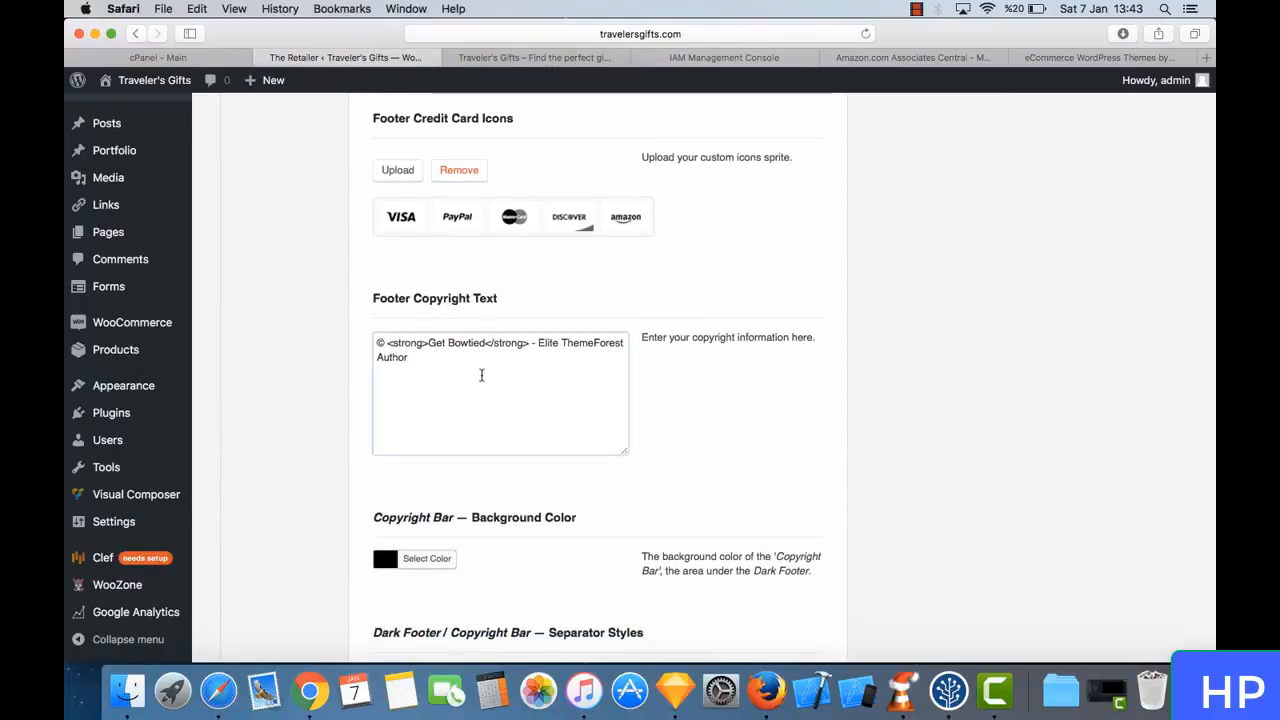
{"action": "left_click_drag", "start_coordinate": [481, 375], "coordinate": [397, 340]}
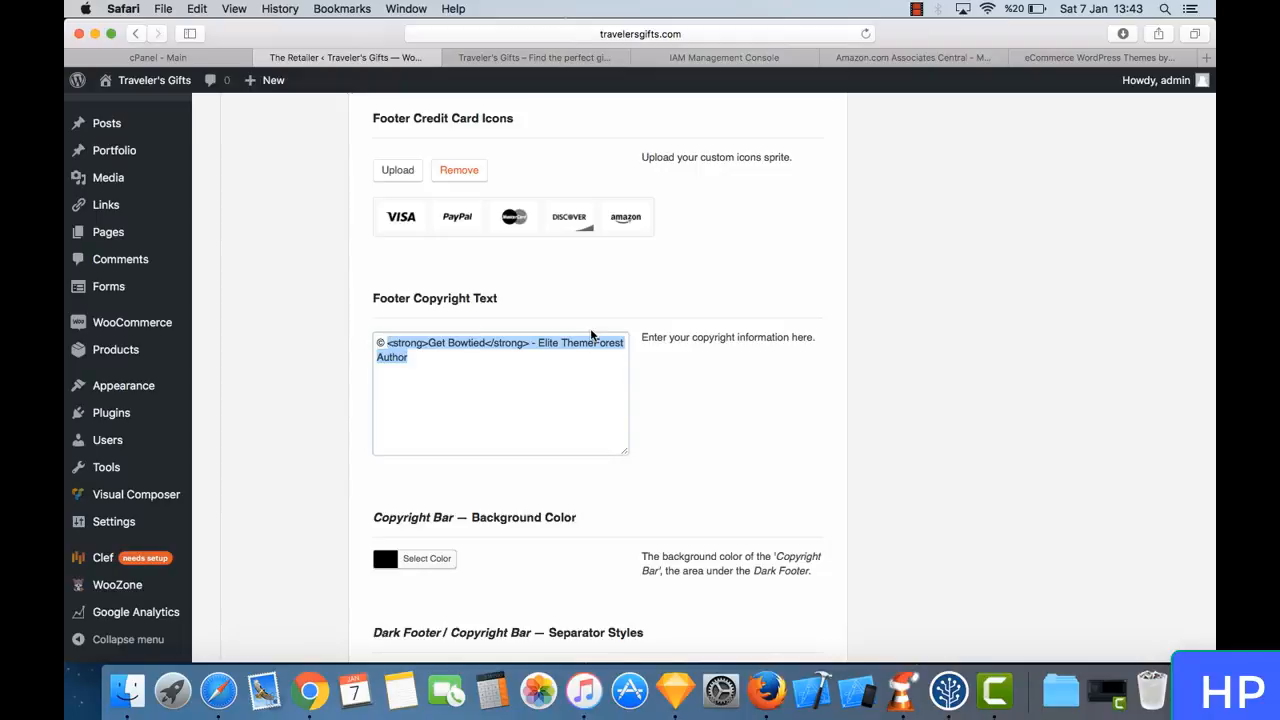
{"action": "type", "text": "all righ"}
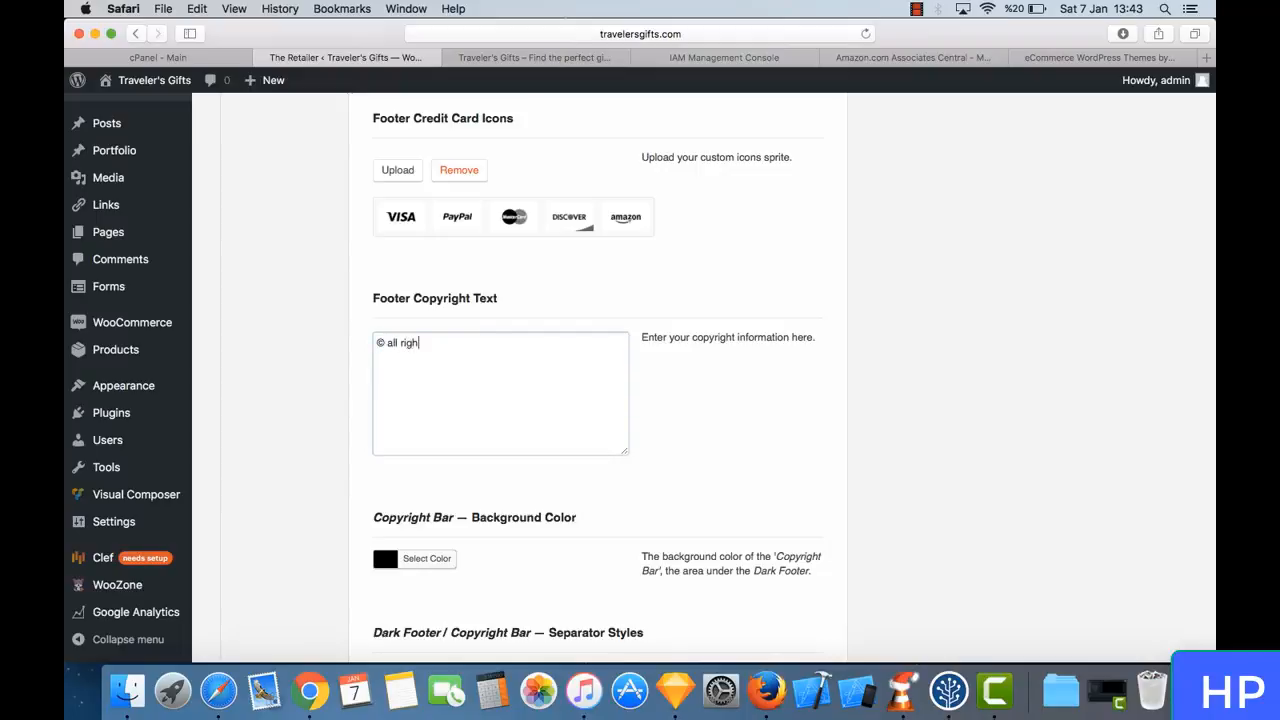
{"action": "type", "text": "ts reserved. travelersgifts.com"}
{"action": "scroll", "coordinate": [760, 410], "scroll_direction": "down", "scroll_amount": 5}
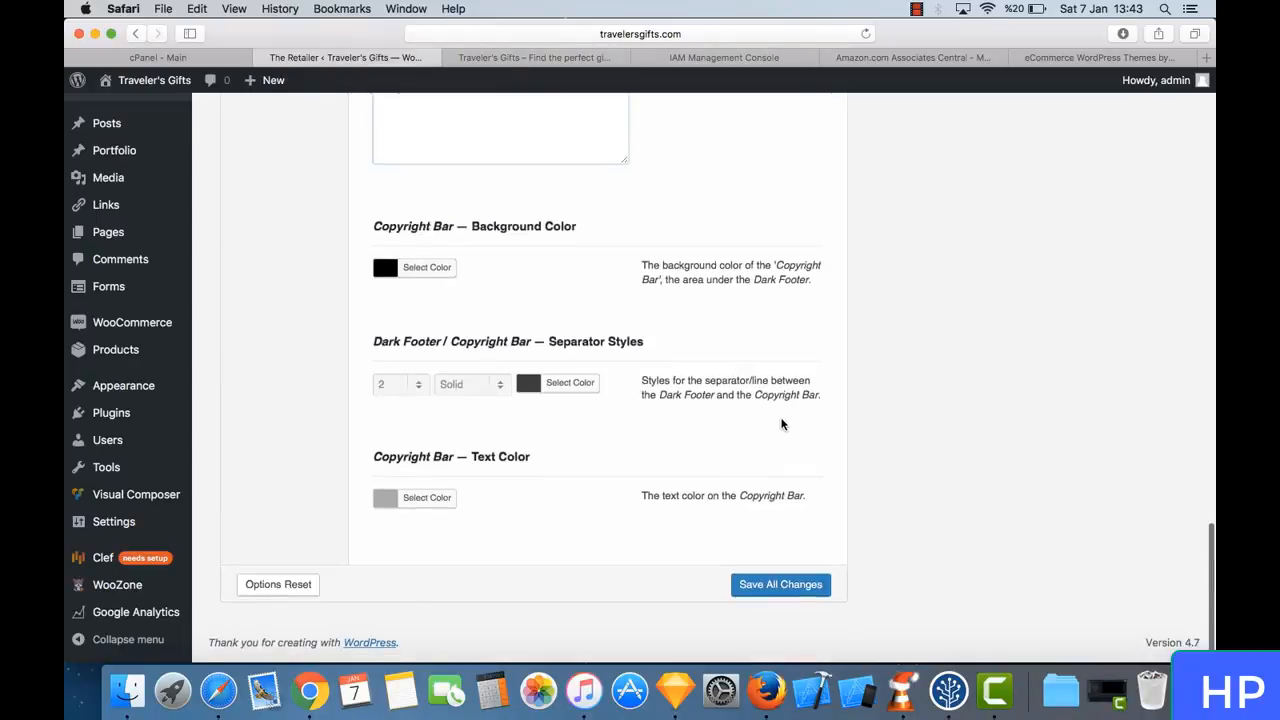
{"action": "left_click", "coordinate": [780, 590]}
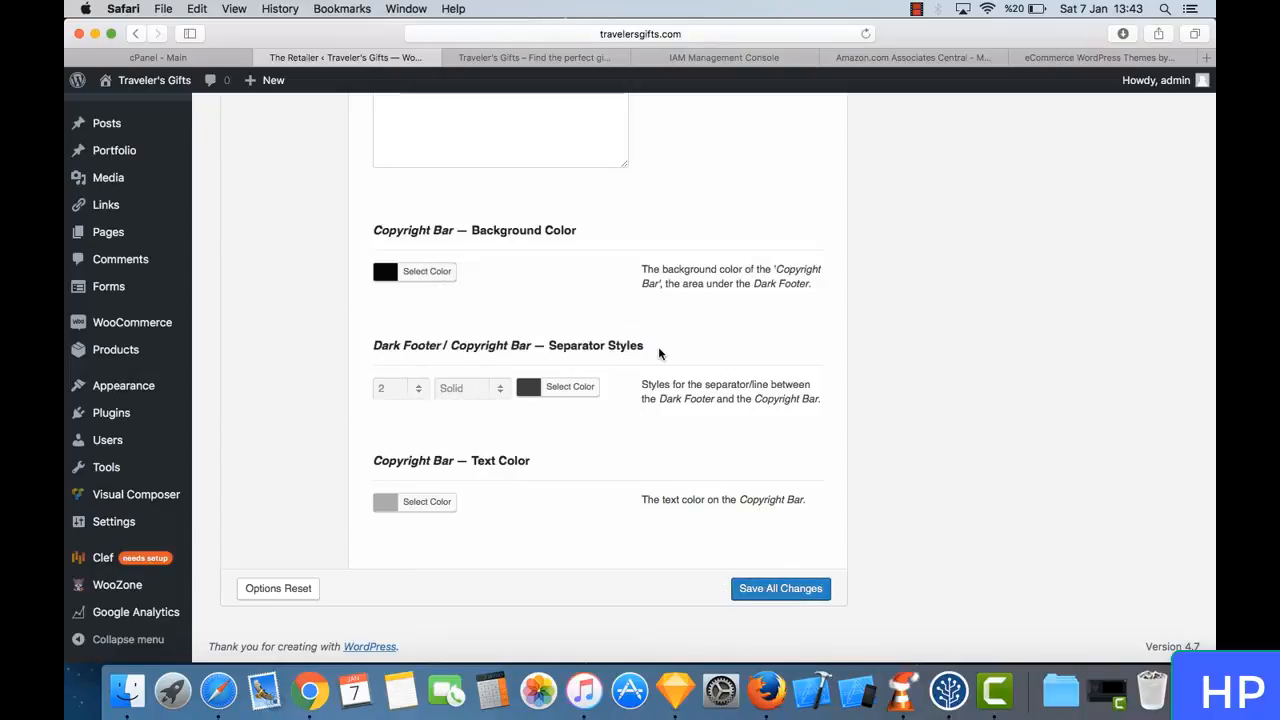
- Select the sidebar layout for the catalog pages in the theme's Shop settings and view the live store's shop page
{"action": "scroll", "coordinate": [658, 353], "scroll_direction": "up", "scroll_amount": 15}
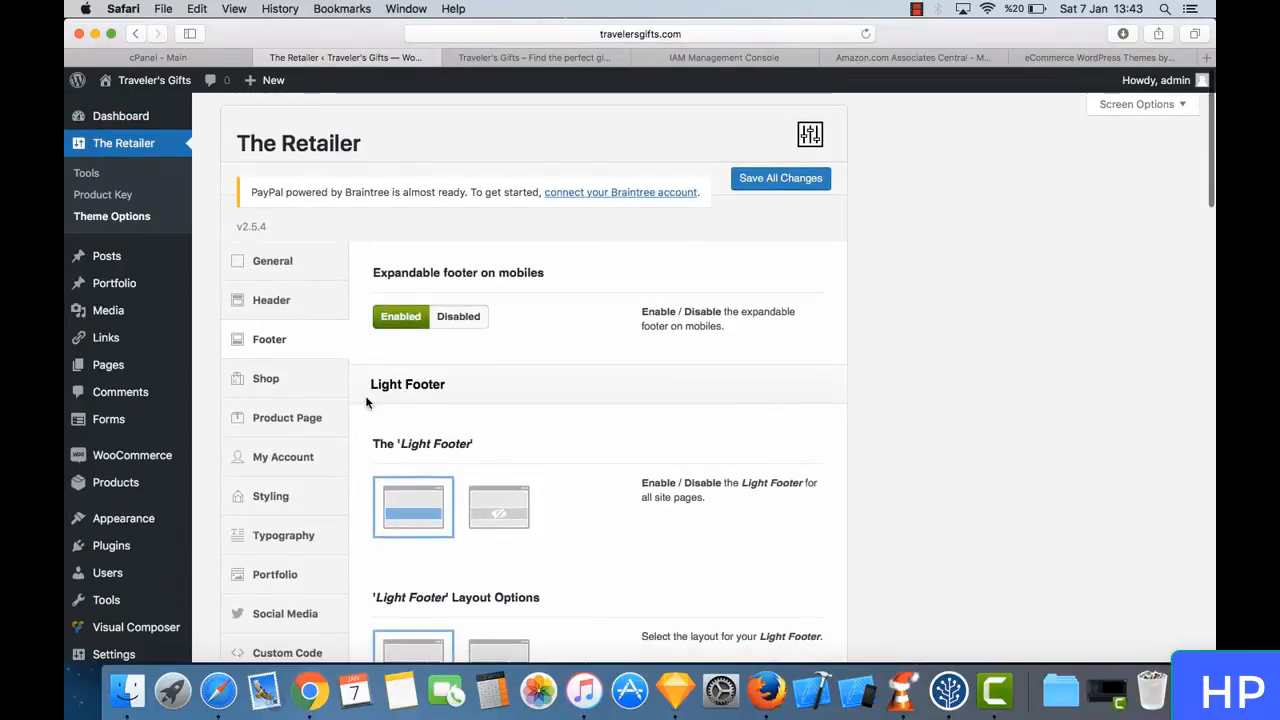
{"action": "left_click", "coordinate": [286, 379]}
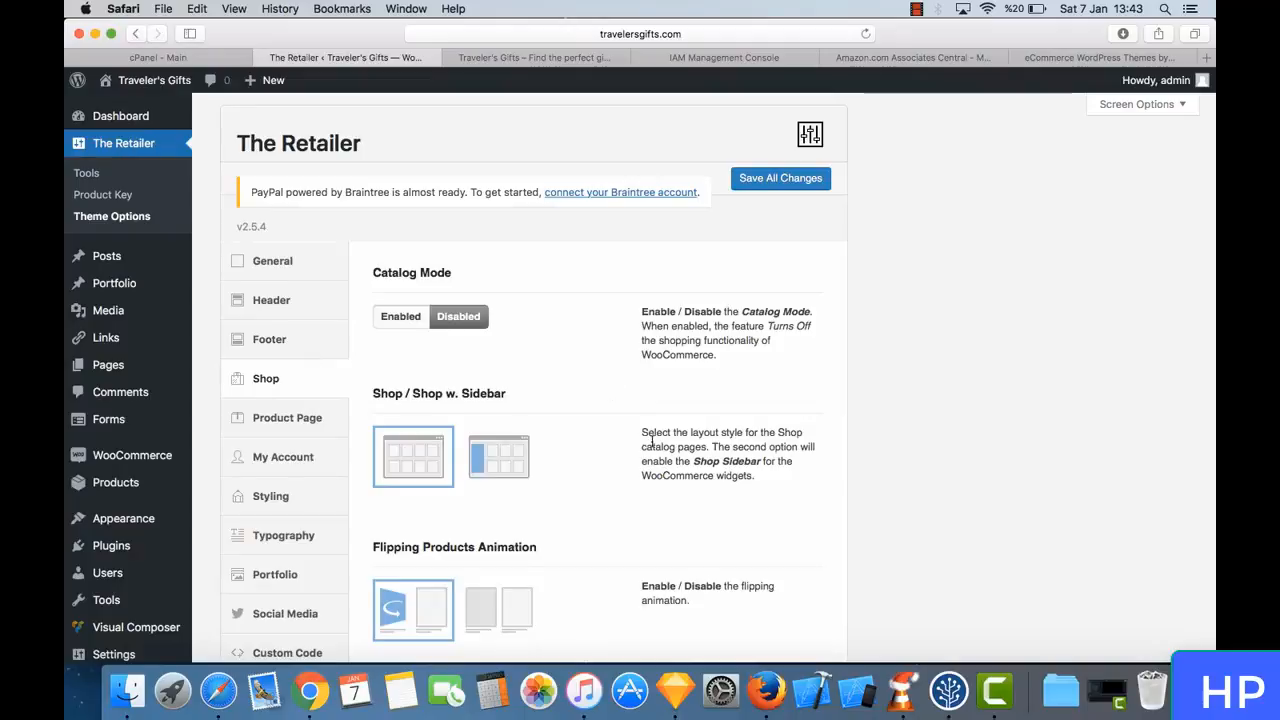
{"action": "scroll", "coordinate": [651, 437], "scroll_direction": "down", "scroll_amount": 4}
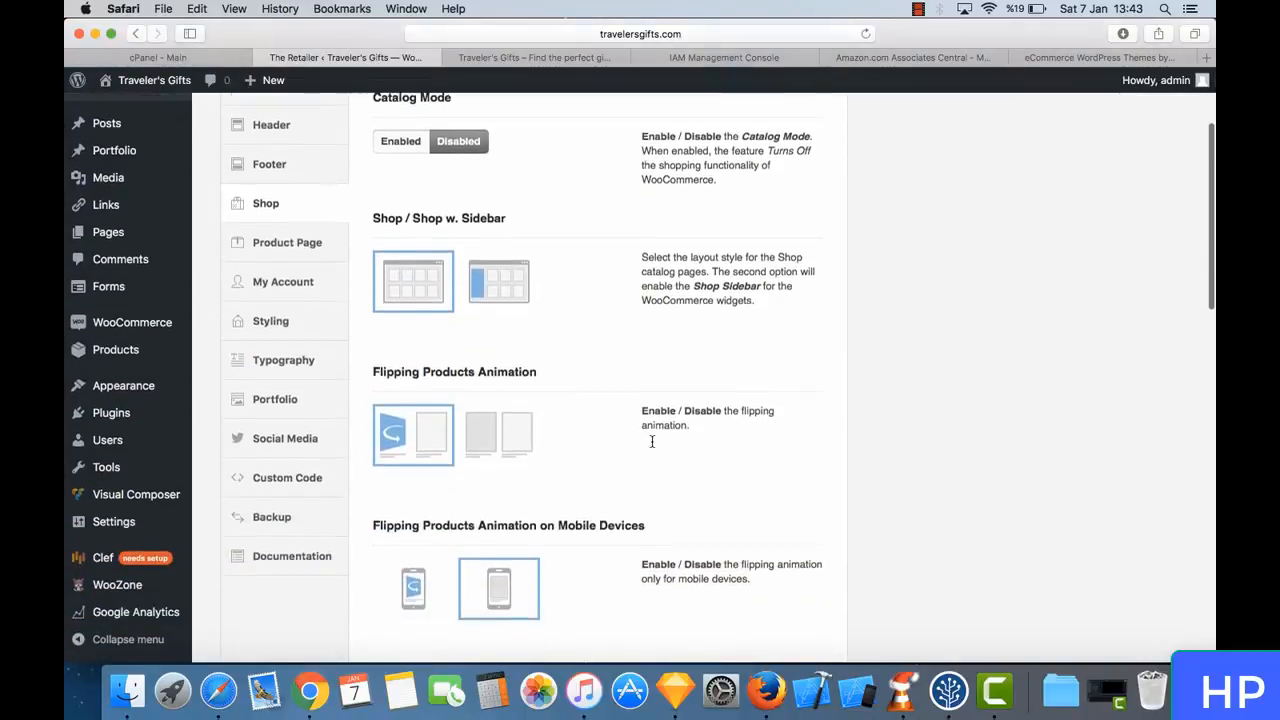
{"action": "left_click", "coordinate": [500, 285]}
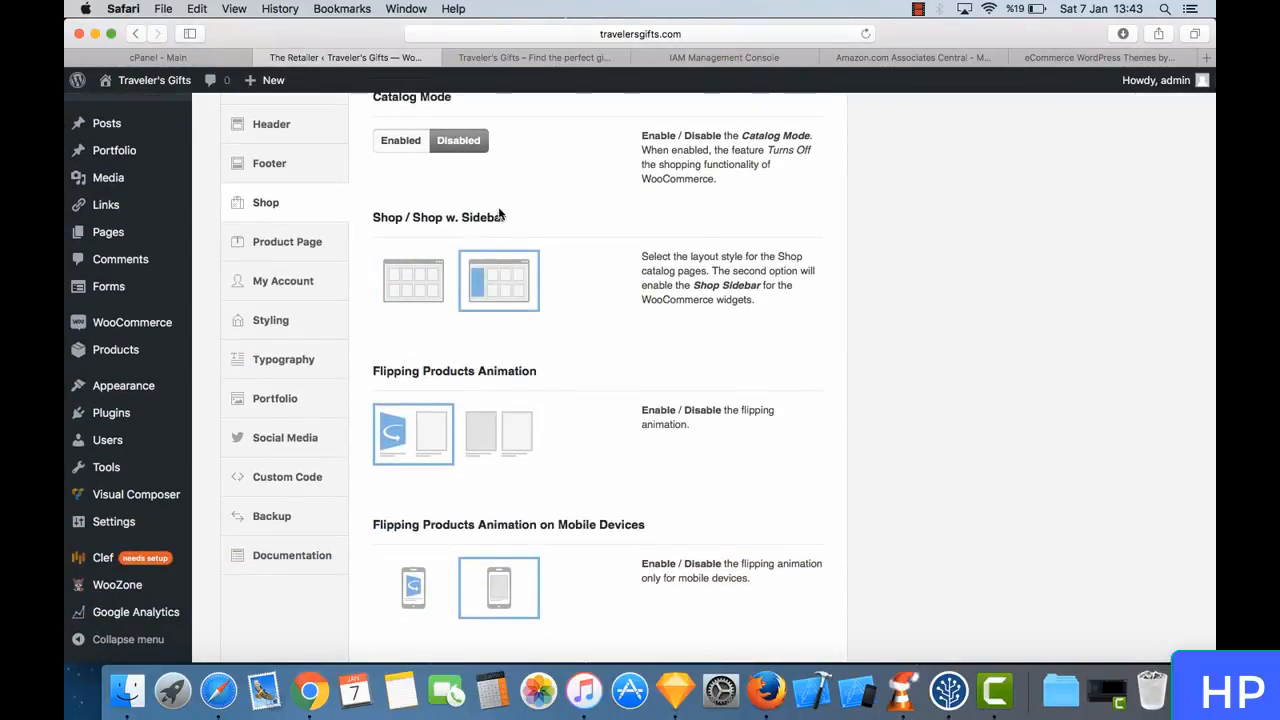
{"action": "left_click", "coordinate": [545, 60]}
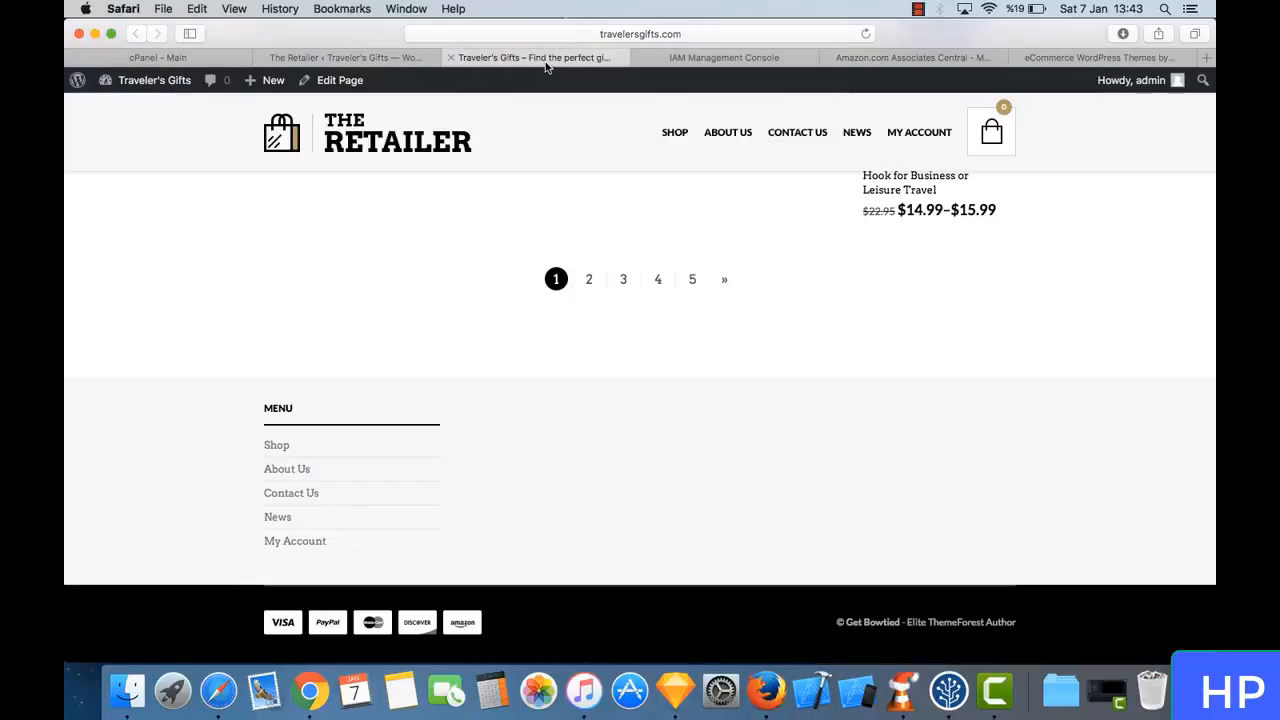
{"action": "key", "text": "super+r"}
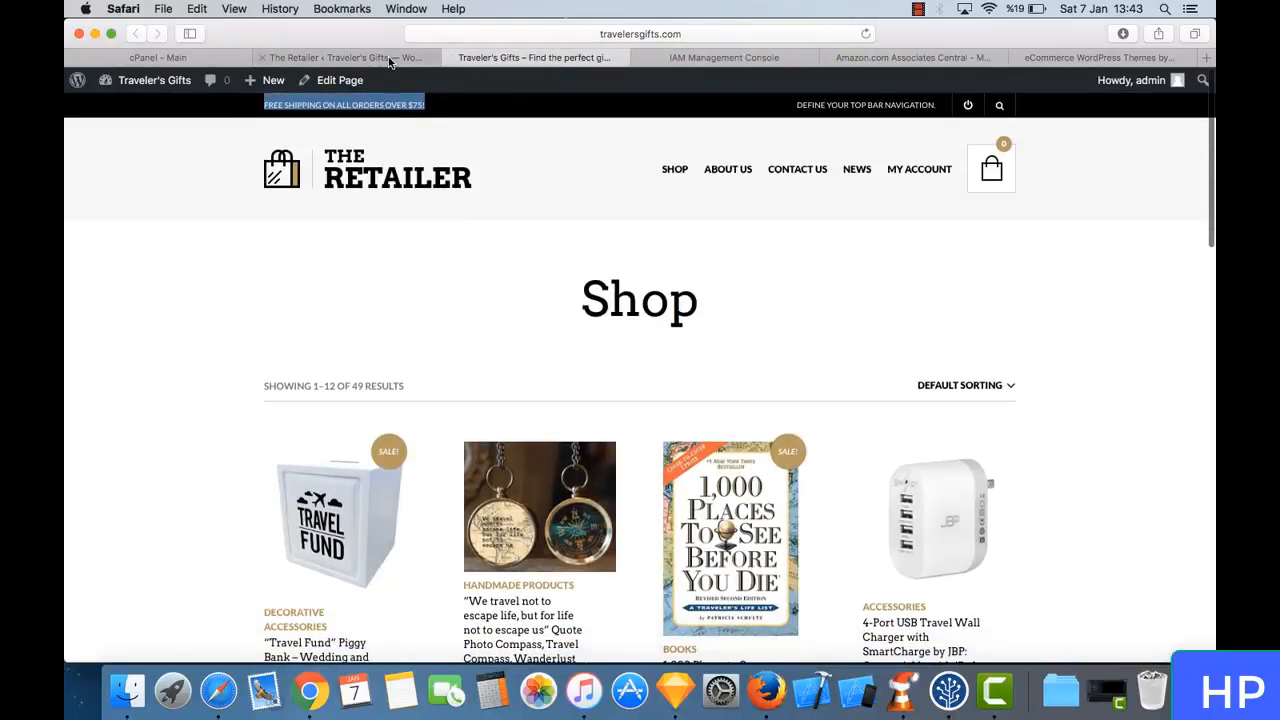
- Find the Flipping Products Animation options in the Shop settings and check the effect on the live store's products
{"action": "left_click", "coordinate": [390, 60]}
{"action": "scroll", "coordinate": [654, 451], "scroll_direction": "down", "scroll_amount": 5}
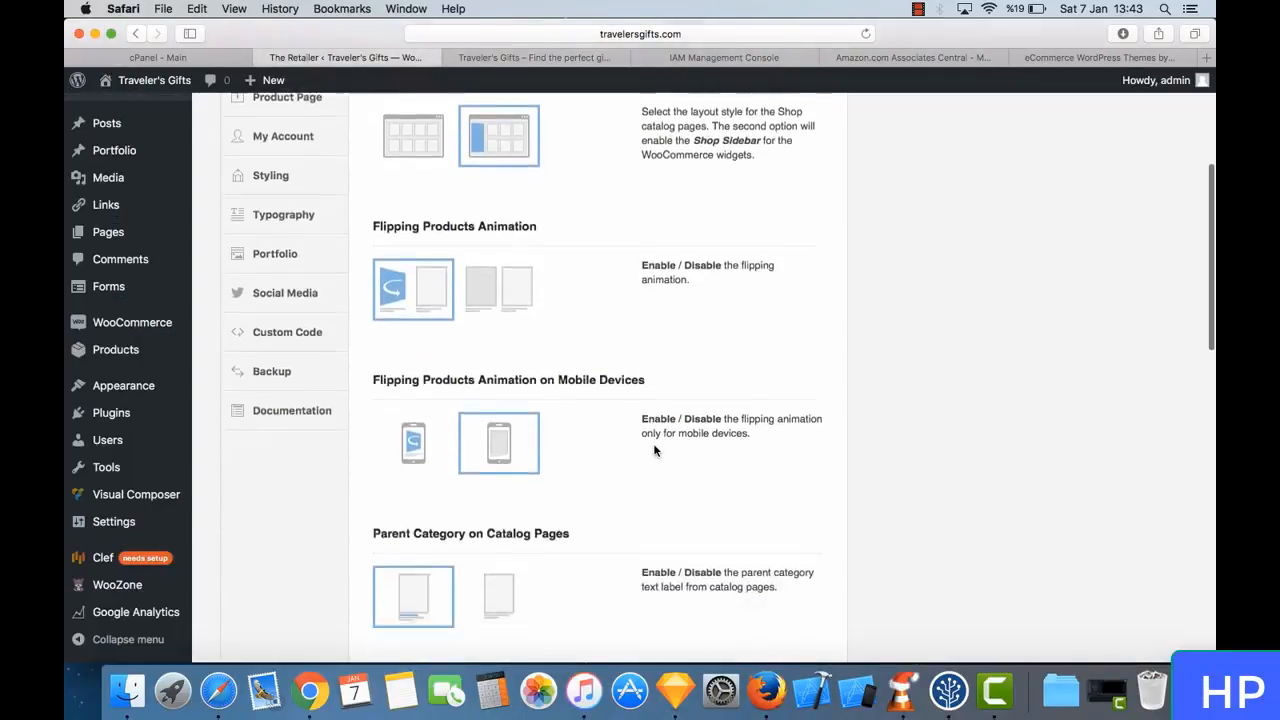
{"action": "left_click", "coordinate": [532, 57]}
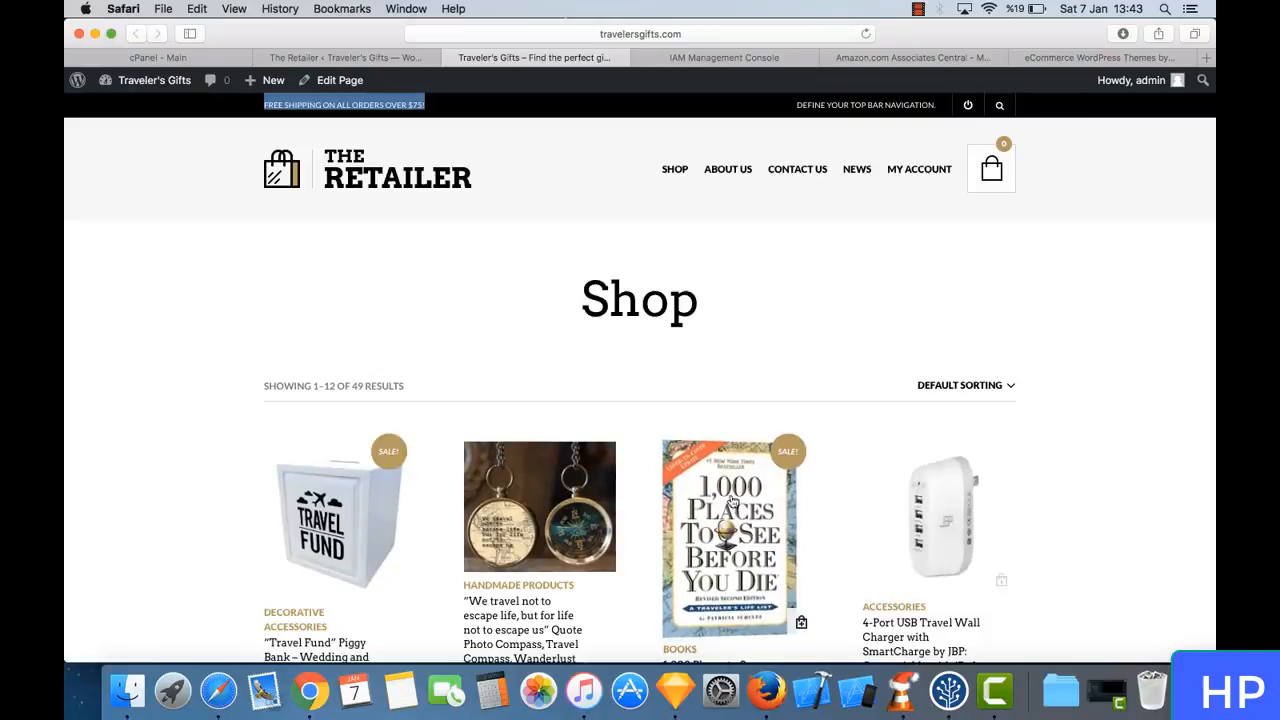
{"action": "scroll", "coordinate": [930, 515], "scroll_direction": "down", "scroll_amount": 8}
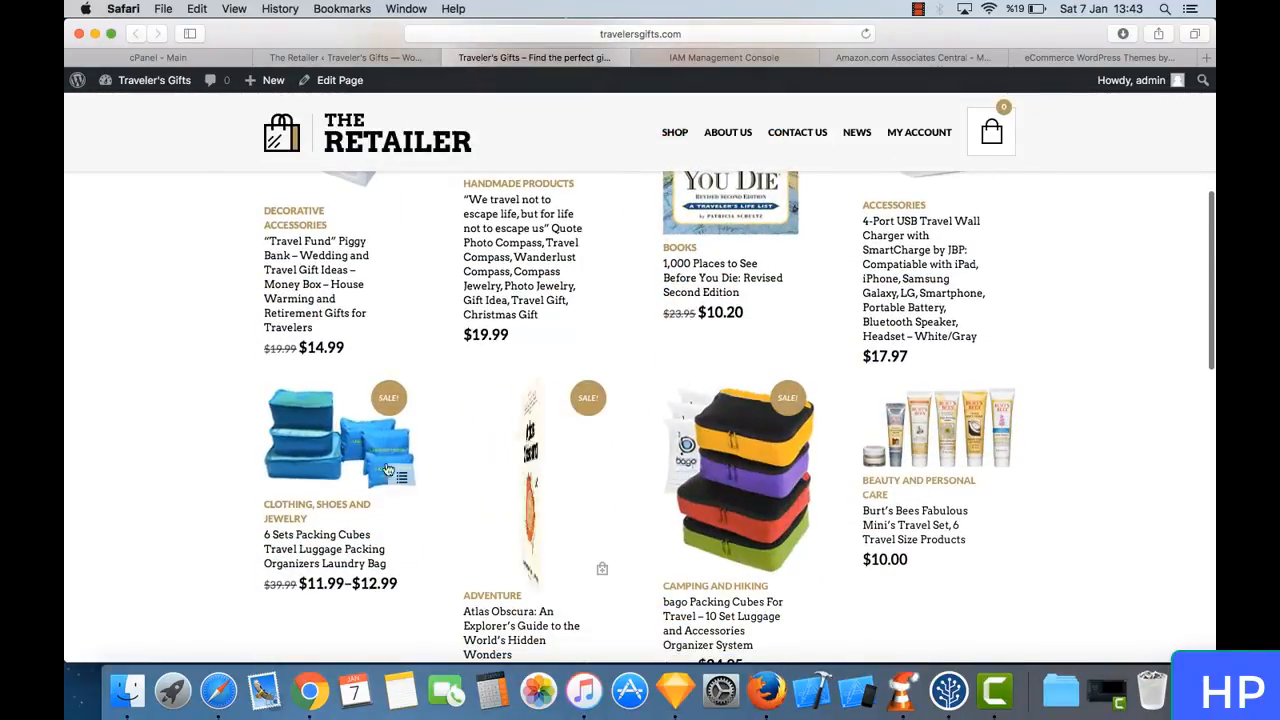
{"action": "scroll", "coordinate": [417, 432], "scroll_direction": "down", "scroll_amount": 9}
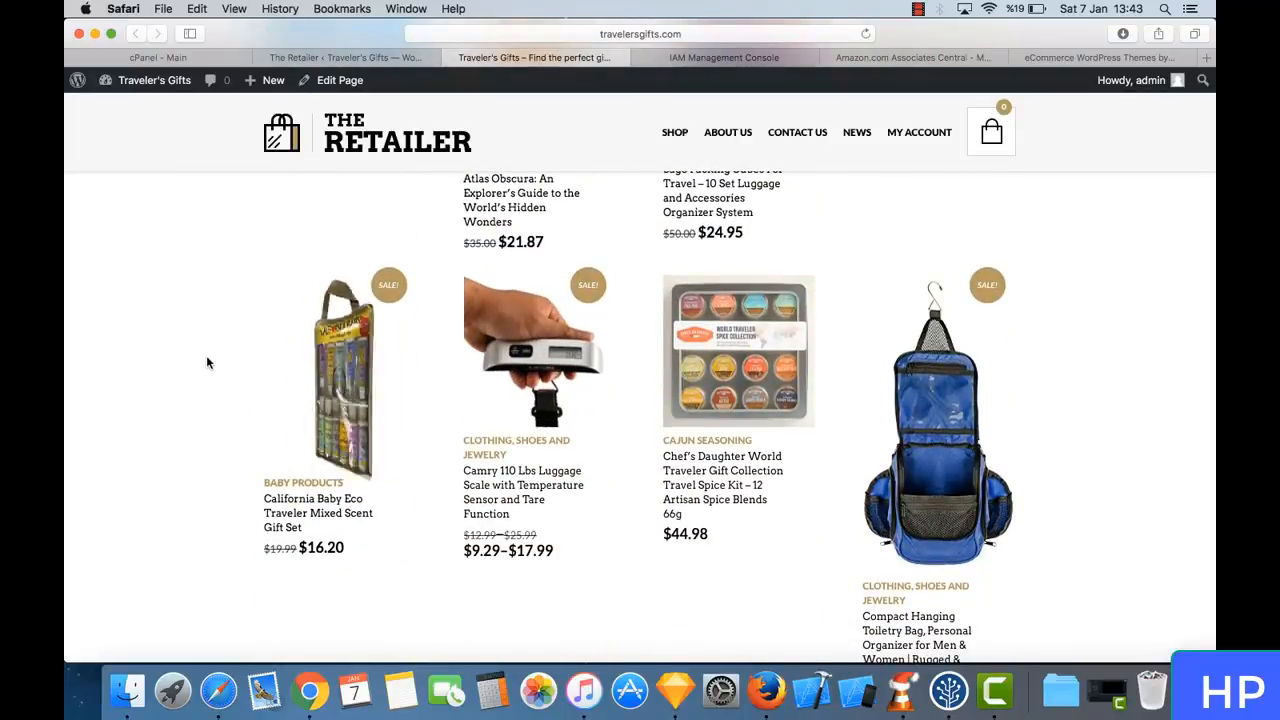
{"action": "scroll", "coordinate": [206, 355], "scroll_direction": "up", "scroll_amount": 12}
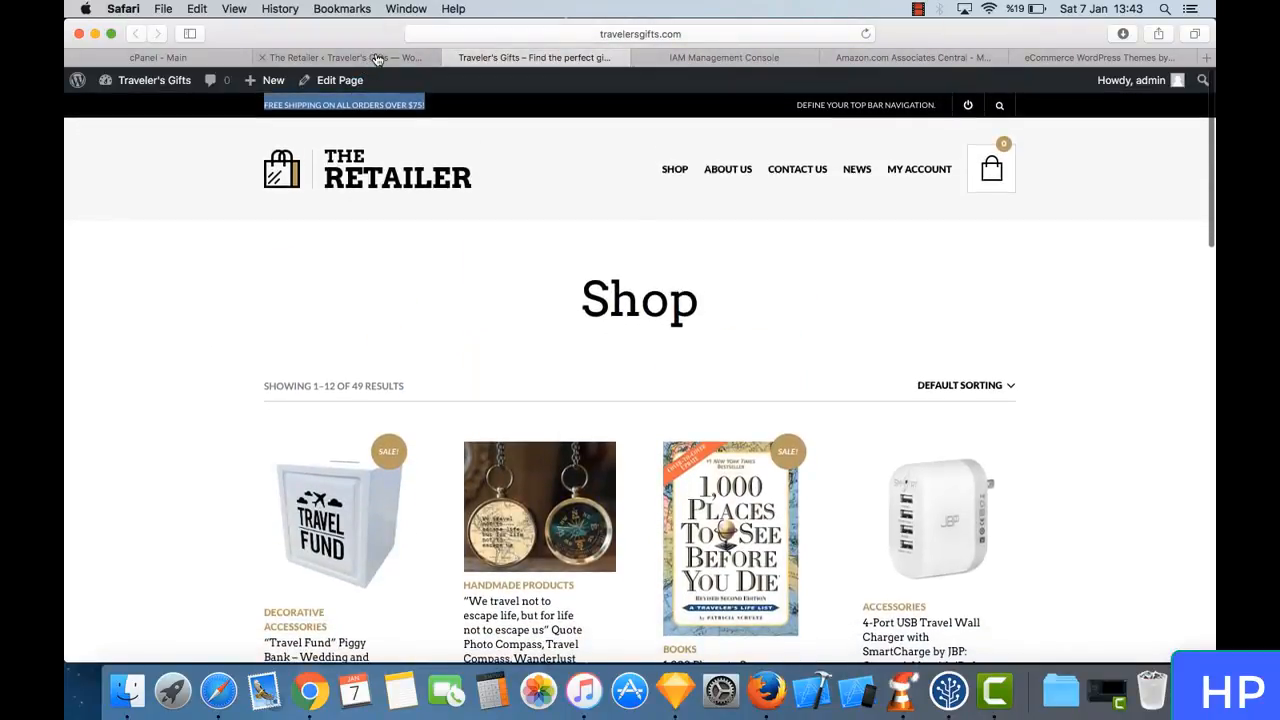
- Select the star style for product ratings in the theme's Shop settings and save all changes
{"action": "left_click", "coordinate": [370, 58]}
{"action": "scroll", "coordinate": [475, 380], "scroll_direction": "down", "scroll_amount": 4}
{"action": "scroll", "coordinate": [475, 380], "scroll_direction": "down", "scroll_amount": 12}
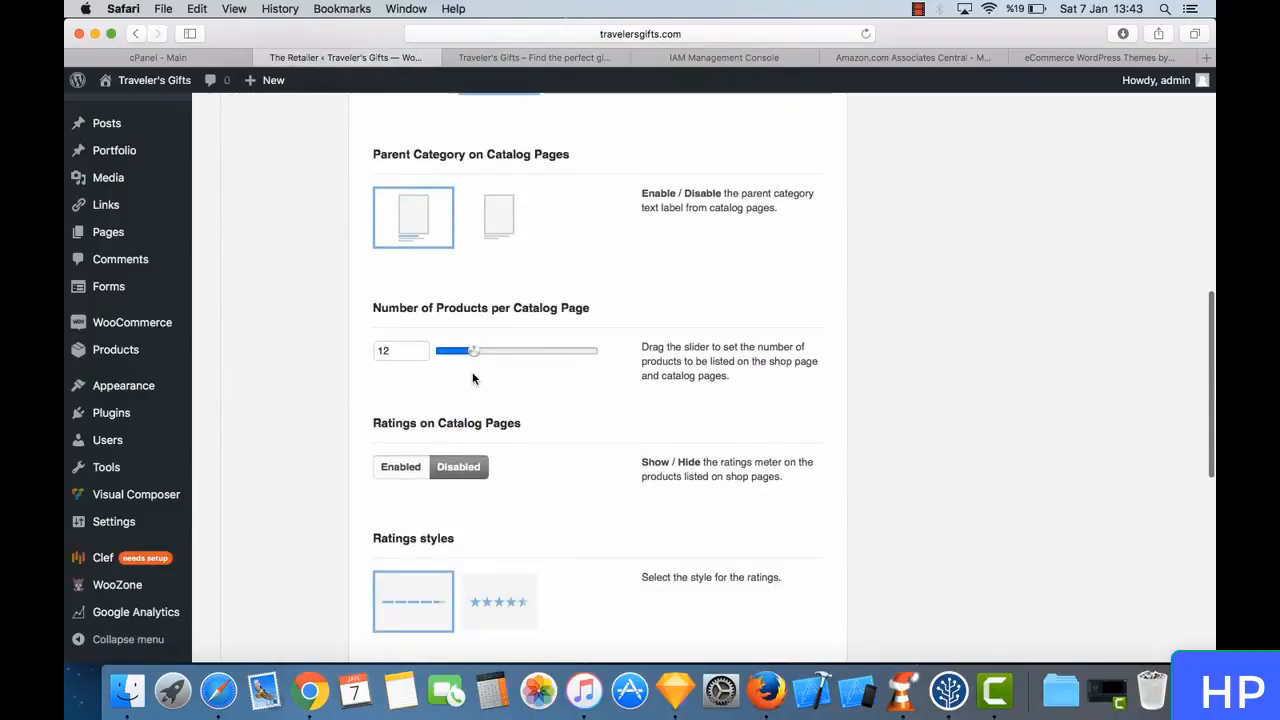
{"action": "scroll", "coordinate": [475, 380], "scroll_direction": "up", "scroll_amount": 7}
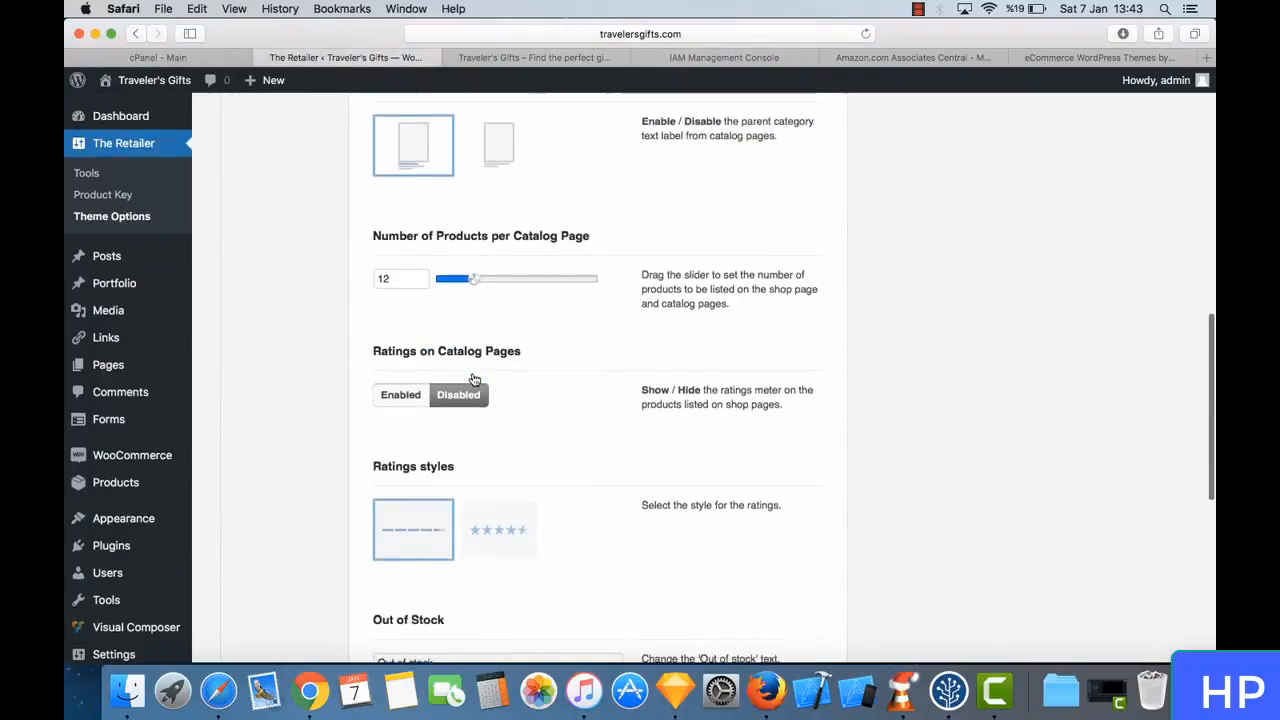
{"action": "scroll", "coordinate": [475, 377], "scroll_direction": "down", "scroll_amount": 3}
{"action": "left_click", "coordinate": [530, 381]}
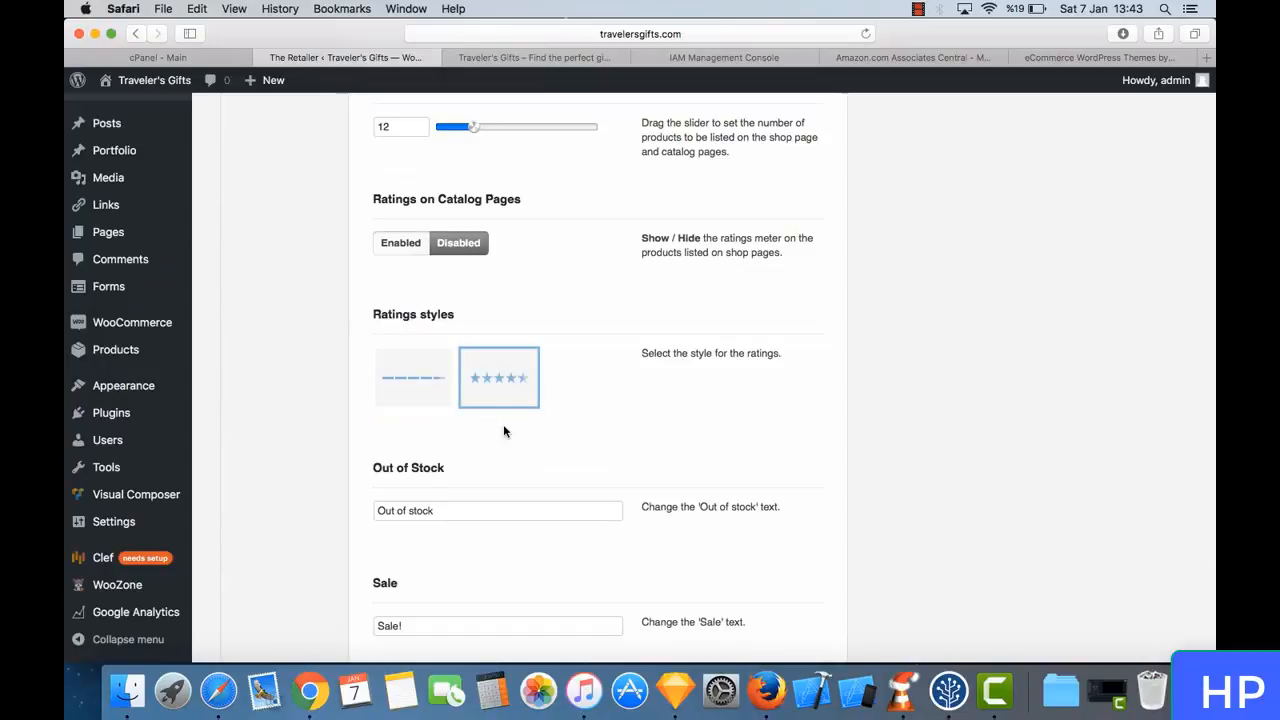
{"action": "scroll", "coordinate": [503, 428], "scroll_direction": "down", "scroll_amount": 4}
{"action": "scroll", "coordinate": [424, 233], "scroll_direction": "down", "scroll_amount": 5}
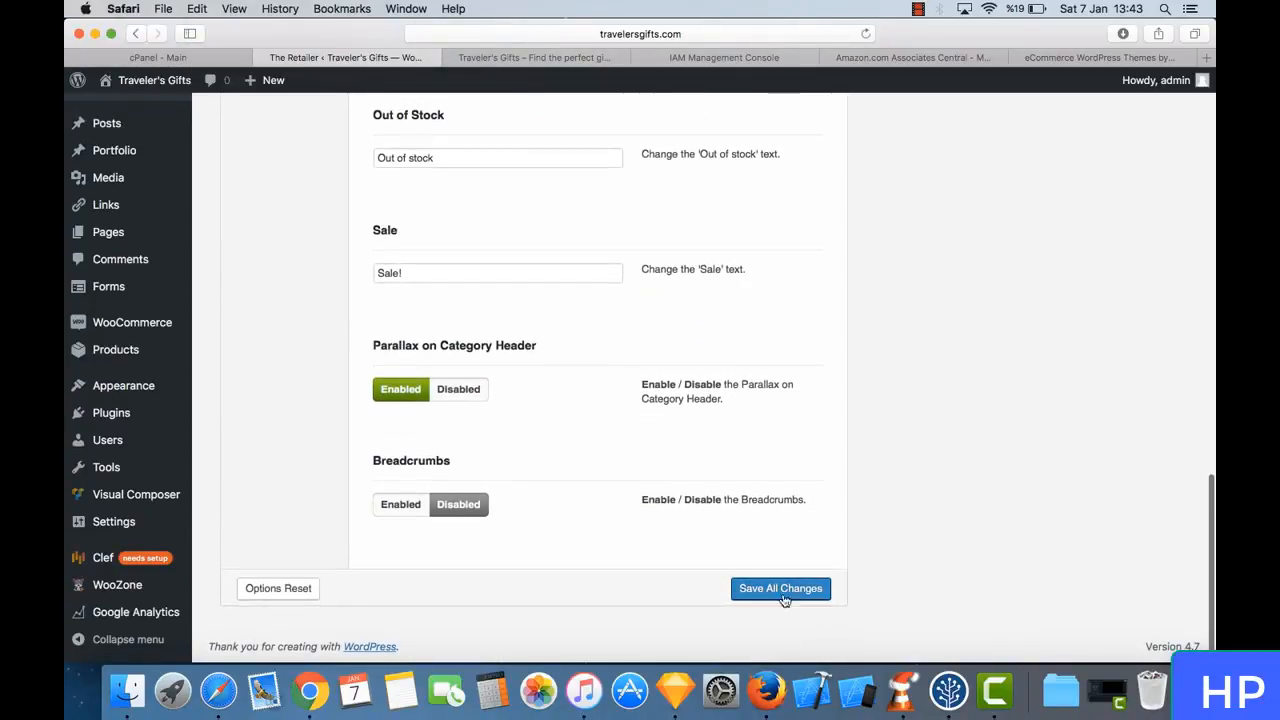
{"action": "left_click", "coordinate": [785, 590]}
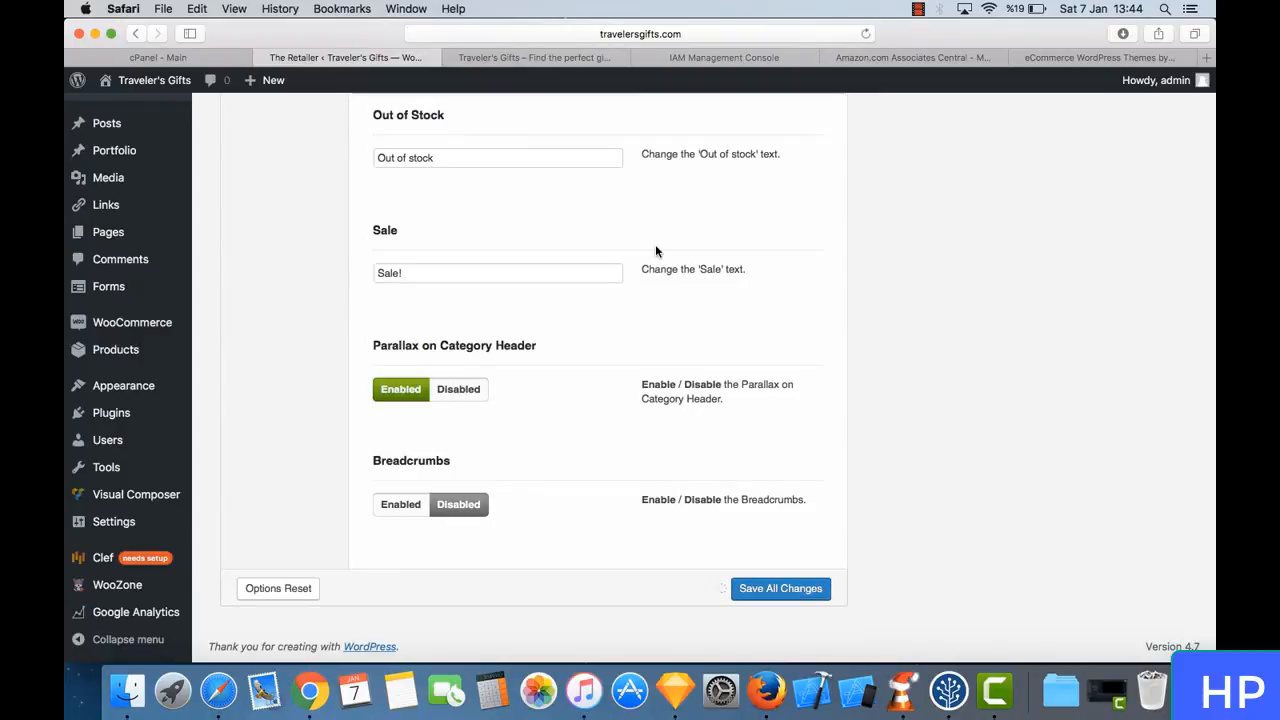
- Open the theme's Product Page settings and review the layout, sharing, product reviews and related products options
{"action": "scroll", "coordinate": [464, 260], "scroll_direction": "up", "scroll_amount": 10}
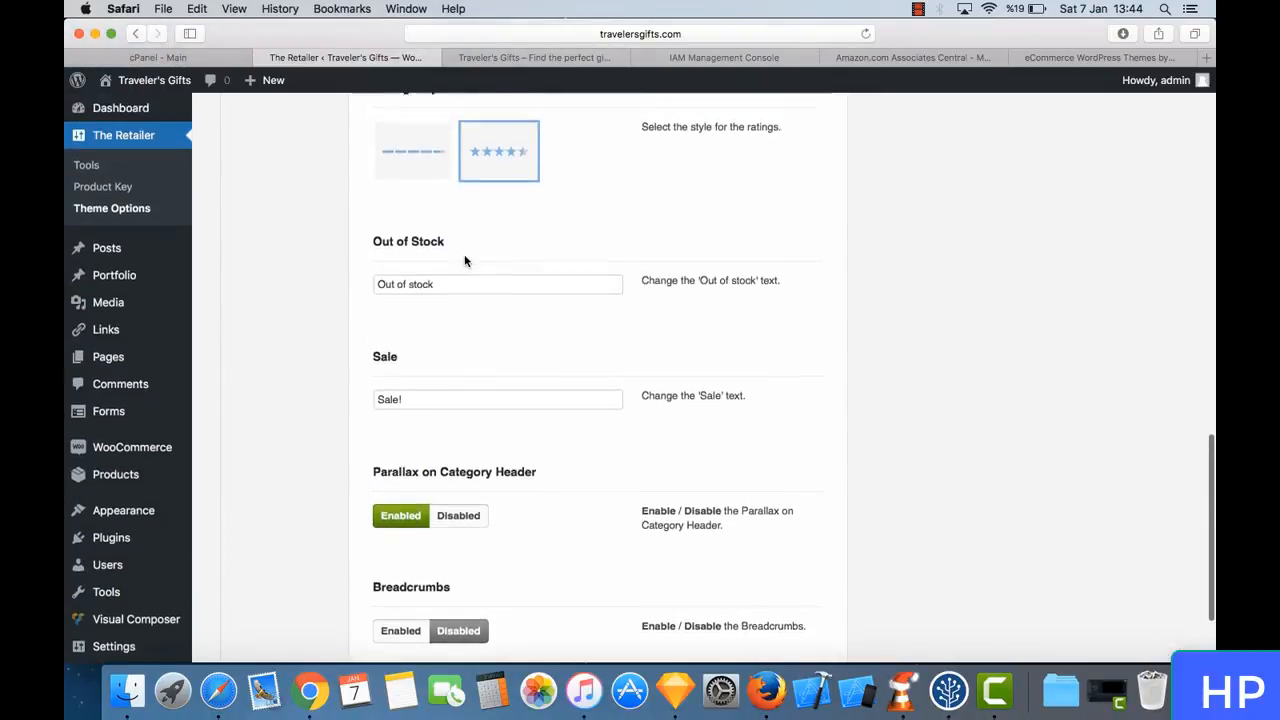
{"action": "scroll", "coordinate": [406, 402], "scroll_direction": "up", "scroll_amount": 5}
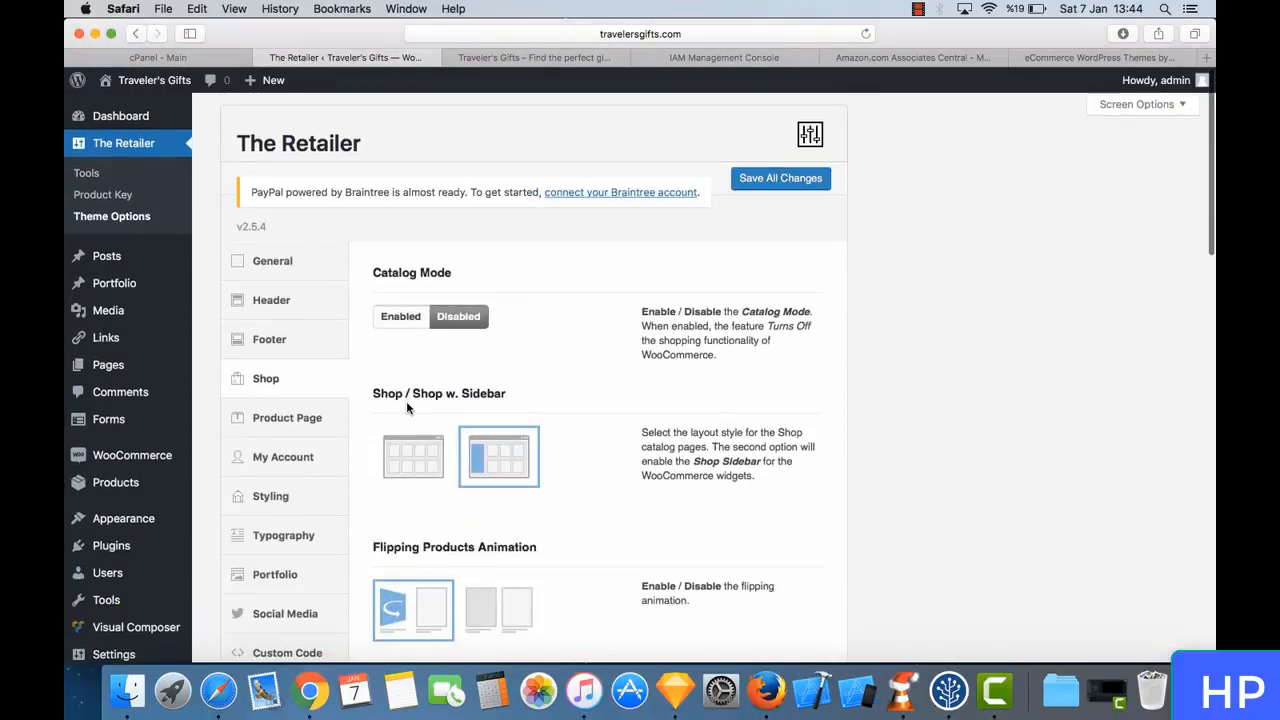
{"action": "left_click", "coordinate": [318, 436]}
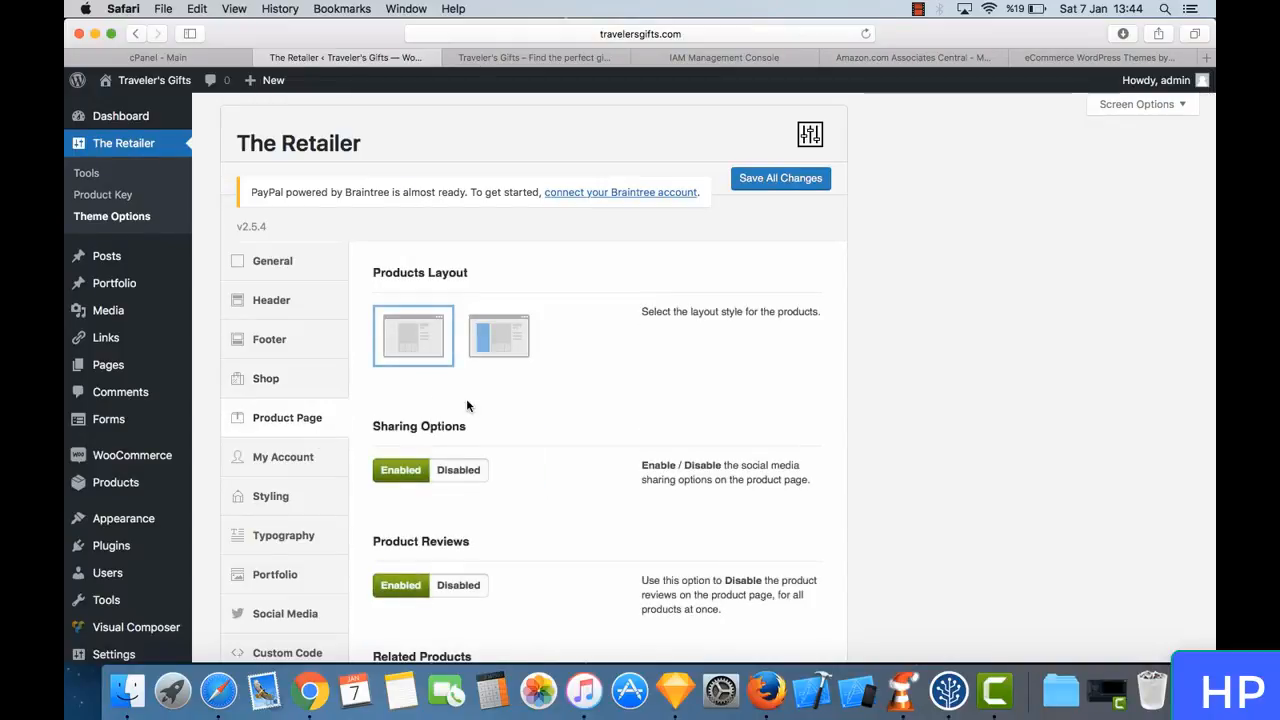
{"action": "scroll", "coordinate": [466, 398], "scroll_direction": "down", "scroll_amount": 2}
{"action": "scroll", "coordinate": [541, 322], "scroll_direction": "down", "scroll_amount": 2}
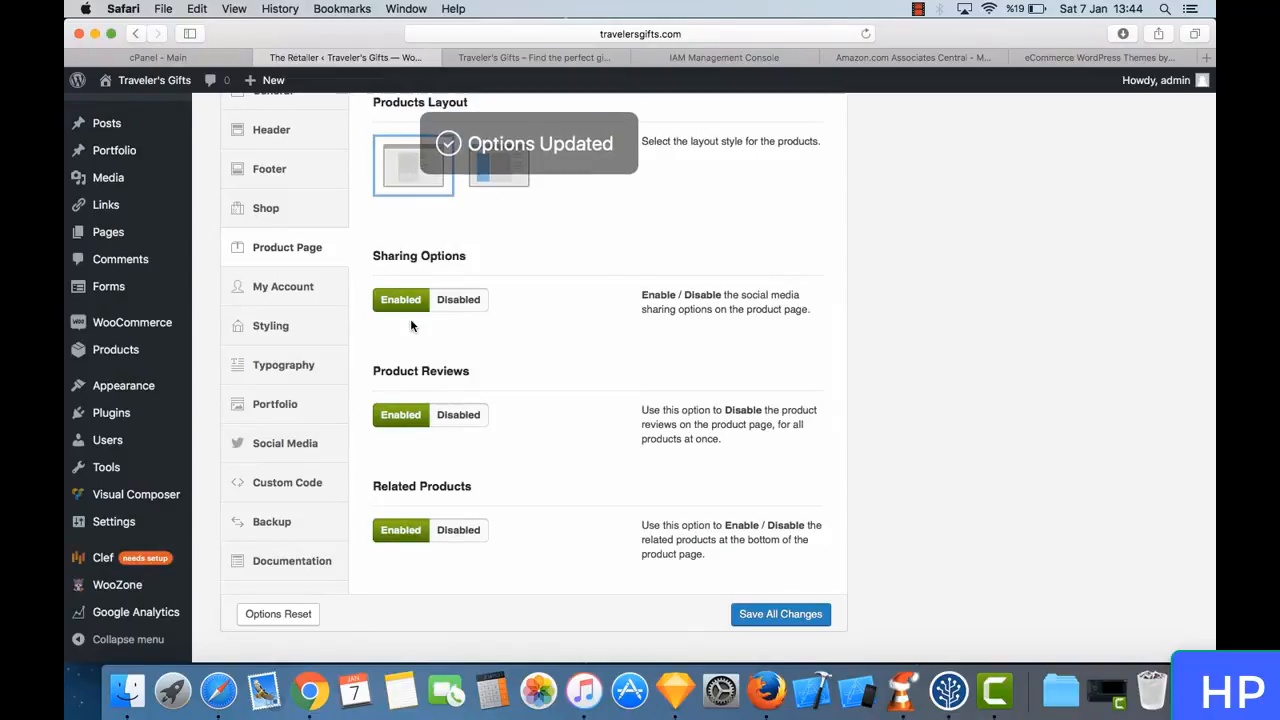
- Open the "We travel not to escape life" compass product on the live store and look through its page
{"action": "left_click", "coordinate": [512, 57]}
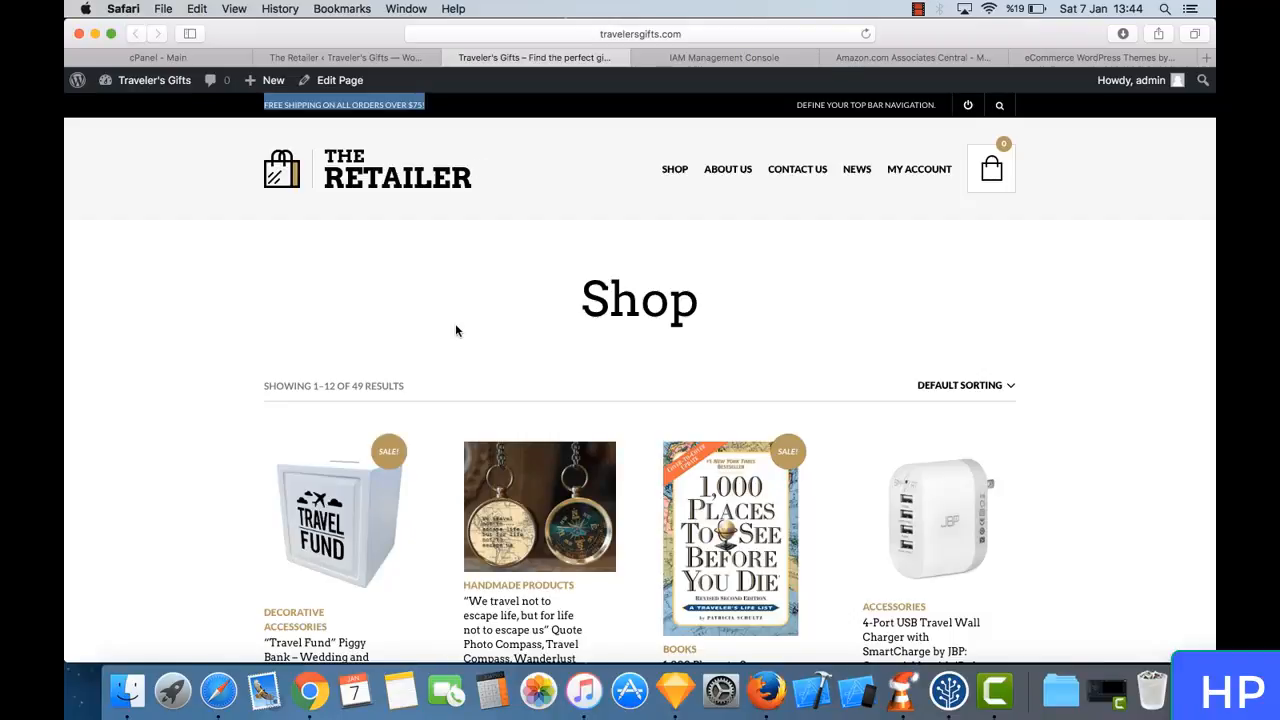
{"action": "left_click", "coordinate": [564, 508]}
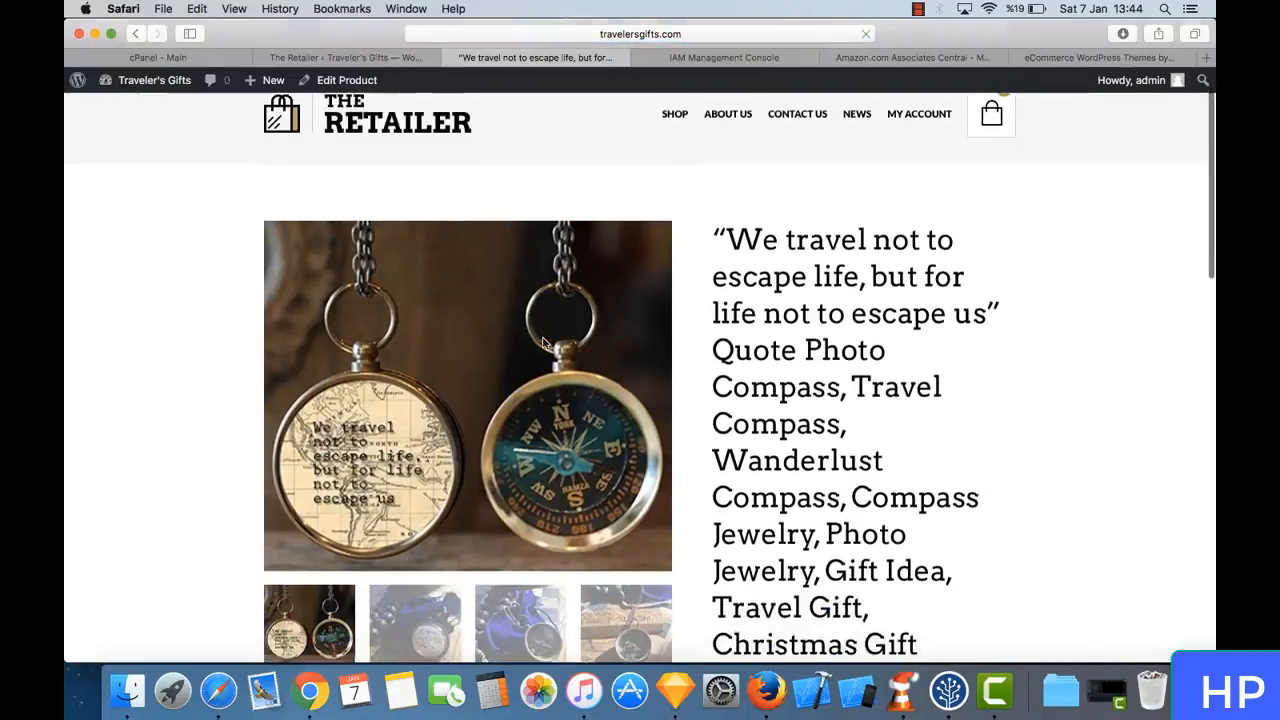
{"action": "scroll", "coordinate": [543, 343], "scroll_direction": "down", "scroll_amount": 4}
{"action": "scroll", "coordinate": [543, 343], "scroll_direction": "down", "scroll_amount": 10}
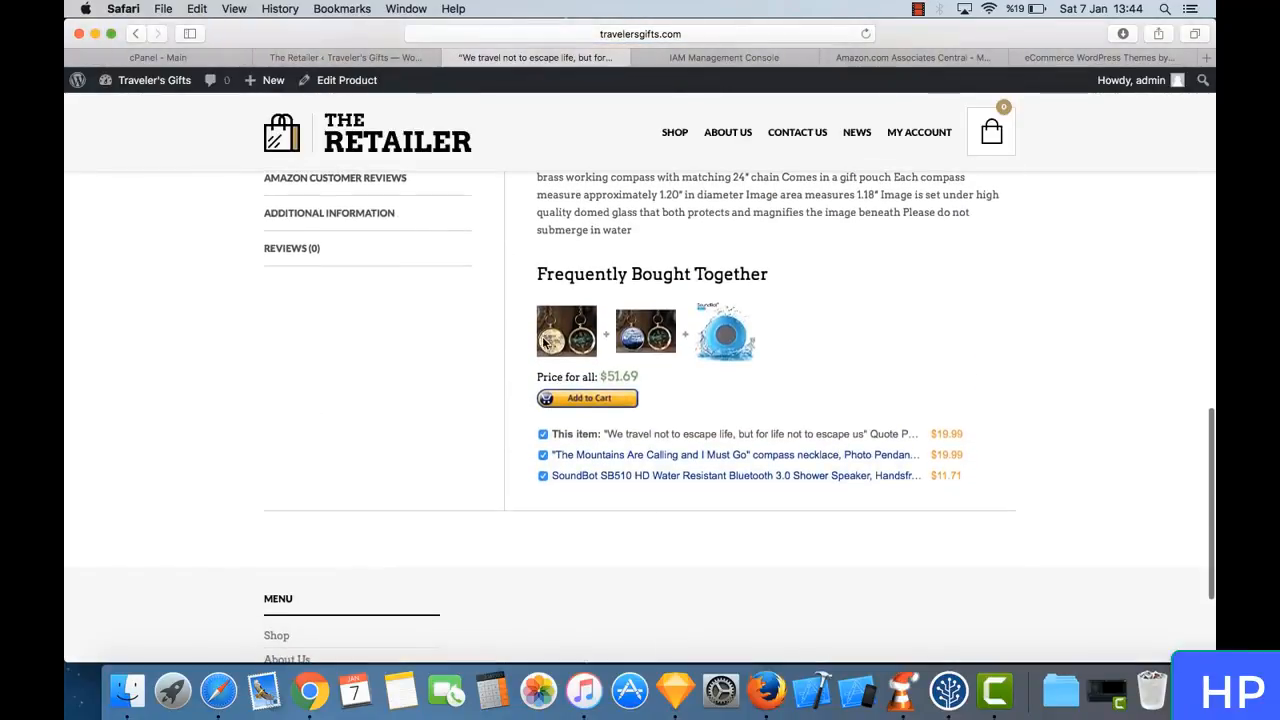
{"action": "scroll", "coordinate": [543, 343], "scroll_direction": "up", "scroll_amount": 1}
{"action": "scroll", "coordinate": [395, 320], "scroll_direction": "up", "scroll_amount": 3}
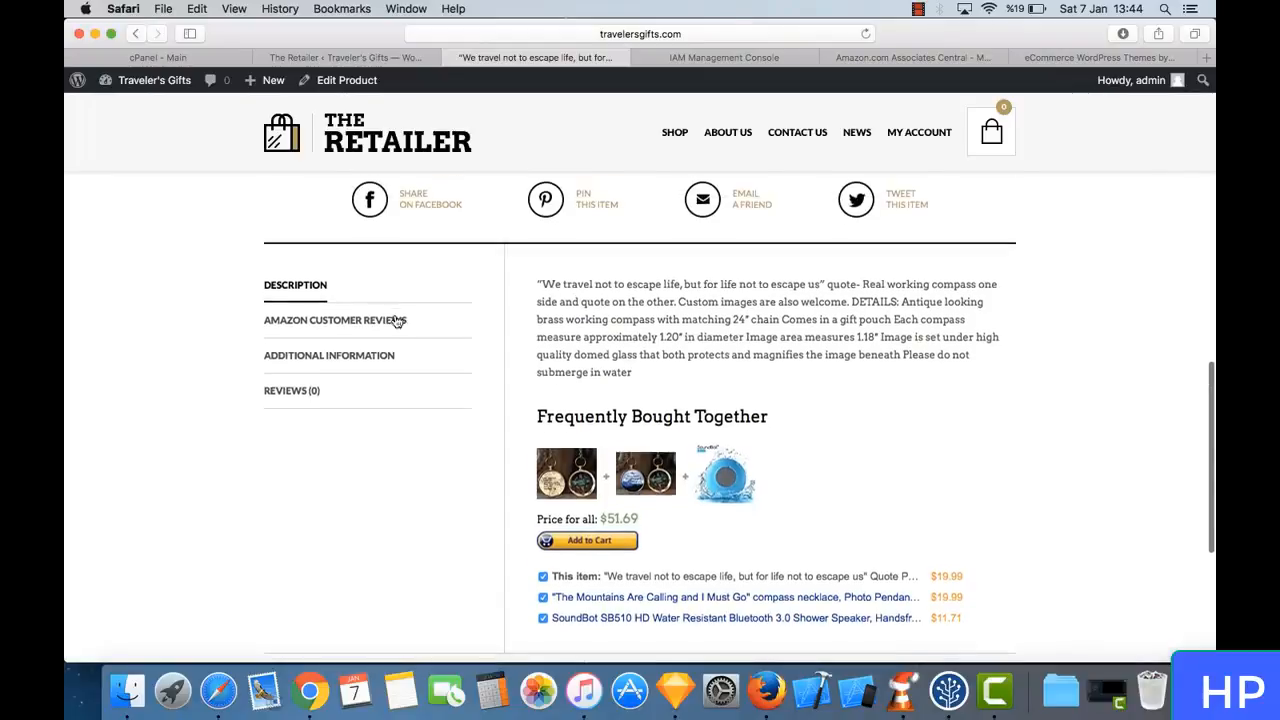
- Compare the Amazon Customer Reviews section with the store's own Reviews section on the compass product page
{"action": "left_click", "coordinate": [350, 343]}
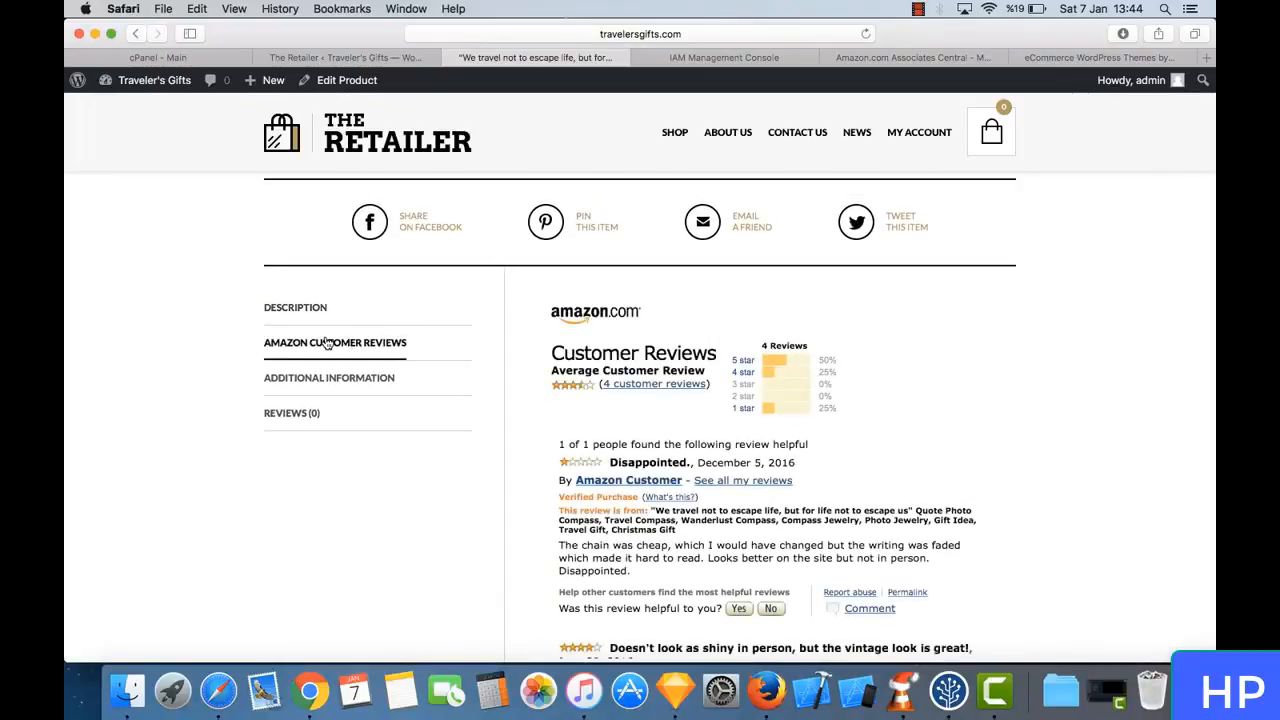
{"action": "scroll", "coordinate": [614, 427], "scroll_direction": "down", "scroll_amount": 8}
{"action": "scroll", "coordinate": [411, 390], "scroll_direction": "down", "scroll_amount": 3}
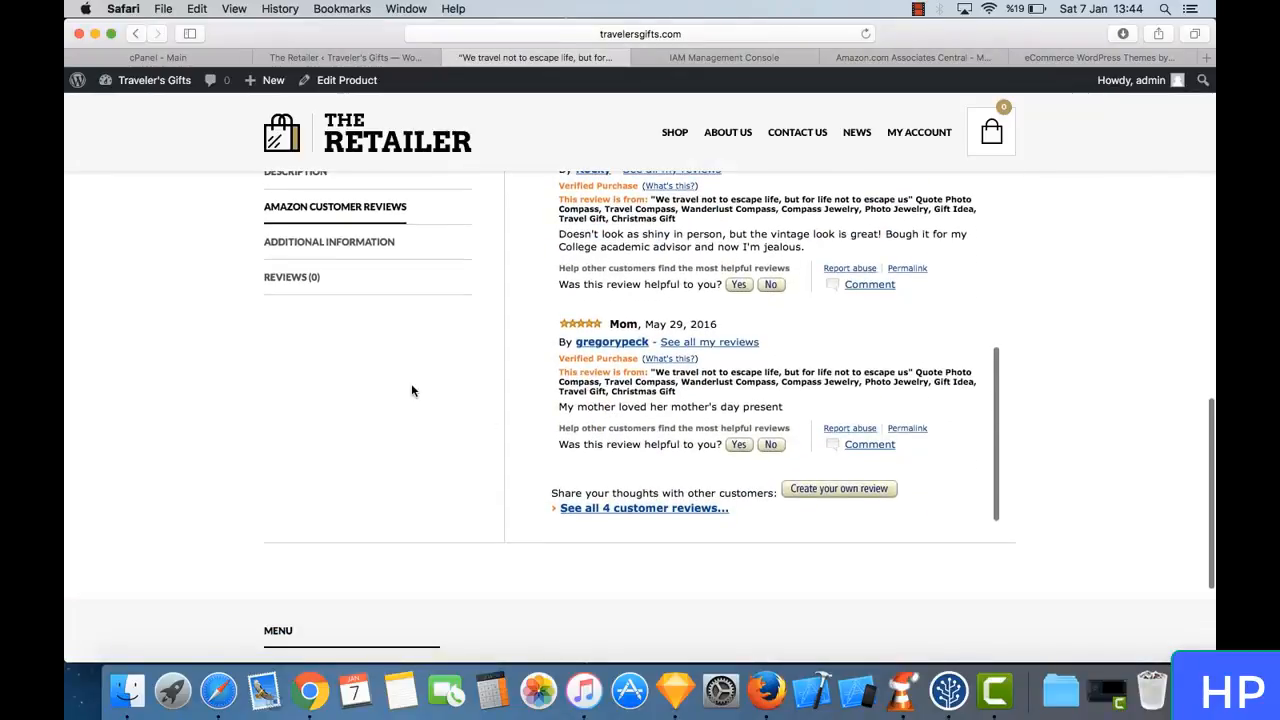
{"action": "left_click", "coordinate": [323, 277]}
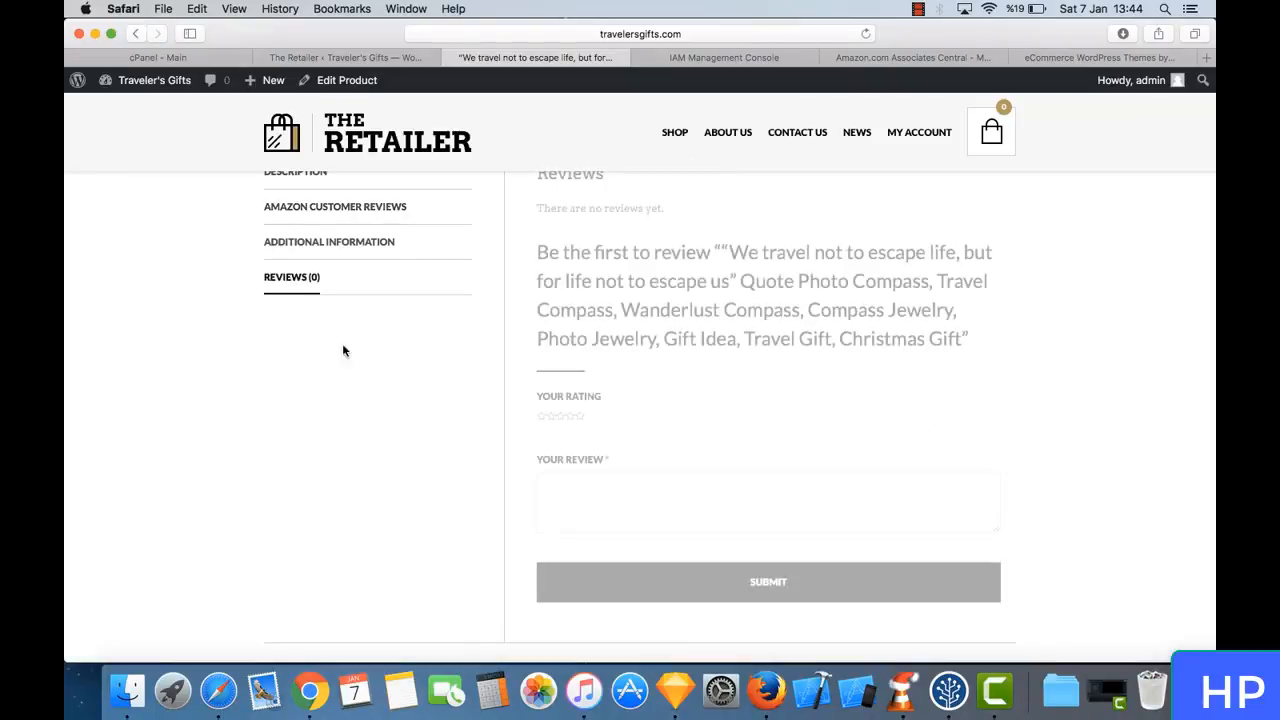
{"action": "scroll", "coordinate": [400, 325], "scroll_direction": "up", "scroll_amount": 2}
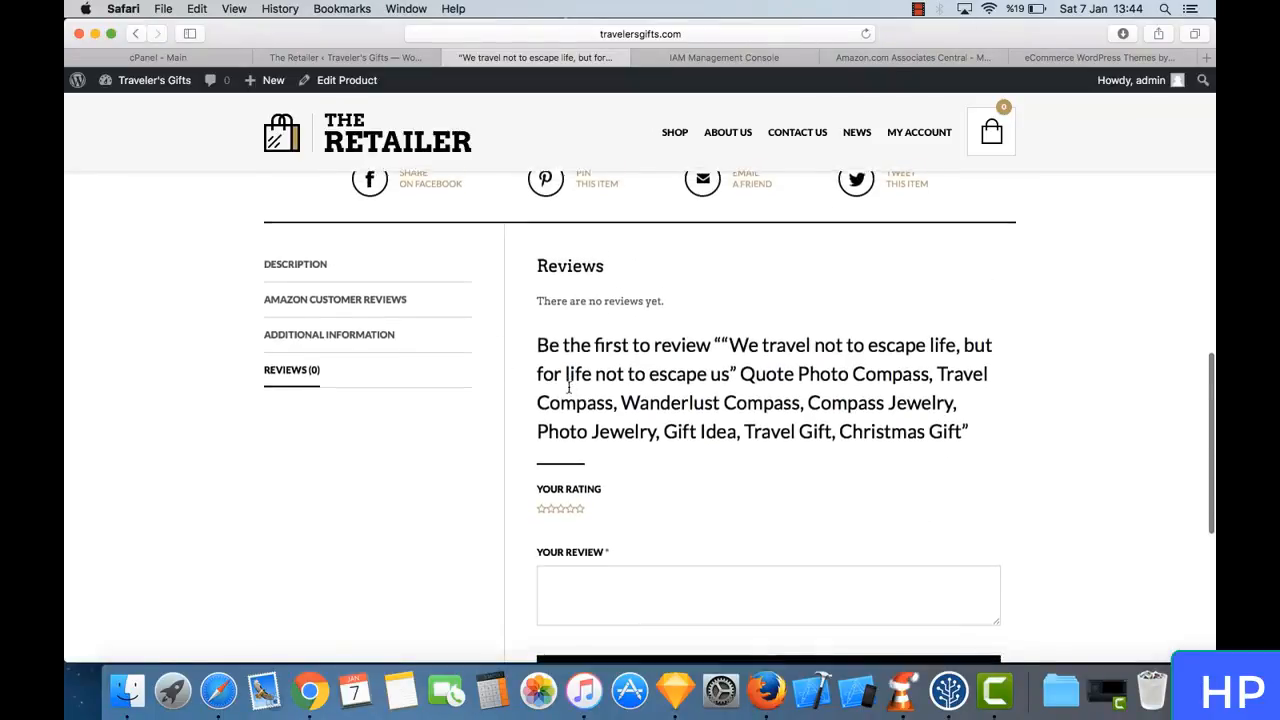
{"action": "scroll", "coordinate": [420, 335], "scroll_direction": "down", "scroll_amount": 5}
{"action": "scroll", "coordinate": [438, 350], "scroll_direction": "up", "scroll_amount": 2}
{"action": "scroll", "coordinate": [440, 350], "scroll_direction": "up", "scroll_amount": 4}
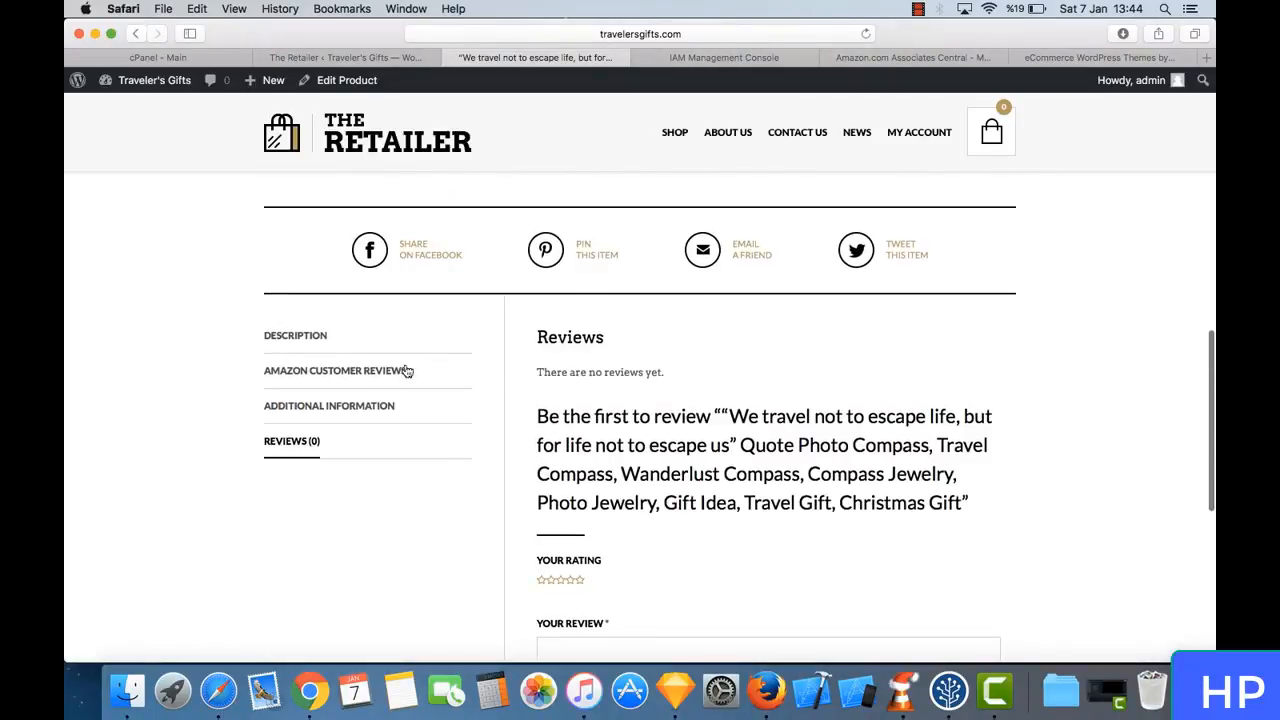
{"action": "left_click", "coordinate": [372, 366]}
- Disable Product Reviews in the theme's Product Page settings and save all changes
{"action": "left_click", "coordinate": [345, 57]}
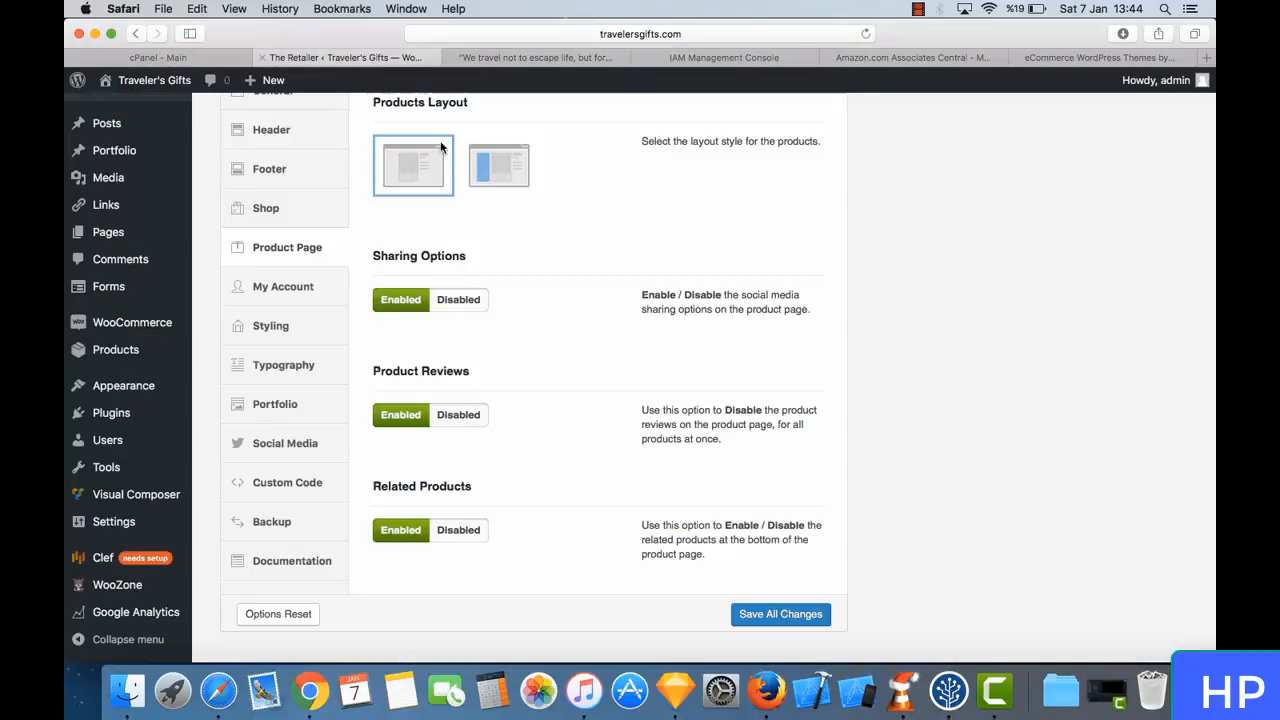
{"action": "left_click", "coordinate": [460, 418]}
{"action": "scroll", "coordinate": [655, 404], "scroll_direction": "down", "scroll_amount": 1}
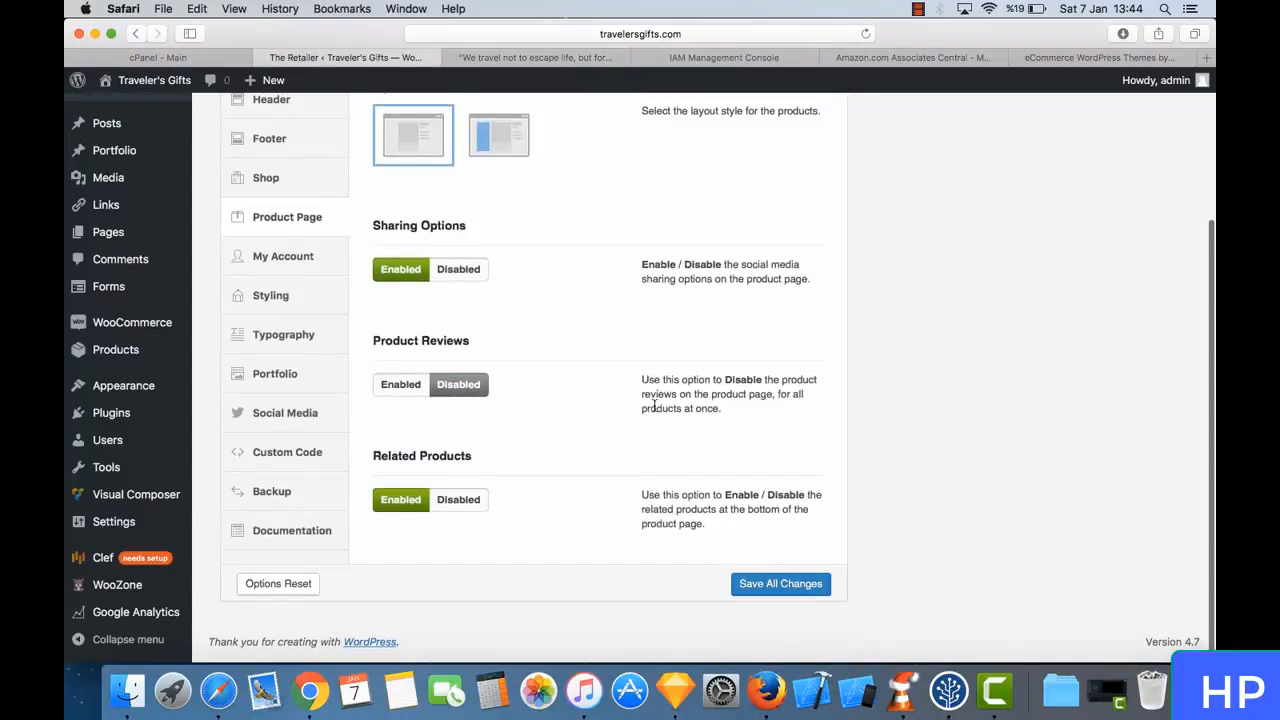
{"action": "left_click", "coordinate": [793, 591]}
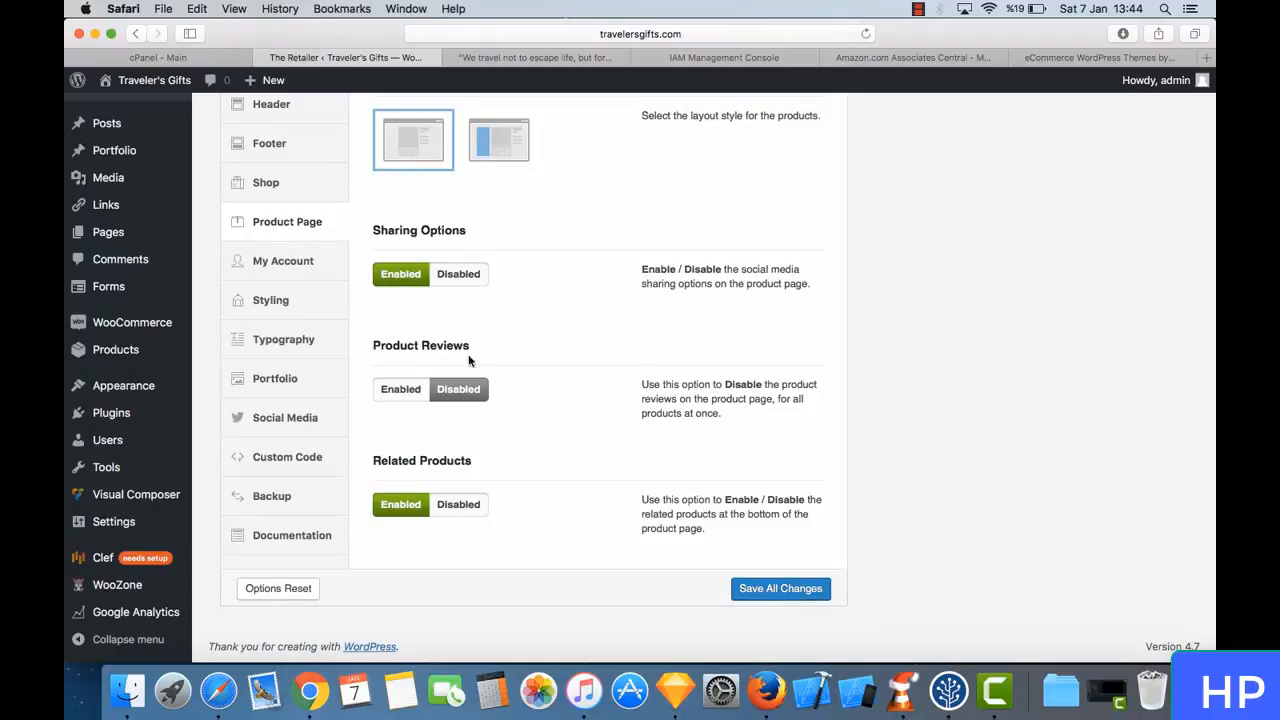
- Open the theme's My Account settings and examine the Registration and Login content blocks
{"action": "left_click", "coordinate": [329, 266]}
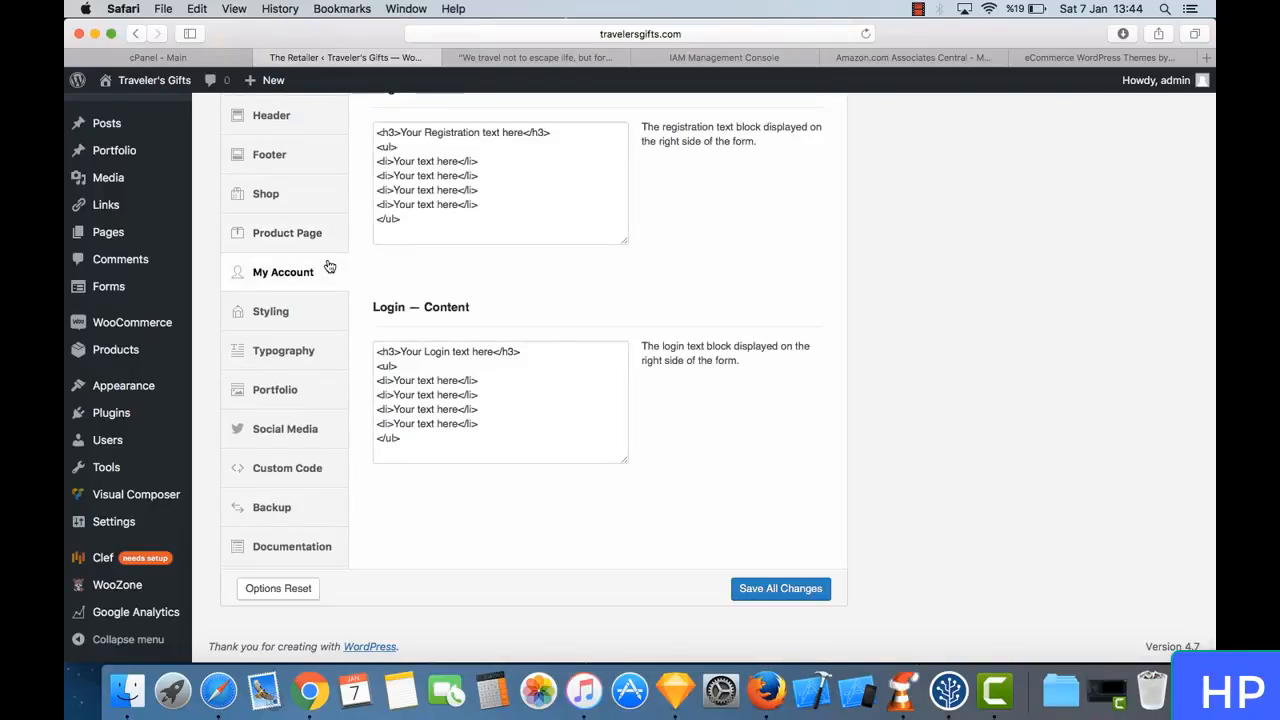
{"action": "scroll", "coordinate": [340, 289], "scroll_direction": "up", "scroll_amount": 3}
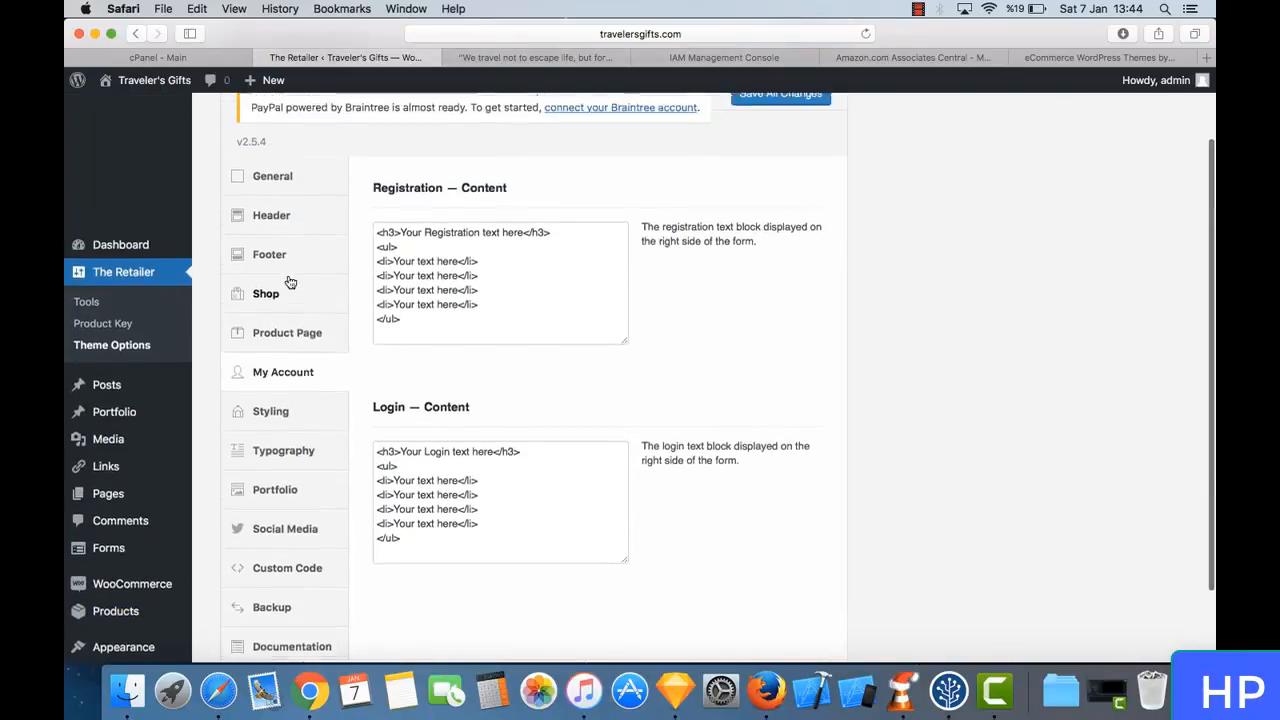
{"action": "scroll", "coordinate": [290, 283], "scroll_direction": "up", "scroll_amount": 2}
{"action": "left_click", "coordinate": [531, 62]}
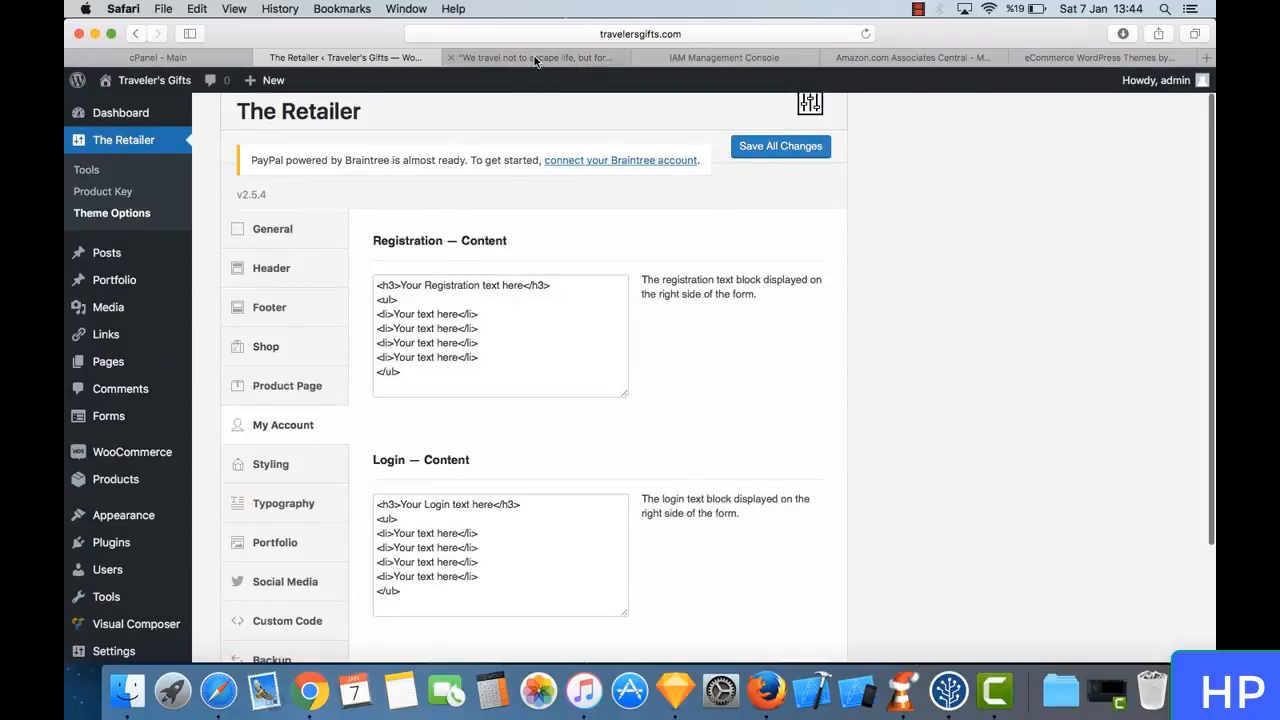
{"action": "left_click", "coordinate": [398, 60]}
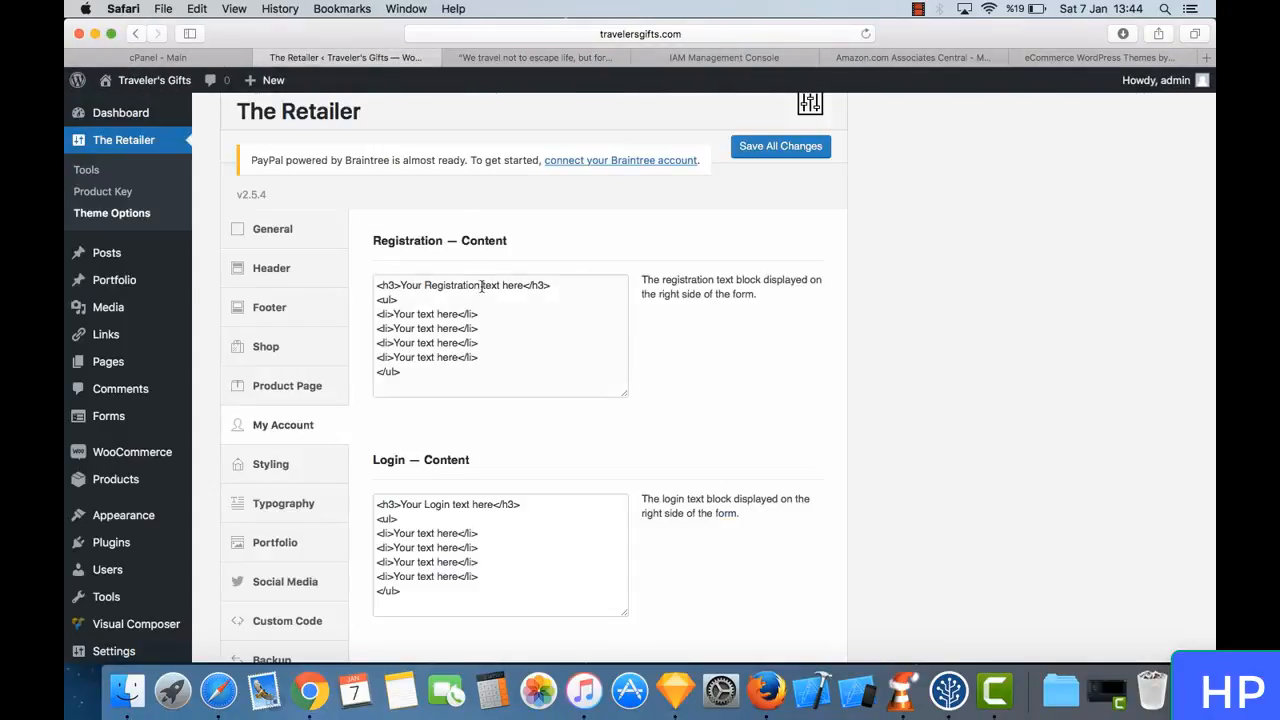
- Open the live store's My Account page, sign out, and look at the placeholder registration text beside the login form
{"action": "left_click", "coordinate": [531, 58]}
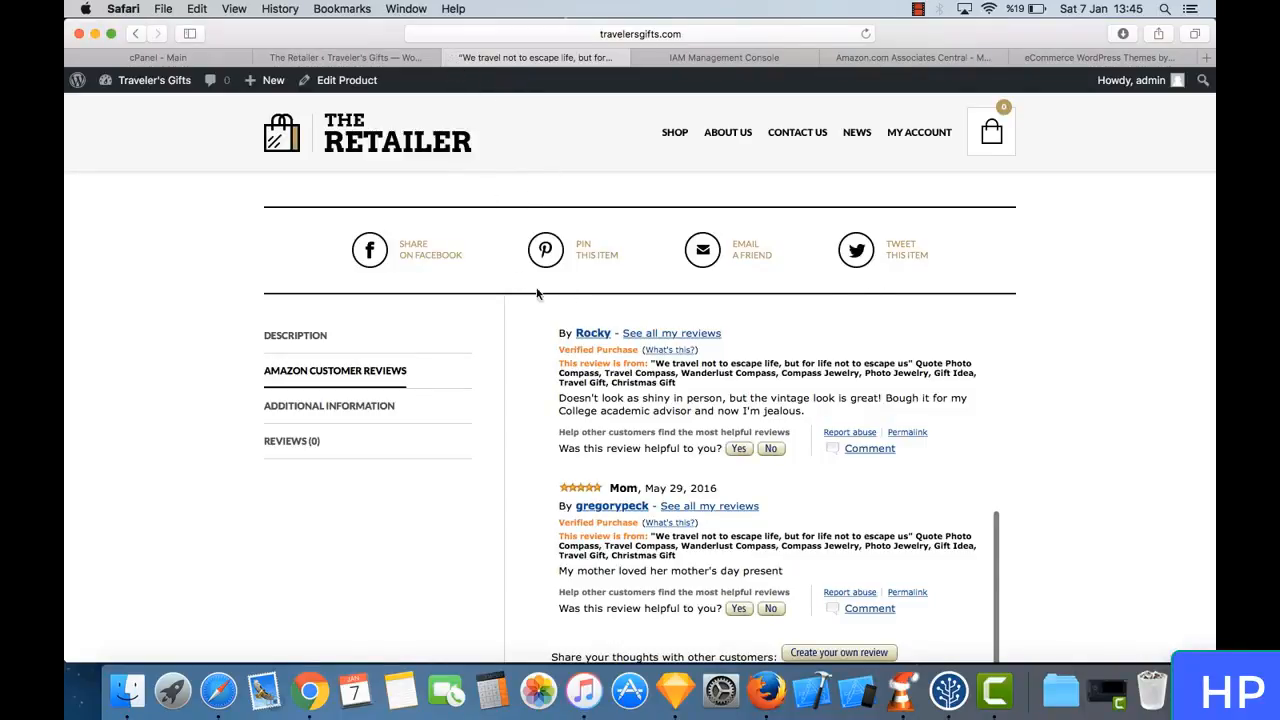
{"action": "scroll", "coordinate": [536, 293], "scroll_direction": "up", "scroll_amount": 10}
{"action": "left_click", "coordinate": [913, 181]}
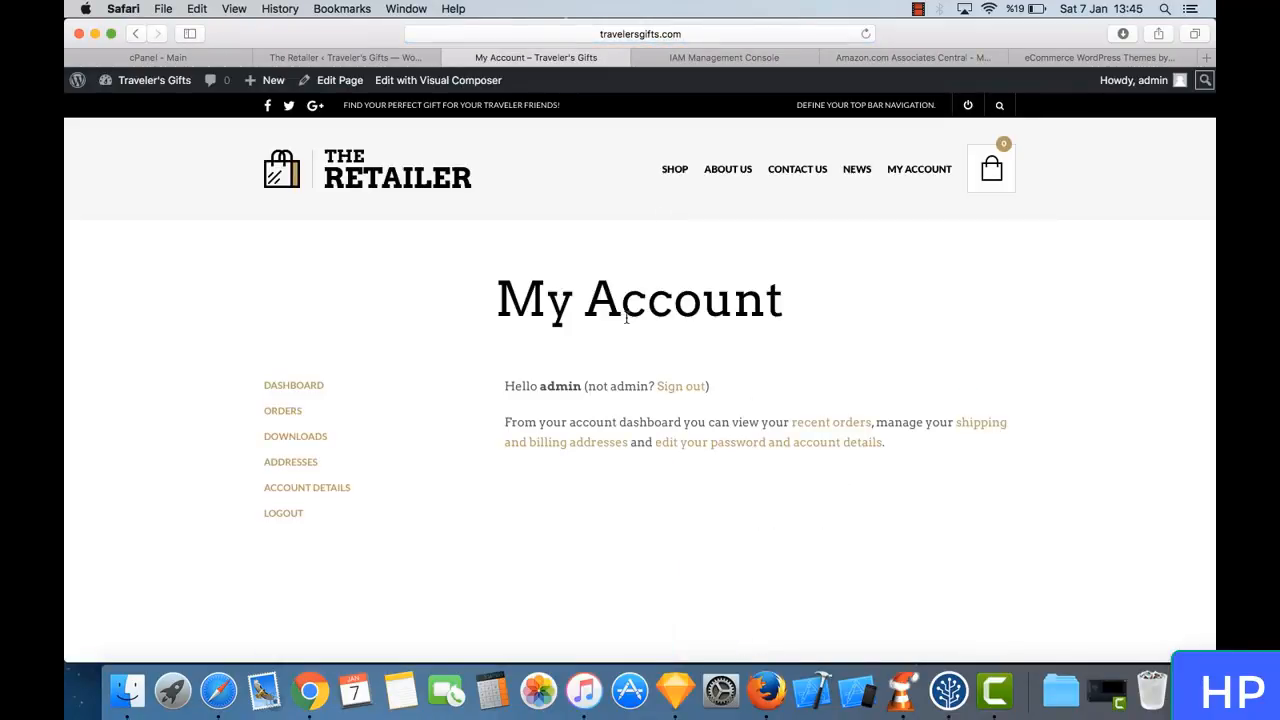
{"action": "left_click", "coordinate": [685, 393]}
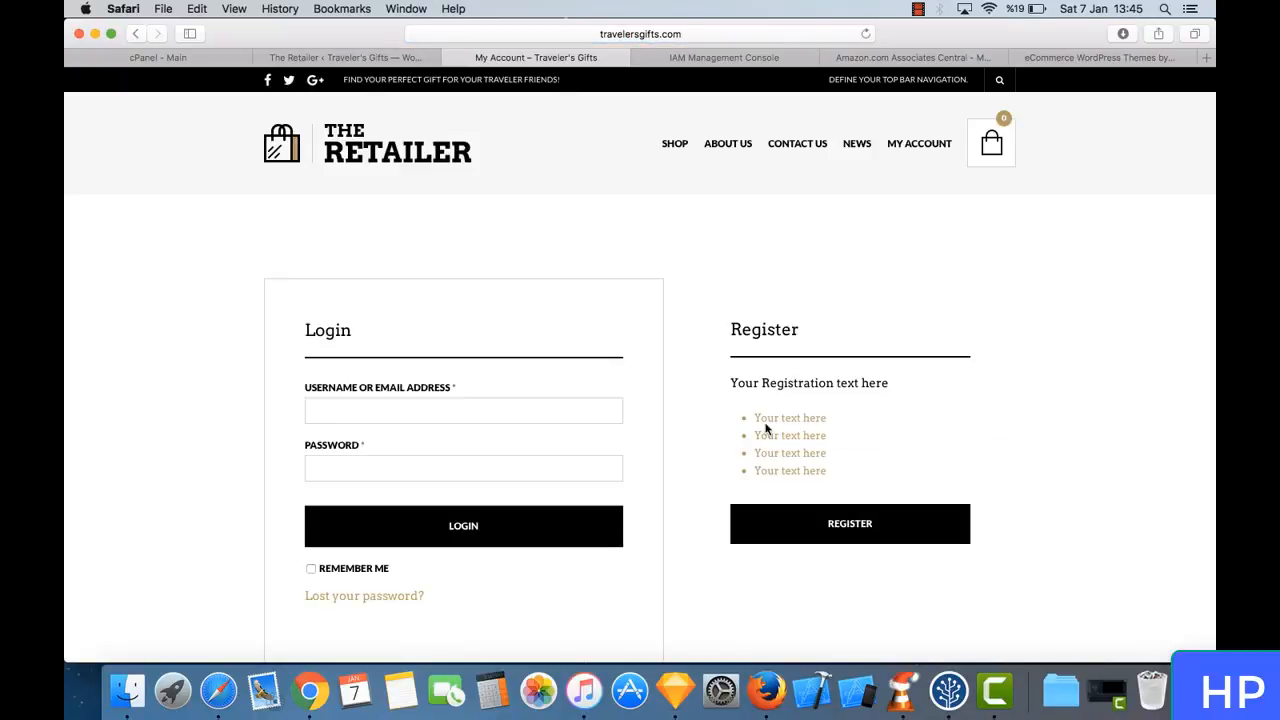
{"action": "scroll", "coordinate": [688, 388], "scroll_direction": "down", "scroll_amount": 2}
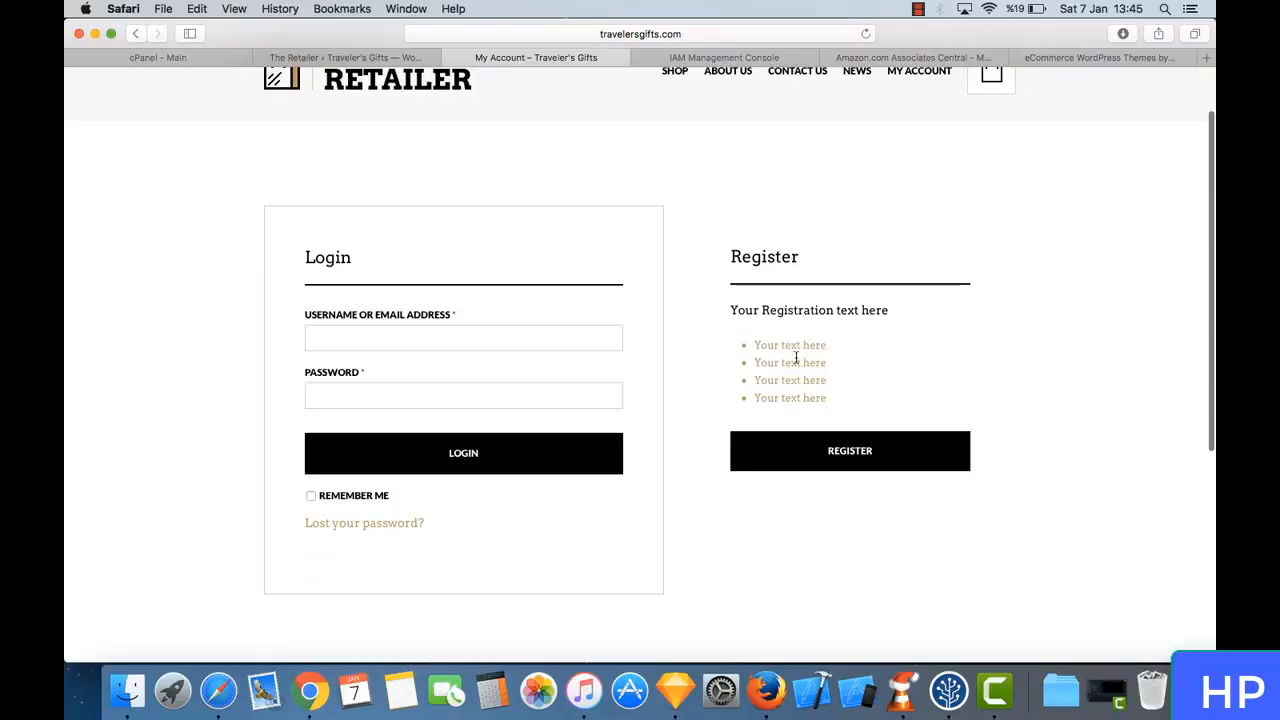
{"action": "left_click_drag", "start_coordinate": [752, 310], "coordinate": [812, 313]}
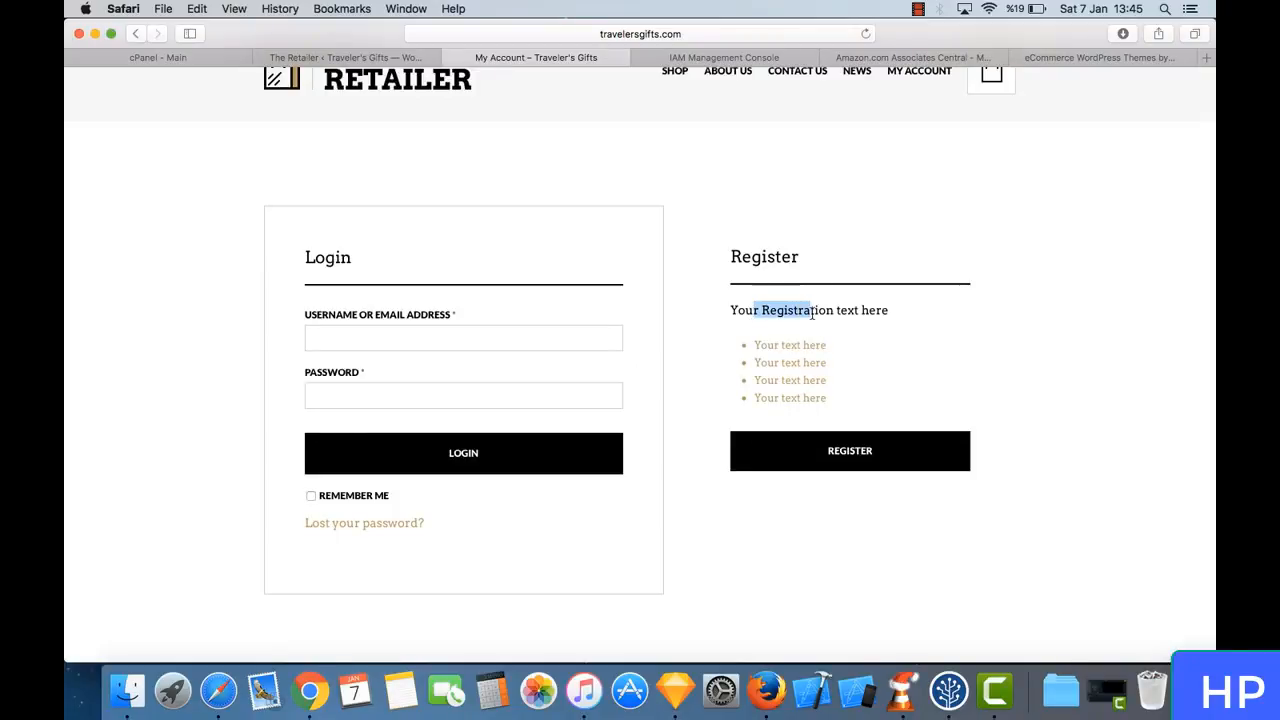
- Return to the theme options and log back in to WordPress with the saved username and account password
{"action": "left_click", "coordinate": [395, 57]}
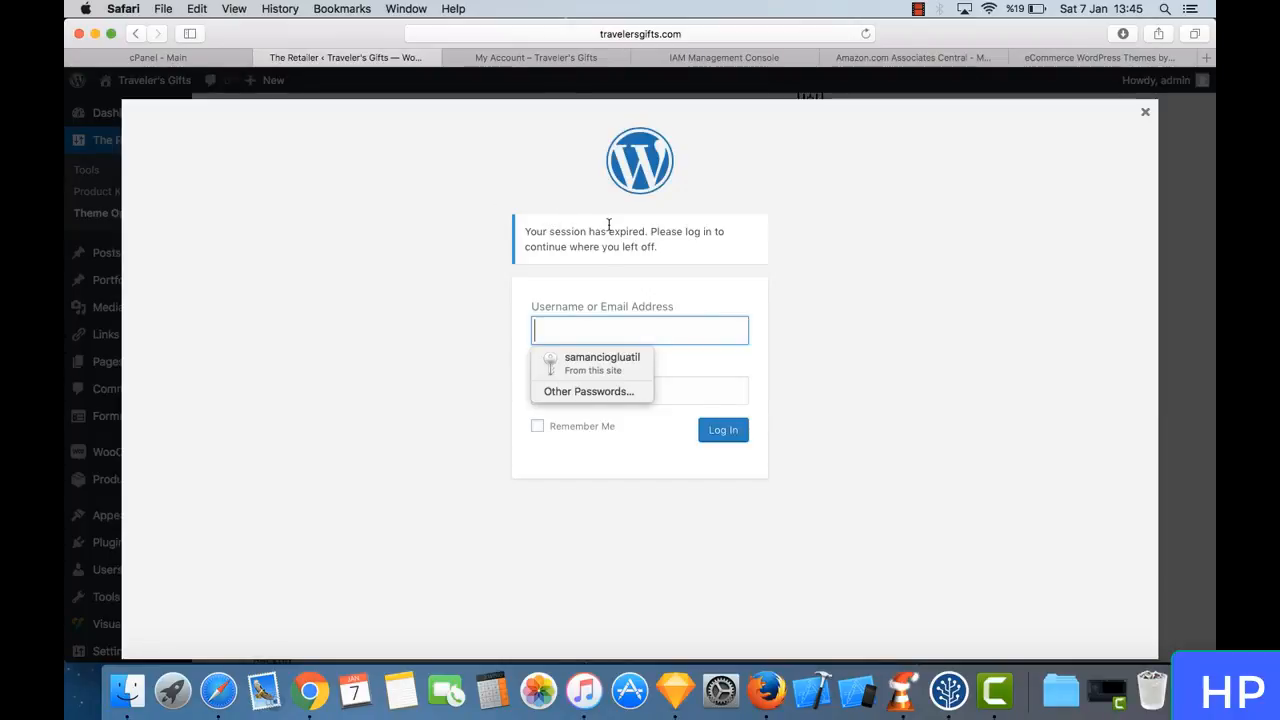
{"action": "left_click", "coordinate": [550, 60]}
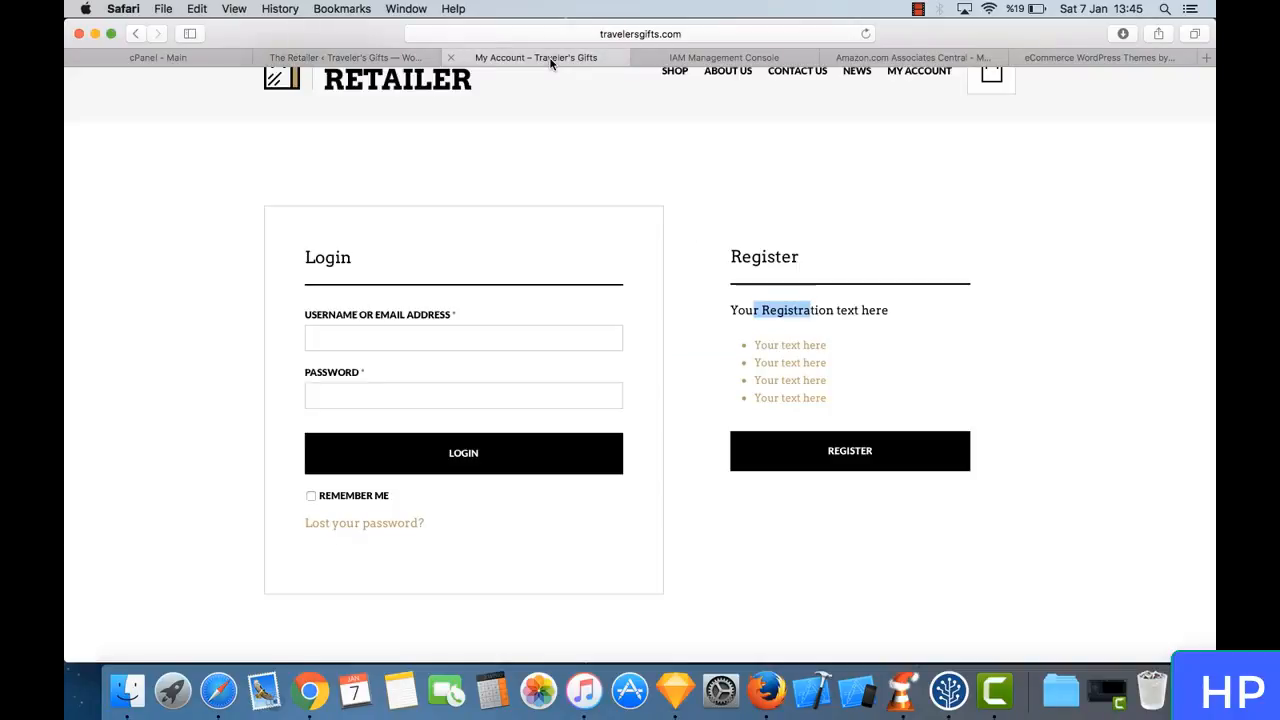
{"action": "left_click", "coordinate": [784, 334]}
{"action": "left_click", "coordinate": [395, 57]}
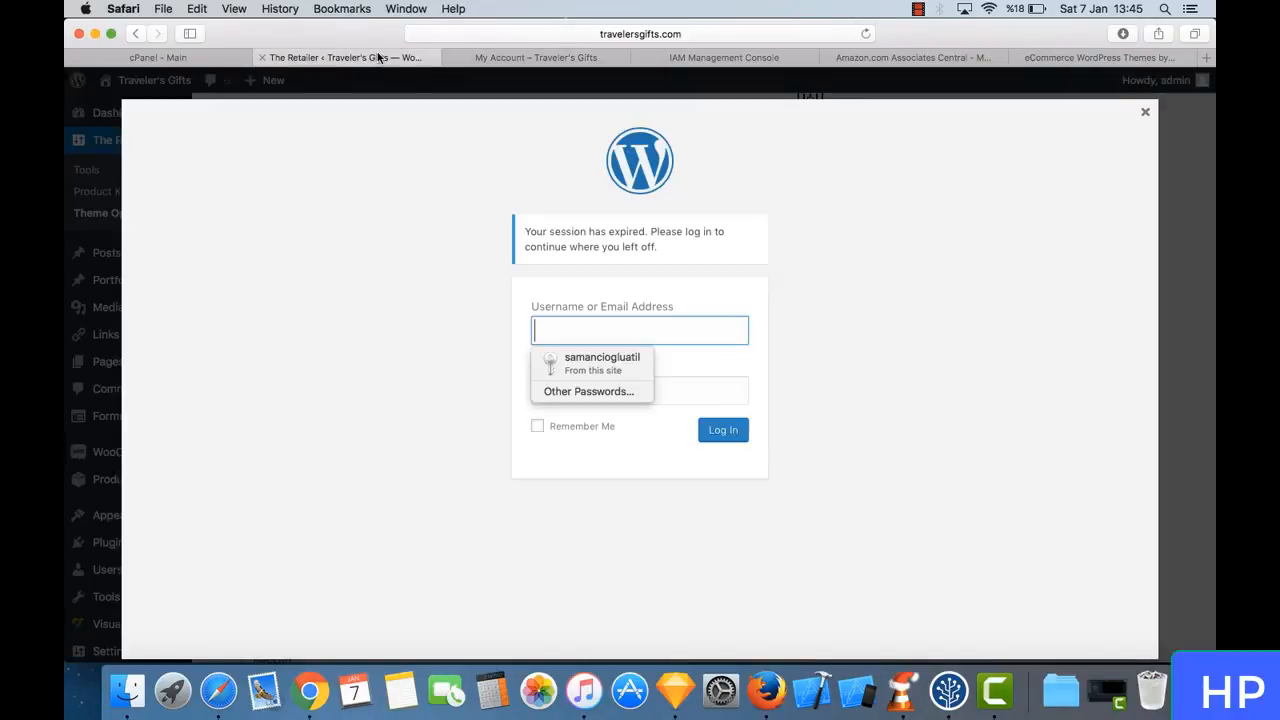
{"action": "left_click", "coordinate": [595, 362]}
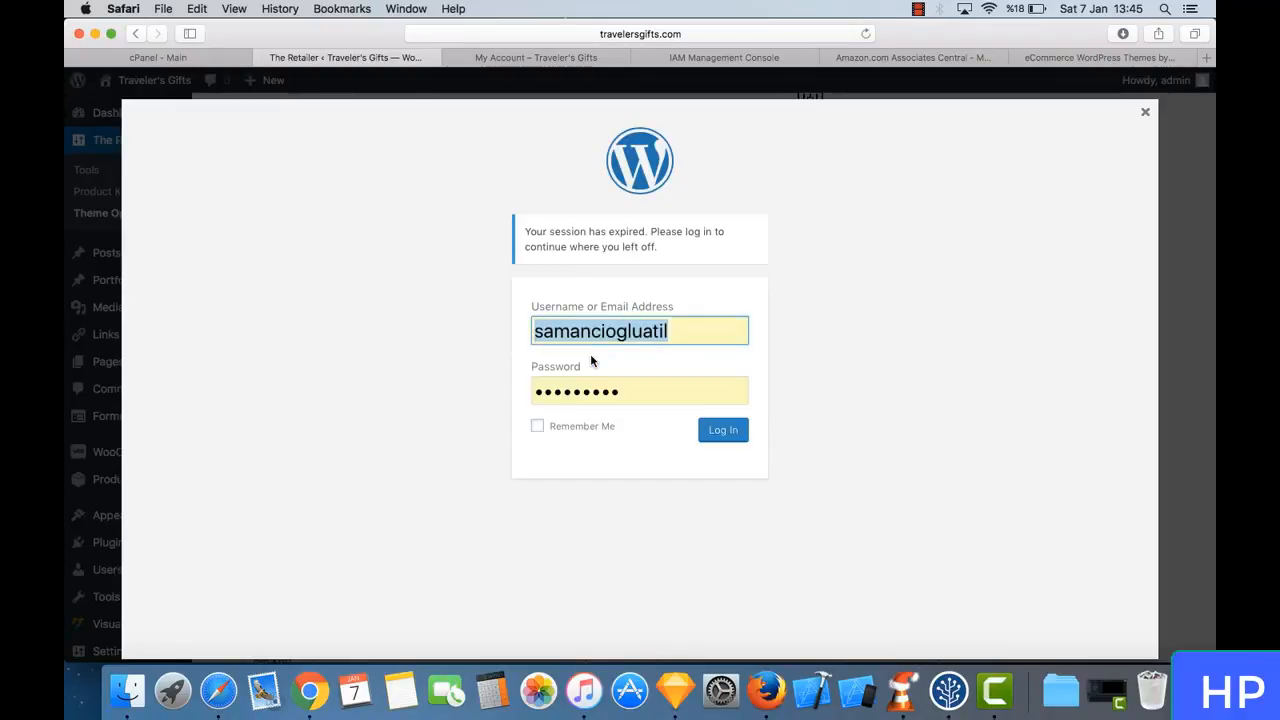
{"action": "left_click", "coordinate": [727, 432]}
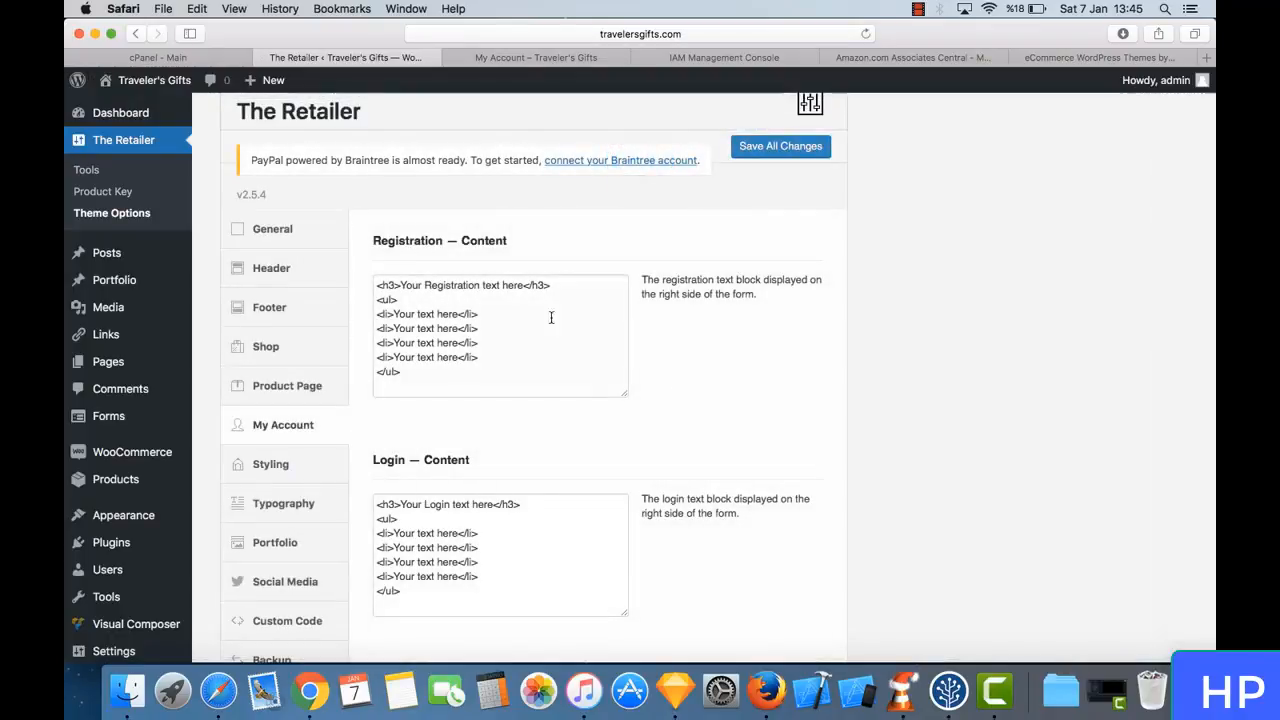
- Change the Registration content heading to "Register immediately!" and its first list item to "Find perfect gifts for travelers"
{"action": "left_click_drag", "start_coordinate": [519, 284], "coordinate": [397, 283]}
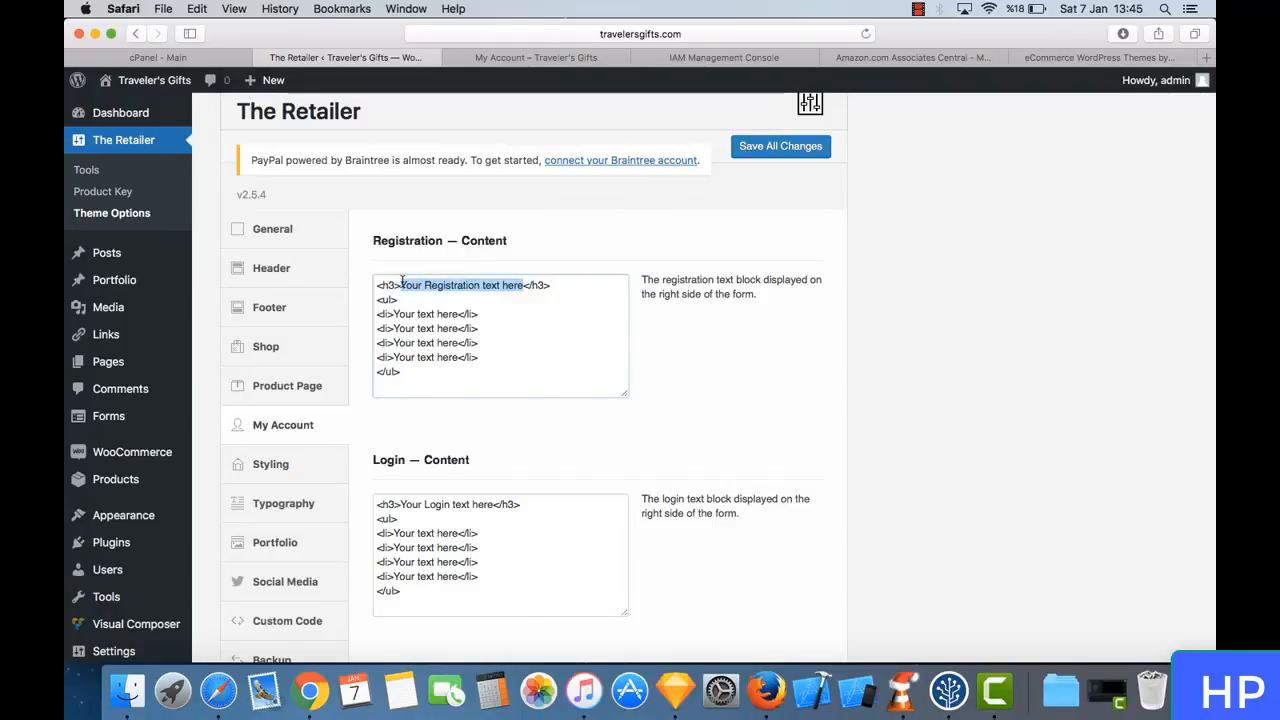
{"action": "type", "text": "R"}
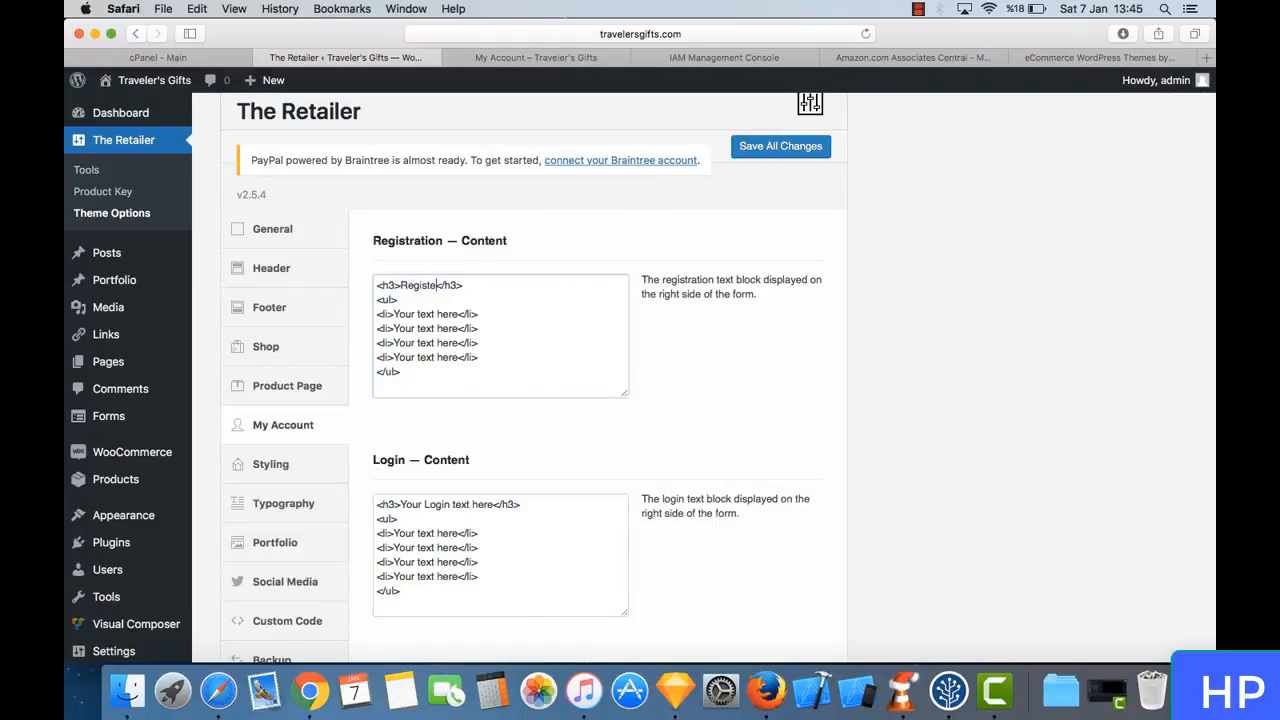
{"action": "type", "text": "egister imme"}
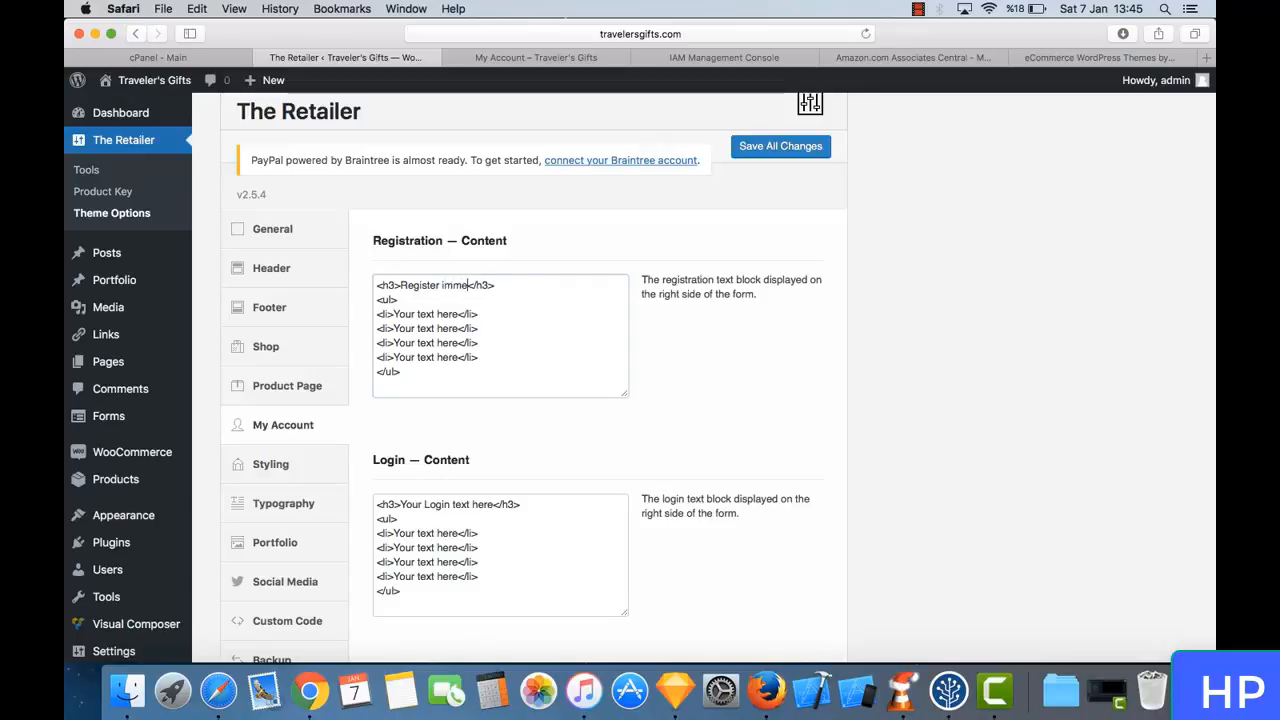
{"action": "type", "text": "diately!"}
{"action": "left_click_drag", "start_coordinate": [458, 313], "coordinate": [401, 313]}
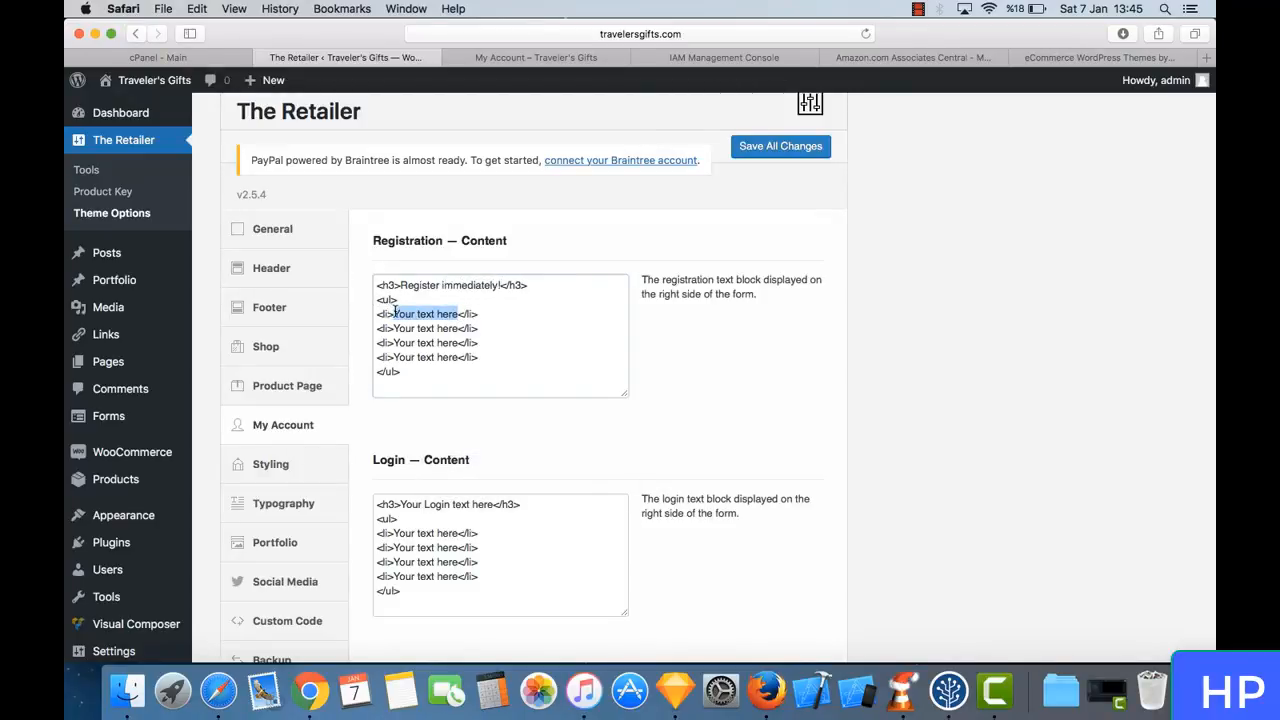
{"action": "type", "text": "Find perfec"}
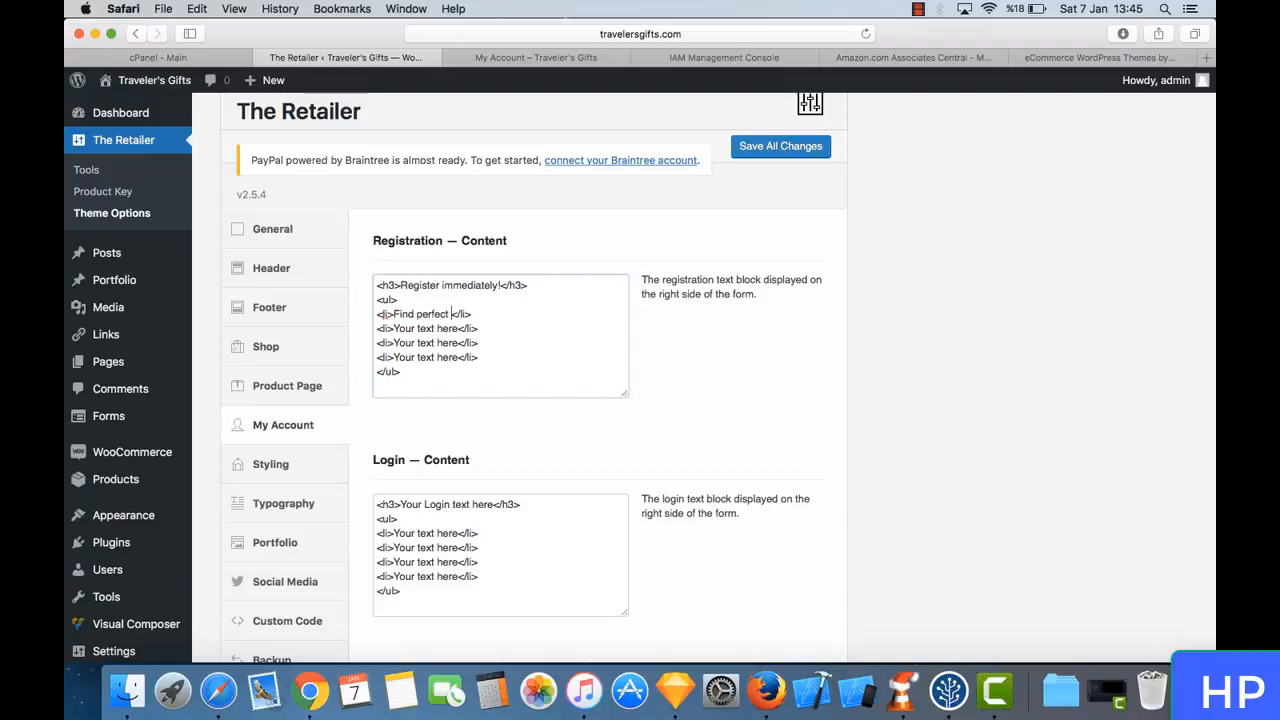
{"action": "type", "text": "for travelers"}
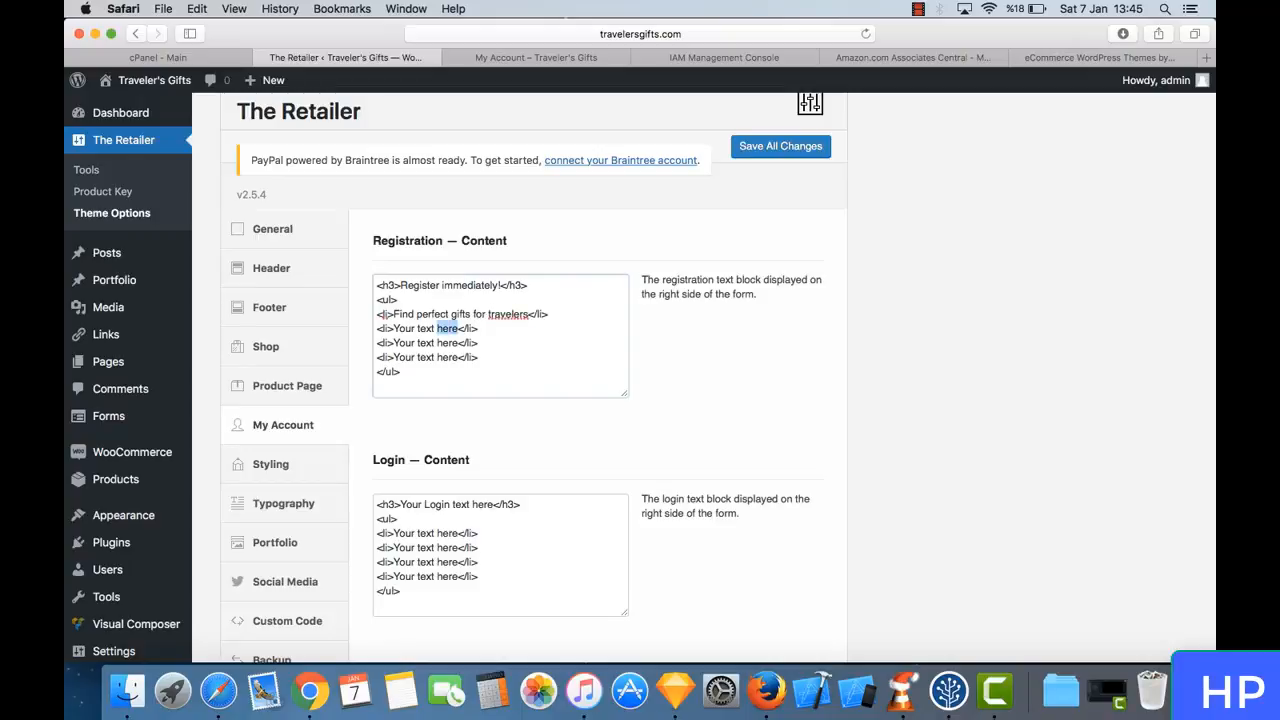
- Change the second Registration list item to "Shop with Amazon safety" and delete the two remaining placeholder items
{"action": "key", "text": "shift+Left"}
{"action": "key", "text": "shift+Left"}
{"action": "key", "text": "shift+Left"}
{"action": "key", "text": "shift+Left"}
{"action": "type", "text": "Shop with Ama"}
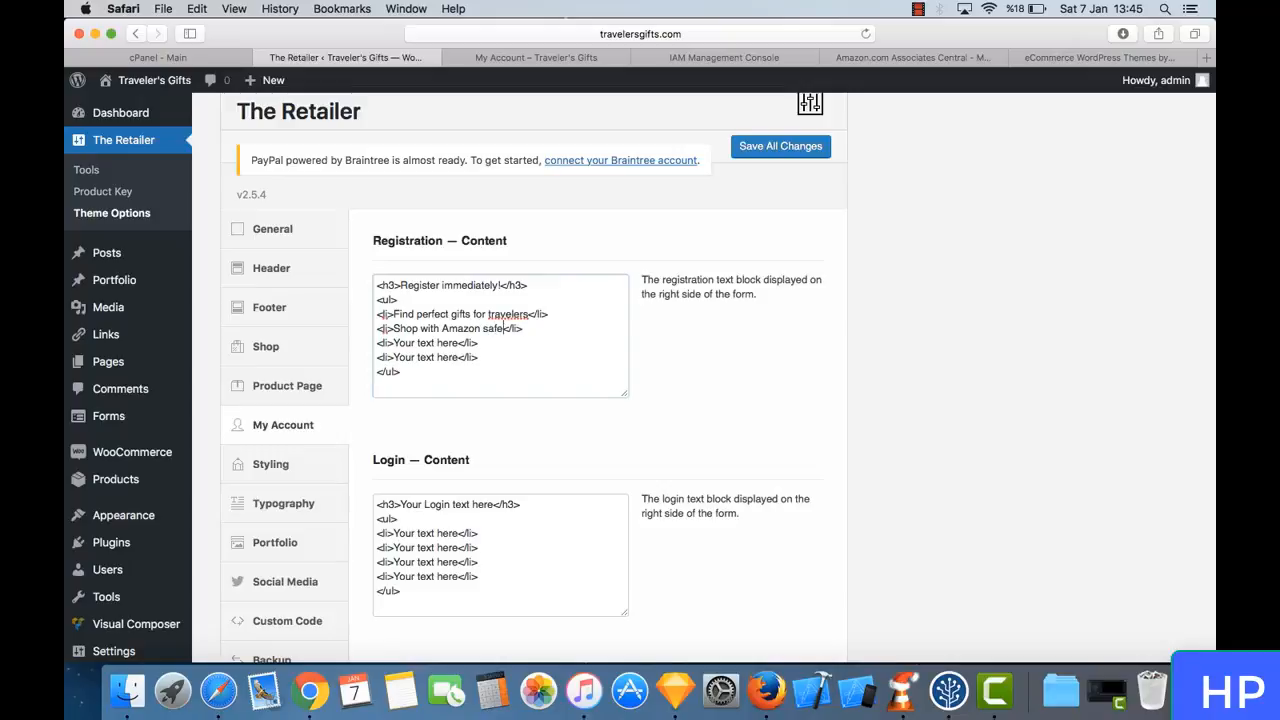
{"action": "left_click_drag", "start_coordinate": [496, 354], "coordinate": [374, 338]}
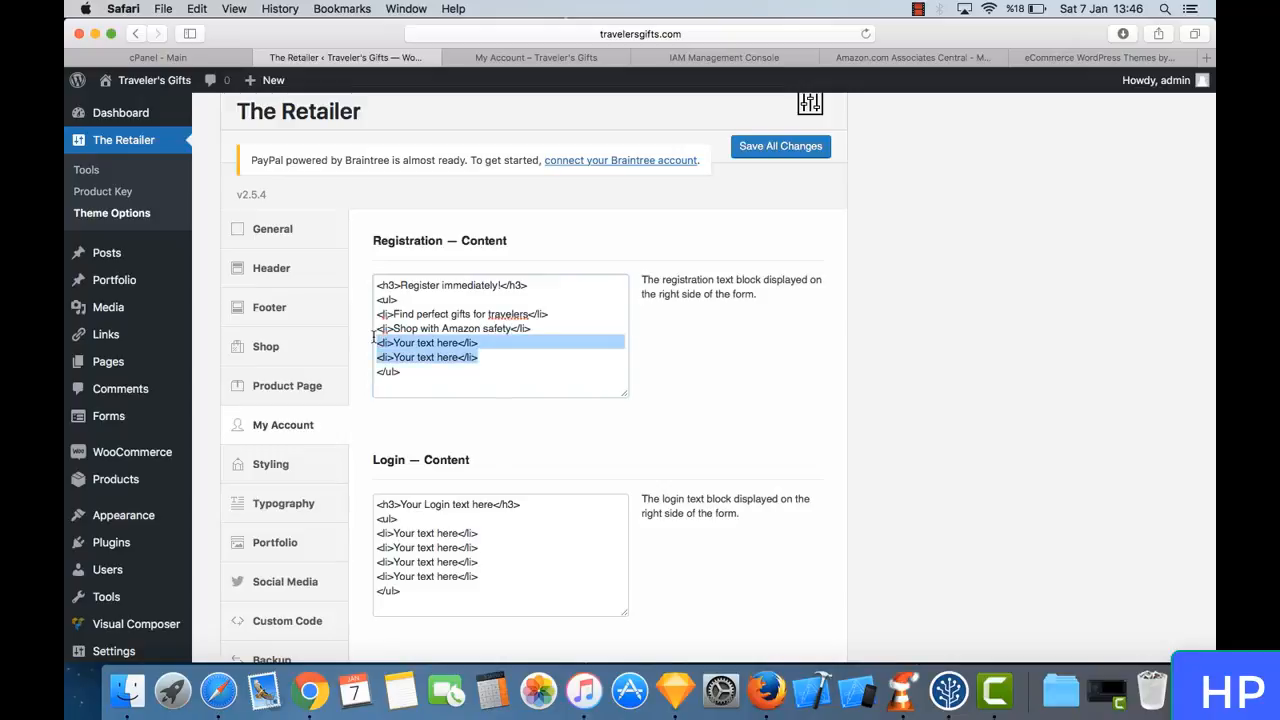
{"action": "key", "text": "BackSpace"}
{"action": "key", "text": "BackSpace"}
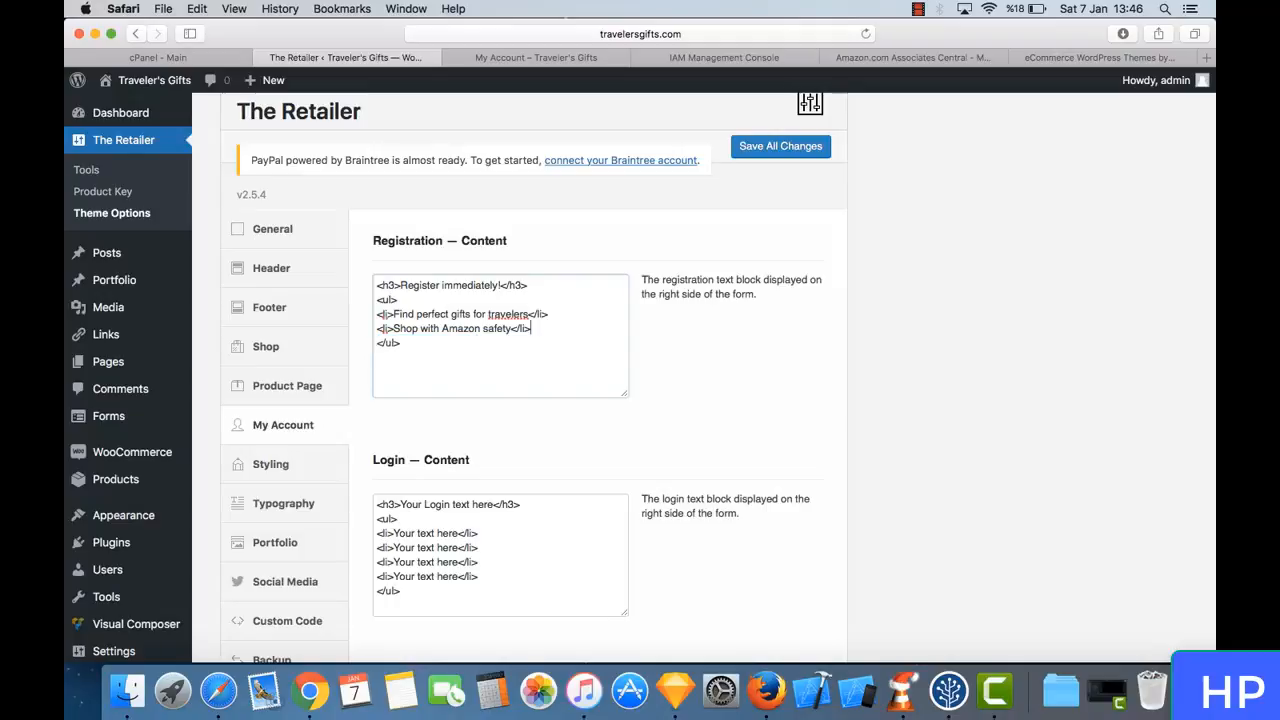
- Change the Login content heading to "Already have an account?" and delete the last three placeholder list items
{"action": "scroll", "coordinate": [646, 484], "scroll_direction": "down", "scroll_amount": 3}
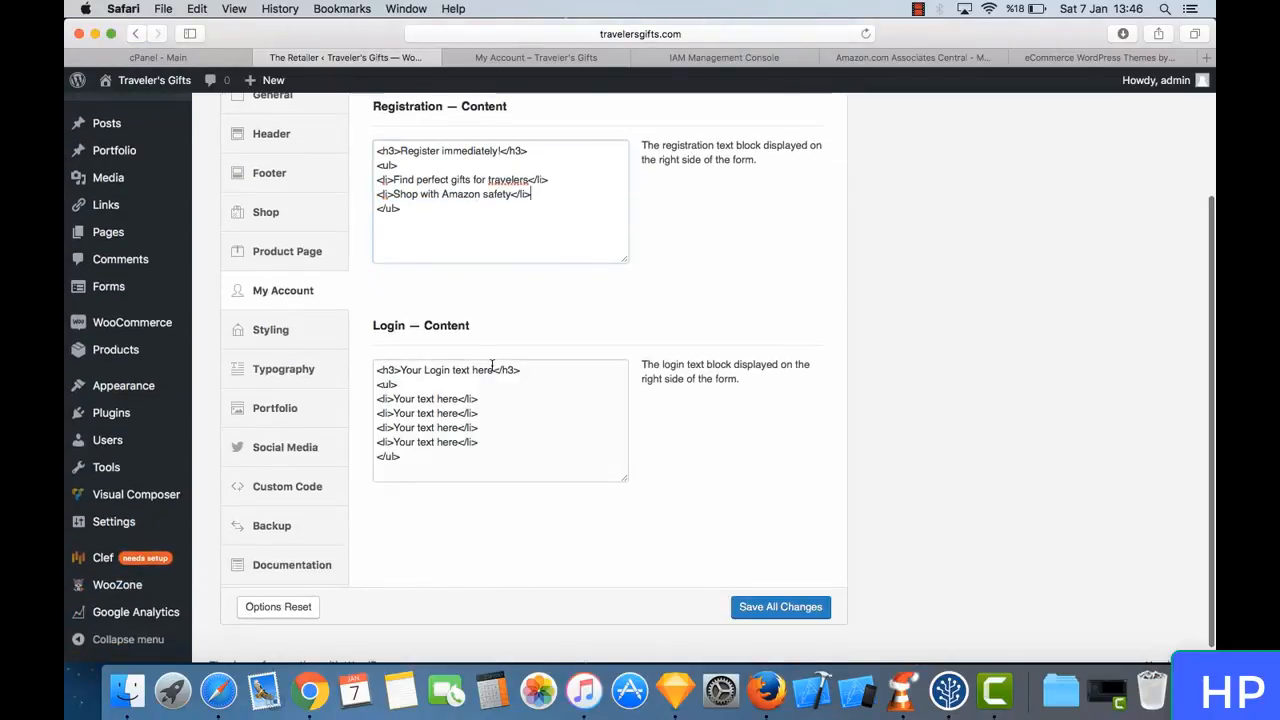
{"action": "left_click_drag", "start_coordinate": [493, 368], "coordinate": [411, 370]}
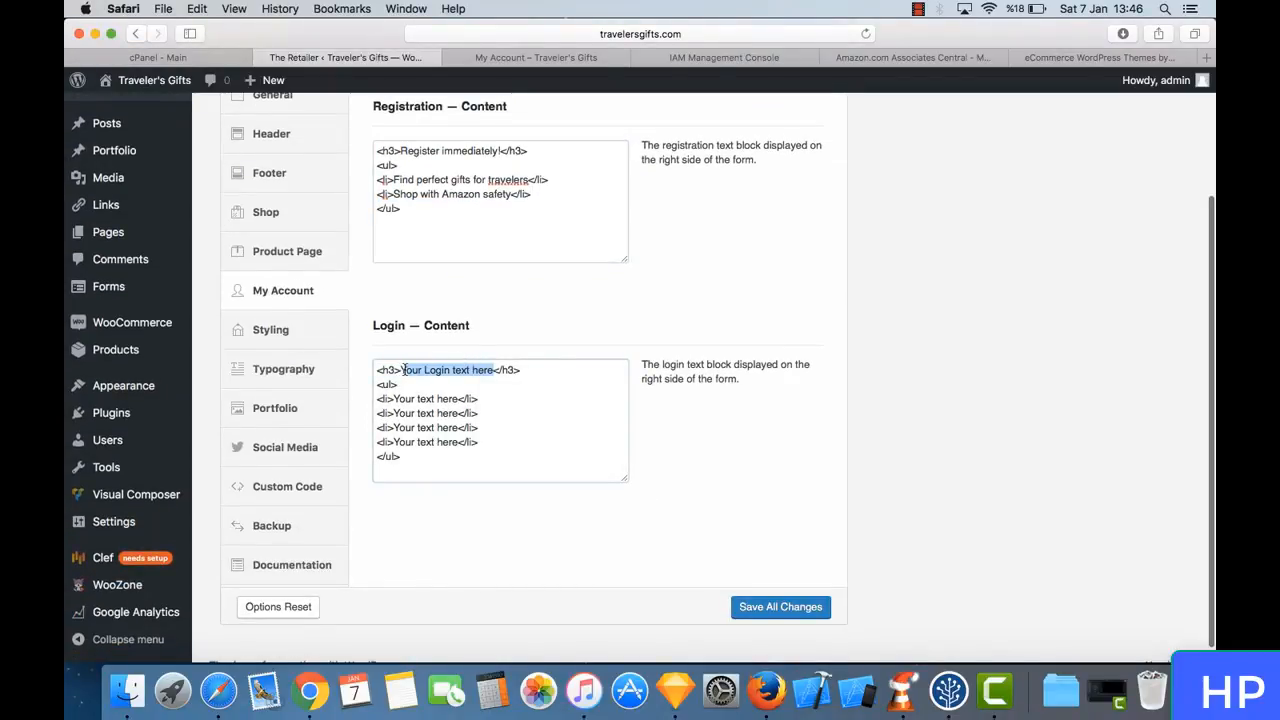
{"action": "type", "text": "Already h"}
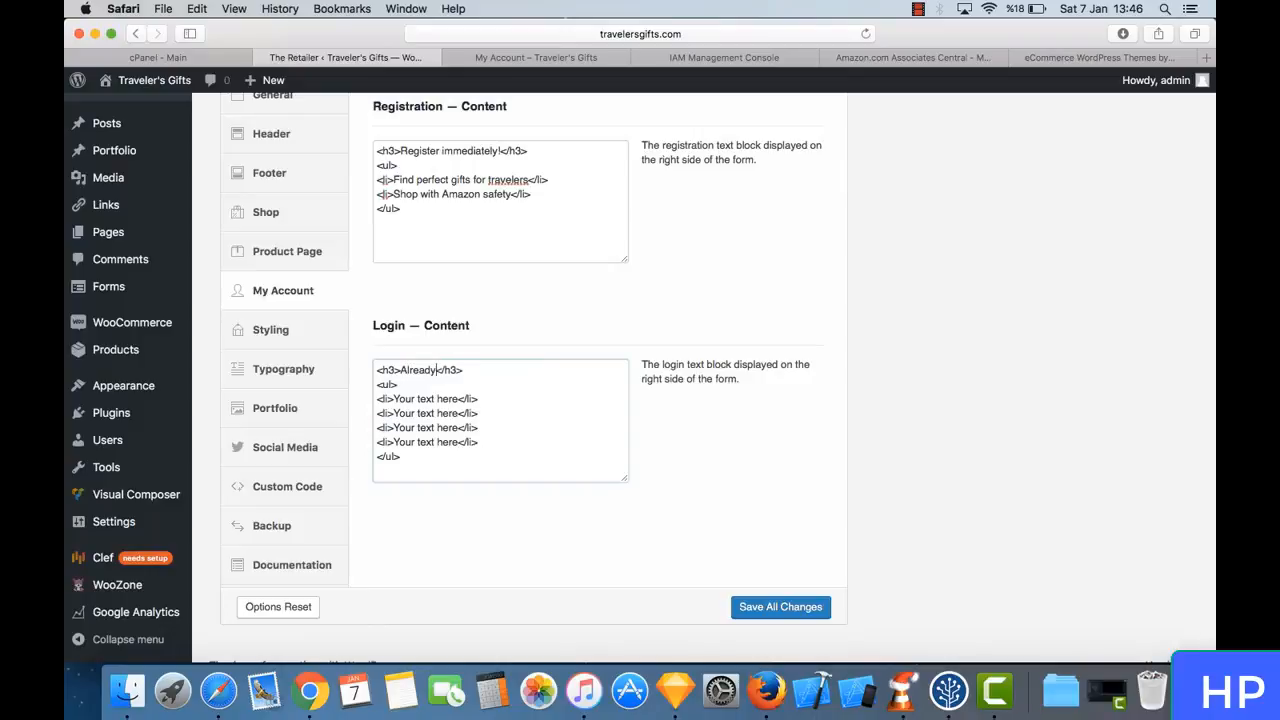
{"action": "type", "text": "ave an account?"}
{"action": "left_click_drag", "start_coordinate": [491, 442], "coordinate": [368, 414]}
{"action": "key", "text": "BackSpace"}
{"action": "key", "text": "BackSpace"}
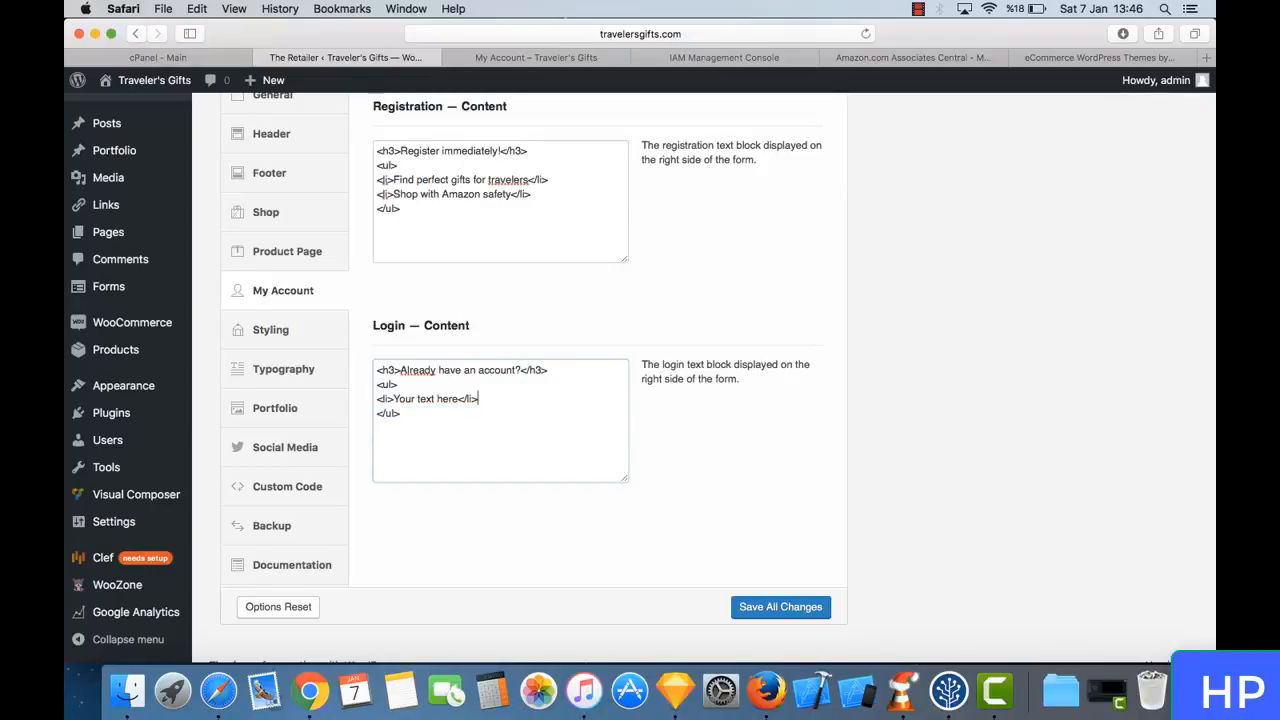
- Replace the remaining Login list item's placeholder with "Enter your e-mail and password here!"
{"action": "left_click_drag", "start_coordinate": [458, 398], "coordinate": [393, 398]}
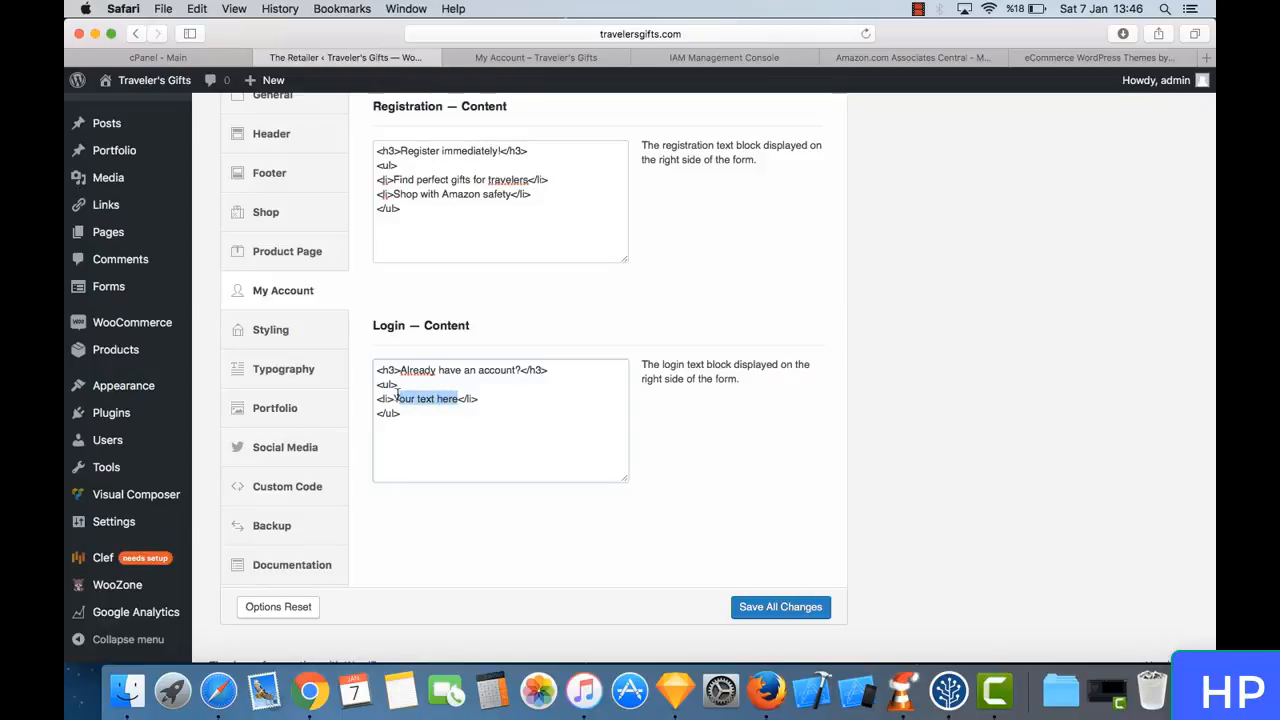
{"action": "type", "text": "Enter your"}
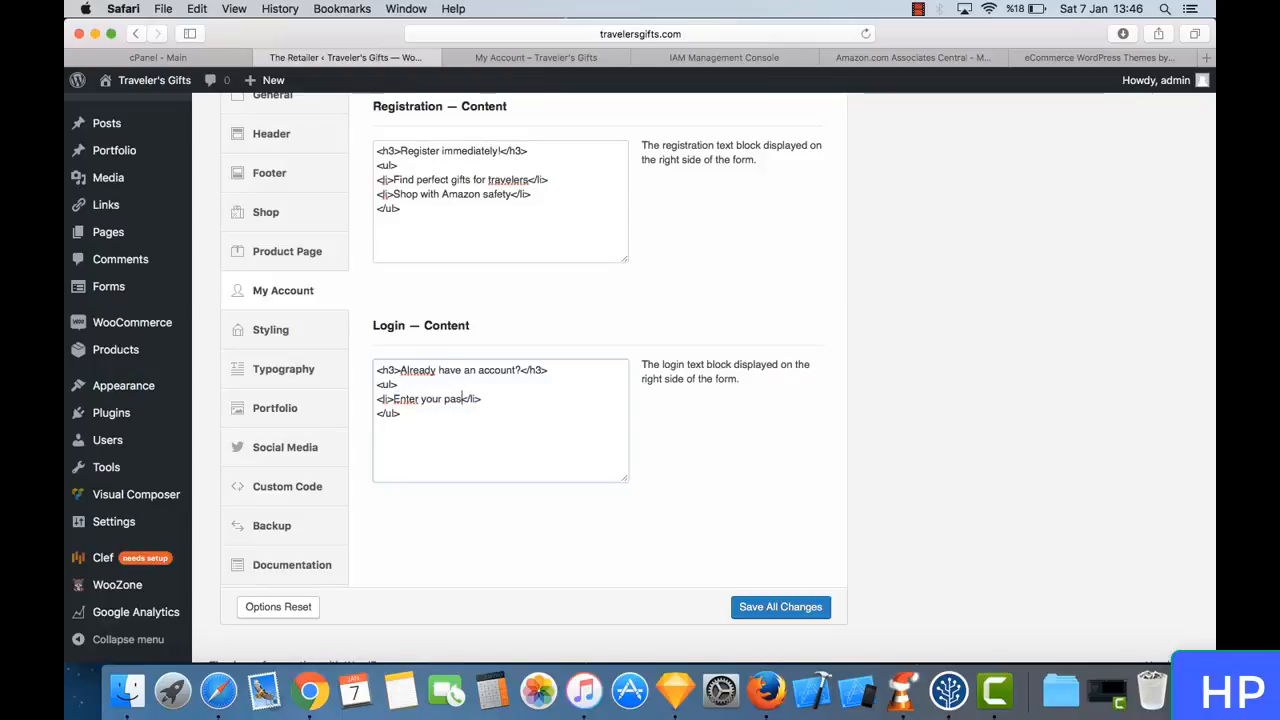
{"action": "key", "text": "BackSpace"}
{"action": "key", "text": "BackSpace"}
{"action": "key", "text": "BackSpace"}
{"action": "type", "text": "e-mail and pas"}
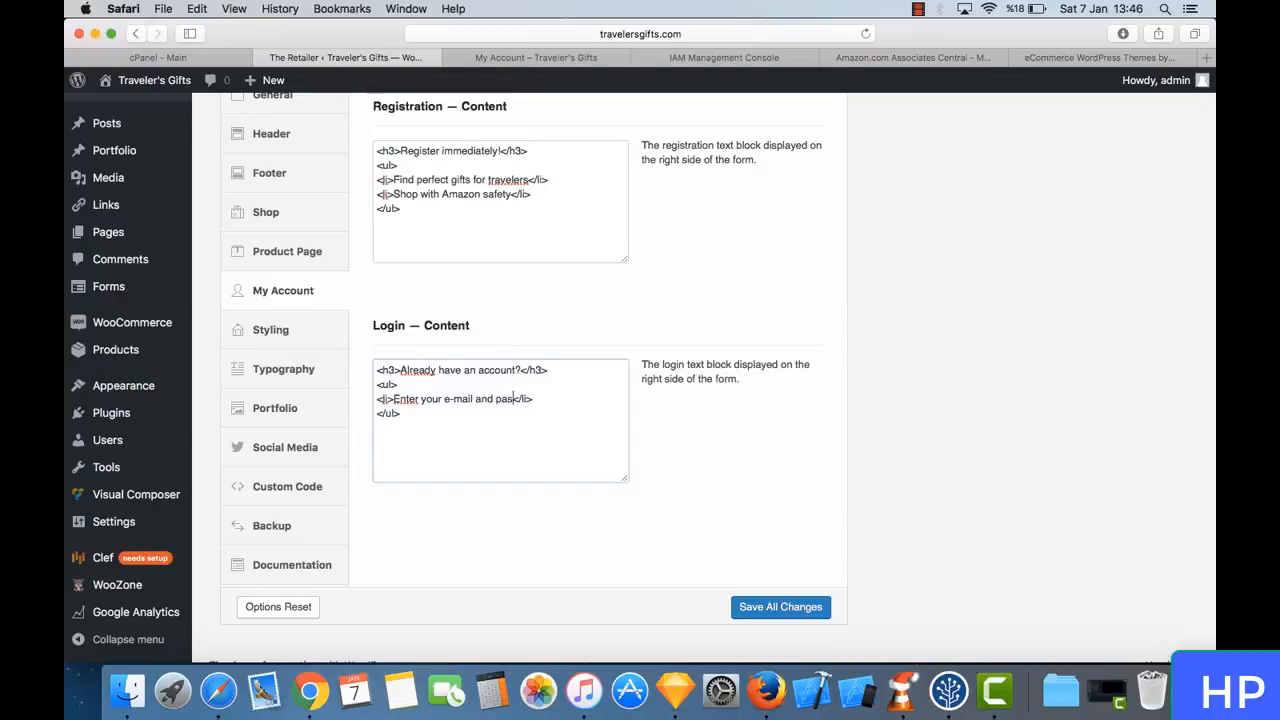
{"action": "type", "text": "sword here!"}
- Try to save all changes, and try again with the exclamation mark removed from the Login list item
{"action": "left_click", "coordinate": [780, 607]}
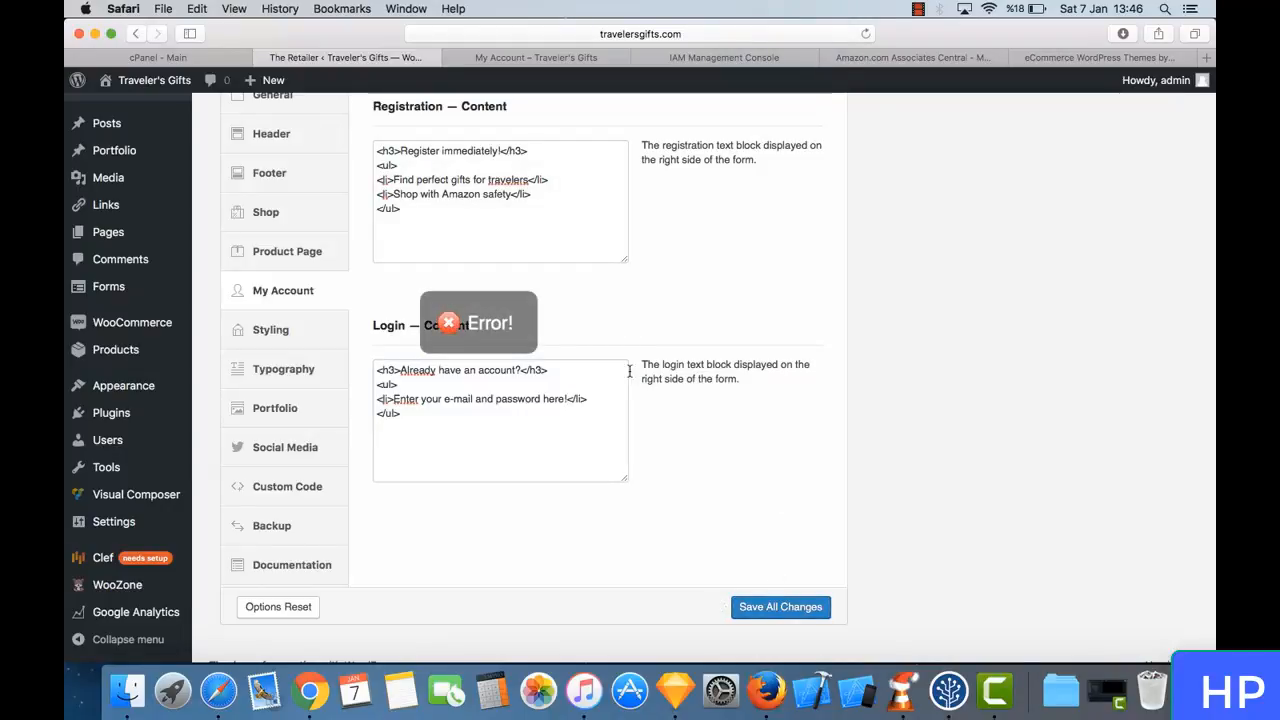
{"action": "left_click", "coordinate": [569, 399]}
{"action": "key", "text": "BackSpace"}
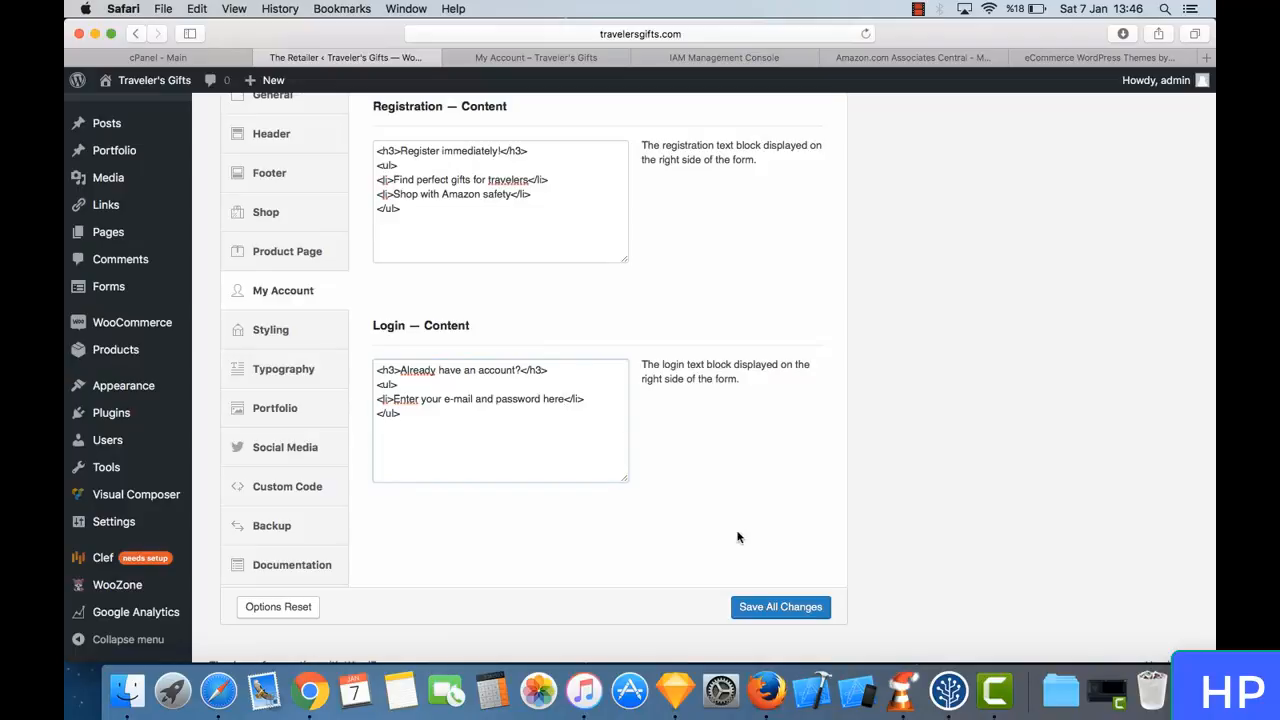
{"action": "left_click", "coordinate": [773, 607]}
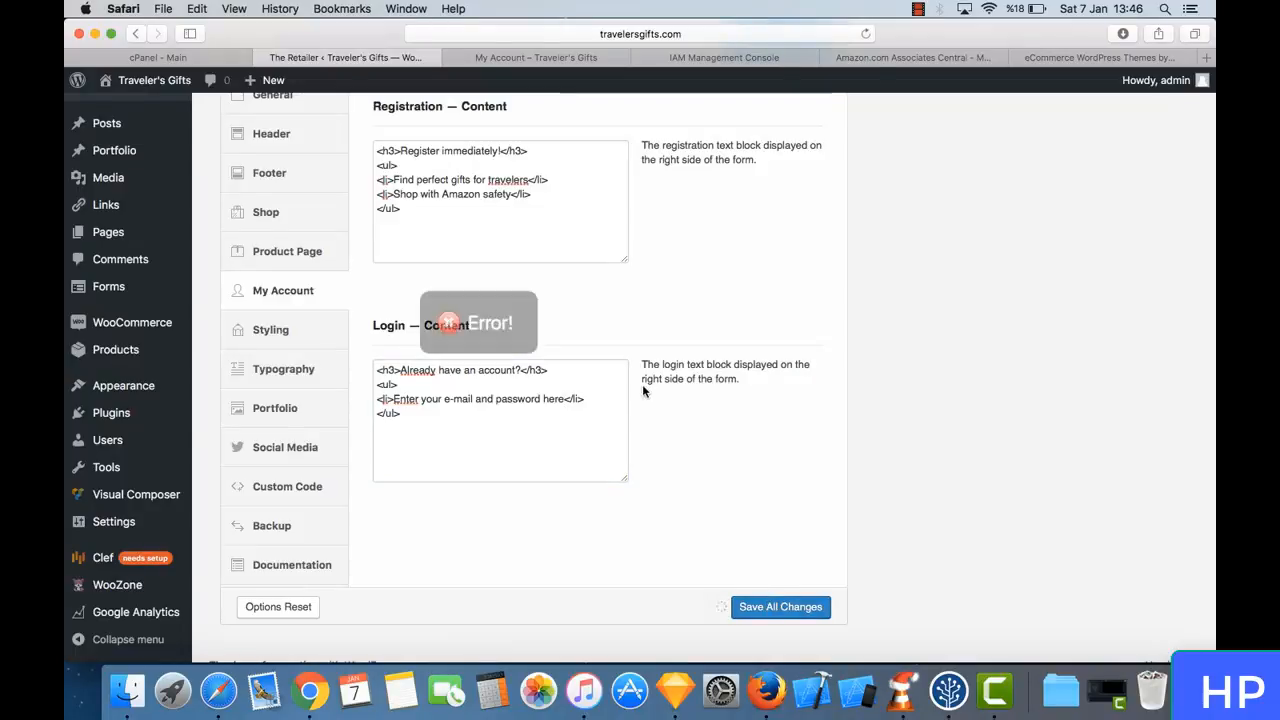
- Copy the whole Registration content block and reload the Theme Options page
{"action": "left_click", "coordinate": [545, 235]}
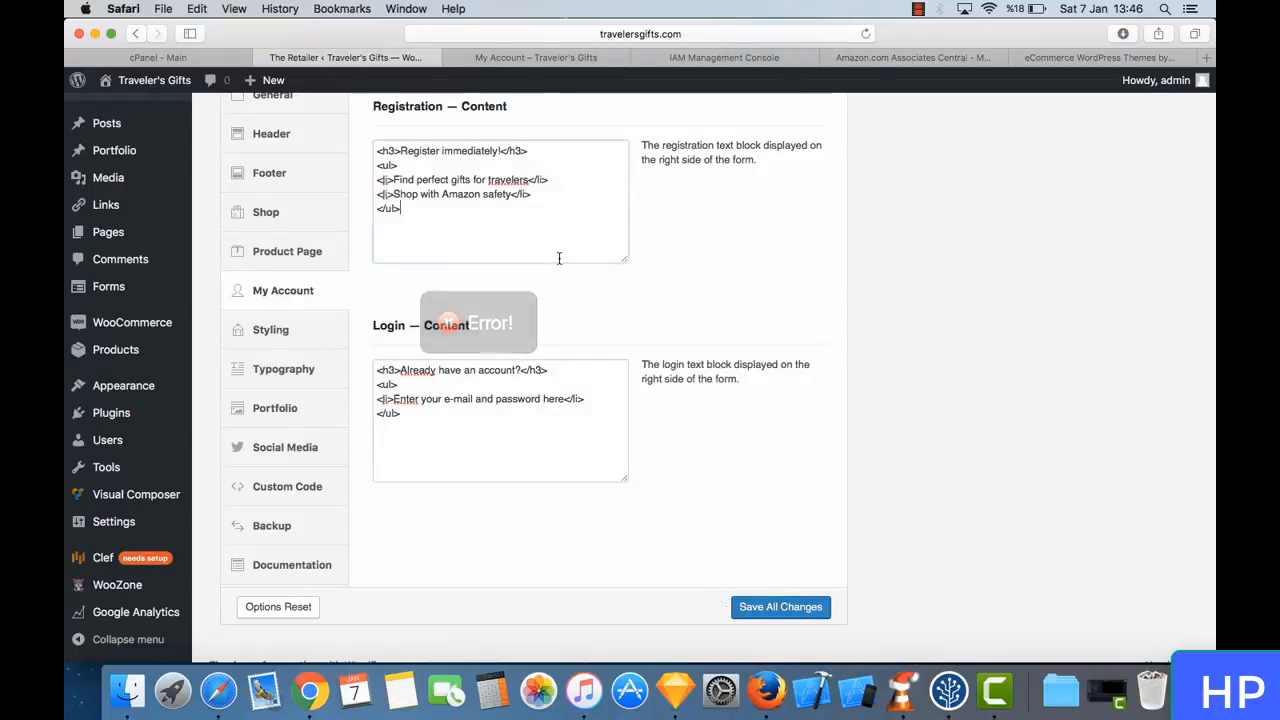
{"action": "left_click_drag", "start_coordinate": [471, 226], "coordinate": [358, 143]}
{"action": "key", "text": "super+c"}
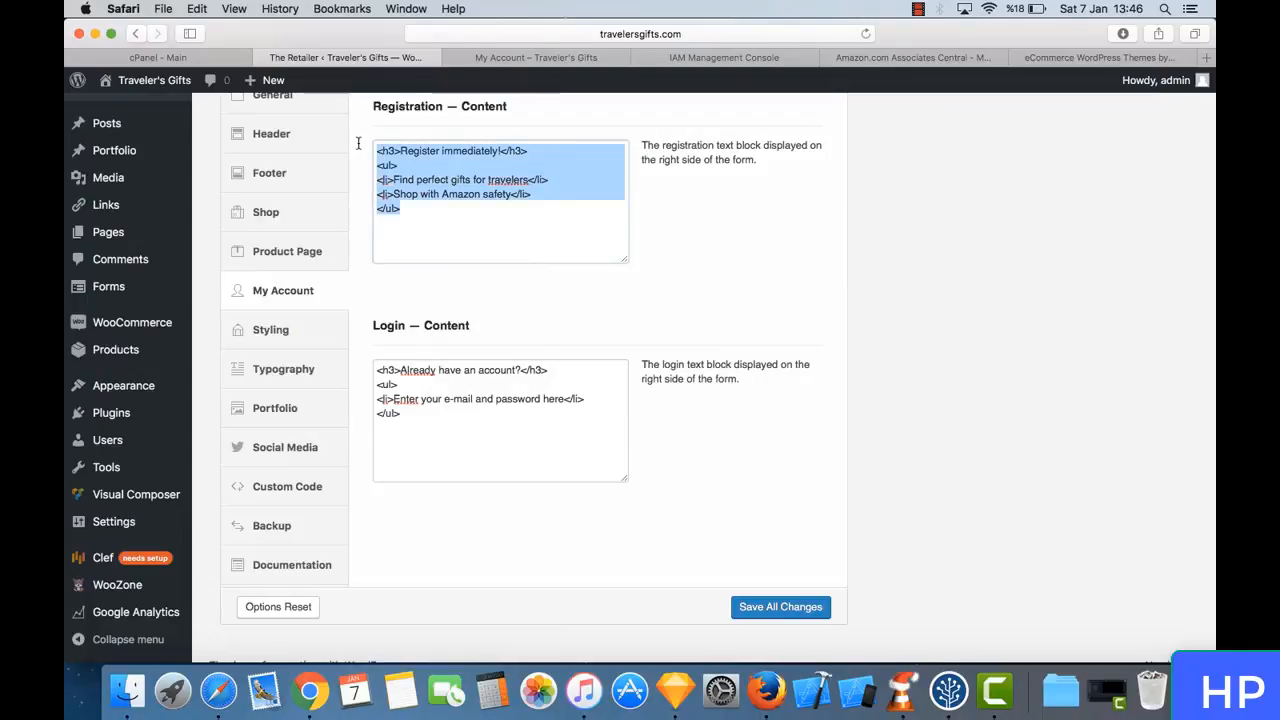
{"action": "scroll", "coordinate": [589, 271], "scroll_direction": "up", "scroll_amount": 3}
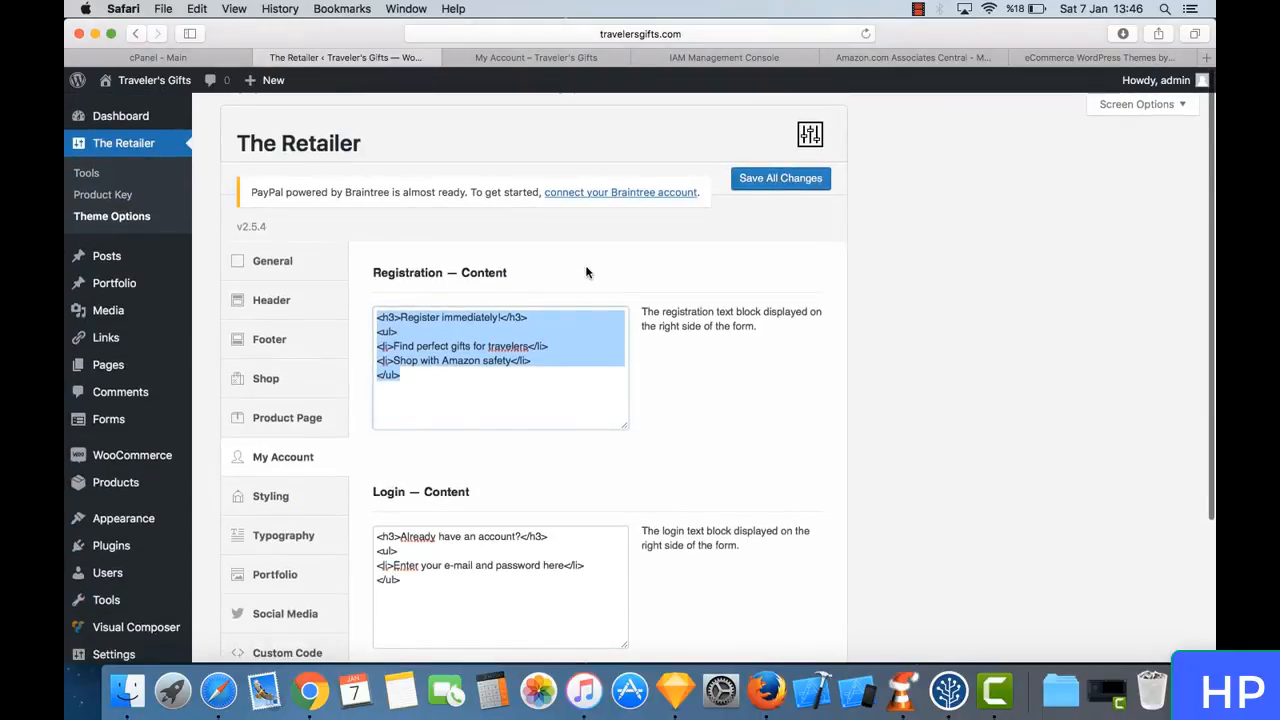
{"action": "left_click", "coordinate": [141, 218]}
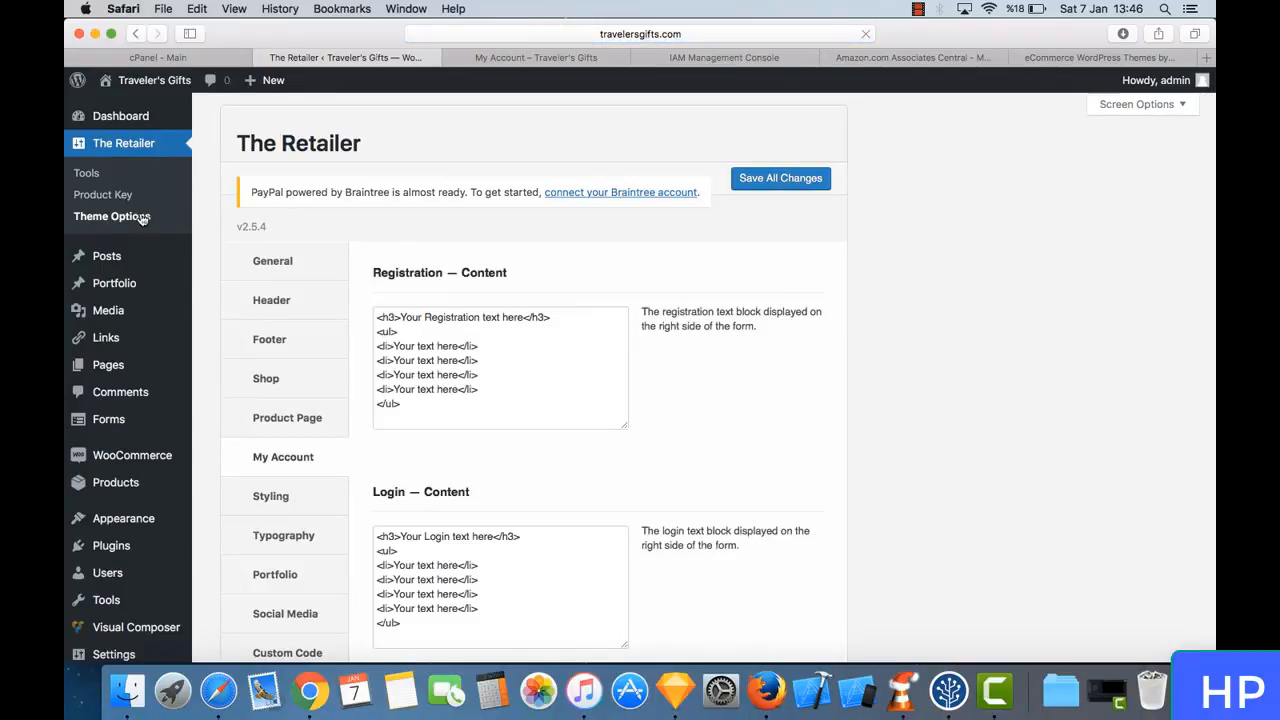
- Replace the placeholder Registration content with the copied text and save all changes
{"action": "scroll", "coordinate": [436, 351], "scroll_direction": "down", "scroll_amount": 1}
{"action": "left_click_drag", "start_coordinate": [436, 351], "coordinate": [354, 214]}
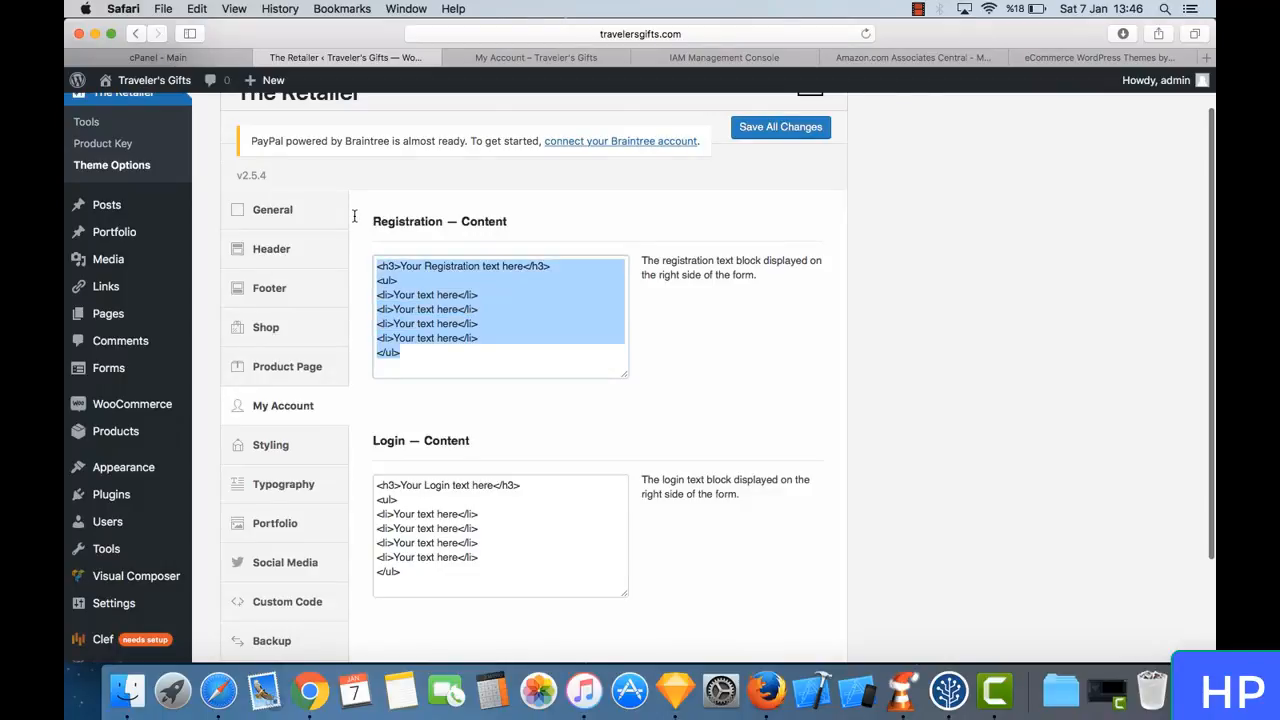
{"action": "key", "text": "super+v"}
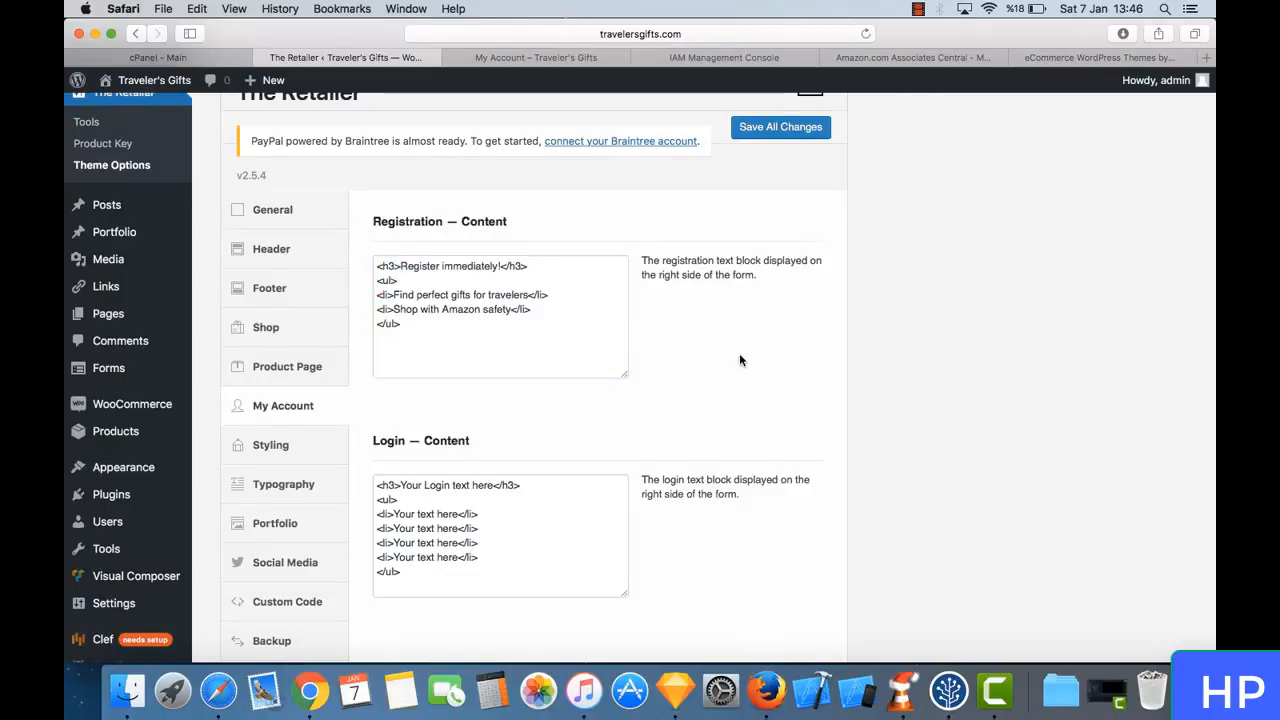
{"action": "scroll", "coordinate": [740, 358], "scroll_direction": "up", "scroll_amount": 1}
{"action": "scroll", "coordinate": [740, 358], "scroll_direction": "down", "scroll_amount": 4}
{"action": "left_click", "coordinate": [789, 592]}
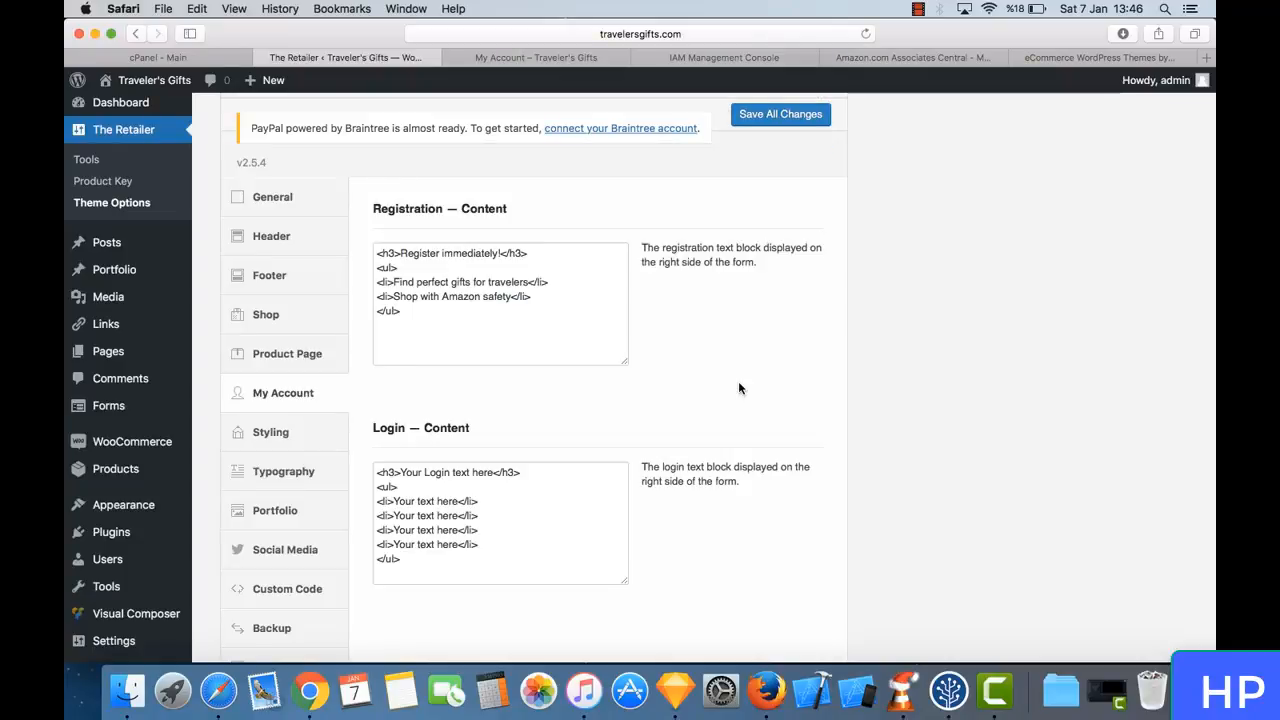
- Set the Login content heading to "Already have an account?" and remove all but the first placeholder list item
{"action": "scroll", "coordinate": [738, 388], "scroll_direction": "down", "scroll_amount": 2}
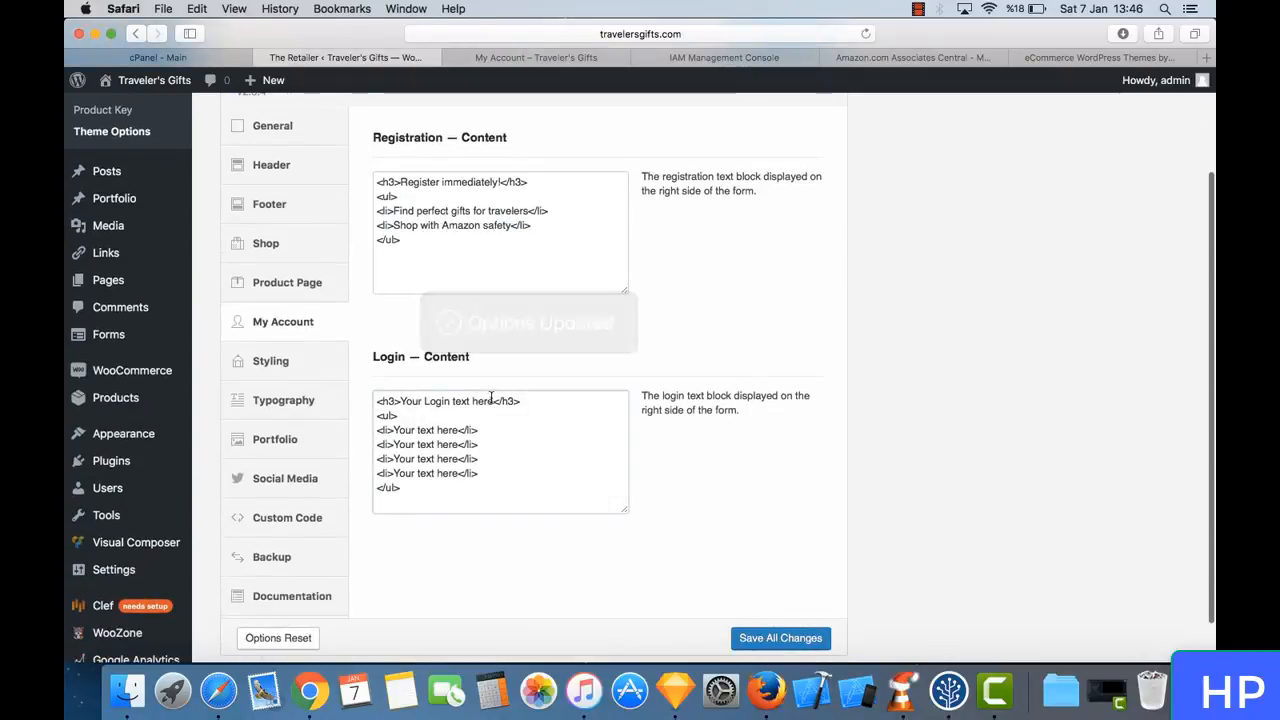
{"action": "left_click_drag", "start_coordinate": [493, 401], "coordinate": [408, 401]}
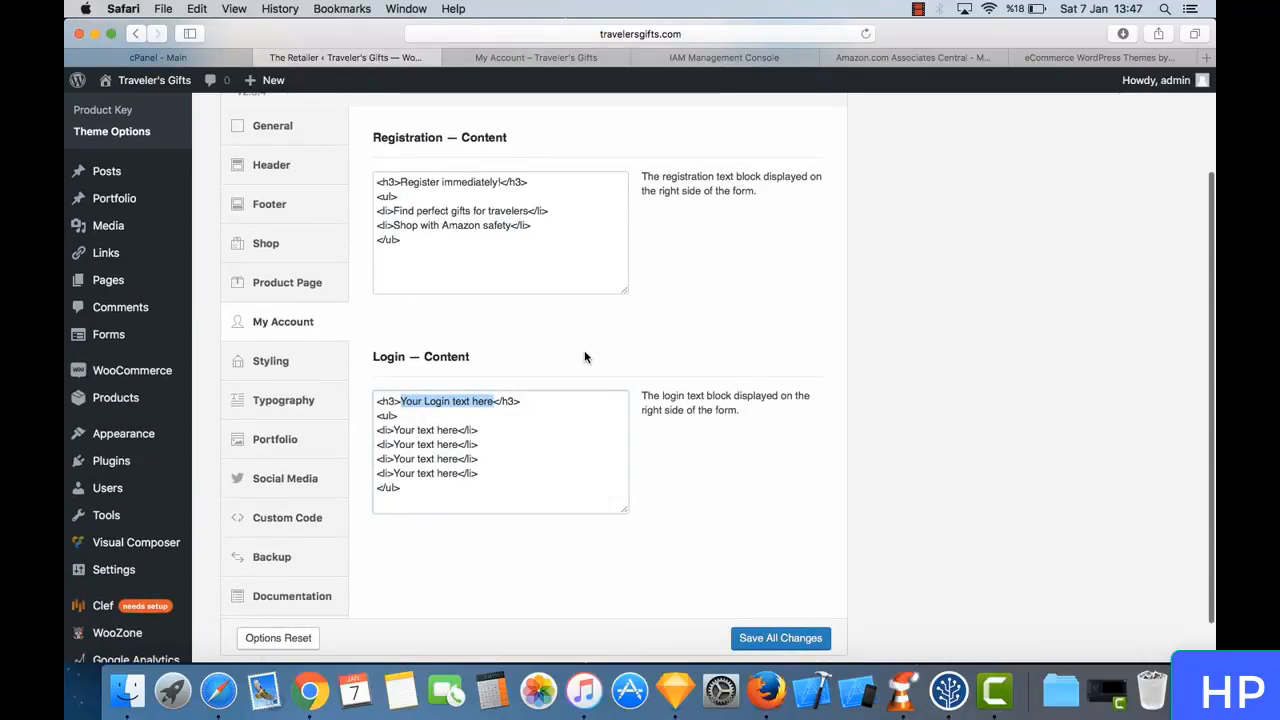
{"action": "key", "text": "BackSpace"}
{"action": "type", "text": "Already"}
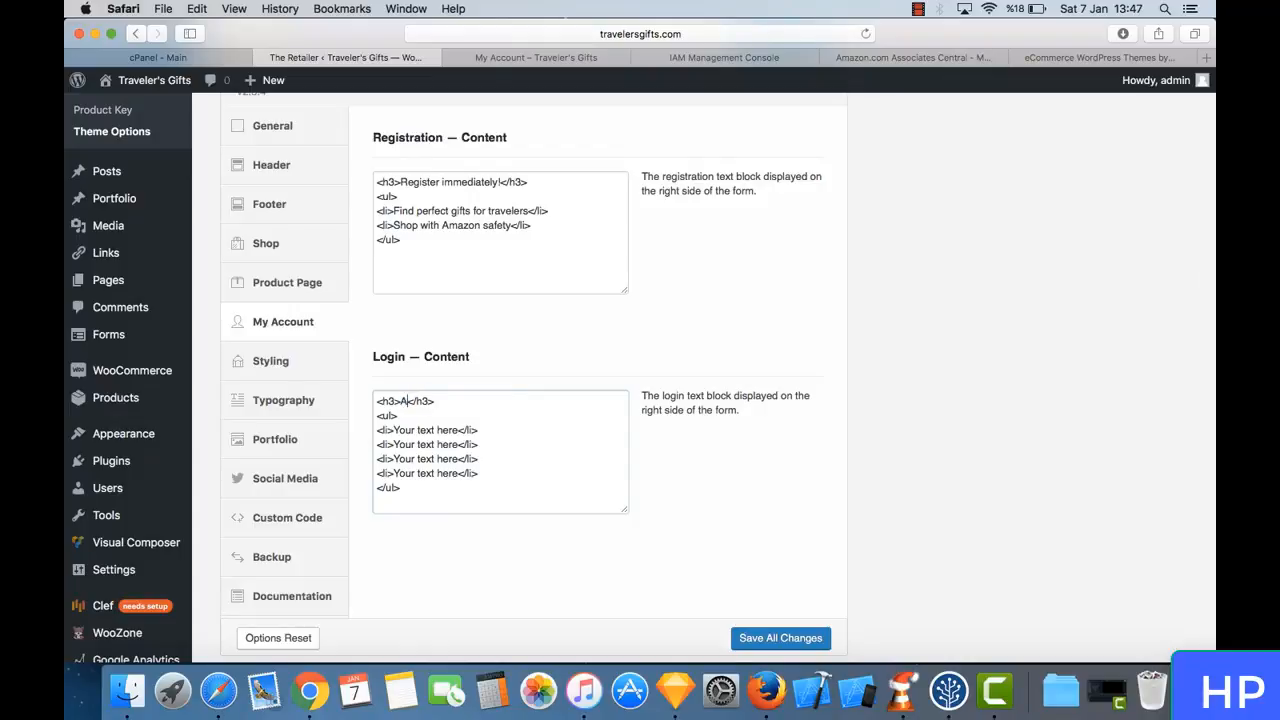
{"action": "type", "text": " have an acco"}
{"action": "type", "text": "unt?"}
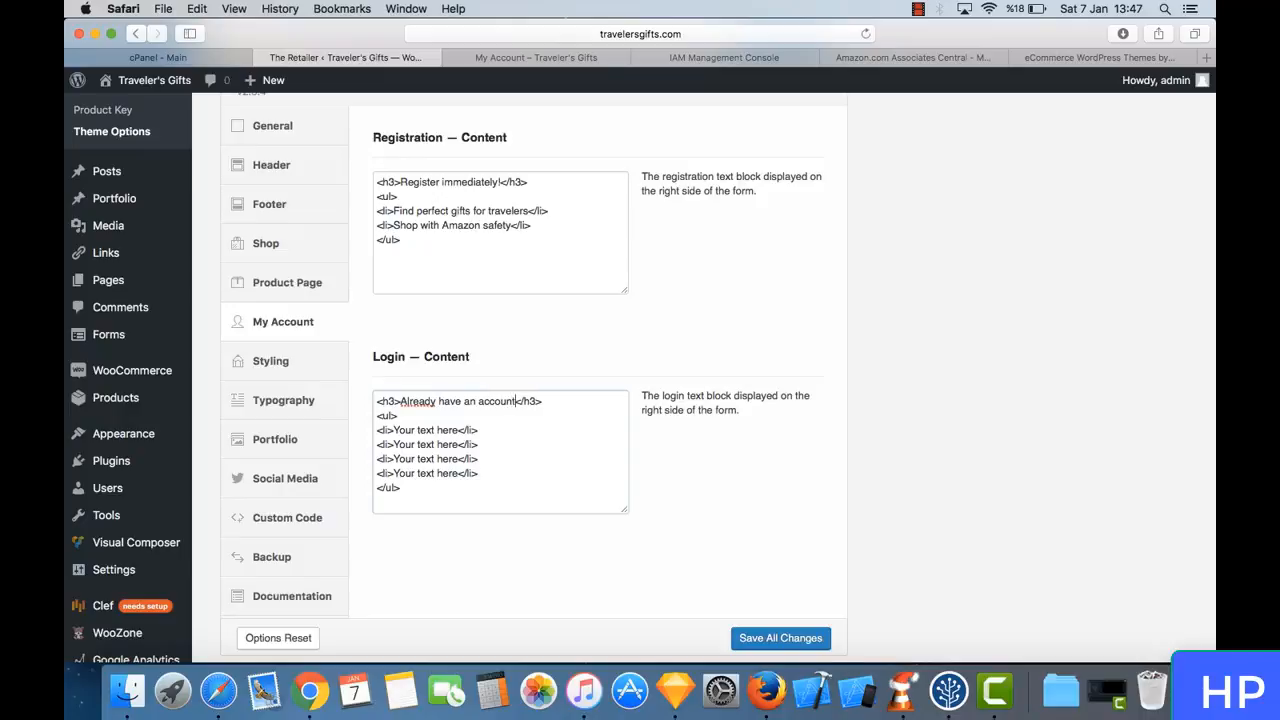
{"action": "left_click_drag", "start_coordinate": [489, 473], "coordinate": [377, 443]}
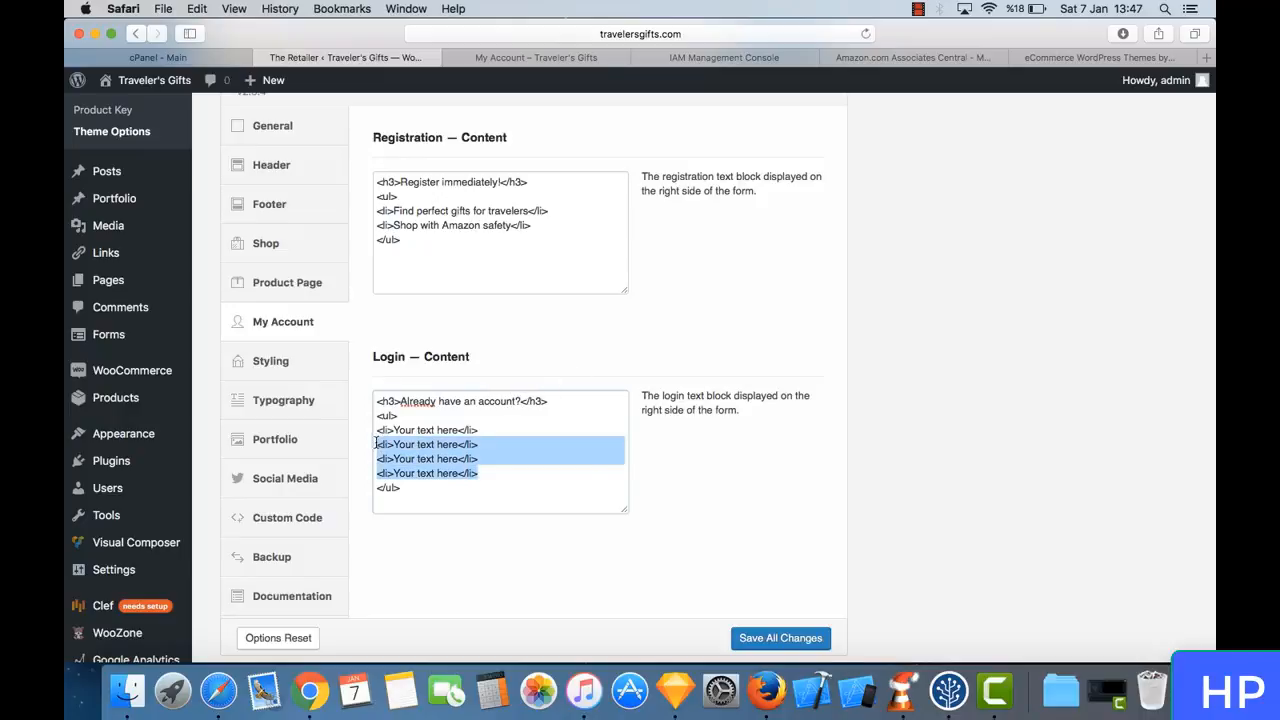
{"action": "key", "text": "BackSpace"}
{"action": "key", "text": "BackSpace"}
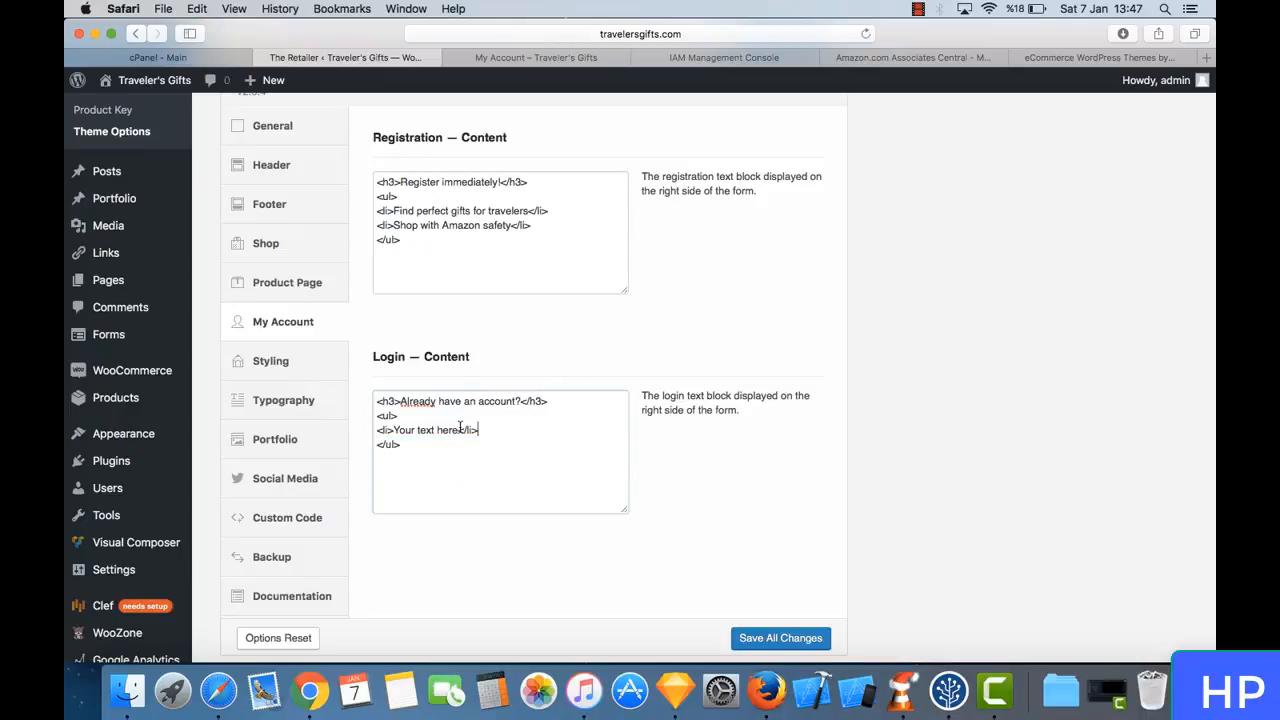
- Set the Login list item to "Enter your e-mail and password here!" and save all changes
{"action": "left_click_drag", "start_coordinate": [460, 429], "coordinate": [395, 427]}
{"action": "type", "text": "Enter your e-mail and password"}
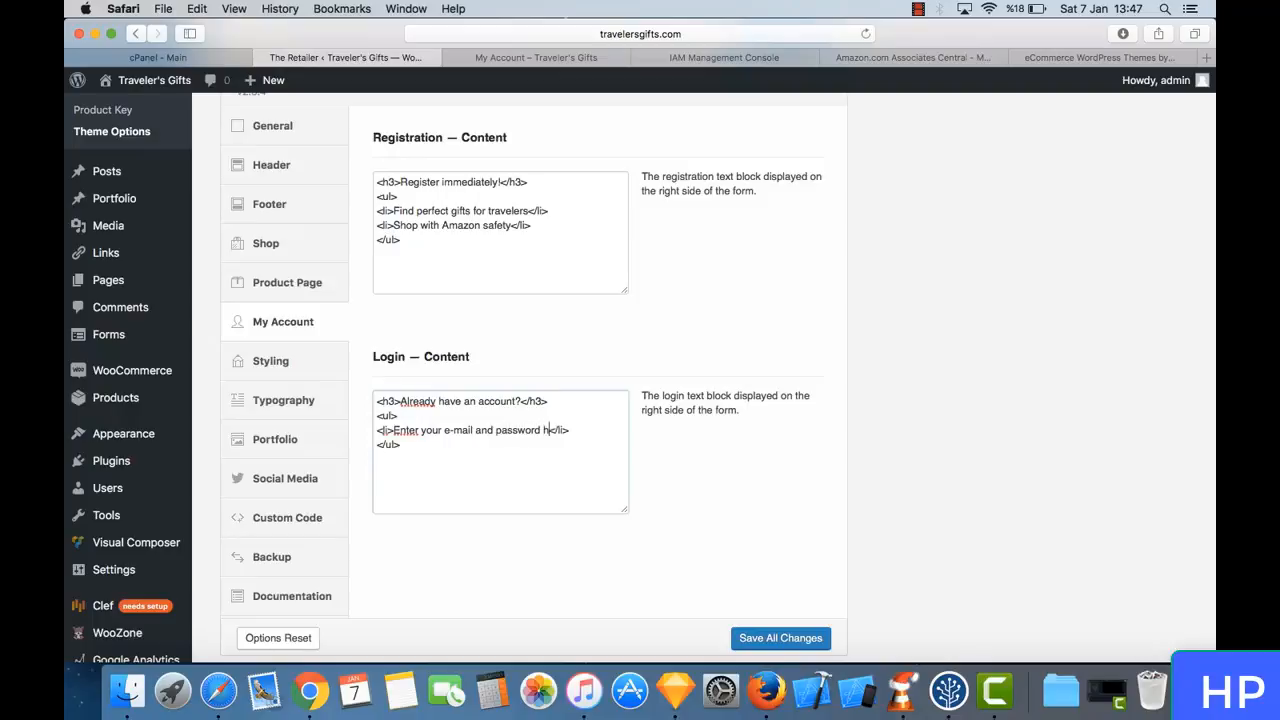
{"action": "left_click", "coordinate": [770, 638]}
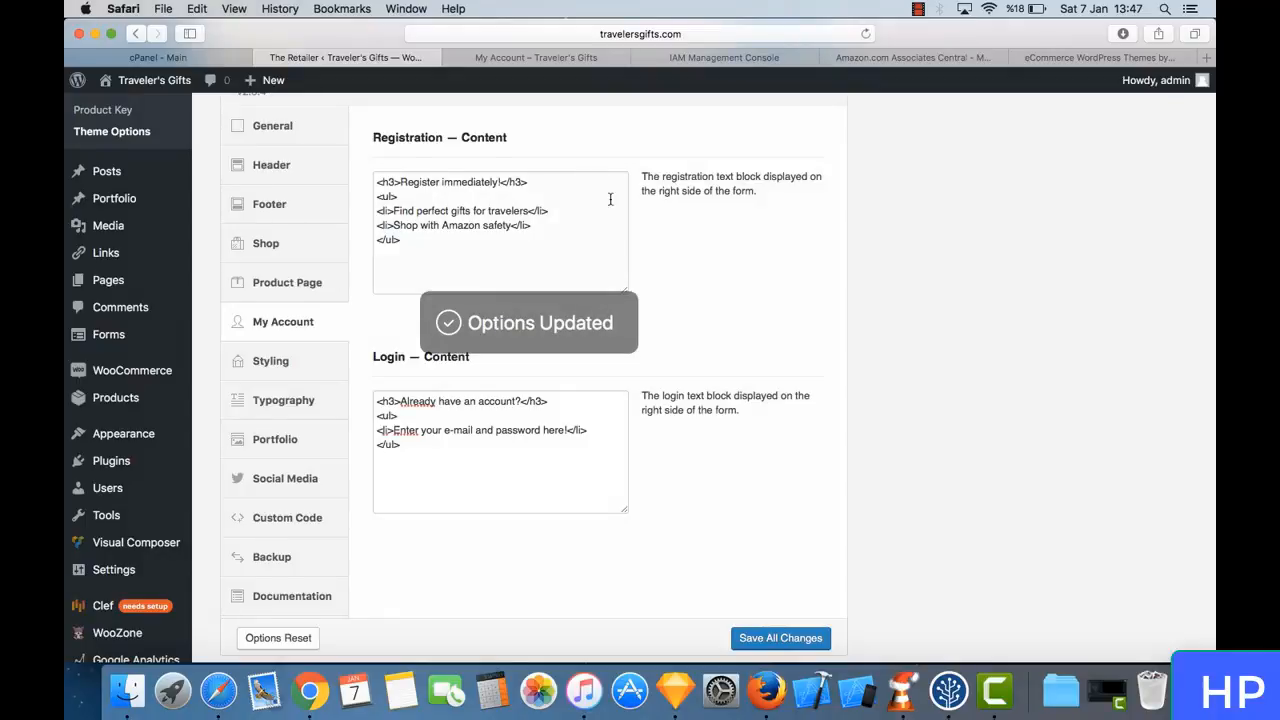
- Reload the store's My Account page and open the Shop page to look through its product listing
{"action": "left_click", "coordinate": [566, 58]}
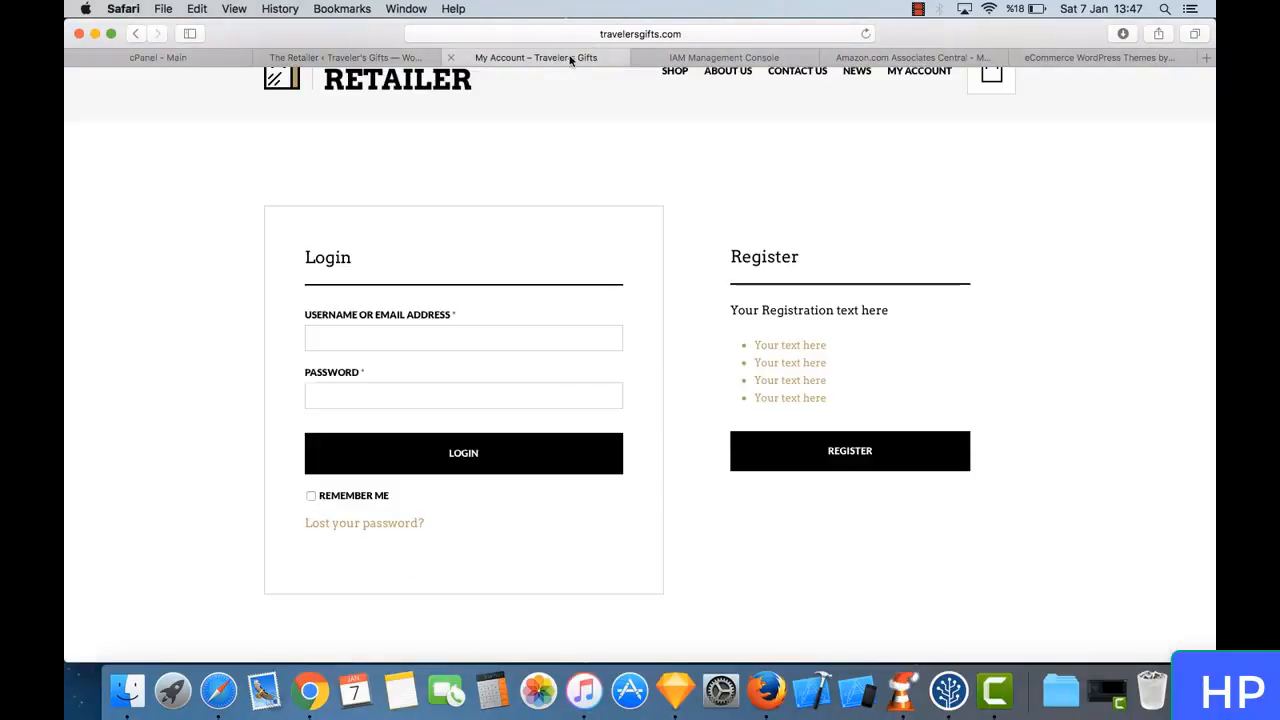
{"action": "left_click", "coordinate": [865, 34]}
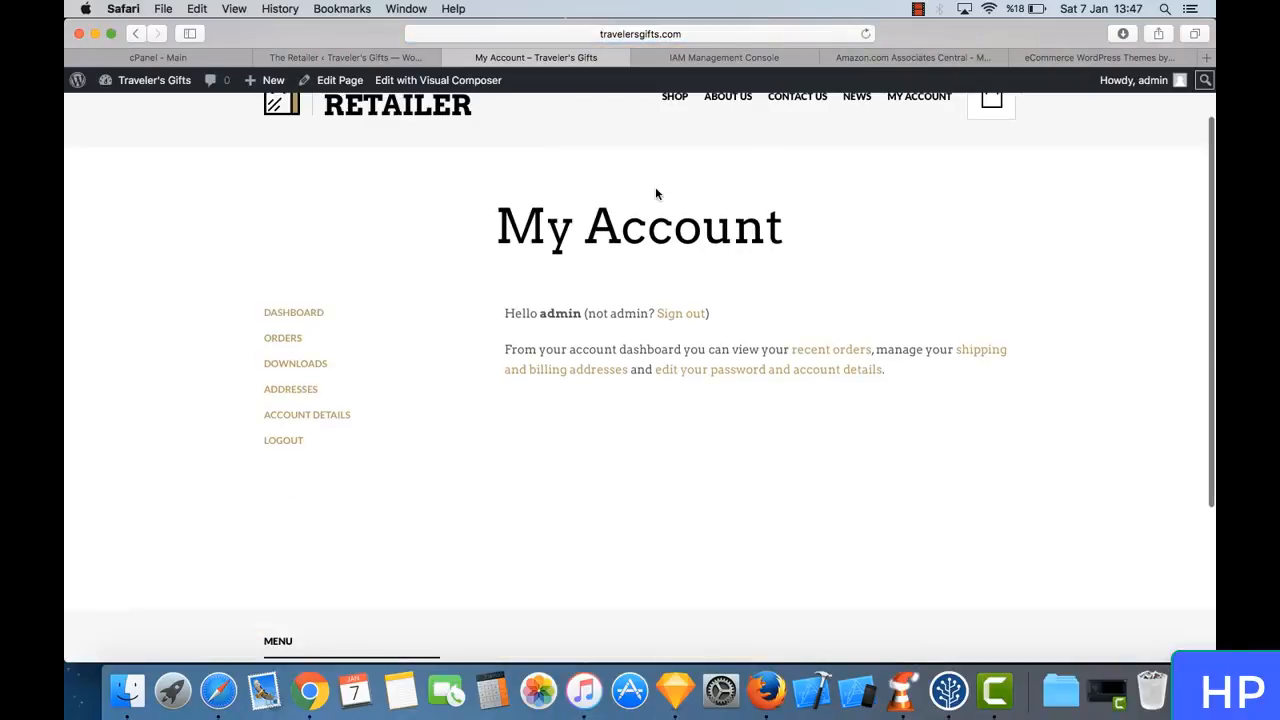
{"action": "scroll", "coordinate": [655, 192], "scroll_direction": "up", "scroll_amount": 2}
{"action": "left_click", "coordinate": [674, 169]}
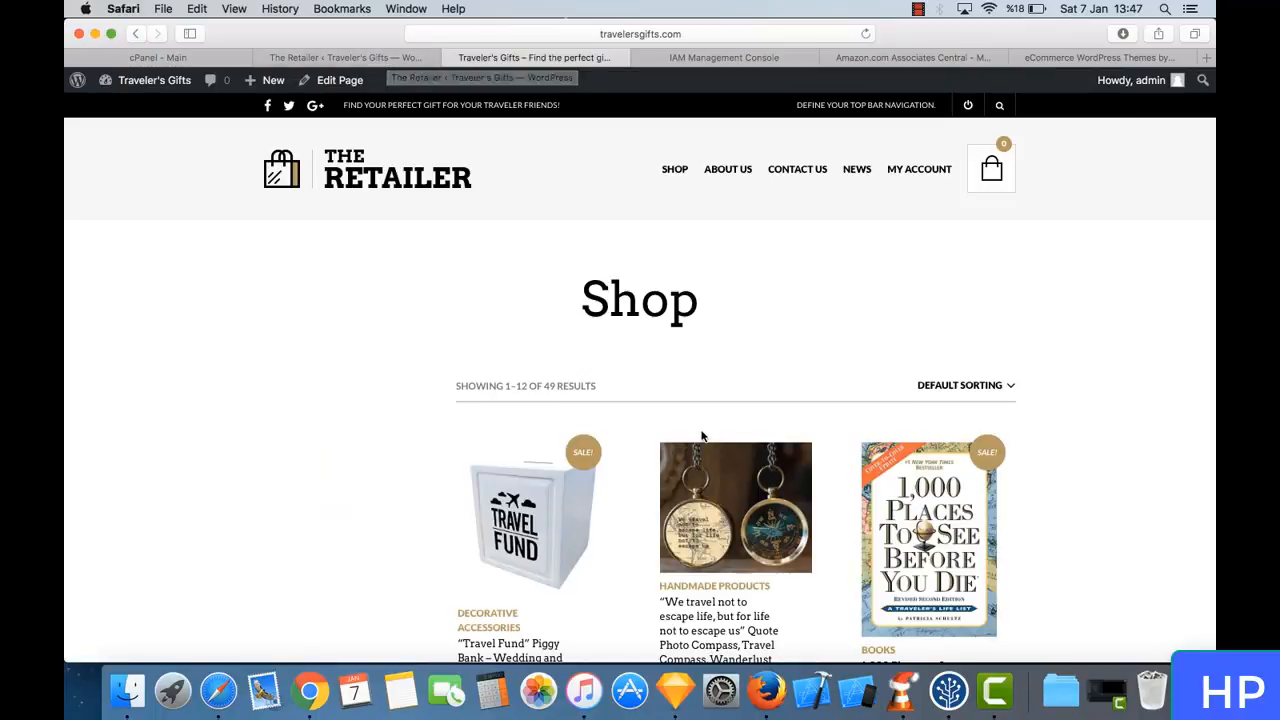
{"action": "scroll", "coordinate": [700, 437], "scroll_direction": "down", "scroll_amount": 5}
{"action": "scroll", "coordinate": [703, 437], "scroll_direction": "down", "scroll_amount": 3}
{"action": "scroll", "coordinate": [703, 437], "scroll_direction": "up", "scroll_amount": 8}
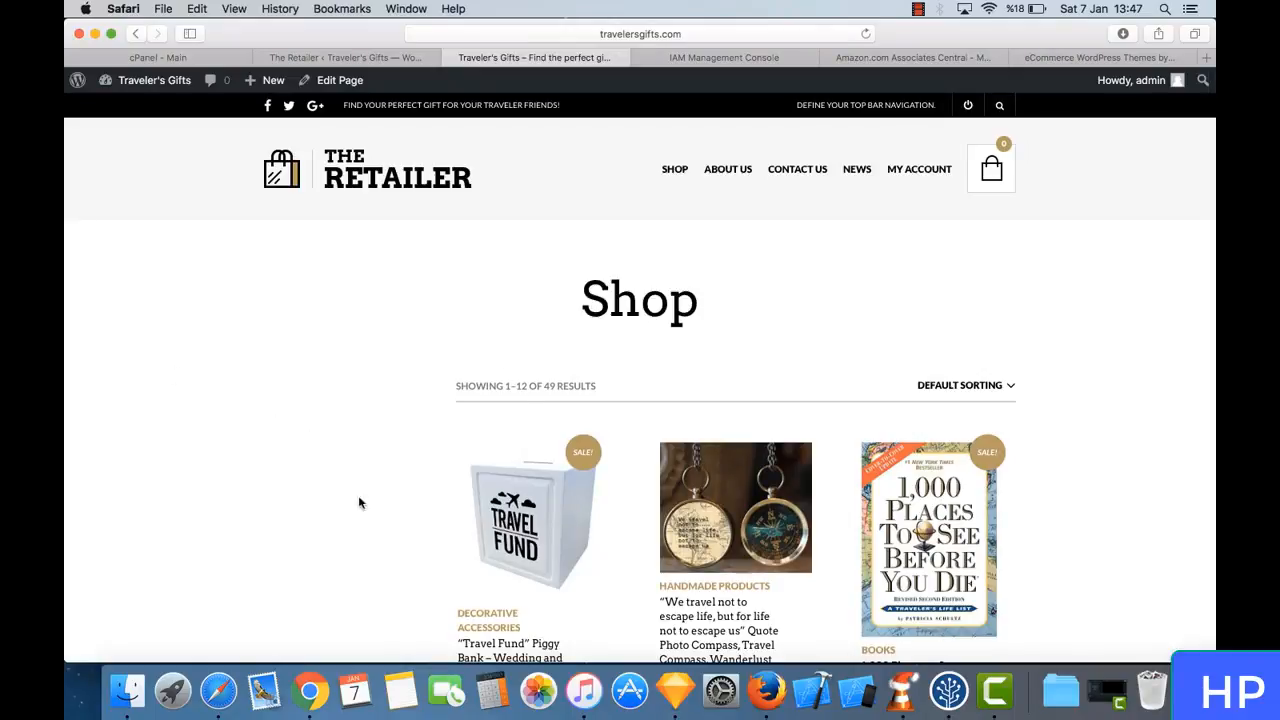
{"action": "left_click", "coordinate": [378, 59]}
{"action": "scroll", "coordinate": [409, 478], "scroll_direction": "down", "scroll_amount": 5}
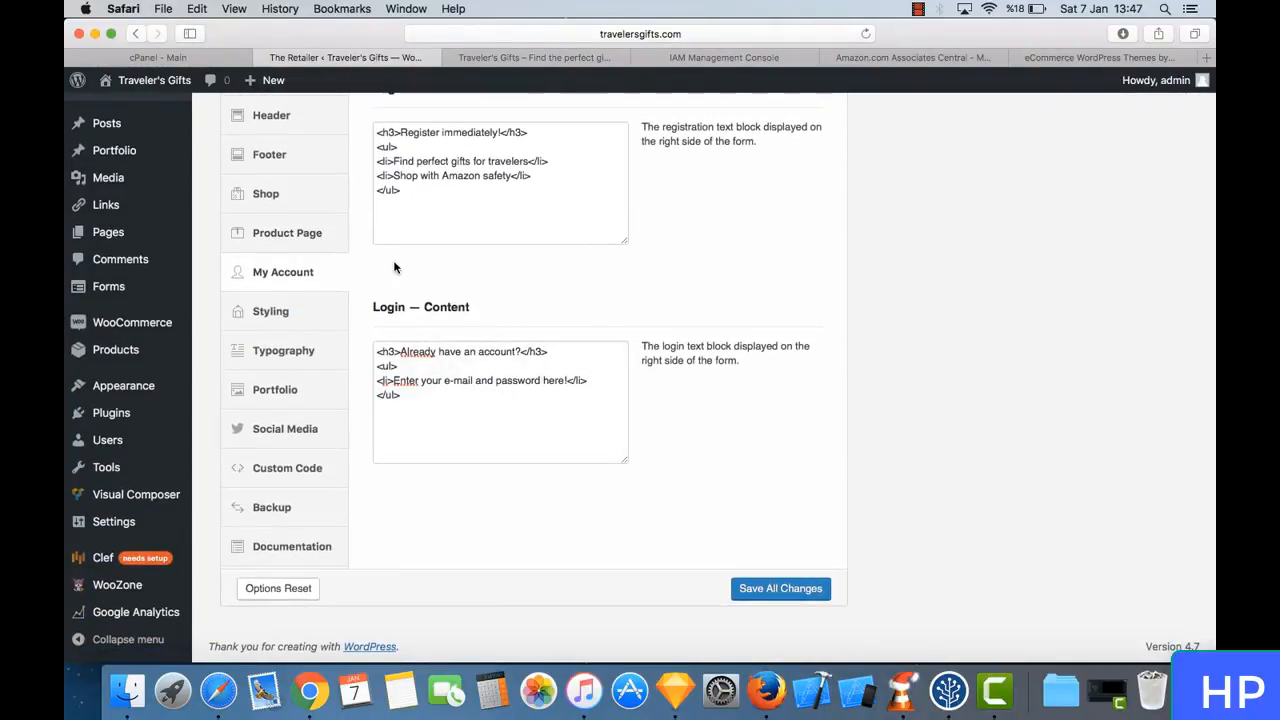
{"action": "scroll", "coordinate": [394, 267], "scroll_direction": "up", "scroll_amount": 5}
{"action": "scroll", "coordinate": [394, 267], "scroll_direction": "down", "scroll_amount": 5}
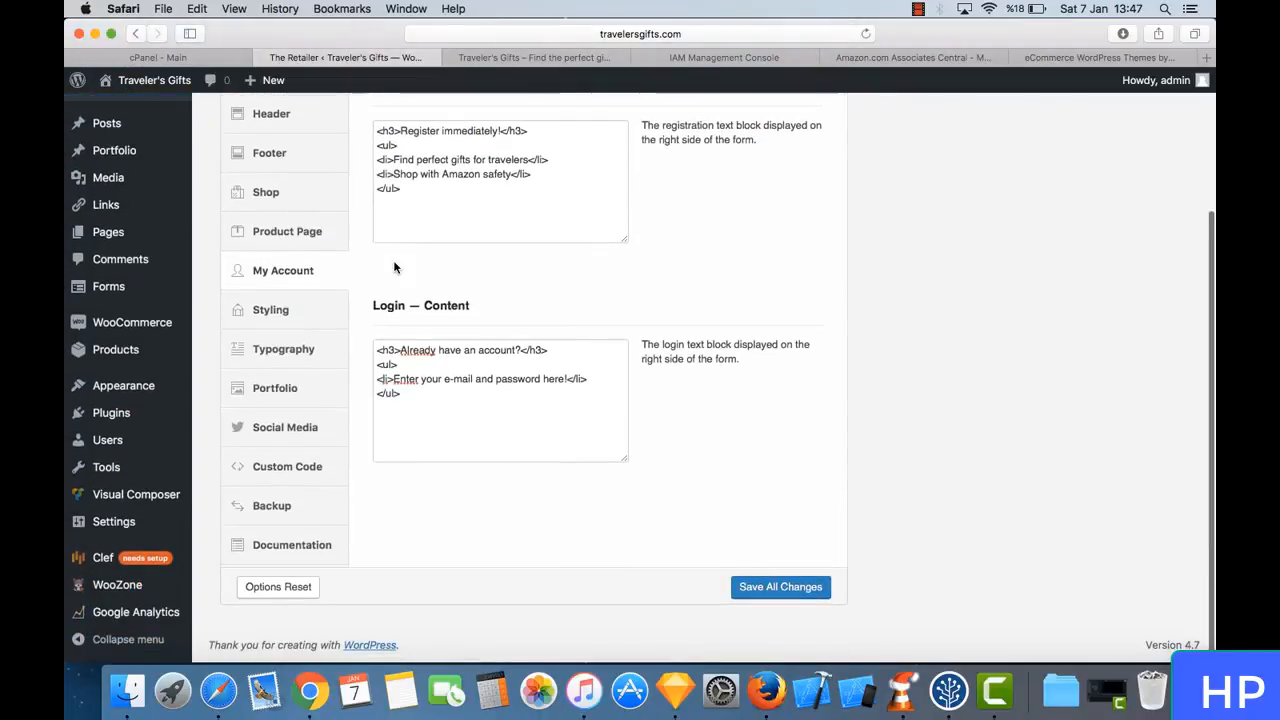
{"action": "scroll", "coordinate": [394, 267], "scroll_direction": "up", "scroll_amount": 2}
{"action": "scroll", "coordinate": [394, 267], "scroll_direction": "up", "scroll_amount": 1}
{"action": "scroll", "coordinate": [394, 267], "scroll_direction": "down", "scroll_amount": 2}
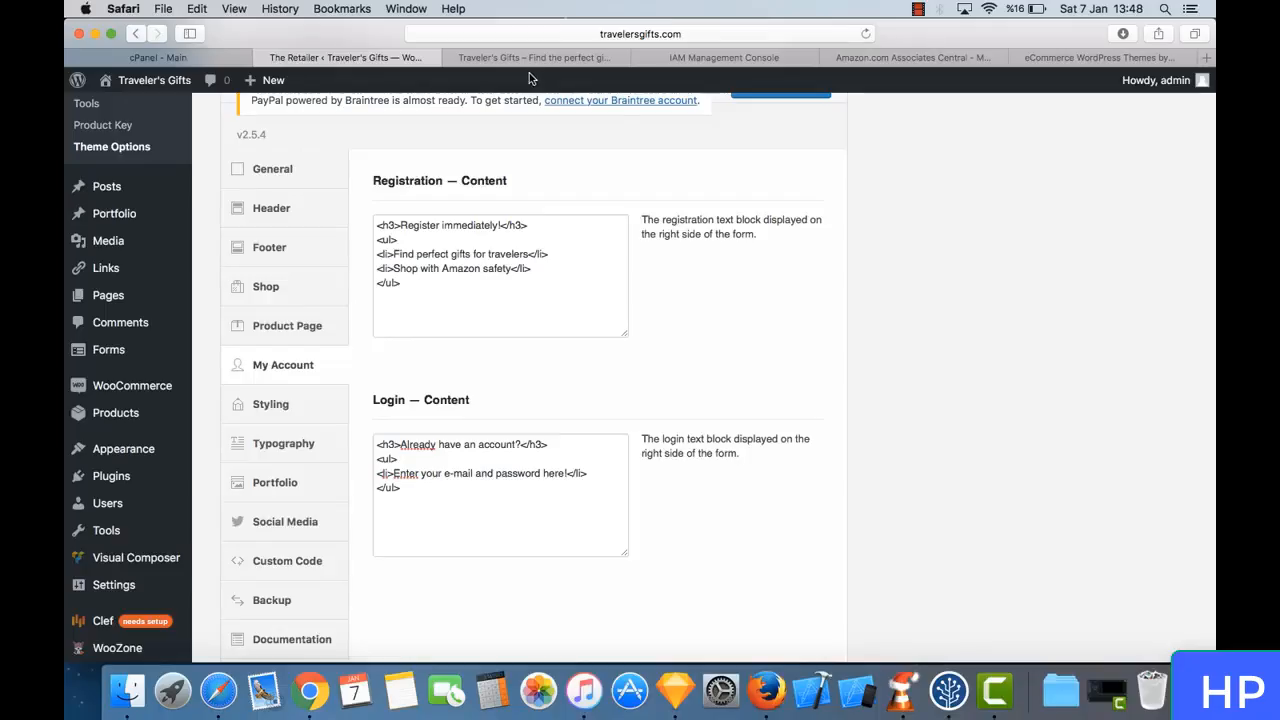
- Examine the area beside the products on the Shop page, down to the pagination
{"action": "left_click", "coordinate": [537, 63]}
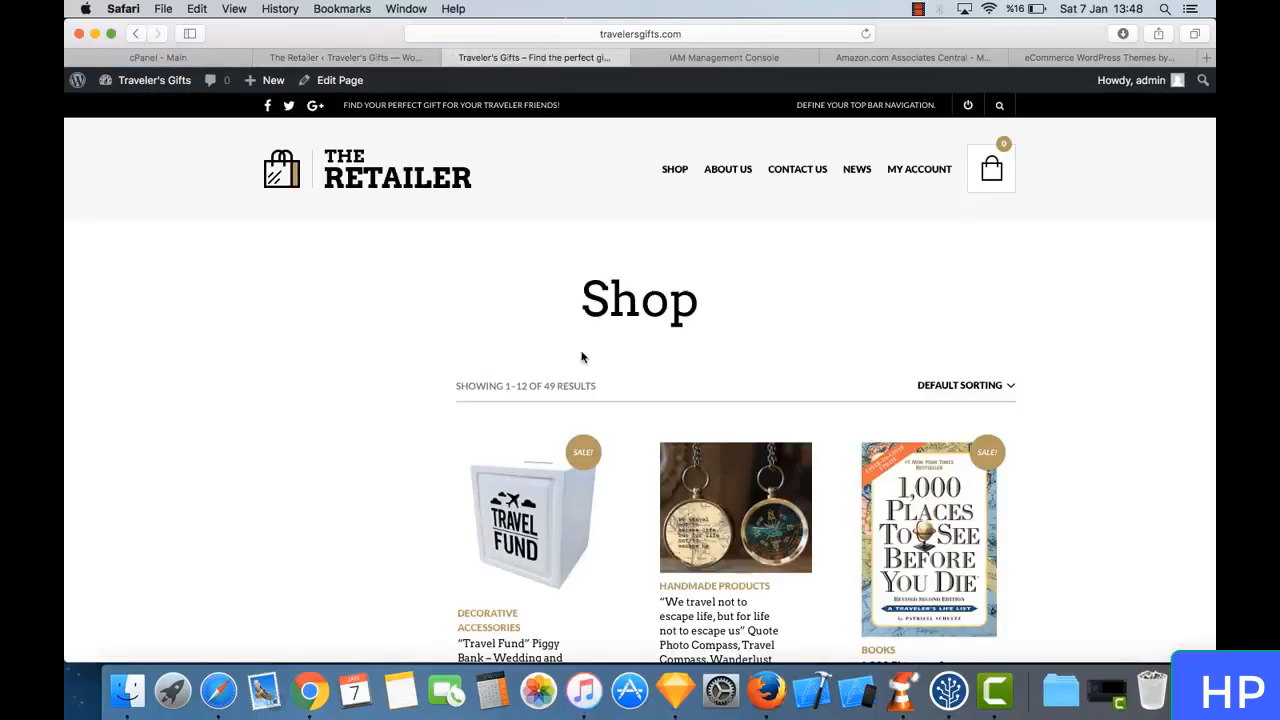
{"action": "scroll", "coordinate": [431, 368], "scroll_direction": "down", "scroll_amount": 15}
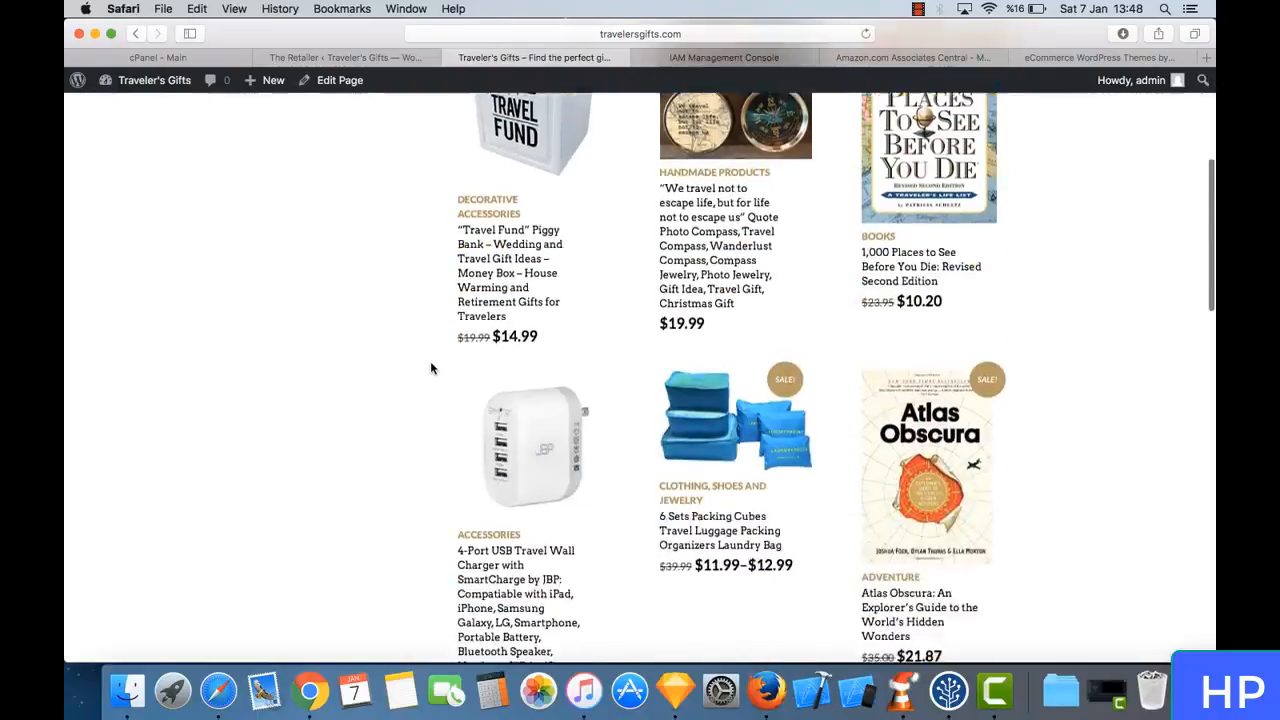
{"action": "scroll", "coordinate": [431, 366], "scroll_direction": "down", "scroll_amount": 3}
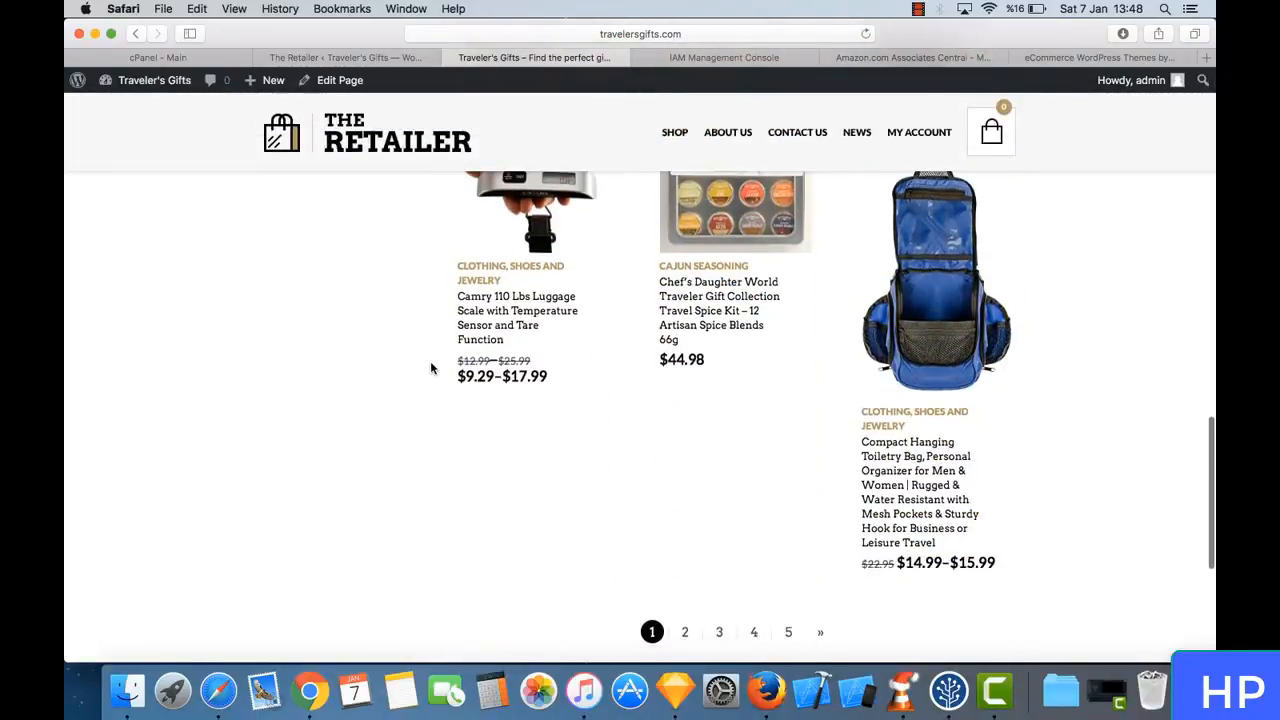
{"action": "scroll", "coordinate": [394, 474], "scroll_direction": "up", "scroll_amount": 15}
{"action": "scroll", "coordinate": [395, 476], "scroll_direction": "down", "scroll_amount": 1}
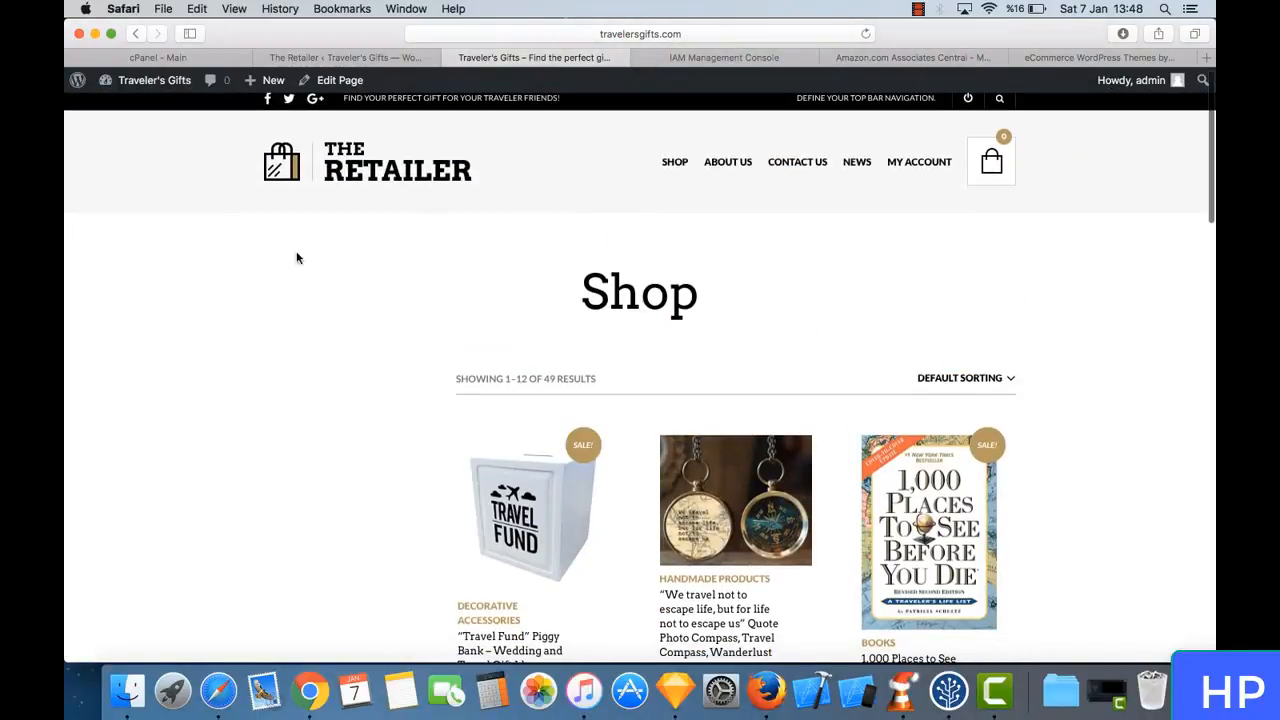
- In the Widgets settings, move WooCommerce Top Rated Products and WooCommerce Product Categories from Sidebar to Product listing, with the categories first
{"action": "left_click", "coordinate": [358, 57]}
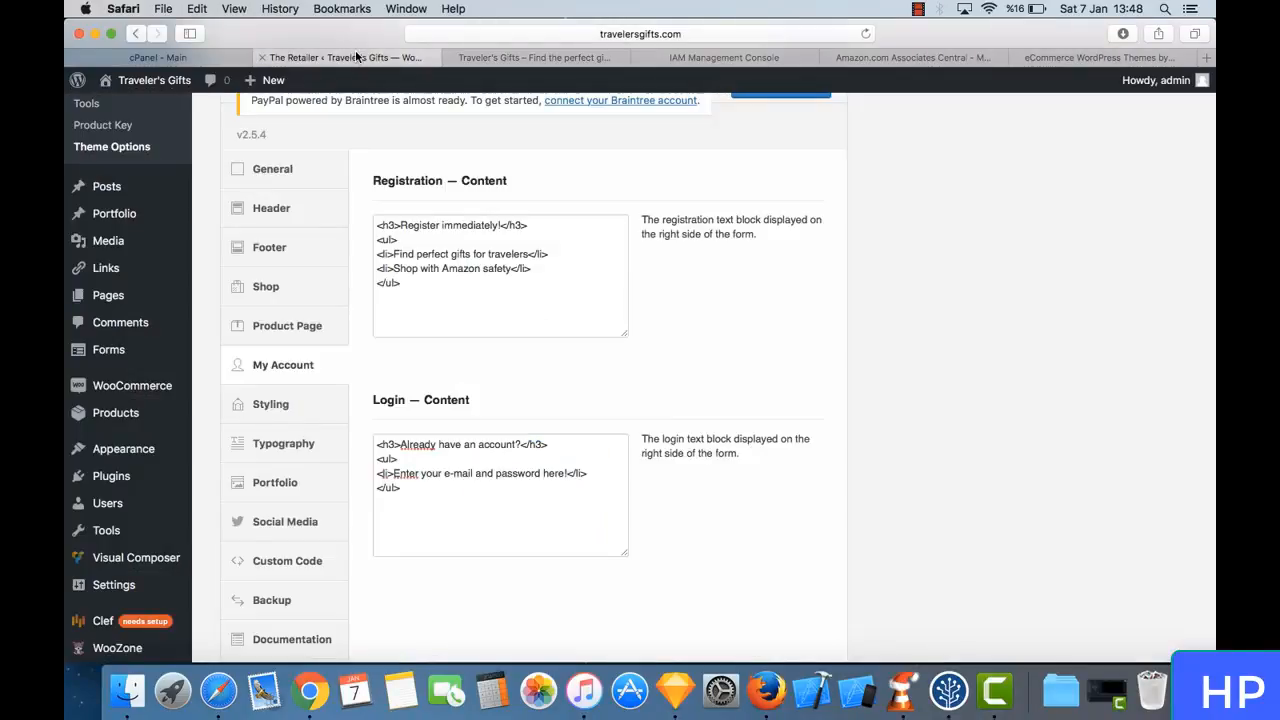
{"action": "scroll", "coordinate": [382, 293], "scroll_direction": "down", "scroll_amount": 2}
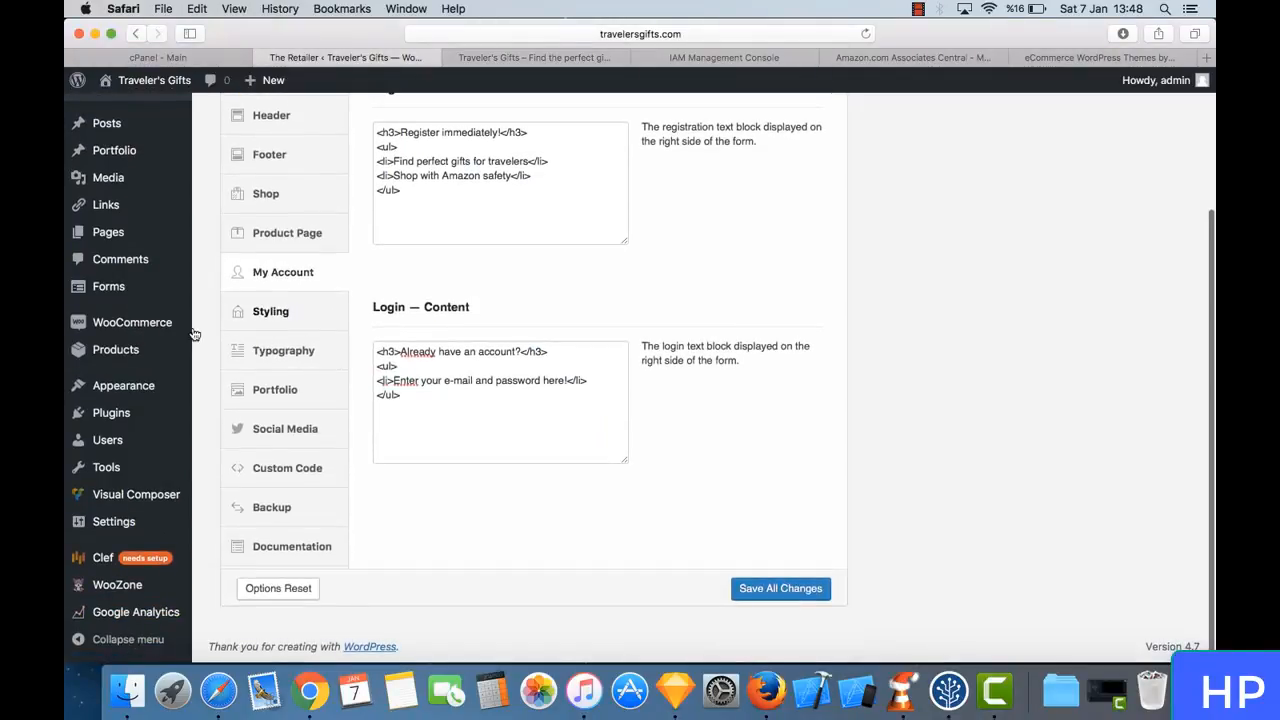
{"action": "mouse_move", "coordinate": [148, 388]}
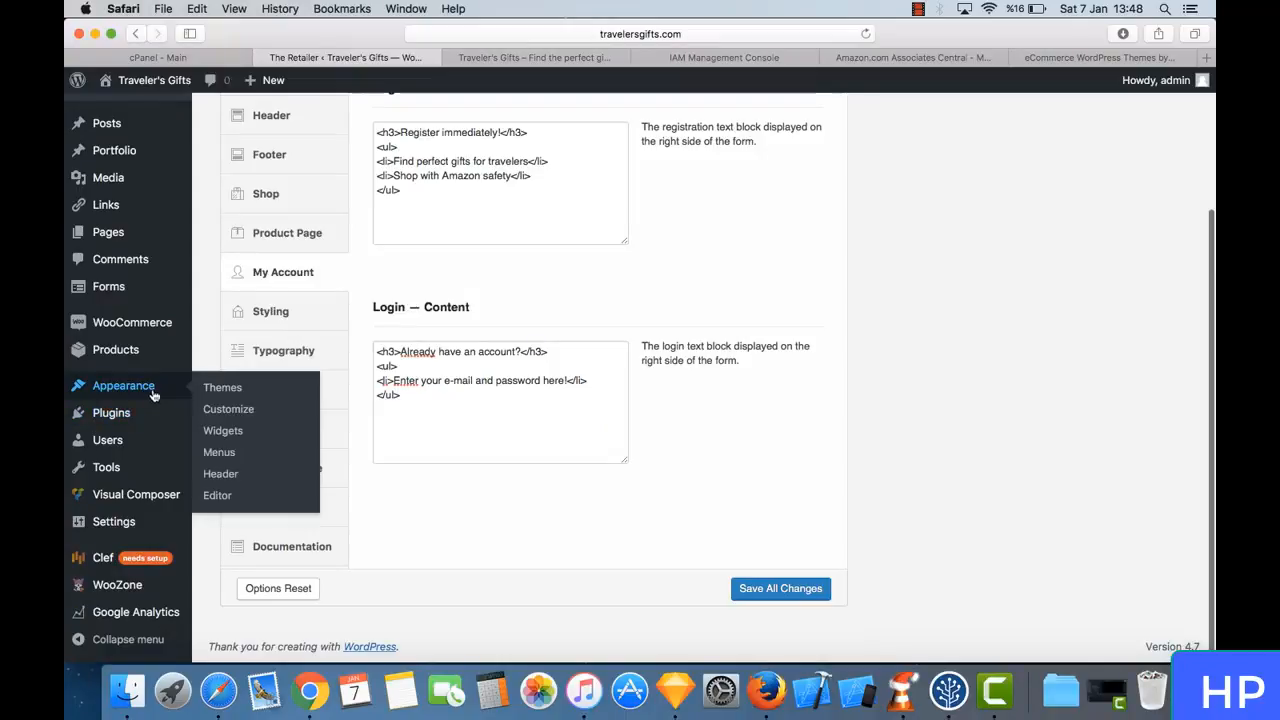
{"action": "left_click", "coordinate": [222, 431]}
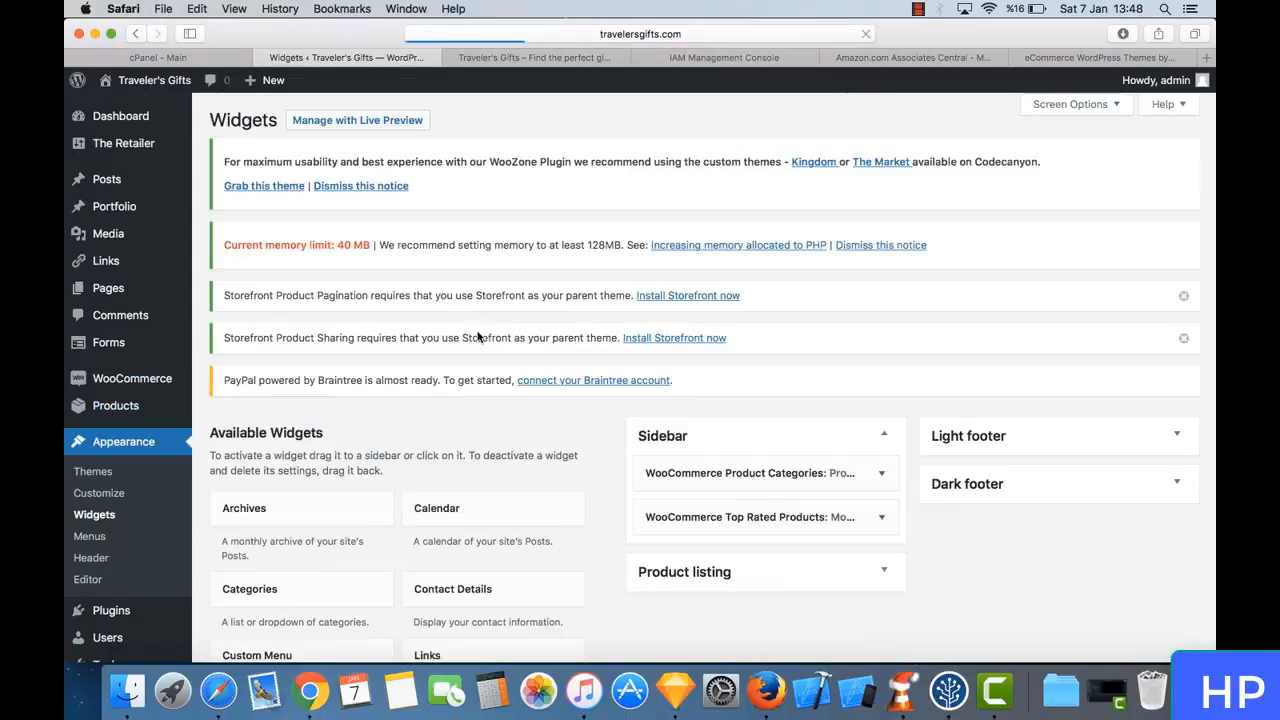
{"action": "scroll", "coordinate": [635, 350], "scroll_direction": "down", "scroll_amount": 5}
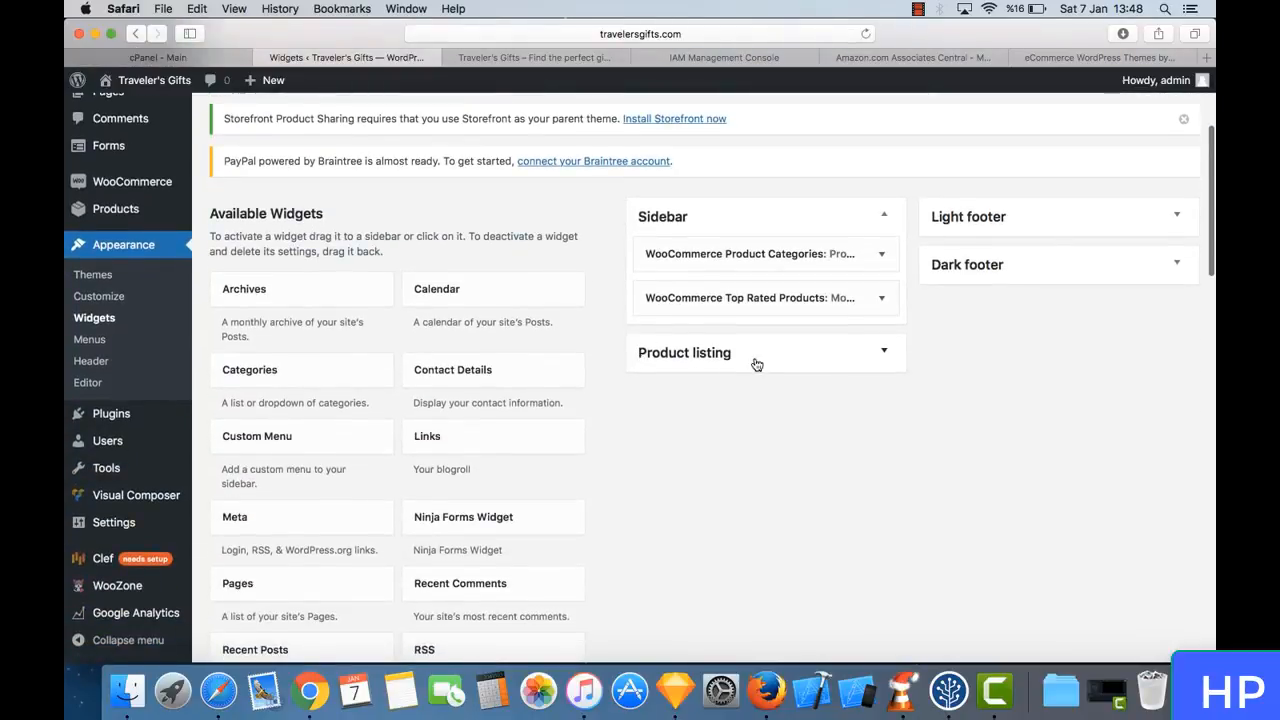
{"action": "scroll", "coordinate": [590, 310], "scroll_direction": "down", "scroll_amount": 1}
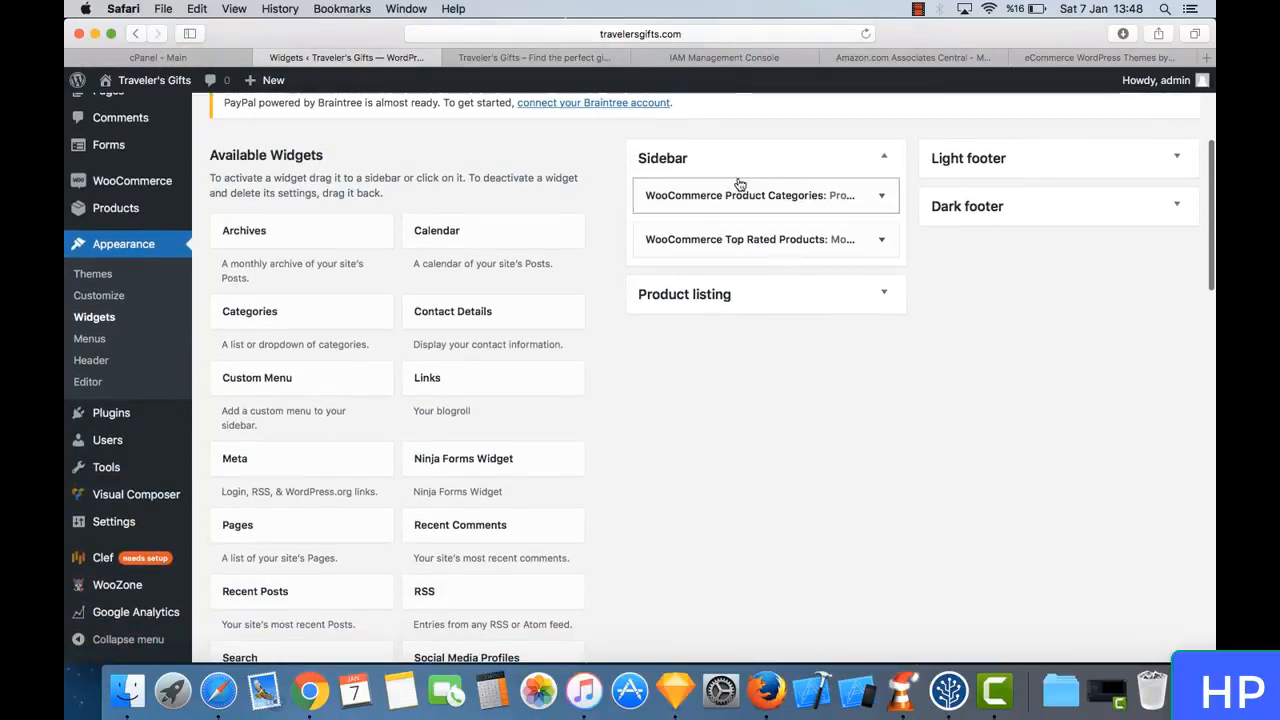
{"action": "left_click", "coordinate": [748, 310]}
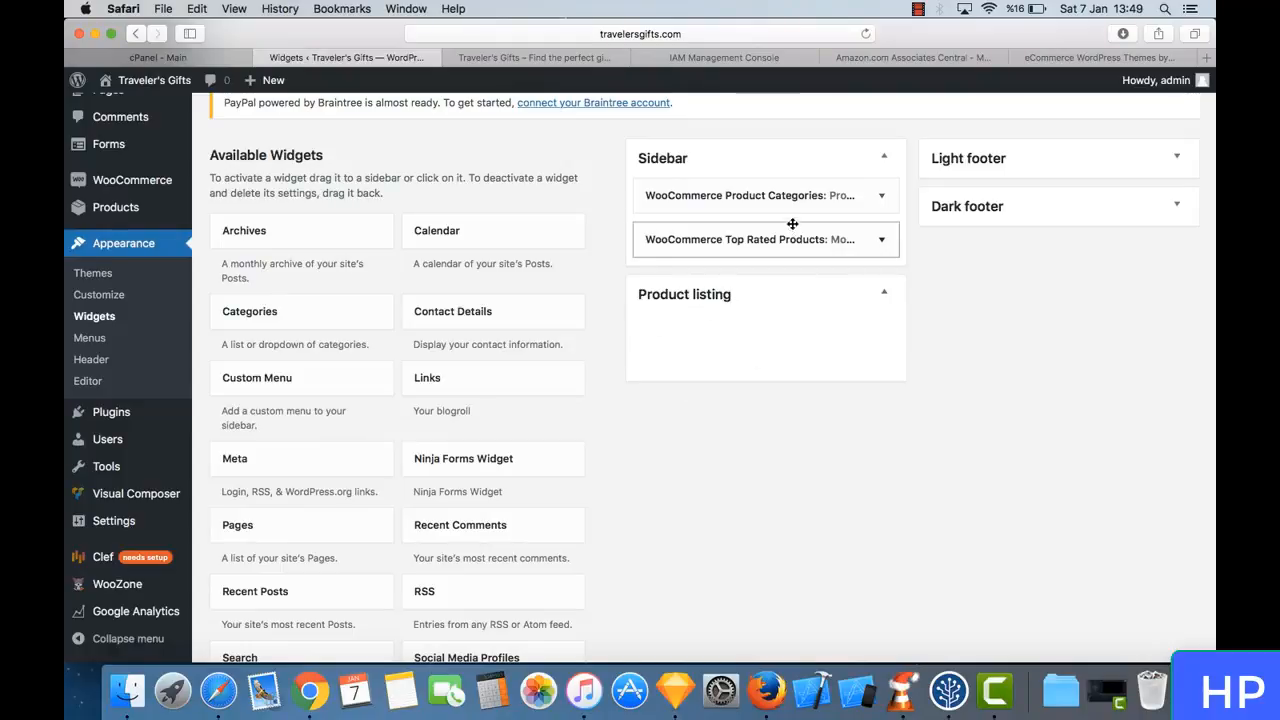
{"action": "left_click_drag", "start_coordinate": [756, 240], "coordinate": [755, 362]}
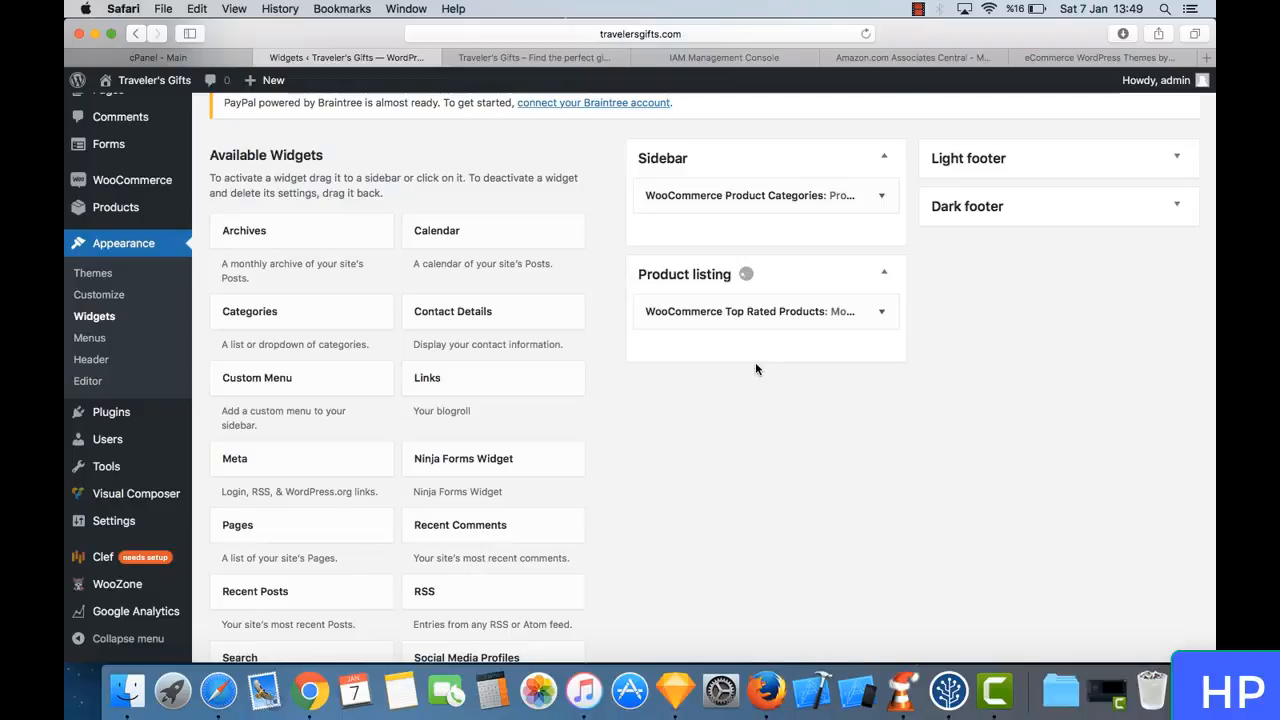
{"action": "left_click_drag", "start_coordinate": [749, 195], "coordinate": [744, 300]}
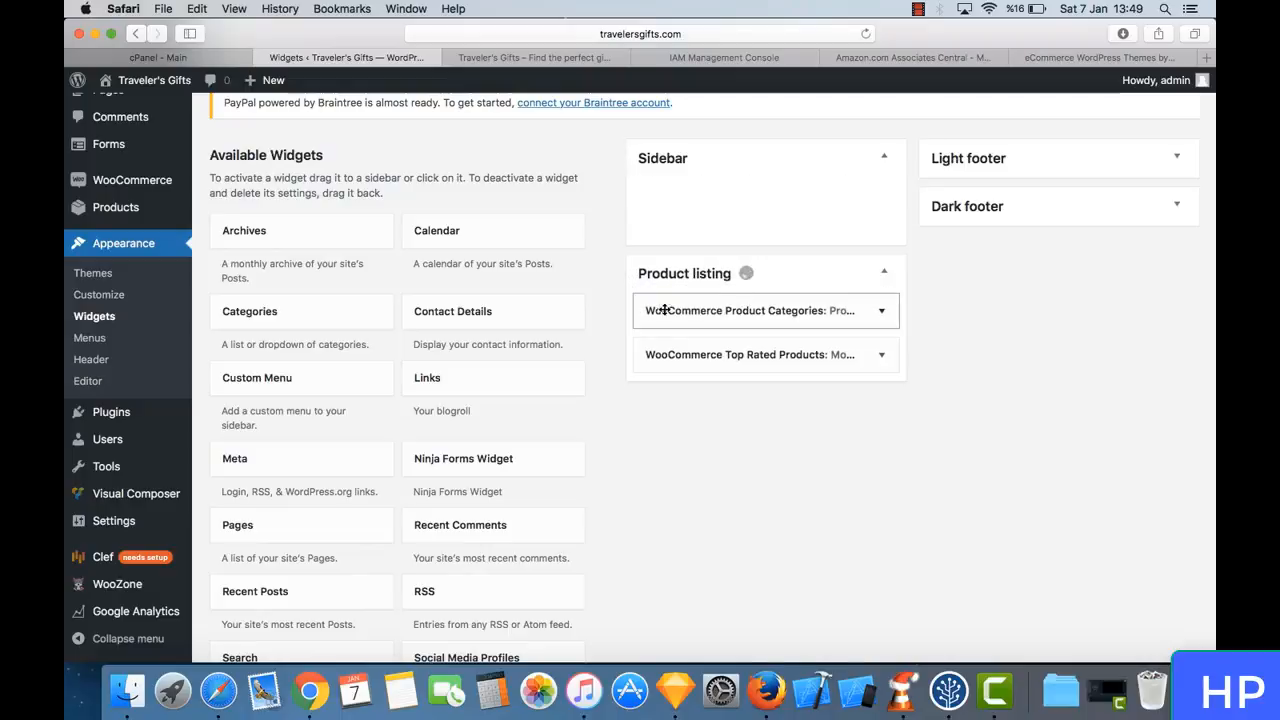
{"action": "scroll", "coordinate": [760, 466], "scroll_direction": "up", "scroll_amount": 3}
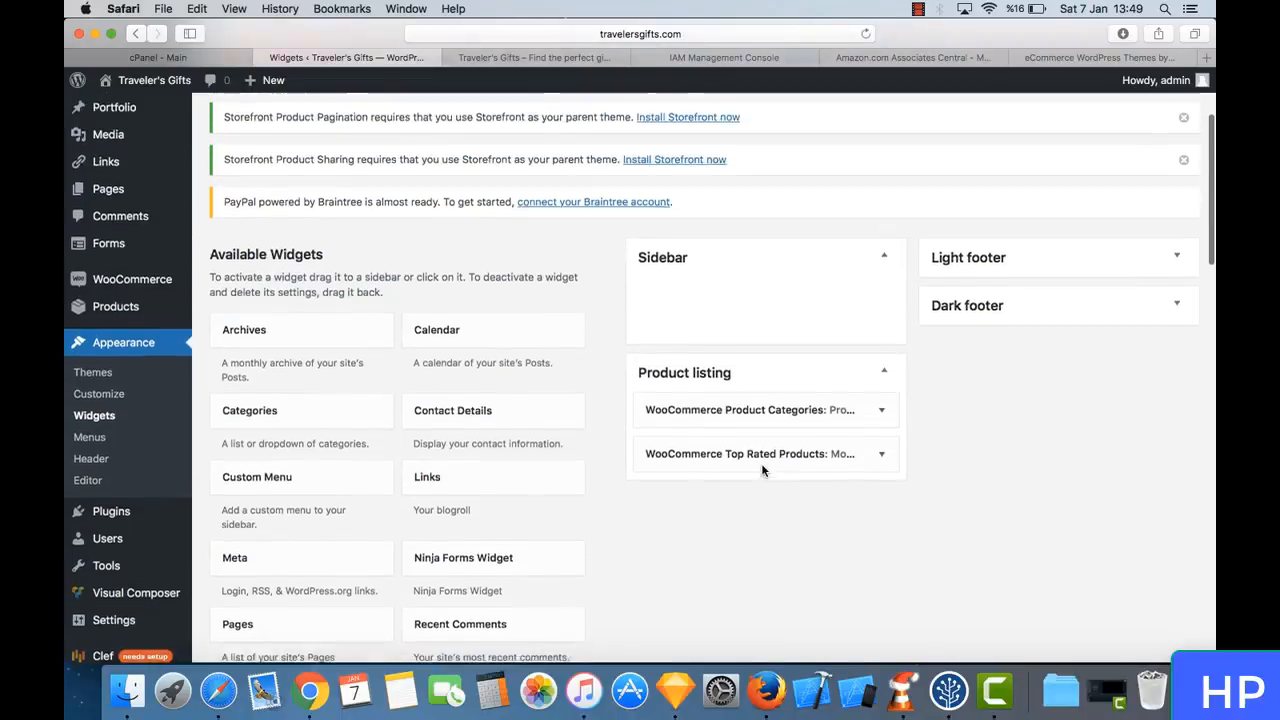
- Reload the Shop page and check the product categories and most popular products beside the listing
{"action": "left_click", "coordinate": [548, 60]}
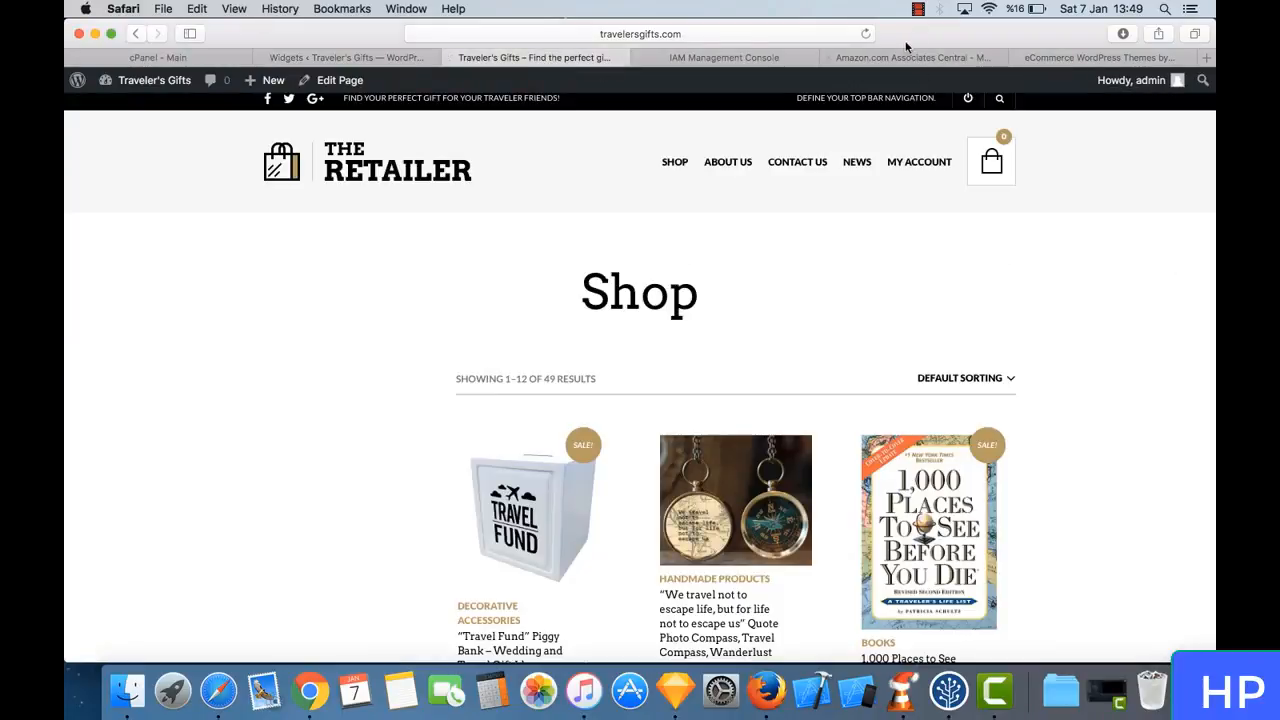
{"action": "left_click", "coordinate": [865, 34]}
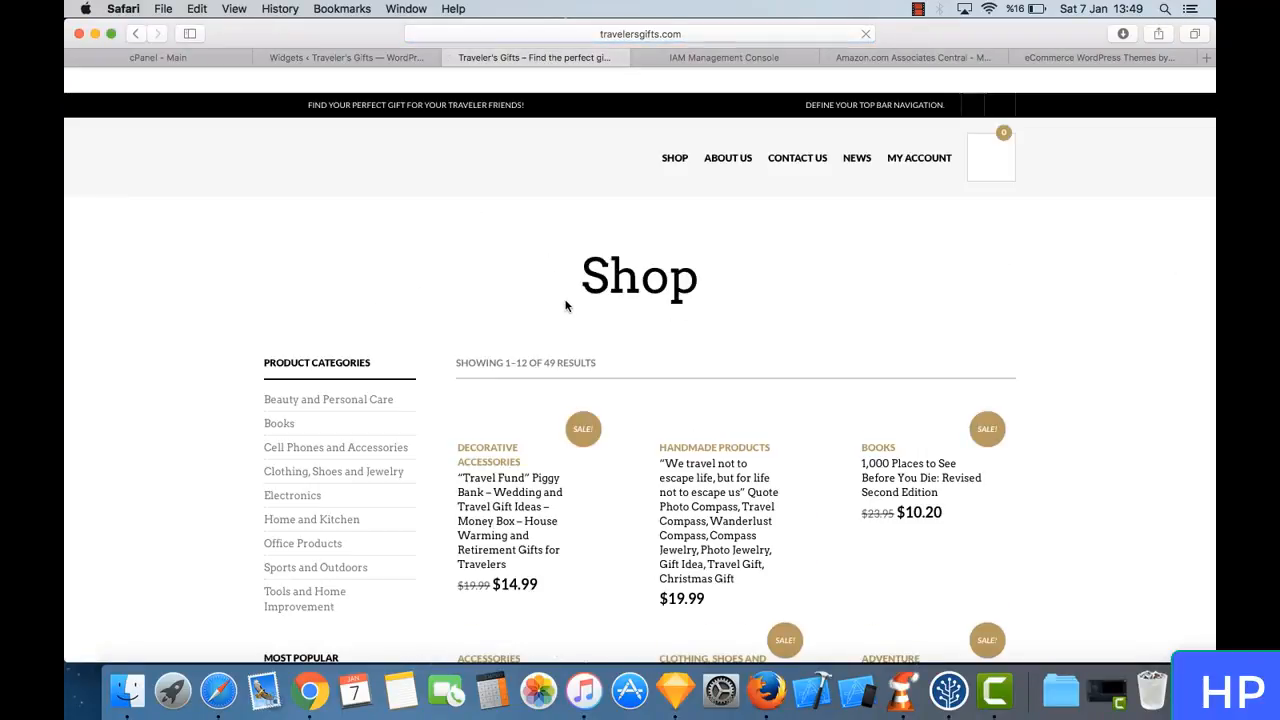
{"action": "scroll", "coordinate": [423, 325], "scroll_direction": "down", "scroll_amount": 3}
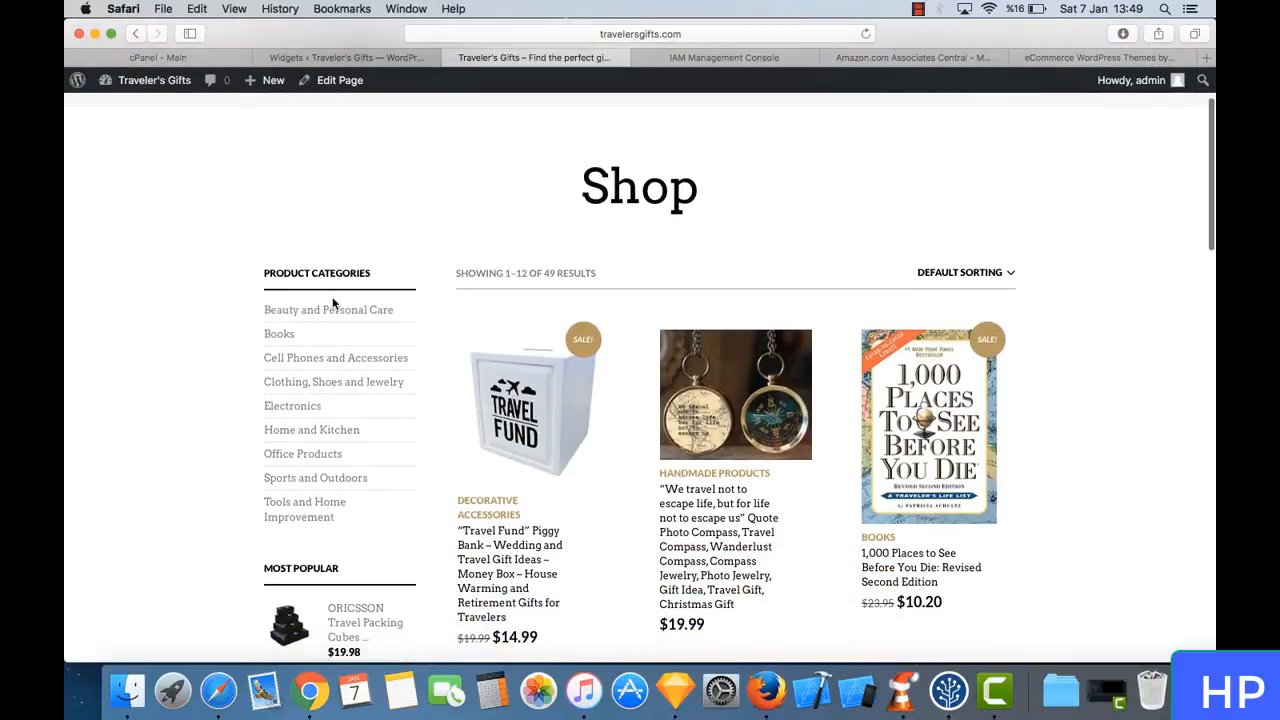
{"action": "scroll", "coordinate": [363, 453], "scroll_direction": "down", "scroll_amount": 5}
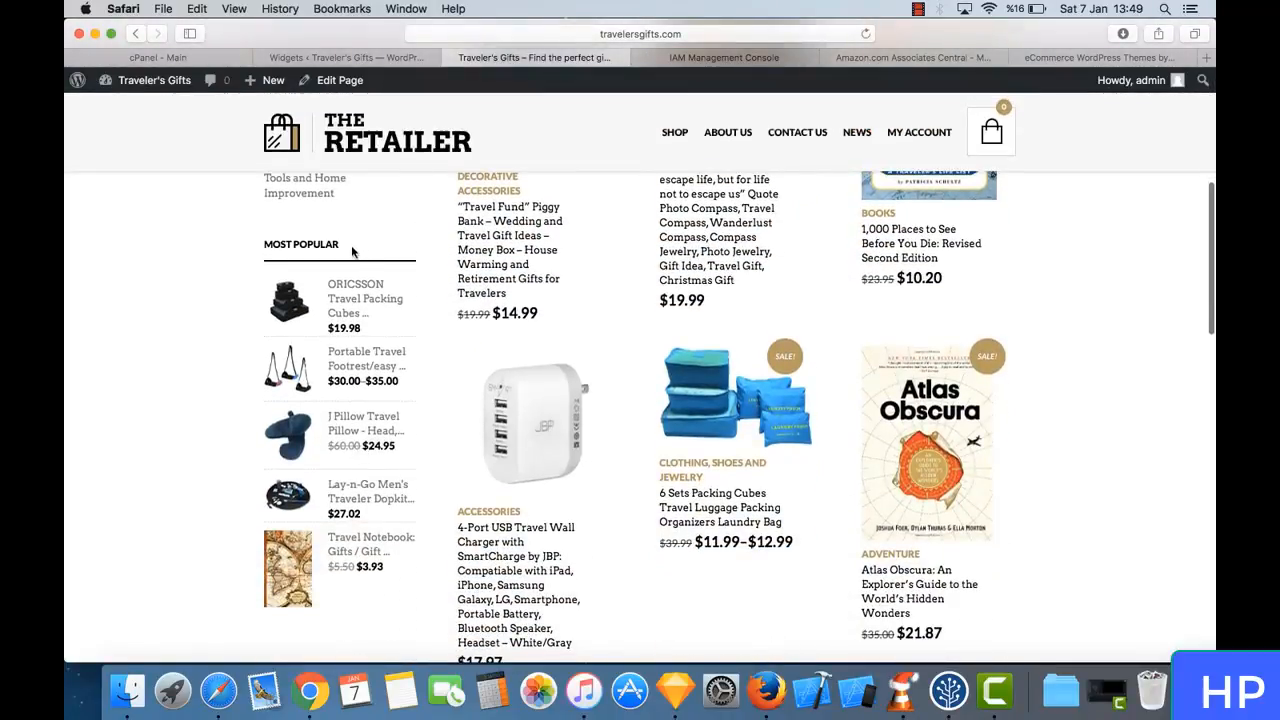
{"action": "scroll", "coordinate": [377, 529], "scroll_direction": "down", "scroll_amount": 5}
{"action": "scroll", "coordinate": [429, 392], "scroll_direction": "up", "scroll_amount": 10}
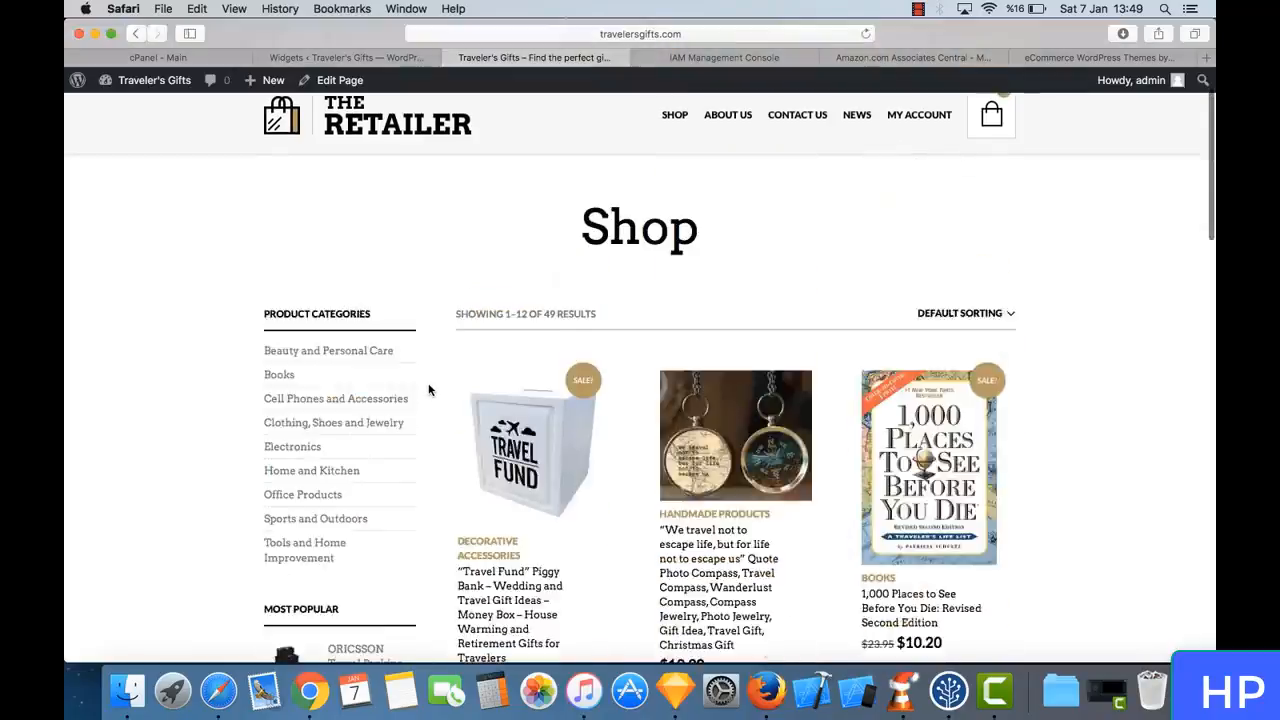
- Return to the WordPress dashboard and open The Retailer's Theme Options
{"action": "left_click", "coordinate": [377, 57]}
{"action": "scroll", "coordinate": [136, 435], "scroll_direction": "down", "scroll_amount": 2}
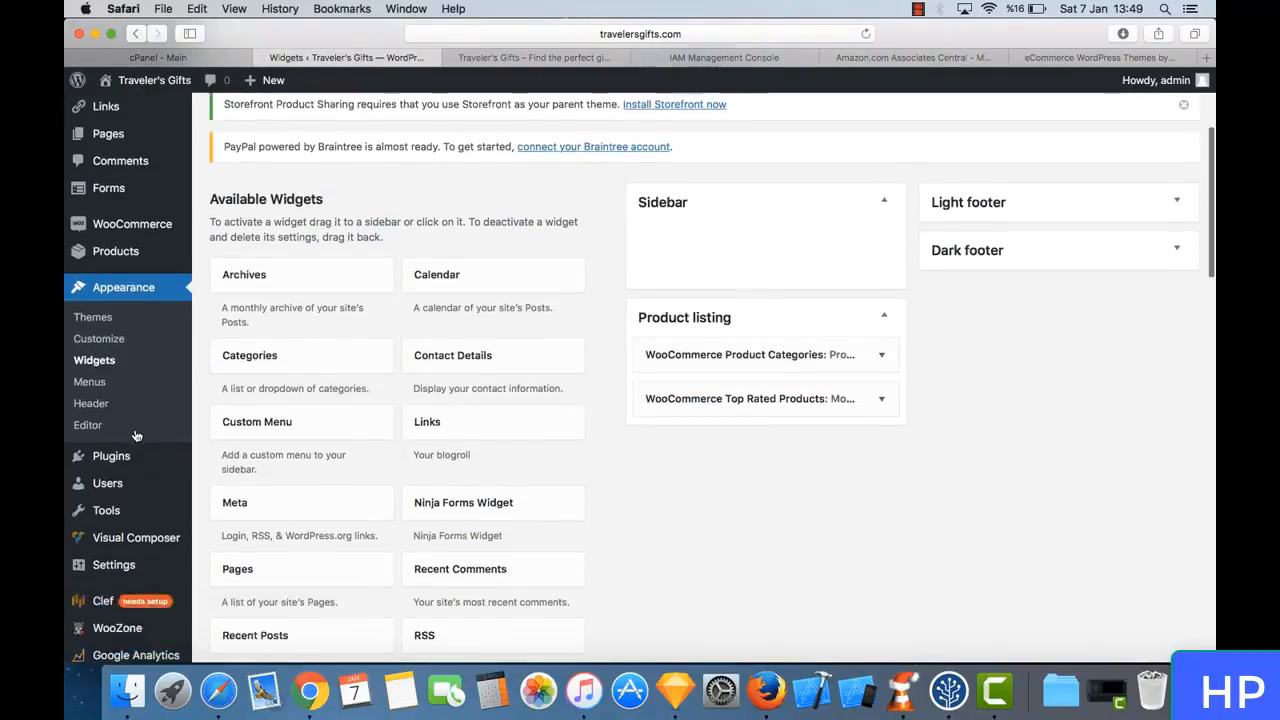
{"action": "scroll", "coordinate": [136, 435], "scroll_direction": "down", "scroll_amount": 3}
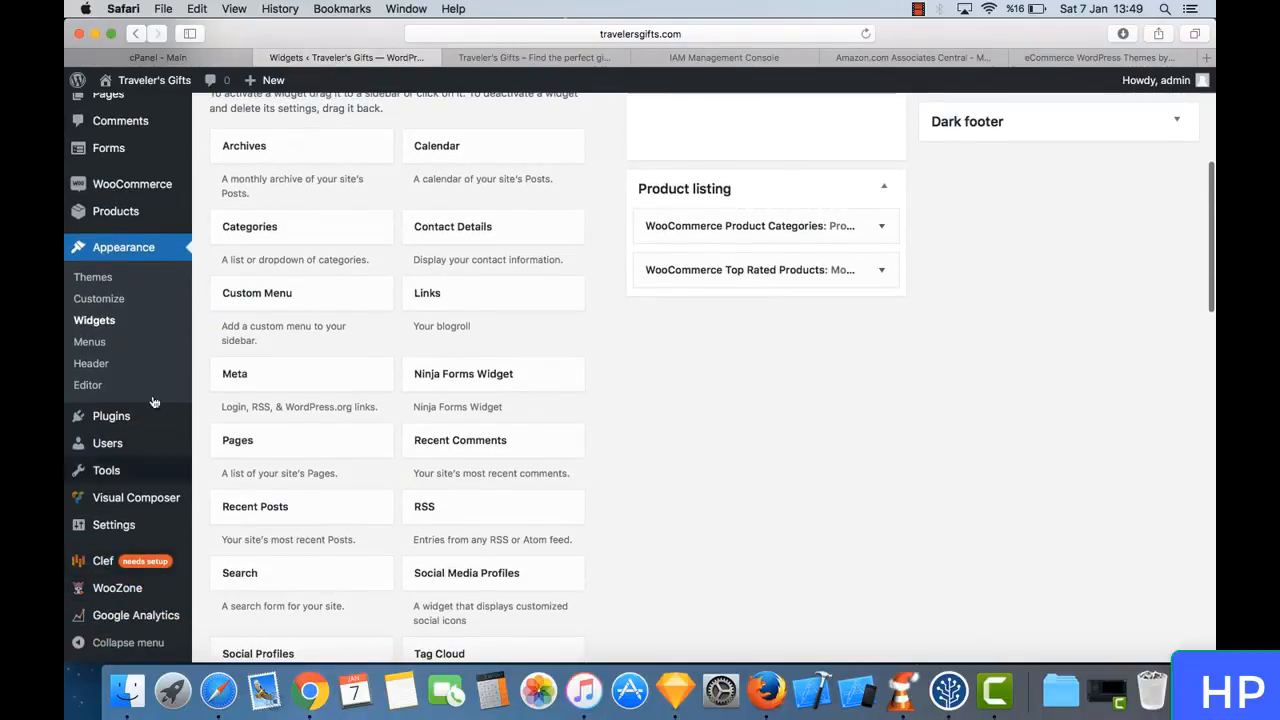
{"action": "scroll", "coordinate": [140, 300], "scroll_direction": "up", "scroll_amount": 3}
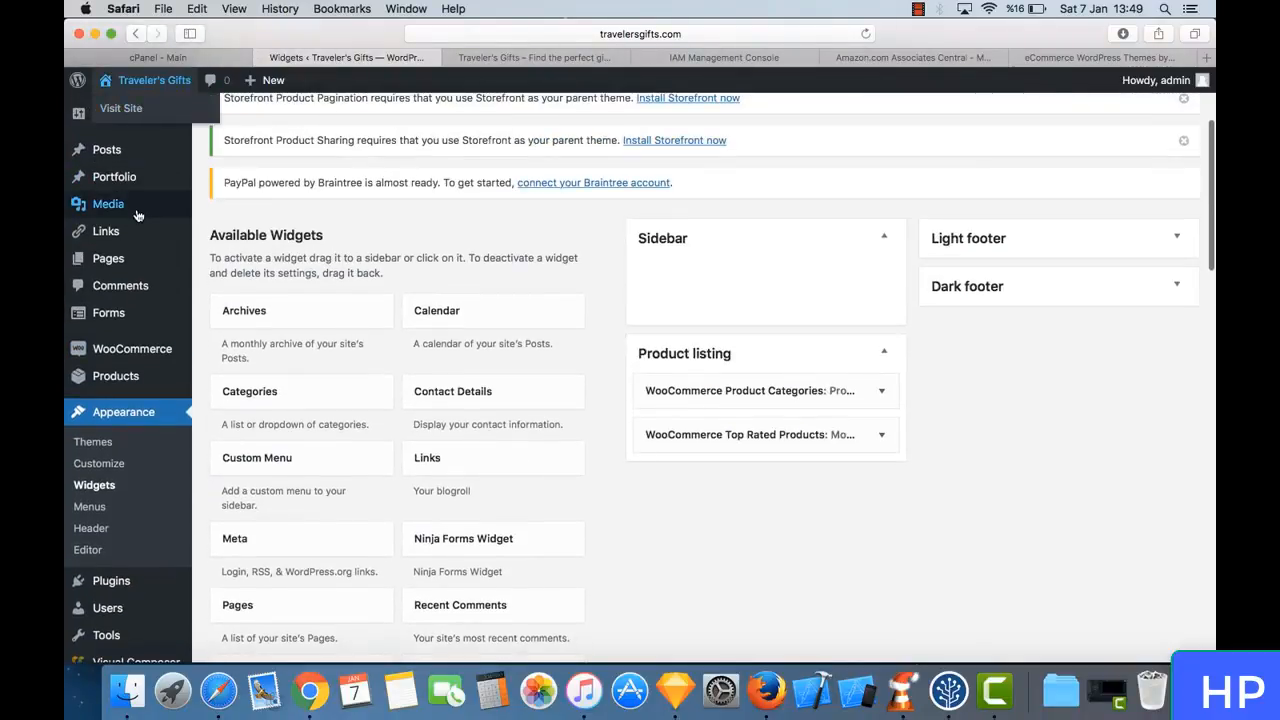
{"action": "scroll", "coordinate": [138, 216], "scroll_direction": "up", "scroll_amount": 3}
{"action": "mouse_move", "coordinate": [145, 143]}
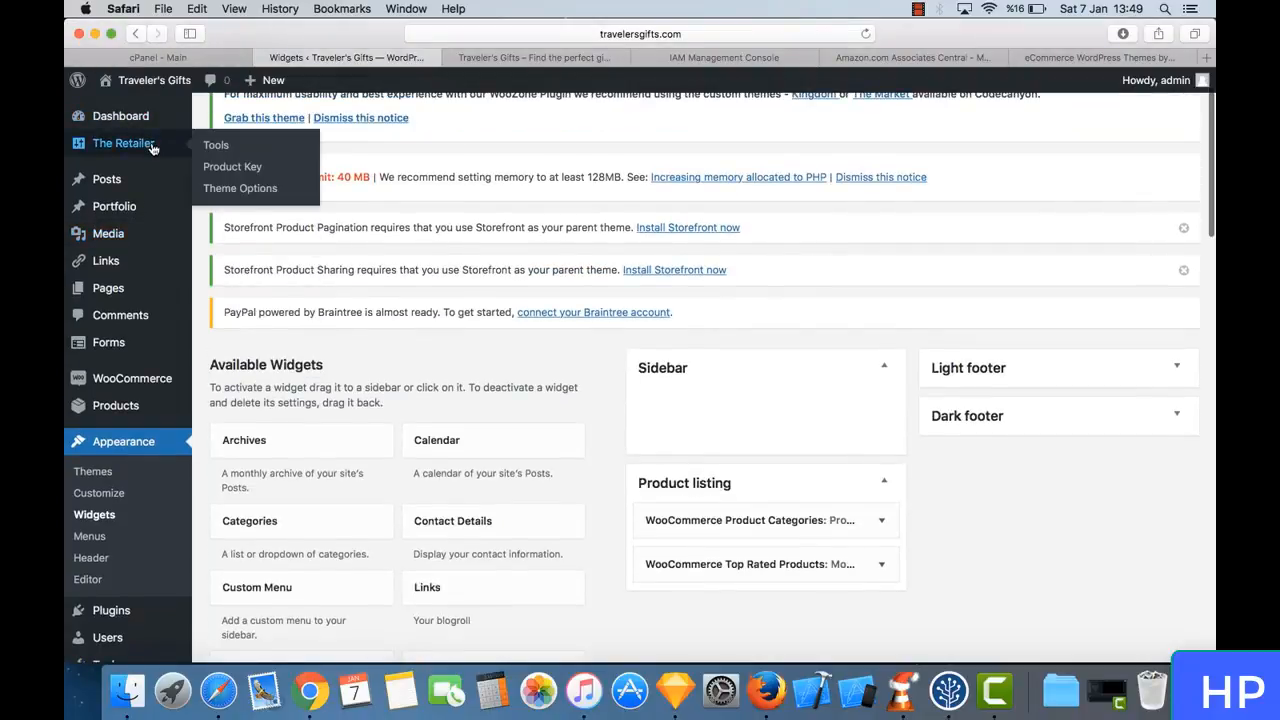
{"action": "left_click", "coordinate": [250, 190]}
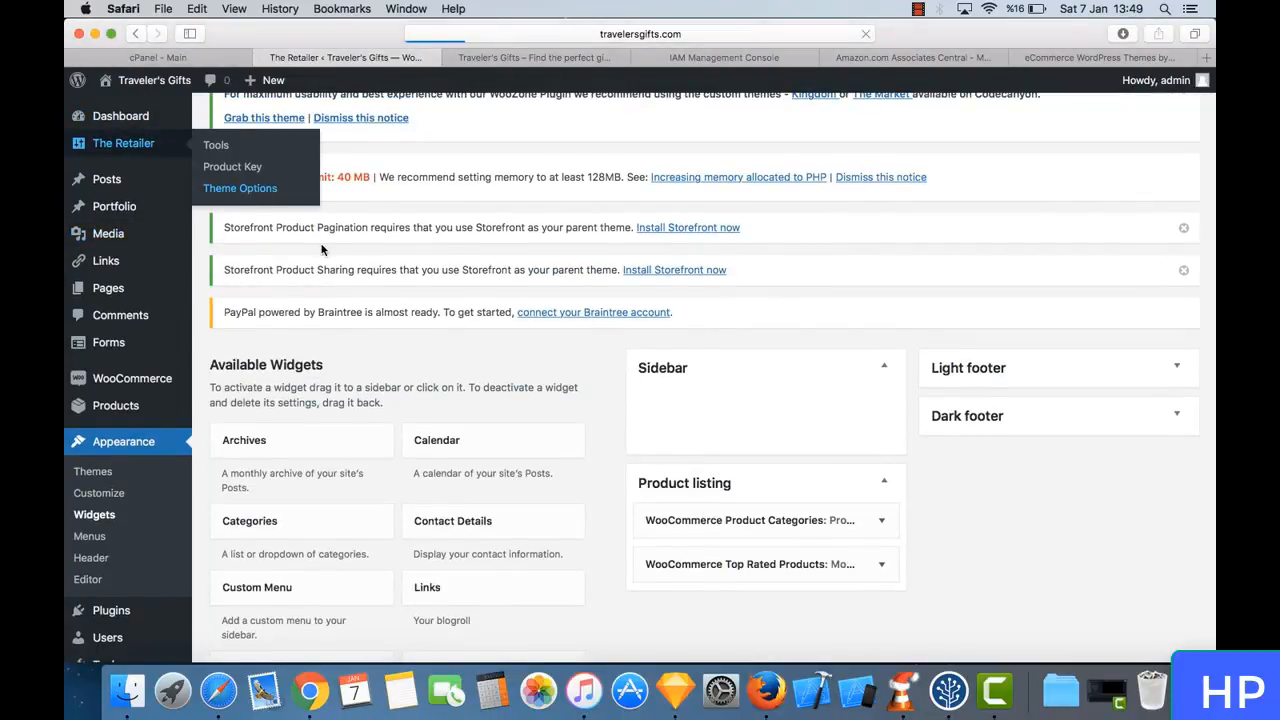
- Examine the theme's Styling options for logo, colors, site background and icons
{"action": "scroll", "coordinate": [423, 306], "scroll_direction": "down", "scroll_amount": 3}
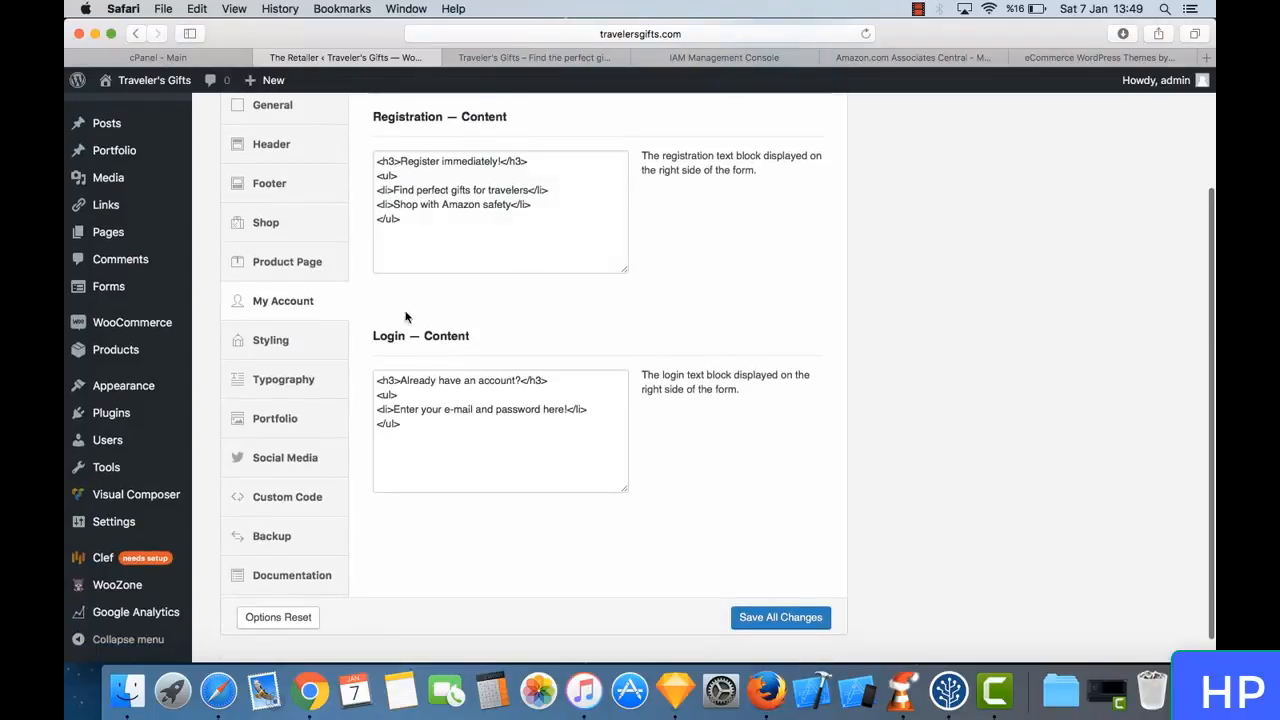
{"action": "left_click", "coordinate": [323, 340]}
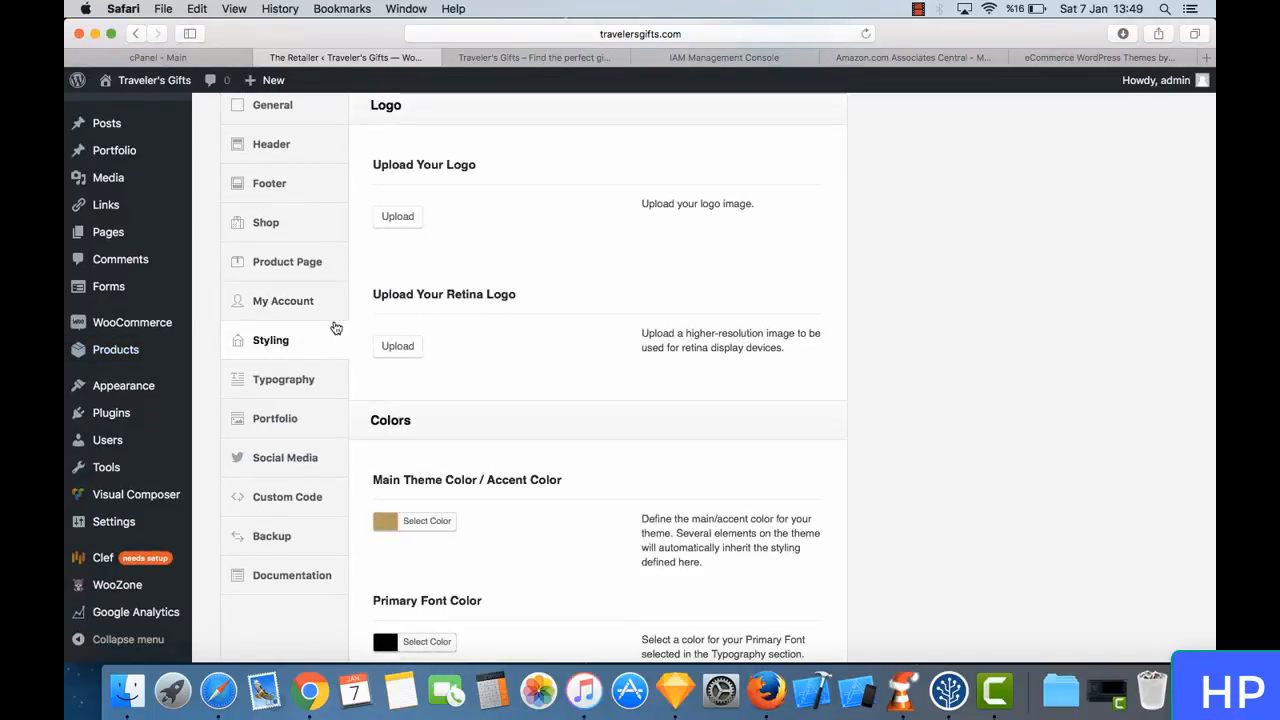
{"action": "scroll", "coordinate": [494, 304], "scroll_direction": "up", "scroll_amount": 3}
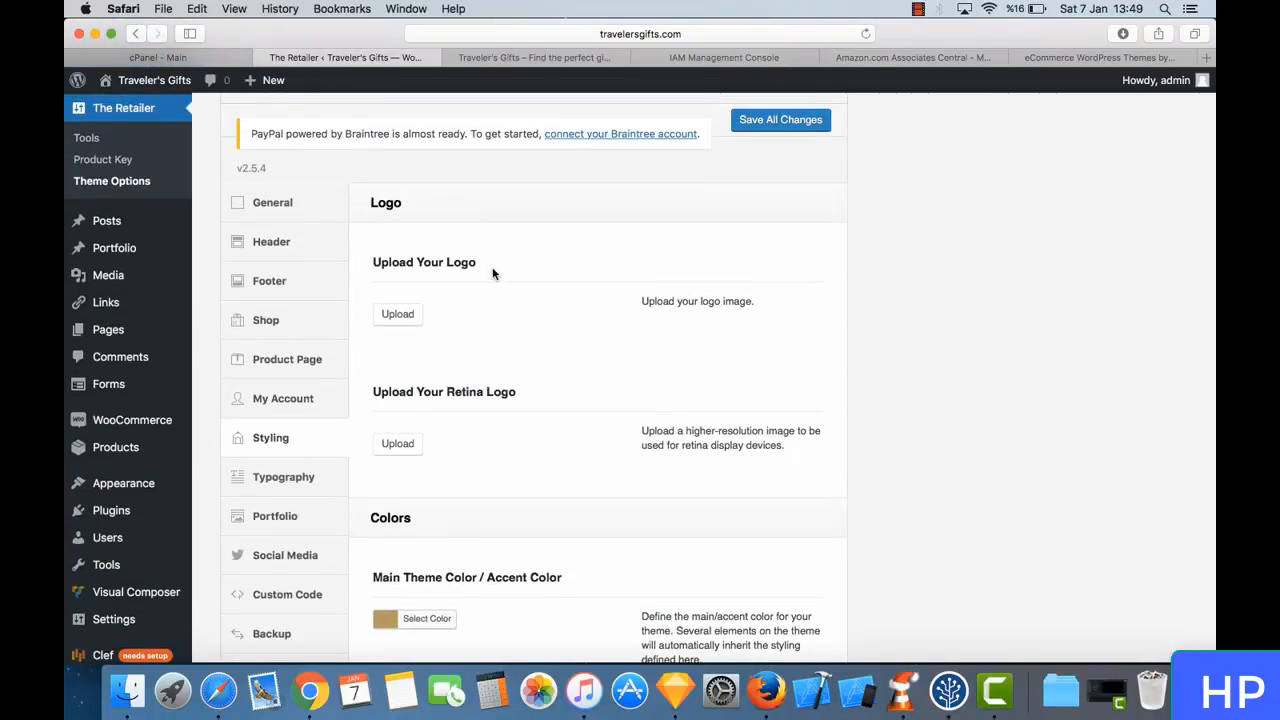
{"action": "scroll", "coordinate": [491, 274], "scroll_direction": "down", "scroll_amount": 3}
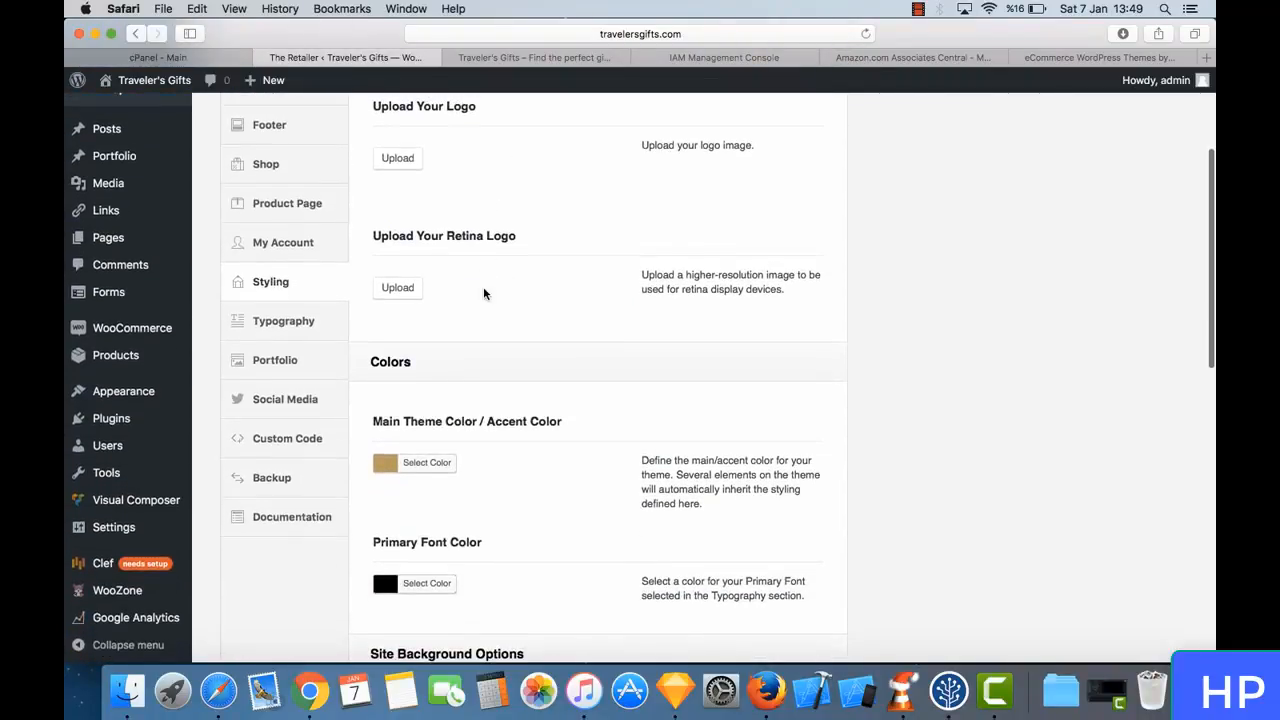
{"action": "scroll", "coordinate": [483, 290], "scroll_direction": "down", "scroll_amount": 10}
{"action": "scroll", "coordinate": [483, 293], "scroll_direction": "up", "scroll_amount": 9}
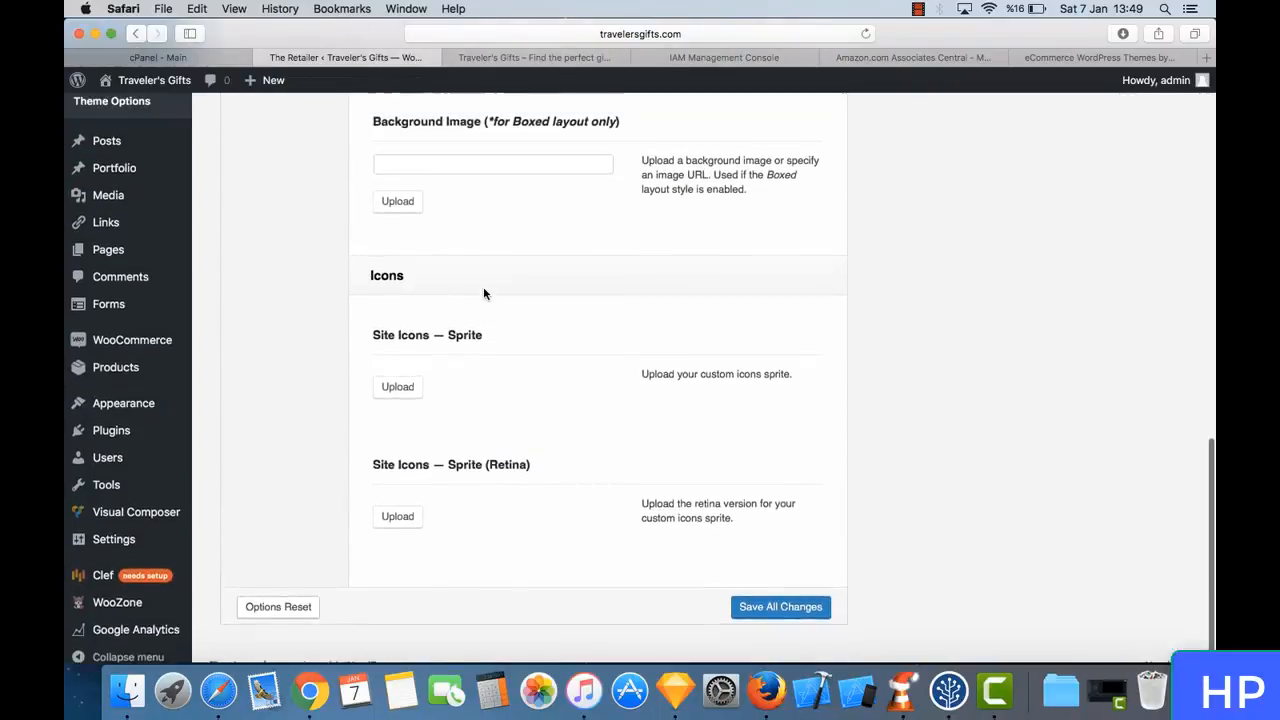
{"action": "scroll", "coordinate": [483, 293], "scroll_direction": "up", "scroll_amount": 4}
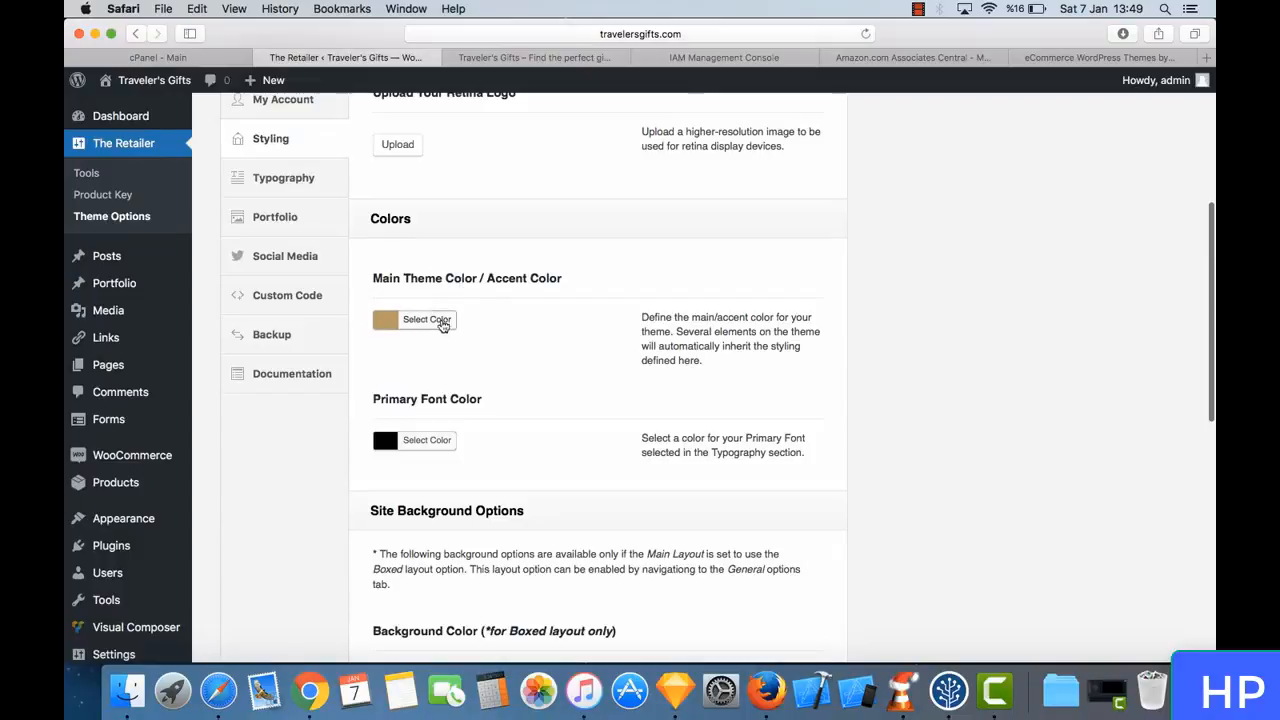
{"action": "scroll", "coordinate": [450, 394], "scroll_direction": "up", "scroll_amount": 3}
{"action": "scroll", "coordinate": [451, 360], "scroll_direction": "up", "scroll_amount": 3}
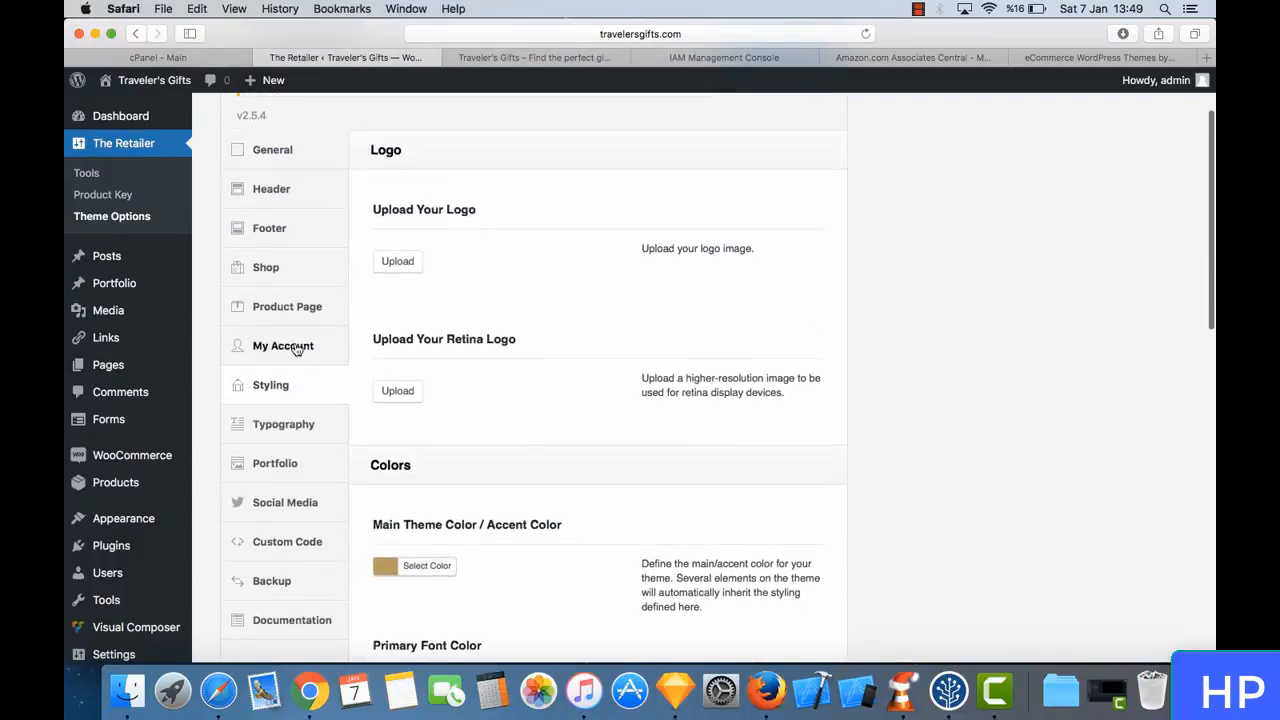
- Review the theme's Typography and Portfolio options, and glance at the store's Shop page for comparison
{"action": "left_click", "coordinate": [300, 428]}
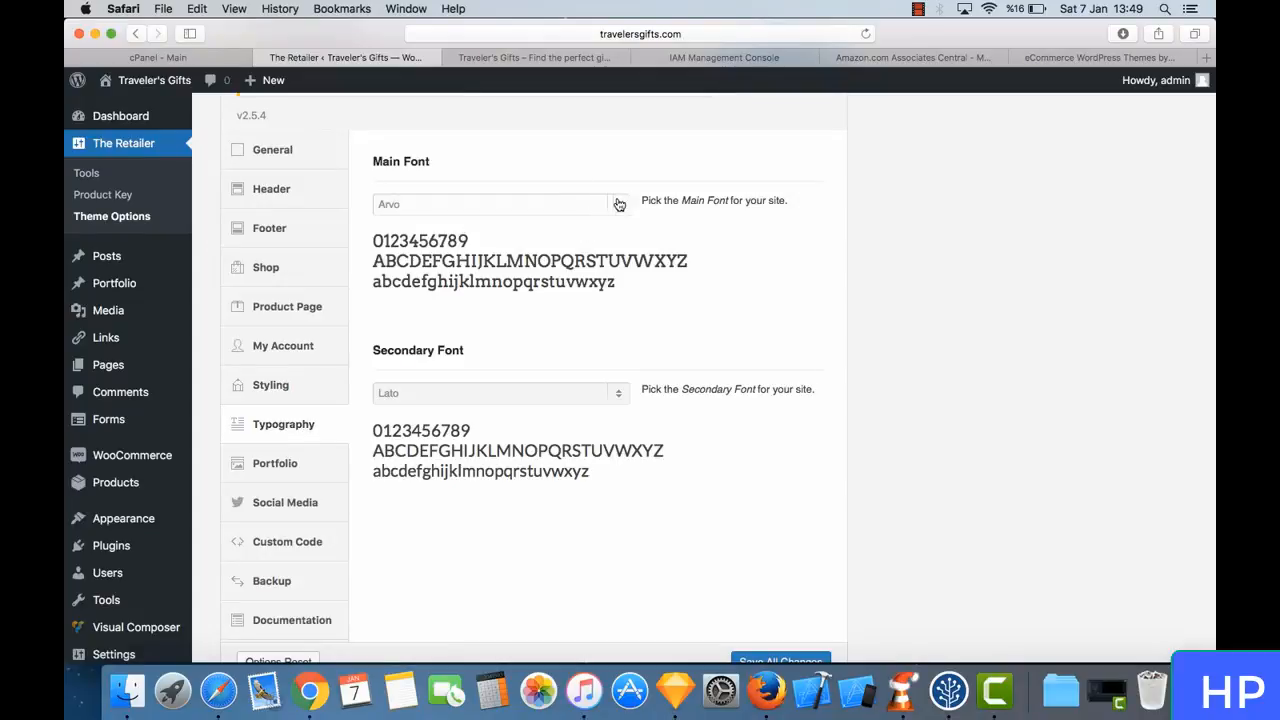
{"action": "scroll", "coordinate": [330, 430], "scroll_direction": "down", "scroll_amount": 2}
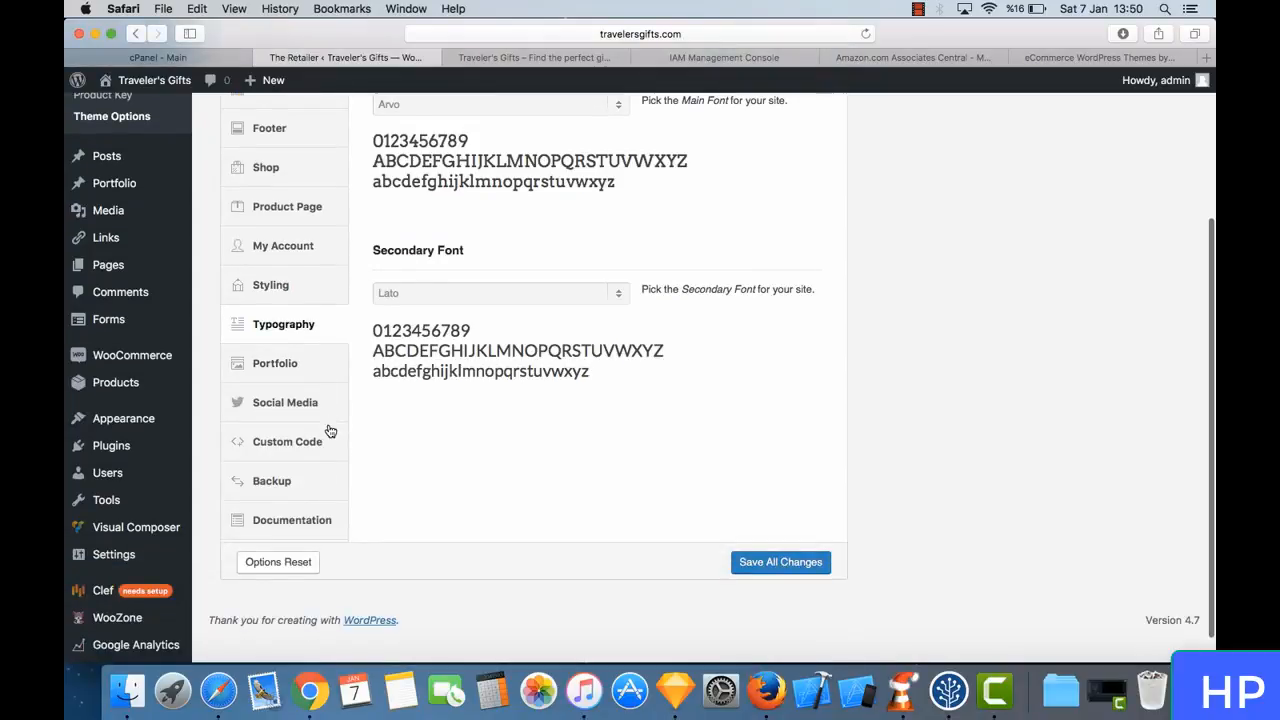
{"action": "left_click", "coordinate": [322, 366]}
{"action": "scroll", "coordinate": [420, 314], "scroll_direction": "up", "scroll_amount": 3}
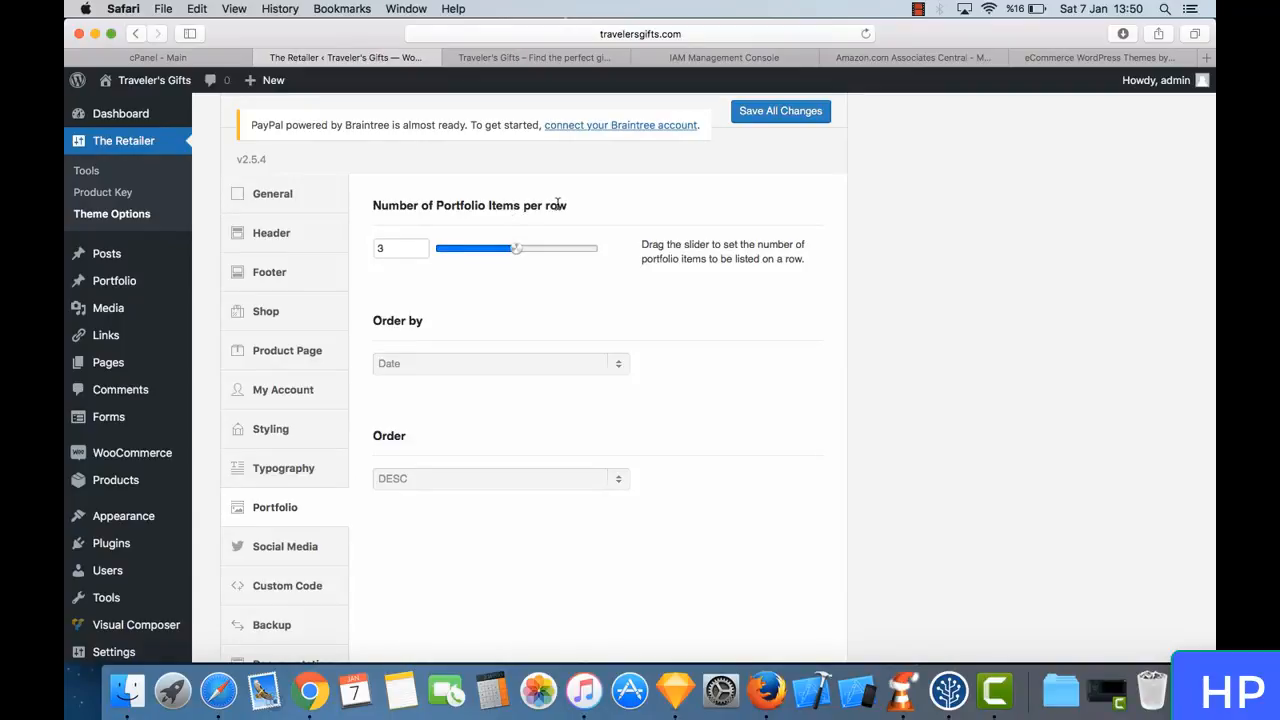
{"action": "left_click", "coordinate": [512, 53]}
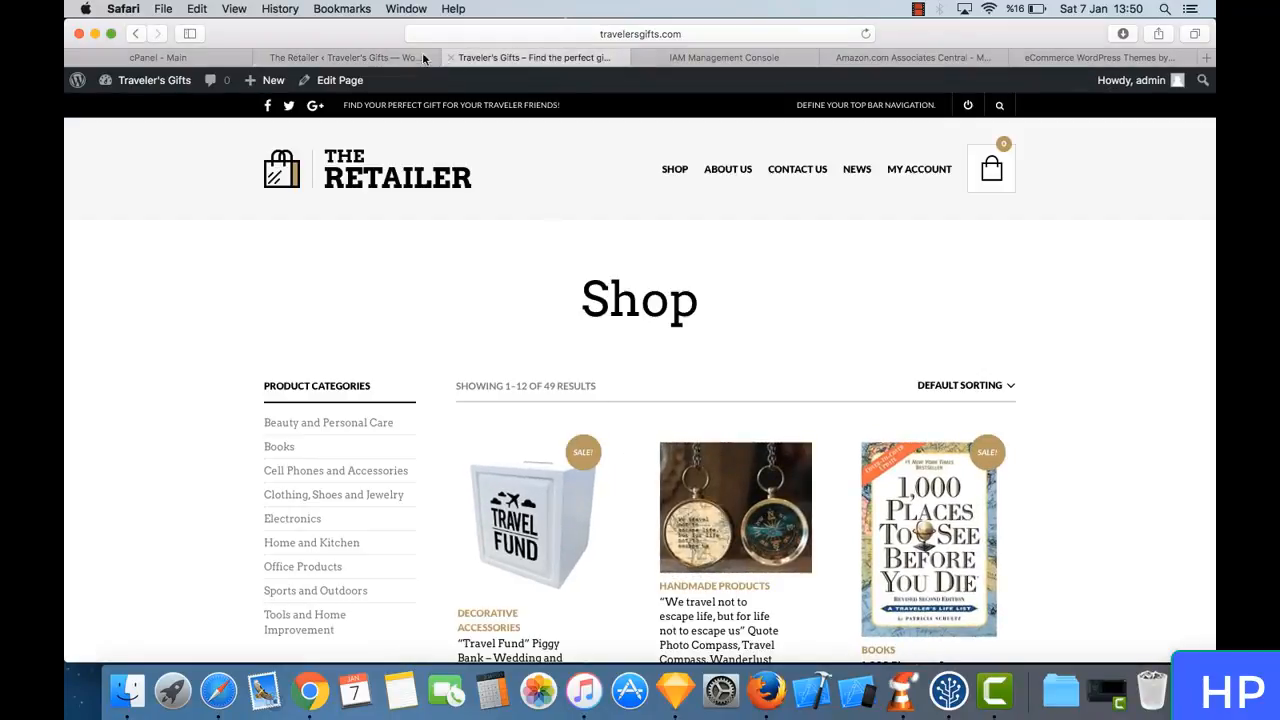
{"action": "left_click", "coordinate": [380, 57]}
- In the Social Media options, disable showing social media icons in the header and save all changes
{"action": "scroll", "coordinate": [386, 282], "scroll_direction": "down", "scroll_amount": 2}
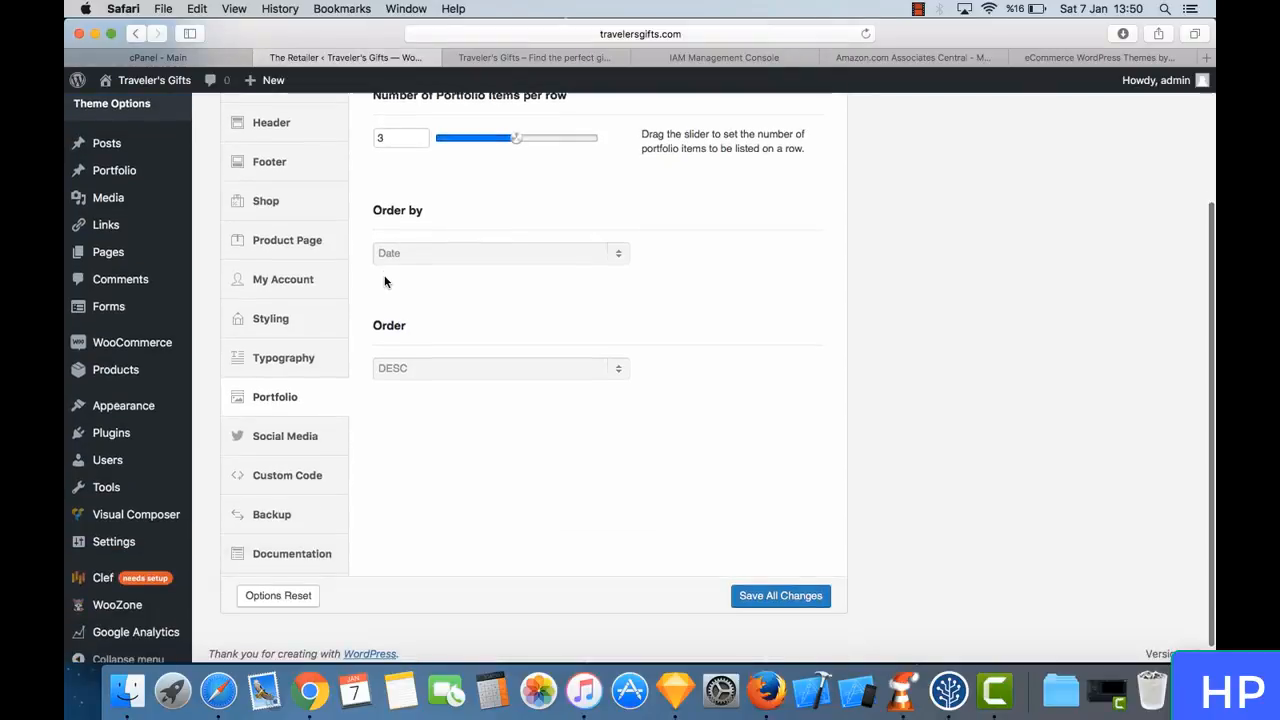
{"action": "left_click", "coordinate": [297, 435]}
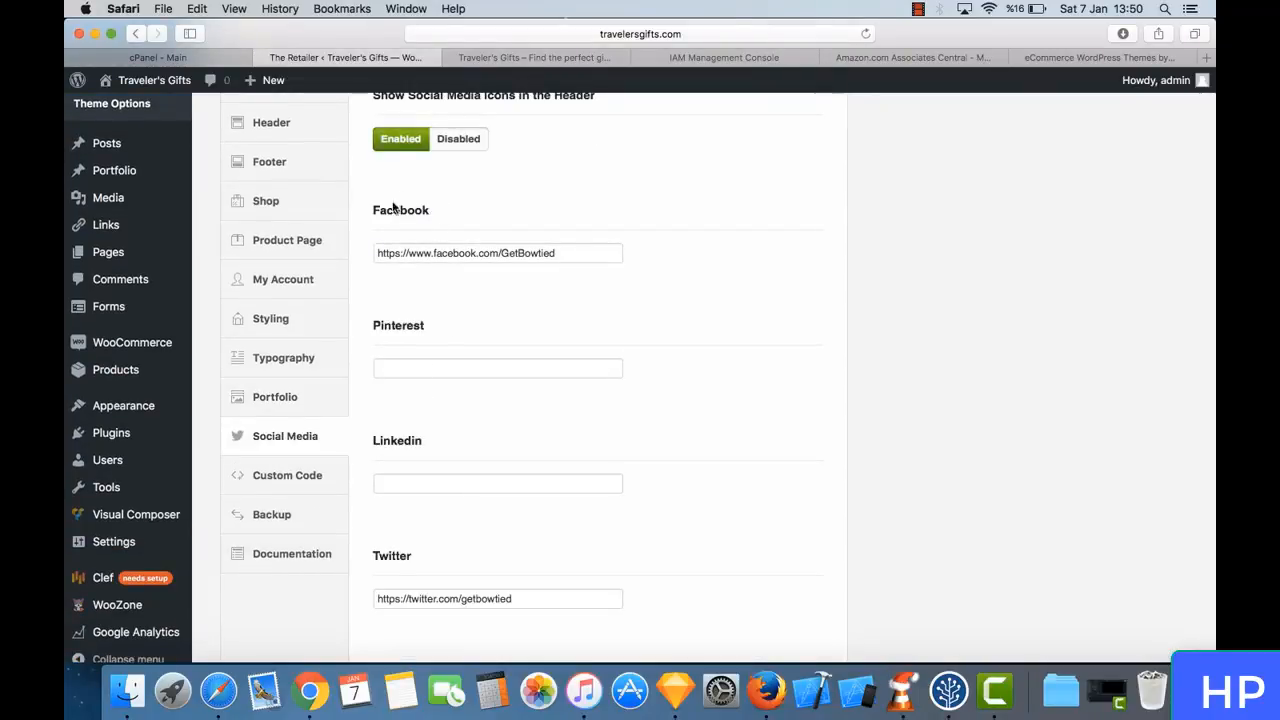
{"action": "scroll", "coordinate": [397, 342], "scroll_direction": "down", "scroll_amount": 10}
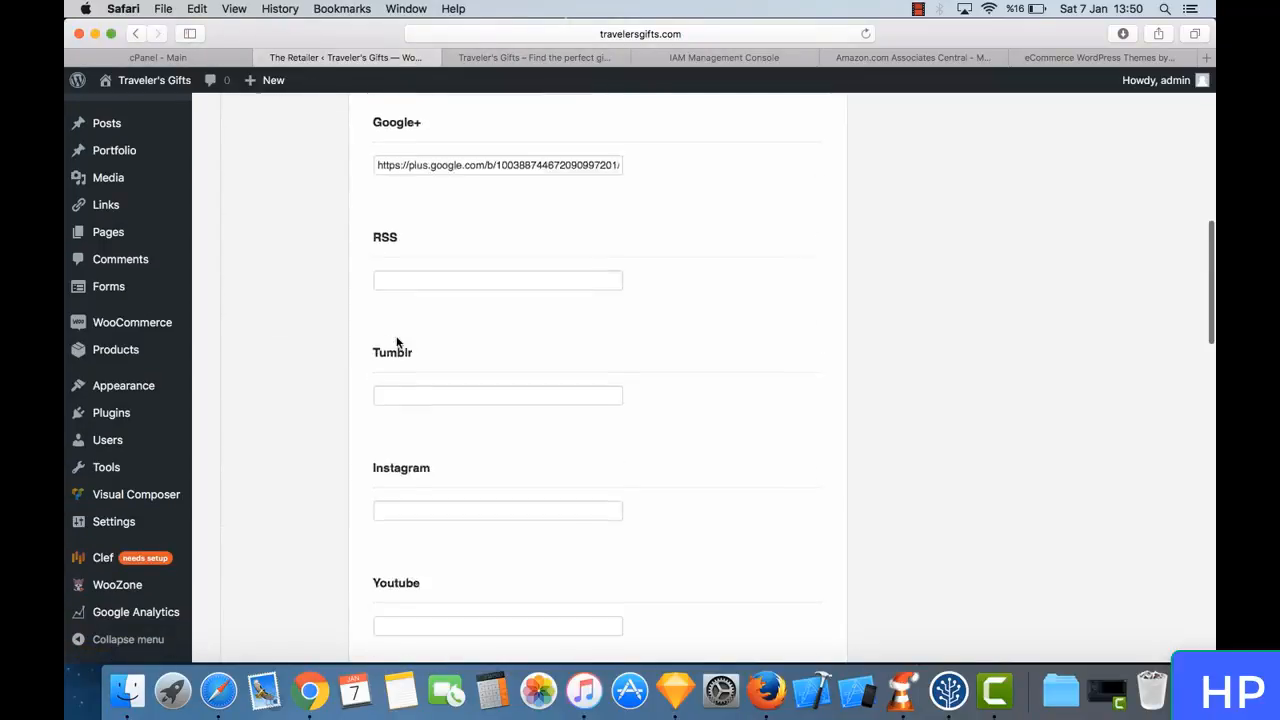
{"action": "scroll", "coordinate": [394, 340], "scroll_direction": "up", "scroll_amount": 15}
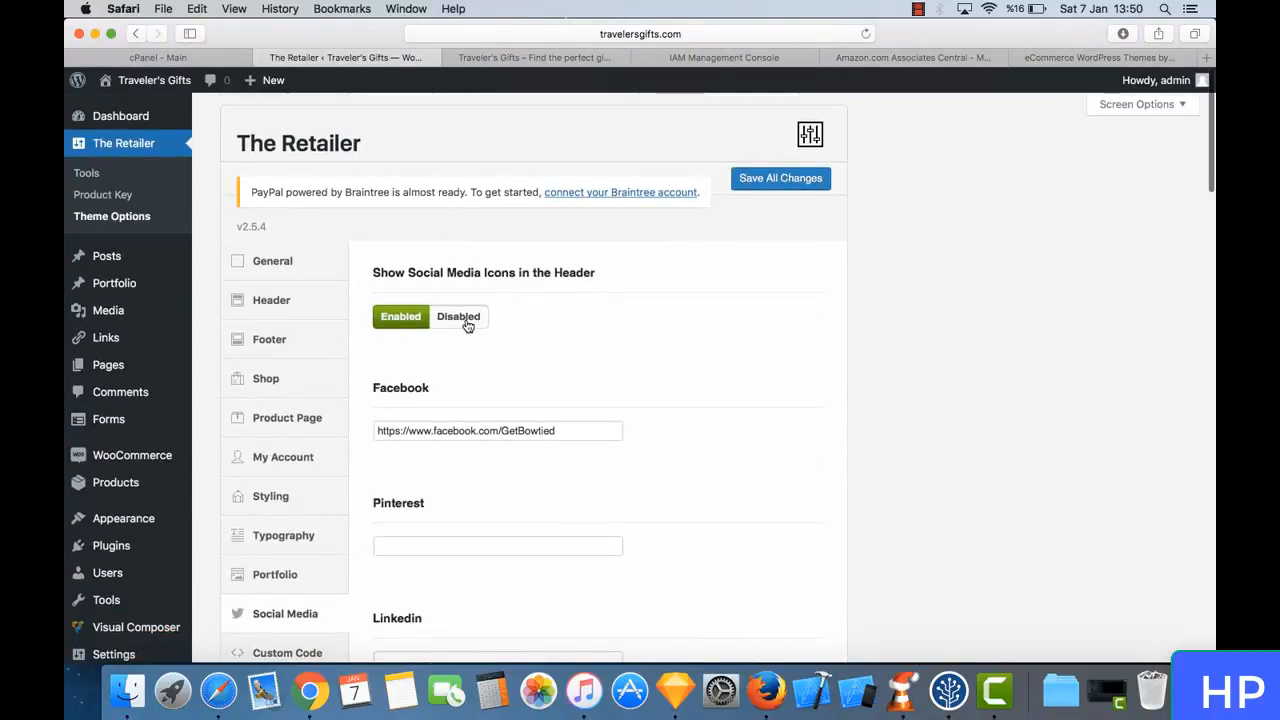
{"action": "left_click", "coordinate": [467, 326]}
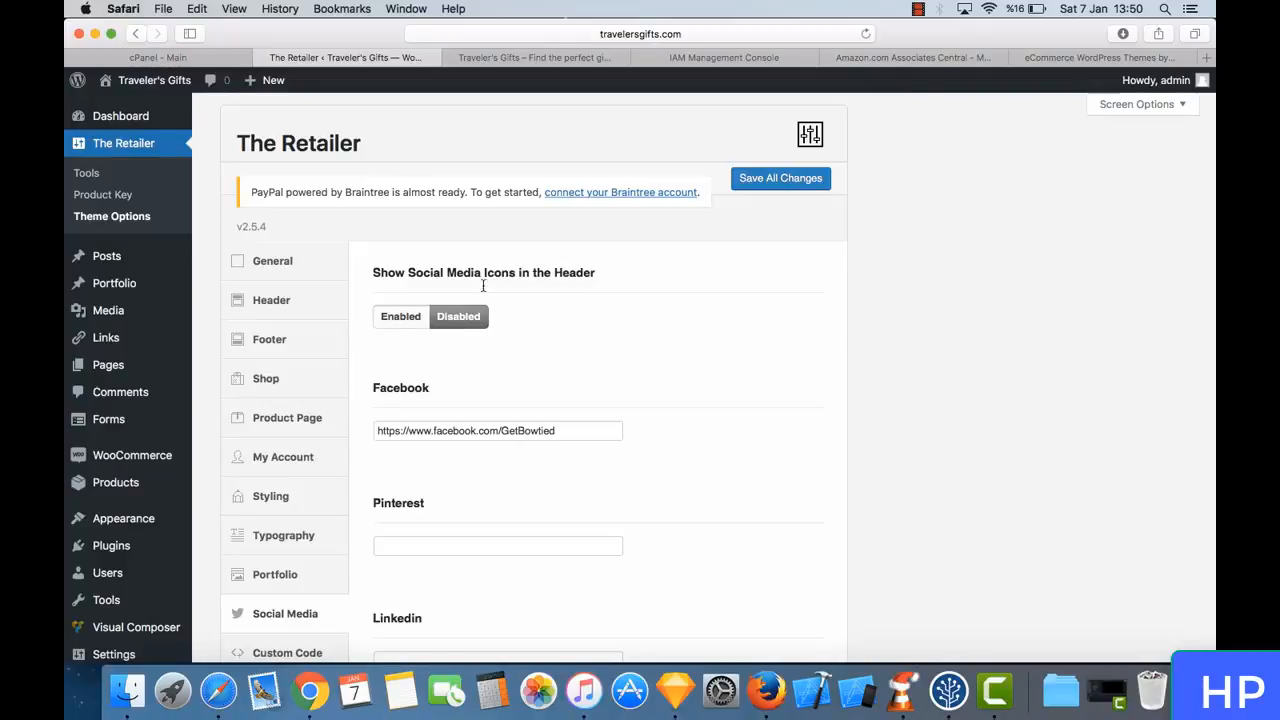
{"action": "left_click", "coordinate": [770, 182]}
- Look through the theme's Custom Code fields and its Backup and options transfer settings
{"action": "scroll", "coordinate": [306, 412], "scroll_direction": "down", "scroll_amount": 3}
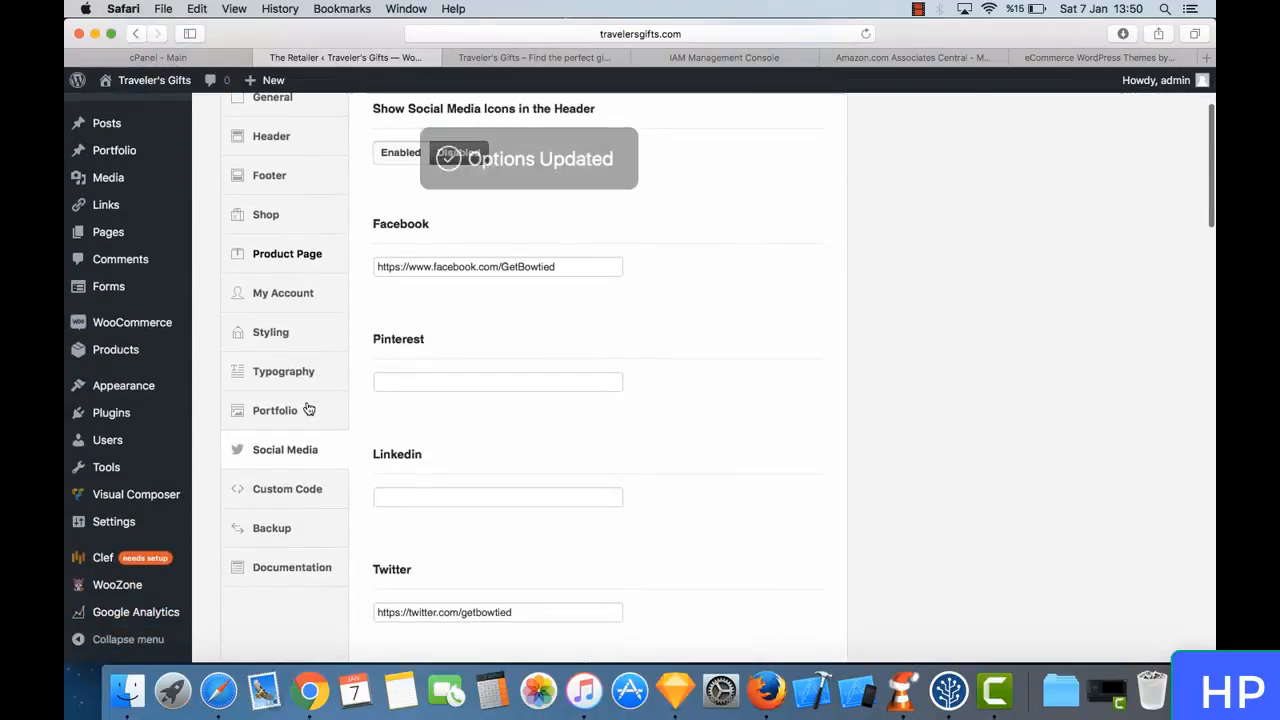
{"action": "left_click", "coordinate": [300, 507]}
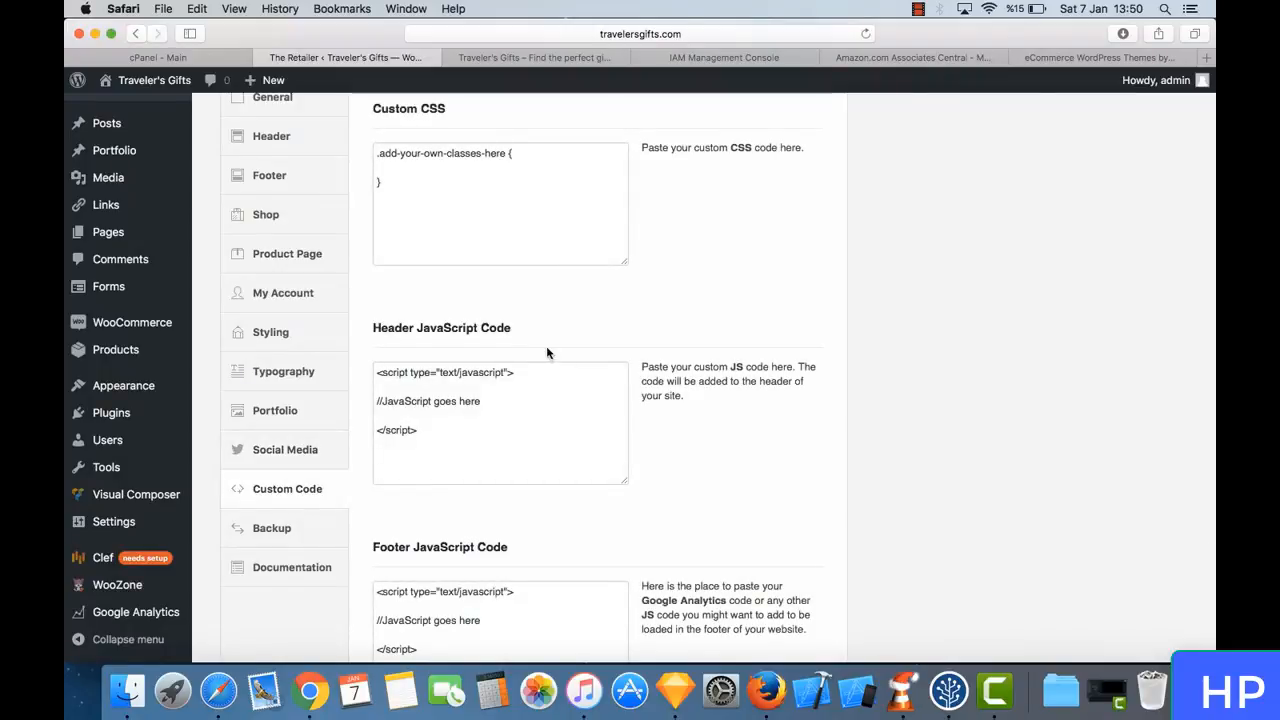
{"action": "scroll", "coordinate": [452, 313], "scroll_direction": "down", "scroll_amount": 3}
{"action": "scroll", "coordinate": [452, 313], "scroll_direction": "down", "scroll_amount": 2}
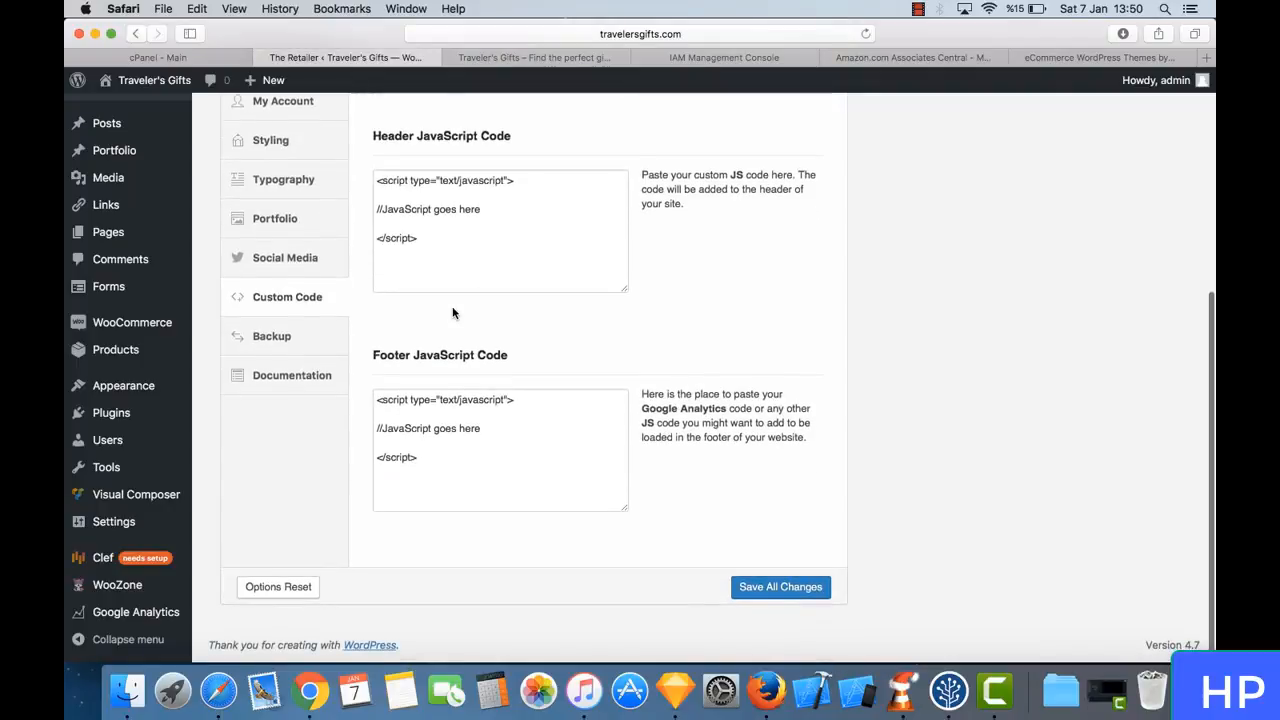
{"action": "left_click", "coordinate": [309, 342]}
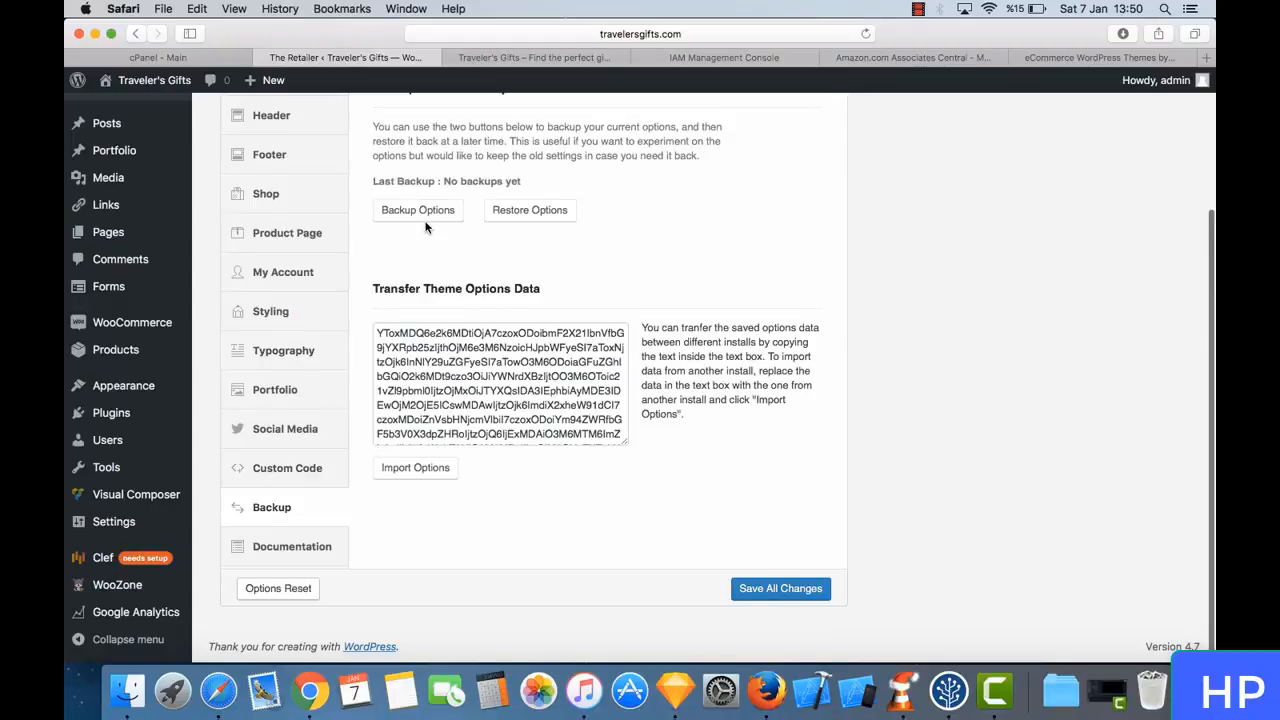
{"action": "scroll", "coordinate": [428, 224], "scroll_direction": "up", "scroll_amount": 3}
{"action": "scroll", "coordinate": [428, 224], "scroll_direction": "down", "scroll_amount": 2}
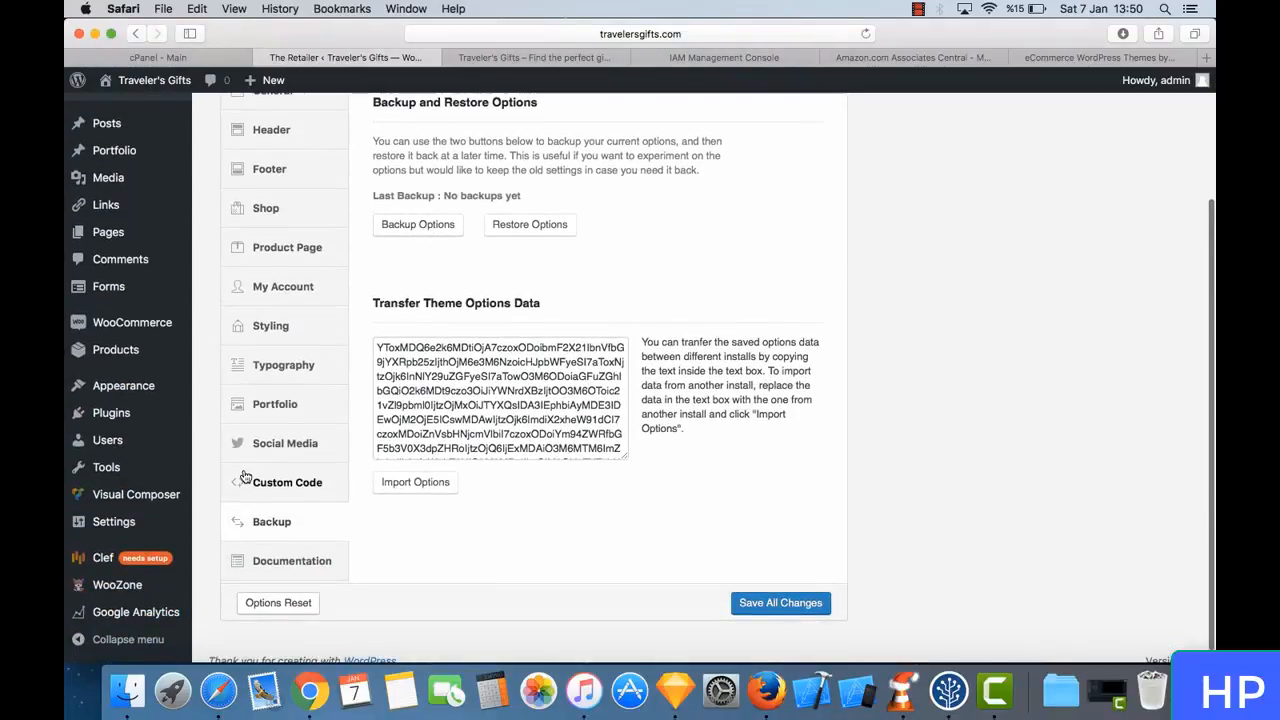
{"action": "scroll", "coordinate": [365, 427], "scroll_direction": "down", "scroll_amount": 2}
- View the theme's Documentation section and revisit the My Account, Typography and Portfolio options
{"action": "left_click", "coordinate": [311, 552]}
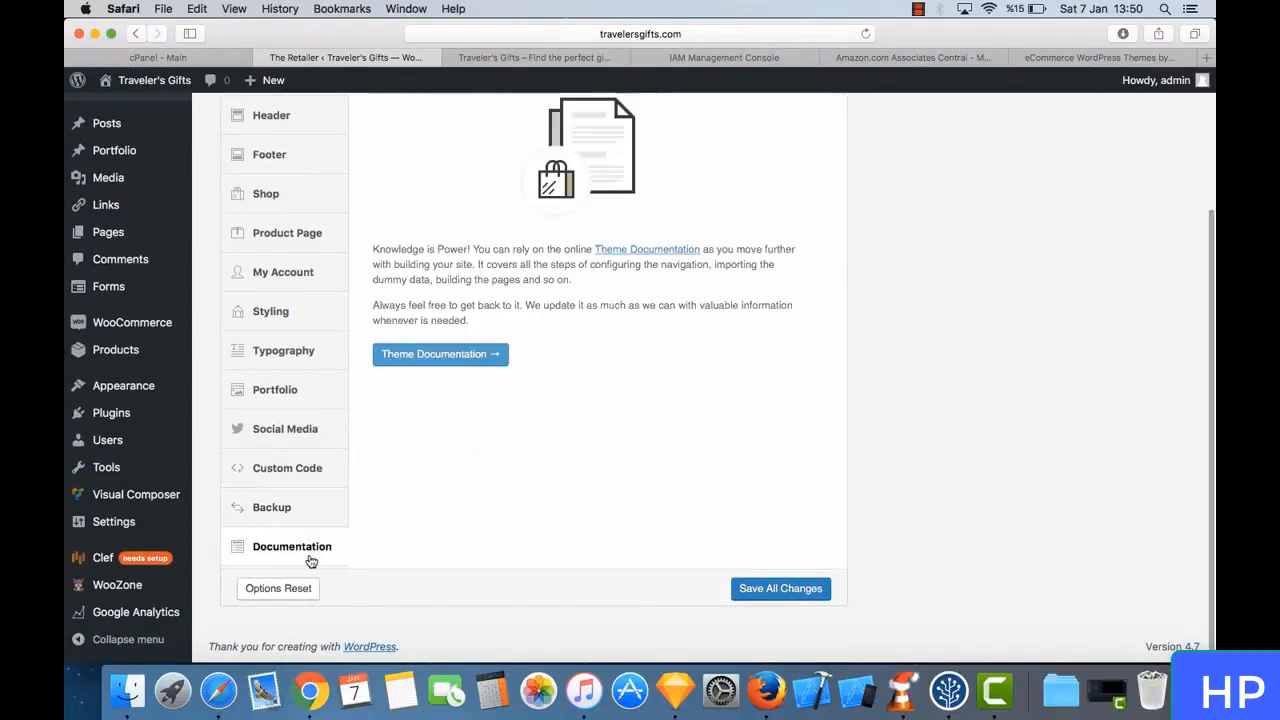
{"action": "scroll", "coordinate": [456, 285], "scroll_direction": "up", "scroll_amount": 3}
{"action": "scroll", "coordinate": [456, 285], "scroll_direction": "up", "scroll_amount": 3}
{"action": "scroll", "coordinate": [457, 286], "scroll_direction": "down", "scroll_amount": 2}
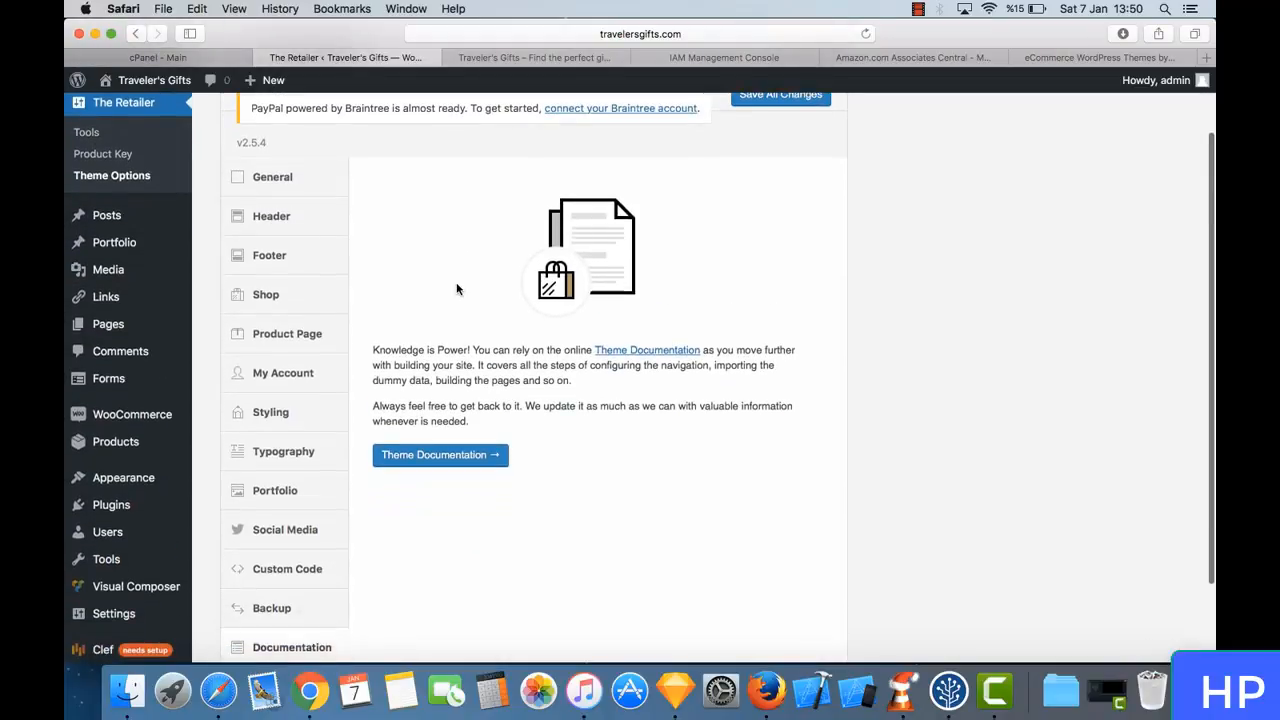
{"action": "left_click", "coordinate": [311, 386]}
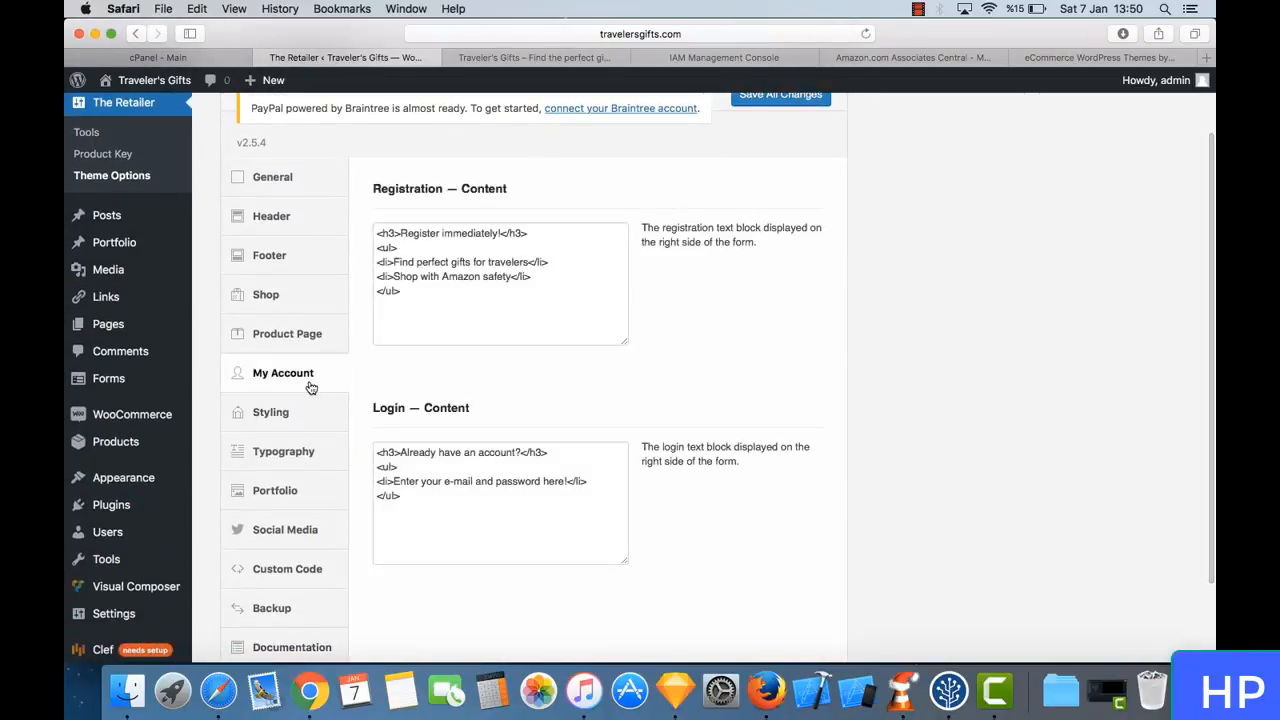
{"action": "left_click", "coordinate": [309, 444]}
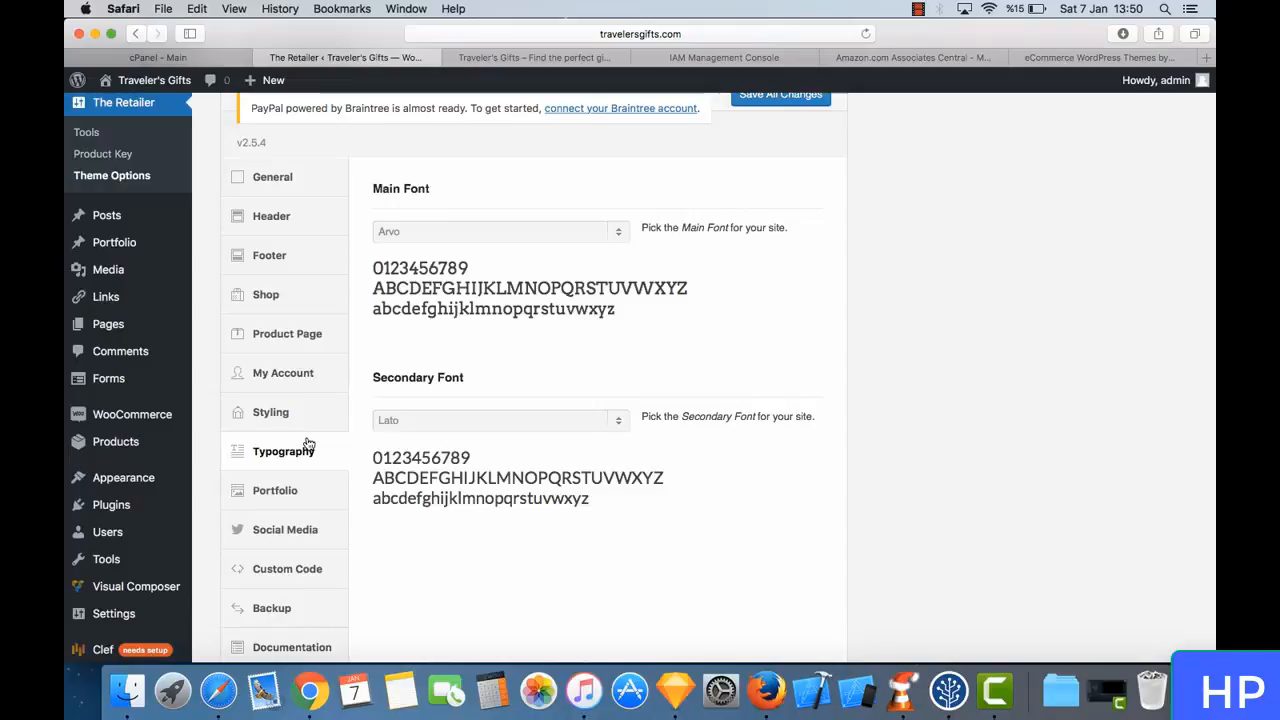
{"action": "left_click", "coordinate": [309, 488]}
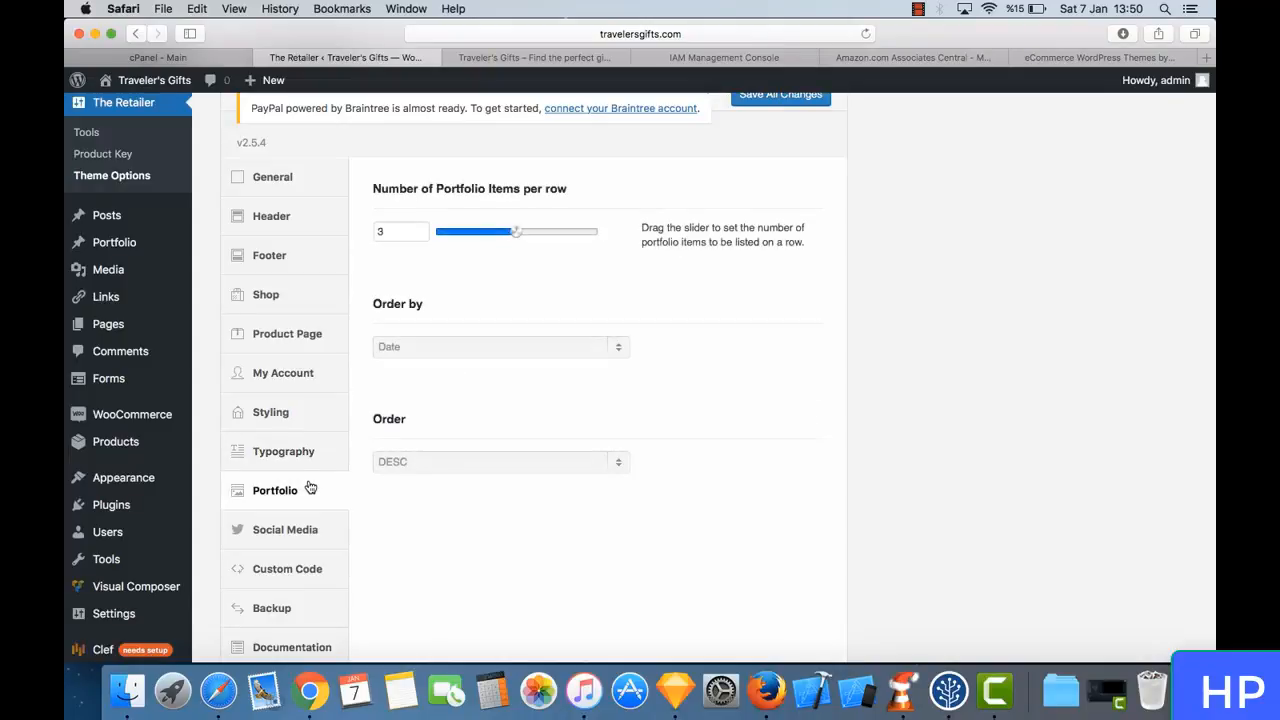
{"action": "scroll", "coordinate": [447, 162], "scroll_direction": "up", "scroll_amount": 3}
- Reload the store's Shop page and check the header's top bar and the product listing
{"action": "left_click", "coordinate": [508, 57]}
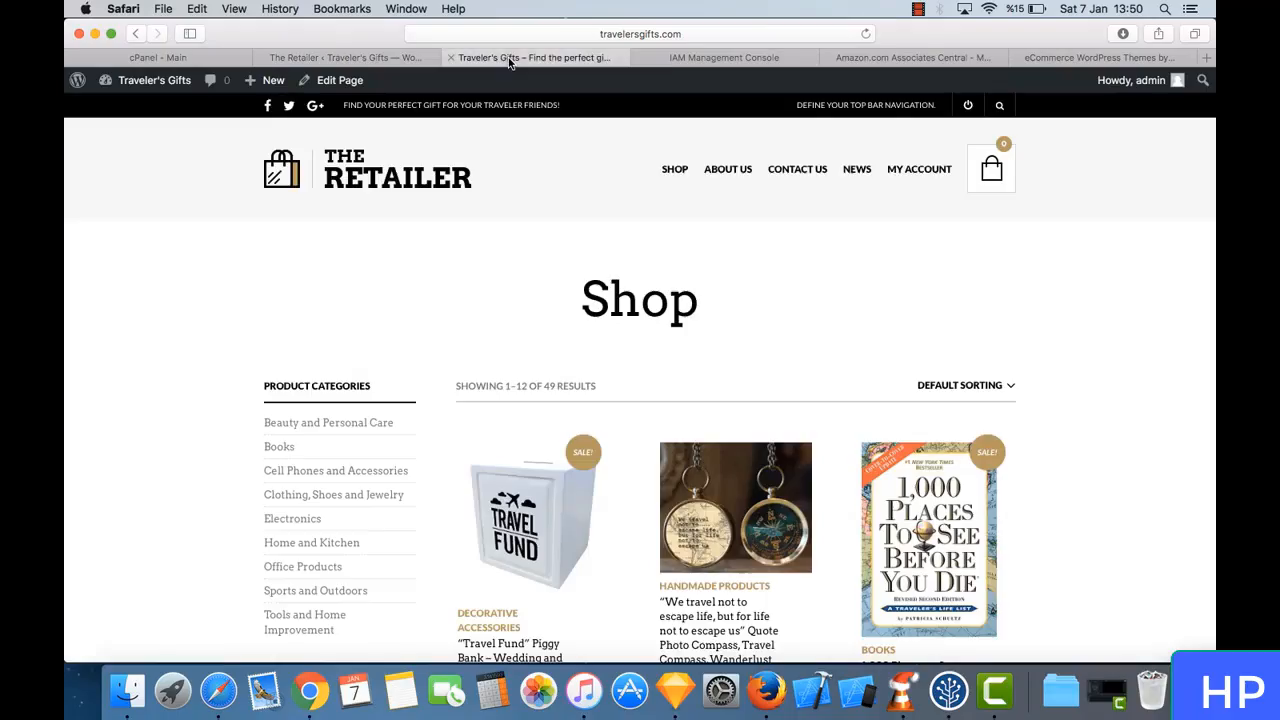
{"action": "left_click", "coordinate": [865, 34]}
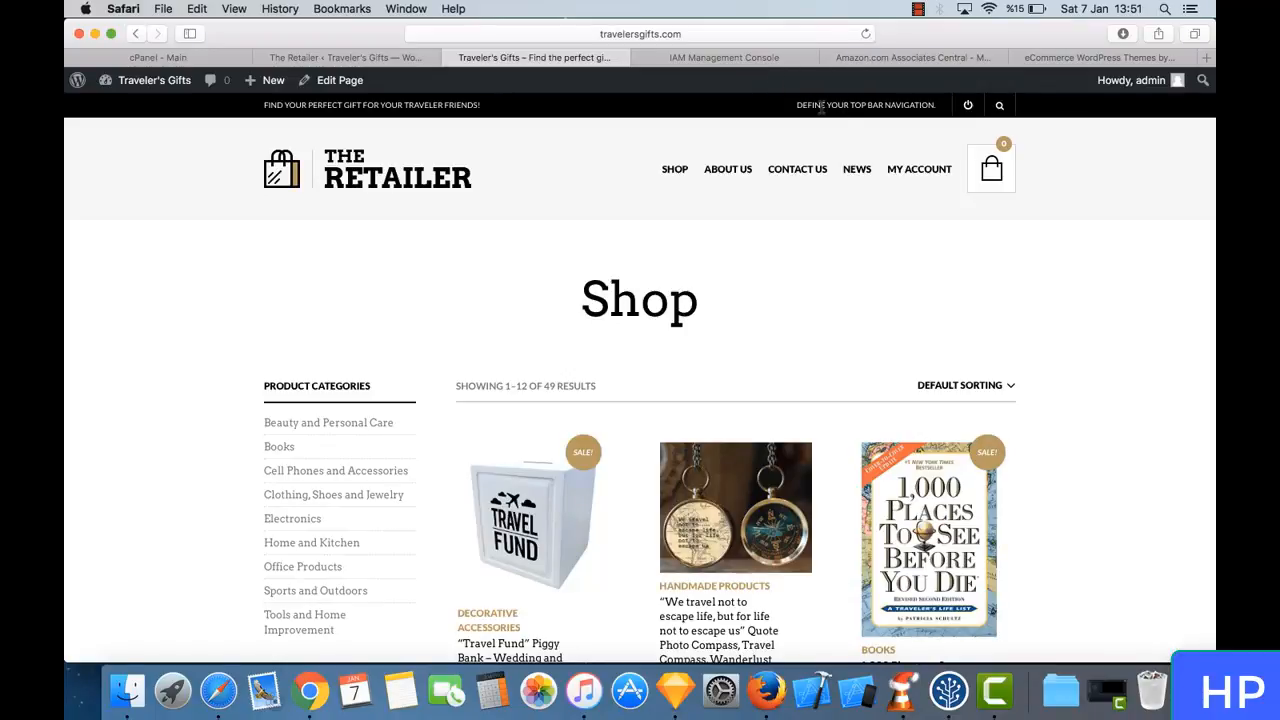
{"action": "left_click_drag", "start_coordinate": [822, 106], "coordinate": [898, 102]}
{"action": "left_click", "coordinate": [898, 103]}
{"action": "scroll", "coordinate": [696, 312], "scroll_direction": "down", "scroll_amount": 20}
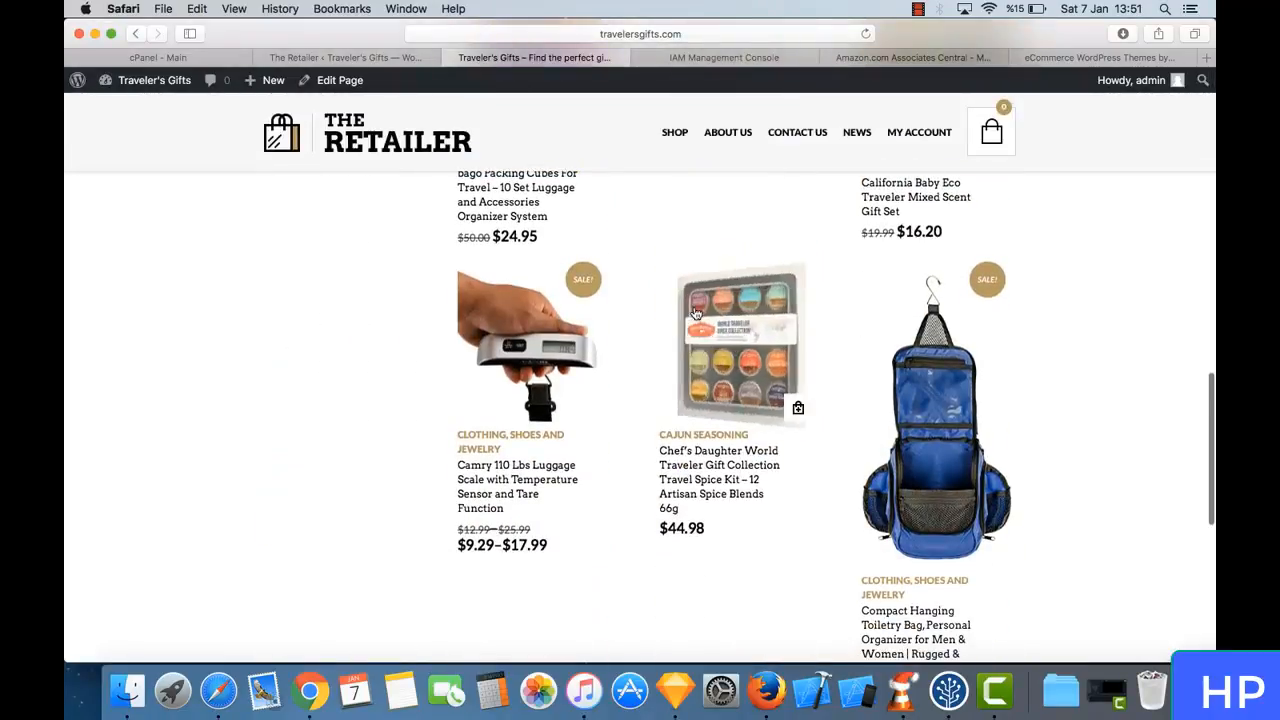
{"action": "scroll", "coordinate": [696, 314], "scroll_direction": "up", "scroll_amount": 20}
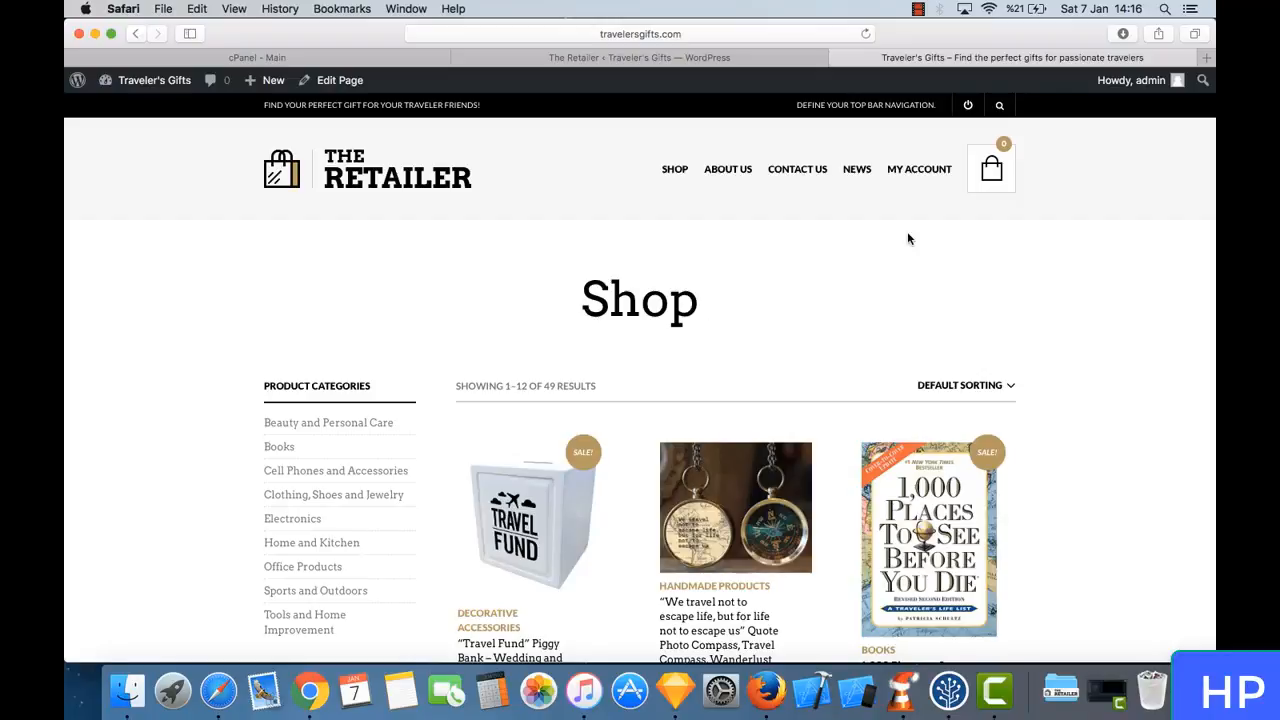
- Search the web for "free logo design online" in a new browser tab
{"action": "left_click", "coordinate": [1207, 58]}
{"action": "mouse_move", "coordinate": [681, 162]}
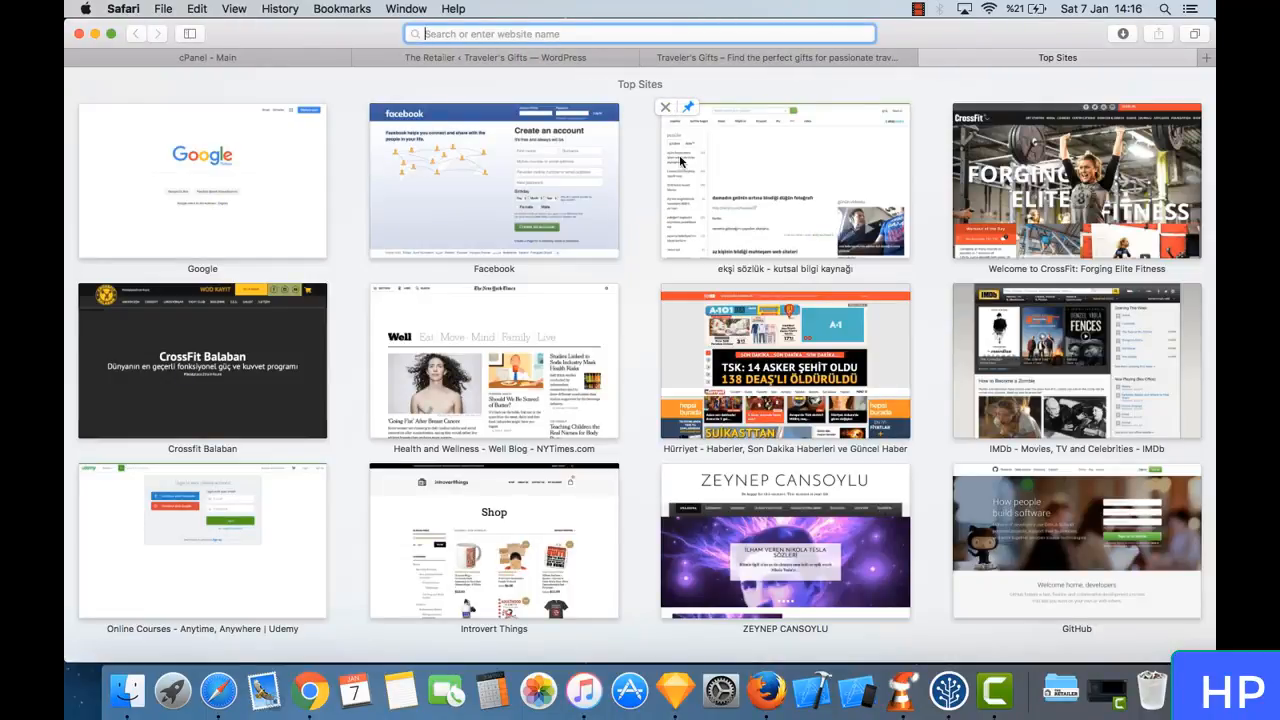
{"action": "type", "text": "free "}
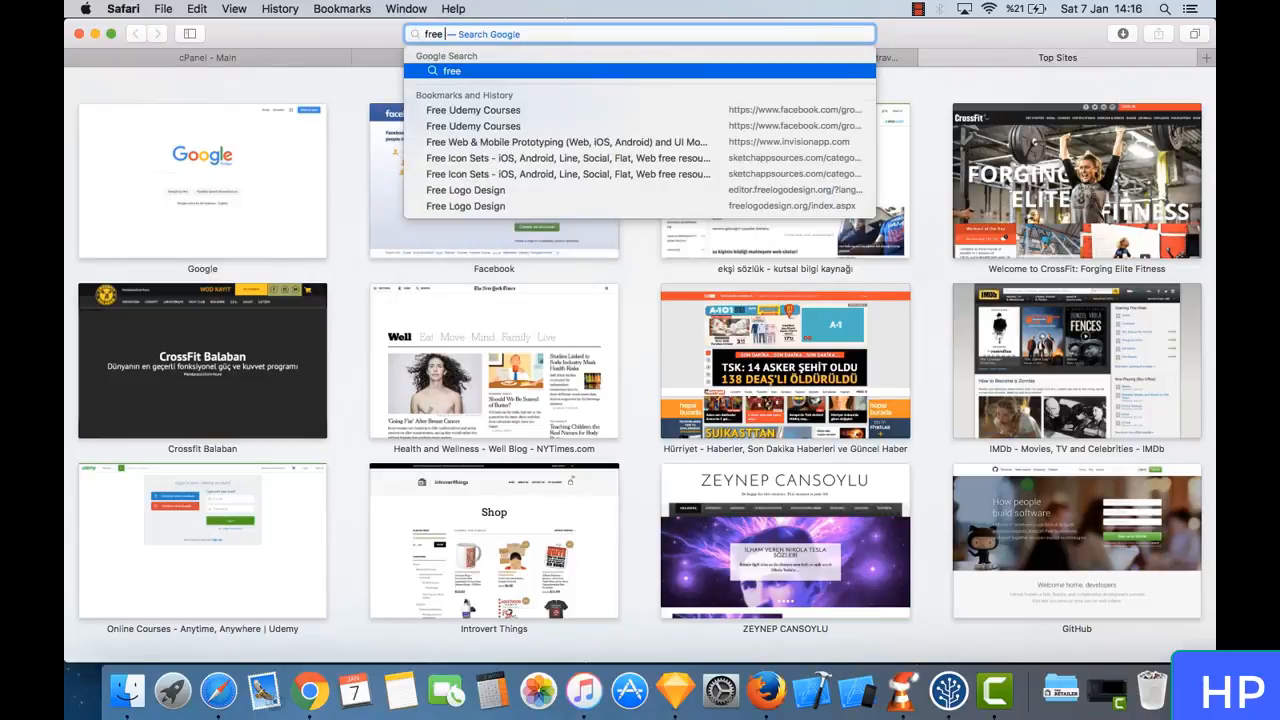
{"action": "type", "text": "logo design onl"}
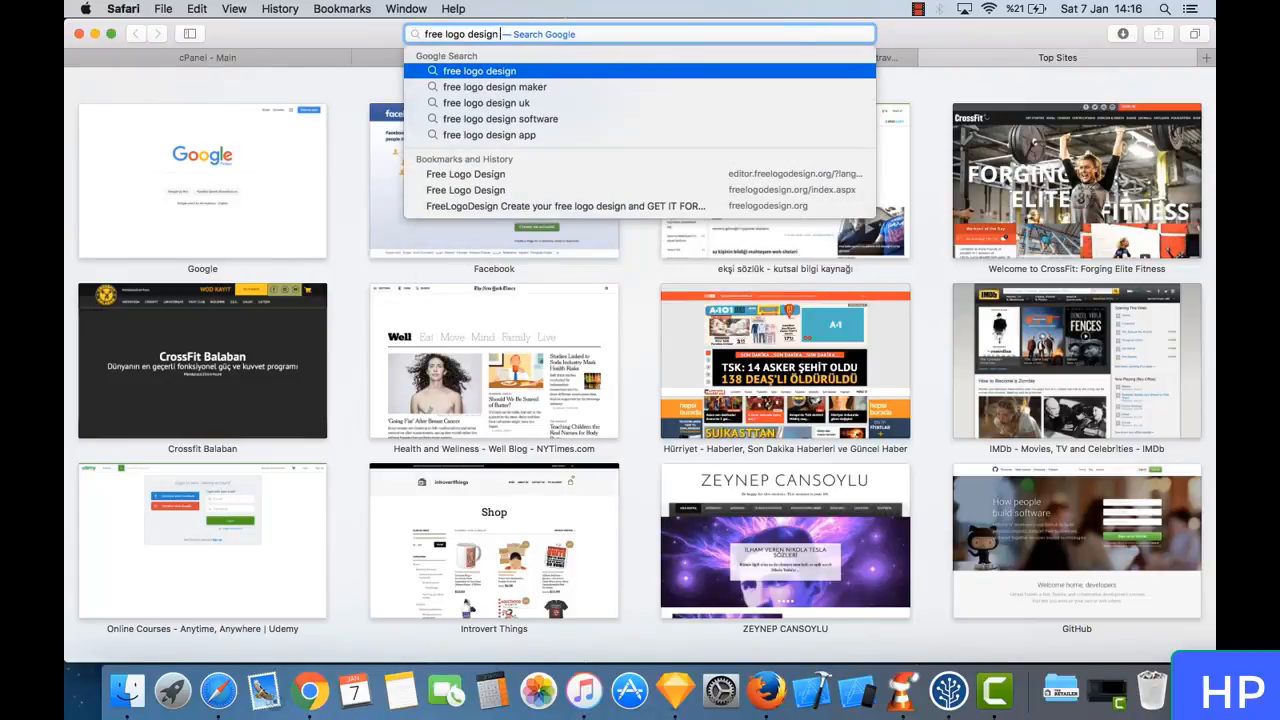
{"action": "type", "text": "ine"}
{"action": "key", "text": "Return"}
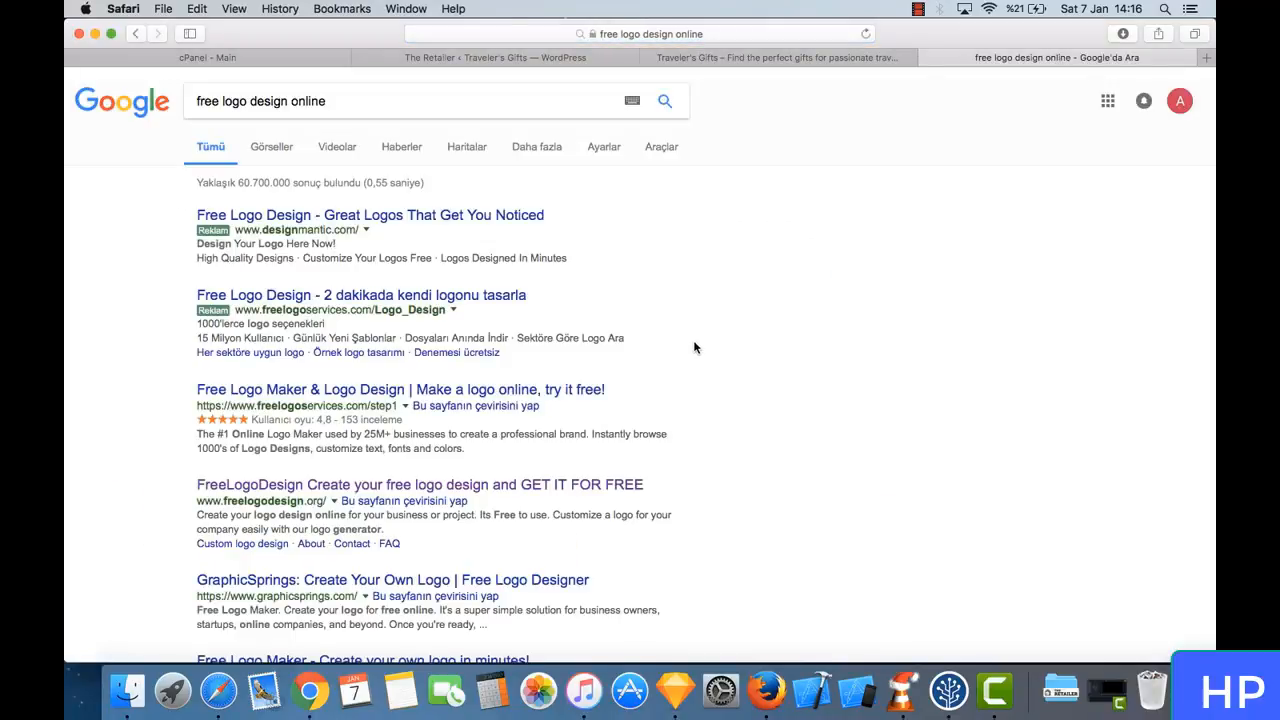
- Review the search results, open the Free Logo Maker site at logomakr.com and dismiss its introductory video
{"action": "scroll", "coordinate": [695, 347], "scroll_direction": "down", "scroll_amount": 5}
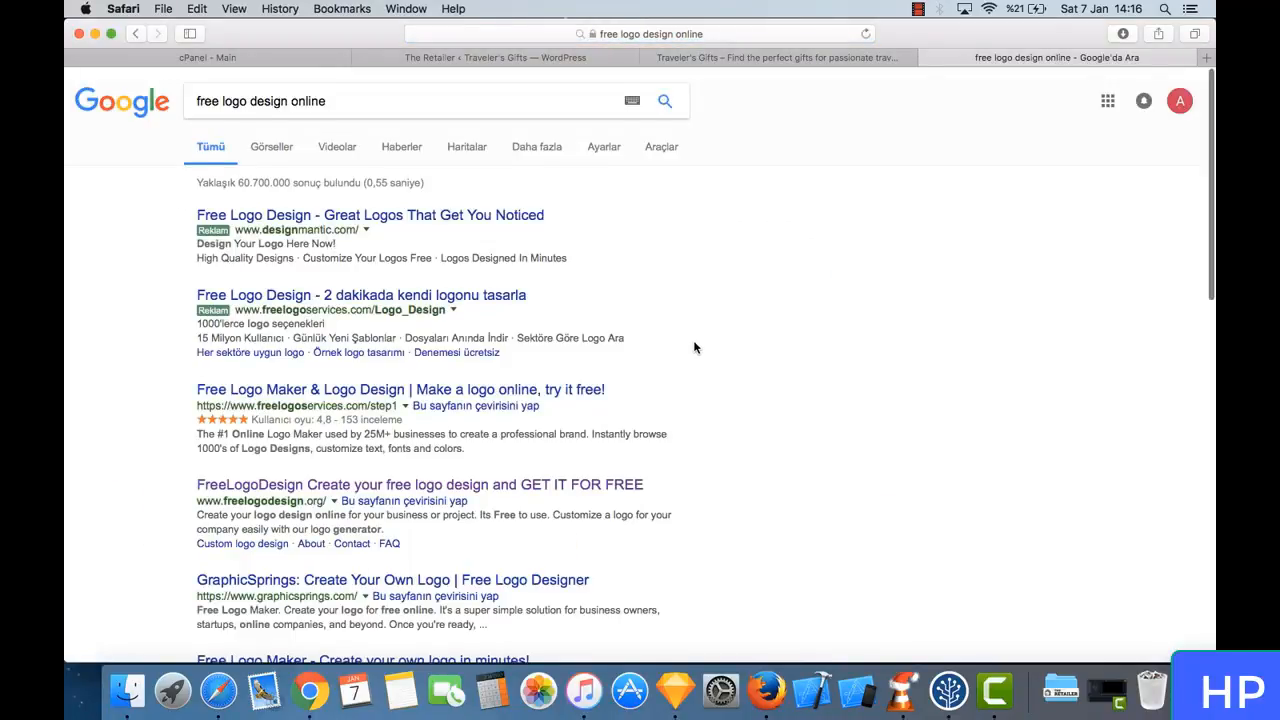
{"action": "scroll", "coordinate": [695, 347], "scroll_direction": "down", "scroll_amount": 2}
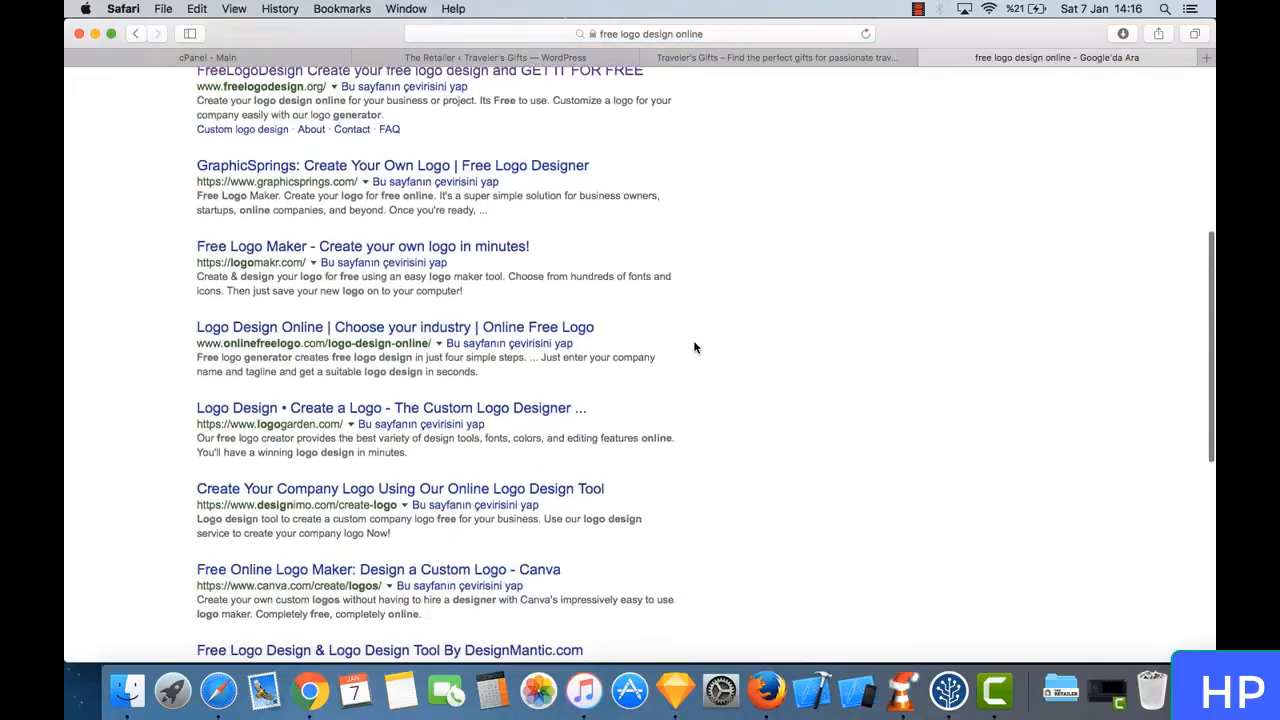
{"action": "scroll", "coordinate": [568, 96], "scroll_direction": "up", "scroll_amount": 1}
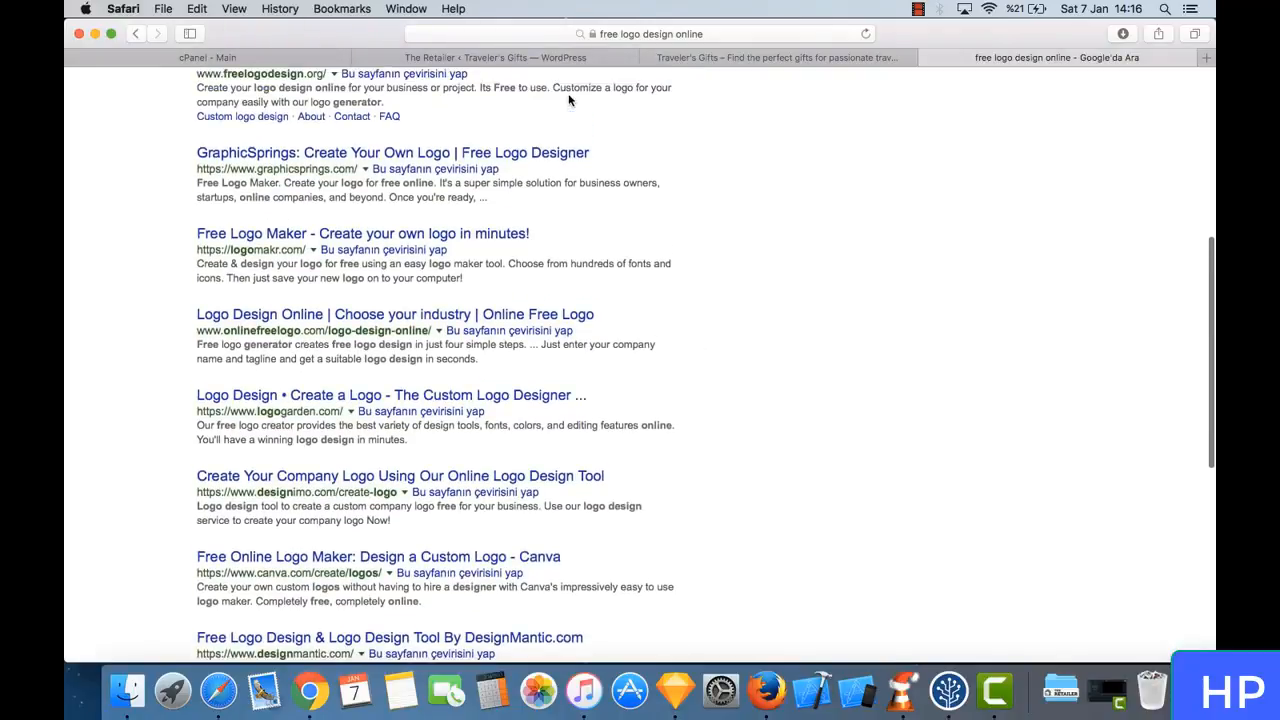
{"action": "left_click", "coordinate": [455, 236]}
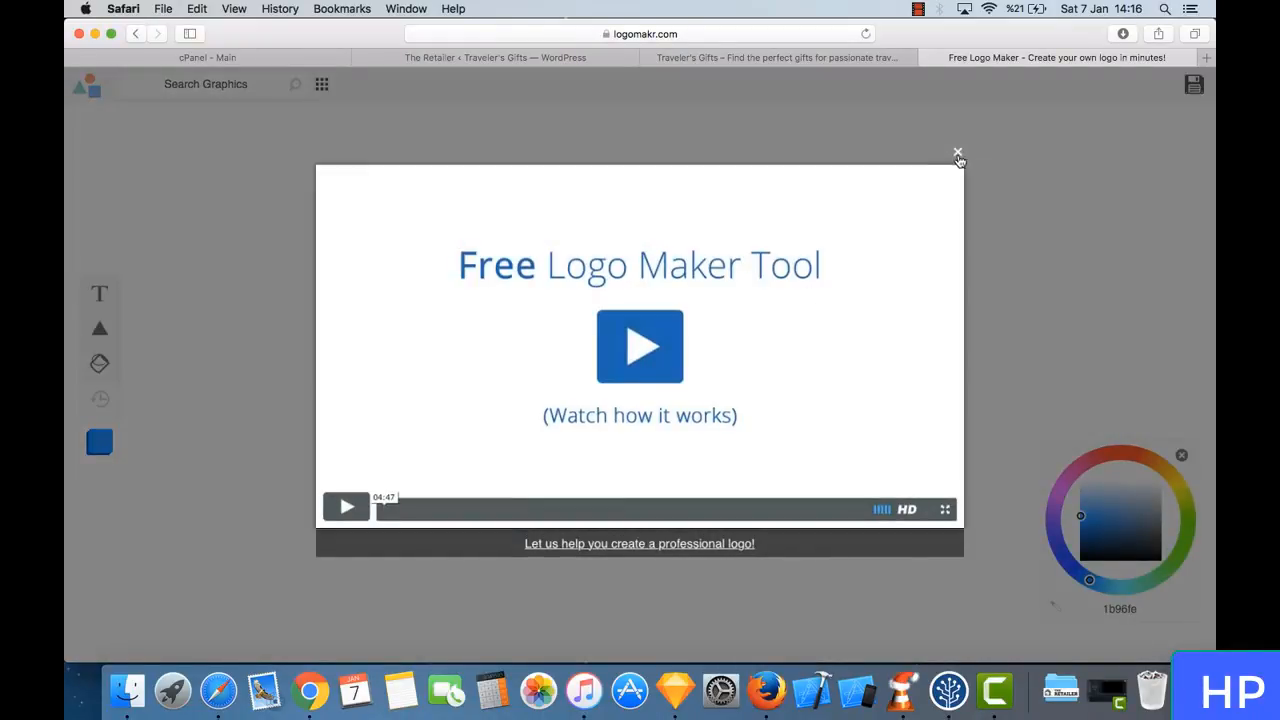
{"action": "left_click", "coordinate": [957, 155]}
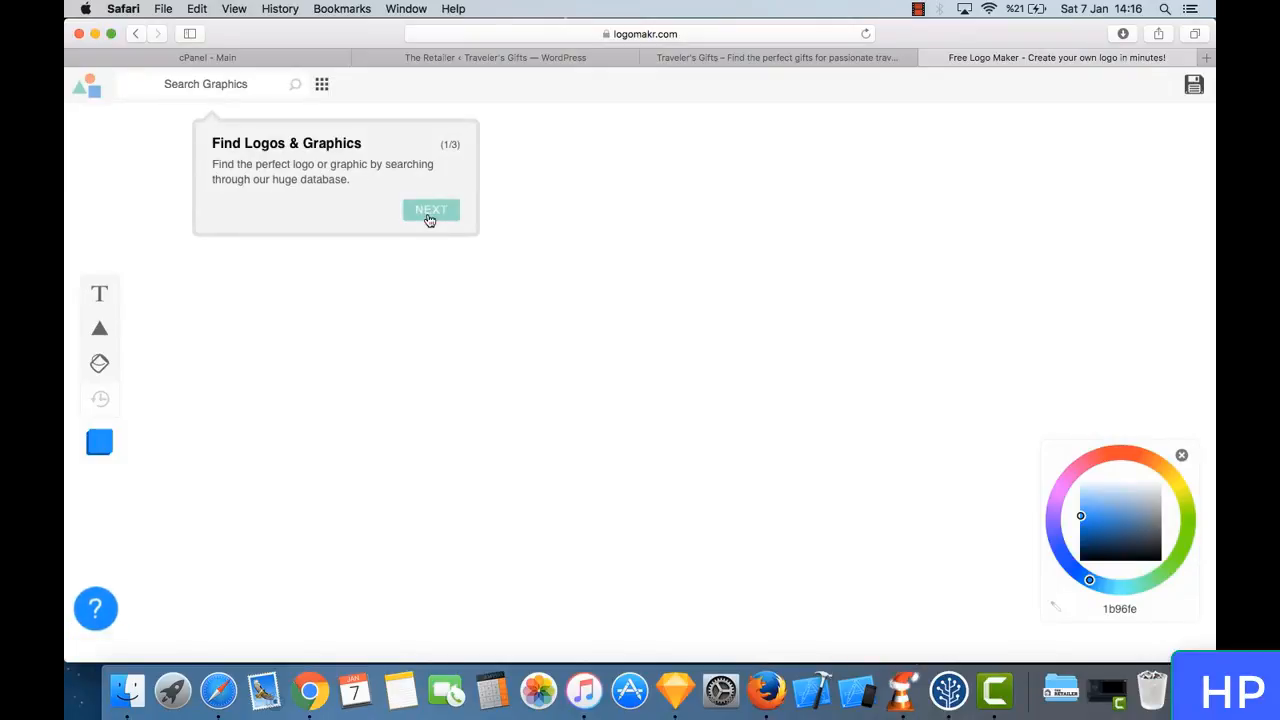
- Search the graphics library for "travel" and place the black double-house icon on the canvas at about X 290, Y 326 px
{"action": "left_click", "coordinate": [238, 84]}
{"action": "left_click", "coordinate": [240, 84]}
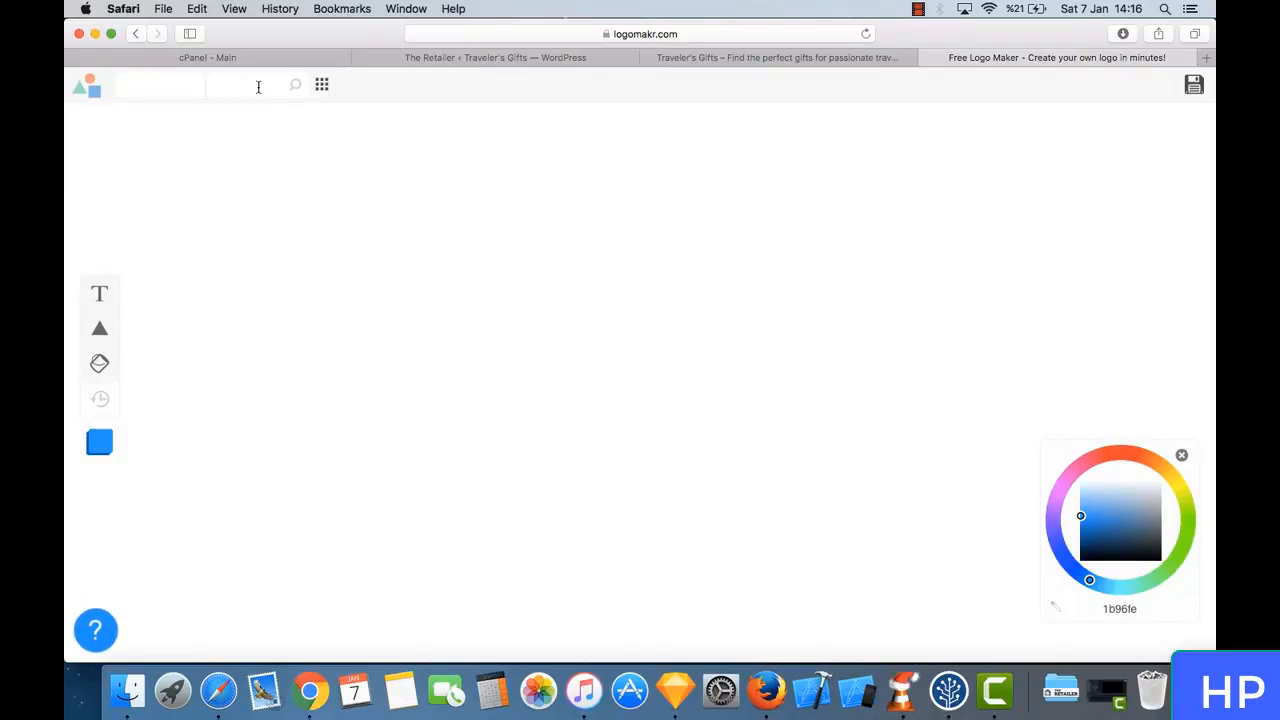
{"action": "type", "text": "travel"}
{"action": "key", "text": "Return"}
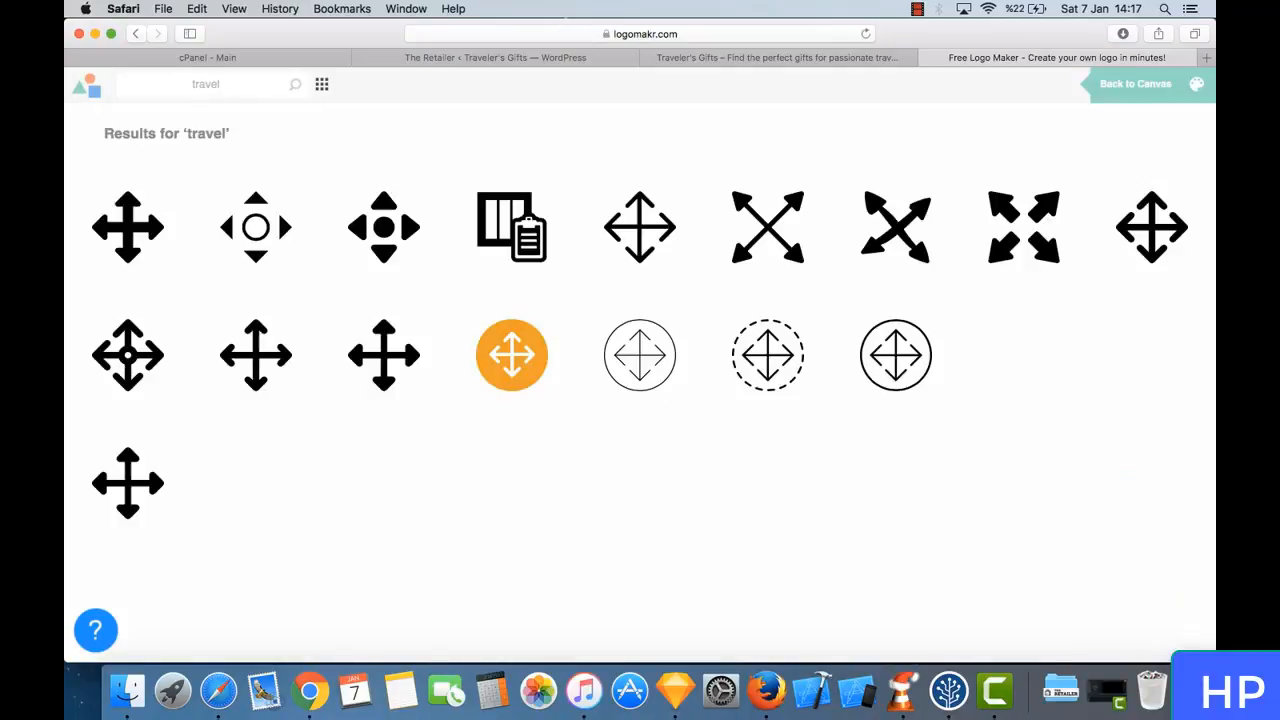
{"action": "scroll", "coordinate": [800, 514], "scroll_direction": "down", "scroll_amount": 5}
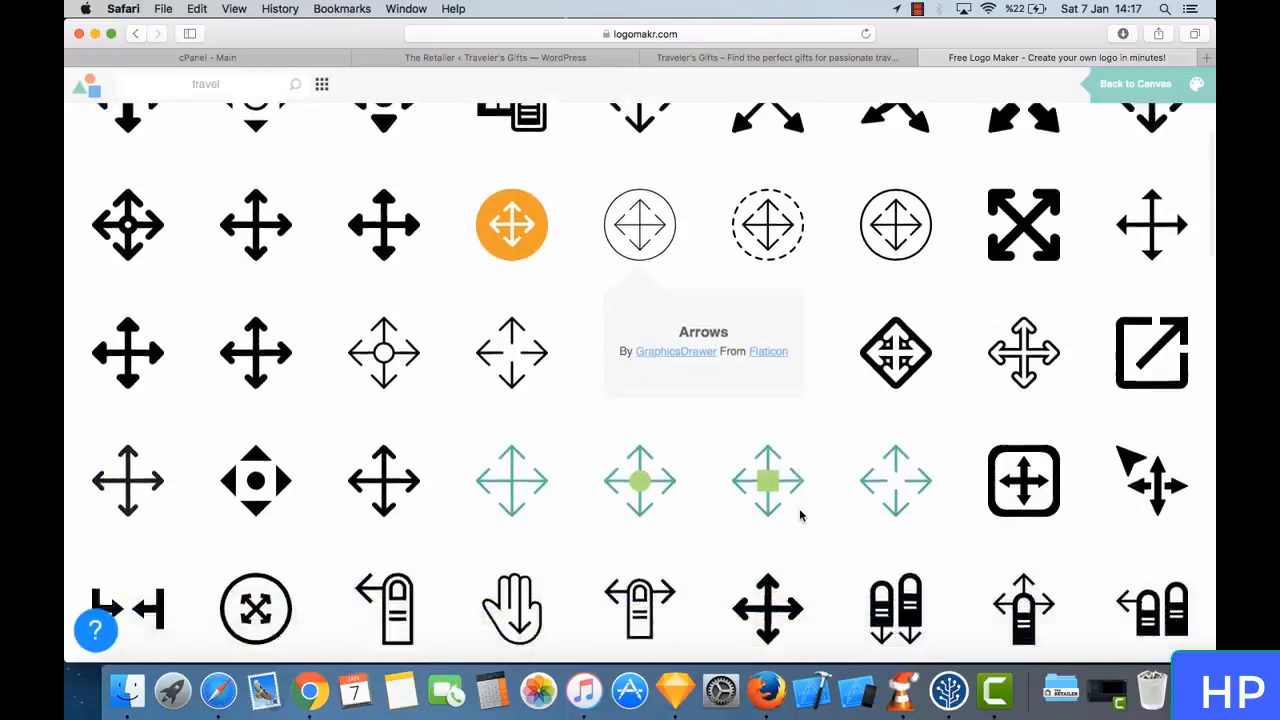
{"action": "scroll", "coordinate": [800, 516], "scroll_direction": "down", "scroll_amount": 3}
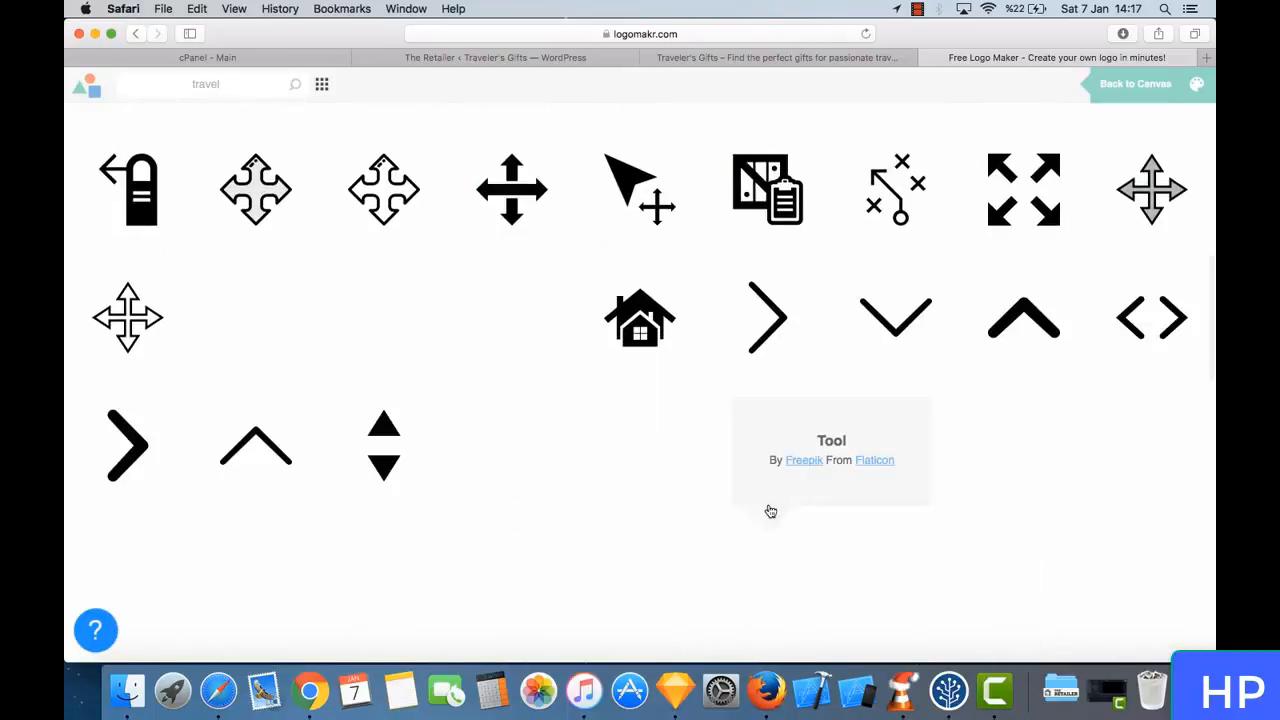
{"action": "scroll", "coordinate": [665, 432], "scroll_direction": "down", "scroll_amount": 1}
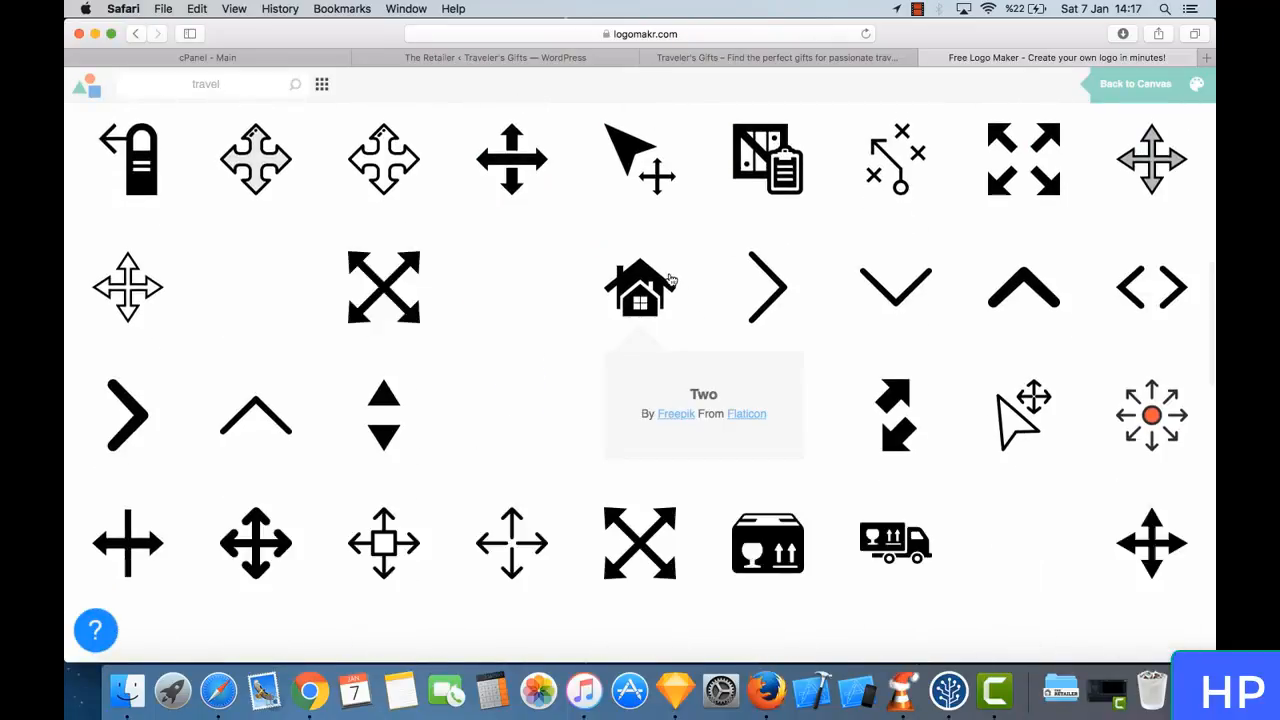
{"action": "left_click", "coordinate": [665, 420]}
{"action": "left_click_drag", "start_coordinate": [663, 410], "coordinate": [399, 437]}
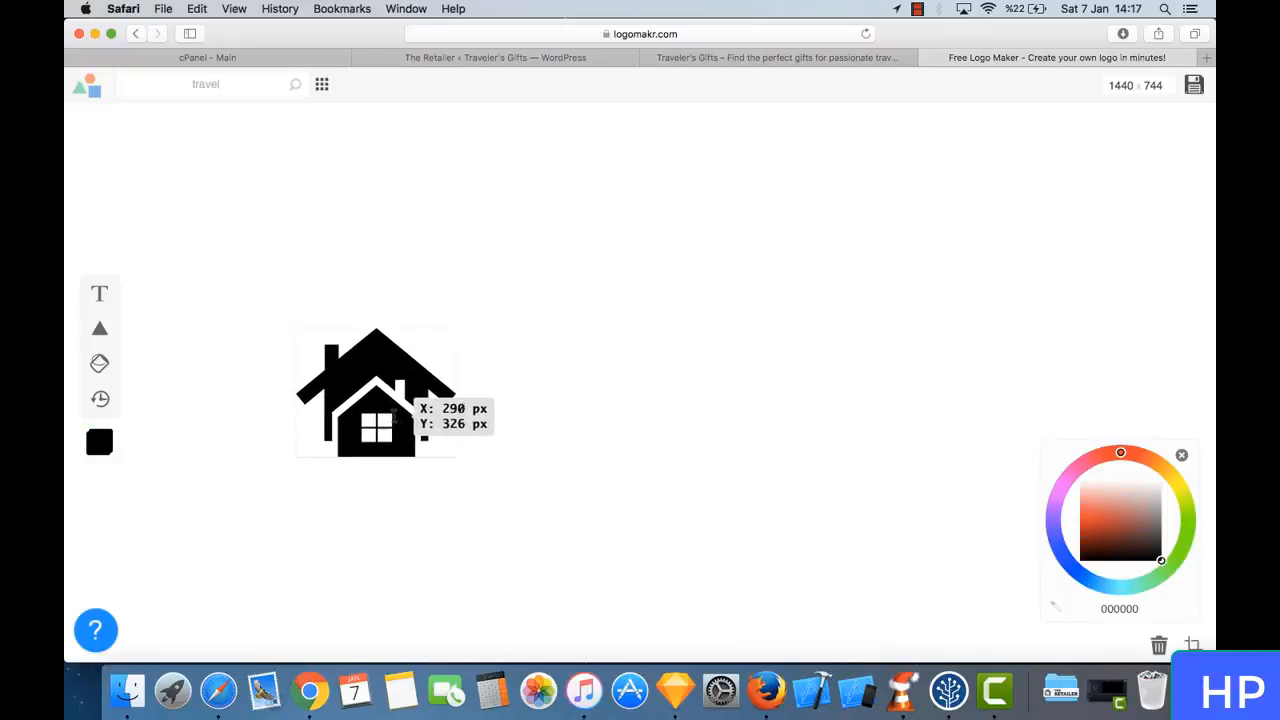
- Add the text "travelersgifts.com" and place it beside the house icon, level with its lower half
{"action": "left_click", "coordinate": [102, 300]}
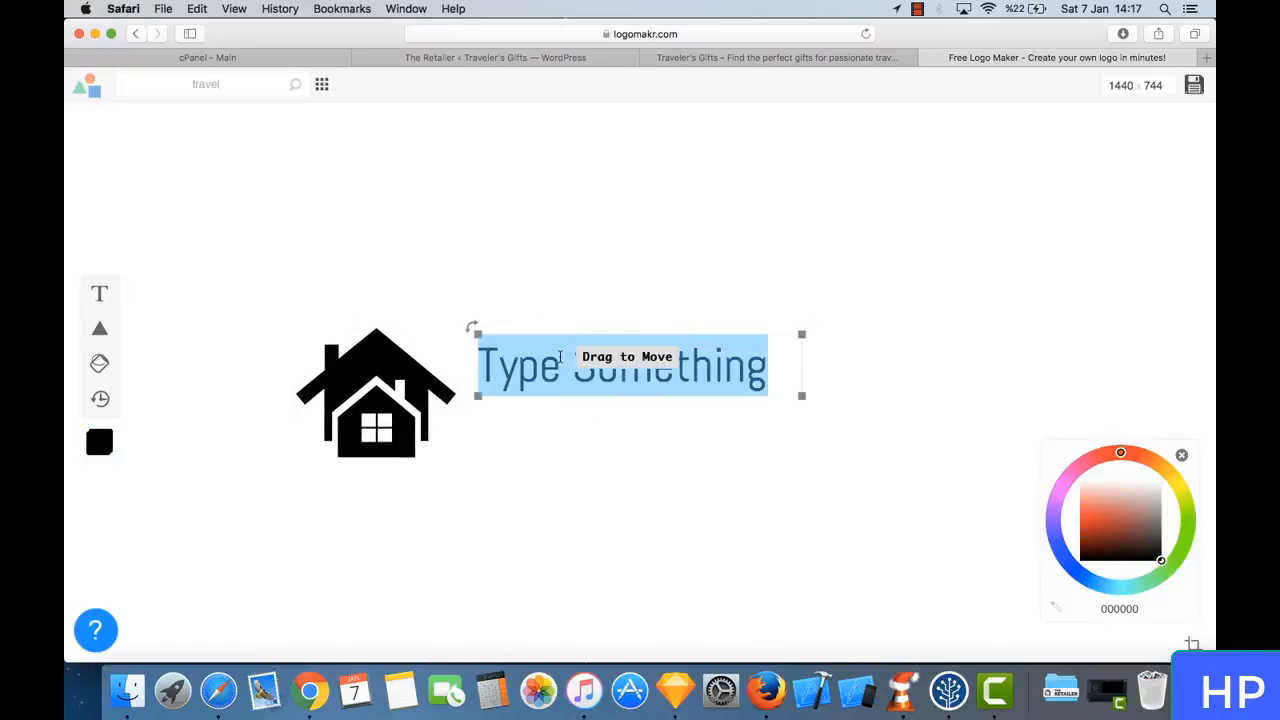
{"action": "type", "text": "traveler"}
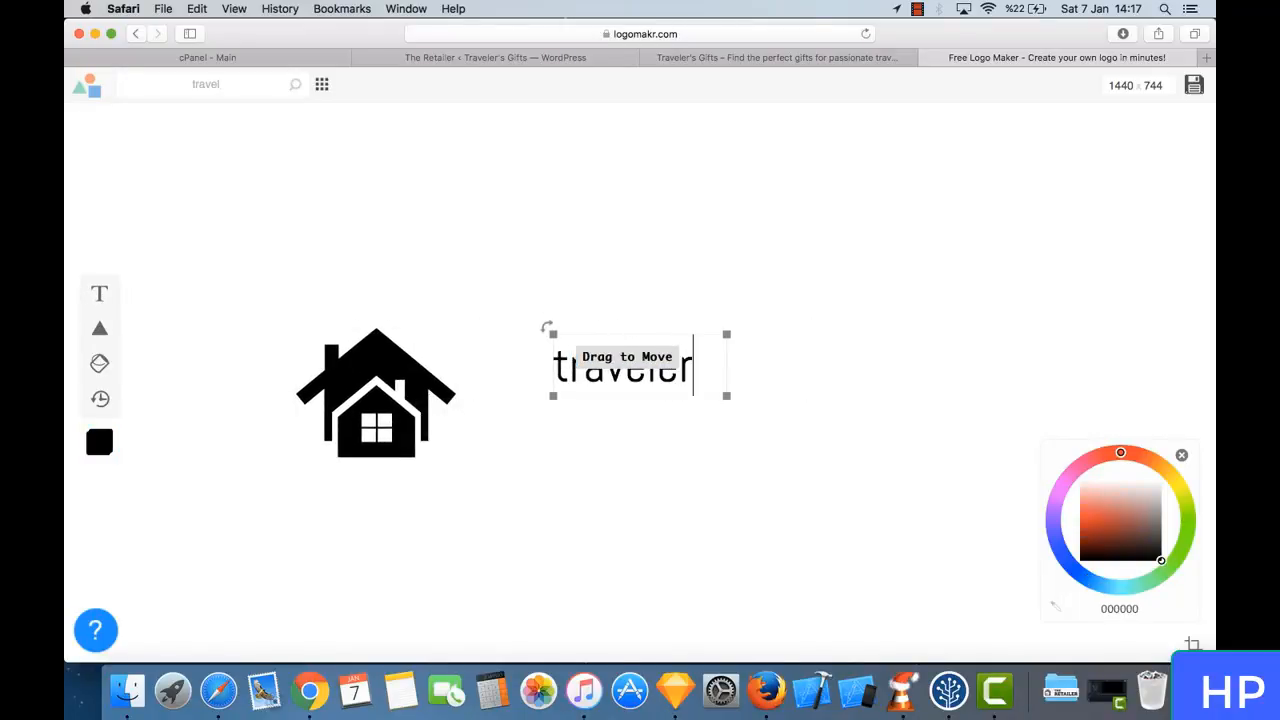
{"action": "type", "text": "sgifts.com"}
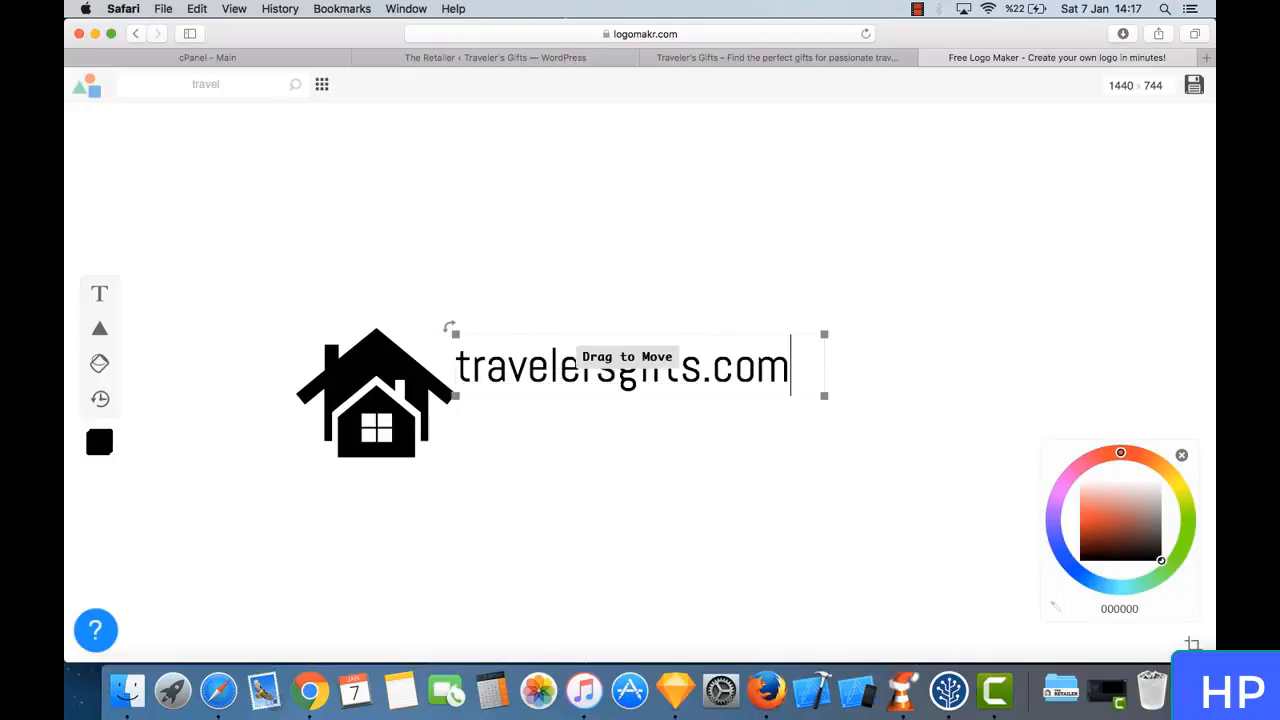
{"action": "left_click_drag", "start_coordinate": [686, 370], "coordinate": [791, 416]}
{"action": "left_click", "coordinate": [791, 416]}
{"action": "left_click_drag", "start_coordinate": [835, 414], "coordinate": [834, 420]}
- Set the travelersgifts.com text in the Amaranth font and reposition it together with the house icon
{"action": "left_click", "coordinate": [622, 85]}
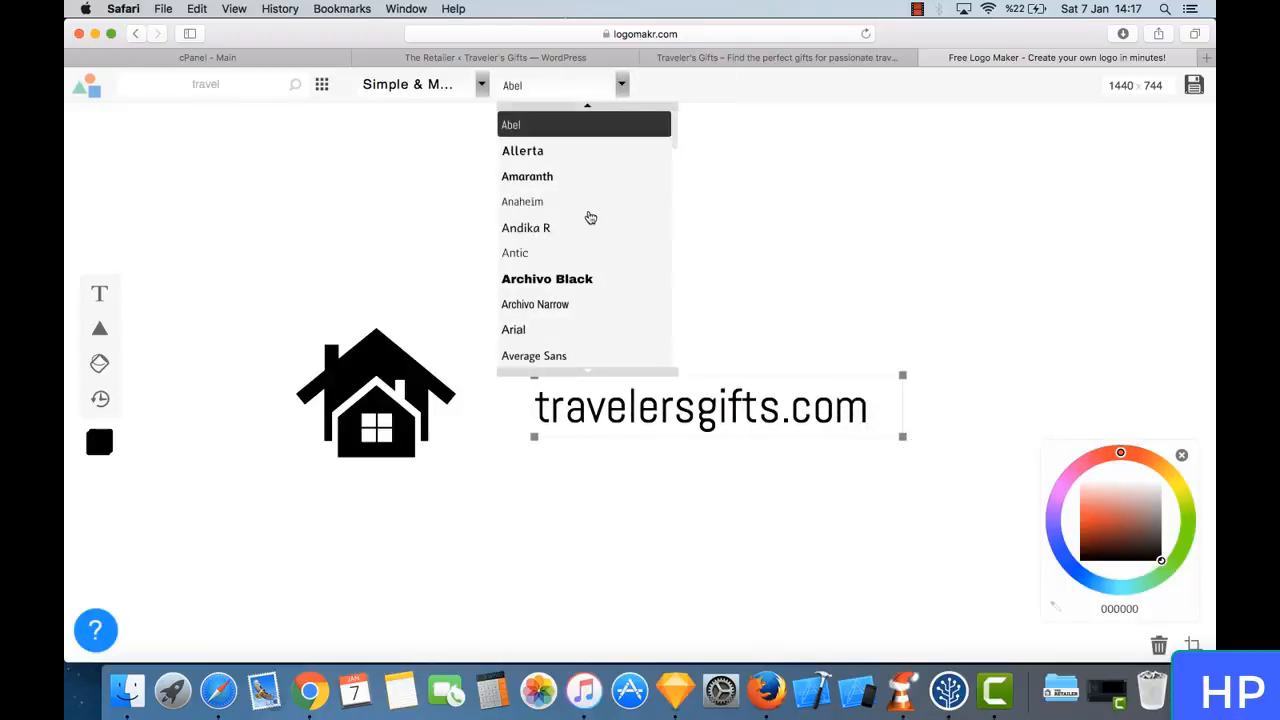
{"action": "left_click", "coordinate": [583, 174]}
{"action": "left_click_drag", "start_coordinate": [684, 403], "coordinate": [649, 402]}
{"action": "left_click", "coordinate": [695, 308]}
{"action": "left_click", "coordinate": [430, 340]}
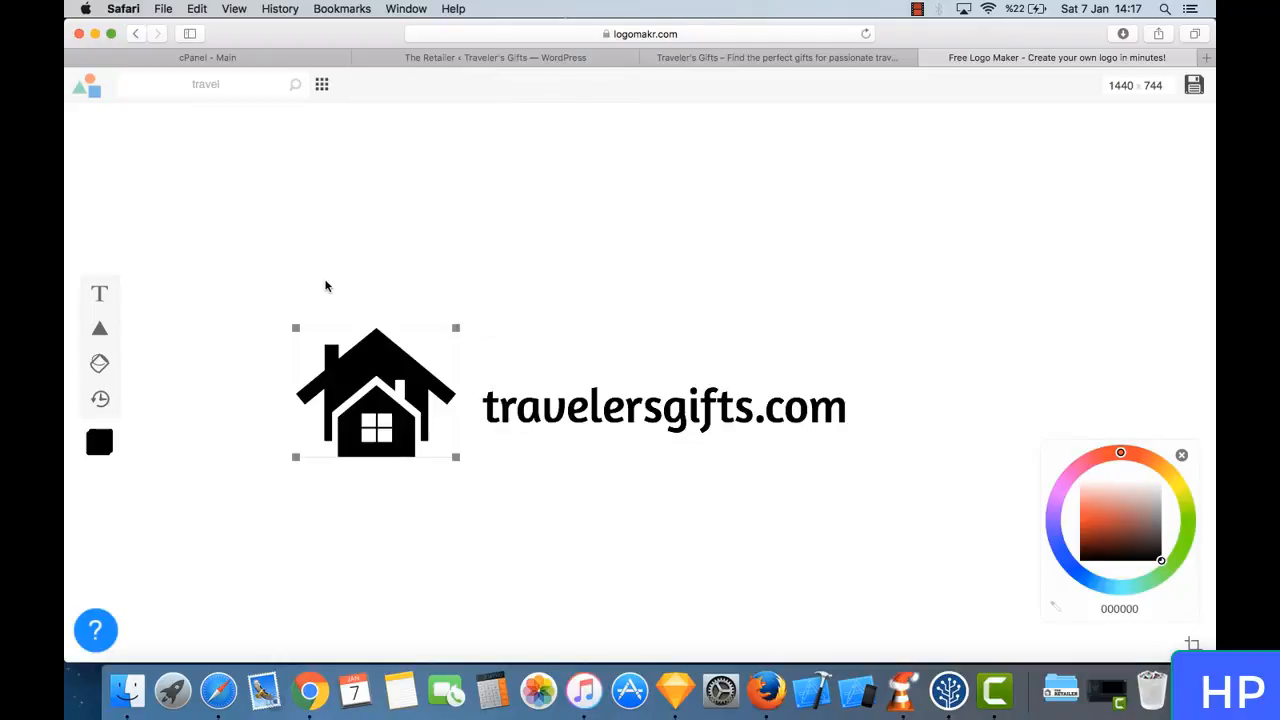
{"action": "left_click_drag", "start_coordinate": [282, 289], "coordinate": [746, 534]}
{"action": "left_click_drag", "start_coordinate": [693, 417], "coordinate": [741, 425]}
- Recolor the logo in dark red, using 943939 for the house icon and a92929 for the travelersgifts.com text
{"action": "left_click", "coordinate": [752, 413]}
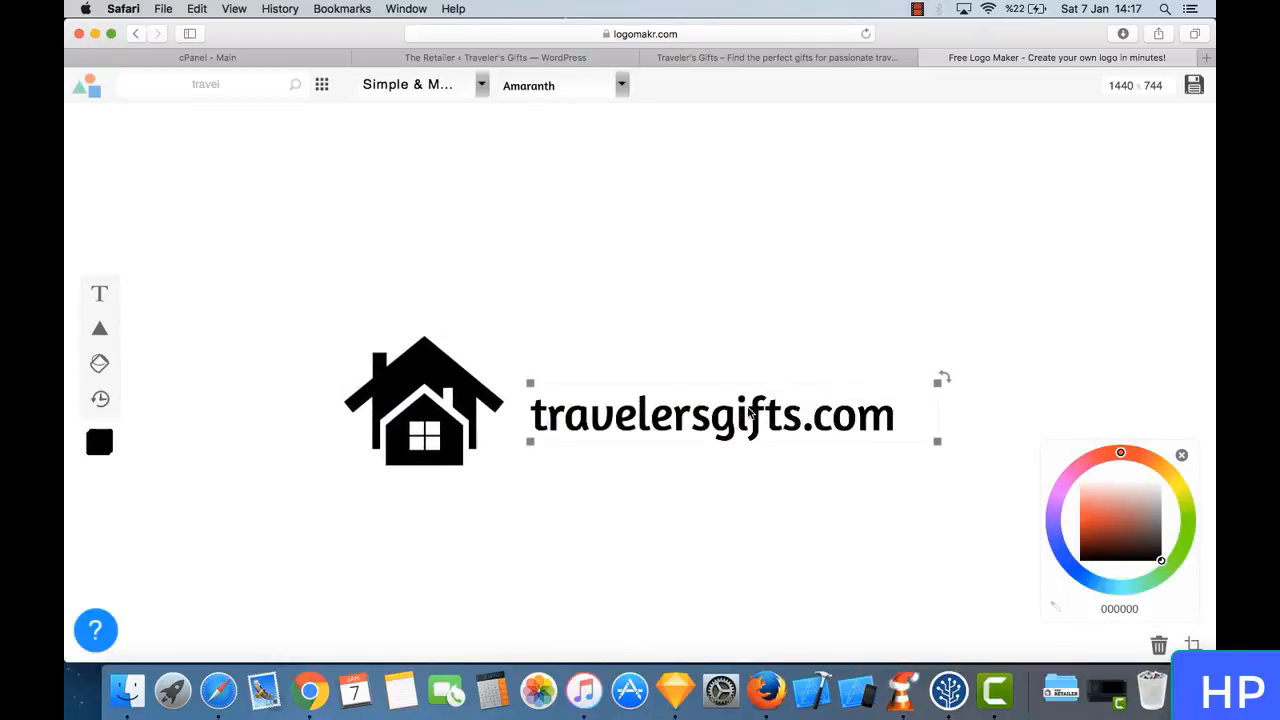
{"action": "left_click", "coordinate": [1125, 520]}
{"action": "left_click_drag", "start_coordinate": [1125, 520], "coordinate": [1125, 528]}
{"action": "left_click", "coordinate": [720, 497]}
{"action": "left_click", "coordinate": [455, 420]}
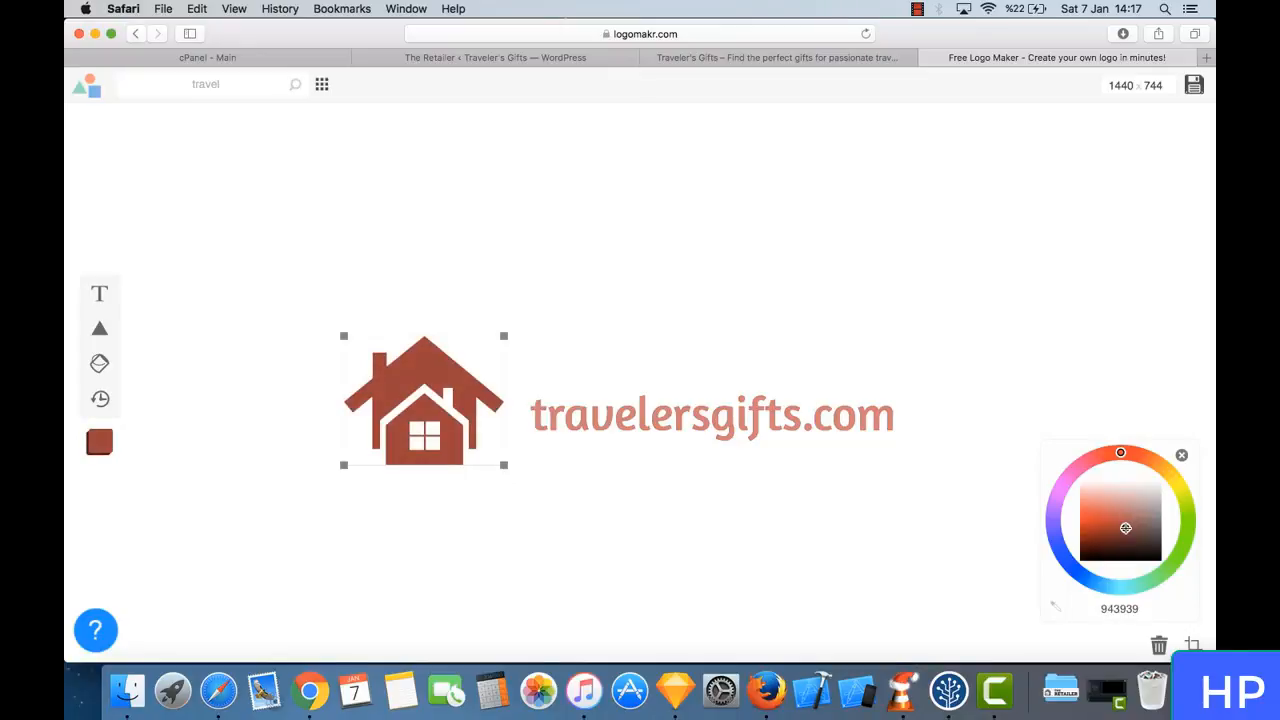
{"action": "left_click", "coordinate": [657, 474]}
{"action": "left_click", "coordinate": [727, 390]}
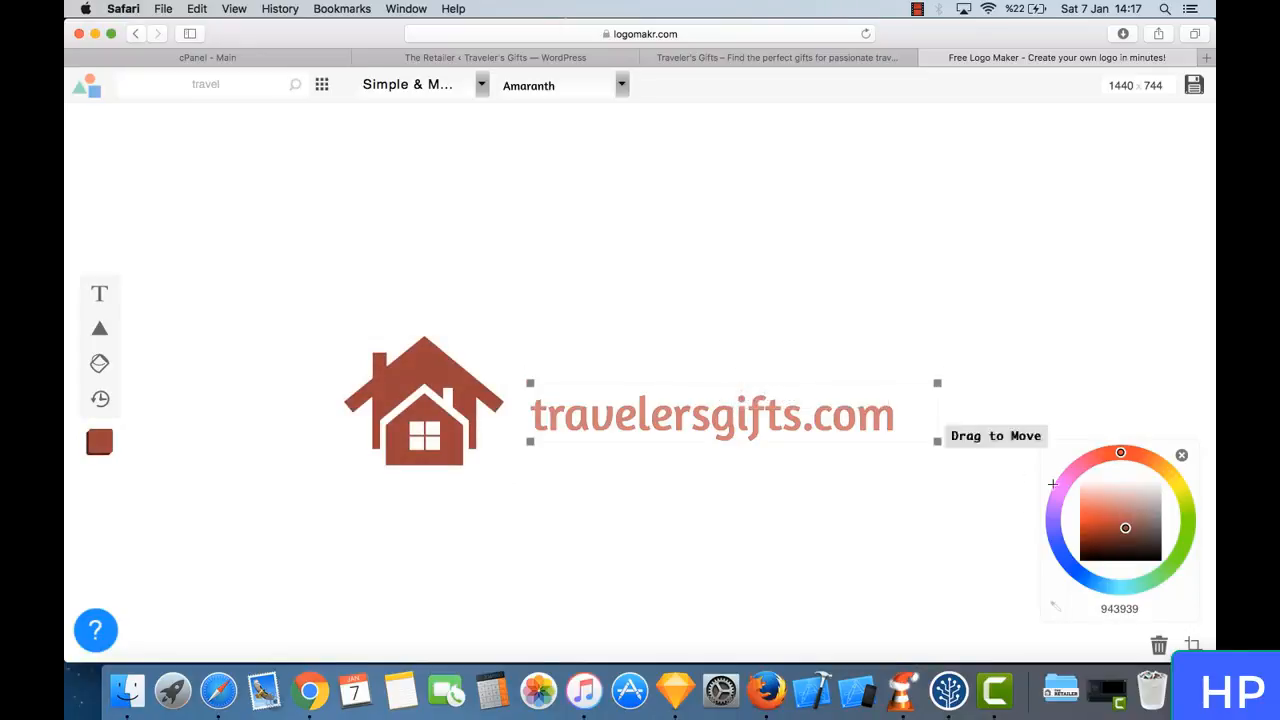
{"action": "left_click_drag", "start_coordinate": [1125, 528], "coordinate": [1112, 527]}
{"action": "left_click", "coordinate": [685, 540]}
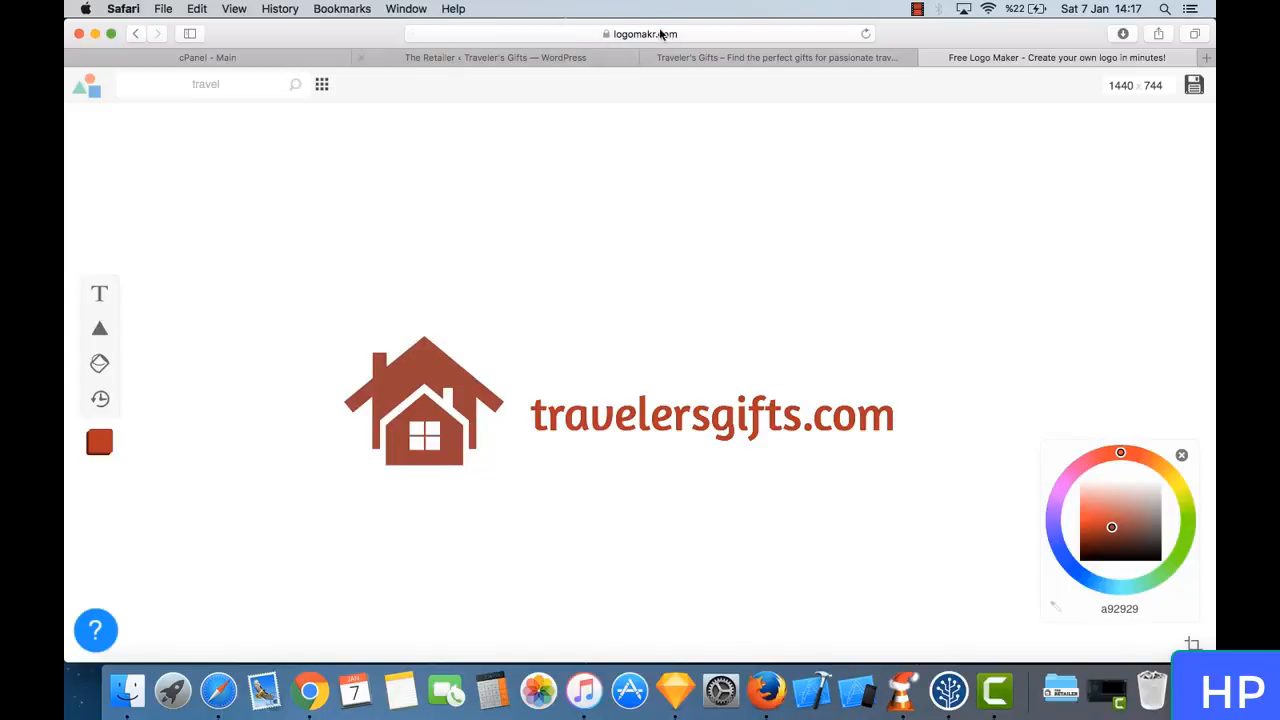
- Compare the logo design with the logo in the store's header, and close the logo maker page
{"action": "left_click_drag", "start_coordinate": [297, 270], "coordinate": [799, 563]}
{"action": "left_click", "coordinate": [495, 57]}
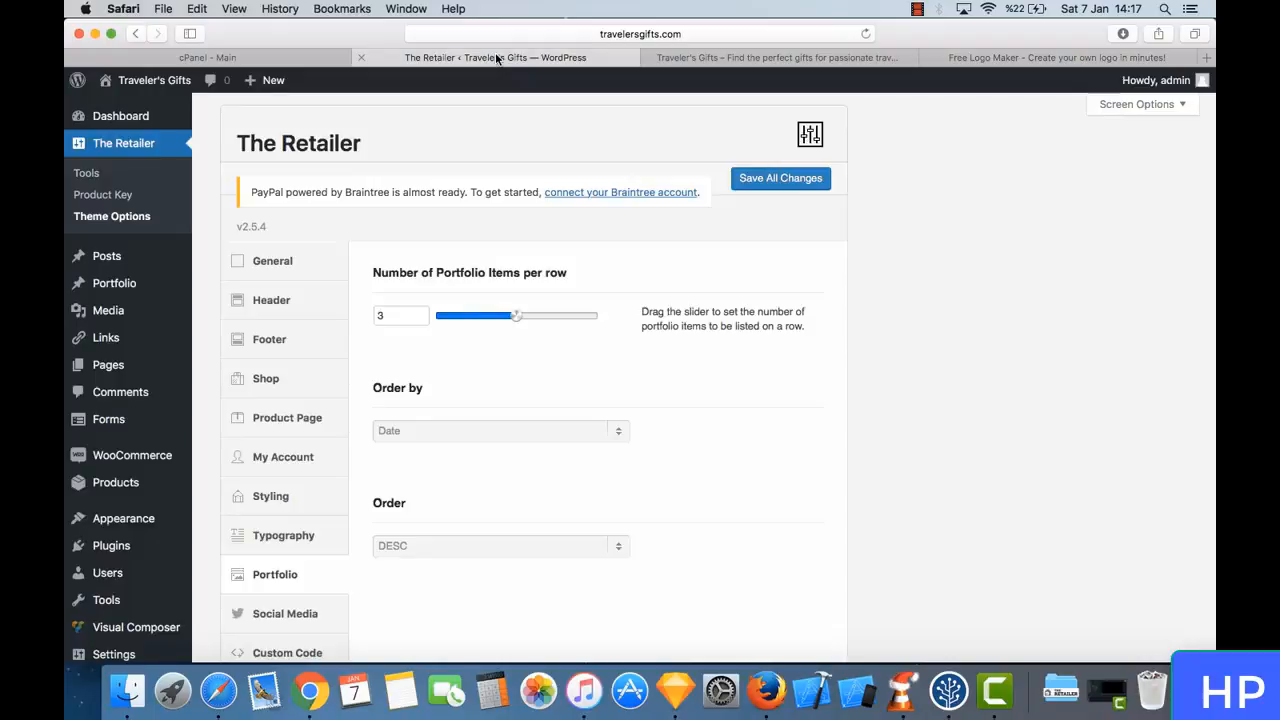
{"action": "left_click", "coordinate": [720, 58]}
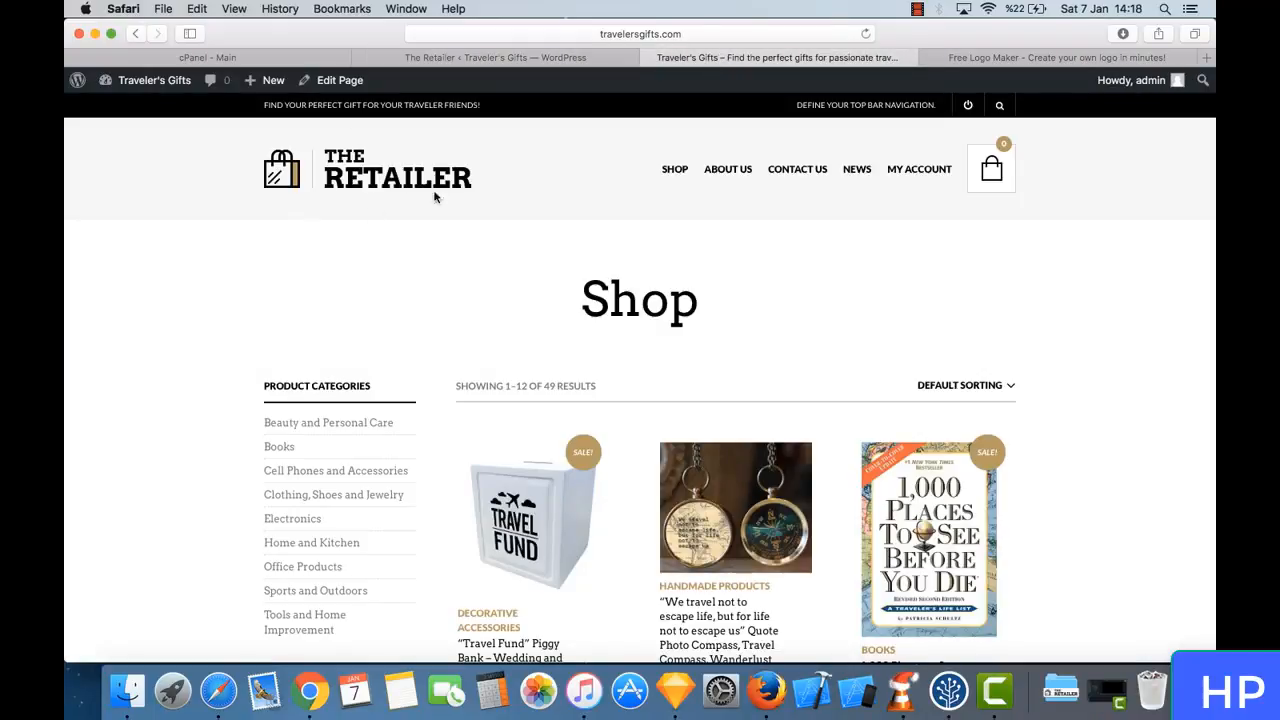
{"action": "left_click", "coordinate": [1015, 56]}
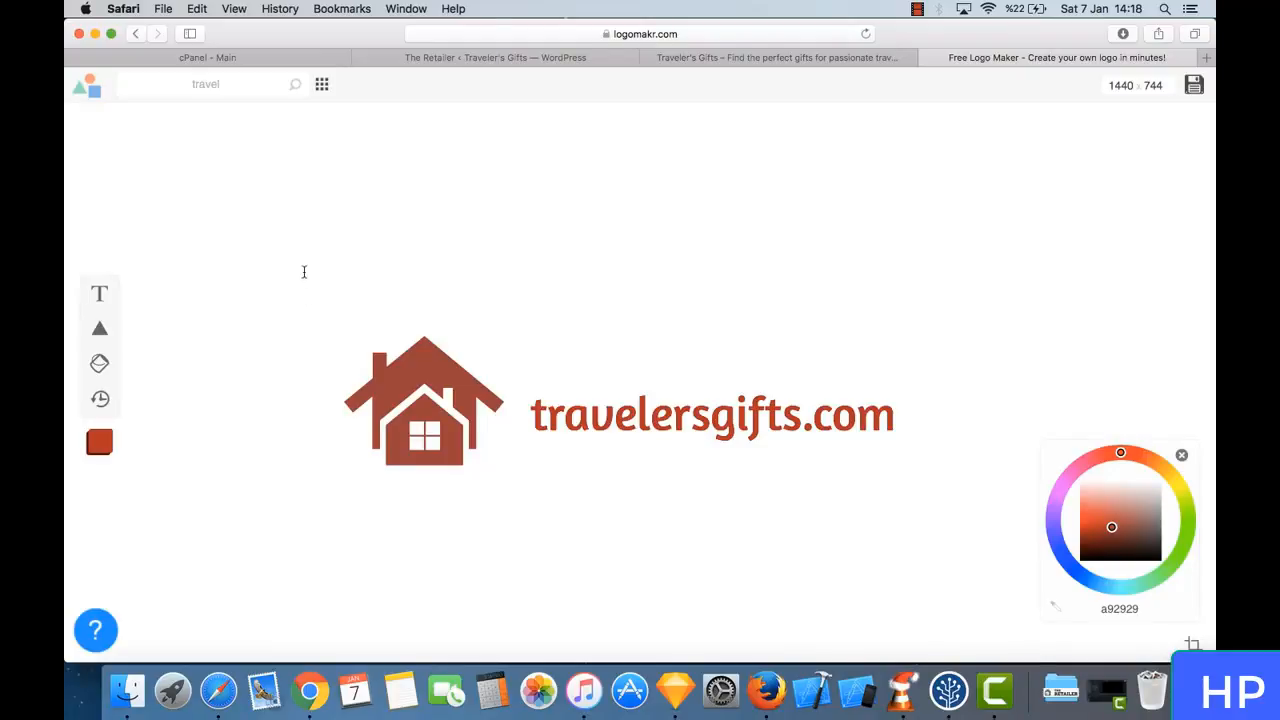
{"action": "left_click_drag", "start_coordinate": [304, 272], "coordinate": [723, 497]}
{"action": "left_click", "coordinate": [727, 500]}
{"action": "left_click", "coordinate": [845, 412]}
{"action": "left_click", "coordinate": [928, 59]}
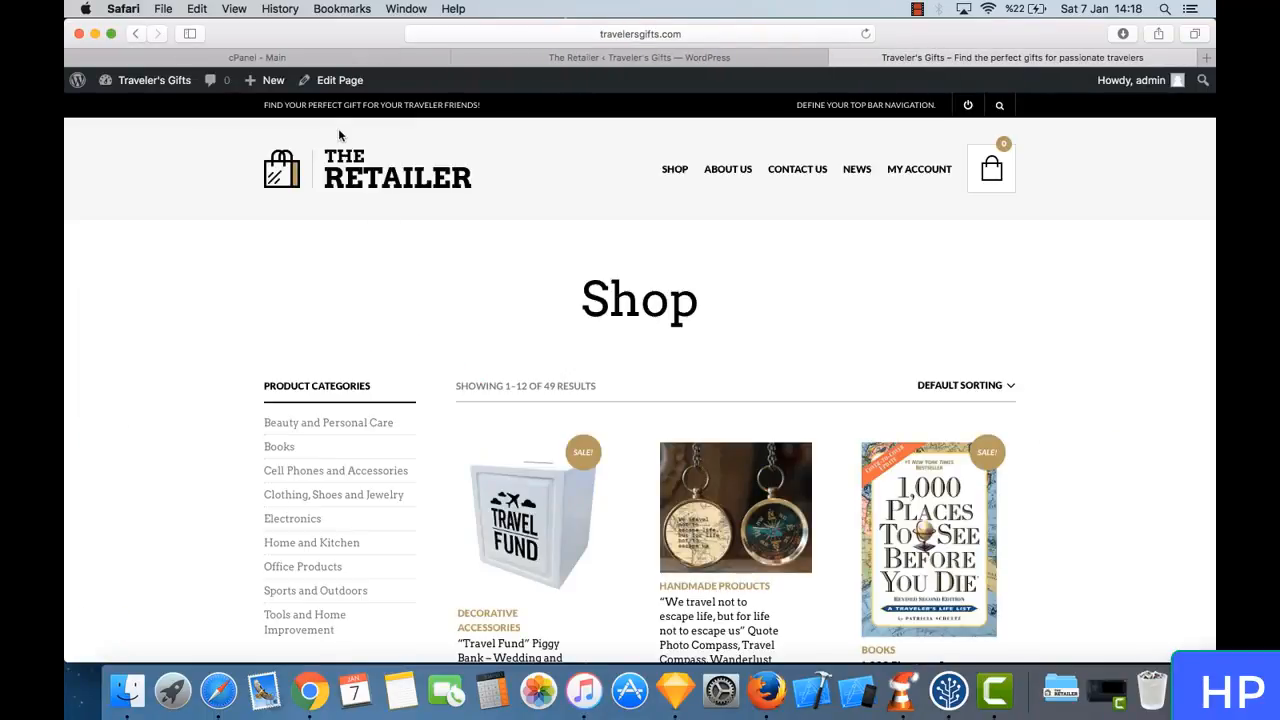
- Switch to Sketch and place the downloaded The Retailer logo image on the blank canvas
{"action": "right_click", "coordinate": [360, 171]}
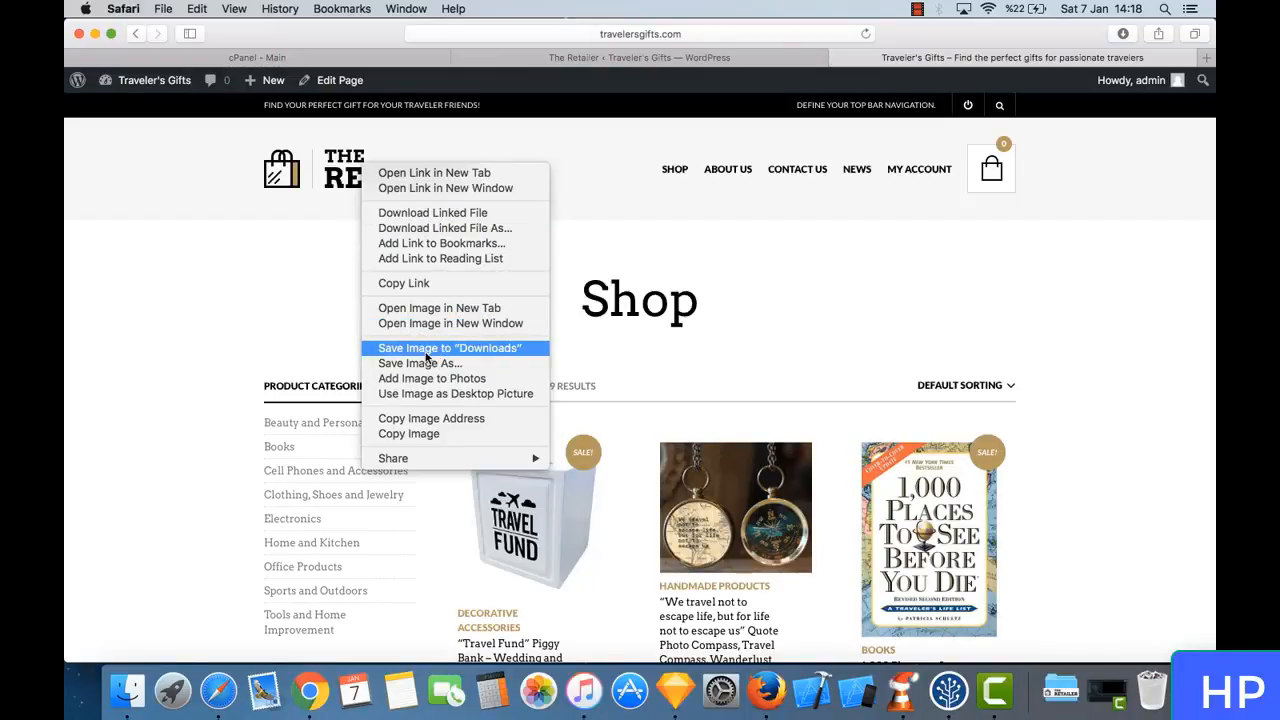
{"action": "left_click", "coordinate": [306, 347]}
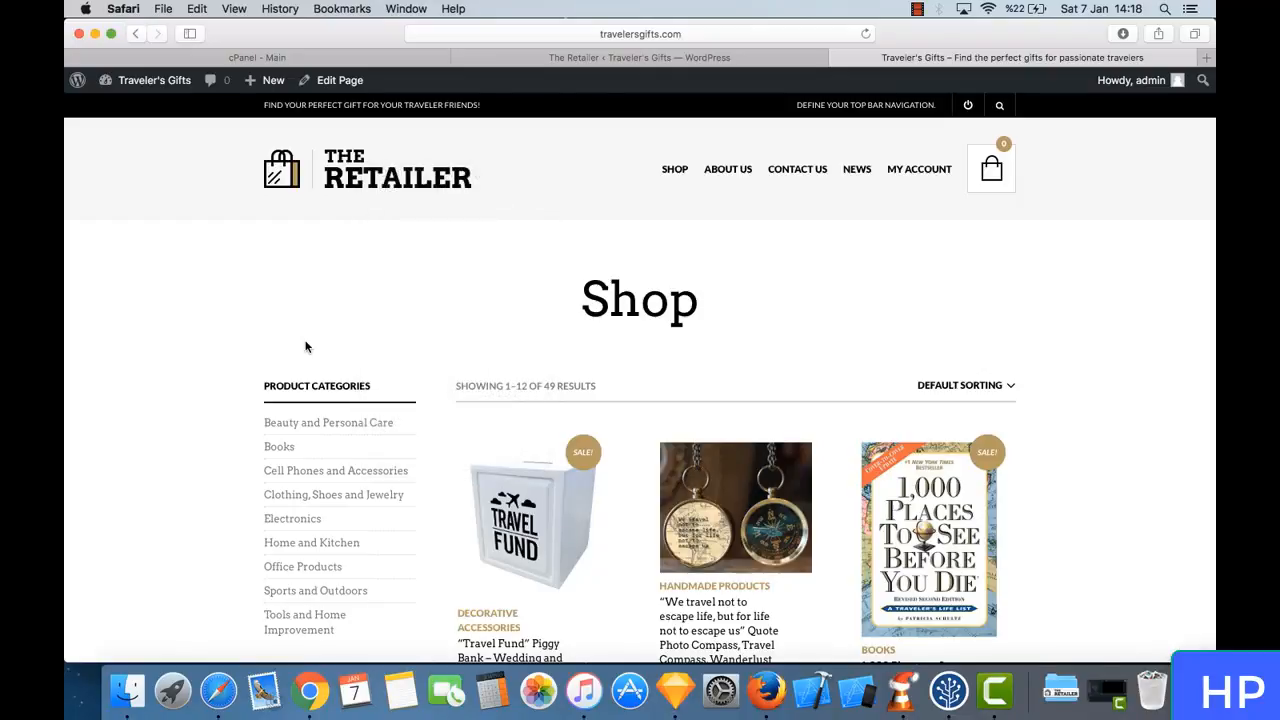
{"action": "left_click", "coordinate": [676, 692]}
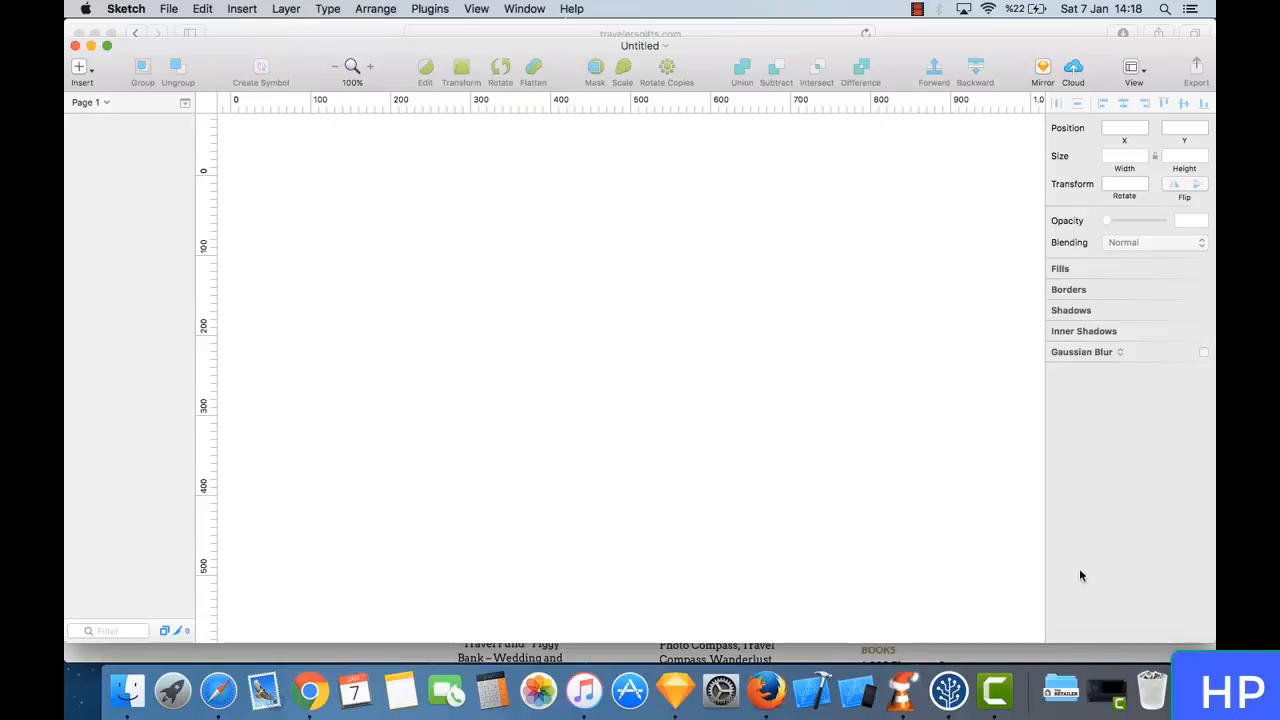
{"action": "left_click", "coordinate": [1063, 688]}
{"action": "left_click_drag", "start_coordinate": [1068, 640], "coordinate": [523, 334]}
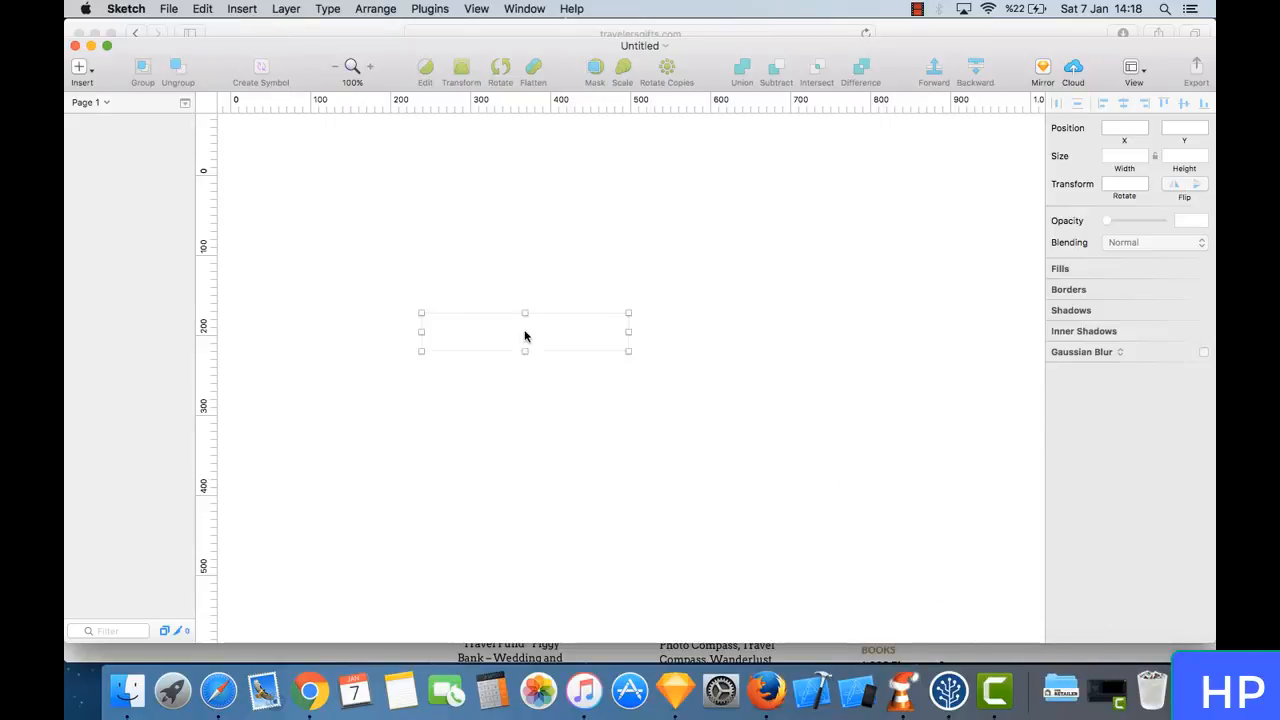
- Inspect the placed logo image up close and check its width and height
{"action": "left_click", "coordinate": [587, 432]}
{"action": "scroll", "coordinate": [587, 428], "scroll_direction": "up", "scroll_amount": 4}
{"action": "scroll", "coordinate": [522, 336], "scroll_direction": "up", "scroll_amount": 1}
{"action": "scroll", "coordinate": [522, 336], "scroll_direction": "up", "scroll_amount": 5}
{"action": "scroll", "coordinate": [522, 336], "scroll_direction": "left", "scroll_amount": 4}
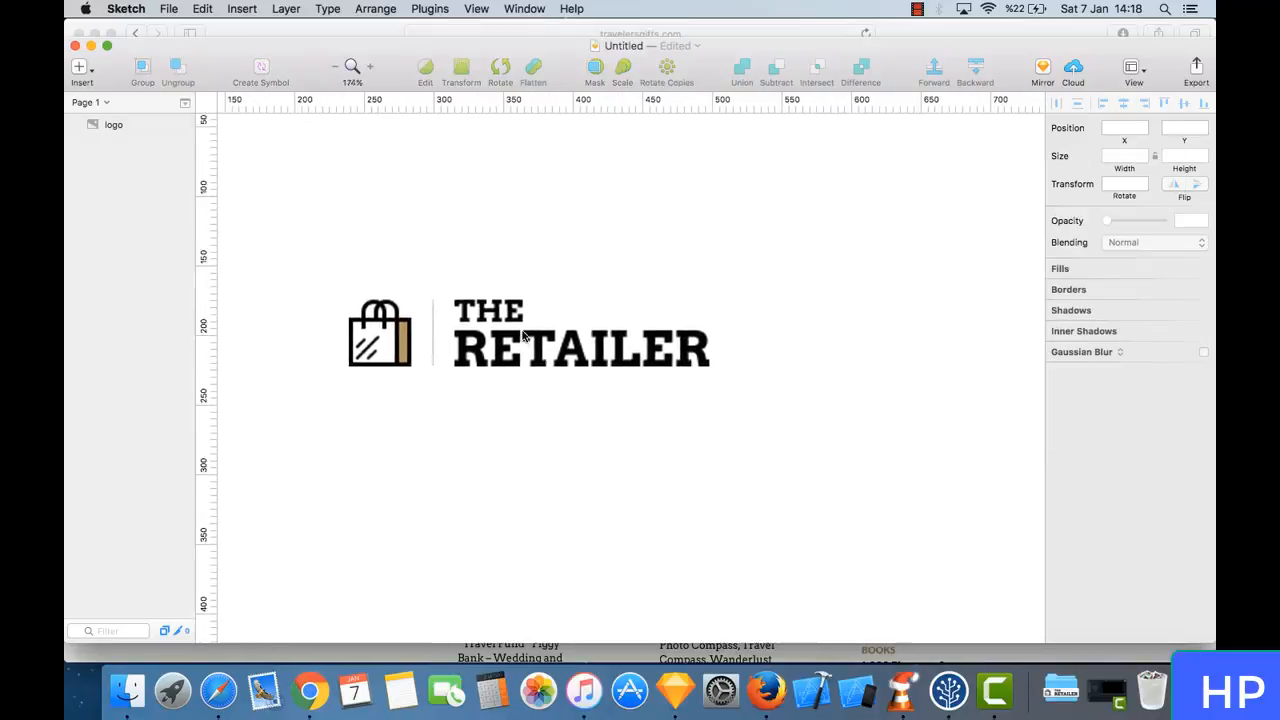
{"action": "left_click", "coordinate": [598, 393]}
{"action": "left_click", "coordinate": [598, 393]}
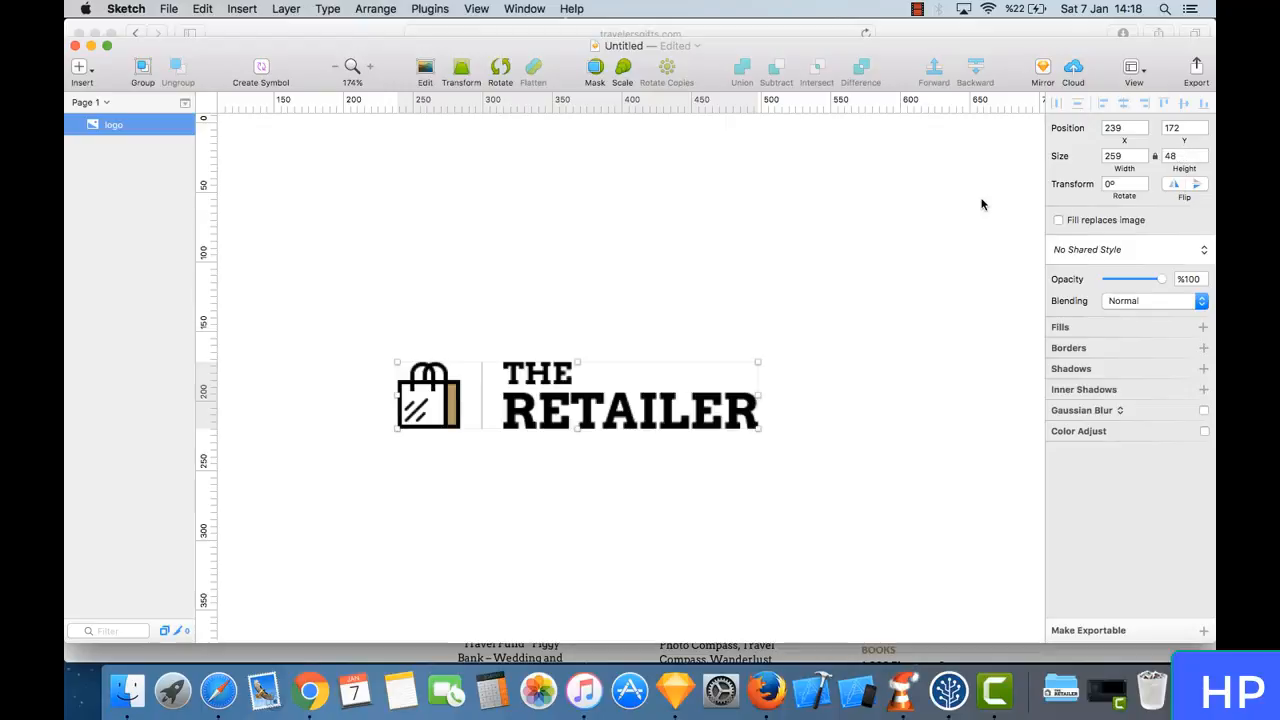
{"action": "left_click", "coordinate": [678, 262]}
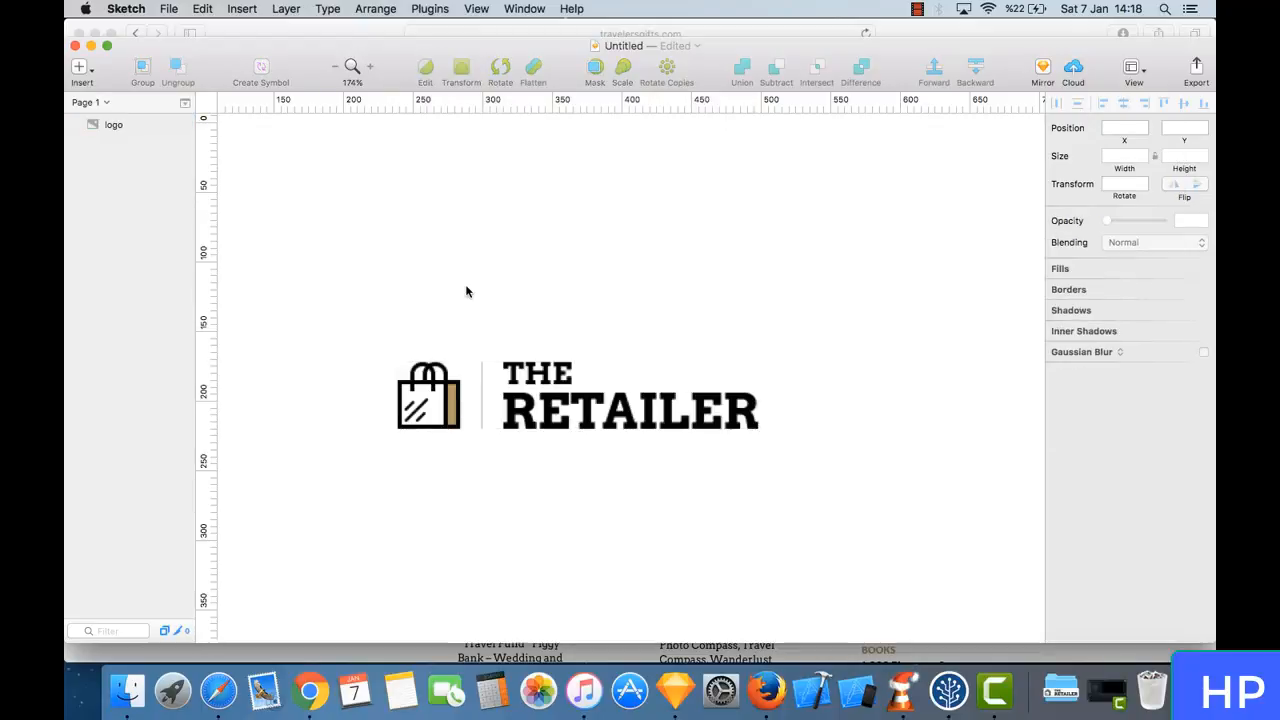
- Create a 250 × 60 artboard just above The Retailer logo image
{"action": "left_click", "coordinate": [79, 66]}
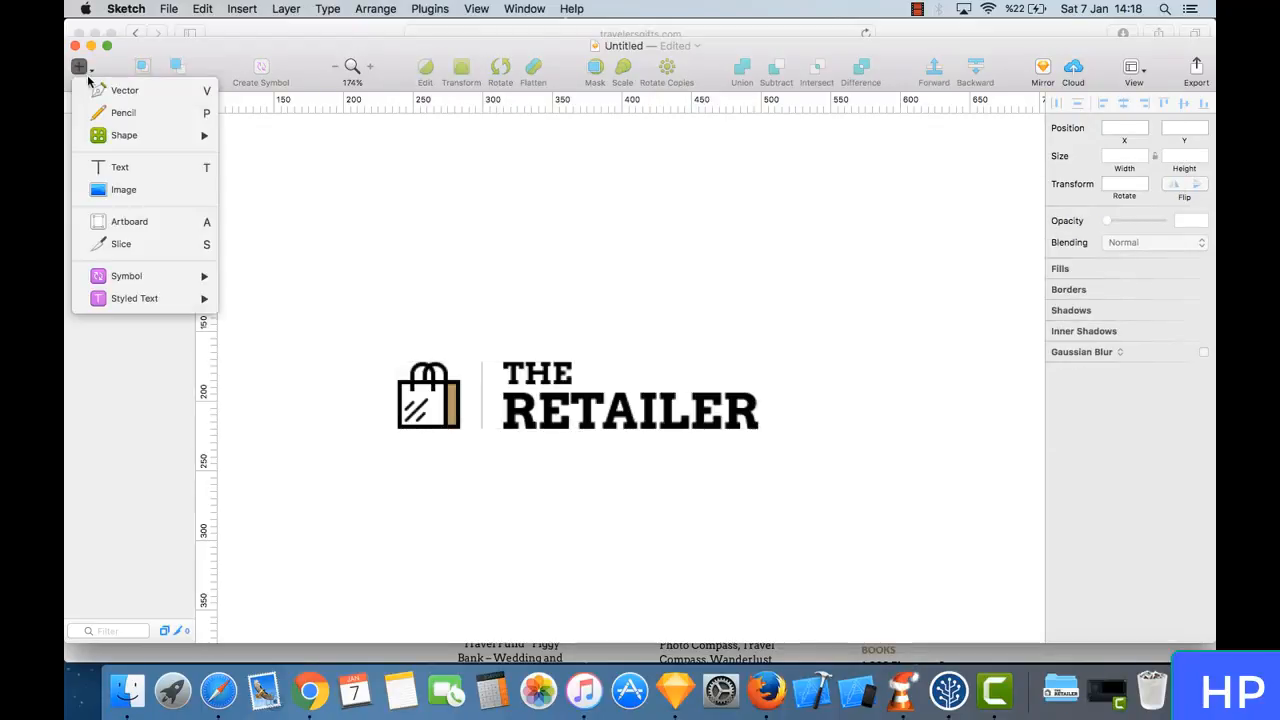
{"action": "left_click", "coordinate": [163, 221]}
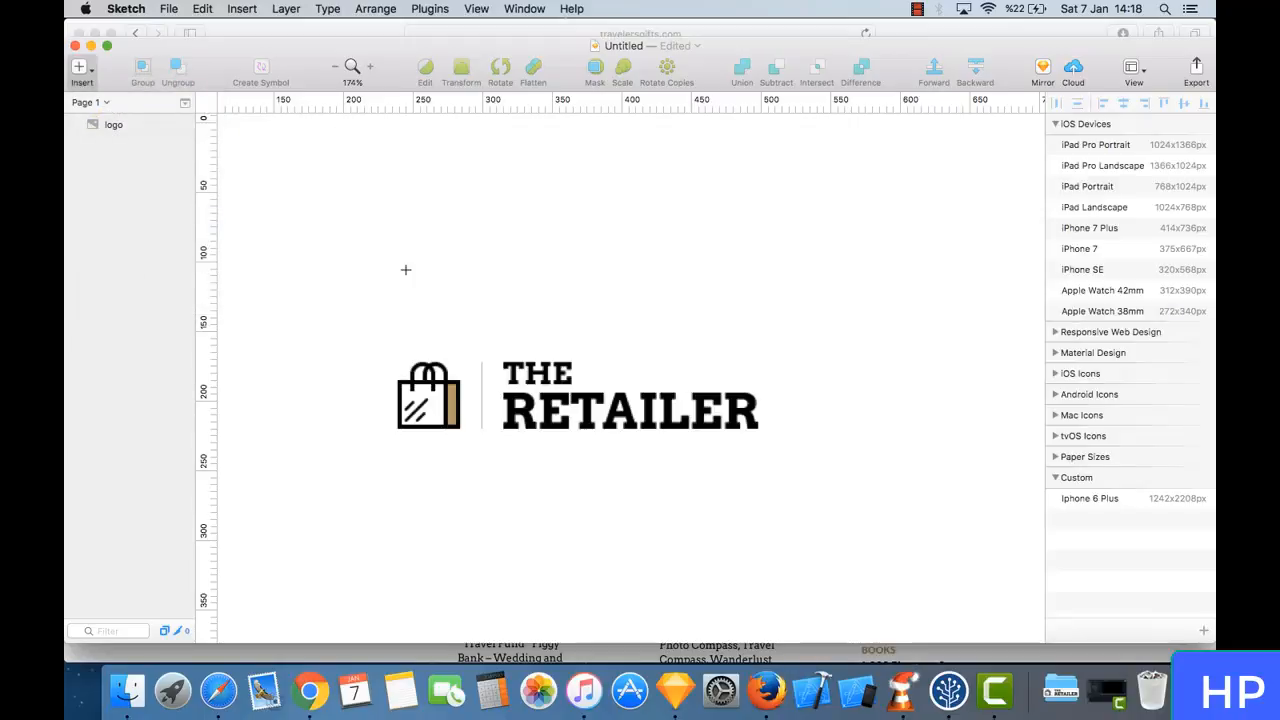
{"action": "left_click_drag", "start_coordinate": [390, 253], "coordinate": [745, 340]}
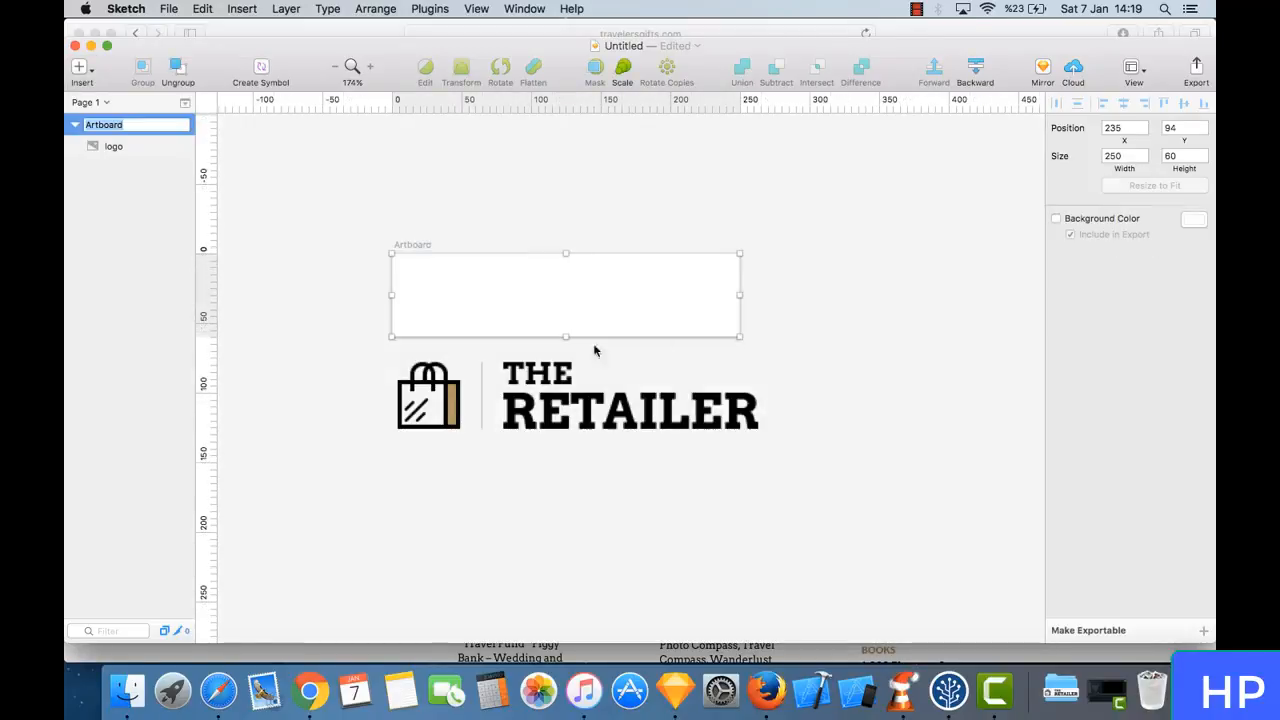
- Move the logo image onto the artboard, shrink it to about 221 × 41, and centre it there
{"action": "left_click", "coordinate": [634, 408]}
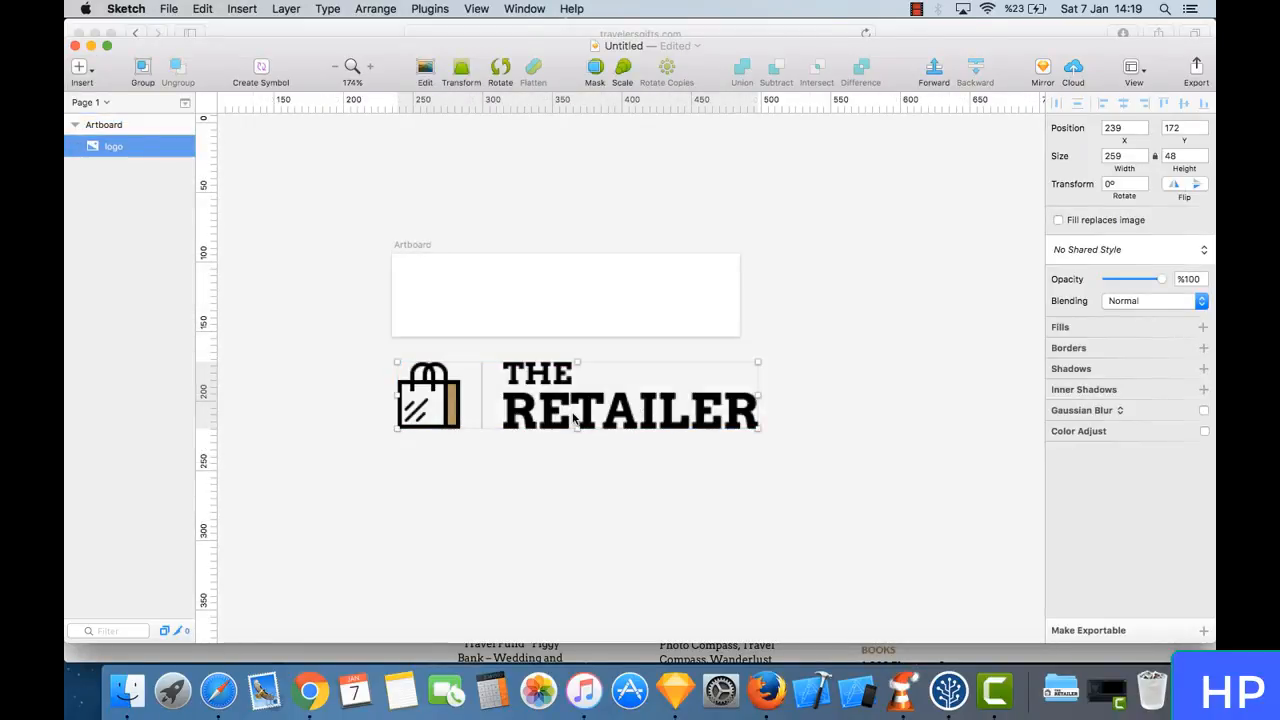
{"action": "left_click_drag", "start_coordinate": [565, 432], "coordinate": [614, 312]}
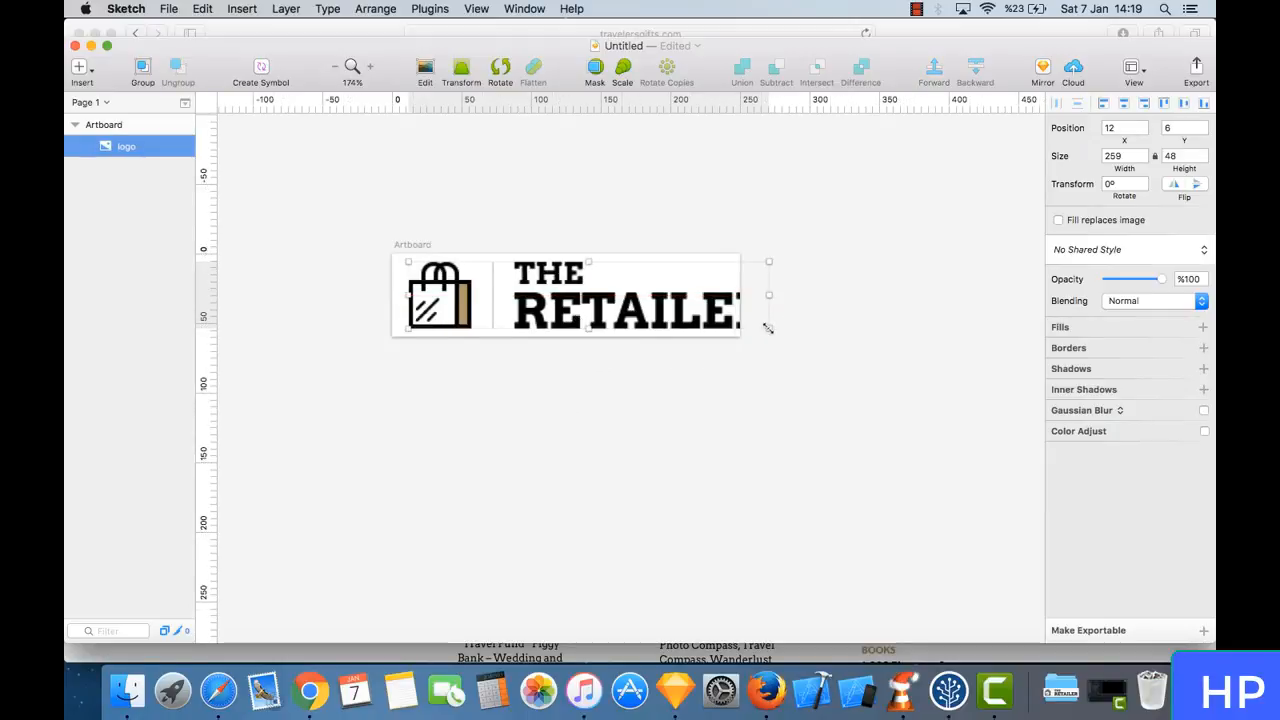
{"action": "left_click_drag", "start_coordinate": [767, 329], "coordinate": [743, 323]}
{"action": "left_click_drag", "start_coordinate": [641, 293], "coordinate": [653, 303]}
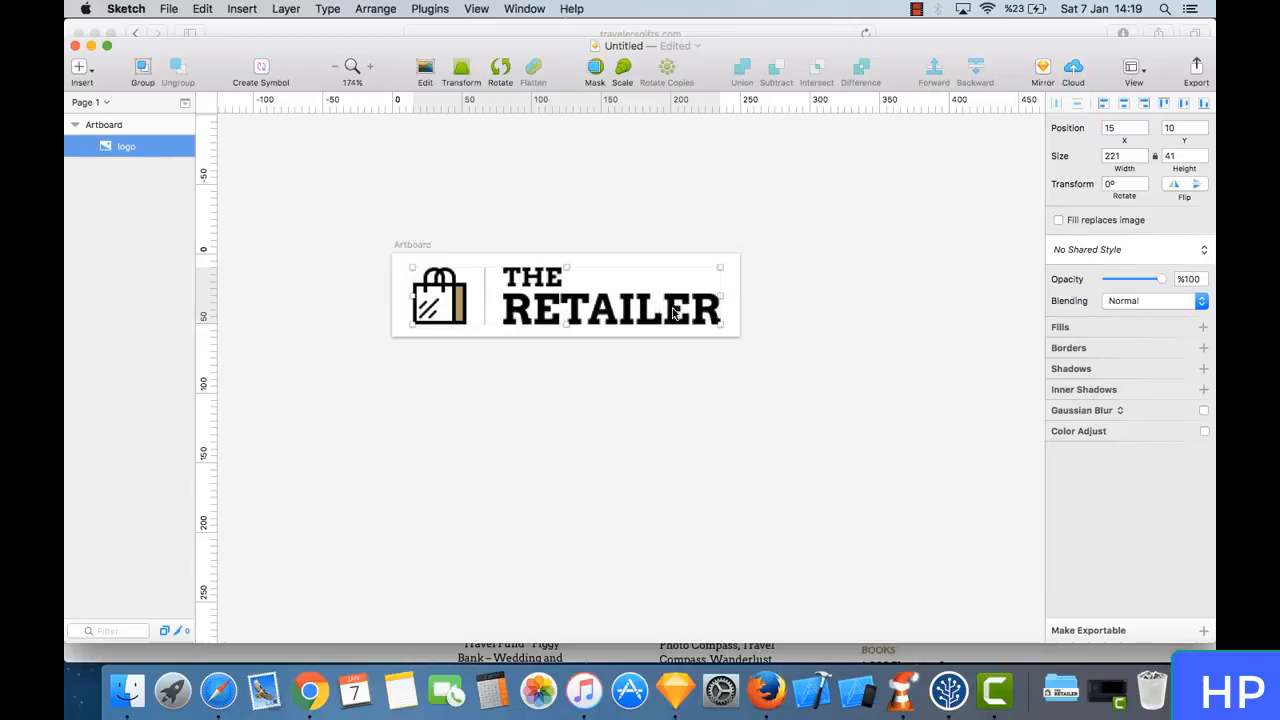
- Copy only the shopping bag part of the logo image and replace the full logo with that copy
{"action": "double_click", "coordinate": [672, 310]}
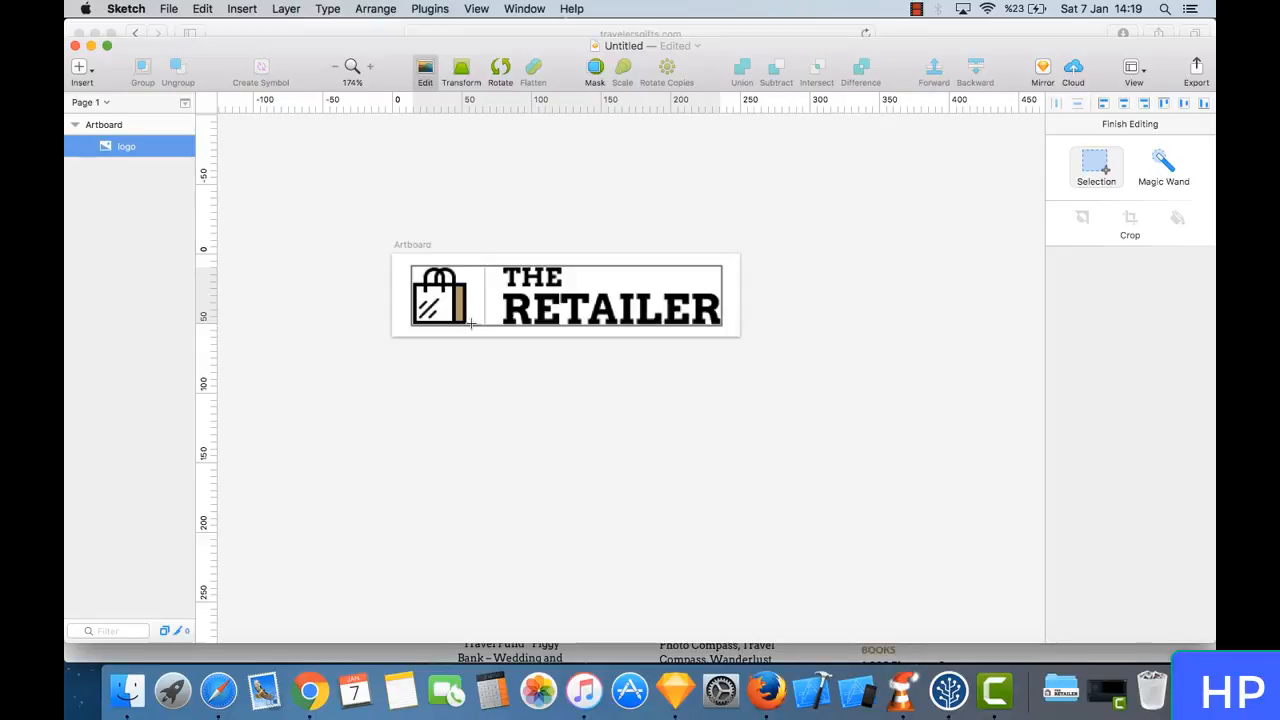
{"action": "left_click_drag", "start_coordinate": [471, 322], "coordinate": [388, 260]}
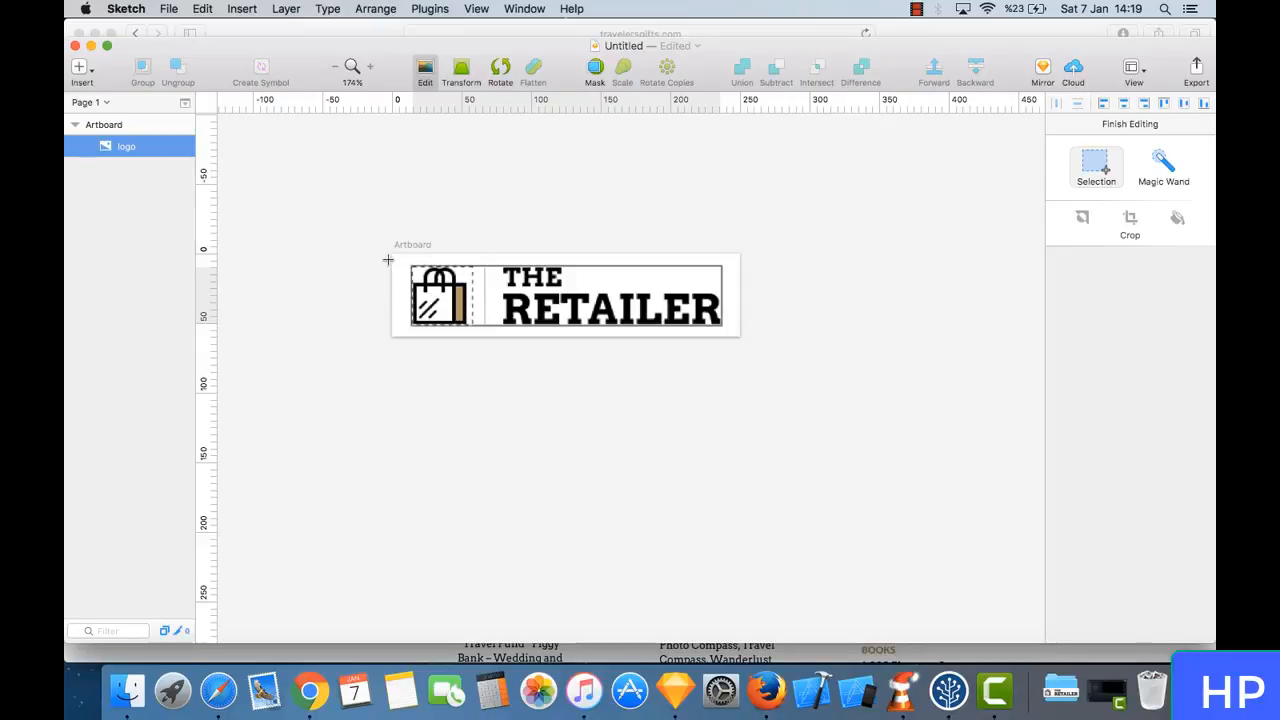
{"action": "key", "text": "super+c"}
{"action": "left_click", "coordinate": [397, 297]}
{"action": "left_click", "coordinate": [420, 295]}
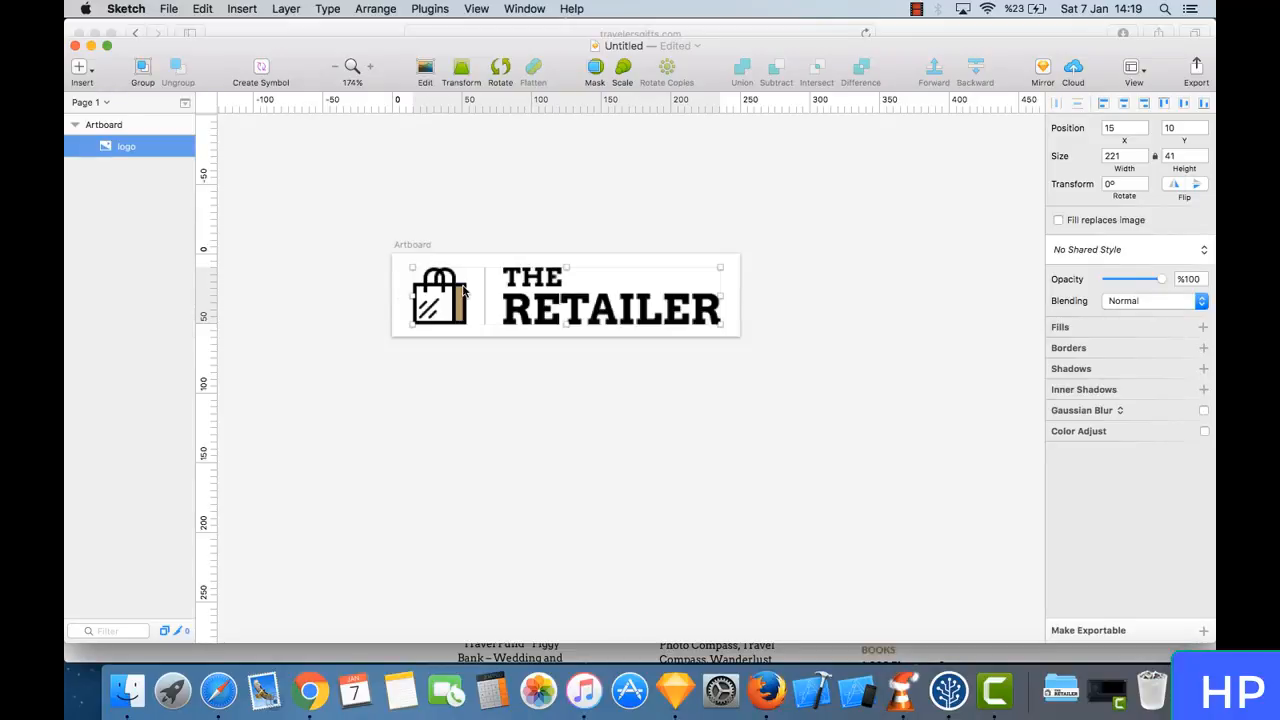
{"action": "key", "text": "Delete"}
{"action": "key", "text": "super+v"}
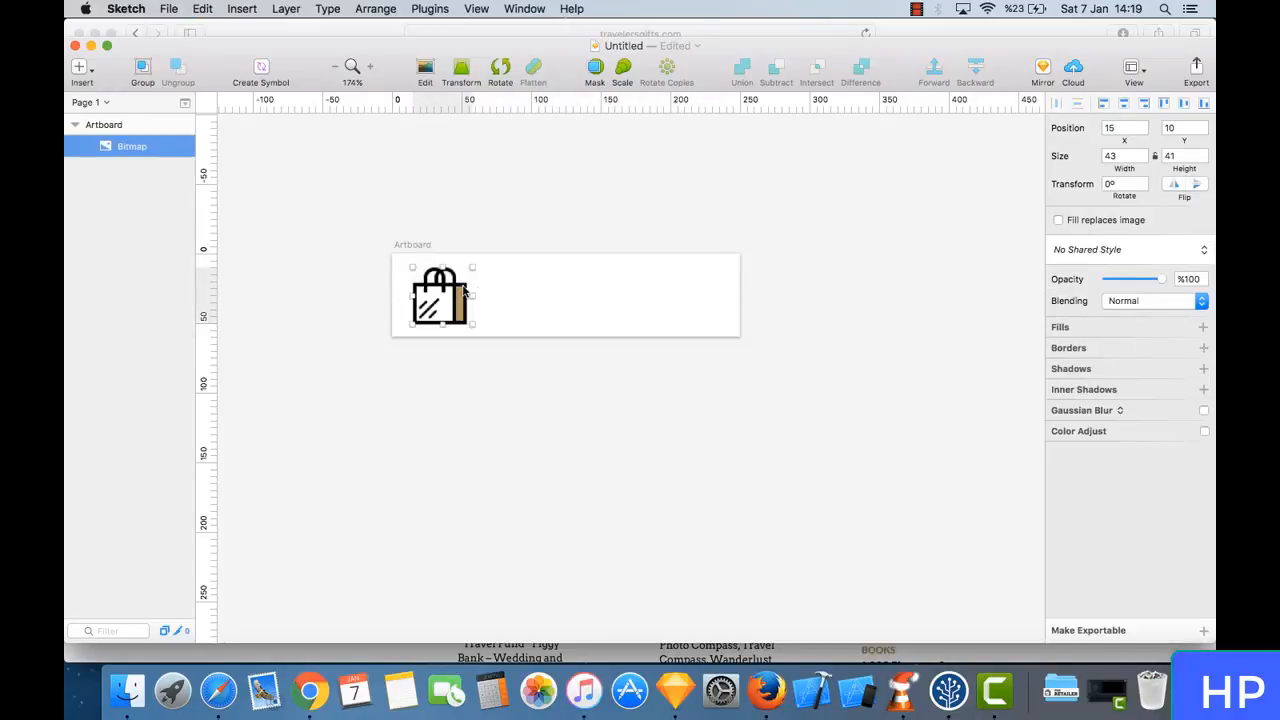
- Scale the shopping bag icon to 80% from its center and shift it slightly inward from the artboard's left edge
{"action": "left_click_drag", "start_coordinate": [444, 315], "coordinate": [452, 313]}
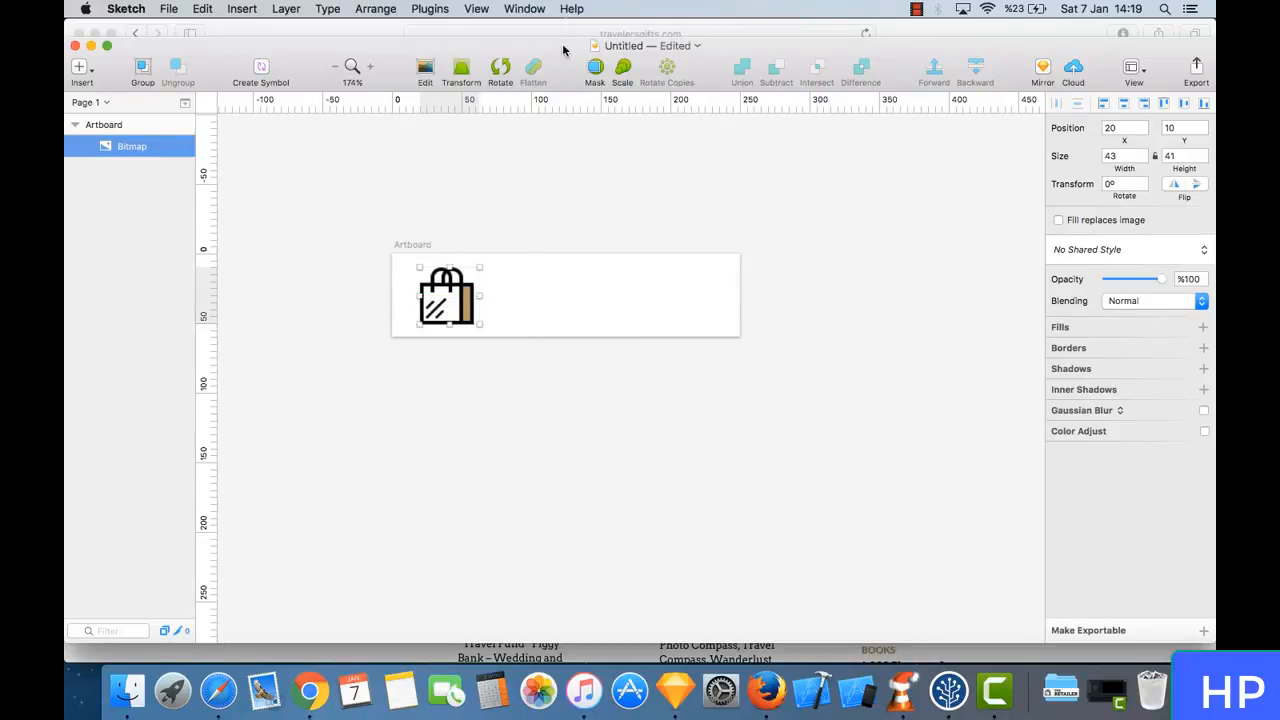
{"action": "left_click", "coordinate": [622, 68]}
{"action": "left_click", "coordinate": [625, 172]}
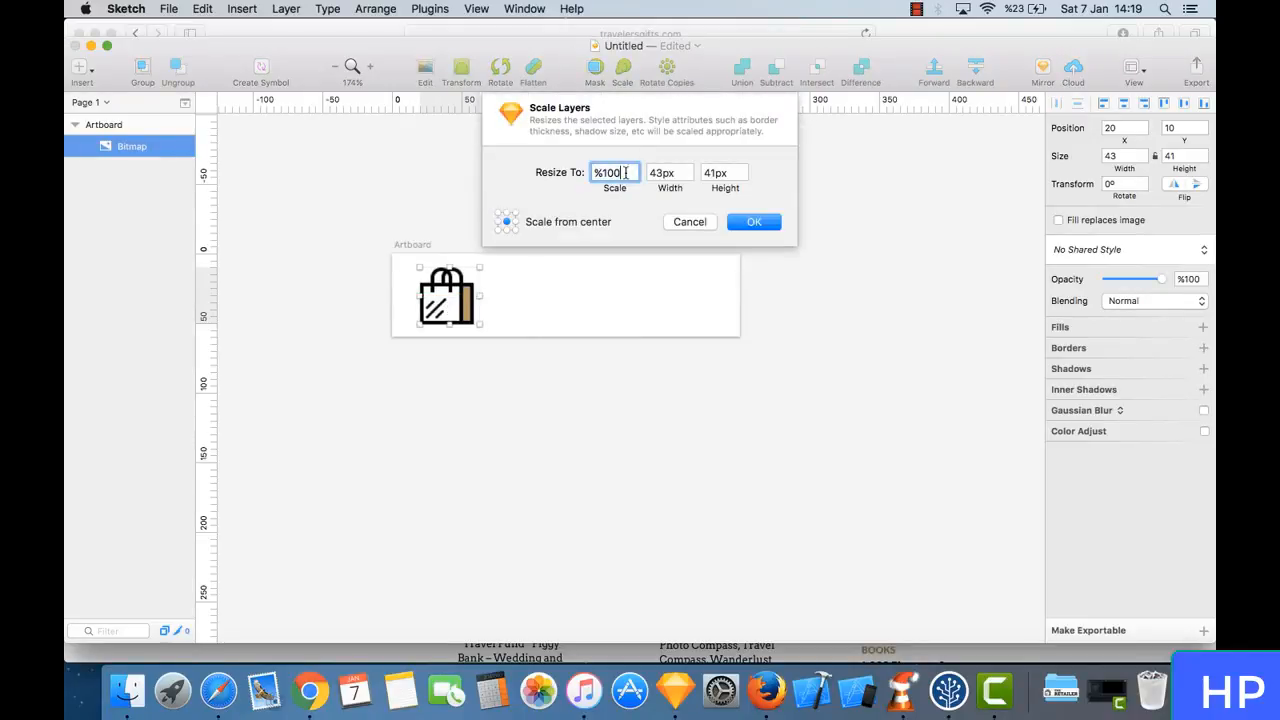
{"action": "key", "text": "BackSpace"}
{"action": "key", "text": "BackSpace"}
{"action": "key", "text": "BackSpace"}
{"action": "type", "text": "80"}
{"action": "key", "text": "Return"}
{"action": "left_click", "coordinate": [513, 312]}
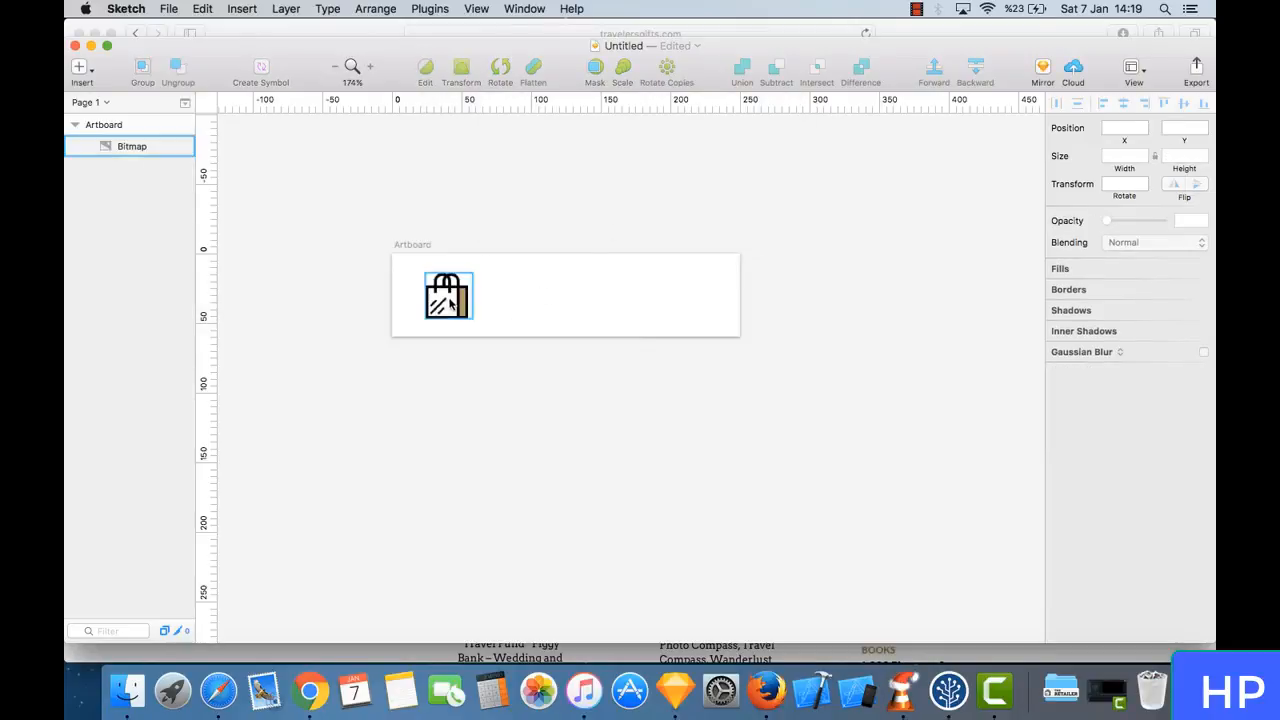
{"action": "mouse_move", "coordinate": [449, 300]}
{"action": "left_mouse_down"}
{"action": "mouse_move", "coordinate": [468, 300]}
{"action": "mouse_move", "coordinate": [450, 300]}
{"action": "left_mouse_up"}
{"action": "left_click", "coordinate": [514, 300]}
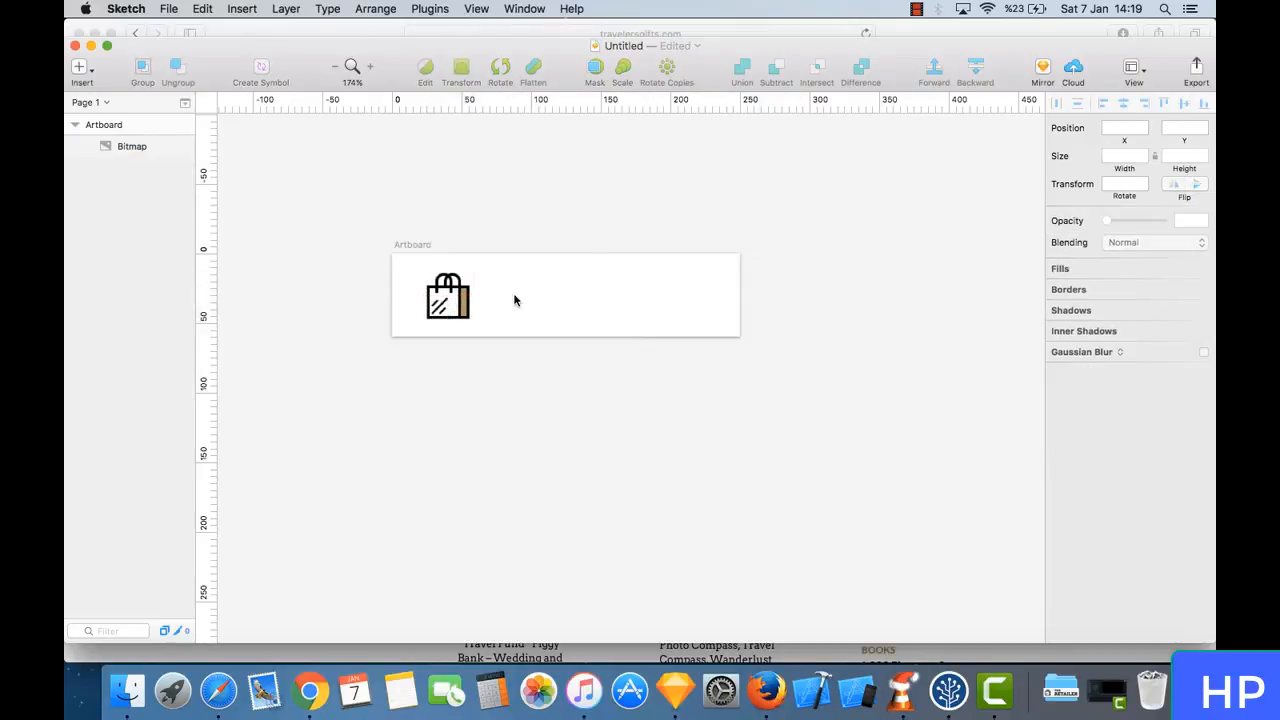
- Draw a vertical divider line about 37 long to the right of the bag icon, and shift the icon slightly toward it
{"action": "left_click", "coordinate": [82, 70]}
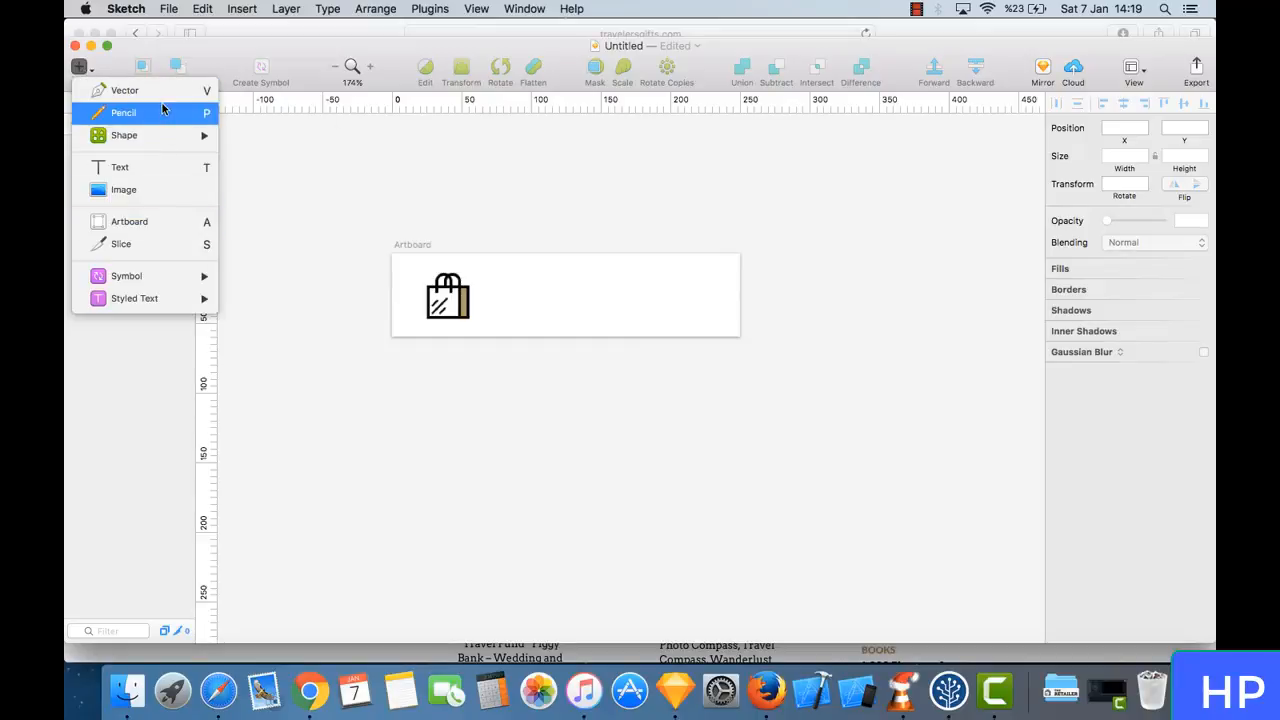
{"action": "mouse_move", "coordinate": [177, 134]}
{"action": "left_click", "coordinate": [273, 137]}
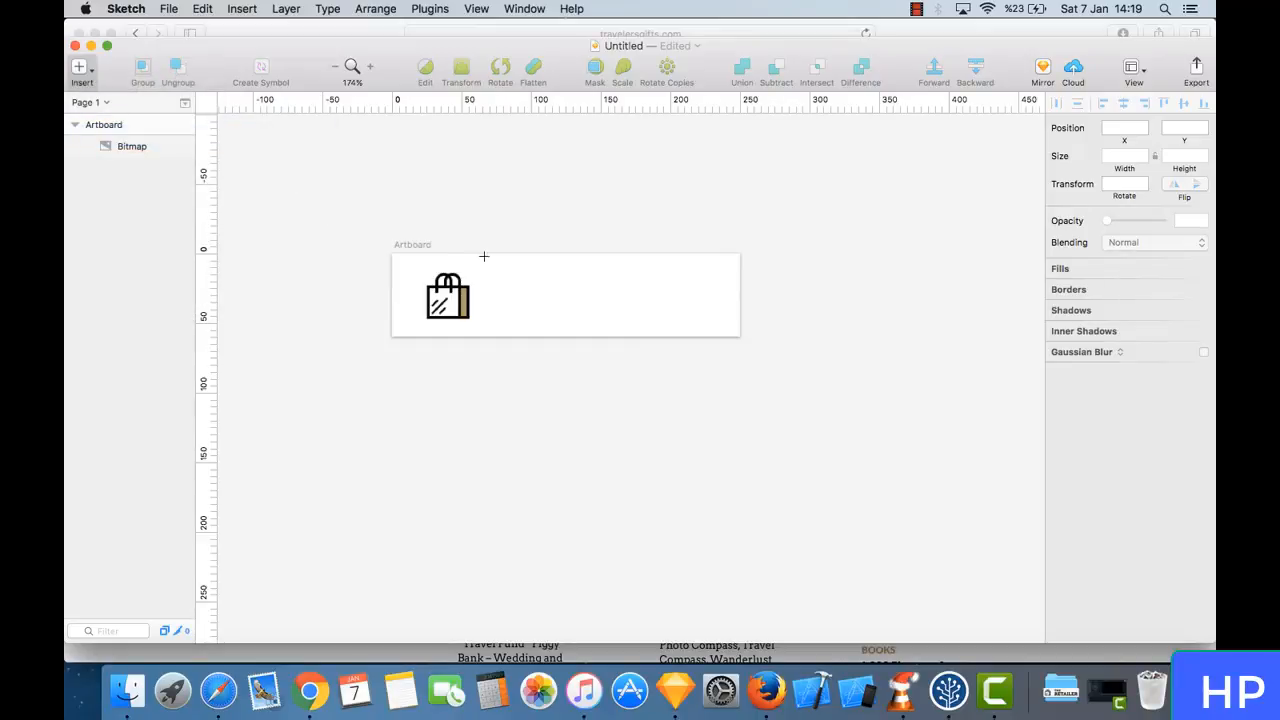
{"action": "left_click_drag", "start_coordinate": [498, 267], "coordinate": [498, 323]}
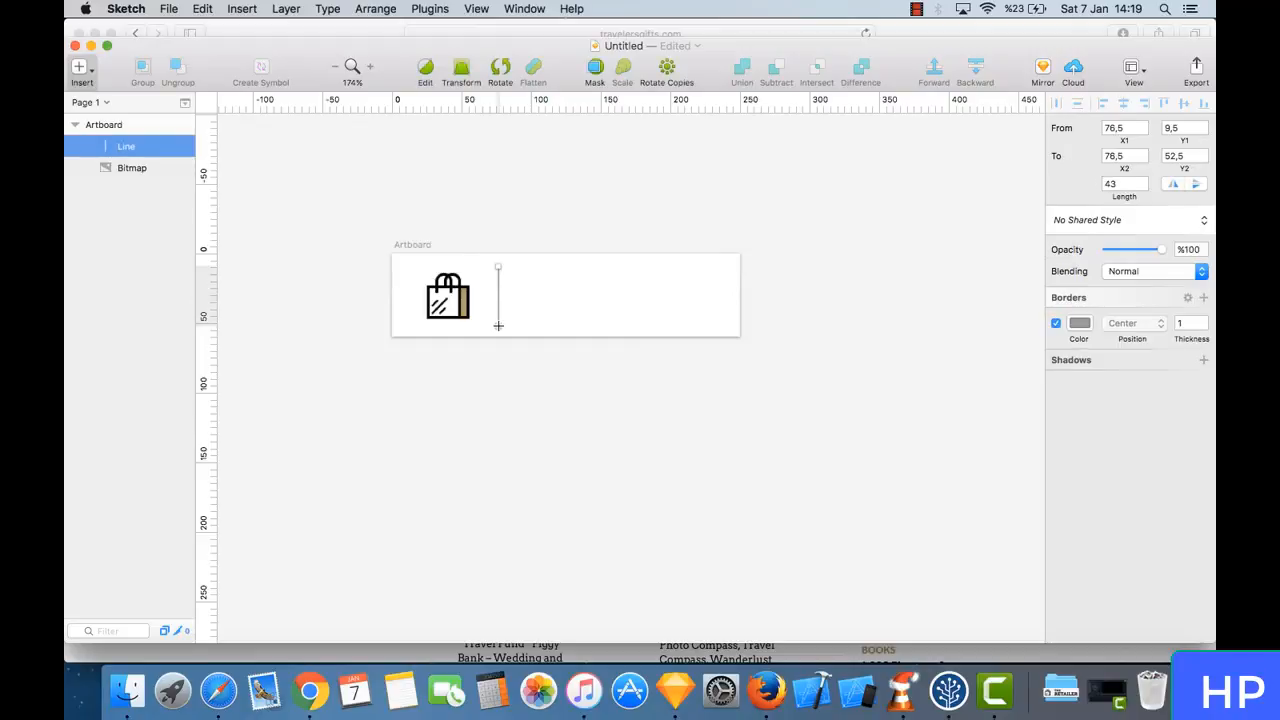
{"action": "left_click", "coordinate": [446, 295]}
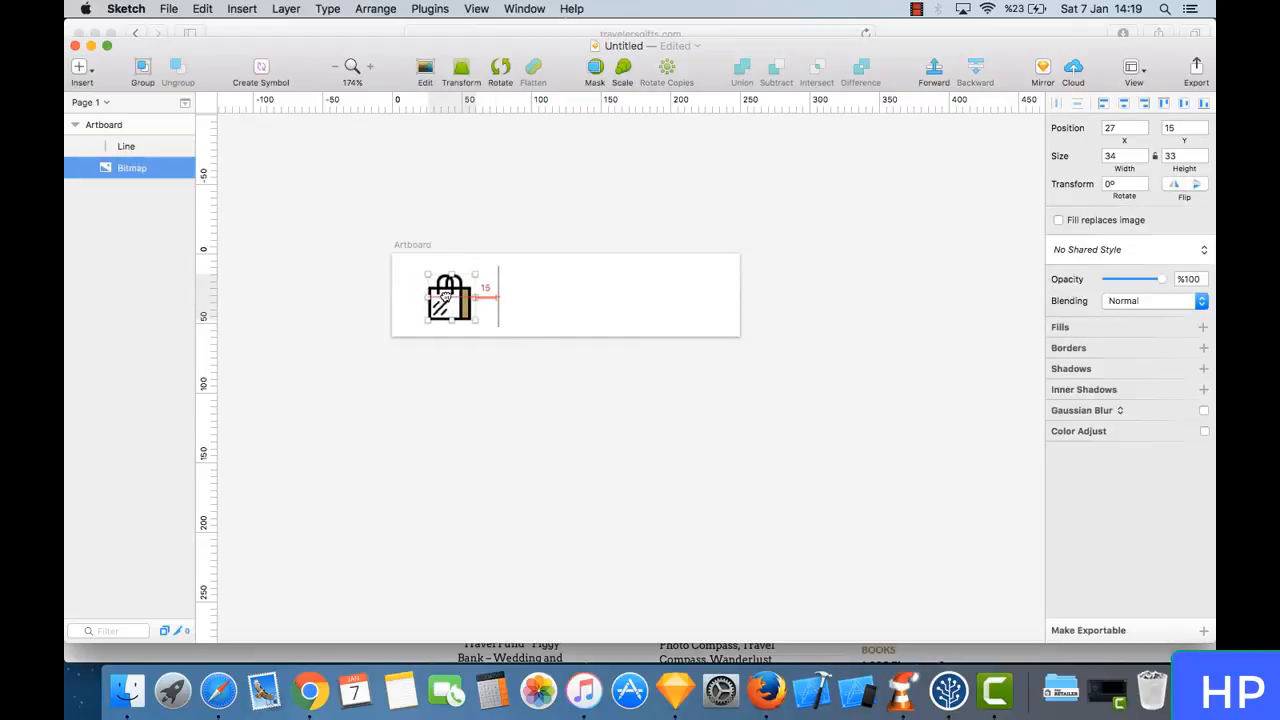
{"action": "left_click", "coordinate": [499, 321]}
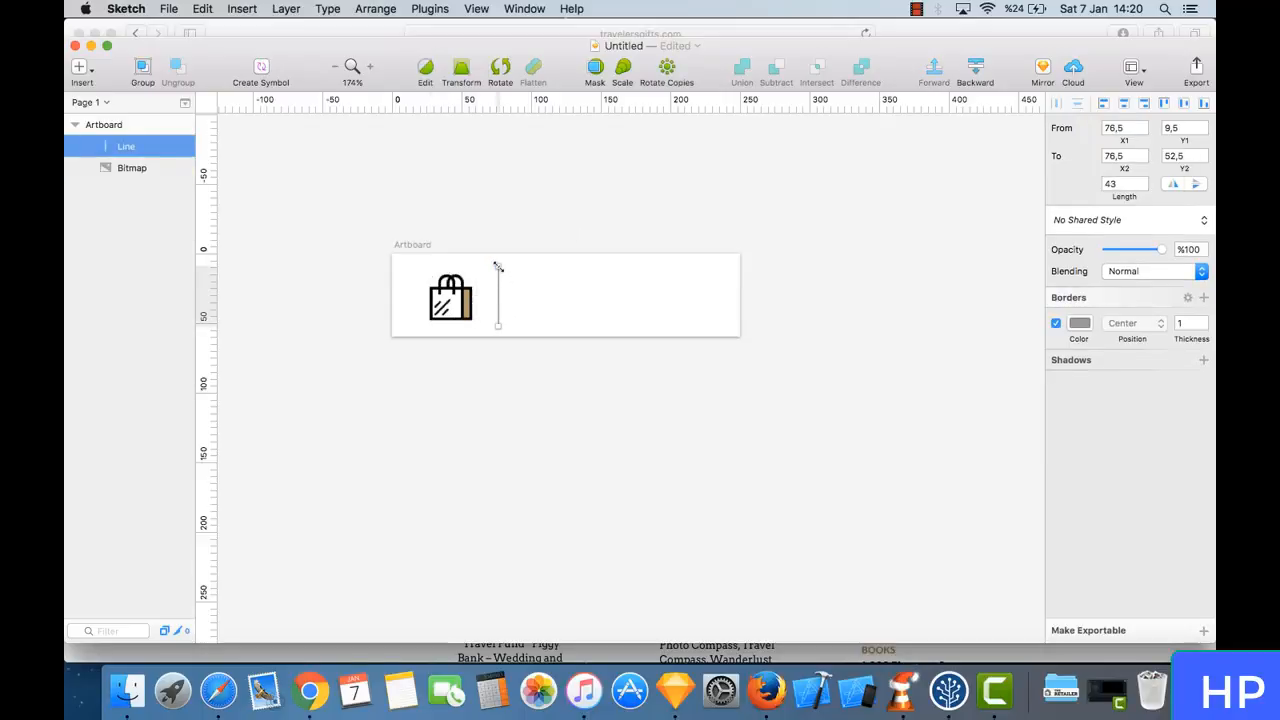
{"action": "left_click_drag", "start_coordinate": [498, 267], "coordinate": [499, 276]}
- Set the divider line's thickness to 2 and reposition it to be vertically centred beside the bag icon
{"action": "left_click", "coordinate": [1205, 319]}
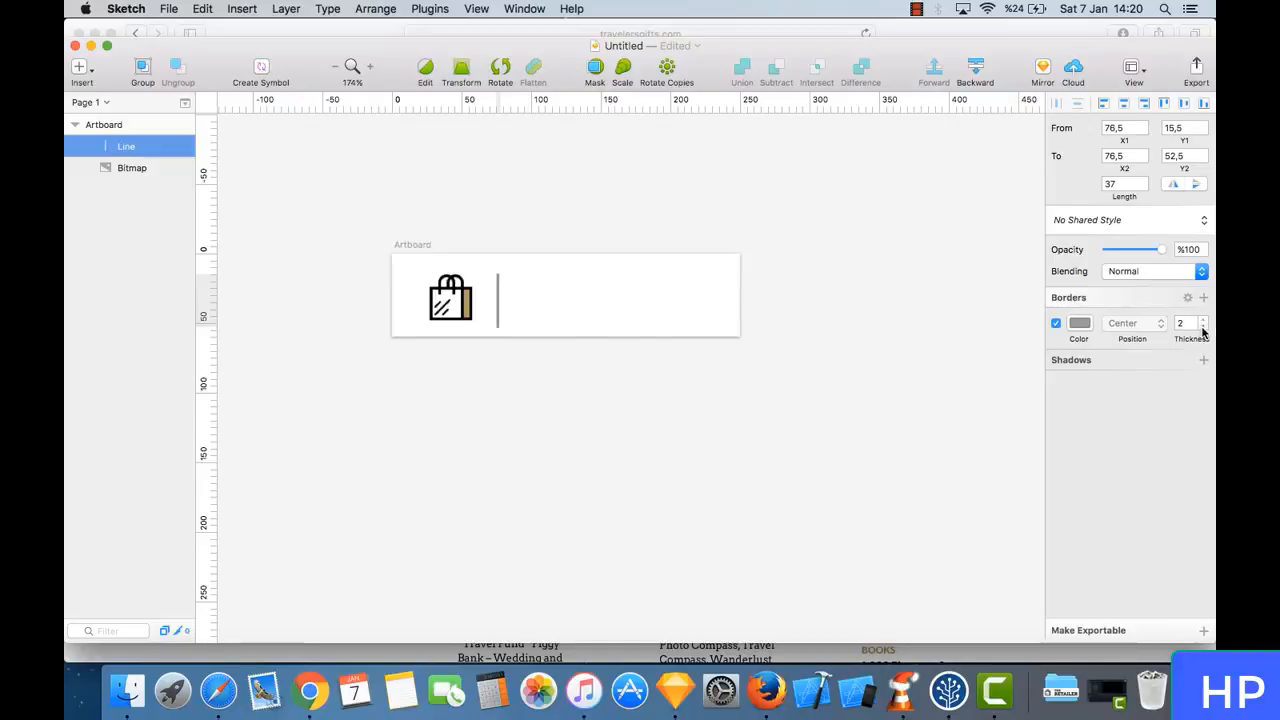
{"action": "left_click", "coordinate": [550, 343]}
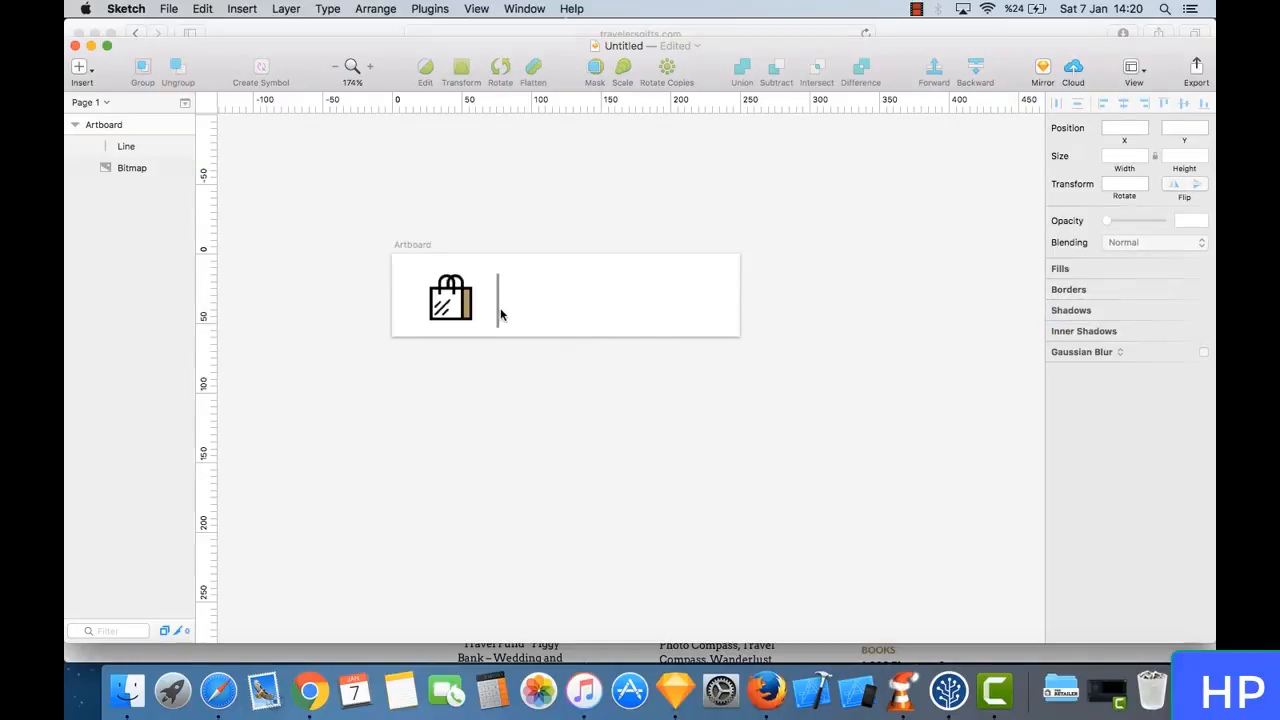
{"action": "left_click", "coordinate": [499, 316]}
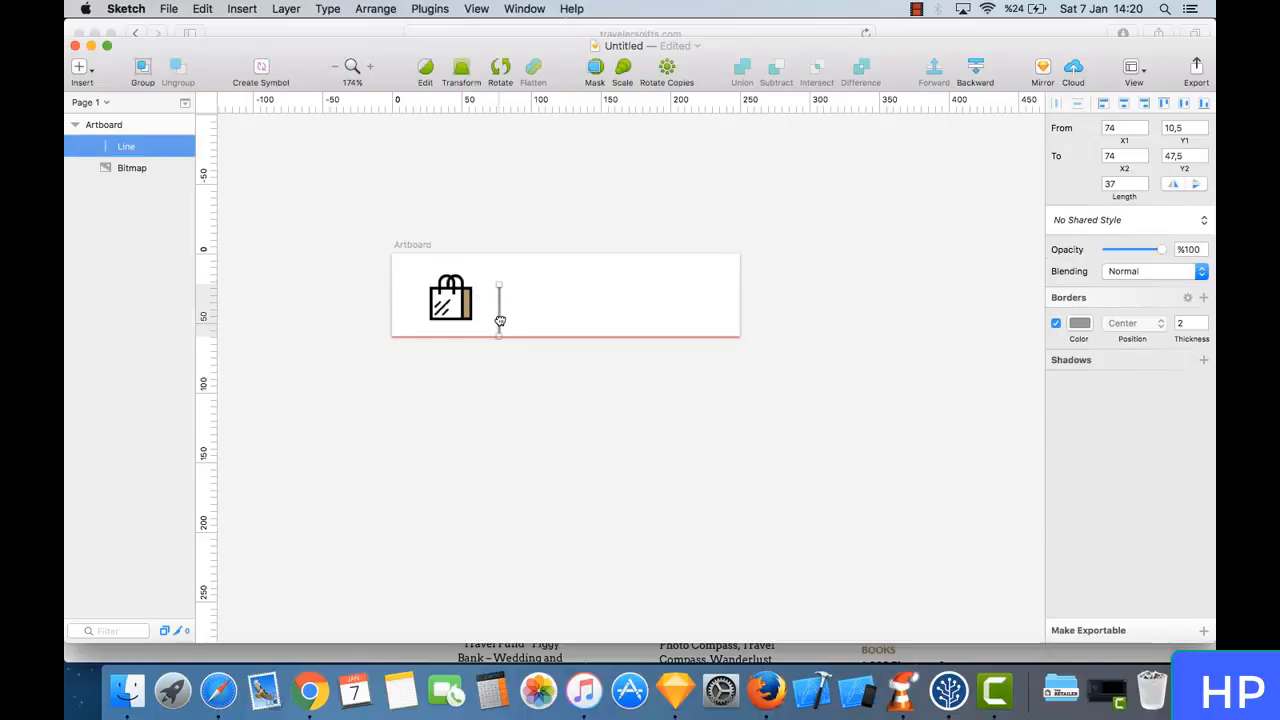
{"action": "left_click_drag", "start_coordinate": [499, 316], "coordinate": [502, 321]}
- Change the divider line's border color to black
{"action": "left_click", "coordinate": [1079, 322]}
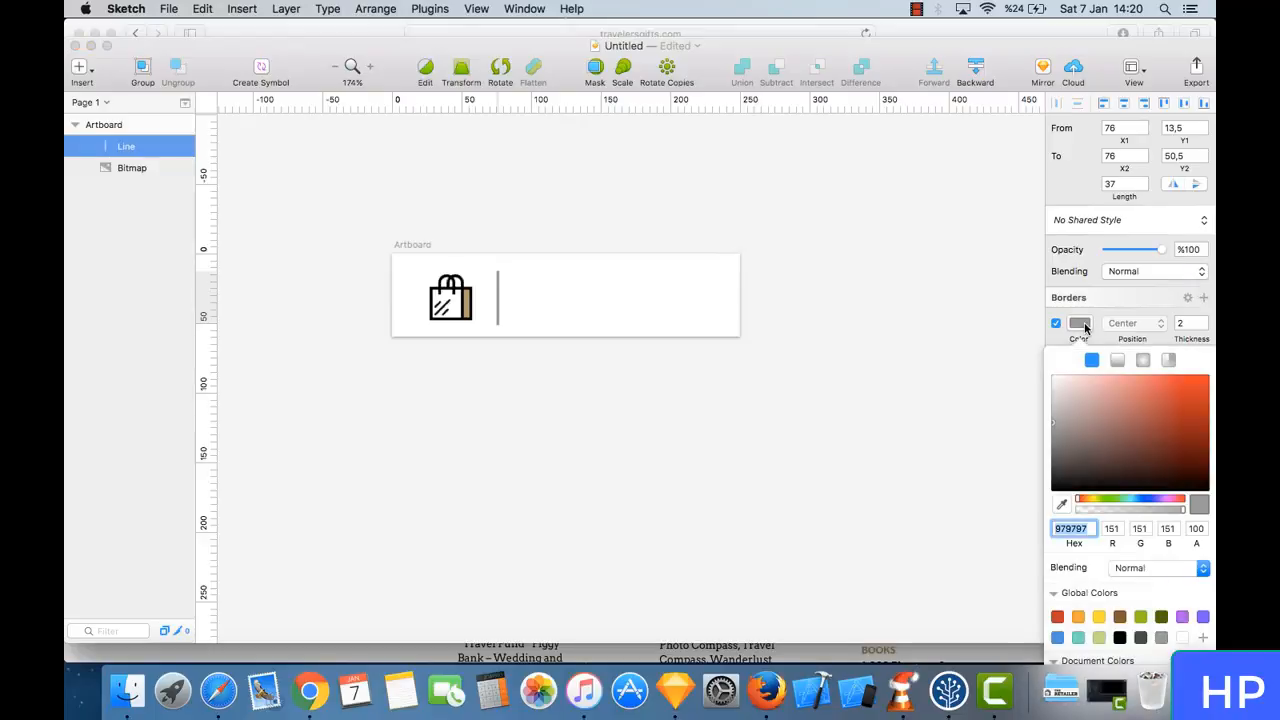
{"action": "left_click_drag", "start_coordinate": [1080, 425], "coordinate": [1033, 575]}
{"action": "left_click", "coordinate": [742, 435]}
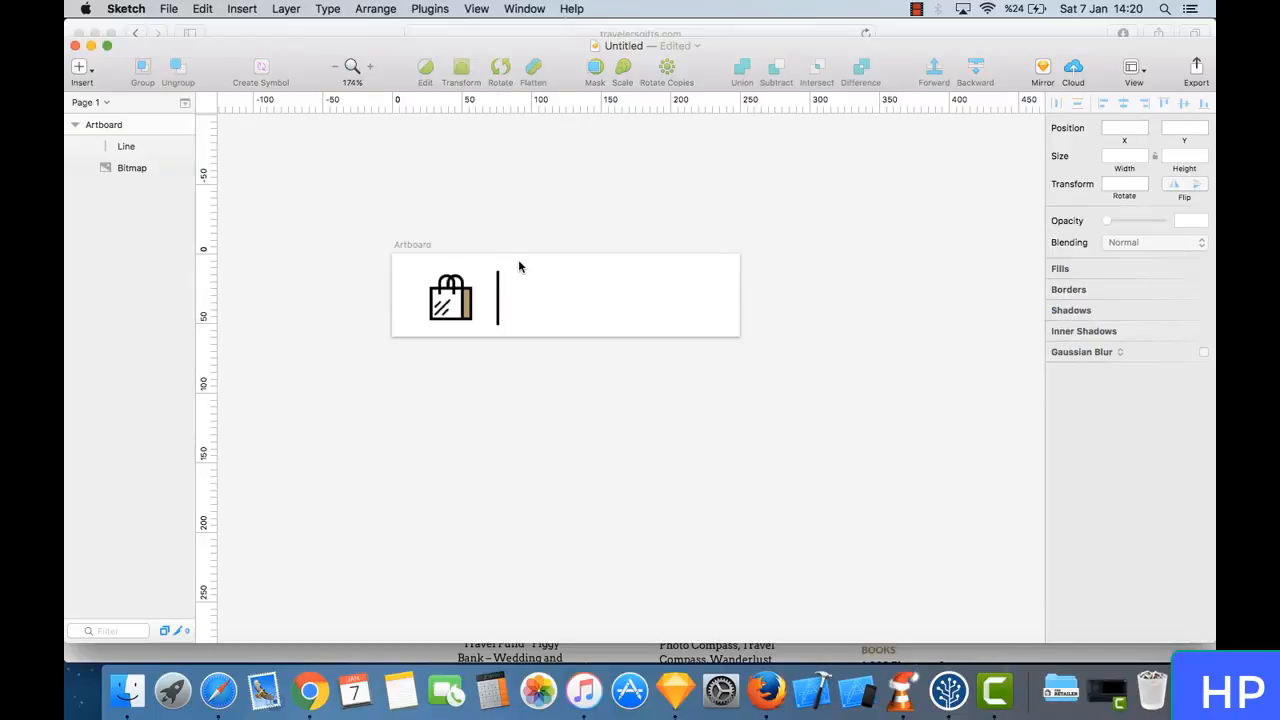
- Add a text box about 147 wide to the right of the divider line, reading travelersgifts.com
{"action": "left_click", "coordinate": [79, 67]}
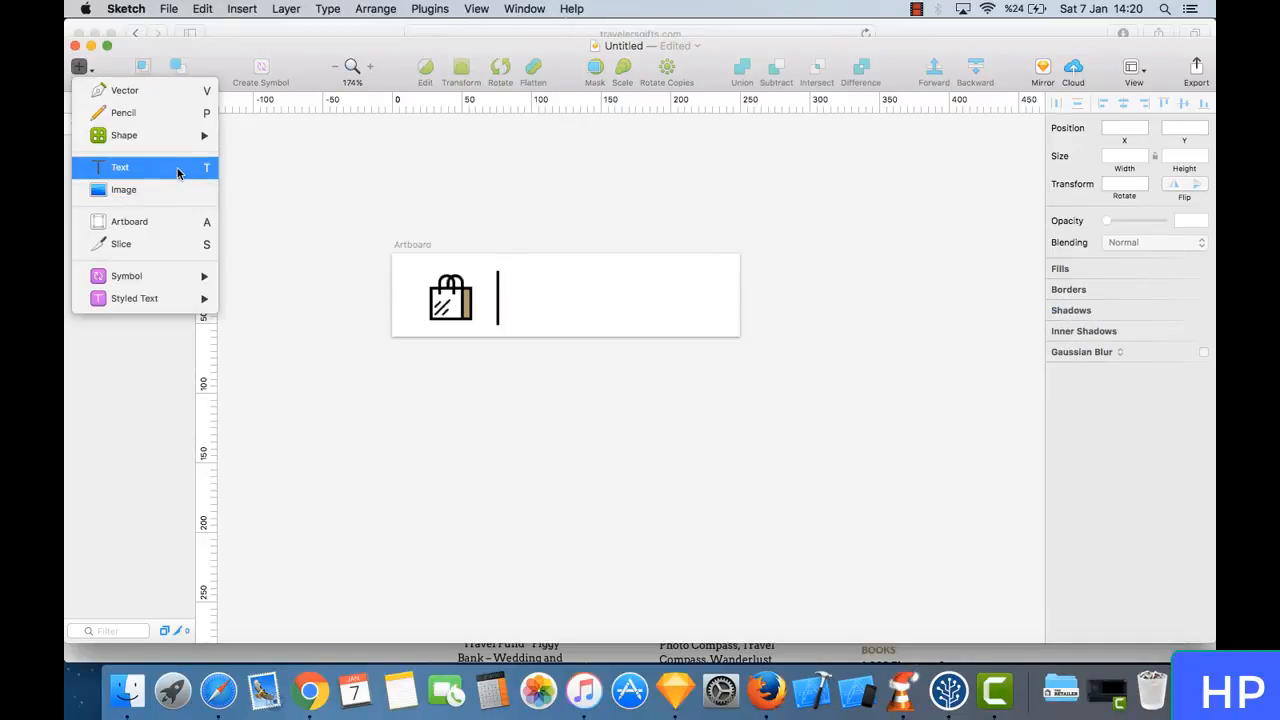
{"action": "left_click", "coordinate": [177, 166]}
{"action": "left_click_drag", "start_coordinate": [520, 272], "coordinate": [726, 324]}
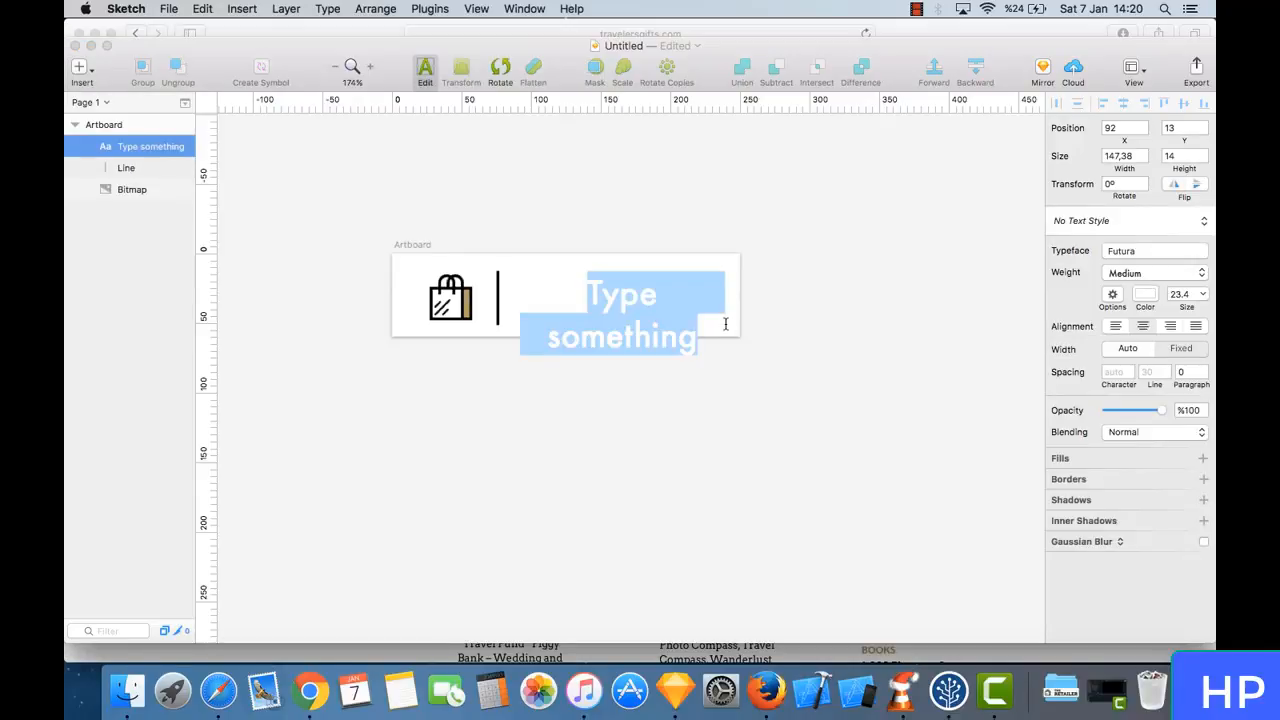
{"action": "type", "text": "tra"}
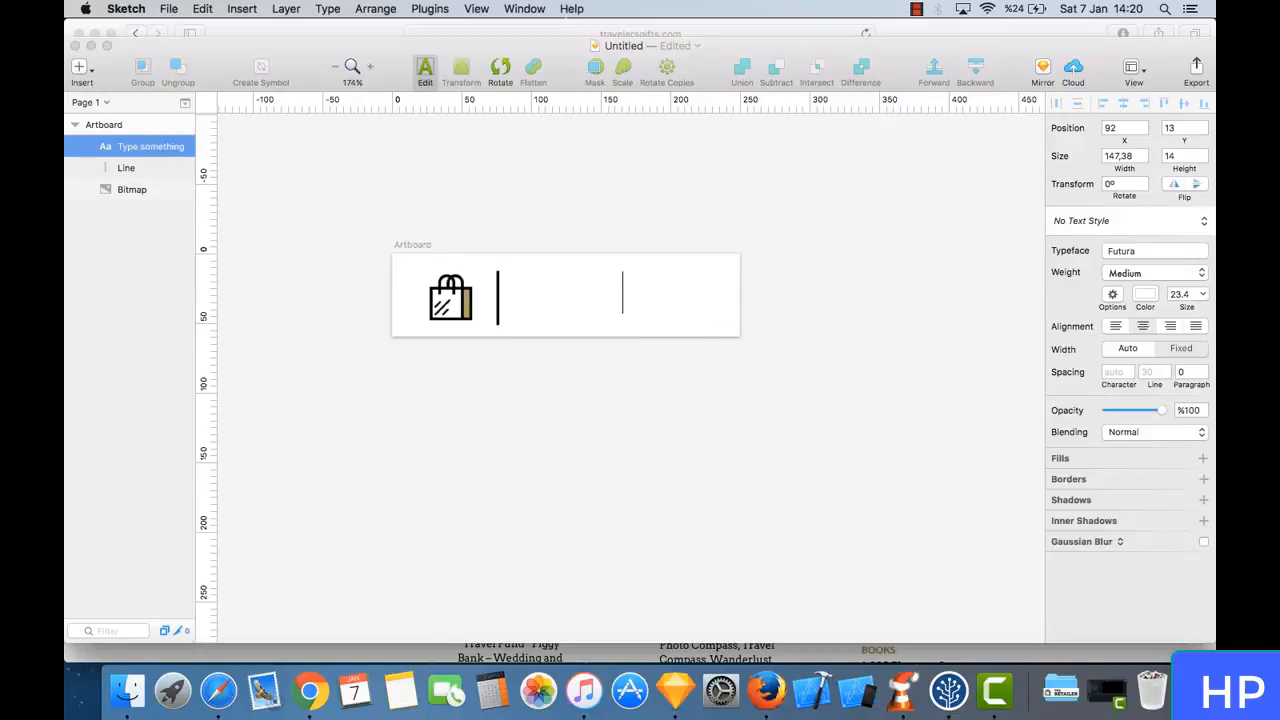
{"action": "type", "text": "travelersgifts.com"}
- Change the color of the whole travelersgifts.com text to black (000000)
{"action": "key", "text": "super+a"}
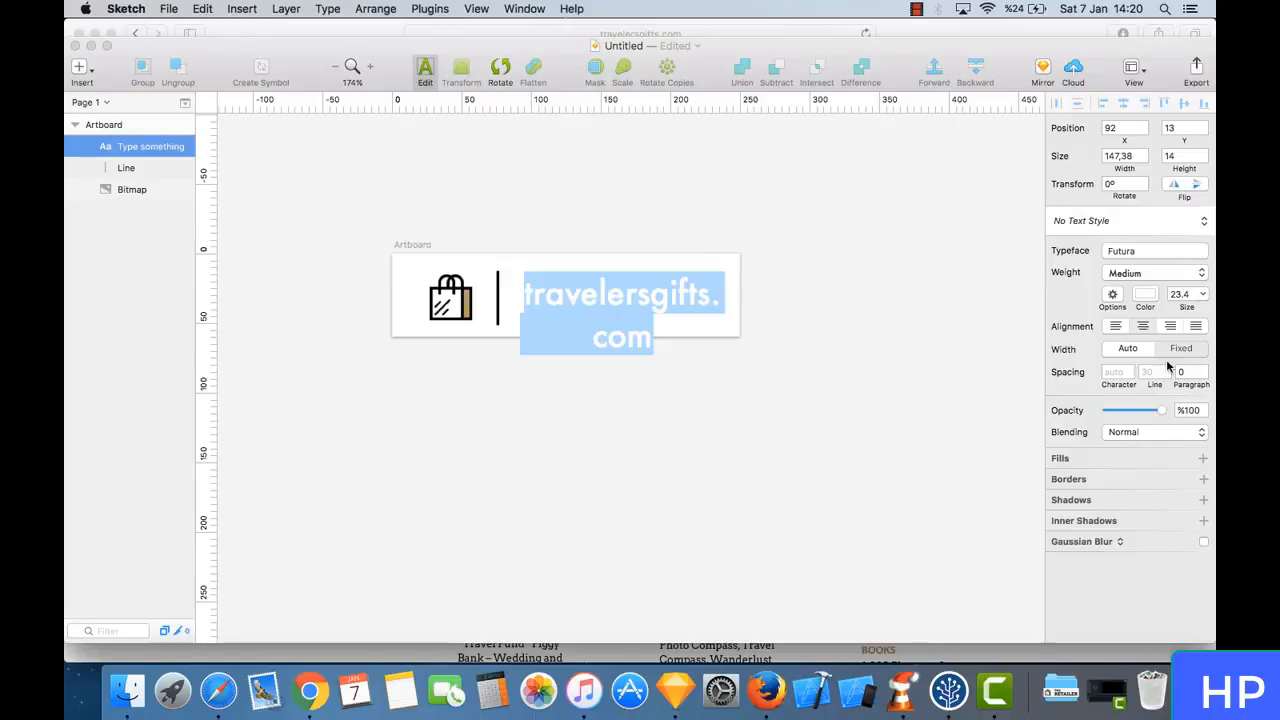
{"action": "left_click", "coordinate": [1145, 293]}
{"action": "left_click_drag", "start_coordinate": [1091, 358], "coordinate": [1027, 461]}
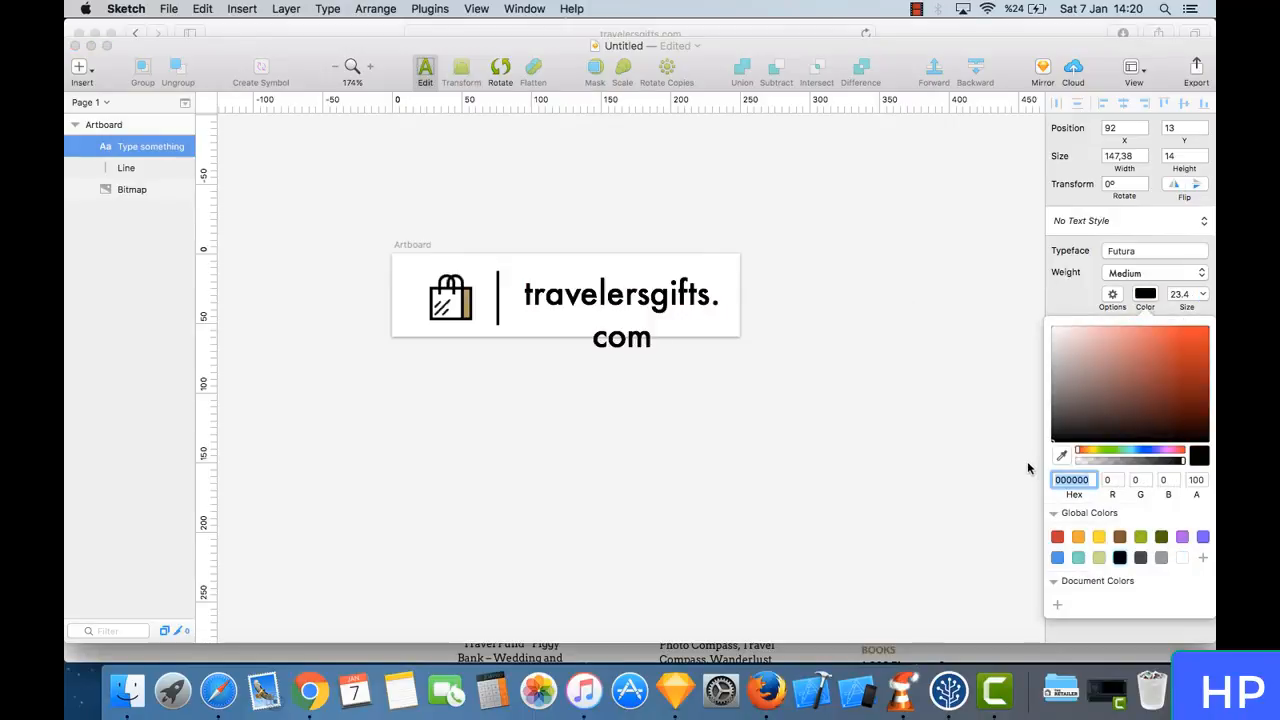
{"action": "left_click", "coordinate": [806, 471]}
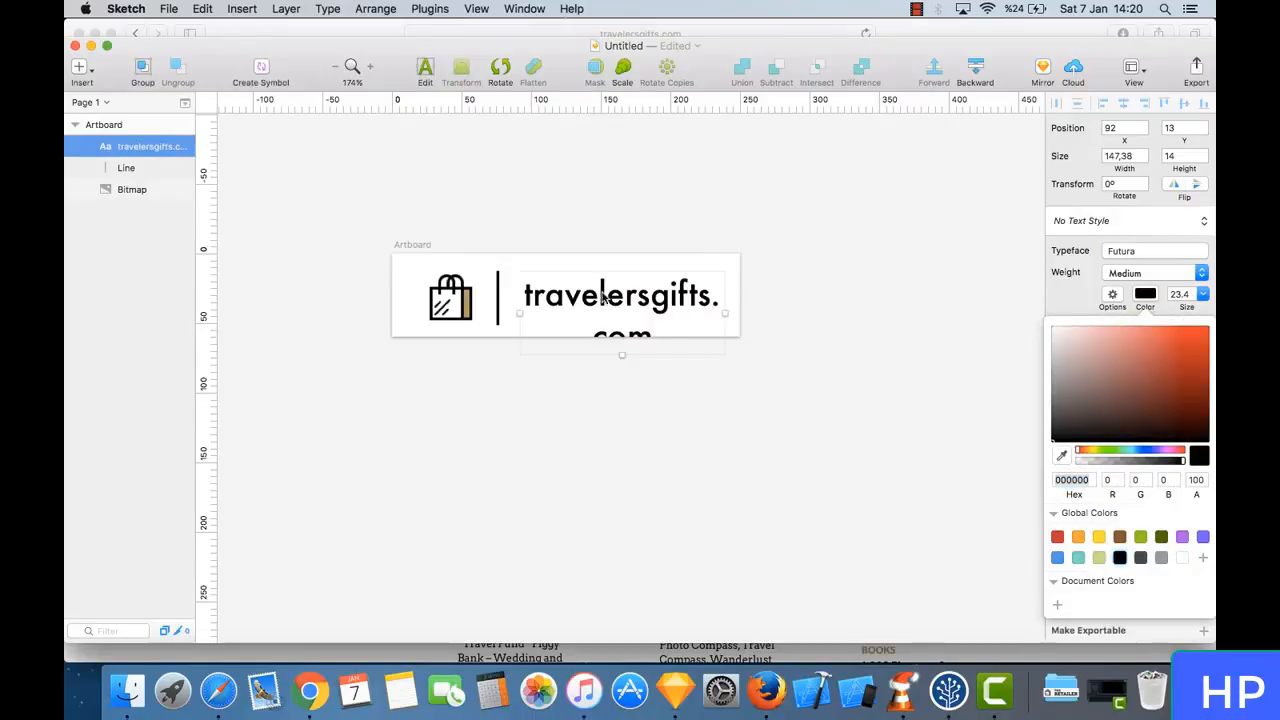
- Remove .com from the logo text so that it reads travelersgifts on one line
{"action": "double_click", "coordinate": [656, 316]}
{"action": "left_click", "coordinate": [665, 335]}
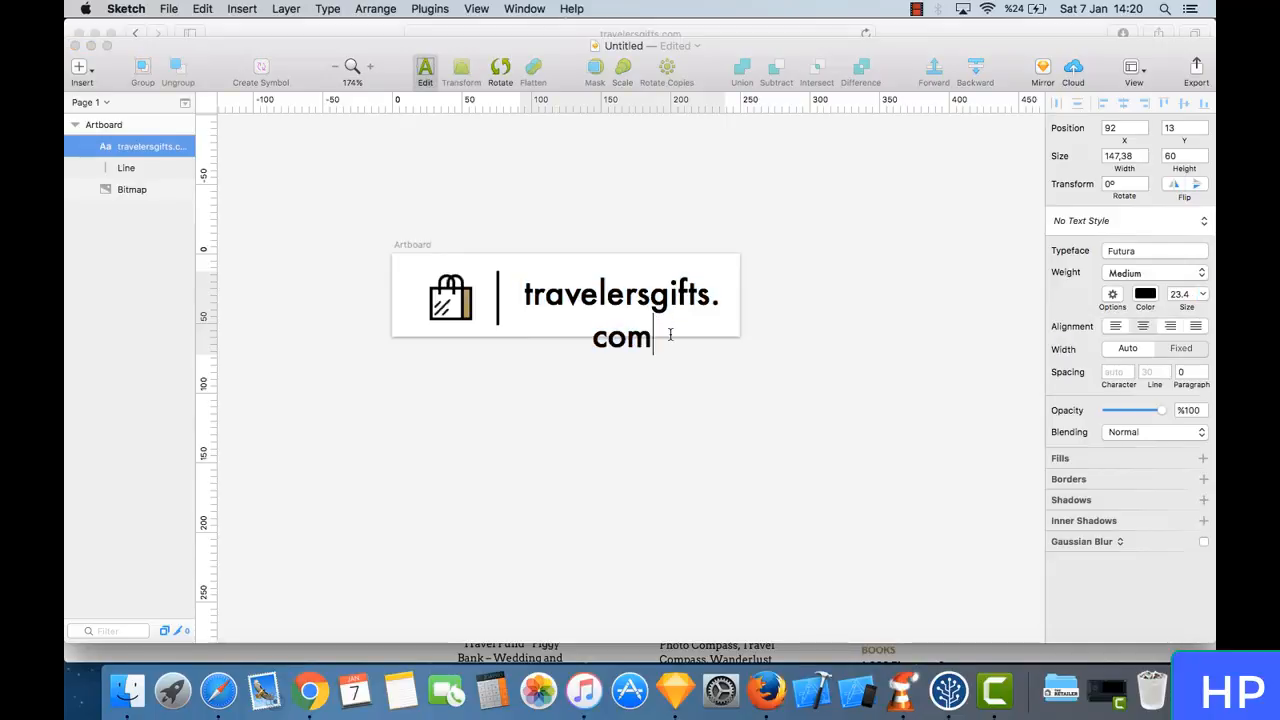
{"action": "key", "text": "BackSpace"}
{"action": "key", "text": "BackSpace"}
{"action": "key", "text": "BackSpace"}
{"action": "key", "text": "BackSpace"}
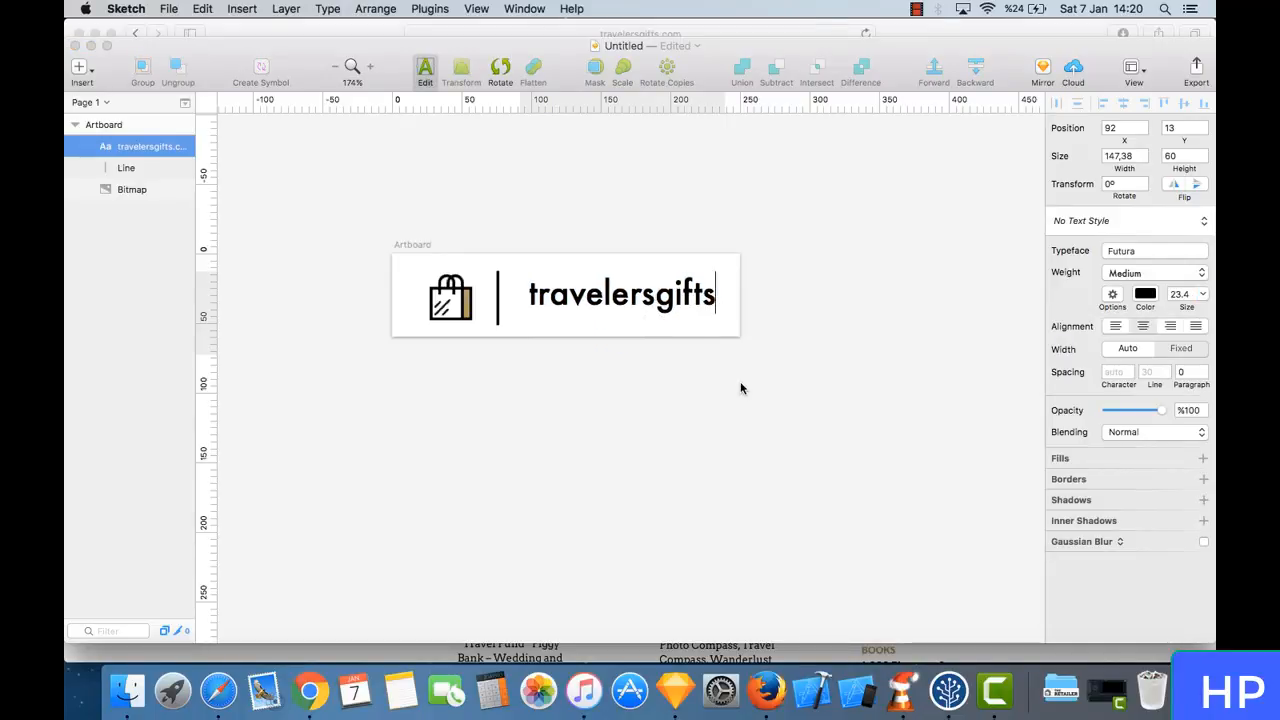
{"action": "key", "text": "Escape"}
- Move the travelersgifts text to about X 91, Y 15, lining it up vertically with the bag icon
{"action": "left_click_drag", "start_coordinate": [612, 291], "coordinate": [610, 300]}
{"action": "key", "text": "Up"}
{"action": "key", "text": "Up"}
{"action": "key", "text": "Up"}
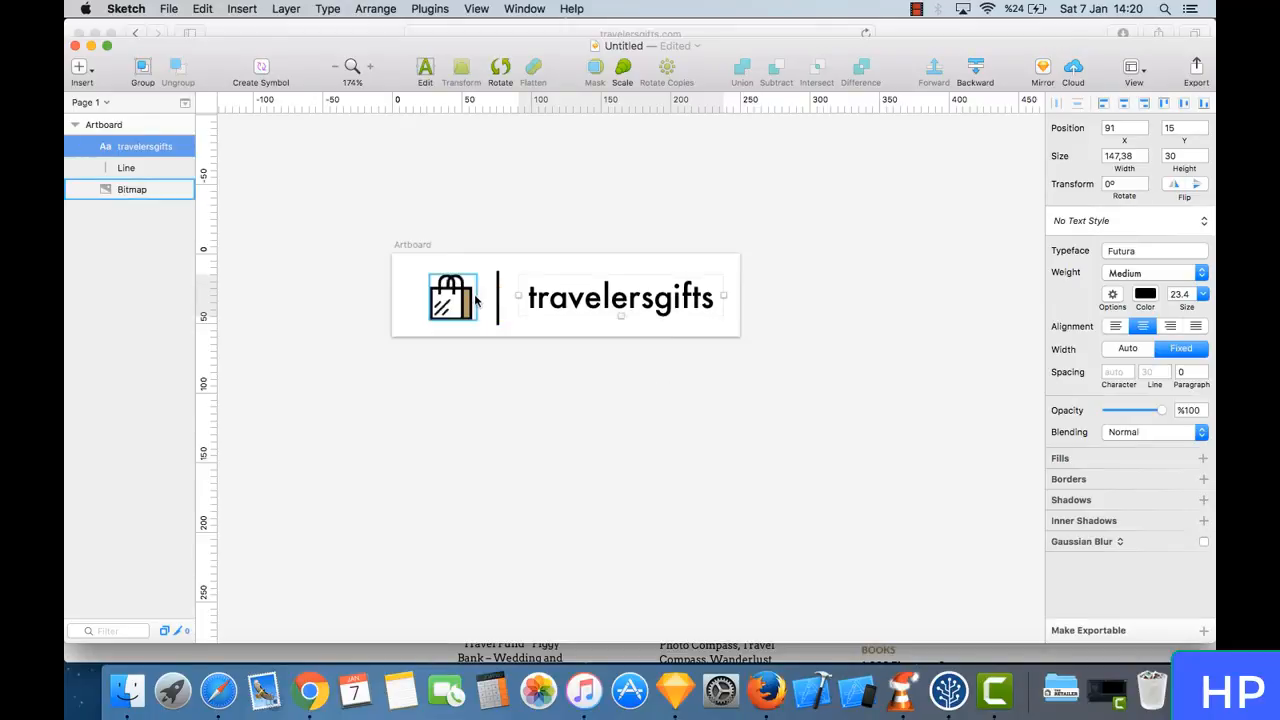
{"action": "left_click", "coordinate": [450, 318]}
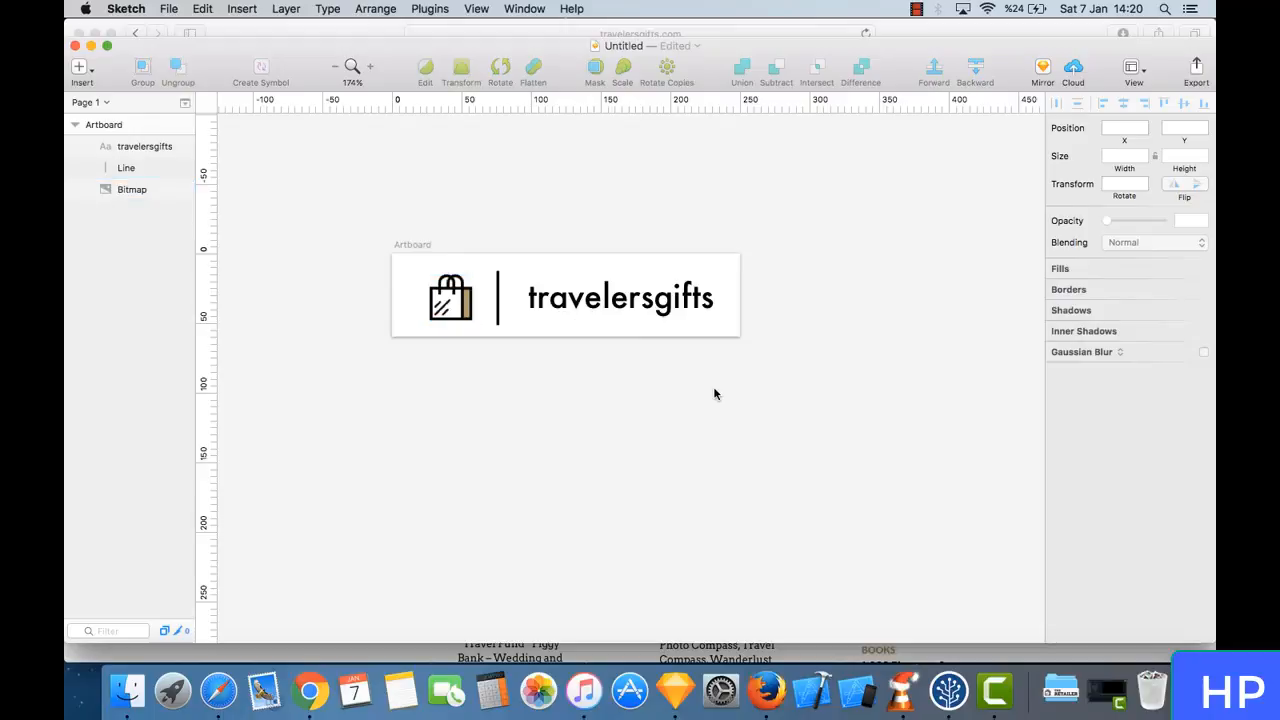
- Compare the travelersgifts logo with The Retailer logo in the store header in Safari
{"action": "scroll", "coordinate": [714, 391], "scroll_direction": "down", "scroll_amount": 3}
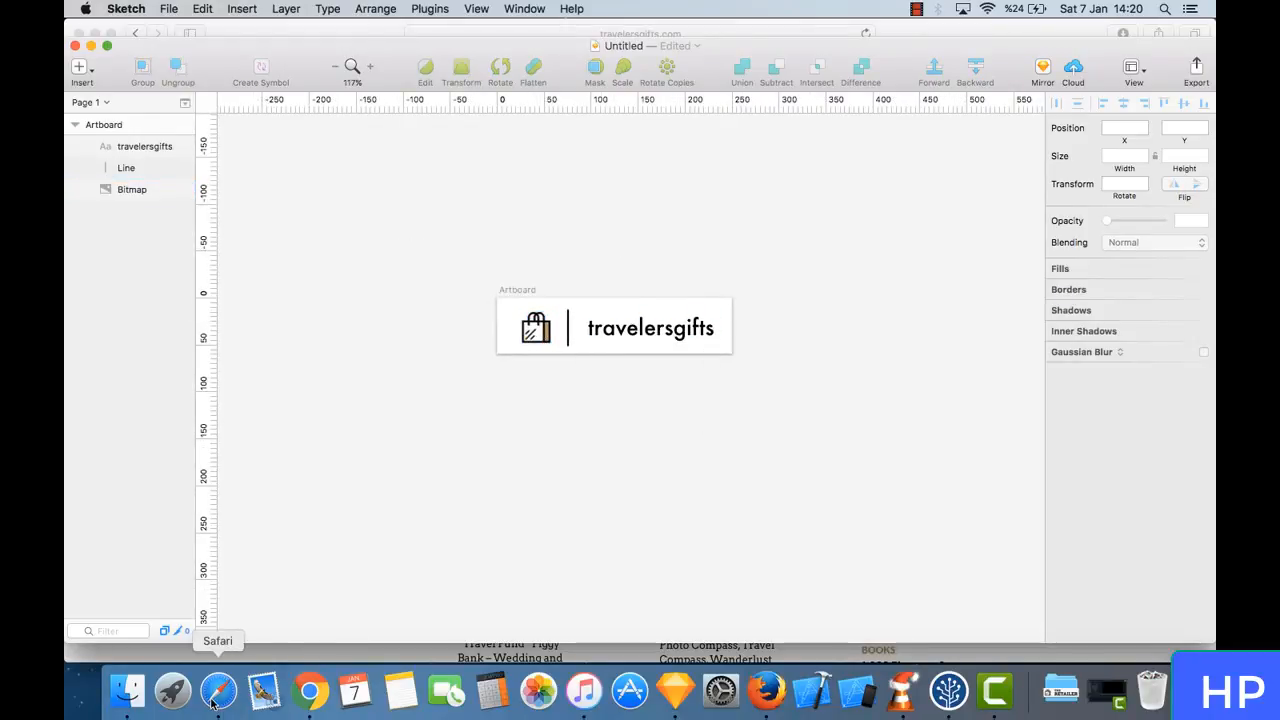
{"action": "left_click", "coordinate": [230, 650]}
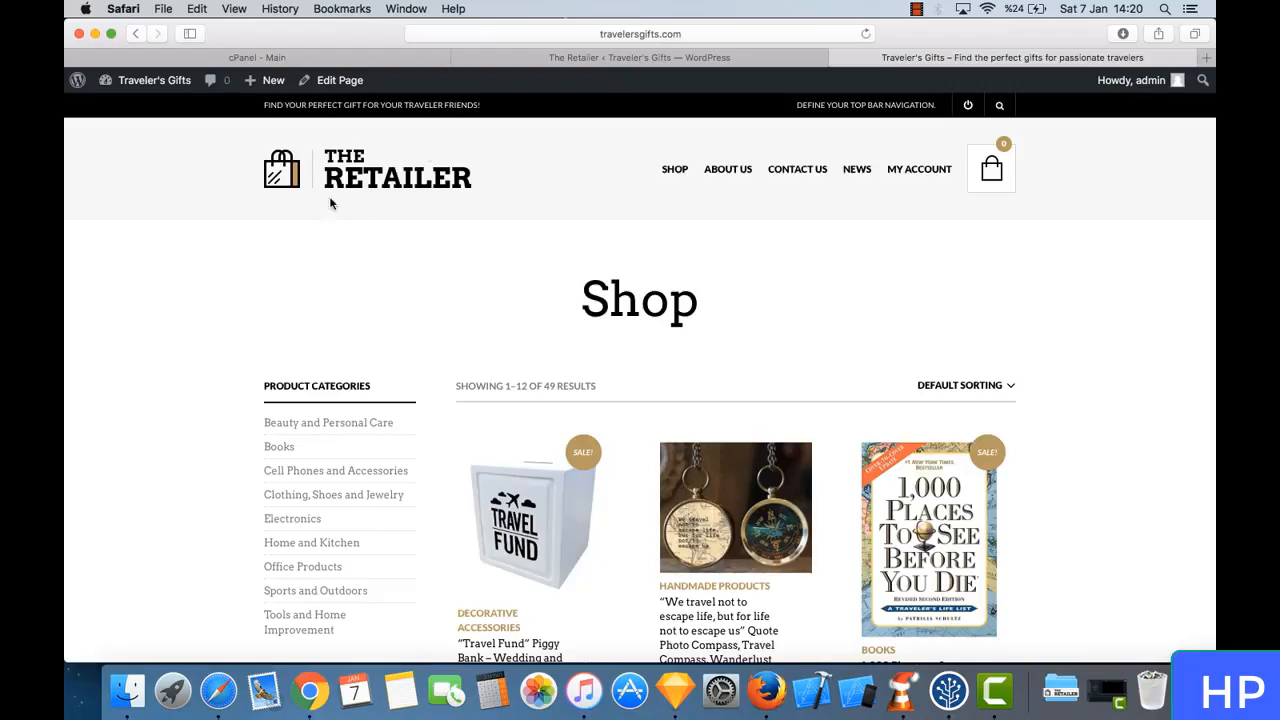
{"action": "key", "text": "super+Tab"}
{"action": "key", "text": "super+plus"}
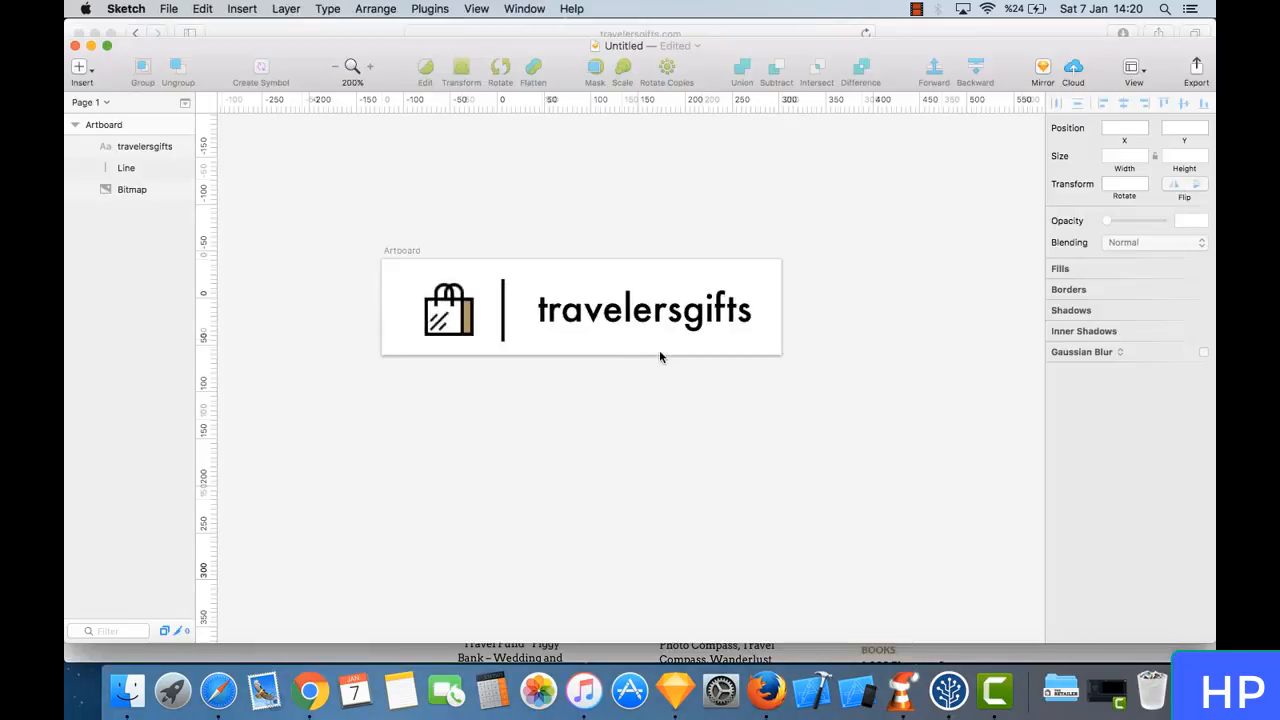
- Switch to Safari and search Google for "free travel image vectoral" in a new tab
{"action": "left_click", "coordinate": [220, 640]}
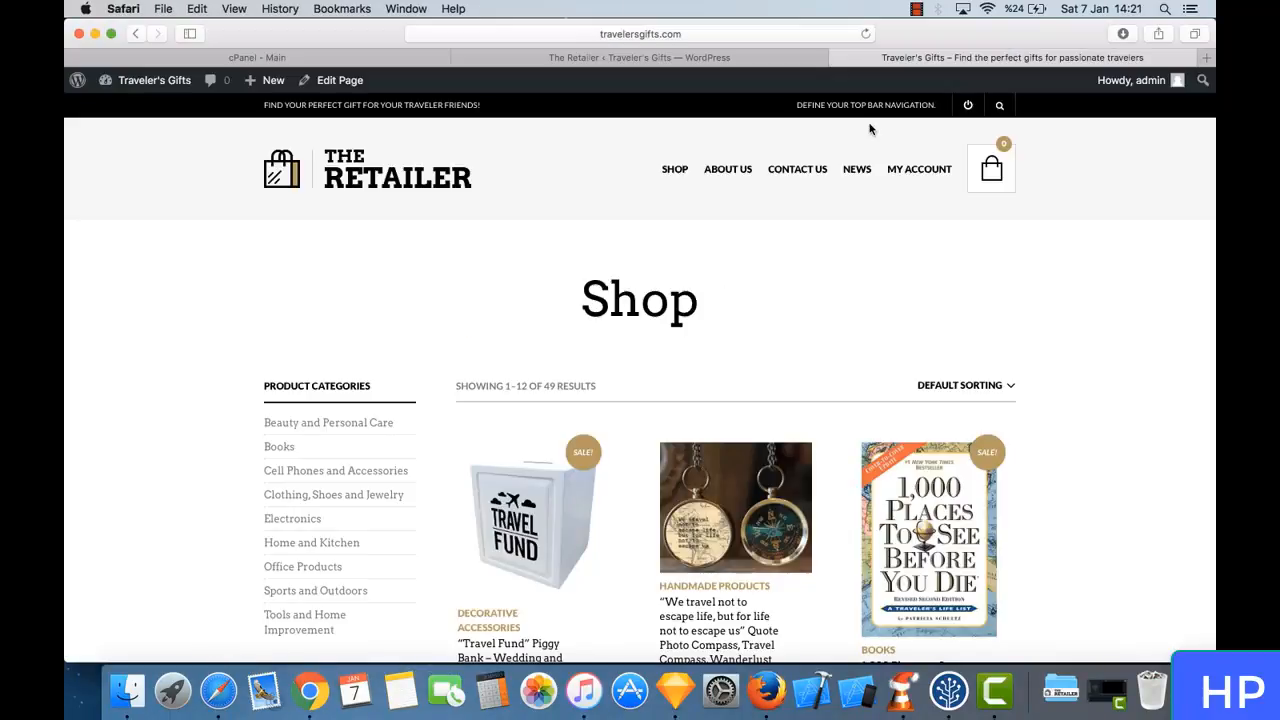
{"action": "left_click", "coordinate": [1207, 57]}
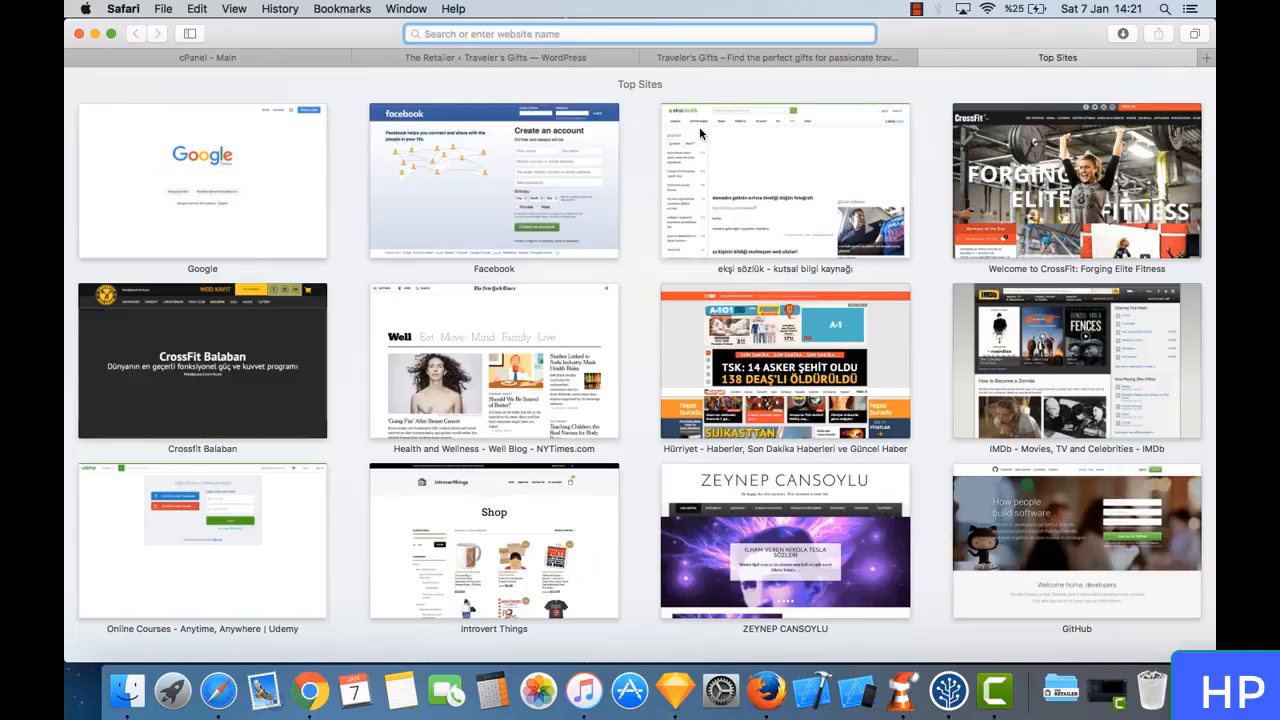
{"action": "key", "text": "super+Tab"}
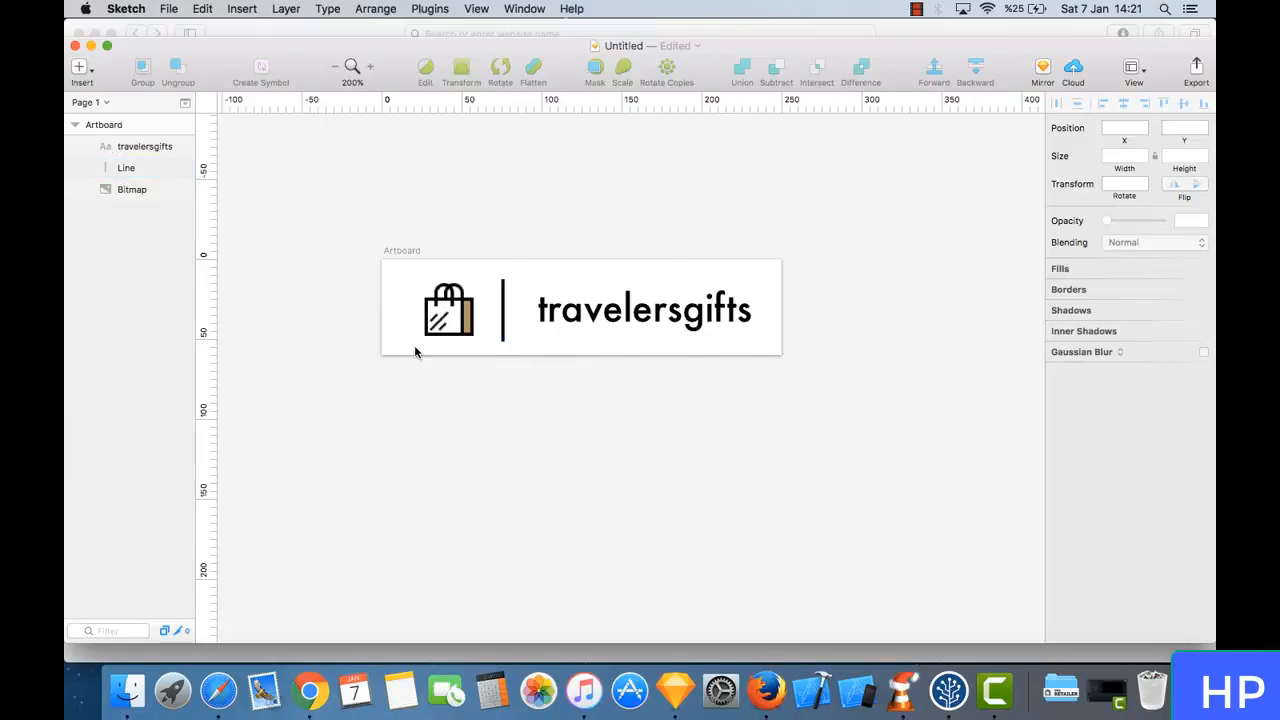
{"action": "key", "text": "super+Tab"}
{"action": "type", "text": "f"}
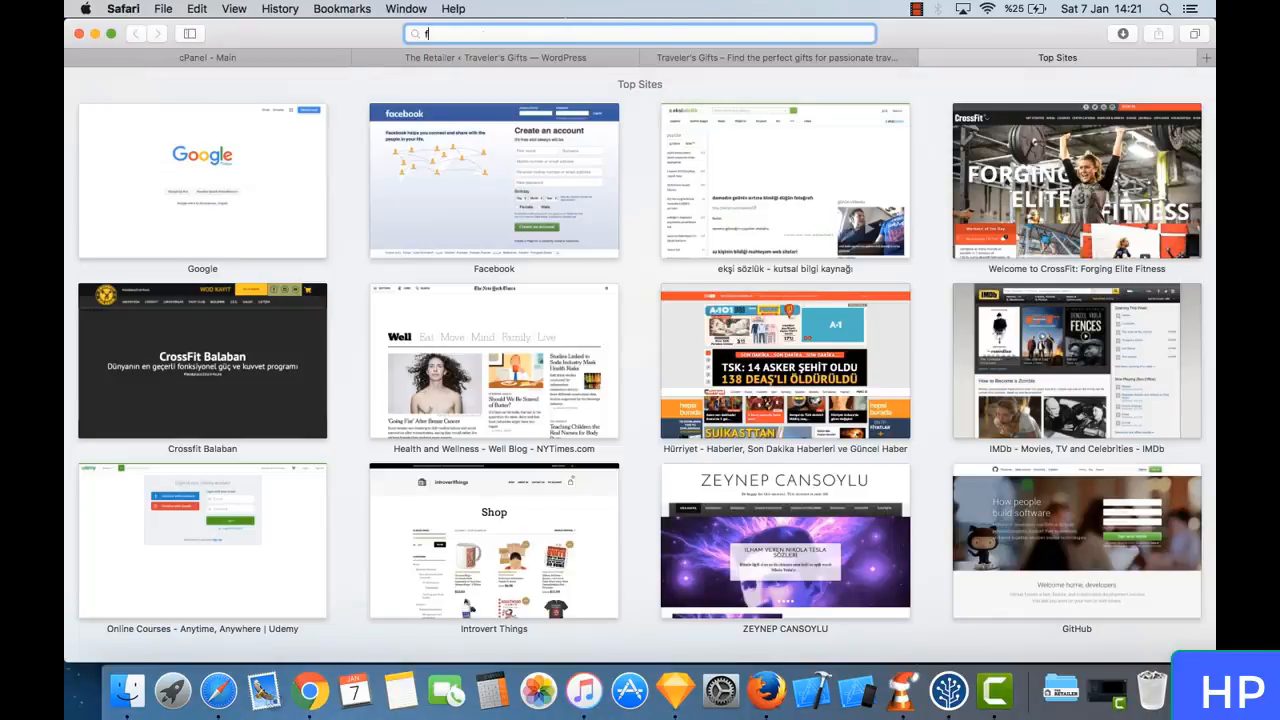
{"action": "type", "text": "ree travel "}
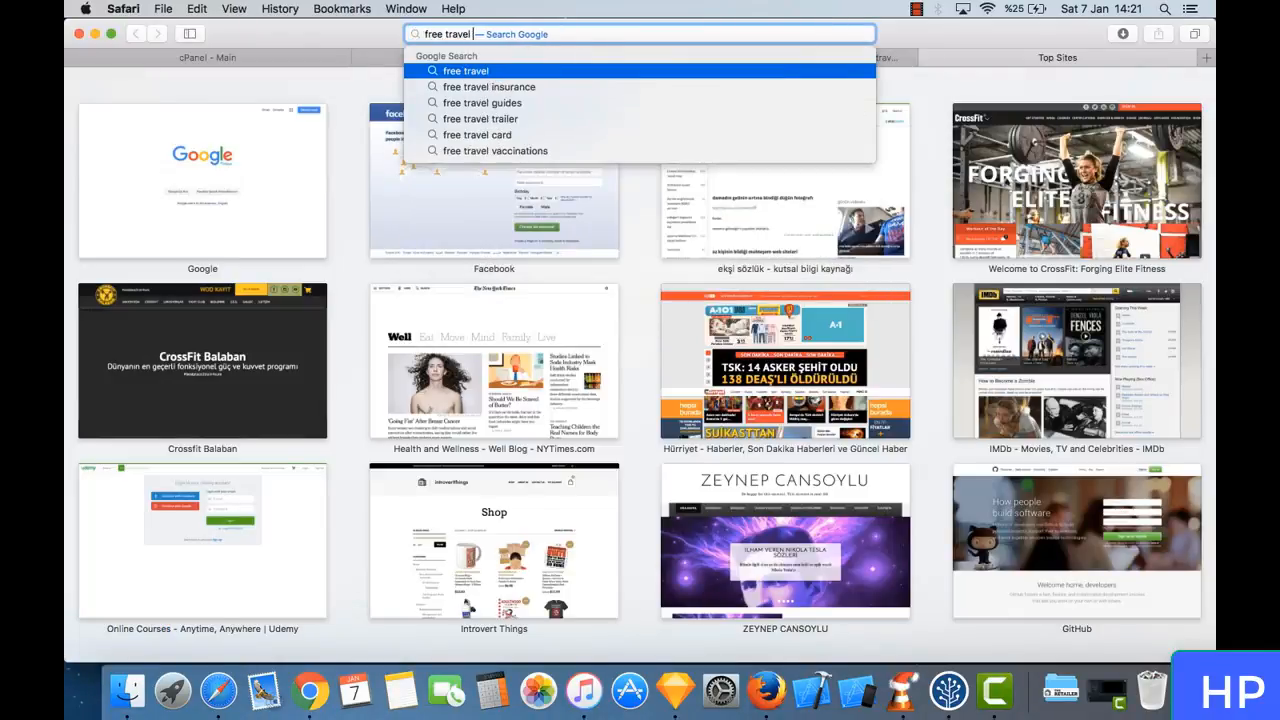
{"action": "type", "text": "image vectoral"}
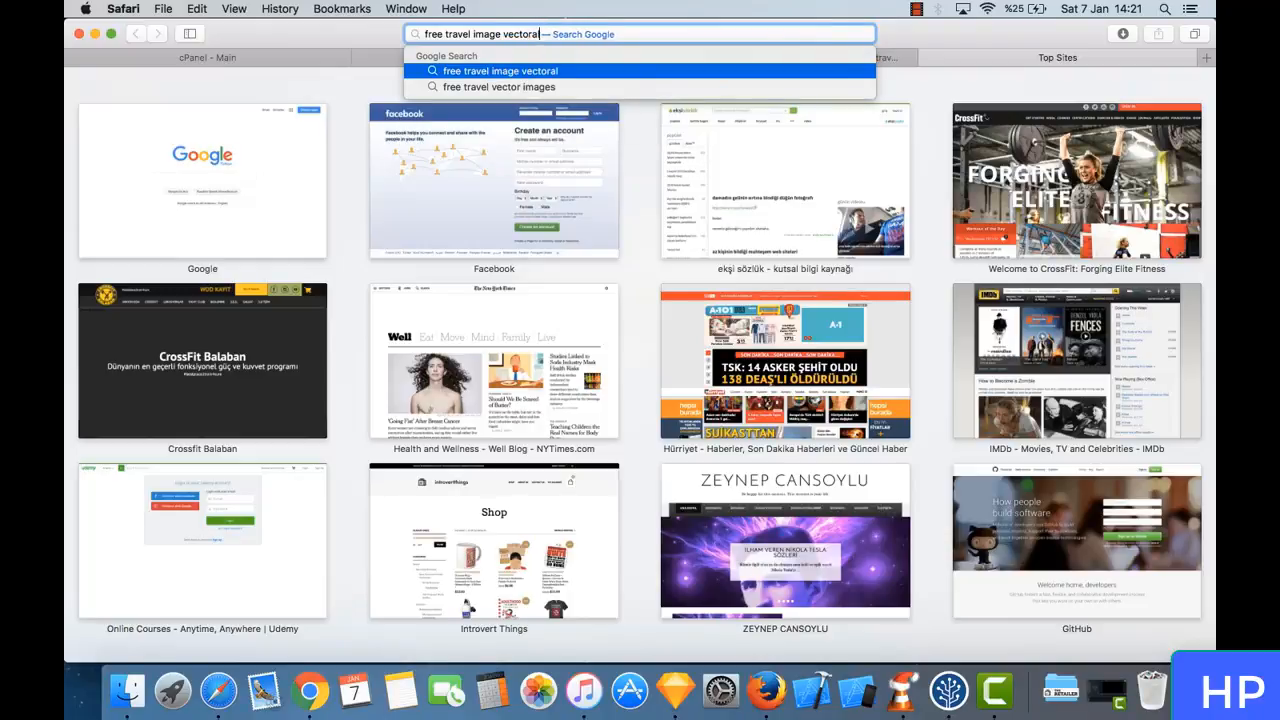
{"action": "key", "text": "Return"}
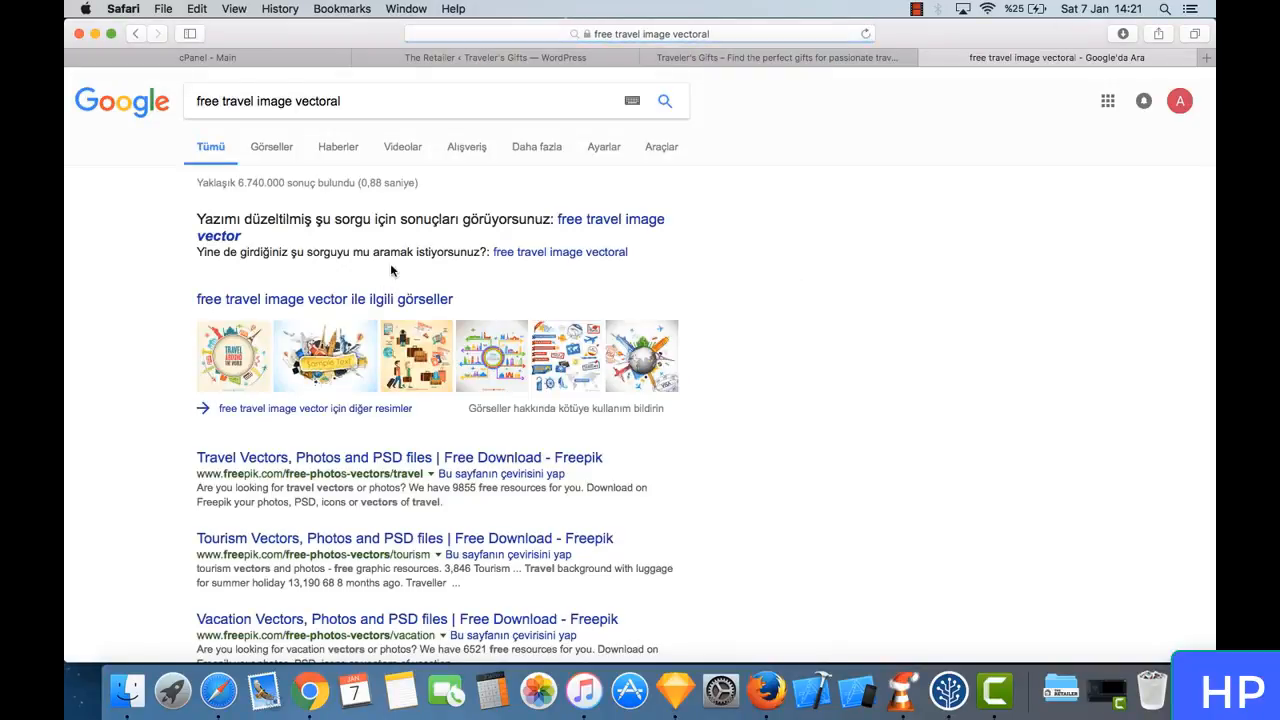
- Open Freepik's "Travel Vectors, Photos and PSD files" search result and browse its travel graphics
{"action": "scroll", "coordinate": [434, 311], "scroll_direction": "down", "scroll_amount": 3}
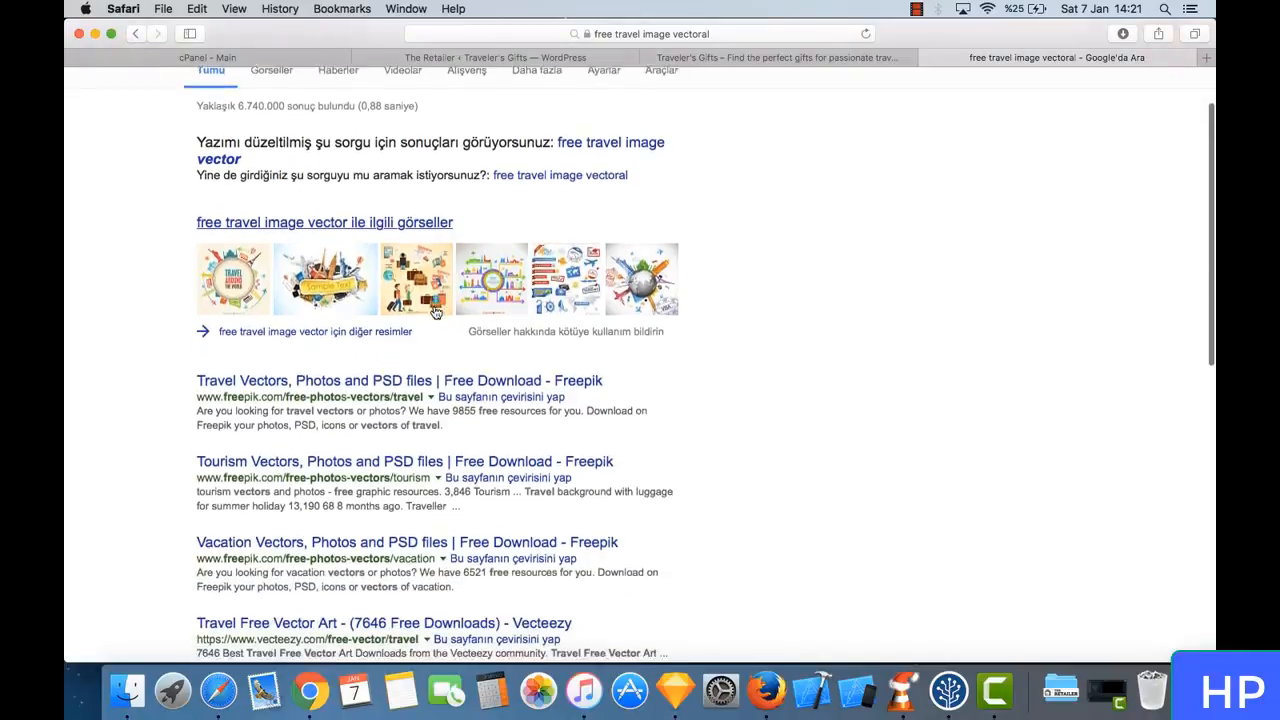
{"action": "scroll", "coordinate": [434, 313], "scroll_direction": "down", "scroll_amount": 1}
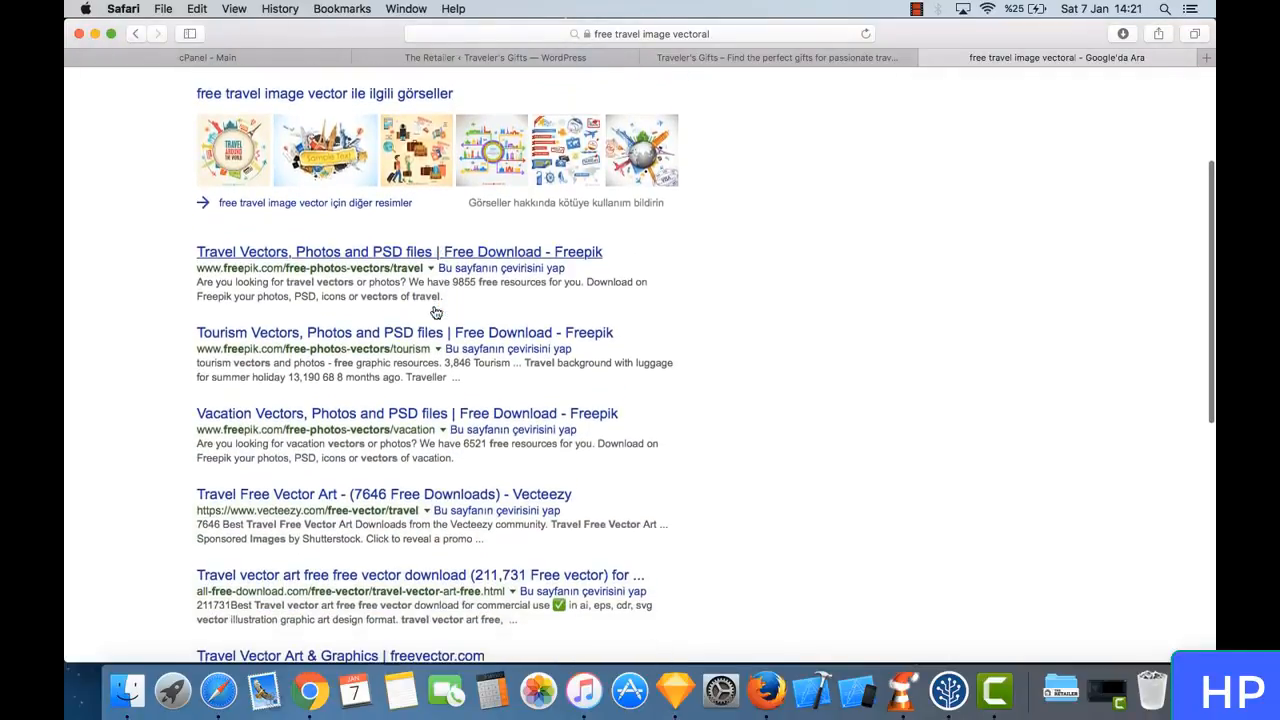
{"action": "left_click", "coordinate": [341, 253]}
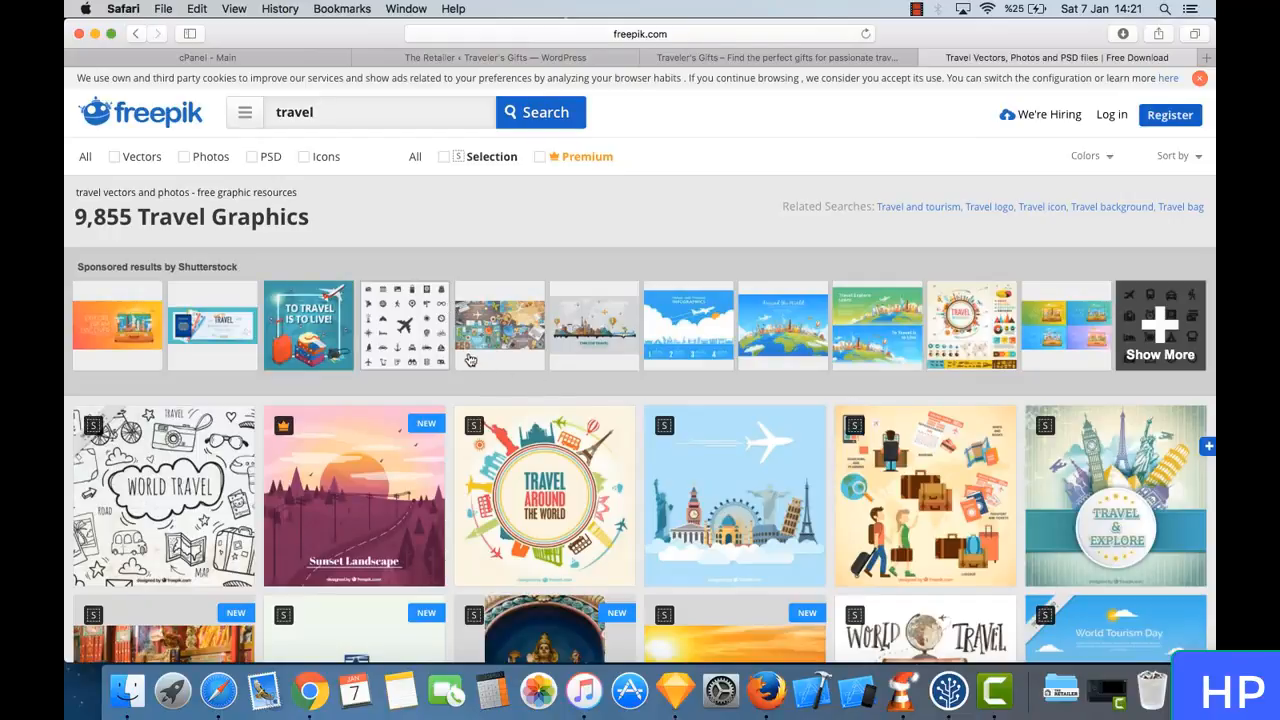
{"action": "scroll", "coordinate": [466, 350], "scroll_direction": "down", "scroll_amount": 4}
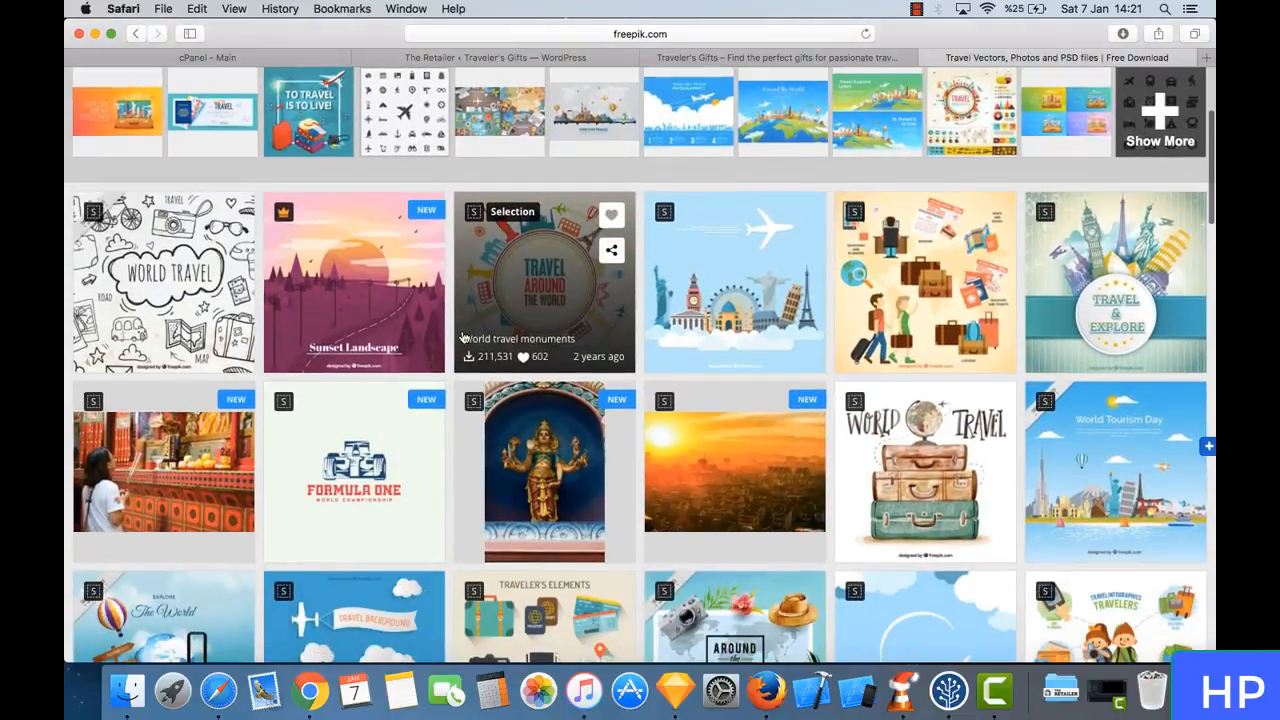
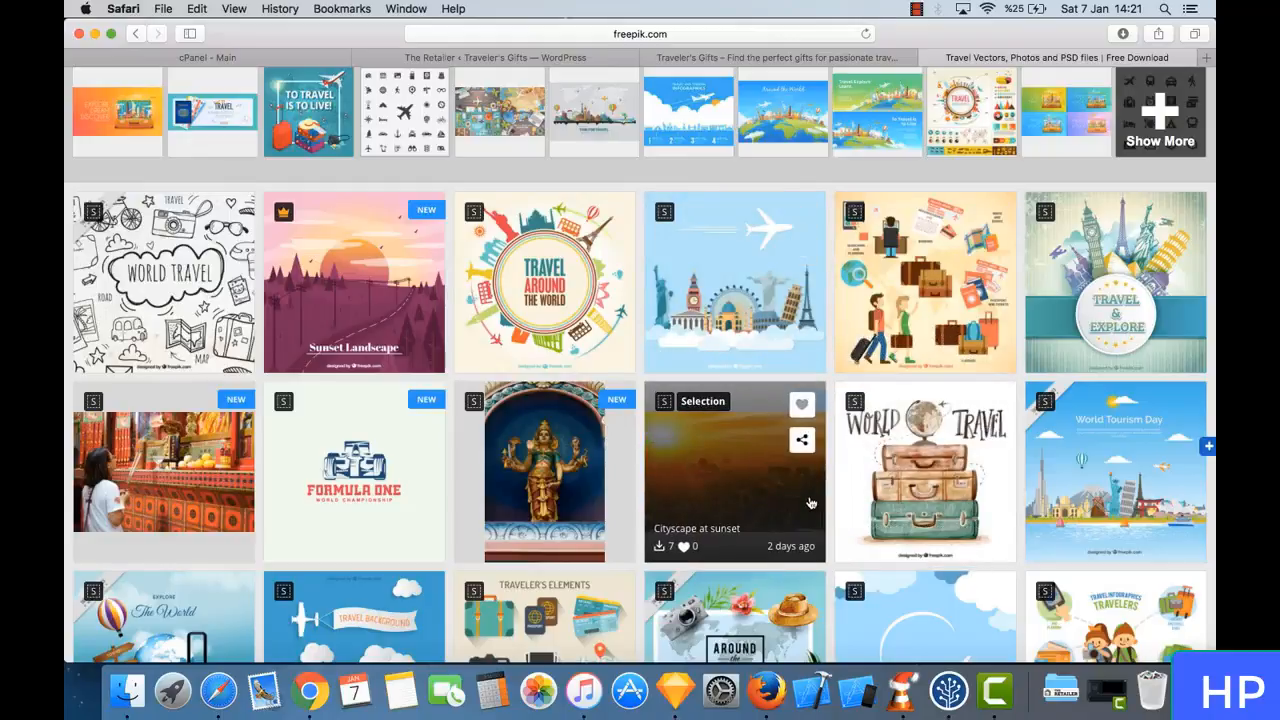
- Open the World Travel sketches vector on Freepik, check its download options and close them
{"action": "scroll", "coordinate": [815, 500], "scroll_direction": "down", "scroll_amount": 3}
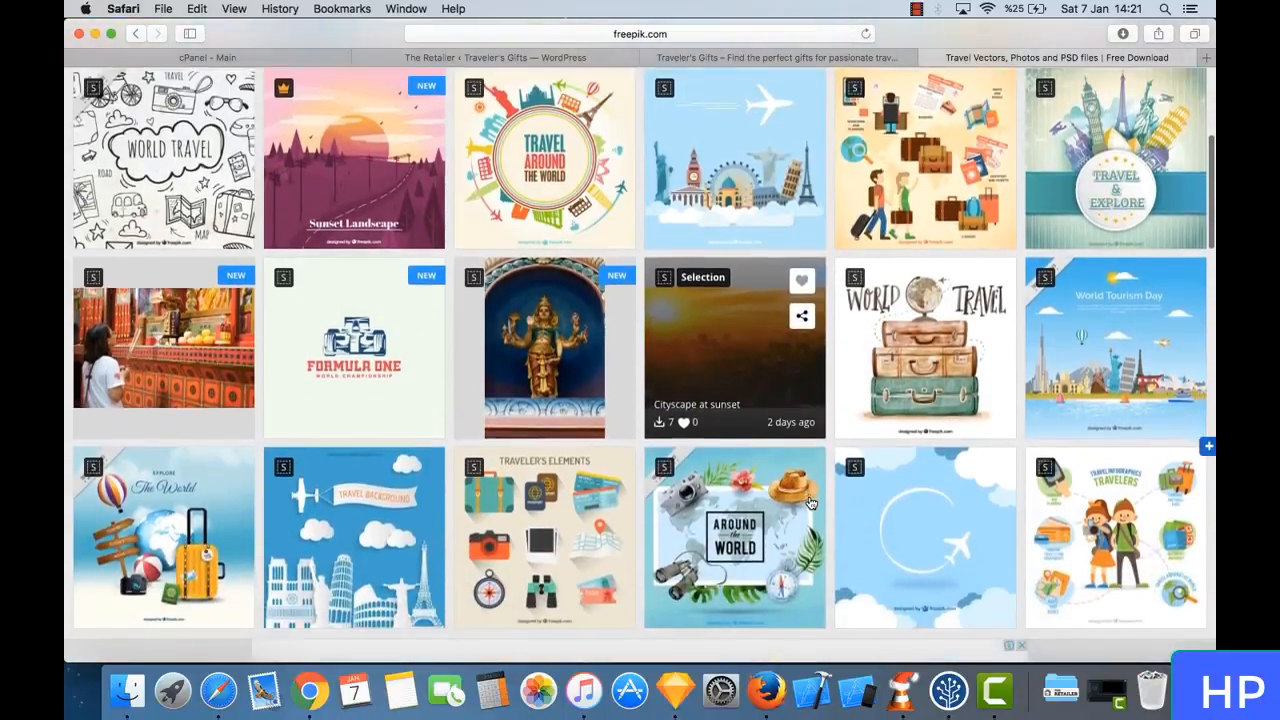
{"action": "scroll", "coordinate": [811, 502], "scroll_direction": "up", "scroll_amount": 1}
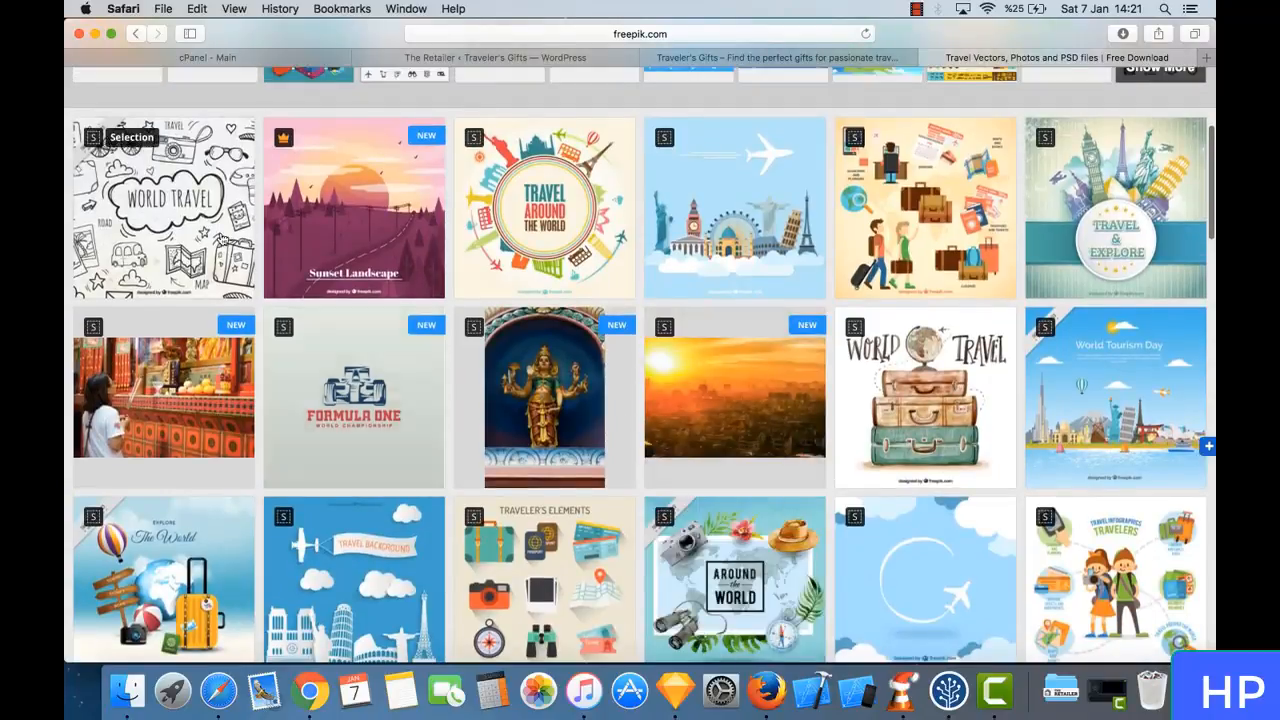
{"action": "left_click", "coordinate": [141, 180]}
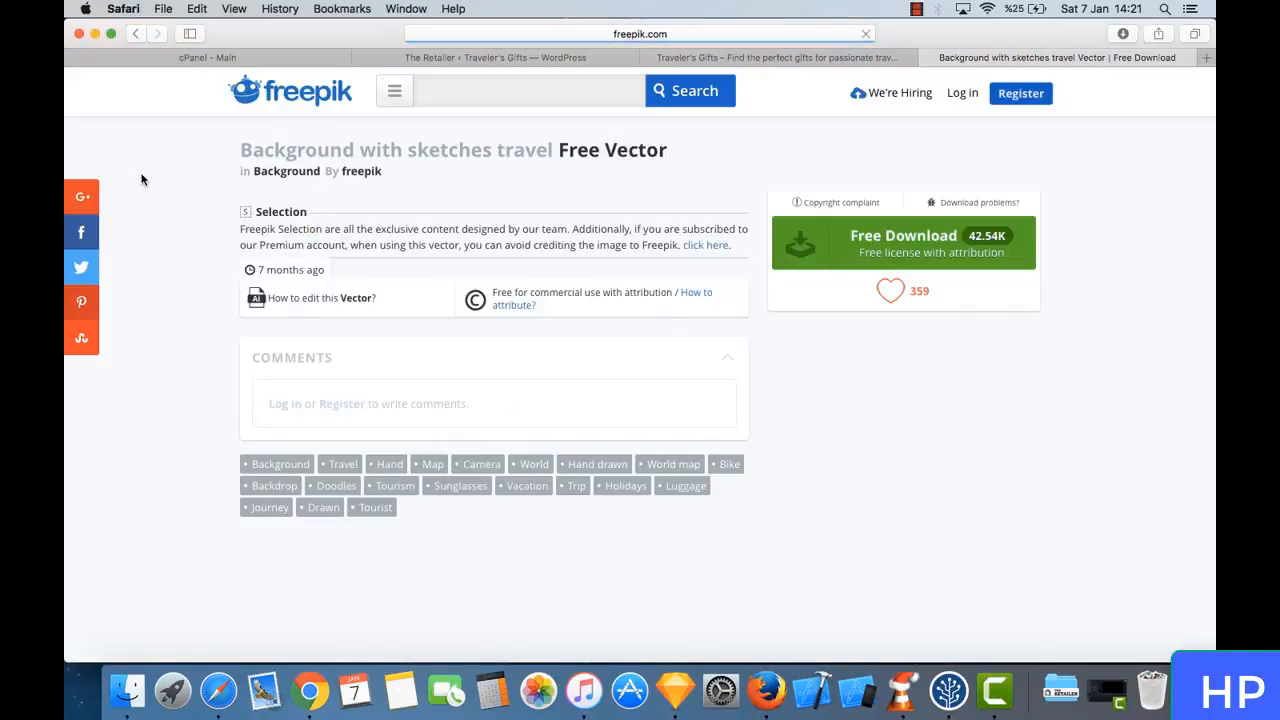
{"action": "scroll", "coordinate": [620, 364], "scroll_direction": "down", "scroll_amount": 5}
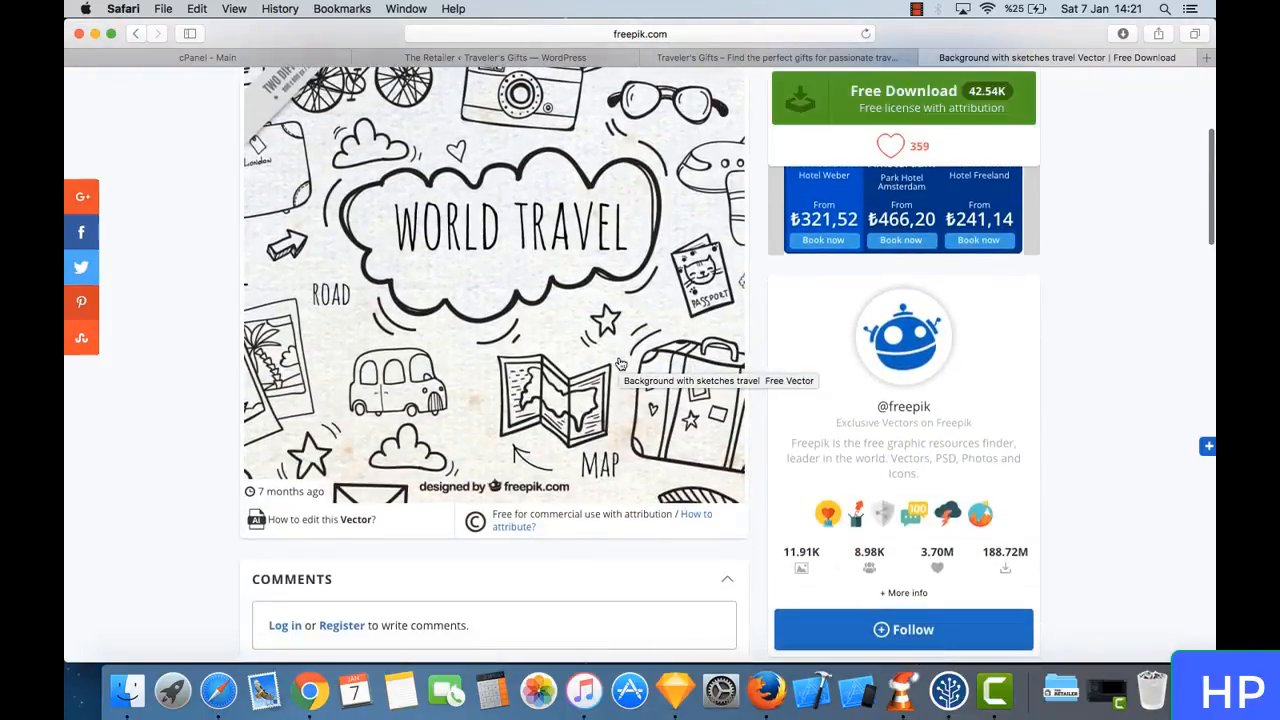
{"action": "scroll", "coordinate": [620, 364], "scroll_direction": "up", "scroll_amount": 5}
{"action": "left_click", "coordinate": [827, 233]}
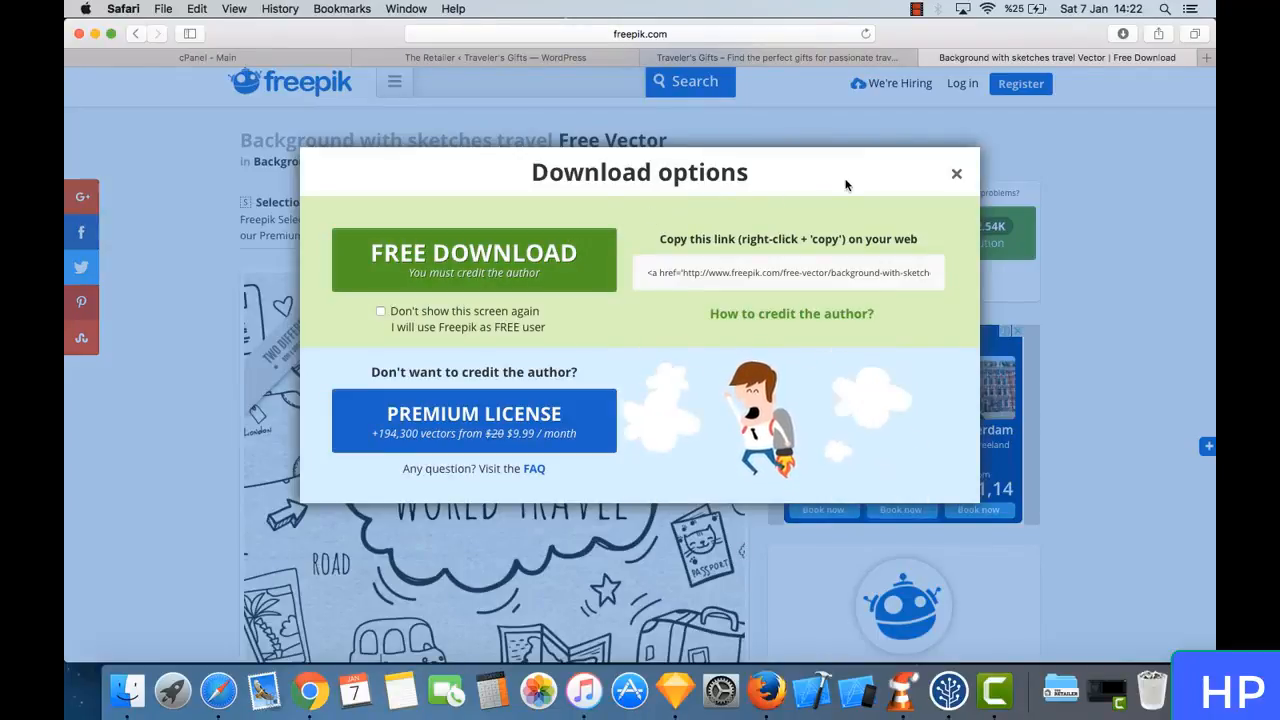
{"action": "left_click", "coordinate": [958, 173]}
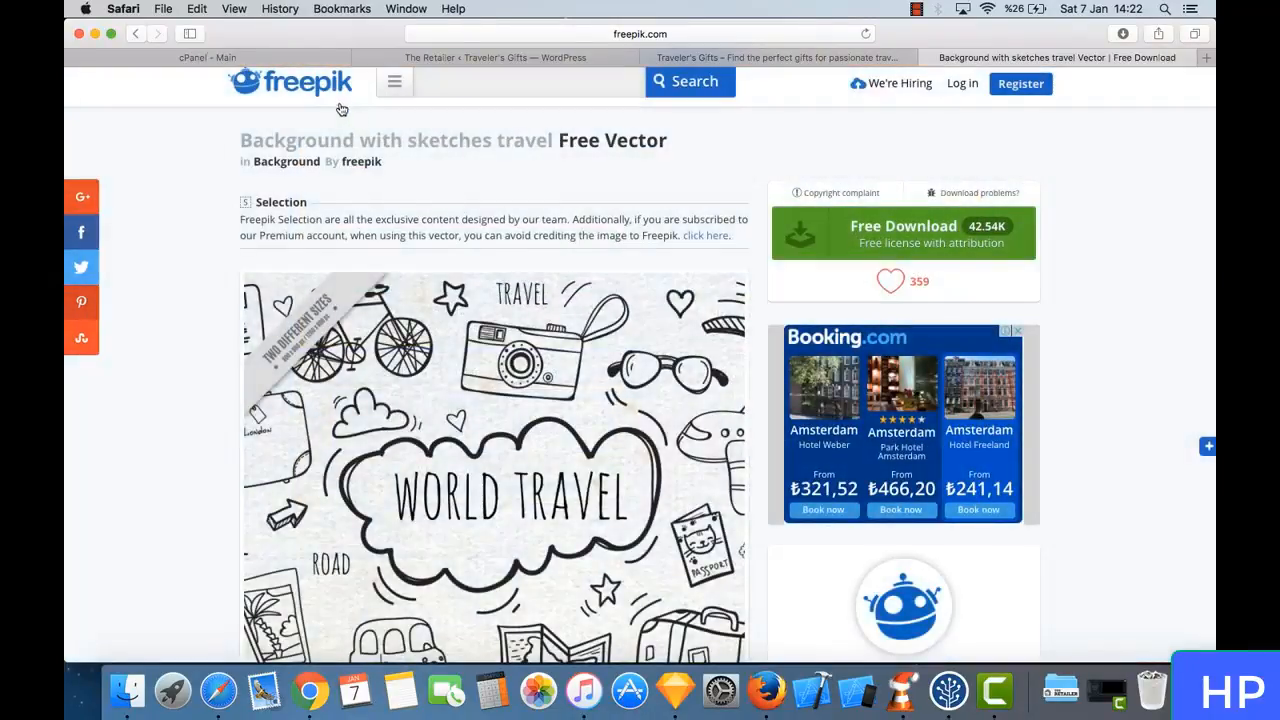
- Return to the Google results and open Vecteezy's Travel Free Vector Art page
{"action": "left_click", "coordinate": [131, 34]}
{"action": "left_click", "coordinate": [133, 34]}
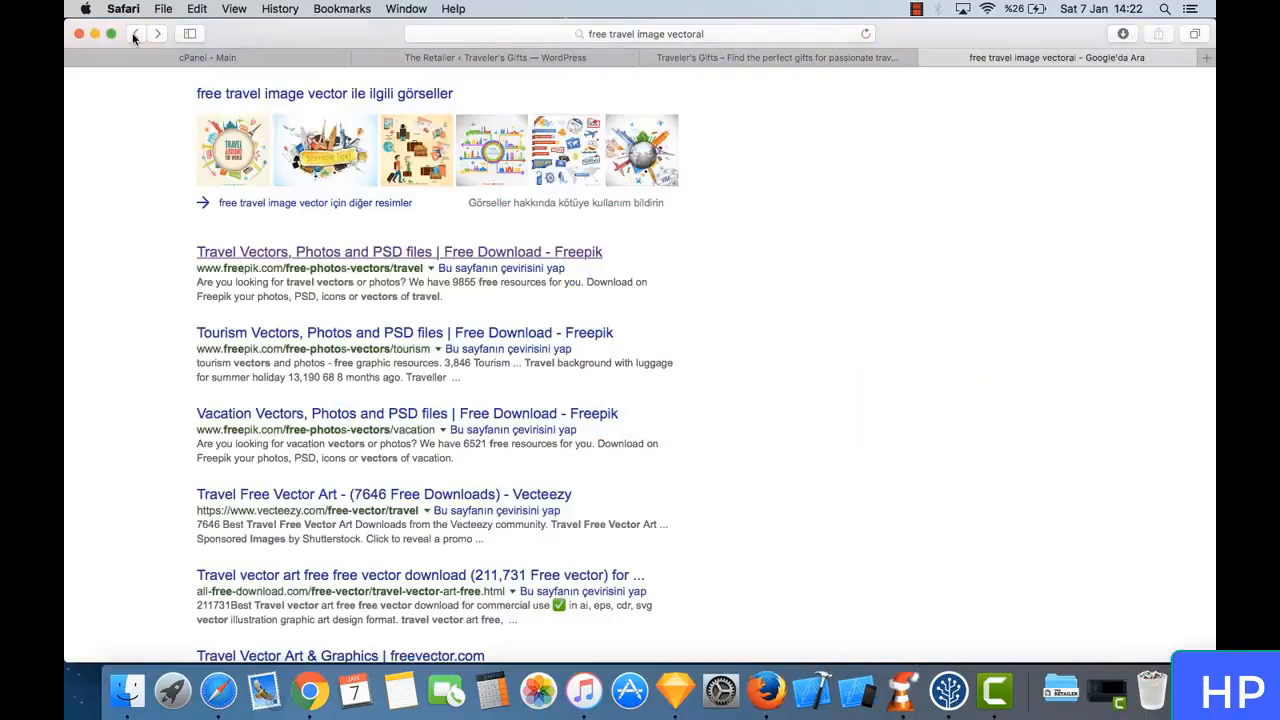
{"action": "scroll", "coordinate": [385, 358], "scroll_direction": "down", "scroll_amount": 3}
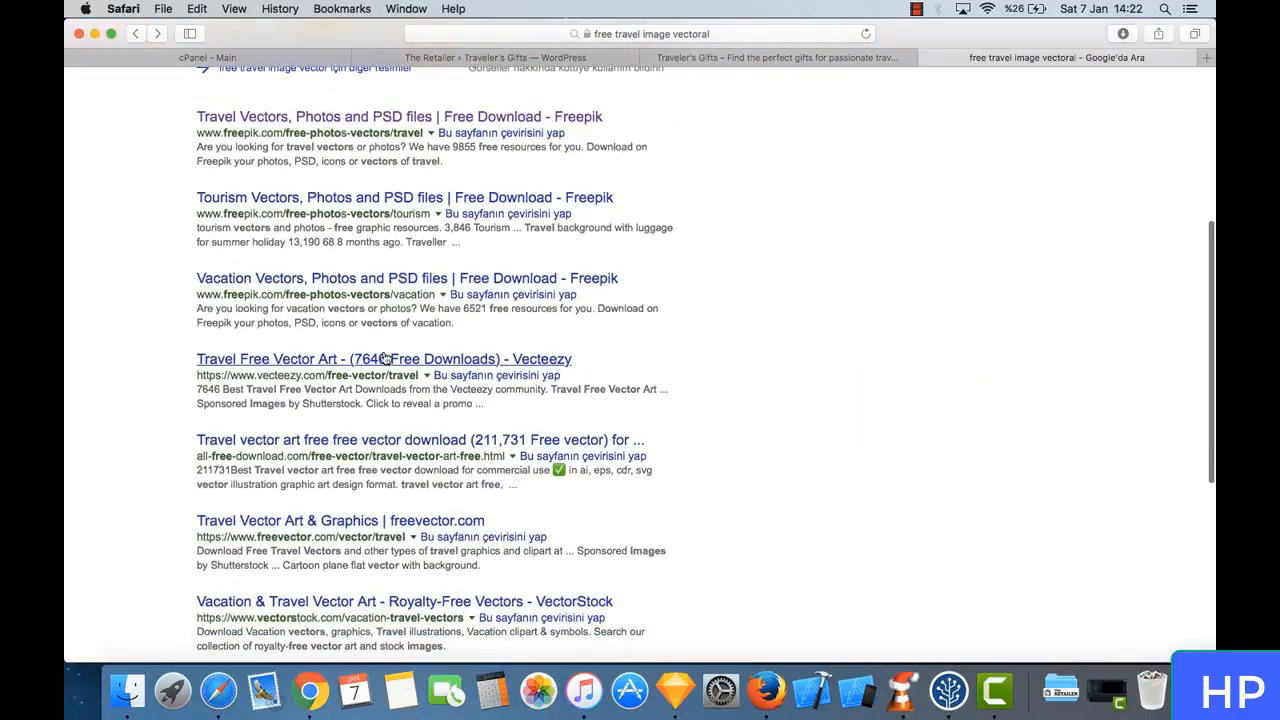
{"action": "left_click", "coordinate": [320, 362]}
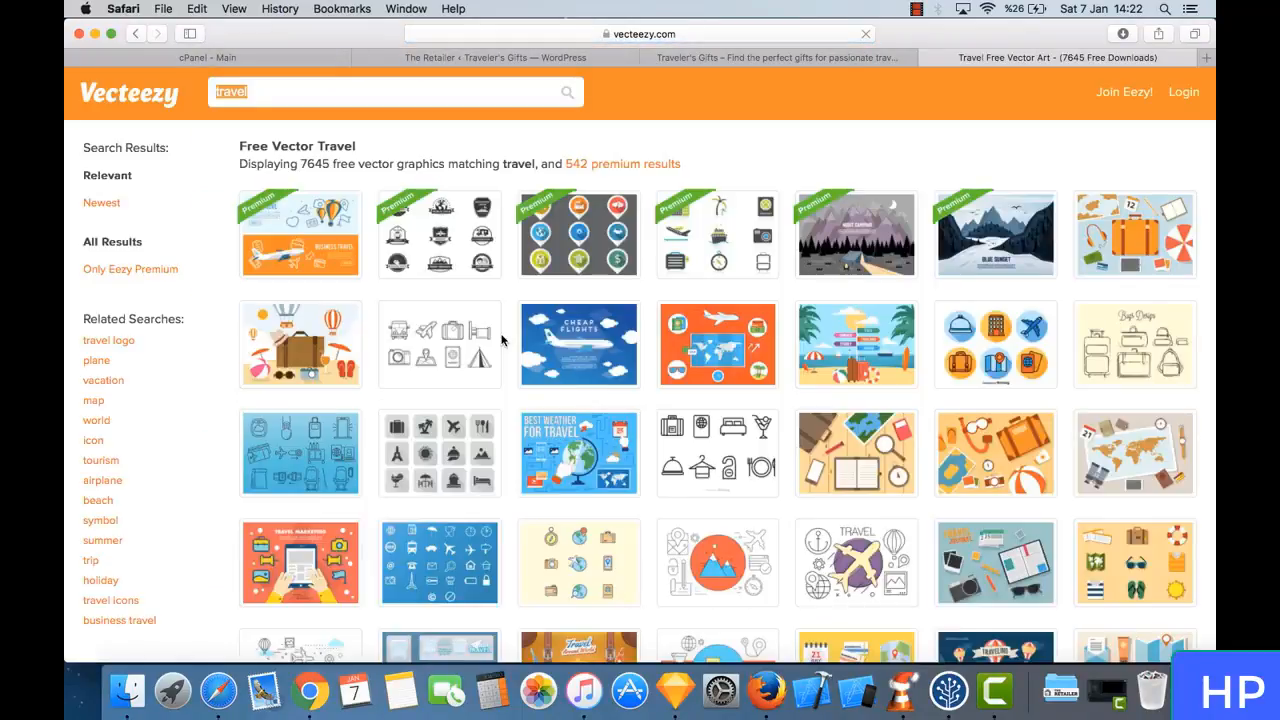
- Open the Hotel and Travel Icons Set among the Vecteezy travel vectors and request its free download
{"action": "scroll", "coordinate": [650, 468], "scroll_direction": "down", "scroll_amount": 4}
{"action": "scroll", "coordinate": [645, 472], "scroll_direction": "down", "scroll_amount": 2}
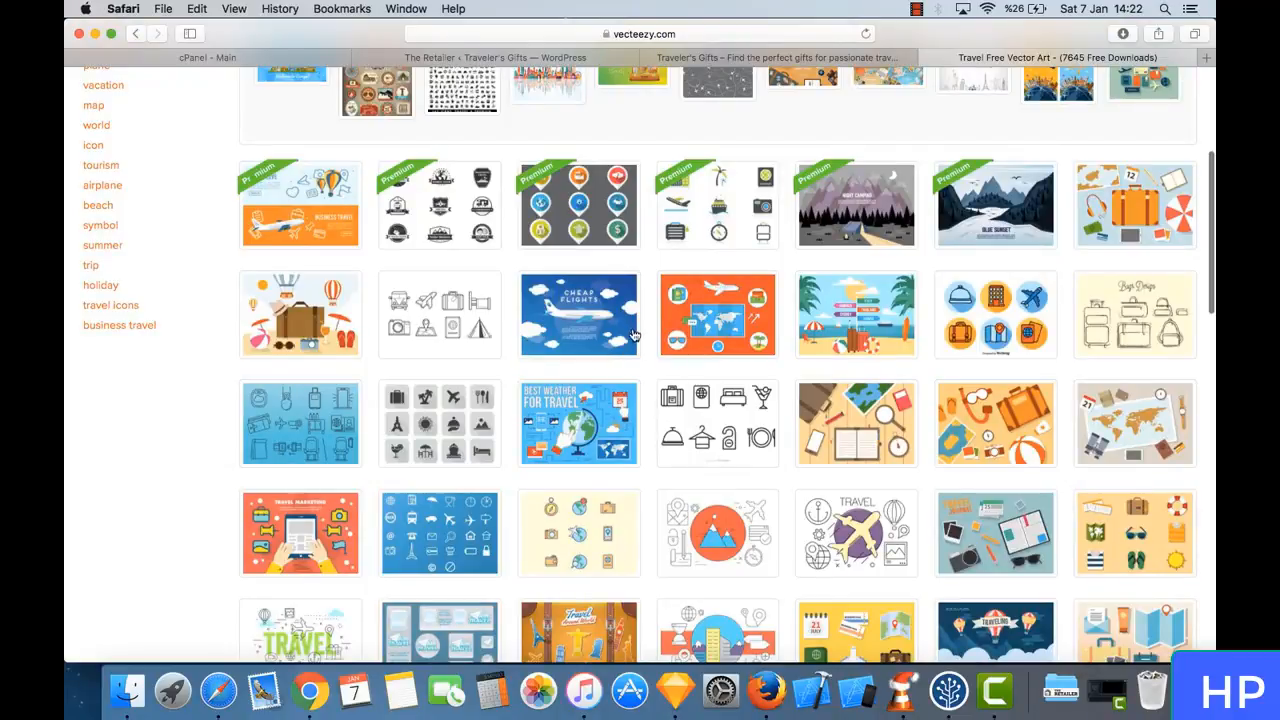
{"action": "scroll", "coordinate": [632, 335], "scroll_direction": "down", "scroll_amount": 1}
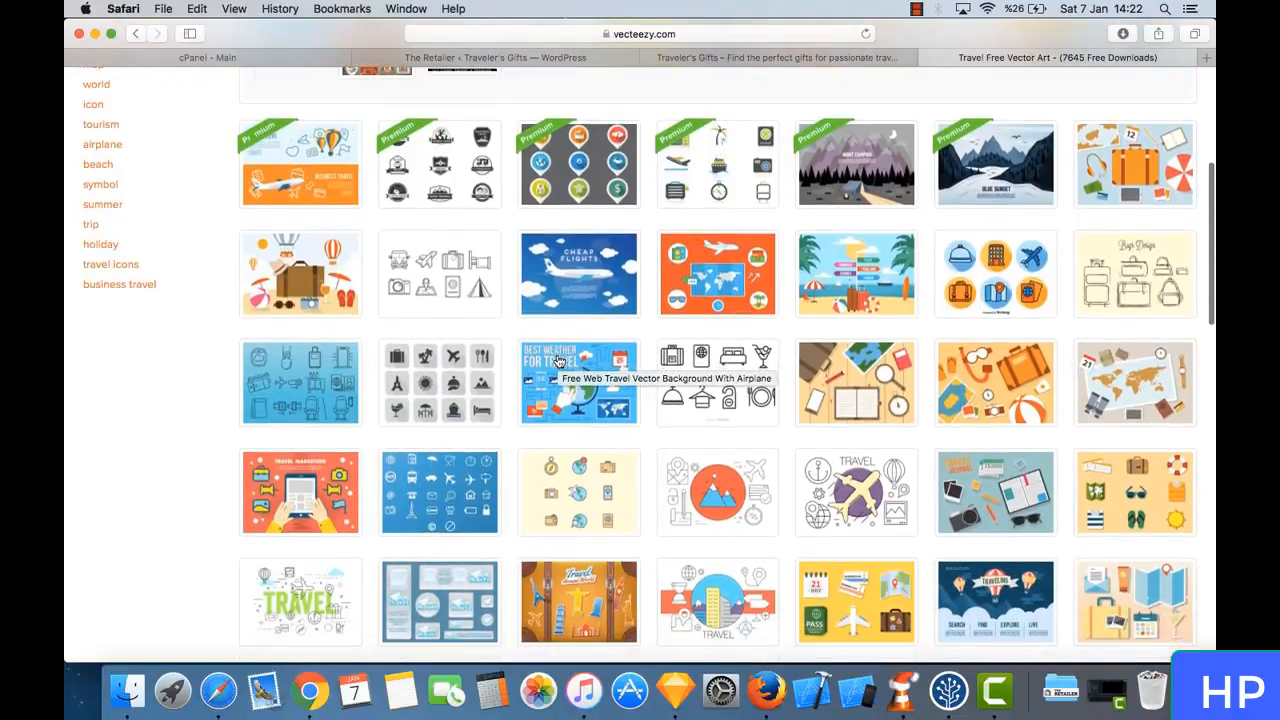
{"action": "left_click", "coordinate": [968, 299]}
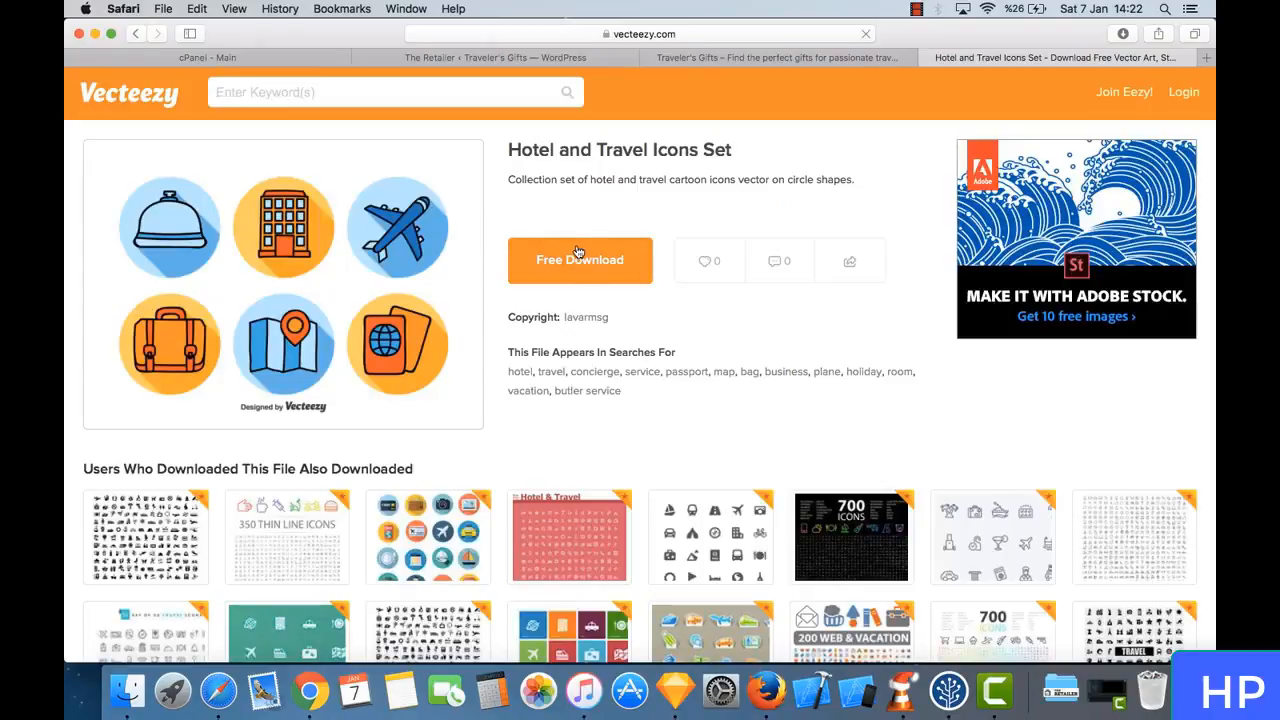
{"action": "left_click", "coordinate": [582, 262]}
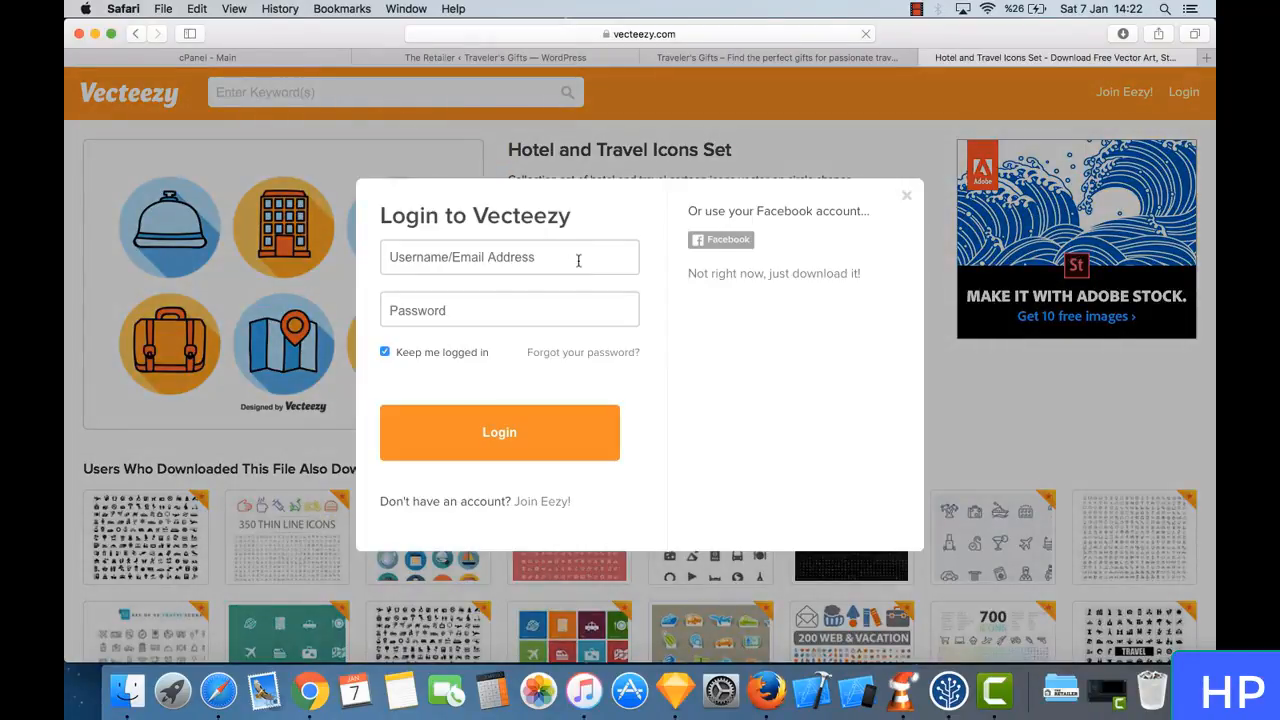
- Log in to Vecteezy with the Facebook account and authorize sharing the profile
{"action": "left_click", "coordinate": [521, 252]}
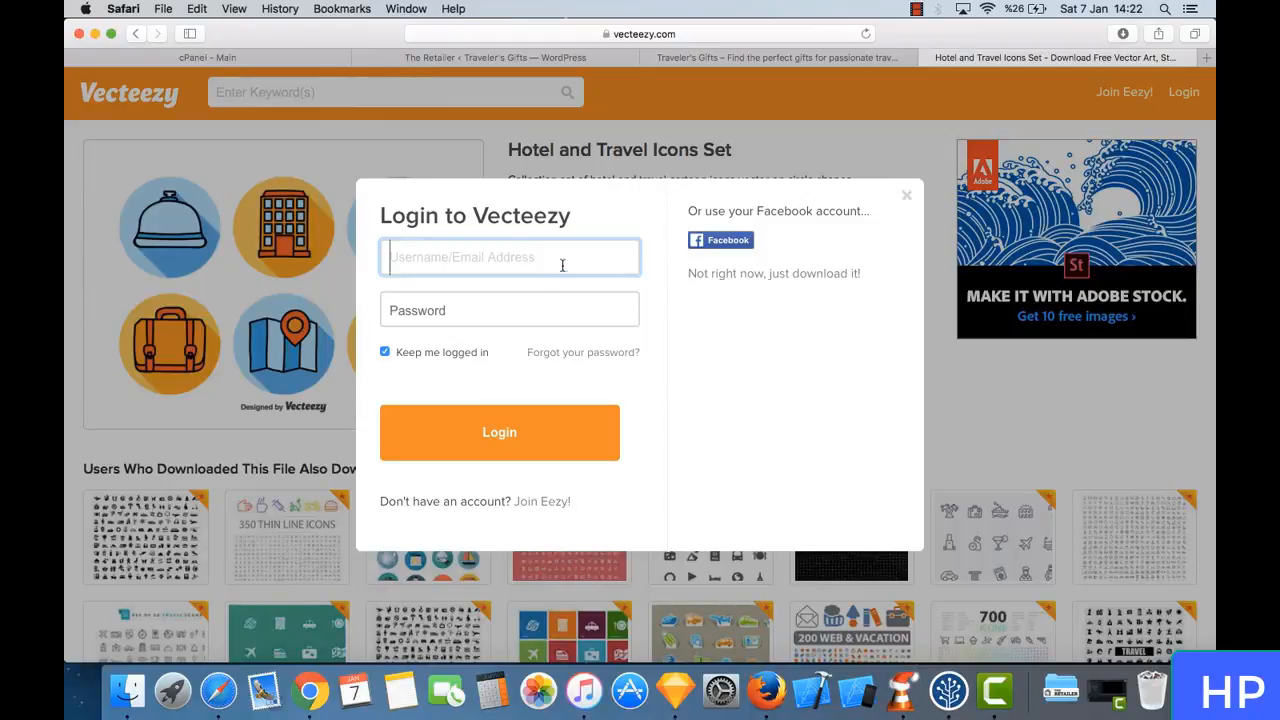
{"action": "left_click", "coordinate": [719, 240]}
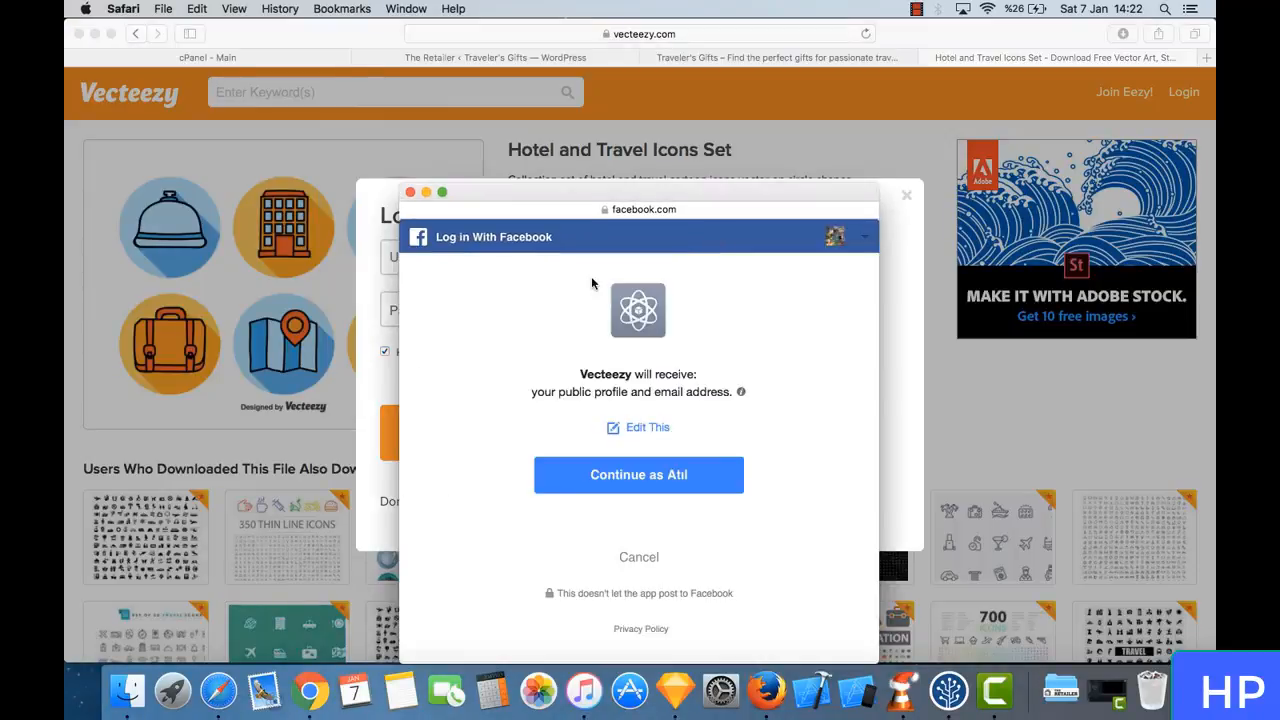
{"action": "left_click", "coordinate": [678, 480]}
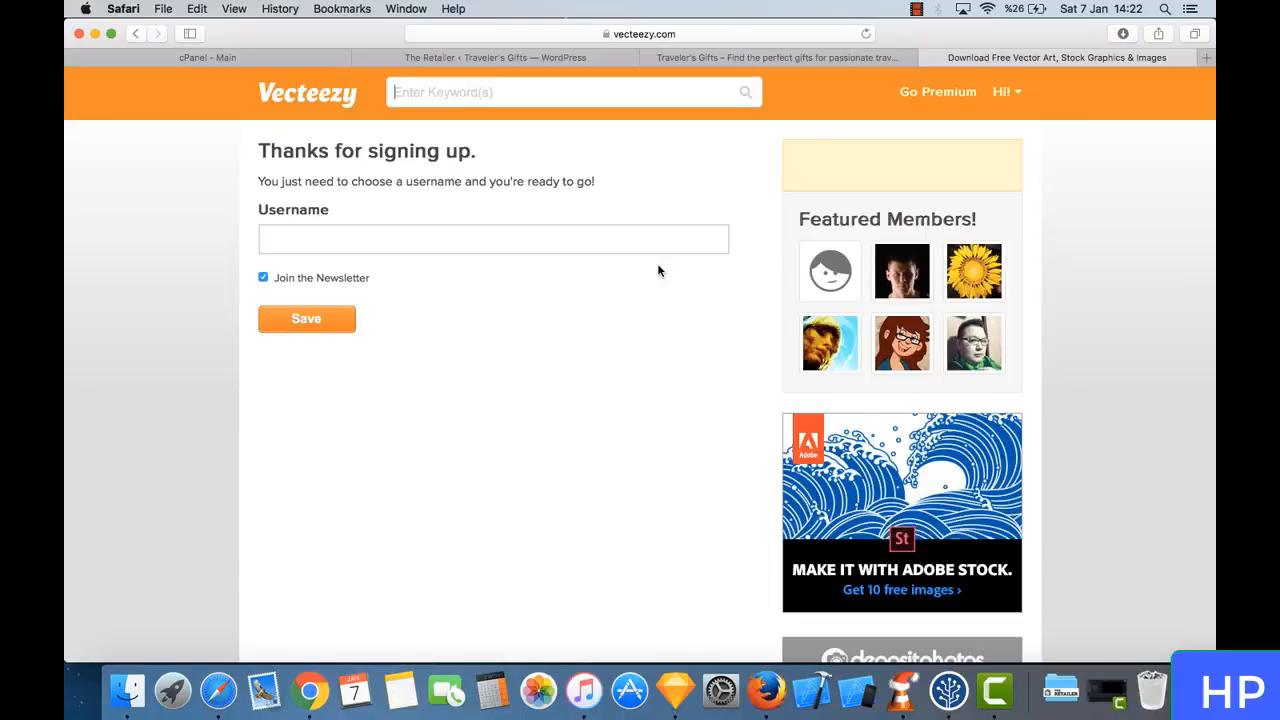
- Enter a username for the new Vecteezy account, opt out of the newsletter and save
{"action": "left_click", "coordinate": [437, 227]}
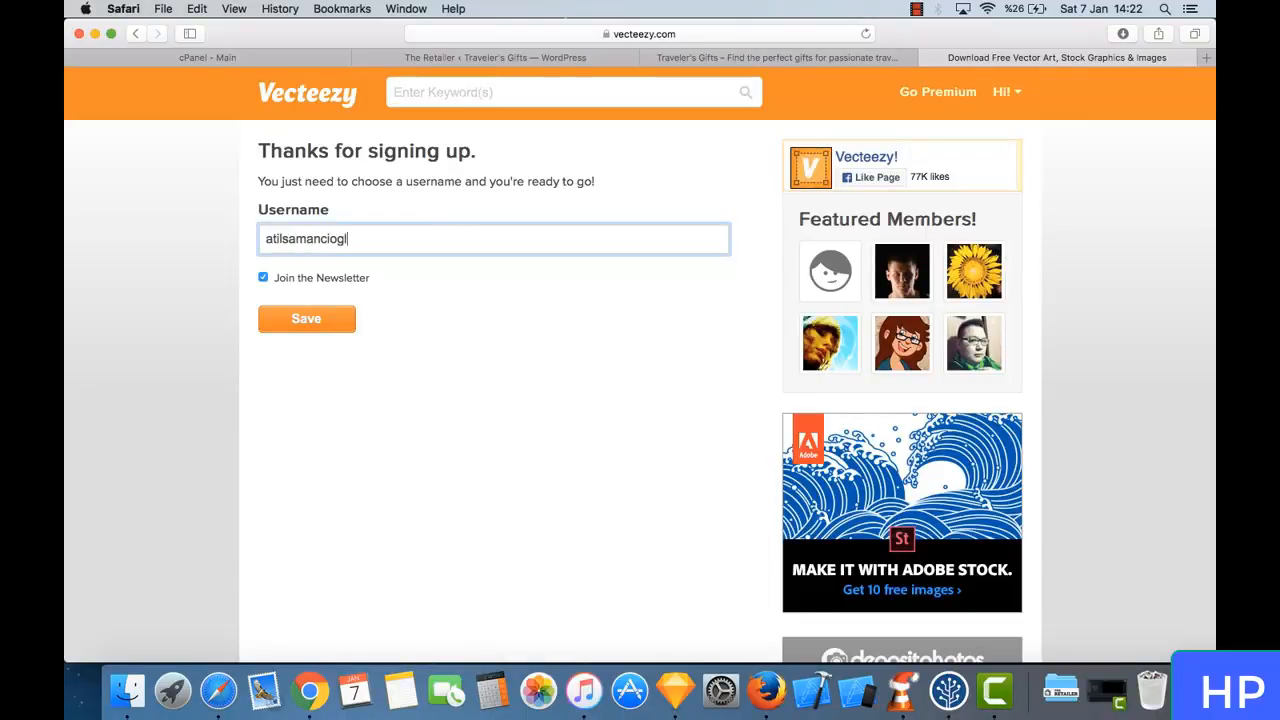
{"action": "left_click", "coordinate": [342, 276]}
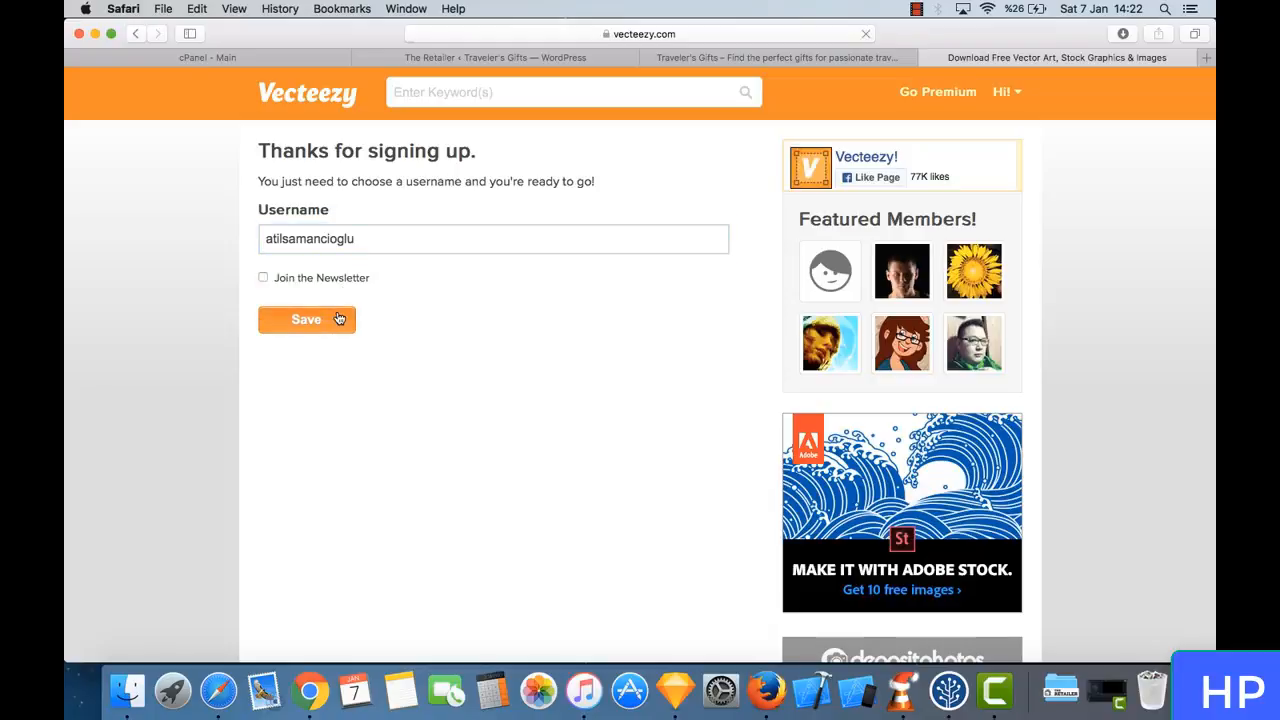
{"action": "left_click", "coordinate": [337, 316]}
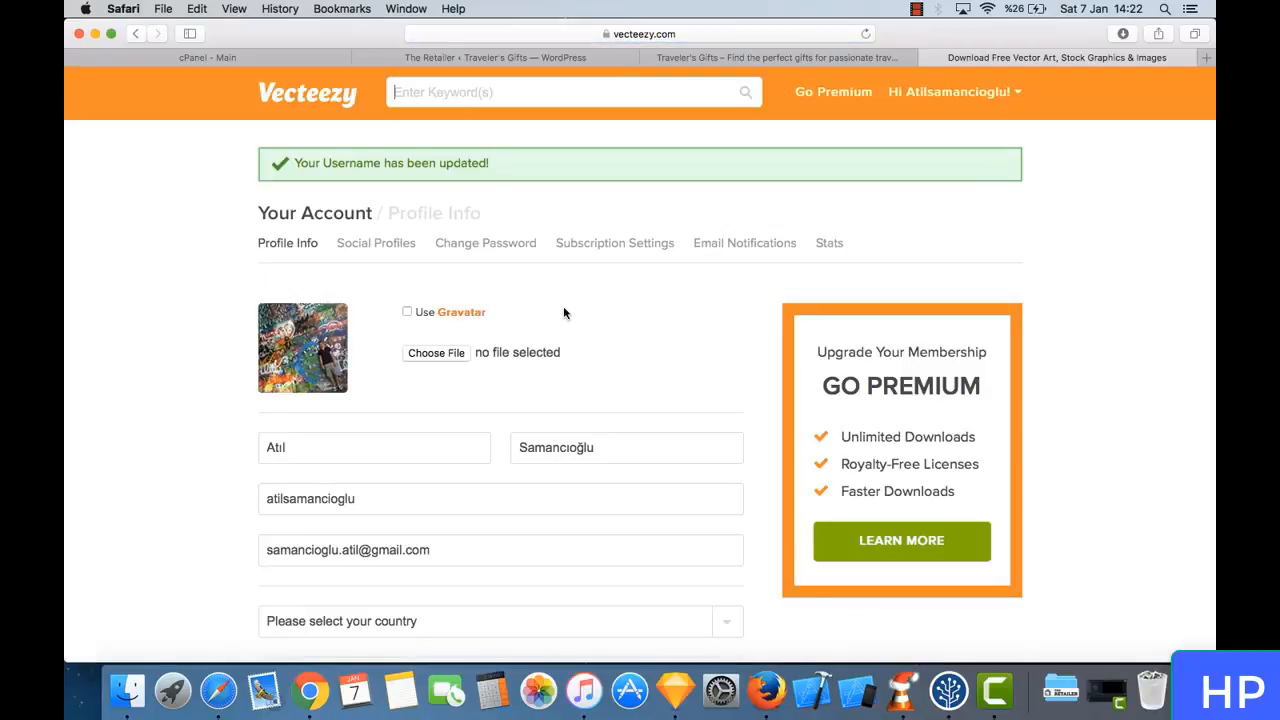
- Review the Vecteezy account's profile info and save it without filling in the country or bio
{"action": "scroll", "coordinate": [703, 326], "scroll_direction": "down", "scroll_amount": 5}
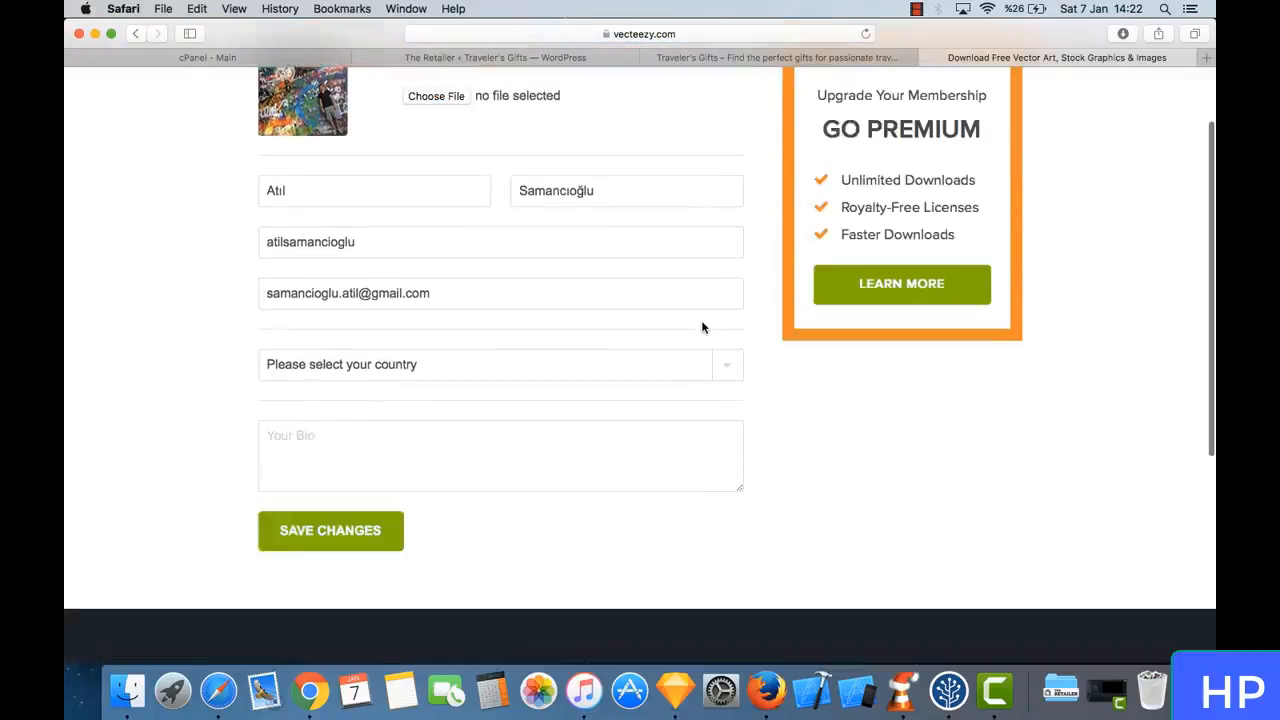
{"action": "scroll", "coordinate": [703, 326], "scroll_direction": "up", "scroll_amount": 3}
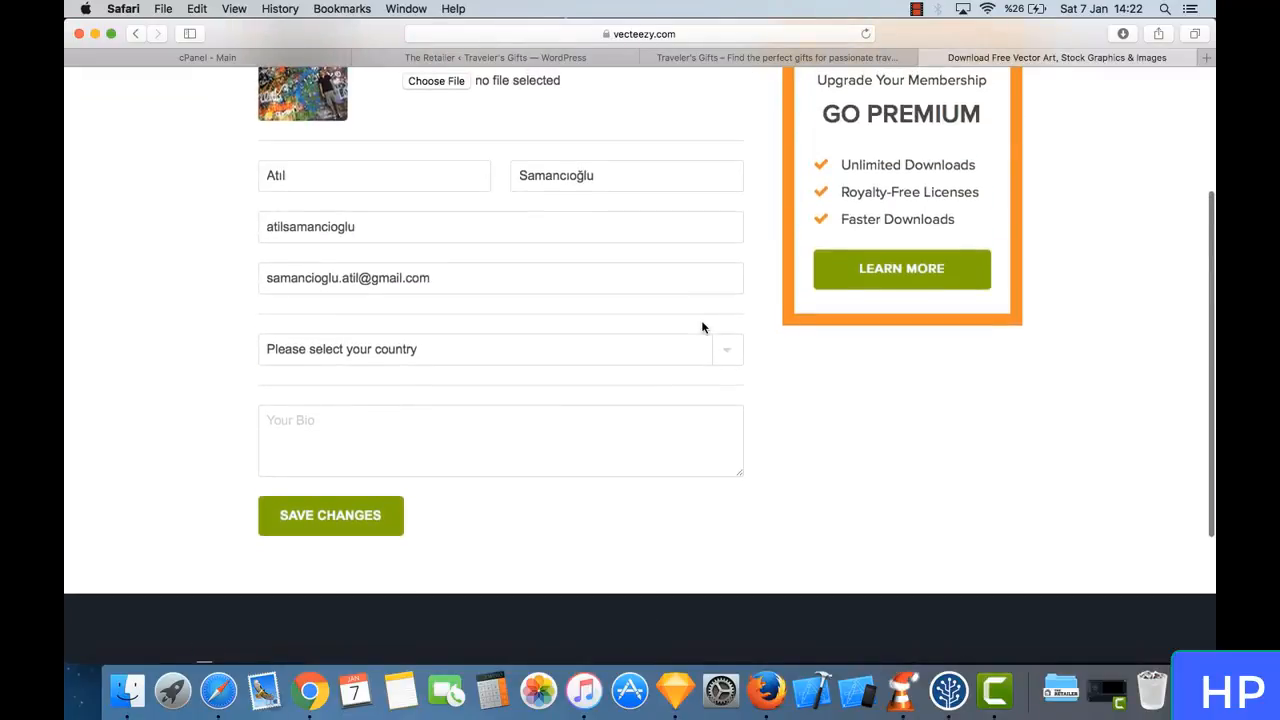
{"action": "left_click", "coordinate": [377, 506]}
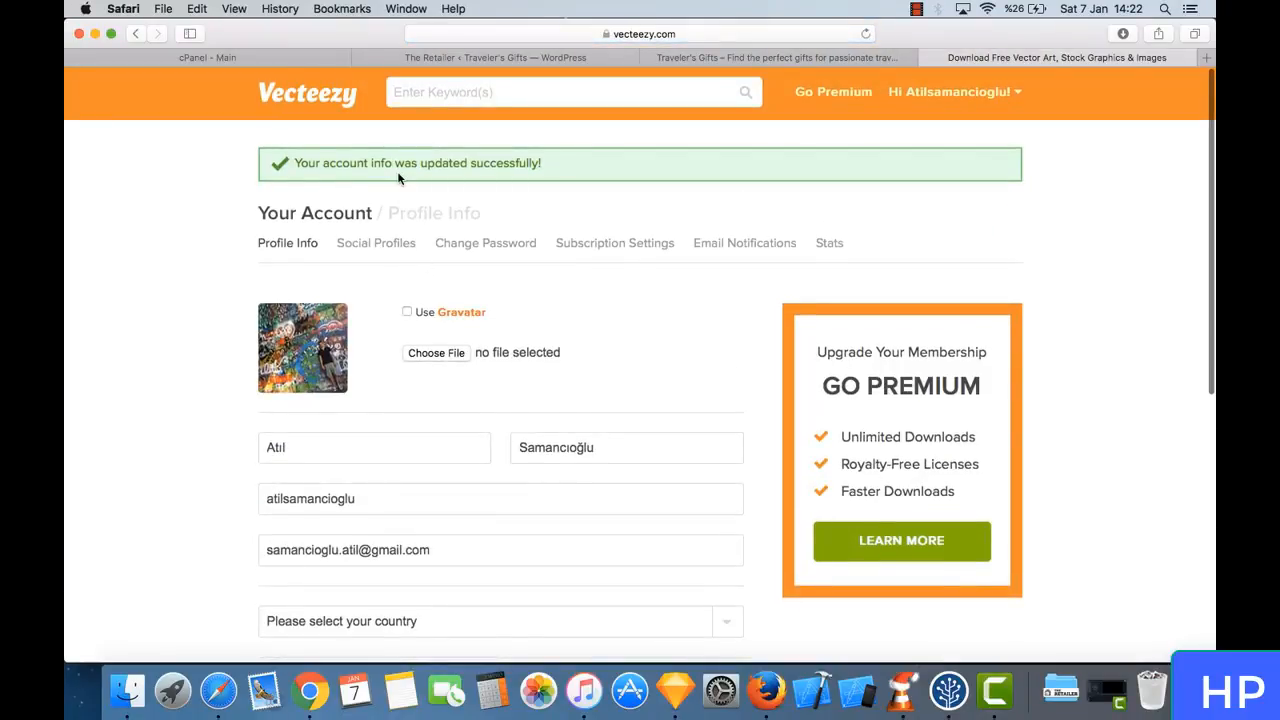
- Search Vecteezy for "travel" and download the free Hotel and Travel Icons Set
{"action": "left_click", "coordinate": [598, 100]}
{"action": "type", "text": "travel"}
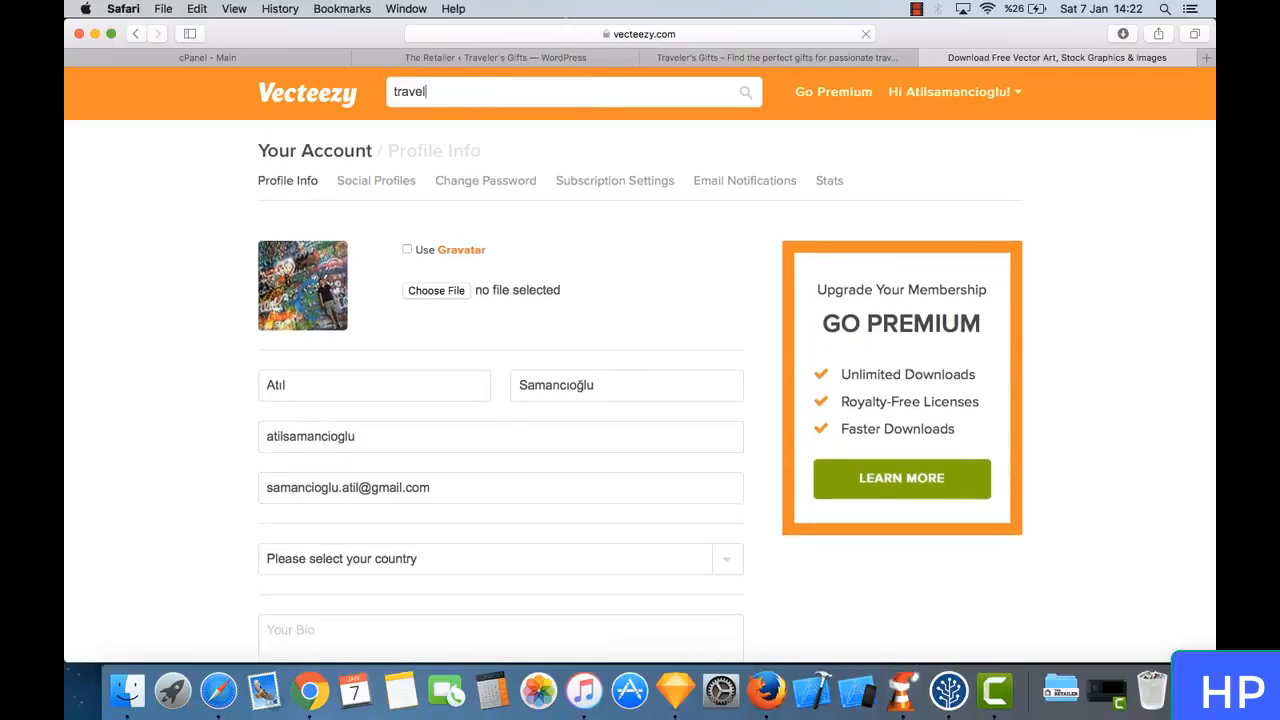
{"action": "key", "text": "Return"}
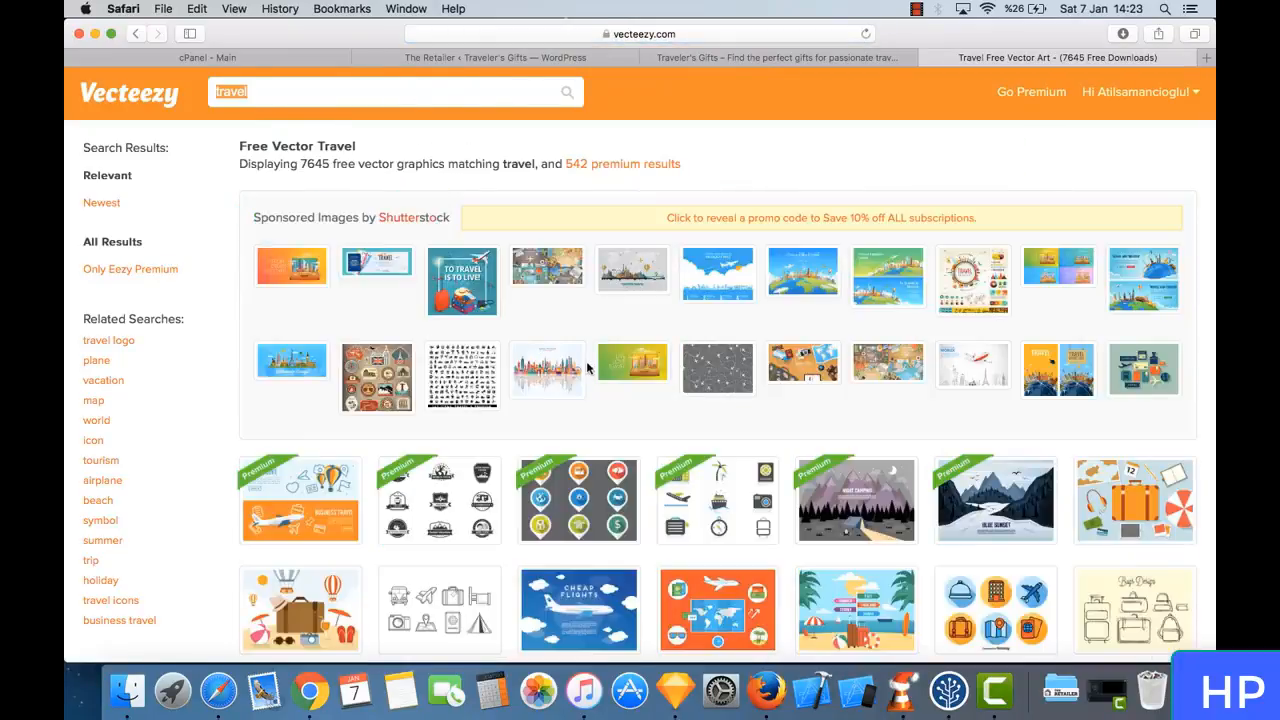
{"action": "scroll", "coordinate": [826, 428], "scroll_direction": "down", "scroll_amount": 3}
{"action": "left_click", "coordinate": [1003, 420]}
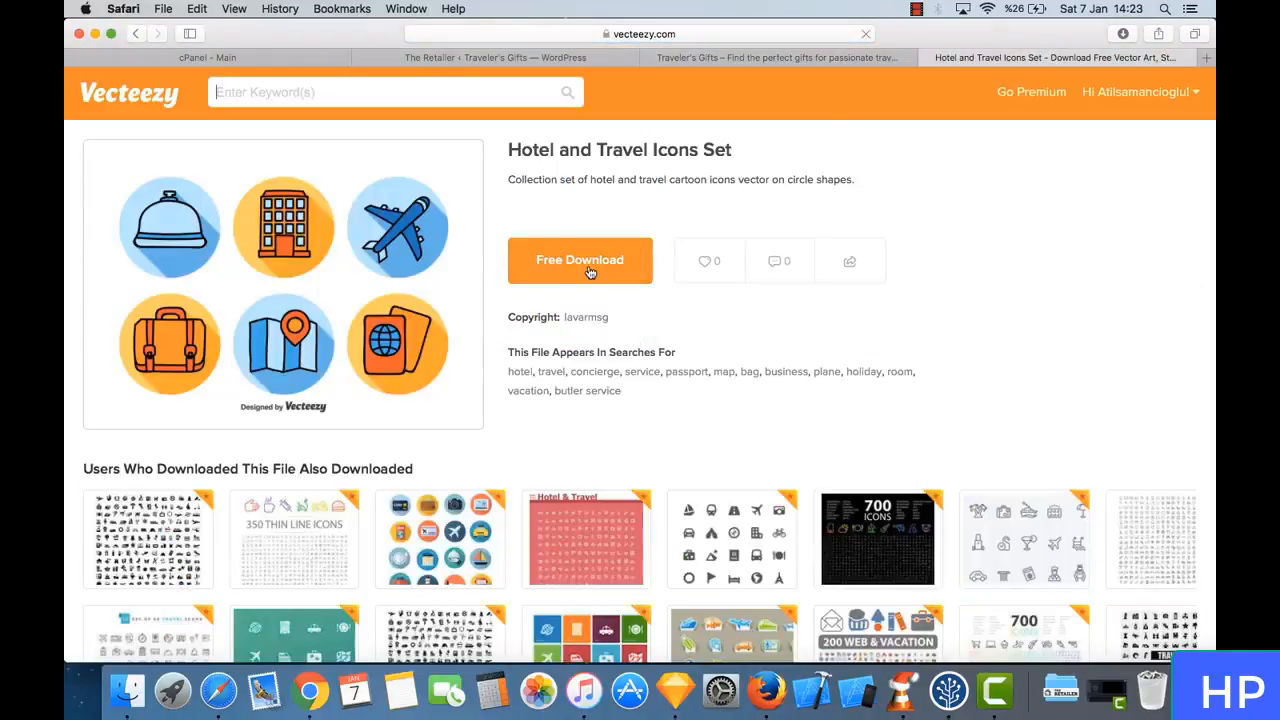
{"action": "left_click", "coordinate": [588, 262]}
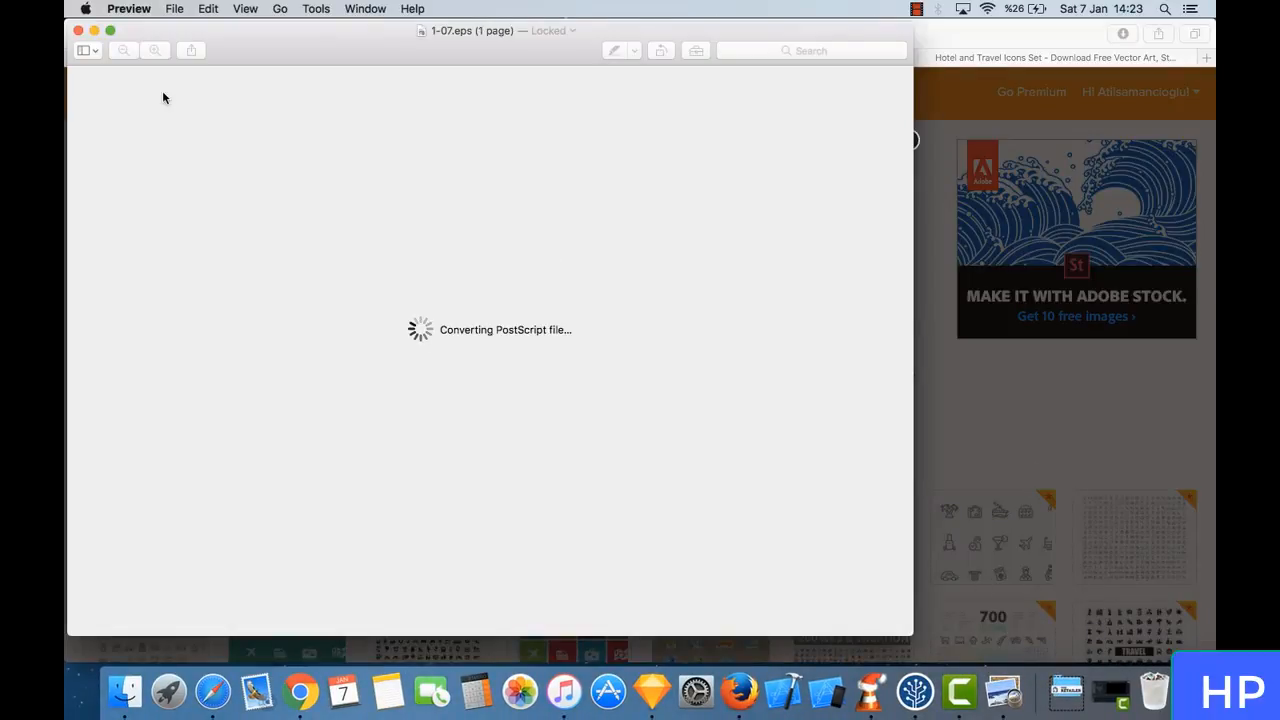
- Look over the downloaded 1-07.eps artwork in Preview, then close it and the Vecteezy download offer
{"action": "scroll", "coordinate": [309, 175], "scroll_direction": "up", "scroll_amount": 5}
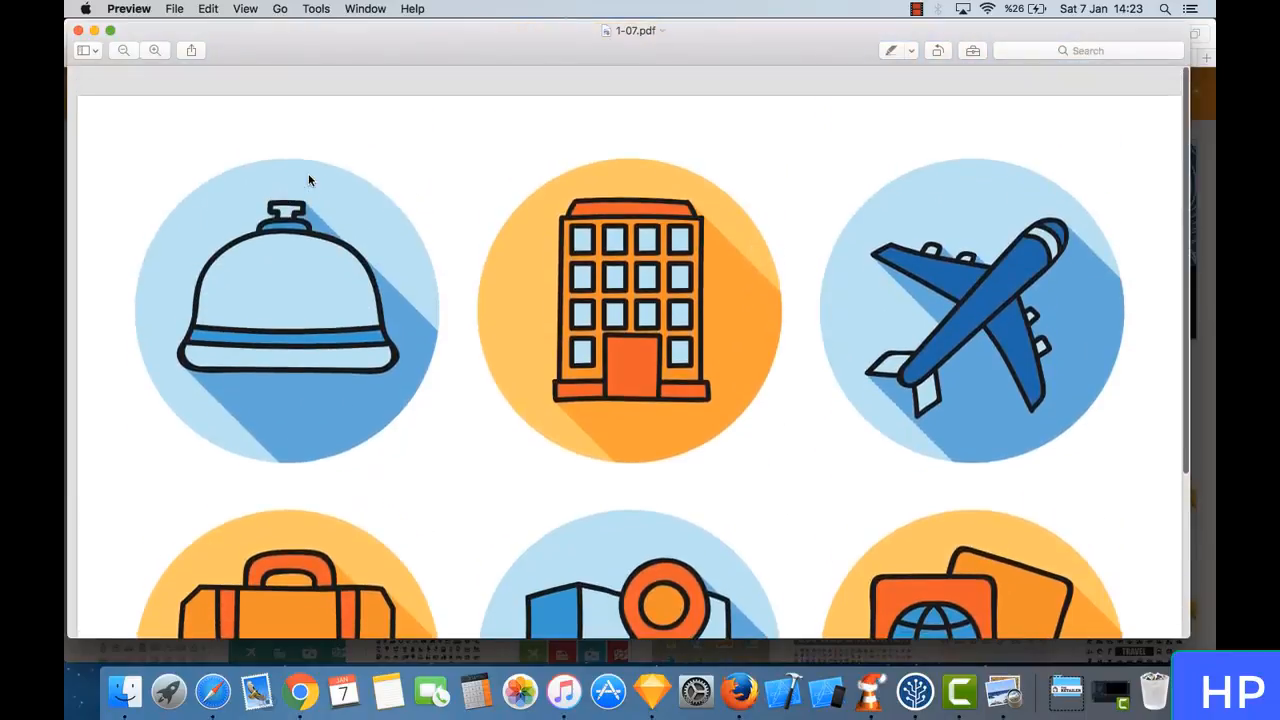
{"action": "scroll", "coordinate": [308, 180], "scroll_direction": "down", "scroll_amount": 1}
{"action": "left_click", "coordinate": [78, 30]}
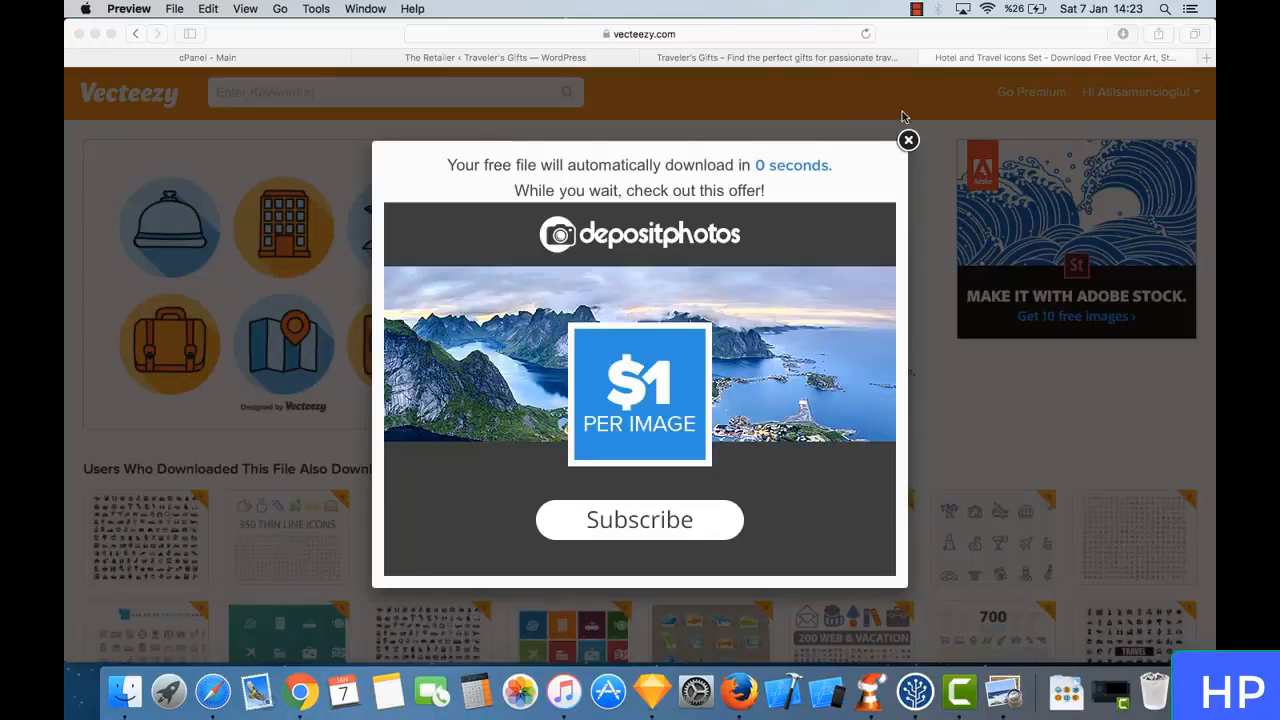
{"action": "left_click", "coordinate": [908, 141]}
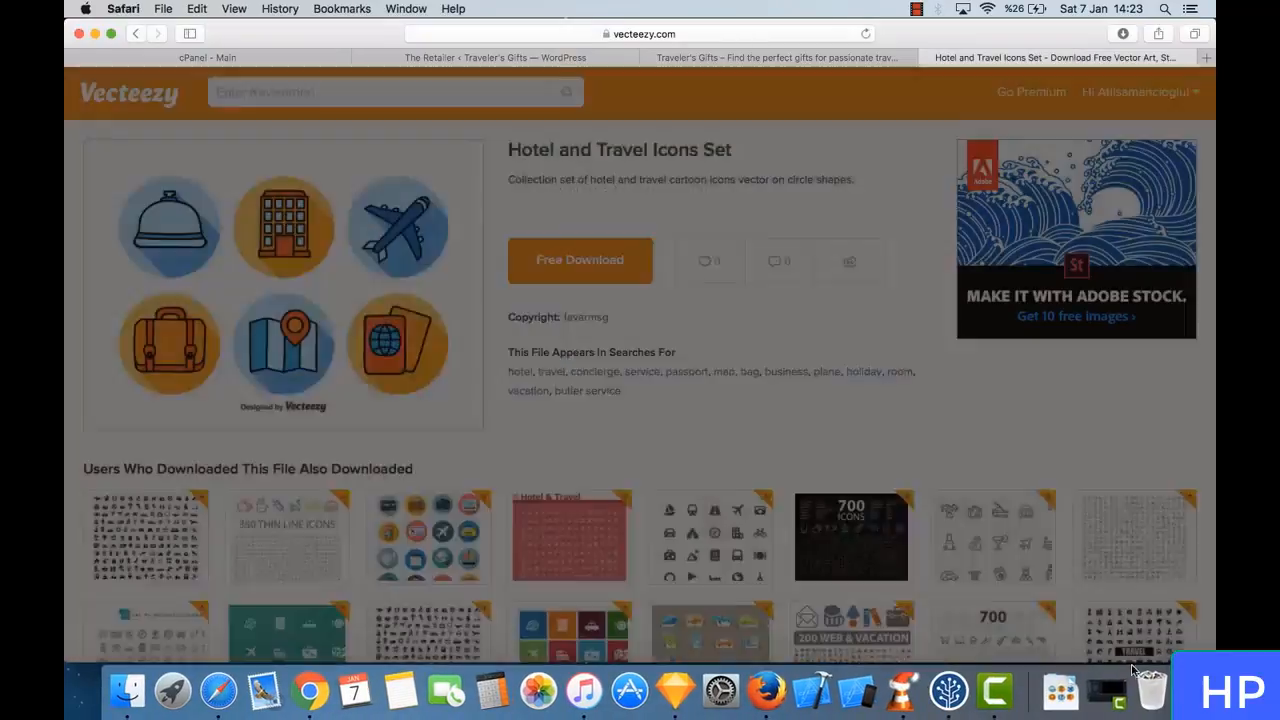
- Open 1-07.eps from the Downloads folder with Sketch
{"action": "left_click", "coordinate": [1060, 690]}
{"action": "left_click", "coordinate": [1082, 377]}
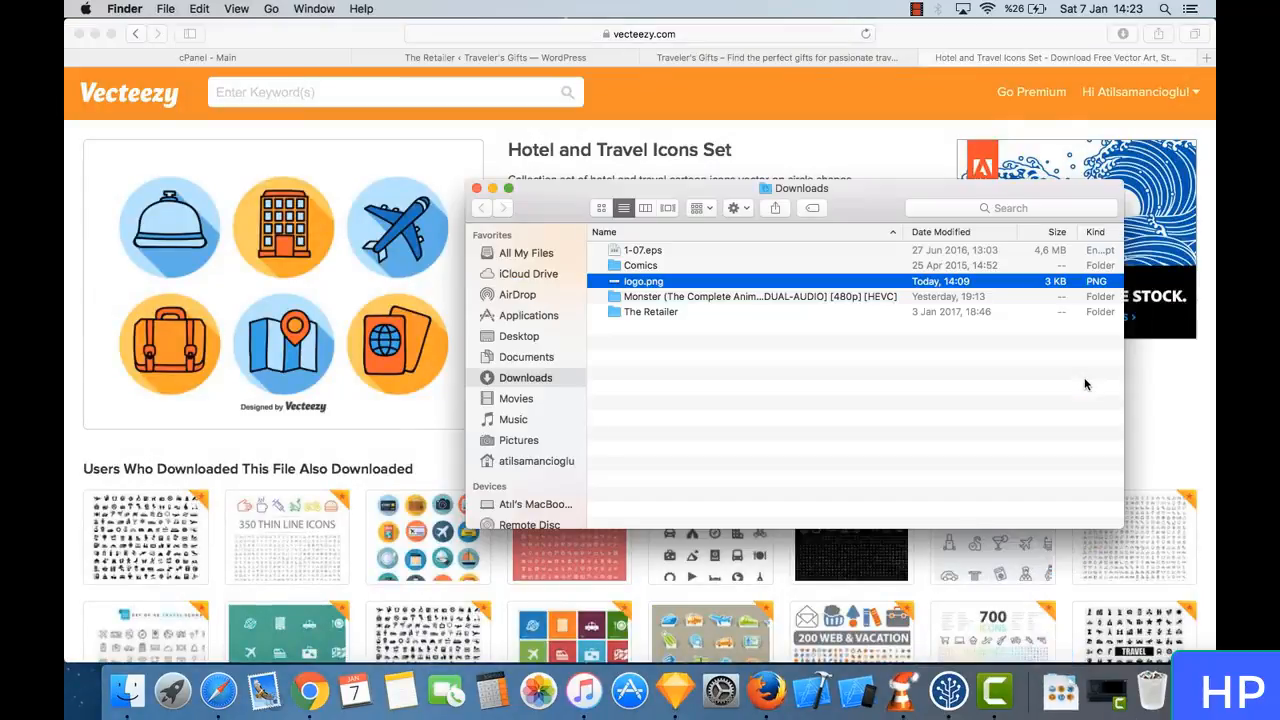
{"action": "left_click", "coordinate": [674, 257]}
{"action": "right_click", "coordinate": [677, 251]}
{"action": "mouse_move", "coordinate": [780, 273]}
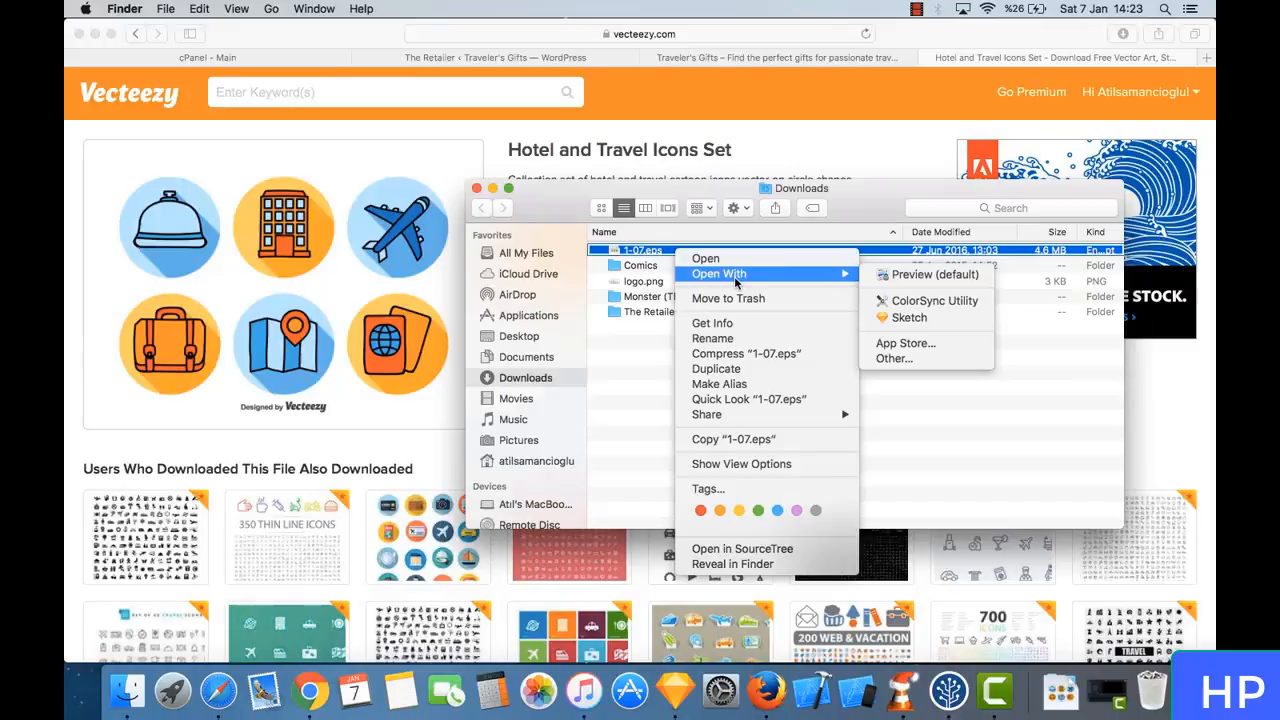
{"action": "left_click", "coordinate": [909, 317]}
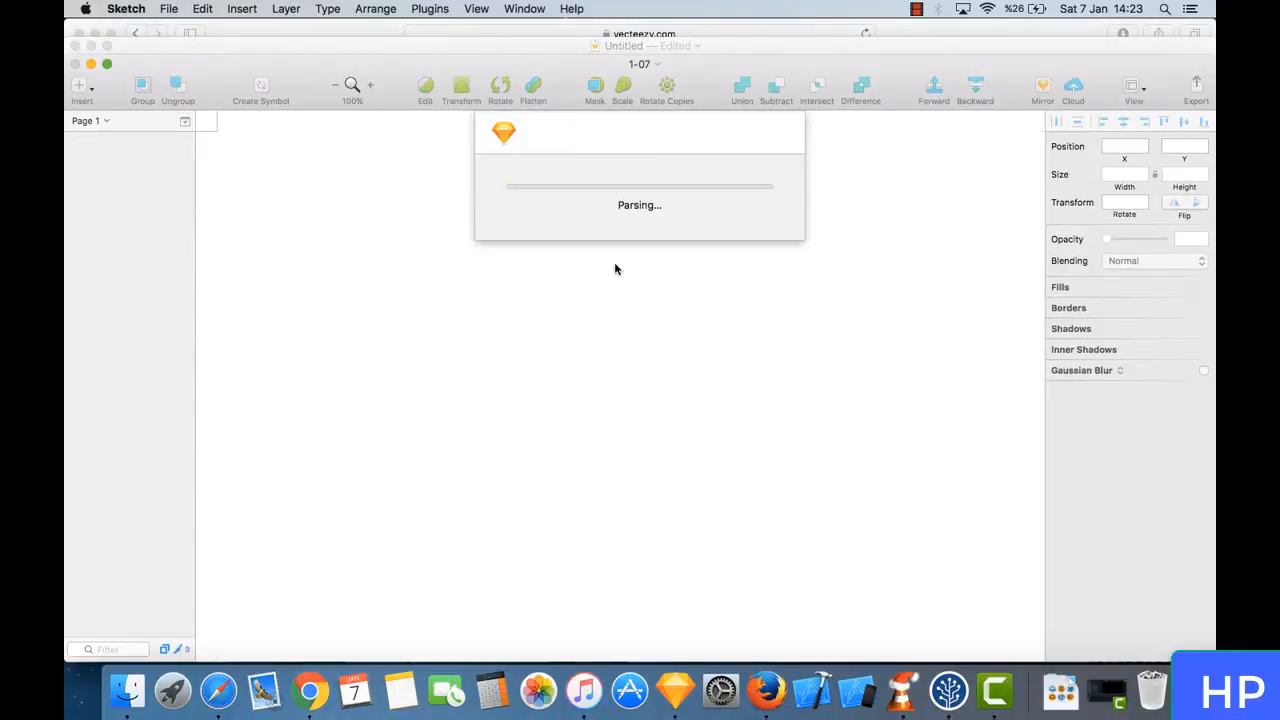
{"action": "left_click", "coordinate": [645, 326]}
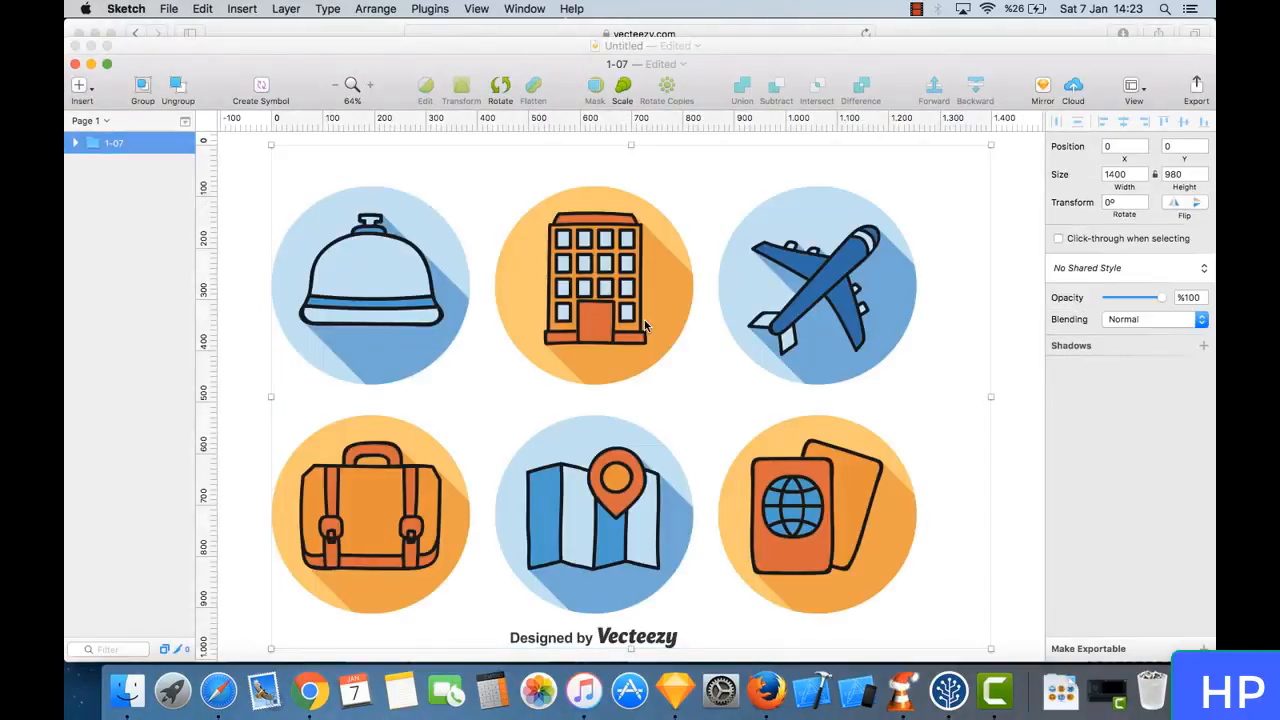
- Expand the 1-07 layer group and ungroup it into its individual shapes
{"action": "left_click", "coordinate": [77, 144]}
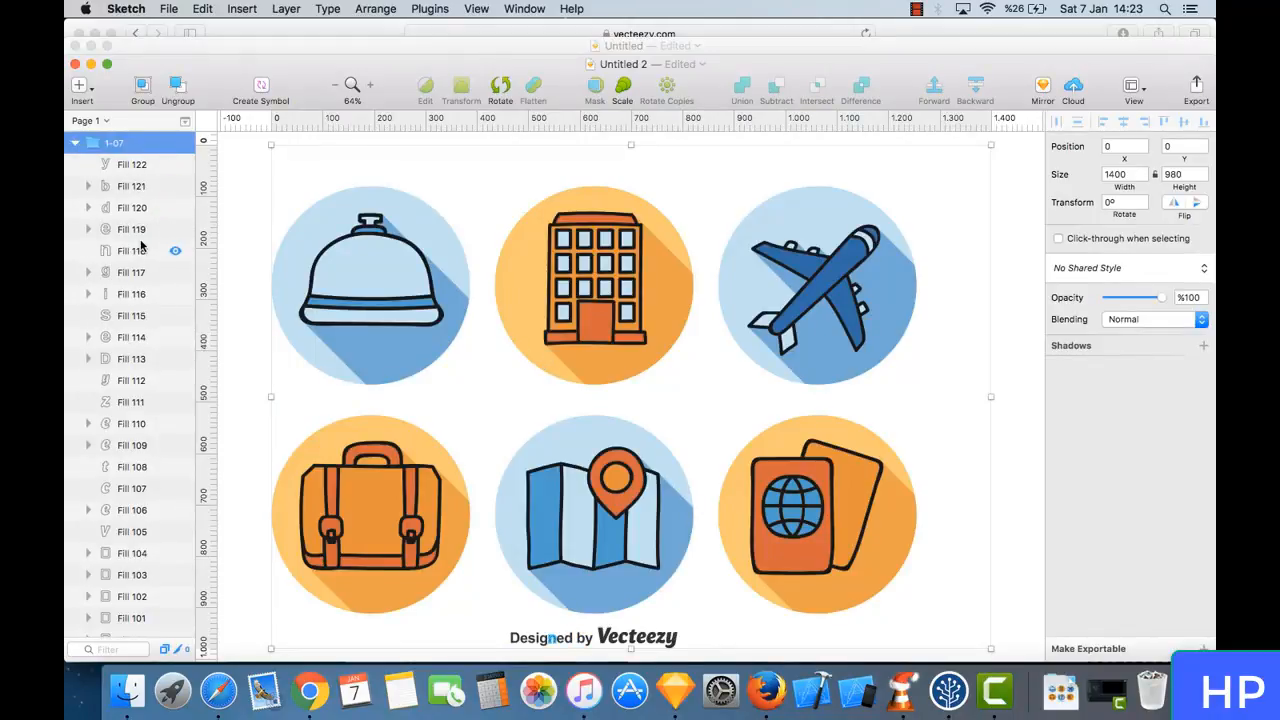
{"action": "left_click", "coordinate": [177, 87]}
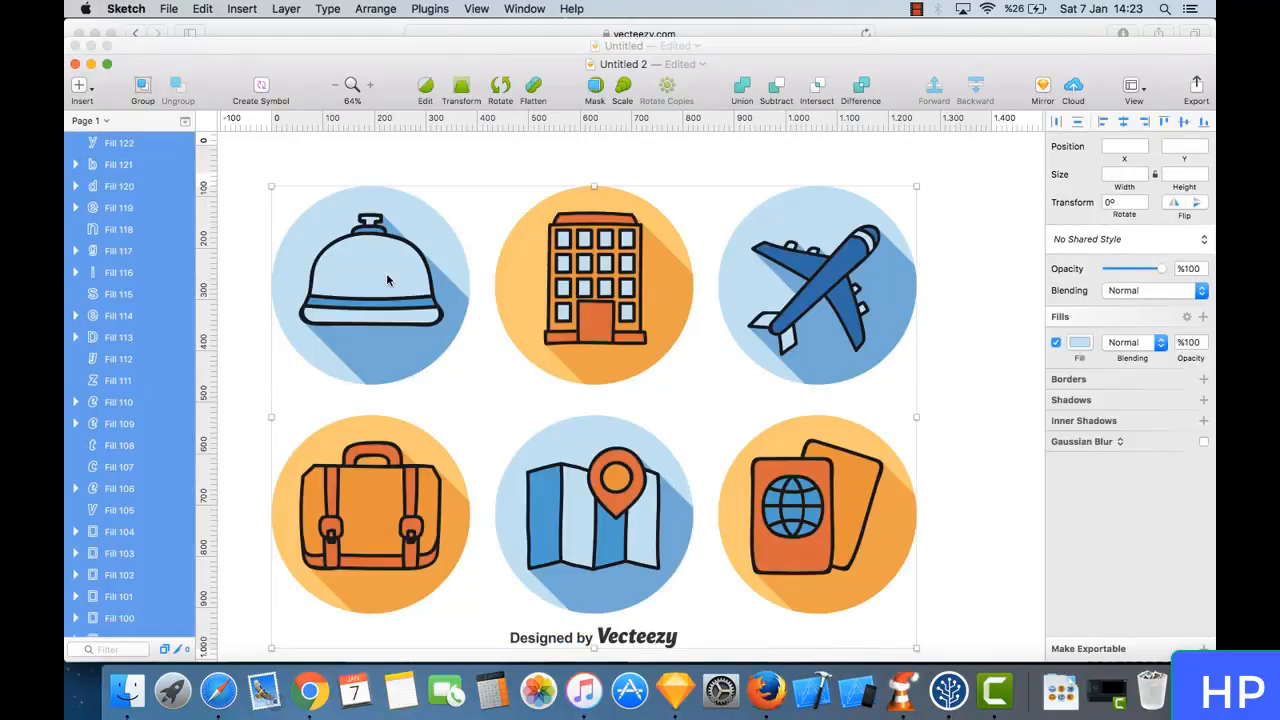
- Examine which individual shapes make up the passport icon, including its cover and background circle
{"action": "scroll", "coordinate": [524, 447], "scroll_direction": "down", "scroll_amount": 3}
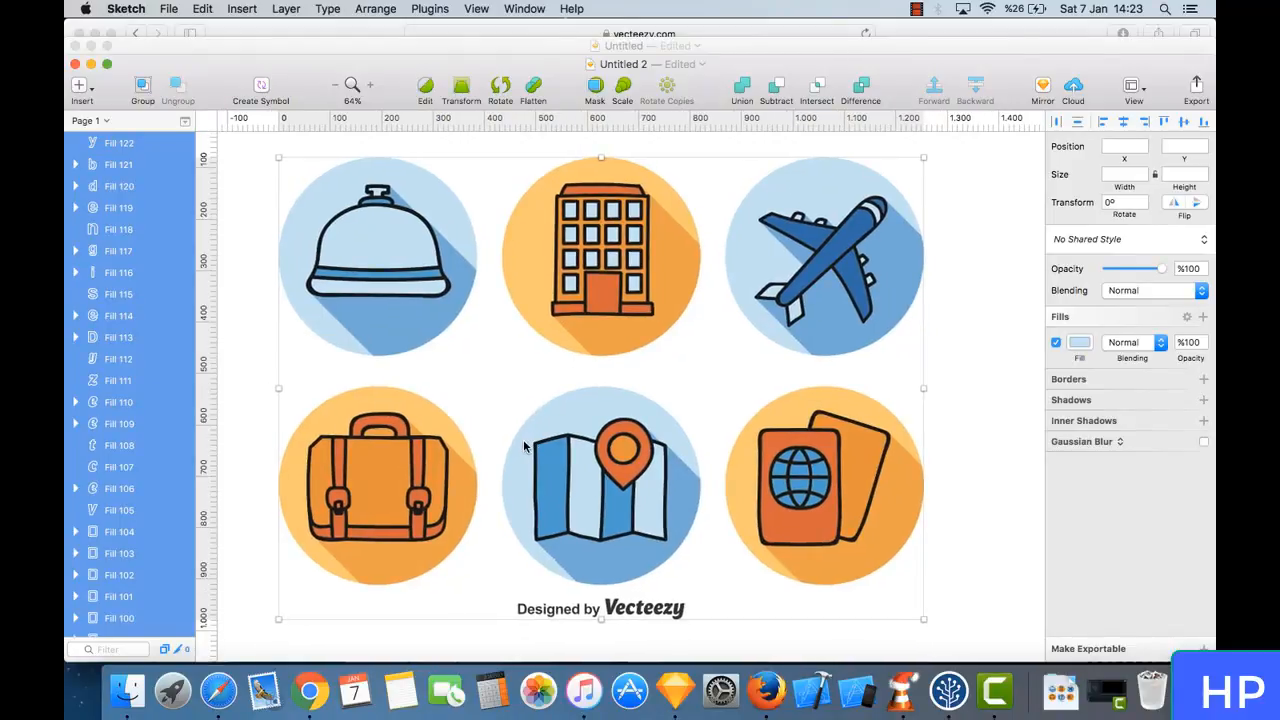
{"action": "scroll", "coordinate": [524, 447], "scroll_direction": "up", "scroll_amount": 1}
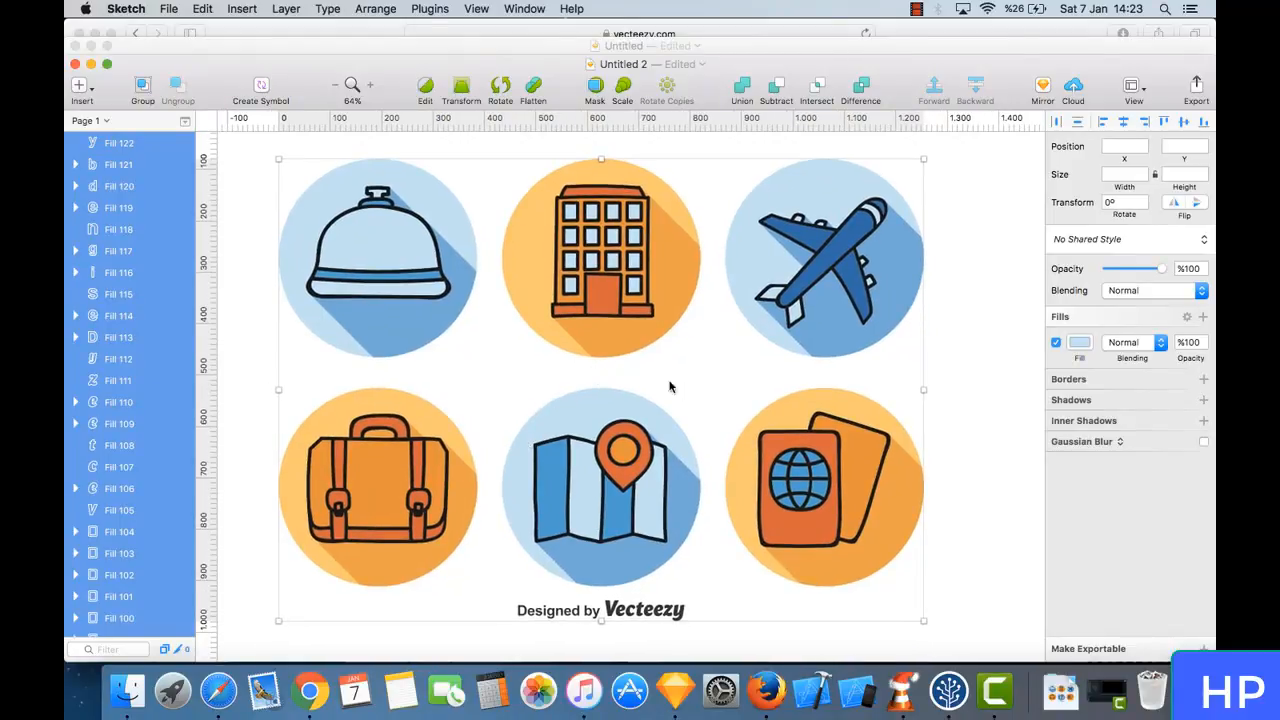
{"action": "double_click", "coordinate": [809, 440]}
{"action": "scroll", "coordinate": [836, 497], "scroll_direction": "down", "scroll_amount": 2}
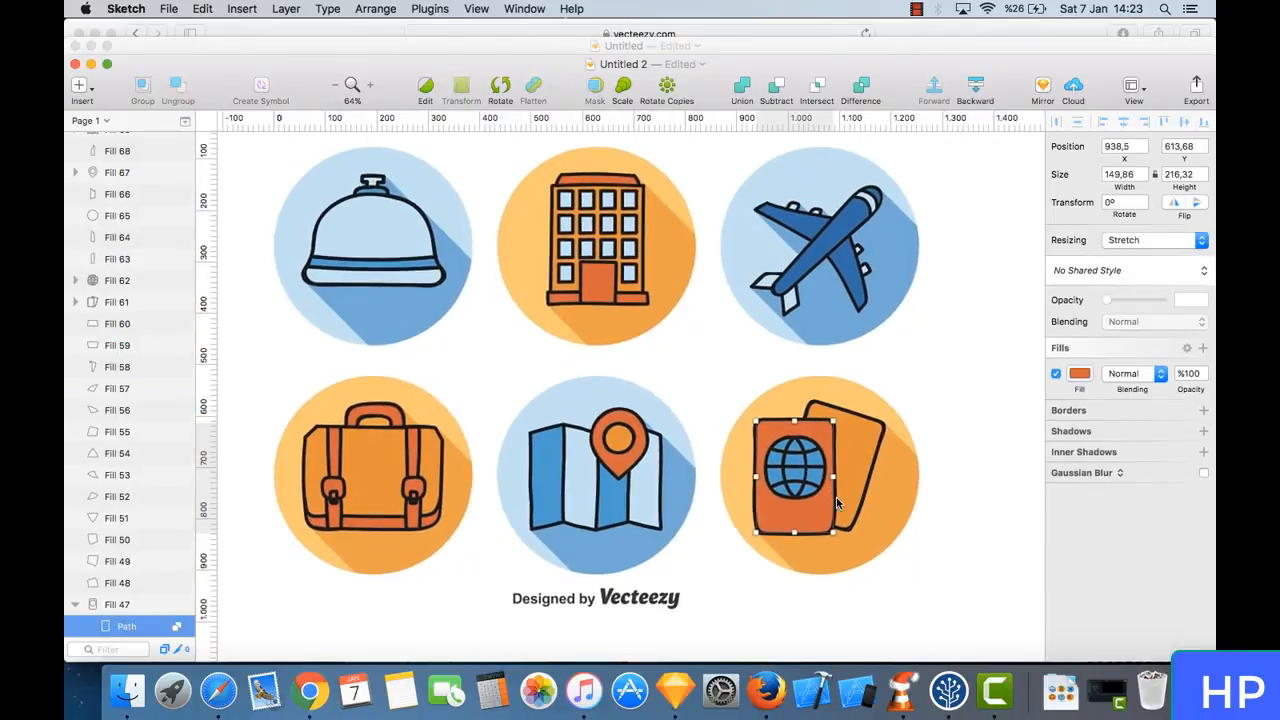
{"action": "scroll", "coordinate": [125, 500], "scroll_direction": "down", "scroll_amount": 5}
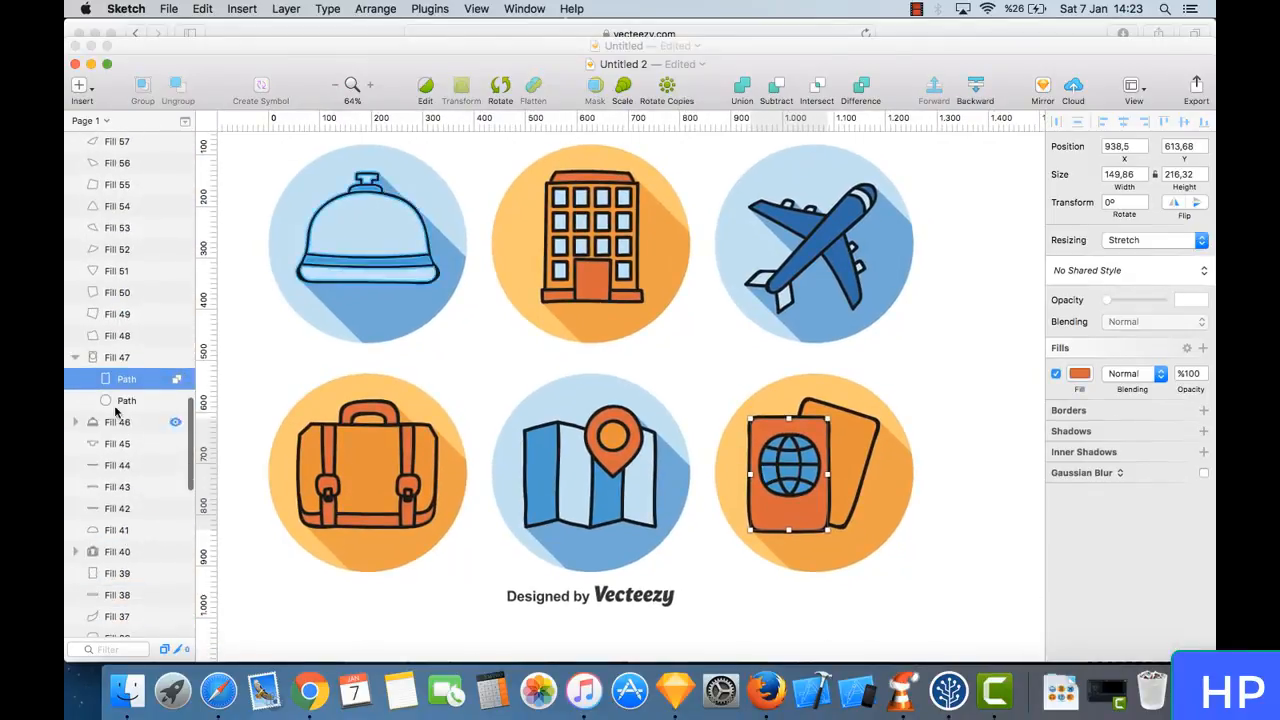
{"action": "left_click", "coordinate": [118, 360]}
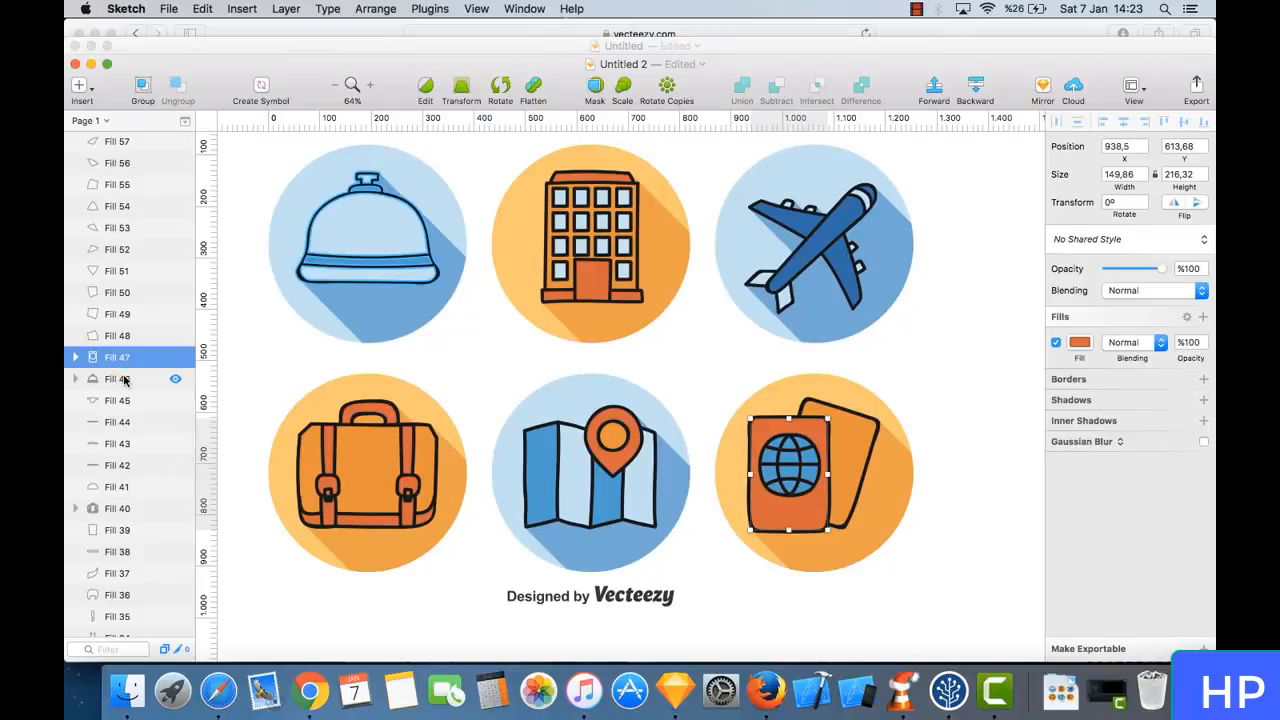
{"action": "left_click", "coordinate": [120, 380], "text": "shift"}
{"action": "left_click", "coordinate": [845, 408]}
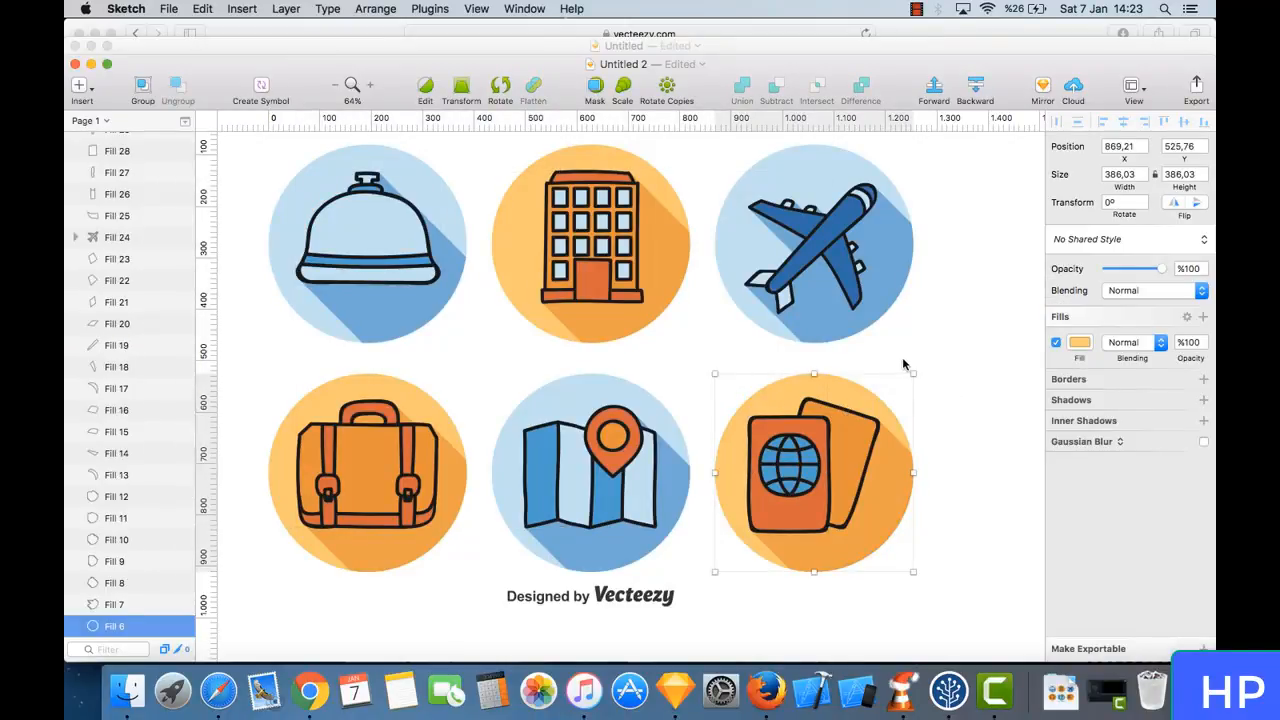
- Select all shapes of the passport icon, move it away from the grid, copy it and switch to the travelersgifts logo document
{"action": "left_click_drag", "start_coordinate": [905, 362], "coordinate": [739, 605]}
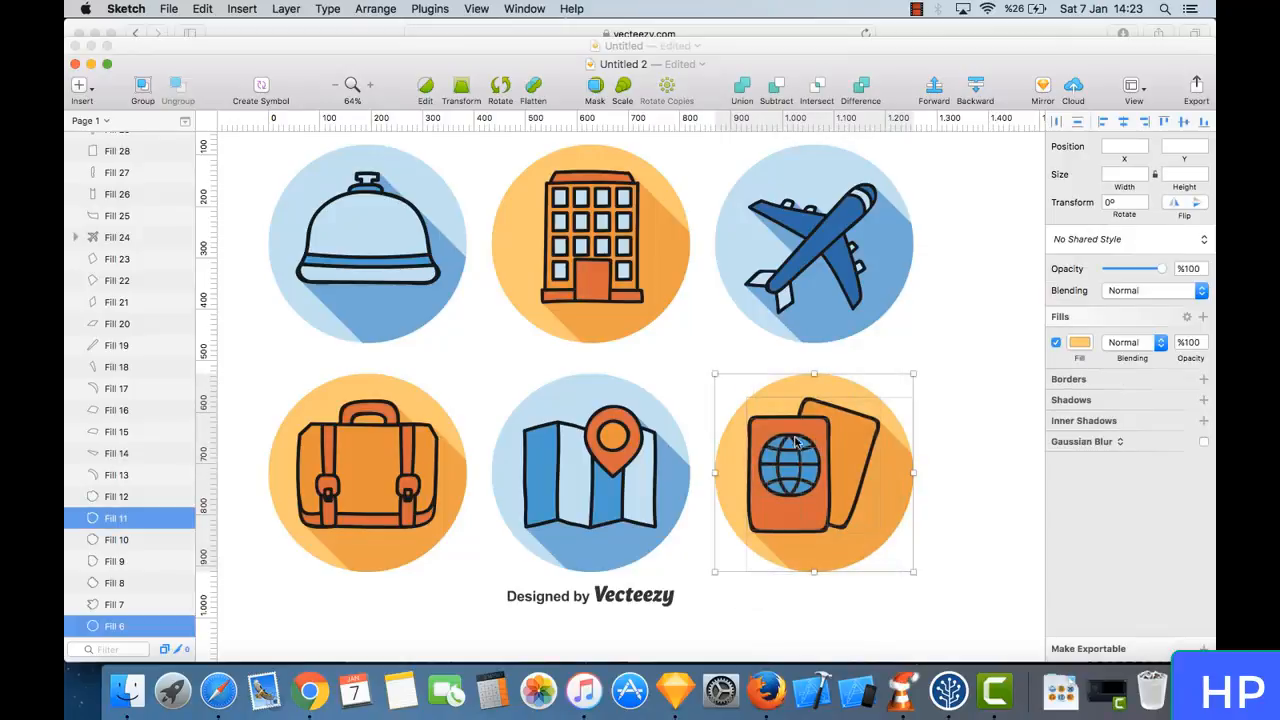
{"action": "mouse_move", "coordinate": [795, 441]}
{"action": "left_mouse_down"}
{"action": "mouse_move", "coordinate": [884, 454]}
{"action": "mouse_move", "coordinate": [824, 425]}
{"action": "mouse_move", "coordinate": [832, 462]}
{"action": "left_mouse_up"}
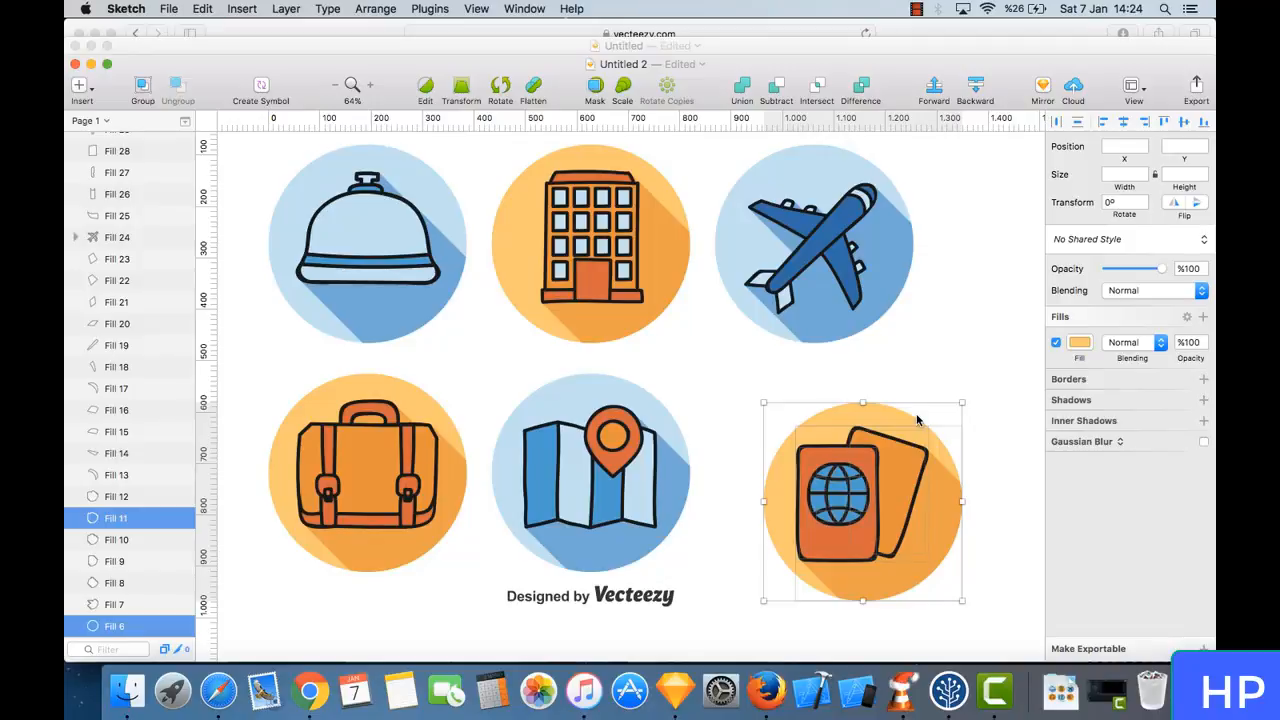
{"action": "left_click", "coordinate": [501, 51]}
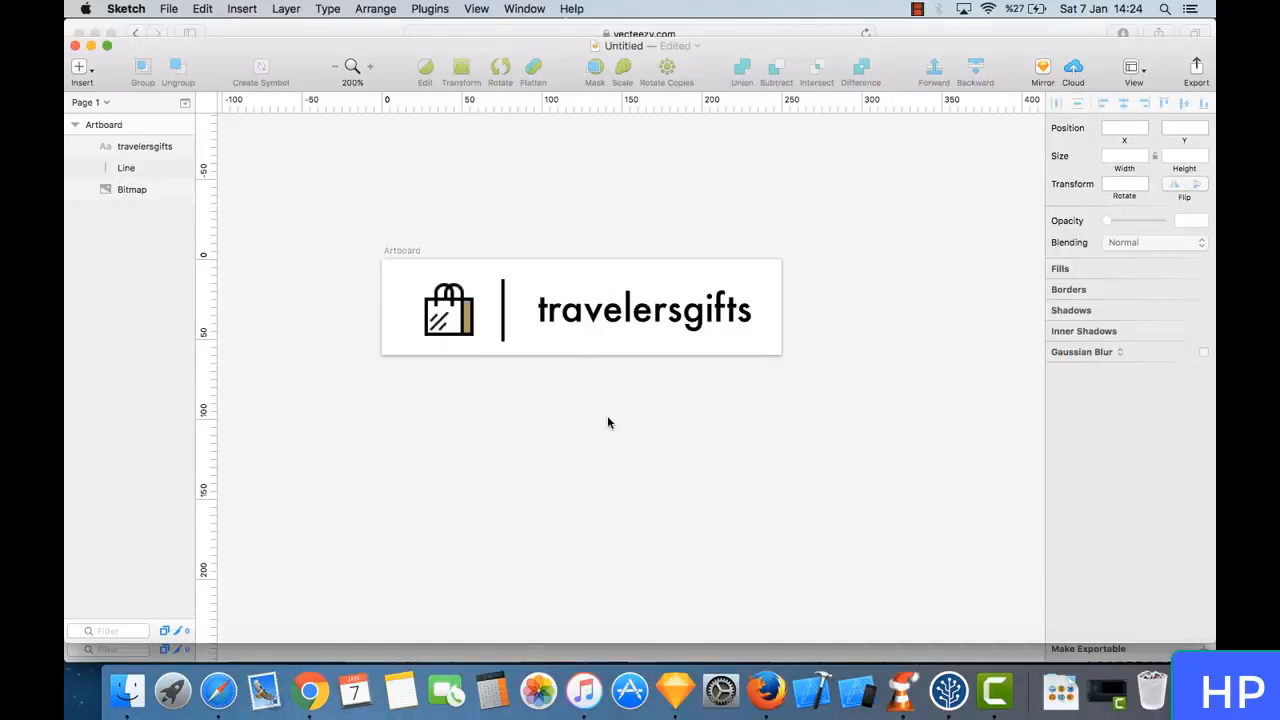
{"action": "scroll", "coordinate": [608, 471], "scroll_direction": "down", "scroll_amount": 5}
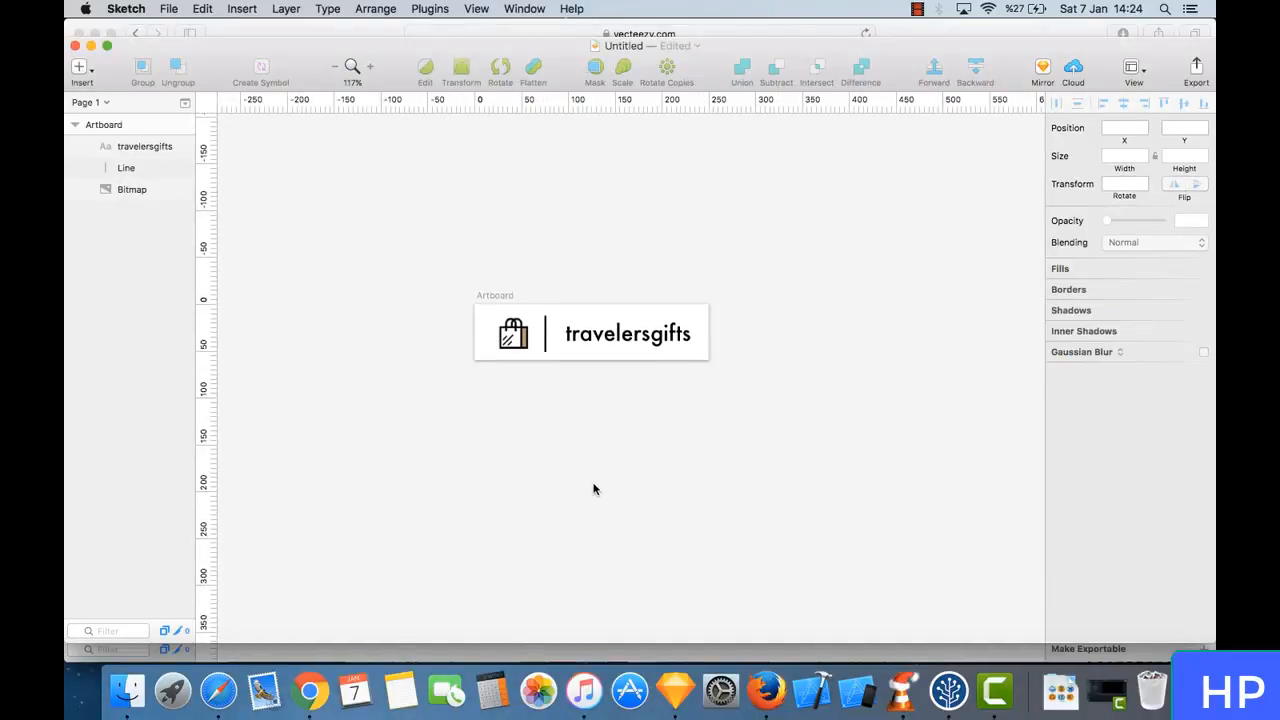
{"action": "key", "text": "super+v"}
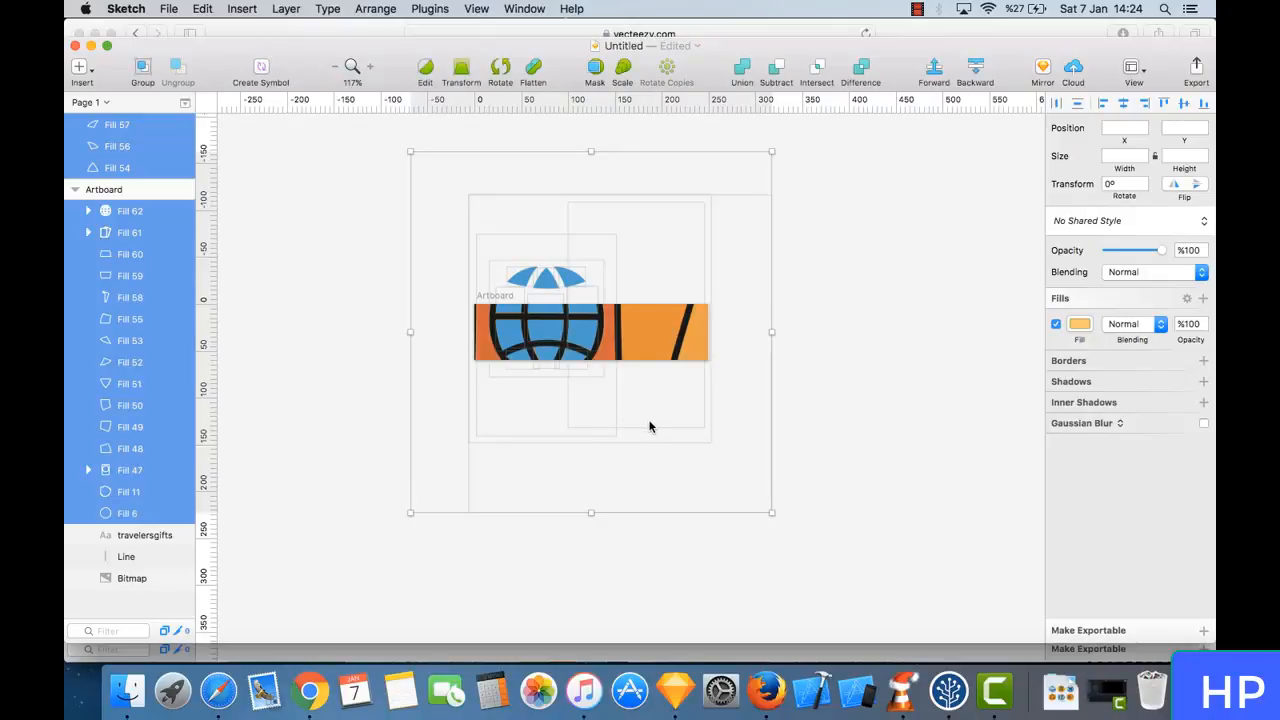
{"action": "key", "text": "Delete"}
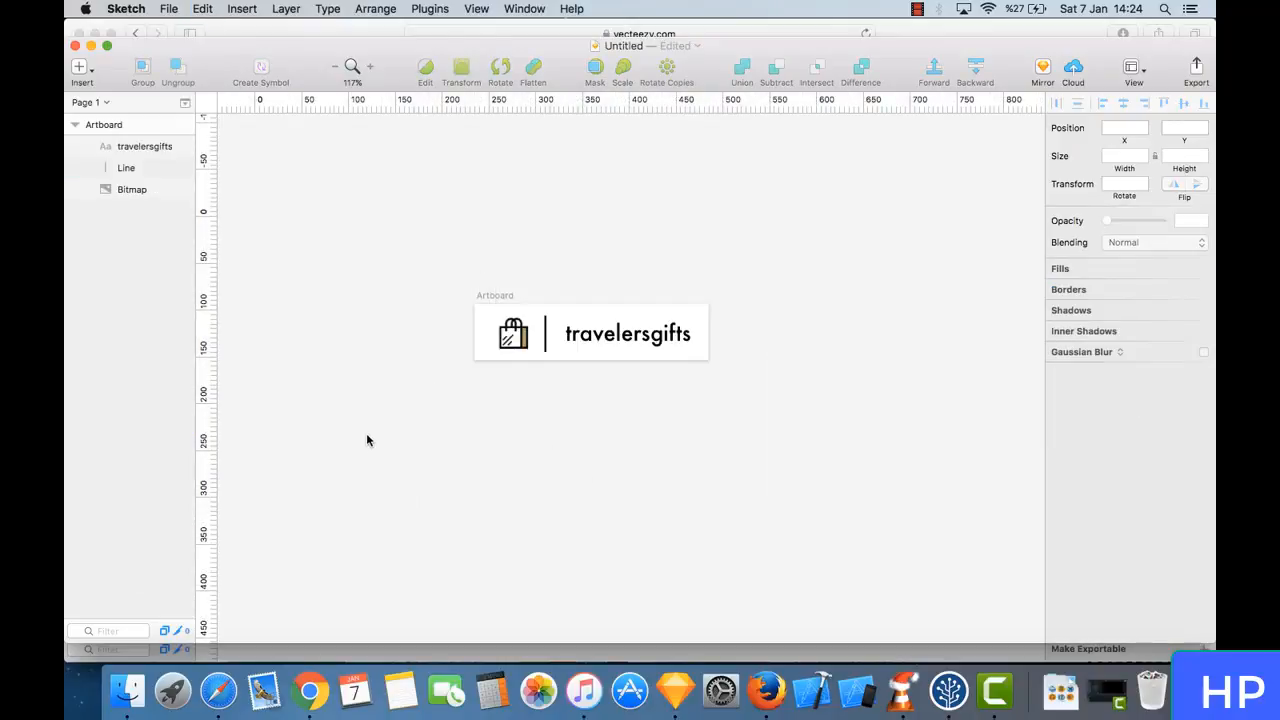
{"action": "key", "text": "super+v"}
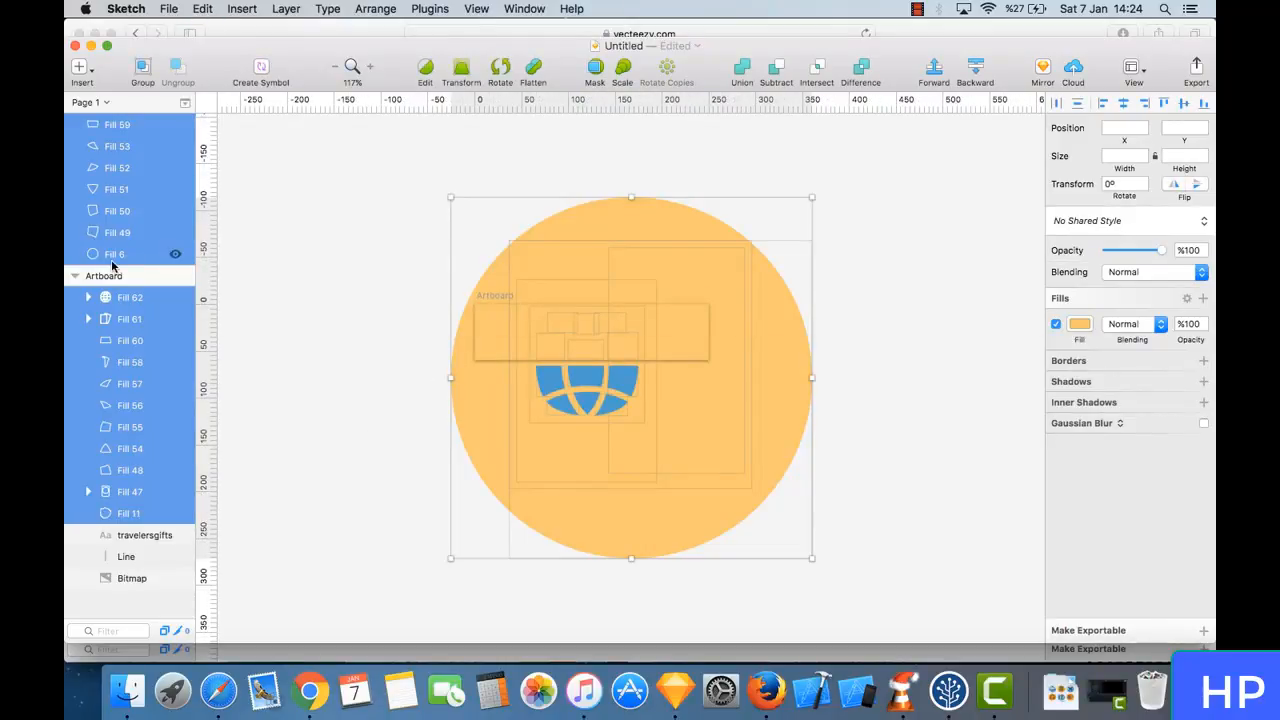
{"action": "key", "text": "Delete"}
- Paste the passport icon onto empty canvas outside the logo artboard and scale it to 10%
{"action": "scroll", "coordinate": [360, 337], "scroll_direction": "down", "scroll_amount": 10}
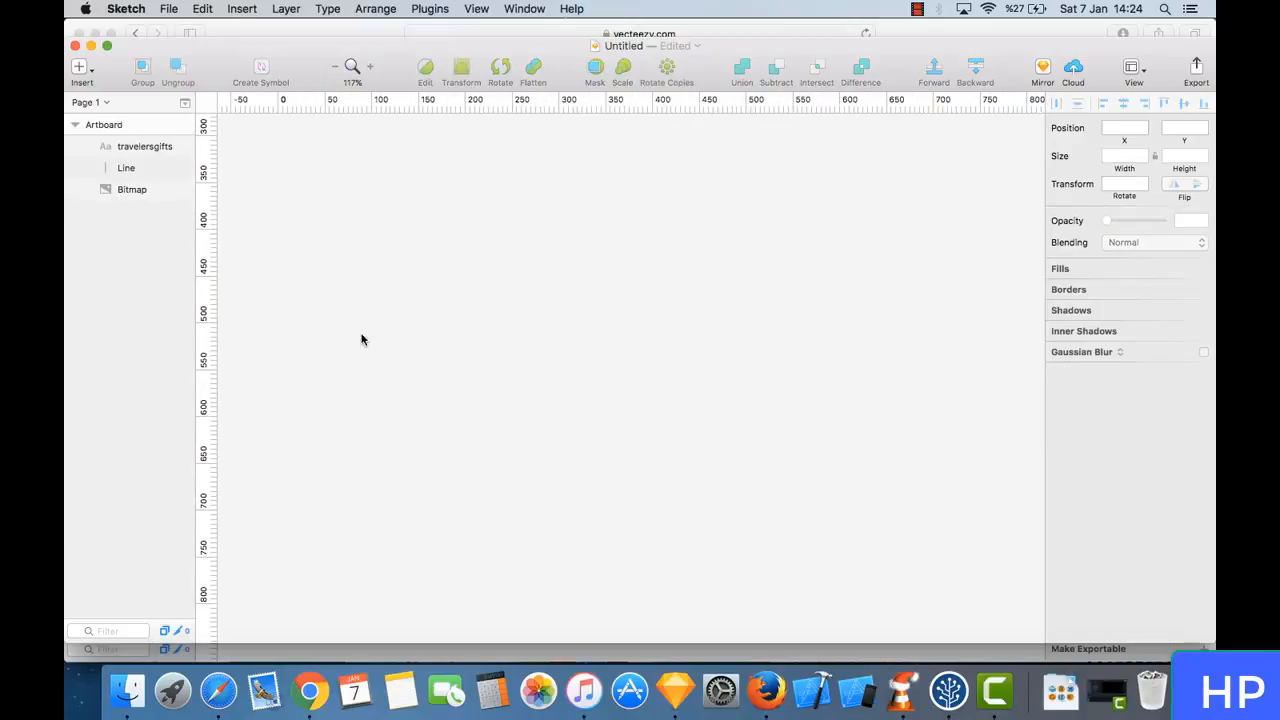
{"action": "key", "text": "super+v"}
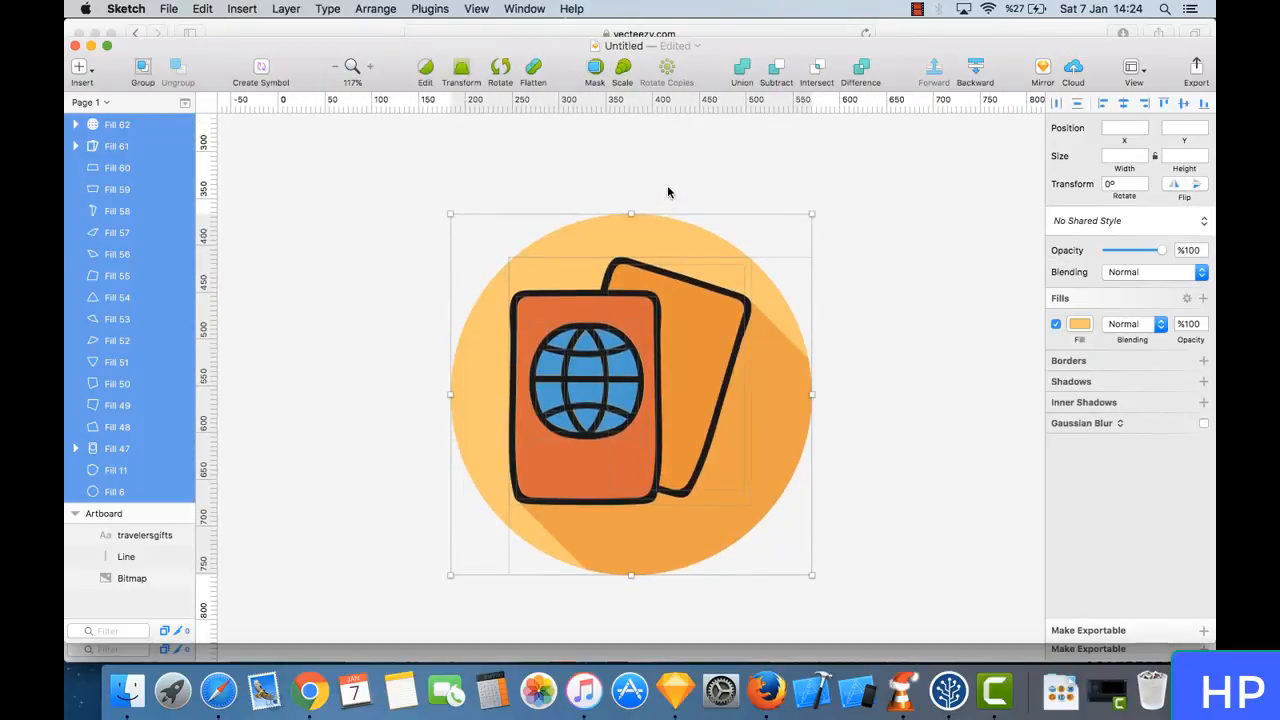
{"action": "left_click", "coordinate": [624, 75]}
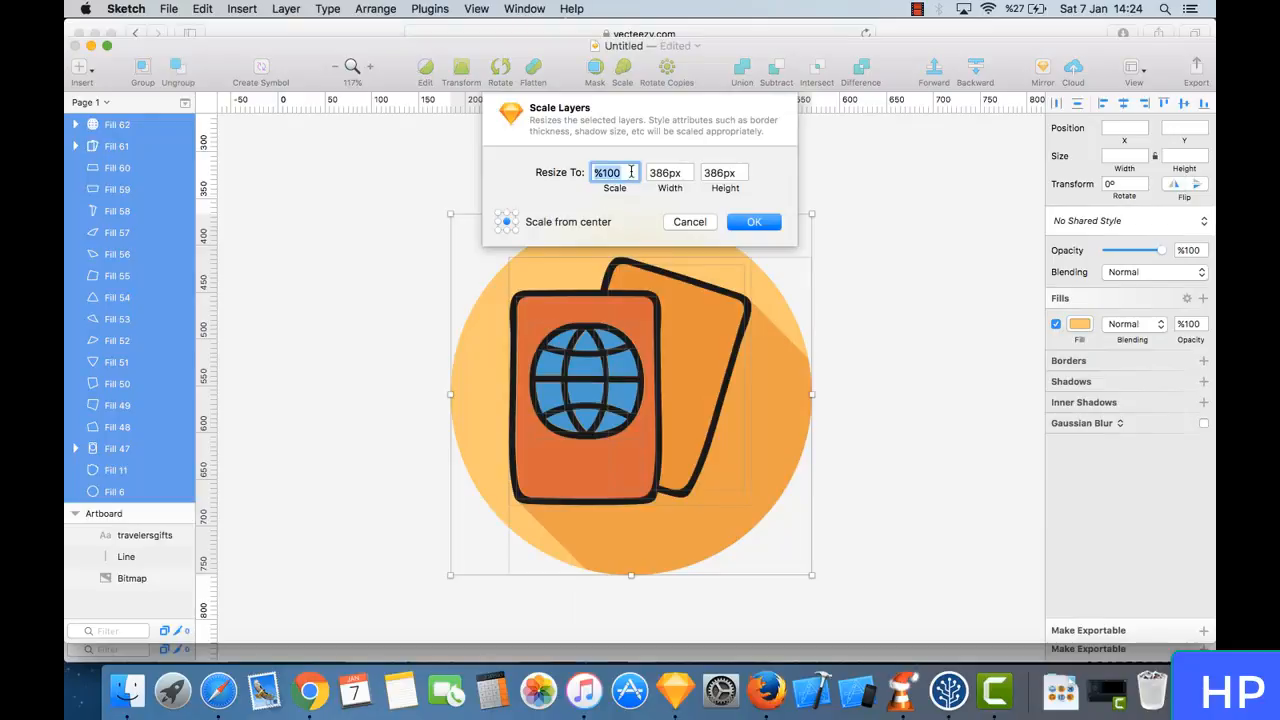
{"action": "left_click", "coordinate": [630, 175]}
{"action": "key", "text": "BackSpace"}
{"action": "key", "text": "Return"}
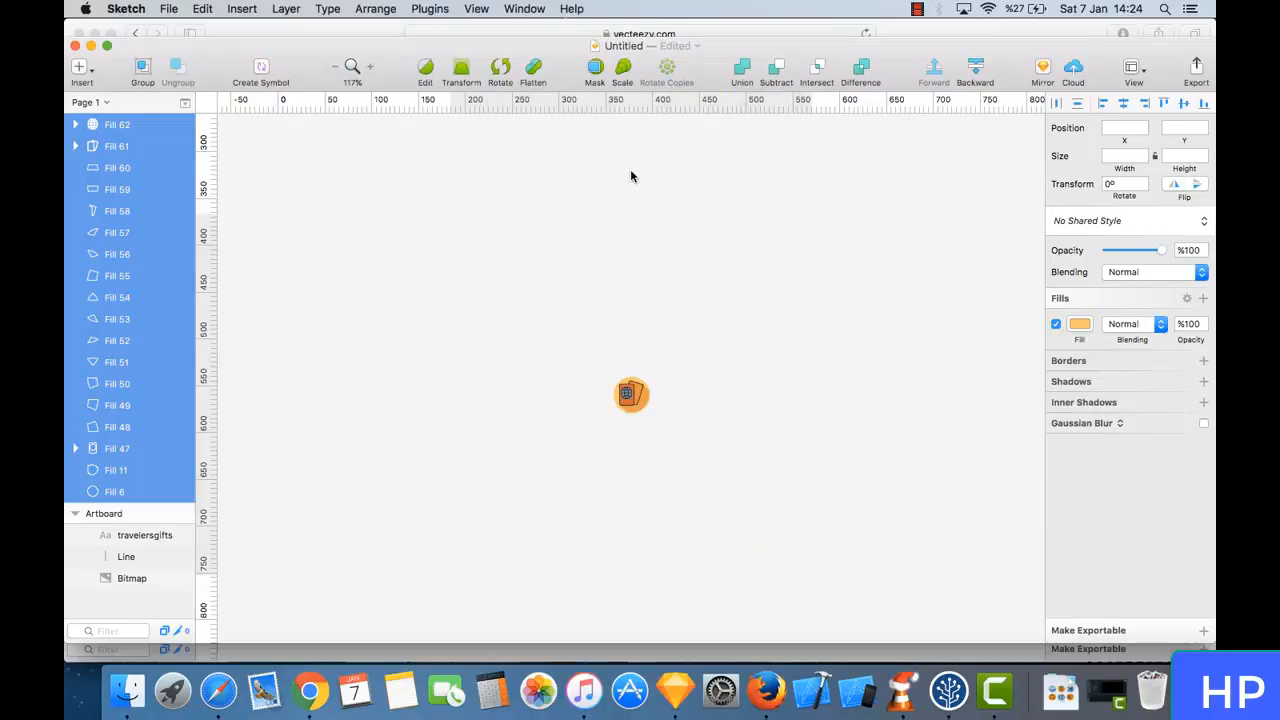
- Move the scaled passport icon up towards the logo artboard and delete the shopping bag image from the logo
{"action": "scroll", "coordinate": [690, 461], "scroll_direction": "up", "scroll_amount": 1}
{"action": "left_click_drag", "start_coordinate": [683, 470], "coordinate": [628, 130]}
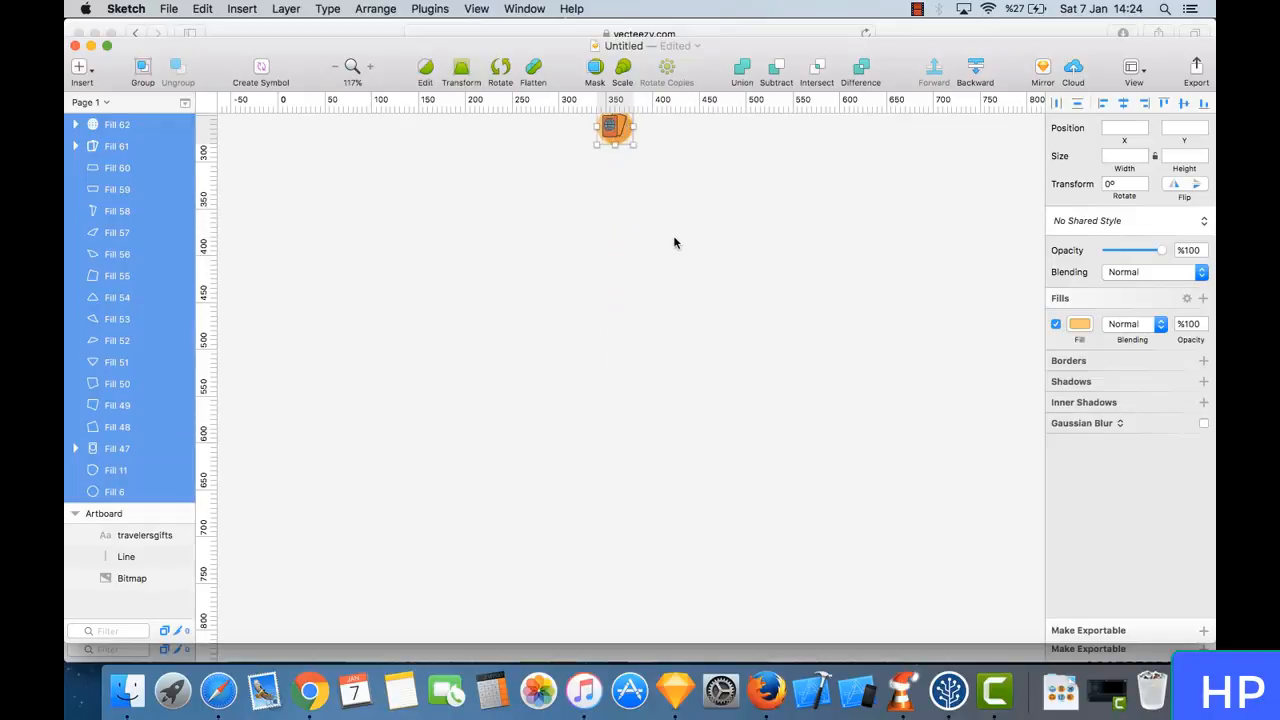
{"action": "scroll", "coordinate": [673, 243], "scroll_direction": "up", "scroll_amount": 6}
{"action": "left_click", "coordinate": [549, 258]}
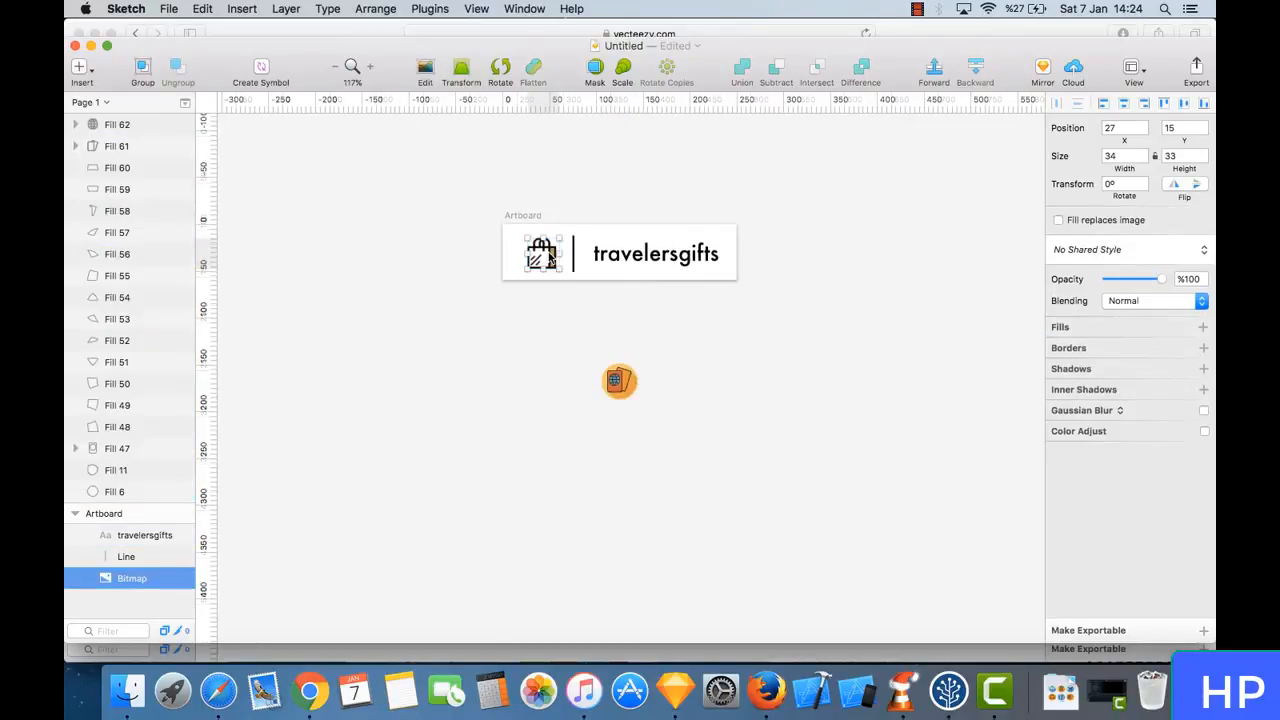
{"action": "key", "text": "Delete"}
- Place the passport icon in the logo artboard, left of the vertical line where the bag image was
{"action": "left_click_drag", "start_coordinate": [615, 393], "coordinate": [569, 443]}
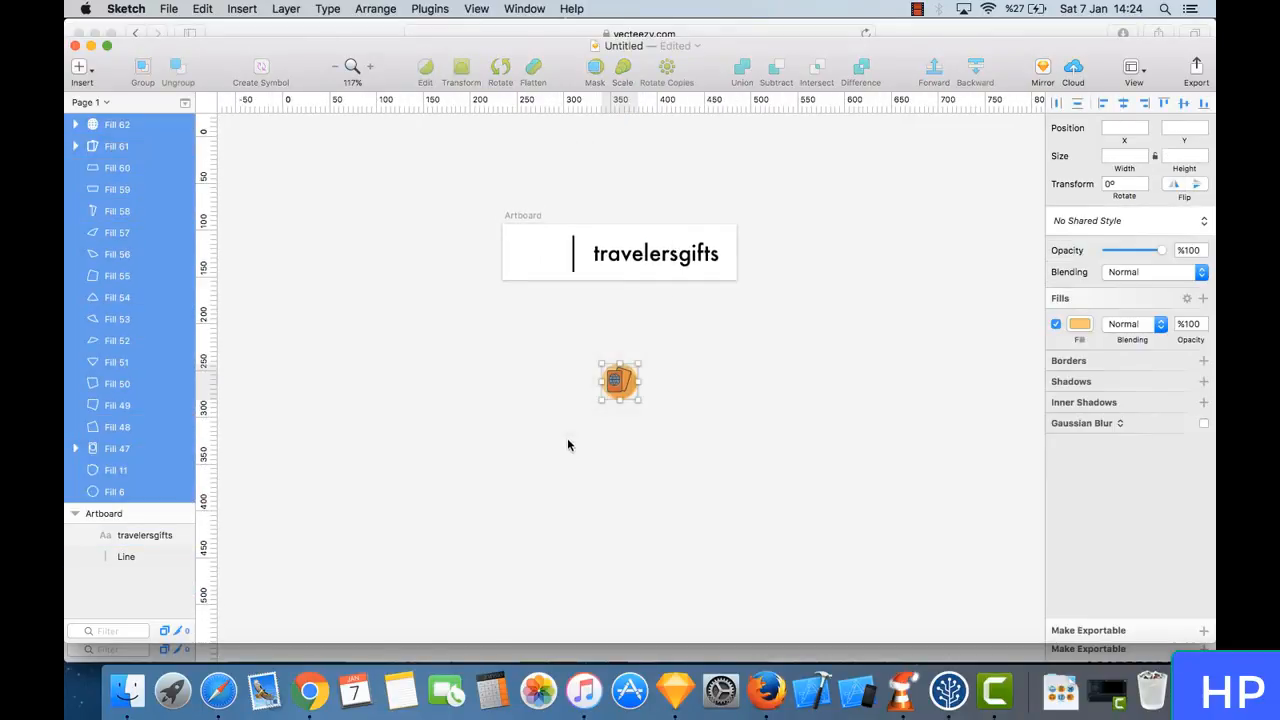
{"action": "left_click_drag", "start_coordinate": [619, 388], "coordinate": [546, 257]}
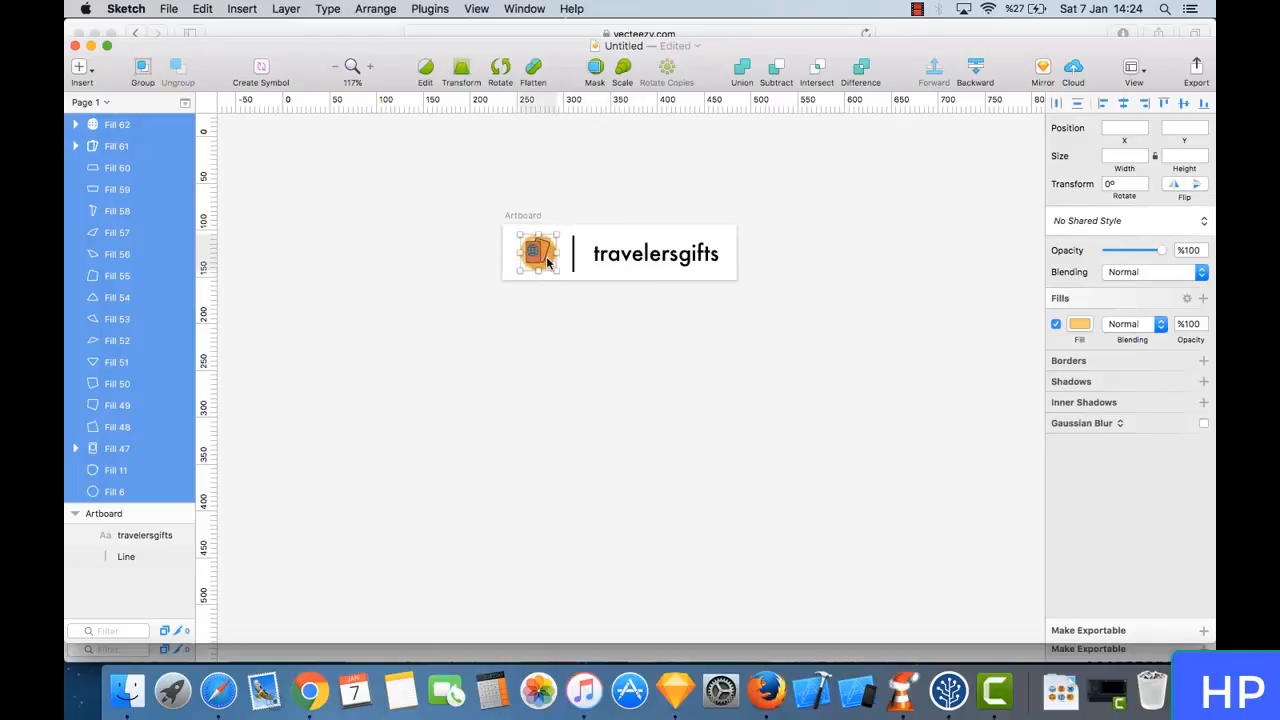
{"action": "scroll", "coordinate": [600, 334], "scroll_direction": "up", "scroll_amount": 5}
{"action": "scroll", "coordinate": [571, 265], "scroll_direction": "up", "scroll_amount": 3}
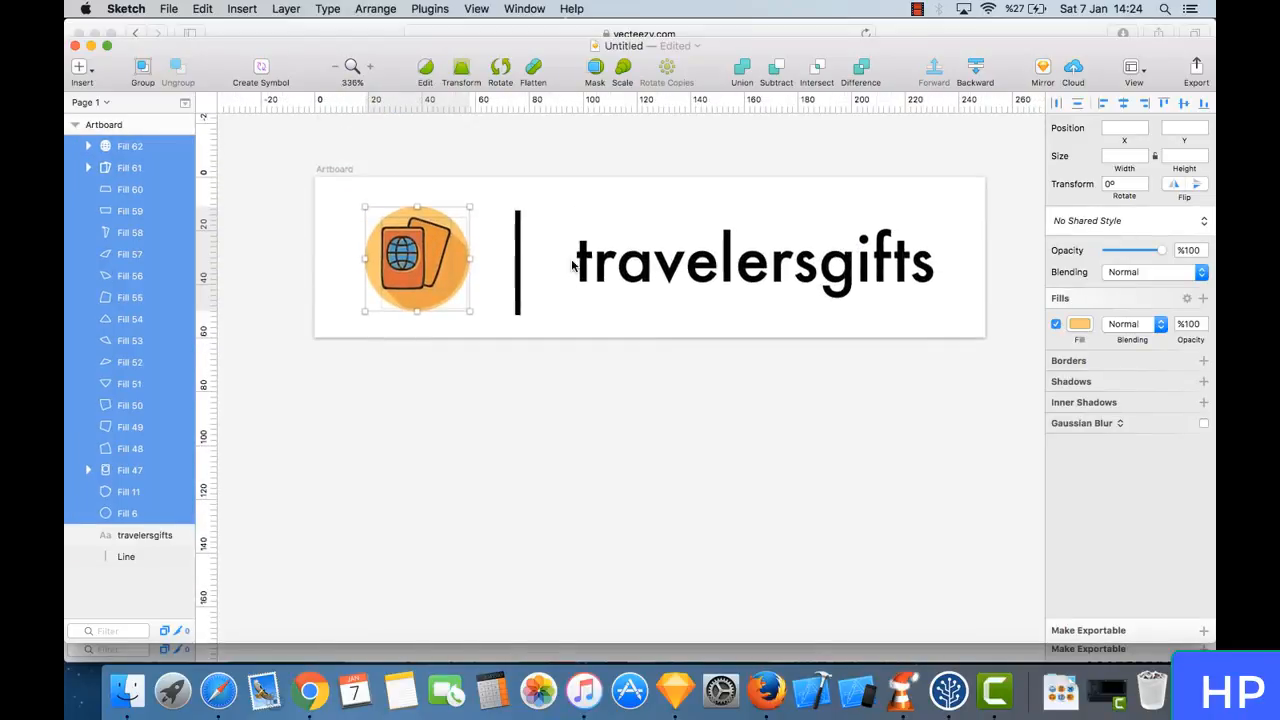
{"action": "left_click", "coordinate": [516, 346]}
{"action": "scroll", "coordinate": [734, 400], "scroll_direction": "up", "scroll_amount": 2}
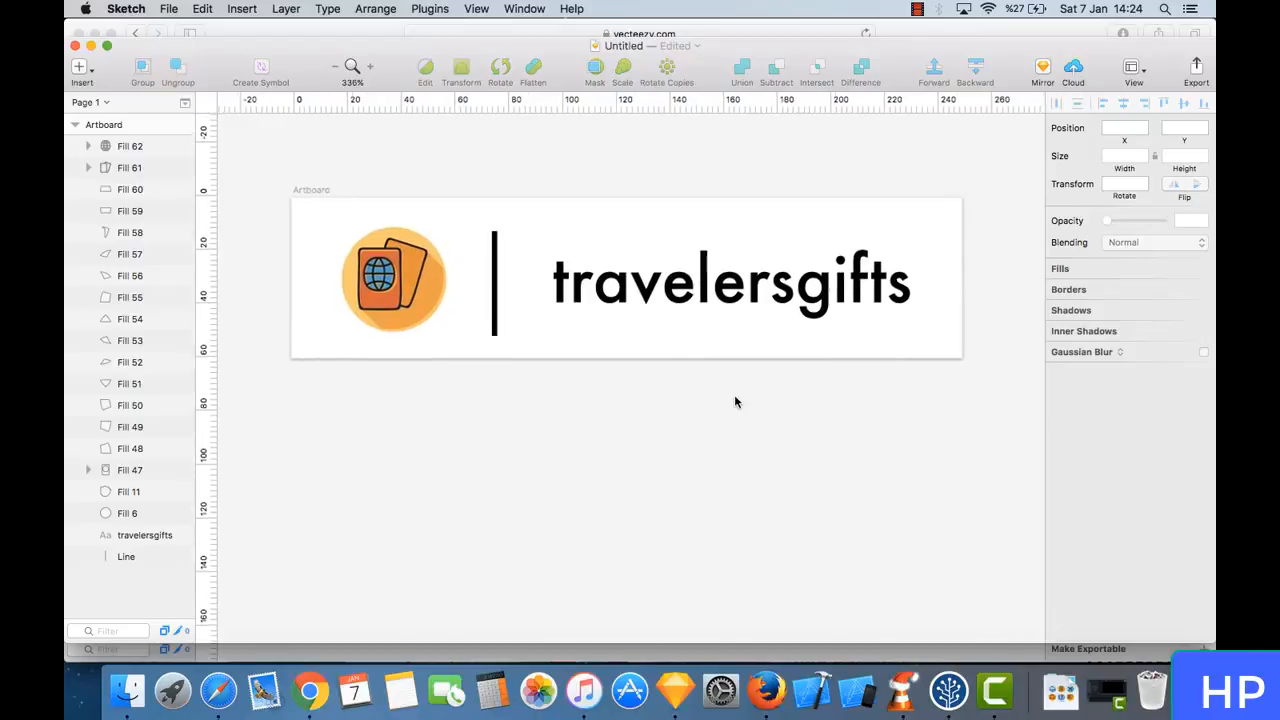
- Nudge the travelersgifts text to X 90 and colour it a slightly darker shade of the orange sampled from the passport icon
{"action": "left_click", "coordinate": [705, 311]}
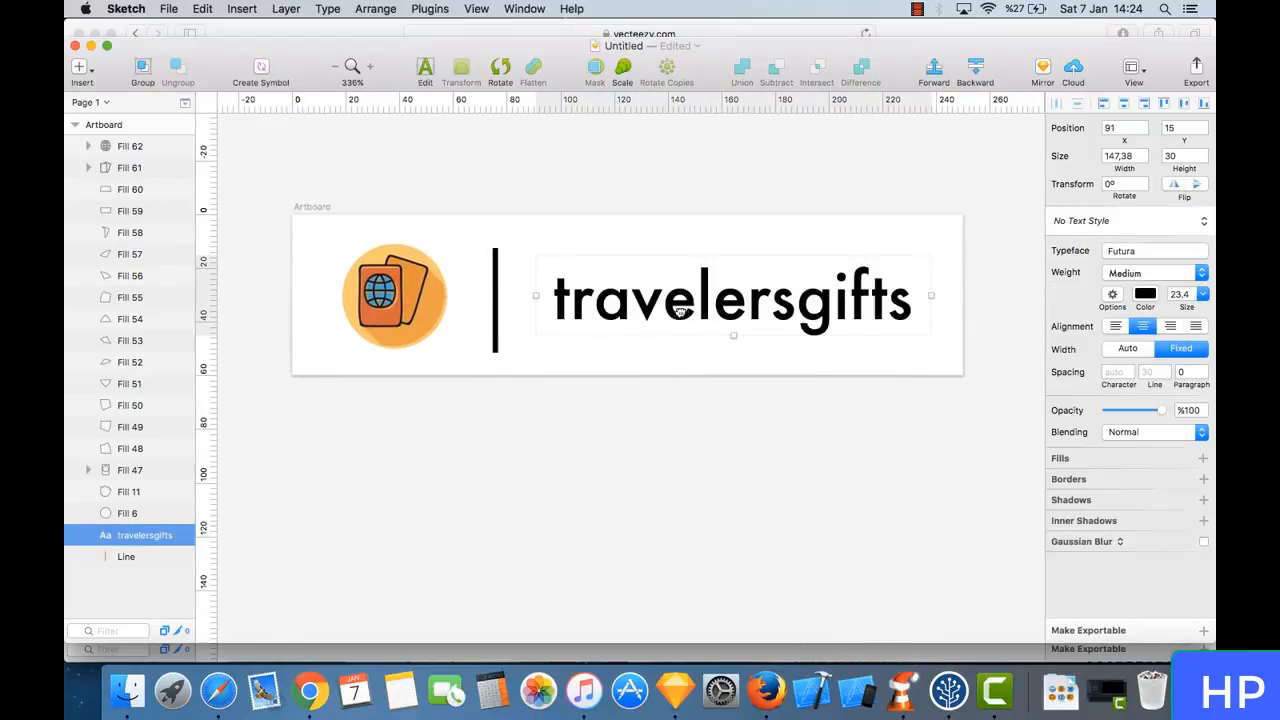
{"action": "left_click_drag", "start_coordinate": [680, 312], "coordinate": [680, 312]}
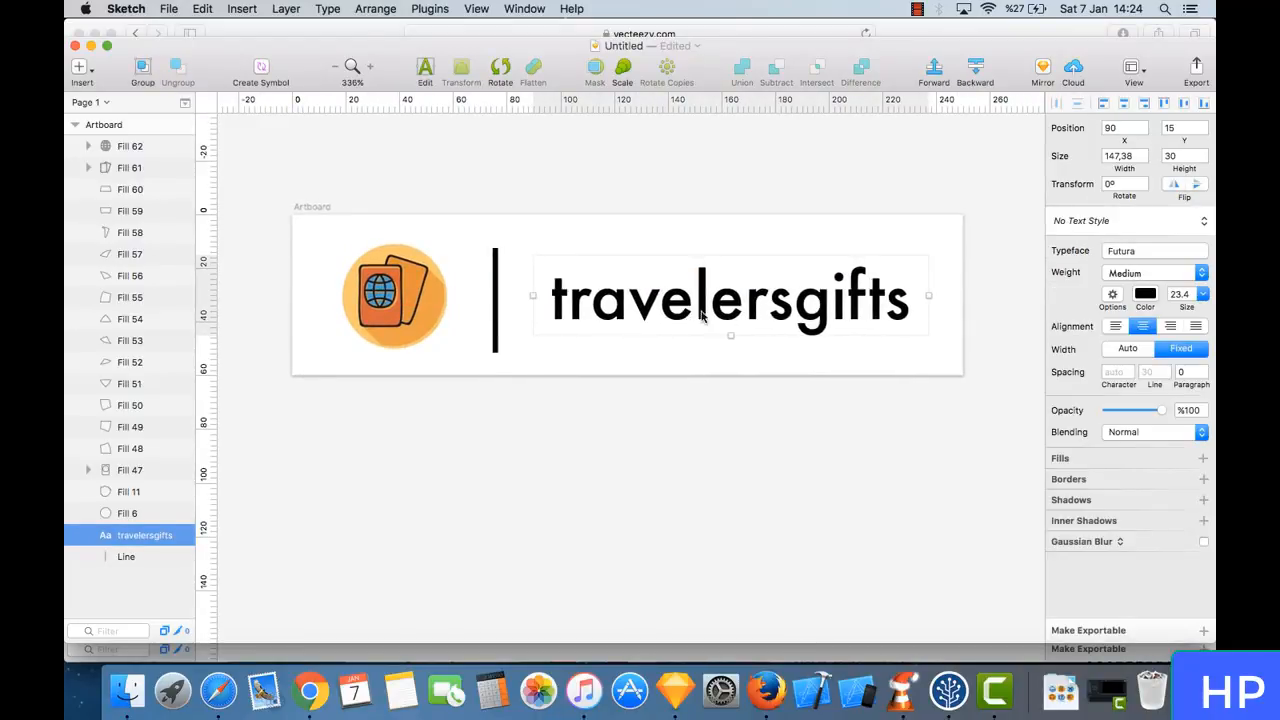
{"action": "left_click", "coordinate": [1145, 294]}
{"action": "left_click", "coordinate": [1062, 455]}
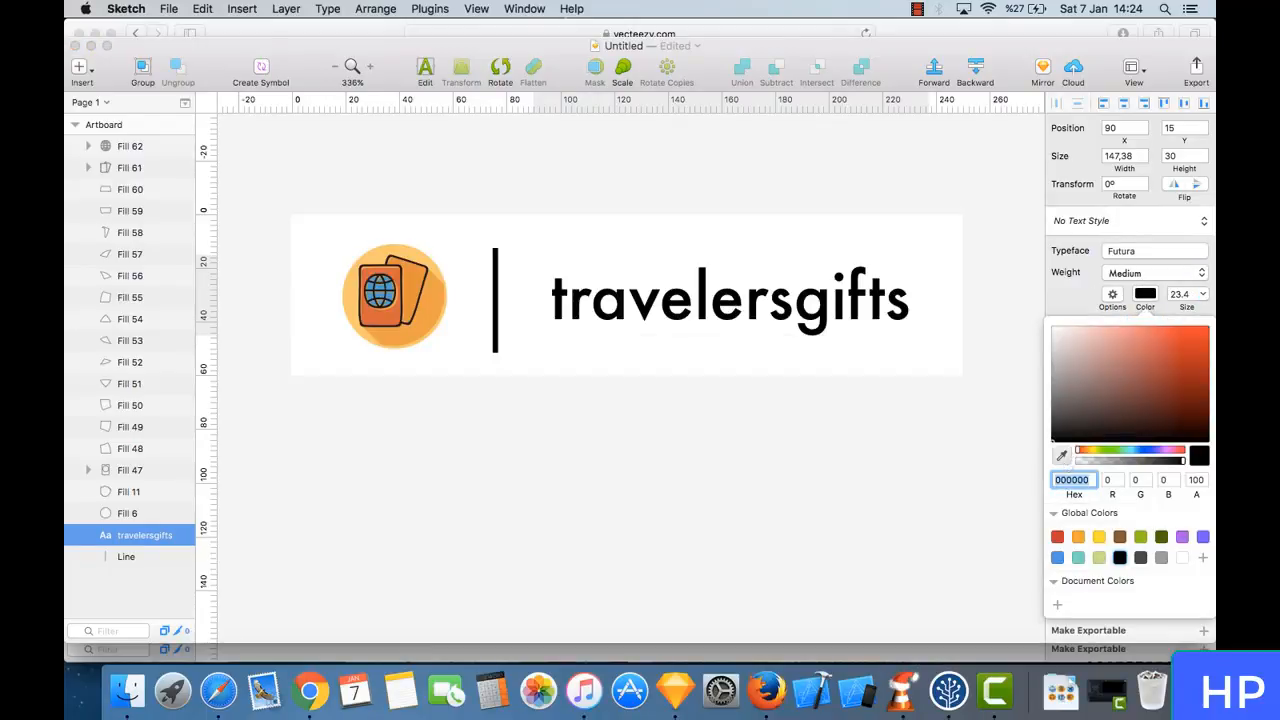
{"action": "left_click", "coordinate": [435, 320]}
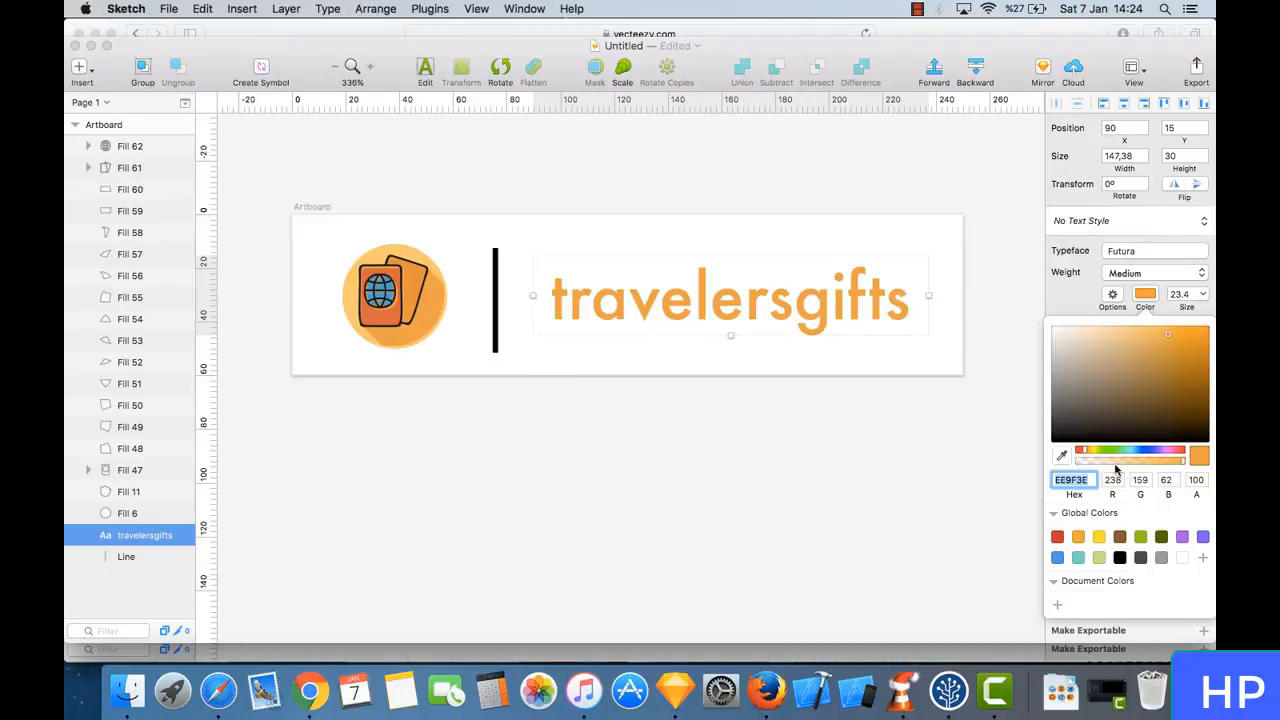
{"action": "left_click_drag", "start_coordinate": [1170, 337], "coordinate": [1165, 344]}
{"action": "left_click", "coordinate": [770, 474]}
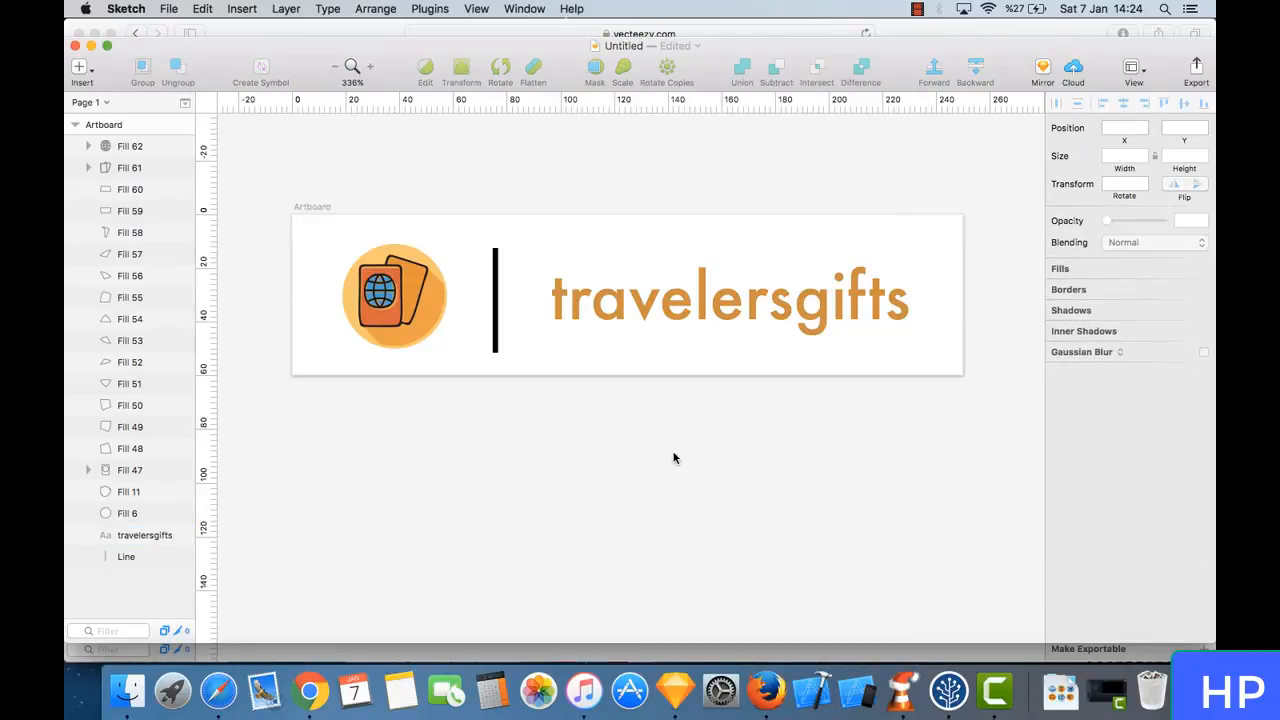
- Delete the vertical divider line and move the travelersgifts text left to about 12 px from the passport icon
{"action": "scroll", "coordinate": [673, 457], "scroll_direction": "down", "scroll_amount": 3}
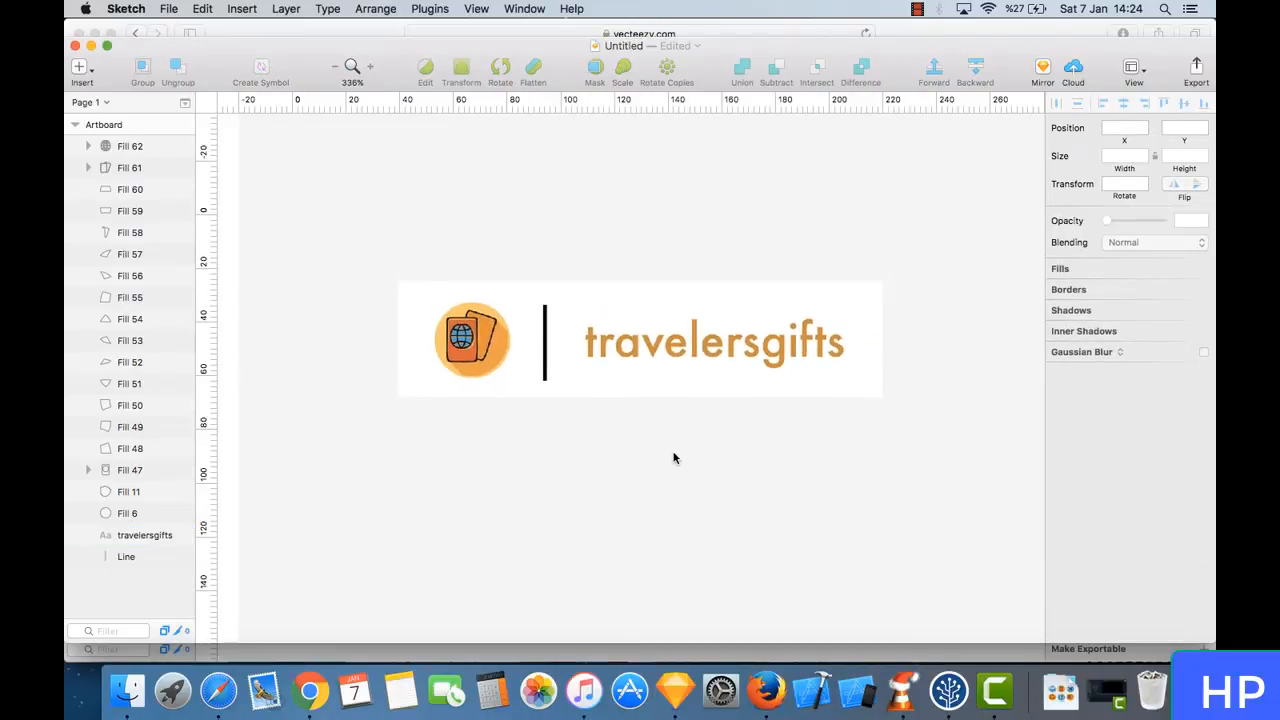
{"action": "left_click", "coordinate": [543, 340]}
{"action": "key", "text": "Delete"}
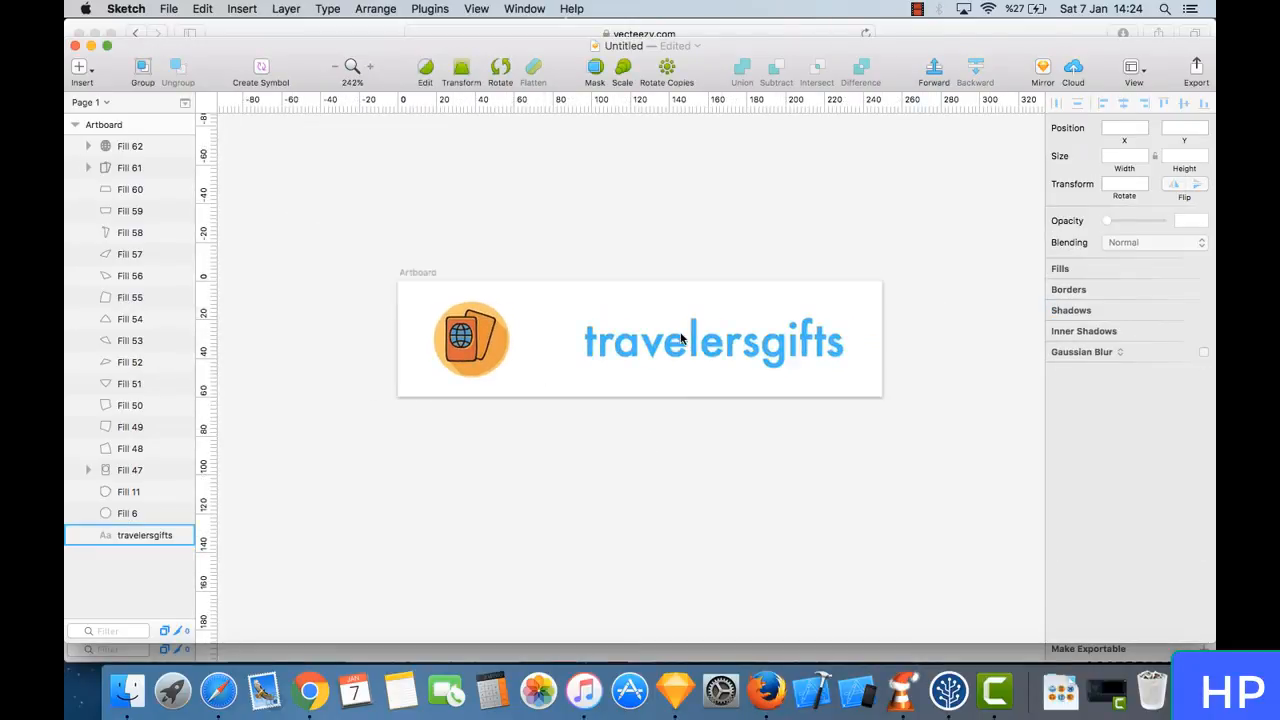
{"action": "left_click_drag", "start_coordinate": [680, 340], "coordinate": [651, 340]}
{"action": "left_click", "coordinate": [685, 465]}
{"action": "left_click", "coordinate": [650, 343]}
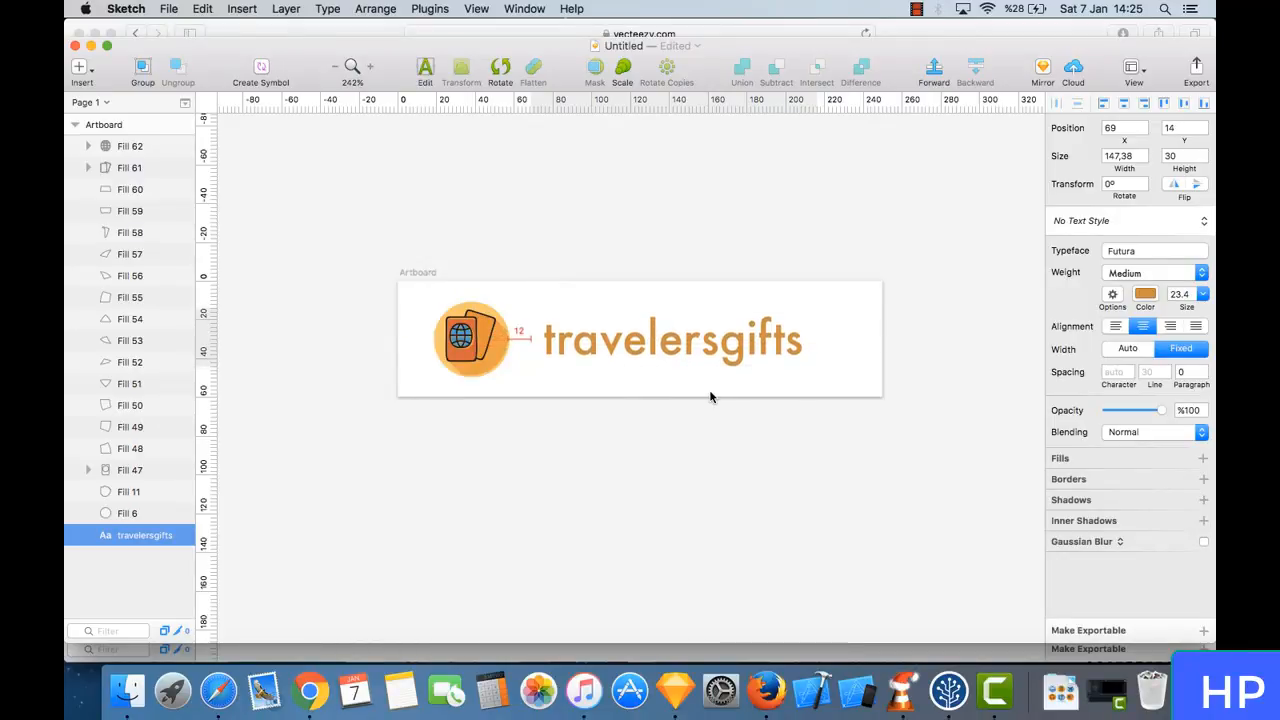
{"action": "key", "text": "Left"}
{"action": "left_click", "coordinate": [744, 389]}
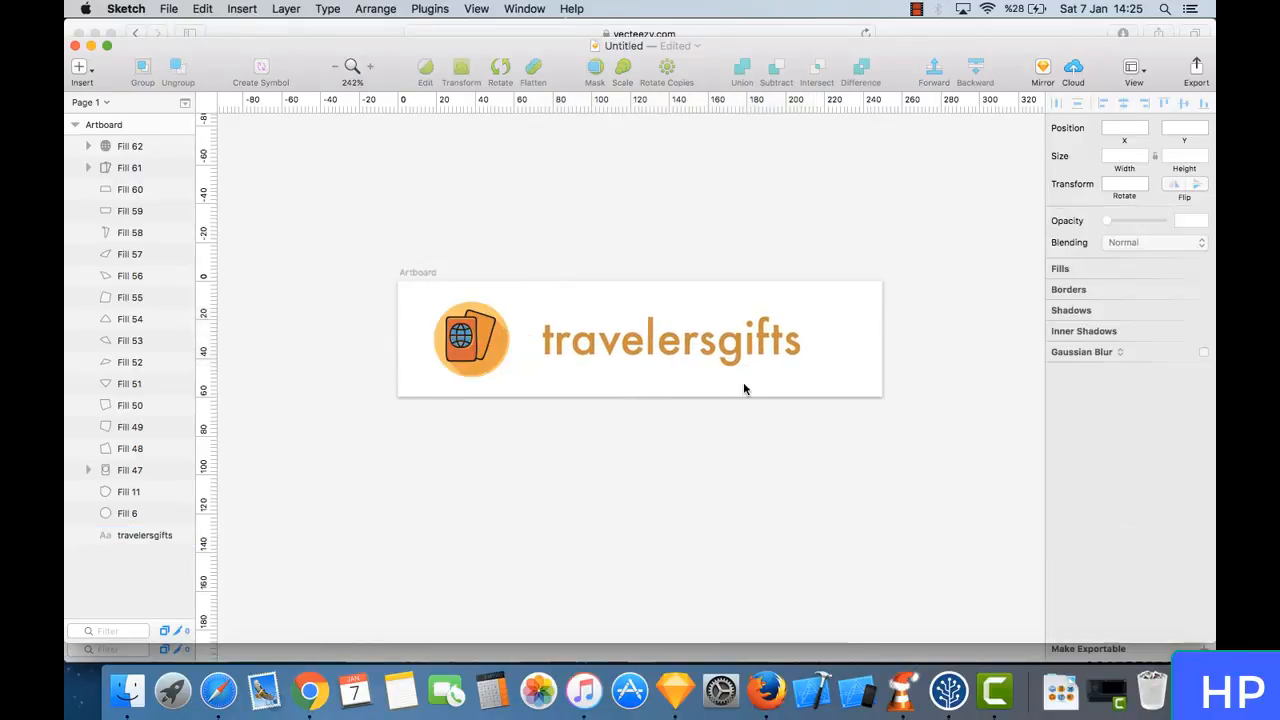
- Reduce the logo artboard's width to 227 px, keeping its height at 60 px
{"action": "scroll", "coordinate": [140, 252], "scroll_direction": "up", "scroll_amount": 2}
{"action": "left_click", "coordinate": [130, 125]}
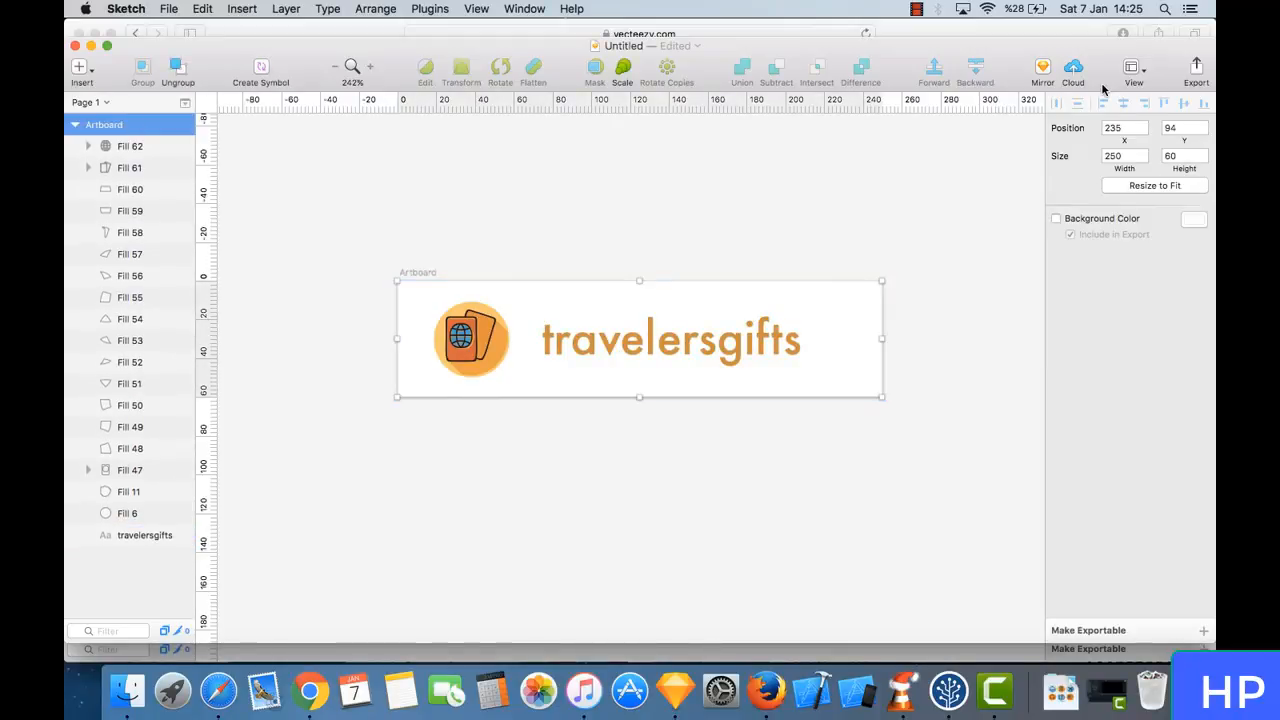
{"action": "left_click", "coordinate": [1143, 160]}
{"action": "left_click_drag", "start_coordinate": [1143, 160], "coordinate": [1145, 165]}
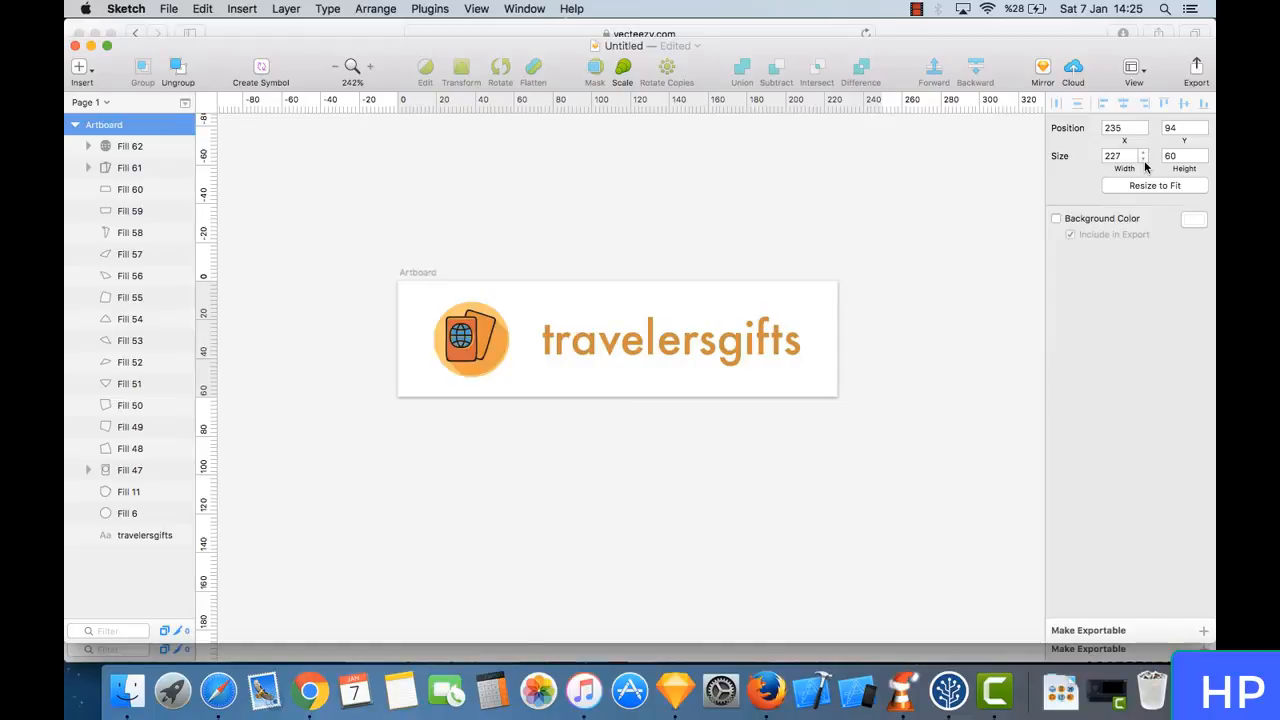
{"action": "key", "text": "super+plus"}
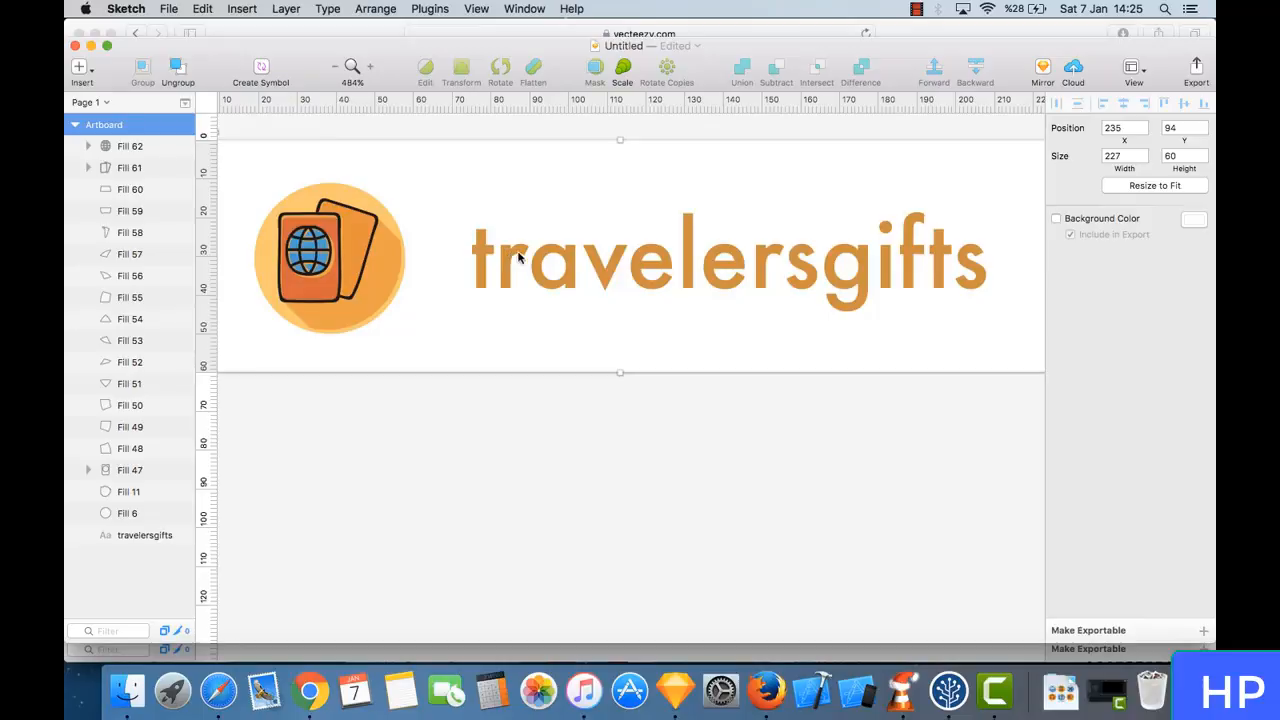
- Colour the travelersgifts text a slightly darker shade of its current orange
{"action": "scroll", "coordinate": [434, 313], "scroll_direction": "up", "scroll_amount": 2}
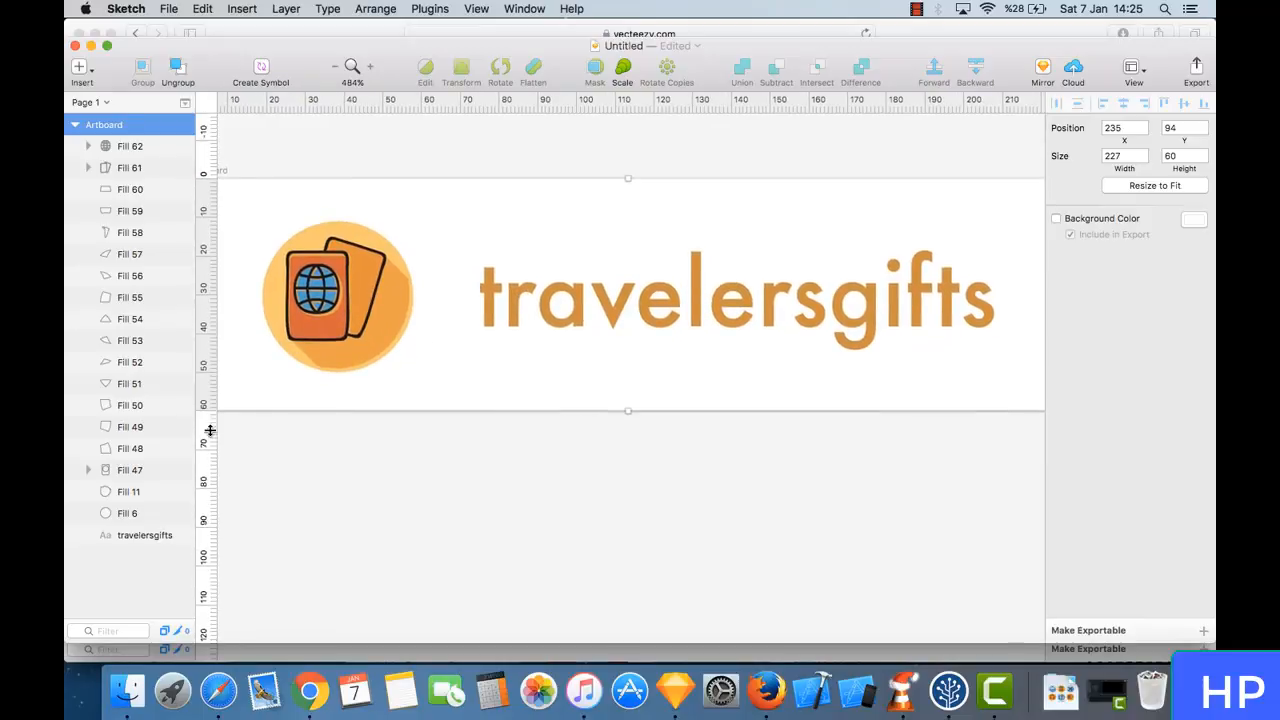
{"action": "left_click", "coordinate": [158, 538]}
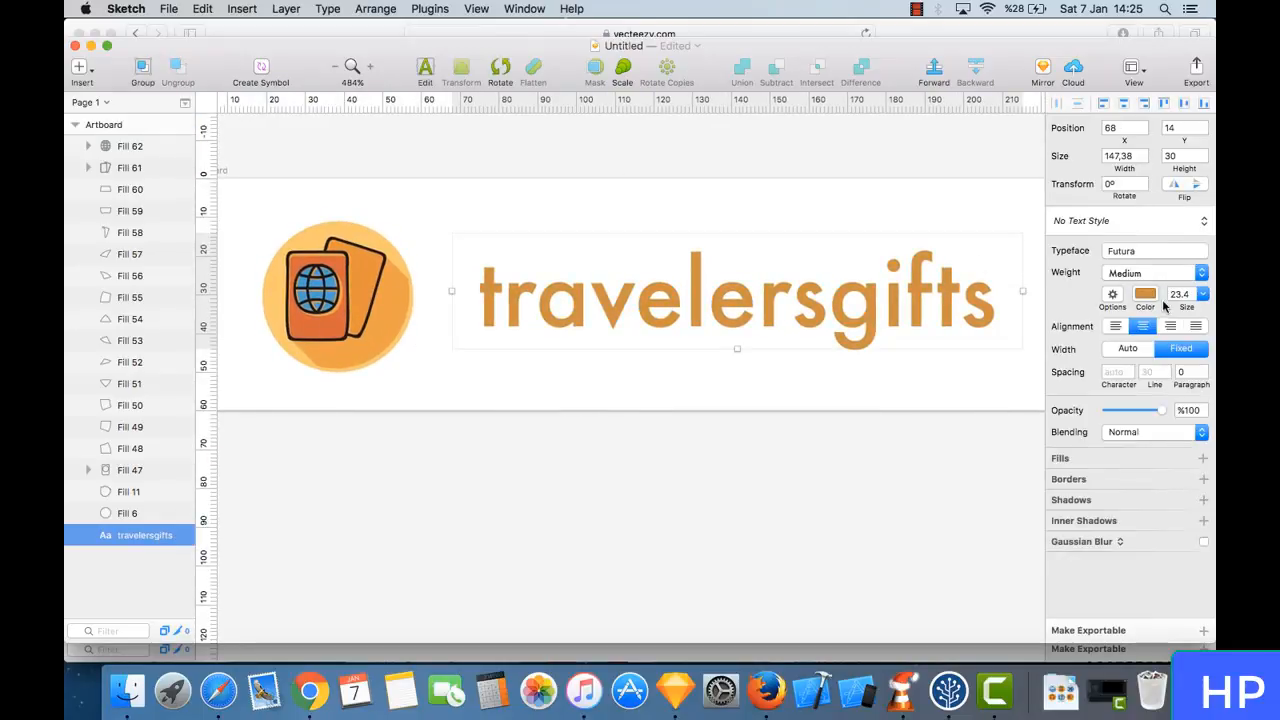
{"action": "left_click", "coordinate": [1145, 295]}
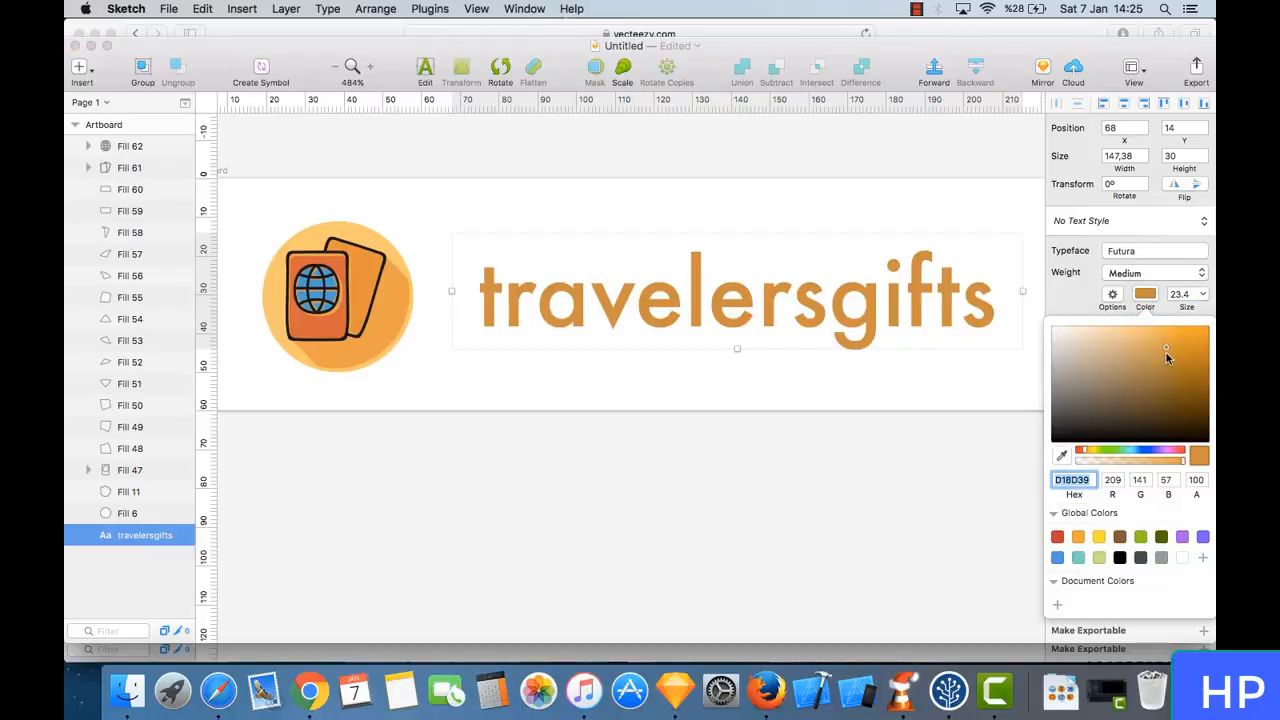
{"action": "left_click_drag", "start_coordinate": [1166, 347], "coordinate": [1165, 359]}
{"action": "left_click", "coordinate": [779, 480]}
{"action": "scroll", "coordinate": [780, 510], "scroll_direction": "down", "scroll_amount": 5}
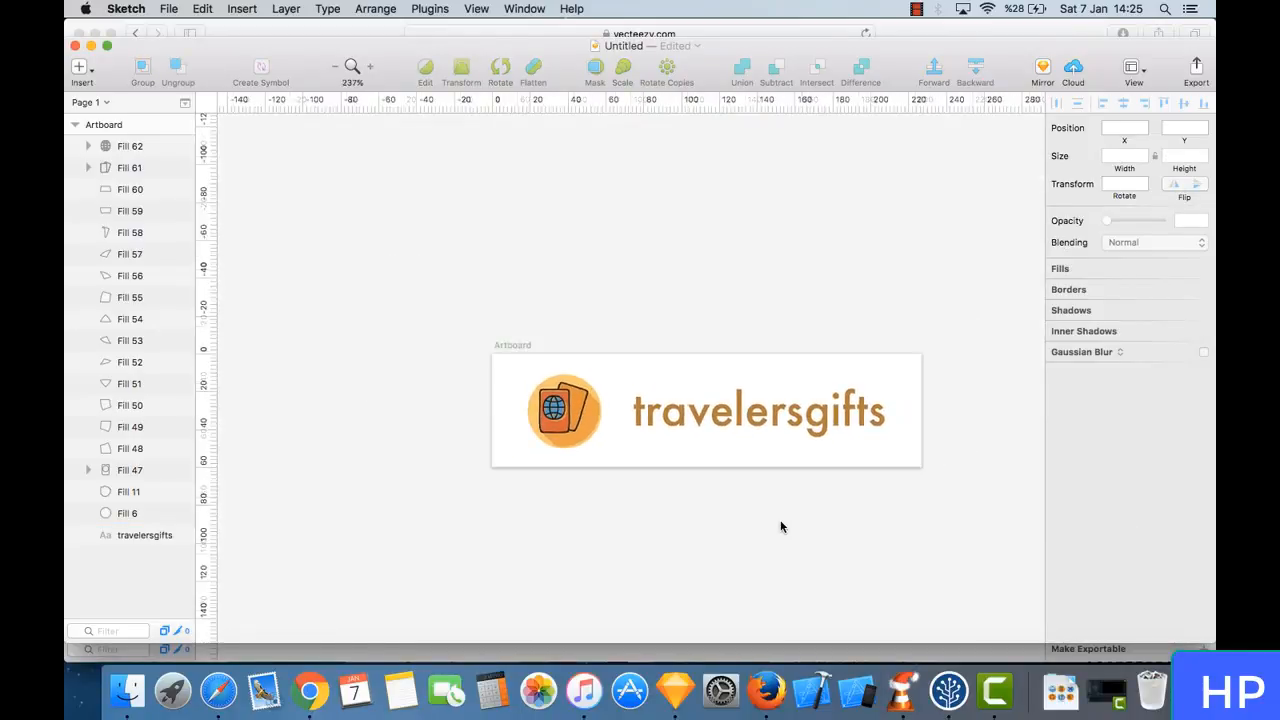
{"action": "scroll", "coordinate": [782, 527], "scroll_direction": "right", "scroll_amount": 2}
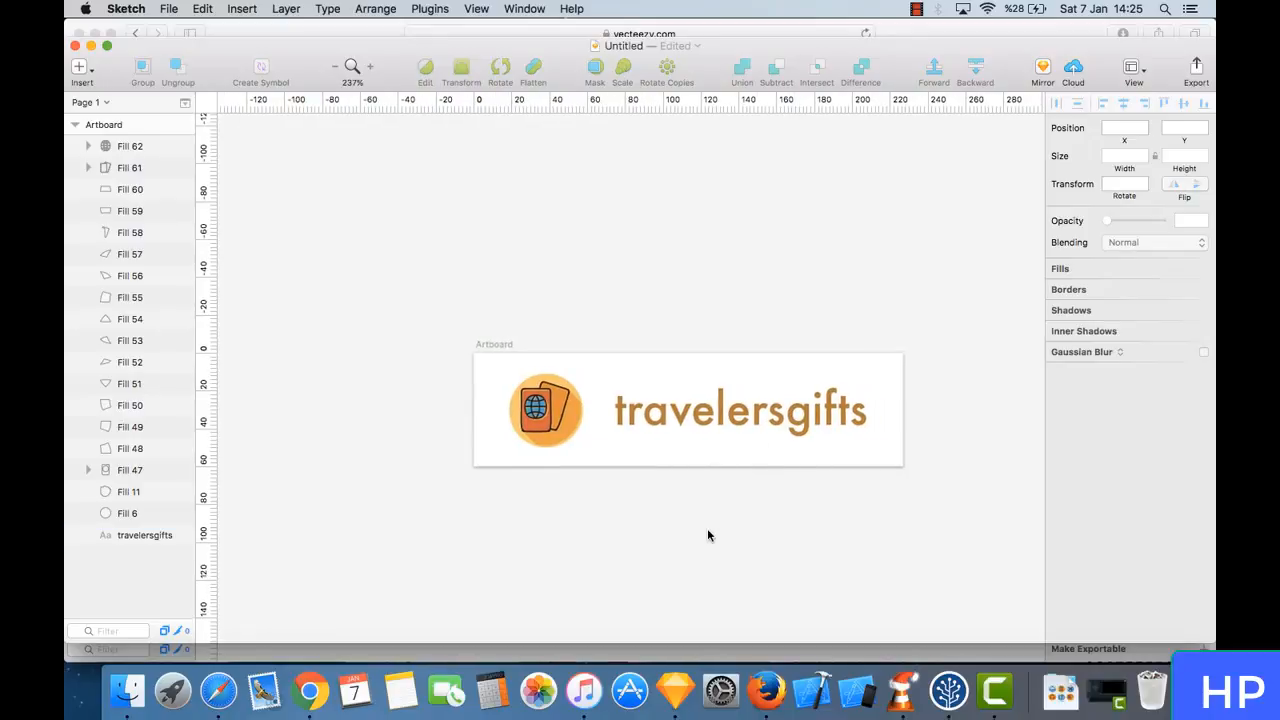
{"action": "scroll", "coordinate": [707, 536], "scroll_direction": "right", "scroll_amount": 4}
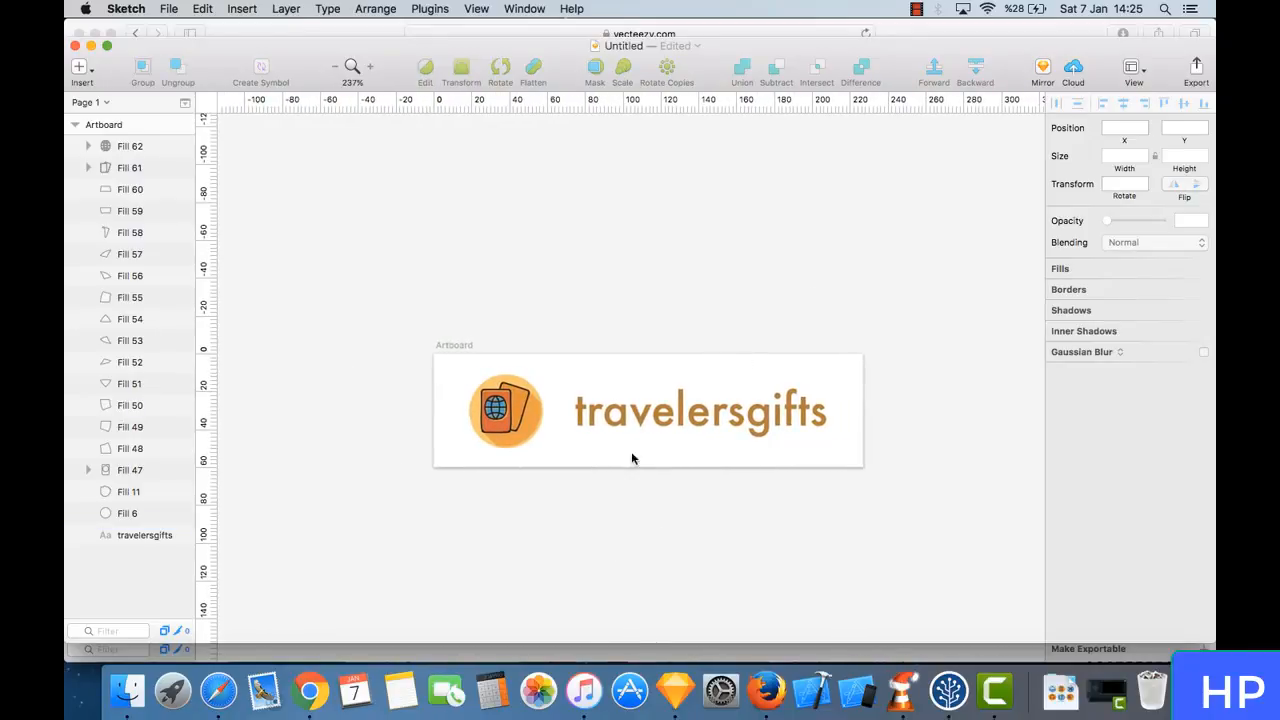
- Close the Downloads folder window and the Untitled 2 icon set document, deleting it without saving
{"action": "left_click", "coordinate": [138, 130]}
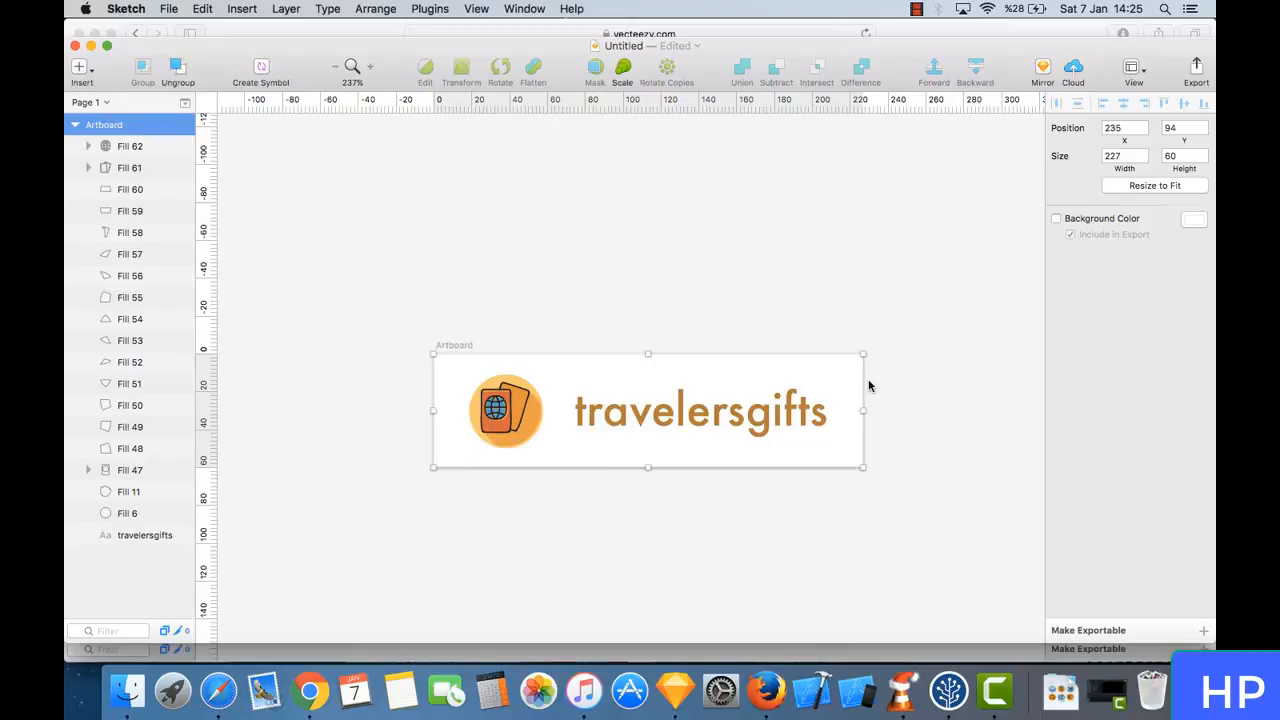
{"action": "key", "text": "super+Tab"}
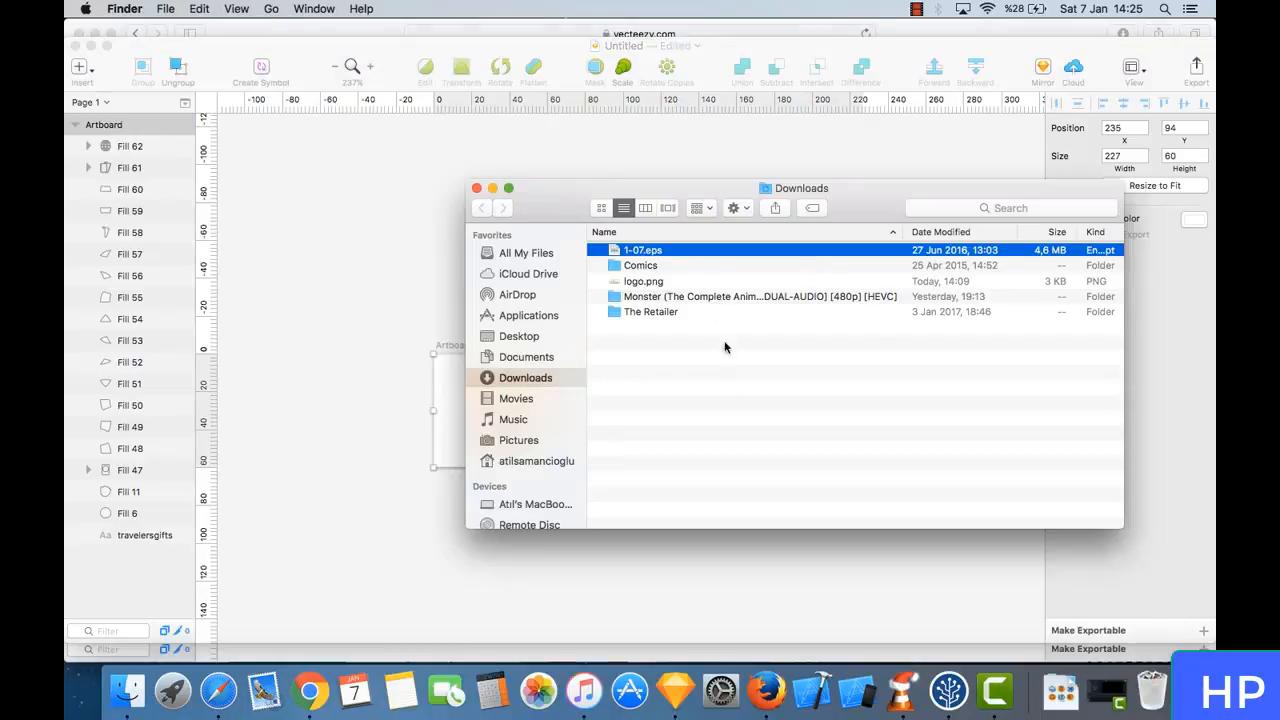
{"action": "key", "text": "super+Tab"}
{"action": "key", "text": "super+Tab"}
{"action": "left_click", "coordinate": [476, 190]}
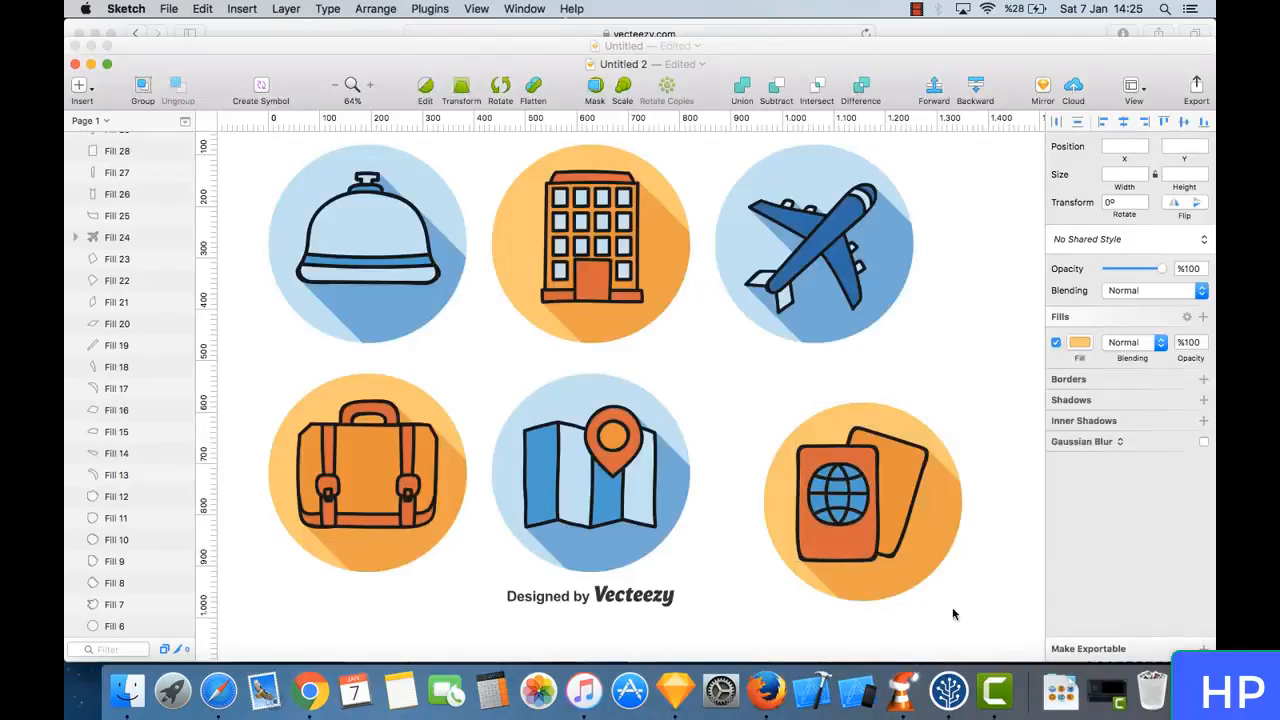
{"action": "left_click", "coordinate": [953, 614]}
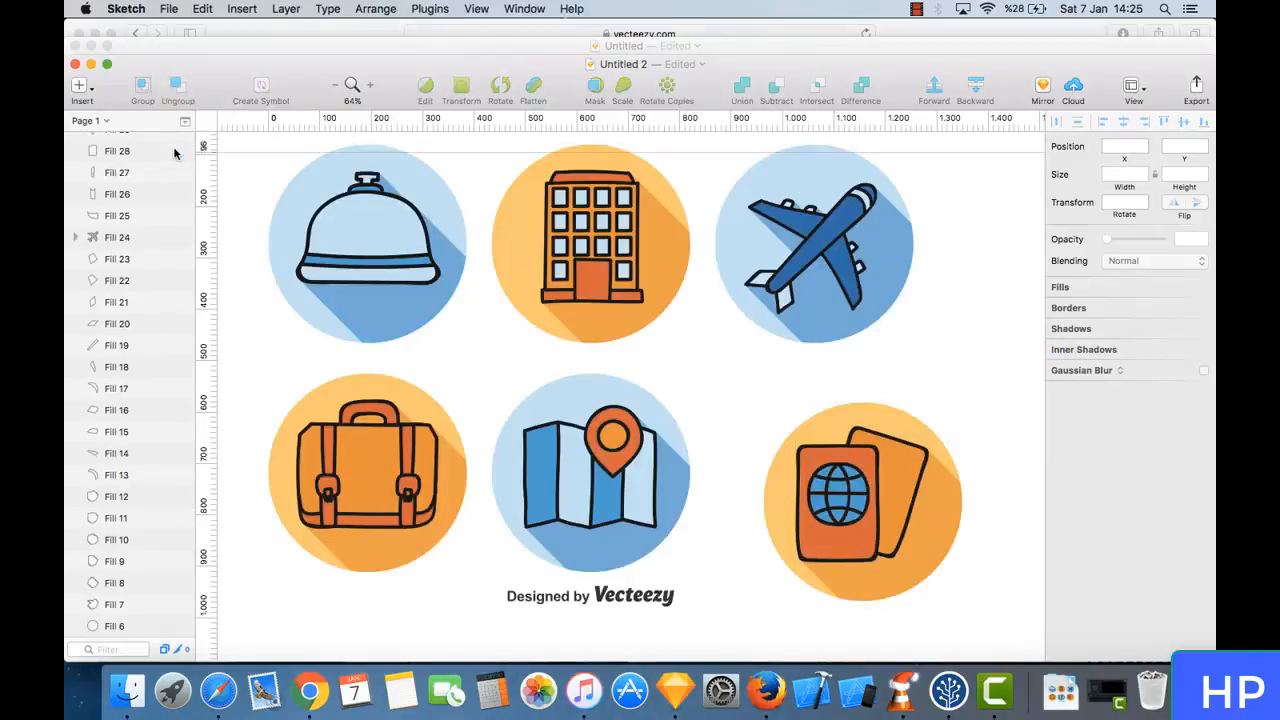
{"action": "left_click", "coordinate": [75, 64]}
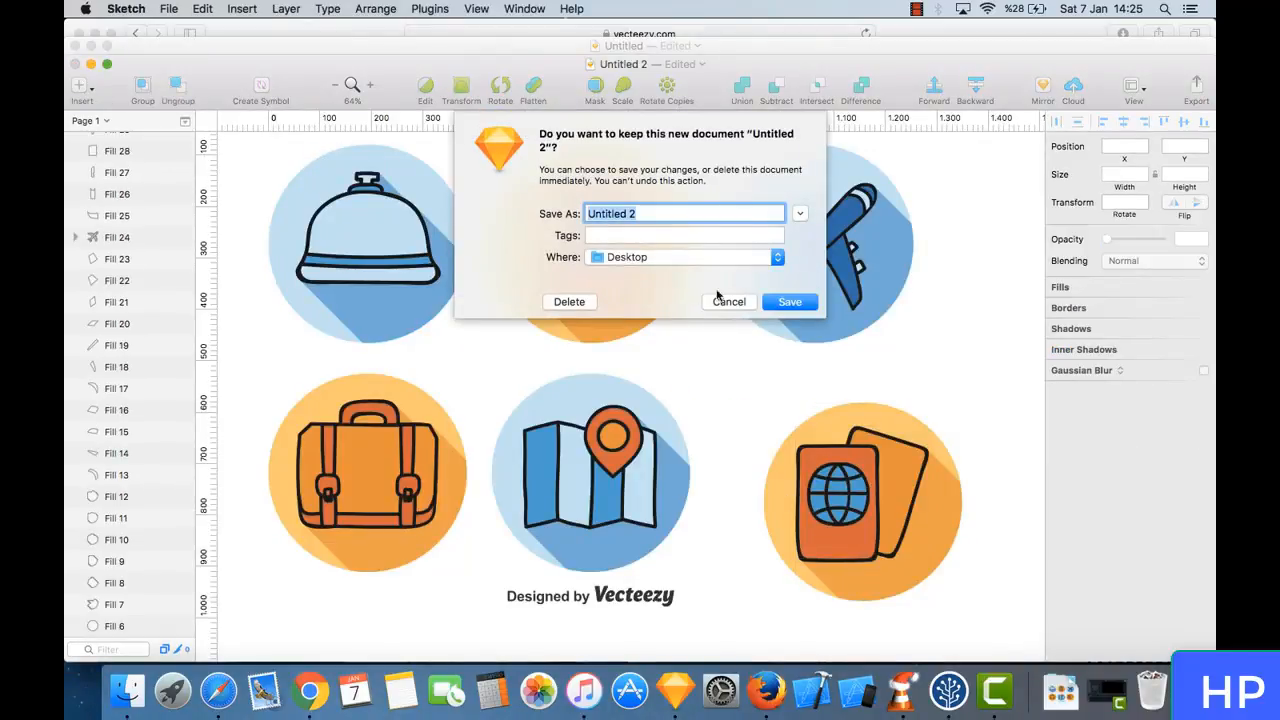
{"action": "left_click", "coordinate": [570, 301]}
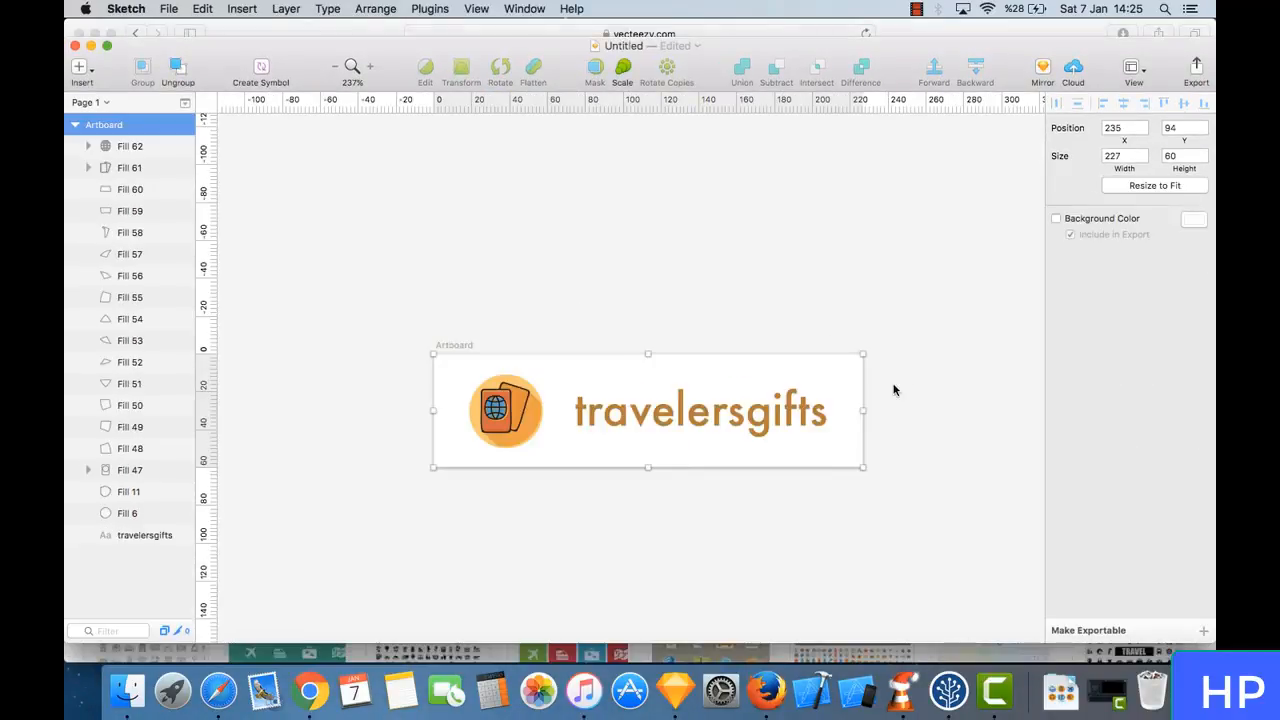
- Export the logo artboard to the Desktop as a 1x PNG named travelerslogo
{"action": "left_click", "coordinate": [1202, 632]}
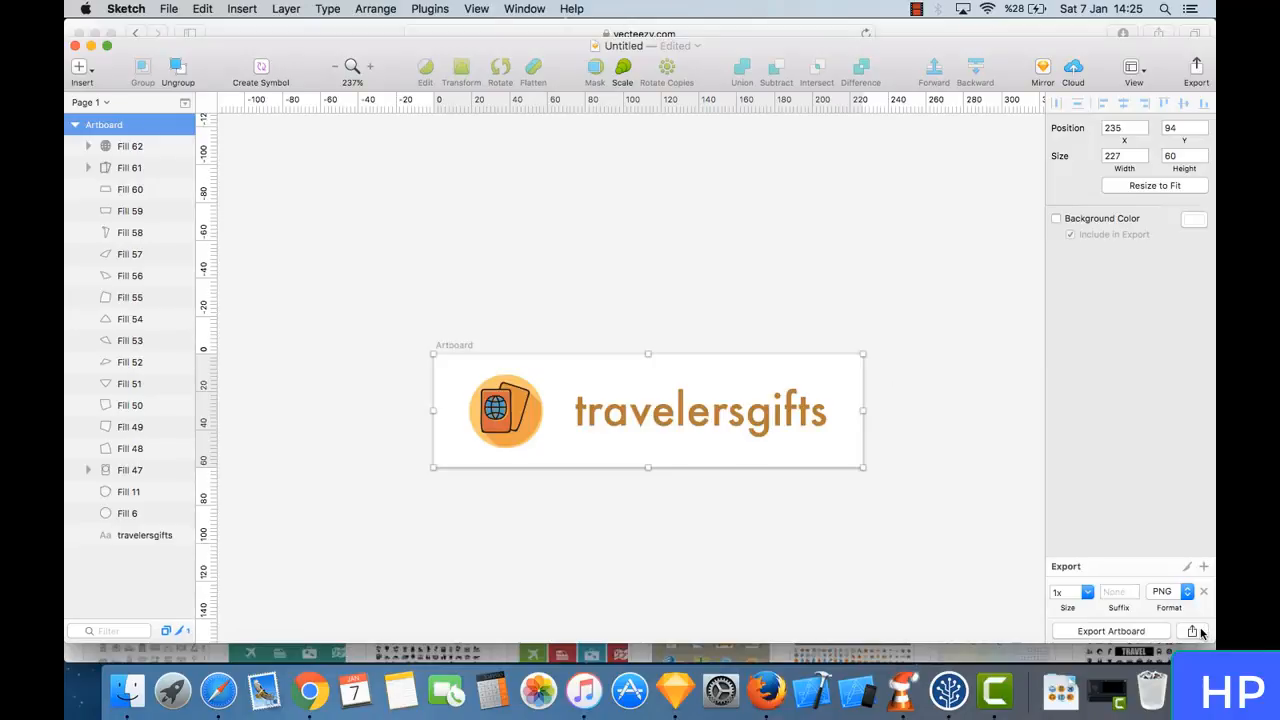
{"action": "left_click", "coordinate": [1131, 632]}
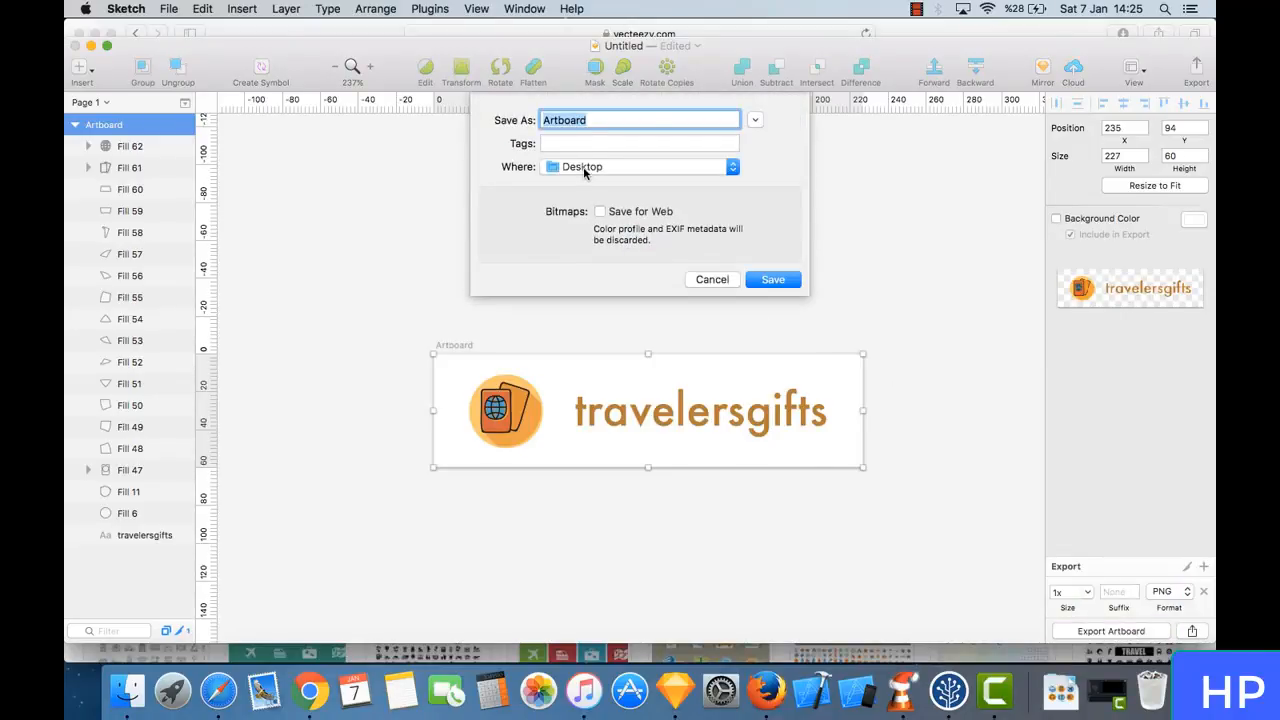
{"action": "type", "text": "travelerslogo"}
{"action": "key", "text": "Return"}
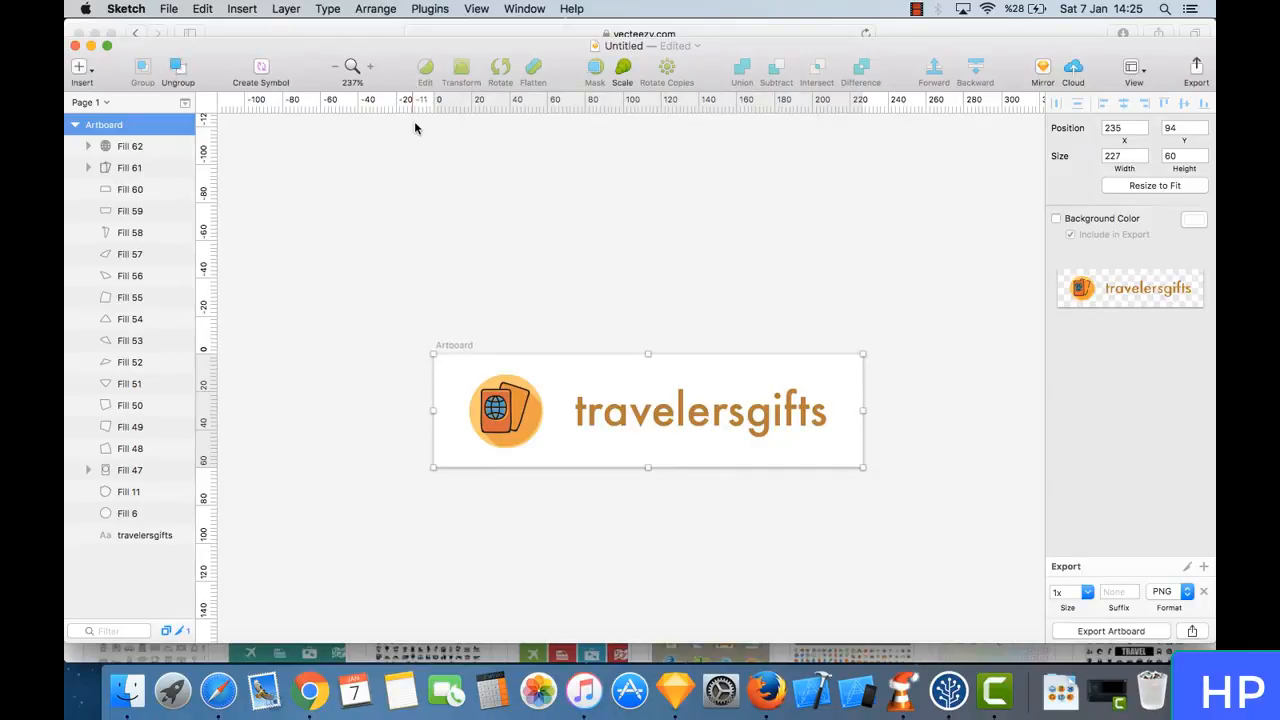
- Switch to Safari, close the Vecteezy page and open the Styling section of The Retailer theme options
{"action": "left_click", "coordinate": [225, 697]}
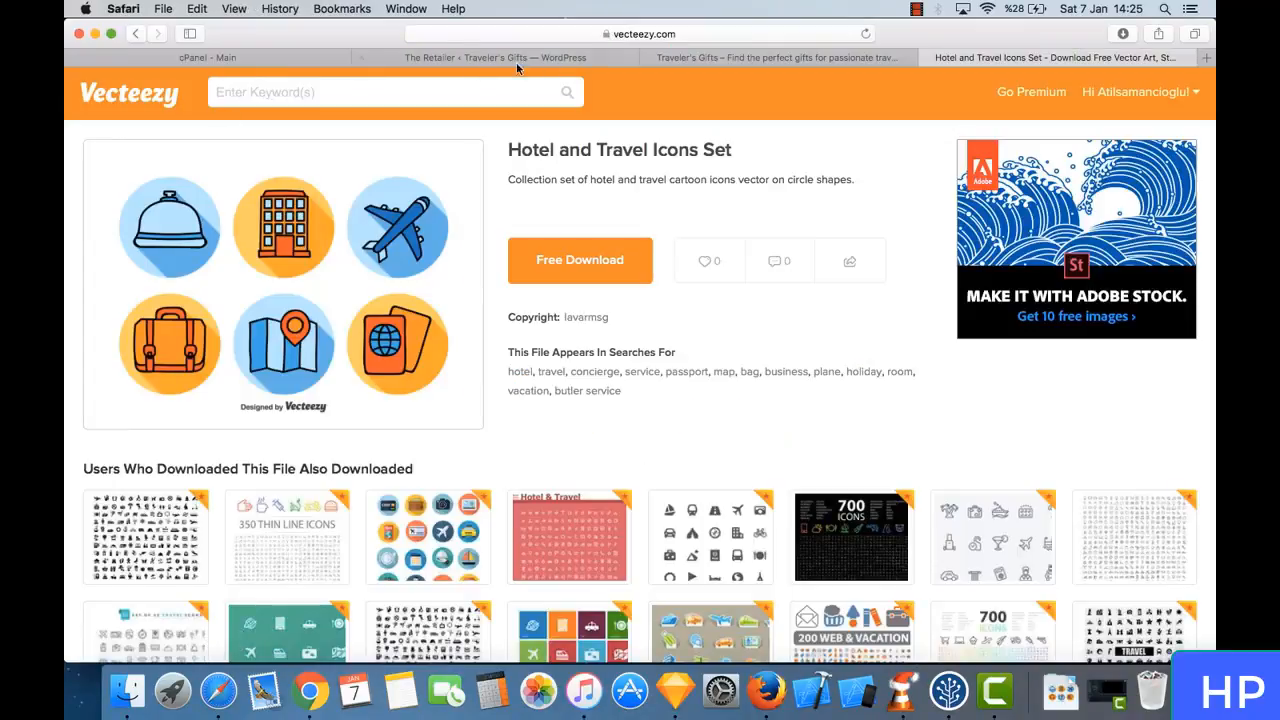
{"action": "left_click", "coordinate": [927, 58]}
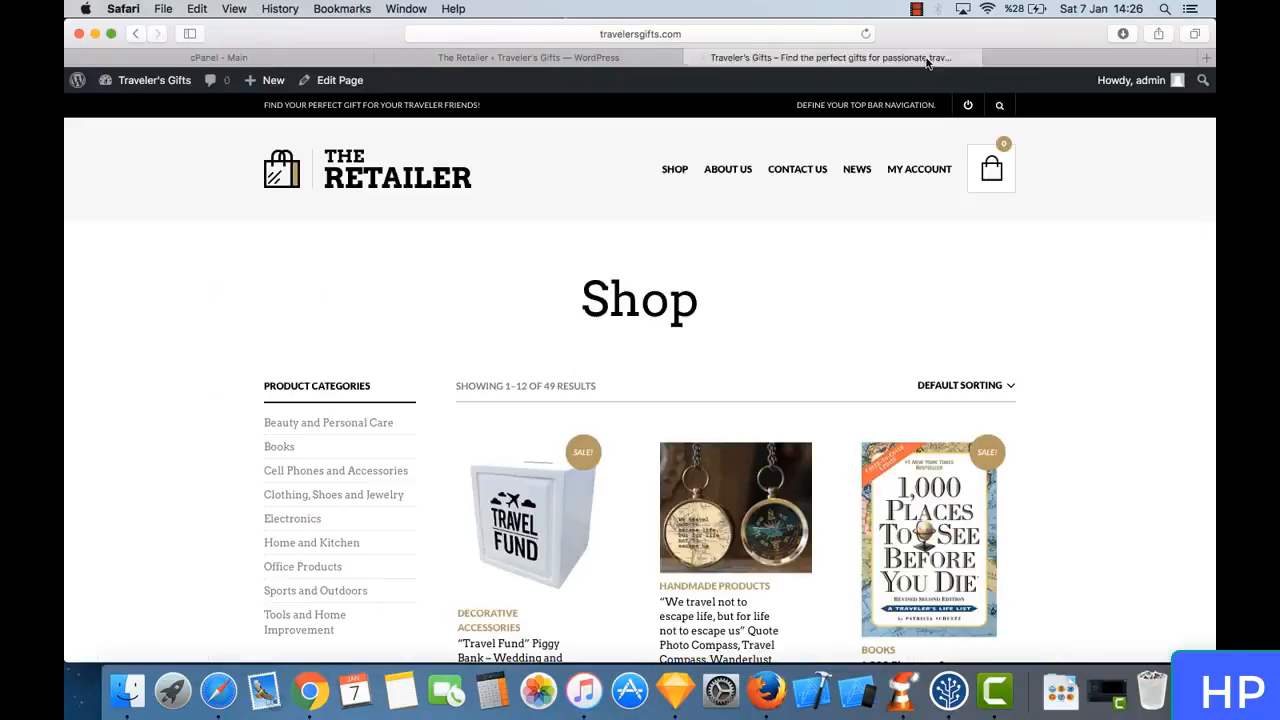
{"action": "left_click", "coordinate": [591, 57]}
{"action": "scroll", "coordinate": [417, 408], "scroll_direction": "down", "scroll_amount": 3}
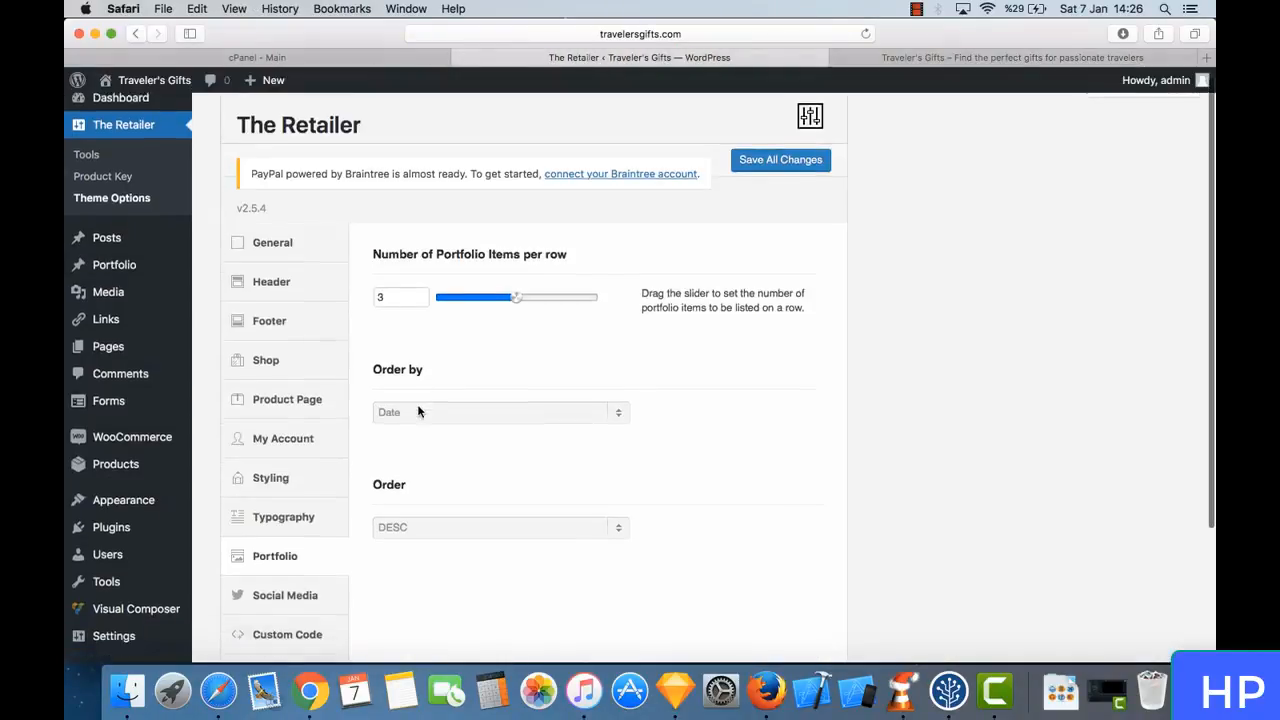
{"action": "left_click", "coordinate": [309, 451]}
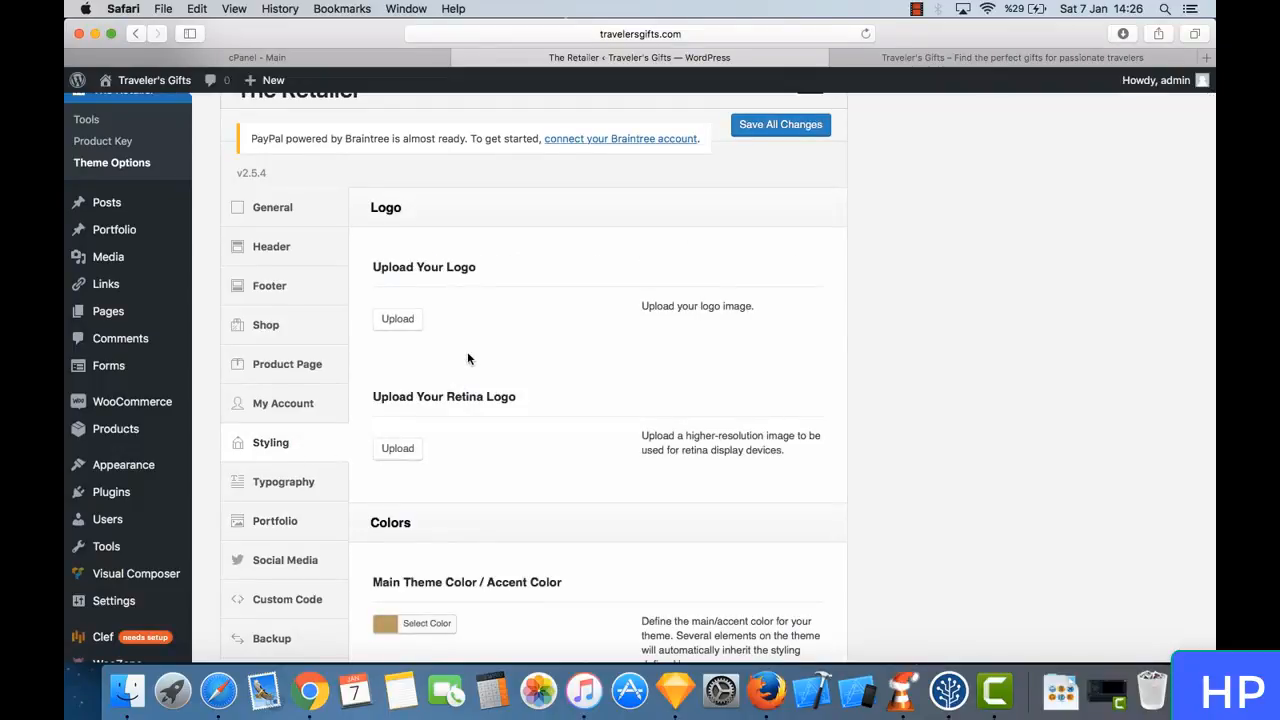
- Upload travelerslogo.png from the Desktop as the site logo and save all theme option changes
{"action": "left_click", "coordinate": [412, 325]}
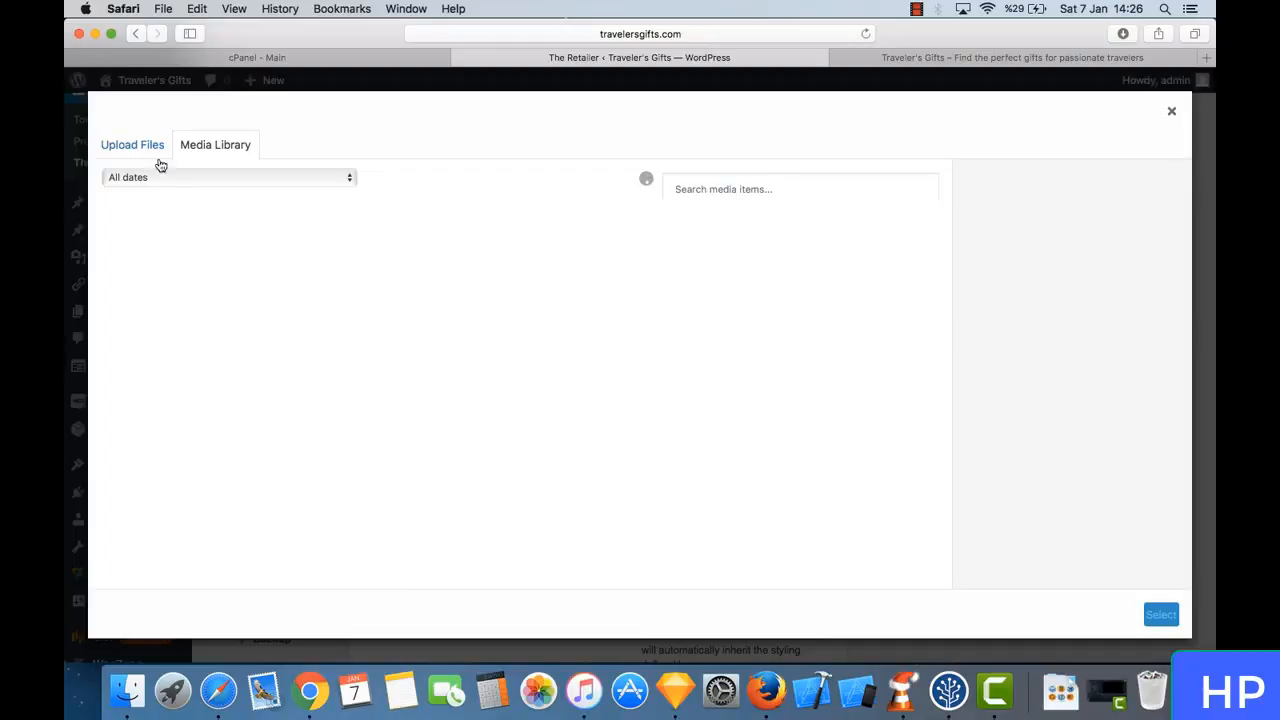
{"action": "left_click", "coordinate": [128, 152]}
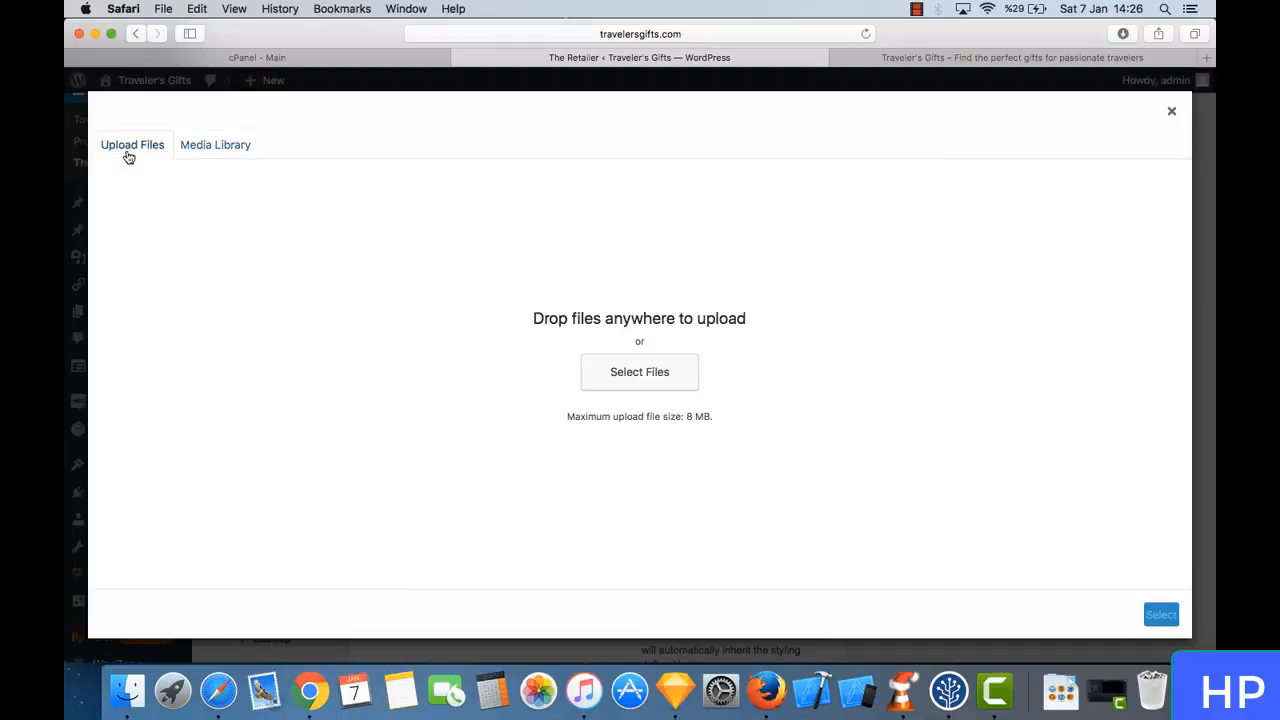
{"action": "left_click", "coordinate": [668, 378]}
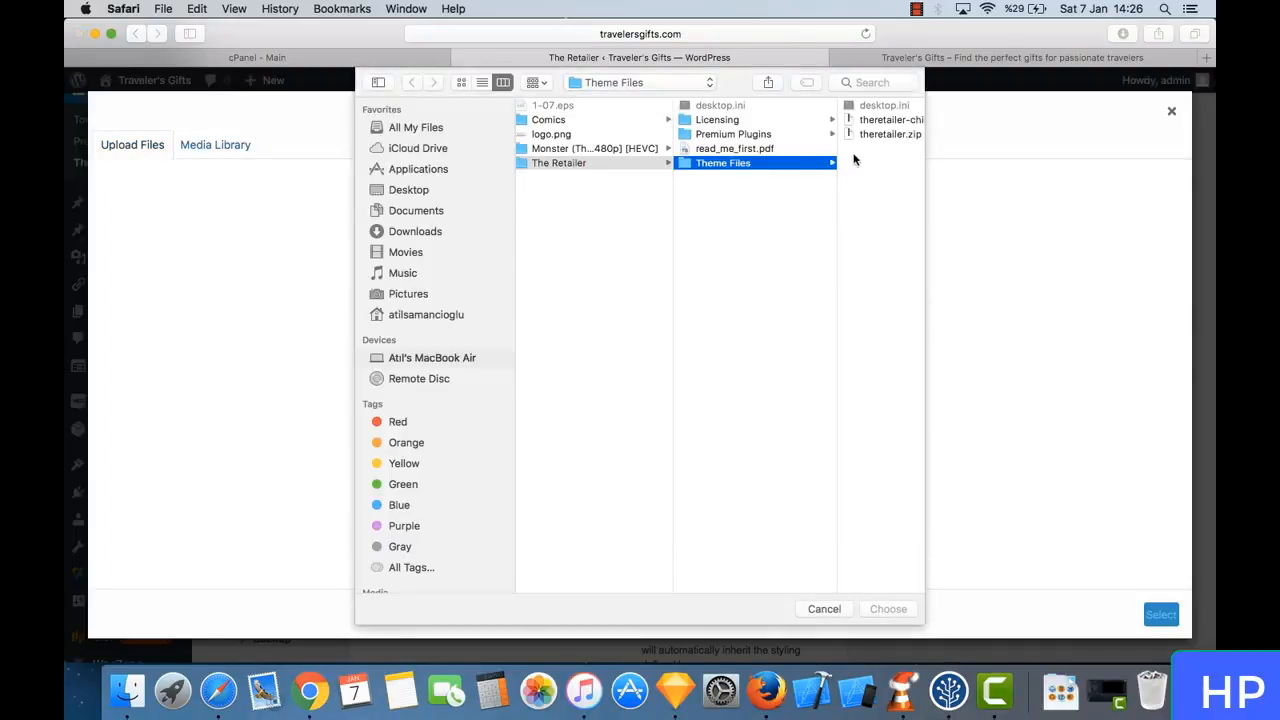
{"action": "left_click", "coordinate": [433, 194]}
{"action": "left_click", "coordinate": [588, 122]}
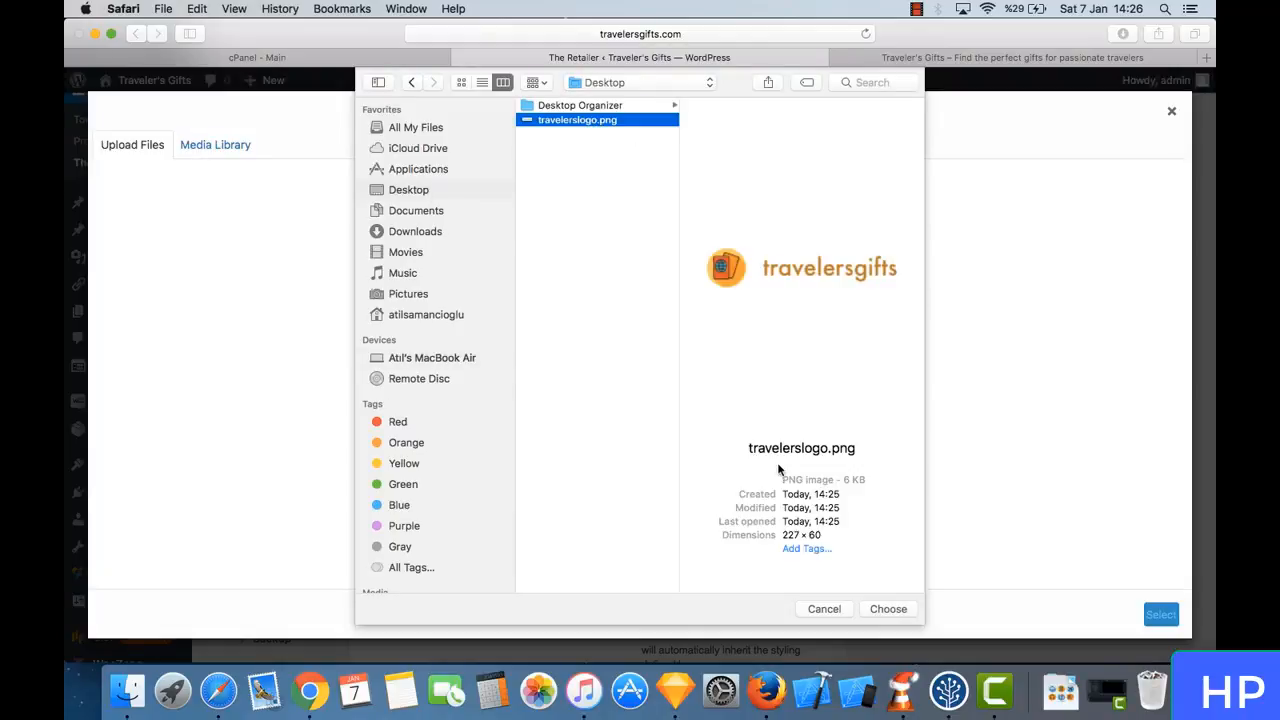
{"action": "left_click", "coordinate": [879, 608]}
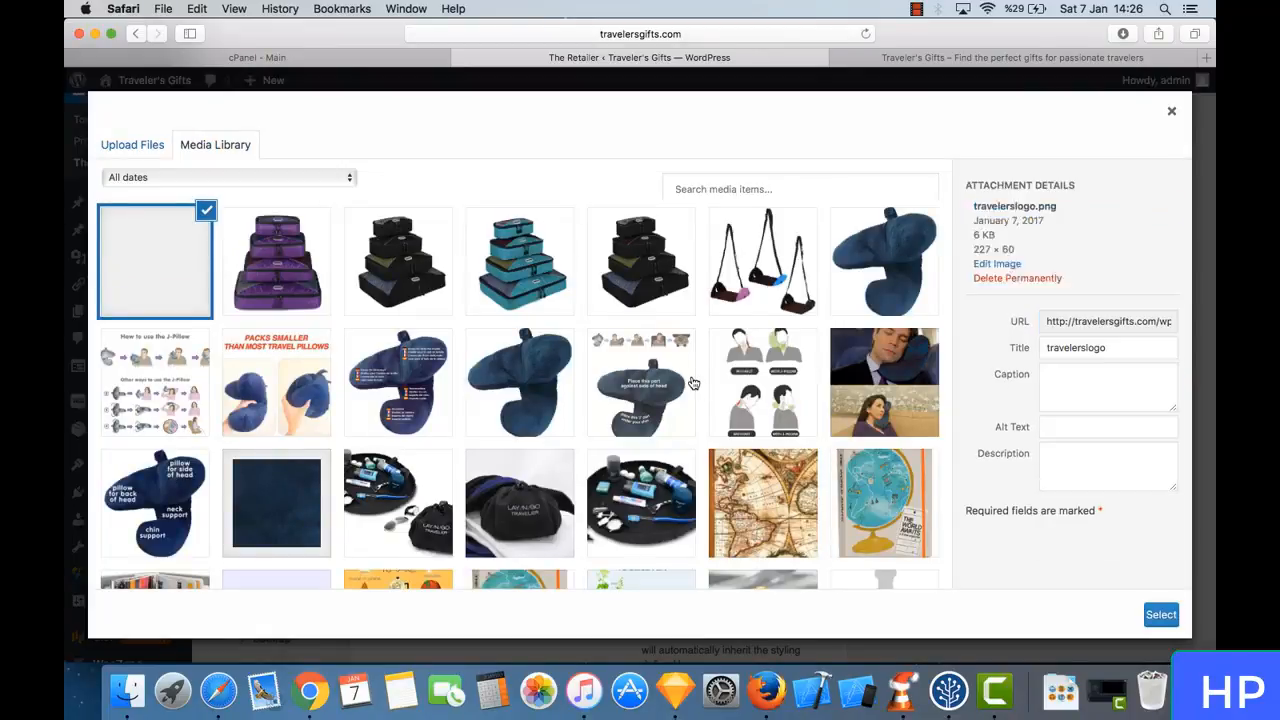
{"action": "left_click", "coordinate": [1160, 615]}
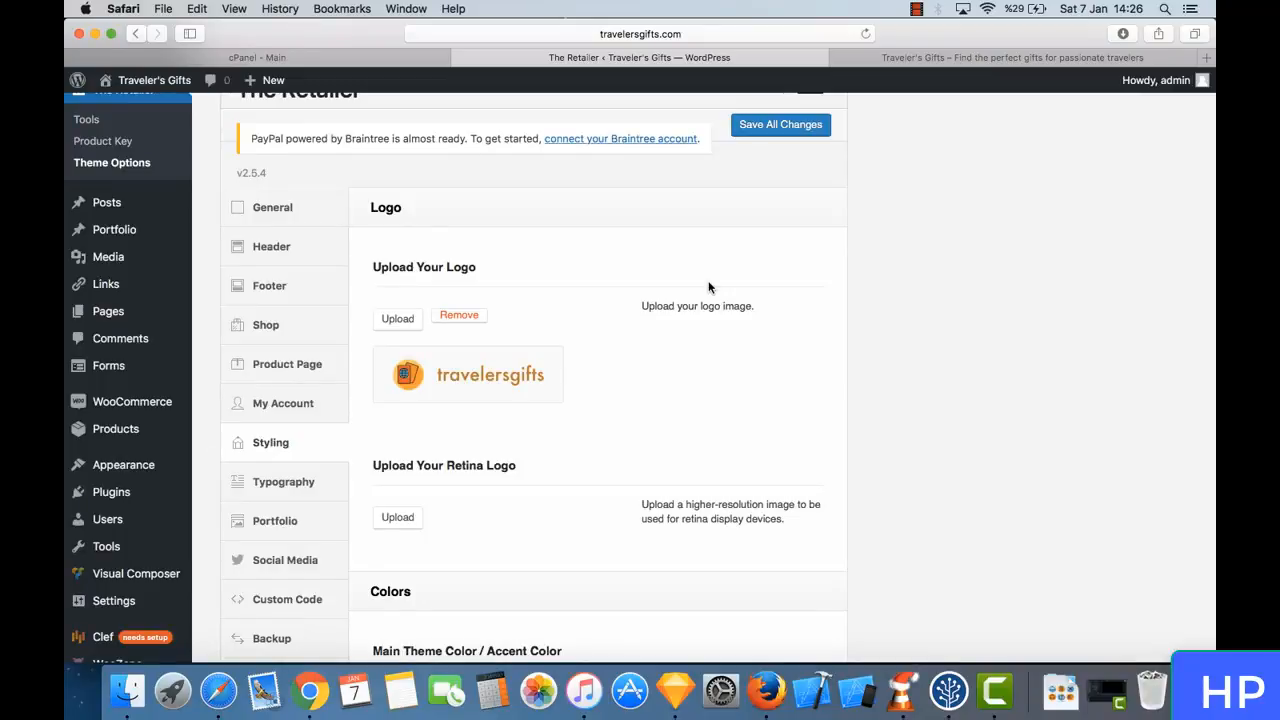
{"action": "left_click", "coordinate": [781, 125]}
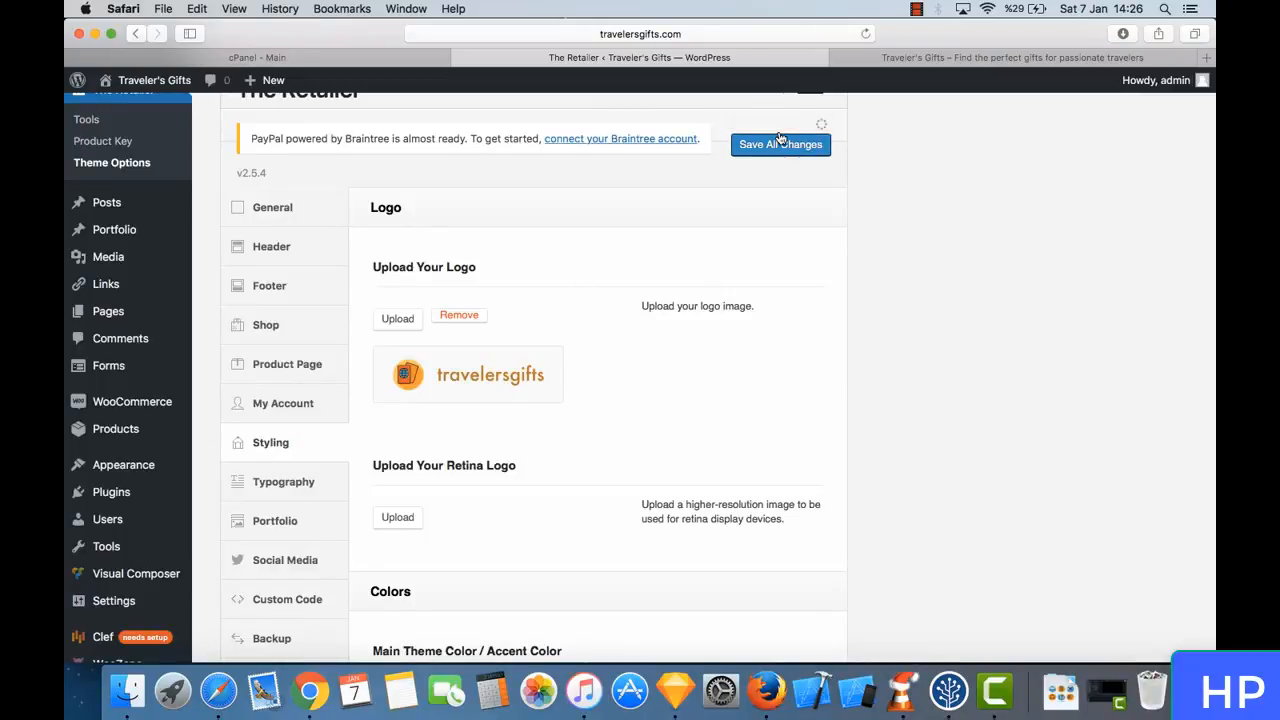
- Reload the Traveler's Gifts shop page and check how the logo looks in the header
{"action": "left_click", "coordinate": [927, 58]}
{"action": "left_click", "coordinate": [866, 34]}
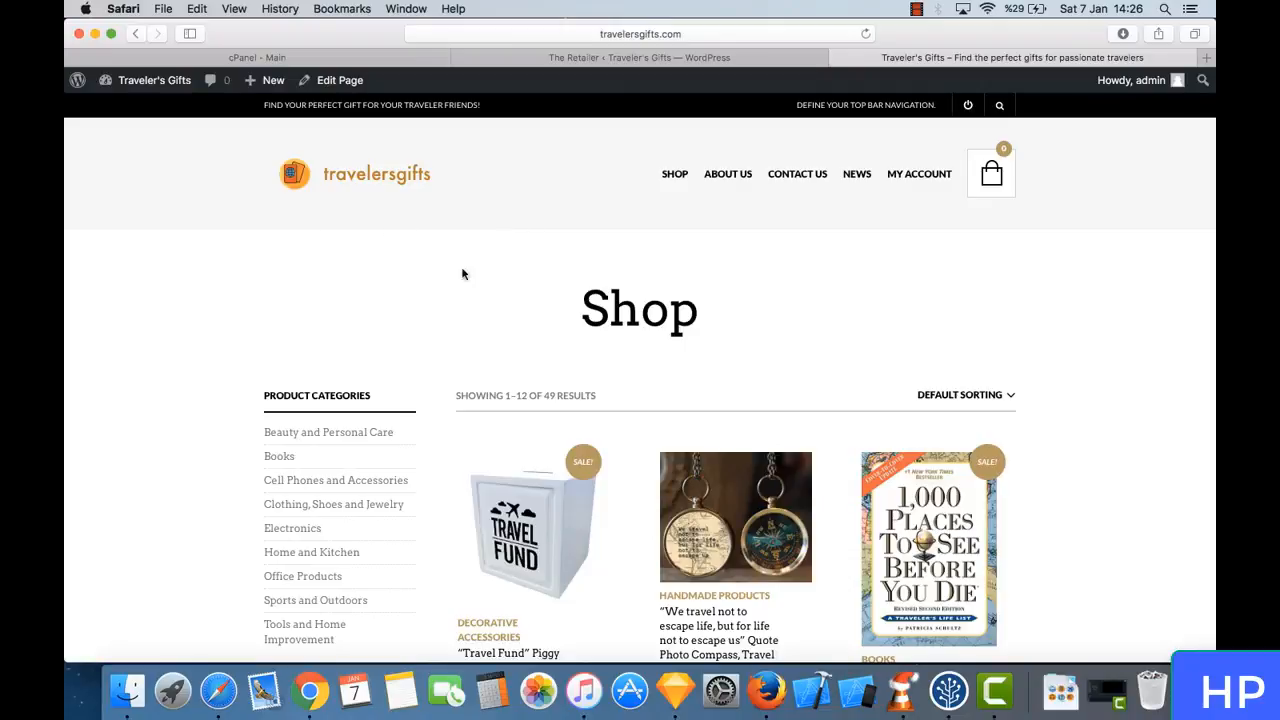
{"action": "scroll", "coordinate": [415, 260], "scroll_direction": "down", "scroll_amount": 1}
{"action": "scroll", "coordinate": [415, 260], "scroll_direction": "up", "scroll_amount": 1}
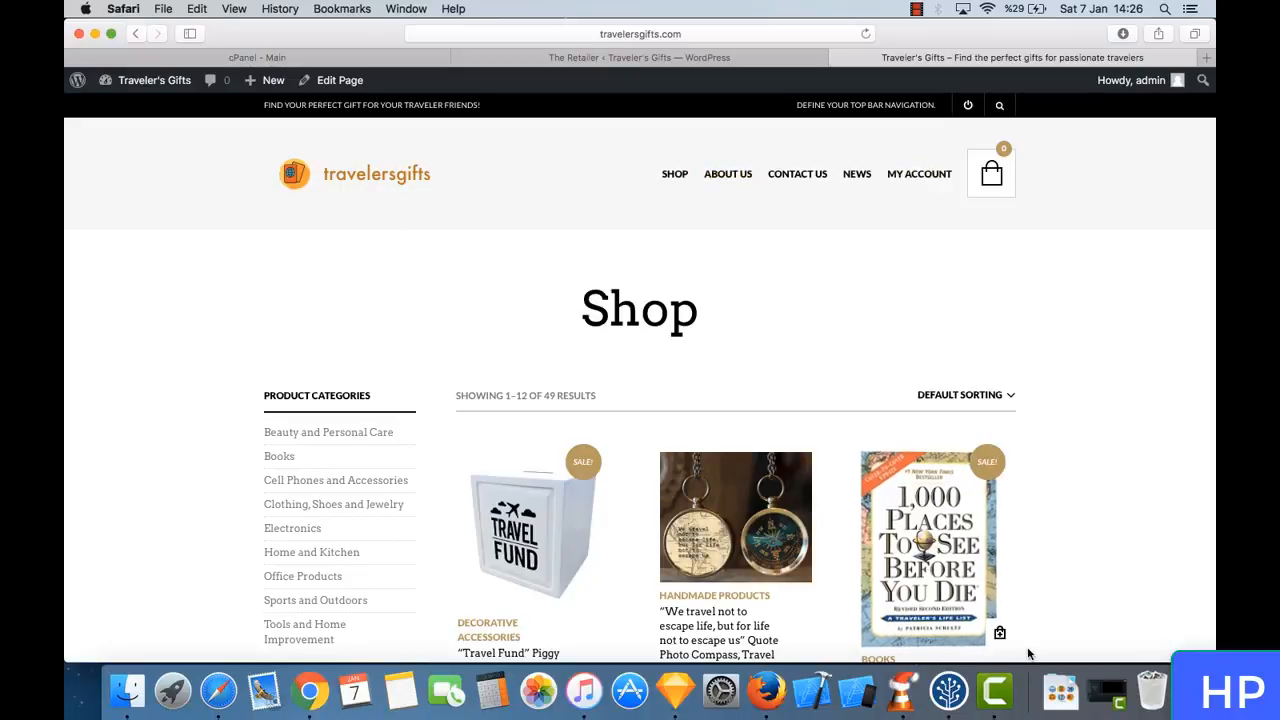
- Switch to Sketch and scale all the passport icon layers to 135% from the center
{"action": "left_click", "coordinate": [684, 694]}
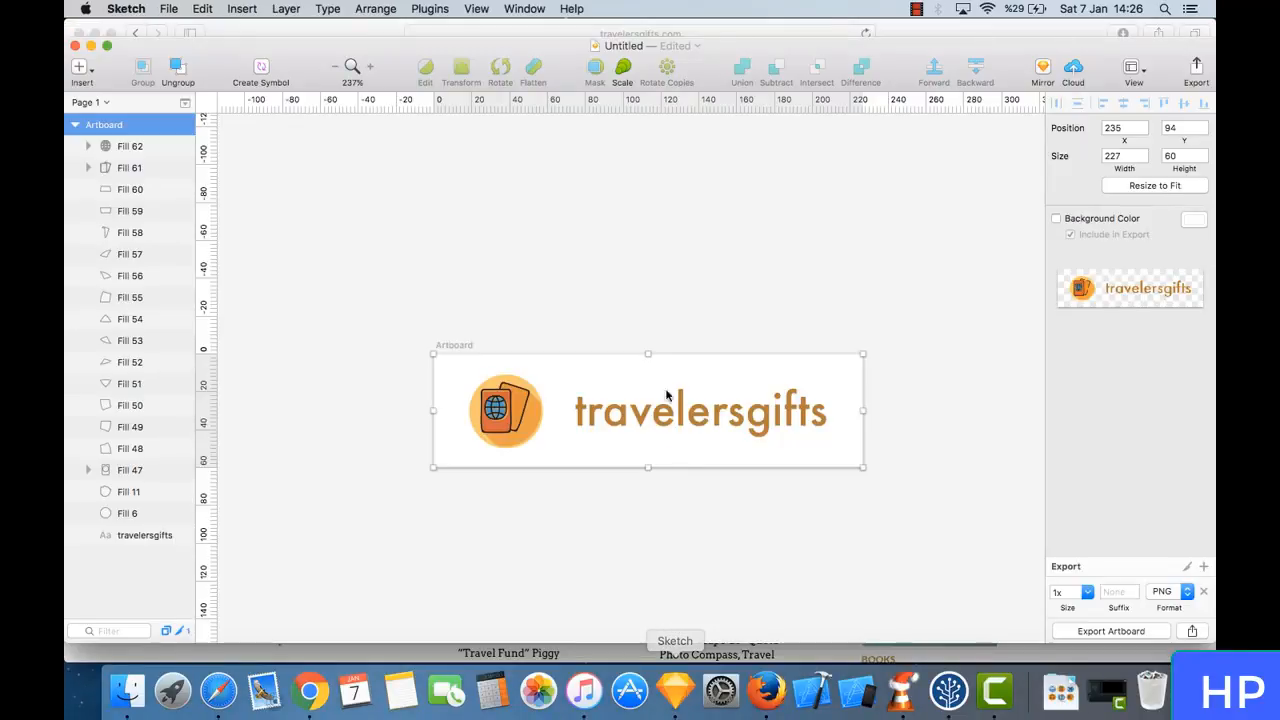
{"action": "left_click", "coordinate": [678, 275]}
{"action": "left_click", "coordinate": [526, 422]}
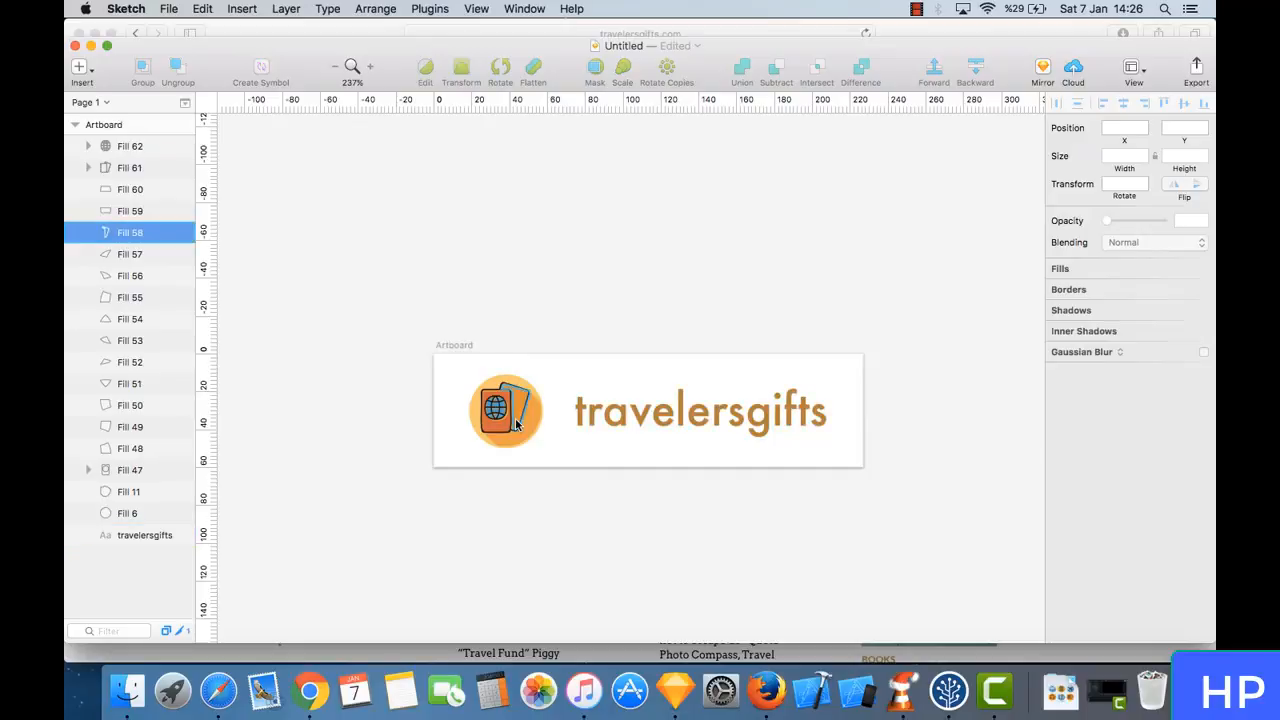
{"action": "left_click_drag", "start_coordinate": [549, 451], "coordinate": [446, 369]}
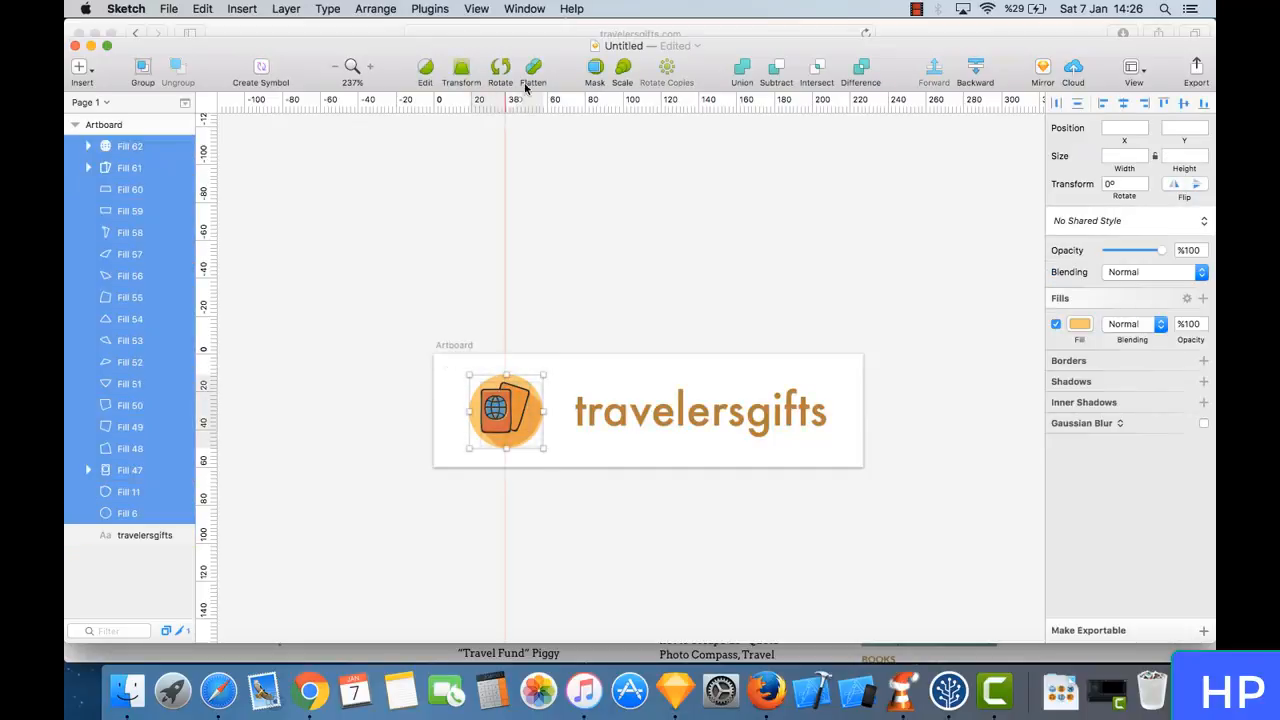
{"action": "left_click", "coordinate": [621, 72]}
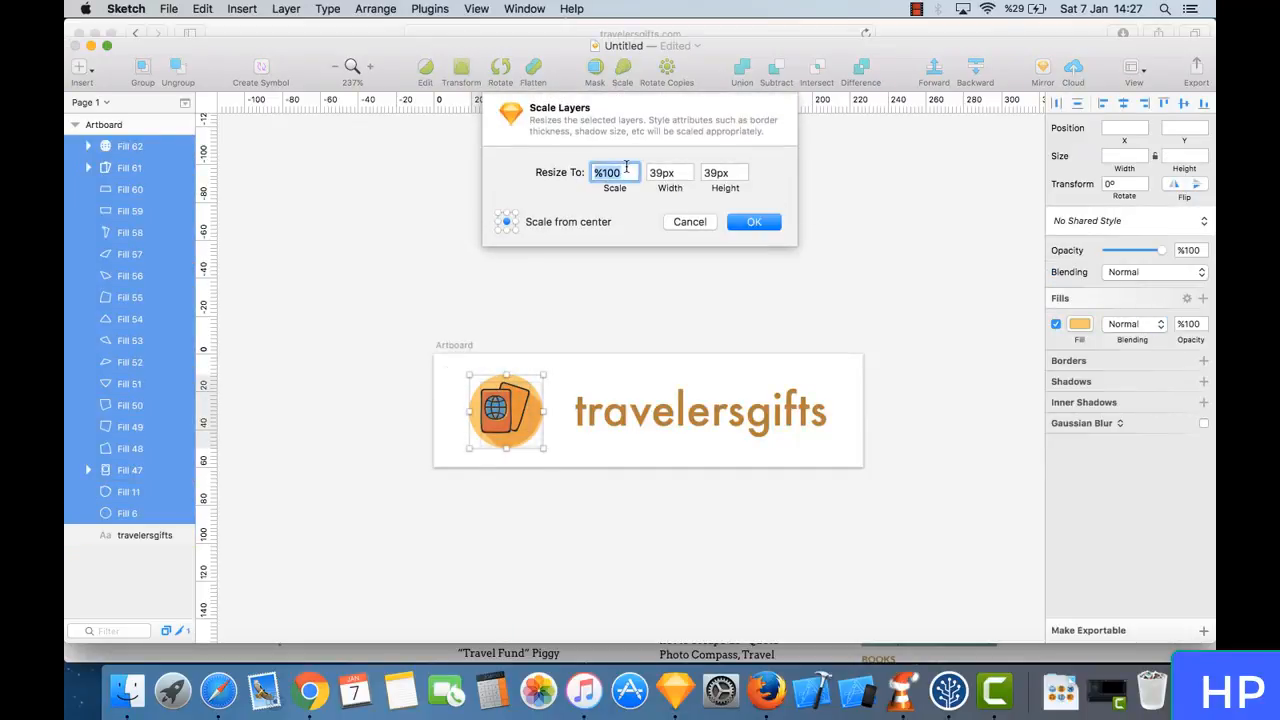
{"action": "left_click", "coordinate": [626, 168]}
{"action": "key", "text": "BackSpace"}
{"action": "type", "text": "30"}
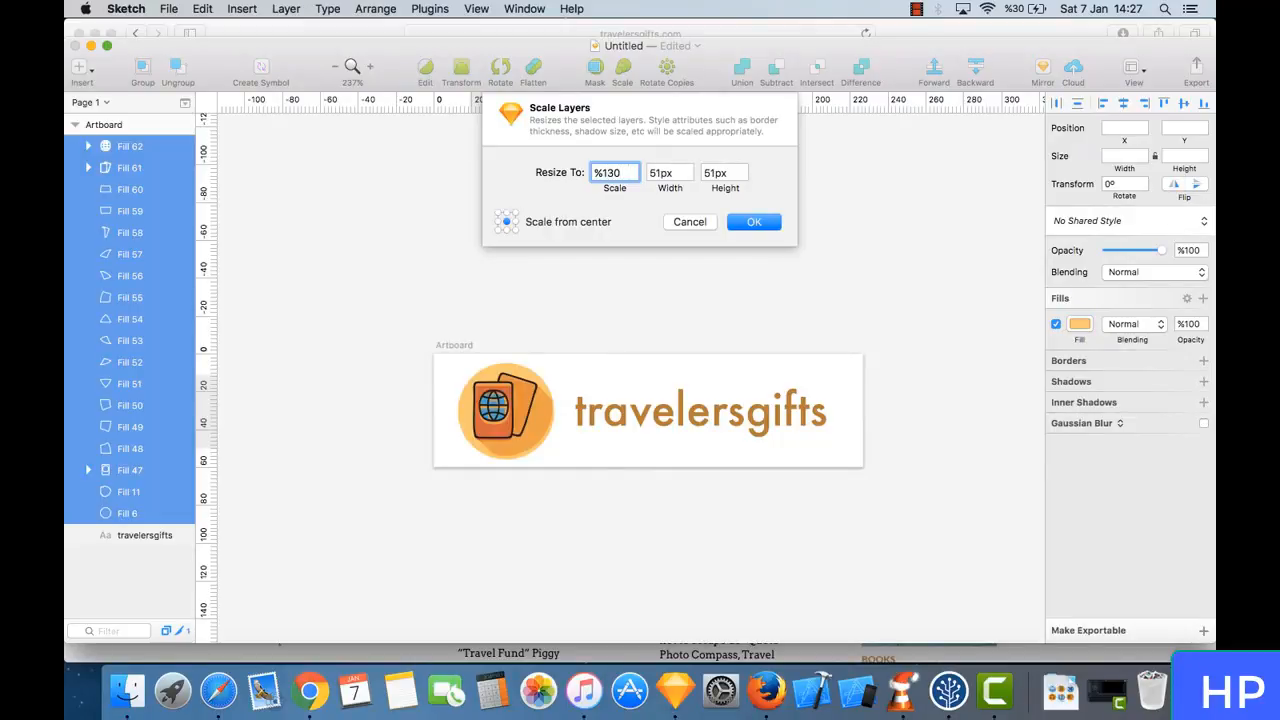
{"action": "key", "text": "BackSpace"}
{"action": "key", "text": "BackSpace"}
{"action": "type", "text": "30"}
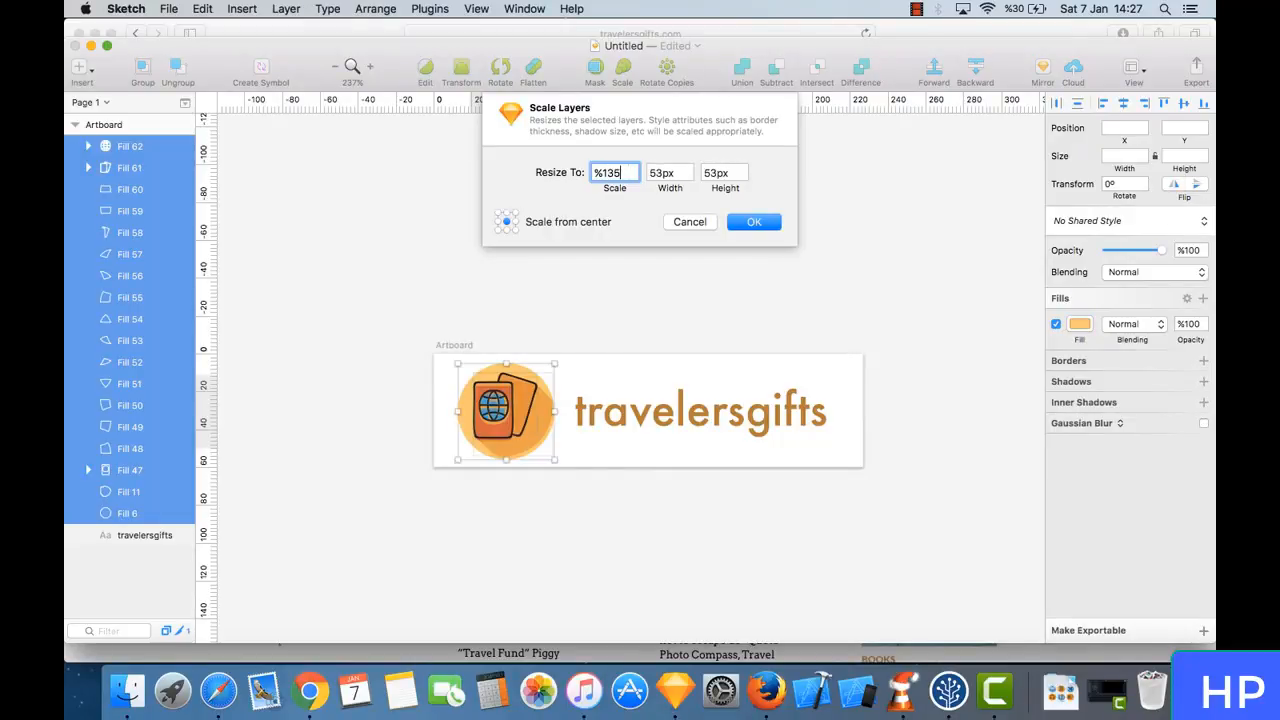
{"action": "key", "text": "Return"}
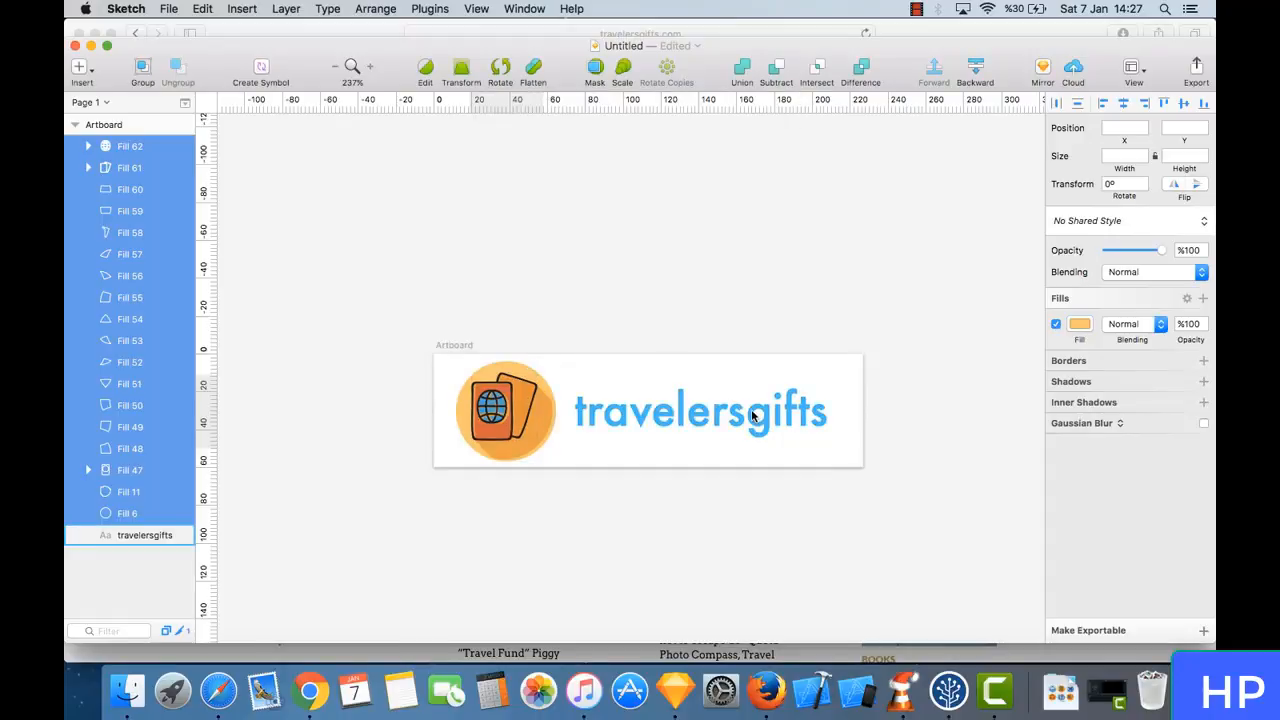
- Move the travelersgifts text slightly right, away from the passport icon, to X 74 and Y 12
{"action": "left_click", "coordinate": [768, 410]}
{"action": "left_click_drag", "start_coordinate": [813, 413], "coordinate": [824, 410]}
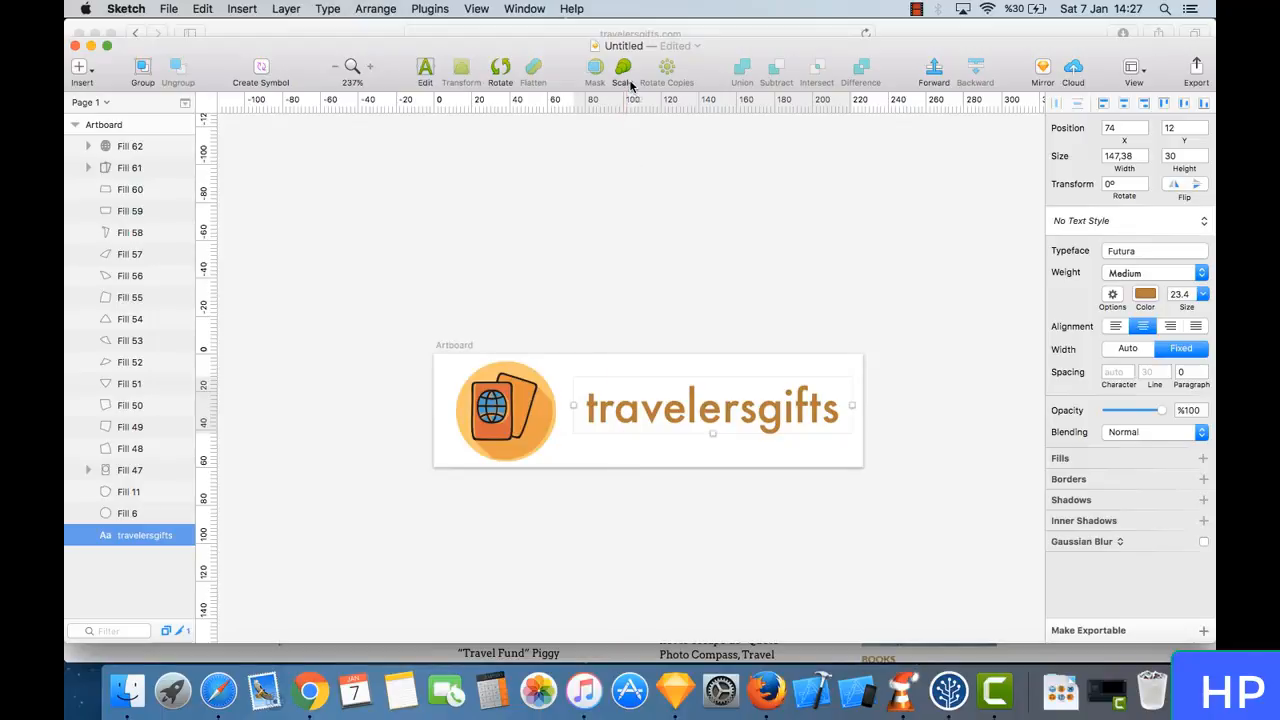
{"action": "left_click", "coordinate": [622, 68]}
{"action": "left_click", "coordinate": [627, 172]}
{"action": "key", "text": "BackSpace"}
{"action": "key", "text": "BackSpace"}
{"action": "key", "text": "BackSpace"}
{"action": "type", "text": "35"}
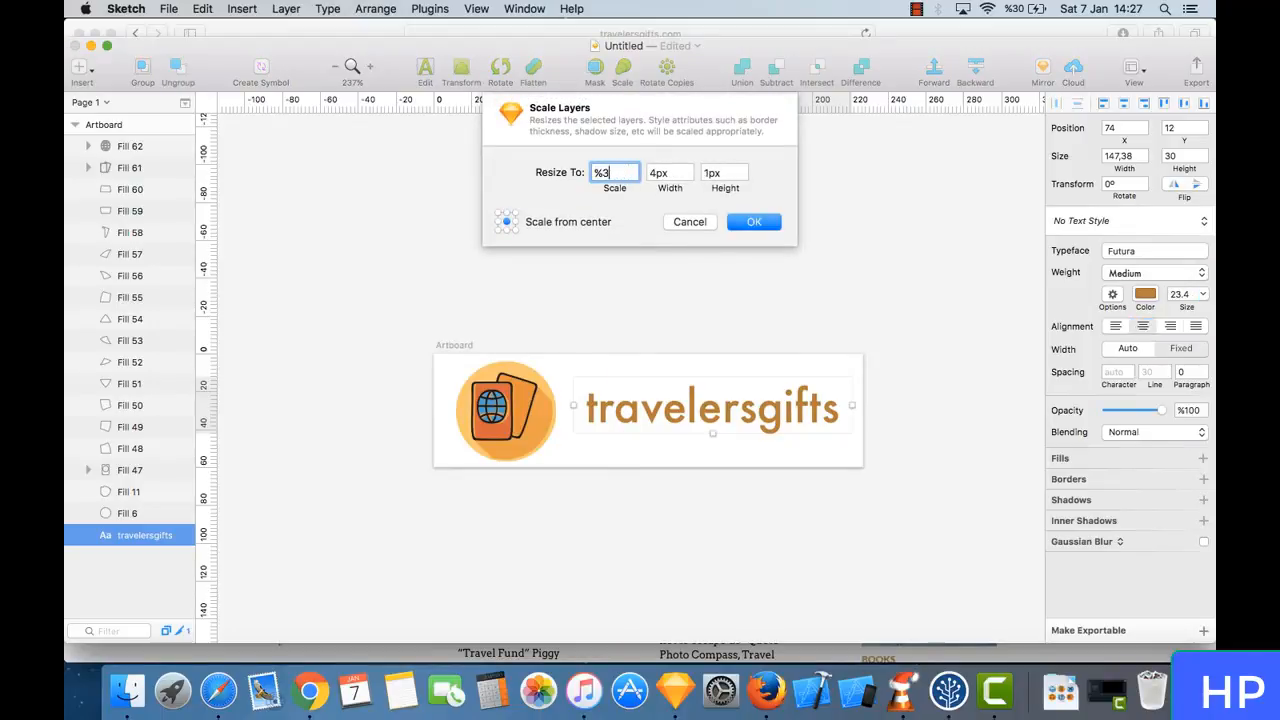
{"action": "key", "text": "Return"}
{"action": "key", "text": "cmd+z"}
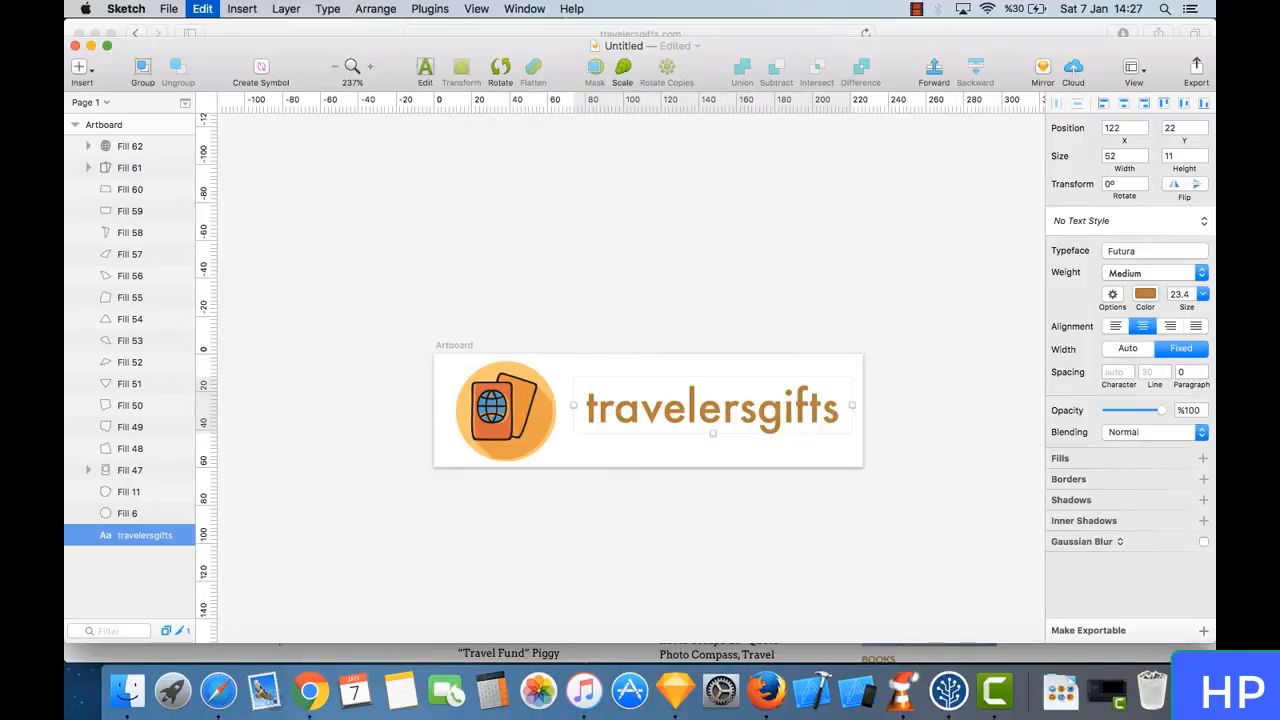
- Scale the travelersgifts text layer to 135% from the center
{"action": "left_click", "coordinate": [620, 72]}
{"action": "type", "text": "135"}
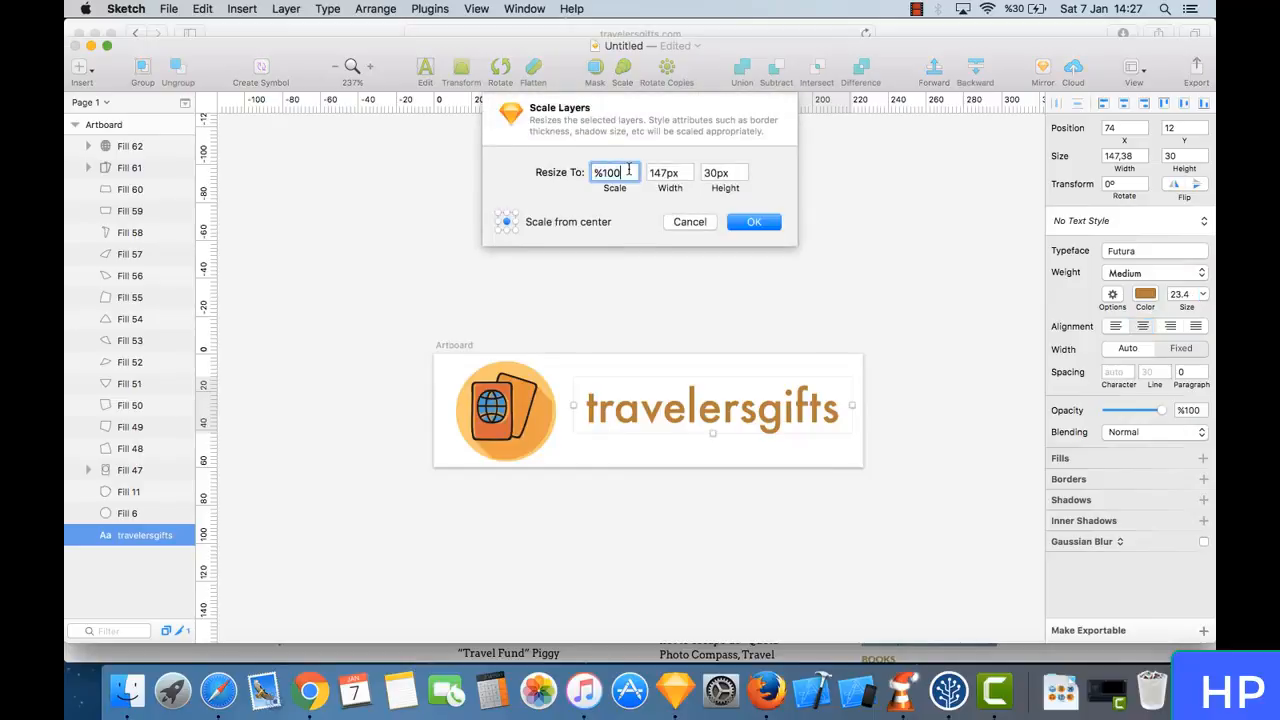
{"action": "key", "text": "super+z"}
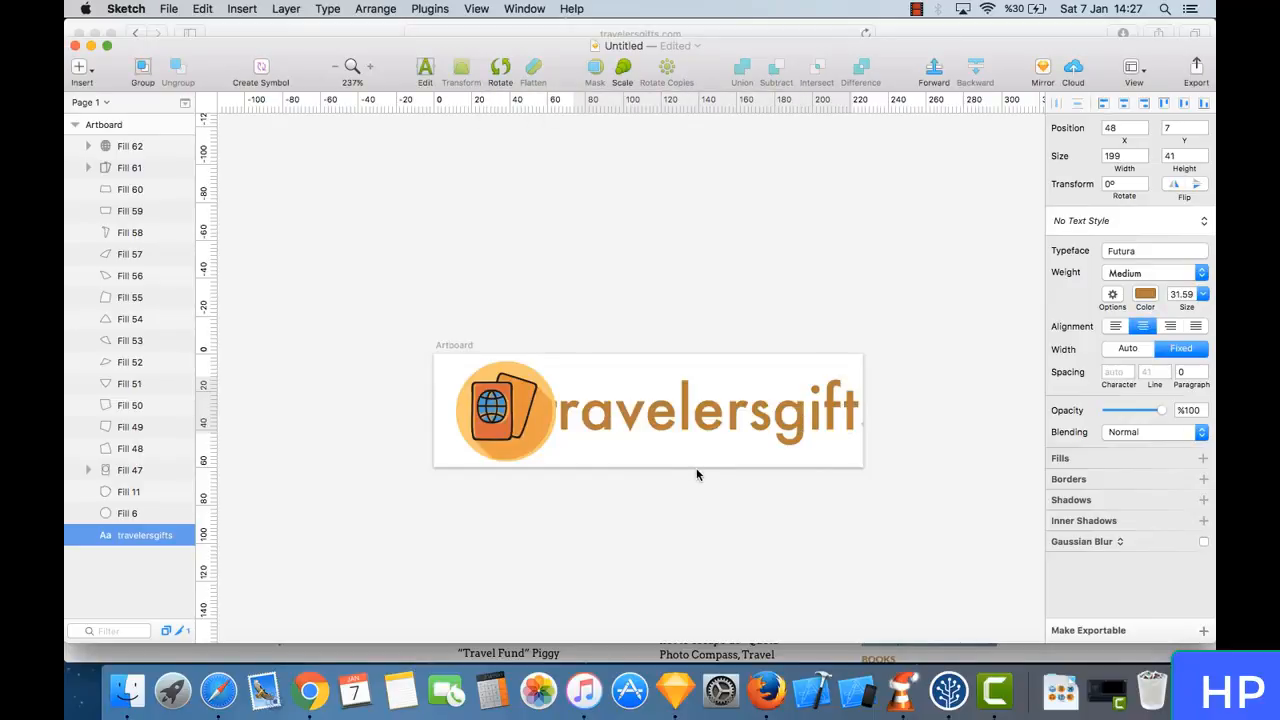
{"action": "left_click", "coordinate": [846, 469]}
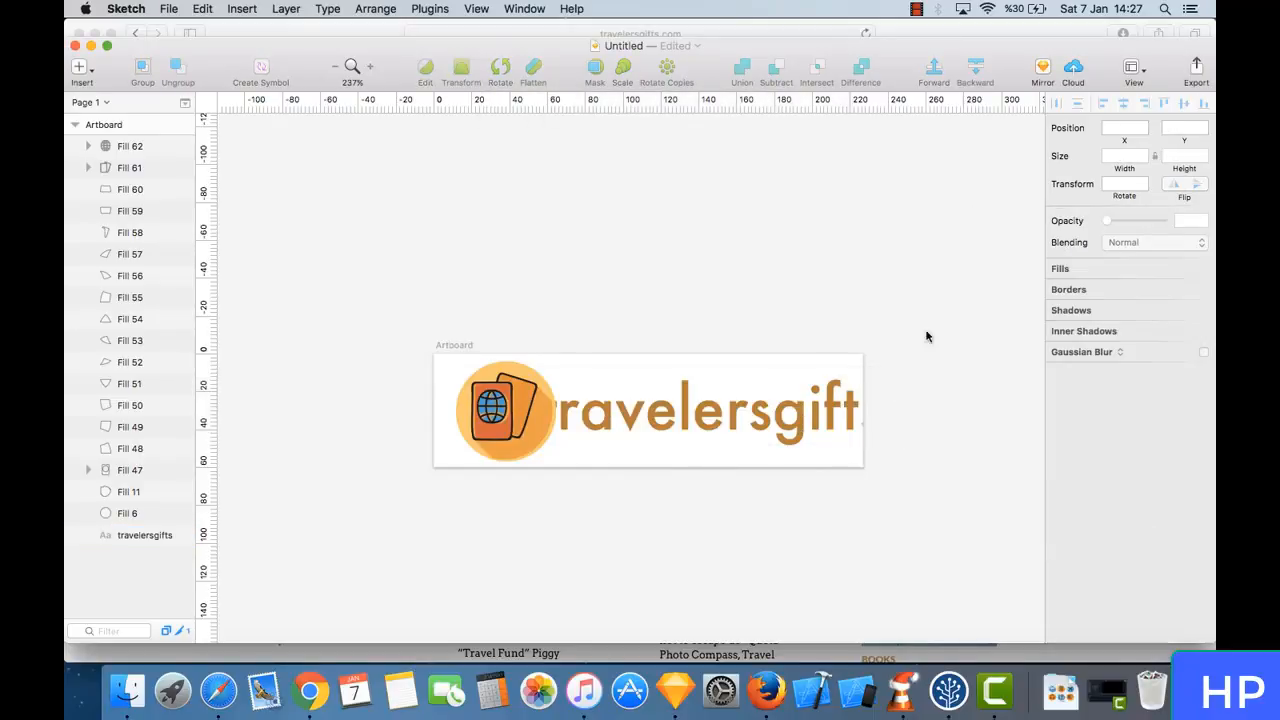
- Widen the artboard to 258 and move it to X 216, Y 92
{"action": "left_click", "coordinate": [145, 124]}
{"action": "left_click", "coordinate": [1145, 153]}
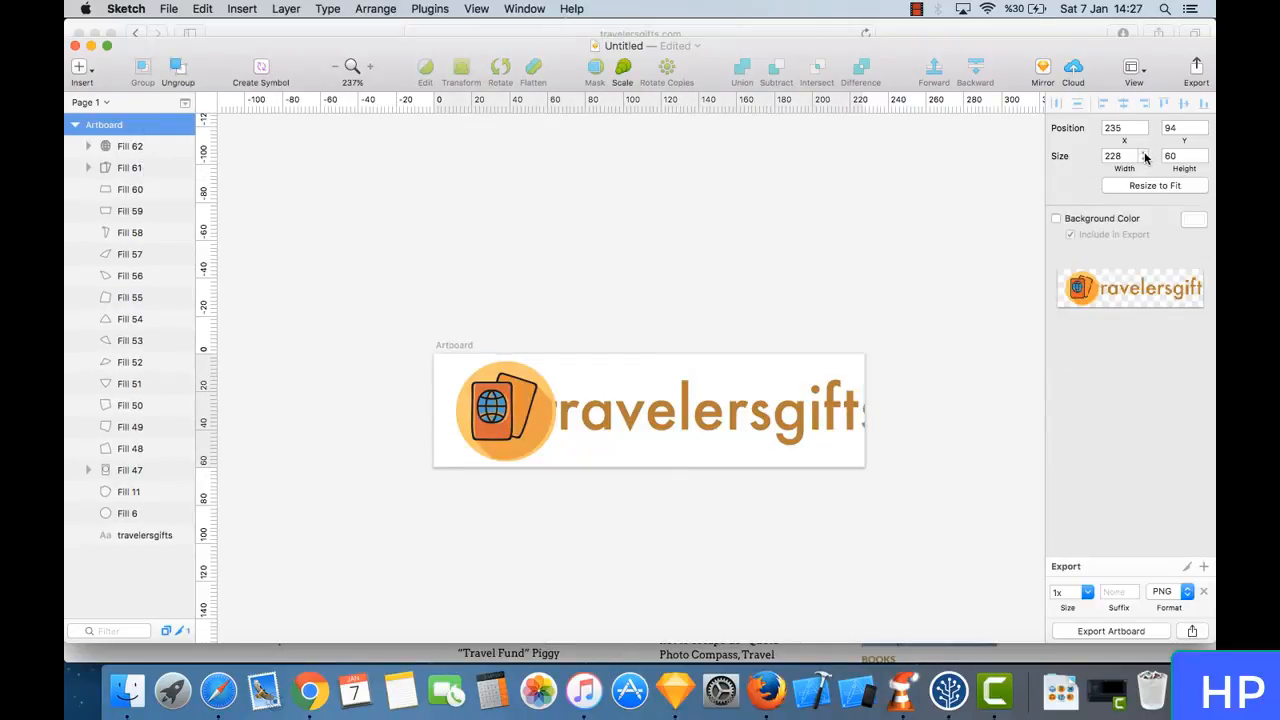
{"action": "left_click", "coordinate": [1145, 153]}
{"action": "left_click_drag", "start_coordinate": [1145, 154], "coordinate": [1145, 154]}
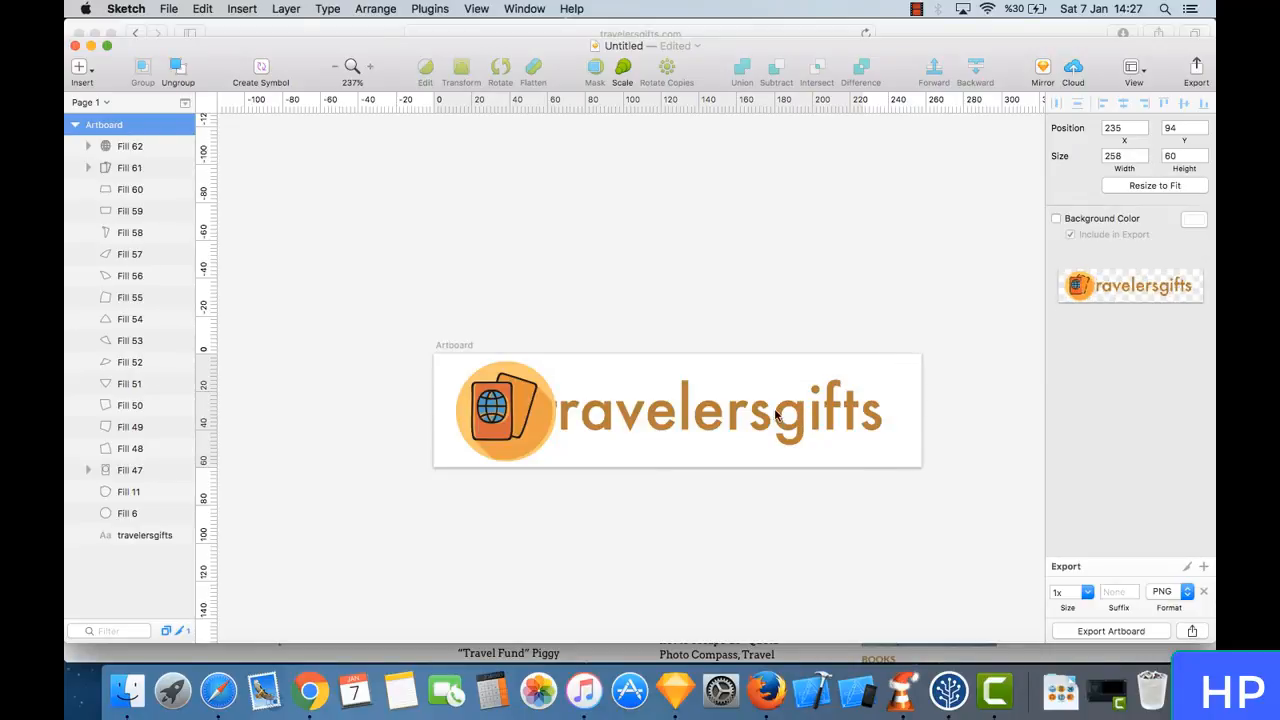
{"action": "left_click_drag", "start_coordinate": [785, 413], "coordinate": [730, 410]}
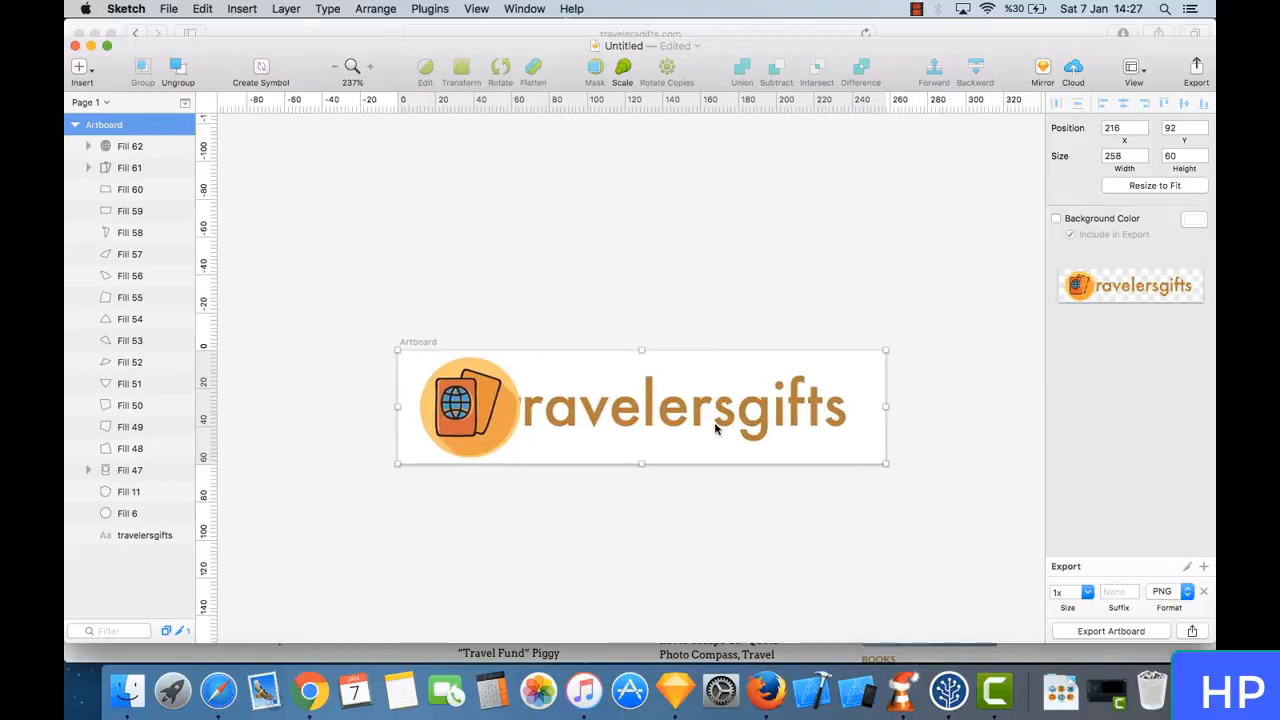
- Move the travelersgifts text clear of the passport icon, to X 63 and Y 9 on the artboard
{"action": "left_click", "coordinate": [127, 535]}
{"action": "left_click_drag", "start_coordinate": [630, 420], "coordinate": [657, 421]}
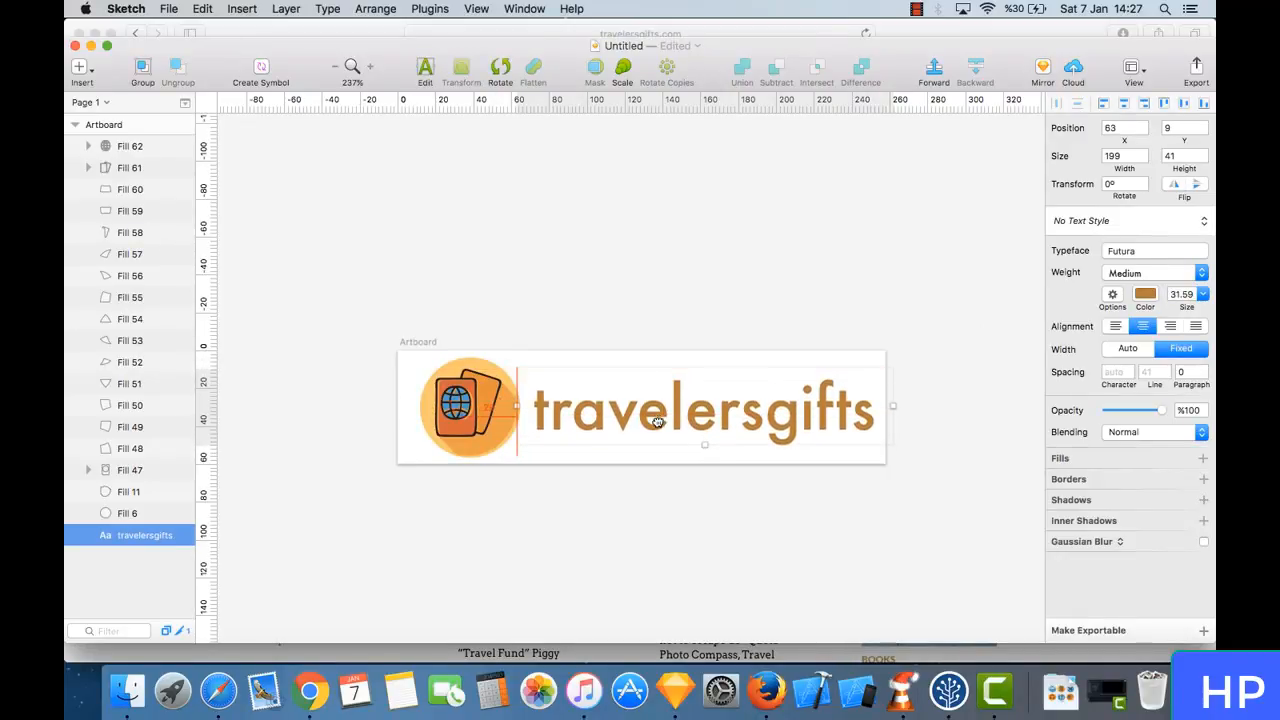
{"action": "left_click", "coordinate": [754, 472]}
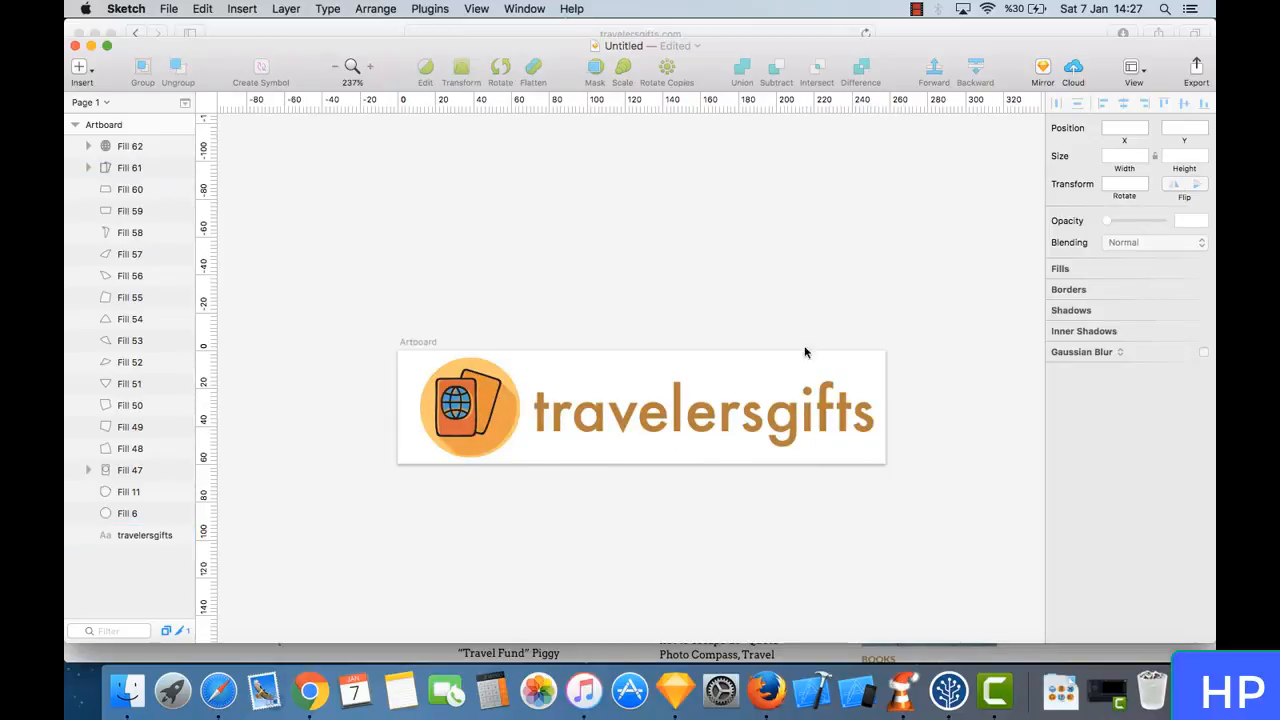
- Increase the artboard's width to 263 to leave a margin after the text
{"action": "left_click", "coordinate": [148, 125]}
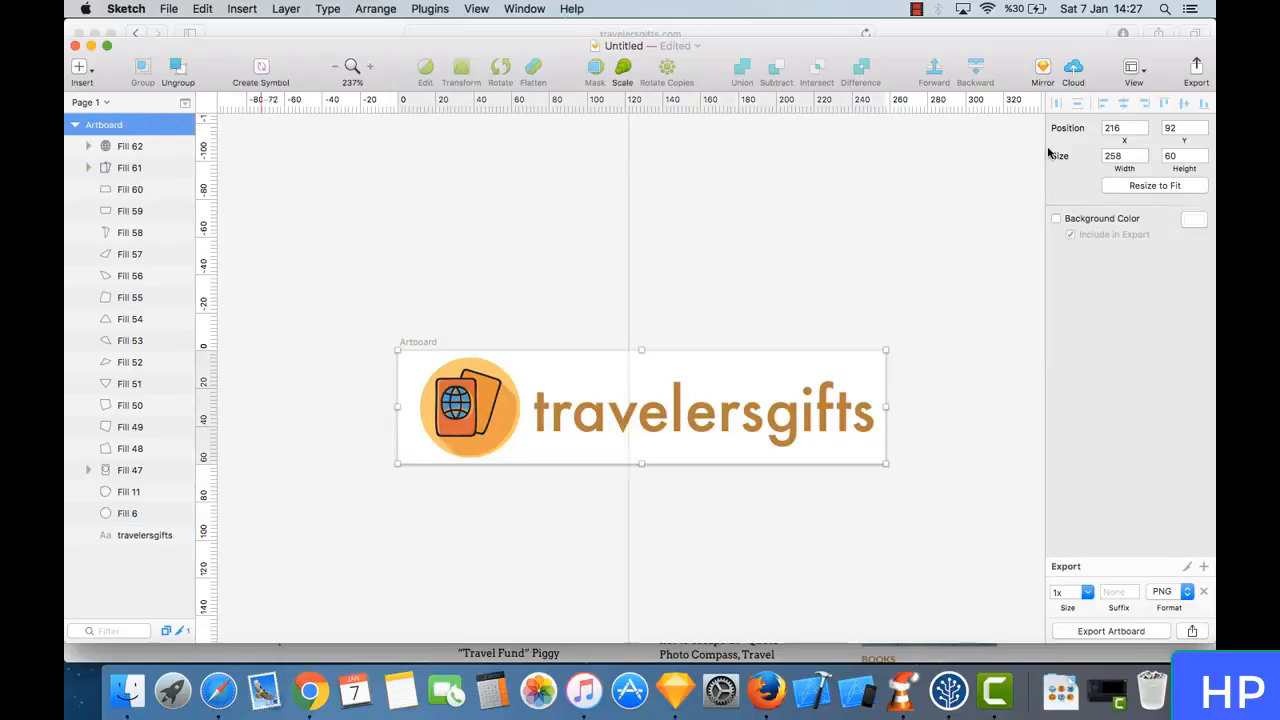
{"action": "left_click", "coordinate": [1144, 154]}
{"action": "left_click", "coordinate": [1144, 154]}
{"action": "left_click", "coordinate": [1144, 154]}
{"action": "left_click", "coordinate": [1144, 154]}
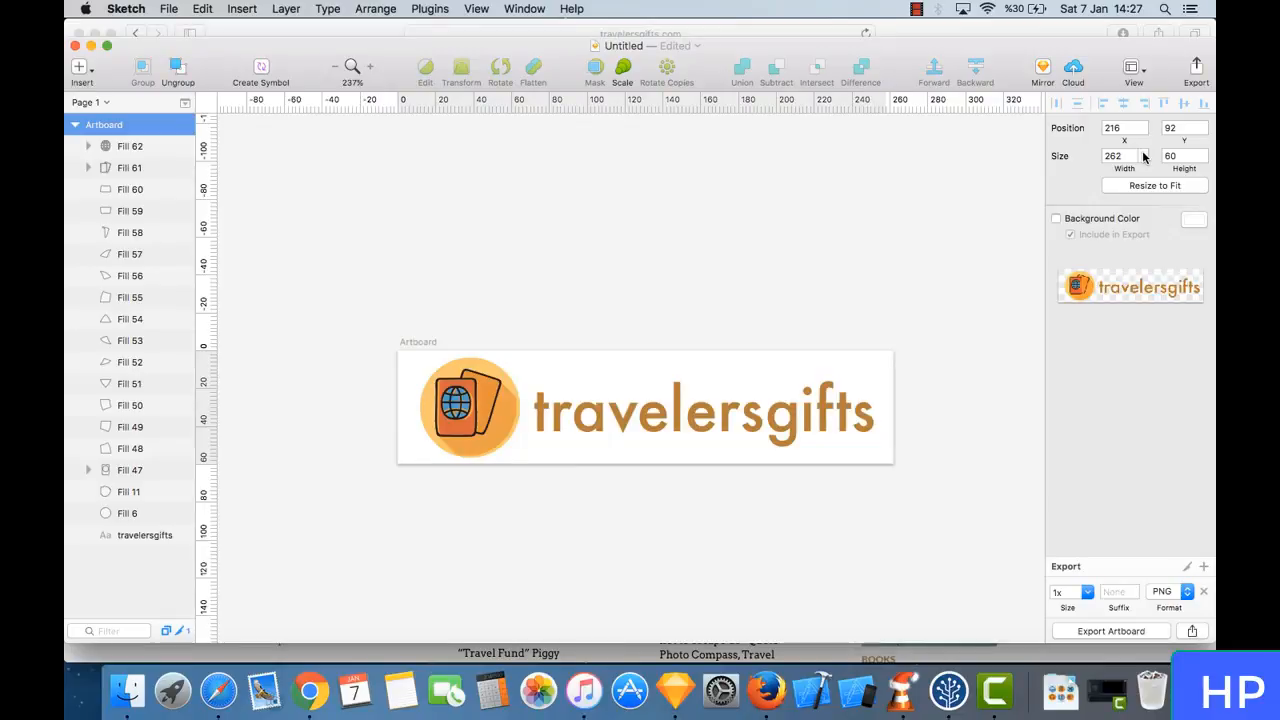
{"action": "left_click", "coordinate": [1144, 155]}
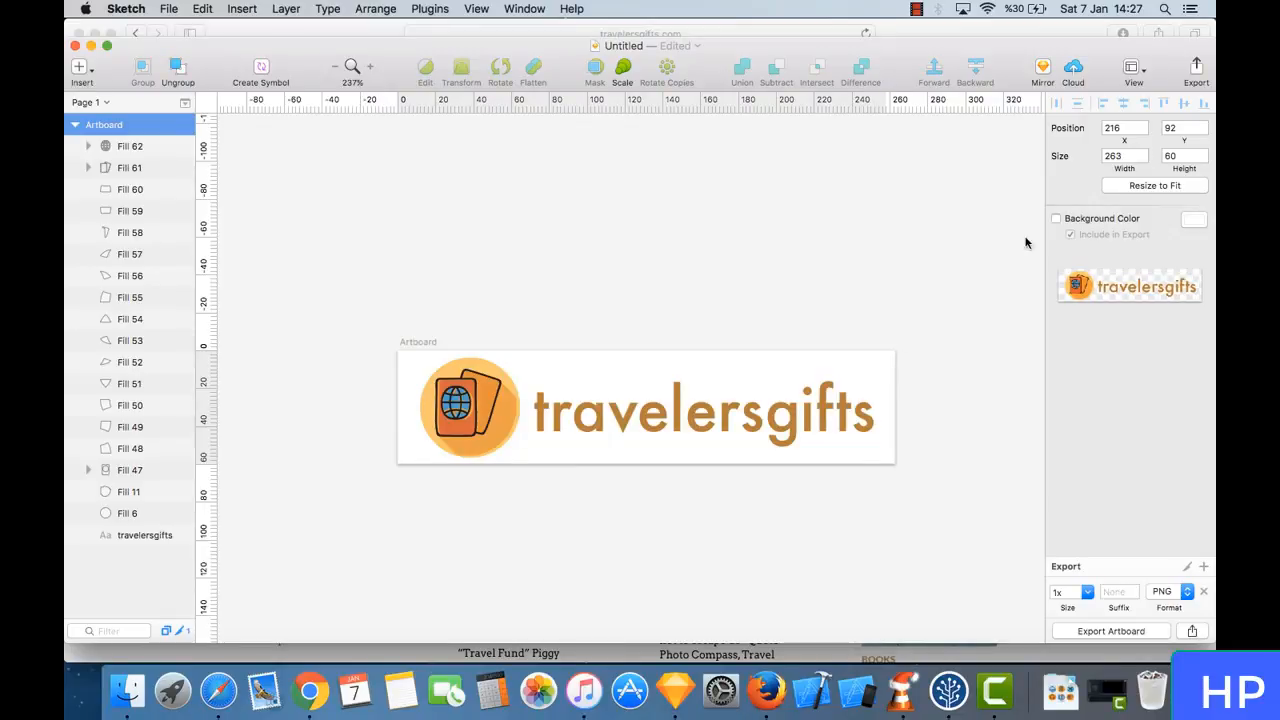
- Export the artboard at 1x as travelerslogo PNG to the Desktop, replacing the existing file
{"action": "left_click", "coordinate": [1137, 634]}
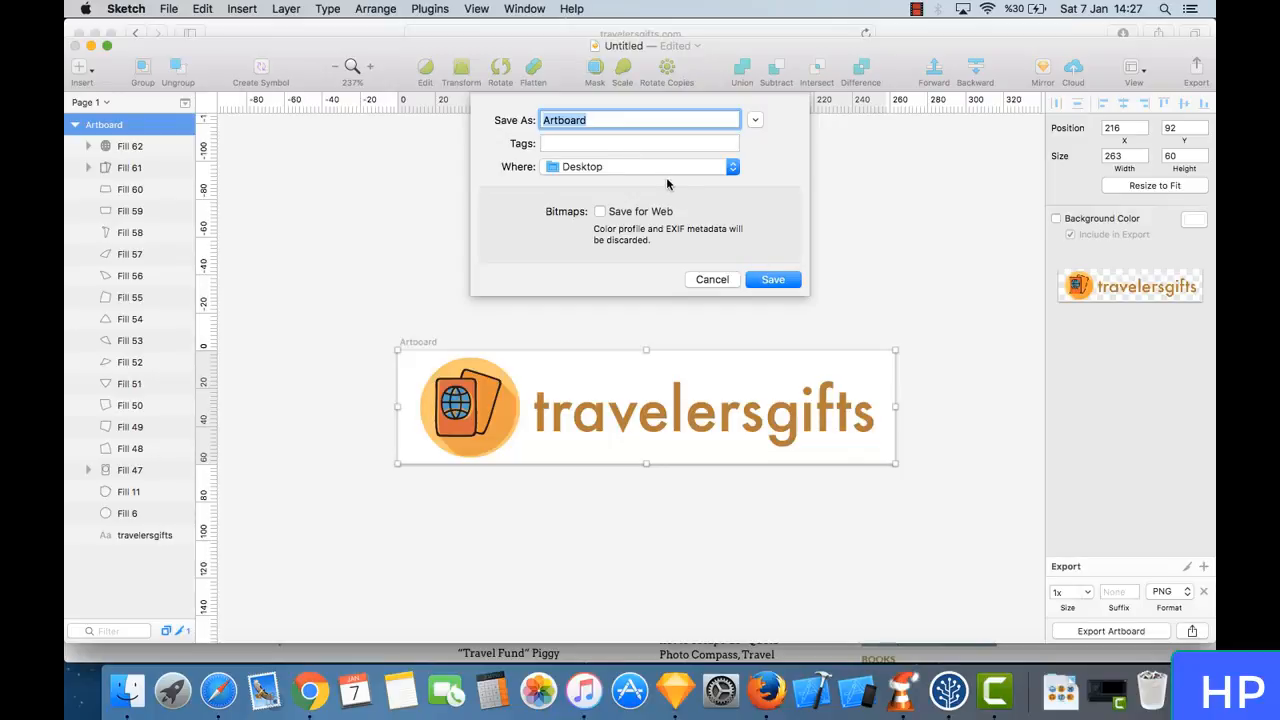
{"action": "type", "text": "travelerslogo"}
{"action": "key", "text": "Return"}
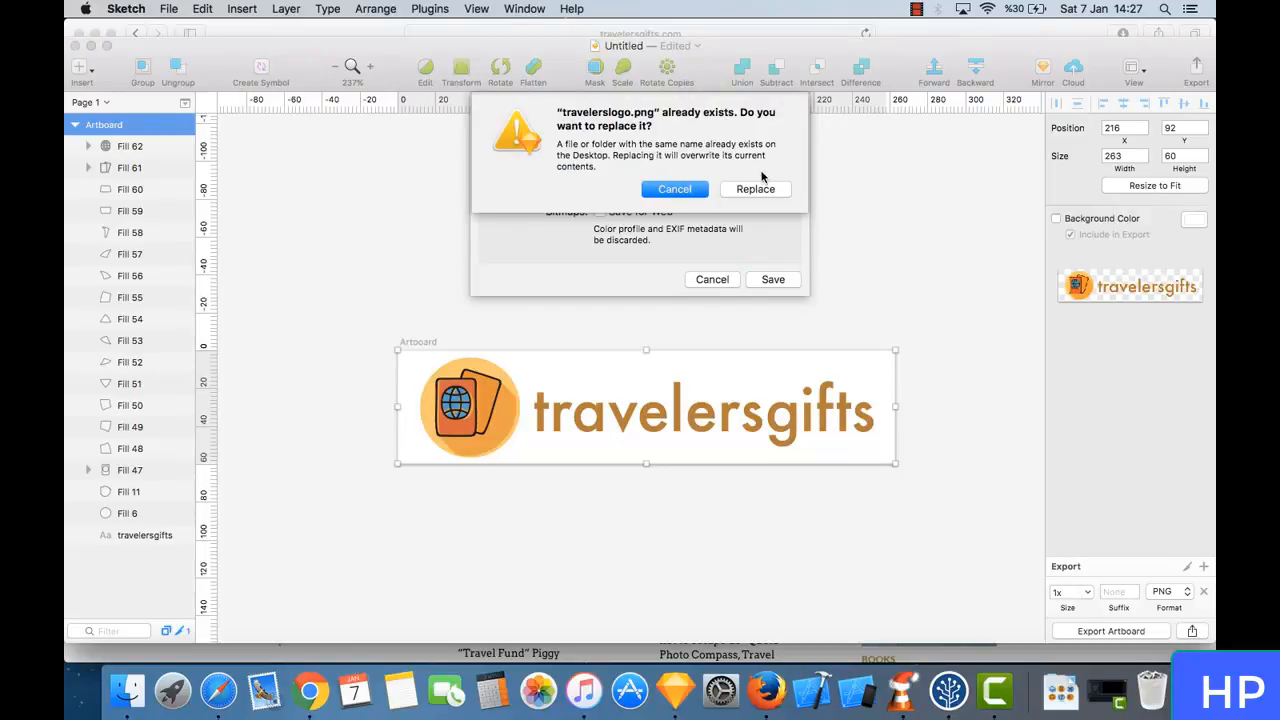
{"action": "left_click", "coordinate": [758, 188]}
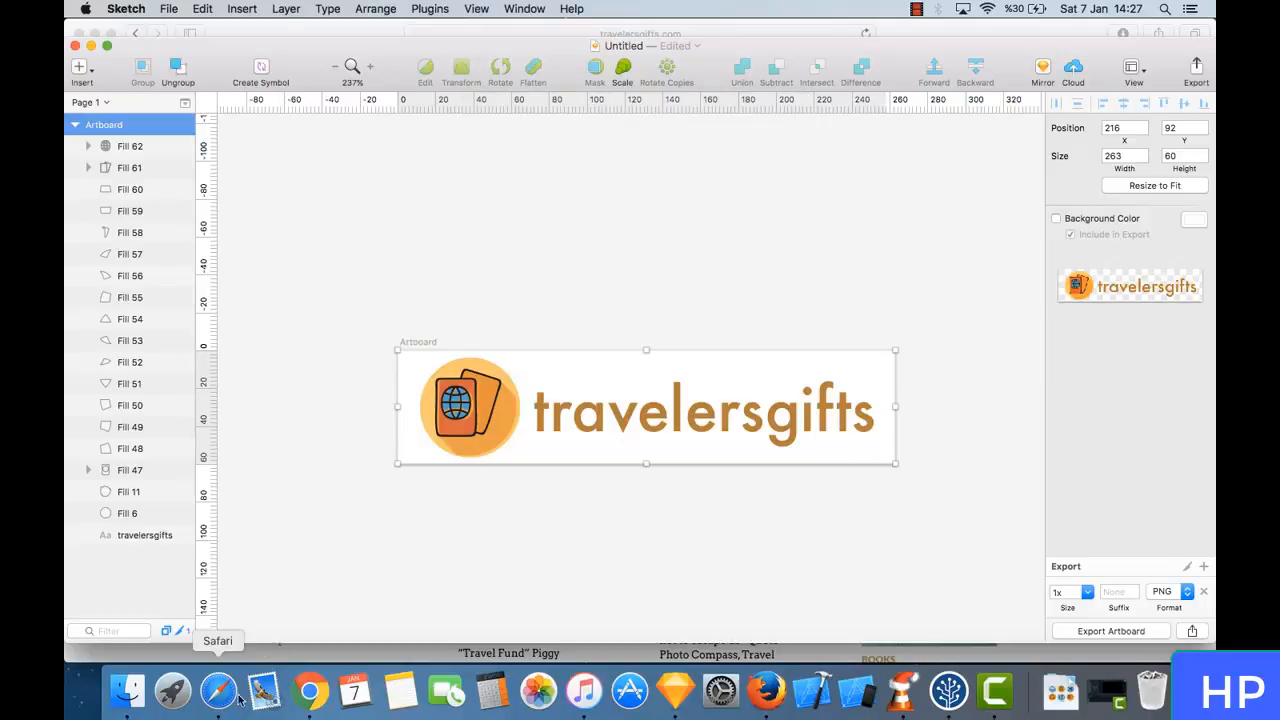
- Switch to Safari and remove the current site logo in The Retailer theme's Styling options
{"action": "left_click", "coordinate": [219, 692]}
{"action": "left_click", "coordinate": [557, 58]}
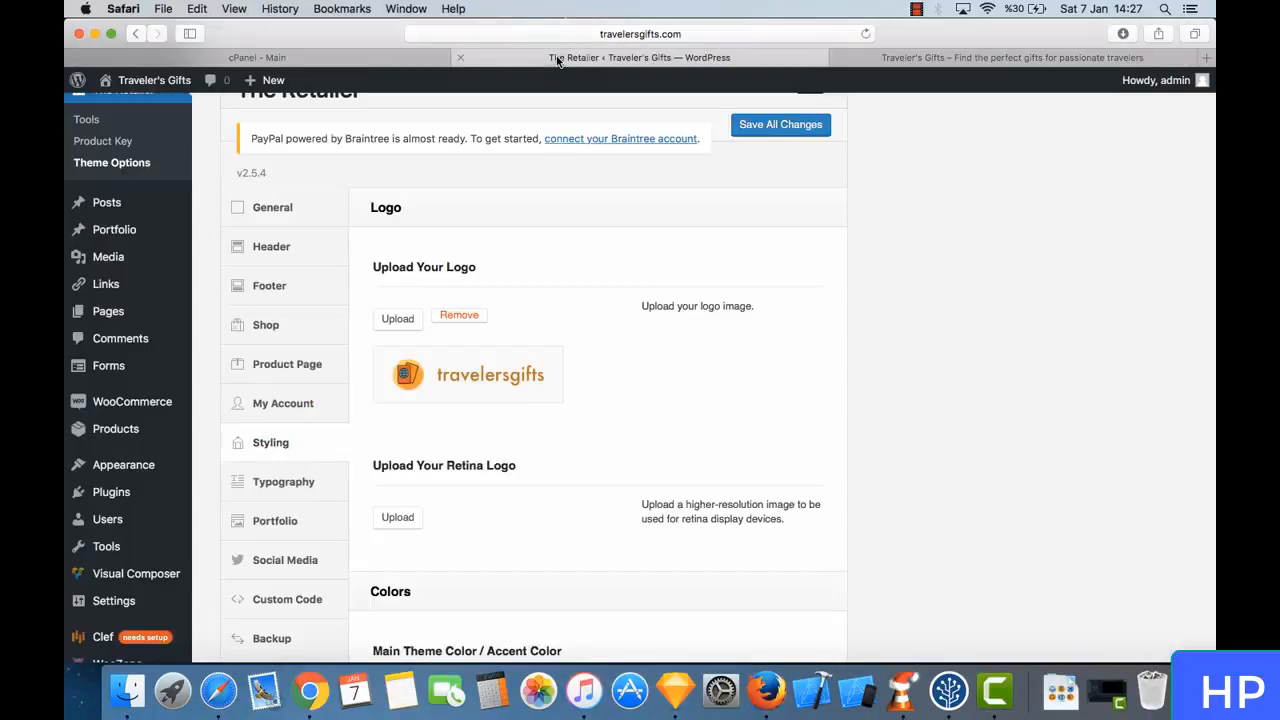
{"action": "left_click", "coordinate": [459, 316]}
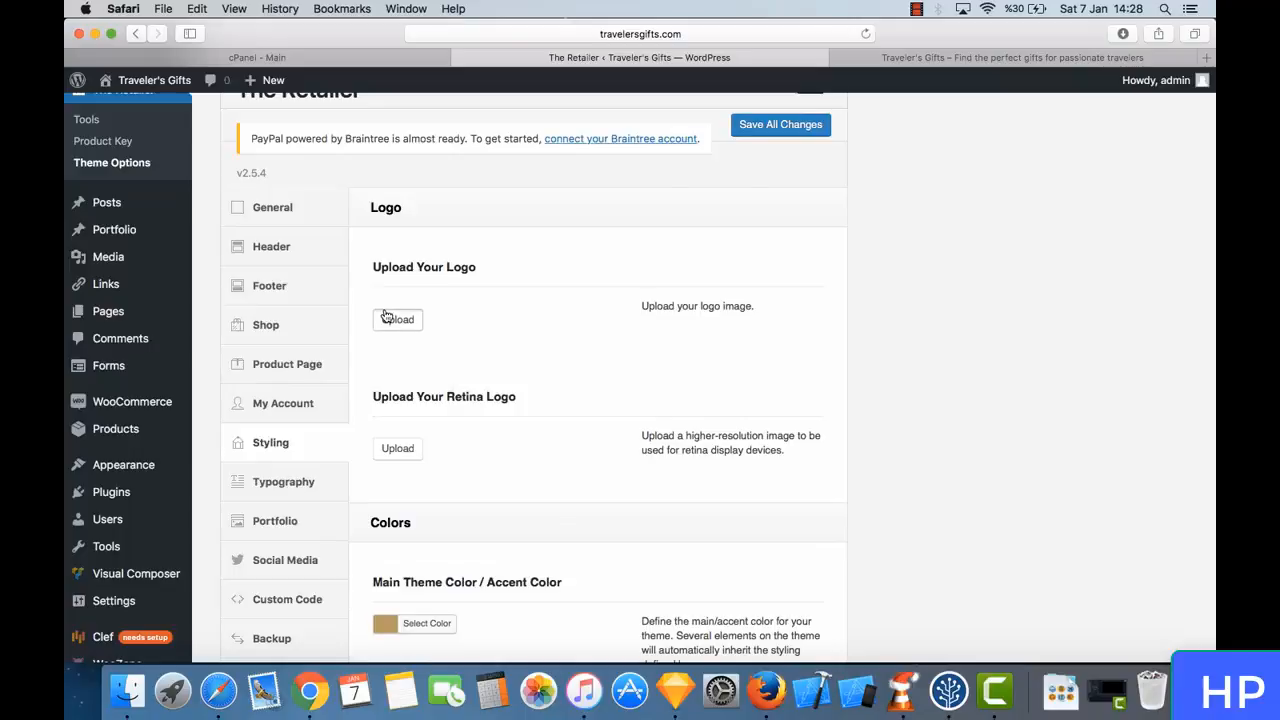
- Upload the new travelerslogo.png from the Desktop as the site logo and save all theme option changes
{"action": "left_click", "coordinate": [388, 318]}
{"action": "left_click", "coordinate": [137, 146]}
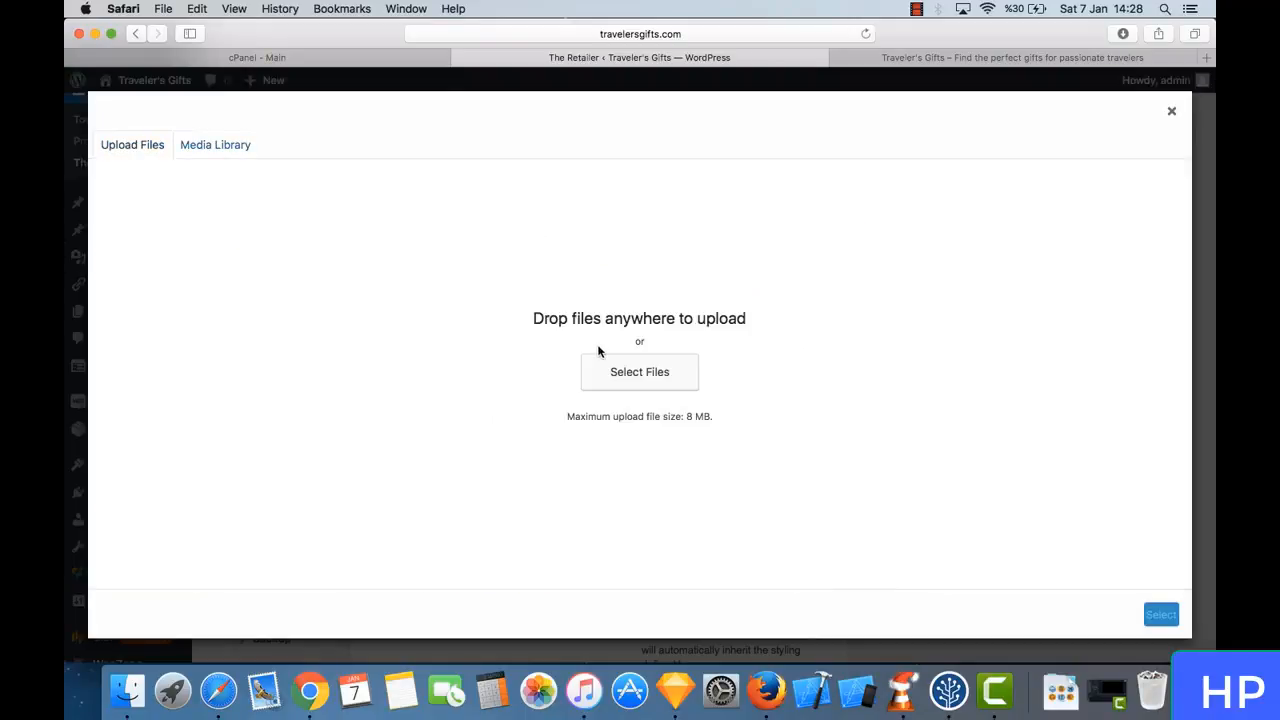
{"action": "left_click", "coordinate": [625, 368]}
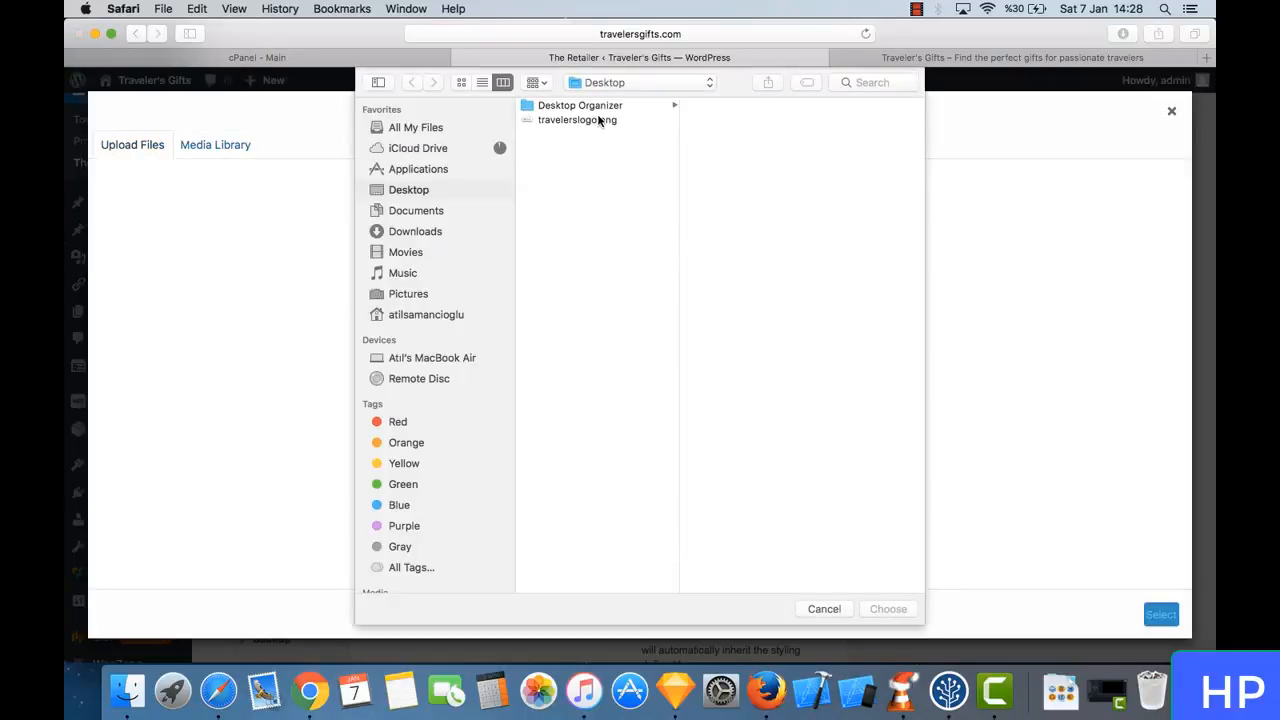
{"action": "left_click", "coordinate": [598, 120]}
{"action": "left_click", "coordinate": [905, 609]}
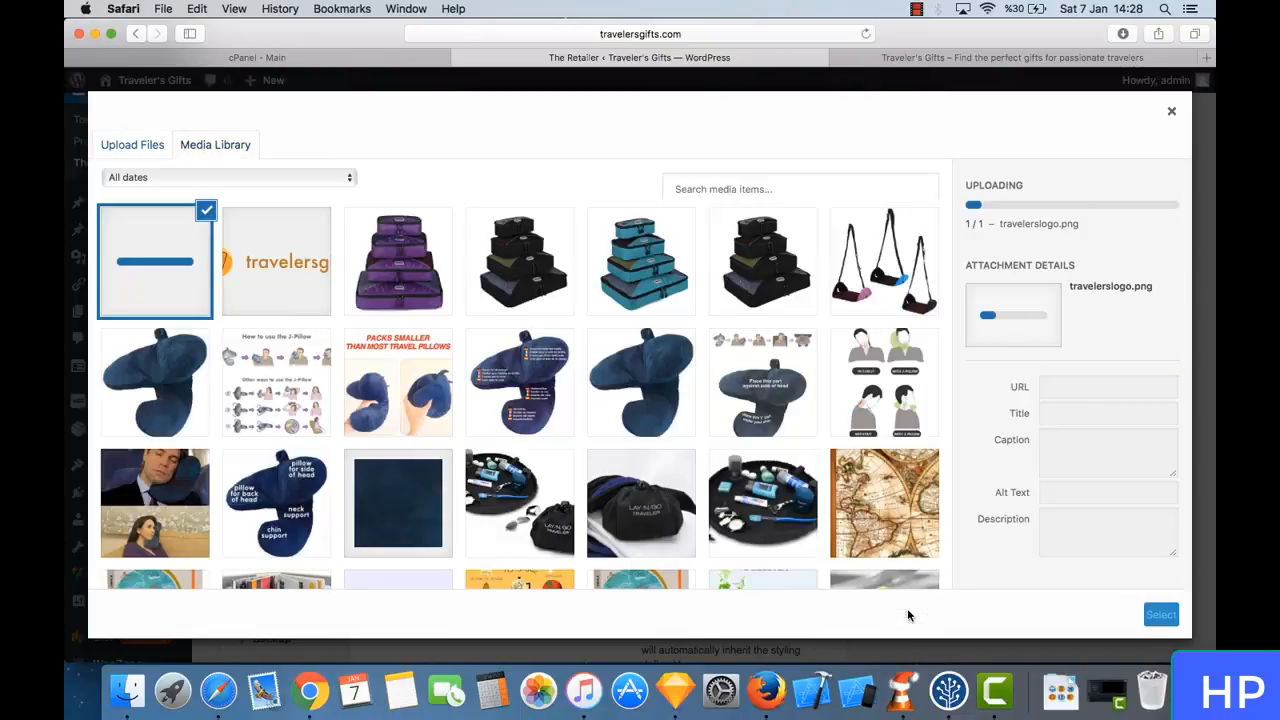
{"action": "left_click", "coordinate": [1160, 613]}
{"action": "left_click", "coordinate": [776, 131]}
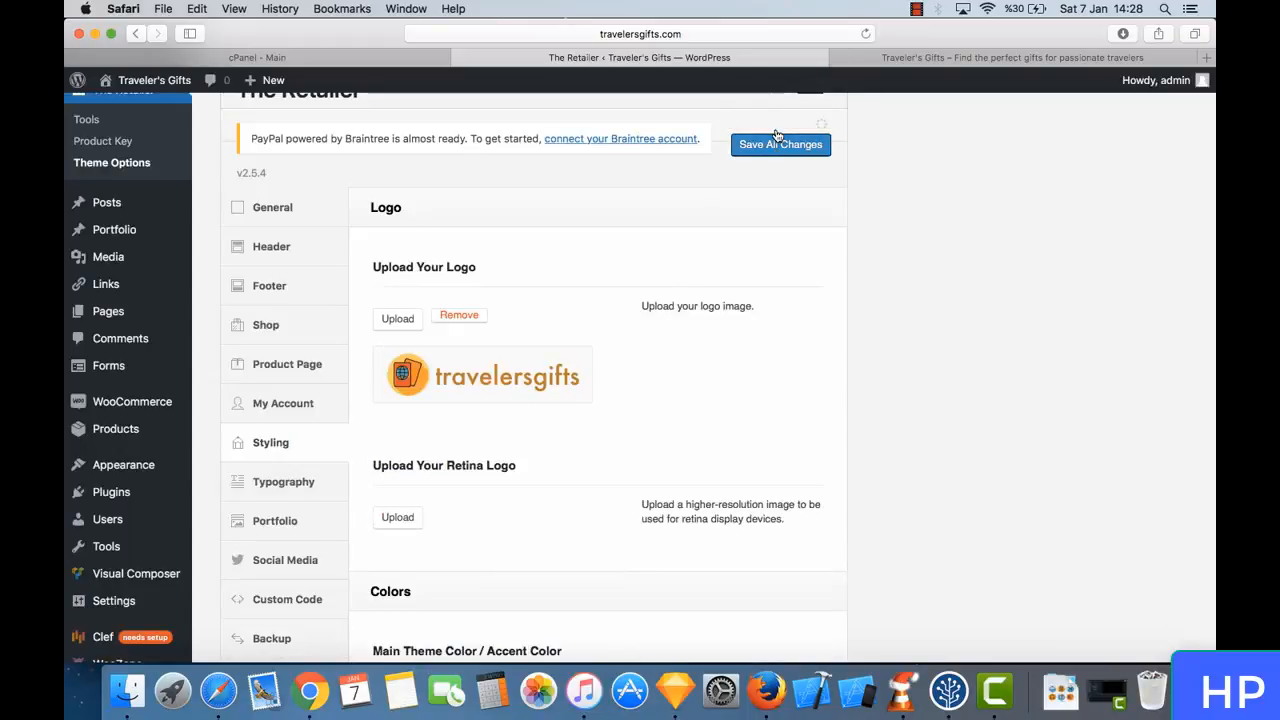
- Reload the Traveler's Gifts shop page and check the enlarged logo in the header
{"action": "left_click", "coordinate": [888, 57]}
{"action": "left_click", "coordinate": [866, 33]}
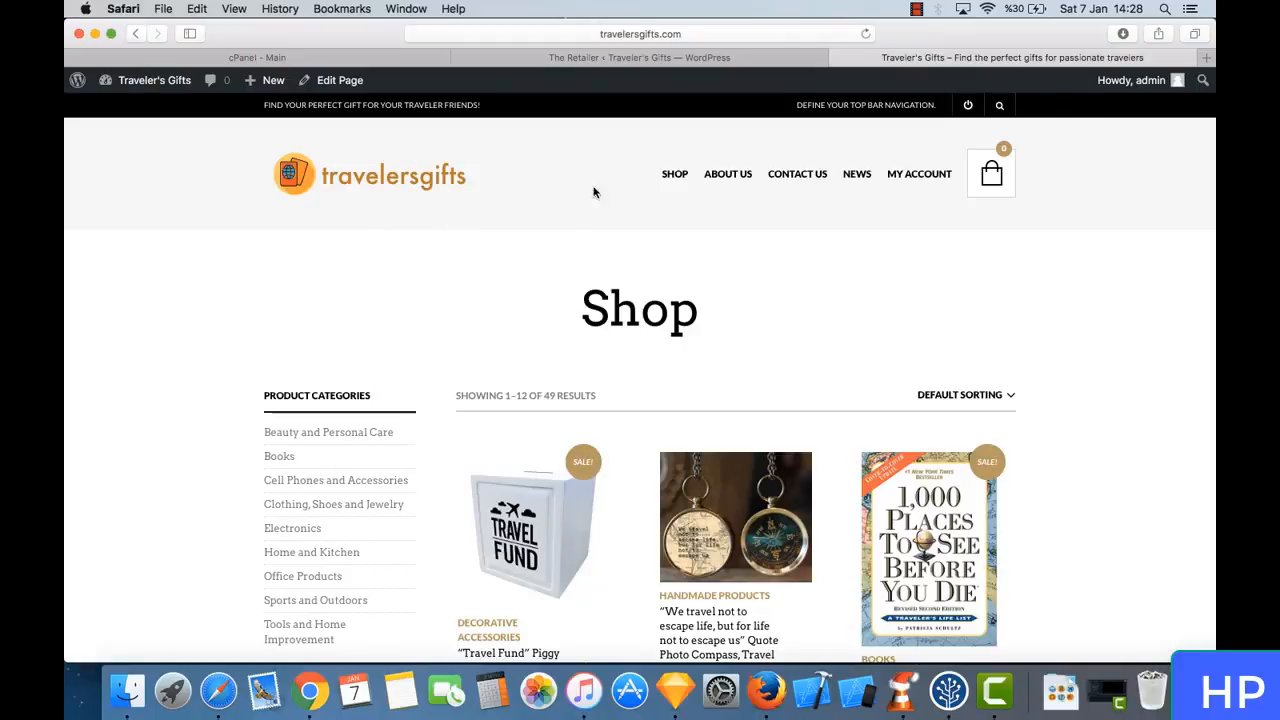
- Return to The Retailer theme options and examine the Upload Your Retina Logo setting
{"action": "left_click", "coordinate": [592, 62]}
{"action": "scroll", "coordinate": [604, 447], "scroll_direction": "down", "scroll_amount": 2}
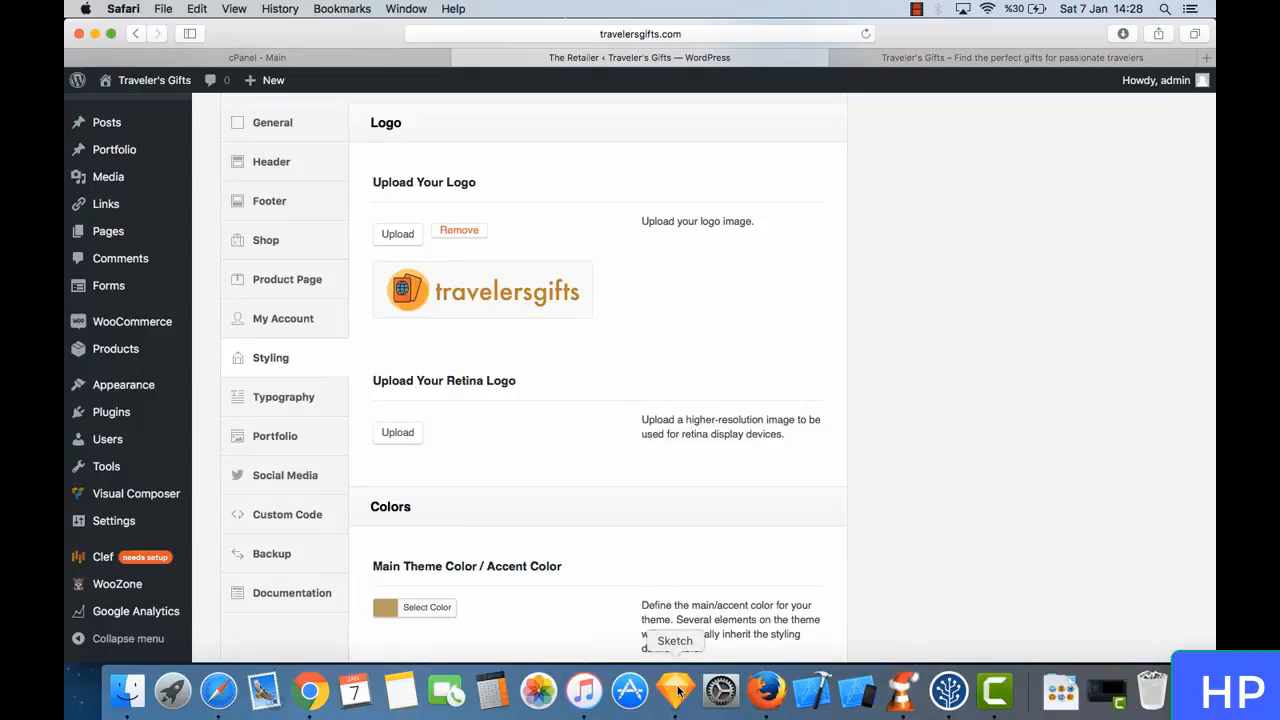
{"action": "left_click_drag", "start_coordinate": [491, 370], "coordinate": [522, 380]}
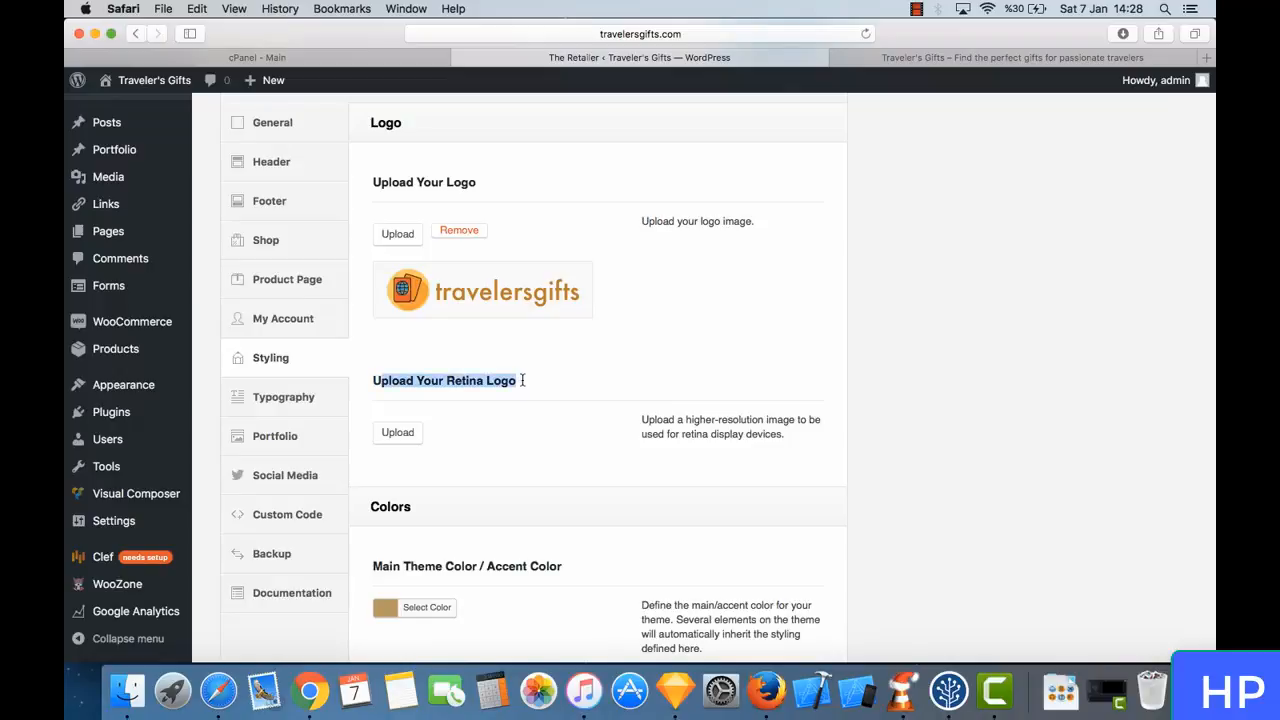
{"action": "left_click", "coordinate": [522, 380]}
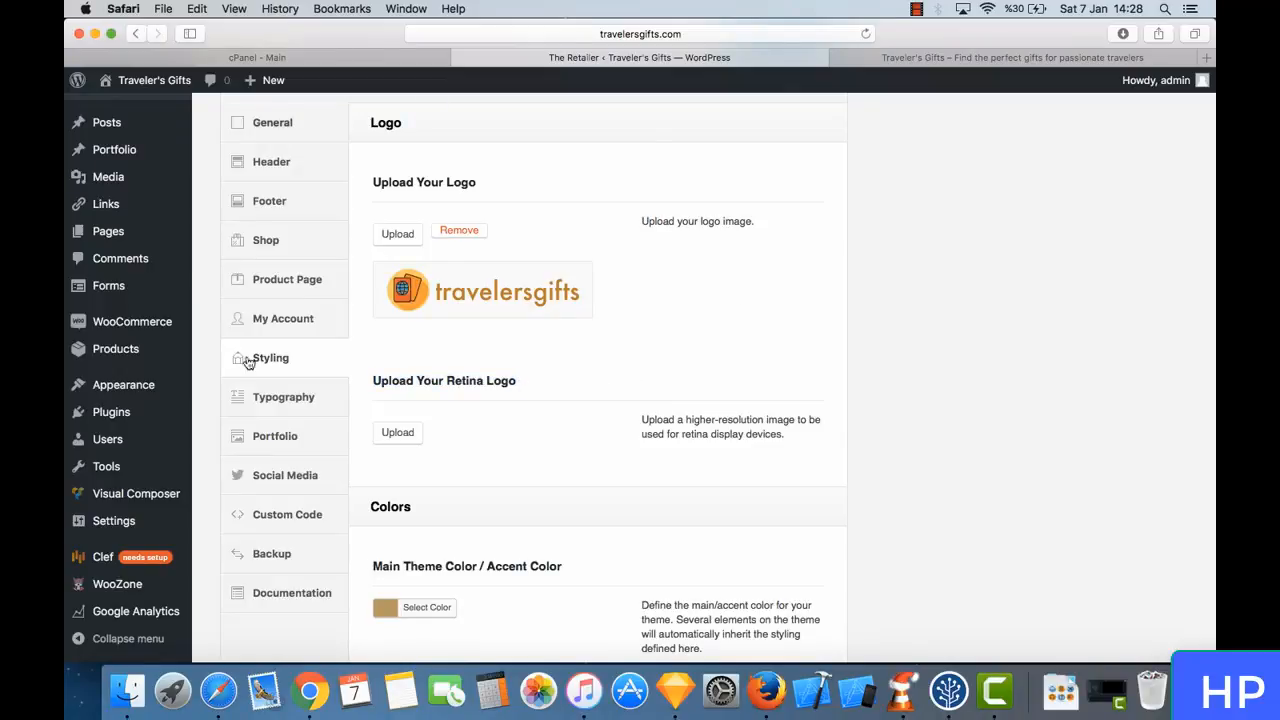
{"action": "left_click", "coordinate": [675, 688]}
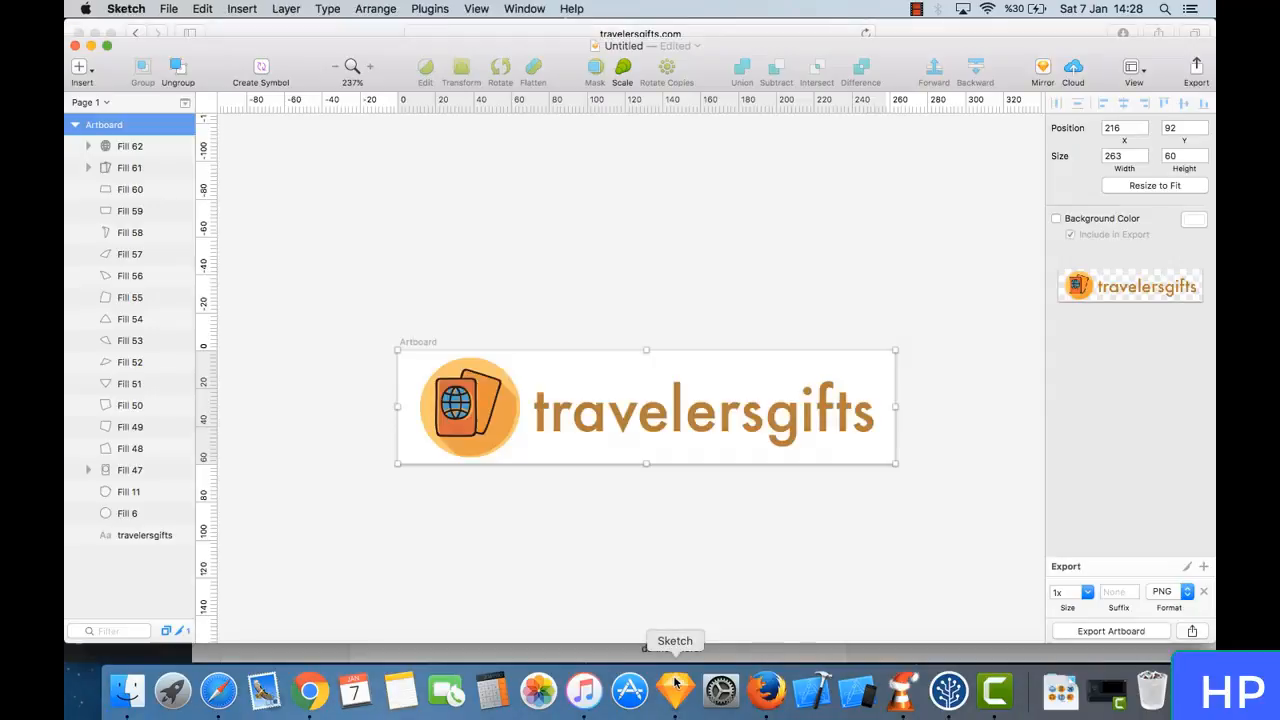
{"action": "left_click", "coordinate": [563, 295]}
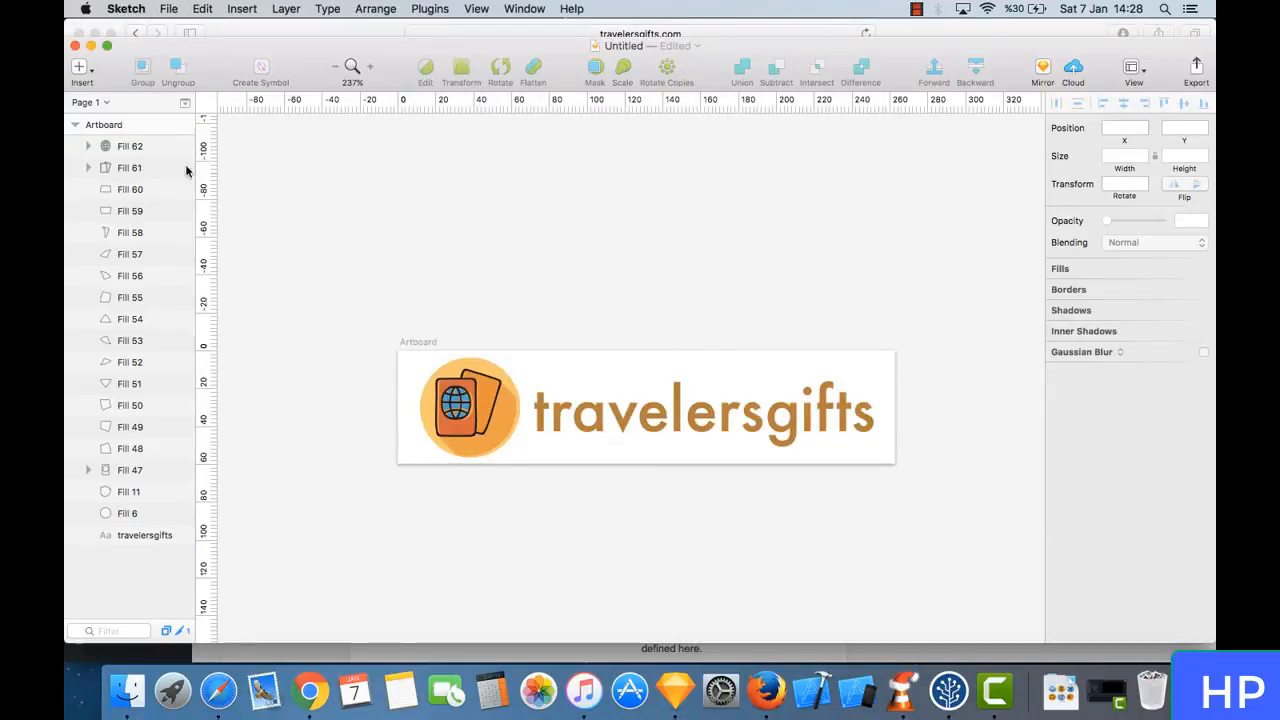
{"action": "left_click", "coordinate": [120, 125]}
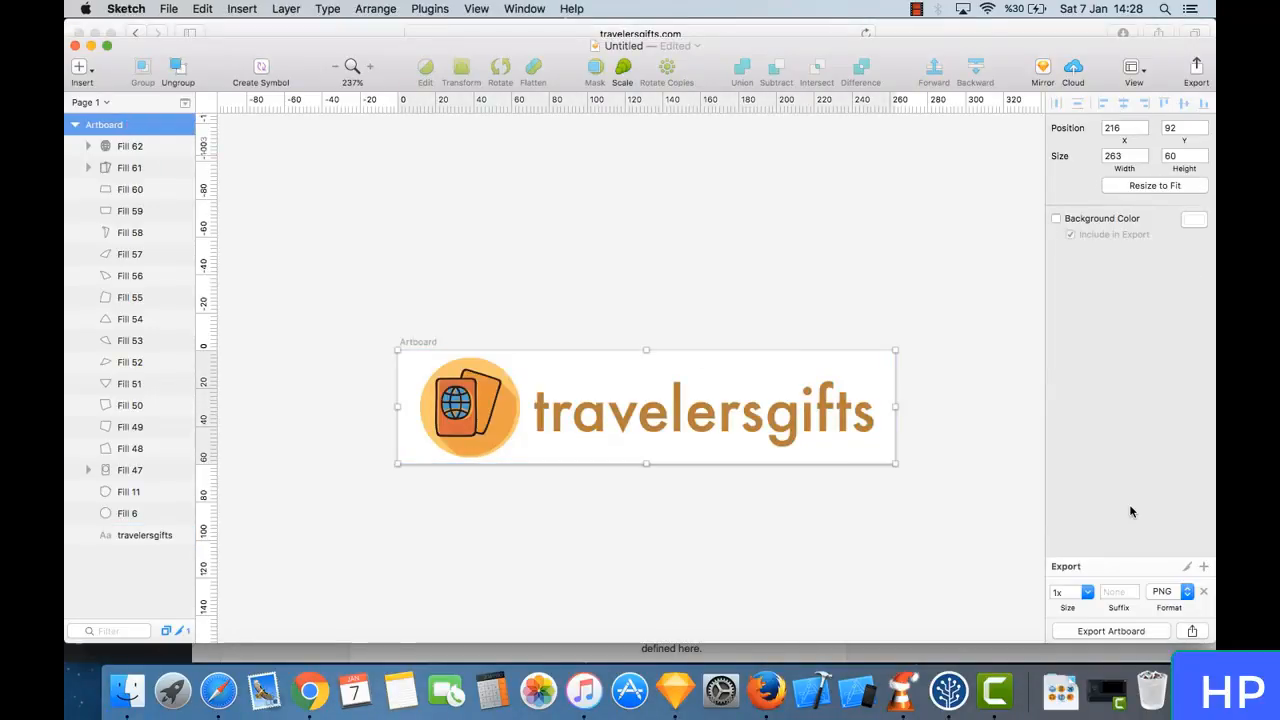
{"action": "left_click", "coordinate": [1082, 592]}
{"action": "left_click", "coordinate": [1093, 593]}
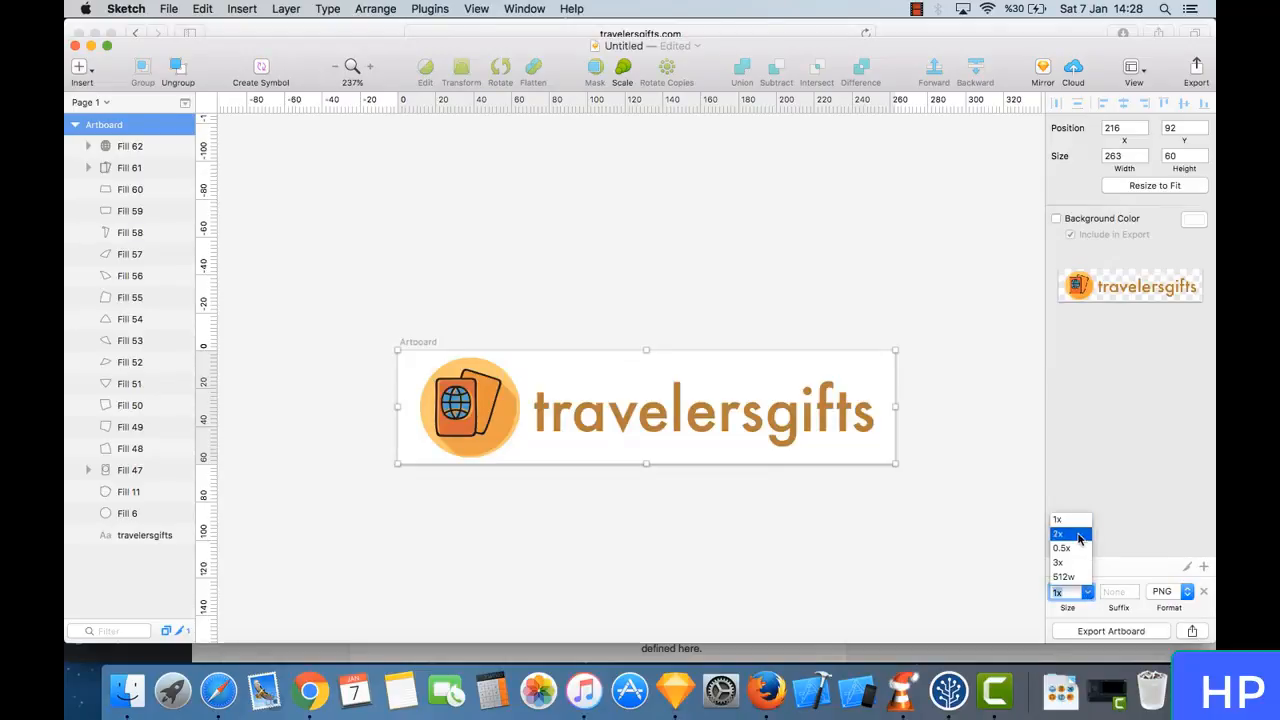
{"action": "left_click", "coordinate": [1070, 536]}
{"action": "left_click", "coordinate": [1122, 591]}
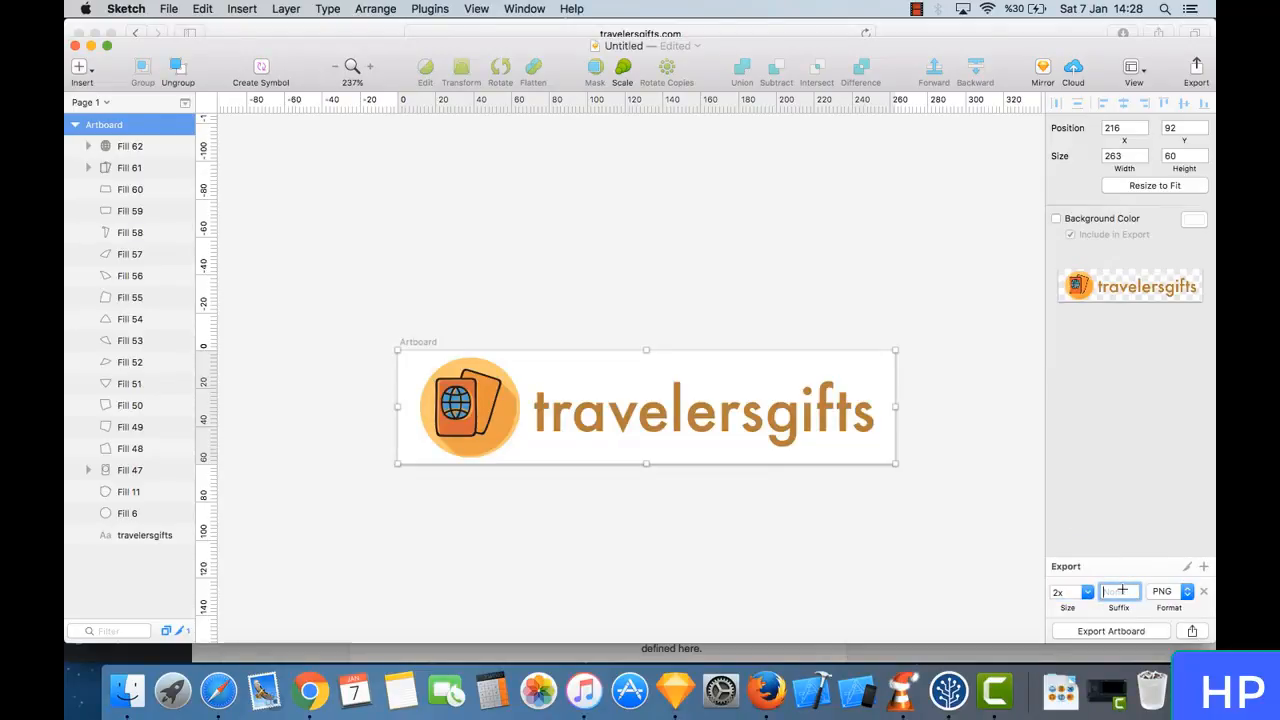
{"action": "key", "text": "Return"}
- Export the artboard to the Desktop as a PNG named travelersgifts@2x
{"action": "left_click", "coordinate": [1123, 634]}
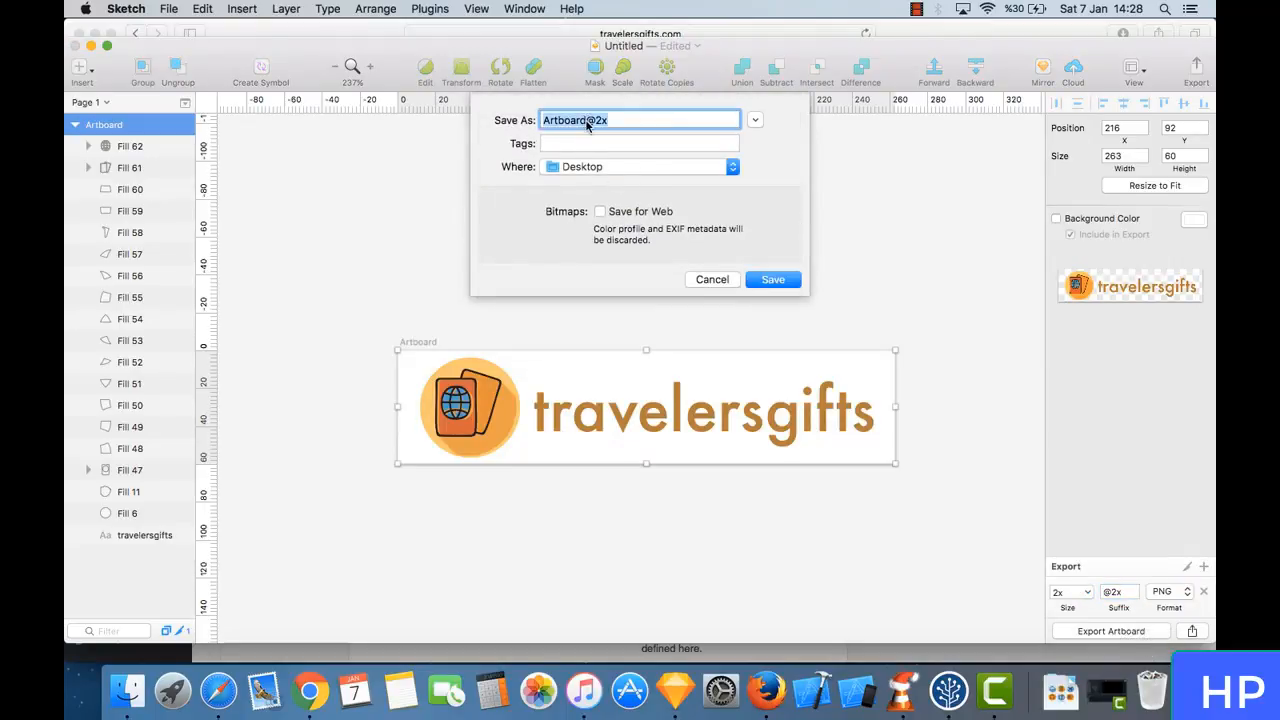
{"action": "left_click", "coordinate": [587, 121]}
{"action": "key", "text": "BackSpace"}
{"action": "key", "text": "BackSpace"}
{"action": "key", "text": "BackSpace"}
{"action": "key", "text": "BackSpace"}
{"action": "key", "text": "BackSpace"}
{"action": "key", "text": "BackSpace"}
{"action": "key", "text": "BackSpace"}
{"action": "key", "text": "BackSpace"}
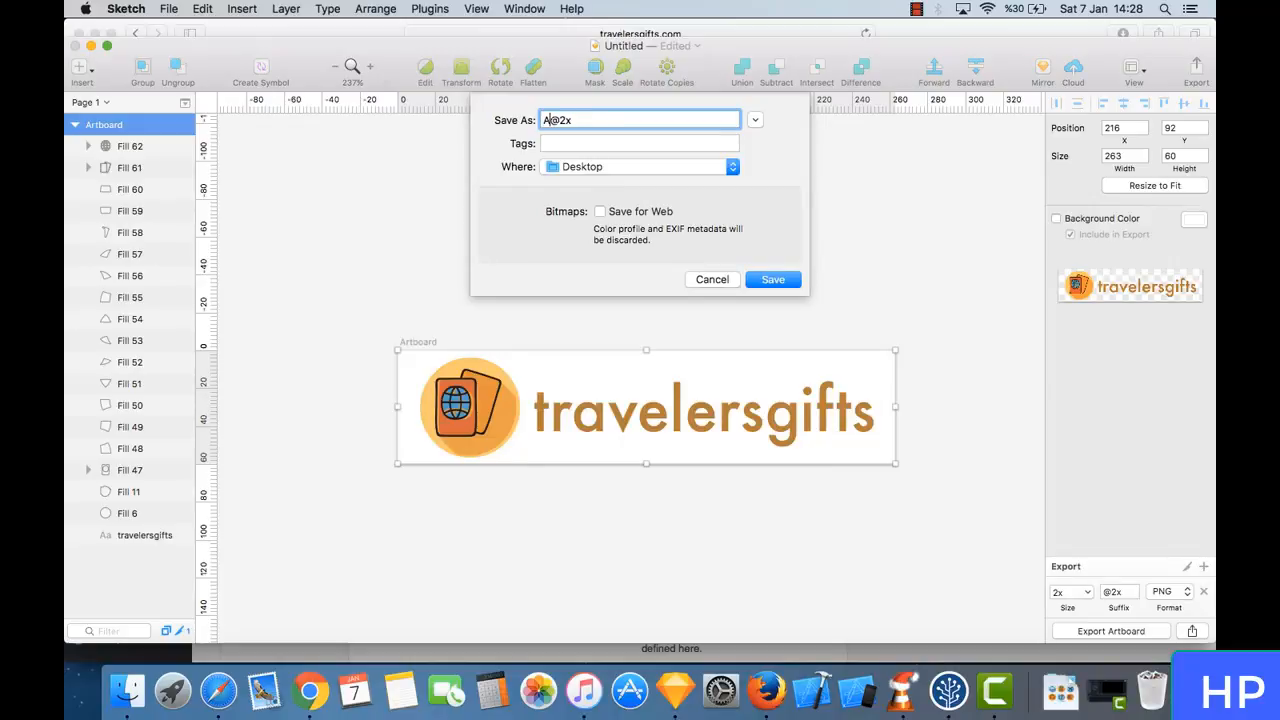
{"action": "type", "text": "trave"}
{"action": "type", "text": "lersgifts"}
{"action": "key", "text": "Return"}
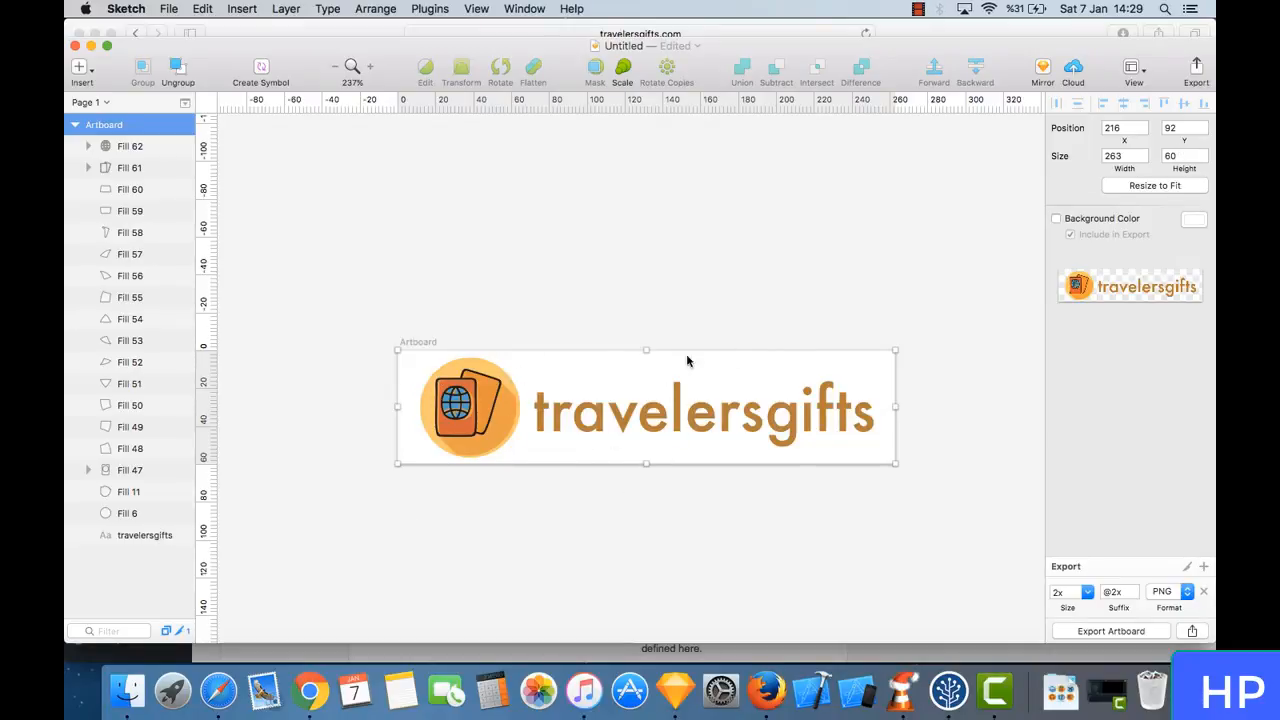
{"action": "left_click", "coordinate": [626, 343]}
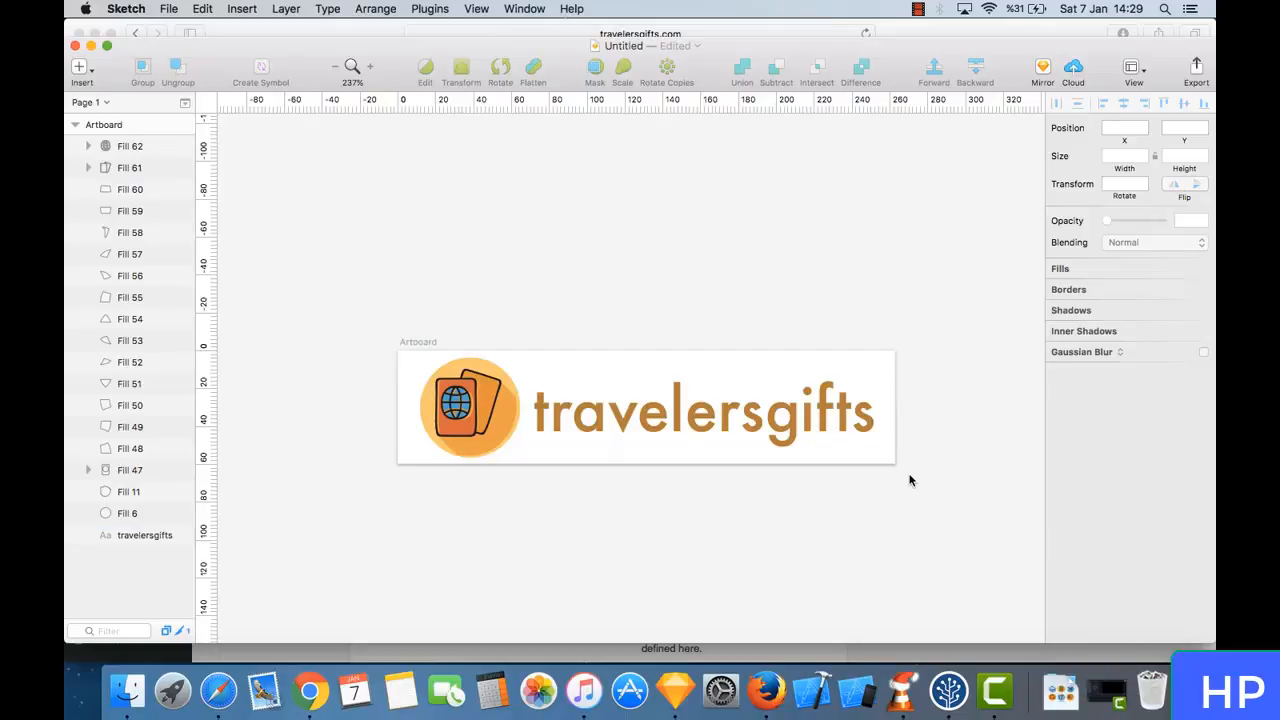
{"action": "left_click", "coordinate": [312, 658]}
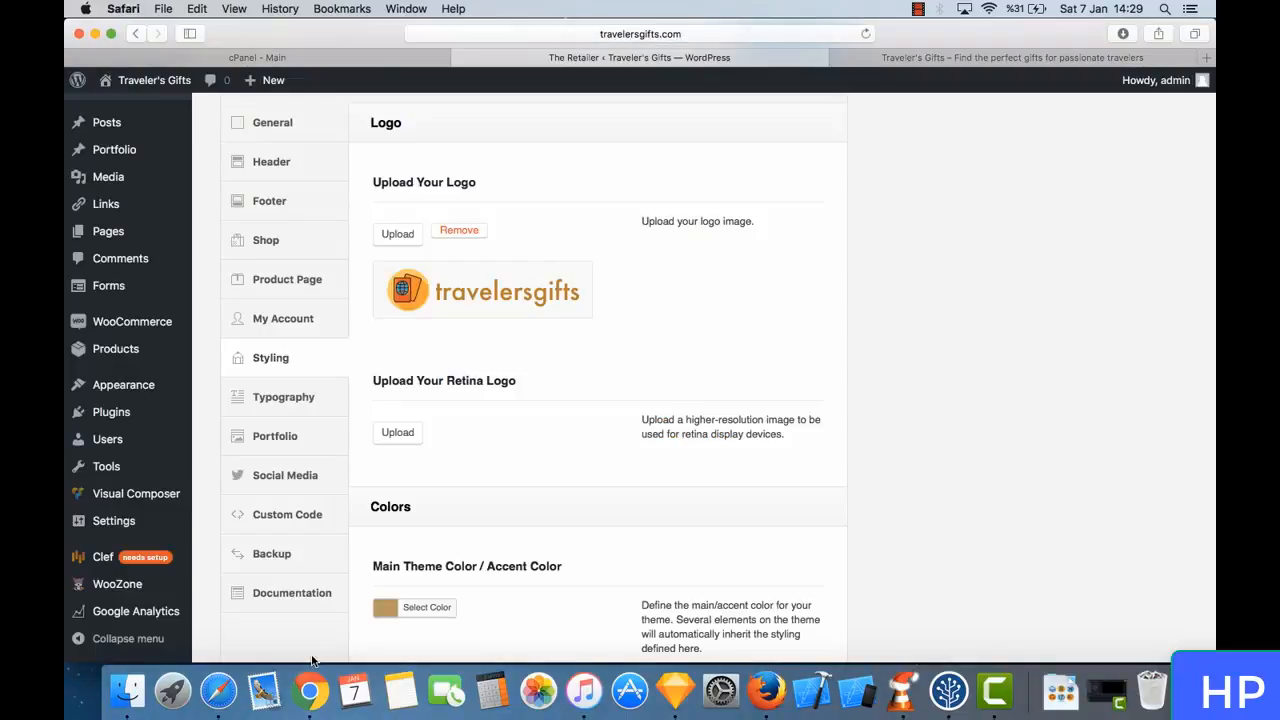
{"action": "left_click", "coordinate": [404, 436]}
{"action": "left_click", "coordinate": [158, 152]}
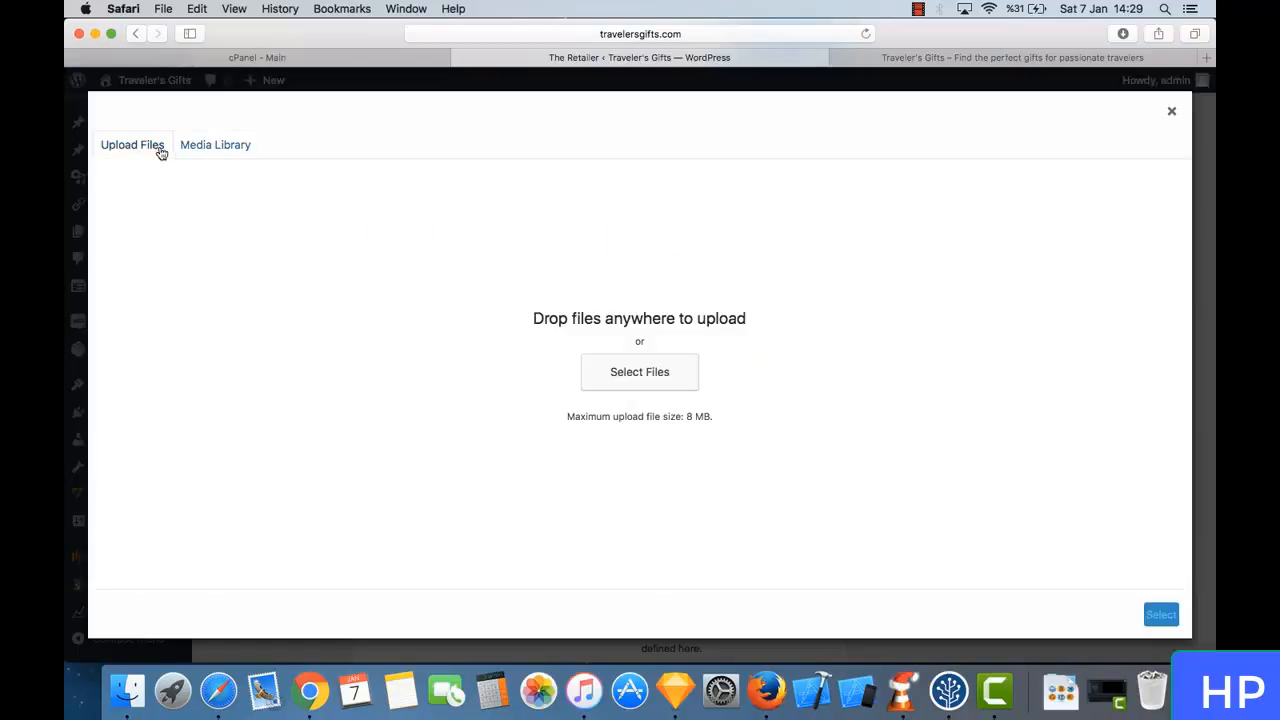
{"action": "left_click", "coordinate": [678, 383]}
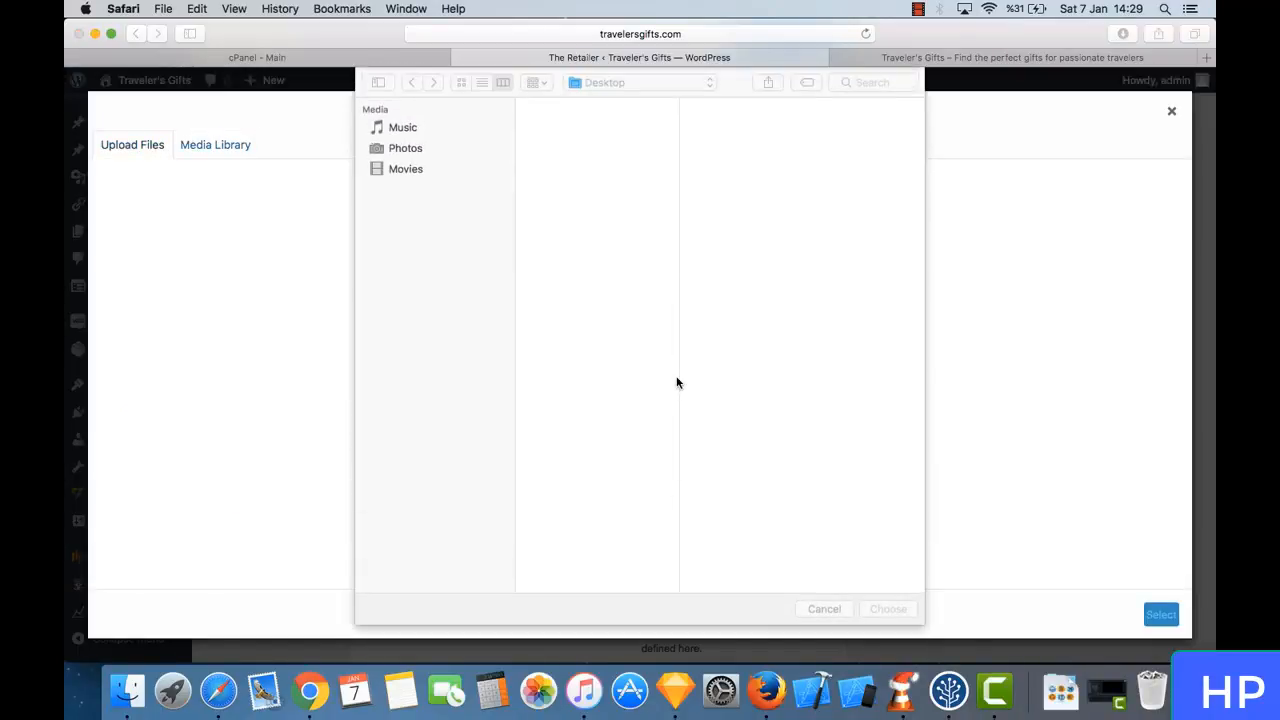
{"action": "left_click", "coordinate": [618, 134]}
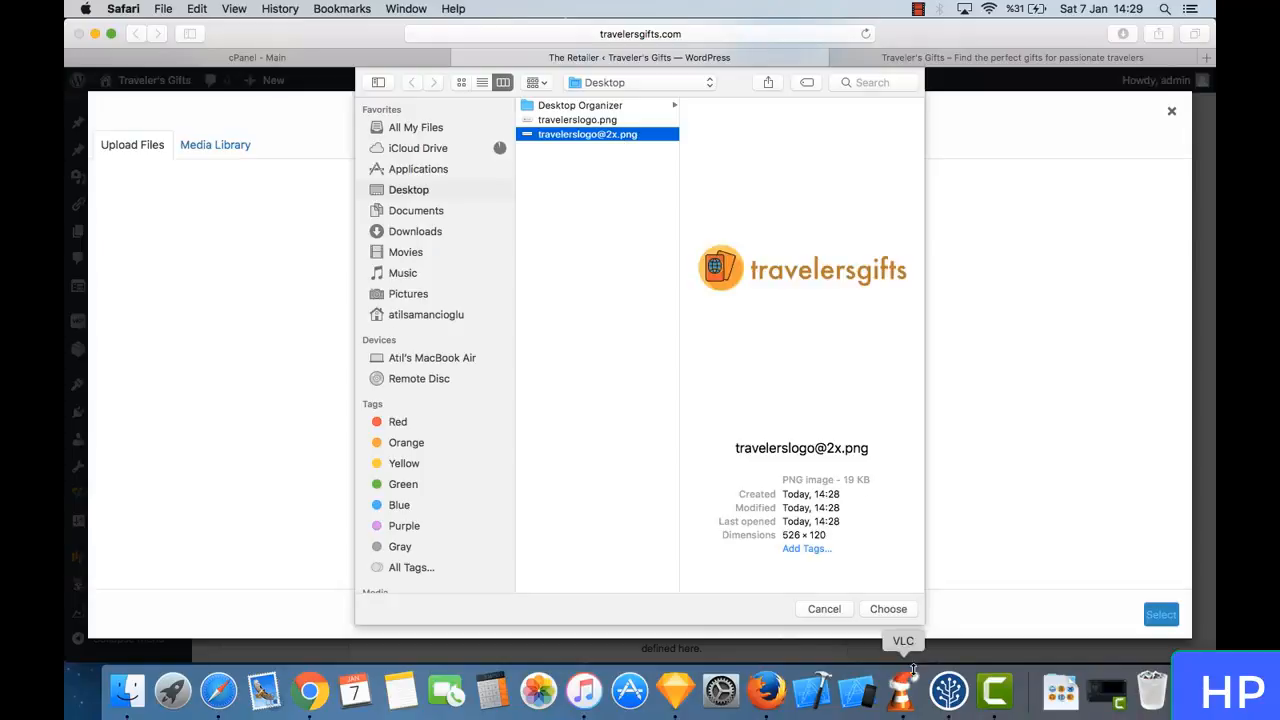
{"action": "left_click", "coordinate": [892, 609]}
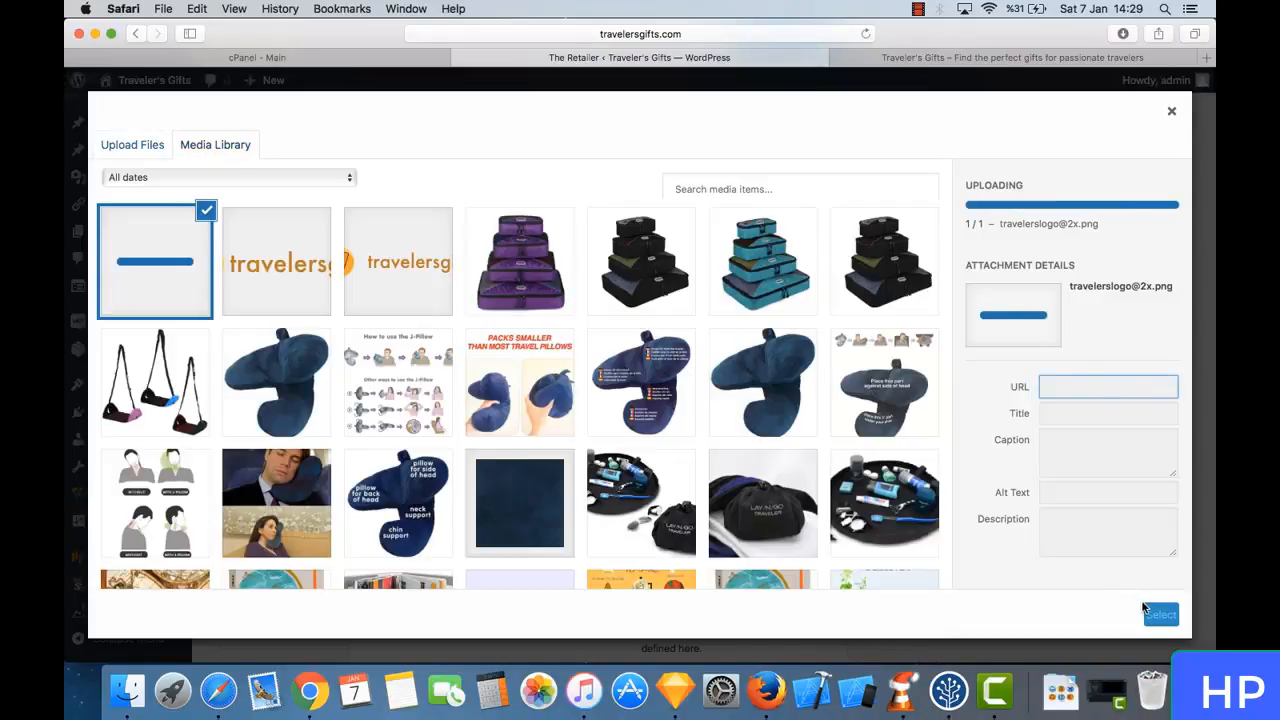
{"action": "left_click", "coordinate": [1161, 614]}
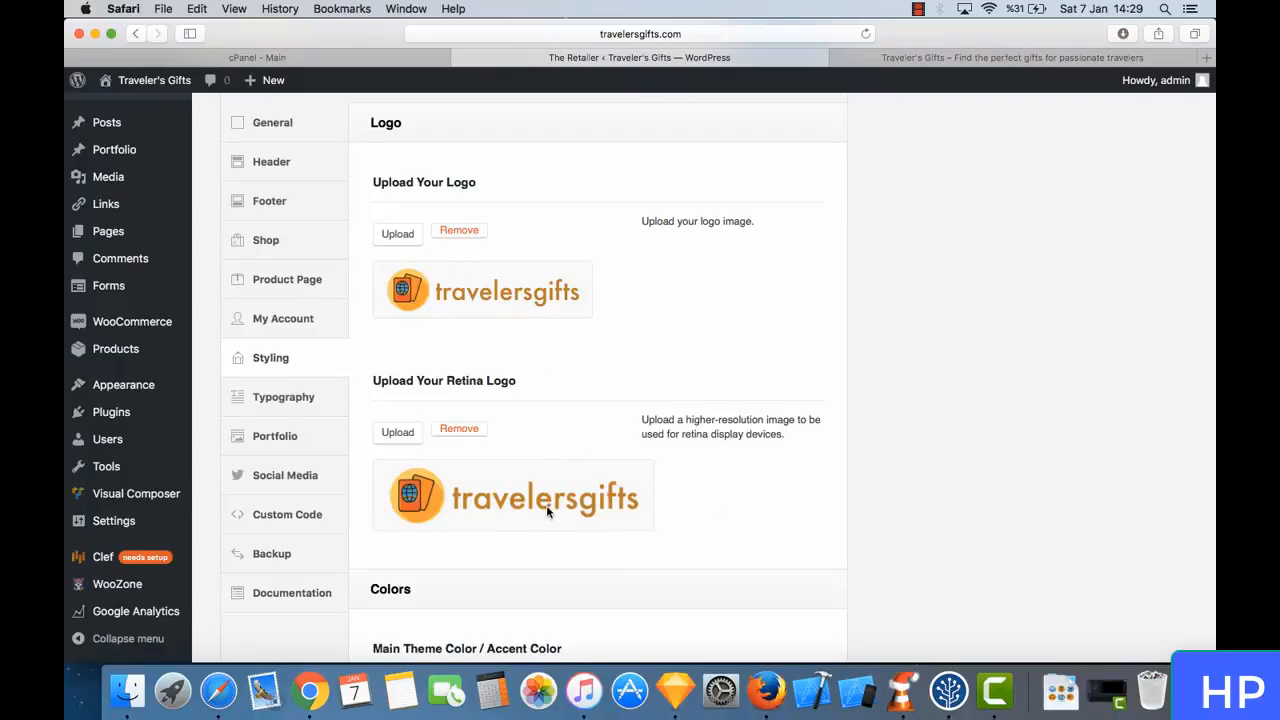
{"action": "scroll", "coordinate": [610, 305], "scroll_direction": "up", "scroll_amount": 3}
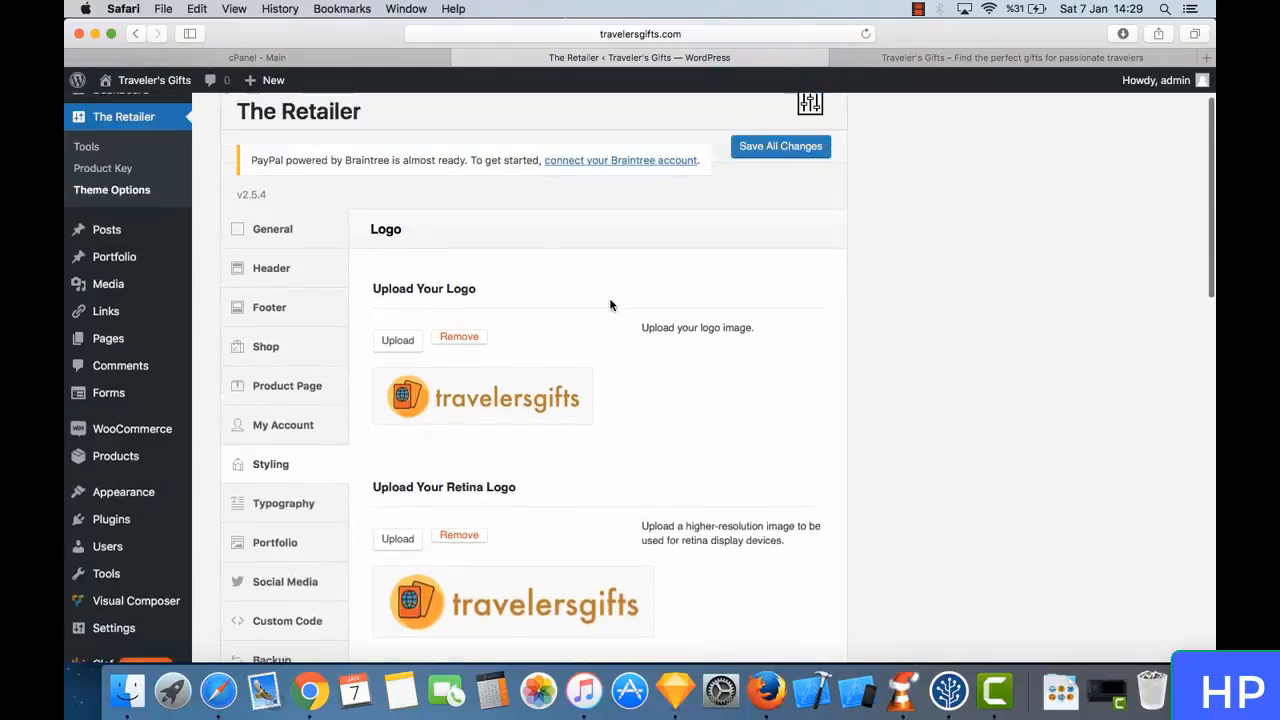
{"action": "left_click", "coordinate": [805, 180]}
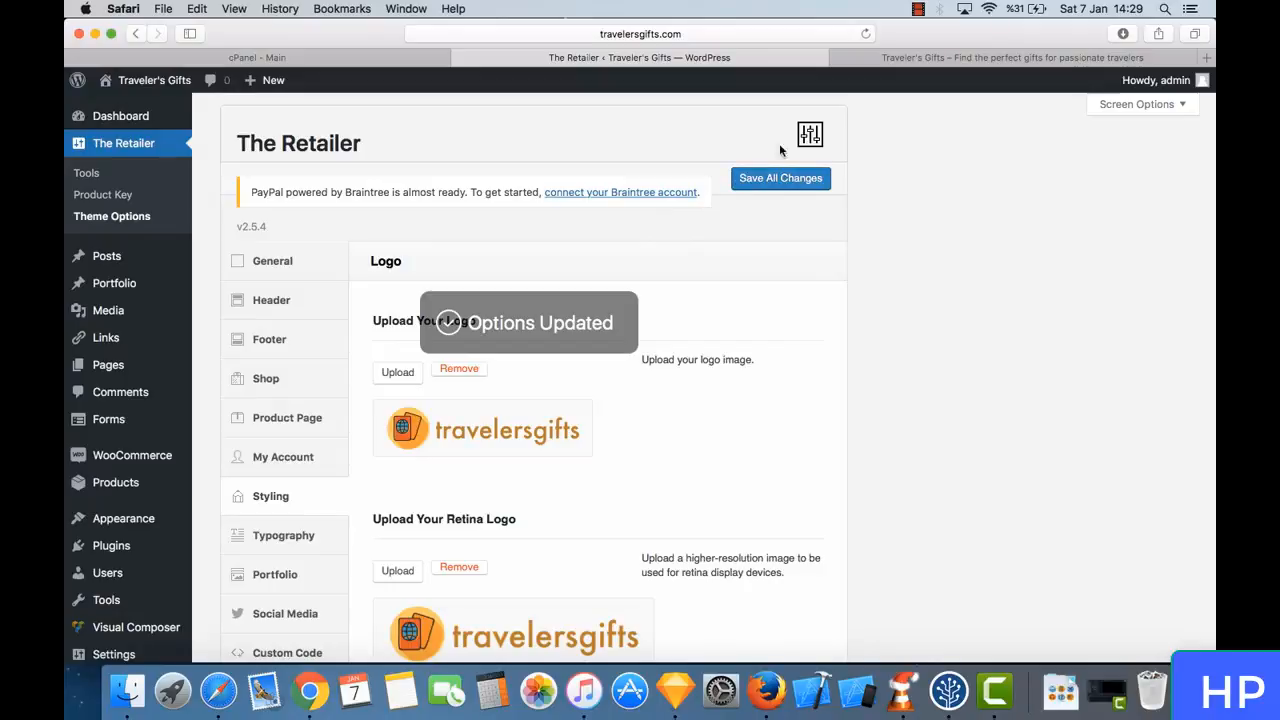
- Reload the Traveler's Gifts shop page and check the header logo
{"action": "left_click", "coordinate": [898, 58]}
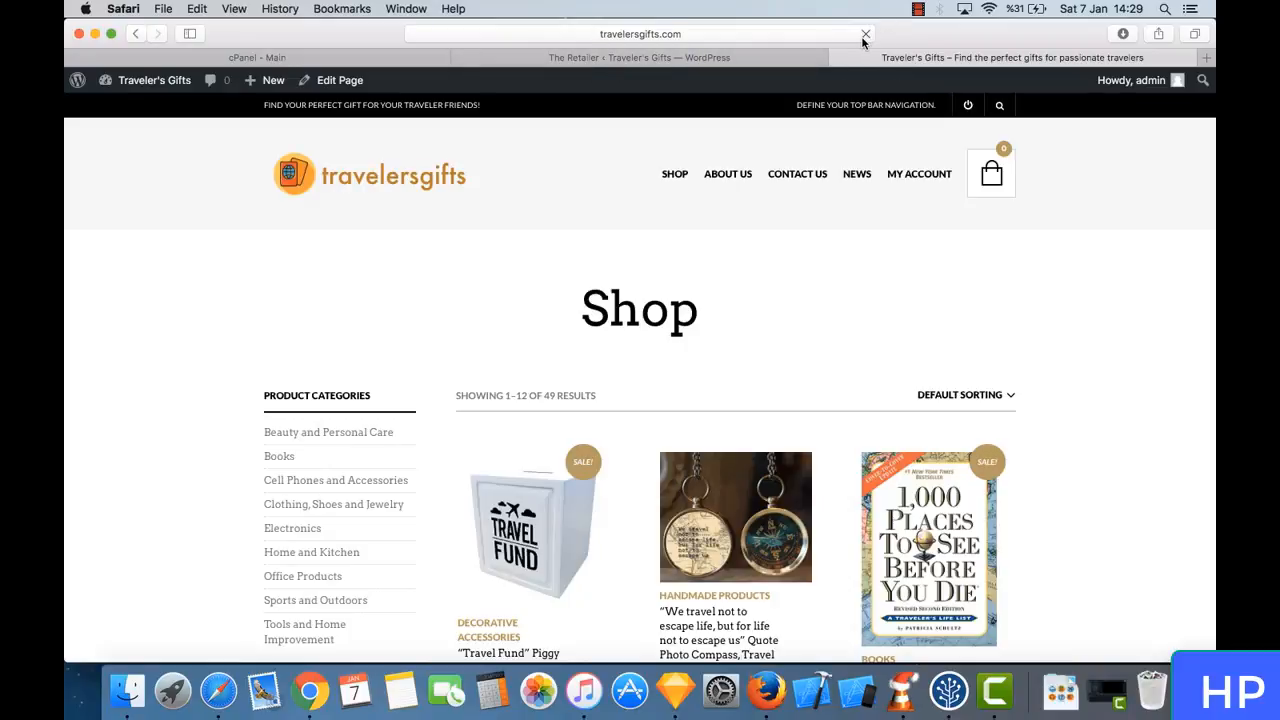
{"action": "left_click", "coordinate": [866, 34]}
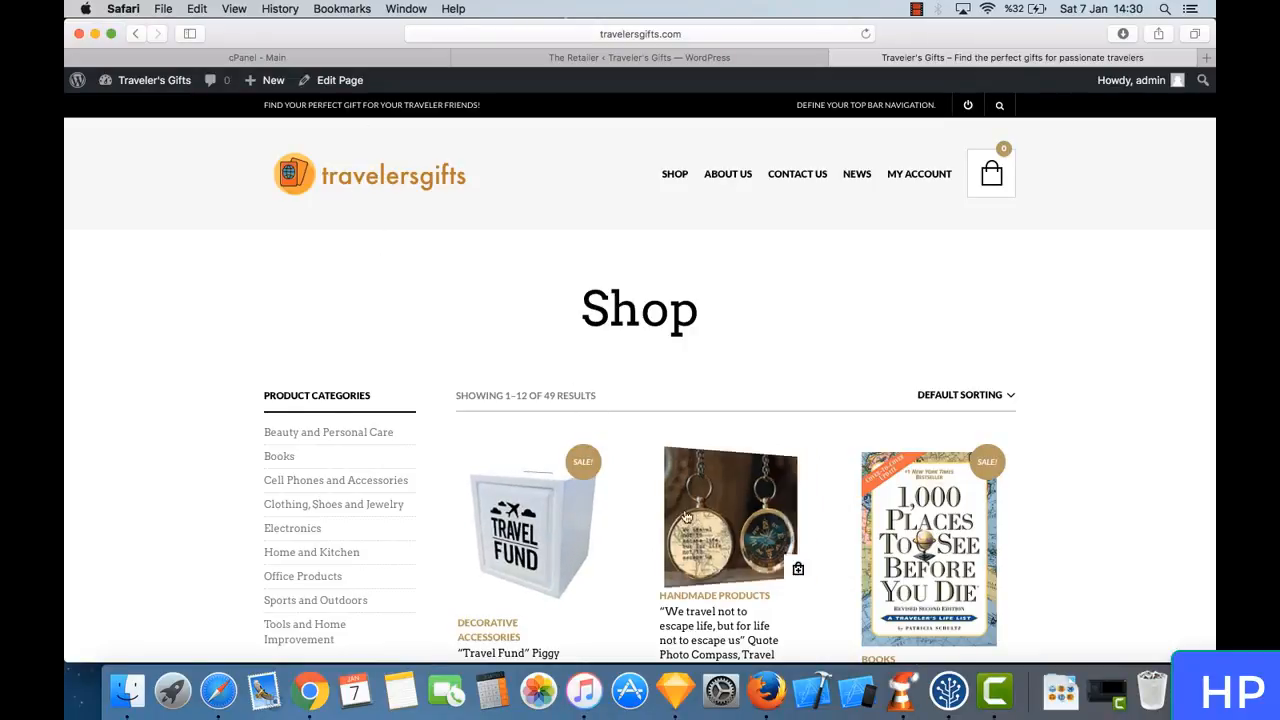
{"action": "scroll", "coordinate": [686, 515], "scroll_direction": "down", "scroll_amount": 10}
{"action": "scroll", "coordinate": [686, 515], "scroll_direction": "up", "scroll_amount": 10}
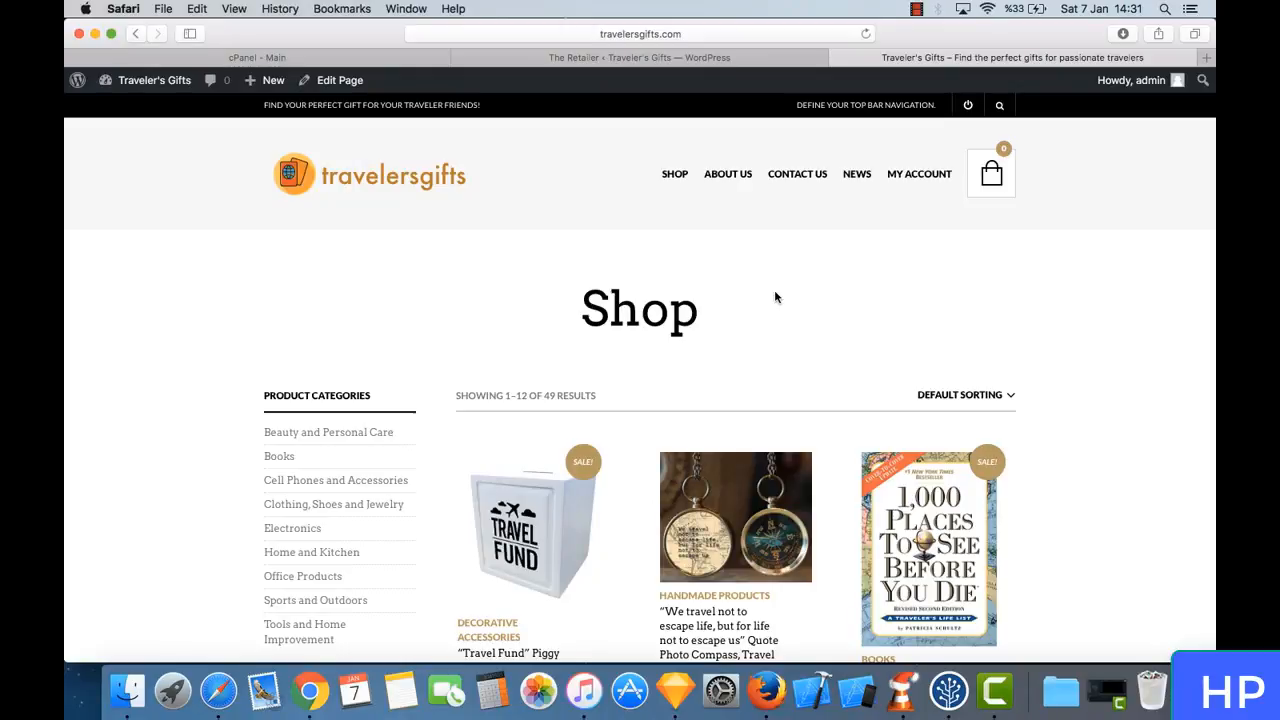
- Look over the shop page's product listing, sticky header, placeholder top bar navigation text and sorting control
{"action": "scroll", "coordinate": [529, 382], "scroll_direction": "down", "scroll_amount": 20}
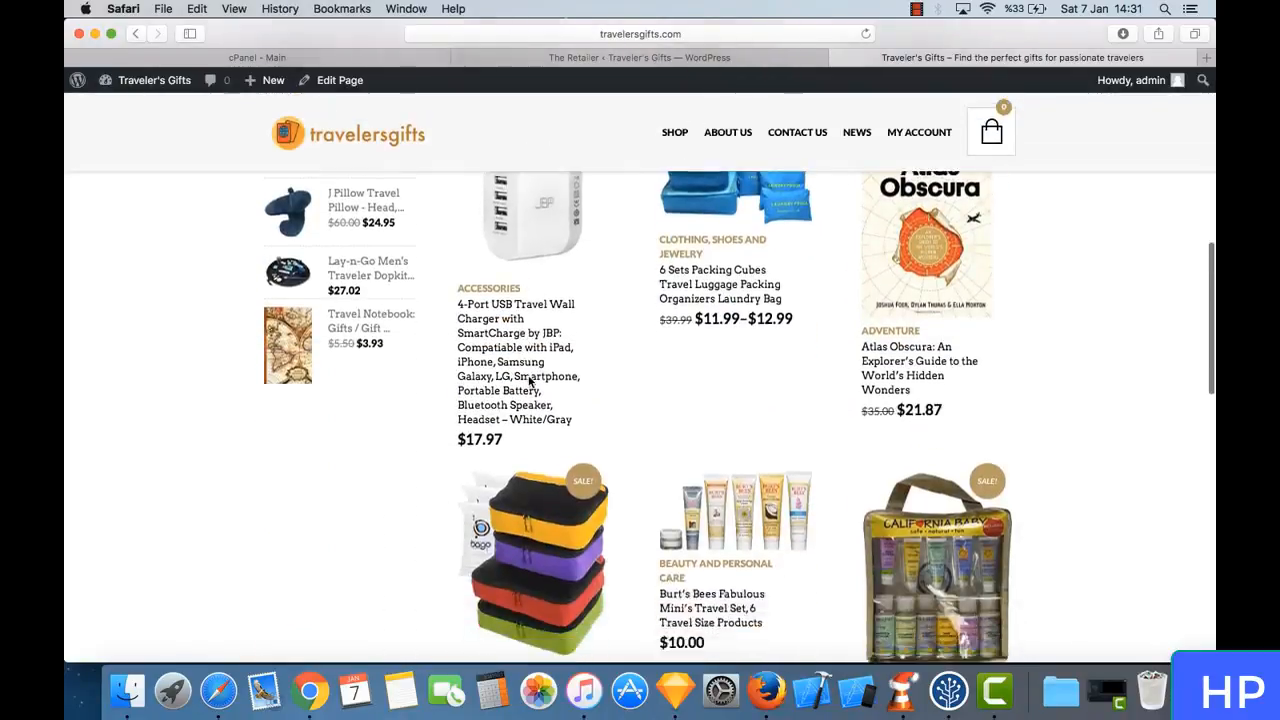
{"action": "scroll", "coordinate": [529, 382], "scroll_direction": "up", "scroll_amount": 20}
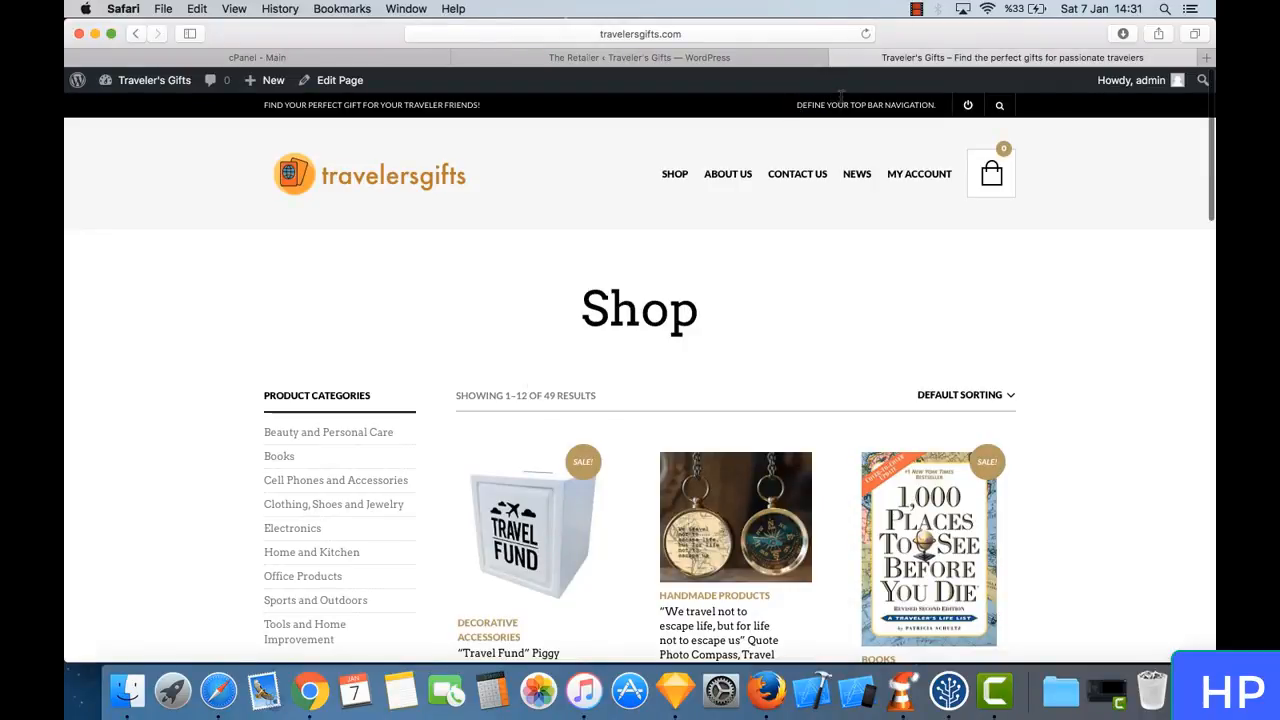
{"action": "left_click_drag", "start_coordinate": [841, 97], "coordinate": [923, 112]}
{"action": "left_click", "coordinate": [923, 113]}
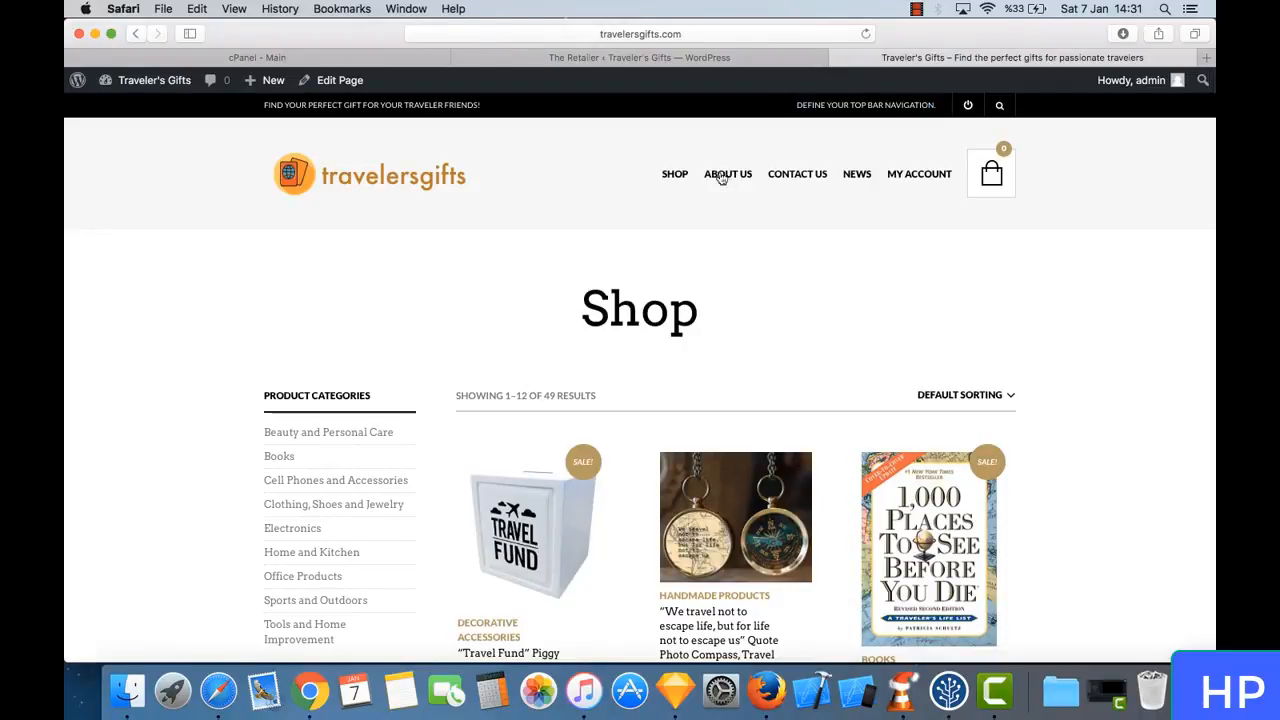
{"action": "left_click", "coordinate": [999, 403]}
{"action": "left_click", "coordinate": [999, 403]}
{"action": "scroll", "coordinate": [646, 403], "scroll_direction": "down", "scroll_amount": 2}
{"action": "scroll", "coordinate": [646, 403], "scroll_direction": "up", "scroll_amount": 2}
{"action": "scroll", "coordinate": [682, 356], "scroll_direction": "down", "scroll_amount": 20}
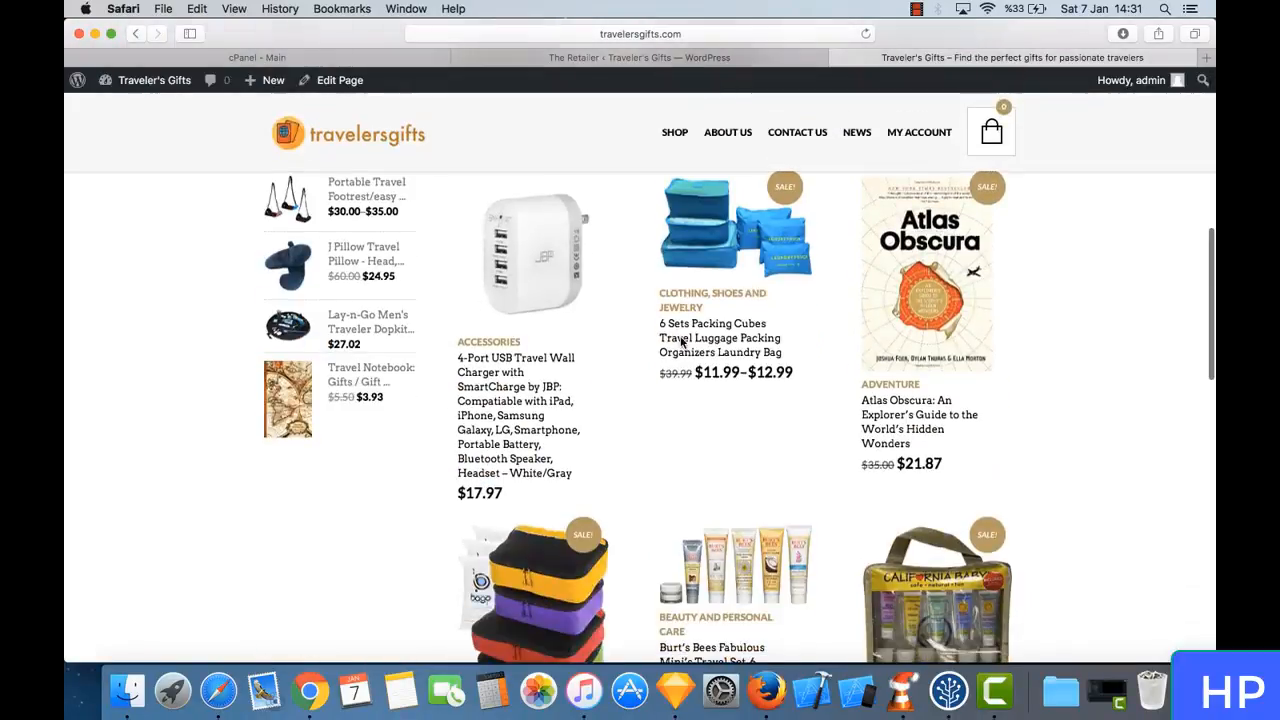
{"action": "scroll", "coordinate": [681, 343], "scroll_direction": "up", "scroll_amount": 20}
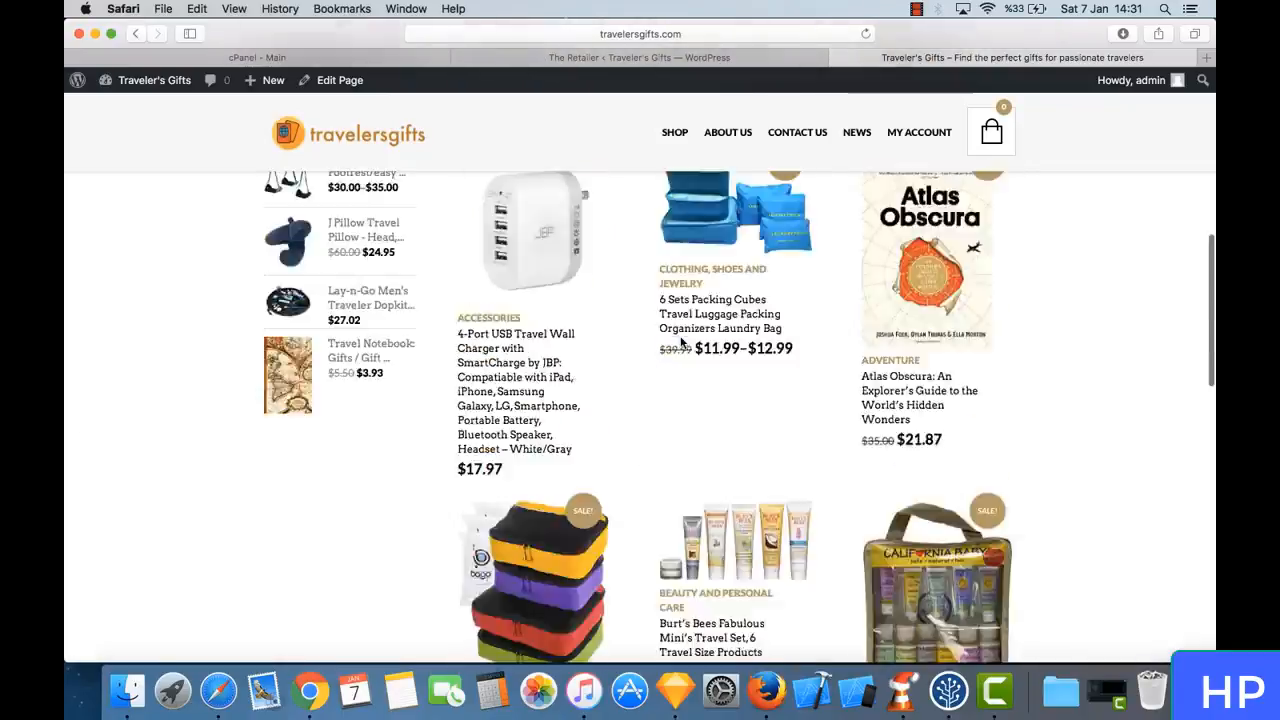
{"action": "triple_click", "coordinate": [660, 318]}
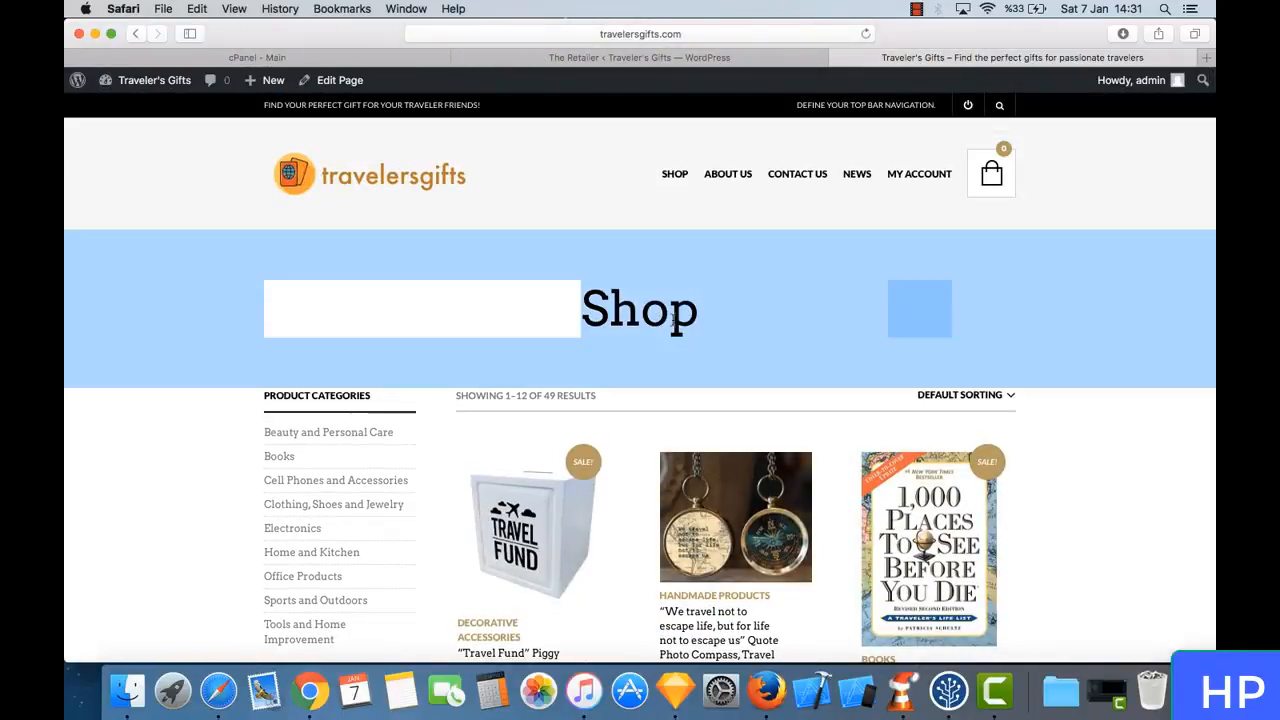
{"action": "left_click", "coordinate": [698, 318]}
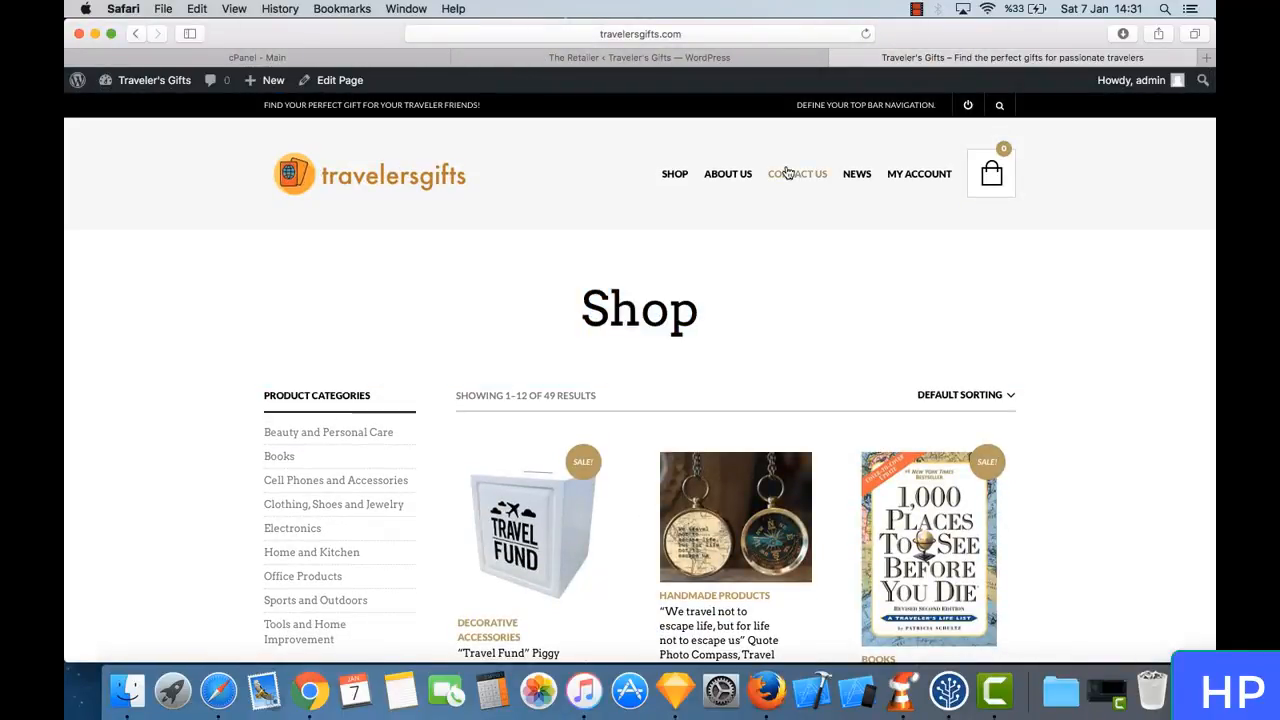
- Return to the WordPress admin and open the Menus page under Appearance
{"action": "left_click", "coordinate": [634, 57]}
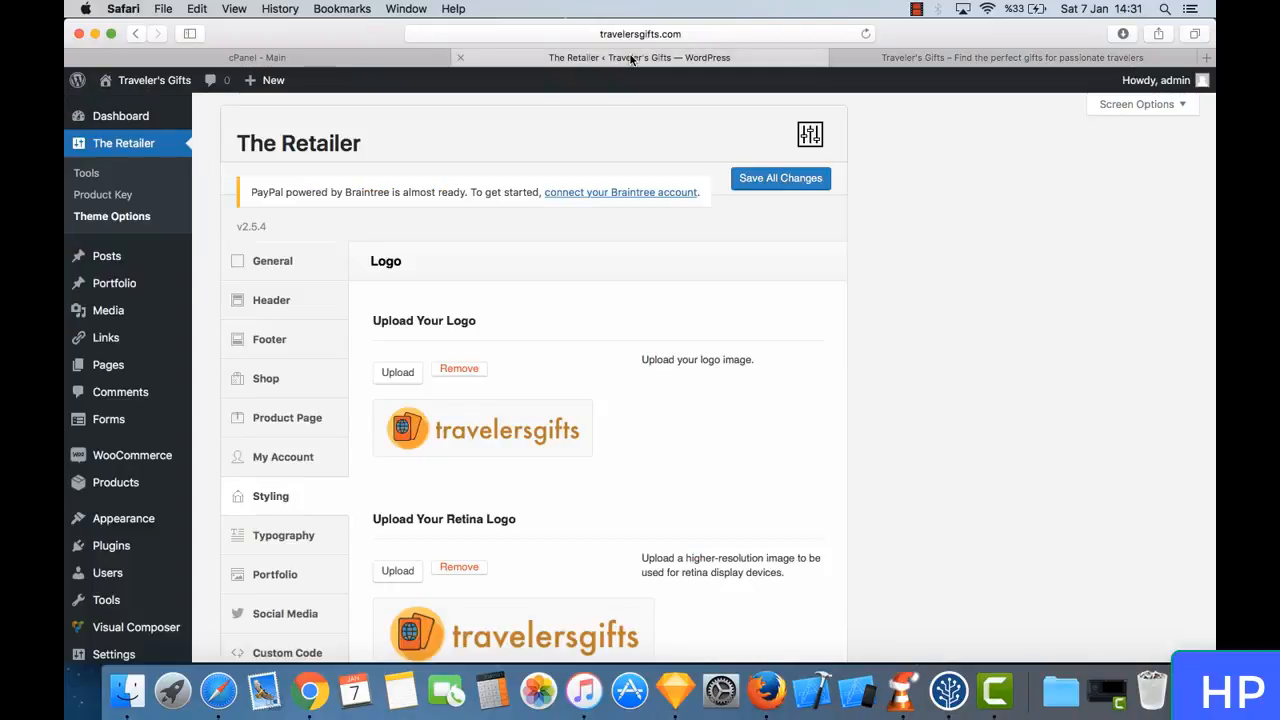
{"action": "scroll", "coordinate": [571, 342], "scroll_direction": "down", "scroll_amount": 3}
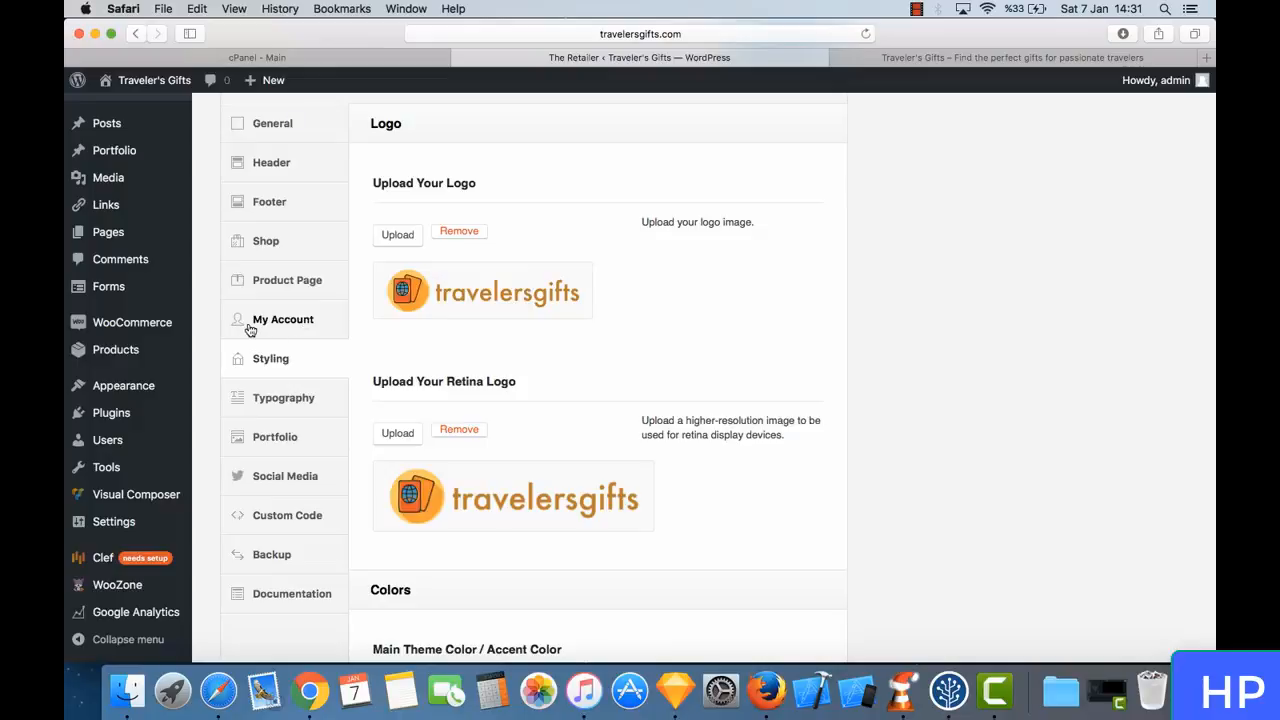
{"action": "scroll", "coordinate": [403, 323], "scroll_direction": "down", "scroll_amount": 2}
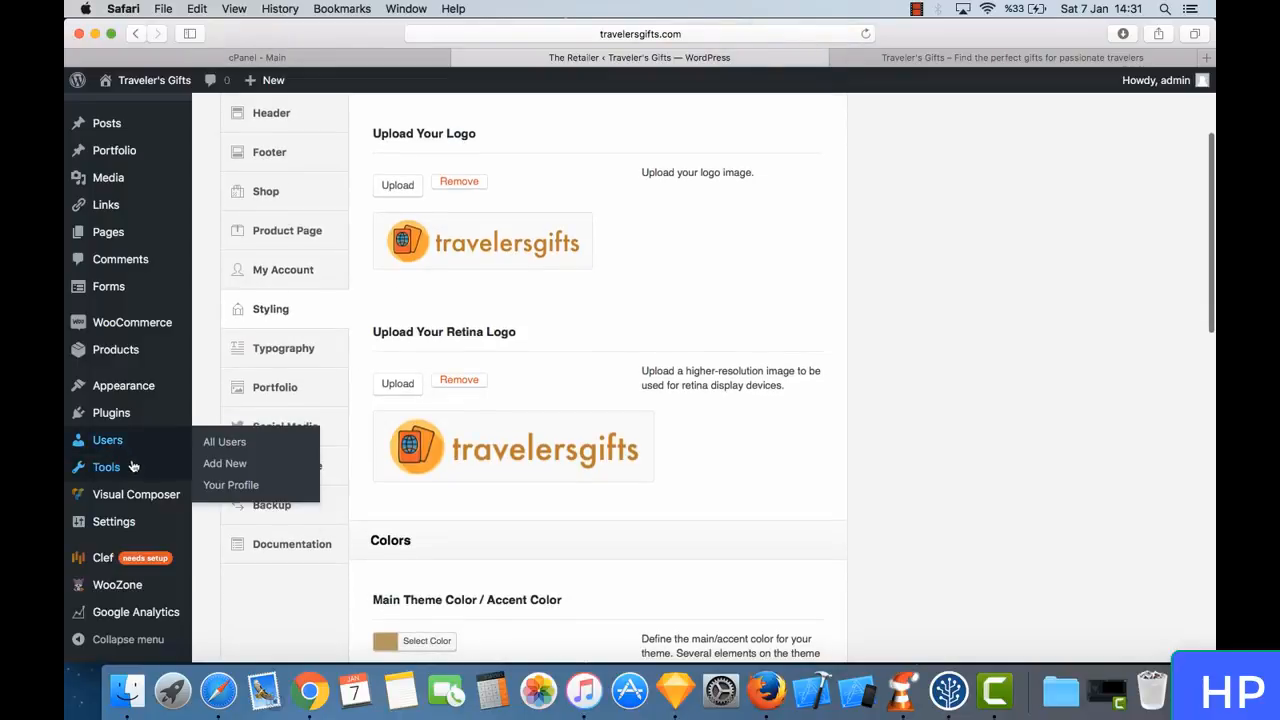
{"action": "mouse_move", "coordinate": [138, 388]}
{"action": "left_click", "coordinate": [240, 452]}
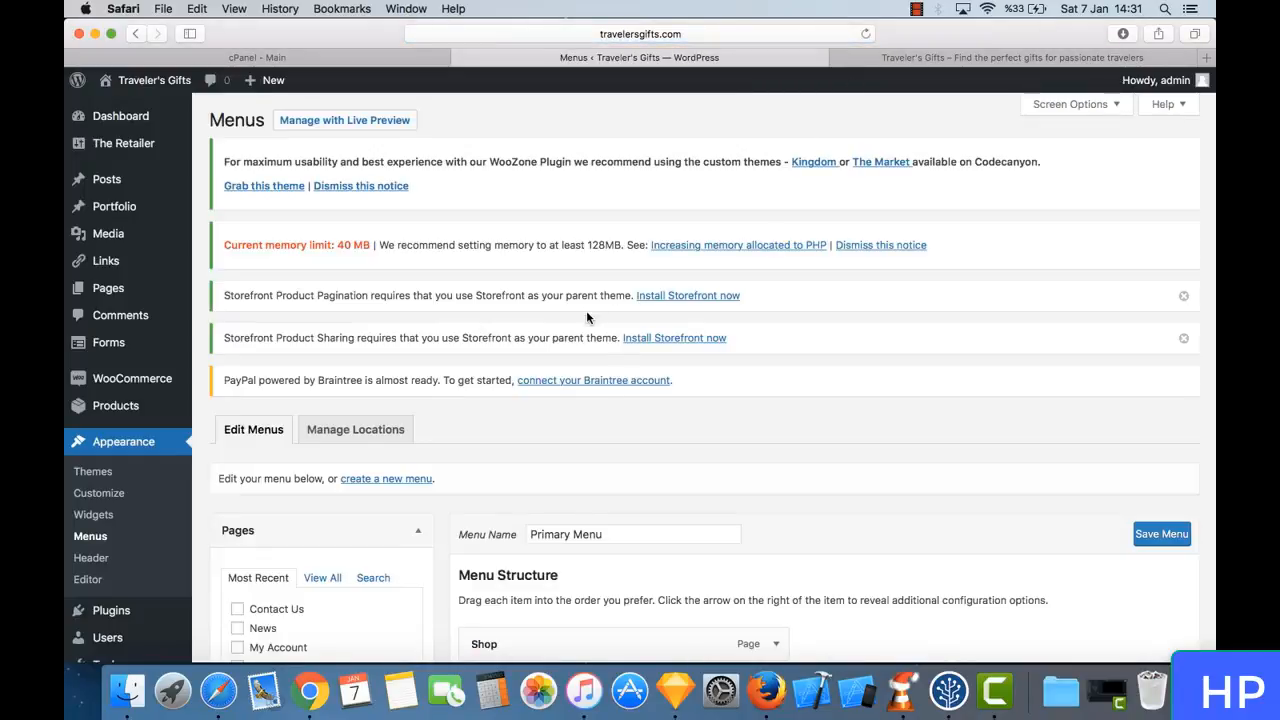
- Examine the Primary Menu's items and display location, comparing them with the navigation in the shop page header
{"action": "scroll", "coordinate": [627, 422], "scroll_direction": "down", "scroll_amount": 5}
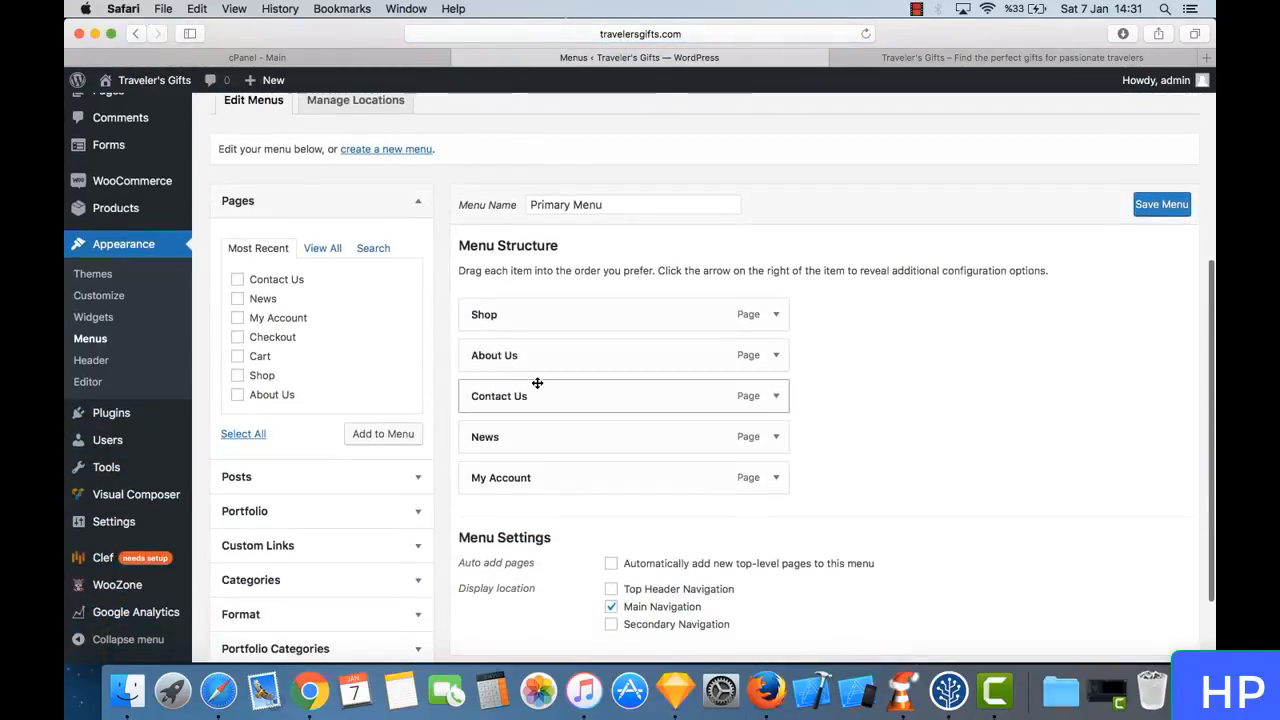
{"action": "scroll", "coordinate": [537, 383], "scroll_direction": "down", "scroll_amount": 2}
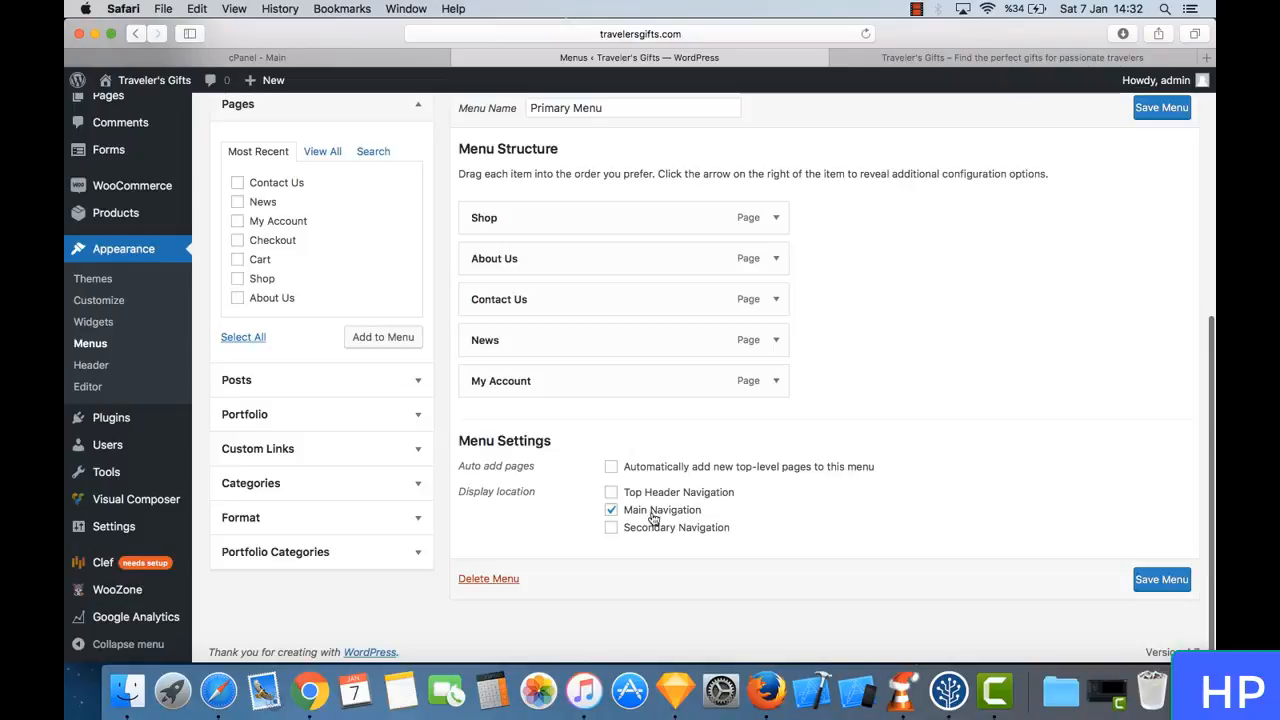
{"action": "left_click", "coordinate": [896, 60]}
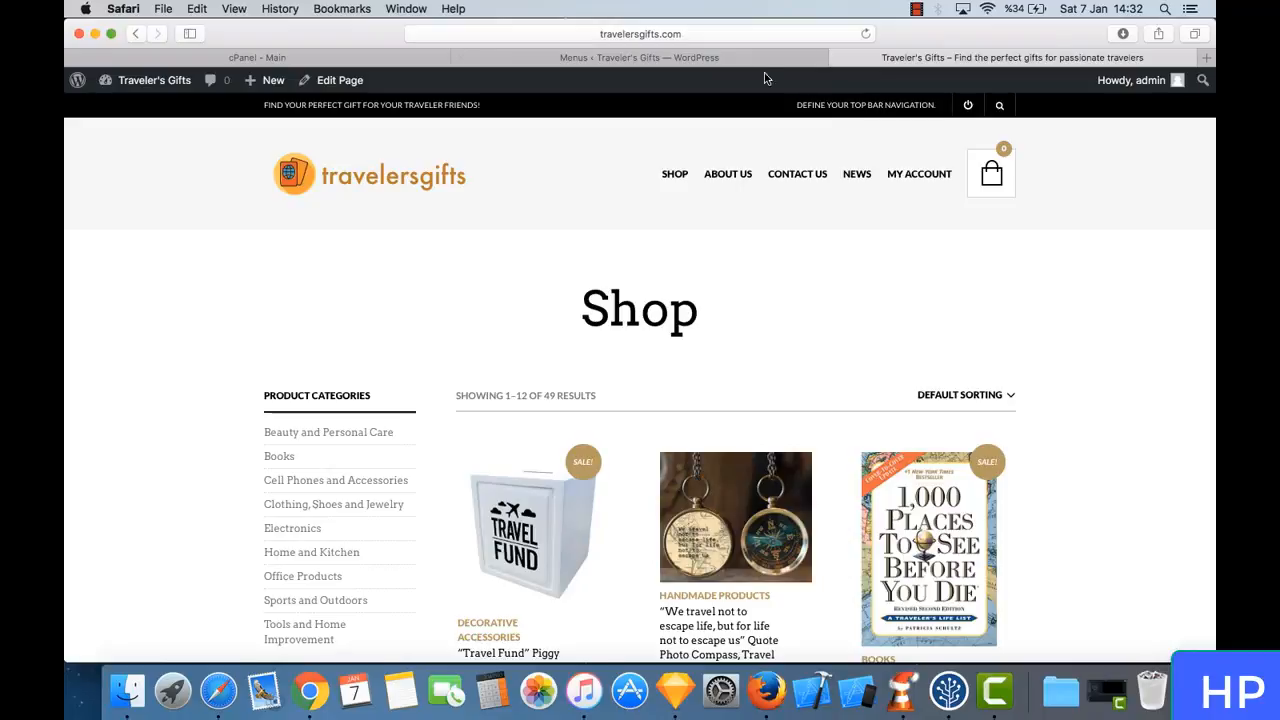
{"action": "left_click", "coordinate": [725, 57]}
{"action": "scroll", "coordinate": [594, 286], "scroll_direction": "up", "scroll_amount": 2}
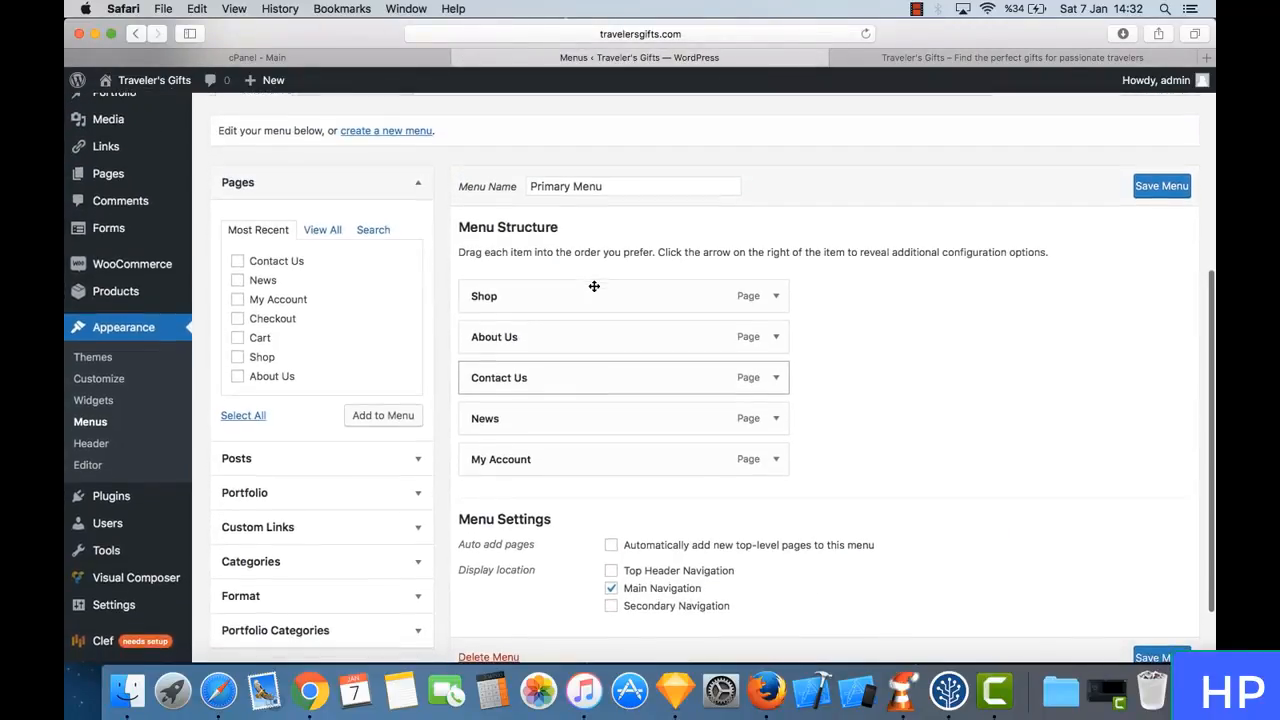
{"action": "scroll", "coordinate": [594, 286], "scroll_direction": "down", "scroll_amount": 2}
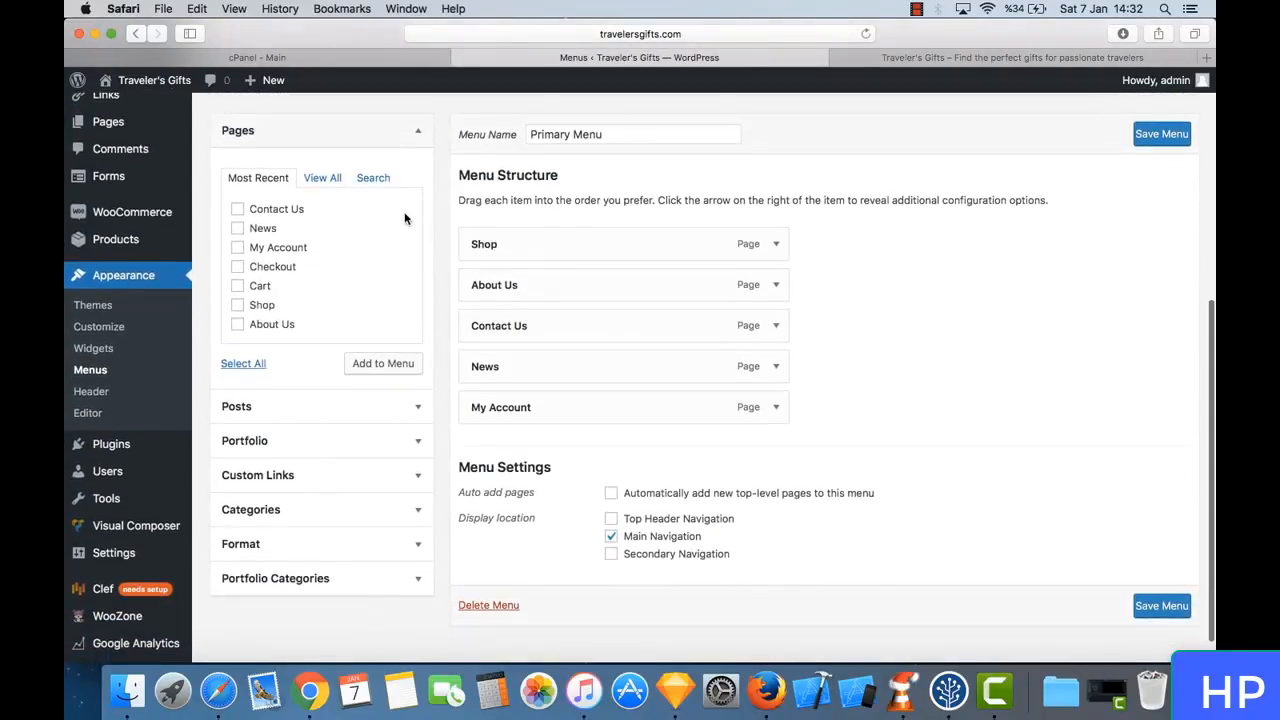
{"action": "scroll", "coordinate": [457, 193], "scroll_direction": "up", "scroll_amount": 3}
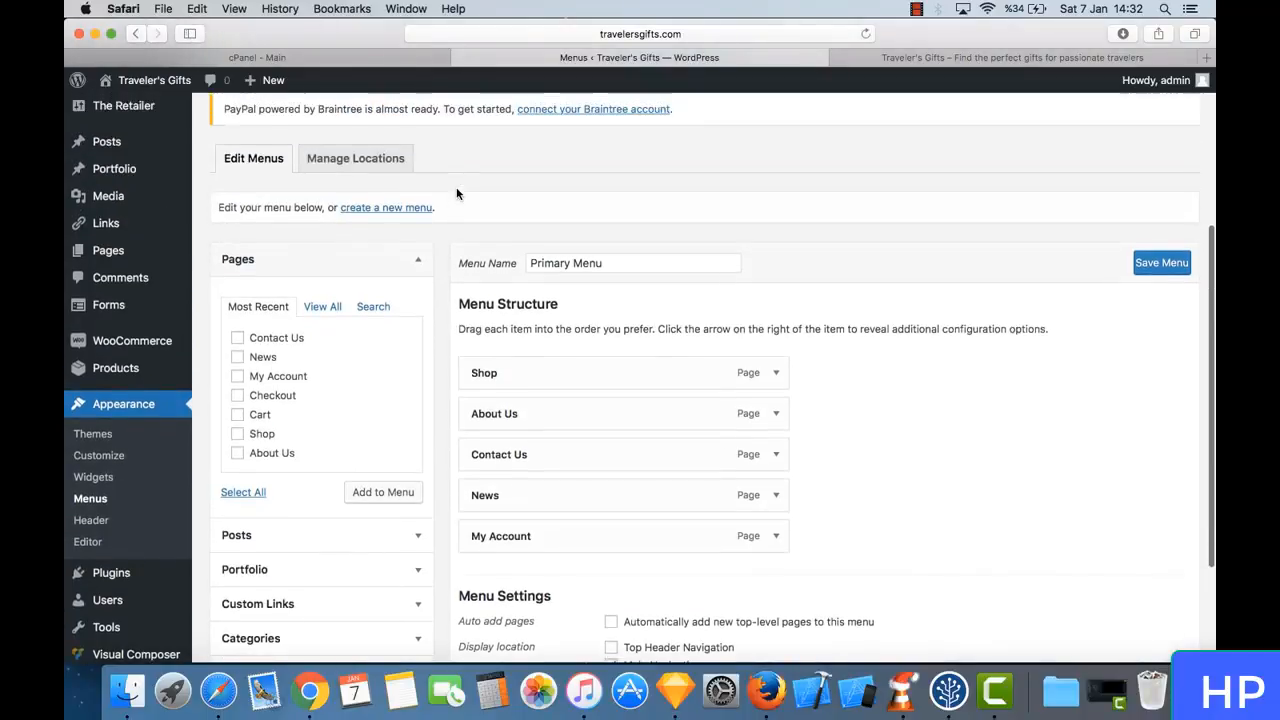
- Create a new navigation menu named Top Menu
{"action": "left_click", "coordinate": [384, 208]}
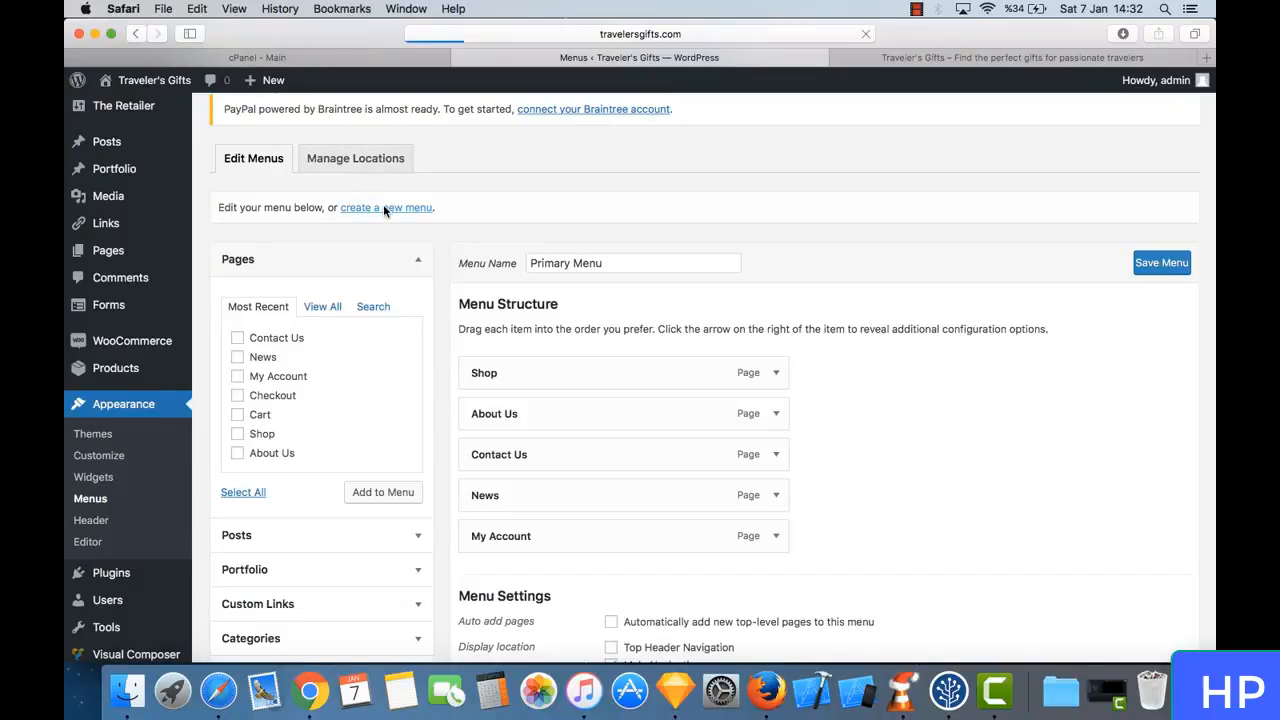
{"action": "scroll", "coordinate": [560, 540], "scroll_direction": "down", "scroll_amount": 4}
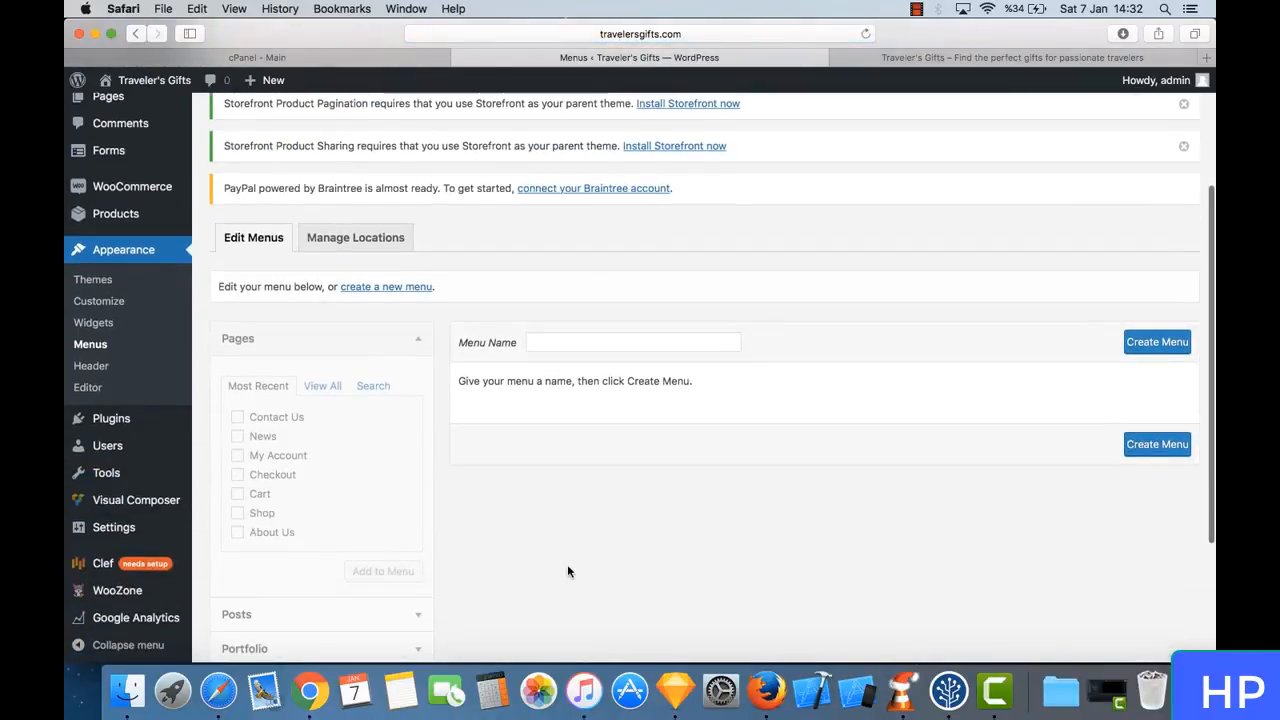
{"action": "left_click", "coordinate": [567, 337]}
{"action": "type", "text": "Top Menu"}
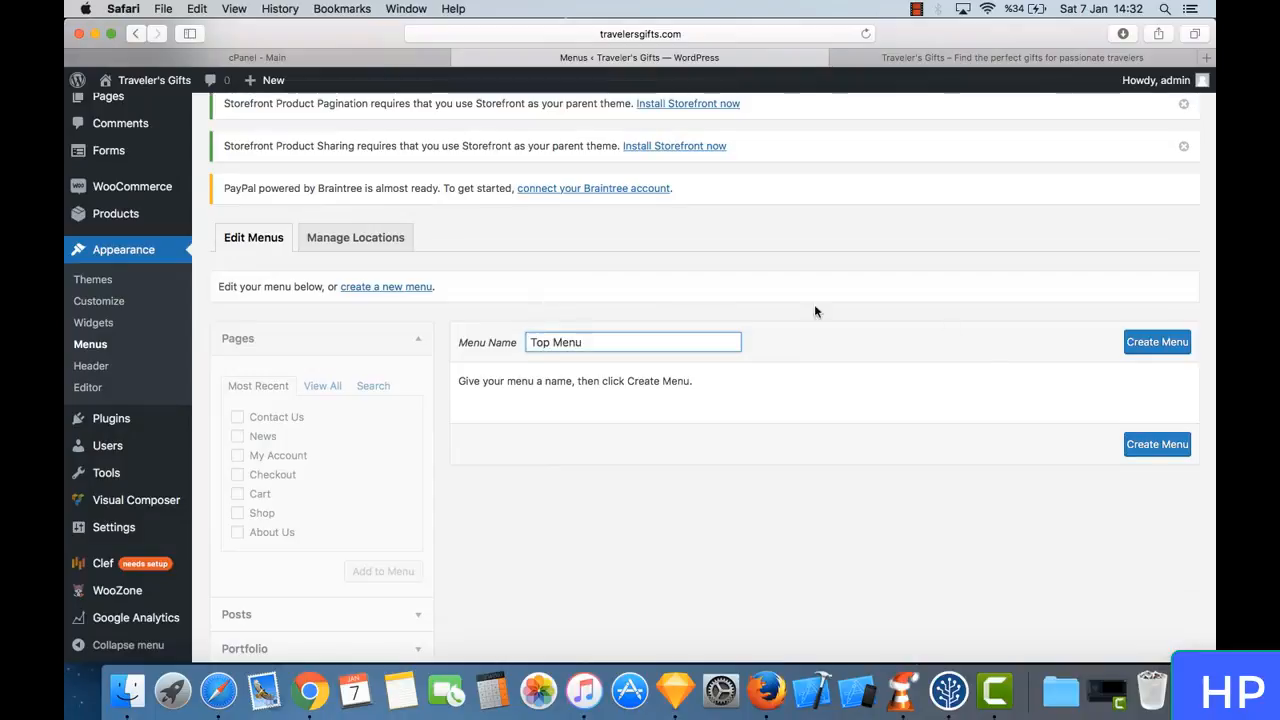
{"action": "left_click", "coordinate": [1150, 342]}
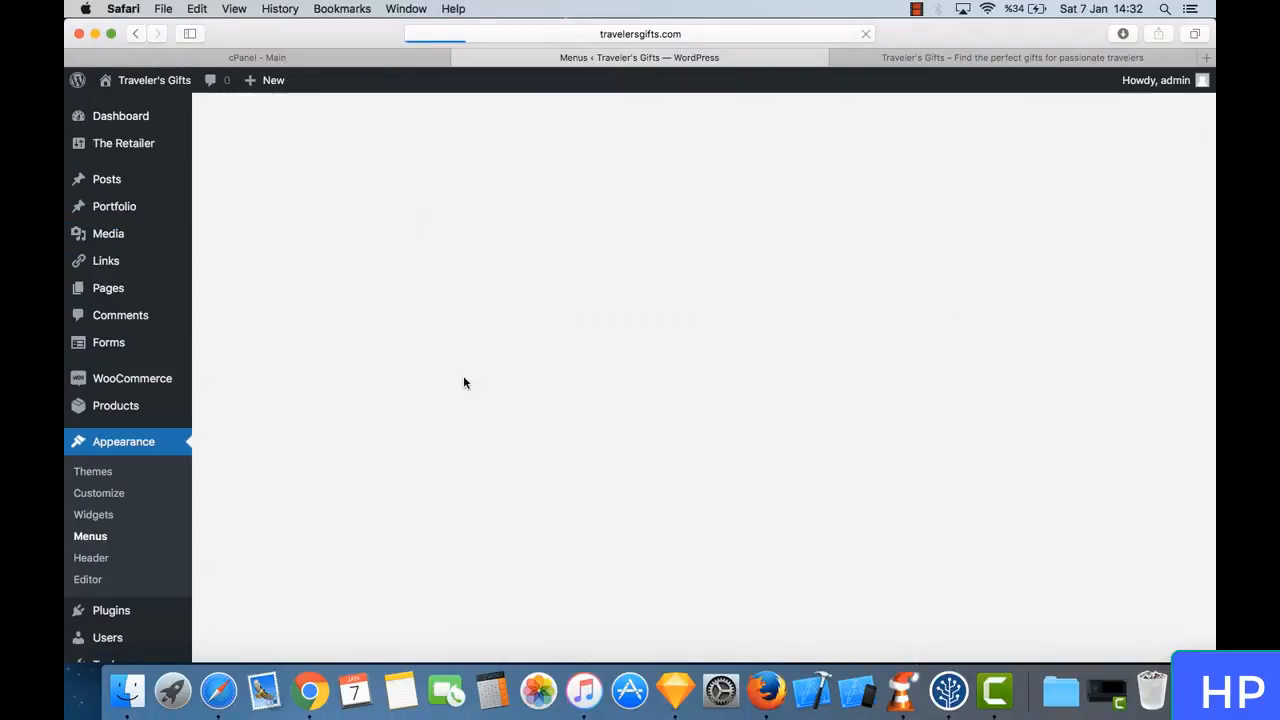
- Add the Contact Us page to the Top Menu structure
{"action": "scroll", "coordinate": [463, 375], "scroll_direction": "down", "scroll_amount": 5}
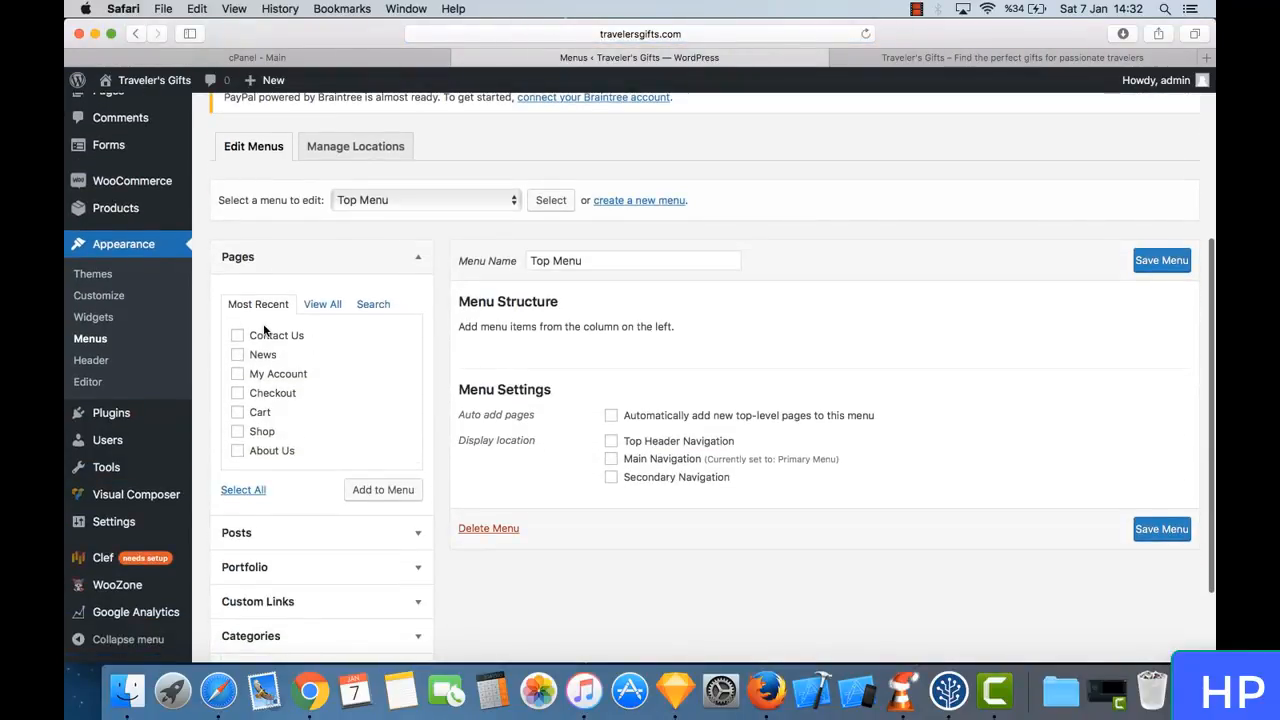
{"action": "left_click", "coordinate": [278, 336]}
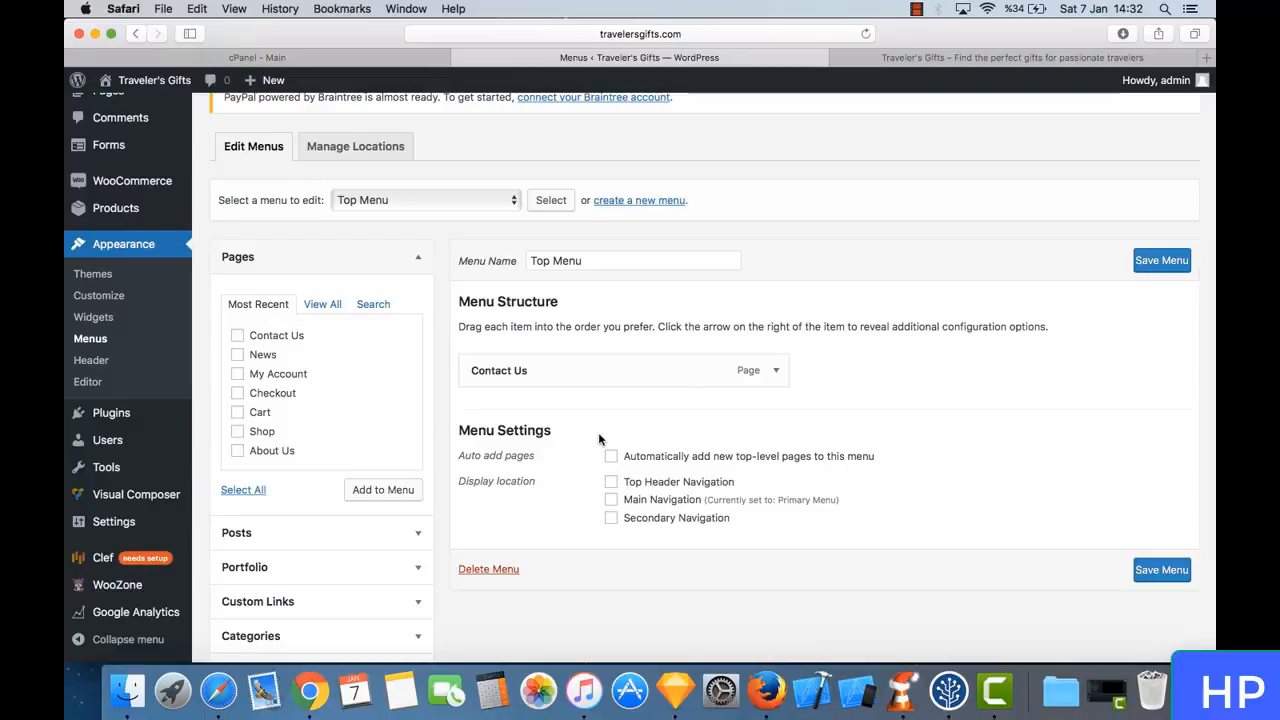
- Save the Top Menu with Top Header Navigation as its display location, and reload the shop page to check its header
{"action": "scroll", "coordinate": [635, 408], "scroll_direction": "down", "scroll_amount": 2}
{"action": "left_click", "coordinate": [611, 388]}
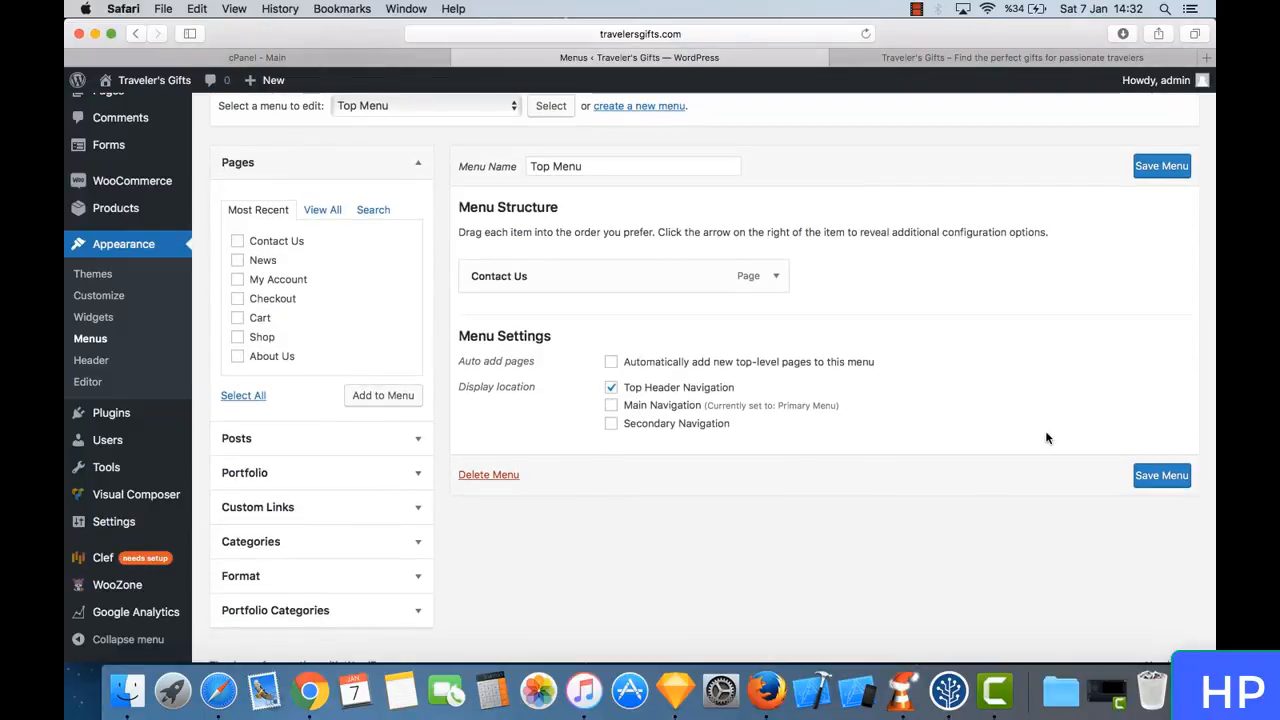
{"action": "left_click", "coordinate": [1161, 479]}
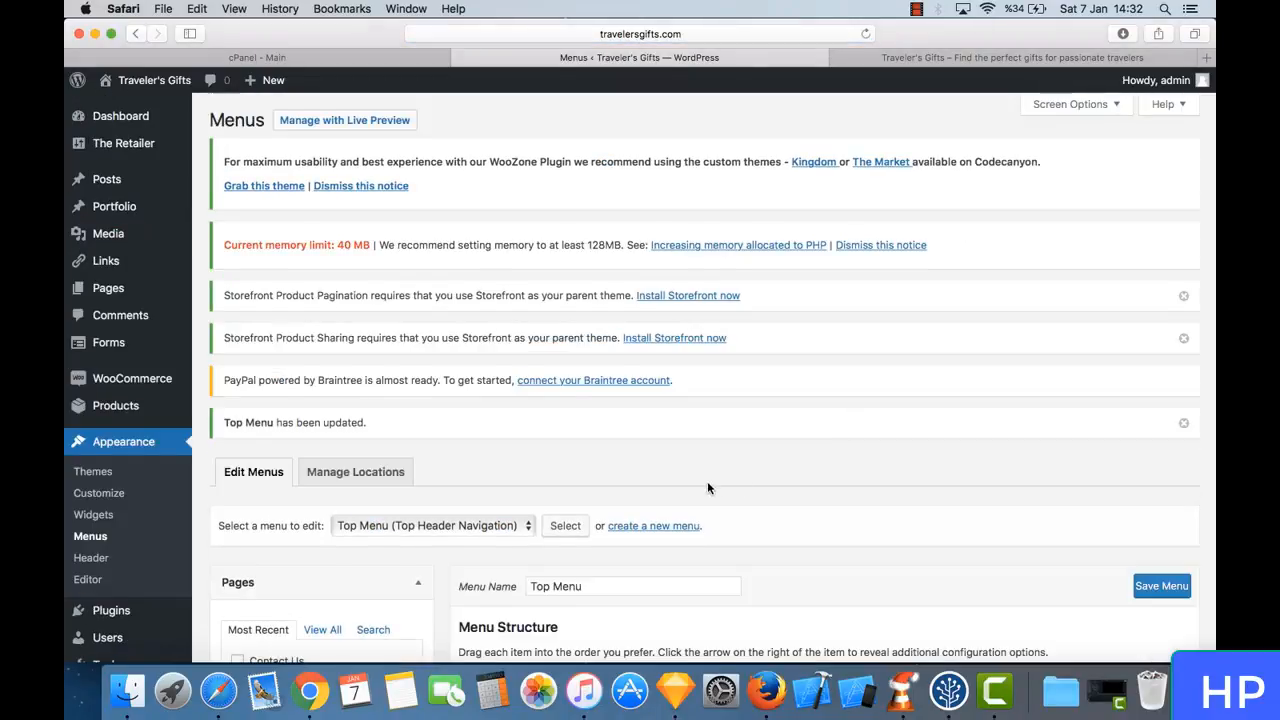
{"action": "scroll", "coordinate": [707, 481], "scroll_direction": "down", "scroll_amount": 3}
{"action": "scroll", "coordinate": [698, 350], "scroll_direction": "down", "scroll_amount": 2}
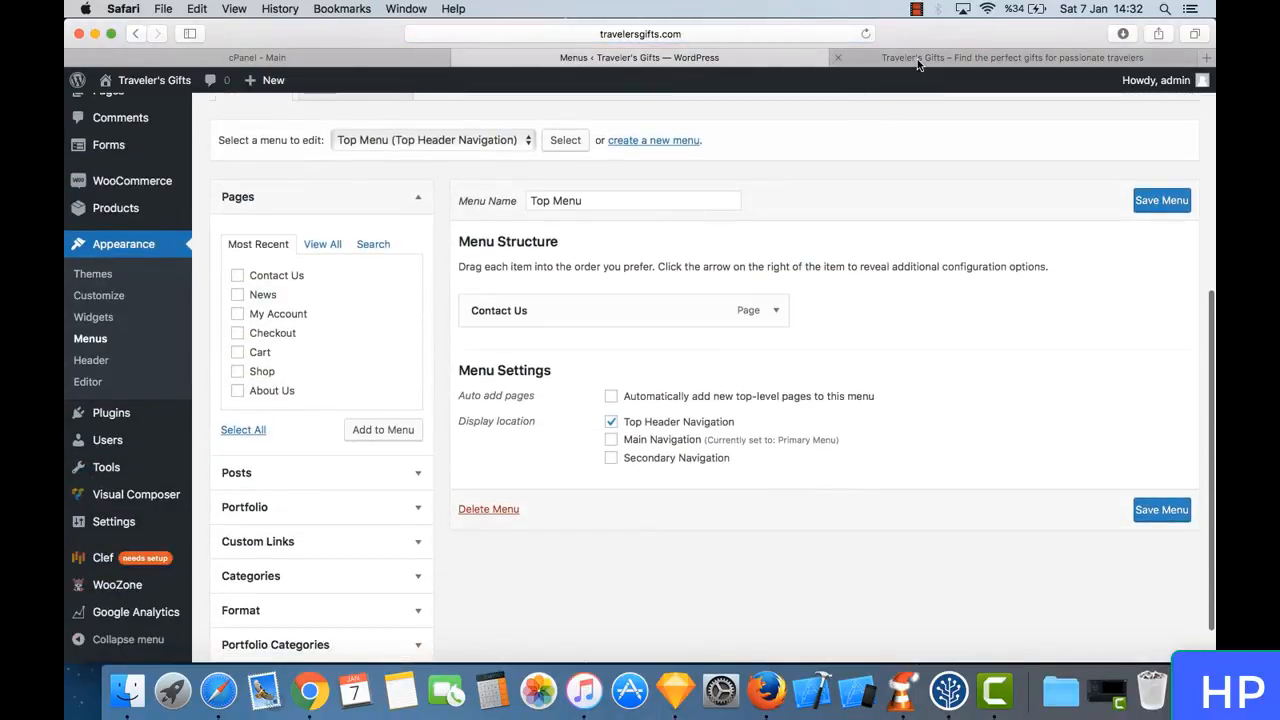
{"action": "left_click", "coordinate": [862, 57]}
{"action": "left_click", "coordinate": [866, 34]}
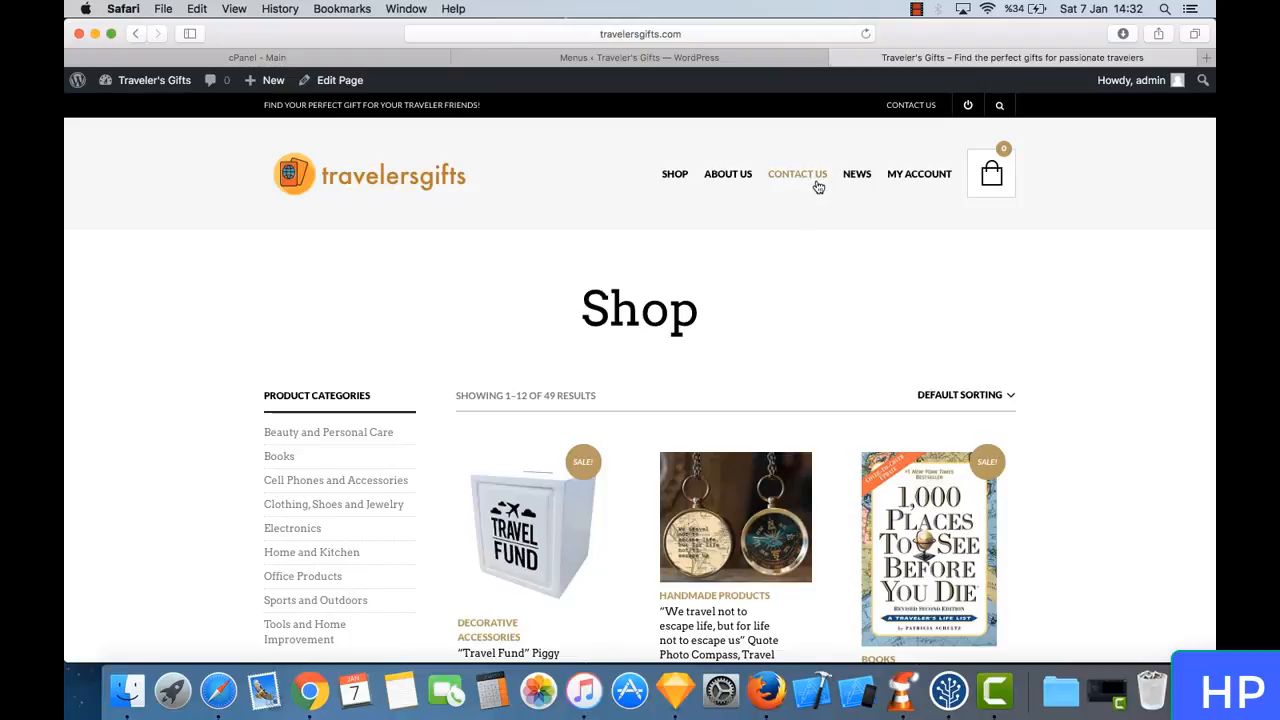
- Remove the Contact Us item from the Primary Menu and save that menu
{"action": "left_click", "coordinate": [755, 60]}
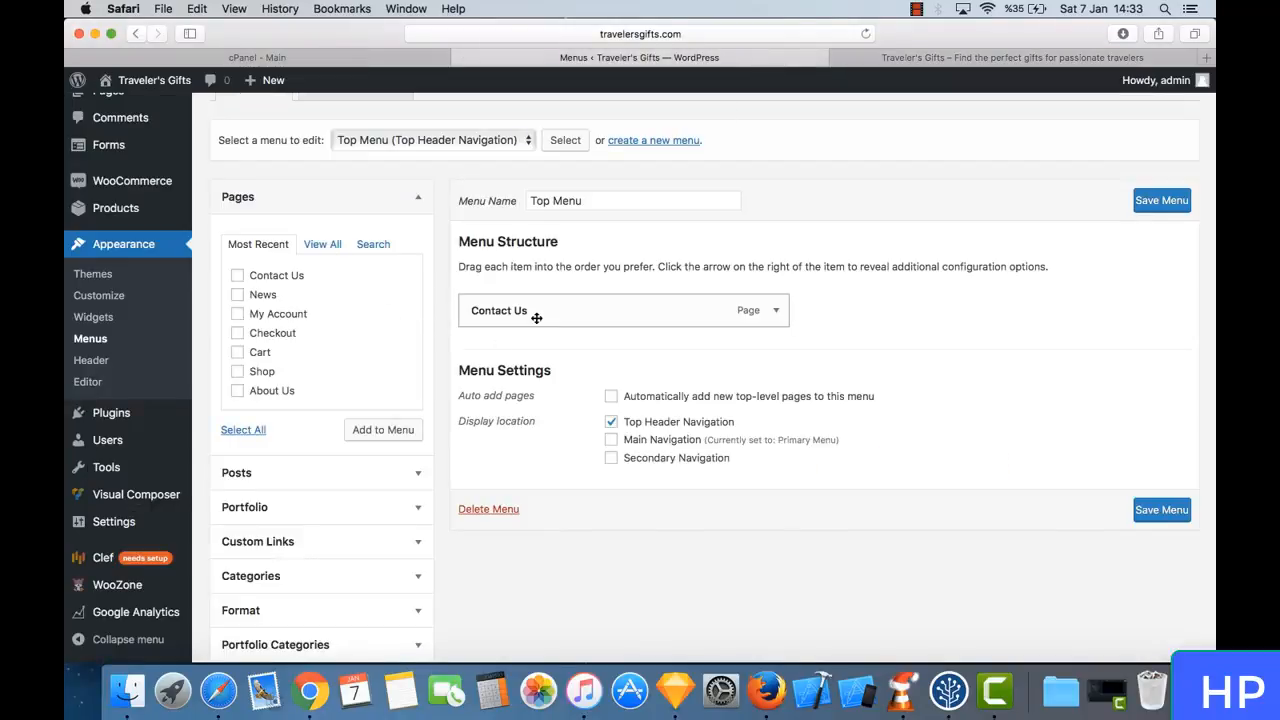
{"action": "left_click", "coordinate": [472, 148]}
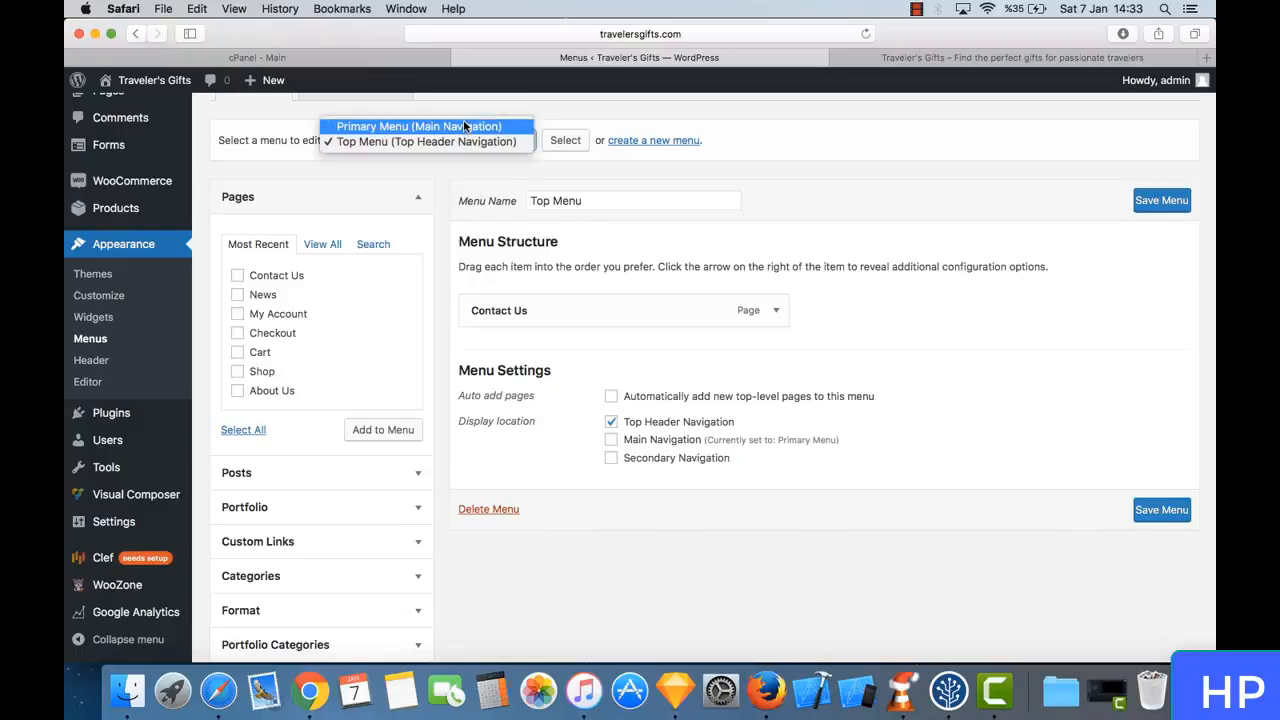
{"action": "left_click", "coordinate": [463, 119]}
{"action": "left_click", "coordinate": [562, 142]}
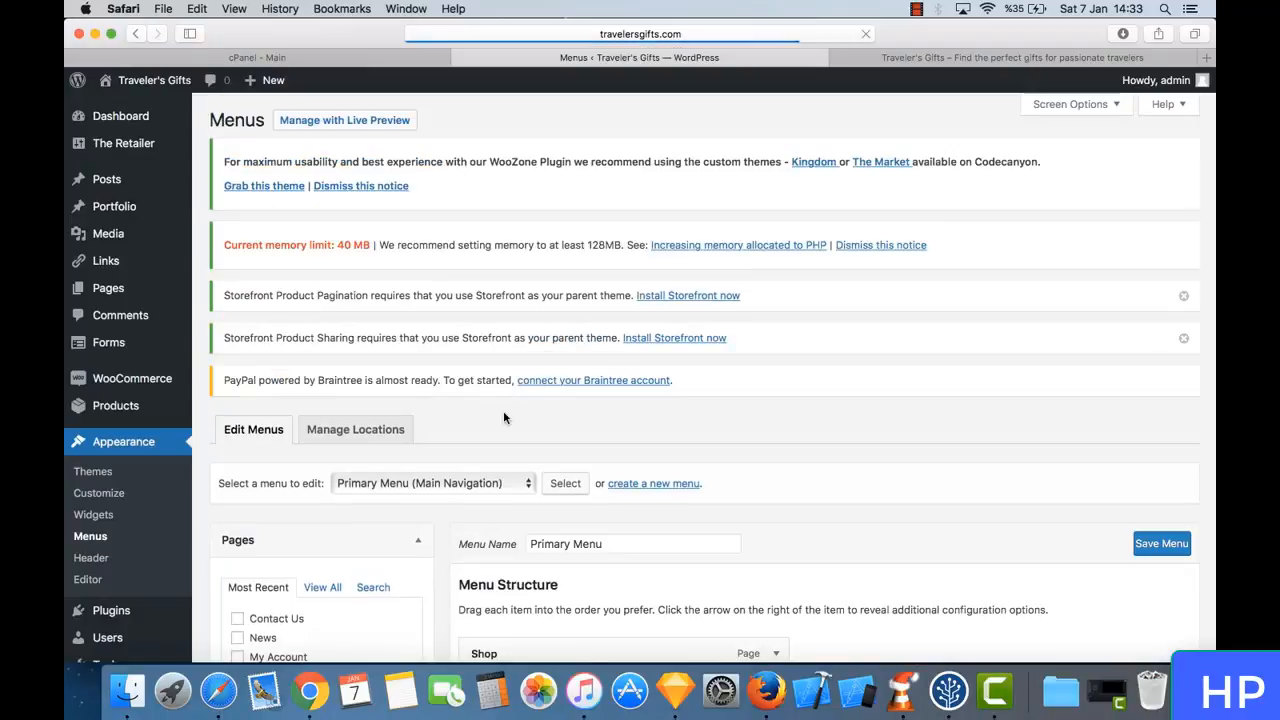
{"action": "scroll", "coordinate": [503, 410], "scroll_direction": "down", "scroll_amount": 5}
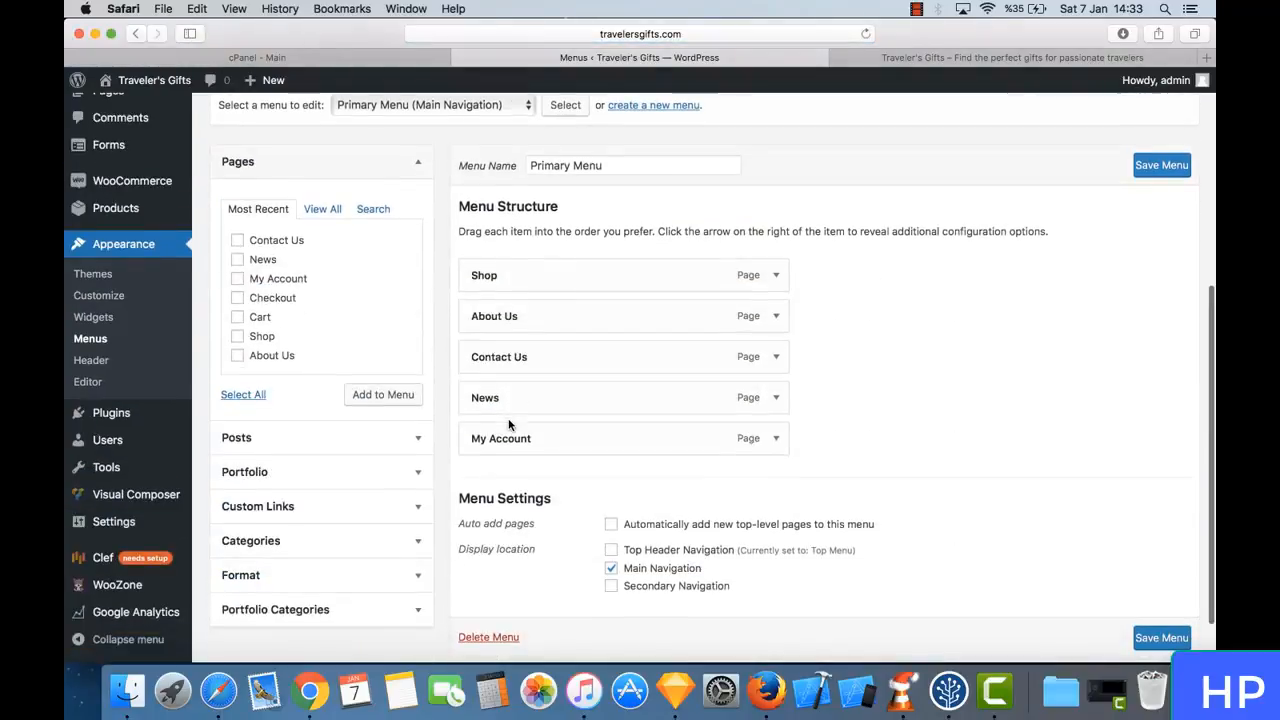
{"action": "left_click", "coordinate": [775, 357]}
{"action": "left_click", "coordinate": [486, 499]}
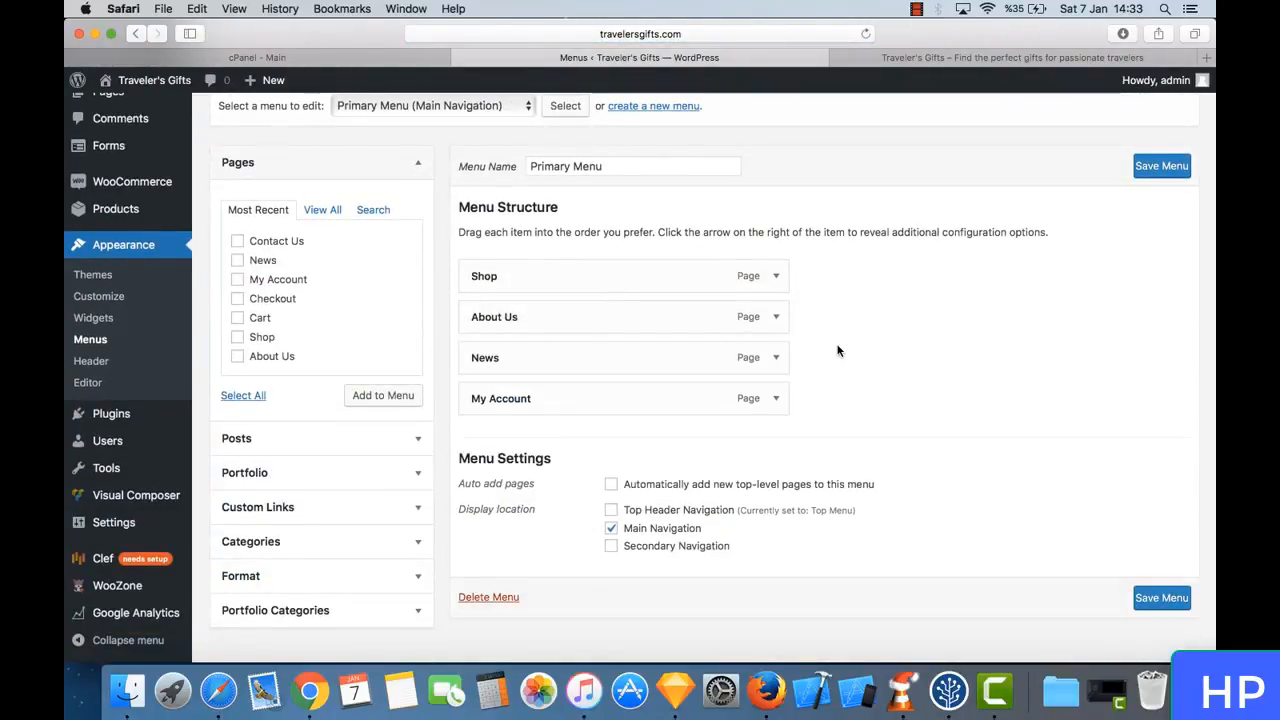
{"action": "left_click", "coordinate": [1170, 169]}
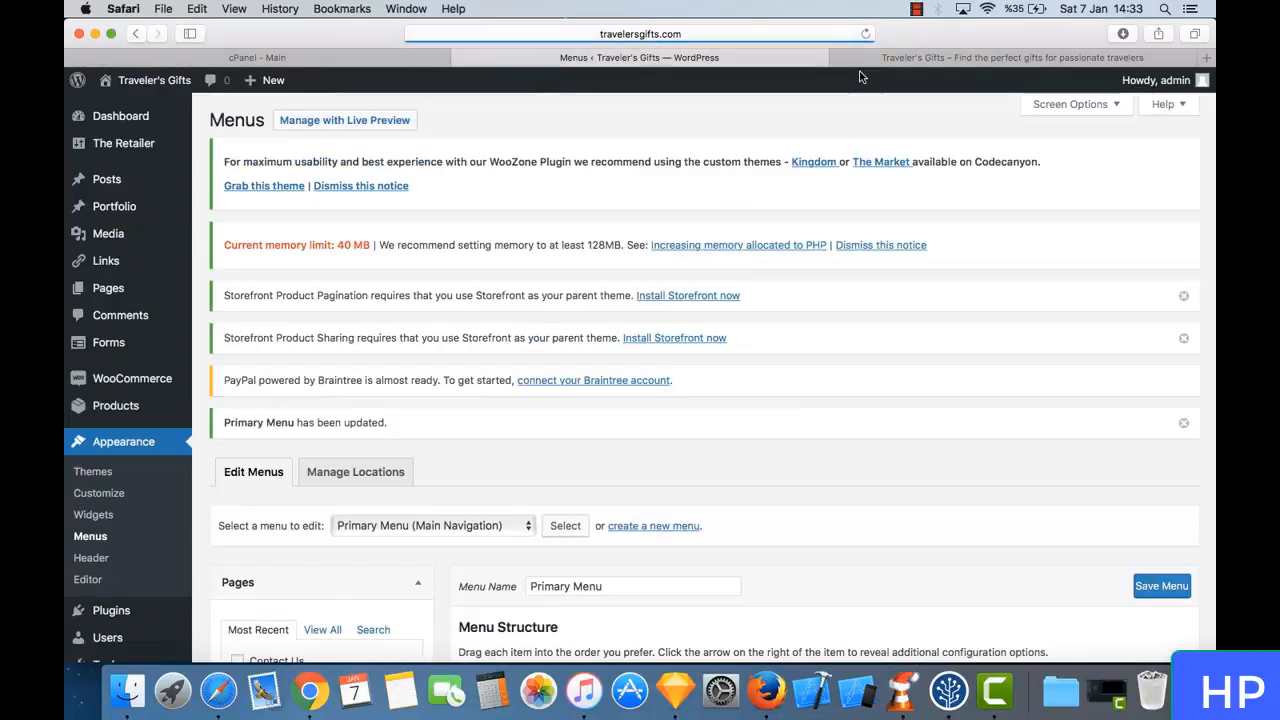
- Examine the shop page's header navigation, expandable search box, product listing and footer menu
{"action": "left_click", "coordinate": [960, 60]}
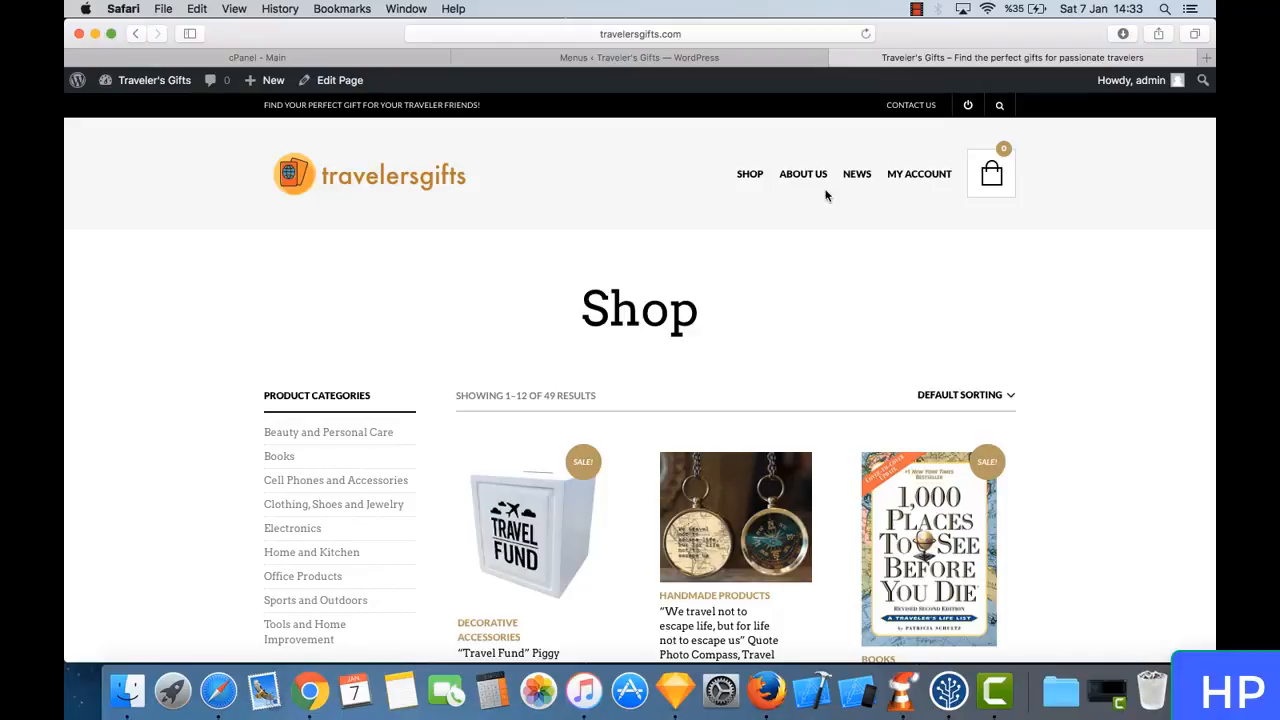
{"action": "left_click", "coordinate": [999, 106]}
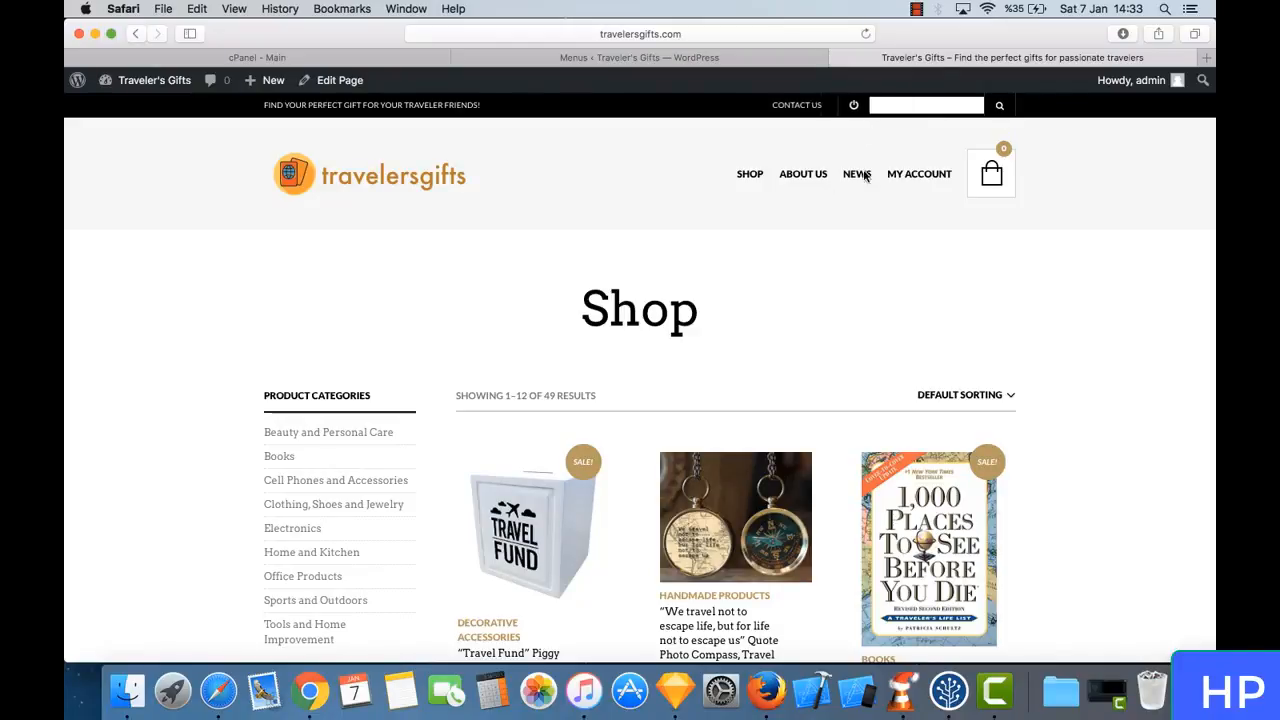
{"action": "left_click", "coordinate": [867, 284]}
{"action": "scroll", "coordinate": [766, 323], "scroll_direction": "down", "scroll_amount": 10}
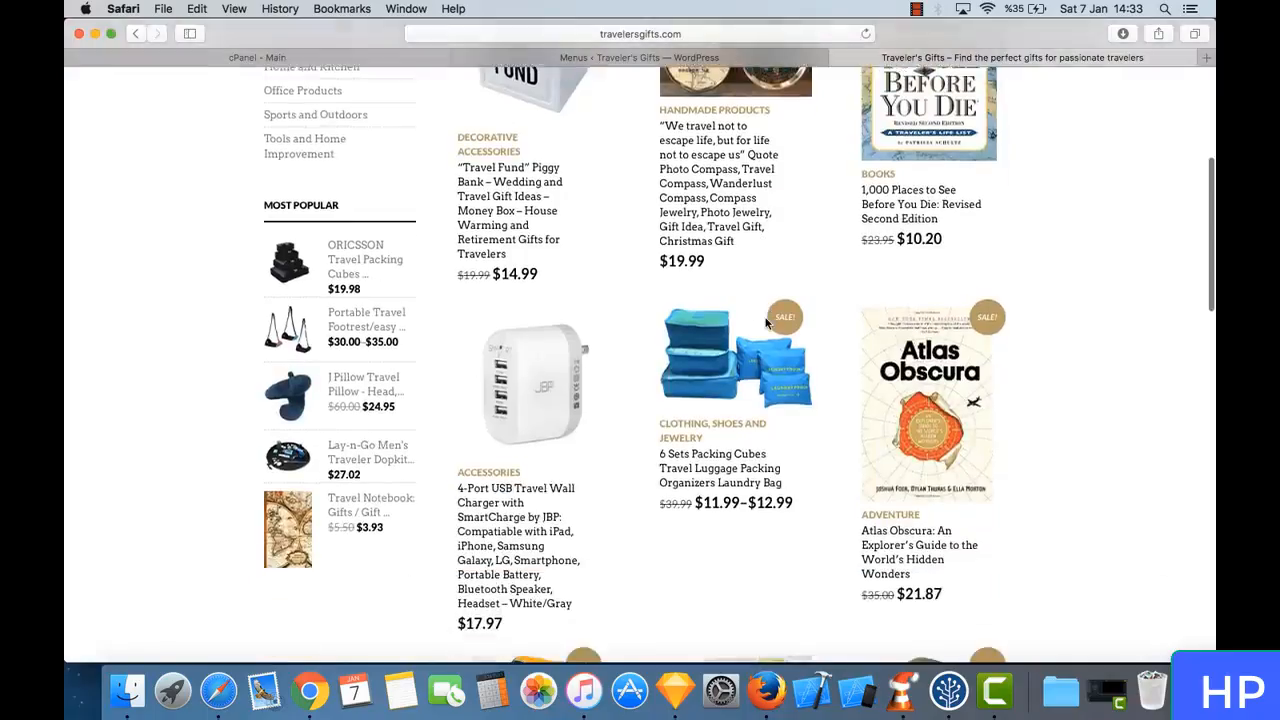
{"action": "scroll", "coordinate": [766, 323], "scroll_direction": "down", "scroll_amount": 10}
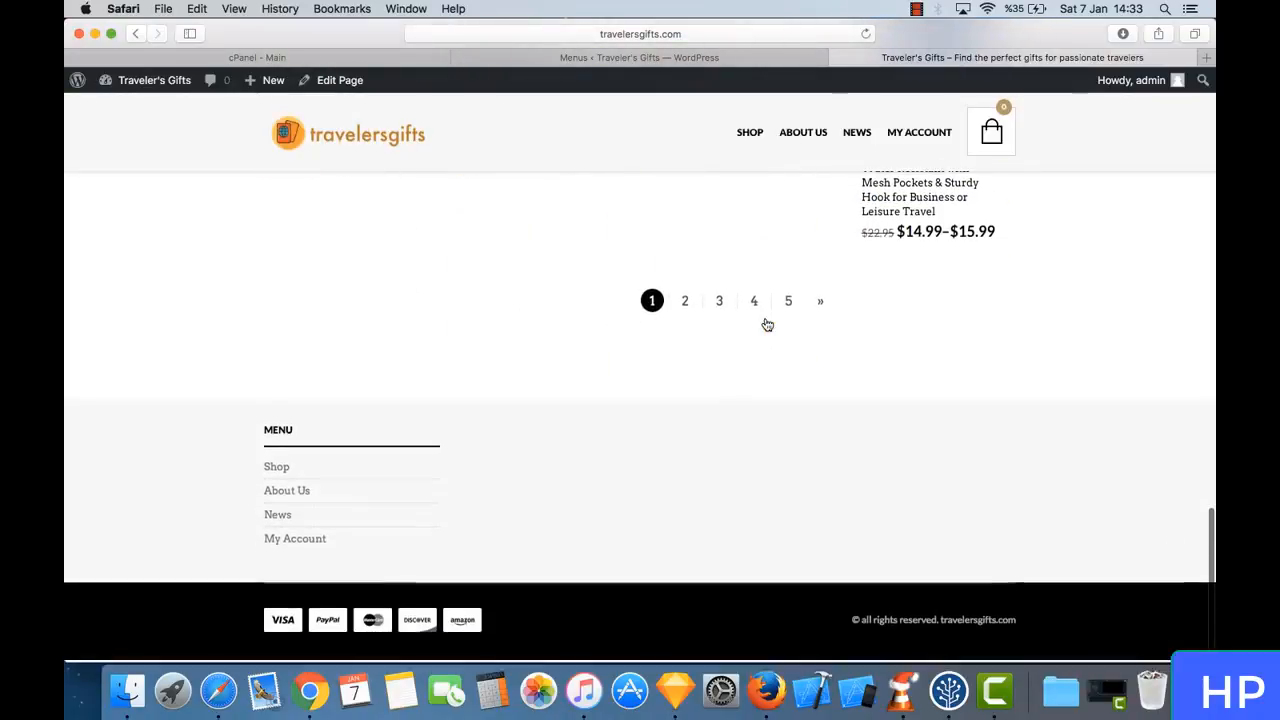
{"action": "scroll", "coordinate": [767, 325], "scroll_direction": "up", "scroll_amount": 1}
{"action": "scroll", "coordinate": [767, 325], "scroll_direction": "down", "scroll_amount": 1}
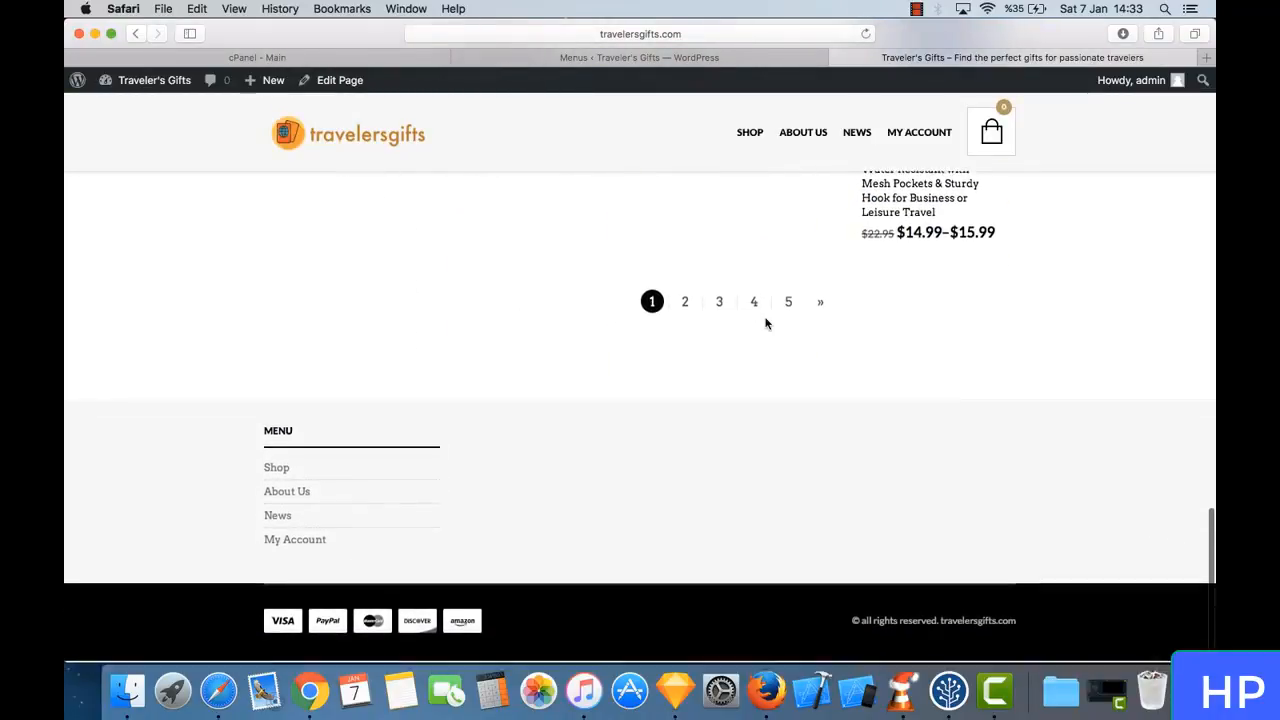
{"action": "scroll", "coordinate": [768, 280], "scroll_direction": "up", "scroll_amount": 15}
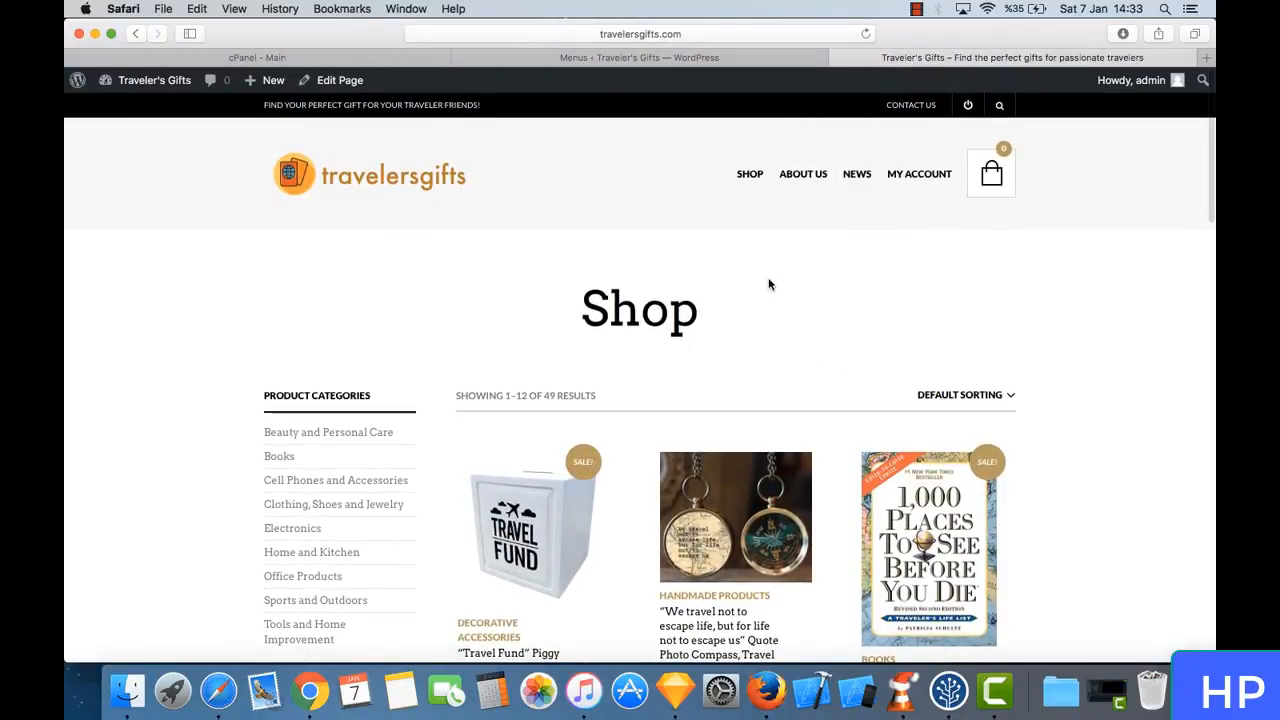
{"action": "scroll", "coordinate": [768, 284], "scroll_direction": "down", "scroll_amount": 15}
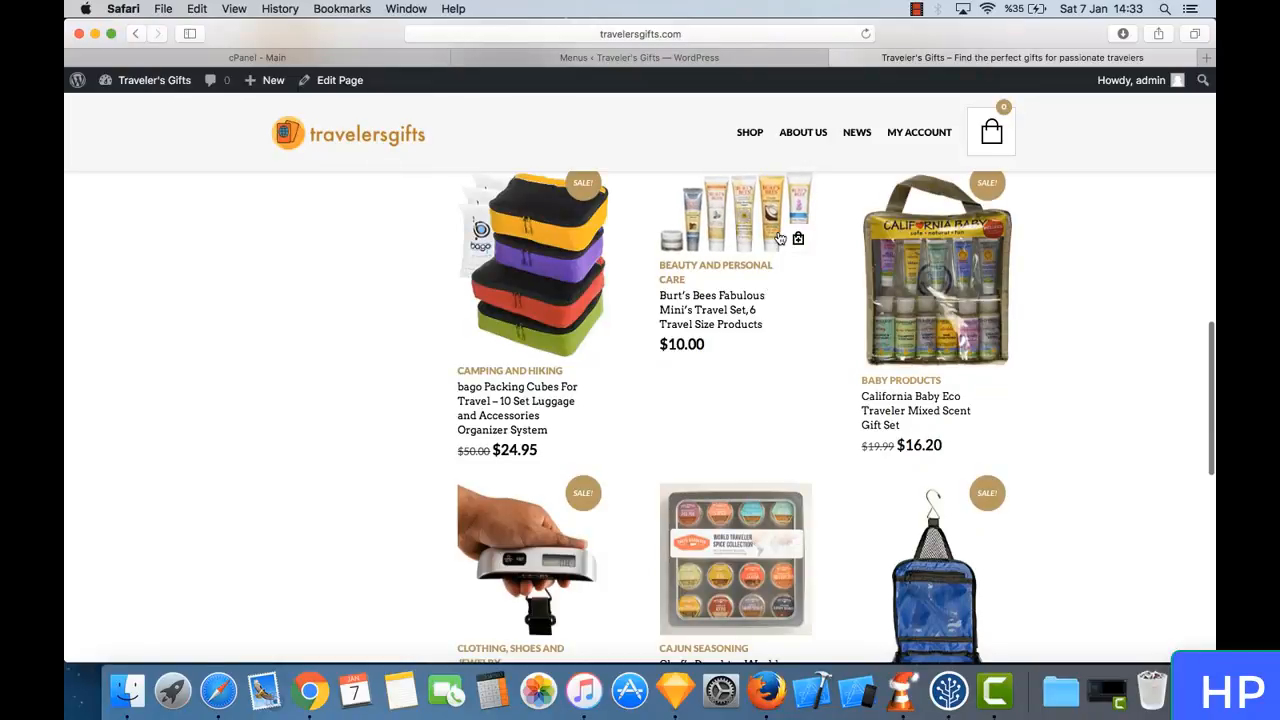
- Open the Burt's Bees Fabulous Mini's Travel Set product page and examine its description, Frequently Bought Together and Related Products sections
{"action": "left_click", "coordinate": [780, 237]}
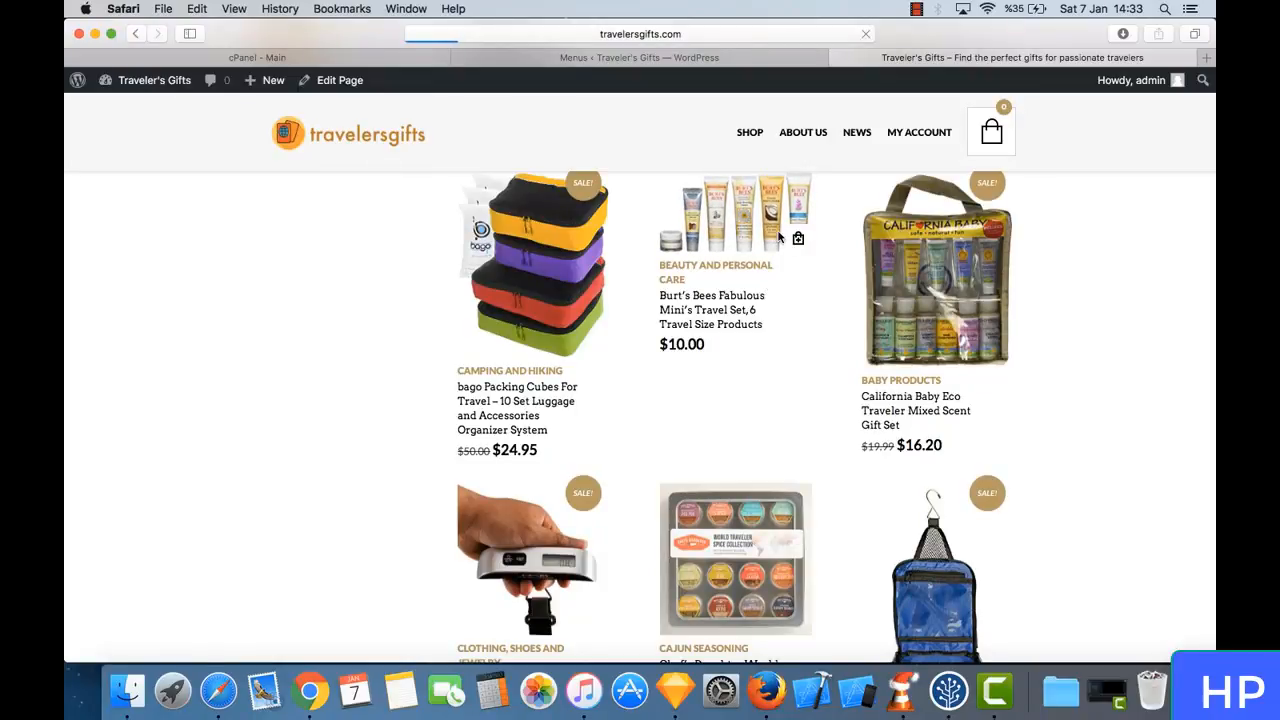
{"action": "left_click", "coordinate": [712, 58]}
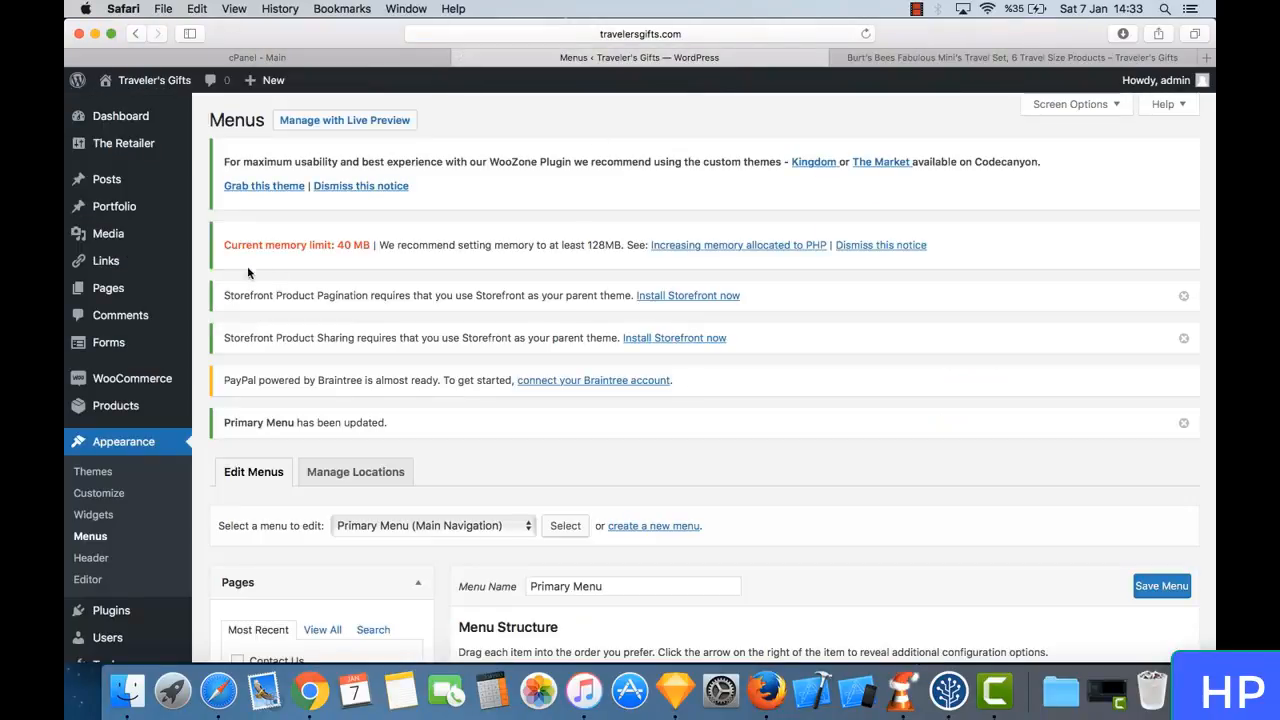
{"action": "scroll", "coordinate": [324, 362], "scroll_direction": "down", "scroll_amount": 5}
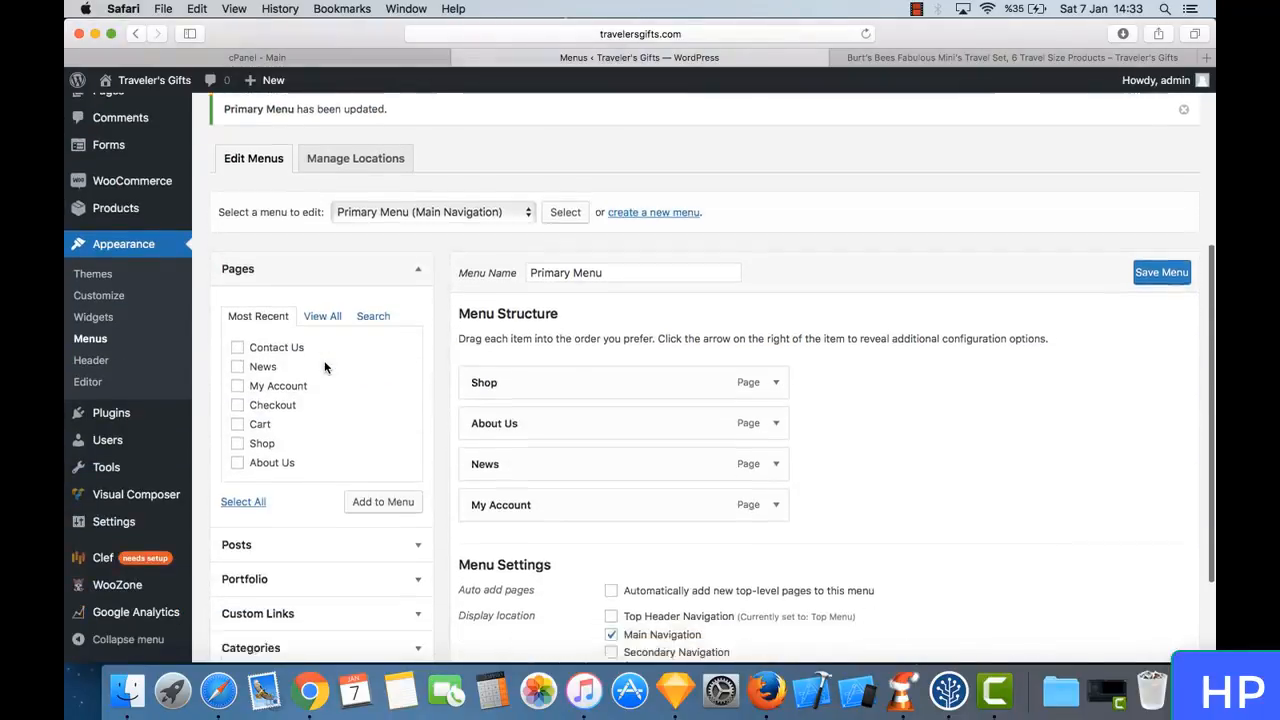
{"action": "scroll", "coordinate": [324, 368], "scroll_direction": "down", "scroll_amount": 3}
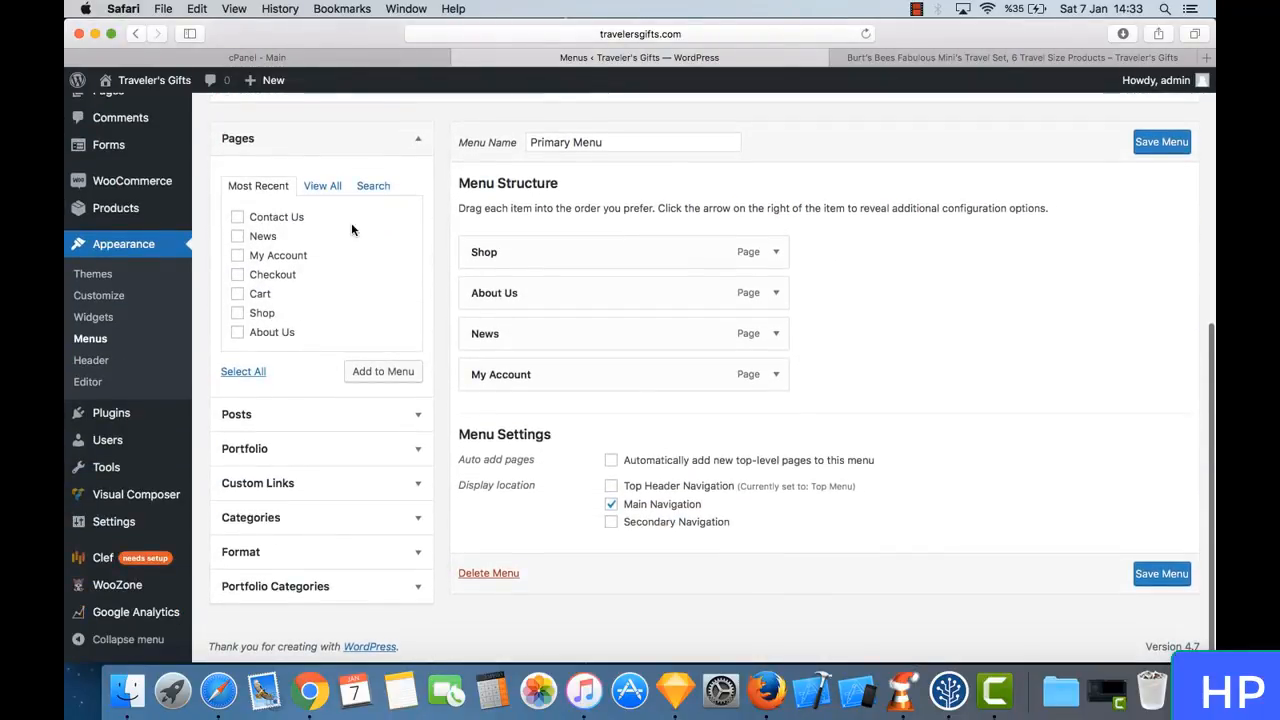
{"action": "scroll", "coordinate": [440, 192], "scroll_direction": "up", "scroll_amount": 7}
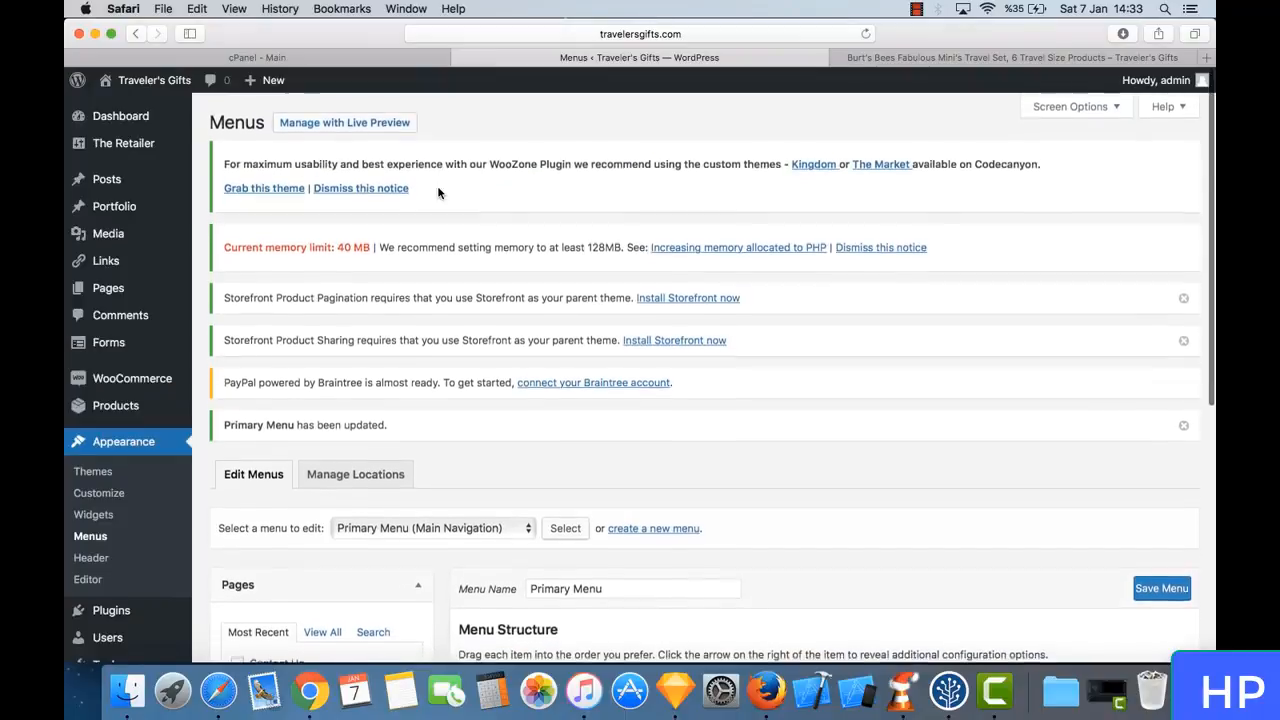
{"action": "left_click", "coordinate": [893, 58]}
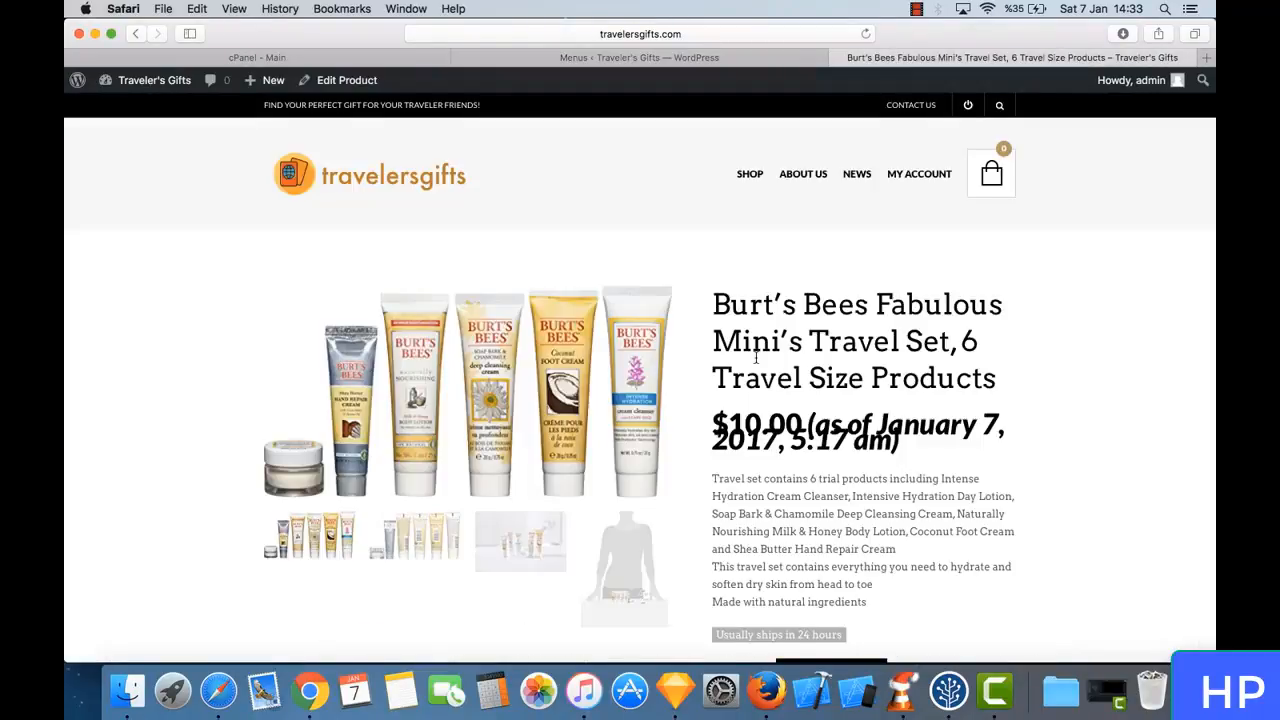
{"action": "scroll", "coordinate": [755, 355], "scroll_direction": "down", "scroll_amount": 15}
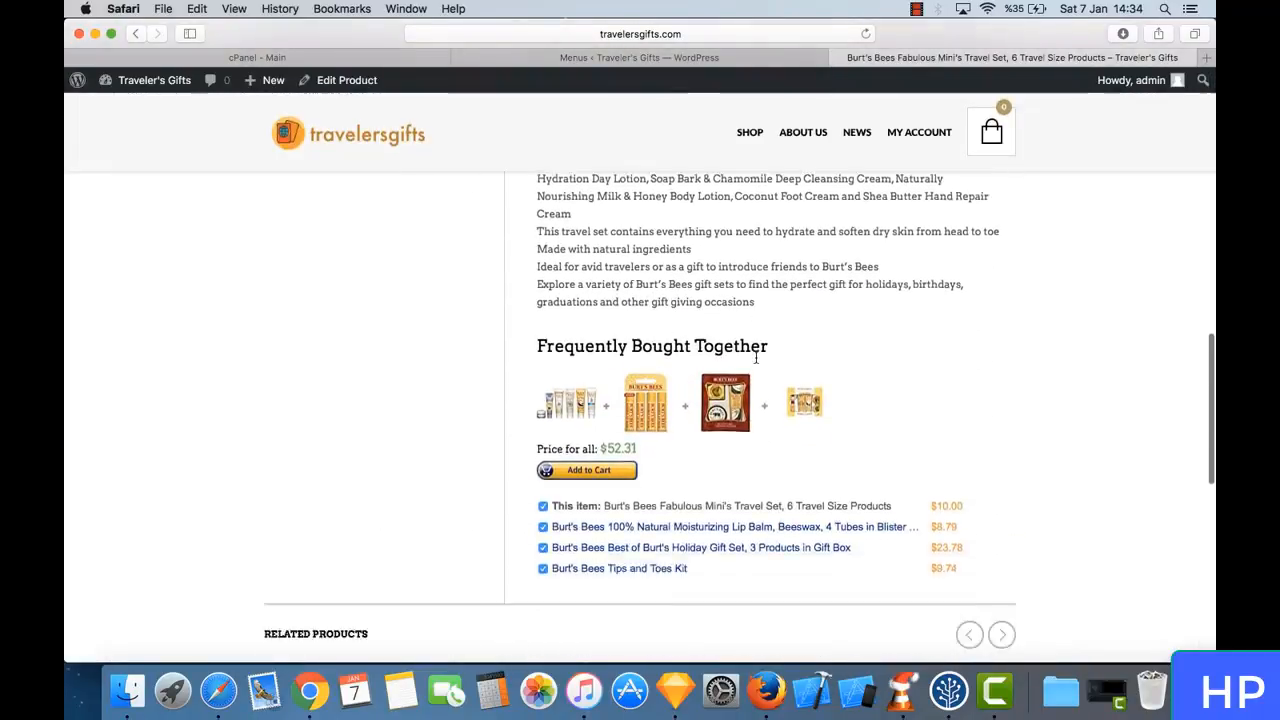
{"action": "scroll", "coordinate": [755, 355], "scroll_direction": "down", "scroll_amount": 8}
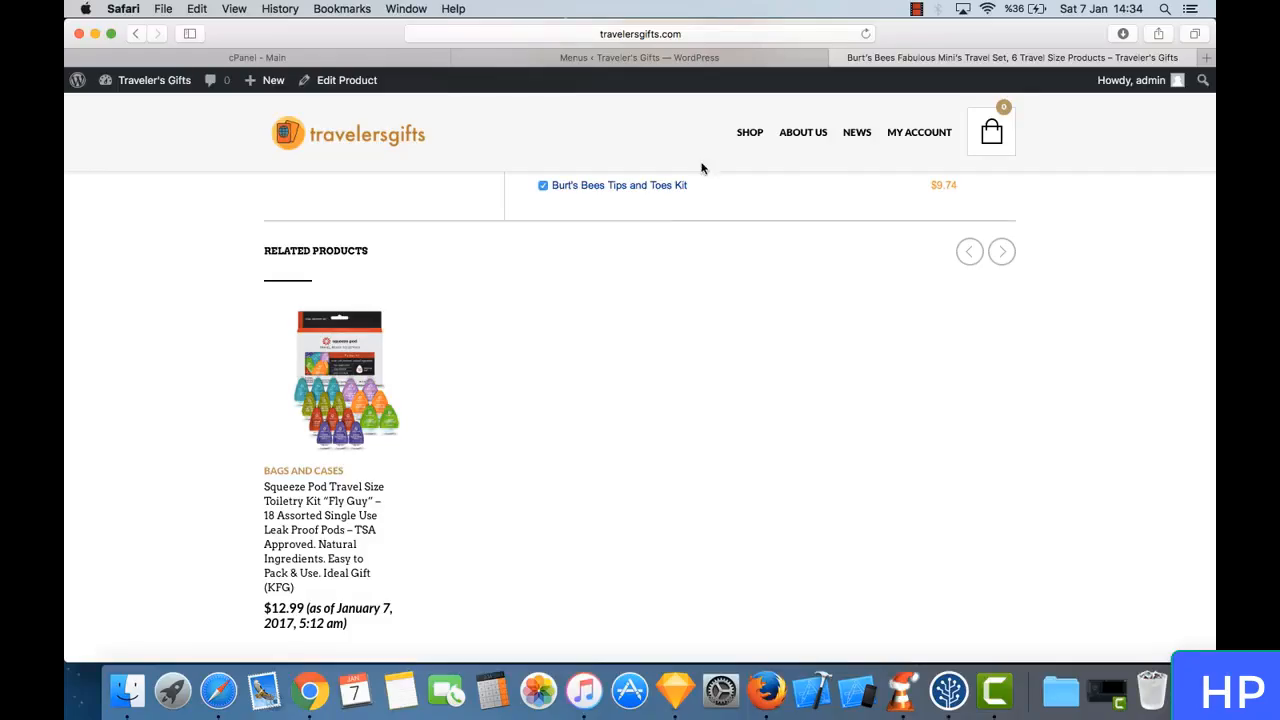
- Review the Shop page's product listing from header to footer, and return to the WordPress Menus page
{"action": "left_click", "coordinate": [752, 133]}
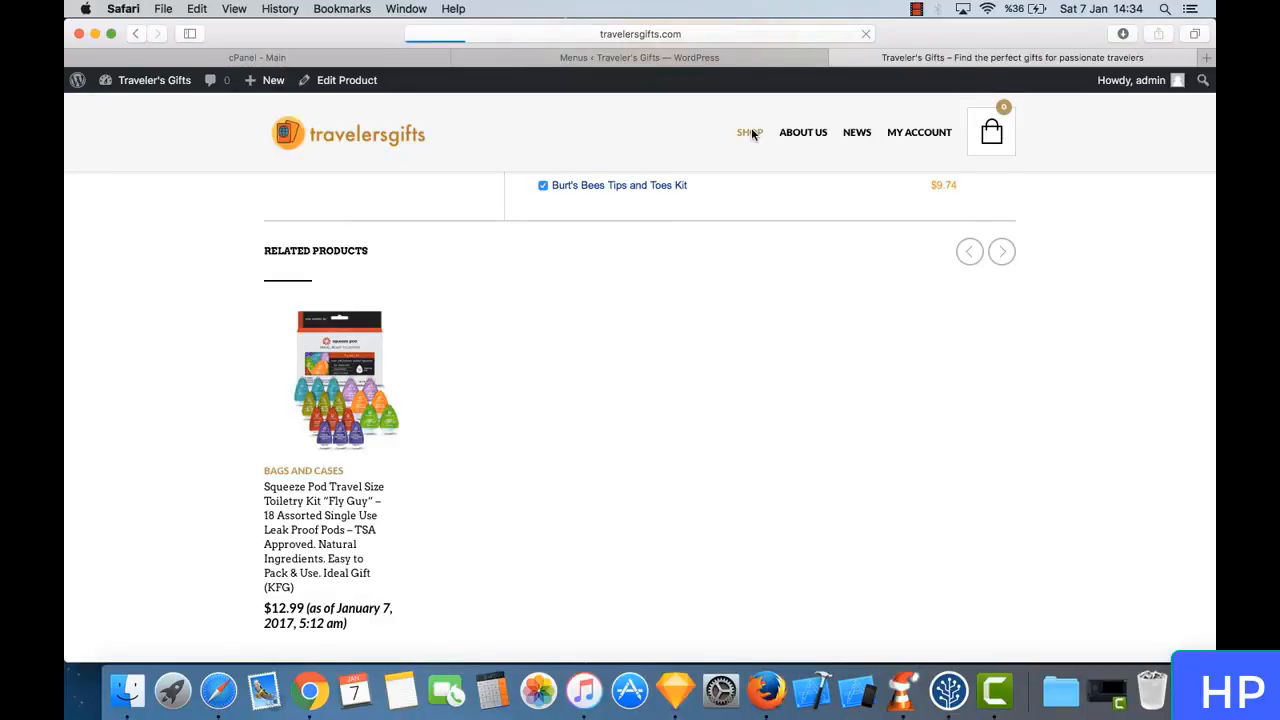
{"action": "scroll", "coordinate": [600, 323], "scroll_direction": "down", "scroll_amount": 10}
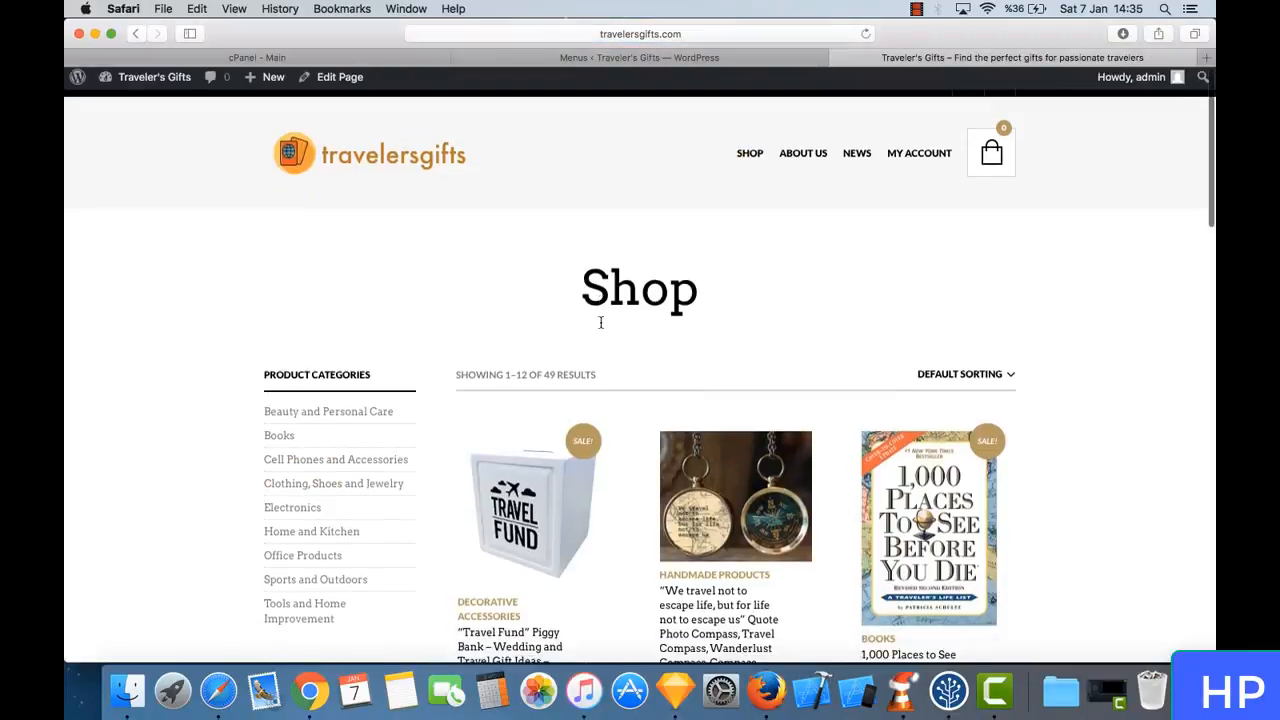
{"action": "scroll", "coordinate": [600, 327], "scroll_direction": "down", "scroll_amount": 10}
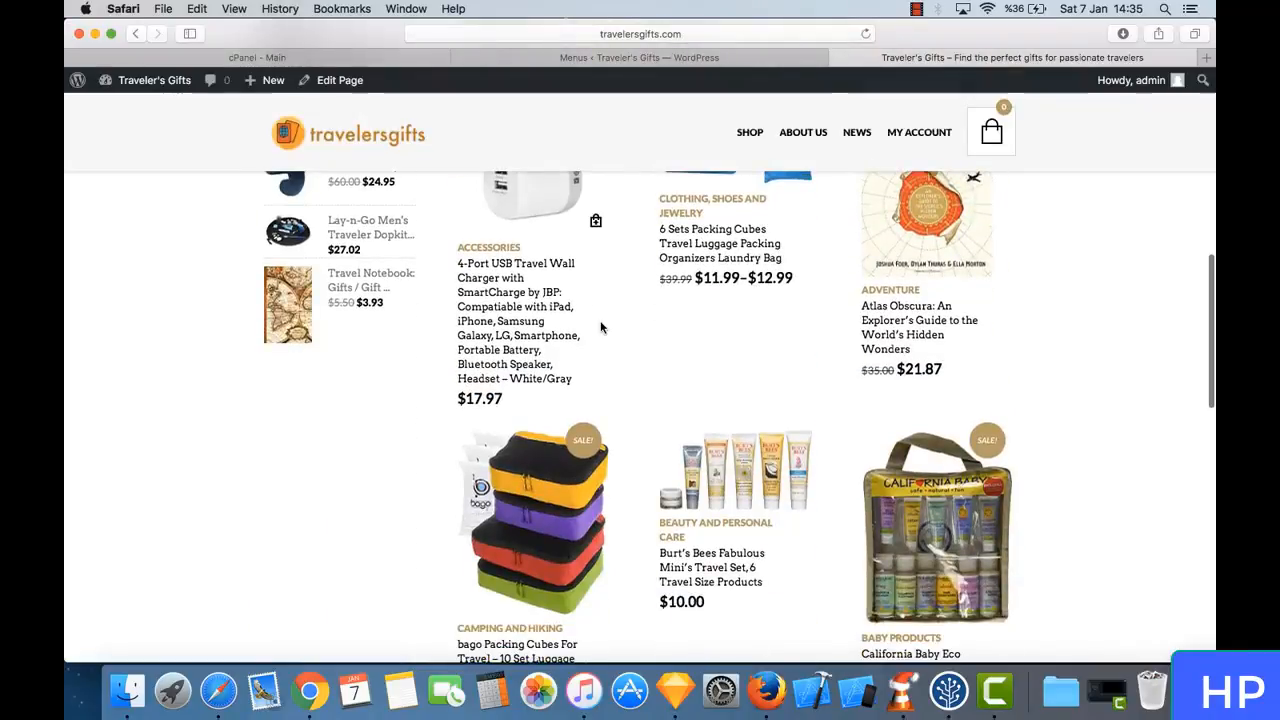
{"action": "scroll", "coordinate": [600, 327], "scroll_direction": "down", "scroll_amount": 3}
{"action": "scroll", "coordinate": [601, 327], "scroll_direction": "down", "scroll_amount": 3}
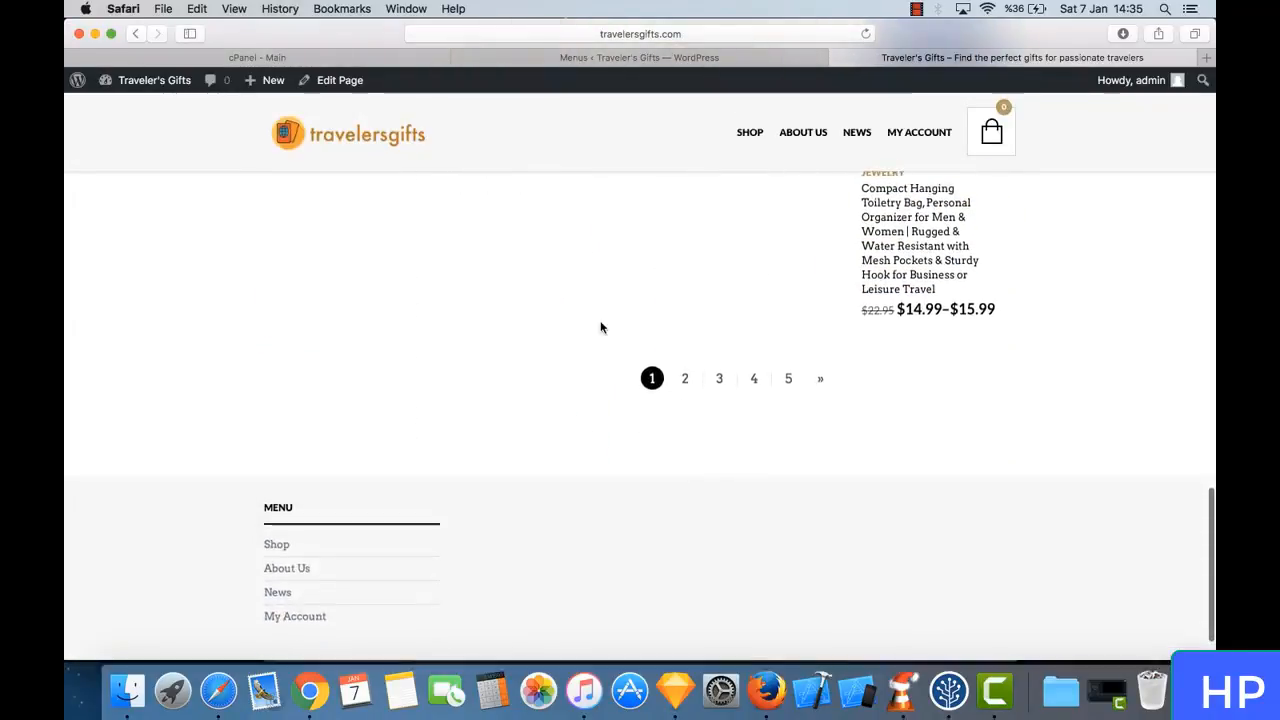
{"action": "scroll", "coordinate": [602, 328], "scroll_direction": "up", "scroll_amount": 20}
{"action": "scroll", "coordinate": [602, 328], "scroll_direction": "up", "scroll_amount": 3}
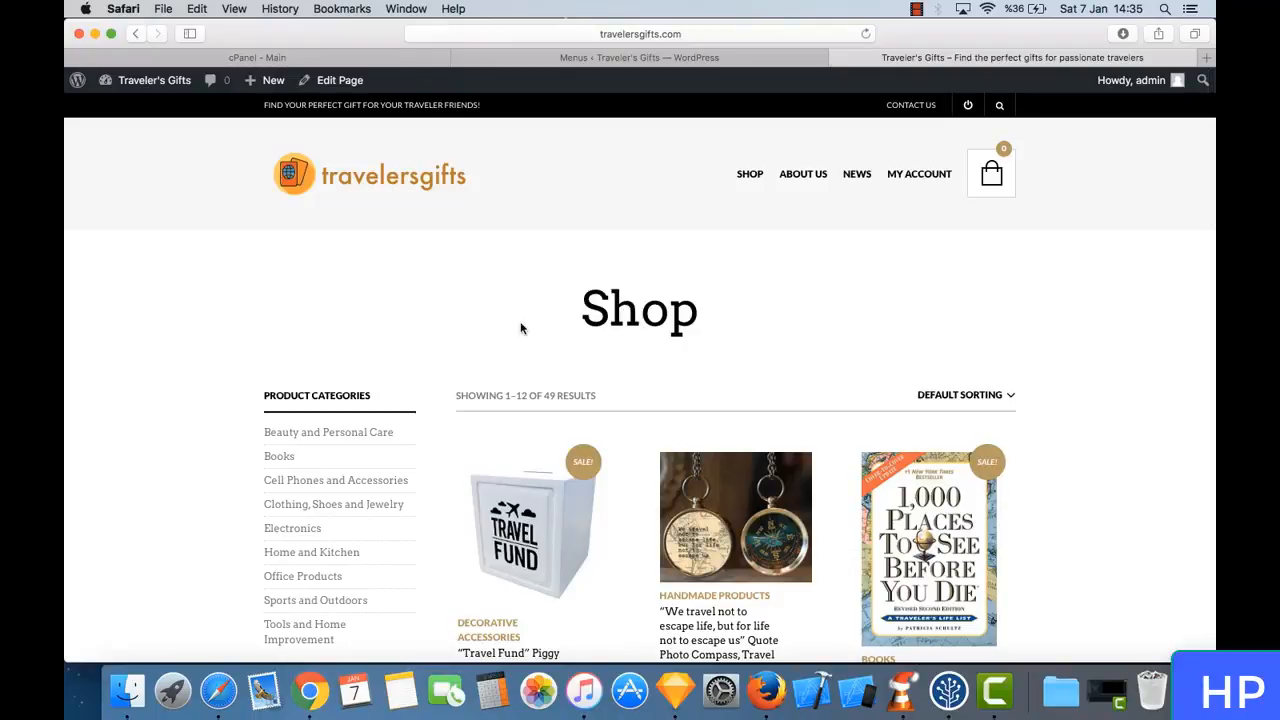
{"action": "scroll", "coordinate": [520, 328], "scroll_direction": "down", "scroll_amount": 5}
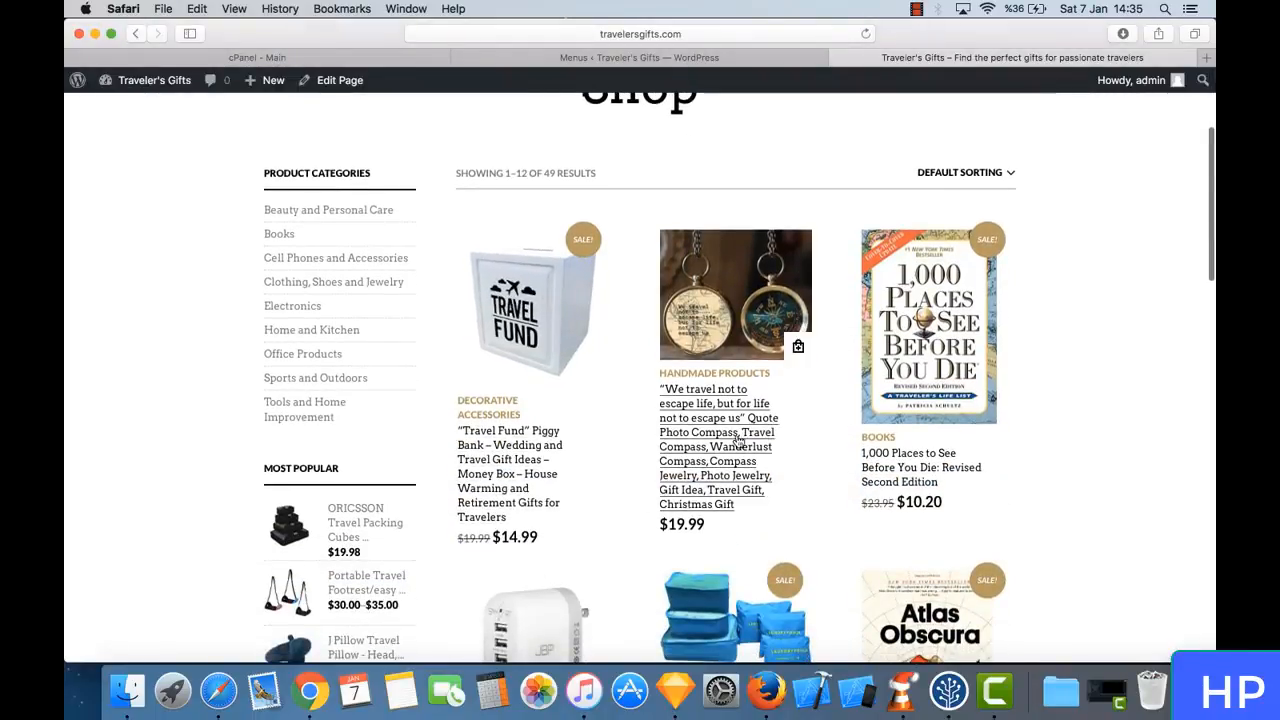
{"action": "scroll", "coordinate": [868, 480], "scroll_direction": "down", "scroll_amount": 5}
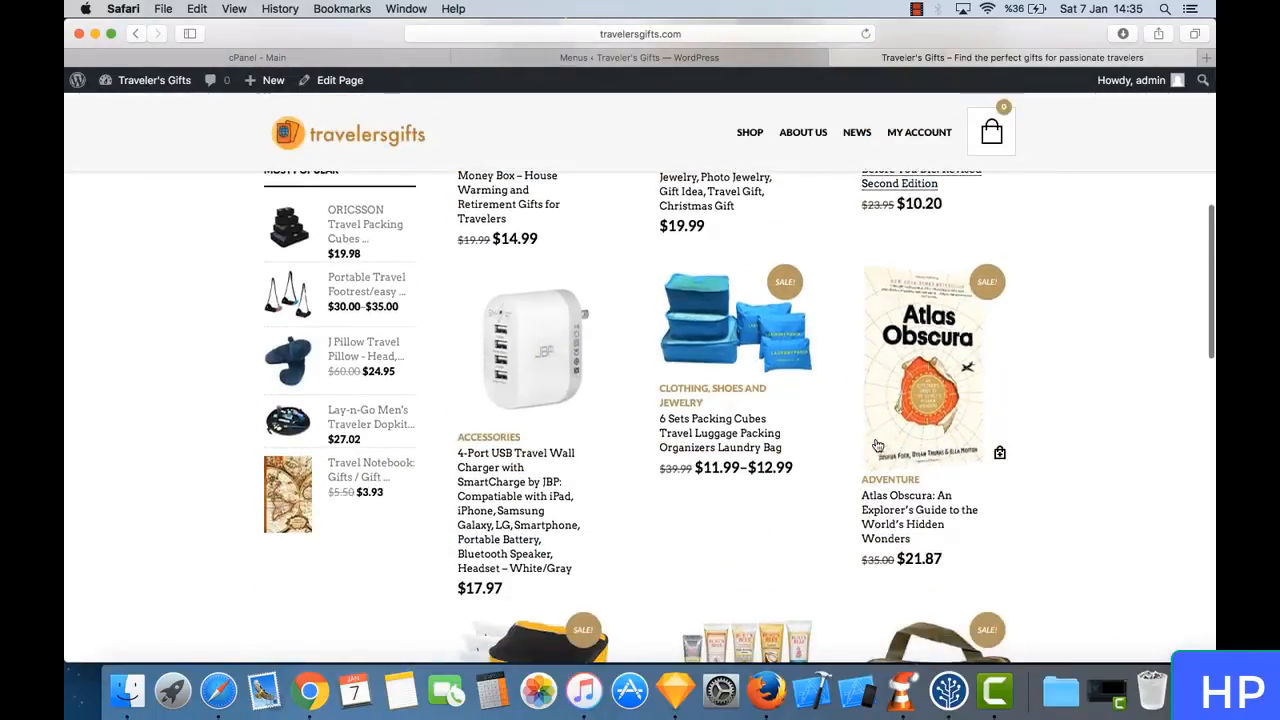
{"action": "scroll", "coordinate": [877, 445], "scroll_direction": "down", "scroll_amount": 20}
{"action": "scroll", "coordinate": [876, 444], "scroll_direction": "up", "scroll_amount": 4}
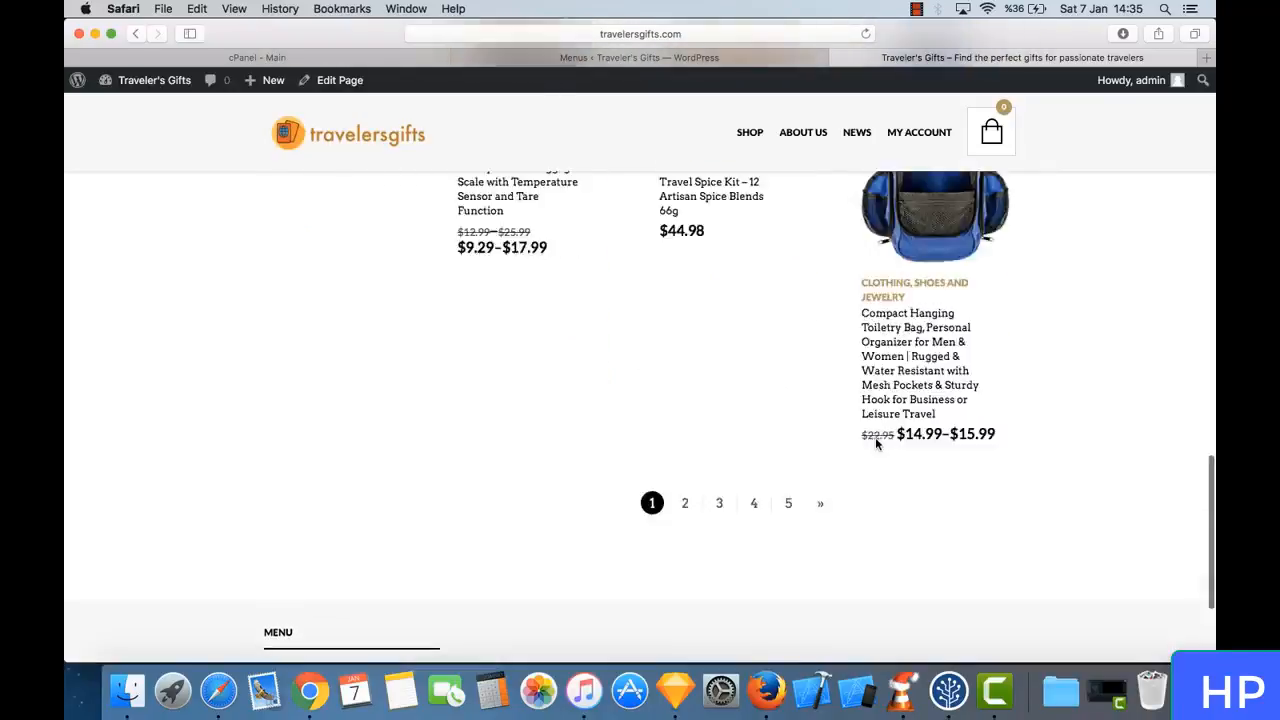
{"action": "scroll", "coordinate": [875, 437], "scroll_direction": "up", "scroll_amount": 15}
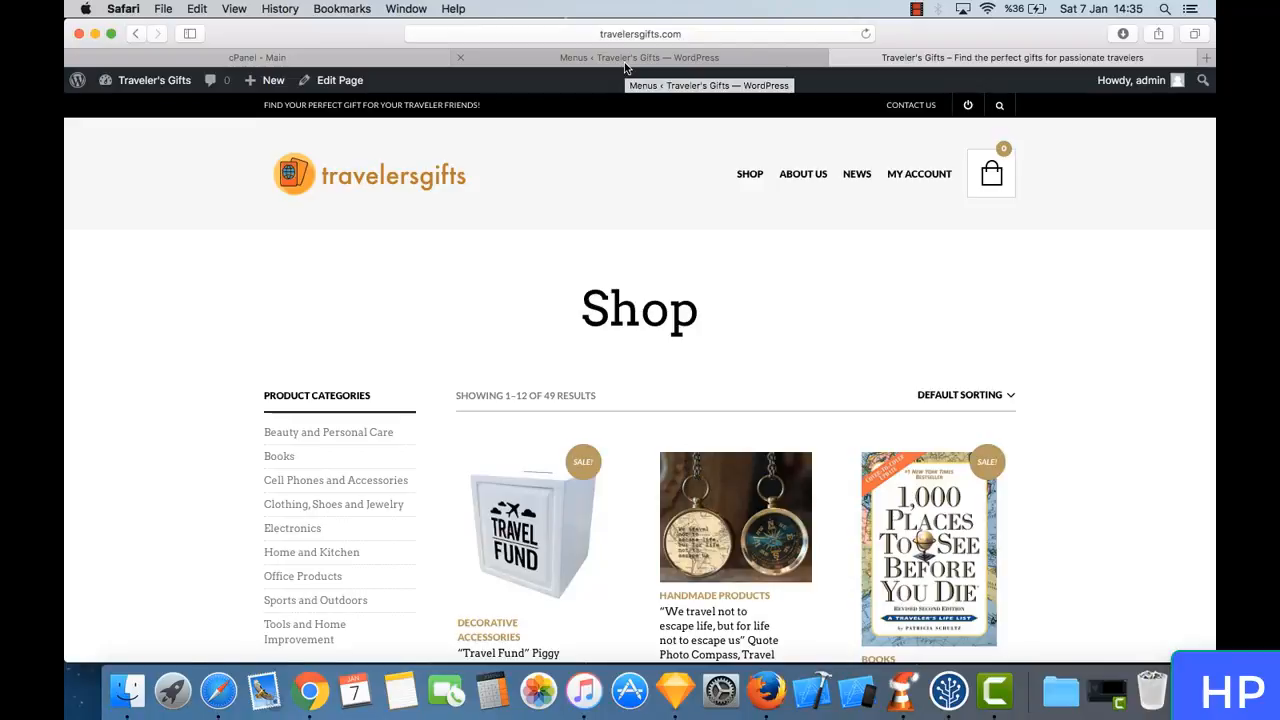
{"action": "left_click", "coordinate": [625, 60]}
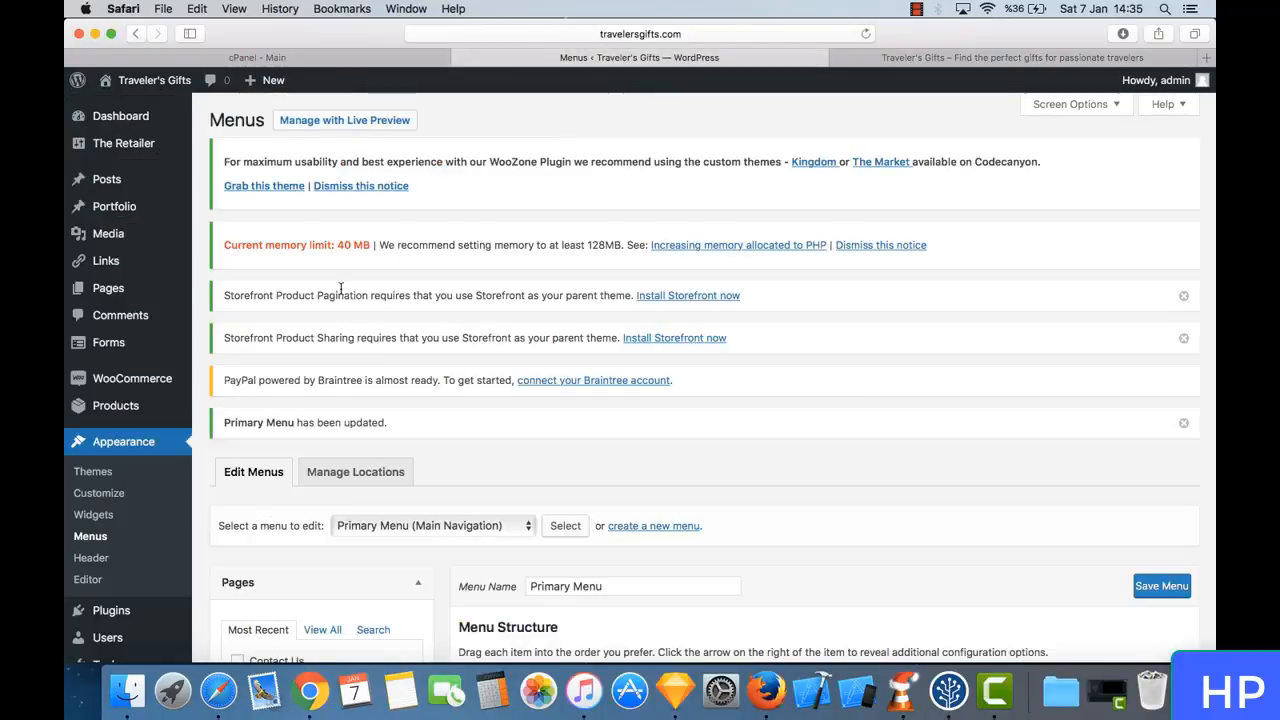
- Go to adding new plugins in the WordPress admin and search the plugin directory for "seo"
{"action": "scroll", "coordinate": [340, 288], "scroll_direction": "down", "scroll_amount": 5}
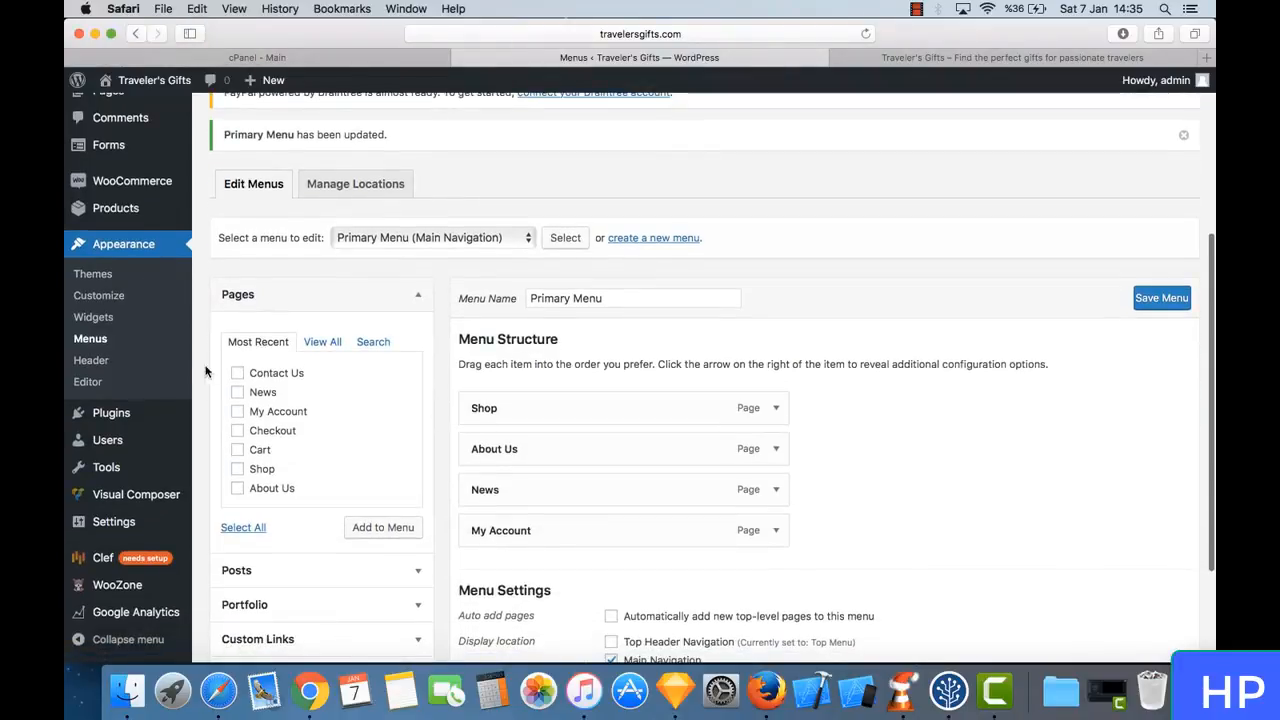
{"action": "mouse_move", "coordinate": [190, 414]}
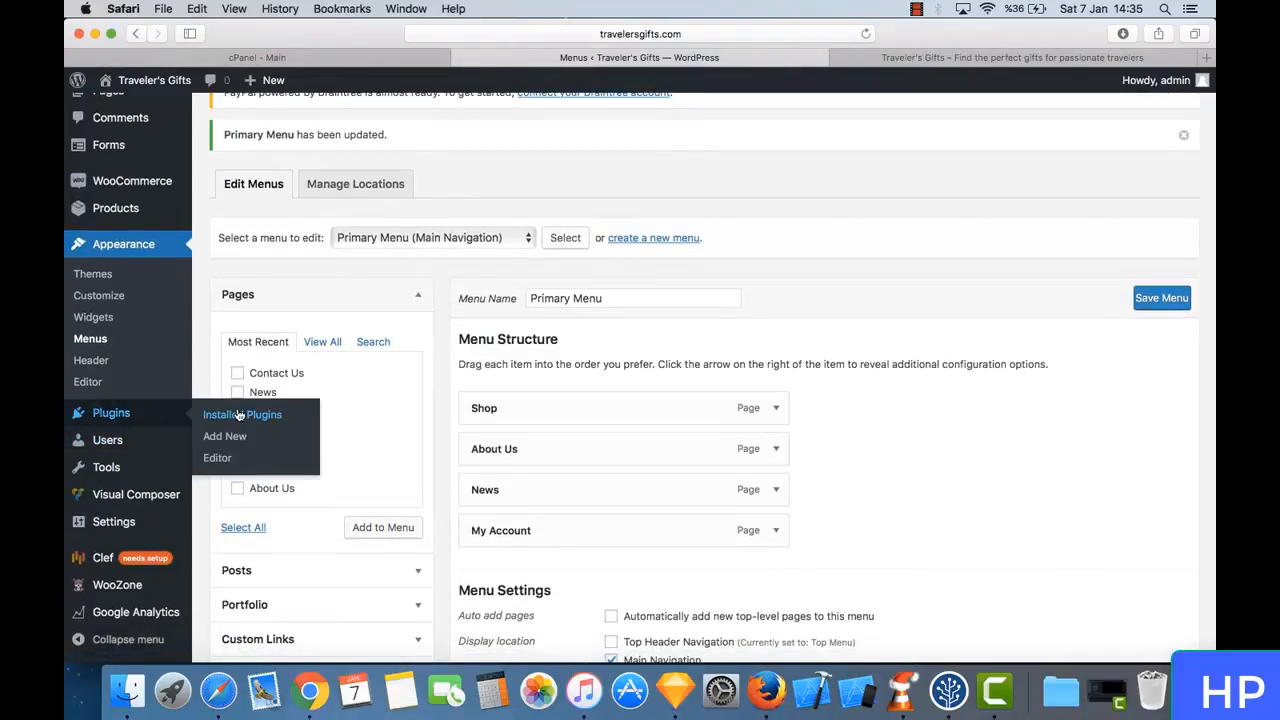
{"action": "left_click", "coordinate": [248, 442]}
{"action": "scroll", "coordinate": [662, 438], "scroll_direction": "down", "scroll_amount": 5}
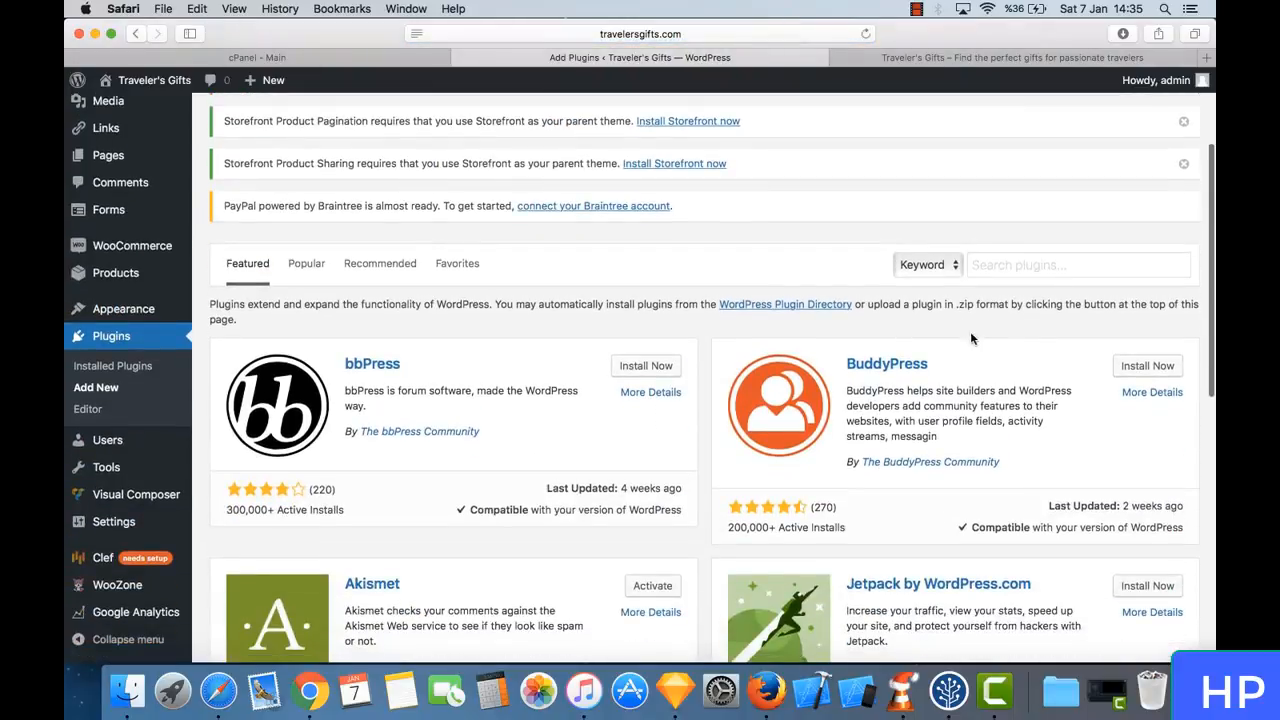
{"action": "left_click", "coordinate": [1023, 265]}
{"action": "type", "text": "seo"}
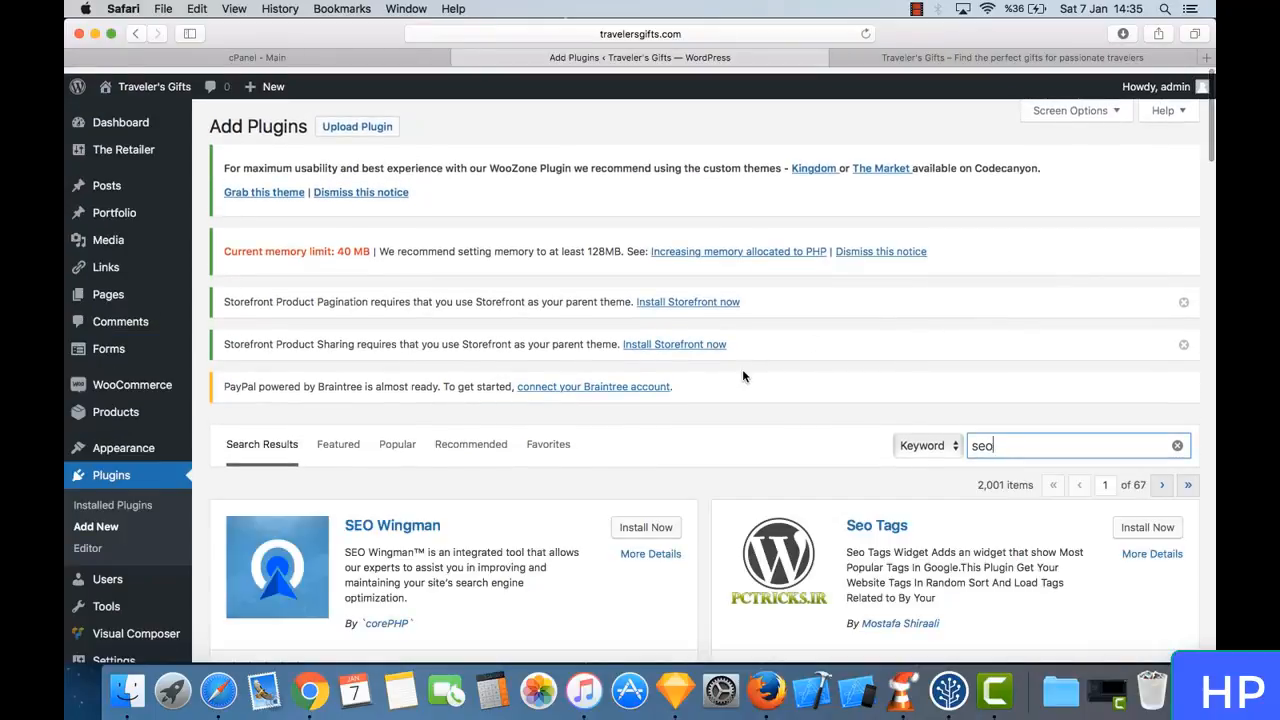
- Find SEO by SQUIRRLY among the plugin search results, then install and activate it
{"action": "scroll", "coordinate": [743, 375], "scroll_direction": "down", "scroll_amount": 3}
{"action": "scroll", "coordinate": [742, 375], "scroll_direction": "down", "scroll_amount": 5}
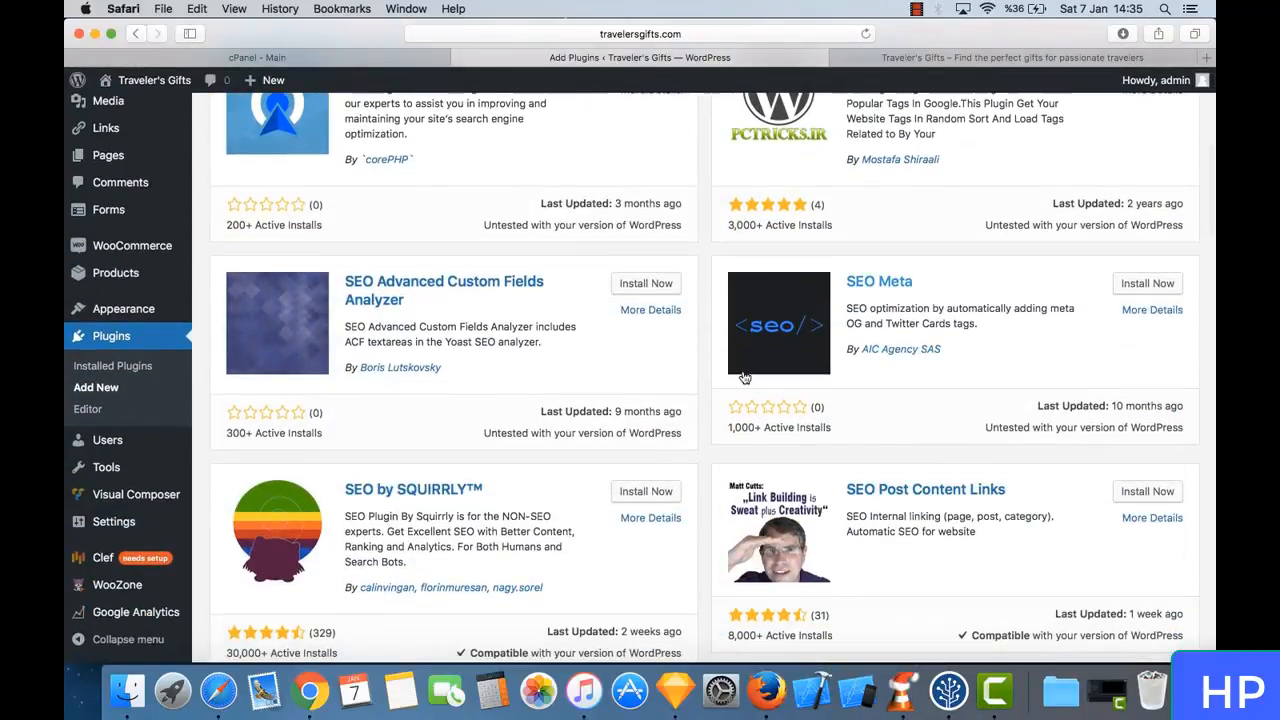
{"action": "scroll", "coordinate": [743, 375], "scroll_direction": "down", "scroll_amount": 5}
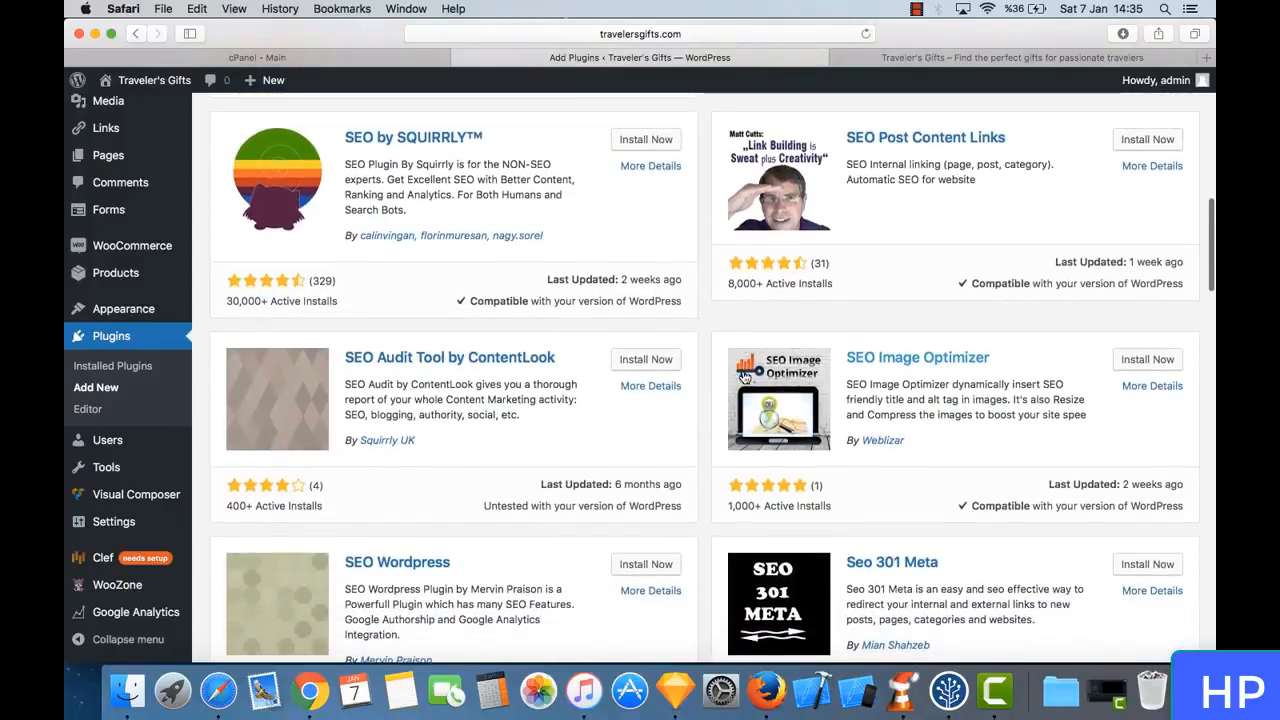
{"action": "scroll", "coordinate": [743, 375], "scroll_direction": "up", "scroll_amount": 1}
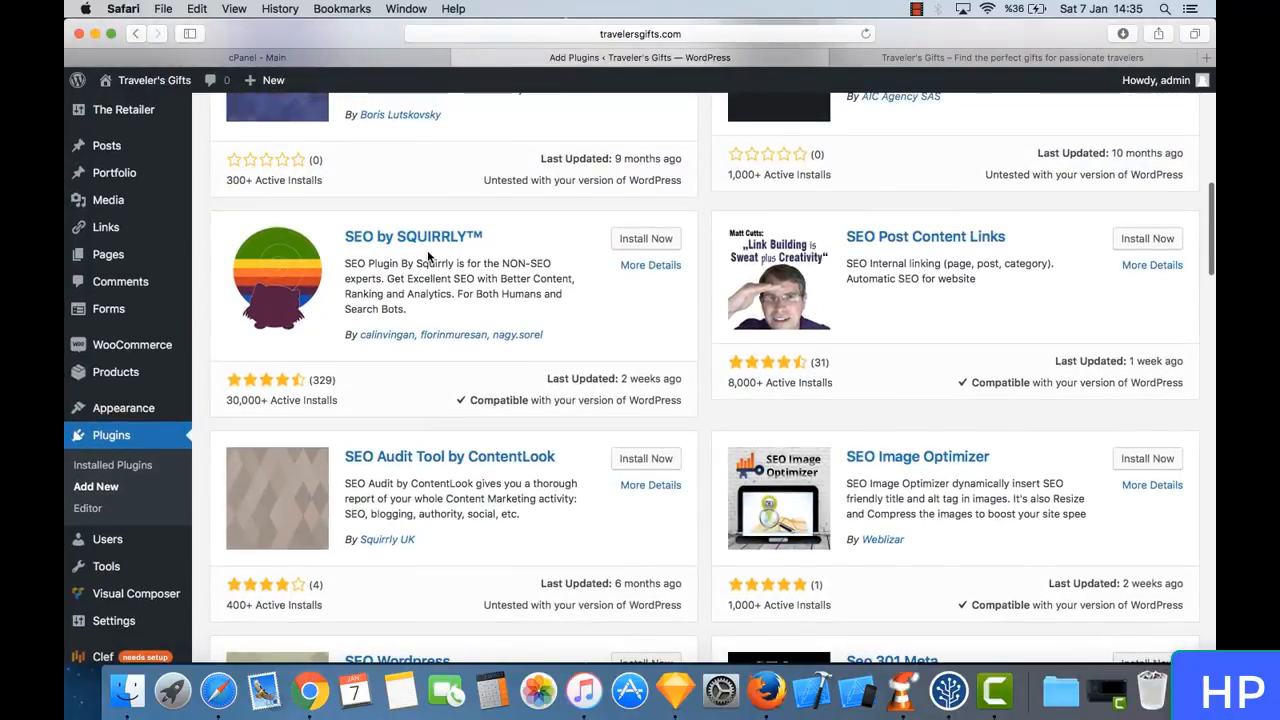
{"action": "left_click", "coordinate": [664, 246]}
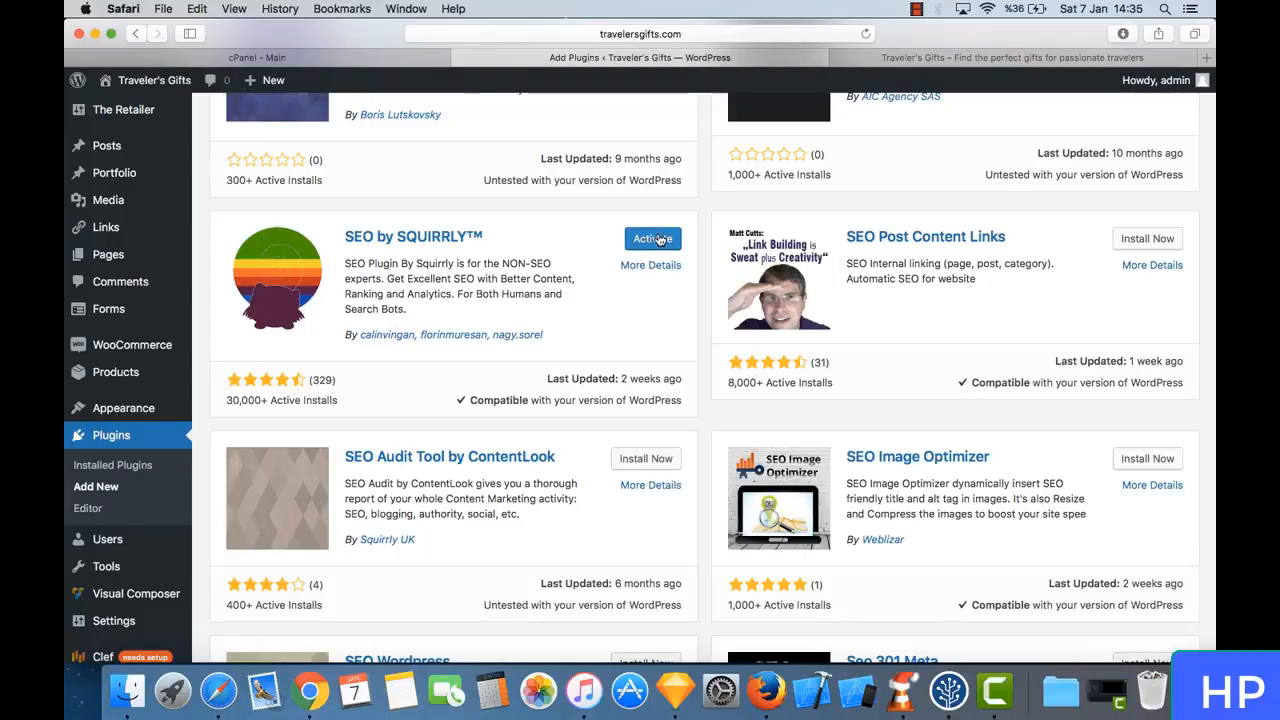
{"action": "left_click", "coordinate": [658, 238]}
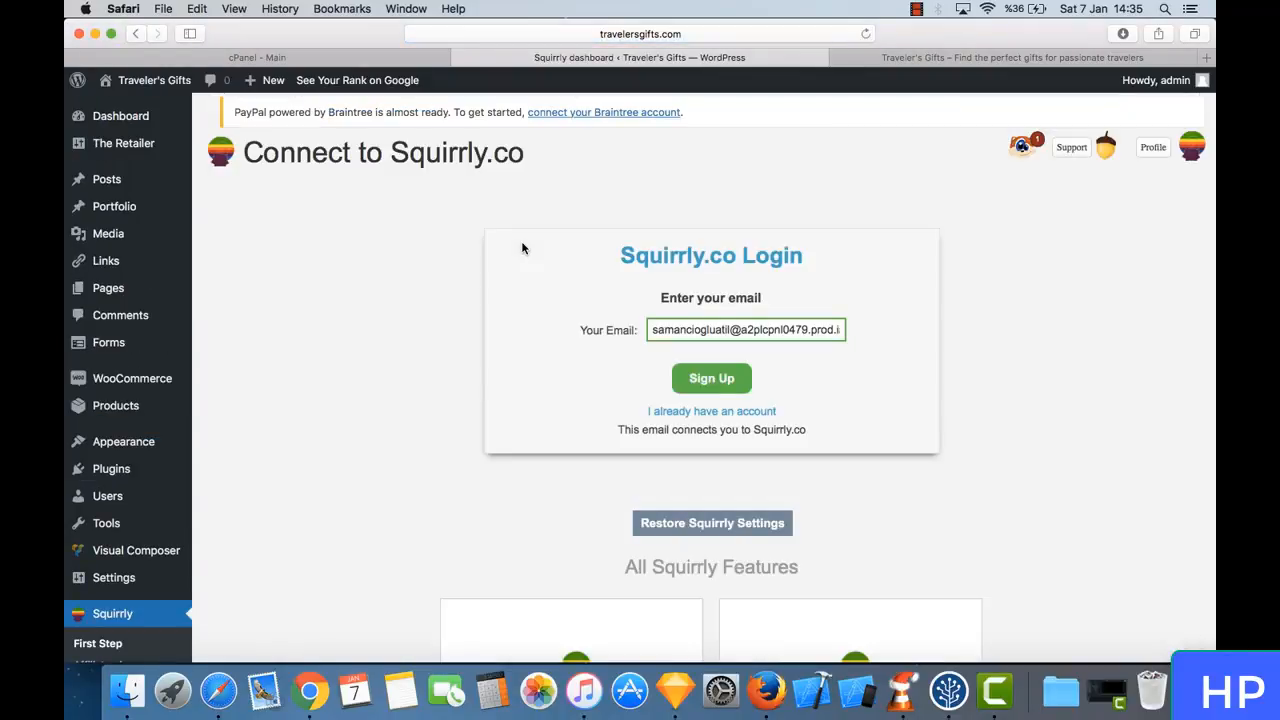
- Sign up for Squirrly.co with the shop's contact e-mail address and continue to the Squirrly dashboard
{"action": "triple_click", "coordinate": [748, 336]}
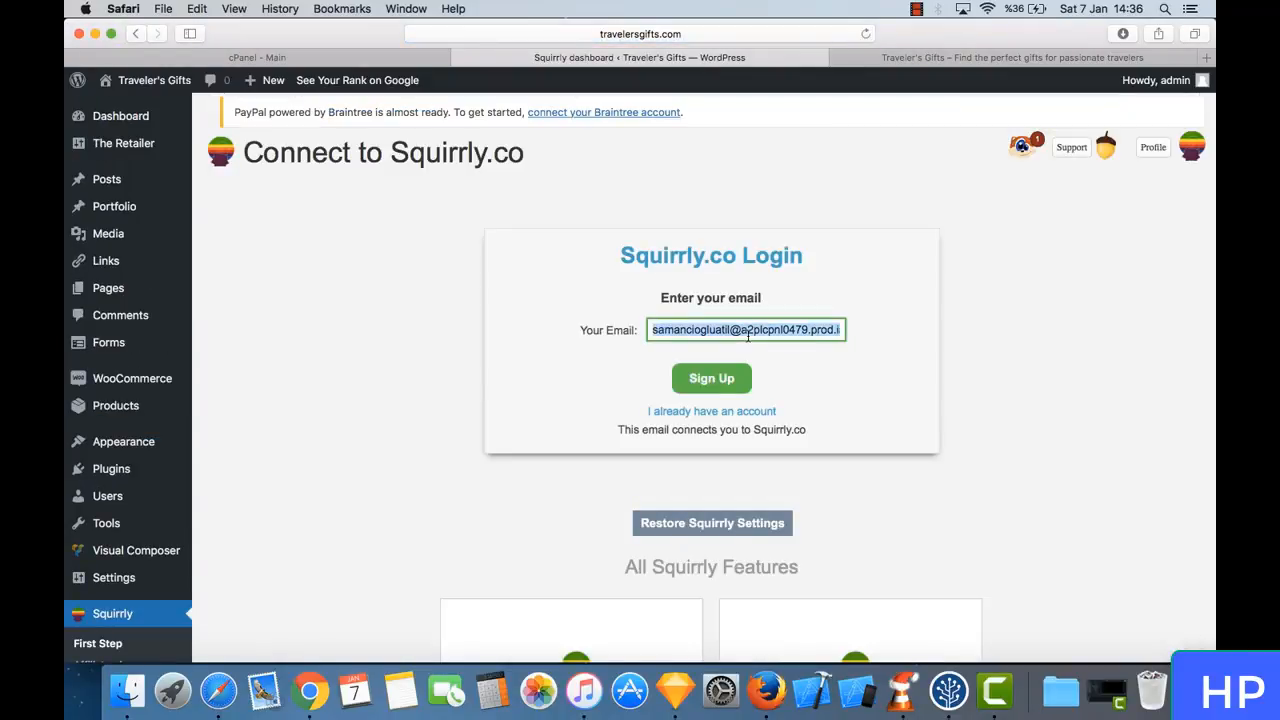
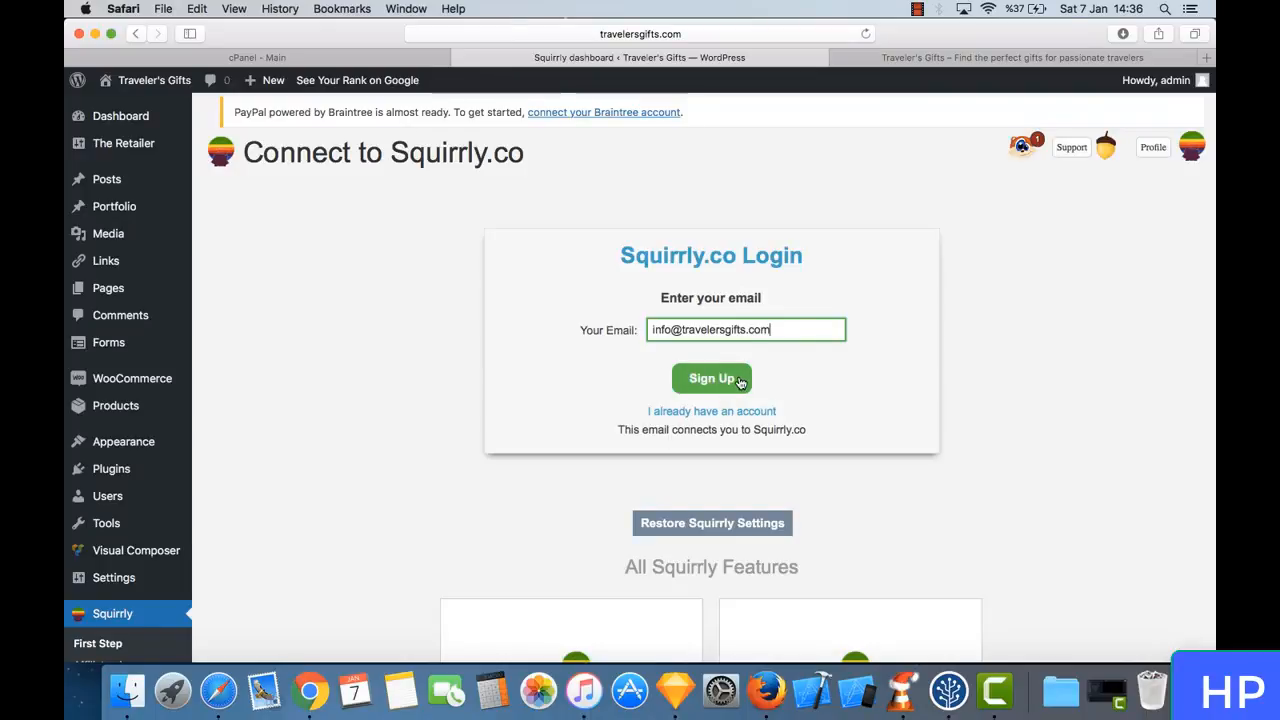
{"action": "left_click", "coordinate": [740, 383]}
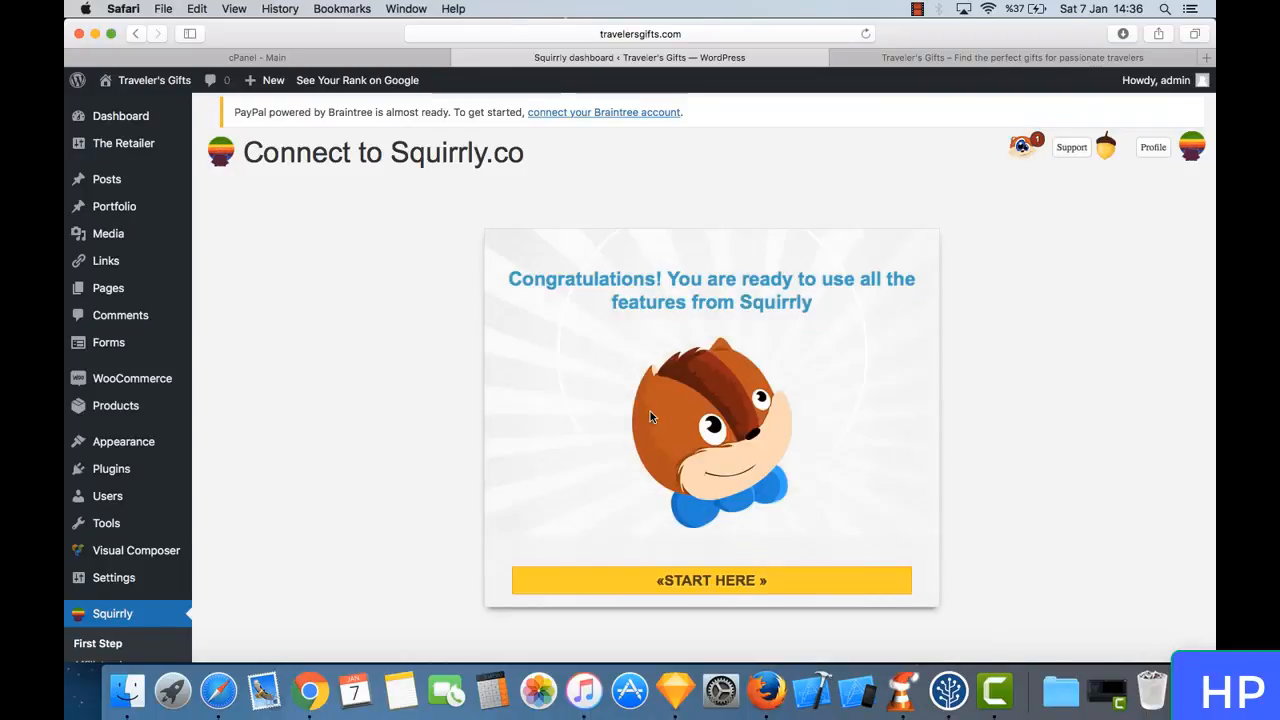
{"action": "left_click", "coordinate": [756, 590]}
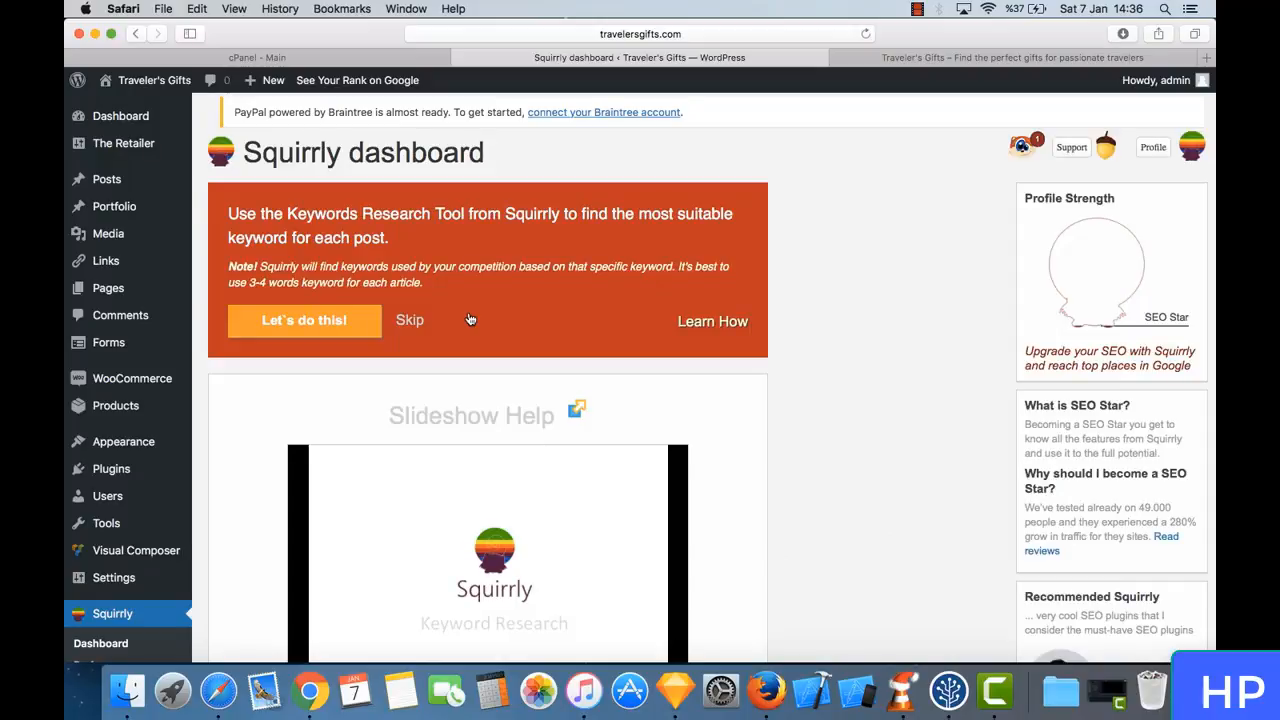
- Review the Squirrly dashboard's keyword research task and its slideshow help
{"action": "triple_click", "coordinate": [307, 153]}
{"action": "left_click", "coordinate": [349, 153]}
{"action": "scroll", "coordinate": [462, 268], "scroll_direction": "down", "scroll_amount": 2}
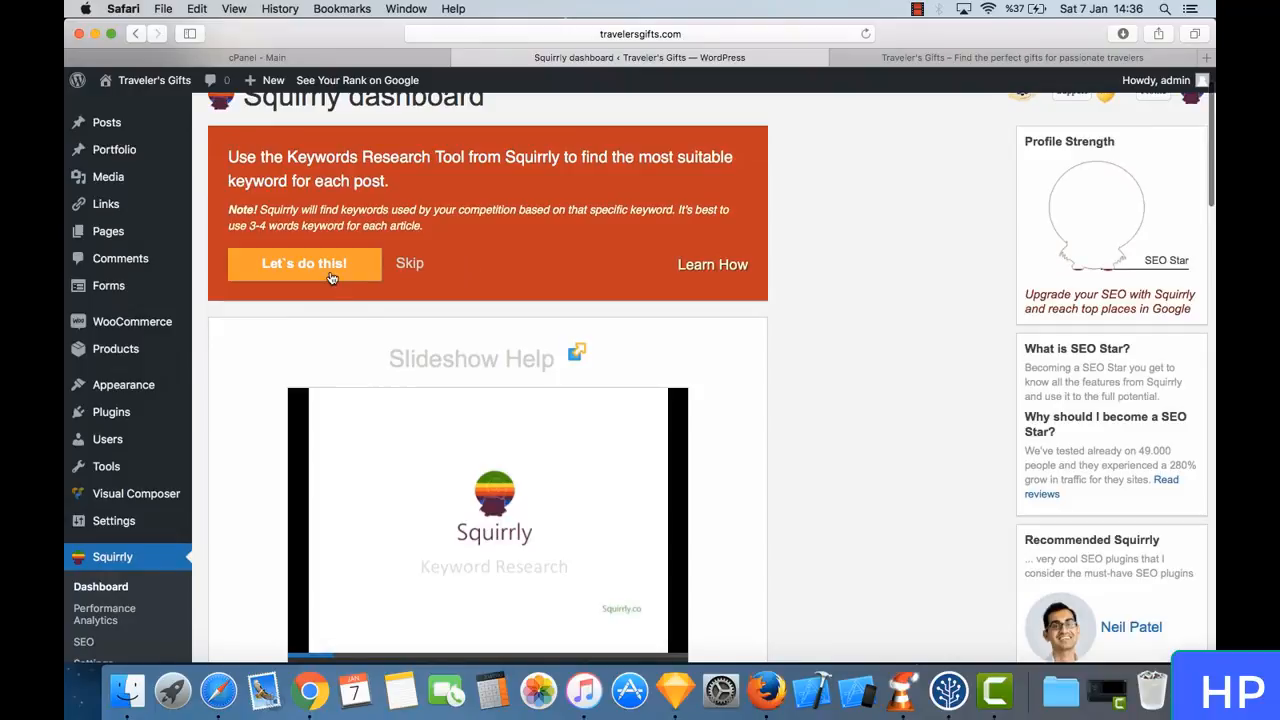
{"action": "scroll", "coordinate": [534, 206], "scroll_direction": "up", "scroll_amount": 2}
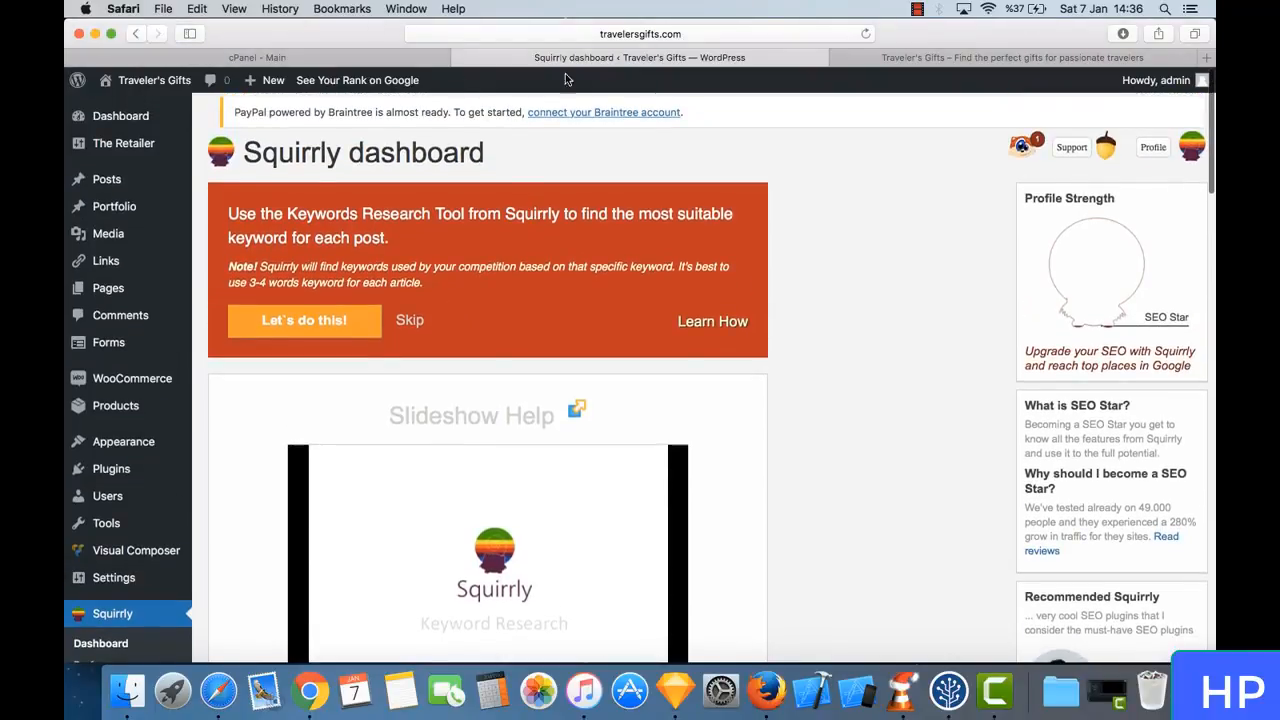
- Switch to the shop site and view the article listing on its News page
{"action": "left_click", "coordinate": [955, 58]}
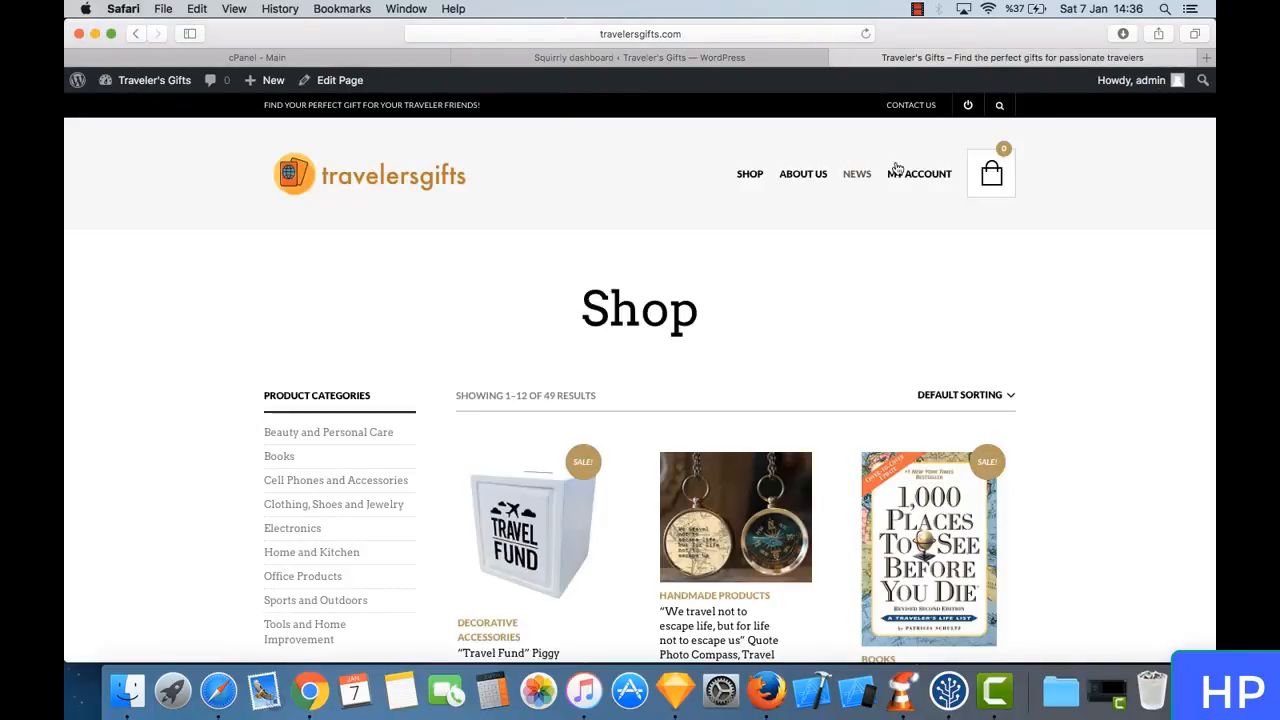
{"action": "left_click", "coordinate": [866, 176]}
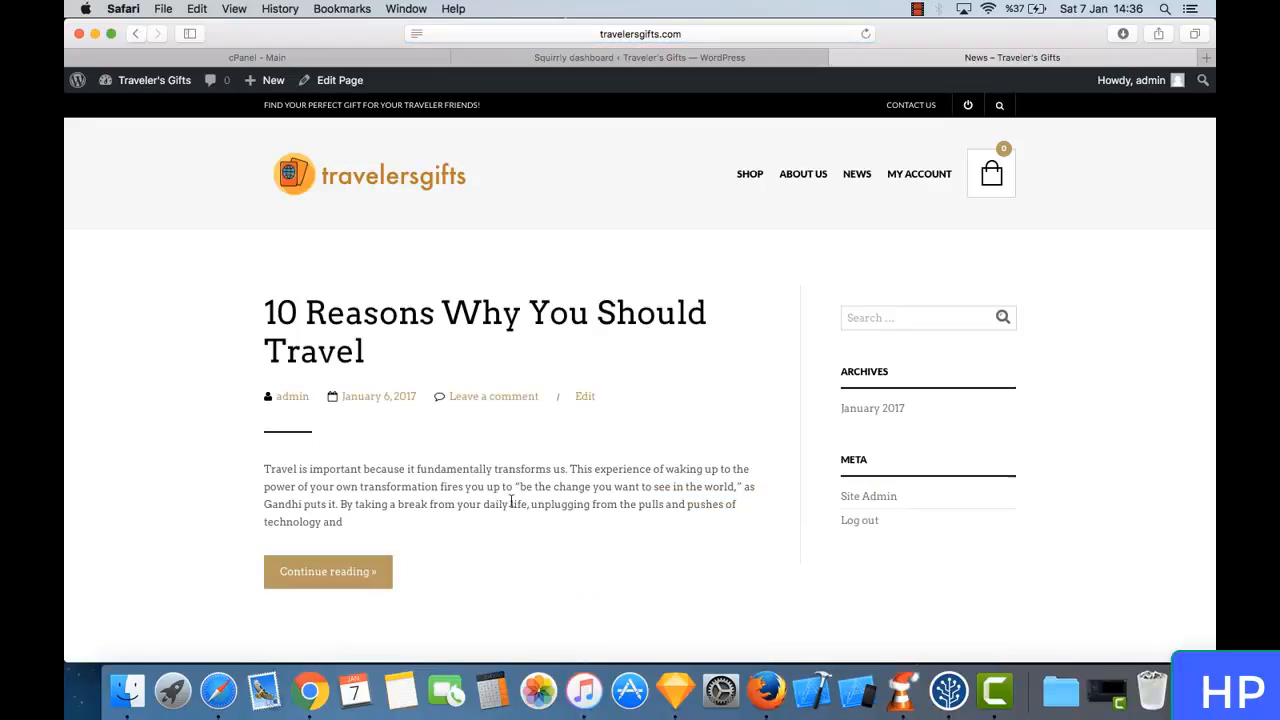
{"action": "scroll", "coordinate": [483, 509], "scroll_direction": "down", "scroll_amount": 5}
{"action": "scroll", "coordinate": [483, 509], "scroll_direction": "up", "scroll_amount": 5}
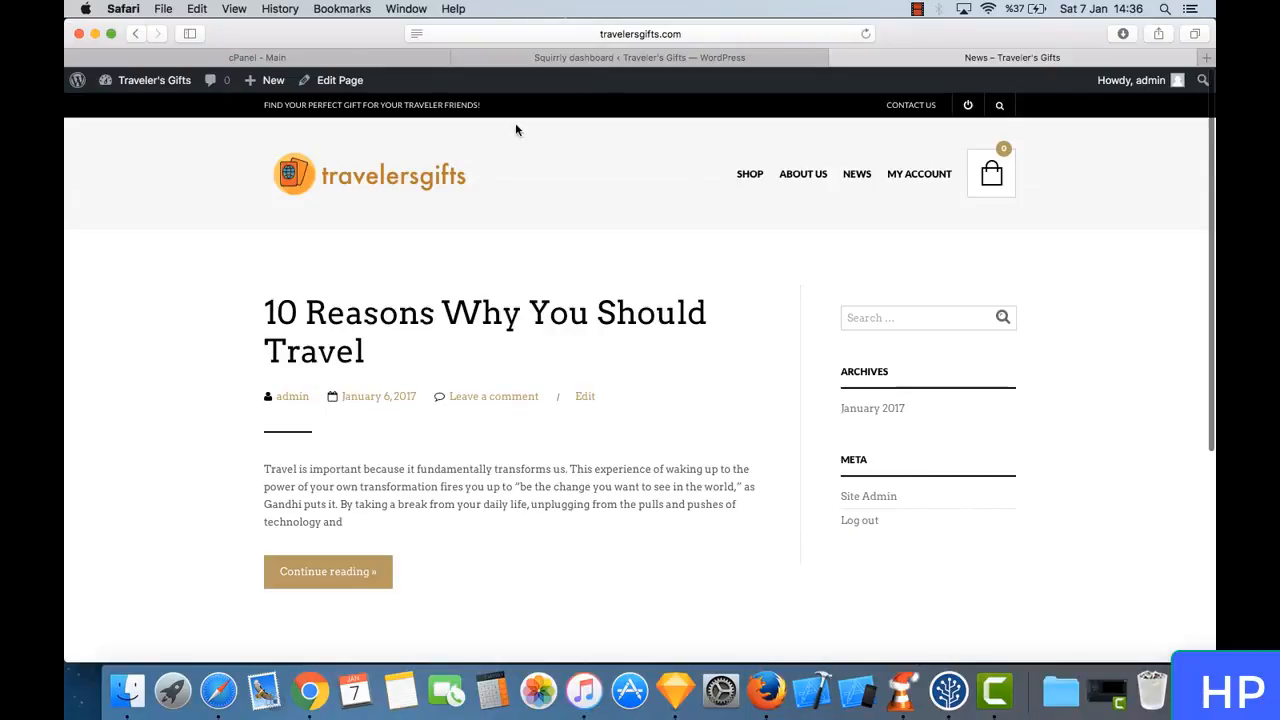
- Return to the Squirrly dashboard and skip the Keywords Research Tool and Squirrly Live Assistant tasks
{"action": "left_click", "coordinate": [697, 58]}
{"action": "left_click", "coordinate": [415, 323]}
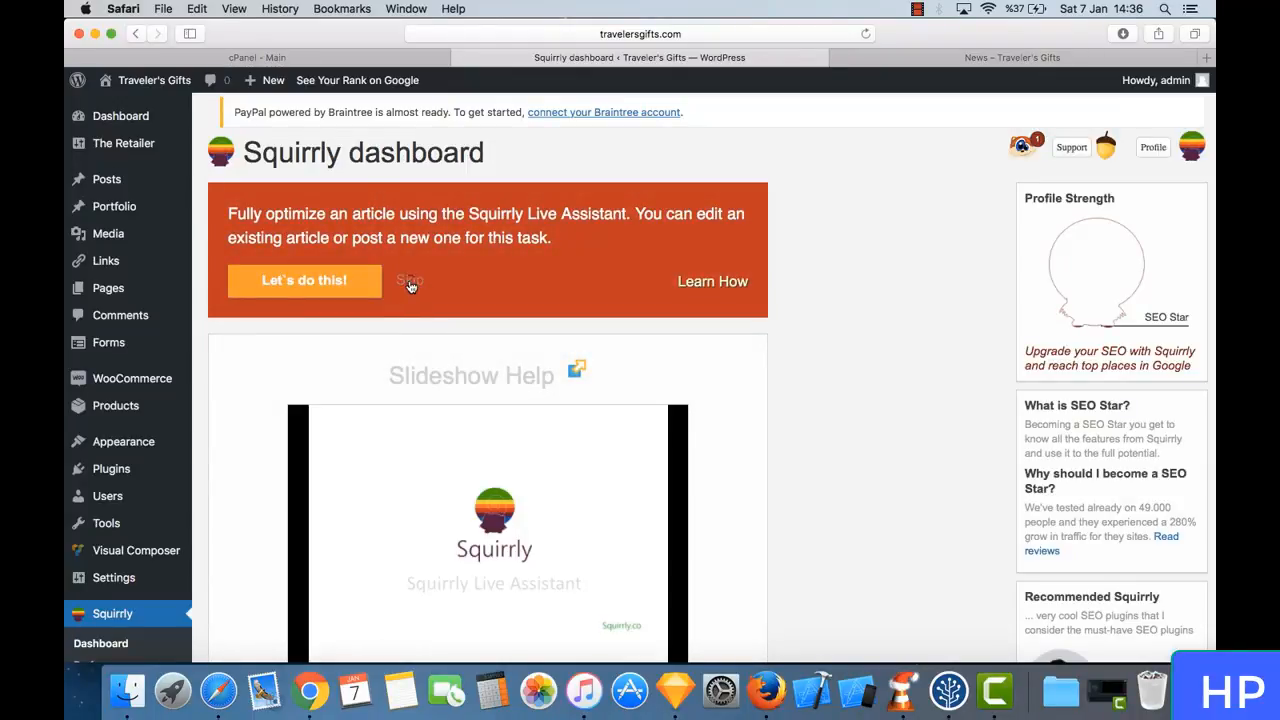
{"action": "left_click", "coordinate": [410, 286]}
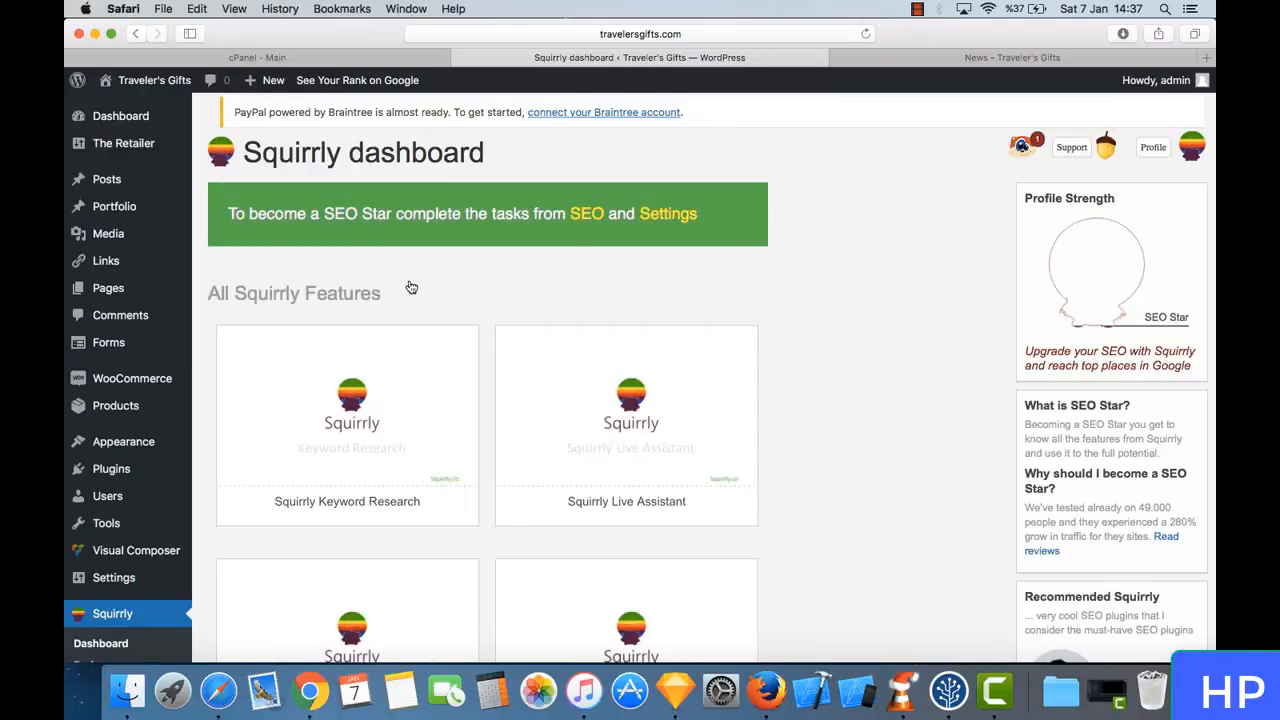
{"action": "scroll", "coordinate": [185, 366], "scroll_direction": "down", "scroll_amount": 3}
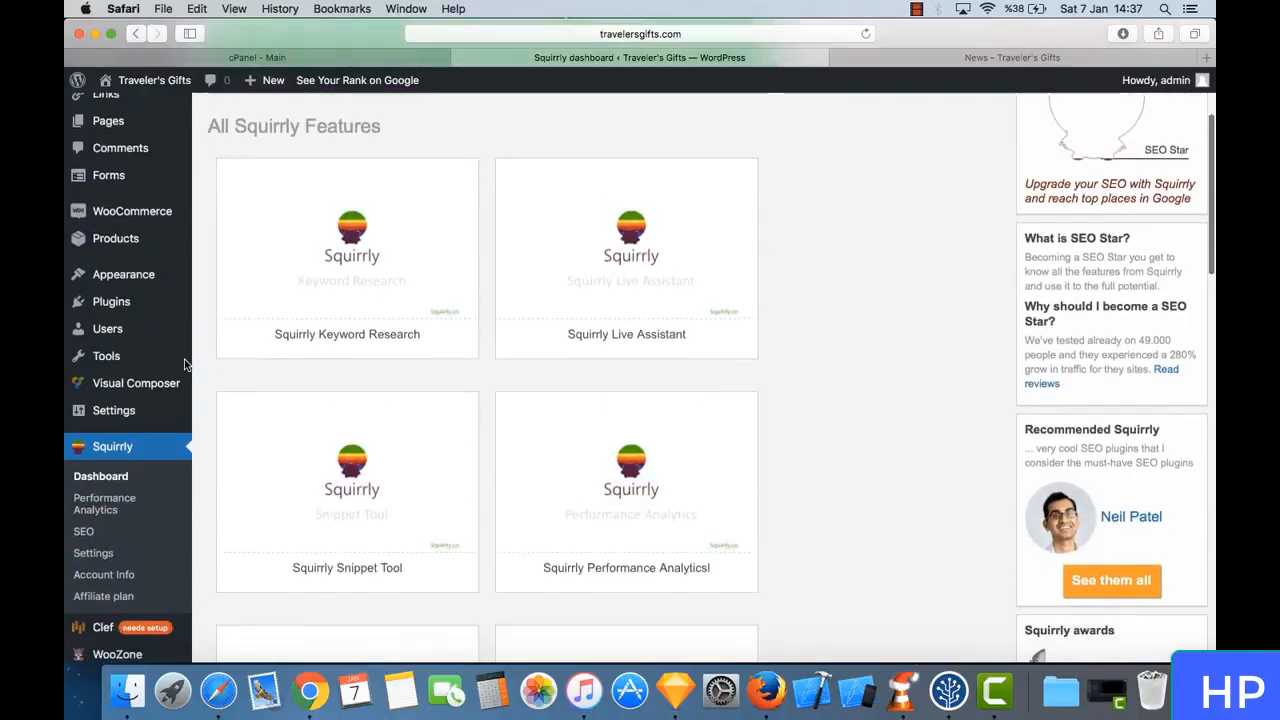
{"action": "scroll", "coordinate": [185, 366], "scroll_direction": "up", "scroll_amount": 3}
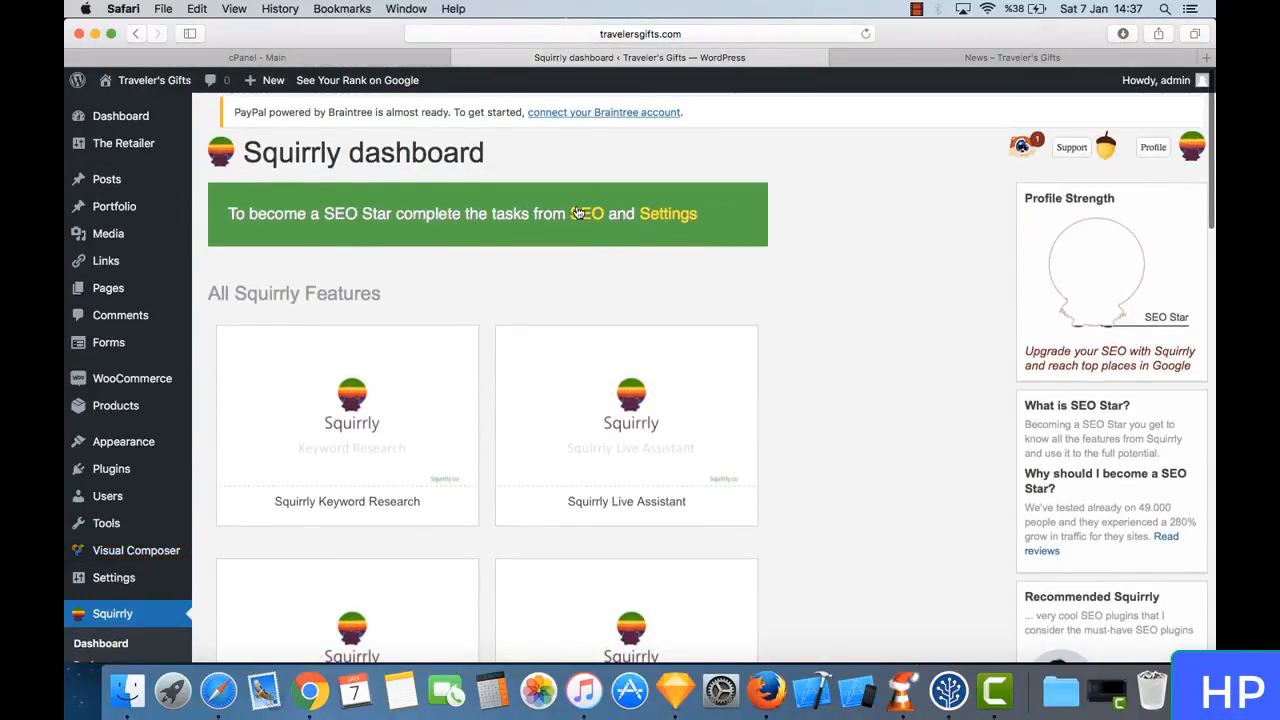
- Open the Squirrly settings and examine the Post/Page Edit, Google Rank Options and Measure Your Success sections
{"action": "left_click", "coordinate": [666, 212]}
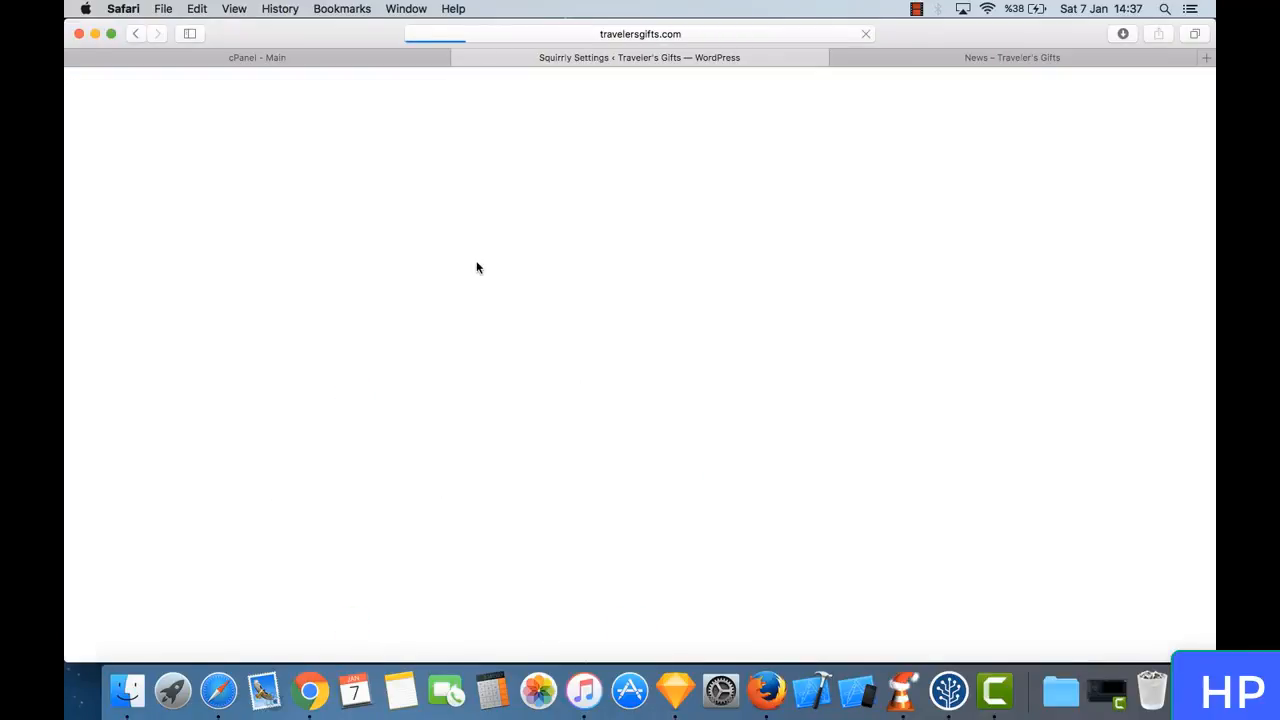
{"action": "scroll", "coordinate": [400, 330], "scroll_direction": "down", "scroll_amount": 3}
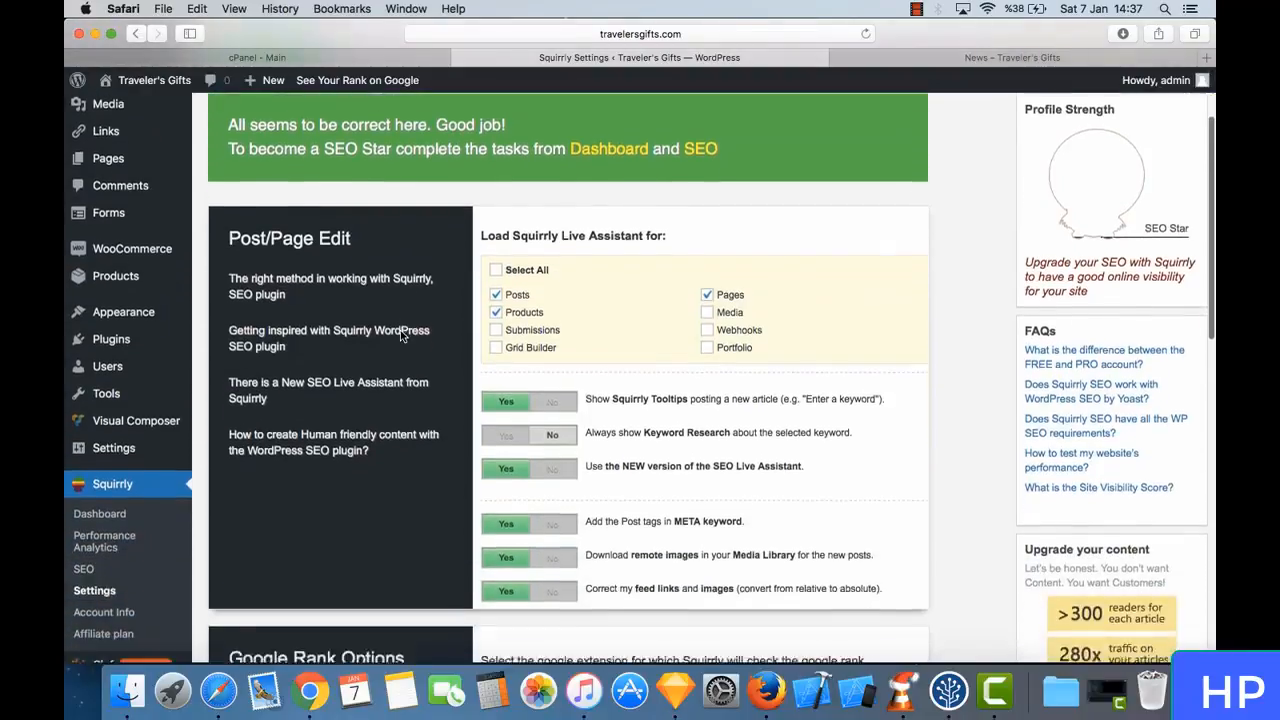
{"action": "scroll", "coordinate": [400, 335], "scroll_direction": "up", "scroll_amount": 3}
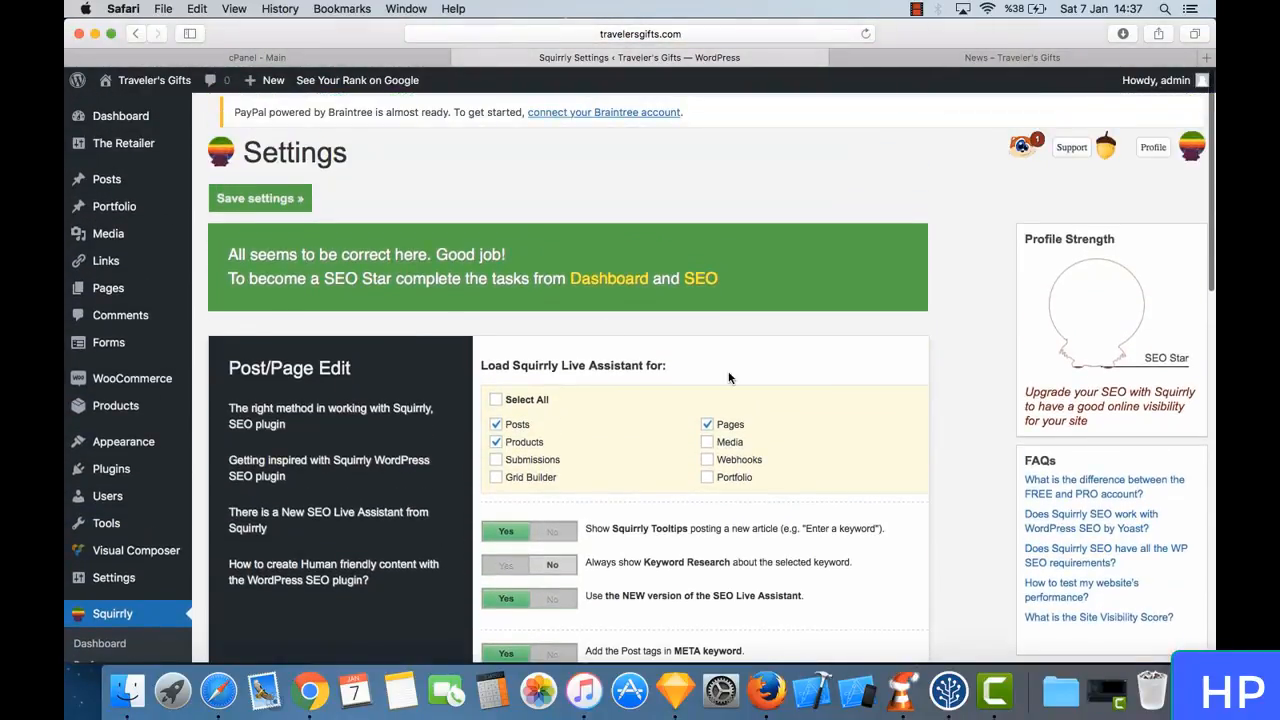
{"action": "scroll", "coordinate": [729, 374], "scroll_direction": "down", "scroll_amount": 5}
{"action": "scroll", "coordinate": [729, 374], "scroll_direction": "up", "scroll_amount": 5}
{"action": "scroll", "coordinate": [728, 378], "scroll_direction": "down", "scroll_amount": 1}
{"action": "scroll", "coordinate": [729, 375], "scroll_direction": "down", "scroll_amount": 3}
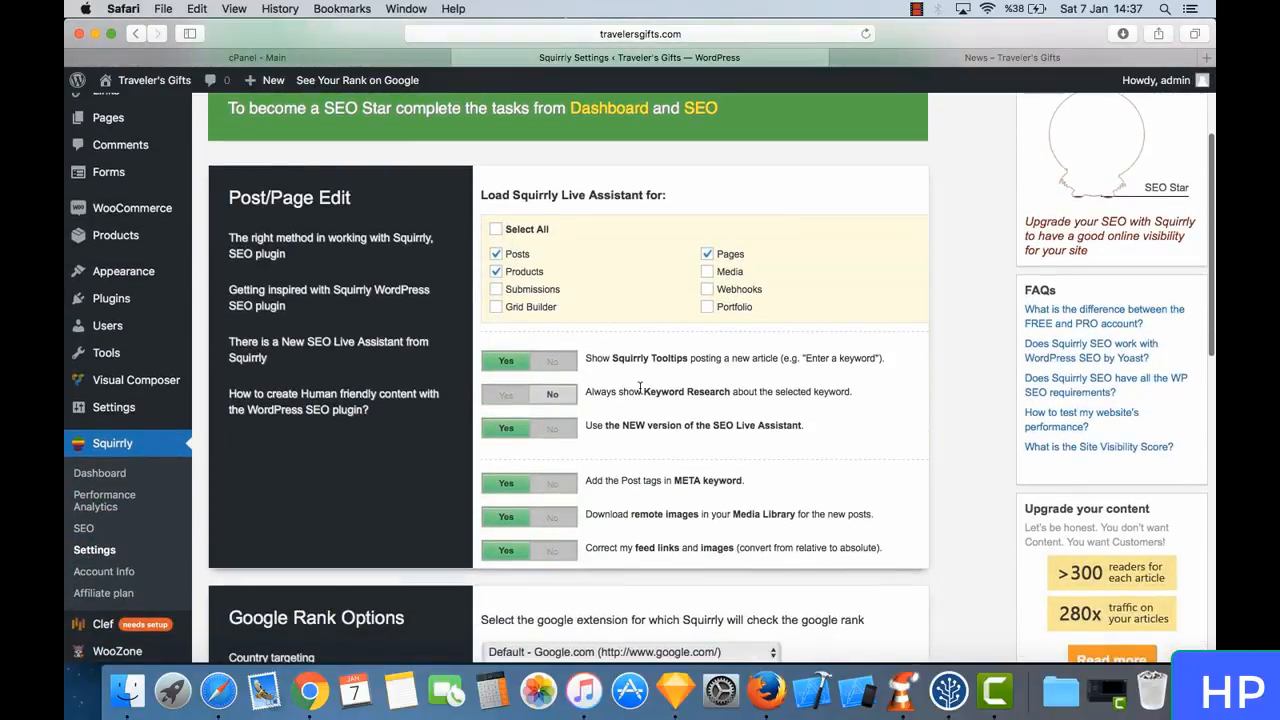
{"action": "scroll", "coordinate": [639, 390], "scroll_direction": "down", "scroll_amount": 1}
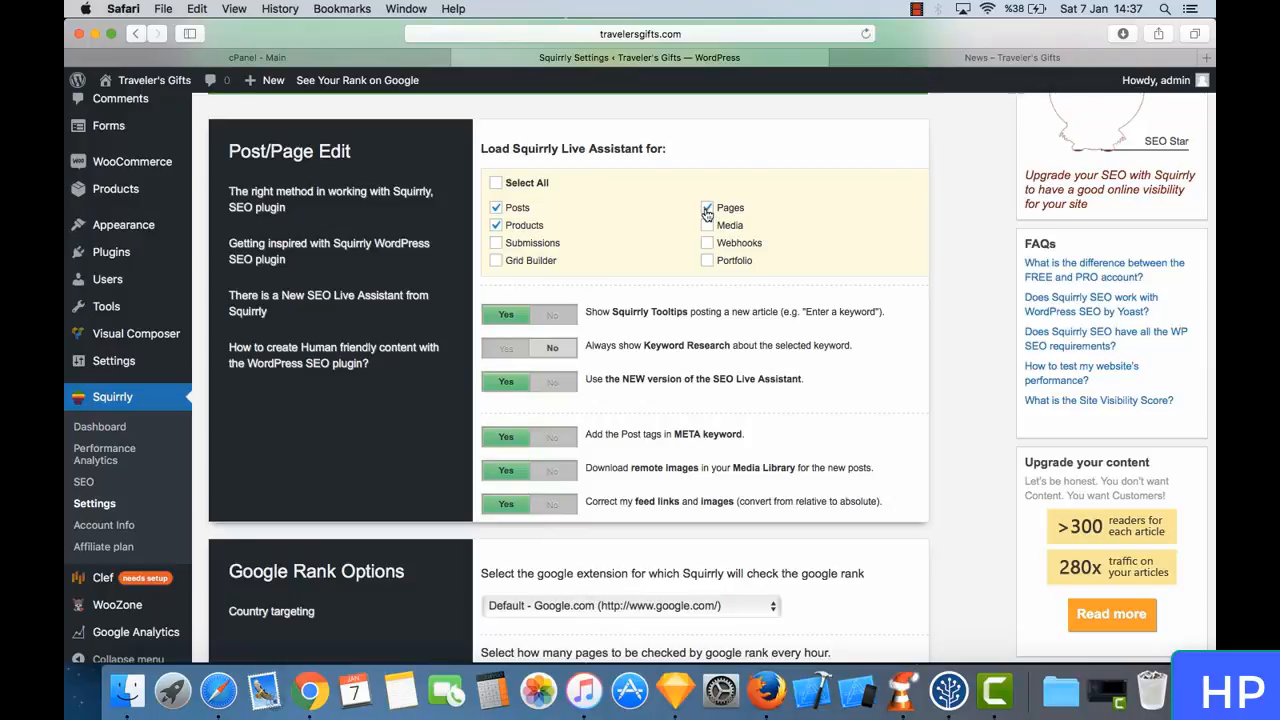
{"action": "scroll", "coordinate": [652, 364], "scroll_direction": "down", "scroll_amount": 3}
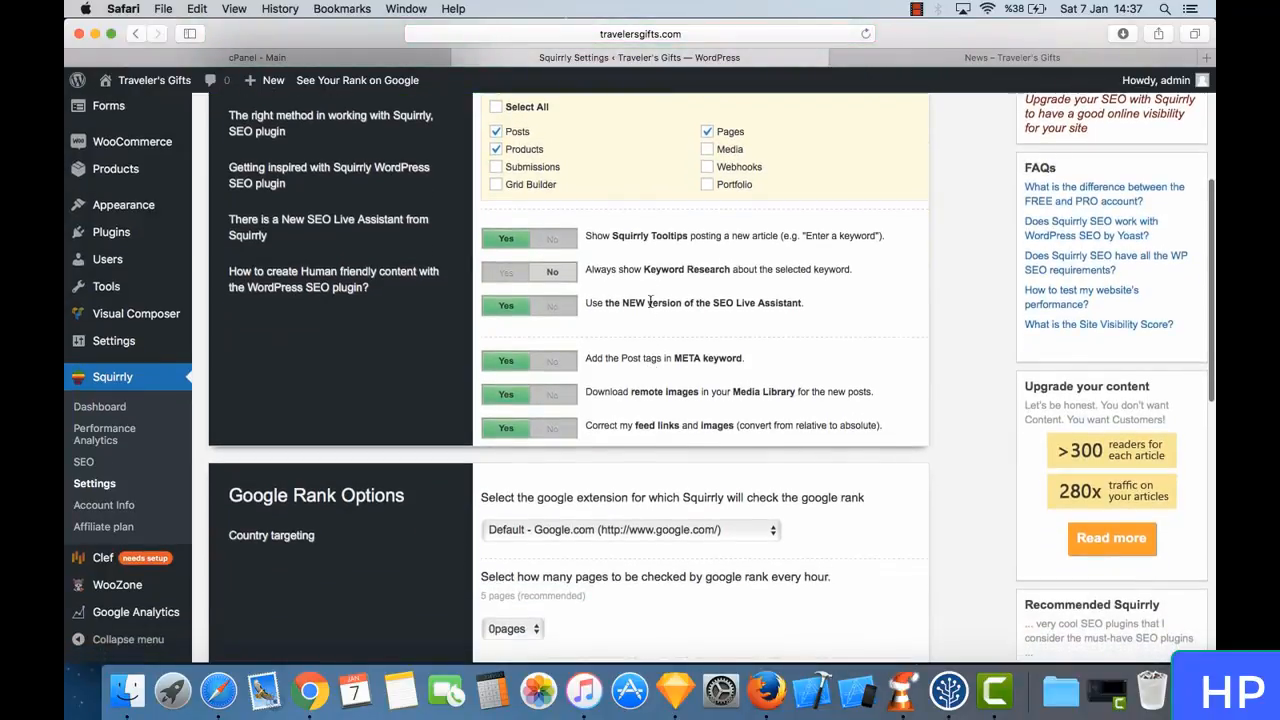
{"action": "scroll", "coordinate": [650, 302], "scroll_direction": "down", "scroll_amount": 5}
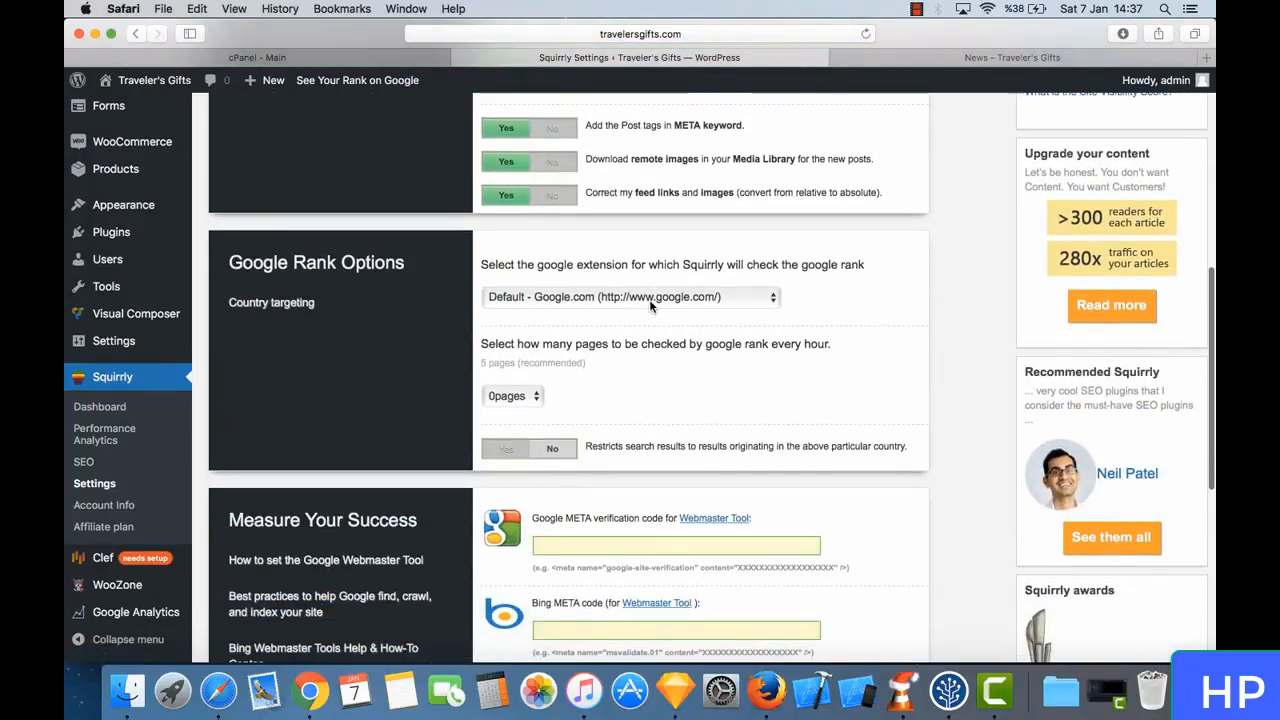
{"action": "scroll", "coordinate": [620, 285], "scroll_direction": "down", "scroll_amount": 1}
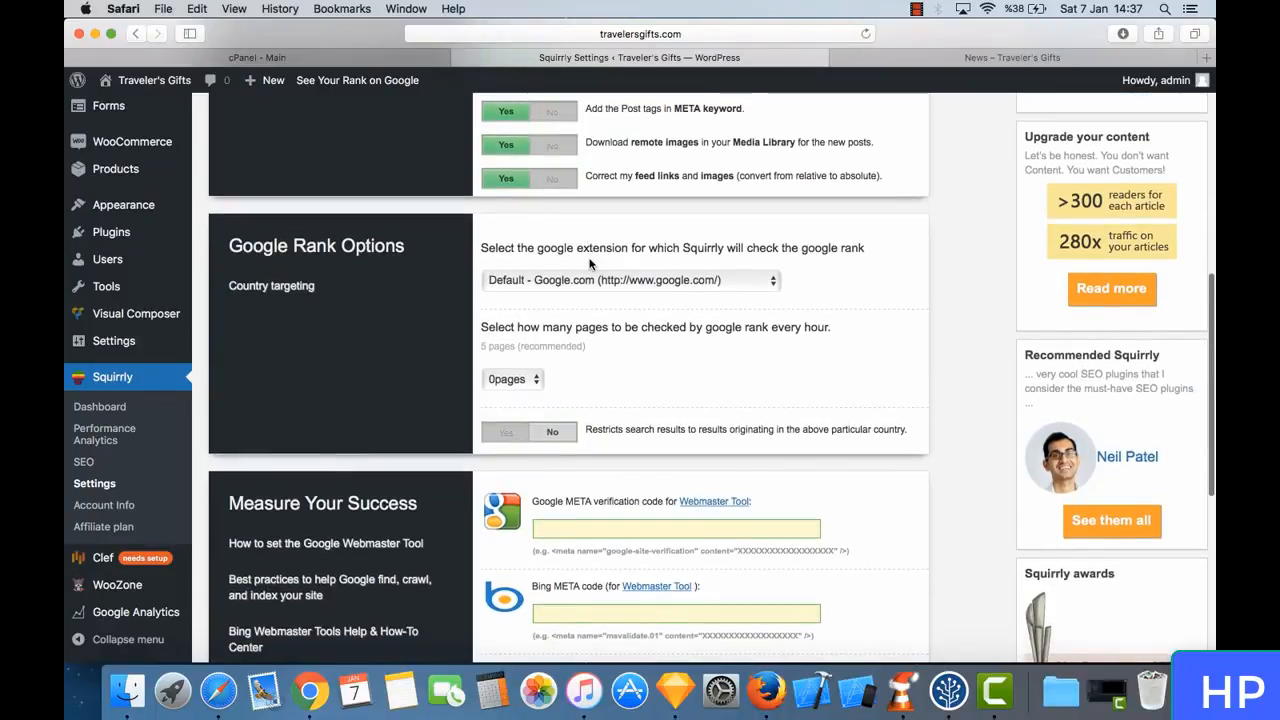
{"action": "scroll", "coordinate": [590, 260], "scroll_direction": "down", "scroll_amount": 2}
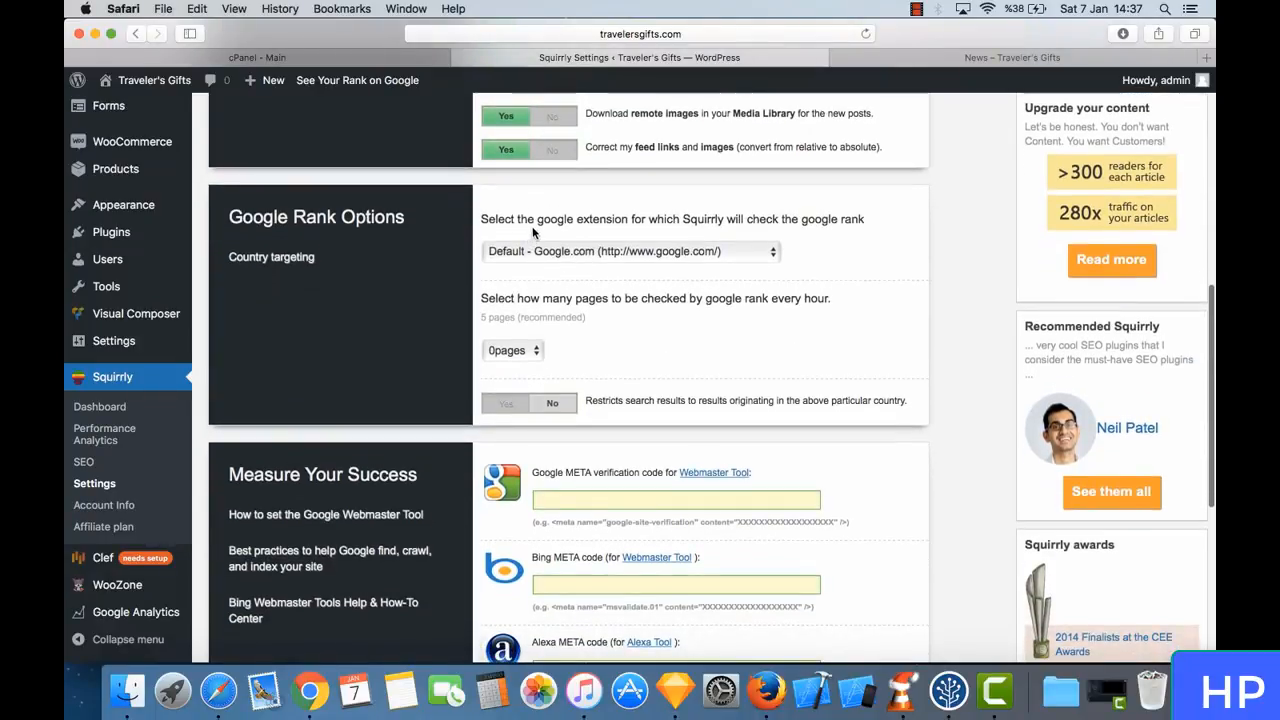
- Set the number of pages checked by Google rank every hour to 5 in the Google Rank Options
{"action": "scroll", "coordinate": [586, 209], "scroll_direction": "up", "scroll_amount": 3}
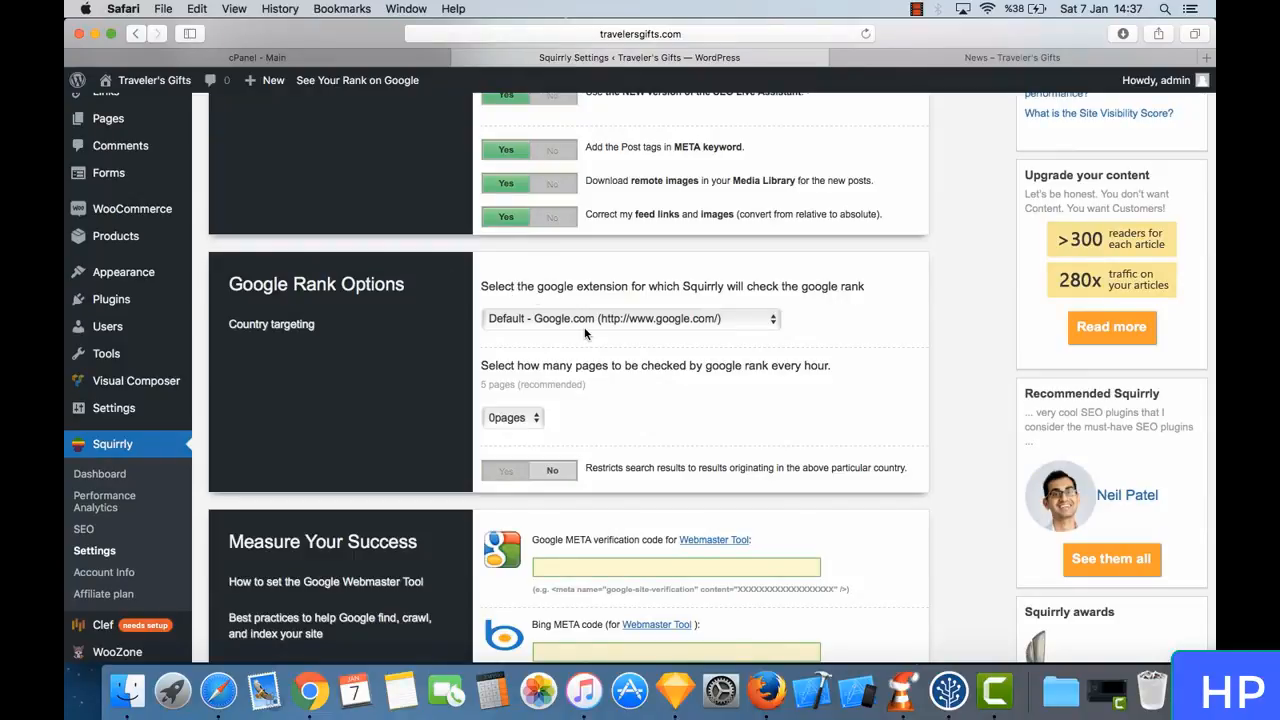
{"action": "scroll", "coordinate": [607, 326], "scroll_direction": "down", "scroll_amount": 3}
{"action": "left_click", "coordinate": [529, 346]}
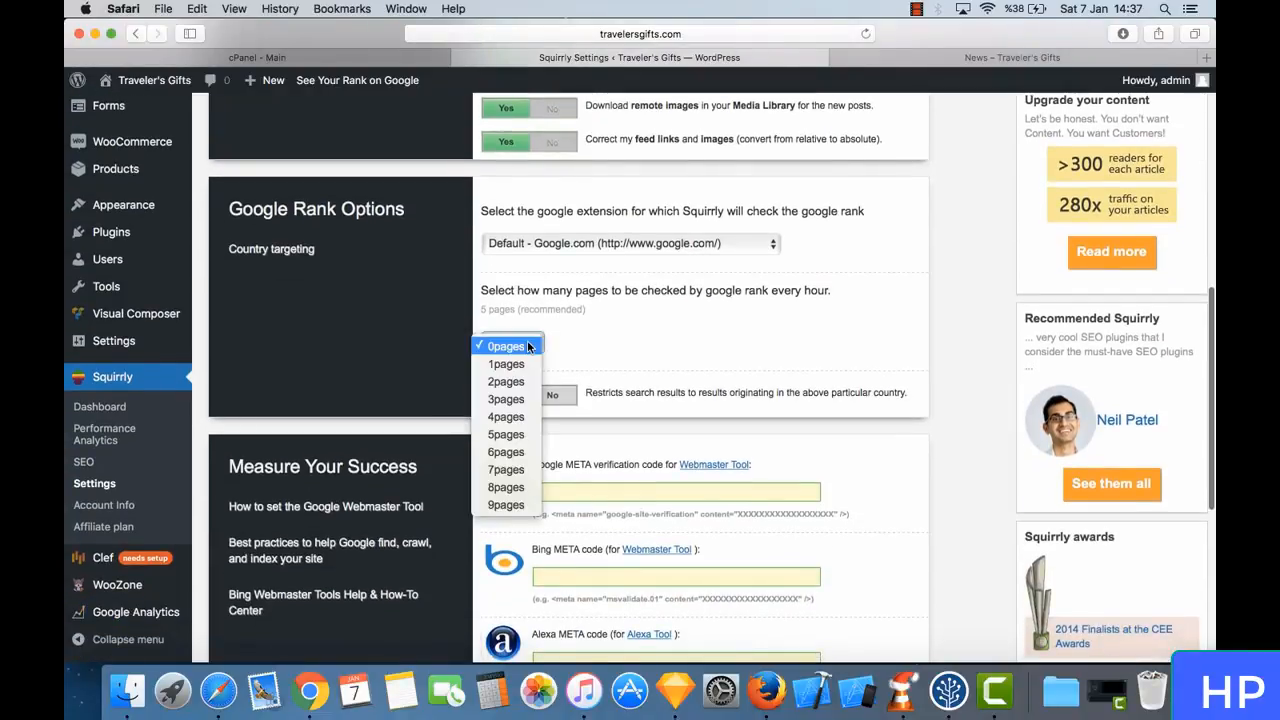
{"action": "left_click", "coordinate": [528, 434]}
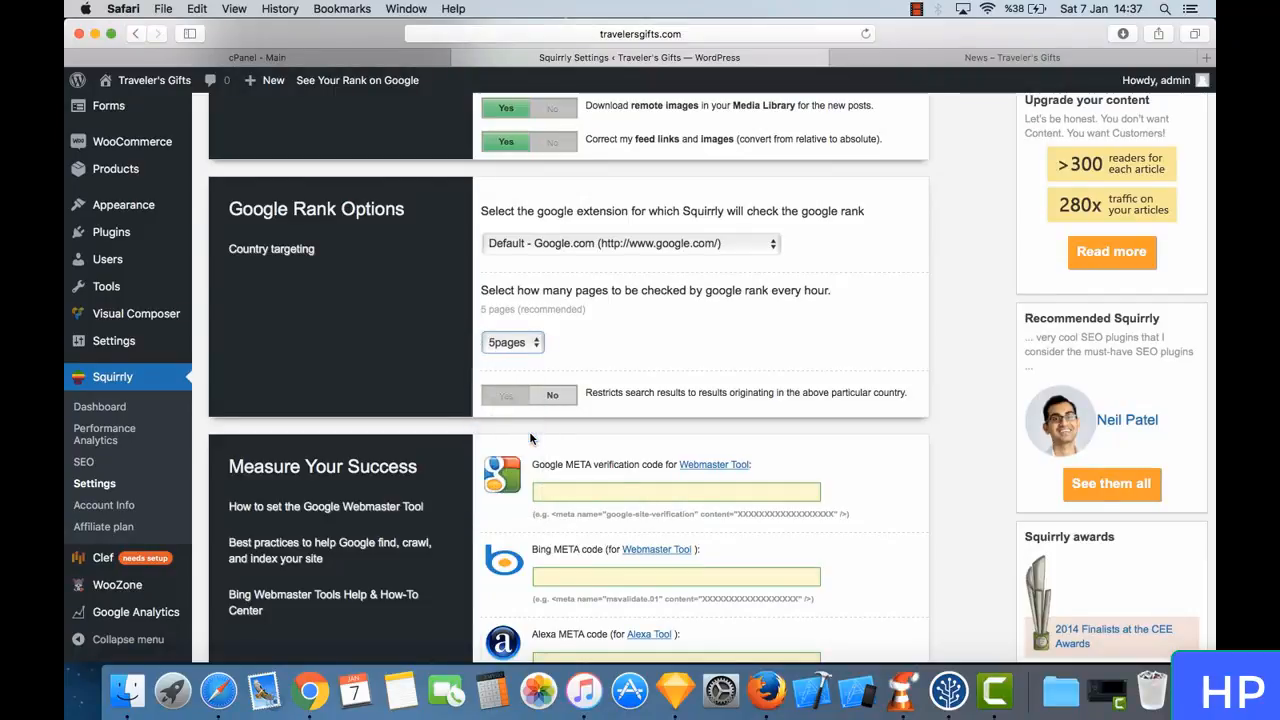
- Examine the hourly page-check setting in Google Rank Options and the Google, Bing and Alexa META code fields under Measure Your Success
{"action": "triple_click", "coordinate": [622, 290]}
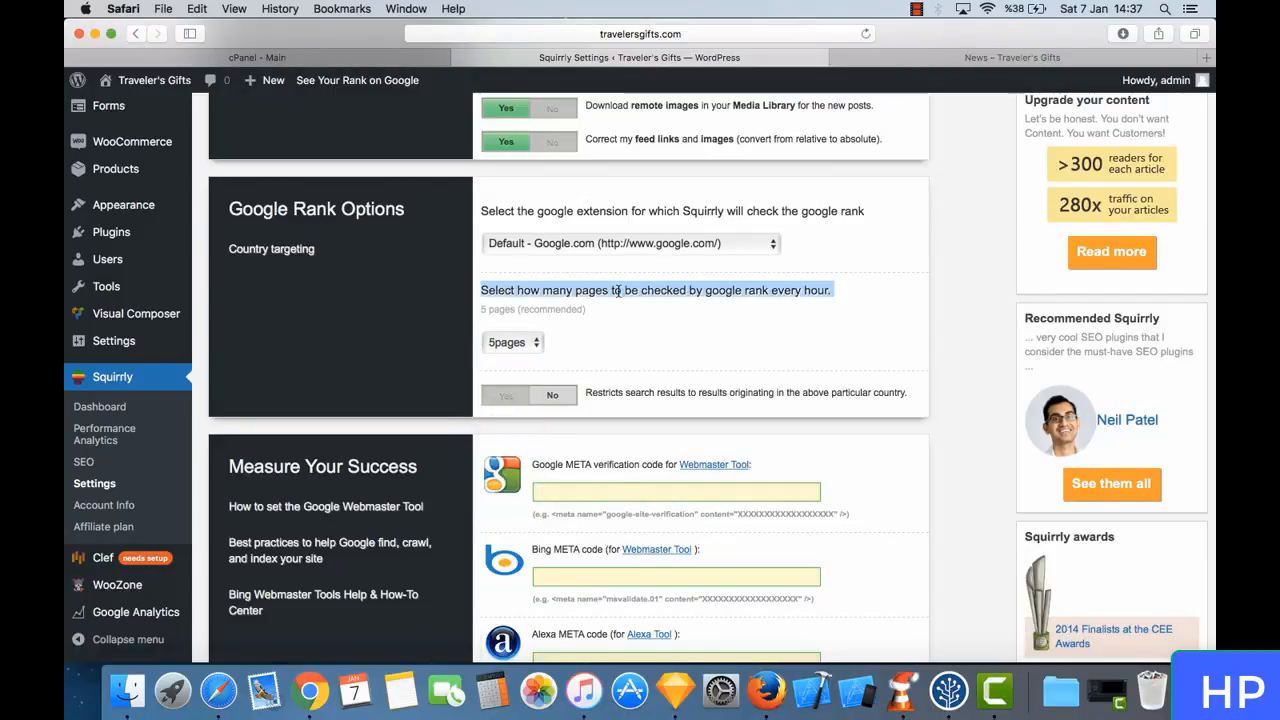
{"action": "left_click", "coordinate": [669, 295]}
{"action": "scroll", "coordinate": [688, 290], "scroll_direction": "down", "scroll_amount": 5}
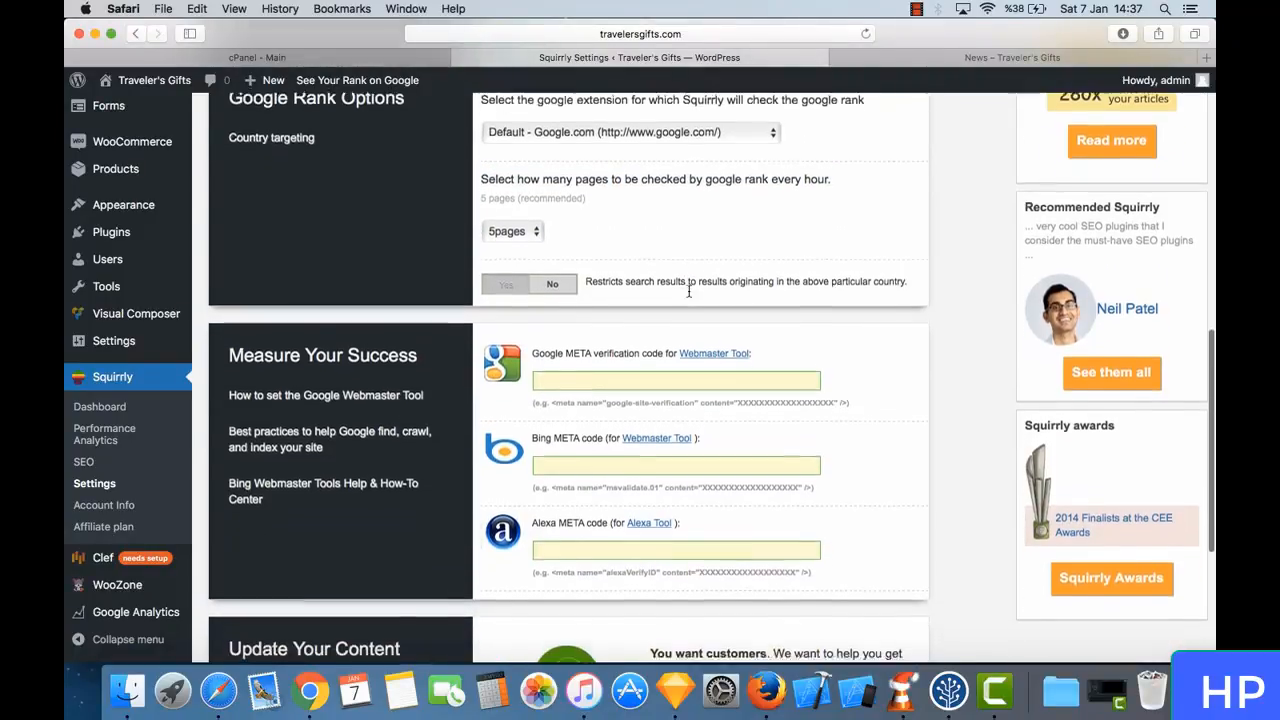
{"action": "scroll", "coordinate": [582, 268], "scroll_direction": "down", "scroll_amount": 2}
{"action": "scroll", "coordinate": [582, 268], "scroll_direction": "down", "scroll_amount": 10}
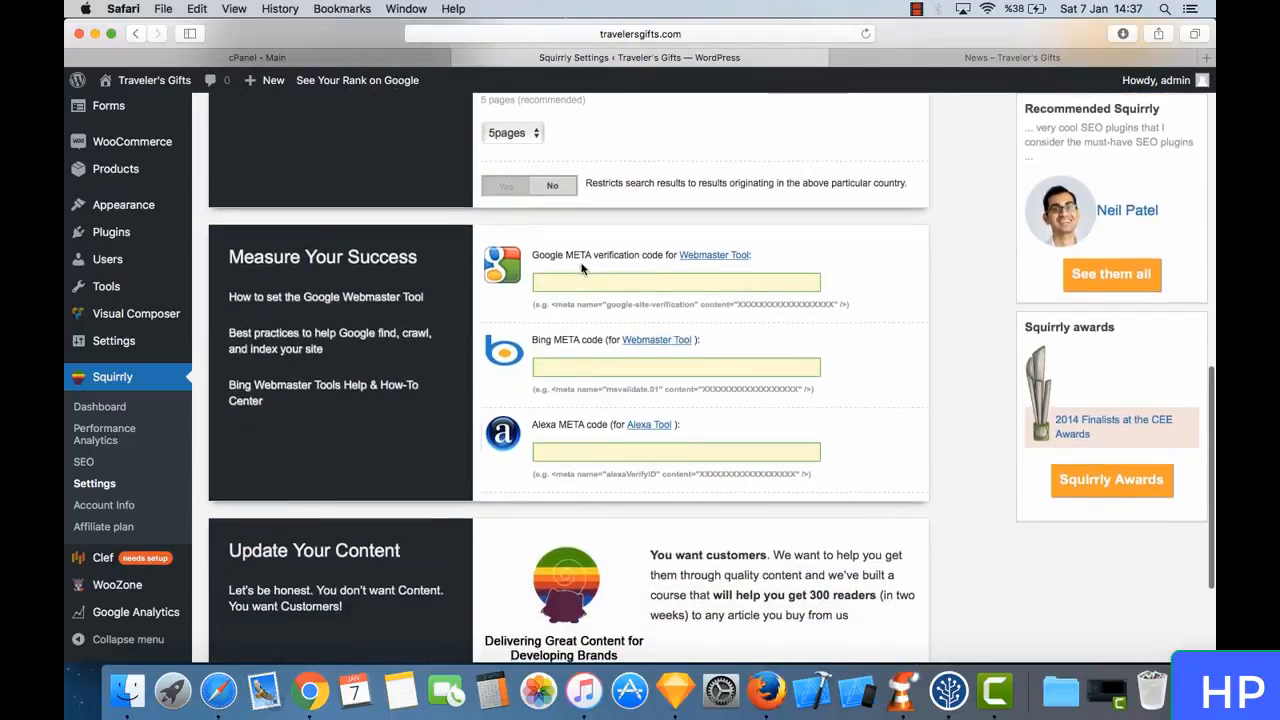
{"action": "scroll", "coordinate": [581, 263], "scroll_direction": "up", "scroll_amount": 7}
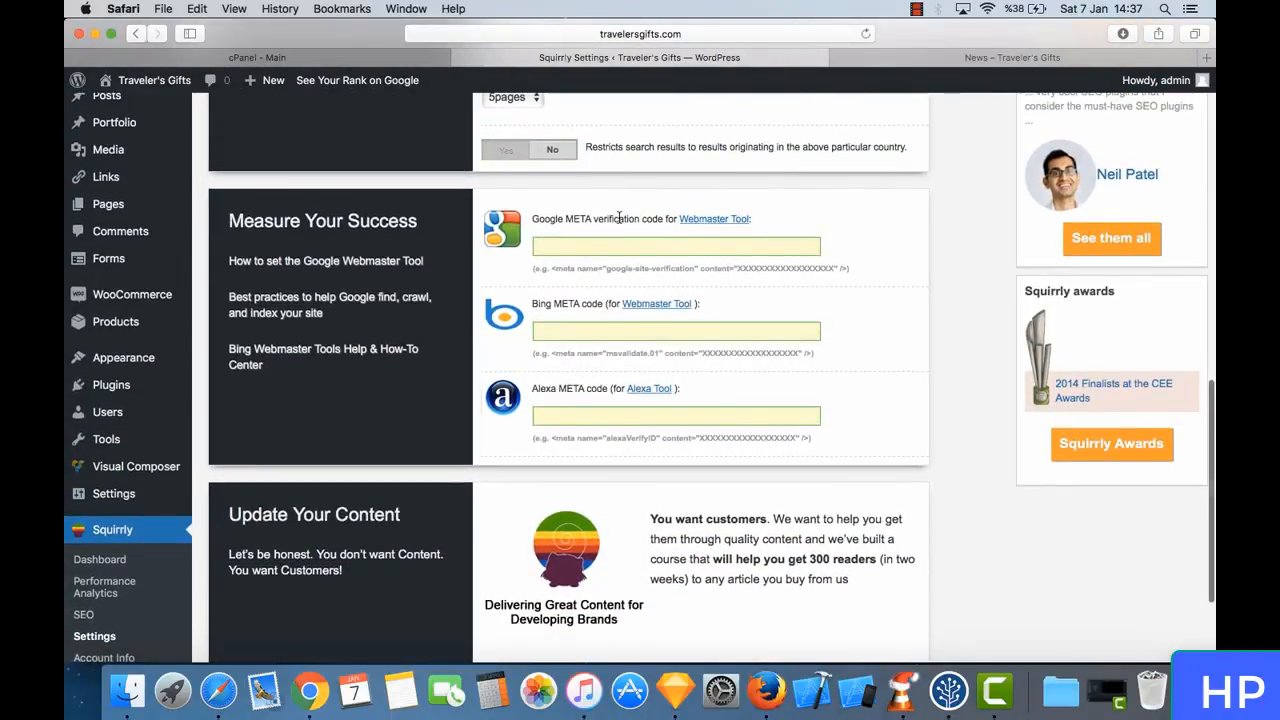
{"action": "scroll", "coordinate": [632, 215], "scroll_direction": "up", "scroll_amount": 10}
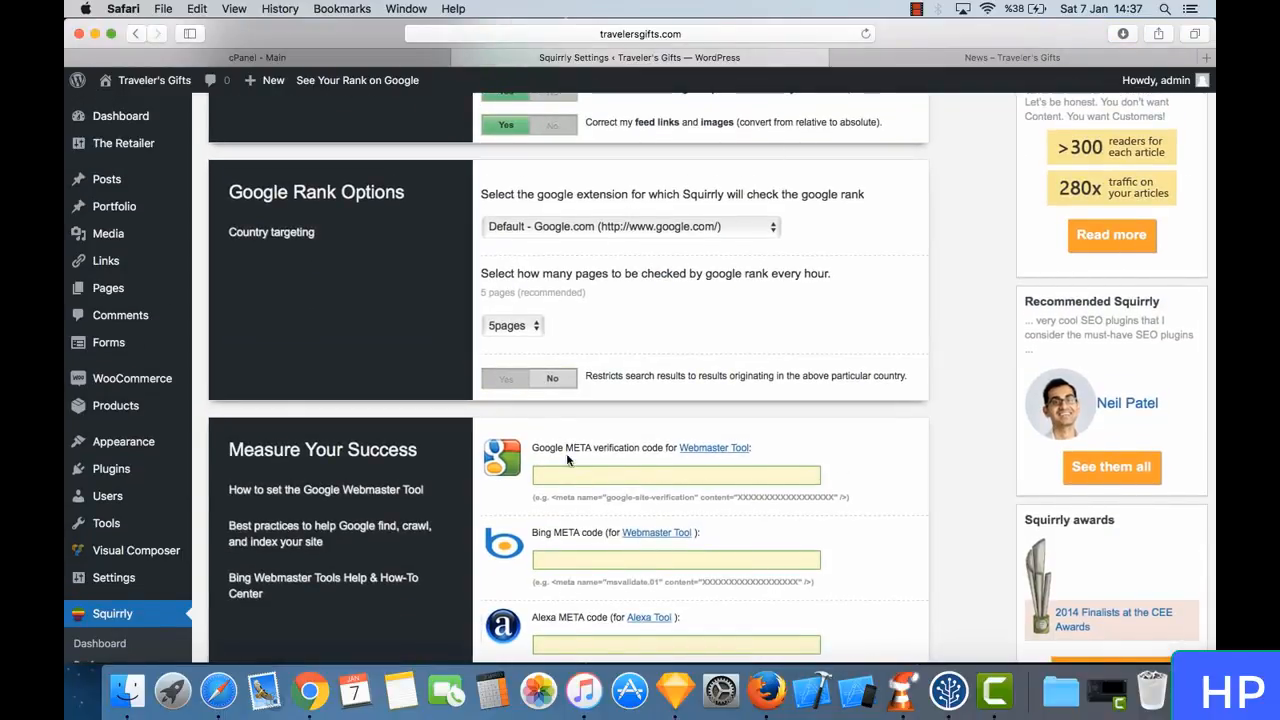
{"action": "scroll", "coordinate": [570, 460], "scroll_direction": "down", "scroll_amount": 4}
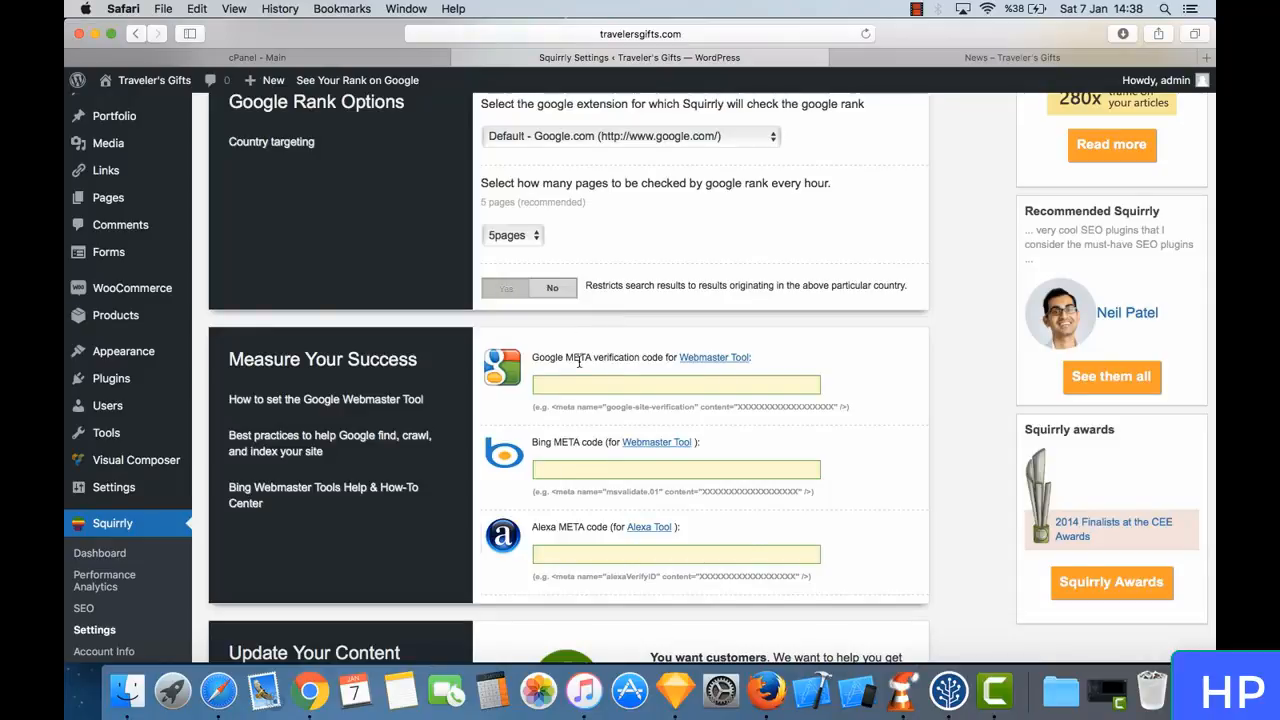
{"action": "triple_click", "coordinate": [579, 362]}
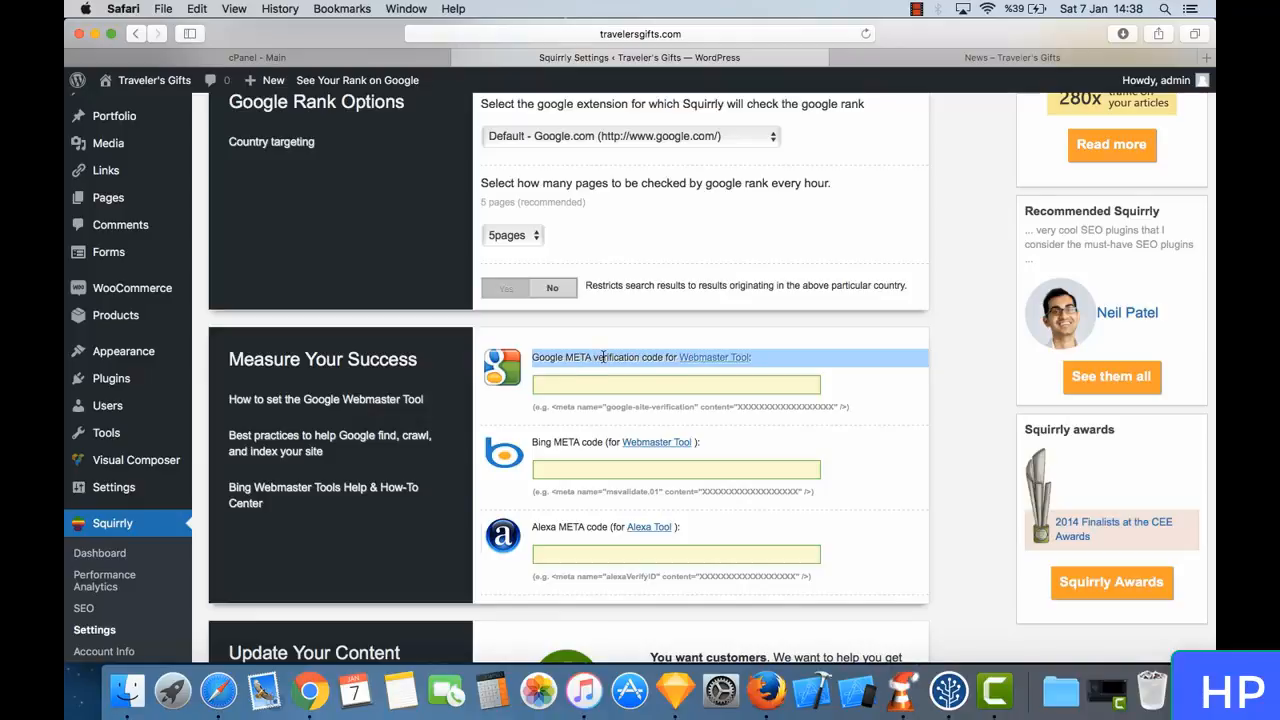
{"action": "left_click", "coordinate": [603, 357]}
{"action": "scroll", "coordinate": [594, 353], "scroll_direction": "up", "scroll_amount": 1}
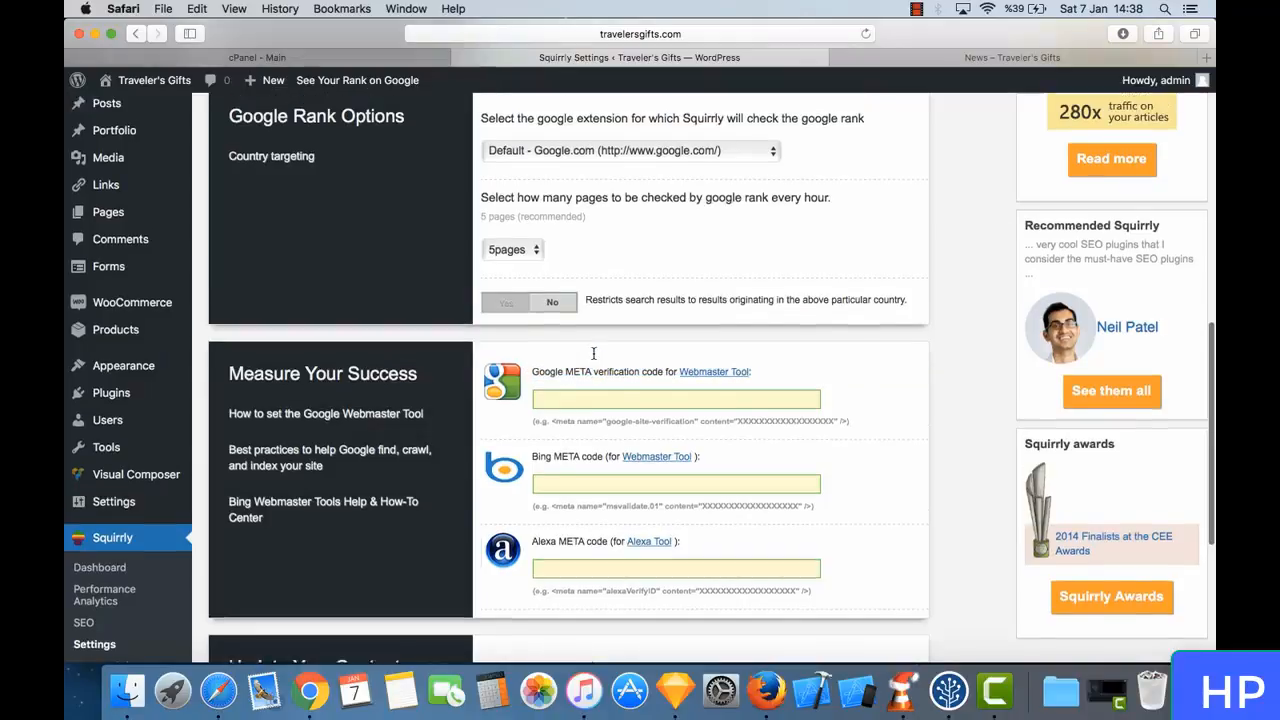
{"action": "scroll", "coordinate": [593, 353], "scroll_direction": "down", "scroll_amount": 3}
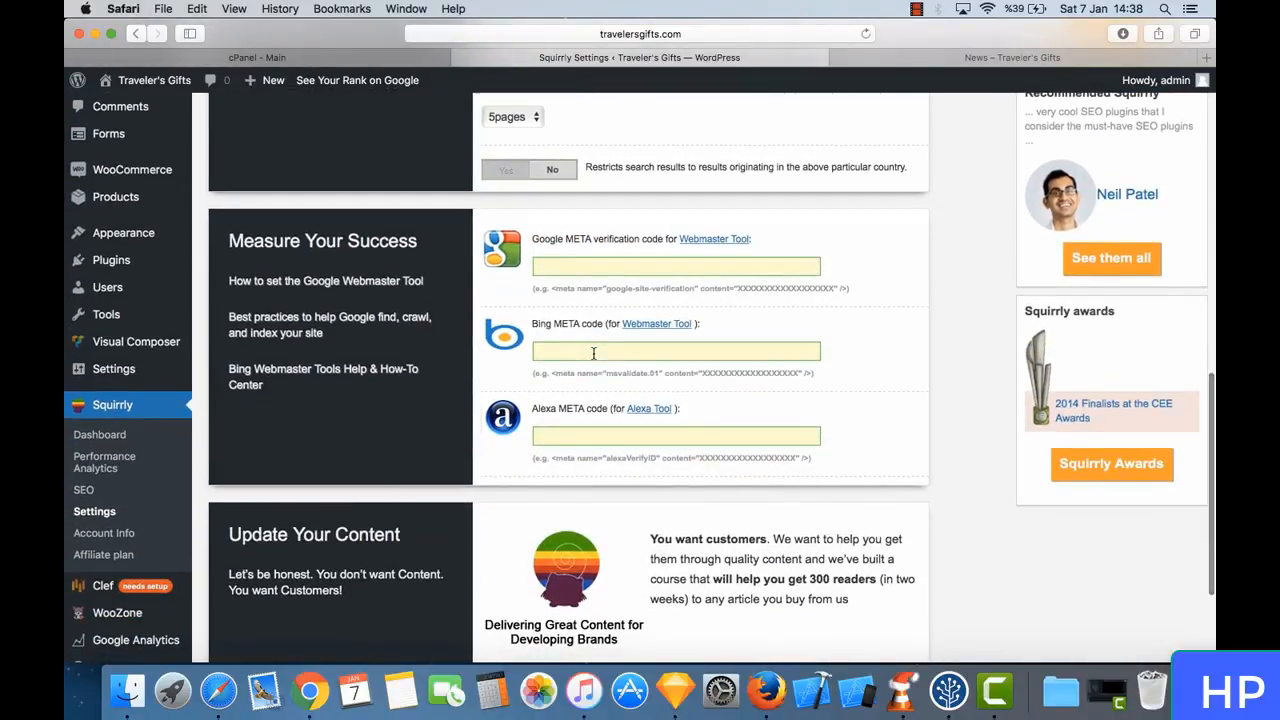
- Search Google for "google website submission" in a new browser tab
{"action": "key", "text": "super+t"}
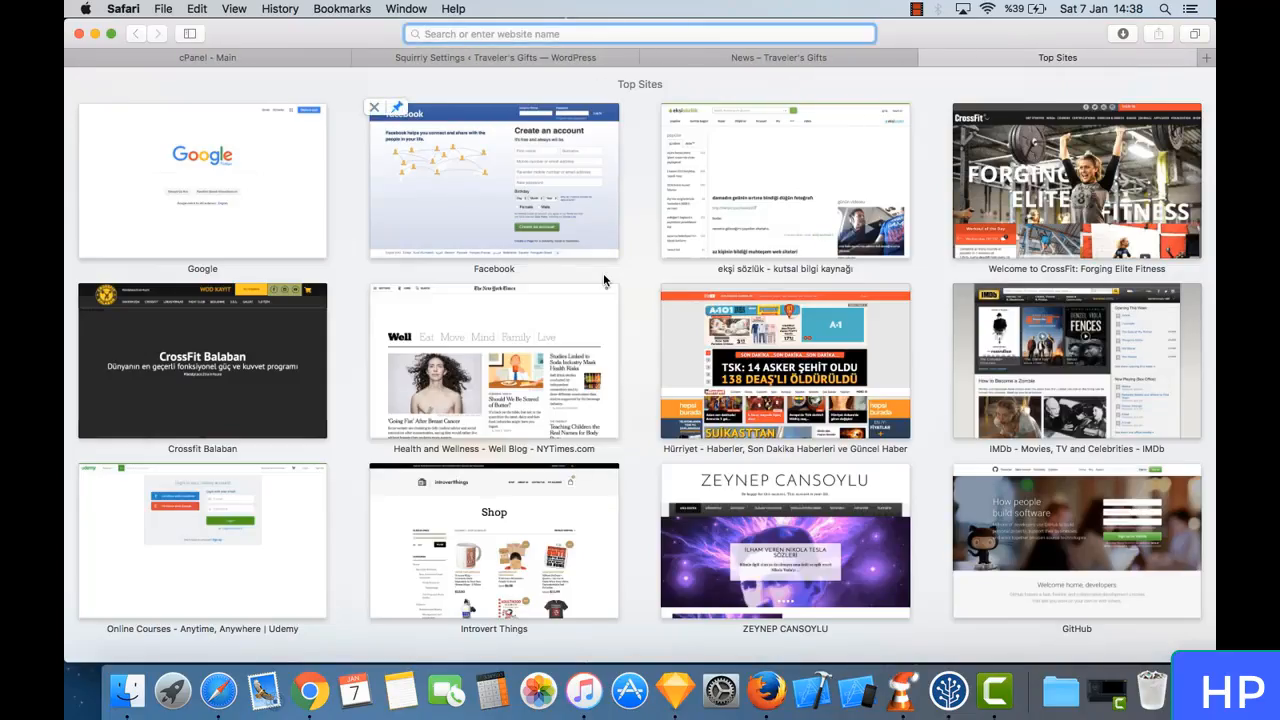
{"action": "type", "text": "google we"}
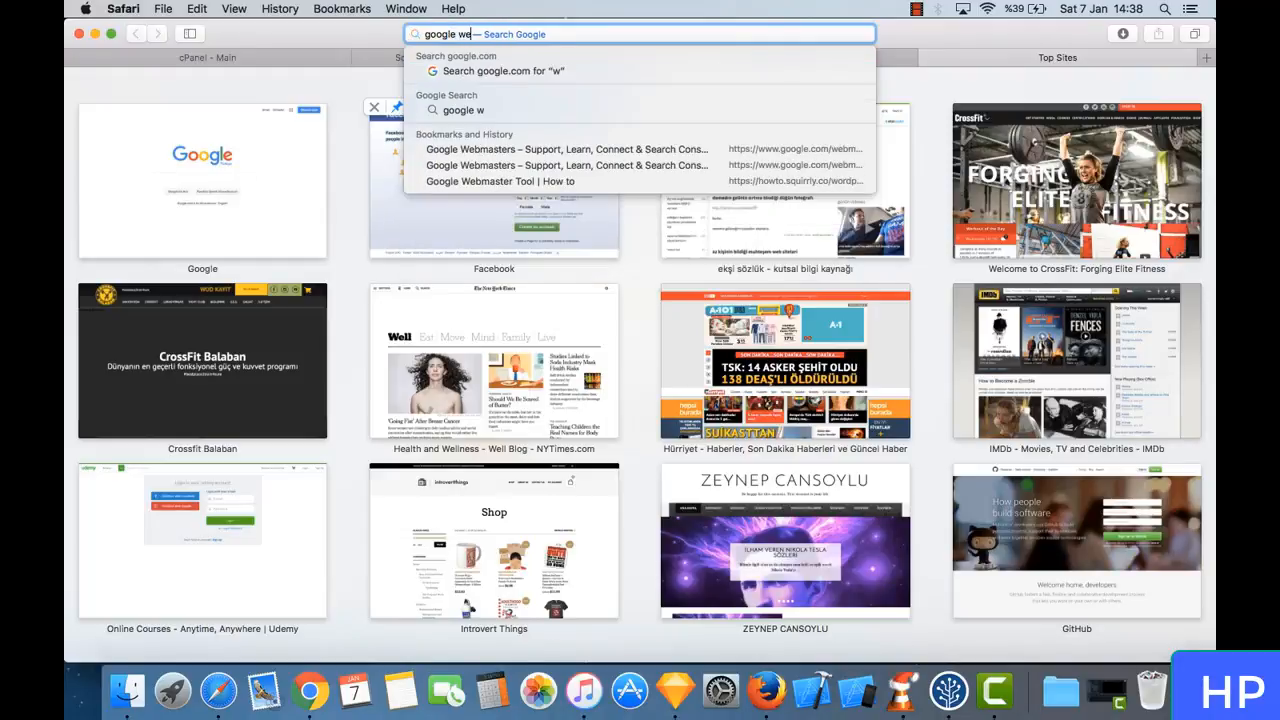
{"action": "type", "text": "bsite sub"}
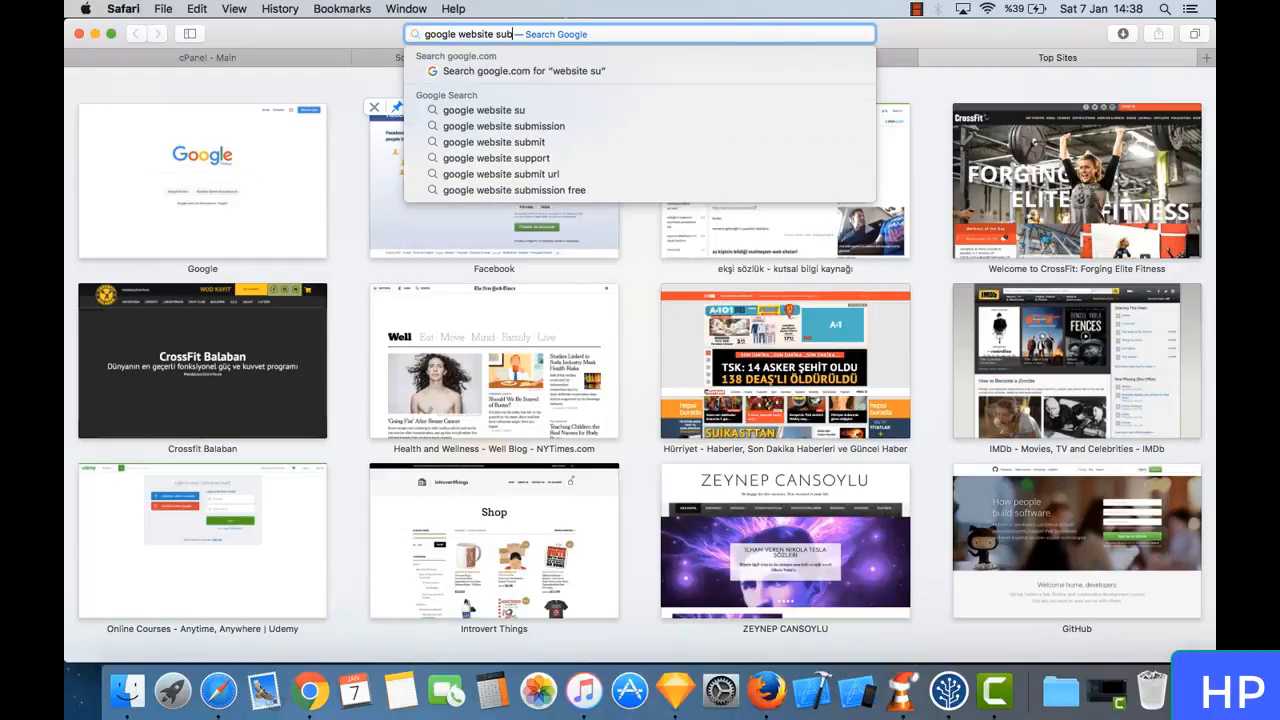
{"action": "key", "text": "Down"}
{"action": "key", "text": "Down"}
{"action": "key", "text": "Return"}
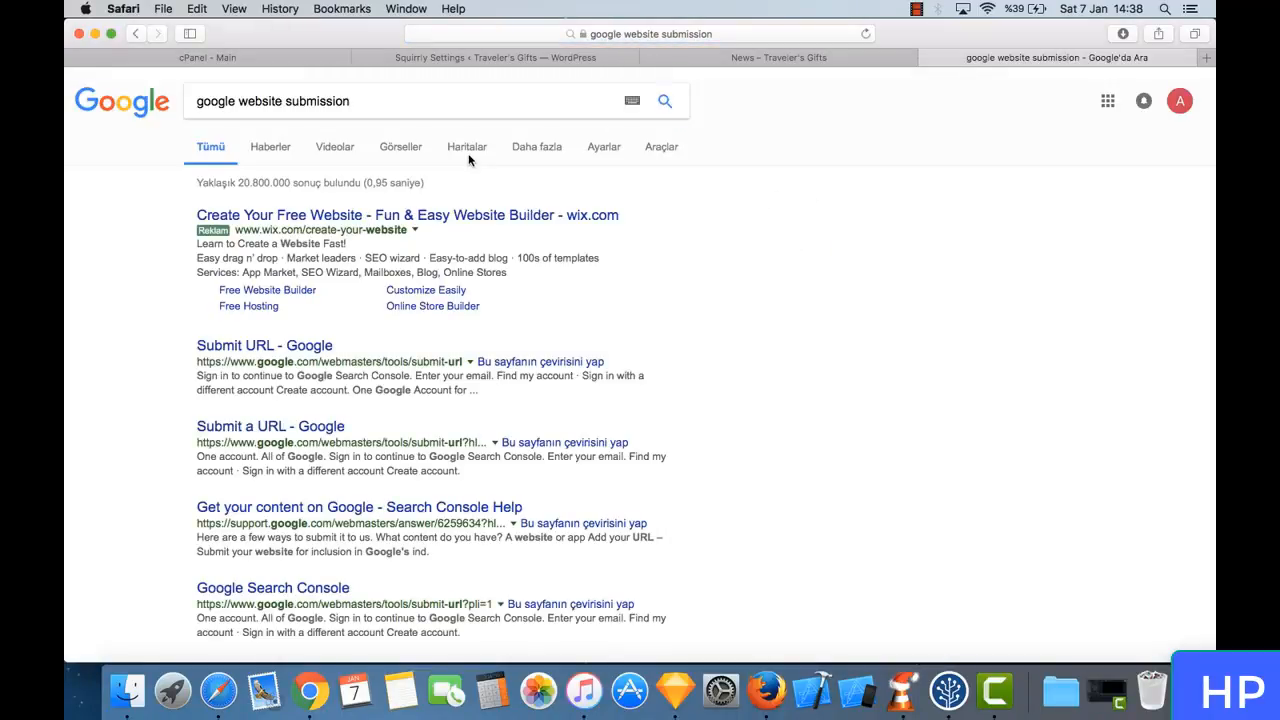
- Open Google's Submit URL page from the search results and sign in with a different, currently signed-out Google account
{"action": "left_click", "coordinate": [319, 350]}
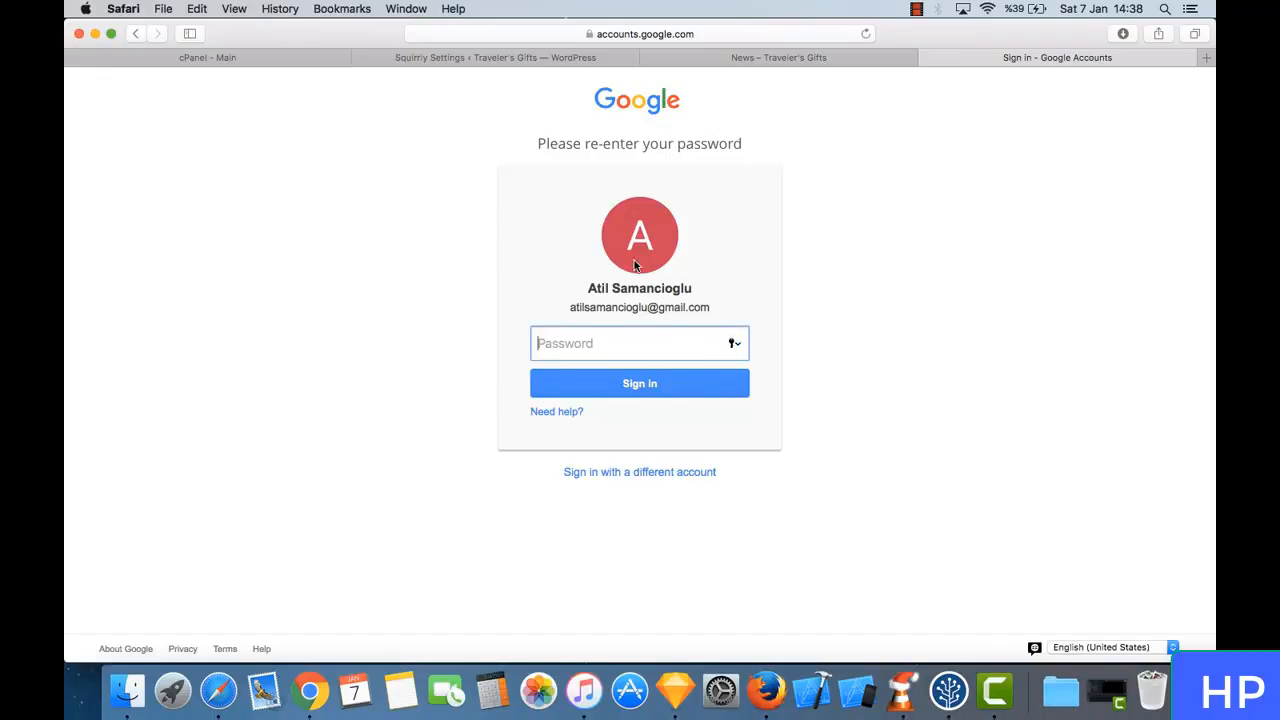
{"action": "left_click", "coordinate": [680, 473]}
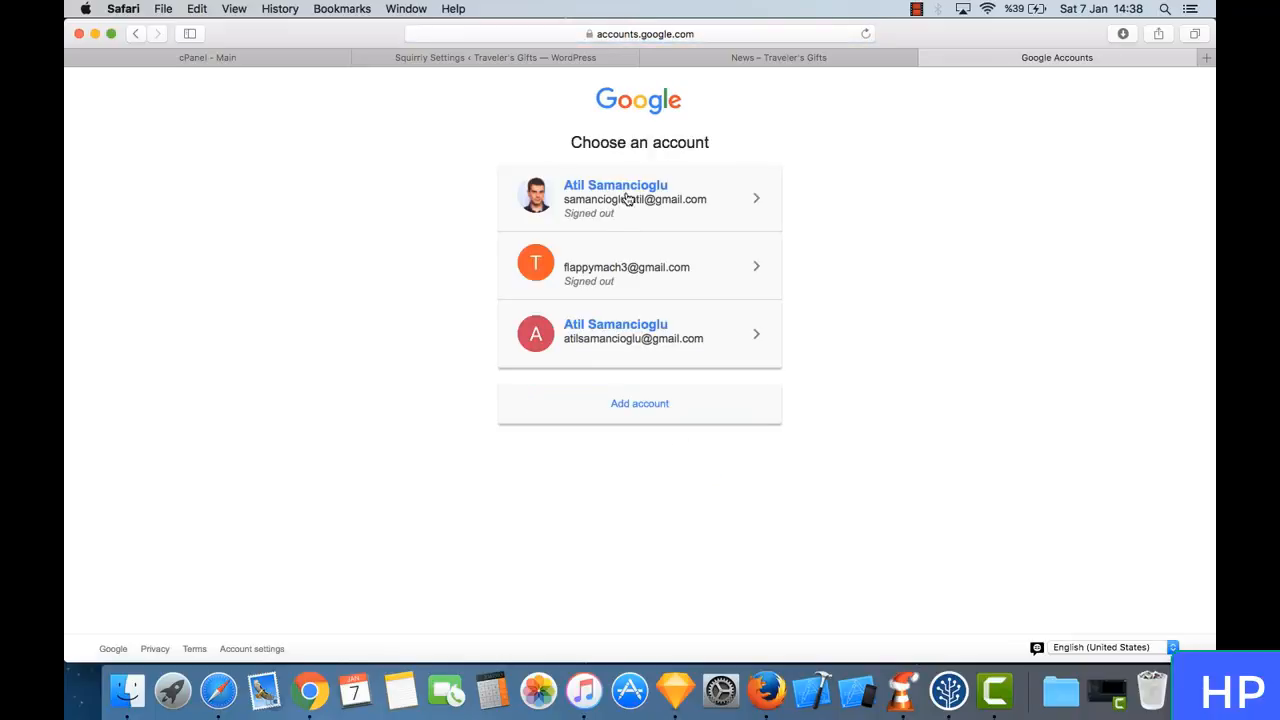
{"action": "left_click", "coordinate": [627, 199]}
{"action": "left_click", "coordinate": [638, 384]}
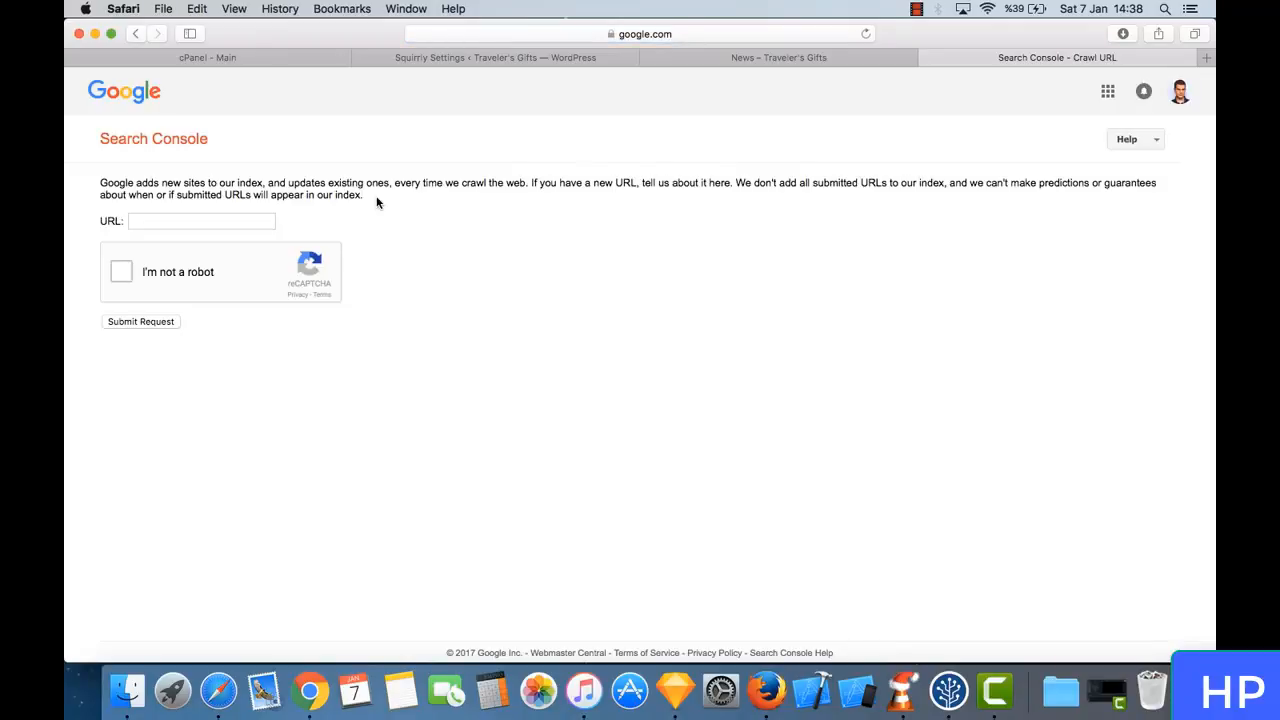
- Submit travelersgifts.com as the URL for Google to crawl, completing the "I'm not a robot" check
{"action": "left_click", "coordinate": [184, 220]}
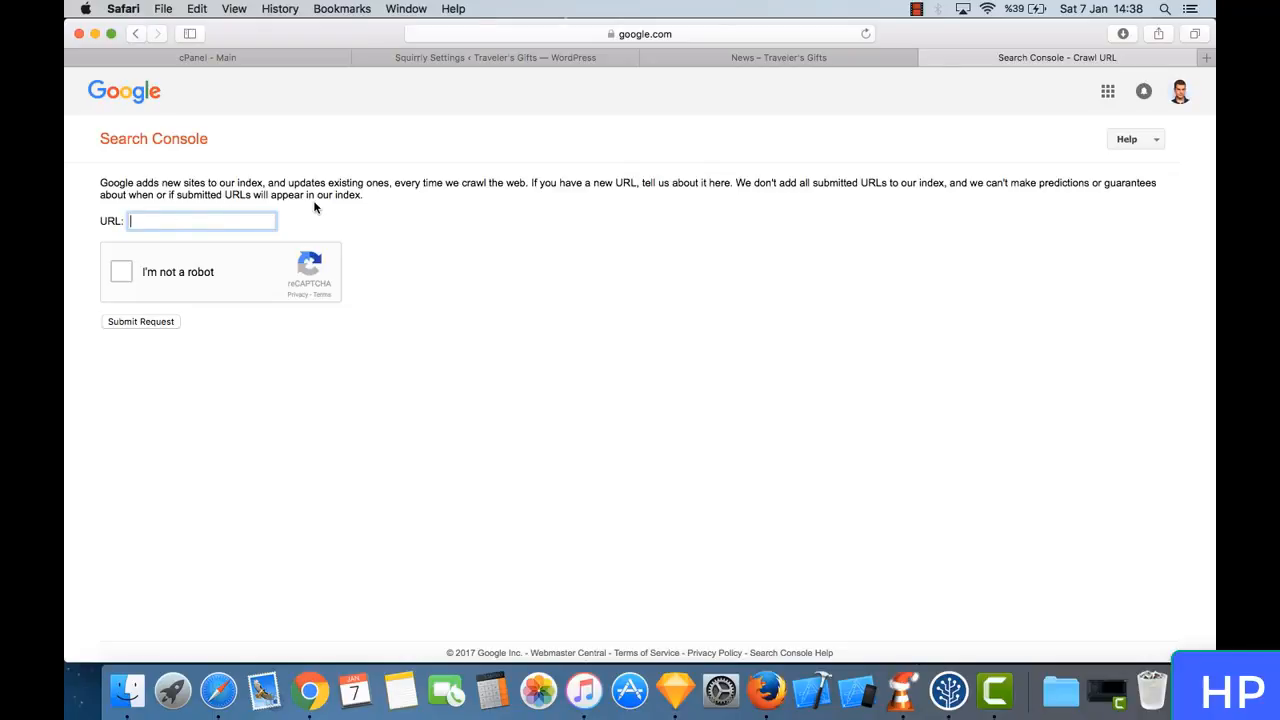
{"action": "type", "text": "travelersgifts.com"}
{"action": "left_click", "coordinate": [121, 272]}
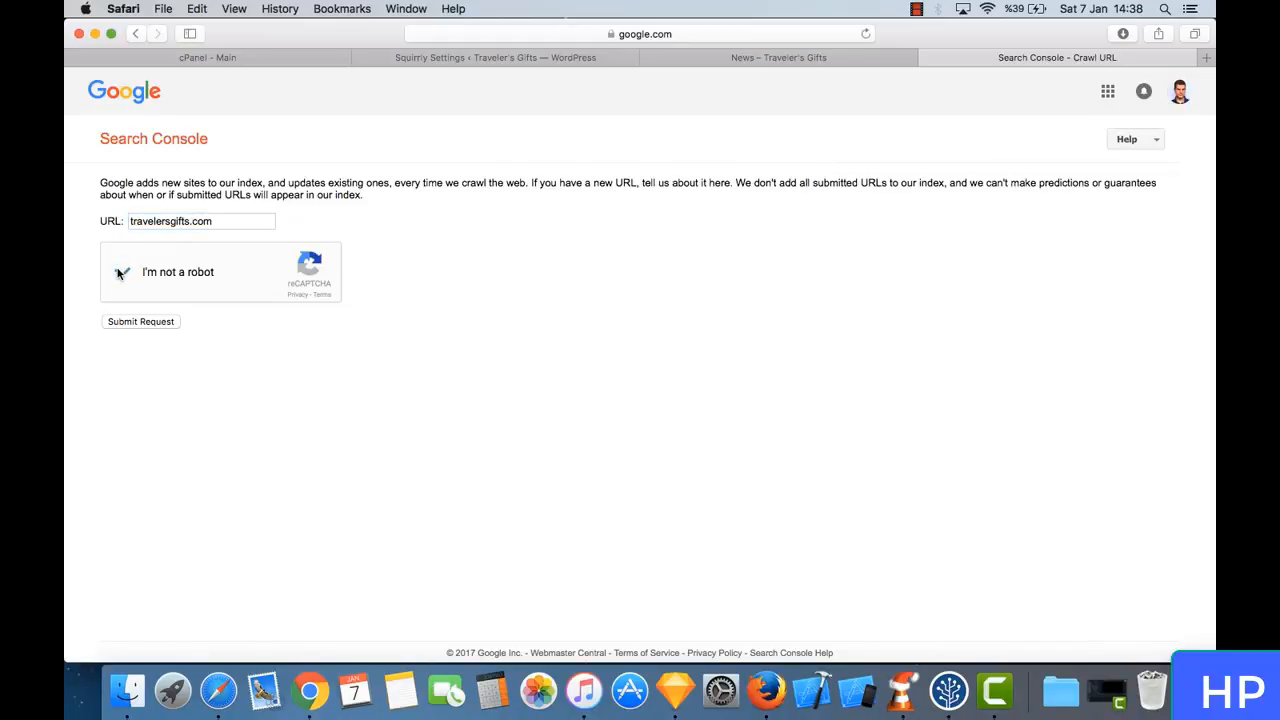
{"action": "left_click", "coordinate": [145, 325]}
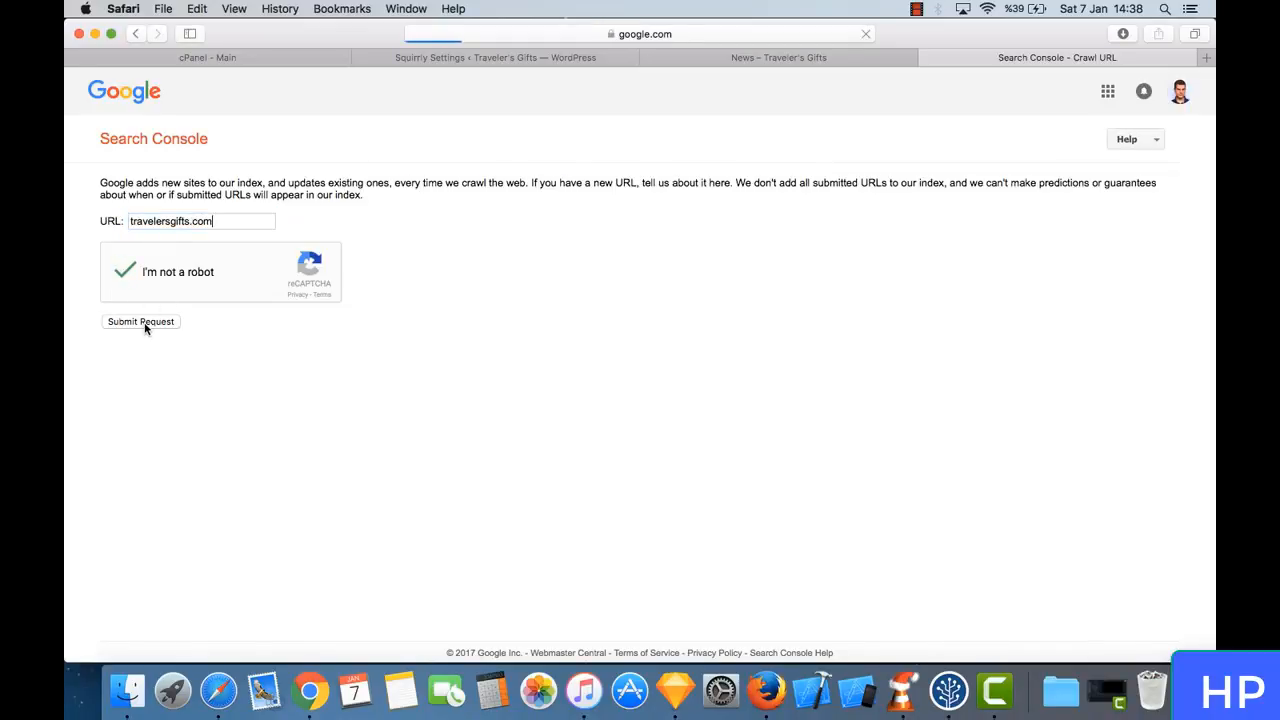
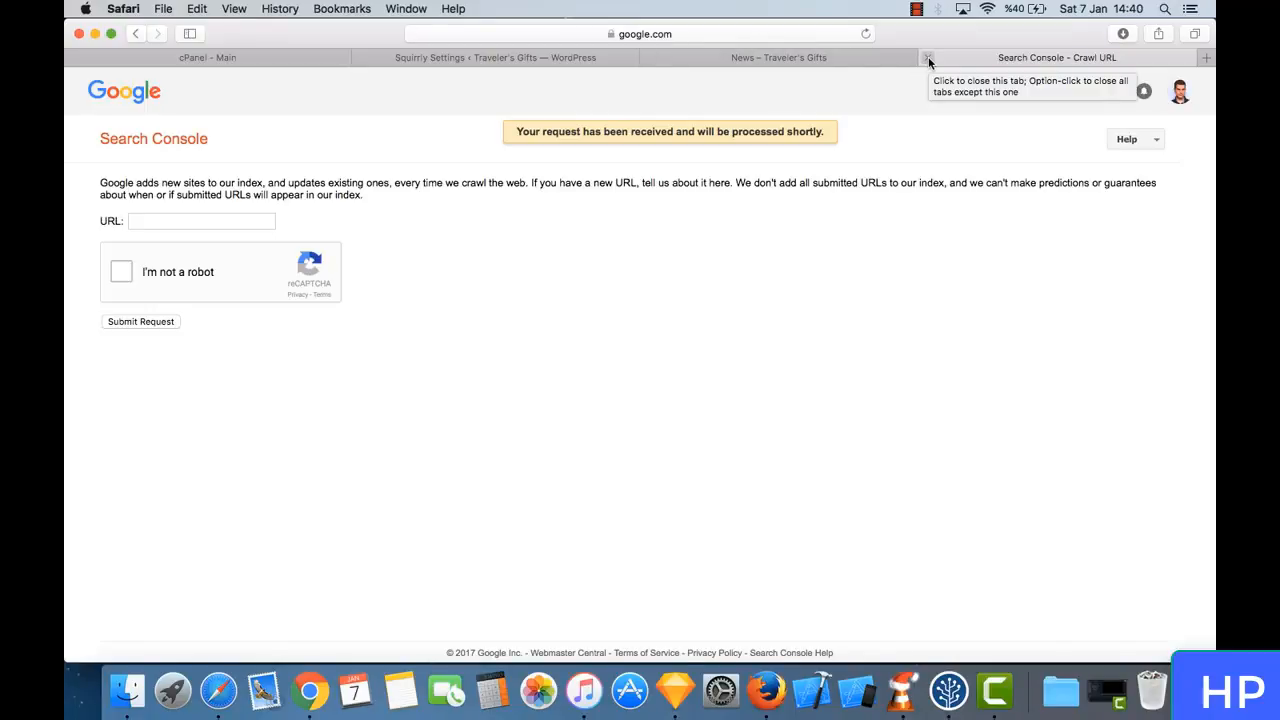
- Close the Search Console page and review the Measure Your Success and Update Your Content sections of the Squirrly settings
{"action": "left_click", "coordinate": [928, 57]}
{"action": "left_click", "coordinate": [703, 60]}
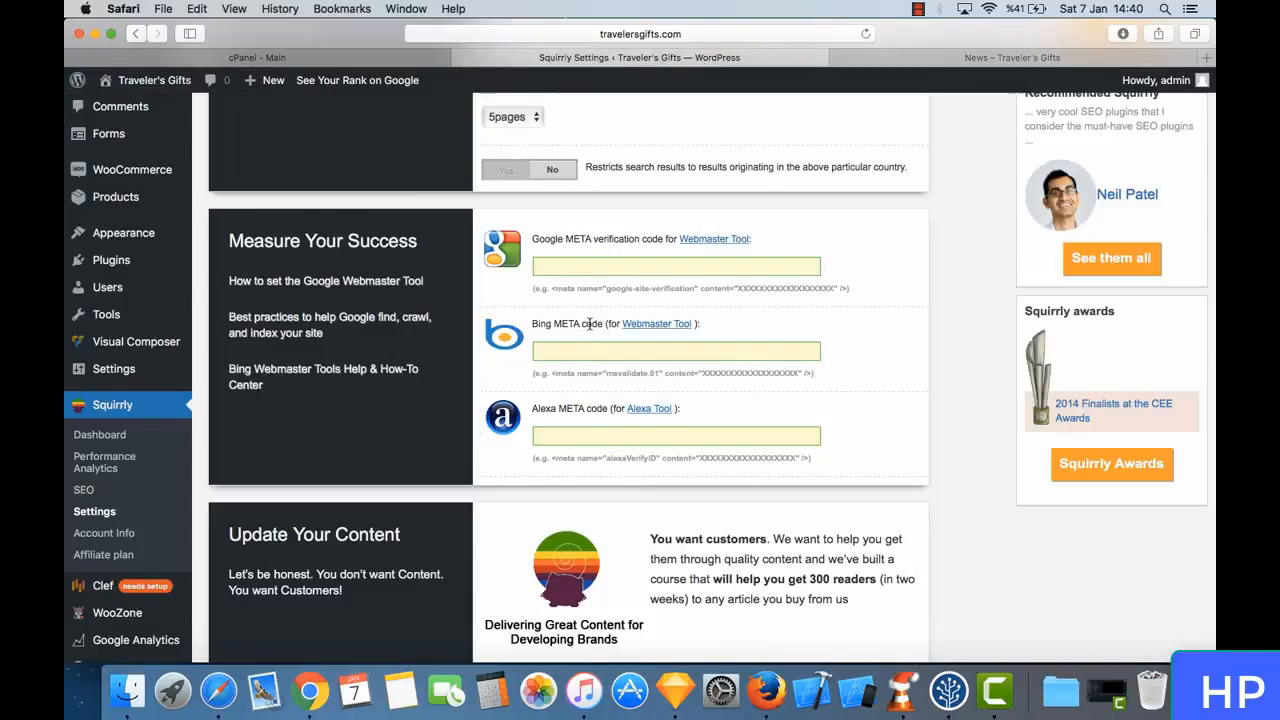
{"action": "scroll", "coordinate": [590, 323], "scroll_direction": "down", "scroll_amount": 2}
{"action": "scroll", "coordinate": [568, 266], "scroll_direction": "down", "scroll_amount": 1}
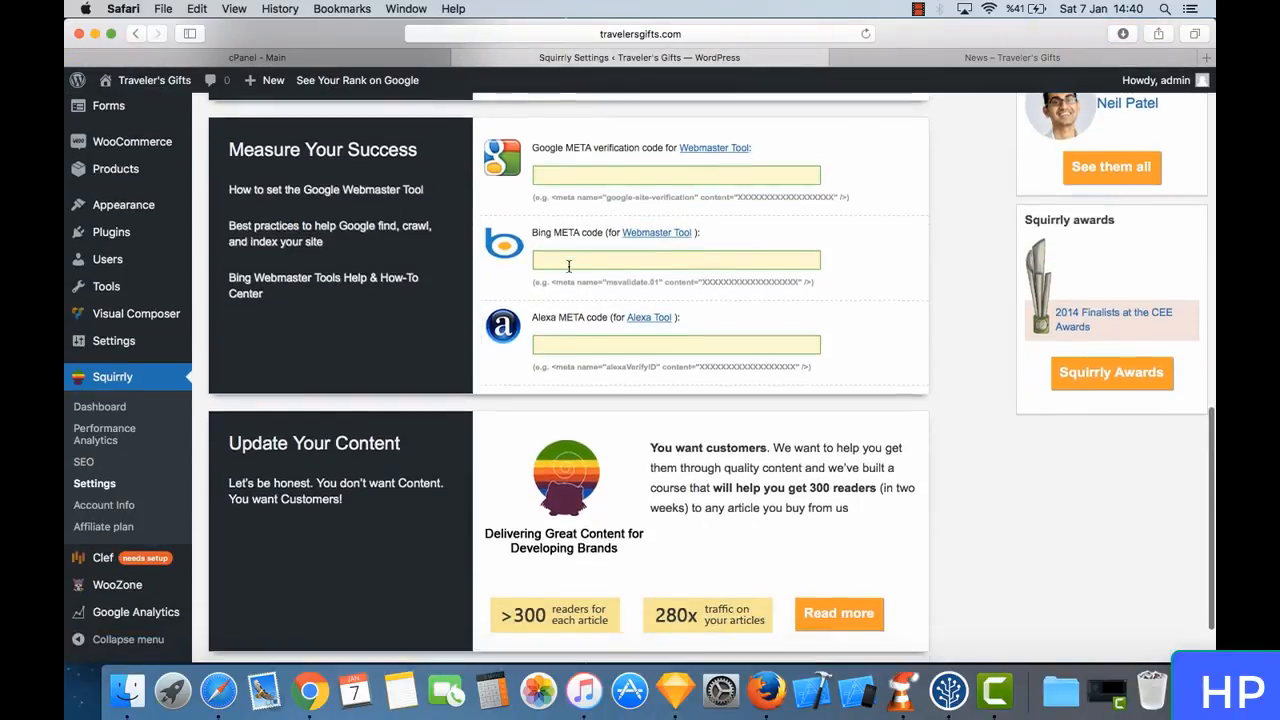
{"action": "scroll", "coordinate": [568, 266], "scroll_direction": "down", "scroll_amount": 1}
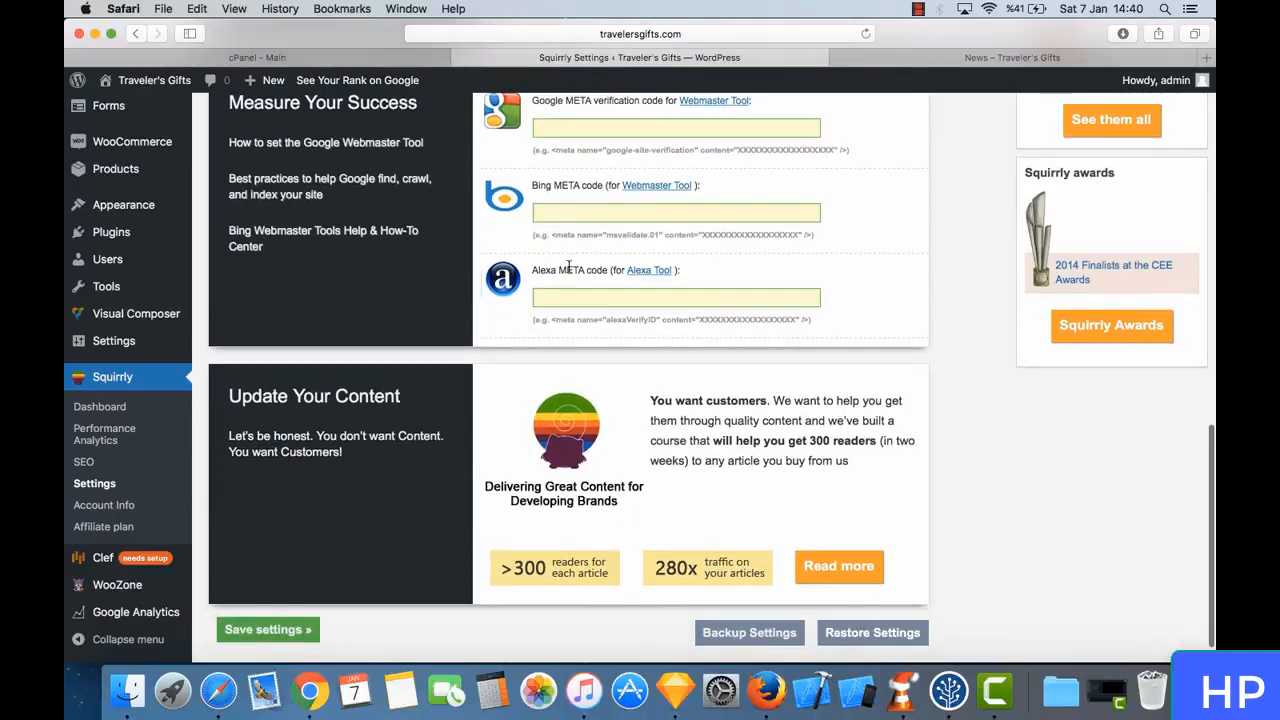
- Search Google for "submit bing website" in a new browser tab and close that tab again
{"action": "left_click", "coordinate": [1208, 59]}
{"action": "type", "text": "submi"}
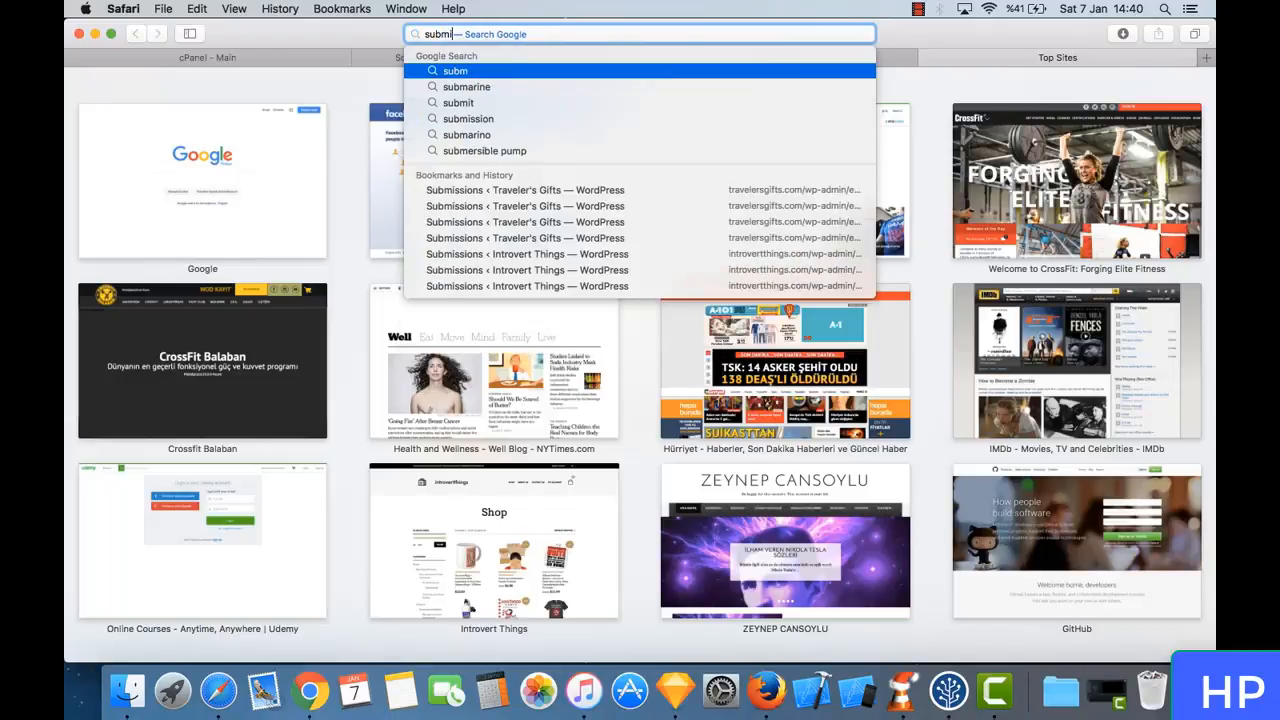
{"action": "type", "text": "t bi"}
{"action": "type", "text": "ng web"}
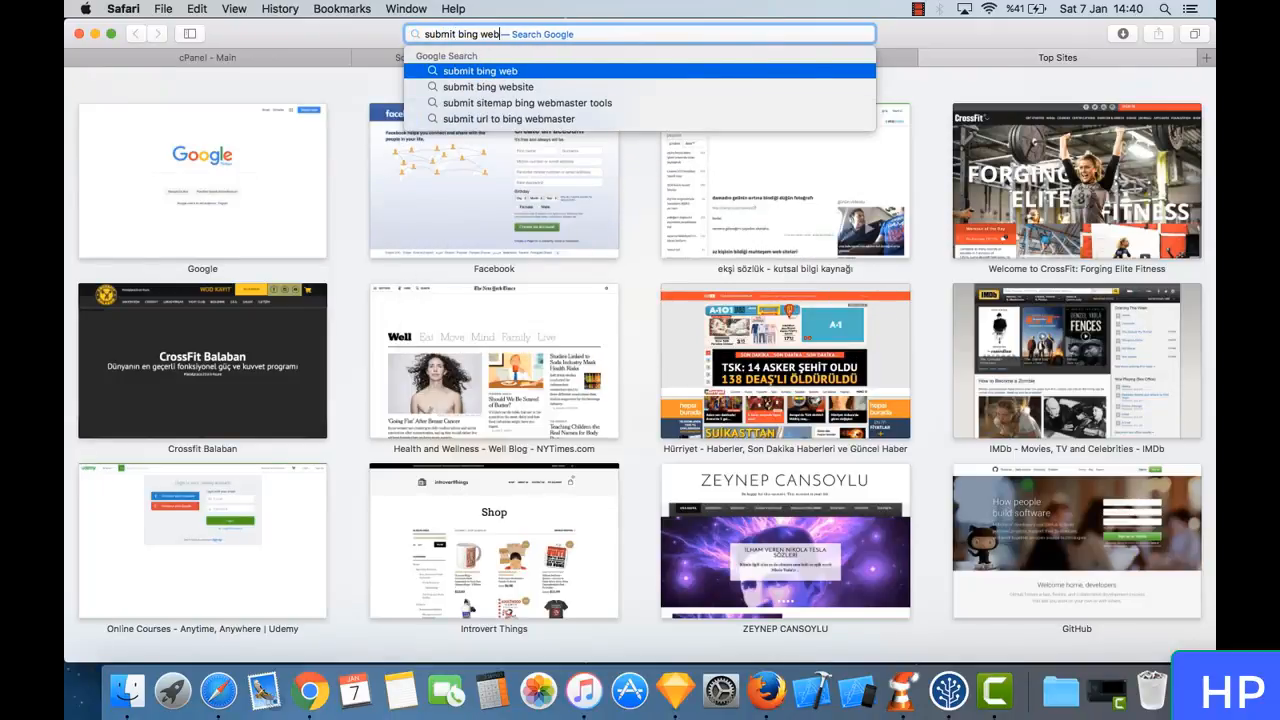
{"action": "key", "text": "Down"}
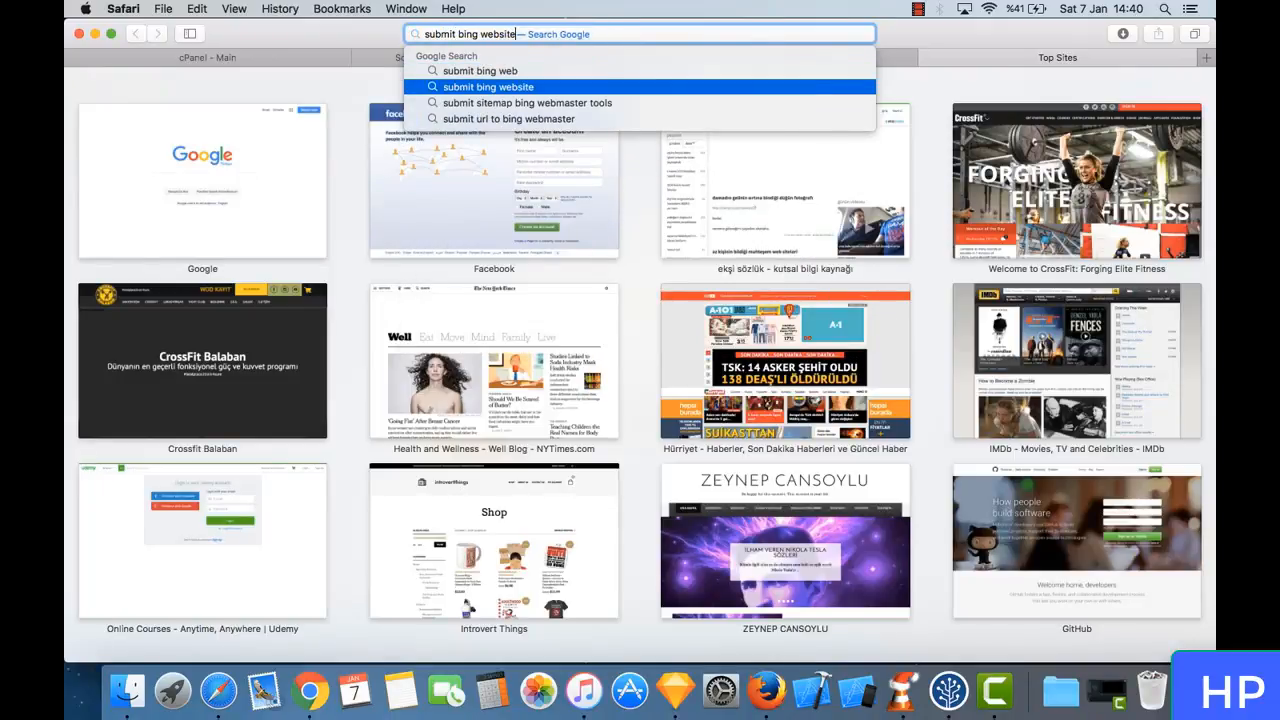
{"action": "key", "text": "Return"}
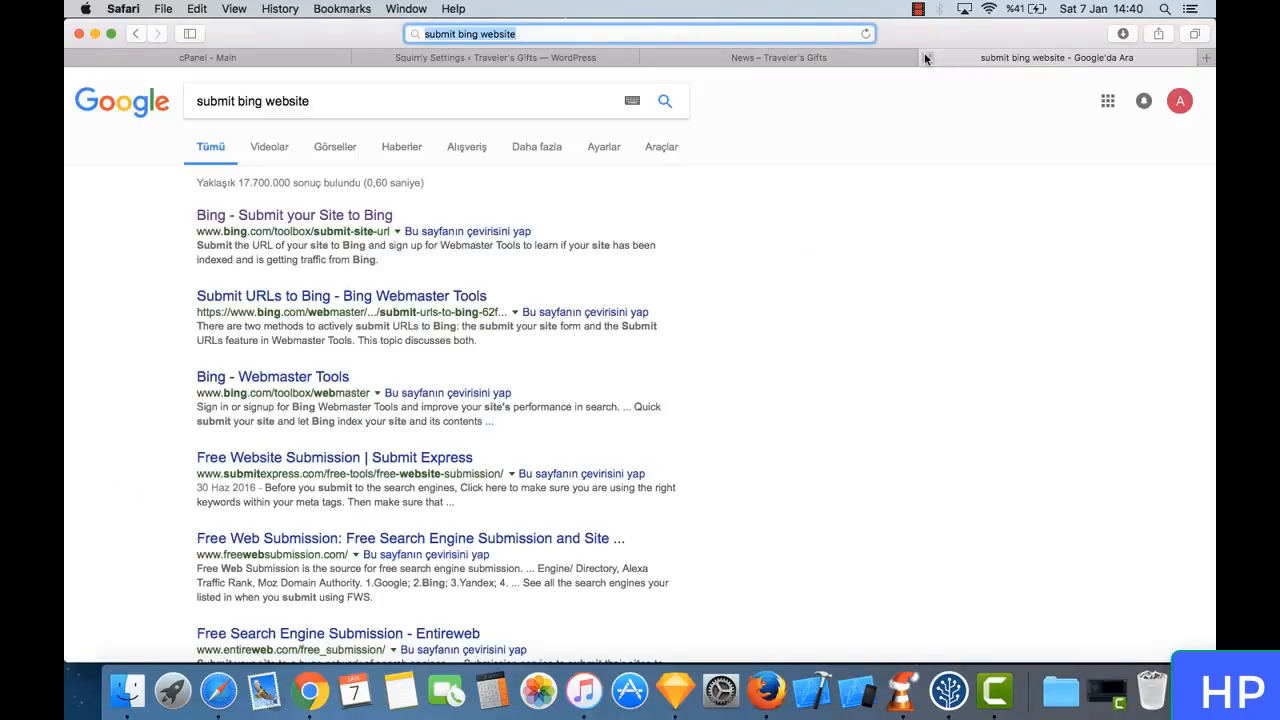
{"action": "left_click", "coordinate": [926, 57]}
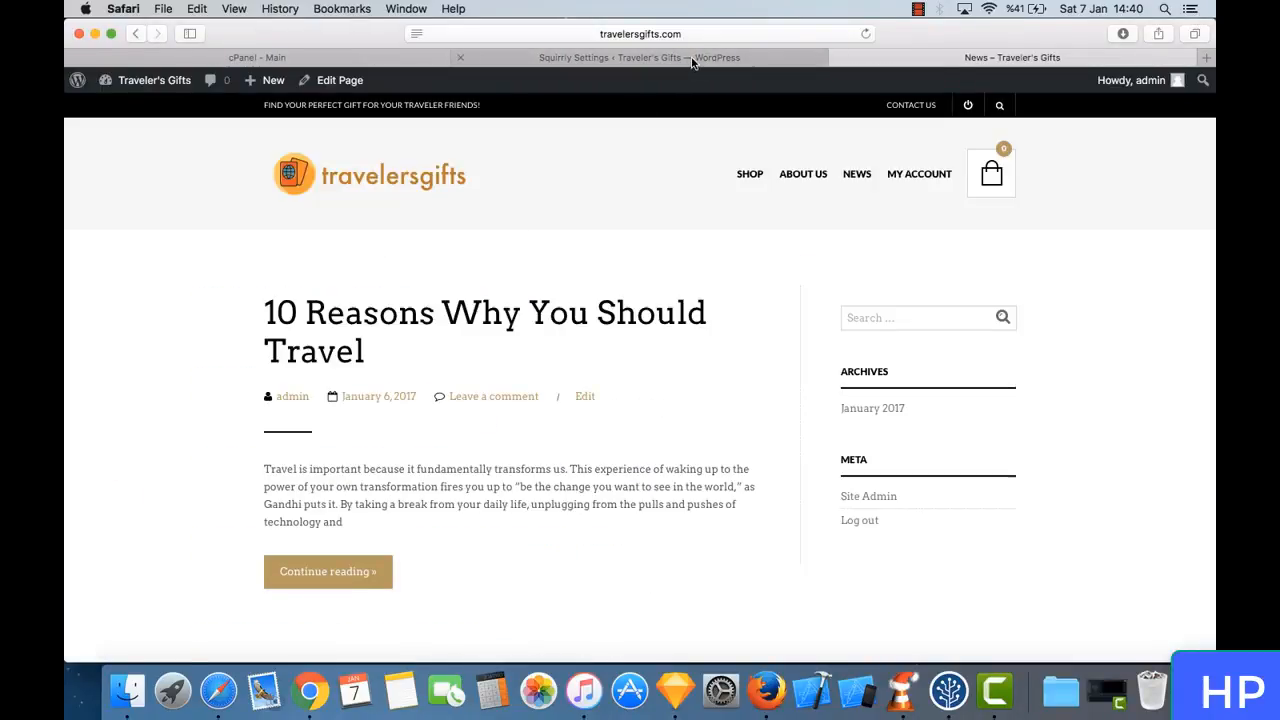
- Return to the Squirrly Settings page and save its settings
{"action": "left_click", "coordinate": [640, 57]}
{"action": "scroll", "coordinate": [281, 636], "scroll_direction": "down", "scroll_amount": 2}
{"action": "left_click", "coordinate": [287, 594]}
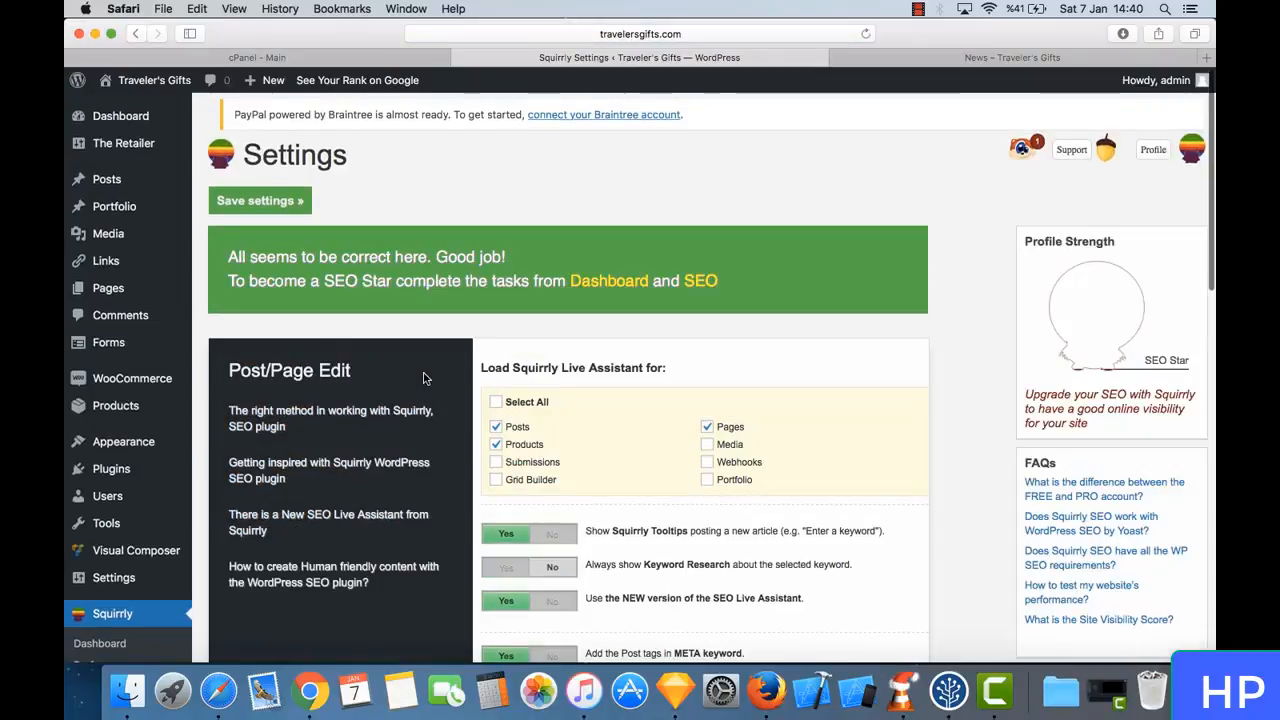
- Switch on Squirrly's SEO from its SEO page and check the site for settings and SEO errors
{"action": "left_click", "coordinate": [708, 281]}
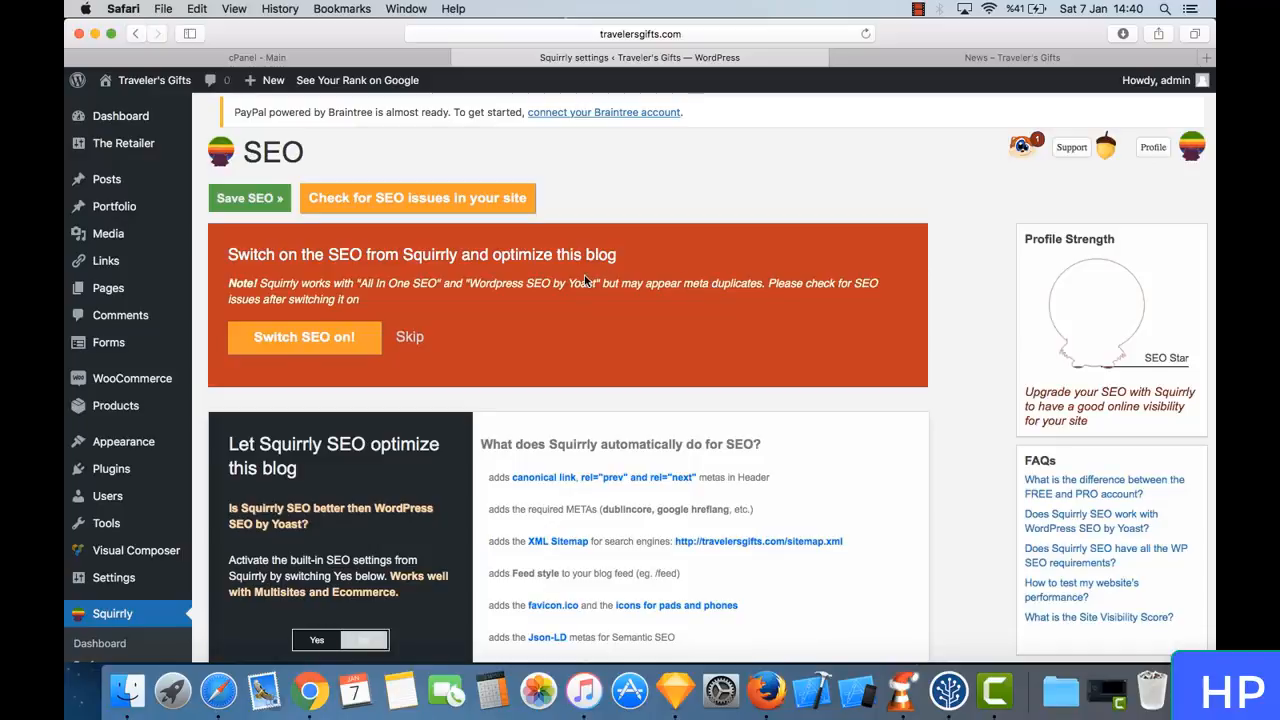
{"action": "scroll", "coordinate": [586, 280], "scroll_direction": "down", "scroll_amount": 2}
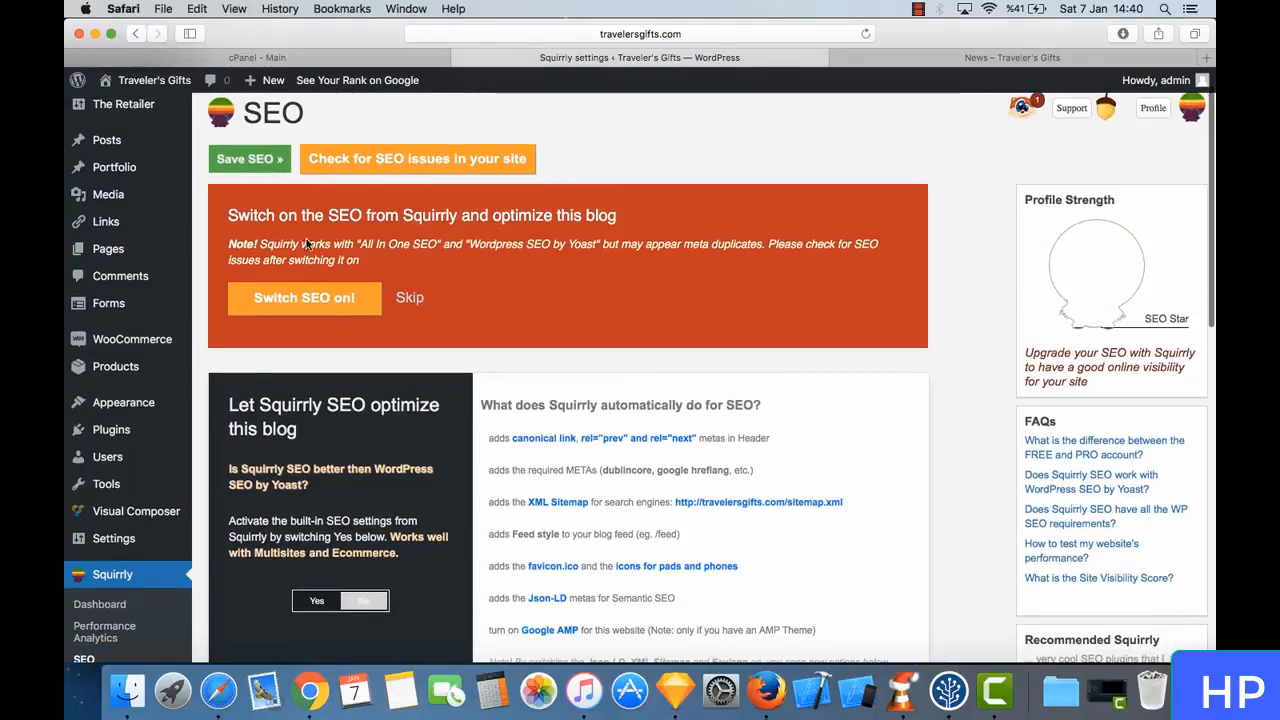
{"action": "left_click", "coordinate": [325, 312]}
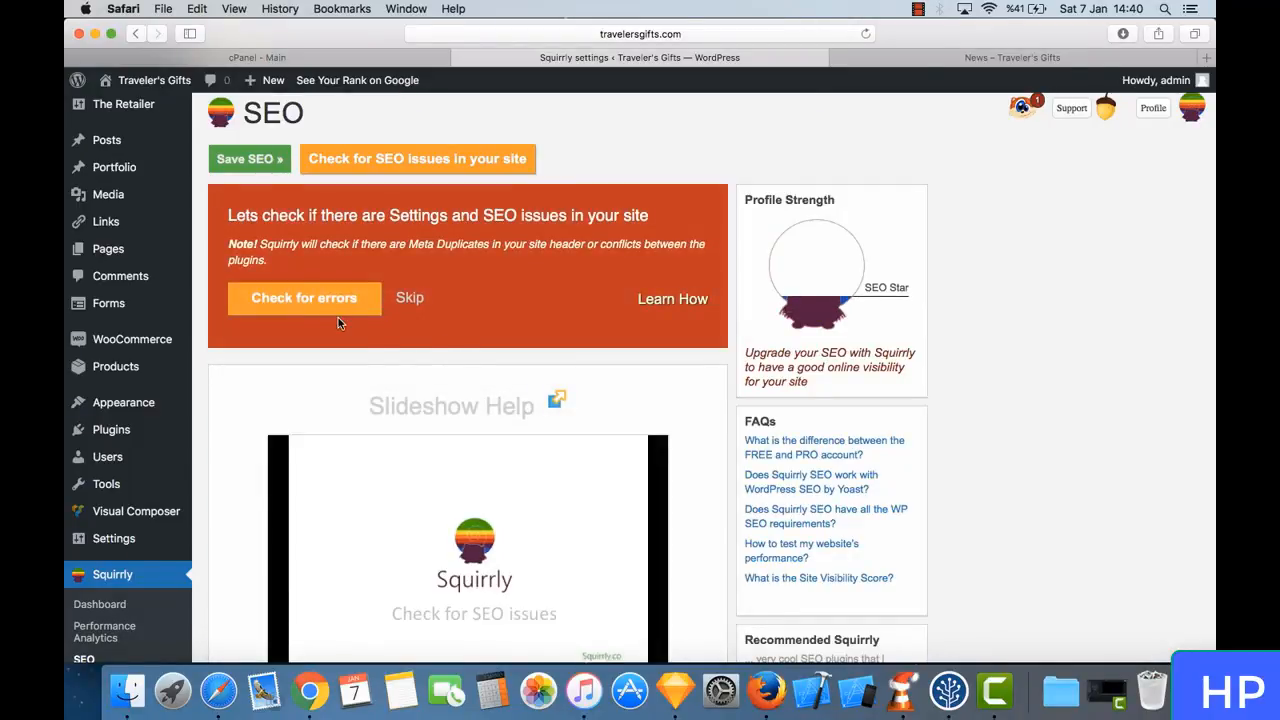
{"action": "left_click", "coordinate": [318, 295]}
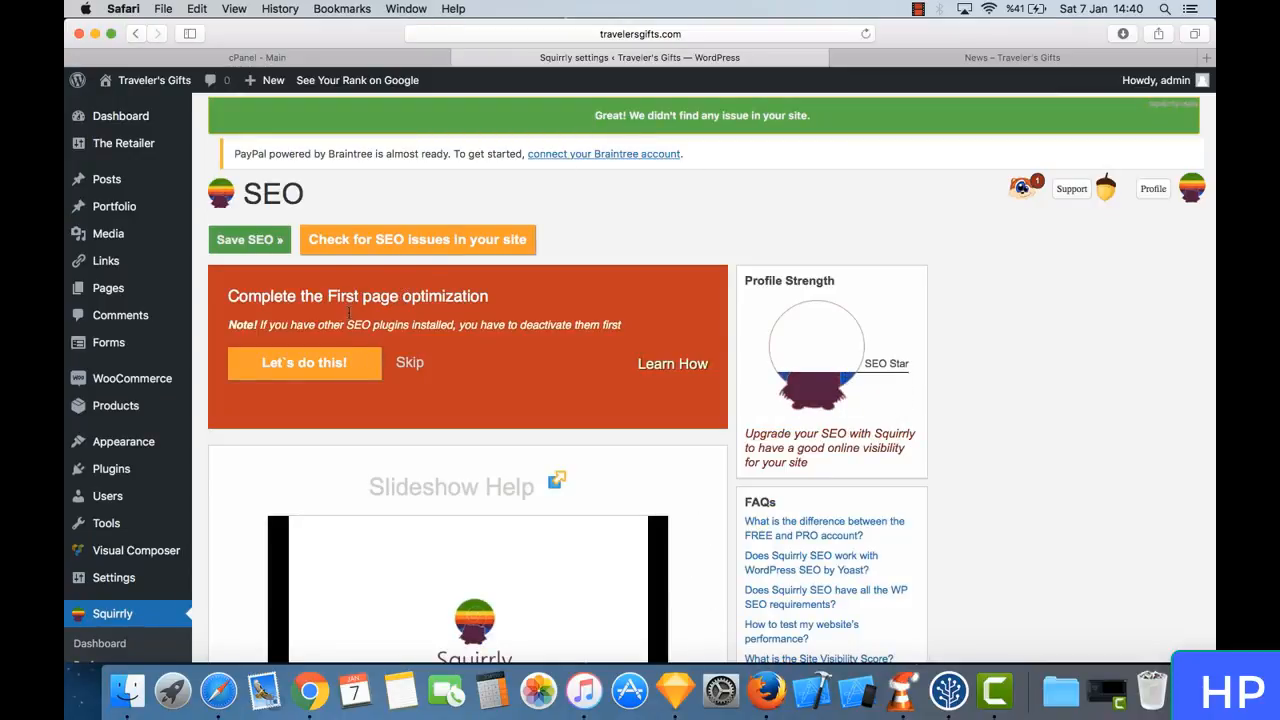
- Skip the remaining SEO tasks: first page optimization, social options, conflict check, Sitemap XML, favicon, Json-LD and Google Analytics
{"action": "left_click", "coordinate": [416, 364]}
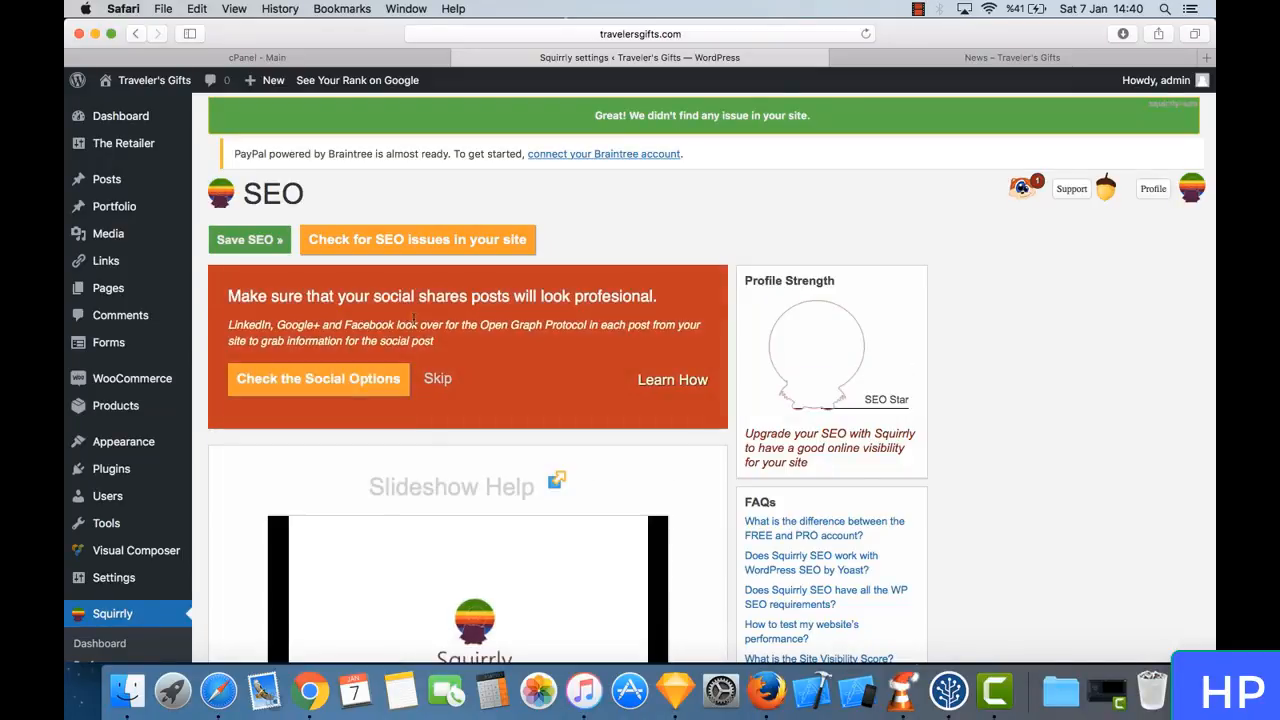
{"action": "left_click", "coordinate": [438, 382]}
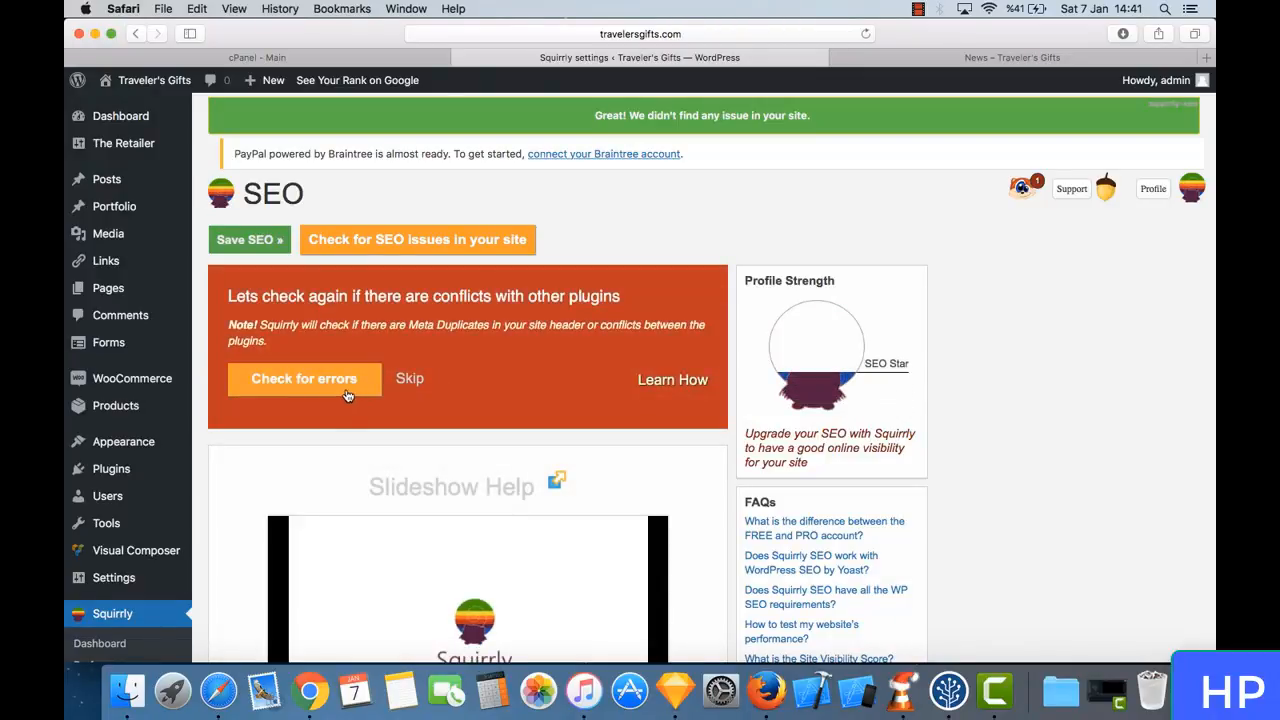
{"action": "left_click", "coordinate": [412, 385]}
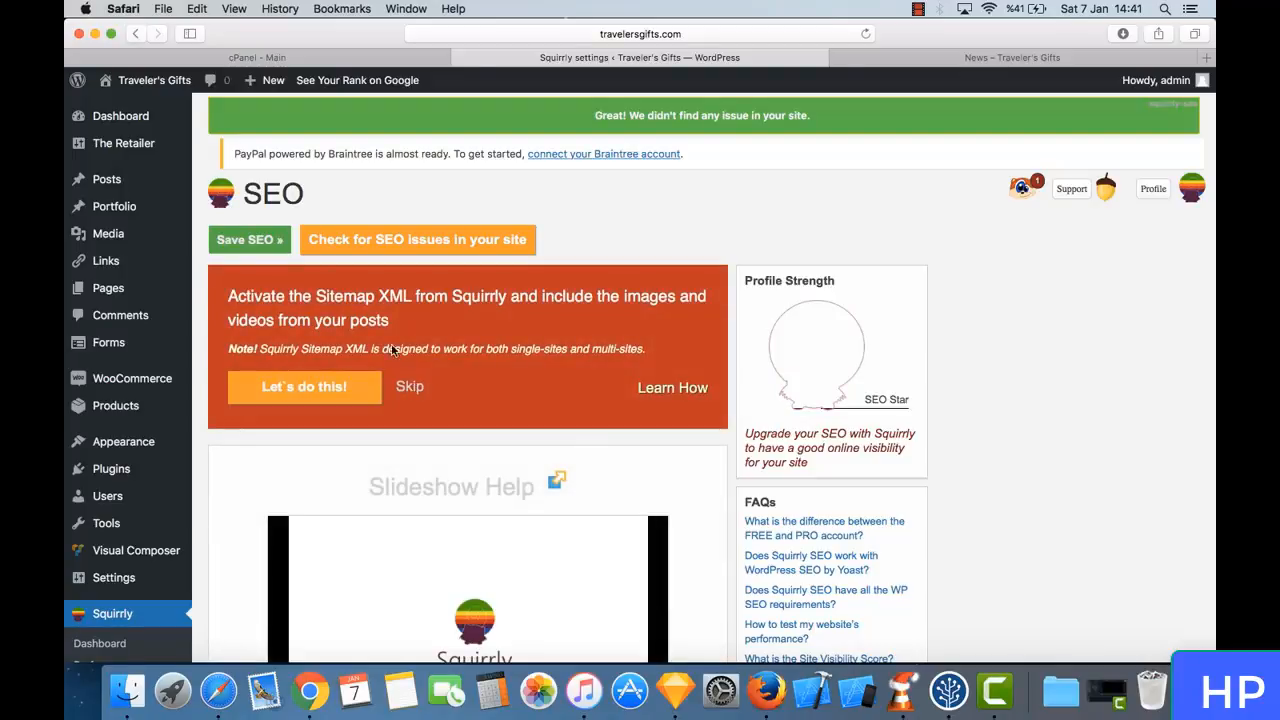
{"action": "left_click", "coordinate": [417, 392]}
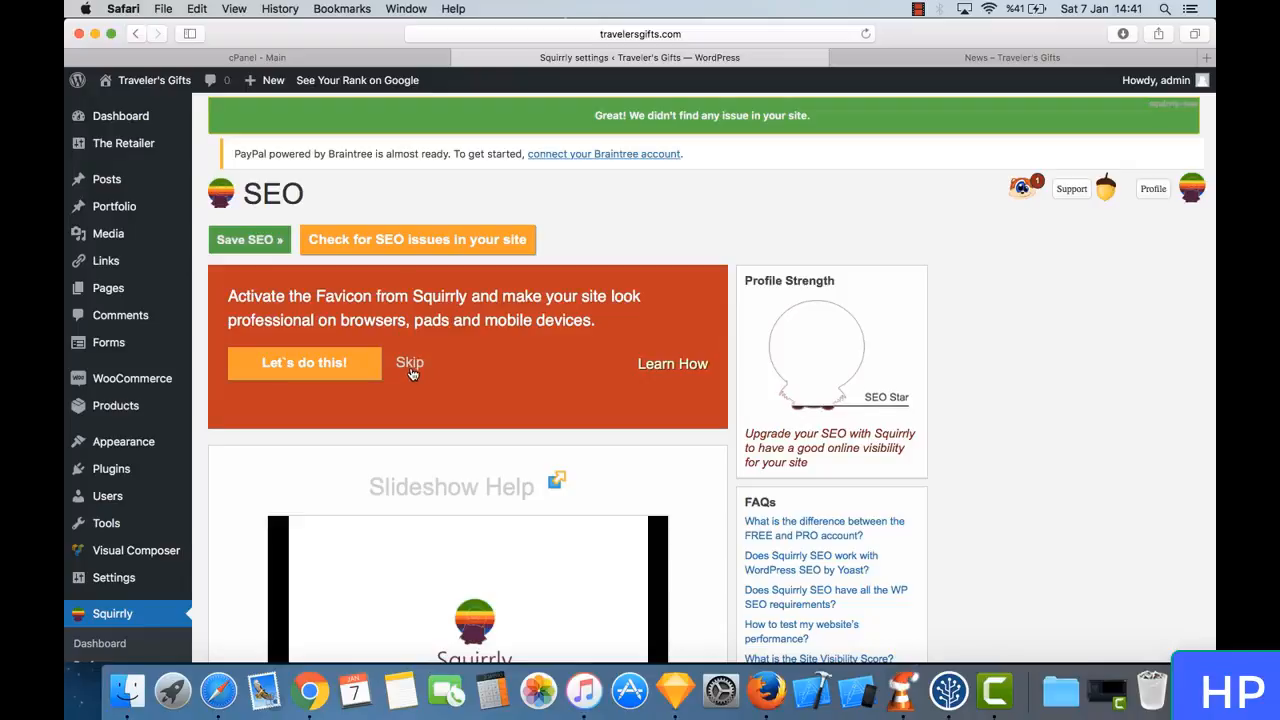
{"action": "left_click", "coordinate": [410, 366]}
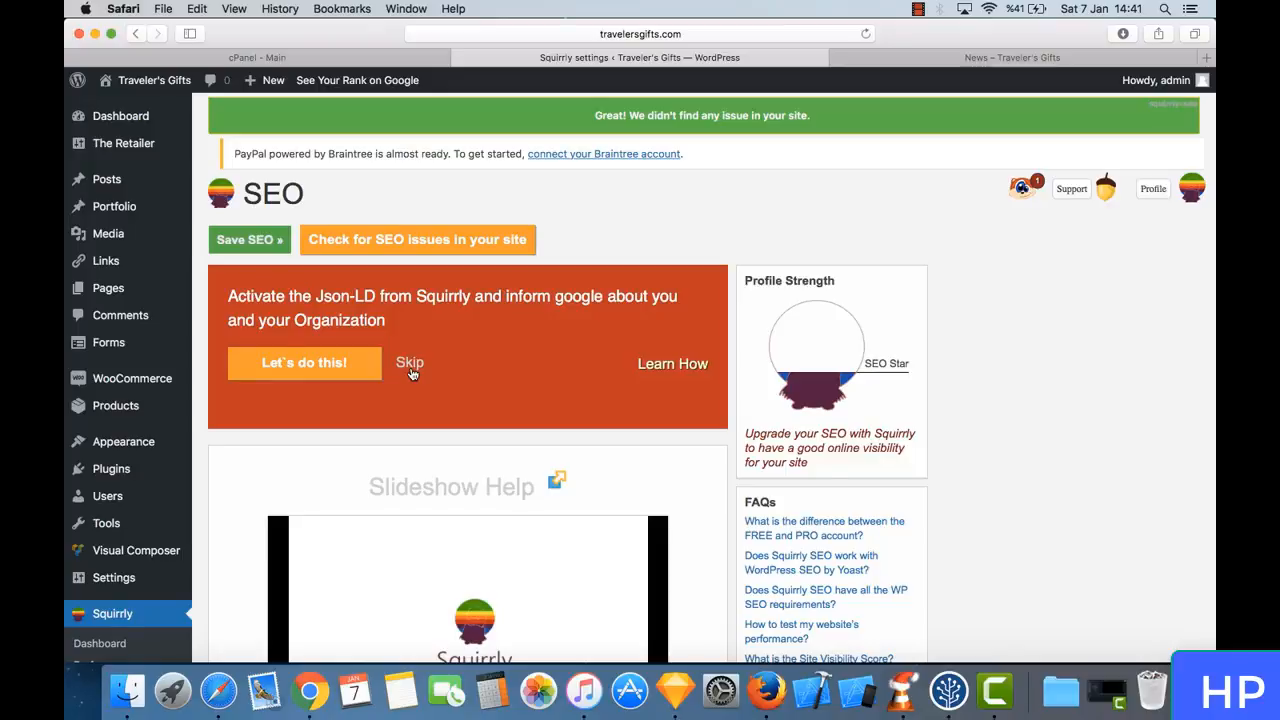
{"action": "left_click", "coordinate": [411, 370]}
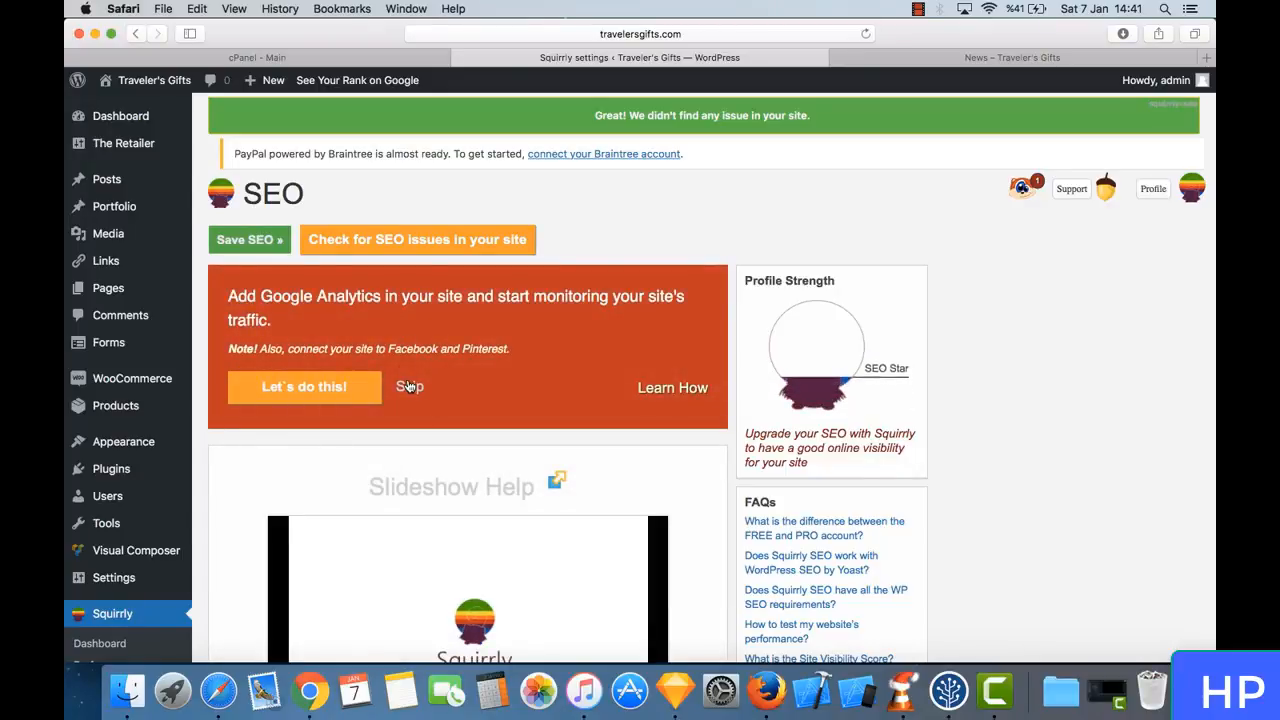
{"action": "left_click", "coordinate": [408, 386]}
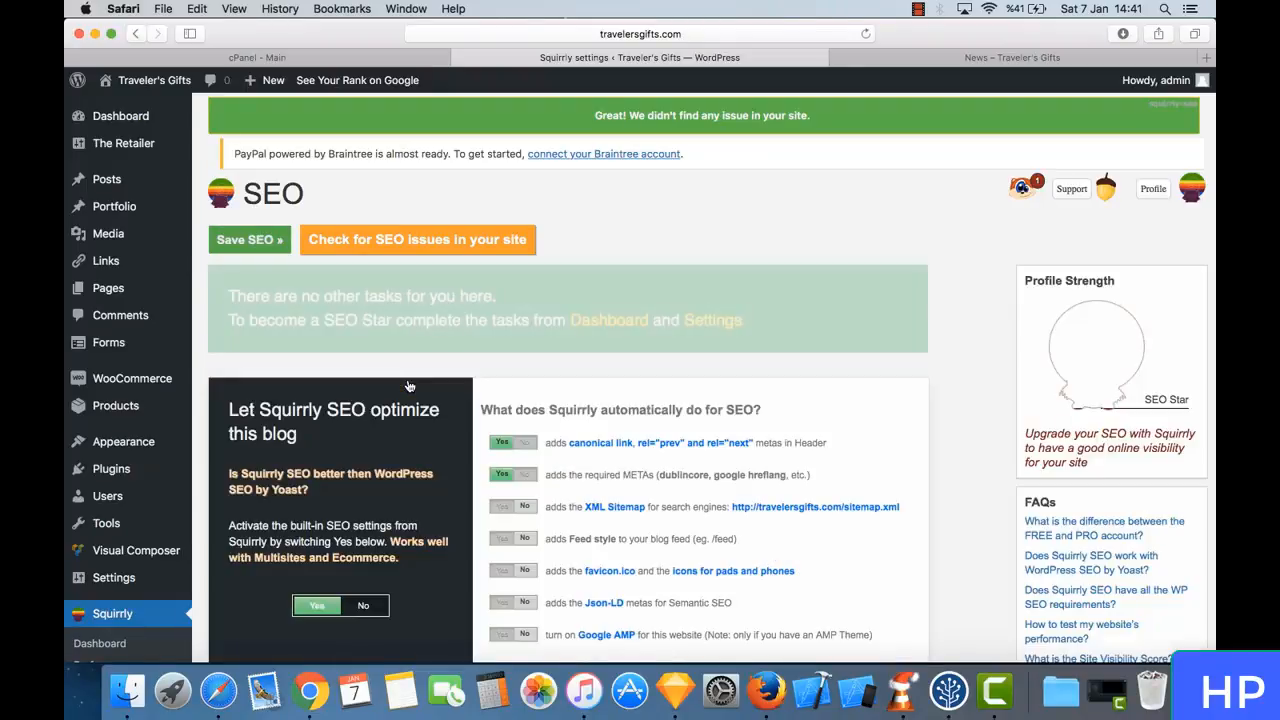
- Enable the XML Sitemap and Feed style options among Squirrly's automatic SEO features
{"action": "scroll", "coordinate": [514, 286], "scroll_direction": "down", "scroll_amount": 4}
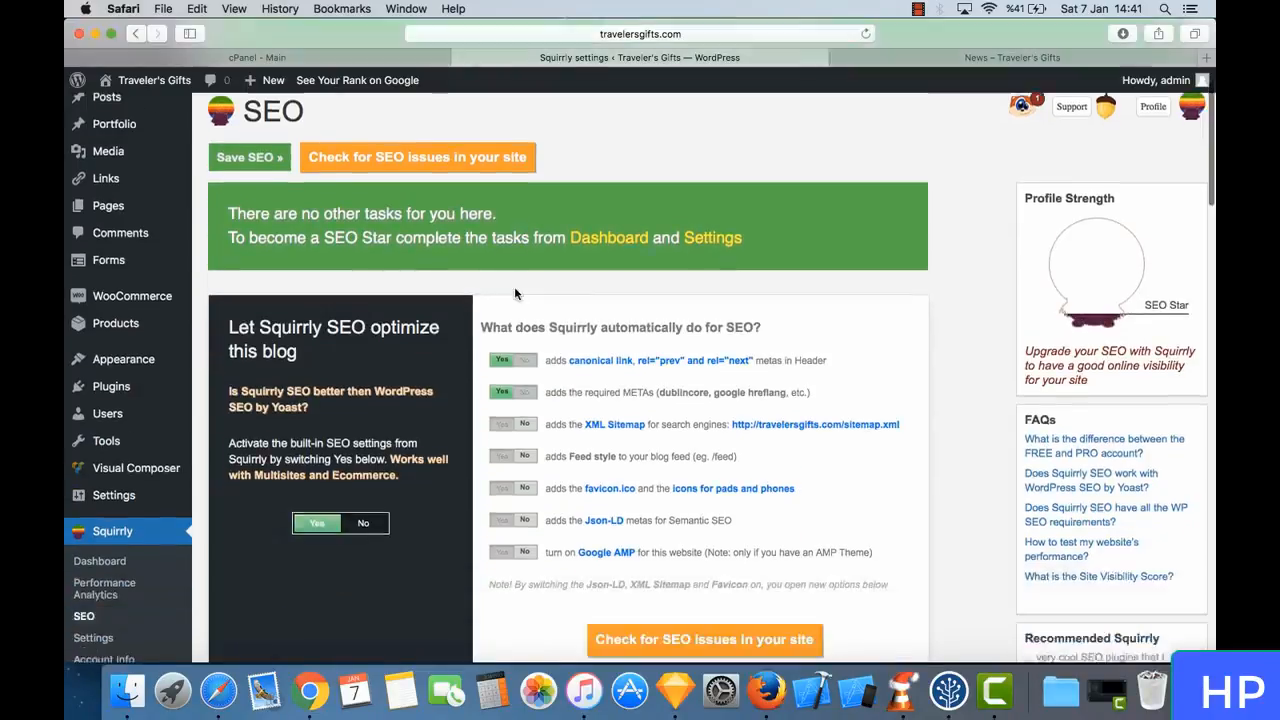
{"action": "scroll", "coordinate": [514, 286], "scroll_direction": "down", "scroll_amount": 1}
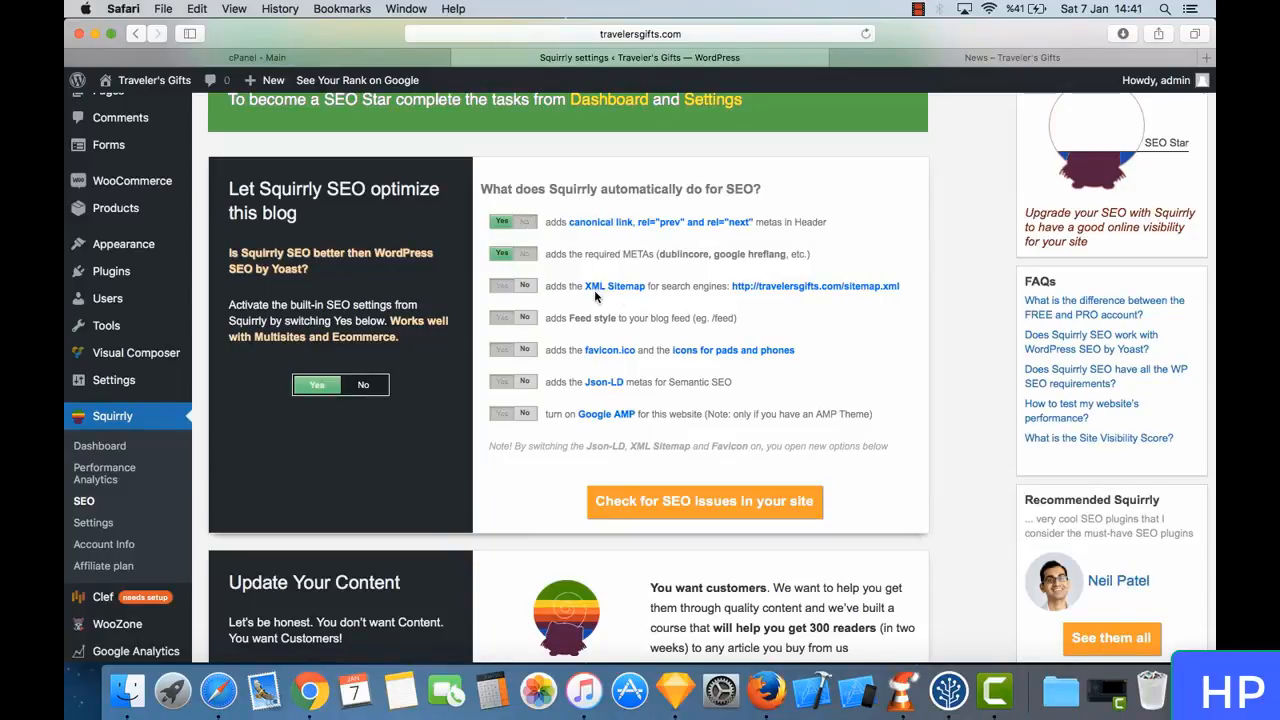
{"action": "left_click", "coordinate": [500, 290]}
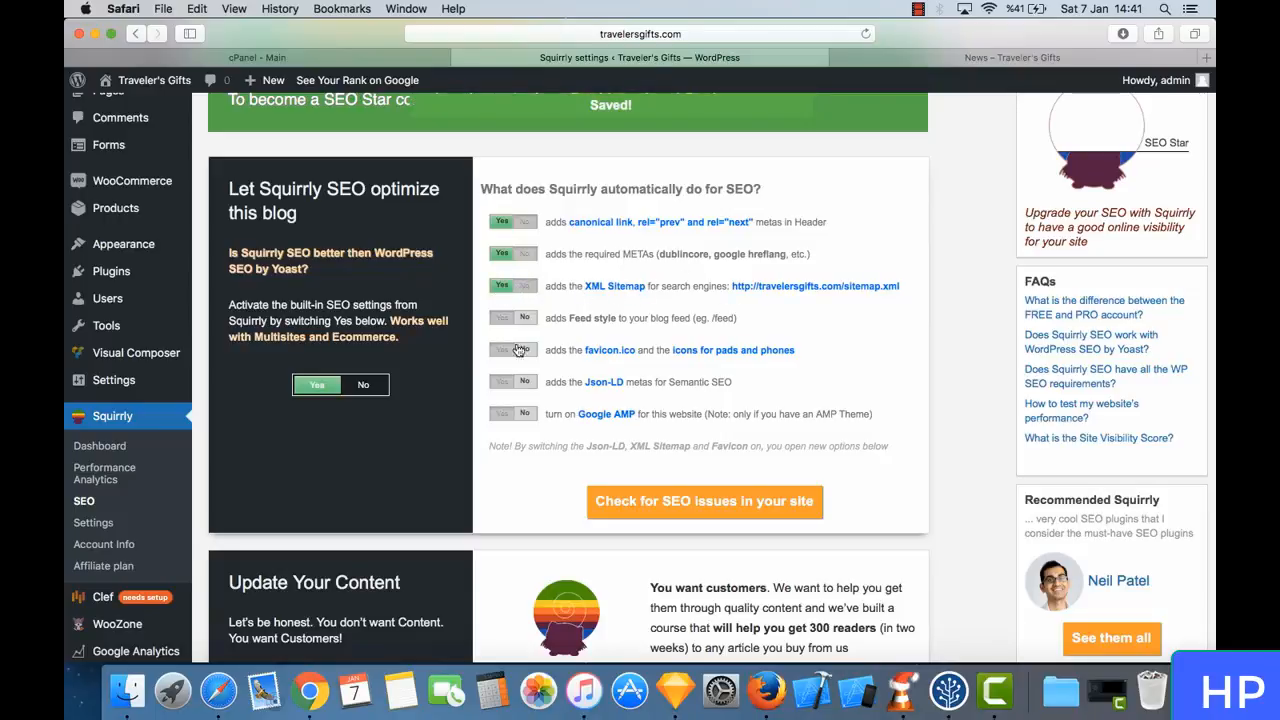
{"action": "left_click", "coordinate": [503, 318]}
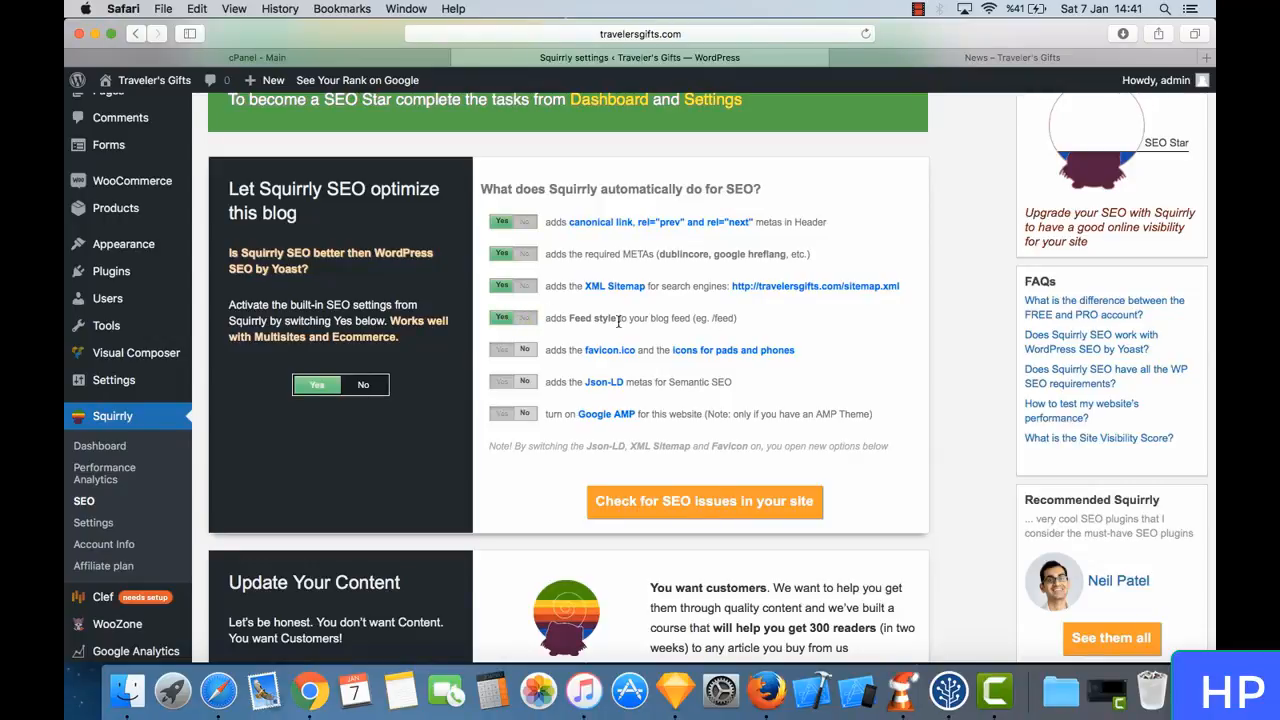
- Examine the favicon, Json-LD metas for Semantic SEO and Google AMP options in the automatic SEO list
{"action": "scroll", "coordinate": [664, 321], "scroll_direction": "down", "scroll_amount": 2}
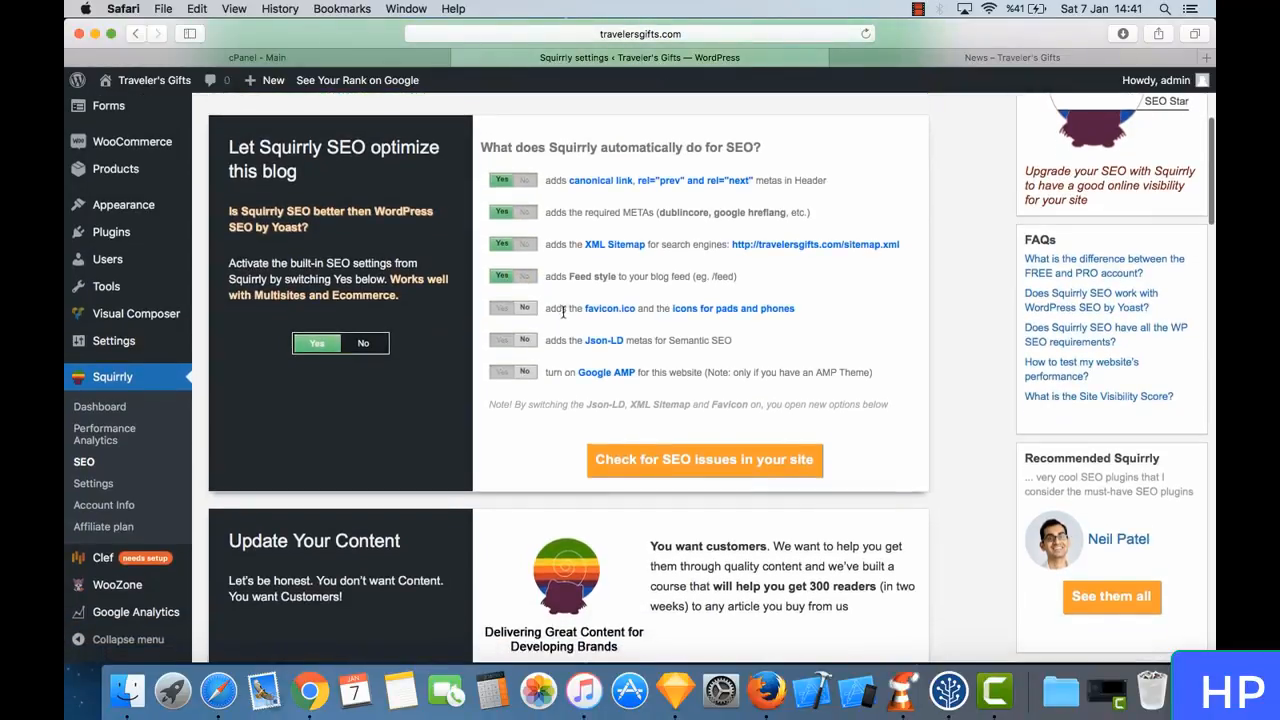
{"action": "scroll", "coordinate": [636, 330], "scroll_direction": "down", "scroll_amount": 1}
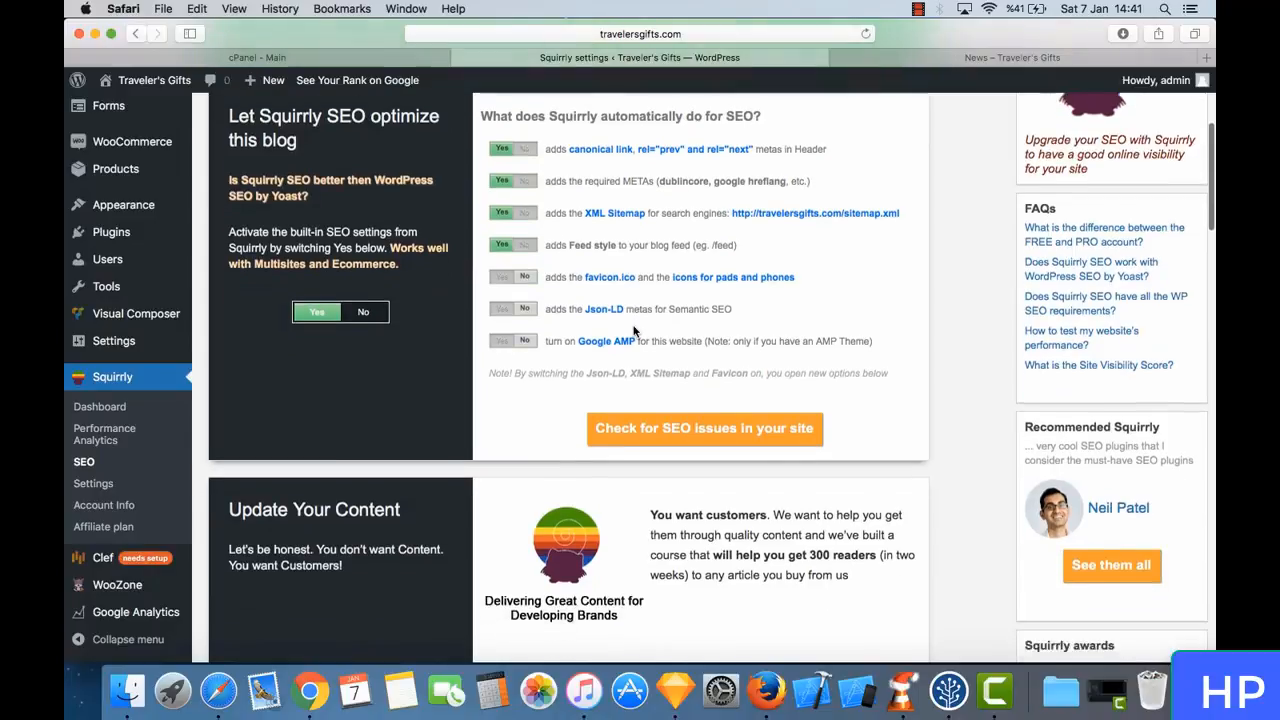
{"action": "scroll", "coordinate": [627, 308], "scroll_direction": "down", "scroll_amount": 1}
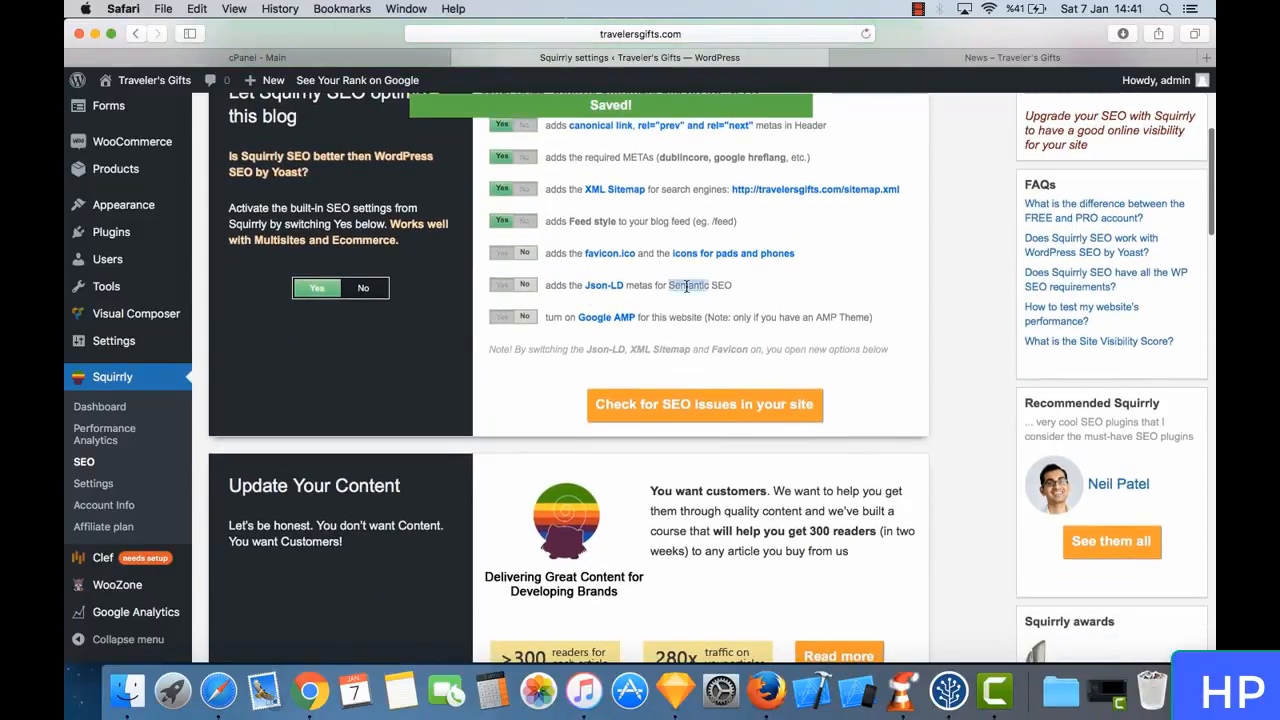
{"action": "triple_click", "coordinate": [686, 285]}
{"action": "left_click", "coordinate": [700, 285]}
{"action": "triple_click", "coordinate": [700, 285]}
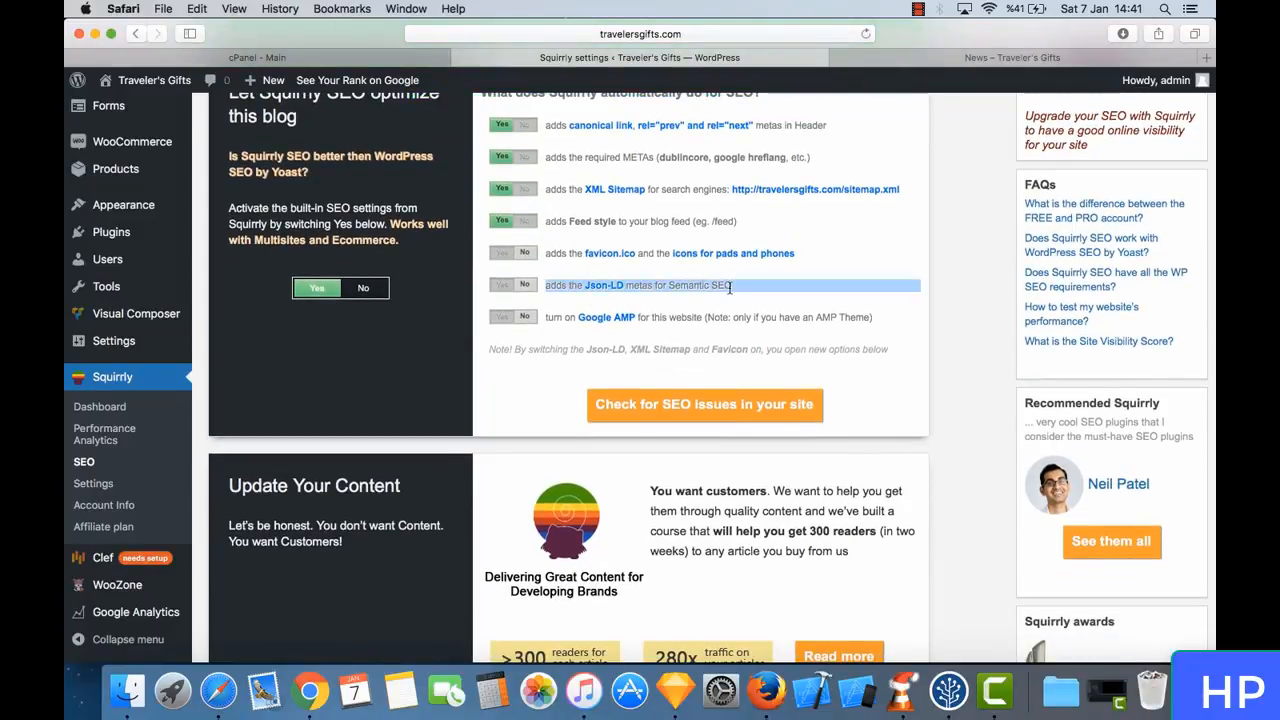
{"action": "left_click", "coordinate": [730, 288]}
{"action": "triple_click", "coordinate": [730, 288]}
{"action": "left_click", "coordinate": [752, 290]}
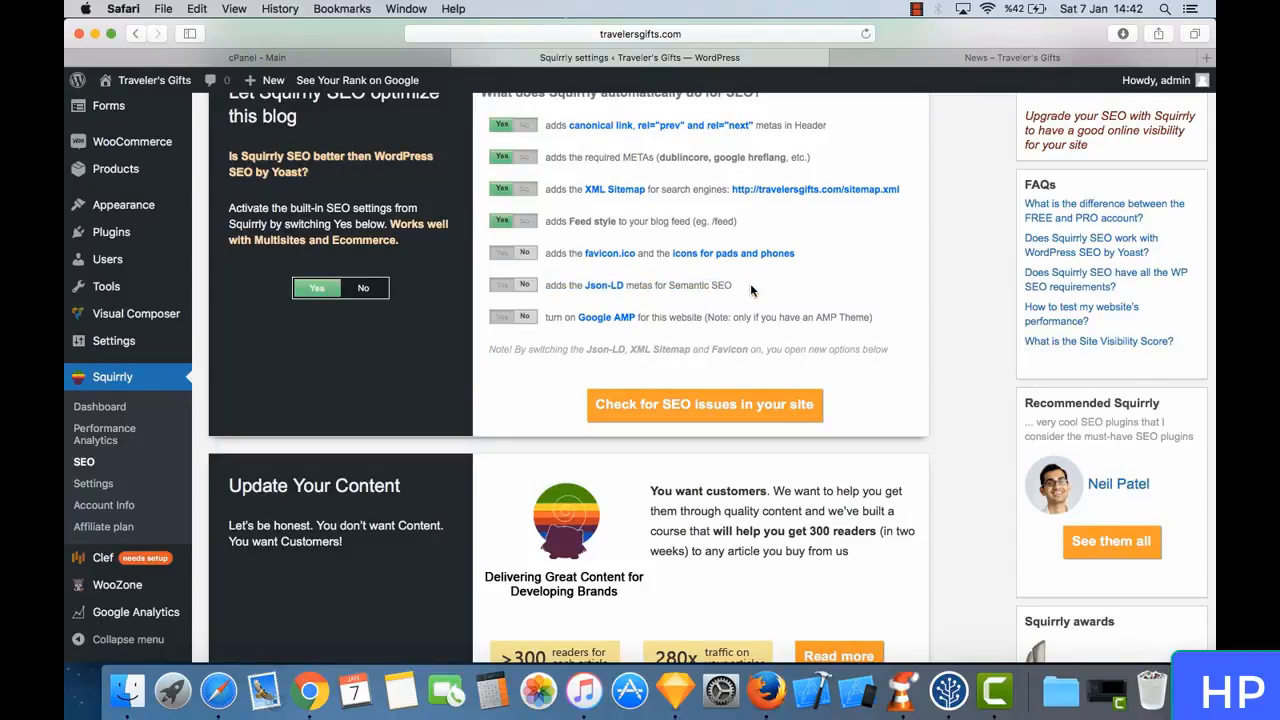
{"action": "triple_click", "coordinate": [688, 285]}
{"action": "left_click", "coordinate": [712, 288]}
{"action": "triple_click", "coordinate": [712, 288]}
{"action": "left_click", "coordinate": [712, 288]}
- Set the home page meta title to "Traveler's Gifts" under First page optimization
{"action": "scroll", "coordinate": [665, 430], "scroll_direction": "down", "scroll_amount": 5}
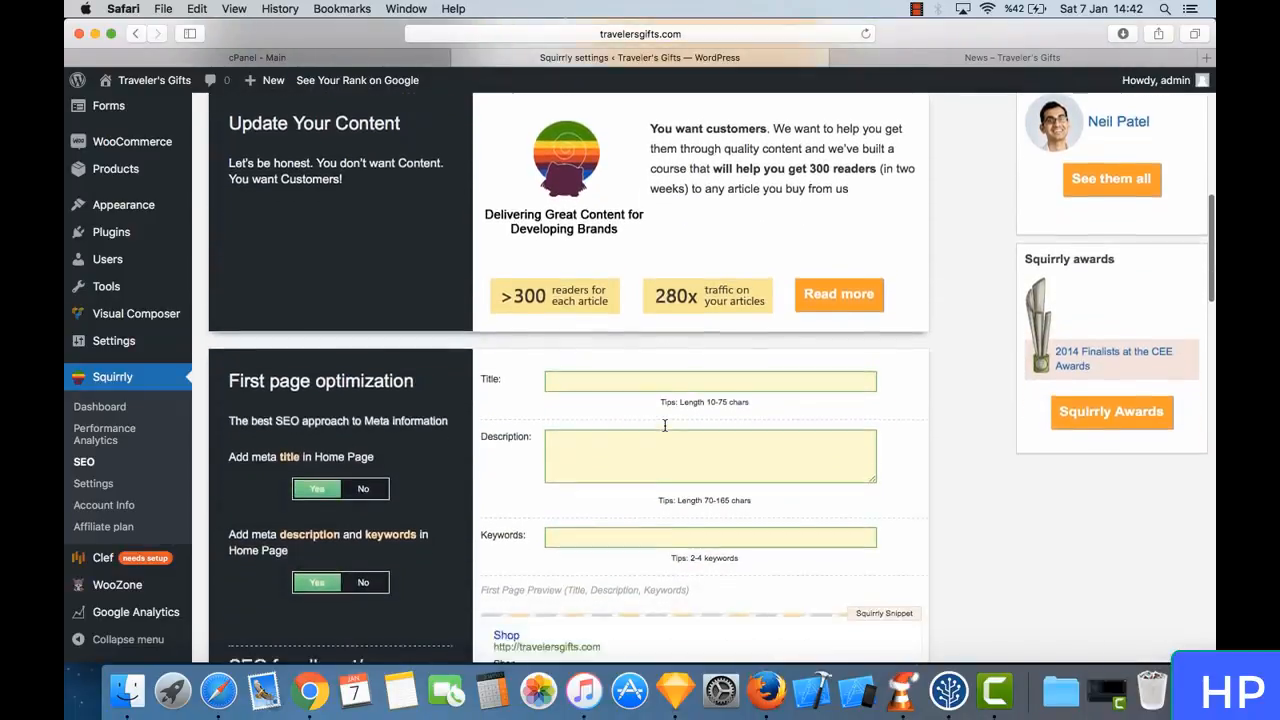
{"action": "scroll", "coordinate": [606, 318], "scroll_direction": "down", "scroll_amount": 2}
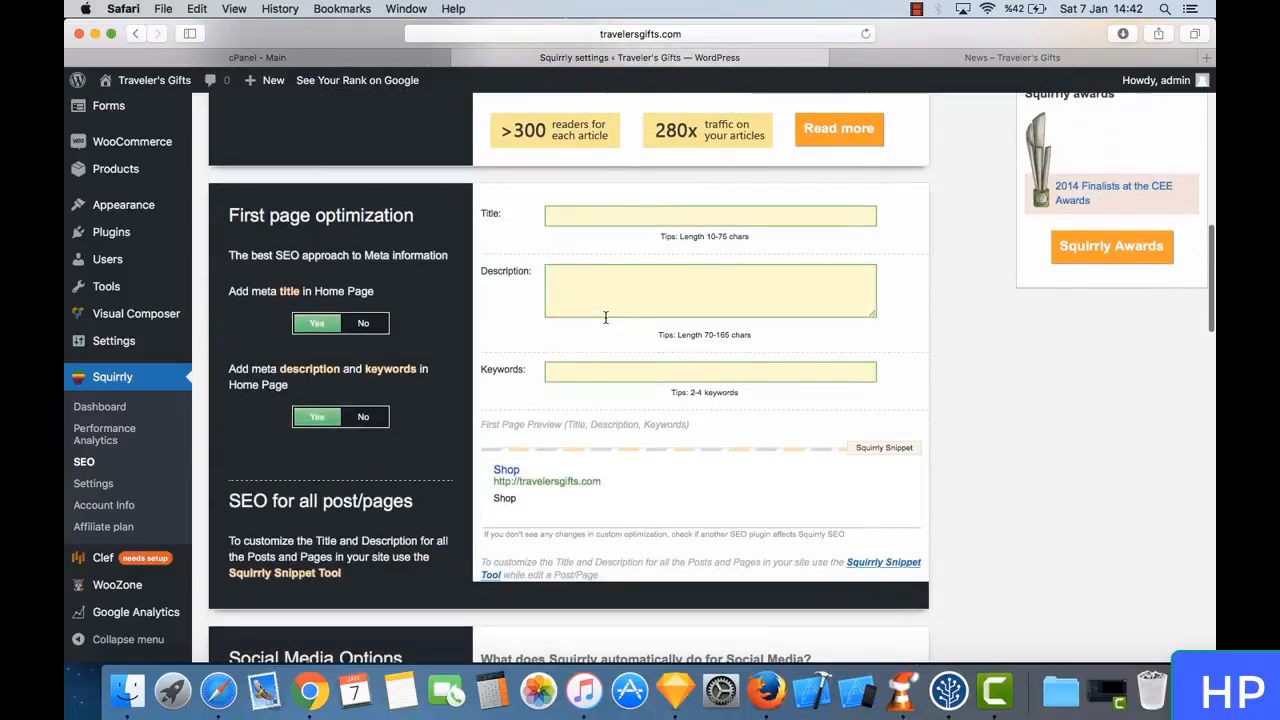
{"action": "left_click", "coordinate": [593, 218]}
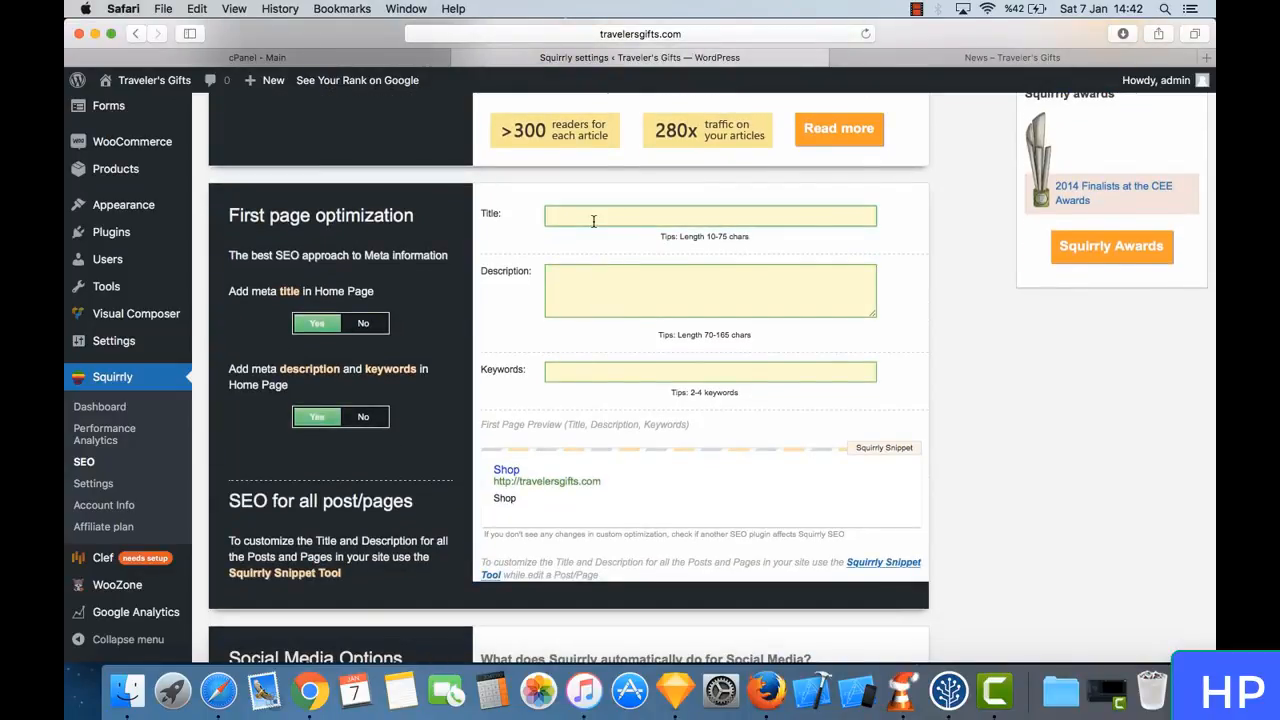
{"action": "type", "text": "Trav"}
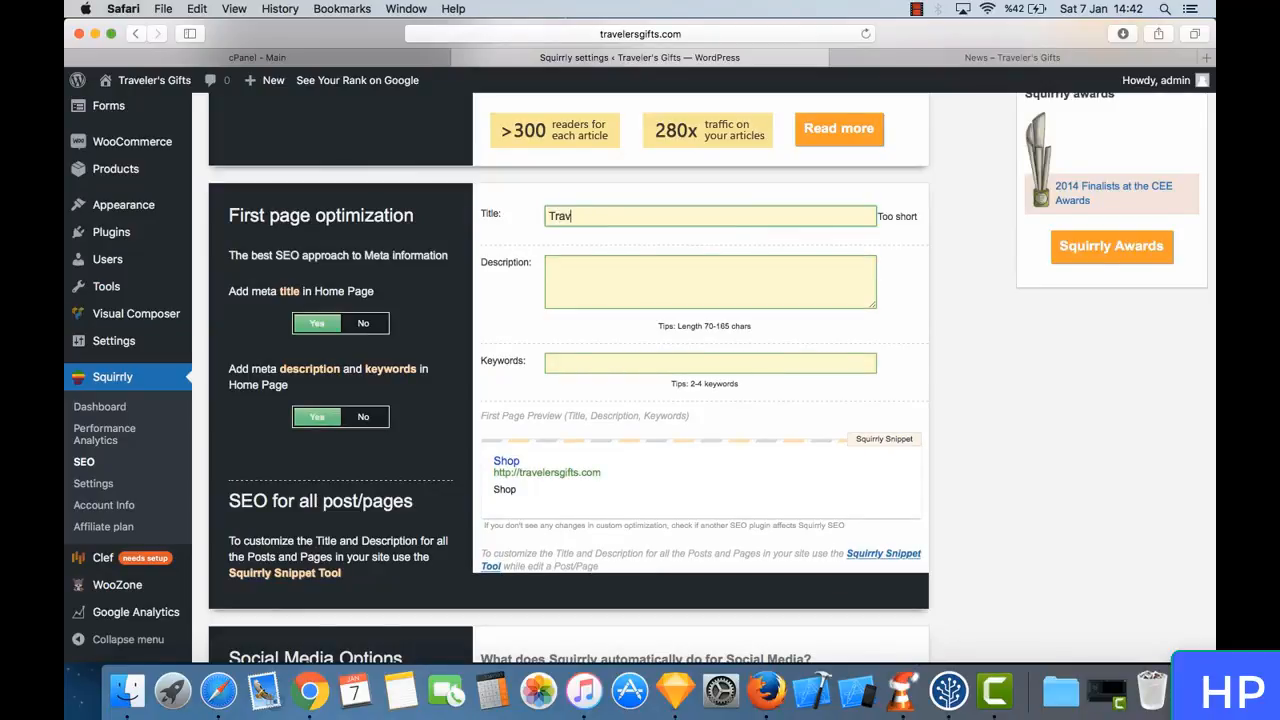
{"action": "type", "text": "eler's Gifts"}
{"action": "key", "text": "Tab"}
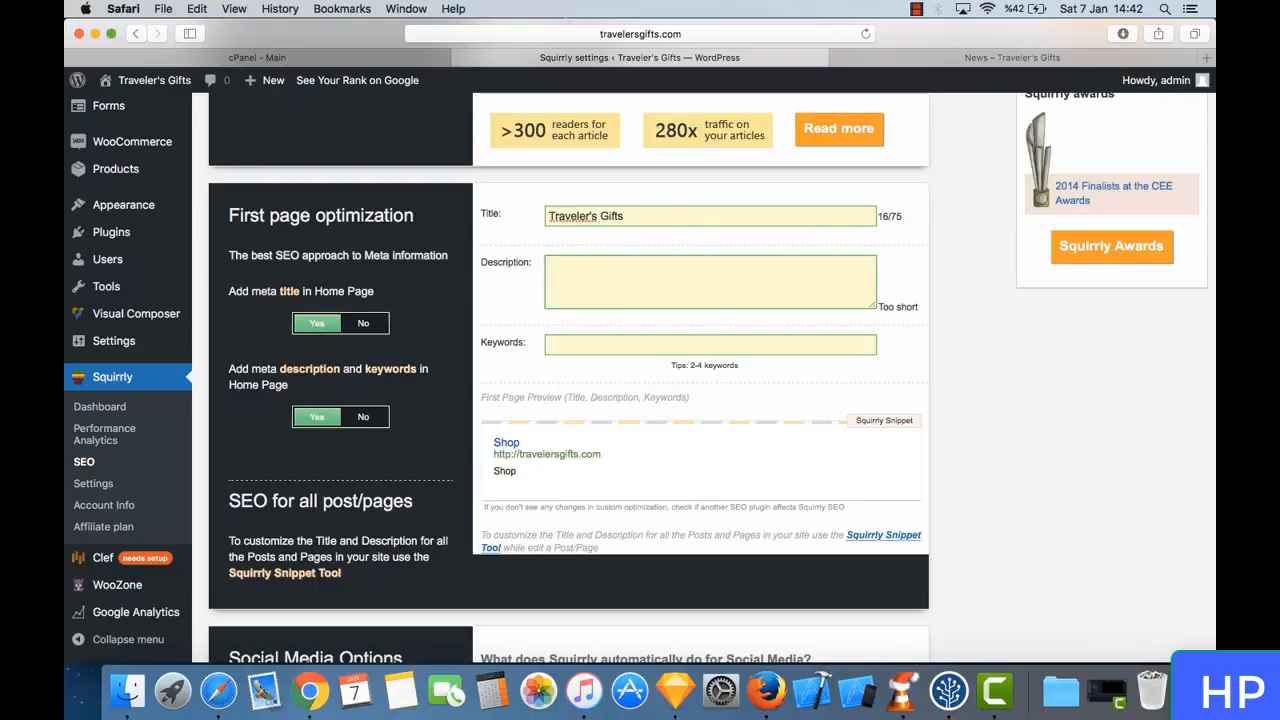
- Set the home page meta description to "You can find perfect gifts for yourself or friends here! Shop securely and pay safely with amazon.com"
{"action": "type", "text": "Th"}
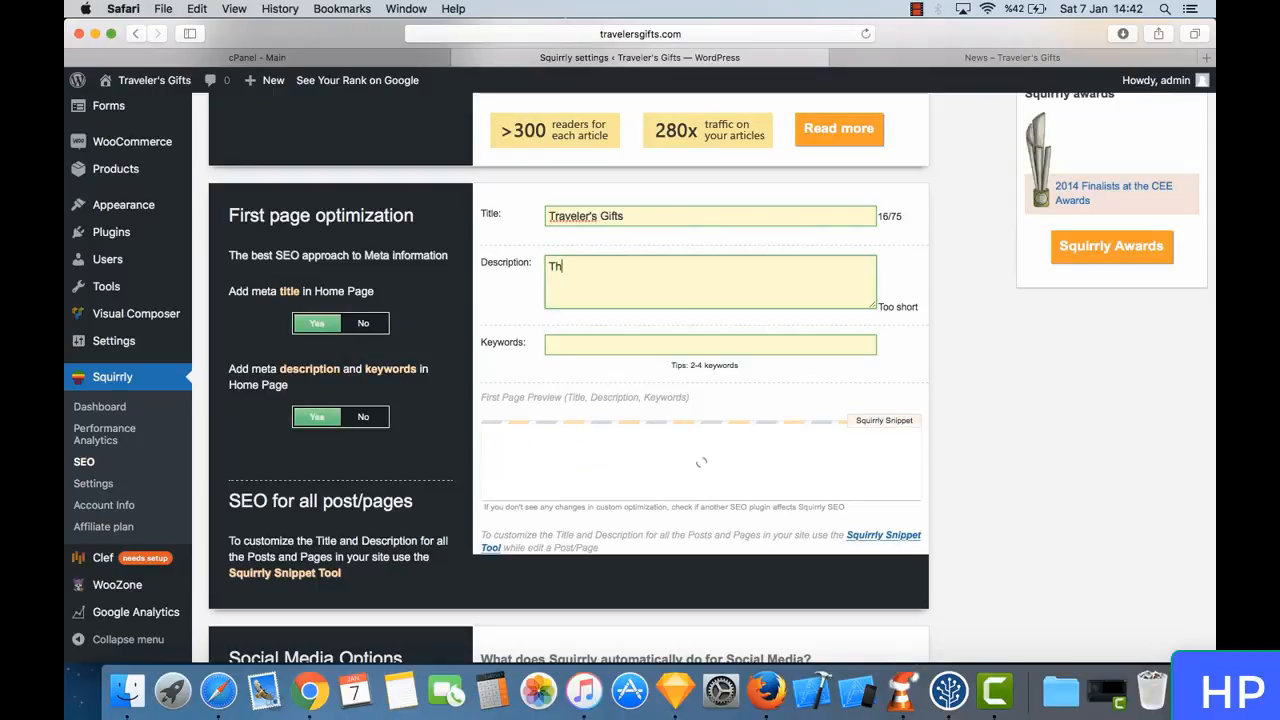
{"action": "key", "text": "BackSpace"}
{"action": "key", "text": "BackSpace"}
{"action": "type", "text": "You can find"}
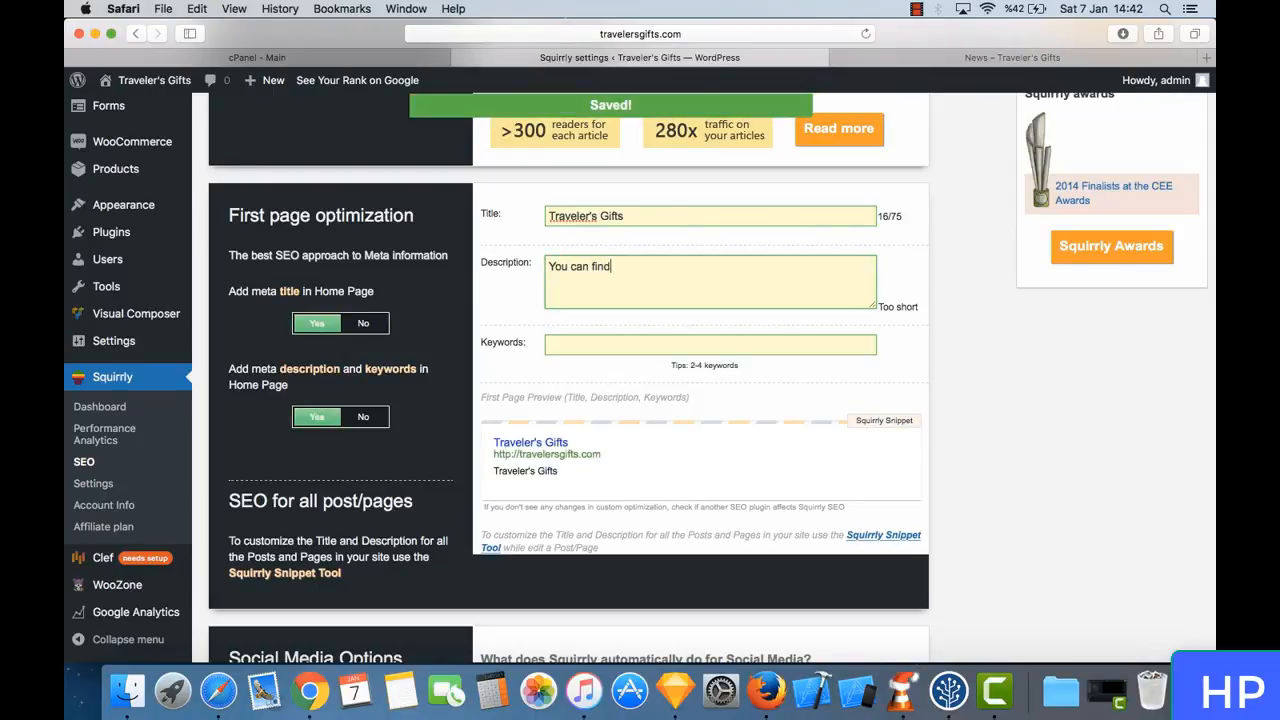
{"action": "type", "text": " perfect fi"}
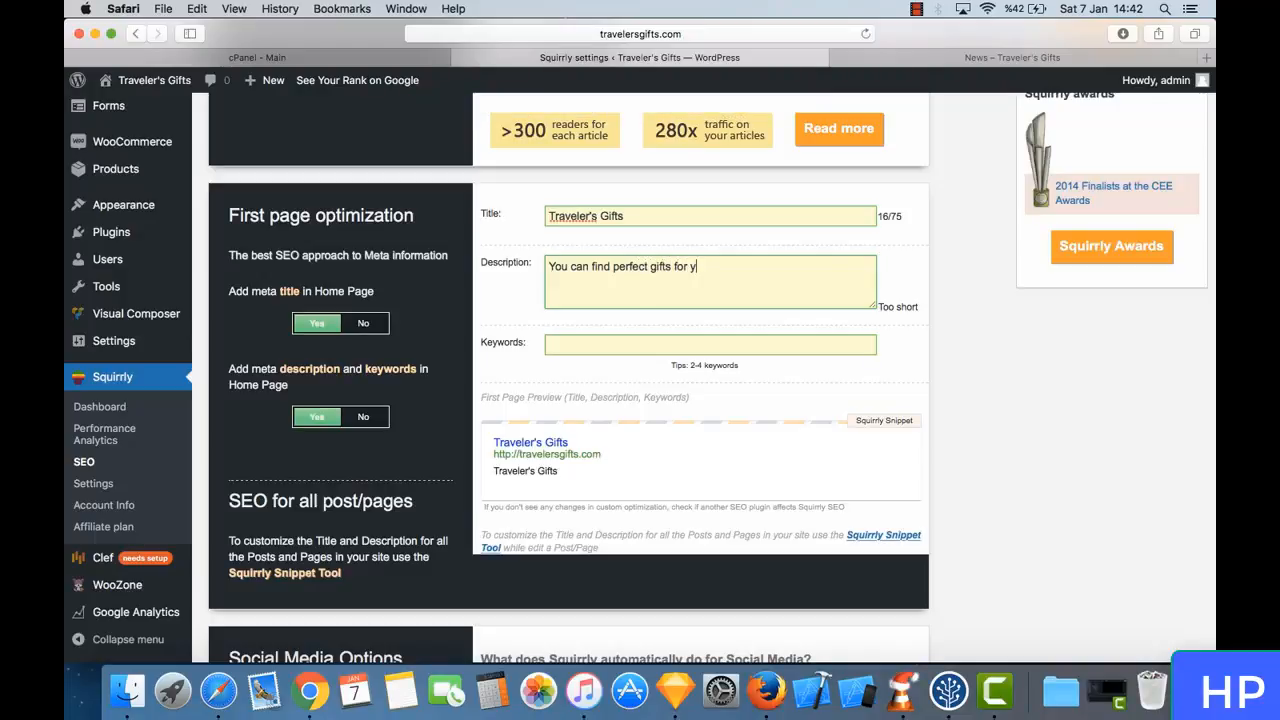
{"action": "type", "text": "fts for your website"}
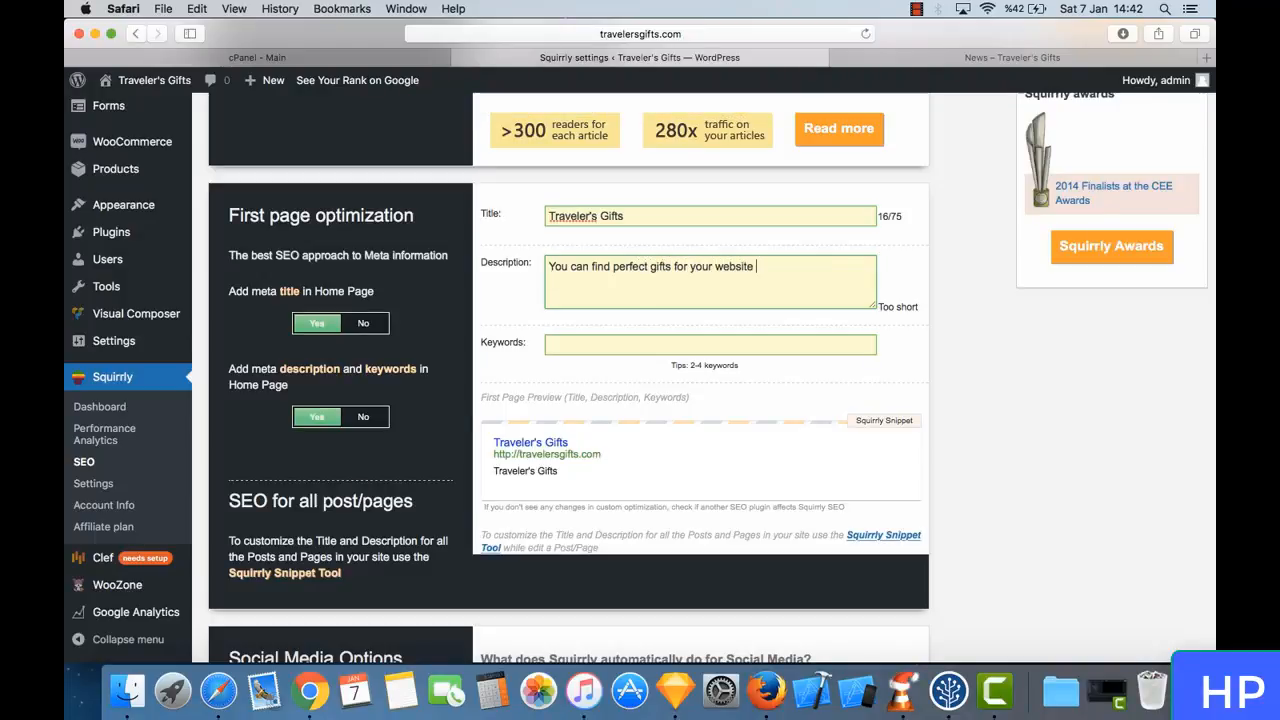
{"action": "key", "text": "BackSpace"}
{"action": "key", "text": "BackSpace"}
{"action": "key", "text": "BackSpace"}
{"action": "key", "text": "BackSpace"}
{"action": "key", "text": "BackSpace"}
{"action": "key", "text": "BackSpace"}
{"action": "key", "text": "BackSpace"}
{"action": "key", "text": "BackSpace"}
{"action": "key", "text": "BackSpace"}
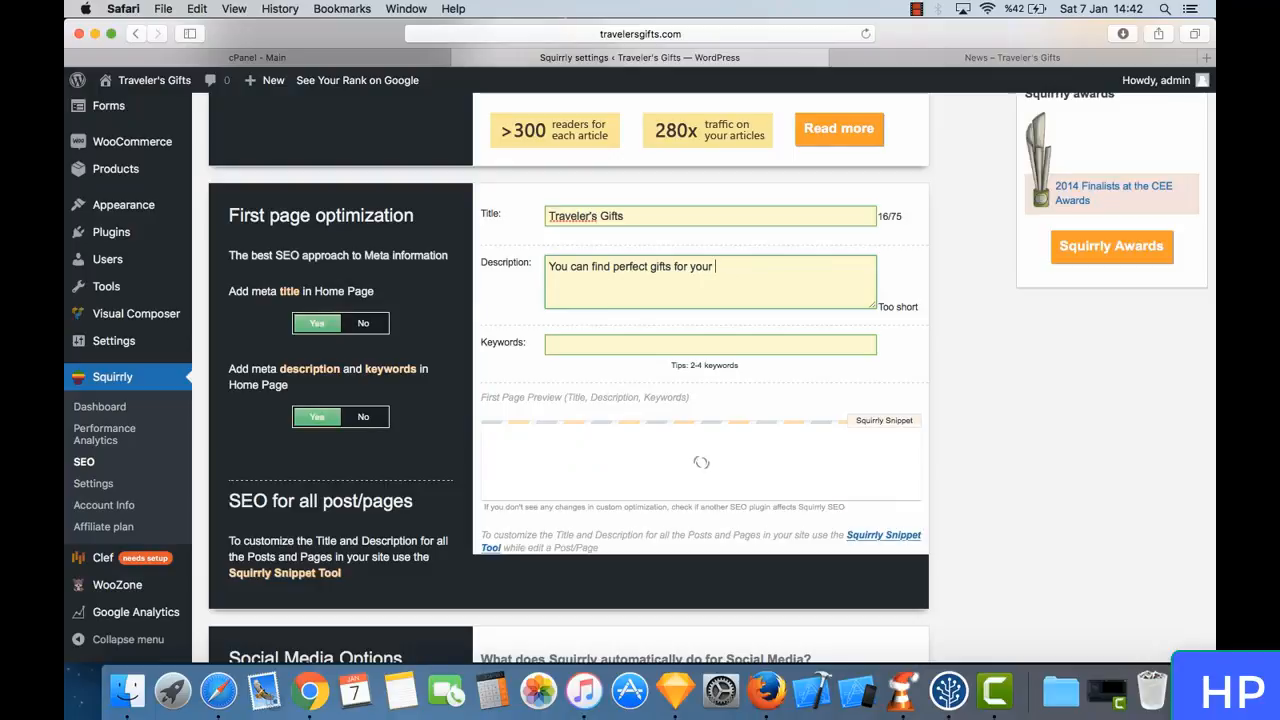
{"action": "type", "text": "self or frien"}
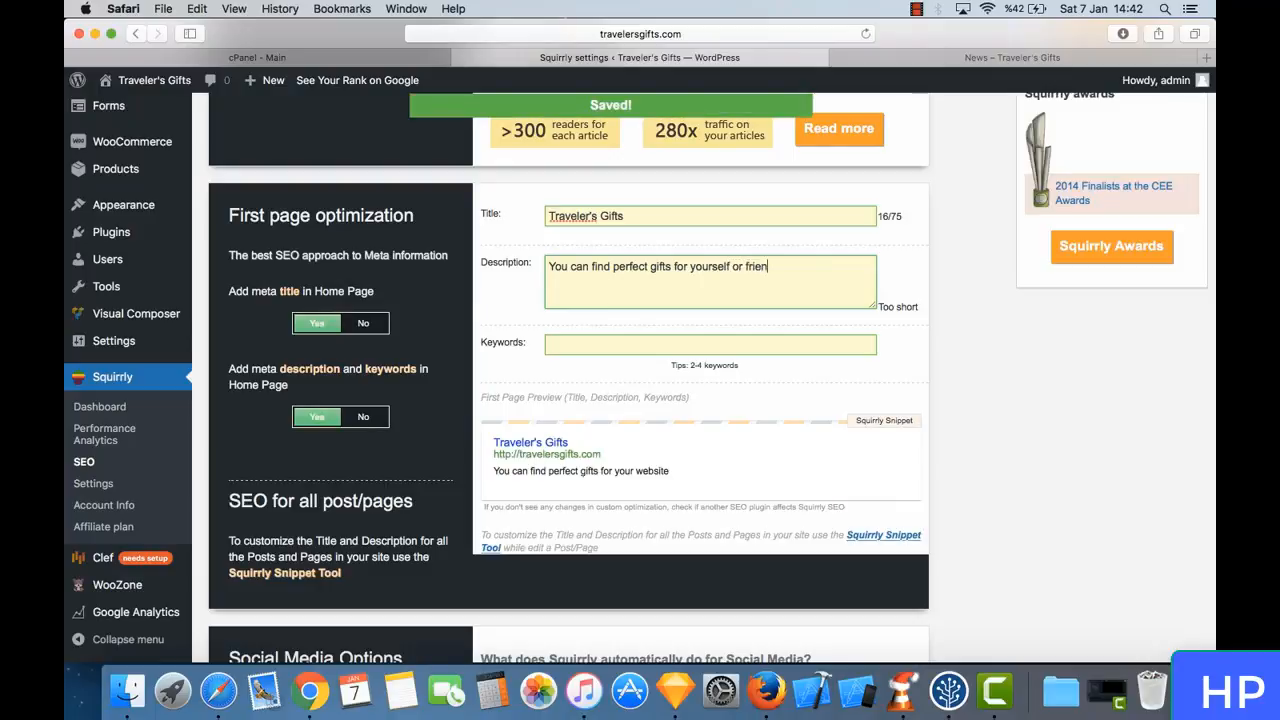
{"action": "type", "text": "ds here"}
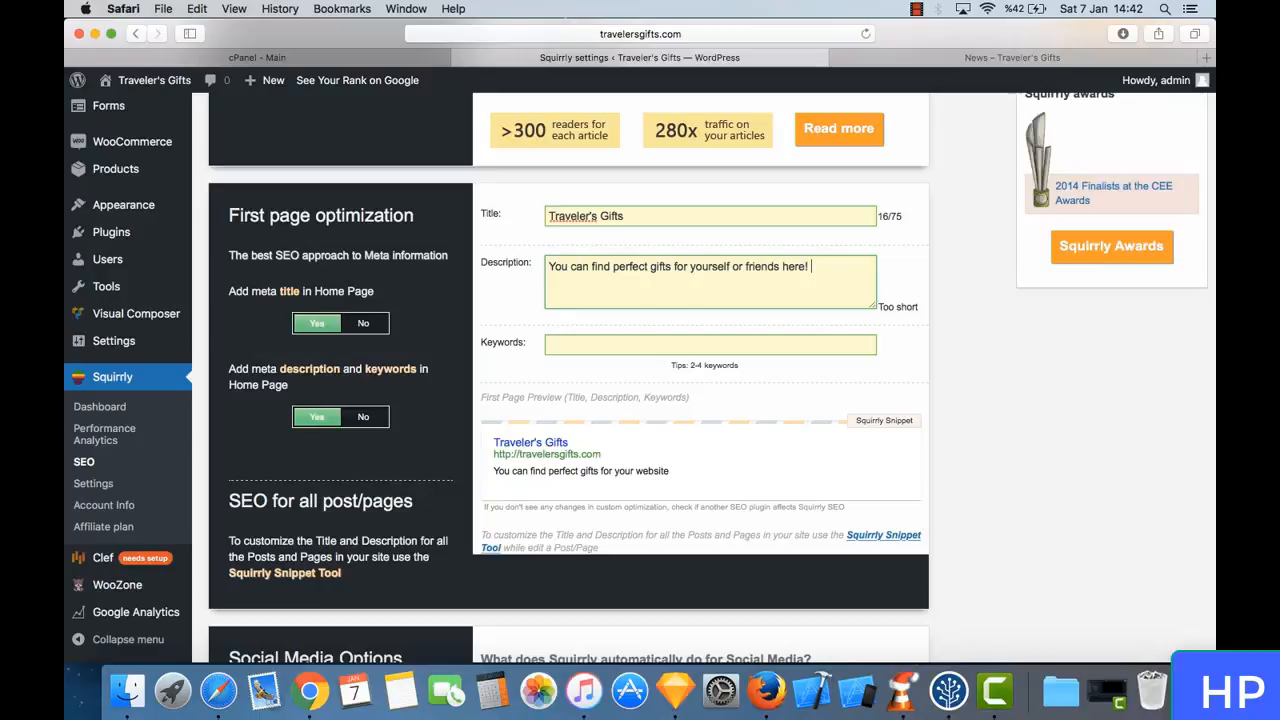
{"action": "type", "text": "! Shop securely and pay safely wit"}
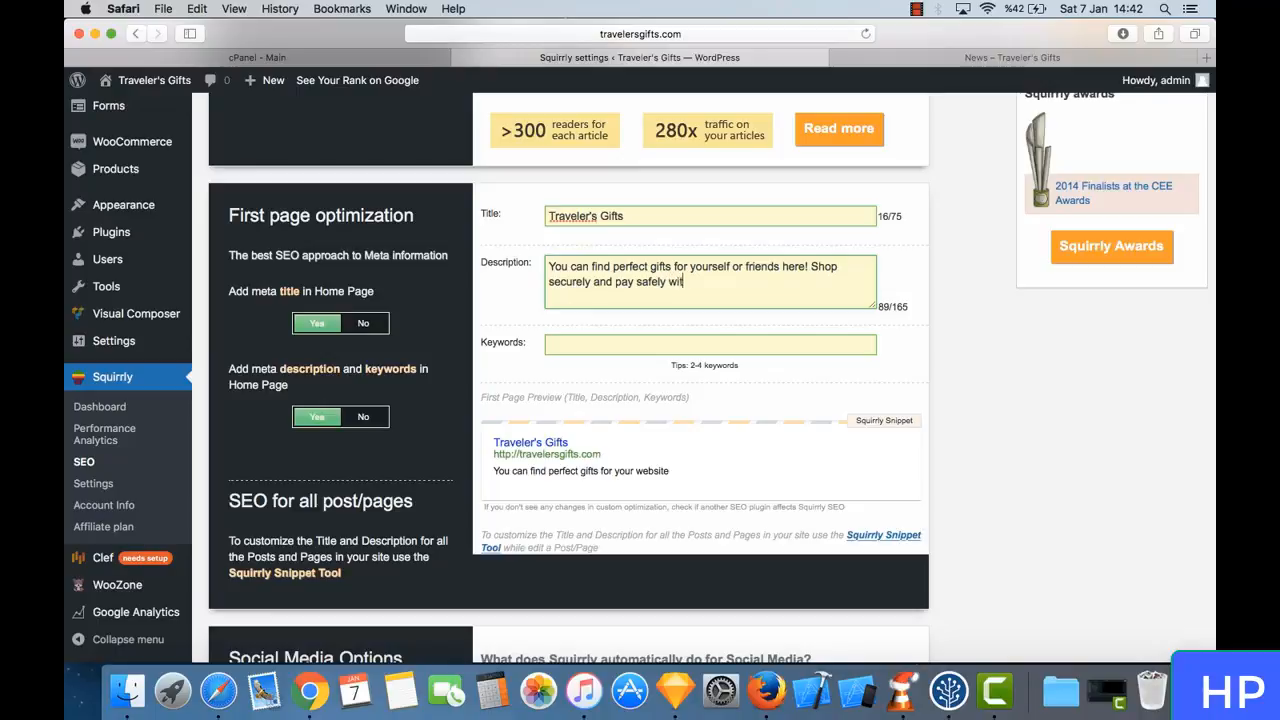
{"action": "type", "text": "h amazon.com"}
- Set the home page meta keywords to "traveler, gifts, shop, wanderlust" under First page optimization
{"action": "left_click", "coordinate": [549, 345]}
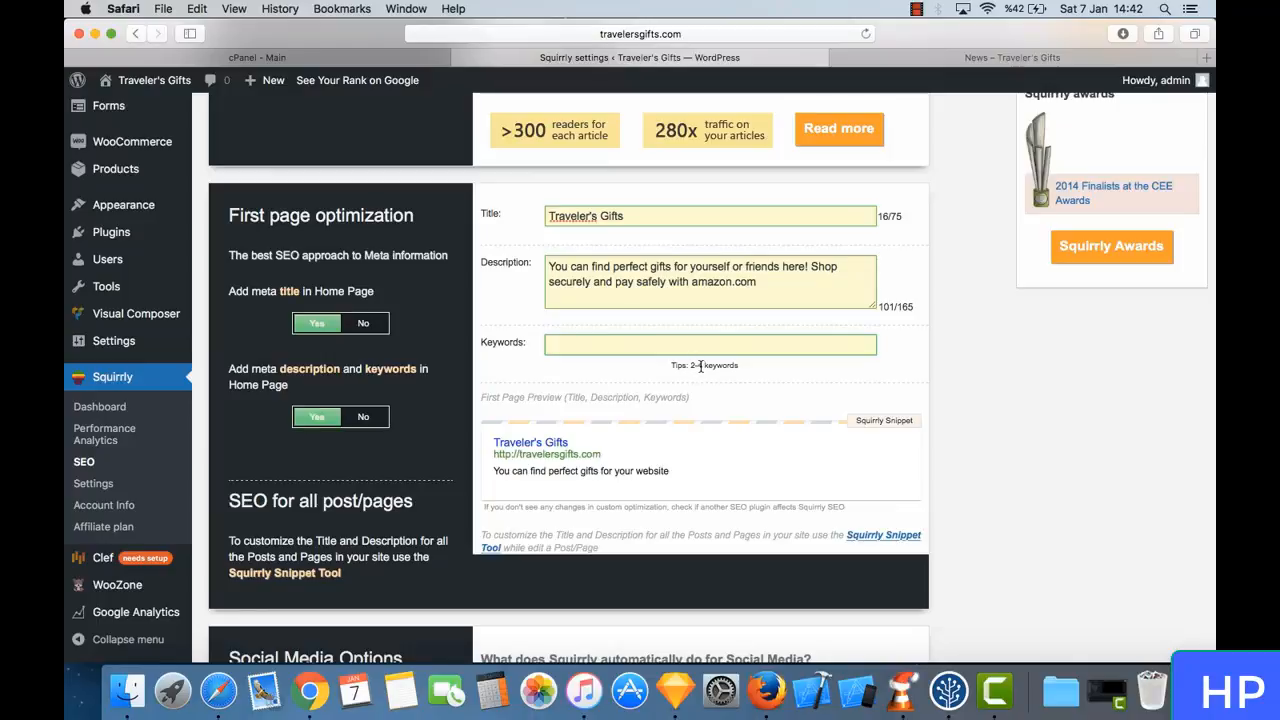
{"action": "type", "text": "traveler, gifts, "}
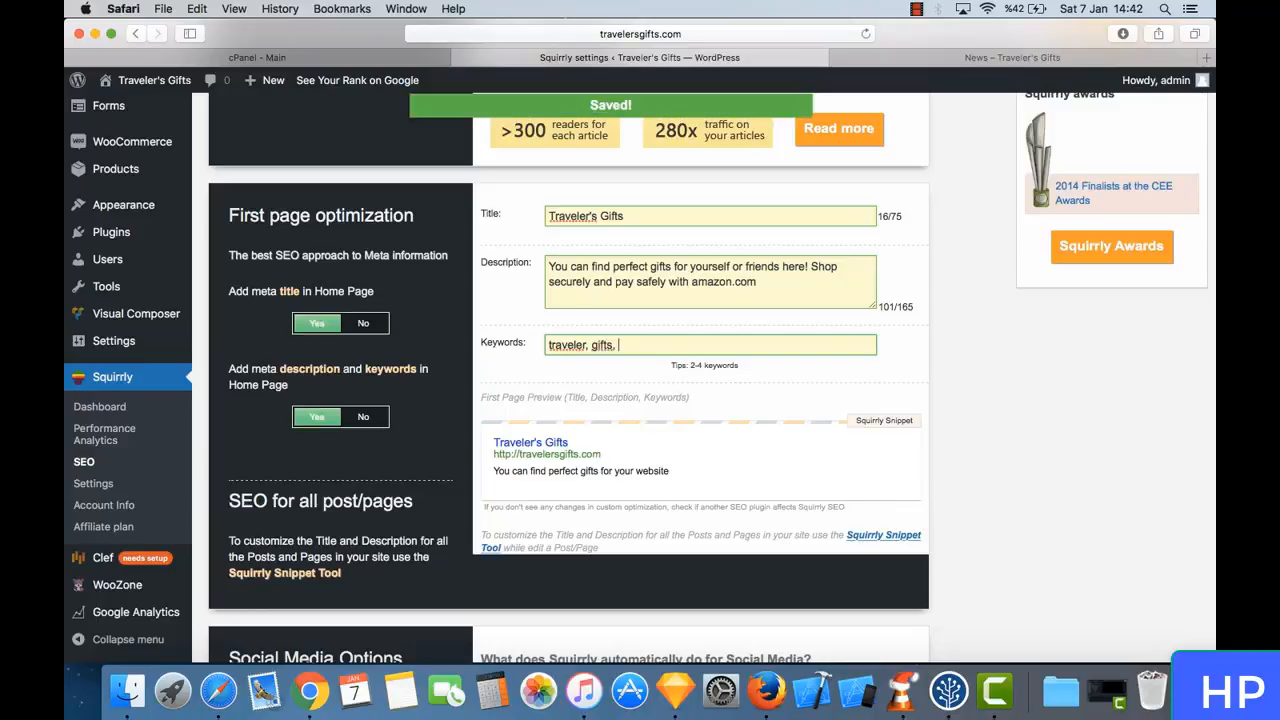
{"action": "type", "text": "shop, t"}
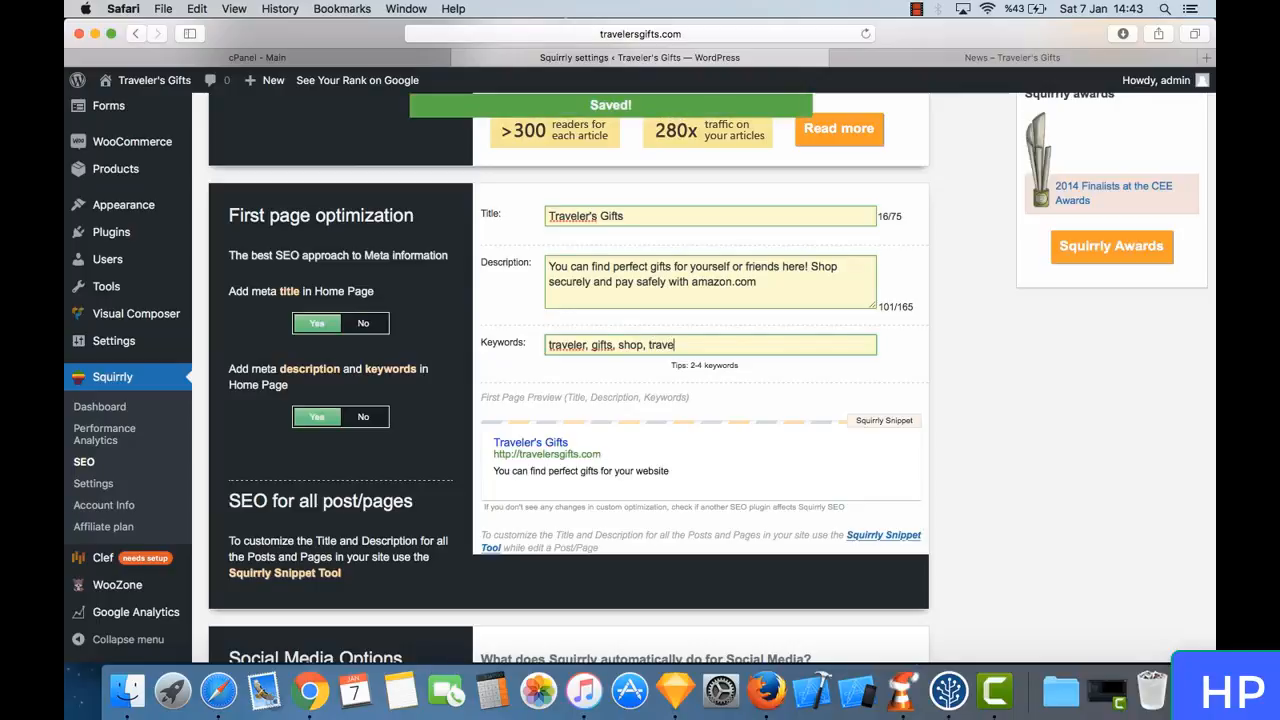
{"action": "key", "text": "BackSpace"}
{"action": "type", "text": "wa"}
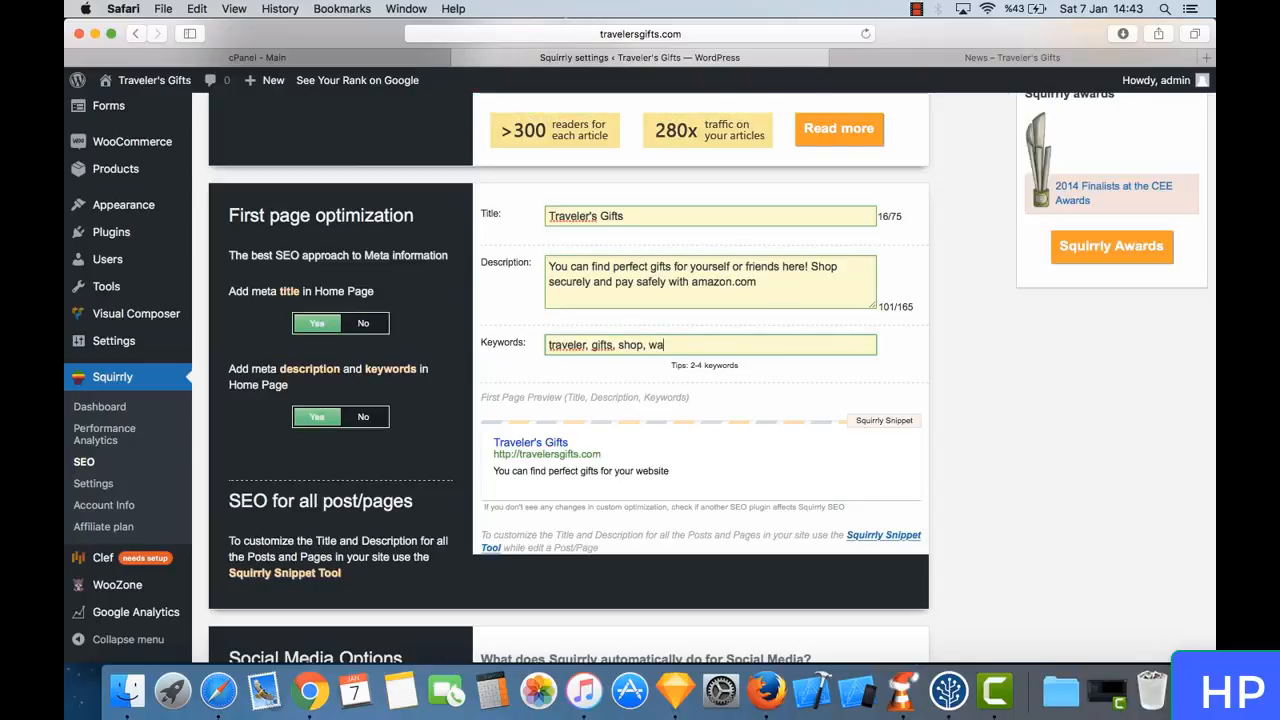
{"action": "type", "text": "nderlust"}
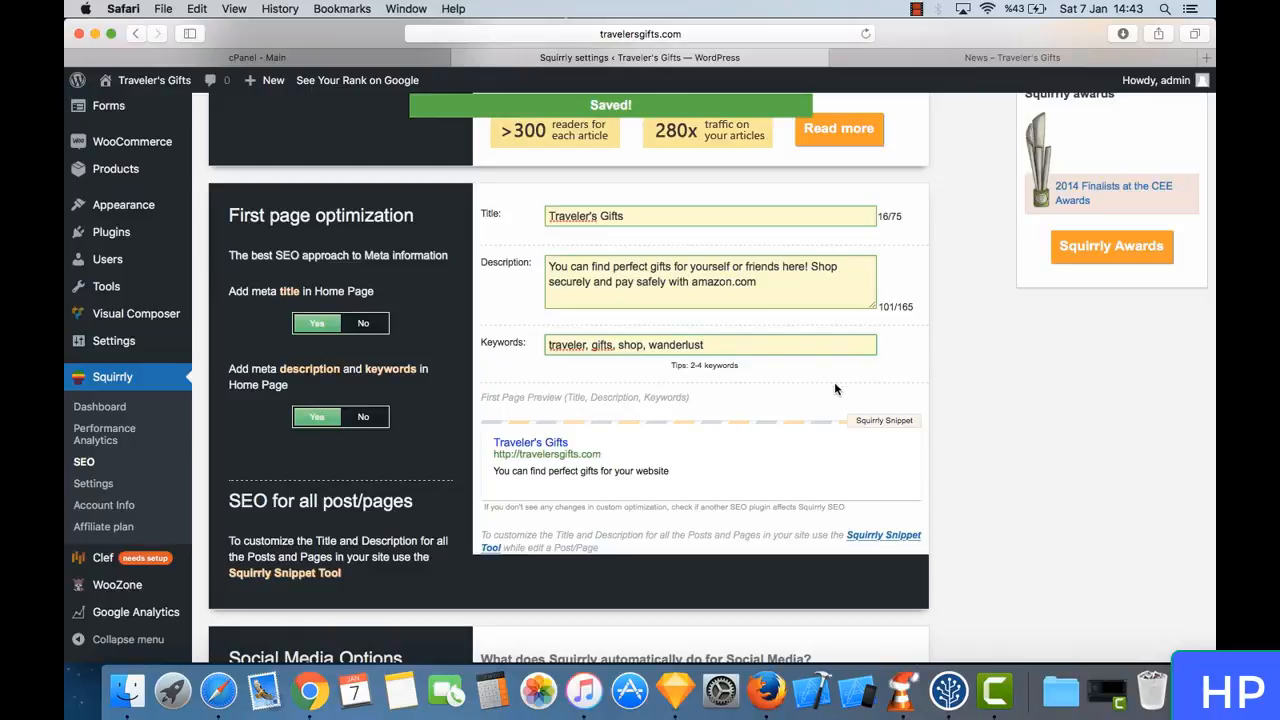
- Review Squirrly's social media options, social media accounts, XML Sitemap options and tracking tools
{"action": "scroll", "coordinate": [837, 388], "scroll_direction": "down", "scroll_amount": 3}
{"action": "scroll", "coordinate": [836, 388], "scroll_direction": "down", "scroll_amount": 5}
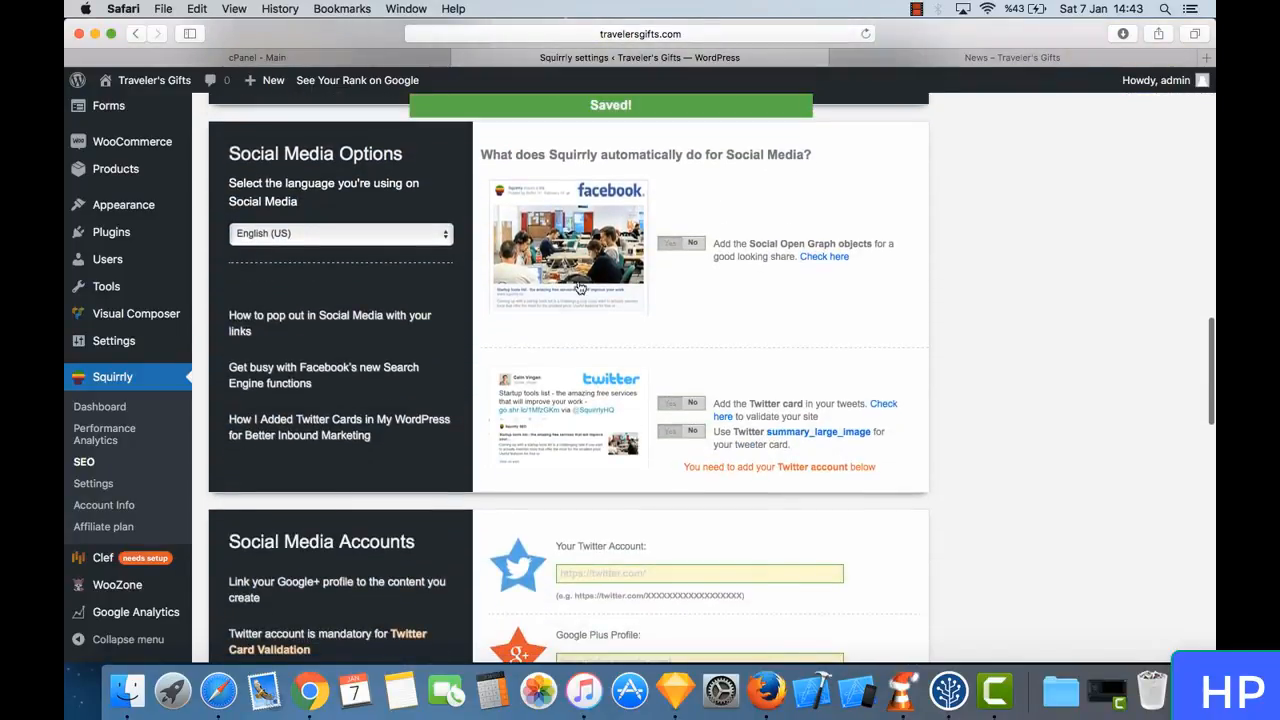
{"action": "mouse_move", "coordinate": [645, 312]}
{"action": "scroll", "coordinate": [653, 333], "scroll_direction": "up", "scroll_amount": 1}
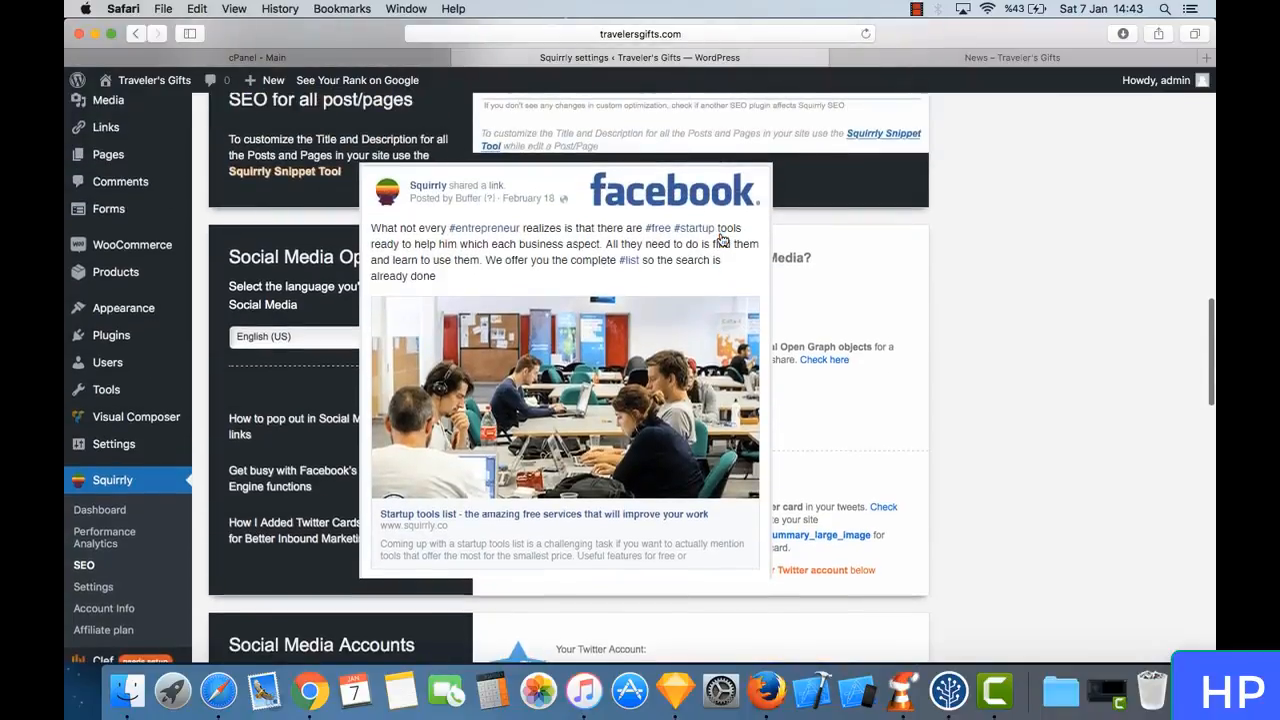
{"action": "scroll", "coordinate": [800, 380], "scroll_direction": "down", "scroll_amount": 4}
{"action": "scroll", "coordinate": [908, 396], "scroll_direction": "down", "scroll_amount": 10}
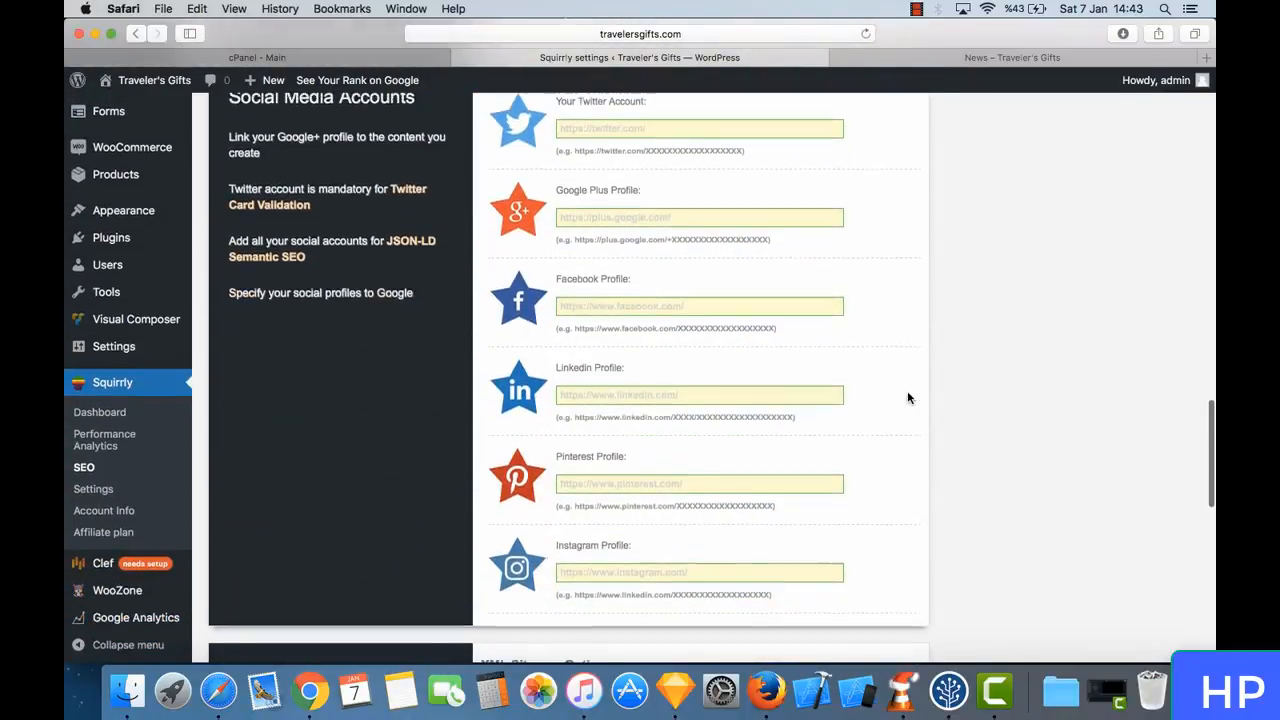
{"action": "scroll", "coordinate": [907, 398], "scroll_direction": "down", "scroll_amount": 2}
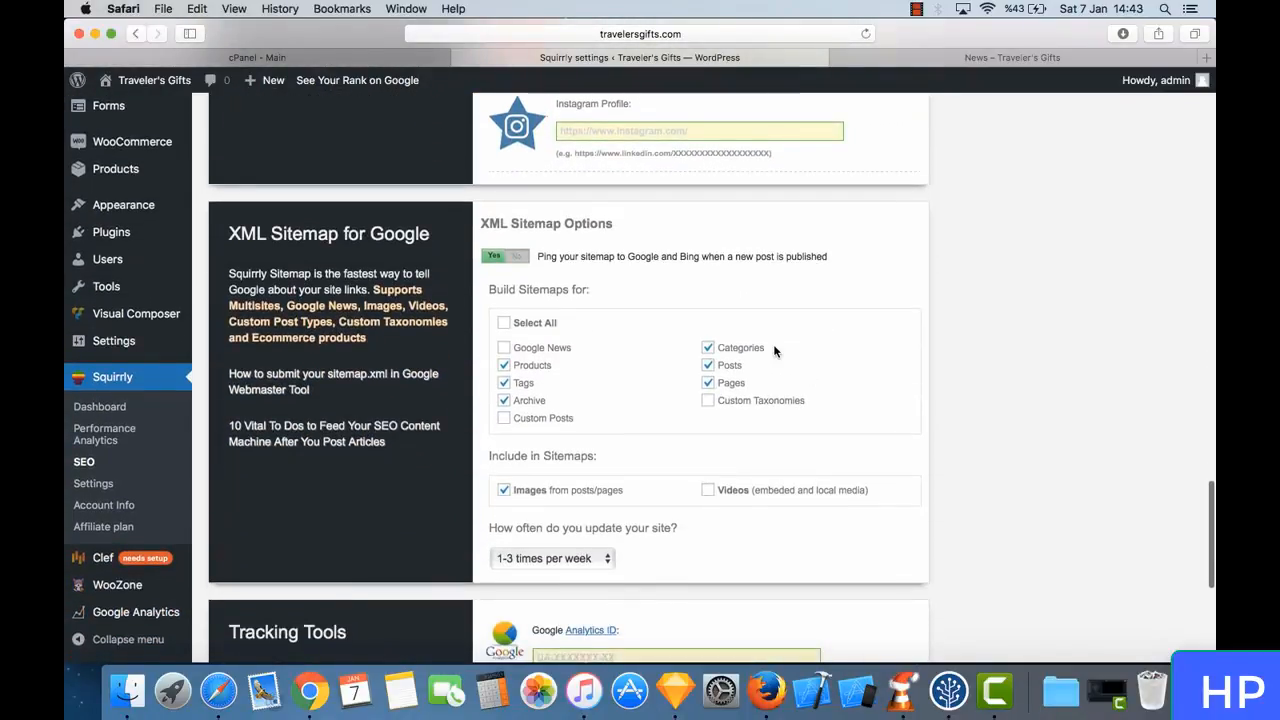
{"action": "scroll", "coordinate": [563, 259], "scroll_direction": "down", "scroll_amount": 6}
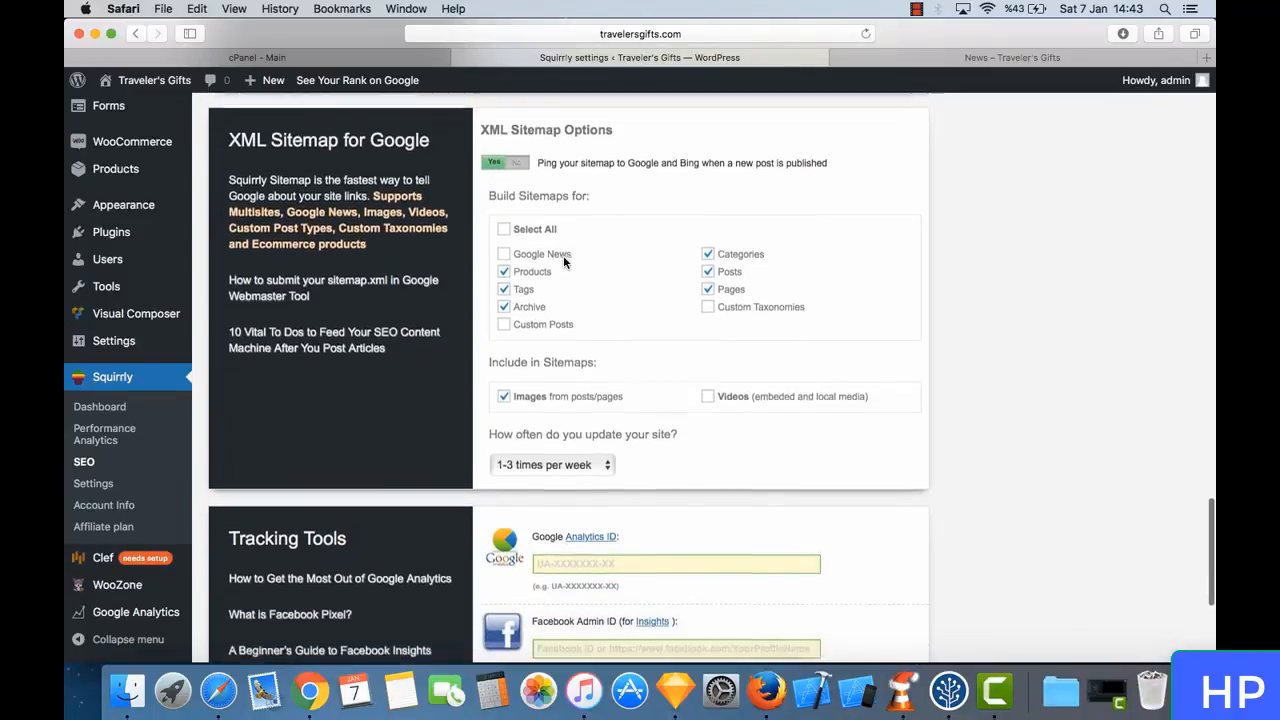
{"action": "scroll", "coordinate": [563, 259], "scroll_direction": "down", "scroll_amount": 1}
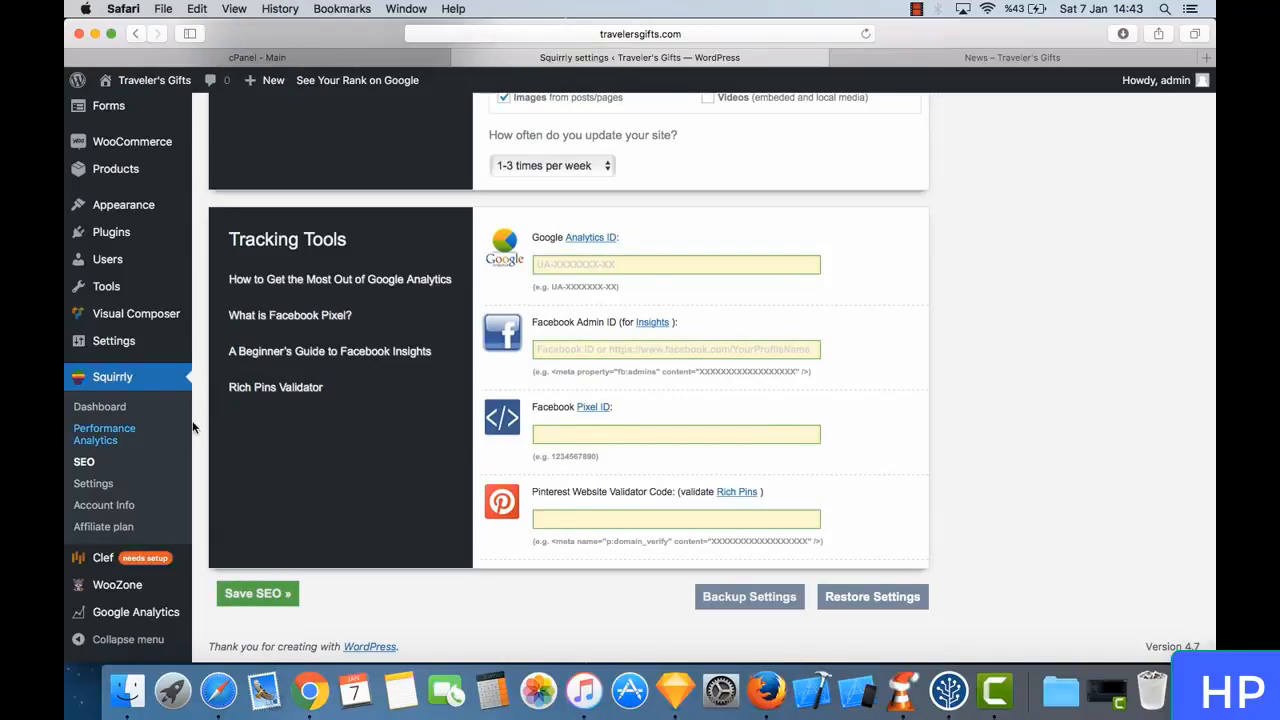
- Save the Squirrly SEO settings and check the stored home page title, description and keywords
{"action": "left_click", "coordinate": [270, 596]}
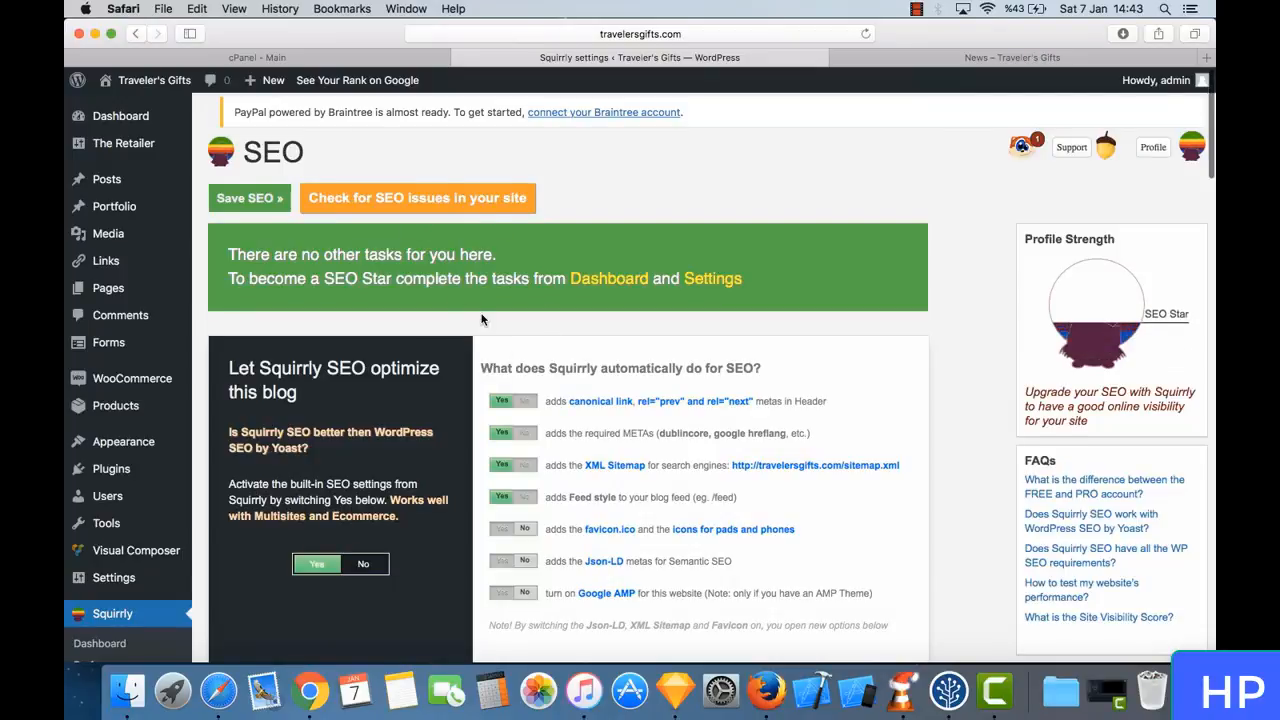
{"action": "scroll", "coordinate": [481, 319], "scroll_direction": "down", "scroll_amount": 5}
{"action": "scroll", "coordinate": [559, 347], "scroll_direction": "down", "scroll_amount": 5}
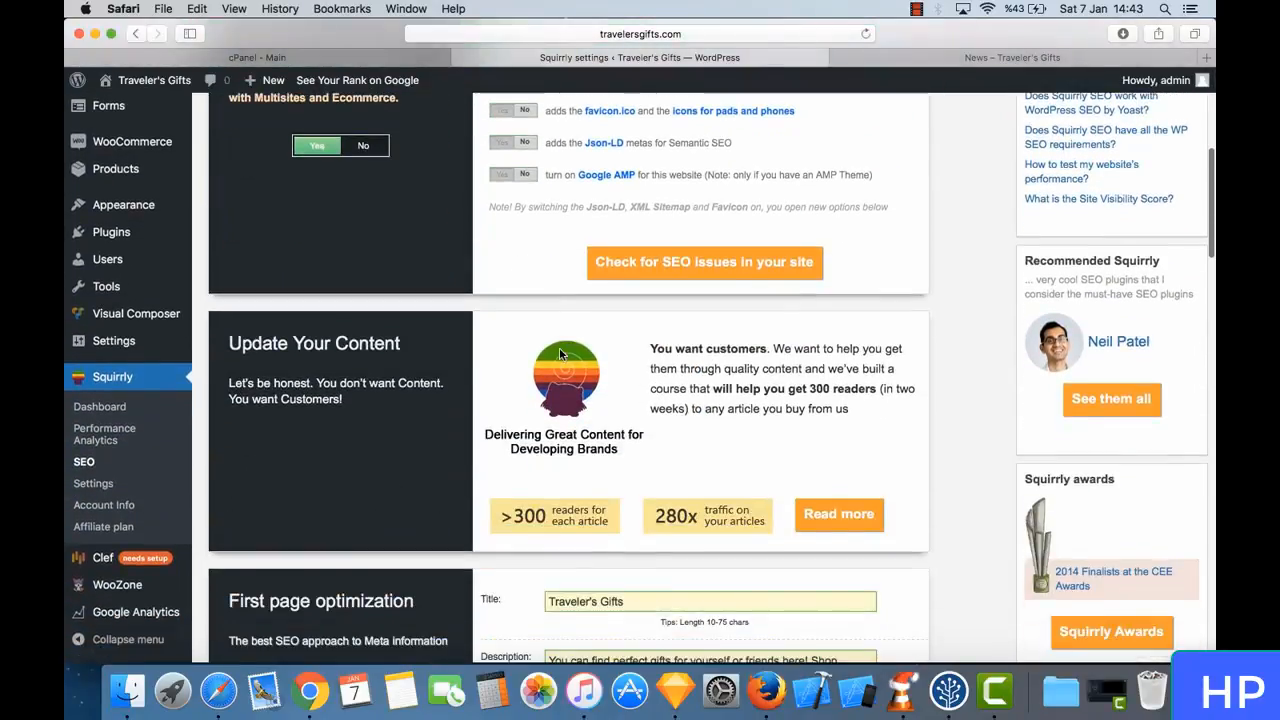
{"action": "scroll", "coordinate": [559, 347], "scroll_direction": "down", "scroll_amount": 5}
{"action": "scroll", "coordinate": [559, 347], "scroll_direction": "down", "scroll_amount": 5}
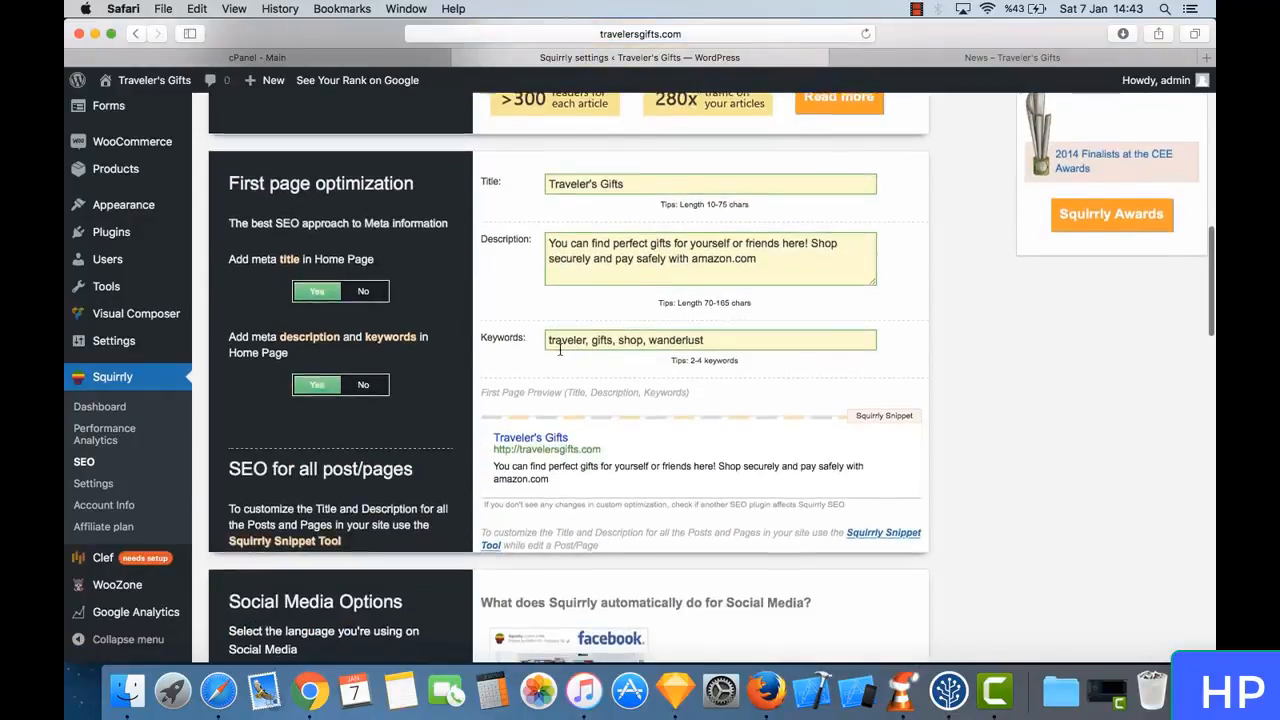
{"action": "scroll", "coordinate": [559, 347], "scroll_direction": "down", "scroll_amount": 5}
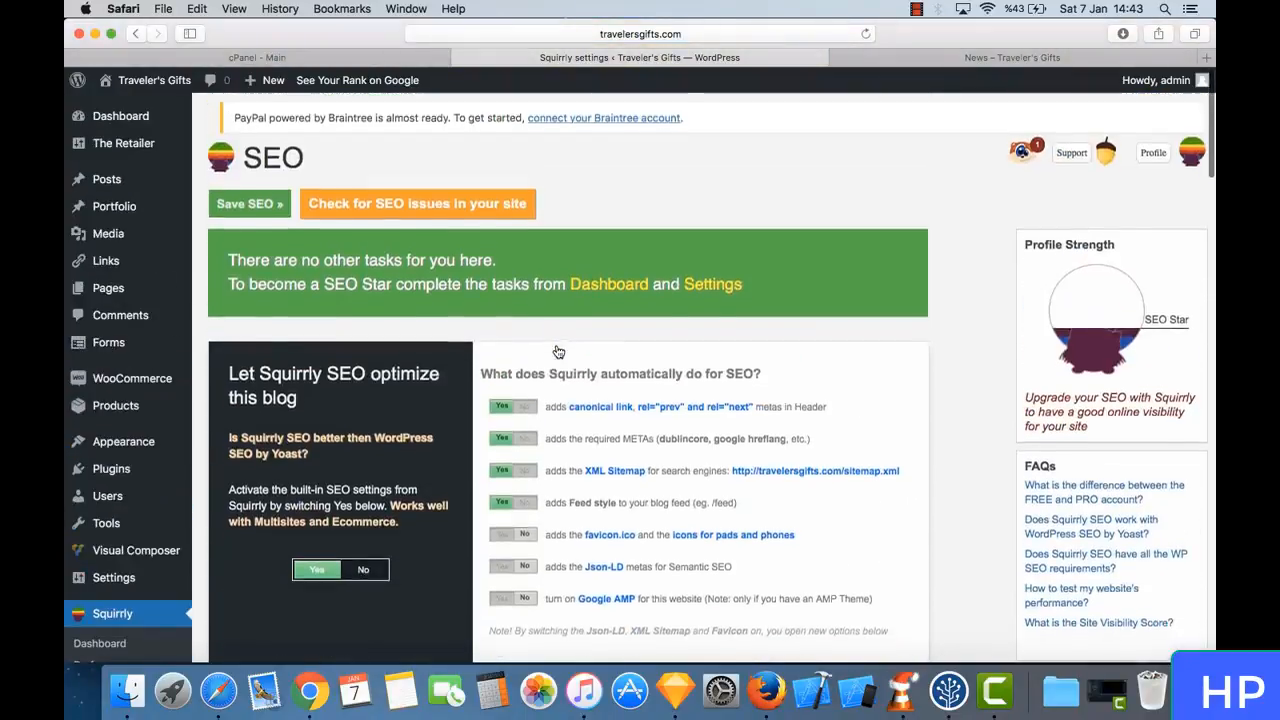
{"action": "scroll", "coordinate": [559, 350], "scroll_direction": "up", "scroll_amount": 2}
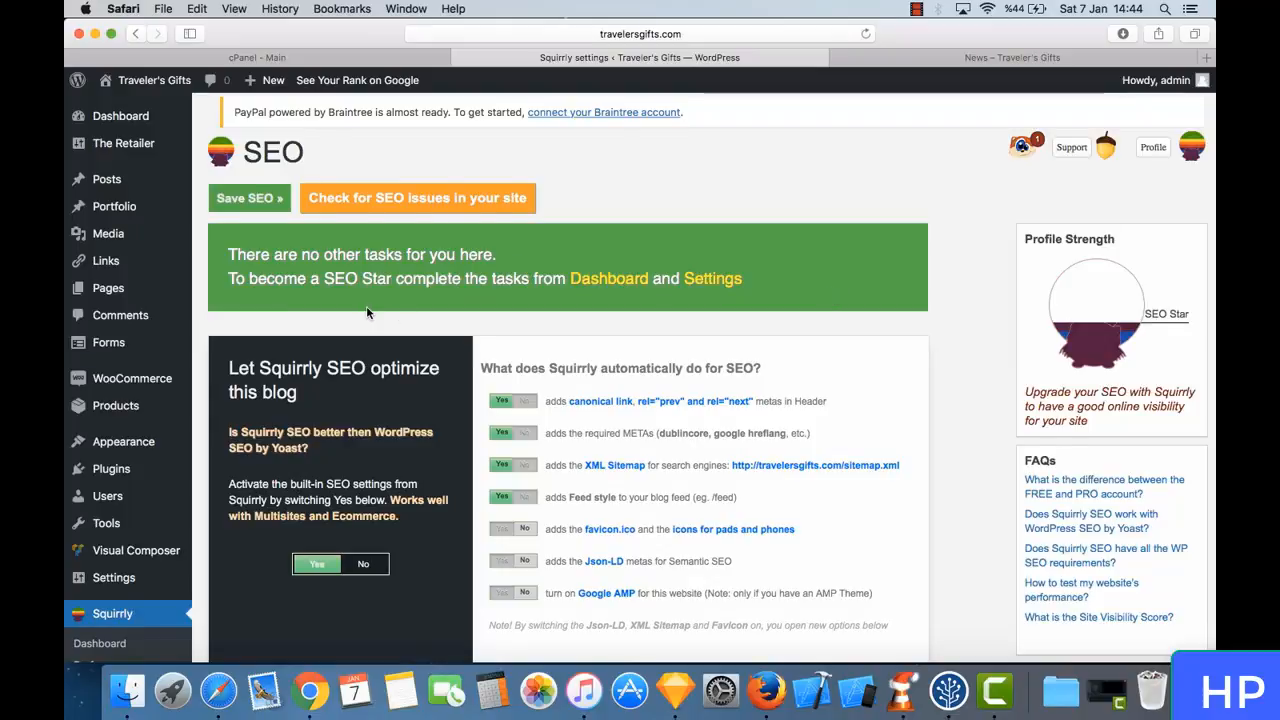
- Search for new WordPress plugins to add using the keyword "security"
{"action": "scroll", "coordinate": [300, 400], "scroll_direction": "down", "scroll_amount": 1}
{"action": "mouse_move", "coordinate": [138, 442]}
{"action": "left_click", "coordinate": [243, 456]}
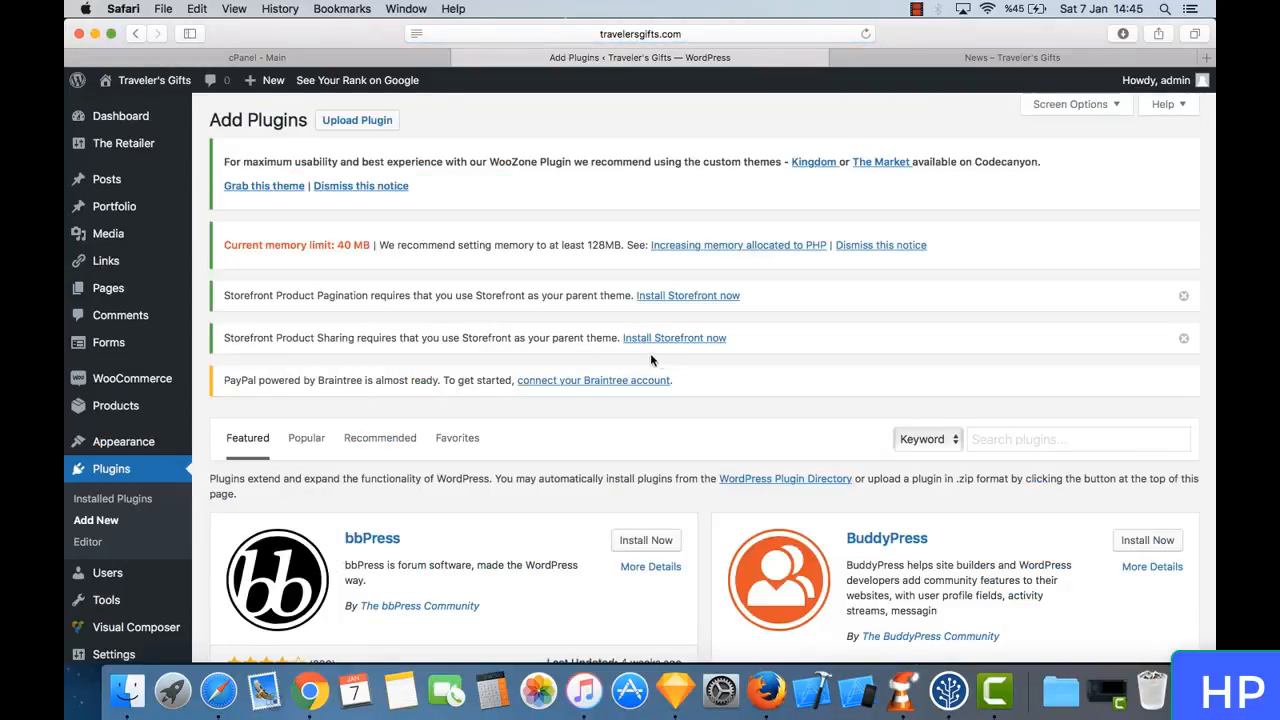
{"action": "scroll", "coordinate": [658, 361], "scroll_direction": "down", "scroll_amount": 2}
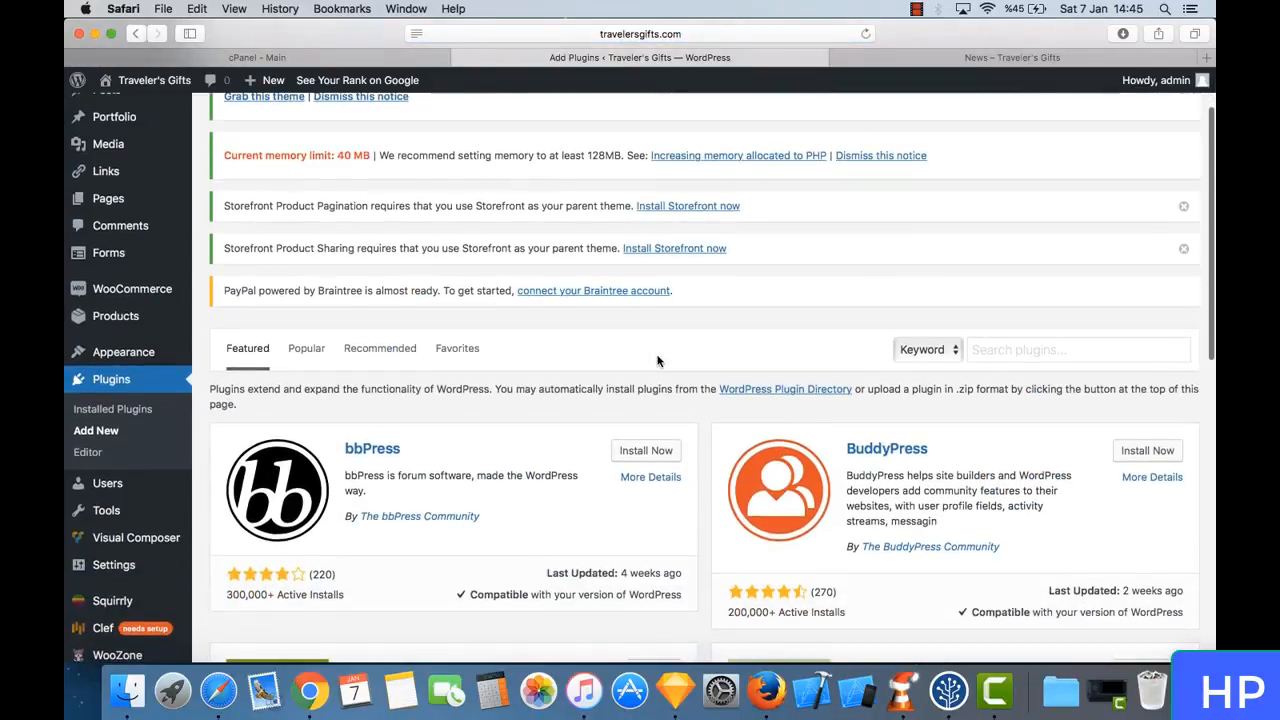
{"action": "left_click", "coordinate": [1037, 345]}
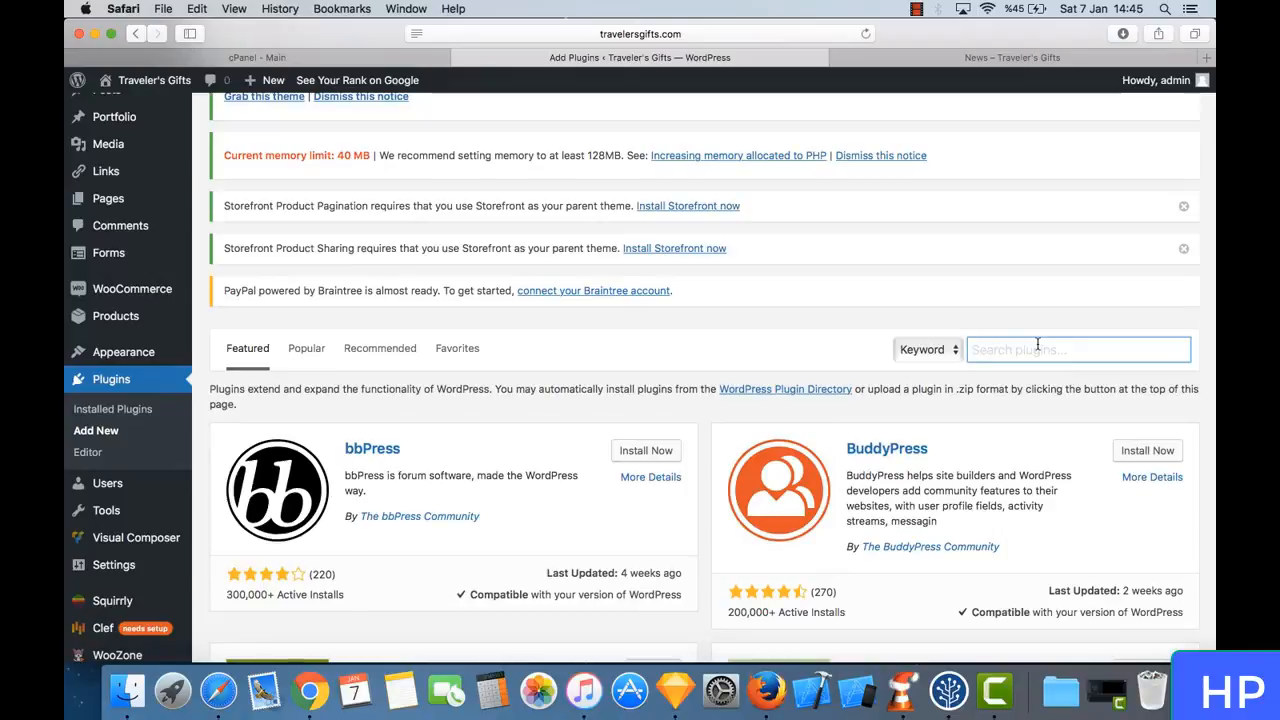
{"action": "type", "text": "security"}
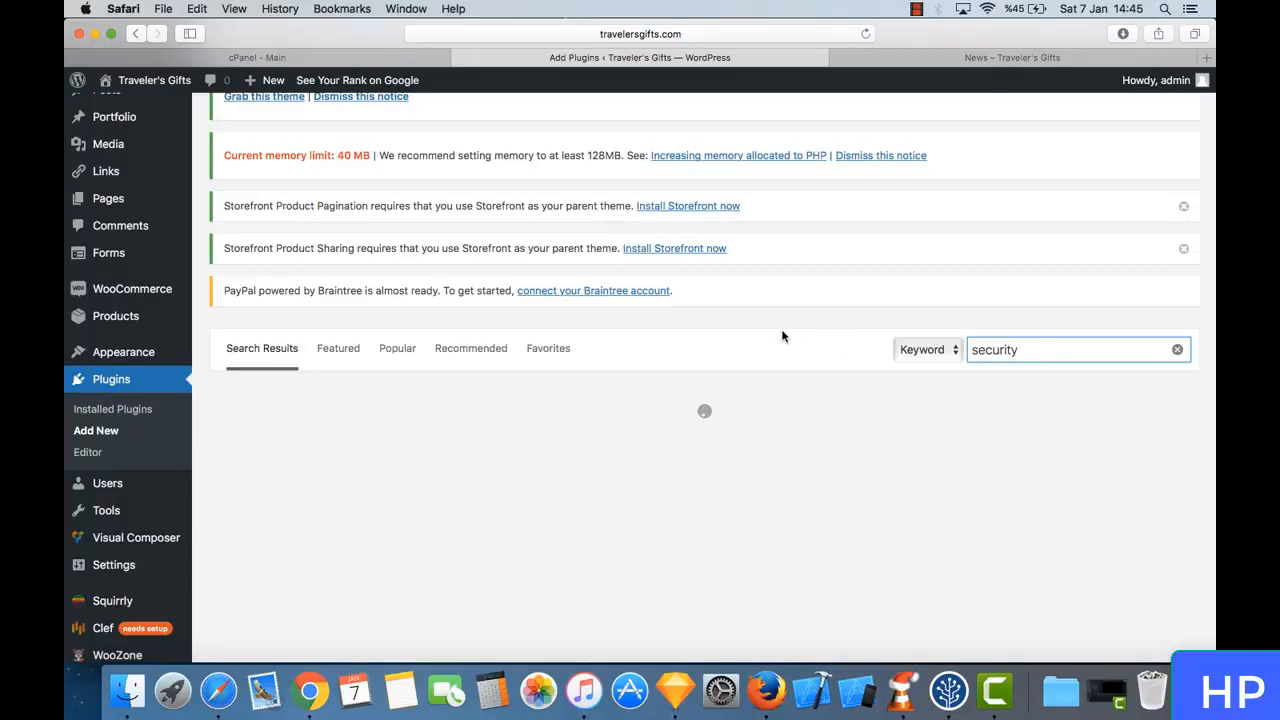
- Compare the ratings and active installs of the first security plugins found, including Security & Firewall by CleanTalk and Wordfence Security
{"action": "scroll", "coordinate": [783, 337], "scroll_direction": "up", "scroll_amount": 2}
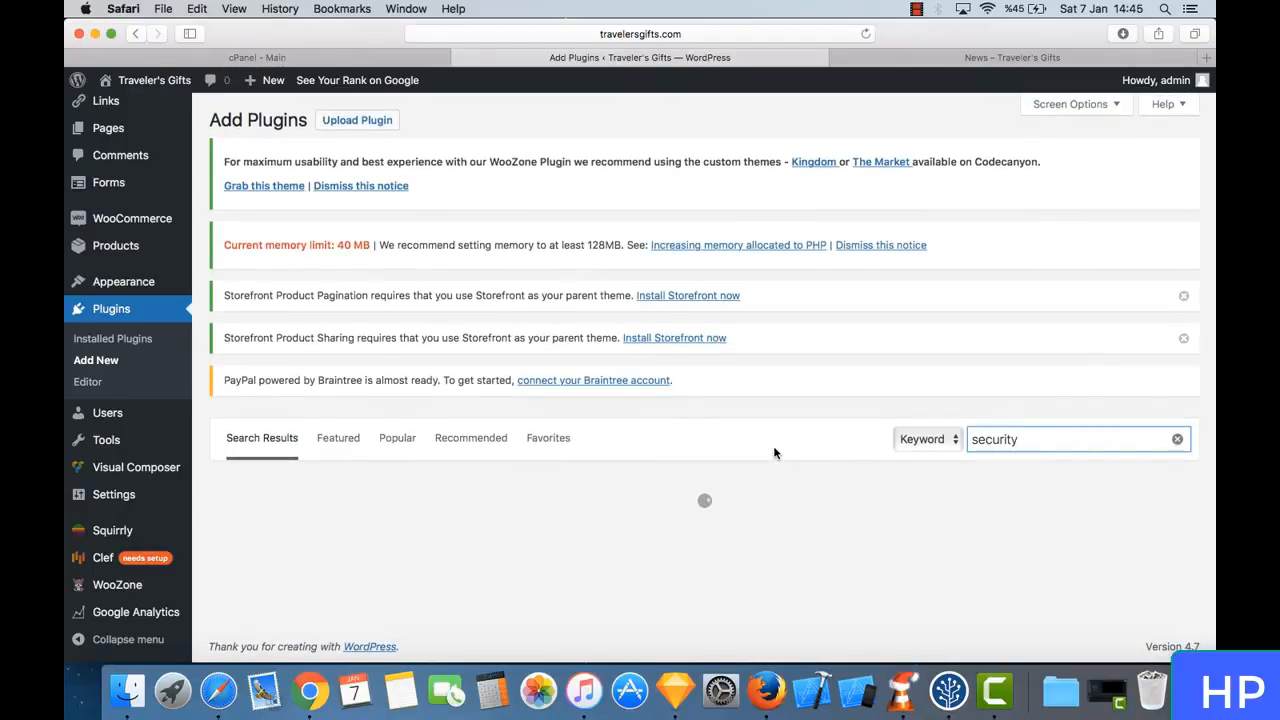
{"action": "scroll", "coordinate": [774, 453], "scroll_direction": "down", "scroll_amount": 2}
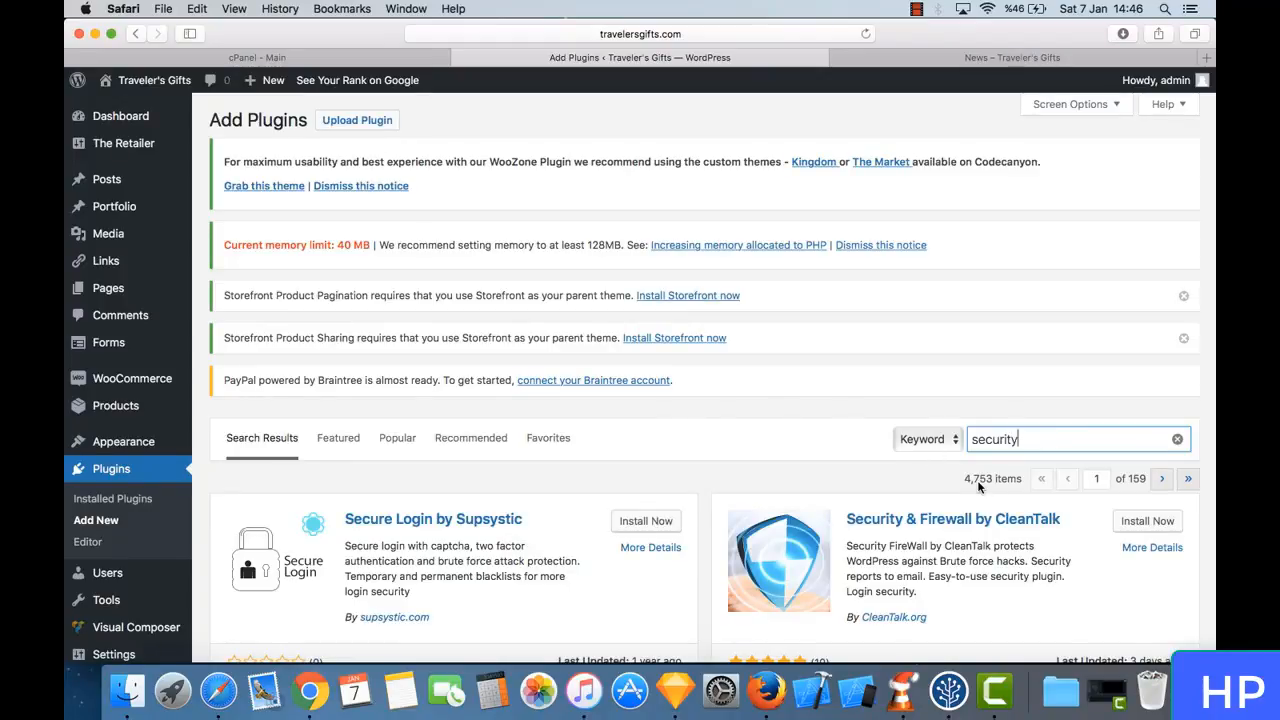
{"action": "scroll", "coordinate": [979, 485], "scroll_direction": "down", "scroll_amount": 5}
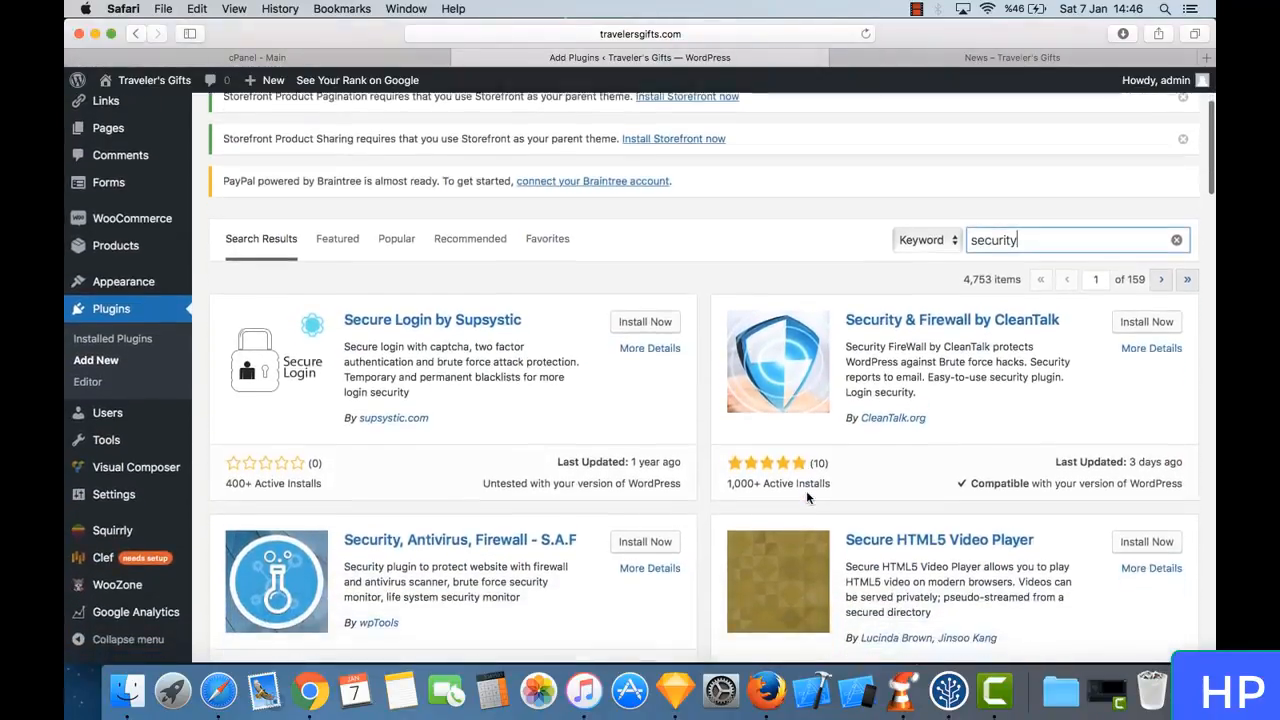
{"action": "scroll", "coordinate": [740, 420], "scroll_direction": "down", "scroll_amount": 3}
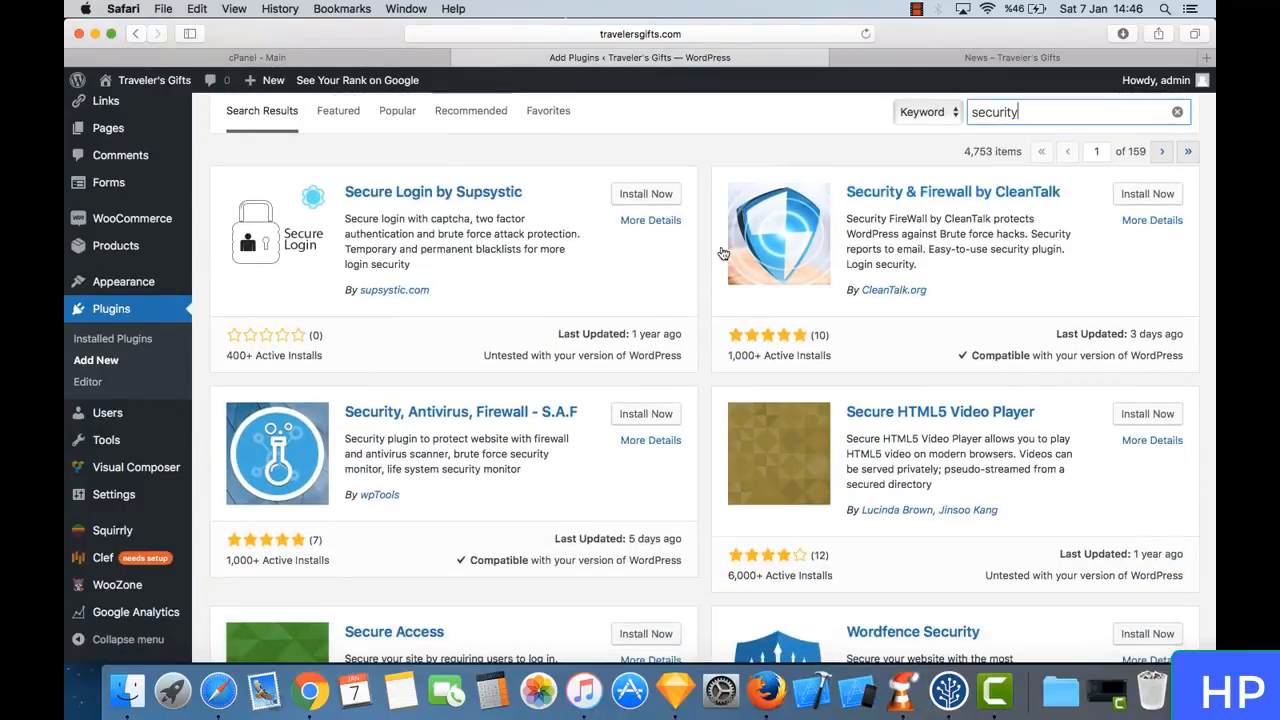
{"action": "left_click_drag", "start_coordinate": [742, 357], "coordinate": [829, 361]}
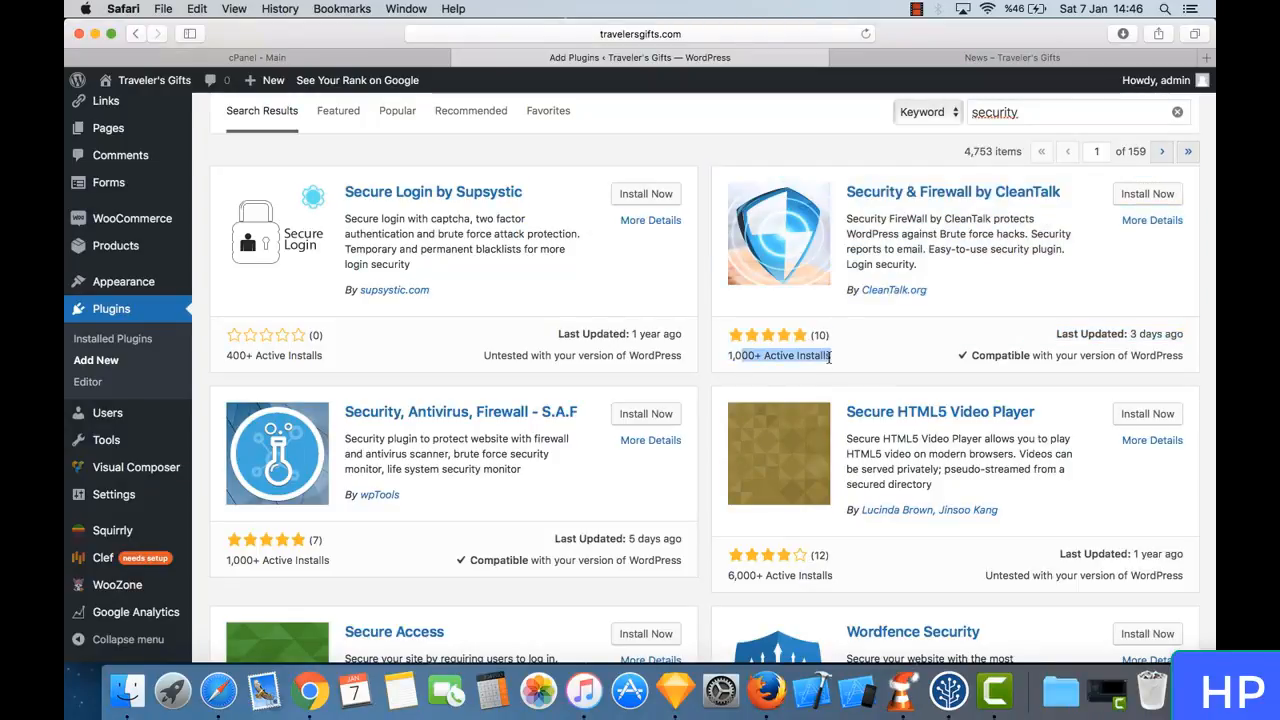
{"action": "left_click", "coordinate": [829, 357]}
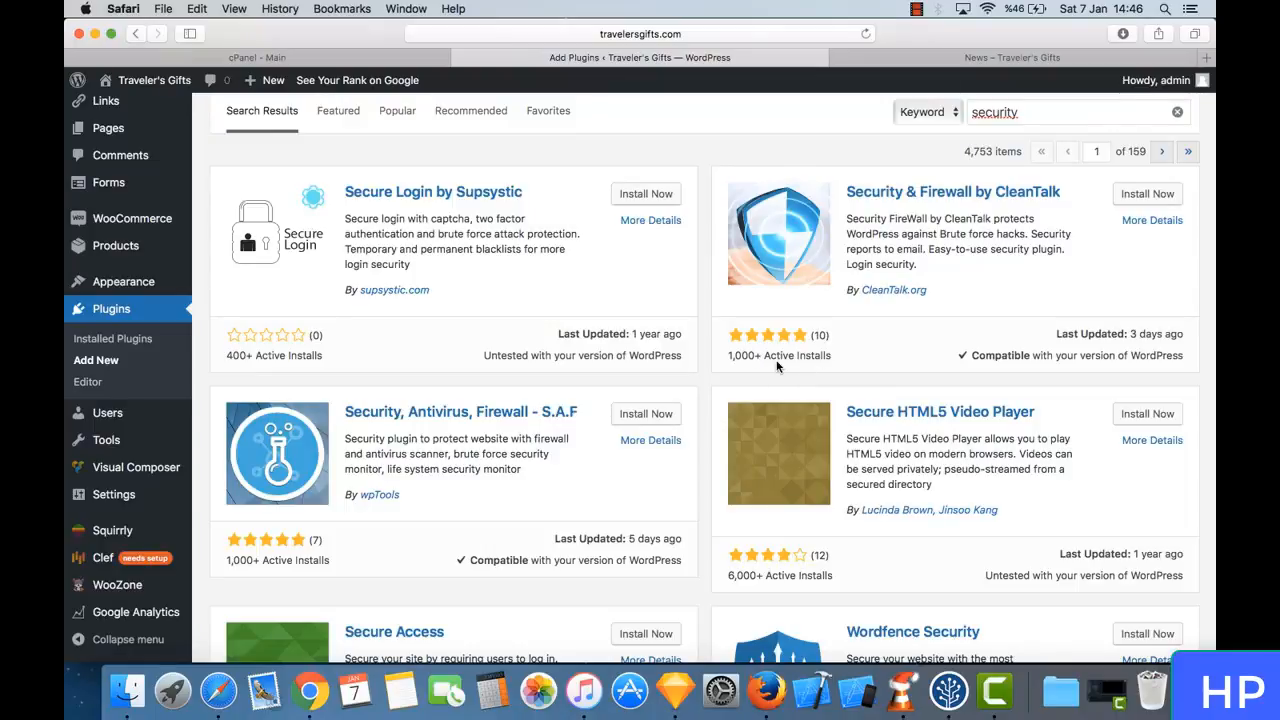
{"action": "scroll", "coordinate": [778, 366], "scroll_direction": "down", "scroll_amount": 5}
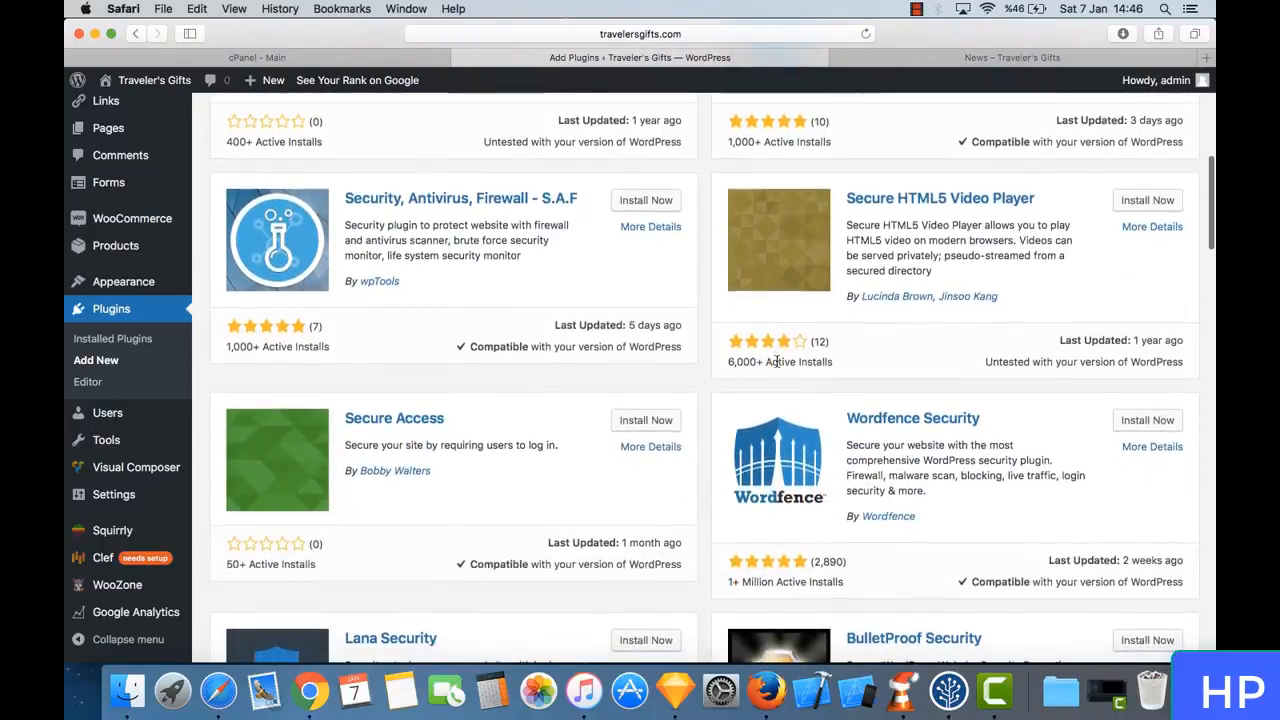
{"action": "left_click_drag", "start_coordinate": [742, 584], "coordinate": [844, 584]}
{"action": "left_click", "coordinate": [779, 584]}
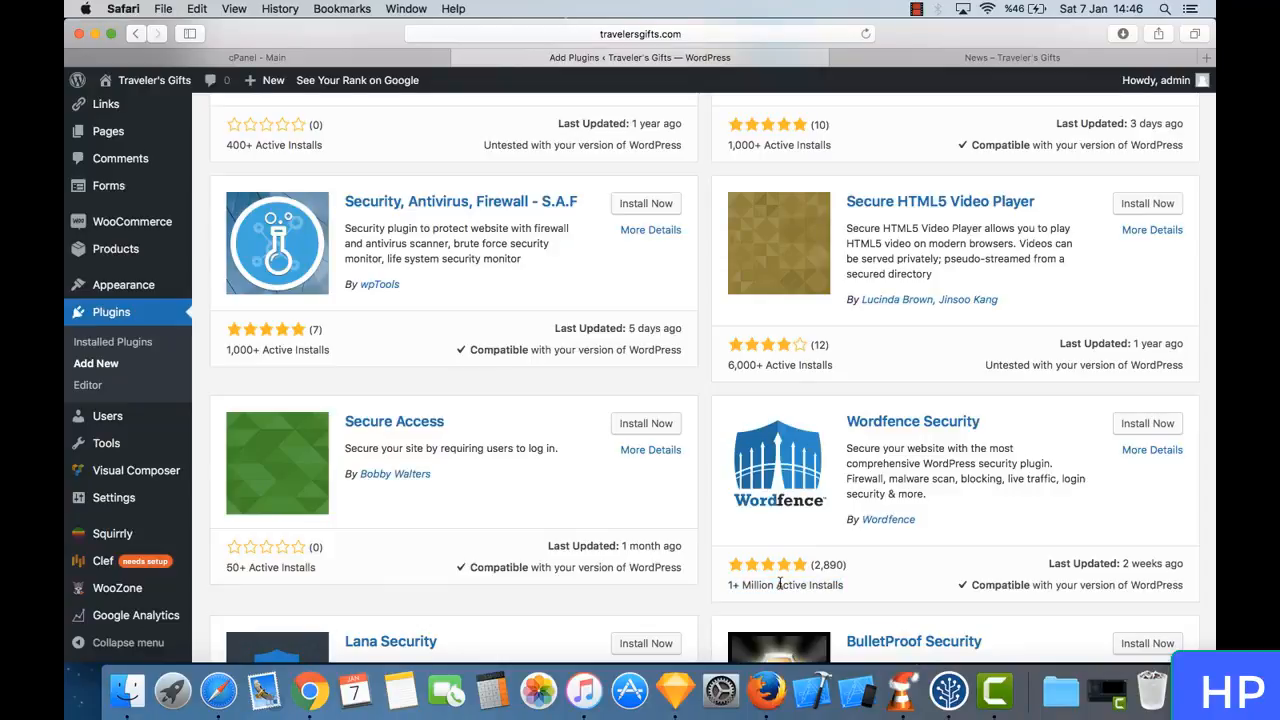
- Examine the active installs of BulletProof Security and look through the remaining security plugins on the first results page
{"action": "scroll", "coordinate": [779, 584], "scroll_direction": "down", "scroll_amount": 5}
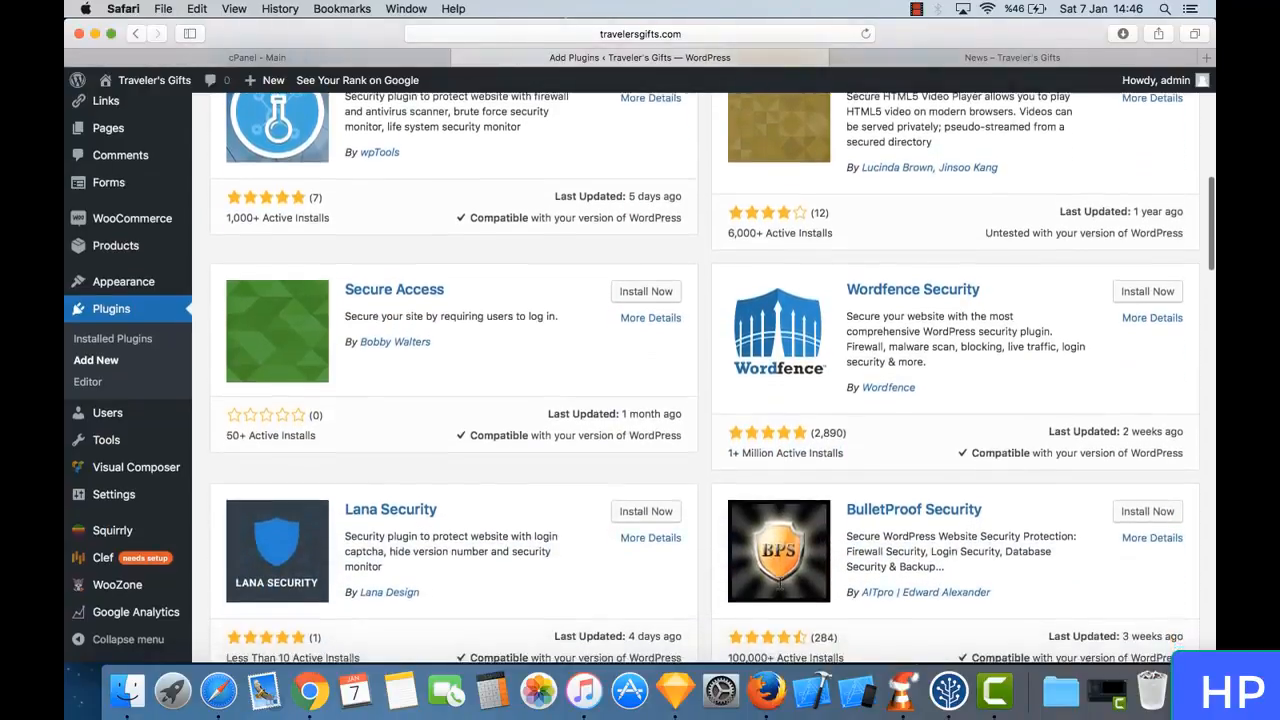
{"action": "scroll", "coordinate": [780, 583], "scroll_direction": "down", "scroll_amount": 2}
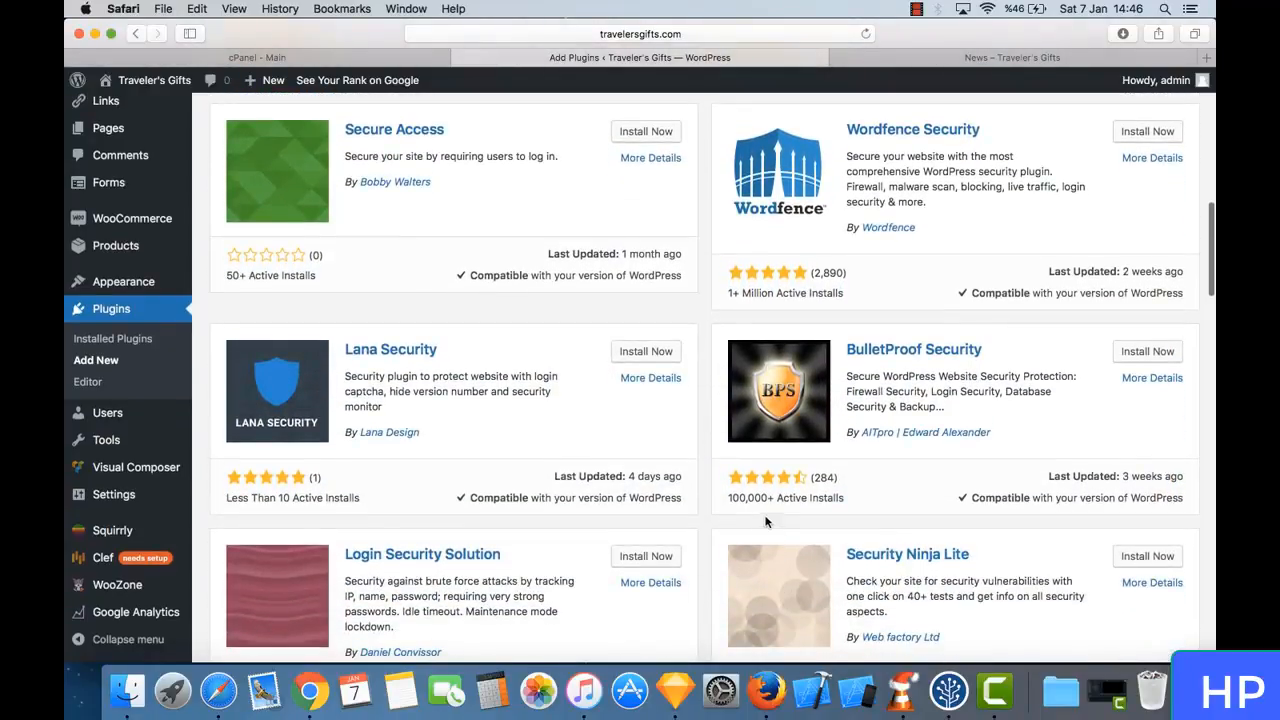
{"action": "triple_click", "coordinate": [756, 498]}
{"action": "left_click", "coordinate": [791, 497]}
{"action": "triple_click", "coordinate": [791, 497]}
{"action": "left_click", "coordinate": [811, 498]}
{"action": "scroll", "coordinate": [811, 500], "scroll_direction": "down", "scroll_amount": 9}
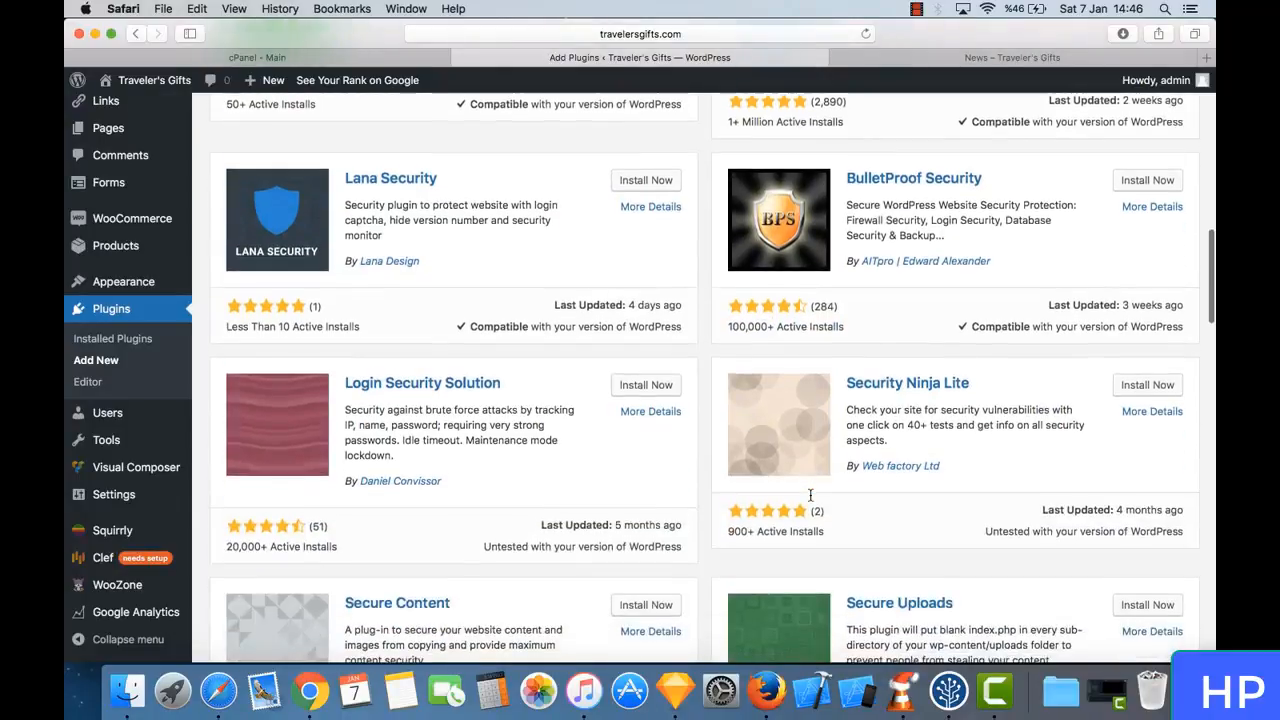
{"action": "scroll", "coordinate": [811, 499], "scroll_direction": "down", "scroll_amount": 9}
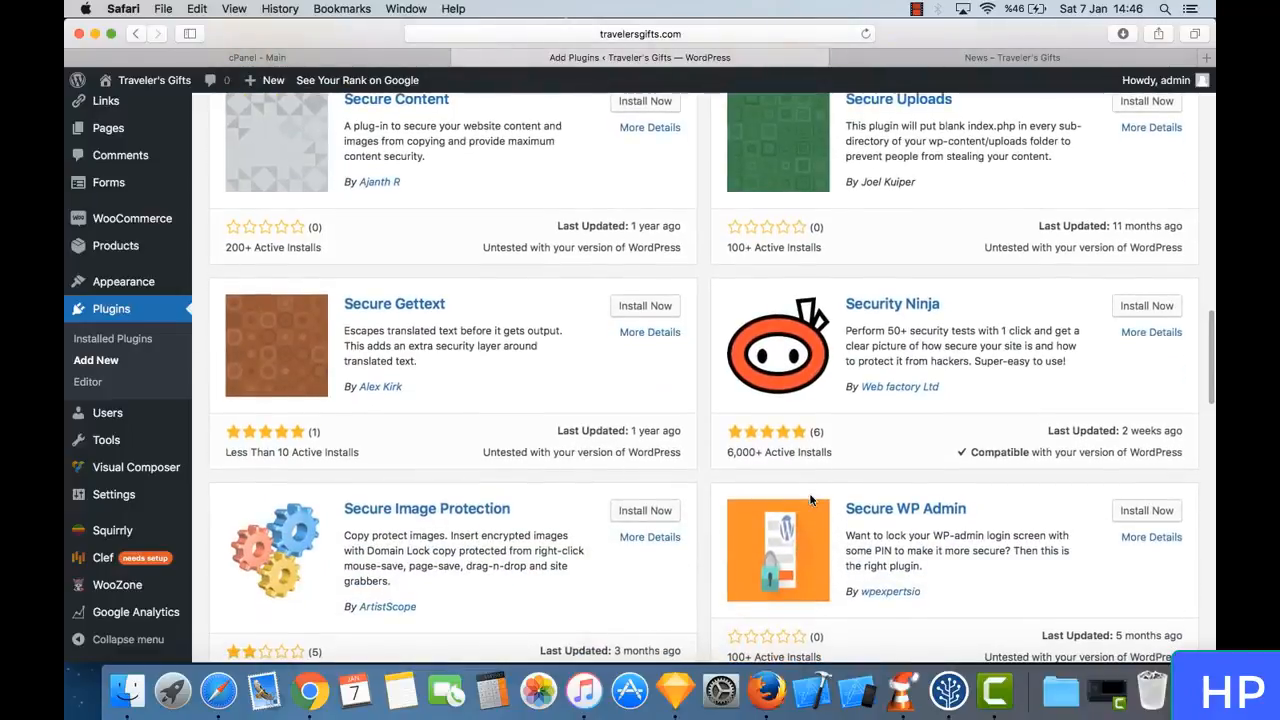
{"action": "scroll", "coordinate": [811, 499], "scroll_direction": "down", "scroll_amount": 15}
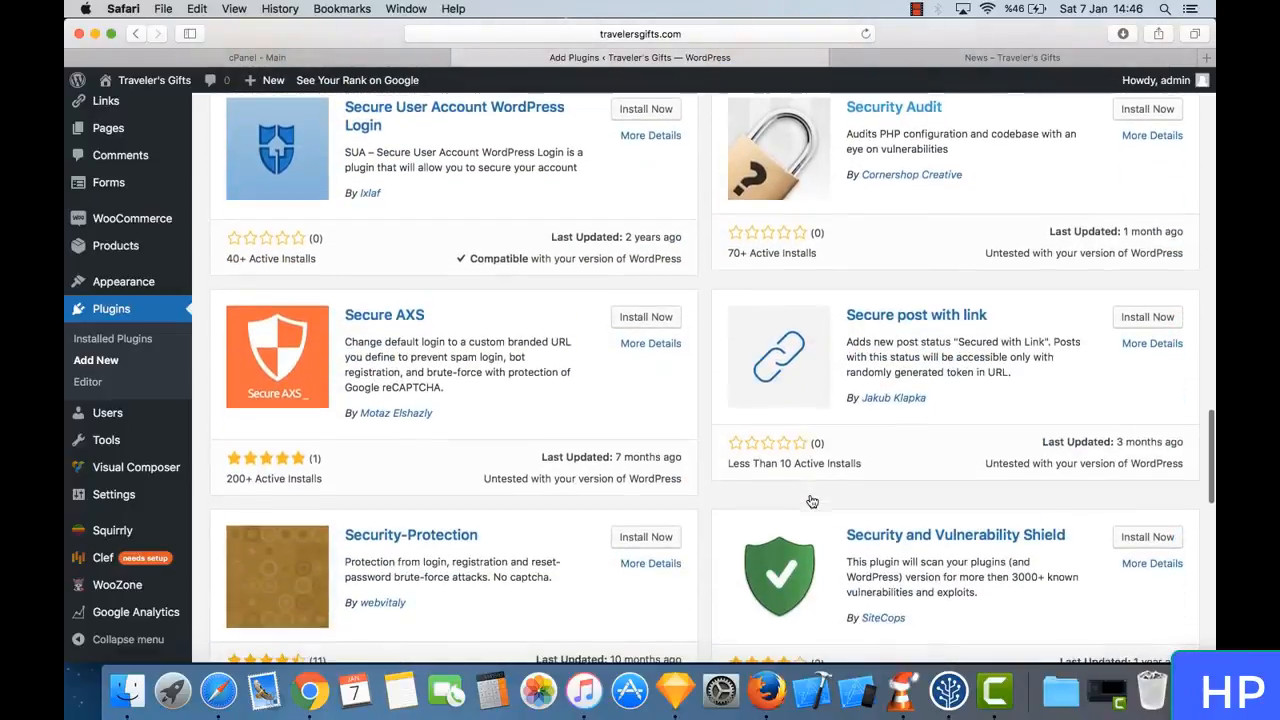
{"action": "scroll", "coordinate": [811, 499], "scroll_direction": "down", "scroll_amount": 15}
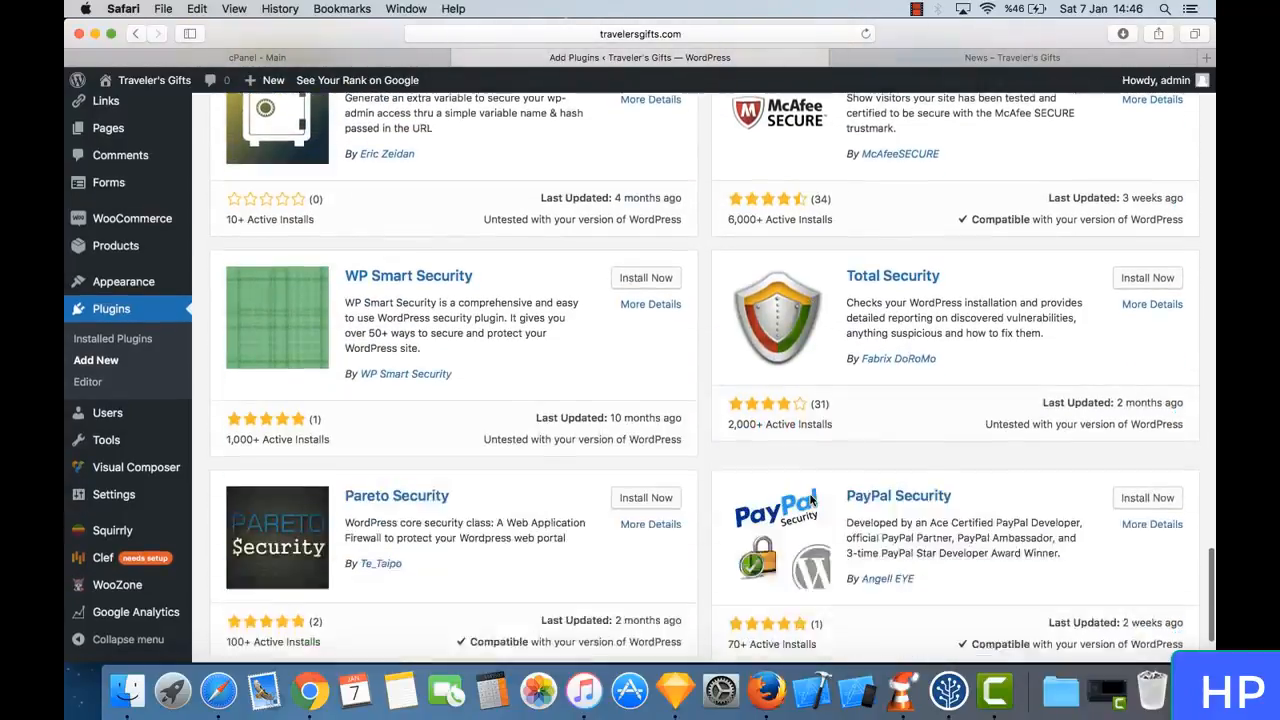
- Install and activate the Wordfence Security plugin
{"action": "scroll", "coordinate": [811, 499], "scroll_direction": "up", "scroll_amount": 20}
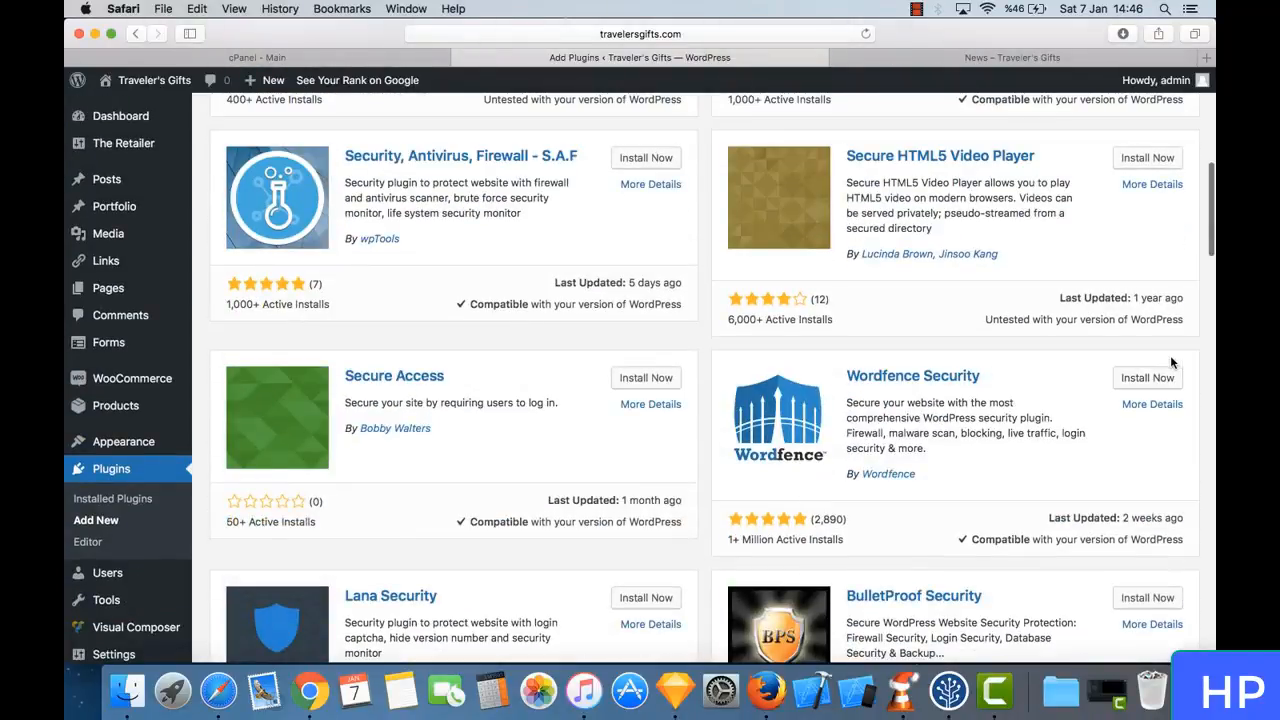
{"action": "left_click", "coordinate": [1148, 378]}
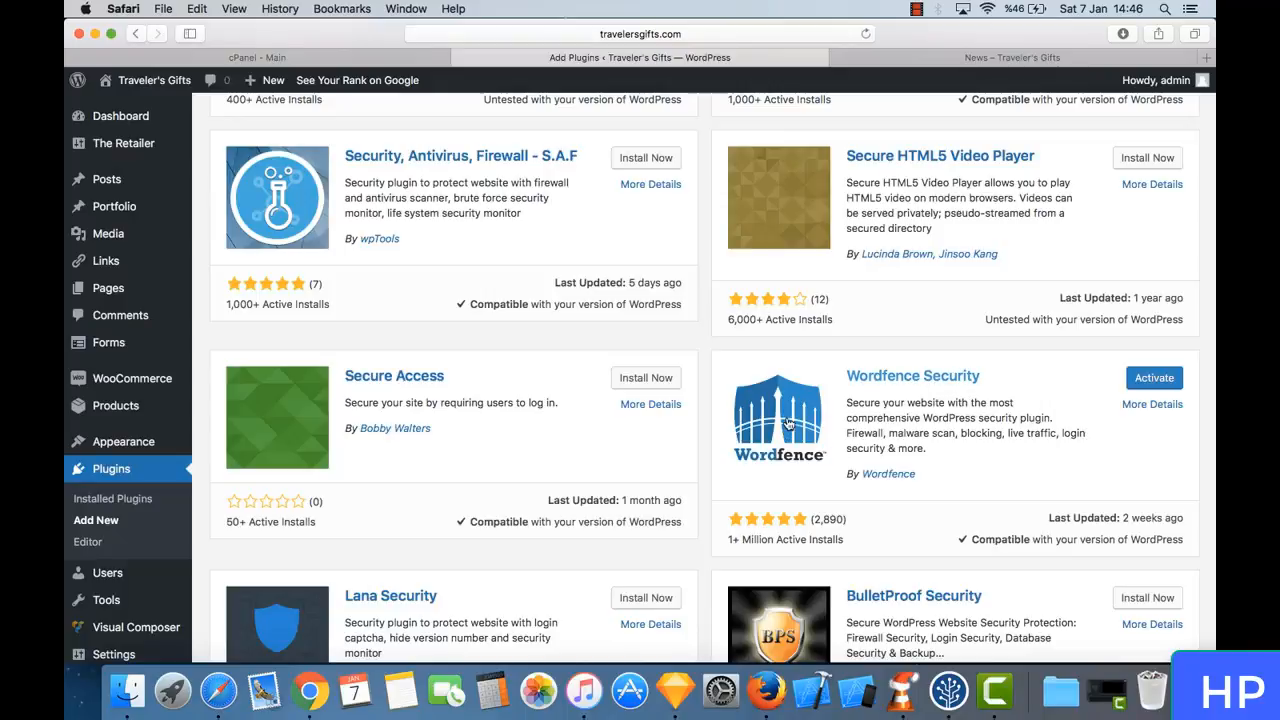
{"action": "left_click", "coordinate": [1155, 379]}
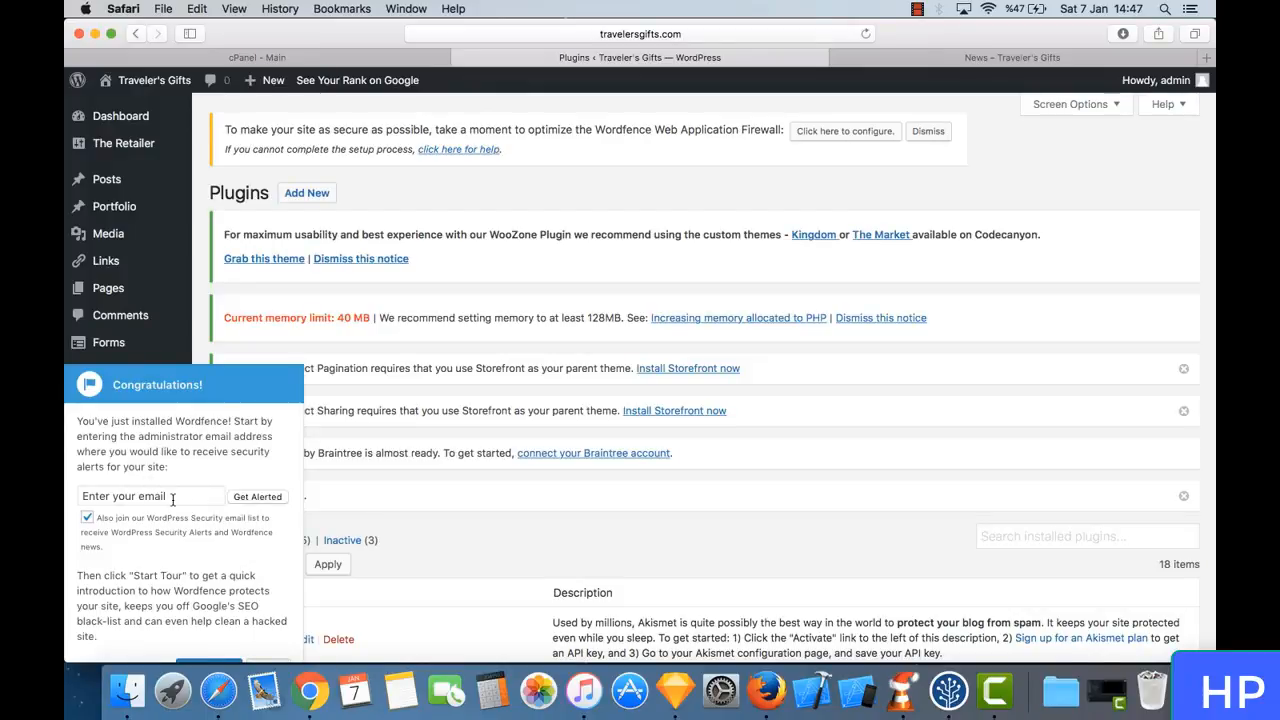
- Fill in travelersgifts.com/wp-admin/ as the address for the shop's News page without loading it, and return to the Plugins page
{"action": "left_click", "coordinate": [1025, 62]}
{"action": "left_click", "coordinate": [690, 36]}
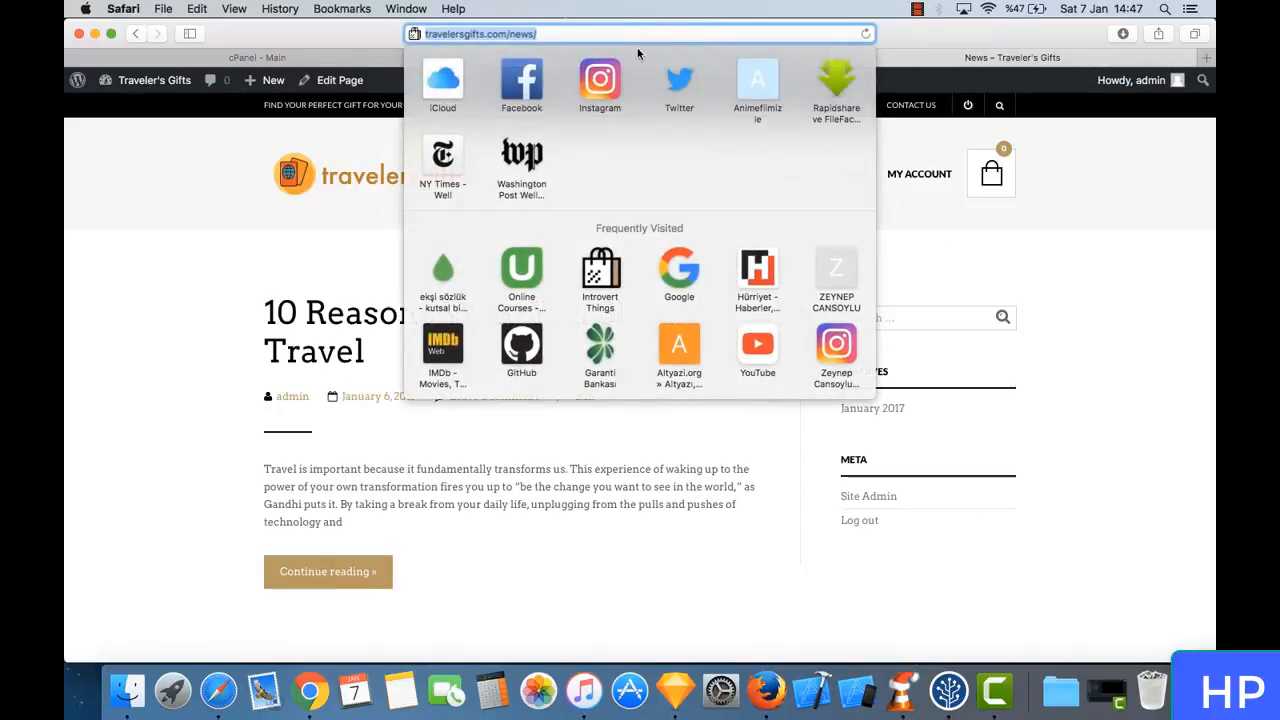
{"action": "left_click", "coordinate": [648, 35]}
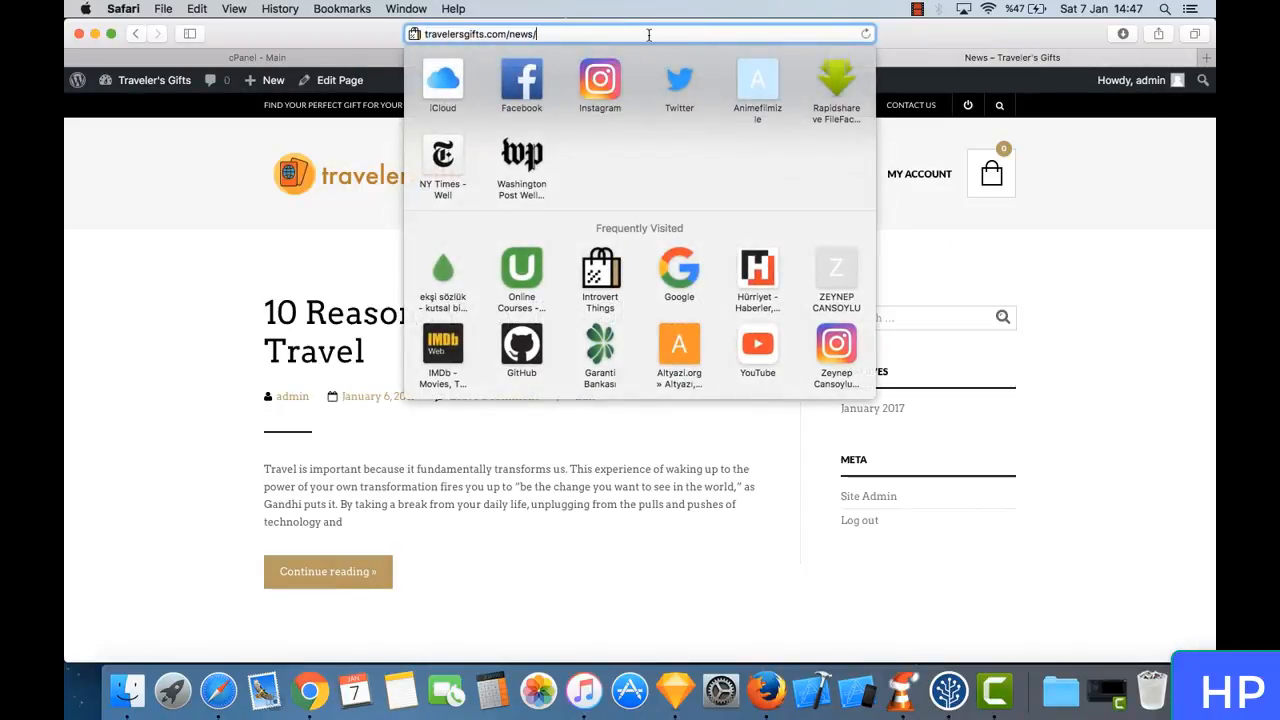
{"action": "key", "text": "BackSpace"}
{"action": "key", "text": "BackSpace"}
{"action": "key", "text": "BackSpace"}
{"action": "key", "text": "BackSpace"}
{"action": "key", "text": "BackSpace"}
{"action": "type", "text": "w"}
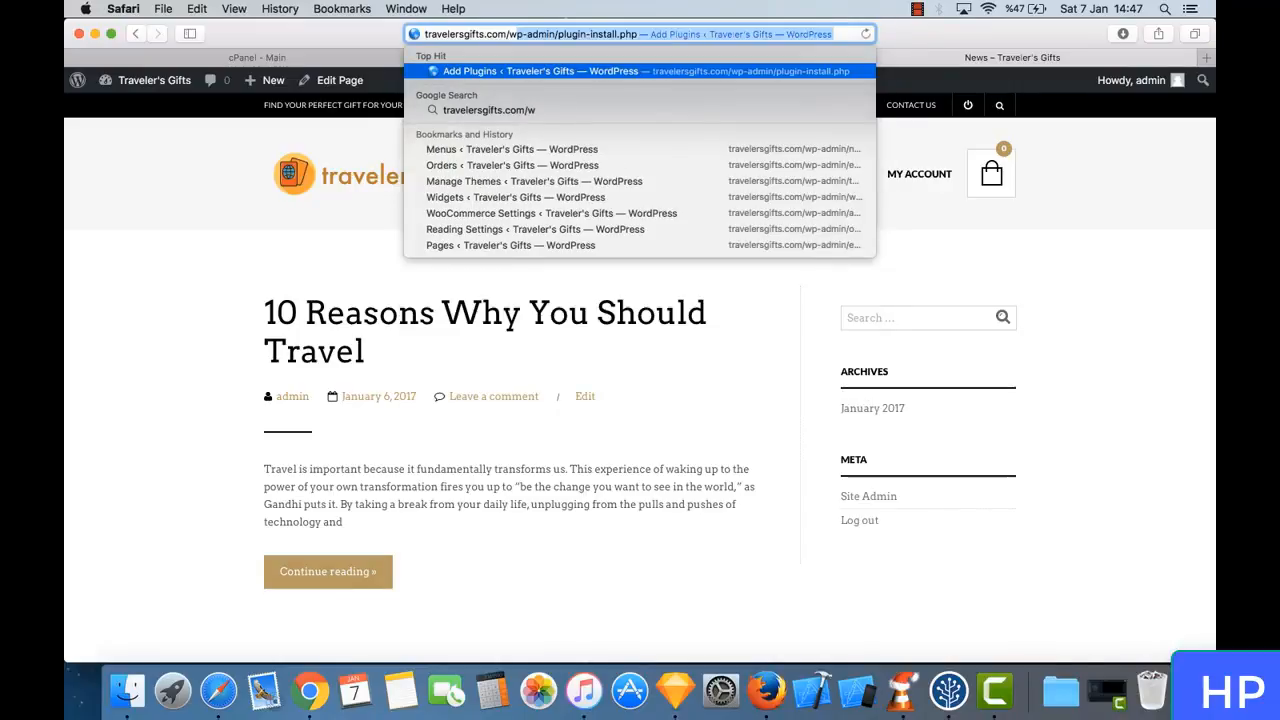
{"action": "type", "text": "p-admin"}
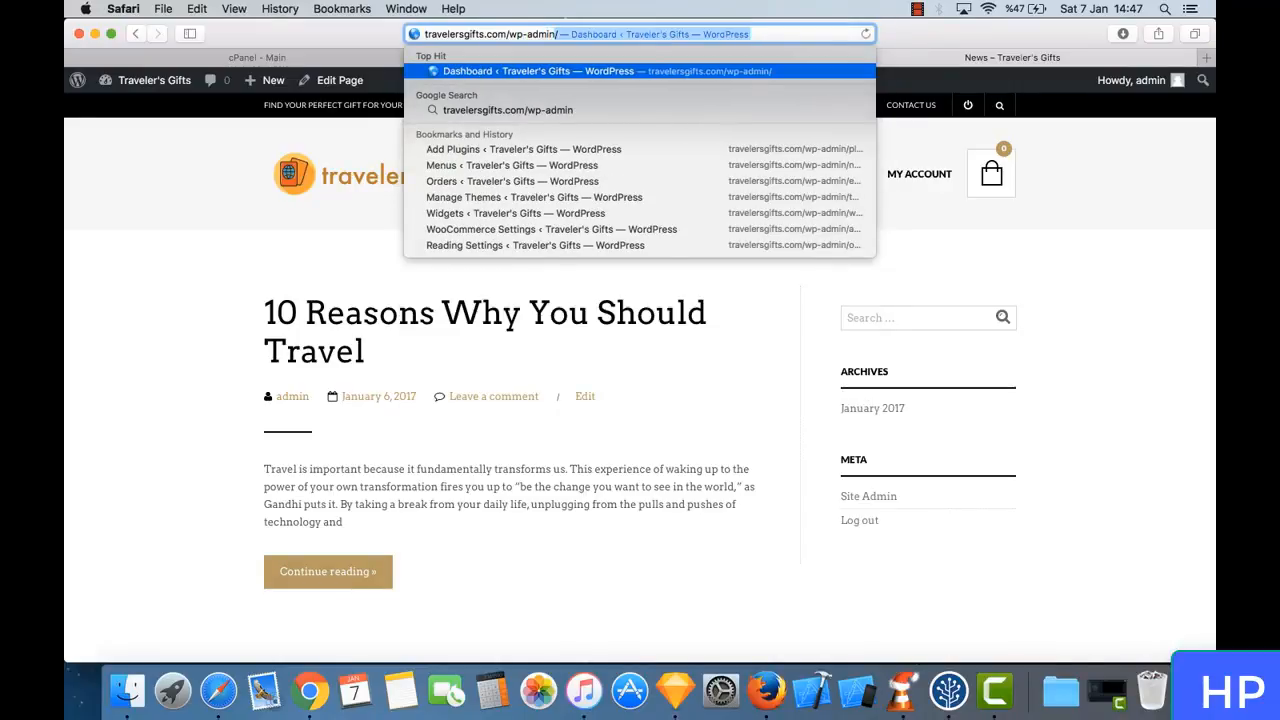
{"action": "type", "text": "/"}
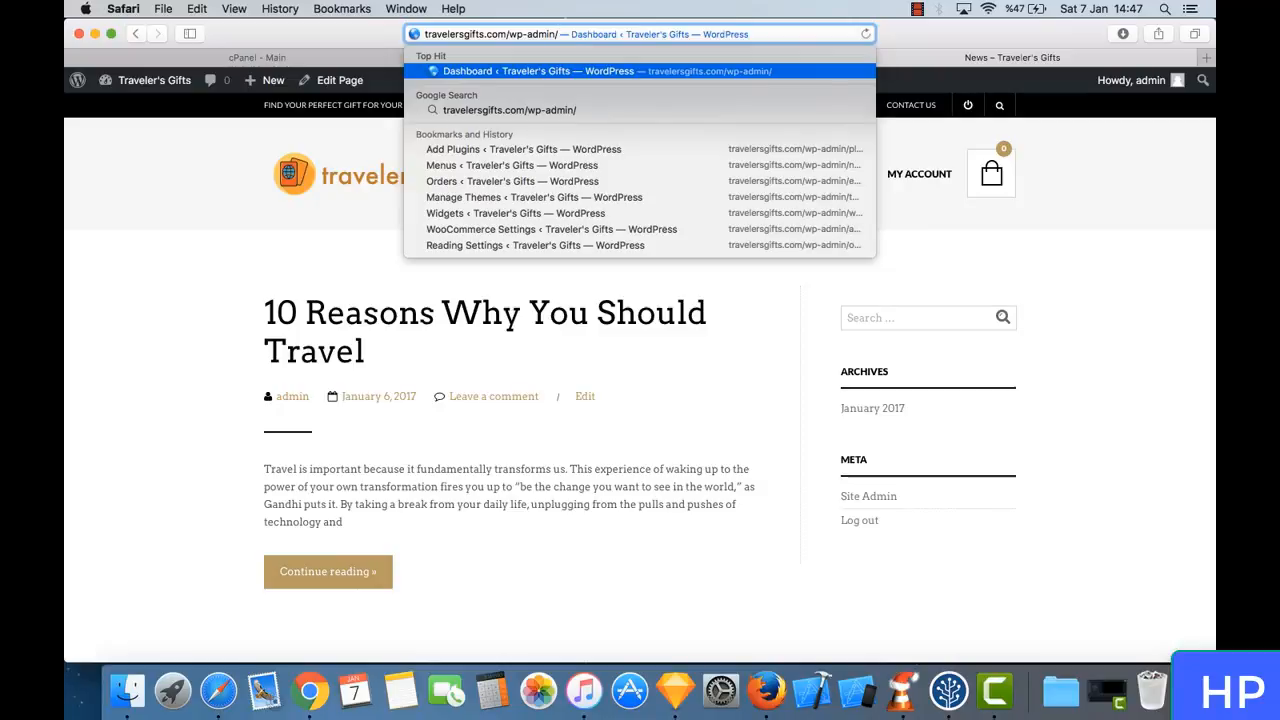
{"action": "left_click", "coordinate": [898, 35]}
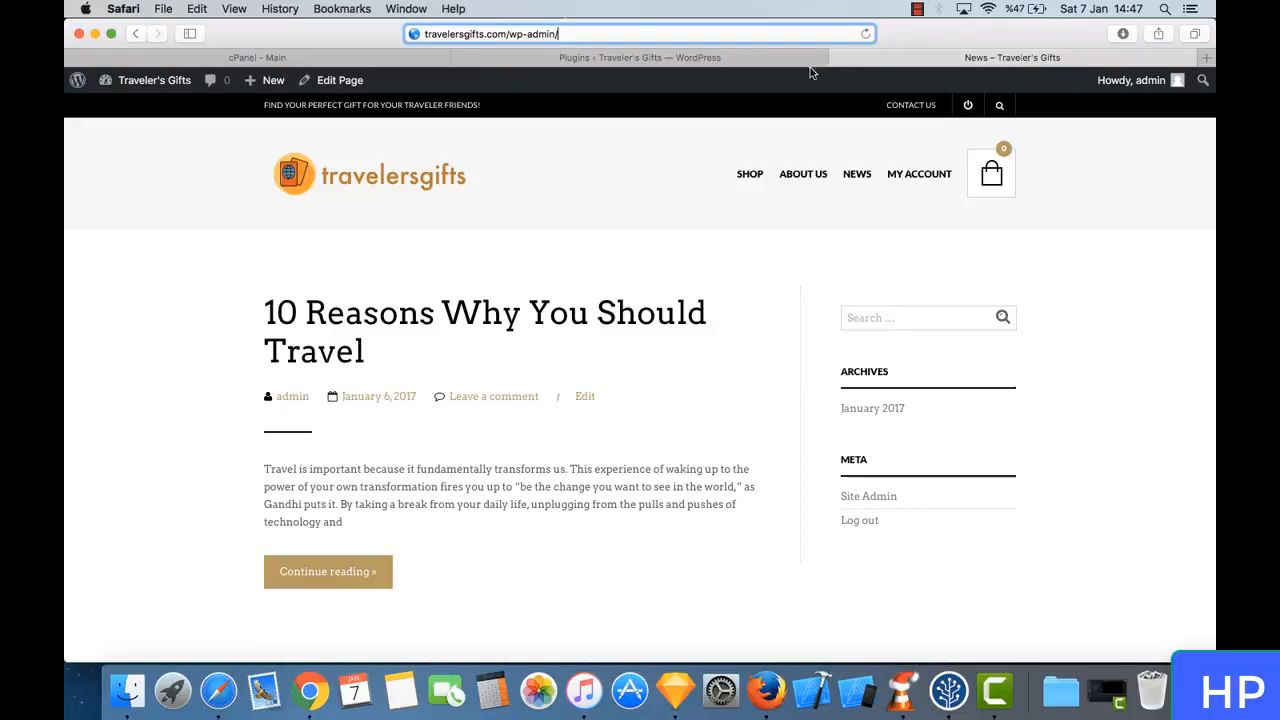
{"action": "left_click", "coordinate": [743, 60]}
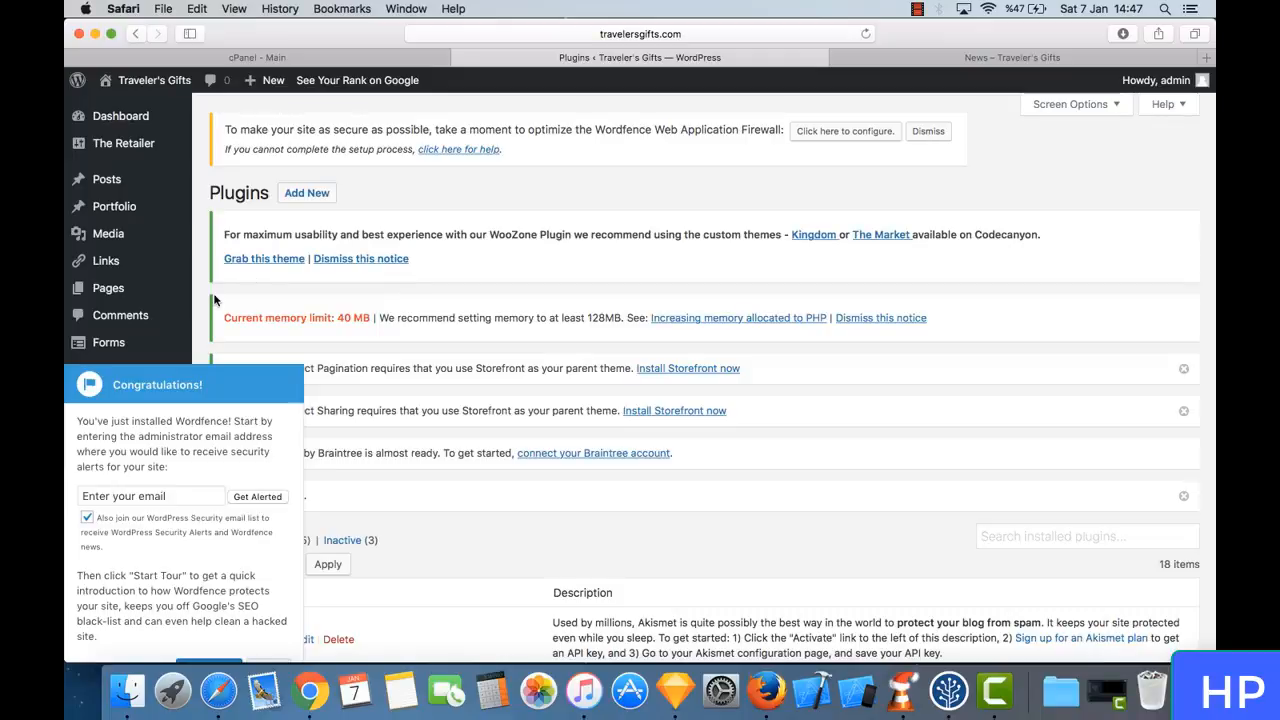
- Enter the administrator's alert e-mail in the Wordfence welcome notice, opt out of the WordPress Security email list and close the notice
{"action": "left_click", "coordinate": [173, 497]}
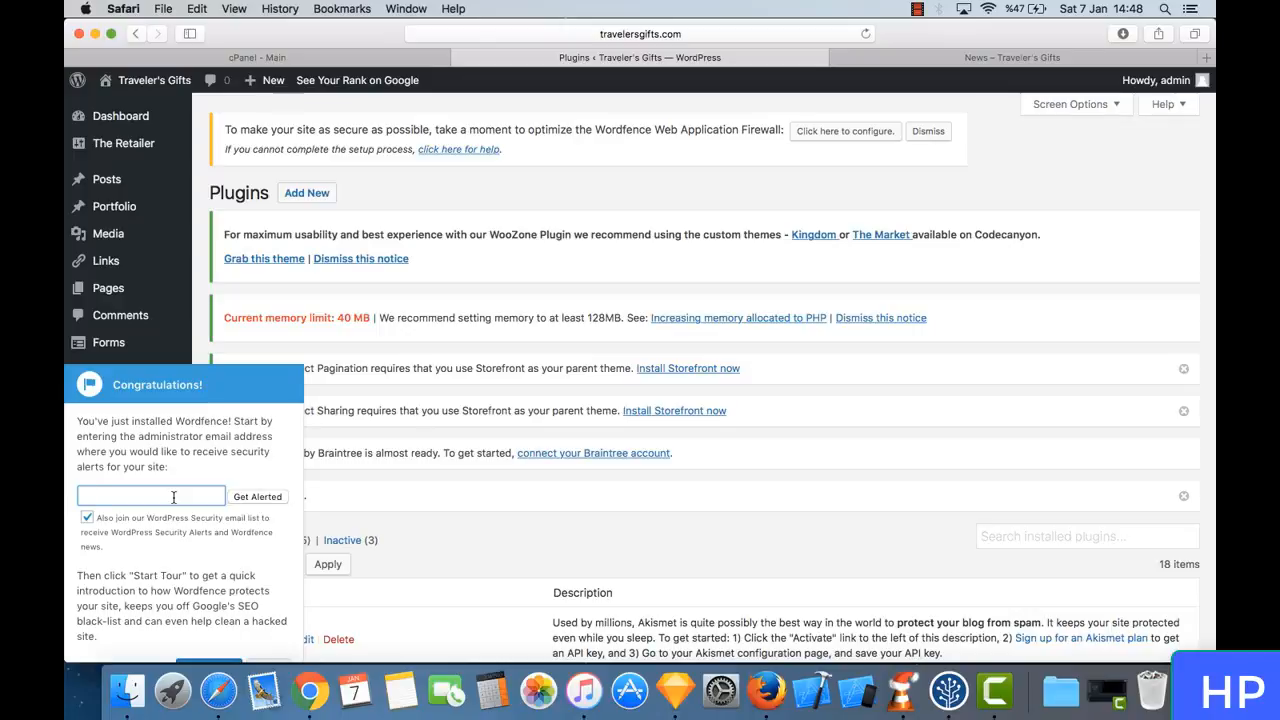
{"action": "left_click", "coordinate": [87, 517]}
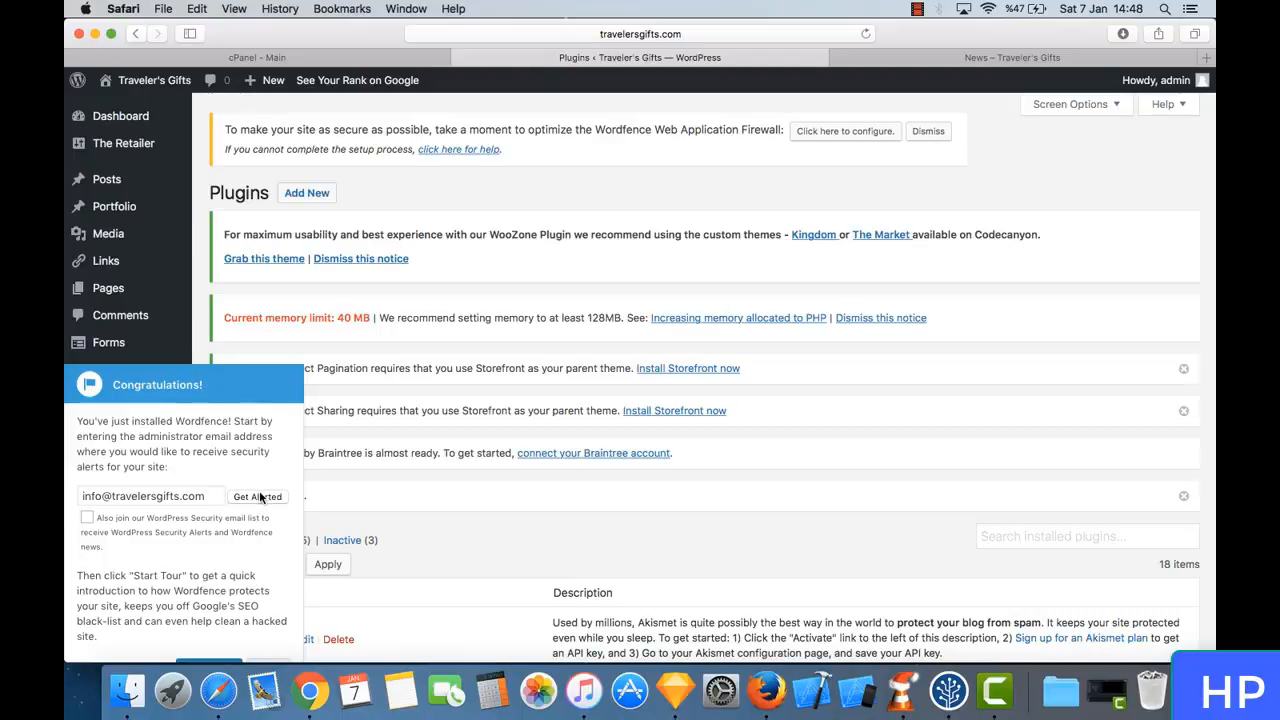
{"action": "scroll", "coordinate": [260, 497], "scroll_direction": "down", "scroll_amount": 3}
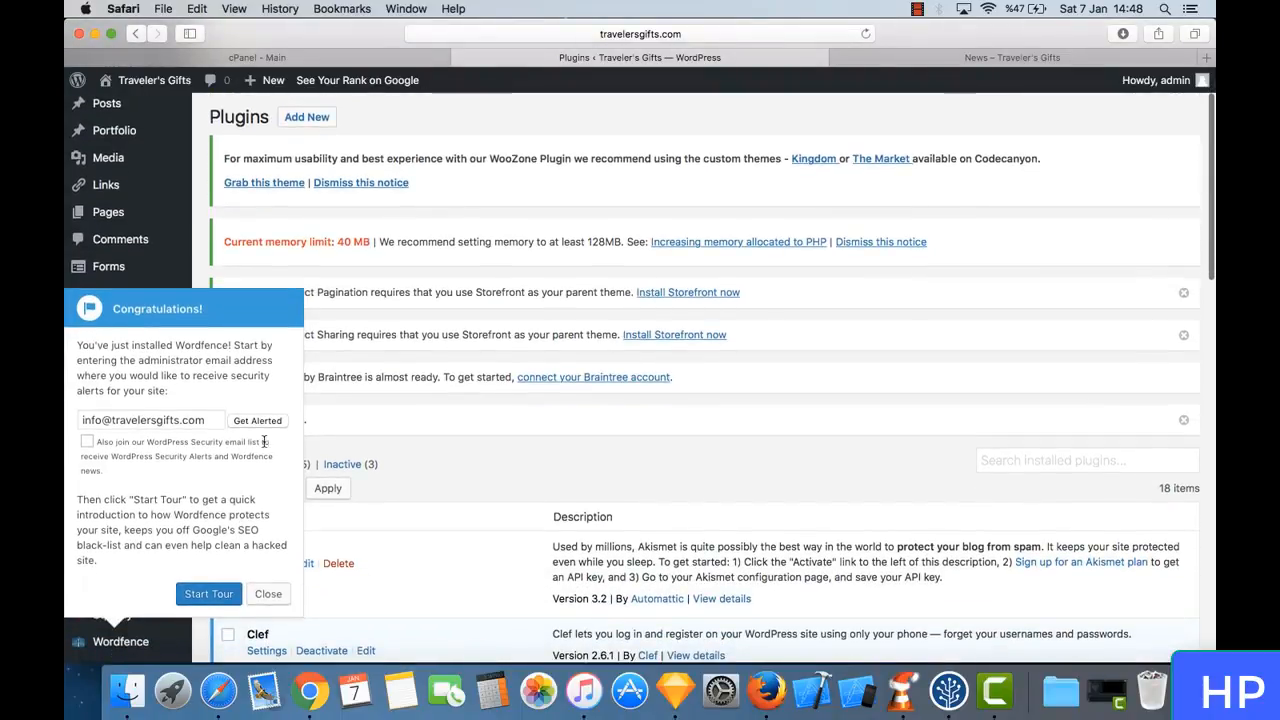
{"action": "left_click", "coordinate": [275, 594]}
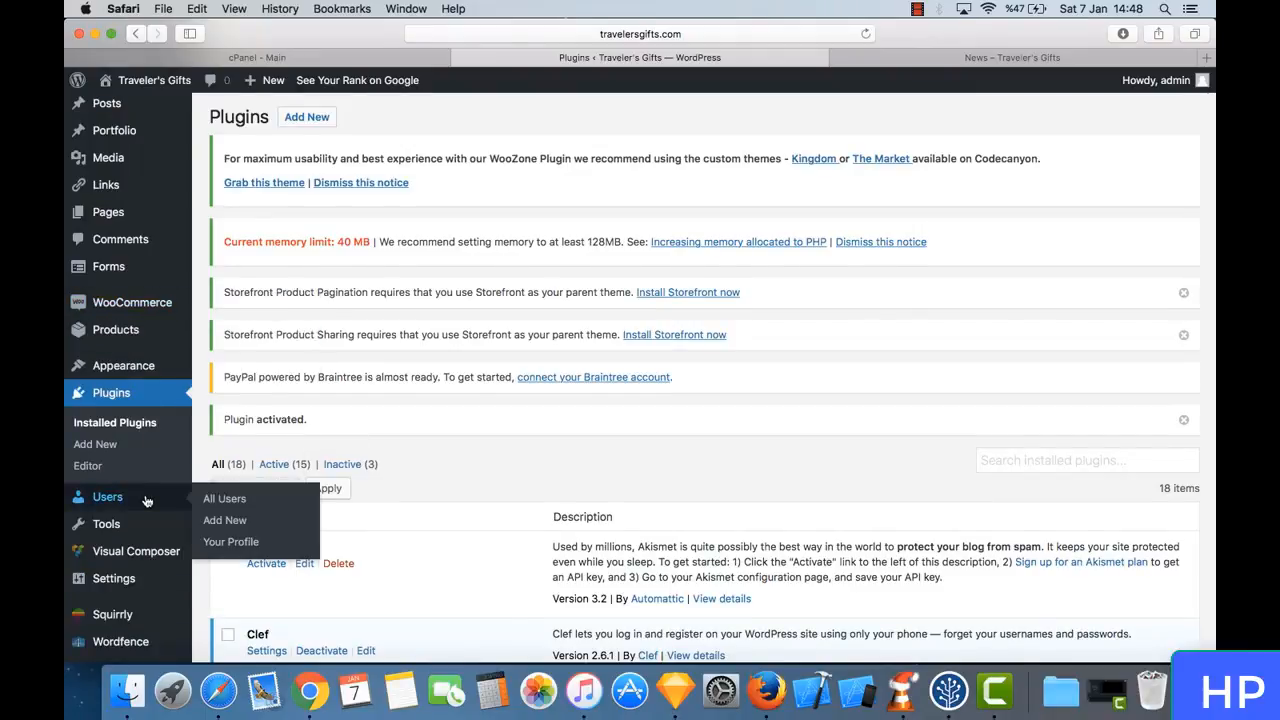
- Open the Wordfence Scan page and end the introductory tour
{"action": "scroll", "coordinate": [147, 502], "scroll_direction": "down", "scroll_amount": 5}
{"action": "left_click", "coordinate": [137, 529]}
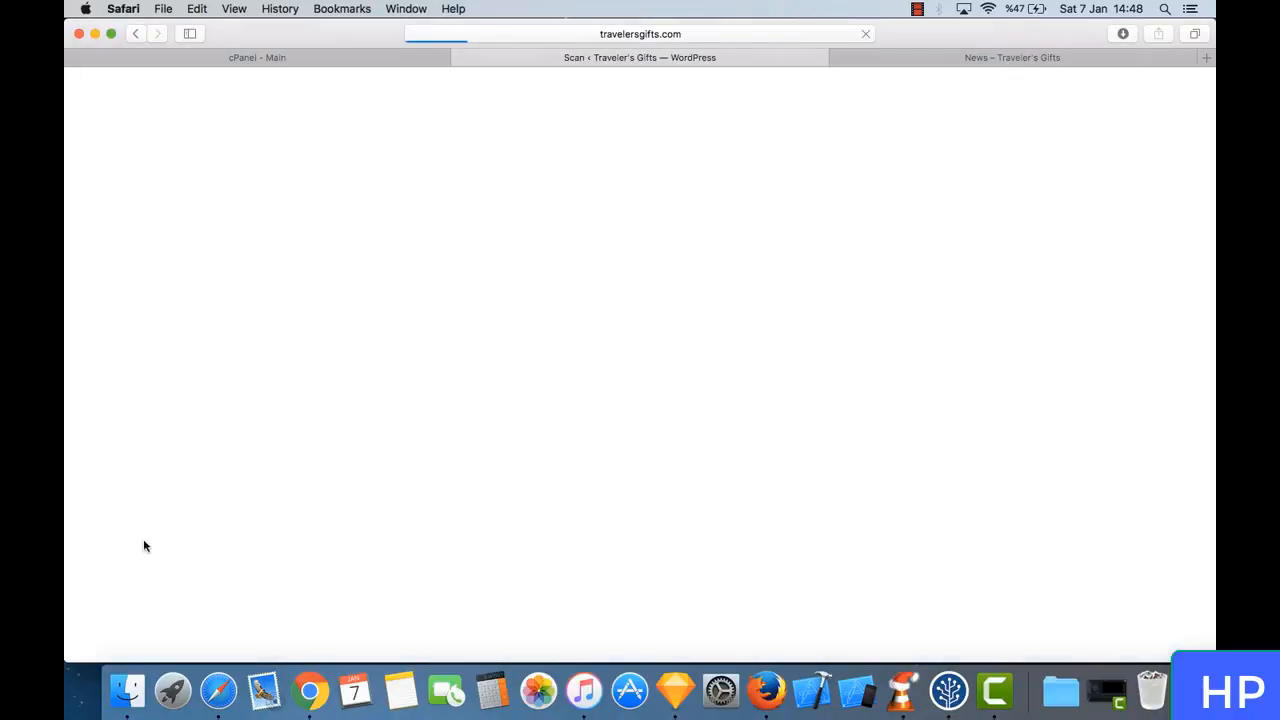
{"action": "scroll", "coordinate": [340, 314], "scroll_direction": "down", "scroll_amount": 3}
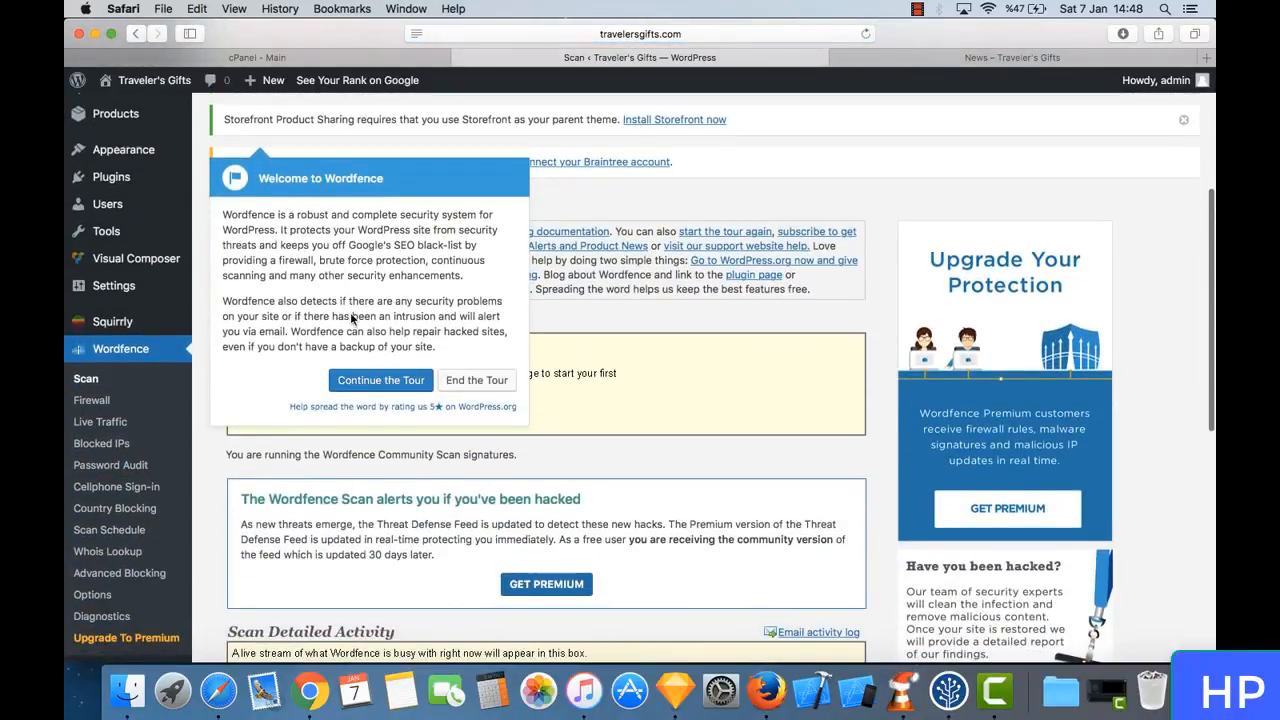
{"action": "left_click", "coordinate": [455, 380]}
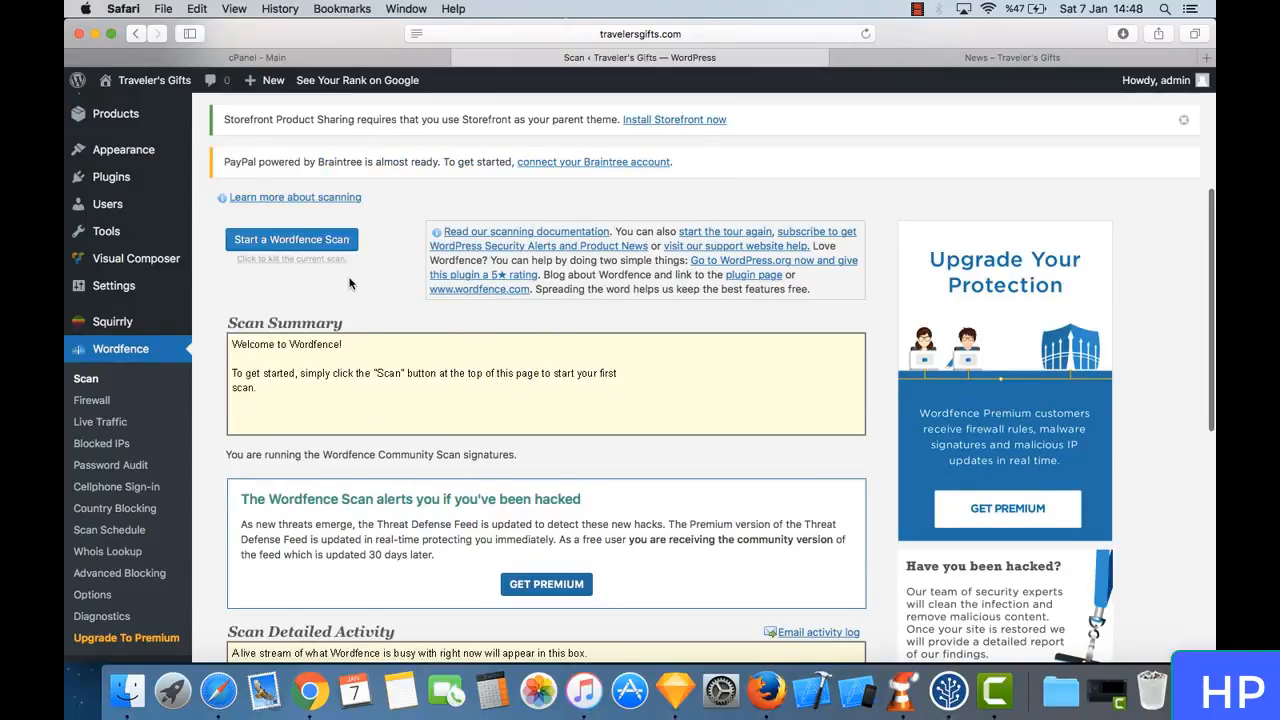
- Dismiss the admin notices about WooZone custom themes, Storefront Product Pagination, Storefront Product Sharing and the memory limit
{"action": "scroll", "coordinate": [349, 283], "scroll_direction": "up", "scroll_amount": 5}
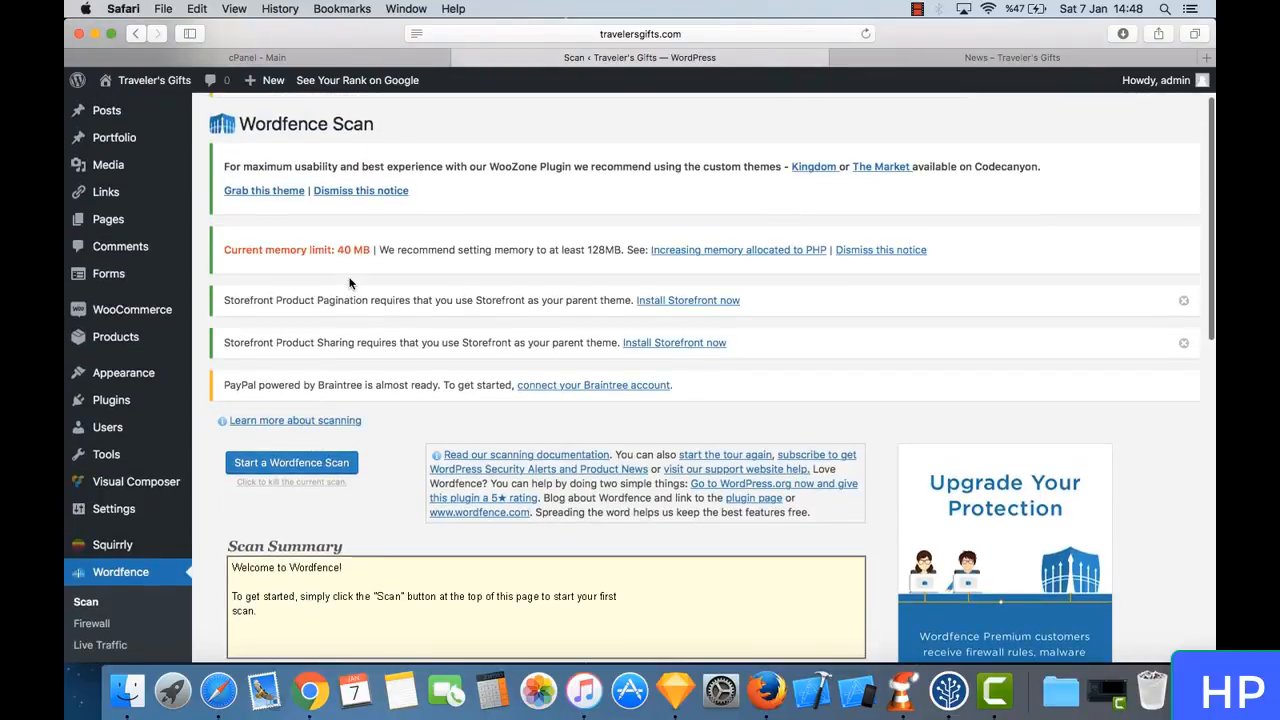
{"action": "left_click", "coordinate": [385, 187]}
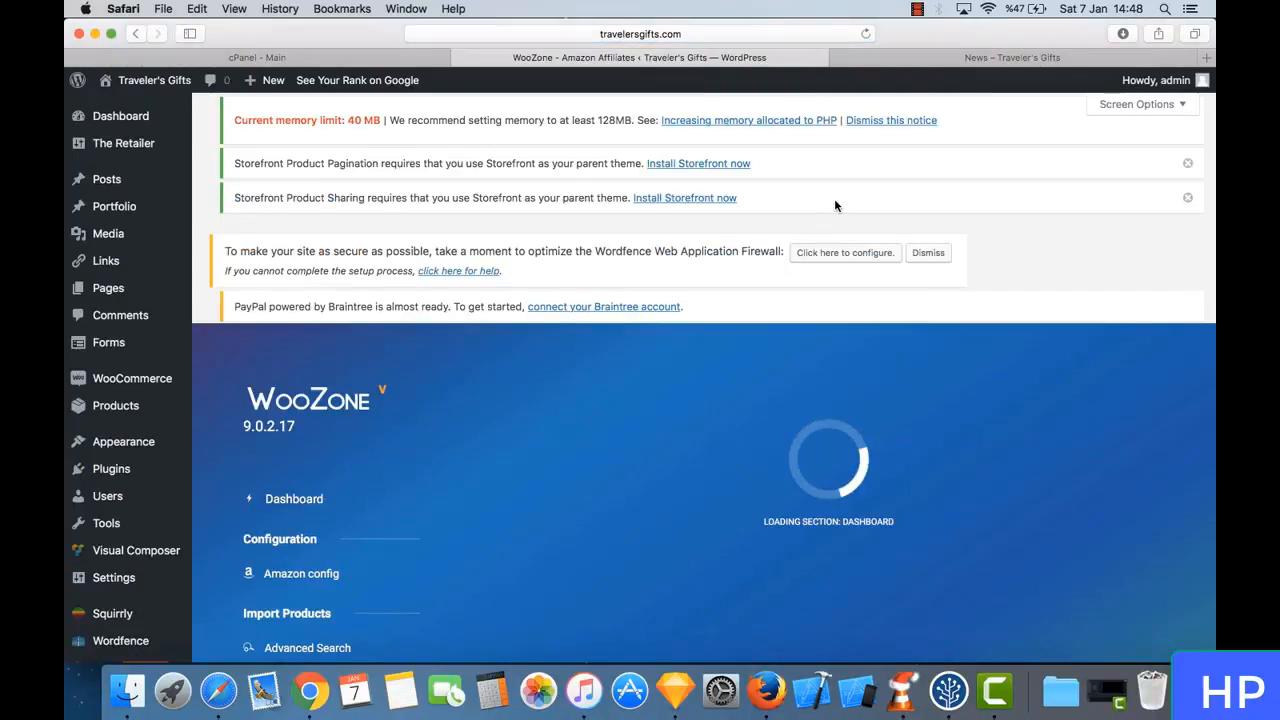
{"action": "left_click", "coordinate": [1187, 163]}
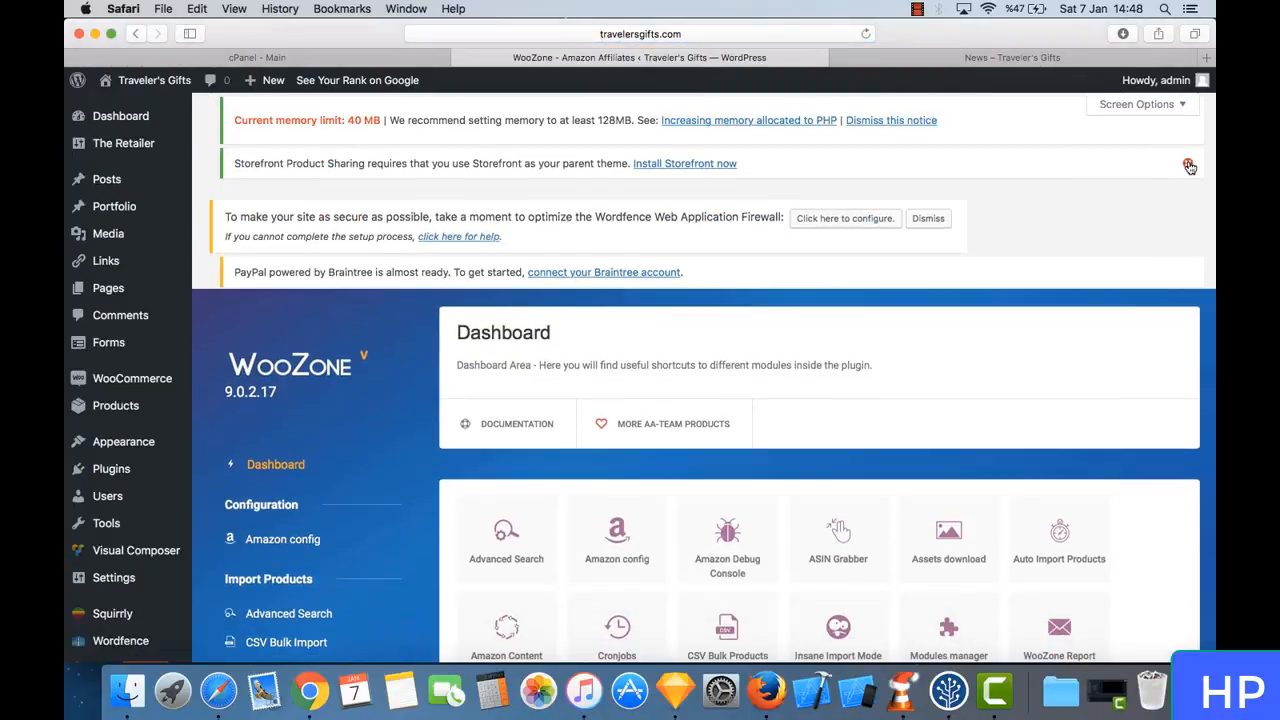
{"action": "left_click", "coordinate": [1188, 165]}
{"action": "left_click", "coordinate": [907, 121]}
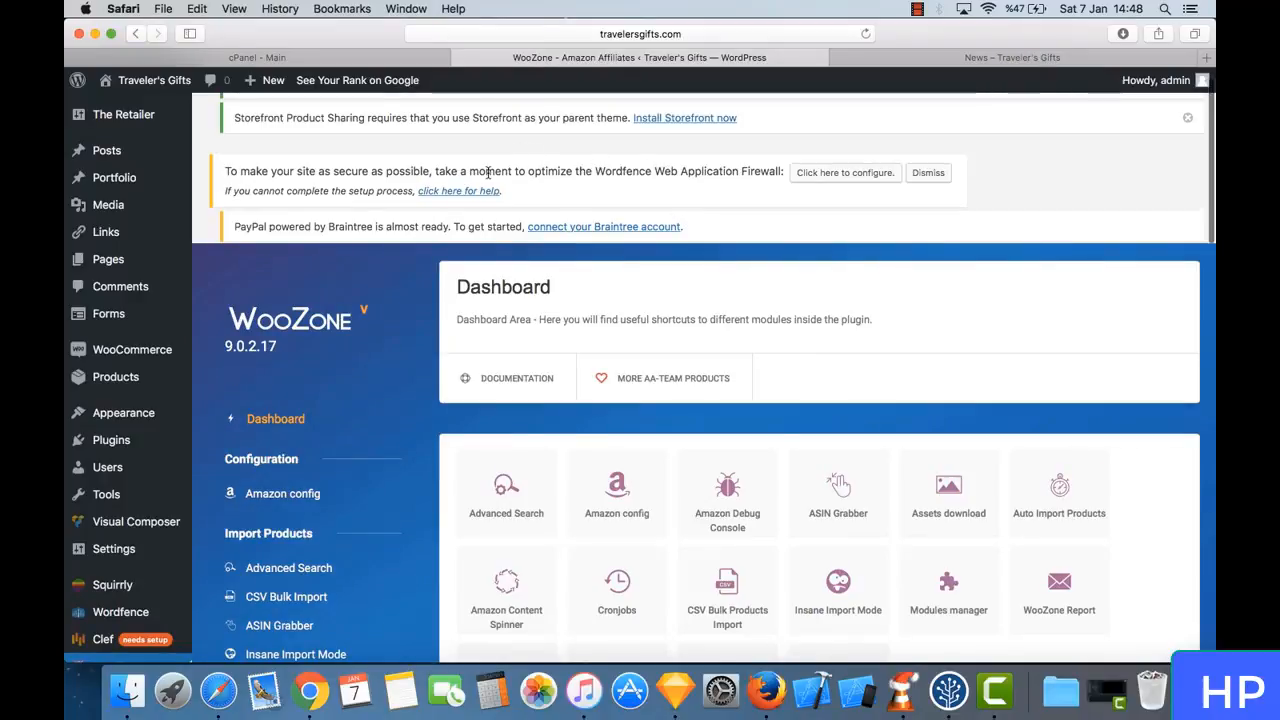
- Configure the Wordfence Web Application Firewall for Apache + suPHP, downloading the .htaccess backup before applying the changes
{"action": "triple_click", "coordinate": [517, 169]}
{"action": "left_click", "coordinate": [579, 168]}
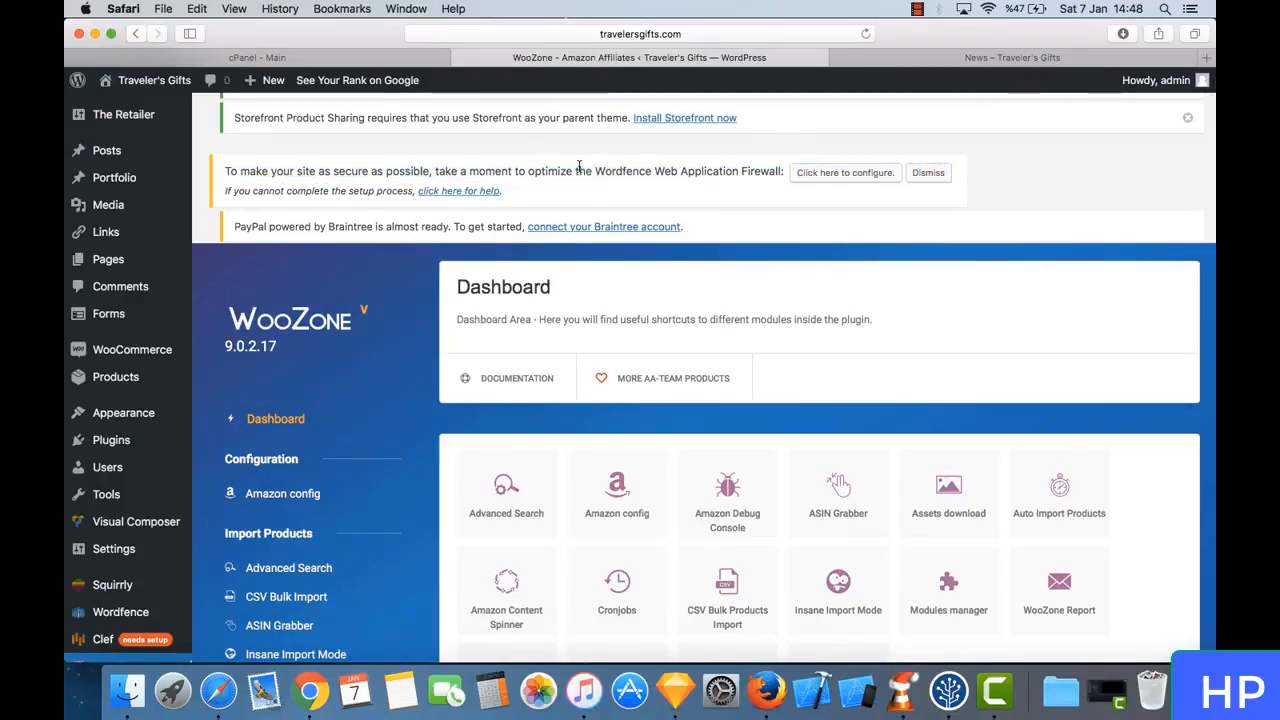
{"action": "left_click", "coordinate": [874, 176]}
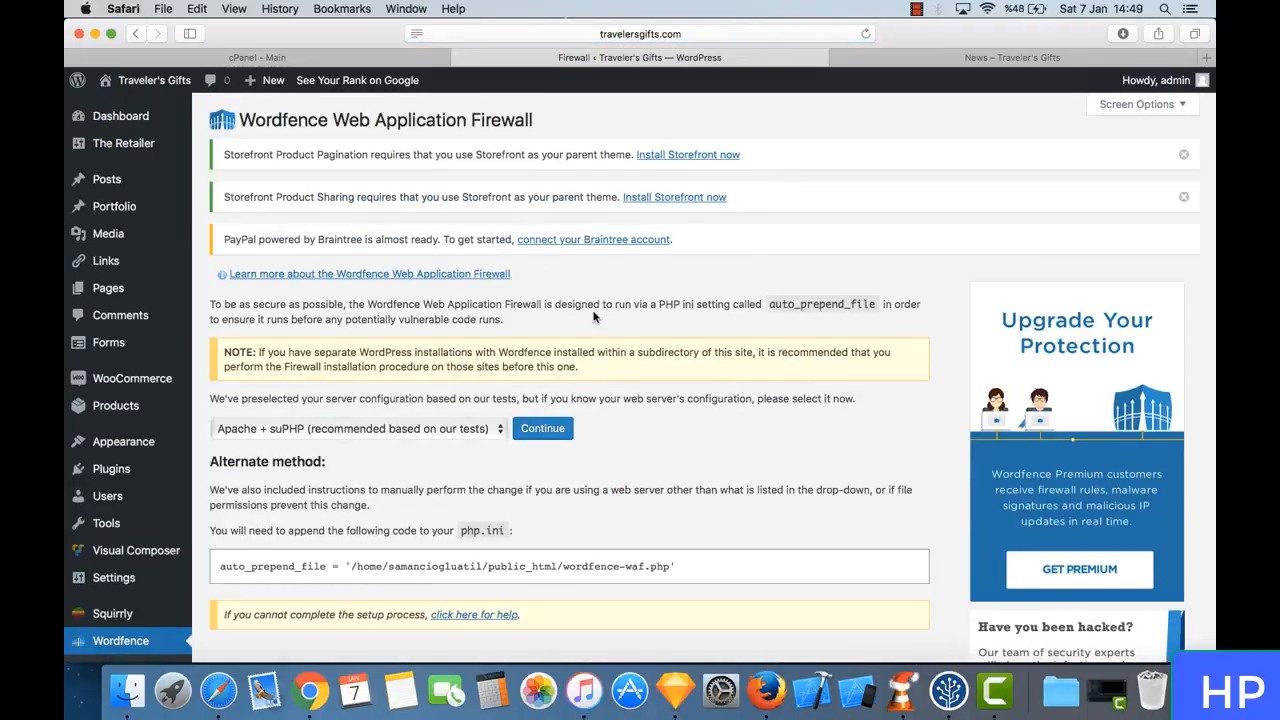
{"action": "scroll", "coordinate": [593, 316], "scroll_direction": "down", "scroll_amount": 3}
{"action": "scroll", "coordinate": [450, 380], "scroll_direction": "up", "scroll_amount": 2}
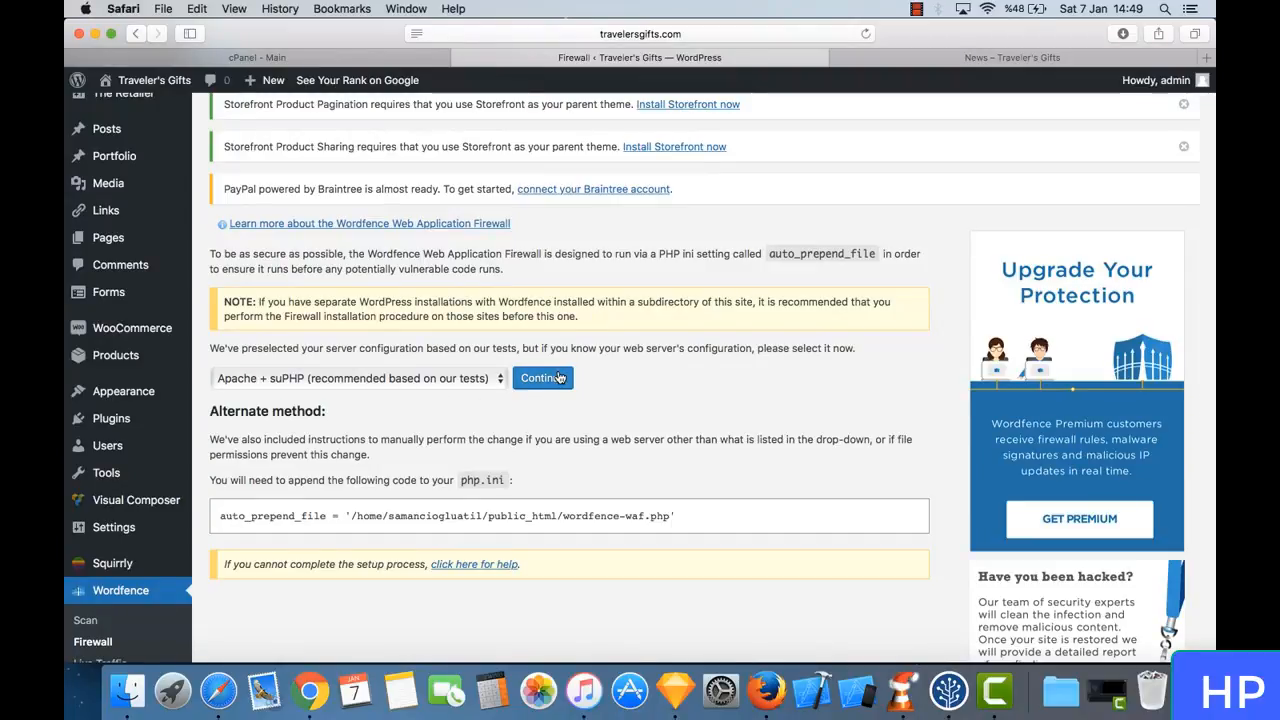
{"action": "left_click", "coordinate": [549, 379]}
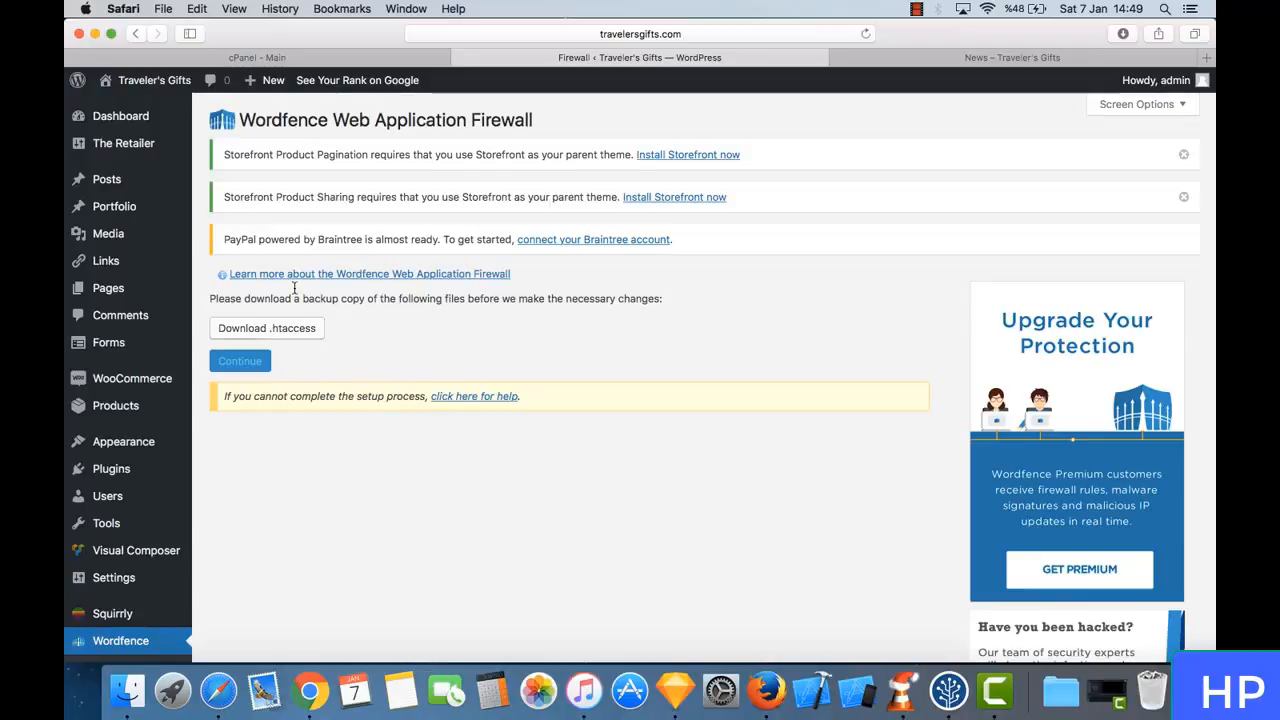
{"action": "left_click", "coordinate": [301, 340]}
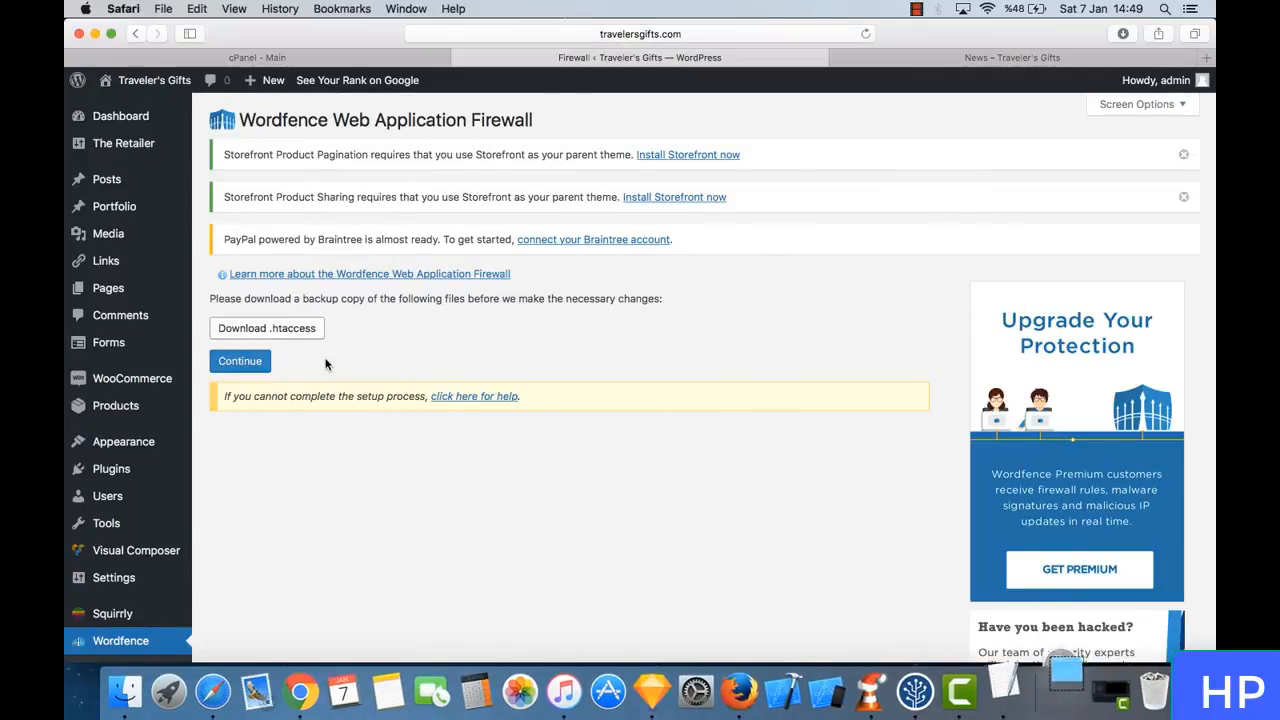
{"action": "left_click", "coordinate": [239, 361]}
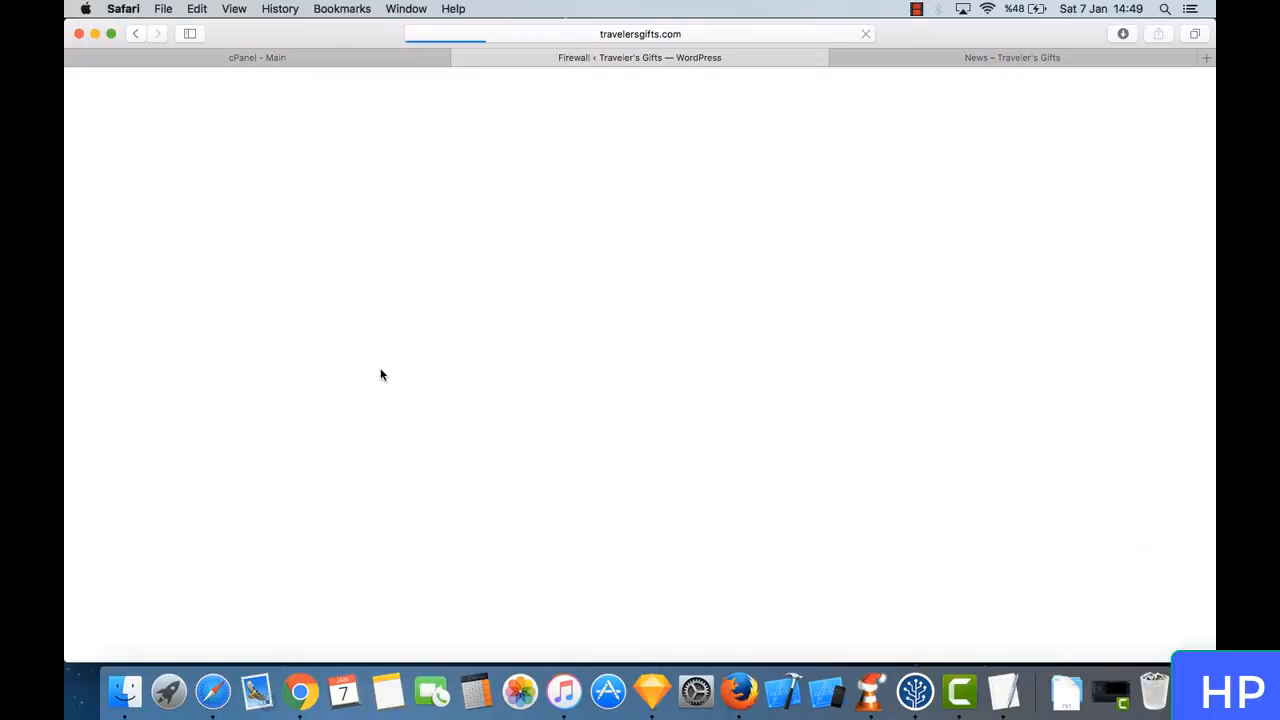
- Repeat the firewall setup with the Apache + suPHP configuration, downloading backups of both .htaccess and .user.ini before continuing
{"action": "scroll", "coordinate": [483, 450], "scroll_direction": "down", "scroll_amount": 3}
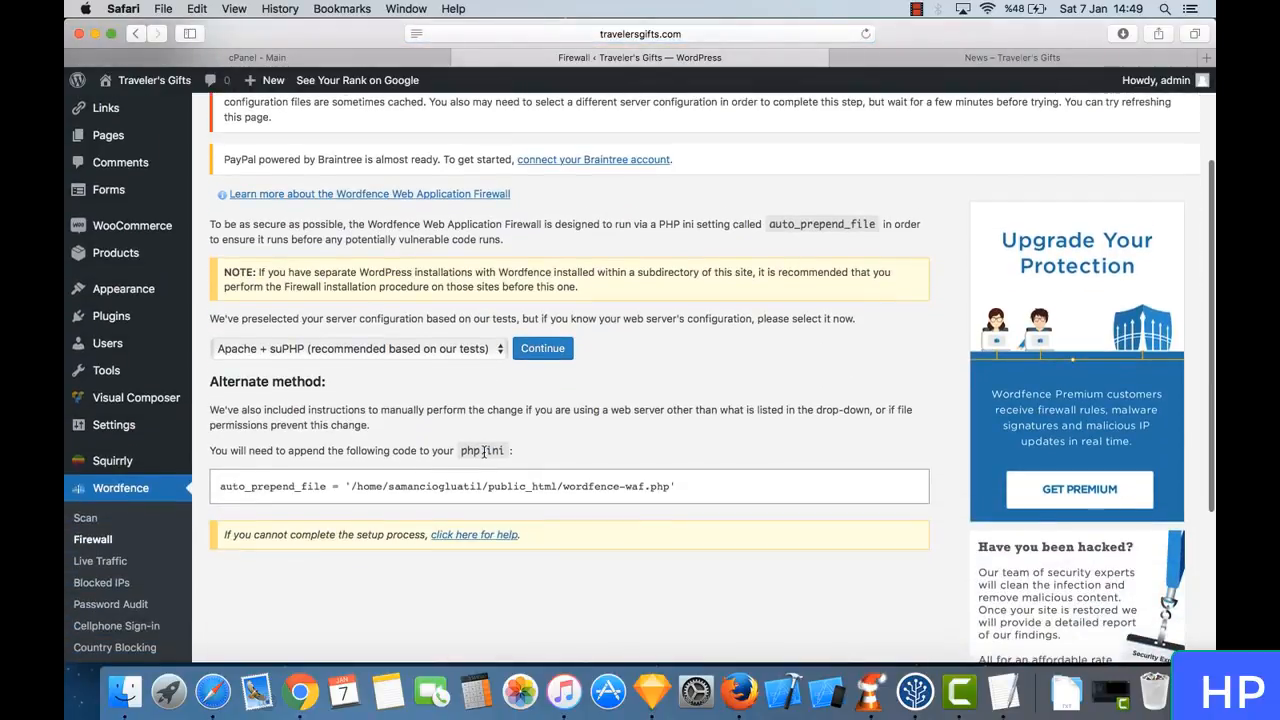
{"action": "left_click", "coordinate": [543, 348]}
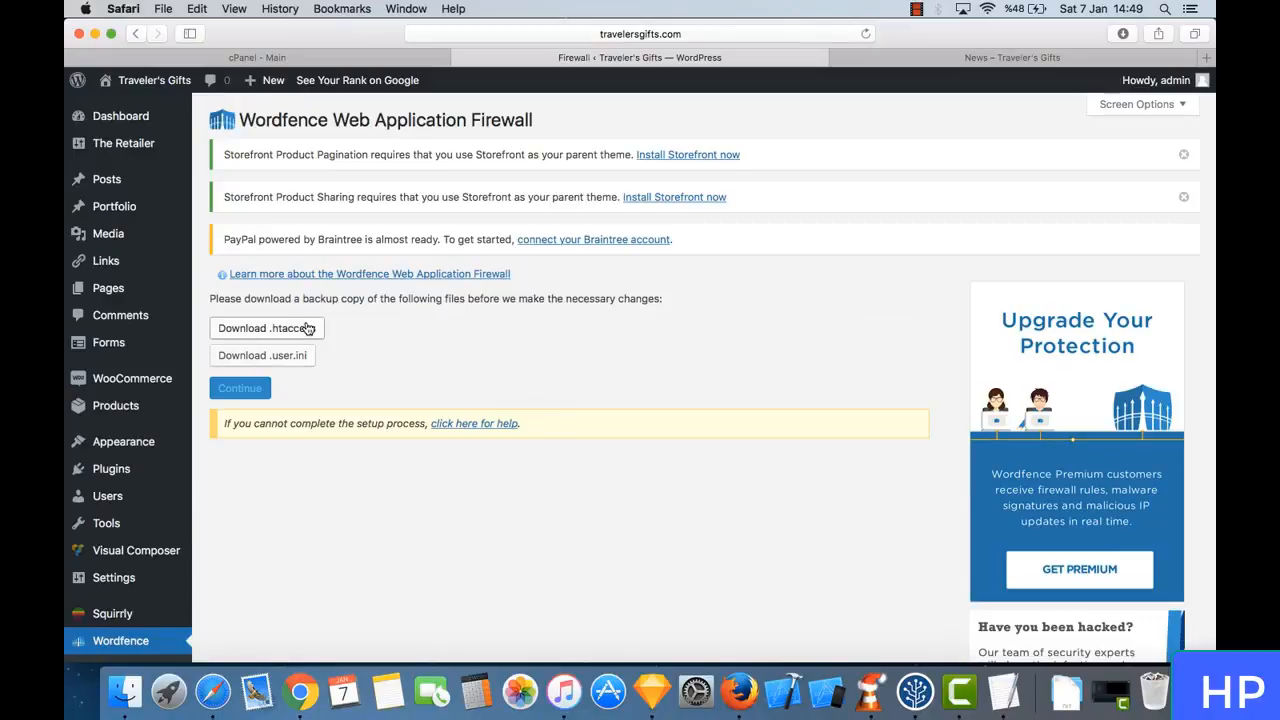
{"action": "left_click", "coordinate": [308, 329]}
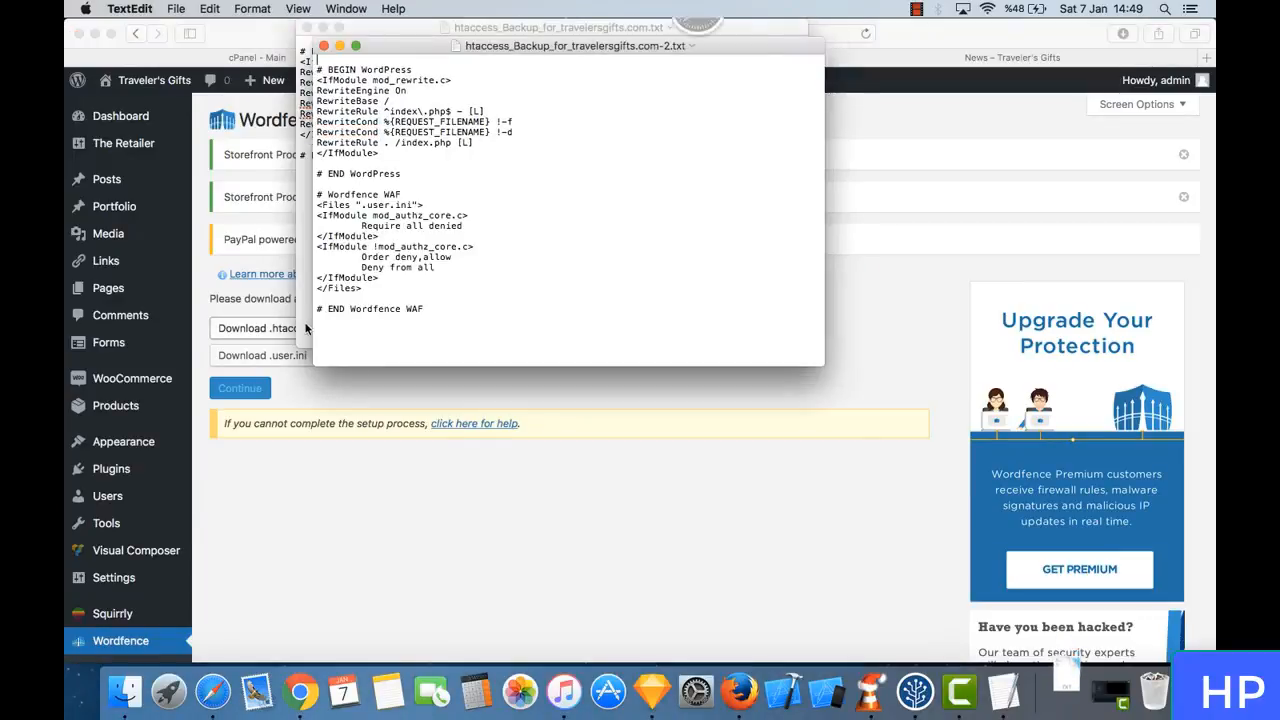
{"action": "left_click", "coordinate": [297, 356]}
{"action": "left_click", "coordinate": [295, 362]}
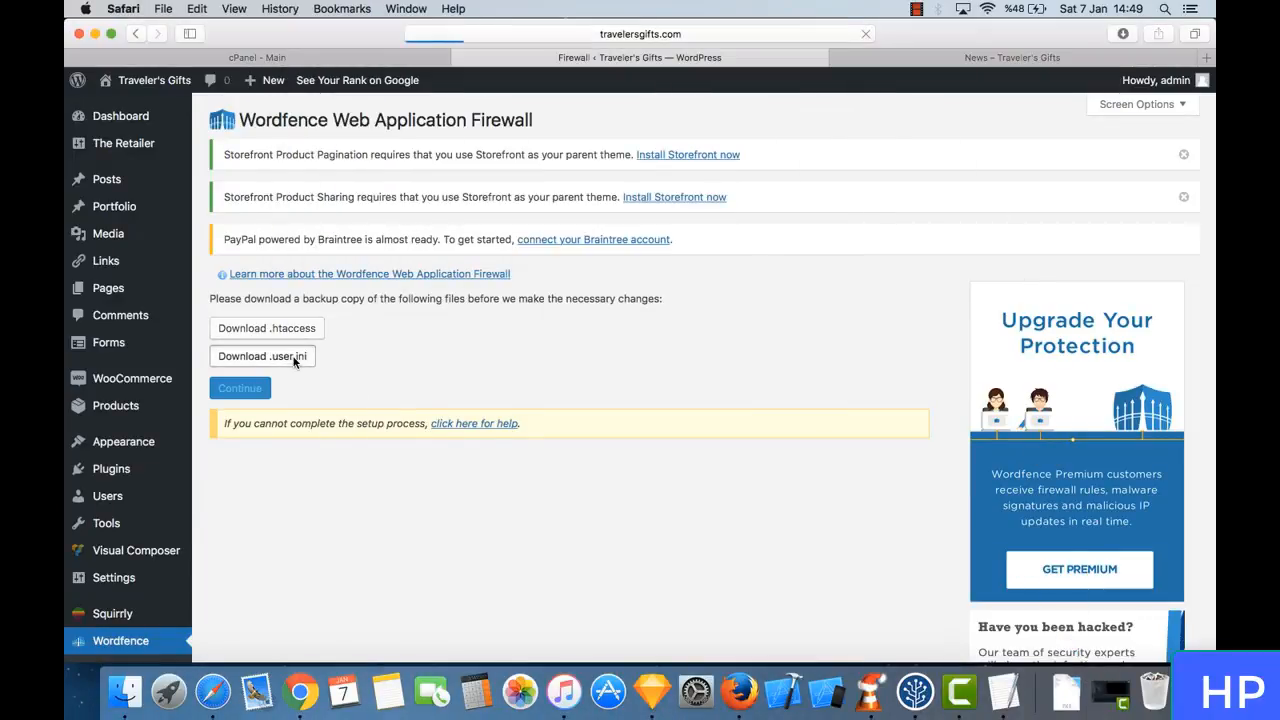
{"action": "left_click", "coordinate": [291, 376]}
{"action": "left_click", "coordinate": [243, 392]}
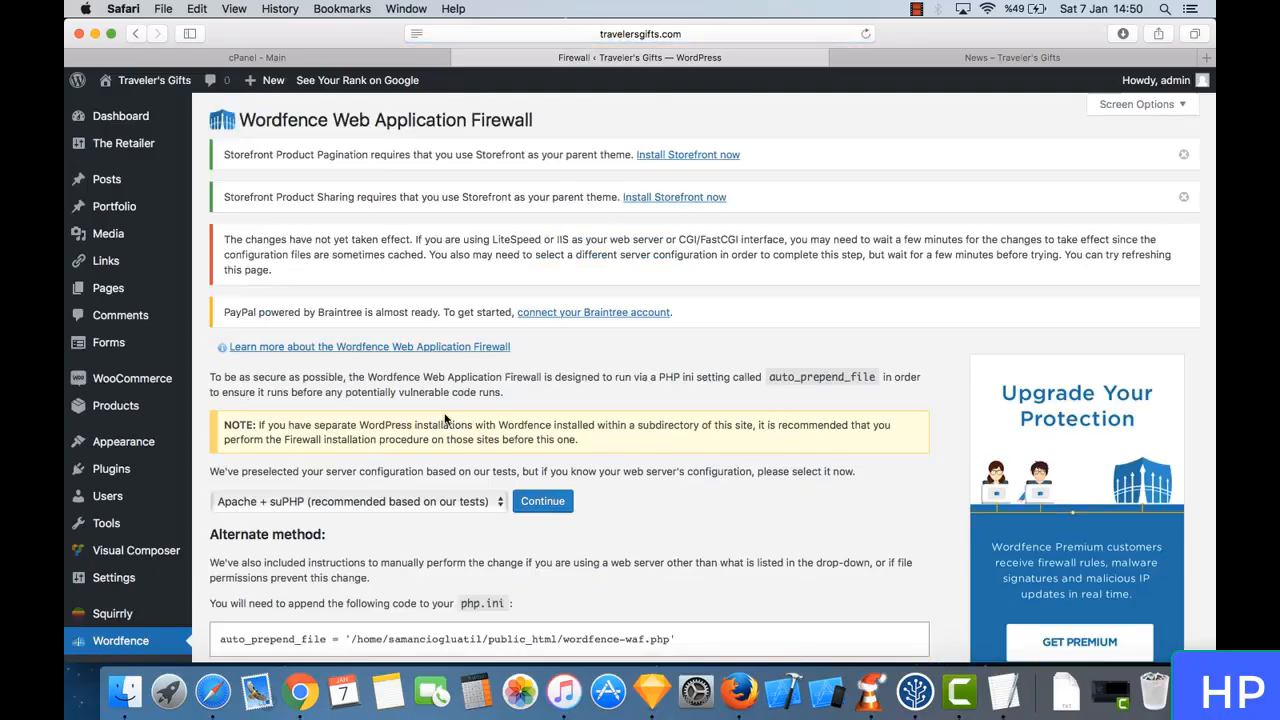
- Run the Apache + suPHP firewall setup once more with fresh .htaccess and .user.ini backups, and read the resulting notice
{"action": "scroll", "coordinate": [444, 412], "scroll_direction": "down", "scroll_amount": 3}
{"action": "left_click", "coordinate": [558, 343]}
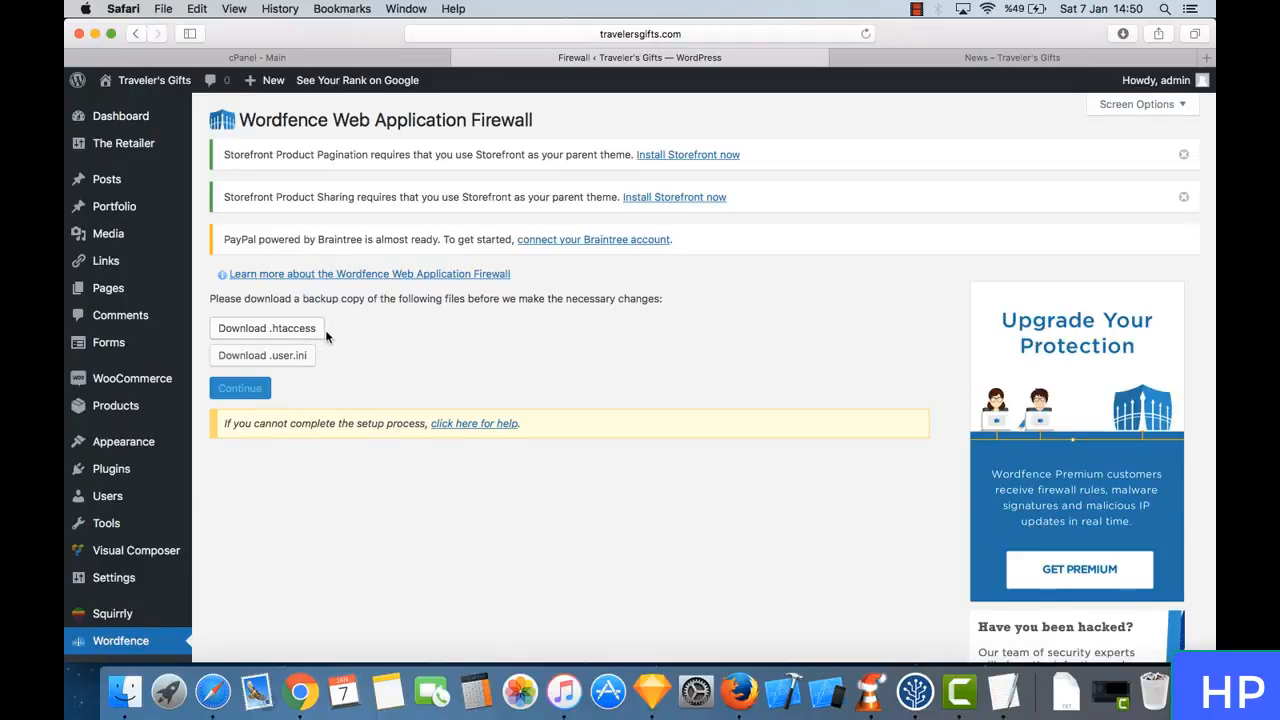
{"action": "left_click", "coordinate": [290, 332]}
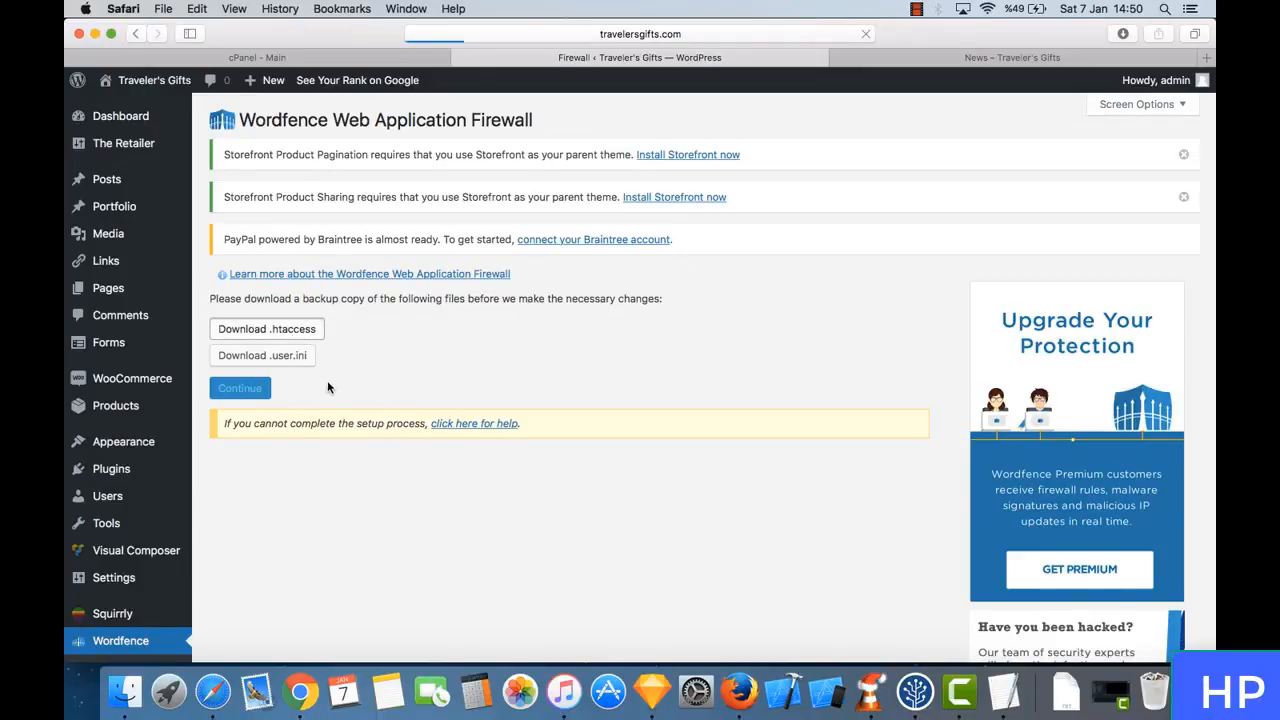
{"action": "left_click", "coordinate": [311, 366]}
{"action": "left_click", "coordinate": [310, 358]}
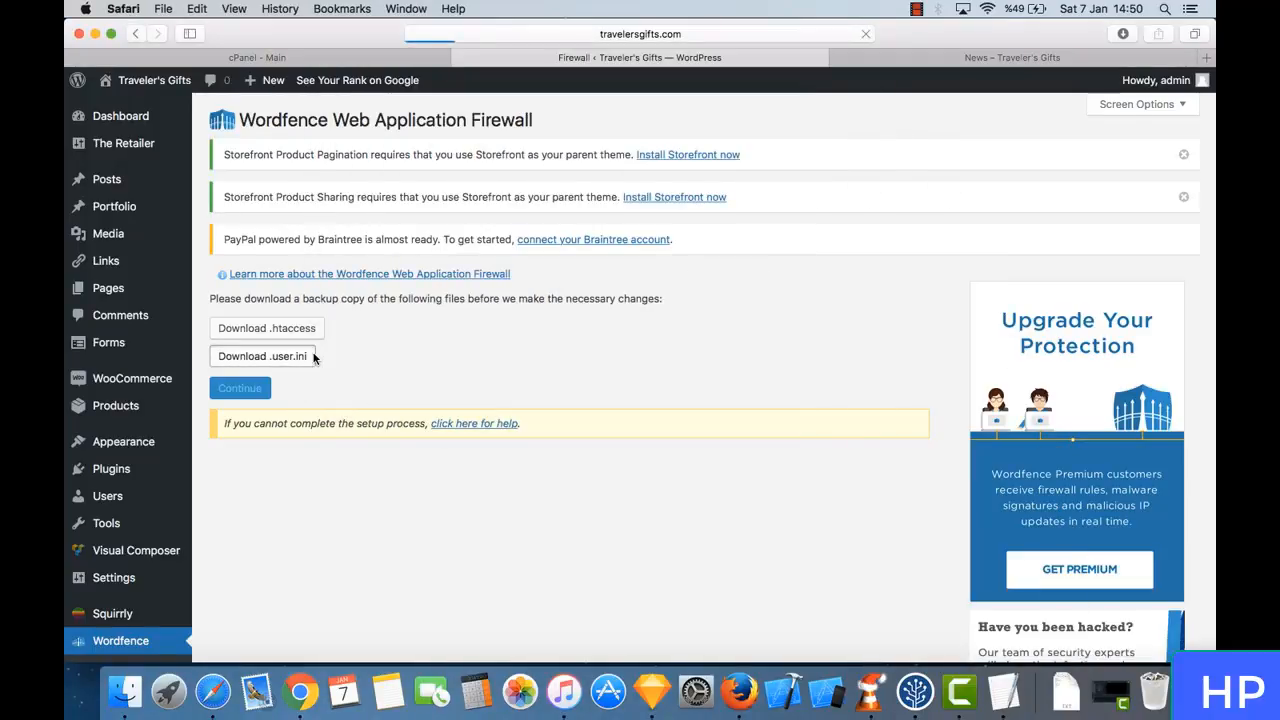
{"action": "left_click", "coordinate": [299, 390]}
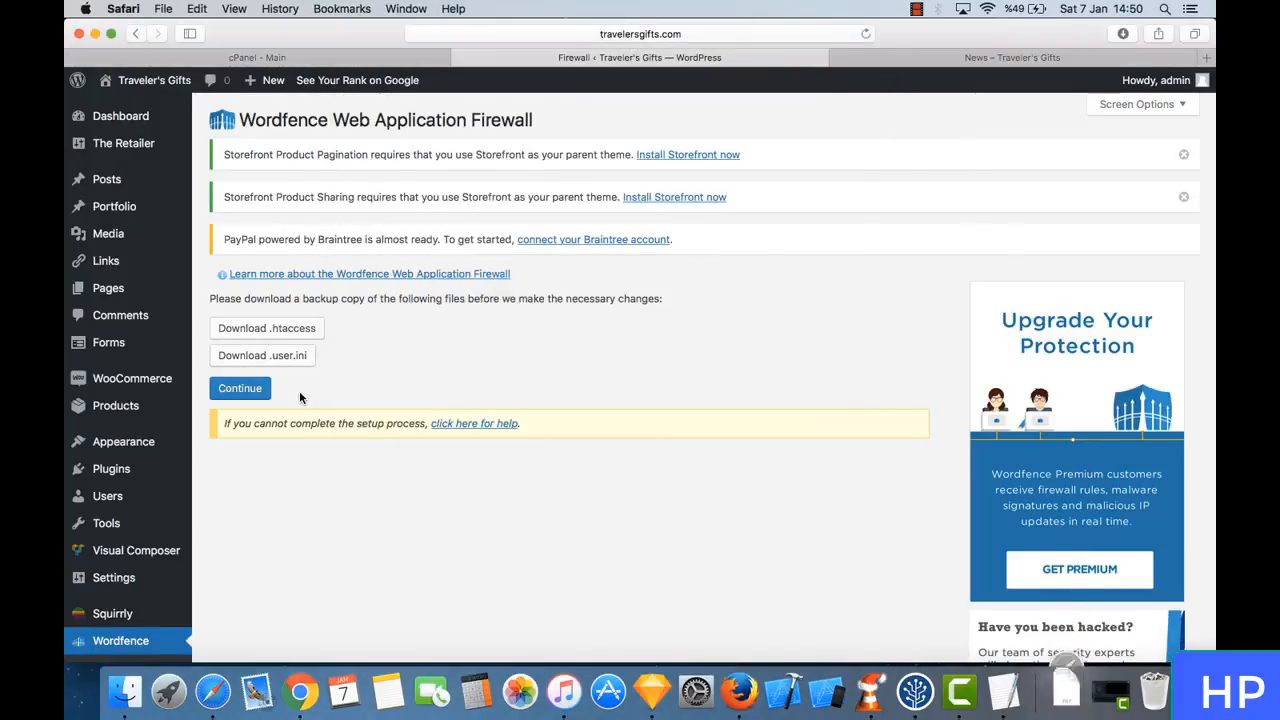
{"action": "left_click", "coordinate": [239, 386]}
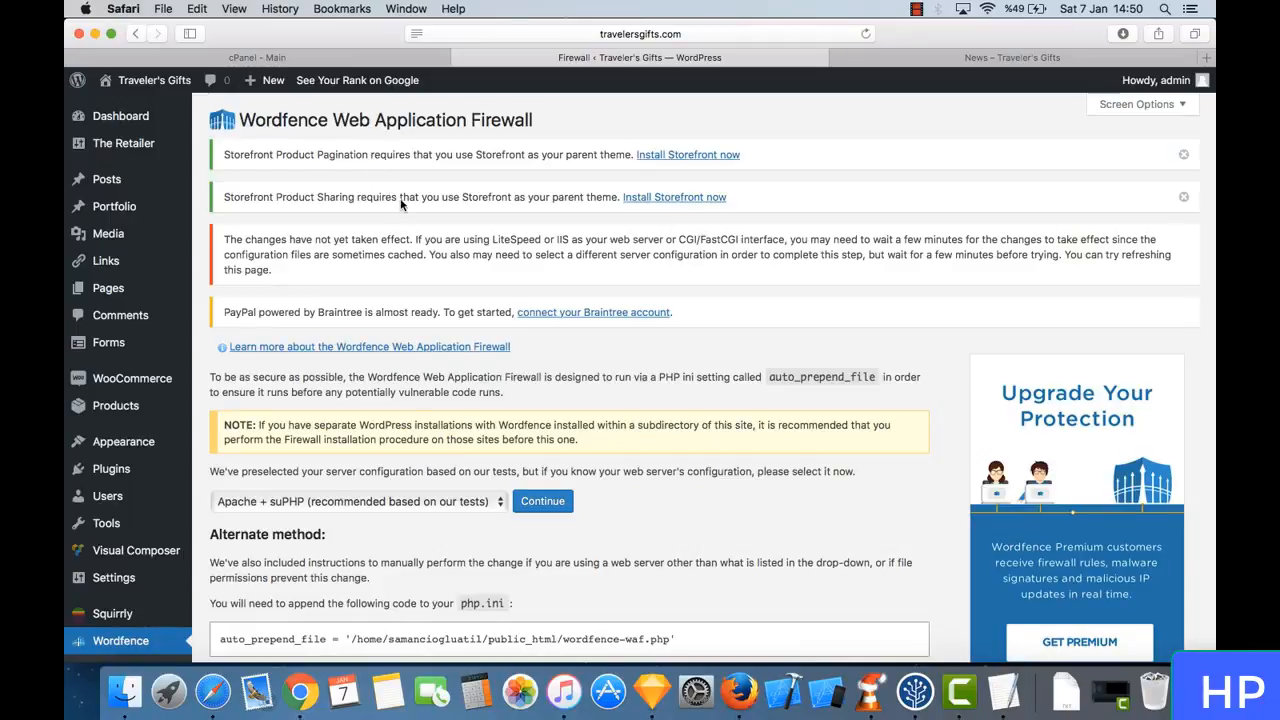
{"action": "triple_click", "coordinate": [450, 255]}
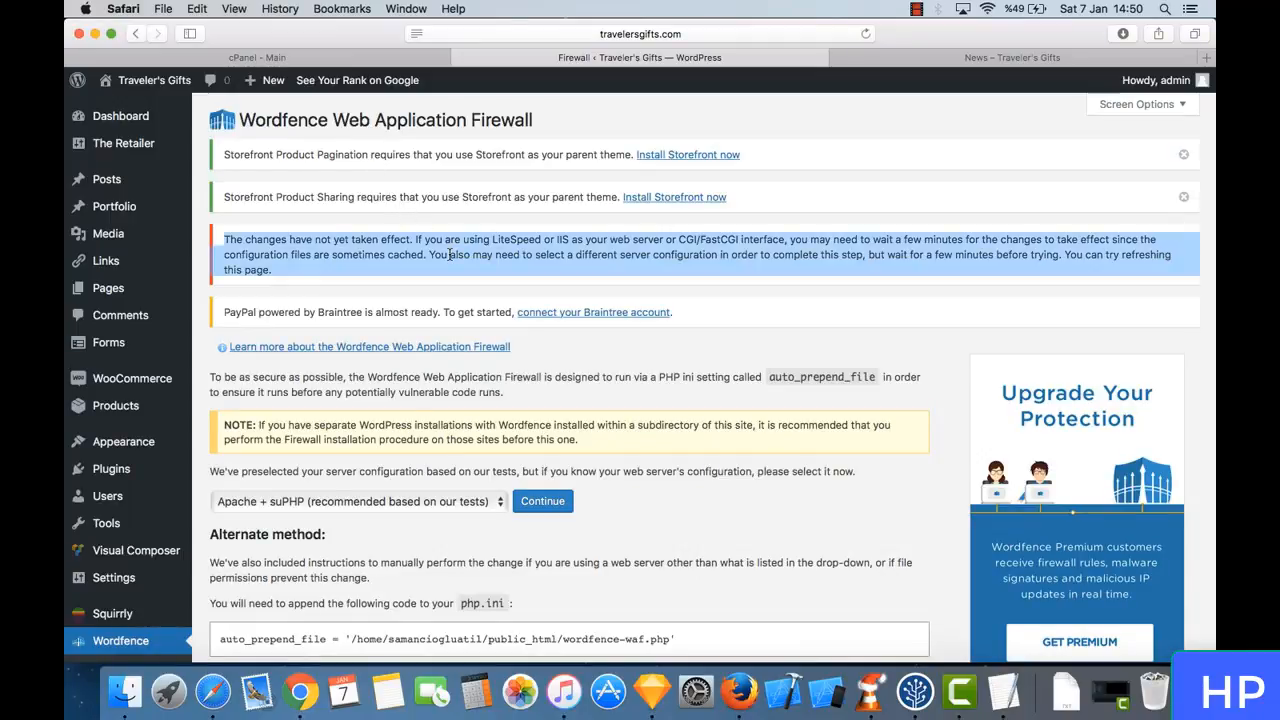
{"action": "left_click", "coordinate": [484, 263]}
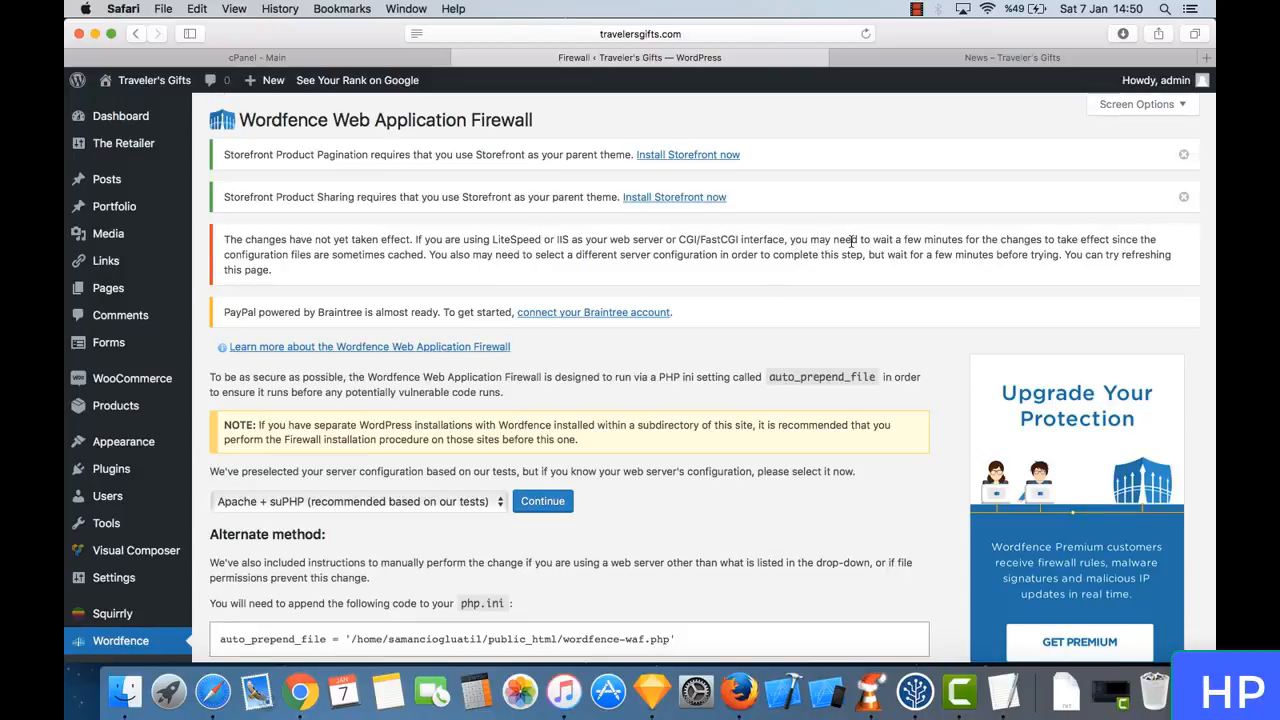
- Open the Wordfence Scan page and start a Wordfence scan of the site
{"action": "scroll", "coordinate": [885, 245], "scroll_direction": "down", "scroll_amount": 5}
{"action": "scroll", "coordinate": [677, 277], "scroll_direction": "up", "scroll_amount": 5}
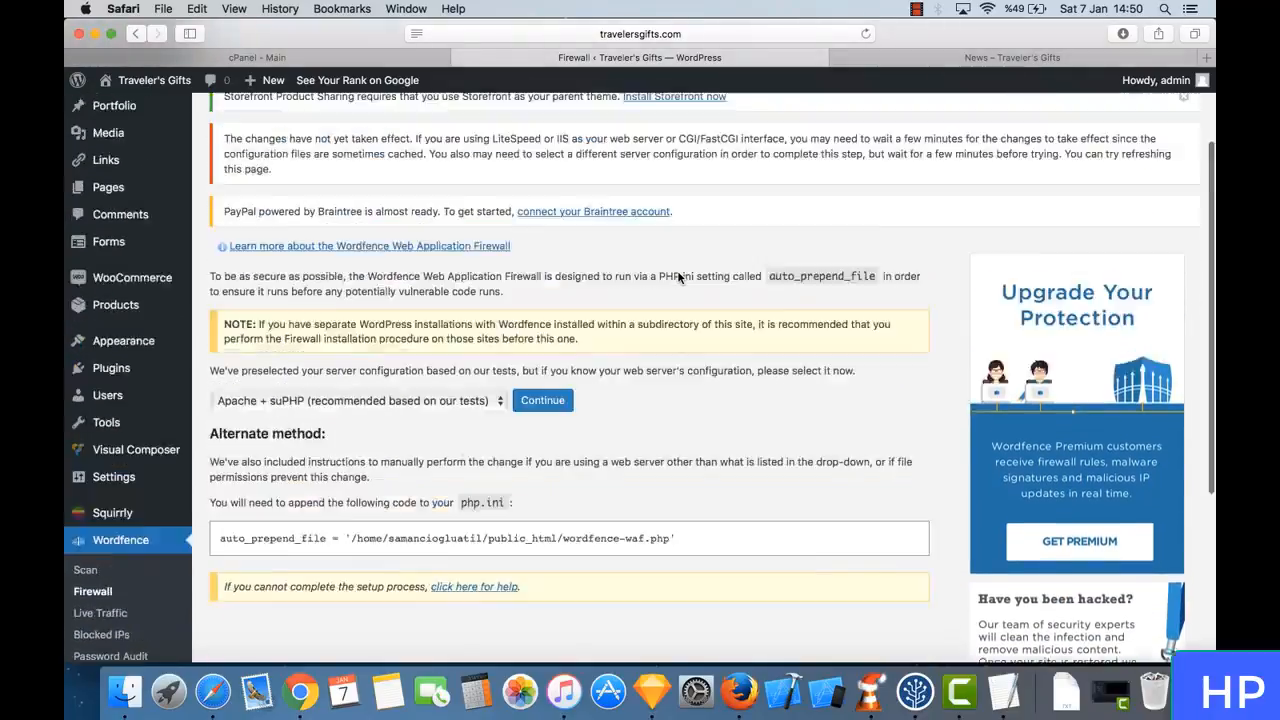
{"action": "scroll", "coordinate": [555, 290], "scroll_direction": "down", "scroll_amount": 5}
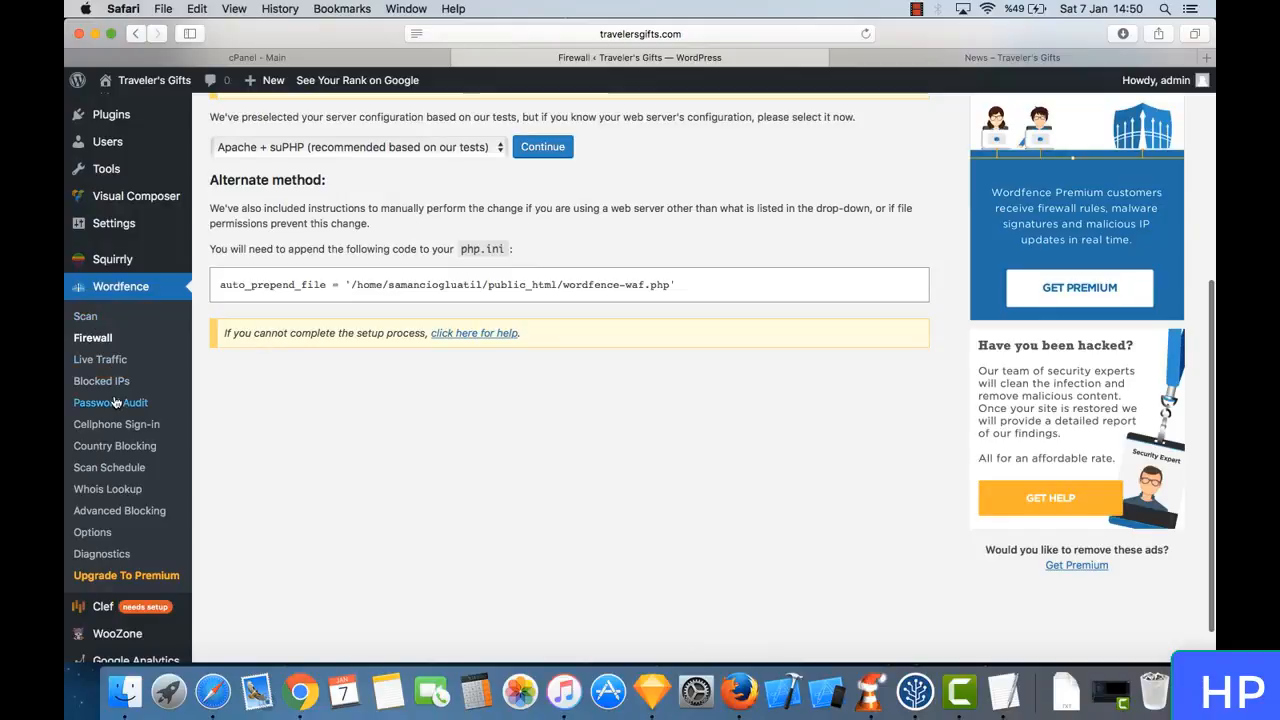
{"action": "left_click", "coordinate": [95, 320]}
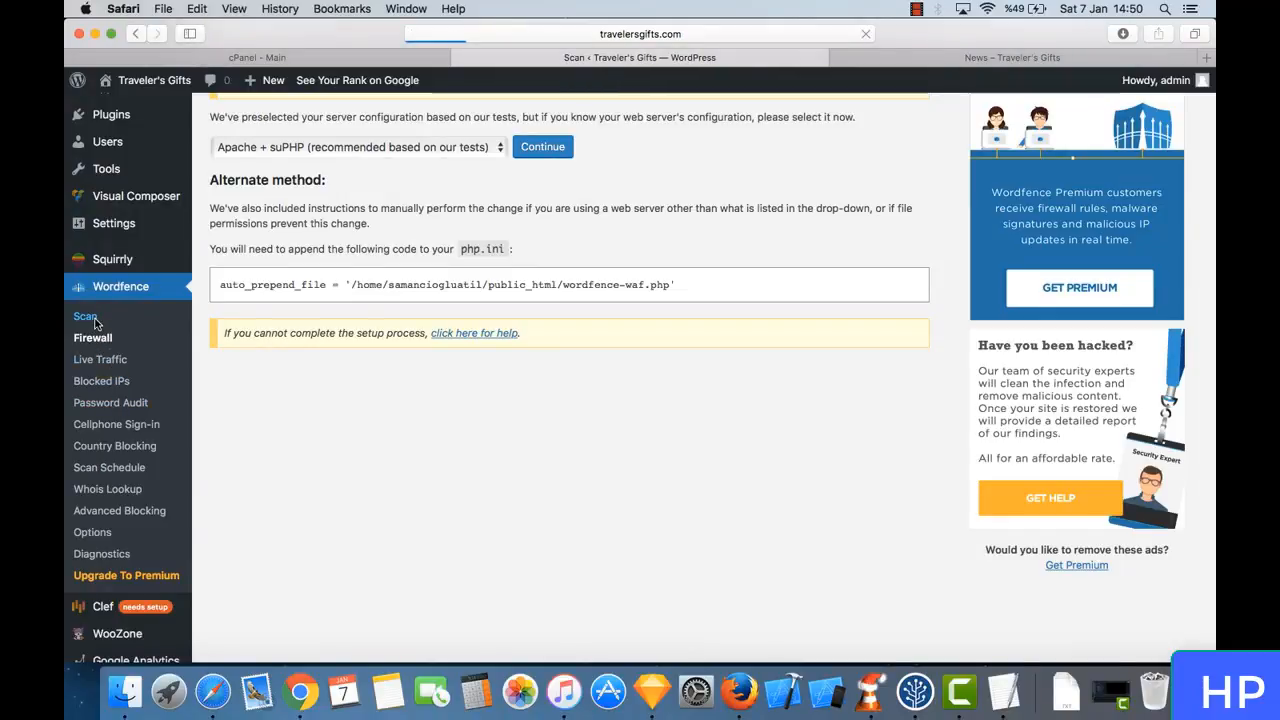
{"action": "scroll", "coordinate": [425, 366], "scroll_direction": "down", "scroll_amount": 10}
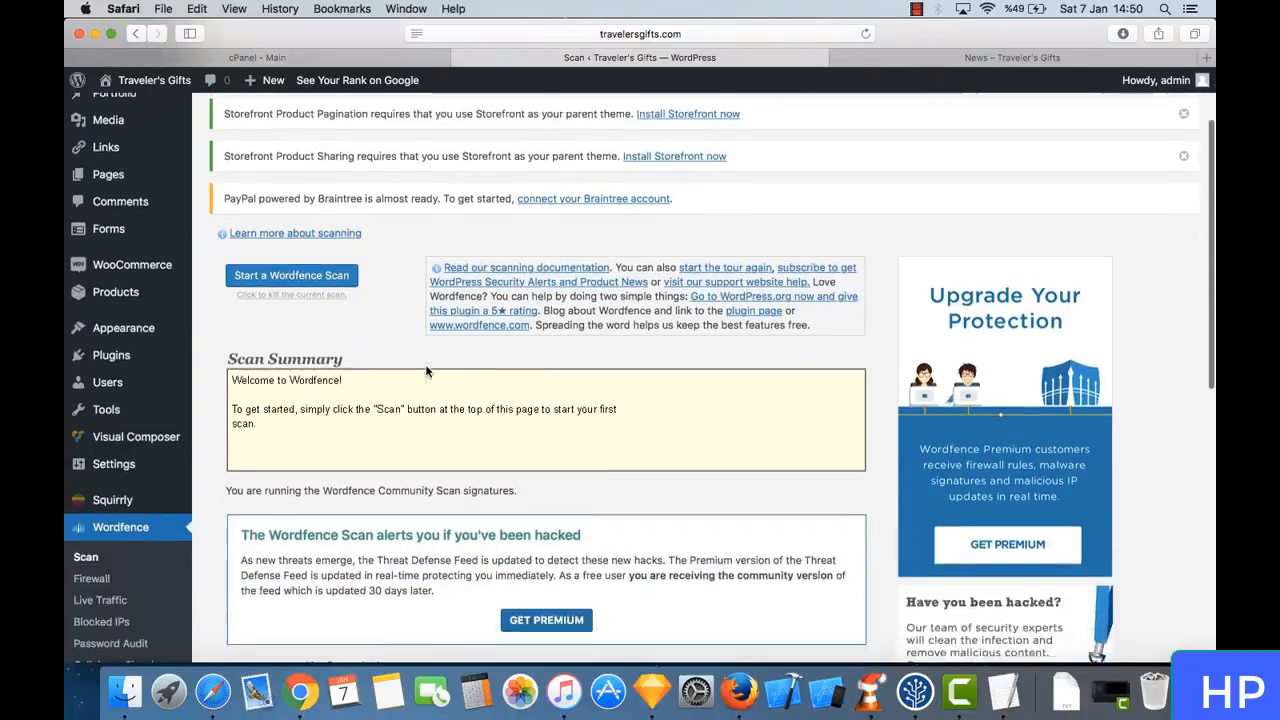
{"action": "scroll", "coordinate": [425, 370], "scroll_direction": "down", "scroll_amount": 2}
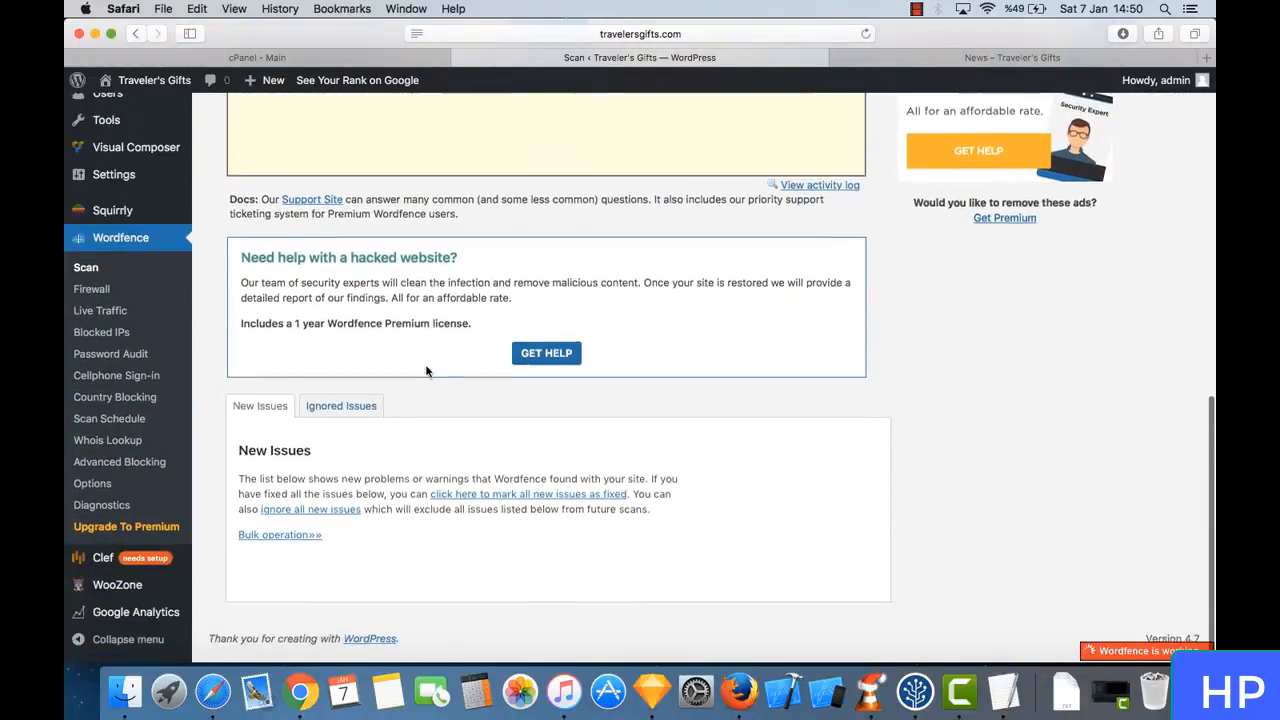
{"action": "scroll", "coordinate": [425, 370], "scroll_direction": "up", "scroll_amount": 15}
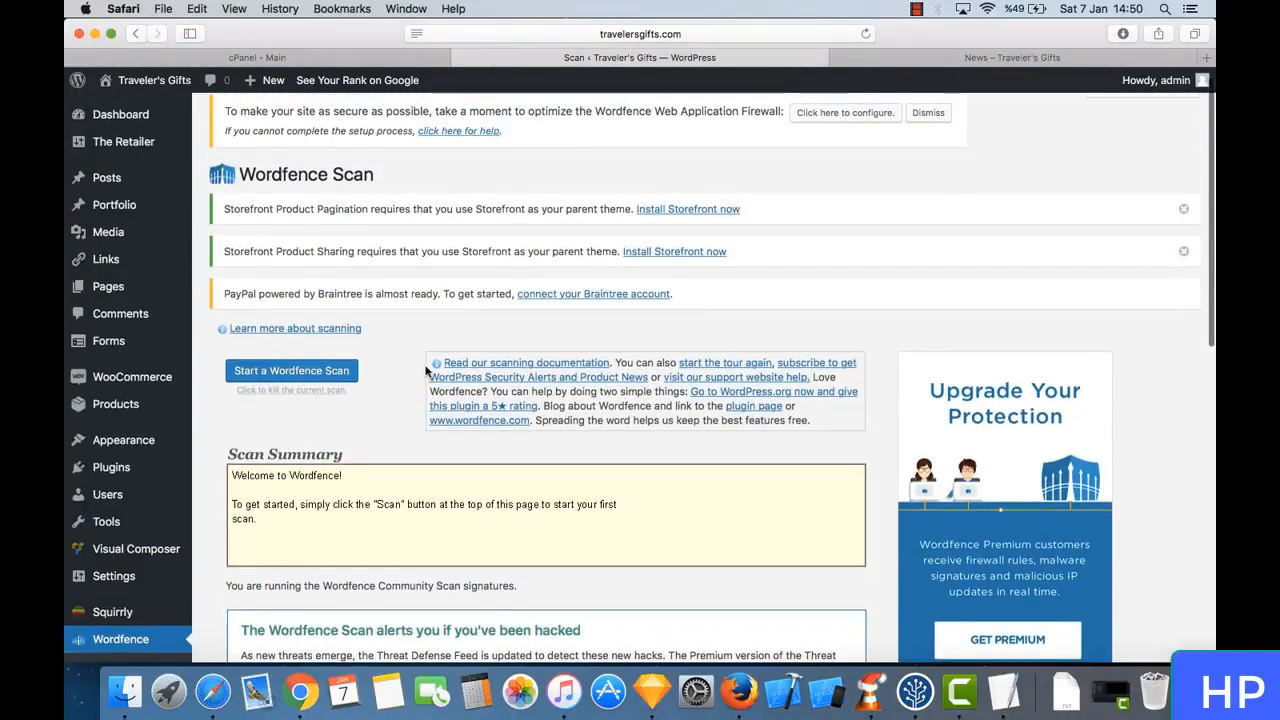
{"action": "left_click", "coordinate": [337, 371]}
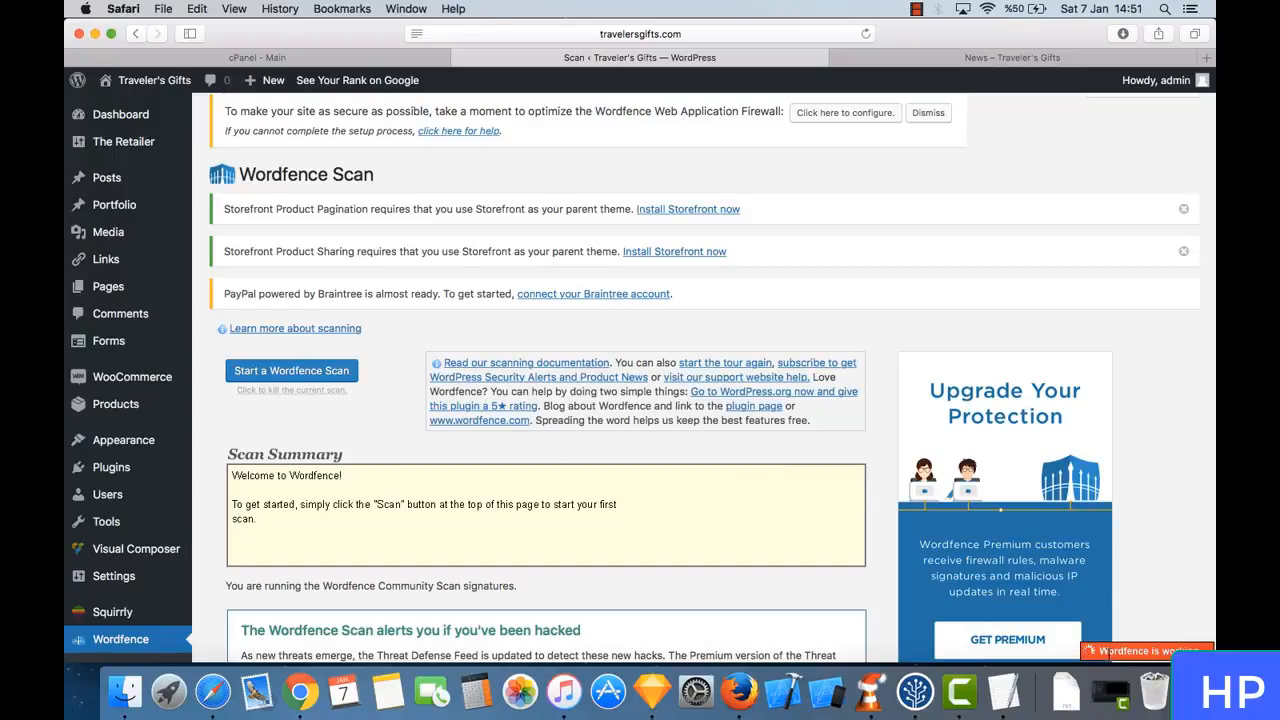
- Quit TextEdit, which holds the downloaded .htaccess and user.ini backup files
{"action": "right_click", "coordinate": [1005, 710]}
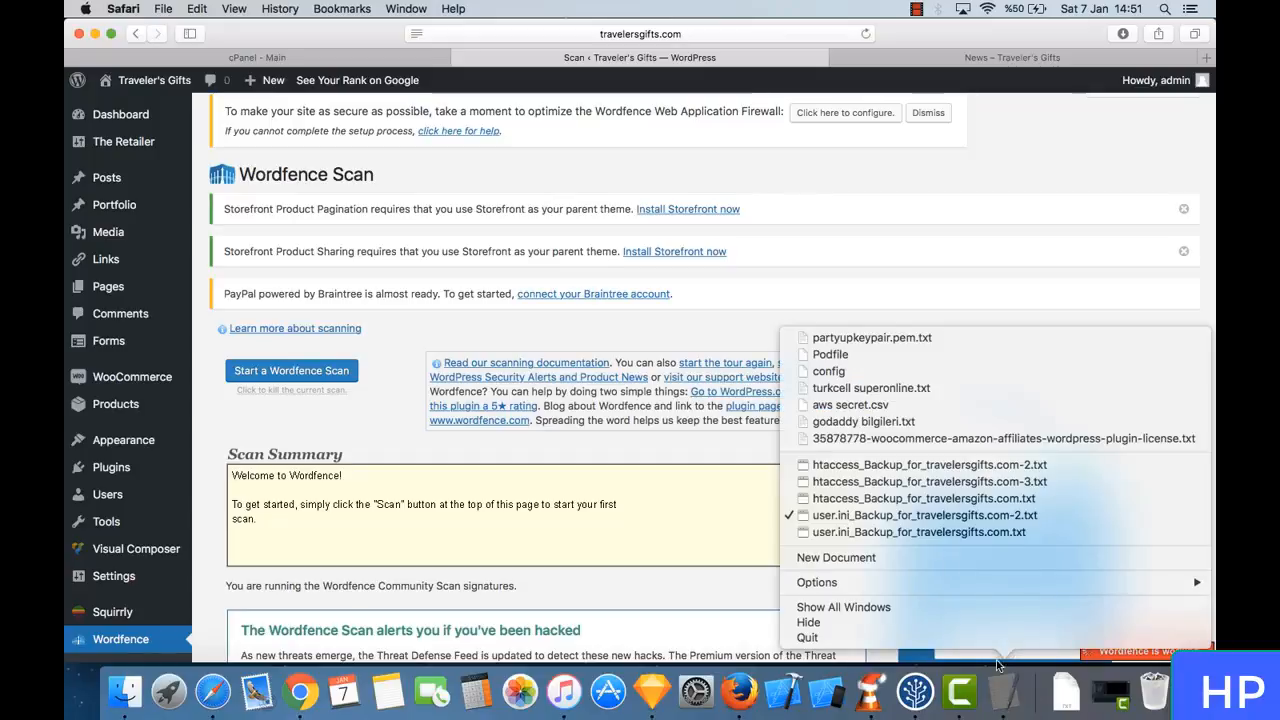
{"action": "left_click", "coordinate": [996, 646]}
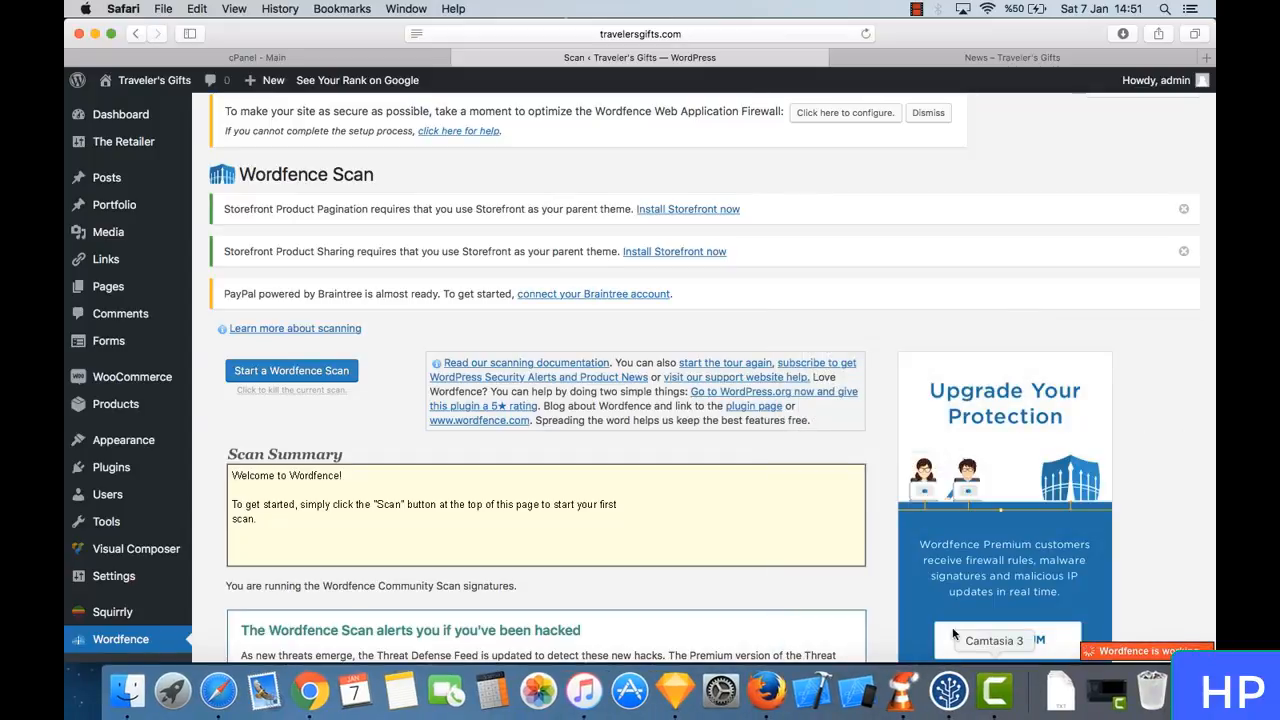
- Follow the running scan's progress in the Scan Summary and Scan Detailed Activity logs
{"action": "scroll", "coordinate": [706, 451], "scroll_direction": "up", "scroll_amount": 1}
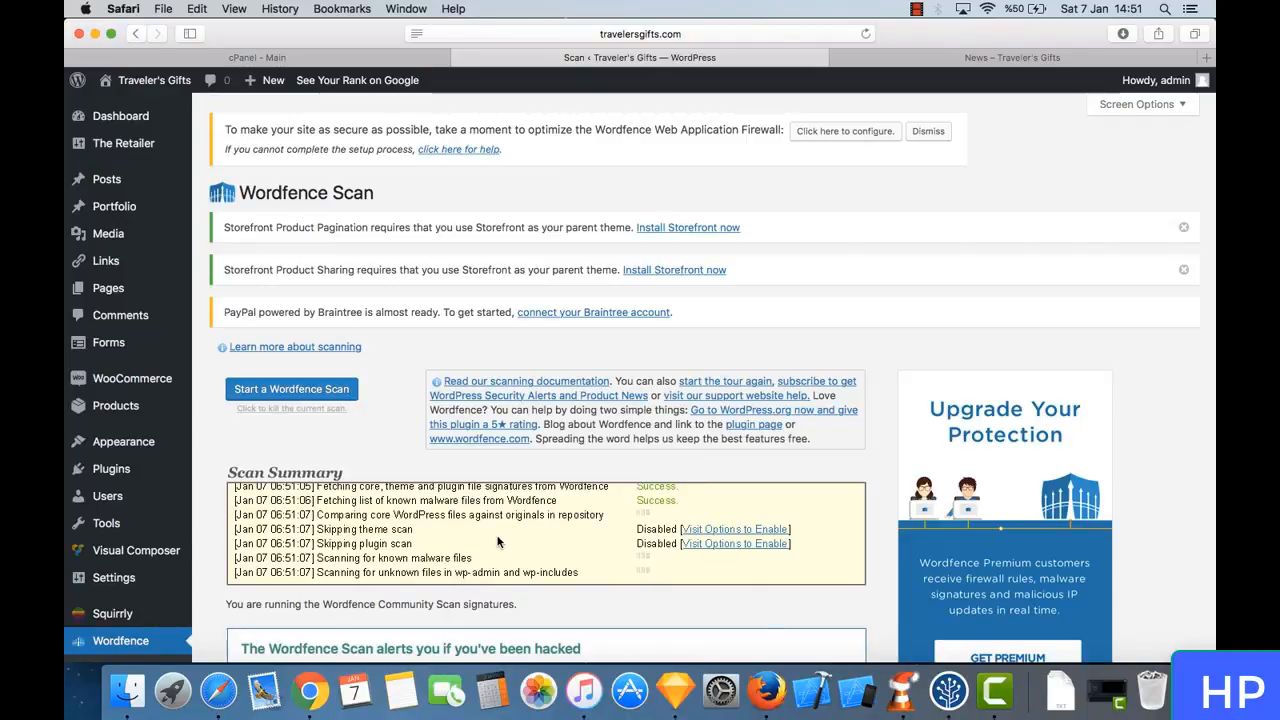
{"action": "scroll", "coordinate": [497, 541], "scroll_direction": "down", "scroll_amount": 1}
{"action": "scroll", "coordinate": [497, 541], "scroll_direction": "up", "scroll_amount": 5}
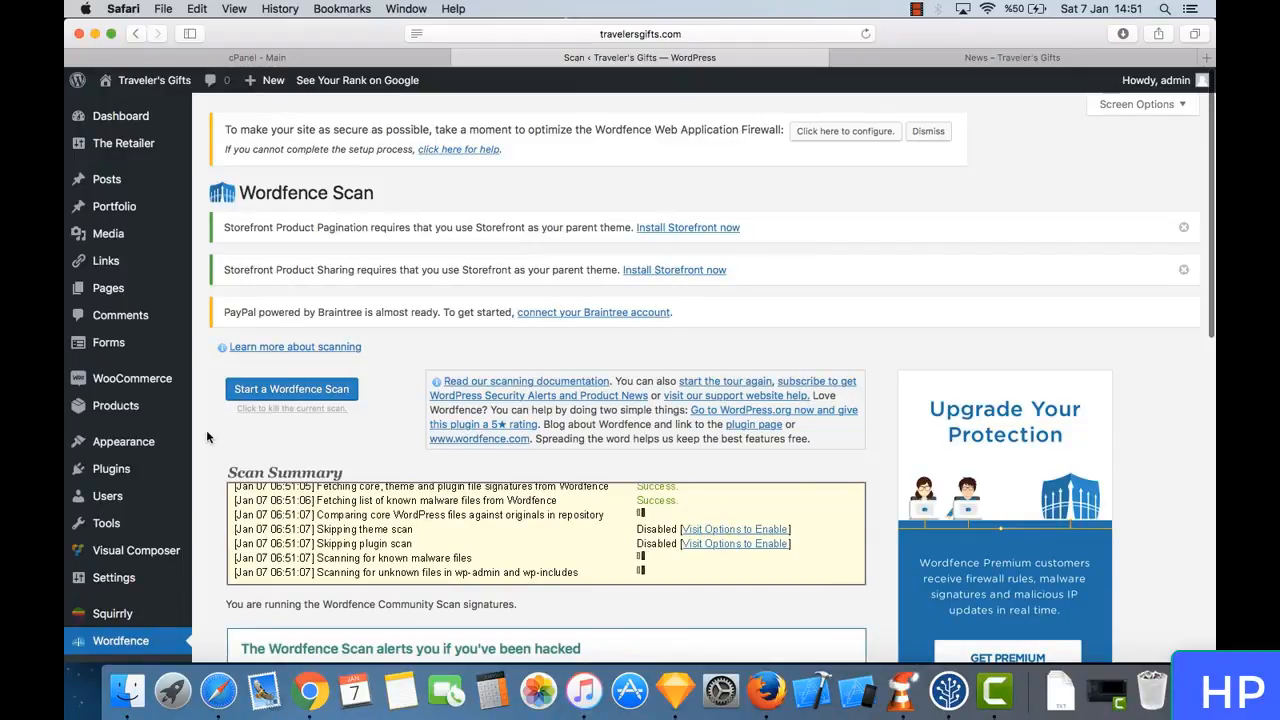
{"action": "scroll", "coordinate": [207, 436], "scroll_direction": "down", "scroll_amount": 5}
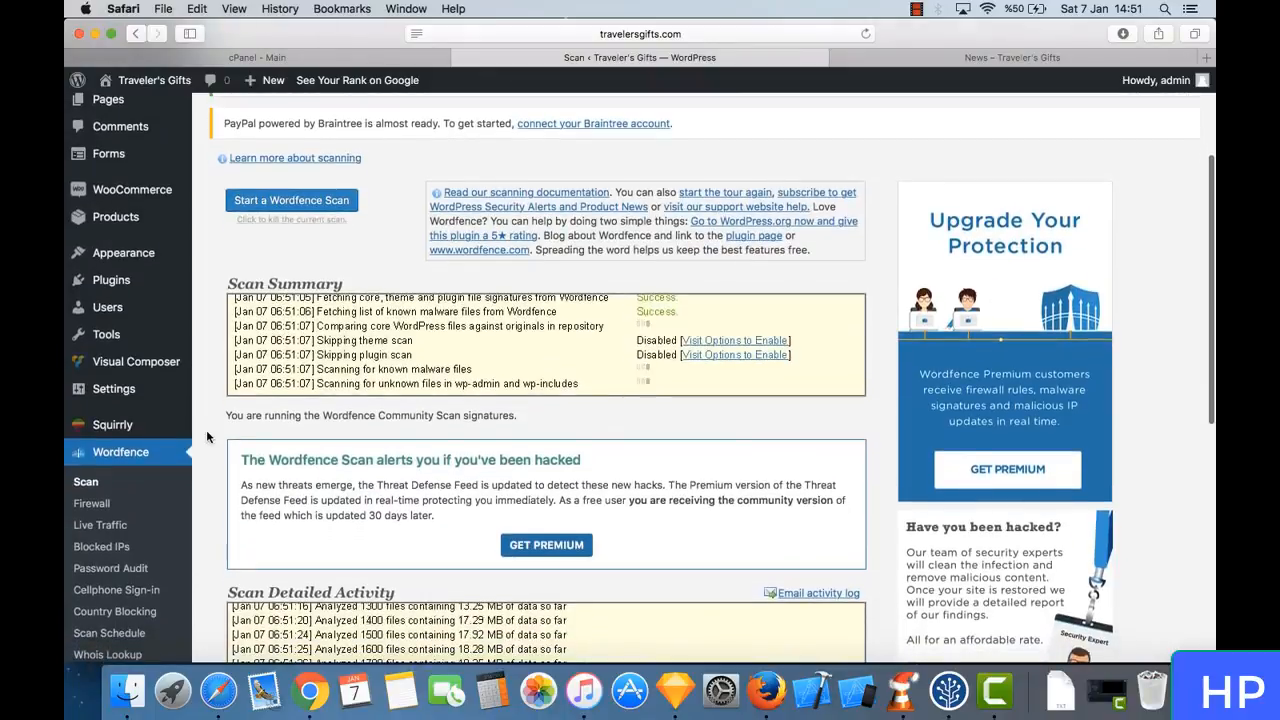
{"action": "scroll", "coordinate": [207, 436], "scroll_direction": "down", "scroll_amount": 5}
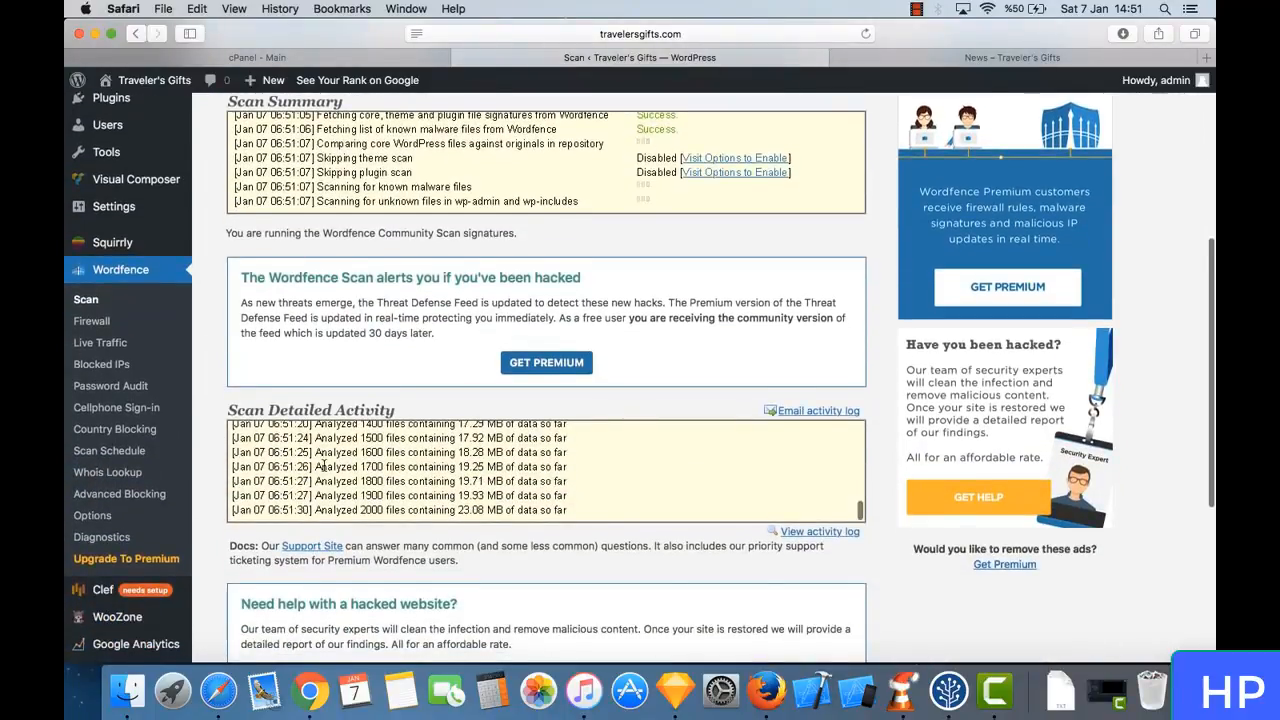
{"action": "scroll", "coordinate": [324, 466], "scroll_direction": "down", "scroll_amount": 2}
{"action": "scroll", "coordinate": [355, 410], "scroll_direction": "up", "scroll_amount": 3}
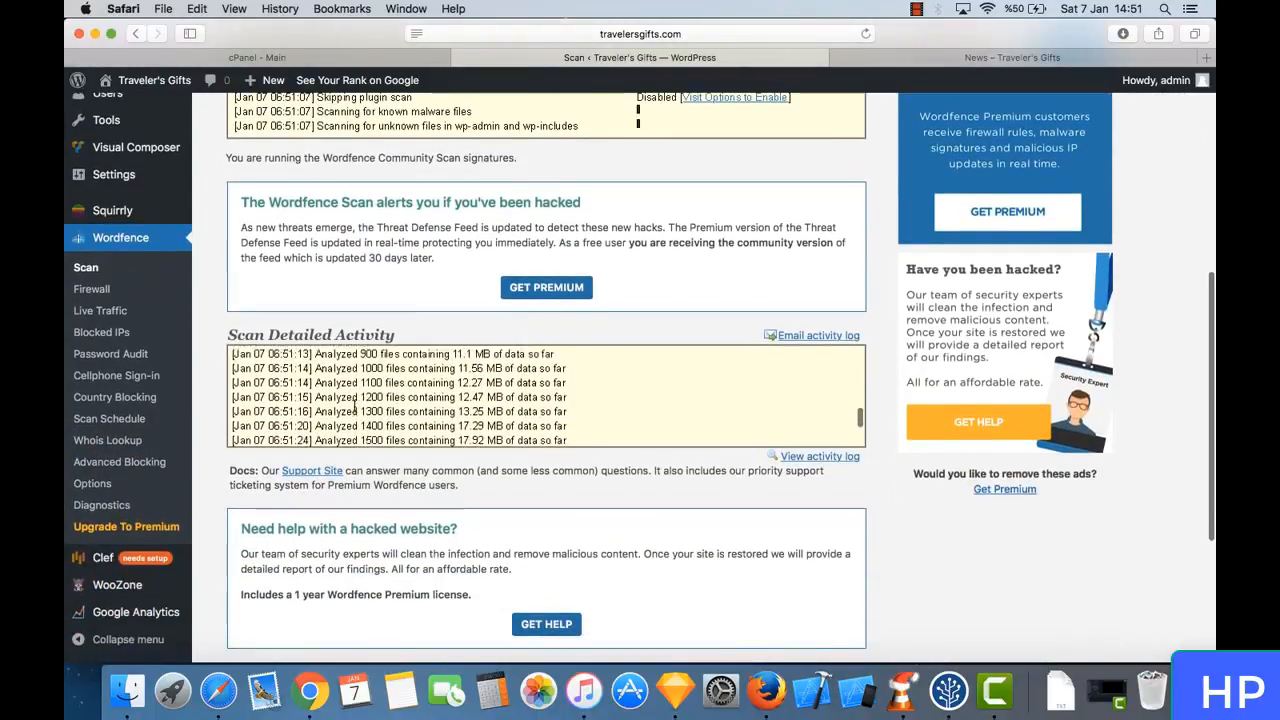
{"action": "scroll", "coordinate": [355, 406], "scroll_direction": "down", "scroll_amount": 4}
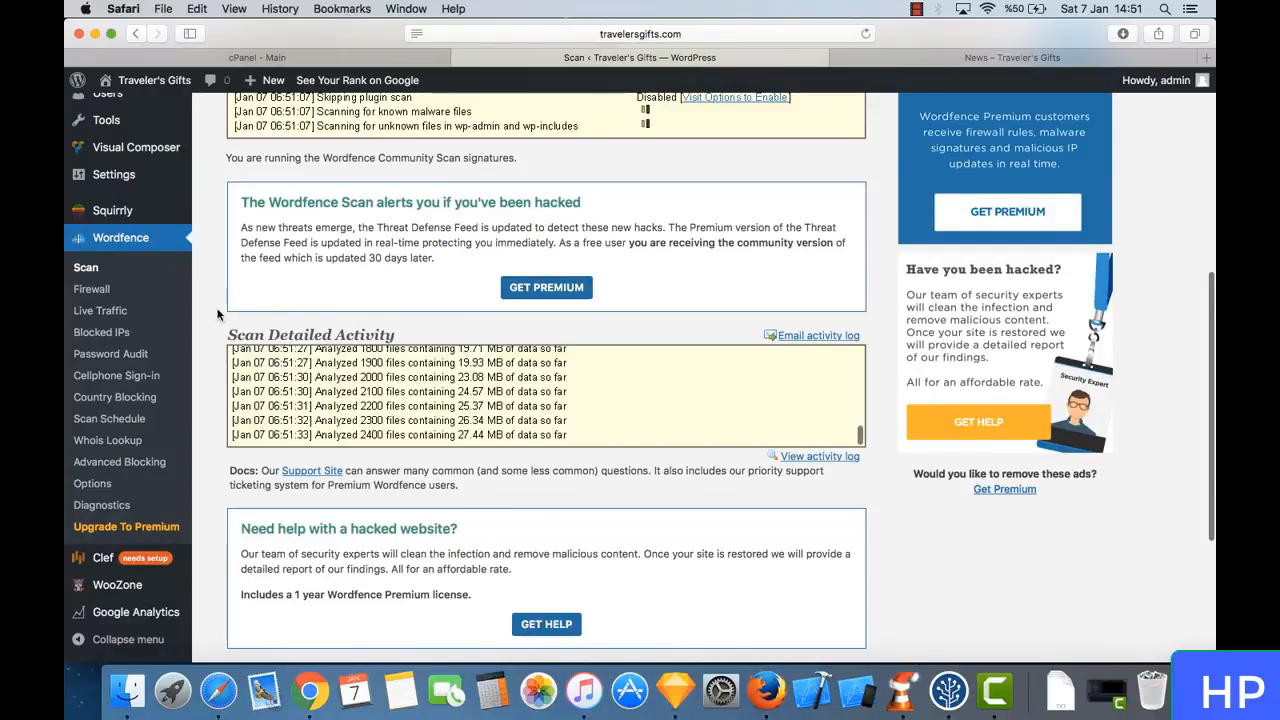
{"action": "scroll", "coordinate": [212, 322], "scroll_direction": "up", "scroll_amount": 5}
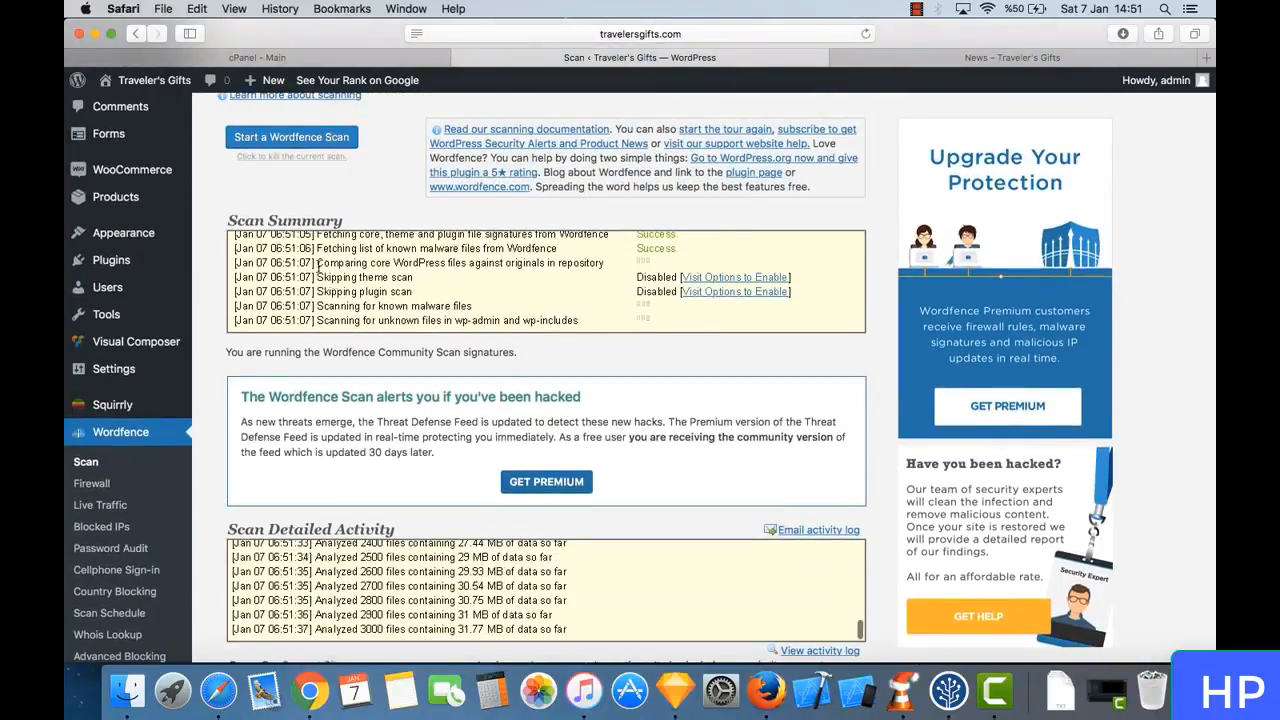
{"action": "scroll", "coordinate": [236, 406], "scroll_direction": "down", "scroll_amount": 3}
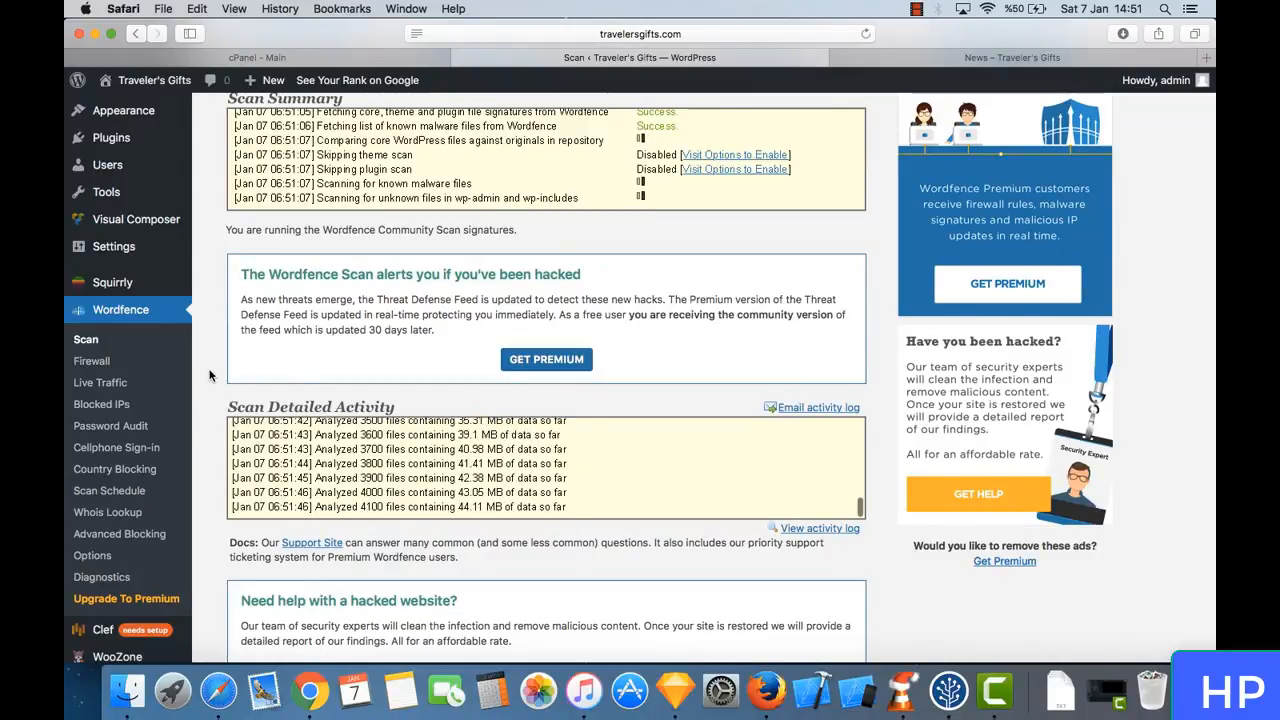
- Check the Scan Summary and Scan Detailed Activity logs again while the Wordfence scan keeps running
{"action": "scroll", "coordinate": [210, 375], "scroll_direction": "up", "scroll_amount": 1}
{"action": "scroll", "coordinate": [210, 375], "scroll_direction": "up", "scroll_amount": 6}
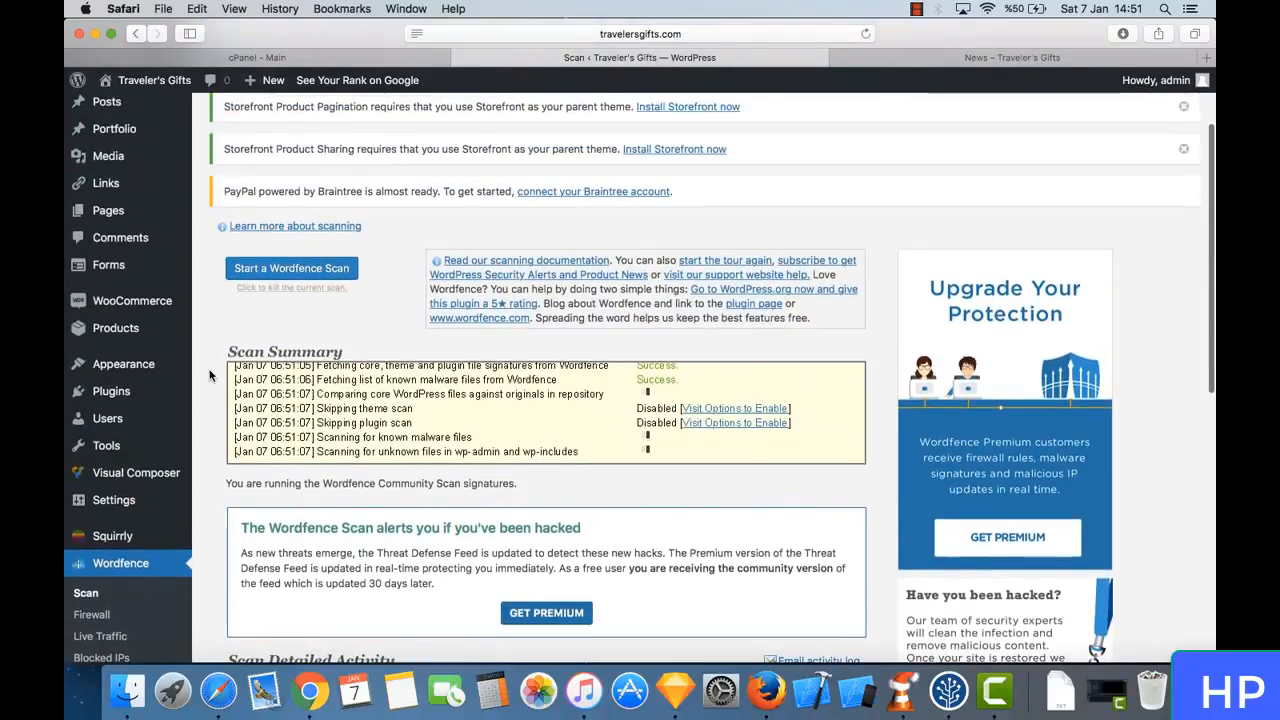
{"action": "scroll", "coordinate": [210, 375], "scroll_direction": "down", "scroll_amount": 7}
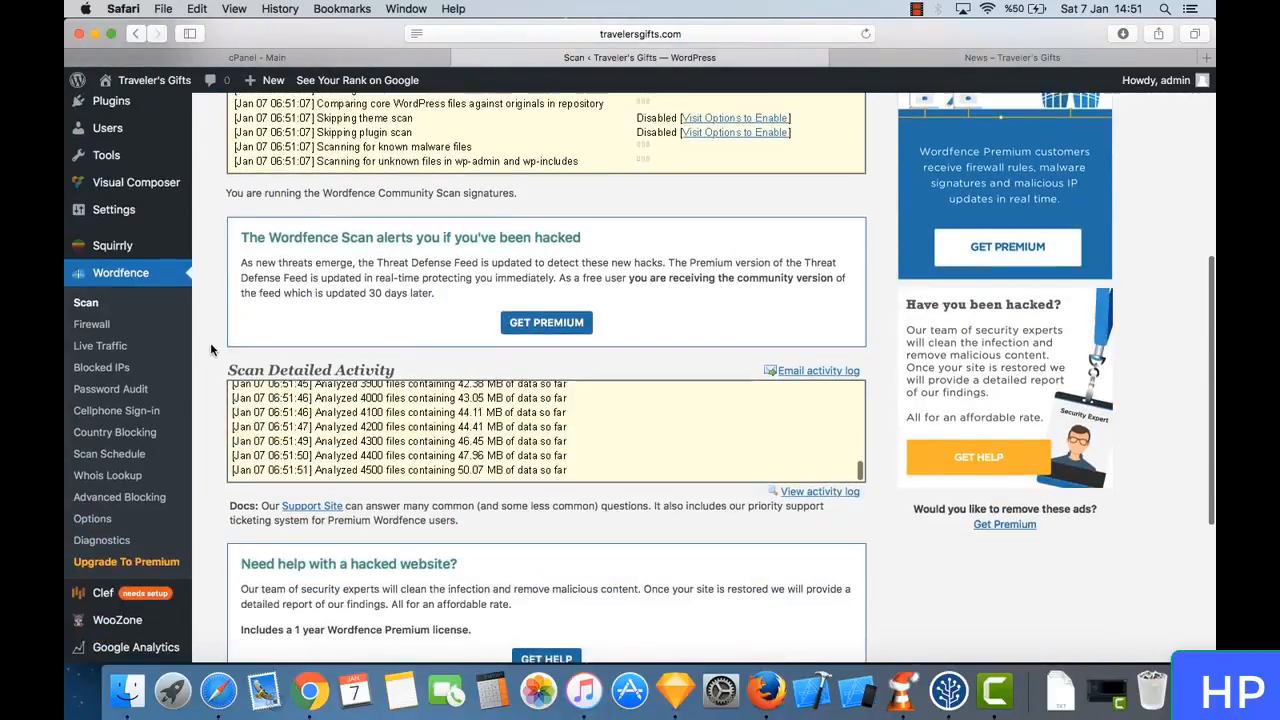
{"action": "scroll", "coordinate": [210, 345], "scroll_direction": "up", "scroll_amount": 1}
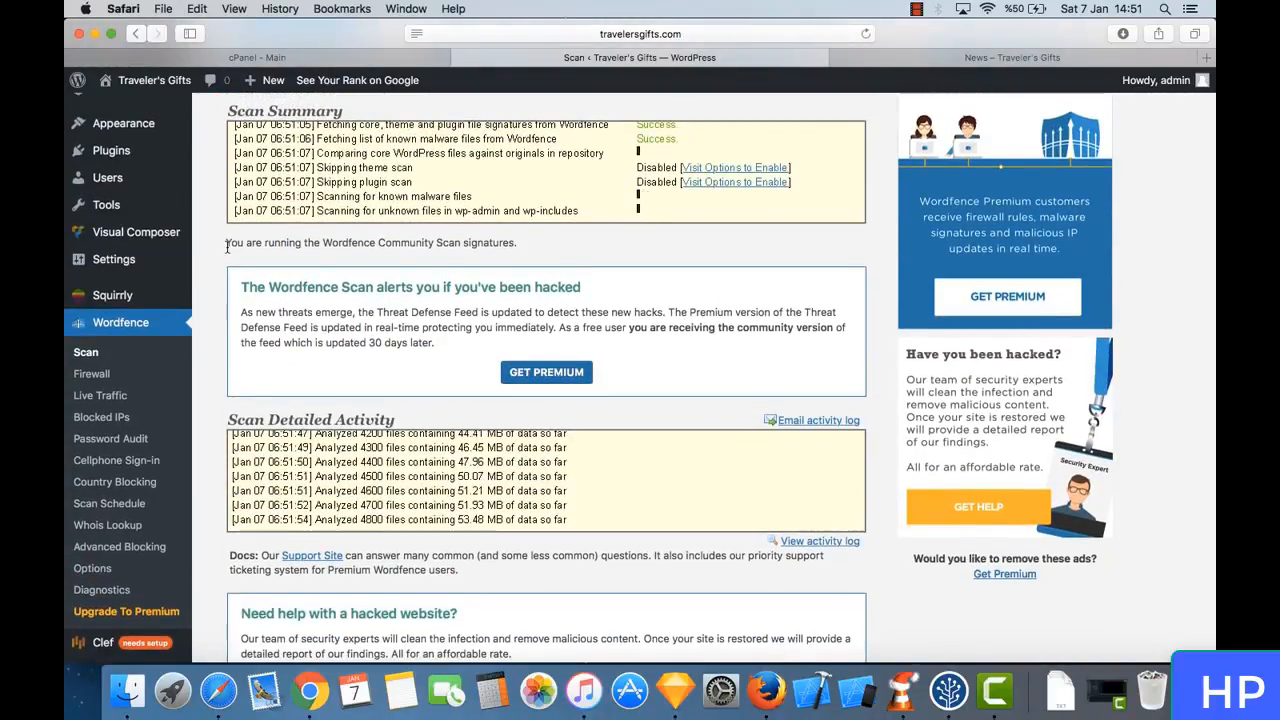
{"action": "scroll", "coordinate": [227, 251], "scroll_direction": "up", "scroll_amount": 1}
{"action": "scroll", "coordinate": [226, 245], "scroll_direction": "down", "scroll_amount": 2}
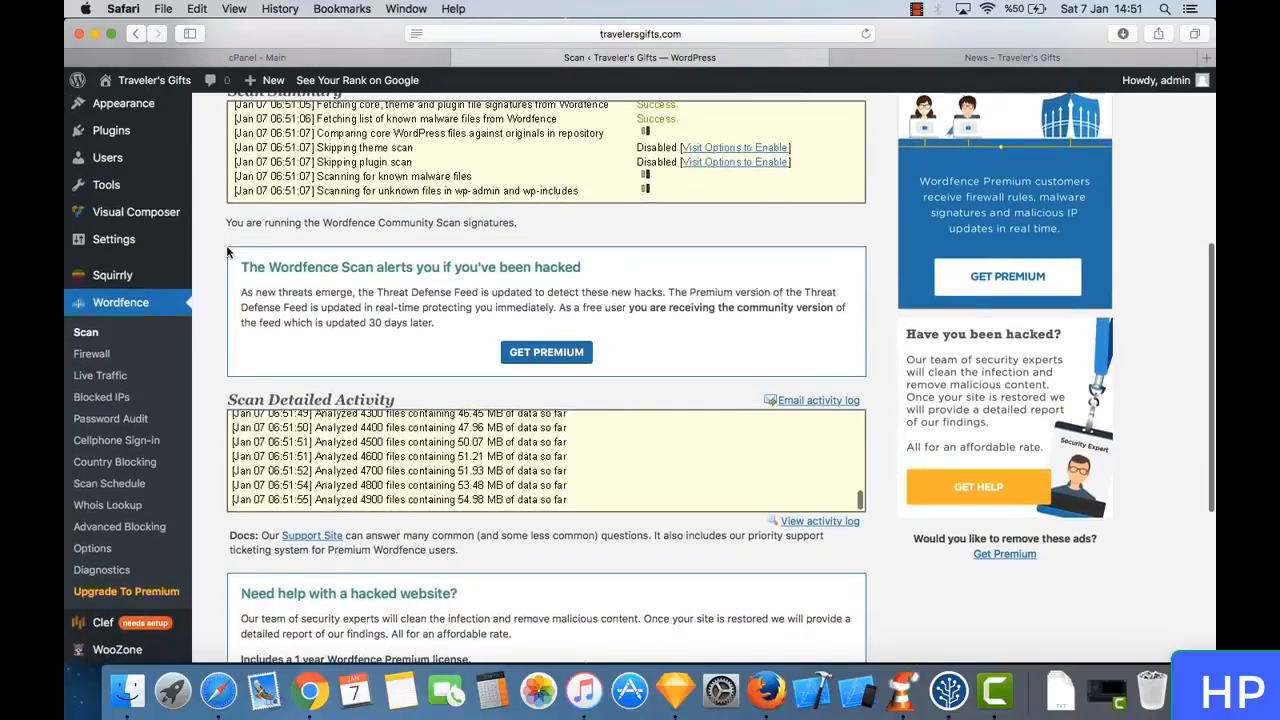
- Open the Wordfence Options page and turn off Enable login security in the Basic Options
{"action": "left_click", "coordinate": [100, 549]}
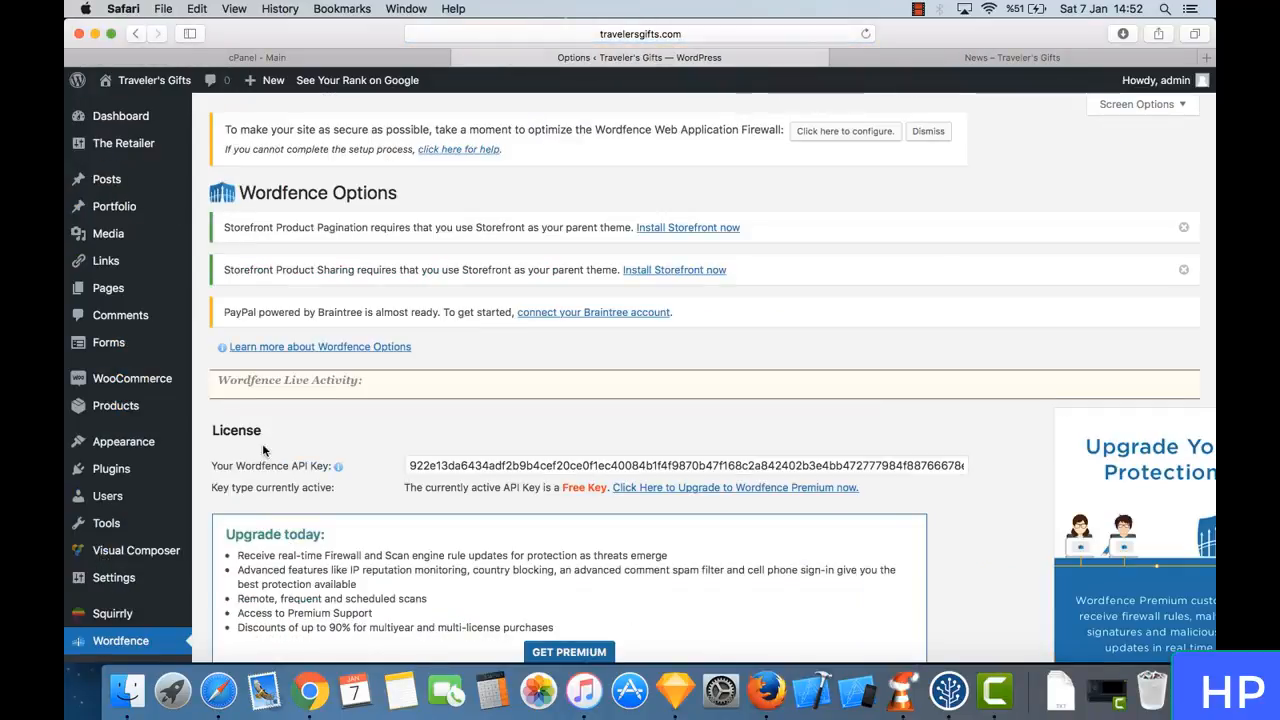
{"action": "scroll", "coordinate": [406, 412], "scroll_direction": "down", "scroll_amount": 10}
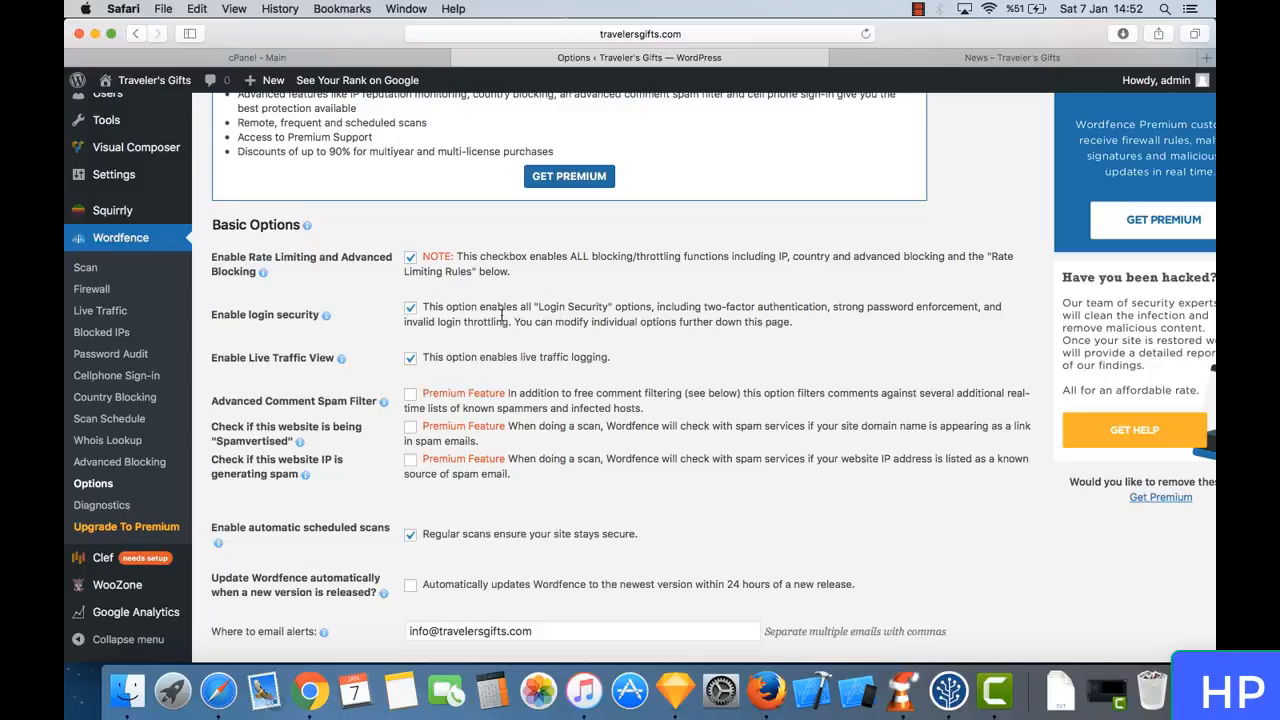
{"action": "left_click_drag", "start_coordinate": [247, 314], "coordinate": [316, 314]}
{"action": "left_click", "coordinate": [316, 314]}
{"action": "scroll", "coordinate": [323, 345], "scroll_direction": "down", "scroll_amount": 1}
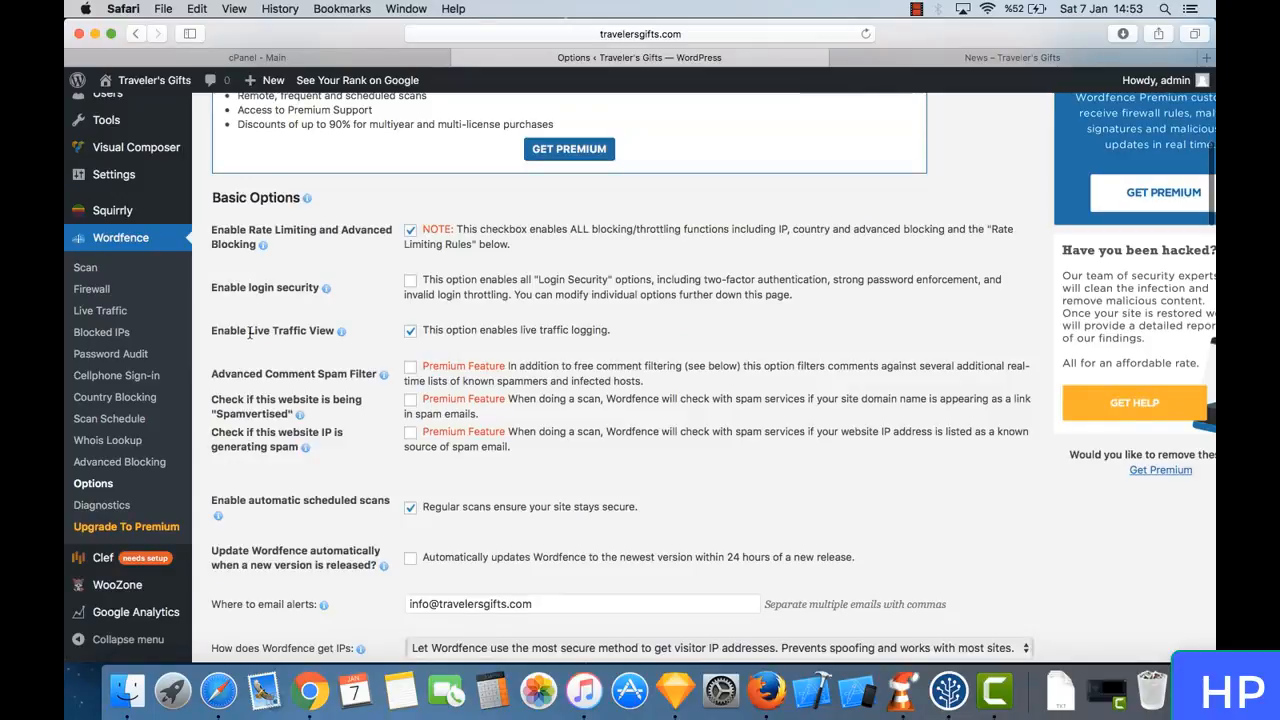
- Turn off Enable Live Traffic View in the Basic Options
{"action": "triple_click", "coordinate": [285, 334]}
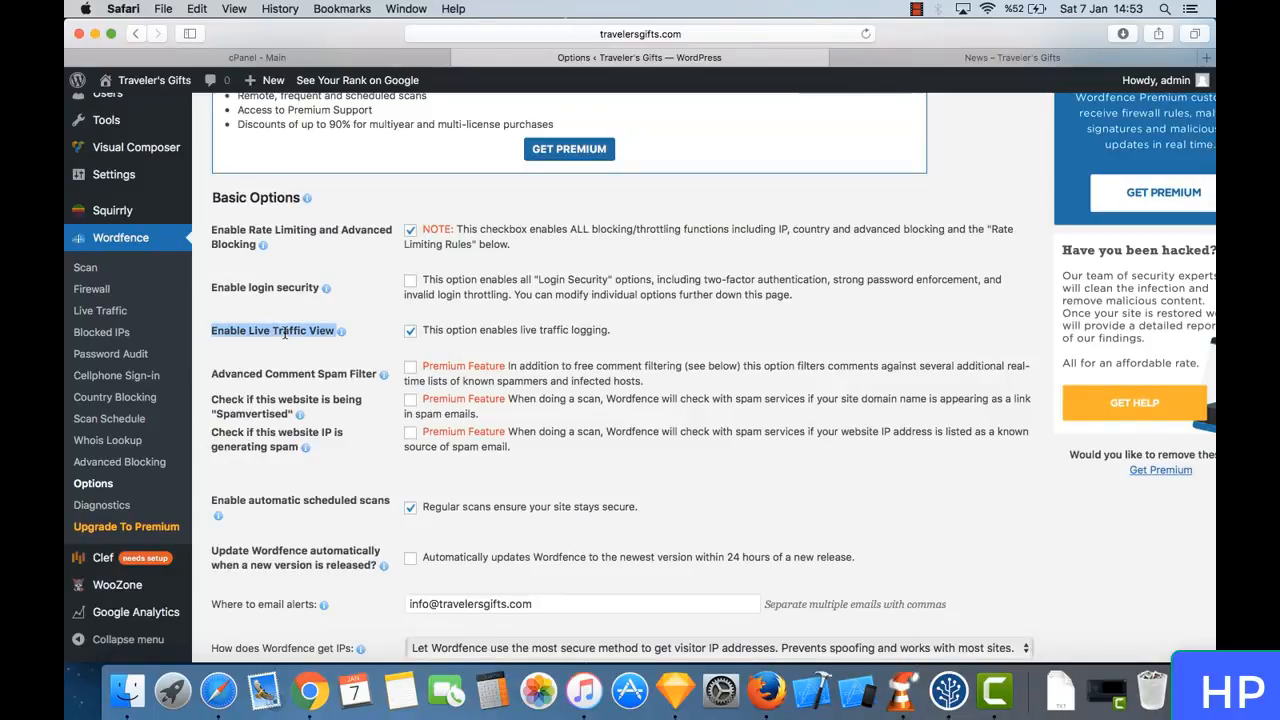
{"action": "left_click", "coordinate": [307, 332]}
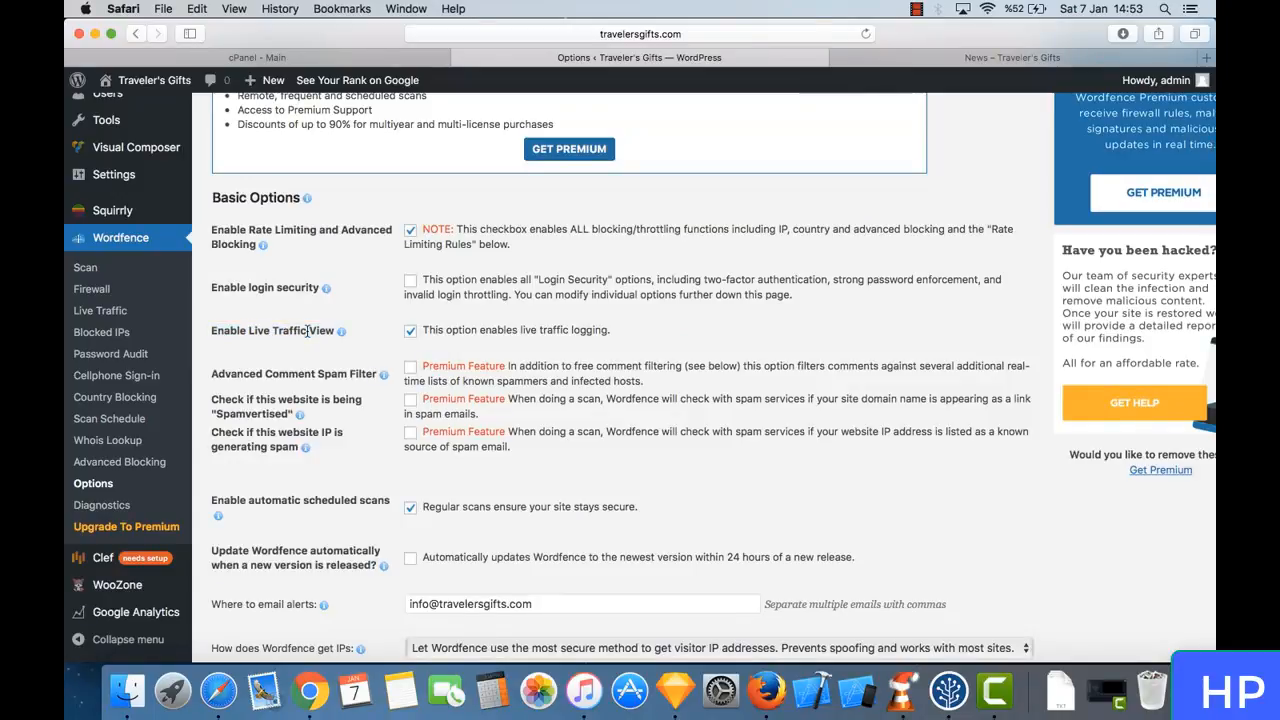
{"action": "left_click", "coordinate": [411, 332]}
- Review the remaining Basic Options and read through the Alerts settings for deactivation, warnings and blocked IP addresses
{"action": "scroll", "coordinate": [490, 335], "scroll_direction": "down", "scroll_amount": 3}
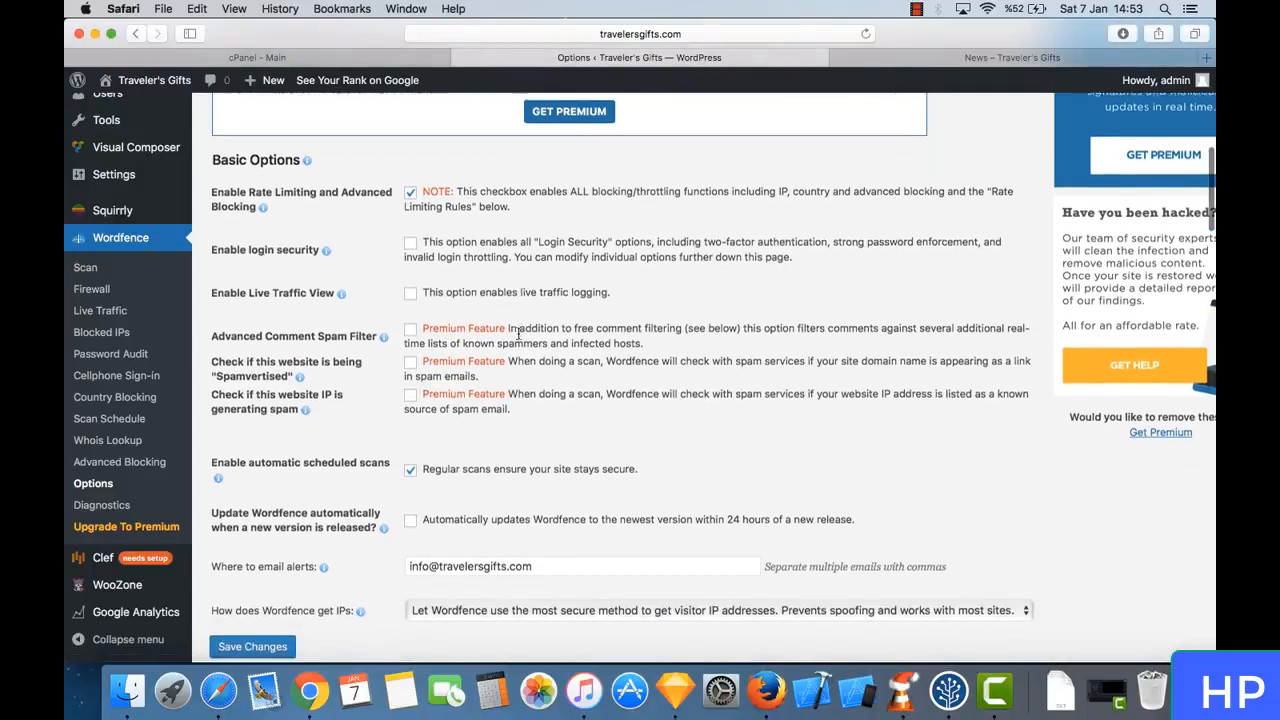
{"action": "scroll", "coordinate": [464, 199], "scroll_direction": "down", "scroll_amount": 2}
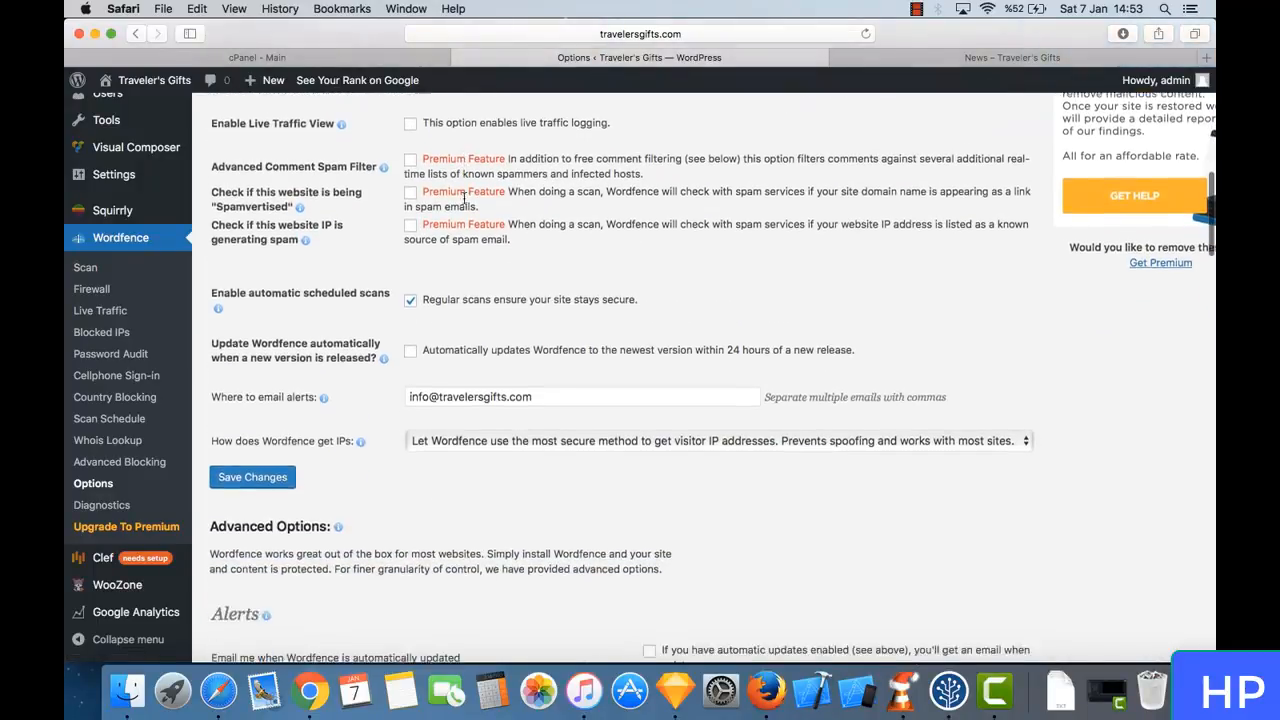
{"action": "scroll", "coordinate": [410, 233], "scroll_direction": "down", "scroll_amount": 1}
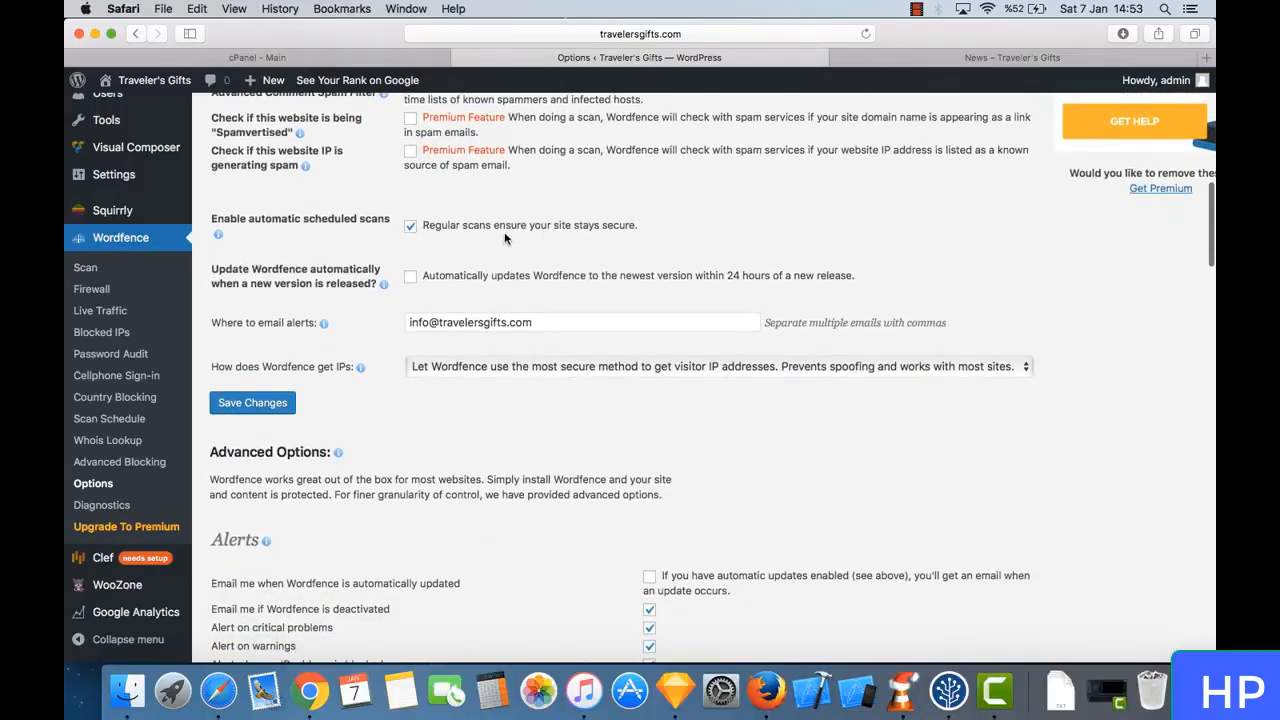
{"action": "scroll", "coordinate": [426, 254], "scroll_direction": "down", "scroll_amount": 3}
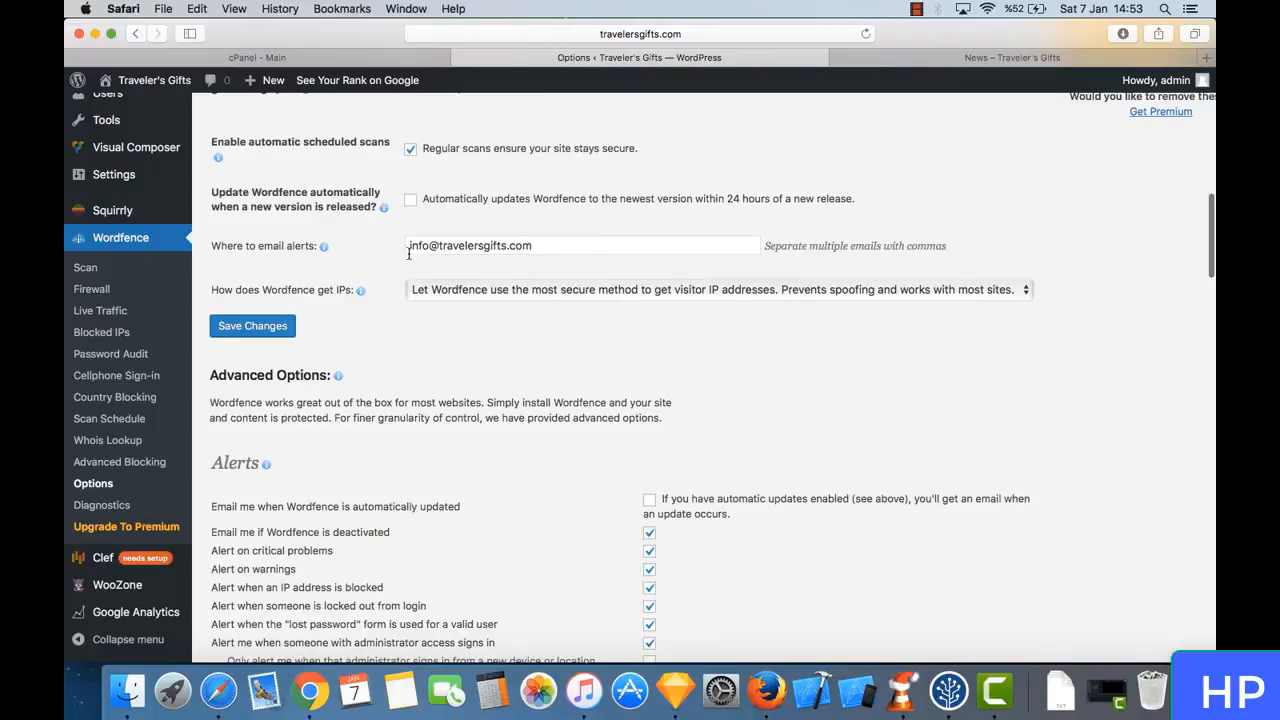
{"action": "scroll", "coordinate": [450, 283], "scroll_direction": "down", "scroll_amount": 2}
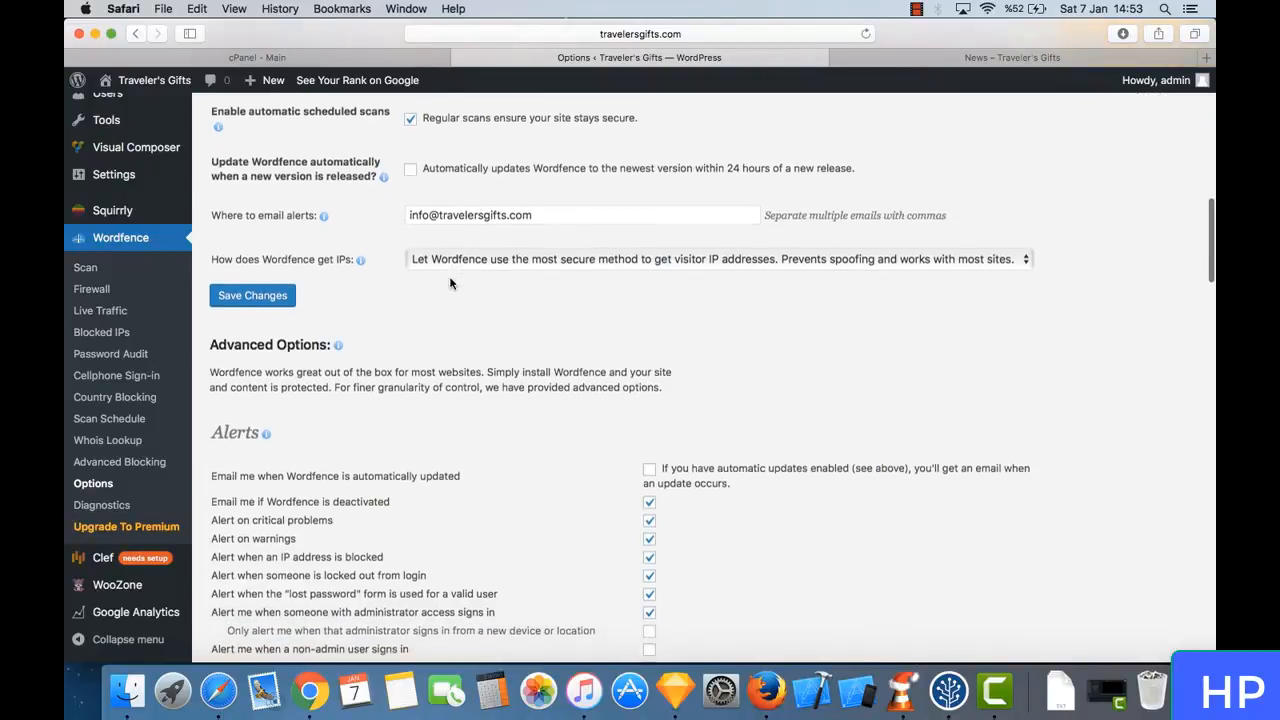
{"action": "scroll", "coordinate": [584, 329], "scroll_direction": "down", "scroll_amount": 8}
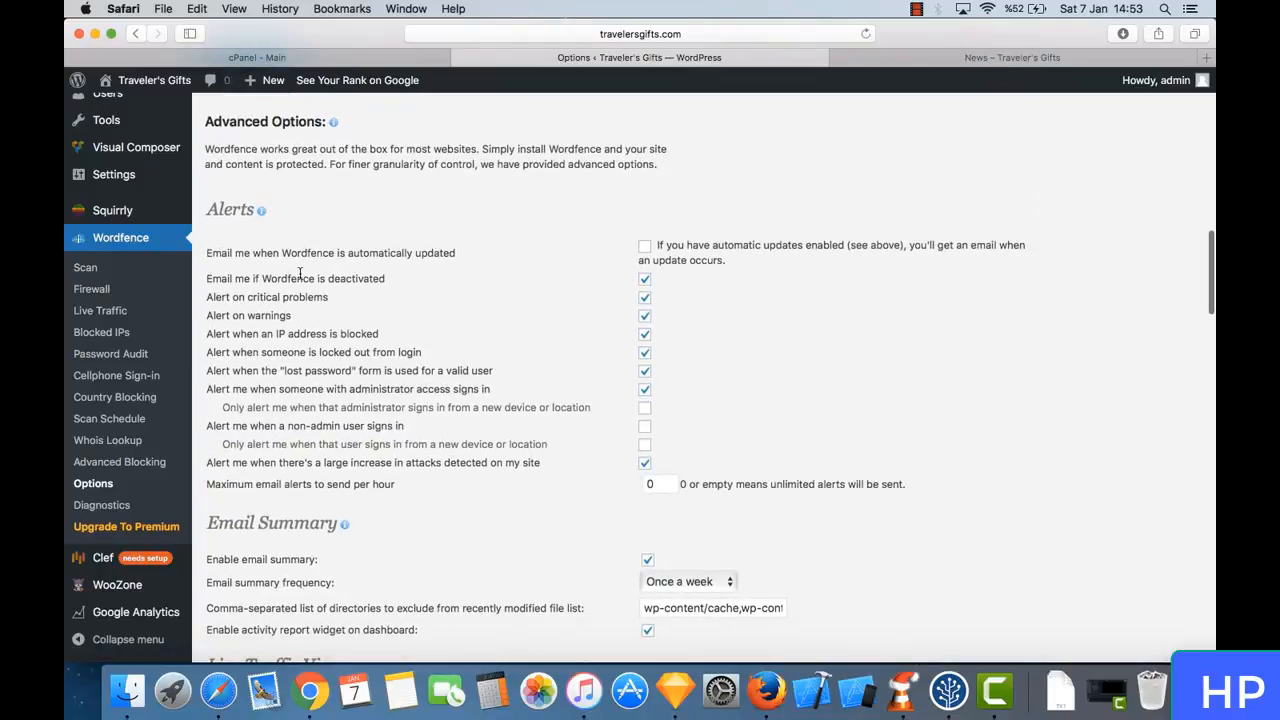
{"action": "left_click_drag", "start_coordinate": [242, 276], "coordinate": [390, 282]}
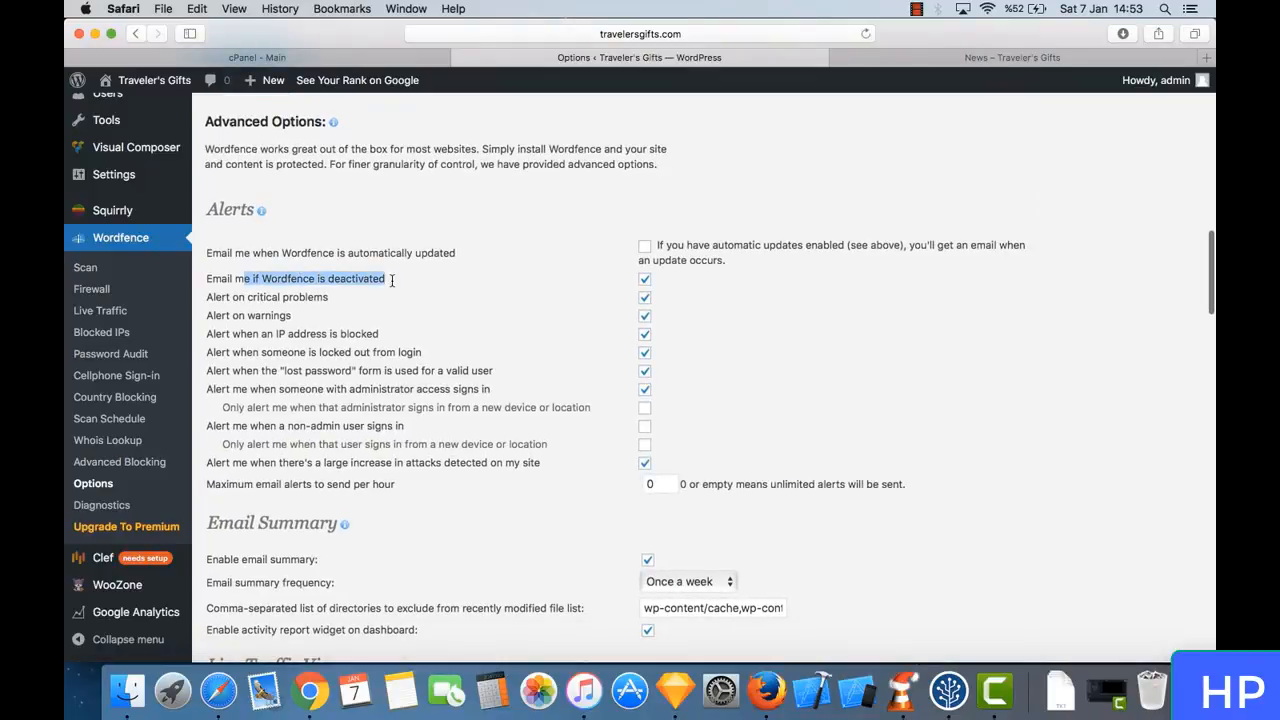
{"action": "left_click", "coordinate": [392, 285]}
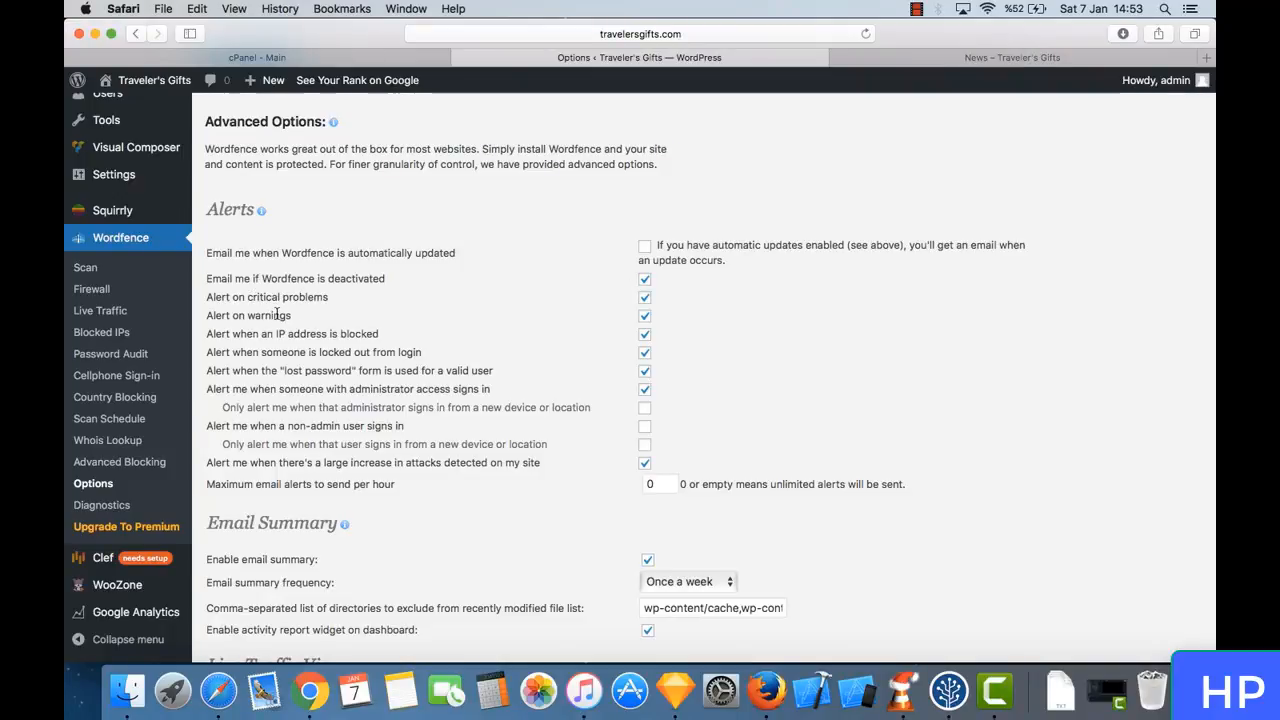
{"action": "left_click_drag", "start_coordinate": [277, 314], "coordinate": [658, 316]}
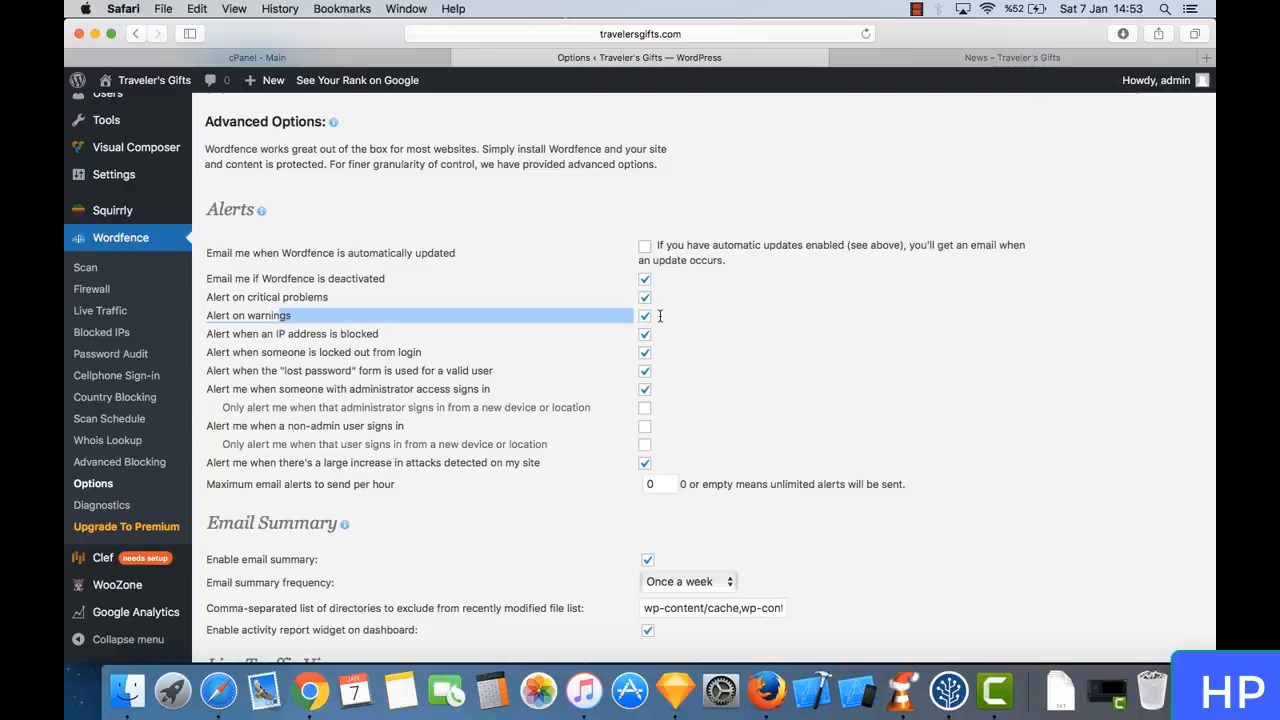
{"action": "left_click", "coordinate": [660, 316]}
{"action": "left_click_drag", "start_coordinate": [355, 340], "coordinate": [673, 338]}
{"action": "left_click", "coordinate": [676, 336]}
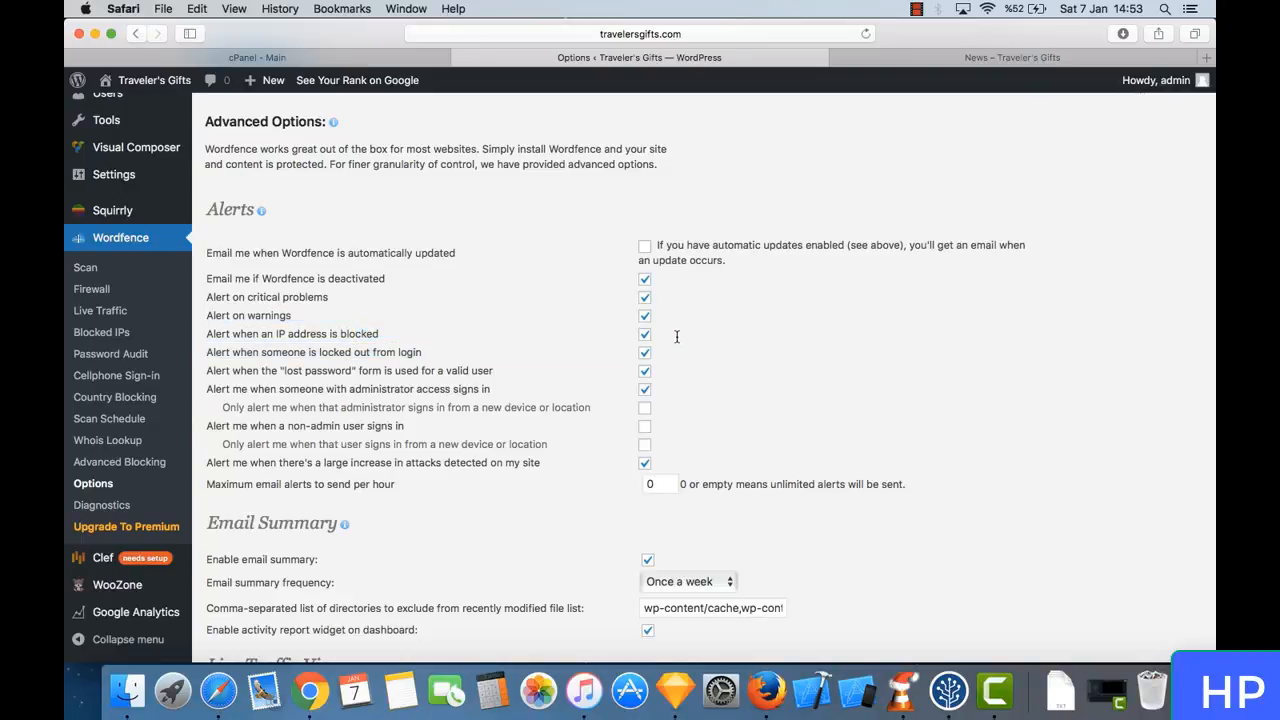
- Disable the alerts for blocked IP addresses, login lockouts, use of the "lost password" form and administrator sign-ins
{"action": "left_click", "coordinate": [645, 336]}
{"action": "left_click", "coordinate": [645, 355]}
{"action": "left_click_drag", "start_coordinate": [424, 372], "coordinate": [510, 371]}
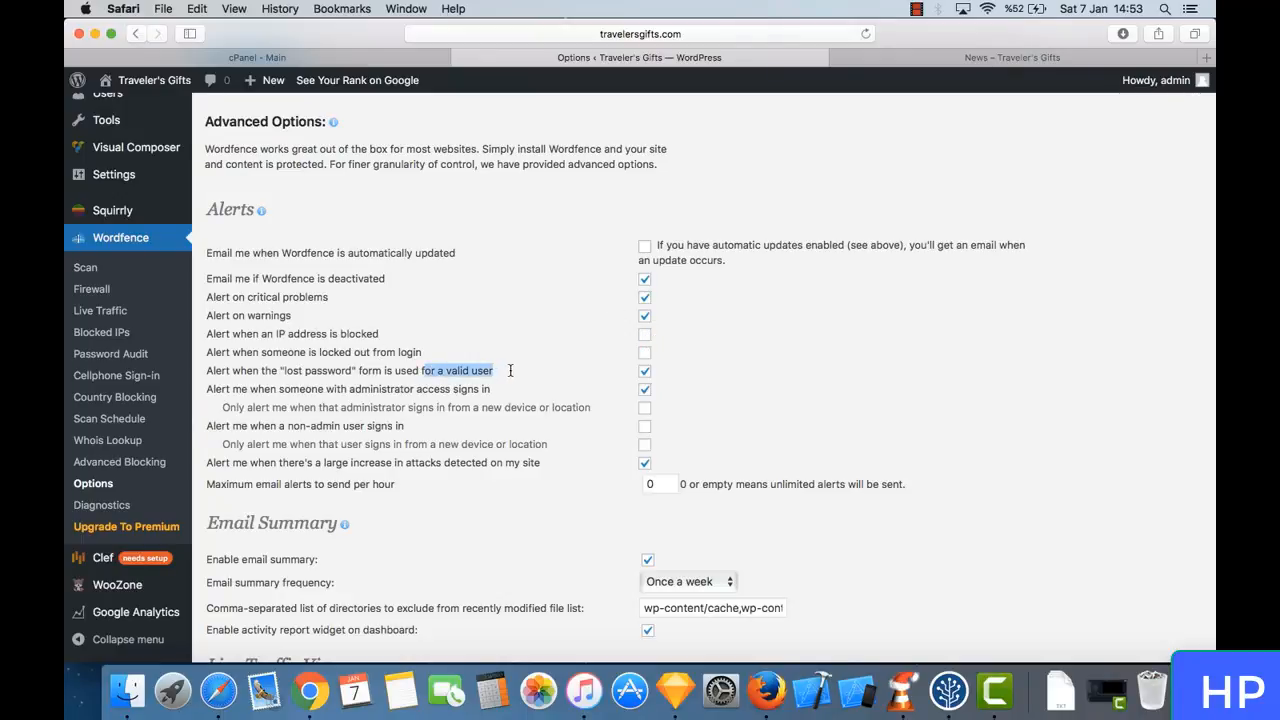
{"action": "left_click", "coordinate": [510, 371]}
{"action": "left_click", "coordinate": [645, 371]}
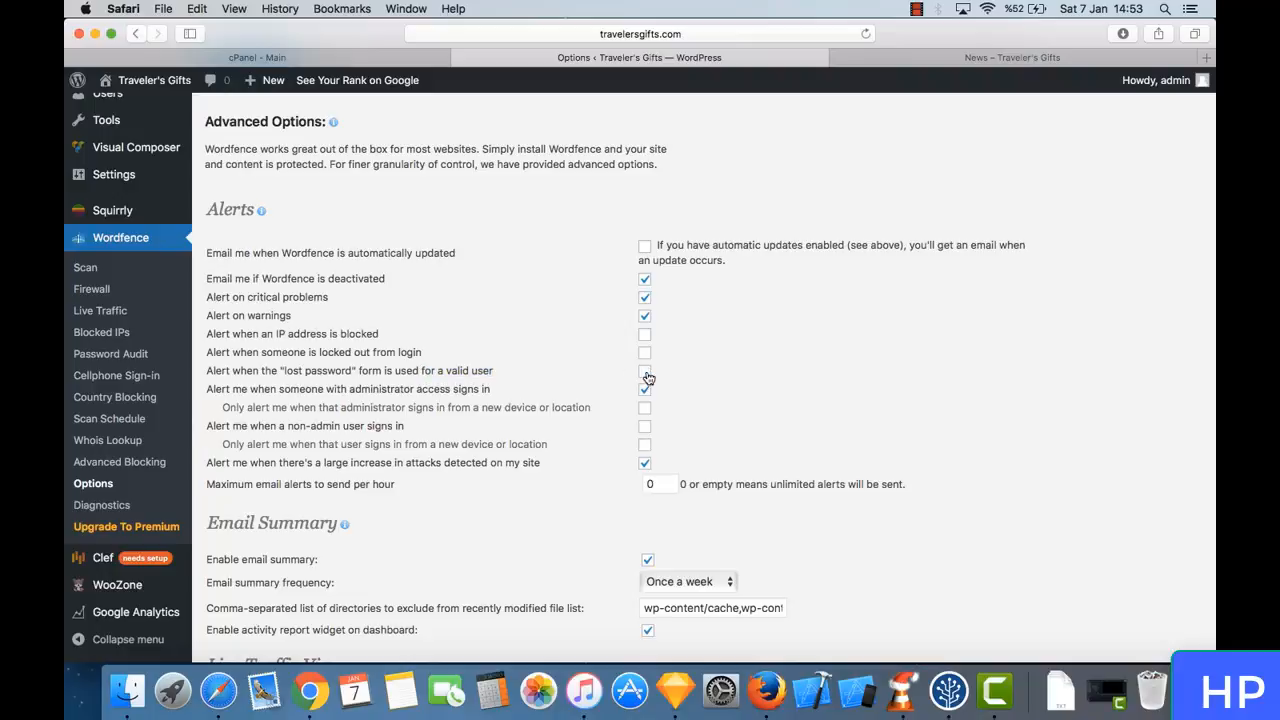
{"action": "left_click_drag", "start_coordinate": [243, 380], "coordinate": [526, 391]}
{"action": "left_click", "coordinate": [418, 394]}
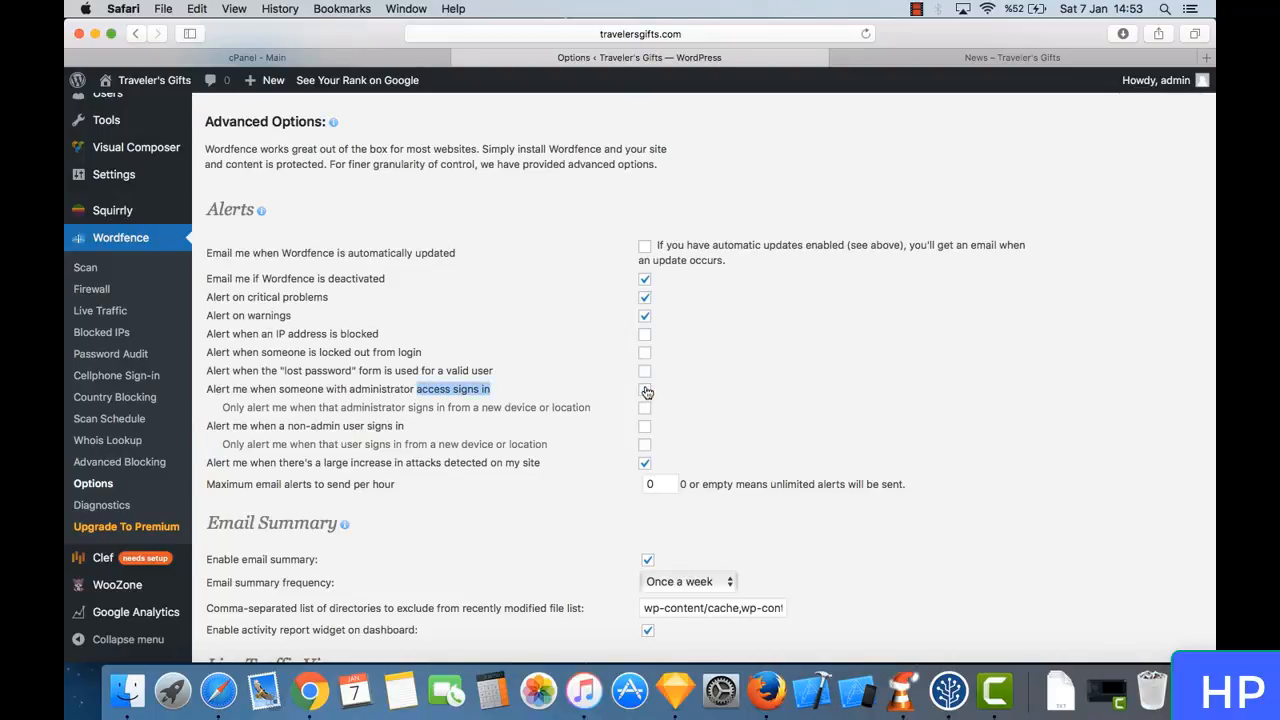
{"action": "left_click", "coordinate": [692, 391]}
- Review the alert for a large increase in attacks and the Email Summary and Live Traffic View settings
{"action": "scroll", "coordinate": [478, 401], "scroll_direction": "down", "scroll_amount": 3}
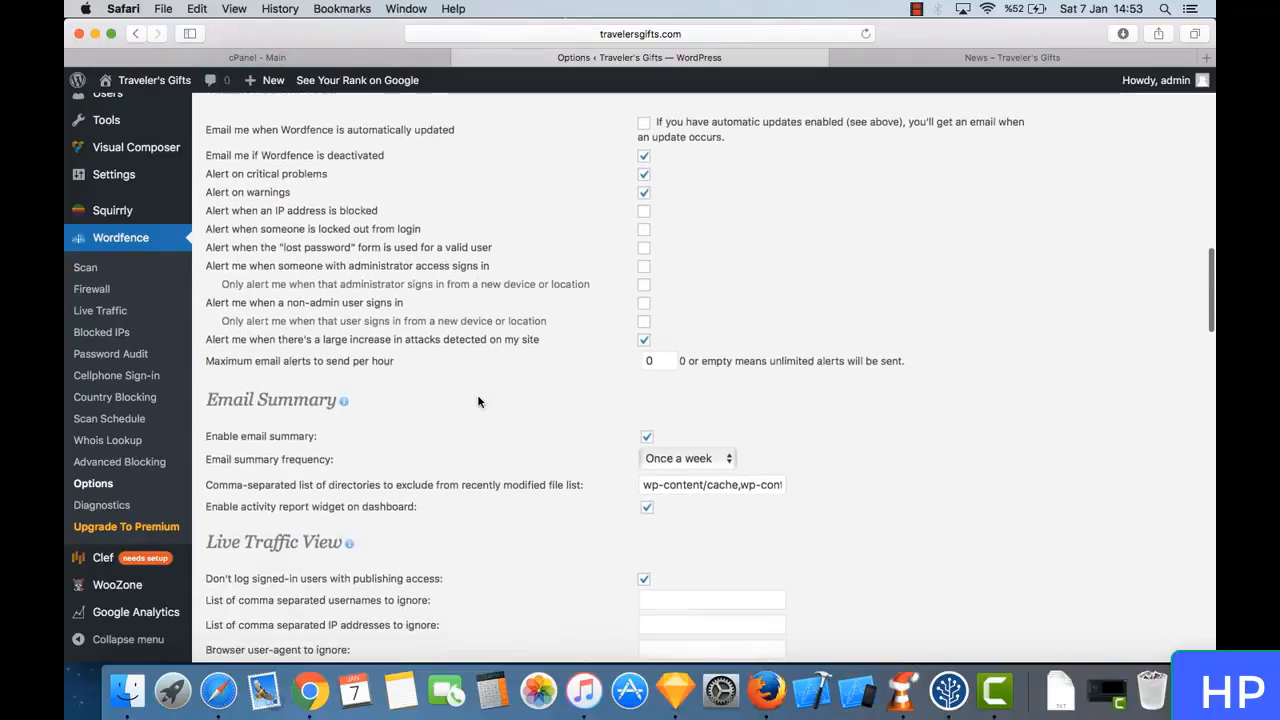
{"action": "scroll", "coordinate": [506, 310], "scroll_direction": "down", "scroll_amount": 1}
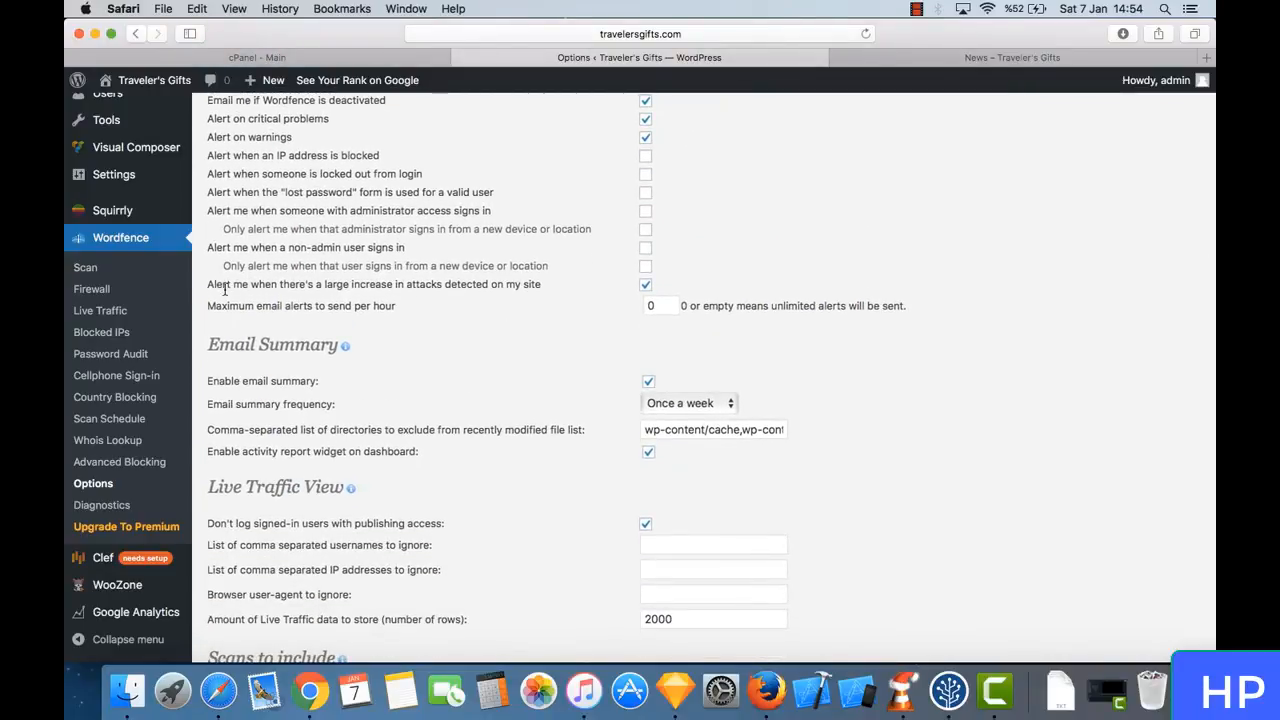
{"action": "left_click_drag", "start_coordinate": [230, 284], "coordinate": [477, 286]}
{"action": "left_click", "coordinate": [477, 286]}
{"action": "left_click_drag", "start_coordinate": [336, 282], "coordinate": [444, 279]}
{"action": "left_click", "coordinate": [444, 279]}
{"action": "scroll", "coordinate": [587, 342], "scroll_direction": "down", "scroll_amount": 5}
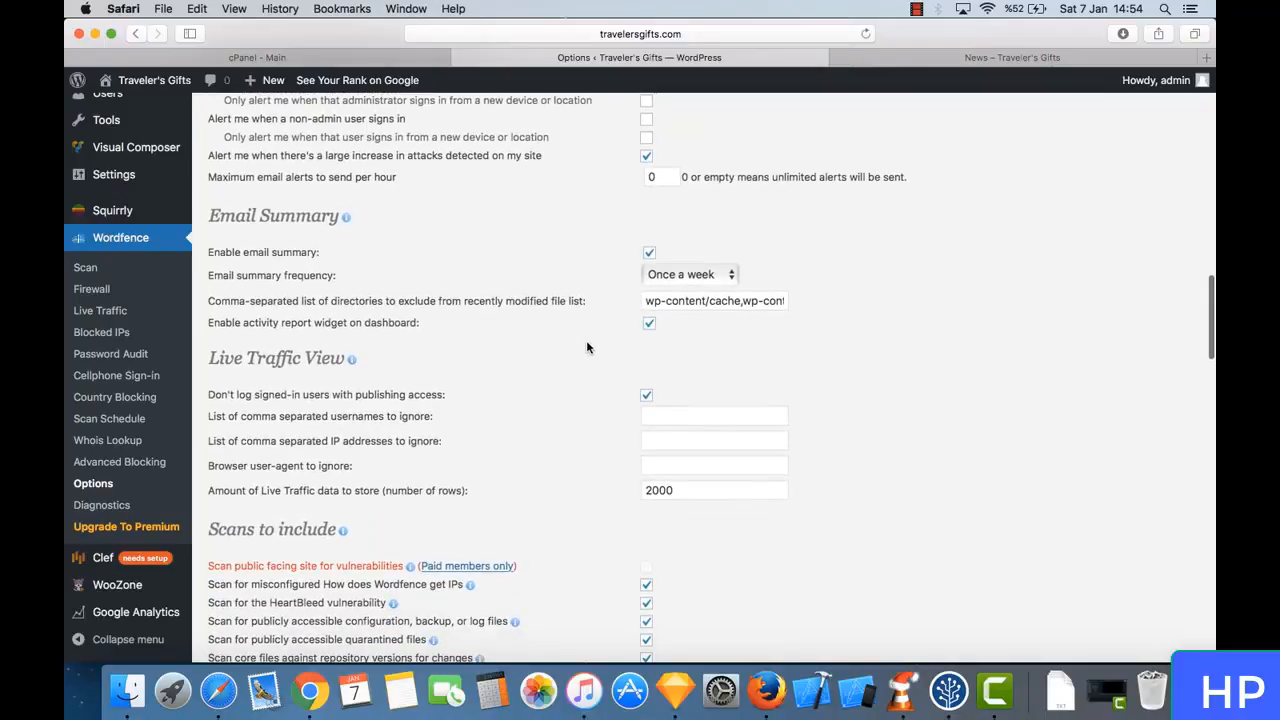
{"action": "scroll", "coordinate": [482, 216], "scroll_direction": "down", "scroll_amount": 2}
{"action": "scroll", "coordinate": [482, 216], "scroll_direction": "up", "scroll_amount": 10}
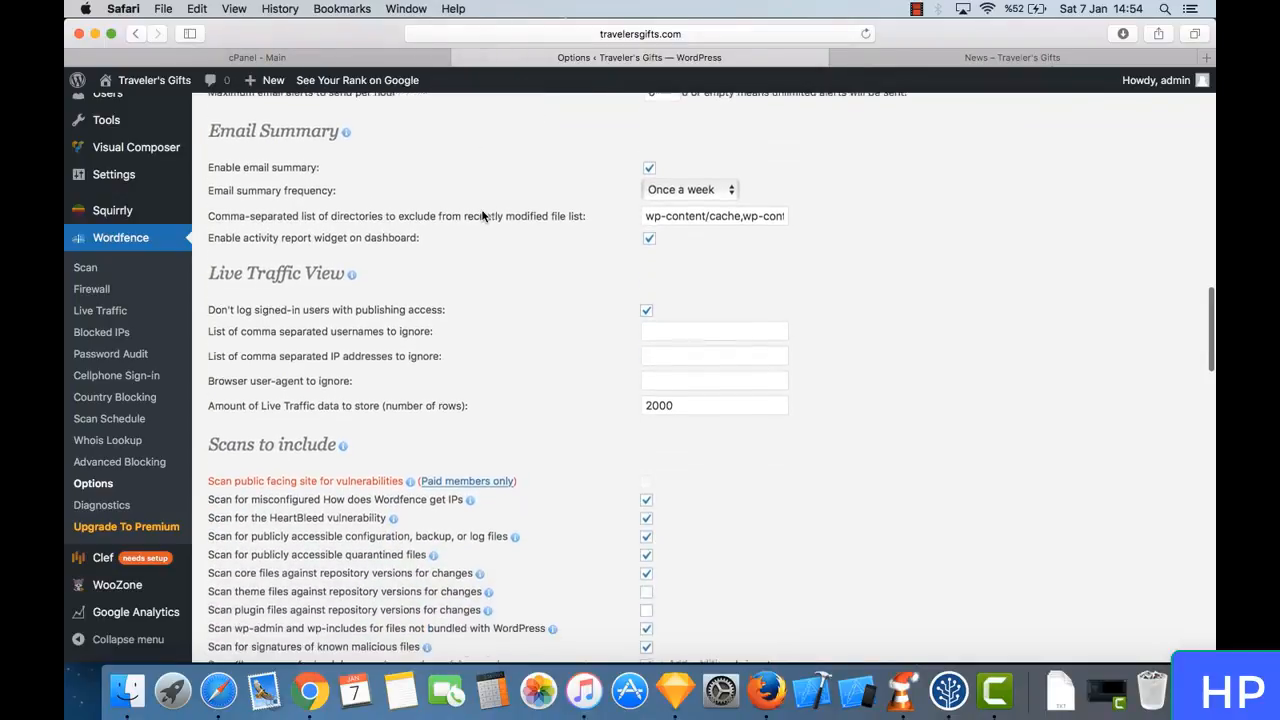
{"action": "scroll", "coordinate": [482, 216], "scroll_direction": "down", "scroll_amount": 8}
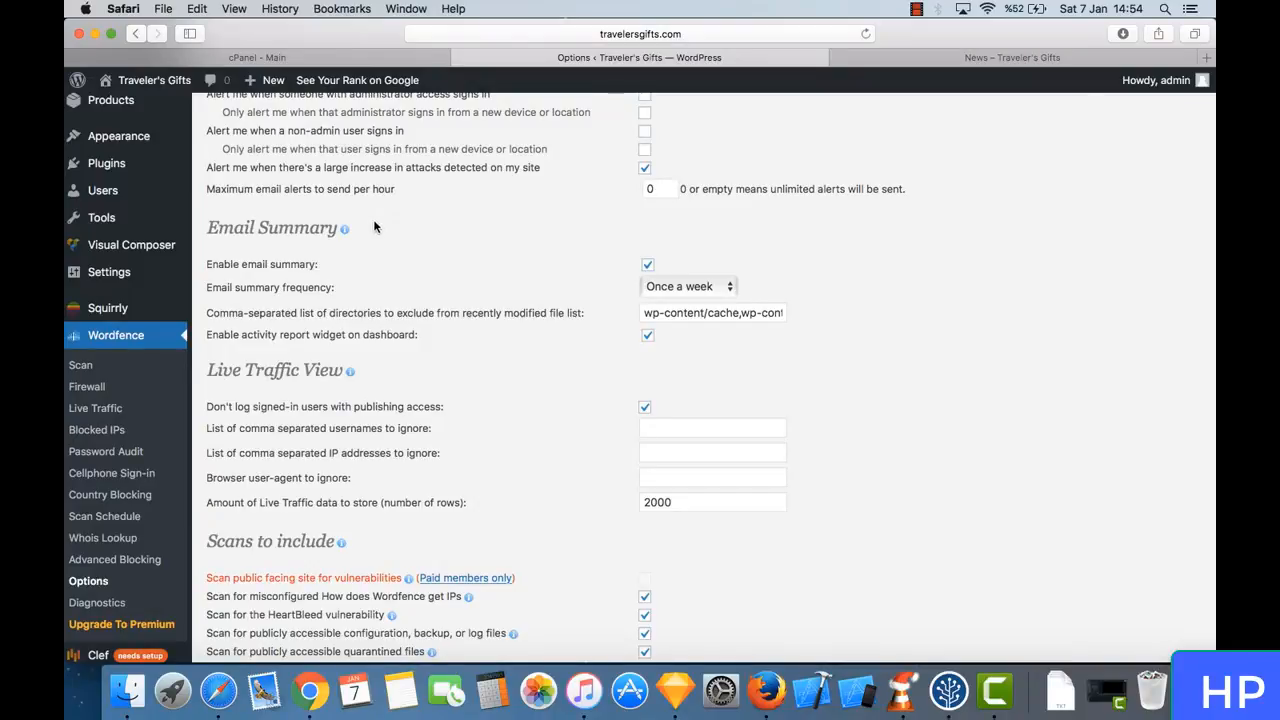
{"action": "scroll", "coordinate": [443, 317], "scroll_direction": "down", "scroll_amount": 2}
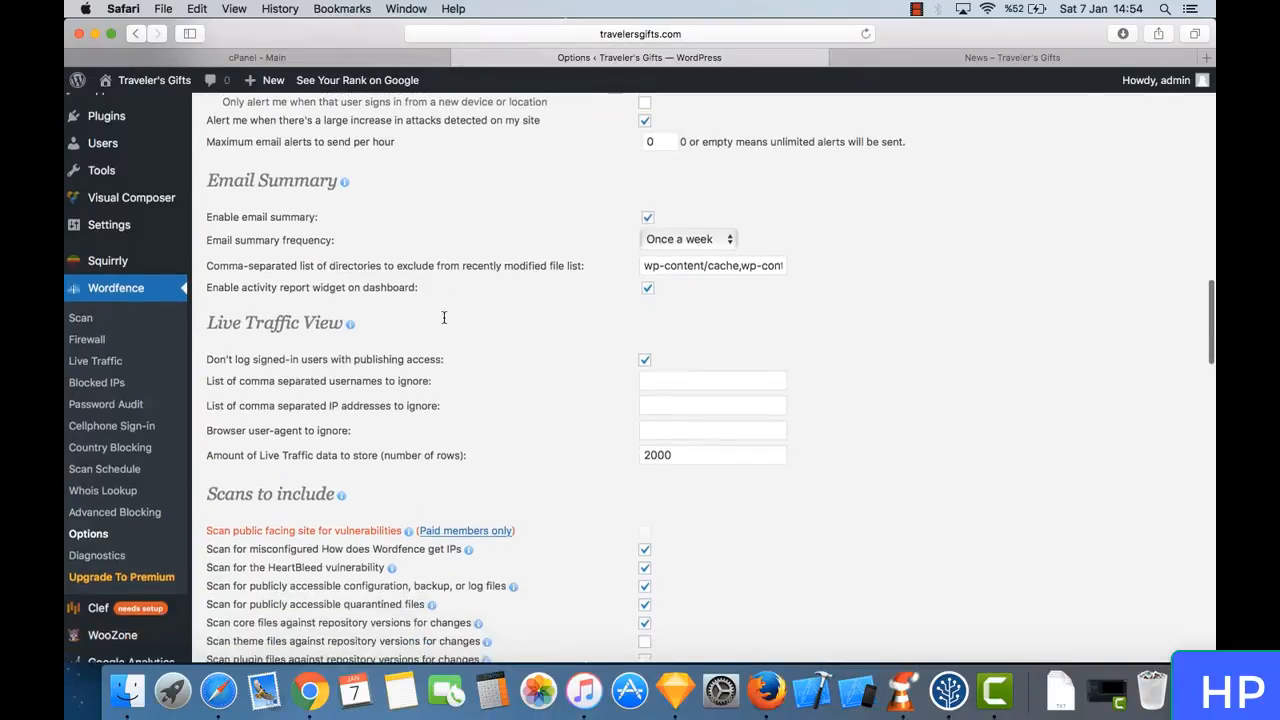
{"action": "scroll", "coordinate": [418, 187], "scroll_direction": "down", "scroll_amount": 3}
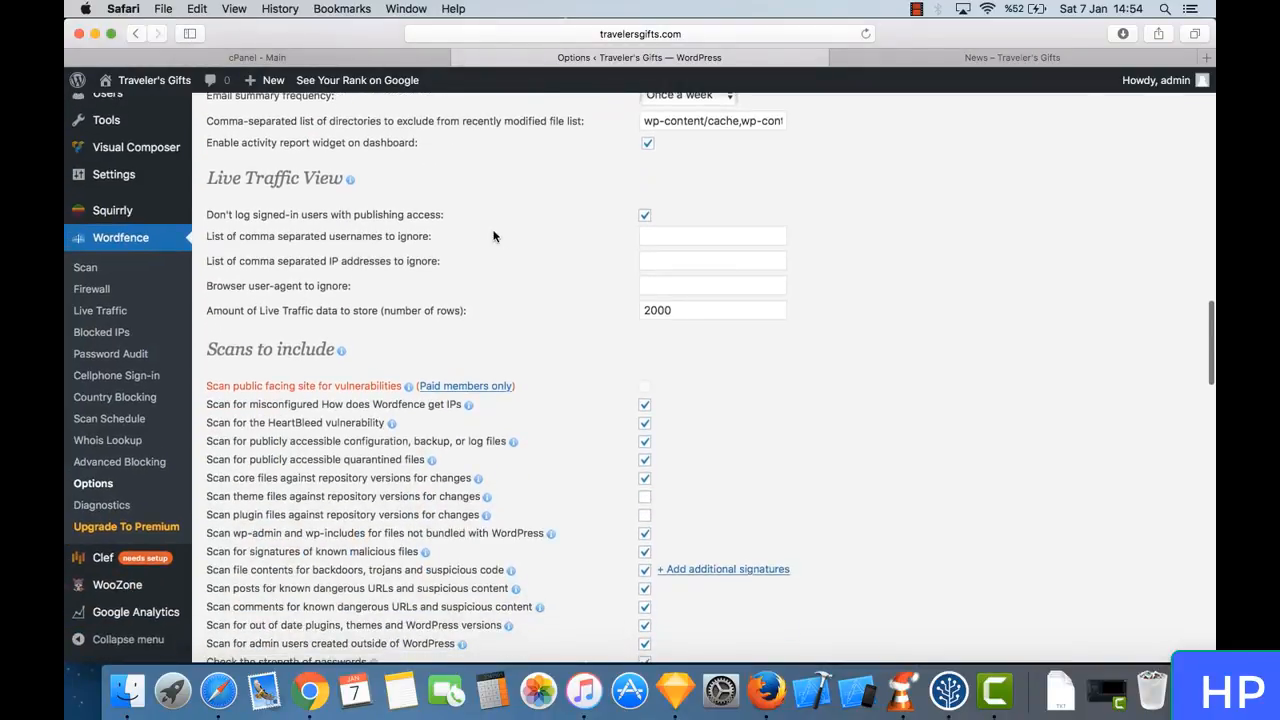
{"action": "scroll", "coordinate": [497, 237], "scroll_direction": "up", "scroll_amount": 3}
{"action": "scroll", "coordinate": [487, 260], "scroll_direction": "down", "scroll_amount": 4}
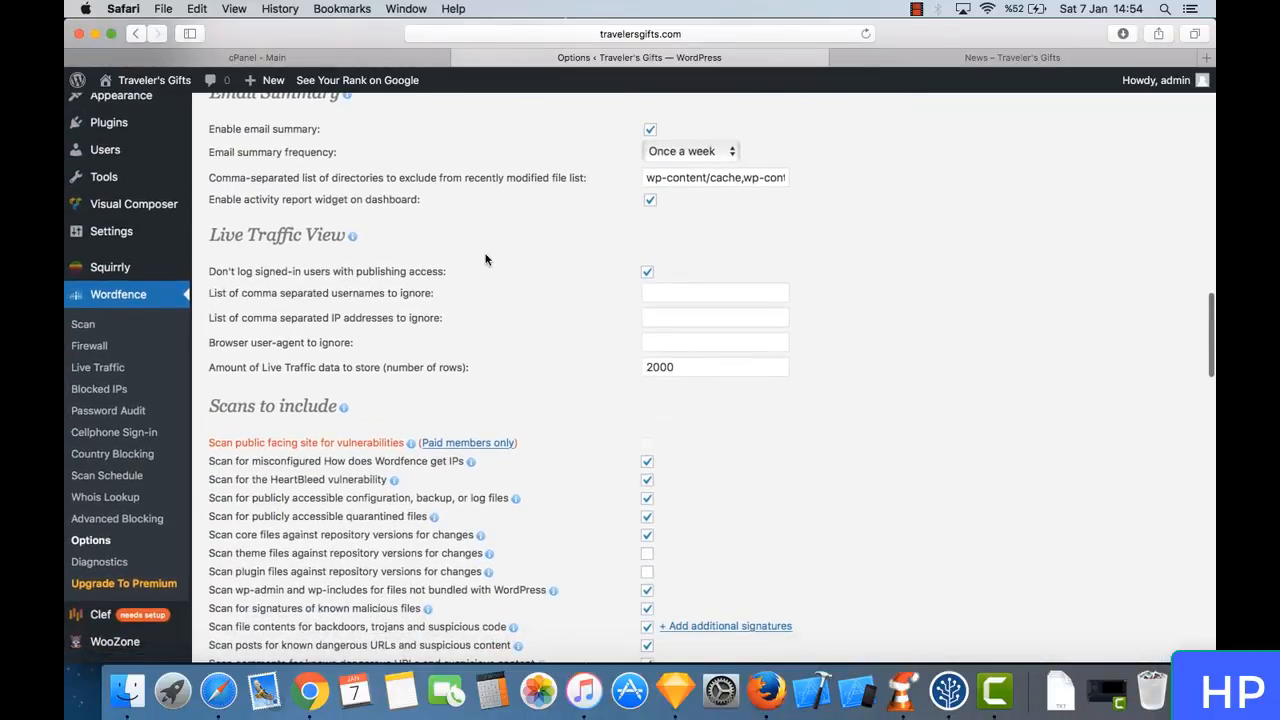
- Examine the Scans to include checklist and the Rate Limiting Rules on the Wordfence Options page
{"action": "scroll", "coordinate": [486, 260], "scroll_direction": "down", "scroll_amount": 5}
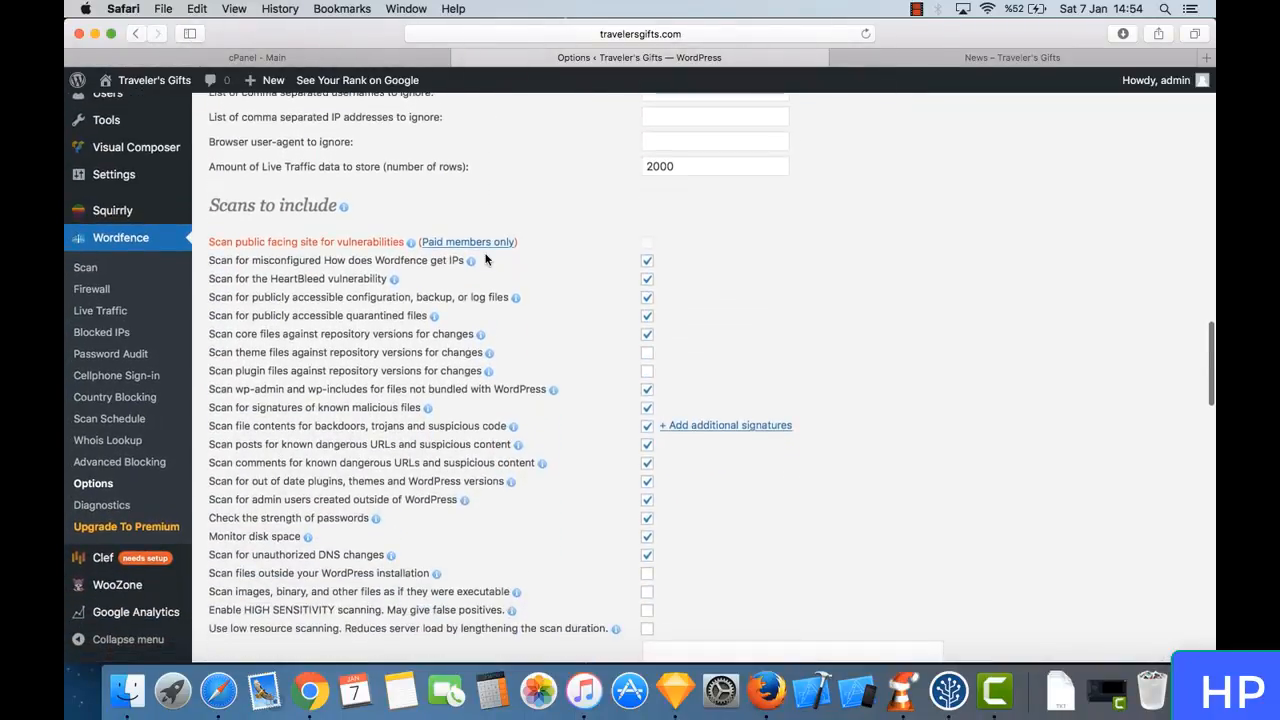
{"action": "scroll", "coordinate": [486, 260], "scroll_direction": "down", "scroll_amount": 2}
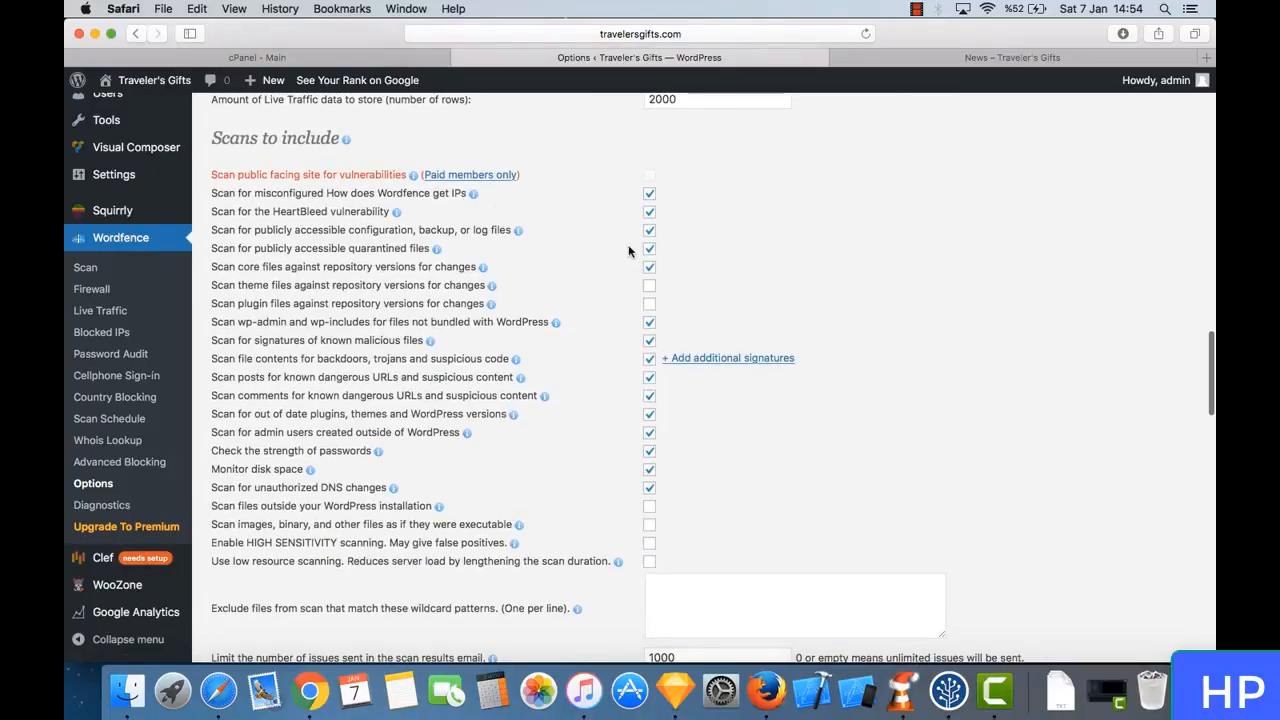
{"action": "scroll", "coordinate": [624, 421], "scroll_direction": "down", "scroll_amount": 5}
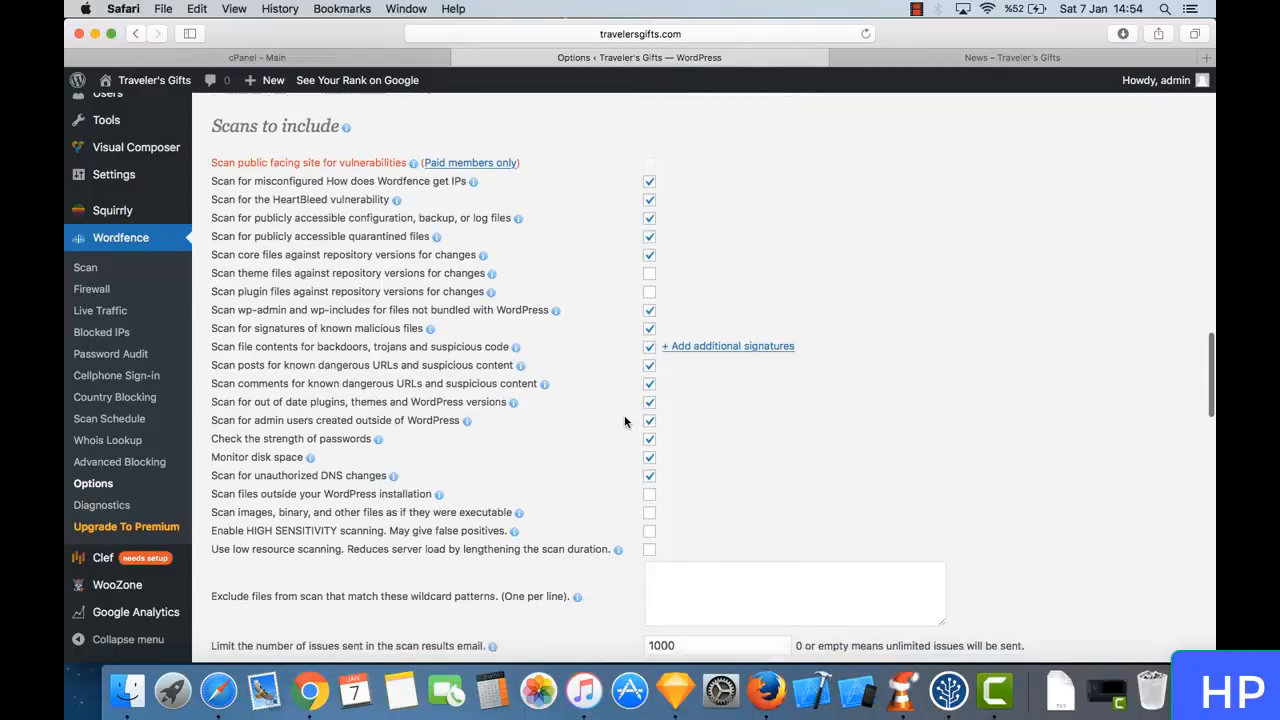
{"action": "scroll", "coordinate": [624, 421], "scroll_direction": "down", "scroll_amount": 8}
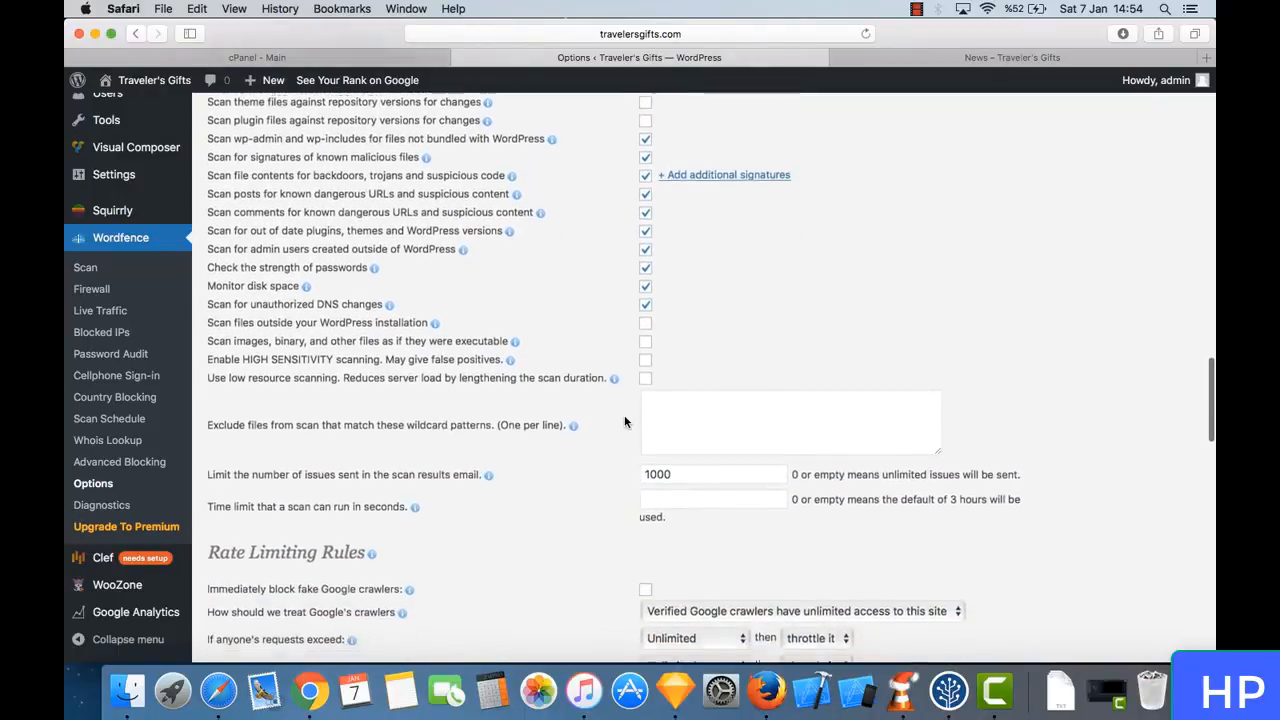
{"action": "scroll", "coordinate": [624, 421], "scroll_direction": "down", "scroll_amount": 12}
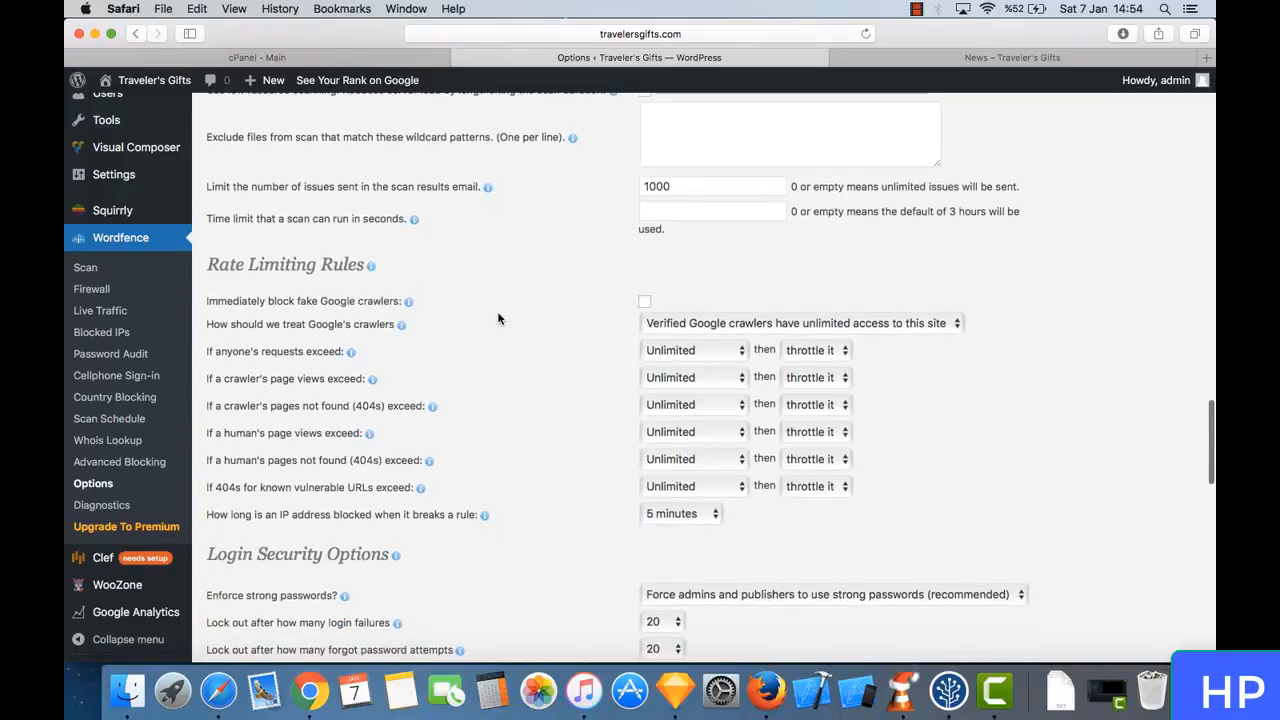
- Check the choices for treating Google's crawlers and set the limit for anyone's requests to 240 per minute
{"action": "scroll", "coordinate": [498, 318], "scroll_direction": "down", "scroll_amount": 4}
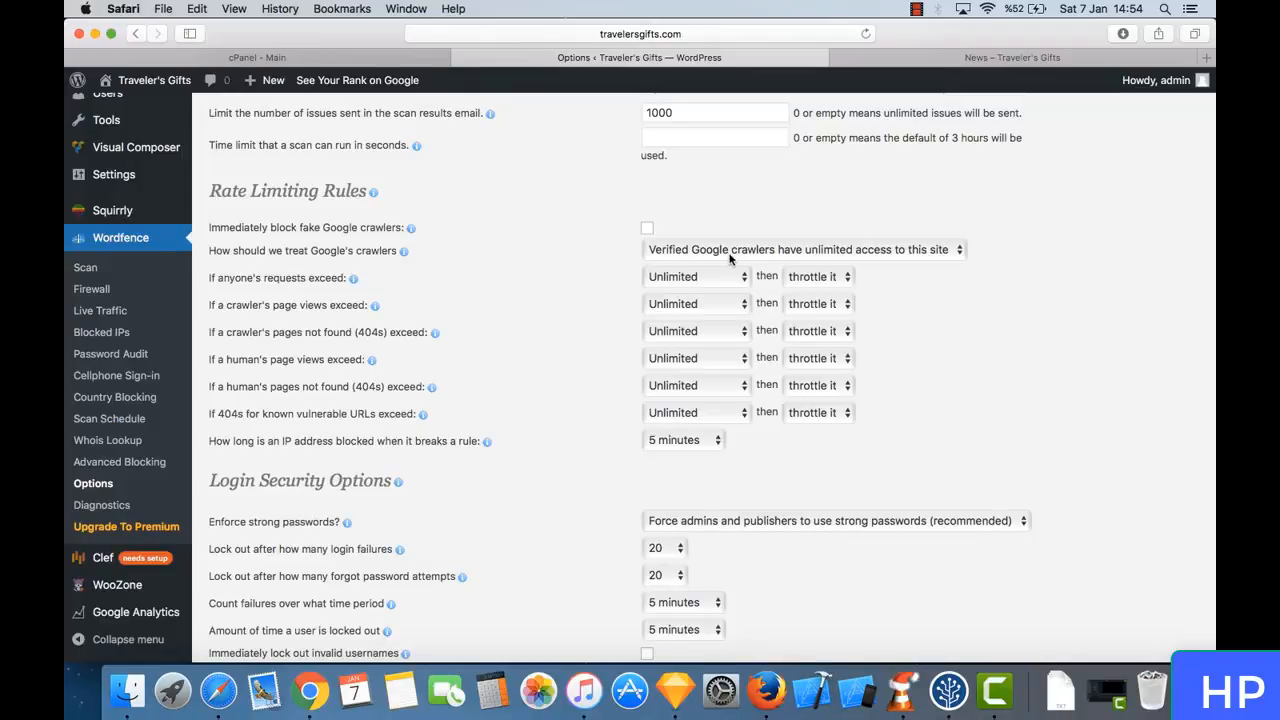
{"action": "left_click", "coordinate": [767, 256]}
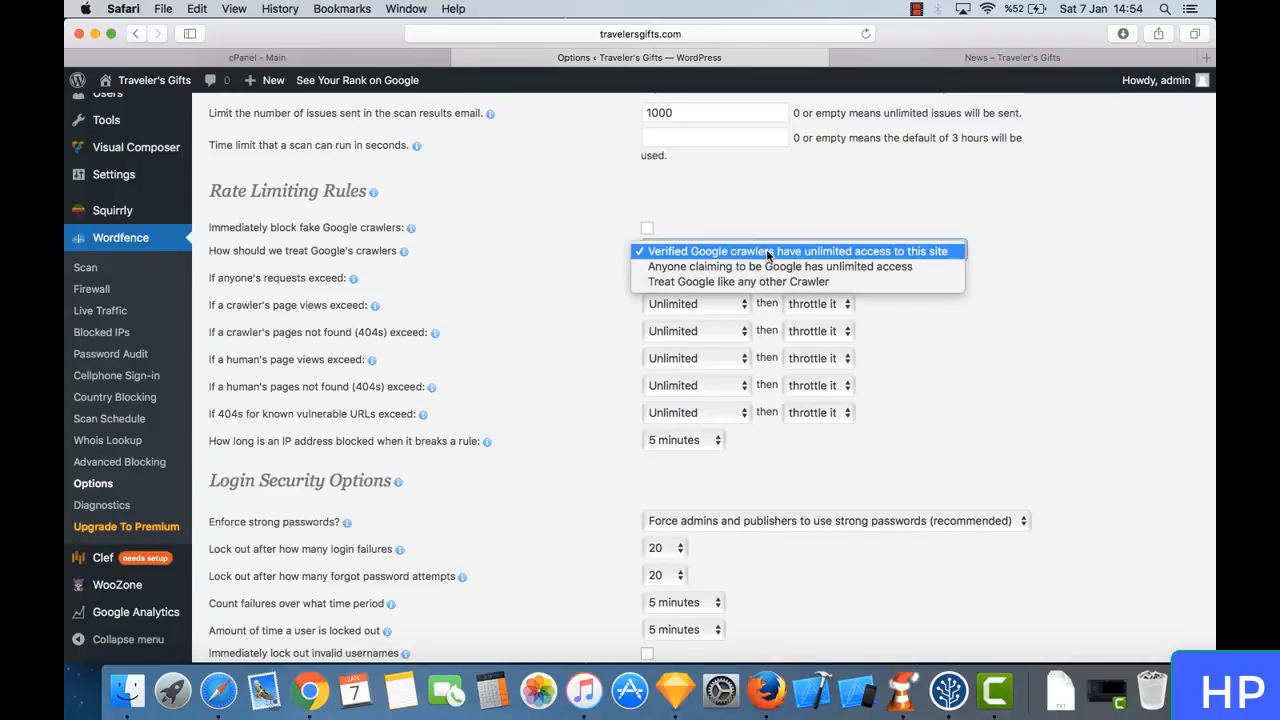
{"action": "key", "text": "Escape"}
{"action": "left_click", "coordinate": [492, 305]}
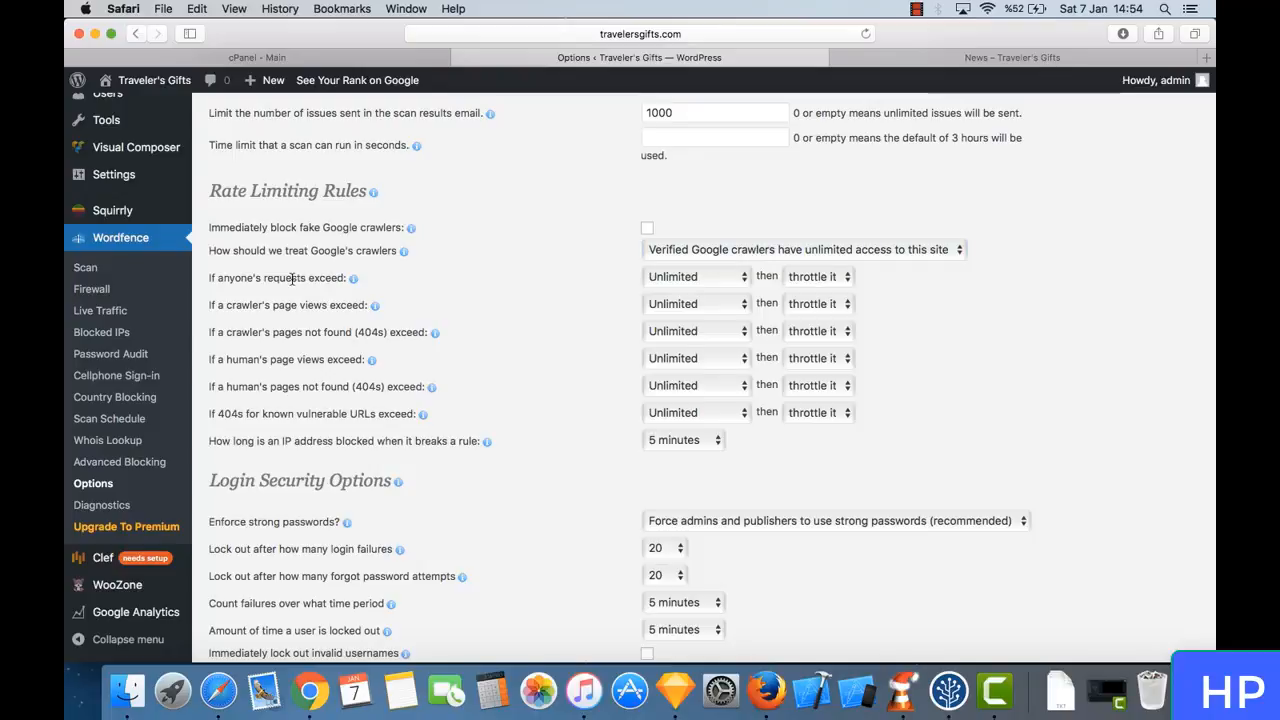
{"action": "left_click_drag", "start_coordinate": [266, 276], "coordinate": [379, 280]}
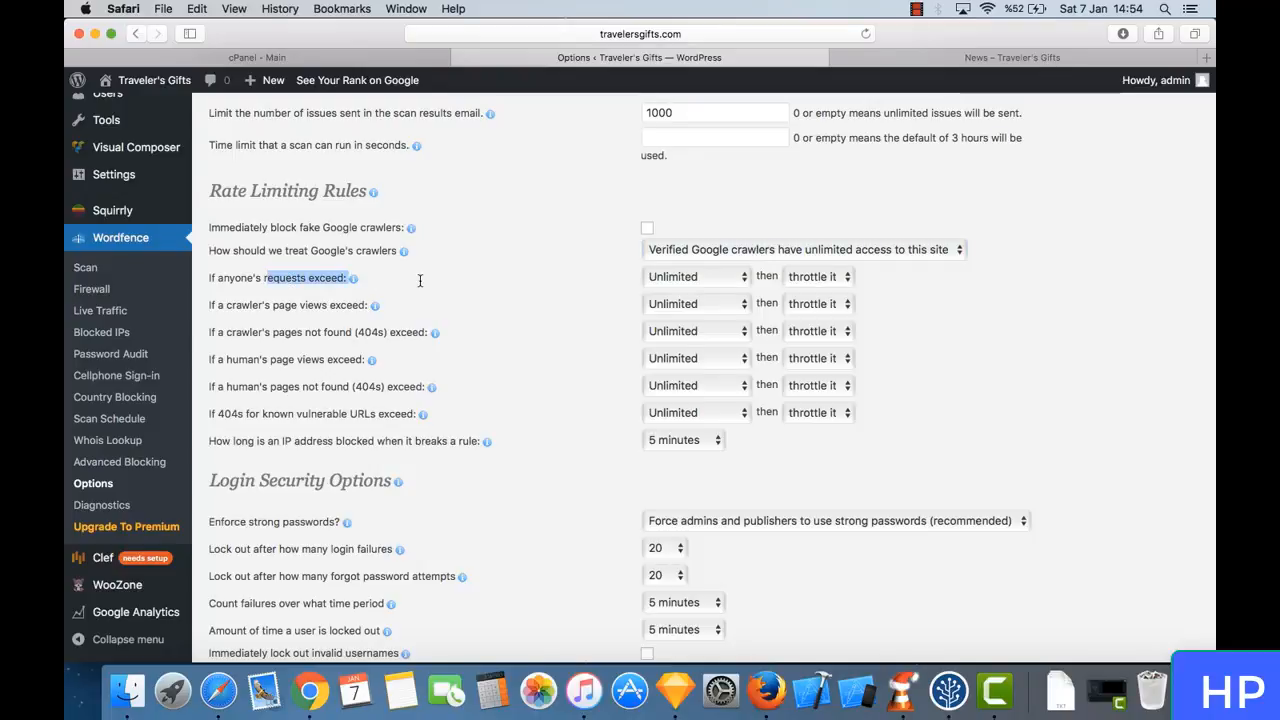
{"action": "left_click", "coordinate": [420, 281]}
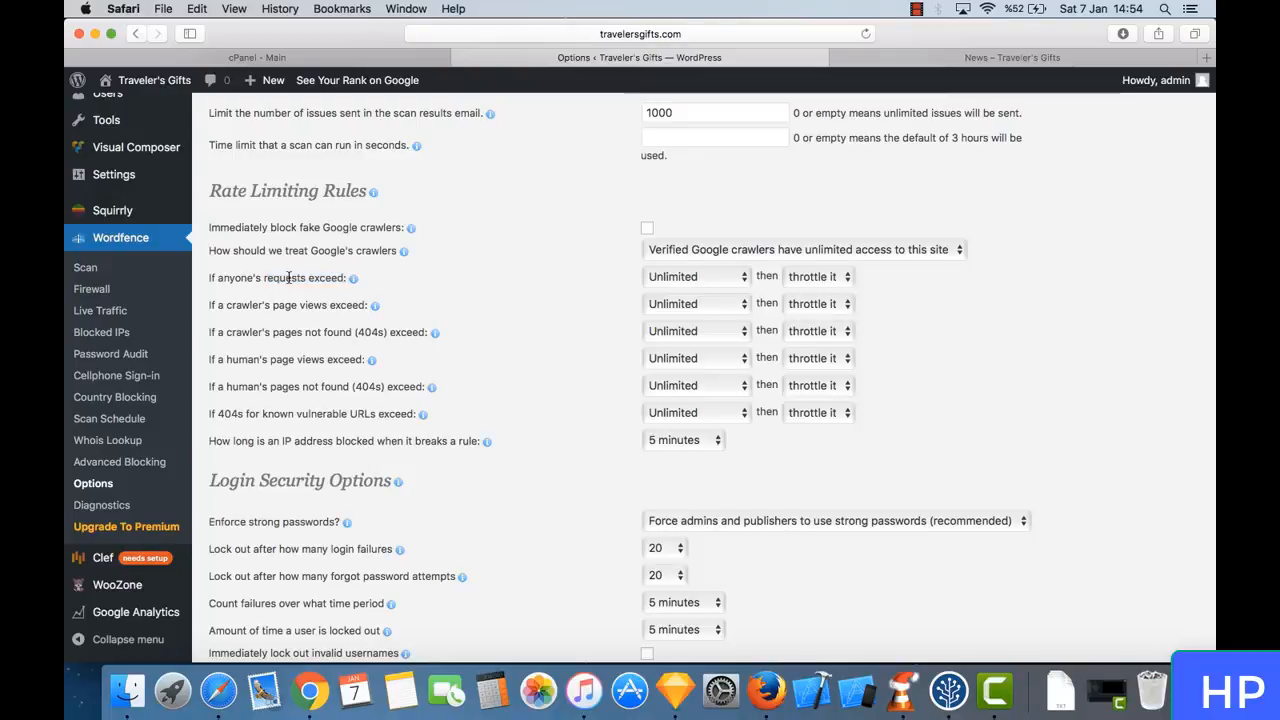
{"action": "left_click", "coordinate": [688, 277]}
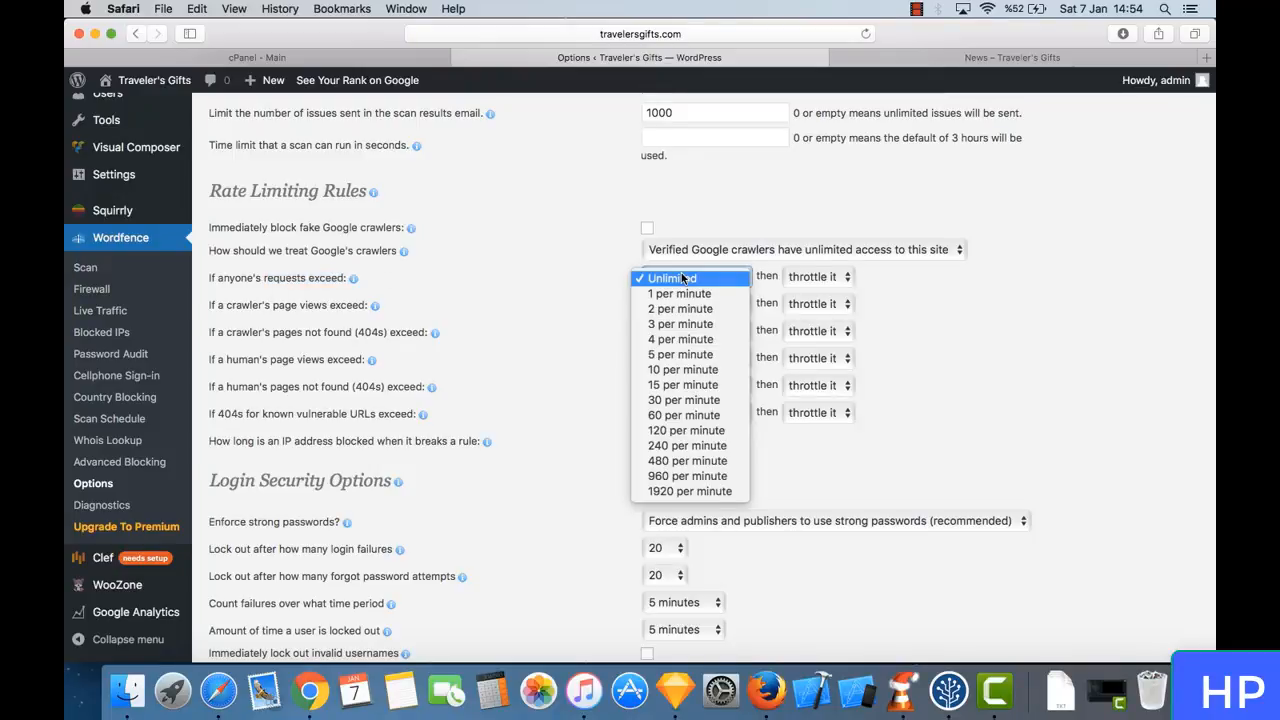
{"action": "left_click", "coordinate": [729, 452]}
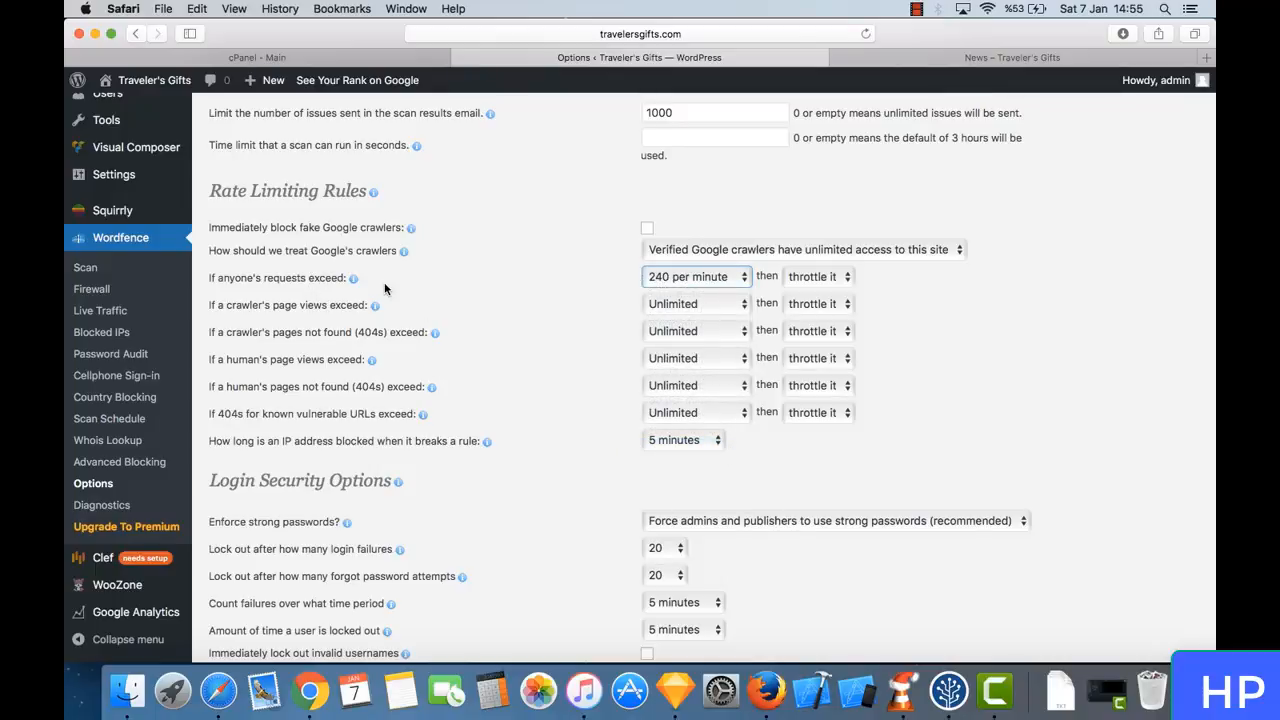
{"action": "left_click_drag", "start_coordinate": [312, 284], "coordinate": [352, 280]}
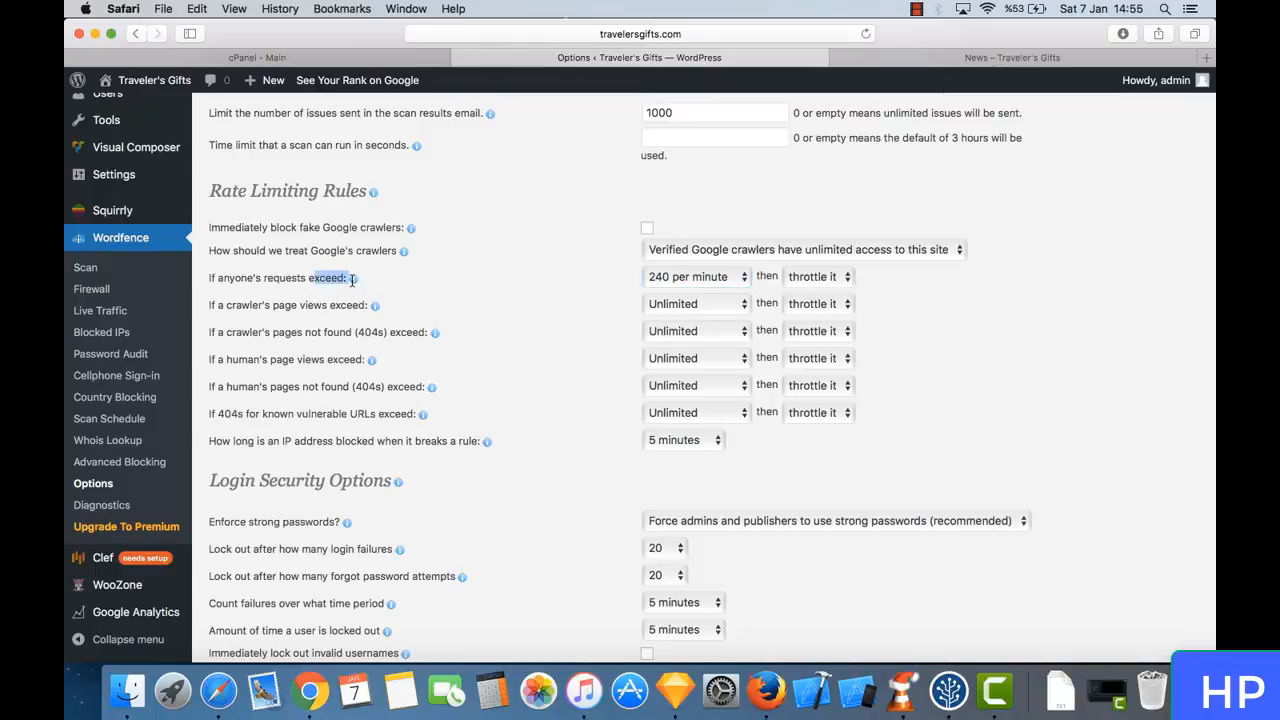
{"action": "left_click", "coordinate": [353, 278]}
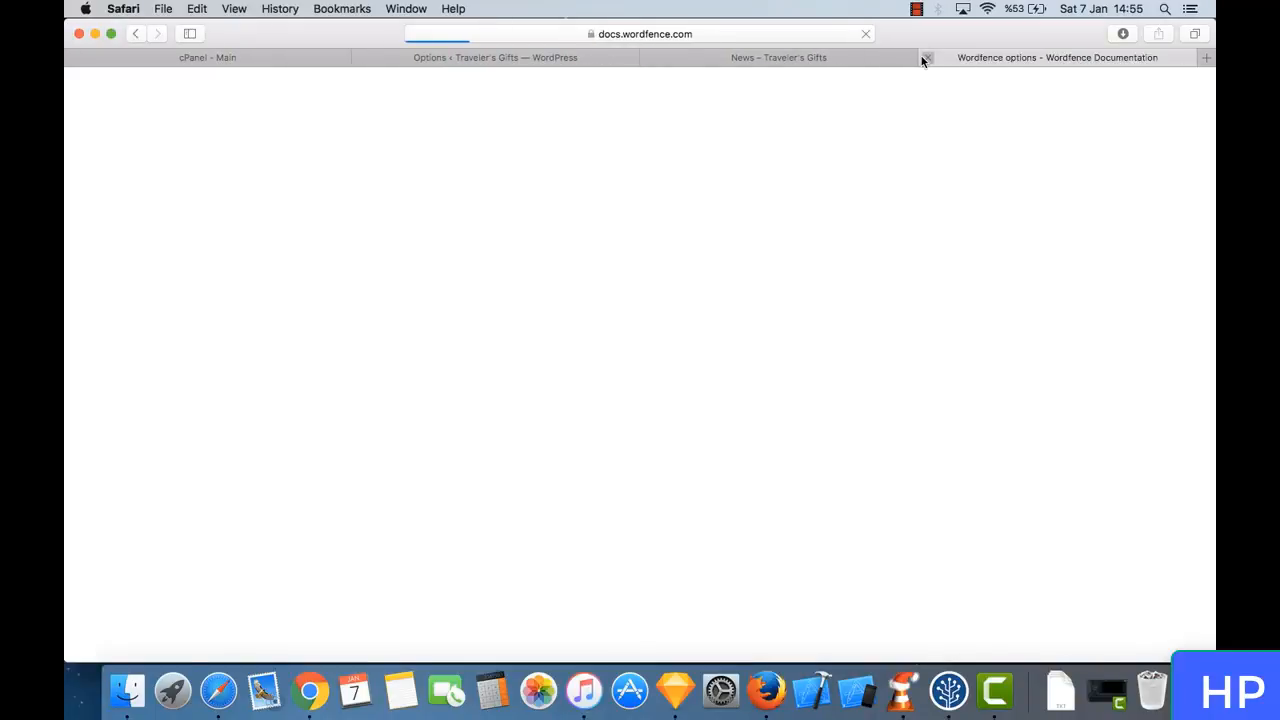
{"action": "left_click", "coordinate": [927, 58]}
{"action": "left_click", "coordinate": [553, 291]}
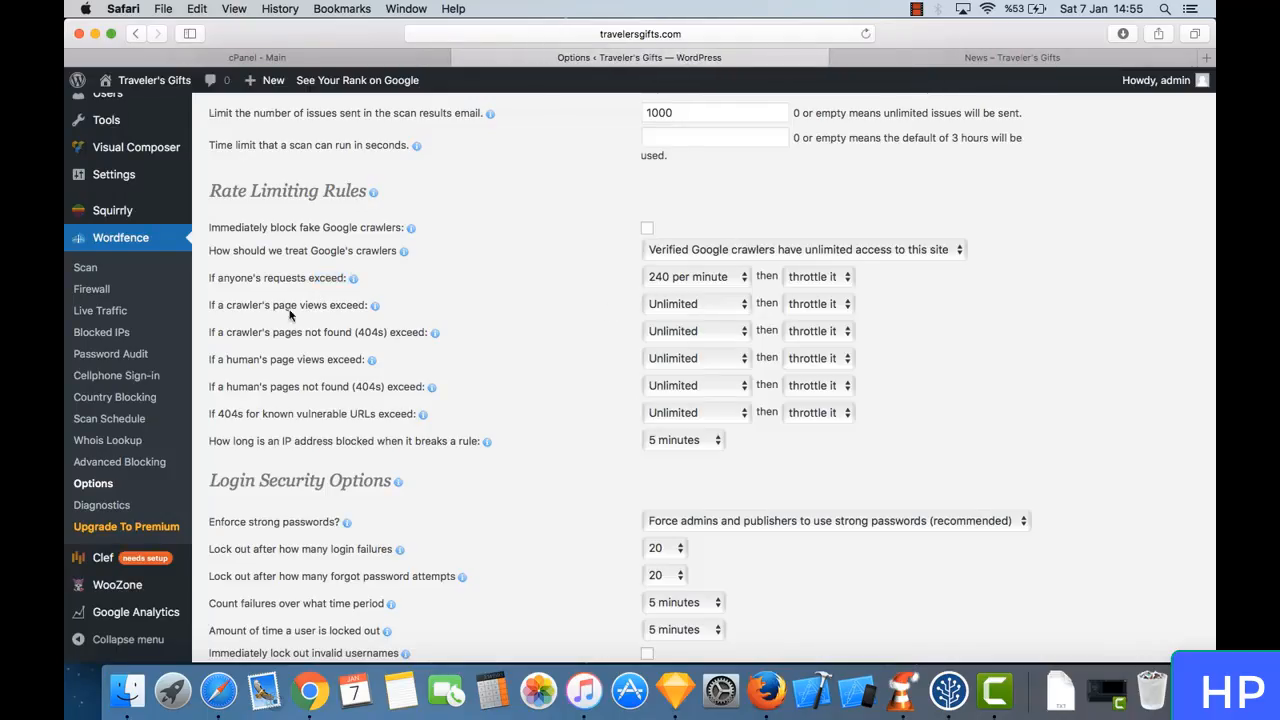
- Keep throttling for anyone's excess requests and set the crawler page view limit to 240 per minute
{"action": "left_click", "coordinate": [829, 286]}
{"action": "left_click", "coordinate": [829, 284]}
{"action": "left_click", "coordinate": [700, 306]}
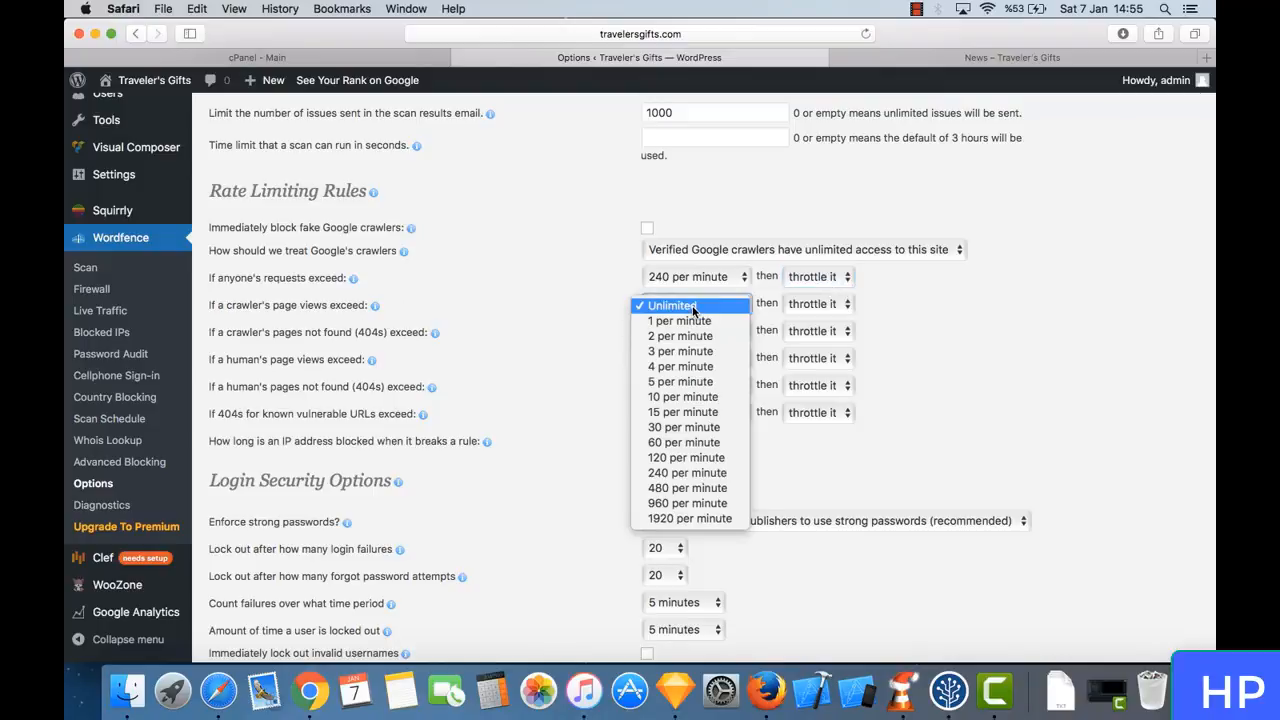
{"action": "left_click", "coordinate": [712, 477]}
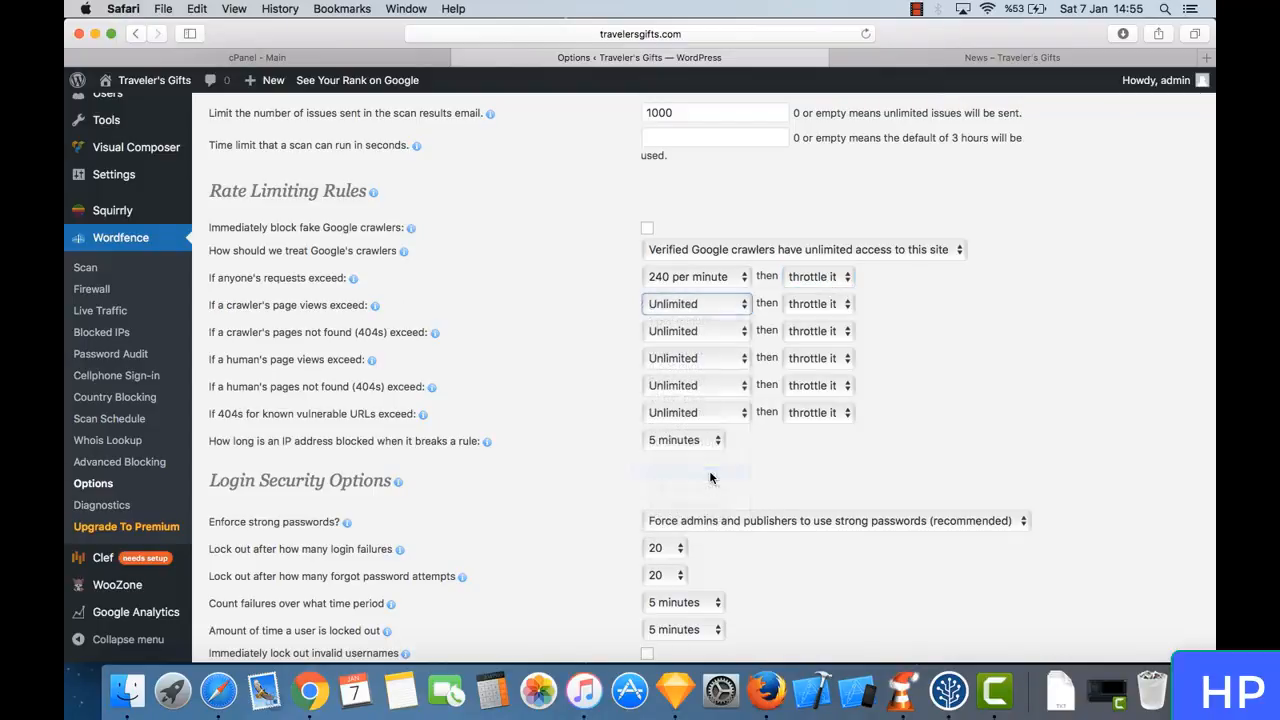
- Set the limit for a crawler's pages not found (404s) to 240 per minute
{"action": "triple_click", "coordinate": [369, 332]}
{"action": "left_click", "coordinate": [394, 341]}
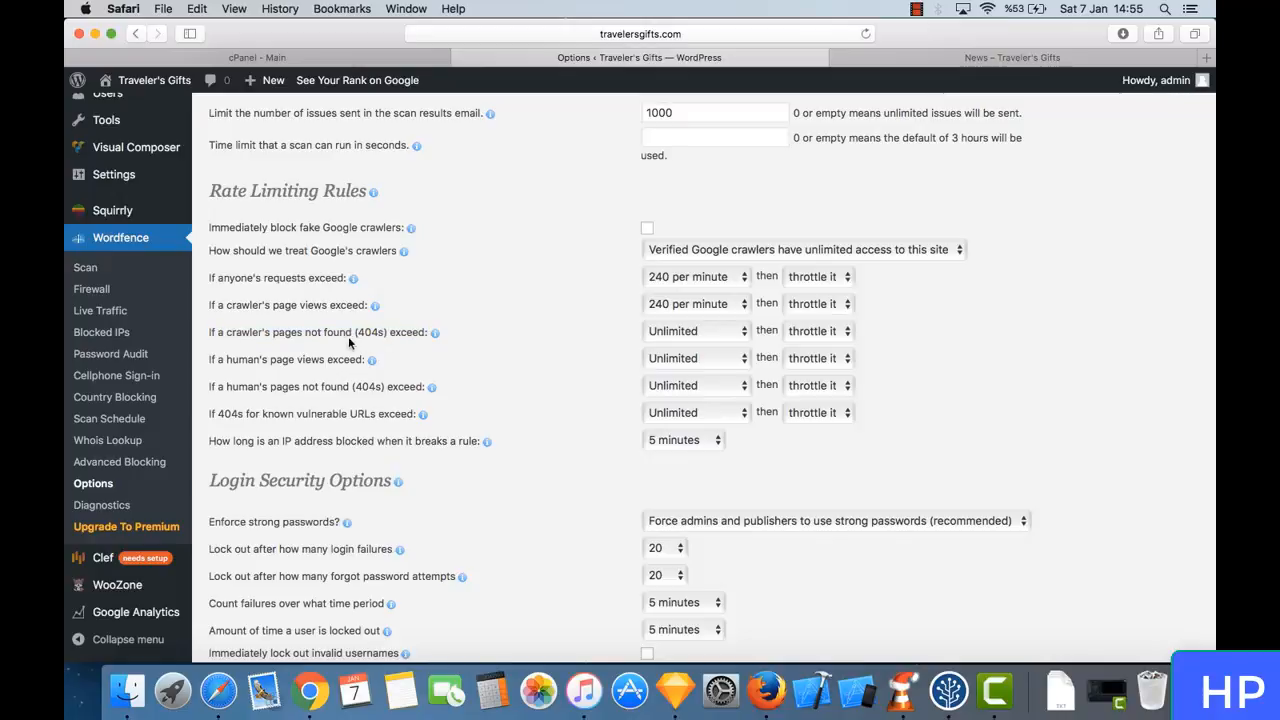
{"action": "left_click", "coordinate": [678, 342]}
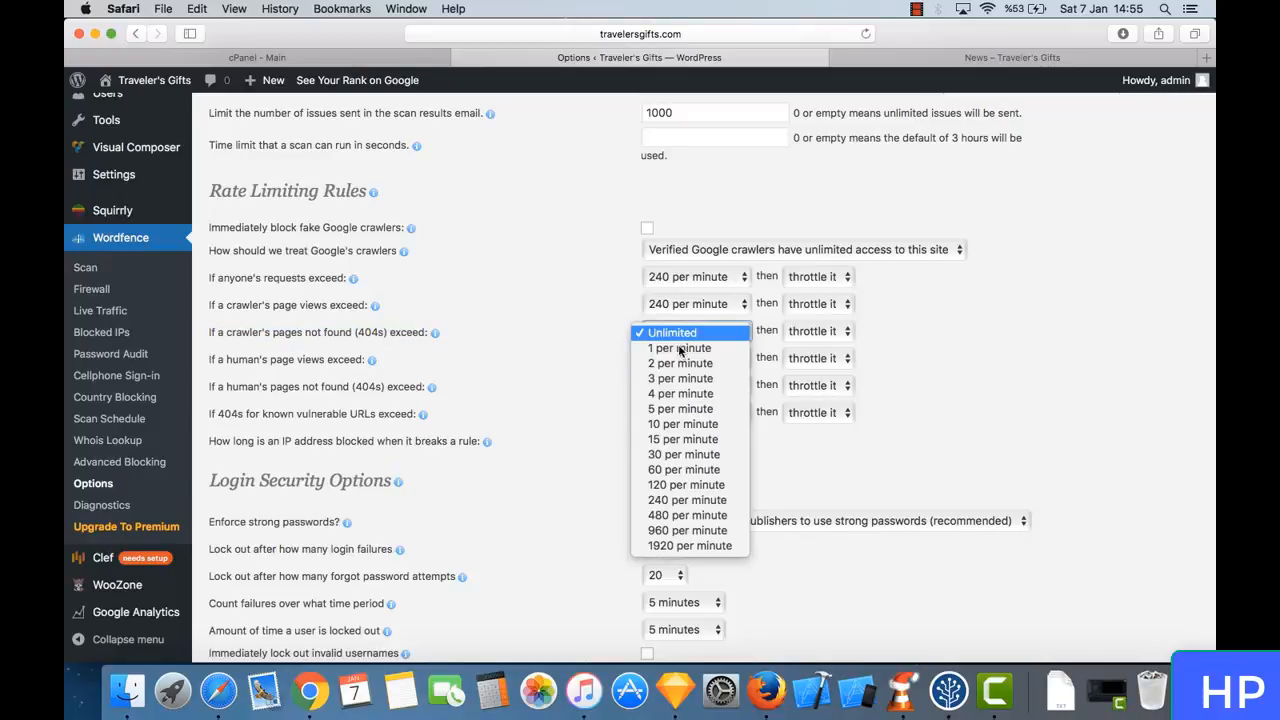
{"action": "left_click", "coordinate": [690, 498]}
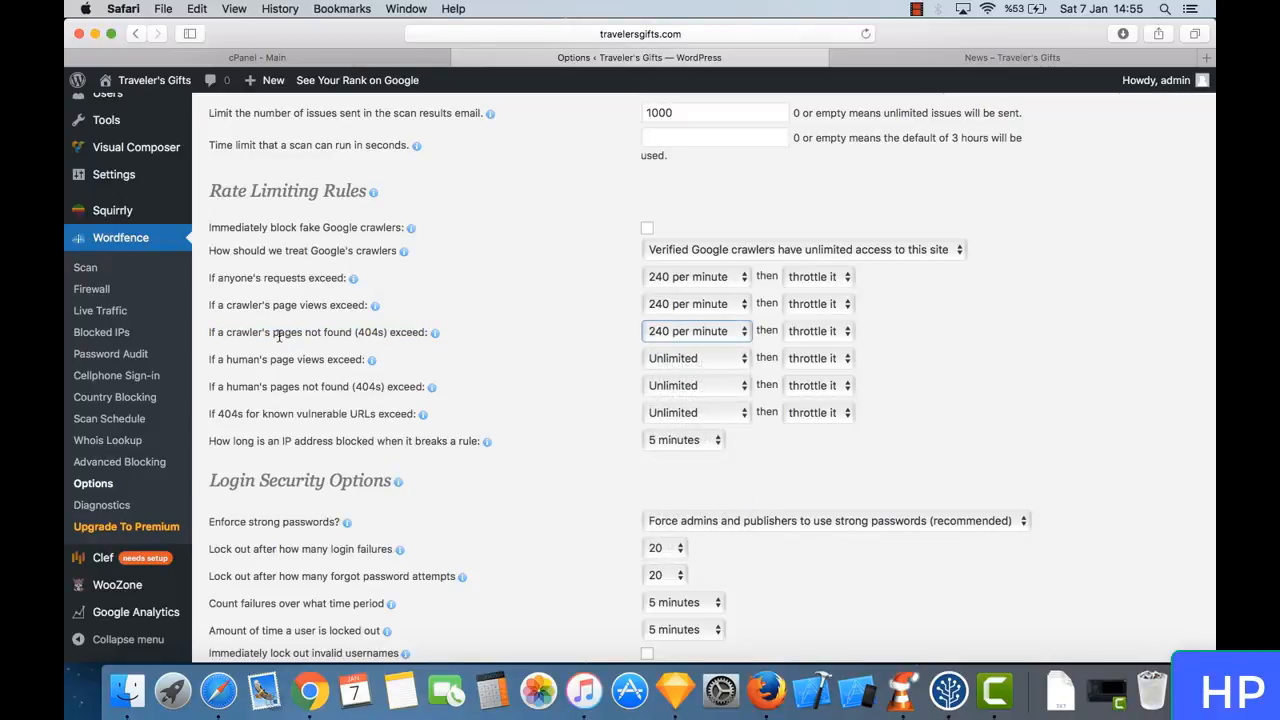
{"action": "triple_click", "coordinate": [279, 334]}
{"action": "left_click", "coordinate": [336, 343]}
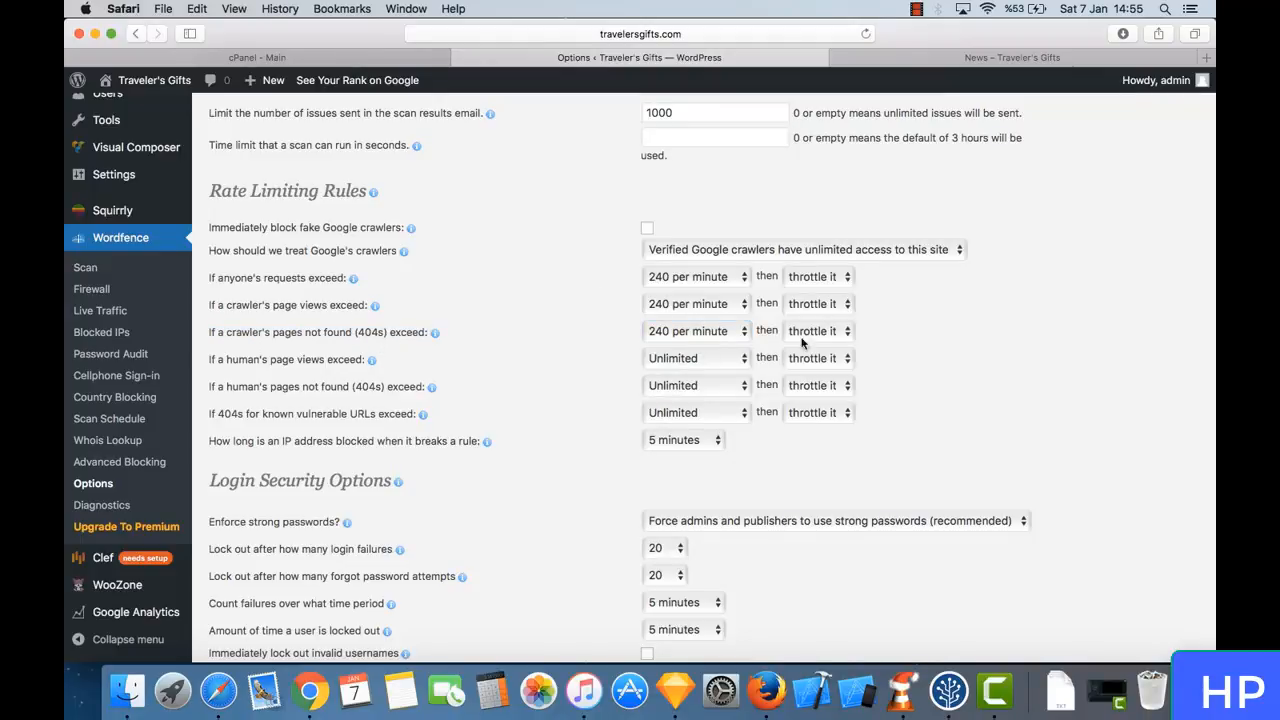
- Set the limit for a human's page views to 240 per minute
{"action": "triple_click", "coordinate": [331, 358]}
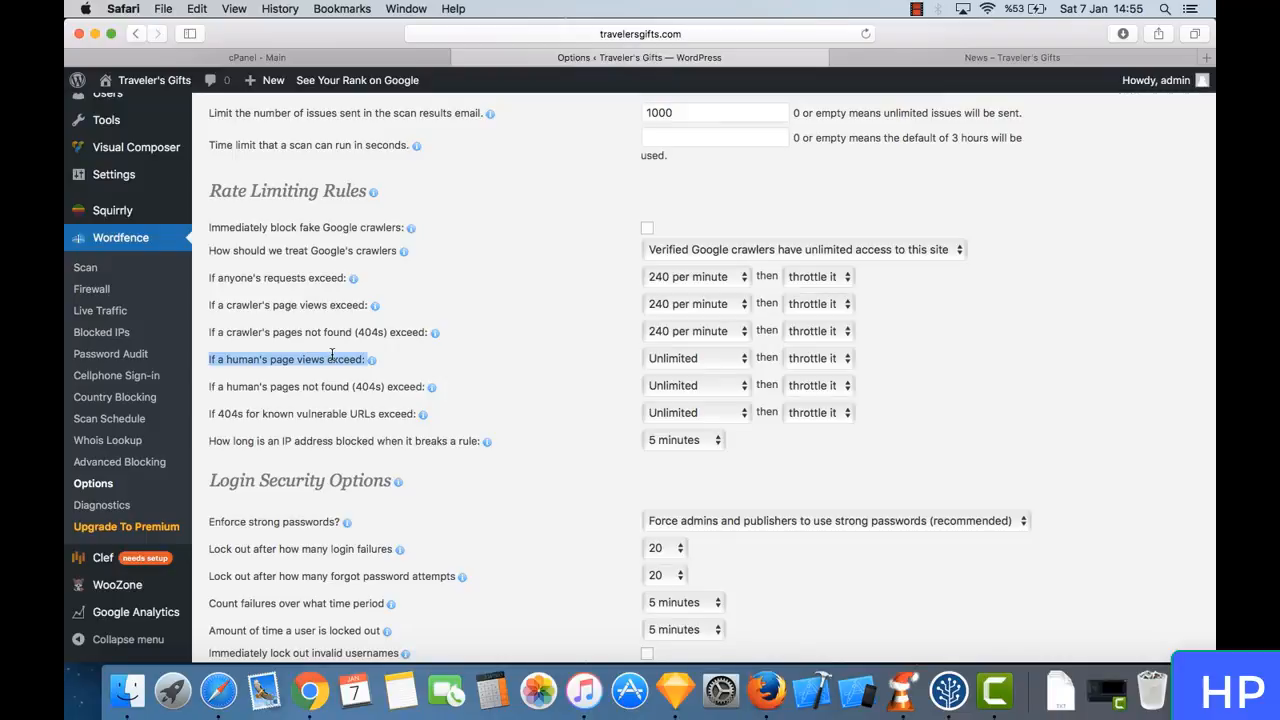
{"action": "left_click", "coordinate": [507, 364]}
{"action": "left_click", "coordinate": [700, 358]}
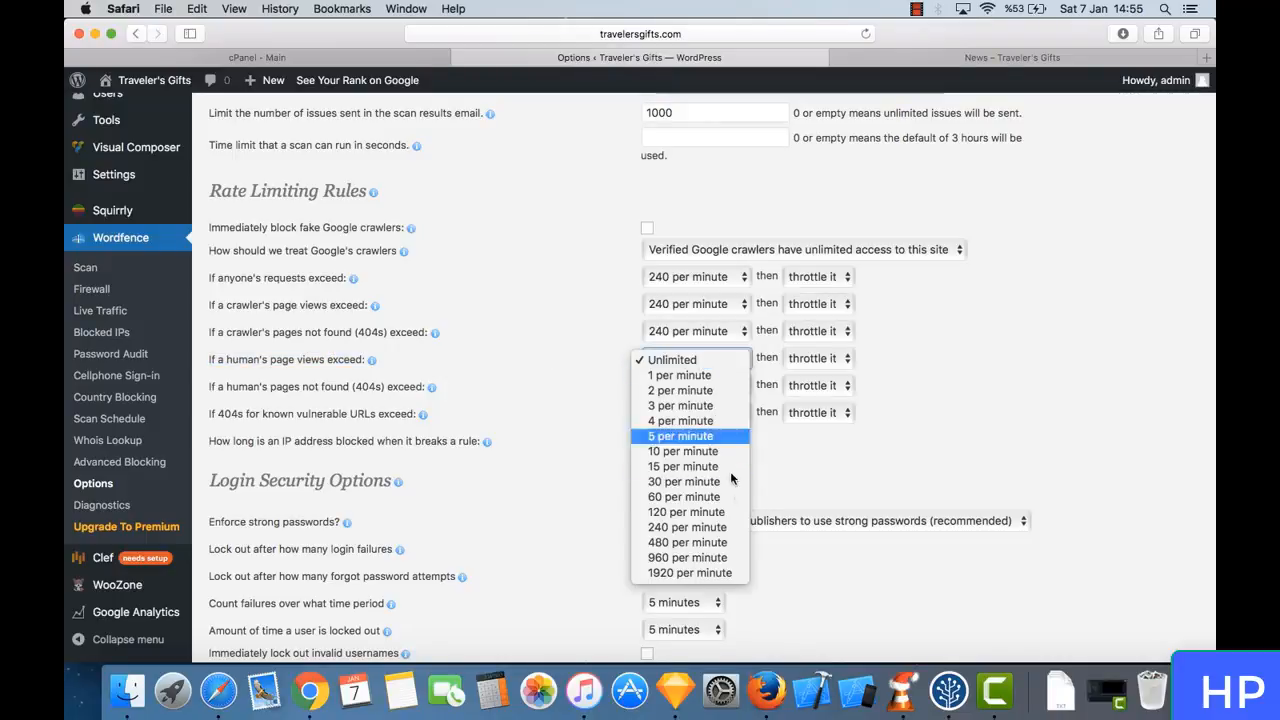
{"action": "left_click", "coordinate": [737, 530]}
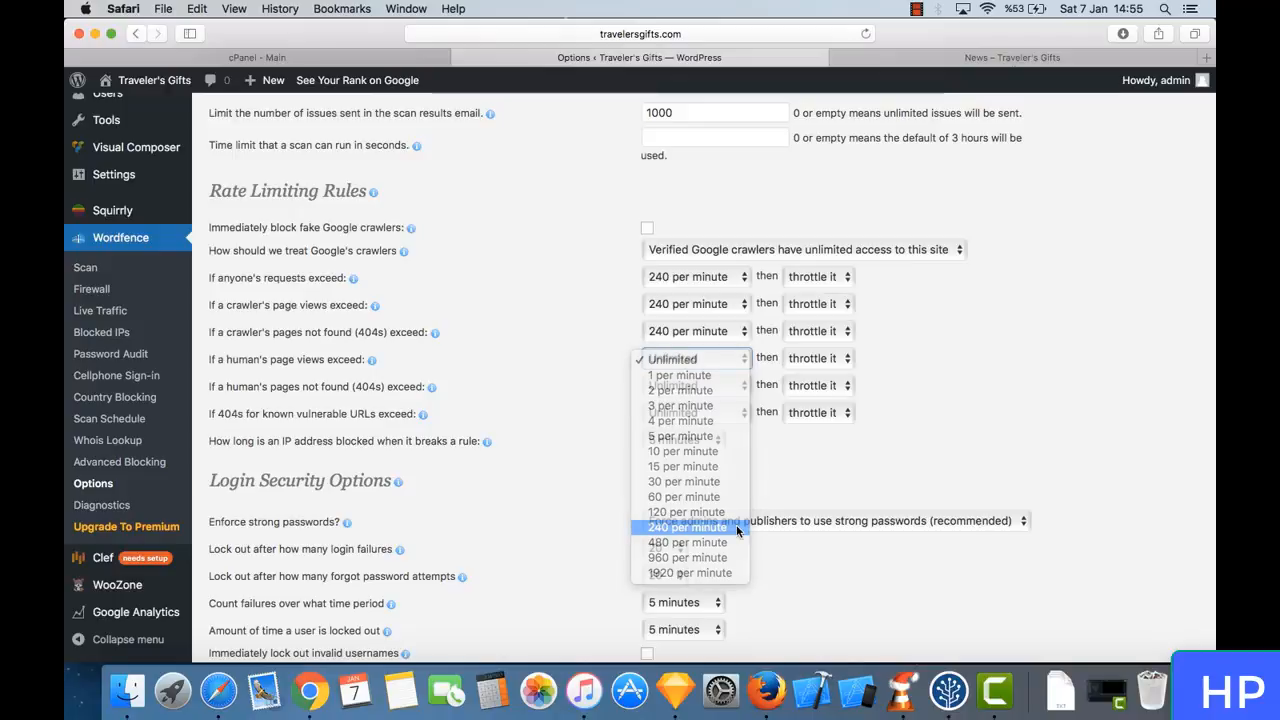
- Try the "block it" action for excessive human page views and return it to "throttle it"
{"action": "left_click", "coordinate": [830, 362]}
{"action": "left_click", "coordinate": [826, 375]}
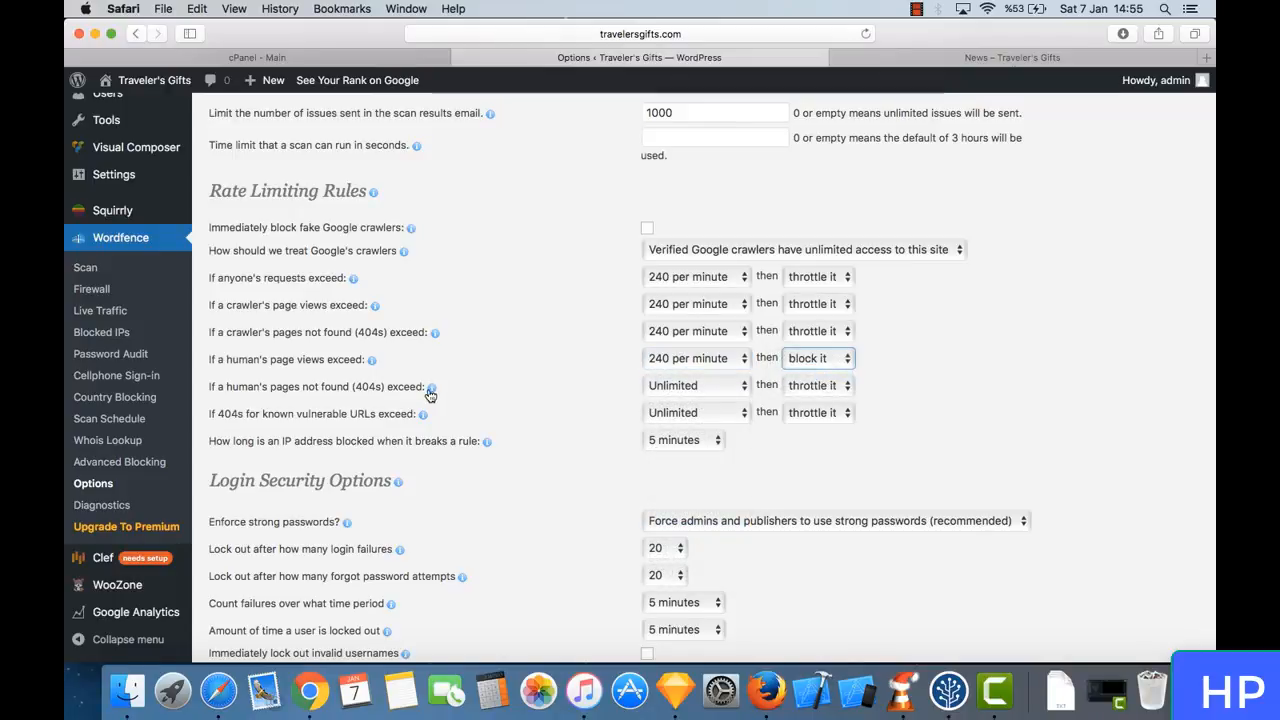
{"action": "left_click", "coordinate": [798, 362]}
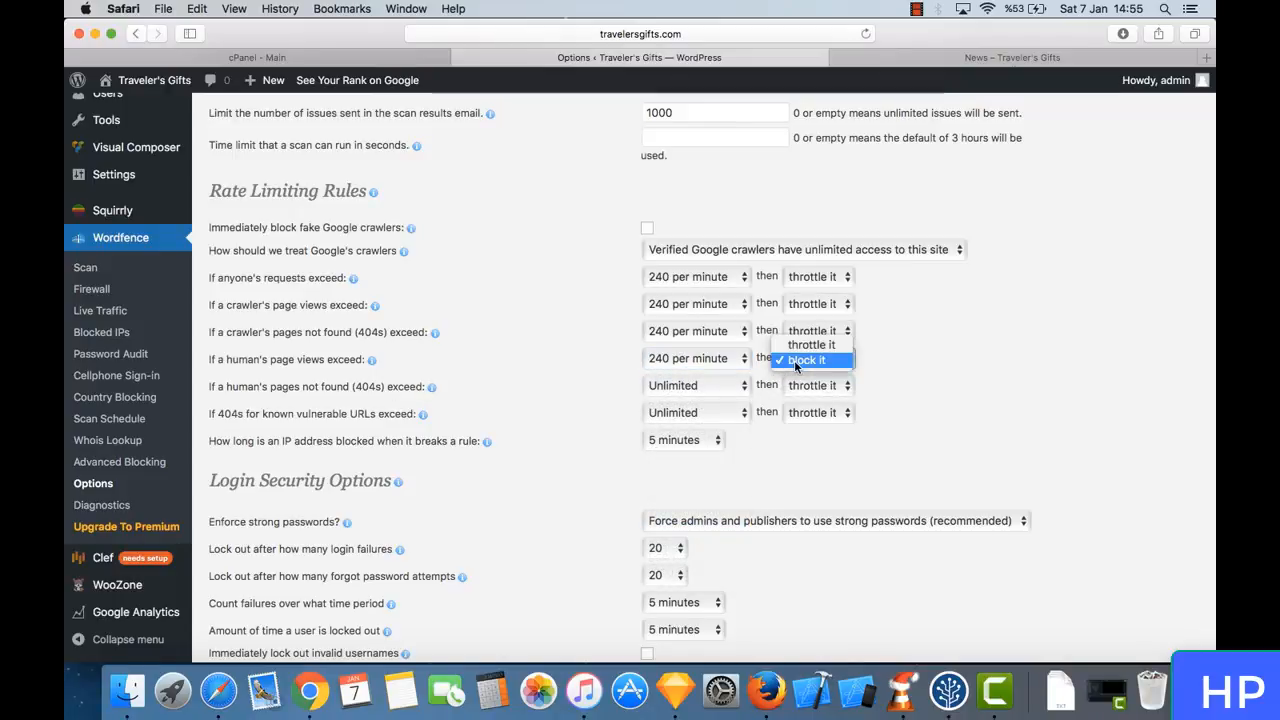
{"action": "left_click", "coordinate": [805, 340]}
- Limit a human's pages not found (404s) to 120 per minute and choose "block it" as the action
{"action": "left_click", "coordinate": [690, 388]}
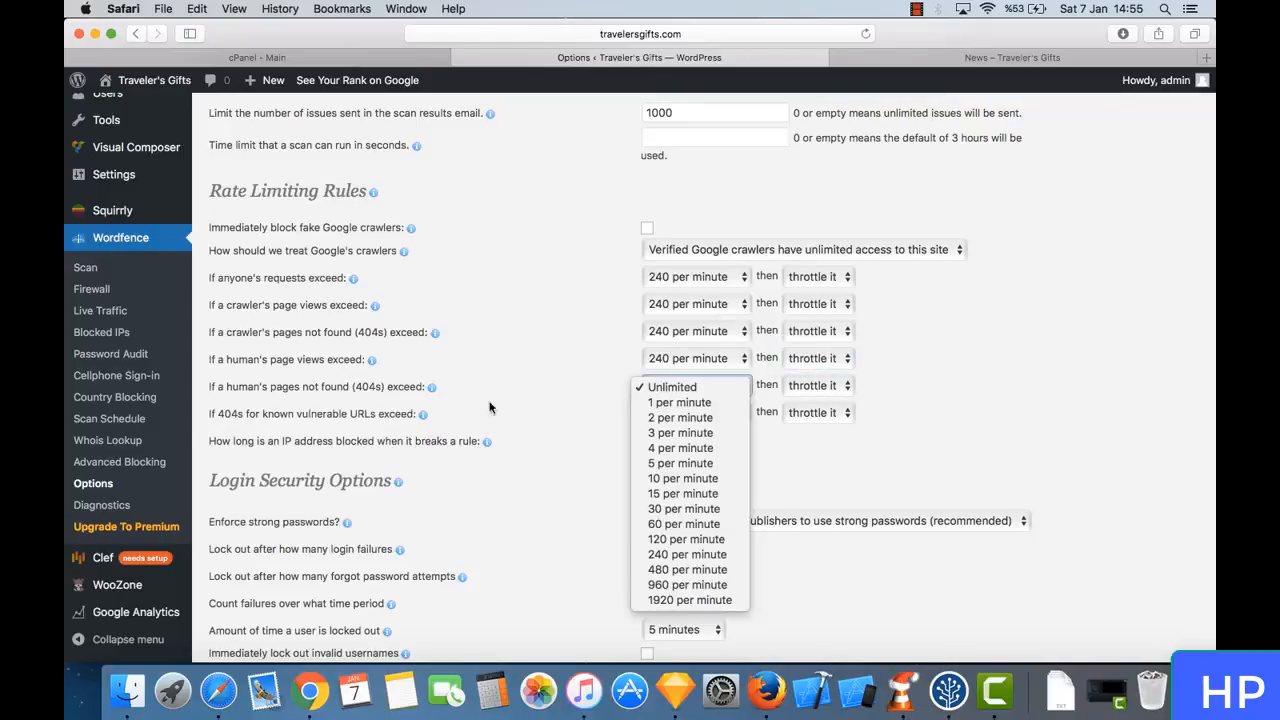
{"action": "left_click", "coordinate": [690, 553]}
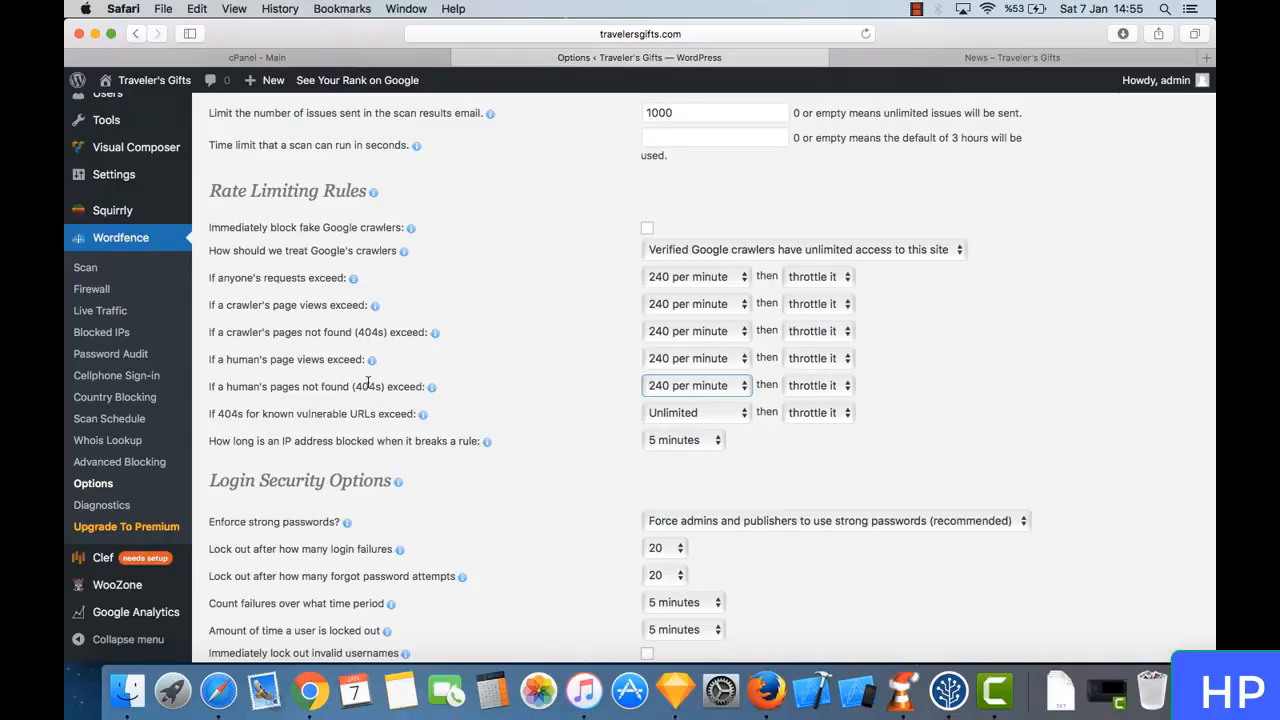
{"action": "left_click", "coordinate": [702, 390]}
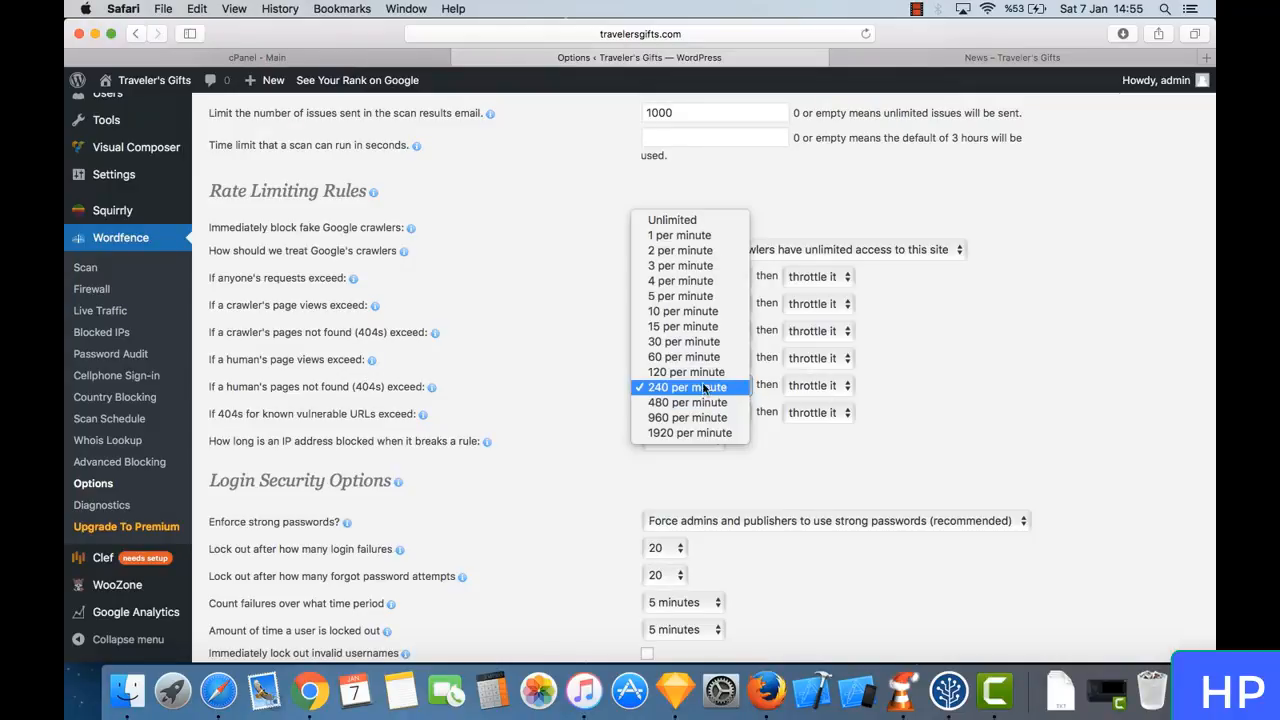
{"action": "left_click", "coordinate": [705, 372]}
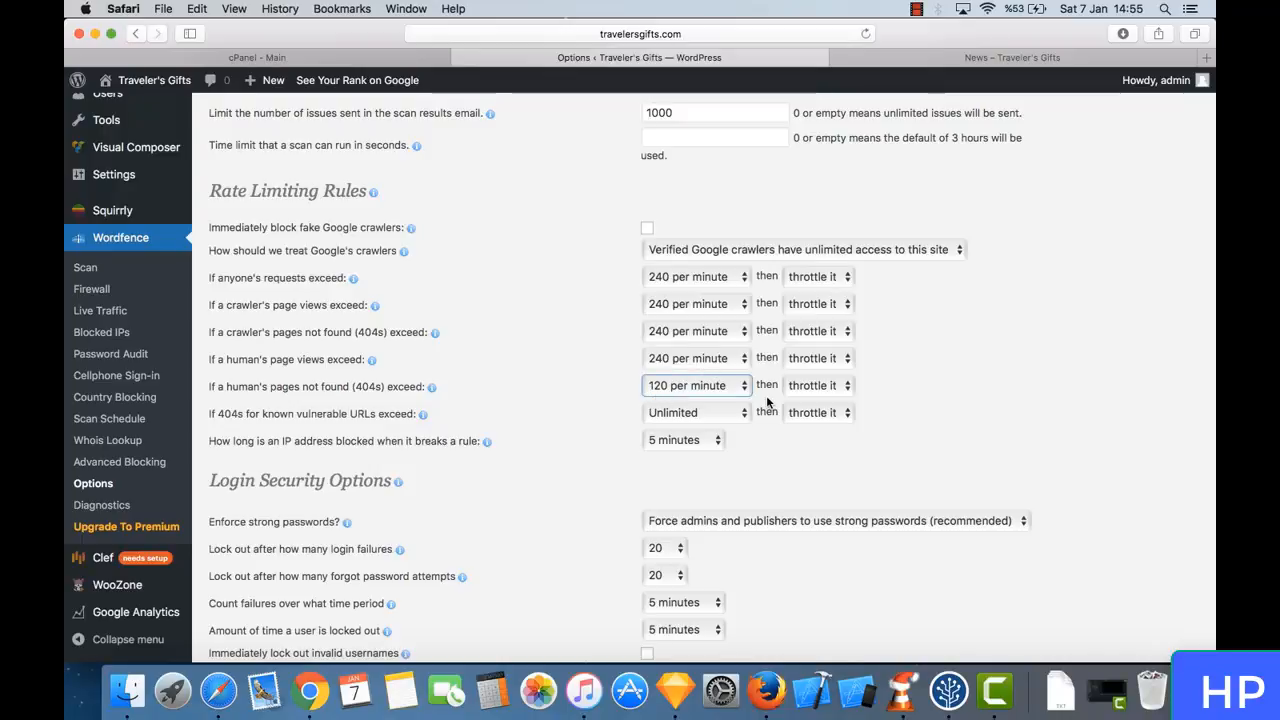
{"action": "left_click", "coordinate": [810, 388]}
{"action": "left_click", "coordinate": [819, 404]}
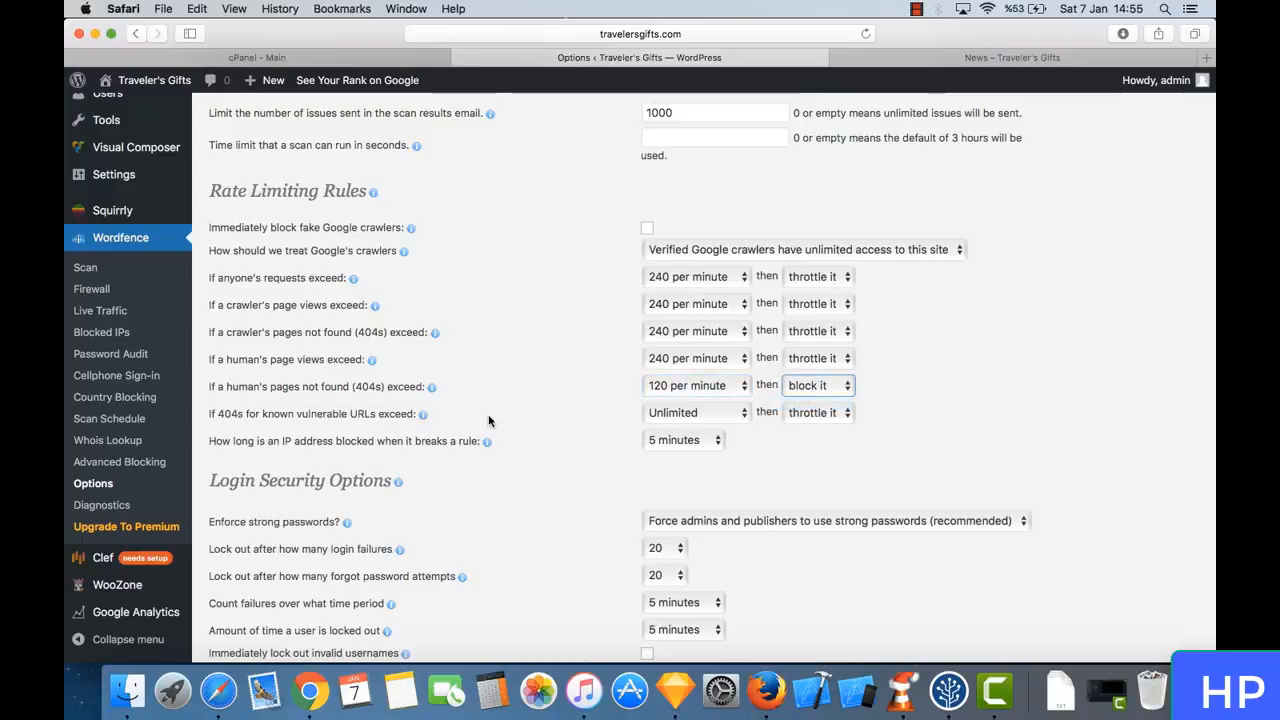
{"action": "left_click", "coordinate": [260, 411]}
{"action": "left_click", "coordinate": [686, 424]}
{"action": "left_click", "coordinate": [481, 401]}
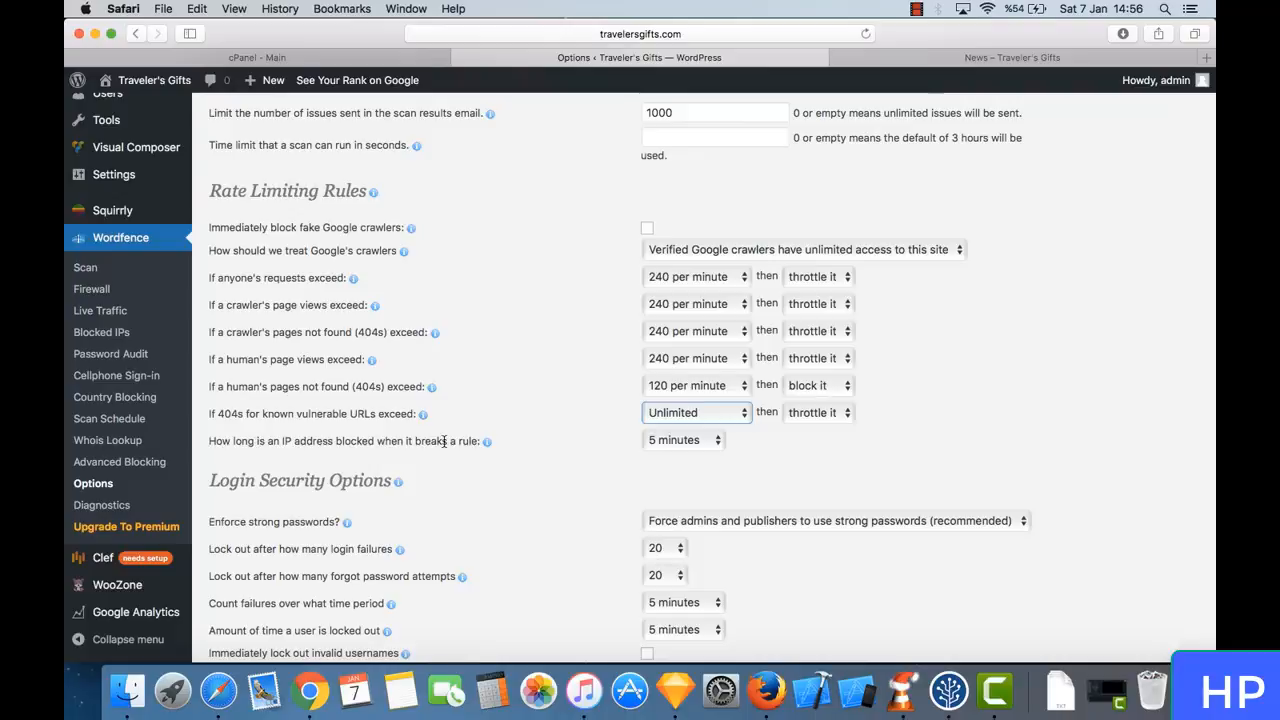
- Set how long an IP address is blocked when it breaks a rule to 1 hour
{"action": "scroll", "coordinate": [632, 442], "scroll_direction": "down", "scroll_amount": 1}
{"action": "scroll", "coordinate": [632, 442], "scroll_direction": "down", "scroll_amount": 2}
{"action": "left_click", "coordinate": [709, 388]}
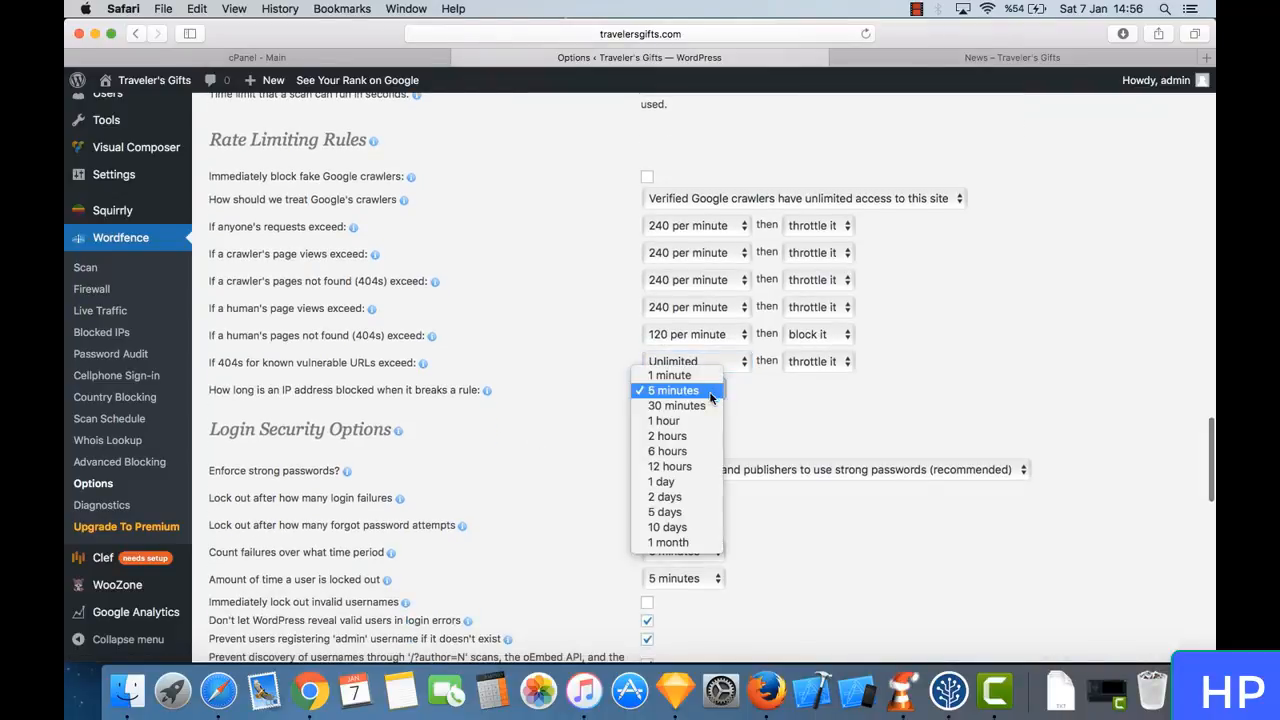
{"action": "left_click", "coordinate": [710, 422]}
- Set the lockout thresholds in Login Security Options to 10 login failures and 5 forgot password attempts
{"action": "scroll", "coordinate": [572, 425], "scroll_direction": "down", "scroll_amount": 8}
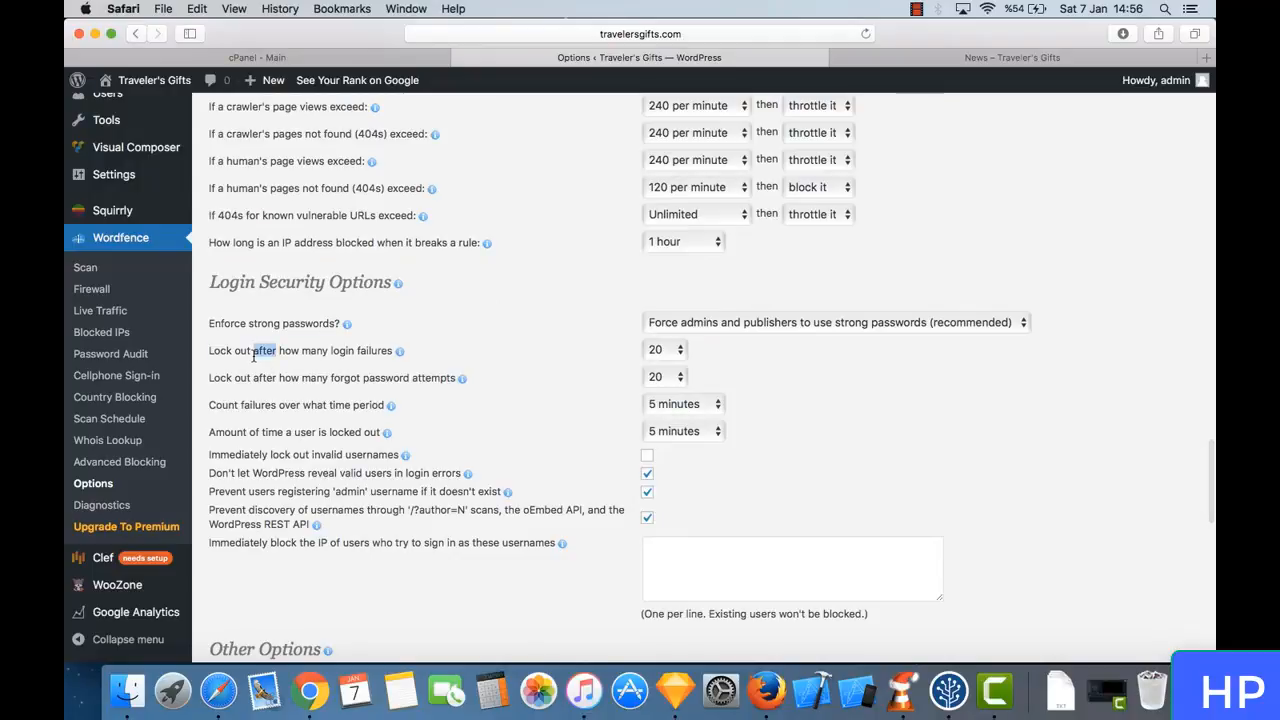
{"action": "left_click", "coordinate": [671, 352]}
{"action": "left_click", "coordinate": [671, 349]}
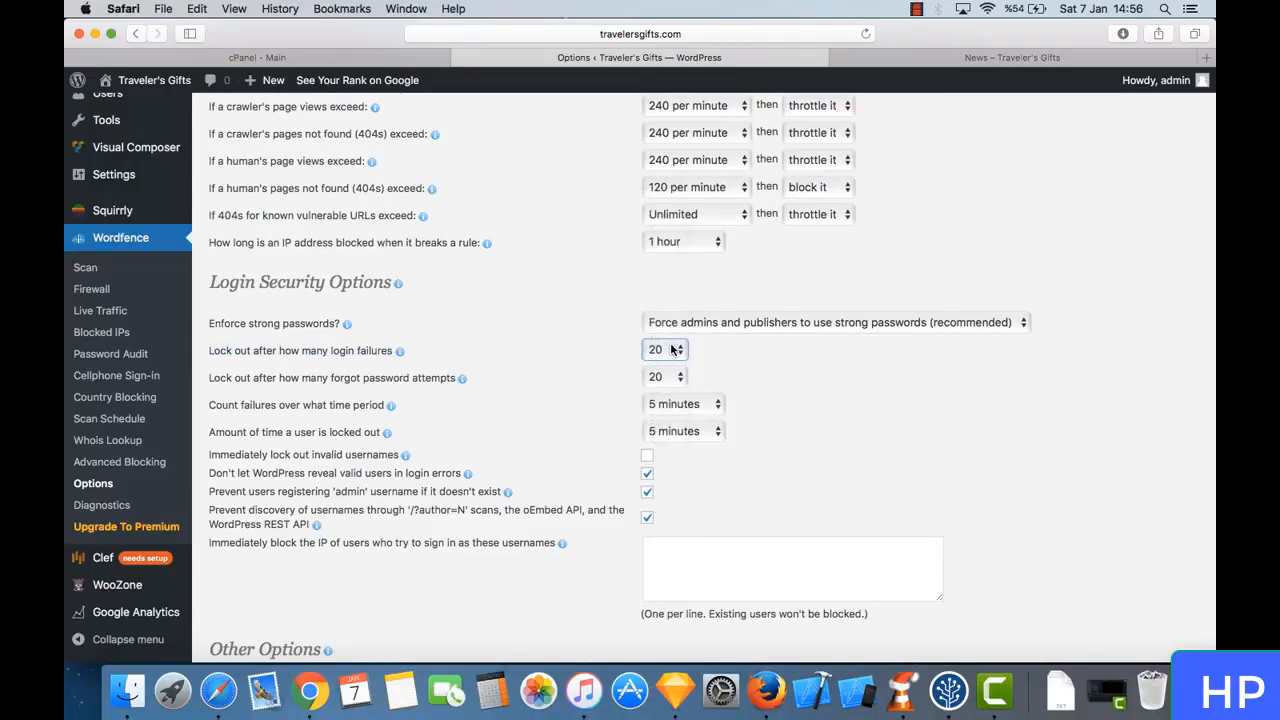
{"action": "left_click", "coordinate": [668, 349]}
{"action": "left_click", "coordinate": [667, 337]}
{"action": "left_click", "coordinate": [674, 380]}
{"action": "left_click", "coordinate": [666, 287]}
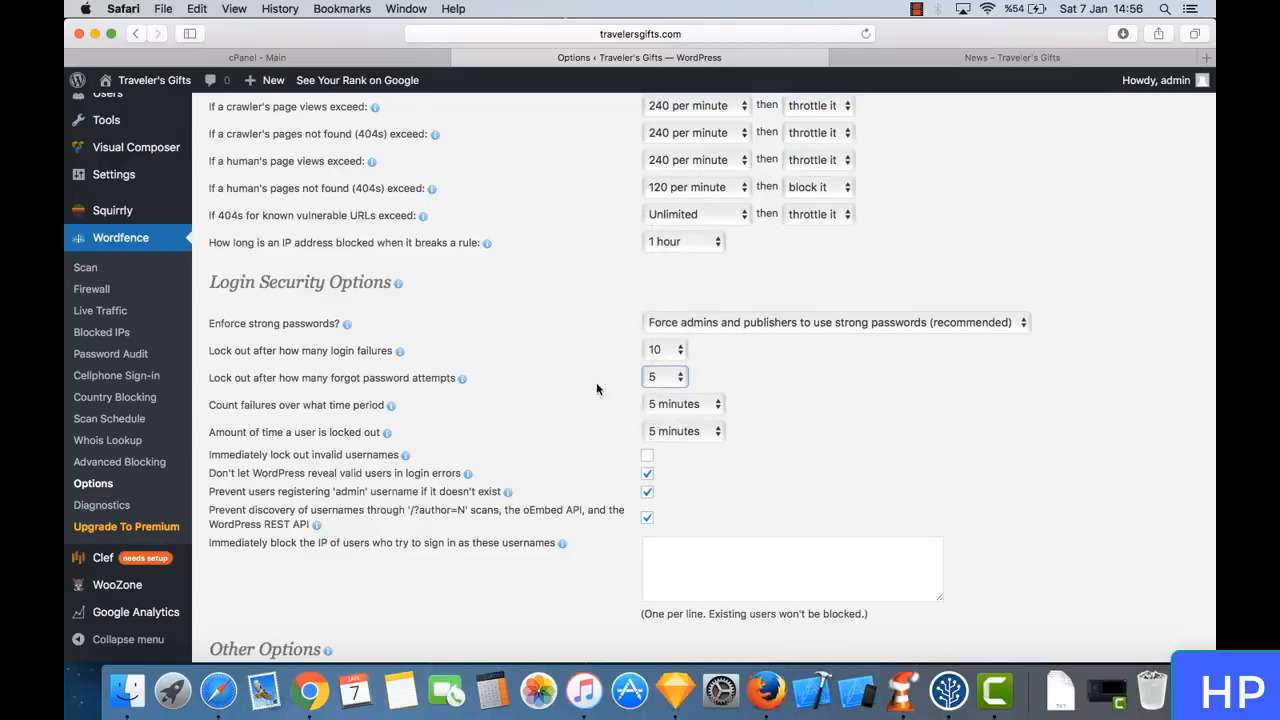
- Set the amount of time a user is locked out to 1 hour
{"action": "scroll", "coordinate": [576, 410], "scroll_direction": "down", "scroll_amount": 3}
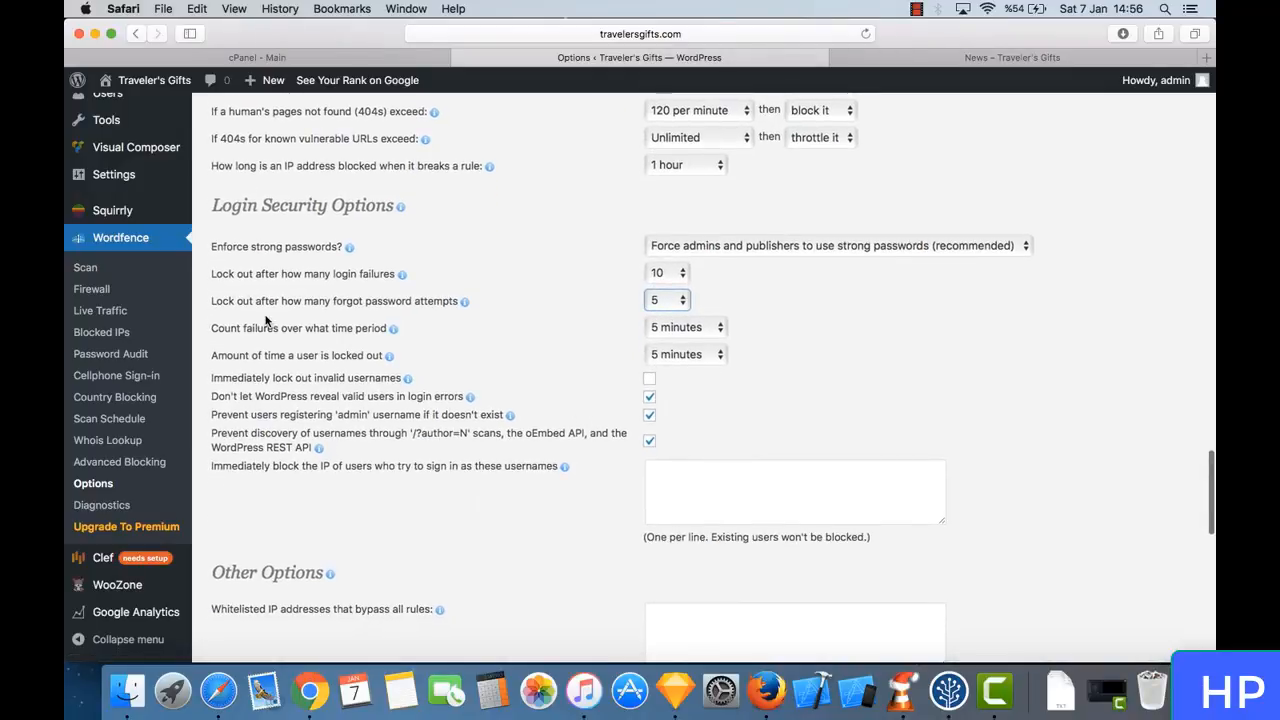
{"action": "triple_click", "coordinate": [308, 355]}
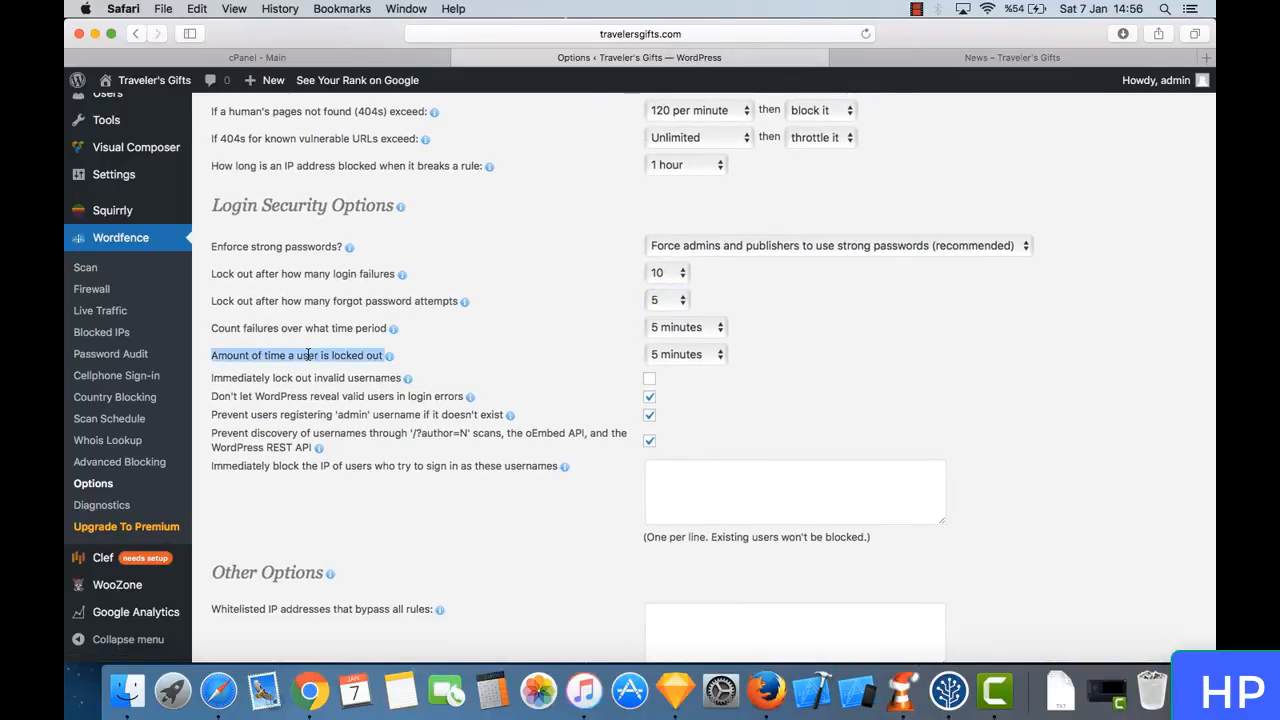
{"action": "left_click", "coordinate": [421, 360]}
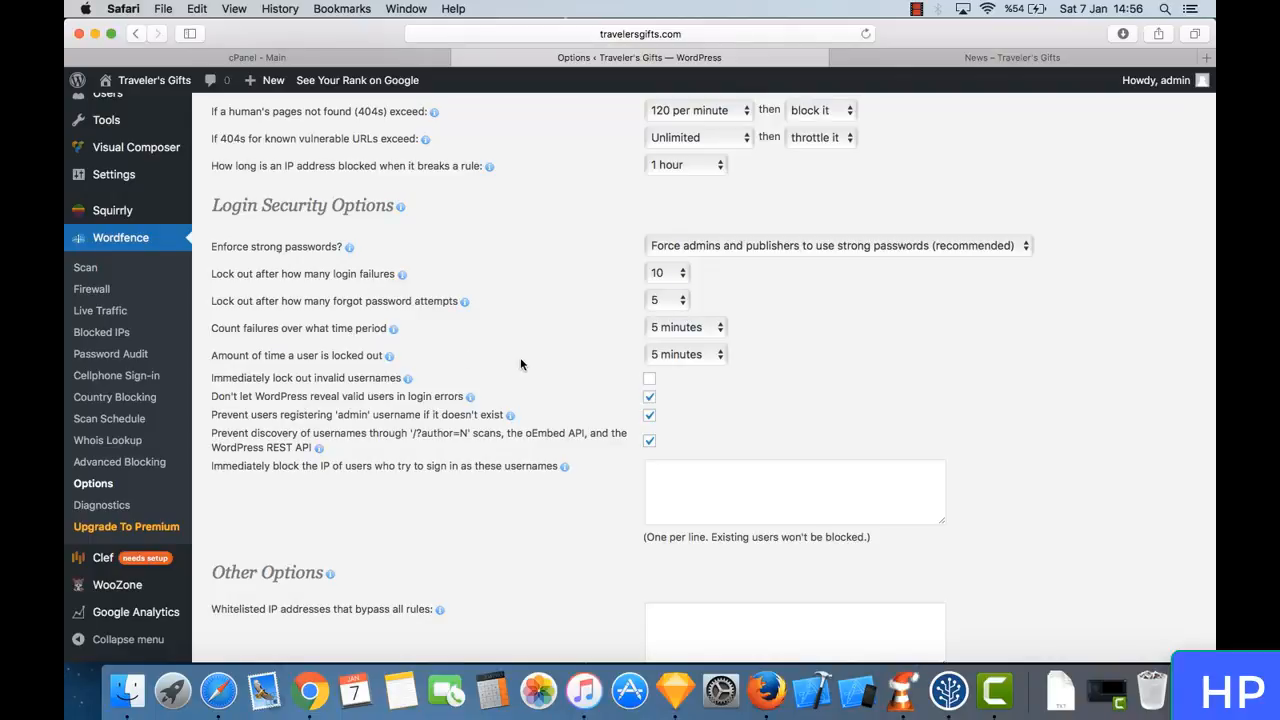
{"action": "left_click", "coordinate": [687, 354]}
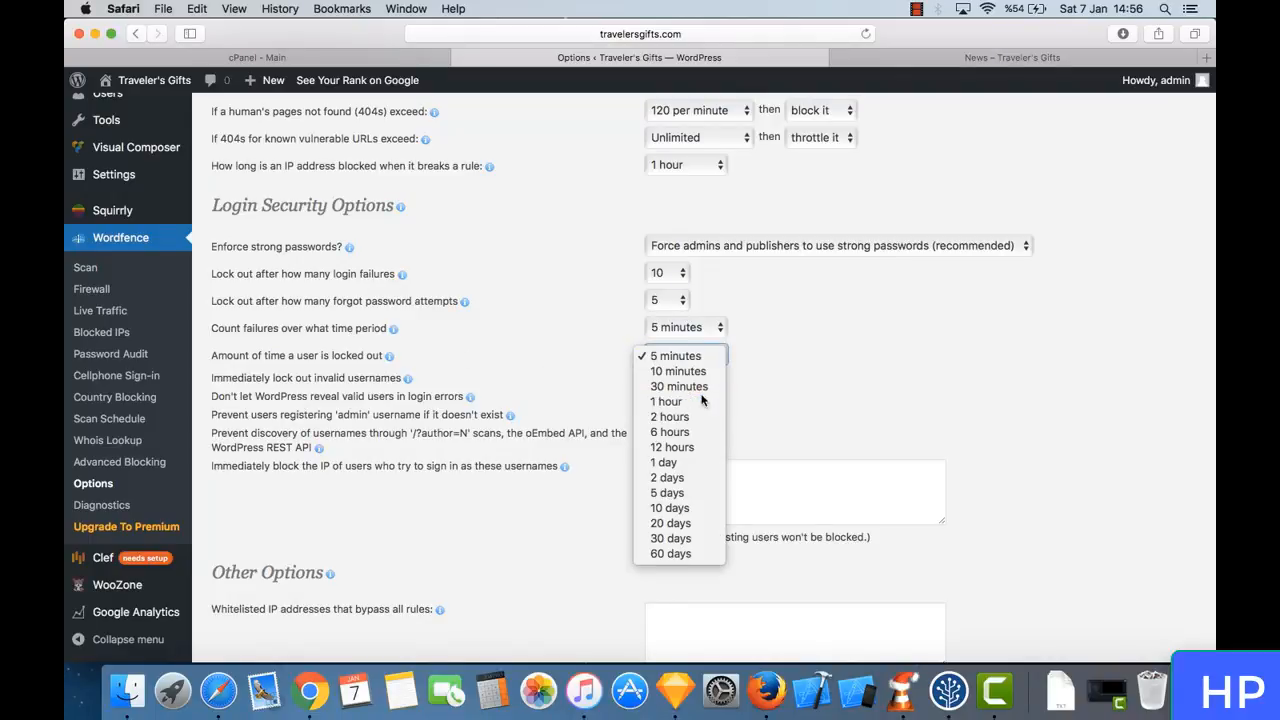
{"action": "left_click", "coordinate": [701, 401]}
- Keep the remaining login security and other options as they are, save the Wordfence options and reload the page
{"action": "scroll", "coordinate": [706, 413], "scroll_direction": "down", "scroll_amount": 1}
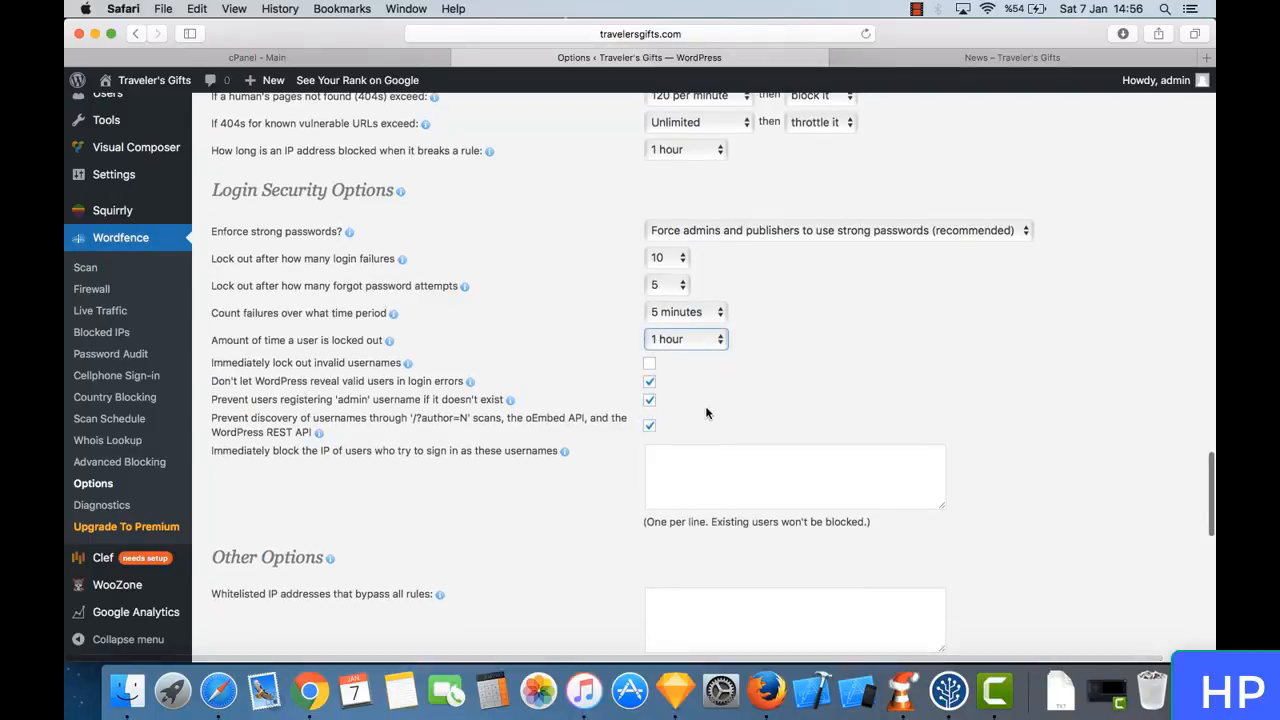
{"action": "left_click_drag", "start_coordinate": [238, 362], "coordinate": [441, 357]}
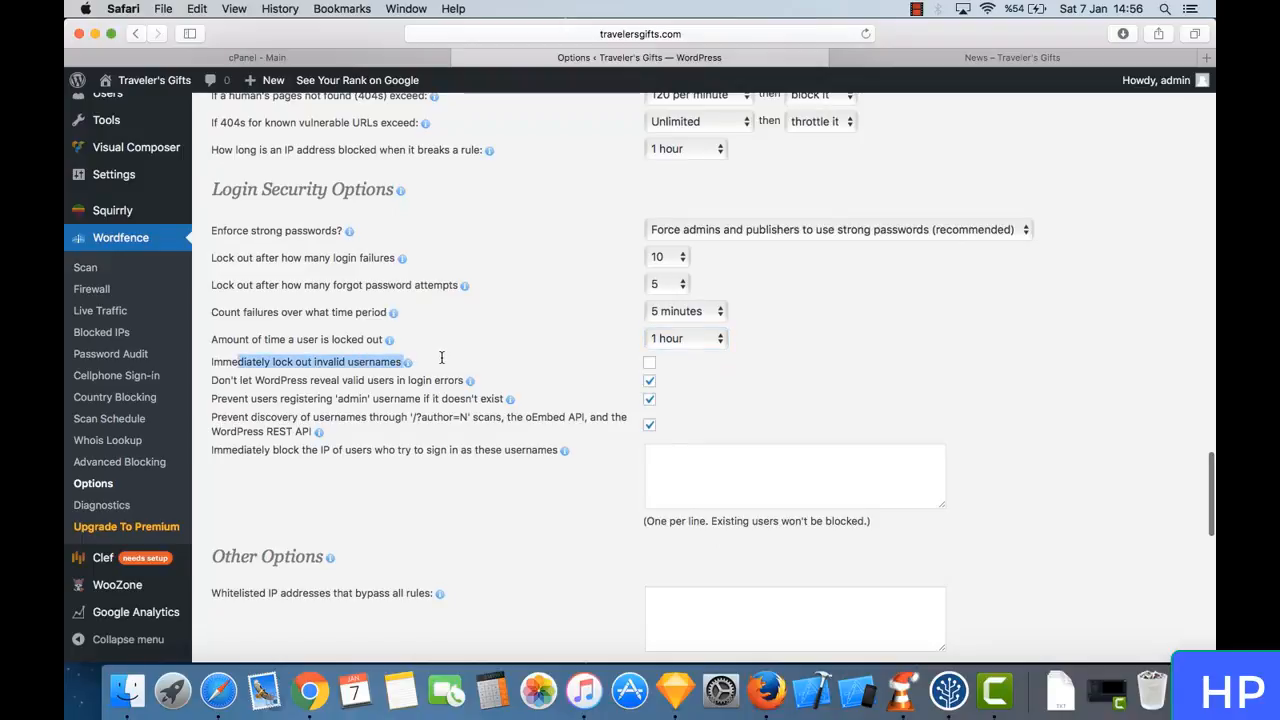
{"action": "triple_click", "coordinate": [364, 382]}
{"action": "left_click", "coordinate": [407, 391]}
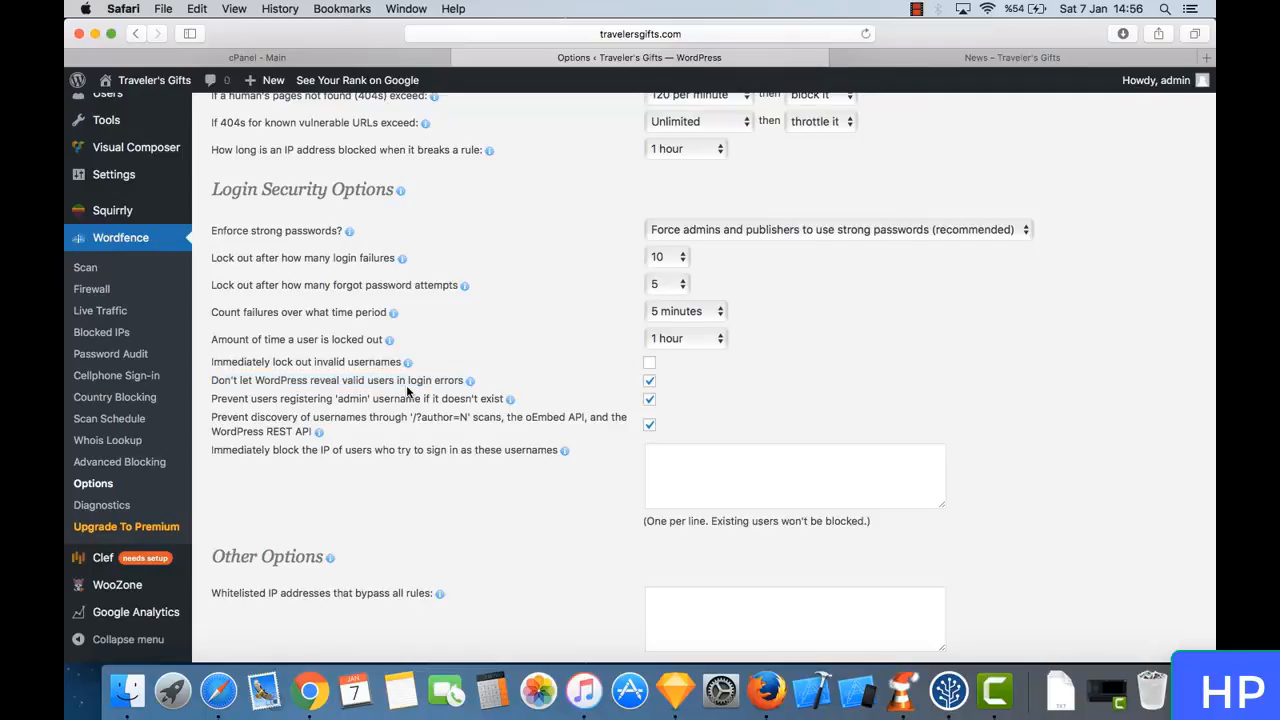
{"action": "scroll", "coordinate": [407, 392], "scroll_direction": "down", "scroll_amount": 2}
{"action": "scroll", "coordinate": [315, 325], "scroll_direction": "down", "scroll_amount": 9}
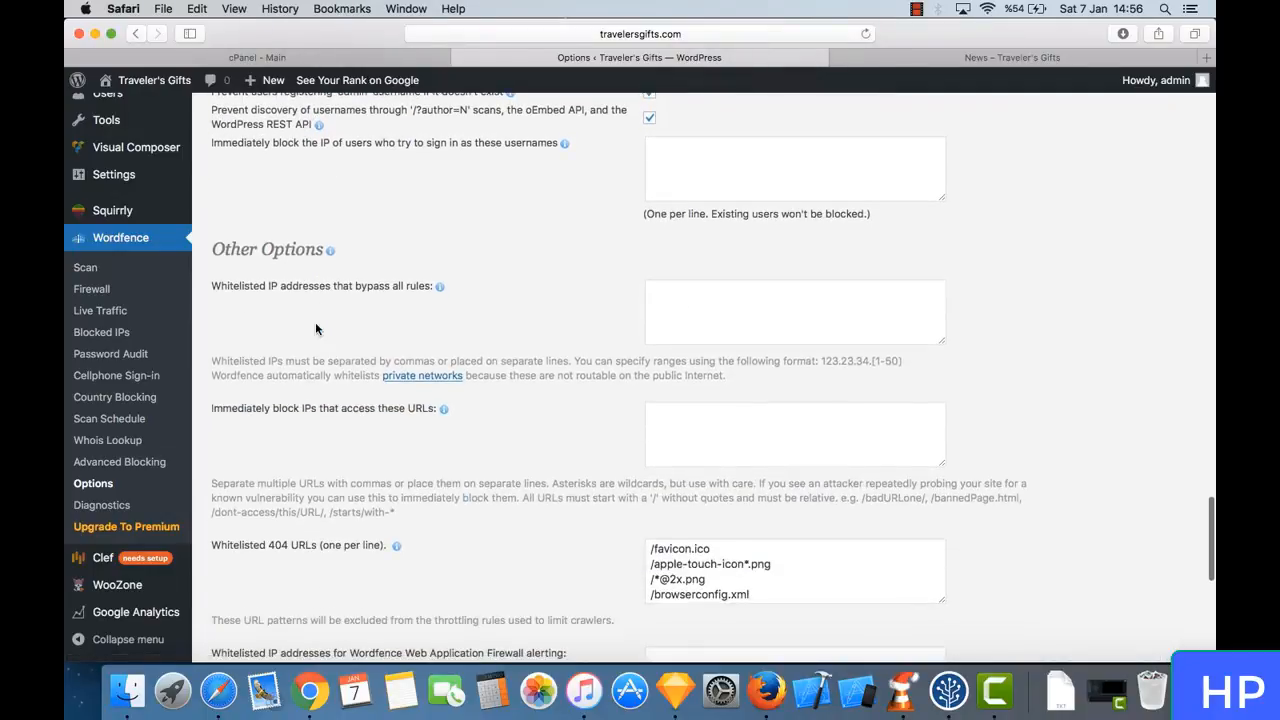
{"action": "scroll", "coordinate": [315, 328], "scroll_direction": "down", "scroll_amount": 7}
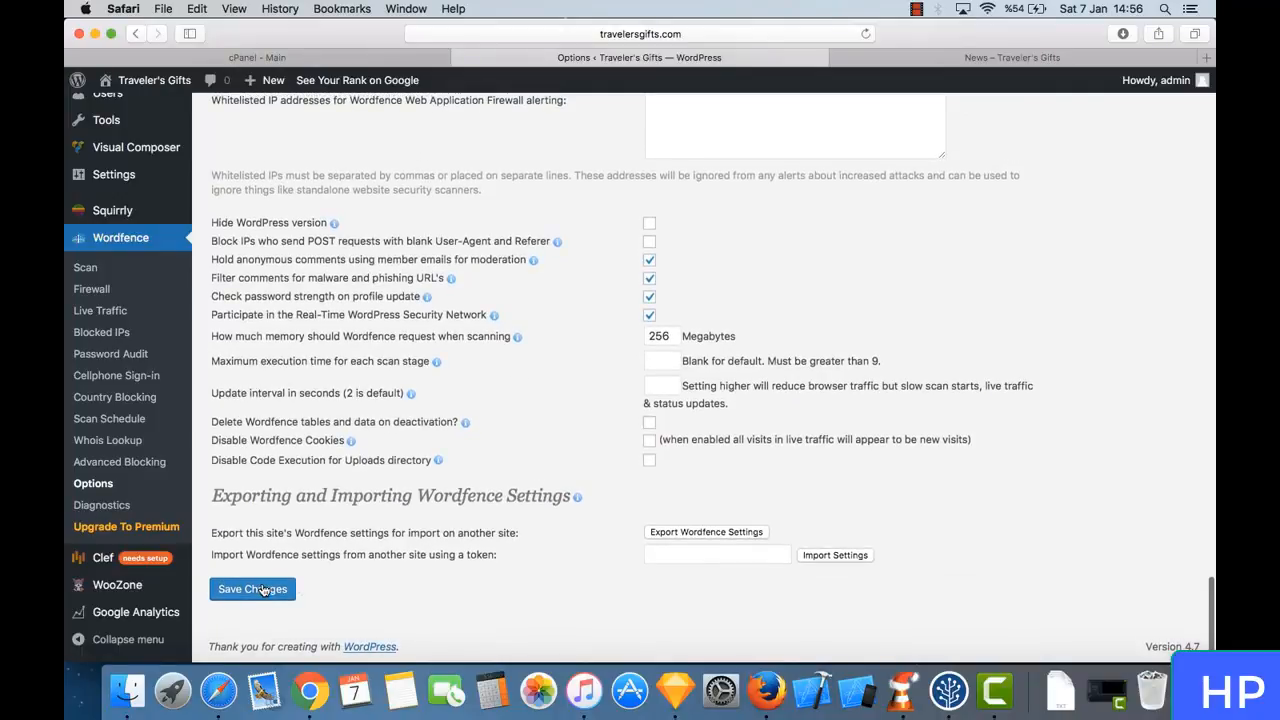
{"action": "left_click", "coordinate": [262, 589]}
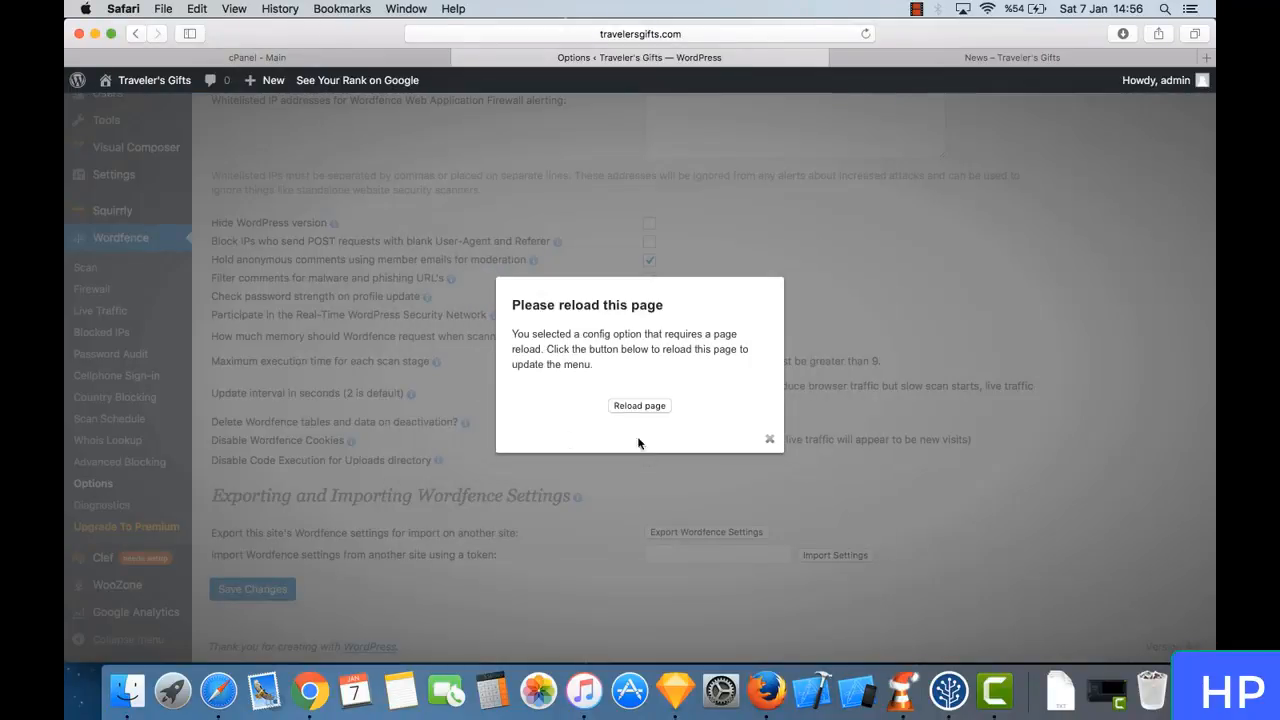
{"action": "left_click", "coordinate": [655, 408]}
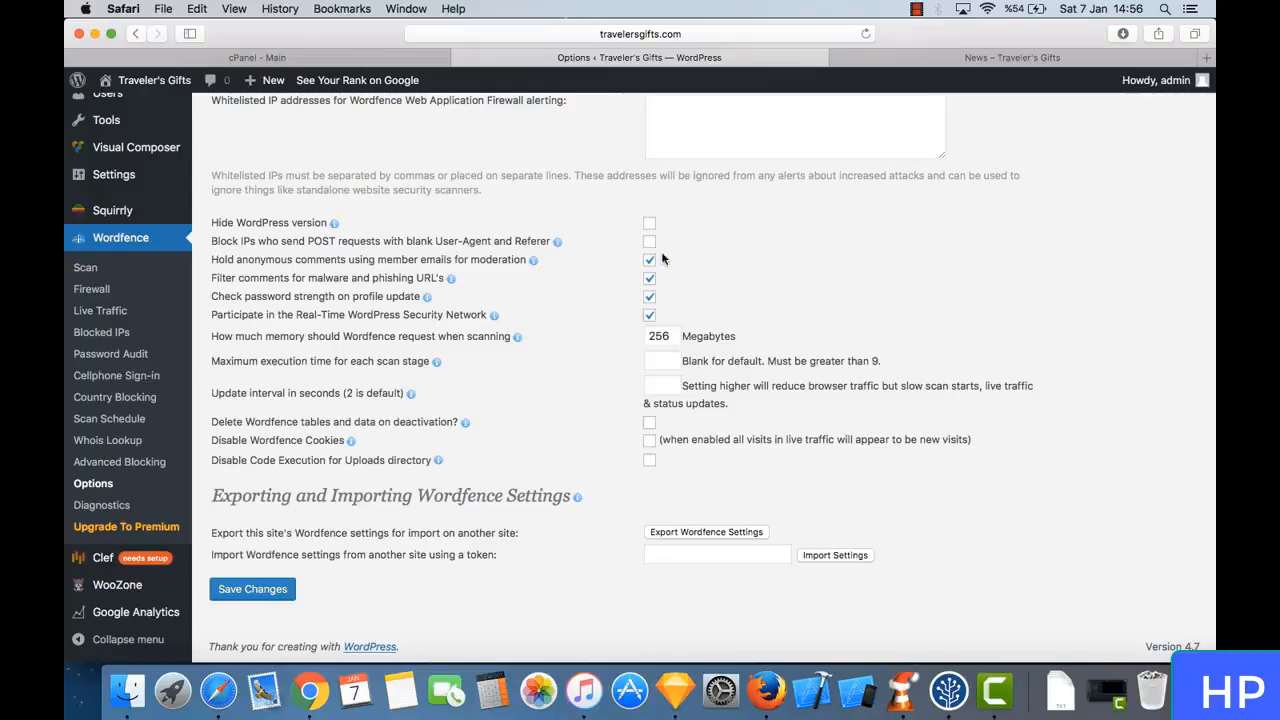
- Check the rate limiting and login security settings and save the Wordfence options once more
{"action": "scroll", "coordinate": [620, 265], "scroll_direction": "up", "scroll_amount": 15}
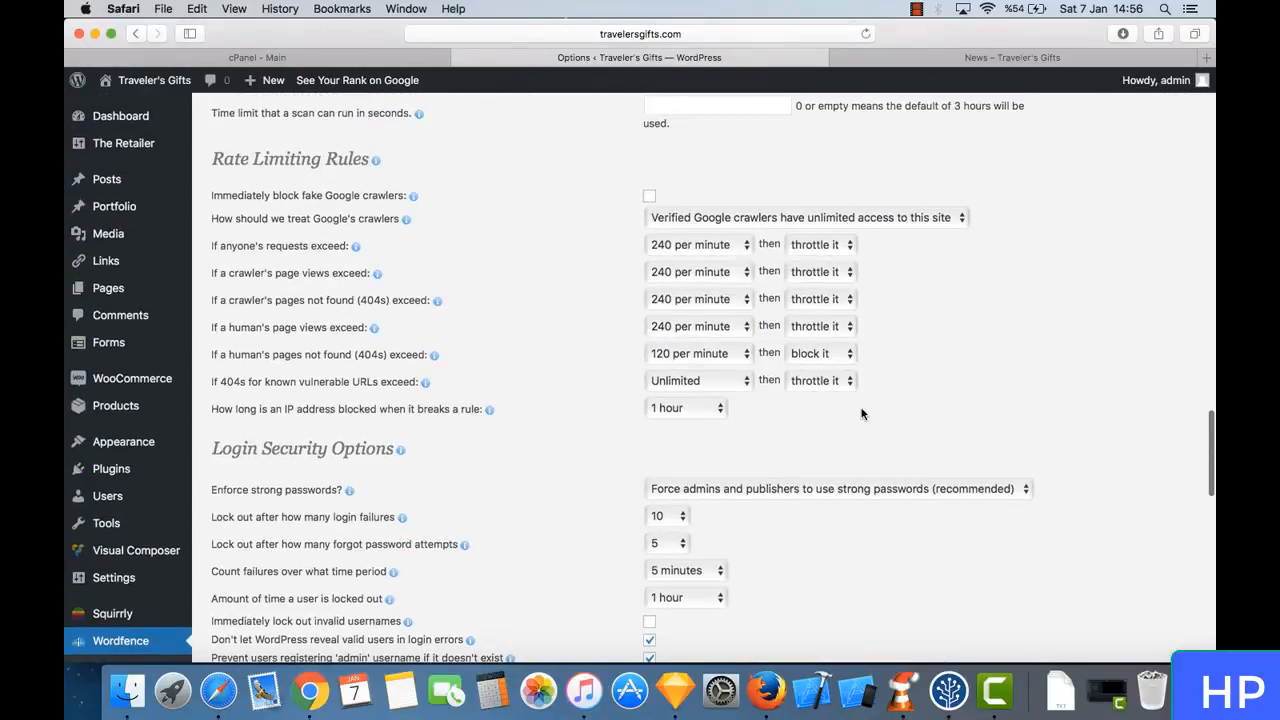
{"action": "scroll", "coordinate": [624, 438], "scroll_direction": "down", "scroll_amount": 20}
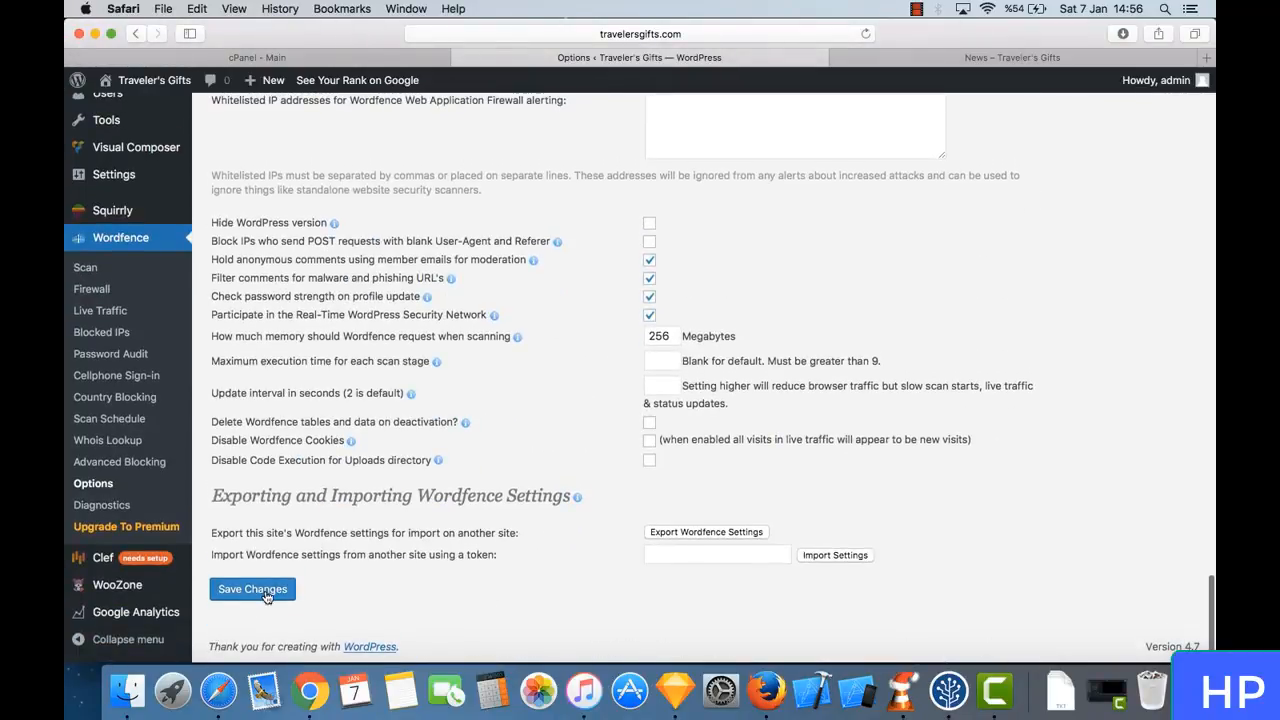
{"action": "left_click", "coordinate": [265, 591]}
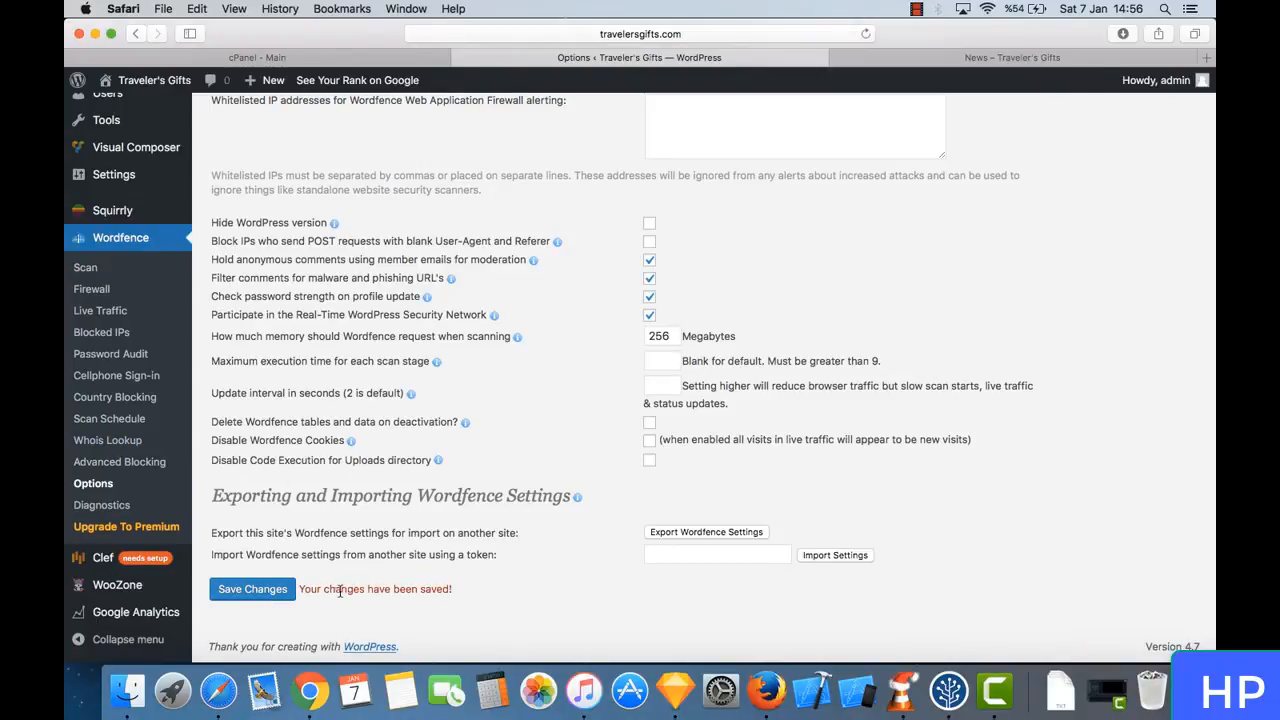
- Open the Wordfence Scan page and examine the scan summary and the results of the last scan
{"action": "scroll", "coordinate": [345, 487], "scroll_direction": "up", "scroll_amount": 2}
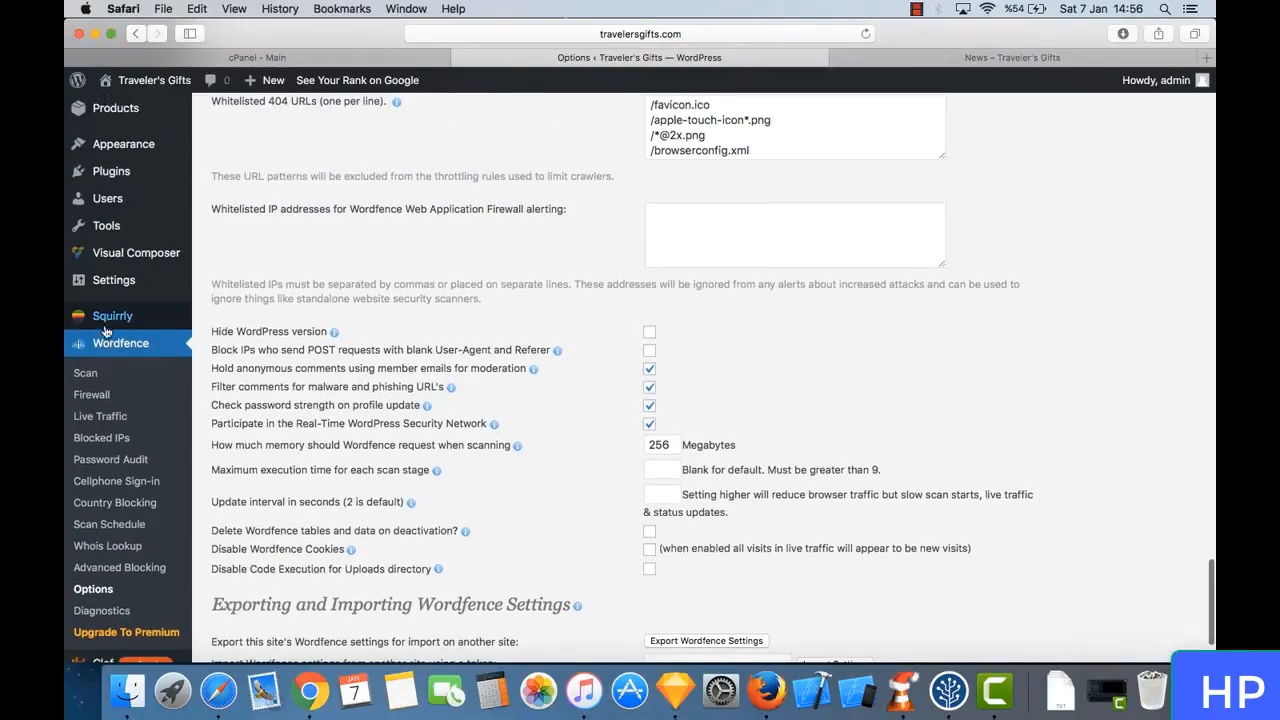
{"action": "left_click", "coordinate": [143, 347]}
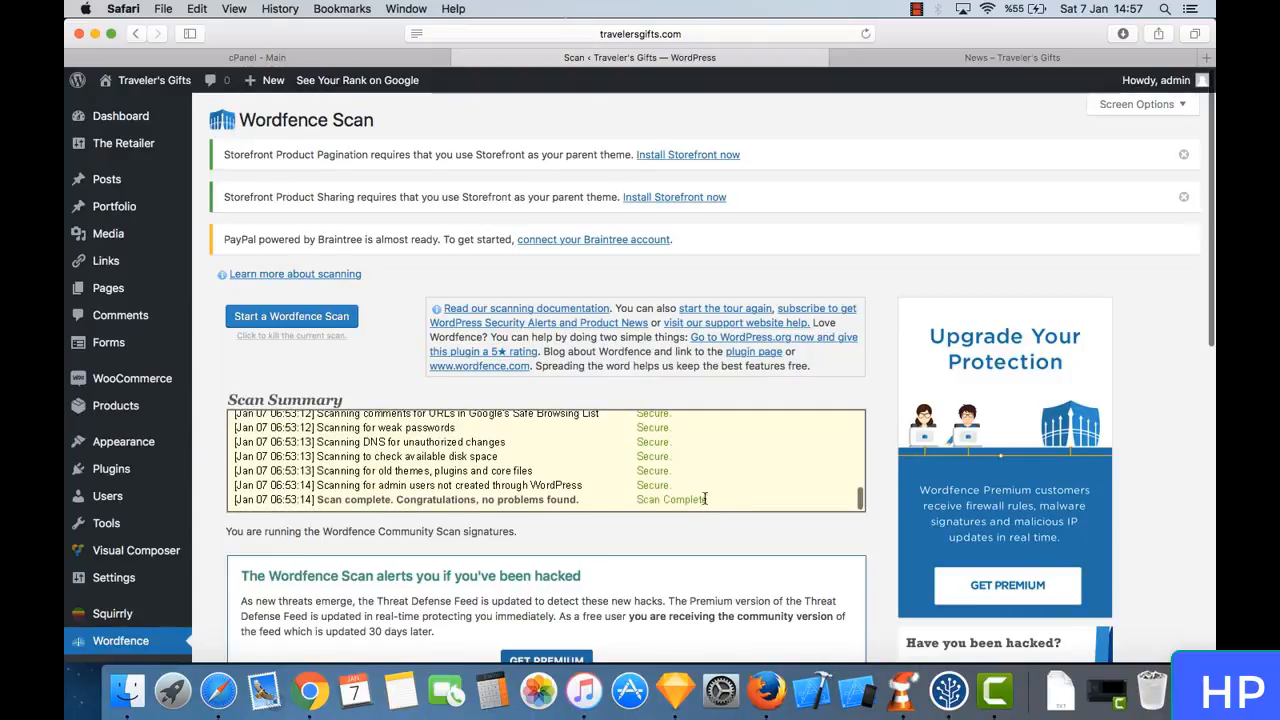
{"action": "scroll", "coordinate": [686, 483], "scroll_direction": "down", "scroll_amount": 2}
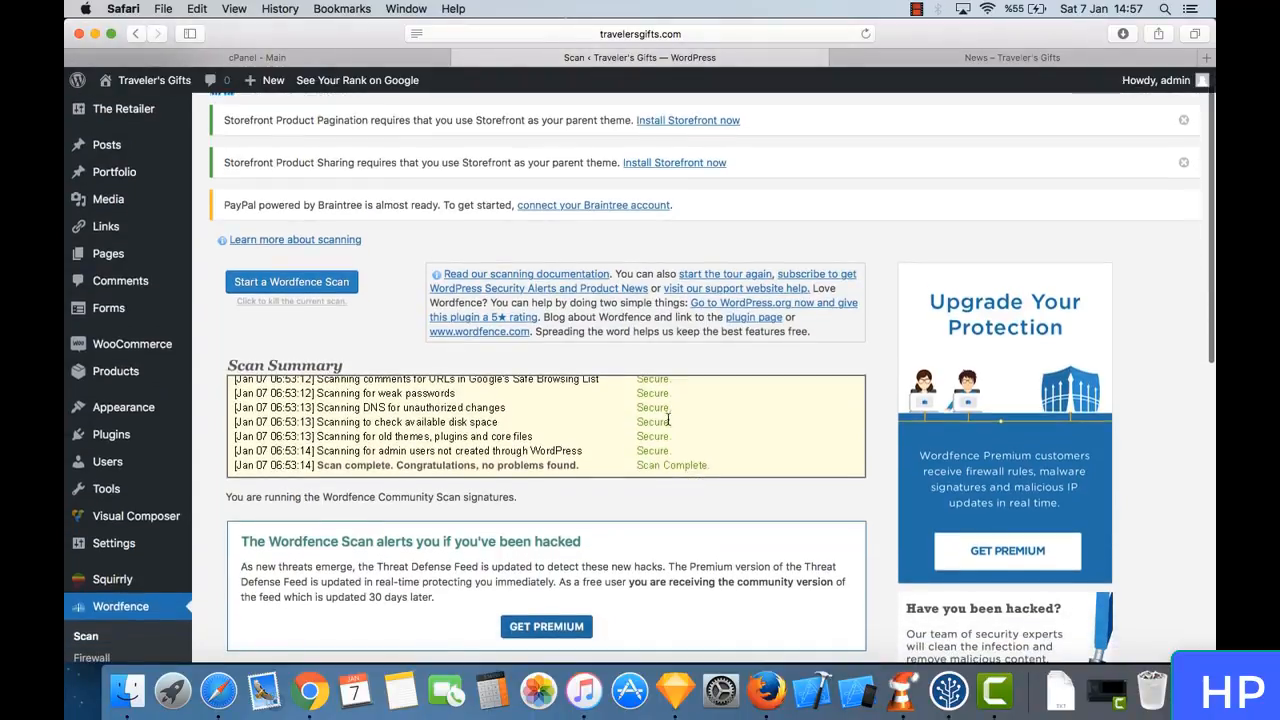
{"action": "scroll", "coordinate": [668, 430], "scroll_direction": "up", "scroll_amount": 5}
{"action": "scroll", "coordinate": [668, 418], "scroll_direction": "down", "scroll_amount": 5}
{"action": "scroll", "coordinate": [670, 470], "scroll_direction": "down", "scroll_amount": 8}
{"action": "scroll", "coordinate": [671, 513], "scroll_direction": "down", "scroll_amount": 4}
{"action": "scroll", "coordinate": [671, 513], "scroll_direction": "up", "scroll_amount": 13}
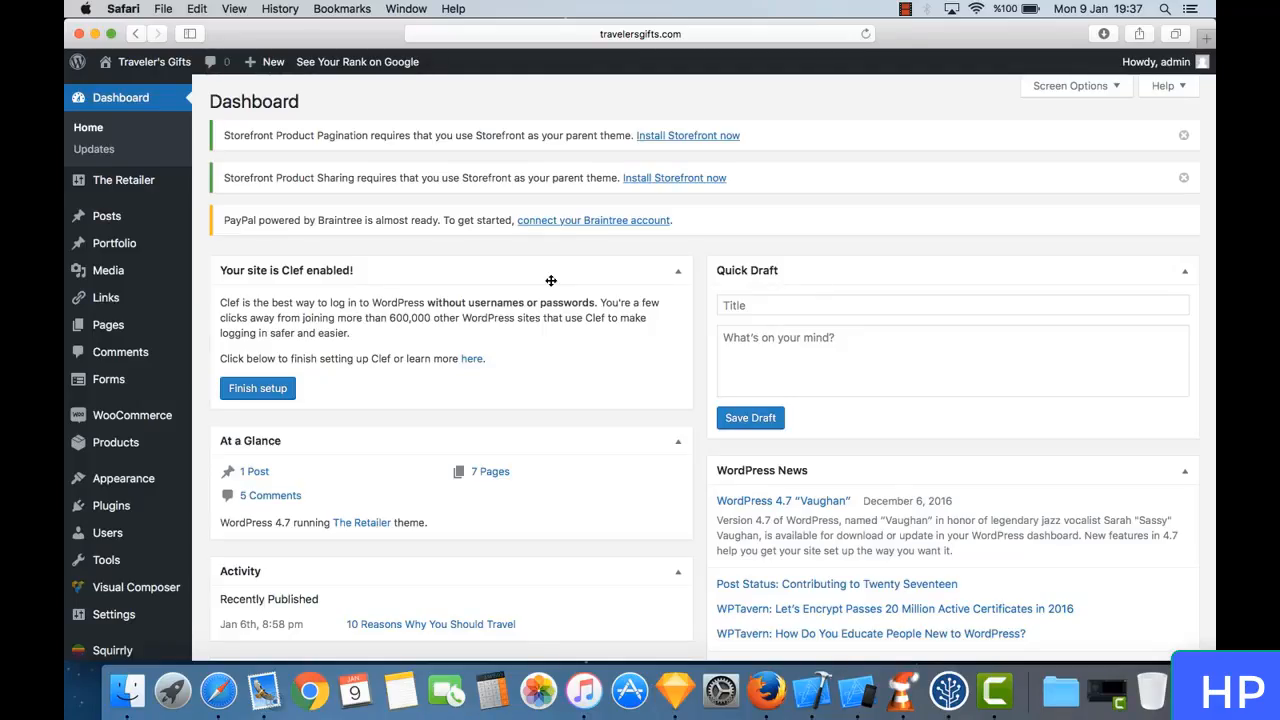
- Open the Wordfence Web Application Firewall page from the WordPress dashboard
{"action": "mouse_move", "coordinate": [157, 379]}
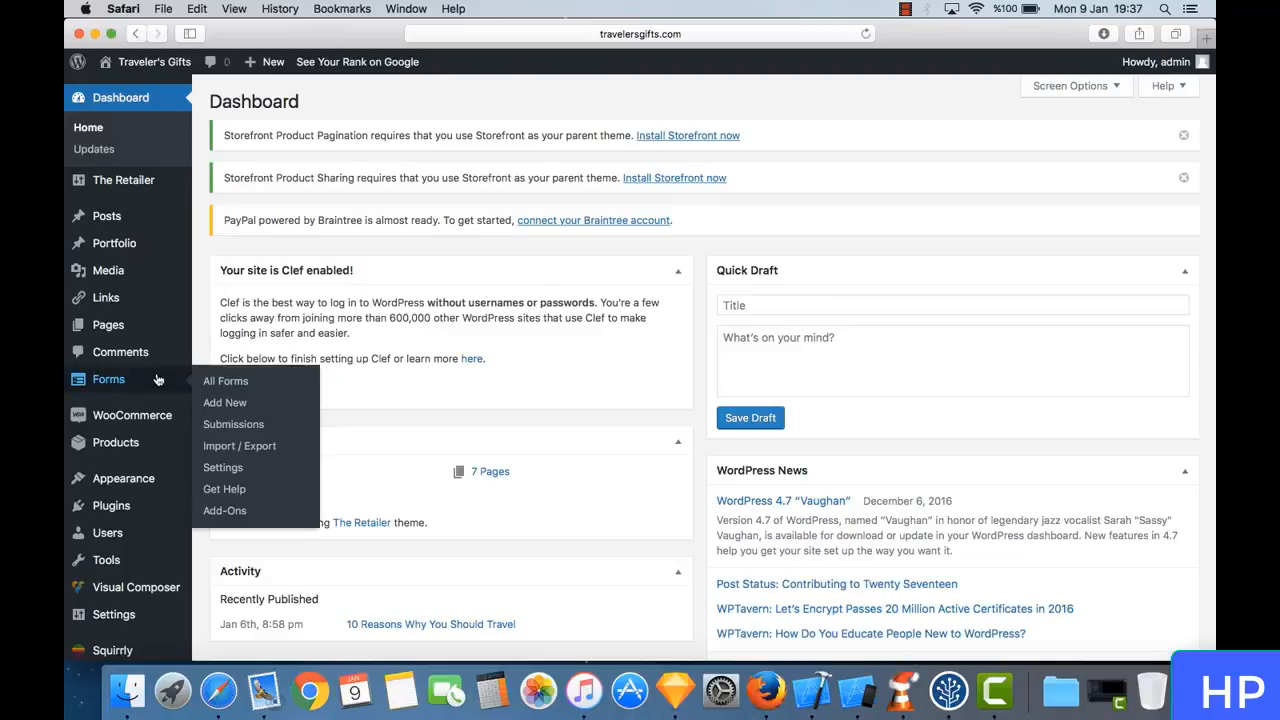
{"action": "scroll", "coordinate": [157, 380], "scroll_direction": "down", "scroll_amount": 3}
{"action": "scroll", "coordinate": [157, 379], "scroll_direction": "down", "scroll_amount": 1}
{"action": "mouse_move", "coordinate": [145, 526]}
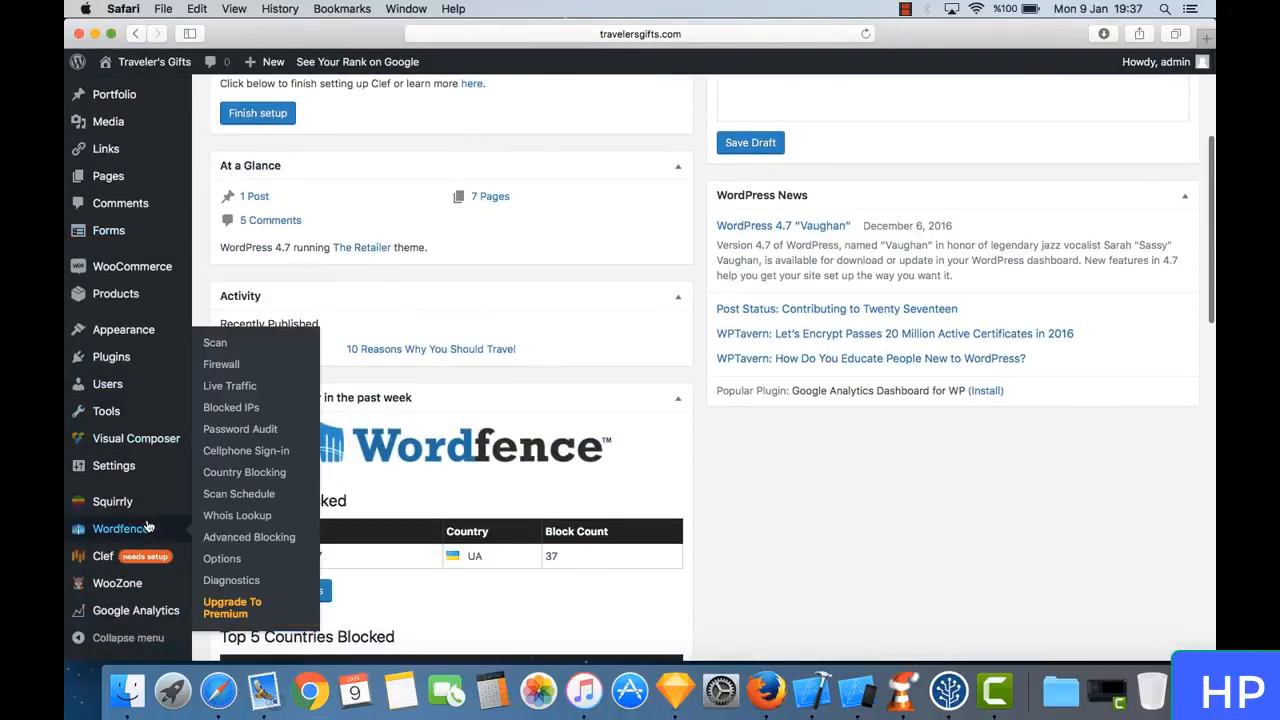
{"action": "left_click", "coordinate": [245, 367]}
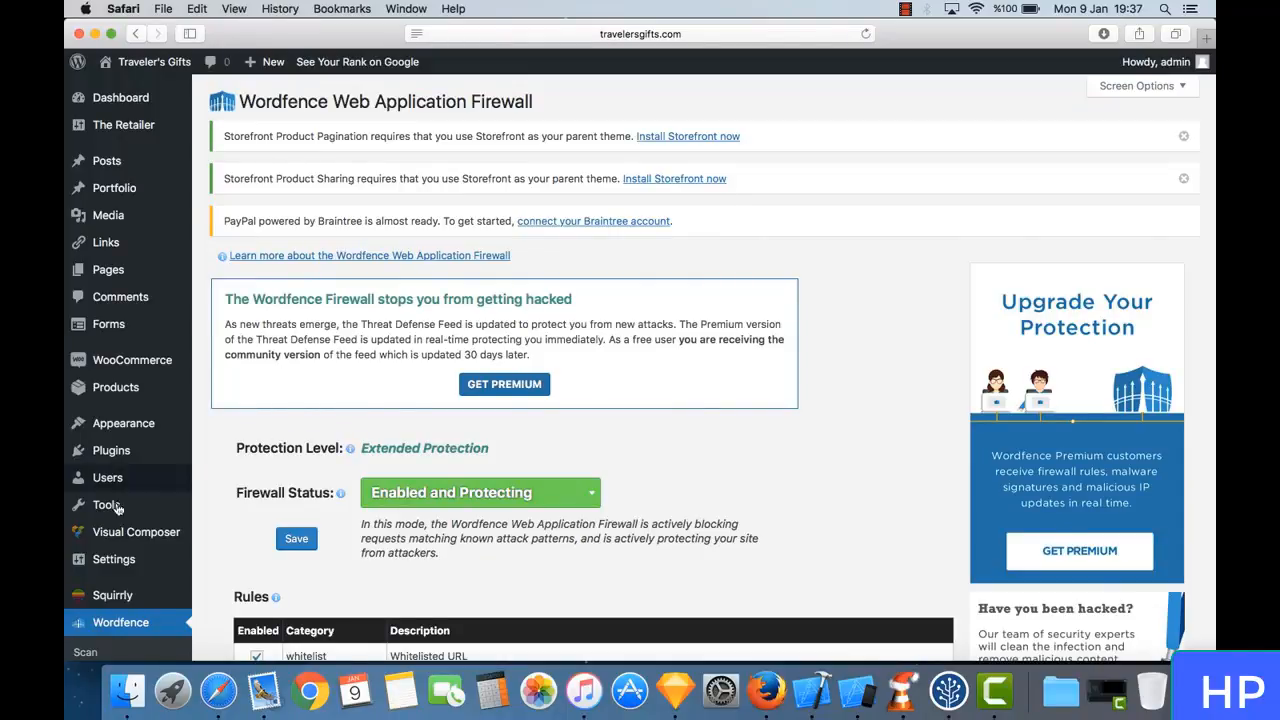
{"action": "scroll", "coordinate": [138, 638], "scroll_direction": "down", "scroll_amount": 2}
{"action": "scroll", "coordinate": [138, 638], "scroll_direction": "down", "scroll_amount": 1}
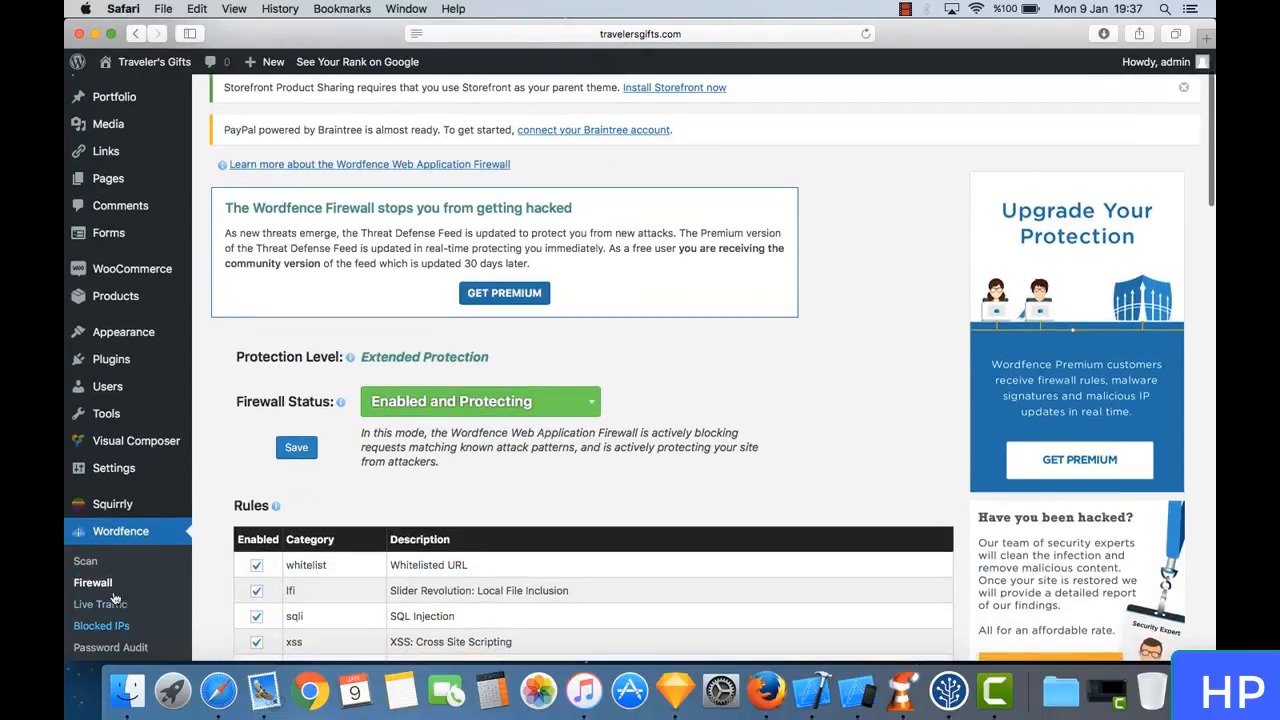
- Switch the firewall status to Learning Mode and back to Enabled and Protecting, and save the firewall configuration
{"action": "left_click", "coordinate": [448, 401]}
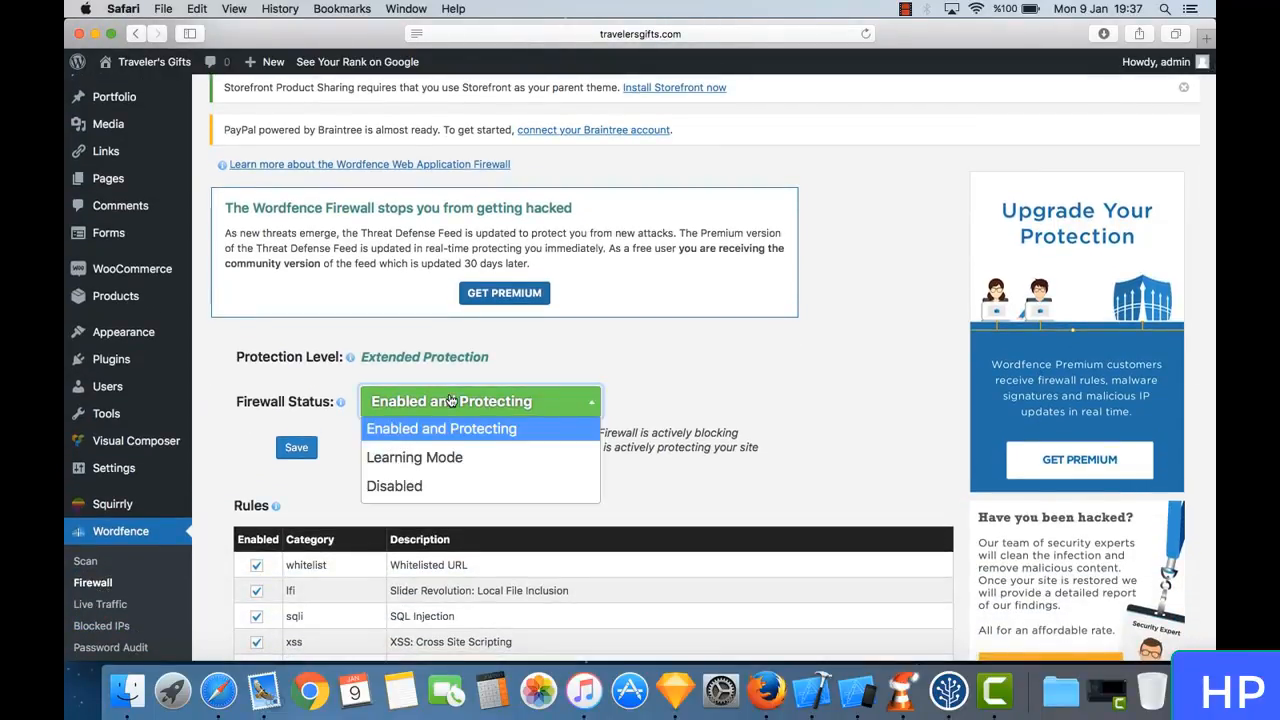
{"action": "left_click", "coordinate": [441, 466]}
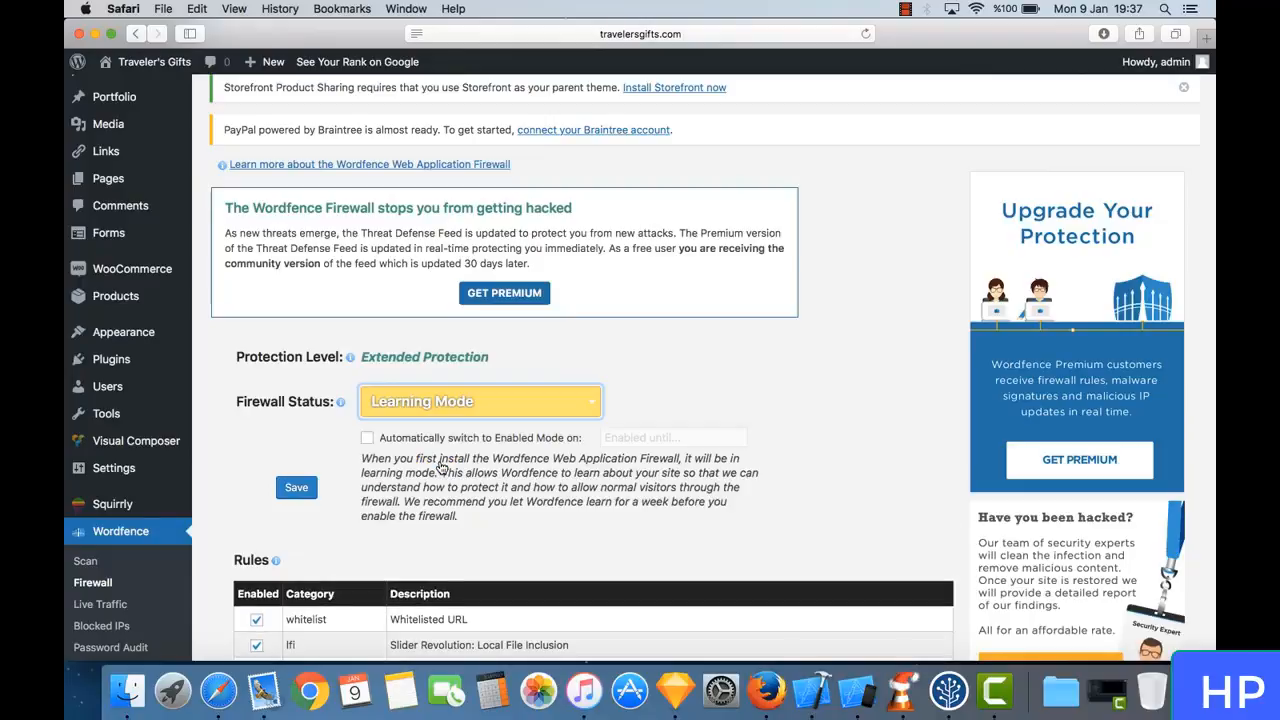
{"action": "left_click", "coordinate": [449, 408]}
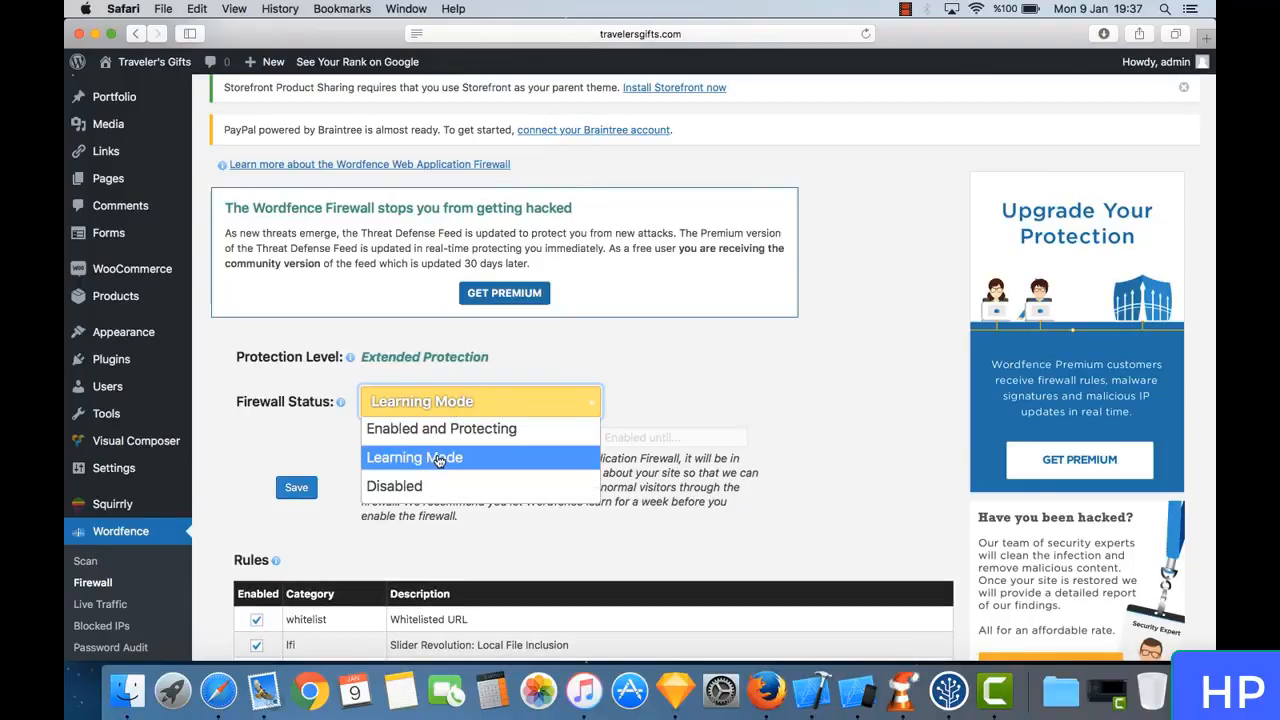
{"action": "left_click", "coordinate": [455, 429]}
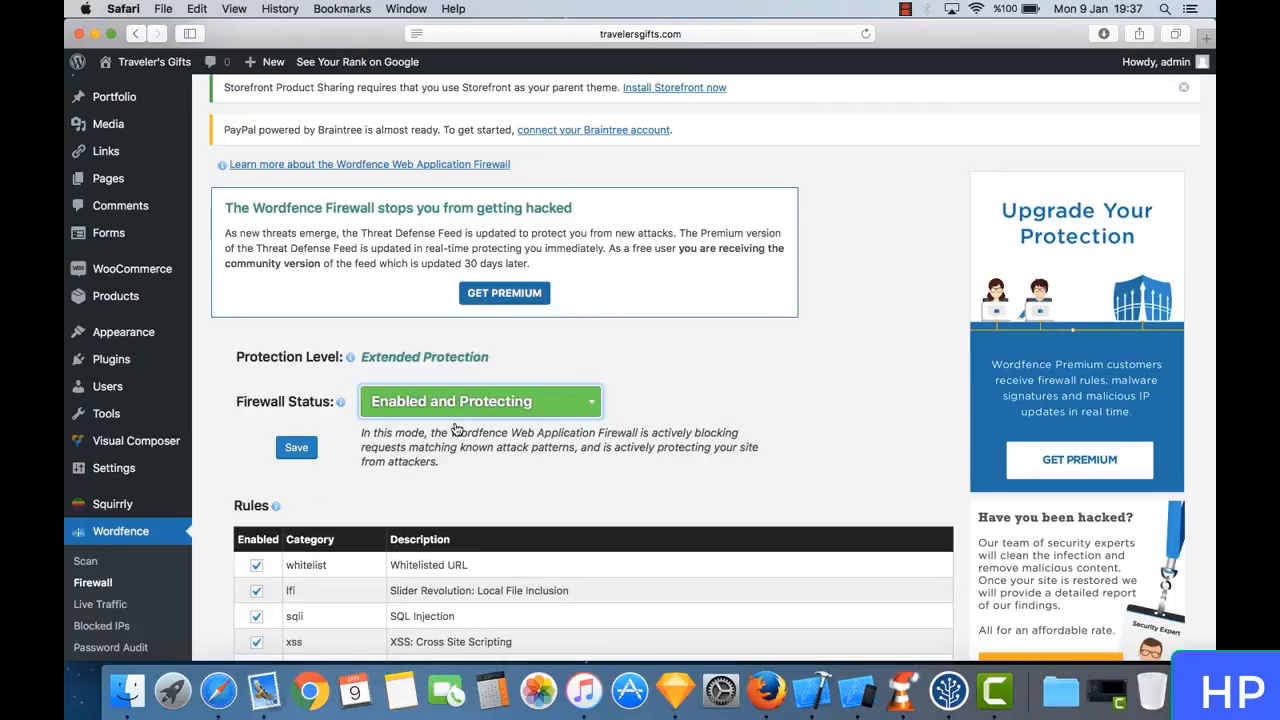
{"action": "left_click", "coordinate": [302, 453]}
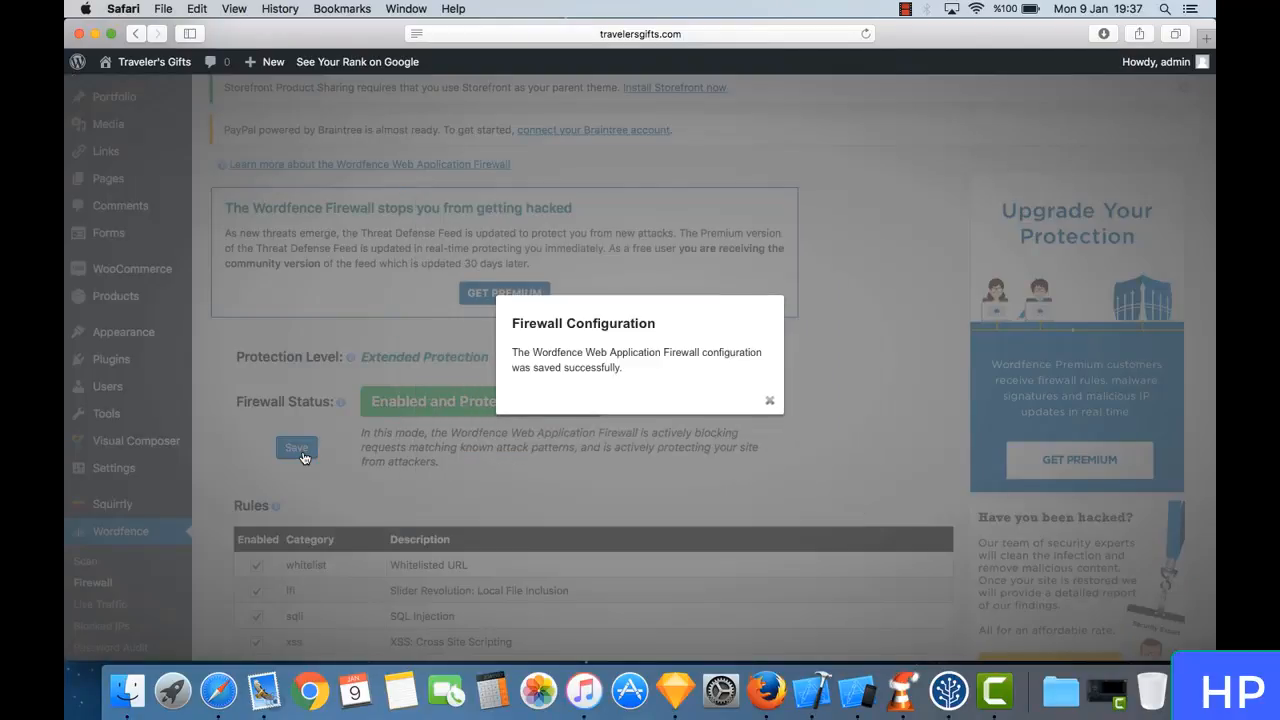
{"action": "left_click", "coordinate": [769, 404]}
{"action": "scroll", "coordinate": [620, 384], "scroll_direction": "down", "scroll_amount": 1}
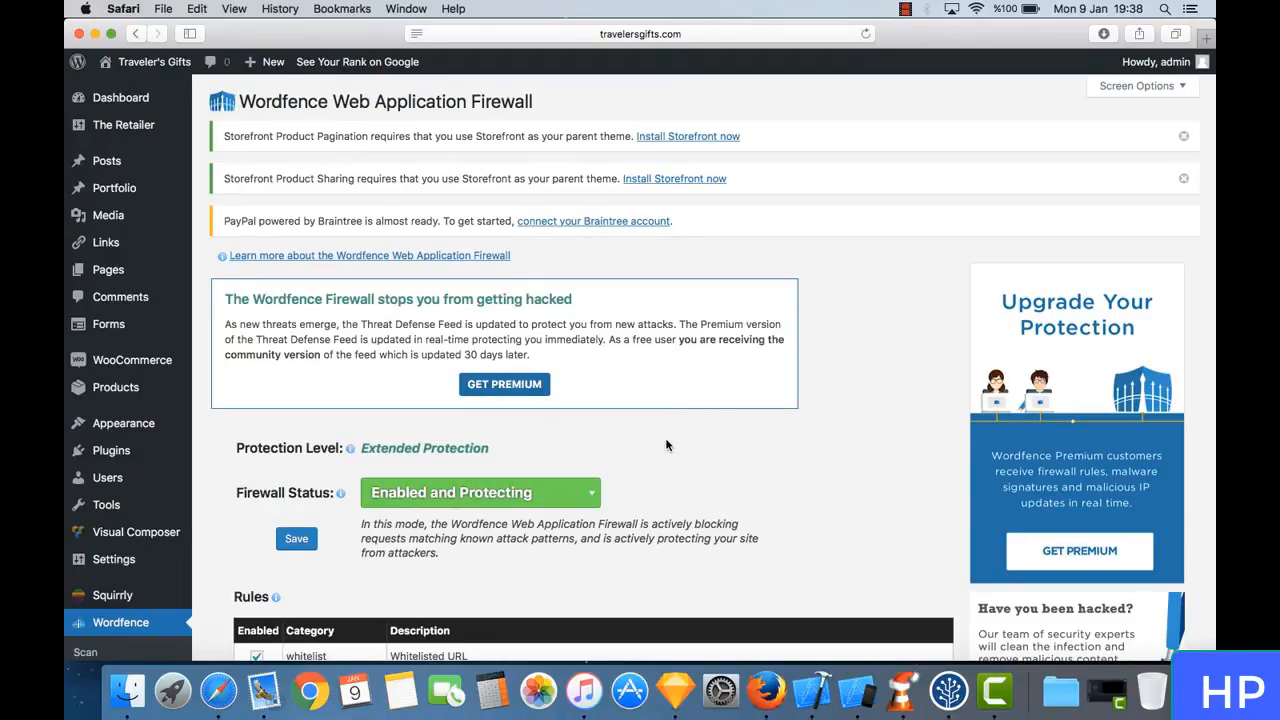
{"action": "scroll", "coordinate": [666, 445], "scroll_direction": "down", "scroll_amount": 10}
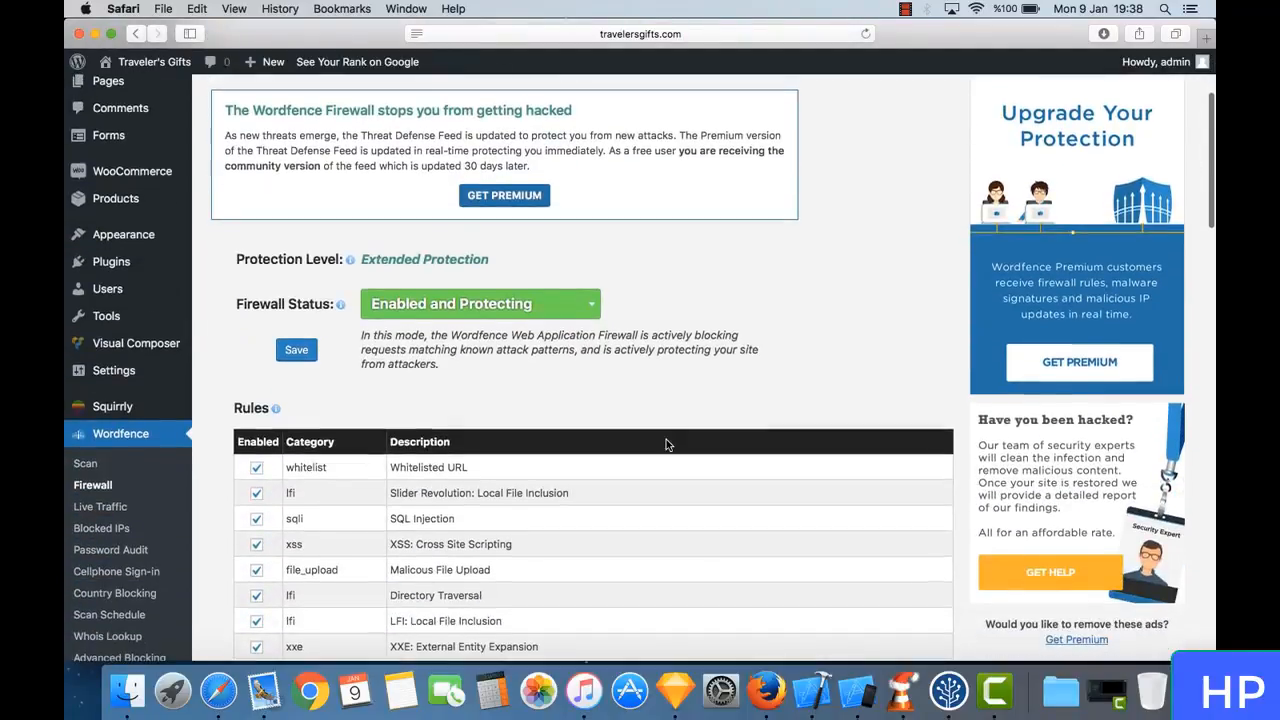
{"action": "scroll", "coordinate": [666, 445], "scroll_direction": "up", "scroll_amount": 10}
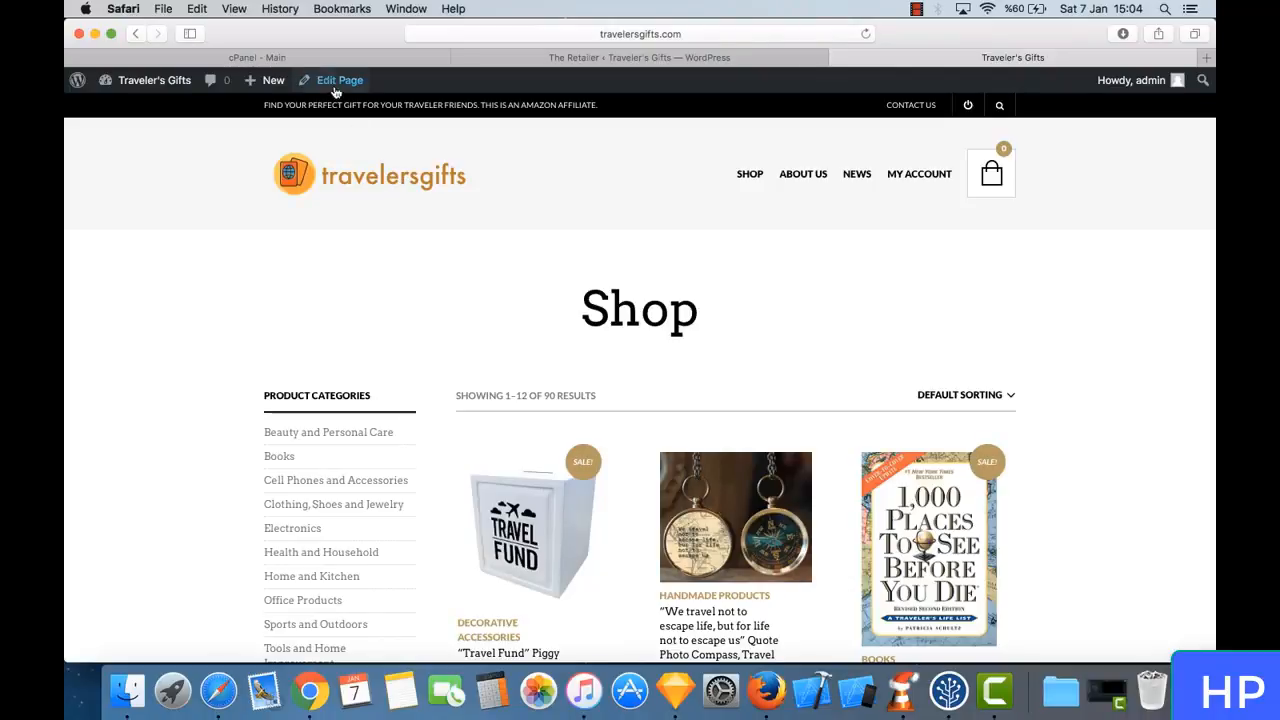
- Switch to the cPanel page for travelersgifts.com and open the Email Wizard
{"action": "left_click", "coordinate": [319, 60]}
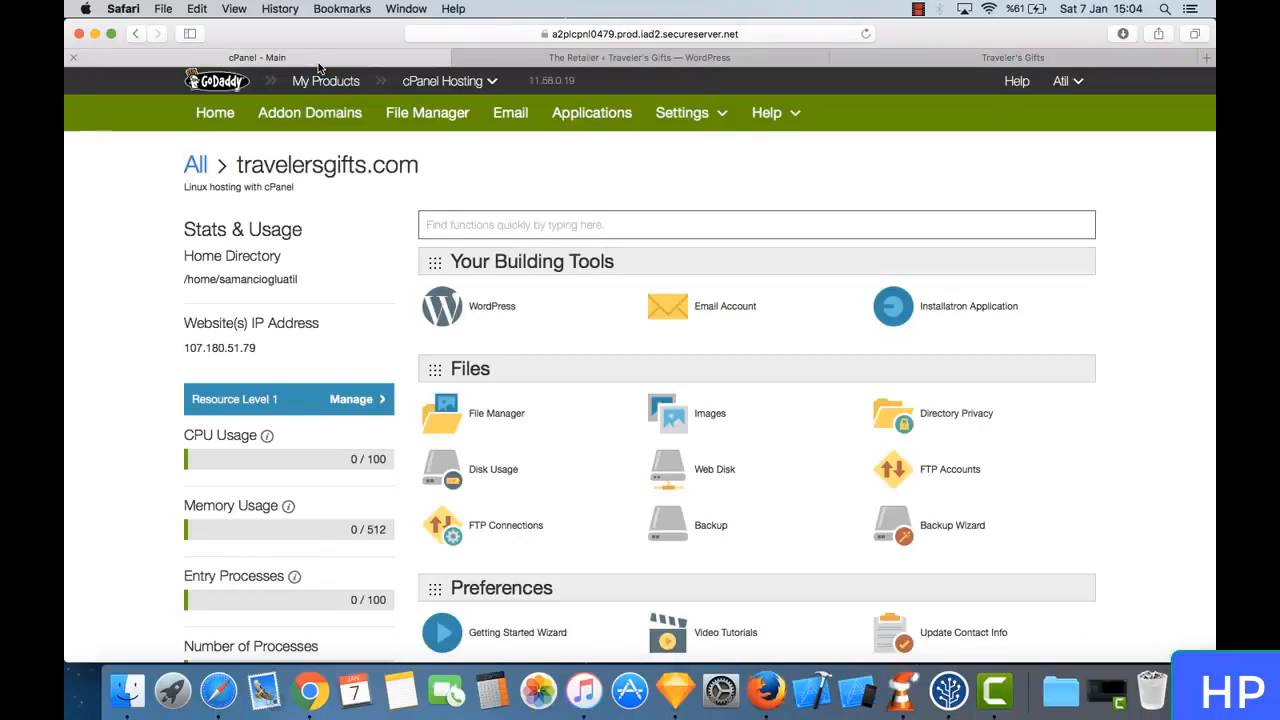
{"action": "left_click", "coordinate": [581, 62]}
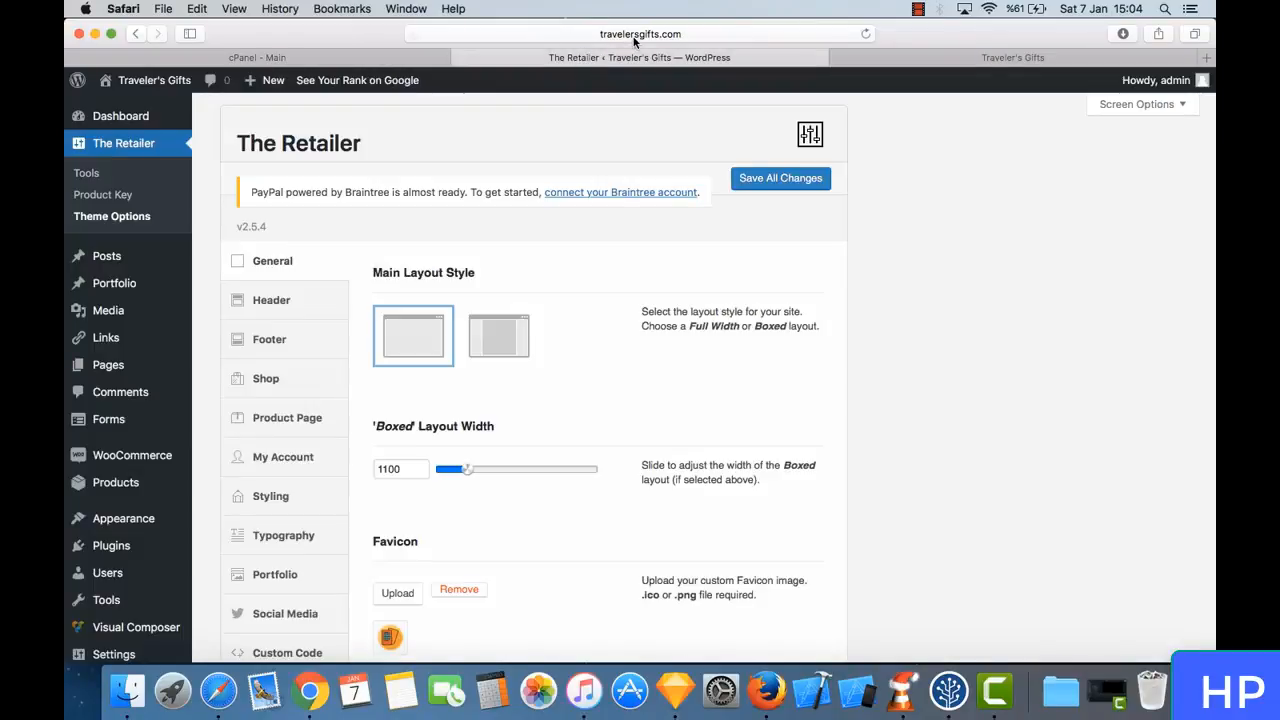
{"action": "left_click", "coordinate": [348, 60]}
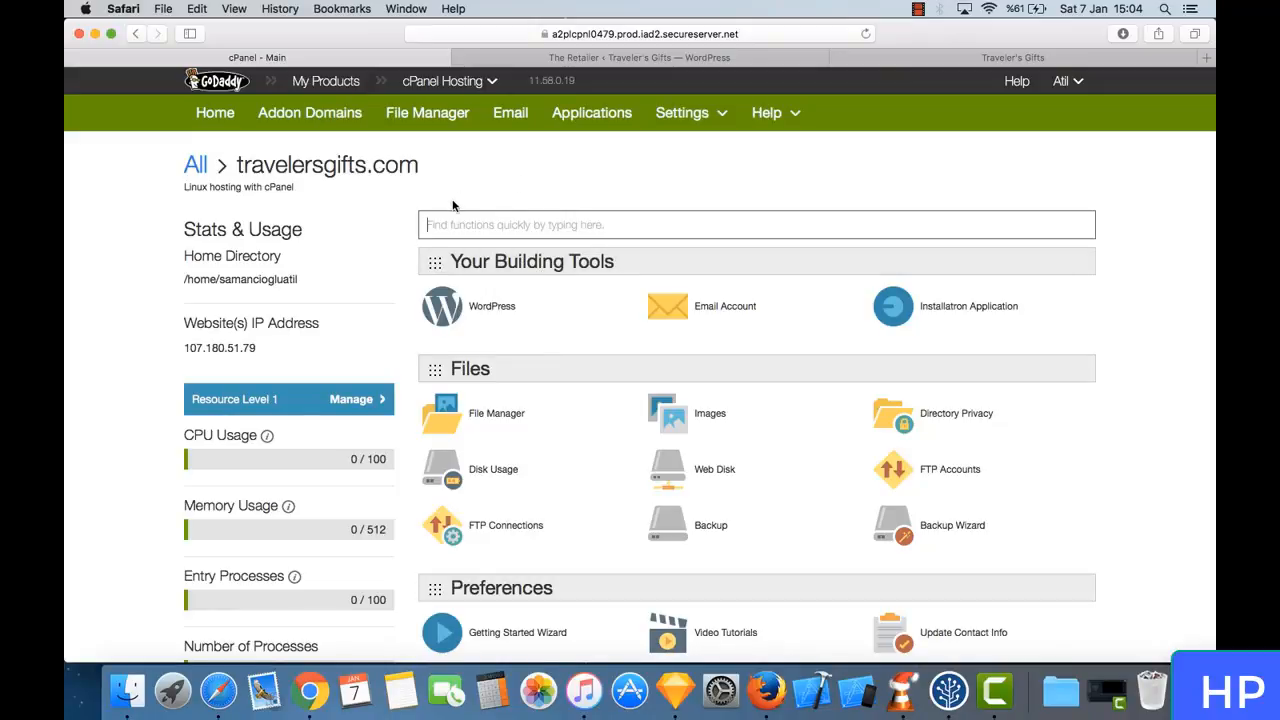
{"action": "scroll", "coordinate": [601, 433], "scroll_direction": "down", "scroll_amount": 15}
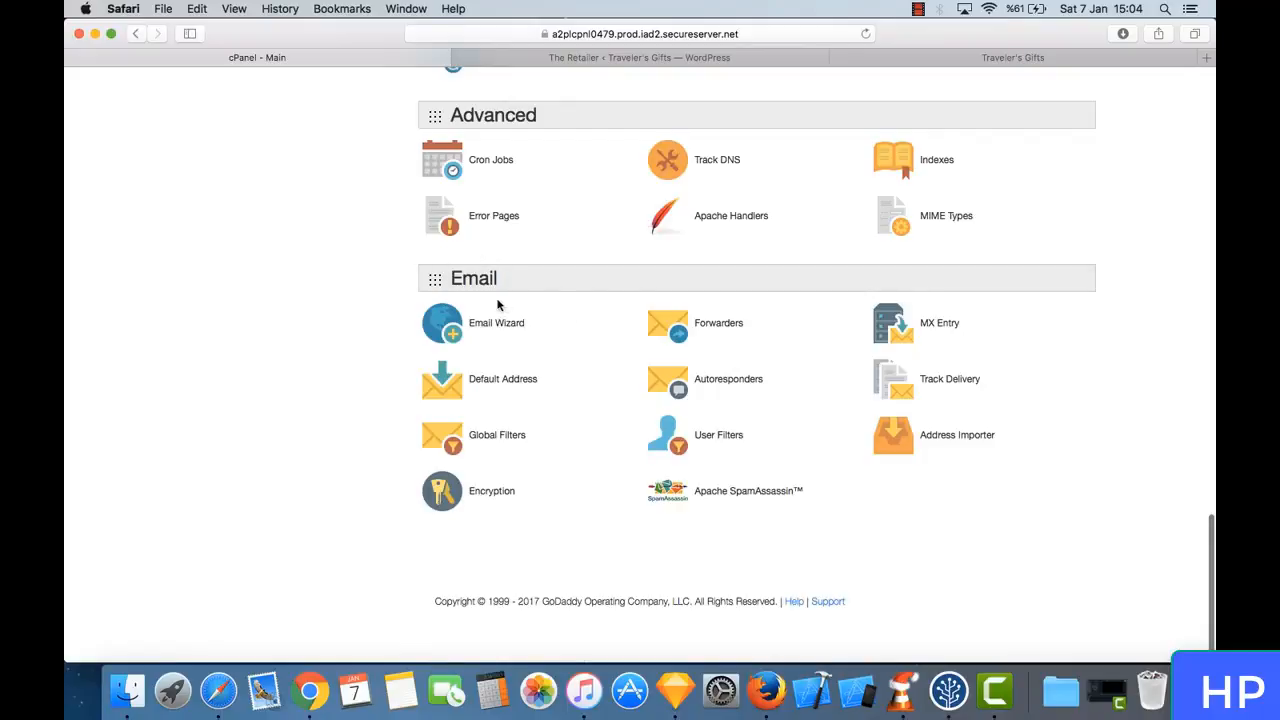
{"action": "left_click", "coordinate": [486, 326]}
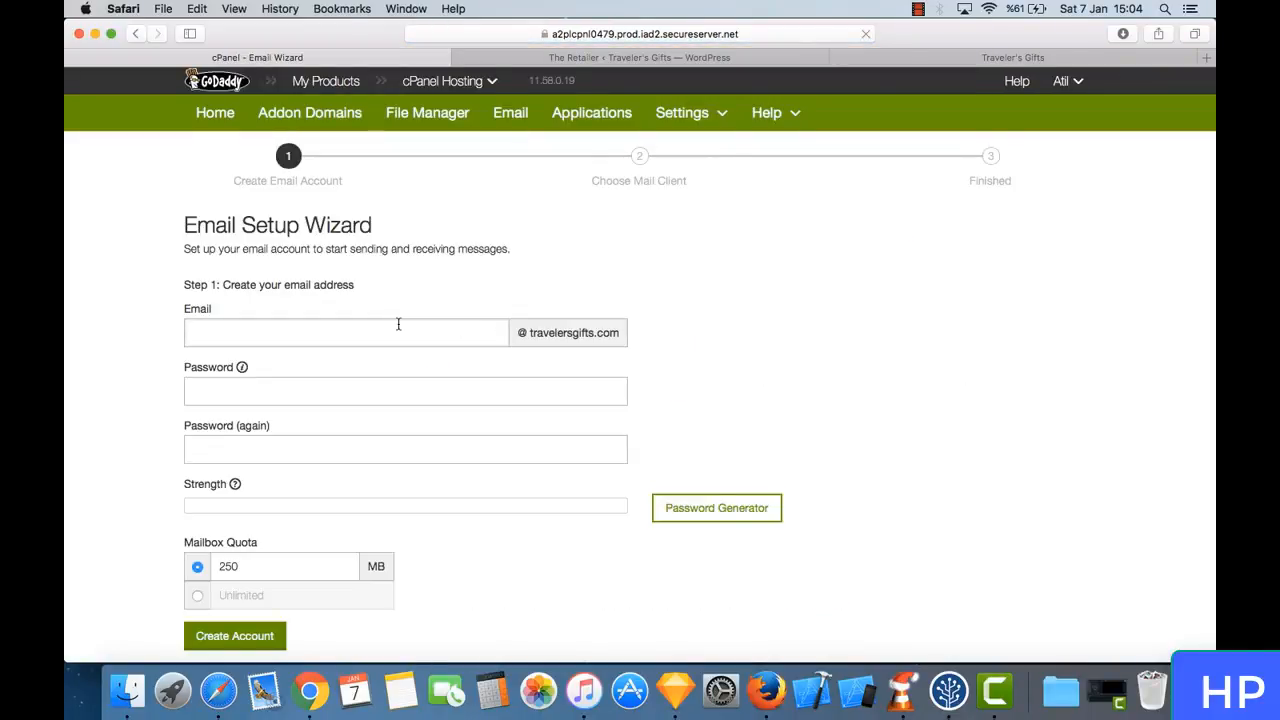
- Create an email account named info with a 250 MB quota, enter its password twice, and answer the browser's password-saving prompt
{"action": "left_click", "coordinate": [368, 335]}
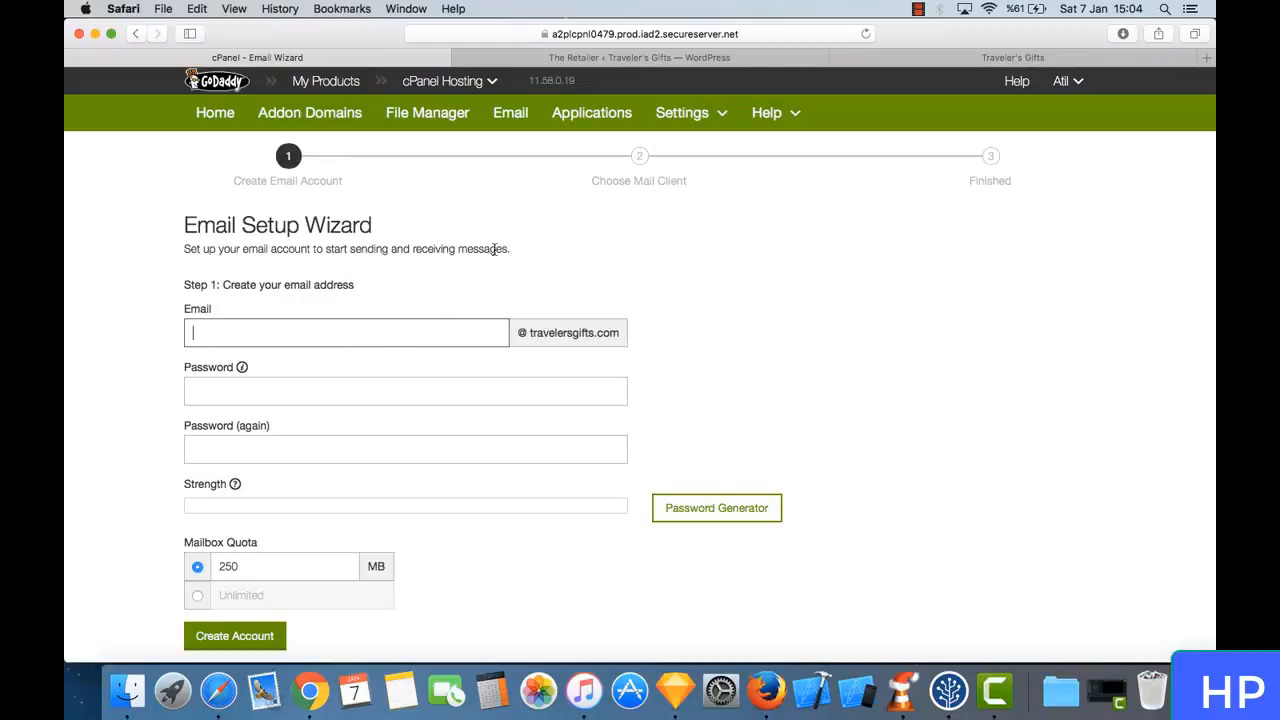
{"action": "key", "text": "Tab"}
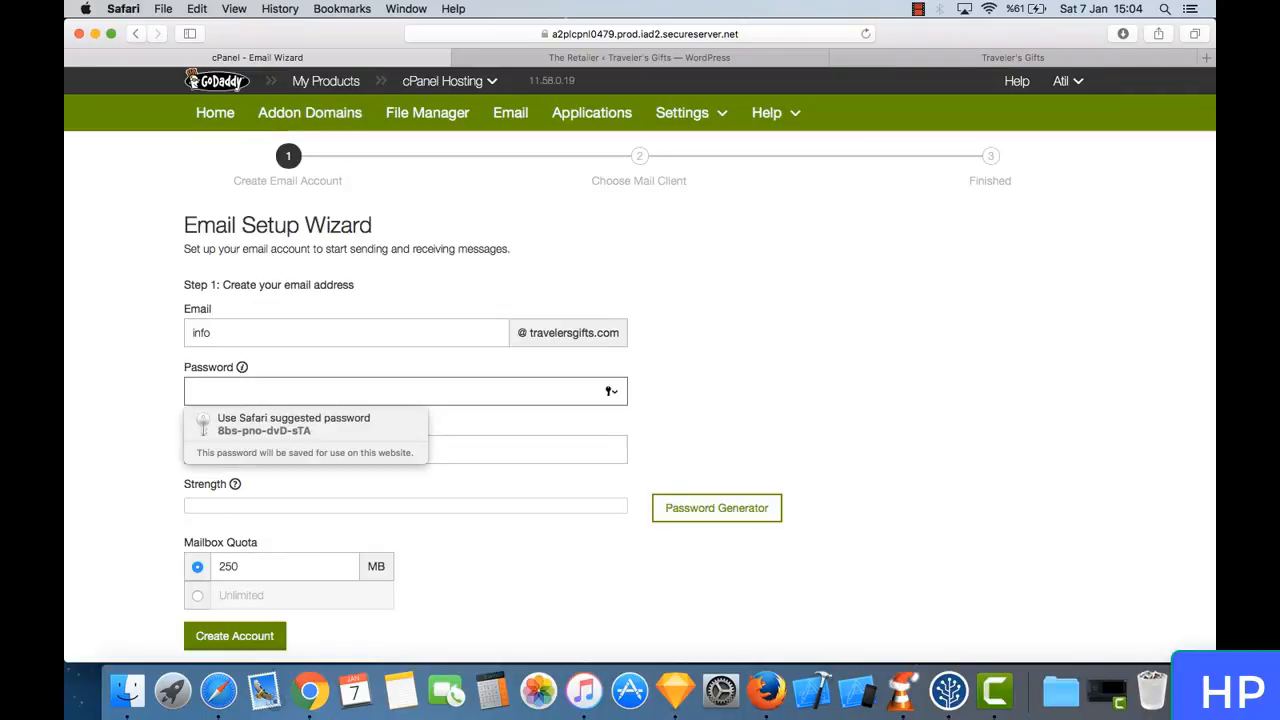
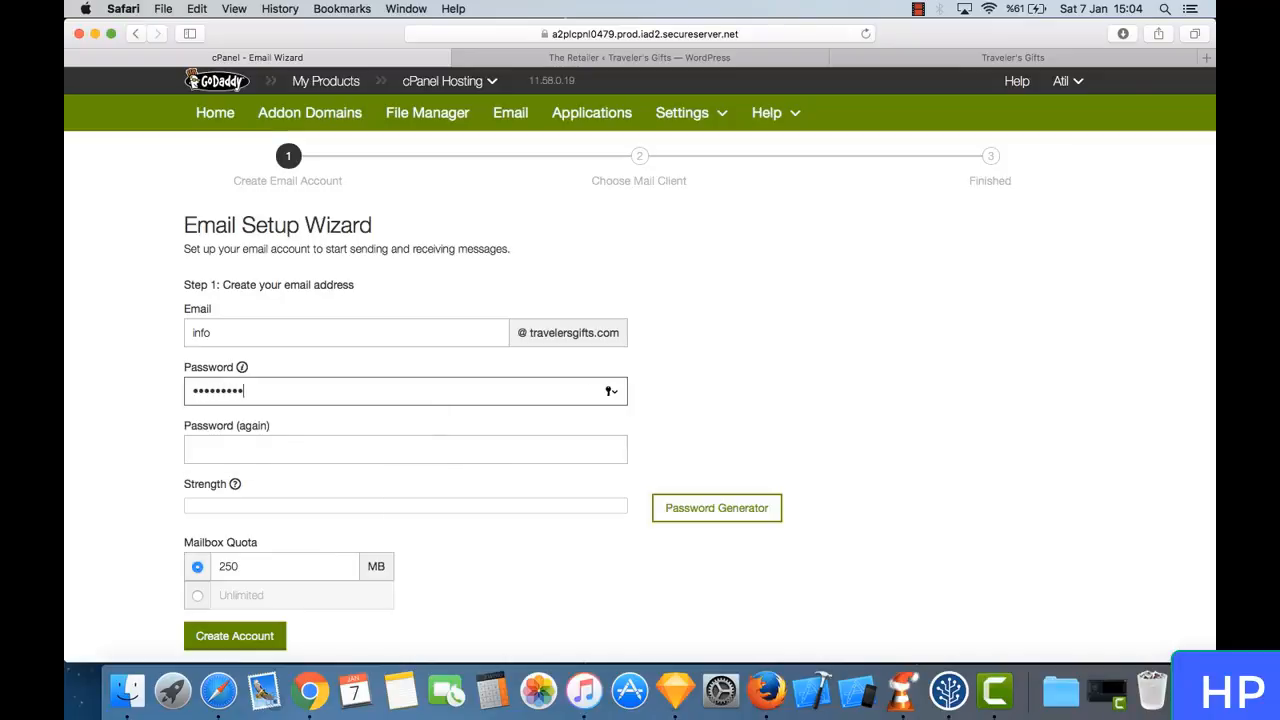
{"action": "key", "text": "Tab"}
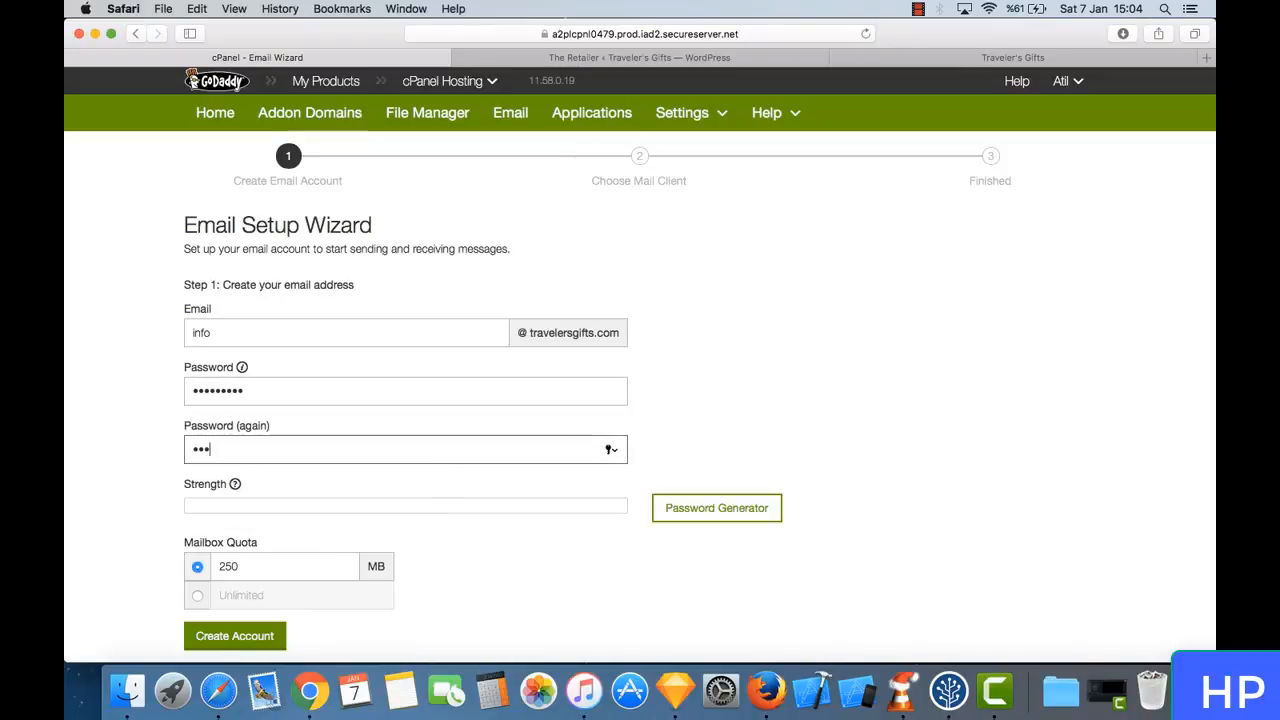
{"action": "left_click", "coordinate": [509, 501]}
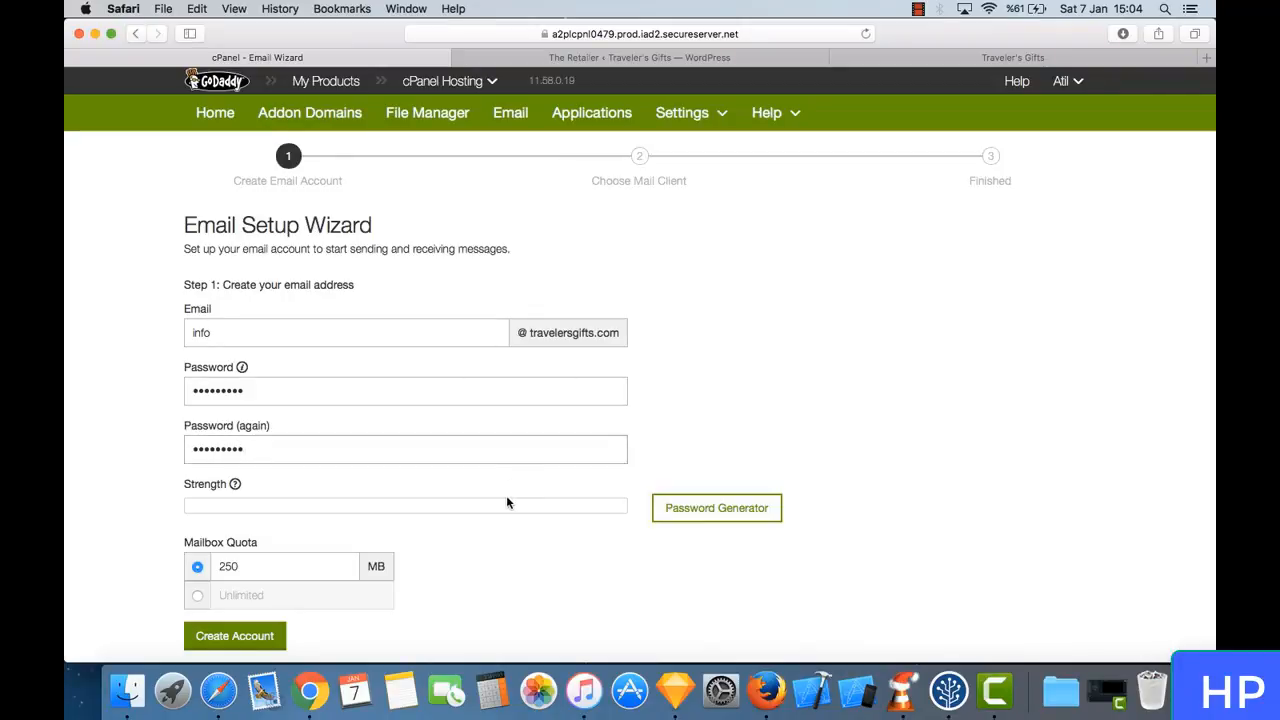
{"action": "scroll", "coordinate": [506, 495], "scroll_direction": "down", "scroll_amount": 2}
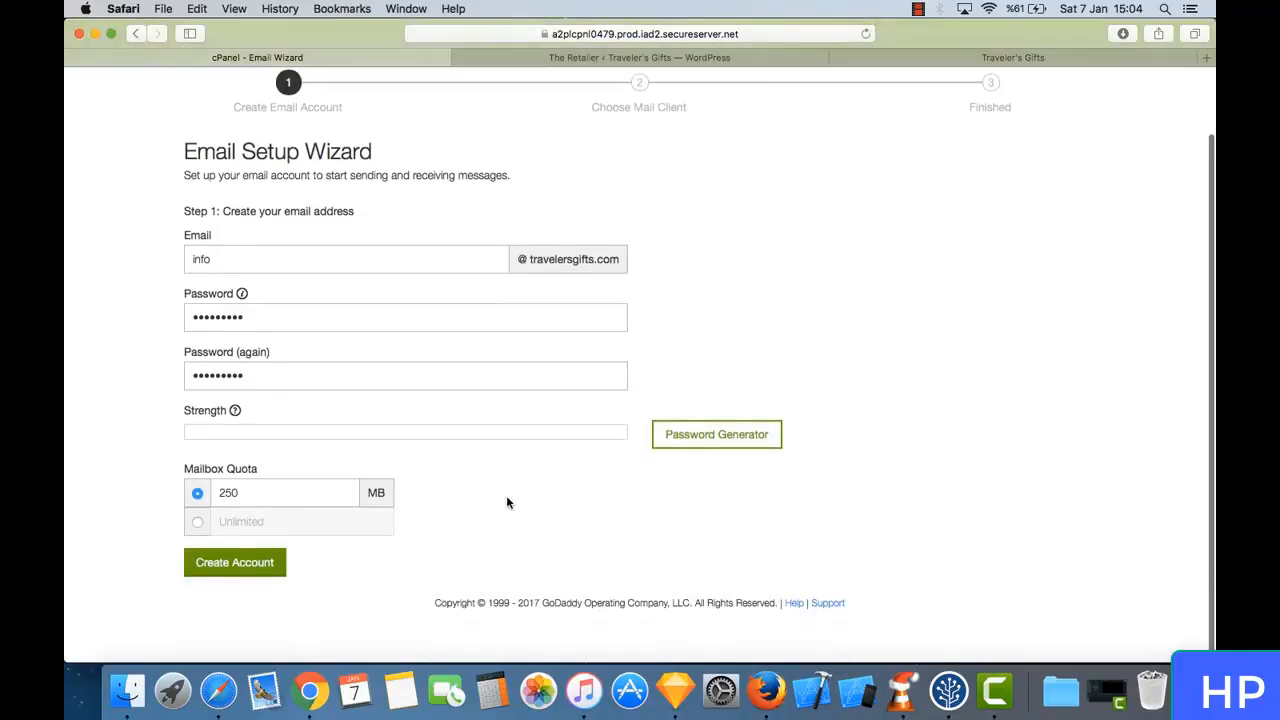
{"action": "left_click", "coordinate": [253, 566]}
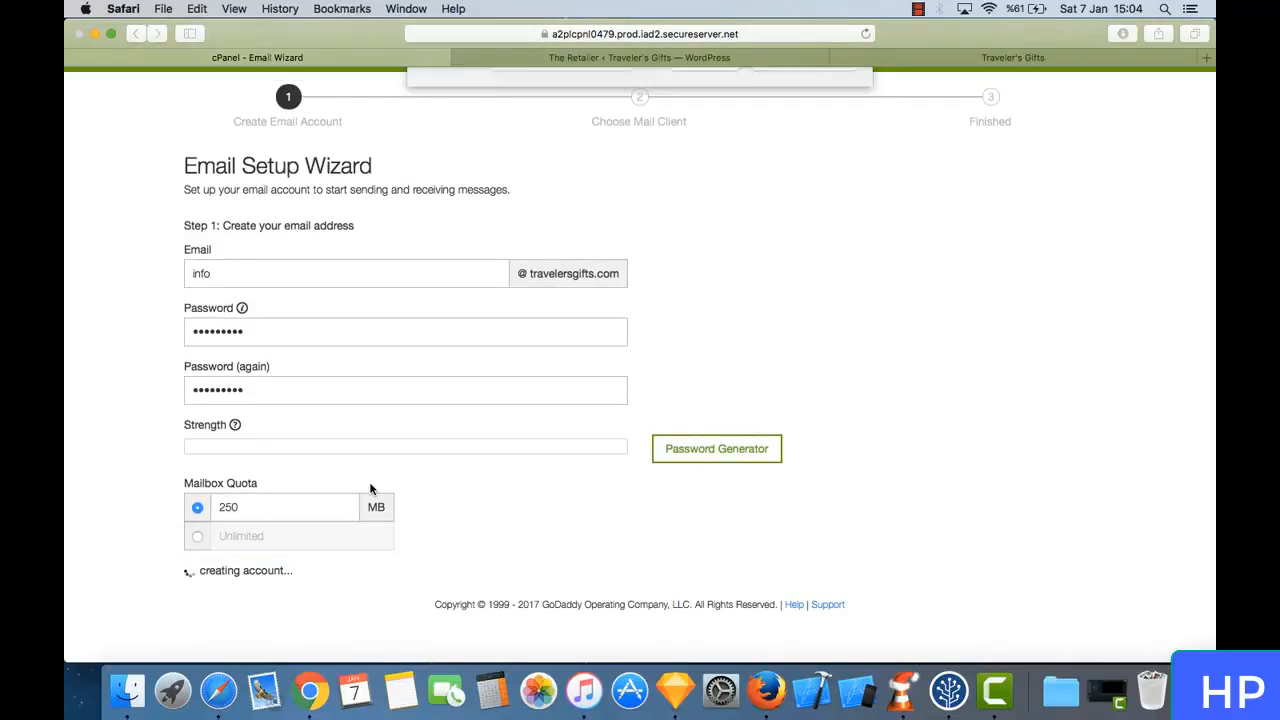
{"action": "left_click", "coordinate": [828, 148]}
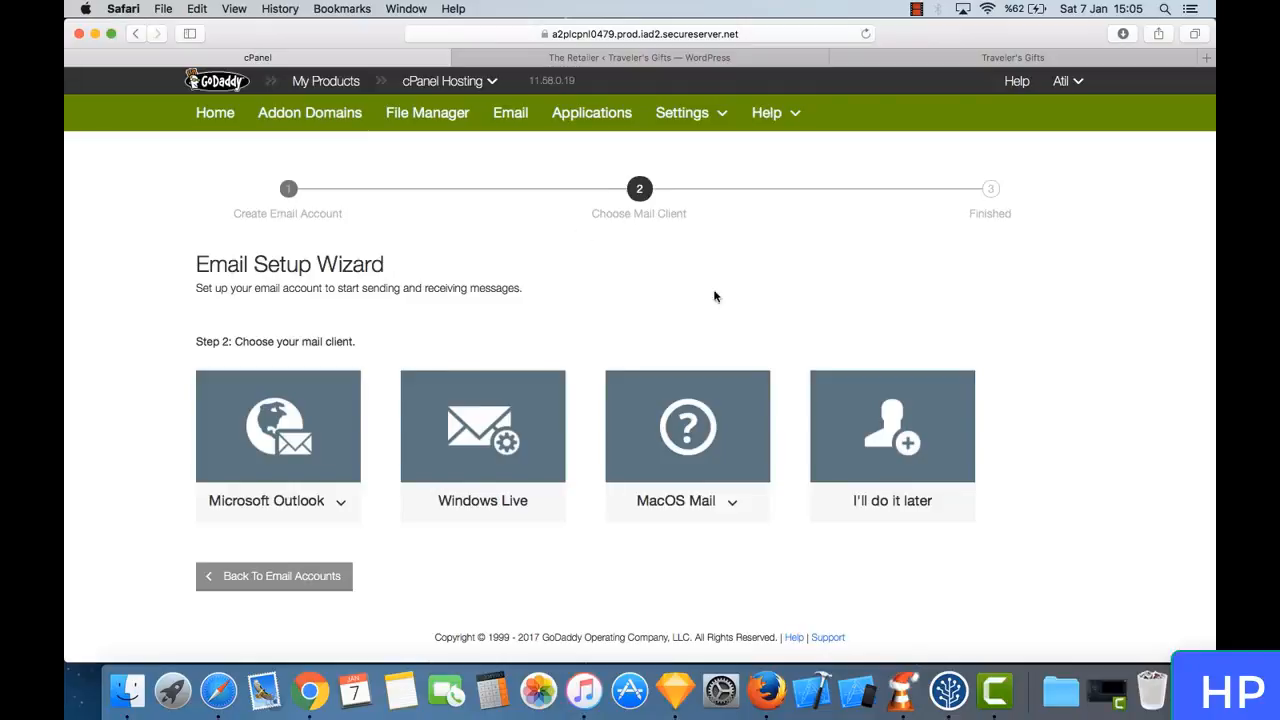
- Postpone the mail client setup in the Email Setup Wizard and review the accounts on the Email Account page
{"action": "left_click", "coordinate": [900, 438]}
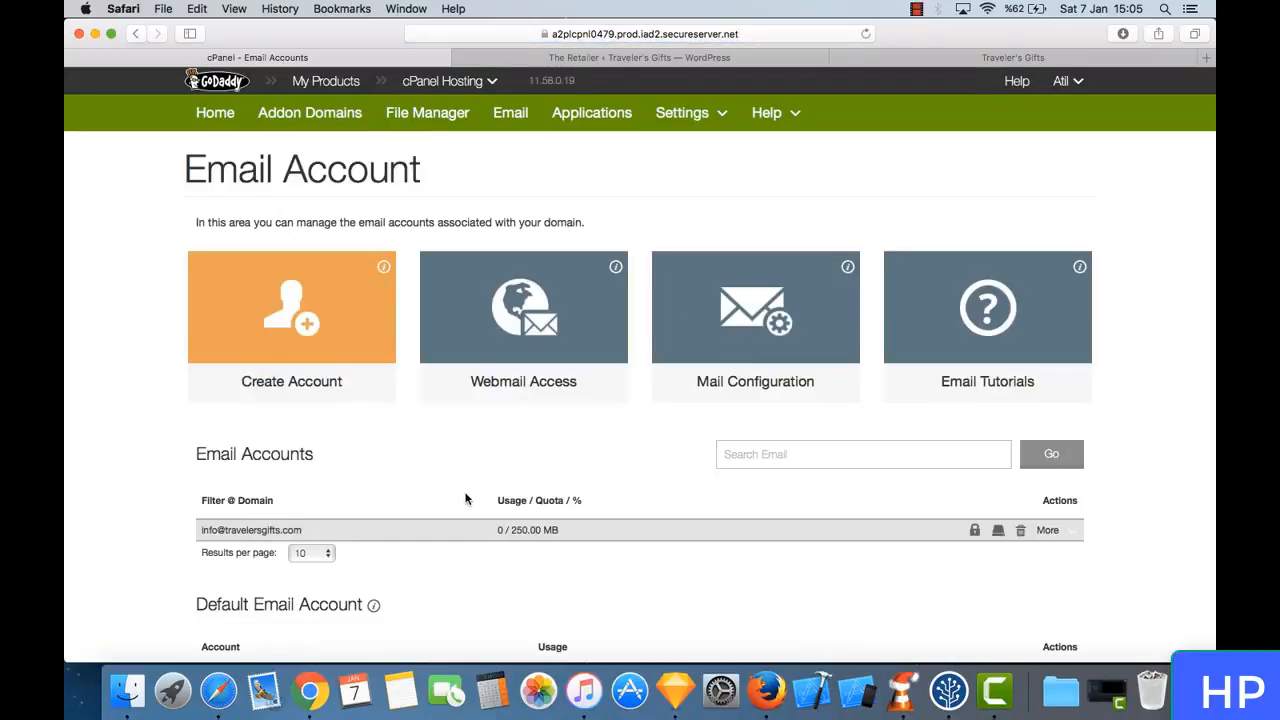
{"action": "scroll", "coordinate": [466, 500], "scroll_direction": "down", "scroll_amount": 3}
{"action": "scroll", "coordinate": [505, 420], "scroll_direction": "up", "scroll_amount": 3}
{"action": "scroll", "coordinate": [505, 420], "scroll_direction": "up", "scroll_amount": 1}
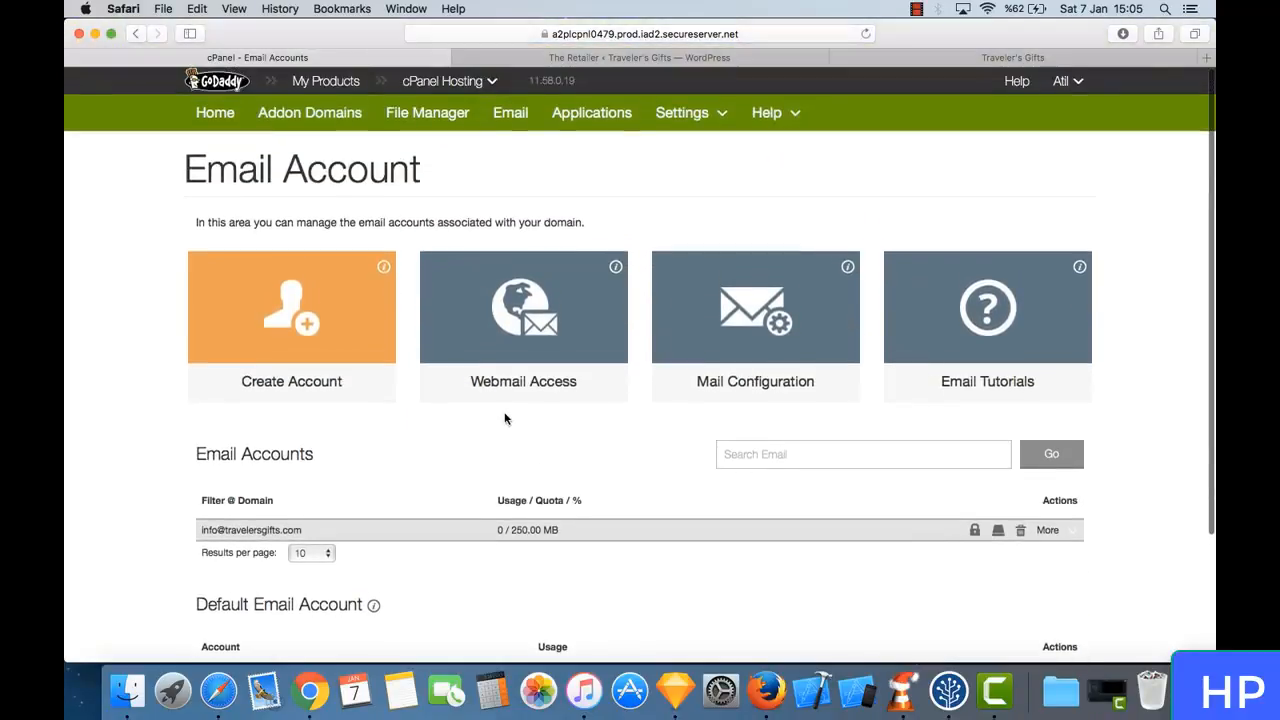
{"action": "scroll", "coordinate": [505, 420], "scroll_direction": "down", "scroll_amount": 3}
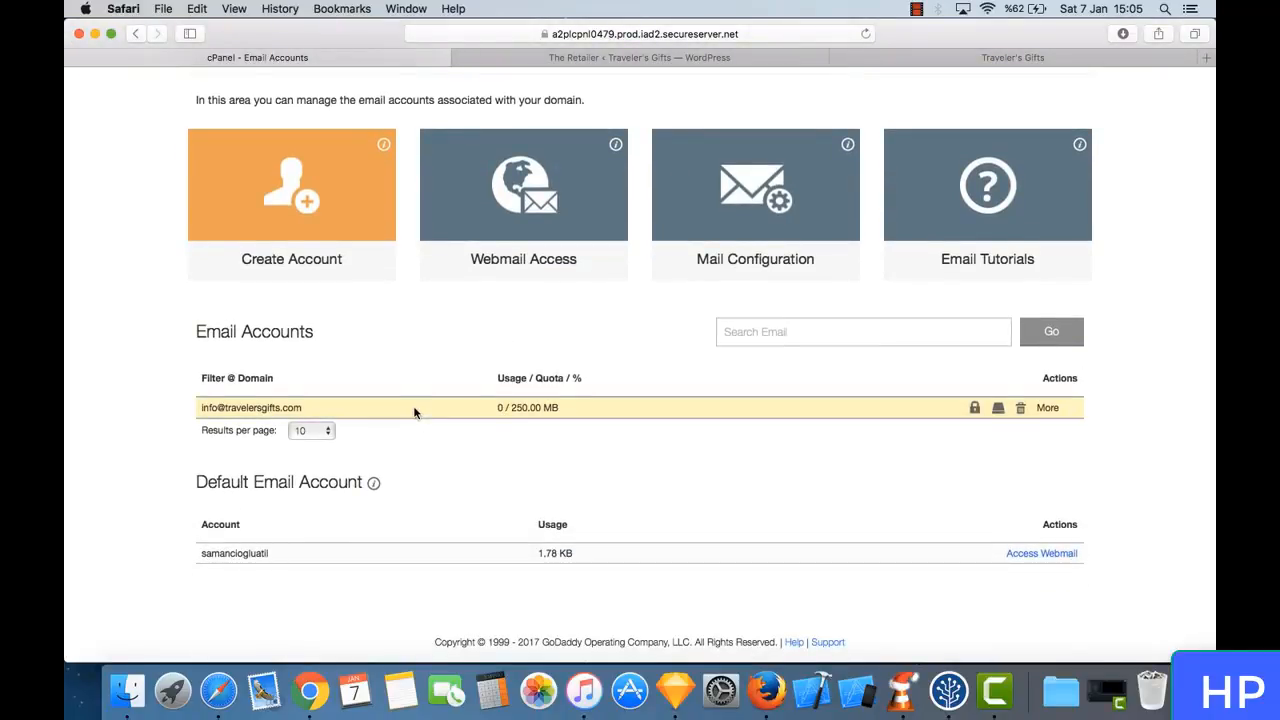
{"action": "scroll", "coordinate": [456, 320], "scroll_direction": "up", "scroll_amount": 3}
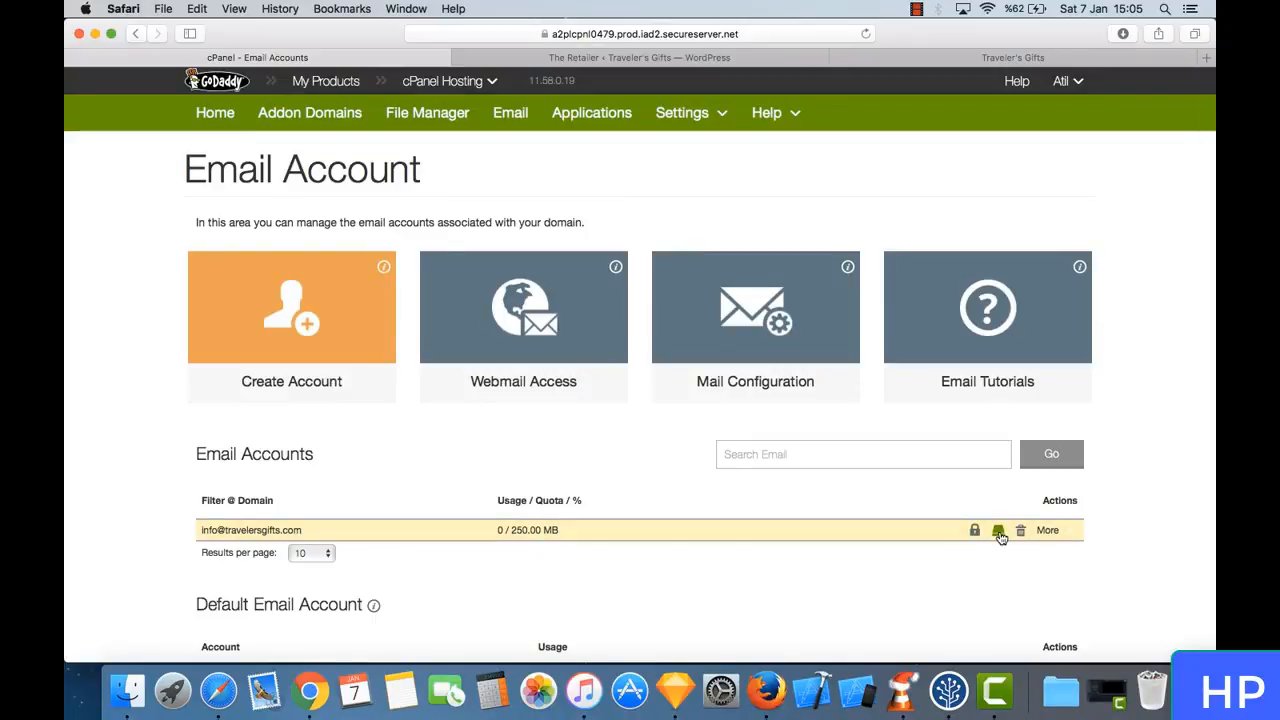
- Log in to the info account's webmail with its saved account password and open the mailbox in Roundcube
{"action": "left_click", "coordinate": [522, 328]}
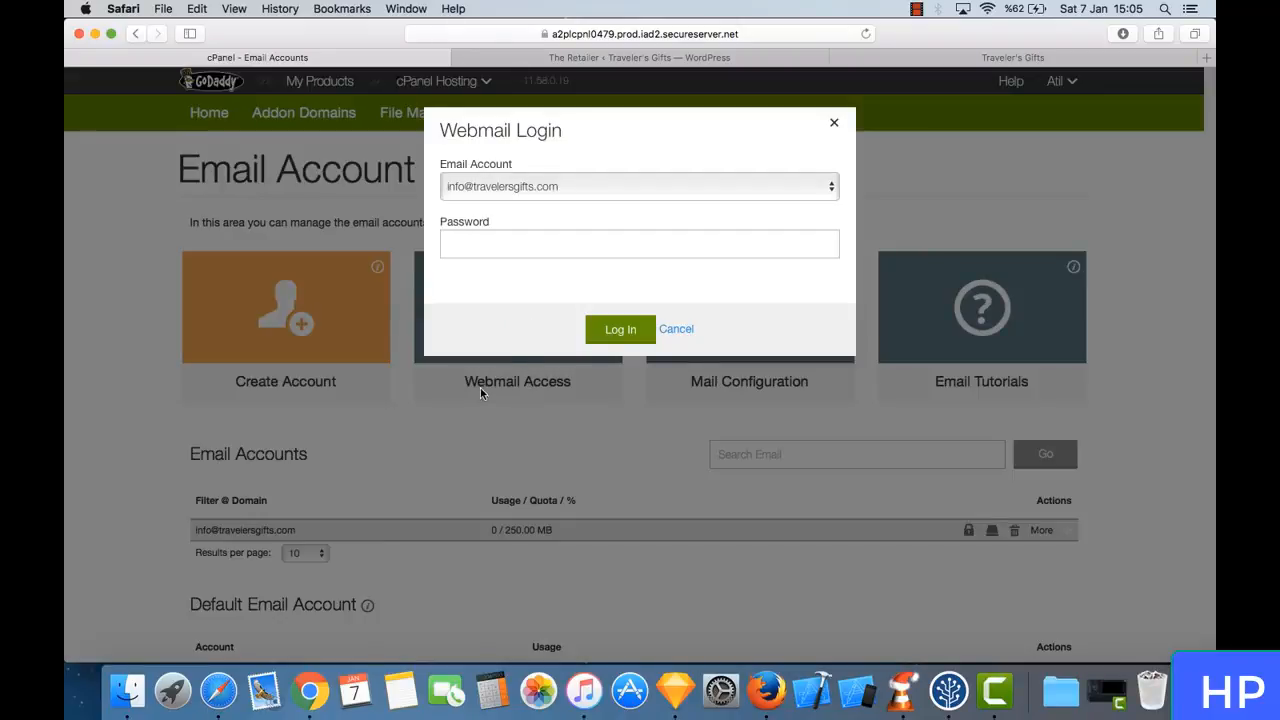
{"action": "left_click", "coordinate": [535, 235]}
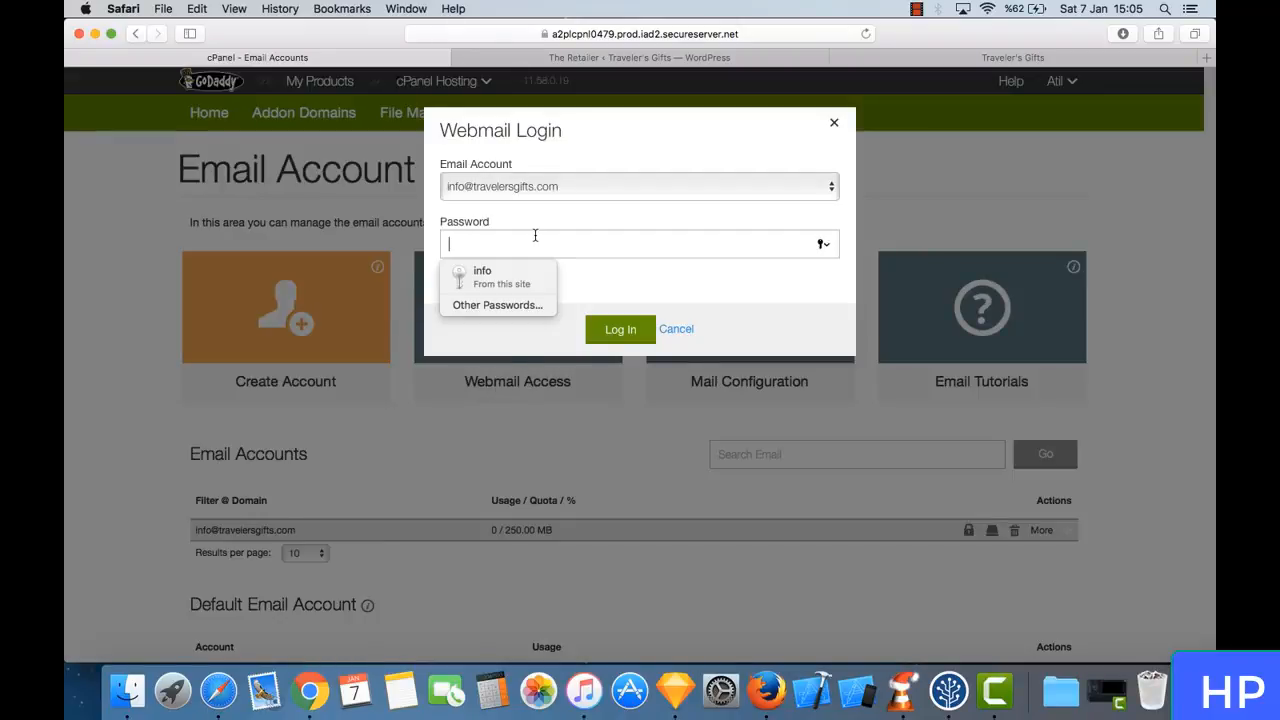
{"action": "left_click", "coordinate": [497, 277]}
{"action": "left_click", "coordinate": [630, 333]}
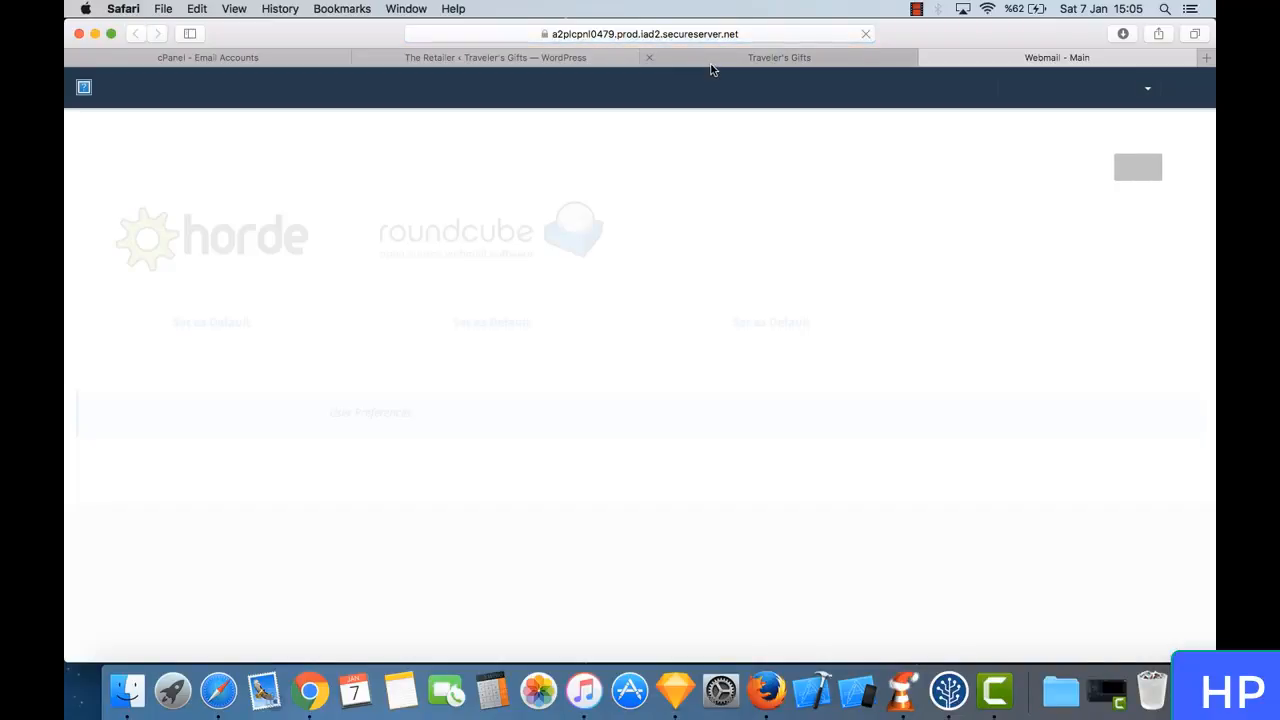
{"action": "left_click", "coordinate": [1130, 167]}
{"action": "left_click", "coordinate": [452, 248]}
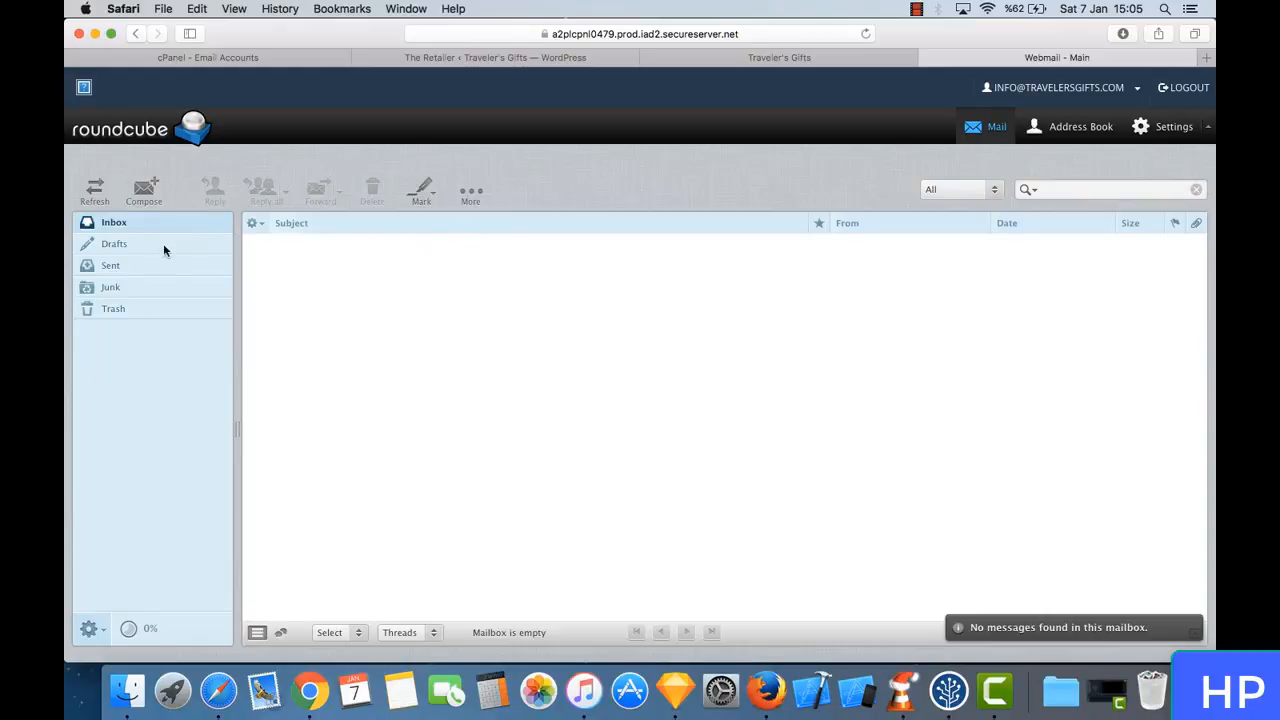
- Look at Roundcube's blank message form, cancel it, and return to the cPanel Email Account page with the Webmail Login dialog closed
{"action": "left_click", "coordinate": [144, 187]}
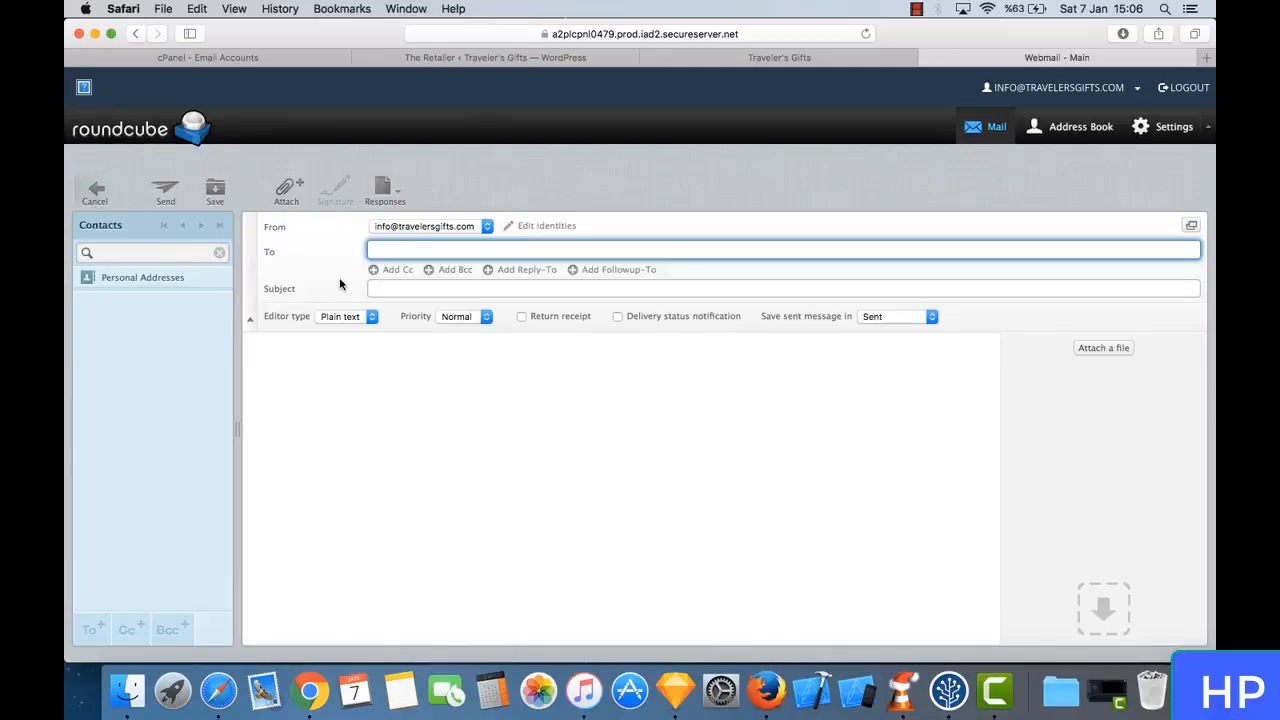
{"action": "left_click", "coordinate": [106, 196]}
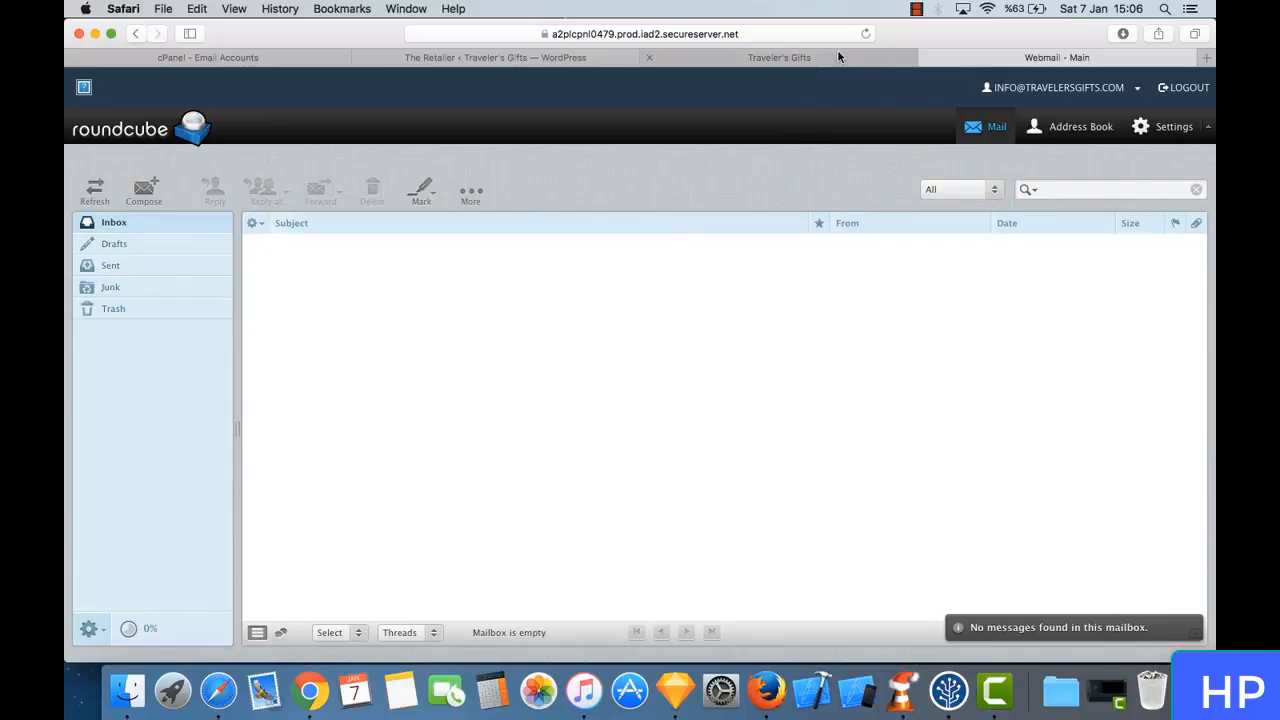
{"action": "left_click", "coordinate": [890, 58]}
{"action": "left_click", "coordinate": [963, 57]}
{"action": "left_click", "coordinate": [280, 57]}
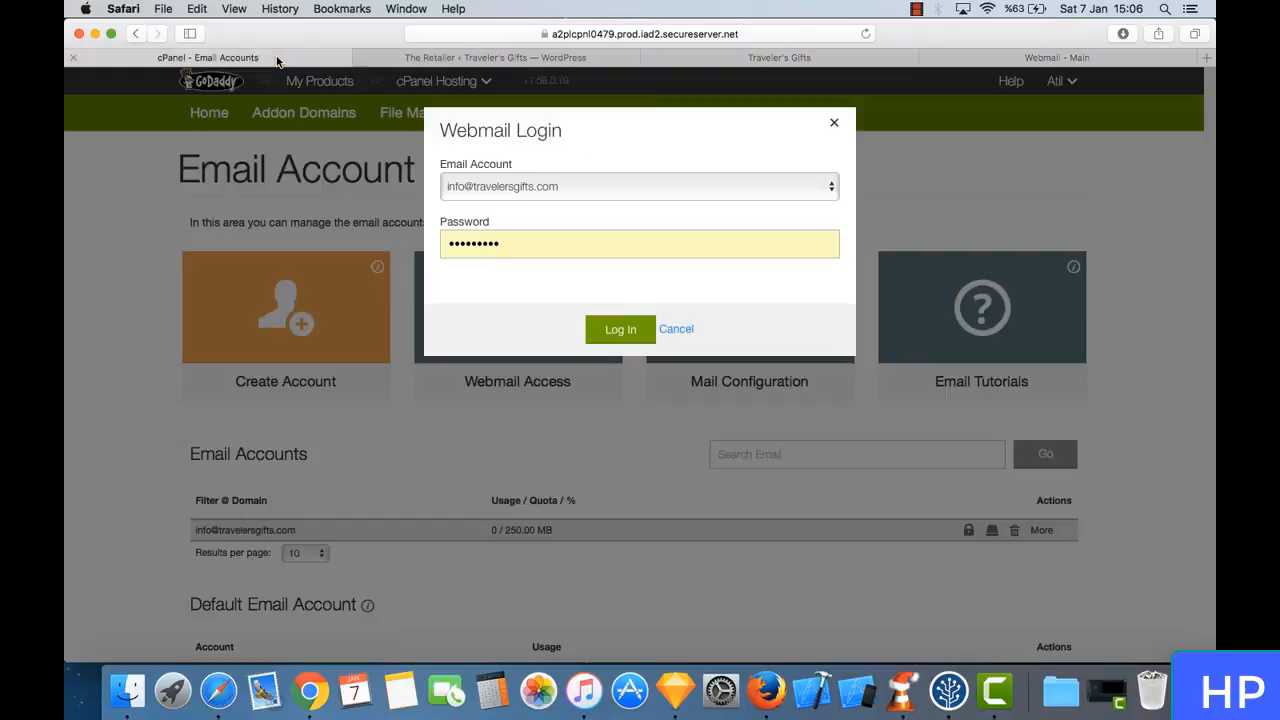
{"action": "left_click", "coordinate": [835, 123]}
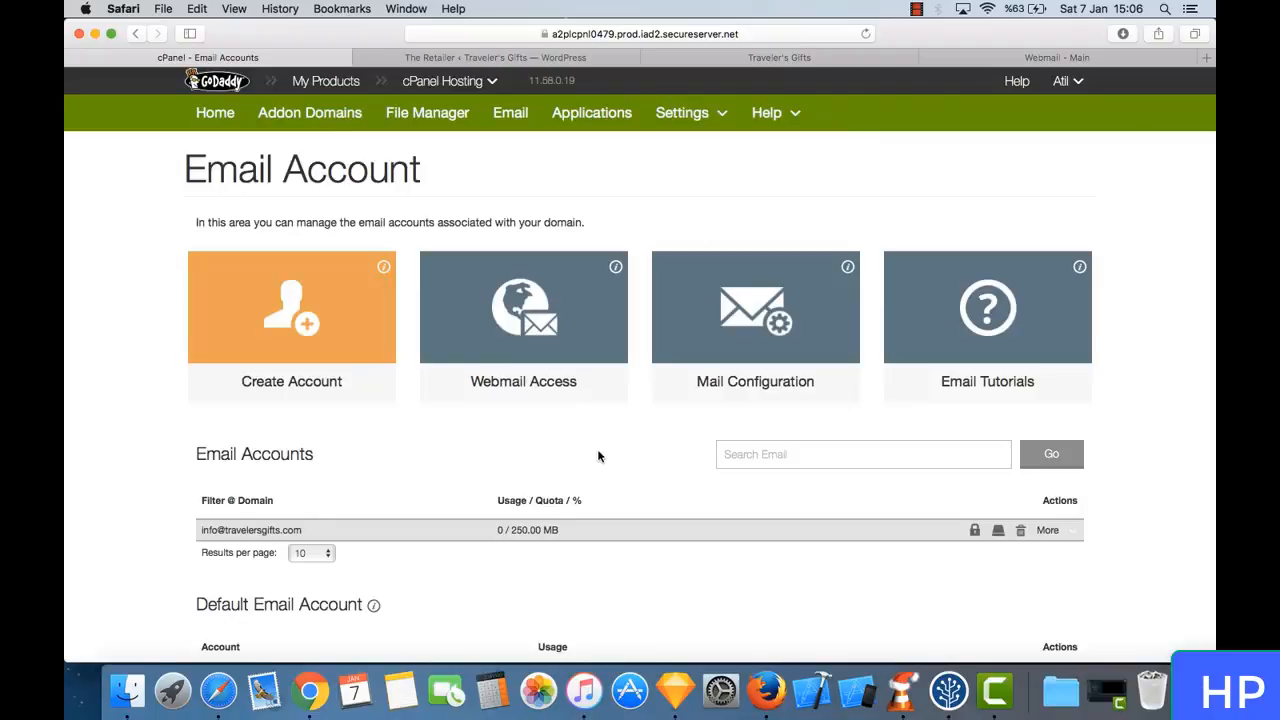
- Examine the info account's entry in the Email Accounts list and the account options on the page
{"action": "scroll", "coordinate": [598, 456], "scroll_direction": "down", "scroll_amount": 4}
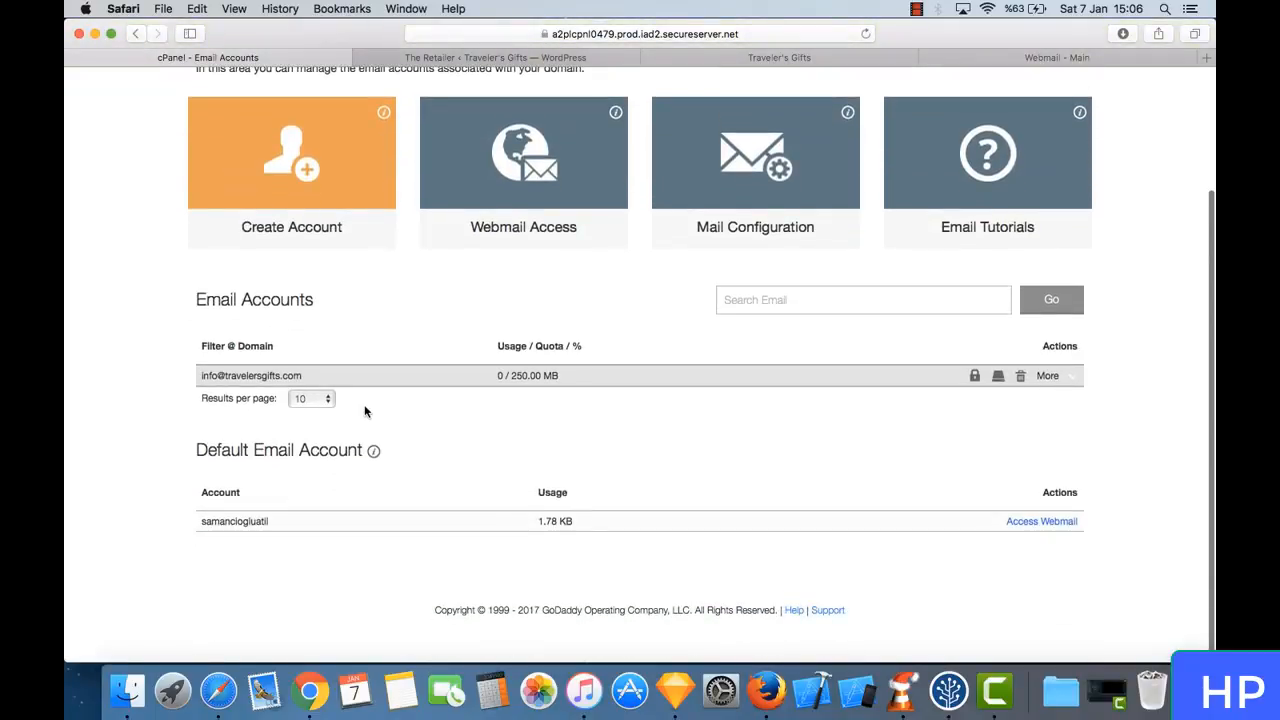
{"action": "double_click", "coordinate": [203, 375]}
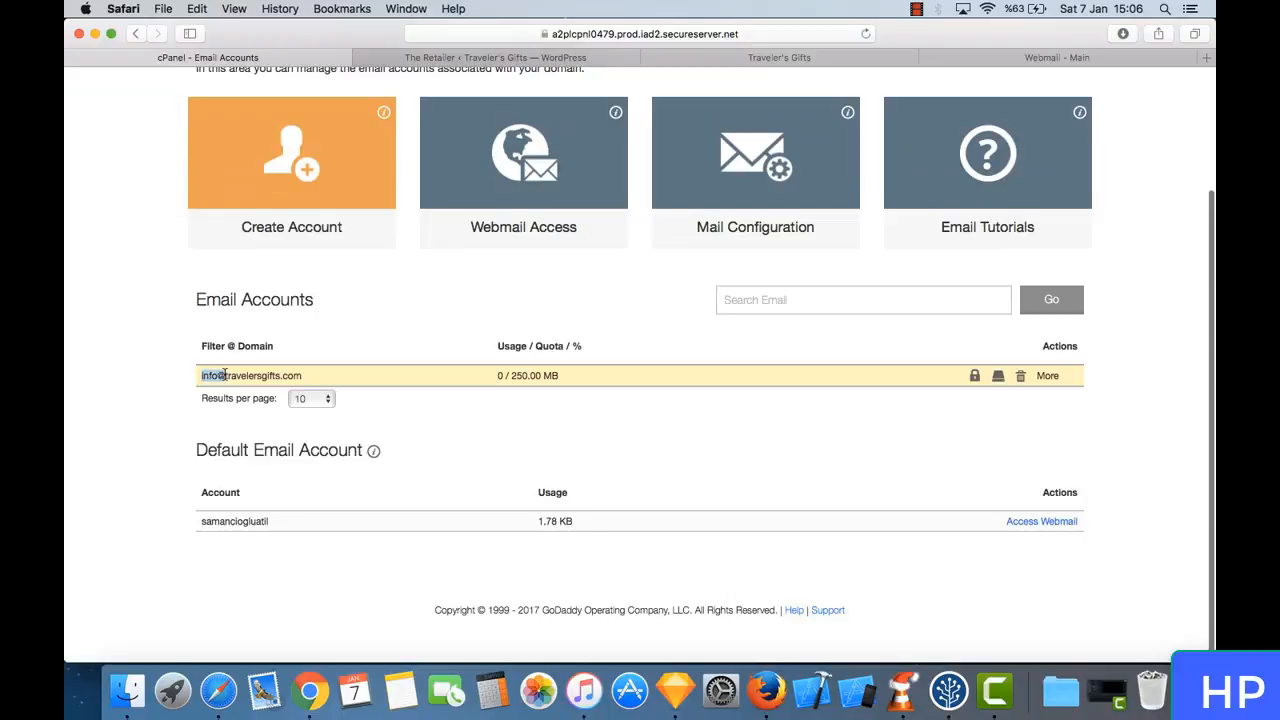
{"action": "left_click", "coordinate": [212, 375]}
{"action": "mouse_move", "coordinate": [214, 372]}
{"action": "left_mouse_down"}
{"action": "mouse_move", "coordinate": [200, 375]}
{"action": "mouse_move", "coordinate": [218, 378]}
{"action": "left_mouse_up"}
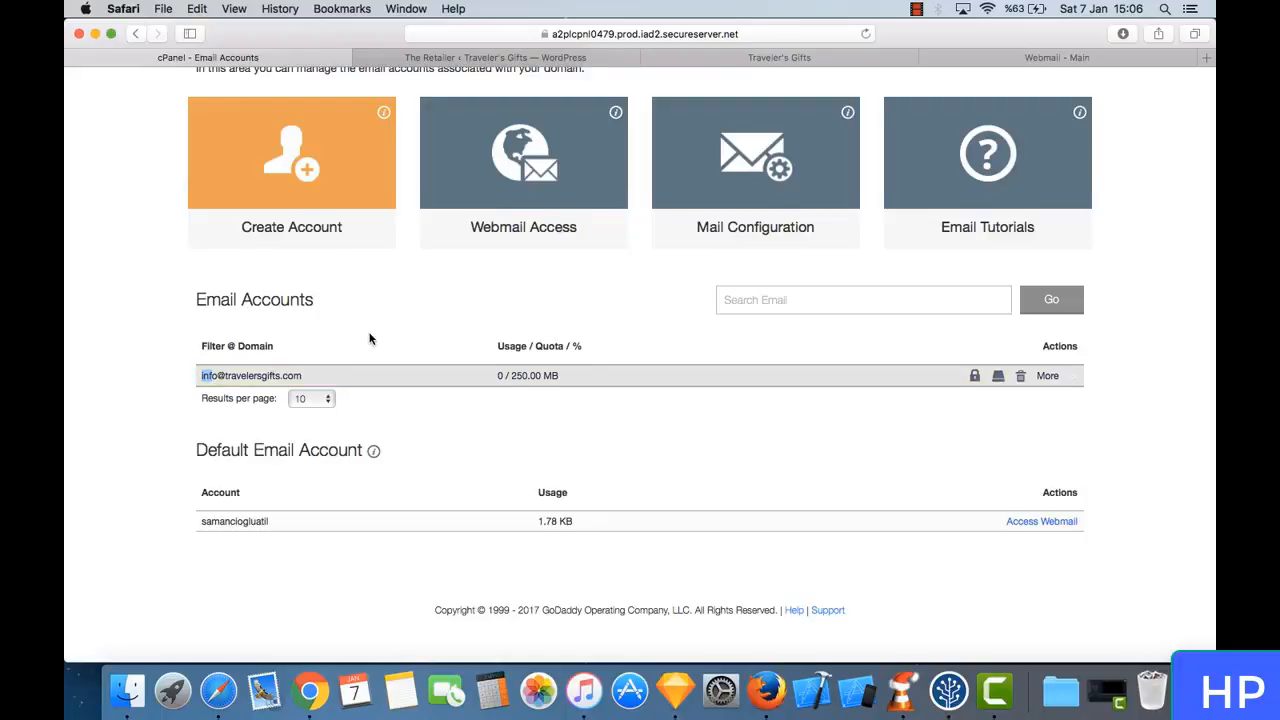
{"action": "scroll", "coordinate": [368, 337], "scroll_direction": "up", "scroll_amount": 3}
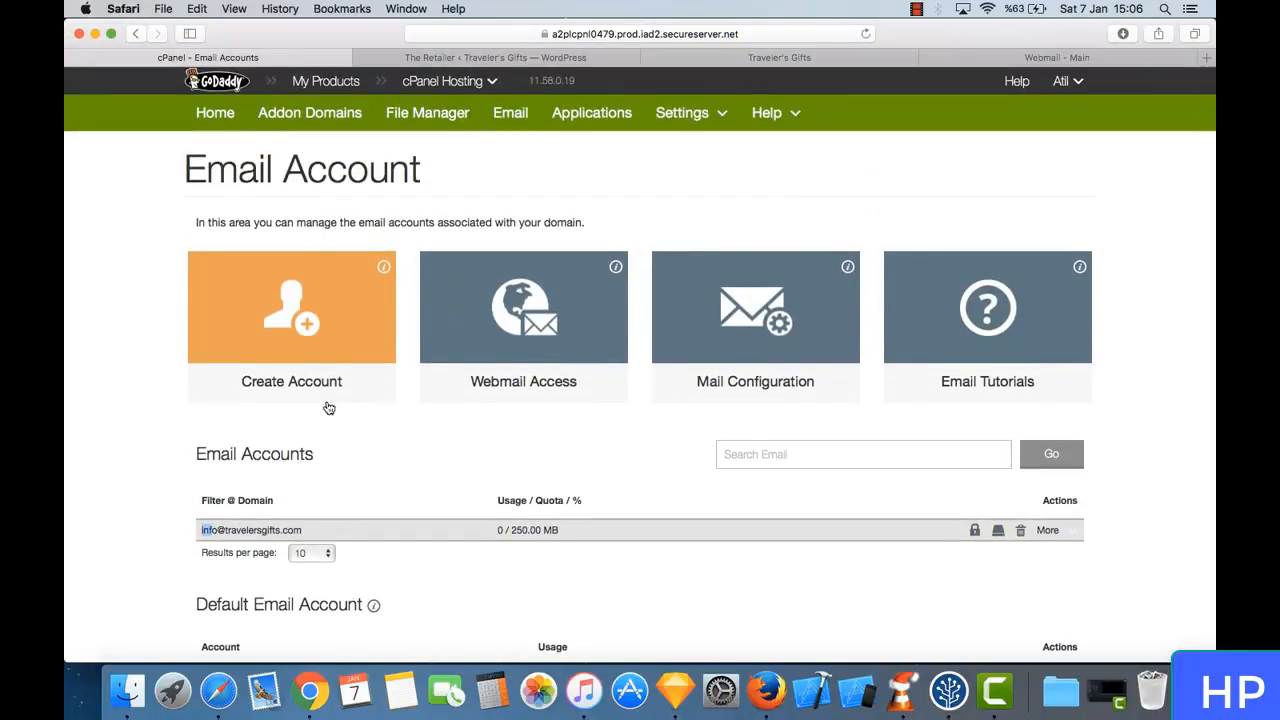
{"action": "scroll", "coordinate": [326, 406], "scroll_direction": "down", "scroll_amount": 3}
{"action": "left_click", "coordinate": [406, 344]}
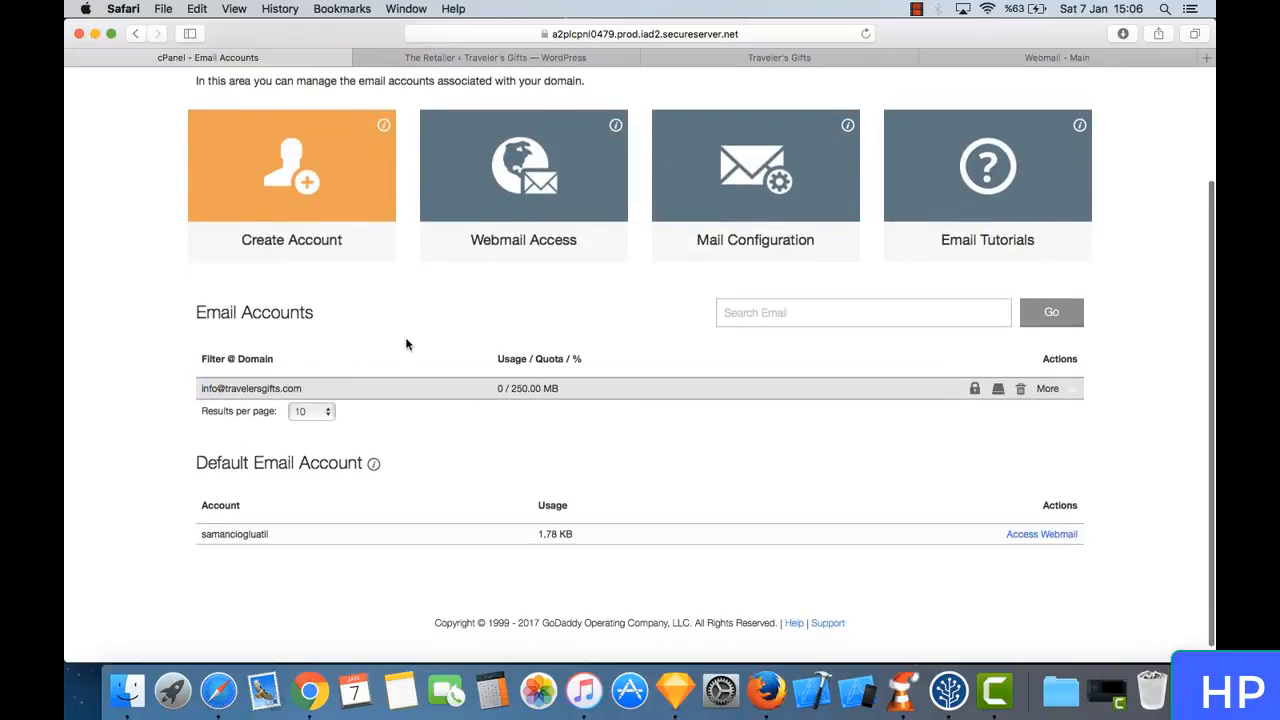
{"action": "triple_click", "coordinate": [296, 388]}
{"action": "left_click", "coordinate": [330, 386]}
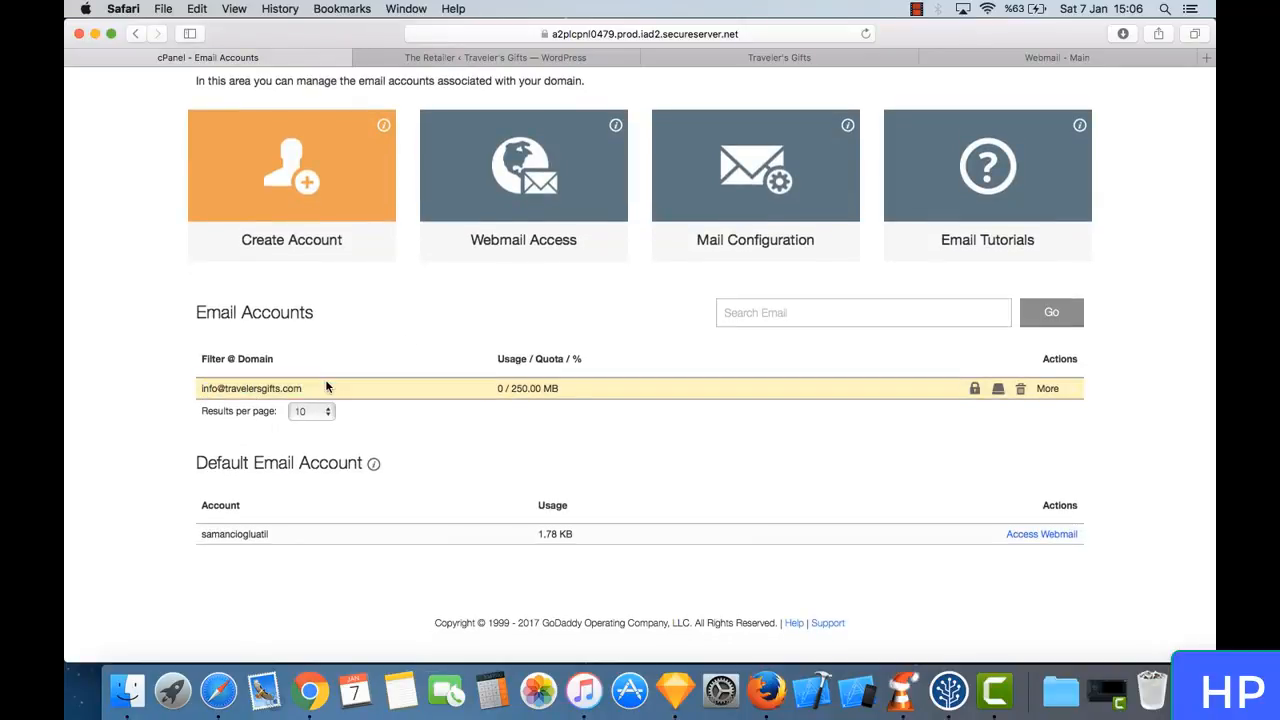
{"action": "scroll", "coordinate": [351, 329], "scroll_direction": "up", "scroll_amount": 3}
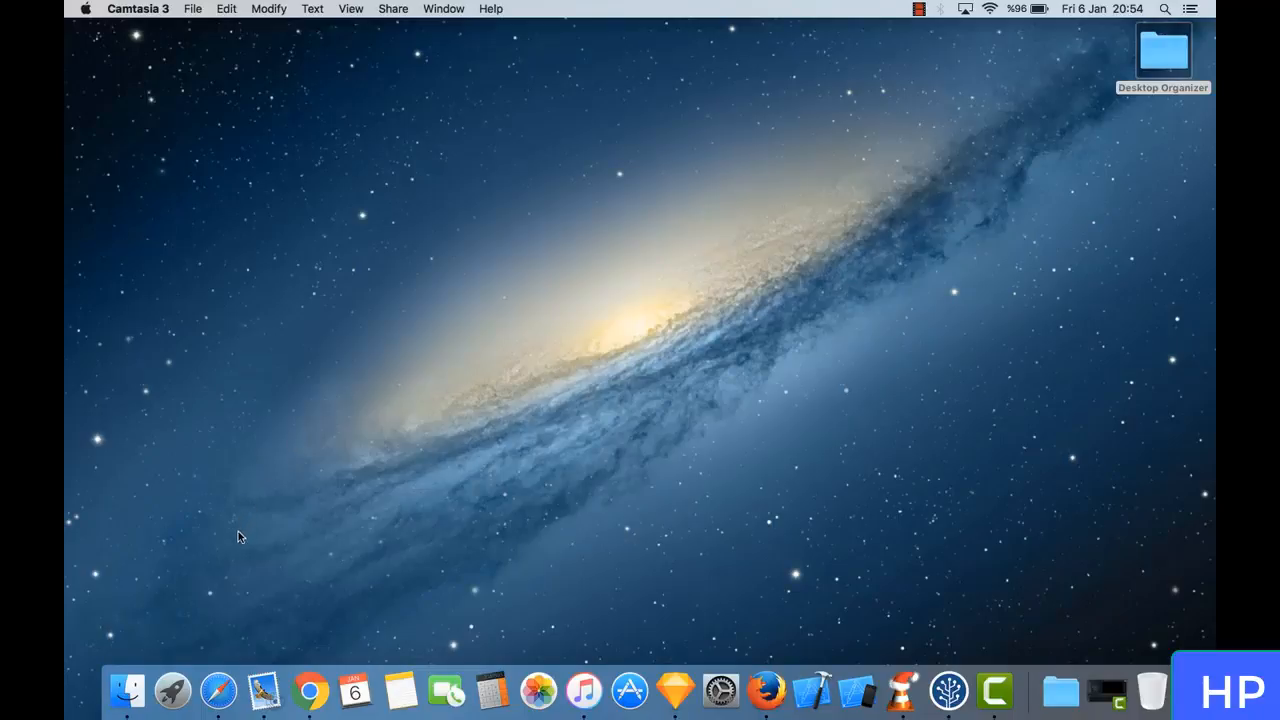
{"action": "left_click", "coordinate": [209, 712]}
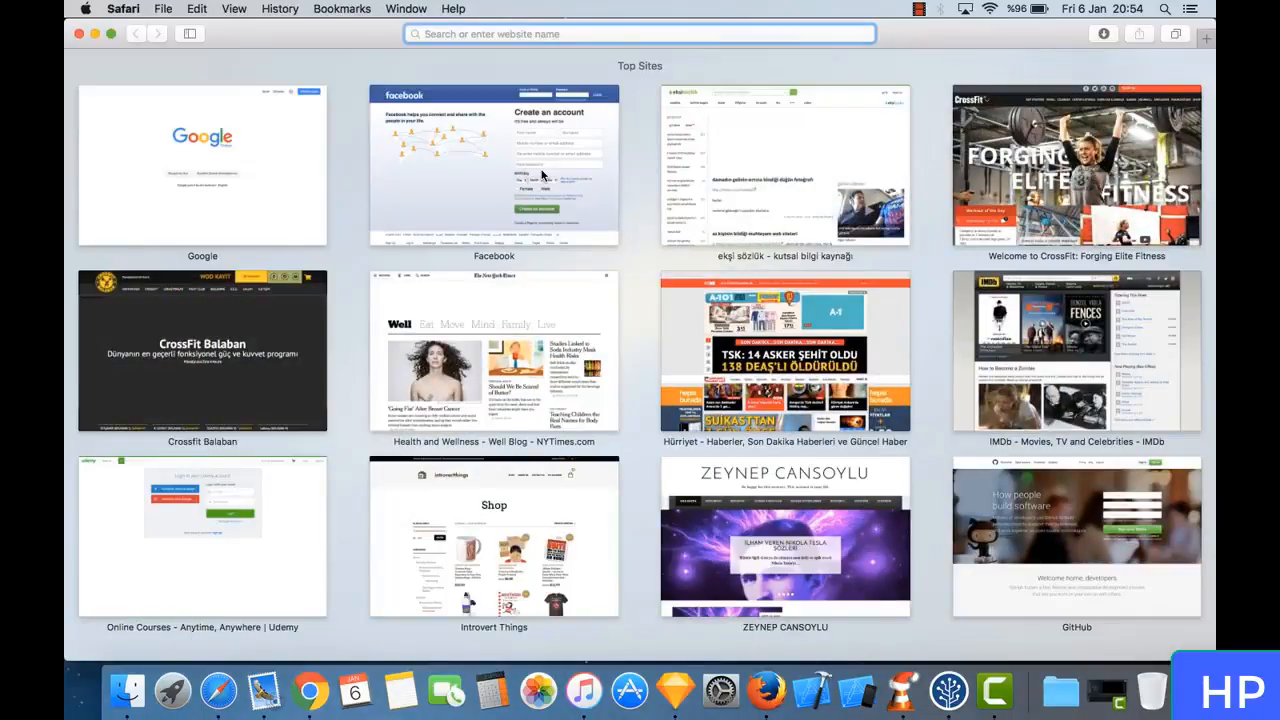
{"action": "type", "text": "www."}
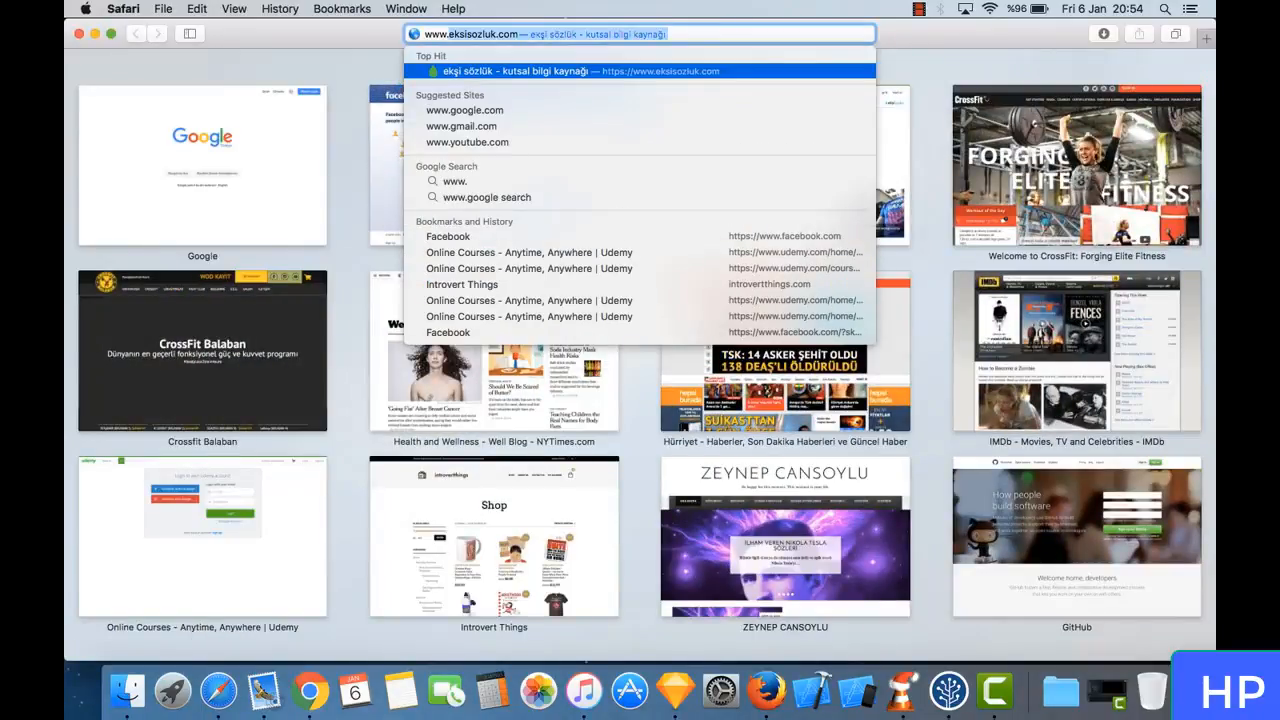
{"action": "type", "text": "google.com"}
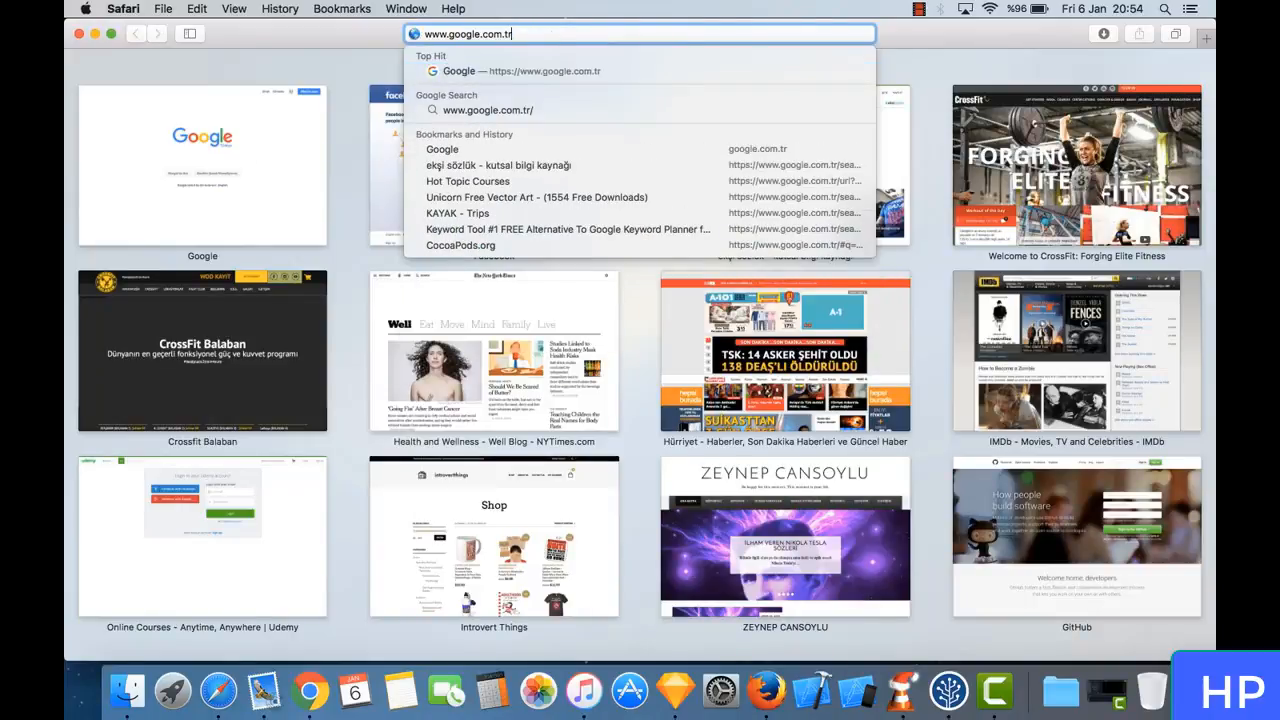
{"action": "key", "text": "Return"}
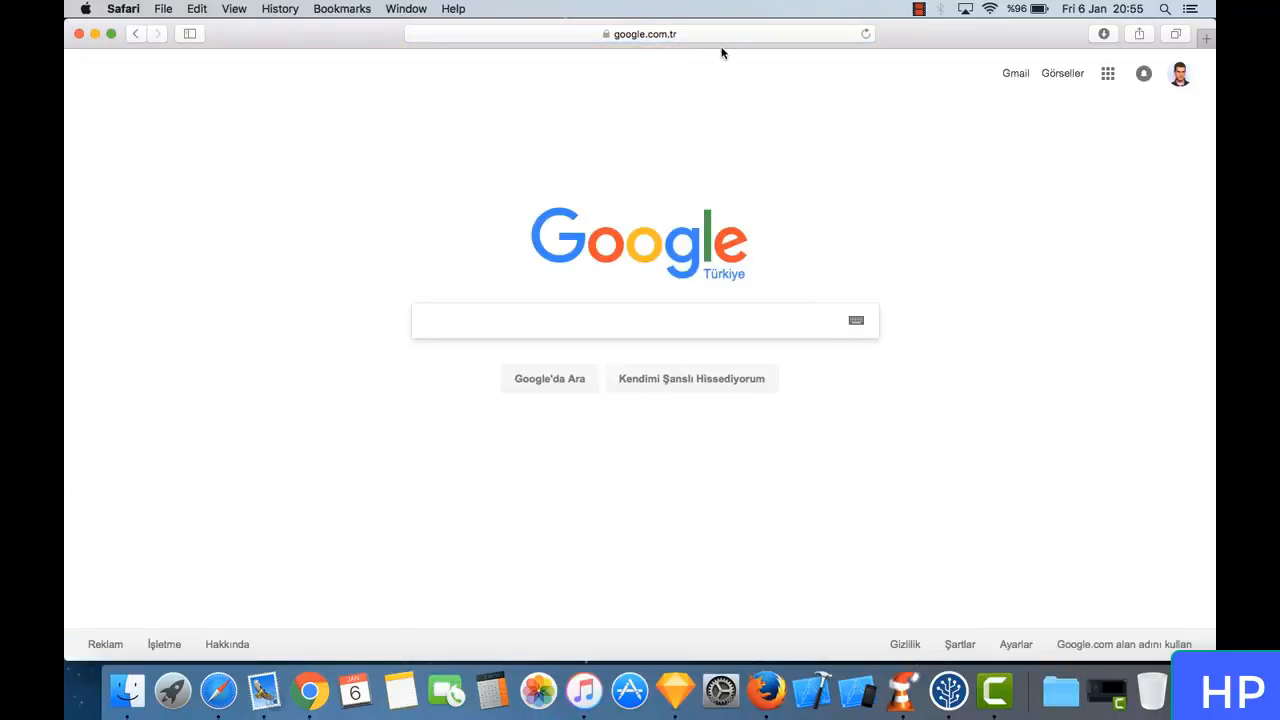
- Load amazon.com in a new browser tab
{"action": "key", "text": "super+t"}
{"action": "type", "text": "amazon.com"}
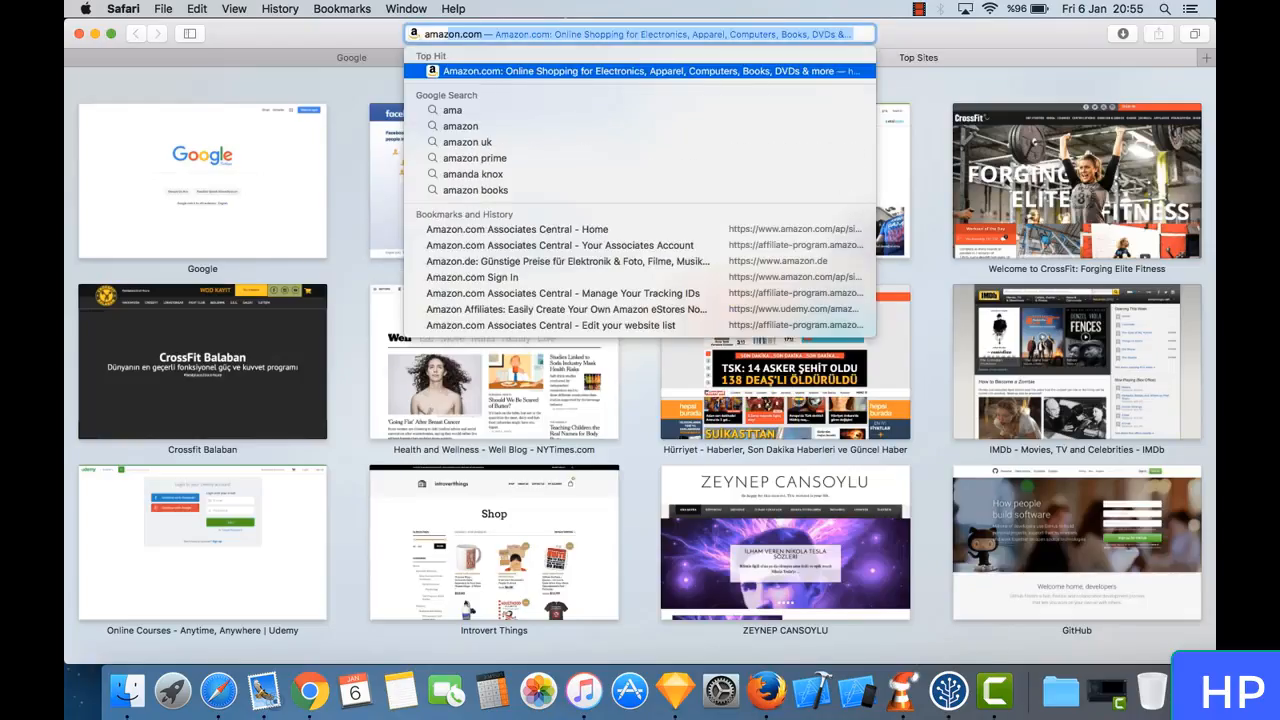
{"action": "key", "text": "Return"}
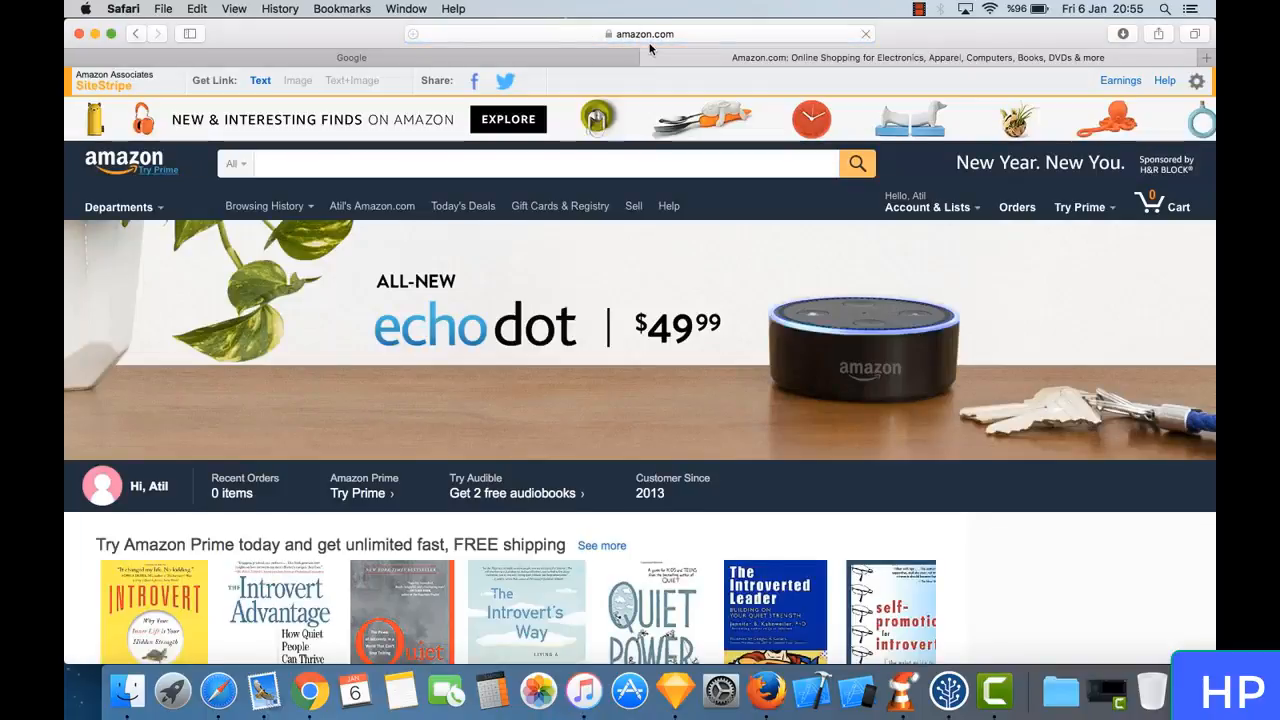
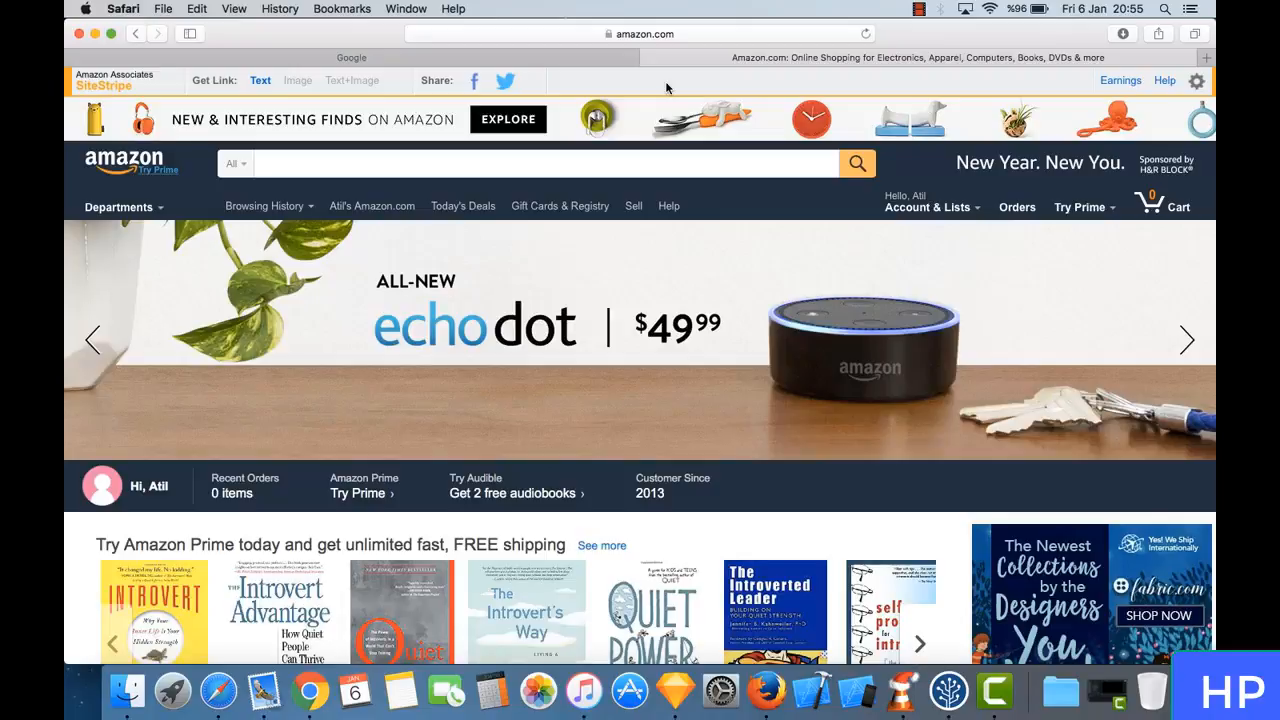
- Open an additional blank browser tab and switch the Google Türkiye page to its google.com version
{"action": "left_click", "coordinate": [1208, 59]}
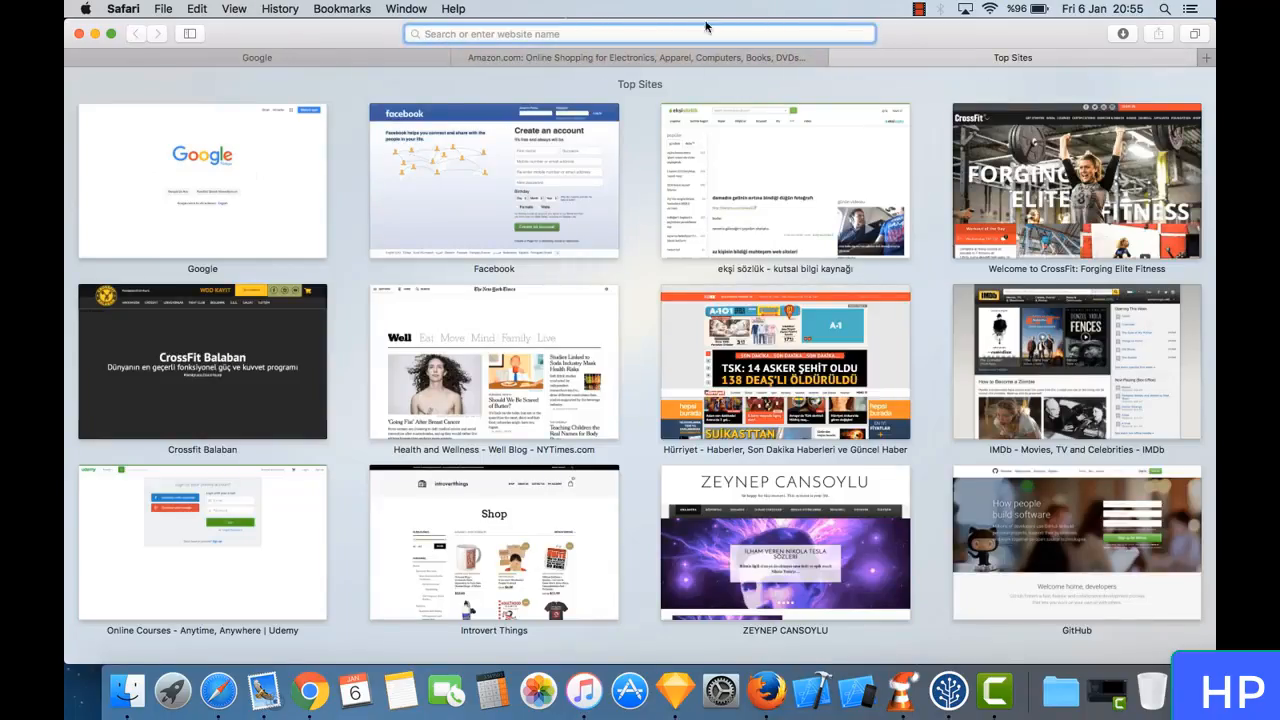
{"action": "left_click", "coordinate": [365, 57]}
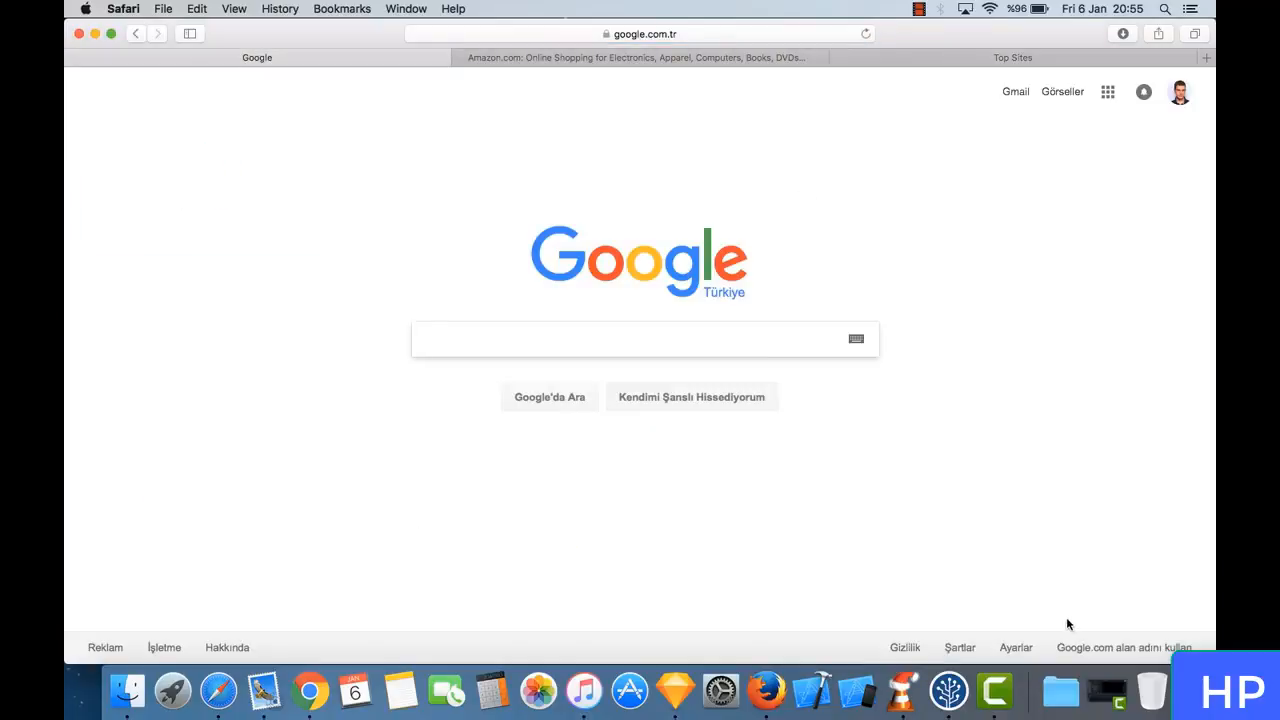
{"action": "left_click", "coordinate": [1082, 648]}
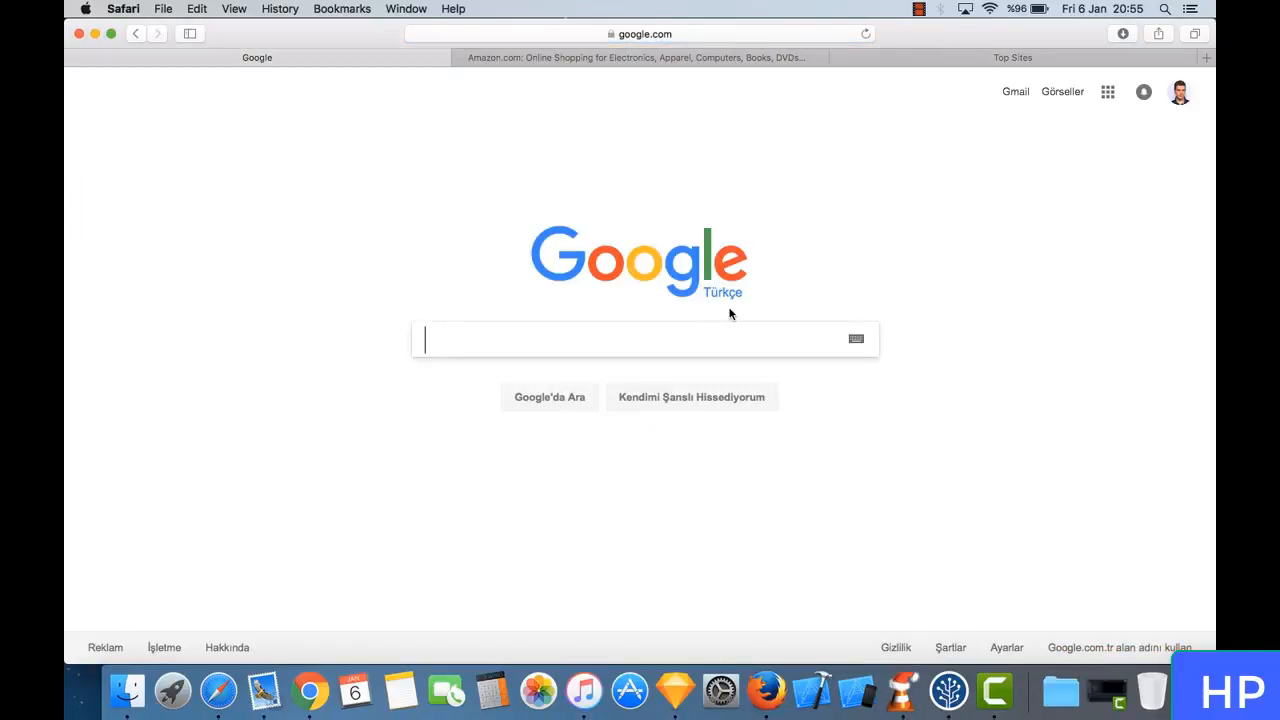
- Search Google for "hosting and domains"
{"action": "type", "text": "g"}
{"action": "key", "text": "BackSpace"}
{"action": "type", "text": "hosti"}
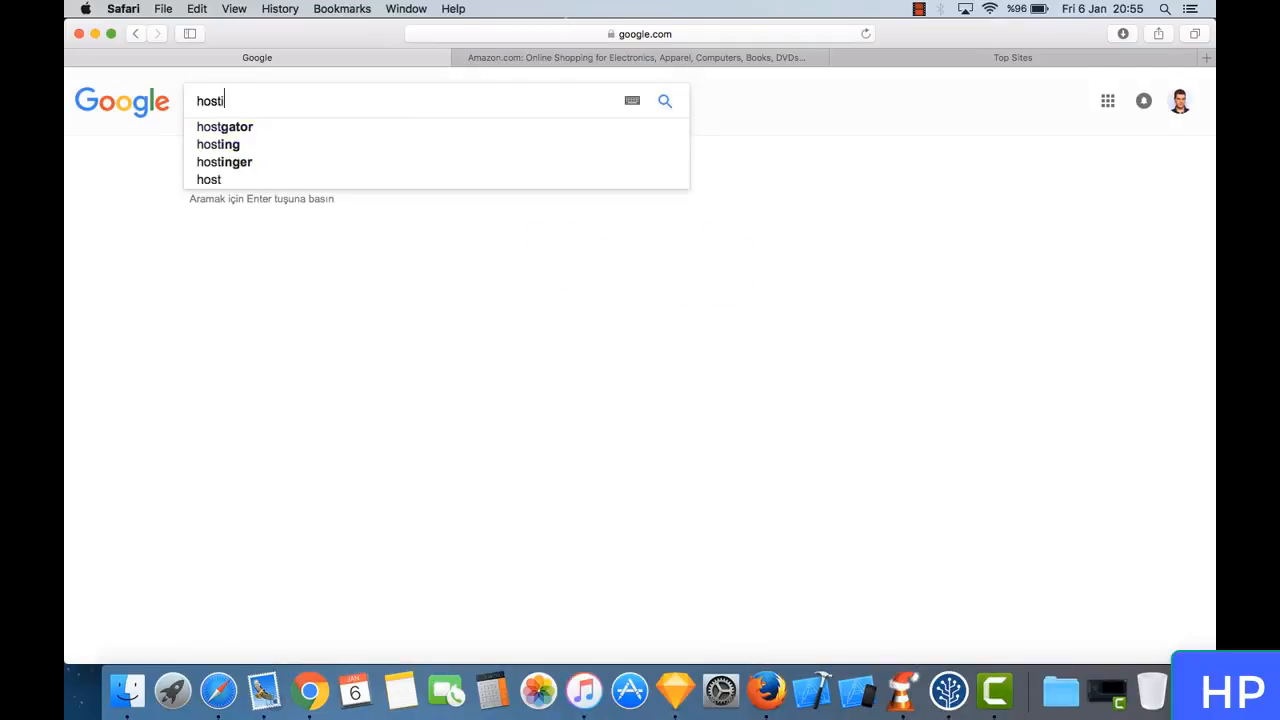
{"action": "type", "text": "ng and domains"}
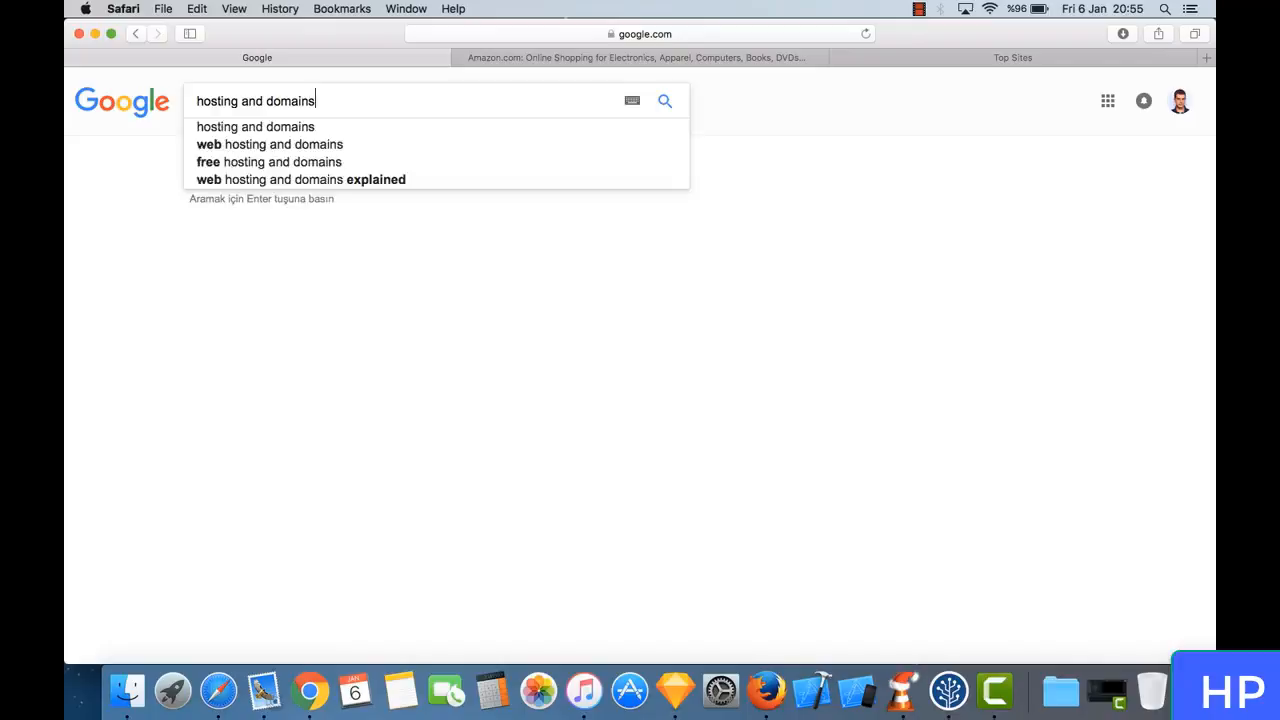
{"action": "key", "text": "Return"}
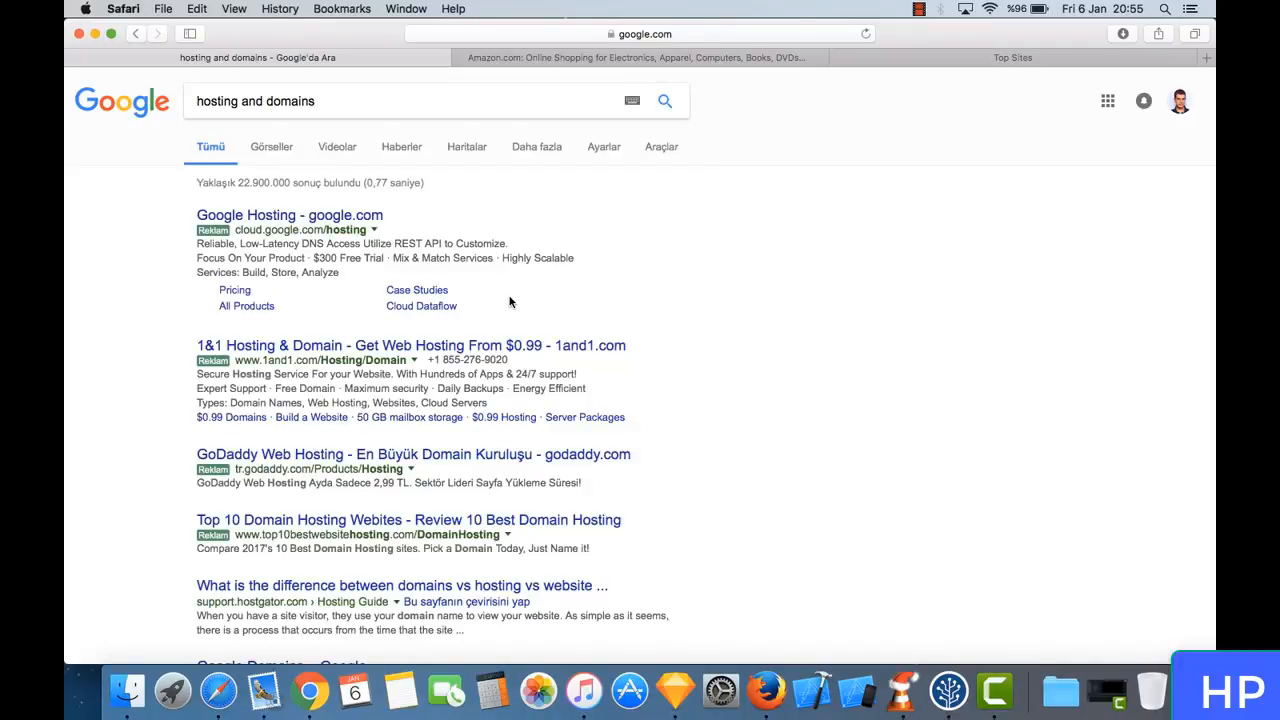
- Examine the hosting and domain providers listed in the Google results, including their site addresses
{"action": "scroll", "coordinate": [406, 278], "scroll_direction": "down", "scroll_amount": 5}
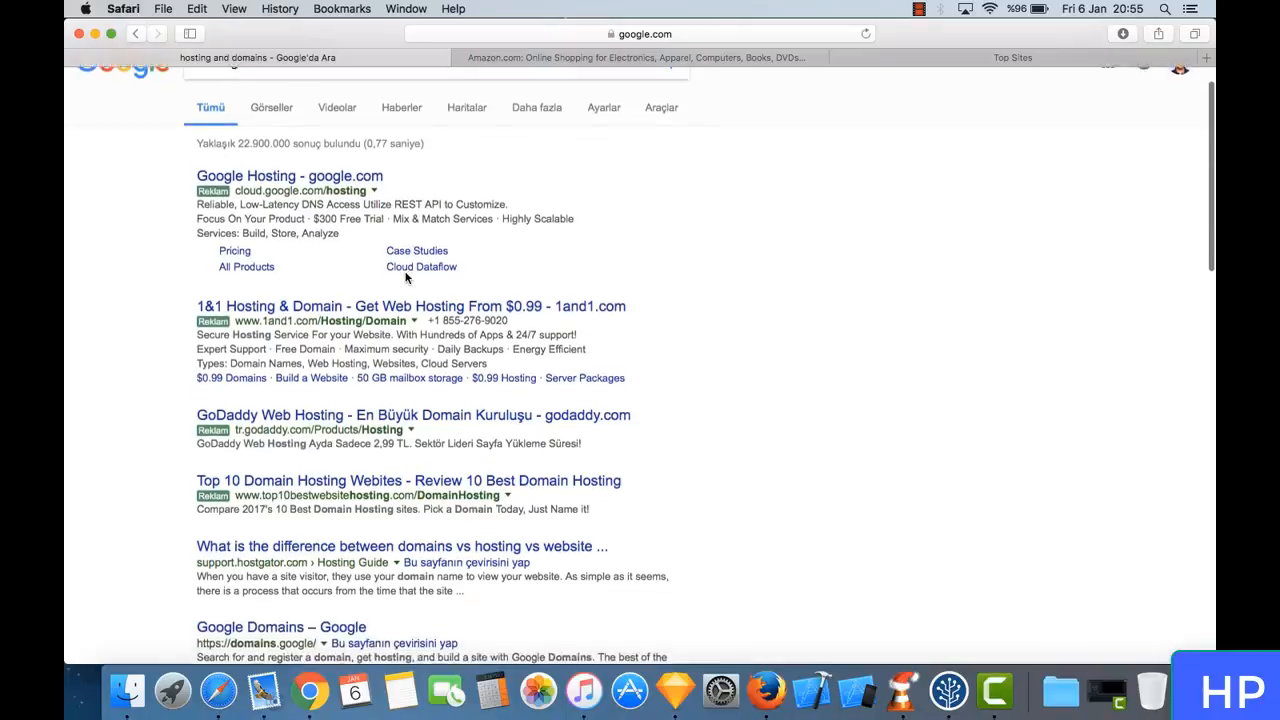
{"action": "scroll", "coordinate": [406, 278], "scroll_direction": "down", "scroll_amount": 4}
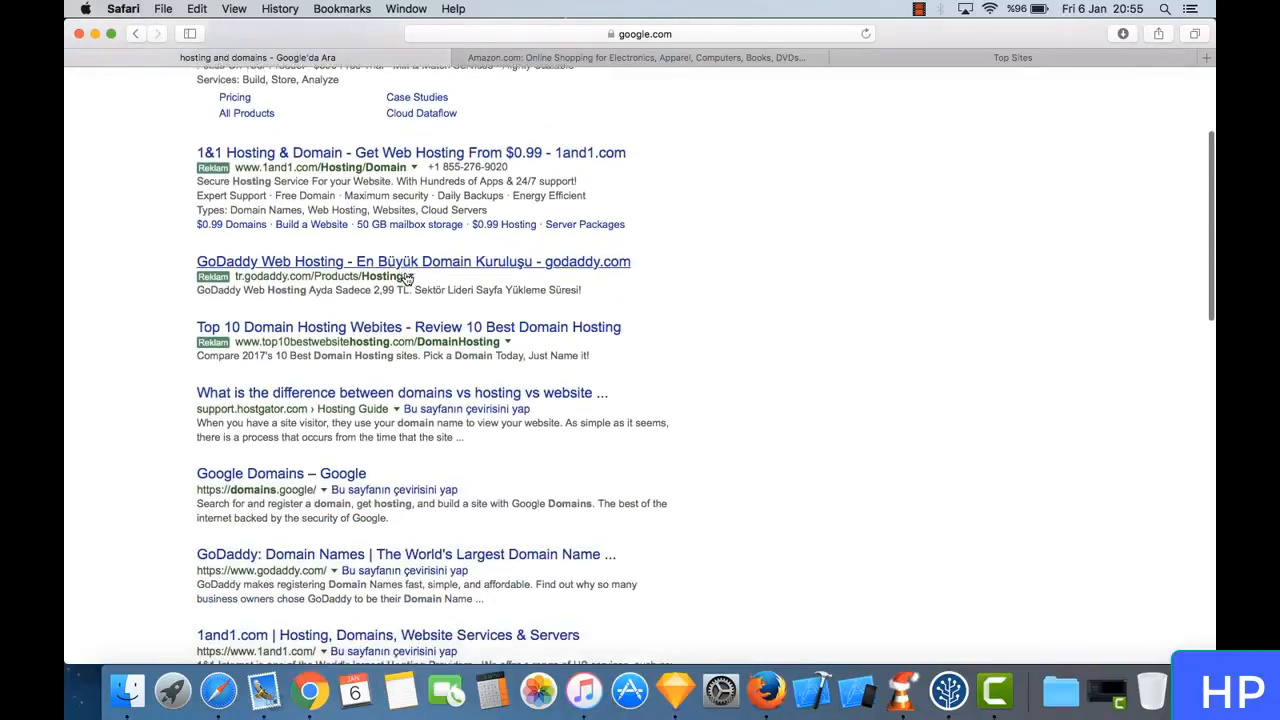
{"action": "scroll", "coordinate": [406, 278], "scroll_direction": "down", "scroll_amount": 3}
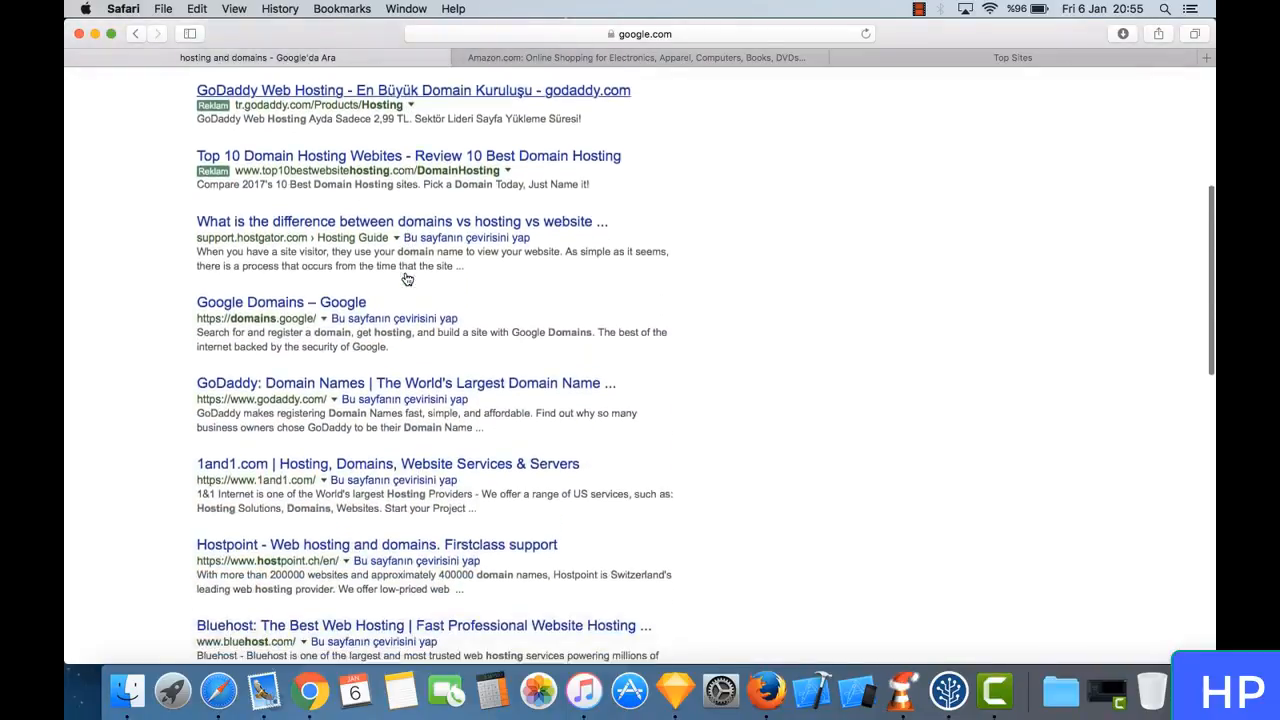
{"action": "scroll", "coordinate": [395, 245], "scroll_direction": "up", "scroll_amount": 2}
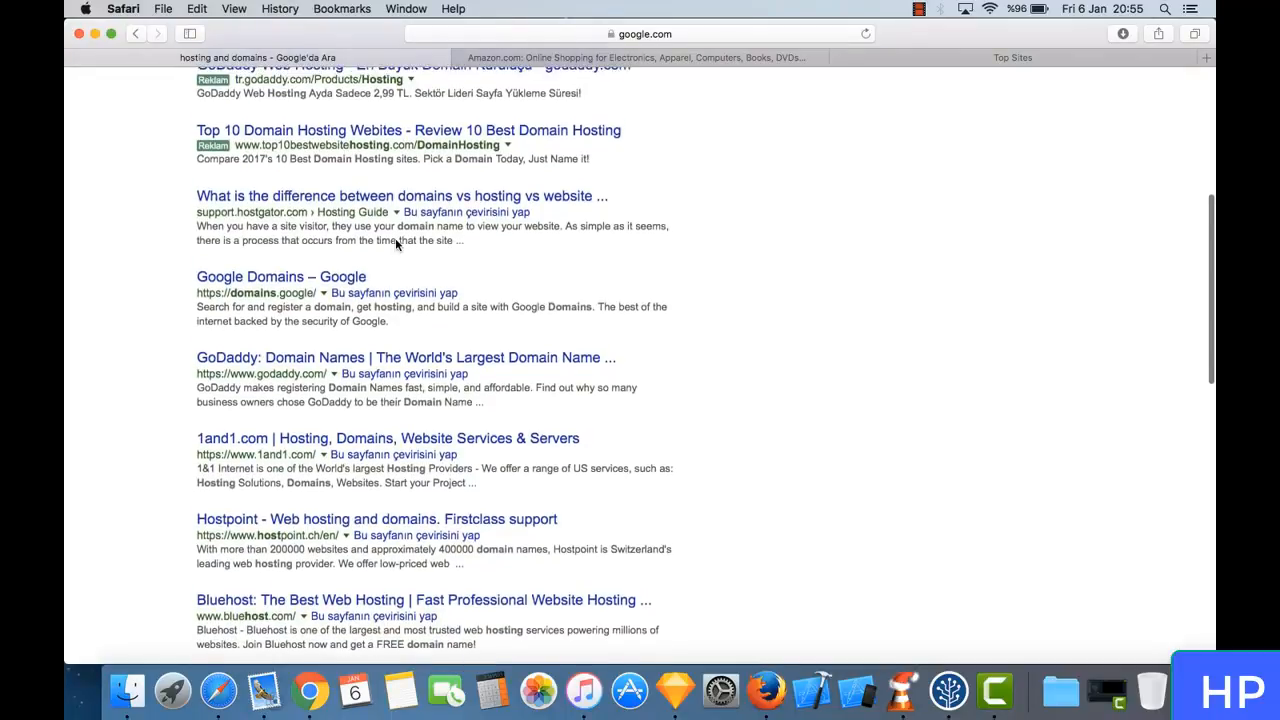
{"action": "scroll", "coordinate": [397, 243], "scroll_direction": "down", "scroll_amount": 5}
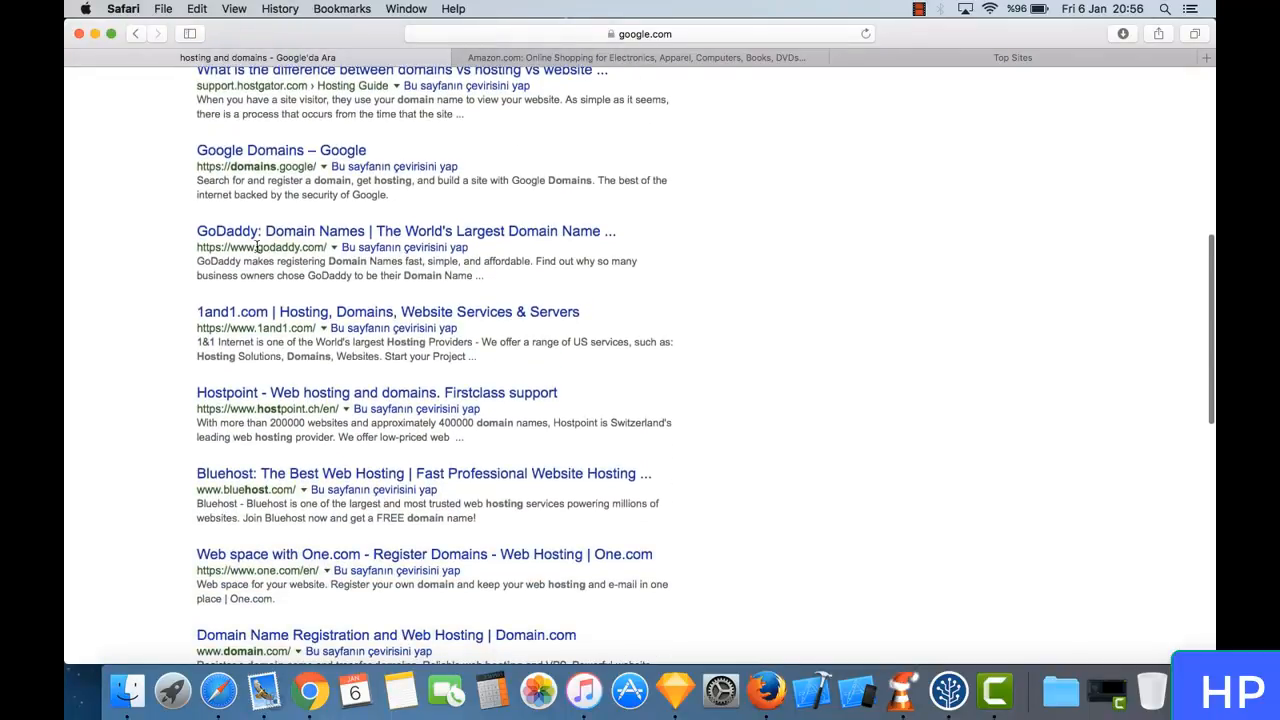
{"action": "double_click", "coordinate": [291, 250]}
{"action": "left_click", "coordinate": [291, 250]}
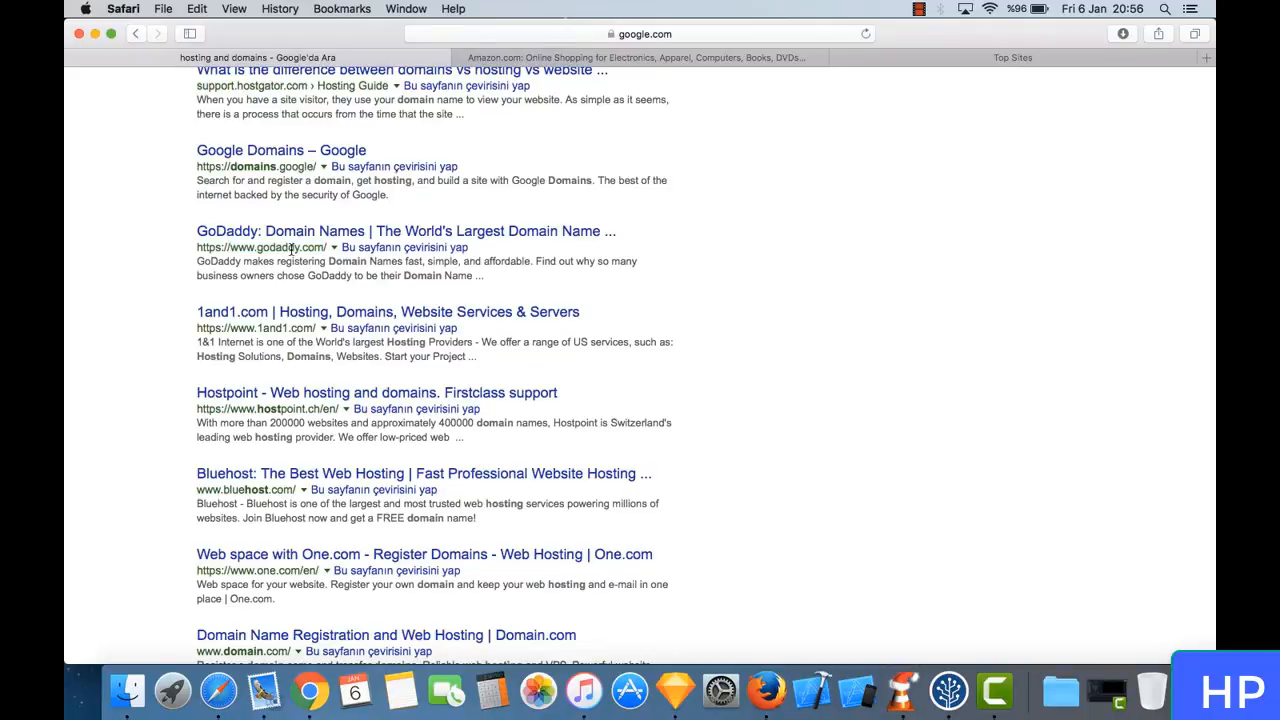
{"action": "scroll", "coordinate": [337, 360], "scroll_direction": "down", "scroll_amount": 3}
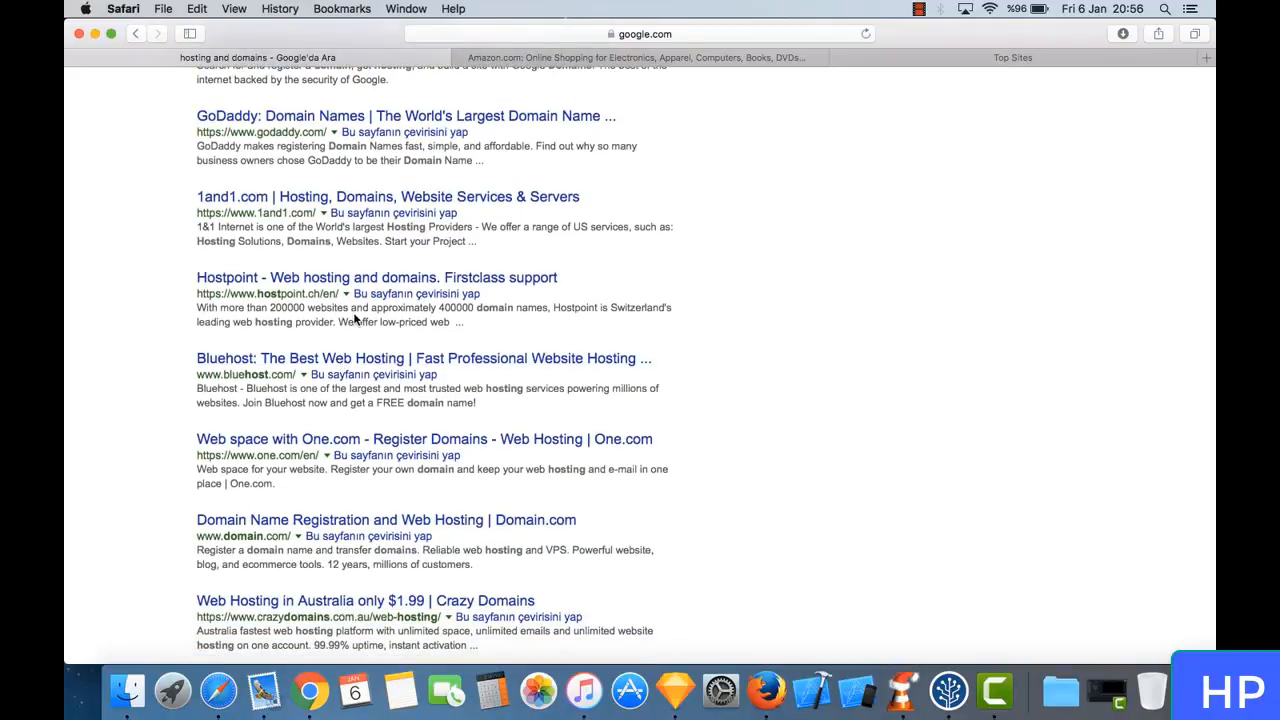
{"action": "scroll", "coordinate": [383, 320], "scroll_direction": "down", "scroll_amount": 1}
{"action": "scroll", "coordinate": [382, 320], "scroll_direction": "down", "scroll_amount": 2}
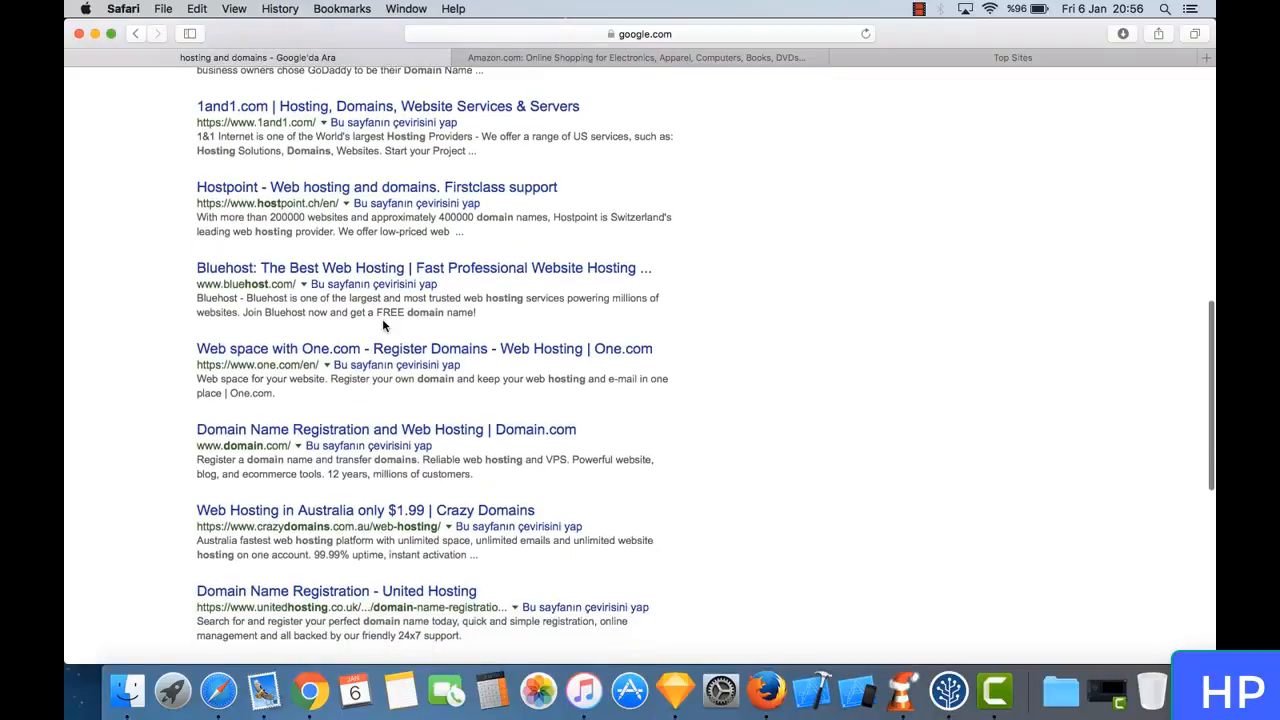
{"action": "scroll", "coordinate": [294, 328], "scroll_direction": "down", "scroll_amount": 3}
{"action": "scroll", "coordinate": [295, 333], "scroll_direction": "down", "scroll_amount": 2}
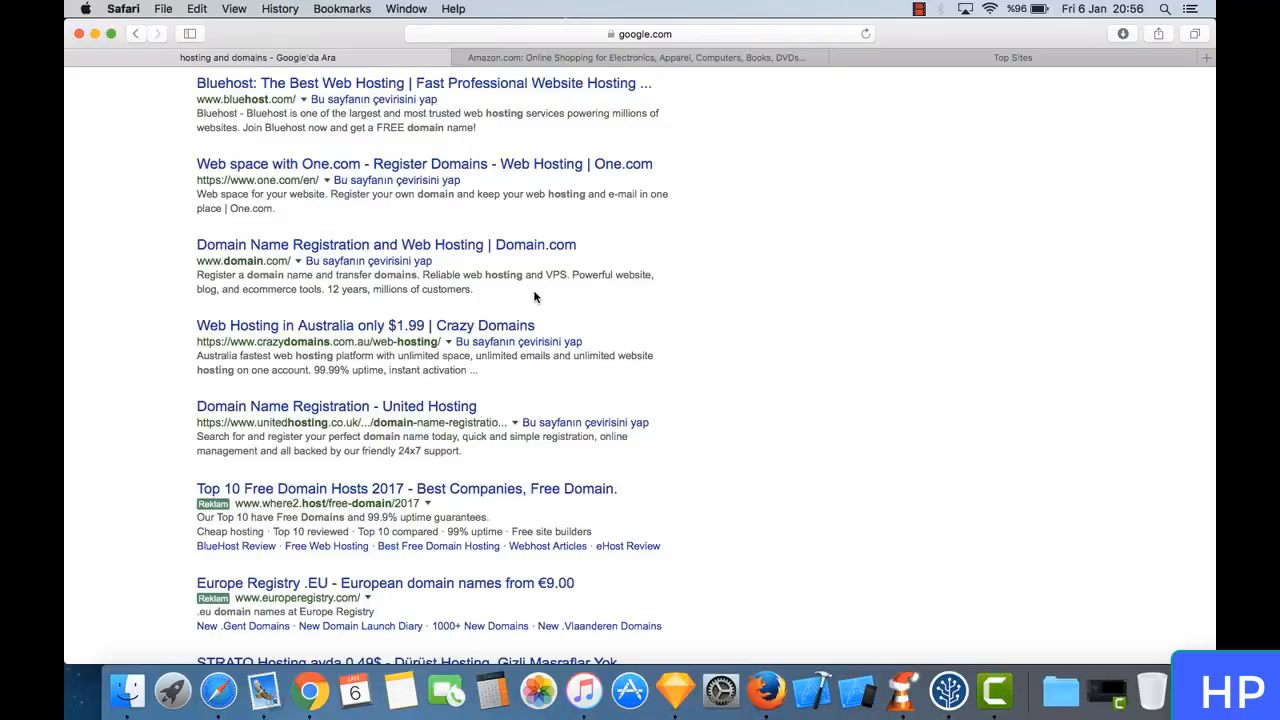
{"action": "scroll", "coordinate": [532, 296], "scroll_direction": "up", "scroll_amount": 4}
{"action": "scroll", "coordinate": [534, 292], "scroll_direction": "up", "scroll_amount": 7}
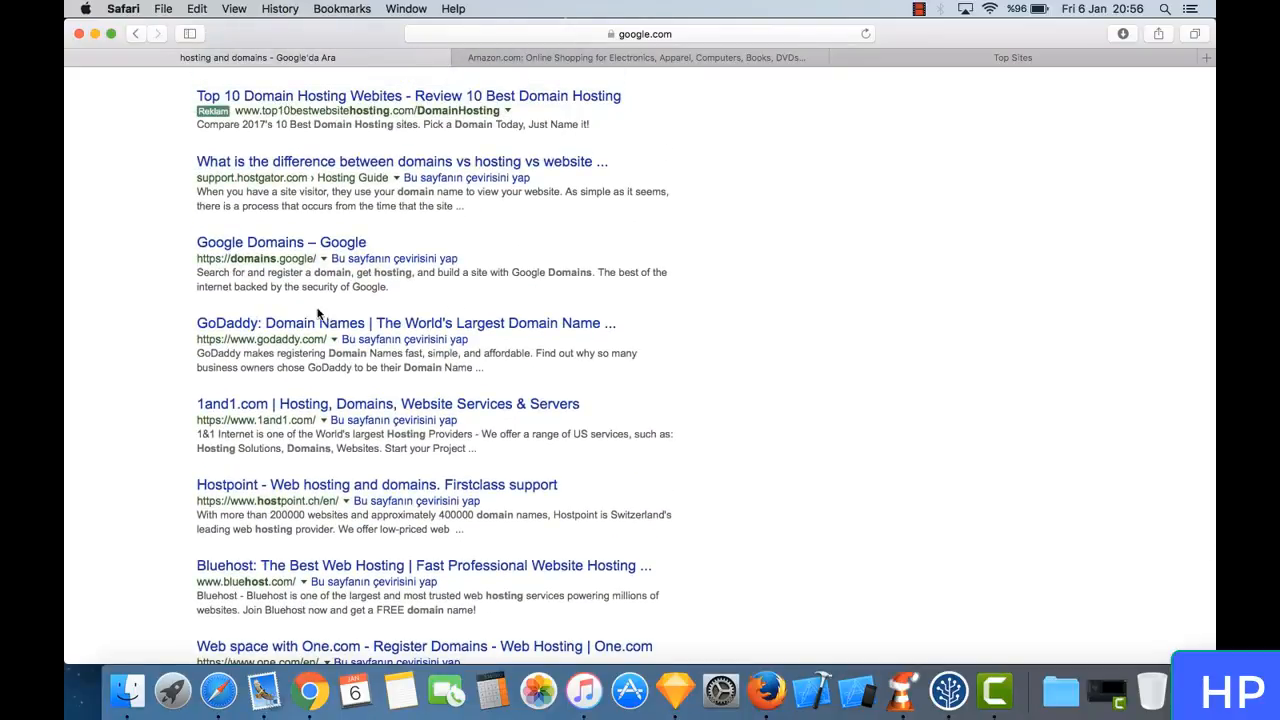
- Open the GoDaddy Domain Names result and activate the site's domain name search field
{"action": "left_click", "coordinate": [363, 329]}
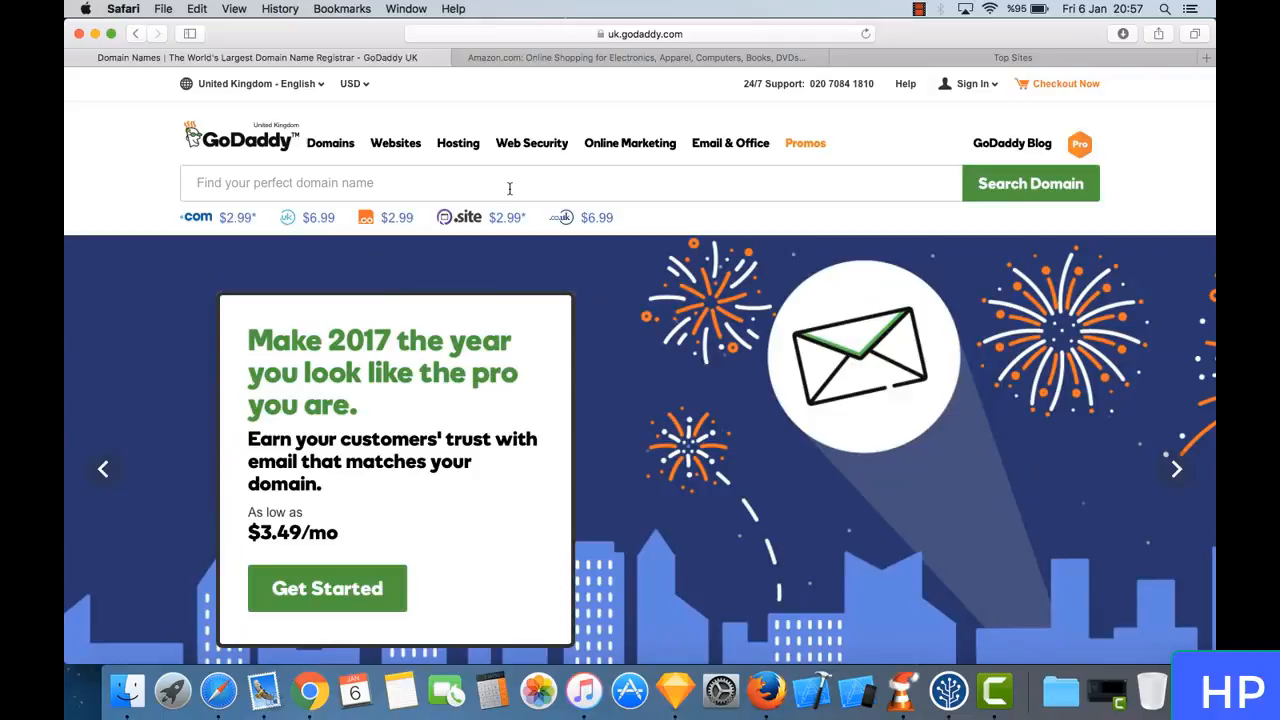
{"action": "left_click", "coordinate": [509, 188]}
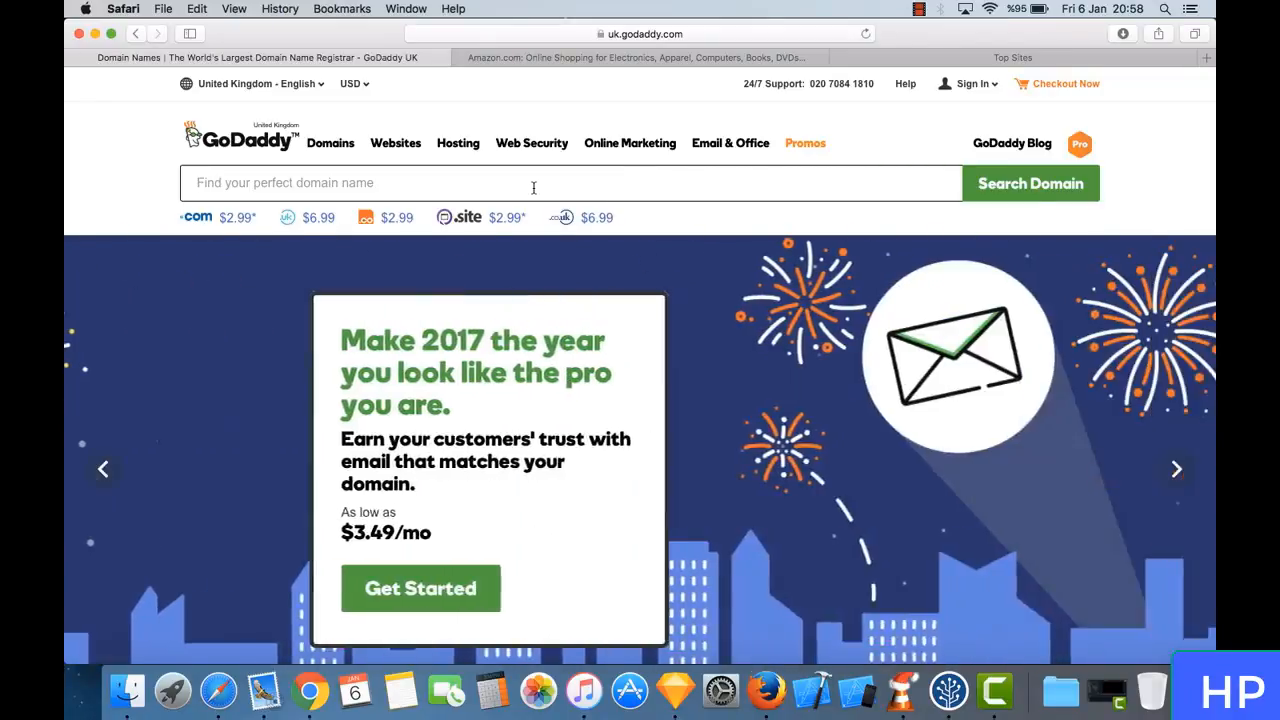
{"action": "left_click", "coordinate": [533, 185]}
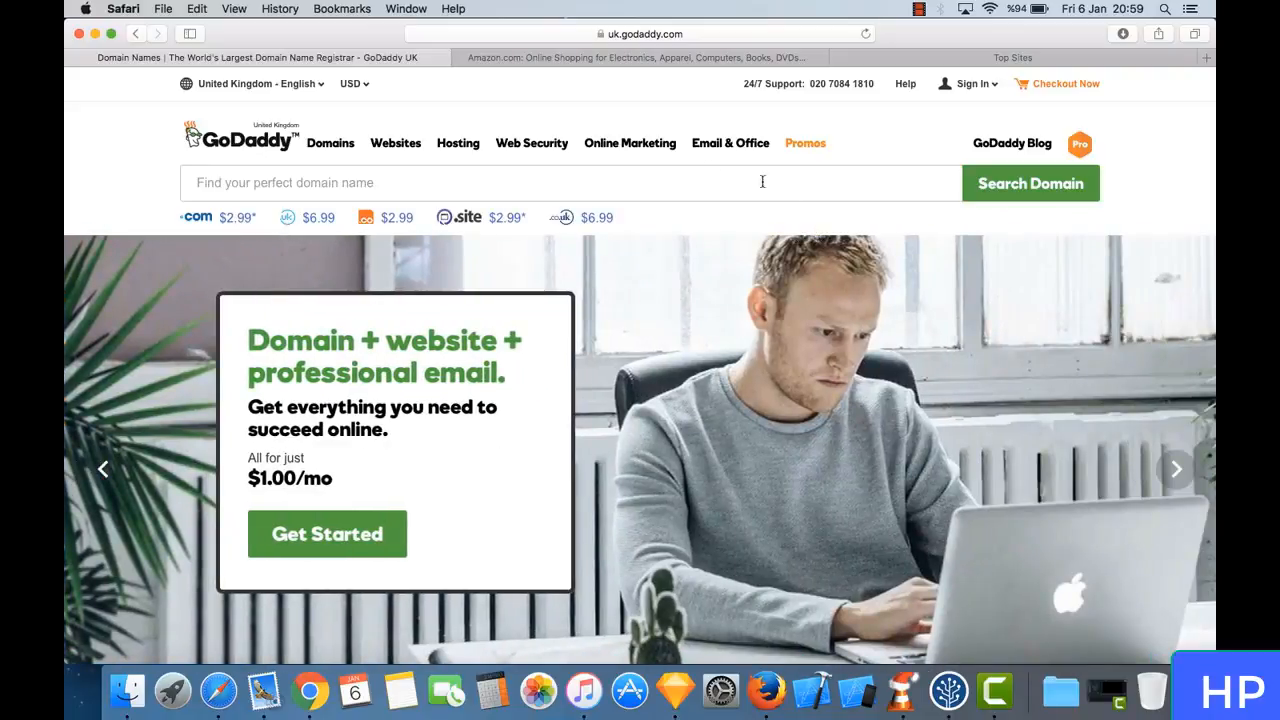
{"action": "left_click", "coordinate": [685, 186]}
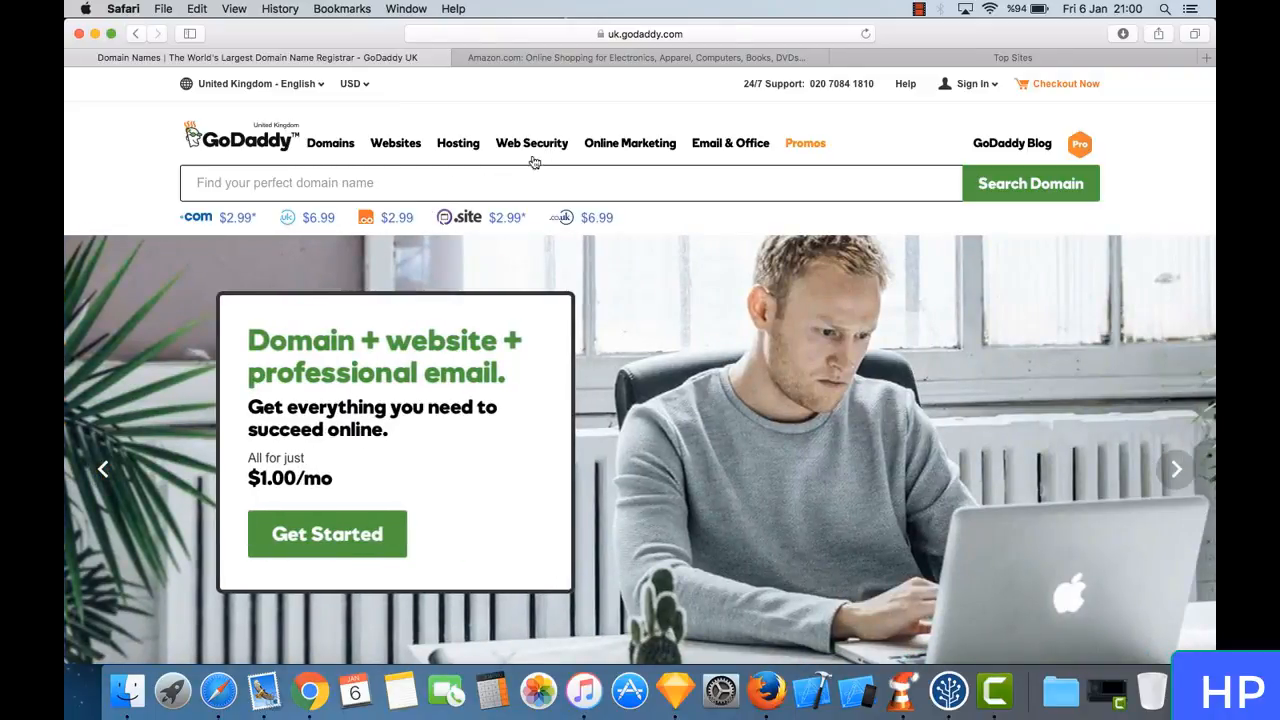
- In the blank Top Sites browser tab, search for "keyword tool" and open the keywordtool.io result
{"action": "left_click", "coordinate": [948, 60]}
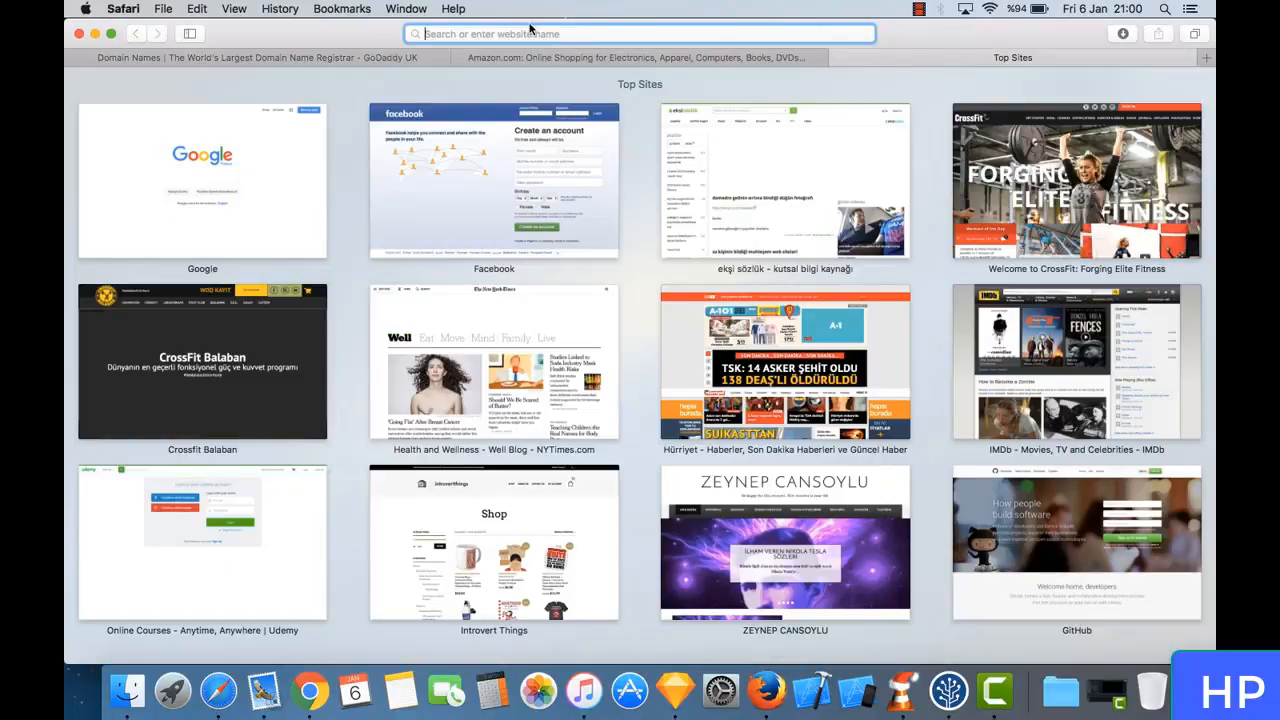
{"action": "type", "text": "keywork"}
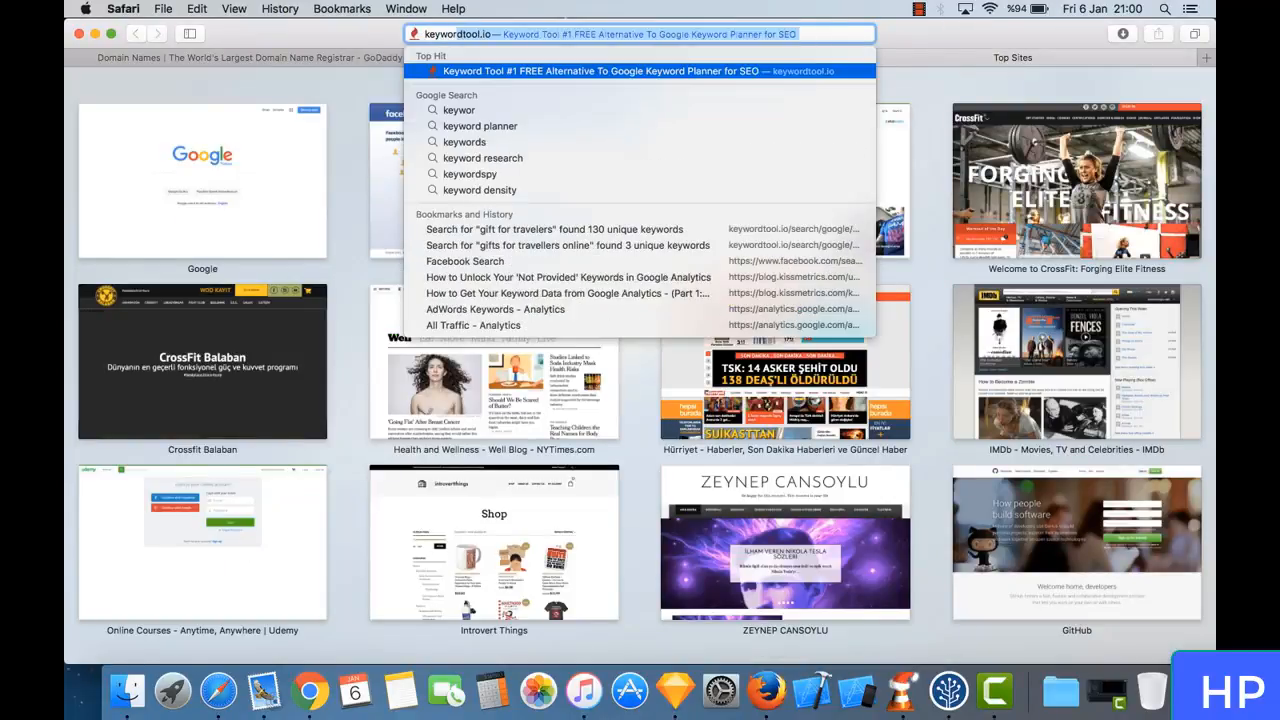
{"action": "key", "text": "BackSpace"}
{"action": "type", "text": "d tool"}
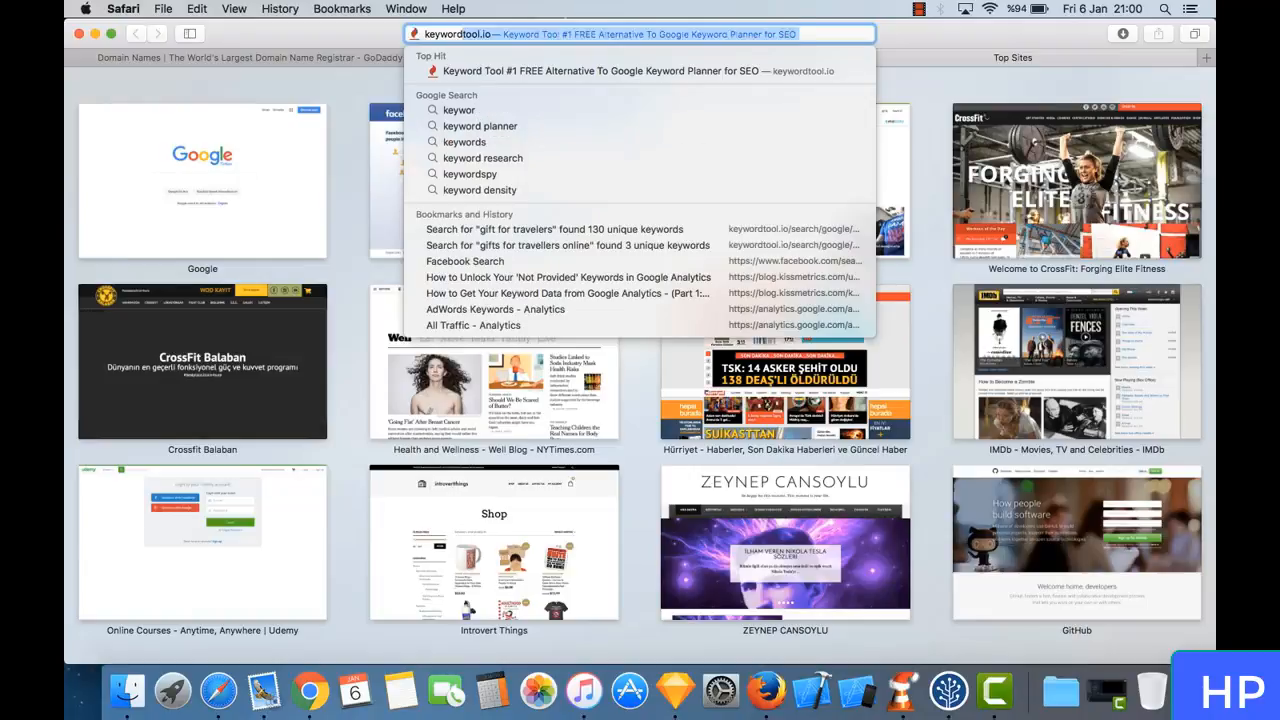
{"action": "key", "text": "Return"}
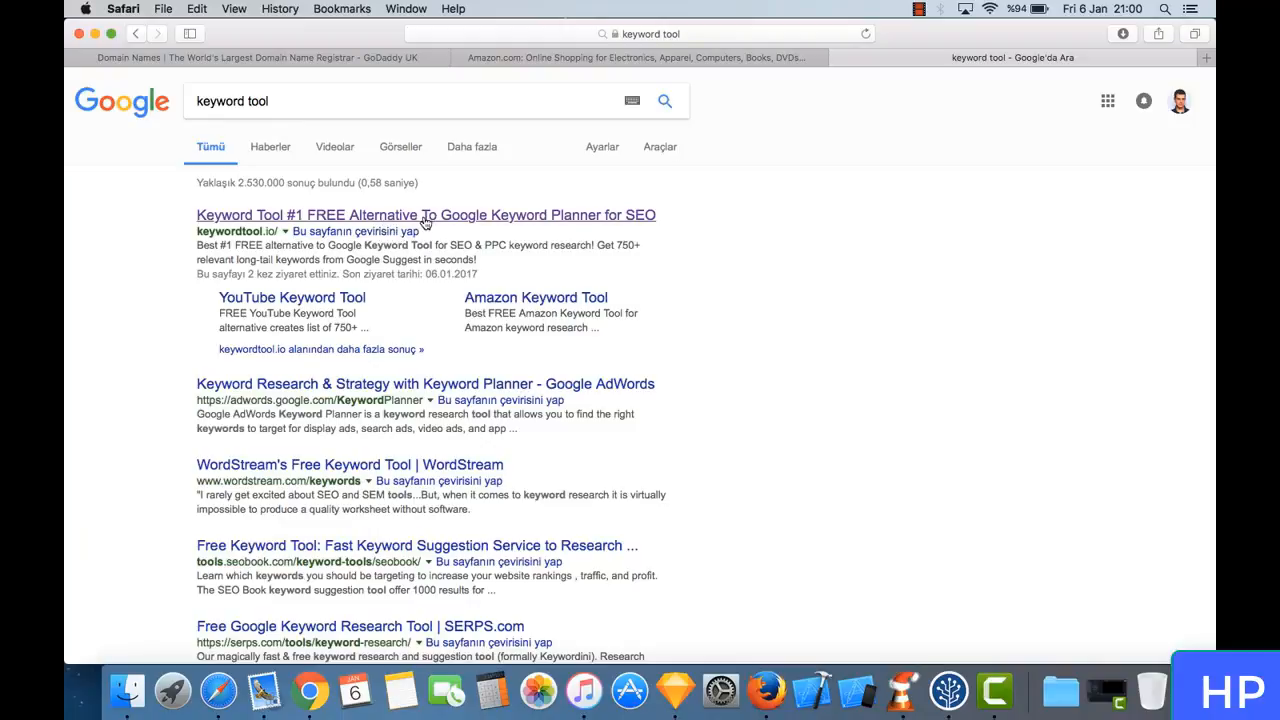
{"action": "left_click", "coordinate": [288, 218]}
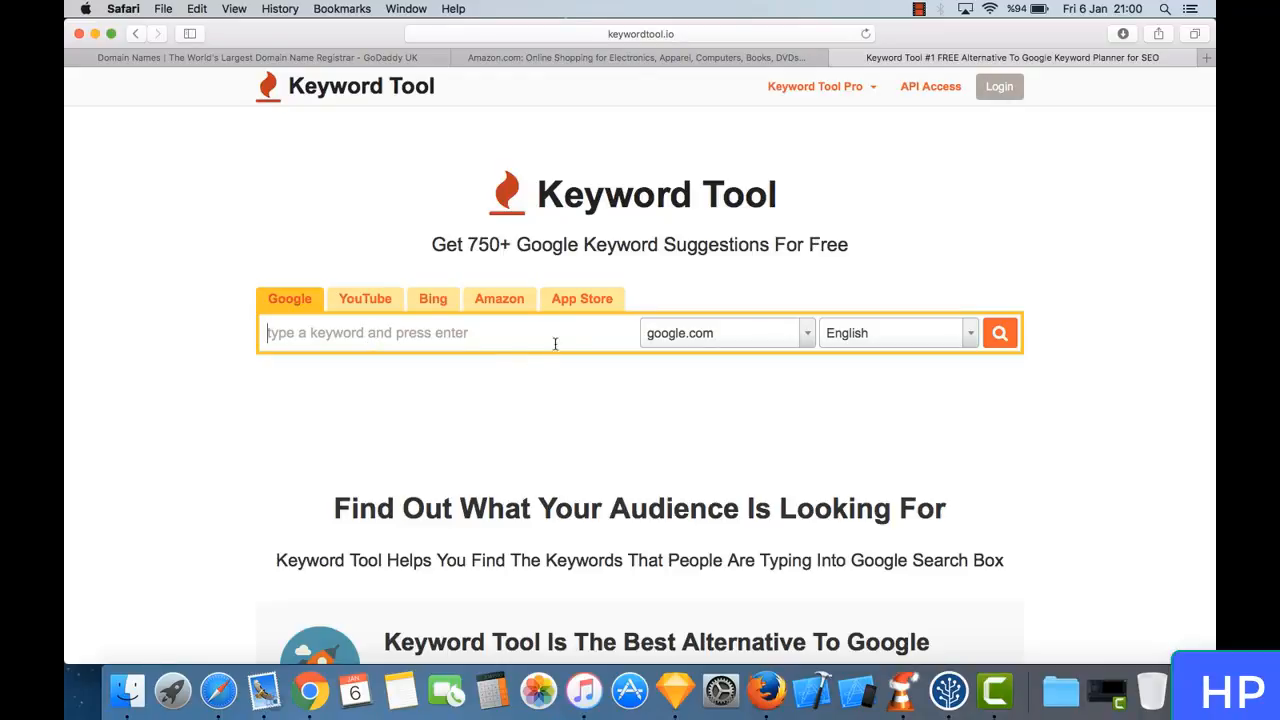
- Look through the Google country domains offered for the keyword search and close the list without choosing one
{"action": "left_click", "coordinate": [688, 338]}
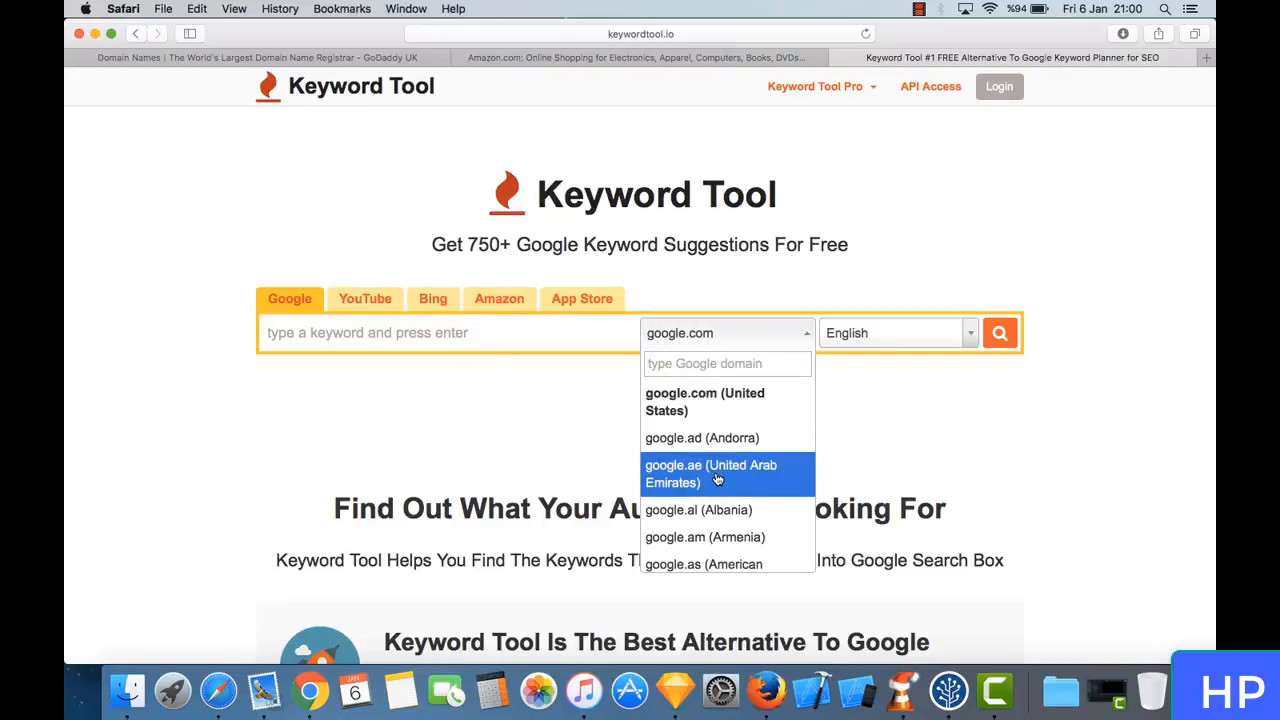
{"action": "scroll", "coordinate": [705, 475], "scroll_direction": "down", "scroll_amount": 10}
{"action": "scroll", "coordinate": [717, 480], "scroll_direction": "down", "scroll_amount": 15}
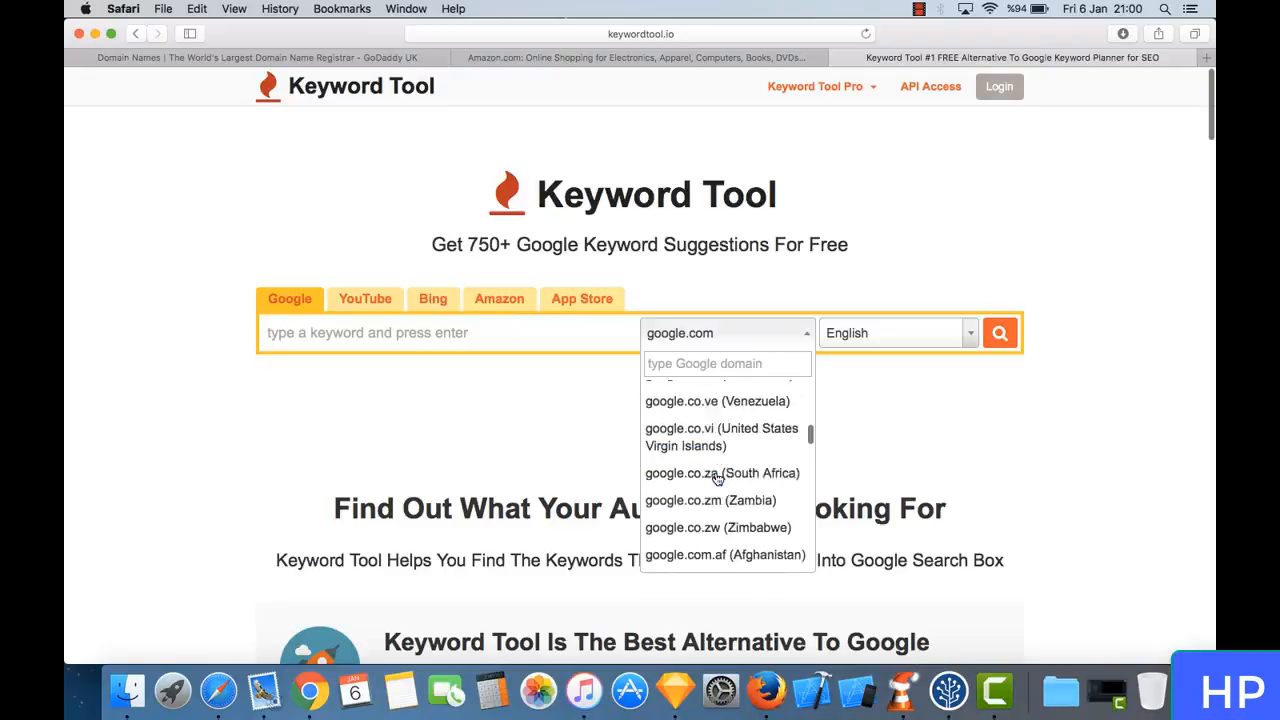
{"action": "scroll", "coordinate": [717, 480], "scroll_direction": "down", "scroll_amount": 20}
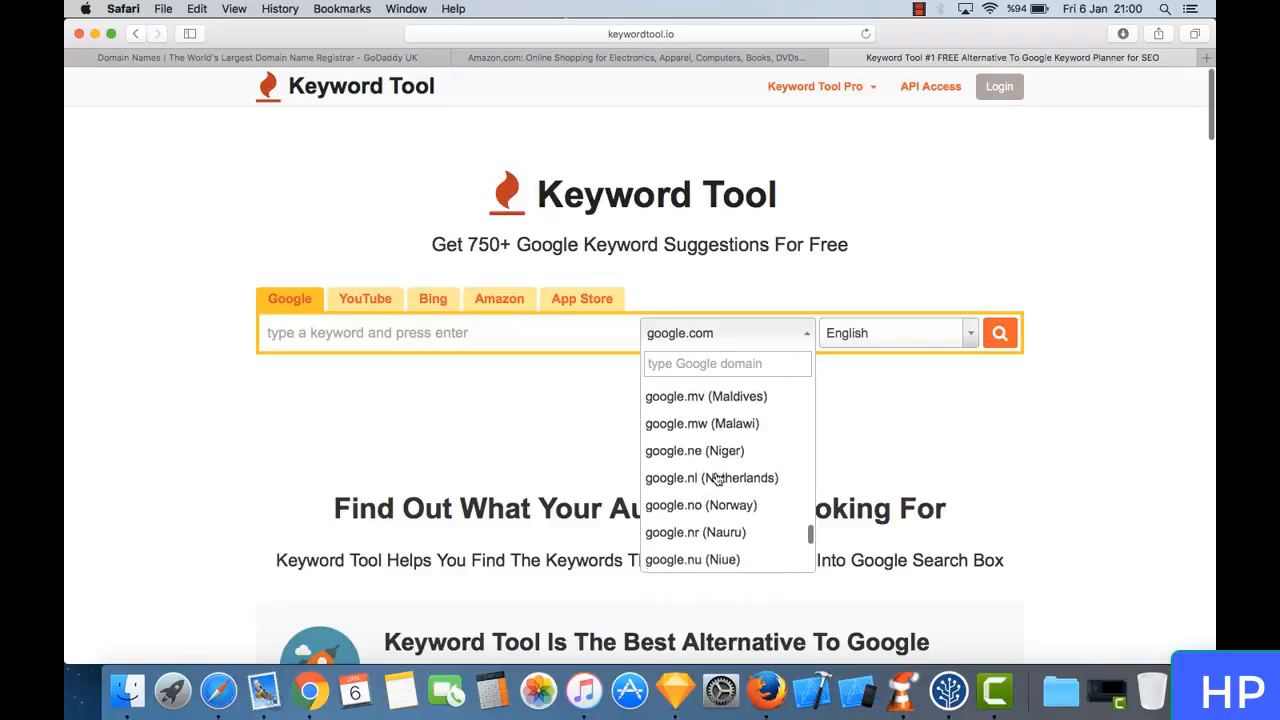
{"action": "left_click", "coordinate": [513, 449]}
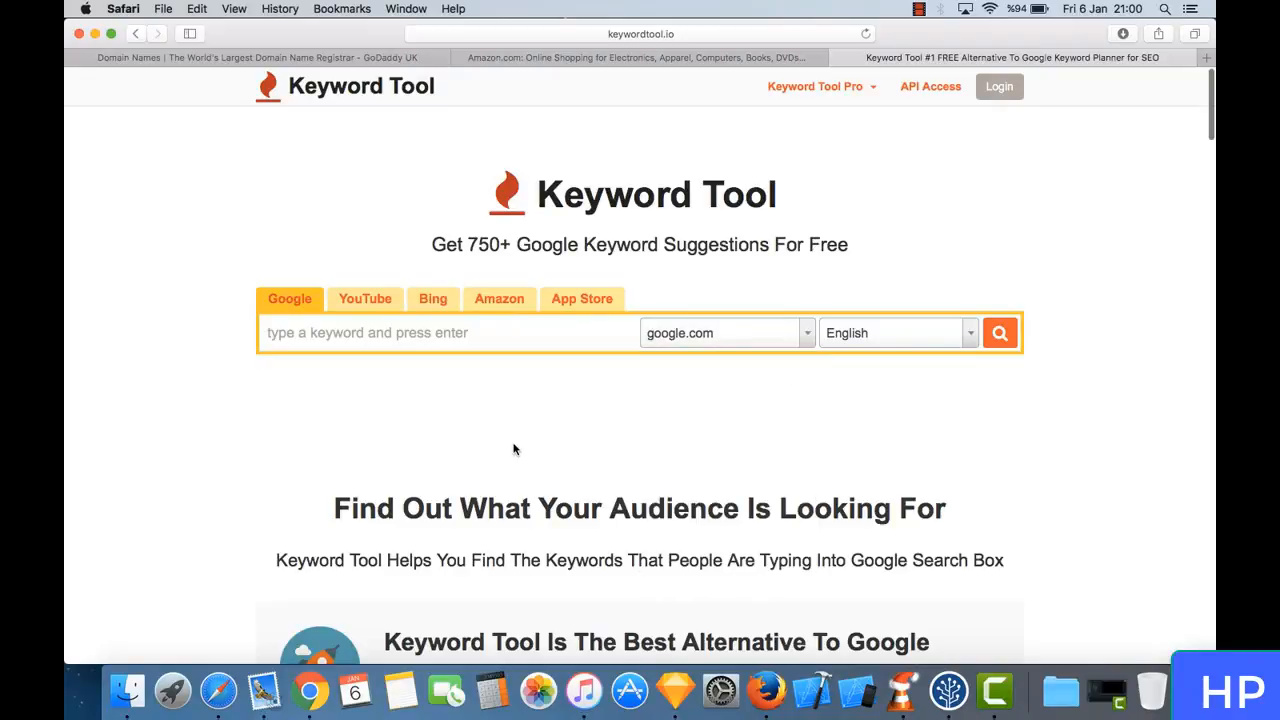
- Search Keyword Tool for Google suggestions on "gifts for travelers"
{"action": "left_click", "coordinate": [442, 339]}
{"action": "type", "text": "gifts"}
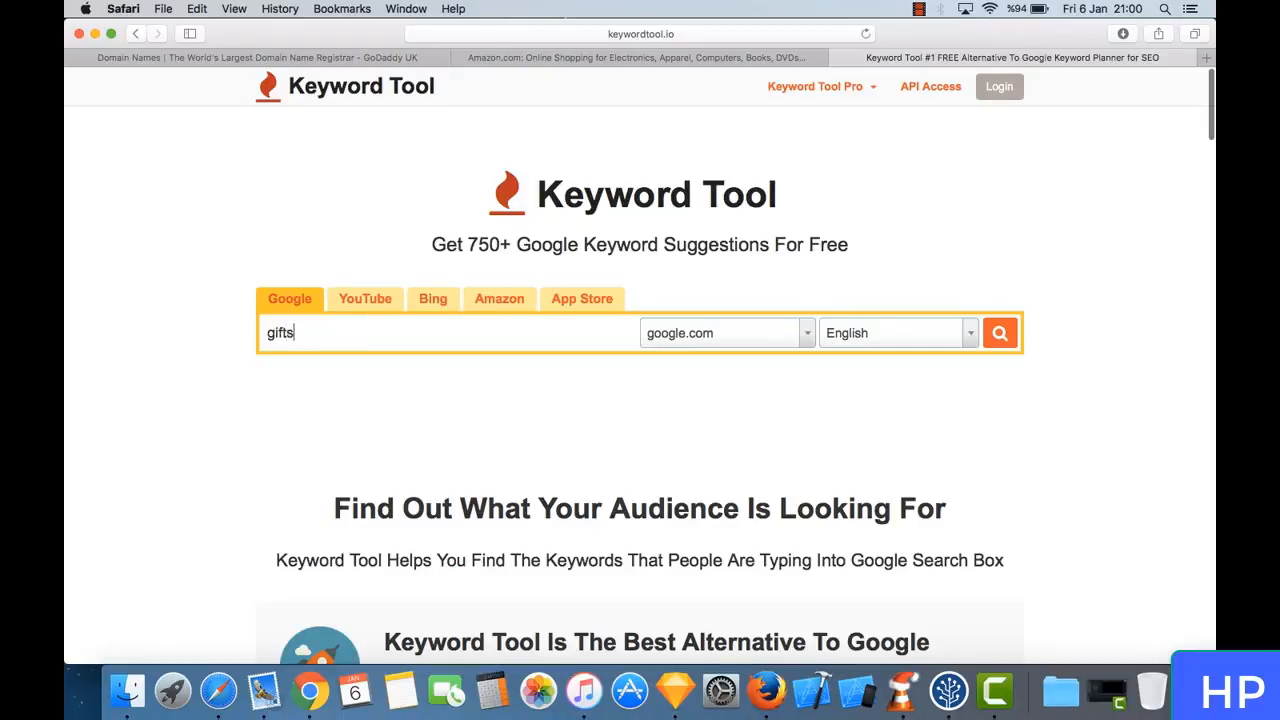
{"action": "type", "text": " for travelers"}
{"action": "key", "text": "Return"}
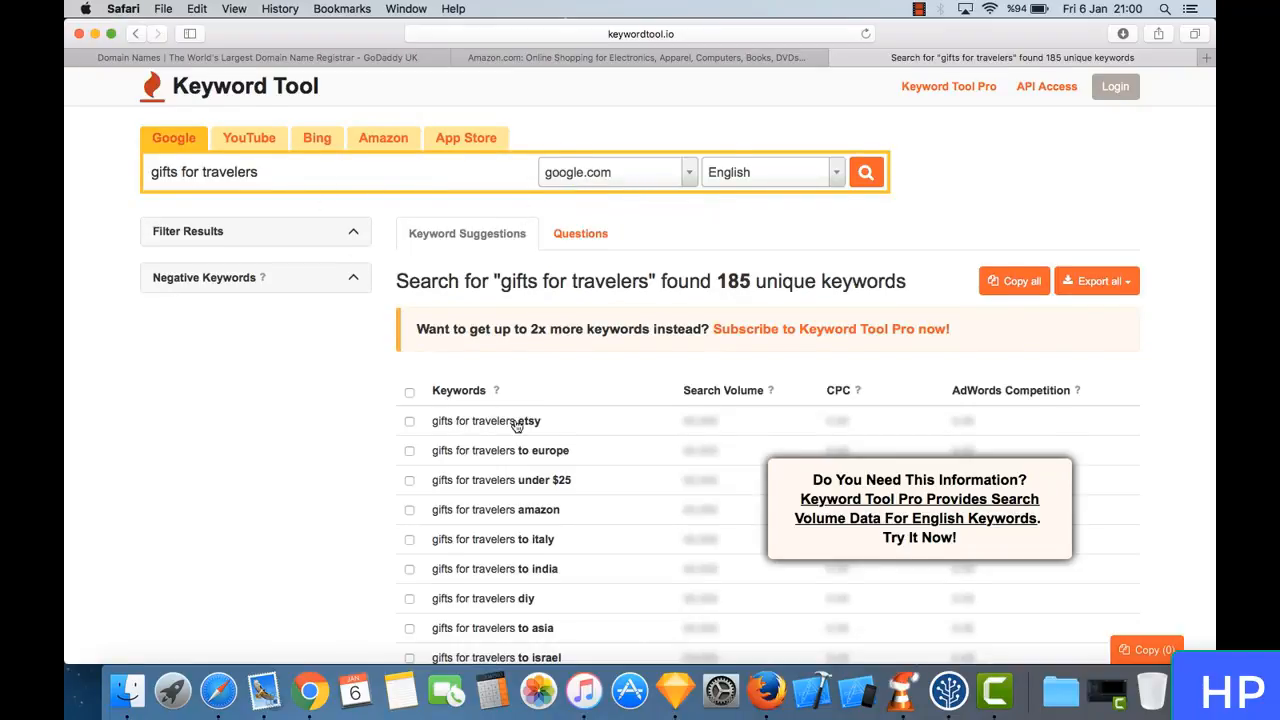
- Examine the keyword suggestions for "gifts for travelers" down the results list
{"action": "scroll", "coordinate": [517, 427], "scroll_direction": "down", "scroll_amount": 5}
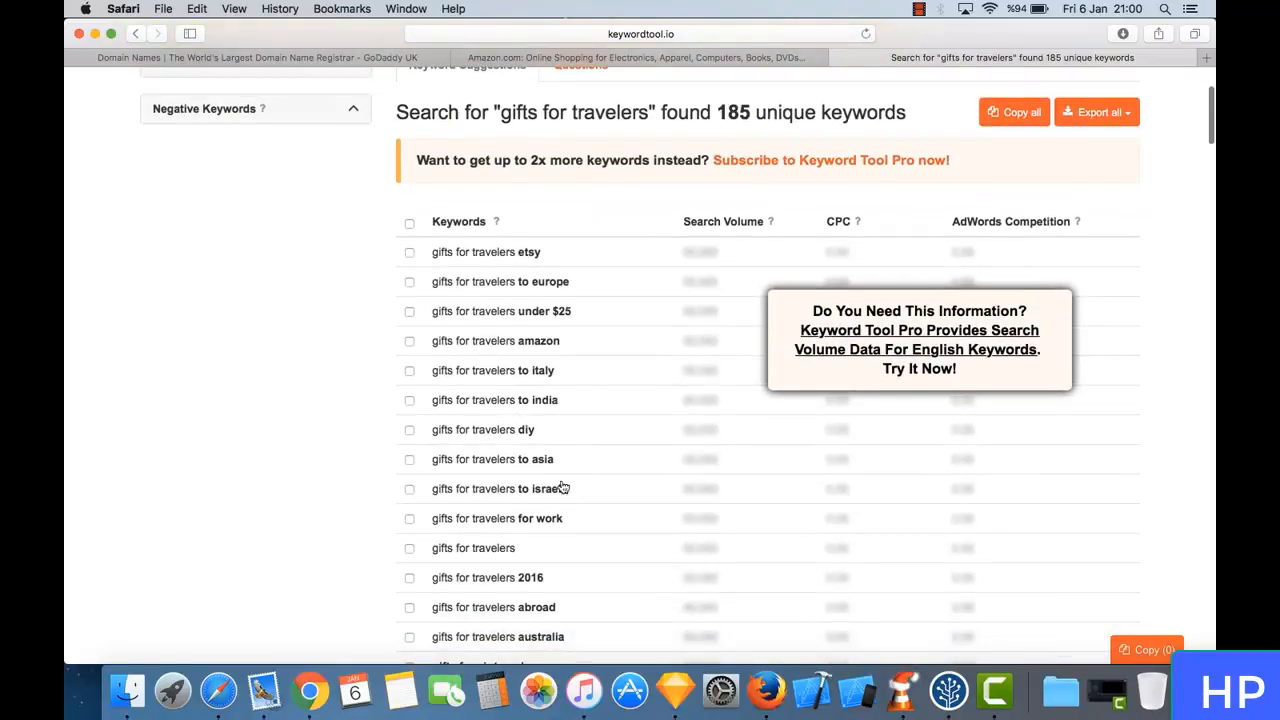
{"action": "scroll", "coordinate": [569, 477], "scroll_direction": "down", "scroll_amount": 7}
{"action": "scroll", "coordinate": [572, 477], "scroll_direction": "down", "scroll_amount": 1}
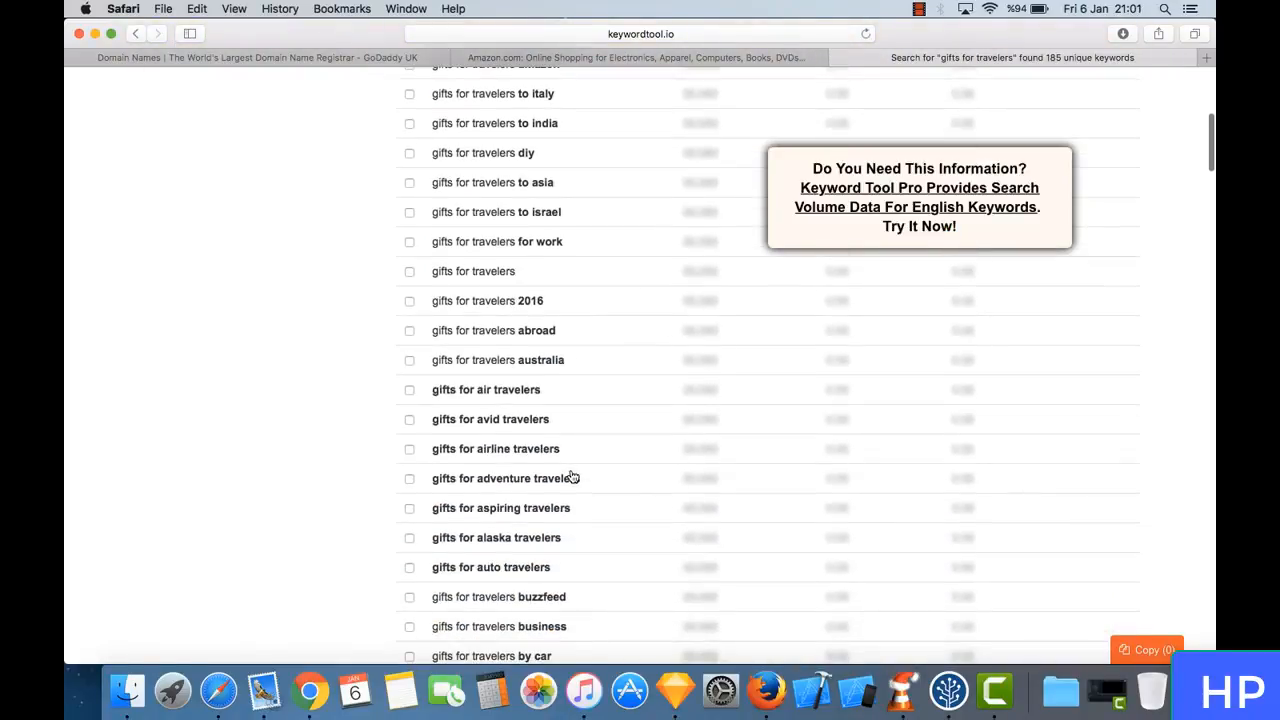
{"action": "scroll", "coordinate": [572, 477], "scroll_direction": "down", "scroll_amount": 9}
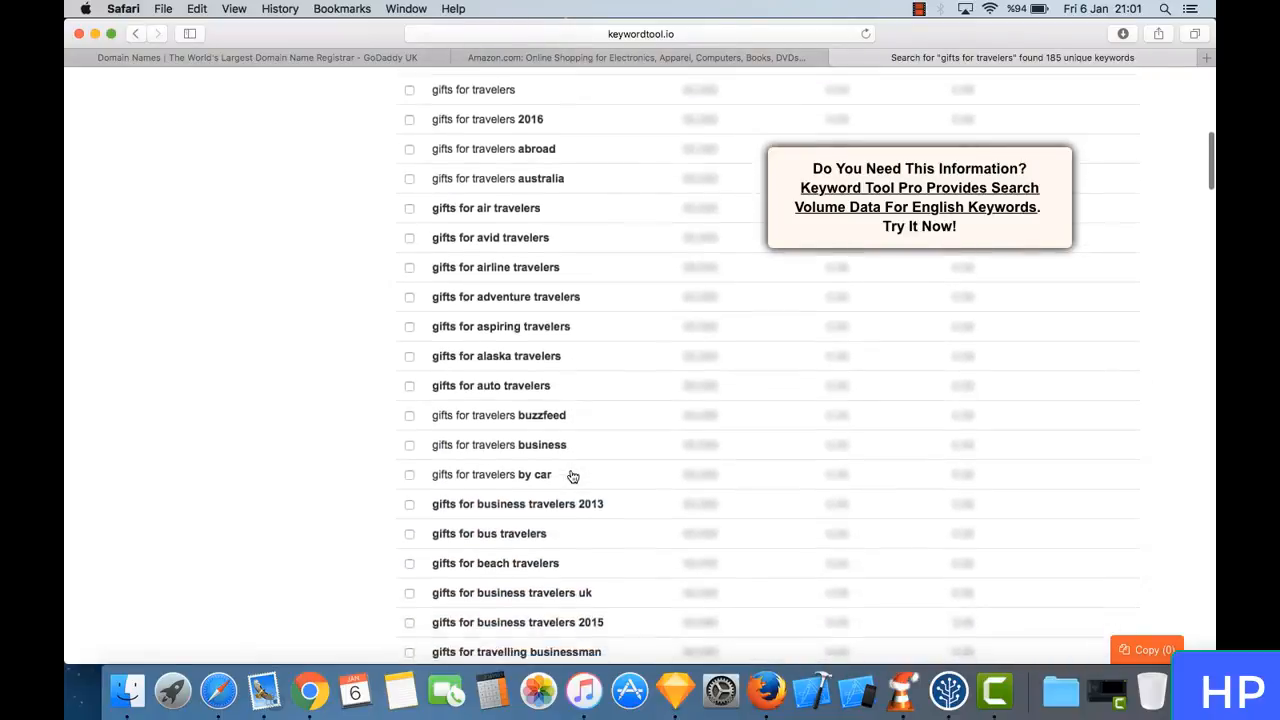
{"action": "scroll", "coordinate": [572, 477], "scroll_direction": "down", "scroll_amount": 7}
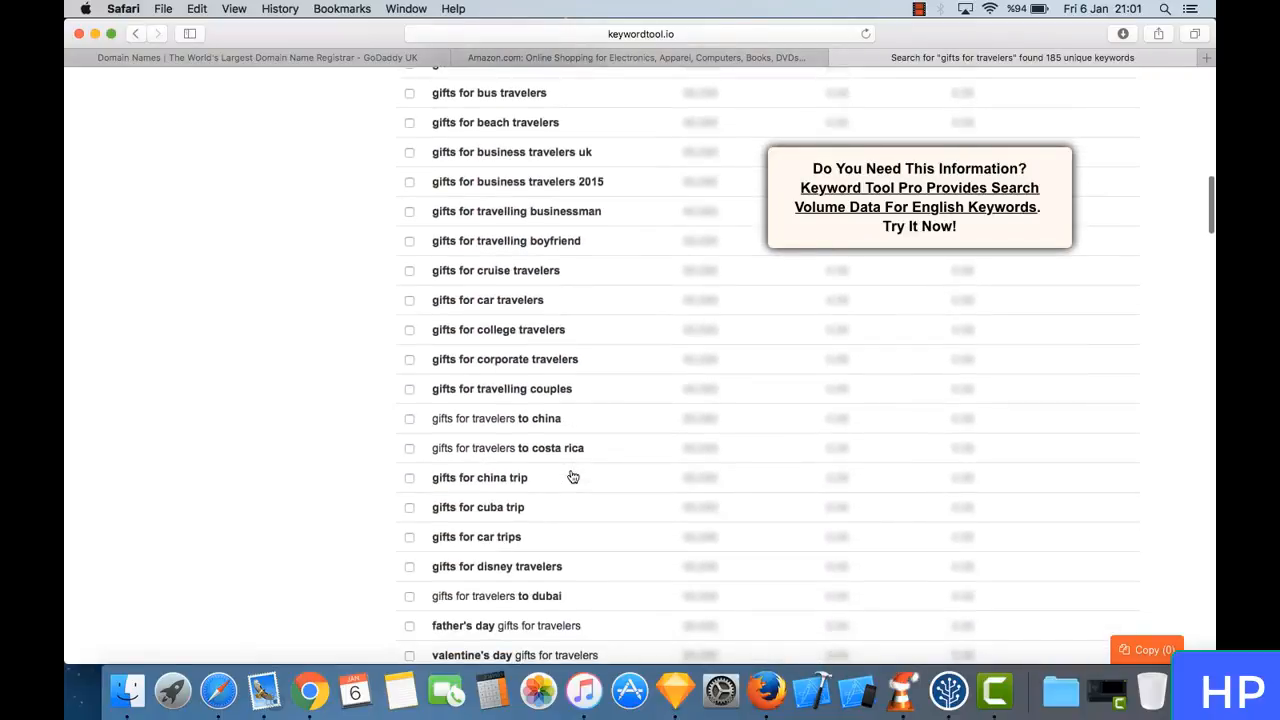
- Review the destination, occasion and recipient variants of "gifts for travelers" among the keyword suggestions
{"action": "scroll", "coordinate": [562, 369], "scroll_direction": "down", "scroll_amount": 4}
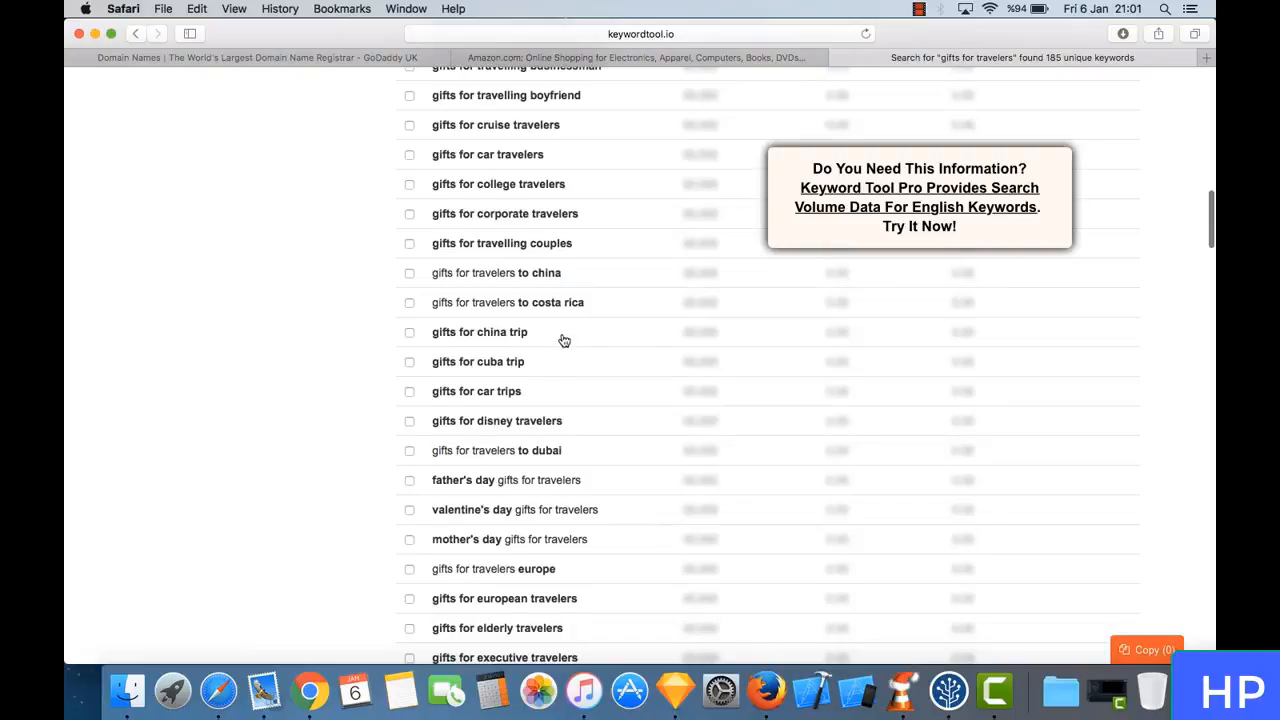
{"action": "scroll", "coordinate": [564, 341], "scroll_direction": "down", "scroll_amount": 12}
{"action": "scroll", "coordinate": [550, 369], "scroll_direction": "up", "scroll_amount": 9}
{"action": "scroll", "coordinate": [583, 390], "scroll_direction": "down", "scroll_amount": 6}
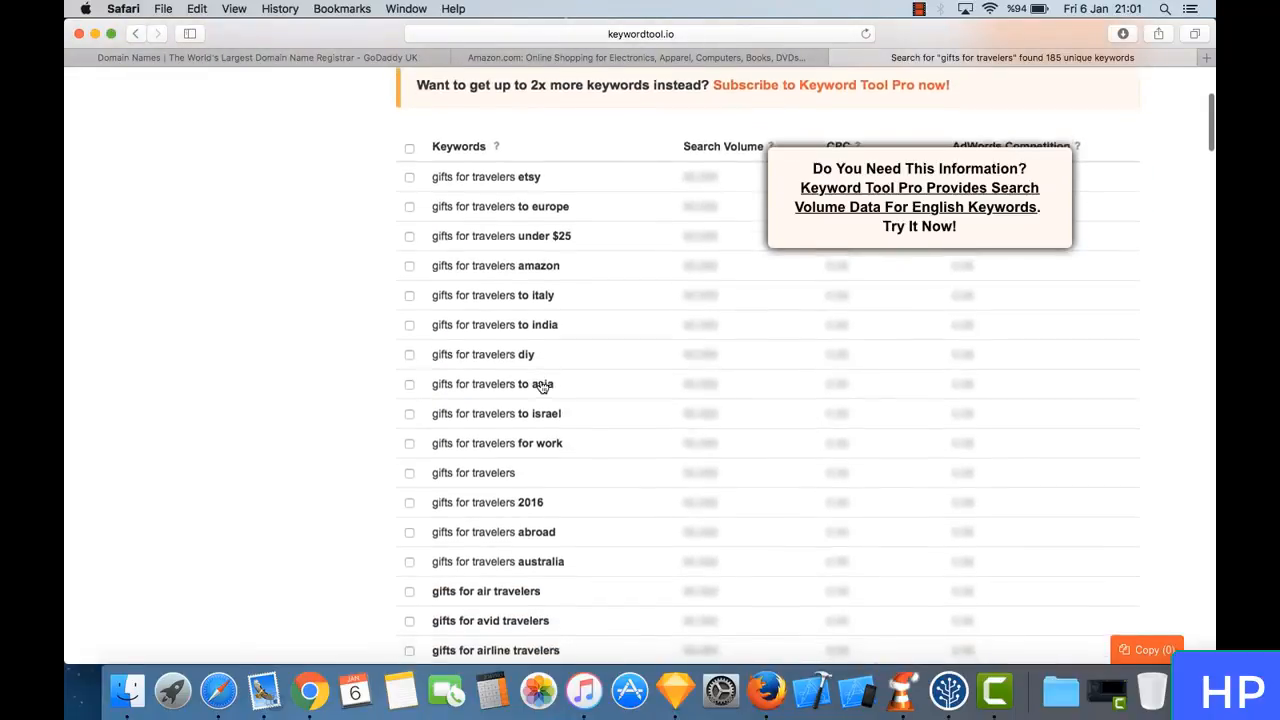
{"action": "scroll", "coordinate": [548, 382], "scroll_direction": "down", "scroll_amount": 4}
{"action": "scroll", "coordinate": [540, 383], "scroll_direction": "up", "scroll_amount": 8}
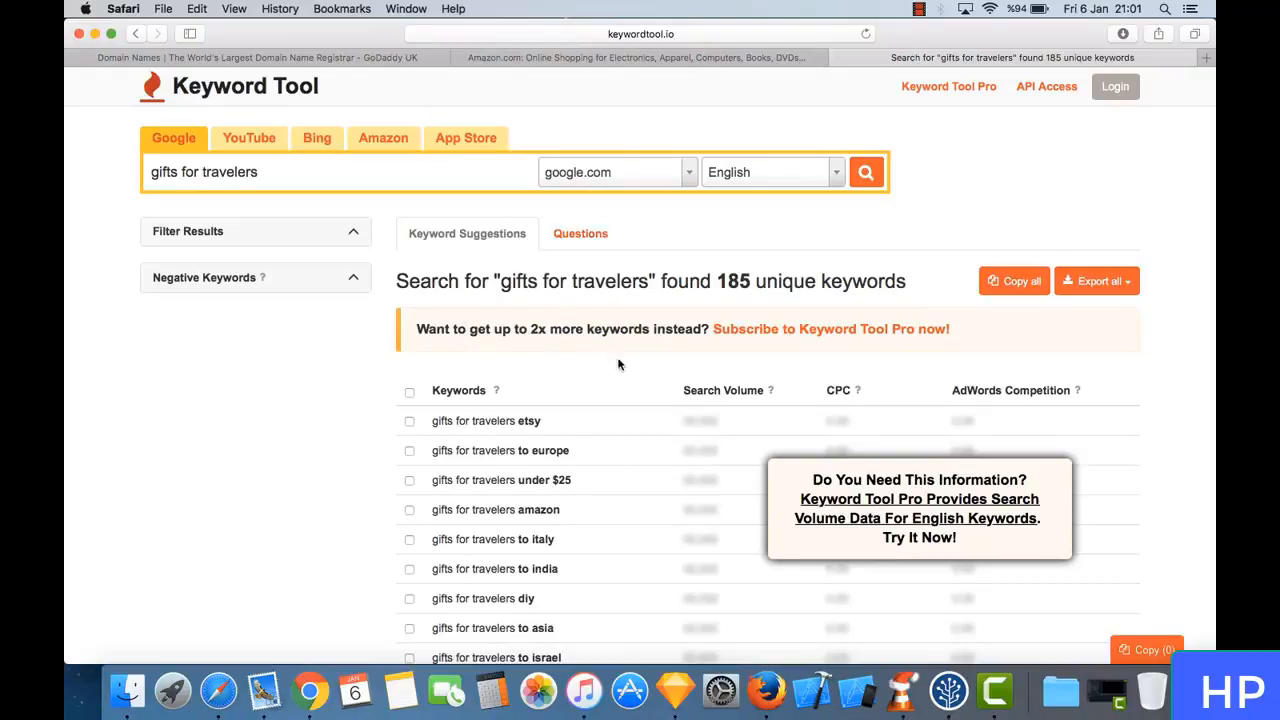
{"action": "scroll", "coordinate": [493, 415], "scroll_direction": "down", "scroll_amount": 5}
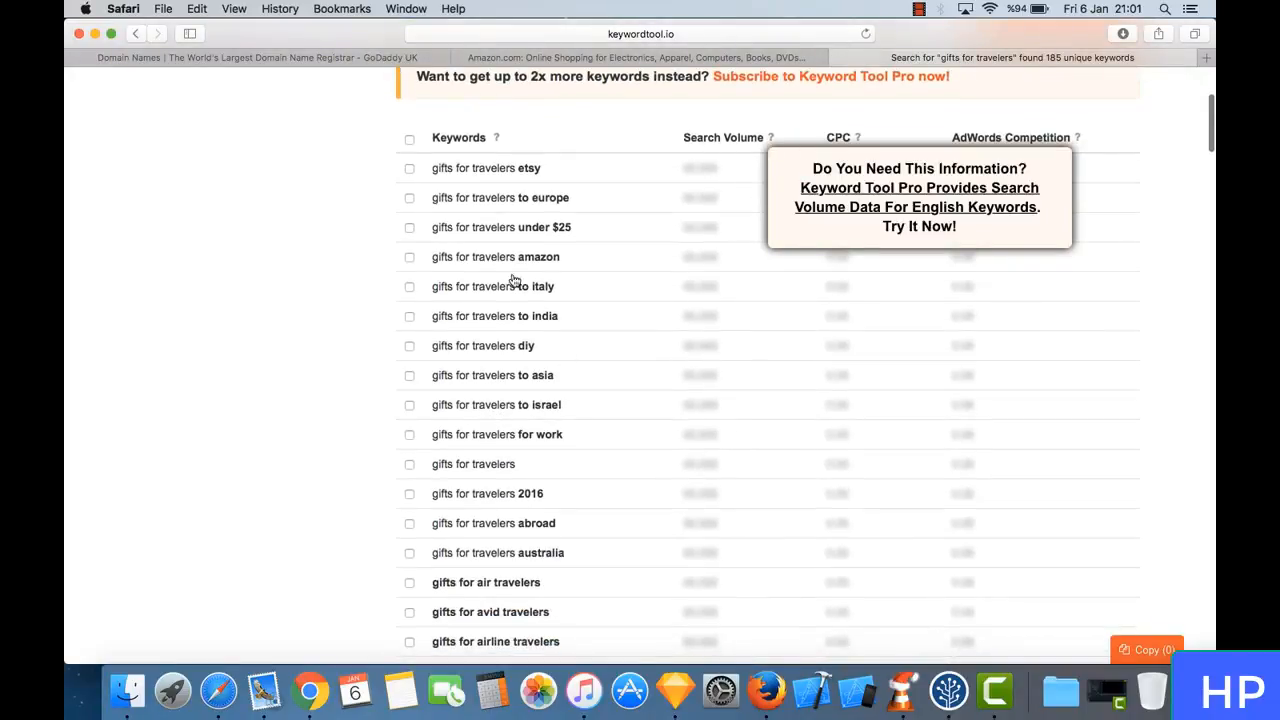
{"action": "scroll", "coordinate": [520, 424], "scroll_direction": "down", "scroll_amount": 6}
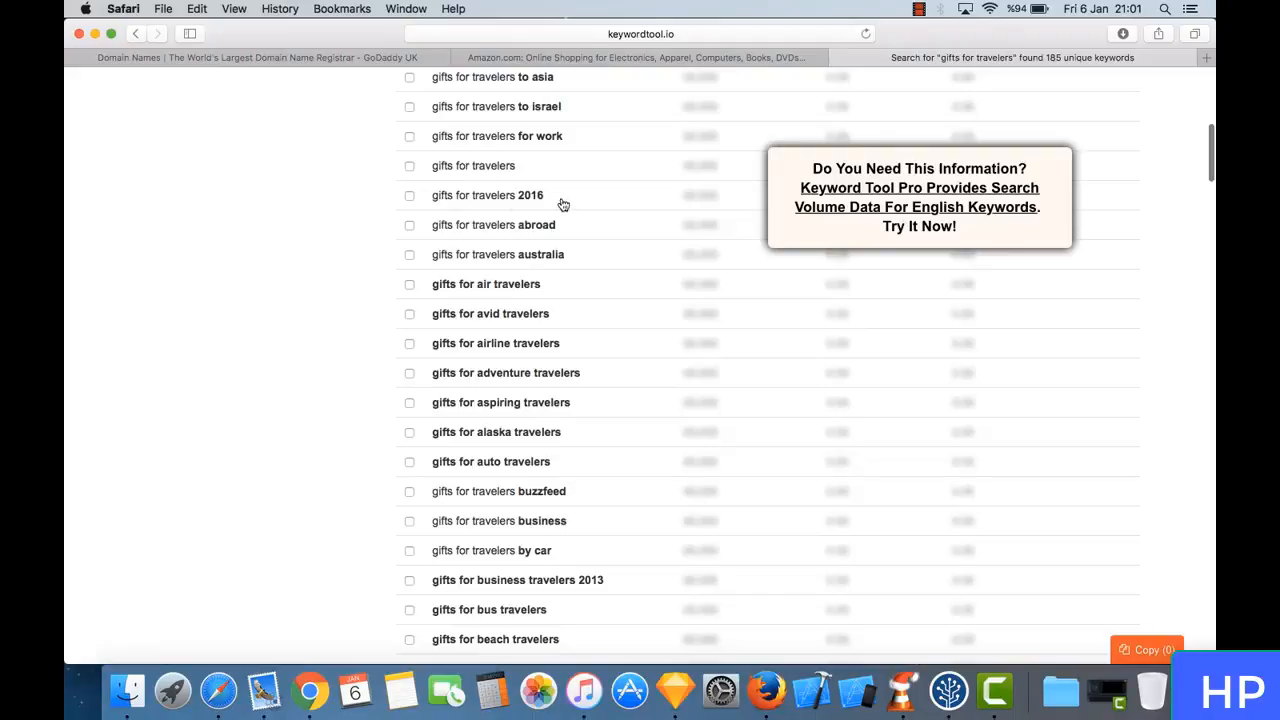
{"action": "scroll", "coordinate": [577, 206], "scroll_direction": "up", "scroll_amount": 10}
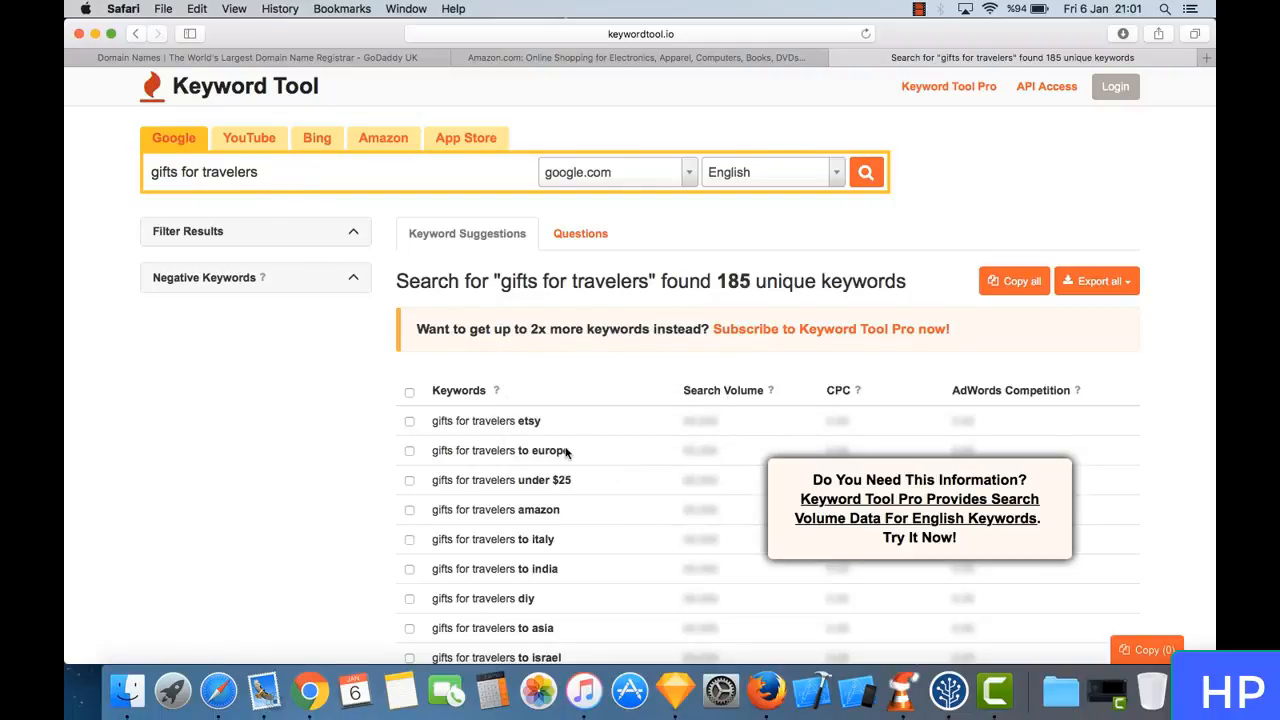
{"action": "scroll", "coordinate": [566, 452], "scroll_direction": "down", "scroll_amount": 5}
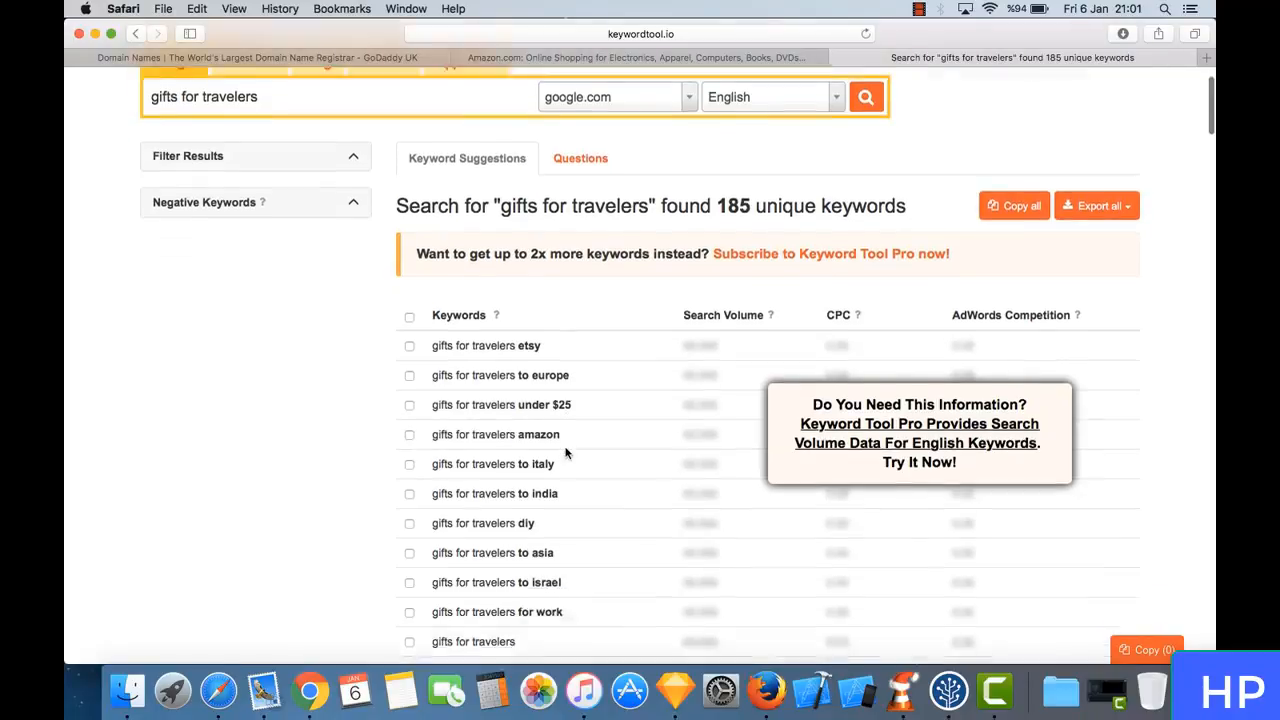
{"action": "scroll", "coordinate": [286, 166], "scroll_direction": "up", "scroll_amount": 4}
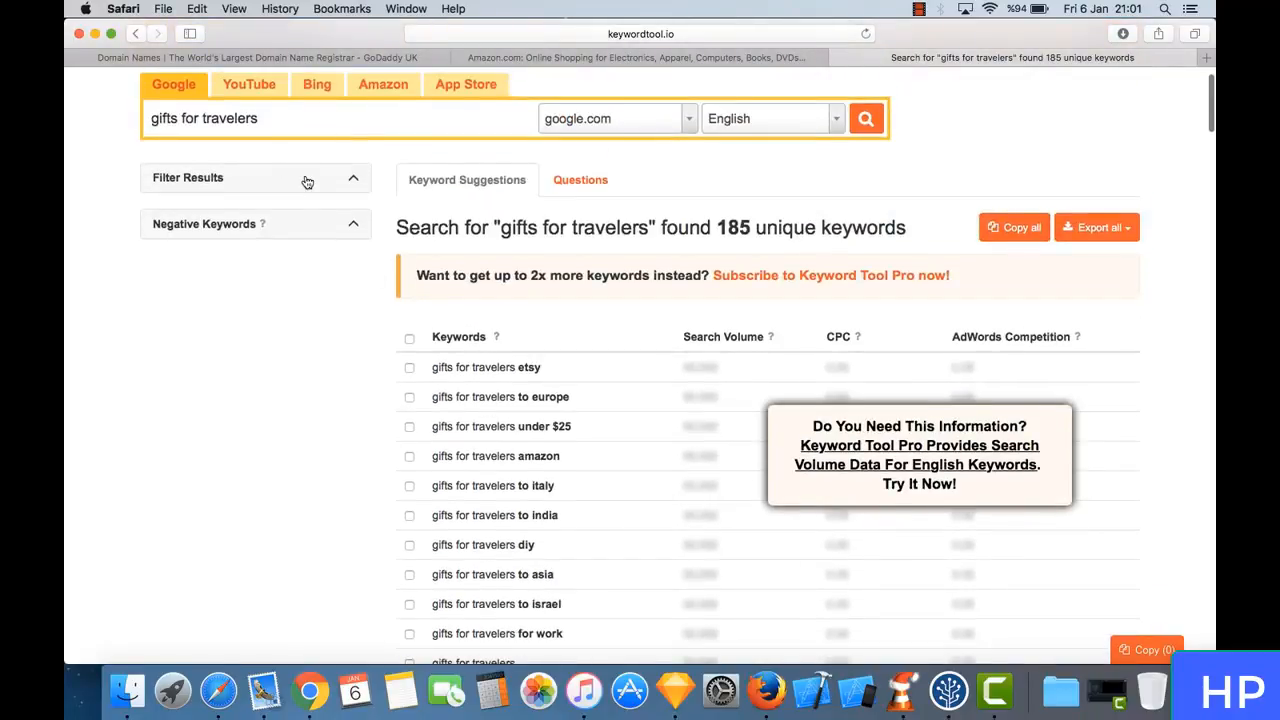
{"action": "scroll", "coordinate": [307, 182], "scroll_direction": "down", "scroll_amount": 10}
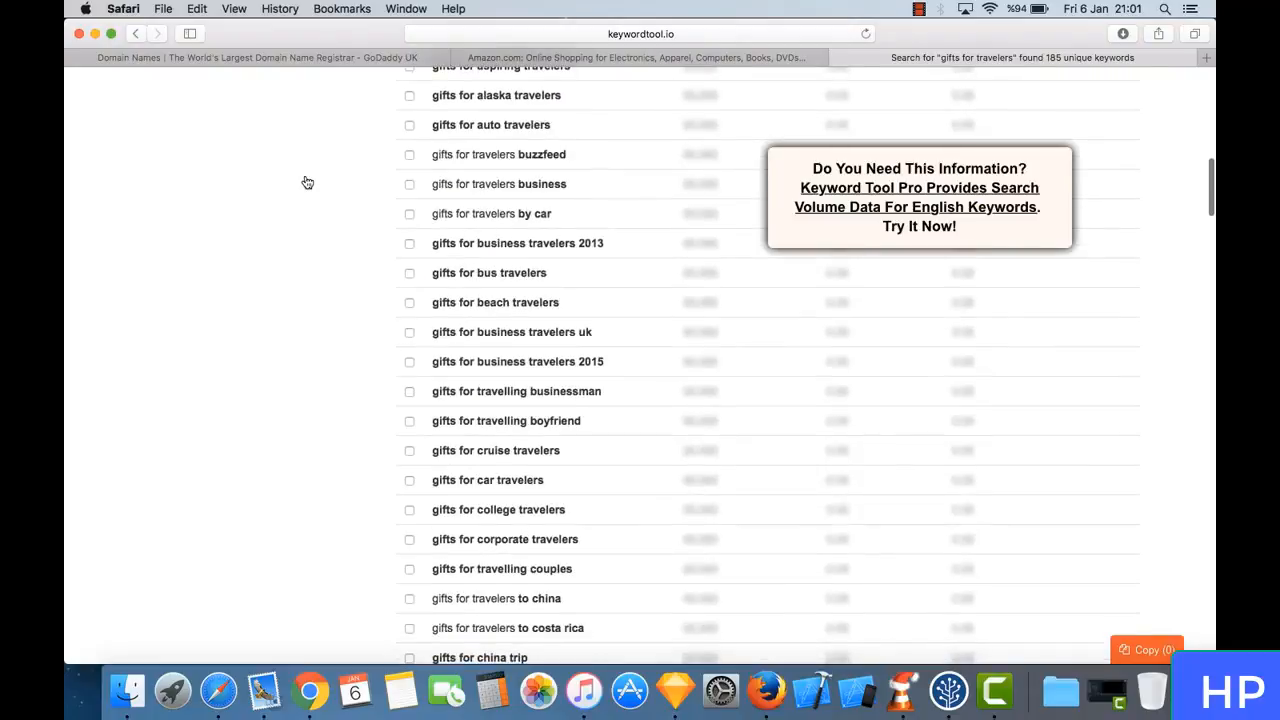
- Search Keyword Tool for Google suggestions on "traveler gifts"
{"action": "scroll", "coordinate": [307, 182], "scroll_direction": "up", "scroll_amount": 10}
{"action": "triple_click", "coordinate": [305, 175]}
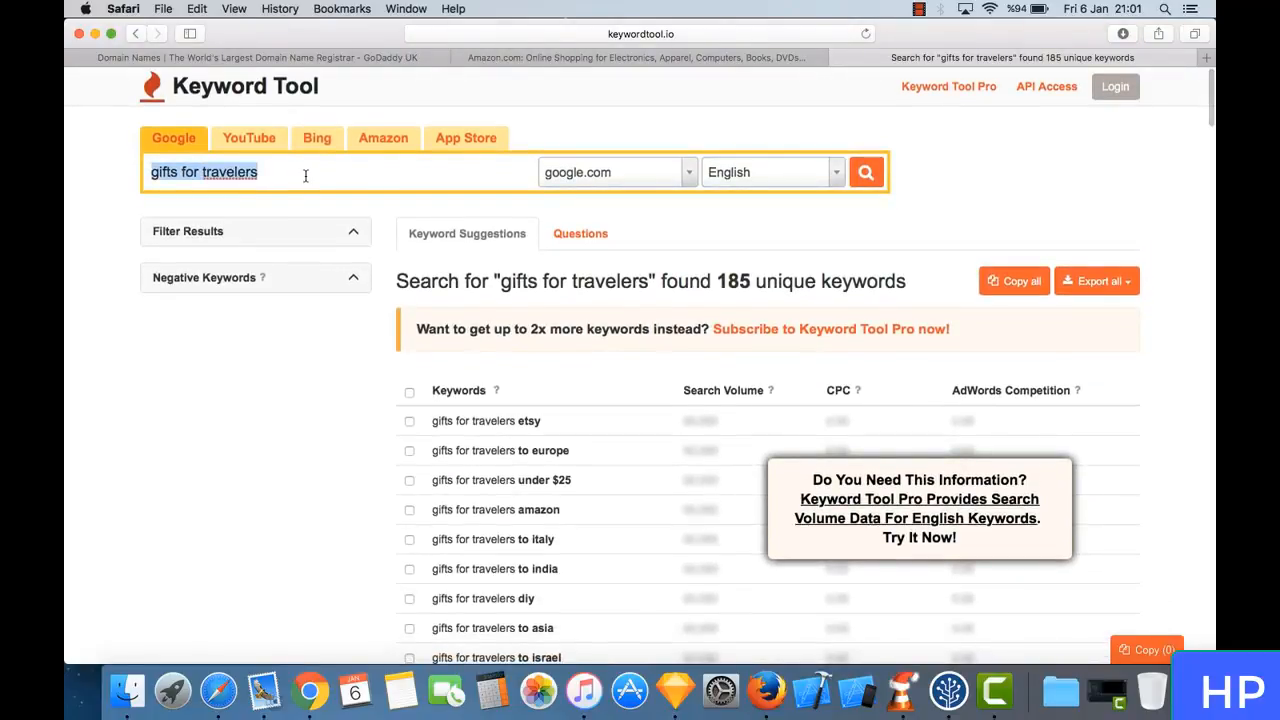
{"action": "type", "text": "tra"}
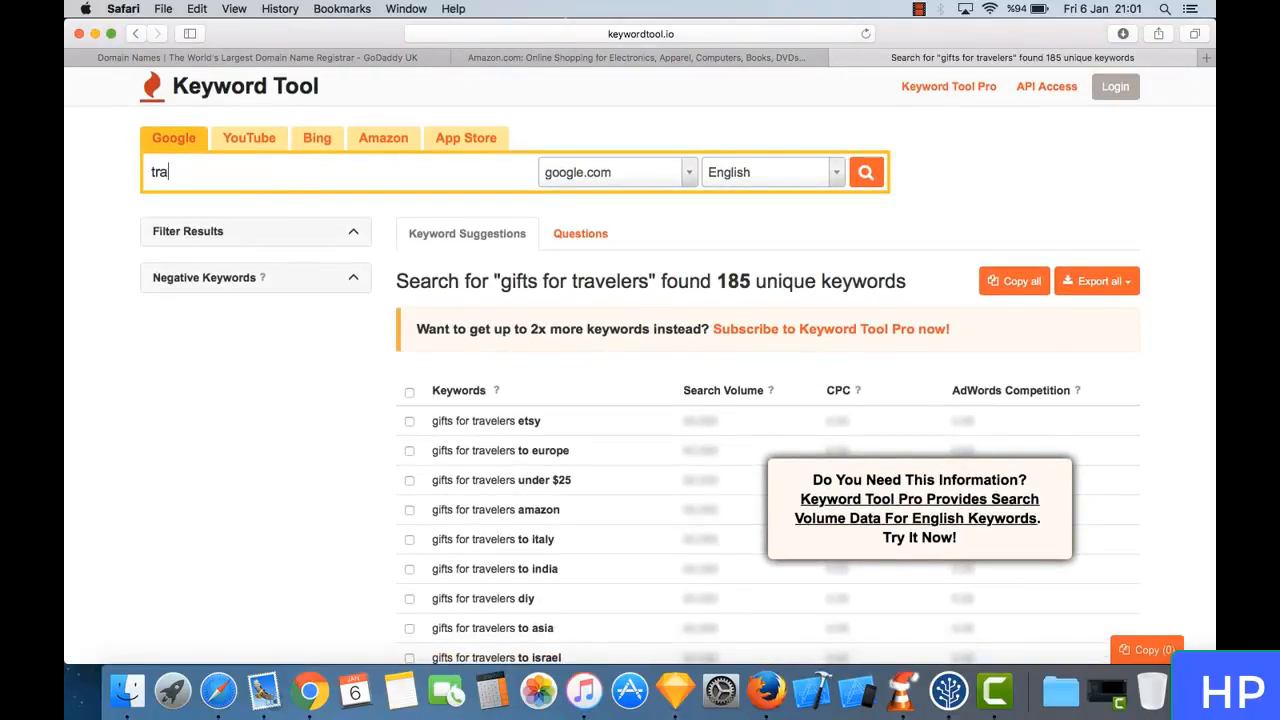
{"action": "type", "text": "veler gifts"}
{"action": "key", "text": "Return"}
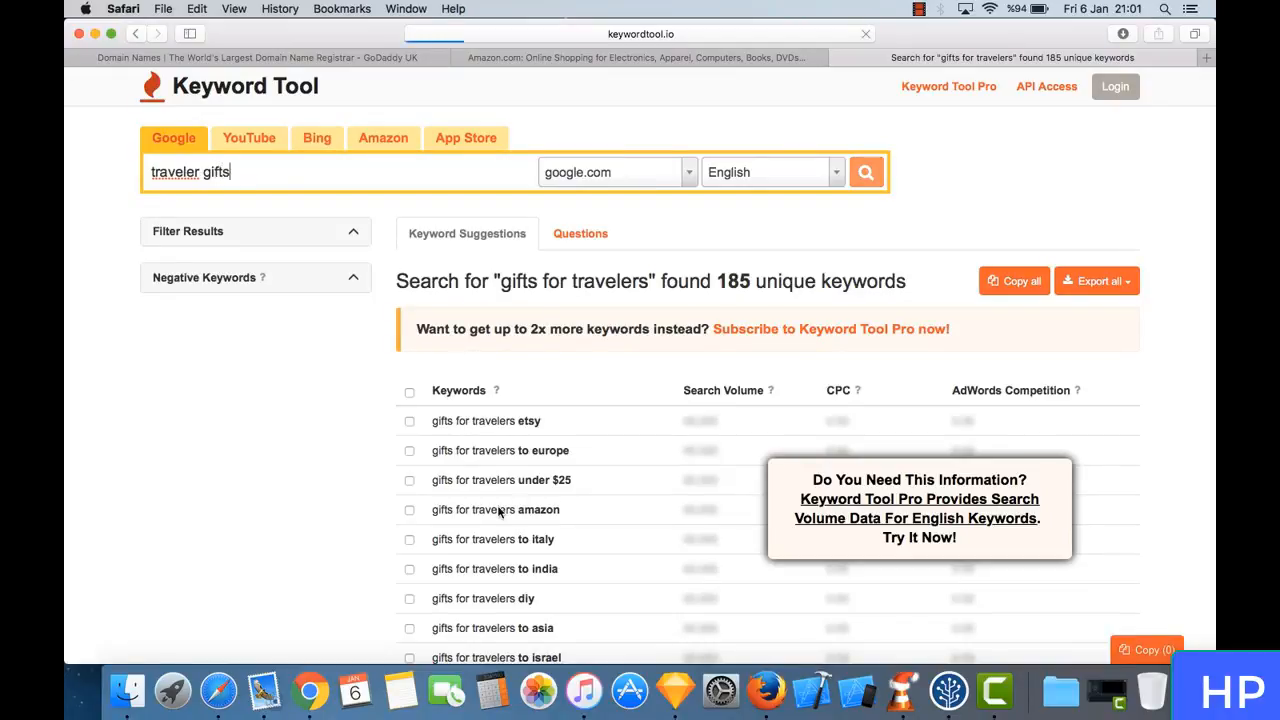
- Examine the keyword suggestions for "traveler gifts" well down the results list and return to its beginning
{"action": "scroll", "coordinate": [517, 310], "scroll_direction": "down", "scroll_amount": 2}
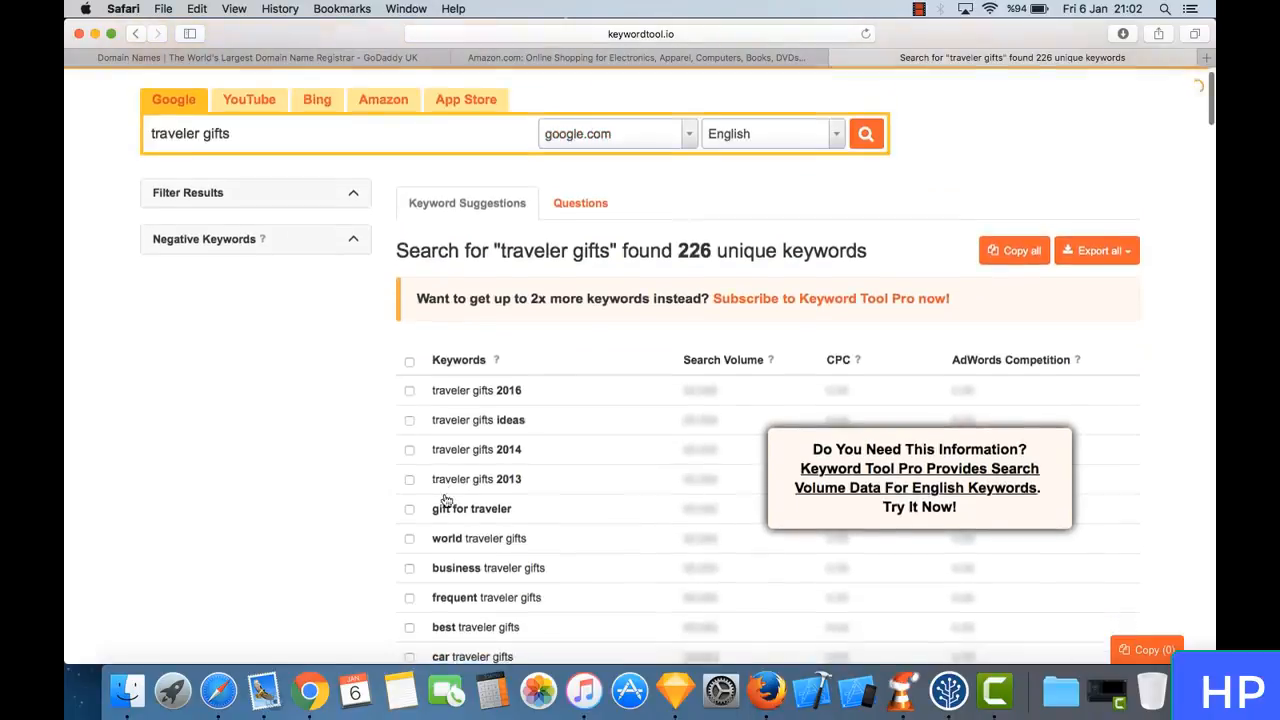
{"action": "scroll", "coordinate": [445, 500], "scroll_direction": "up", "scroll_amount": 1}
{"action": "scroll", "coordinate": [470, 488], "scroll_direction": "down", "scroll_amount": 2}
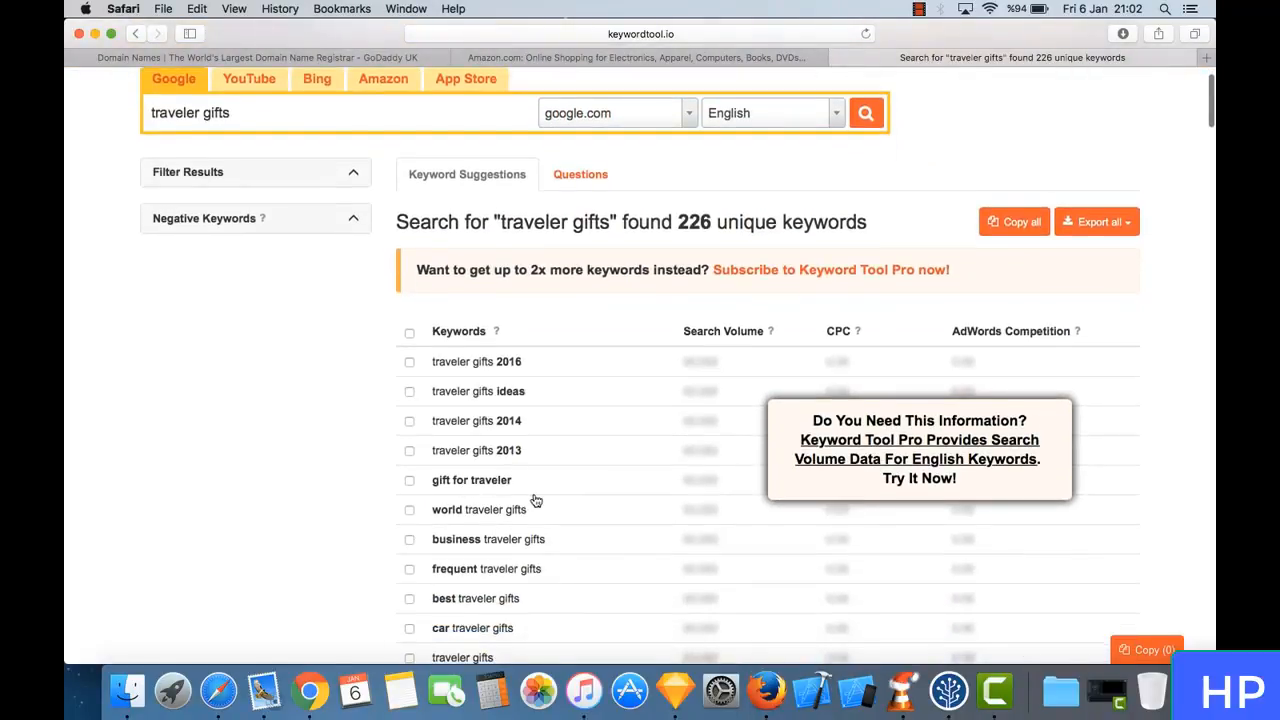
{"action": "scroll", "coordinate": [536, 500], "scroll_direction": "down", "scroll_amount": 4}
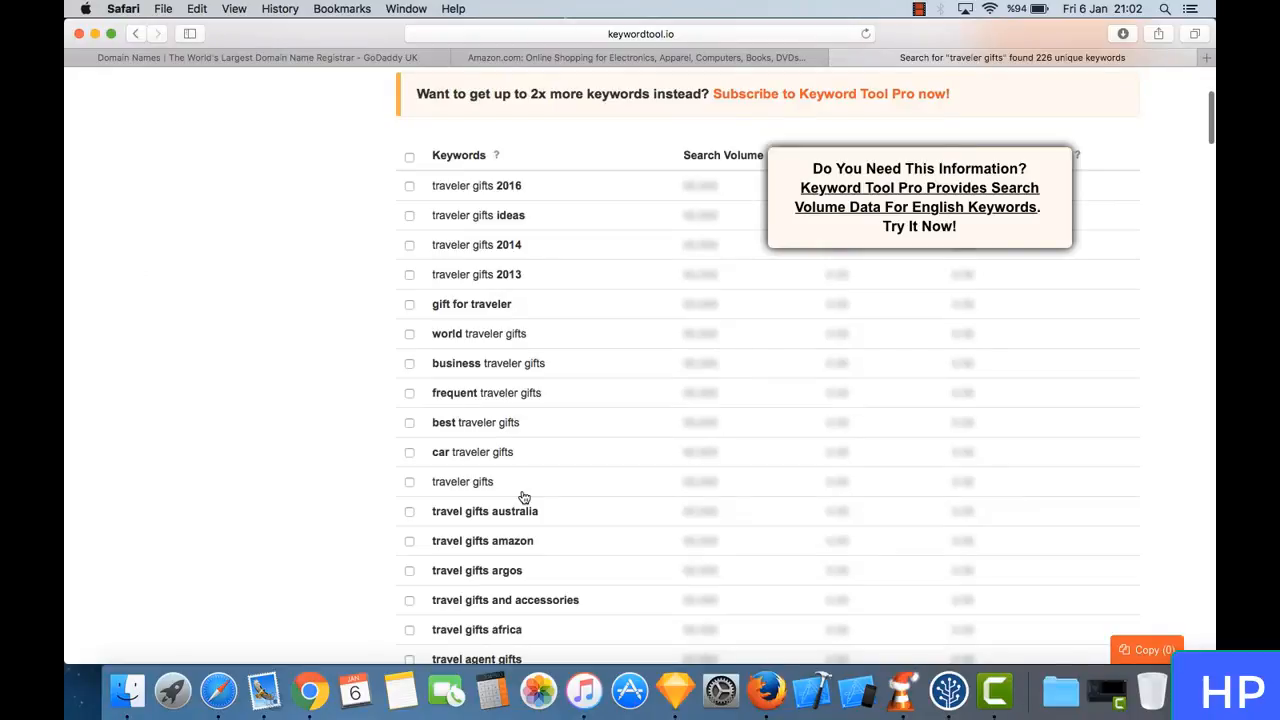
{"action": "scroll", "coordinate": [524, 497], "scroll_direction": "down", "scroll_amount": 7}
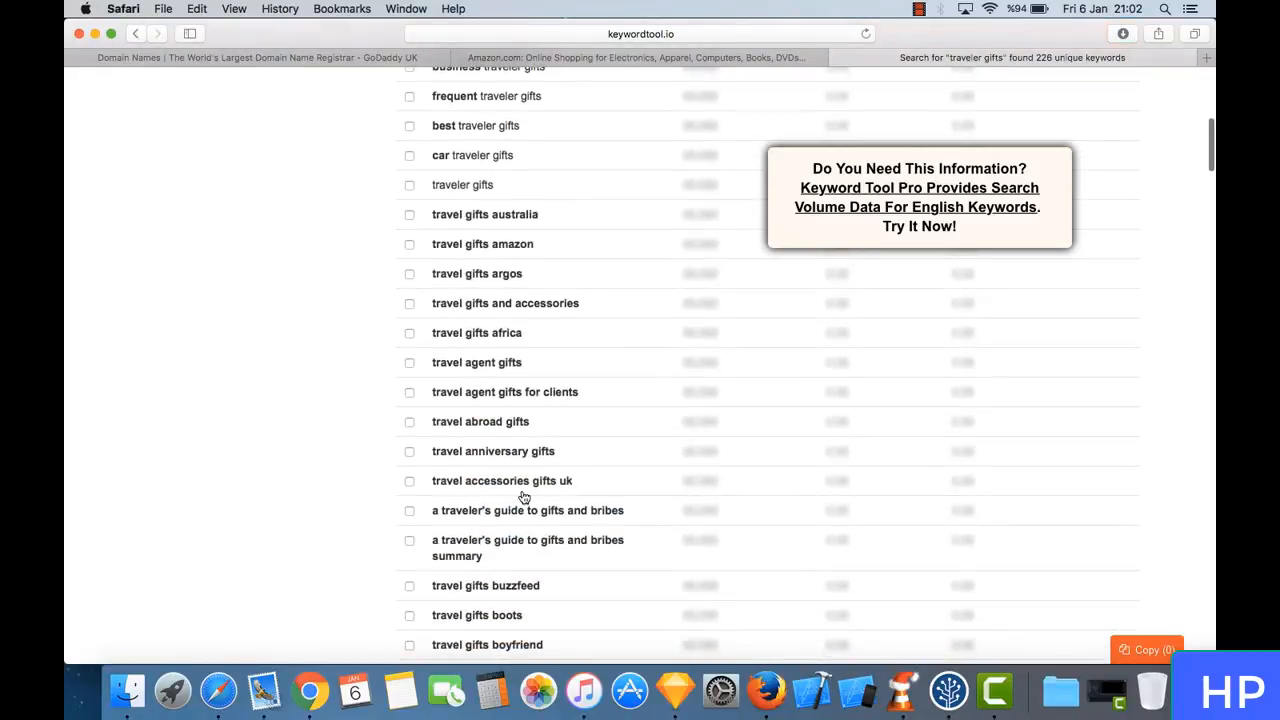
{"action": "scroll", "coordinate": [524, 497], "scroll_direction": "down", "scroll_amount": 10}
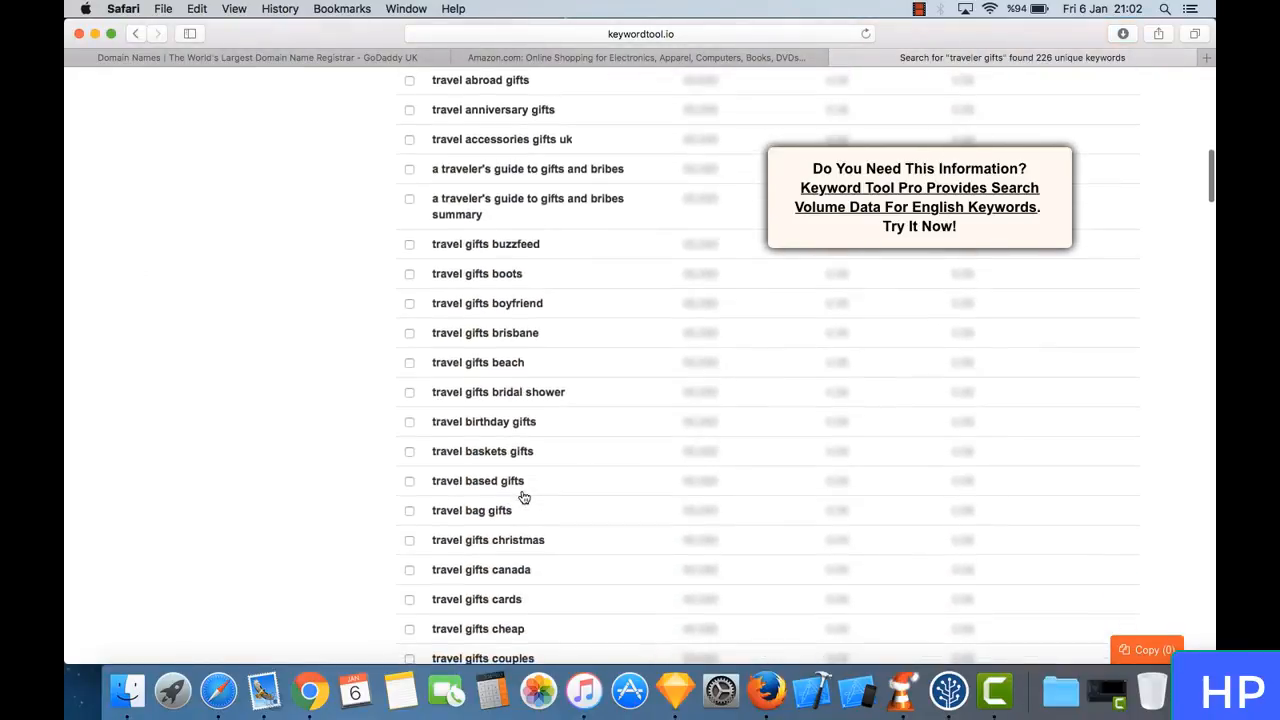
{"action": "scroll", "coordinate": [524, 497], "scroll_direction": "down", "scroll_amount": 6}
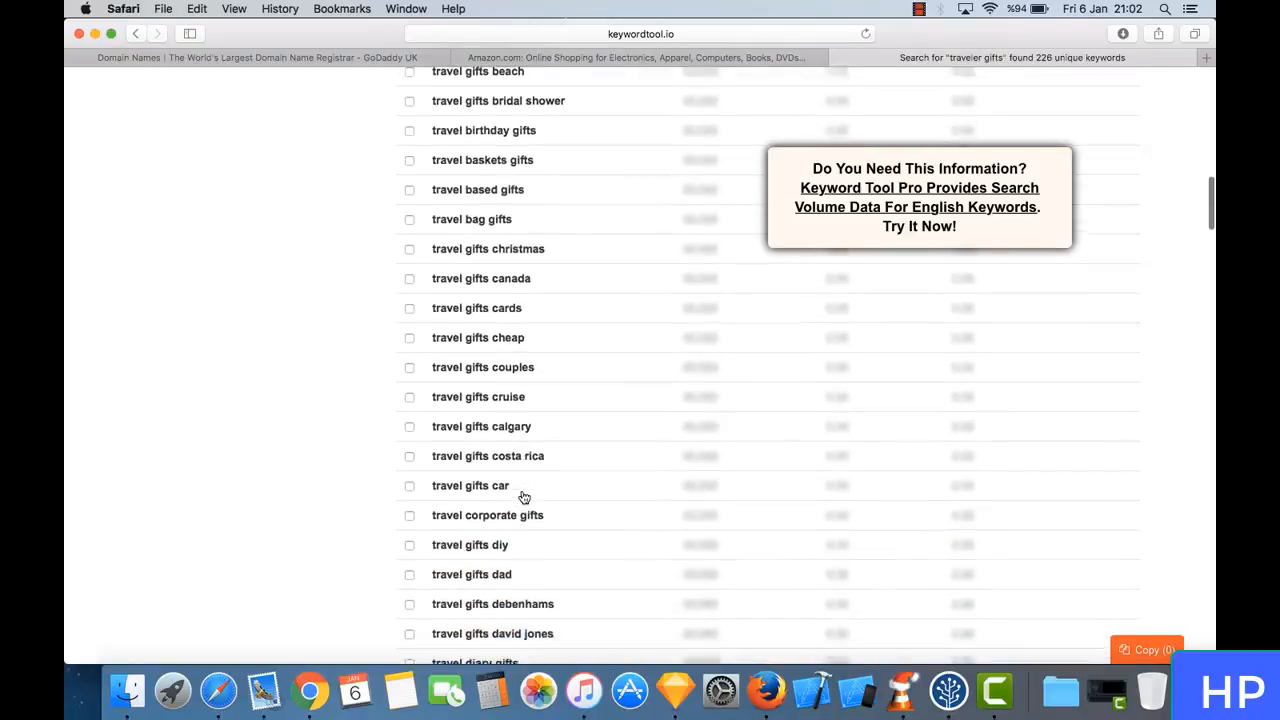
{"action": "scroll", "coordinate": [524, 497], "scroll_direction": "down", "scroll_amount": 6}
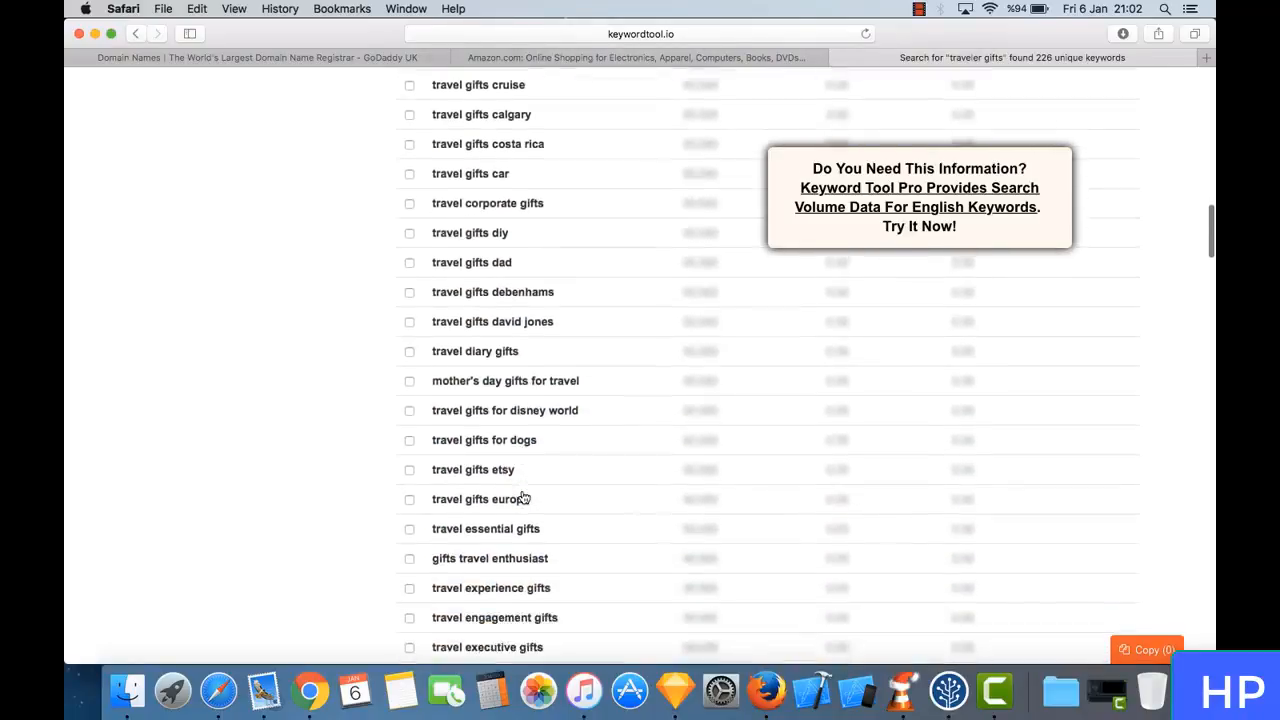
{"action": "scroll", "coordinate": [524, 497], "scroll_direction": "down", "scroll_amount": 8}
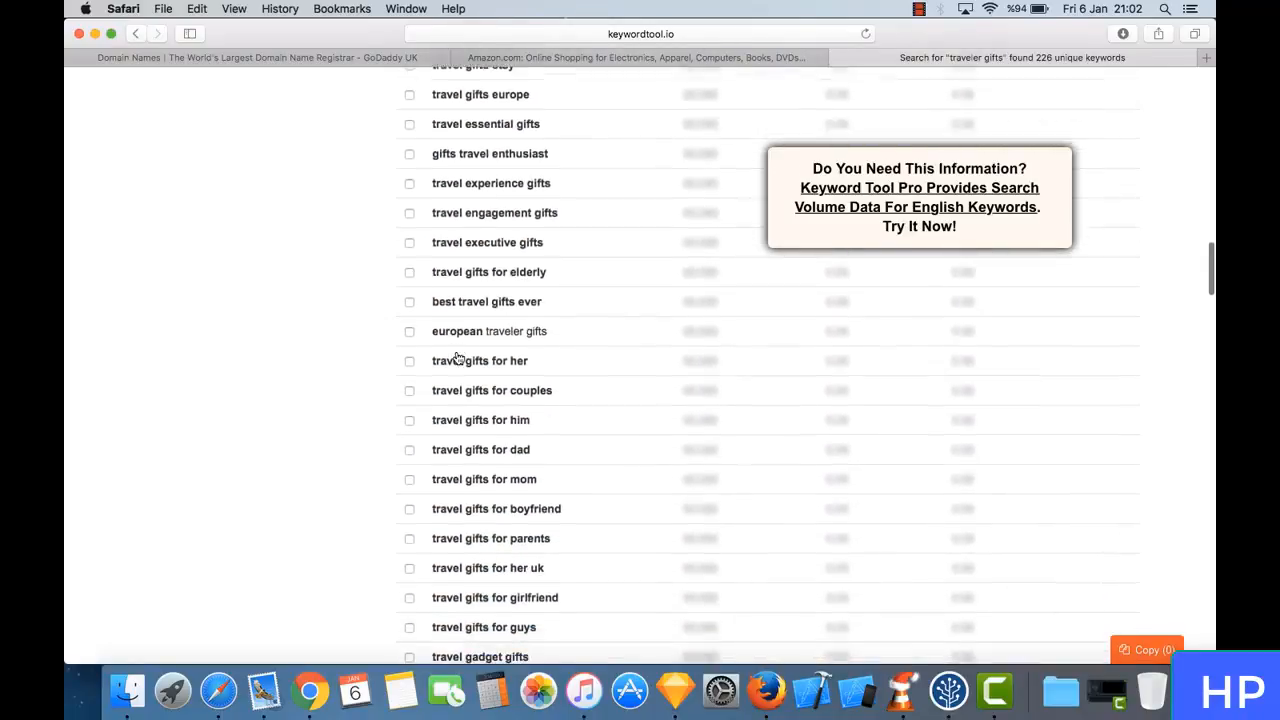
{"action": "scroll", "coordinate": [458, 358], "scroll_direction": "down", "scroll_amount": 18}
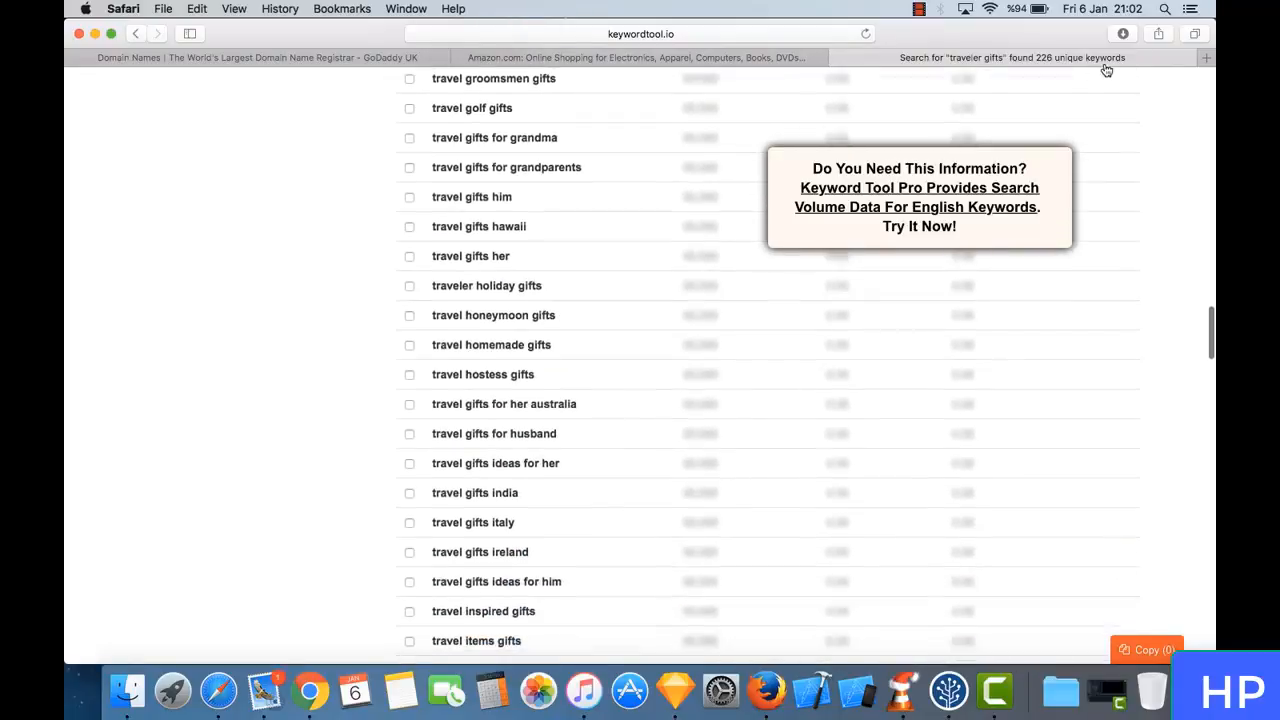
{"action": "scroll", "coordinate": [343, 543], "scroll_direction": "up", "scroll_amount": 20}
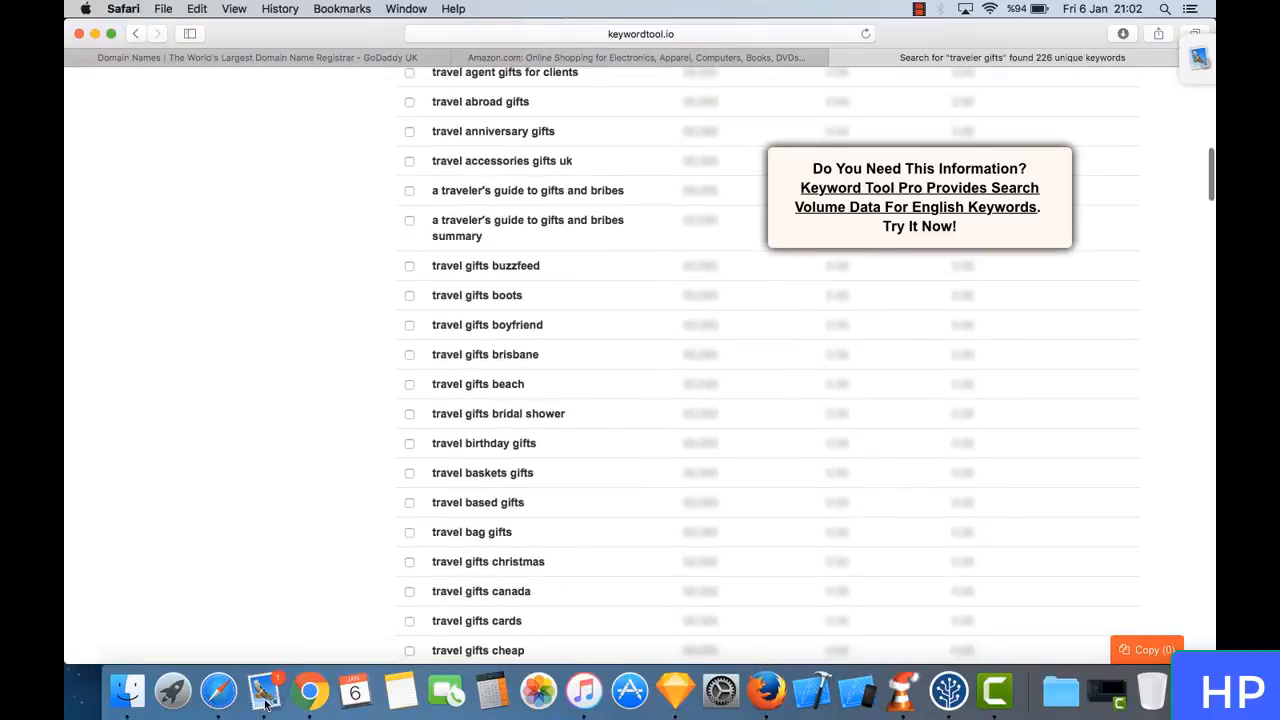
{"action": "scroll", "coordinate": [308, 640], "scroll_direction": "up", "scroll_amount": 3}
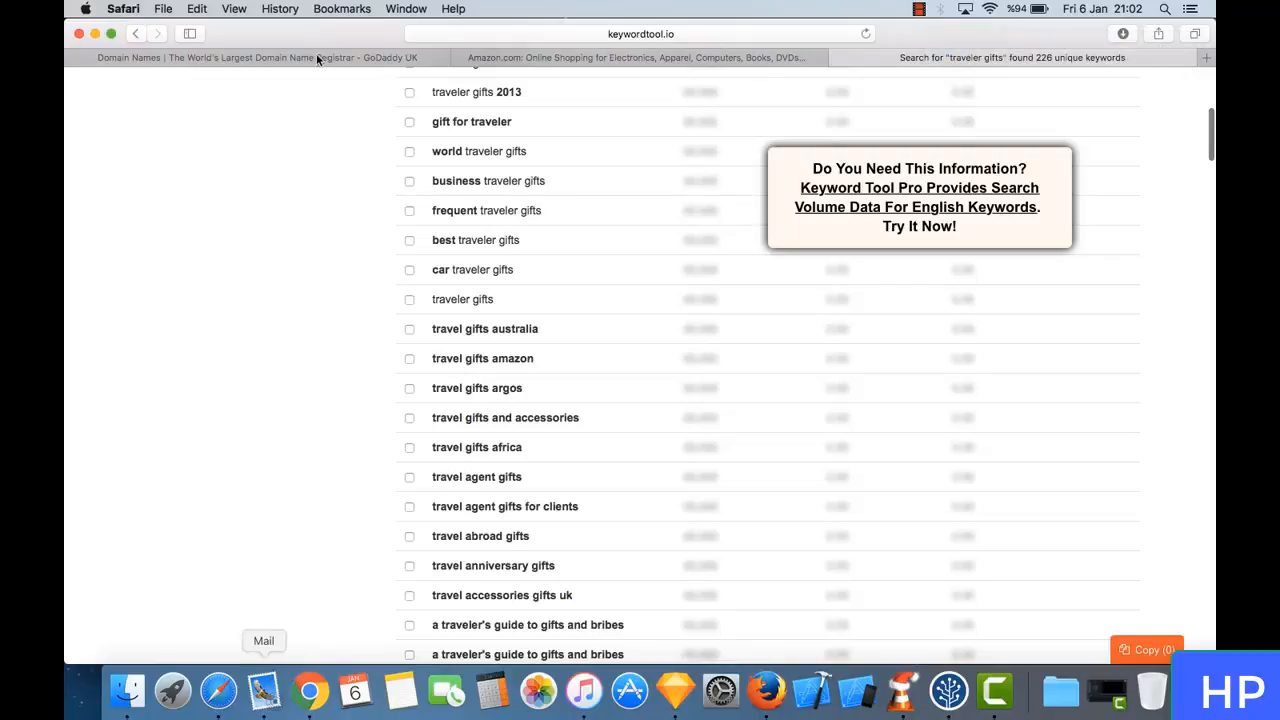
{"action": "right_click", "coordinate": [264, 691]}
{"action": "left_click", "coordinate": [341, 178]}
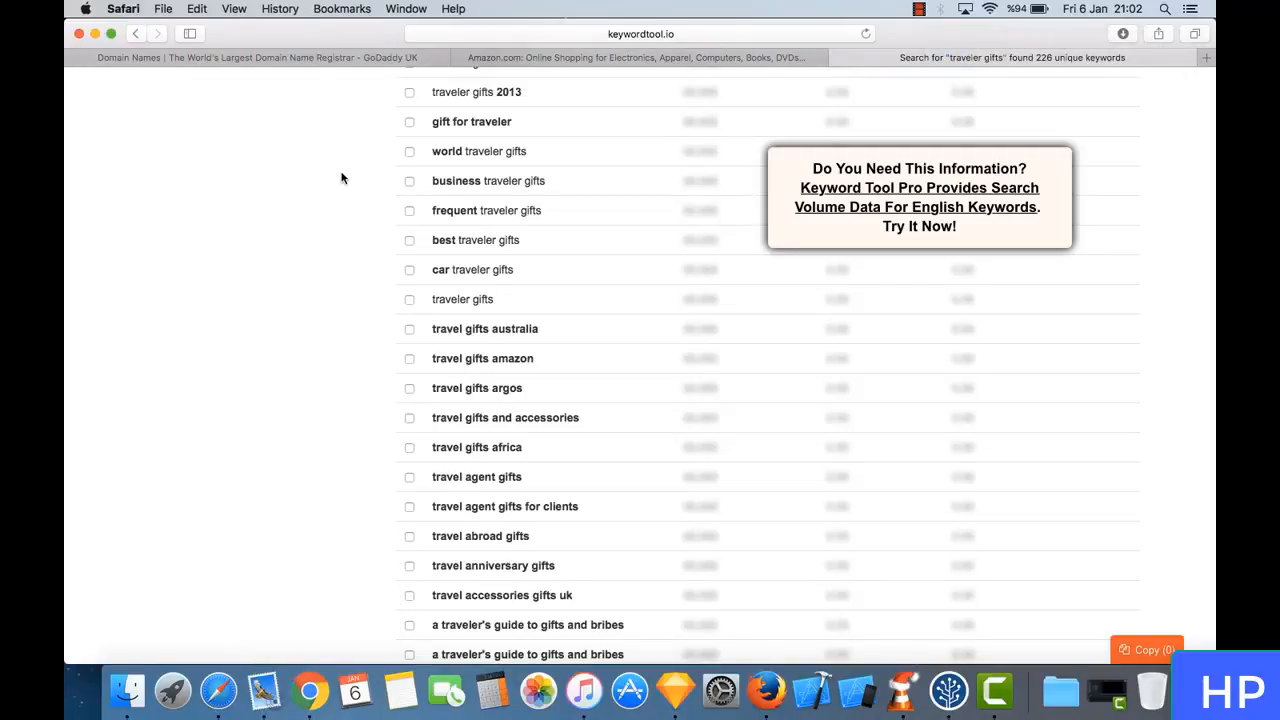
{"action": "scroll", "coordinate": [341, 178], "scroll_direction": "up", "scroll_amount": 3}
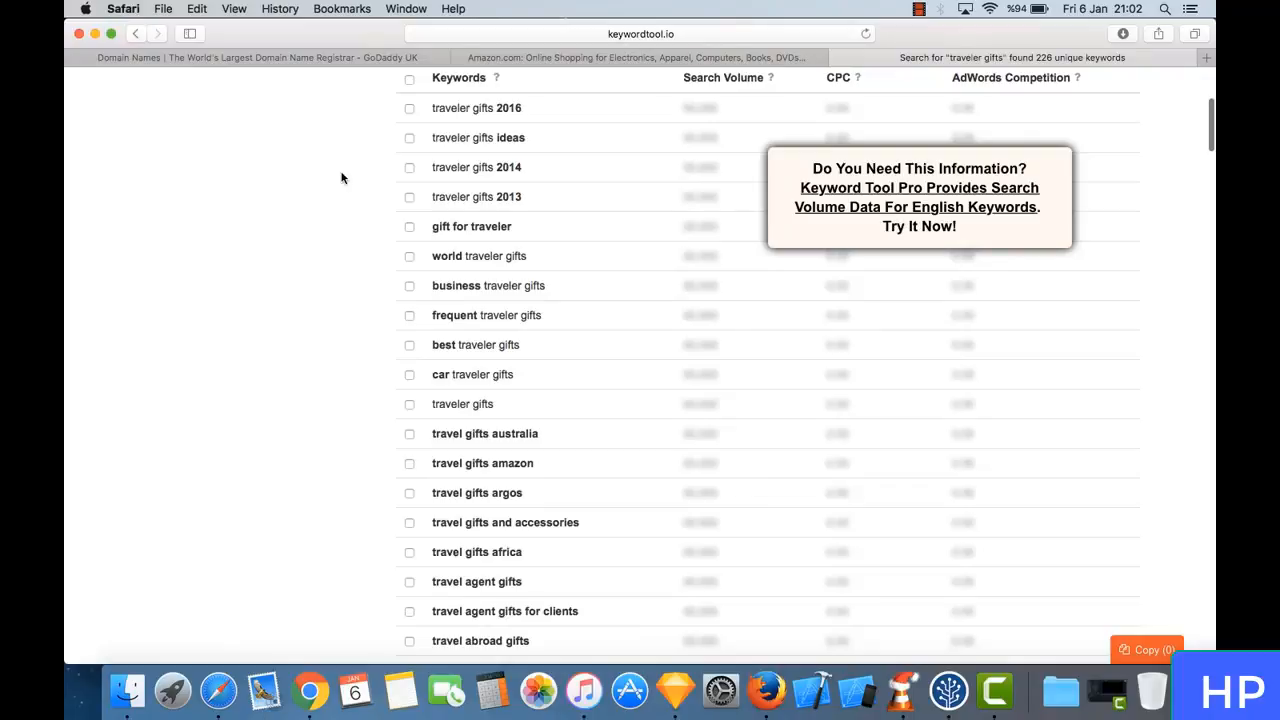
- Switch to the GoDaddy page and search for the domain name travelersgifts.com
{"action": "key", "text": "ctrl+Tab"}
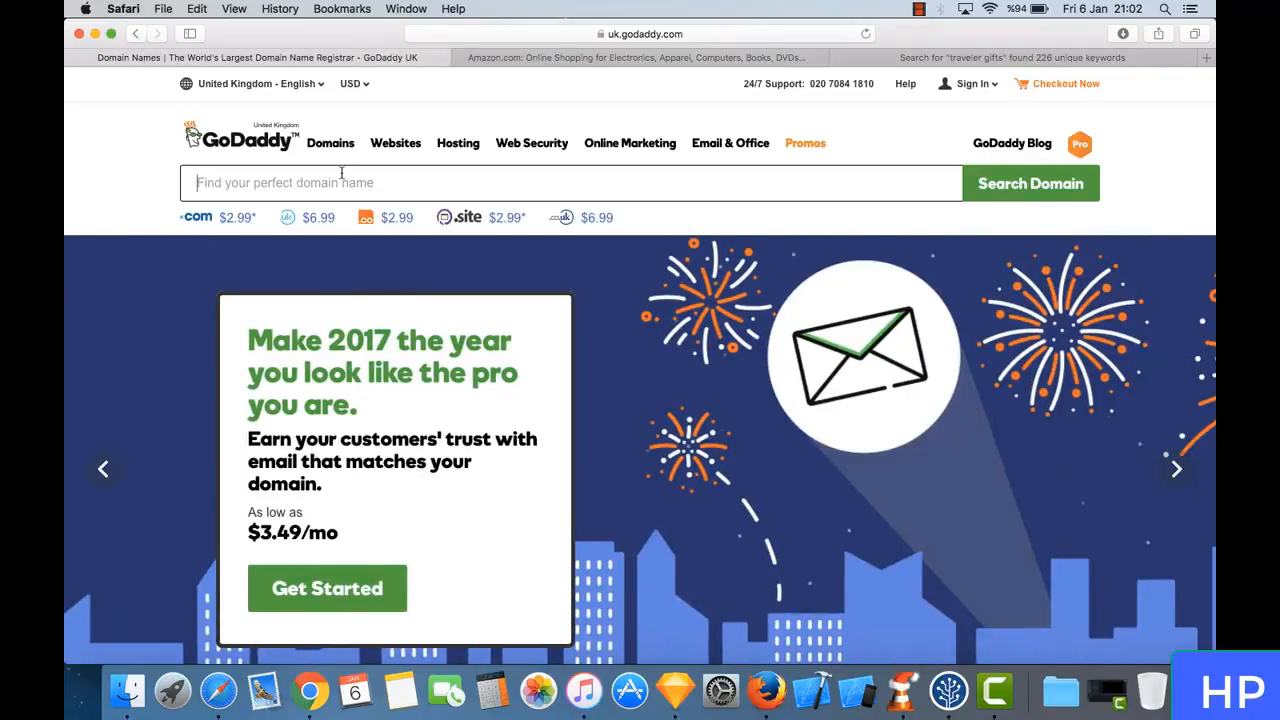
{"action": "type", "text": "traveler"}
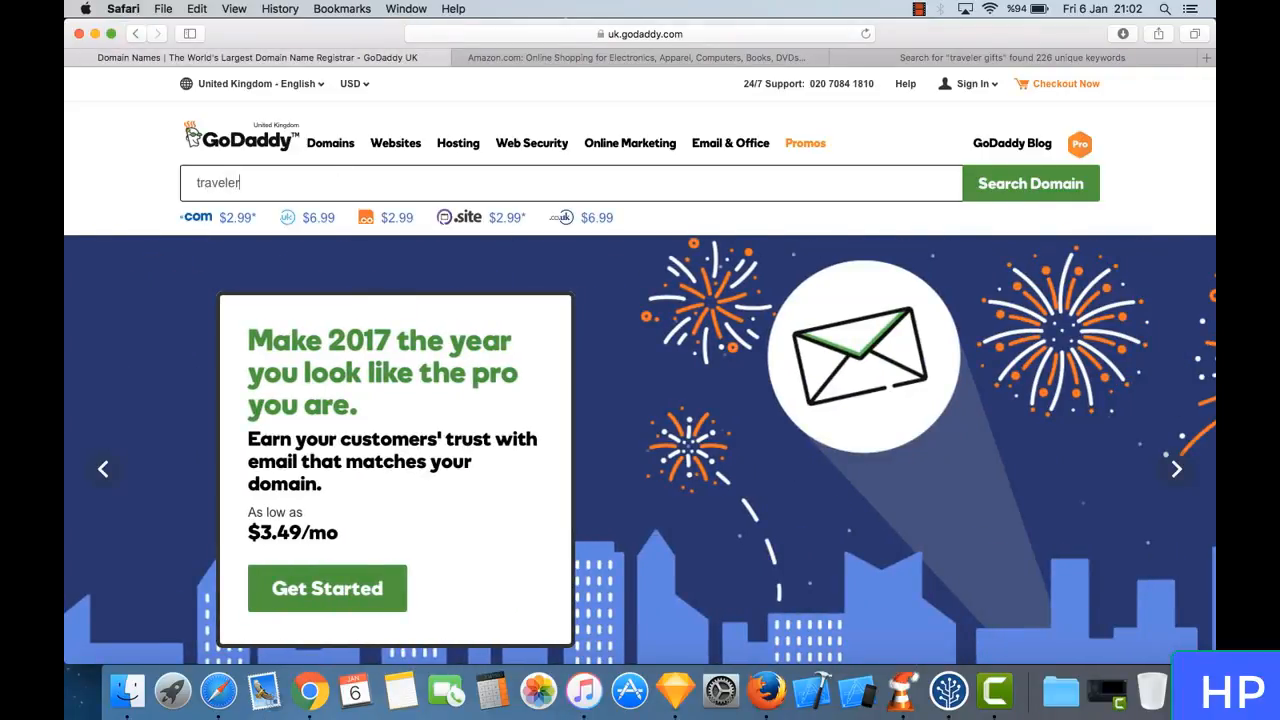
{"action": "type", "text": "sfi"}
{"action": "key", "text": "BackSpace"}
{"action": "key", "text": "BackSpace"}
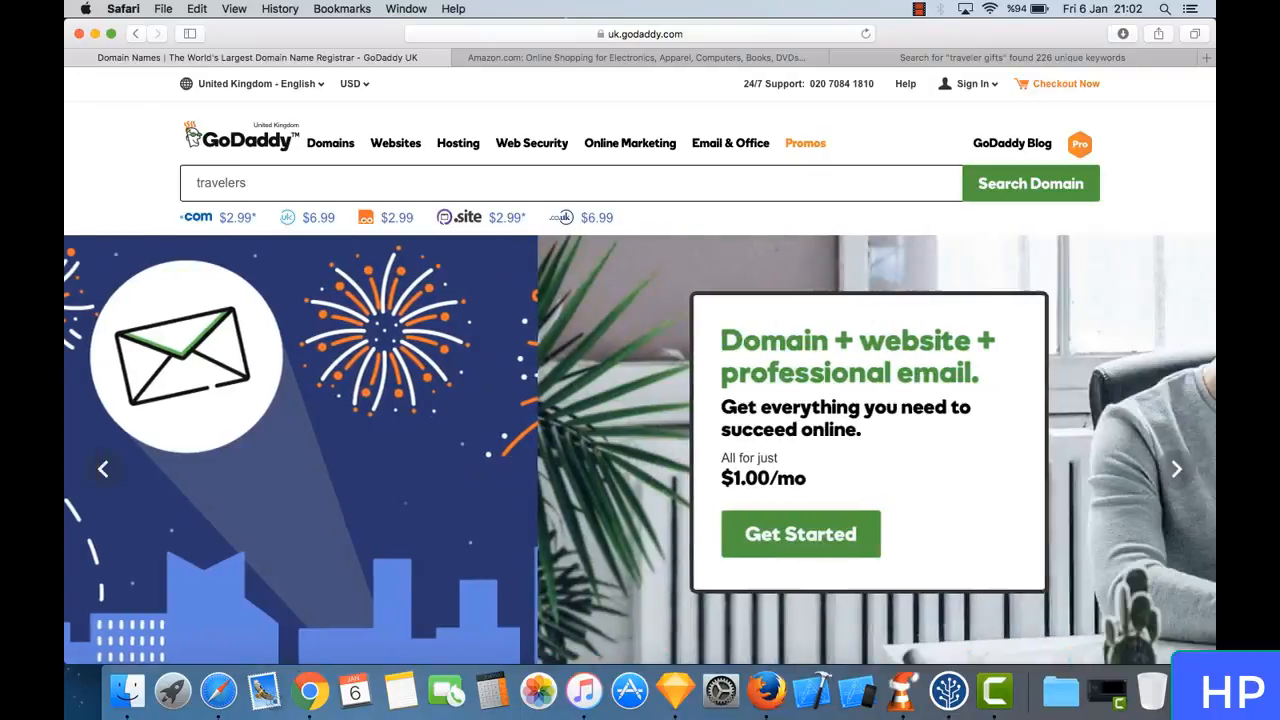
{"action": "type", "text": "gifts.com"}
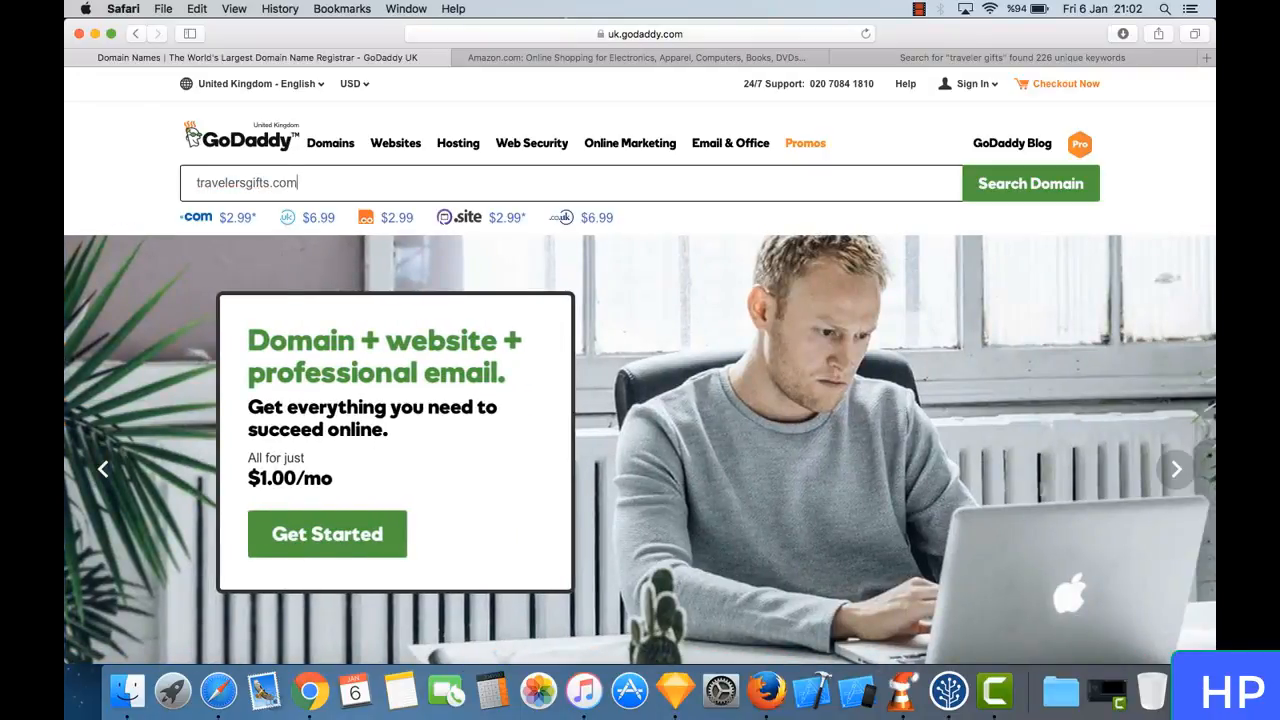
{"action": "key", "text": "Return"}
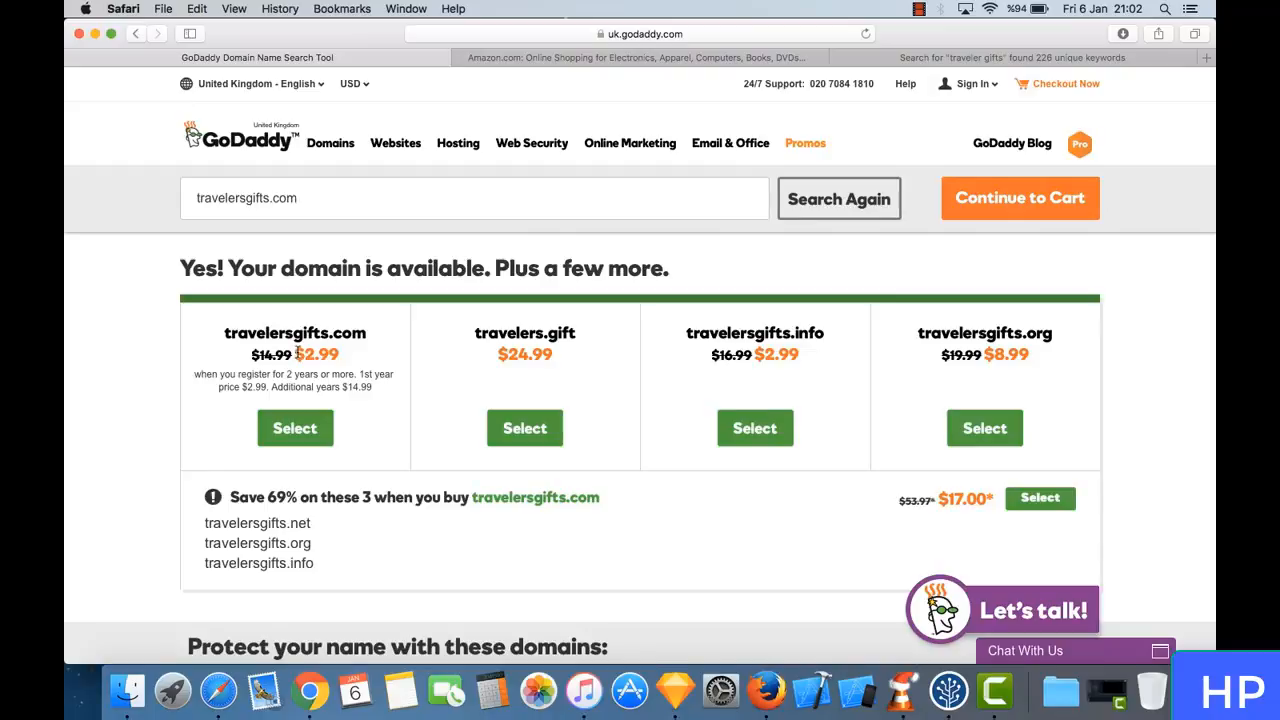
- Select travelersgifts.com from the available domains and continue to the cart
{"action": "double_click", "coordinate": [305, 352]}
{"action": "left_click", "coordinate": [323, 356]}
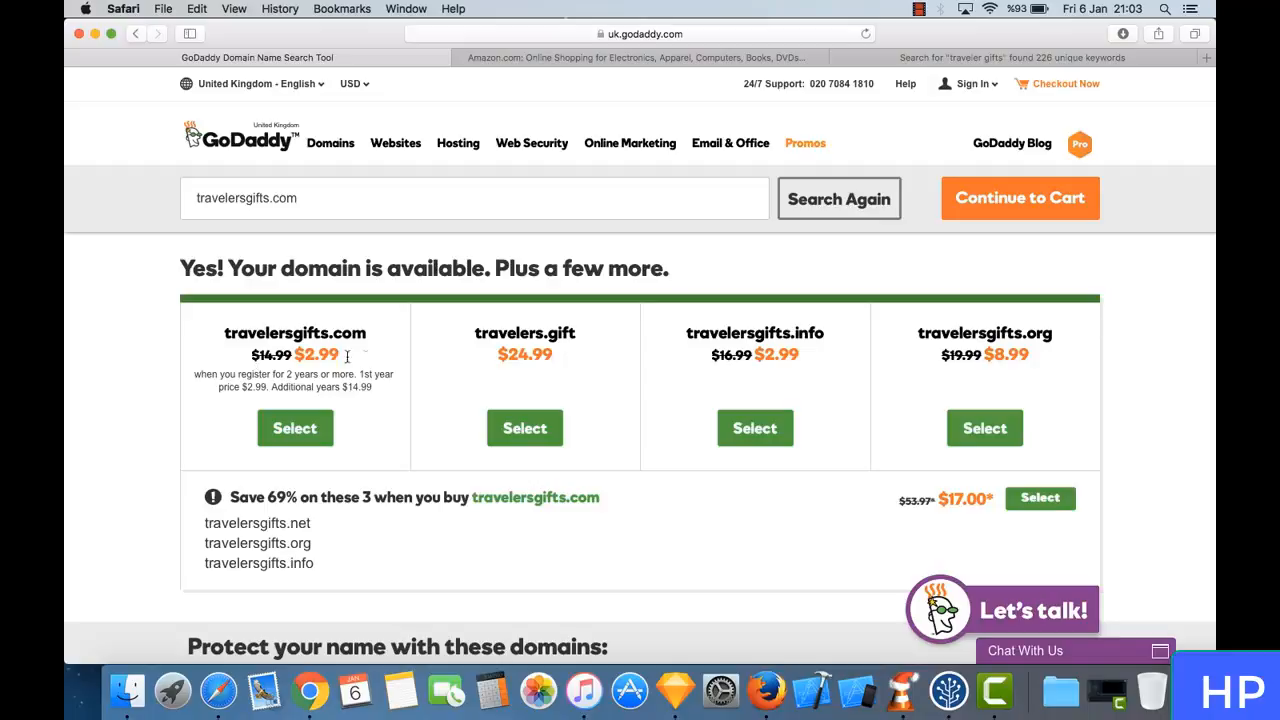
{"action": "left_click", "coordinate": [316, 450]}
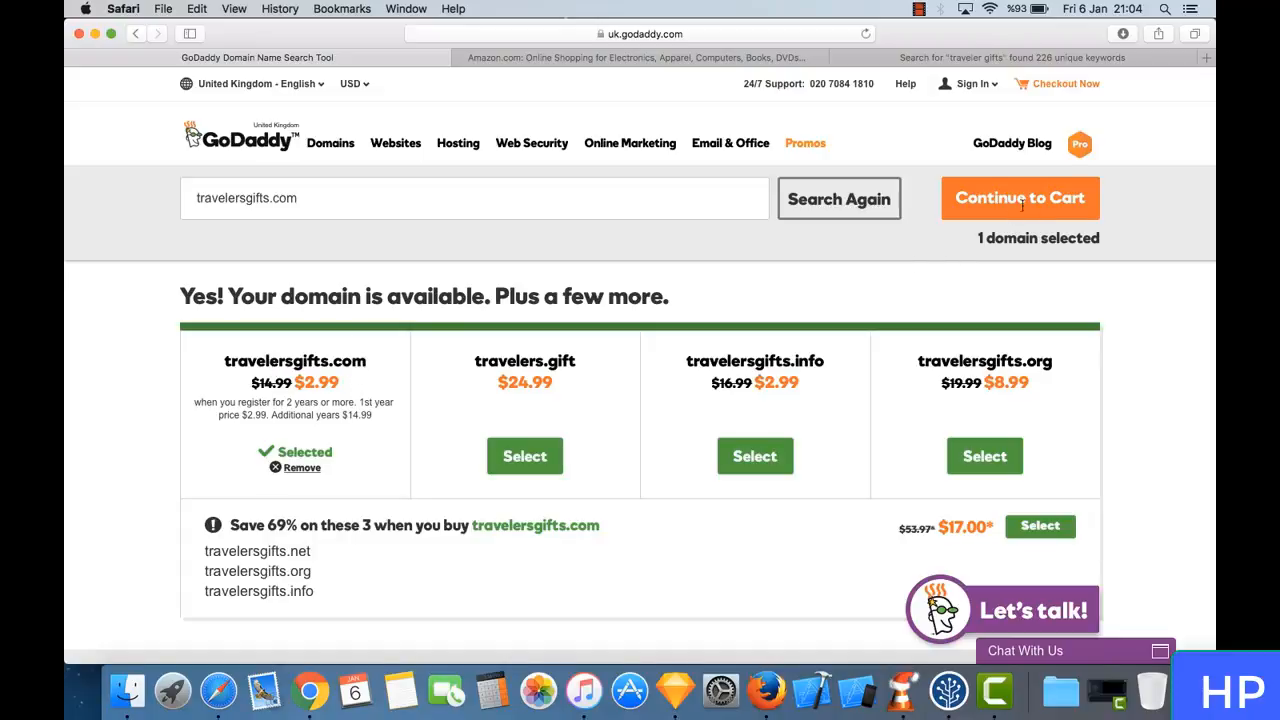
{"action": "left_click_drag", "start_coordinate": [367, 362], "coordinate": [223, 362]}
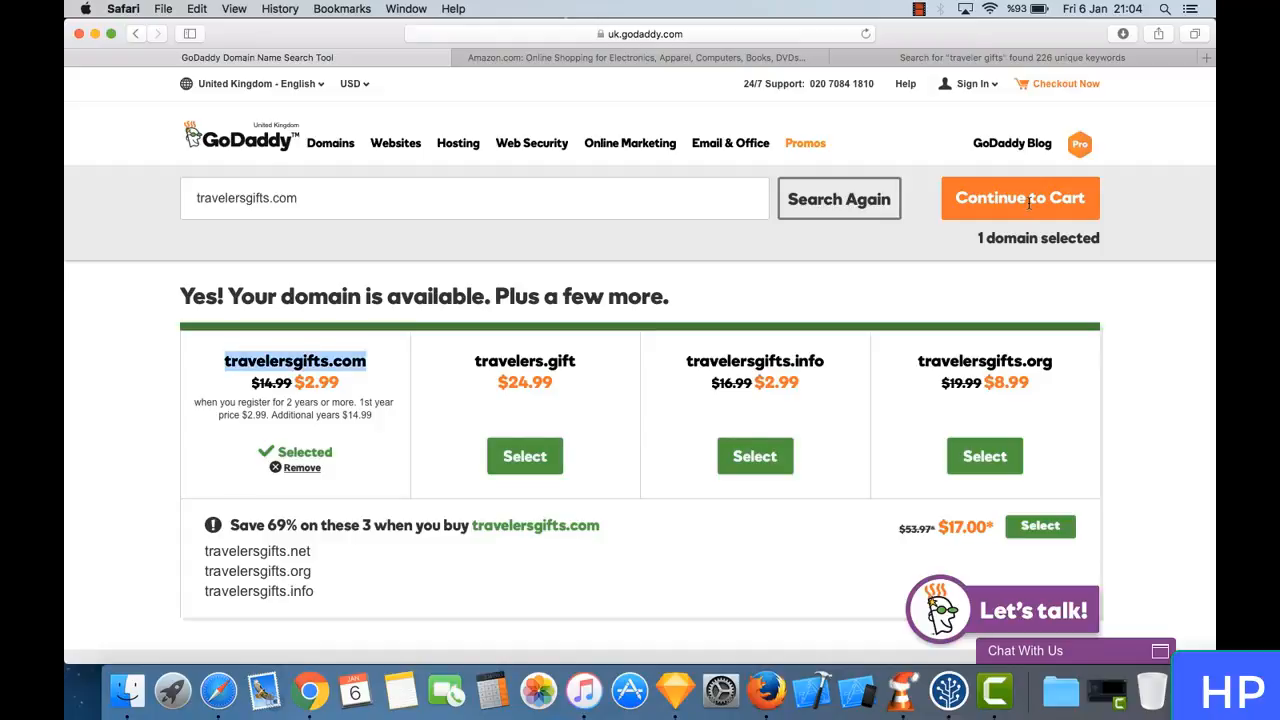
{"action": "left_click", "coordinate": [660, 248]}
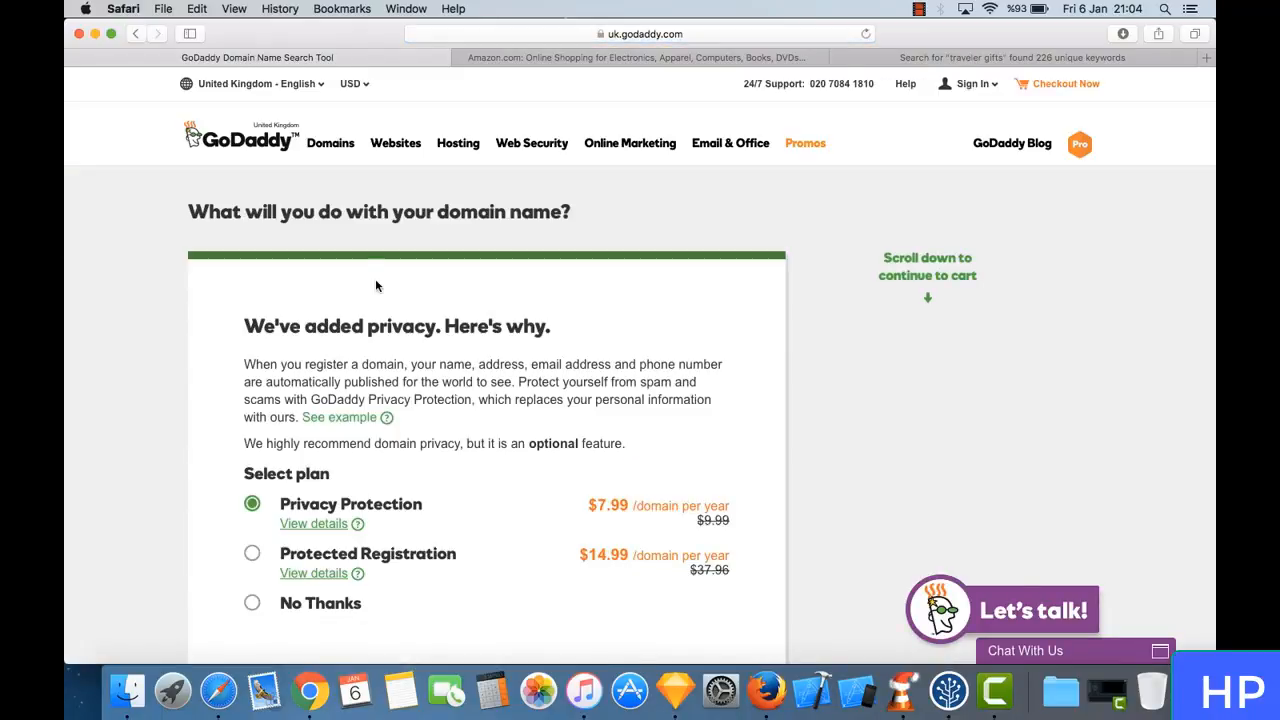
- Examine the domain privacy plans and their yearly prices, comparing Privacy Protection, Protected Registration and No Thanks
{"action": "scroll", "coordinate": [390, 340], "scroll_direction": "down", "scroll_amount": 2}
{"action": "scroll", "coordinate": [390, 340], "scroll_direction": "down", "scroll_amount": 3}
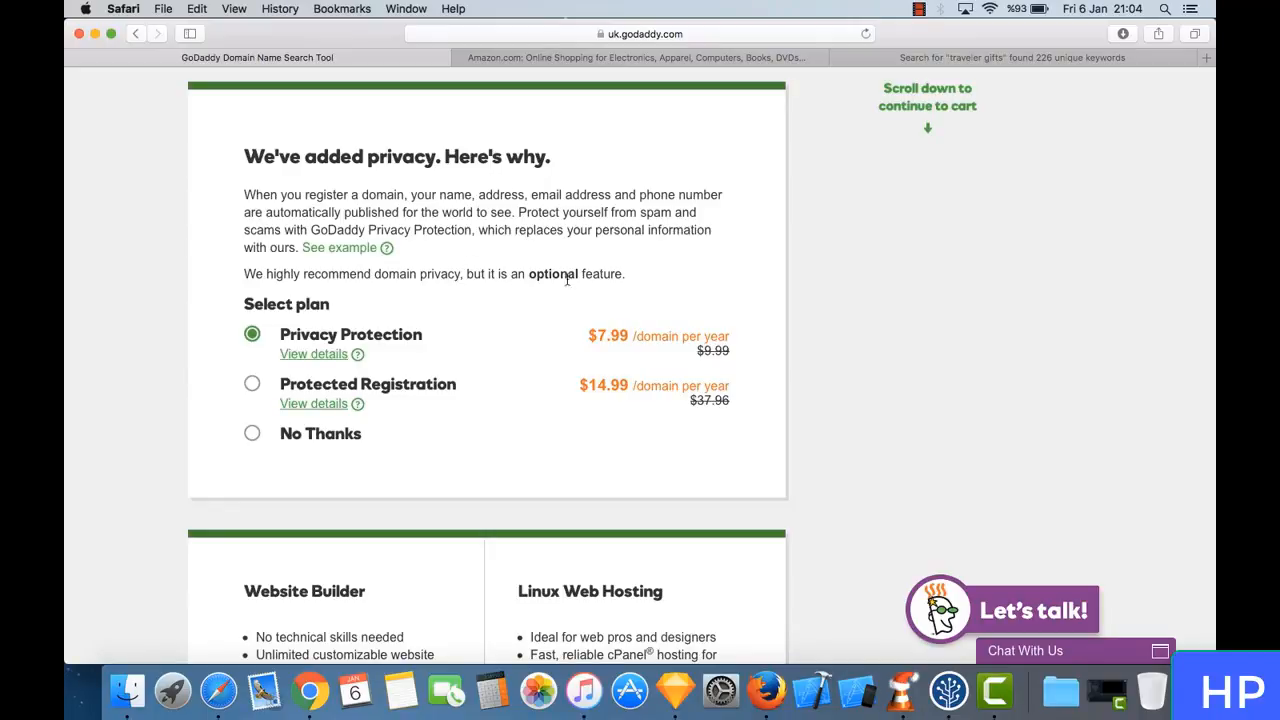
{"action": "triple_click", "coordinate": [391, 328]}
{"action": "left_click", "coordinate": [391, 328]}
{"action": "scroll", "coordinate": [391, 329], "scroll_direction": "down", "scroll_amount": 1}
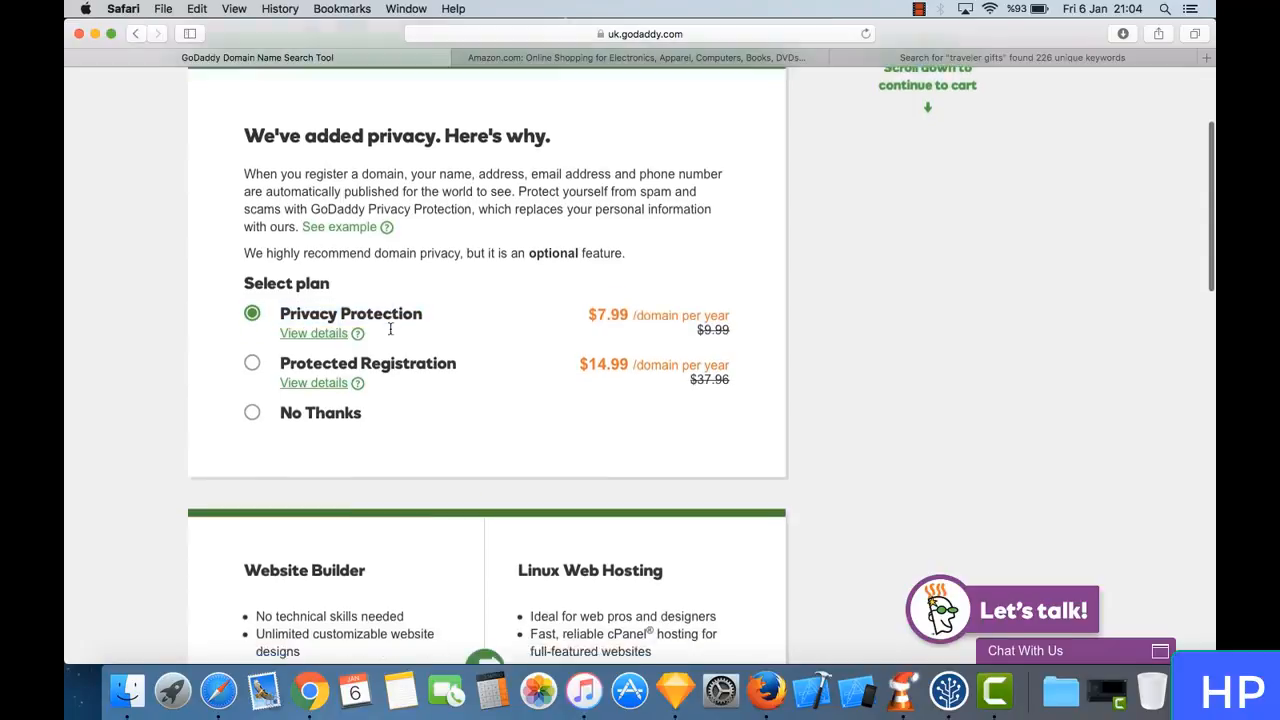
{"action": "scroll", "coordinate": [391, 330], "scroll_direction": "down", "scroll_amount": 4}
{"action": "scroll", "coordinate": [391, 330], "scroll_direction": "up", "scroll_amount": 8}
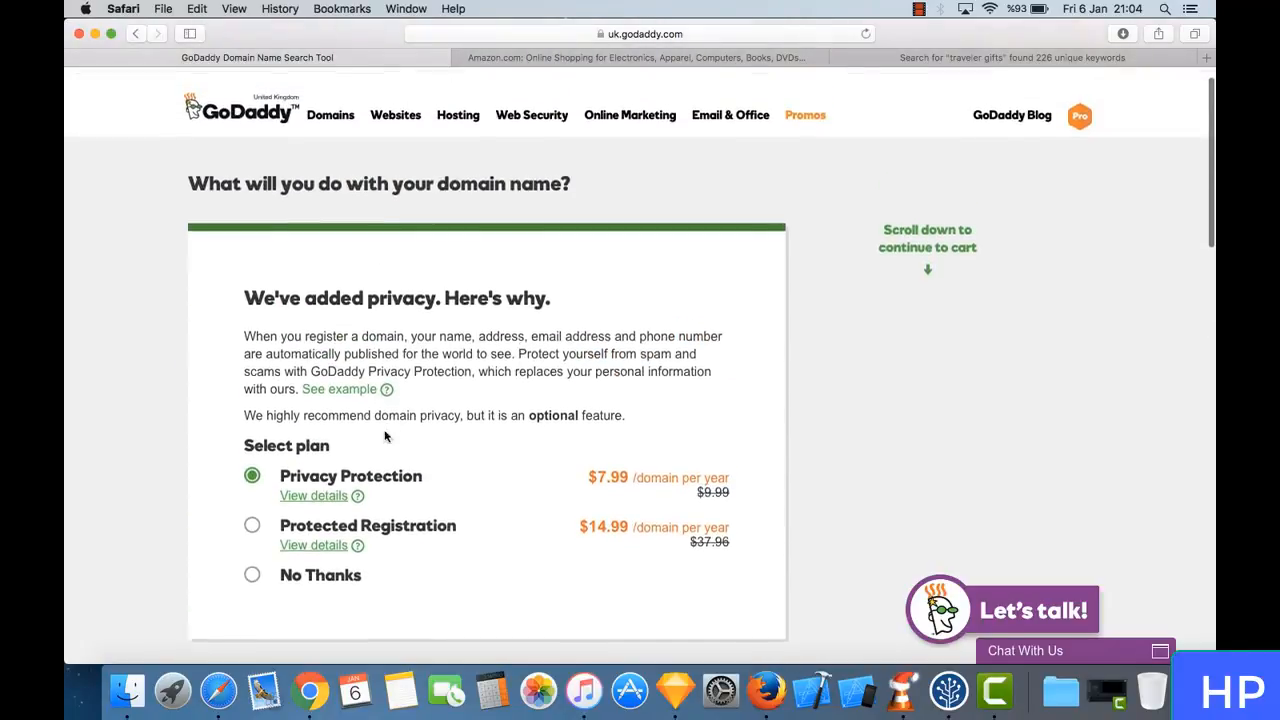
{"action": "scroll", "coordinate": [466, 402], "scroll_direction": "down", "scroll_amount": 3}
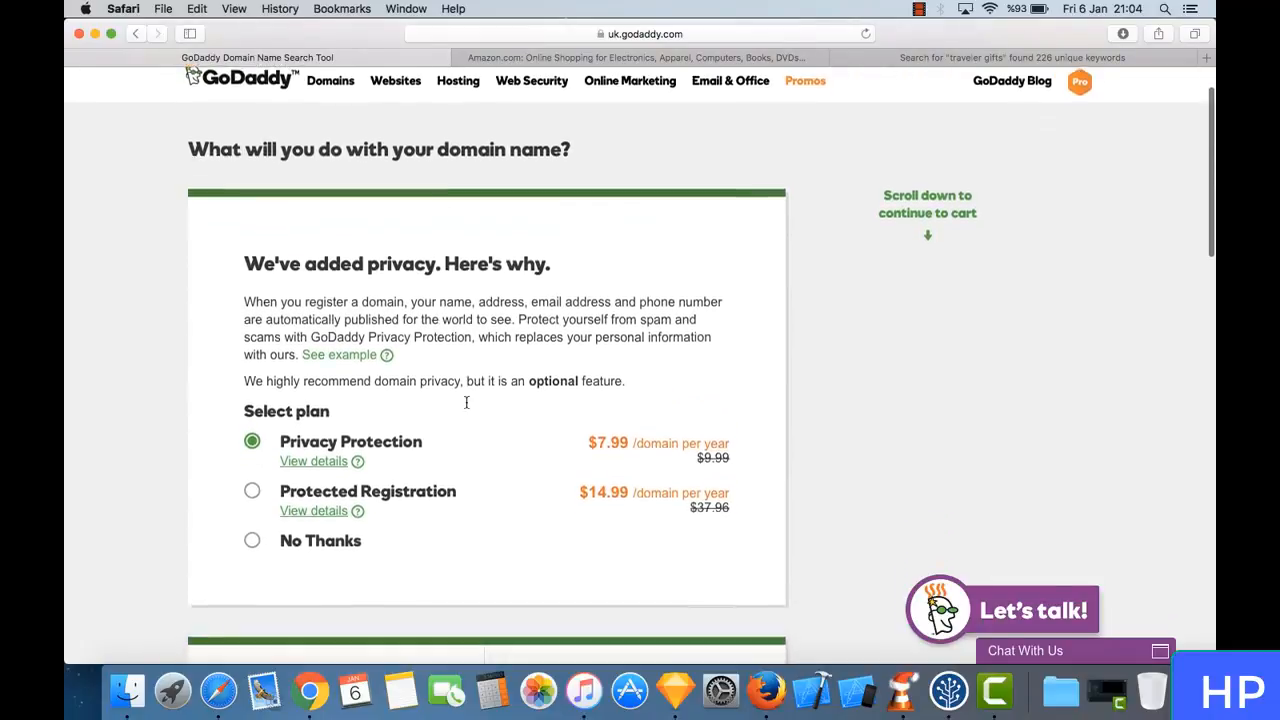
{"action": "scroll", "coordinate": [466, 402], "scroll_direction": "up", "scroll_amount": 3}
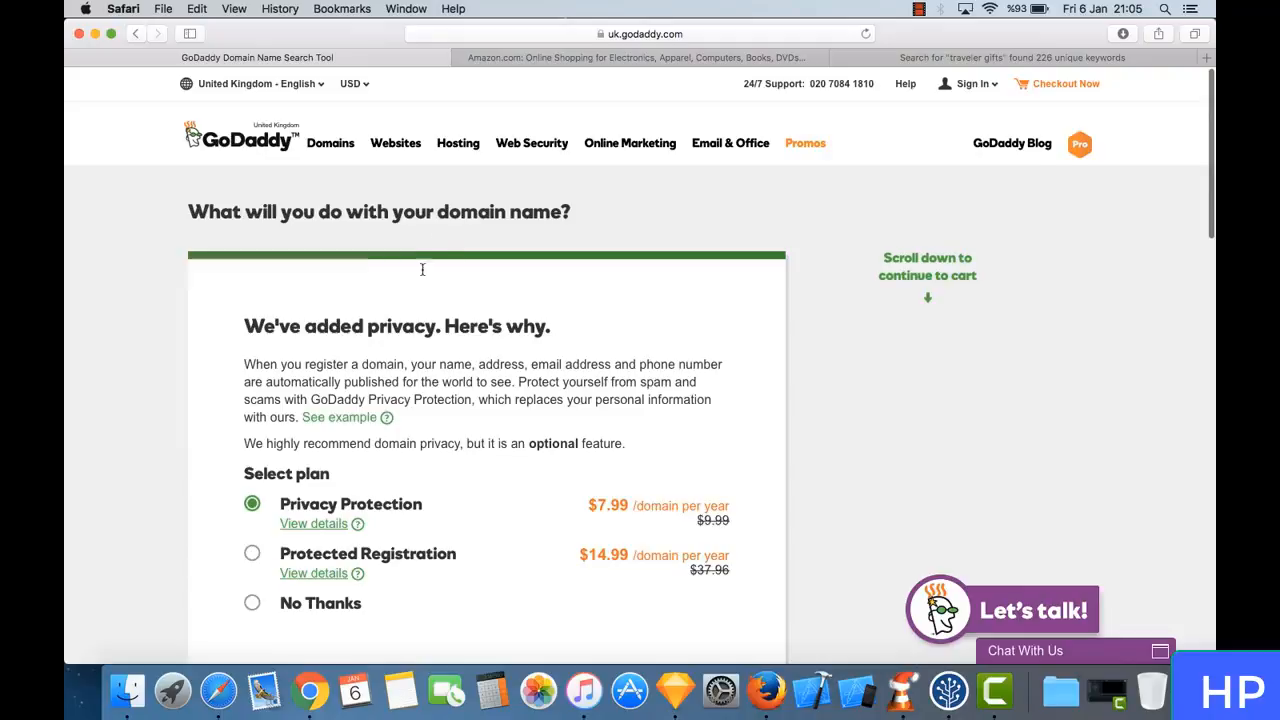
{"action": "scroll", "coordinate": [415, 280], "scroll_direction": "down", "scroll_amount": 5}
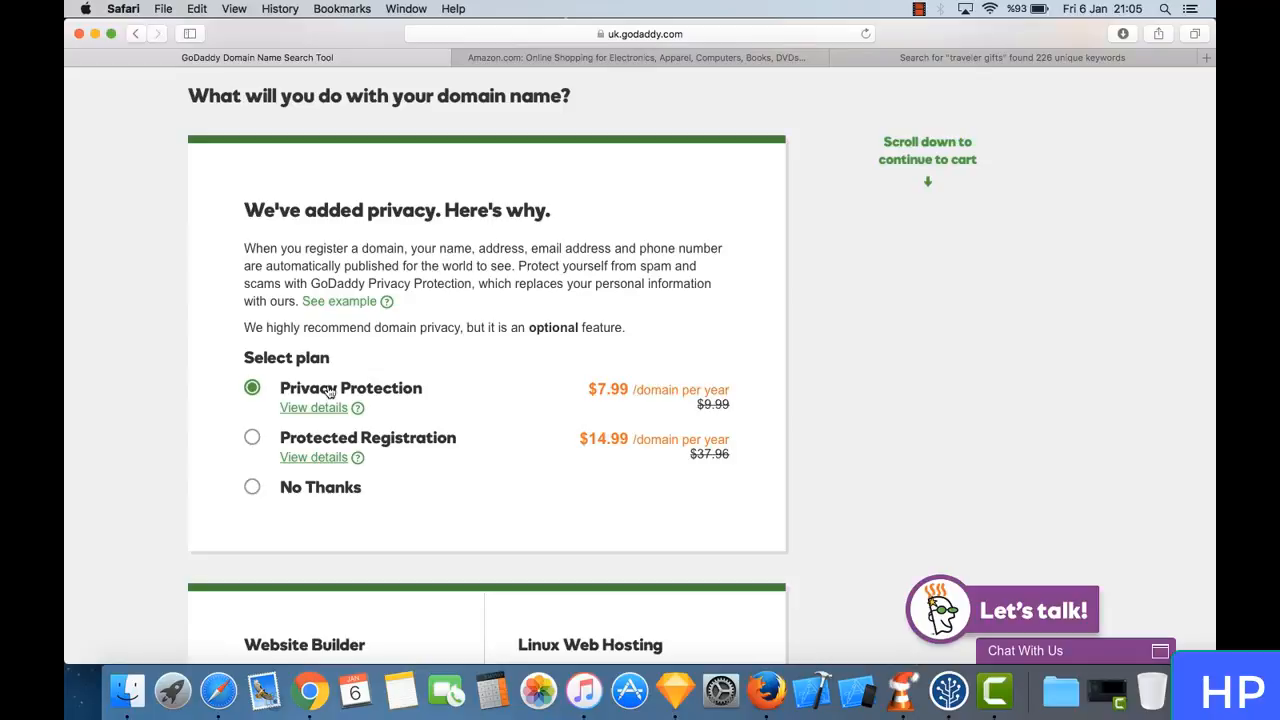
{"action": "left_click_drag", "start_coordinate": [382, 388], "coordinate": [601, 408]}
{"action": "left_click", "coordinate": [620, 391]}
{"action": "triple_click", "coordinate": [293, 489]}
{"action": "left_click", "coordinate": [469, 391]}
{"action": "scroll", "coordinate": [478, 400], "scroll_direction": "down", "scroll_amount": 2}
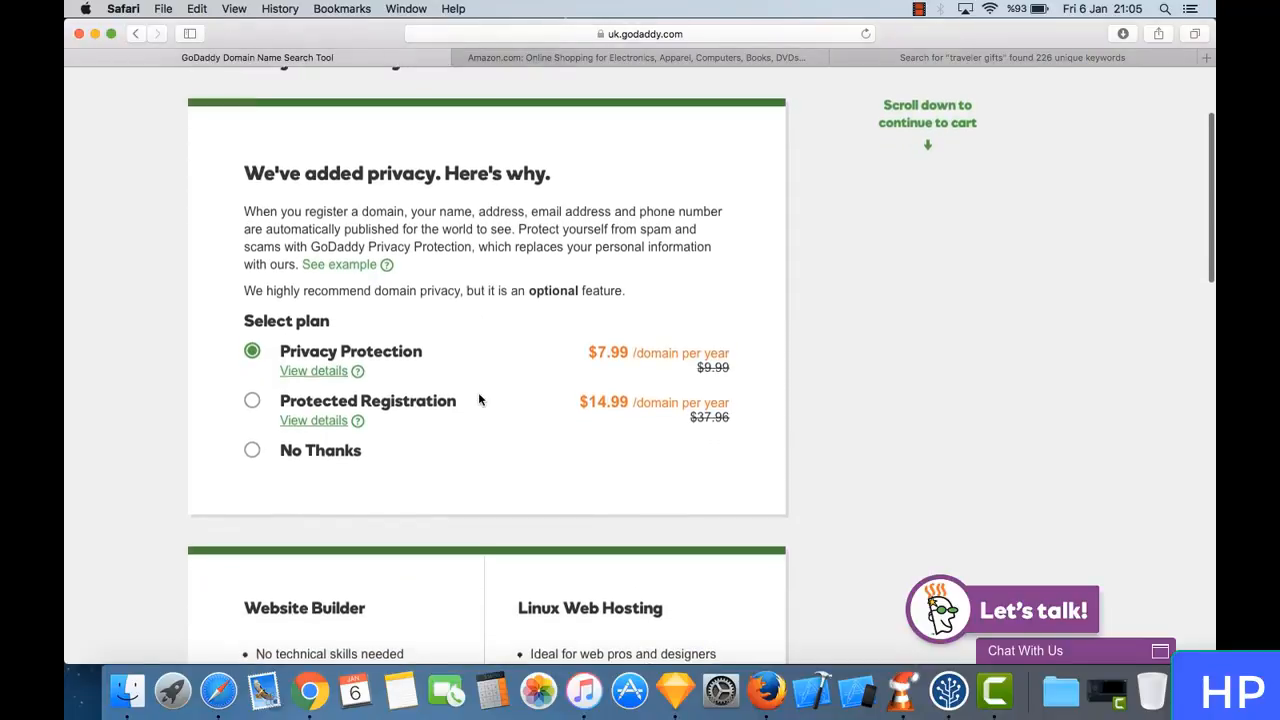
{"action": "scroll", "coordinate": [478, 400], "scroll_direction": "down", "scroll_amount": 3}
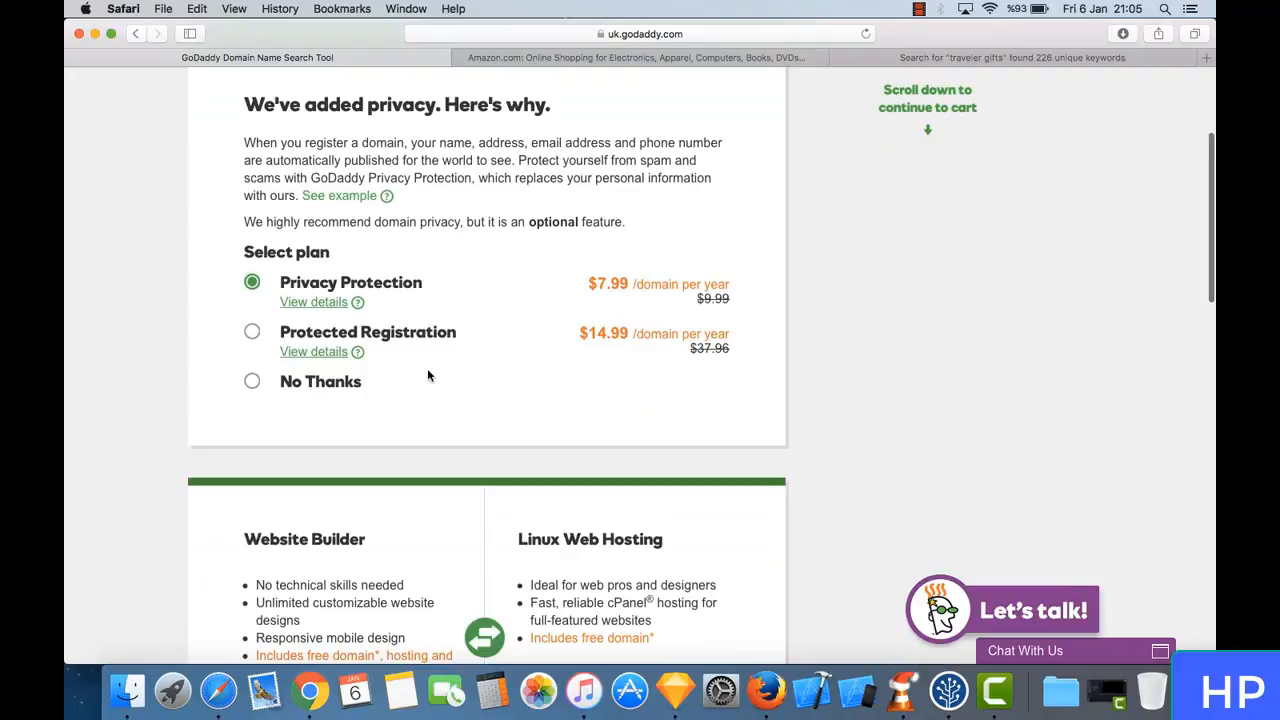
{"action": "scroll", "coordinate": [420, 388], "scroll_direction": "down", "scroll_amount": 4}
{"action": "scroll", "coordinate": [413, 398], "scroll_direction": "up", "scroll_amount": 3}
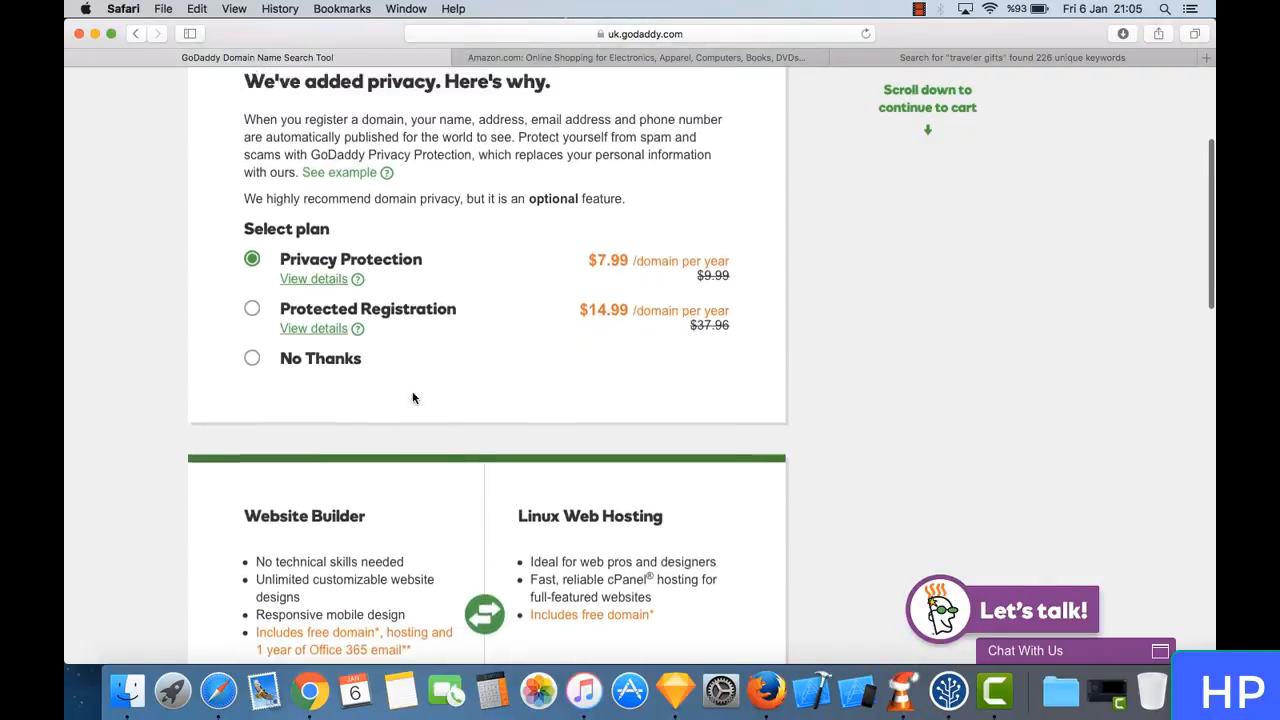
{"action": "scroll", "coordinate": [414, 394], "scroll_direction": "up", "scroll_amount": 5}
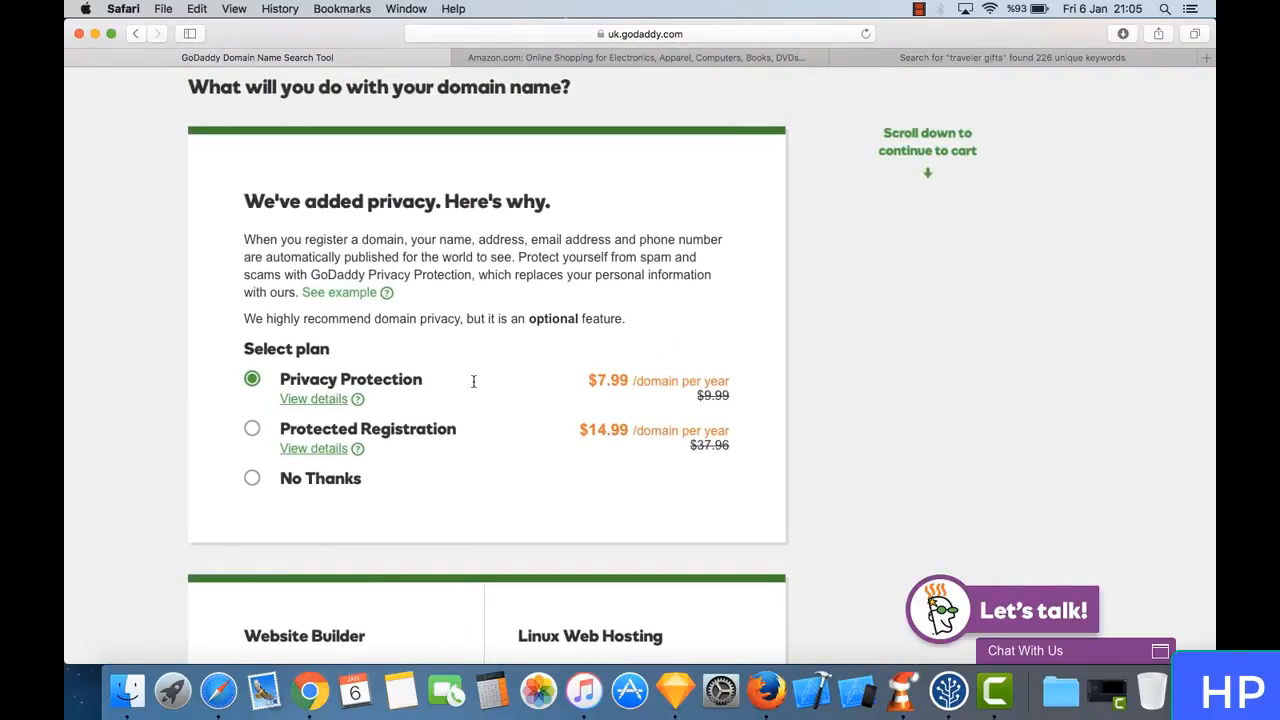
{"action": "triple_click", "coordinate": [474, 381]}
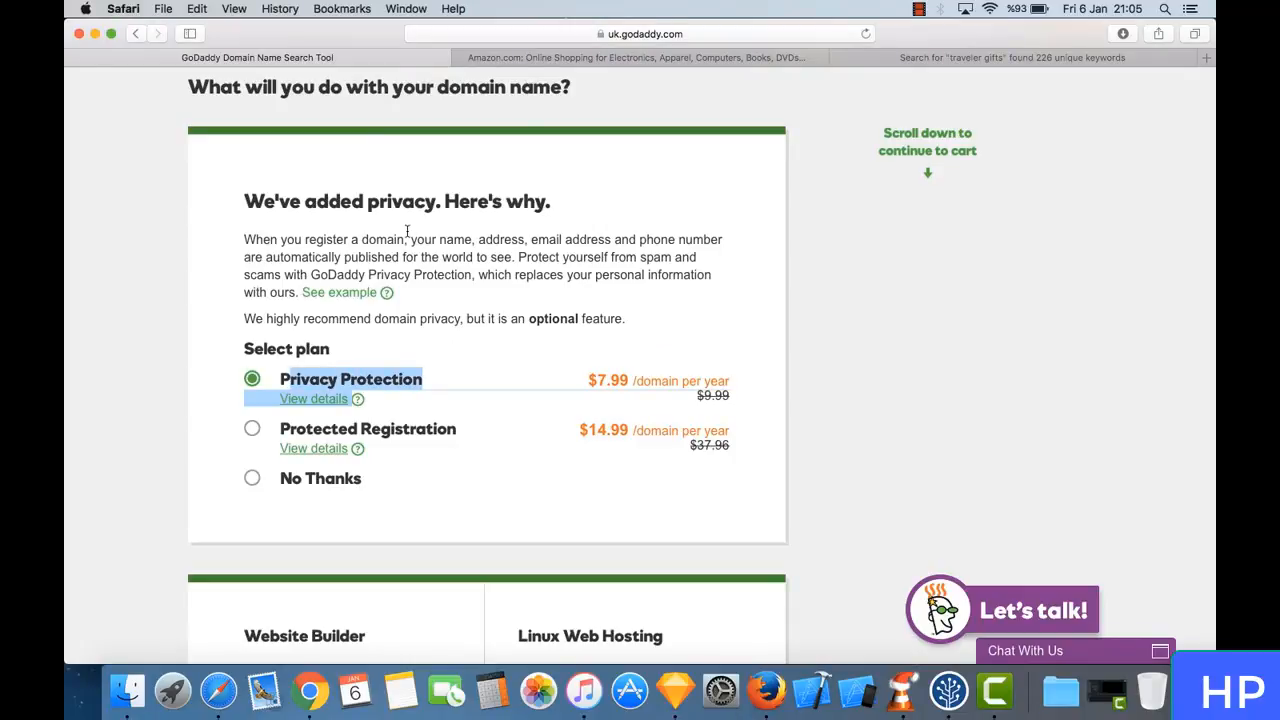
{"action": "left_click", "coordinate": [357, 399]}
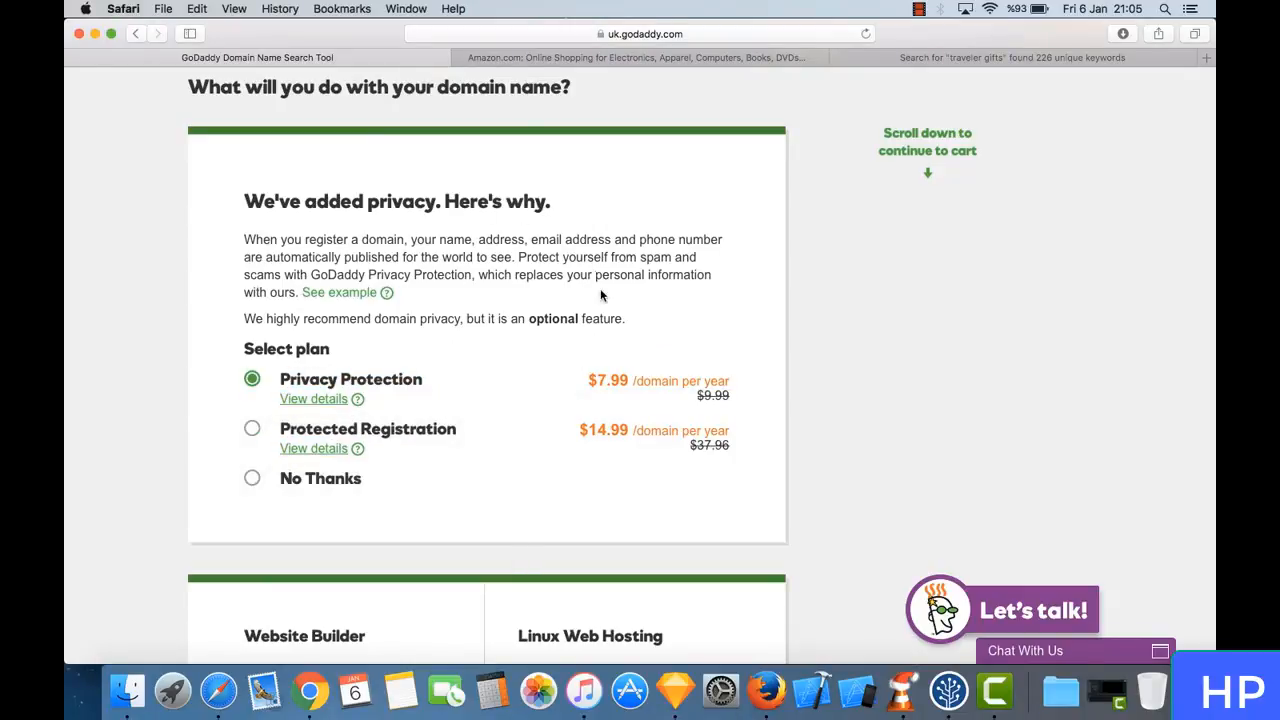
- Compare the Linux Web Hosting plans and choose the Deluxe plan at $5.99/mo
{"action": "scroll", "coordinate": [426, 289], "scroll_direction": "down", "scroll_amount": 10}
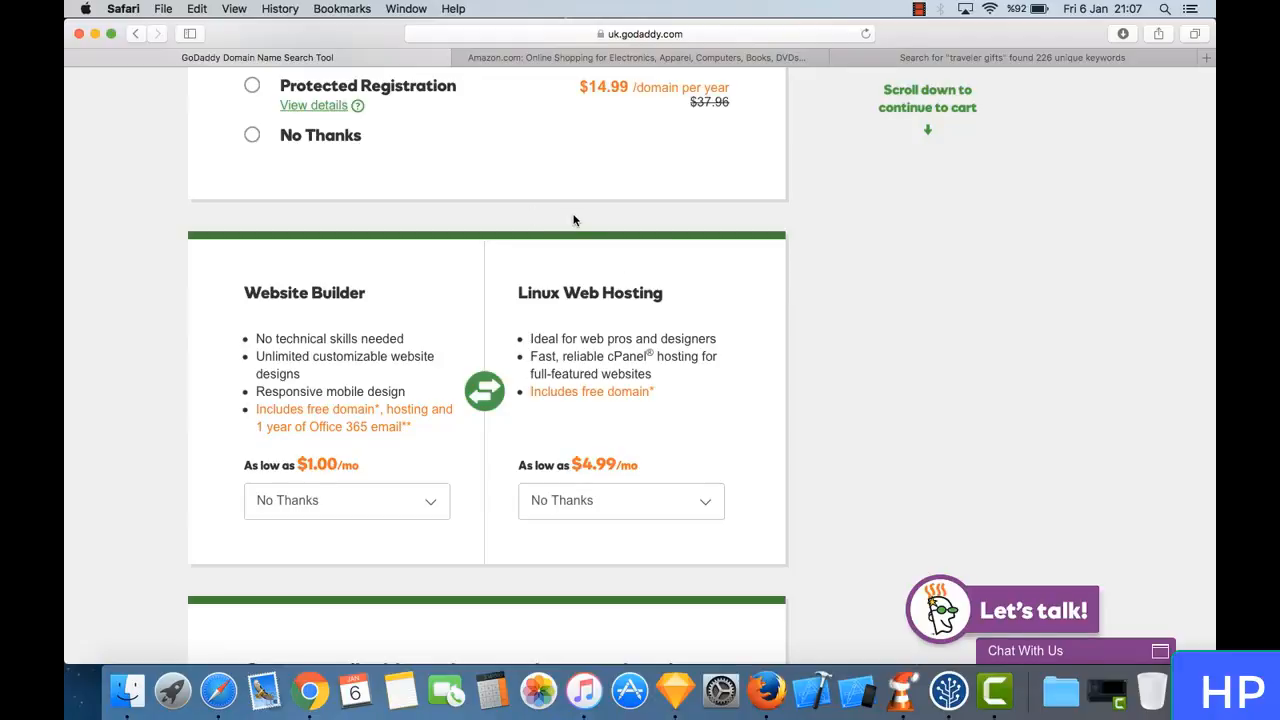
{"action": "scroll", "coordinate": [573, 220], "scroll_direction": "up", "scroll_amount": 3}
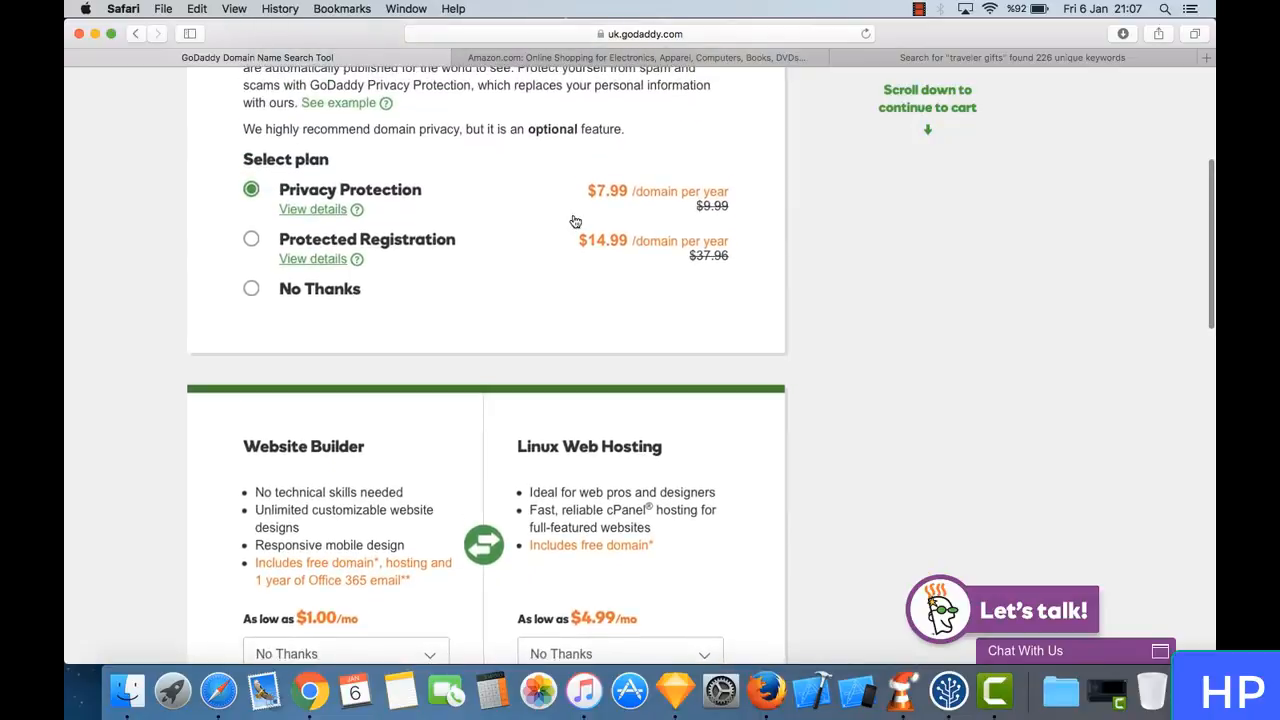
{"action": "scroll", "coordinate": [575, 220], "scroll_direction": "down", "scroll_amount": 5}
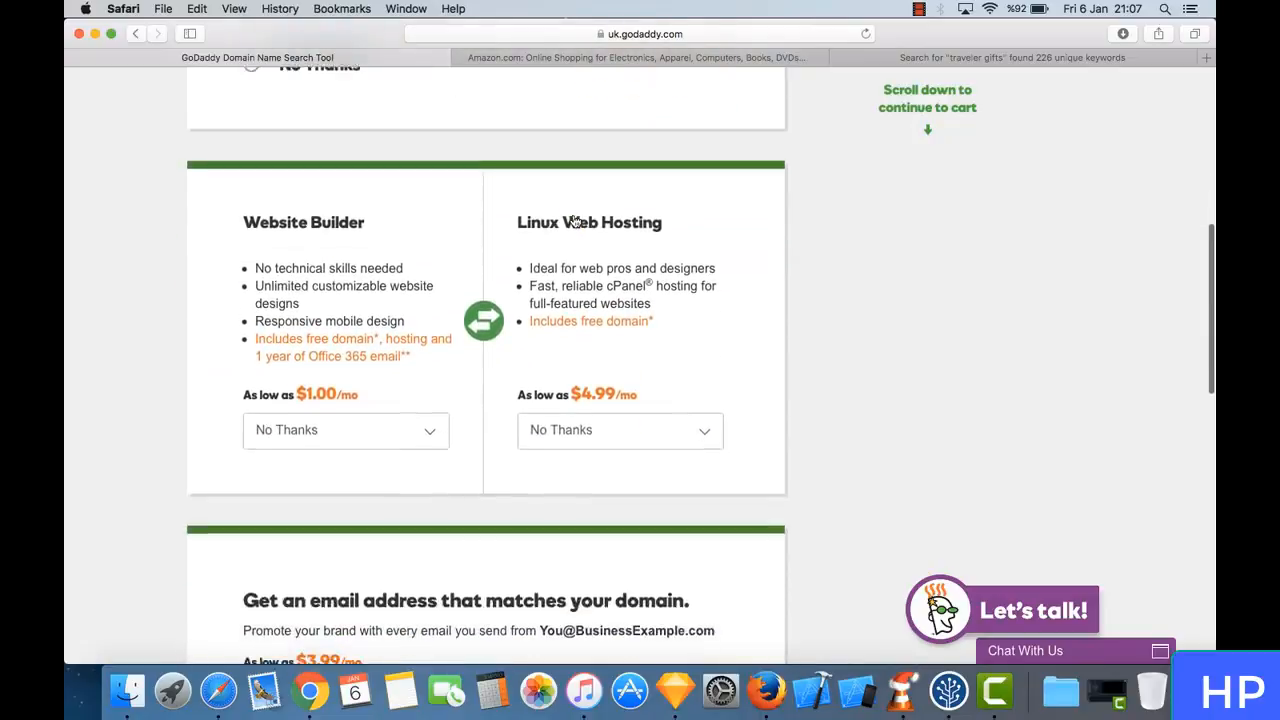
{"action": "scroll", "coordinate": [575, 221], "scroll_direction": "down", "scroll_amount": 1}
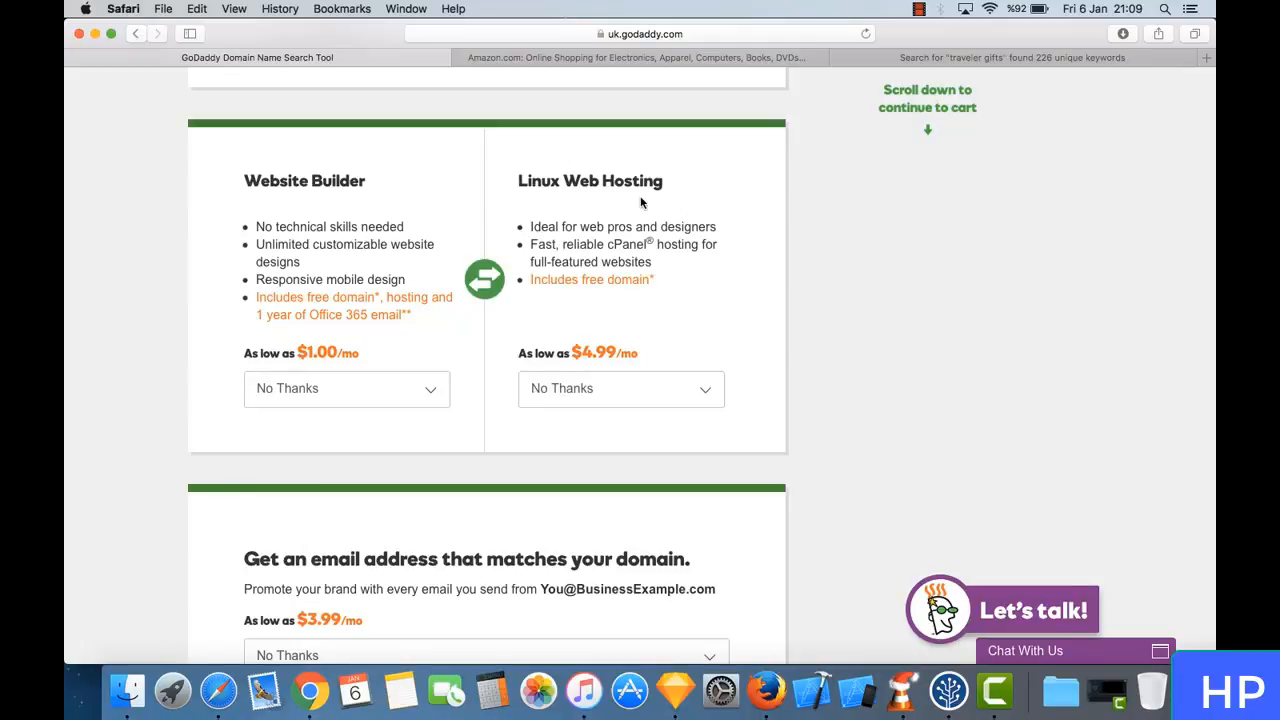
{"action": "scroll", "coordinate": [613, 267], "scroll_direction": "down", "scroll_amount": 2}
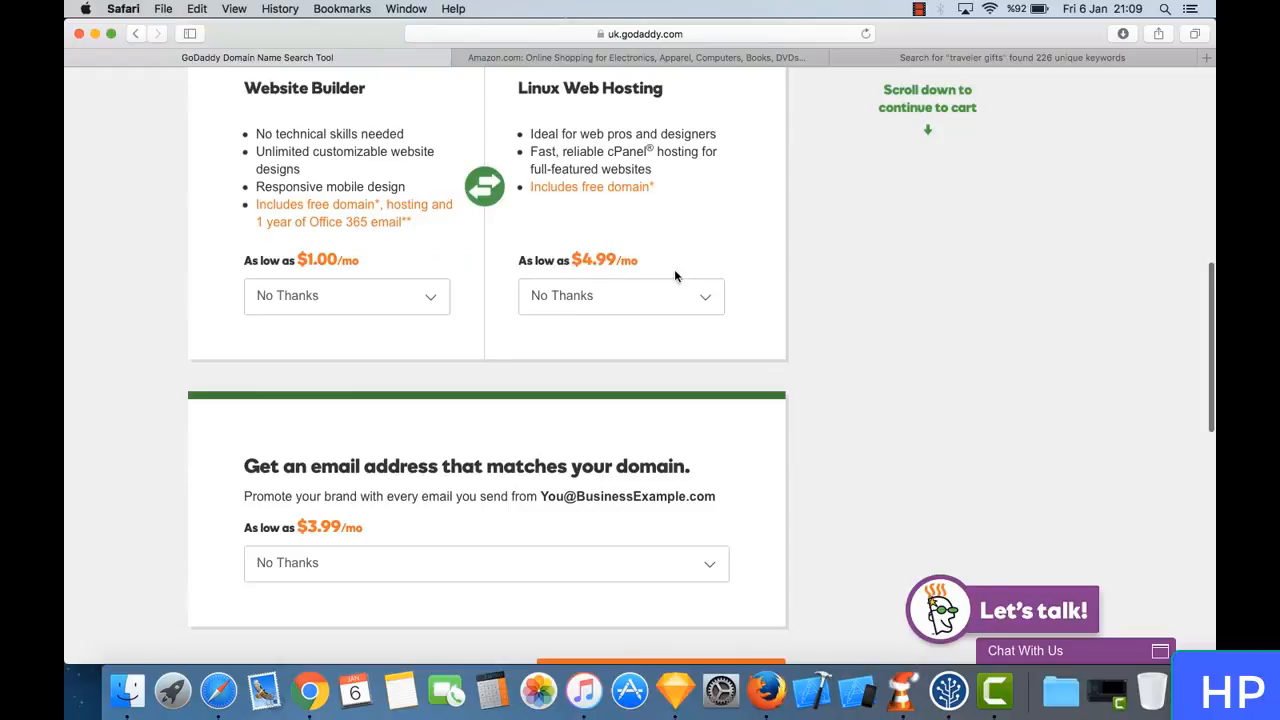
{"action": "scroll", "coordinate": [638, 224], "scroll_direction": "down", "scroll_amount": 1}
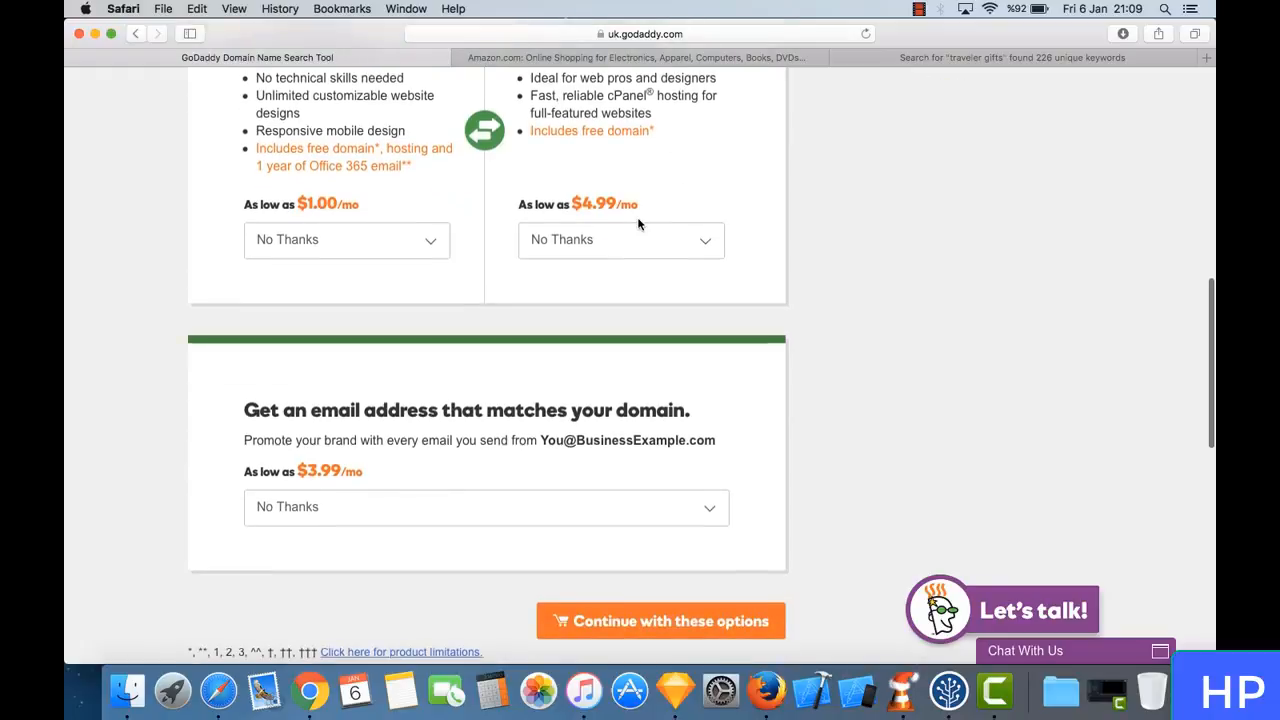
{"action": "left_click", "coordinate": [591, 238]}
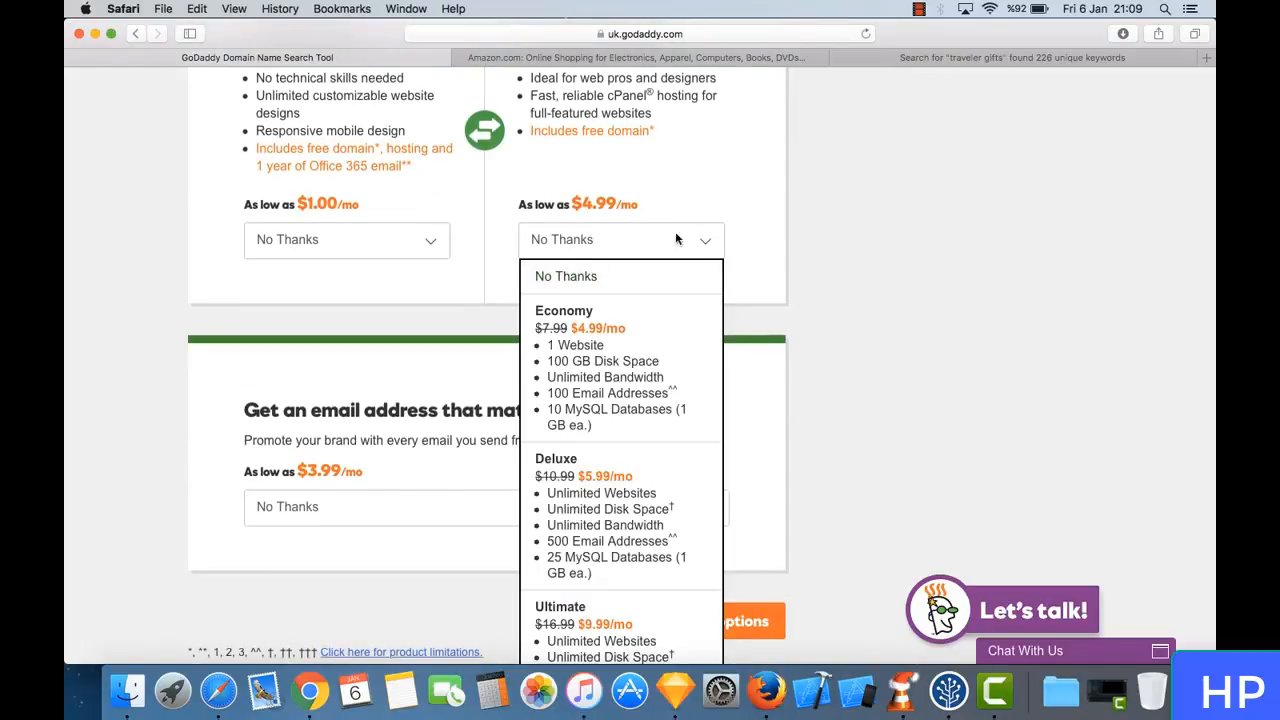
{"action": "scroll", "coordinate": [791, 303], "scroll_direction": "down", "scroll_amount": 3}
{"action": "scroll", "coordinate": [792, 308], "scroll_direction": "down", "scroll_amount": 1}
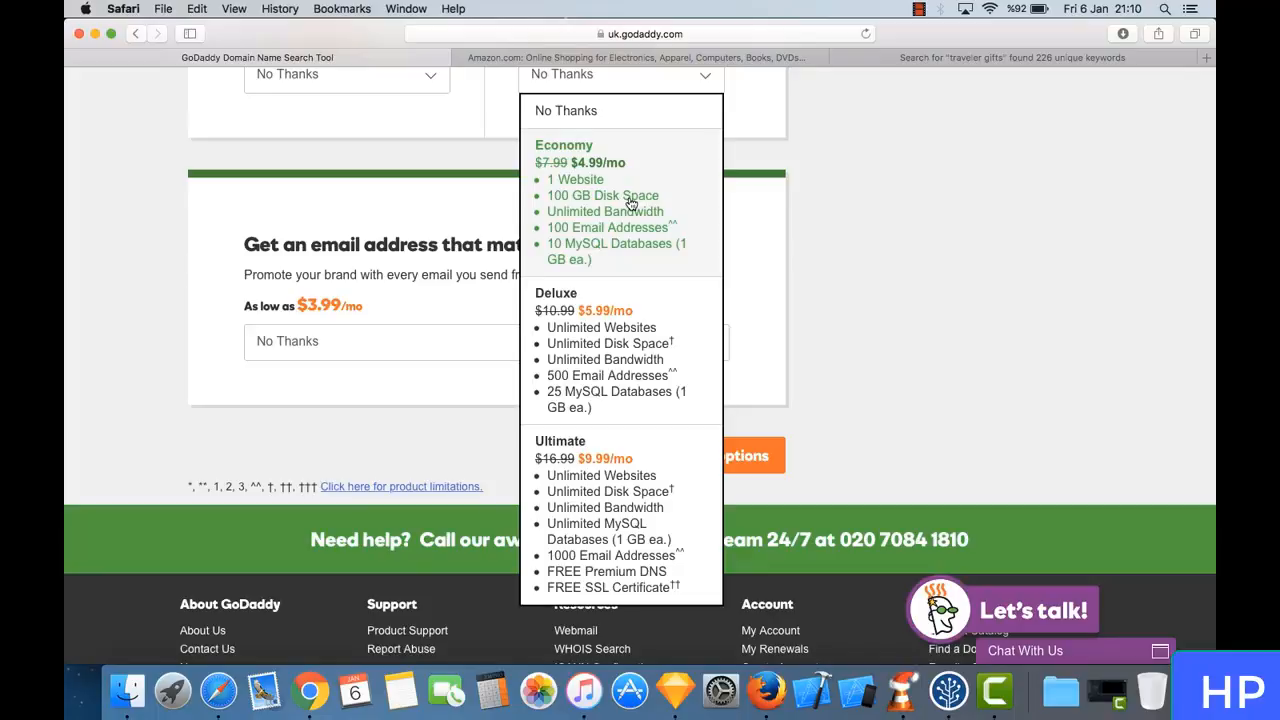
{"action": "left_click", "coordinate": [573, 207]}
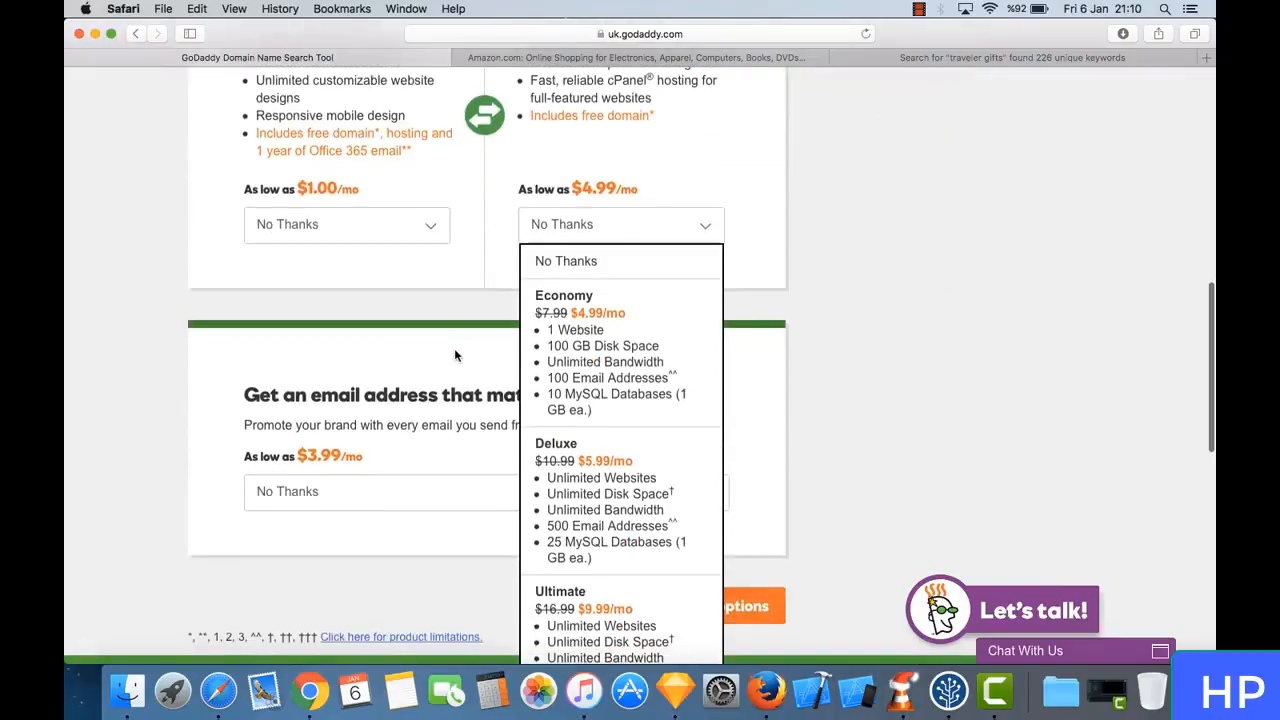
{"action": "scroll", "coordinate": [454, 348], "scroll_direction": "down", "scroll_amount": 3}
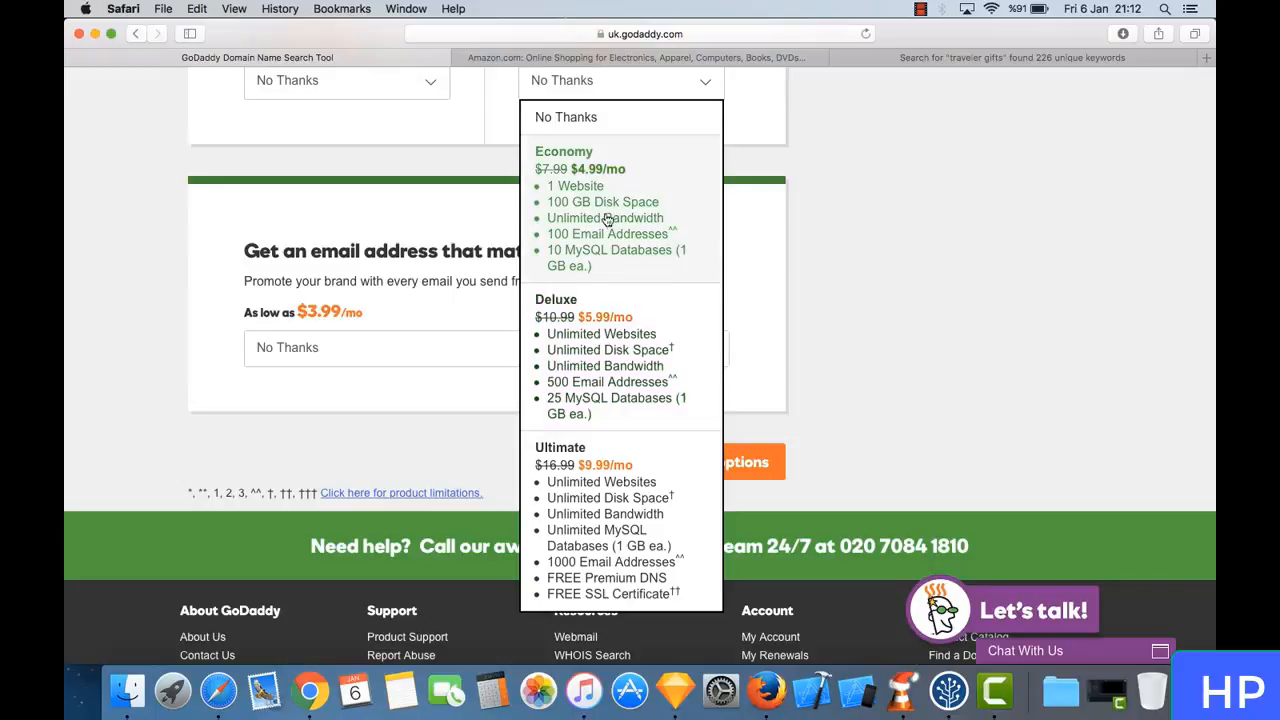
{"action": "left_click", "coordinate": [590, 336]}
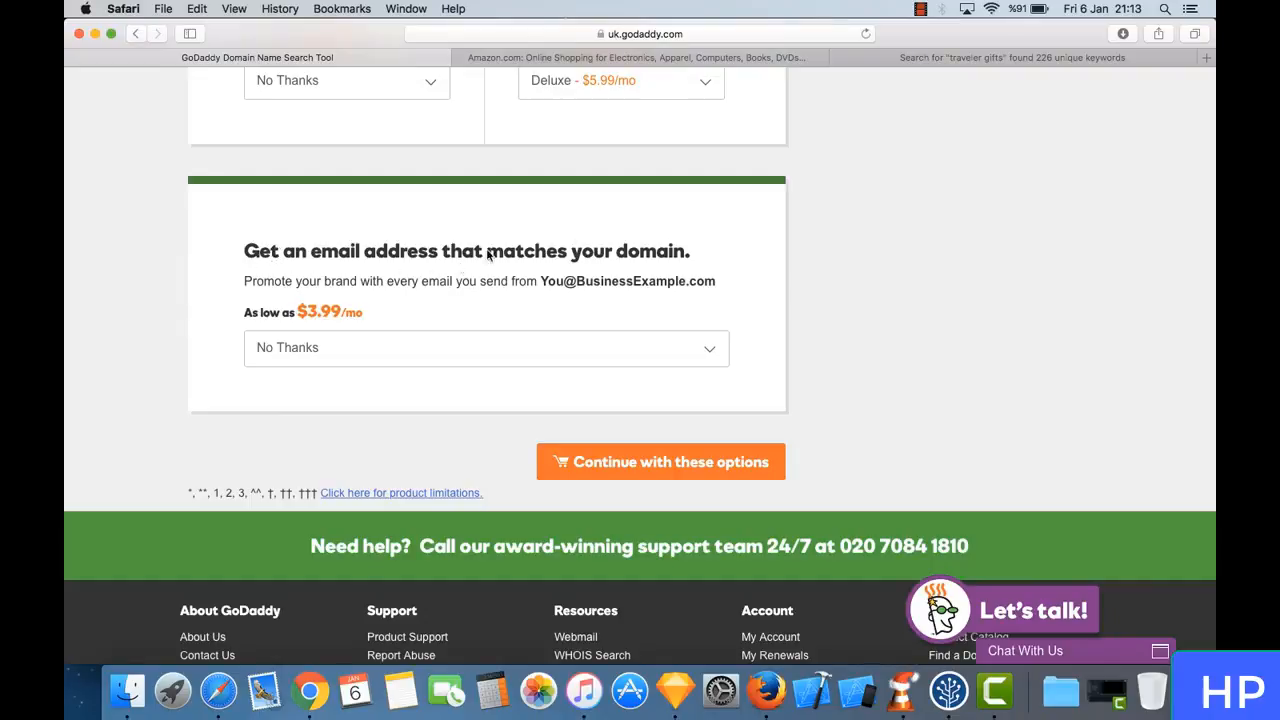
- Continue to the cart with the chosen domain options and close the Amazon and keyword results pages
{"action": "scroll", "coordinate": [702, 227], "scroll_direction": "up", "scroll_amount": 4}
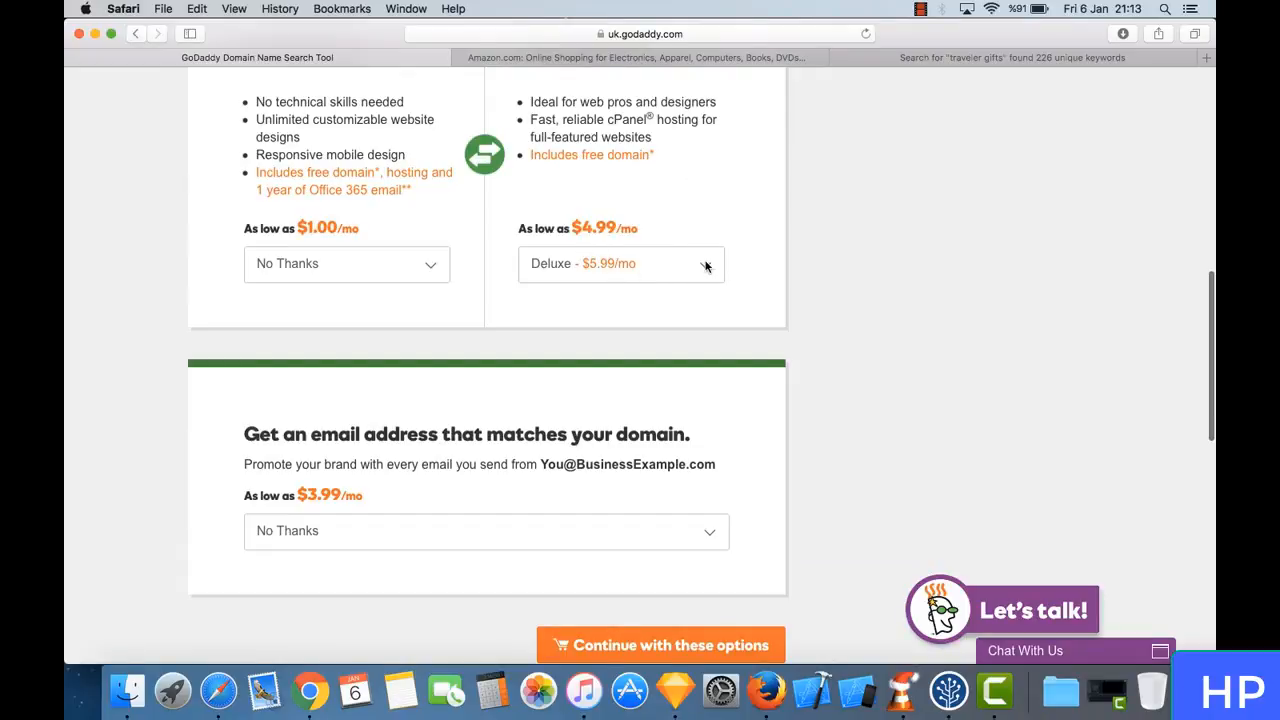
{"action": "scroll", "coordinate": [706, 264], "scroll_direction": "up", "scroll_amount": 4}
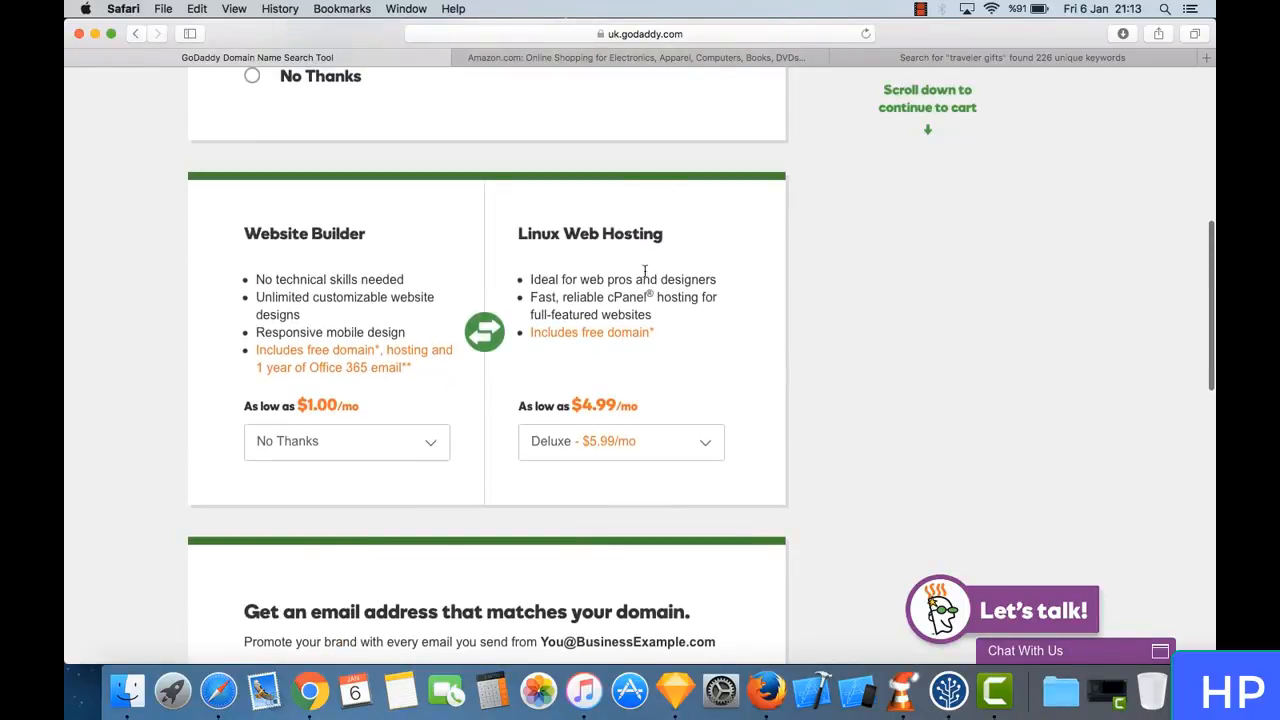
{"action": "scroll", "coordinate": [647, 318], "scroll_direction": "down", "scroll_amount": 7}
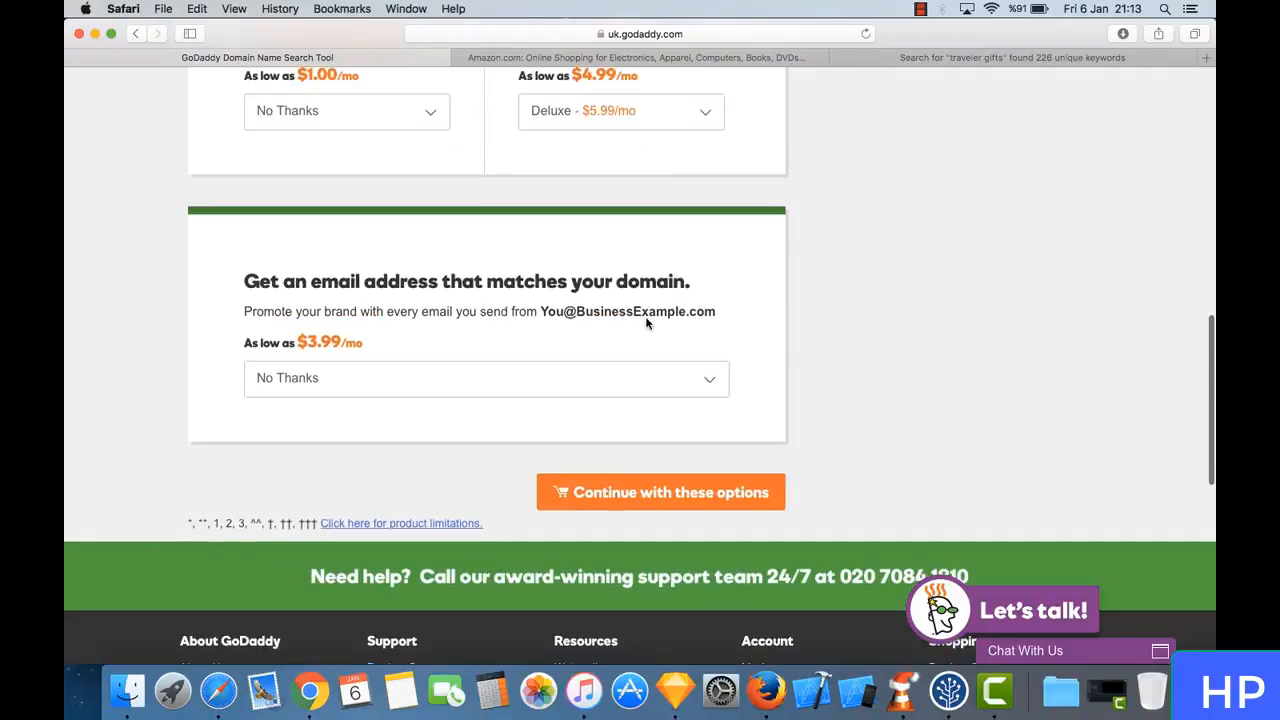
{"action": "scroll", "coordinate": [679, 192], "scroll_direction": "up", "scroll_amount": 15}
{"action": "scroll", "coordinate": [679, 194], "scroll_direction": "up", "scroll_amount": 3}
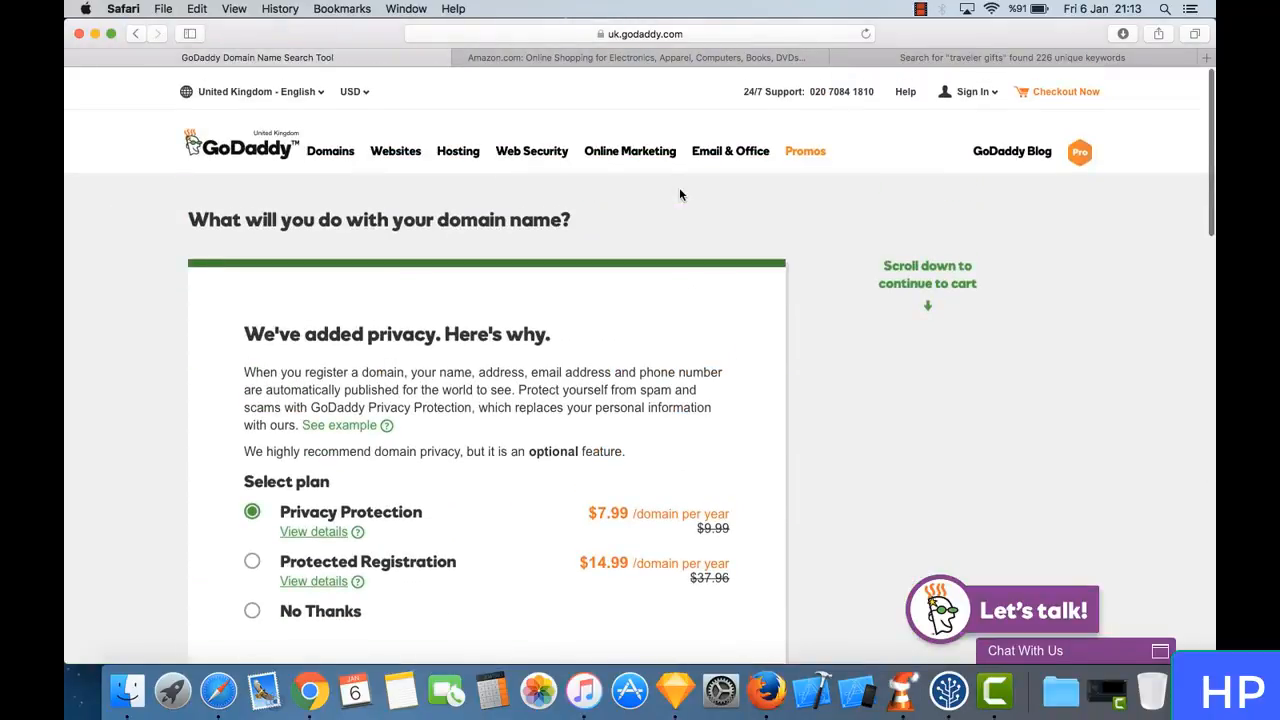
{"action": "scroll", "coordinate": [679, 194], "scroll_direction": "down", "scroll_amount": 2}
{"action": "scroll", "coordinate": [679, 194], "scroll_direction": "down", "scroll_amount": 10}
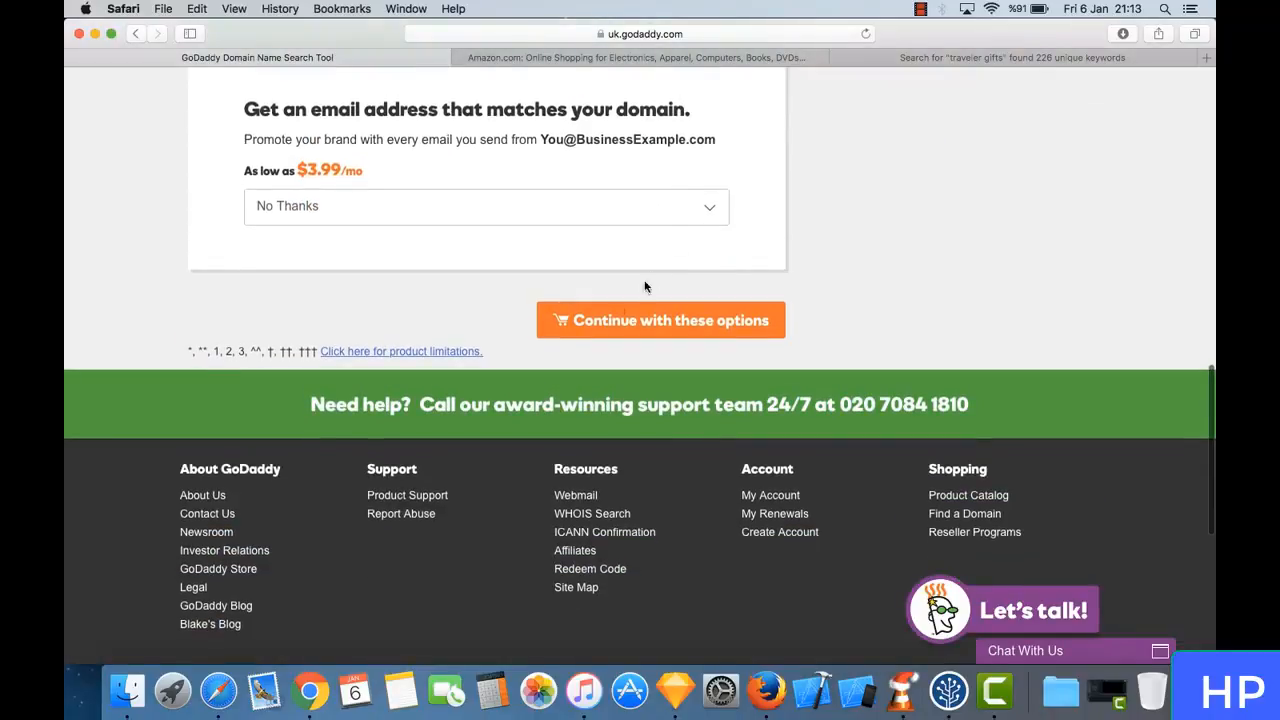
{"action": "left_click", "coordinate": [652, 341]}
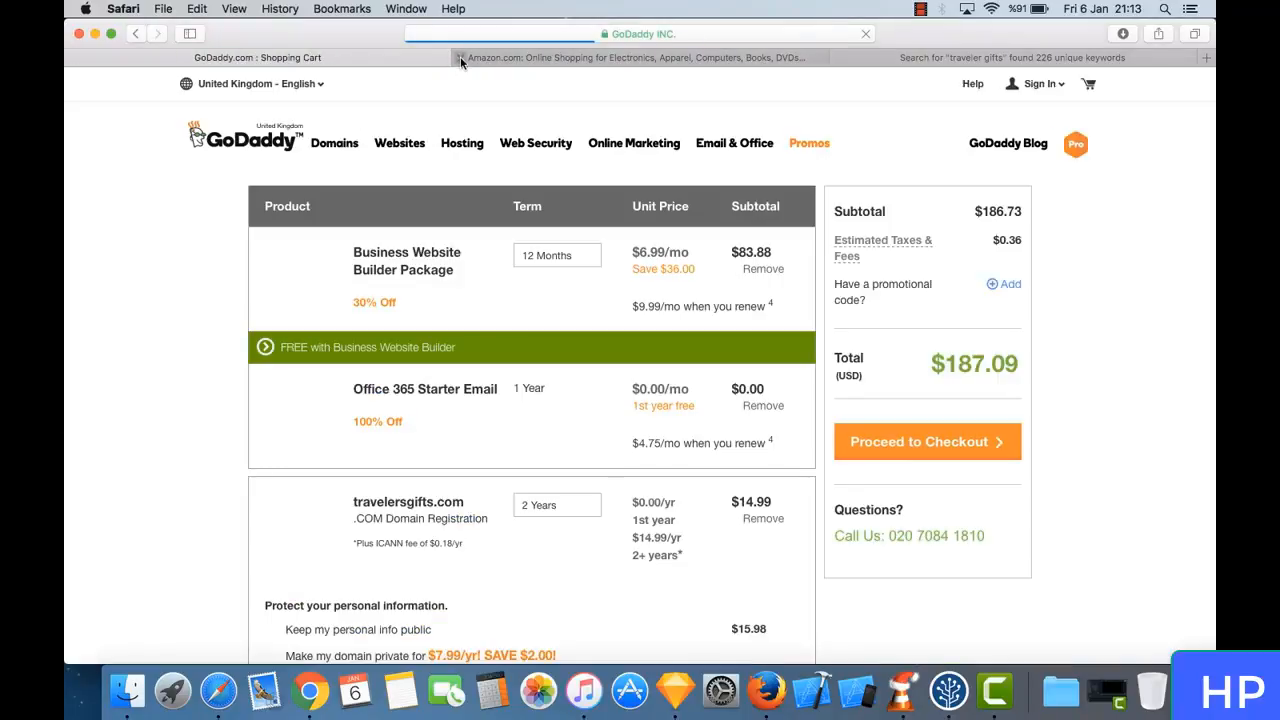
{"action": "left_click", "coordinate": [460, 57]}
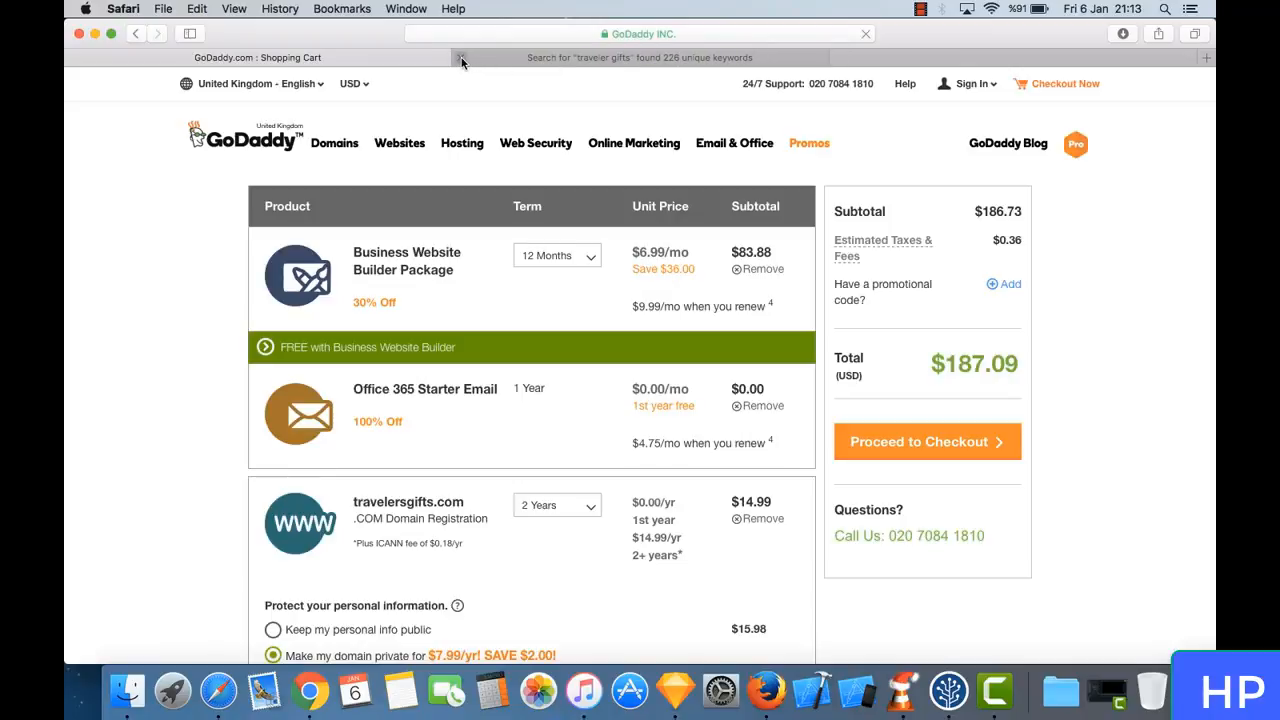
{"action": "left_click", "coordinate": [462, 57]}
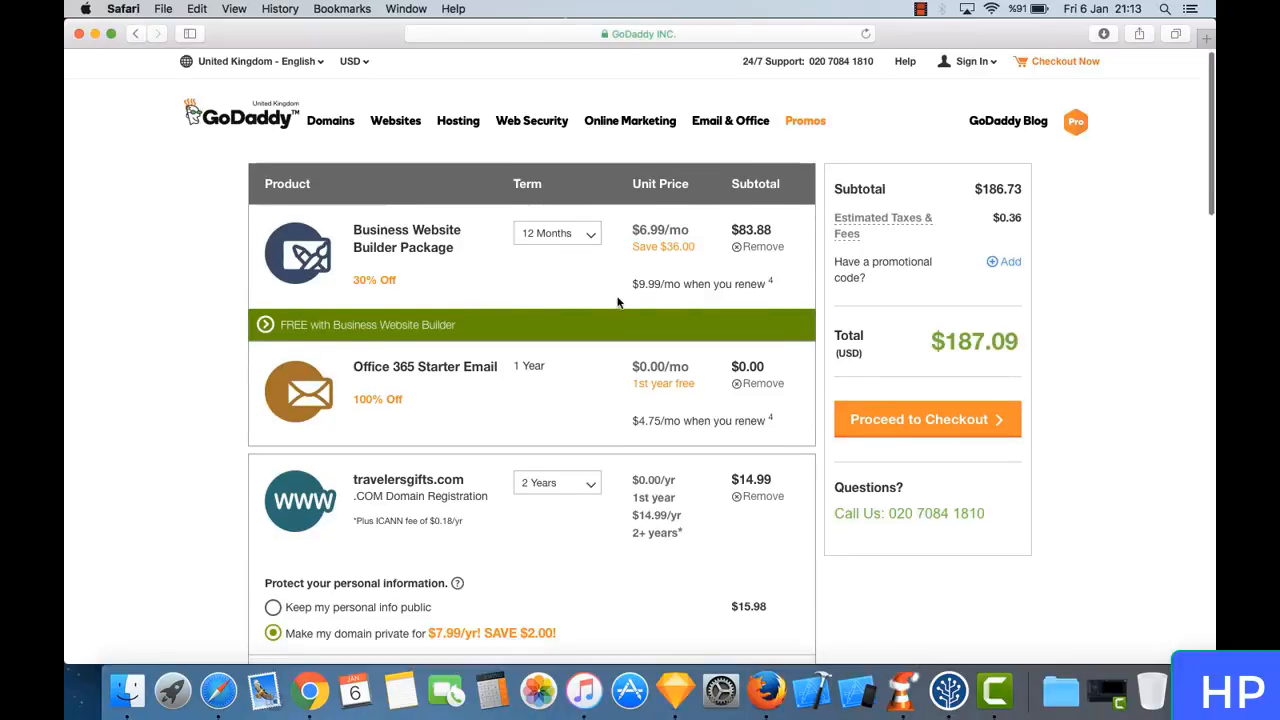
- Review the cart's products, terms and prices, the recommended Search Engine Visibility offer and the order total
{"action": "scroll", "coordinate": [617, 303], "scroll_direction": "down", "scroll_amount": 3}
{"action": "scroll", "coordinate": [617, 303], "scroll_direction": "down", "scroll_amount": 5}
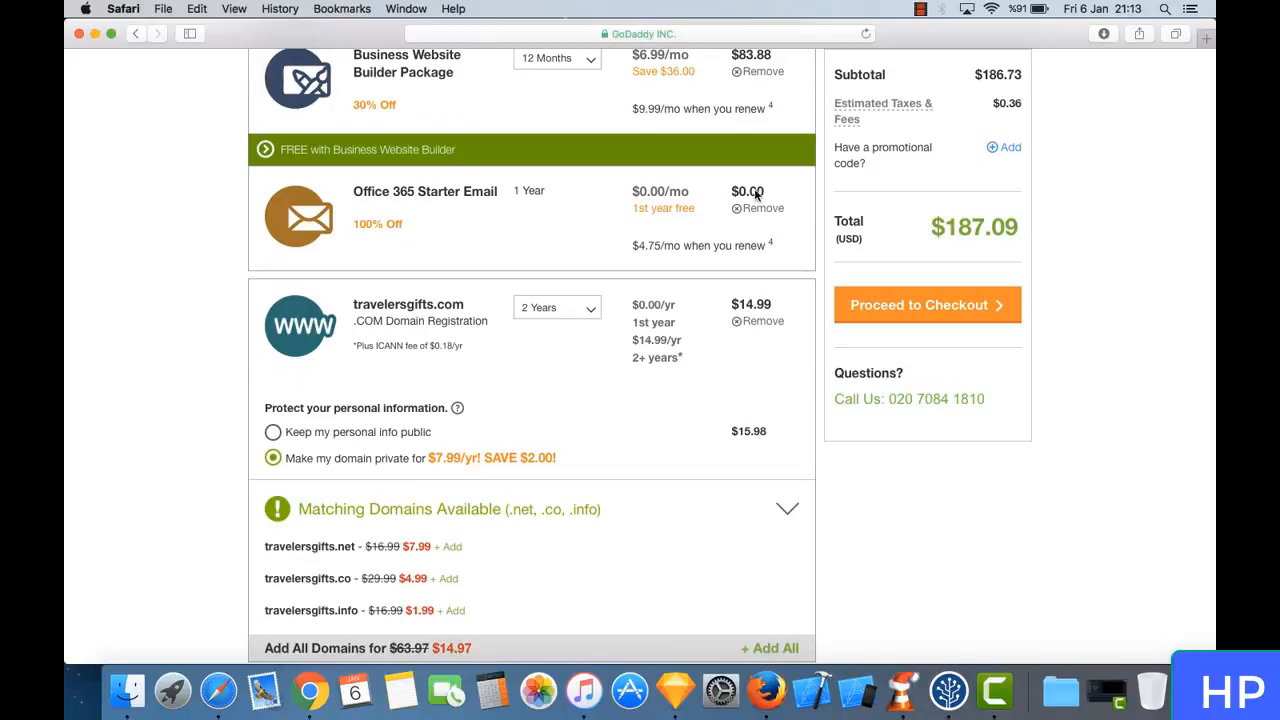
{"action": "scroll", "coordinate": [507, 229], "scroll_direction": "down", "scroll_amount": 2}
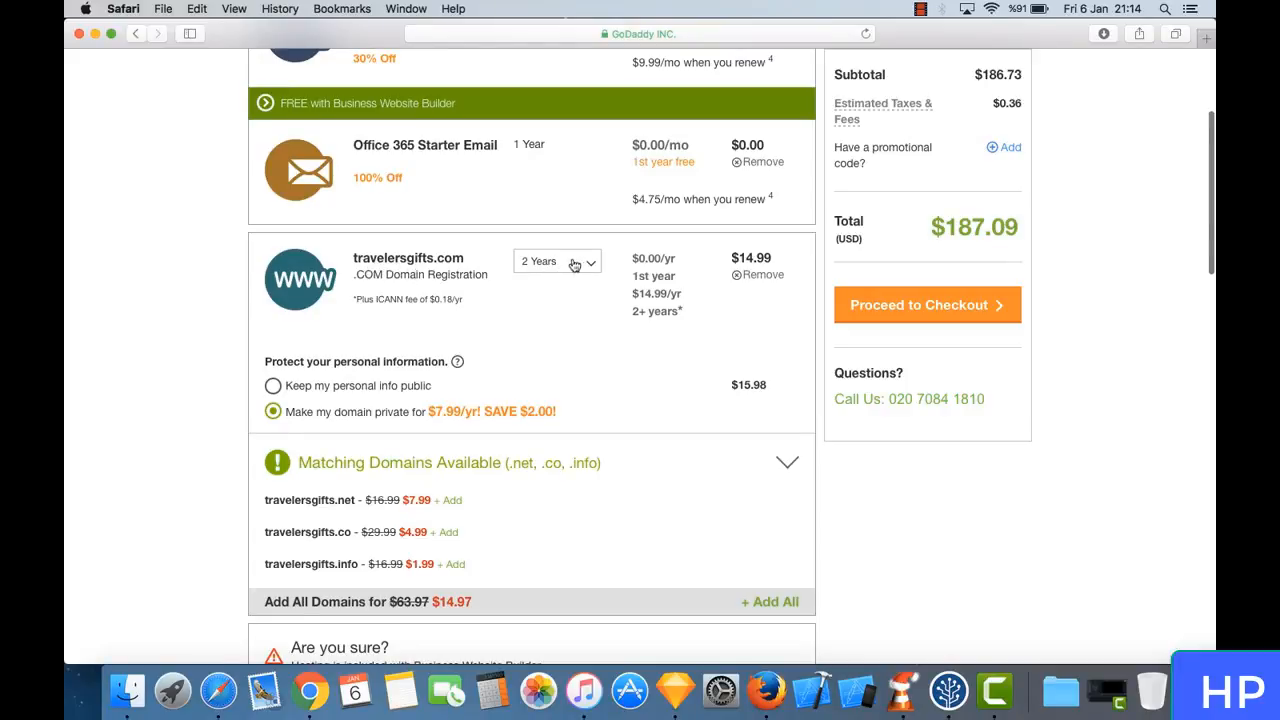
{"action": "scroll", "coordinate": [600, 348], "scroll_direction": "down", "scroll_amount": 2}
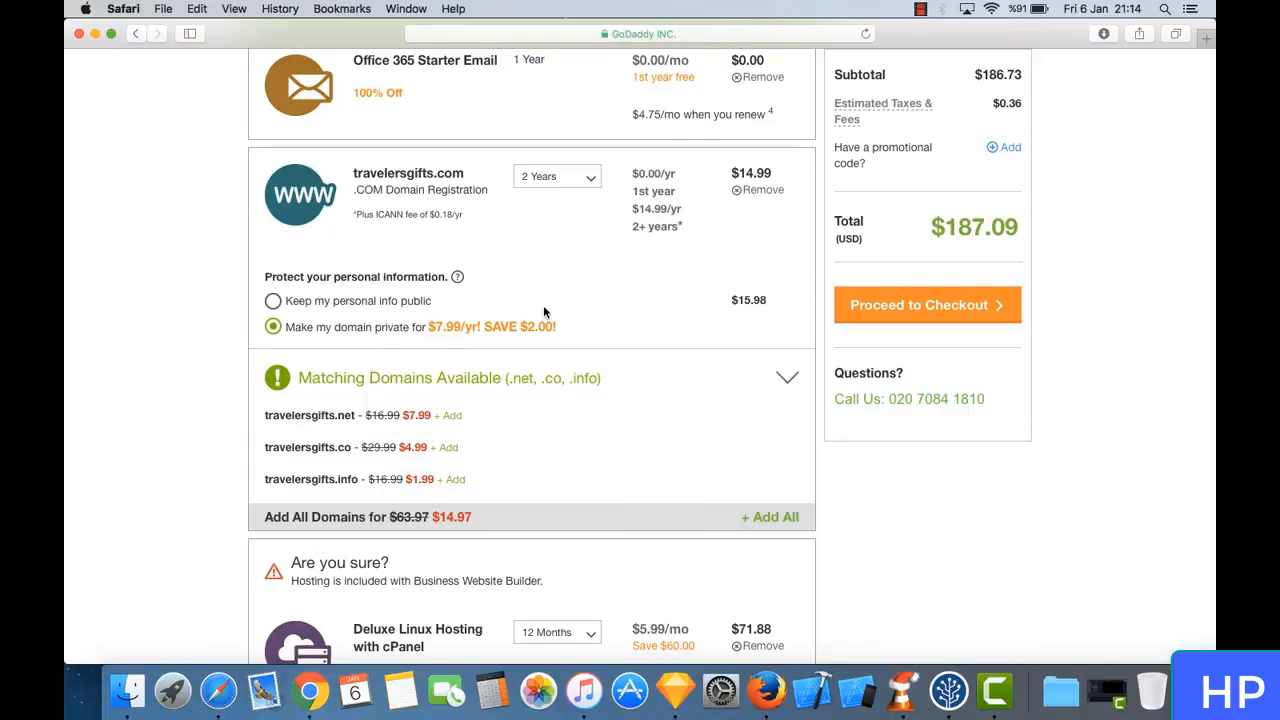
{"action": "scroll", "coordinate": [520, 324], "scroll_direction": "down", "scroll_amount": 3}
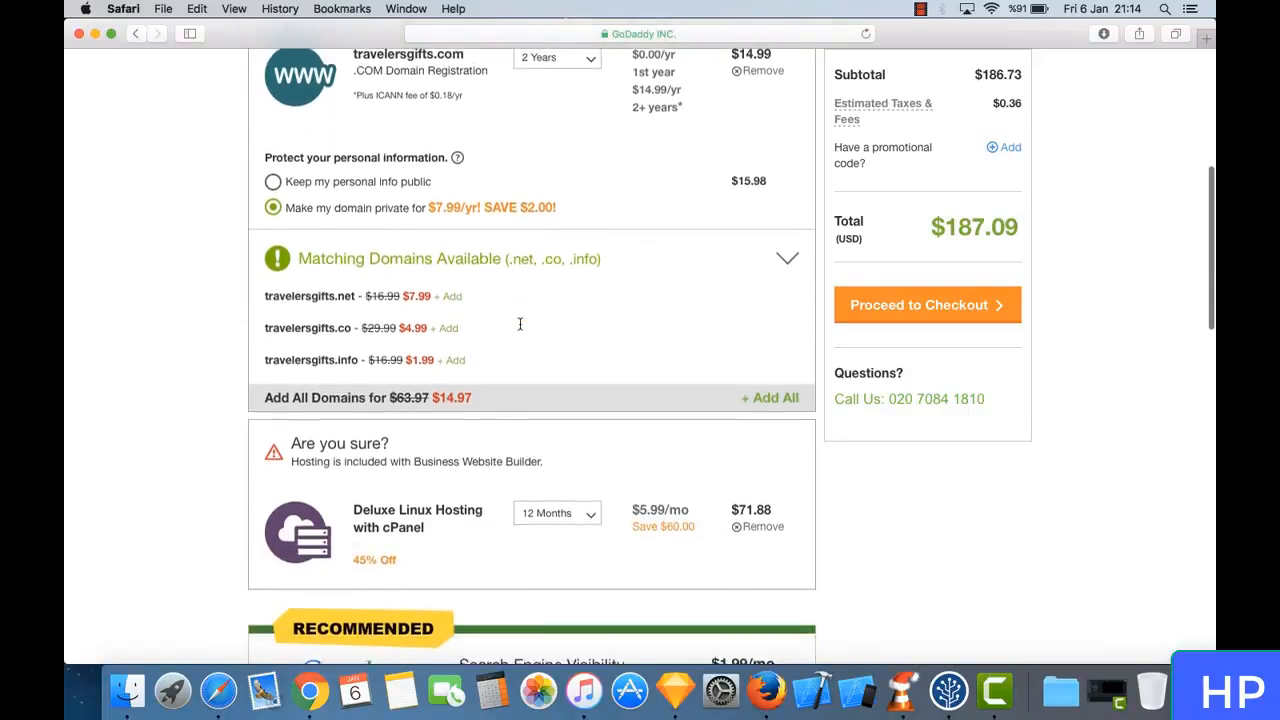
{"action": "scroll", "coordinate": [519, 323], "scroll_direction": "down", "scroll_amount": 2}
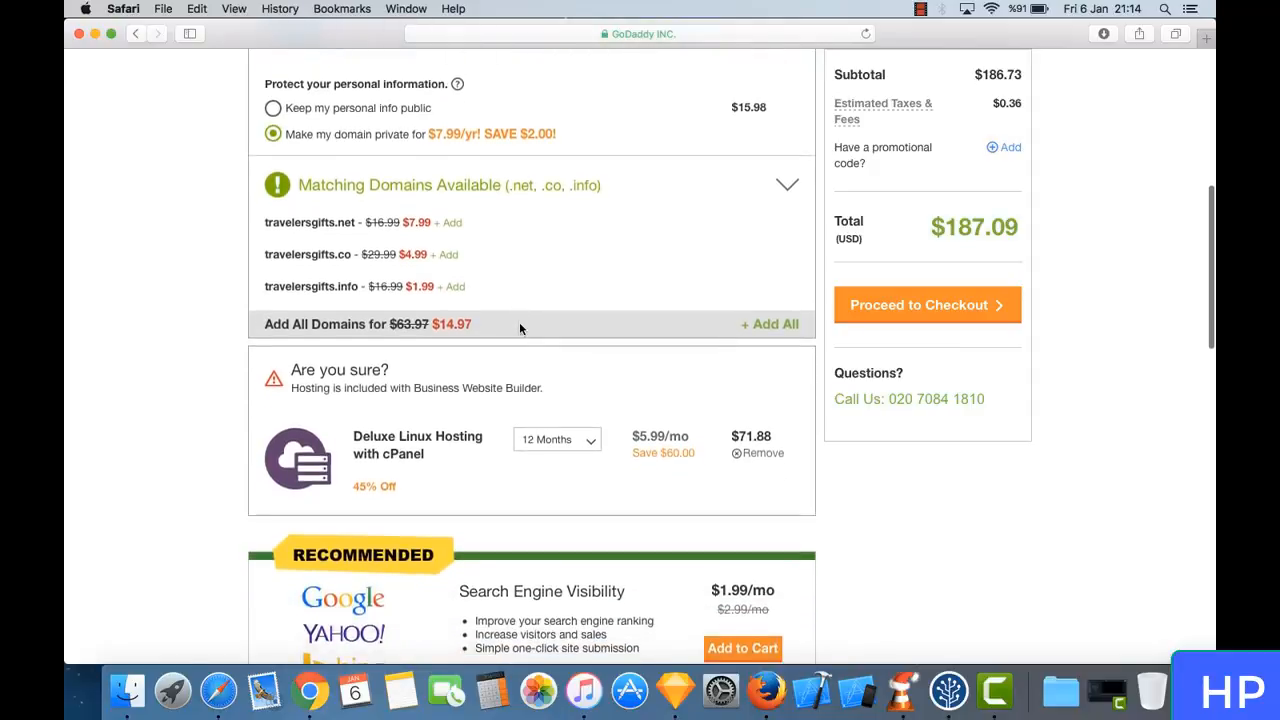
{"action": "scroll", "coordinate": [519, 328], "scroll_direction": "down", "scroll_amount": 1}
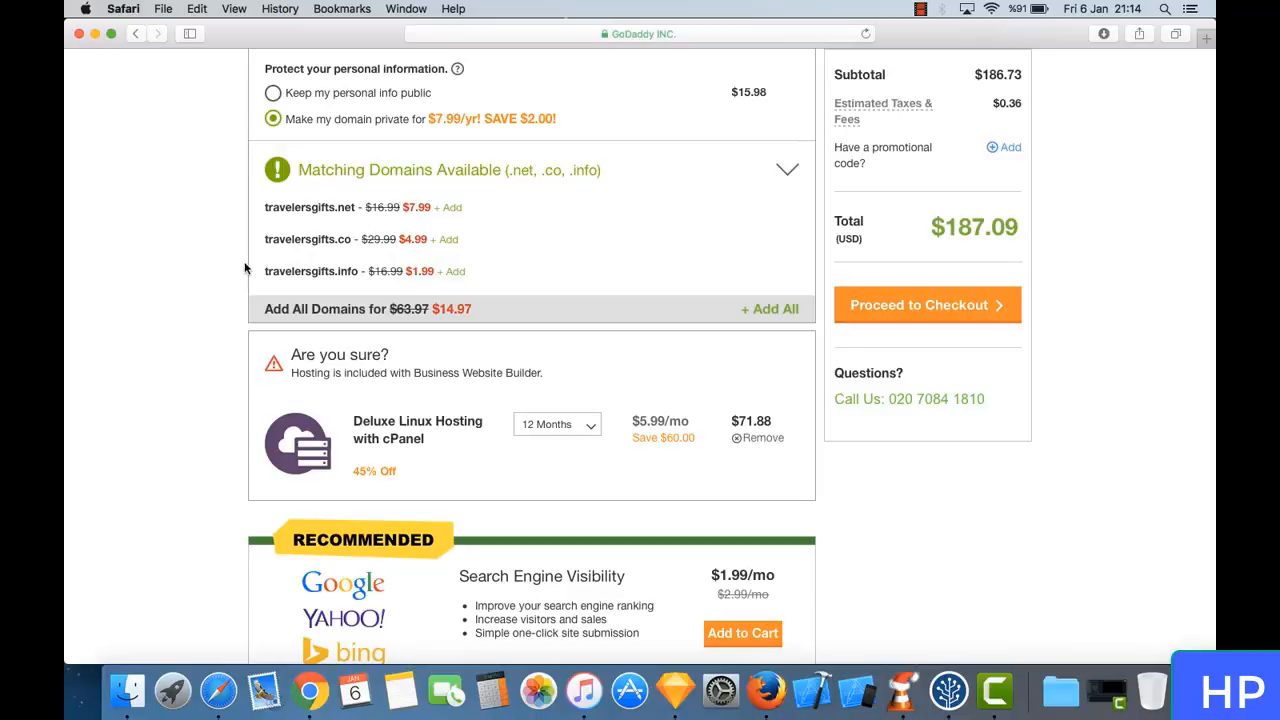
{"action": "scroll", "coordinate": [533, 374], "scroll_direction": "down", "scroll_amount": 5}
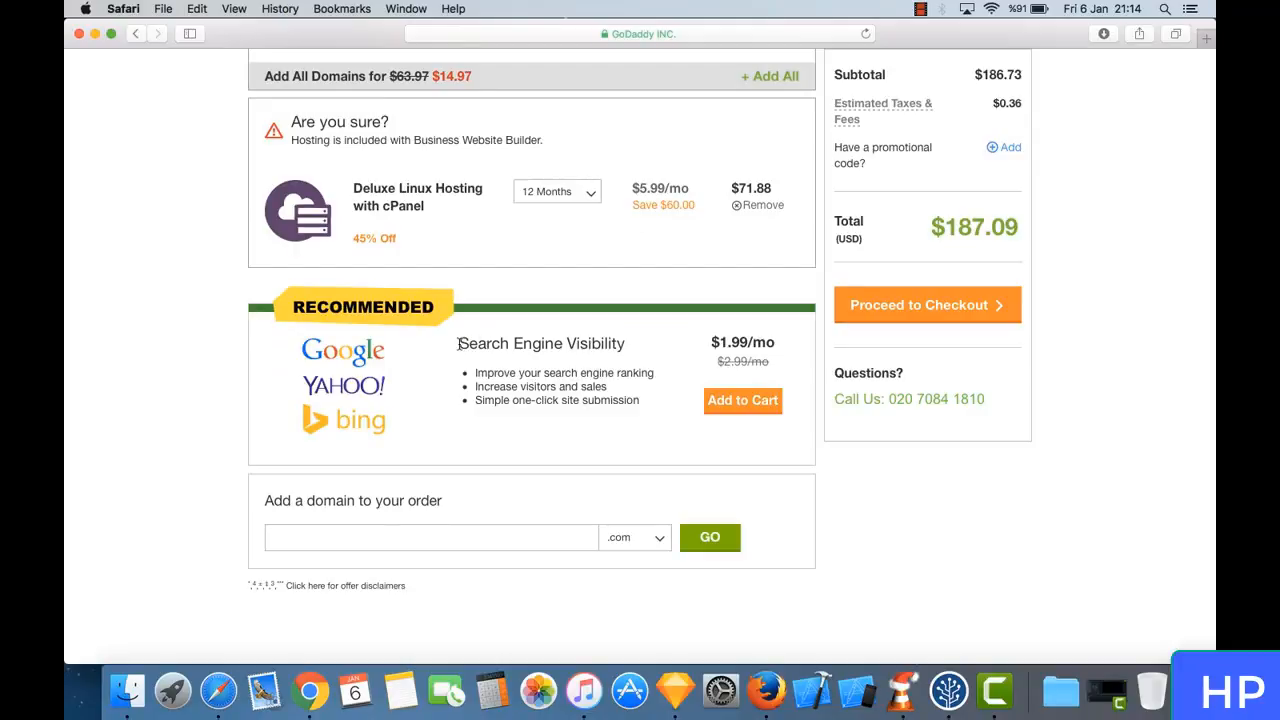
{"action": "left_click_drag", "start_coordinate": [460, 349], "coordinate": [624, 350]}
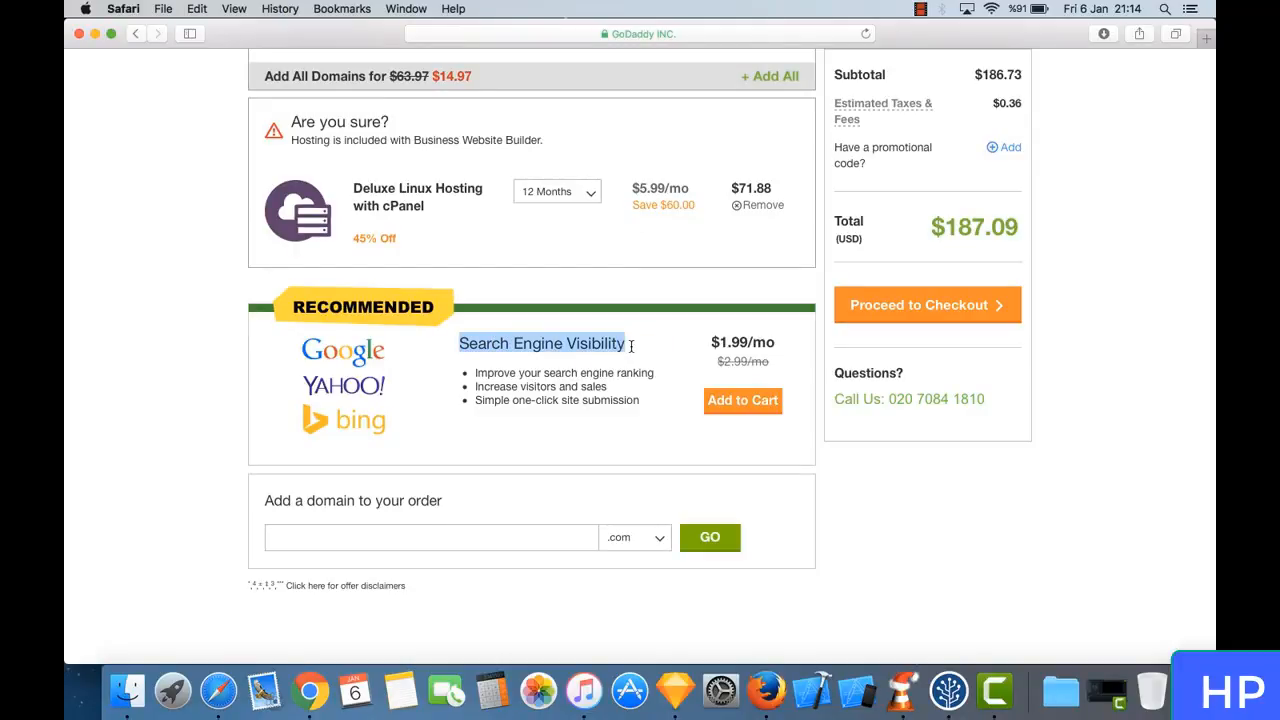
{"action": "left_click", "coordinate": [631, 346]}
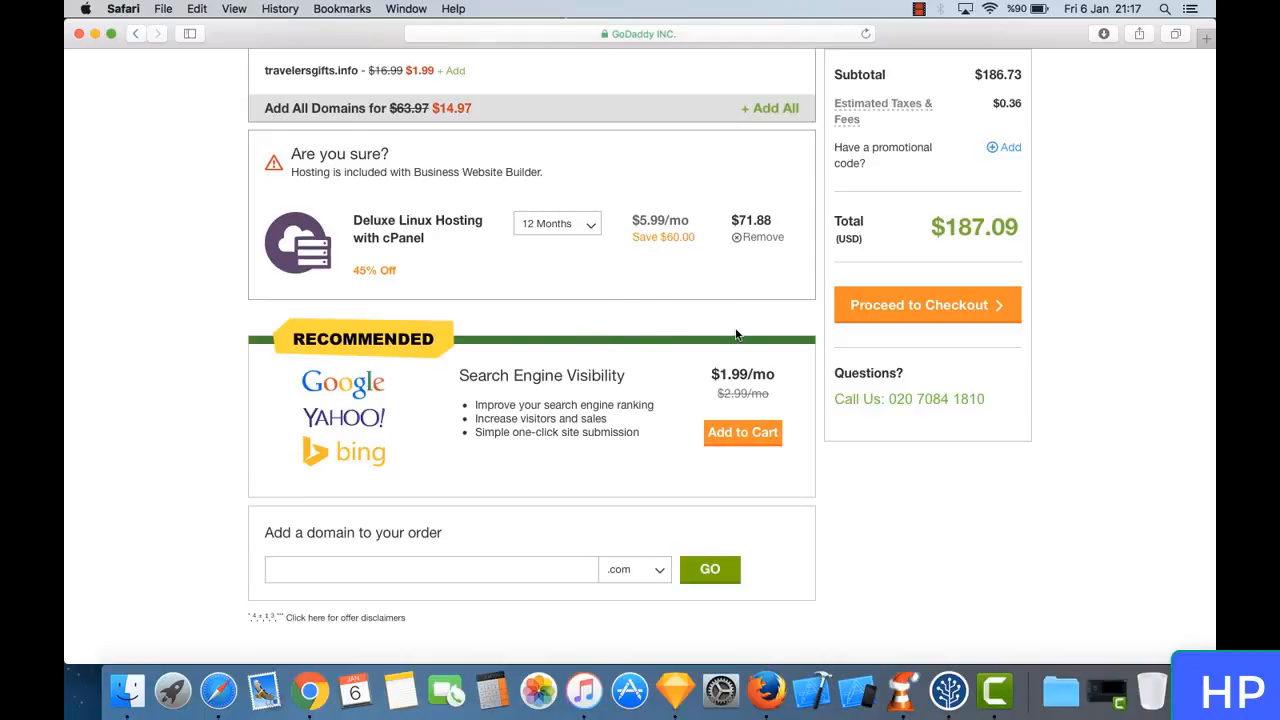
{"action": "scroll", "coordinate": [736, 330], "scroll_direction": "up", "scroll_amount": 2}
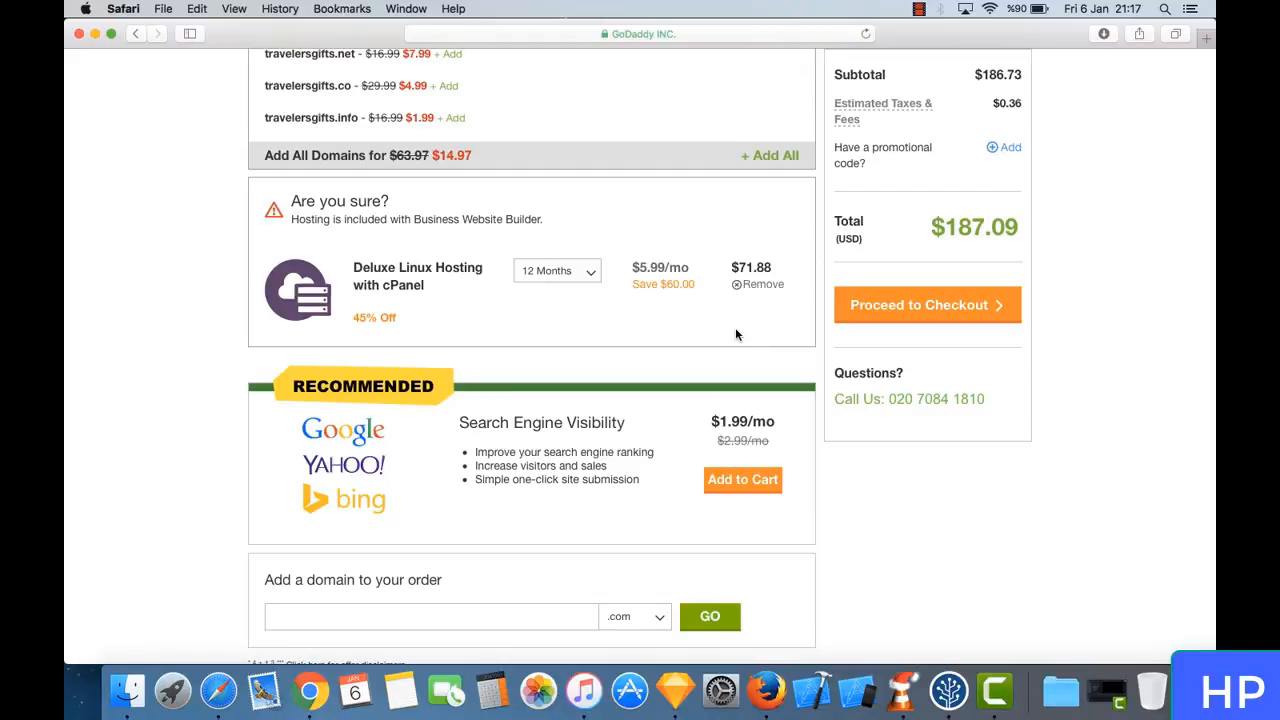
{"action": "scroll", "coordinate": [735, 334], "scroll_direction": "up", "scroll_amount": 2}
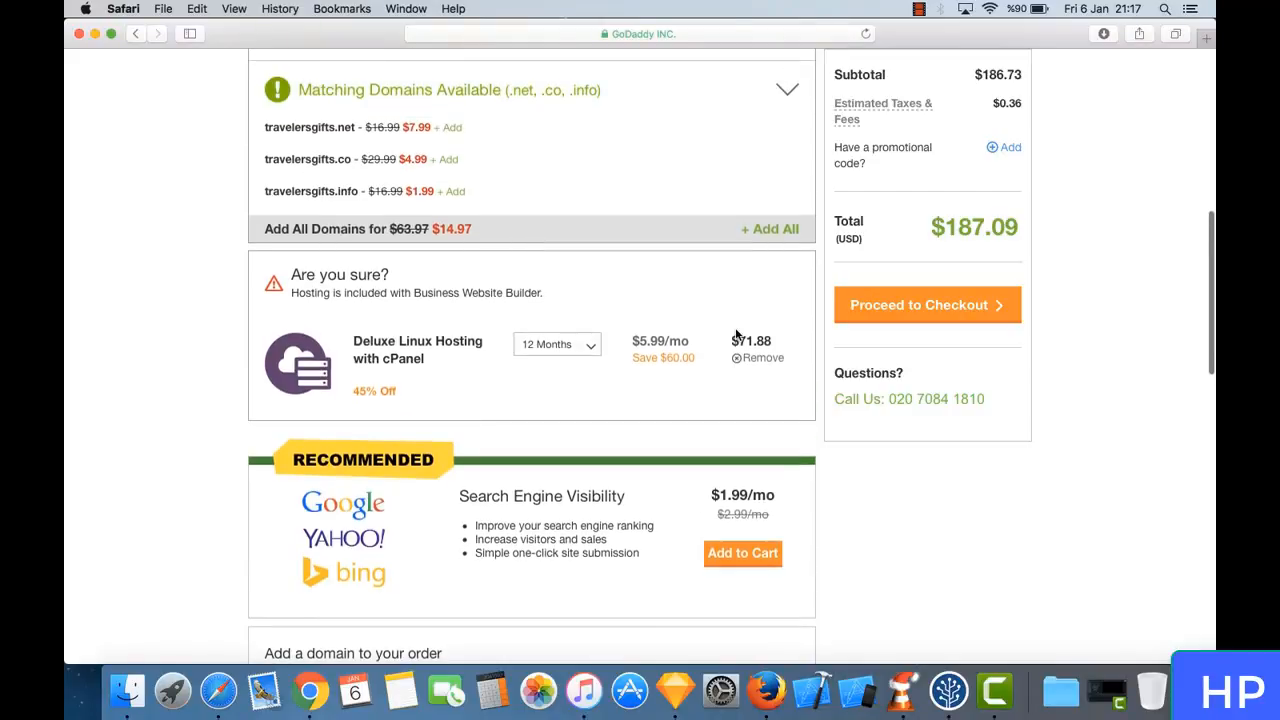
{"action": "scroll", "coordinate": [735, 334], "scroll_direction": "down", "scroll_amount": 5}
{"action": "scroll", "coordinate": [736, 334], "scroll_direction": "up", "scroll_amount": 5}
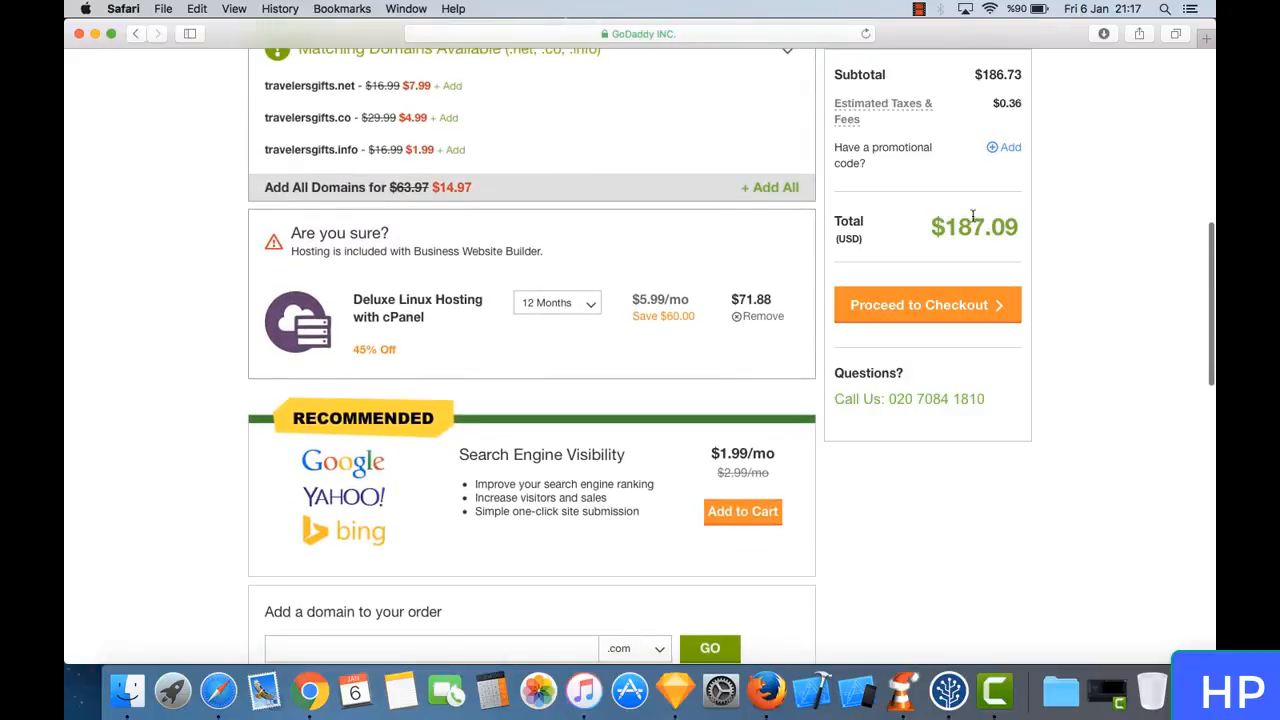
{"action": "left_click_drag", "start_coordinate": [933, 229], "coordinate": [1017, 236]}
{"action": "left_click", "coordinate": [934, 238]}
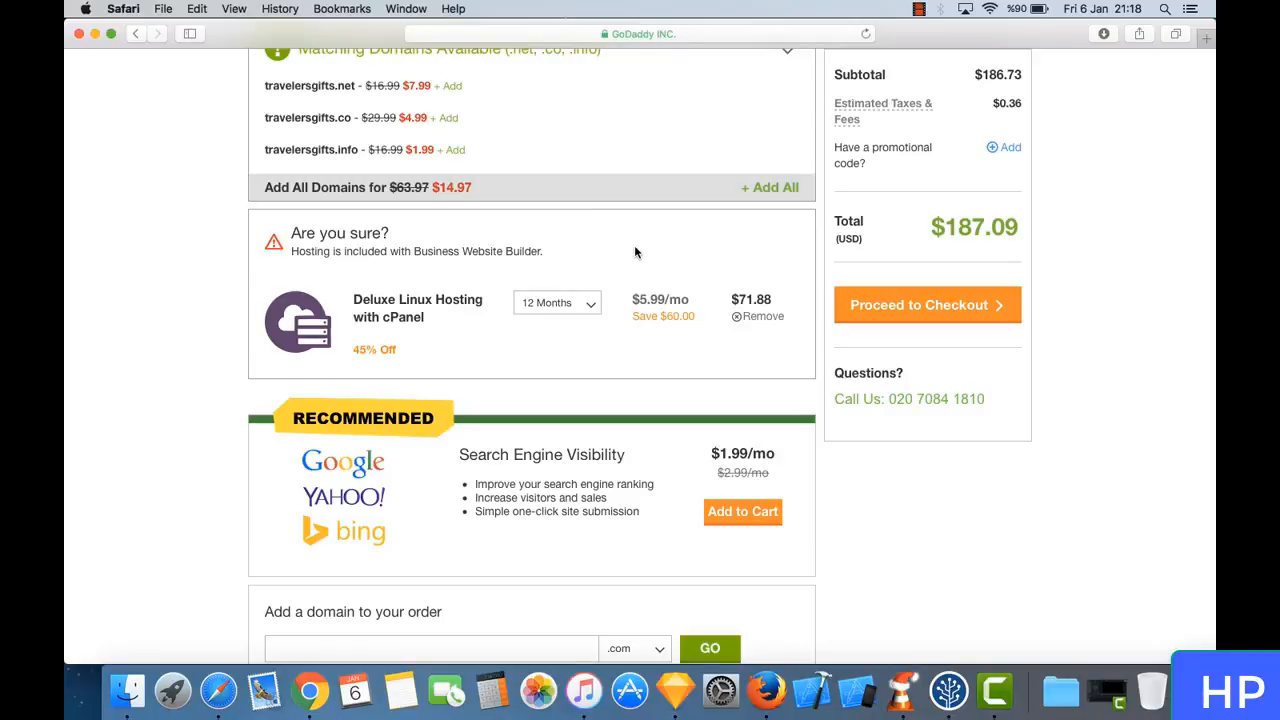
- Examine the "Are you sure?" notice about hosting being included with Business Website Builder and the Deluxe Linux Hosting item it concerns
{"action": "scroll", "coordinate": [601, 260], "scroll_direction": "up", "scroll_amount": 7}
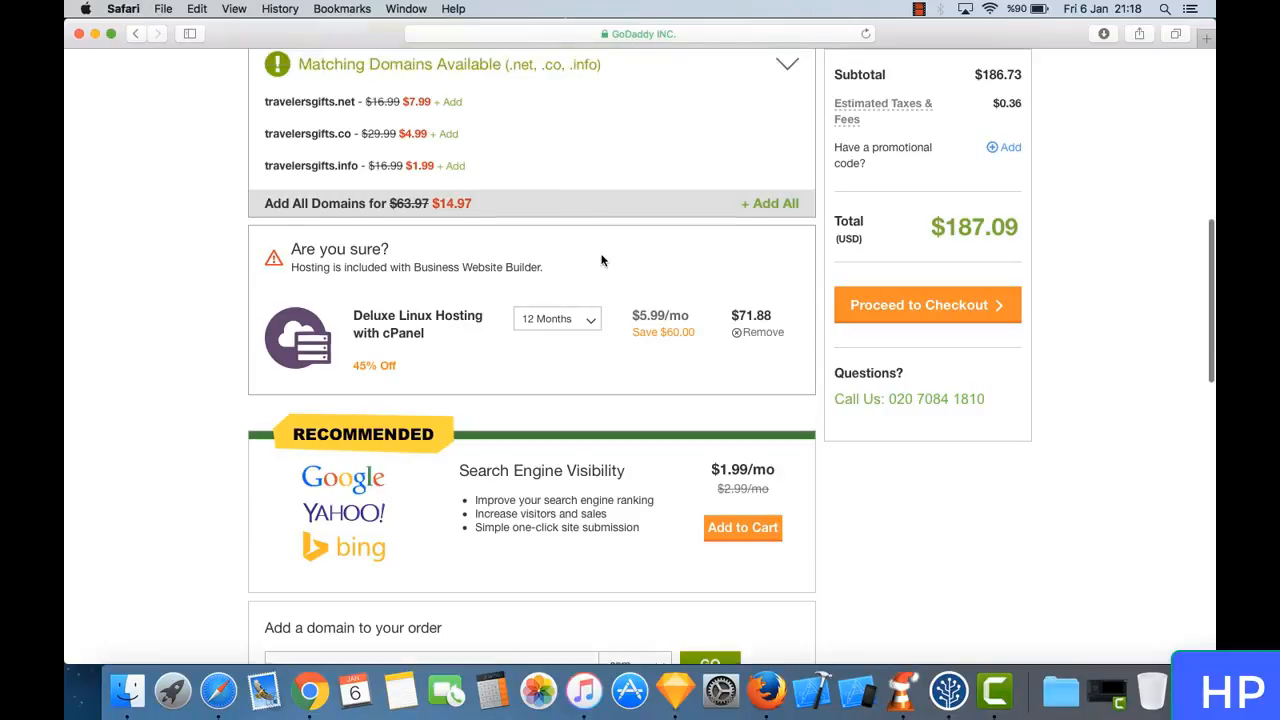
{"action": "scroll", "coordinate": [601, 260], "scroll_direction": "up", "scroll_amount": 6}
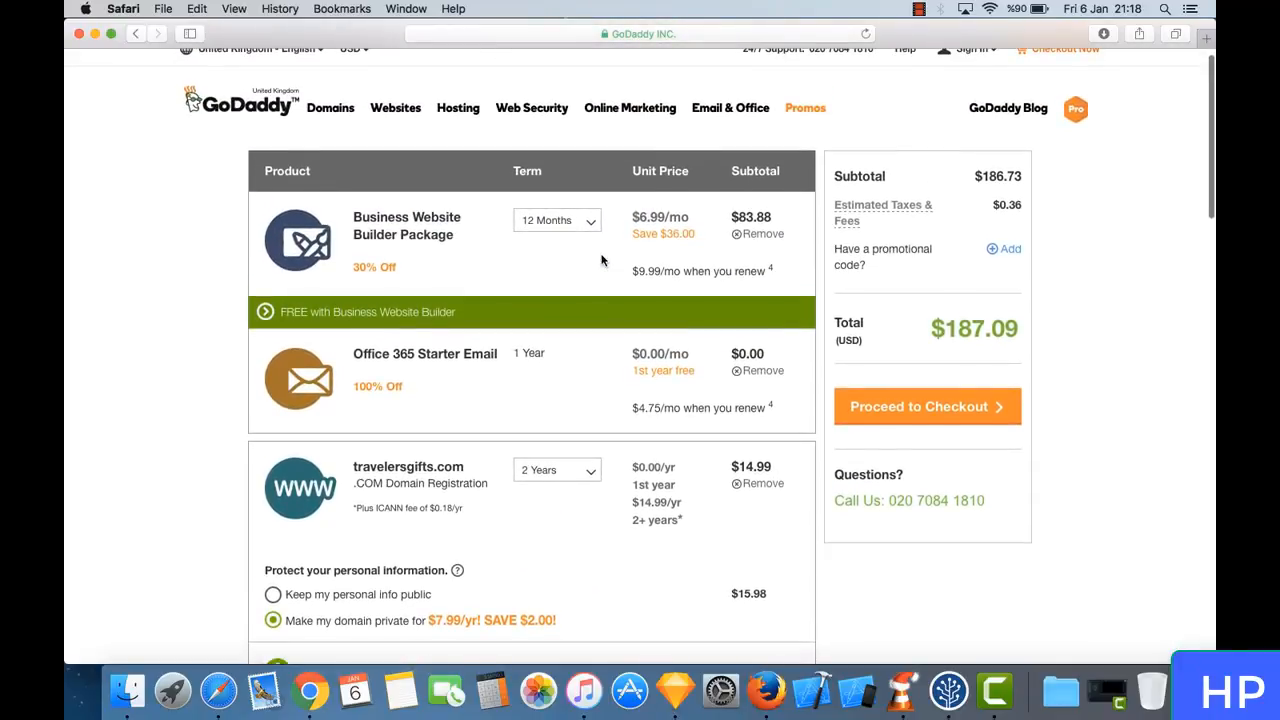
{"action": "scroll", "coordinate": [500, 337], "scroll_direction": "down", "scroll_amount": 10}
{"action": "scroll", "coordinate": [500, 337], "scroll_direction": "down", "scroll_amount": 5}
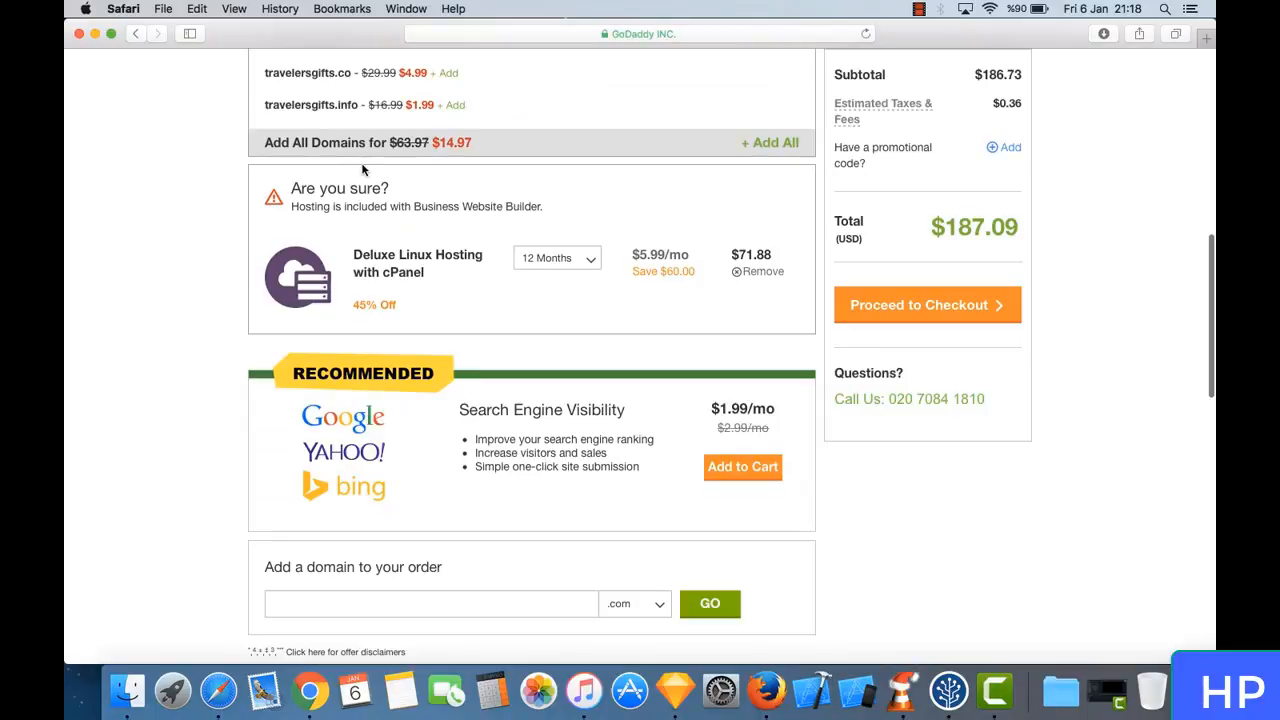
{"action": "scroll", "coordinate": [320, 200], "scroll_direction": "up", "scroll_amount": 1}
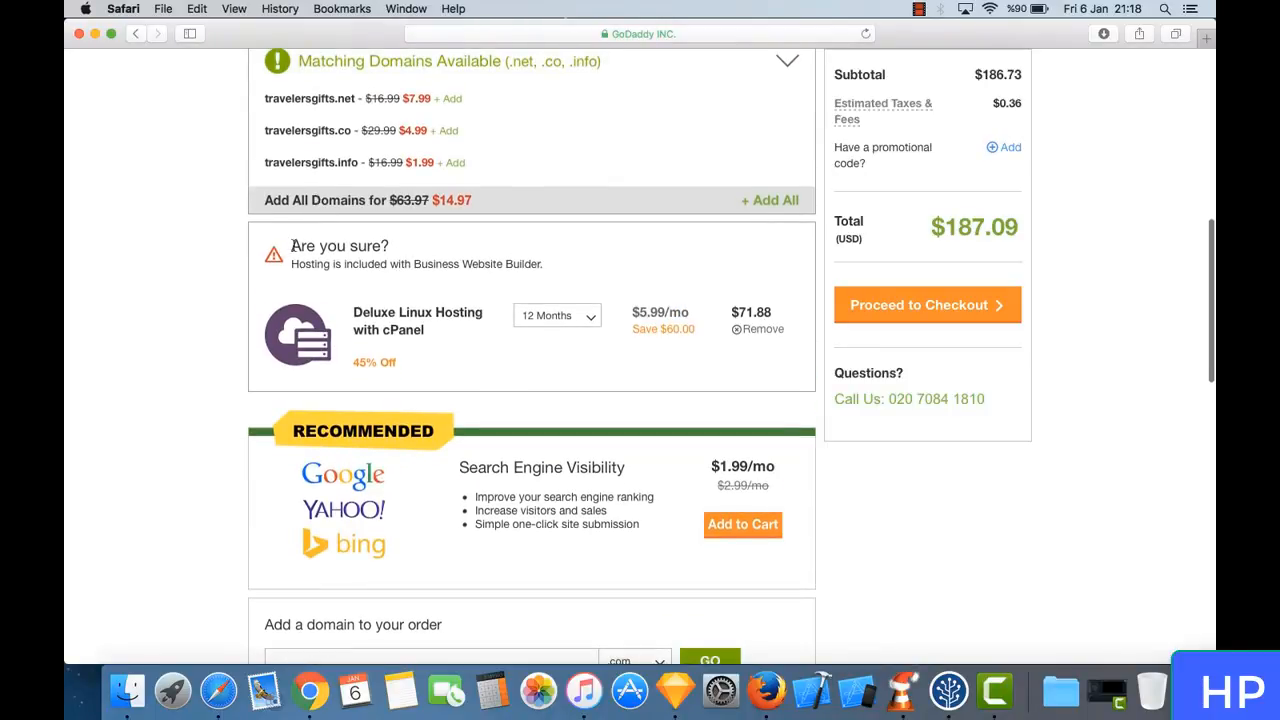
{"action": "left_click_drag", "start_coordinate": [286, 246], "coordinate": [436, 273]}
{"action": "left_click", "coordinate": [436, 273]}
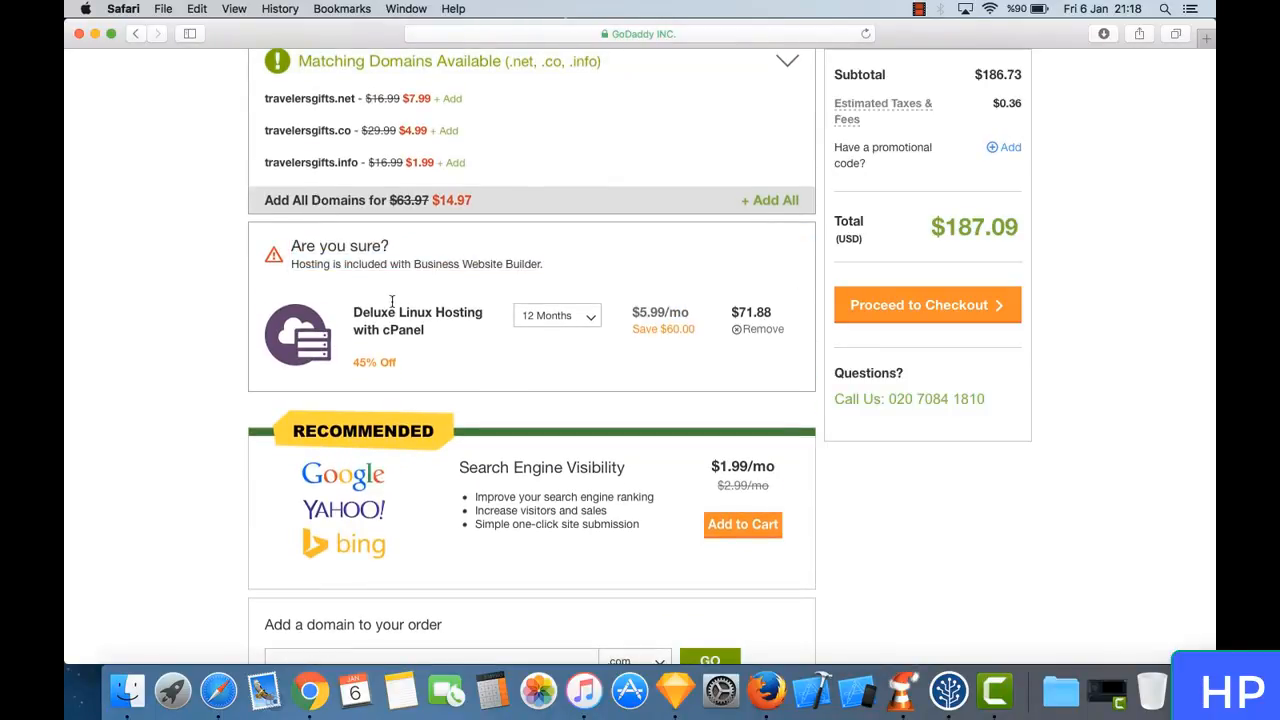
{"action": "left_click_drag", "start_coordinate": [370, 312], "coordinate": [432, 333]}
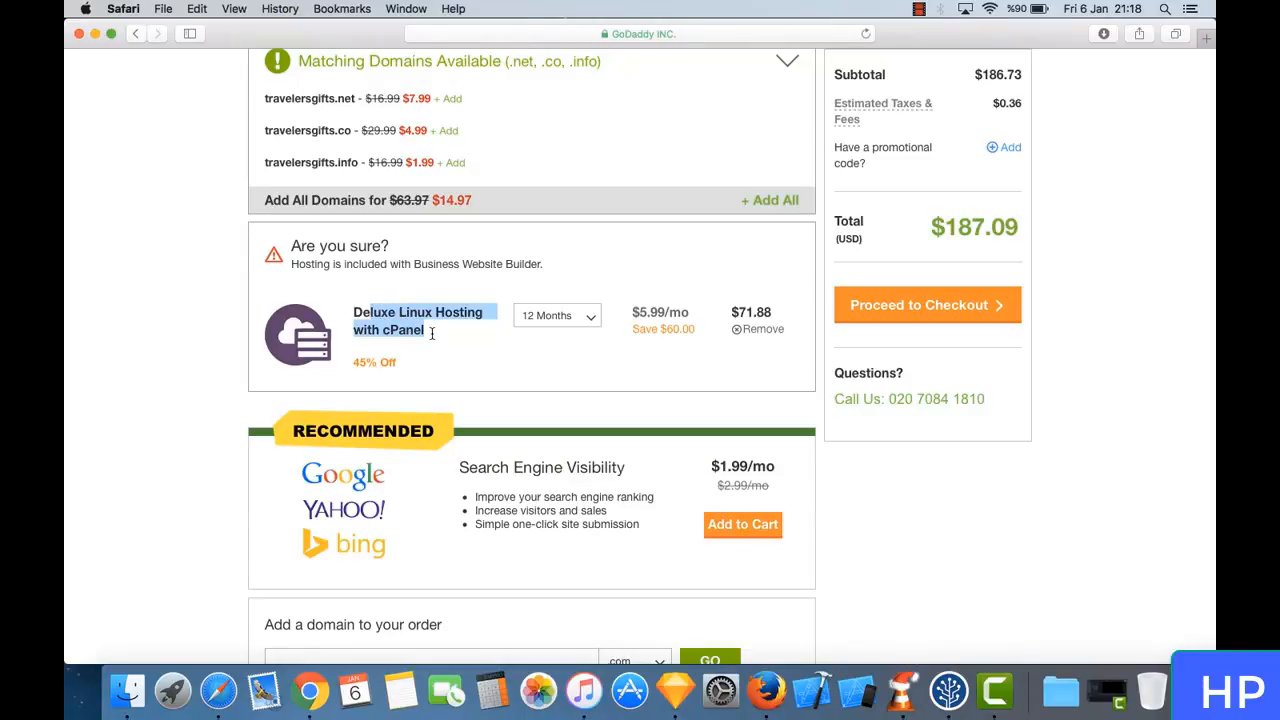
{"action": "left_click", "coordinate": [432, 333]}
{"action": "left_click_drag", "start_coordinate": [352, 308], "coordinate": [432, 333]}
{"action": "left_click", "coordinate": [432, 333]}
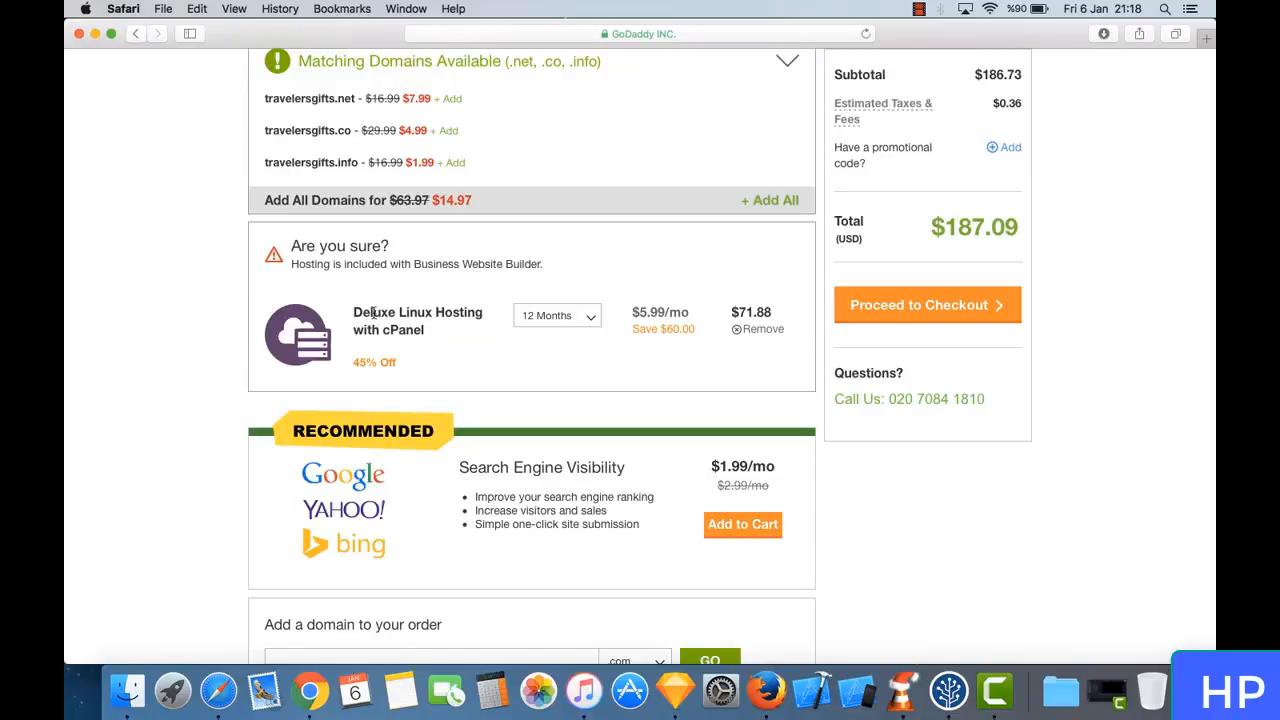
{"action": "right_click", "coordinate": [382, 313]}
{"action": "left_click", "coordinate": [430, 333]}
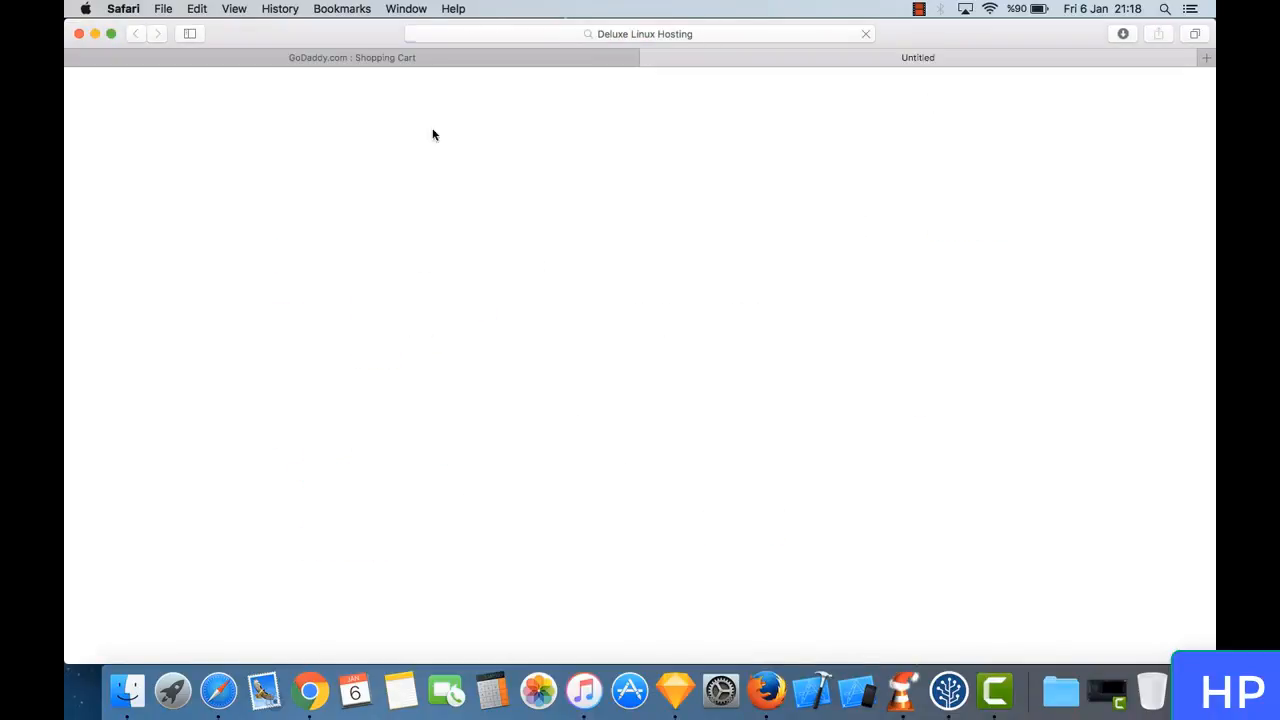
{"action": "left_click", "coordinate": [650, 58]}
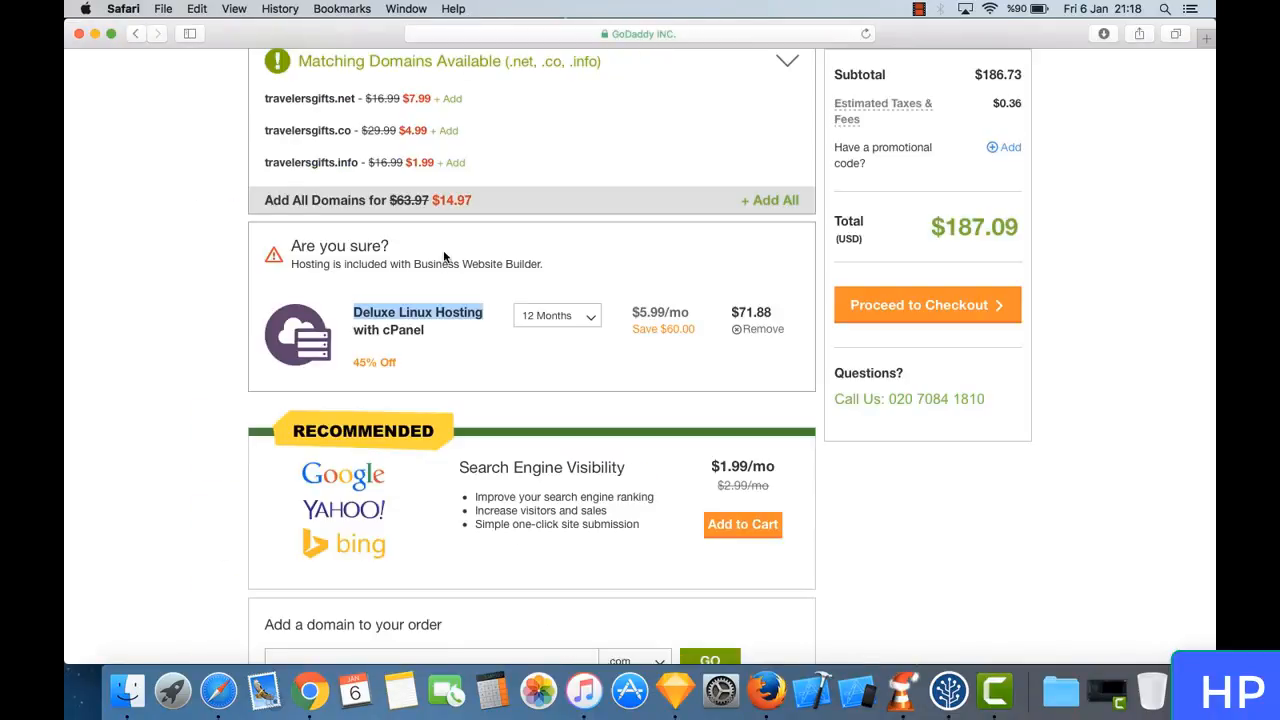
{"action": "left_click", "coordinate": [420, 344]}
- Remove the Business Website Builder Package from the cart
{"action": "scroll", "coordinate": [554, 241], "scroll_direction": "up", "scroll_amount": 10}
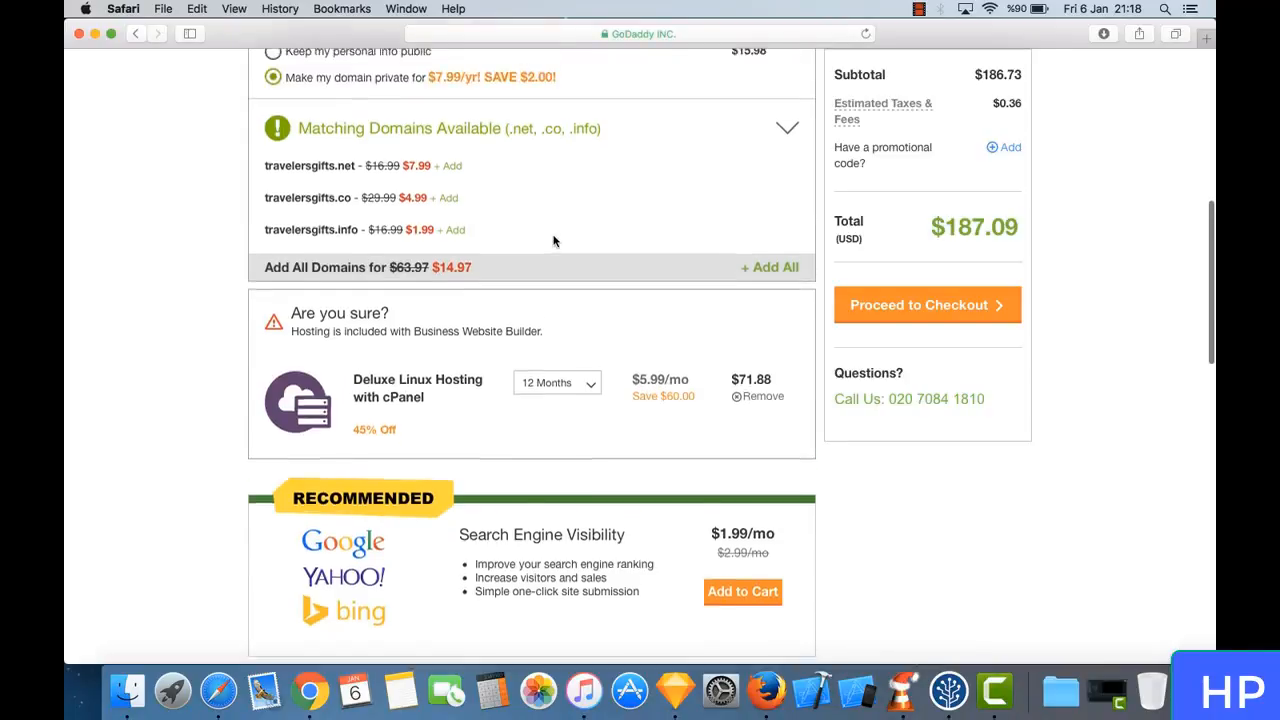
{"action": "scroll", "coordinate": [554, 241], "scroll_direction": "up", "scroll_amount": 2}
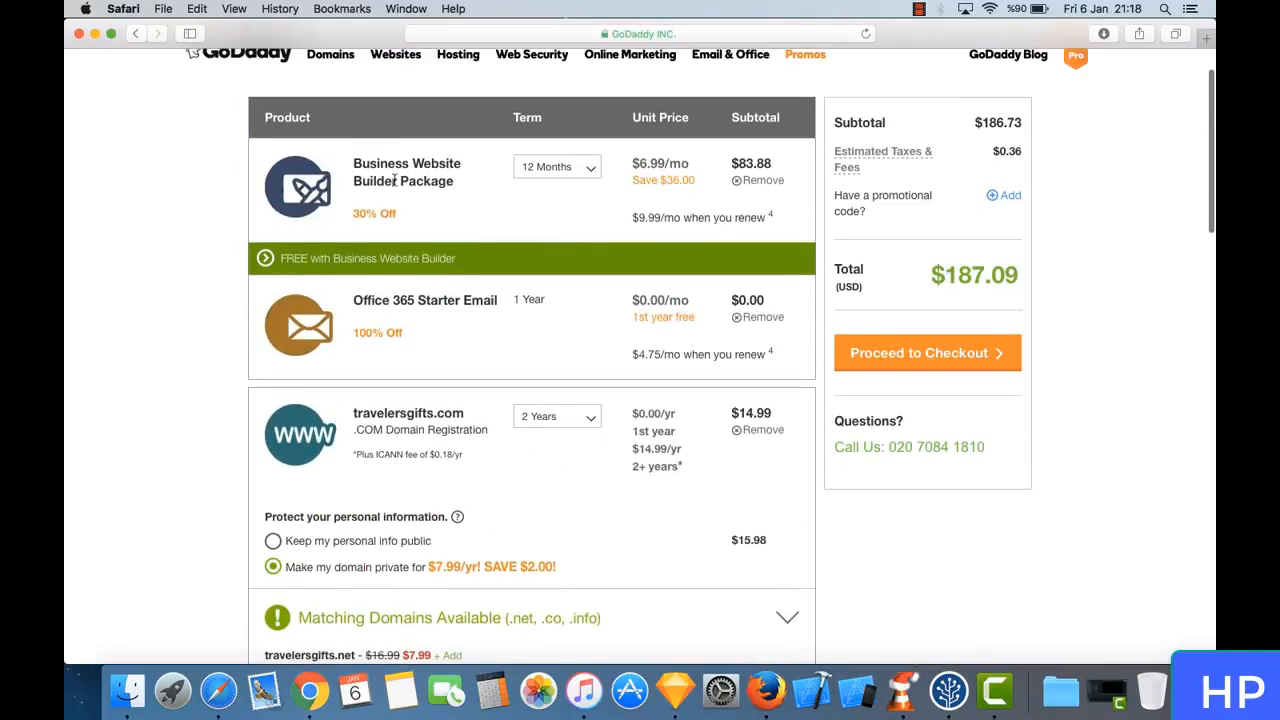
{"action": "triple_click", "coordinate": [365, 162]}
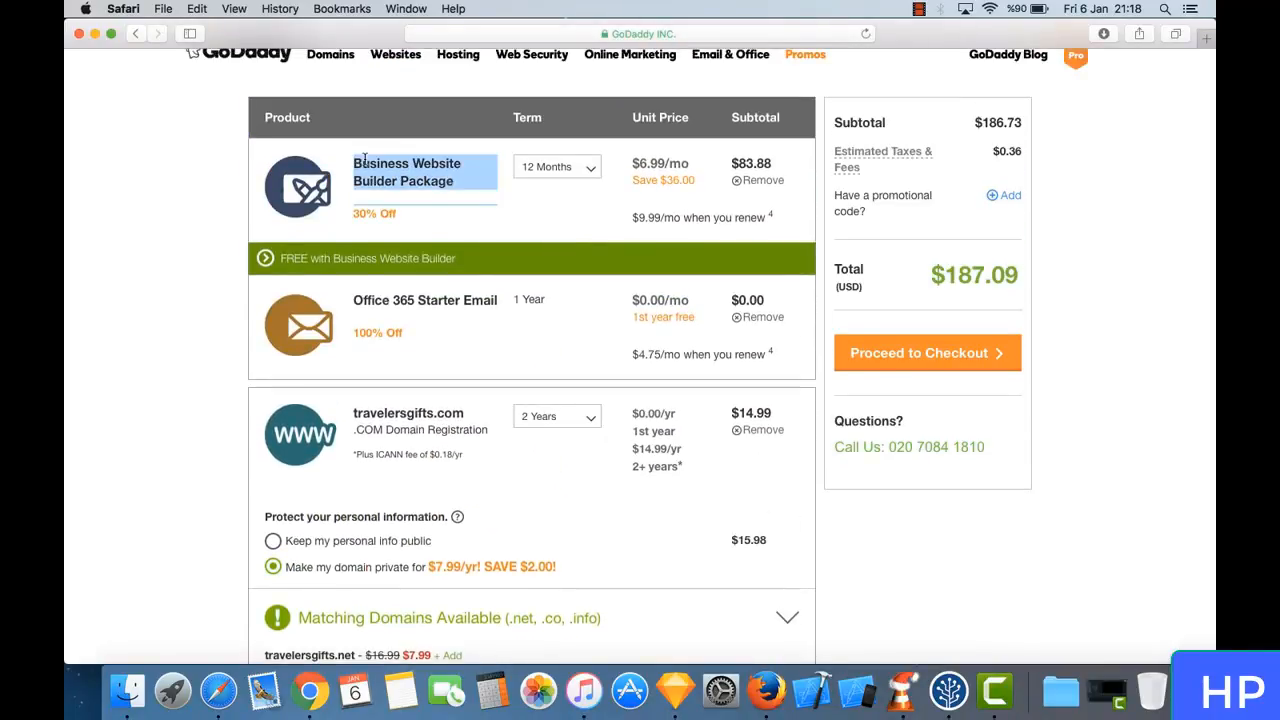
{"action": "left_click", "coordinate": [409, 178]}
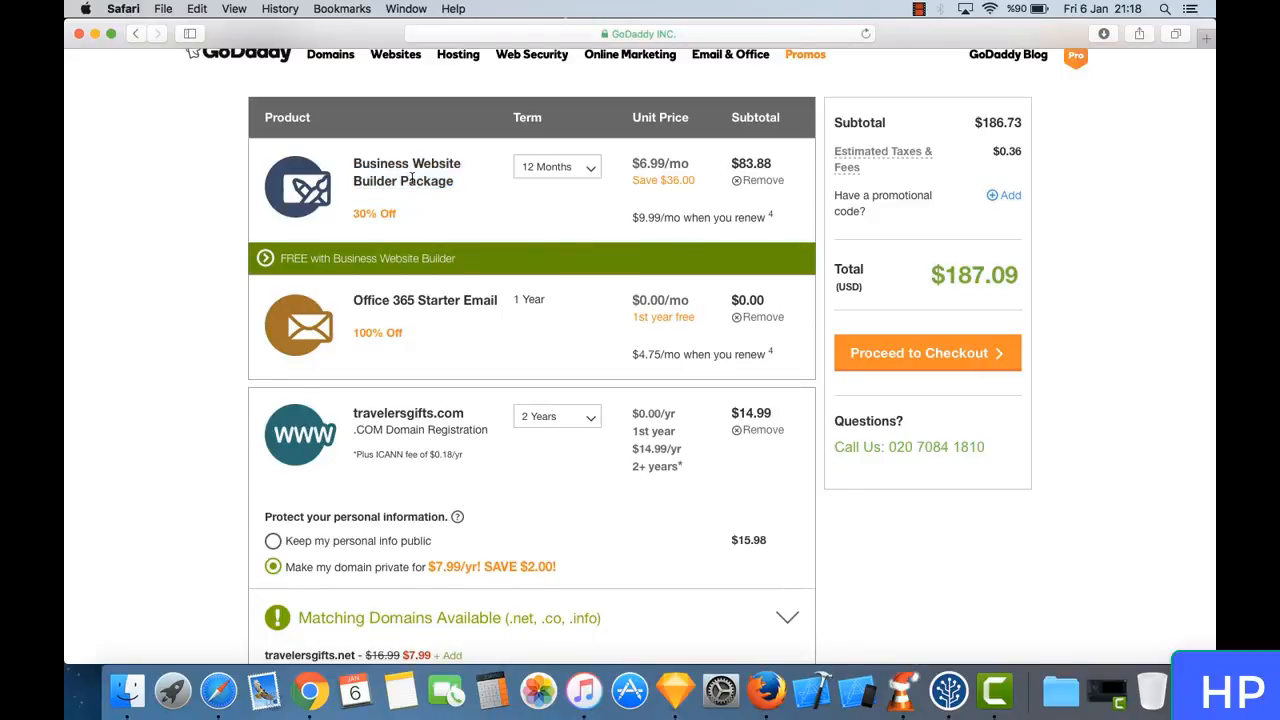
{"action": "left_click", "coordinate": [757, 184]}
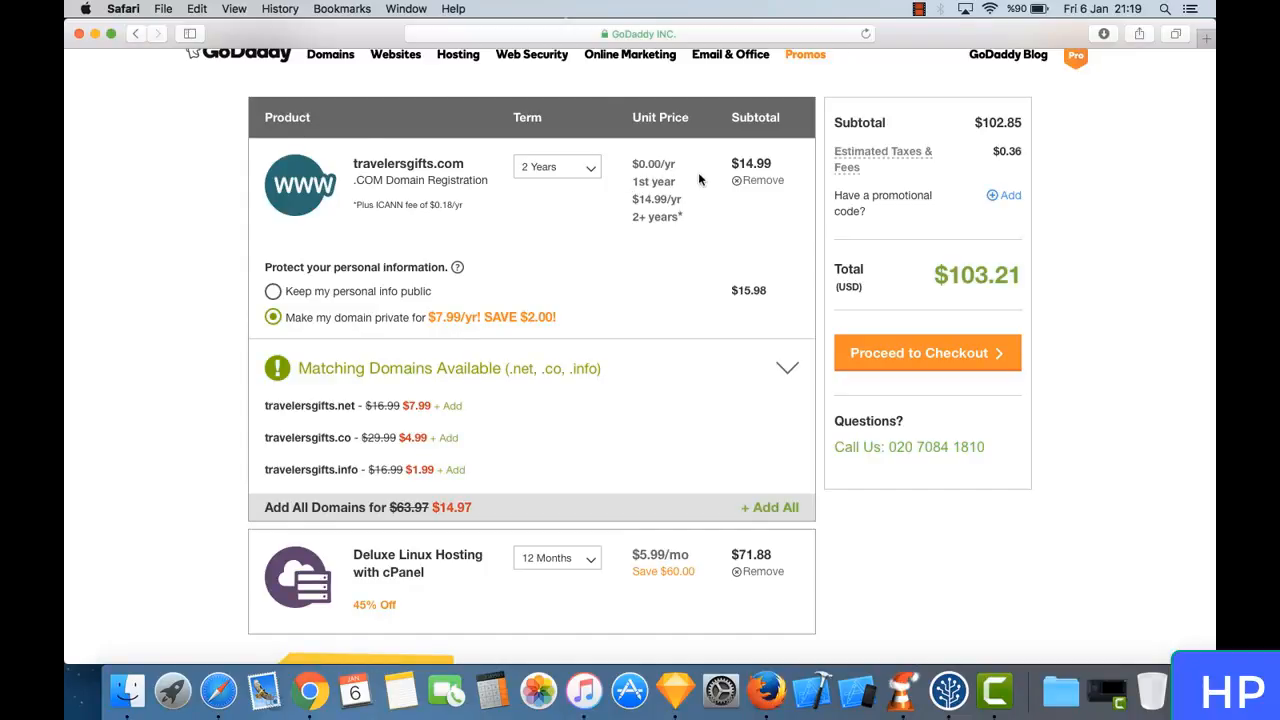
- Review the remaining domain and Deluxe Linux Hosting items, checking the option that makes the domain private
{"action": "scroll", "coordinate": [691, 317], "scroll_direction": "down", "scroll_amount": 3}
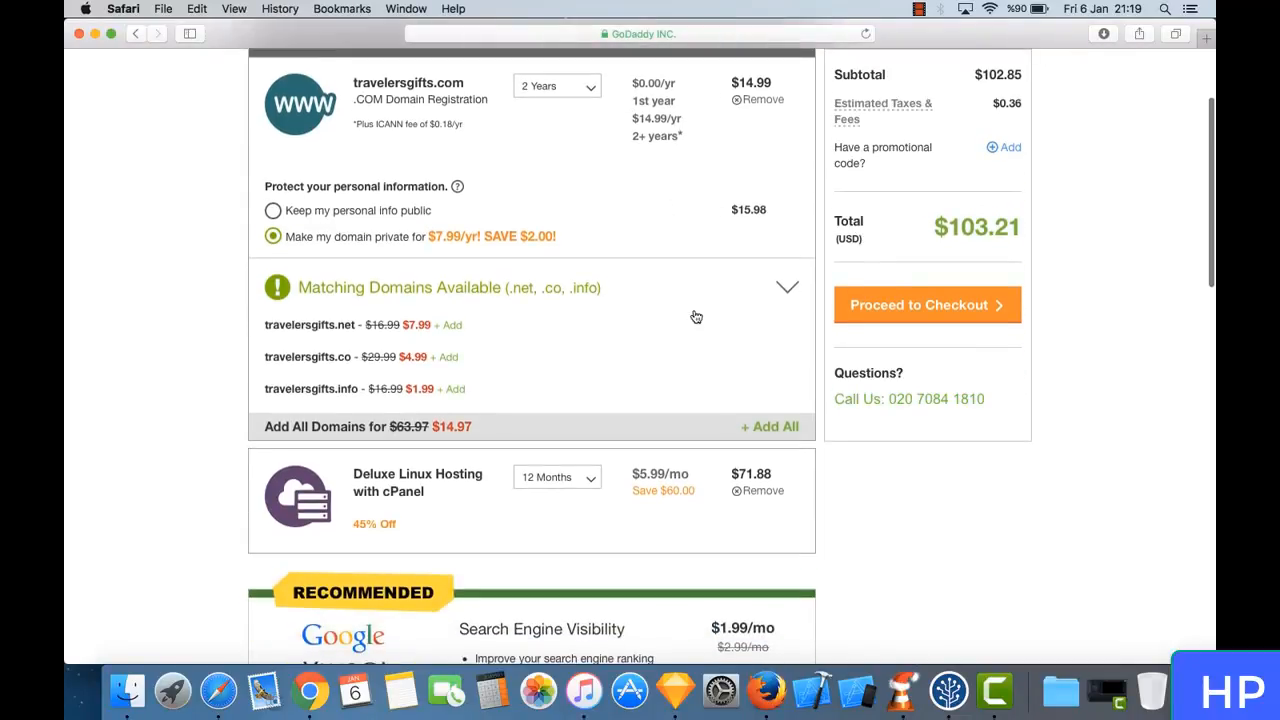
{"action": "scroll", "coordinate": [514, 376], "scroll_direction": "down", "scroll_amount": 5}
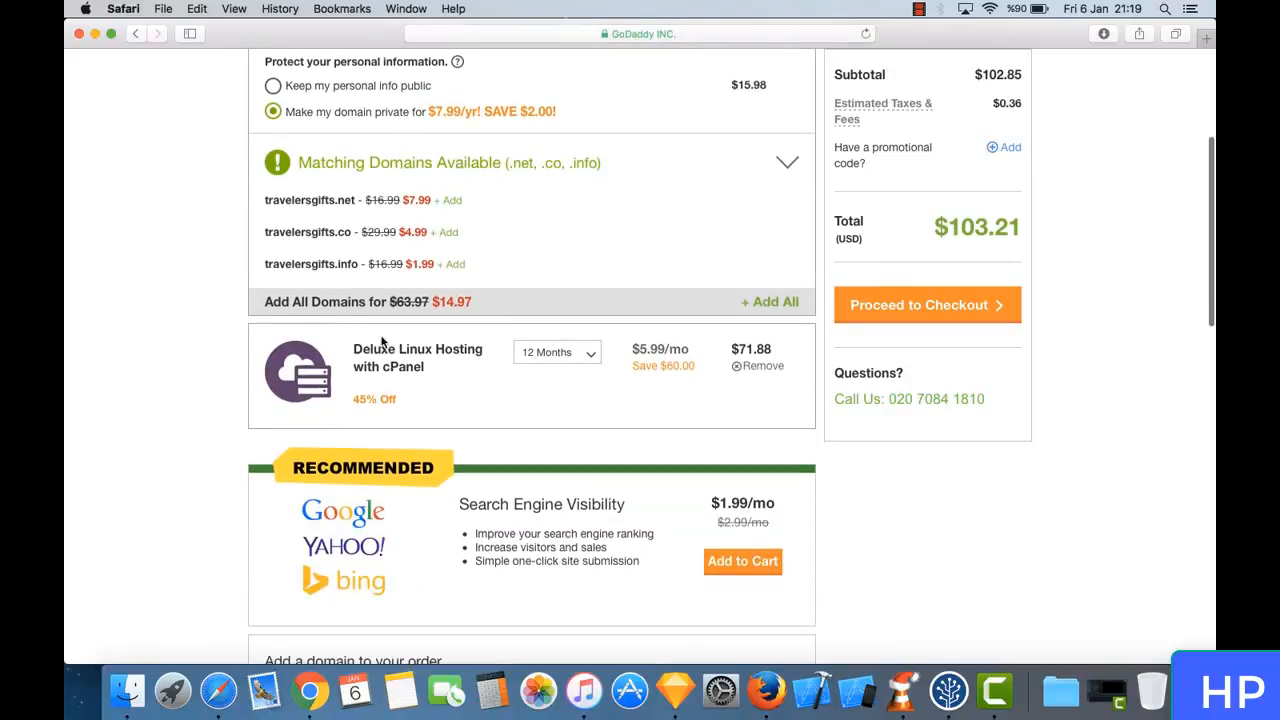
{"action": "scroll", "coordinate": [439, 352], "scroll_direction": "up", "scroll_amount": 4}
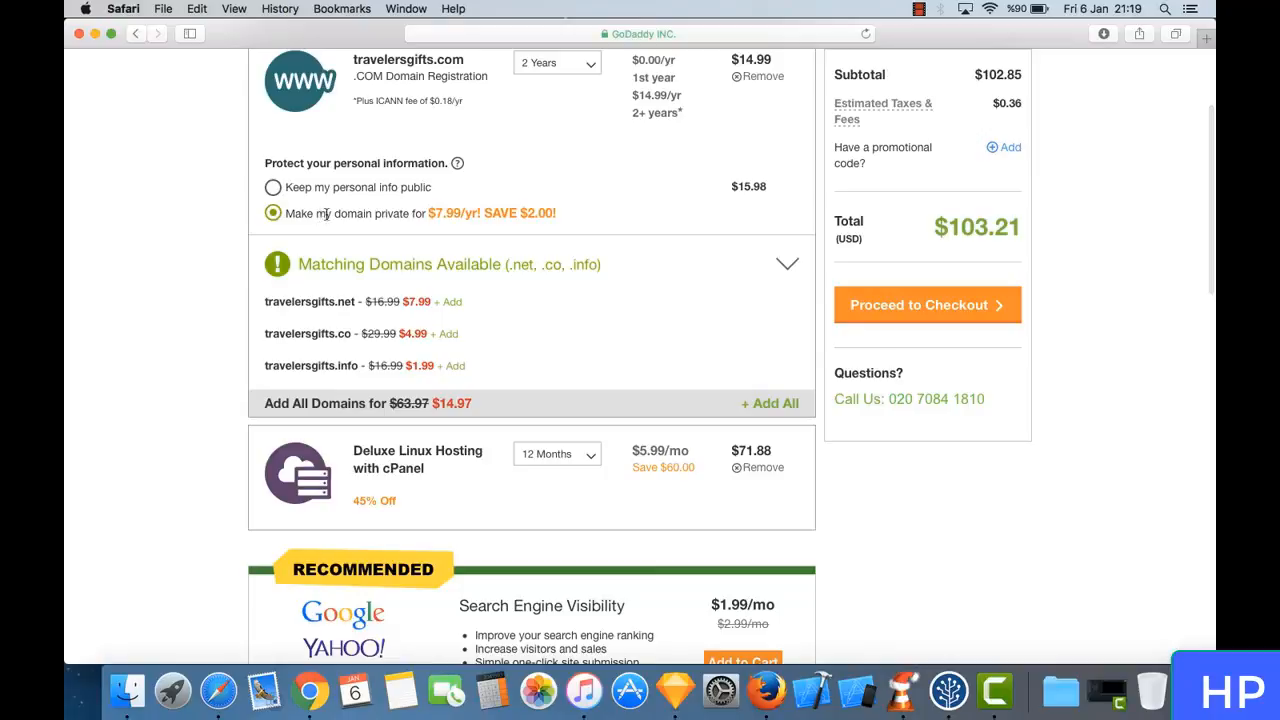
{"action": "left_click_drag", "start_coordinate": [316, 213], "coordinate": [554, 216]}
{"action": "left_click", "coordinate": [540, 215]}
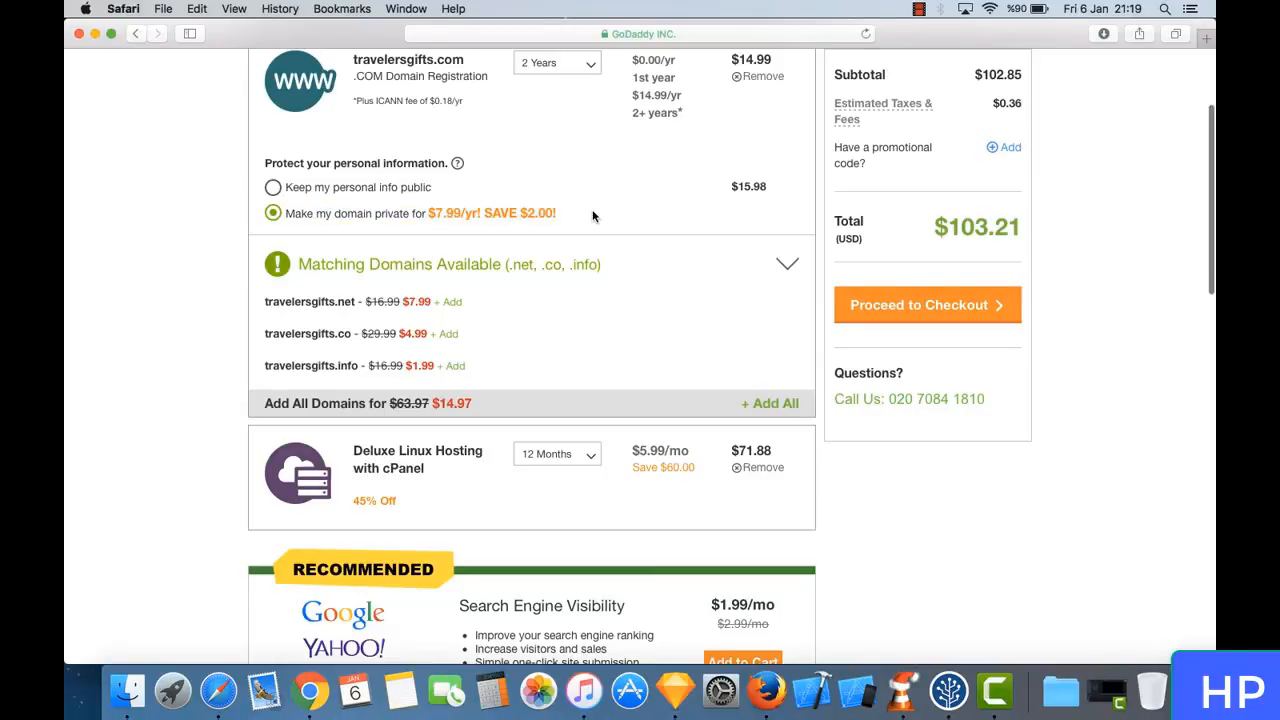
{"action": "scroll", "coordinate": [592, 212], "scroll_direction": "up", "scroll_amount": 2}
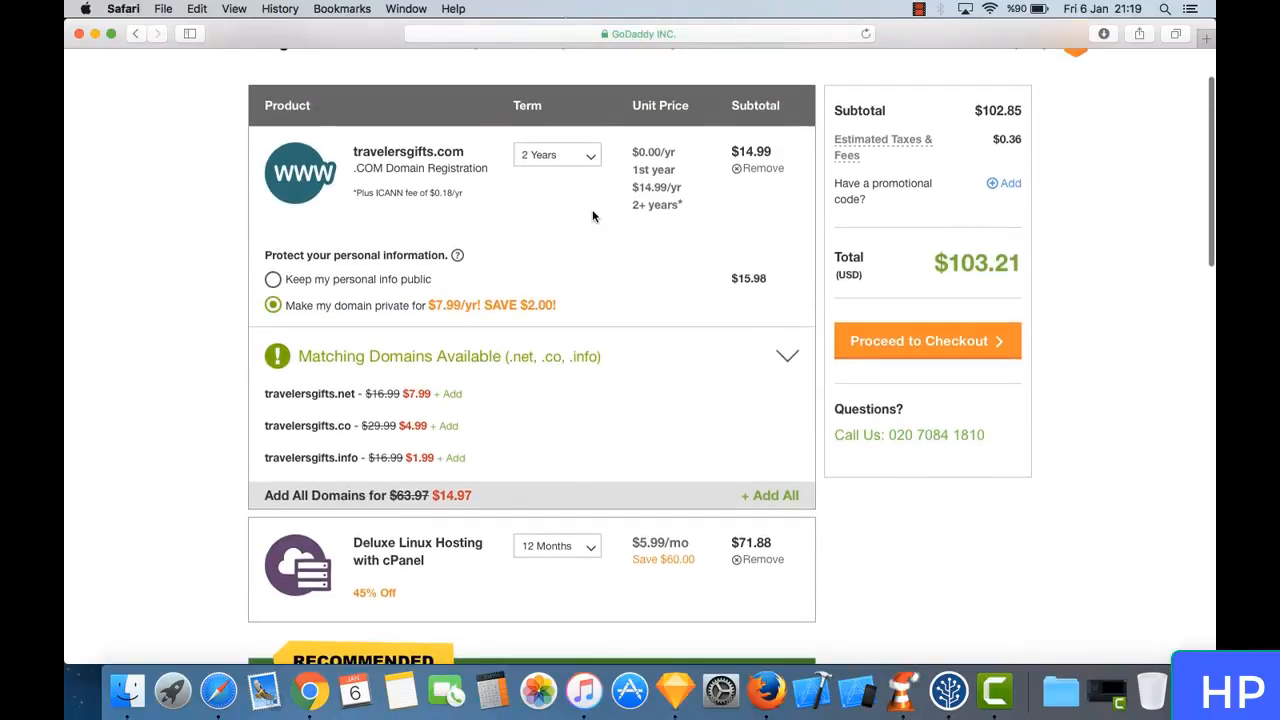
- Check the updated order total, proceed to checkout and find the option to create an account on the sign-in page
{"action": "left_click_drag", "start_coordinate": [931, 265], "coordinate": [988, 268]}
{"action": "left_click", "coordinate": [985, 270]}
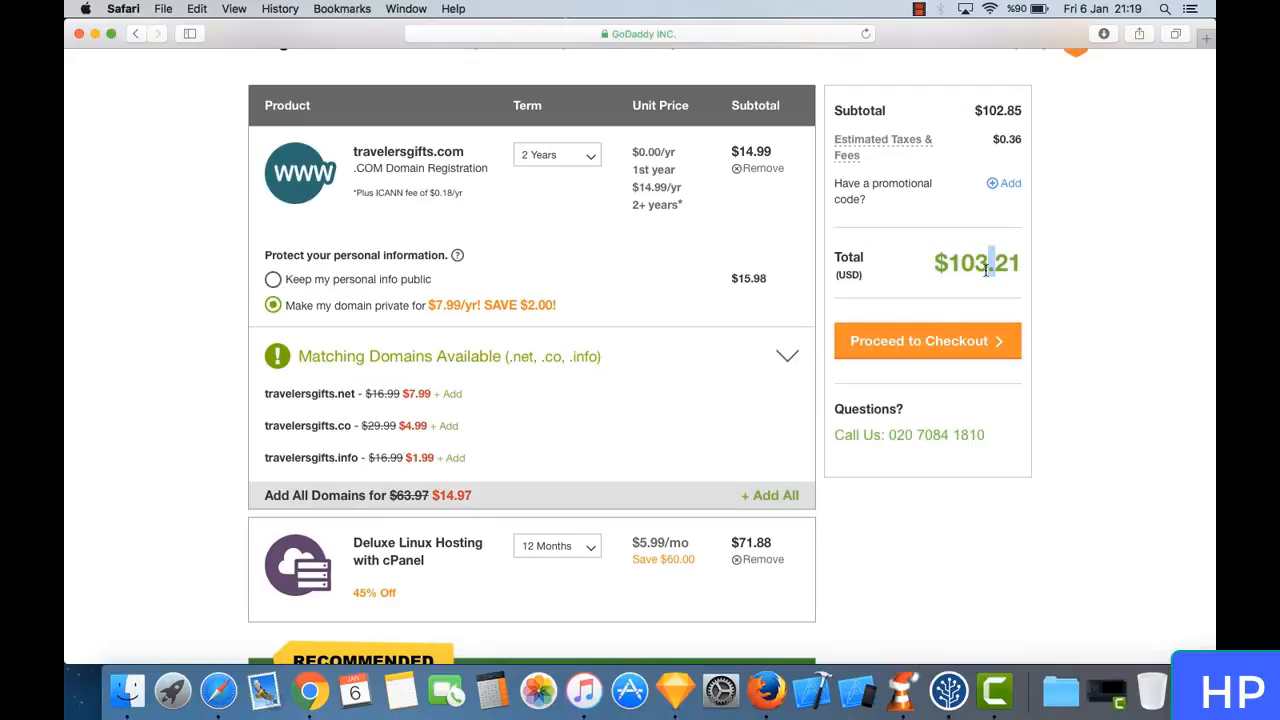
{"action": "triple_click", "coordinate": [1000, 263]}
{"action": "left_click", "coordinate": [1003, 263]}
{"action": "left_click_drag", "start_coordinate": [1021, 263], "coordinate": [861, 251]}
{"action": "left_click", "coordinate": [931, 251]}
{"action": "scroll", "coordinate": [915, 286], "scroll_direction": "up", "scroll_amount": 1}
{"action": "left_click", "coordinate": [925, 376]}
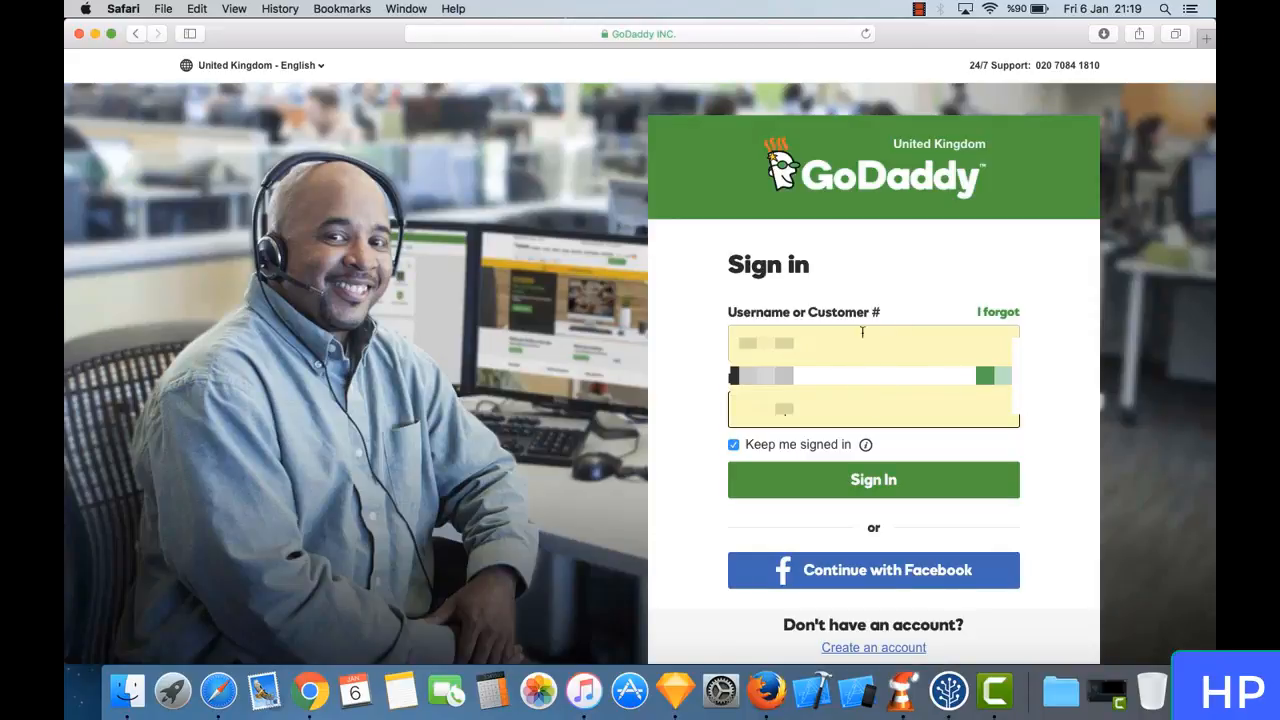
{"action": "scroll", "coordinate": [1036, 417], "scroll_direction": "down", "scroll_amount": 2}
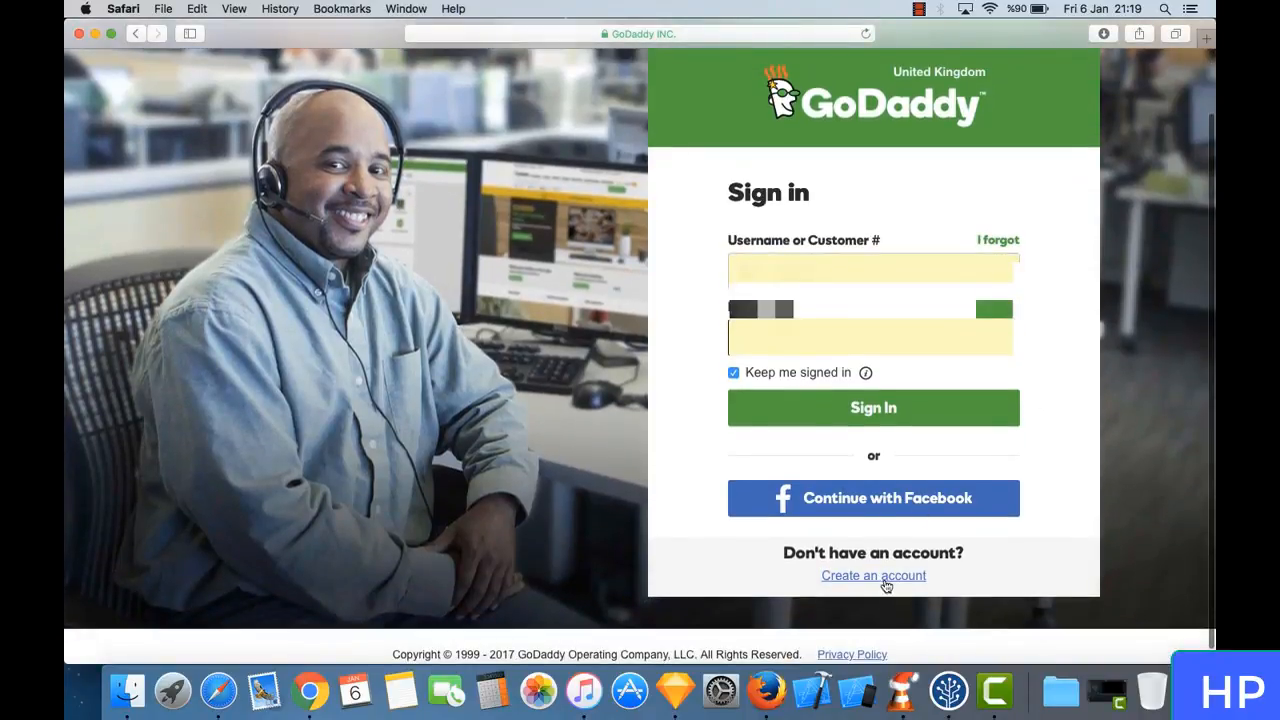
- Start creating a new GoDaddy account and fill in the email address and username
{"action": "left_click", "coordinate": [899, 582]}
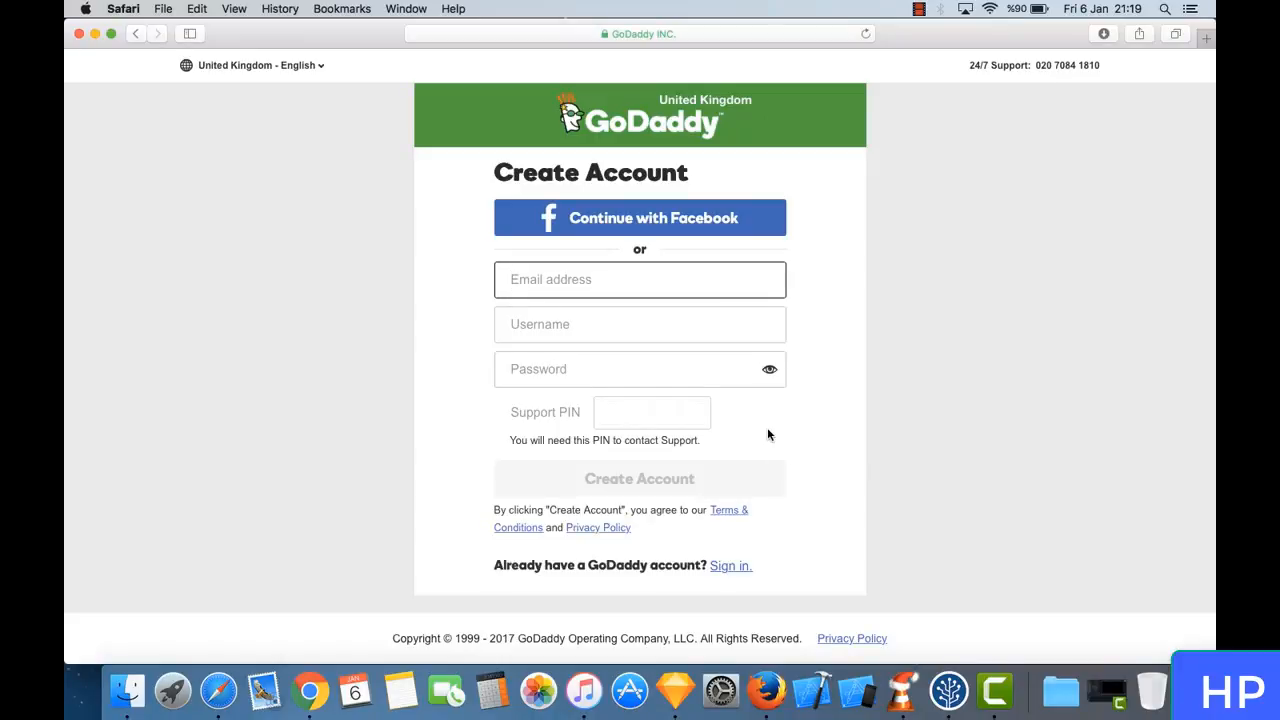
{"action": "type", "text": "********"}
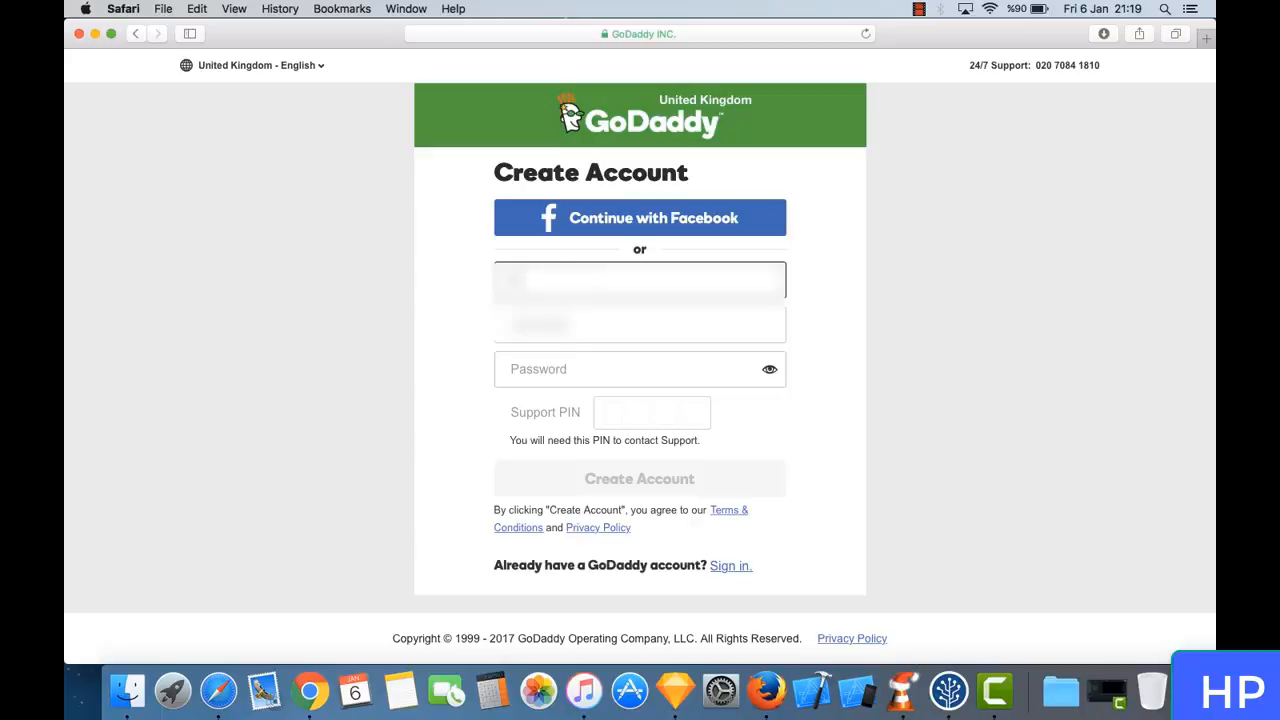
{"action": "type", "text": "*****"}
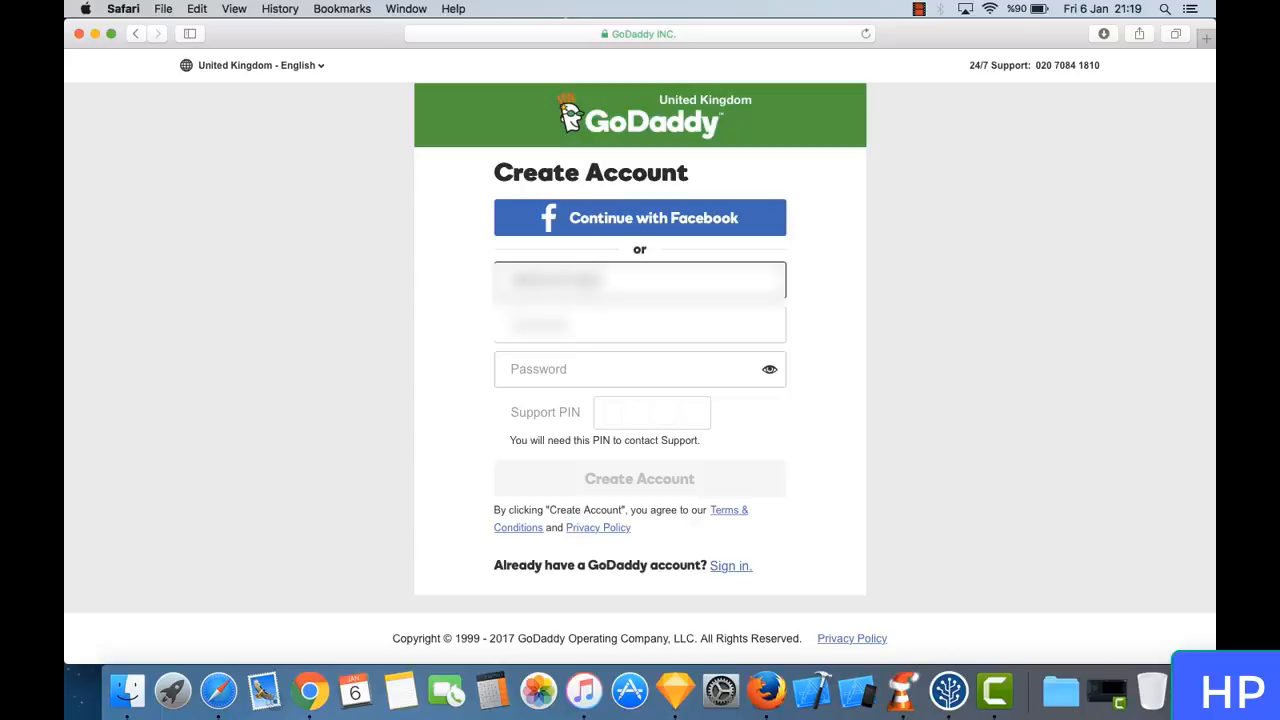
{"action": "type", "text": "**********"}
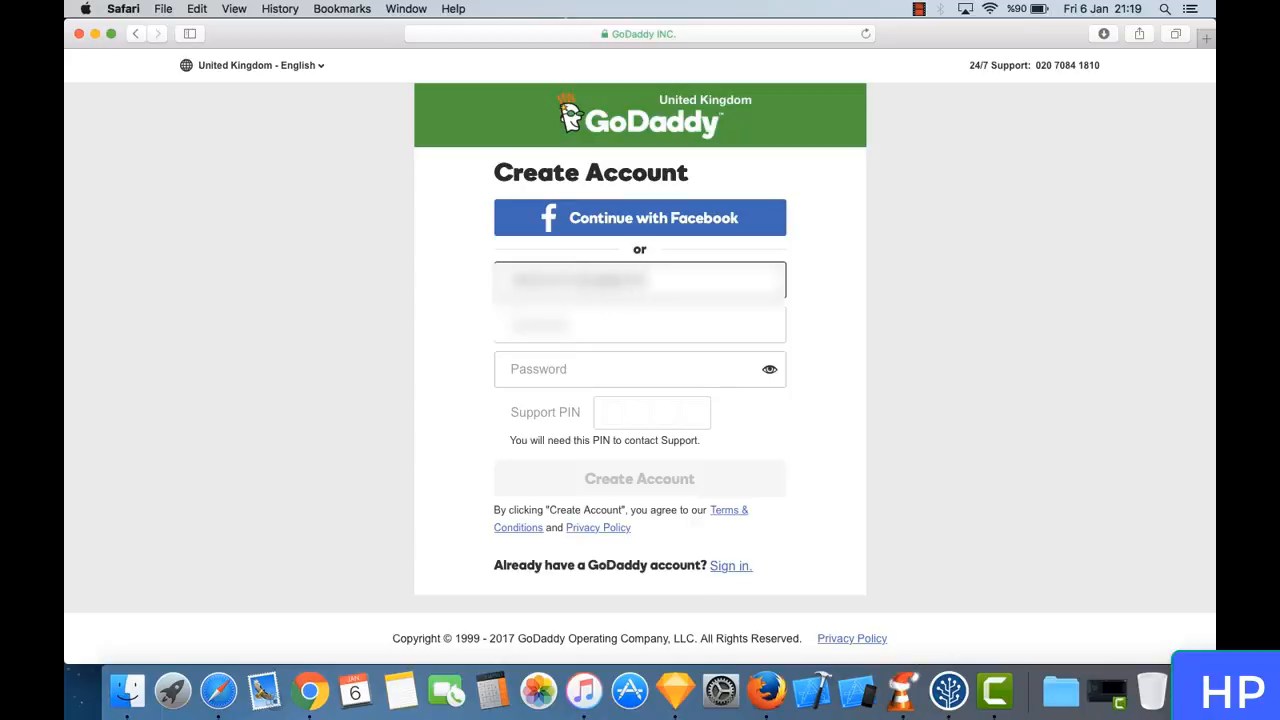
{"action": "key", "text": "Tab"}
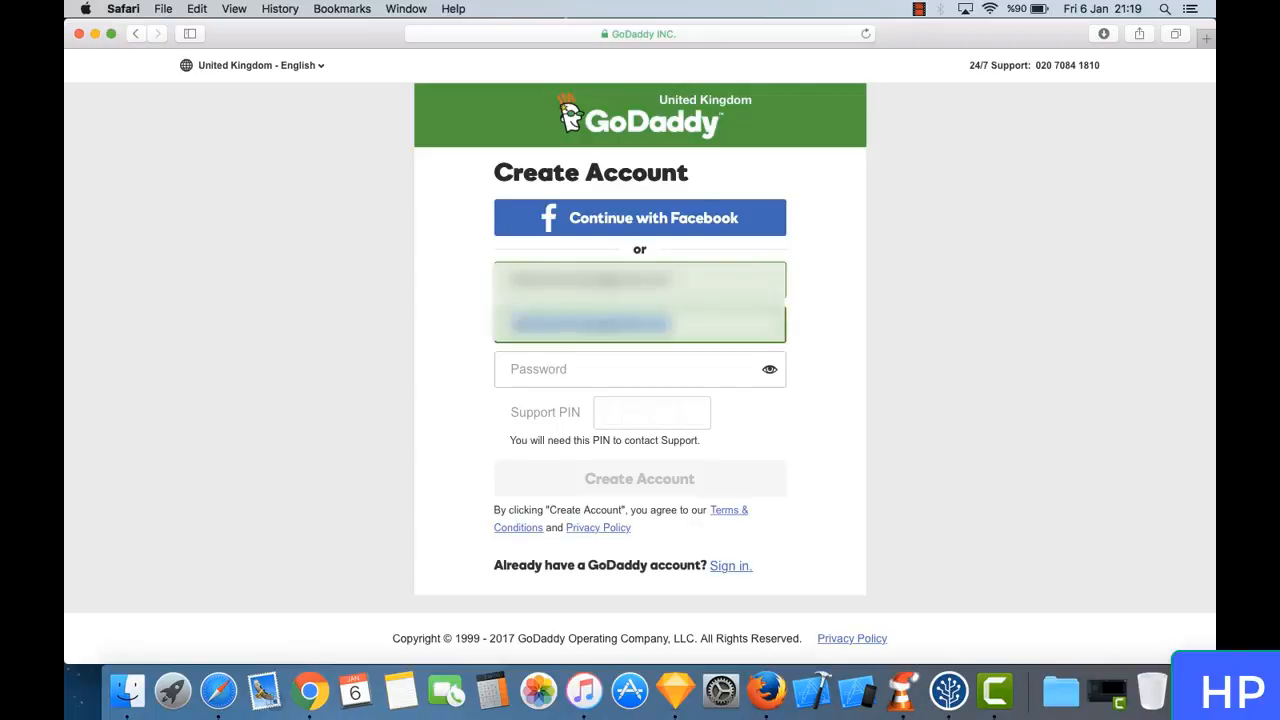
{"action": "type", "text": "******"}
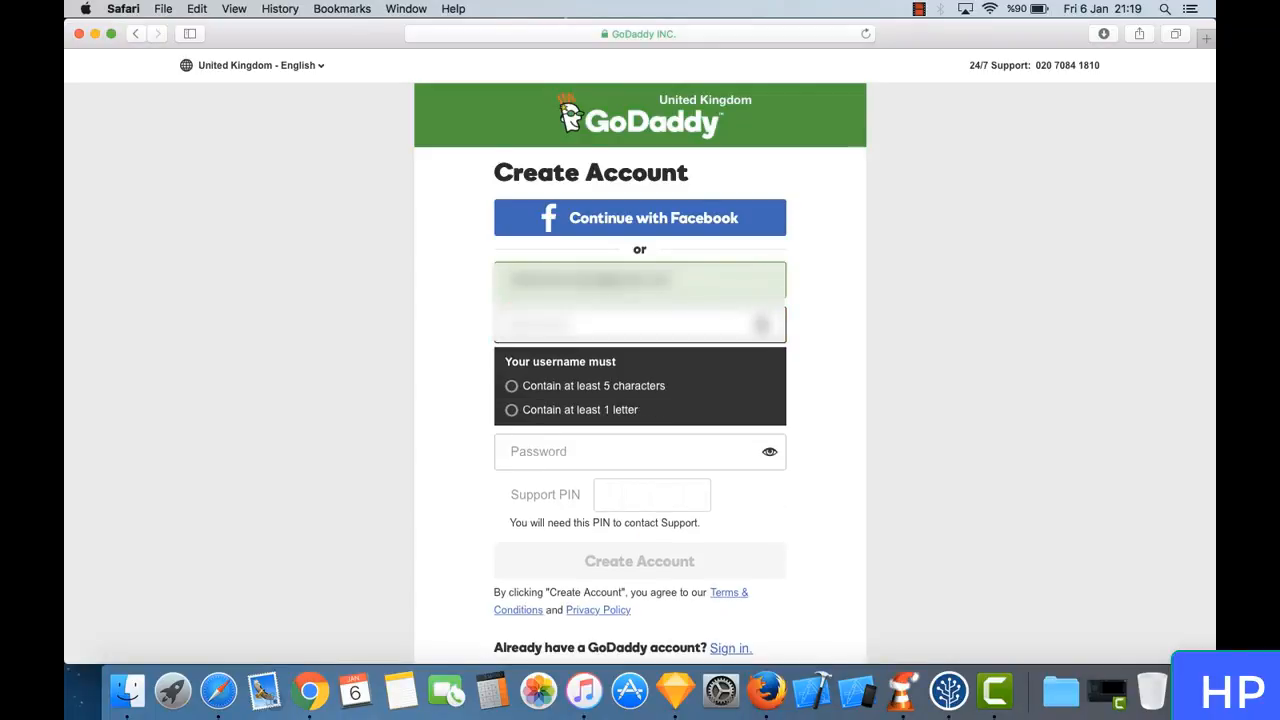
{"action": "type", "text": "*********"}
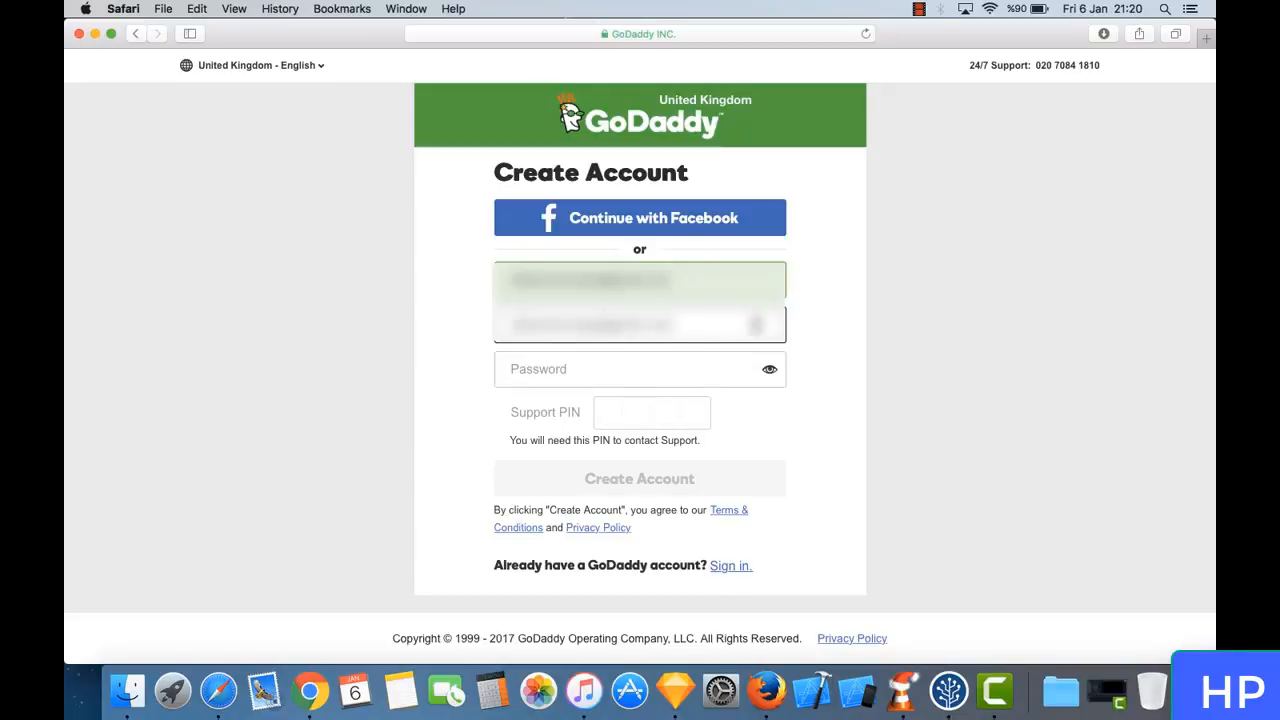
- Enter the account password and the four-digit support PIN for the new account
{"action": "key", "text": "Tab"}
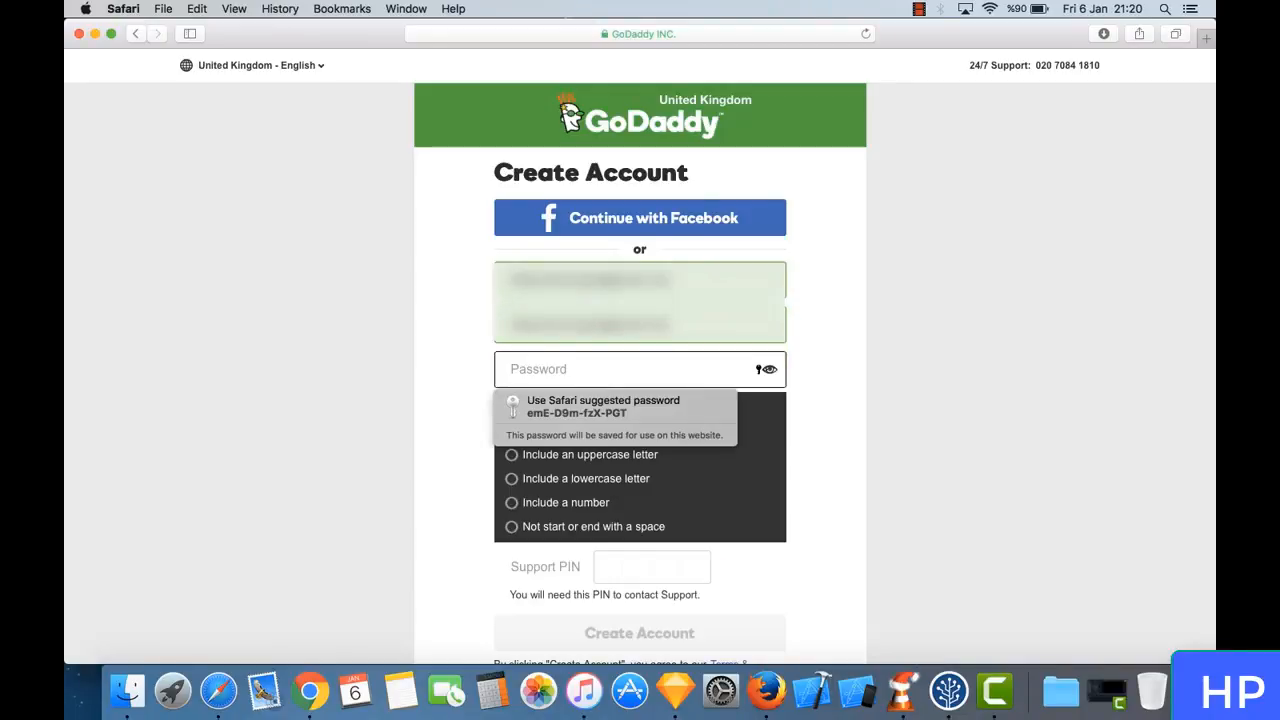
{"action": "type", "text": "*****"}
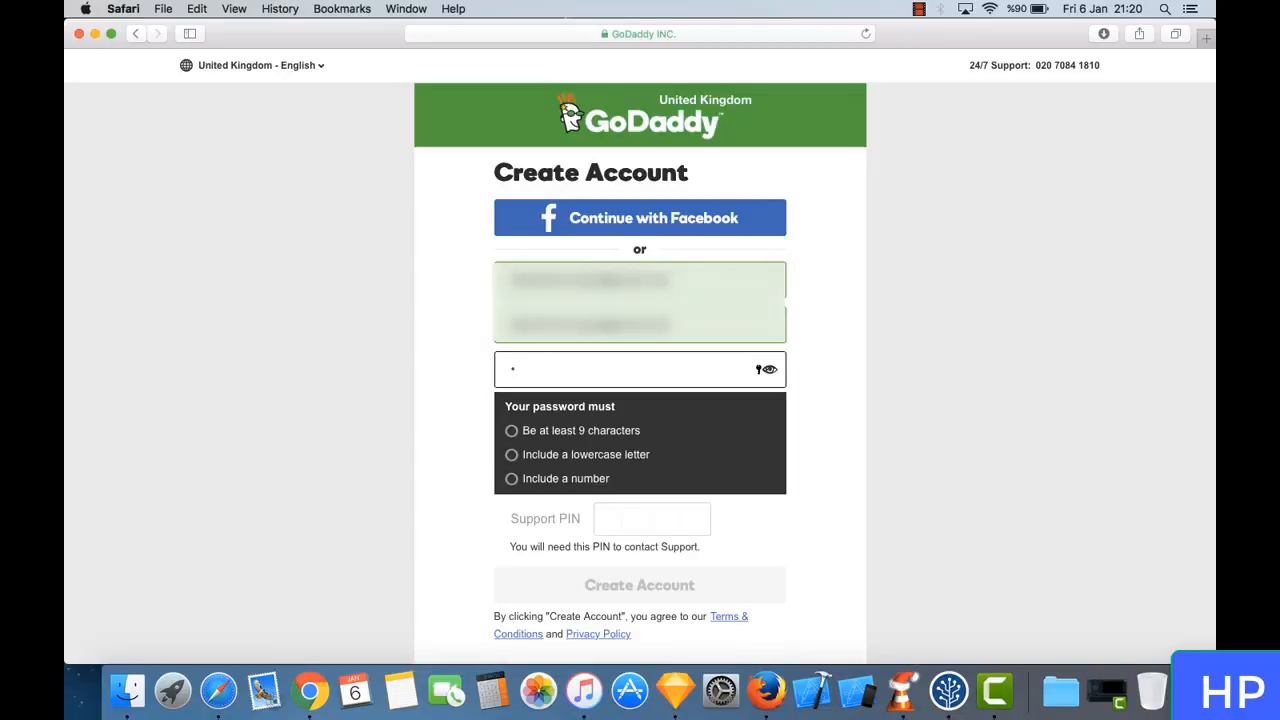
{"action": "type", "text": "***"}
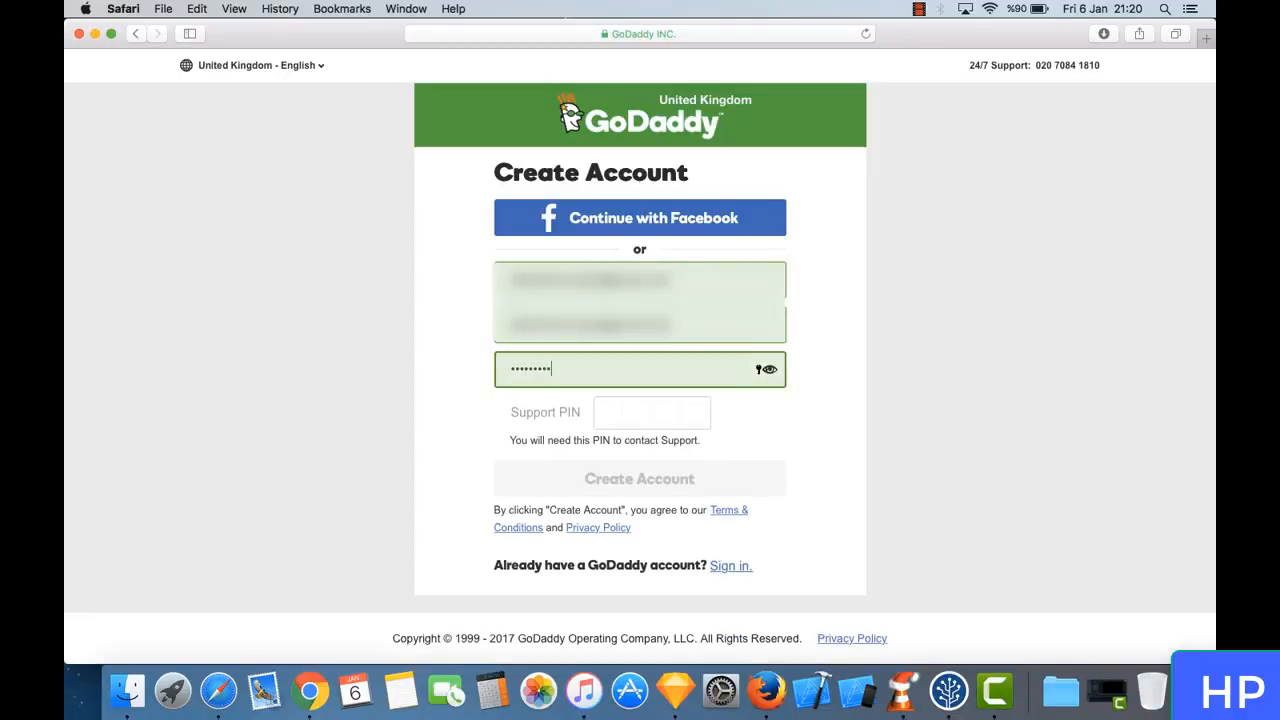
{"action": "left_click", "coordinate": [610, 418]}
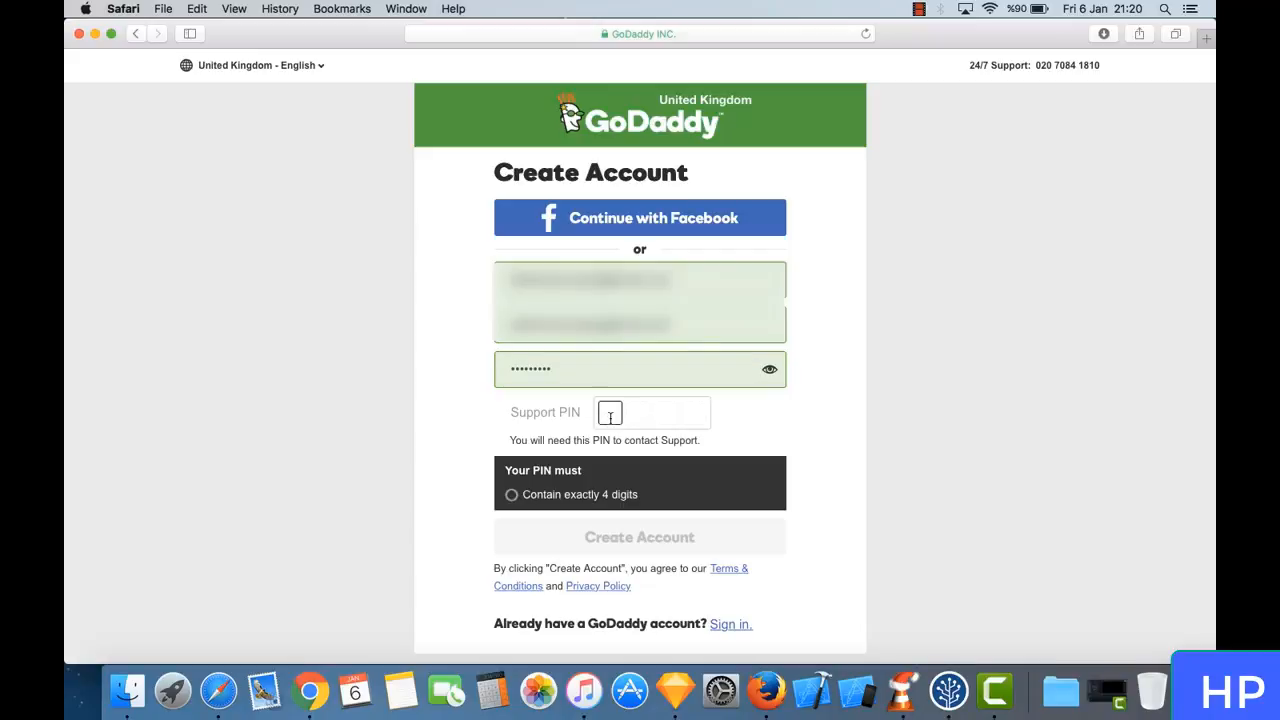
{"action": "type", "text": "***"}
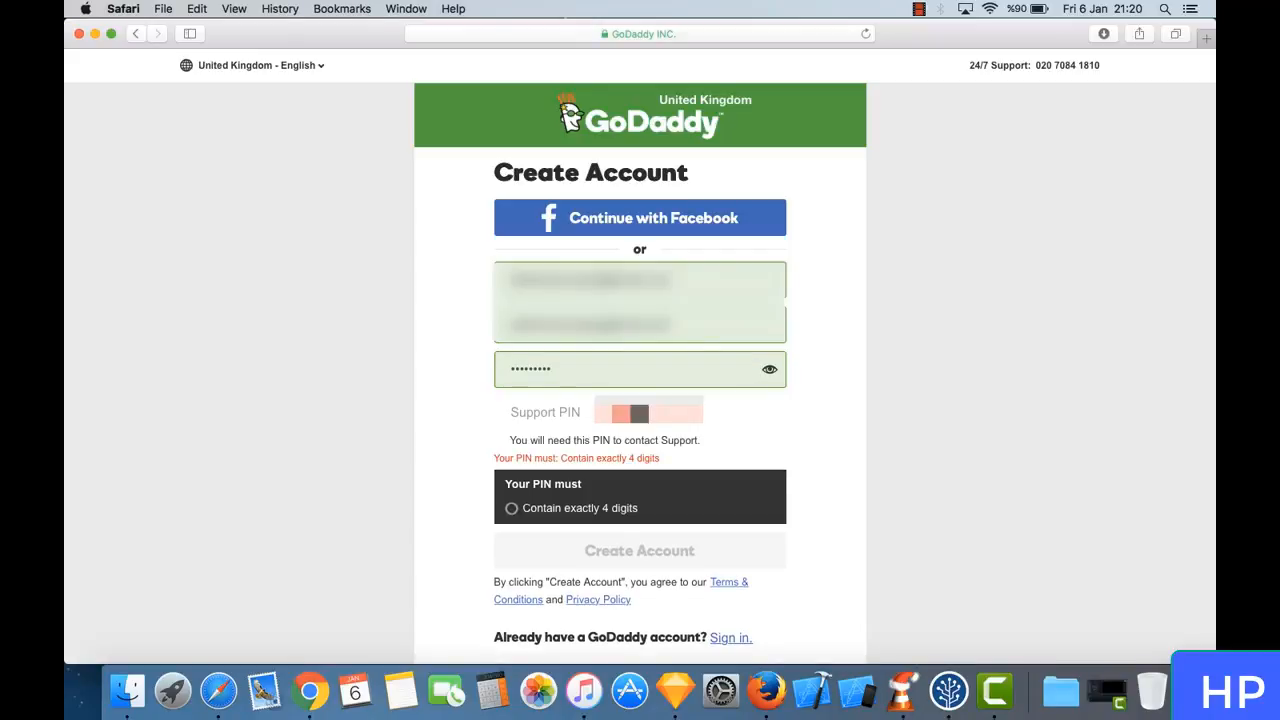
{"action": "type", "text": "*"}
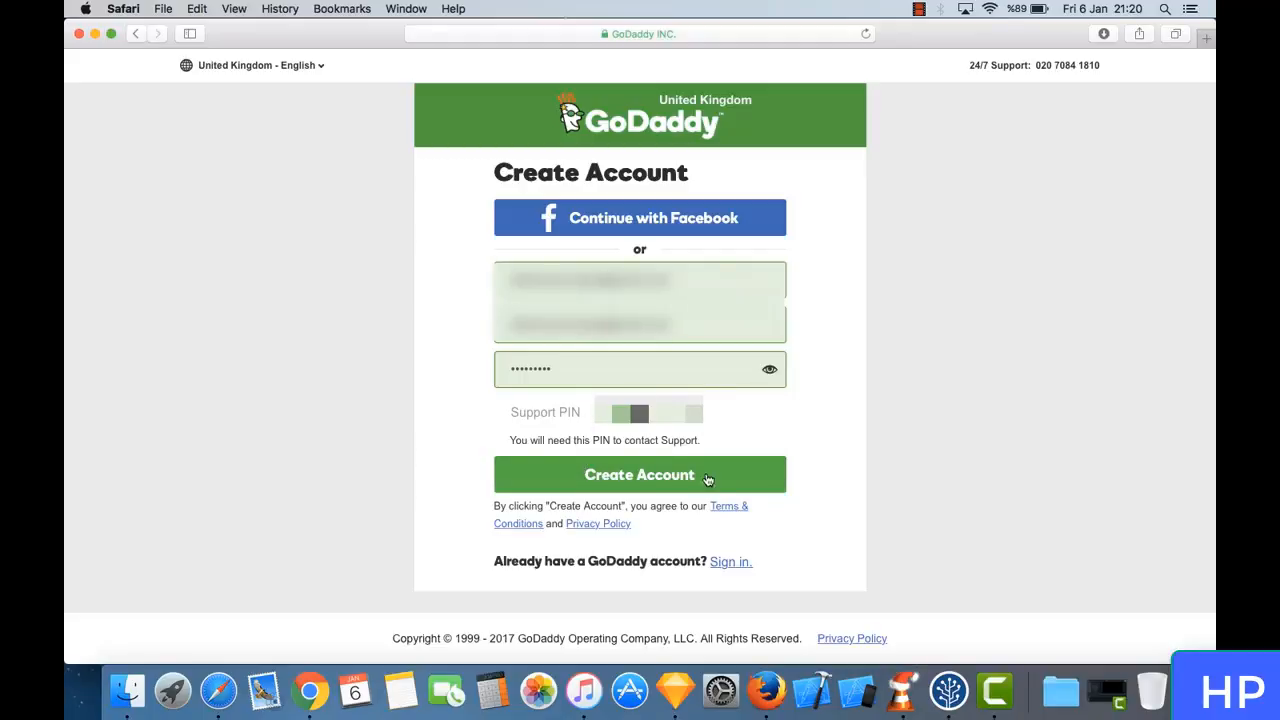
- Submit the account registration and save its password in the browser
{"action": "left_click", "coordinate": [654, 484]}
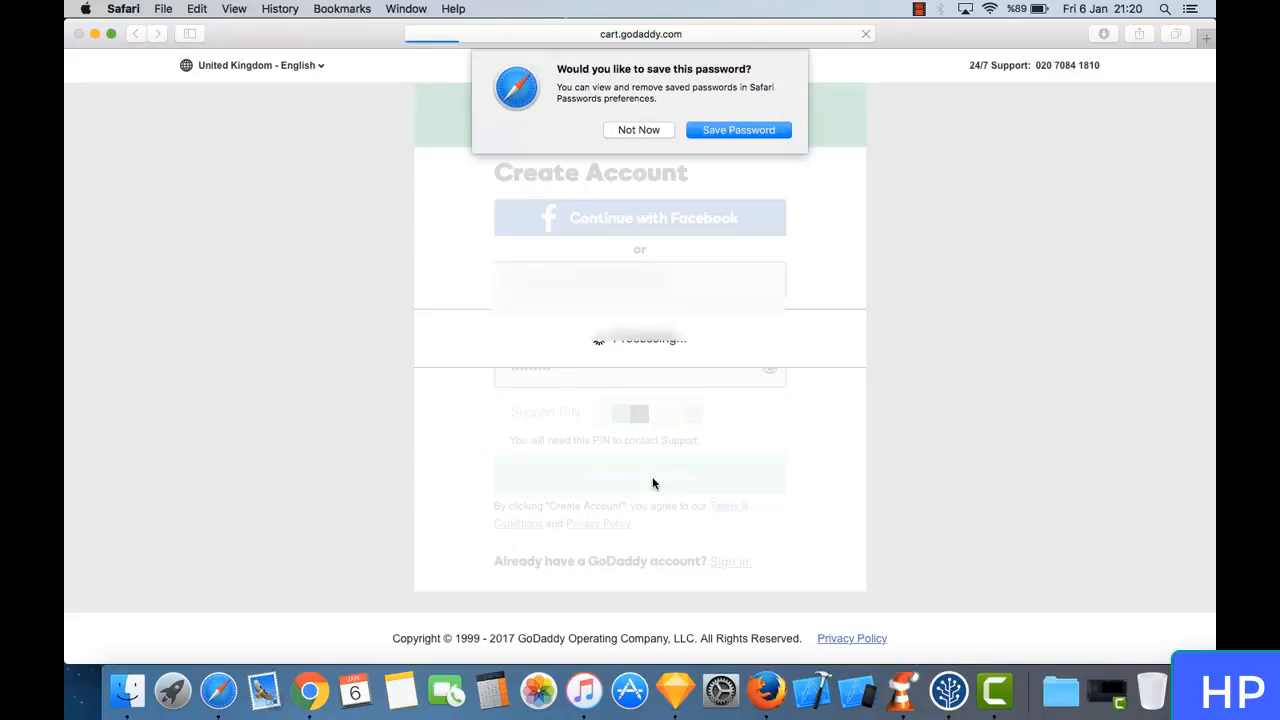
{"action": "left_click", "coordinate": [740, 131]}
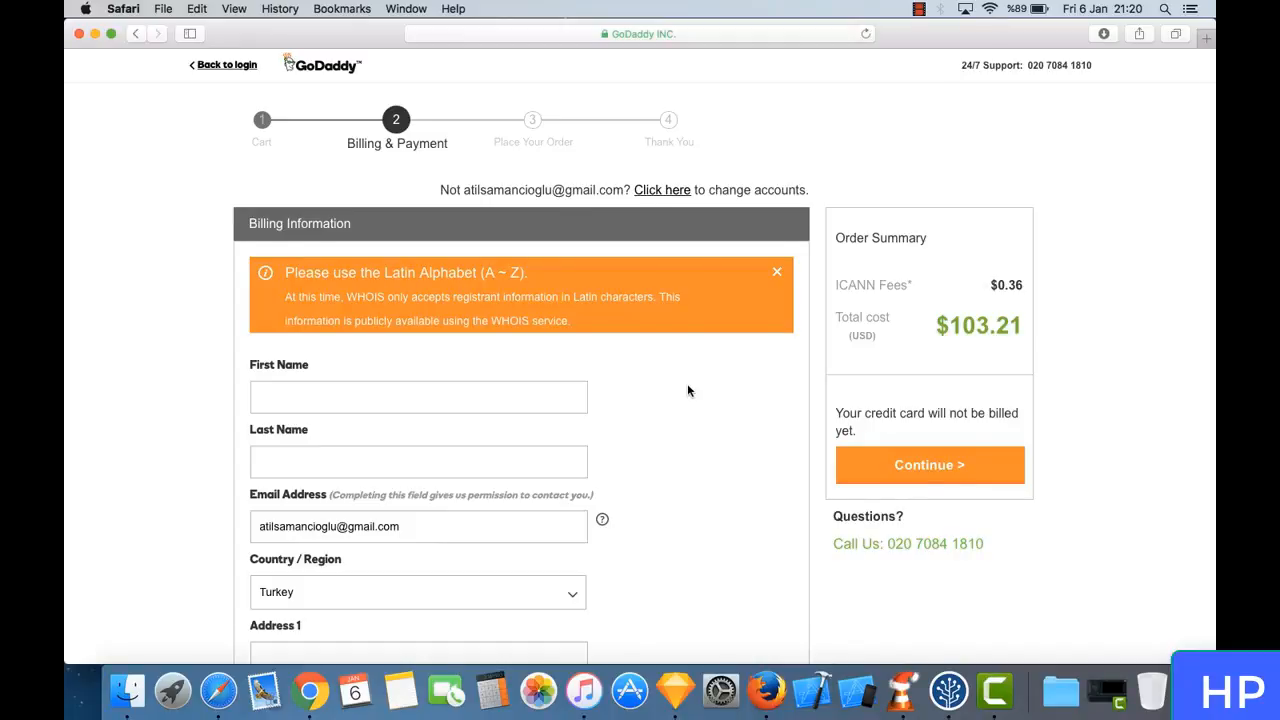
- Review the billing information fields, the credit card details required and the alternative payment methods at checkout
{"action": "scroll", "coordinate": [687, 390], "scroll_direction": "down", "scroll_amount": 5}
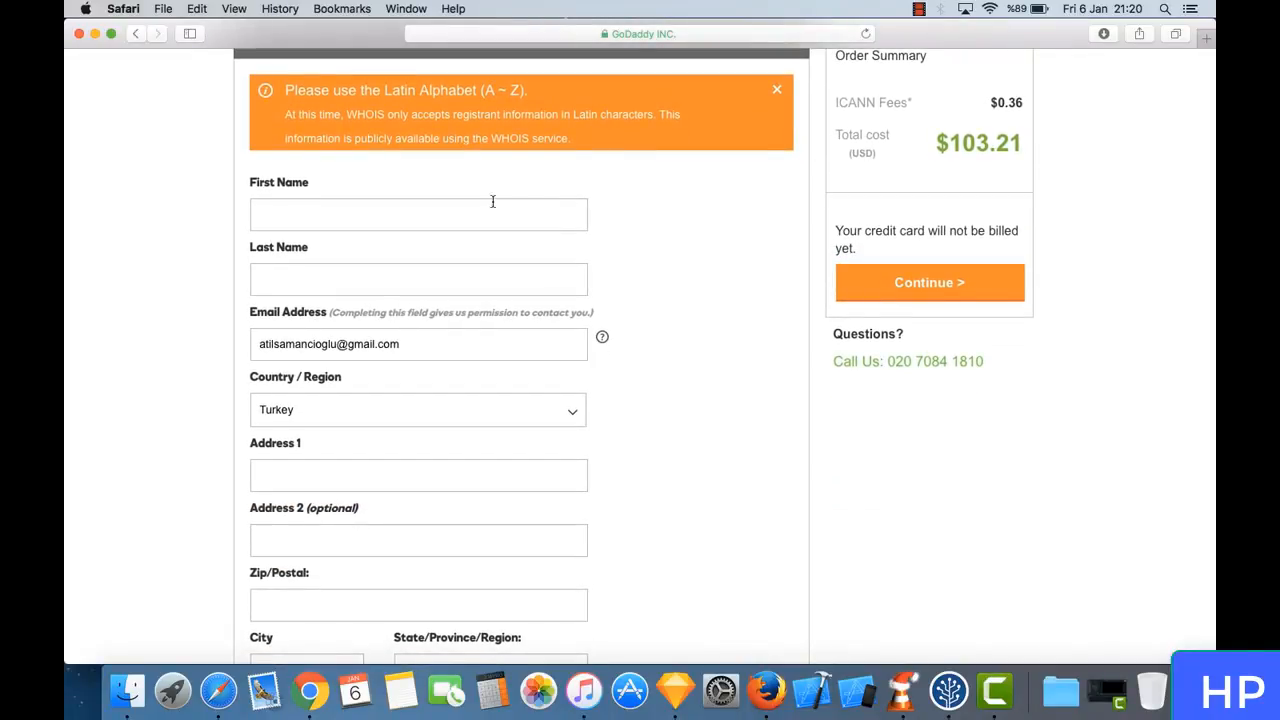
{"action": "scroll", "coordinate": [574, 310], "scroll_direction": "down", "scroll_amount": 1}
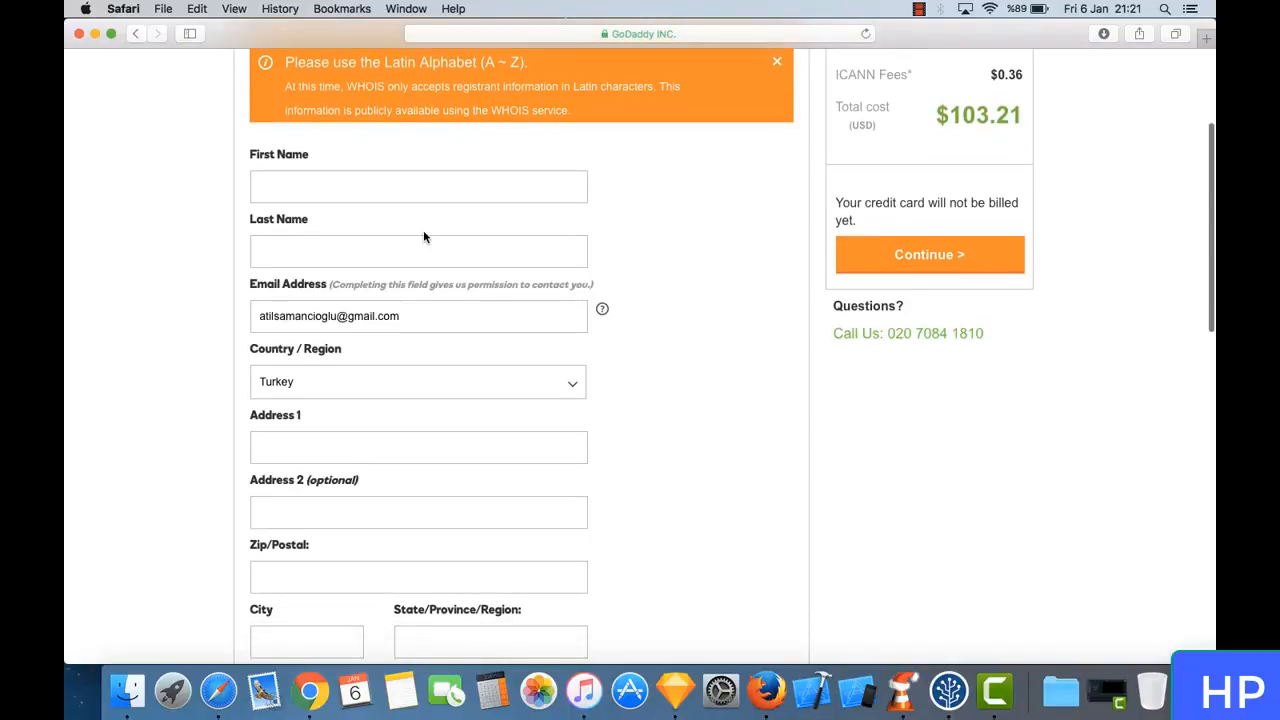
{"action": "scroll", "coordinate": [423, 232], "scroll_direction": "down", "scroll_amount": 4}
{"action": "scroll", "coordinate": [395, 292], "scroll_direction": "down", "scroll_amount": 7}
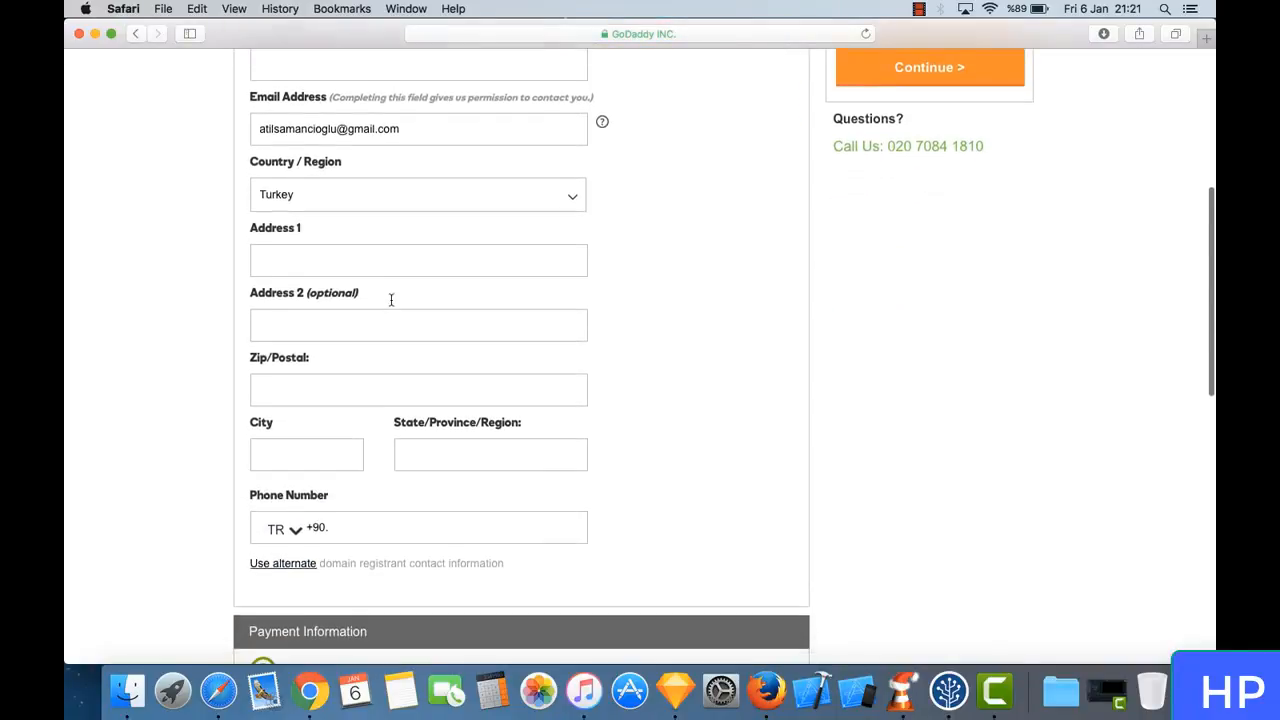
{"action": "scroll", "coordinate": [391, 300], "scroll_direction": "up", "scroll_amount": 1}
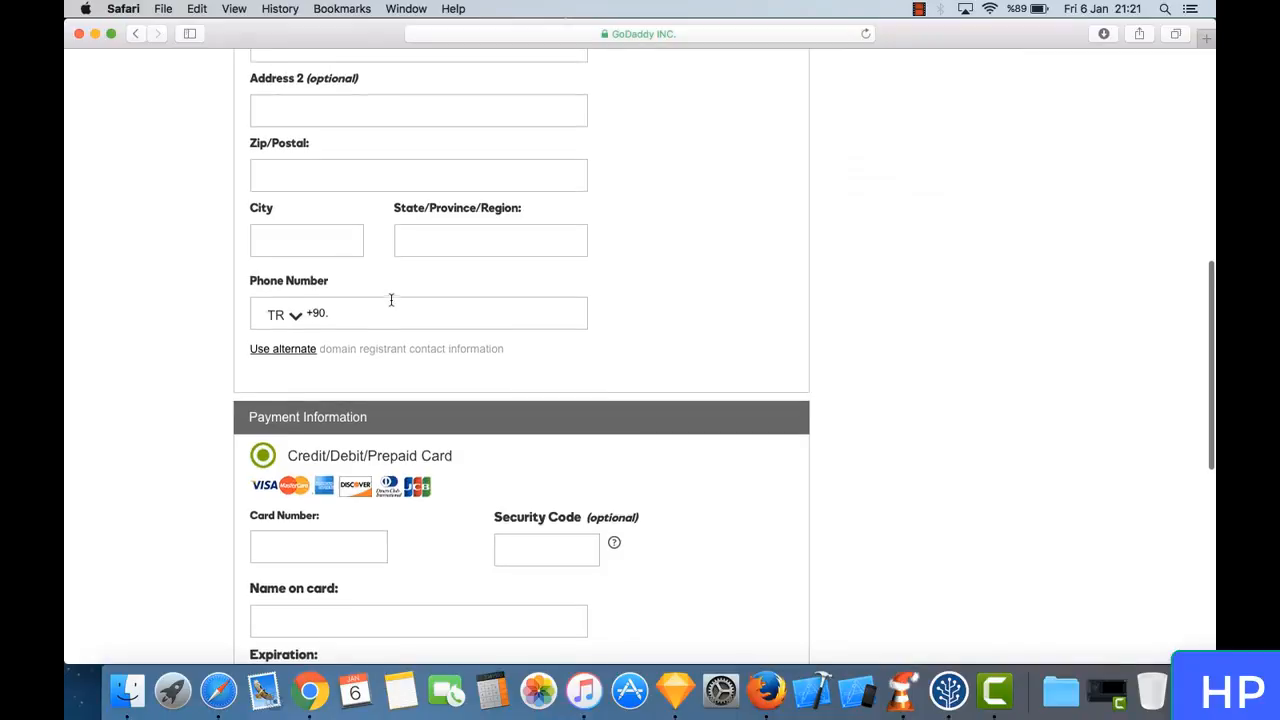
{"action": "scroll", "coordinate": [391, 305], "scroll_direction": "down", "scroll_amount": 10}
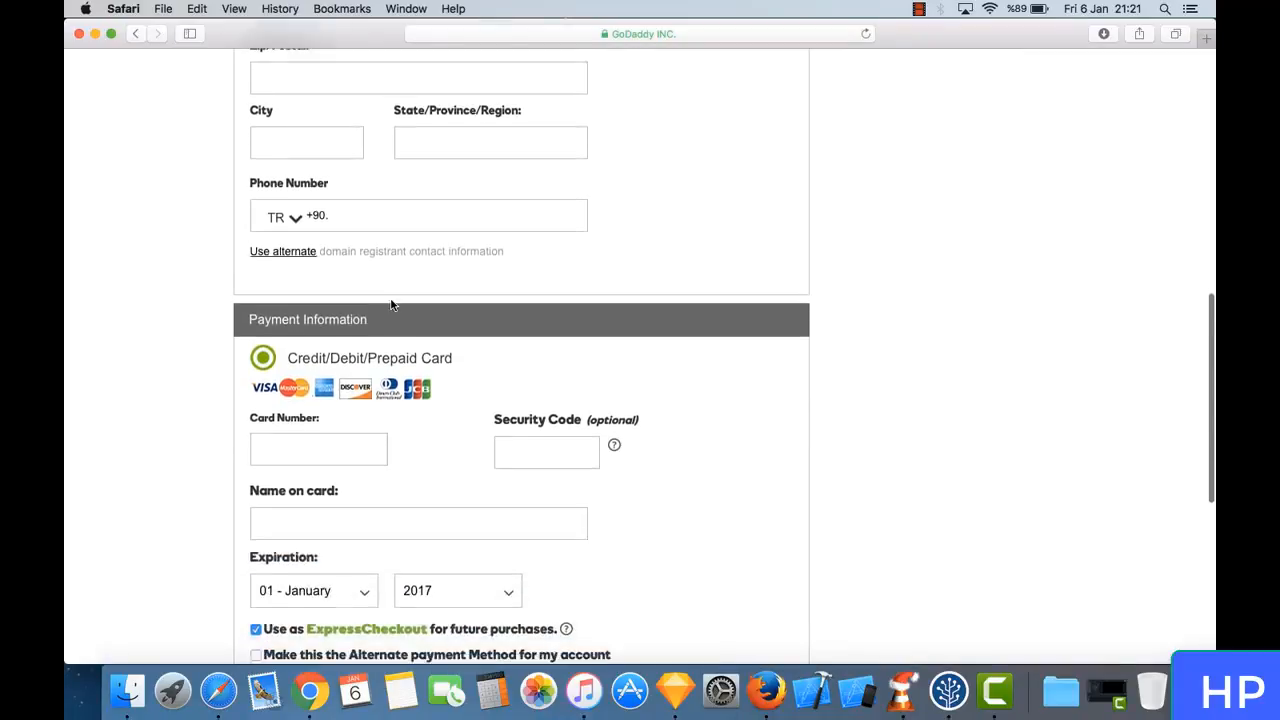
{"action": "scroll", "coordinate": [391, 305], "scroll_direction": "up", "scroll_amount": 15}
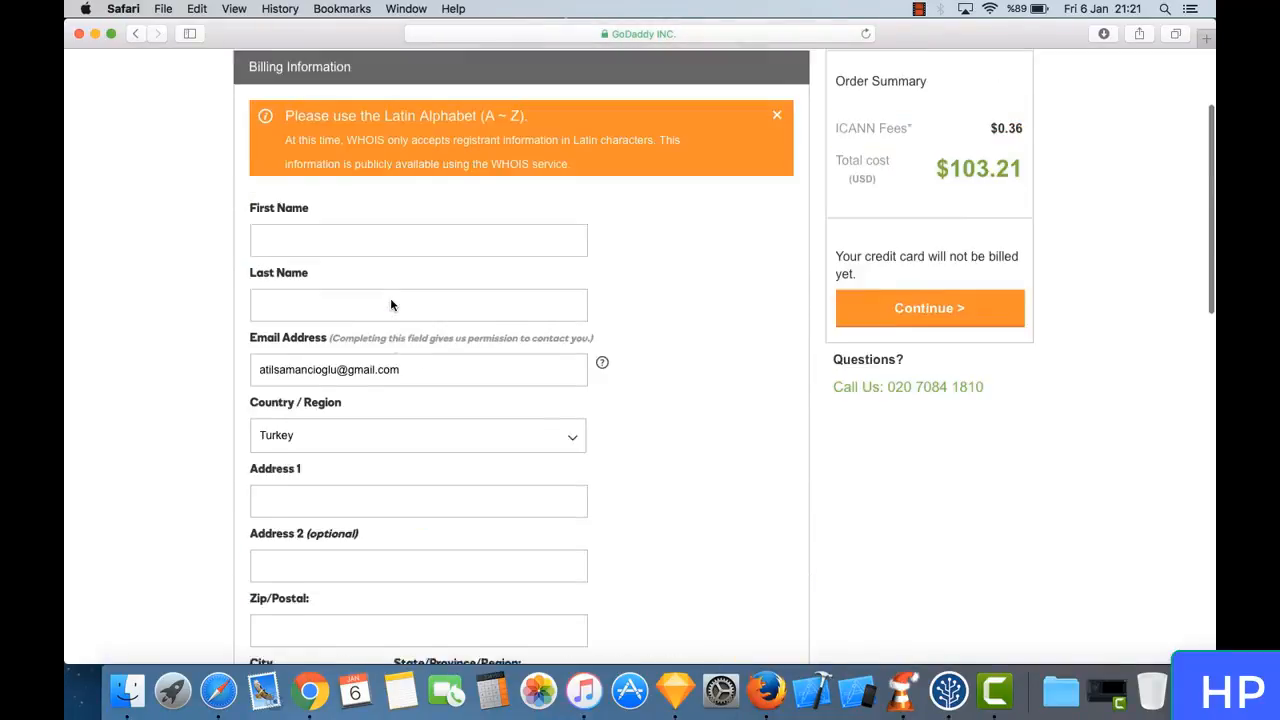
{"action": "left_click", "coordinate": [379, 237]}
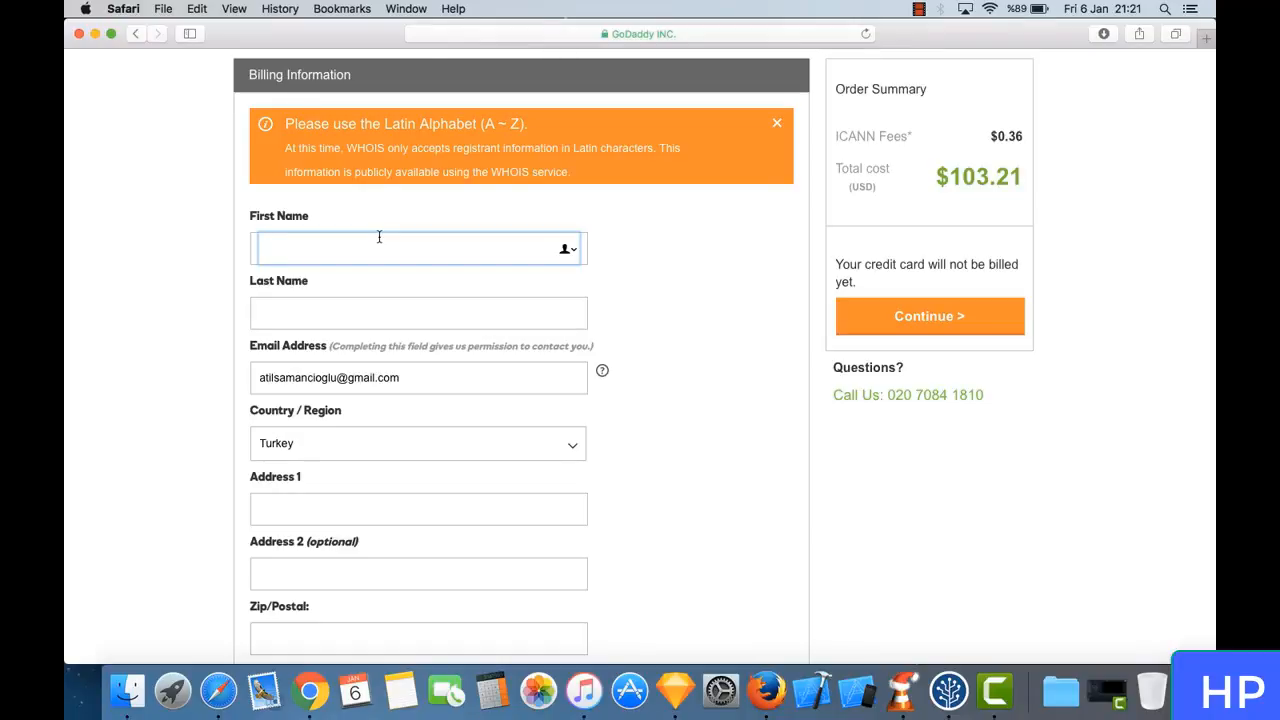
{"action": "scroll", "coordinate": [379, 237], "scroll_direction": "down", "scroll_amount": 10}
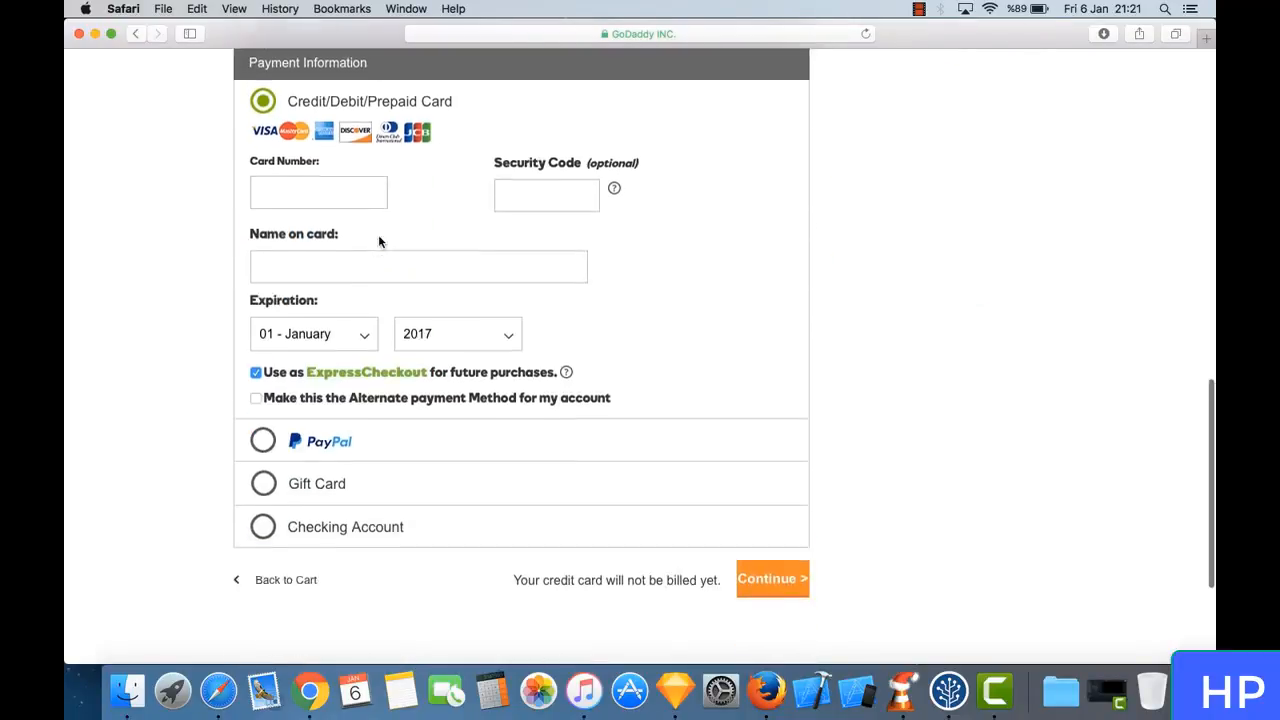
{"action": "scroll", "coordinate": [379, 237], "scroll_direction": "down", "scroll_amount": 1}
{"action": "scroll", "coordinate": [406, 161], "scroll_direction": "up", "scroll_amount": 1}
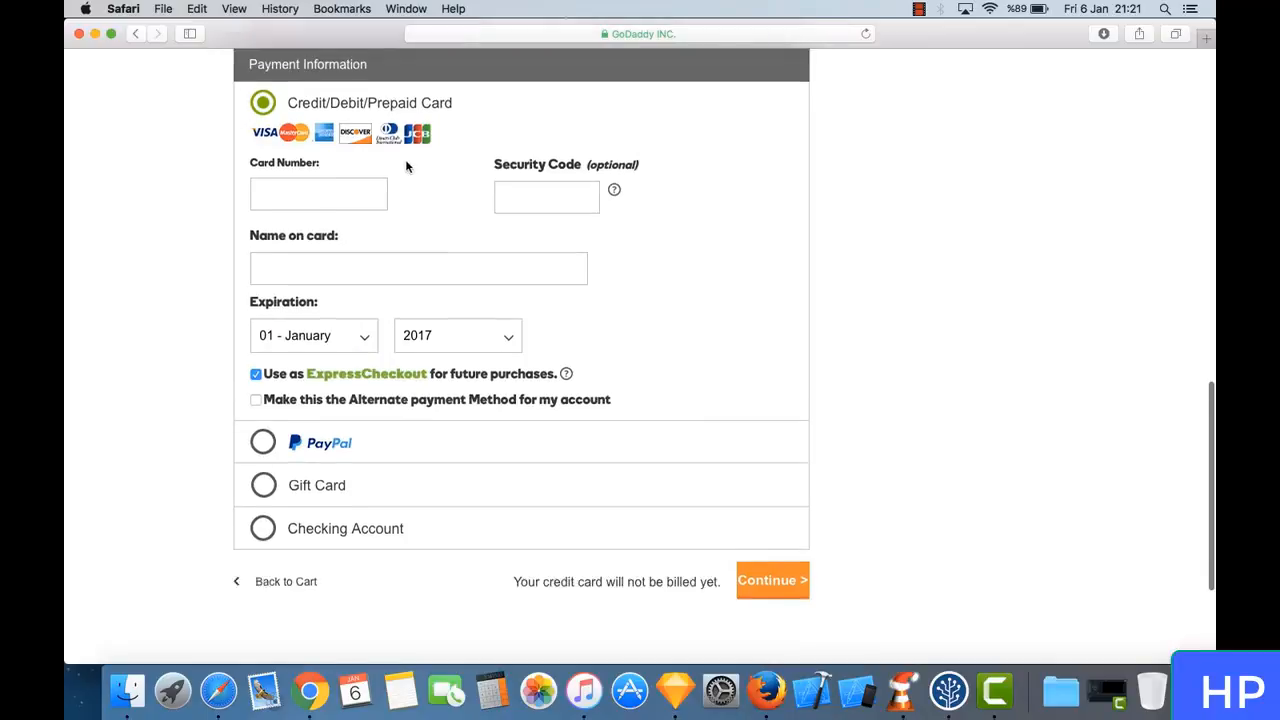
{"action": "scroll", "coordinate": [406, 166], "scroll_direction": "up", "scroll_amount": 1}
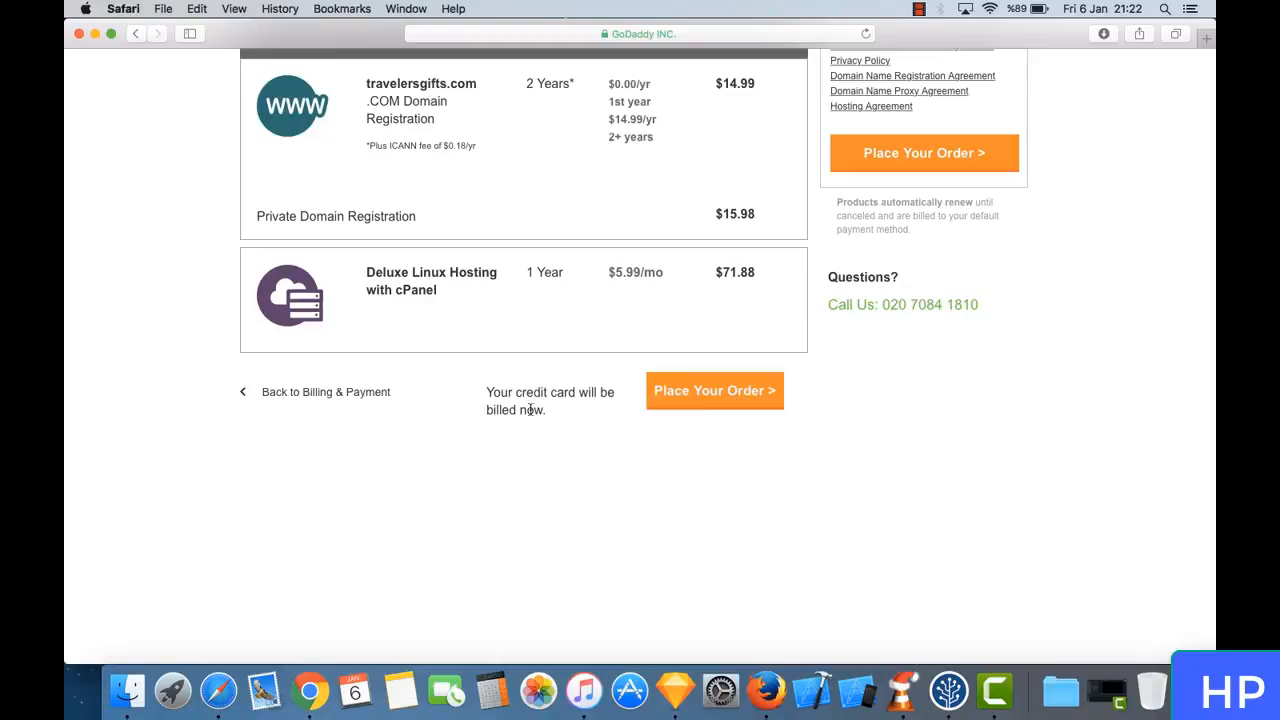
- Check the notice about credit card billing and place the order for the travelersgifts.com domain and Deluxe Linux Hosting
{"action": "left_click_drag", "start_coordinate": [516, 392], "coordinate": [568, 430]}
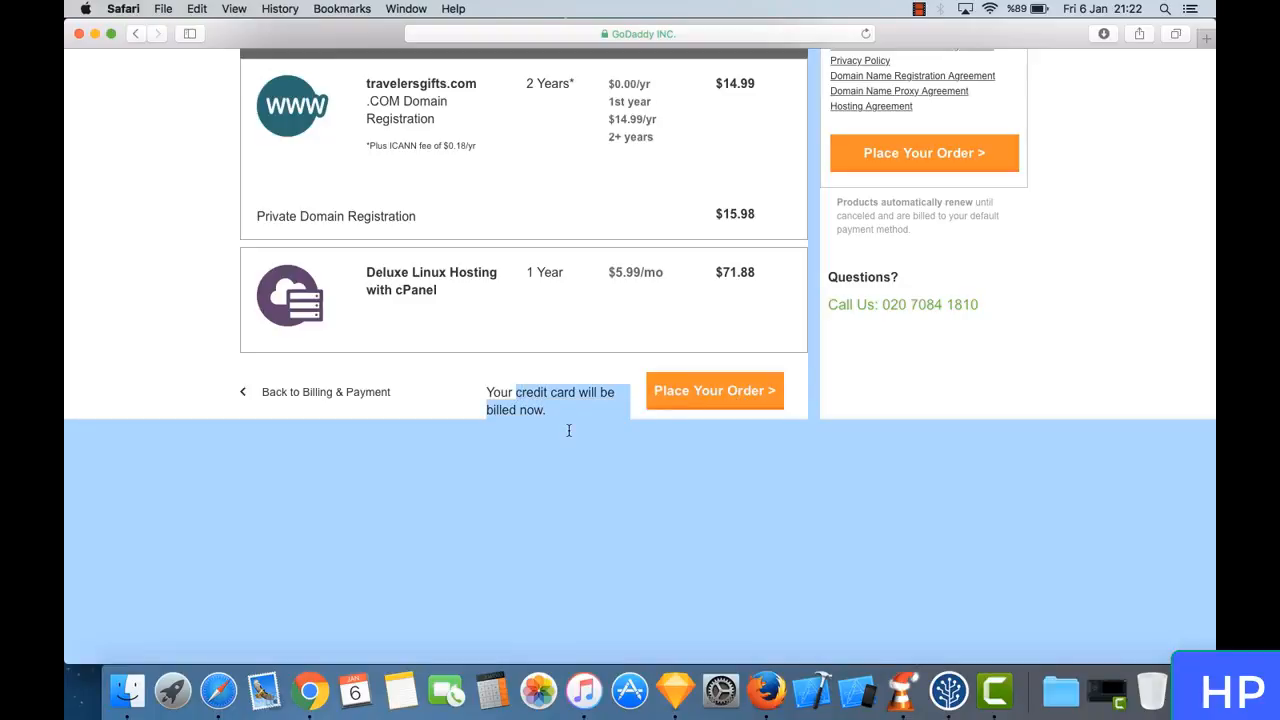
{"action": "left_click", "coordinate": [568, 430]}
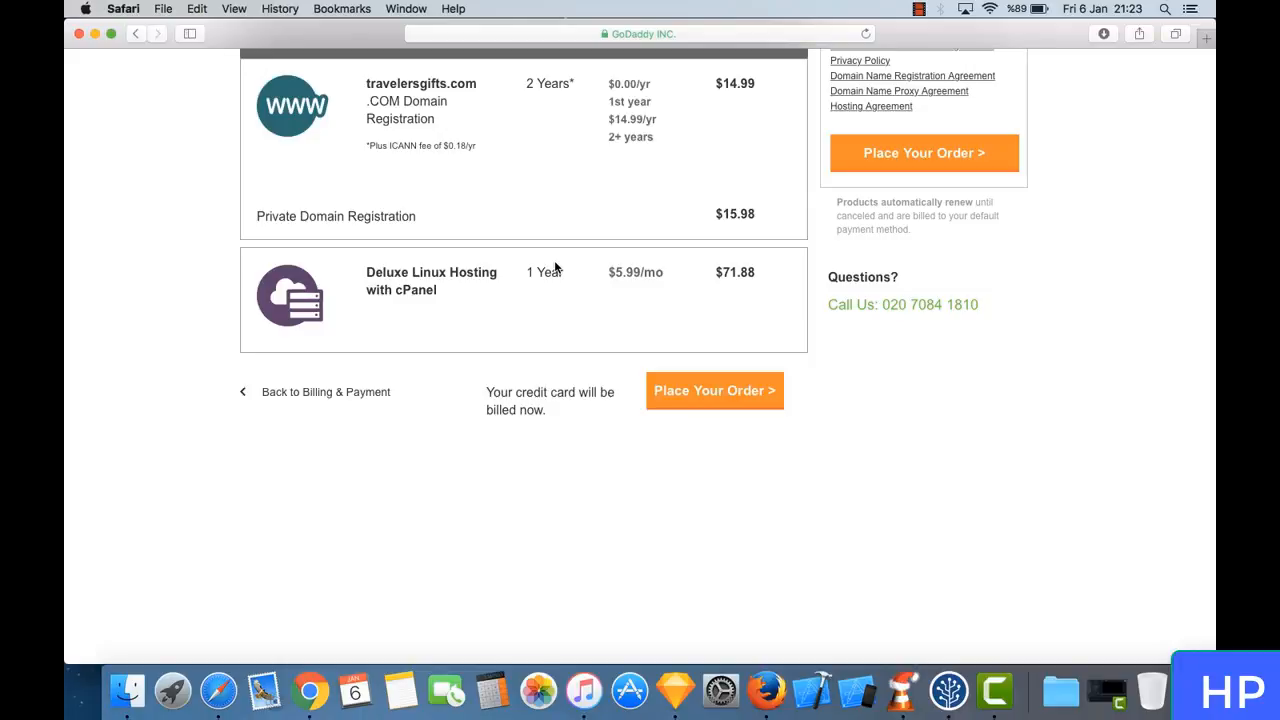
{"action": "left_click", "coordinate": [696, 391]}
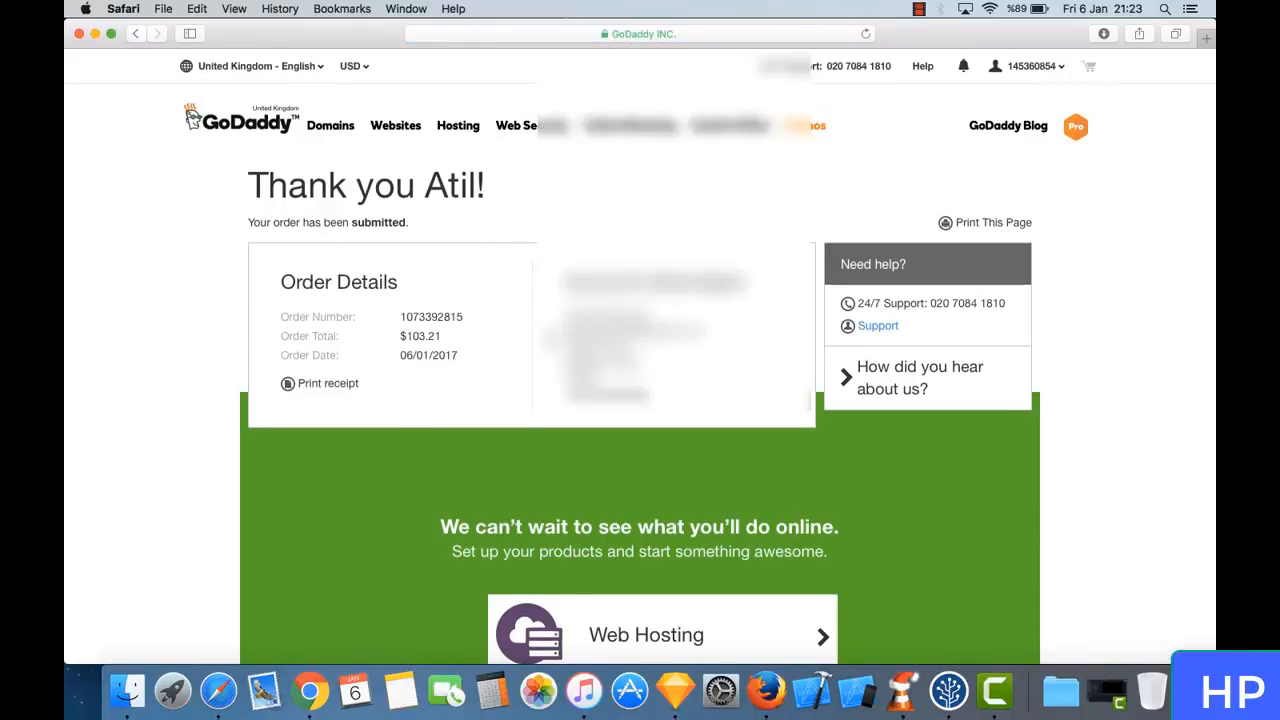
- Find the purchased products on the order confirmation page and open the Domain Name setup
{"action": "scroll", "coordinate": [640, 360], "scroll_direction": "down", "scroll_amount": 5}
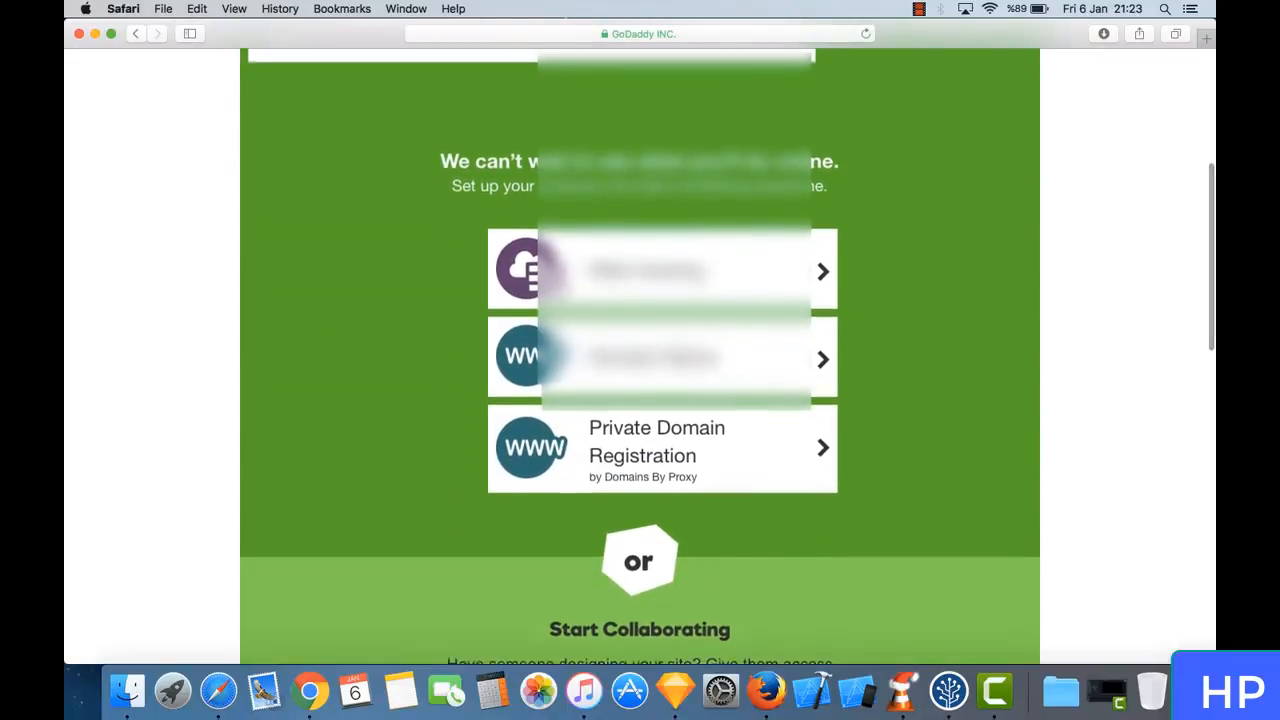
{"action": "scroll", "coordinate": [547, 337], "scroll_direction": "down", "scroll_amount": 1}
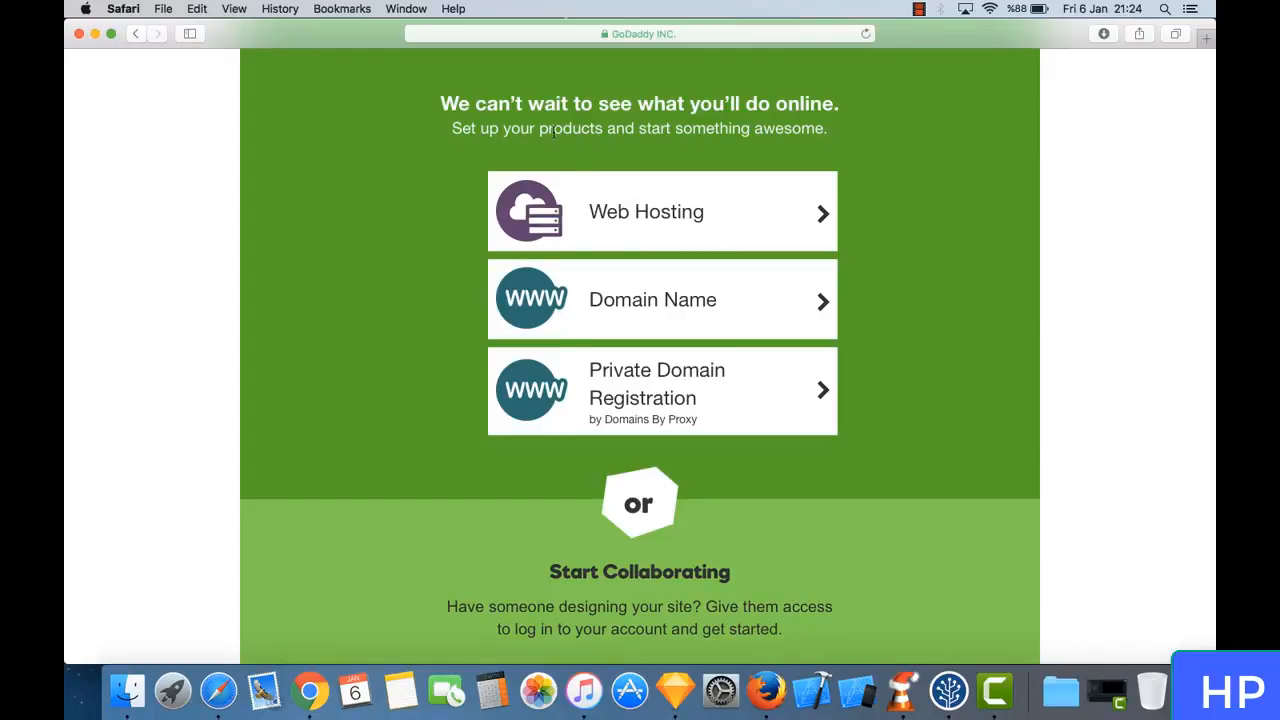
{"action": "left_click", "coordinate": [678, 317]}
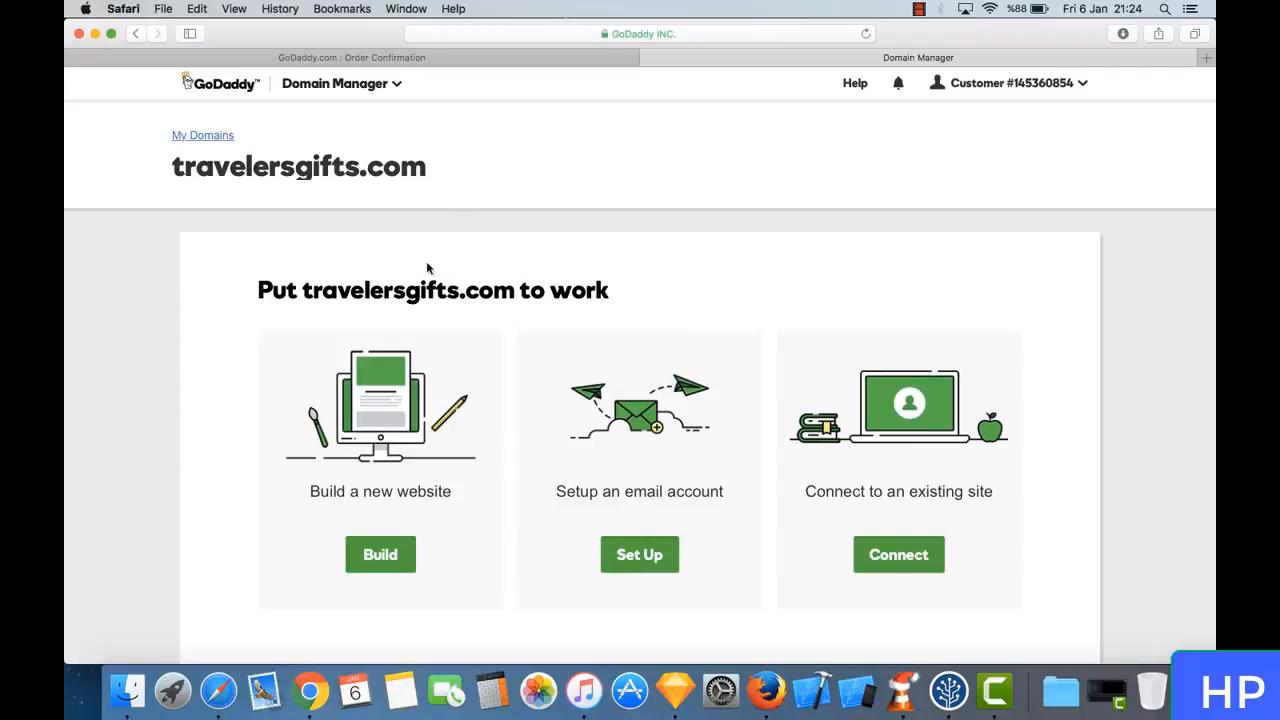
- Review the options for putting travelersgifts.com to work and choose to build a new website on the domain
{"action": "scroll", "coordinate": [271, 284], "scroll_direction": "down", "scroll_amount": 3}
{"action": "scroll", "coordinate": [271, 286], "scroll_direction": "up", "scroll_amount": 3}
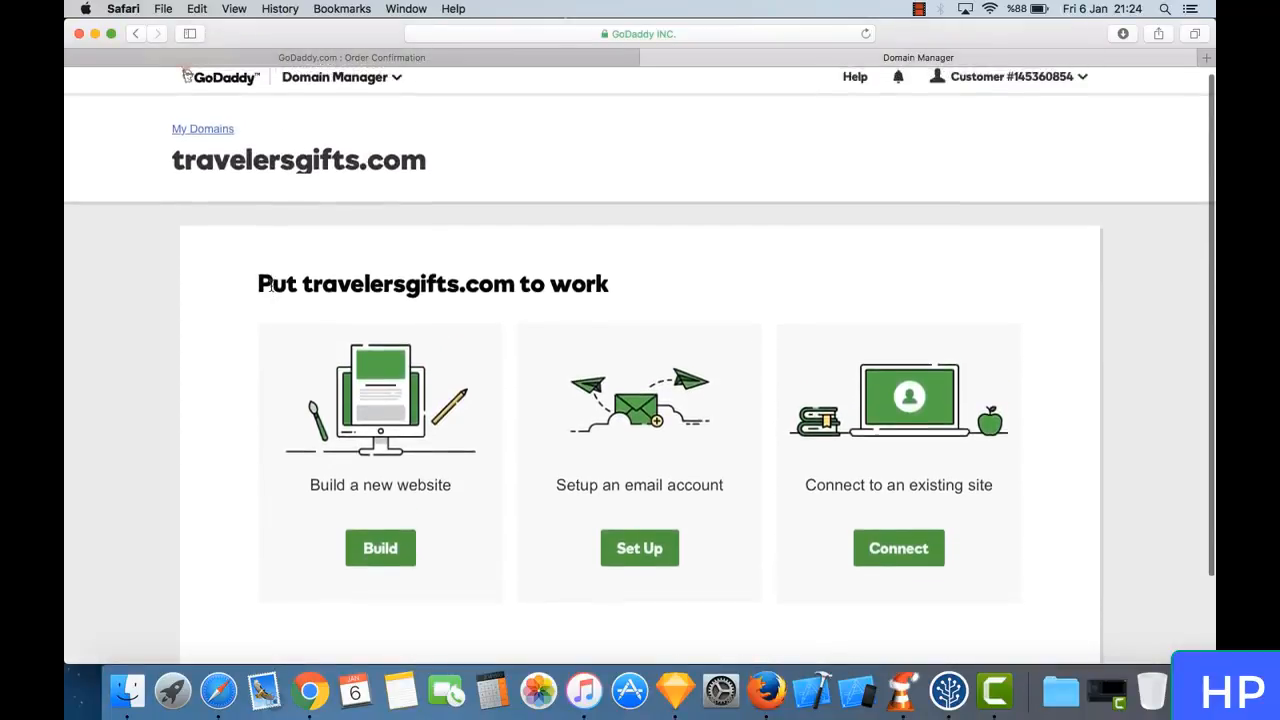
{"action": "scroll", "coordinate": [271, 286], "scroll_direction": "down", "scroll_amount": 2}
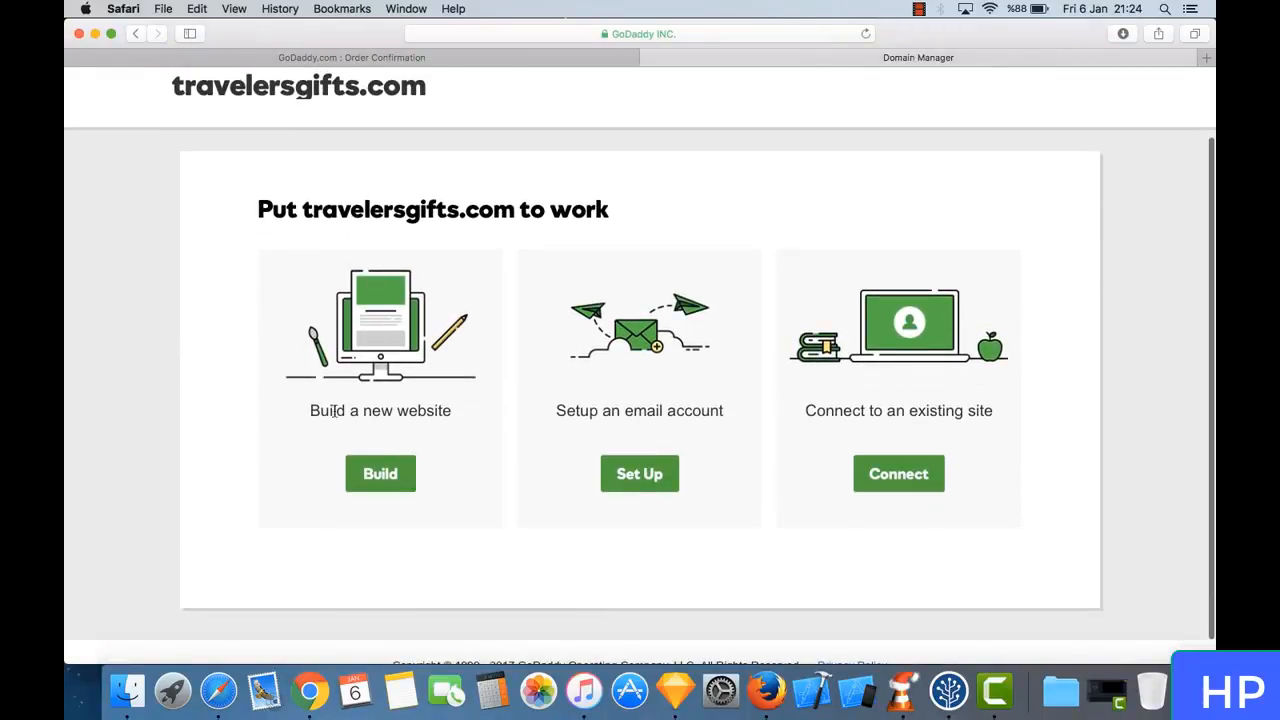
{"action": "left_click_drag", "start_coordinate": [320, 410], "coordinate": [420, 410]}
{"action": "left_click", "coordinate": [420, 410]}
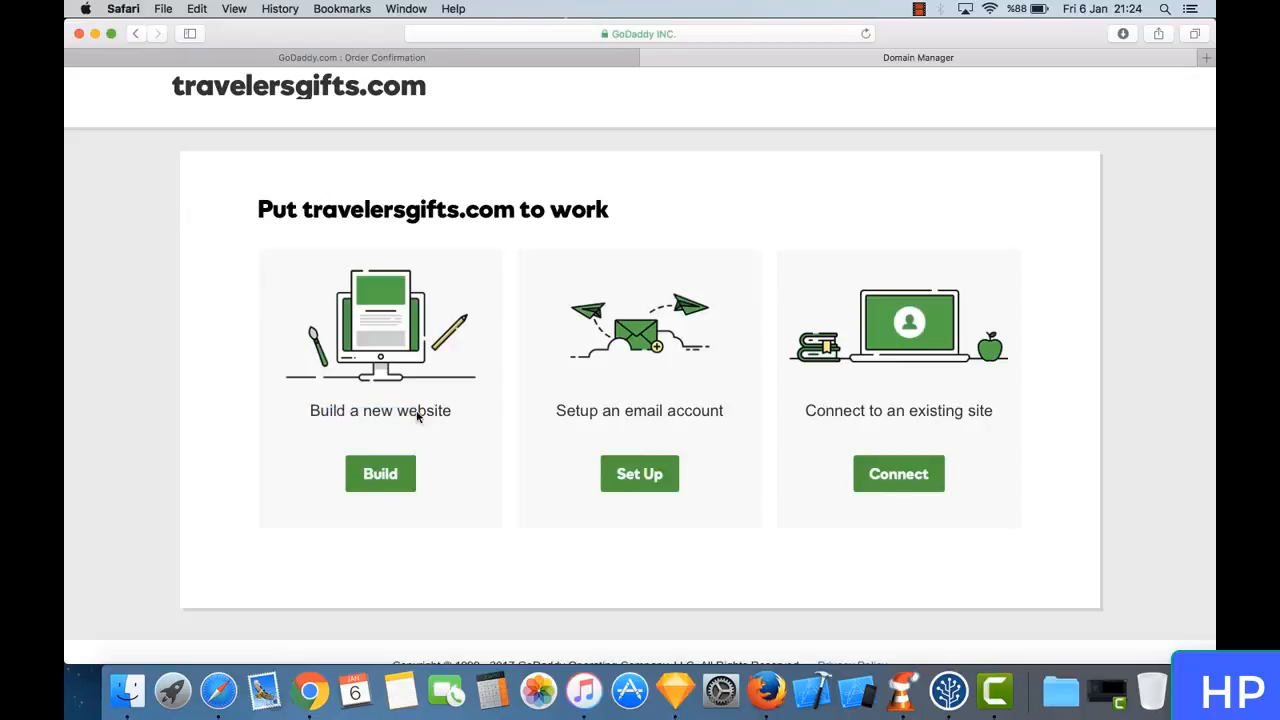
{"action": "left_click", "coordinate": [385, 476]}
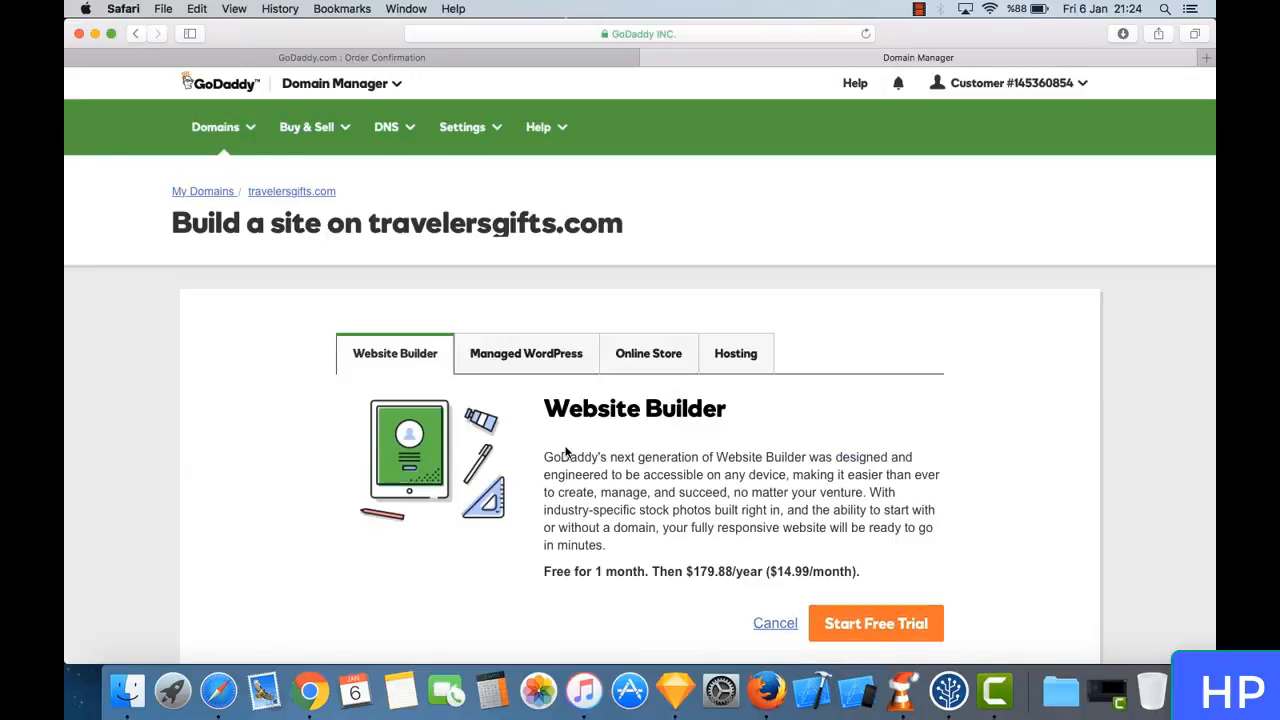
- Examine the Website Builder offer and the Hosting plan options for building a site on travelersgifts.com
{"action": "scroll", "coordinate": [566, 452], "scroll_direction": "down", "scroll_amount": 3}
{"action": "scroll", "coordinate": [587, 330], "scroll_direction": "up", "scroll_amount": 3}
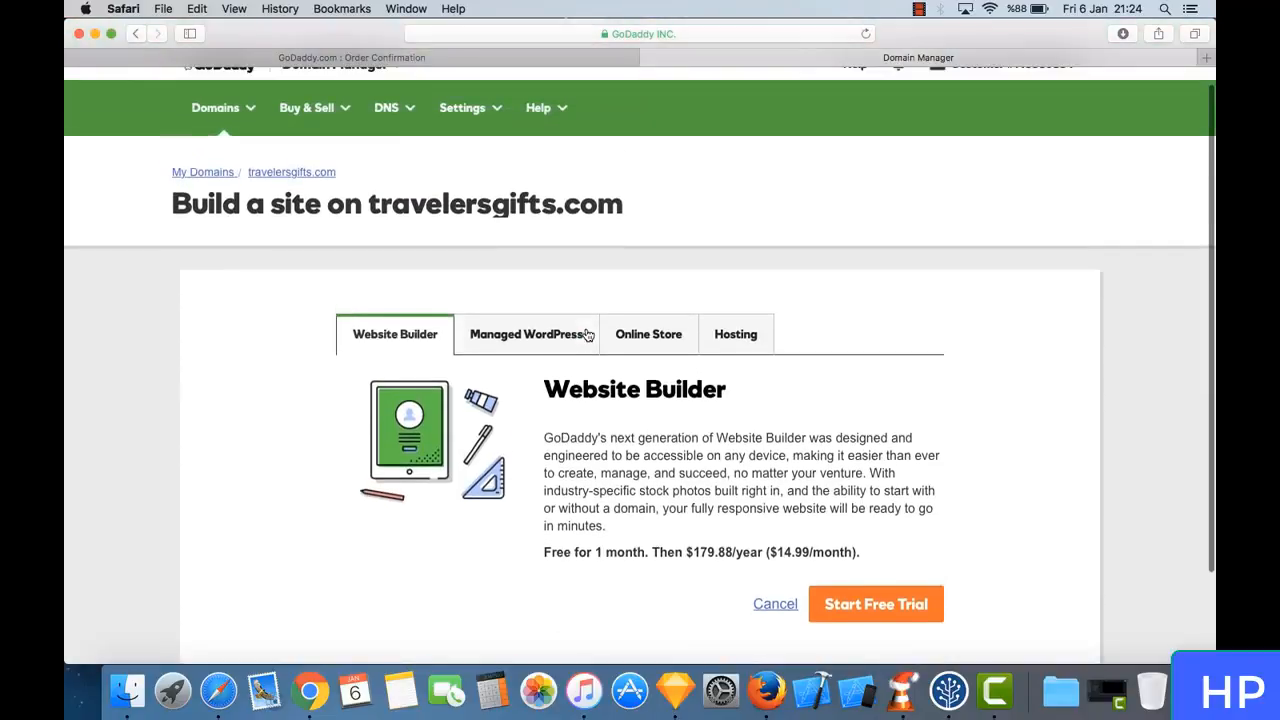
{"action": "scroll", "coordinate": [587, 335], "scroll_direction": "down", "scroll_amount": 2}
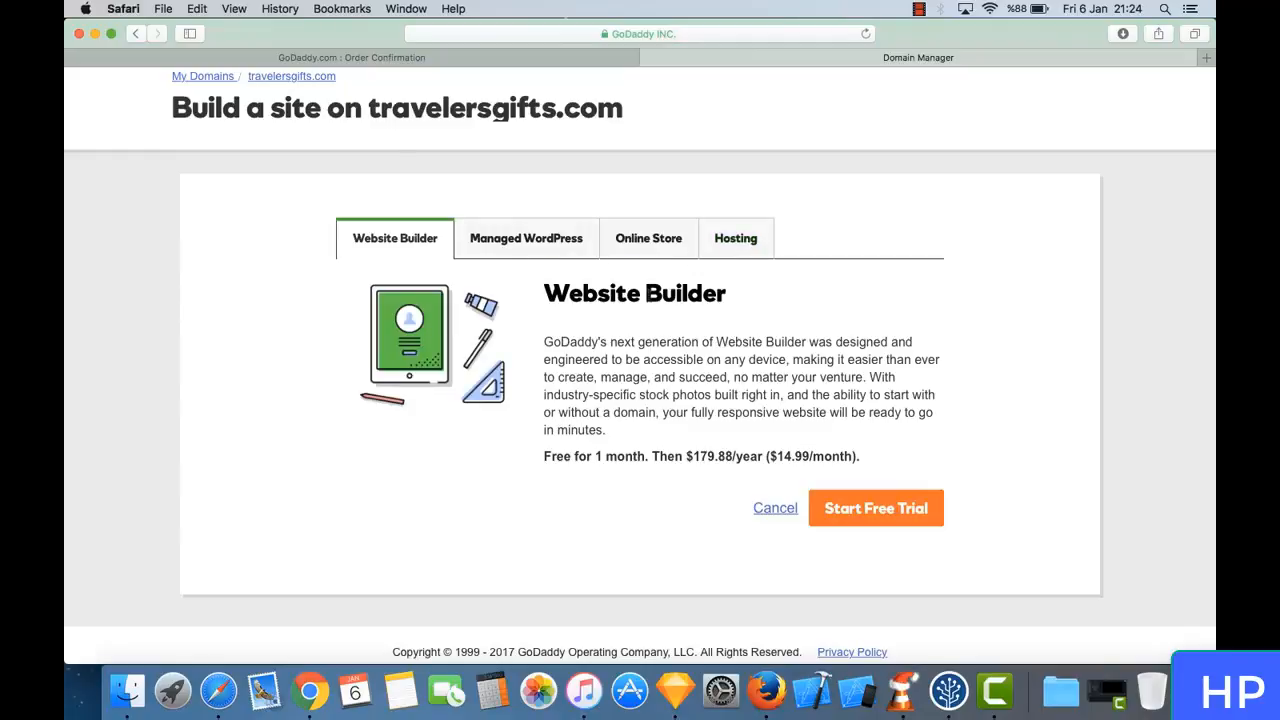
{"action": "left_click", "coordinate": [729, 246]}
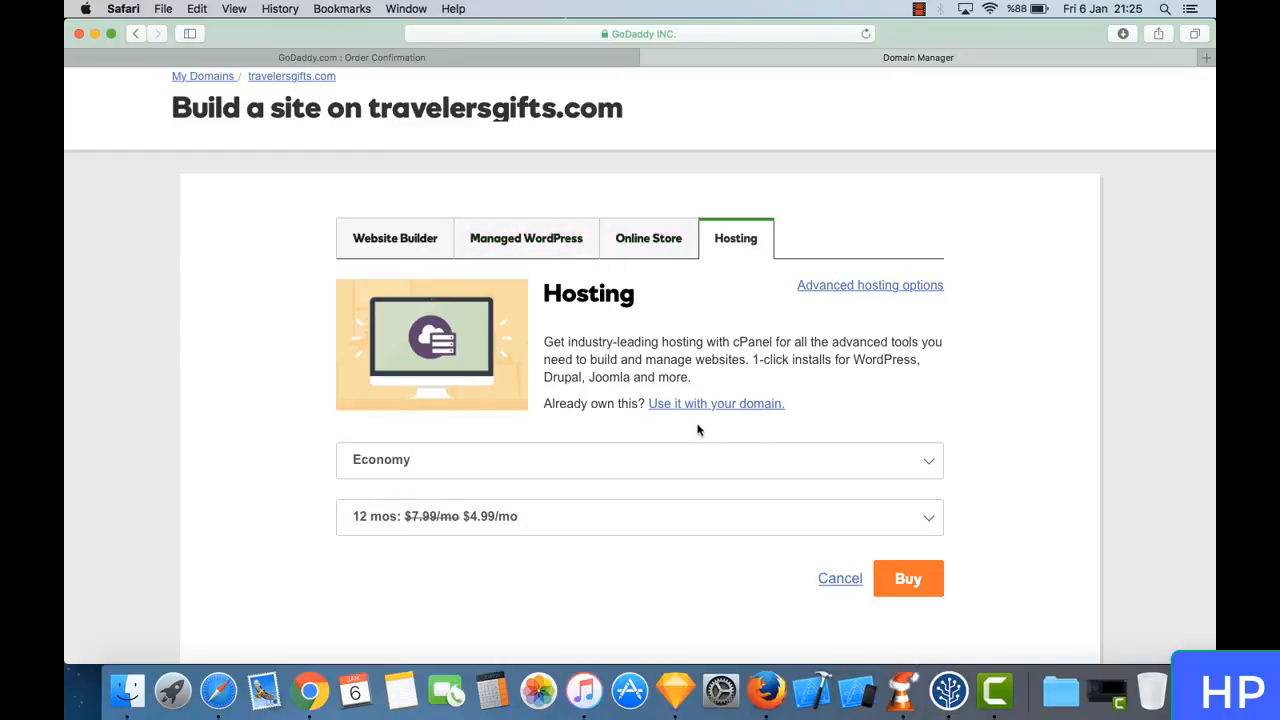
{"action": "scroll", "coordinate": [575, 378], "scroll_direction": "up", "scroll_amount": 2}
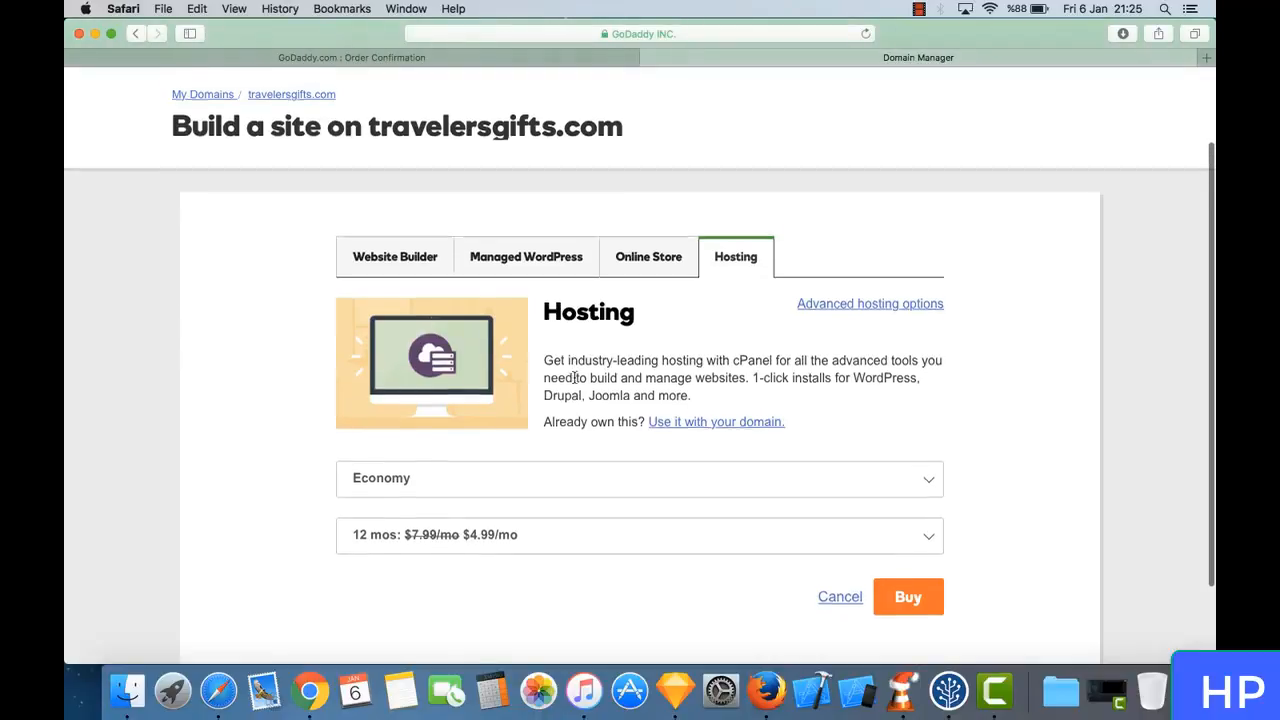
{"action": "scroll", "coordinate": [575, 378], "scroll_direction": "down", "scroll_amount": 2}
{"action": "scroll", "coordinate": [575, 380], "scroll_direction": "up", "scroll_amount": 4}
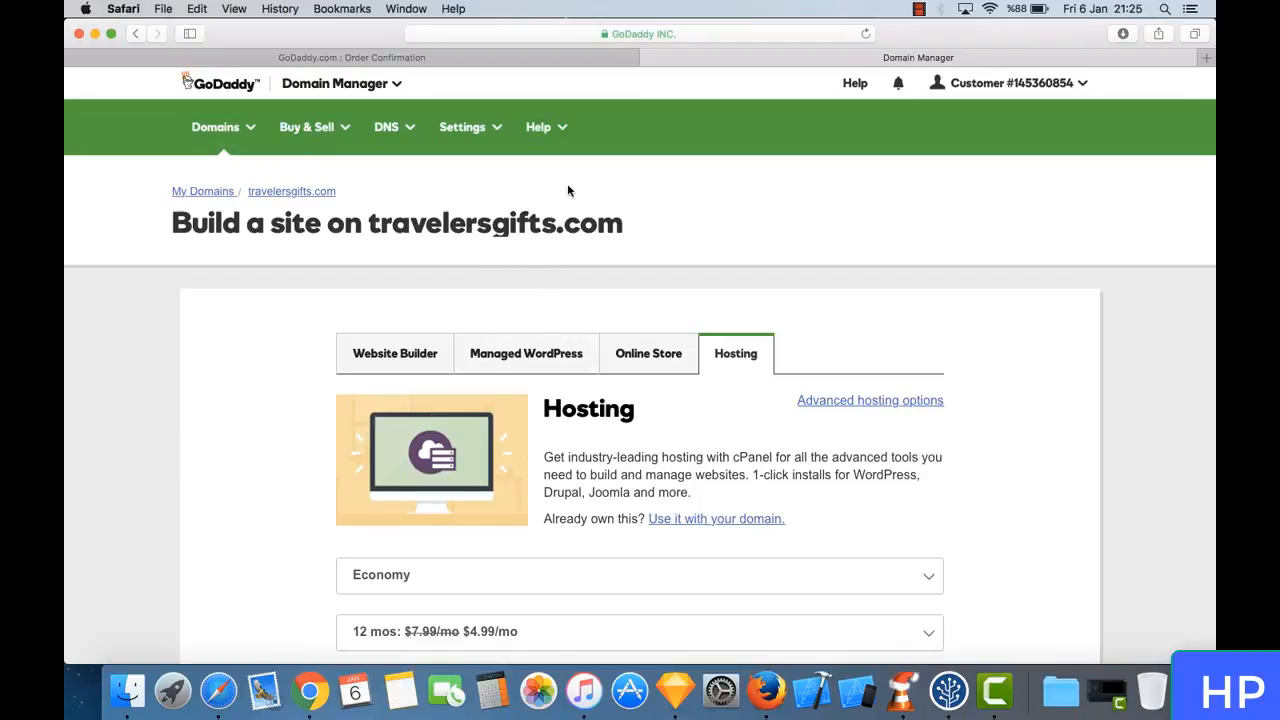
- View the account's purchased products, dismissing the profile survey, and check the notice about verifying the email address
{"action": "left_click", "coordinate": [1028, 92]}
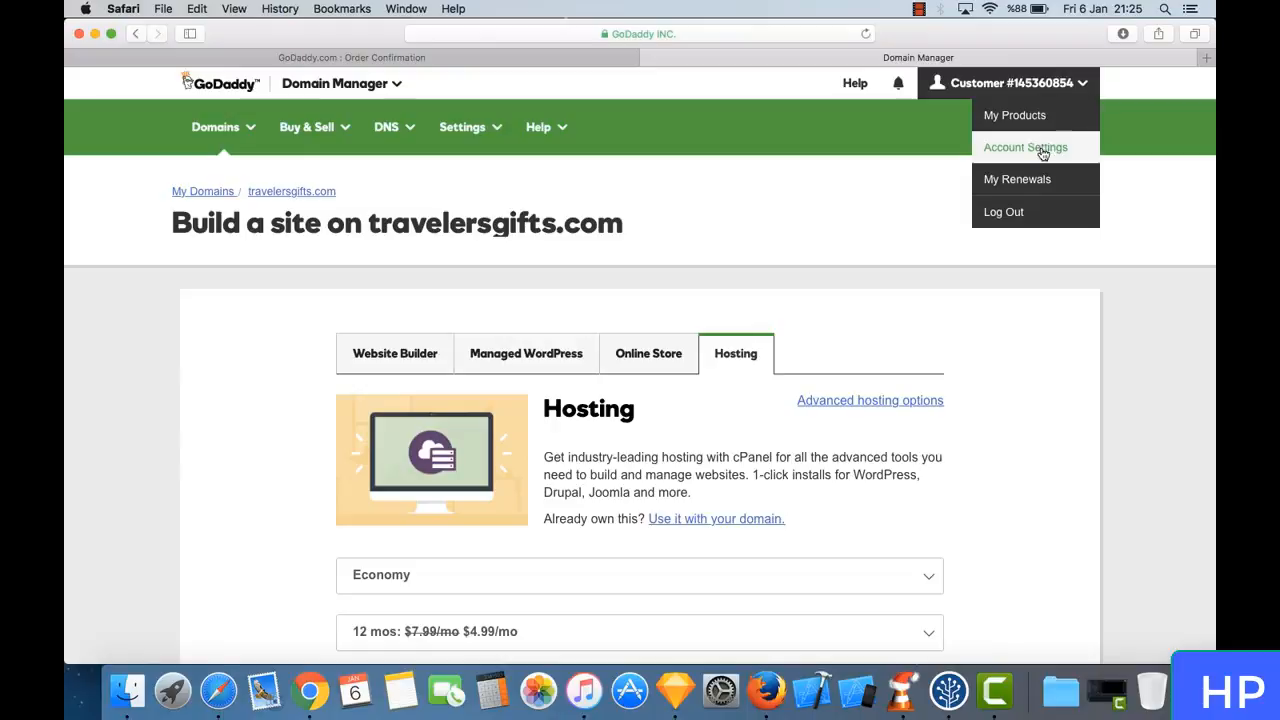
{"action": "left_click", "coordinate": [1034, 120]}
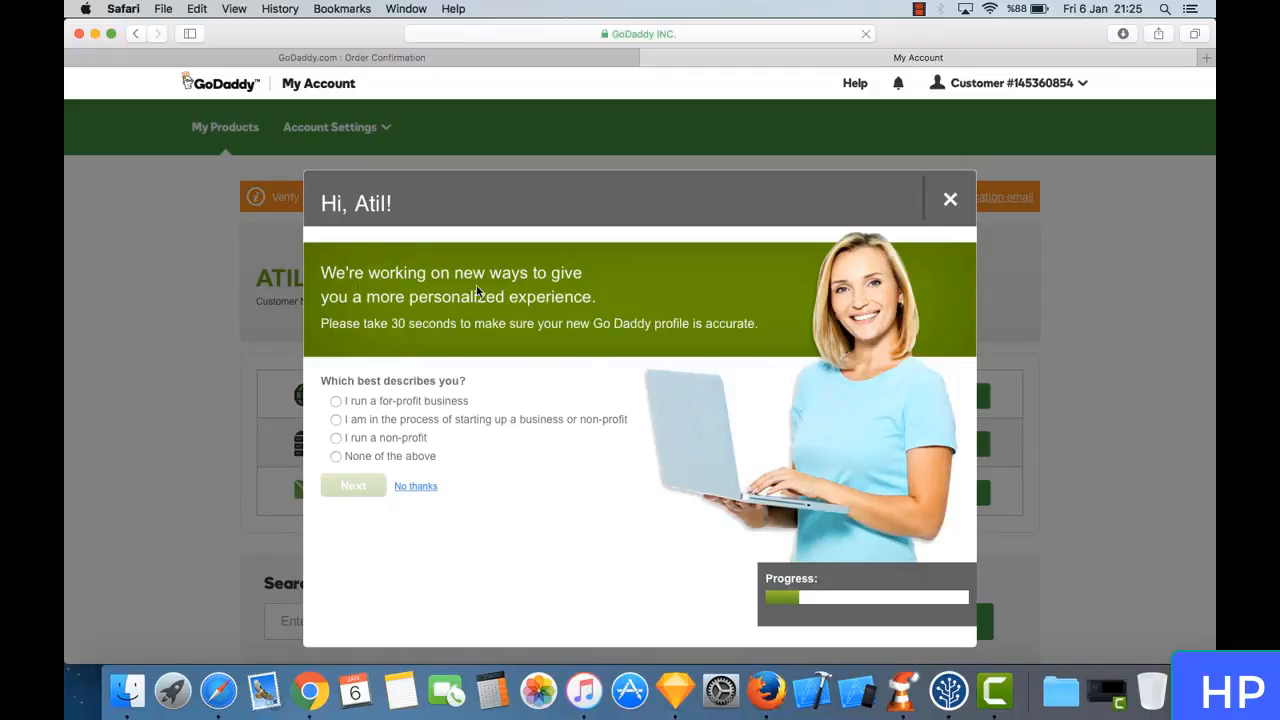
{"action": "left_click", "coordinate": [951, 201]}
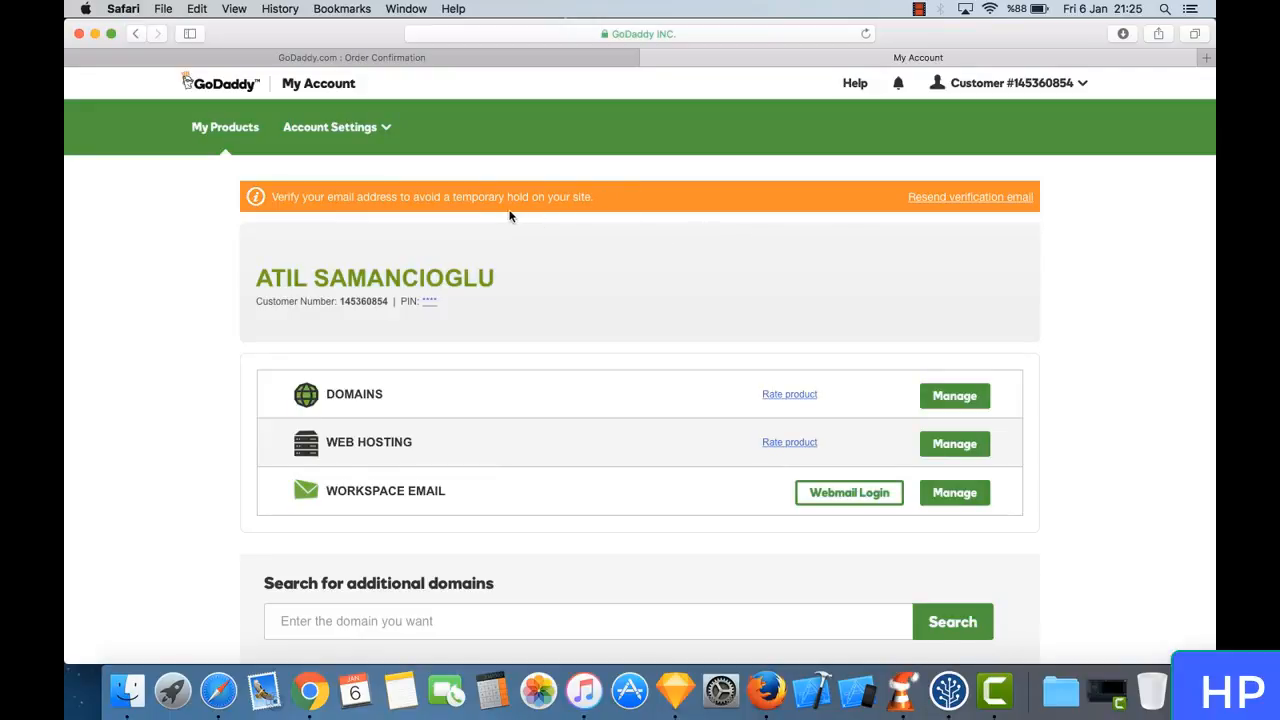
{"action": "double_click", "coordinate": [291, 196]}
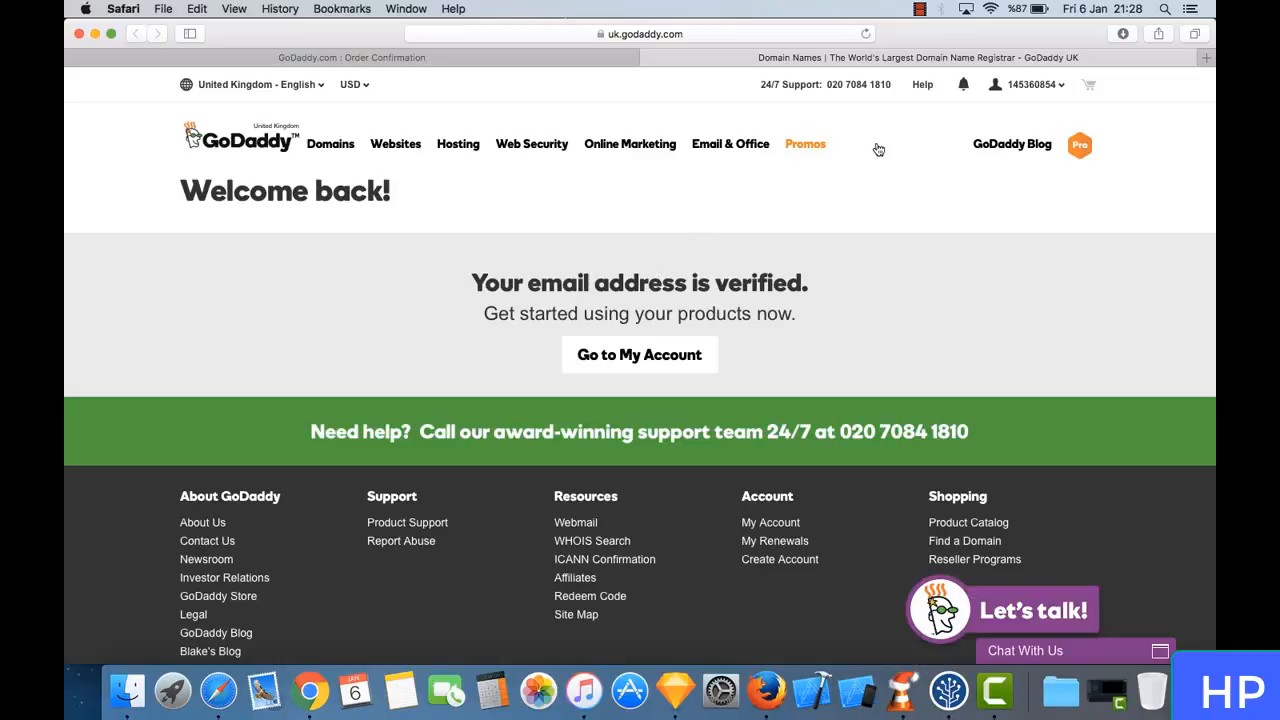
- Return to the account's purchased products and open the management page for Web Hosting
{"action": "left_click", "coordinate": [1018, 86]}
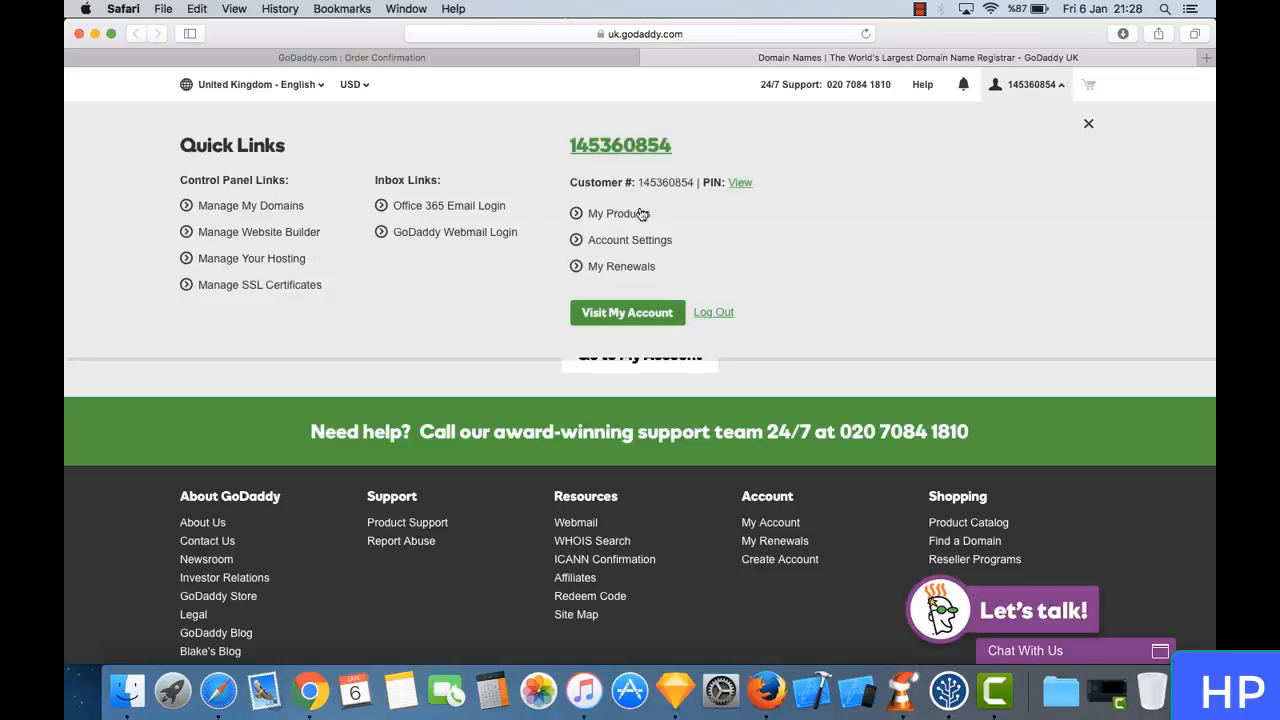
{"action": "left_click", "coordinate": [604, 218]}
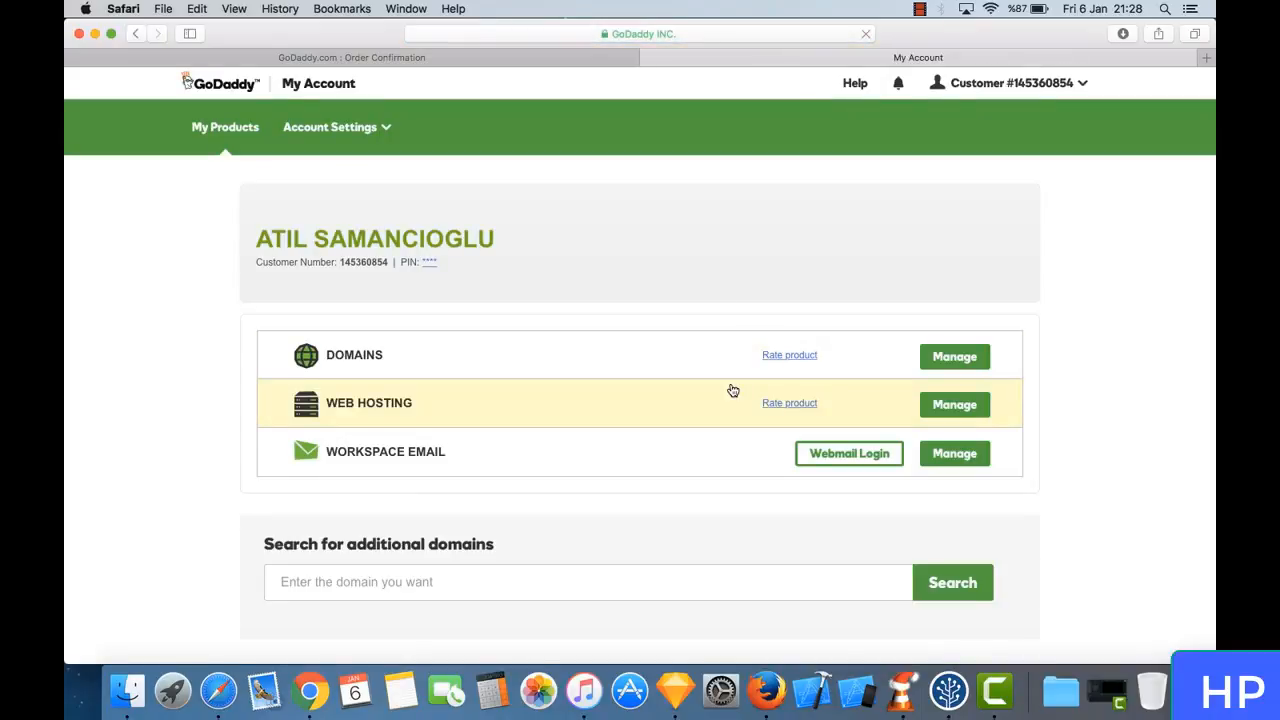
{"action": "left_click", "coordinate": [454, 403]}
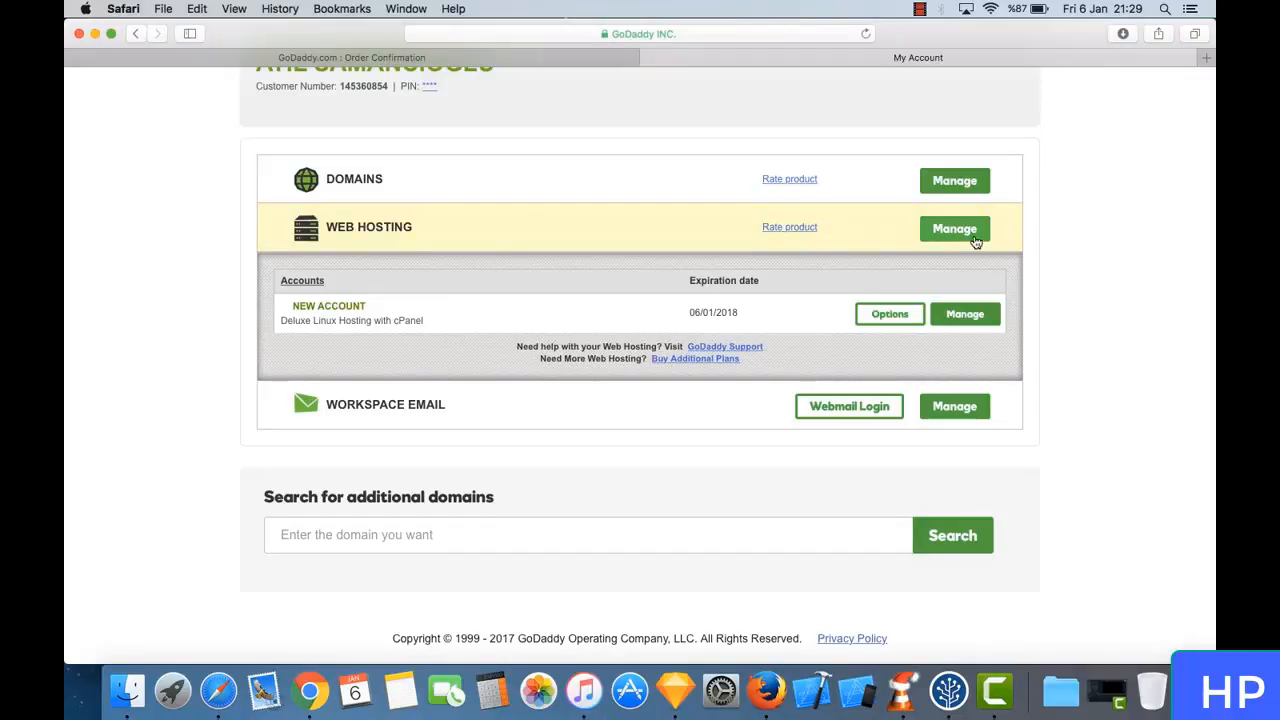
{"action": "left_click", "coordinate": [977, 238]}
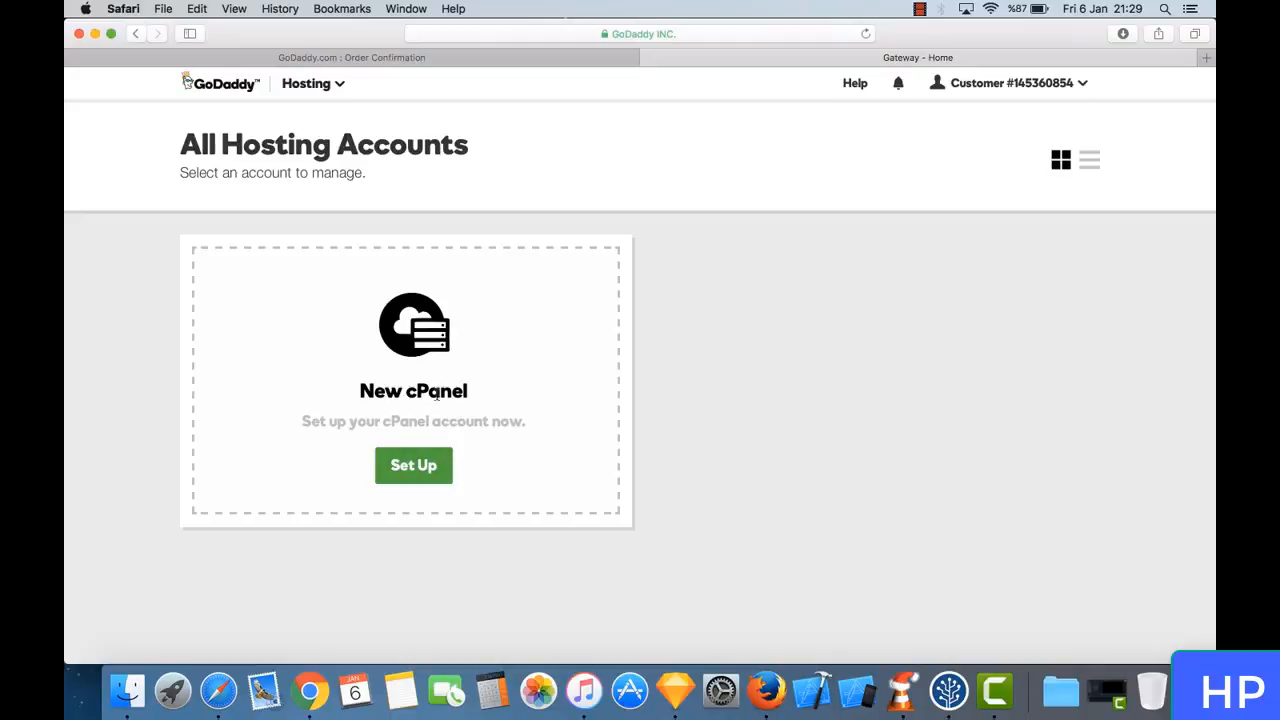
- Start setting up the new cPanel account and pick travelersgifts.com as its domain
{"action": "left_click", "coordinate": [417, 463]}
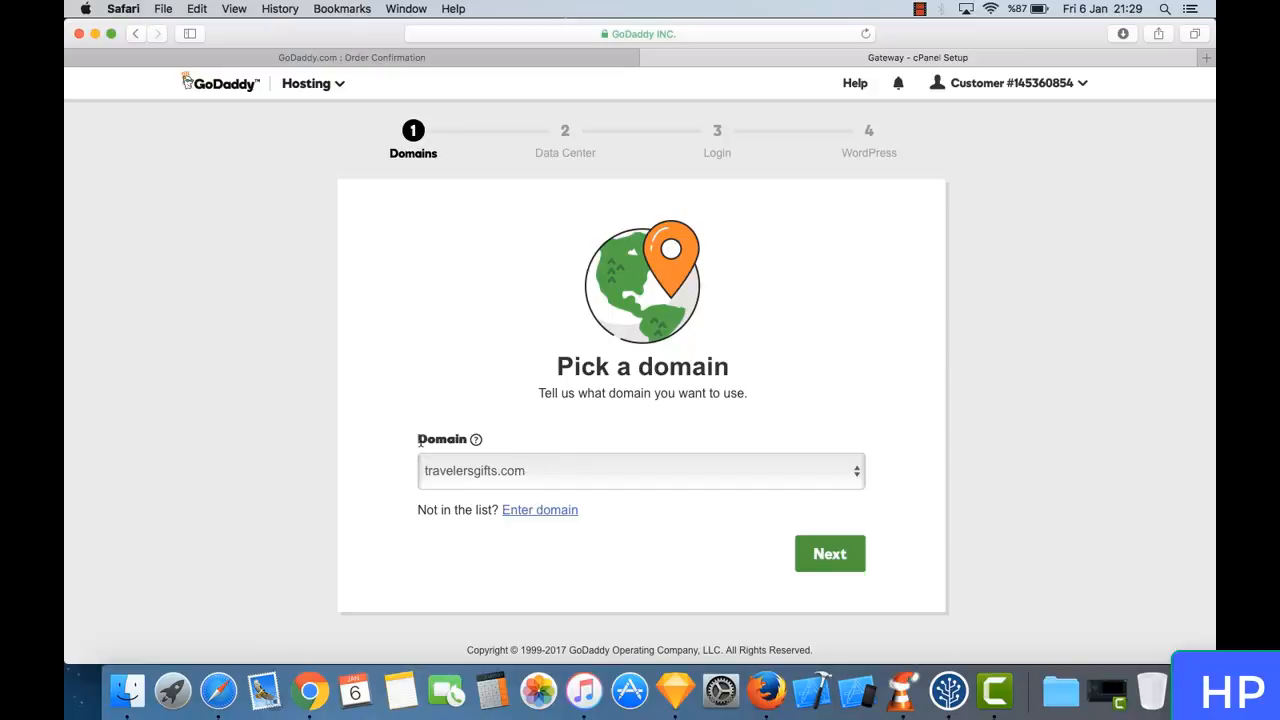
{"action": "left_click", "coordinate": [527, 467]}
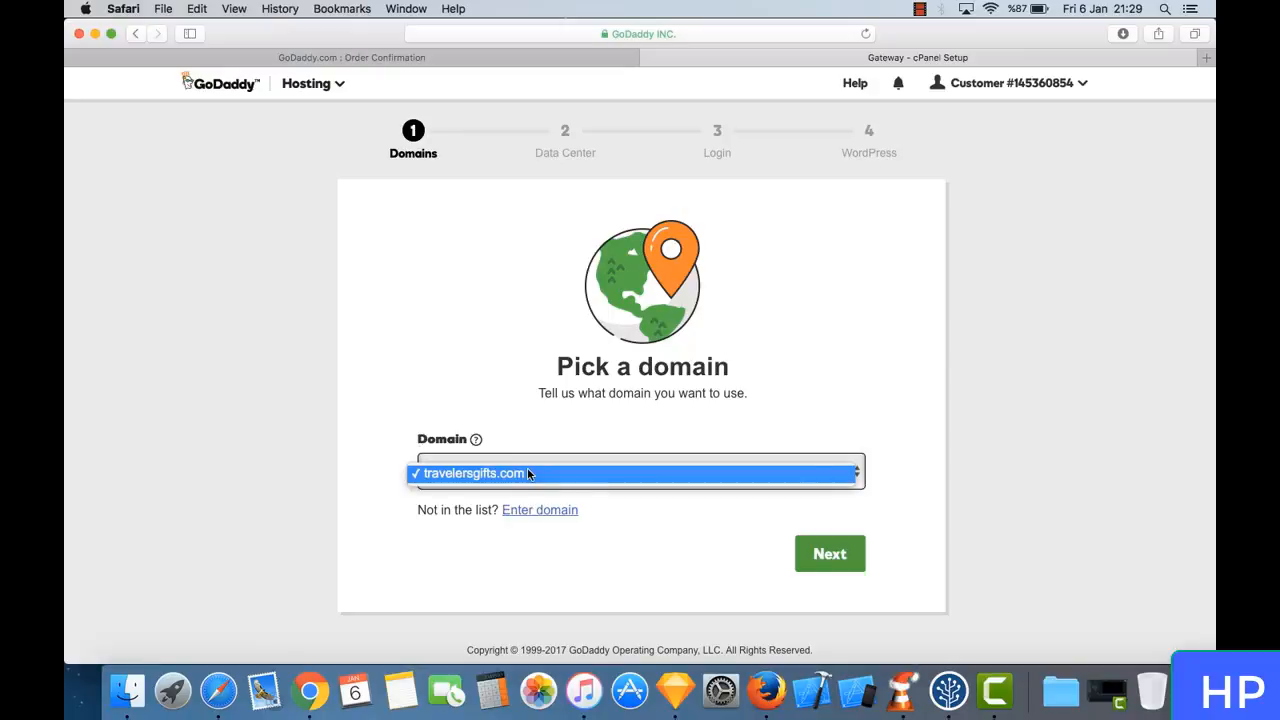
{"action": "left_click", "coordinate": [521, 410]}
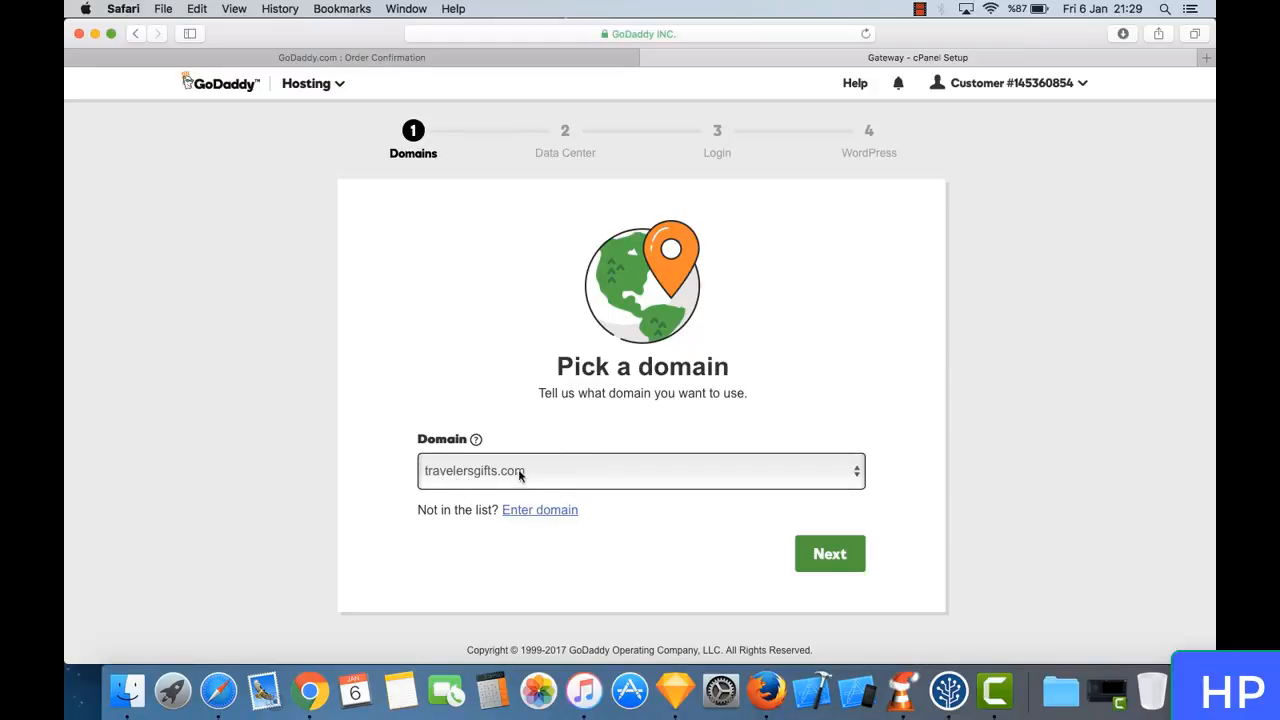
{"action": "left_click", "coordinate": [822, 556]}
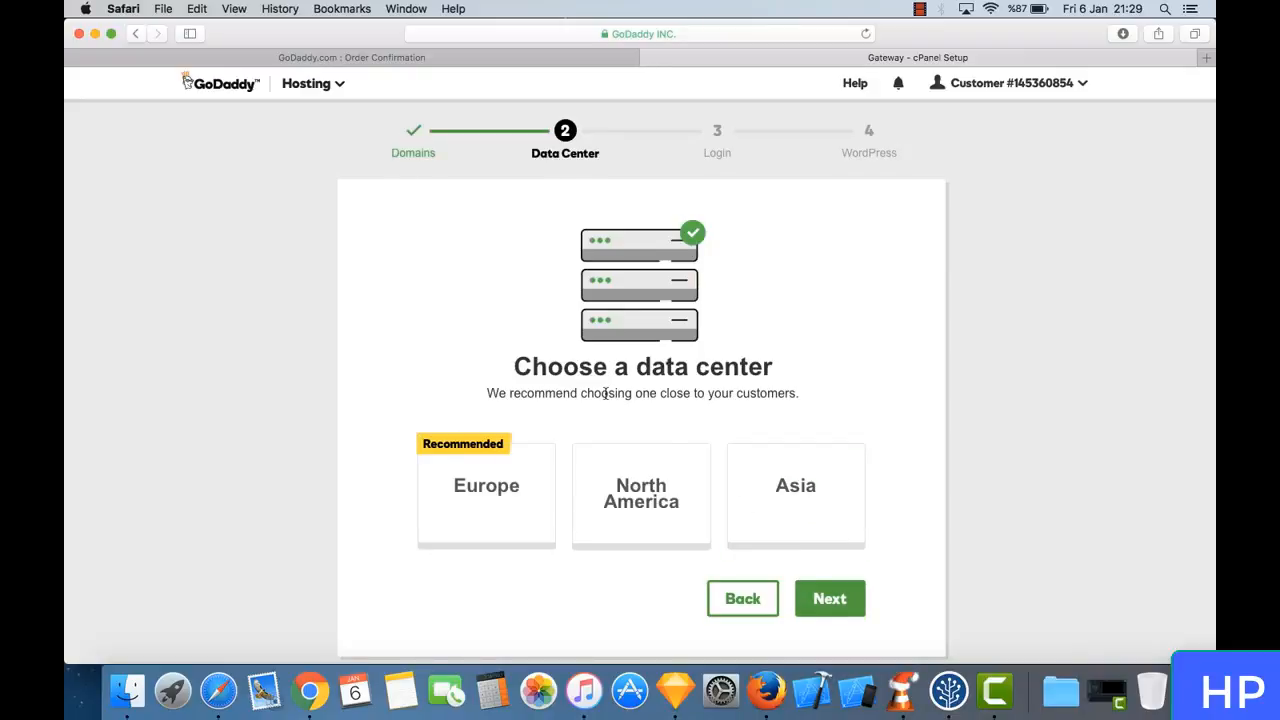
- Choose North America as the data center for the hosting account and continue to the login setup
{"action": "triple_click", "coordinate": [543, 358]}
{"action": "left_click", "coordinate": [592, 378]}
{"action": "scroll", "coordinate": [592, 380], "scroll_direction": "down", "scroll_amount": 3}
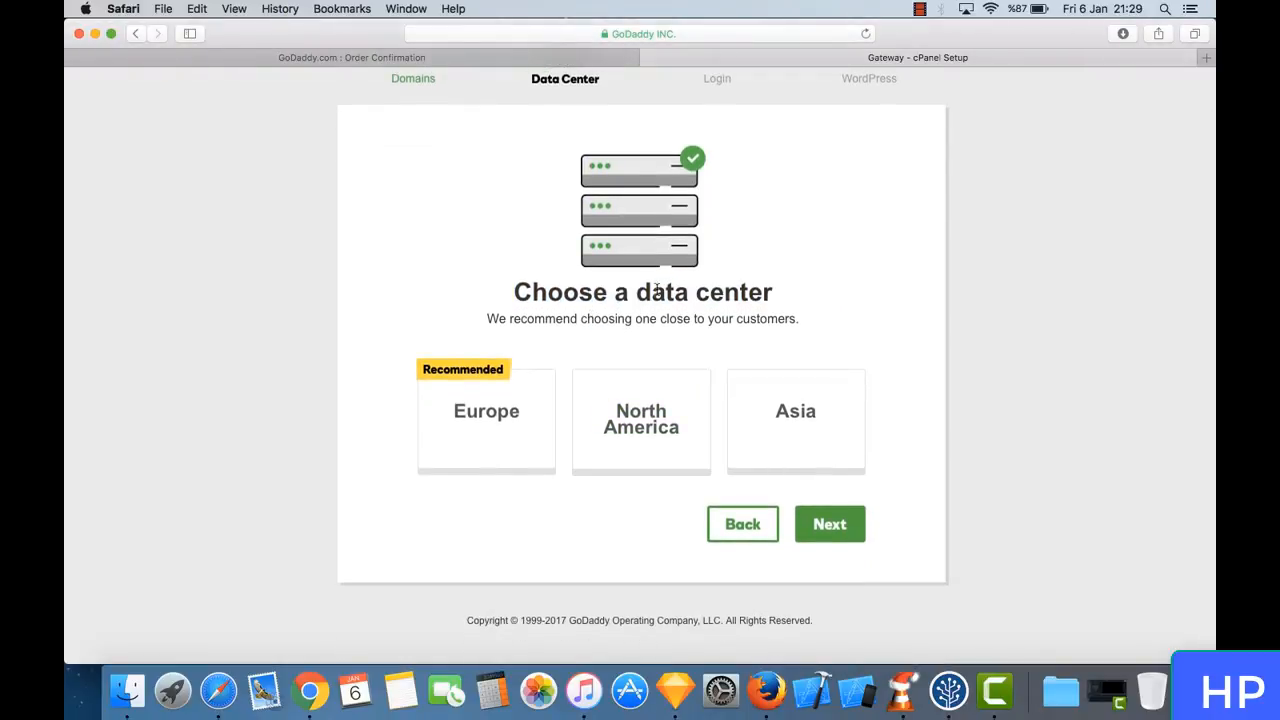
{"action": "scroll", "coordinate": [580, 292], "scroll_direction": "up", "scroll_amount": 2}
{"action": "scroll", "coordinate": [580, 294], "scroll_direction": "down", "scroll_amount": 1}
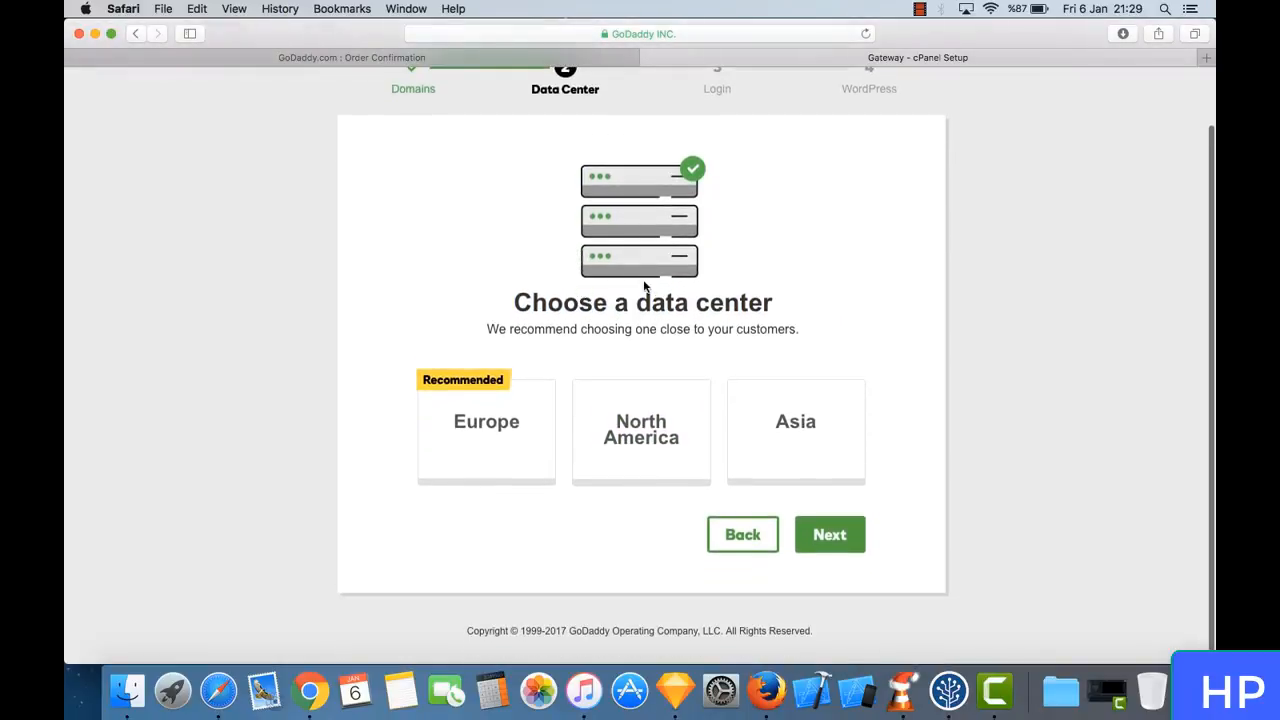
{"action": "scroll", "coordinate": [645, 290], "scroll_direction": "up", "scroll_amount": 2}
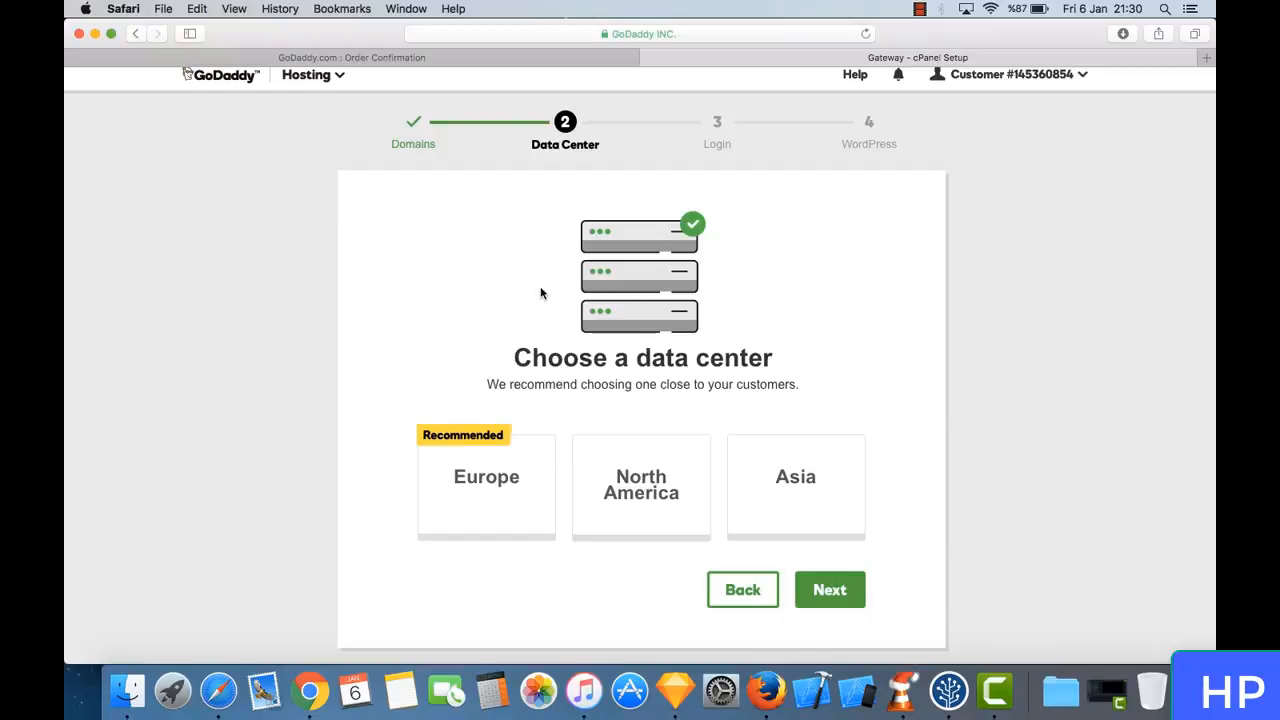
{"action": "left_click", "coordinate": [663, 505]}
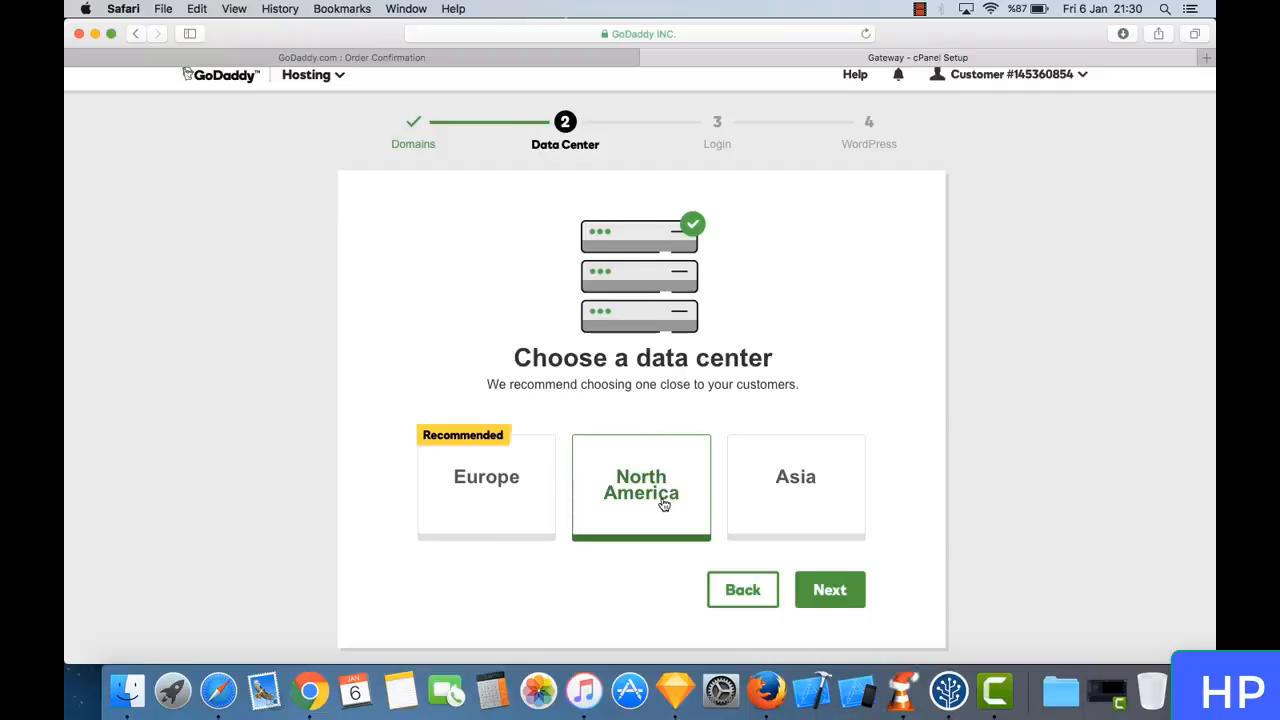
{"action": "left_click", "coordinate": [663, 504]}
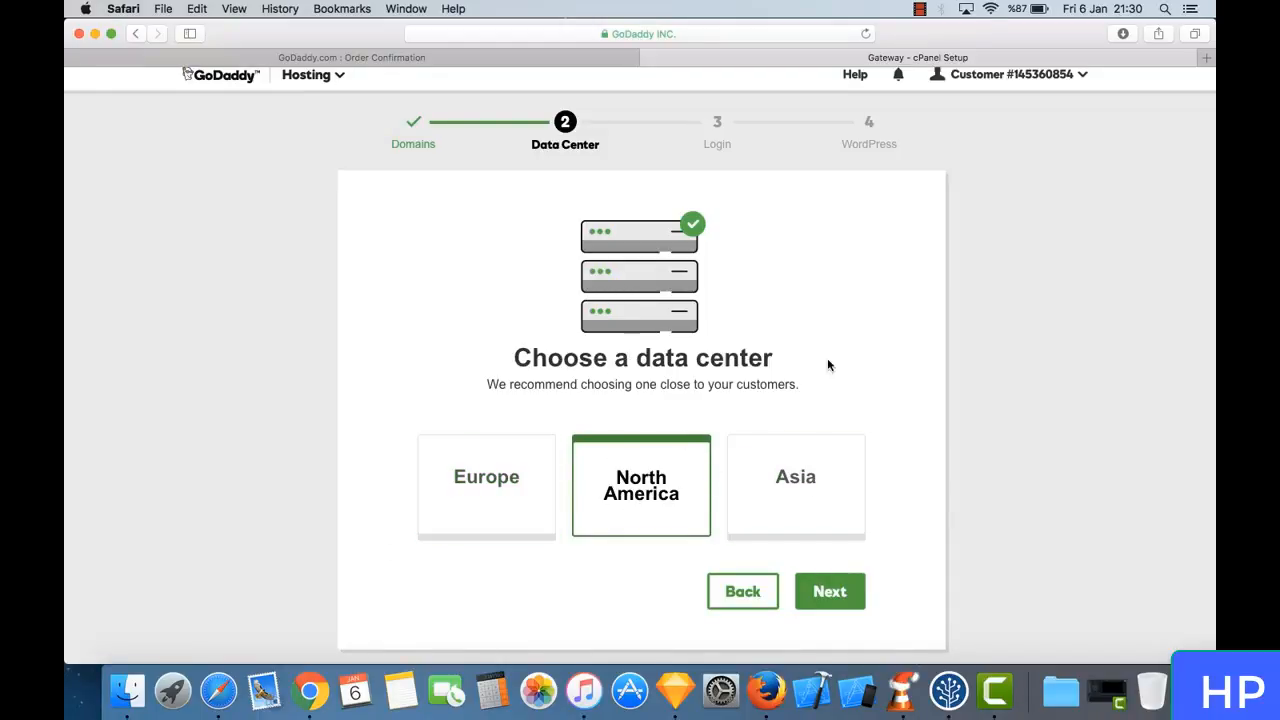
{"action": "scroll", "coordinate": [910, 391], "scroll_direction": "down", "scroll_amount": 2}
{"action": "scroll", "coordinate": [910, 391], "scroll_direction": "up", "scroll_amount": 2}
{"action": "scroll", "coordinate": [910, 399], "scroll_direction": "down", "scroll_amount": 1}
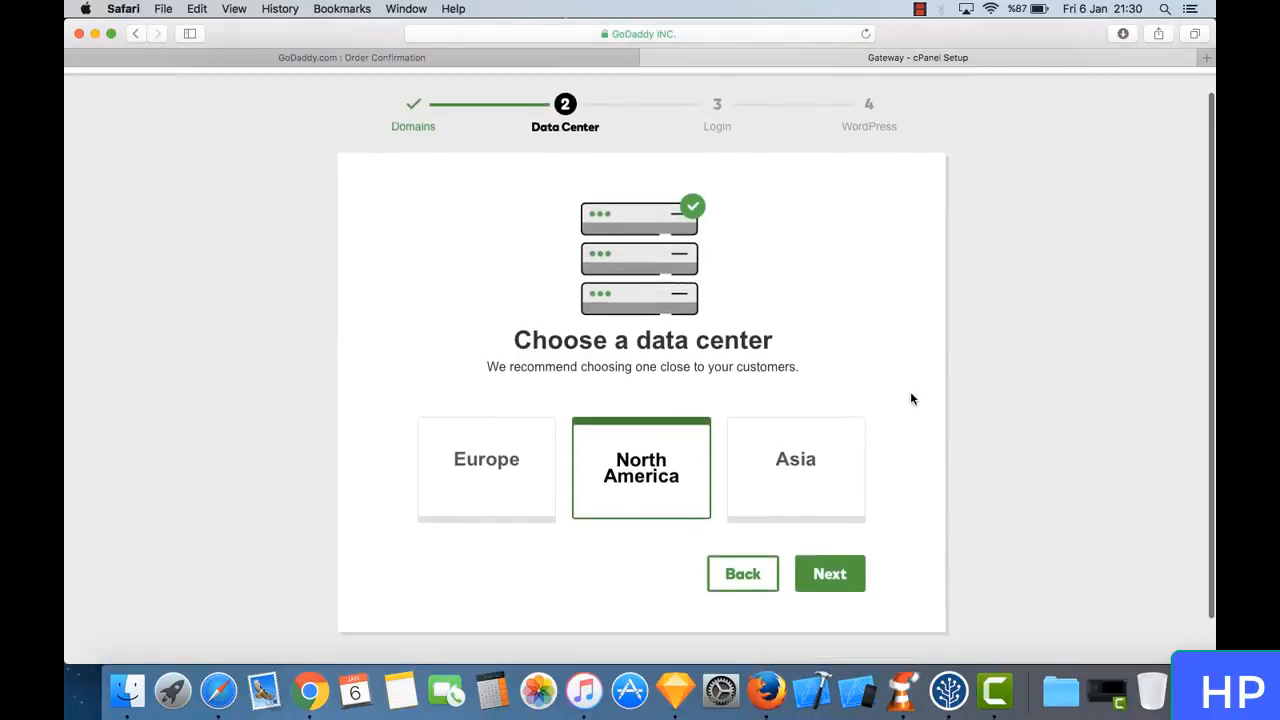
{"action": "left_click", "coordinate": [836, 570]}
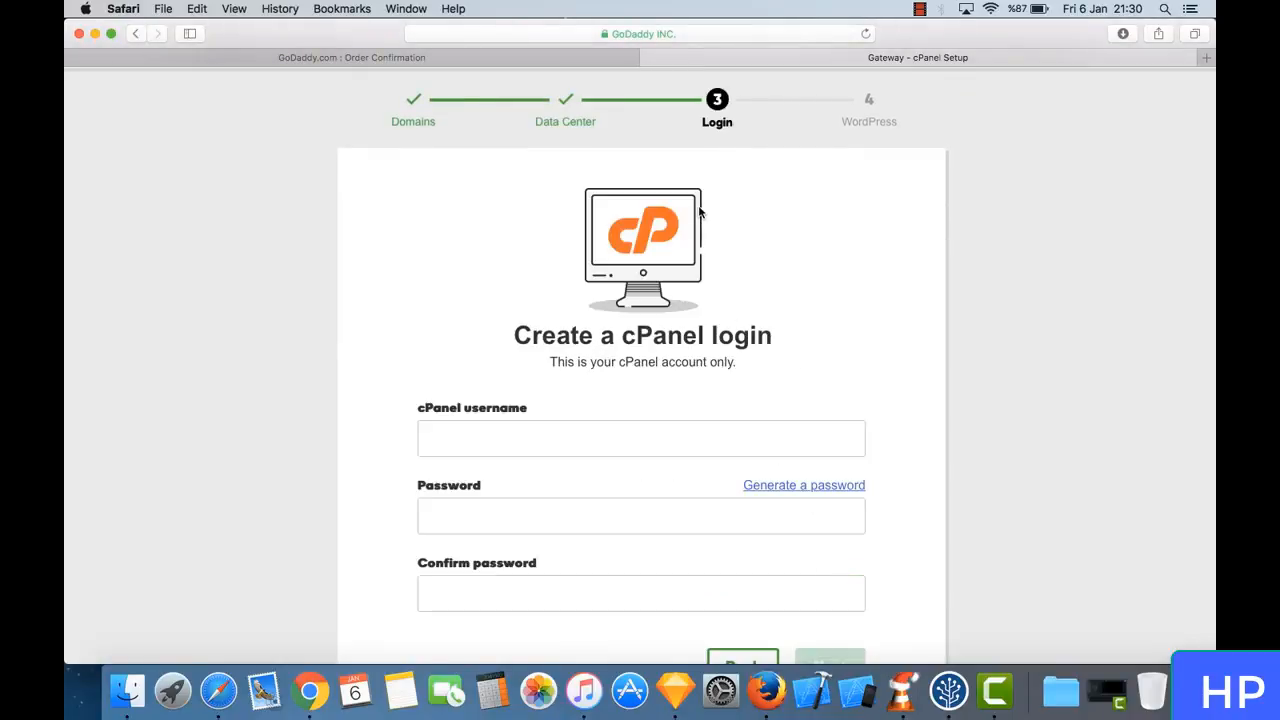
- Try a first cPanel username for the new hosting account's login
{"action": "scroll", "coordinate": [705, 235], "scroll_direction": "down", "scroll_amount": 3}
{"action": "scroll", "coordinate": [700, 210], "scroll_direction": "up", "scroll_amount": 2}
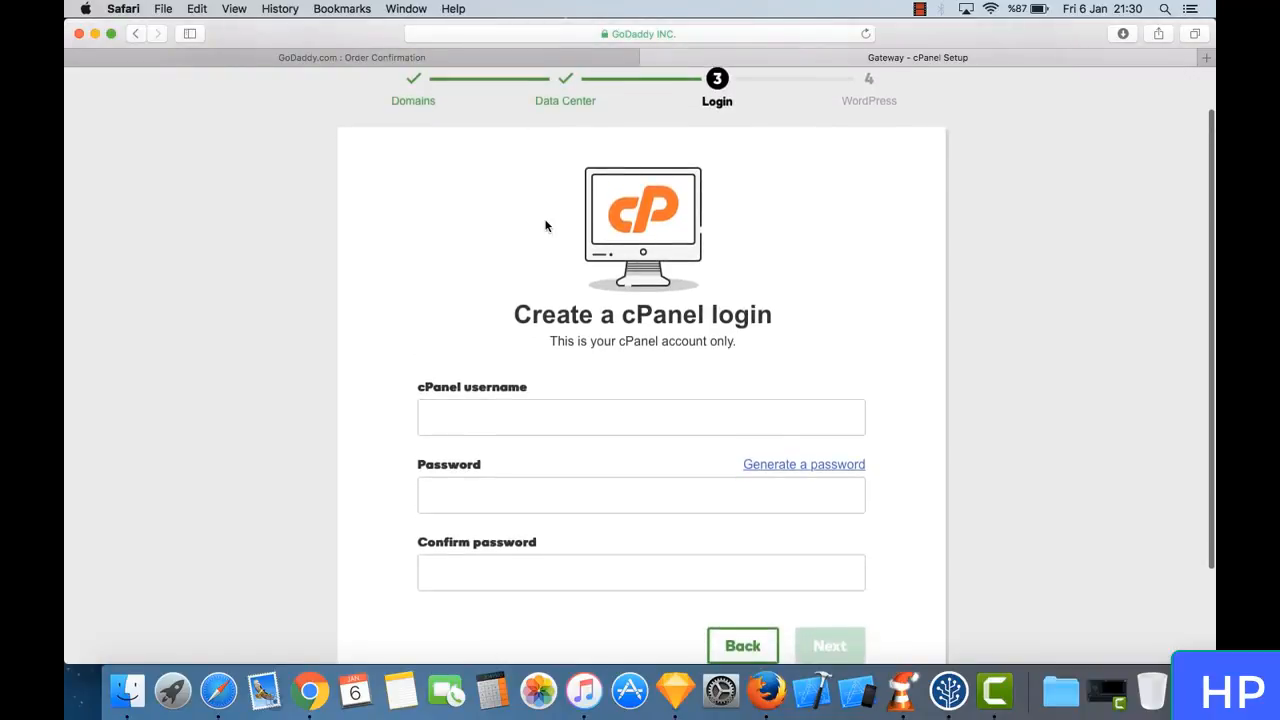
{"action": "scroll", "coordinate": [546, 223], "scroll_direction": "down", "scroll_amount": 2}
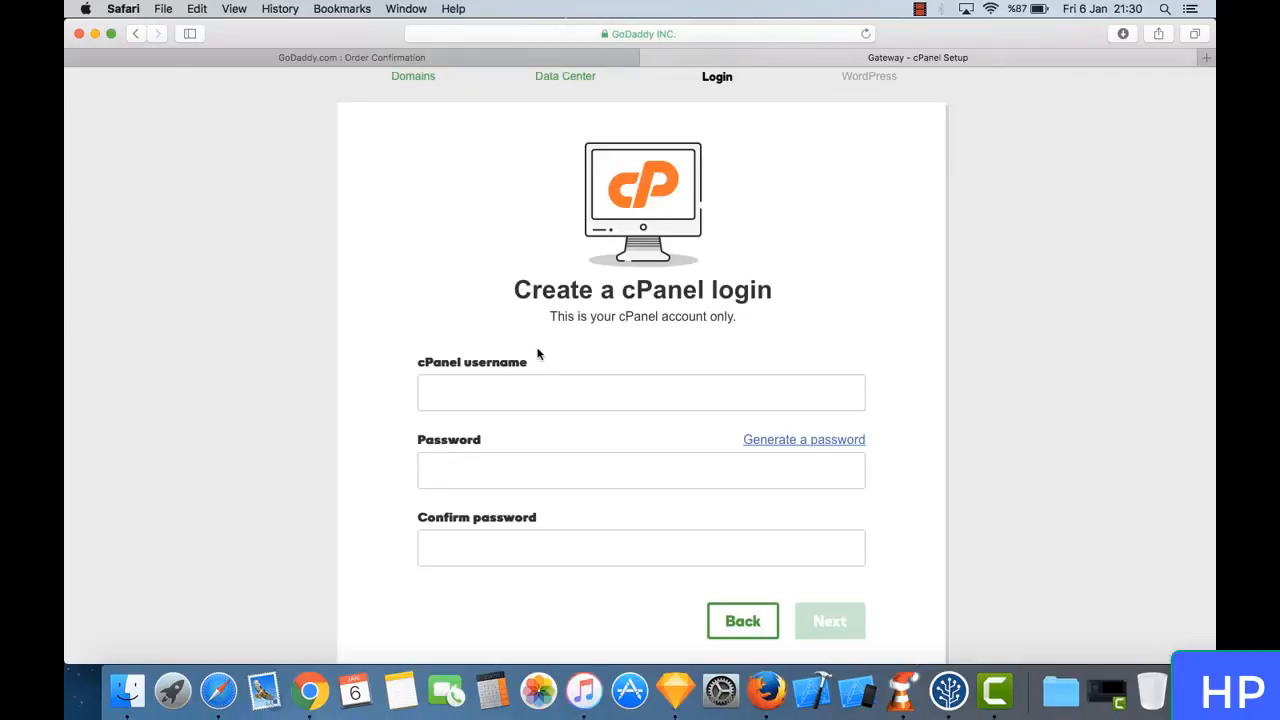
{"action": "scroll", "coordinate": [547, 338], "scroll_direction": "down", "scroll_amount": 4}
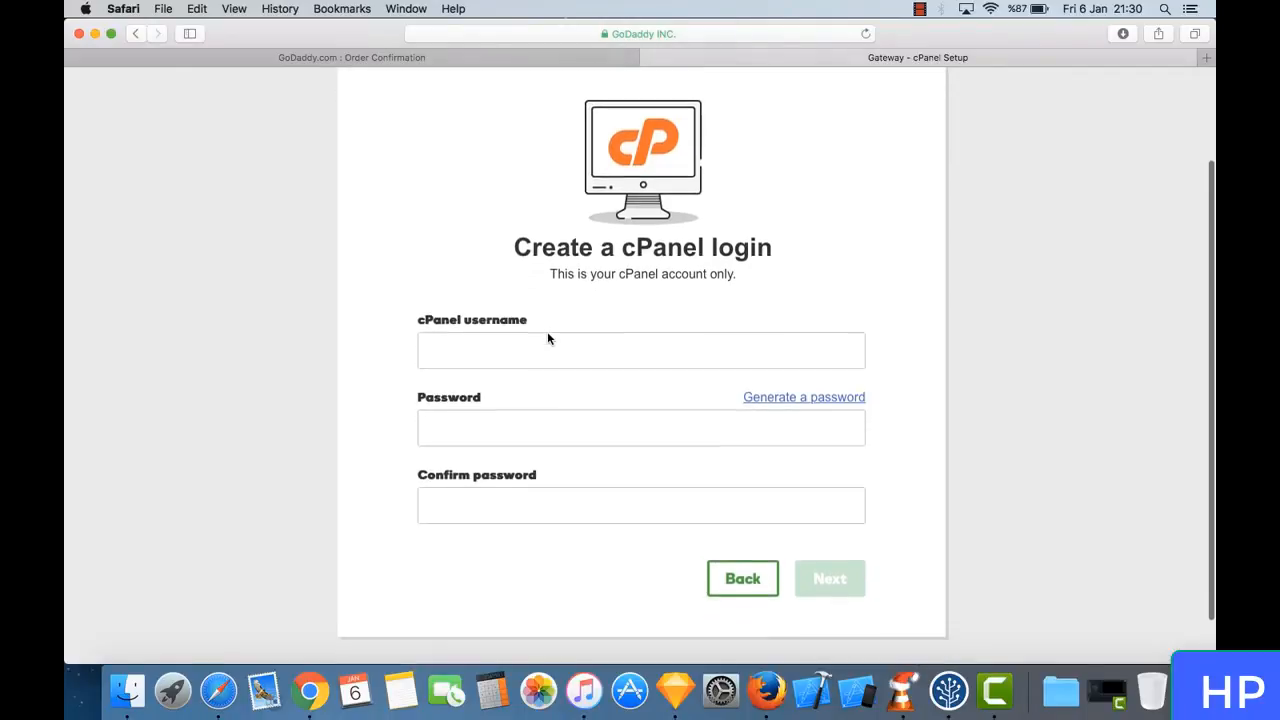
{"action": "left_click", "coordinate": [548, 333]}
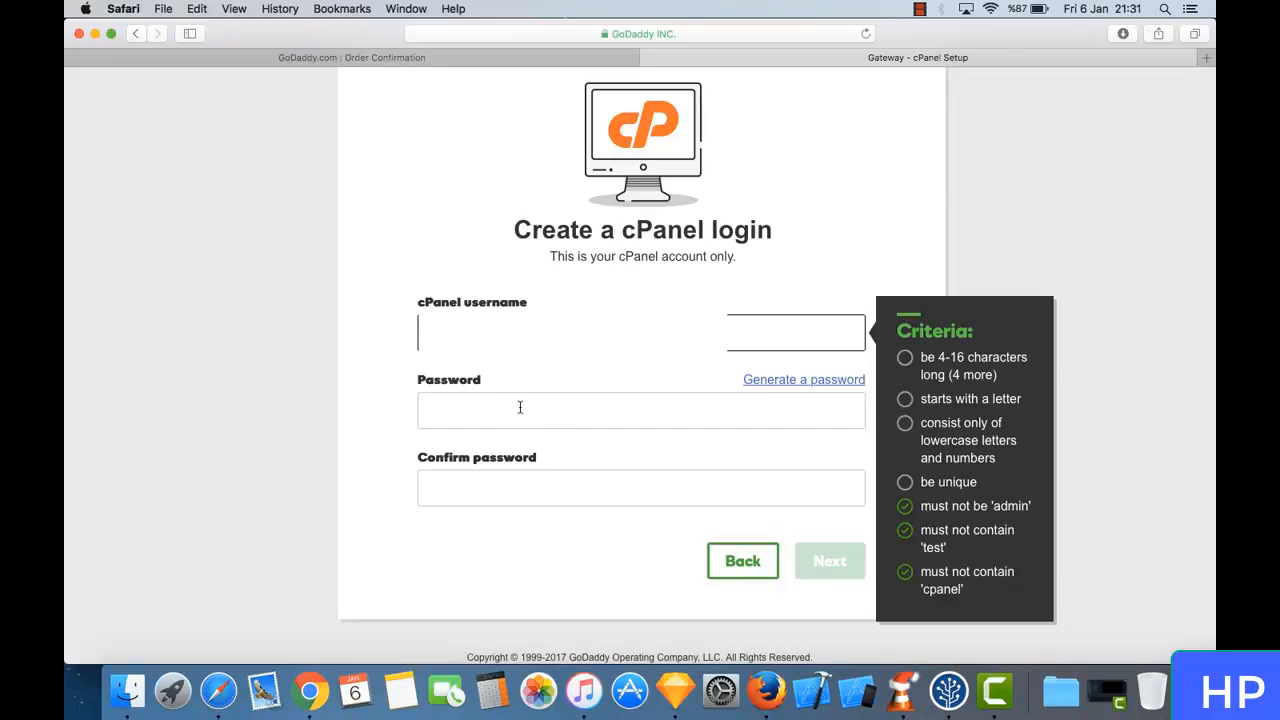
{"action": "type", "text": "••••••••••"}
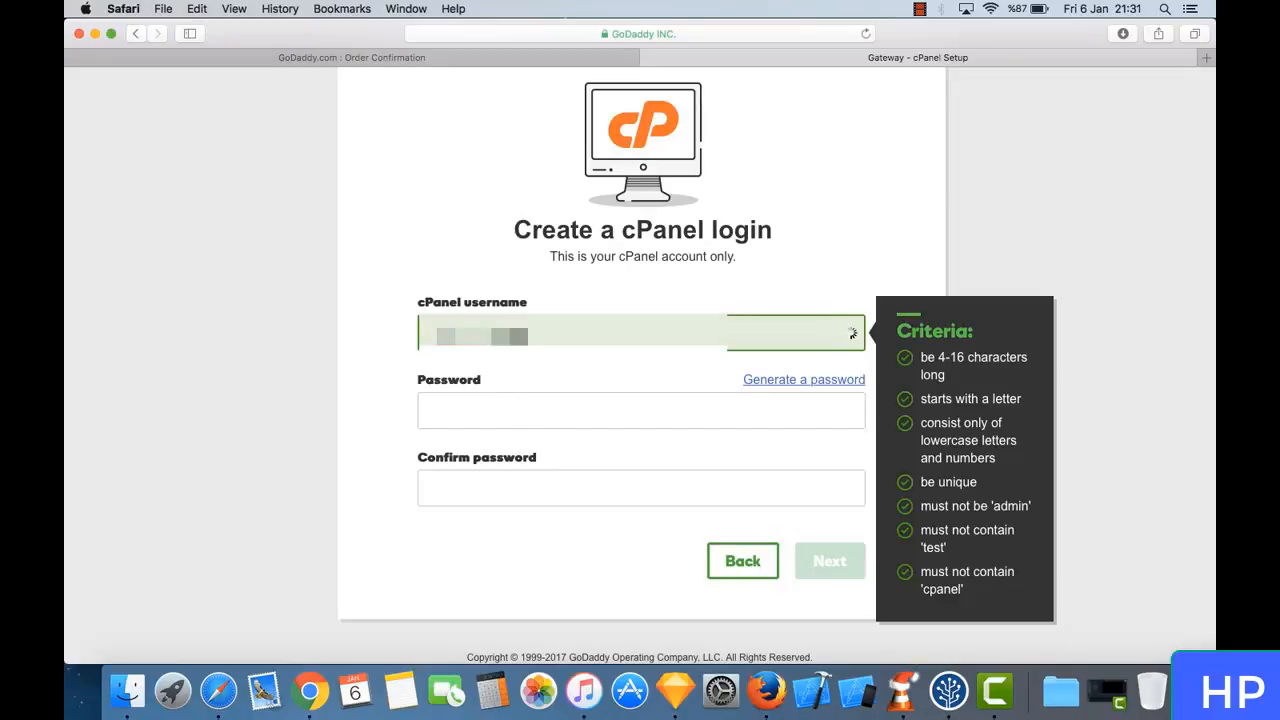
{"action": "key", "text": "Tab"}
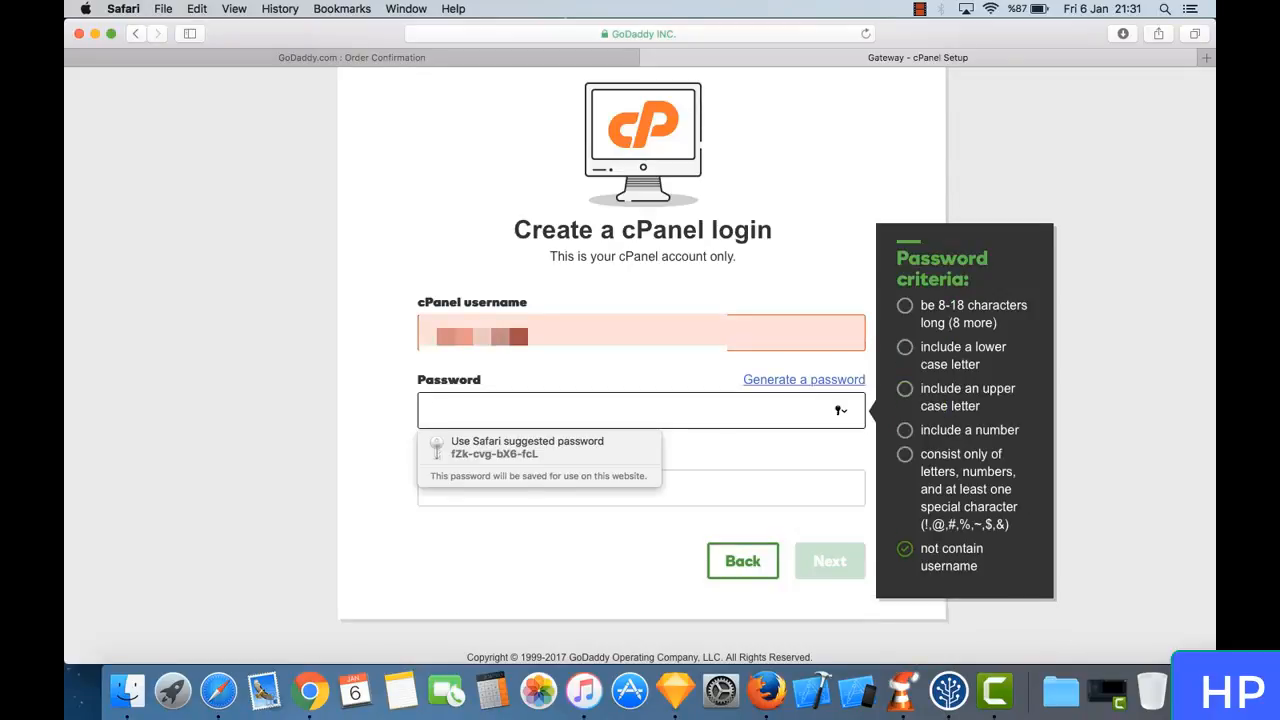
- Enter a cPanel password that meets the listed criteria and repeat it in the confirmation field
{"action": "type", "text": "••••••••"}
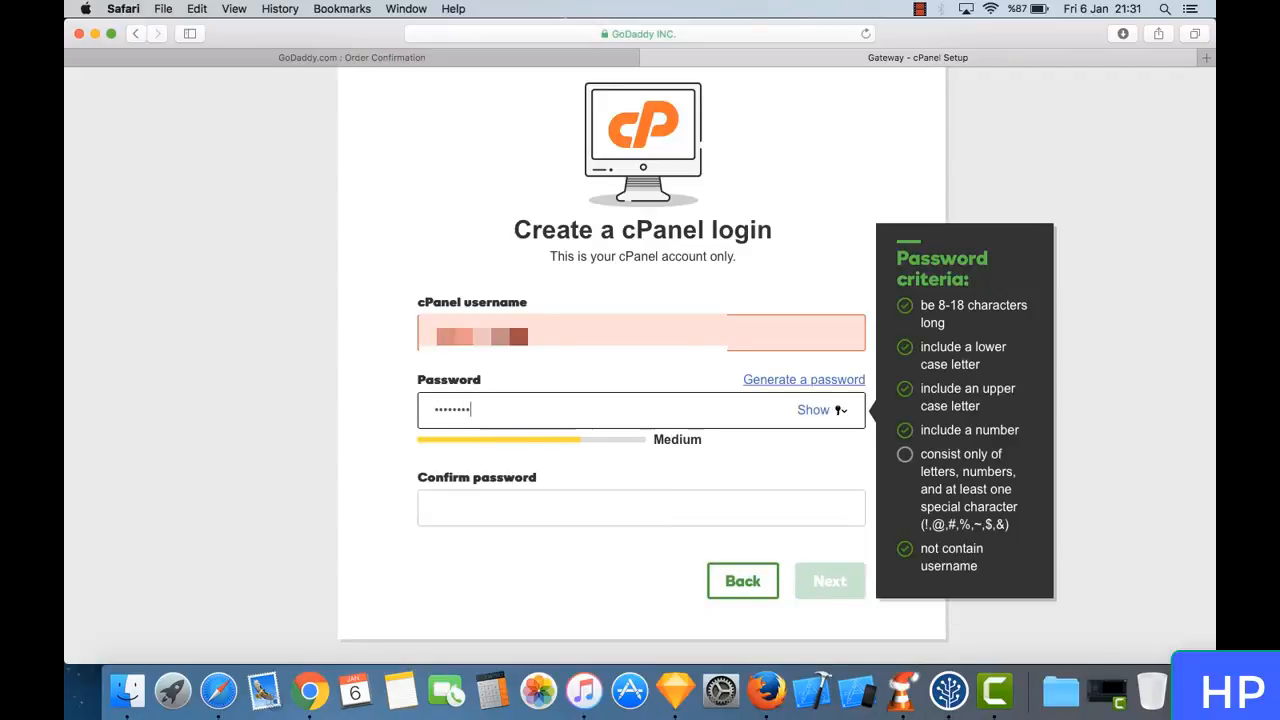
{"action": "type", "text": "•"}
{"action": "key", "text": "Tab"}
{"action": "type", "text": "••"}
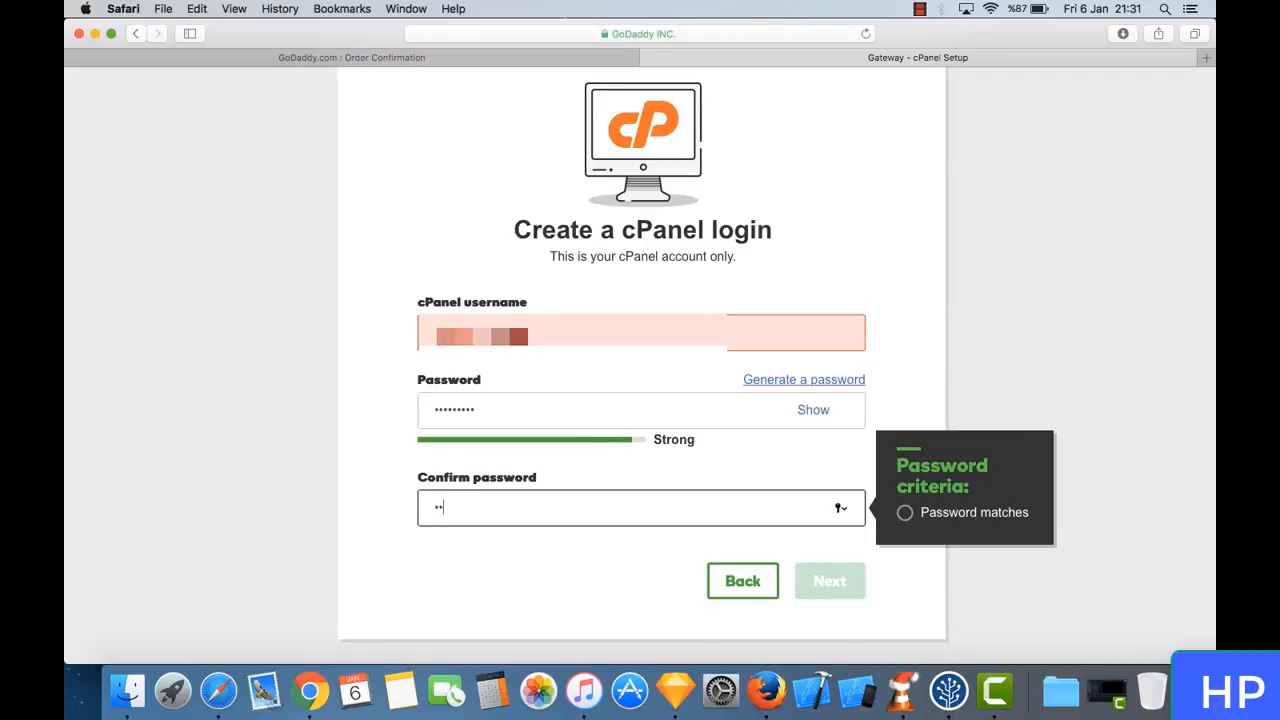
{"action": "type", "text": "•••••••"}
{"action": "left_click", "coordinate": [802, 473]}
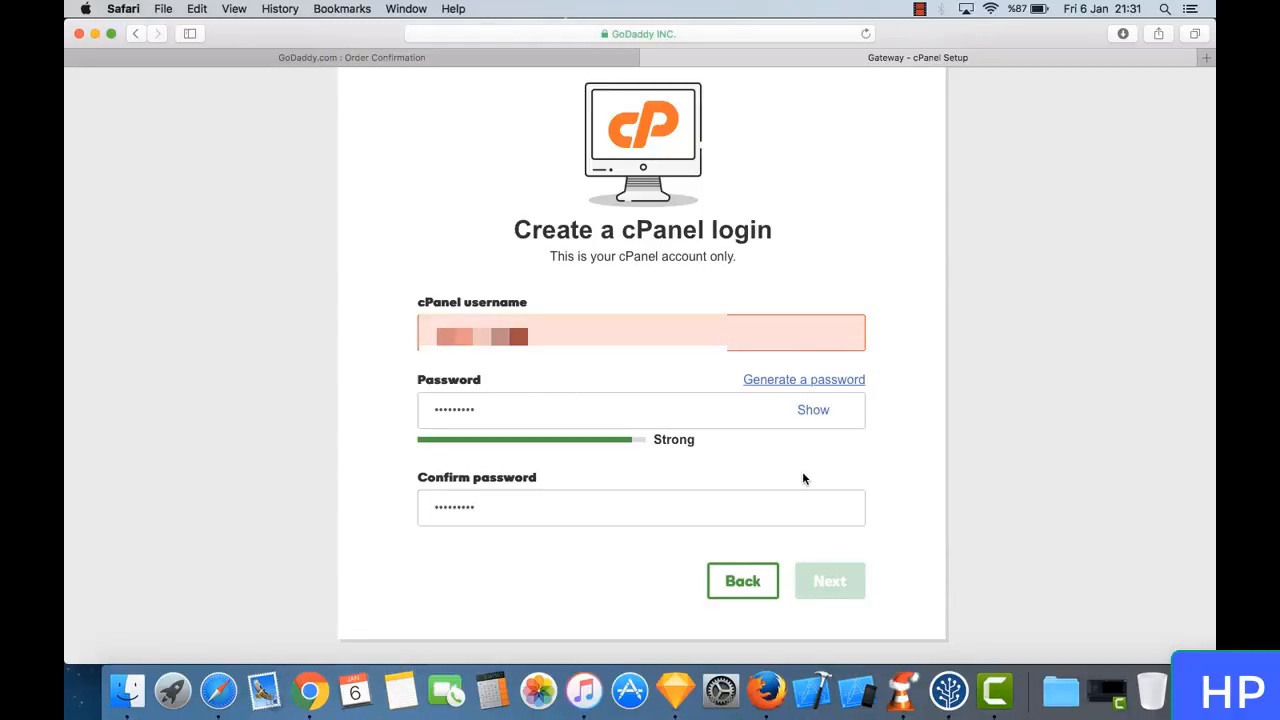
- Replace the cPanel username with a different one that meets the listed criteria
{"action": "left_click", "coordinate": [610, 345]}
{"action": "type", "text": "••••••"}
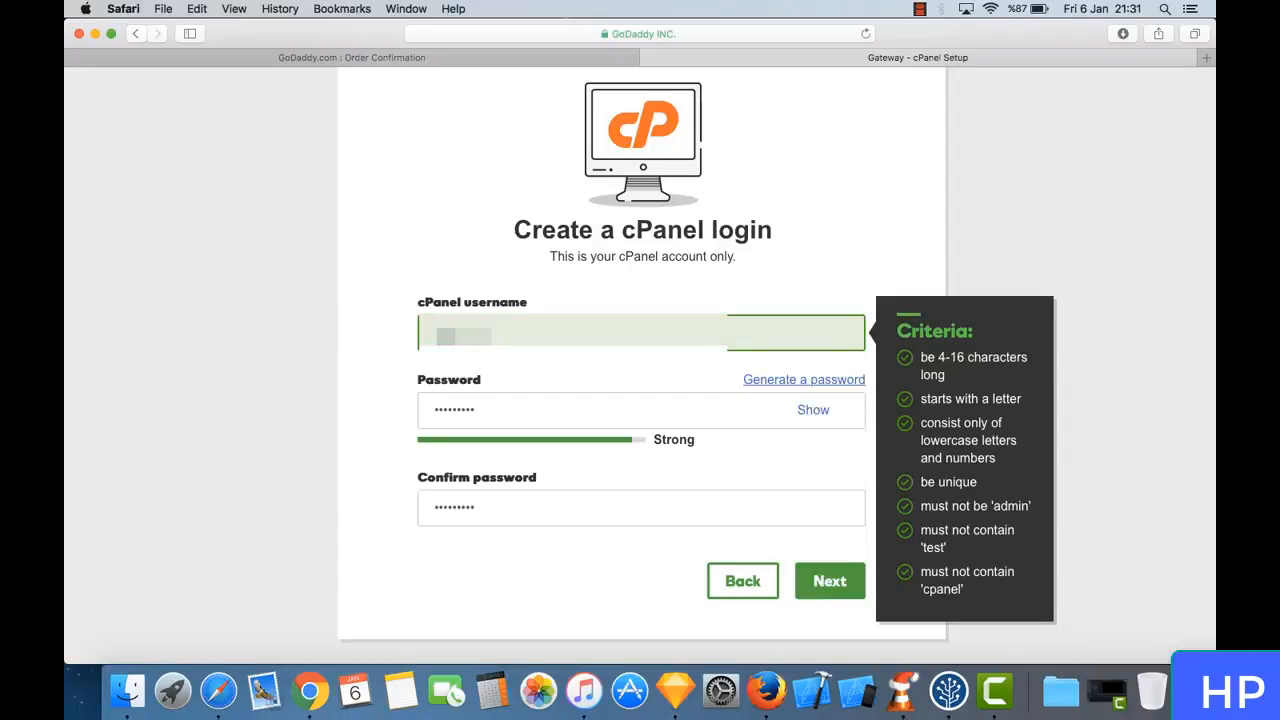
{"action": "key", "text": "super+a"}
{"action": "type", "text": "••••••••"}
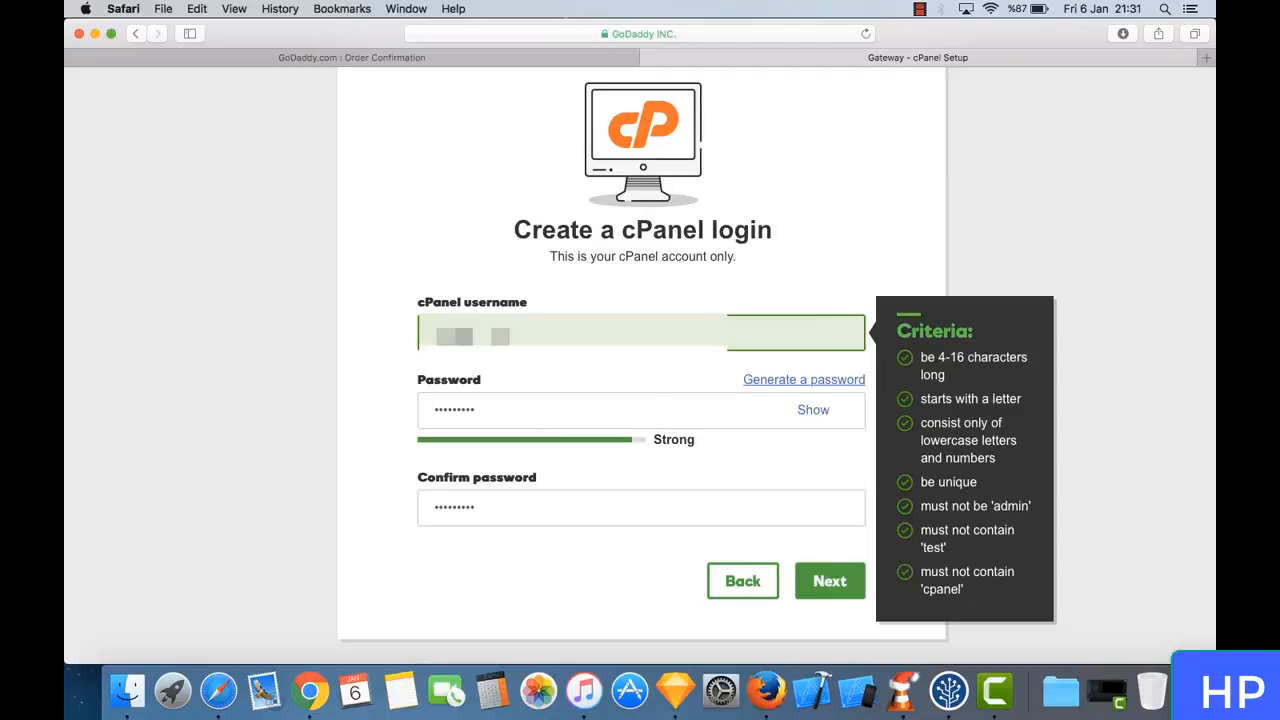
{"action": "type", "text": "•"}
- Complete the cPanel username and continue to the WordPress stage of the hosting setup
{"action": "left_click", "coordinate": [843, 586]}
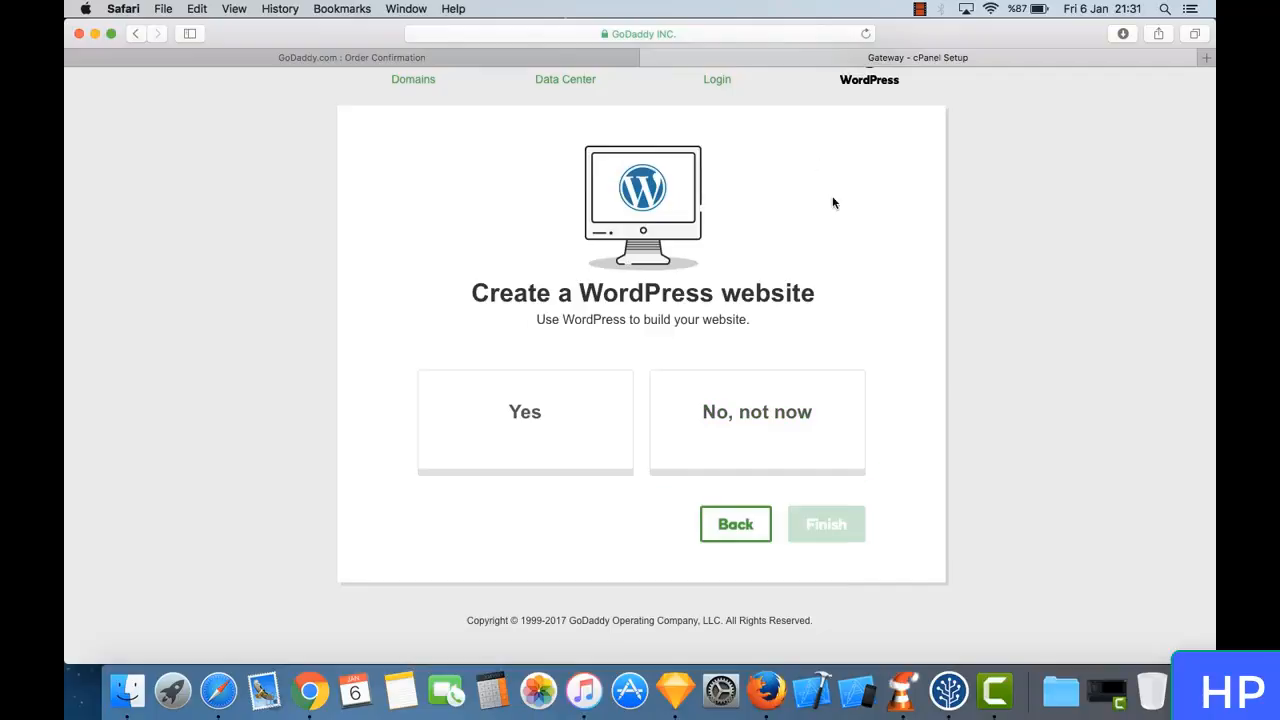
- Choose Yes for creating a WordPress website and let the browser save the cPanel login password
{"action": "scroll", "coordinate": [806, 198], "scroll_direction": "up", "scroll_amount": 2}
{"action": "scroll", "coordinate": [806, 198], "scroll_direction": "down", "scroll_amount": 2}
{"action": "scroll", "coordinate": [806, 198], "scroll_direction": "up", "scroll_amount": 2}
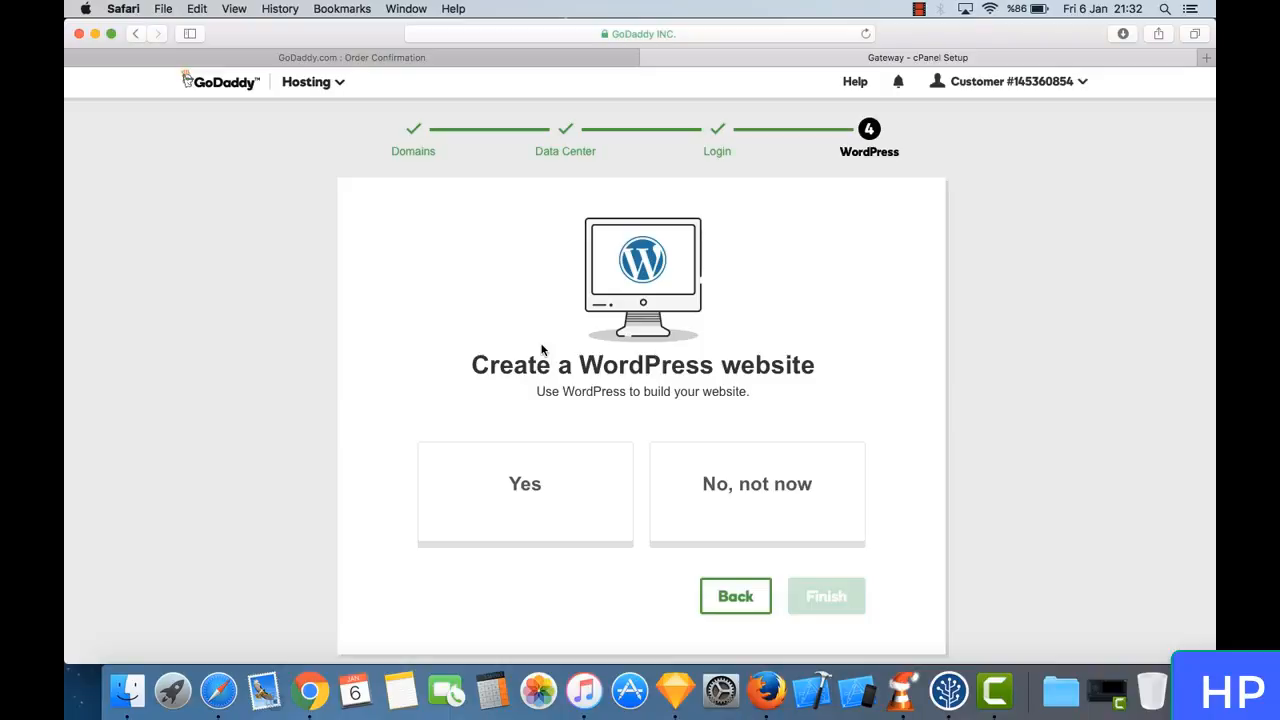
{"action": "left_click", "coordinate": [547, 507]}
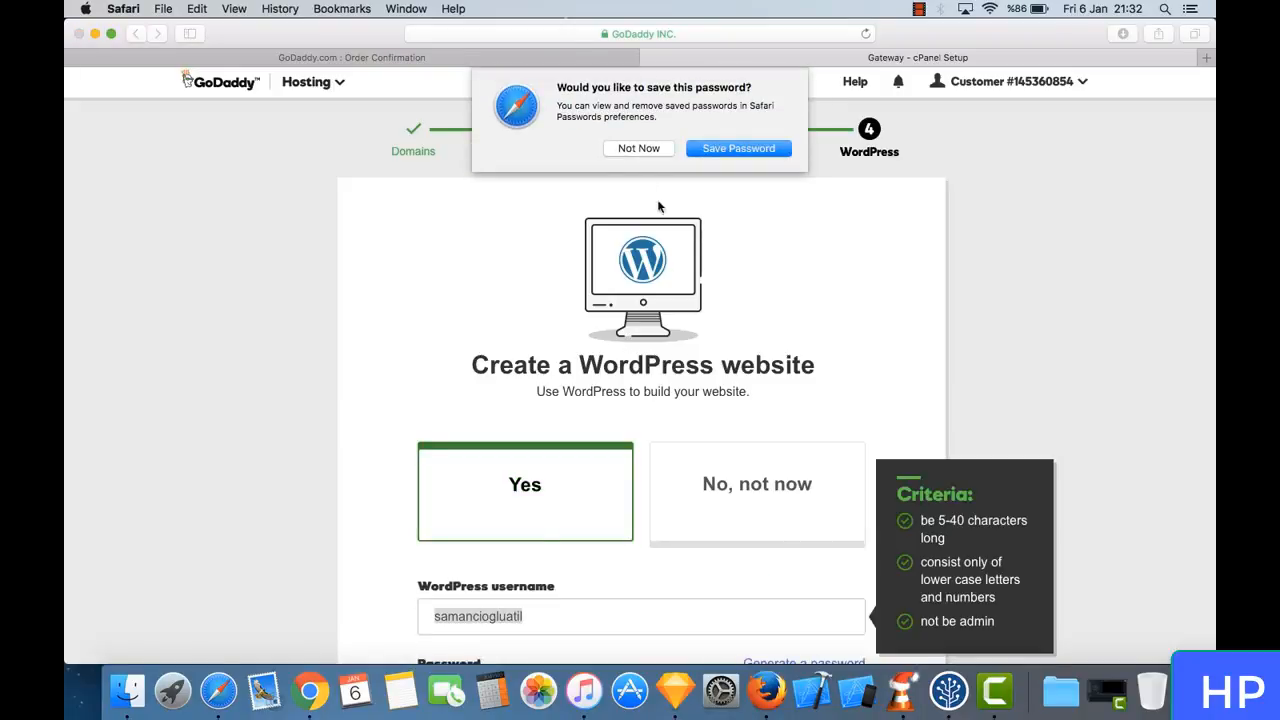
{"action": "left_click", "coordinate": [722, 150]}
- Keep the suggested WordPress username and enter a WordPress password that meets the listed criteria
{"action": "scroll", "coordinate": [703, 308], "scroll_direction": "down", "scroll_amount": 2}
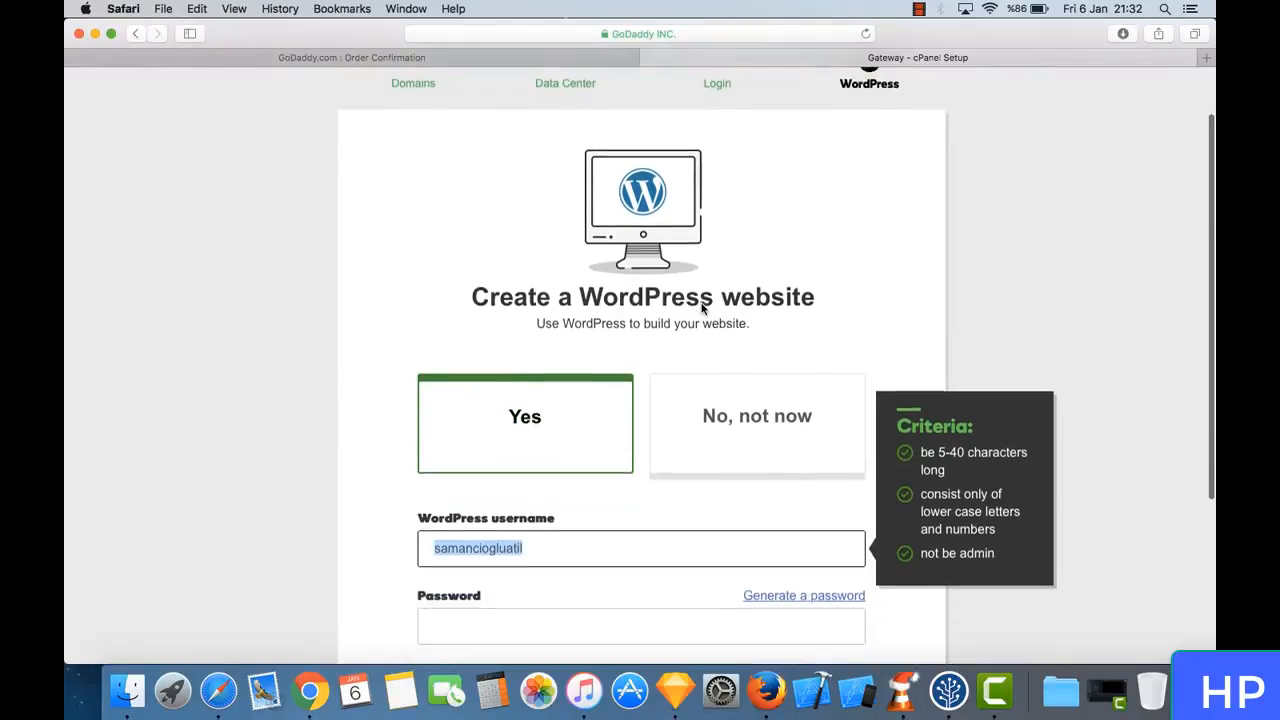
{"action": "scroll", "coordinate": [702, 305], "scroll_direction": "down", "scroll_amount": 5}
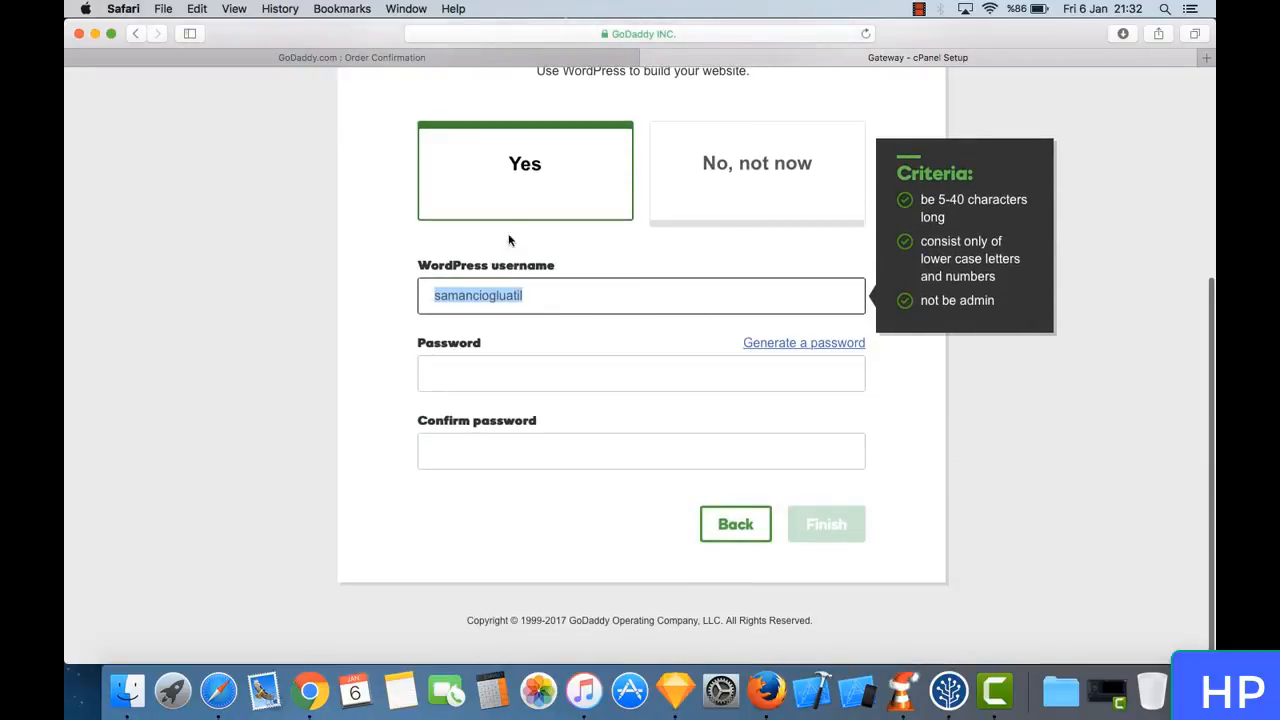
{"action": "scroll", "coordinate": [540, 245], "scroll_direction": "up", "scroll_amount": 2}
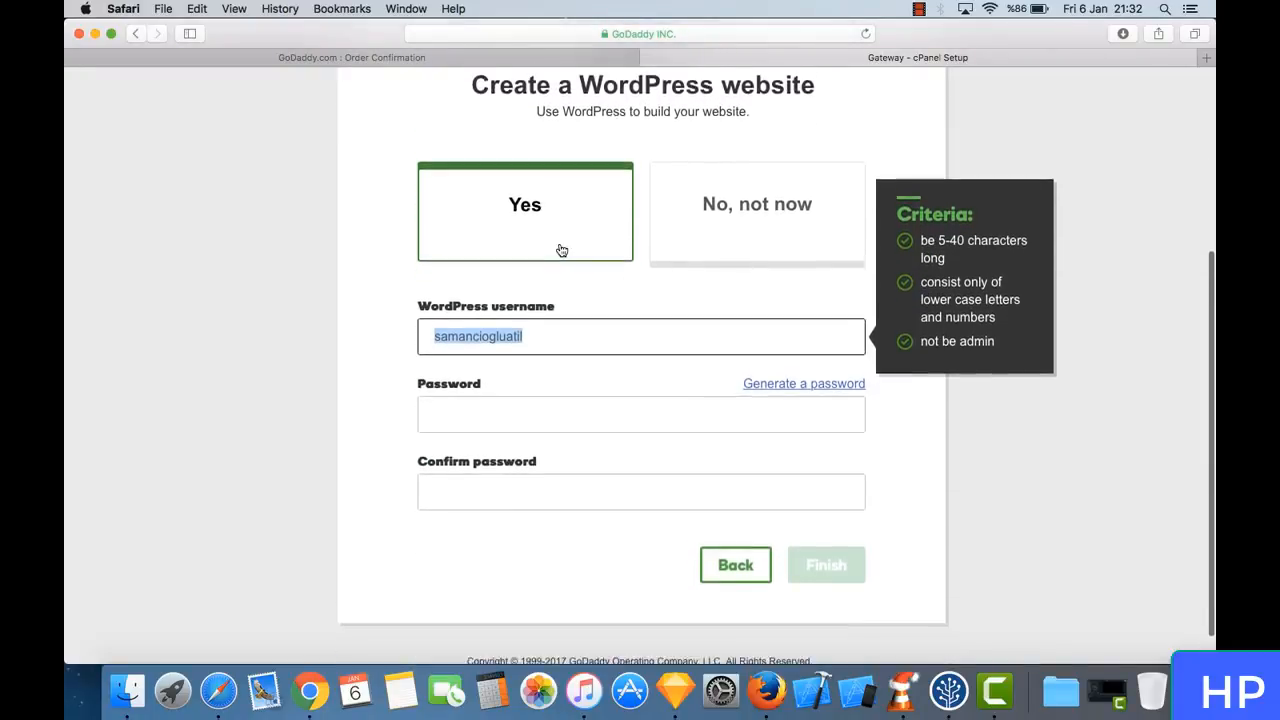
{"action": "left_click", "coordinate": [490, 404]}
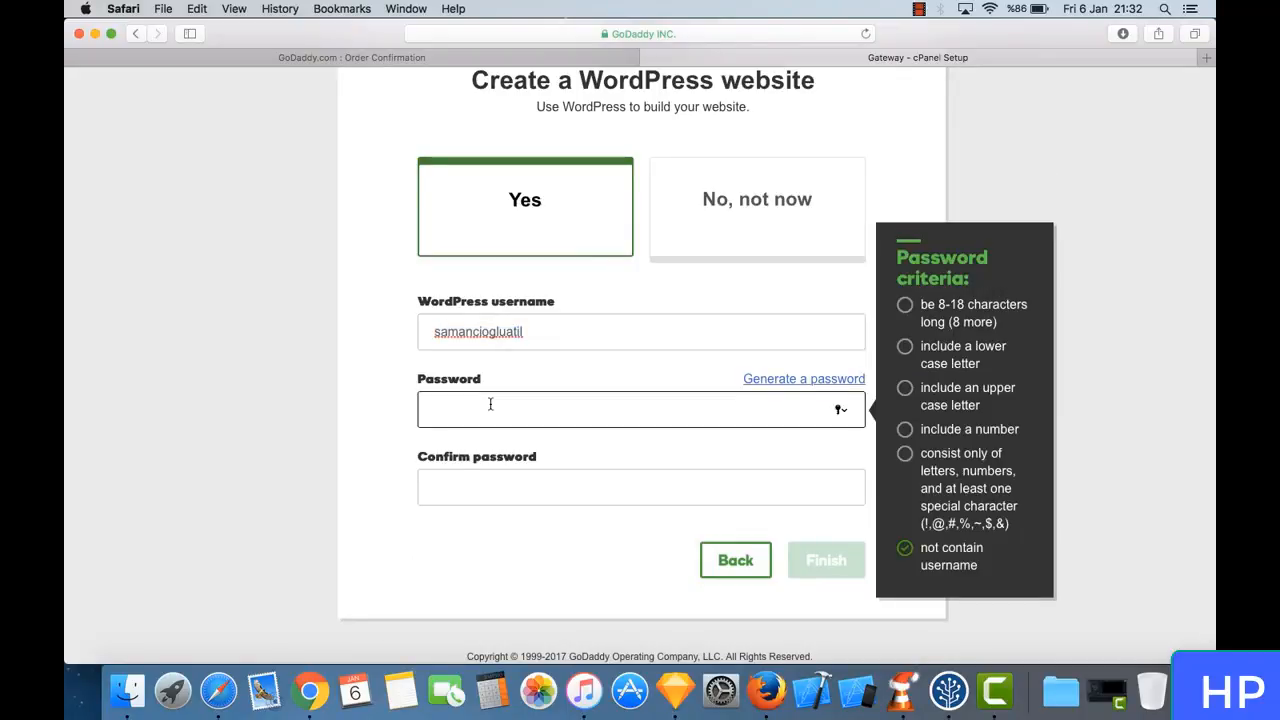
{"action": "key", "text": "Caps_Lock"}
{"action": "type", "text": "•"}
{"action": "key", "text": "Caps_Lock"}
{"action": "type", "text": "••••"}
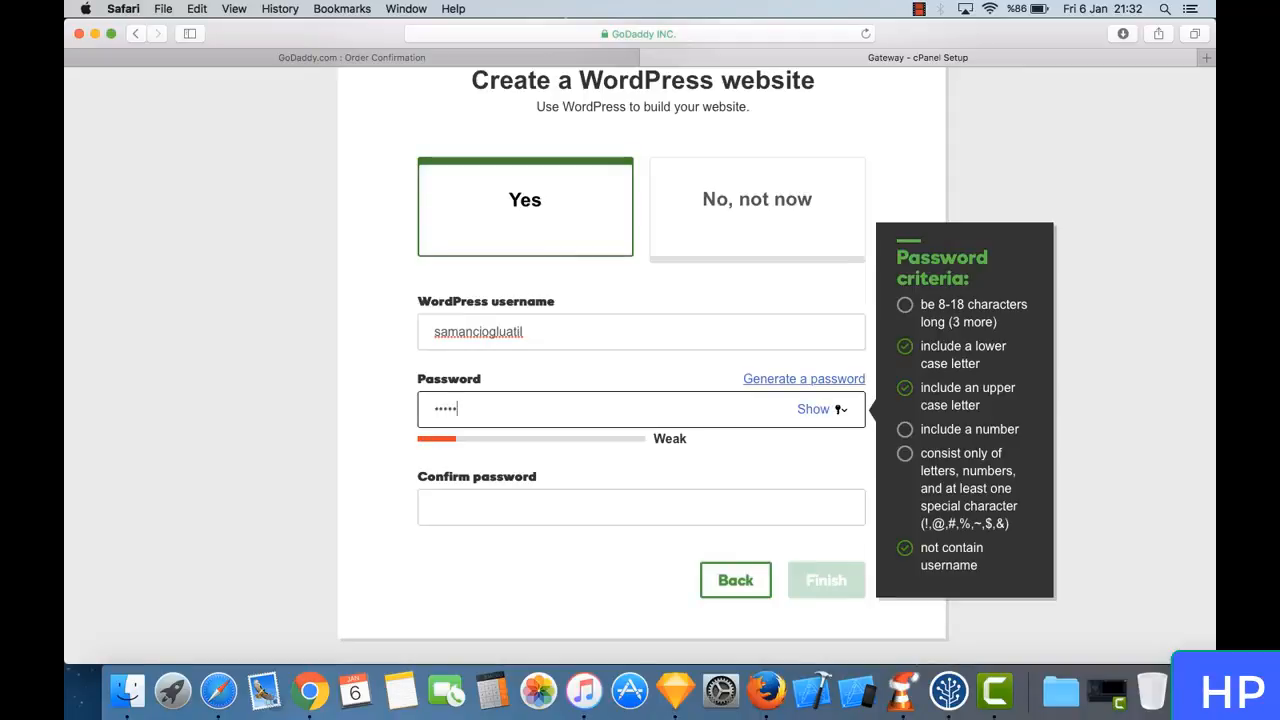
{"action": "type", "text": "••••"}
{"action": "key", "text": "Tab"}
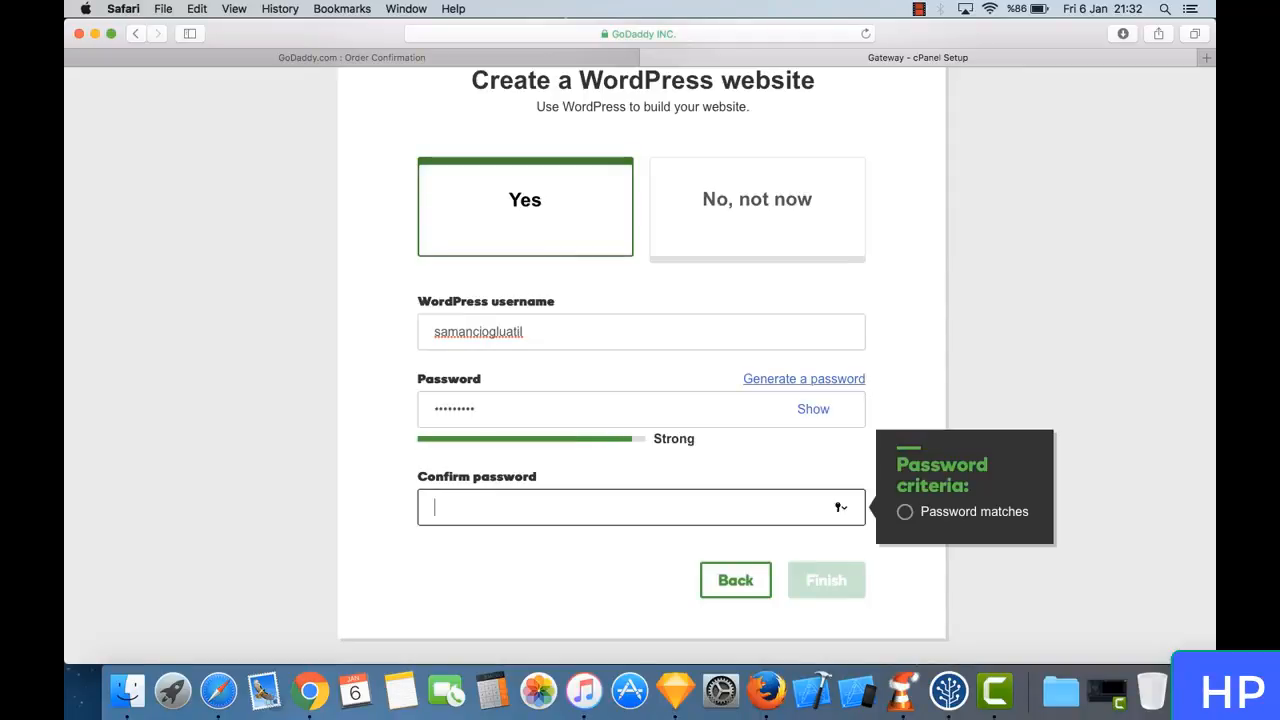
- Repeat the WordPress password in the confirmation field and finish the hosting setup
{"action": "key", "text": "Caps_Lock"}
{"action": "type", "text": "•"}
{"action": "key", "text": "Caps_Lock"}
{"action": "type", "text": "••••••••"}
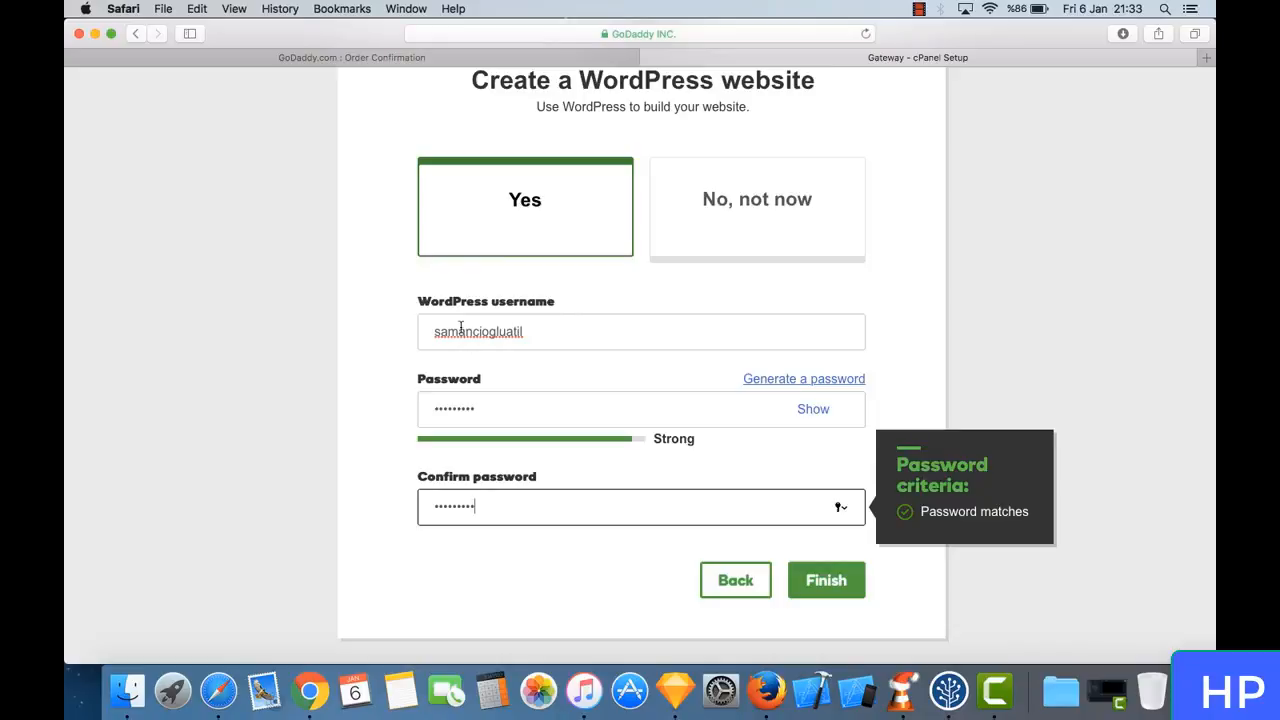
{"action": "left_click", "coordinate": [822, 577]}
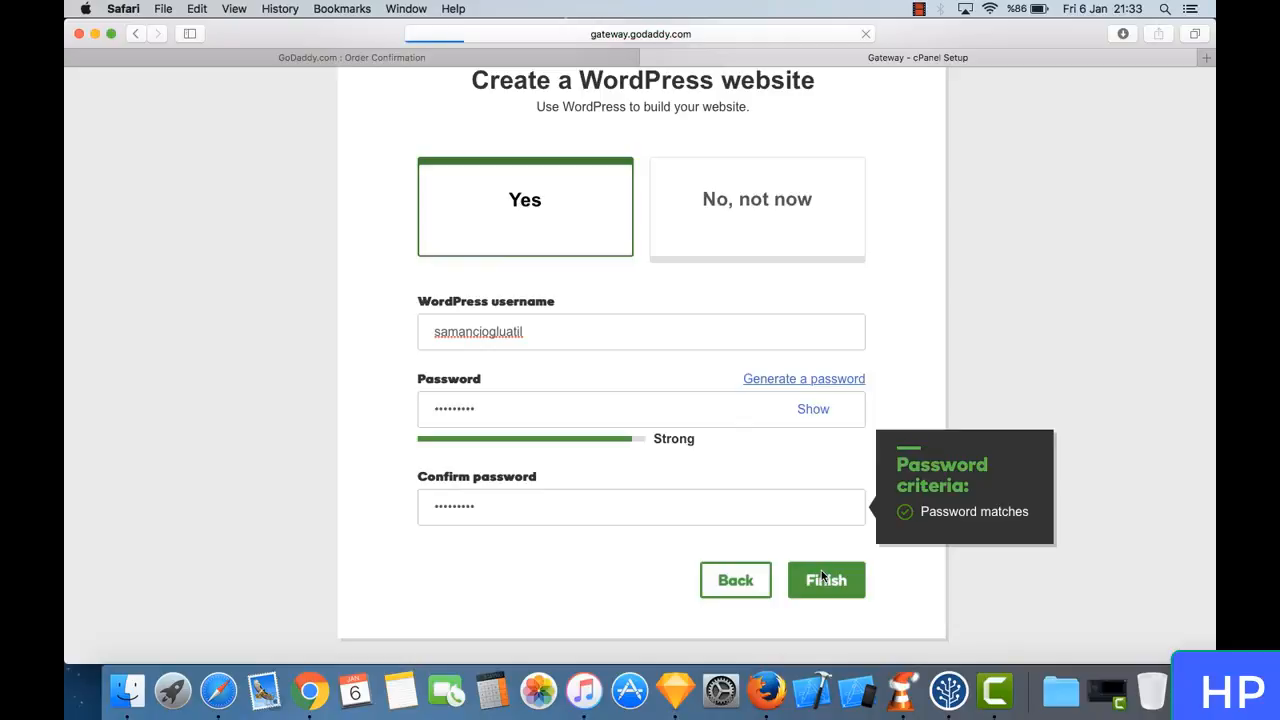
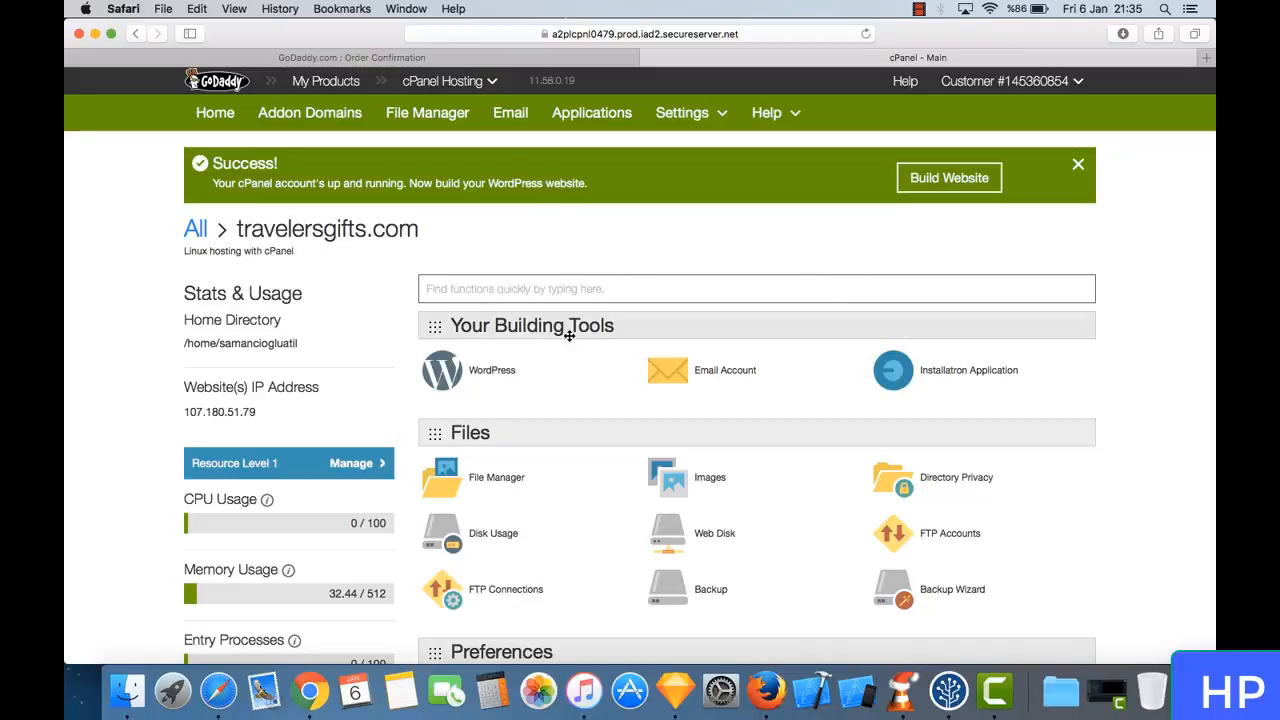
- Look through the cPanel tool categories for travelersgifts.com, from Files and Databases down to Advanced and Email
{"action": "scroll", "coordinate": [582, 401], "scroll_direction": "down", "scroll_amount": 5}
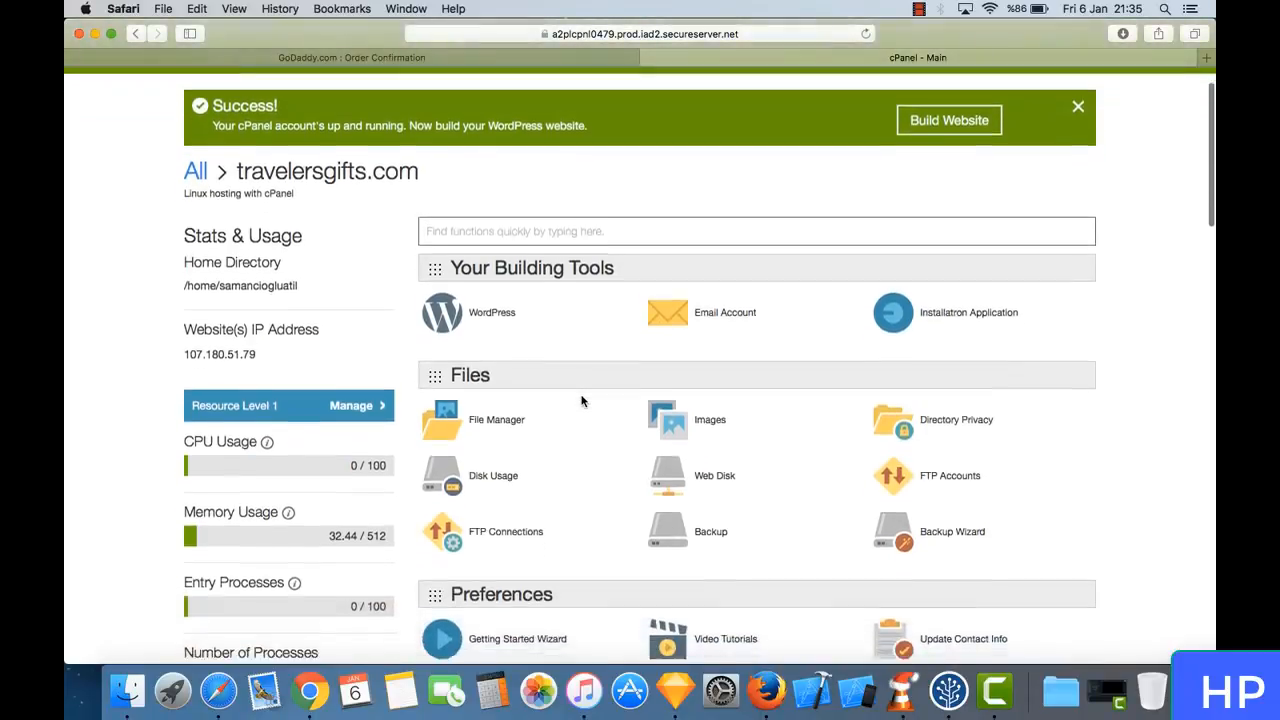
{"action": "scroll", "coordinate": [583, 402], "scroll_direction": "down", "scroll_amount": 2}
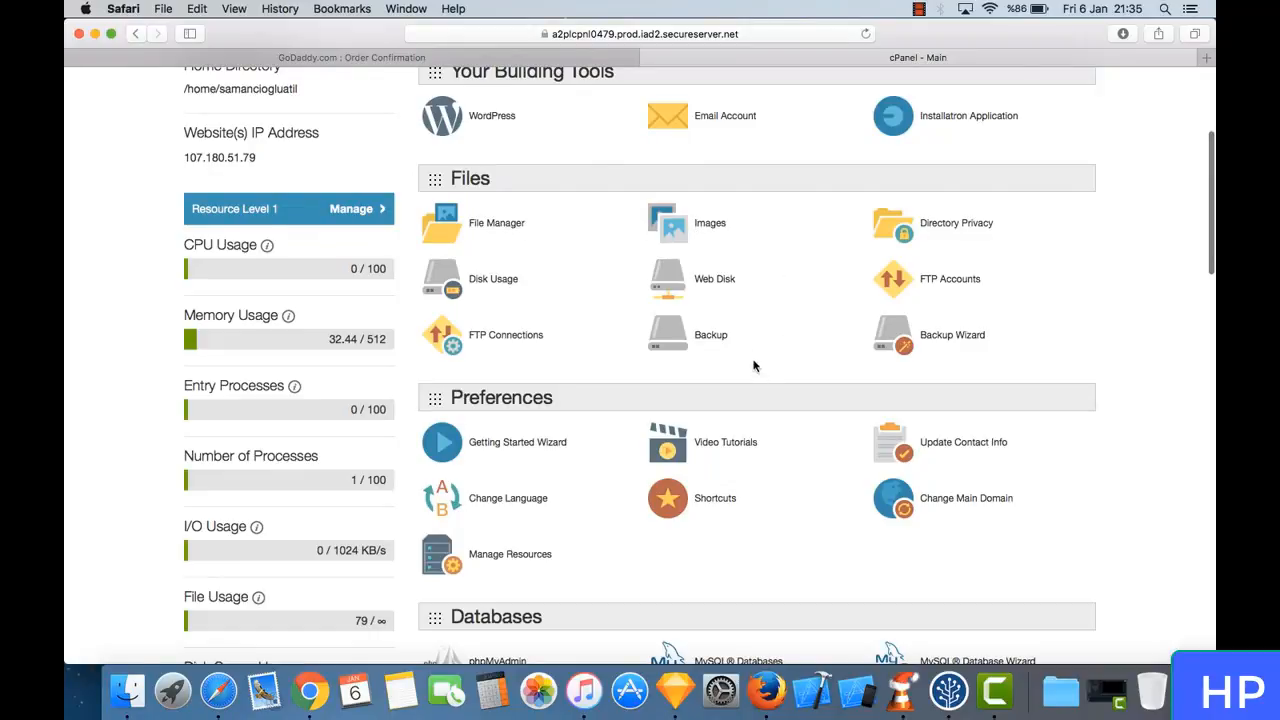
{"action": "scroll", "coordinate": [794, 452], "scroll_direction": "down", "scroll_amount": 3}
{"action": "scroll", "coordinate": [794, 452], "scroll_direction": "down", "scroll_amount": 2}
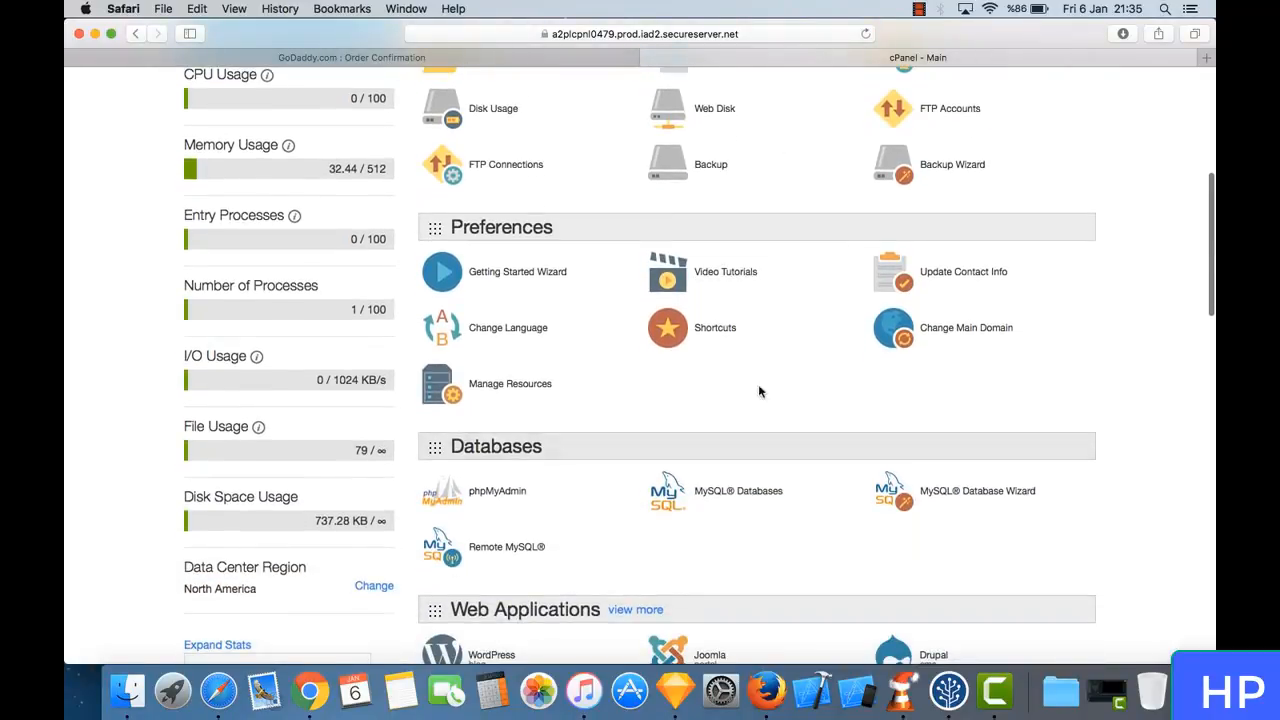
{"action": "scroll", "coordinate": [746, 403], "scroll_direction": "down", "scroll_amount": 5}
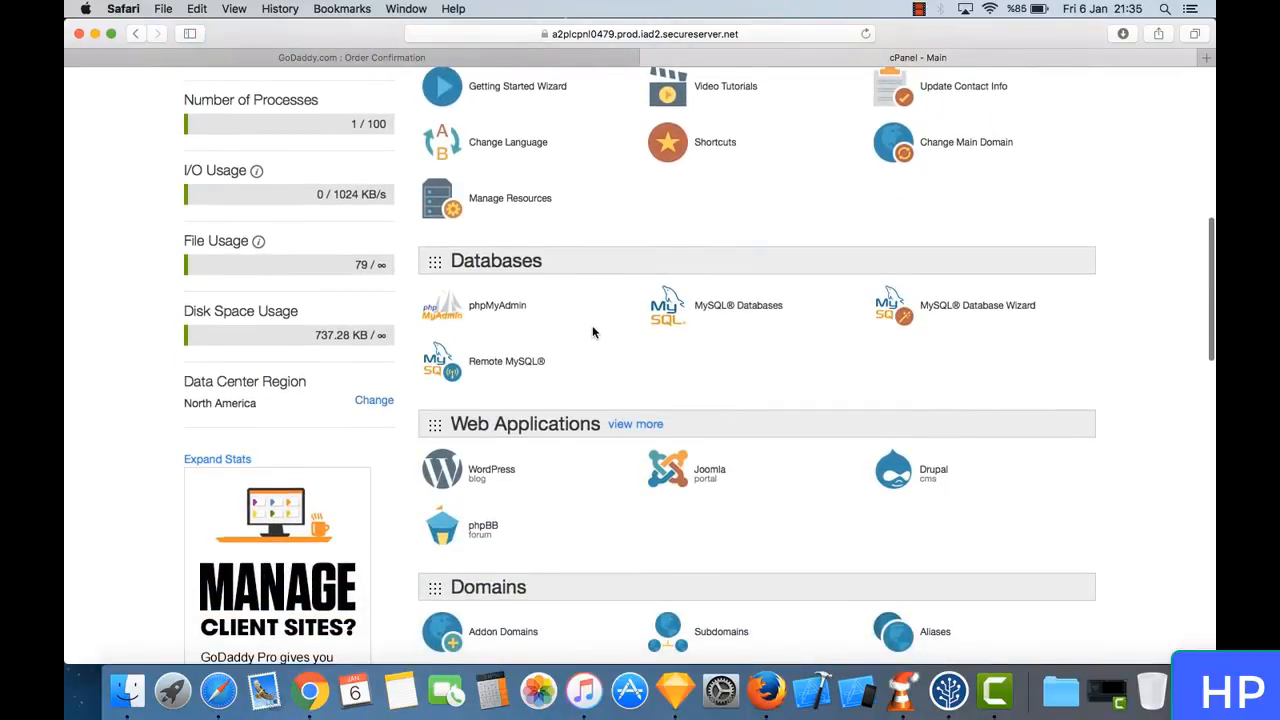
{"action": "scroll", "coordinate": [592, 330], "scroll_direction": "down", "scroll_amount": 5}
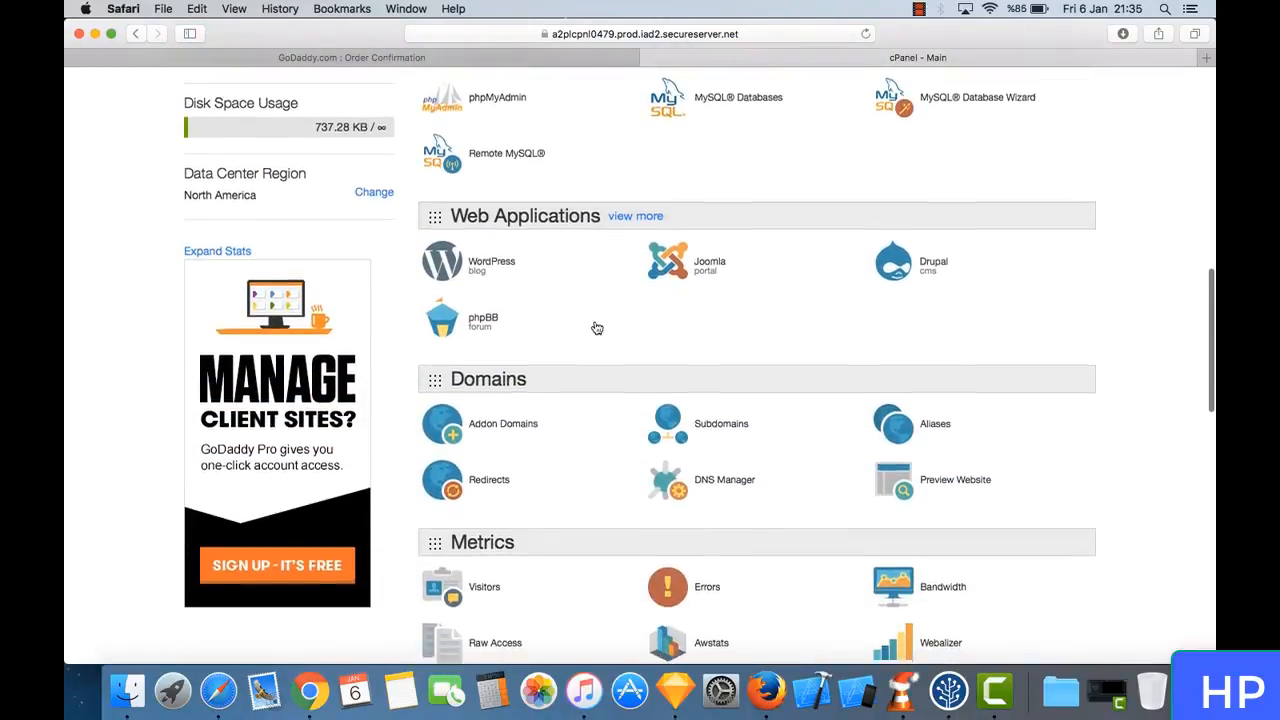
{"action": "scroll", "coordinate": [594, 326], "scroll_direction": "down", "scroll_amount": 4}
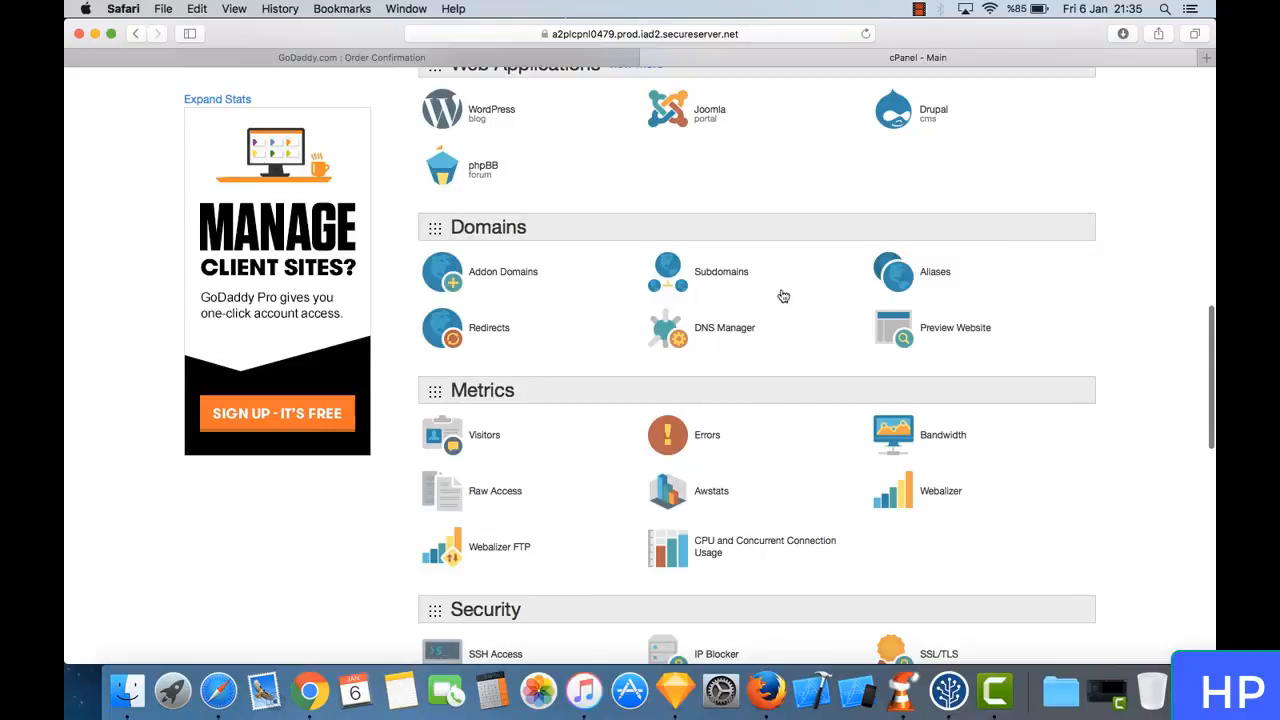
{"action": "scroll", "coordinate": [740, 456], "scroll_direction": "down", "scroll_amount": 5}
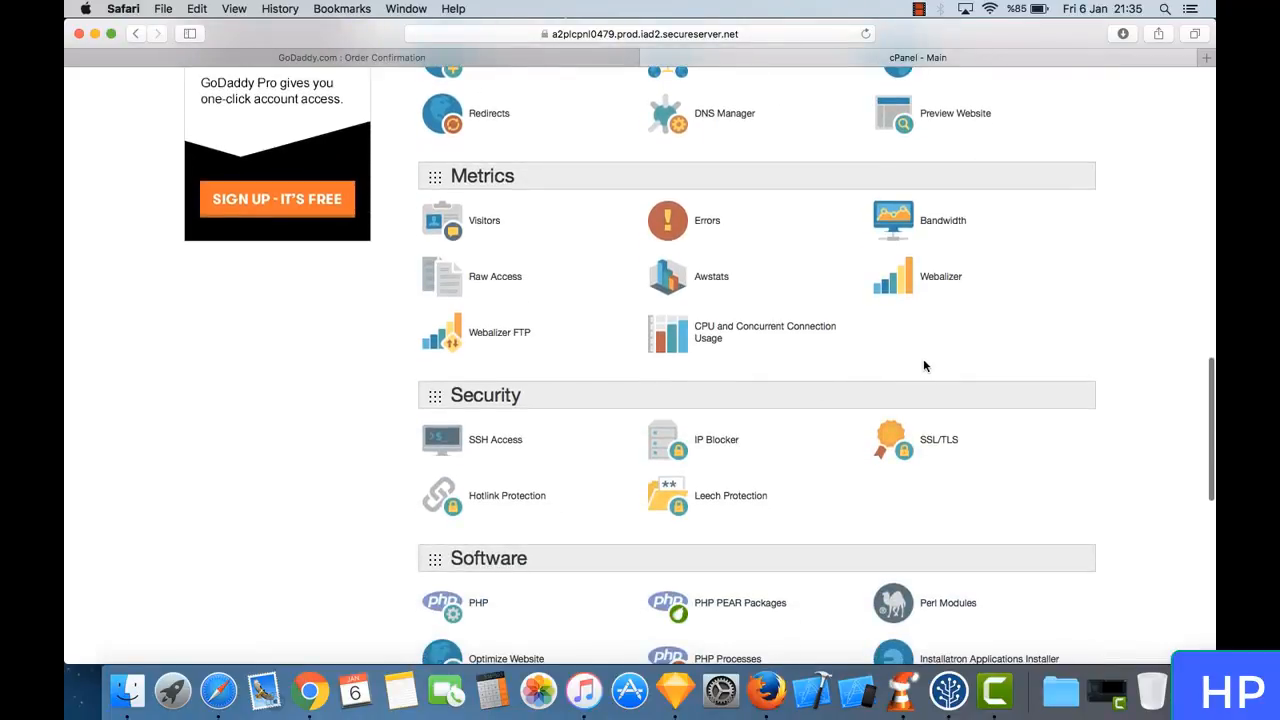
{"action": "scroll", "coordinate": [777, 280], "scroll_direction": "down", "scroll_amount": 3}
{"action": "scroll", "coordinate": [779, 276], "scroll_direction": "down", "scroll_amount": 12}
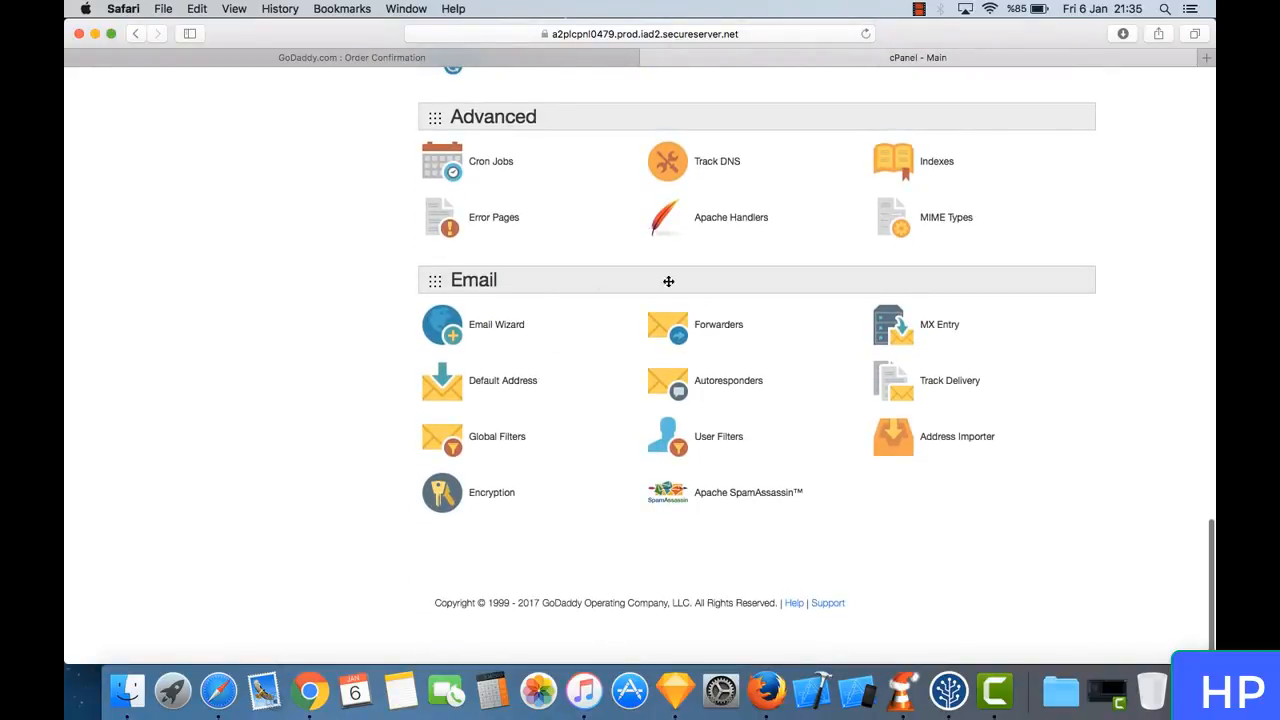
{"action": "scroll", "coordinate": [609, 194], "scroll_direction": "up", "scroll_amount": 15}
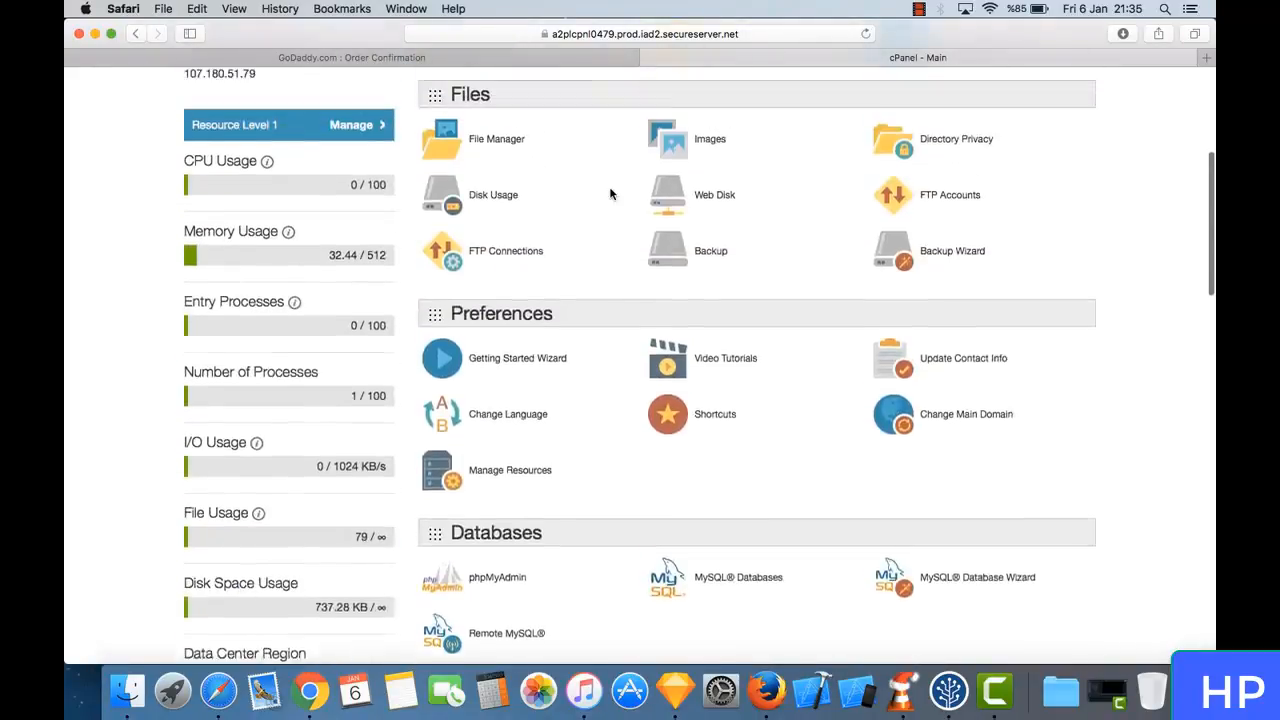
{"action": "scroll", "coordinate": [610, 193], "scroll_direction": "up", "scroll_amount": 5}
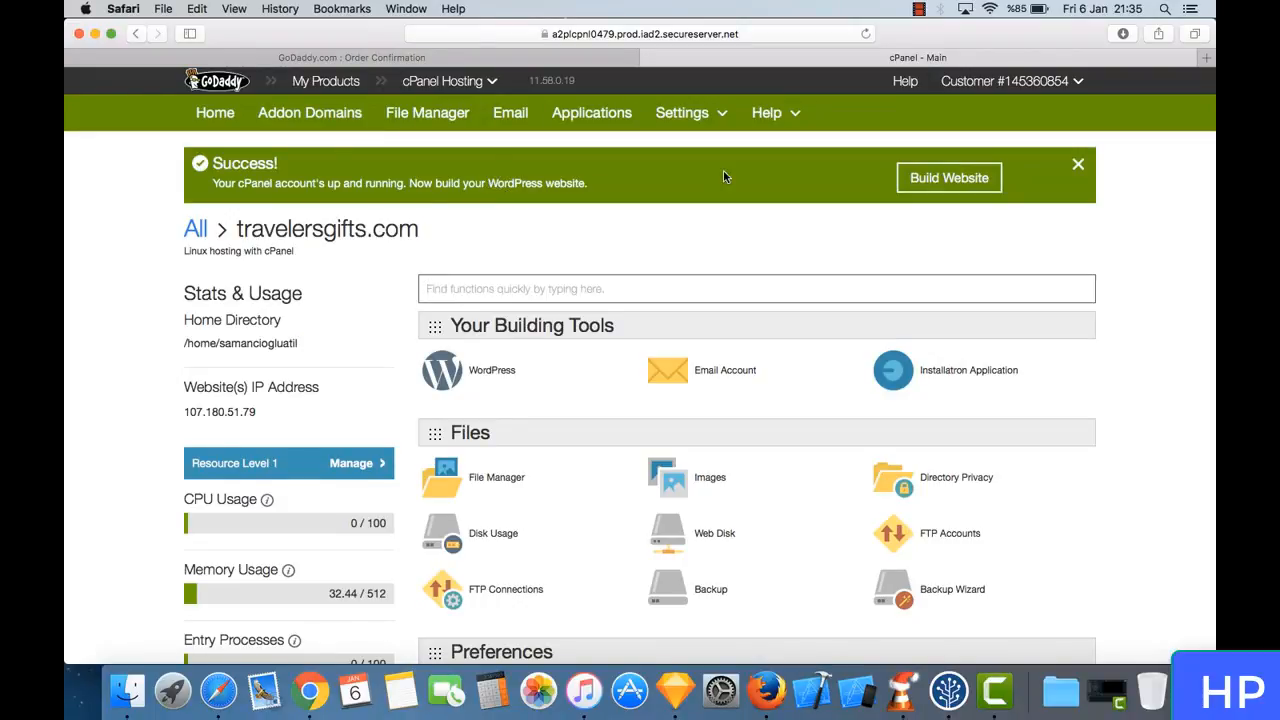
- Start the WordPress Quick Start Wizard and define the site as an Online Store in the Travel / Hospitality / Leisure industry
{"action": "left_click", "coordinate": [947, 179]}
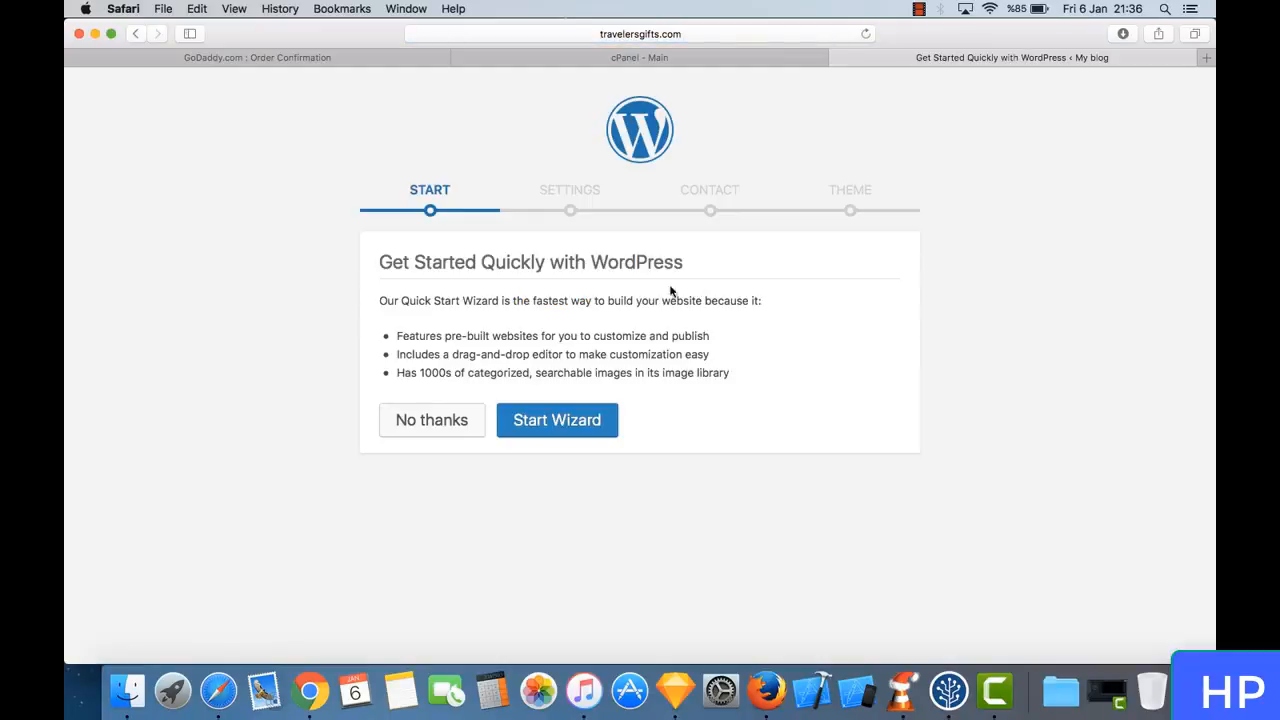
{"action": "left_click", "coordinate": [586, 432]}
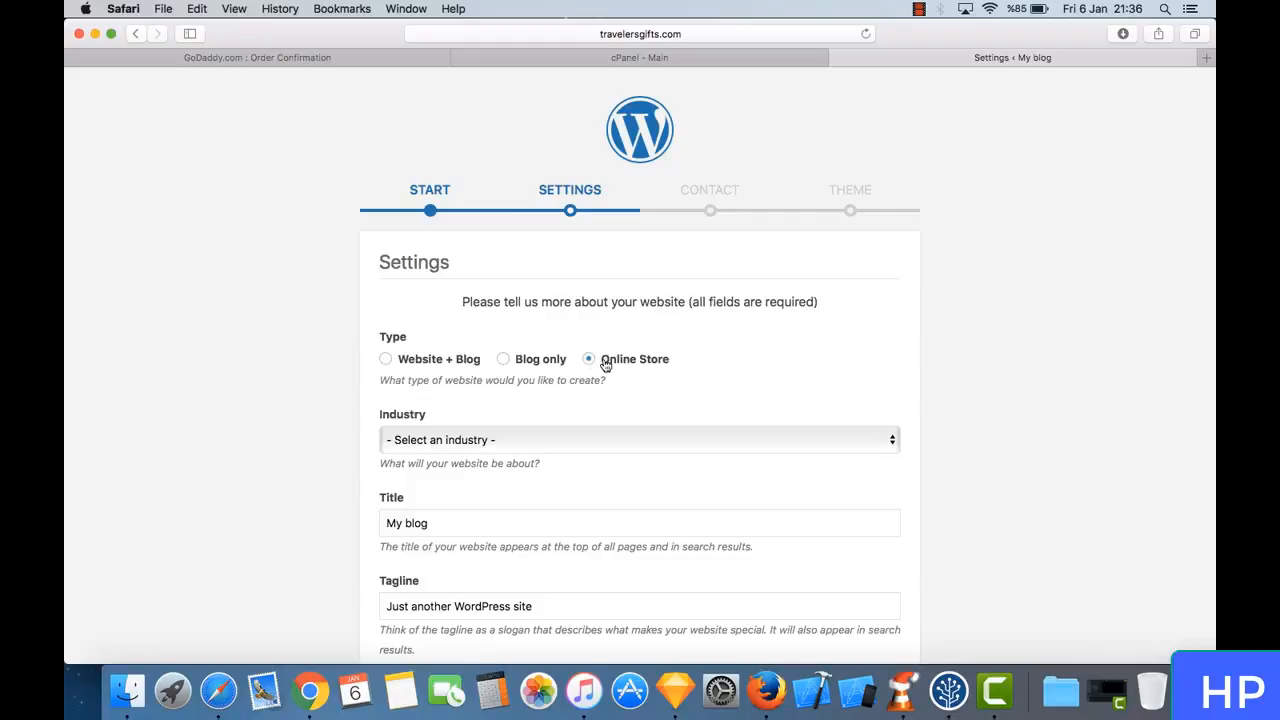
{"action": "scroll", "coordinate": [499, 322], "scroll_direction": "down", "scroll_amount": 3}
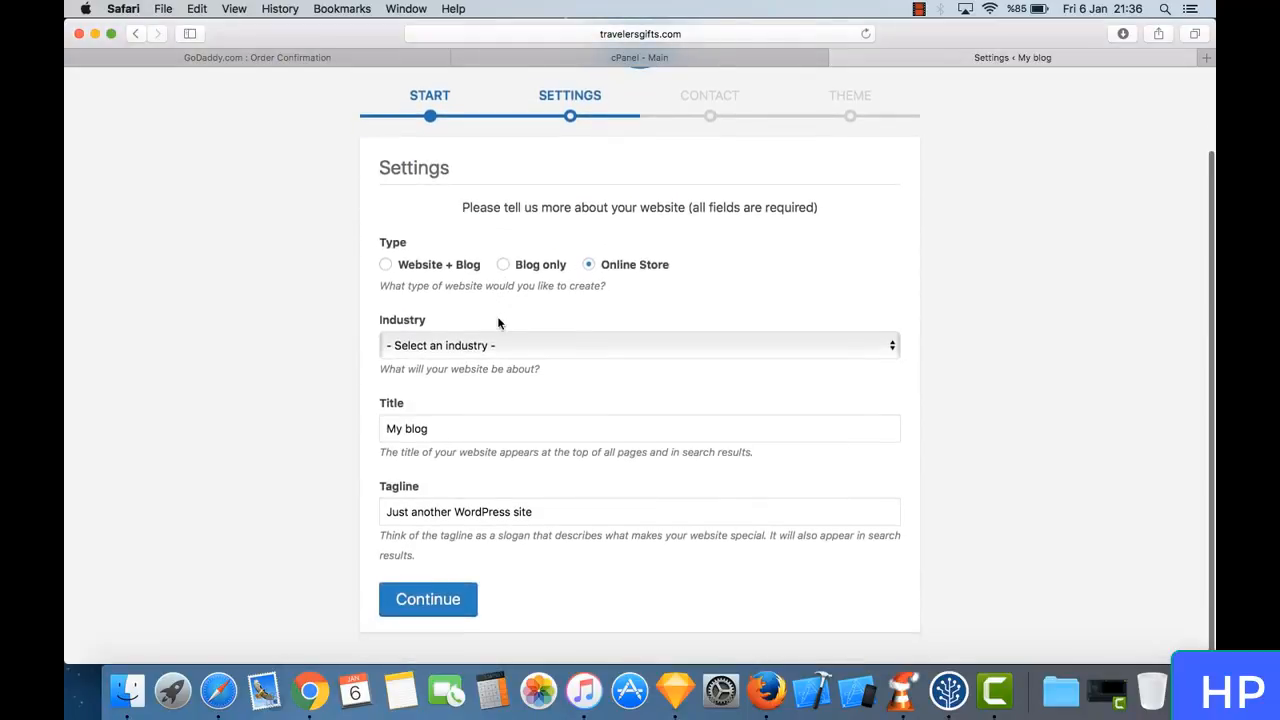
{"action": "left_click", "coordinate": [501, 344]}
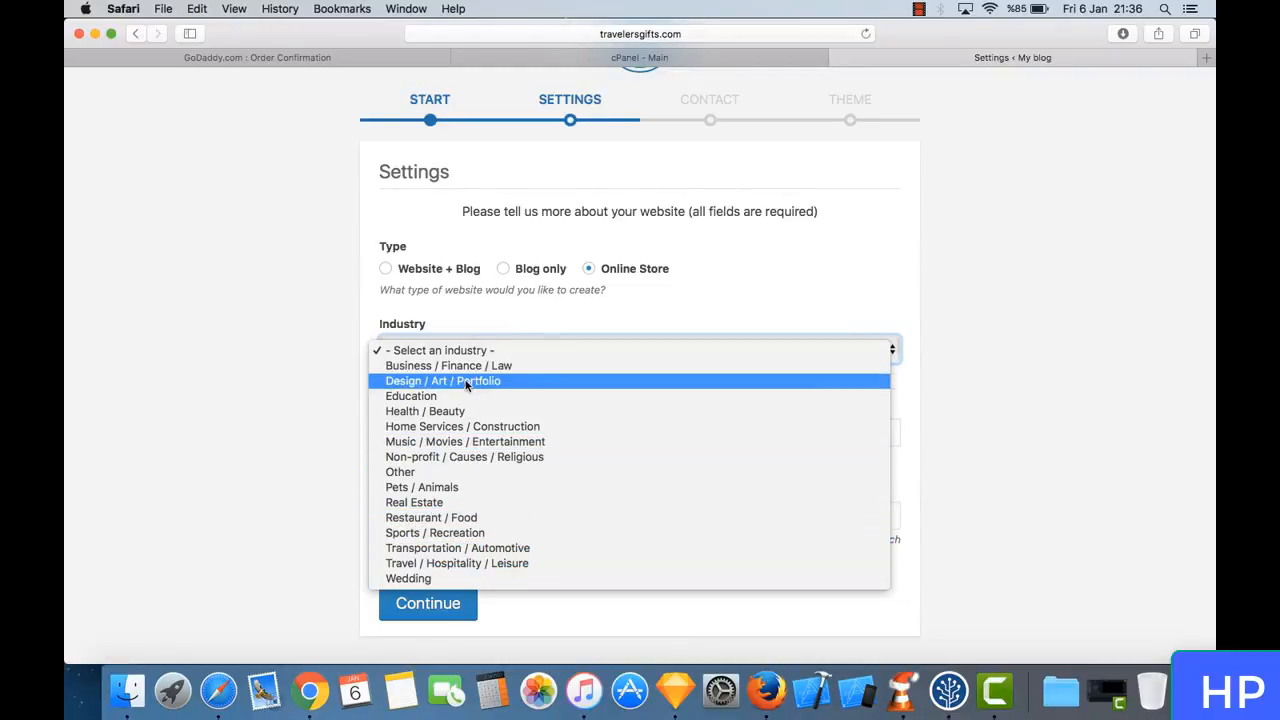
{"action": "left_click", "coordinate": [519, 565]}
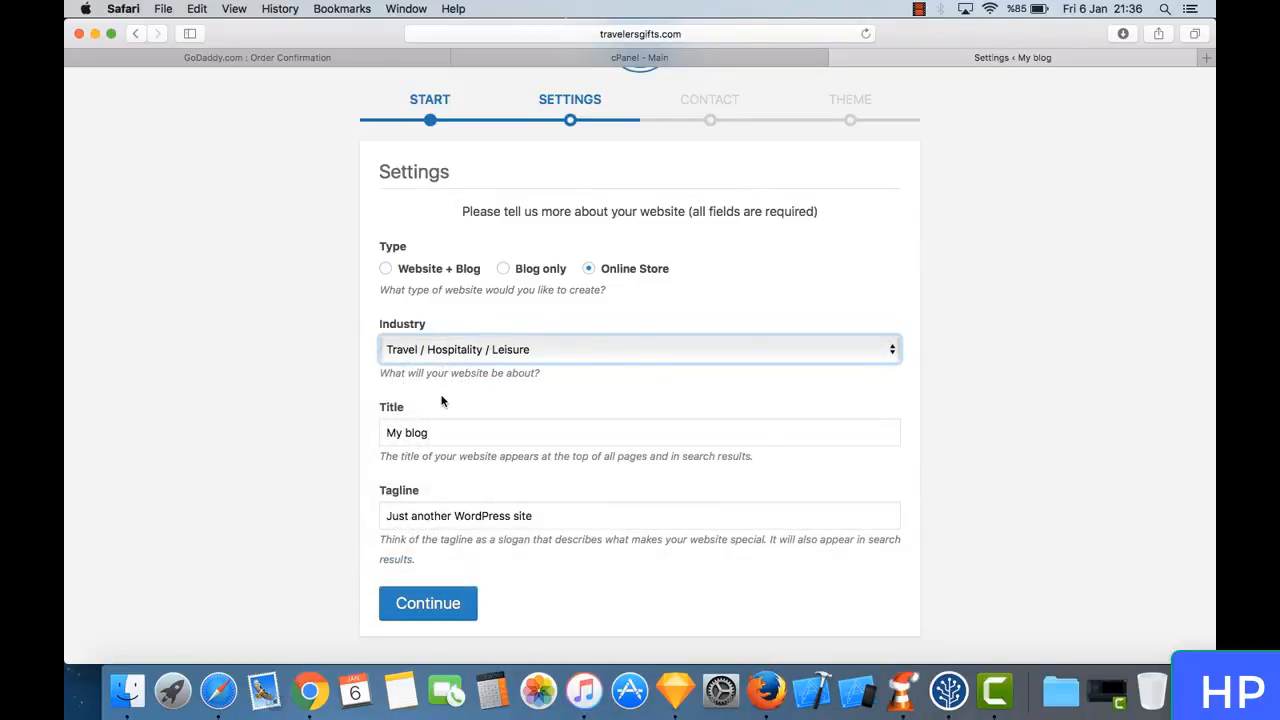
- Replace the website title with "Traveler's Gifts"
{"action": "double_click", "coordinate": [480, 434]}
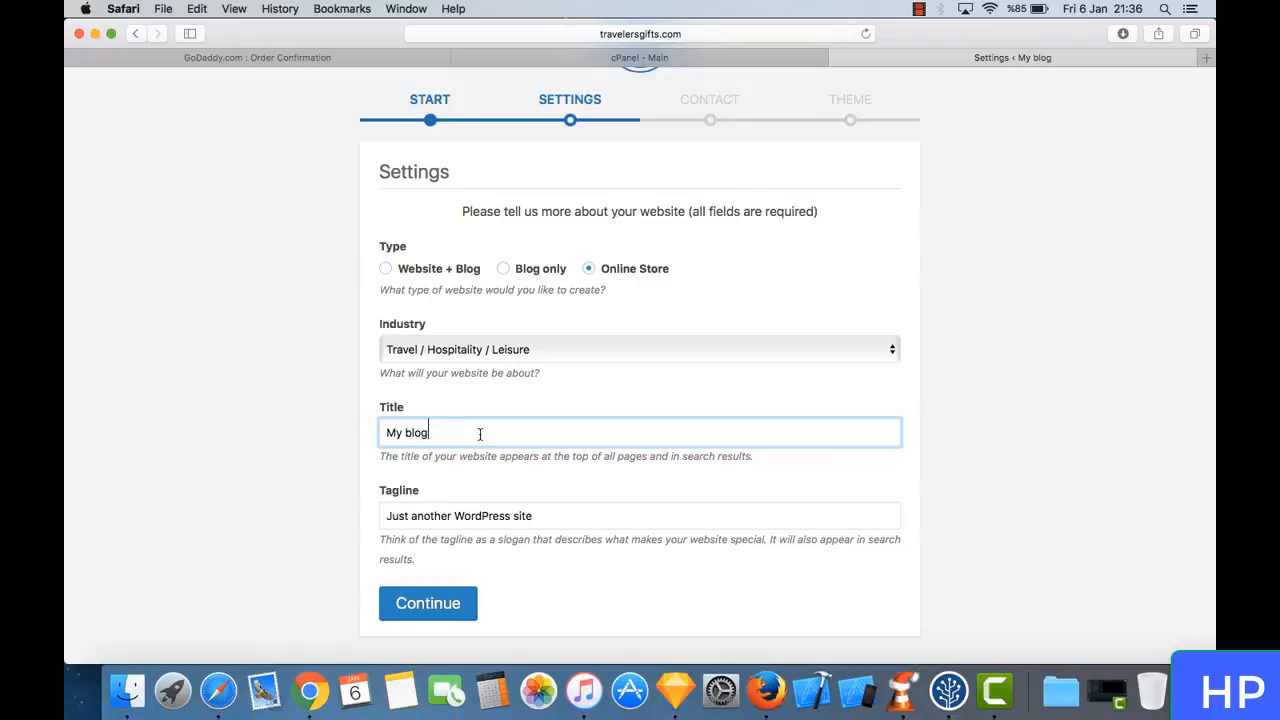
{"action": "triple_click", "coordinate": [480, 434]}
{"action": "type", "text": "Tr"}
{"action": "key", "text": "BackSpace"}
{"action": "type", "text": "ravelers"}
{"action": "key", "text": "BackSpace"}
{"action": "type", "text": "'s Gifts"}
- Set the tagline to "Find the perfect gifts for passionate travelers" and continue to the contact details
{"action": "key", "text": "Tab"}
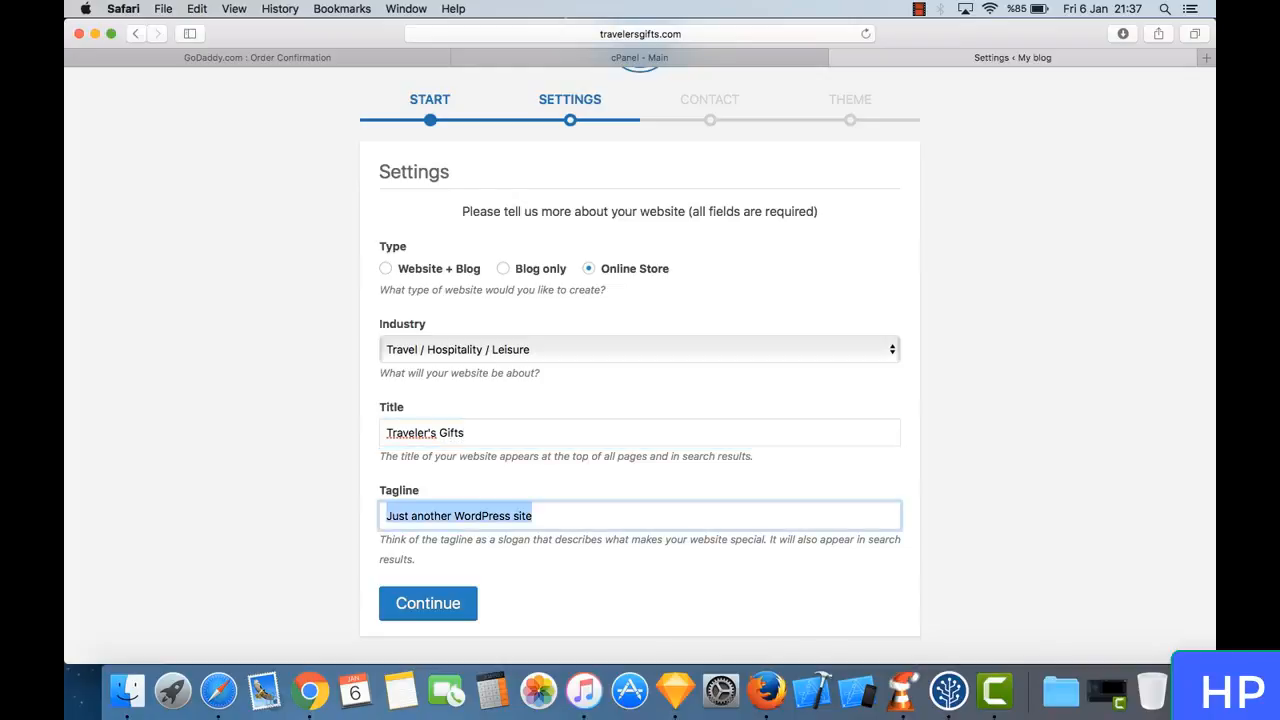
{"action": "type", "text": "Find "}
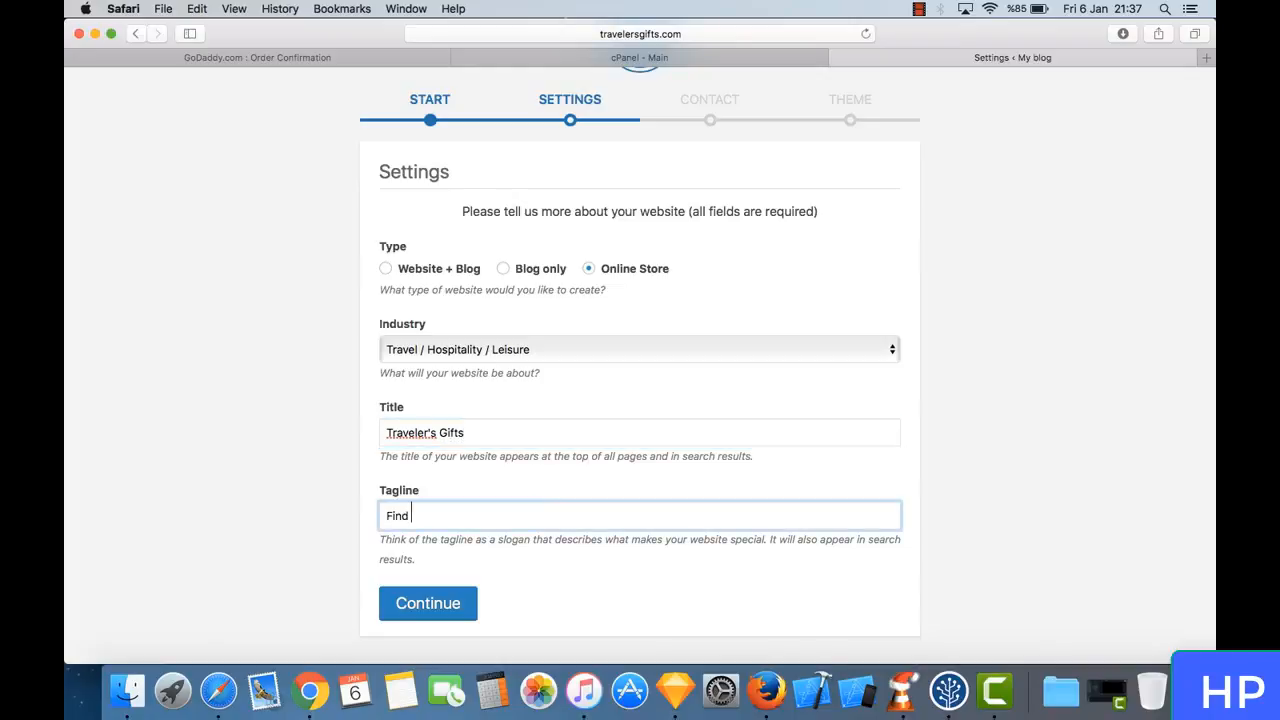
{"action": "type", "text": "the perfect gifts for traveler"}
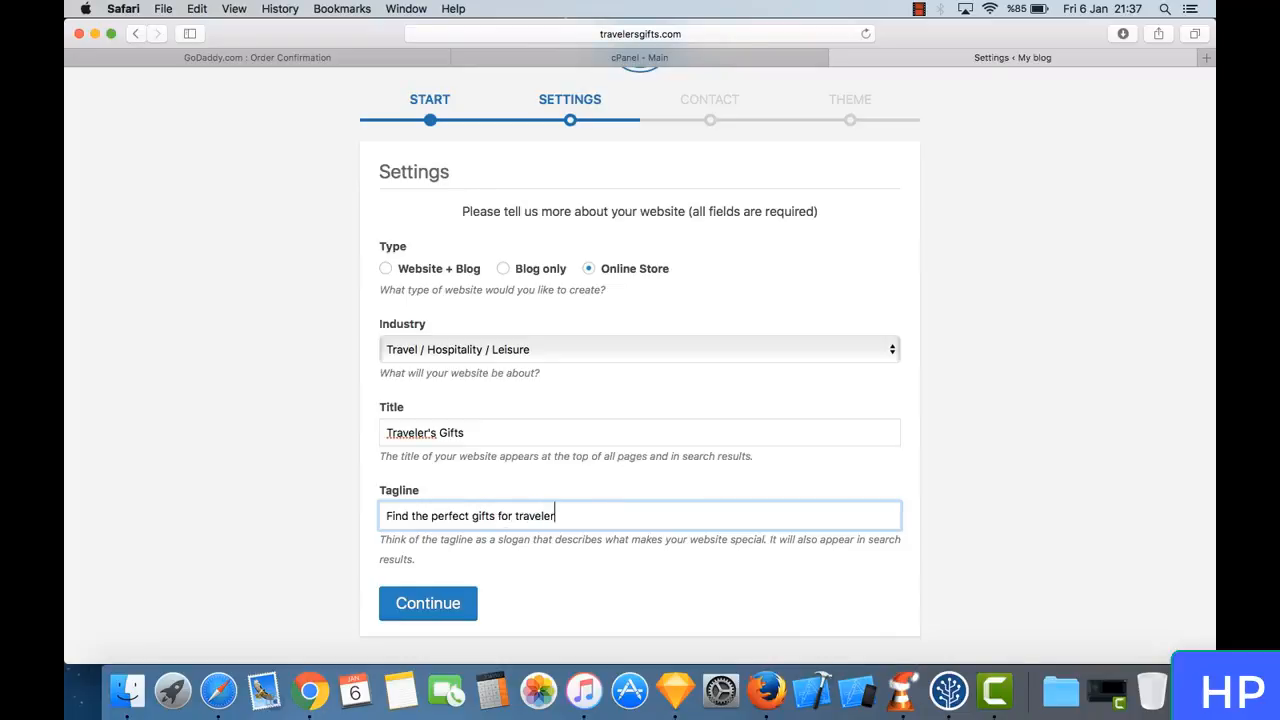
{"action": "key", "text": "BackSpace"}
{"action": "key", "text": "BackSpace"}
{"action": "key", "text": "BackSpace"}
{"action": "key", "text": "BackSpace"}
{"action": "key", "text": "BackSpace"}
{"action": "key", "text": "BackSpace"}
{"action": "key", "text": "BackSpace"}
{"action": "type", "text": "passion"}
{"action": "type", "text": "travelers"}
{"action": "left_click", "coordinate": [428, 606]}
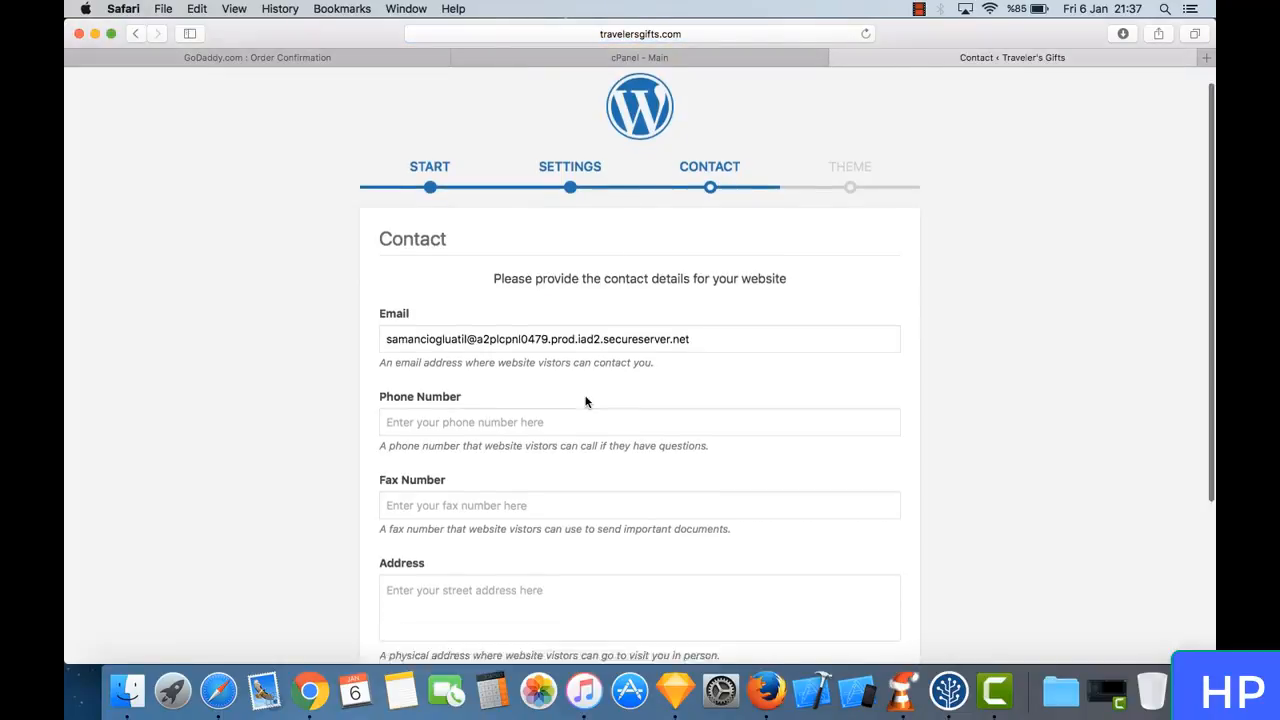
- Replace the suggested contact e-mail with the shop's own info address
{"action": "scroll", "coordinate": [588, 400], "scroll_direction": "down", "scroll_amount": 2}
{"action": "triple_click", "coordinate": [528, 333]}
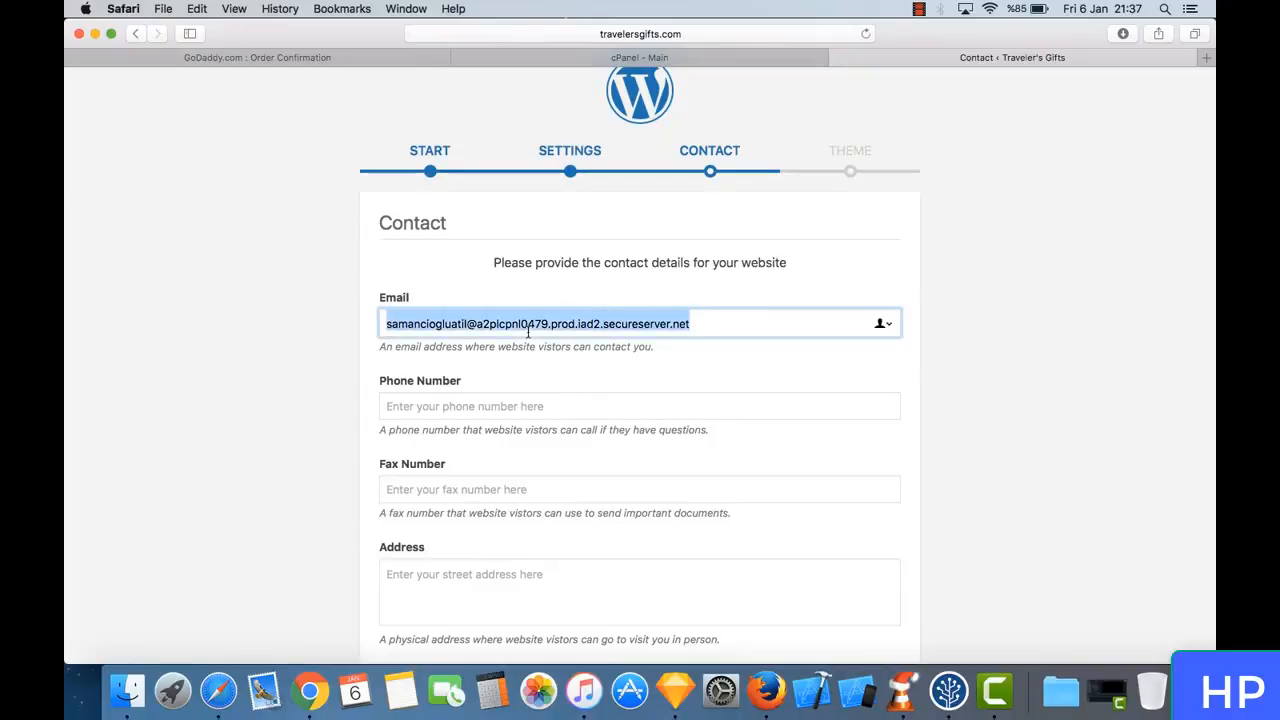
{"action": "key", "text": "BackSpace"}
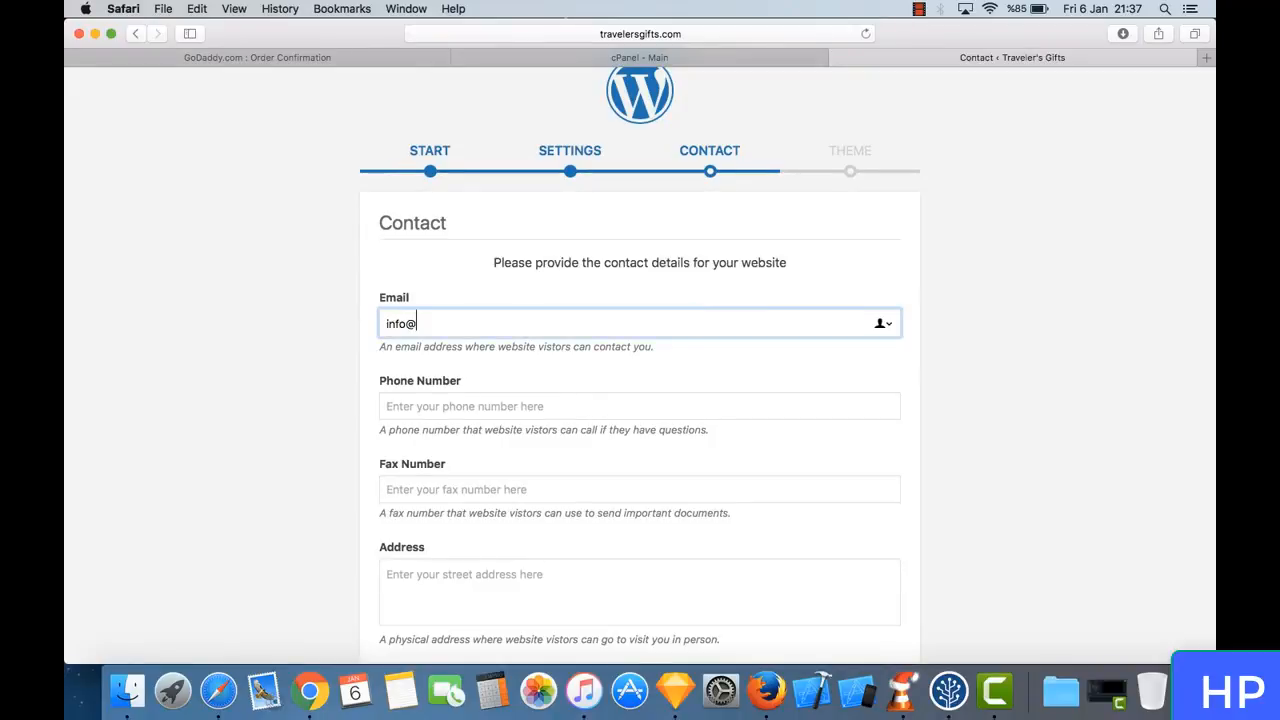
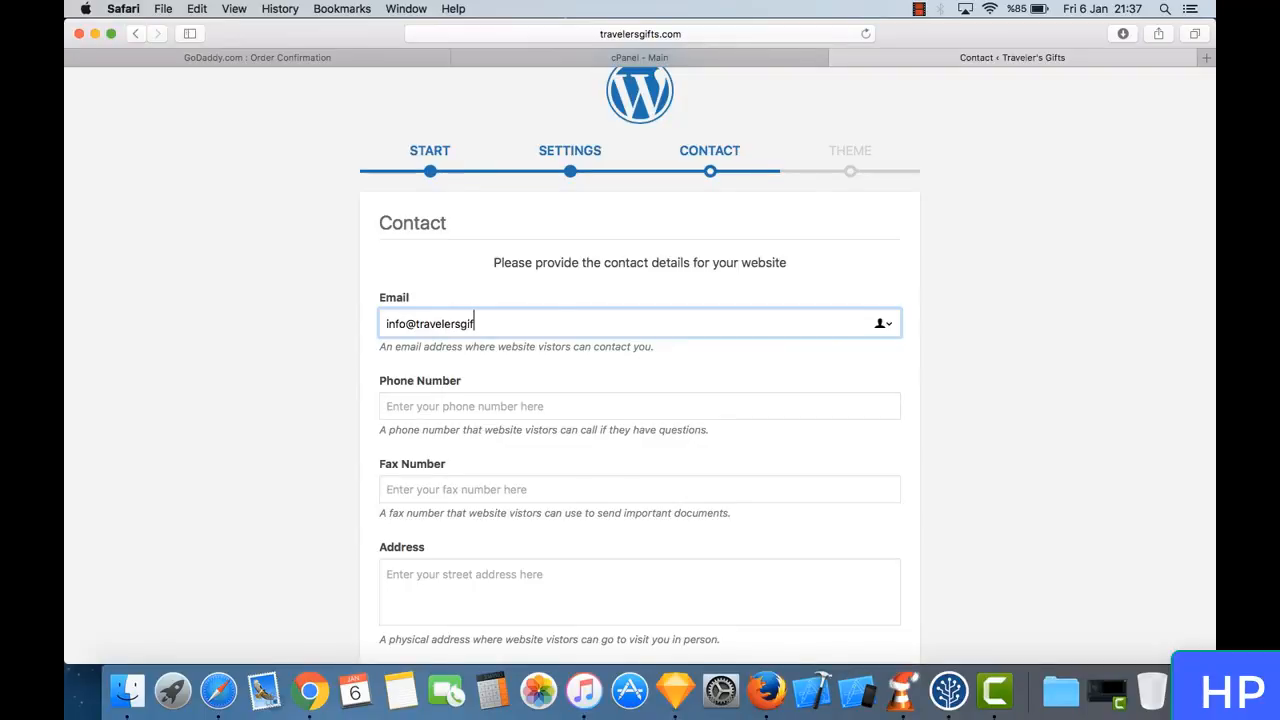
- Leave the phone, fax, address and social media details empty and continue to the theme selection
{"action": "scroll", "coordinate": [367, 400], "scroll_direction": "down", "scroll_amount": 4}
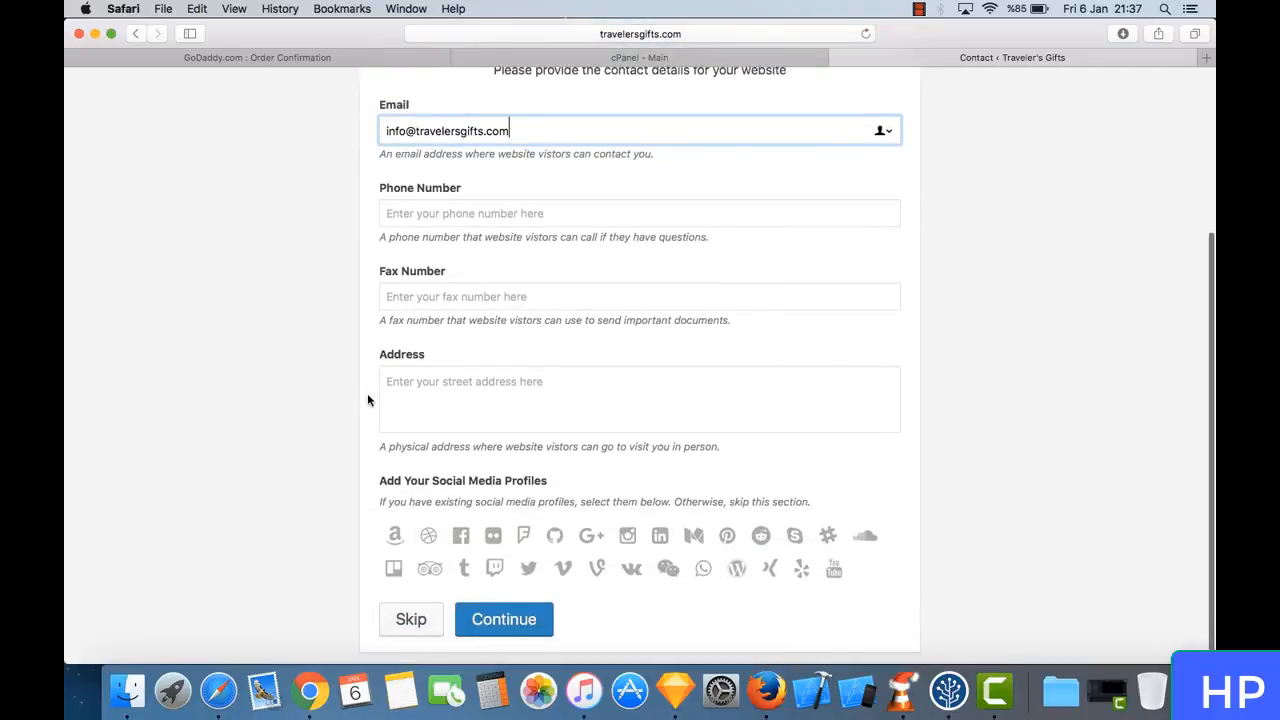
{"action": "scroll", "coordinate": [367, 400], "scroll_direction": "up", "scroll_amount": 2}
{"action": "left_click", "coordinate": [430, 289]}
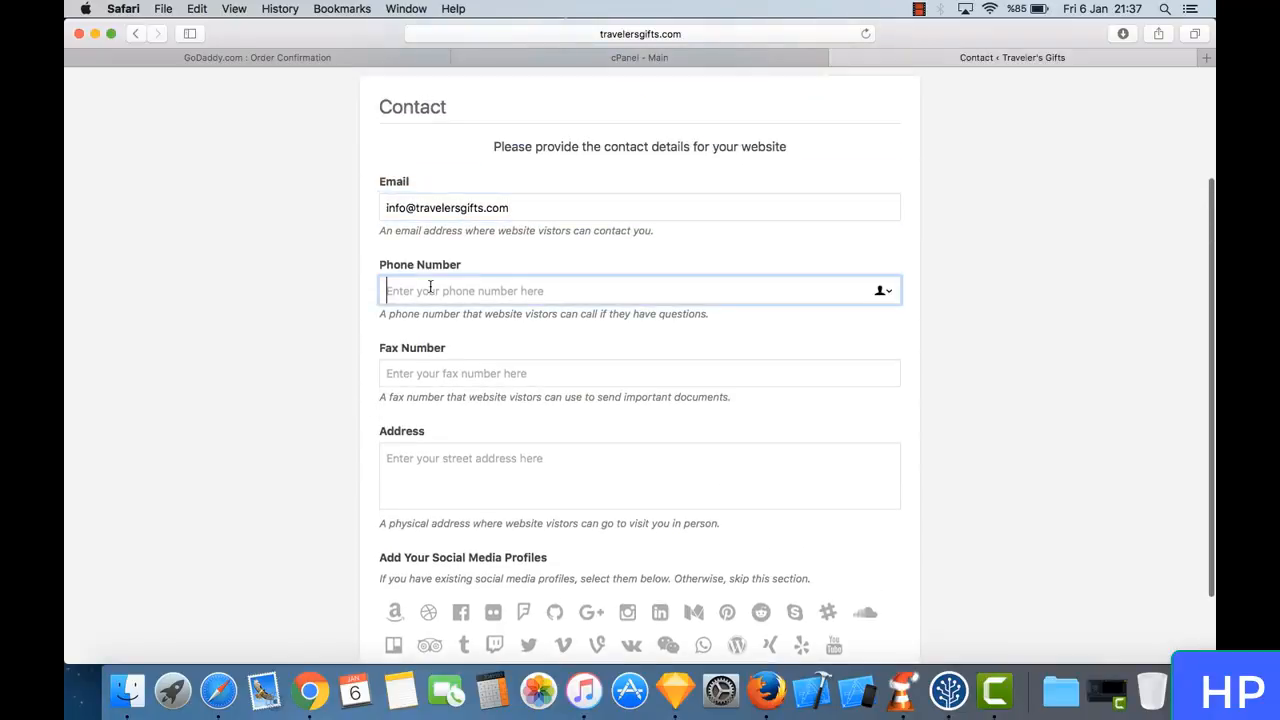
{"action": "scroll", "coordinate": [450, 331], "scroll_direction": "down", "scroll_amount": 2}
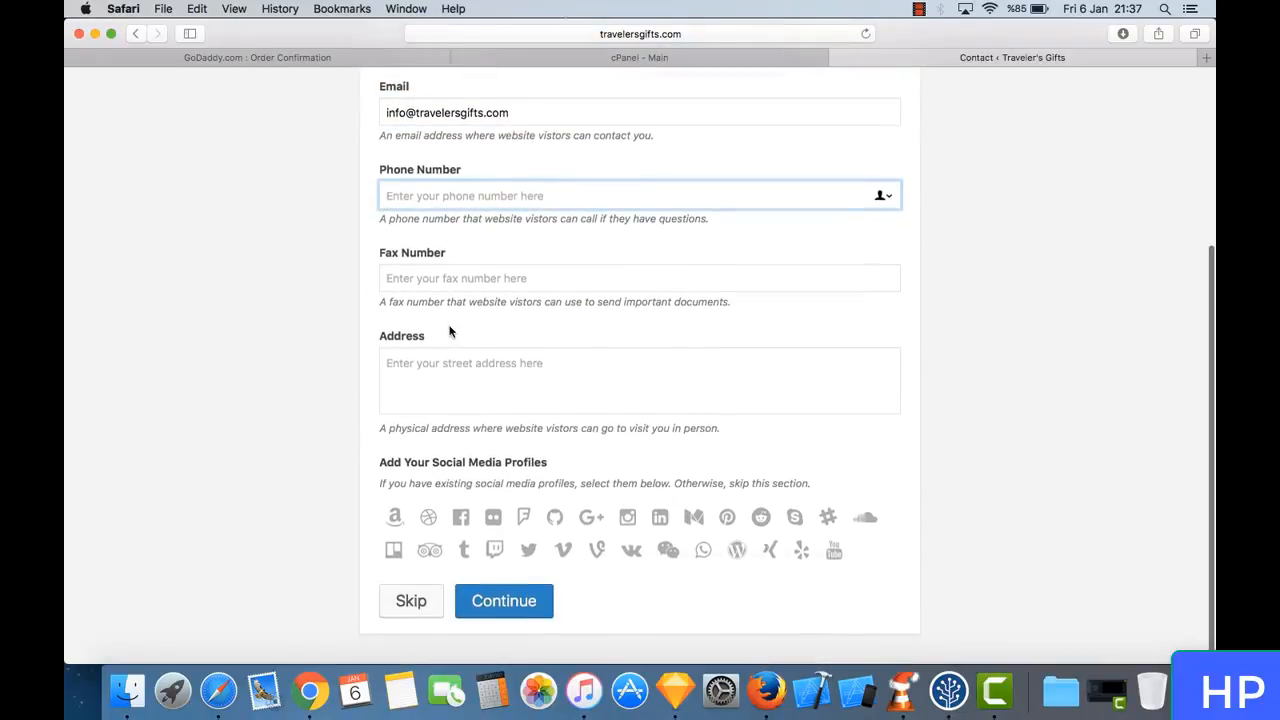
{"action": "left_click", "coordinate": [476, 394]}
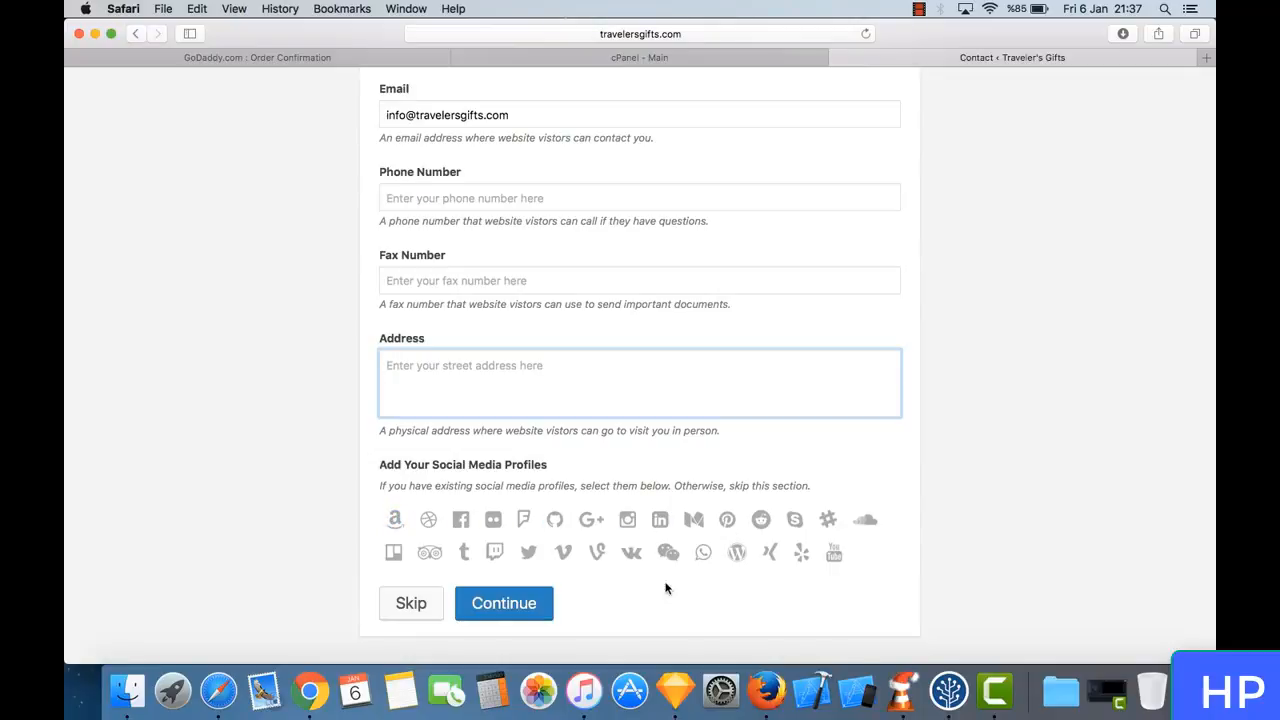
{"action": "left_click", "coordinate": [504, 603]}
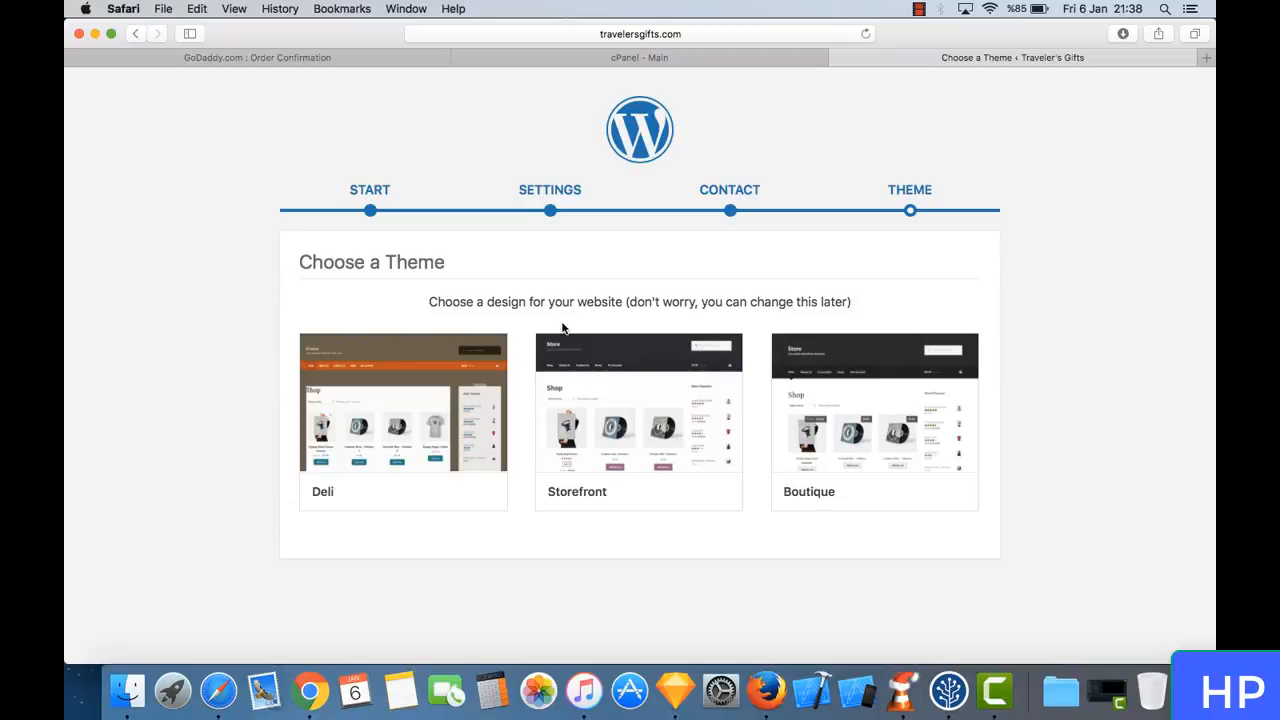
- Install the Storefront theme from its preview and dismiss the introductory tips in the site customizer
{"action": "mouse_move", "coordinate": [658, 455]}
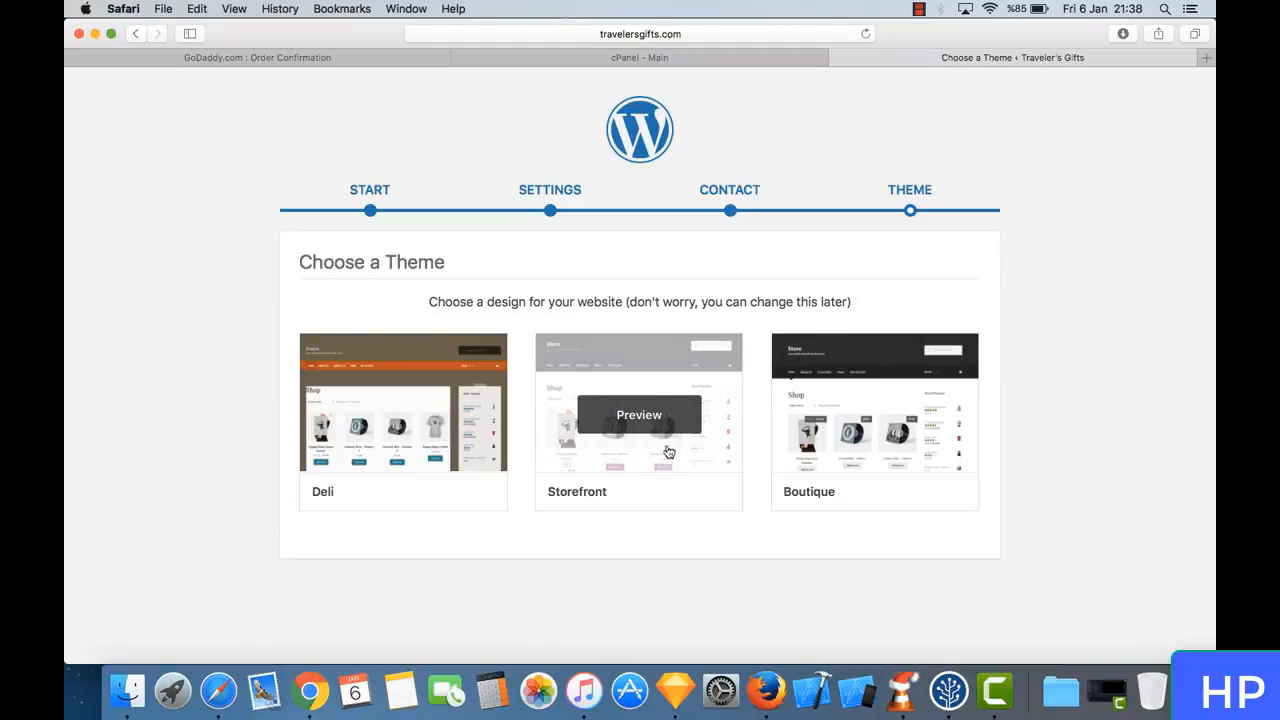
{"action": "left_click", "coordinate": [677, 482]}
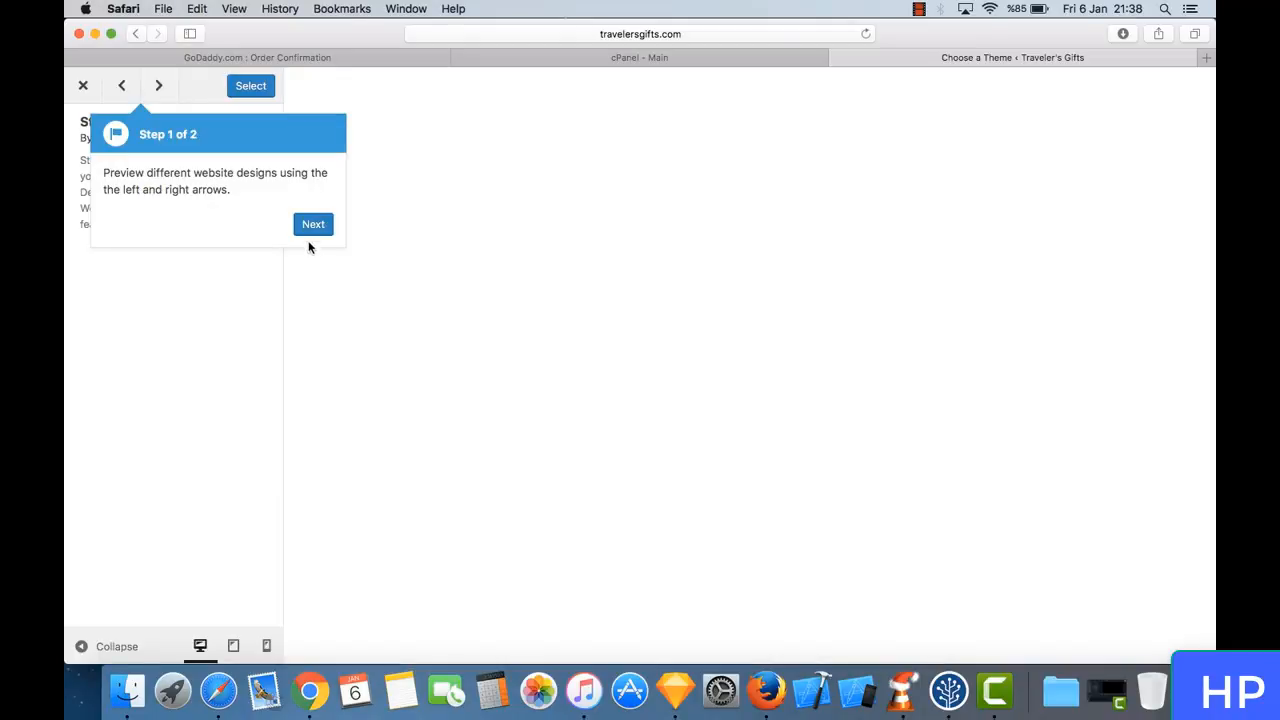
{"action": "left_click", "coordinate": [322, 226]}
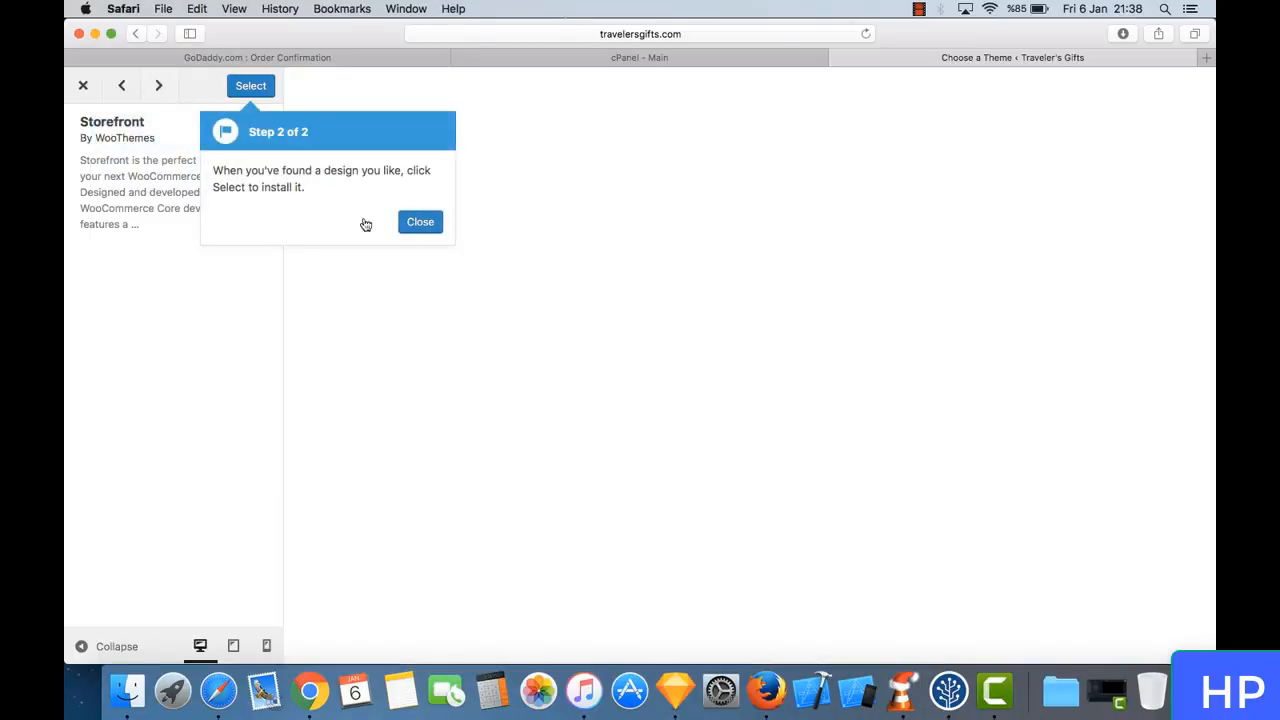
{"action": "left_click", "coordinate": [420, 222]}
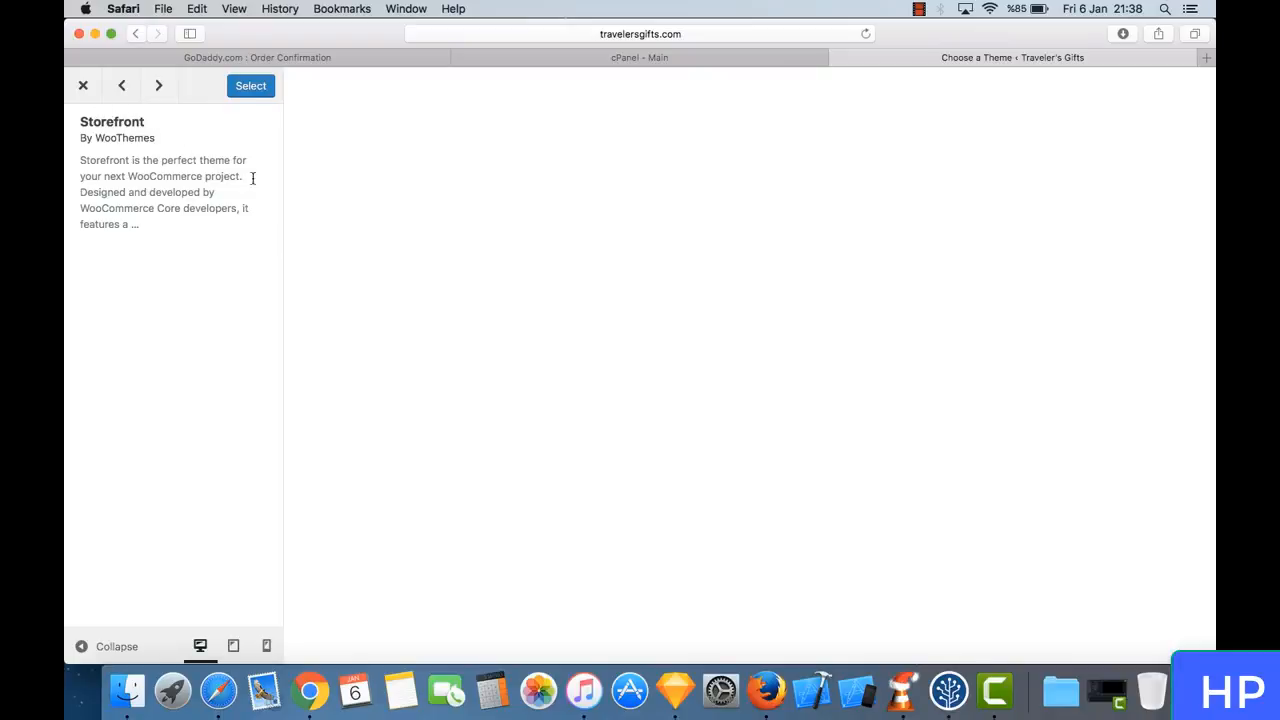
{"action": "left_click", "coordinate": [248, 90]}
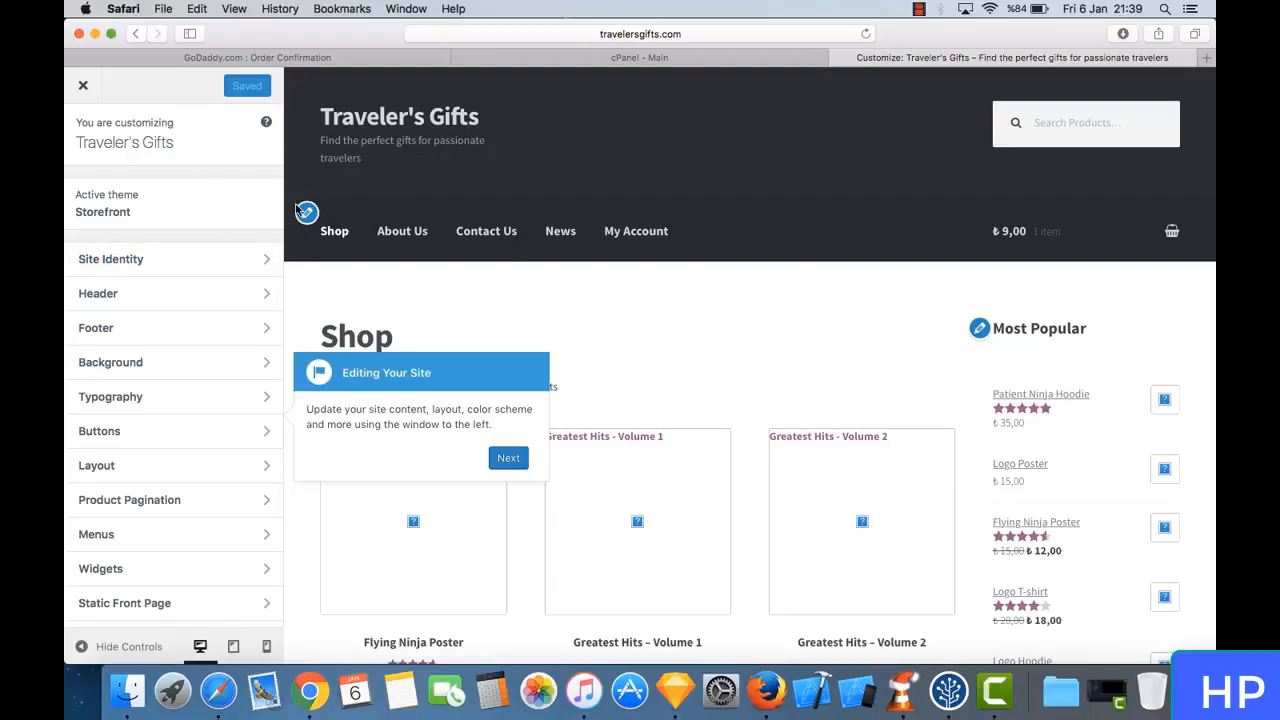
{"action": "left_click", "coordinate": [508, 459]}
{"action": "left_click", "coordinate": [513, 465]}
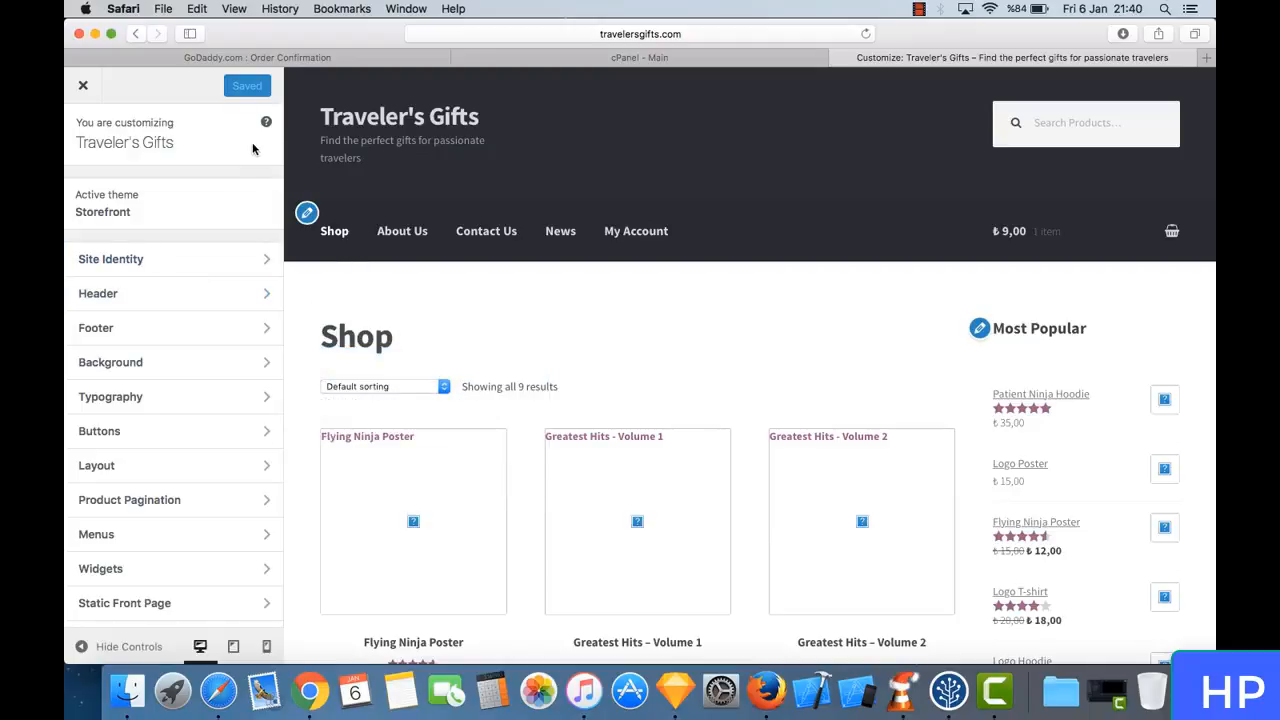
- Close the site customizer and review the WordPress dashboard's overview, activity and WooCommerce status sections
{"action": "left_click", "coordinate": [76, 90]}
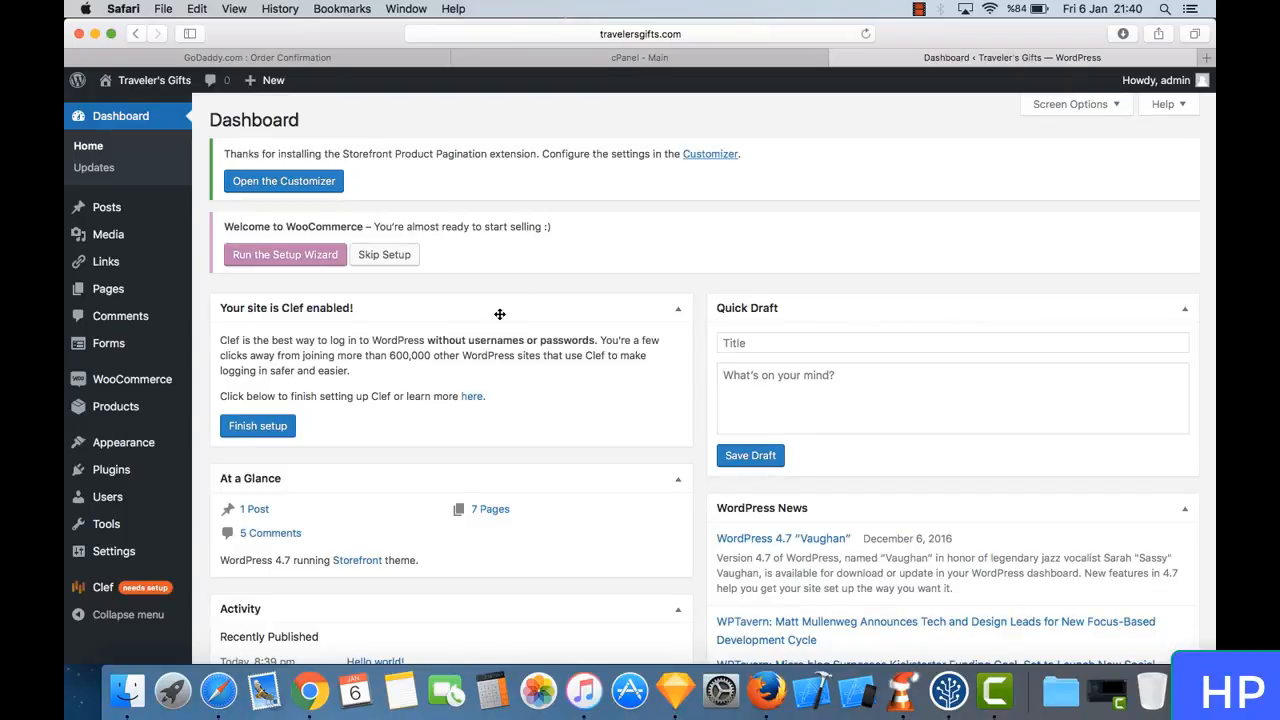
{"action": "scroll", "coordinate": [500, 314], "scroll_direction": "down", "scroll_amount": 5}
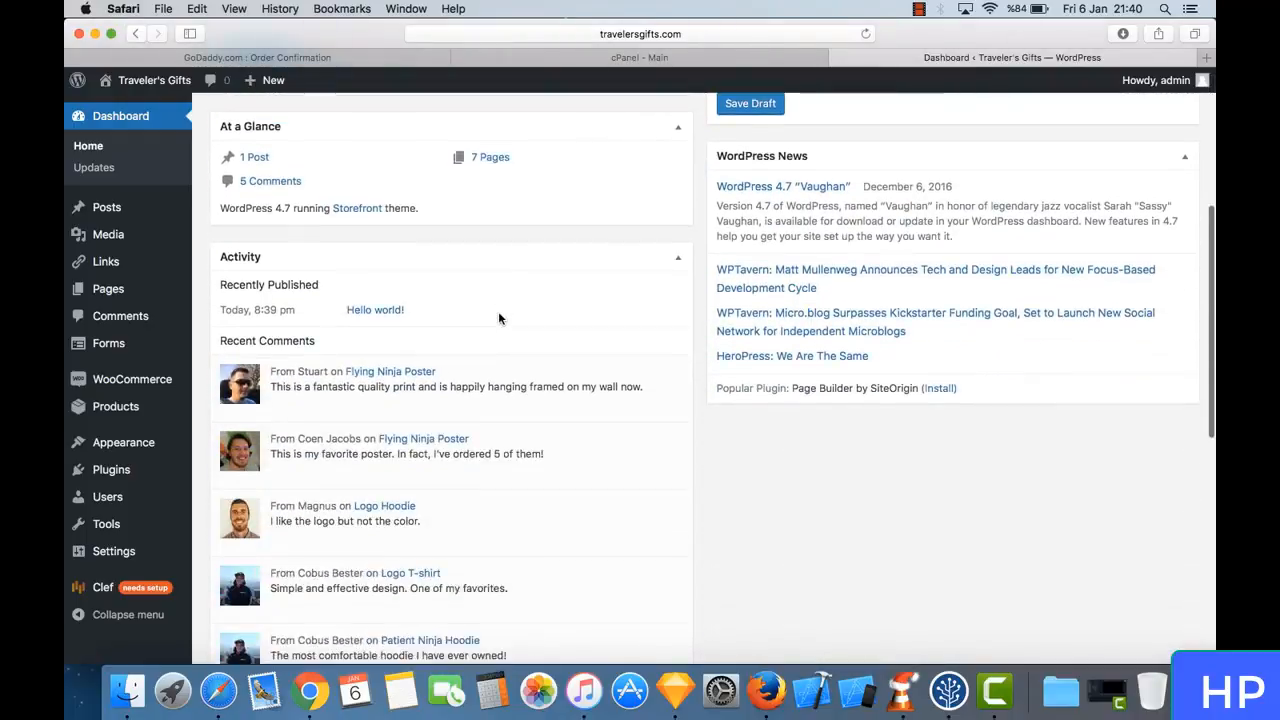
{"action": "scroll", "coordinate": [499, 315], "scroll_direction": "down", "scroll_amount": 8}
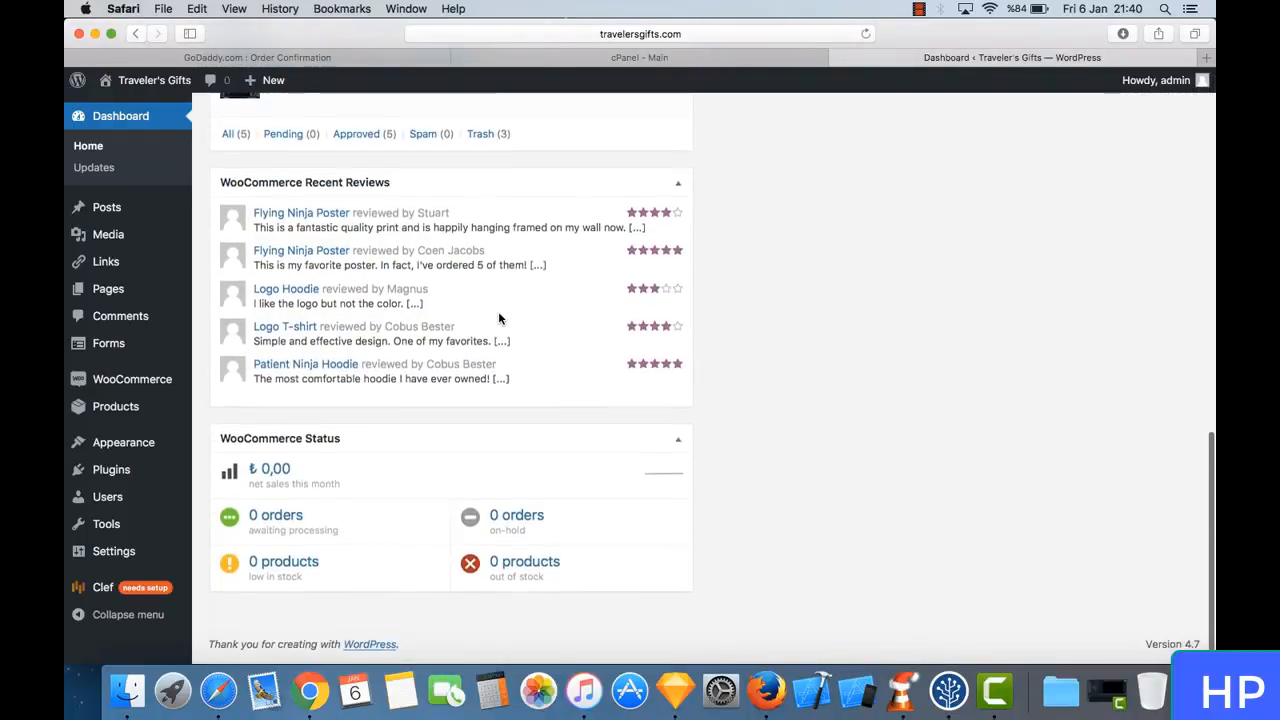
{"action": "scroll", "coordinate": [498, 311], "scroll_direction": "up", "scroll_amount": 13}
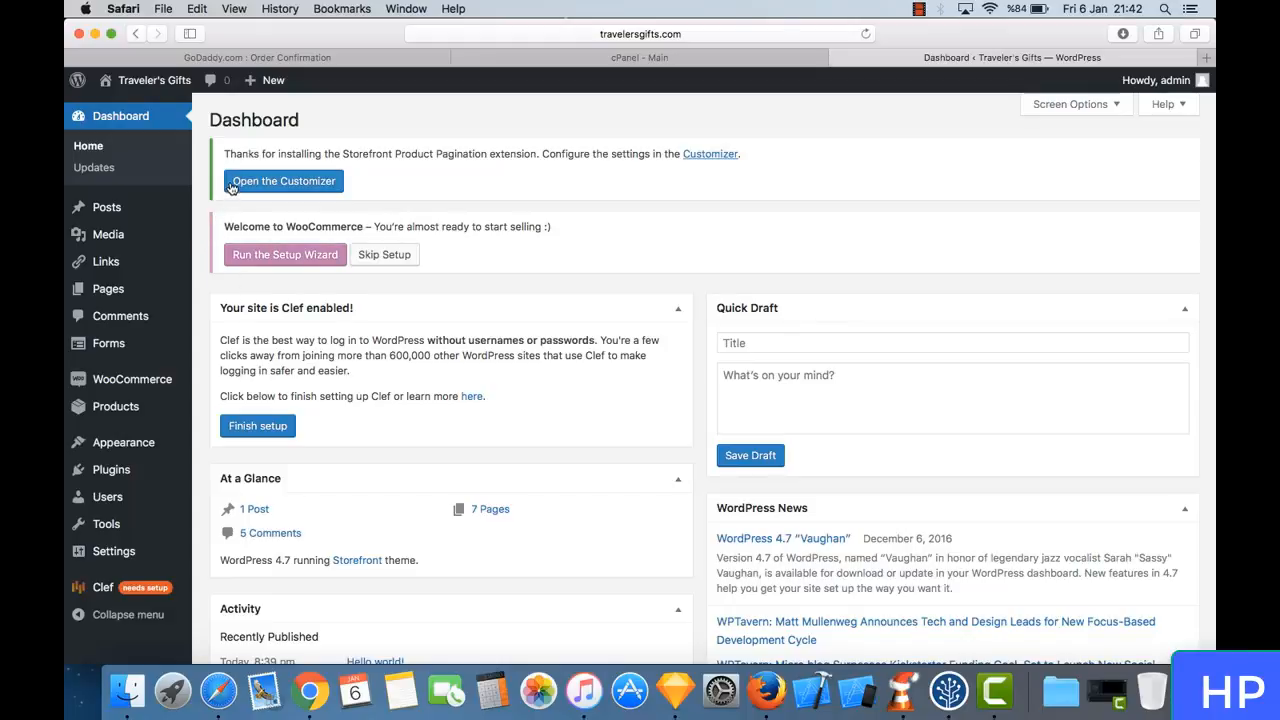
- Open the live site in a new browser tab and load travelersgifts.com from its address
{"action": "mouse_move", "coordinate": [163, 81]}
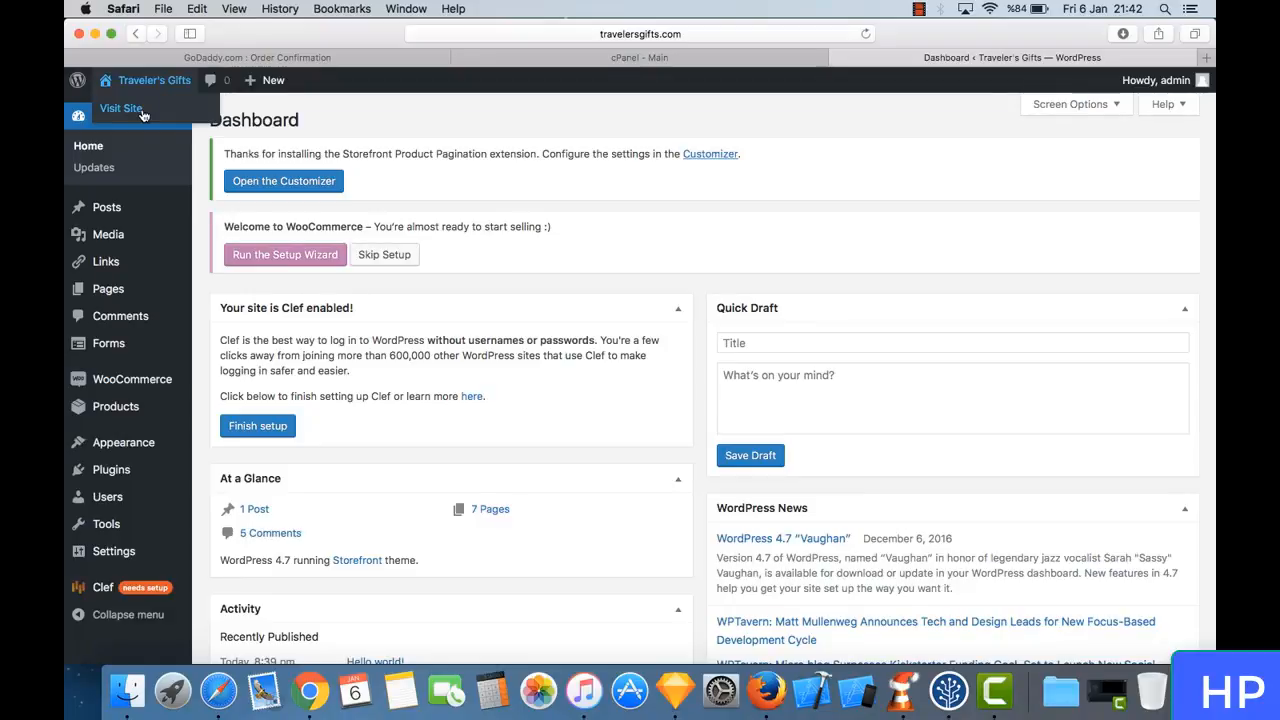
{"action": "right_click", "coordinate": [144, 113]}
{"action": "left_click", "coordinate": [164, 119]}
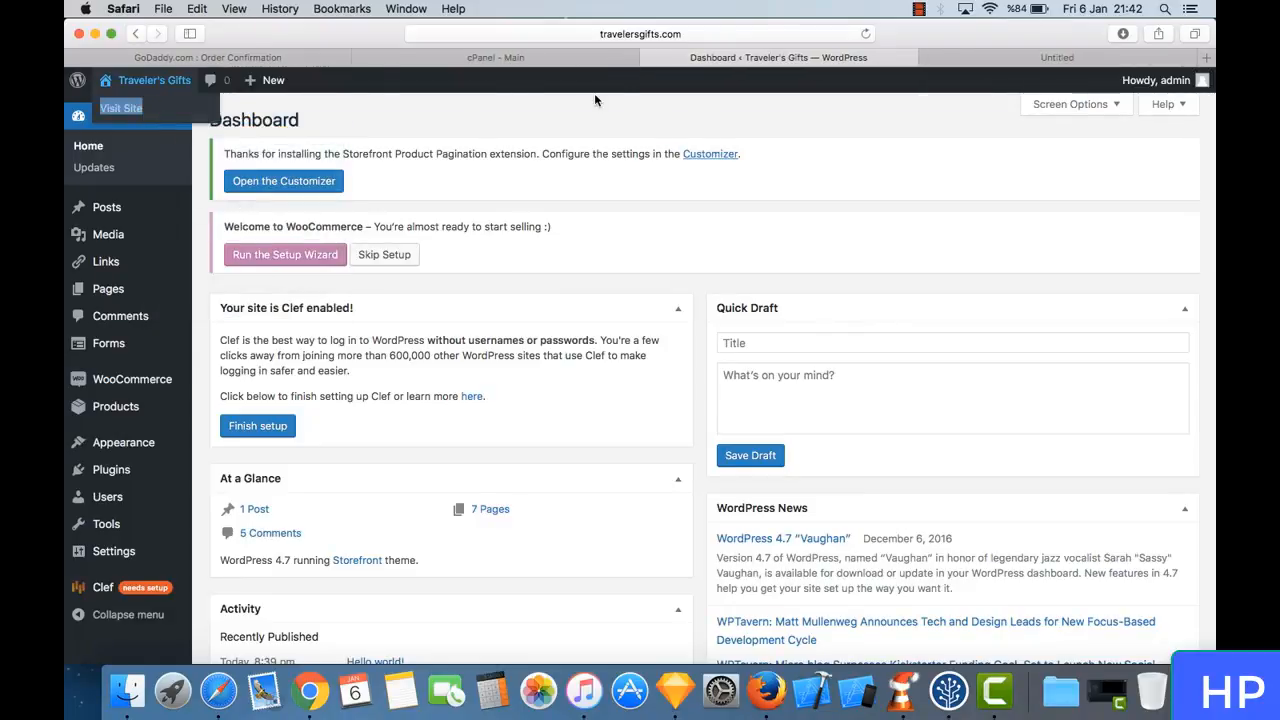
{"action": "left_click", "coordinate": [1019, 59]}
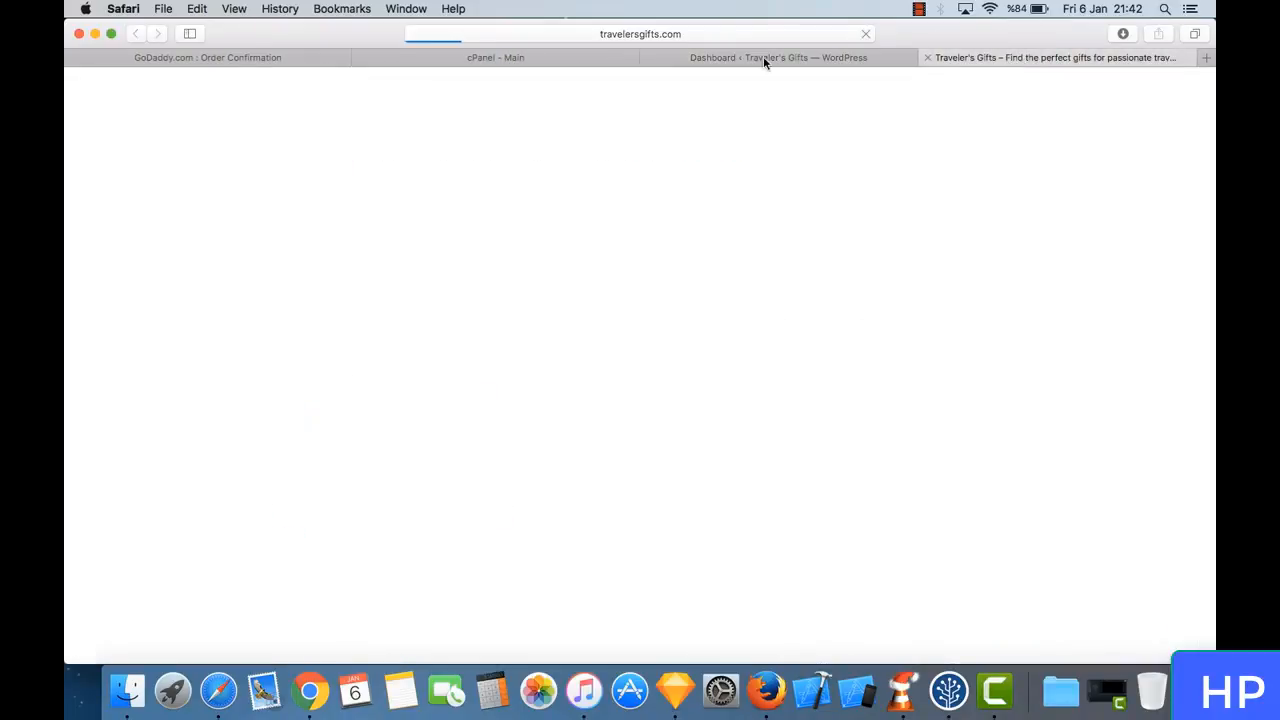
{"action": "left_click", "coordinate": [675, 36]}
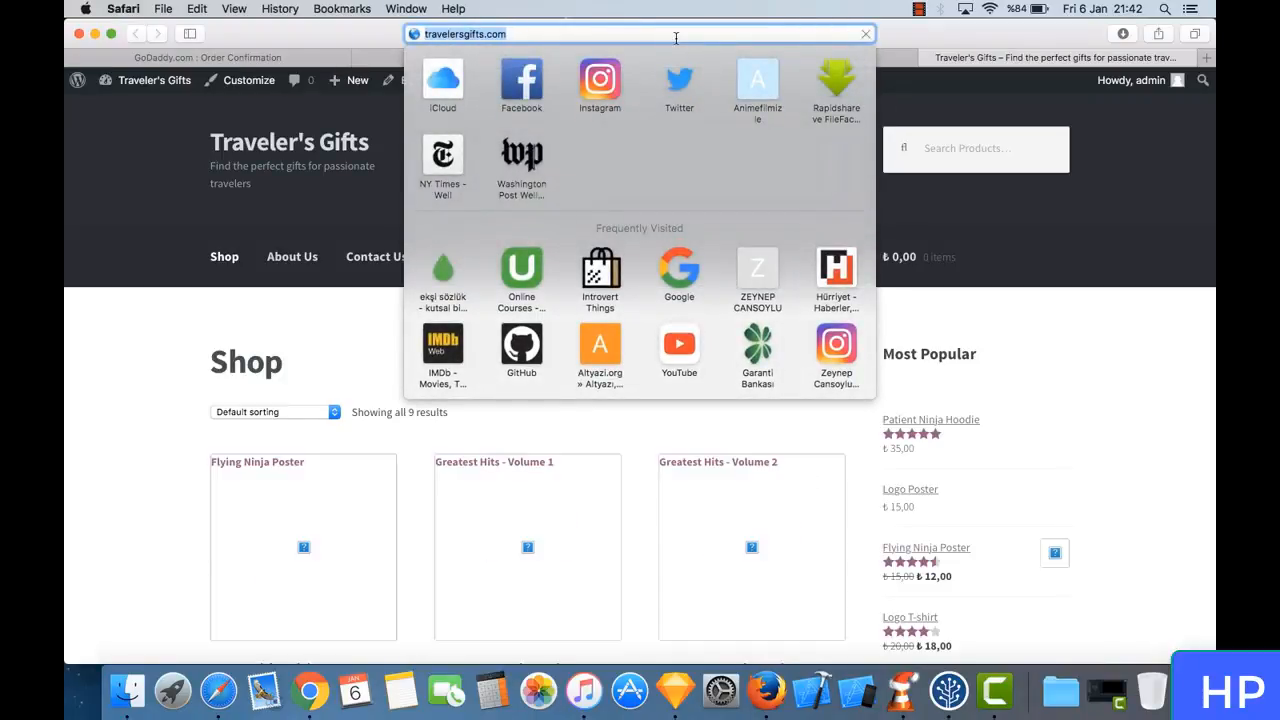
{"action": "type", "text": "travel"}
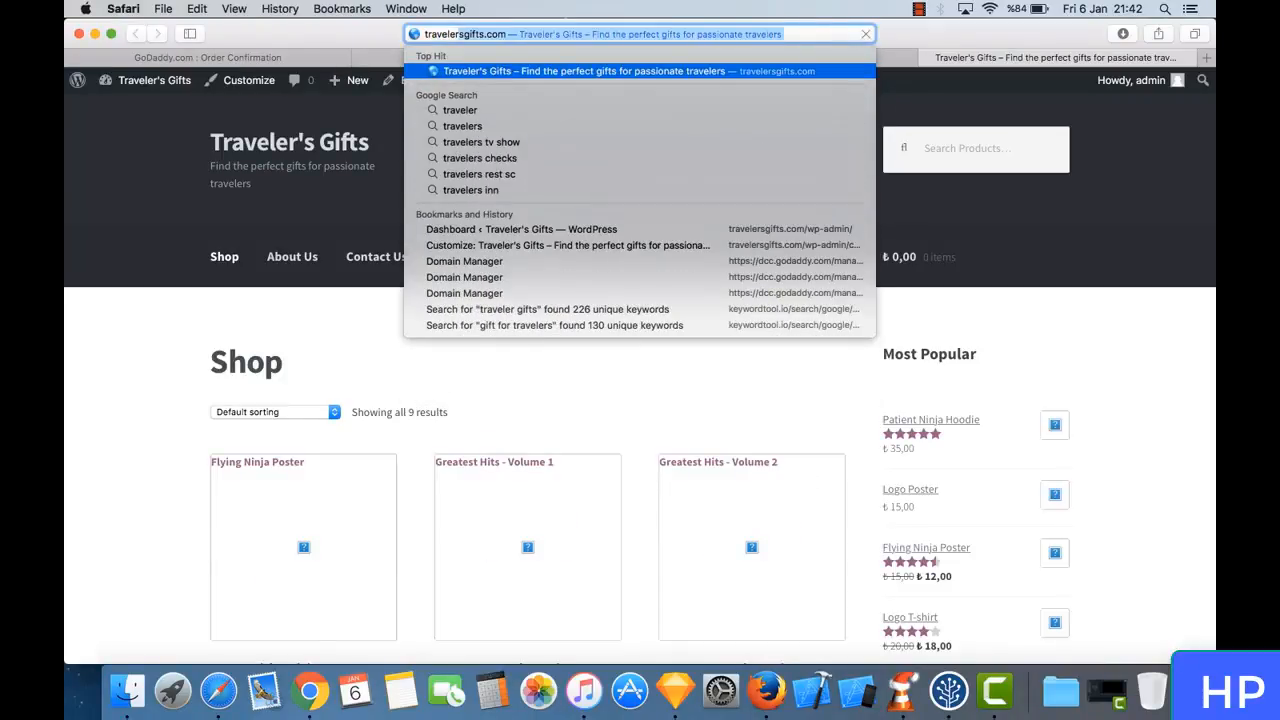
{"action": "key", "text": "Return"}
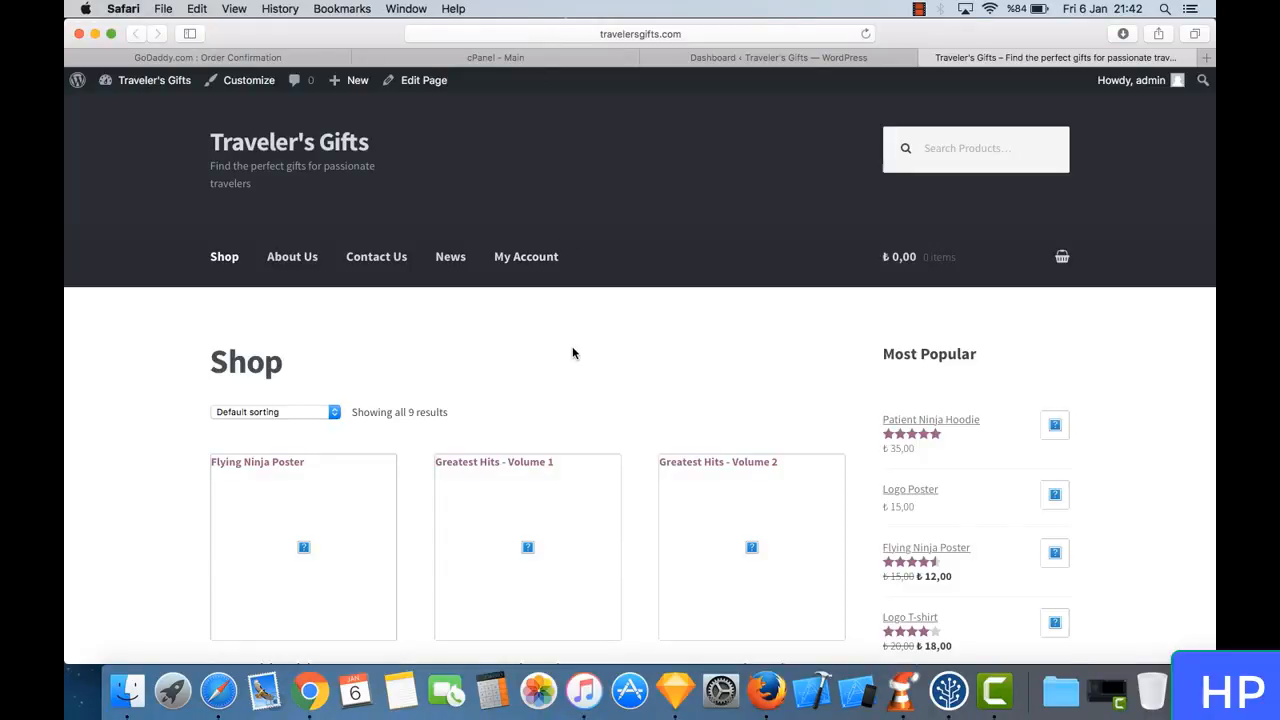
- Look through the shop home page's sample products, Most Popular list and categories
{"action": "scroll", "coordinate": [479, 331], "scroll_direction": "down", "scroll_amount": 5}
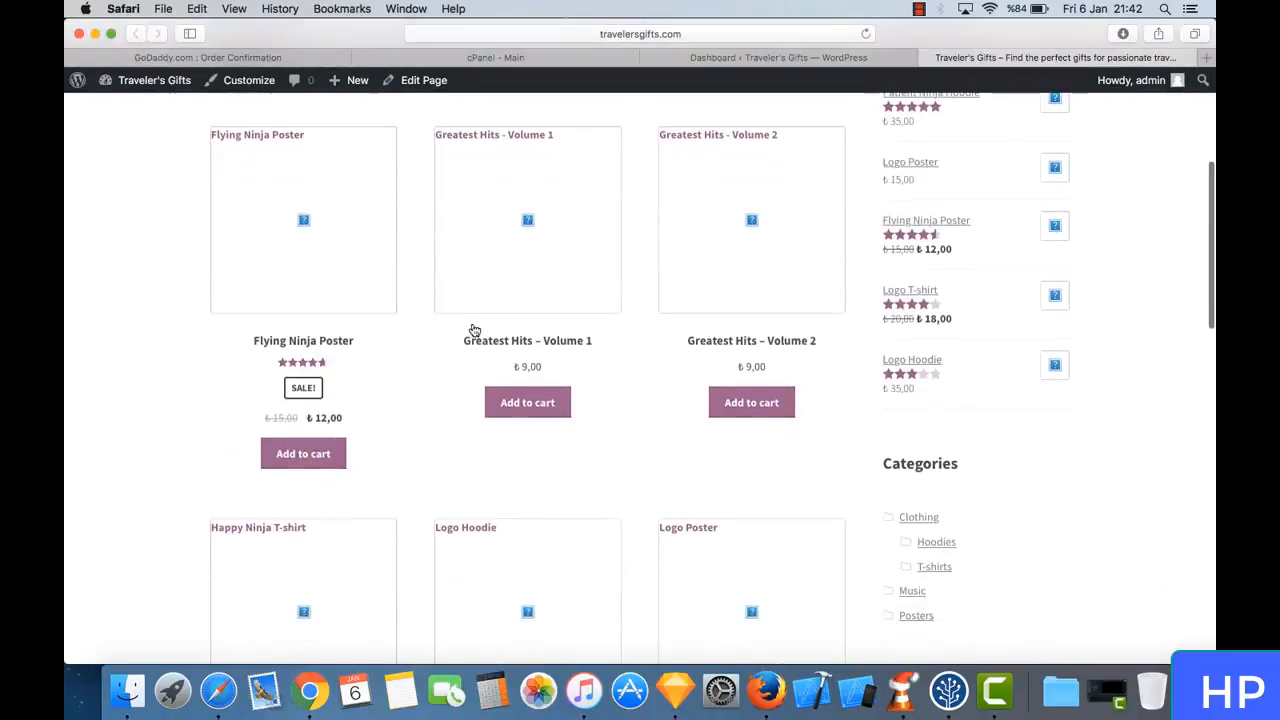
{"action": "scroll", "coordinate": [474, 331], "scroll_direction": "up", "scroll_amount": 5}
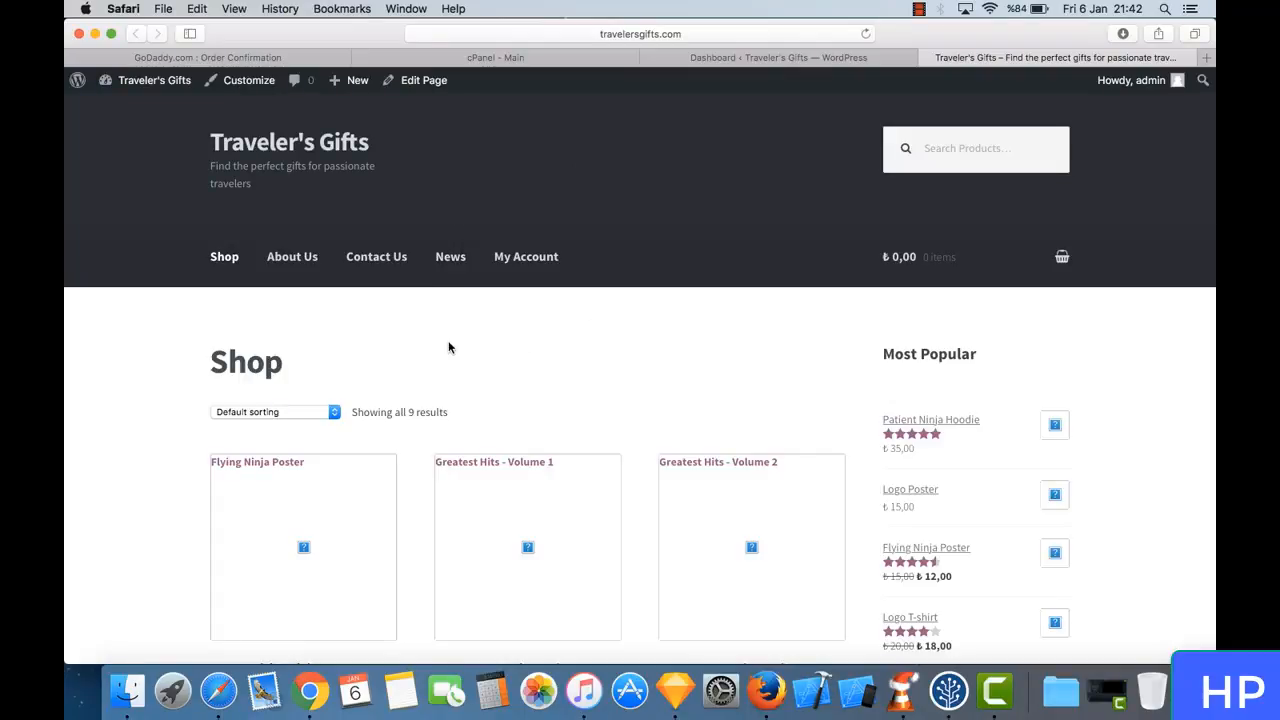
{"action": "scroll", "coordinate": [386, 404], "scroll_direction": "down", "scroll_amount": 3}
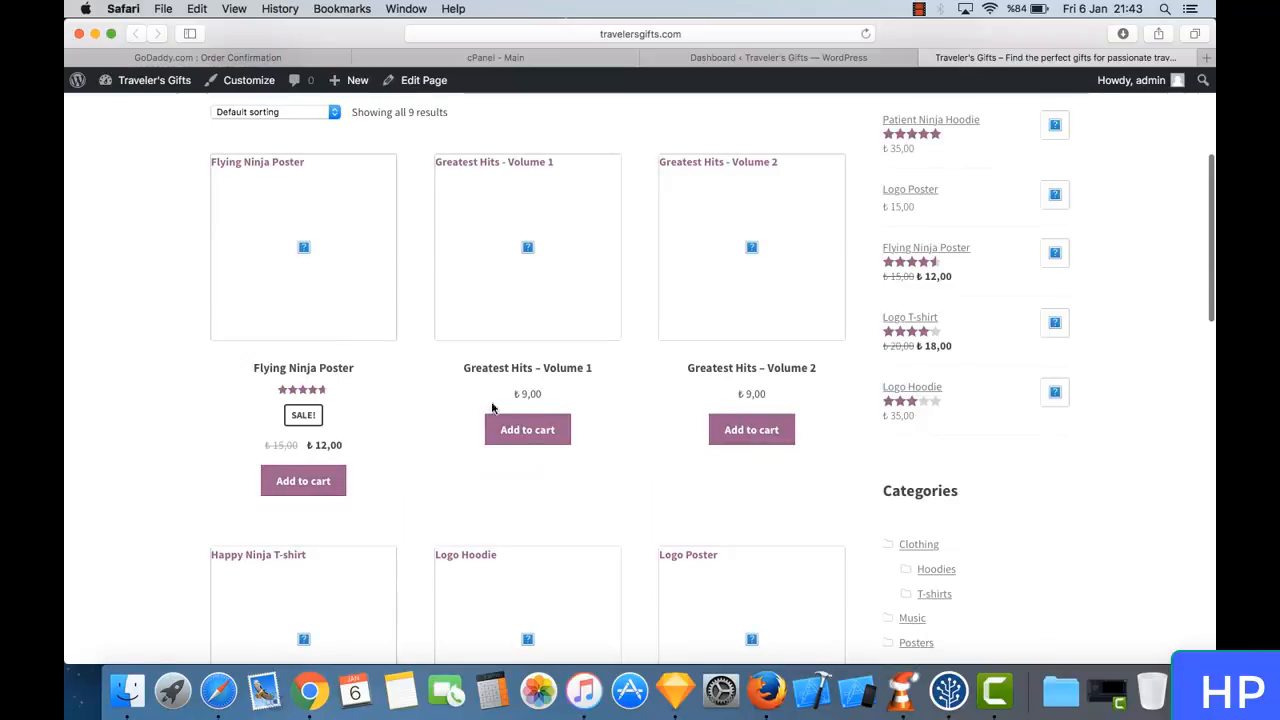
{"action": "scroll", "coordinate": [492, 408], "scroll_direction": "down", "scroll_amount": 10}
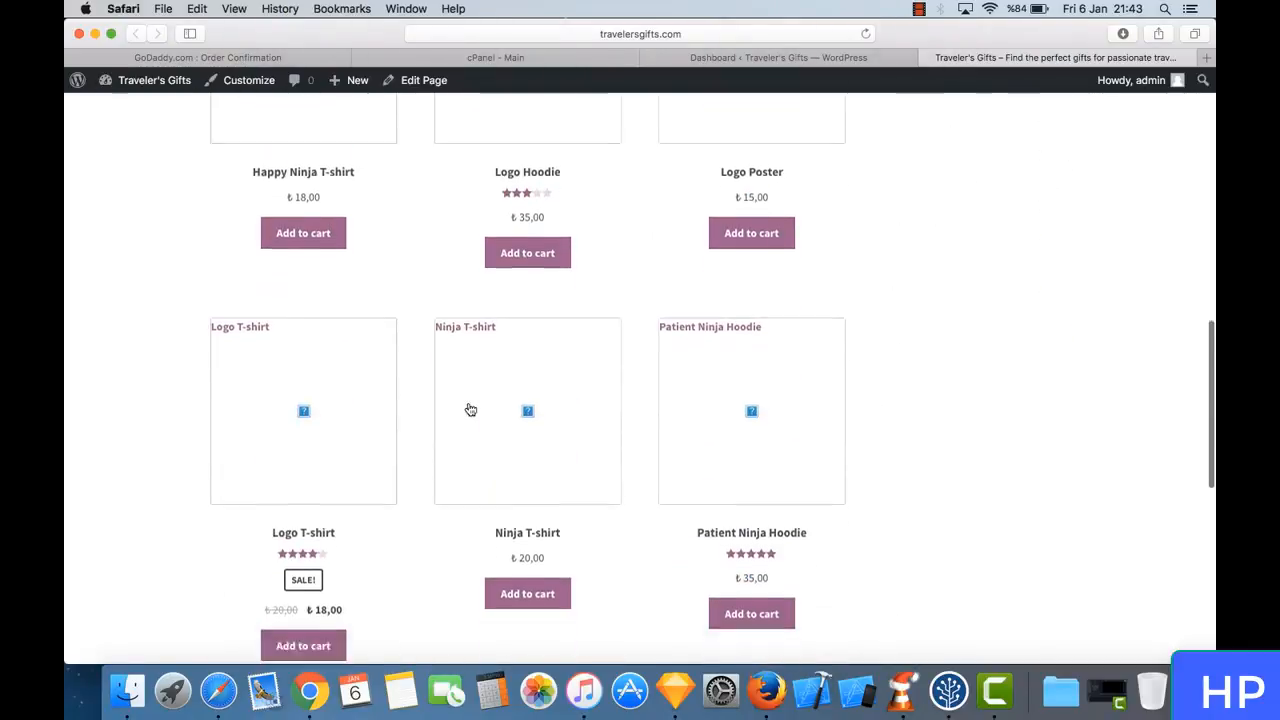
{"action": "scroll", "coordinate": [470, 410], "scroll_direction": "down", "scroll_amount": 3}
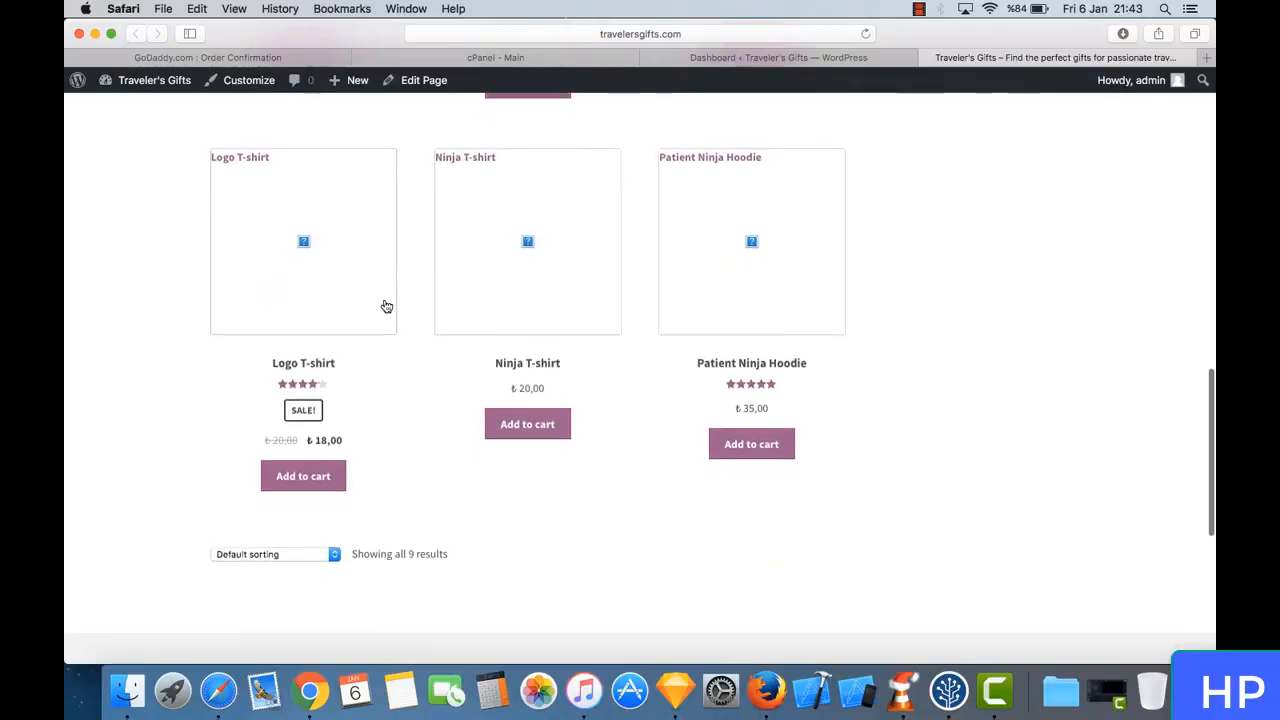
{"action": "scroll", "coordinate": [386, 306], "scroll_direction": "up", "scroll_amount": 13}
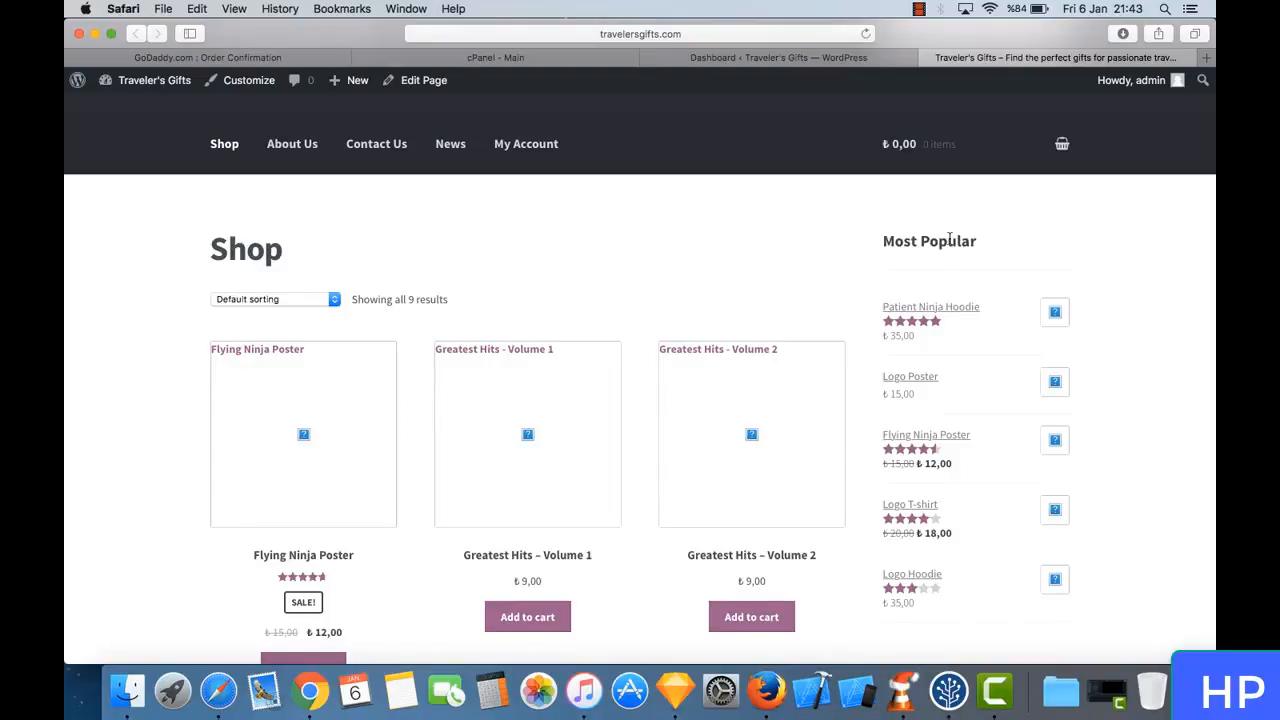
{"action": "scroll", "coordinate": [760, 289], "scroll_direction": "up", "scroll_amount": 3}
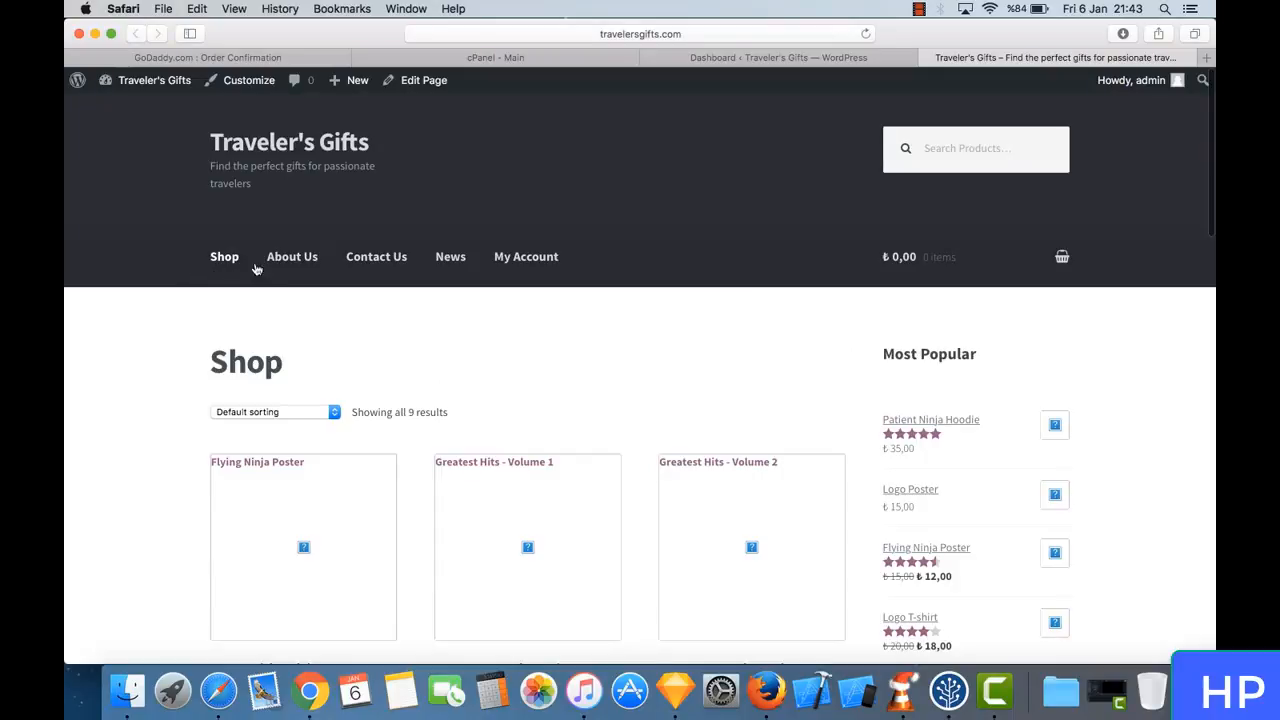
- View the About Us page and the contact form on the Contact Us page
{"action": "left_click", "coordinate": [285, 261]}
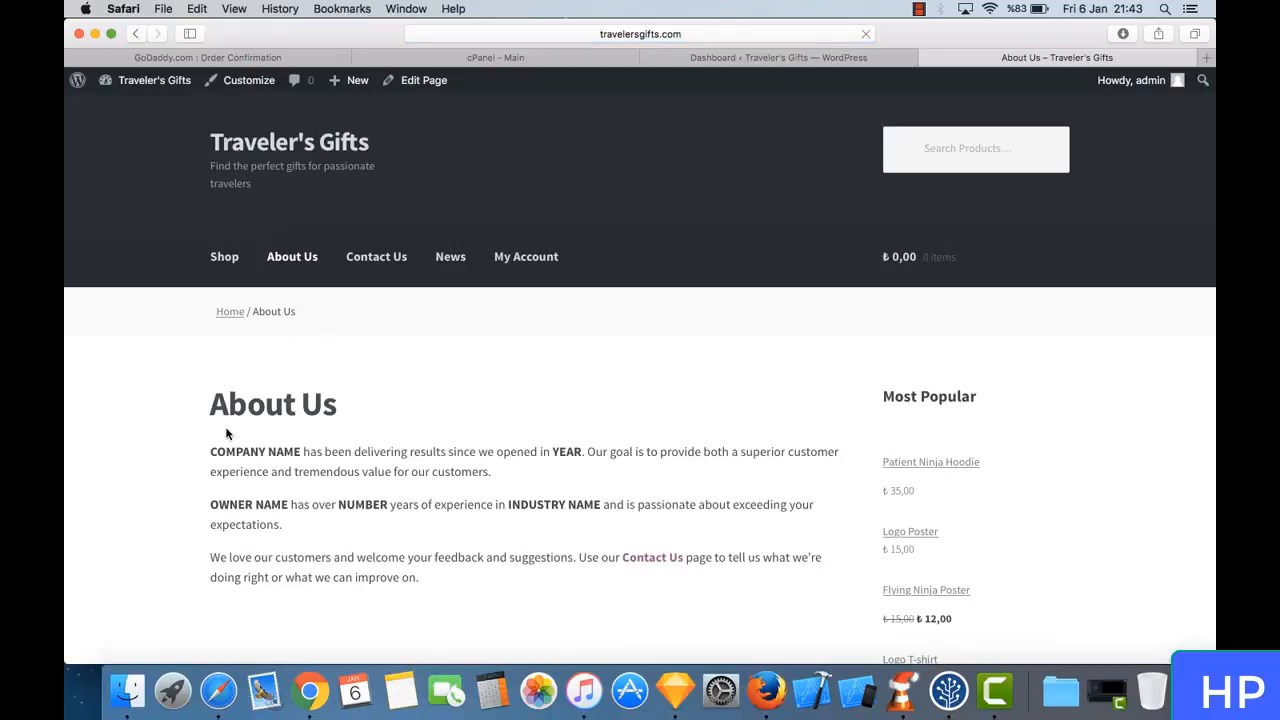
{"action": "left_click", "coordinate": [381, 260]}
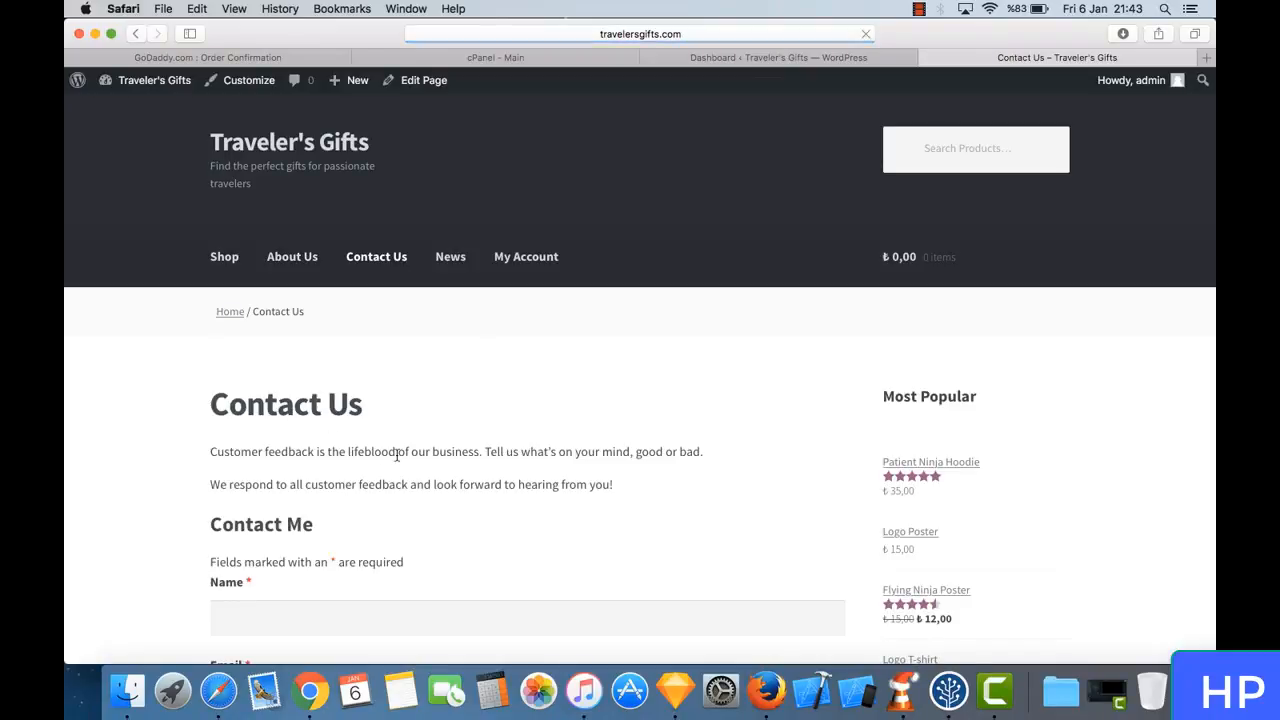
{"action": "scroll", "coordinate": [340, 450], "scroll_direction": "down", "scroll_amount": 5}
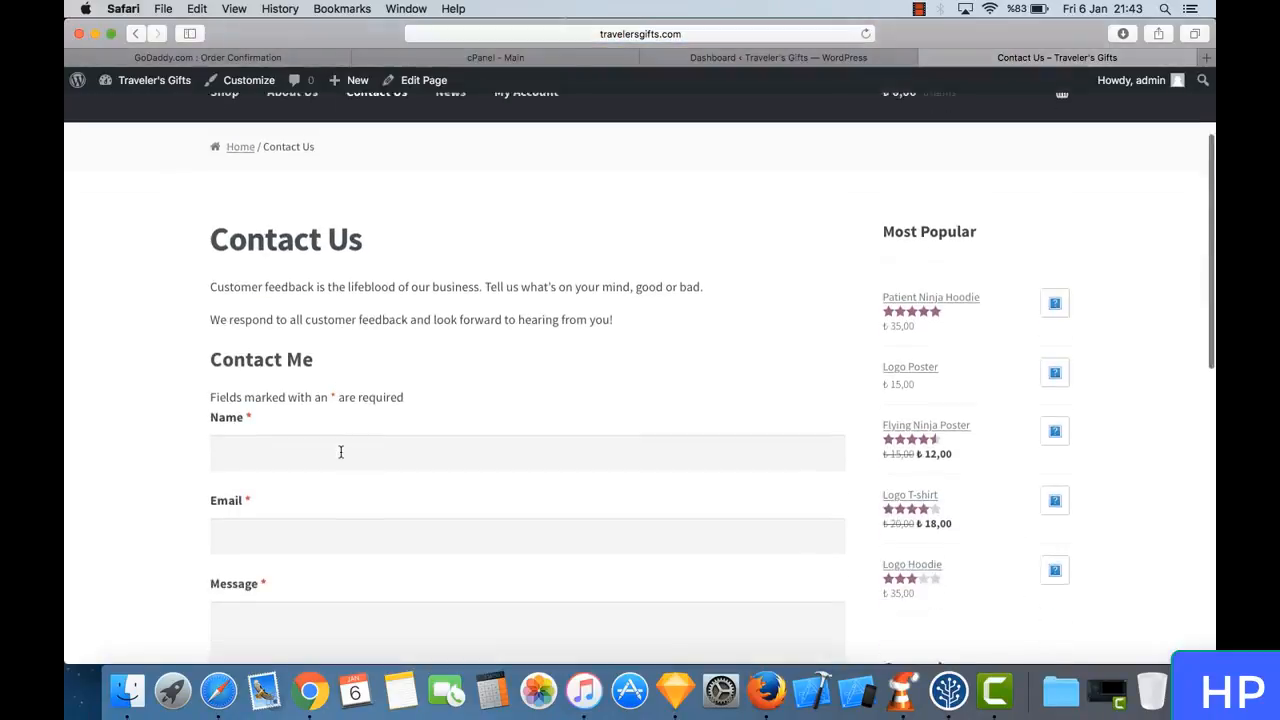
{"action": "scroll", "coordinate": [340, 452], "scroll_direction": "up", "scroll_amount": 2}
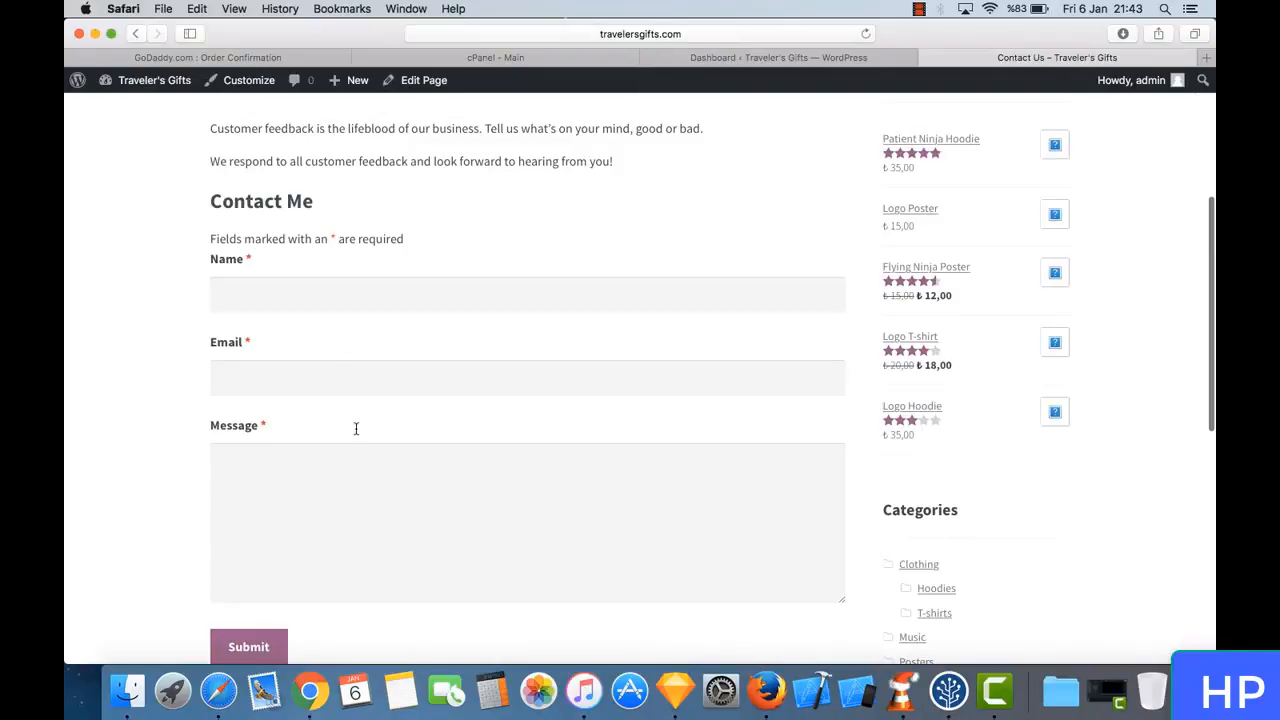
{"action": "scroll", "coordinate": [371, 259], "scroll_direction": "up", "scroll_amount": 3}
{"action": "scroll", "coordinate": [406, 340], "scroll_direction": "up", "scroll_amount": 2}
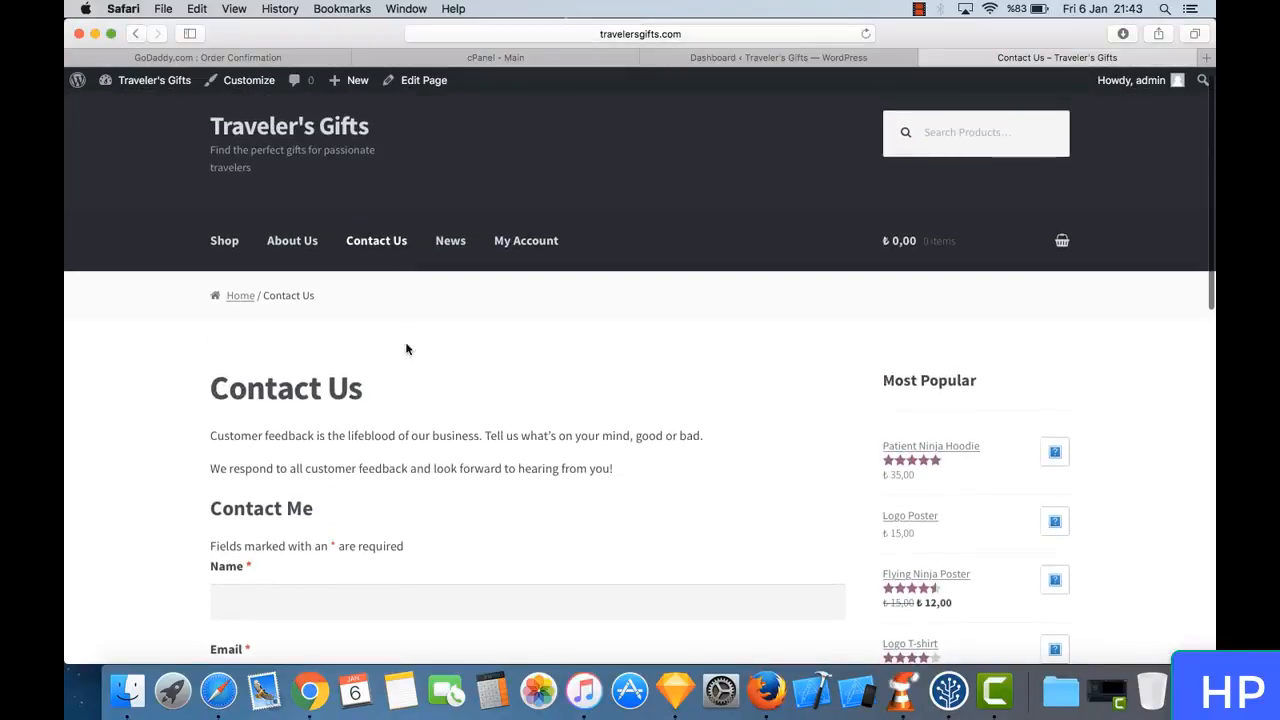
- Open the News page and look over its sample blog post, sidebar and footer
{"action": "left_click", "coordinate": [458, 246]}
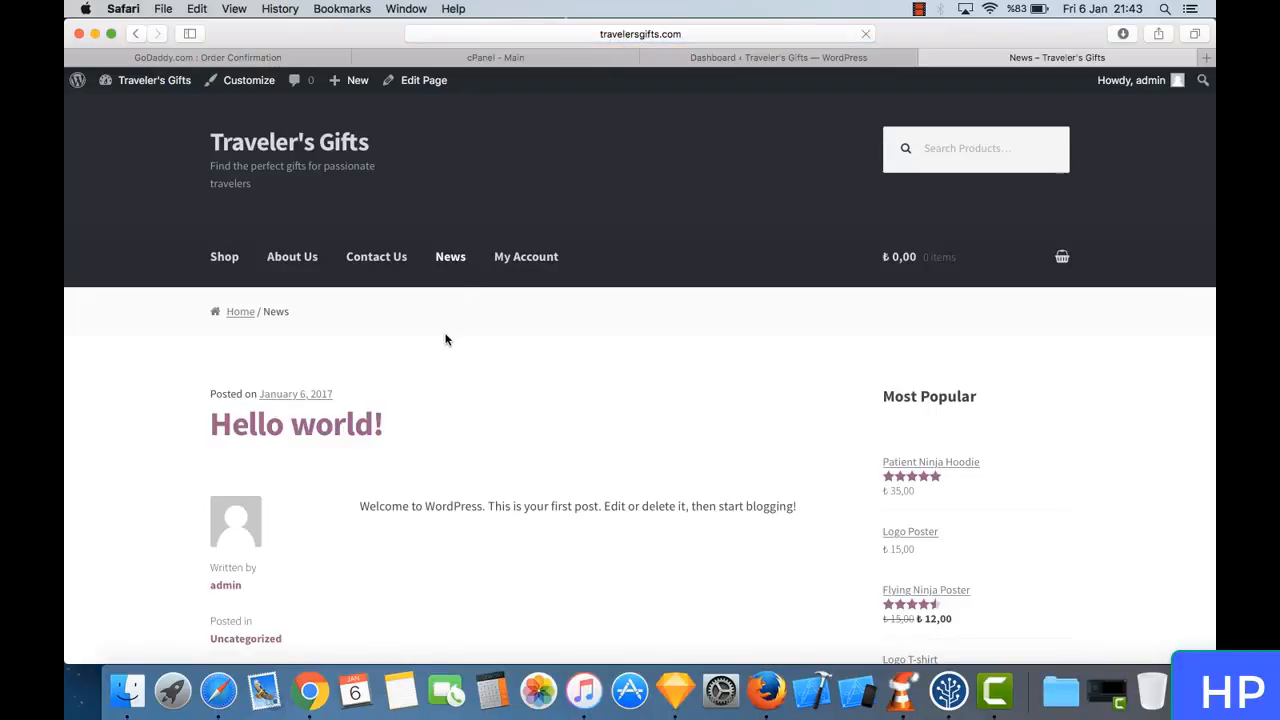
{"action": "scroll", "coordinate": [382, 398], "scroll_direction": "down", "scroll_amount": 10}
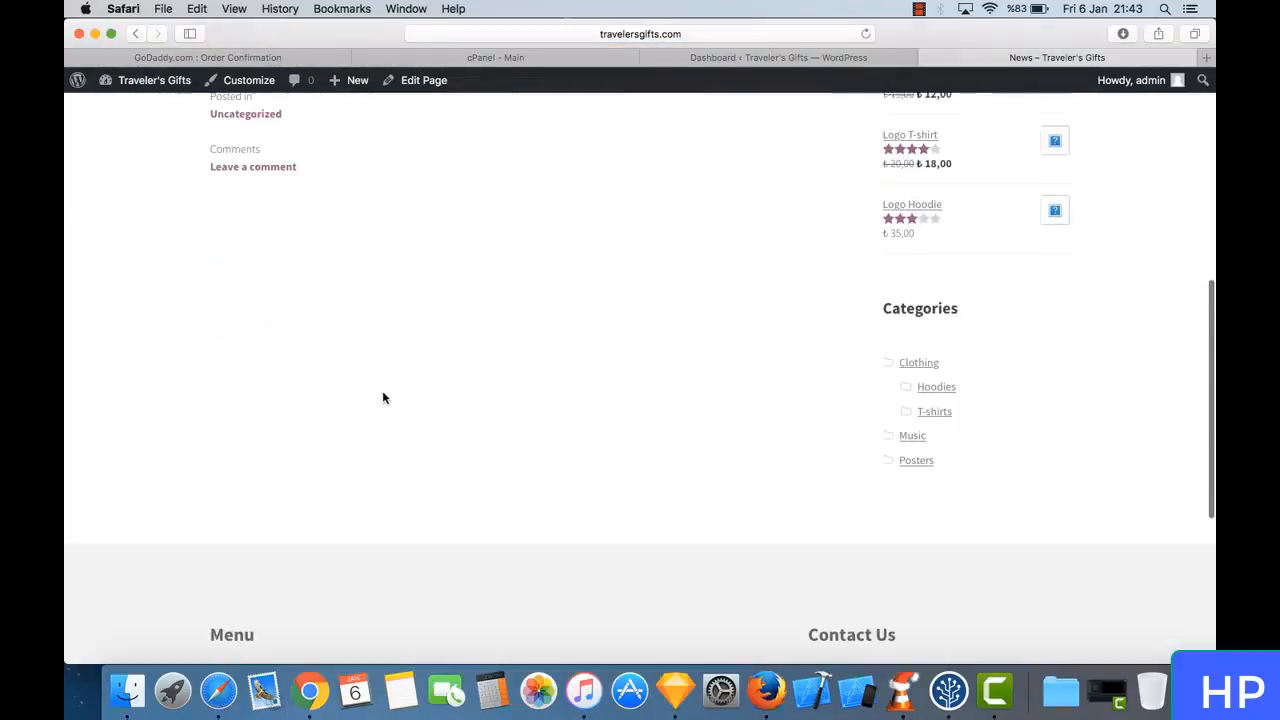
{"action": "scroll", "coordinate": [382, 398], "scroll_direction": "up", "scroll_amount": 6}
{"action": "scroll", "coordinate": [382, 398], "scroll_direction": "down", "scroll_amount": 2}
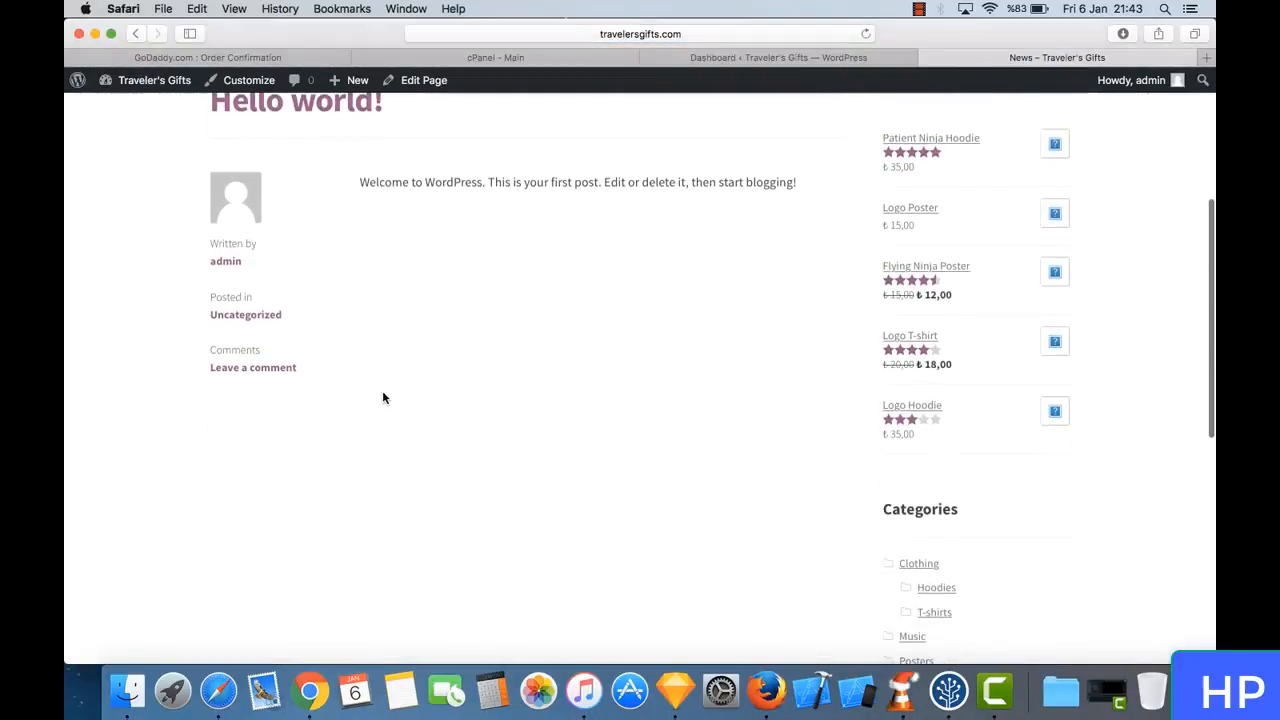
{"action": "scroll", "coordinate": [382, 398], "scroll_direction": "down", "scroll_amount": 8}
{"action": "scroll", "coordinate": [382, 398], "scroll_direction": "up", "scroll_amount": 9}
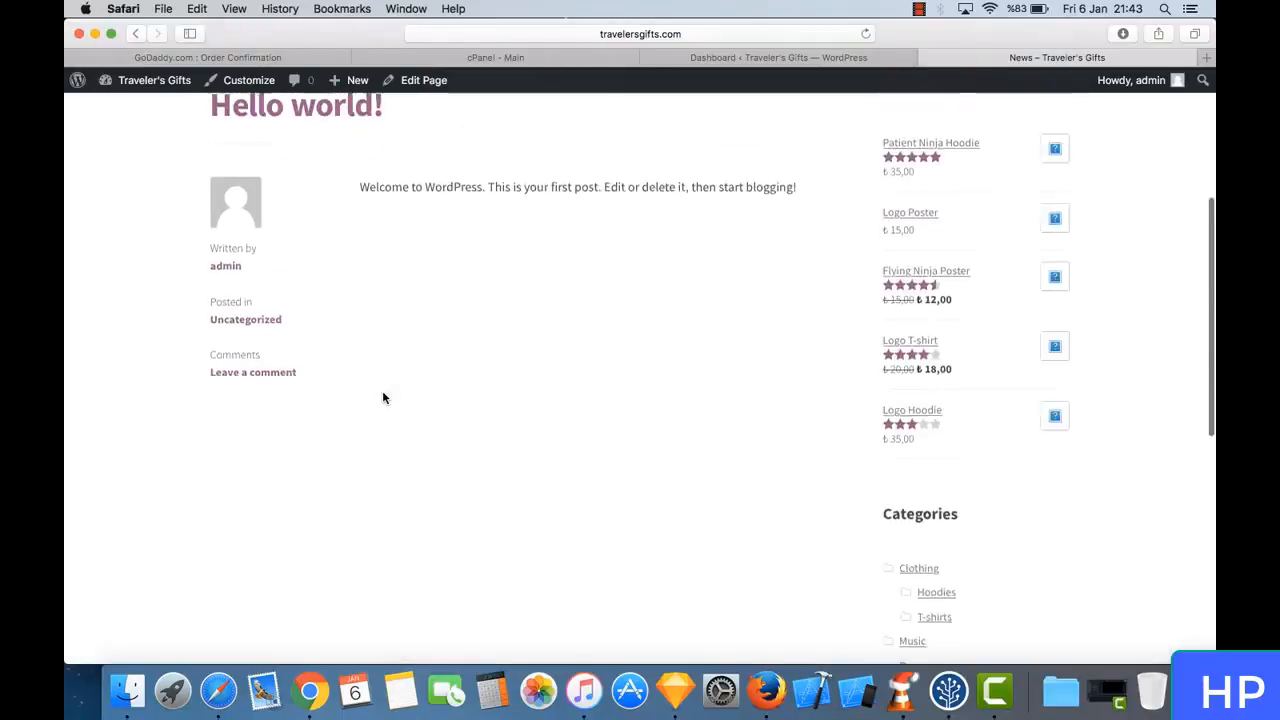
{"action": "scroll", "coordinate": [382, 398], "scroll_direction": "up", "scroll_amount": 4}
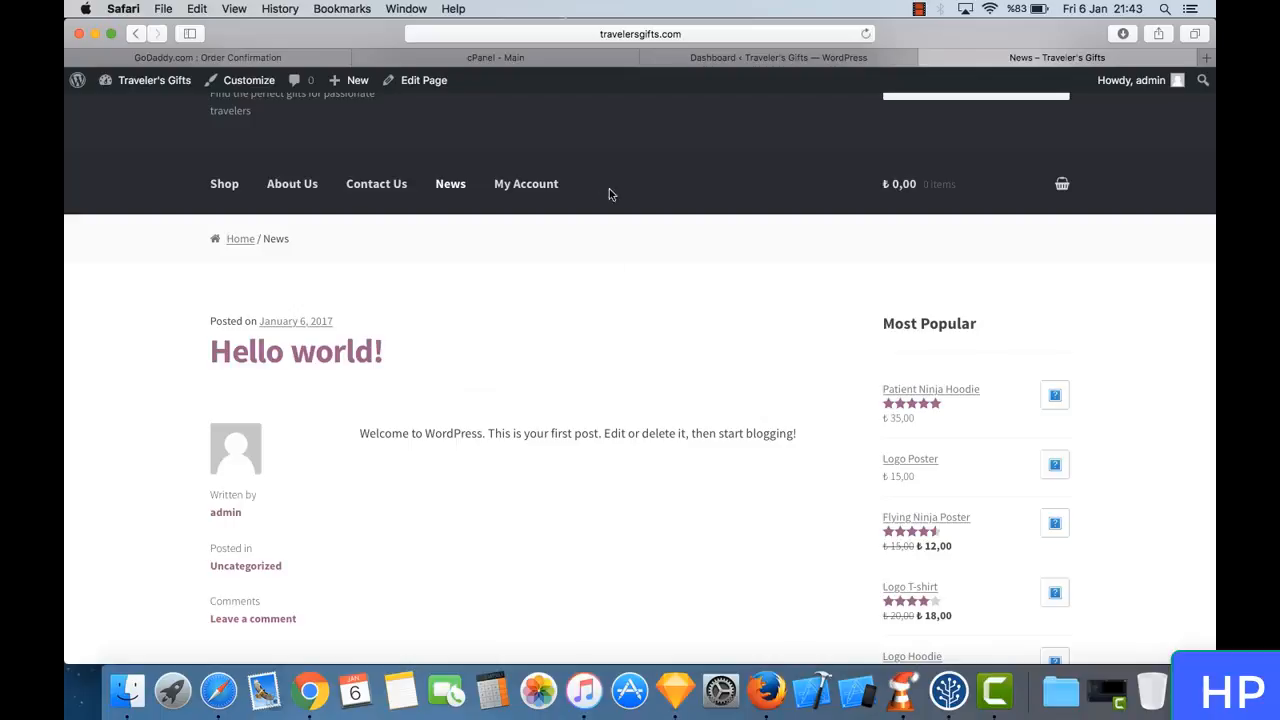
- Open the My Account page and check its Orders and Downloads sections
{"action": "left_click", "coordinate": [548, 190]}
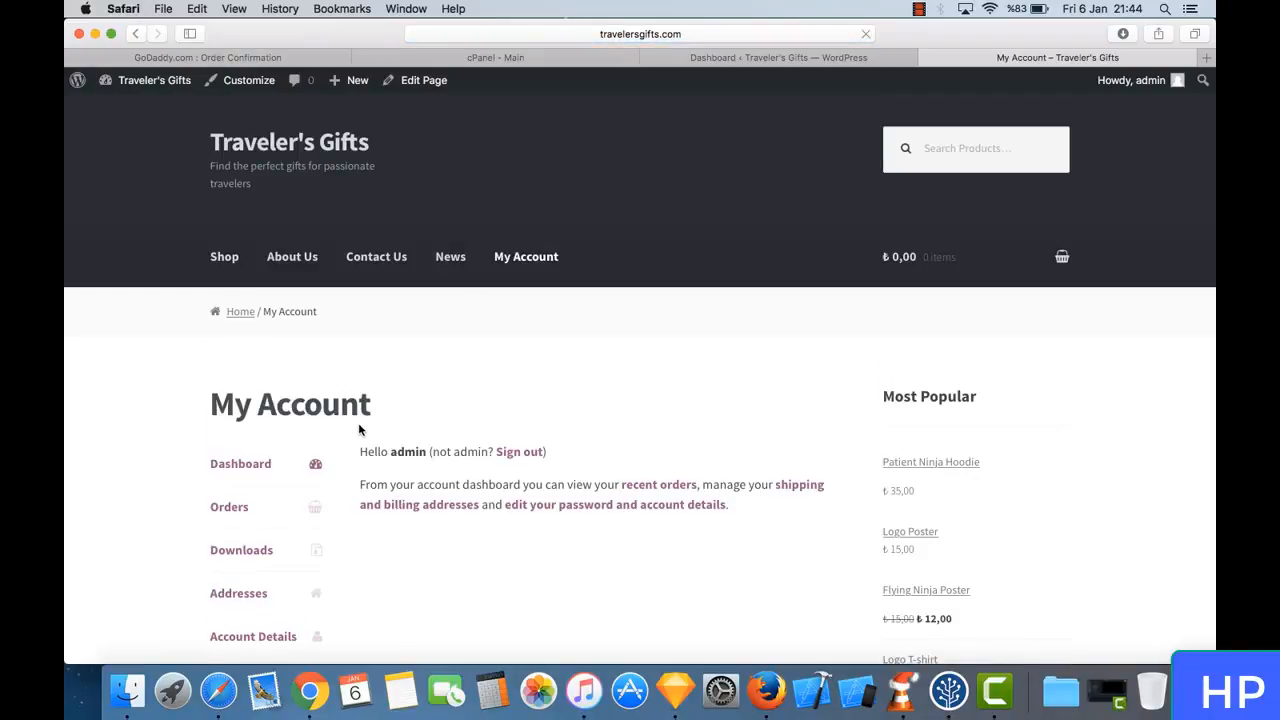
{"action": "scroll", "coordinate": [357, 437], "scroll_direction": "down", "scroll_amount": 3}
{"action": "scroll", "coordinate": [359, 433], "scroll_direction": "down", "scroll_amount": 1}
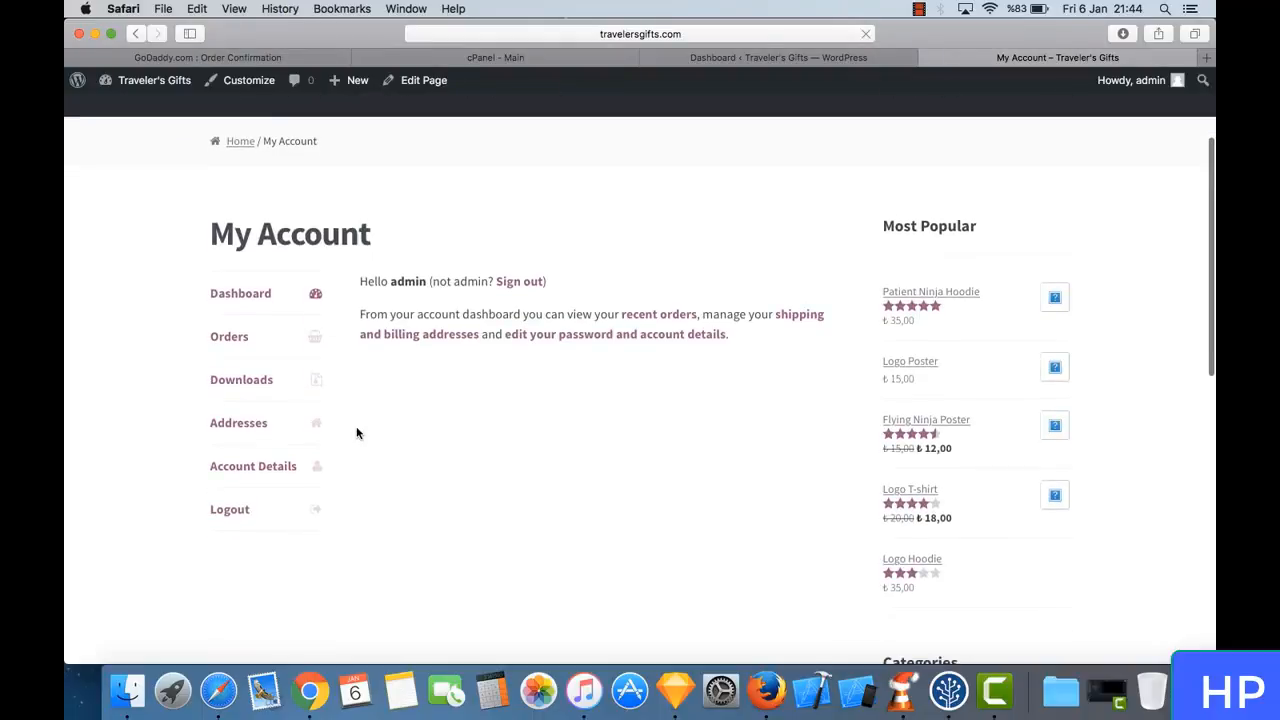
{"action": "left_click", "coordinate": [246, 340]}
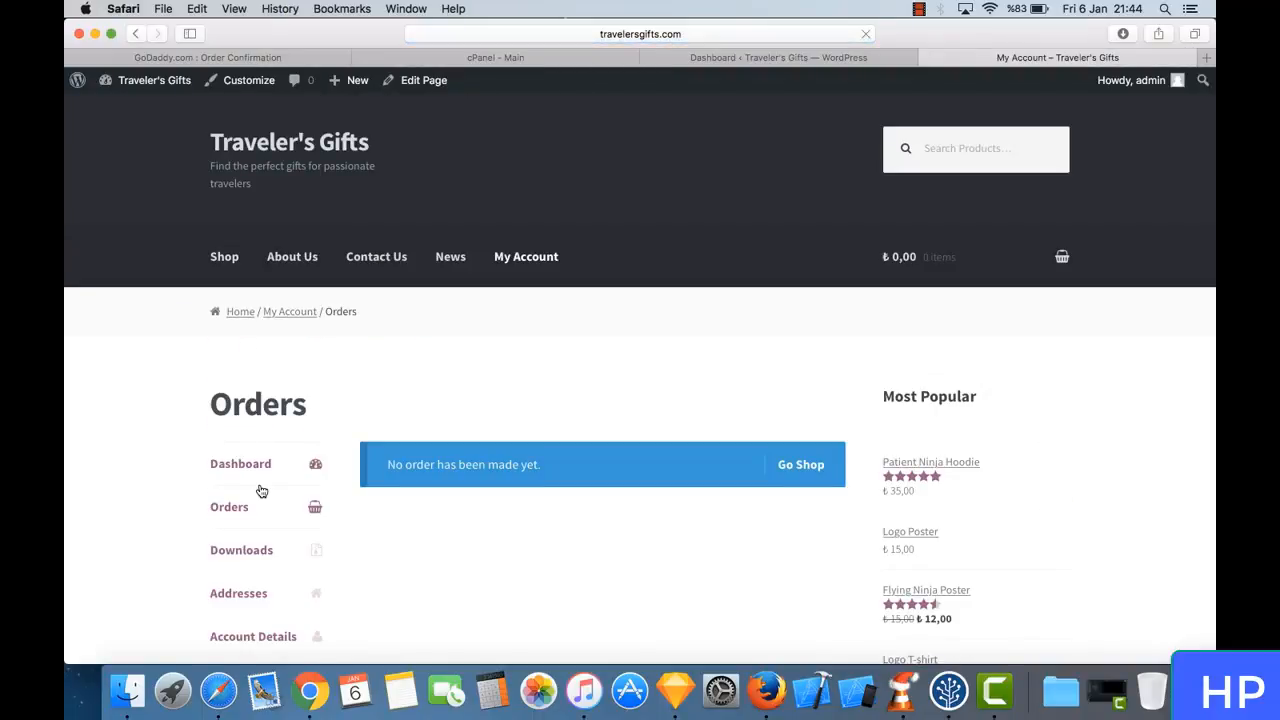
{"action": "scroll", "coordinate": [262, 491], "scroll_direction": "down", "scroll_amount": 2}
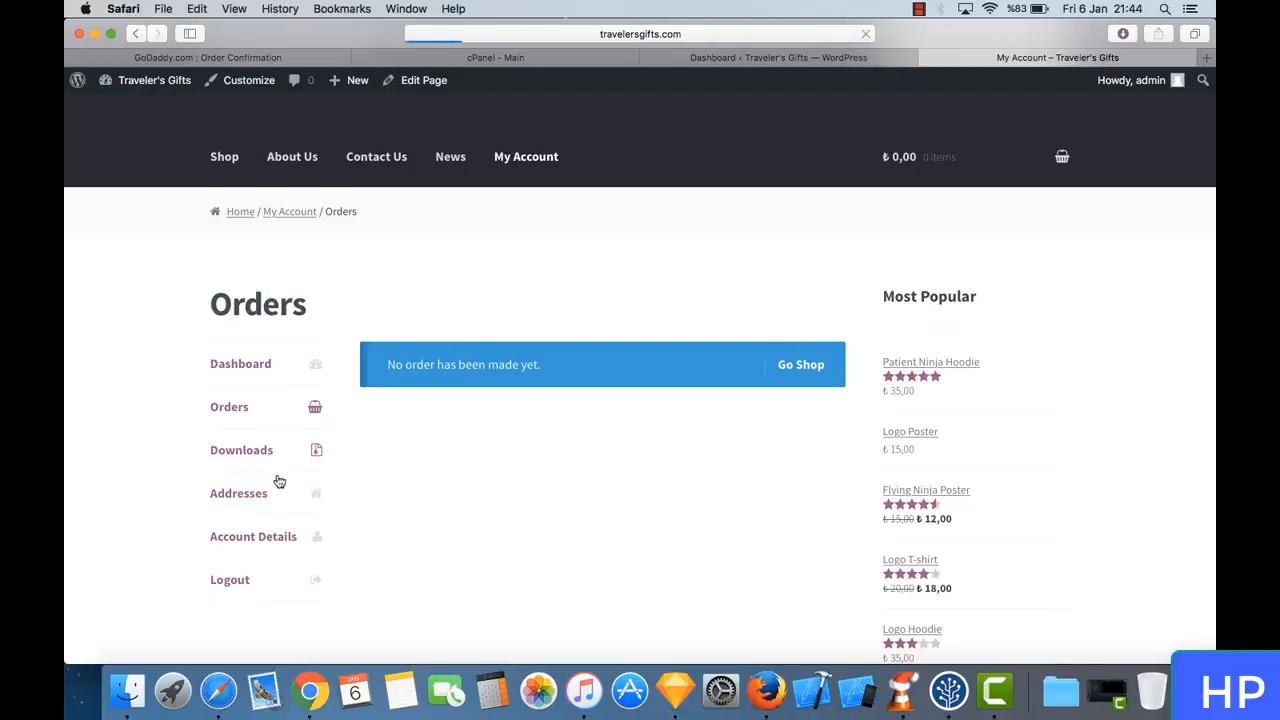
{"action": "scroll", "coordinate": [319, 517], "scroll_direction": "down", "scroll_amount": 2}
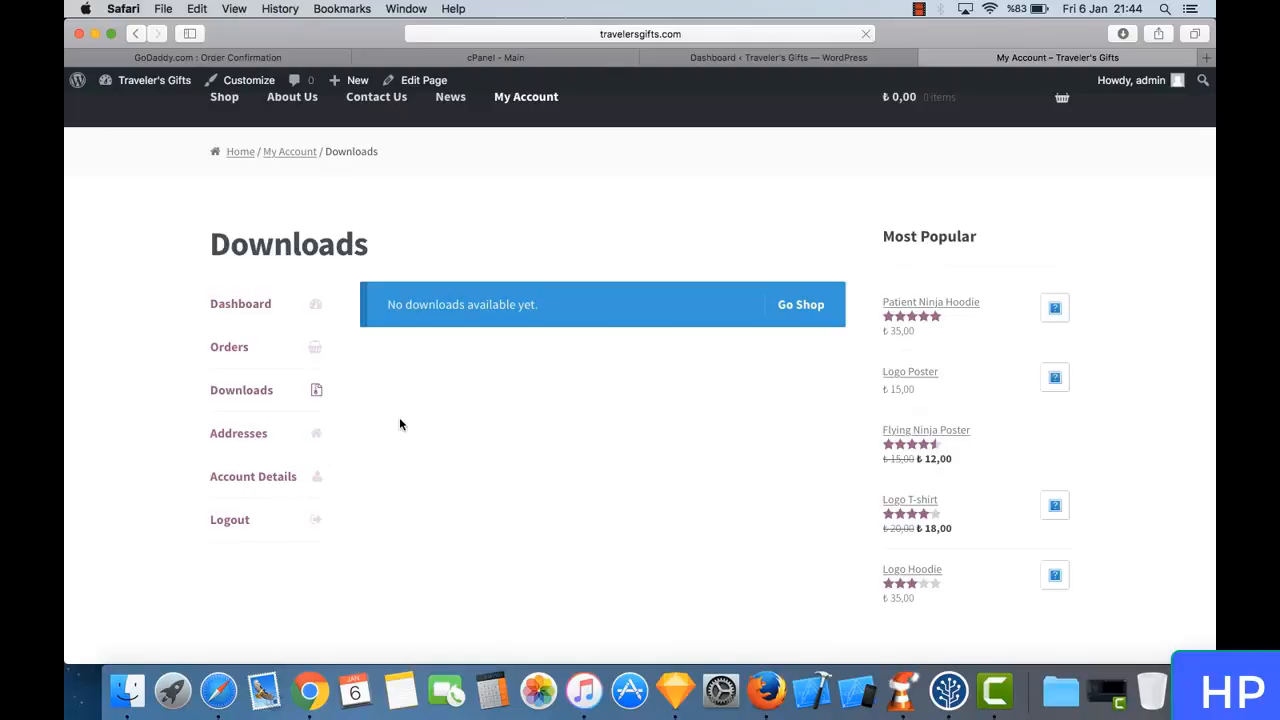
{"action": "scroll", "coordinate": [399, 425], "scroll_direction": "up", "scroll_amount": 3}
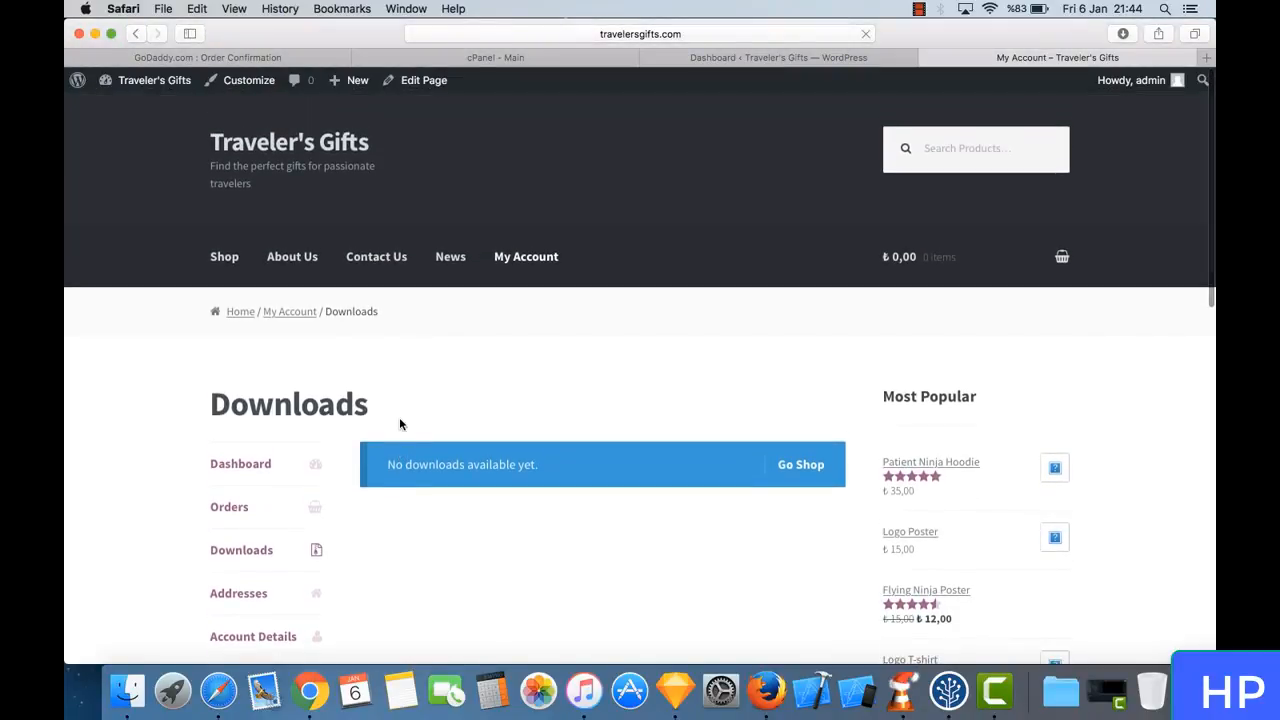
- Return to the live site's Shop page
{"action": "left_click", "coordinate": [225, 257]}
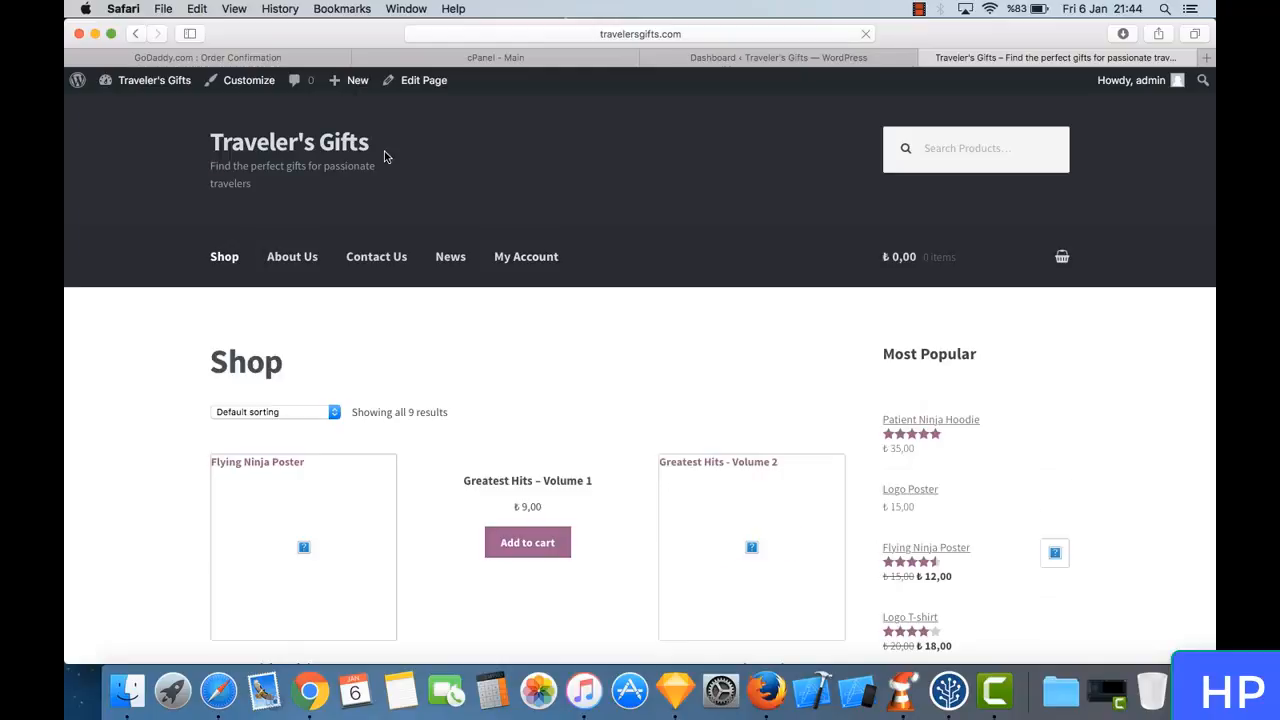
{"action": "left_click", "coordinate": [678, 34]}
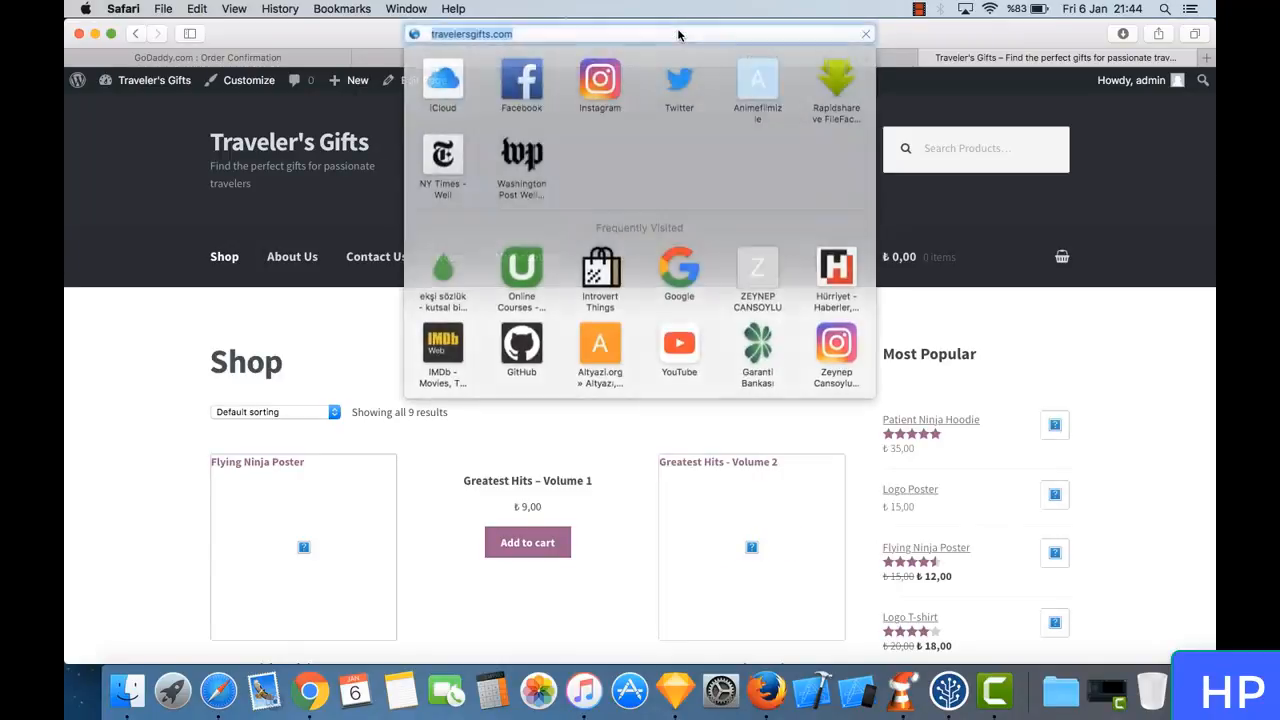
{"action": "key", "text": "Right"}
{"action": "left_click", "coordinate": [158, 182]}
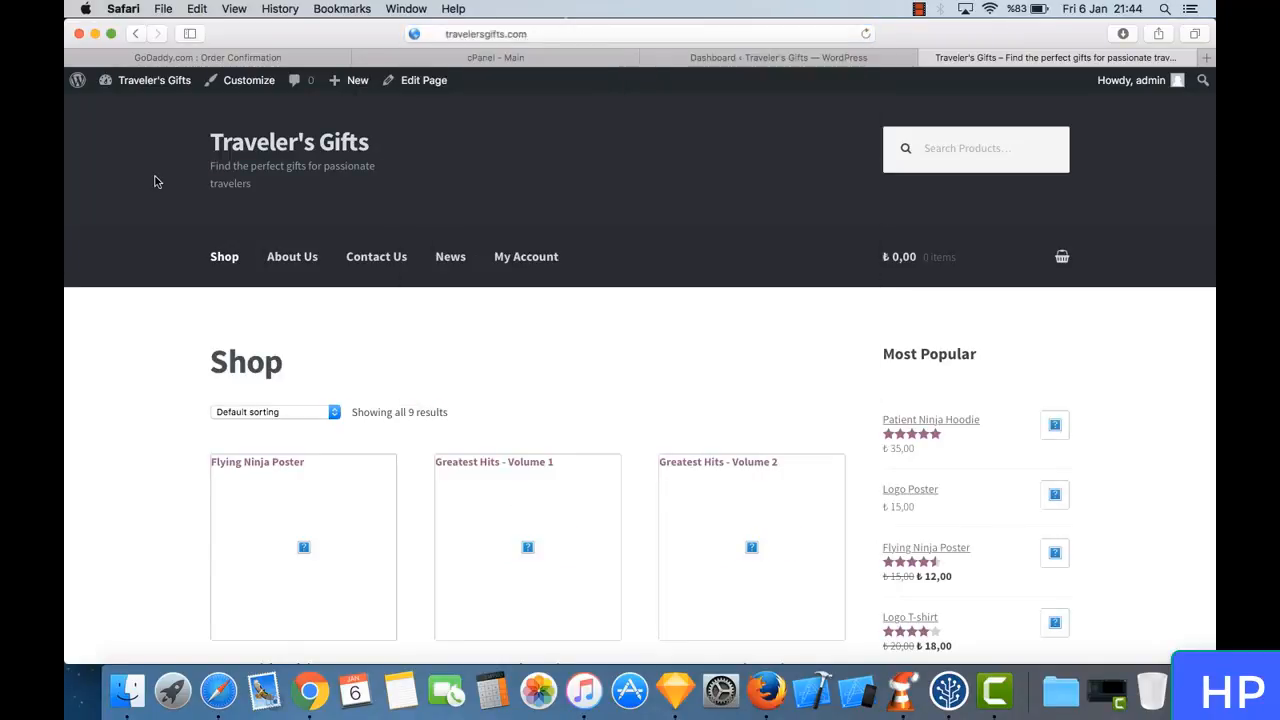
{"action": "mouse_move", "coordinate": [79, 86]}
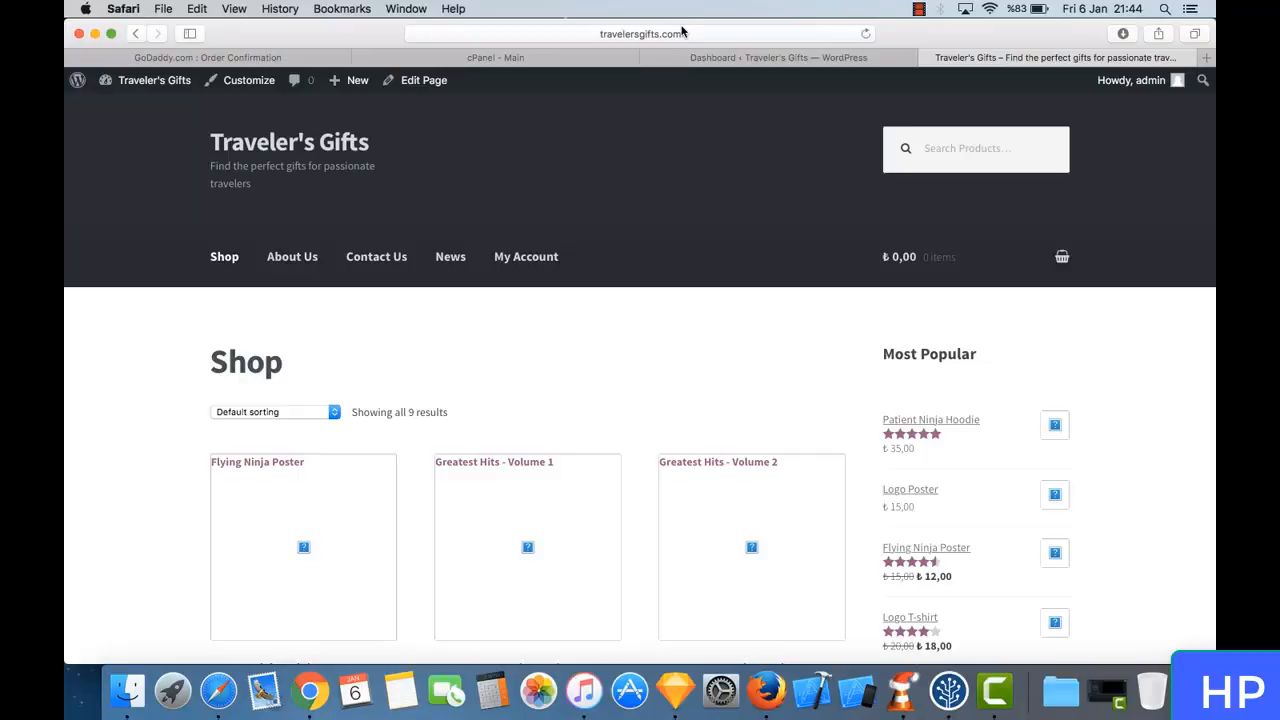
- Open the WordPress admin dashboard at travelersgifts.com/wp-admin/
{"action": "left_click", "coordinate": [714, 33]}
{"action": "left_click", "coordinate": [669, 35]}
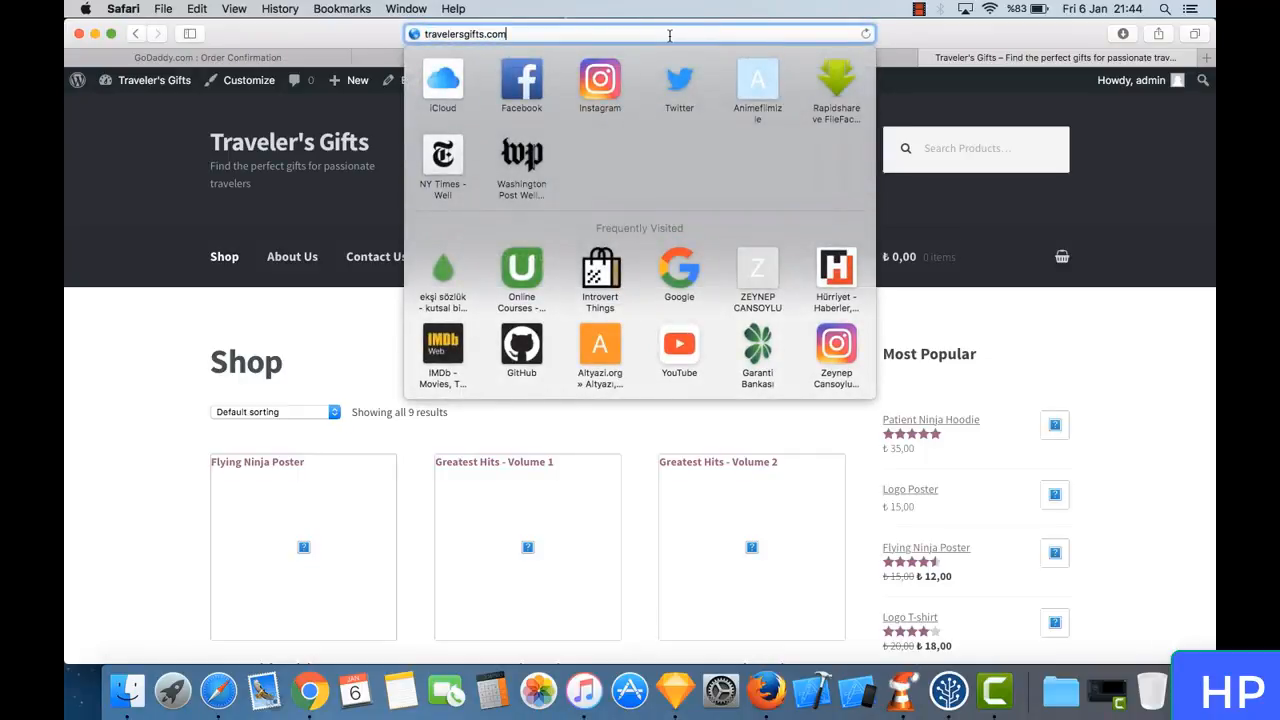
{"action": "type", "text": "/"}
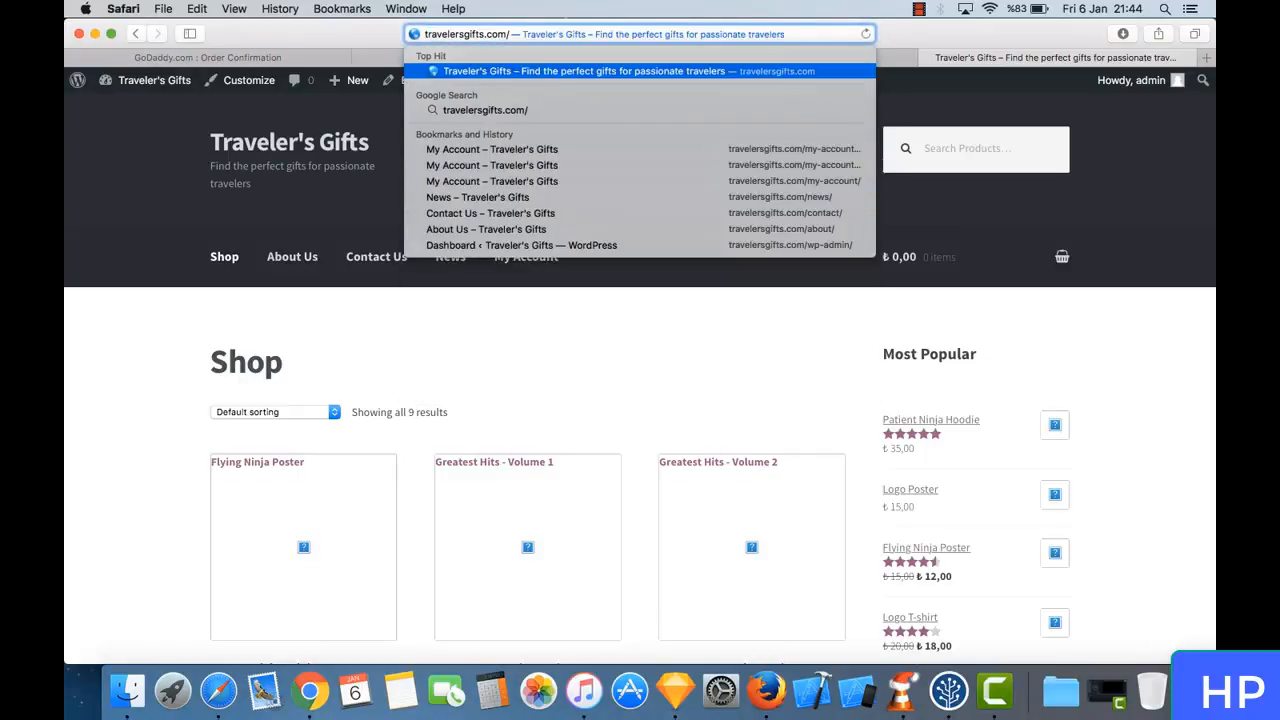
{"action": "type", "text": "wd"}
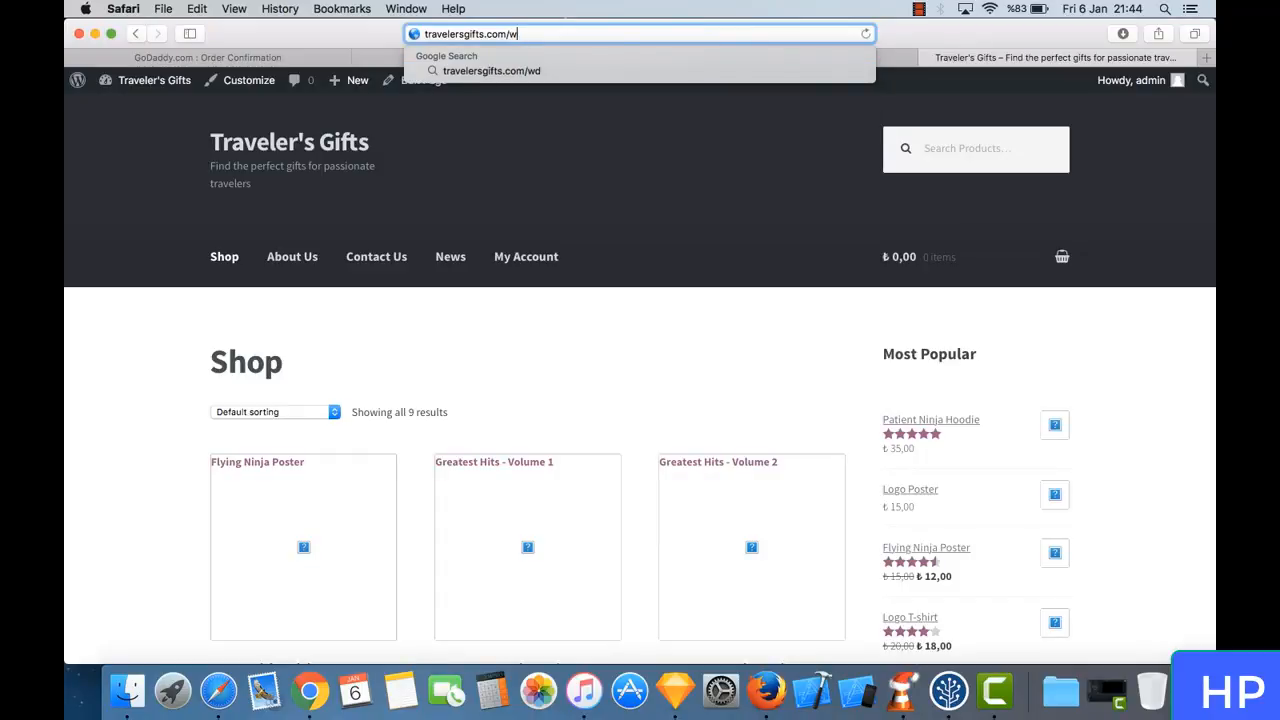
{"action": "type", "text": "p"}
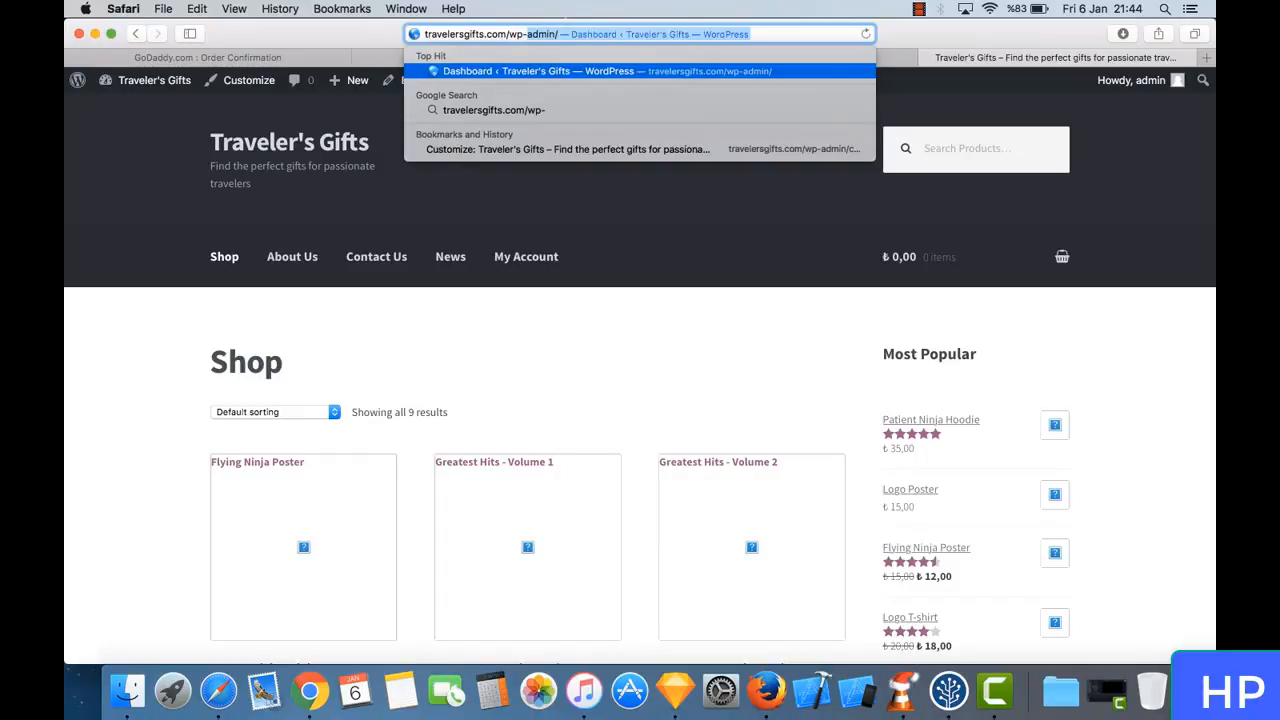
{"action": "type", "text": "-"}
{"action": "key", "text": "Right"}
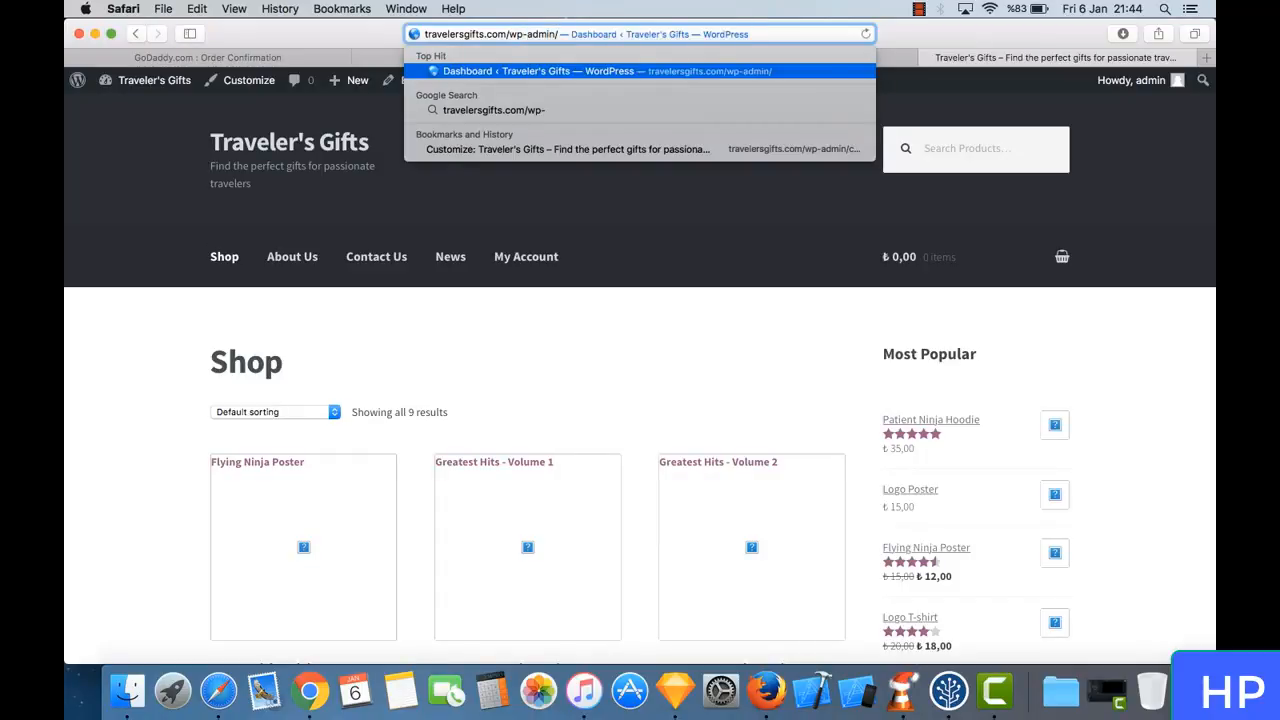
{"action": "key", "text": "Return"}
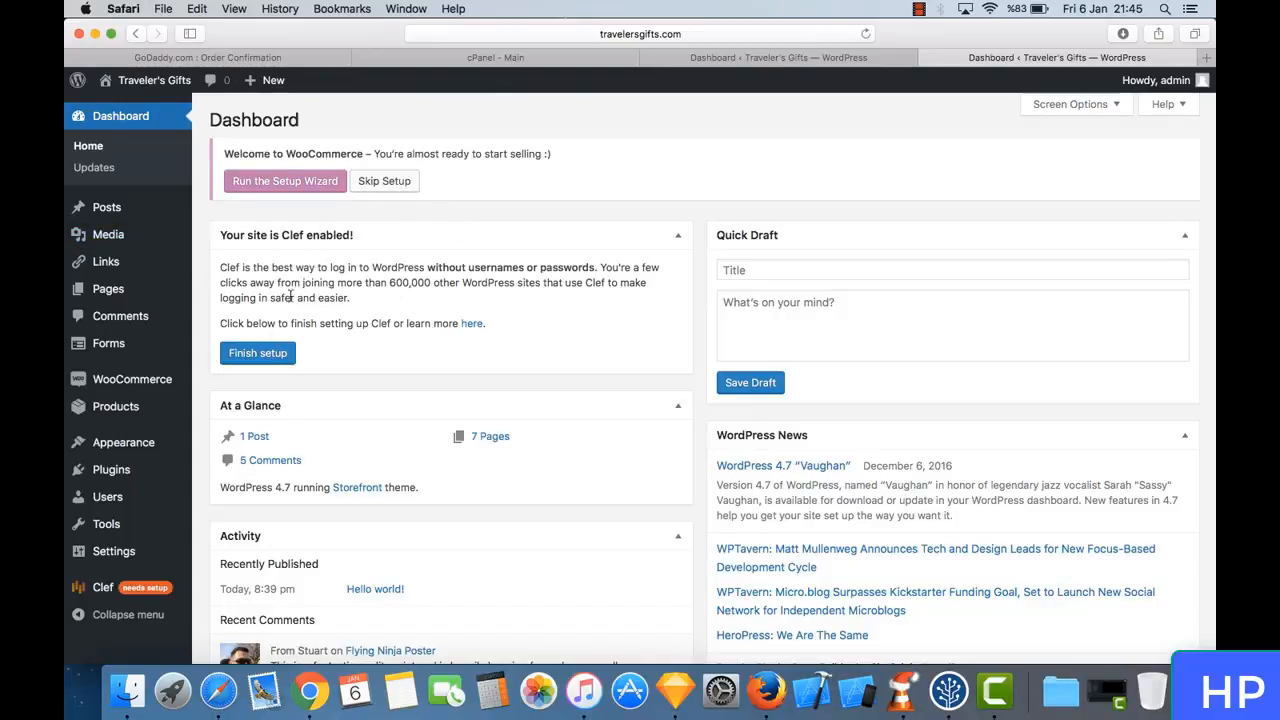
- Load the live site from the older dashboard tab and place the newly opened dashboard's tab ahead of it
{"action": "left_click", "coordinate": [771, 60]}
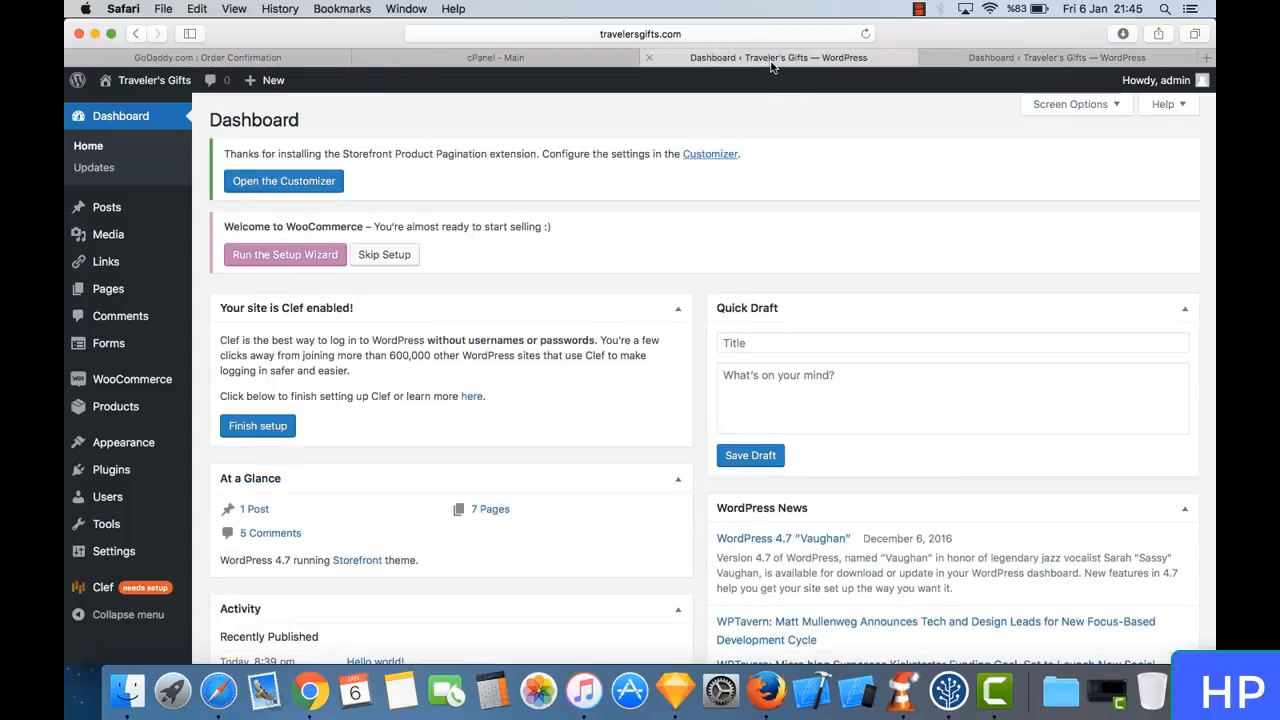
{"action": "mouse_move", "coordinate": [154, 80]}
{"action": "left_click", "coordinate": [170, 112]}
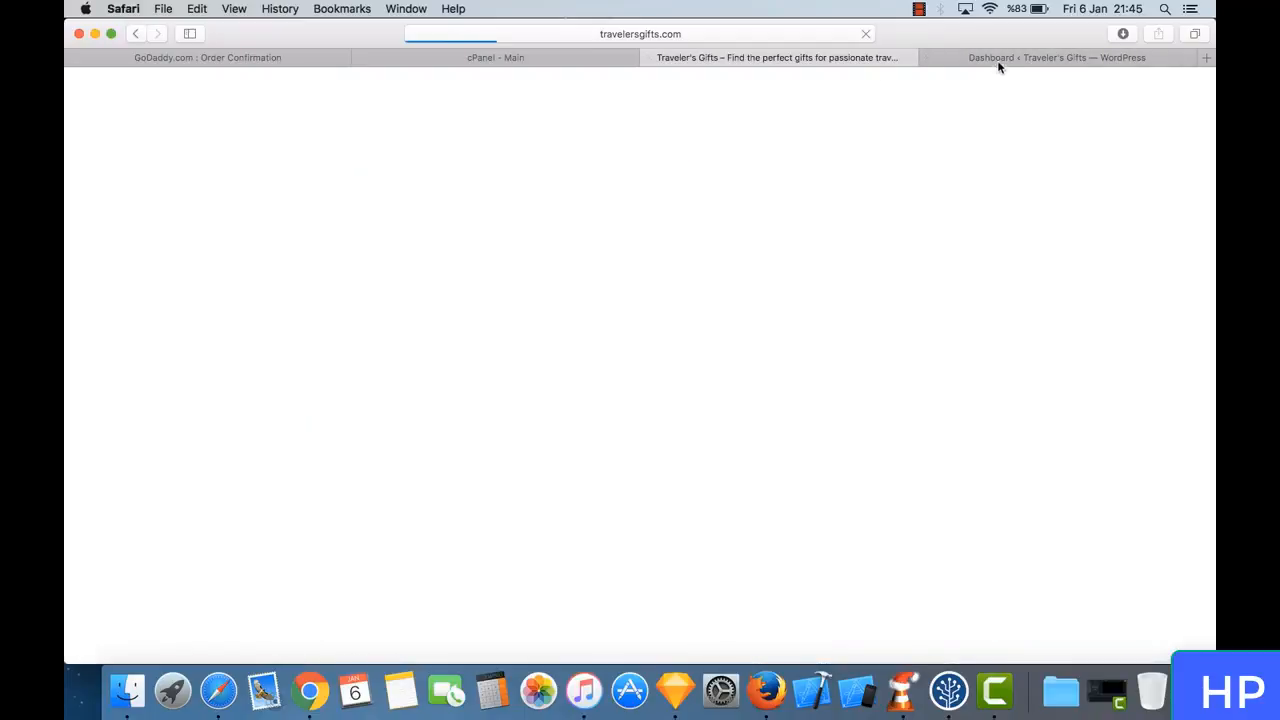
{"action": "left_click", "coordinate": [998, 62]}
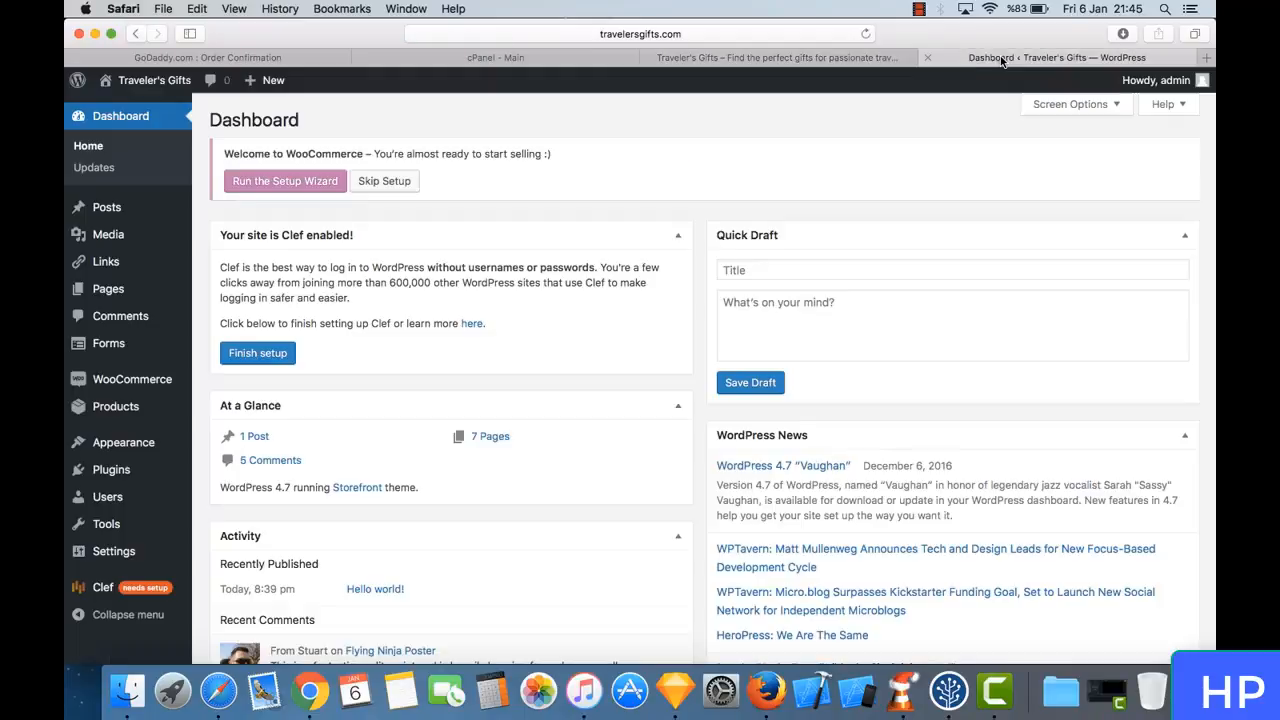
{"action": "left_click_drag", "start_coordinate": [1000, 60], "coordinate": [786, 55]}
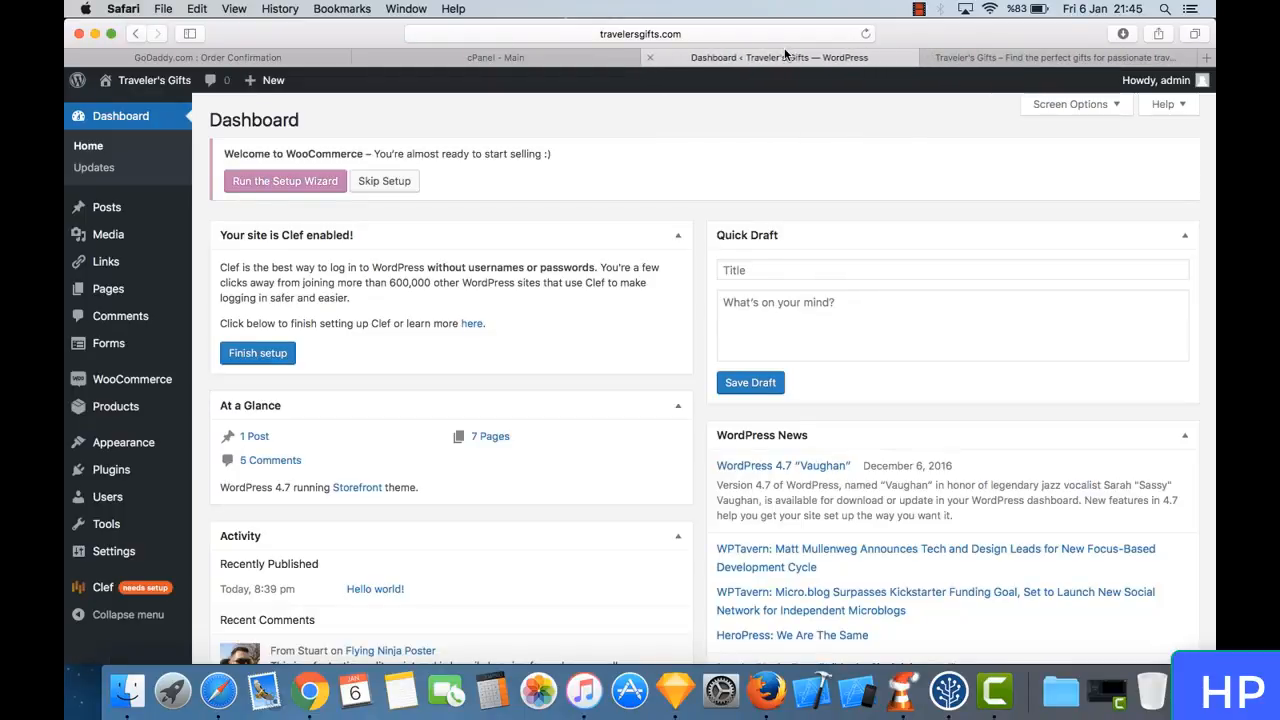
{"action": "left_click", "coordinate": [951, 59]}
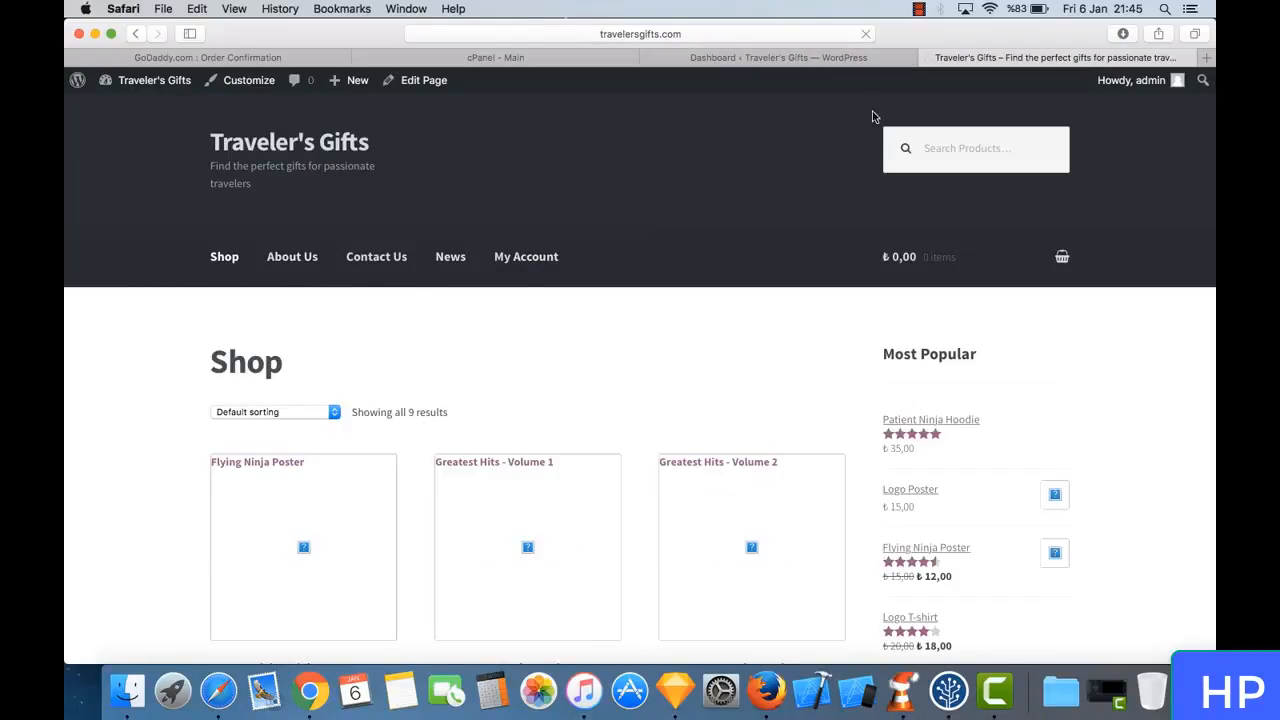
{"action": "left_click", "coordinate": [815, 57]}
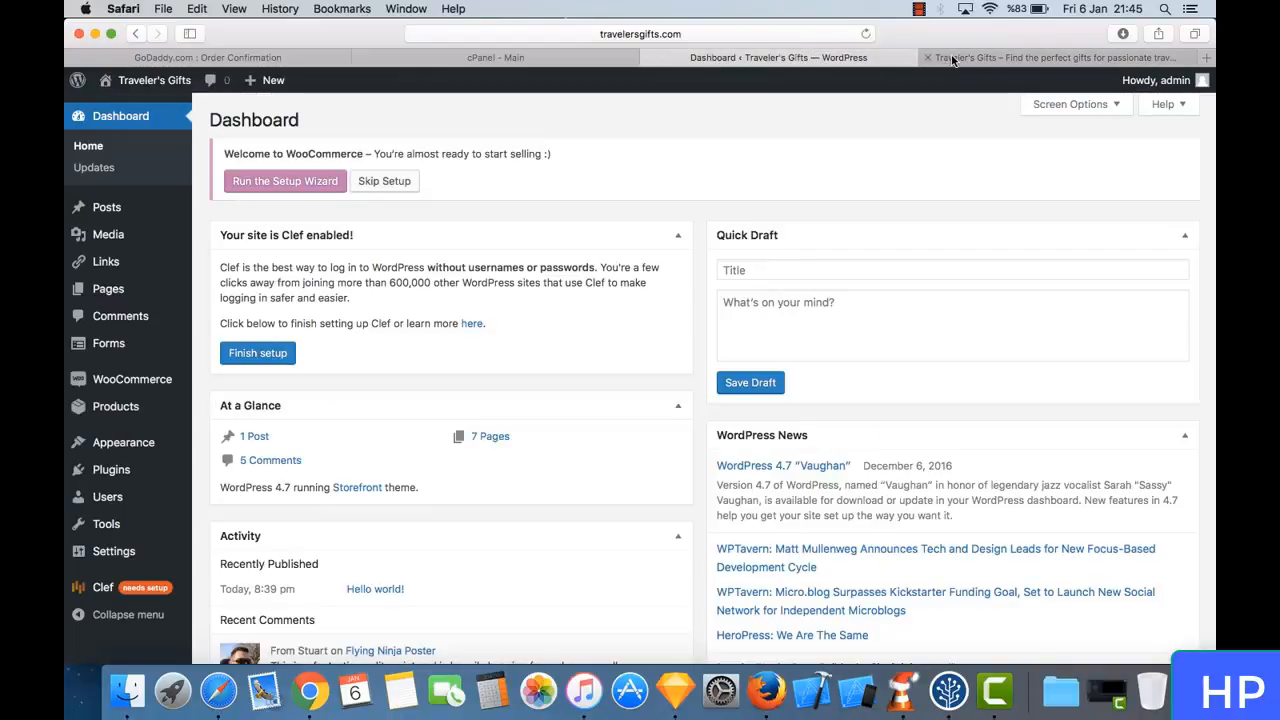
{"action": "left_click", "coordinate": [985, 58]}
{"action": "left_click", "coordinate": [810, 58]}
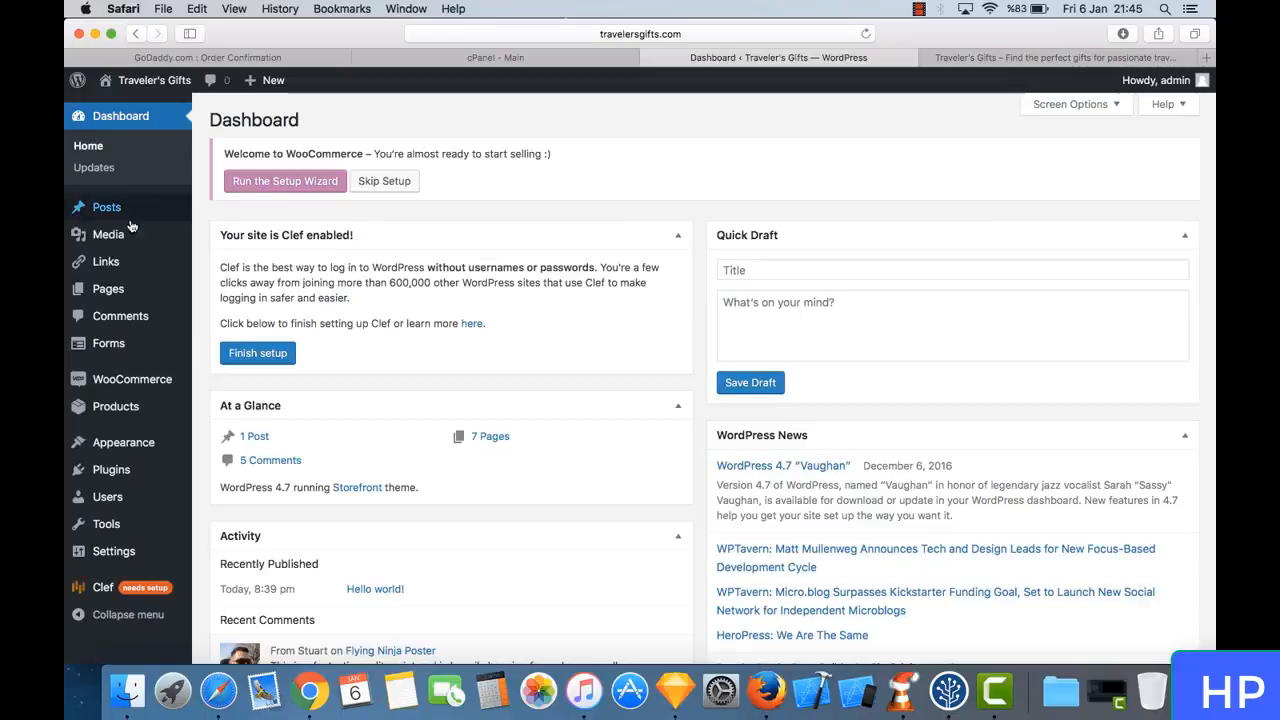
- Open the list of all pages and compare its entries with the live shop's navigation
{"action": "mouse_move", "coordinate": [118, 289]}
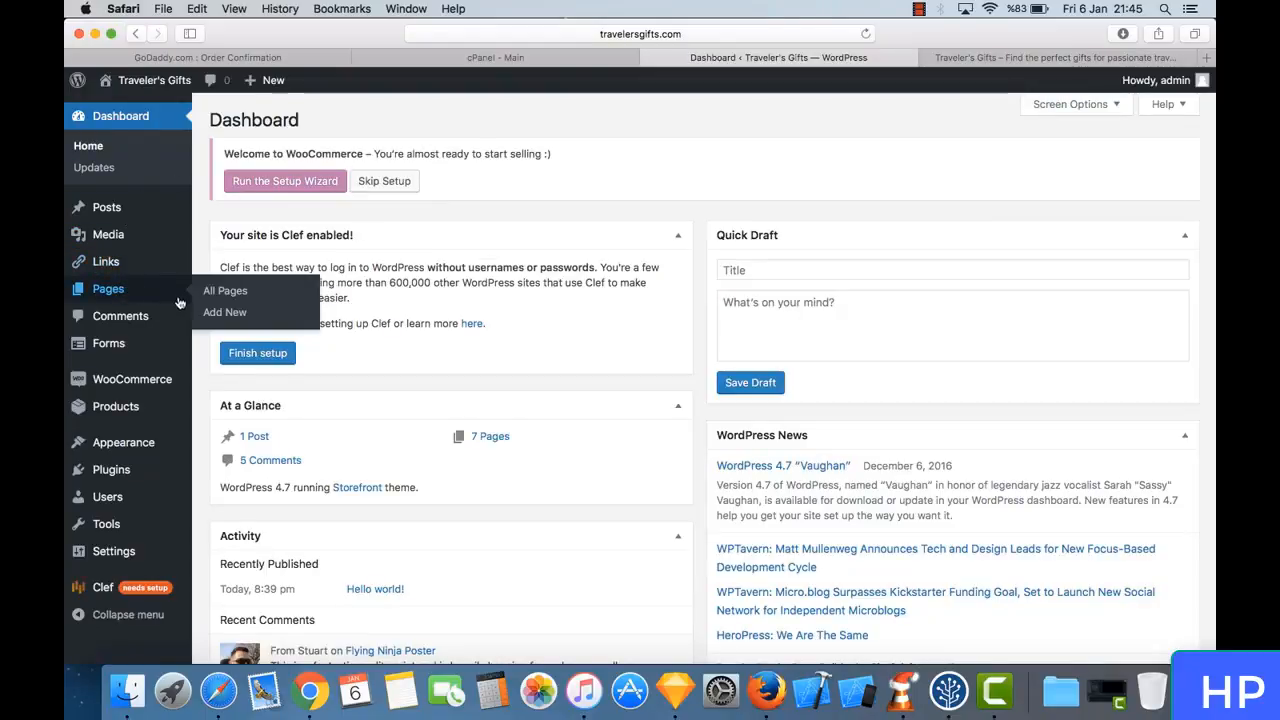
{"action": "left_click", "coordinate": [246, 302]}
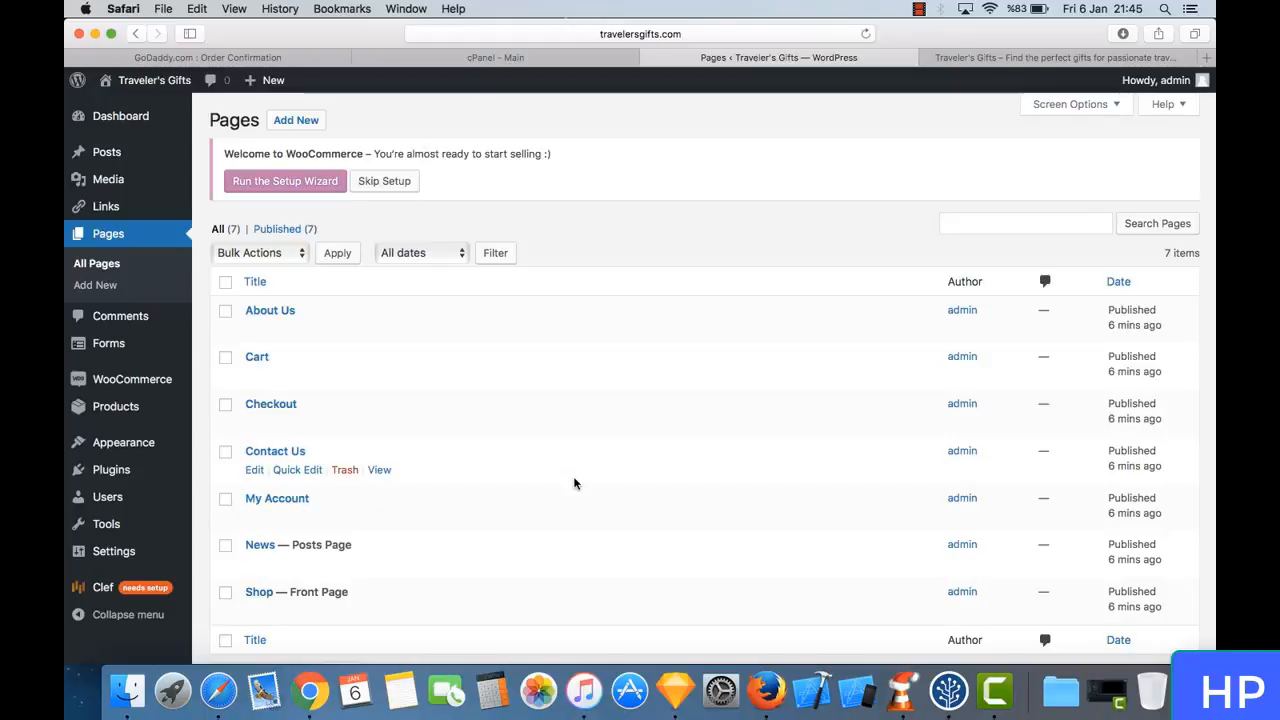
{"action": "scroll", "coordinate": [575, 480], "scroll_direction": "down", "scroll_amount": 2}
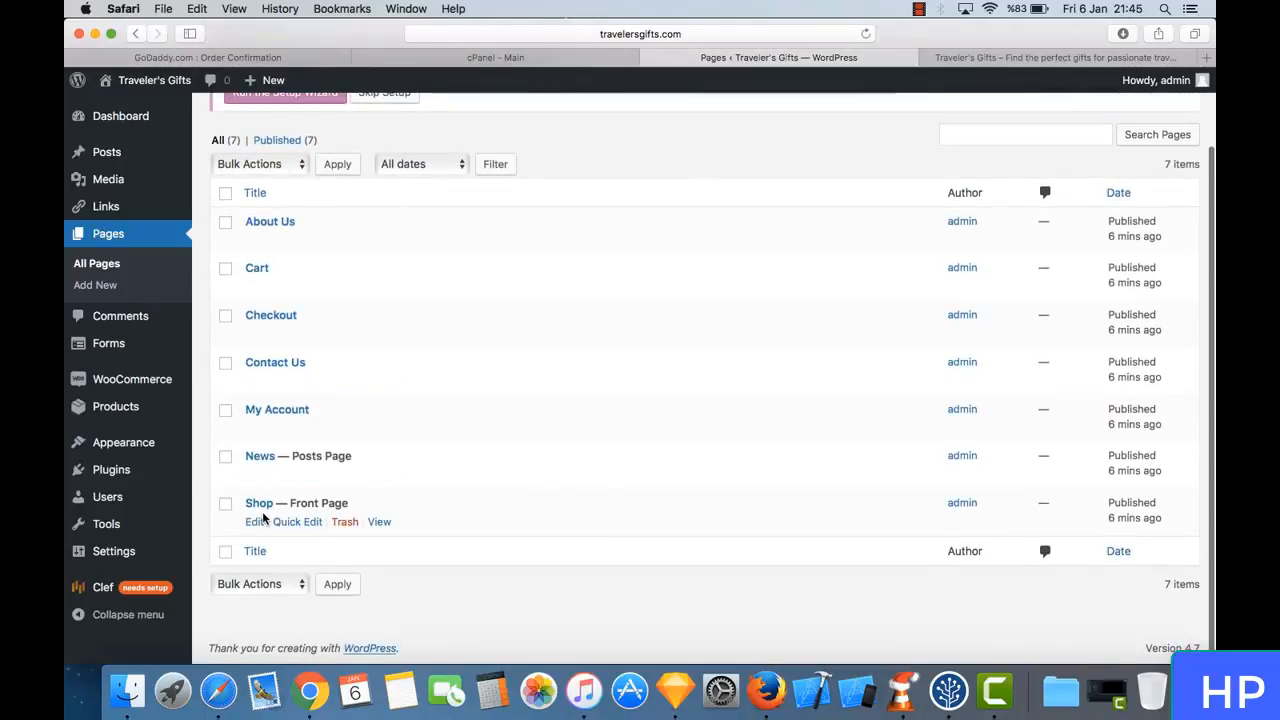
{"action": "scroll", "coordinate": [369, 215], "scroll_direction": "up", "scroll_amount": 2}
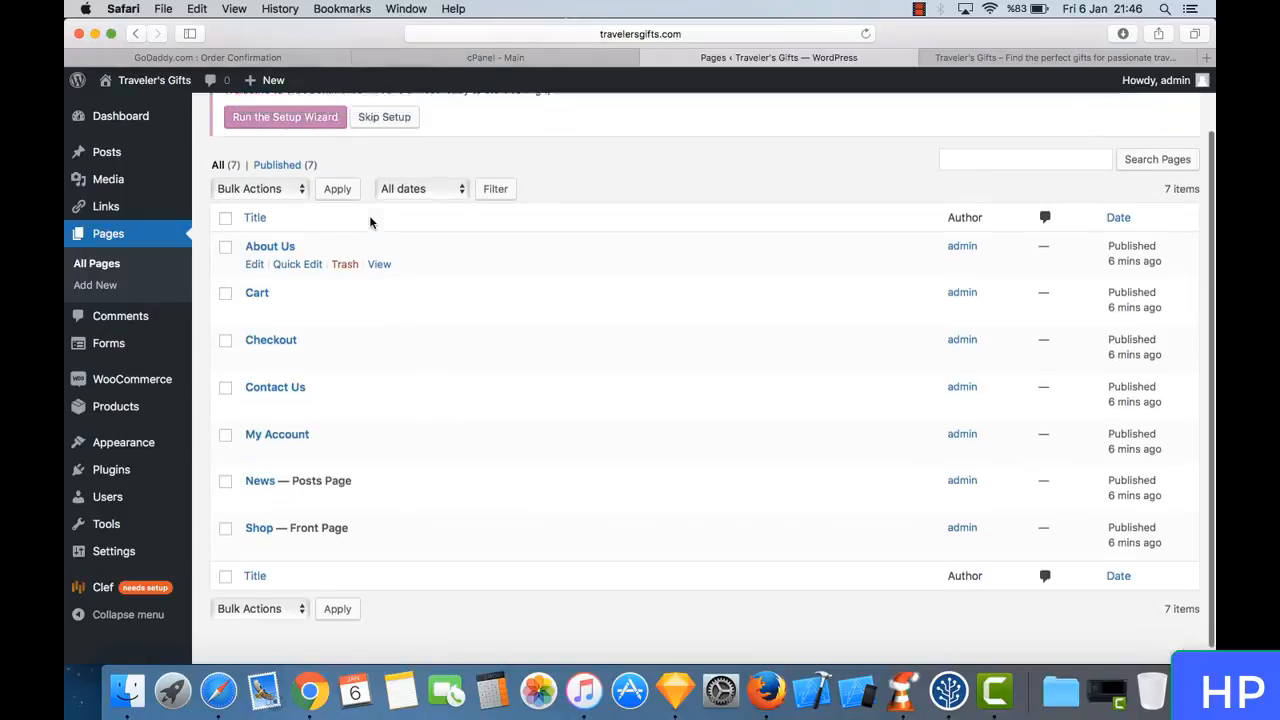
{"action": "left_click", "coordinate": [992, 60]}
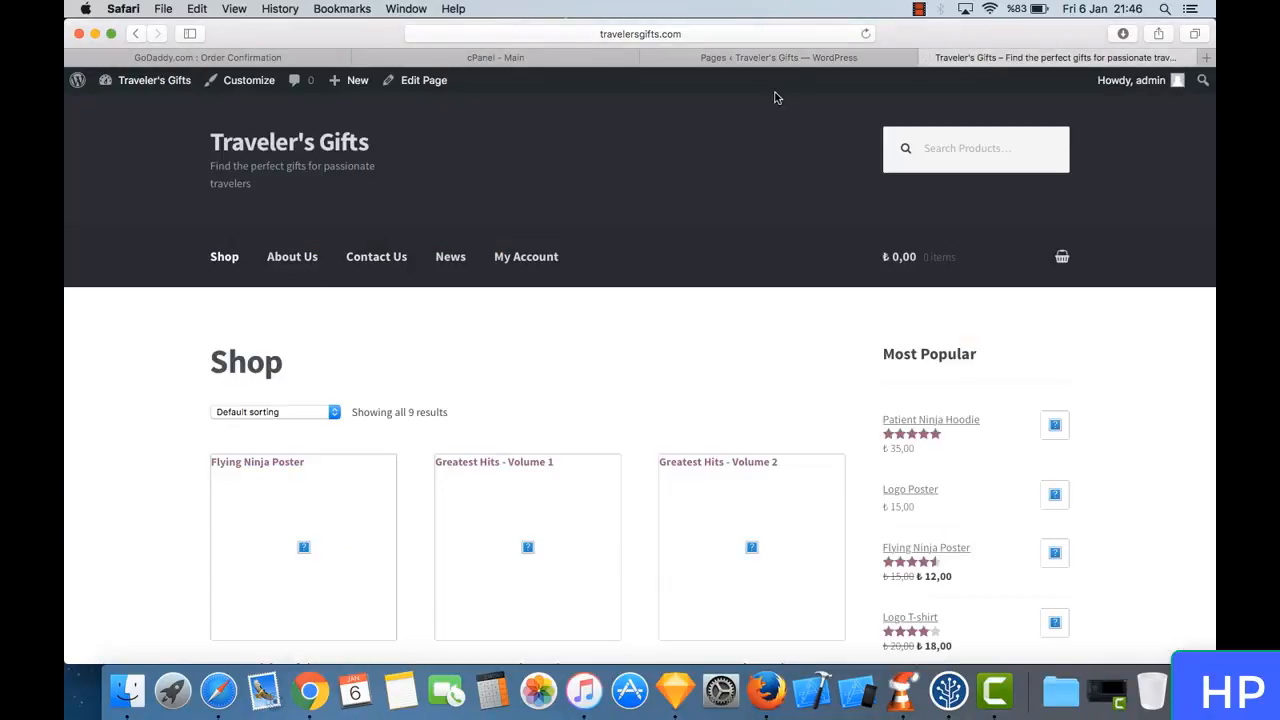
{"action": "left_click", "coordinate": [797, 57]}
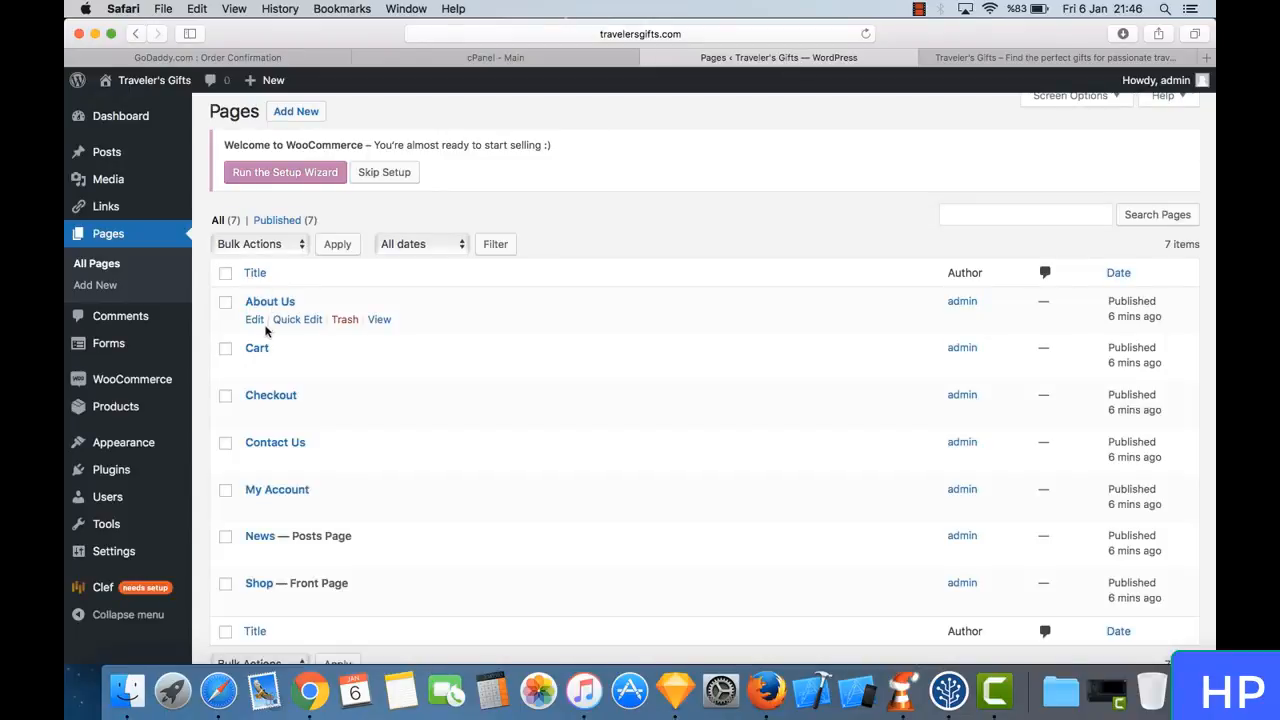
- Open the About Us page for editing and review its placeholder text
{"action": "left_click", "coordinate": [255, 320]}
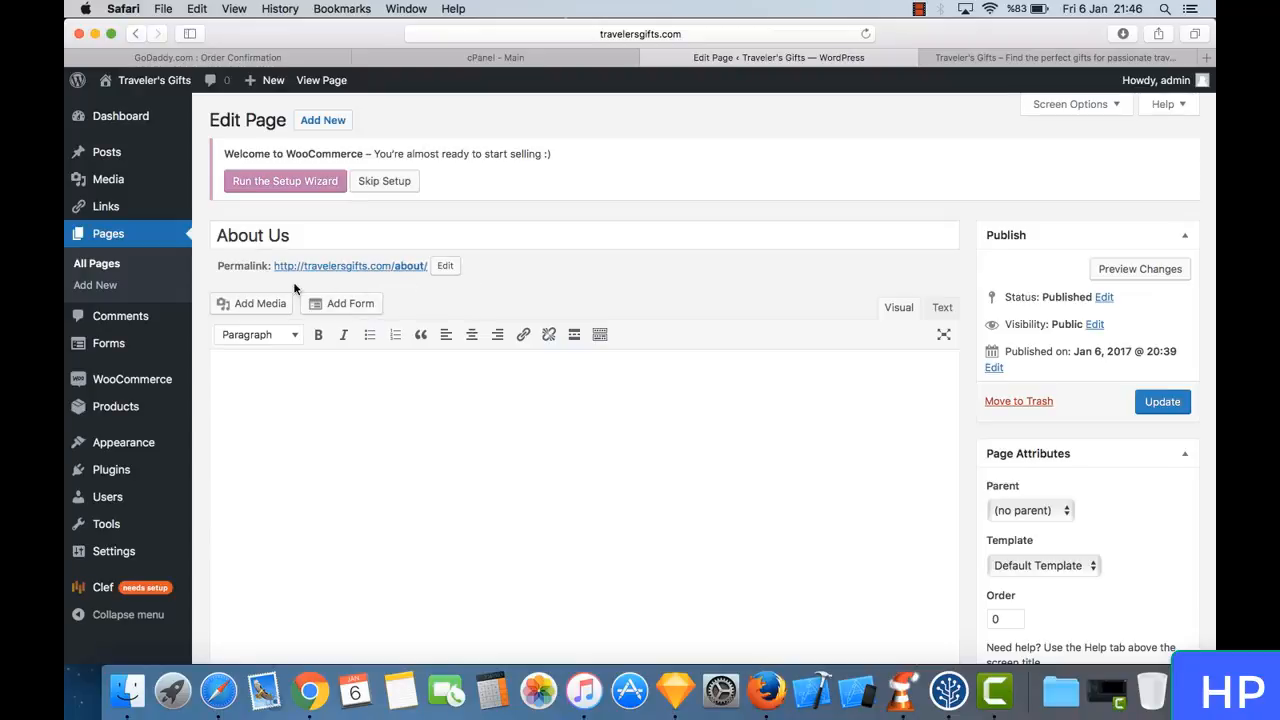
{"action": "scroll", "coordinate": [468, 223], "scroll_direction": "down", "scroll_amount": 2}
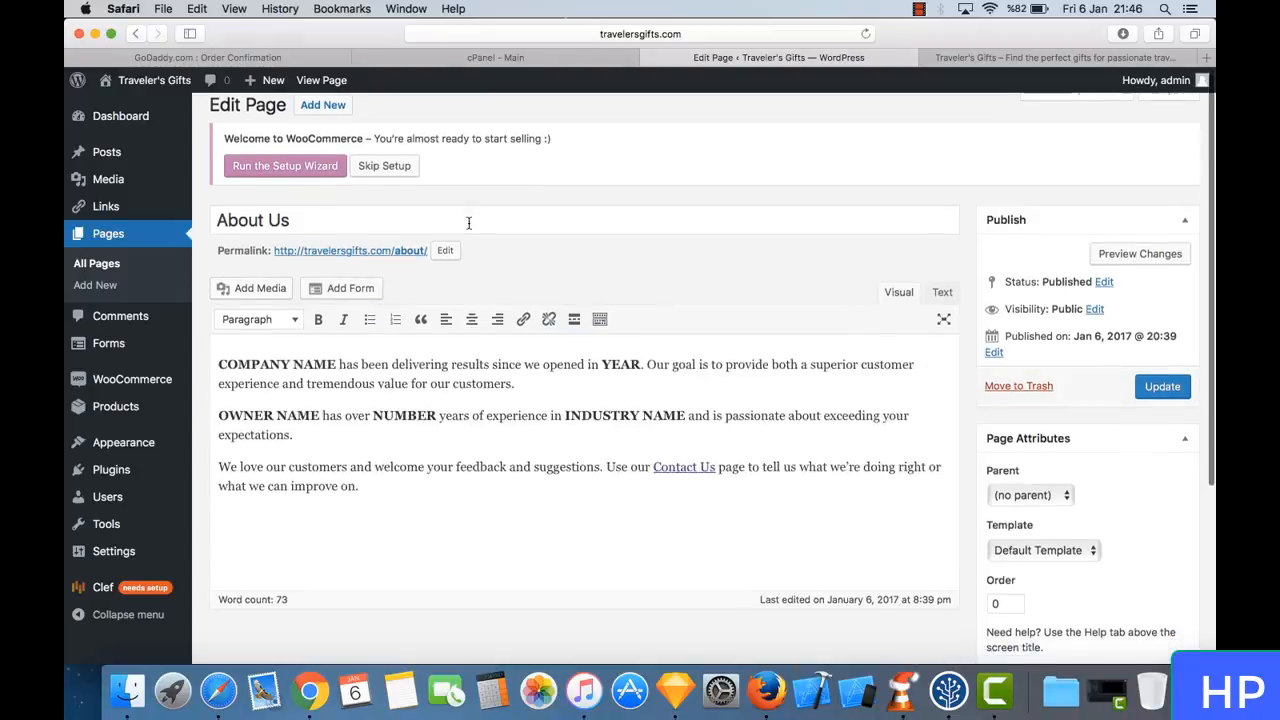
{"action": "scroll", "coordinate": [468, 228], "scroll_direction": "down", "scroll_amount": 1}
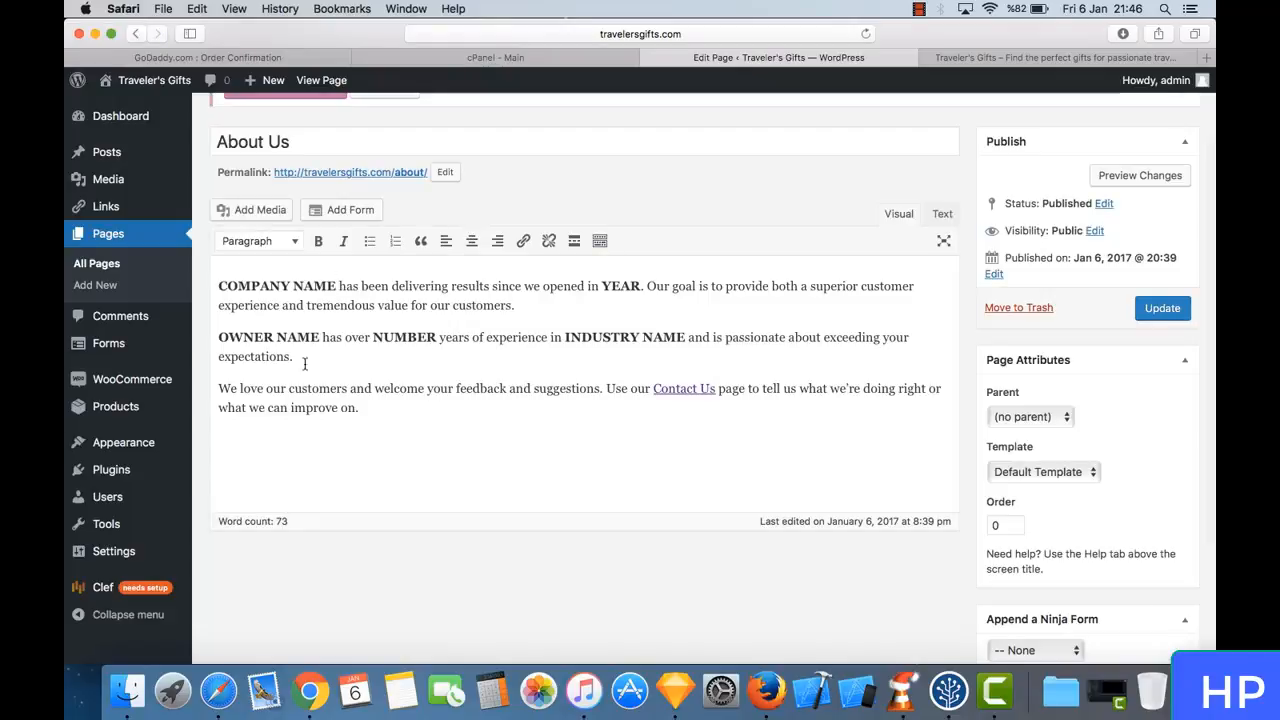
{"action": "scroll", "coordinate": [482, 218], "scroll_direction": "up", "scroll_amount": 2}
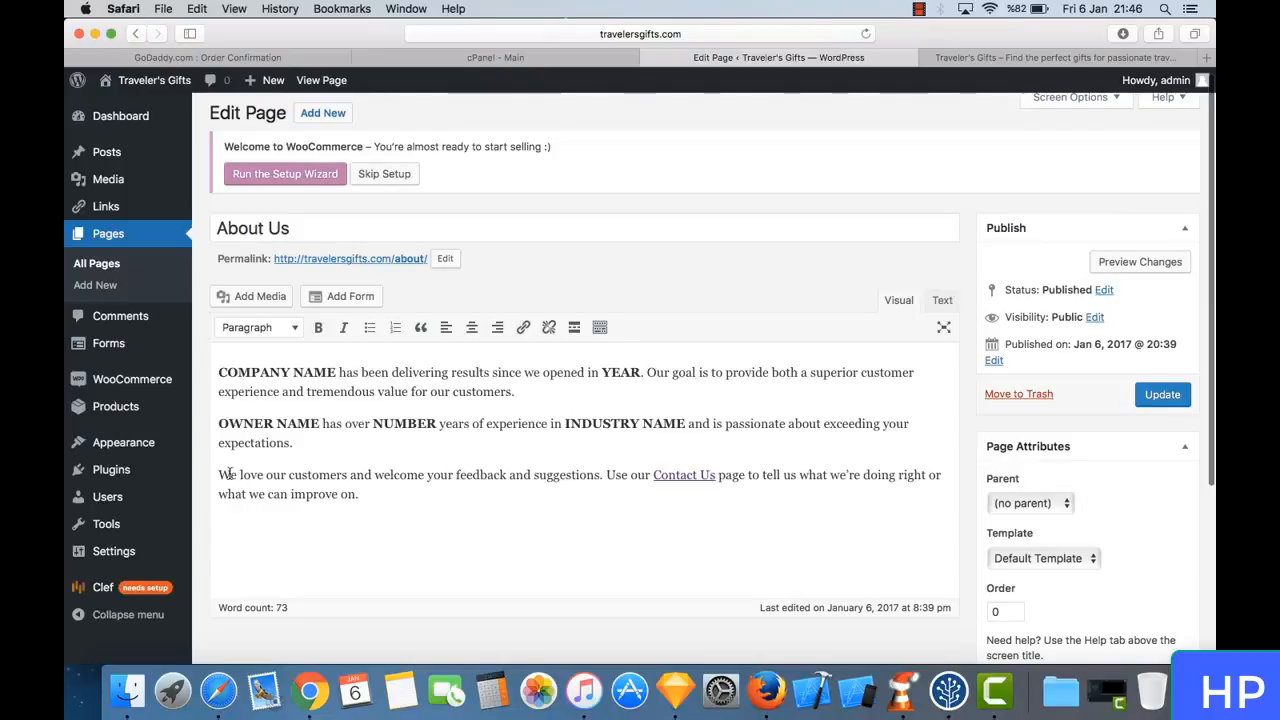
- Delete the company and owner placeholder paragraphs from the About Us text, keeping one blank line above the remaining customer feedback paragraph
{"action": "left_click_drag", "start_coordinate": [337, 455], "coordinate": [166, 352]}
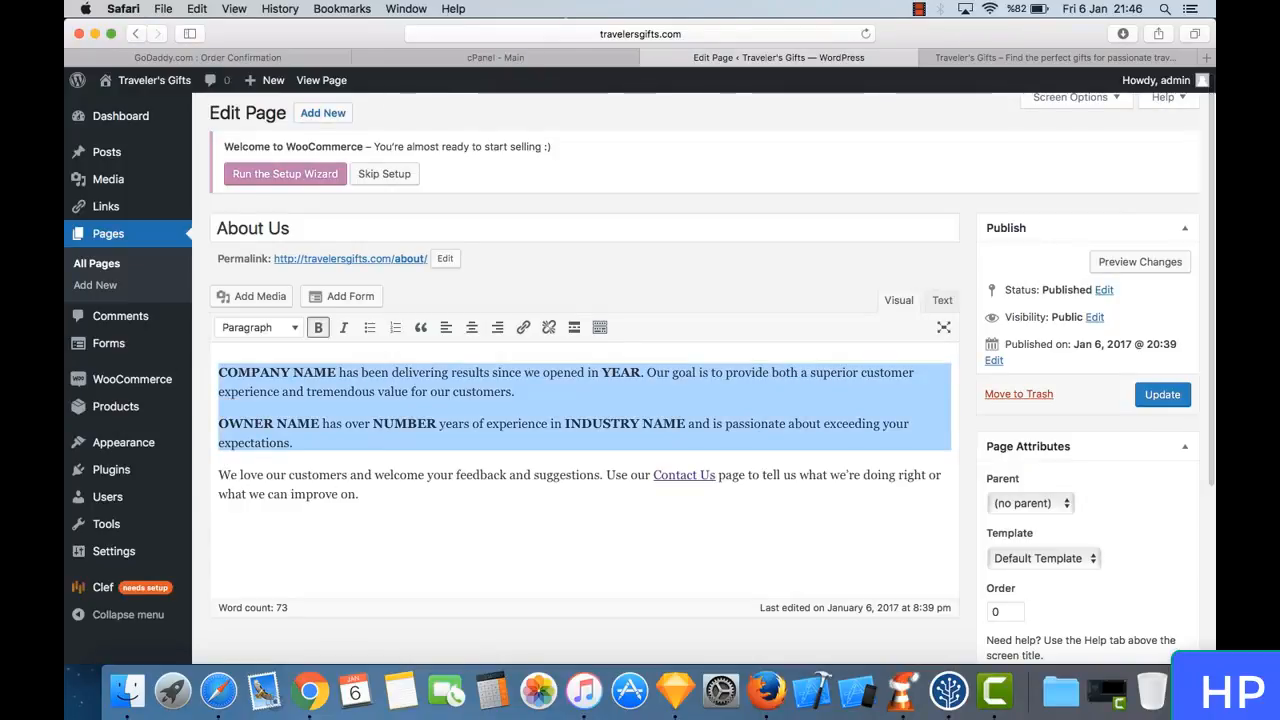
{"action": "key", "text": "BackSpace"}
{"action": "key", "text": "Return"}
{"action": "key", "text": "Return"}
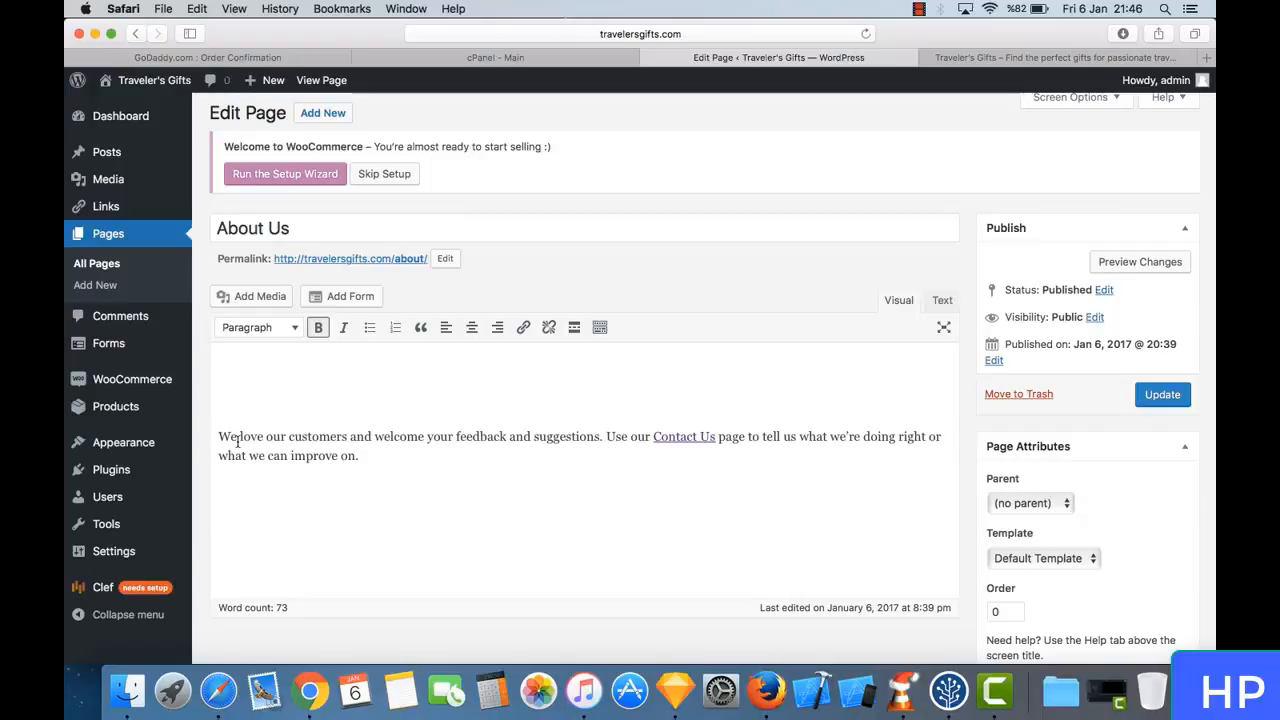
{"action": "left_click_drag", "start_coordinate": [240, 440], "coordinate": [364, 452]}
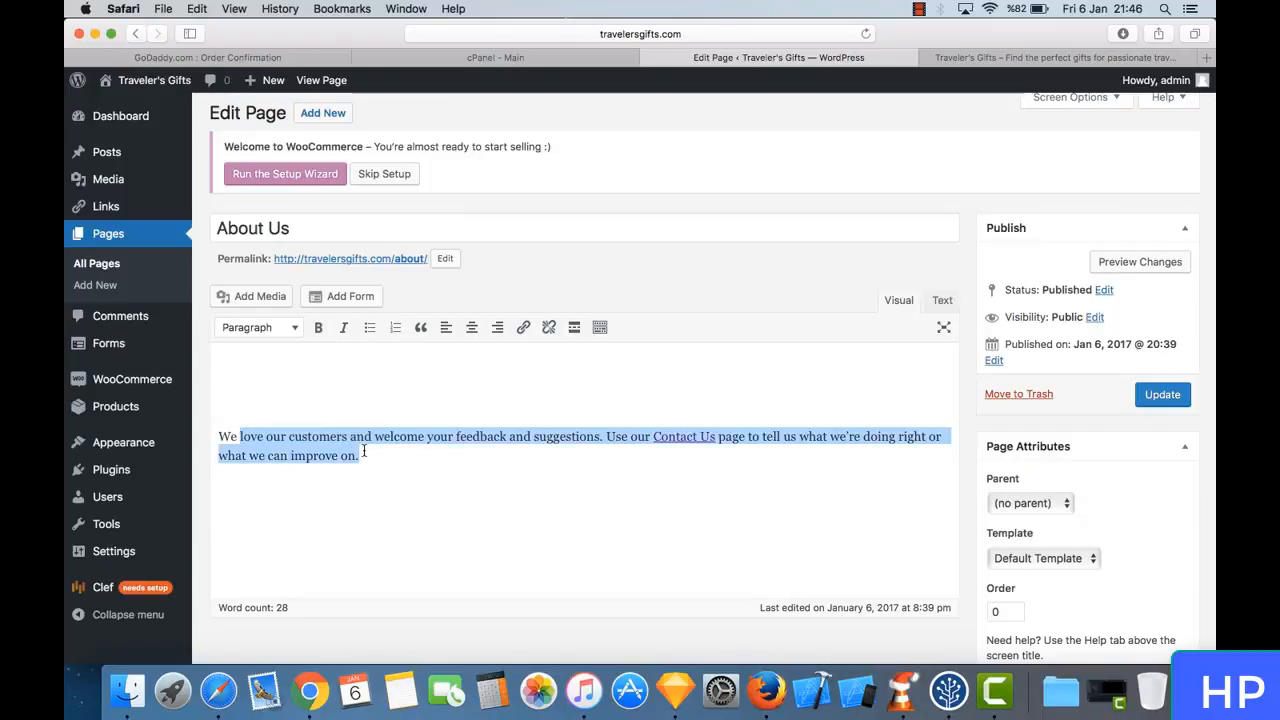
{"action": "left_click", "coordinate": [364, 452]}
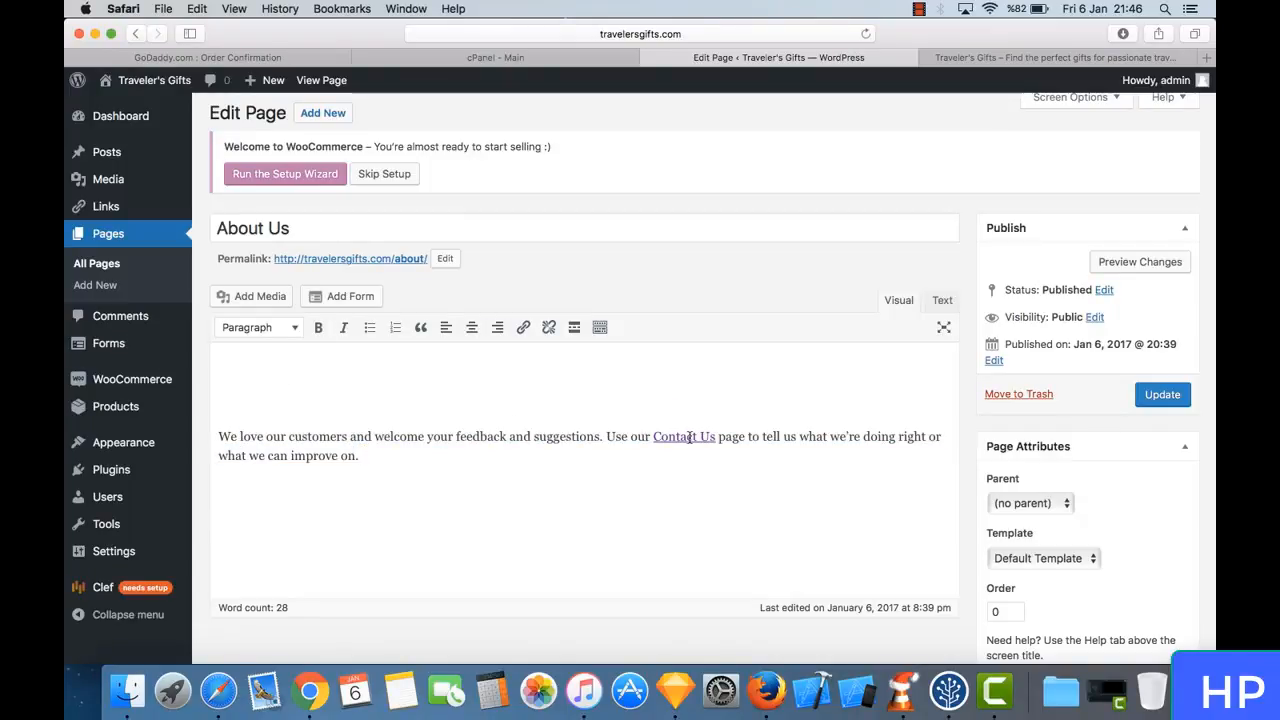
{"action": "left_click", "coordinate": [326, 357]}
{"action": "key", "text": "BackSpace"}
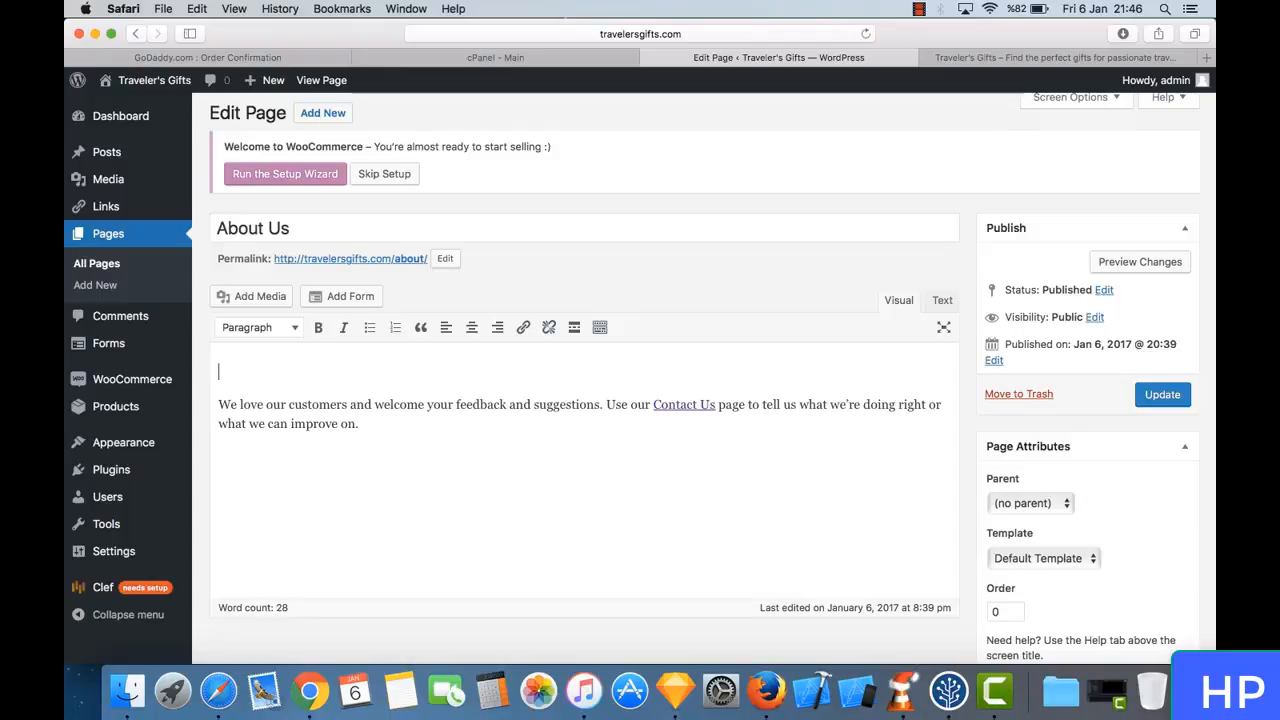
- Write above the feedback paragraph "travelersgifts.com is a unique shop where you can find perfect gifts for your traveler friends, relatives or yourselves"
{"action": "key", "text": "Up"}
{"action": "key", "text": "shift+Down"}
{"action": "key", "text": "shift+Down"}
{"action": "key", "text": "Up"}
{"action": "type", "text": "trav"}
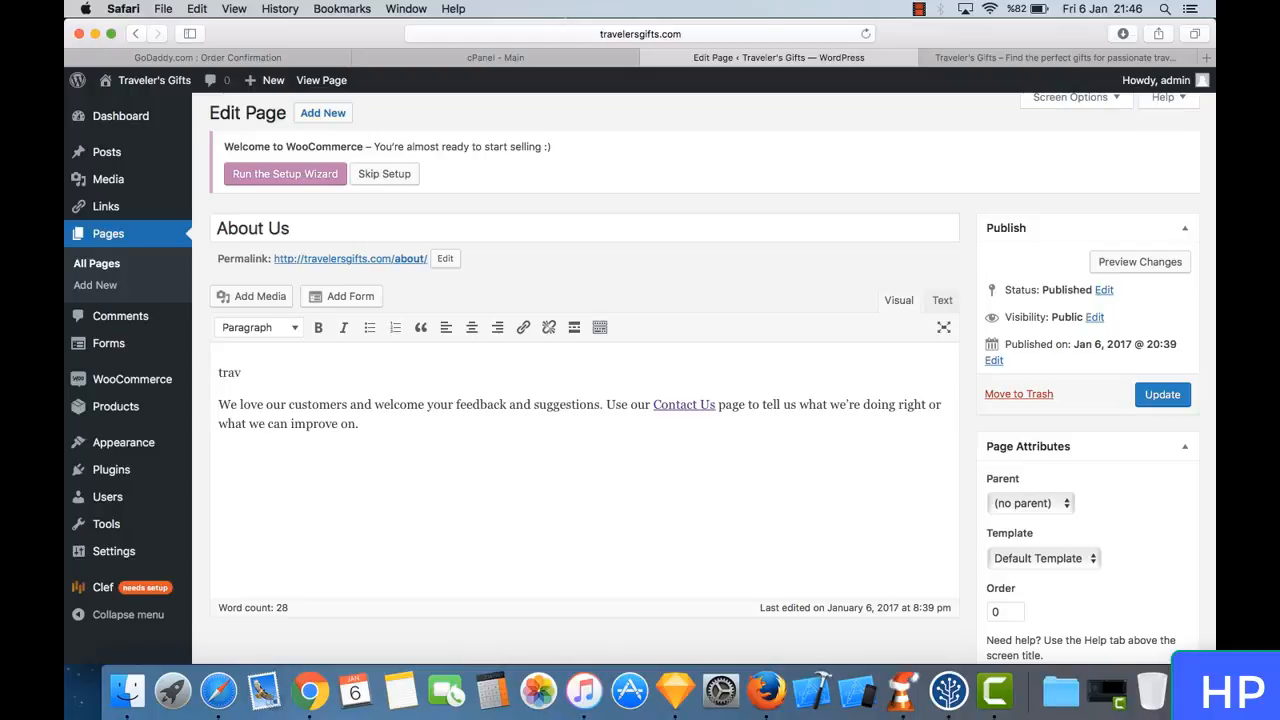
{"action": "type", "text": "elersgifts.com is a un"}
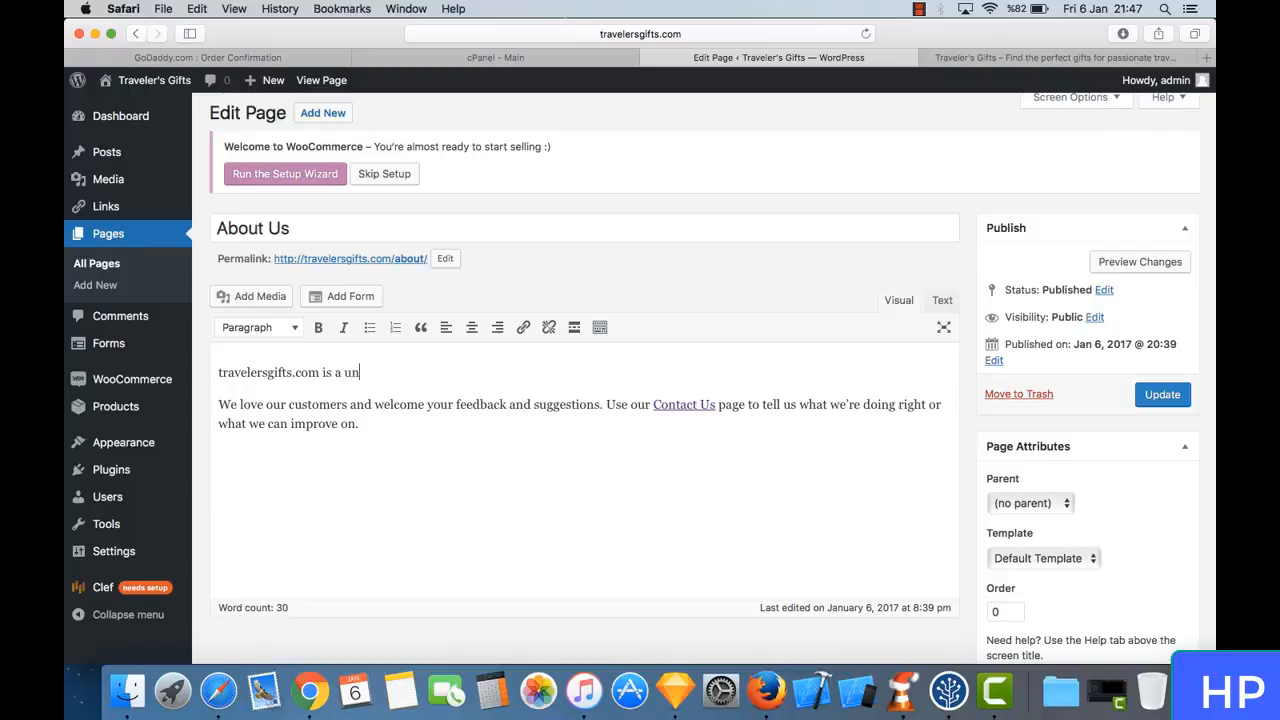
{"action": "type", "text": "ique shop where you"}
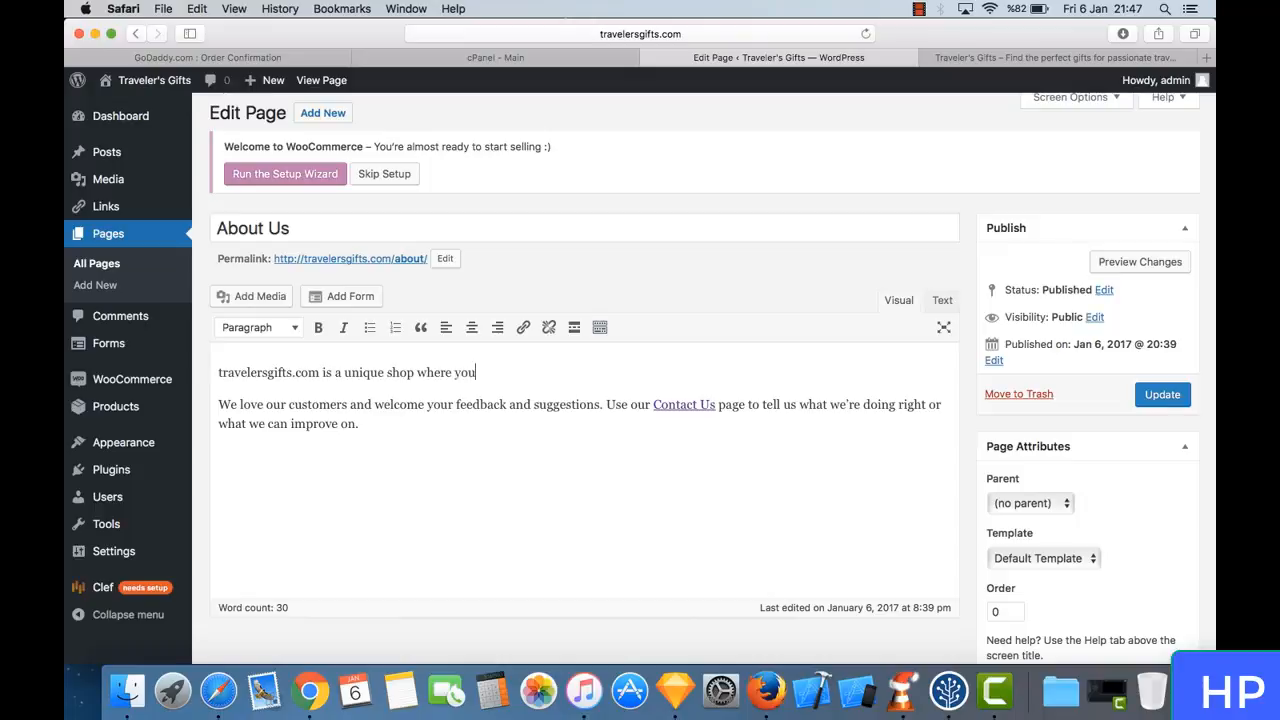
{"action": "type", "text": " can find perfect gifts for yo"}
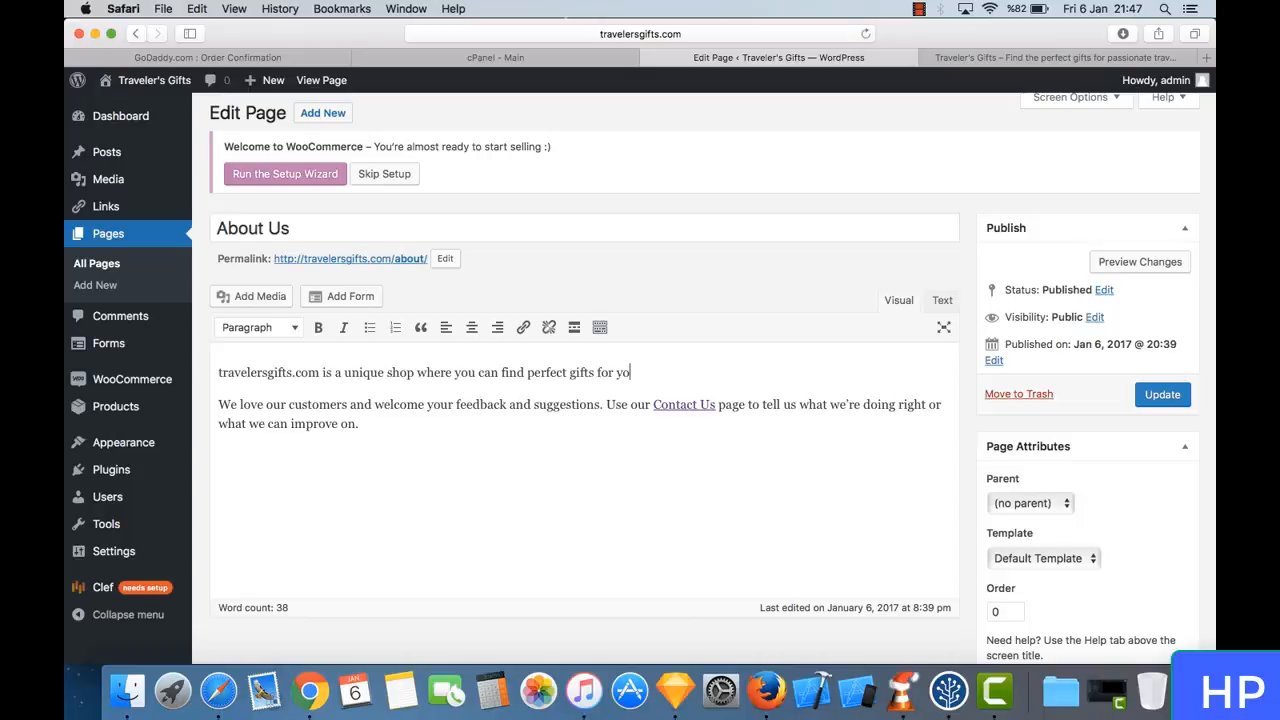
{"action": "type", "text": "ur traveer"}
{"action": "key", "text": "BackSpace"}
{"action": "key", "text": "BackSpace"}
{"action": "type", "text": "ler friends, relatives"}
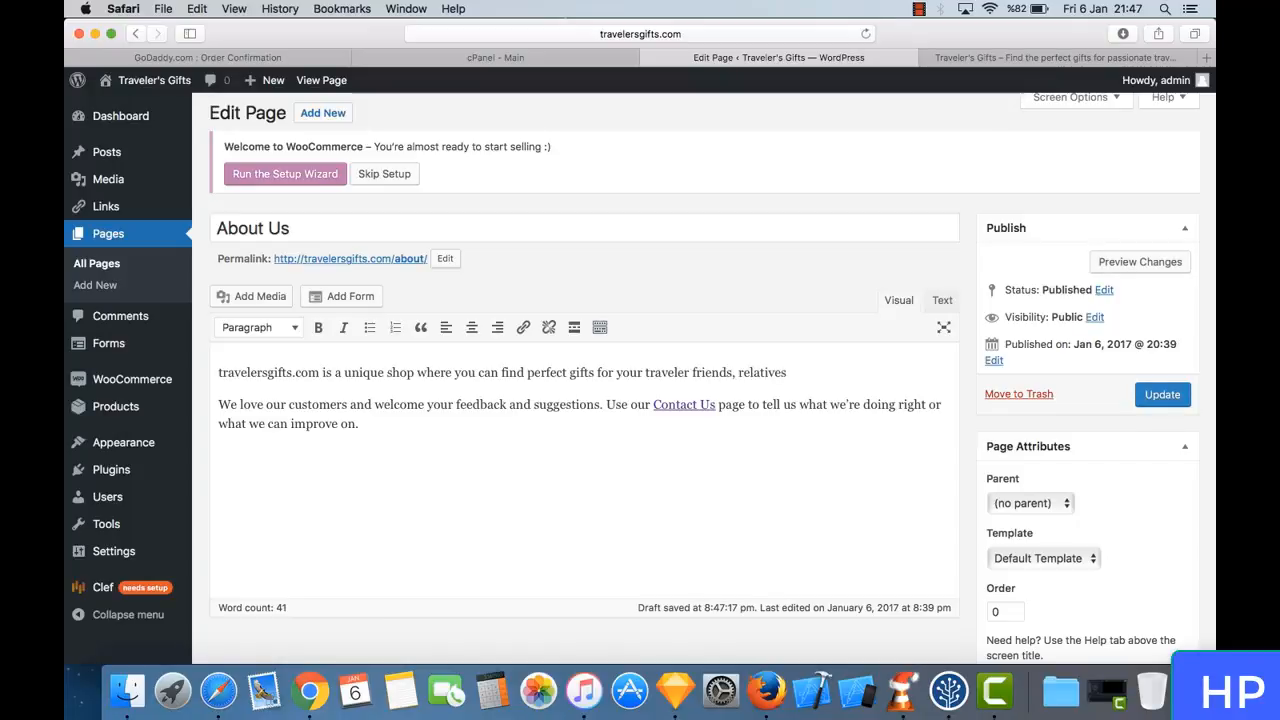
{"action": "type", "text": " or yourself"}
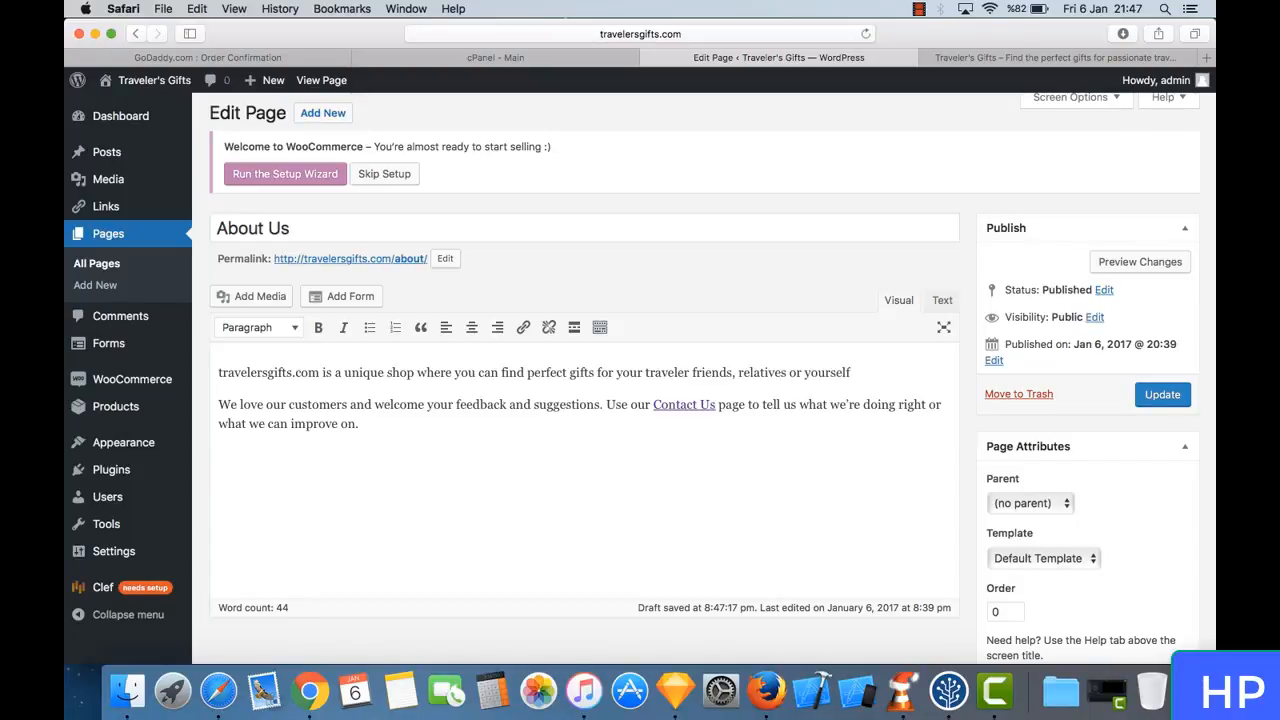
{"action": "key", "text": "BackSpace"}
{"action": "type", "text": "ves! Just start searching fo"}
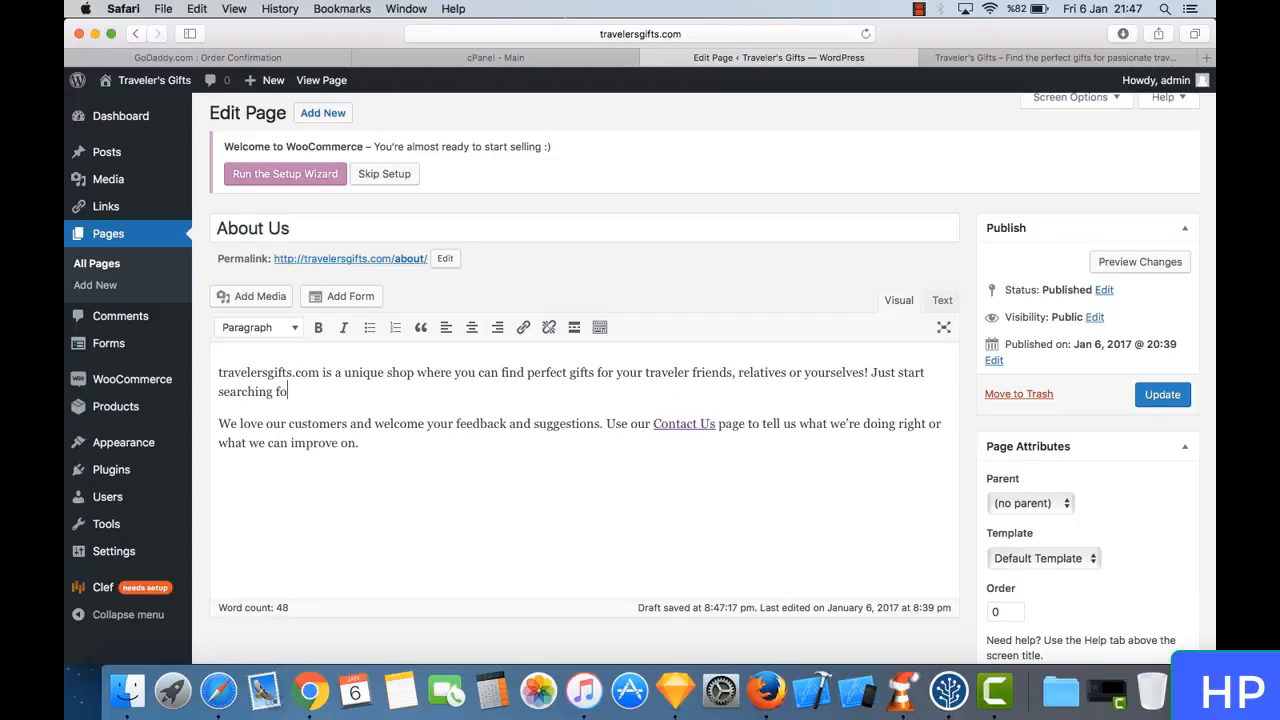
{"action": "type", "text": "r your dre"}
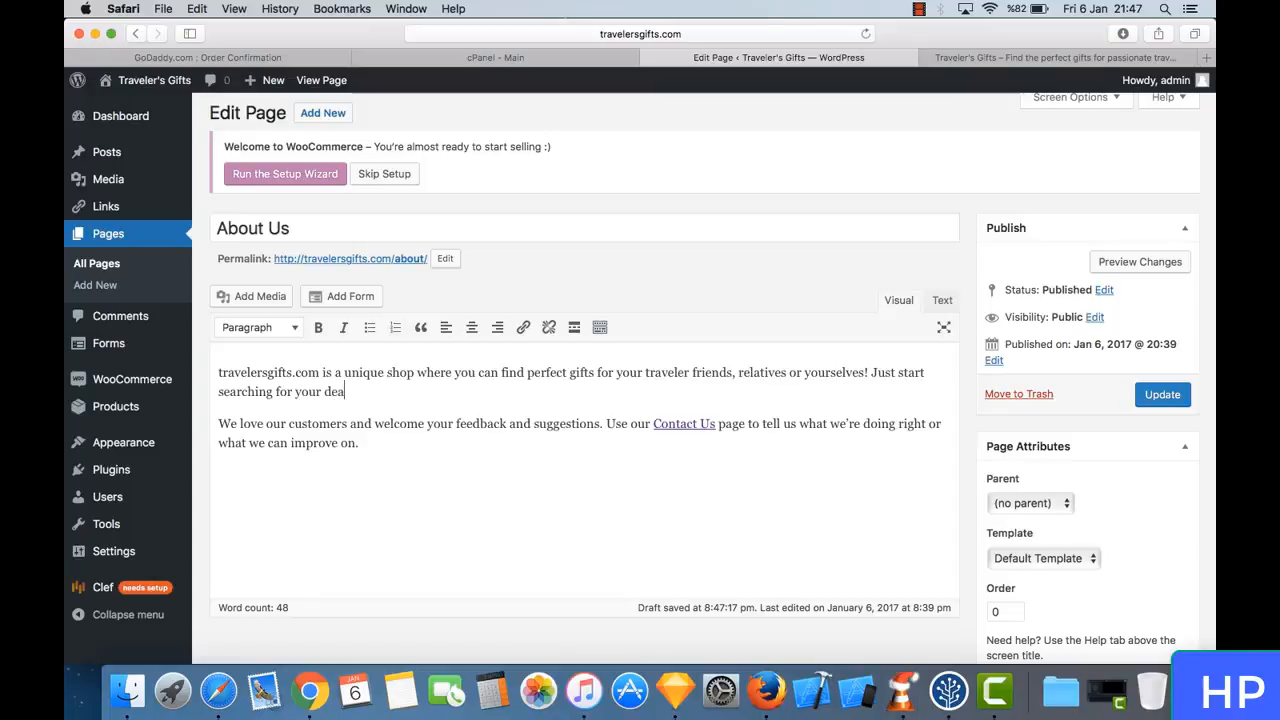
- End the sentence with an exclamation mark and add "Just start searching for your dream products and find your inspiration today!"
{"action": "key", "text": "BackSpace"}
{"action": "type", "text": "eam prd"}
{"action": "key", "text": "BackSpace"}
{"action": "type", "text": "oducts and find"}
{"action": "key", "text": "BackSpace"}
{"action": "type", "text": "find "}
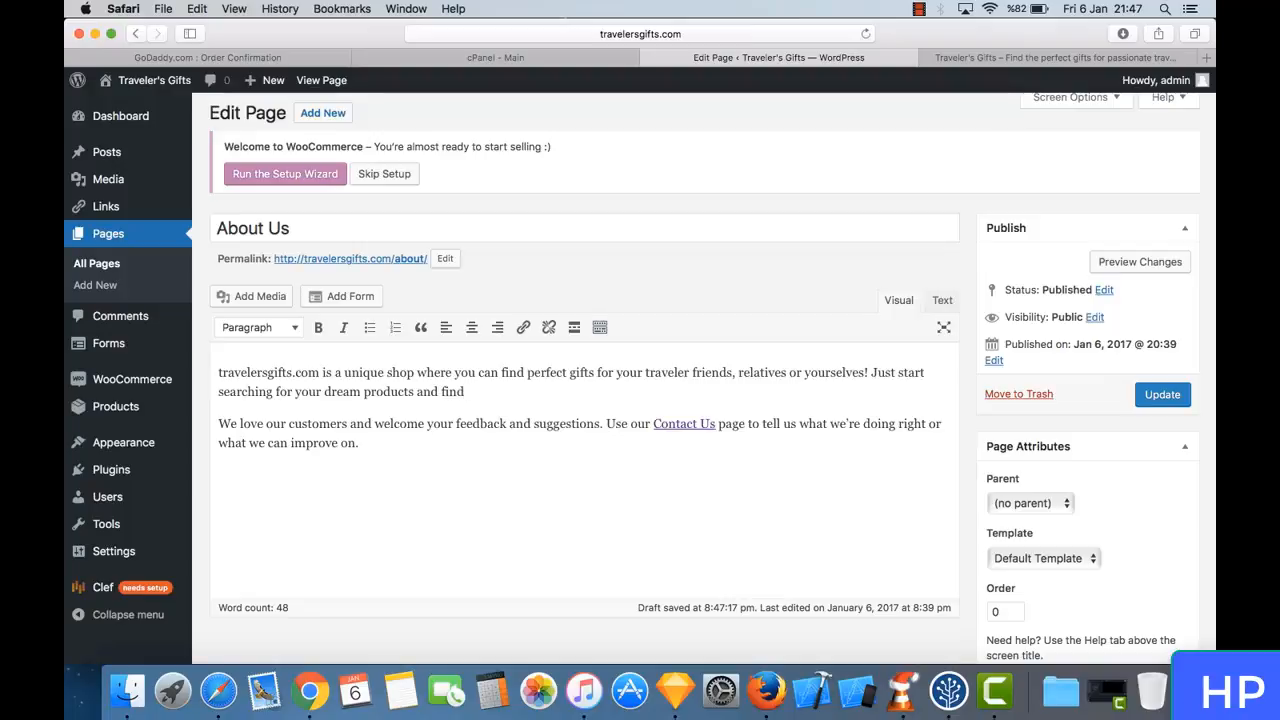
{"action": "type", "text": "you"}
{"action": "type", "text": "r ins"}
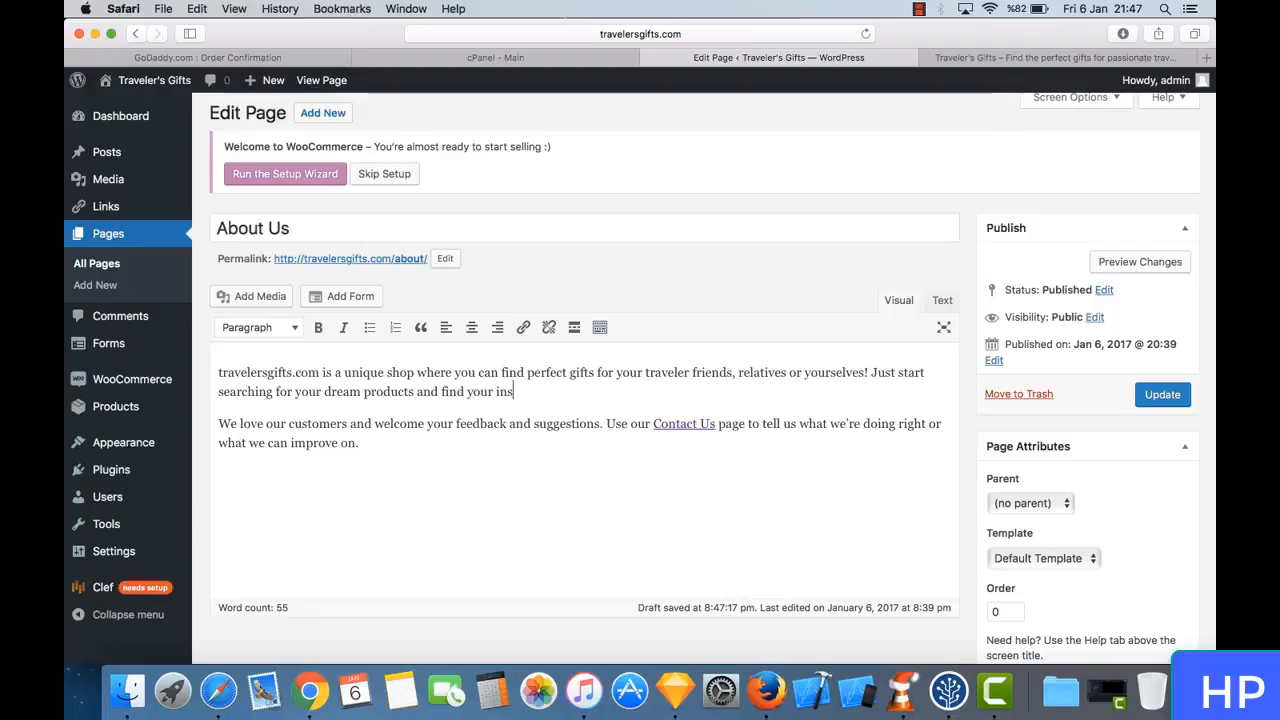
{"action": "type", "text": "piration today!"}
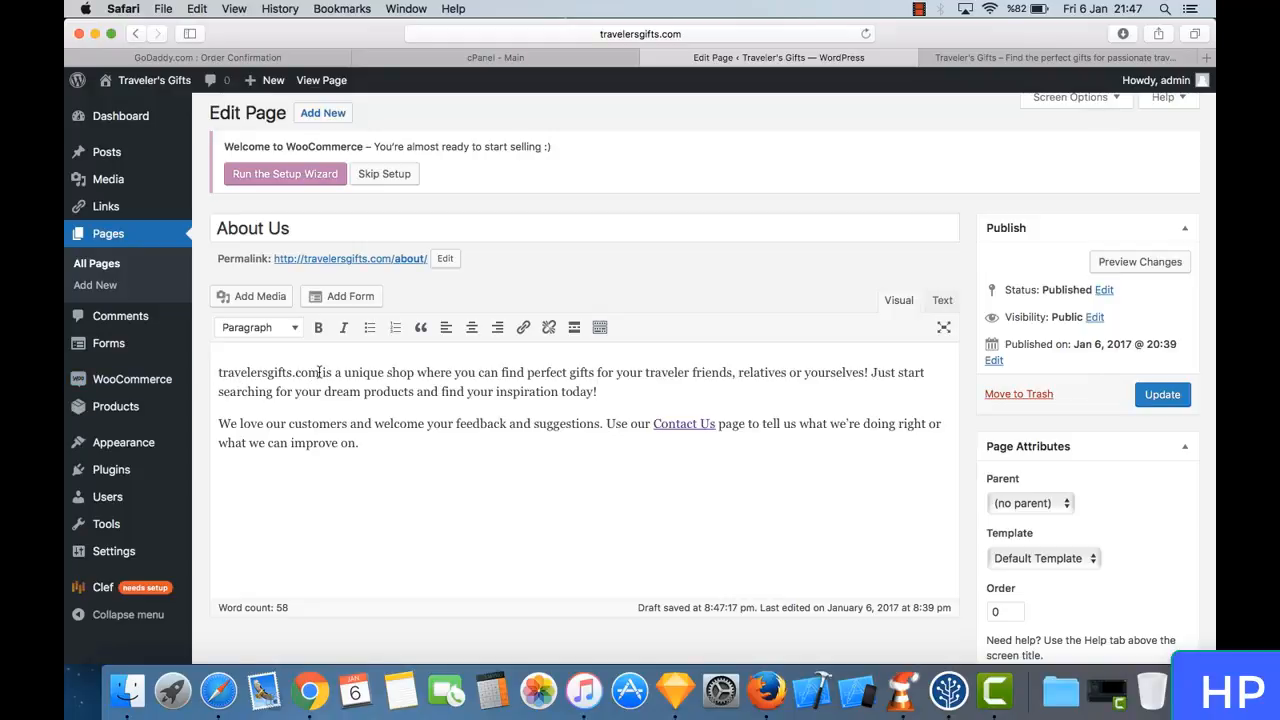
{"action": "left_click_drag", "start_coordinate": [321, 372], "coordinate": [217, 375]}
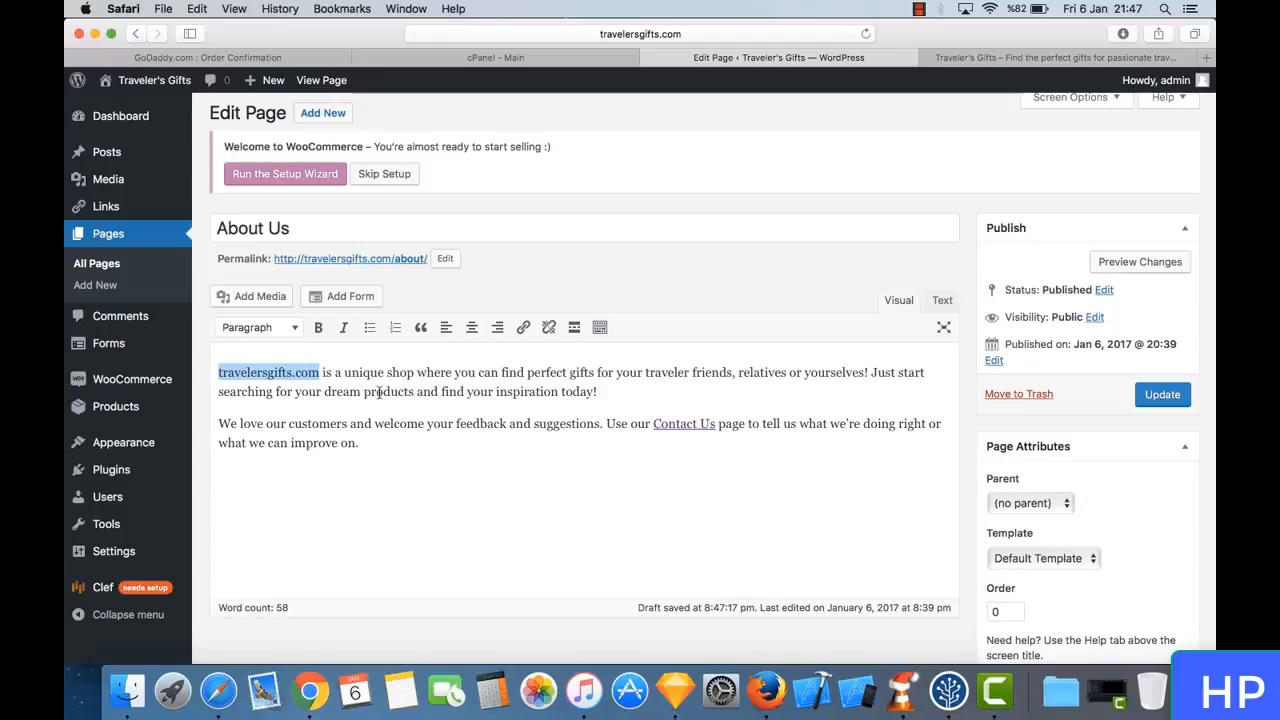
{"action": "left_click_drag", "start_coordinate": [388, 372], "coordinate": [406, 392]}
{"action": "left_click", "coordinate": [420, 370]}
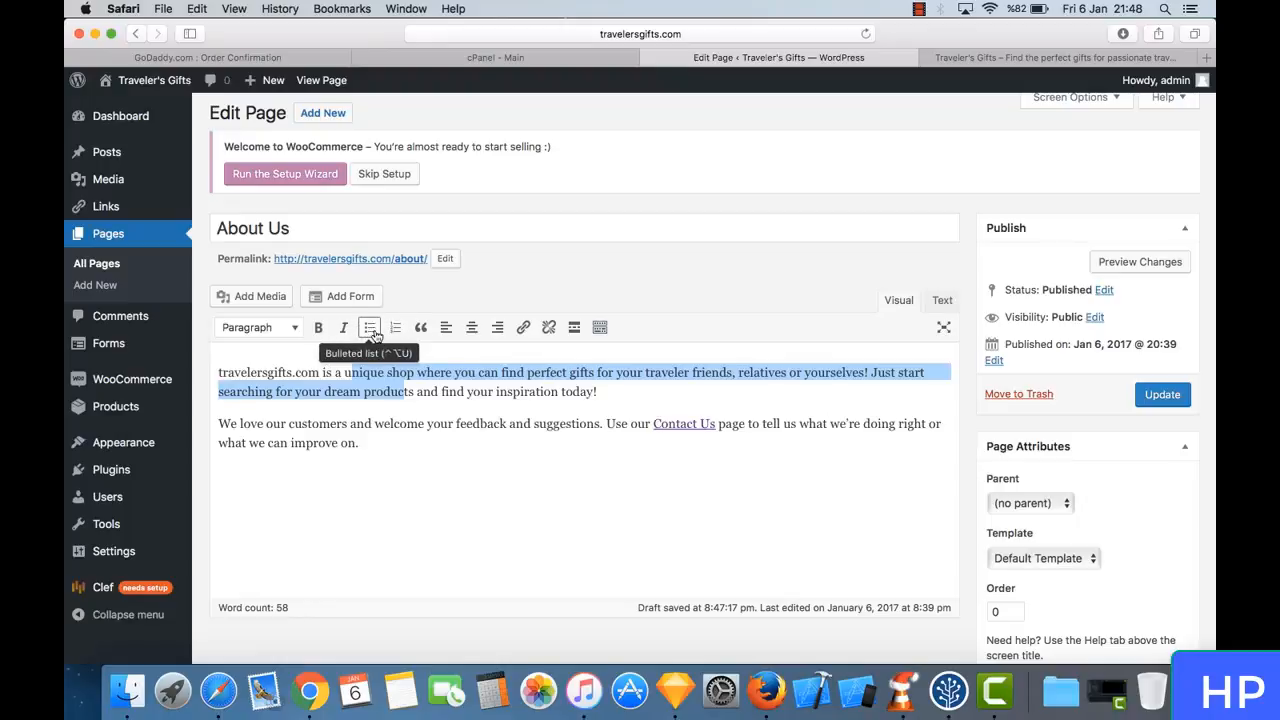
{"action": "left_click", "coordinate": [424, 413]}
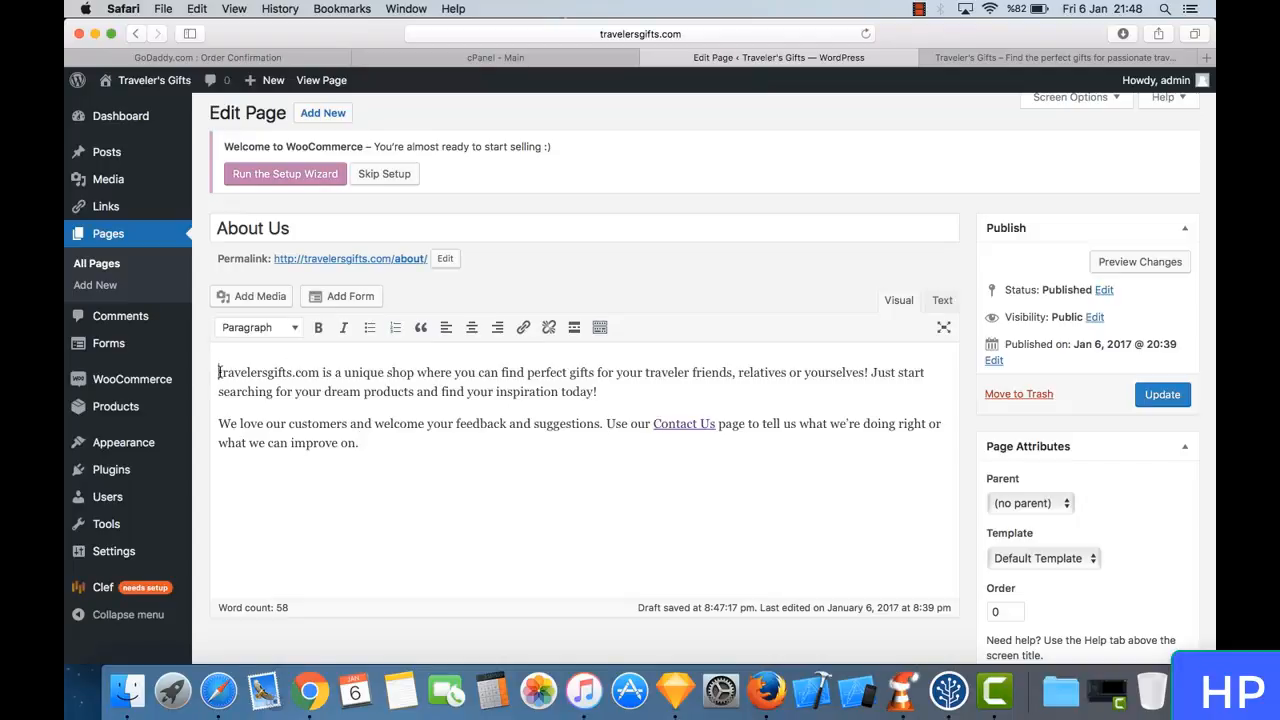
- Link the words travelersgifts.com in the new paragraph to travelersgifts.com and update the About Us page
{"action": "left_click_drag", "start_coordinate": [320, 372], "coordinate": [214, 372]}
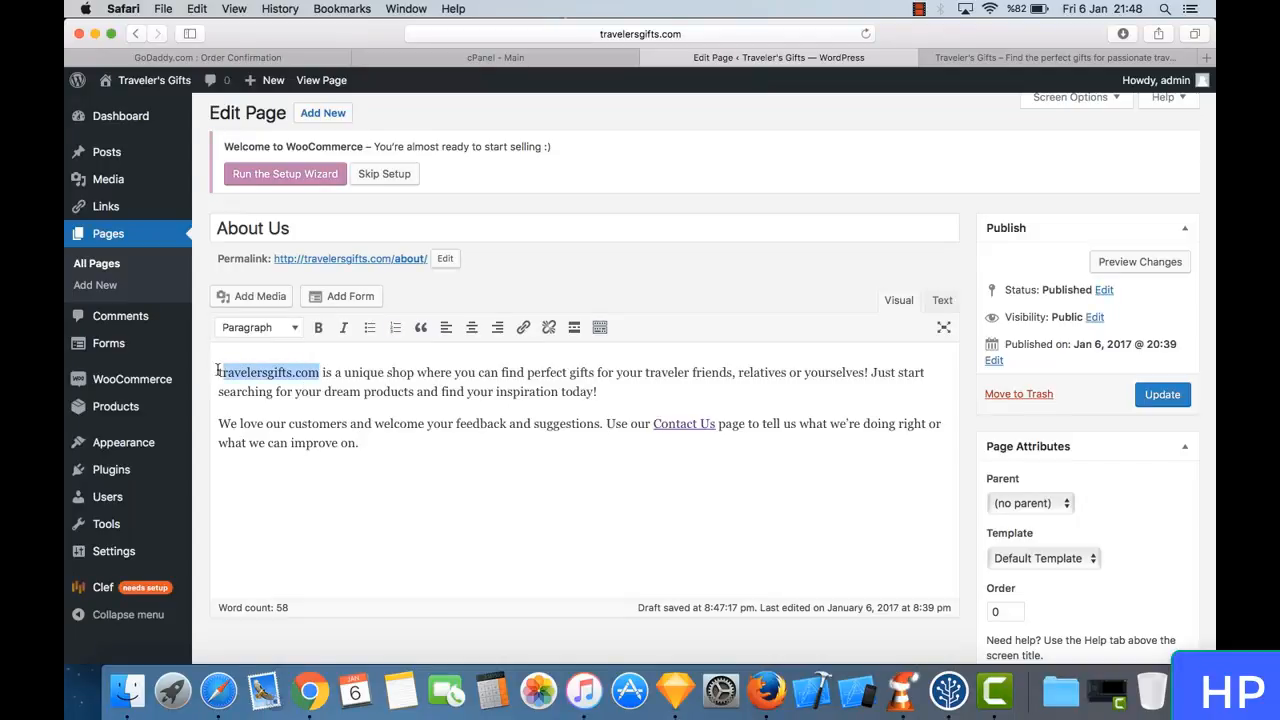
{"action": "left_click", "coordinate": [525, 333]}
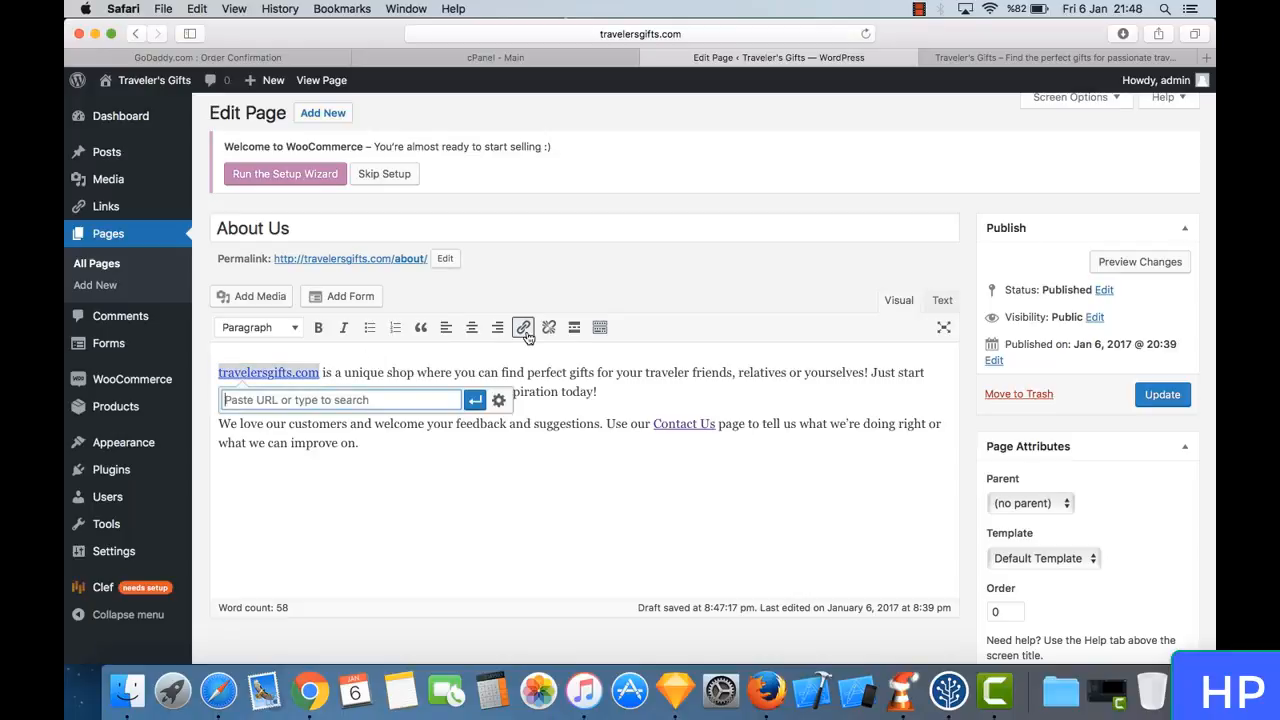
{"action": "type", "text": "tr"}
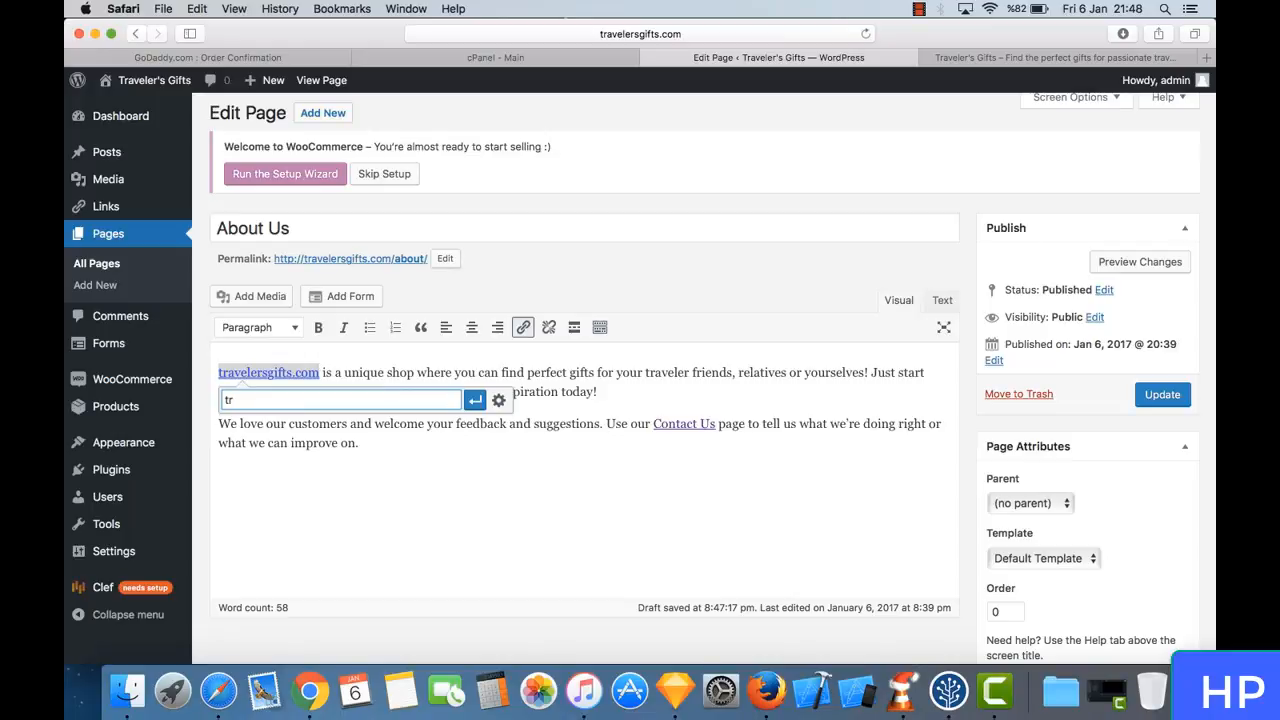
{"action": "type", "text": "avelersgifts.com"}
{"action": "key", "text": "Return"}
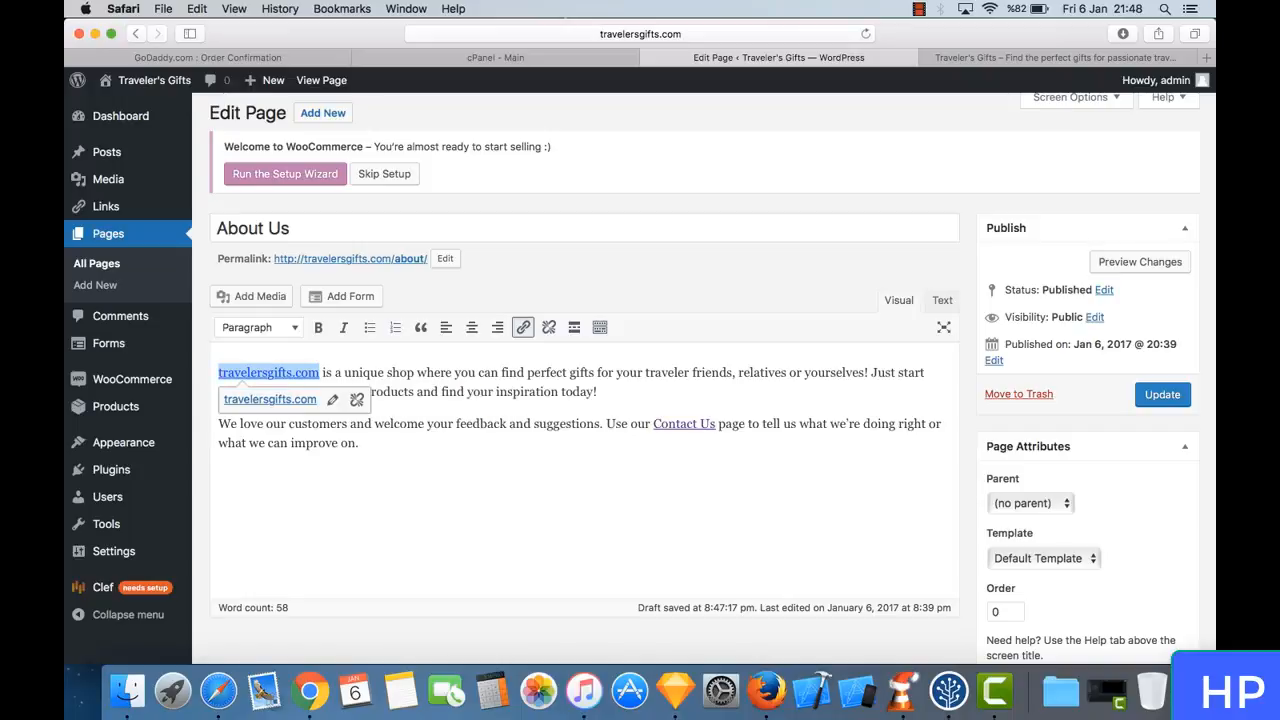
{"action": "left_click", "coordinate": [552, 470]}
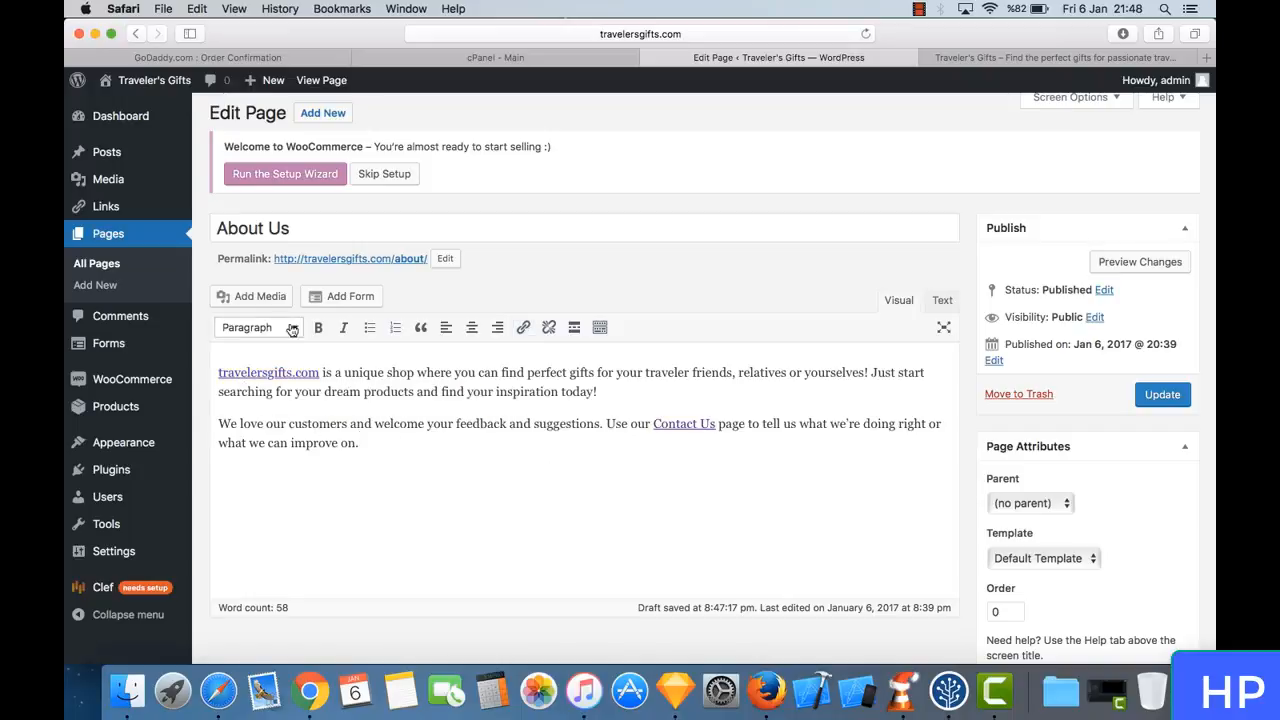
{"action": "left_click", "coordinate": [1163, 395]}
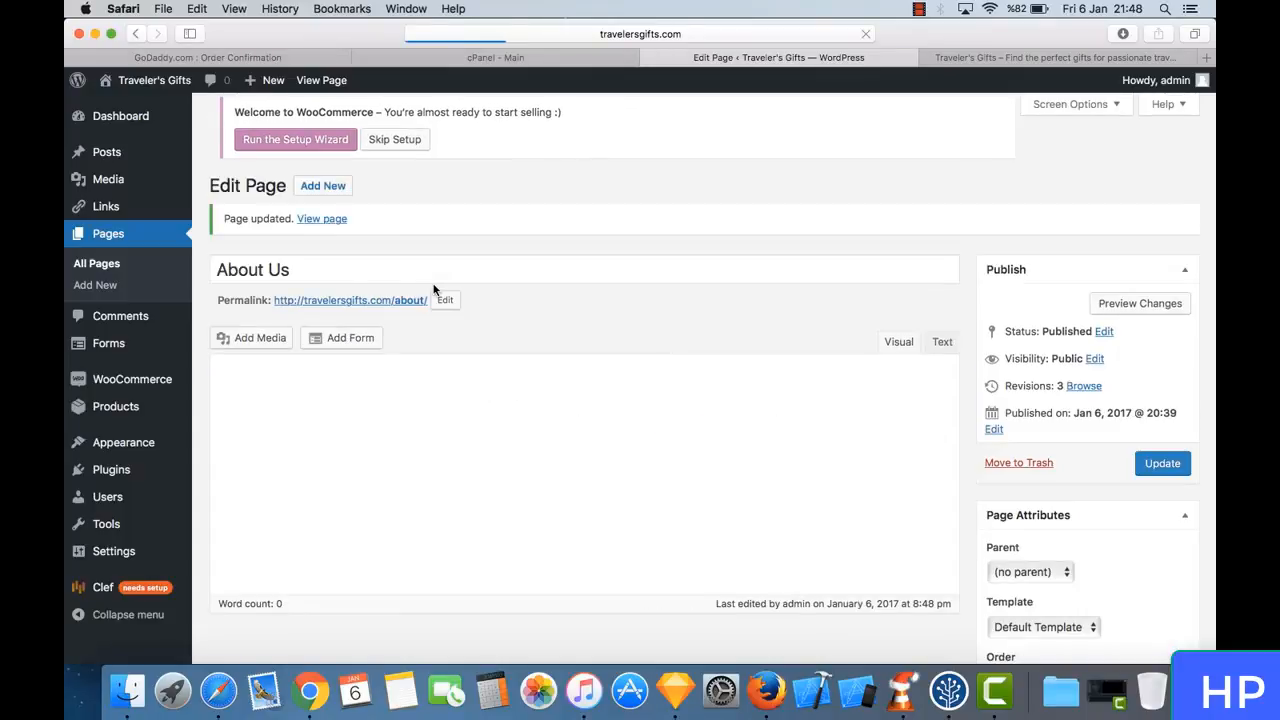
- Check the updated About Us page on the live site and test its travelersgifts.com link
{"action": "left_click", "coordinate": [1005, 58]}
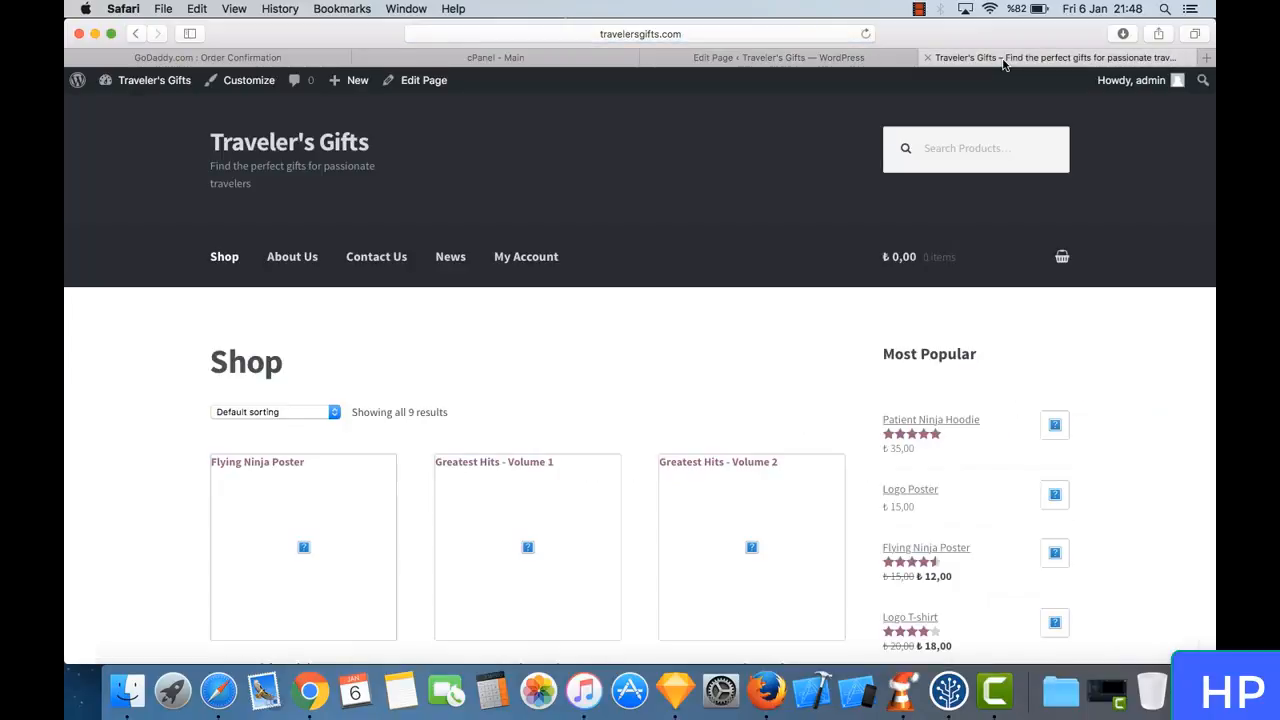
{"action": "left_click", "coordinate": [293, 262]}
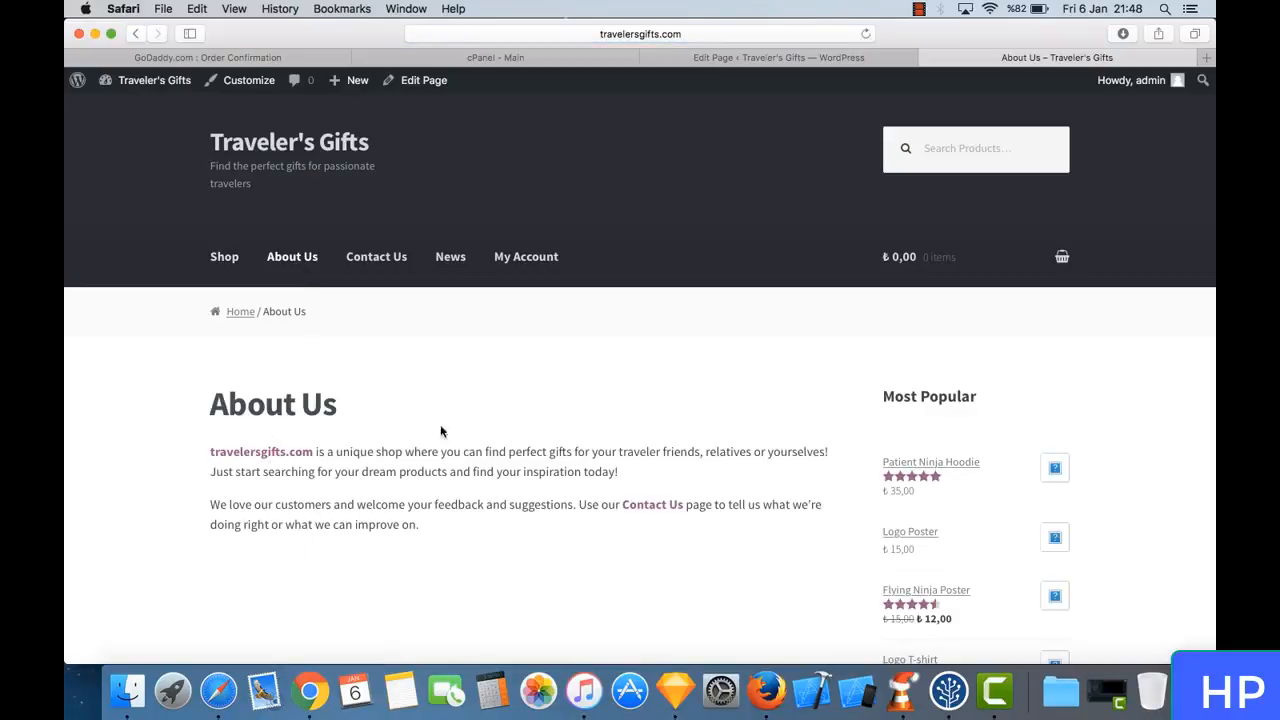
{"action": "scroll", "coordinate": [468, 510], "scroll_direction": "down", "scroll_amount": 5}
{"action": "scroll", "coordinate": [468, 511], "scroll_direction": "up", "scroll_amount": 4}
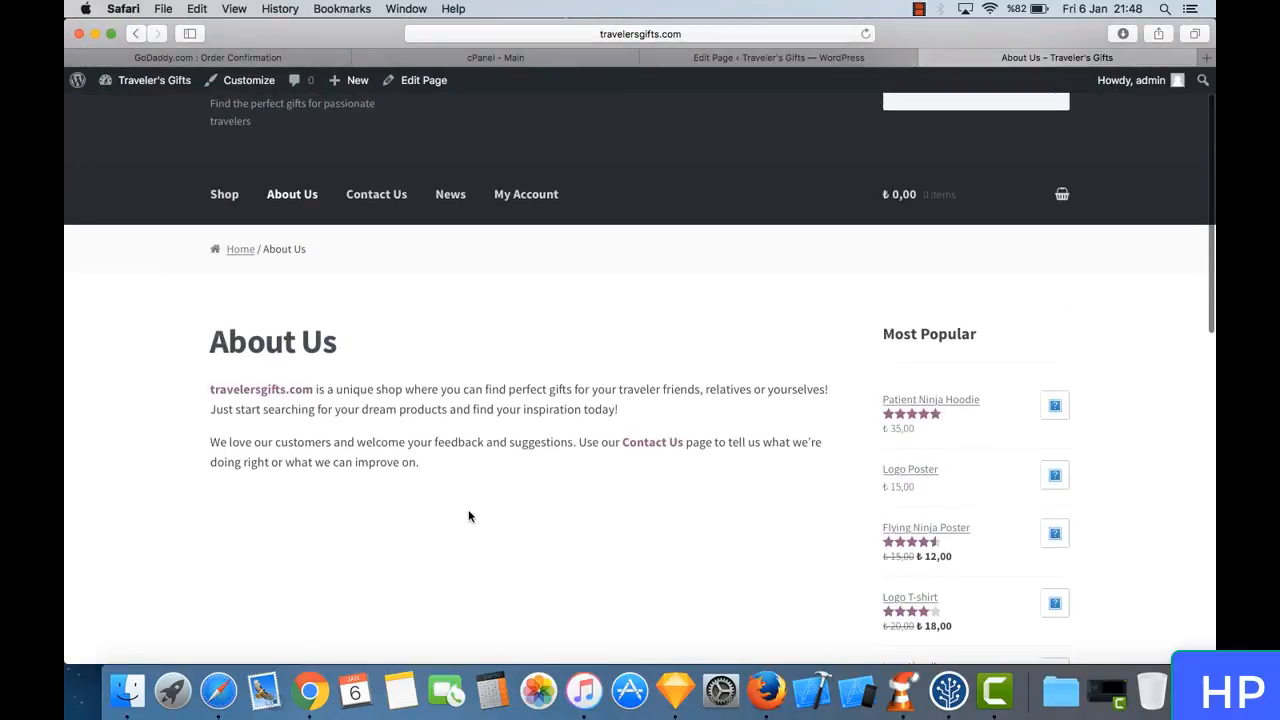
{"action": "left_click", "coordinate": [300, 392]}
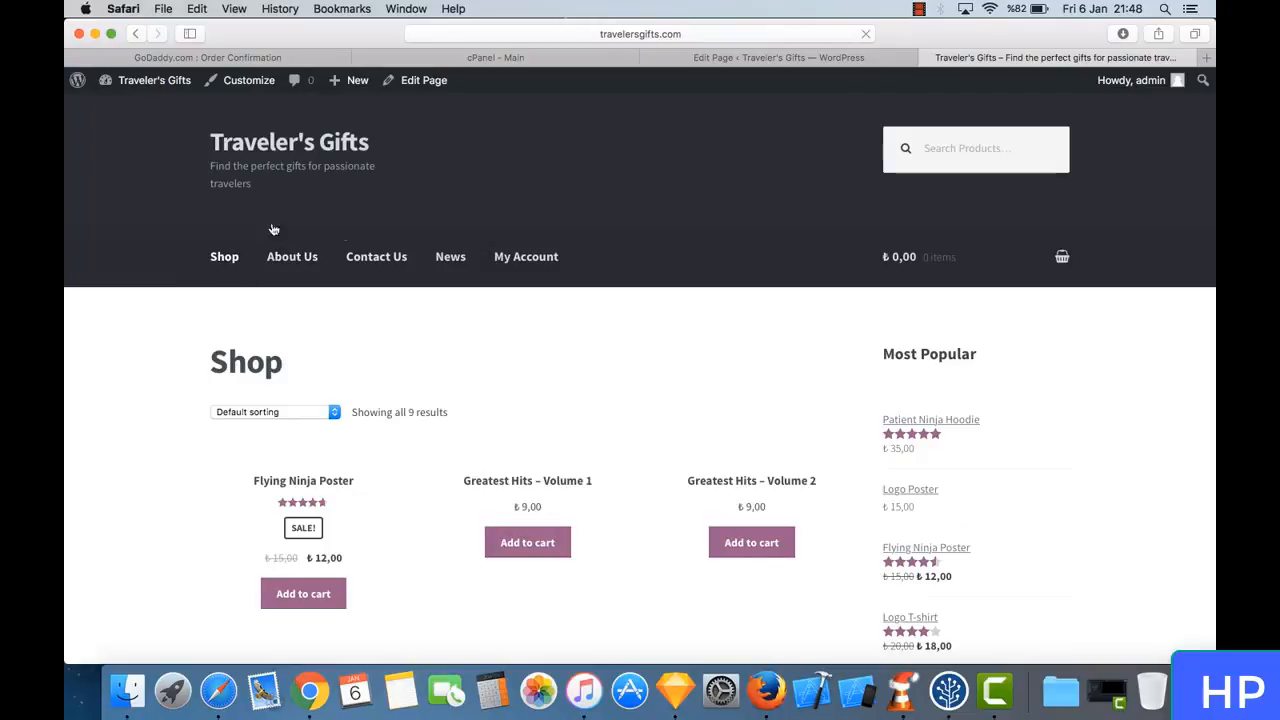
{"action": "scroll", "coordinate": [437, 470], "scroll_direction": "down", "scroll_amount": 10}
{"action": "scroll", "coordinate": [437, 468], "scroll_direction": "up", "scroll_amount": 10}
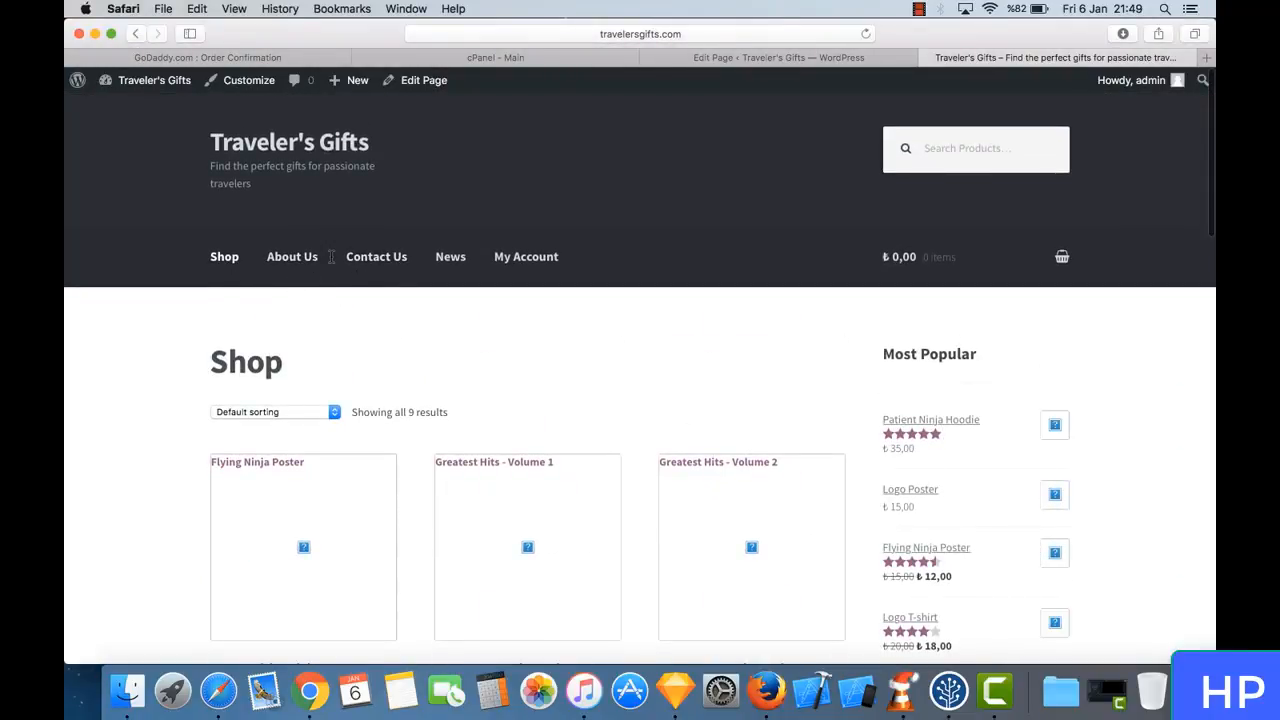
- Return to the About Us page editor and examine the WooCommerce welcome notice
{"action": "left_click", "coordinate": [793, 60]}
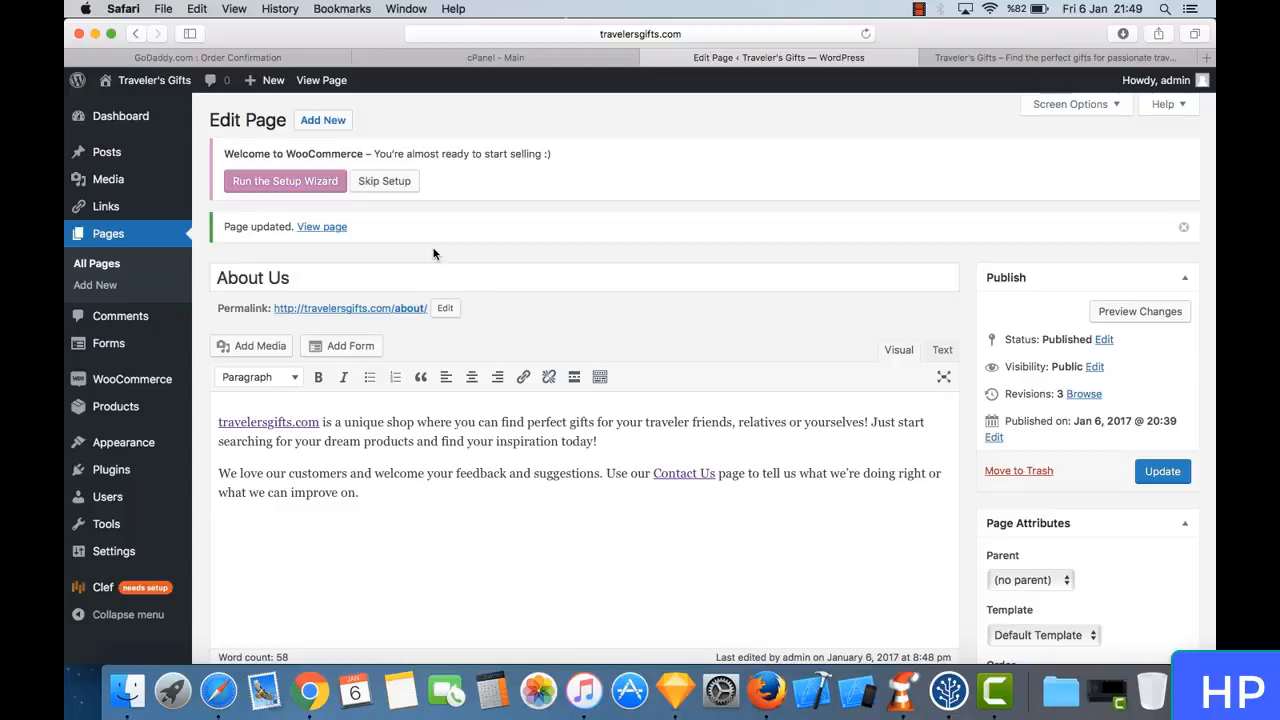
{"action": "mouse_move", "coordinate": [77, 86]}
{"action": "triple_click", "coordinate": [314, 151]}
{"action": "left_click", "coordinate": [314, 151]}
{"action": "triple_click", "coordinate": [314, 151]}
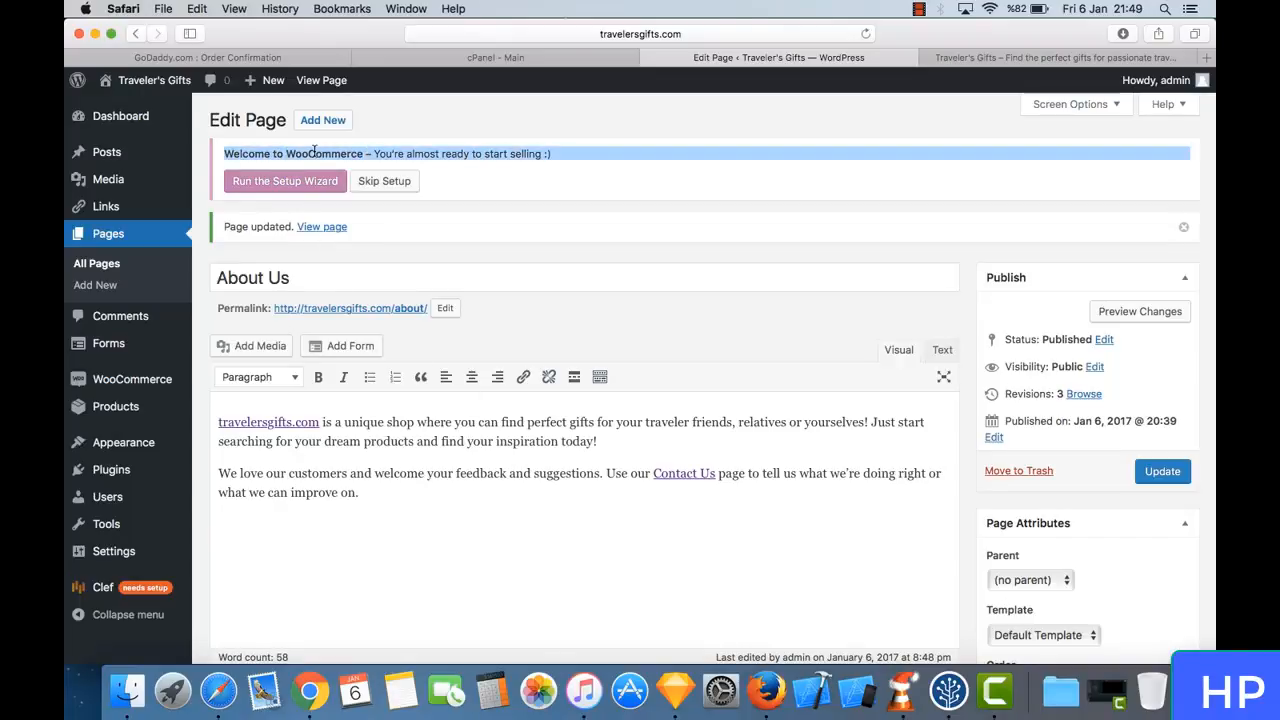
{"action": "left_click", "coordinate": [347, 155]}
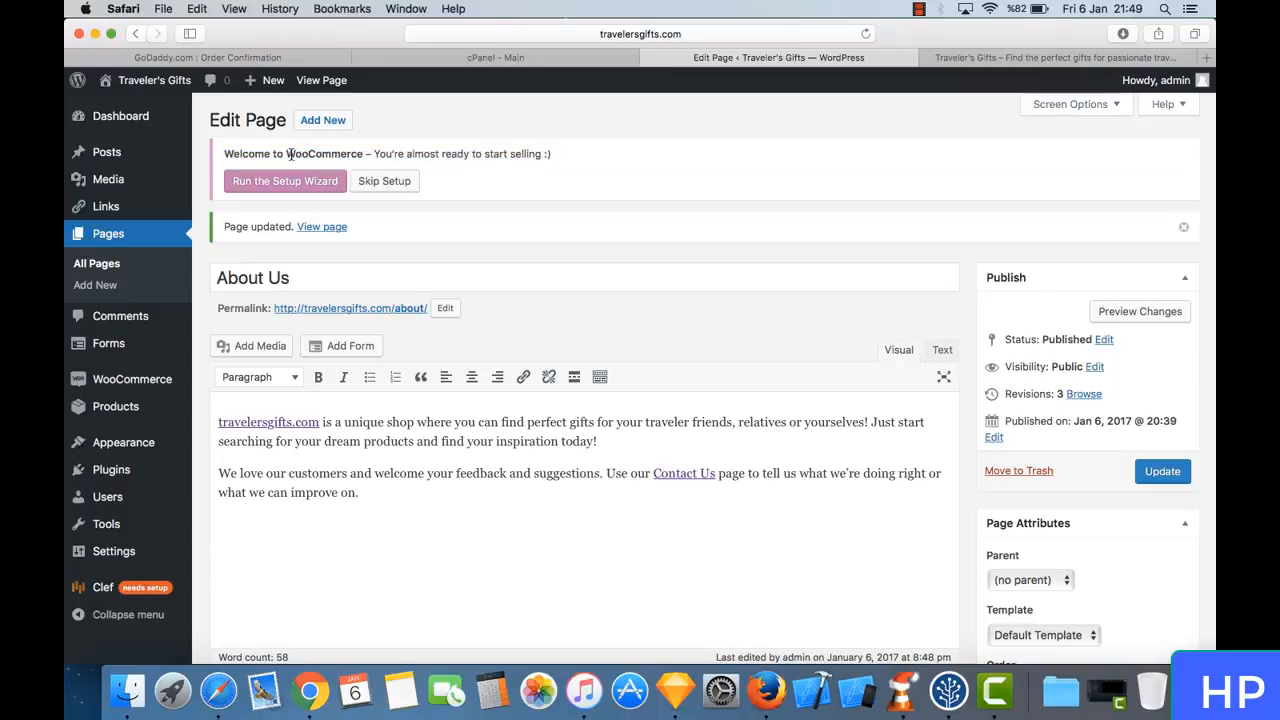
{"action": "left_click_drag", "start_coordinate": [290, 155], "coordinate": [358, 153]}
{"action": "left_click", "coordinate": [359, 153]}
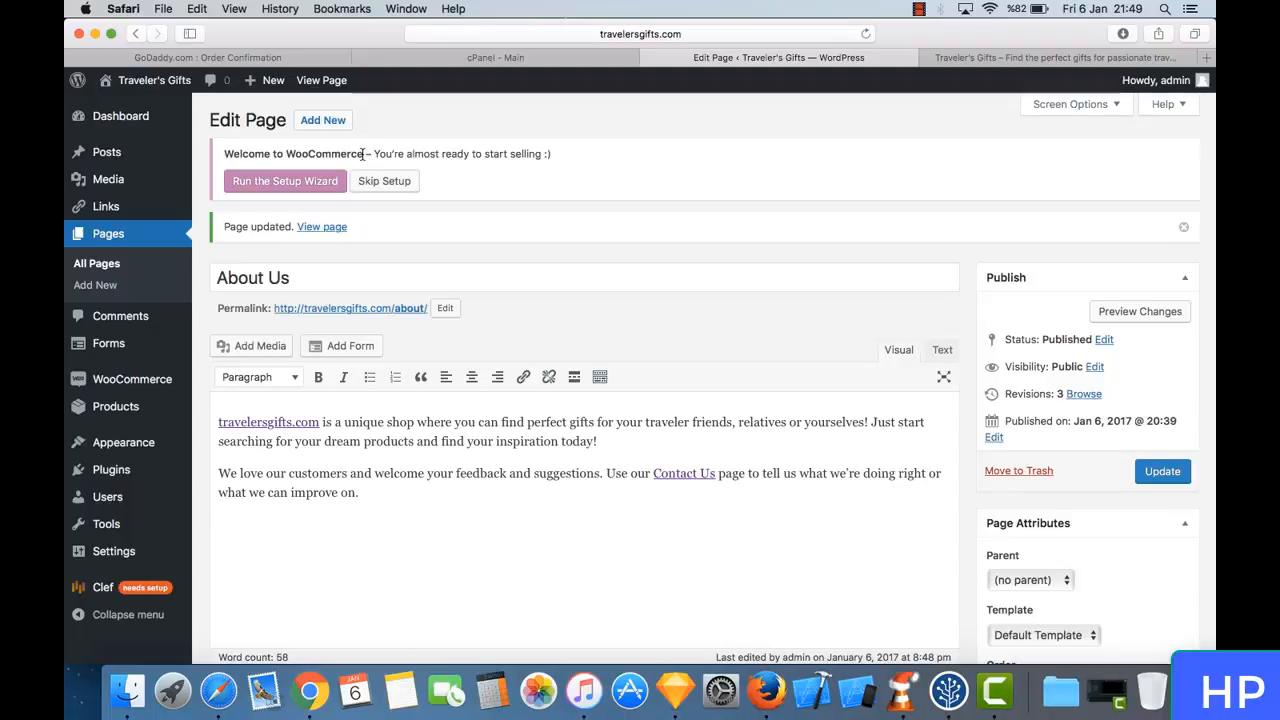
{"action": "left_click_drag", "start_coordinate": [364, 153], "coordinate": [286, 153]}
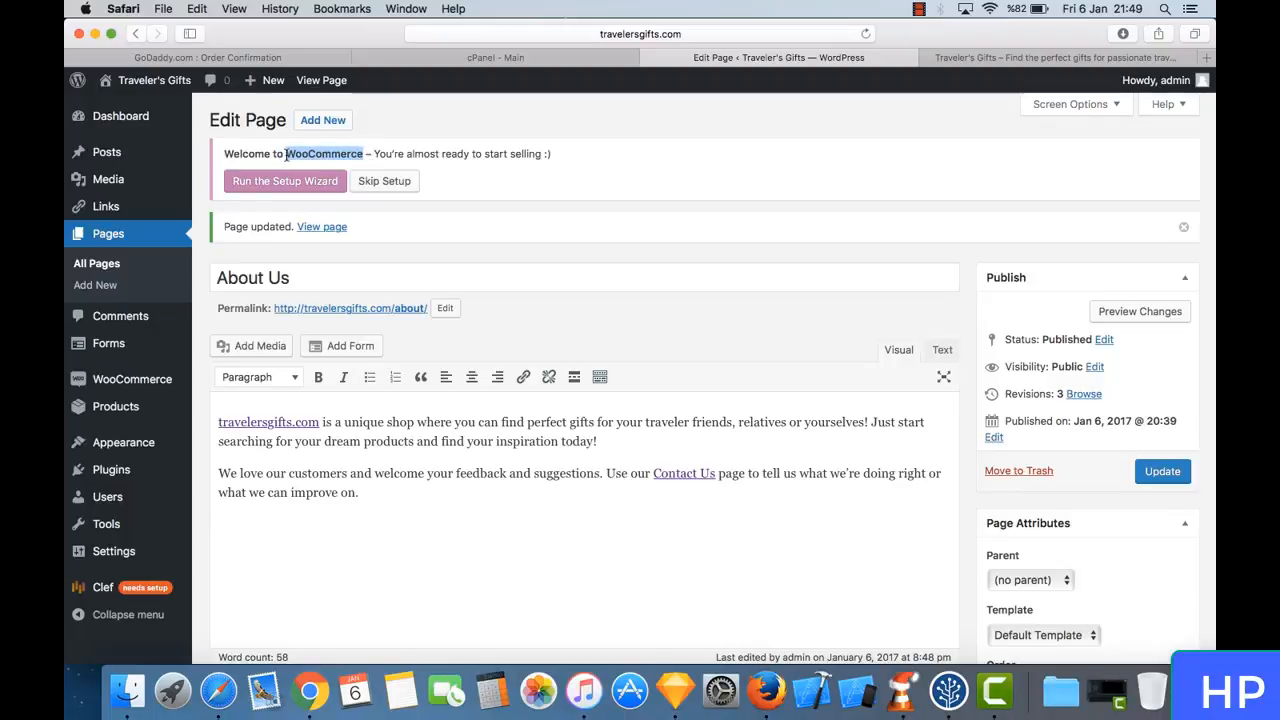
{"action": "left_click", "coordinate": [287, 155]}
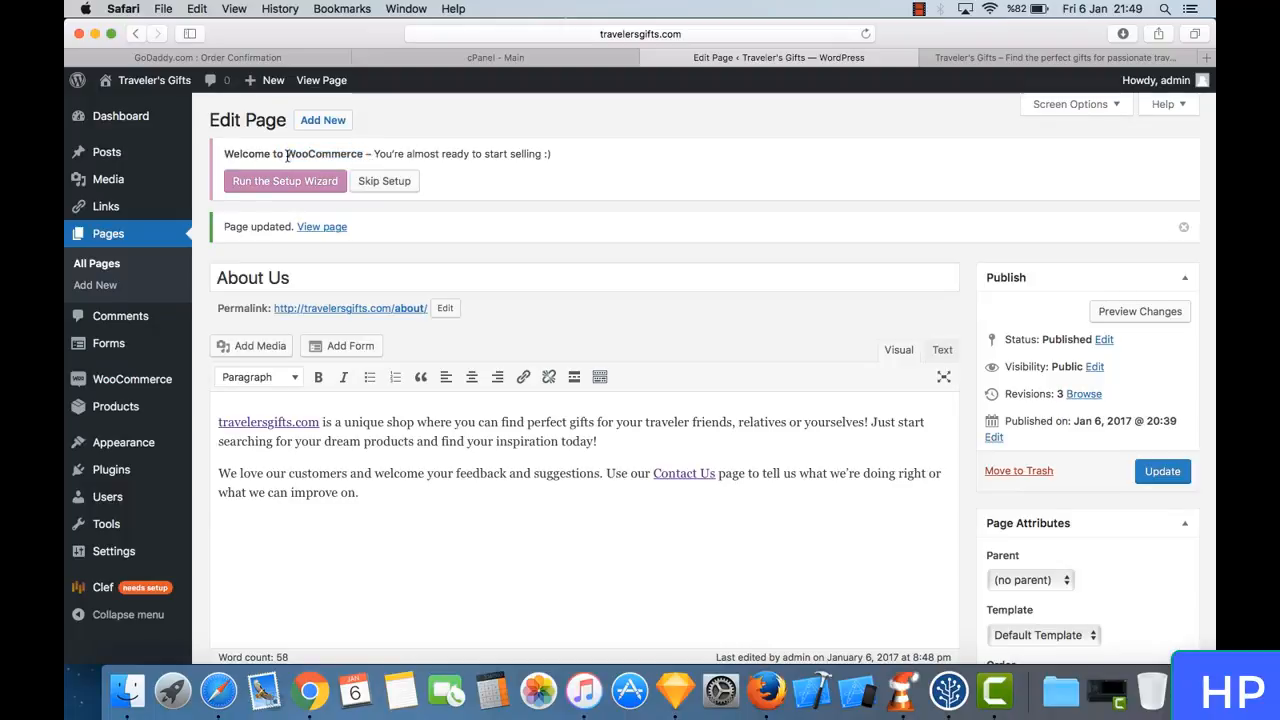
{"action": "left_click_drag", "start_coordinate": [287, 155], "coordinate": [364, 153]}
{"action": "left_click", "coordinate": [364, 153]}
- Go back to the live shop page and look over its sample products and sidebar
{"action": "left_click", "coordinate": [984, 57]}
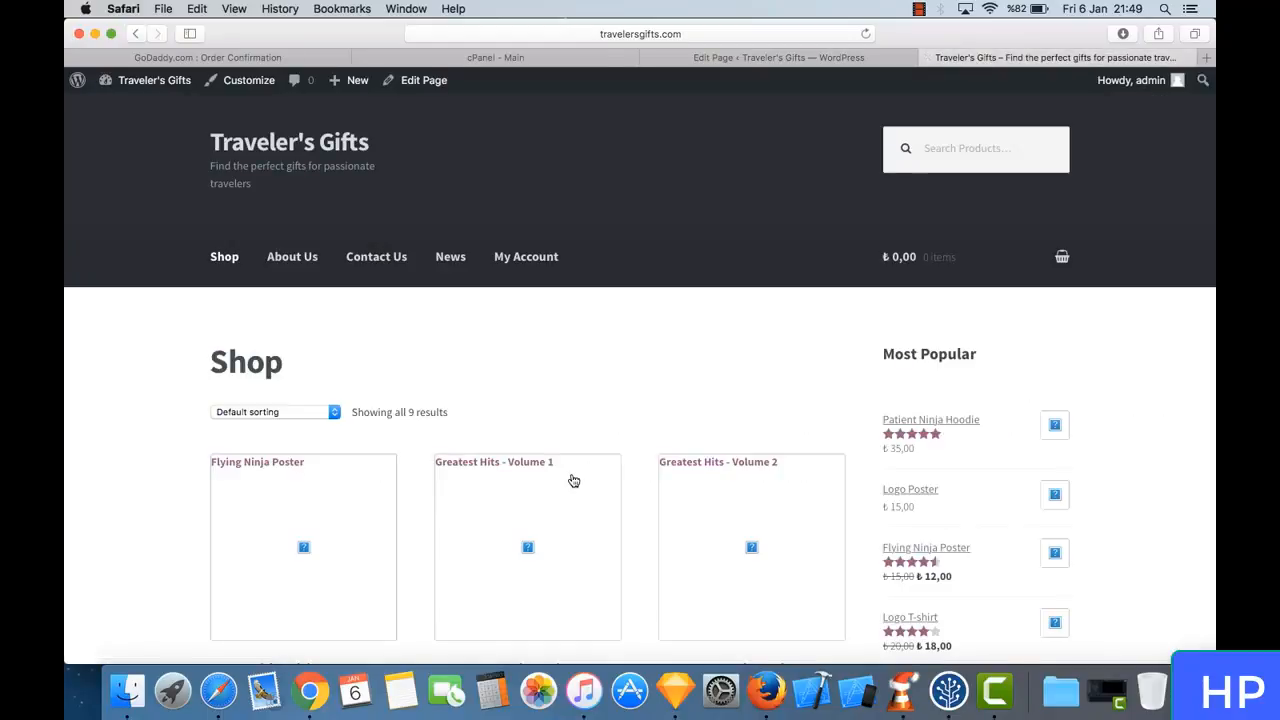
{"action": "scroll", "coordinate": [560, 391], "scroll_direction": "down", "scroll_amount": 3}
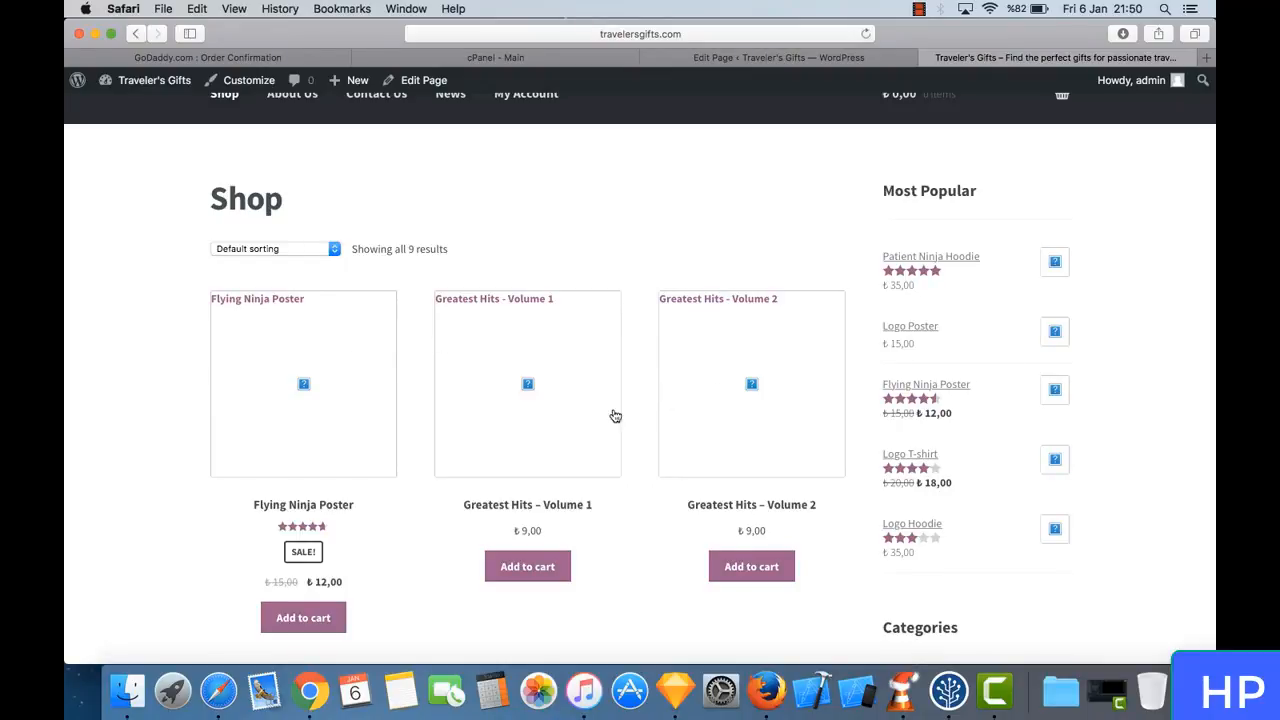
{"action": "scroll", "coordinate": [614, 414], "scroll_direction": "down", "scroll_amount": 5}
{"action": "scroll", "coordinate": [614, 414], "scroll_direction": "up", "scroll_amount": 2}
{"action": "scroll", "coordinate": [614, 414], "scroll_direction": "up", "scroll_amount": 3}
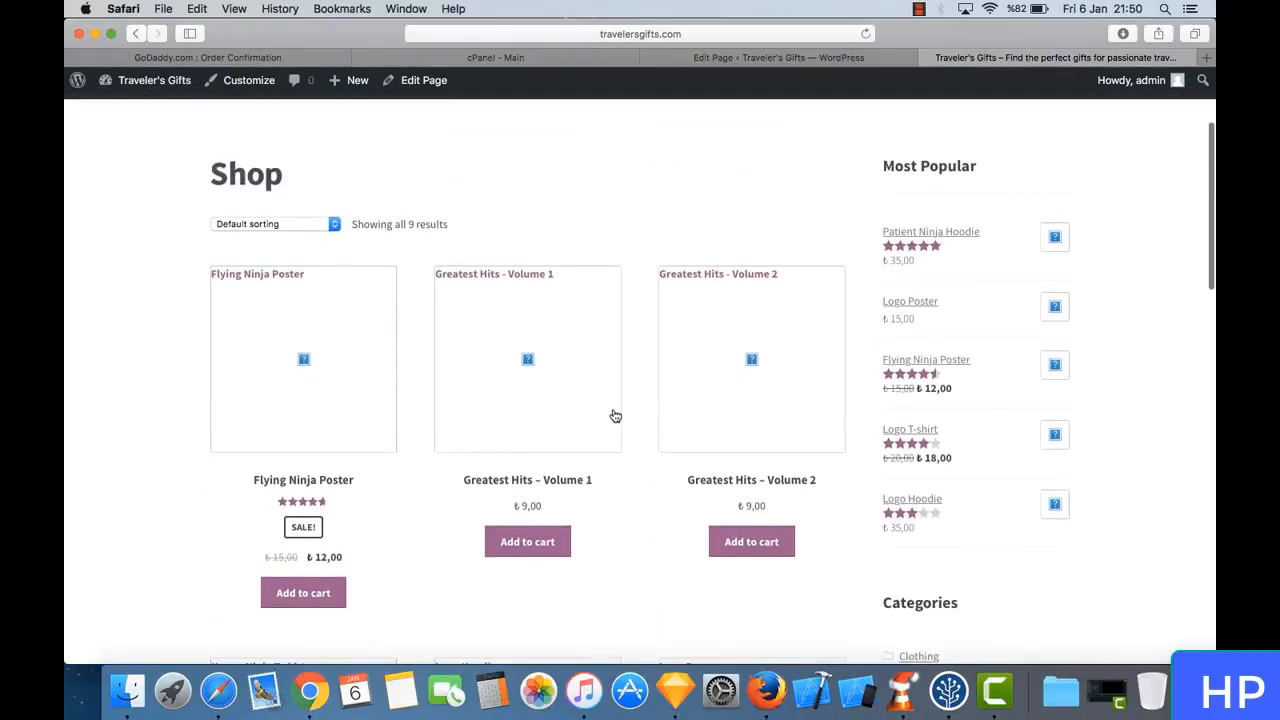
{"action": "scroll", "coordinate": [612, 416], "scroll_direction": "down", "scroll_amount": 1}
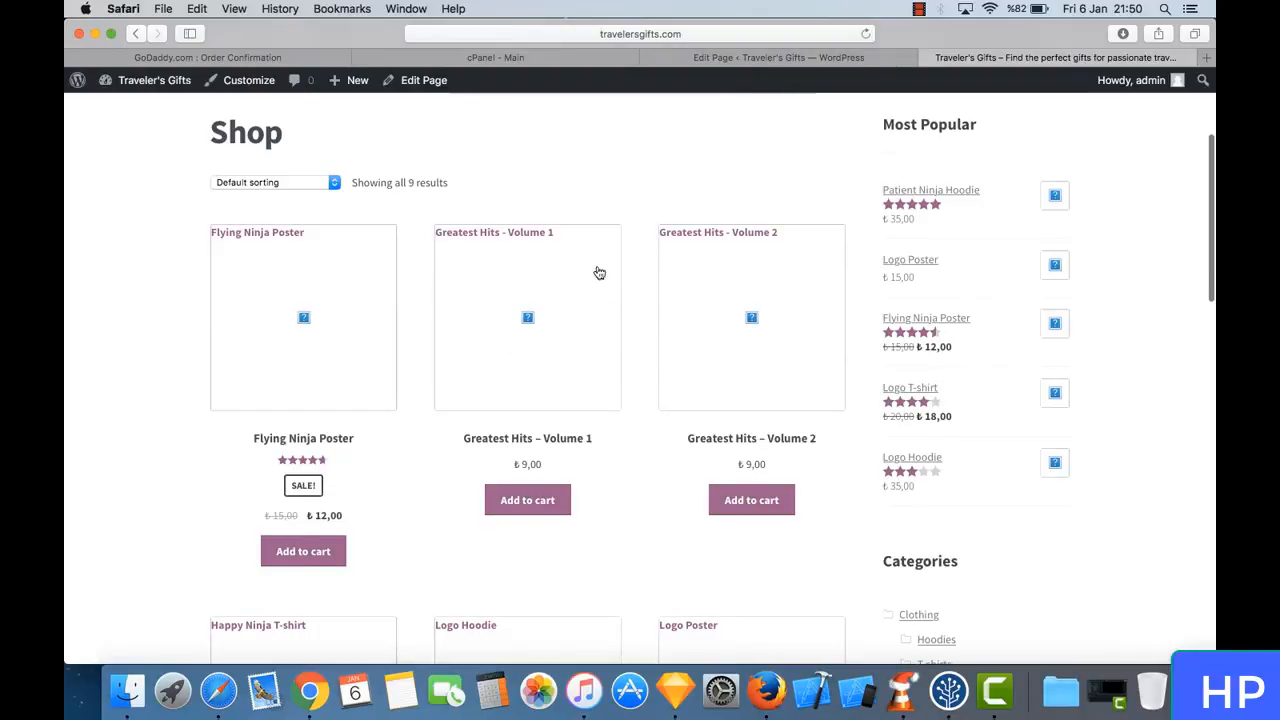
- Run the WooCommerce setup wizard from the page editor and accept its automatic creation of the essential store pages
{"action": "scroll", "coordinate": [597, 270], "scroll_direction": "up", "scroll_amount": 5}
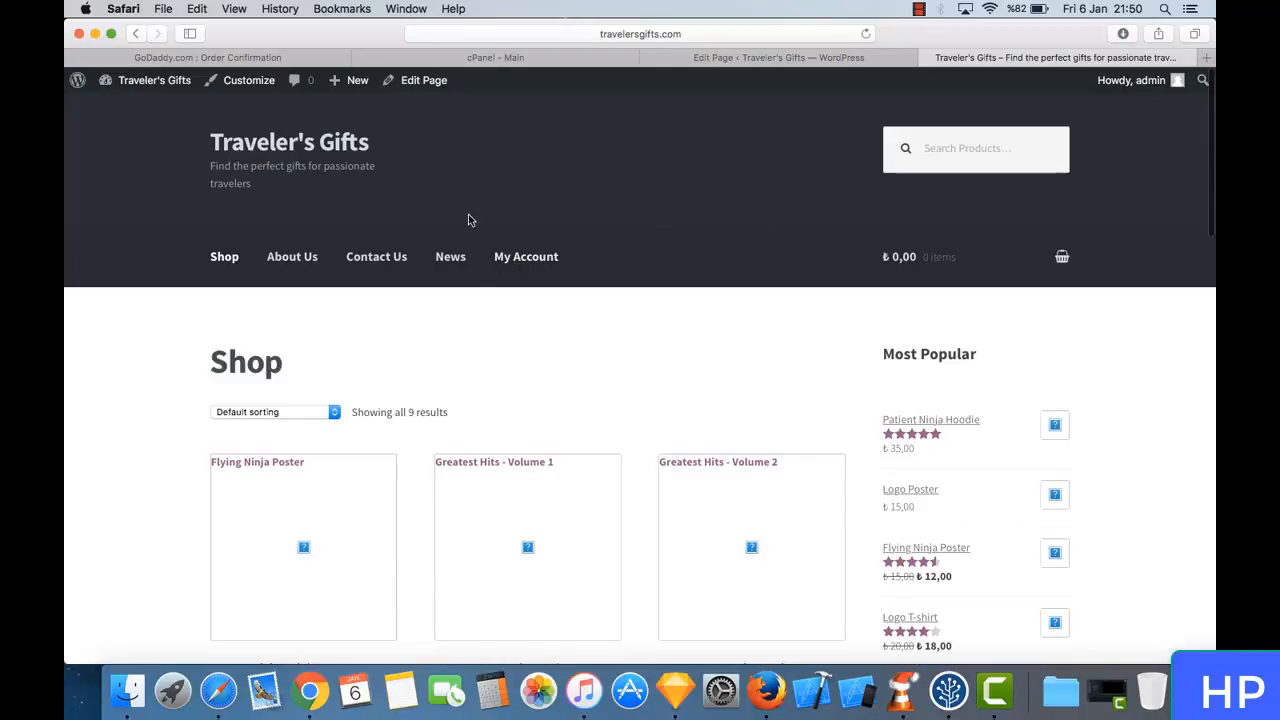
{"action": "left_click", "coordinate": [765, 58]}
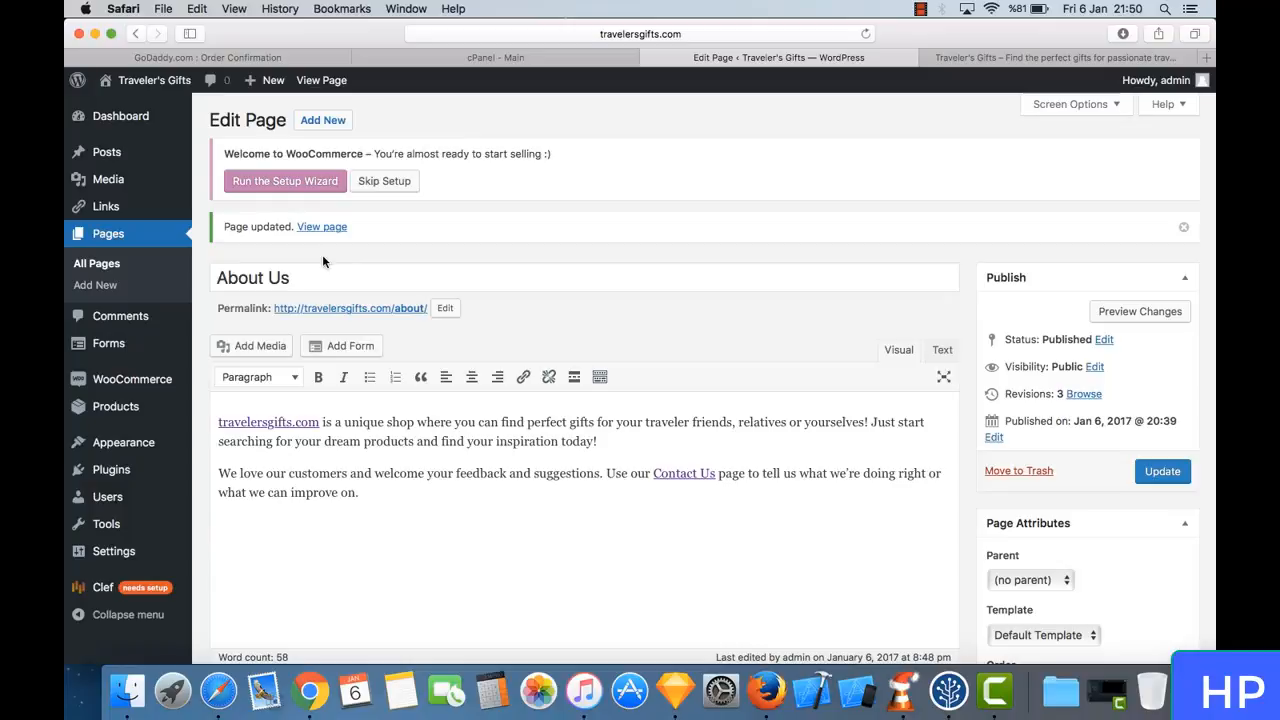
{"action": "left_click", "coordinate": [268, 180]}
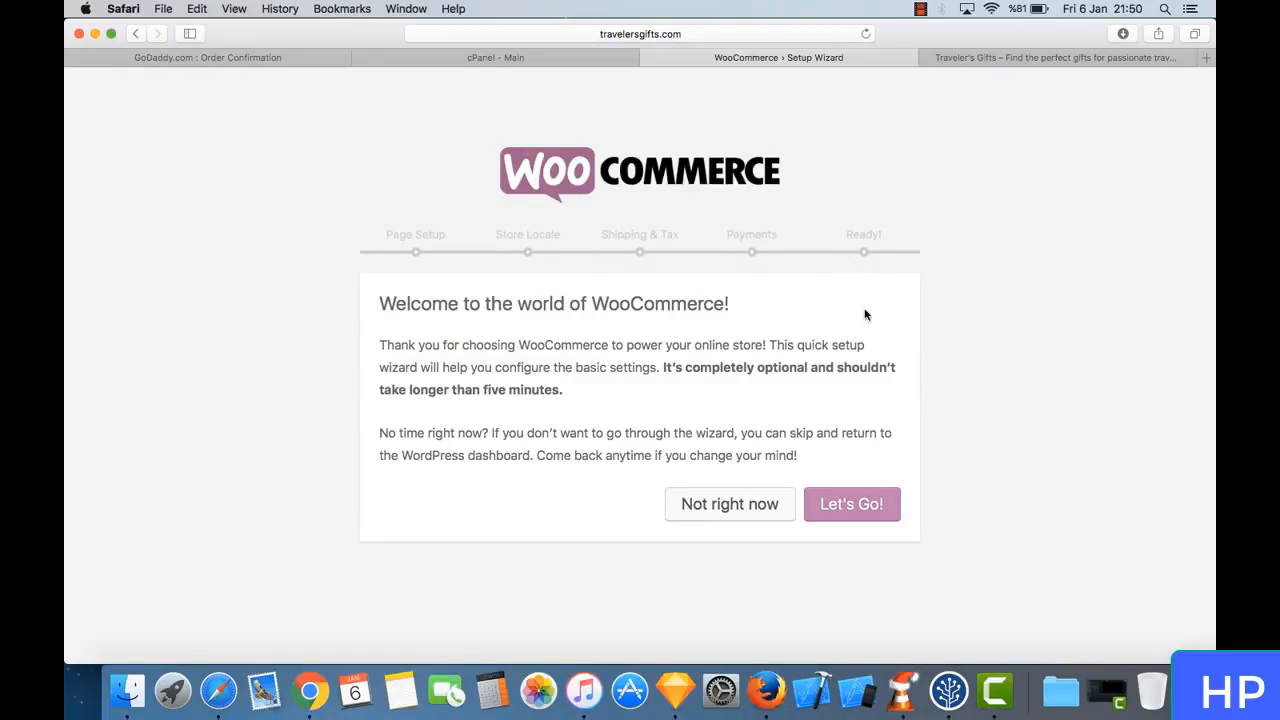
{"action": "left_click", "coordinate": [851, 514]}
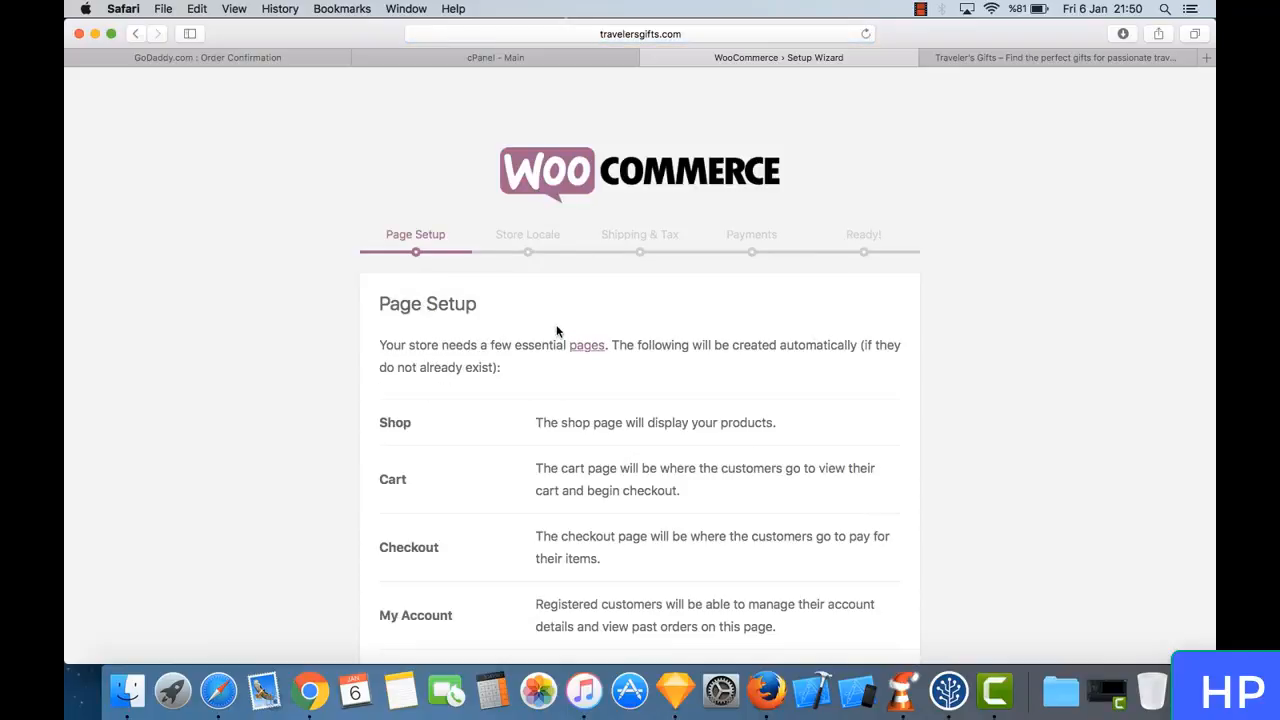
{"action": "scroll", "coordinate": [557, 333], "scroll_direction": "down", "scroll_amount": 3}
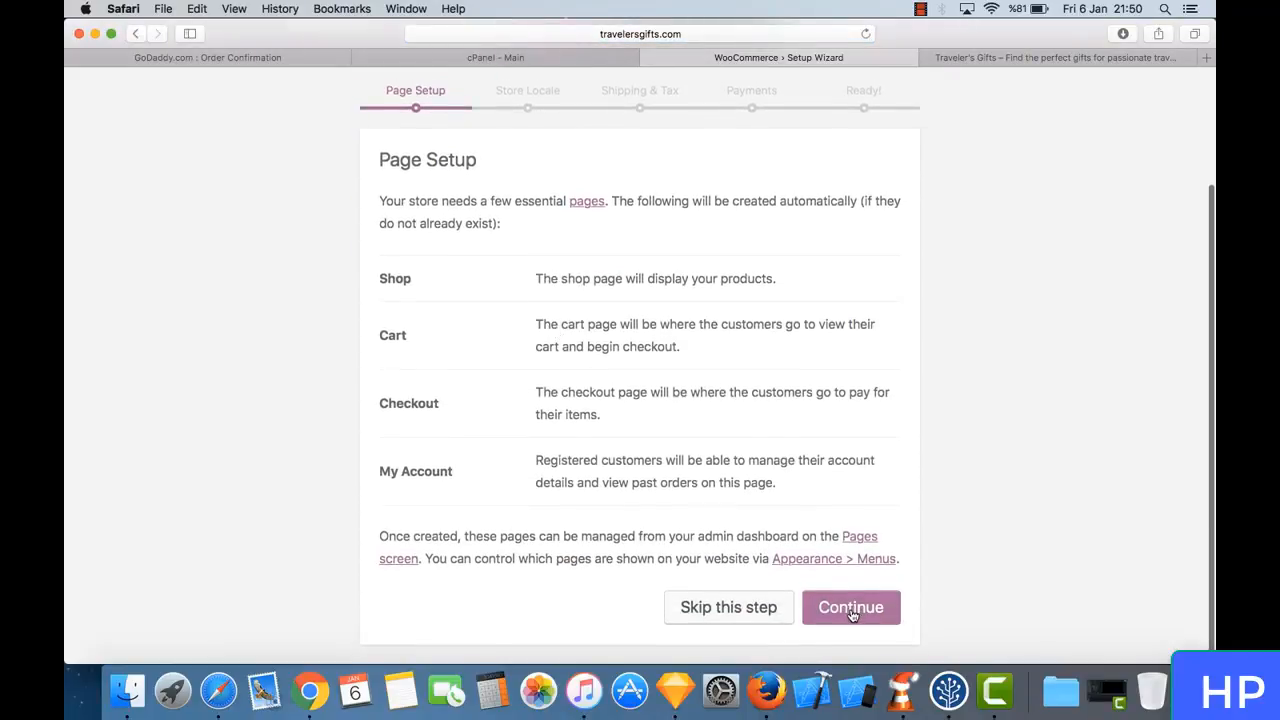
{"action": "left_click", "coordinate": [851, 610]}
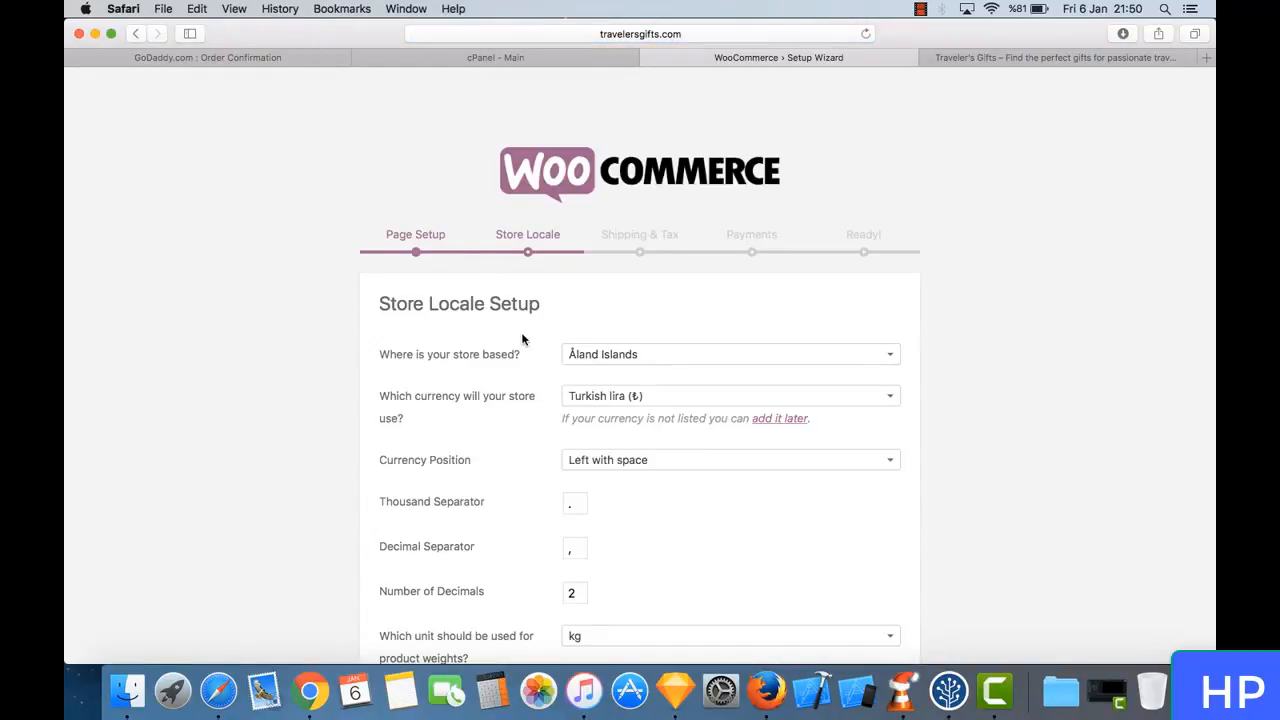
- Set the store's base to United States (US) — New York and accept shipping of physical goods without sales tax
{"action": "scroll", "coordinate": [522, 340], "scroll_direction": "down", "scroll_amount": 5}
{"action": "scroll", "coordinate": [523, 337], "scroll_direction": "up", "scroll_amount": 3}
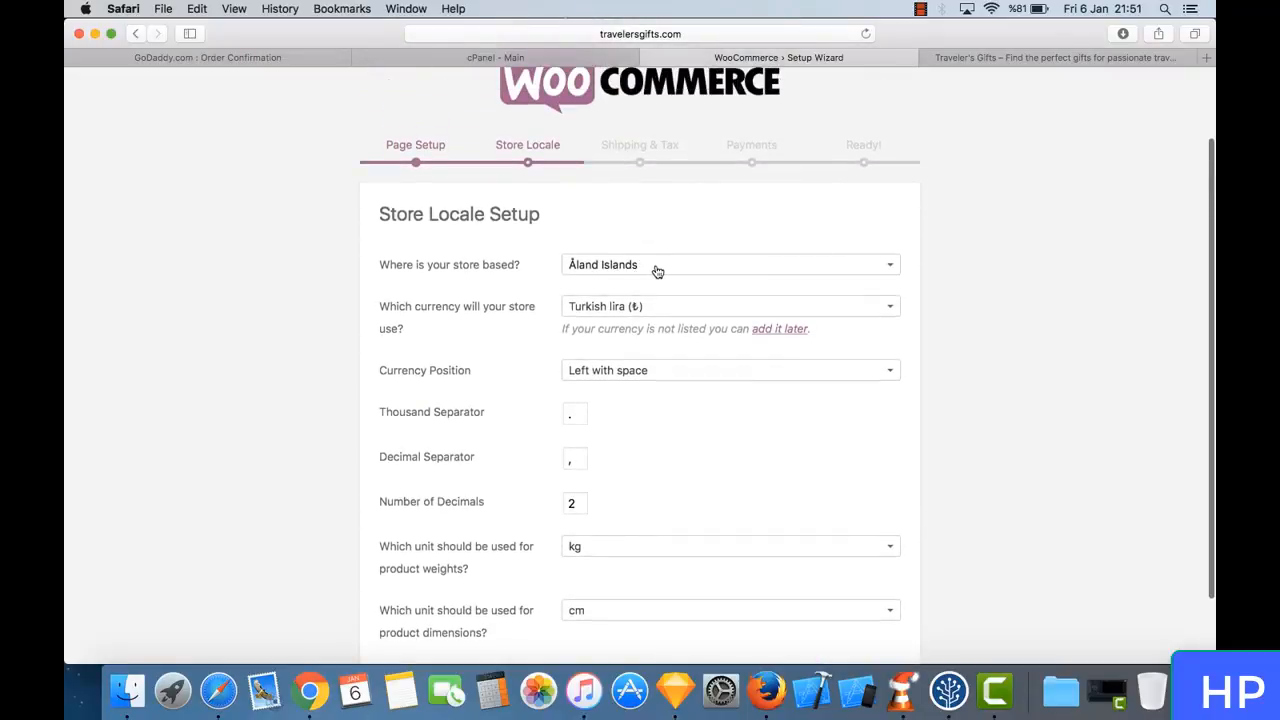
{"action": "left_click", "coordinate": [657, 272]}
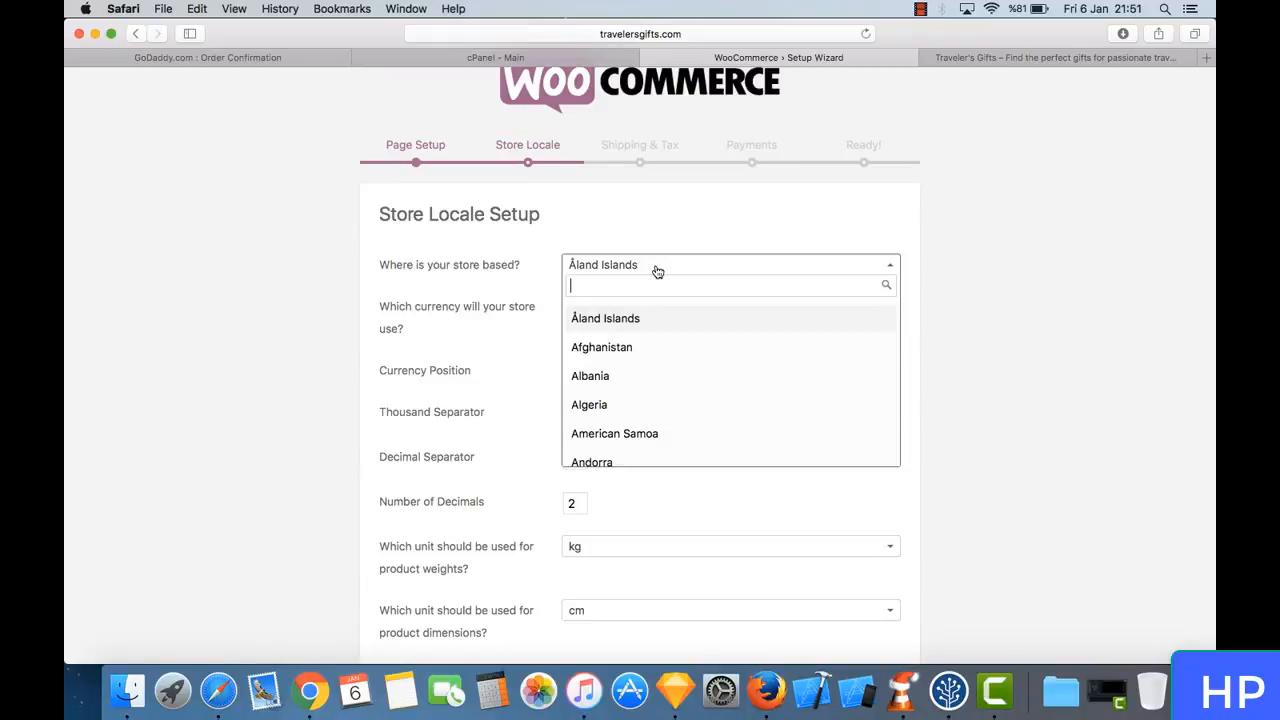
{"action": "type", "text": "united"}
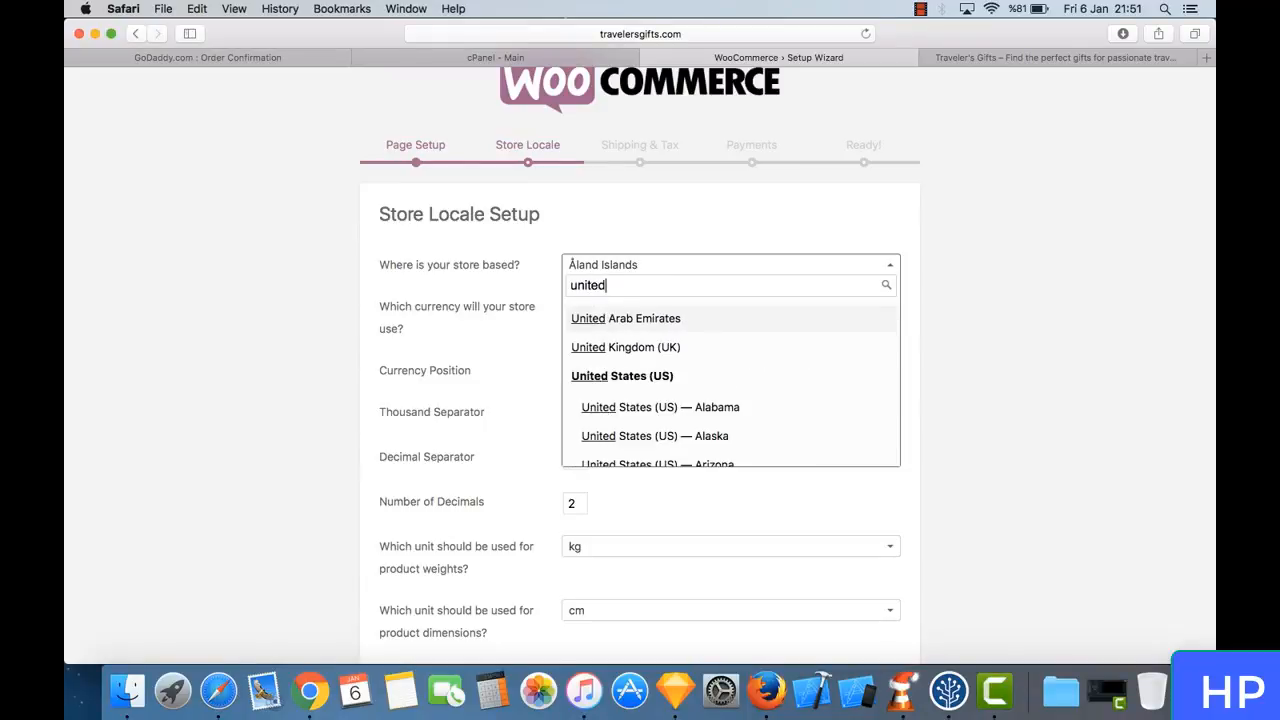
{"action": "type", "text": " states"}
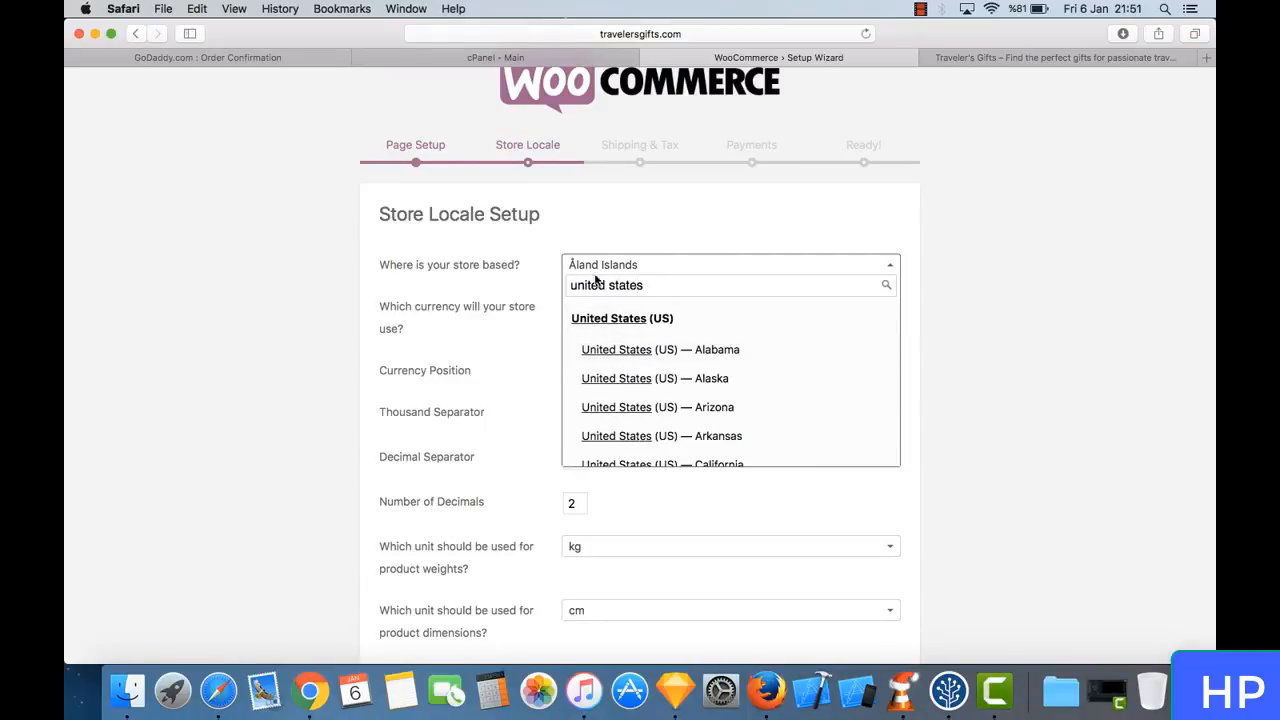
{"action": "scroll", "coordinate": [682, 362], "scroll_direction": "down", "scroll_amount": 3}
{"action": "scroll", "coordinate": [682, 362], "scroll_direction": "down", "scroll_amount": 5}
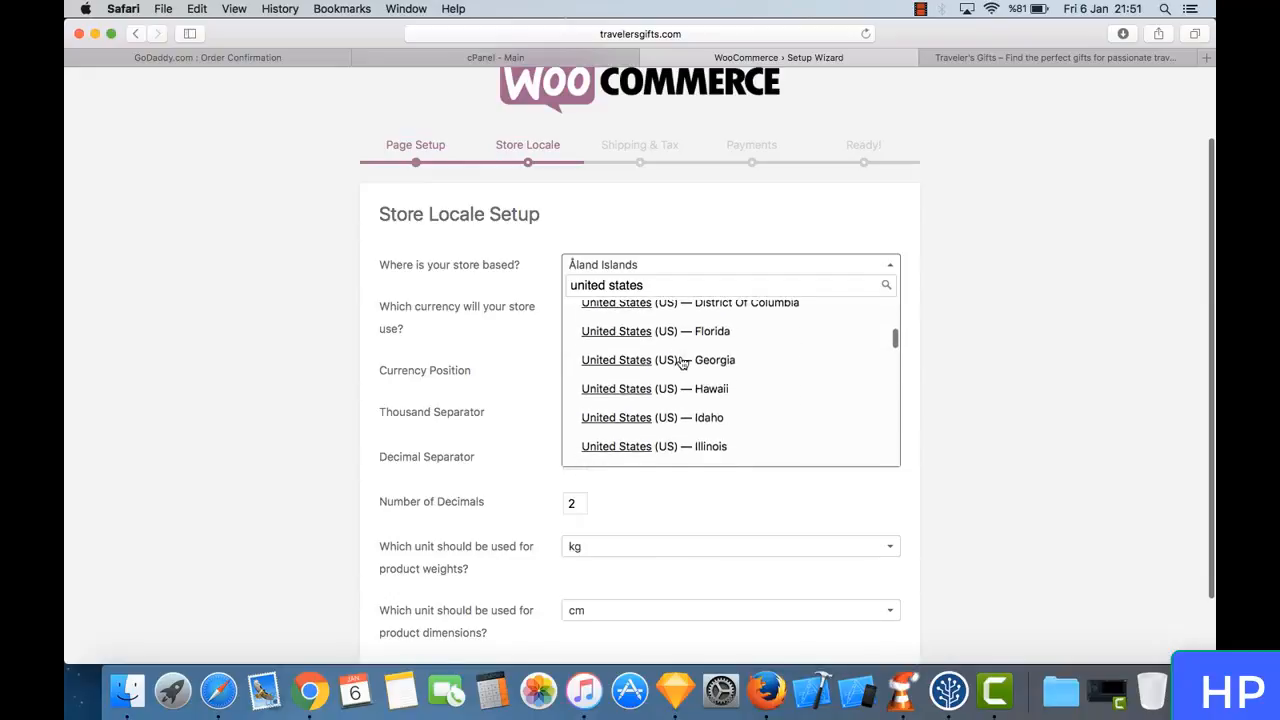
{"action": "scroll", "coordinate": [682, 362], "scroll_direction": "down", "scroll_amount": 3}
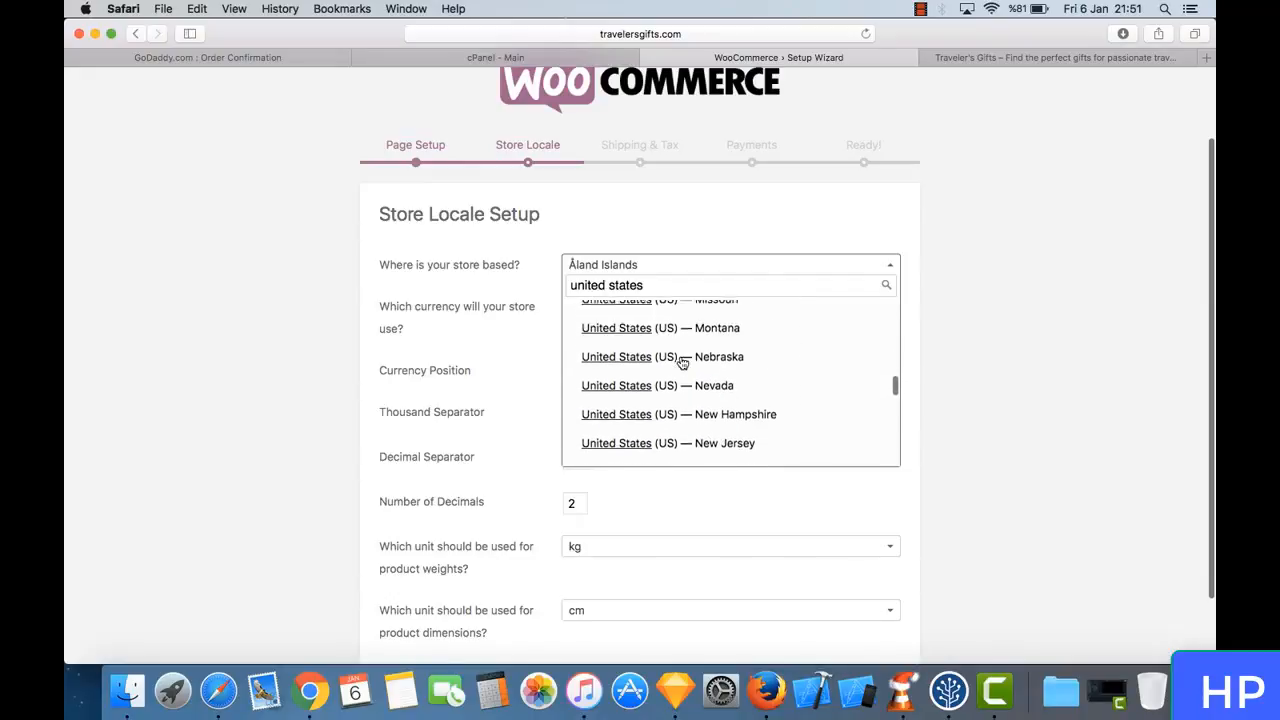
{"action": "scroll", "coordinate": [682, 362], "scroll_direction": "down", "scroll_amount": 4}
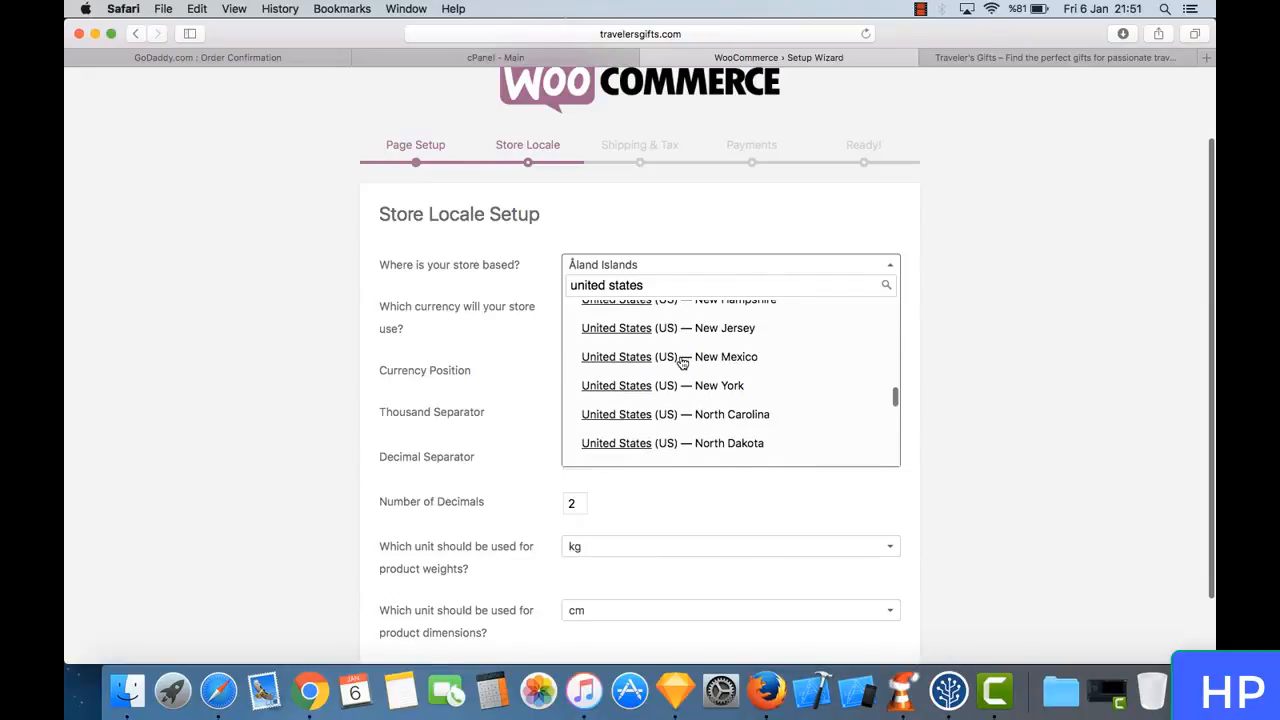
{"action": "left_click", "coordinate": [682, 356]}
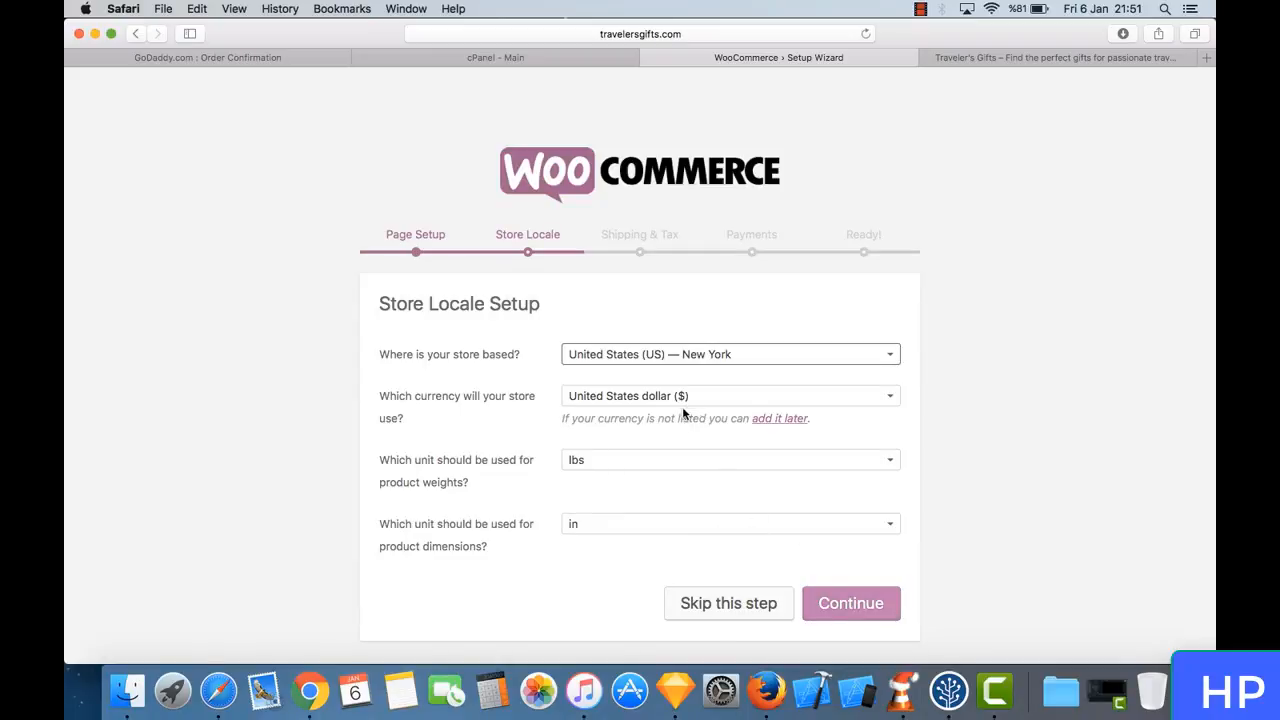
{"action": "left_click", "coordinate": [870, 608]}
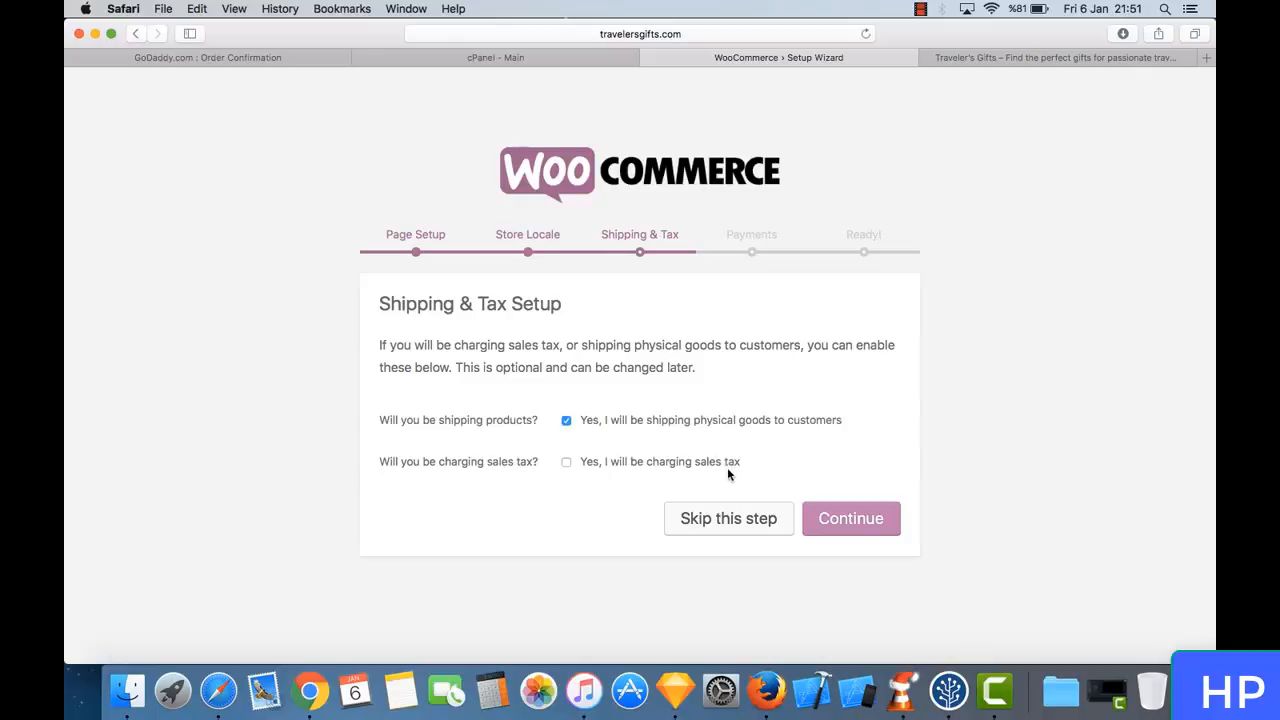
{"action": "left_click", "coordinate": [854, 526]}
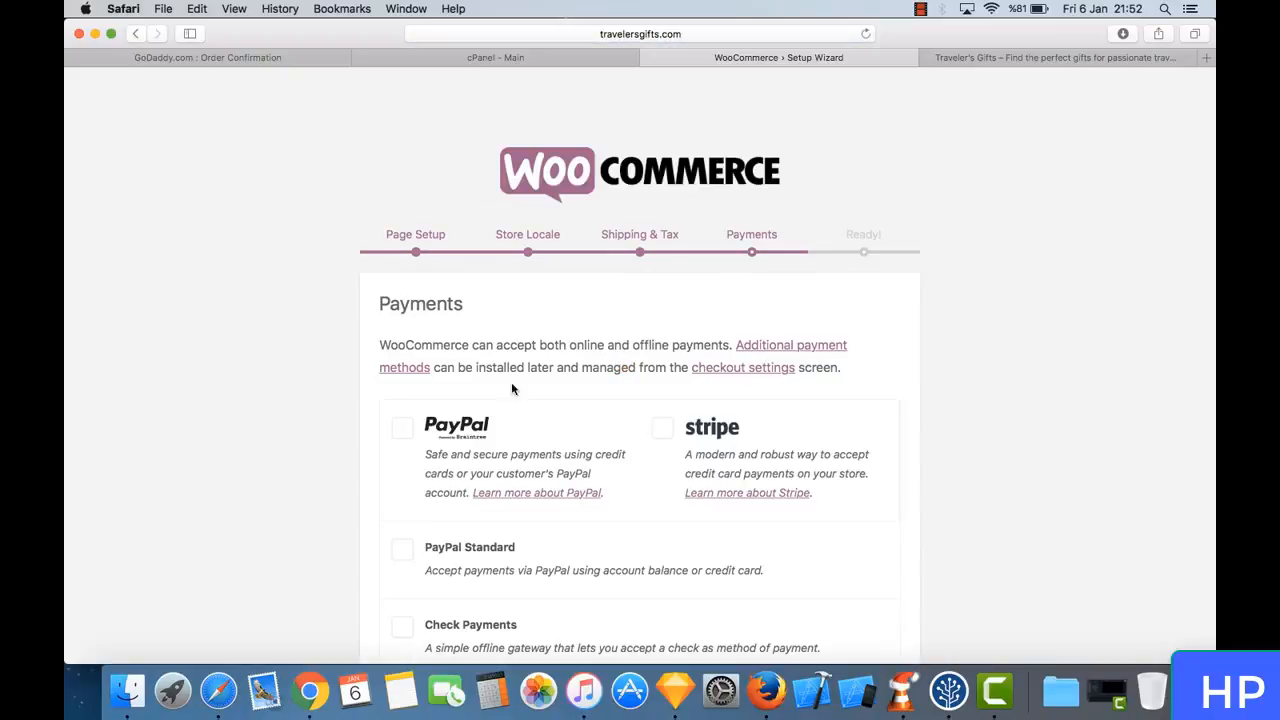
- Enable PayPal powered by Braintree as the only payment method and finish the wizard's Payments step
{"action": "scroll", "coordinate": [495, 330], "scroll_direction": "down", "scroll_amount": 3}
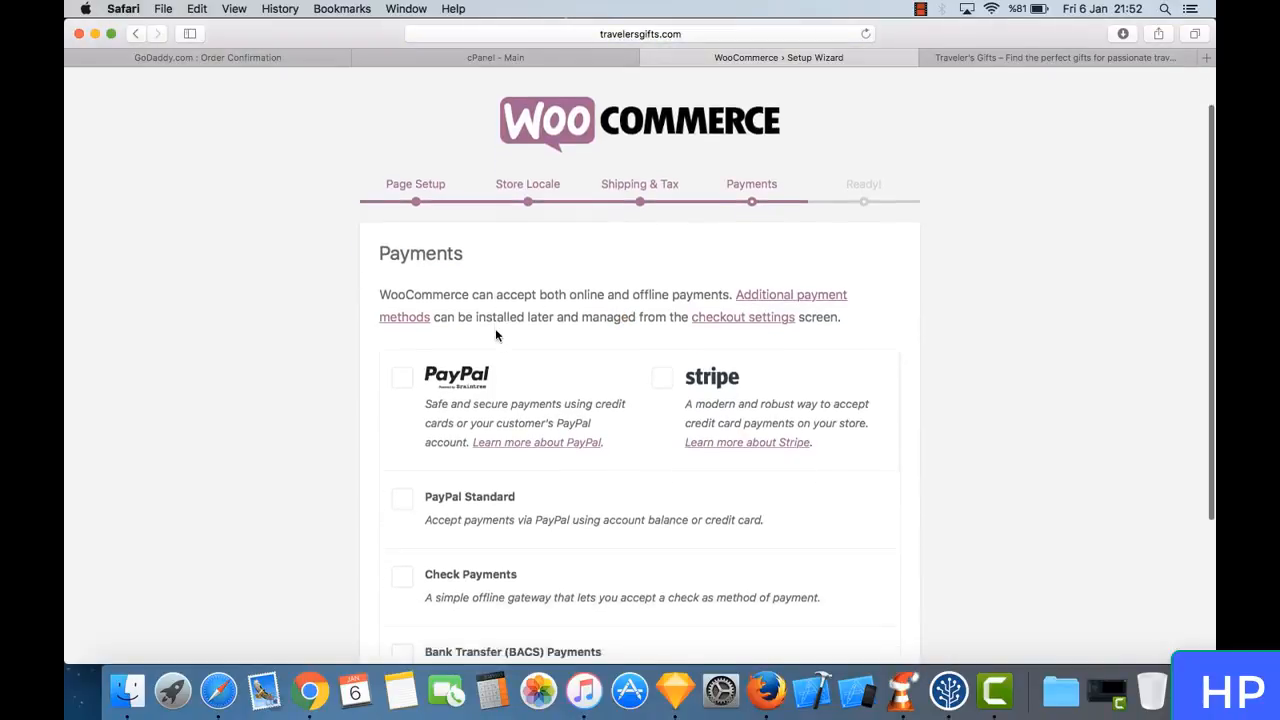
{"action": "scroll", "coordinate": [495, 337], "scroll_direction": "down", "scroll_amount": 1}
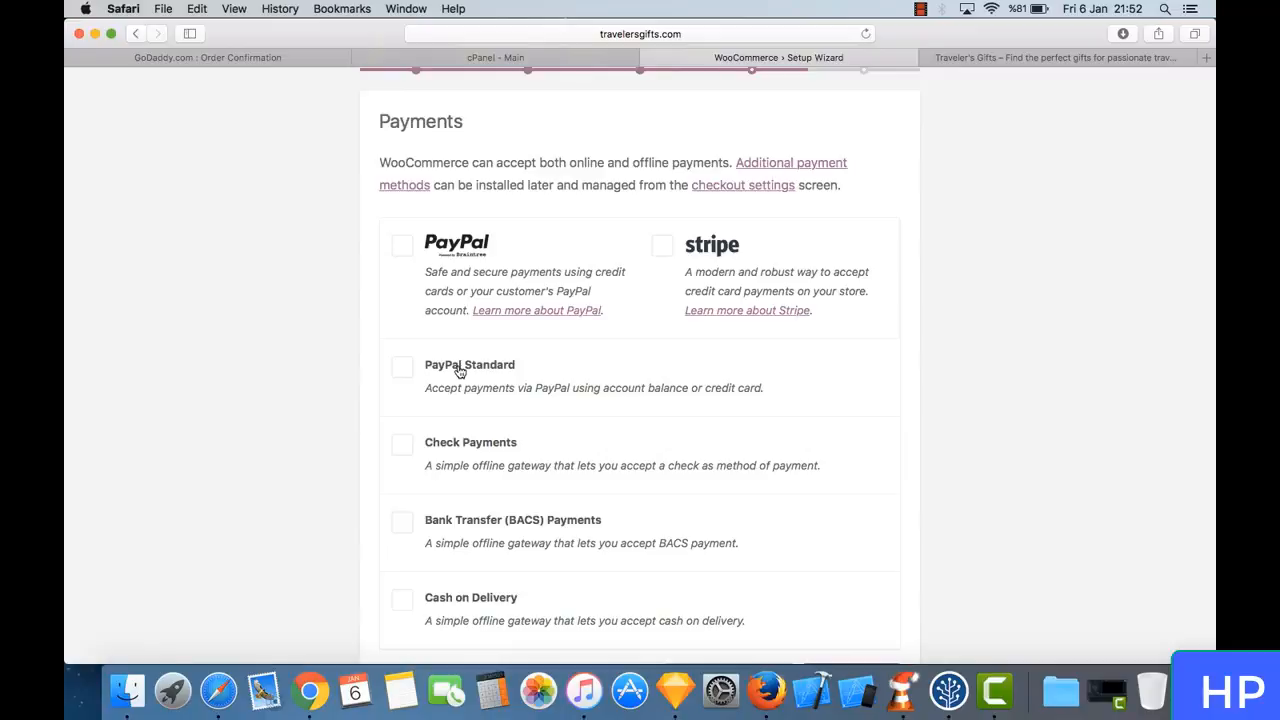
{"action": "scroll", "coordinate": [458, 372], "scroll_direction": "down", "scroll_amount": 2}
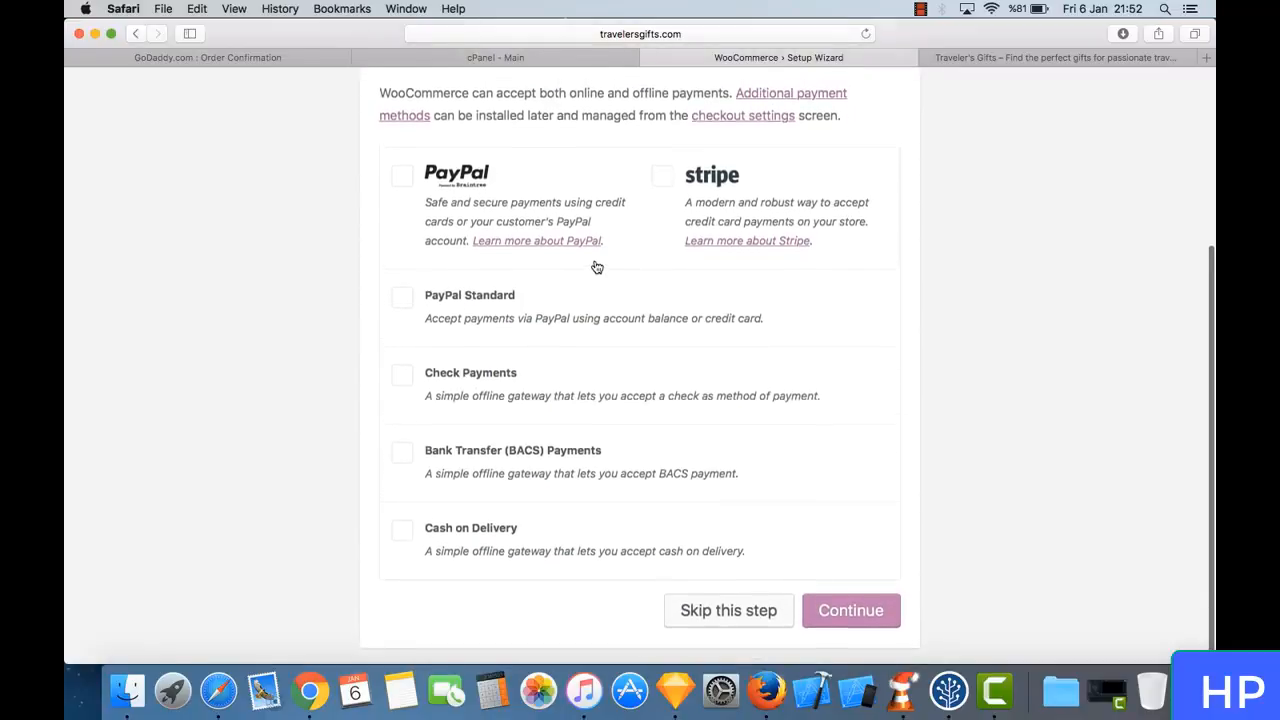
{"action": "scroll", "coordinate": [594, 266], "scroll_direction": "up", "scroll_amount": 6}
{"action": "scroll", "coordinate": [594, 266], "scroll_direction": "down", "scroll_amount": 6}
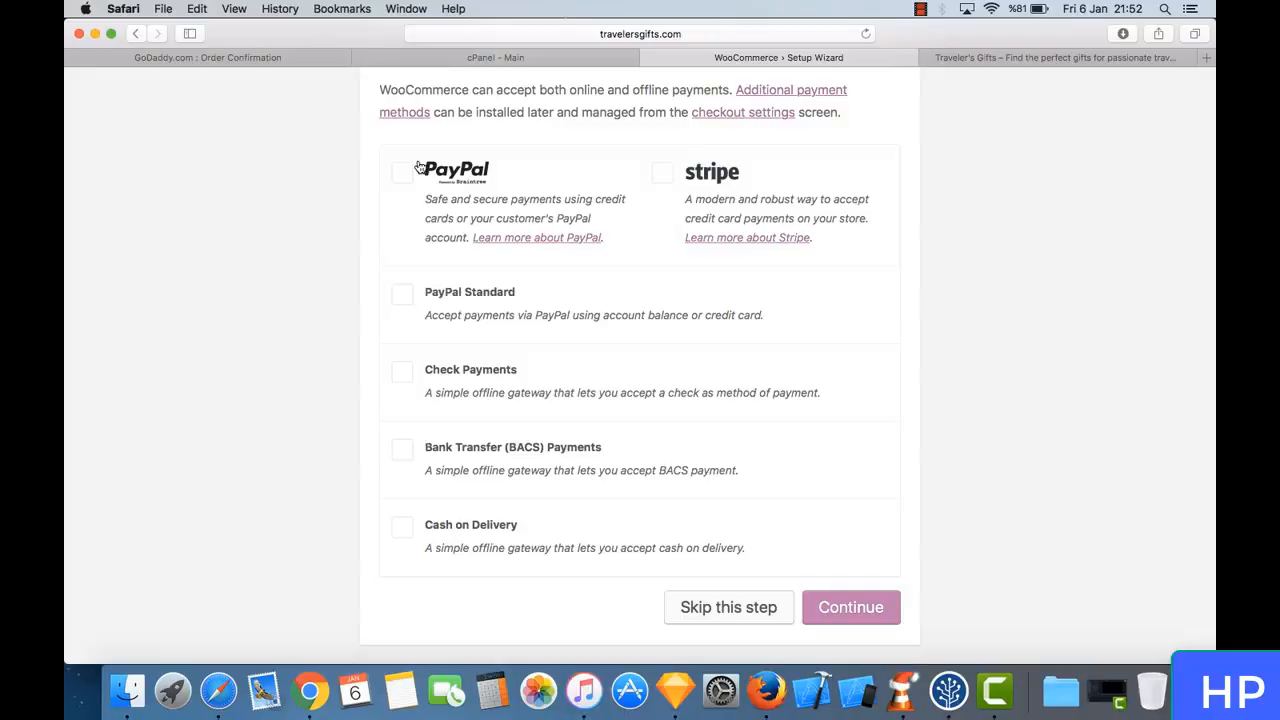
{"action": "left_click", "coordinate": [455, 182]}
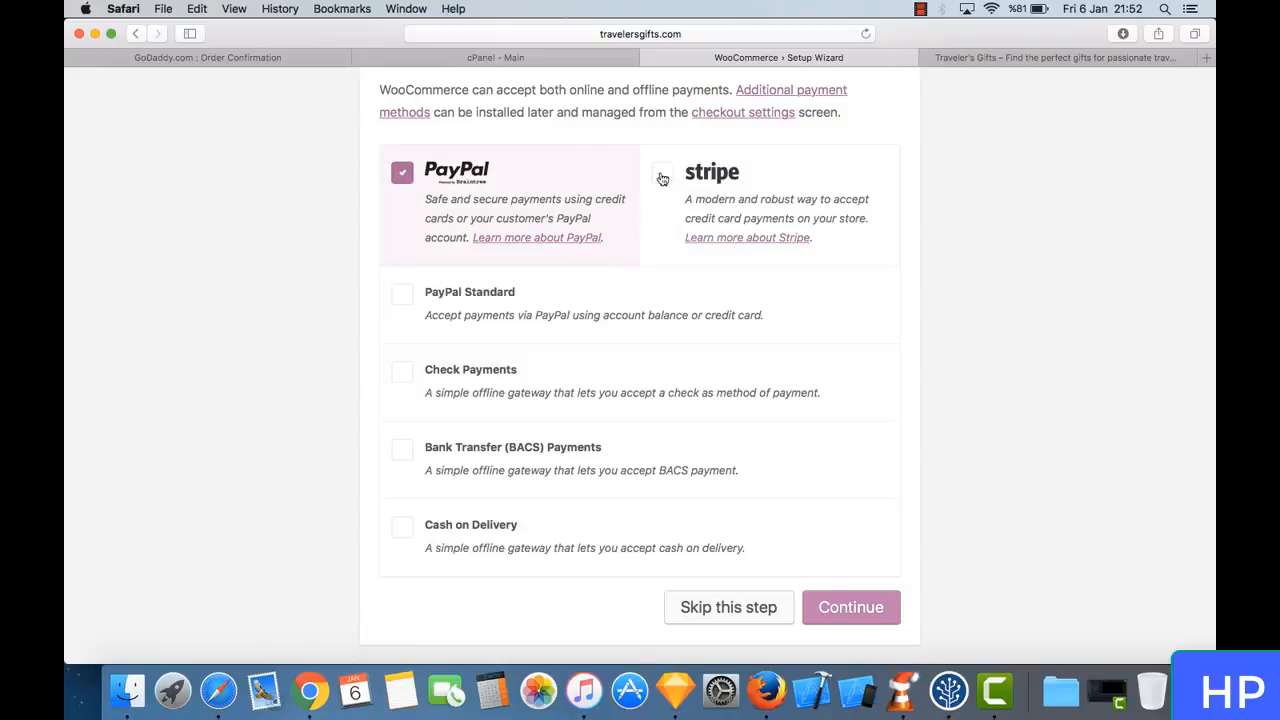
{"action": "scroll", "coordinate": [571, 268], "scroll_direction": "up", "scroll_amount": 1}
{"action": "scroll", "coordinate": [571, 268], "scroll_direction": "down", "scroll_amount": 1}
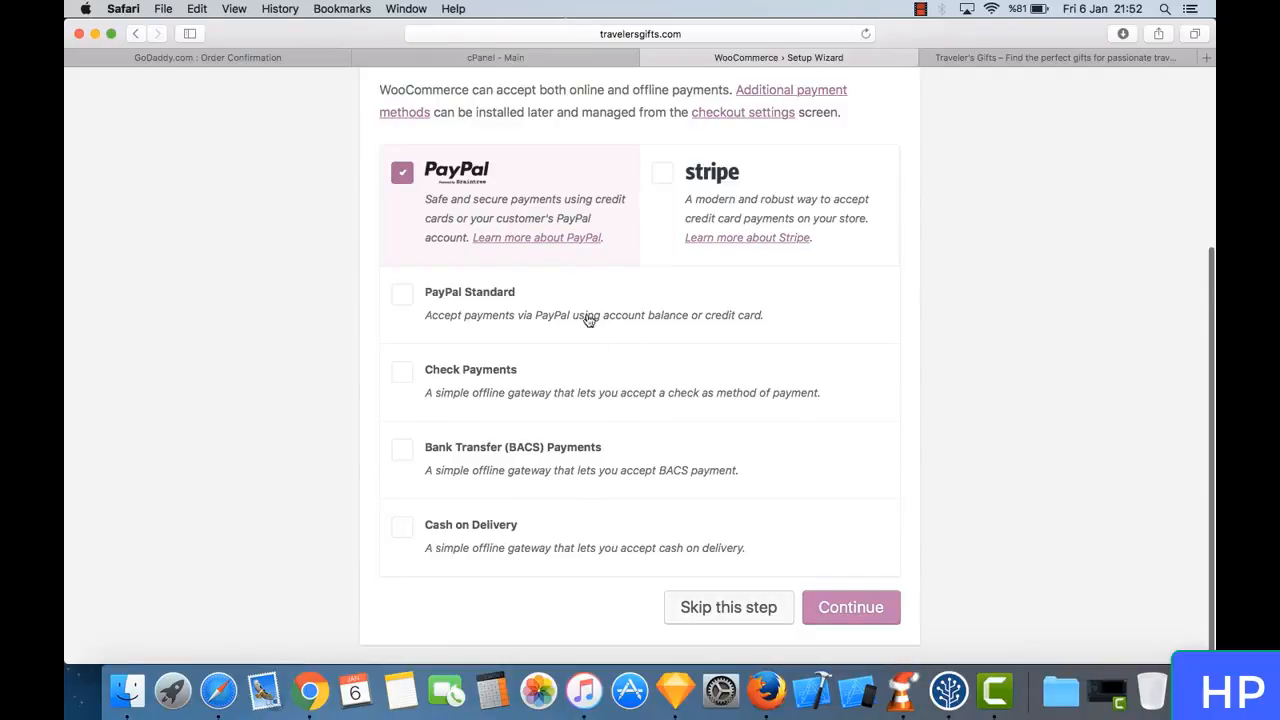
{"action": "scroll", "coordinate": [580, 303], "scroll_direction": "up", "scroll_amount": 1}
{"action": "scroll", "coordinate": [580, 294], "scroll_direction": "down", "scroll_amount": 1}
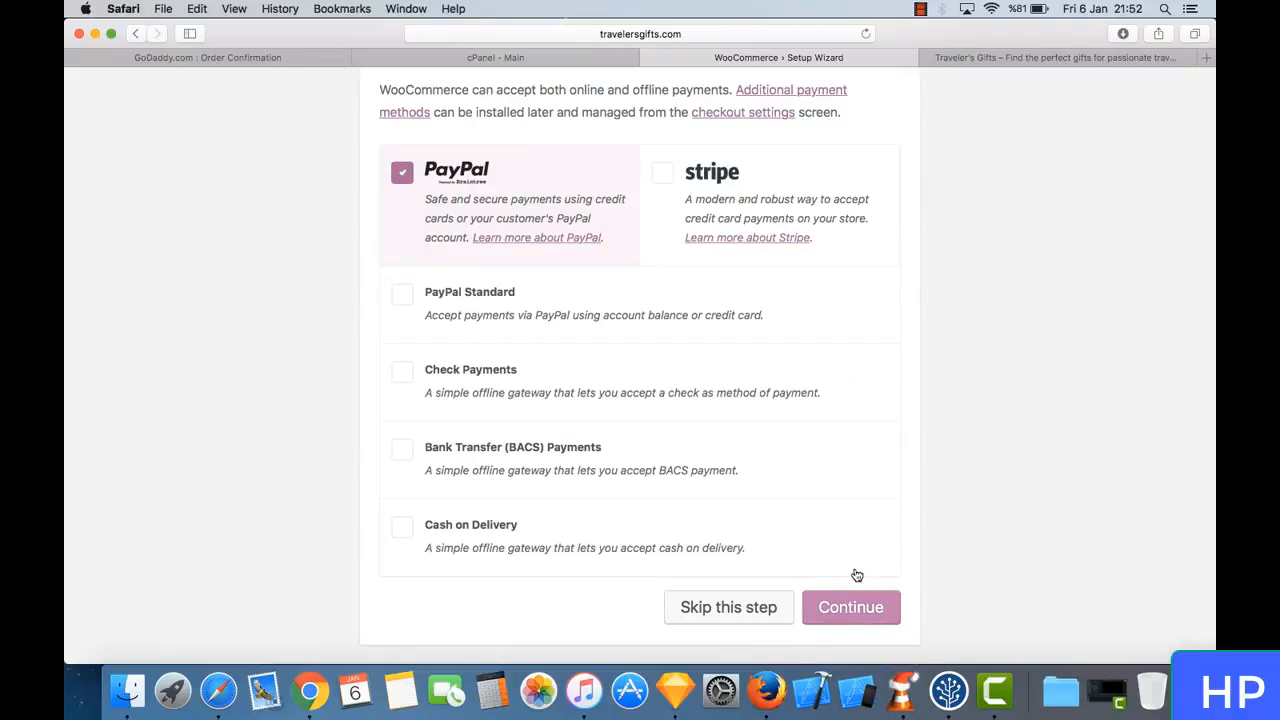
{"action": "left_click", "coordinate": [855, 607]}
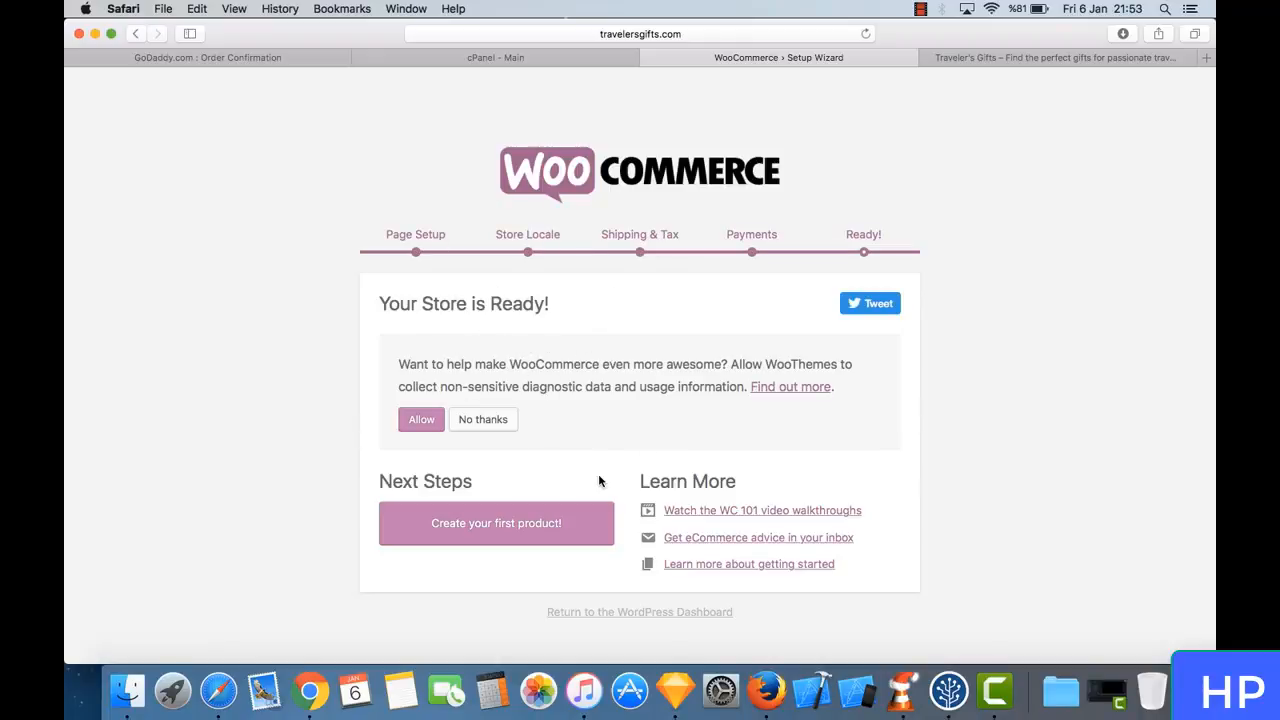
- Open the form for creating the first product and dismiss its tips on name, description, product type, virtual products and prices
{"action": "left_click", "coordinate": [501, 524]}
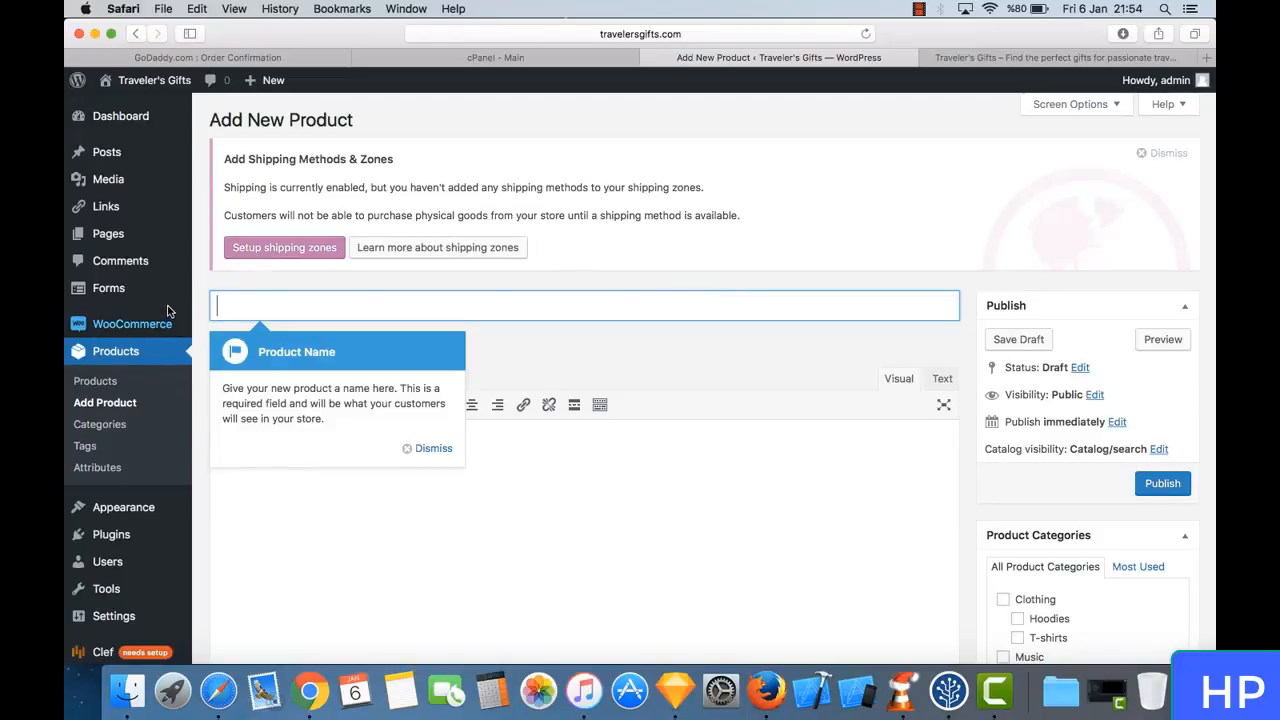
{"action": "left_click", "coordinate": [437, 449]}
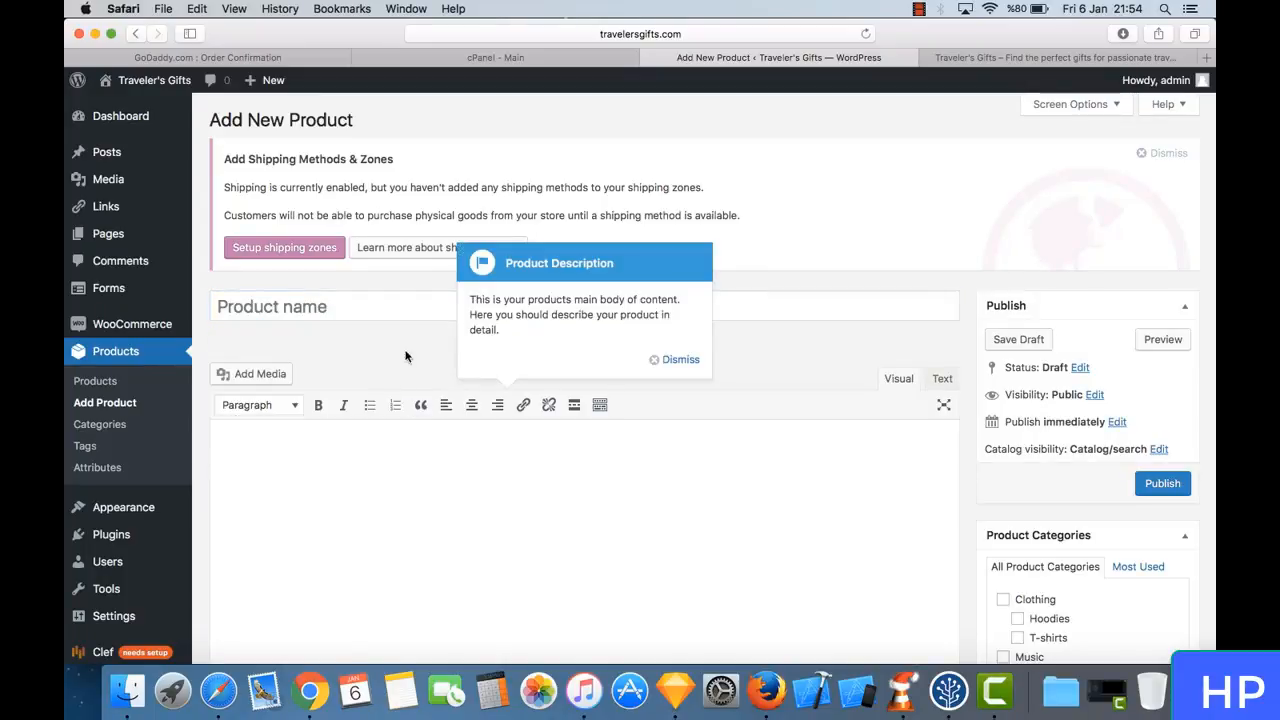
{"action": "left_click", "coordinate": [678, 360]}
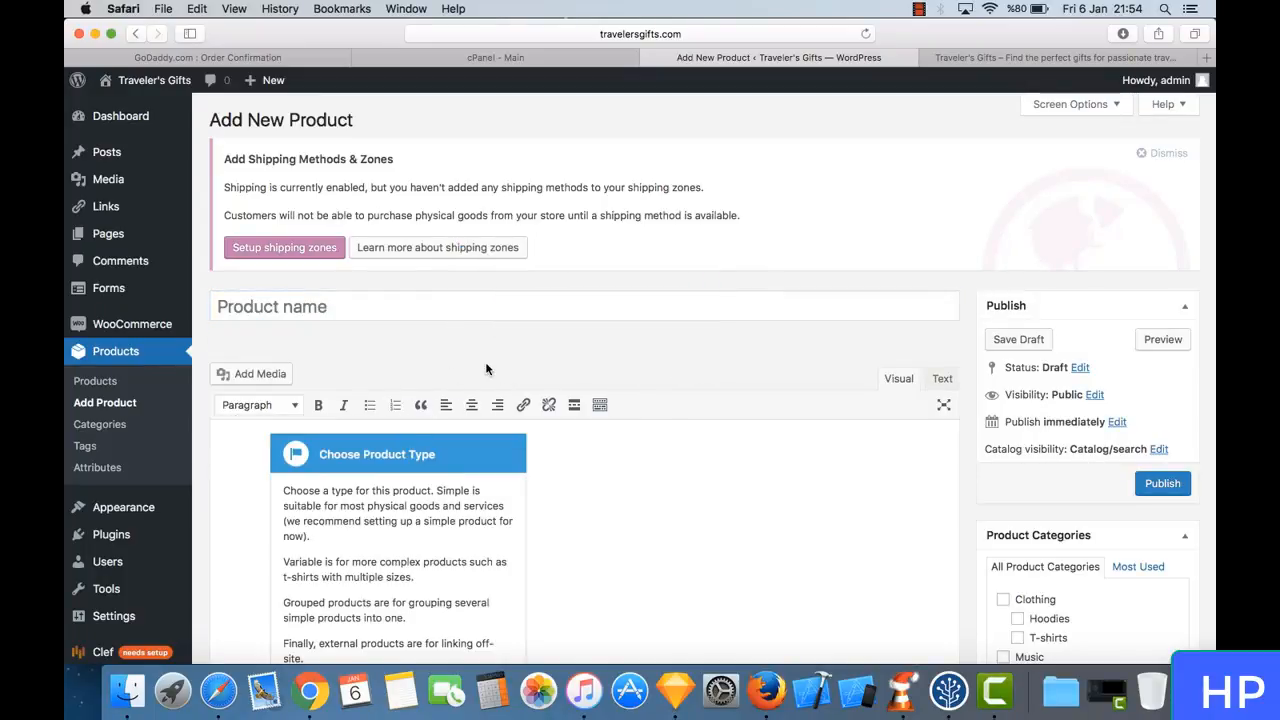
{"action": "scroll", "coordinate": [488, 368], "scroll_direction": "down", "scroll_amount": 4}
{"action": "scroll", "coordinate": [486, 369], "scroll_direction": "down", "scroll_amount": 2}
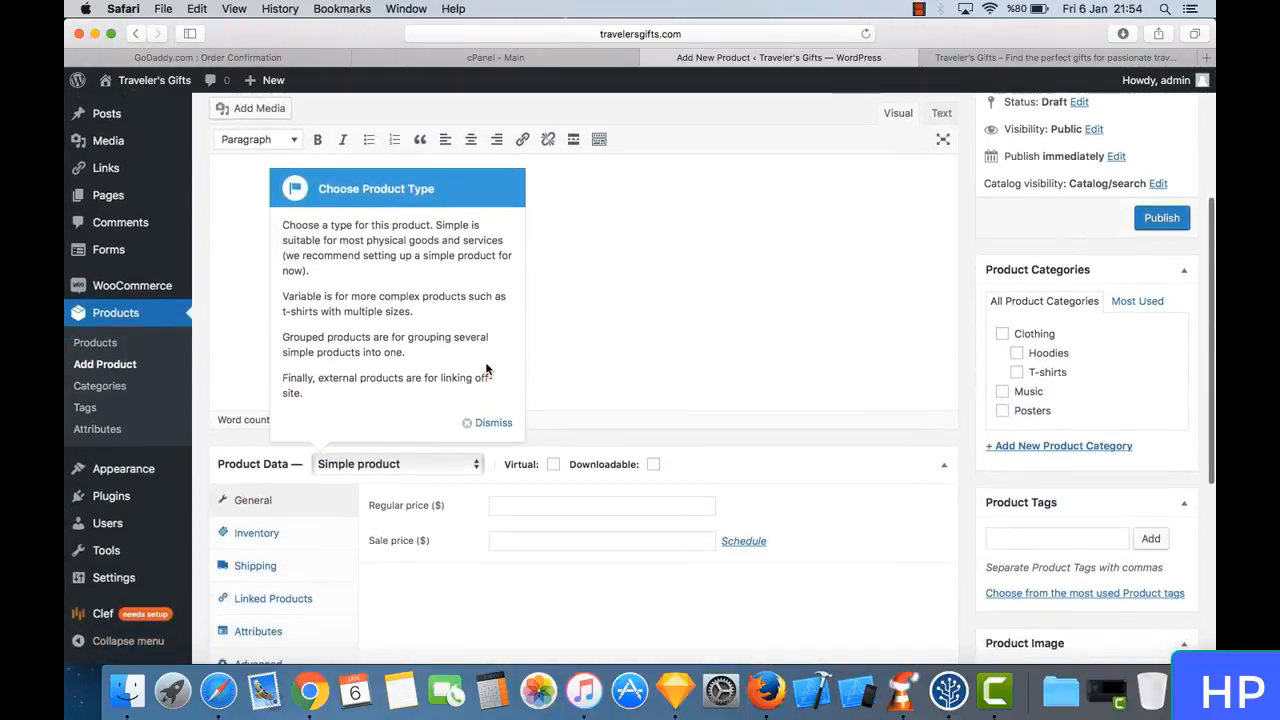
{"action": "left_click", "coordinate": [500, 423]}
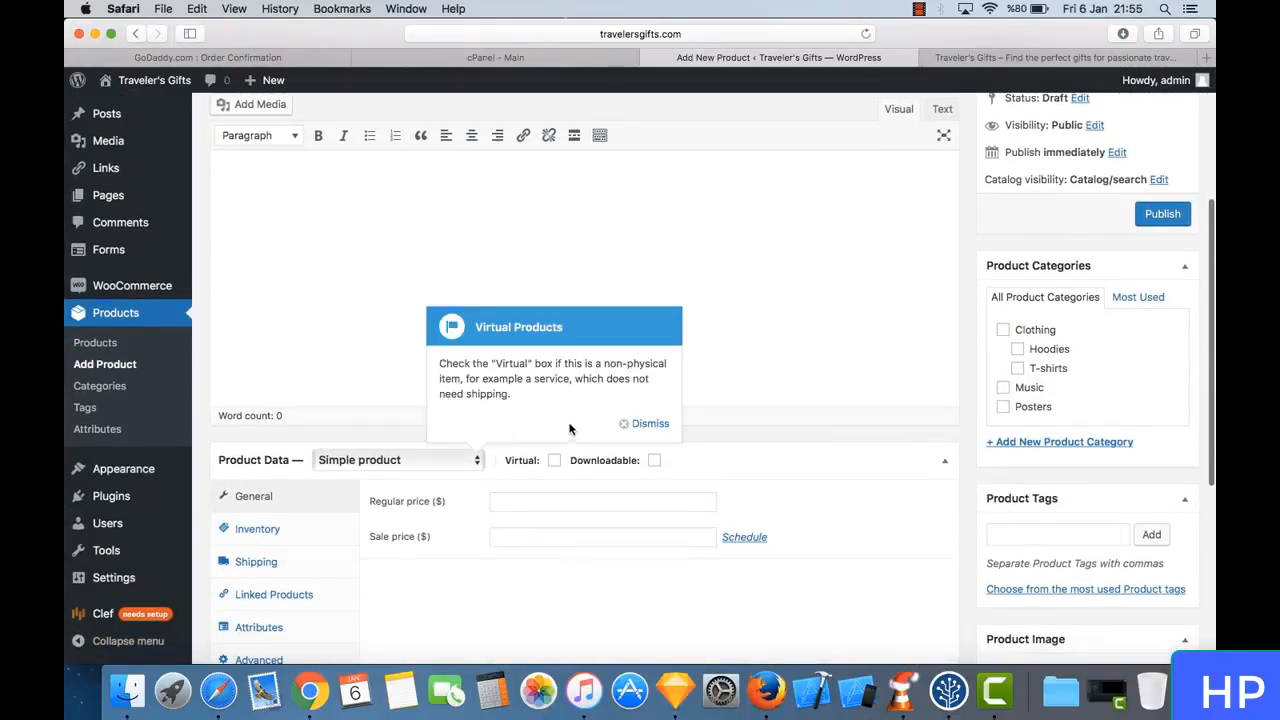
{"action": "left_click", "coordinate": [646, 425]}
{"action": "left_click", "coordinate": [750, 424]}
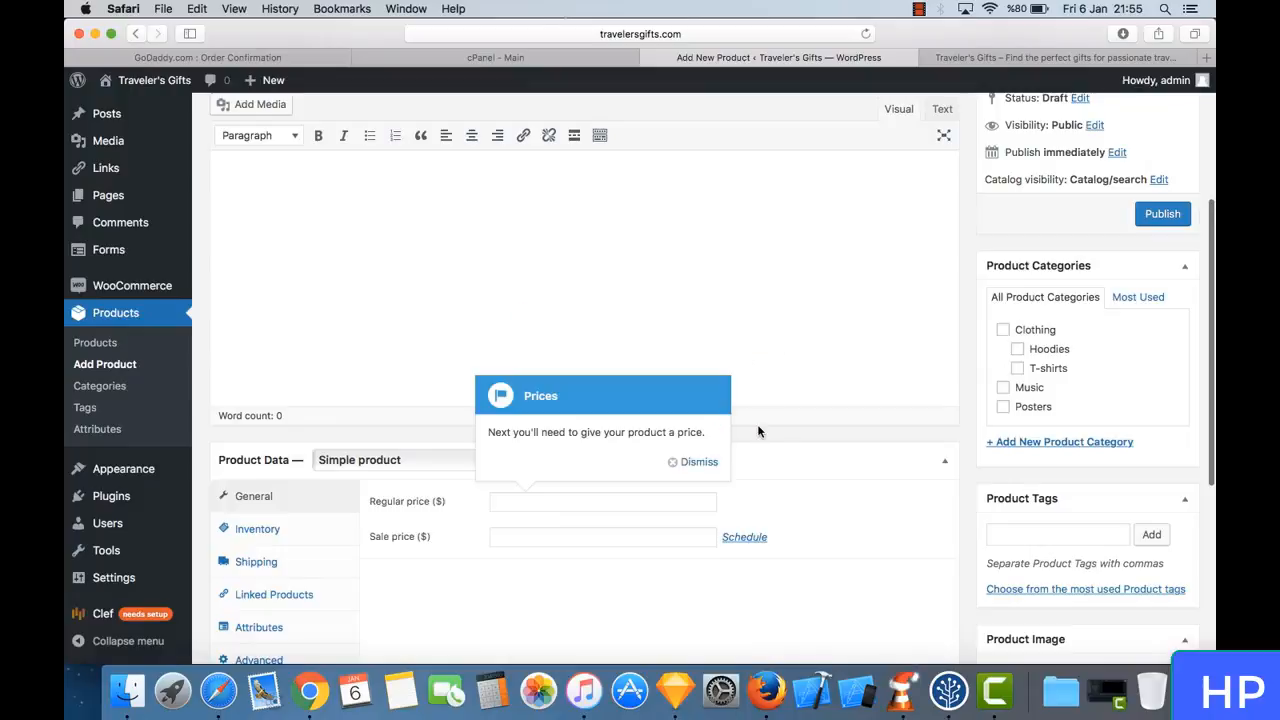
{"action": "left_click", "coordinate": [703, 463]}
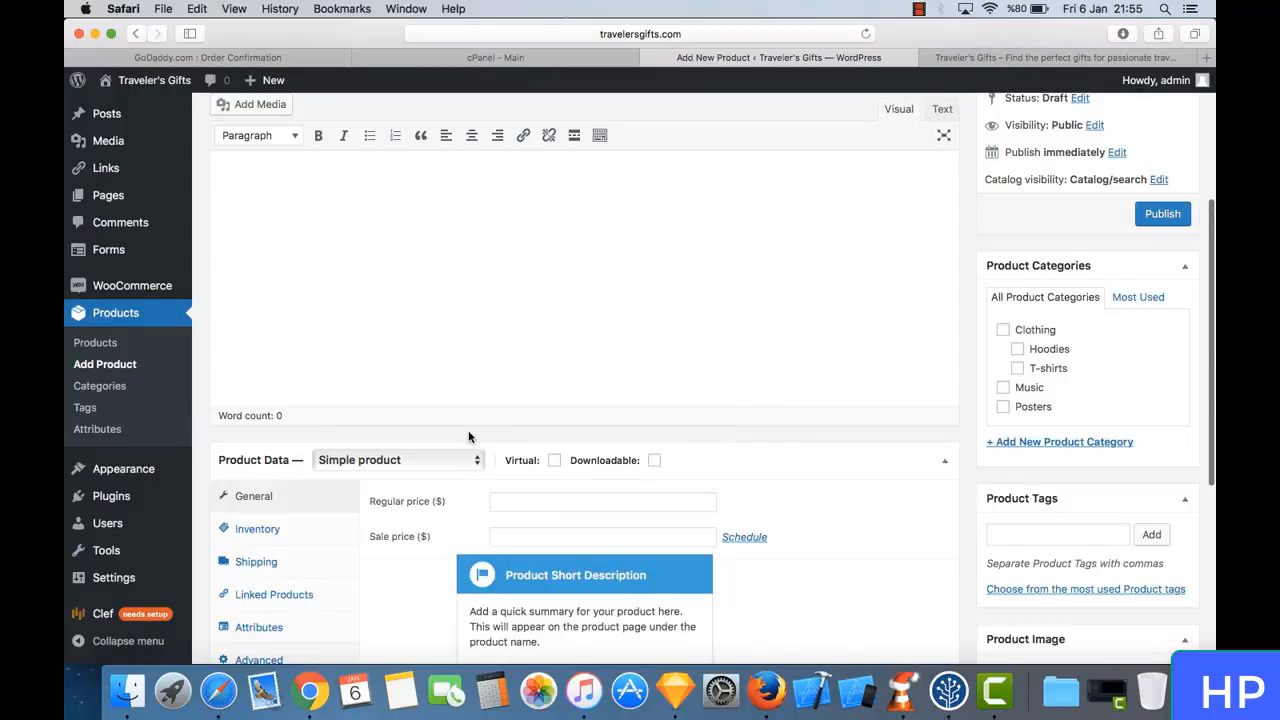
- Open the admin list of posts, switch to the live shop and view its News page
{"action": "scroll", "coordinate": [468, 436], "scroll_direction": "up", "scroll_amount": 5}
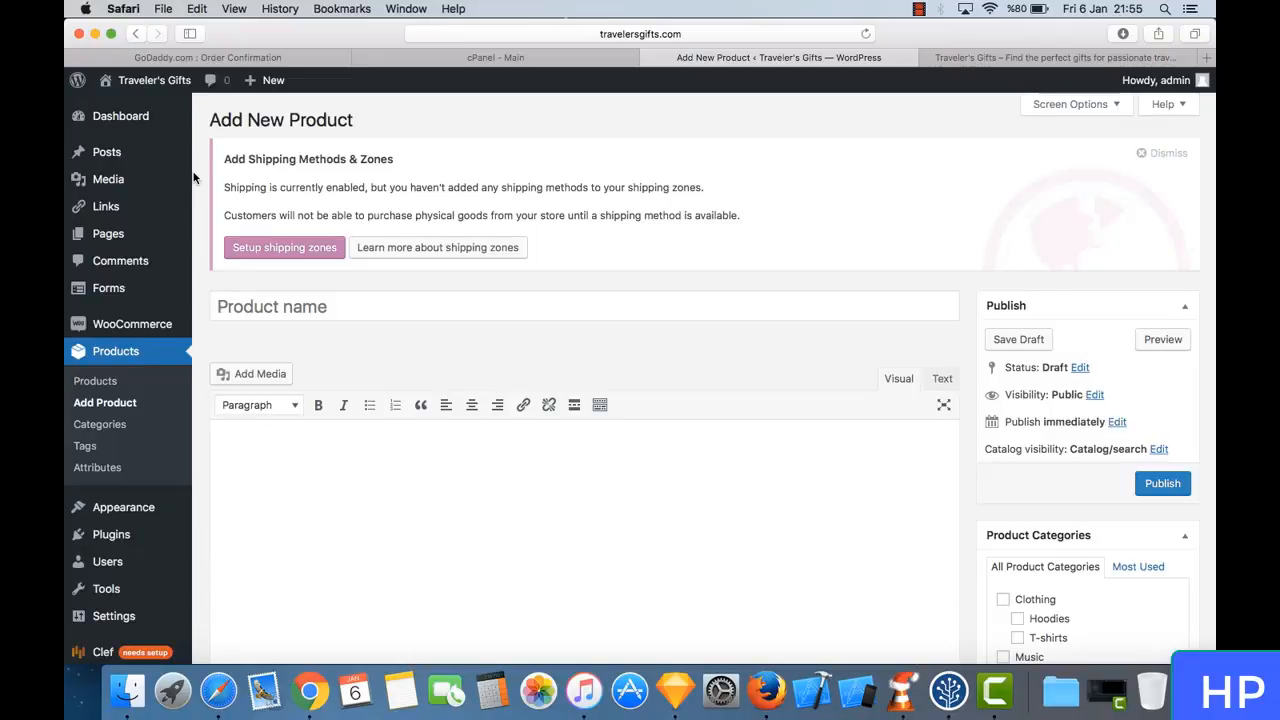
{"action": "left_click", "coordinate": [144, 155]}
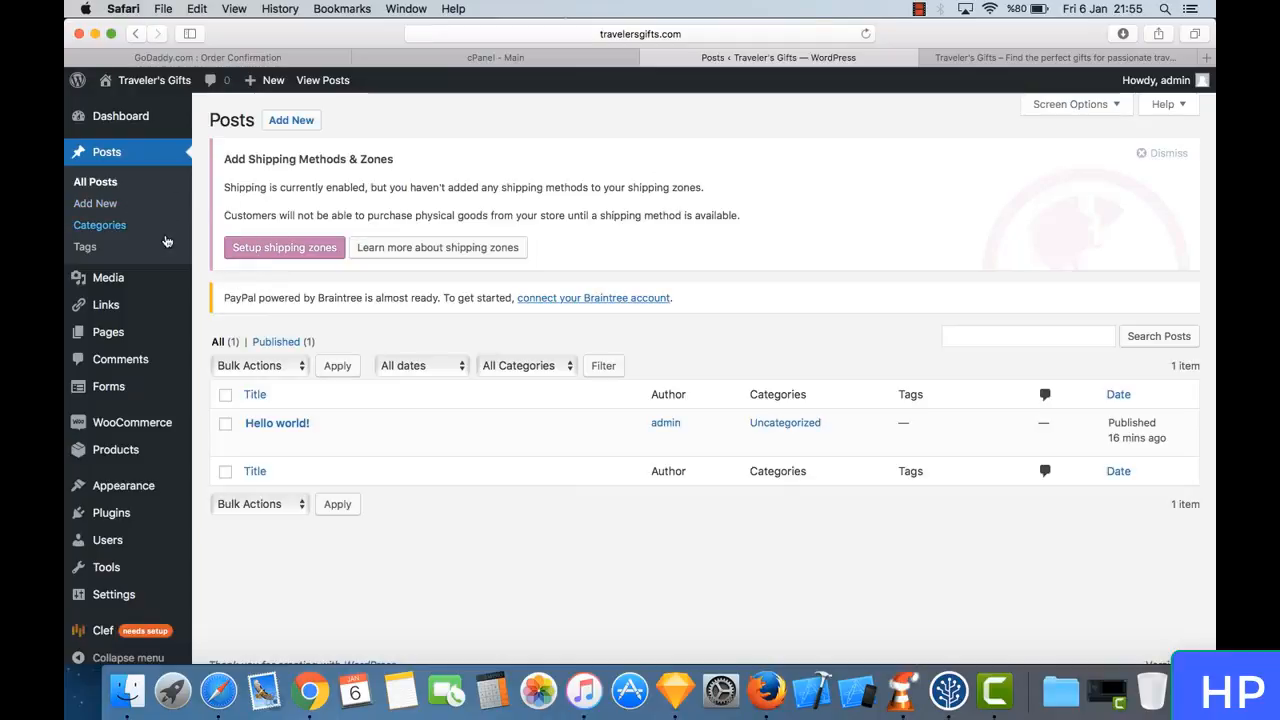
{"action": "left_click", "coordinate": [1060, 57]}
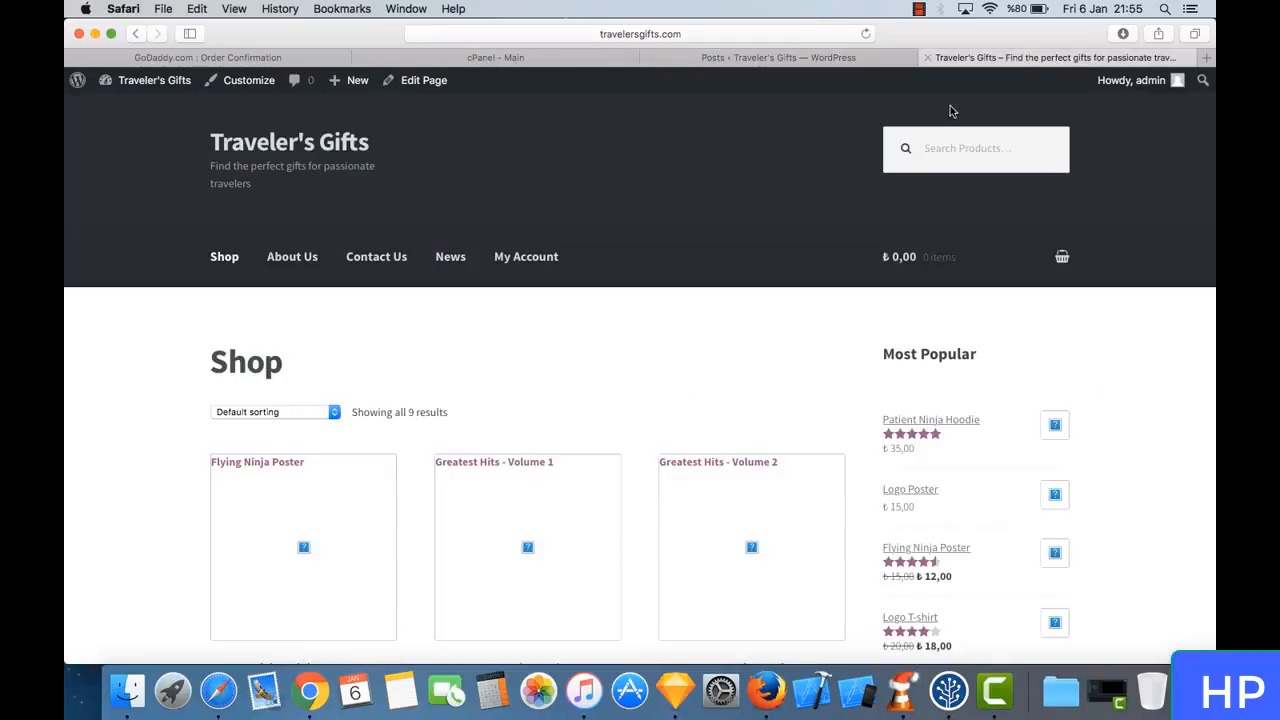
{"action": "left_click", "coordinate": [454, 276]}
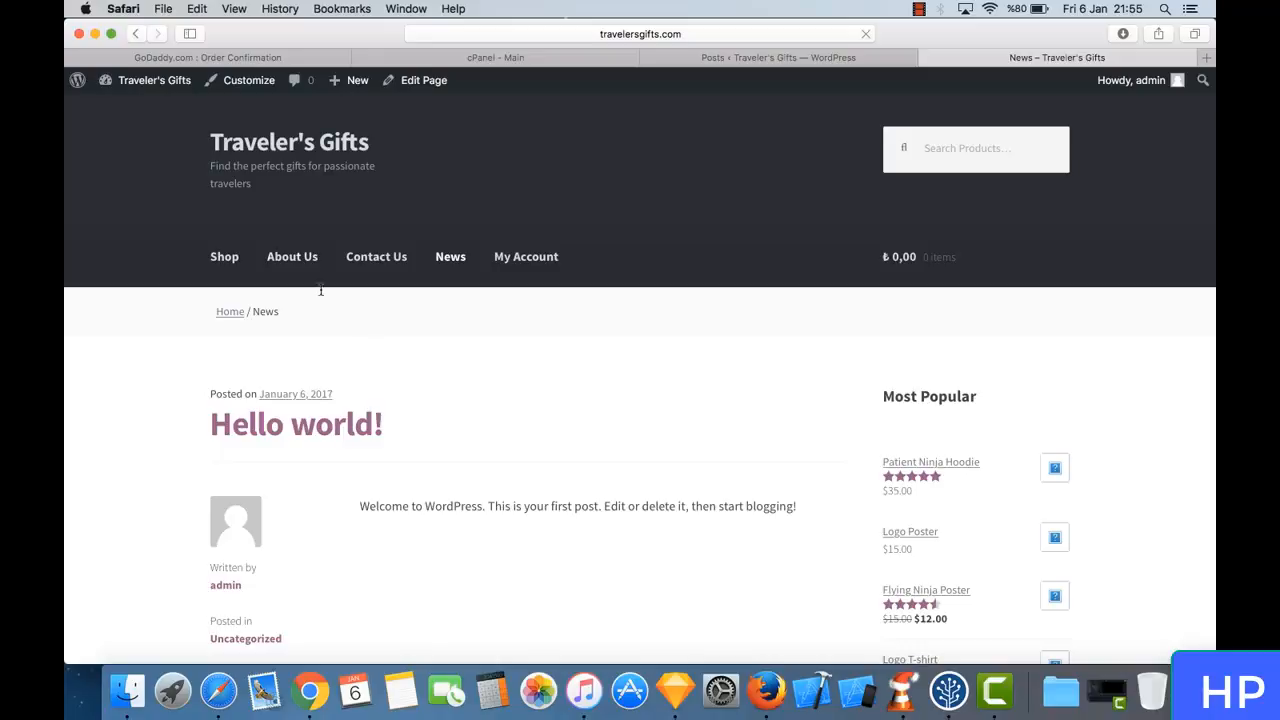
- Open the Google home page in a new browser tab
{"action": "left_click", "coordinate": [1206, 60]}
{"action": "mouse_move", "coordinate": [988, 172]}
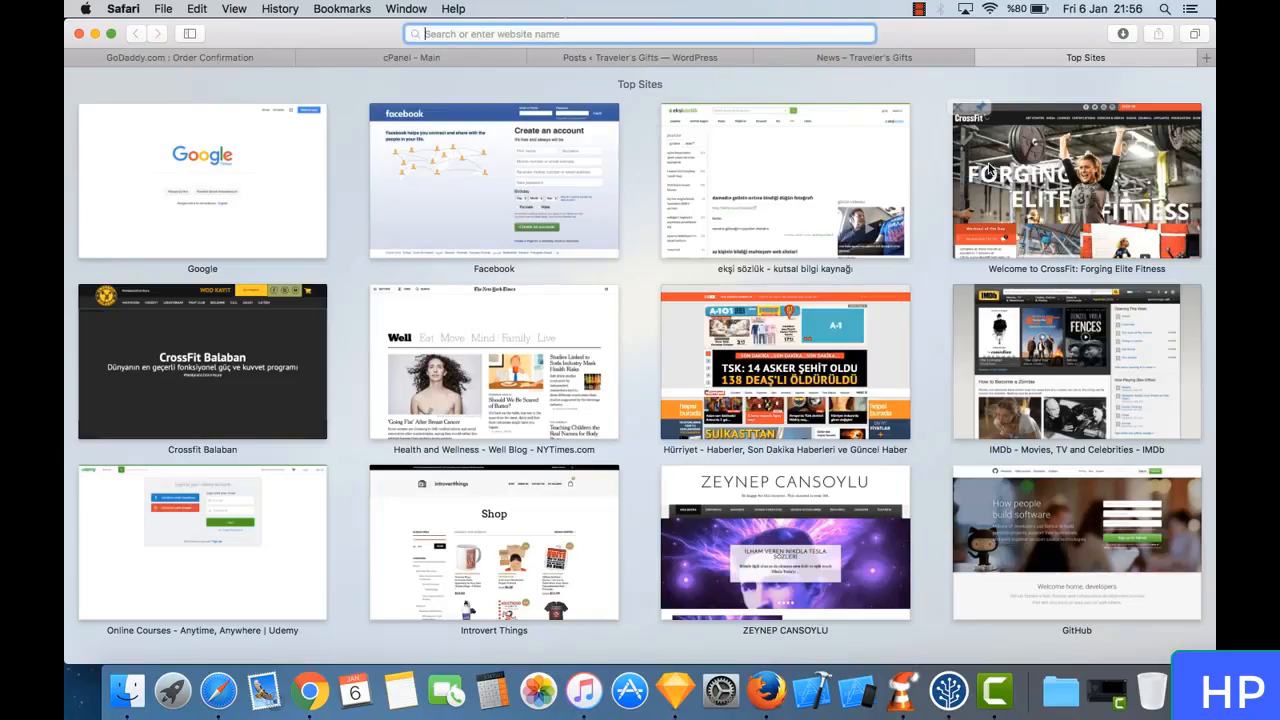
{"action": "type", "text": "google.com.tr"}
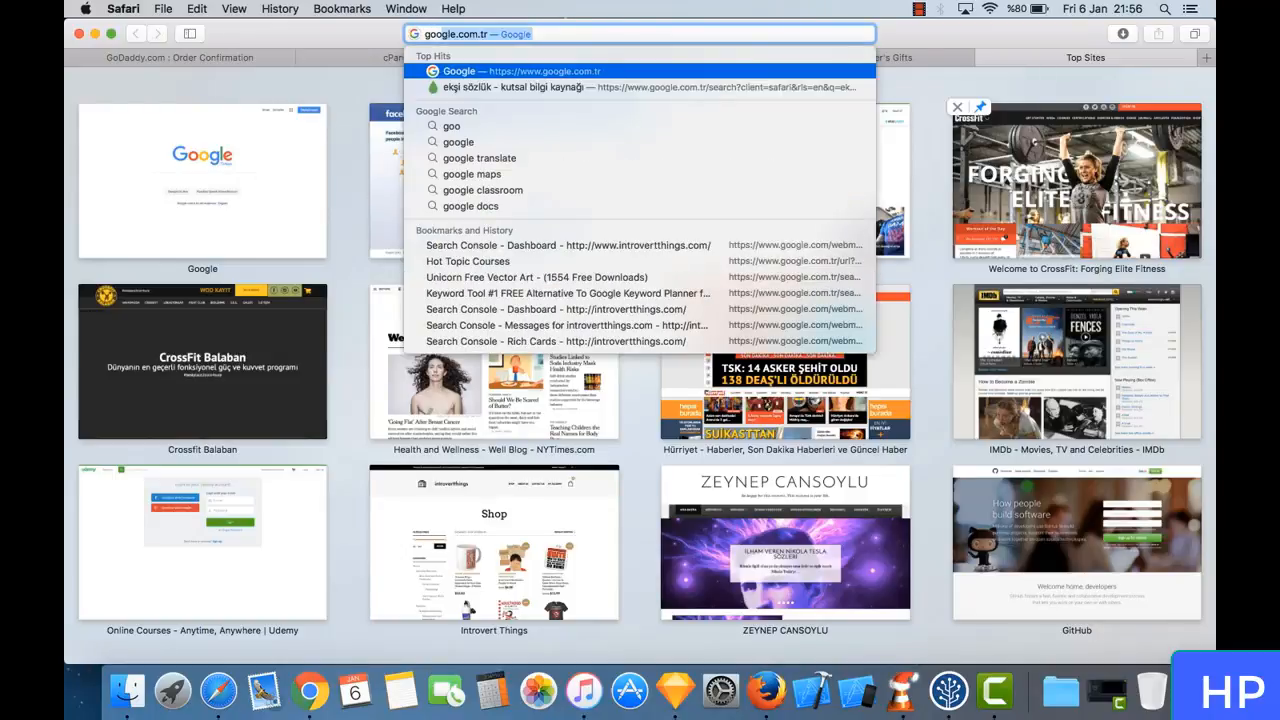
{"action": "key", "text": "Return"}
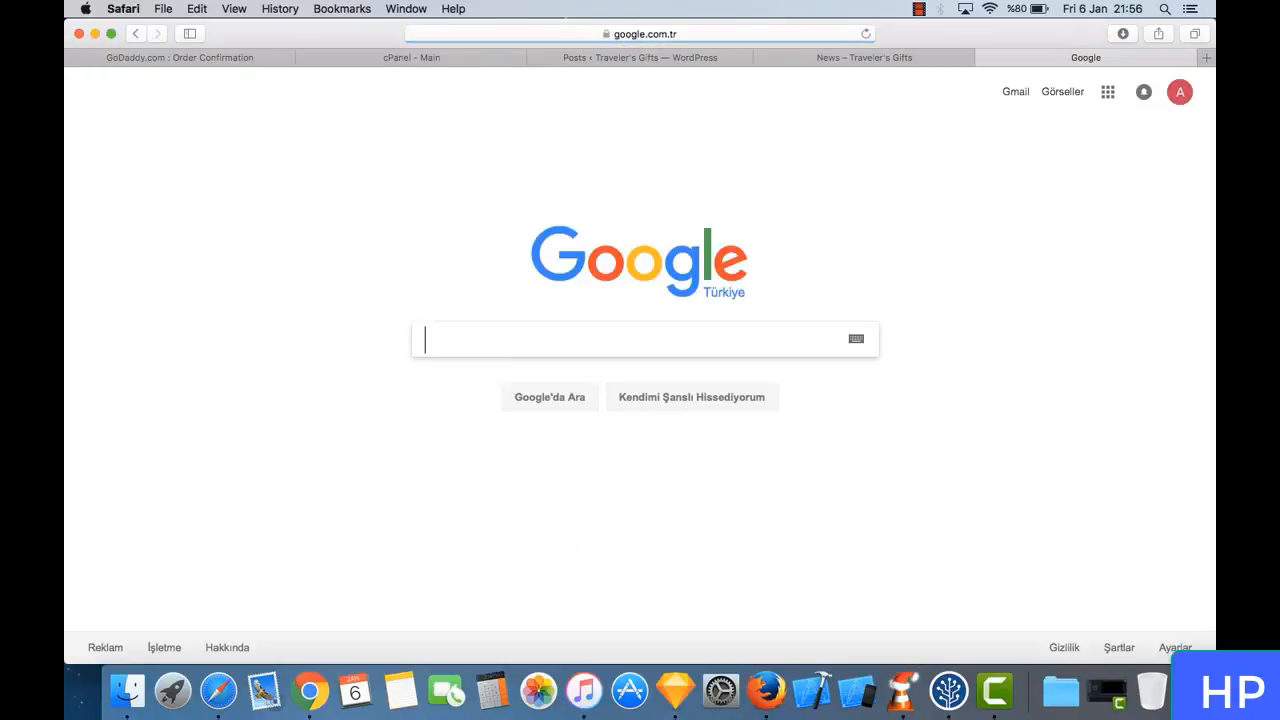
{"action": "type", "text": "travelers"}
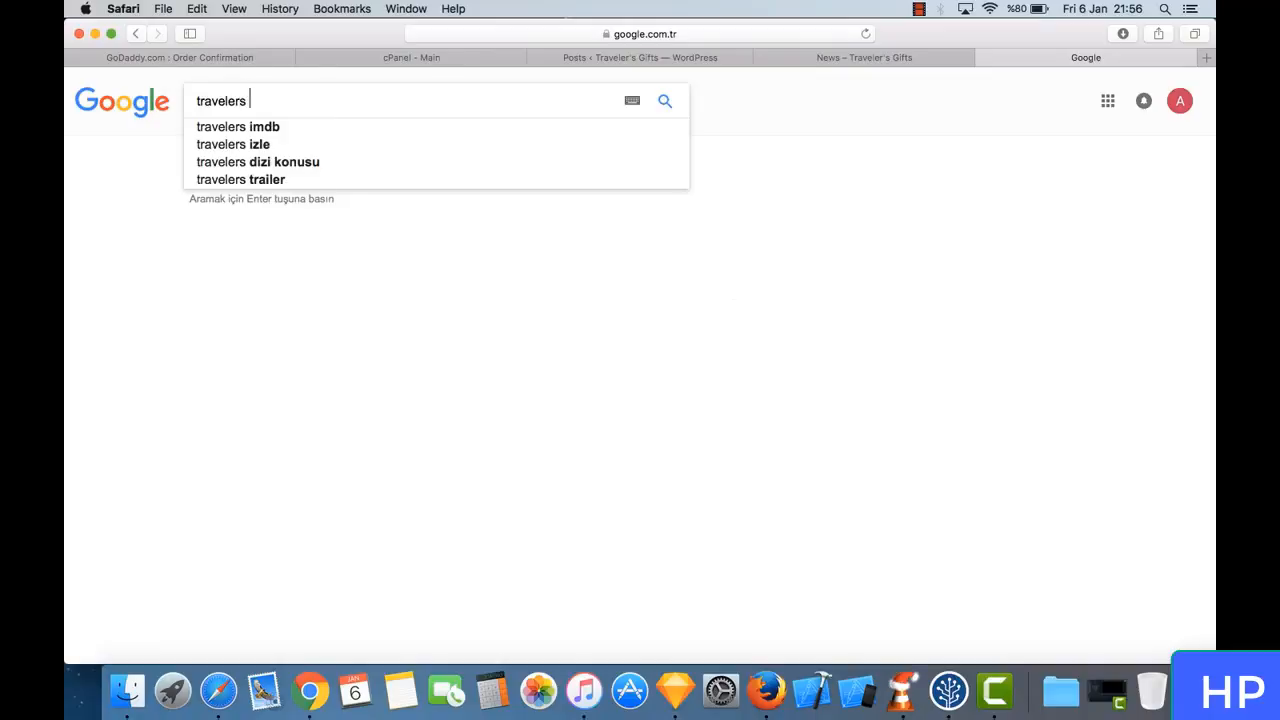
{"action": "key", "text": "BackSpace"}
{"action": "key", "text": "BackSpace"}
{"action": "key", "text": "BackSpace"}
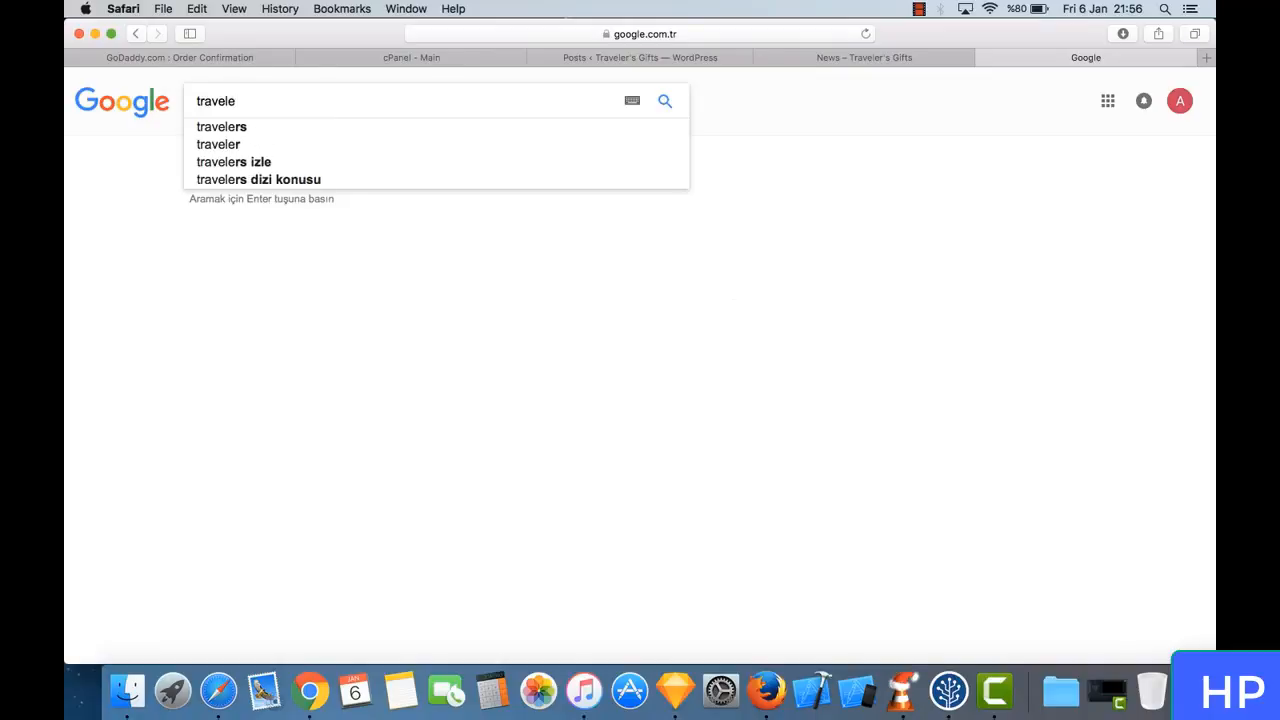
{"action": "key", "text": "BackSpace"}
- Search Google for "why is traveling important"
{"action": "key", "text": "super+a"}
{"action": "type", "text": "why "}
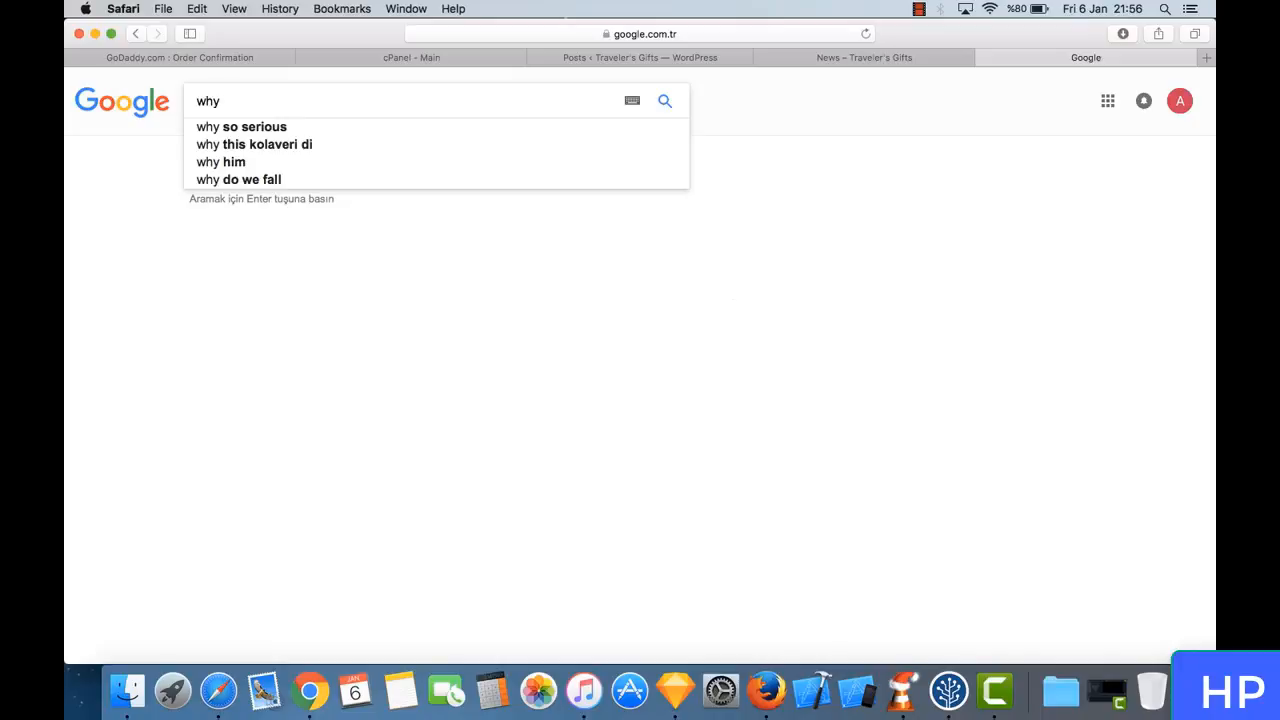
{"action": "type", "text": "is traveling"}
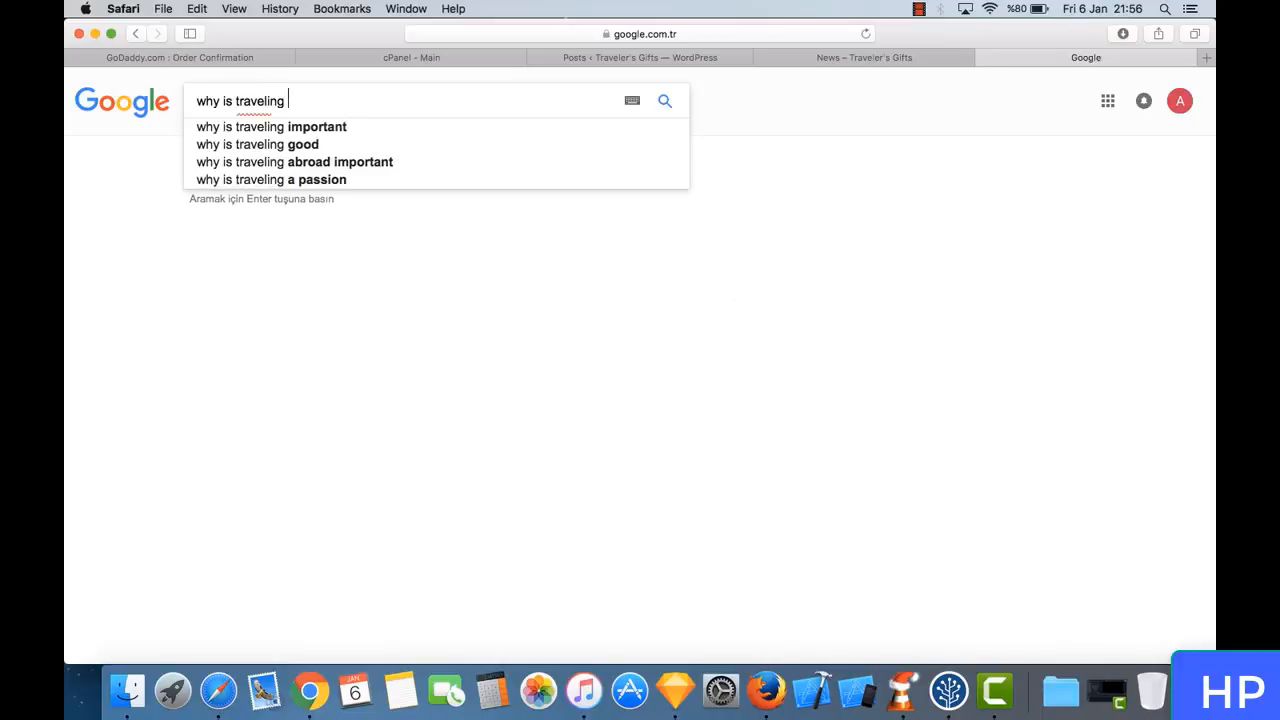
{"action": "key", "text": "Down"}
{"action": "key", "text": "Return"}
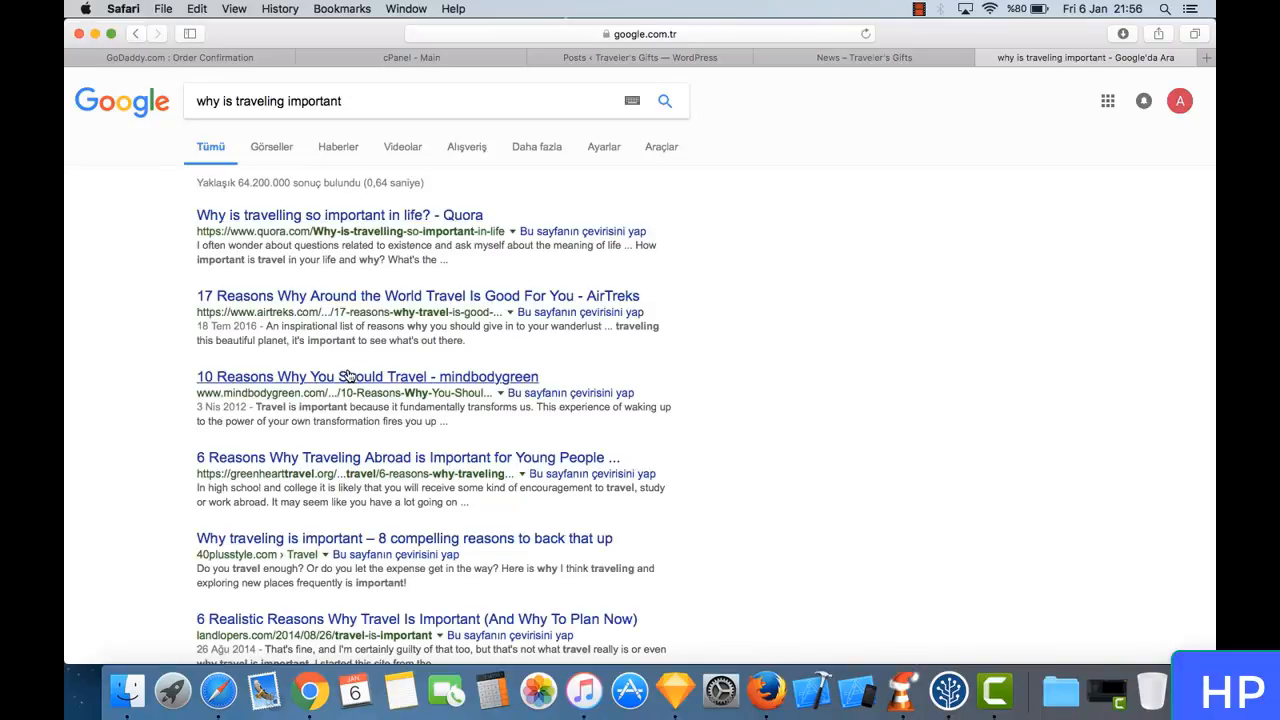
- Skim the article "6 Reasons Why Traveling Abroad is Important for Young People" and return to the search results
{"action": "left_click", "coordinate": [390, 463]}
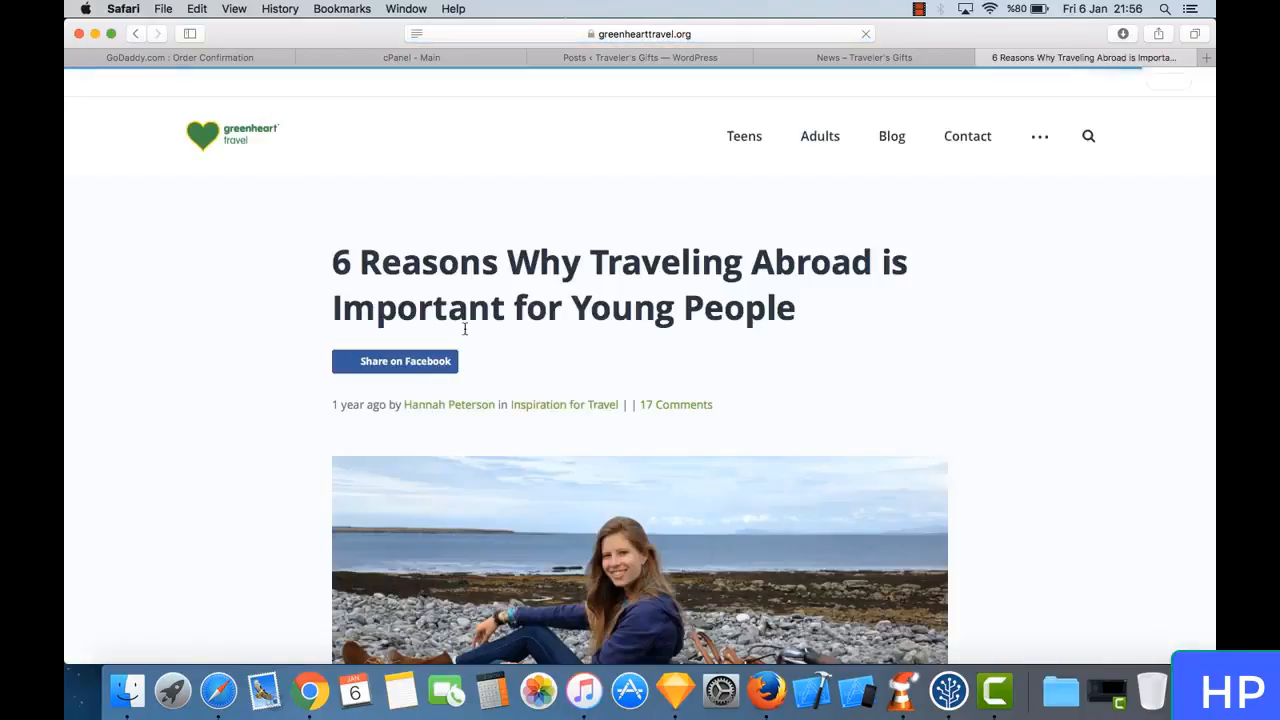
{"action": "scroll", "coordinate": [665, 365], "scroll_direction": "down", "scroll_amount": 10}
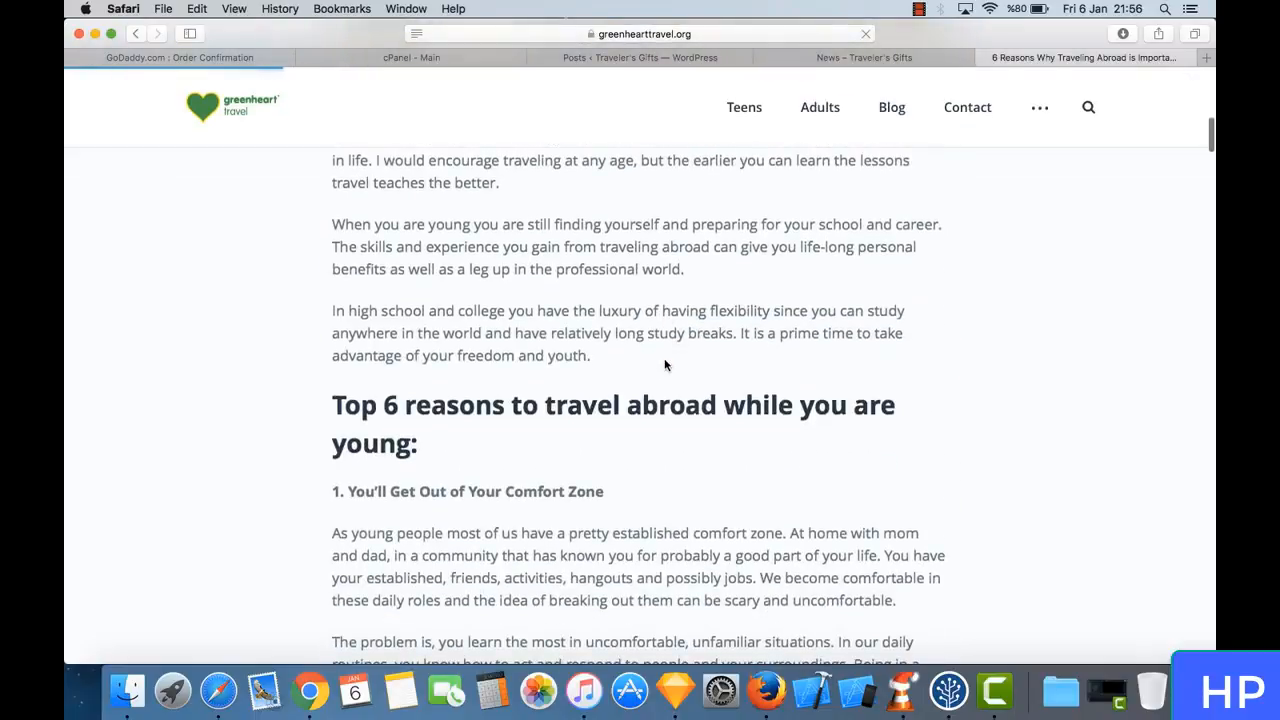
{"action": "scroll", "coordinate": [665, 365], "scroll_direction": "down", "scroll_amount": 3}
{"action": "scroll", "coordinate": [664, 364], "scroll_direction": "down", "scroll_amount": 10}
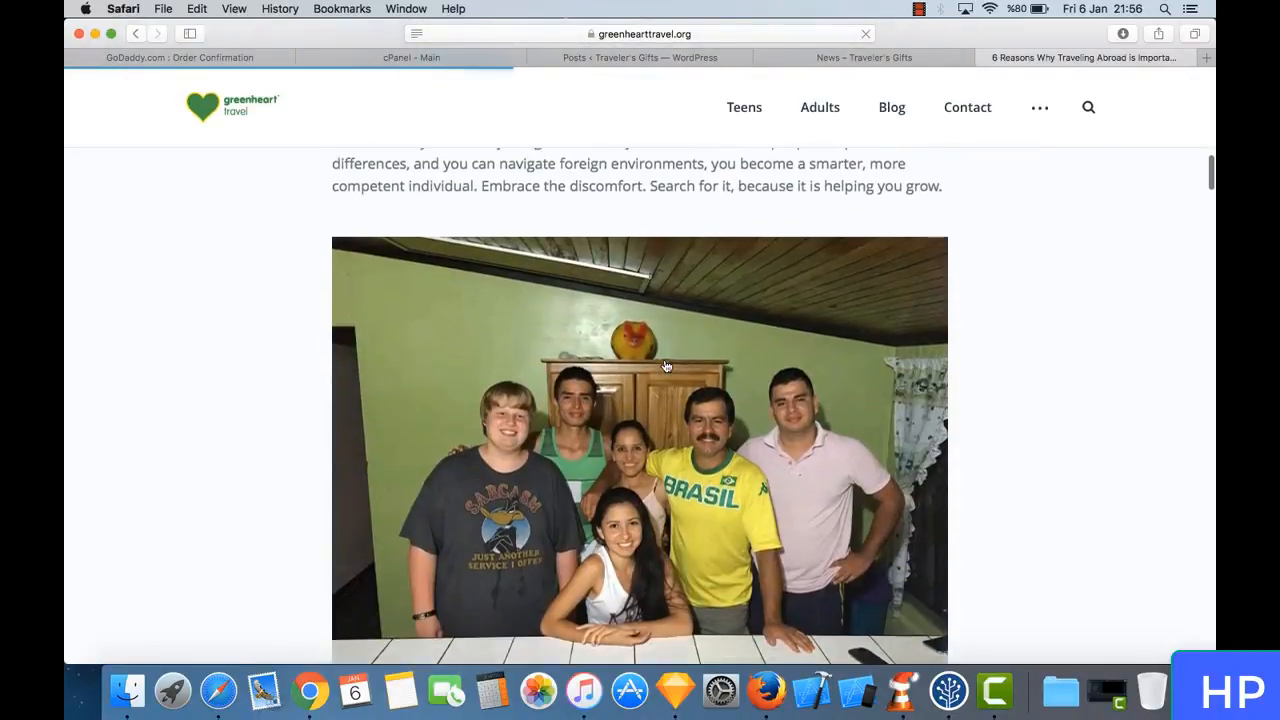
{"action": "scroll", "coordinate": [664, 364], "scroll_direction": "down", "scroll_amount": 3}
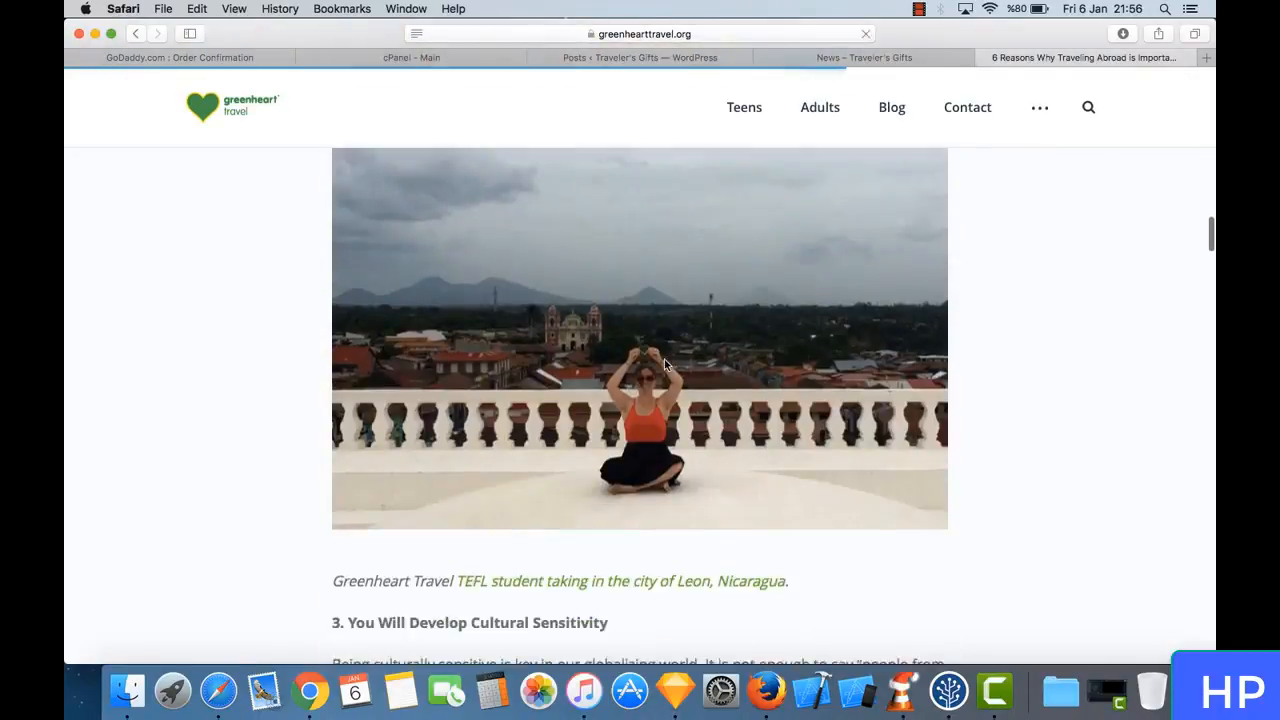
{"action": "left_click", "coordinate": [137, 34]}
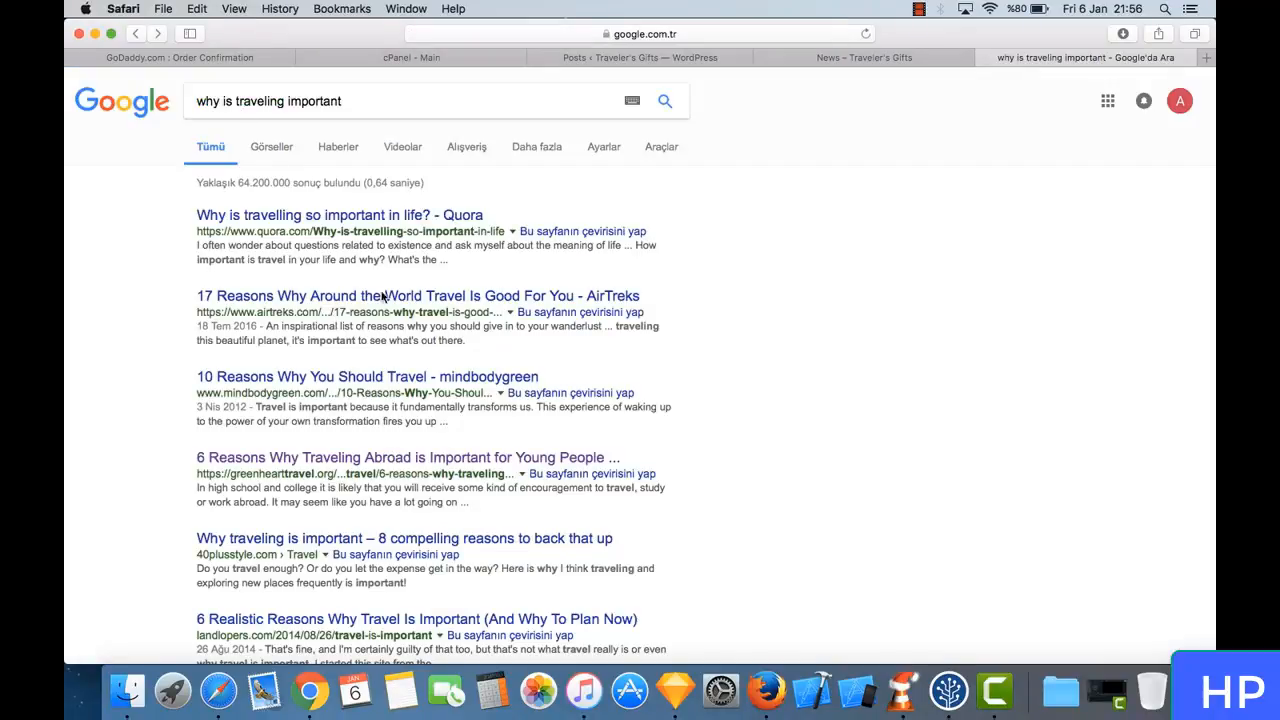
- Open the mindbodygreen article "10 Reasons Why You Should Travel" and look through its content
{"action": "left_click", "coordinate": [368, 383]}
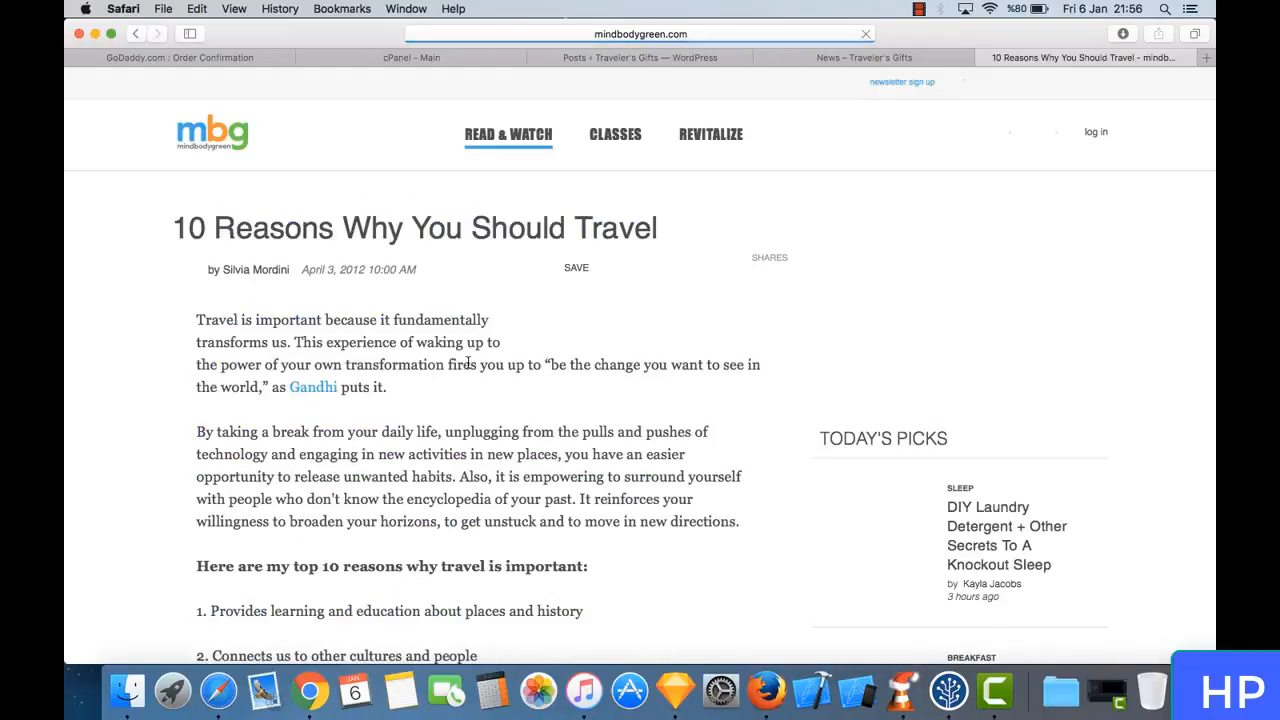
{"action": "scroll", "coordinate": [467, 368], "scroll_direction": "down", "scroll_amount": 15}
{"action": "scroll", "coordinate": [467, 368], "scroll_direction": "up", "scroll_amount": 10}
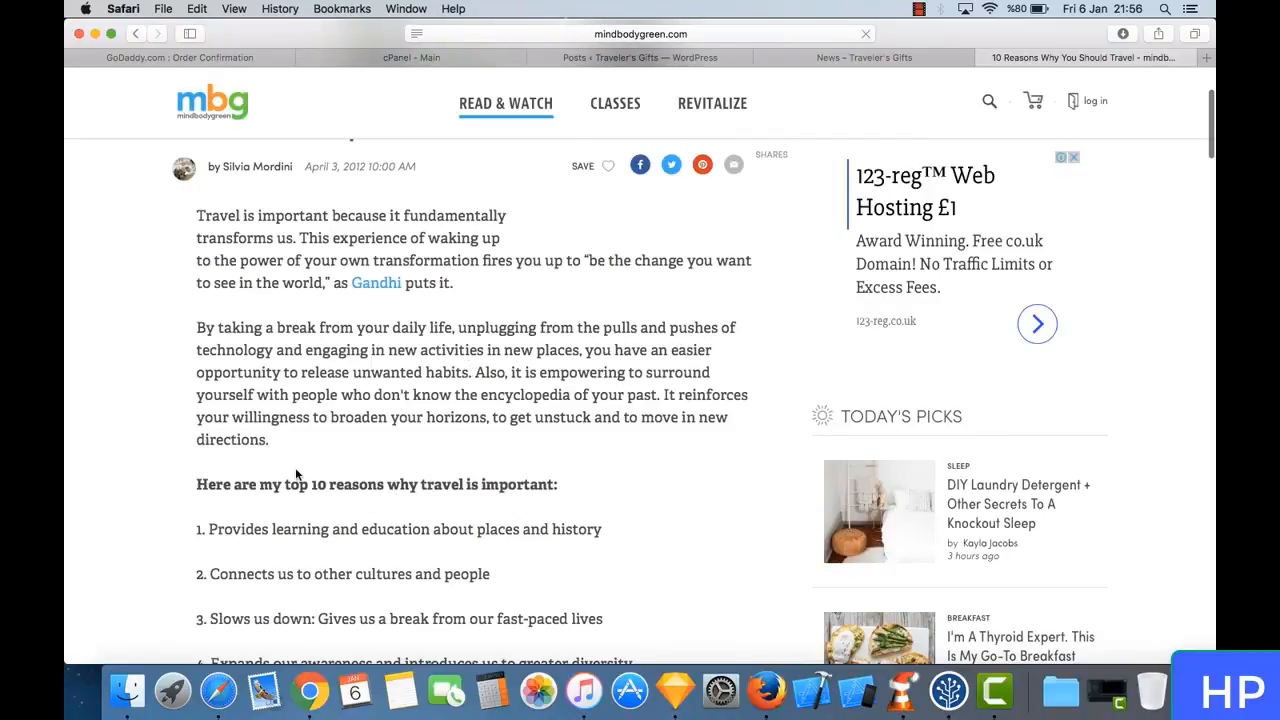
{"action": "scroll", "coordinate": [300, 475], "scroll_direction": "up", "scroll_amount": 3}
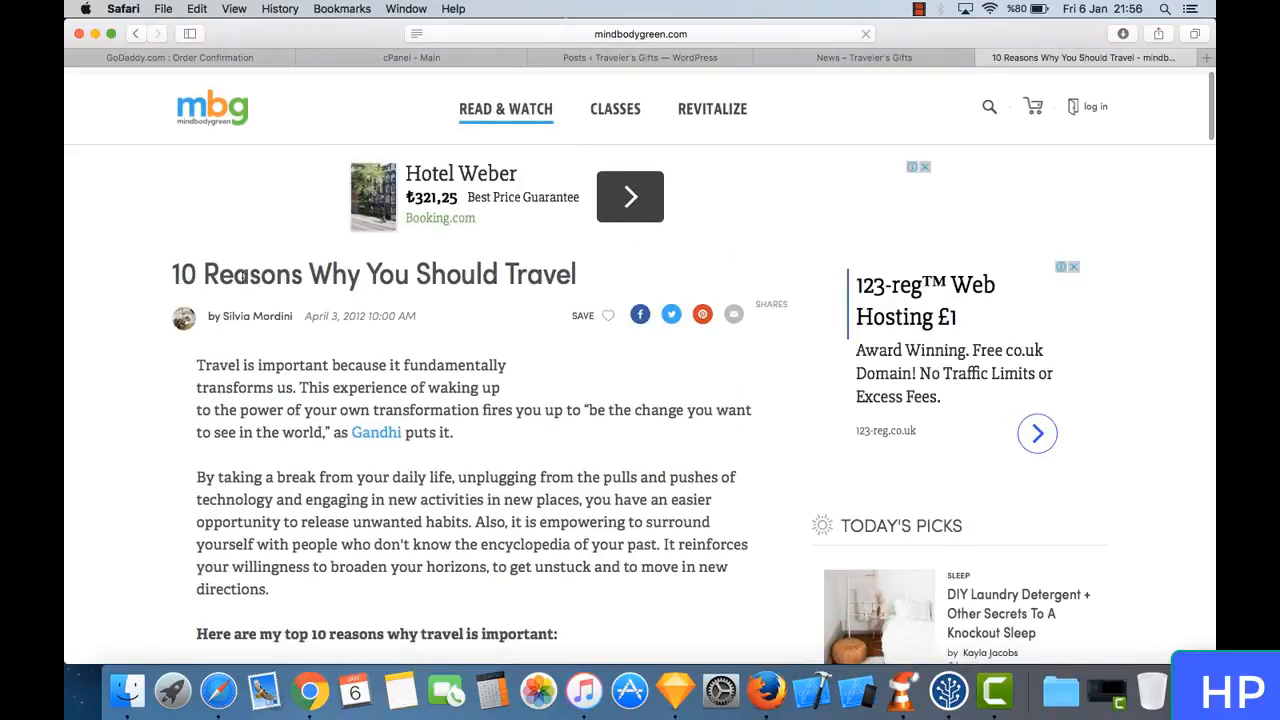
{"action": "scroll", "coordinate": [347, 381], "scroll_direction": "down", "scroll_amount": 5}
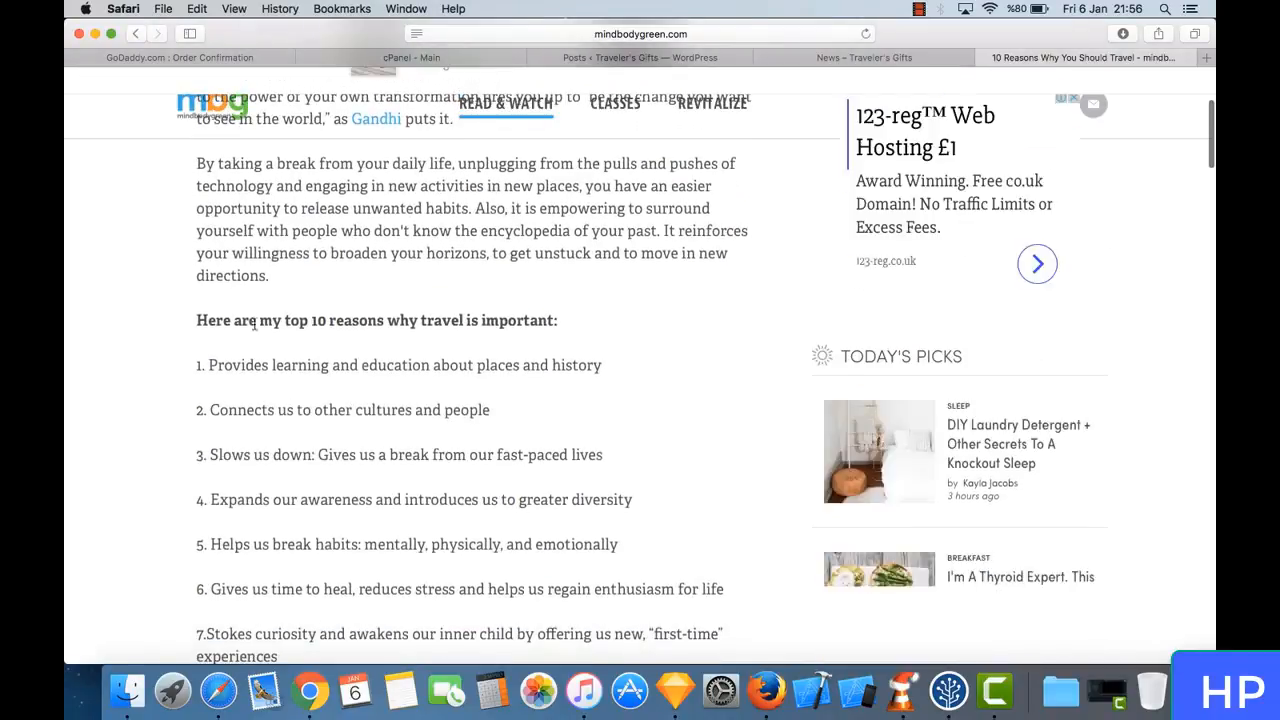
{"action": "scroll", "coordinate": [255, 370], "scroll_direction": "up", "scroll_amount": 5}
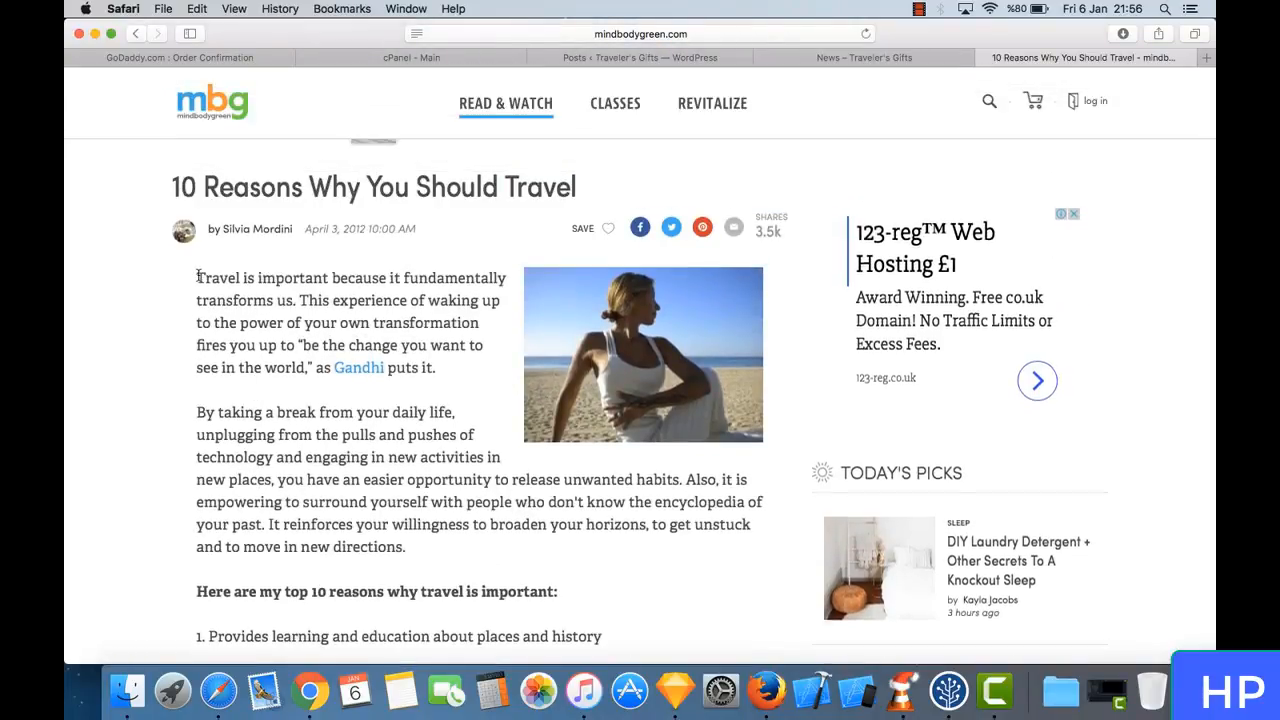
- Dismiss the newsletter sign-up pop-up and copy the article's whole text, from its opening paragraph to its closing line
{"action": "left_click_drag", "start_coordinate": [197, 277], "coordinate": [612, 528]}
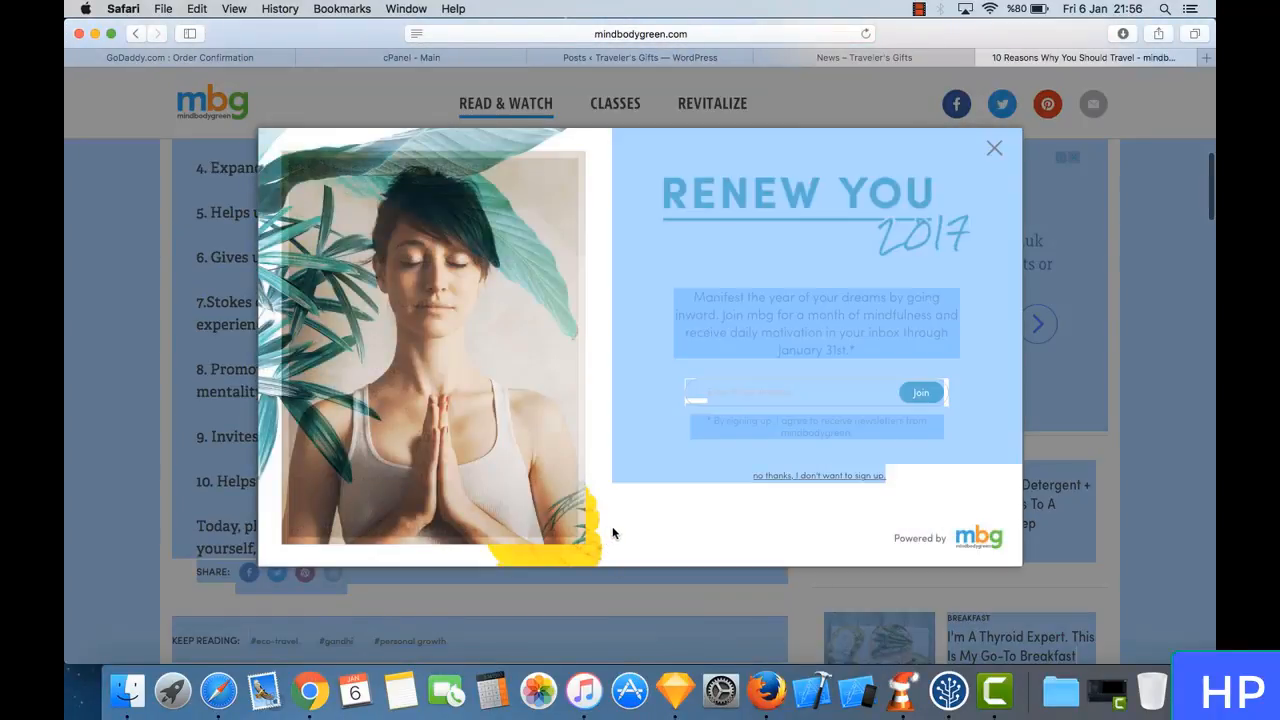
{"action": "left_click", "coordinate": [995, 150]}
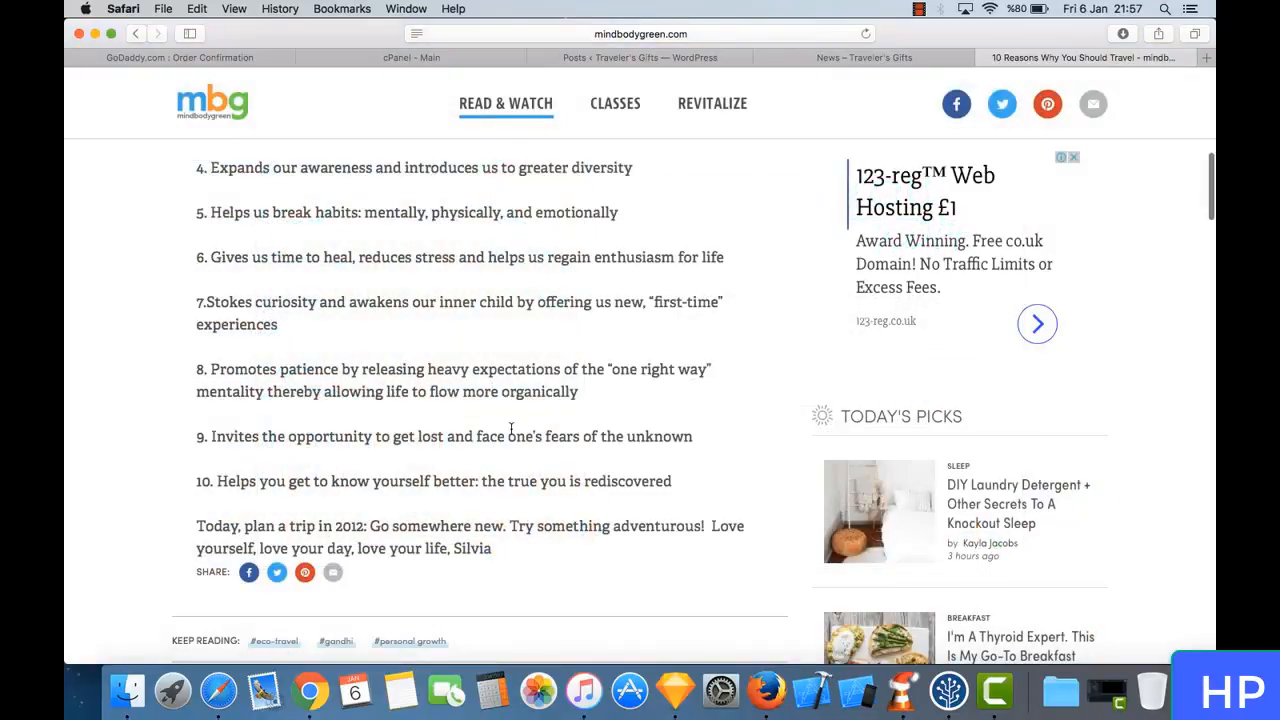
{"action": "left_click_drag", "start_coordinate": [506, 540], "coordinate": [196, 386]}
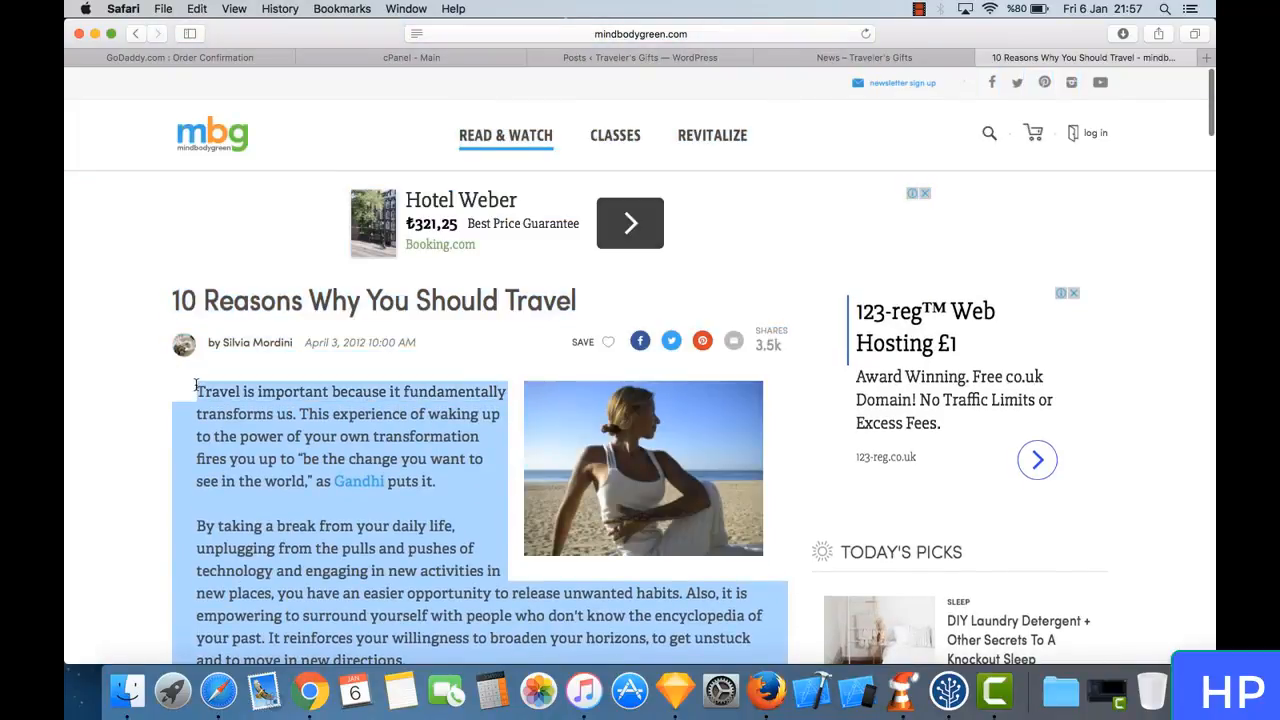
{"action": "right_click", "coordinate": [262, 407]}
{"action": "left_click", "coordinate": [318, 447]}
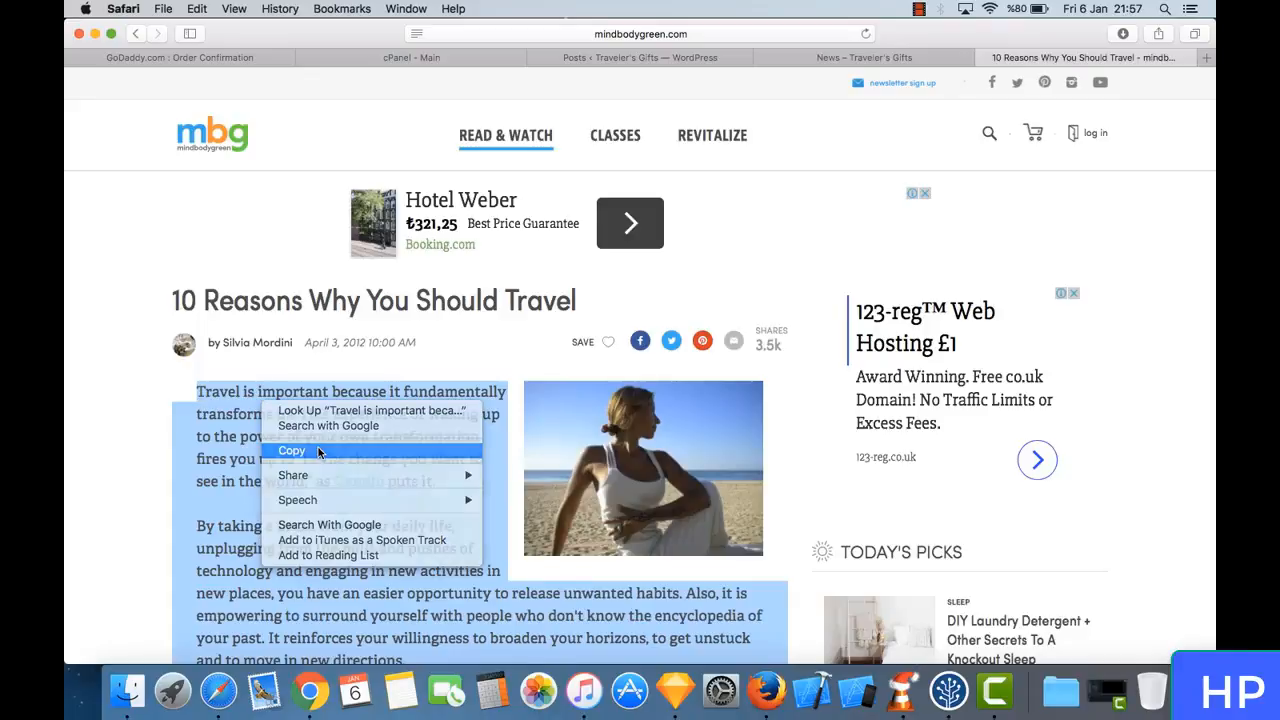
- Switch back to the WordPress admin list of posts and start a new post
{"action": "left_click", "coordinate": [830, 57]}
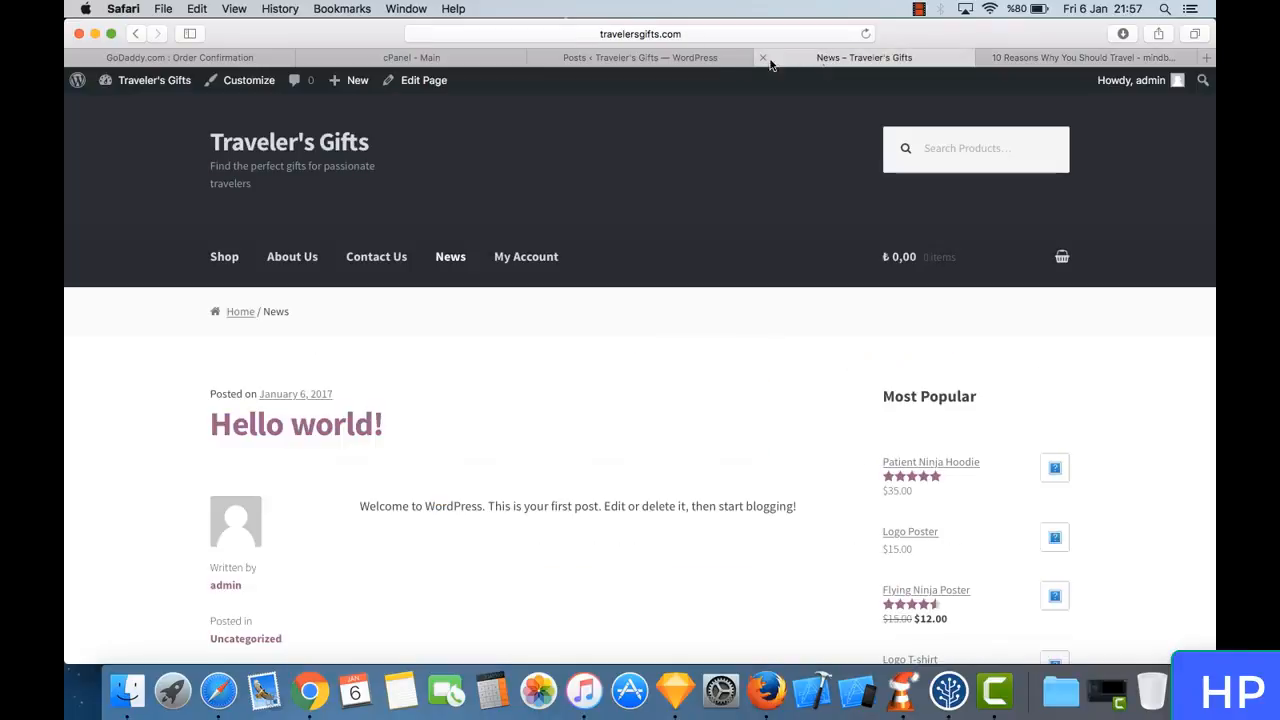
{"action": "left_click", "coordinate": [690, 58]}
{"action": "left_click", "coordinate": [797, 60]}
{"action": "left_click", "coordinate": [694, 60]}
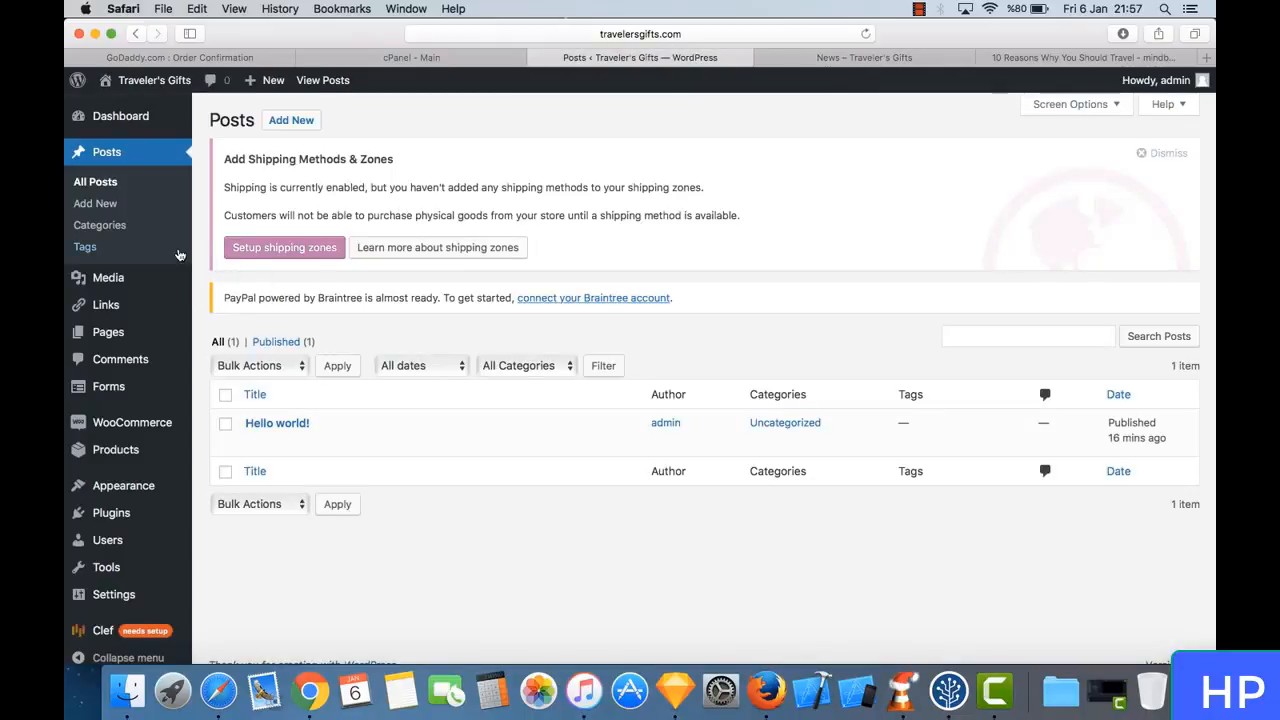
{"action": "left_click", "coordinate": [112, 203]}
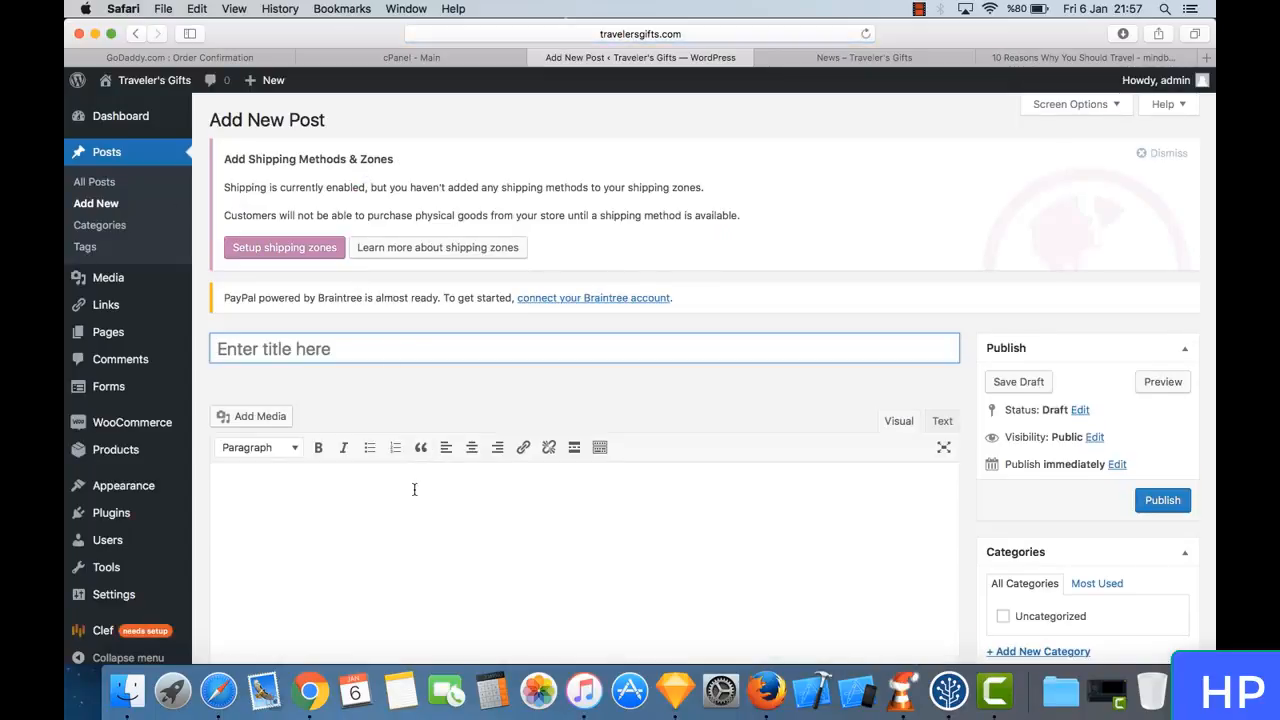
- Paste the copied article text into the body of the new post
{"action": "left_click", "coordinate": [414, 489]}
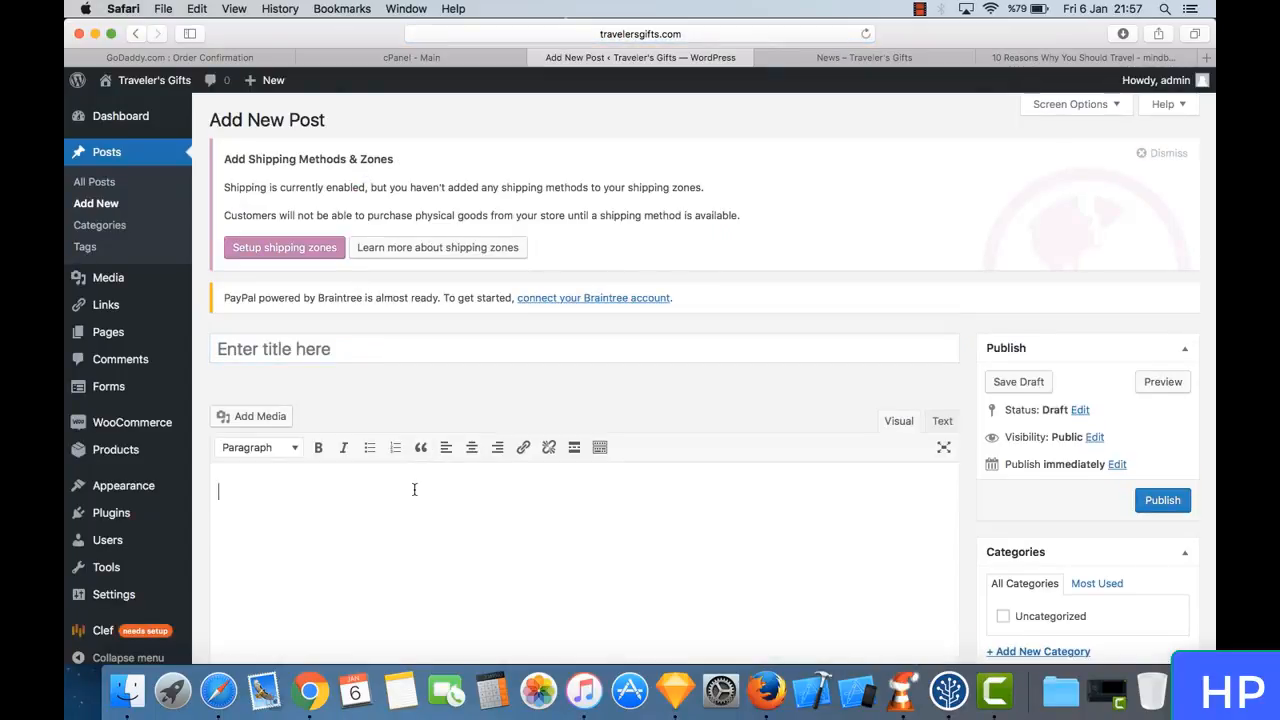
{"action": "right_click", "coordinate": [414, 489]}
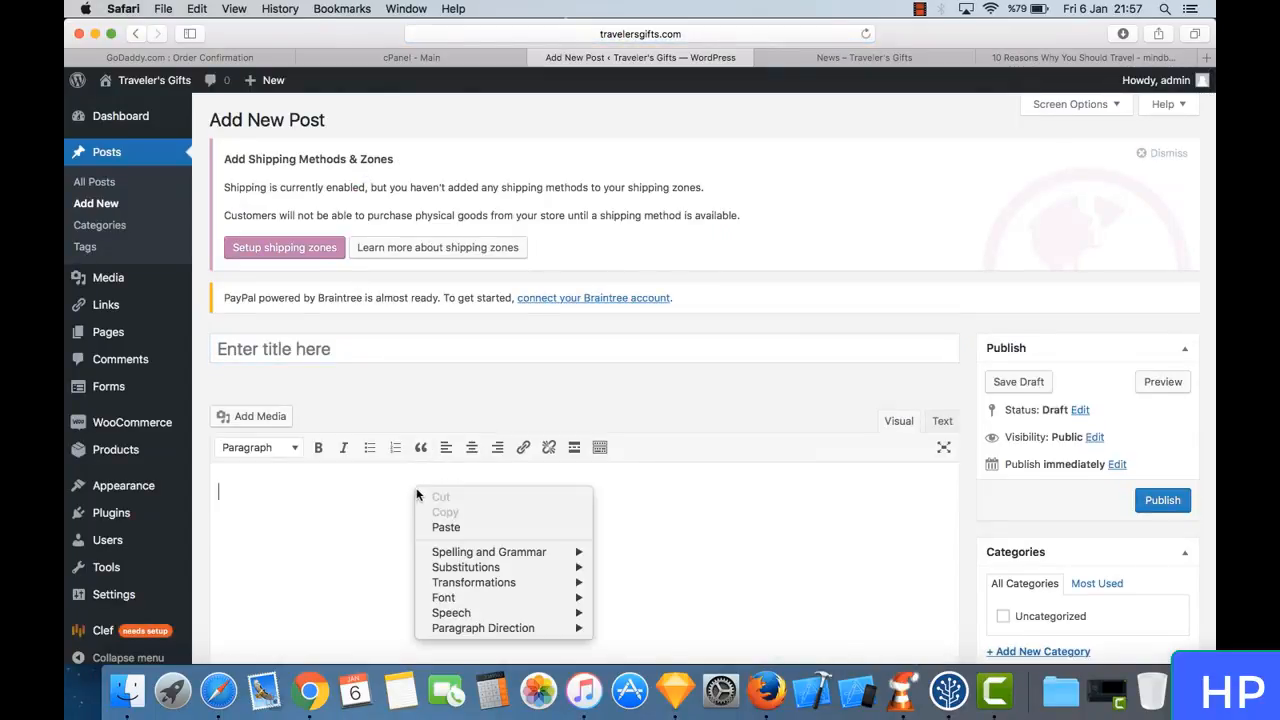
{"action": "left_click", "coordinate": [481, 528]}
{"action": "scroll", "coordinate": [530, 547], "scroll_direction": "down", "scroll_amount": 5}
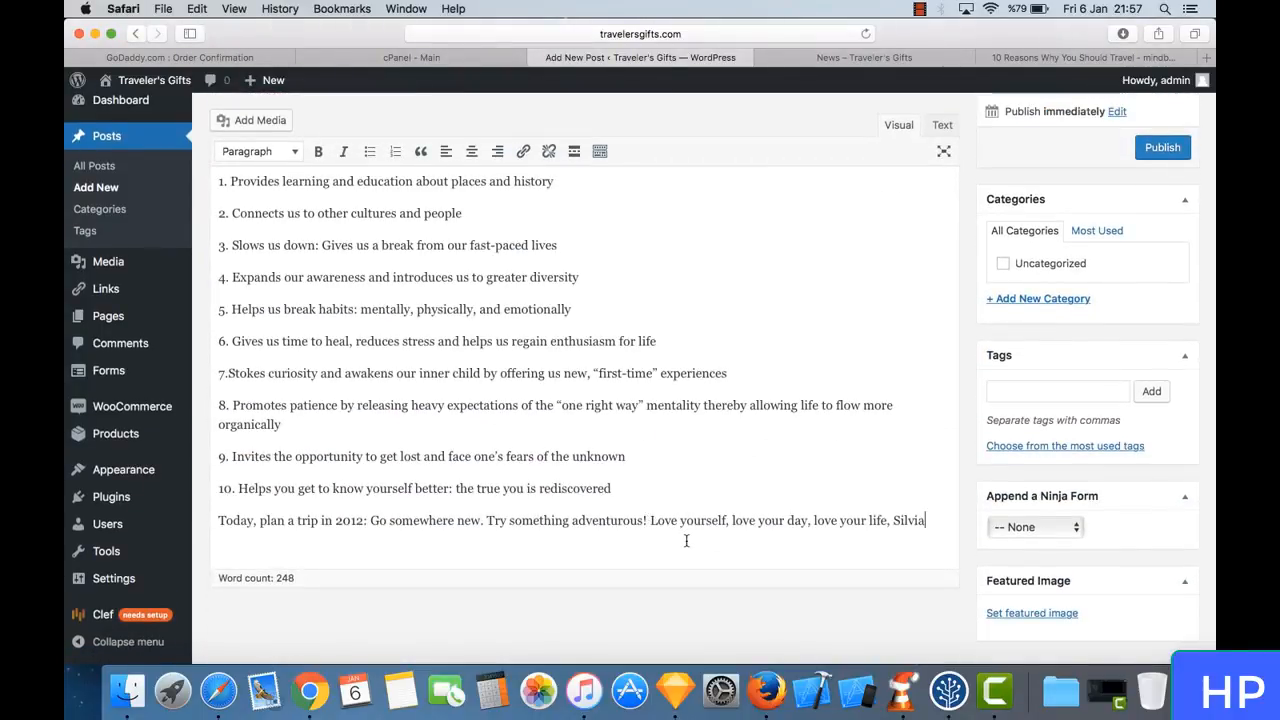
{"action": "key", "text": "Return"}
{"action": "key", "text": "Return"}
{"action": "key", "text": "BackSpace"}
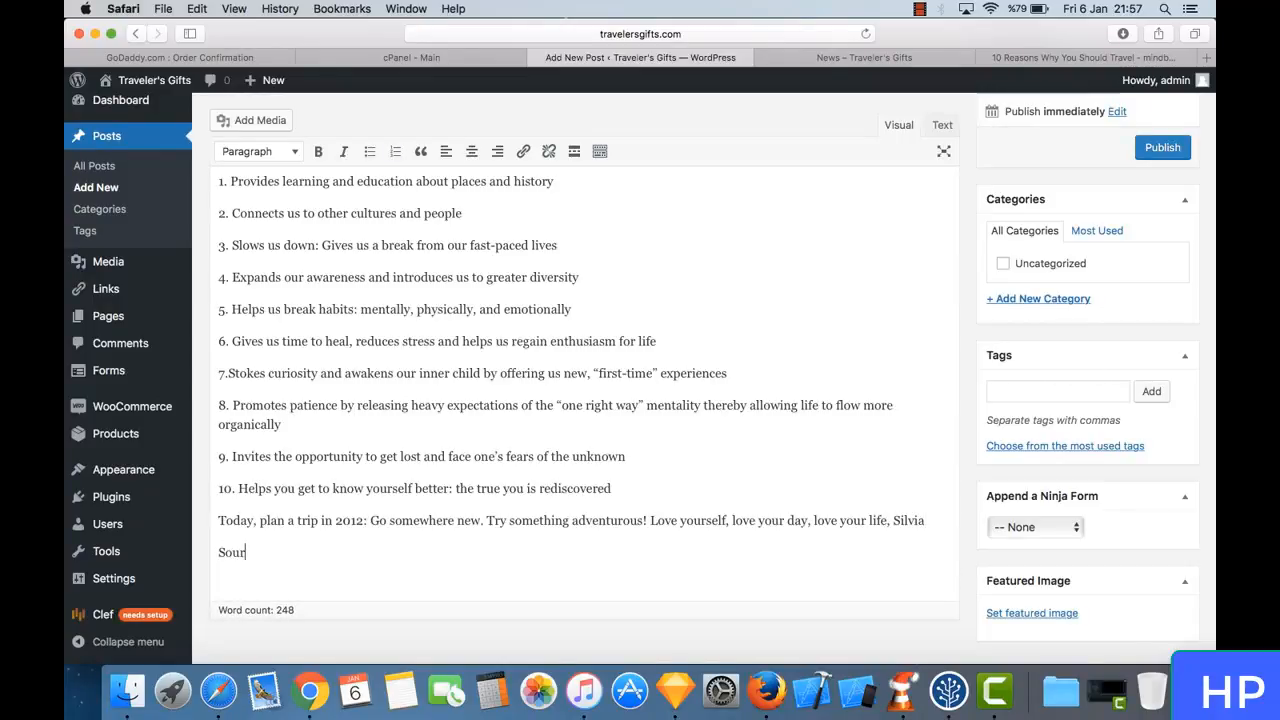
{"action": "left_click", "coordinate": [1000, 57]}
{"action": "left_click", "coordinate": [708, 36]}
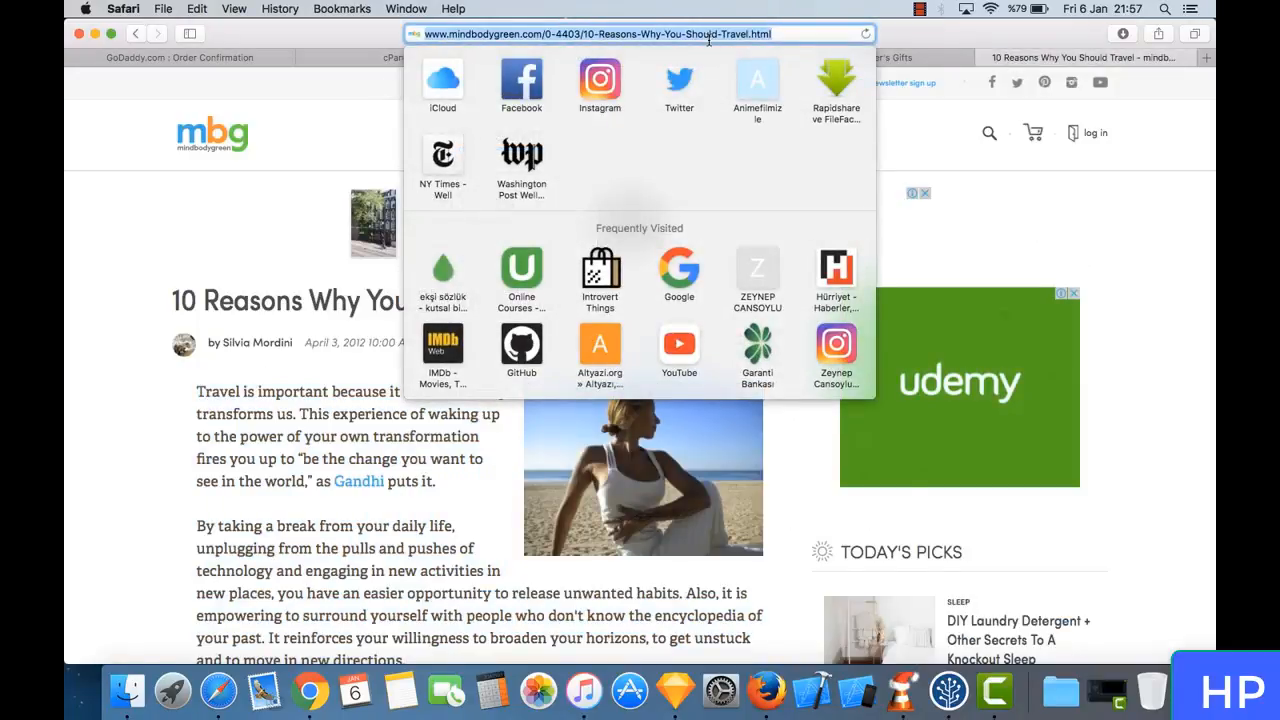
{"action": "left_click", "coordinate": [920, 62]}
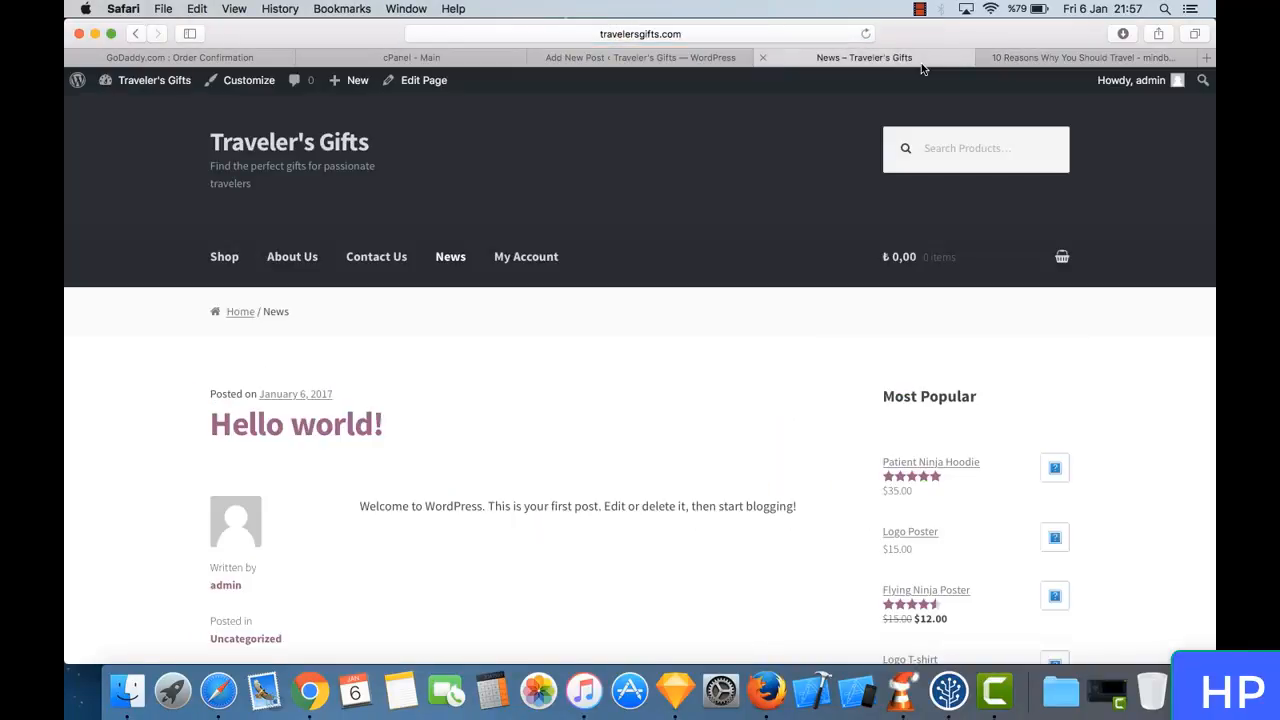
{"action": "left_click", "coordinate": [665, 58]}
{"action": "key", "text": "super+v"}
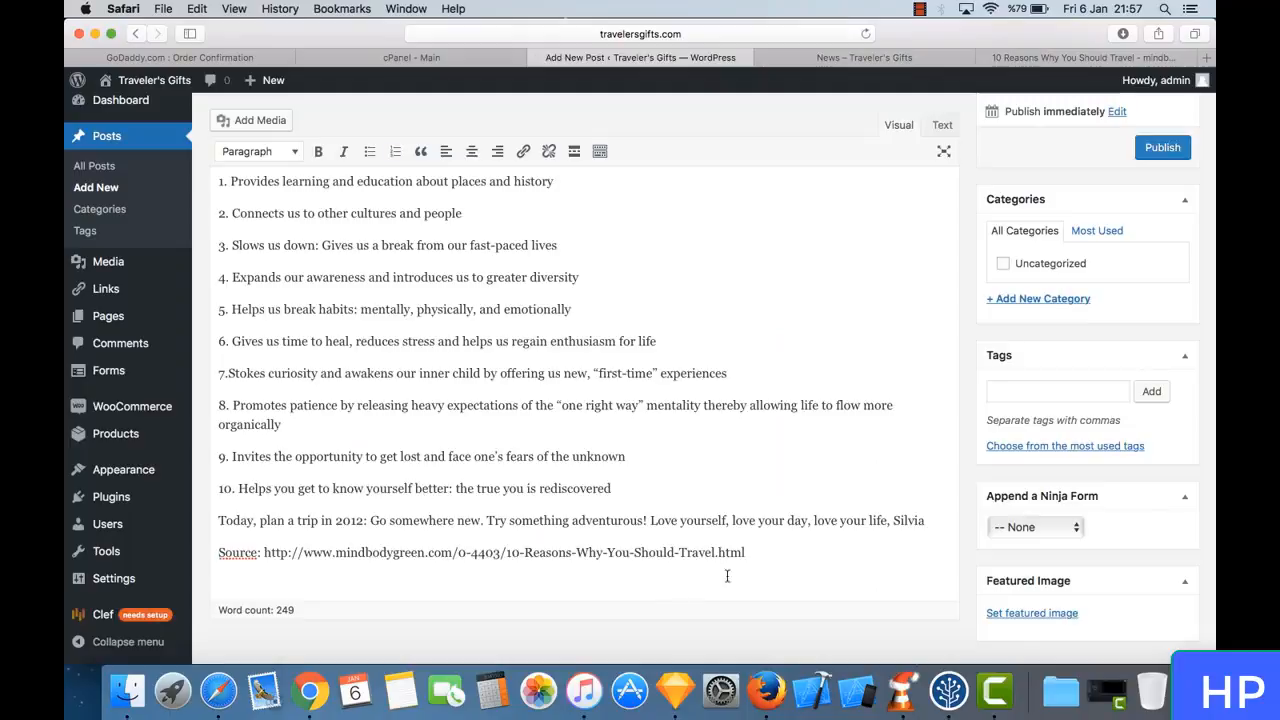
{"action": "left_click_drag", "start_coordinate": [367, 573], "coordinate": [258, 552]}
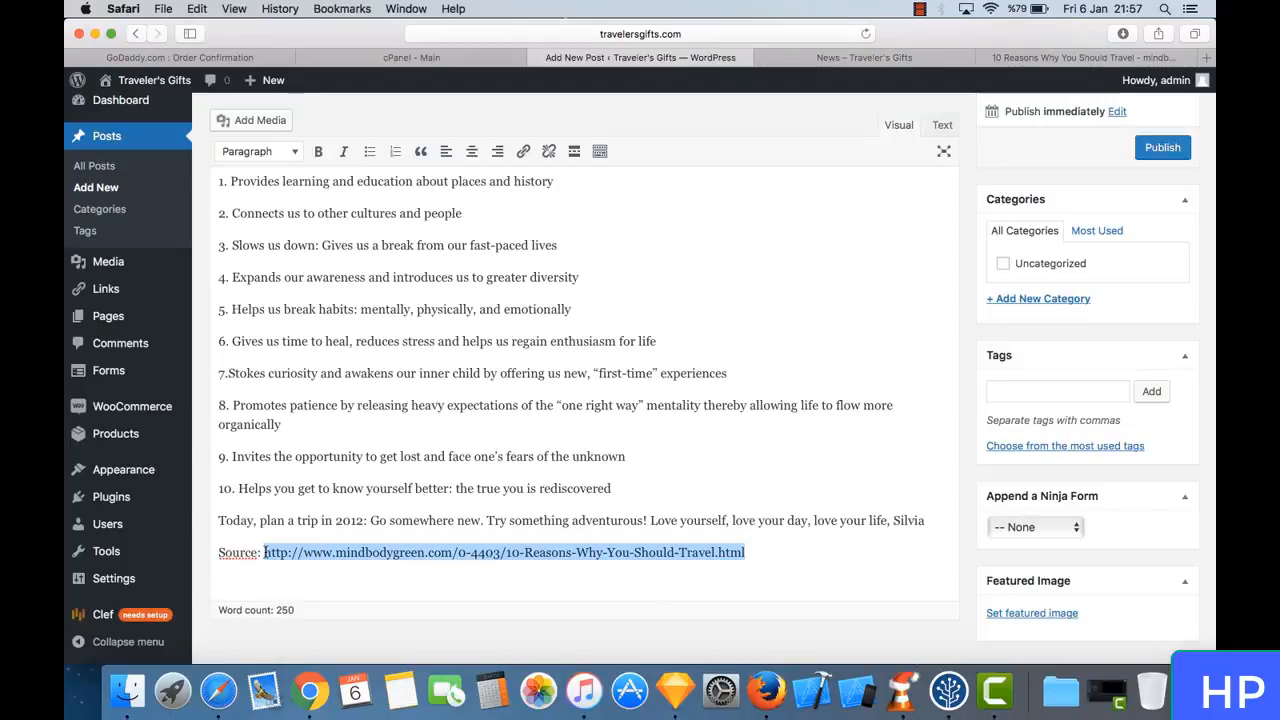
{"action": "left_click", "coordinate": [265, 552]}
{"action": "scroll", "coordinate": [343, 499], "scroll_direction": "up", "scroll_amount": 10}
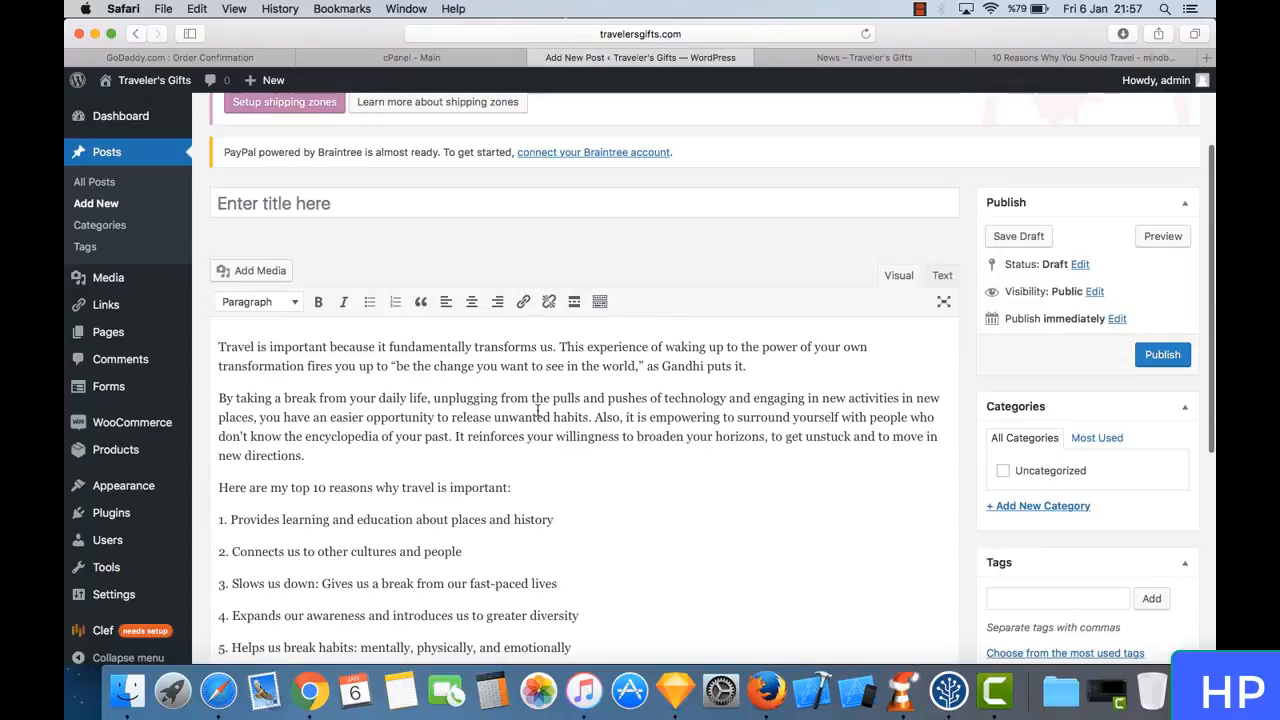
{"action": "scroll", "coordinate": [545, 430], "scroll_direction": "down", "scroll_amount": 10}
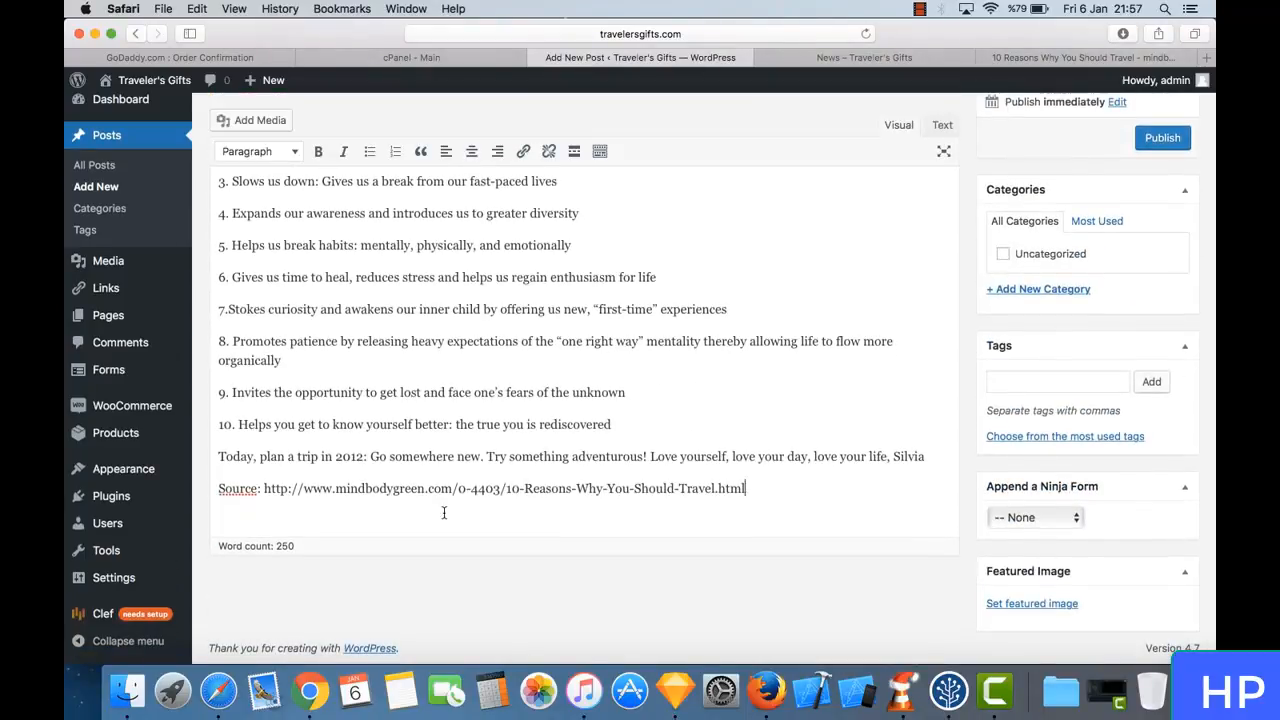
{"action": "scroll", "coordinate": [588, 442], "scroll_direction": "up", "scroll_amount": 3}
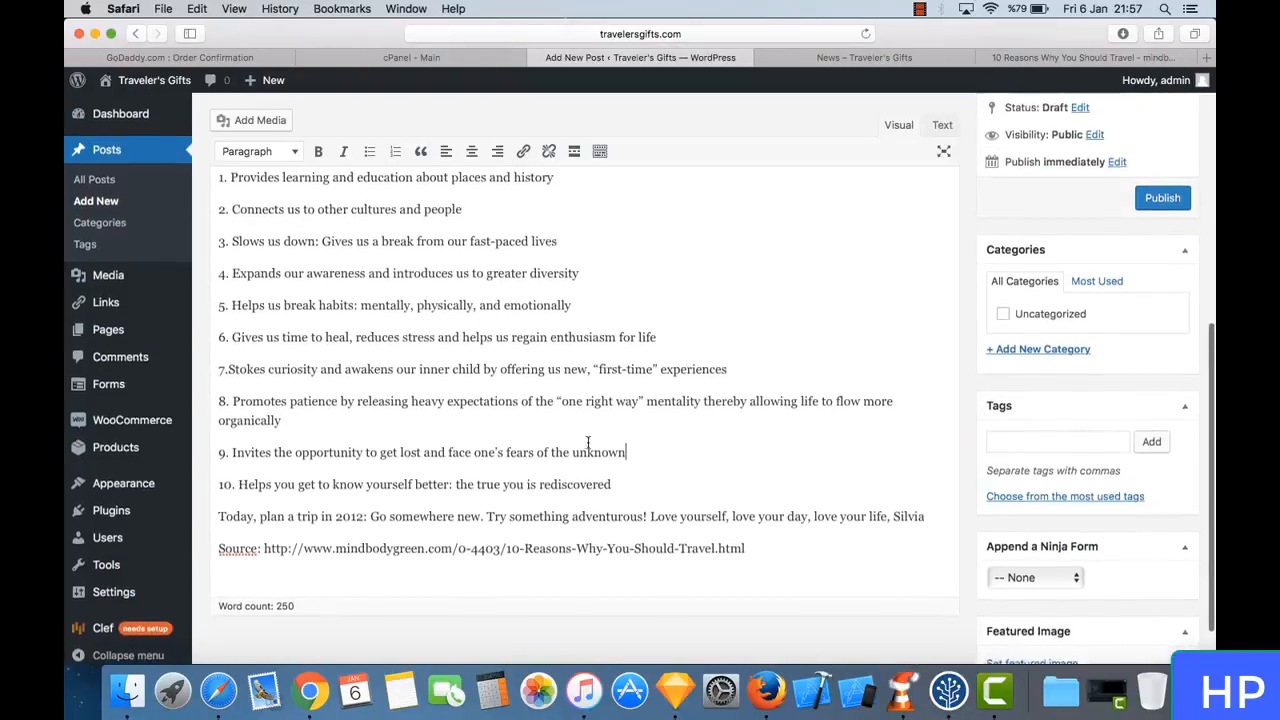
{"action": "scroll", "coordinate": [588, 442], "scroll_direction": "down", "scroll_amount": 3}
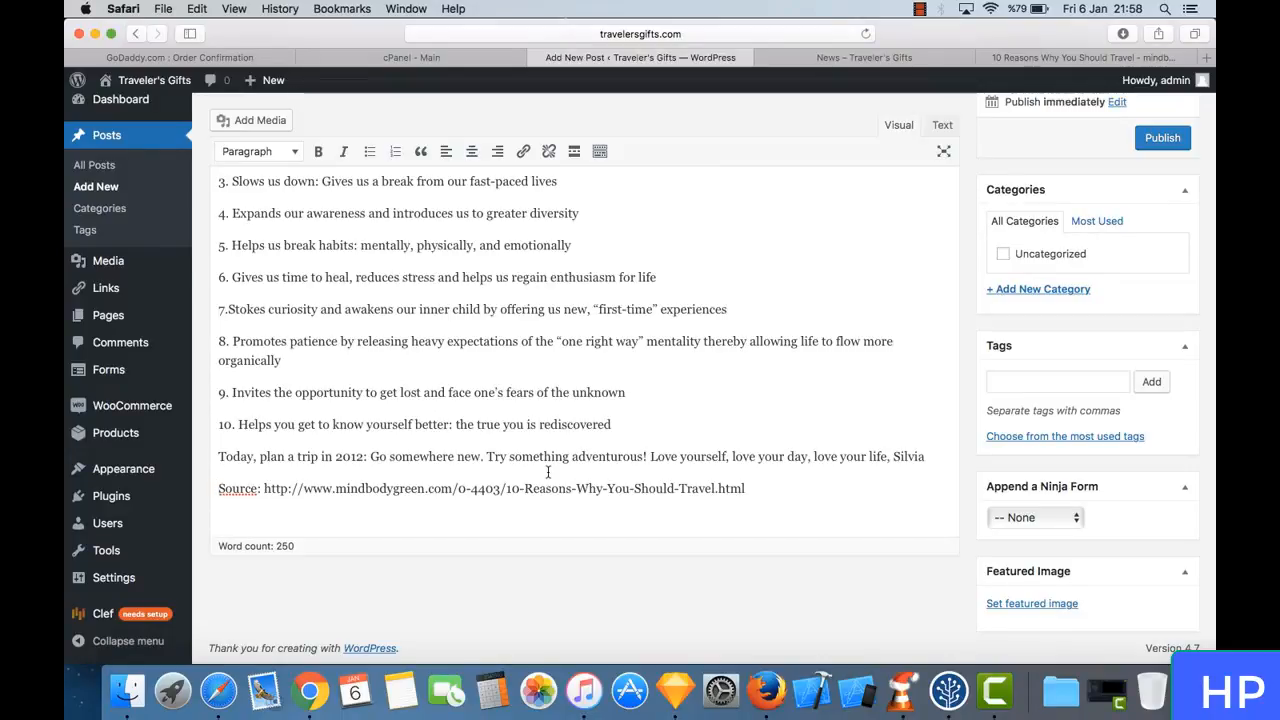
{"action": "left_click", "coordinate": [1041, 59]}
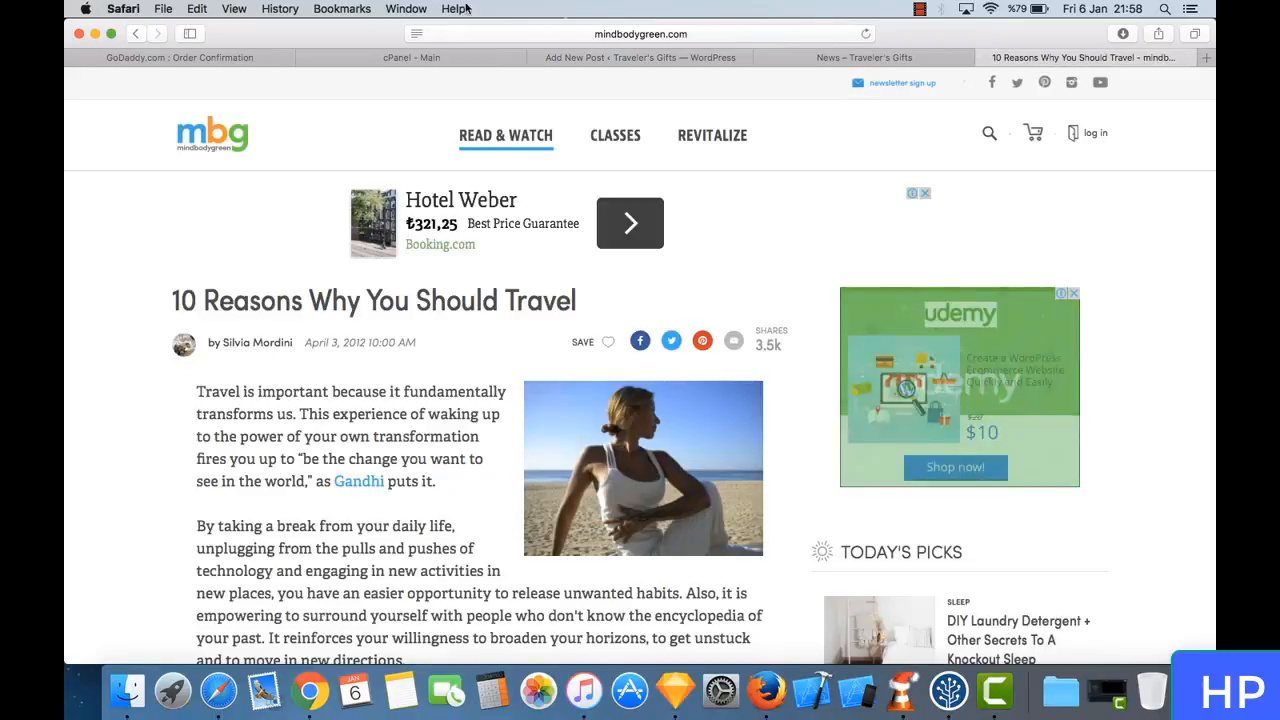
{"action": "left_click", "coordinate": [625, 60]}
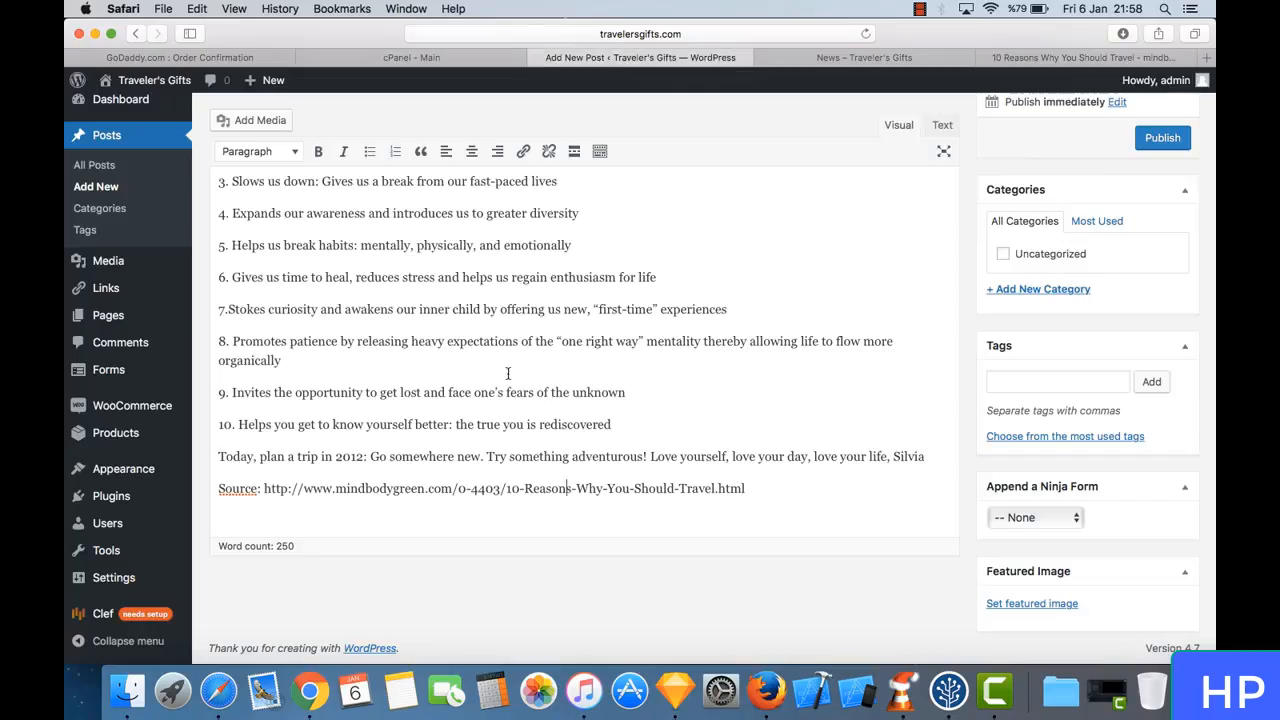
- Title the new post "10 Reasons Why You Should Travel", copying the headline from the source article page
{"action": "scroll", "coordinate": [508, 373], "scroll_direction": "up", "scroll_amount": 5}
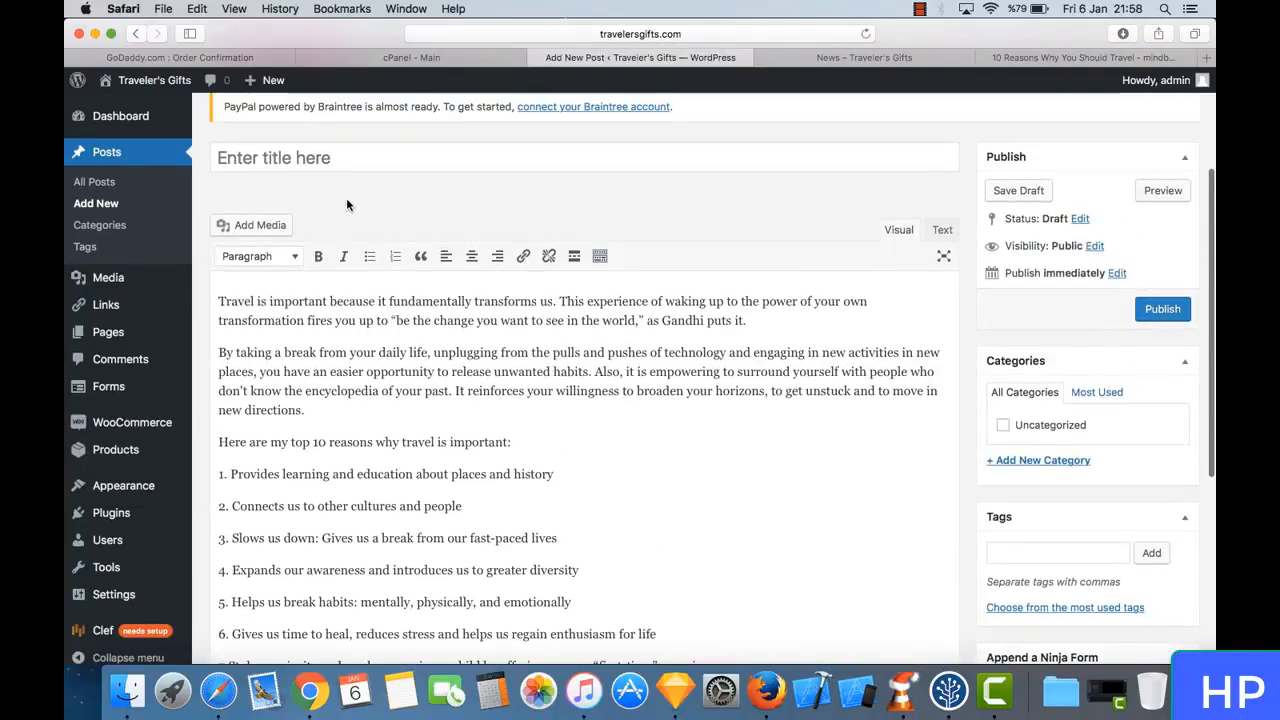
{"action": "left_click", "coordinate": [1031, 55]}
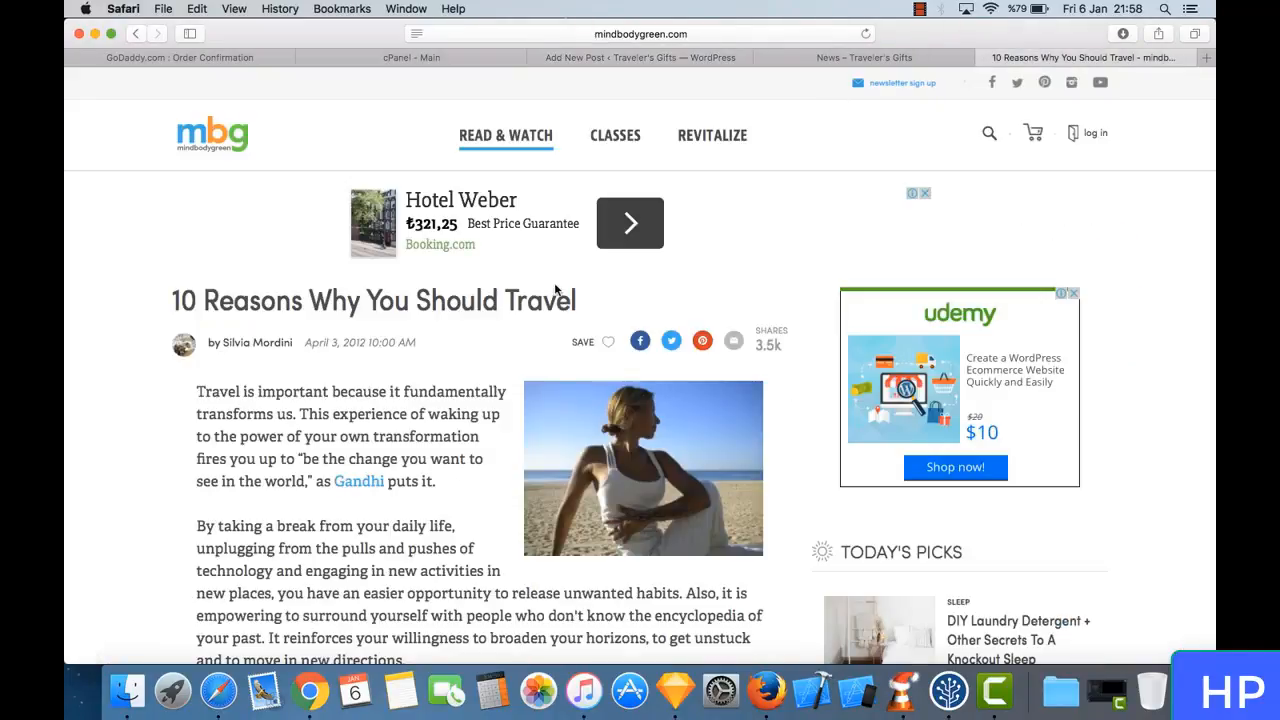
{"action": "left_click_drag", "start_coordinate": [588, 308], "coordinate": [175, 299]}
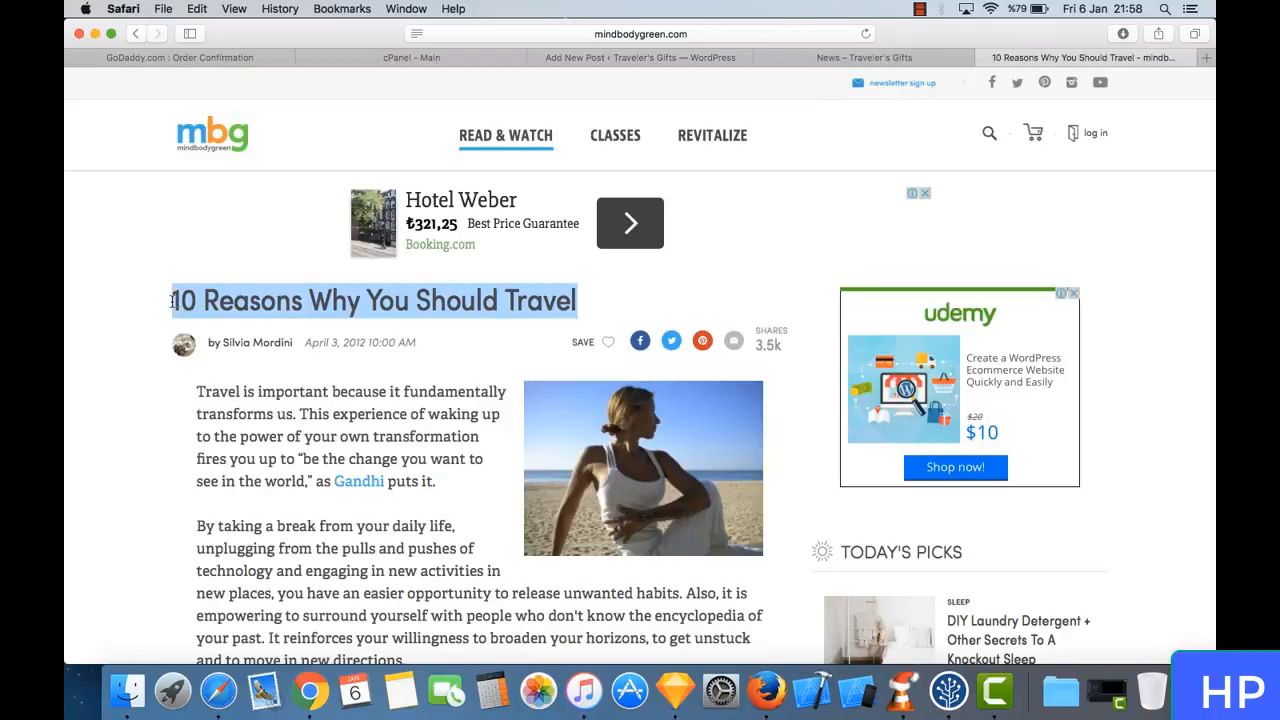
{"action": "right_click", "coordinate": [237, 292]}
{"action": "left_click", "coordinate": [306, 344]}
{"action": "left_click", "coordinate": [677, 58]}
{"action": "scroll", "coordinate": [390, 237], "scroll_direction": "up", "scroll_amount": 2}
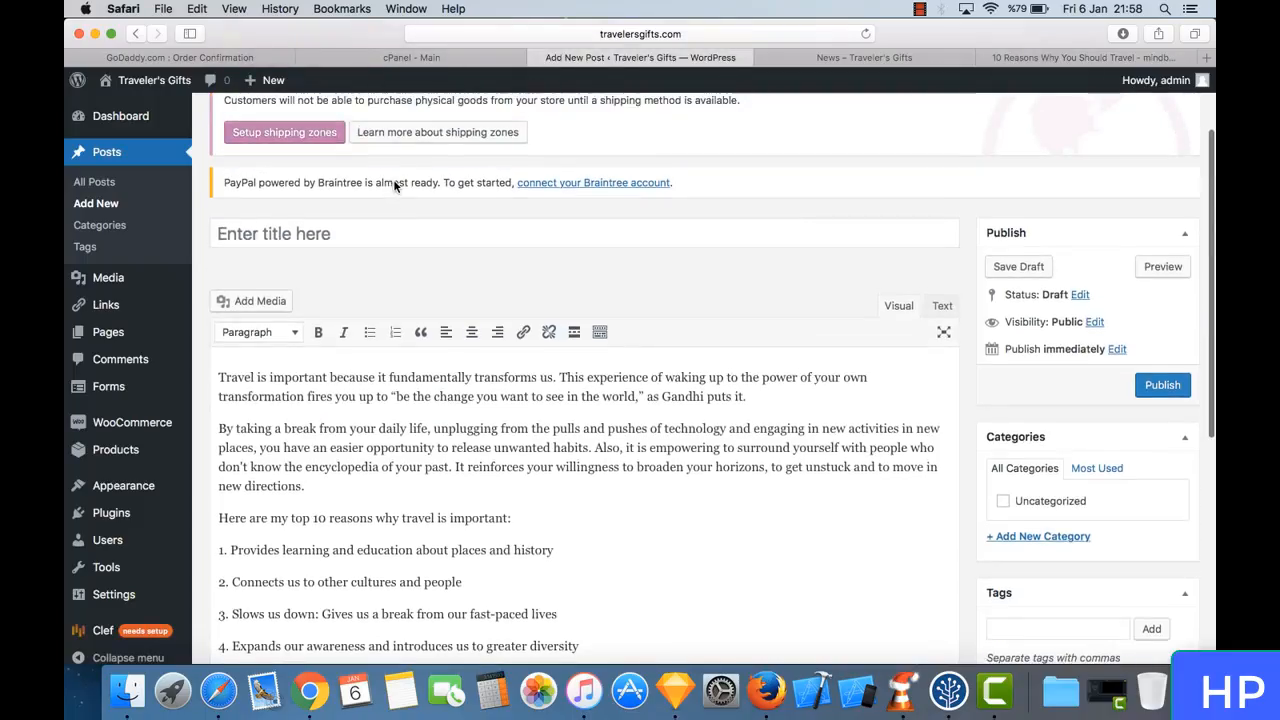
{"action": "left_click", "coordinate": [380, 230]}
{"action": "right_click", "coordinate": [382, 230]}
{"action": "left_click", "coordinate": [448, 268]}
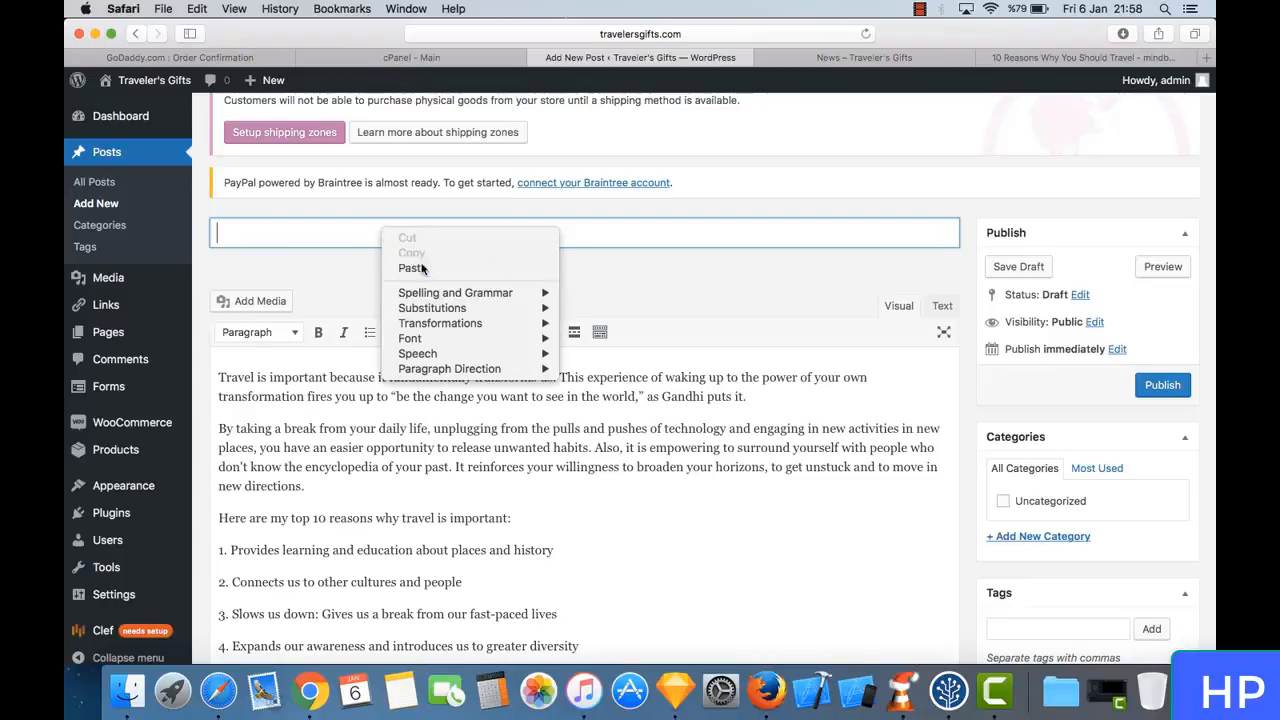
- Check the post's title and body text and publish the post
{"action": "scroll", "coordinate": [545, 262], "scroll_direction": "up", "scroll_amount": 2}
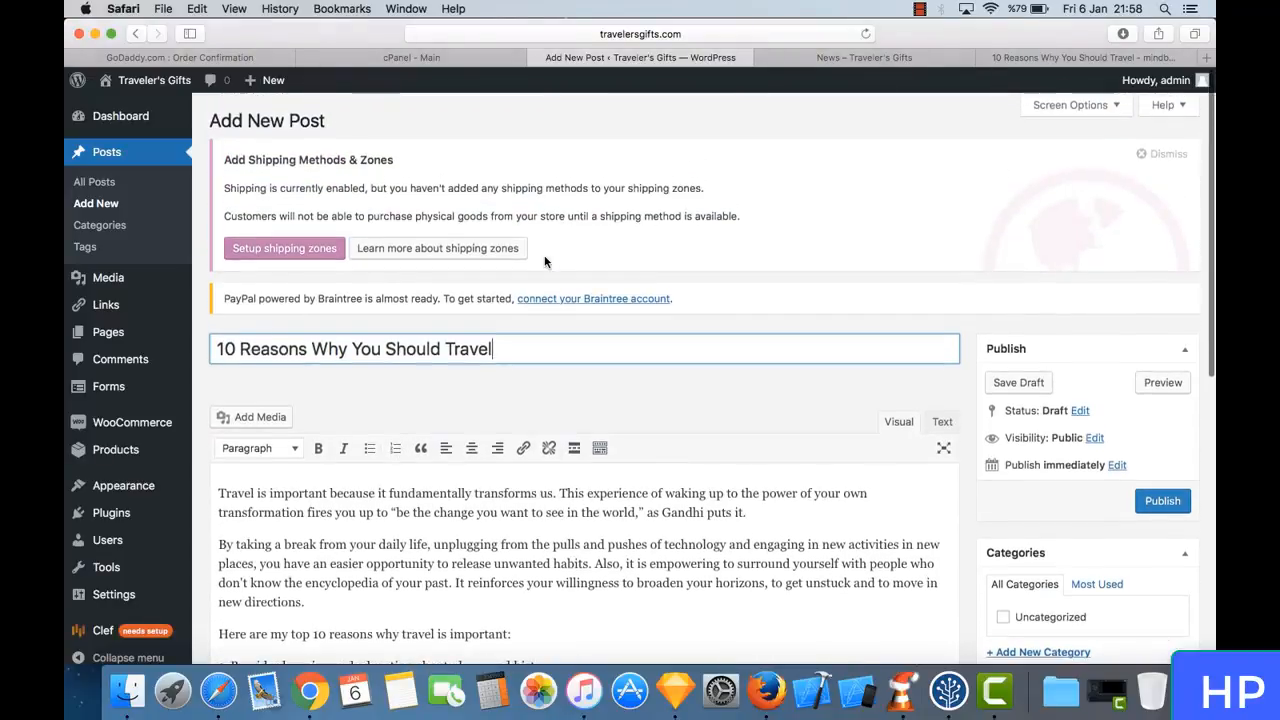
{"action": "scroll", "coordinate": [548, 279], "scroll_direction": "down", "scroll_amount": 5}
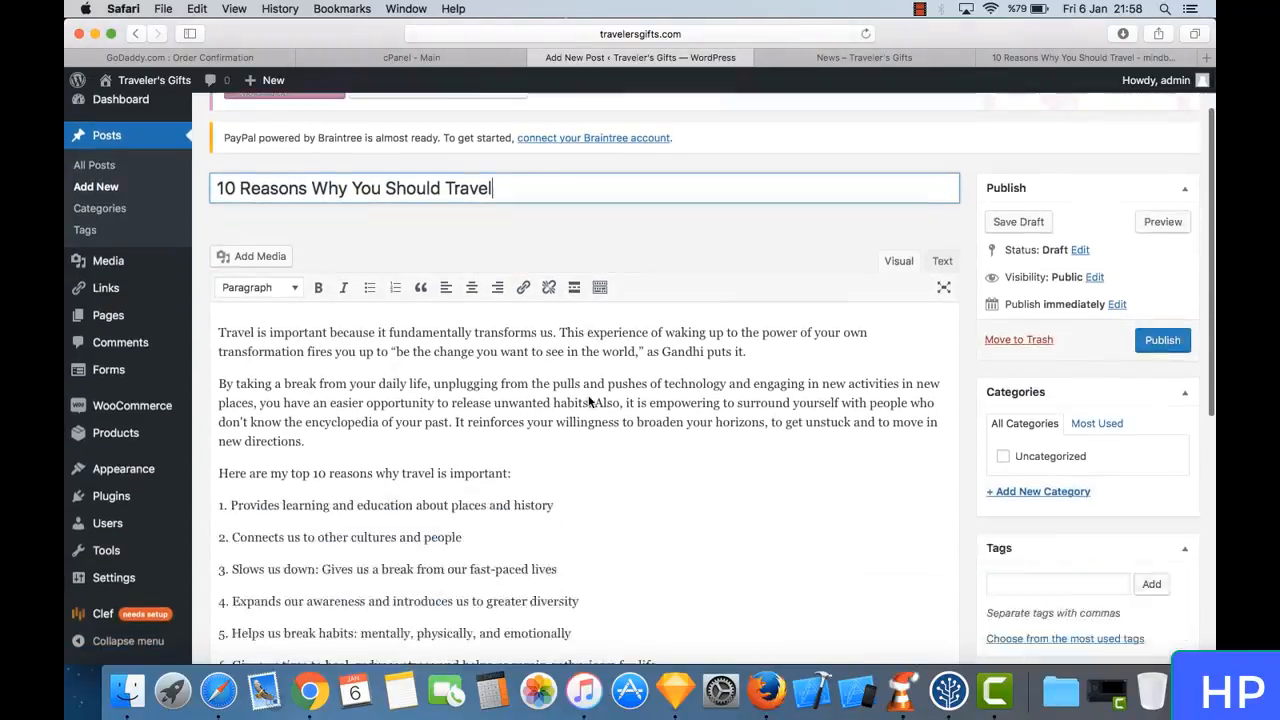
{"action": "scroll", "coordinate": [1000, 300], "scroll_direction": "up", "scroll_amount": 2}
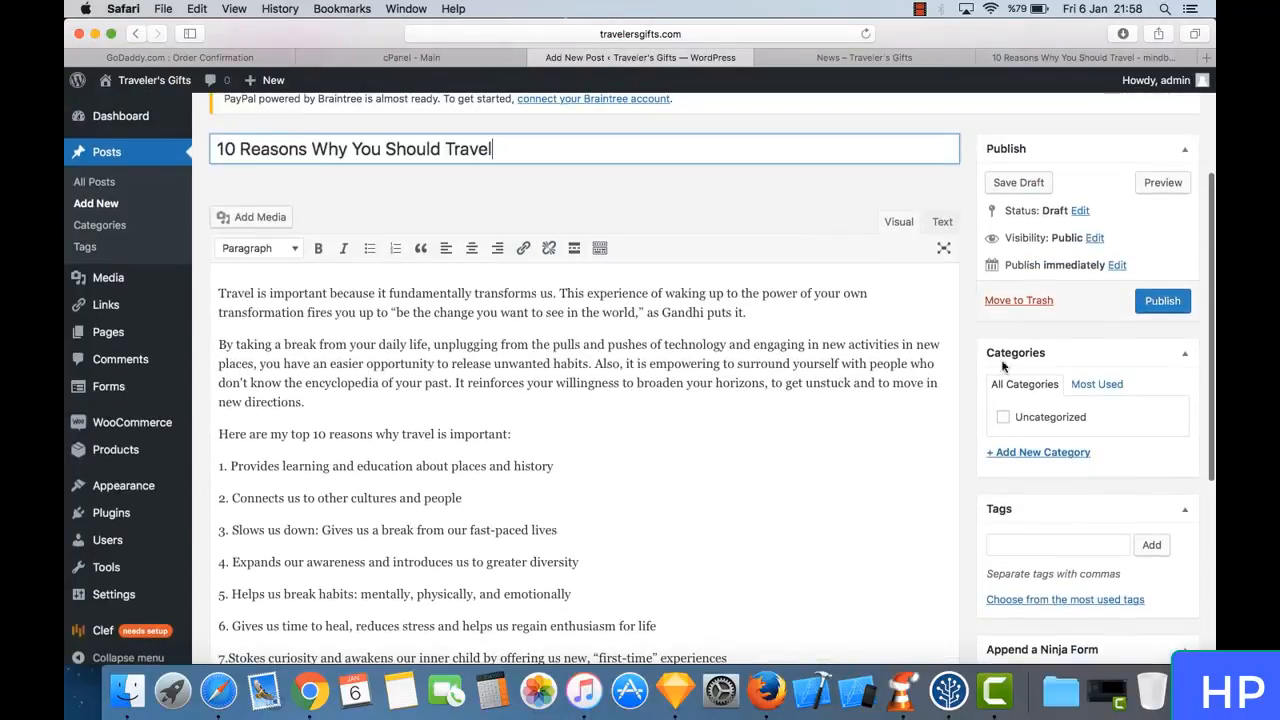
{"action": "left_click", "coordinate": [1164, 302]}
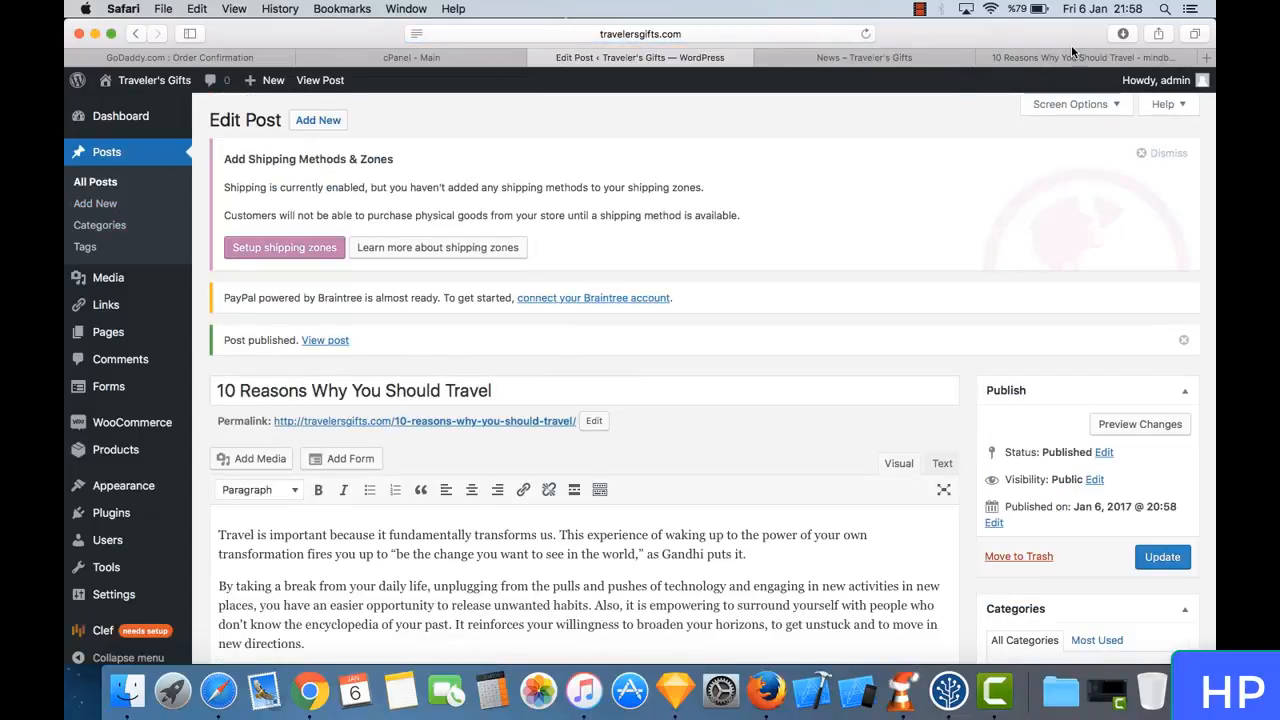
- Open the shop's News page and read through the published post down to the entry below it
{"action": "left_click", "coordinate": [1047, 60]}
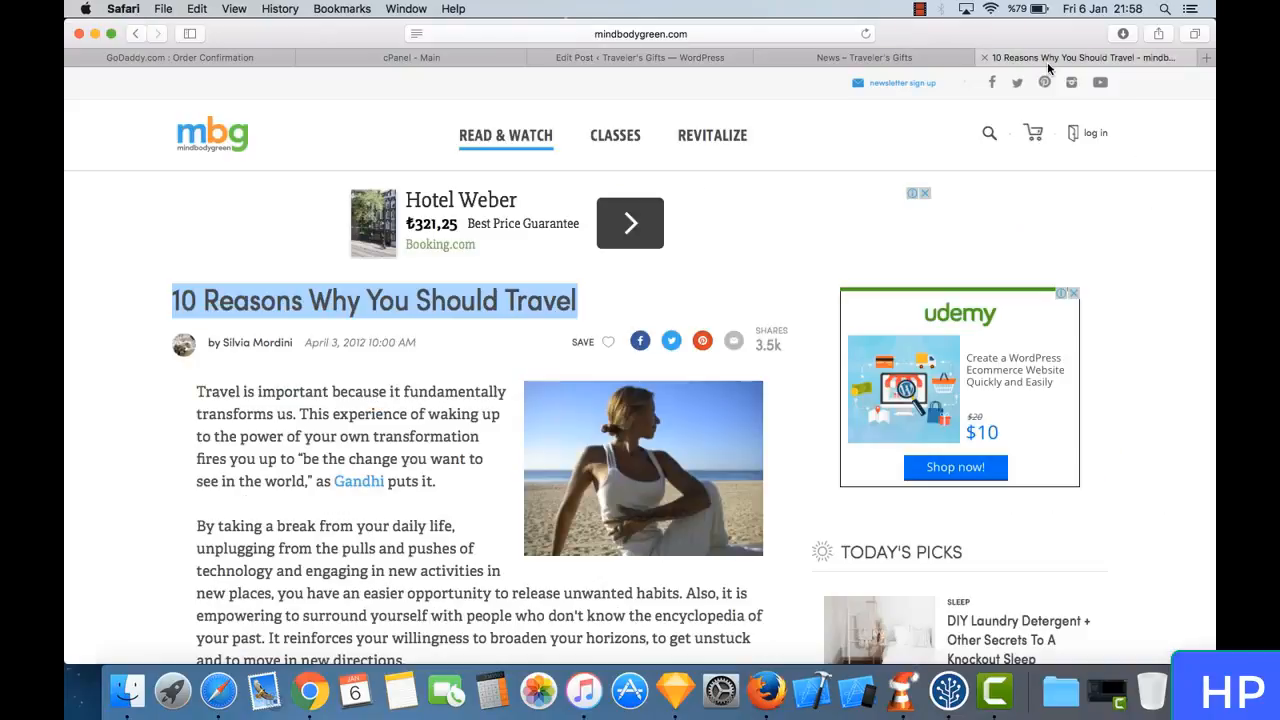
{"action": "left_click", "coordinate": [940, 57]}
{"action": "left_click", "coordinate": [446, 262]}
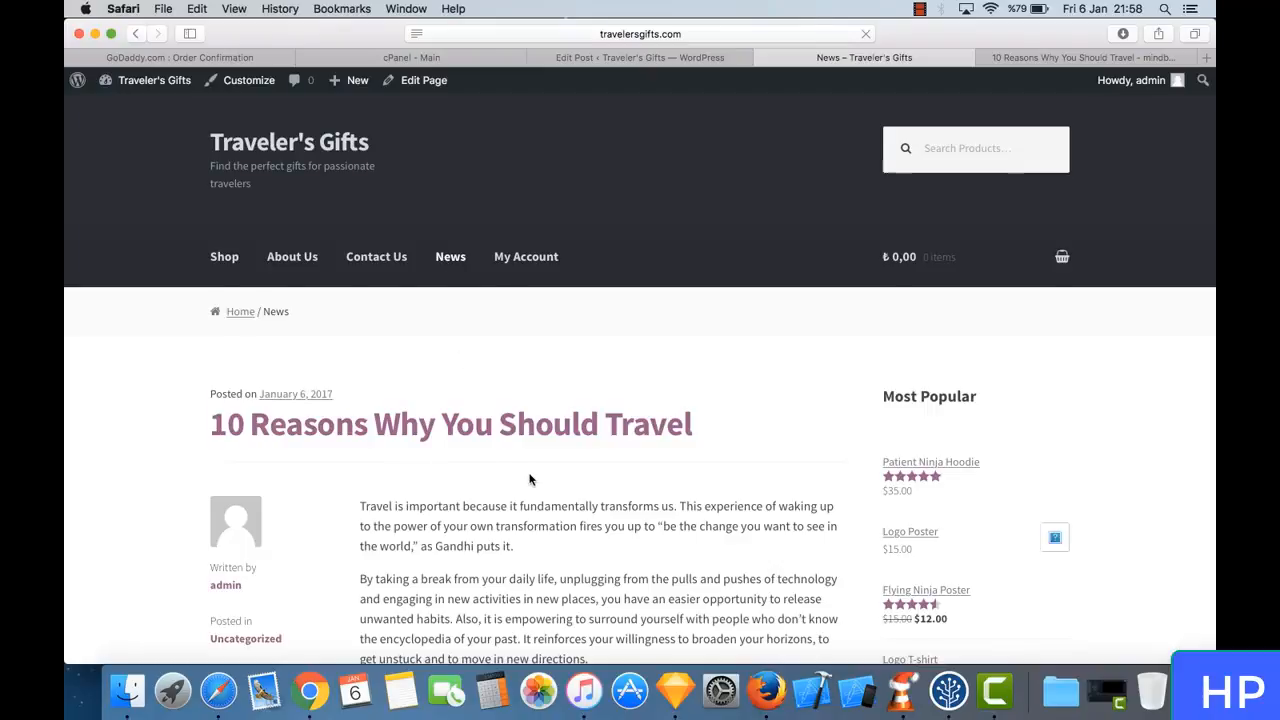
{"action": "scroll", "coordinate": [529, 480], "scroll_direction": "down", "scroll_amount": 5}
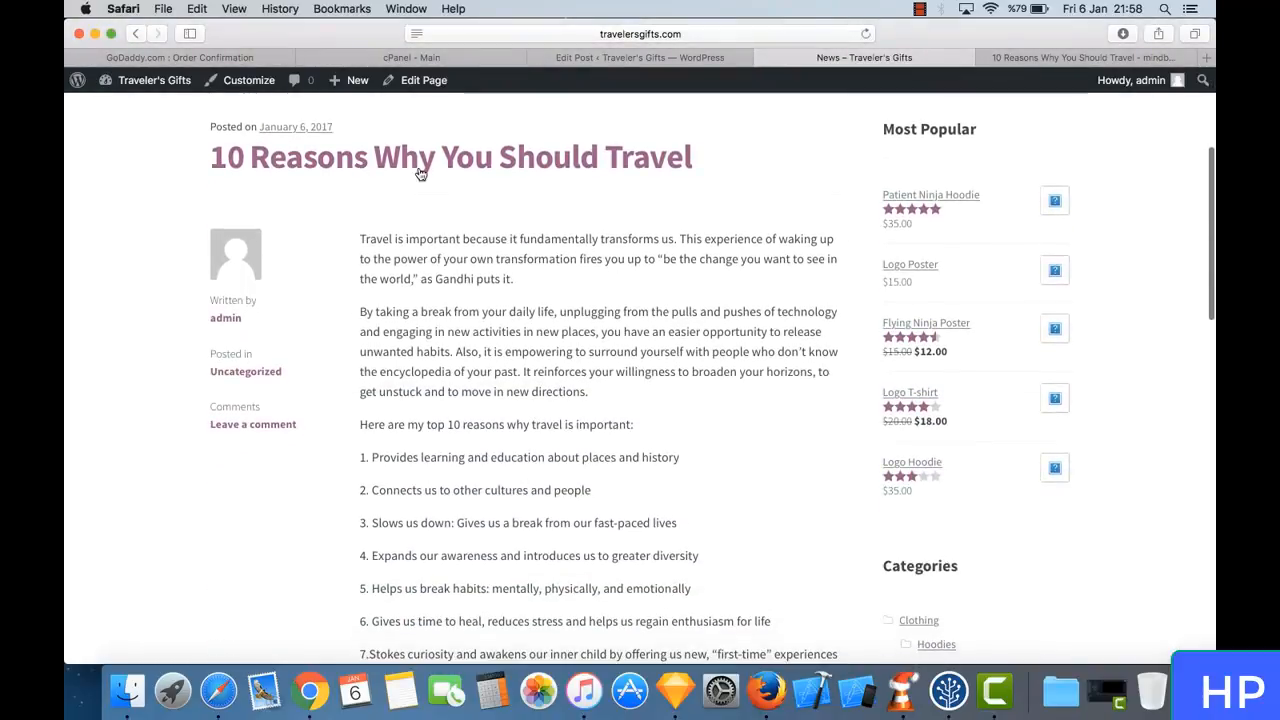
{"action": "scroll", "coordinate": [522, 372], "scroll_direction": "down", "scroll_amount": 1}
{"action": "scroll", "coordinate": [522, 372], "scroll_direction": "down", "scroll_amount": 10}
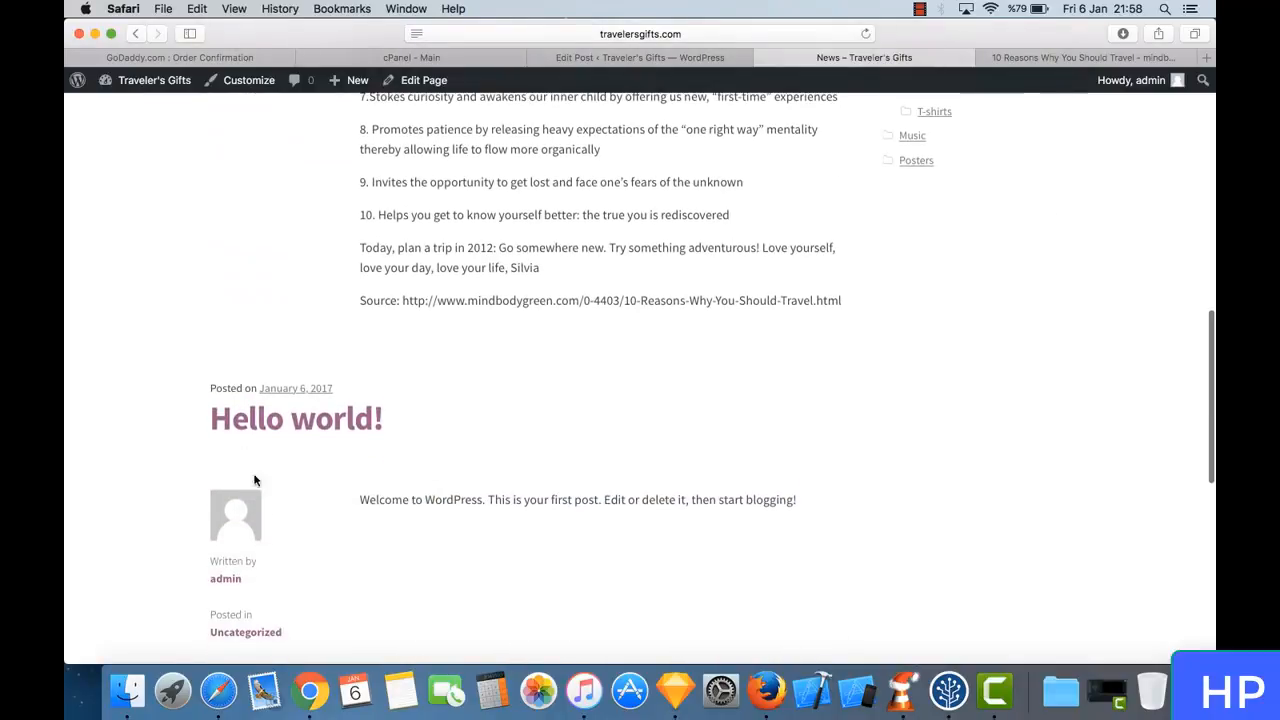
- Move the default "Hello world!" post to the trash from the WordPress admin list of all posts
{"action": "left_click", "coordinate": [679, 57]}
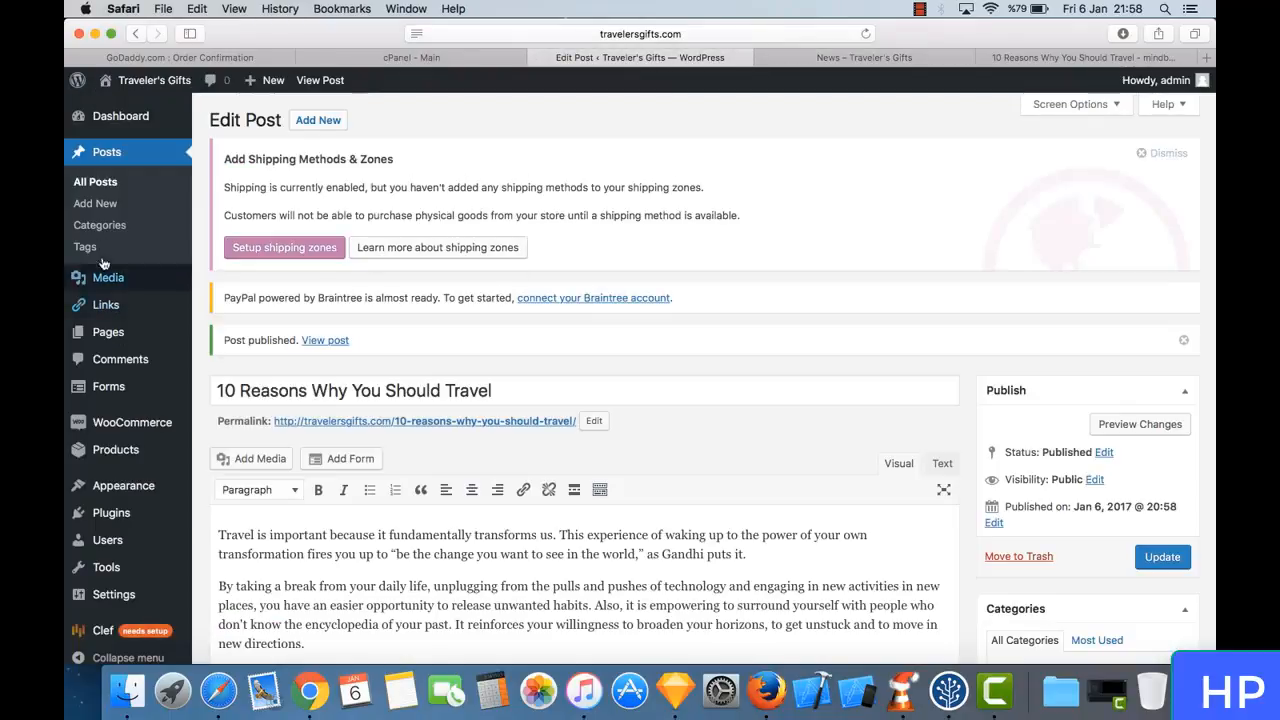
{"action": "left_click", "coordinate": [113, 184]}
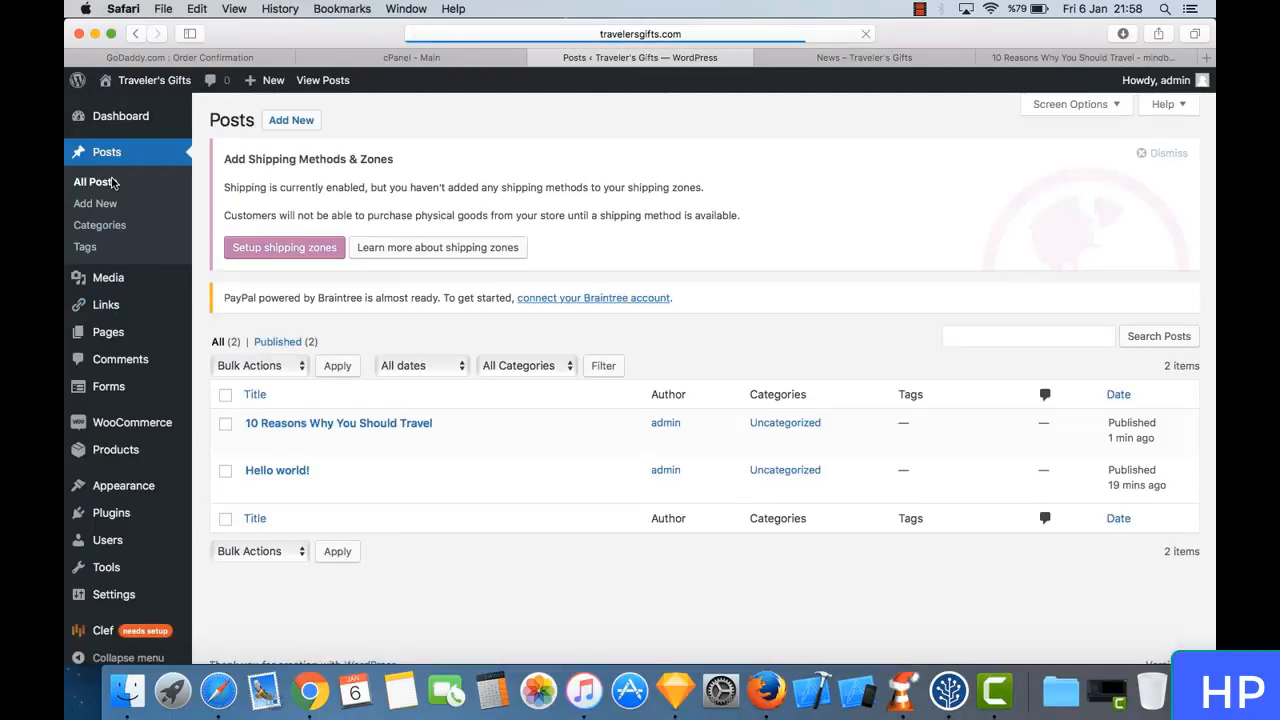
{"action": "mouse_move", "coordinate": [178, 426]}
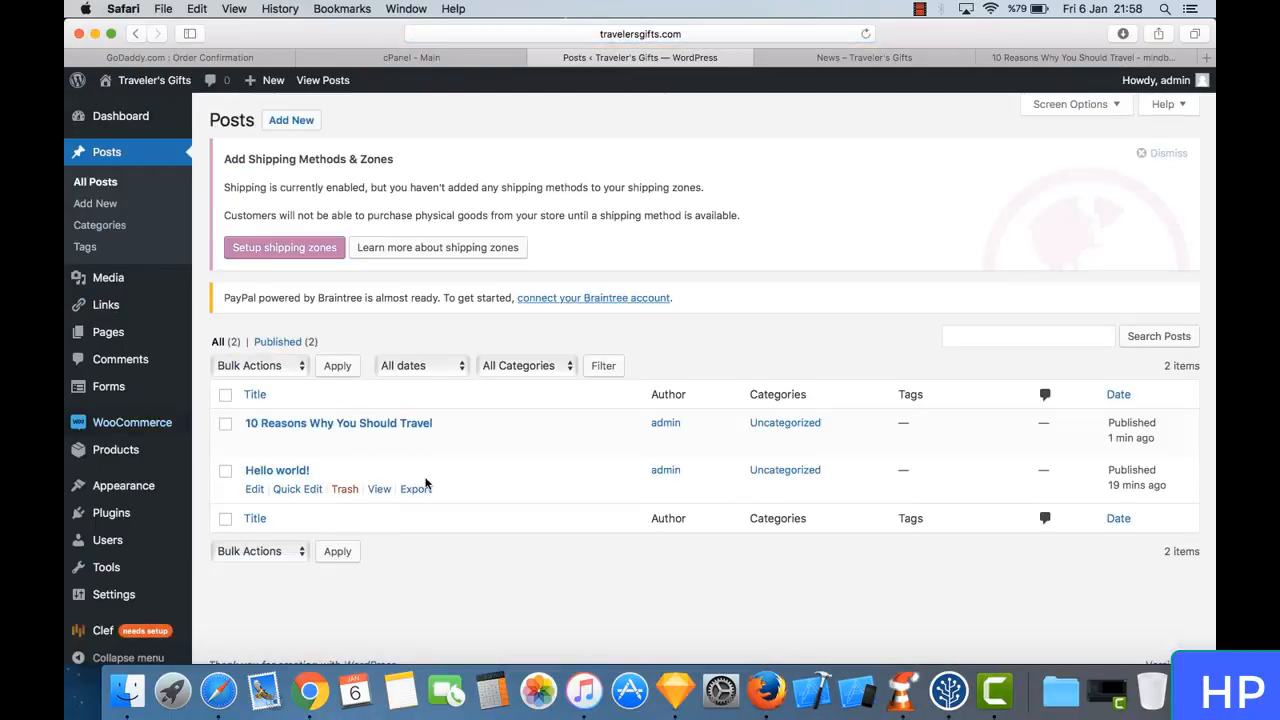
{"action": "left_click", "coordinate": [226, 474]}
{"action": "left_click", "coordinate": [344, 489]}
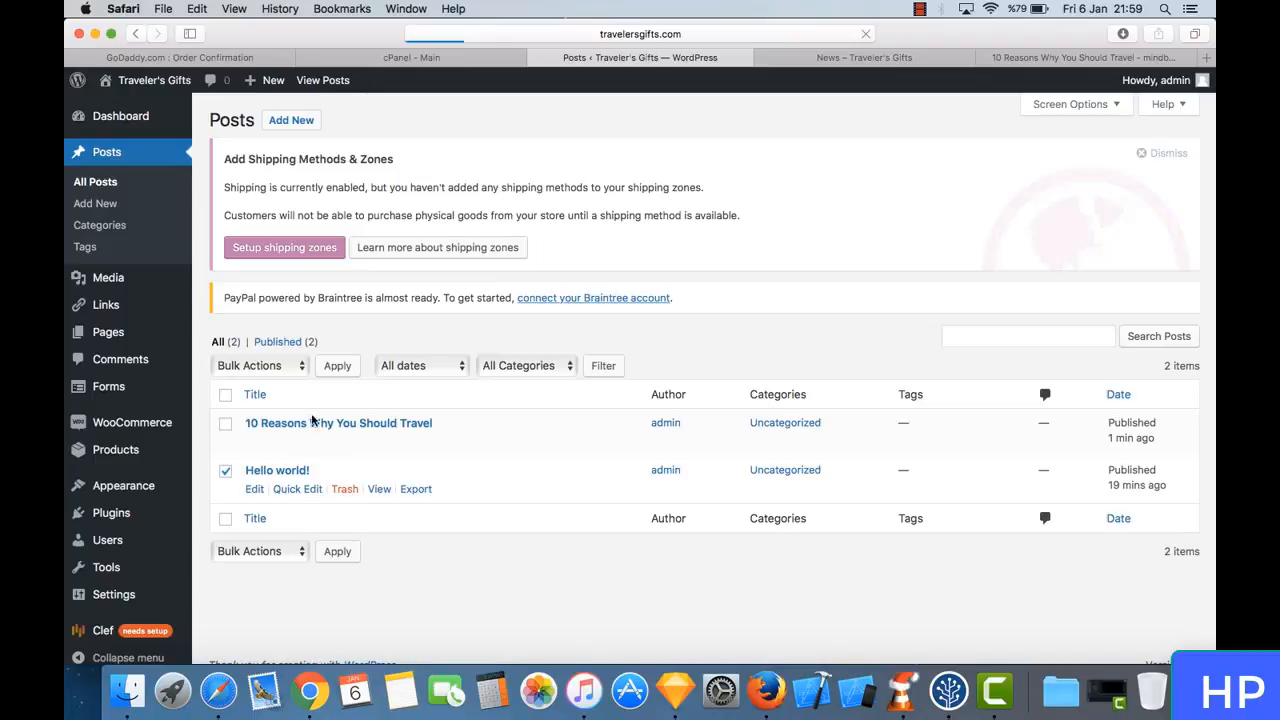
{"action": "left_click", "coordinate": [269, 407]}
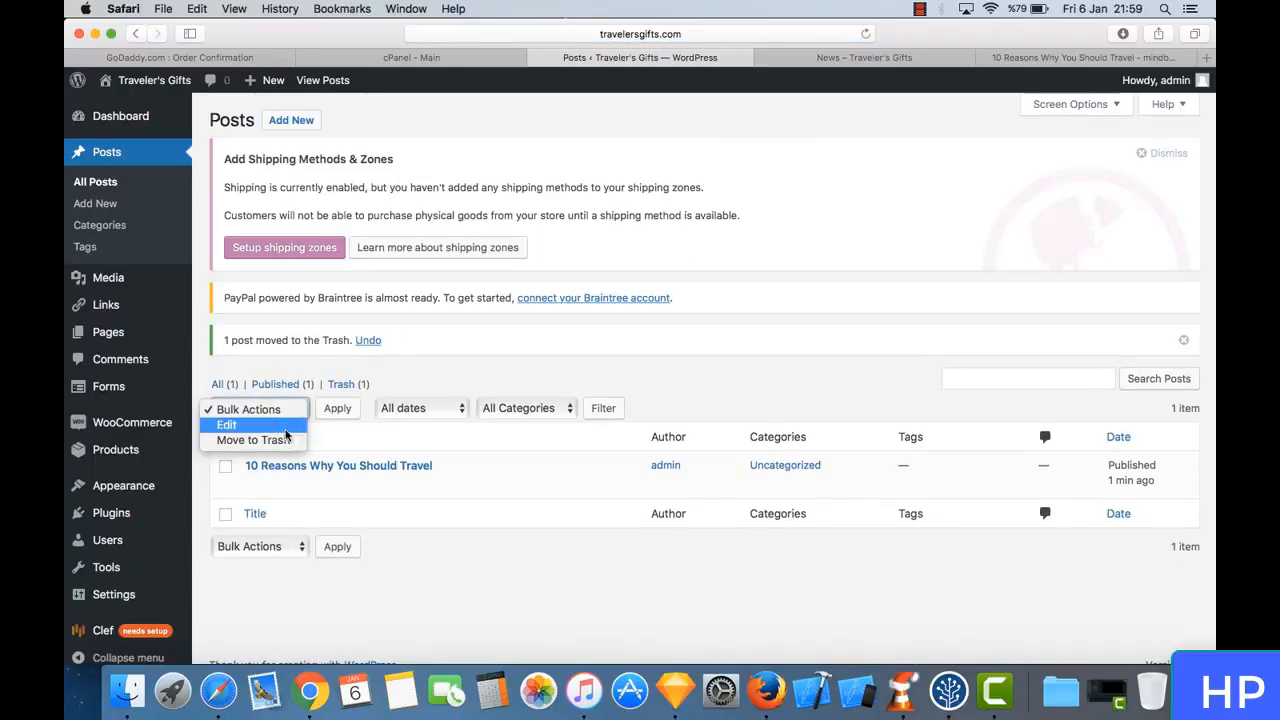
{"action": "left_click", "coordinate": [482, 571]}
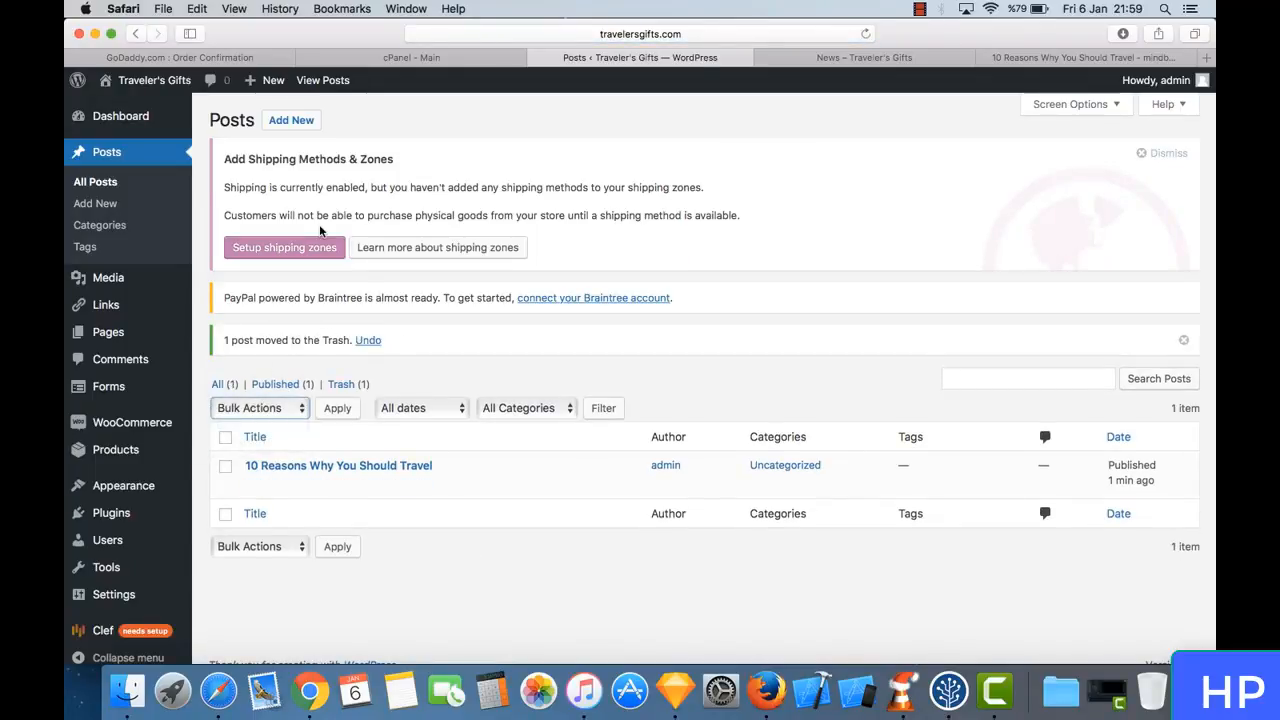
- Close the source article page and reload the shop's News page
{"action": "left_click", "coordinate": [1048, 59]}
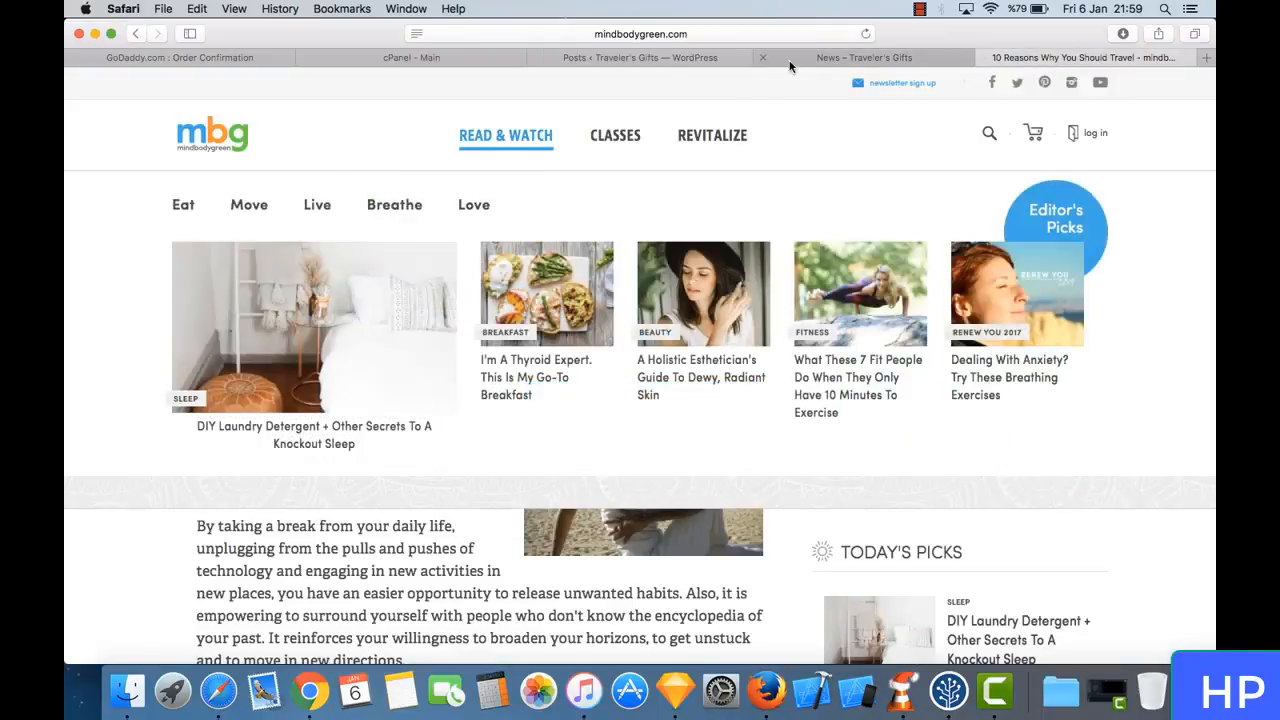
{"action": "key", "text": "super+w"}
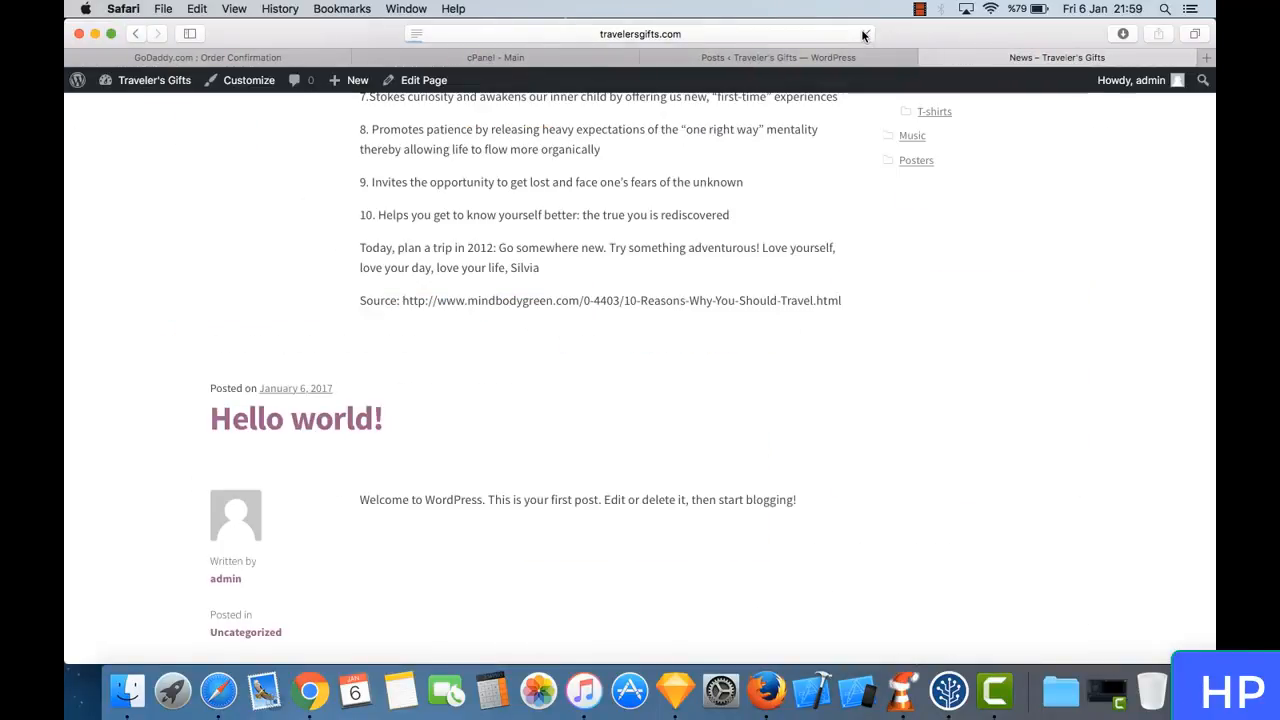
{"action": "left_click", "coordinate": [864, 35]}
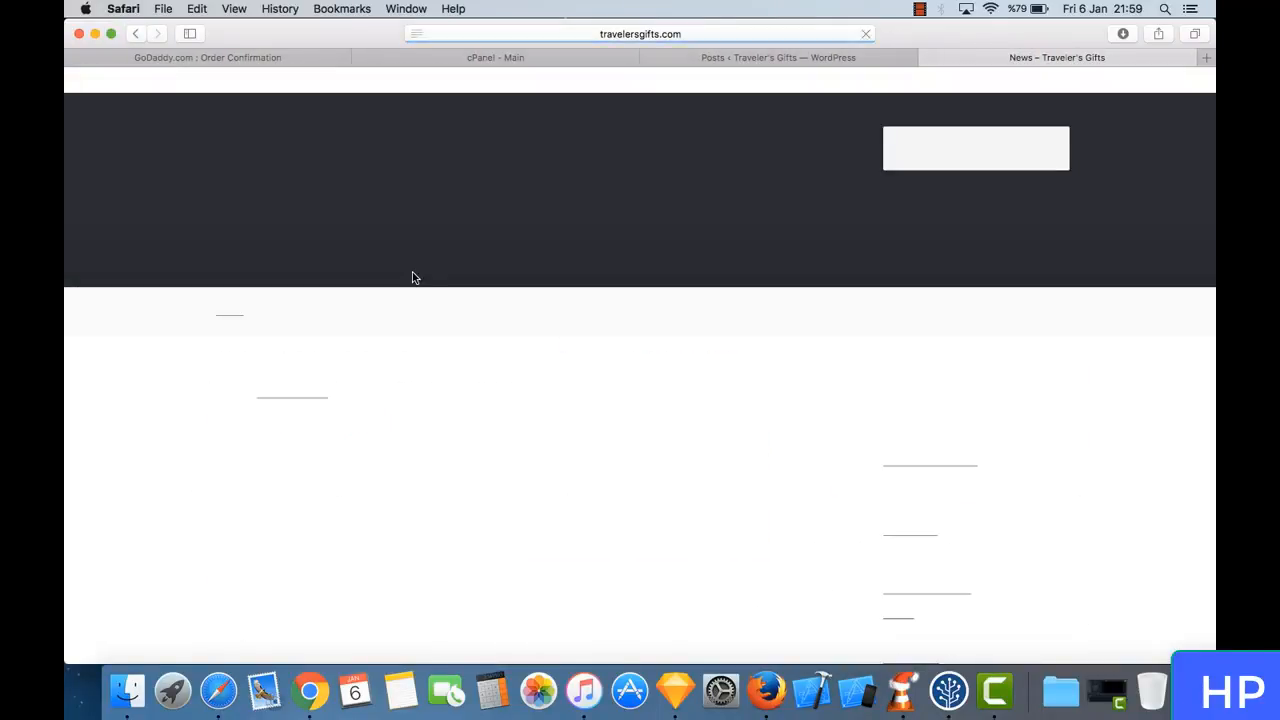
- Examine the reloaded News page, checking which posts it lists and how the travel post is laid out
{"action": "scroll", "coordinate": [590, 436], "scroll_direction": "down", "scroll_amount": 15}
{"action": "scroll", "coordinate": [590, 436], "scroll_direction": "up", "scroll_amount": 15}
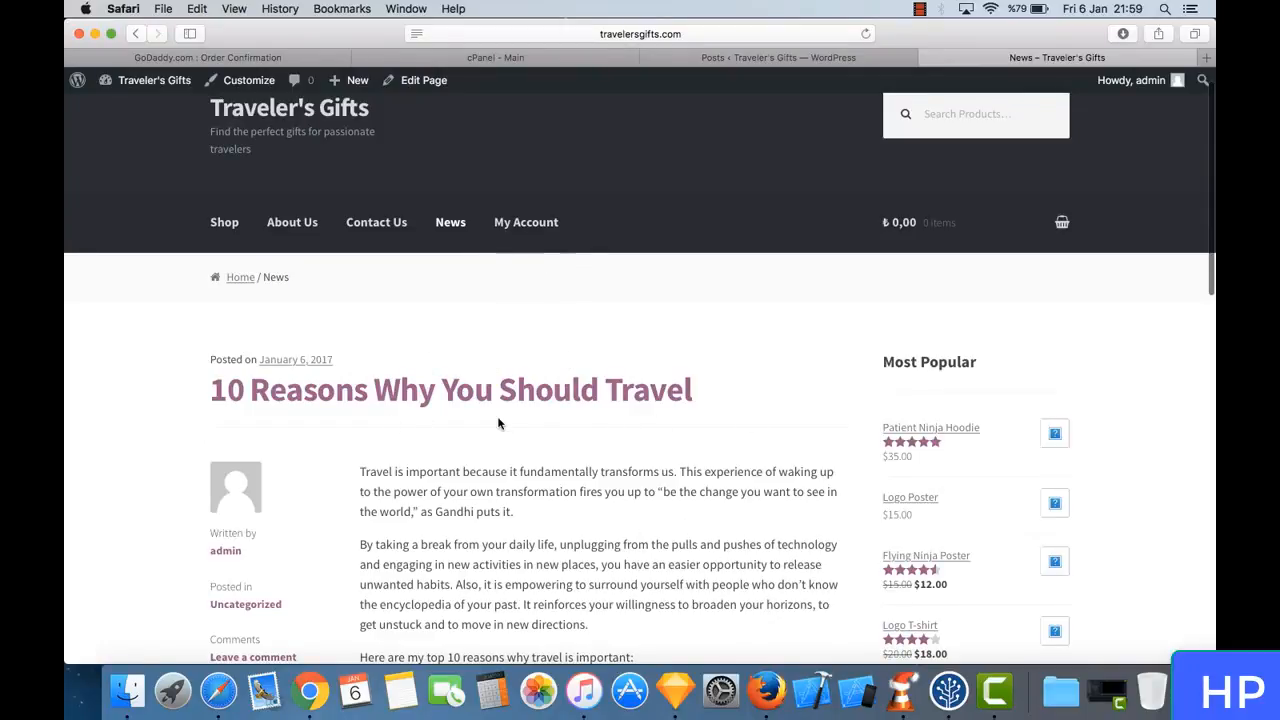
{"action": "scroll", "coordinate": [498, 423], "scroll_direction": "down", "scroll_amount": 6}
{"action": "scroll", "coordinate": [498, 423], "scroll_direction": "up", "scroll_amount": 7}
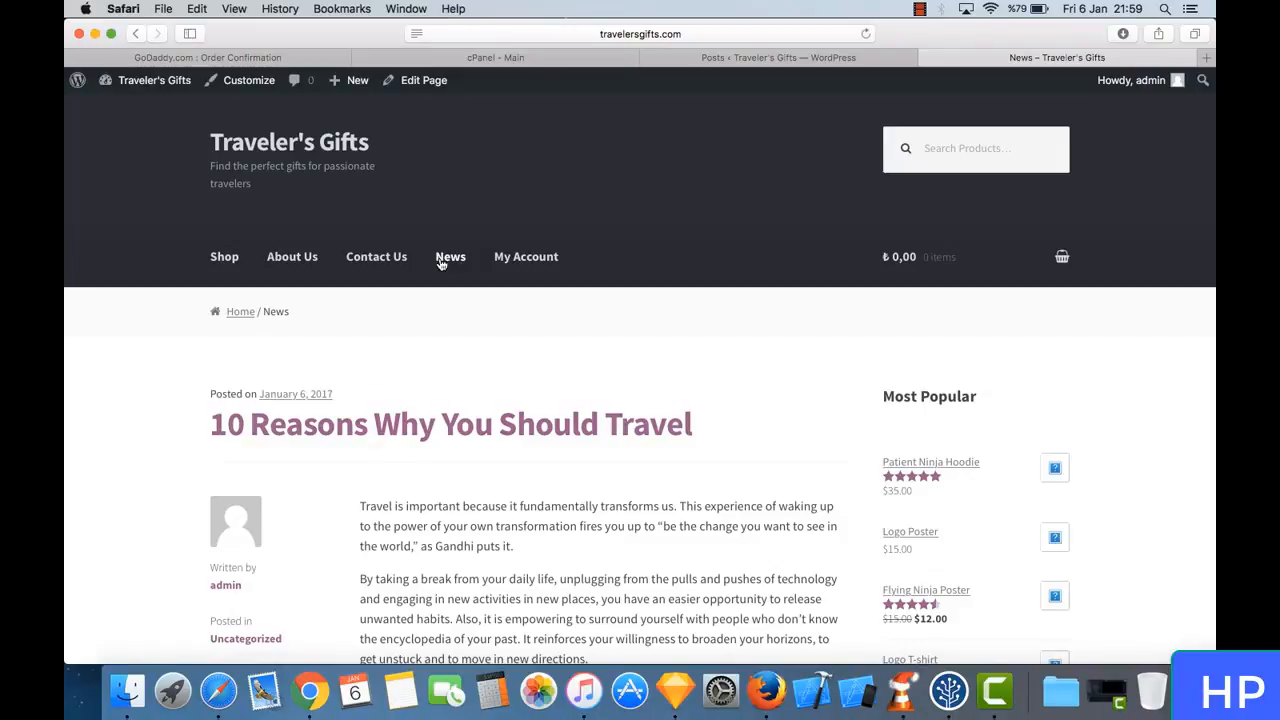
{"action": "scroll", "coordinate": [441, 263], "scroll_direction": "down", "scroll_amount": 5}
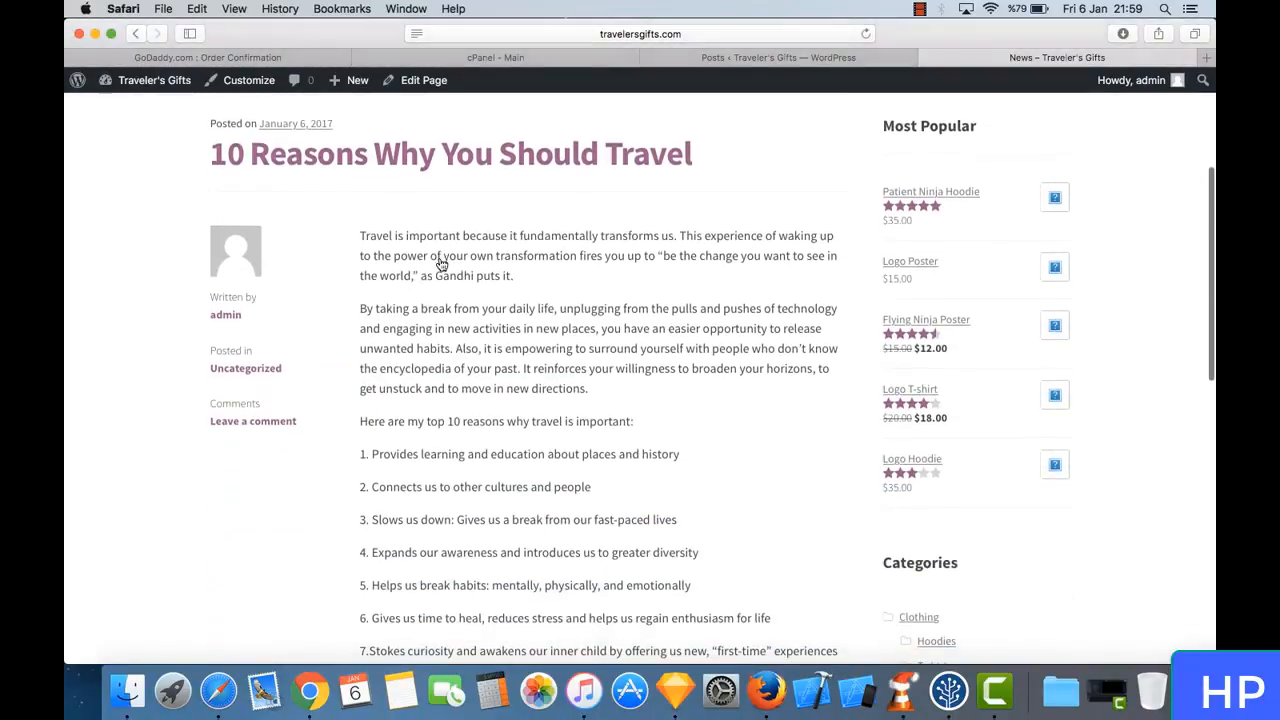
{"action": "scroll", "coordinate": [439, 256], "scroll_direction": "down", "scroll_amount": 2}
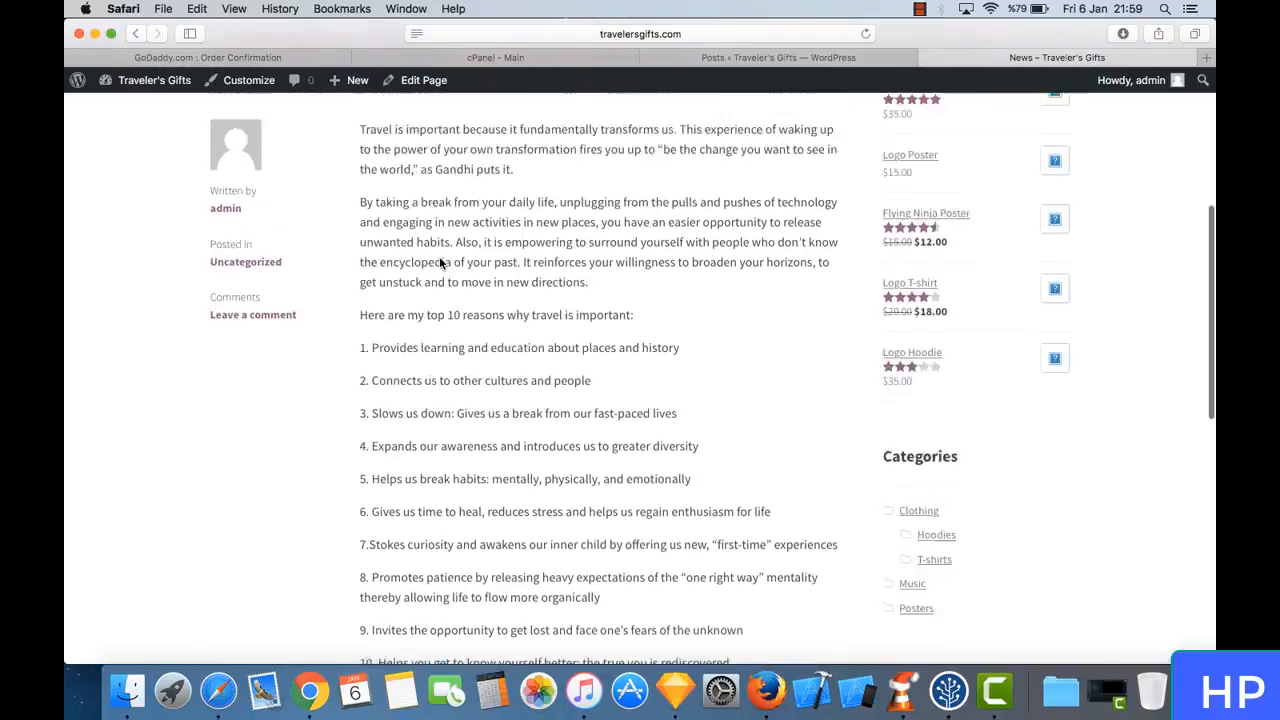
{"action": "scroll", "coordinate": [440, 260], "scroll_direction": "up", "scroll_amount": 2}
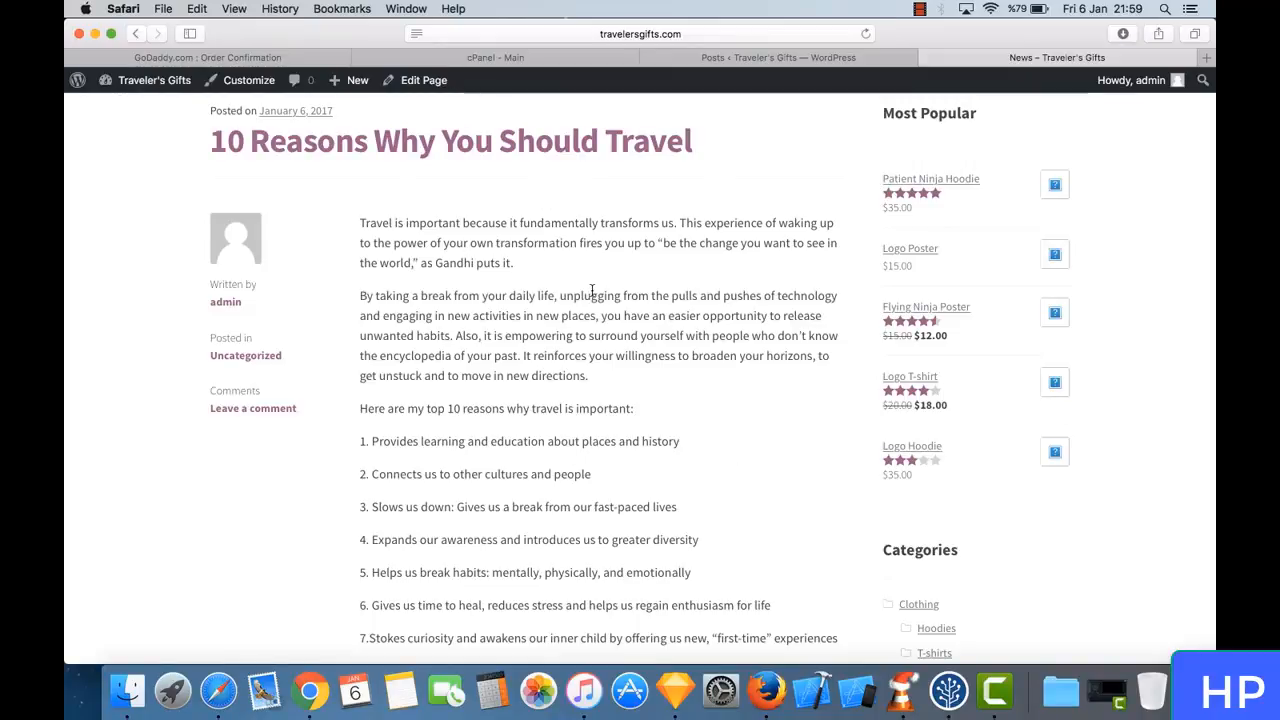
{"action": "scroll", "coordinate": [592, 290], "scroll_direction": "up", "scroll_amount": 5}
{"action": "scroll", "coordinate": [391, 247], "scroll_direction": "up", "scroll_amount": 2}
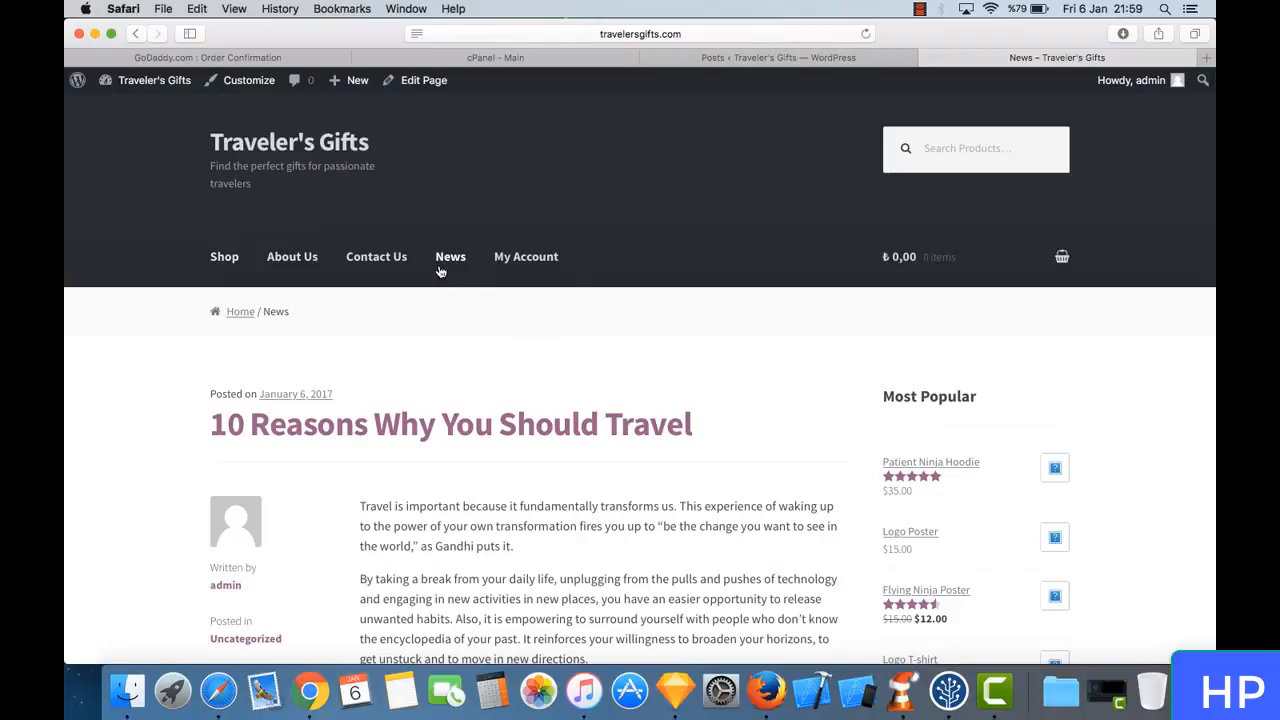
- Switch back to the WordPress admin list of posts
{"action": "left_click", "coordinate": [752, 58]}
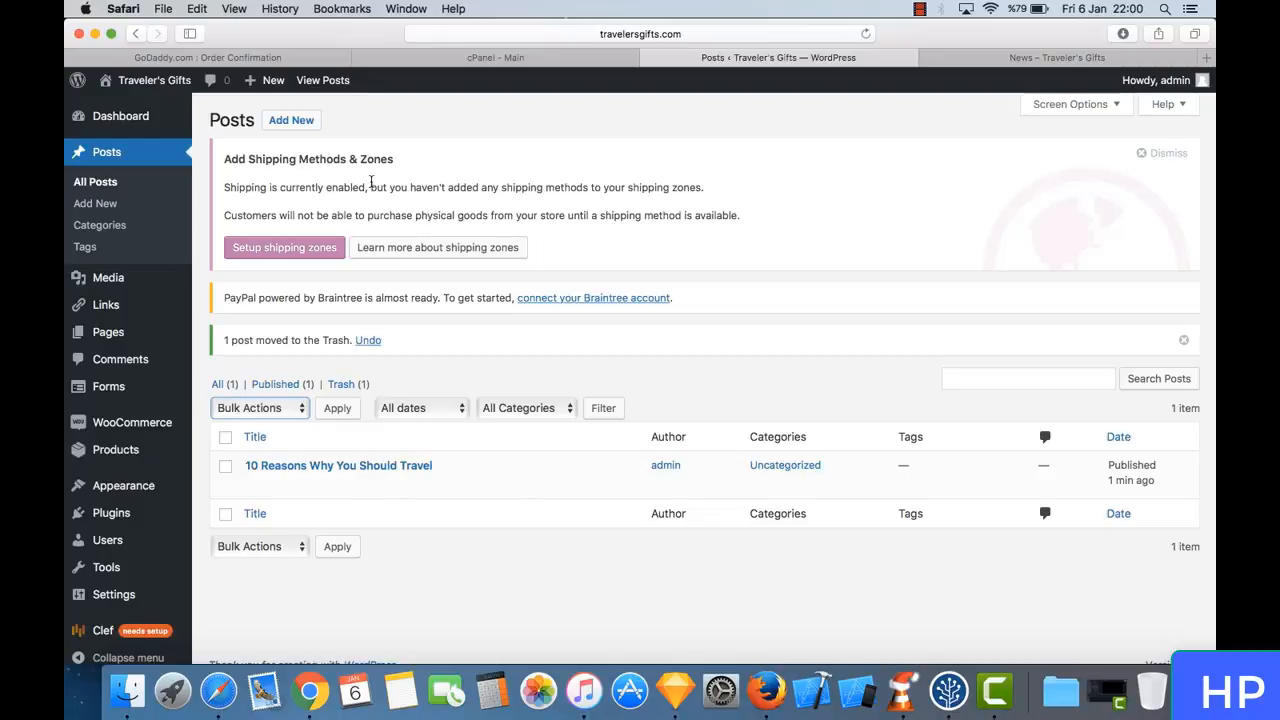
{"action": "left_click", "coordinate": [502, 192]}
{"action": "mouse_move", "coordinate": [116, 428]}
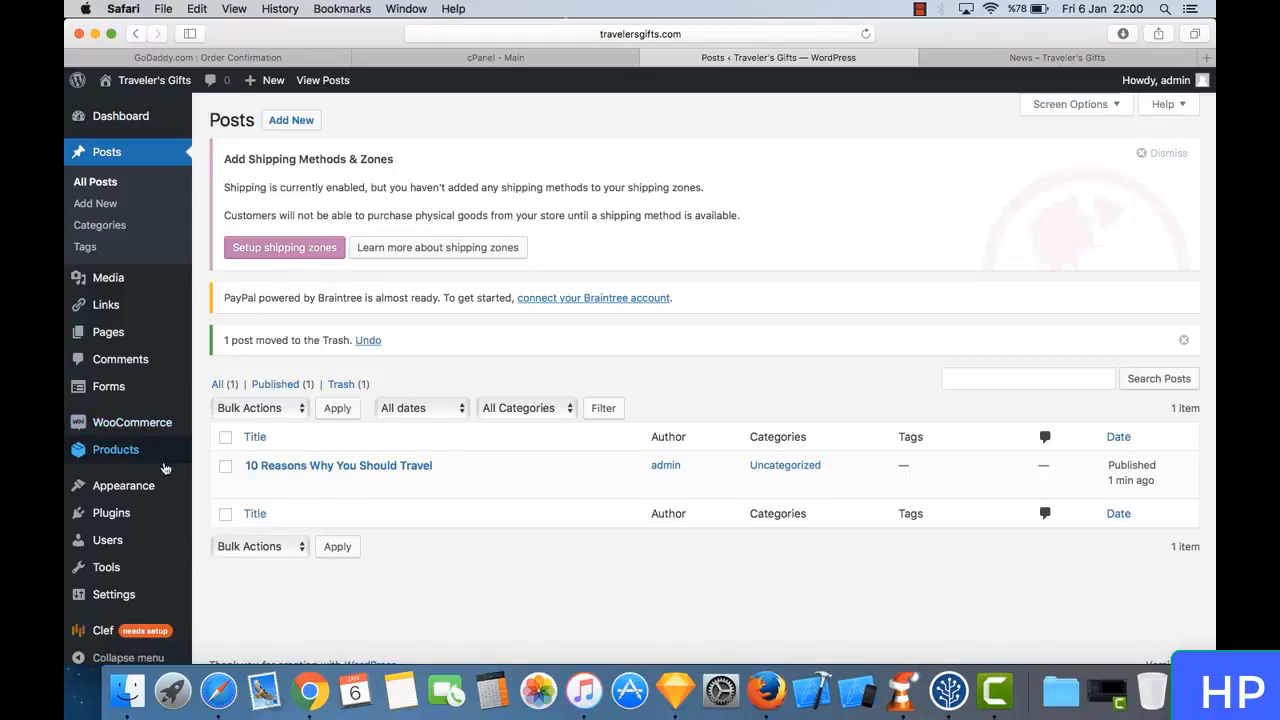
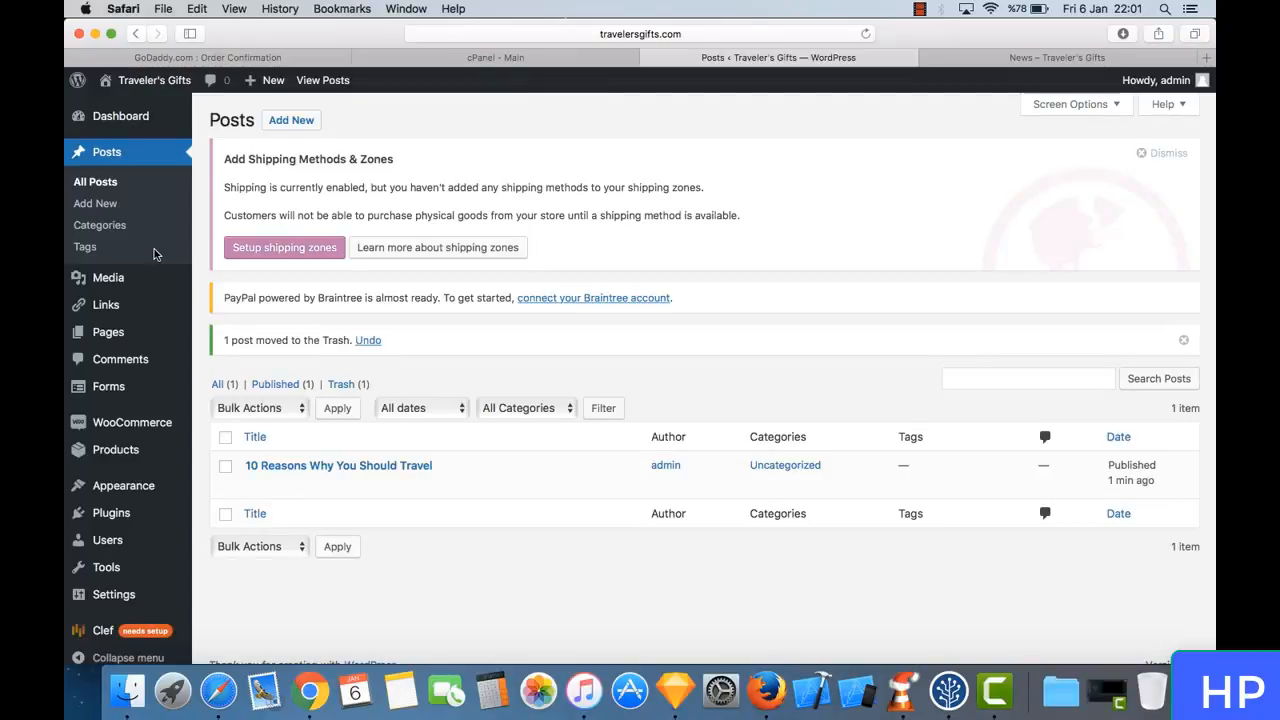
- Open the Media Library and look through the stored media items
{"action": "left_click", "coordinate": [95, 181]}
{"action": "mouse_move", "coordinate": [137, 283]}
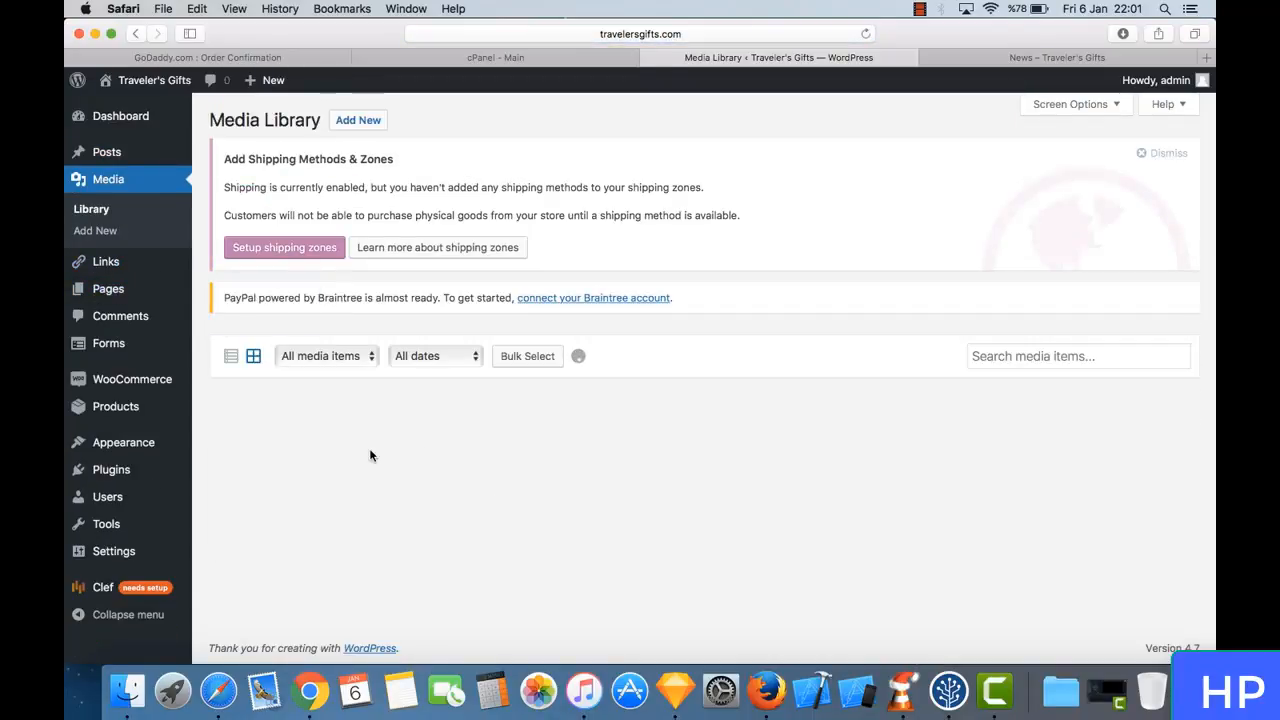
{"action": "mouse_move", "coordinate": [144, 164]}
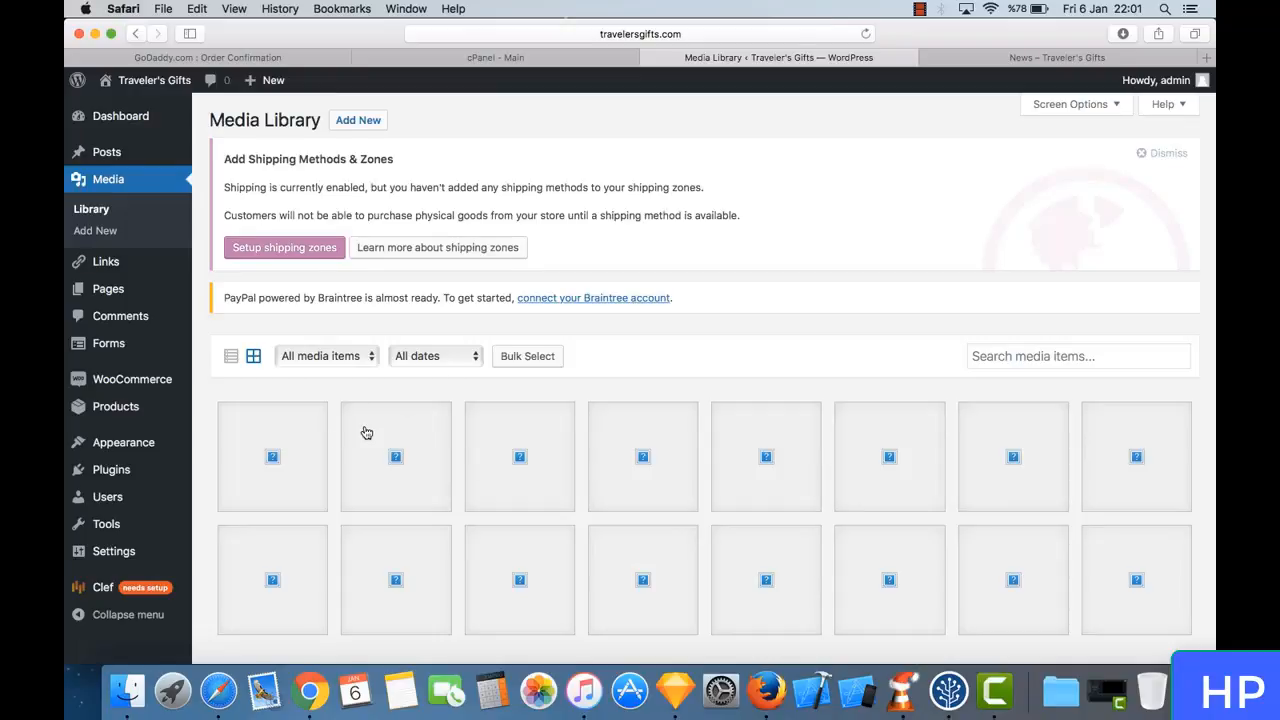
{"action": "scroll", "coordinate": [366, 432], "scroll_direction": "down", "scroll_amount": 2}
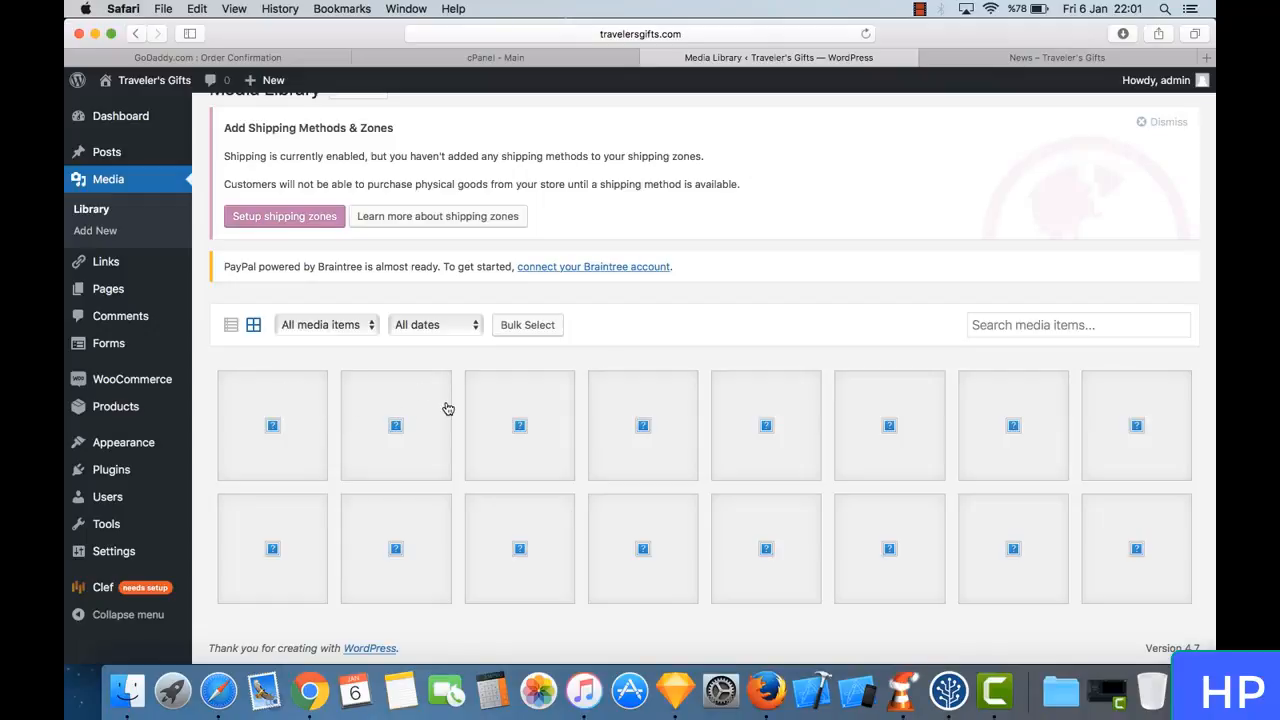
- Open the storefront's Shop page and compare its product images with the items in the Media Library
{"action": "left_click", "coordinate": [1018, 57]}
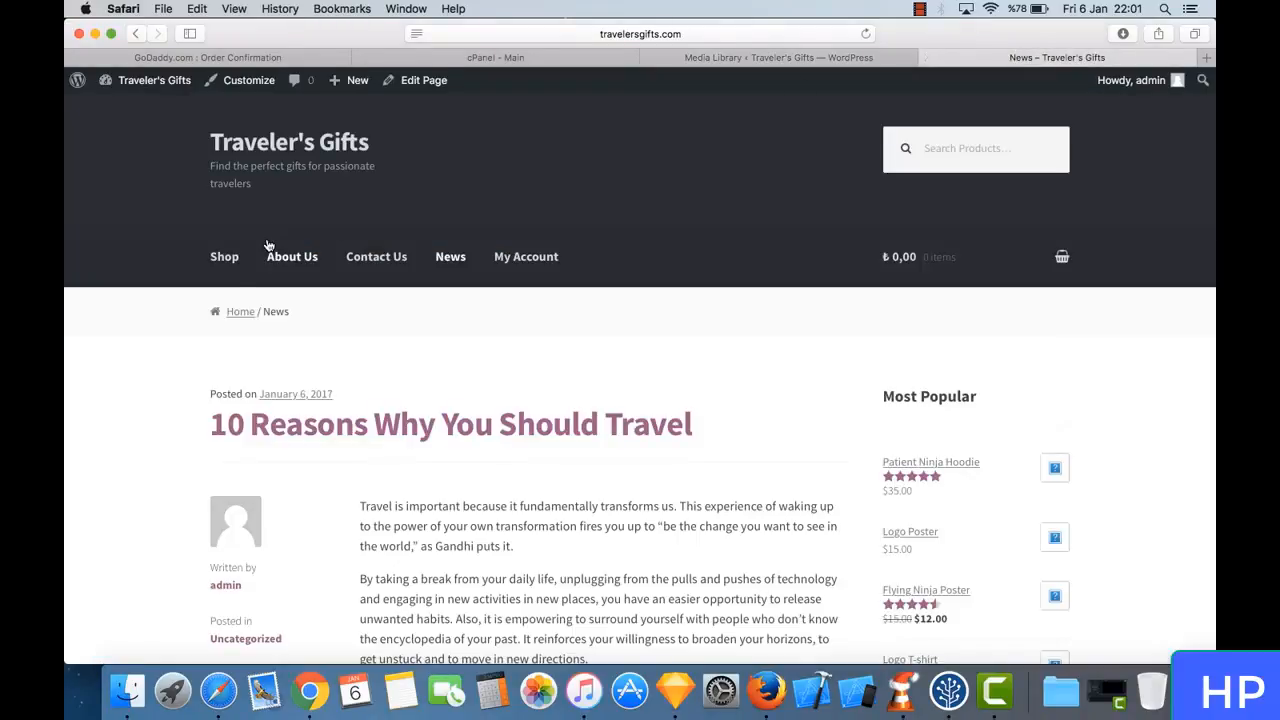
{"action": "left_click", "coordinate": [225, 260]}
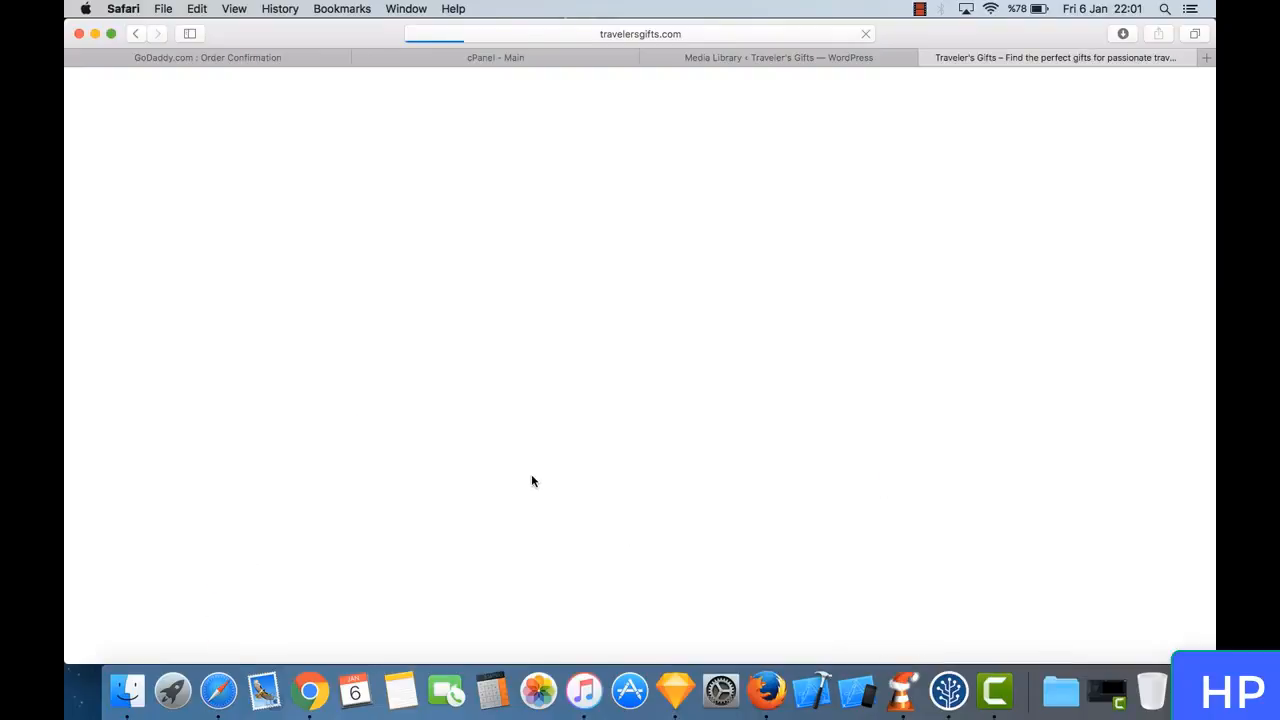
{"action": "left_click", "coordinate": [790, 62]}
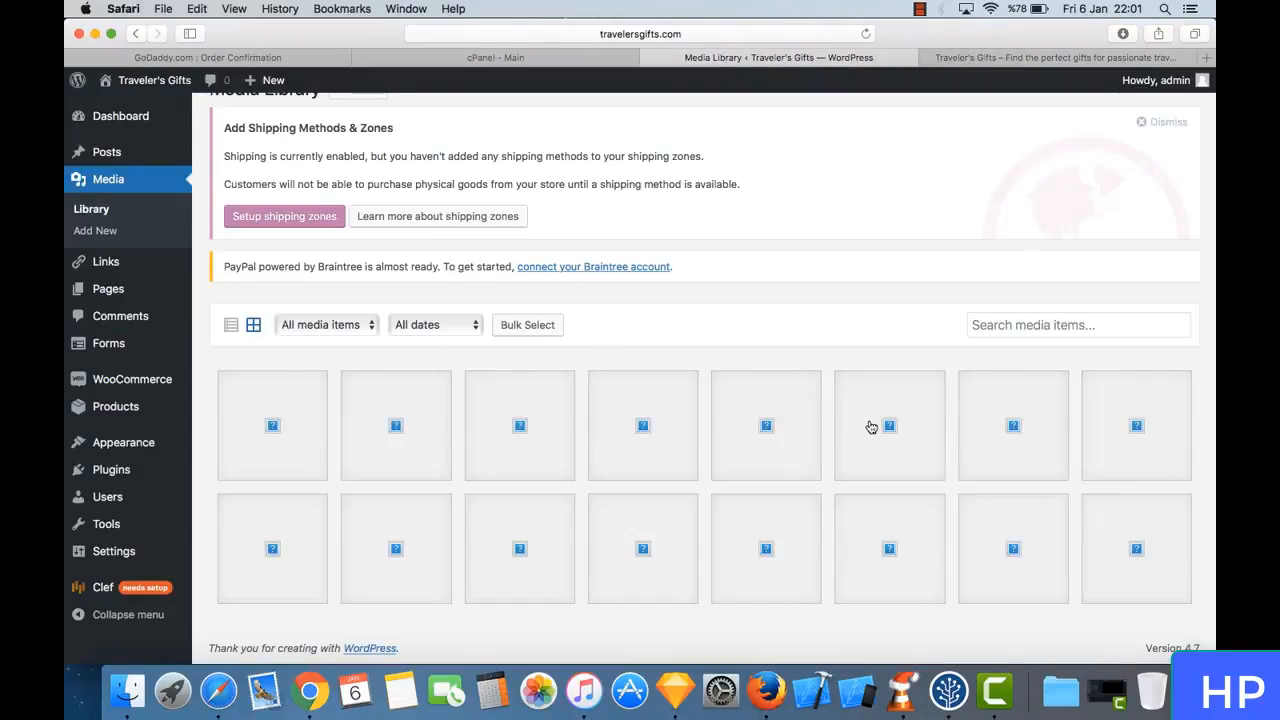
{"action": "left_click", "coordinate": [1030, 57]}
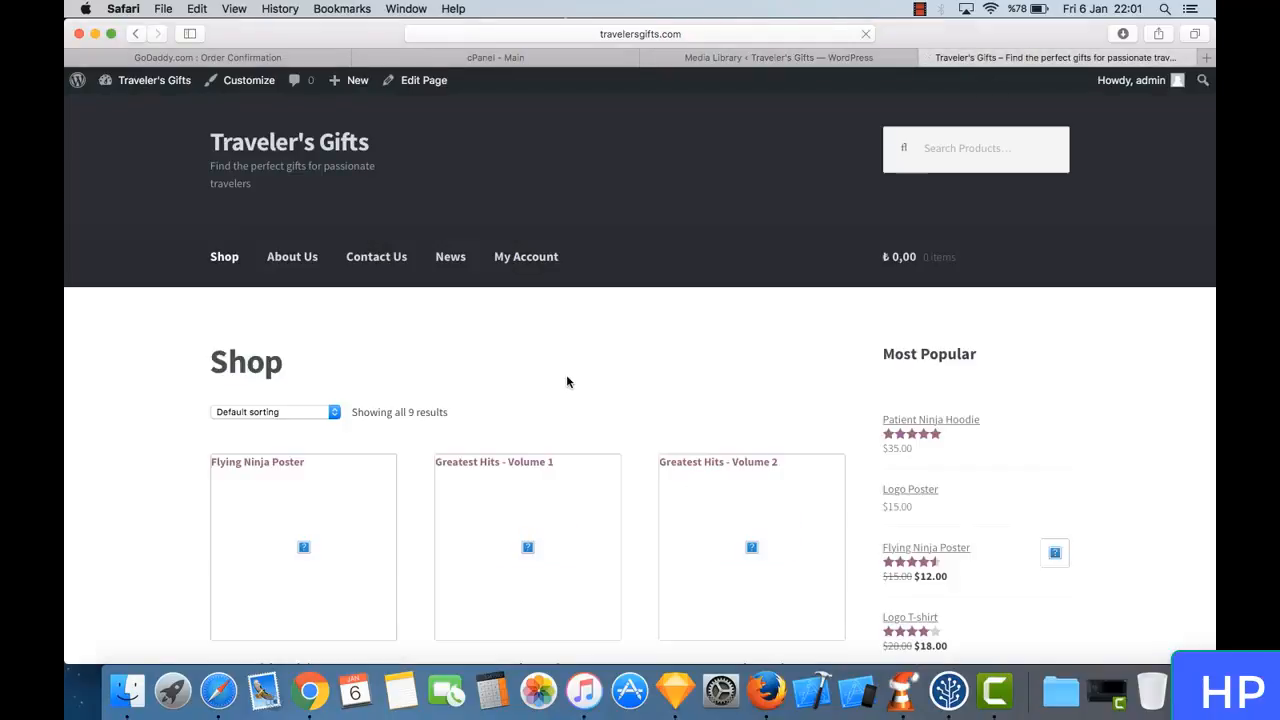
{"action": "scroll", "coordinate": [566, 378], "scroll_direction": "down", "scroll_amount": 5}
{"action": "scroll", "coordinate": [566, 378], "scroll_direction": "up", "scroll_amount": 5}
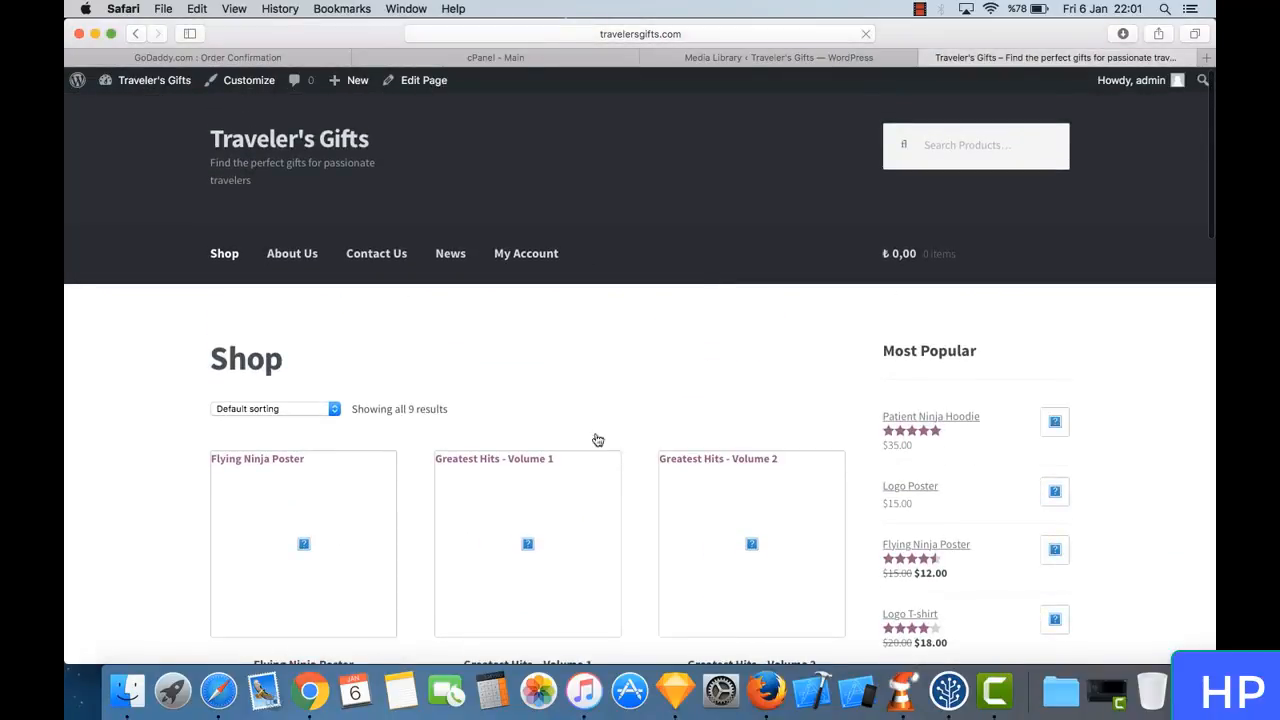
{"action": "left_click", "coordinate": [840, 57]}
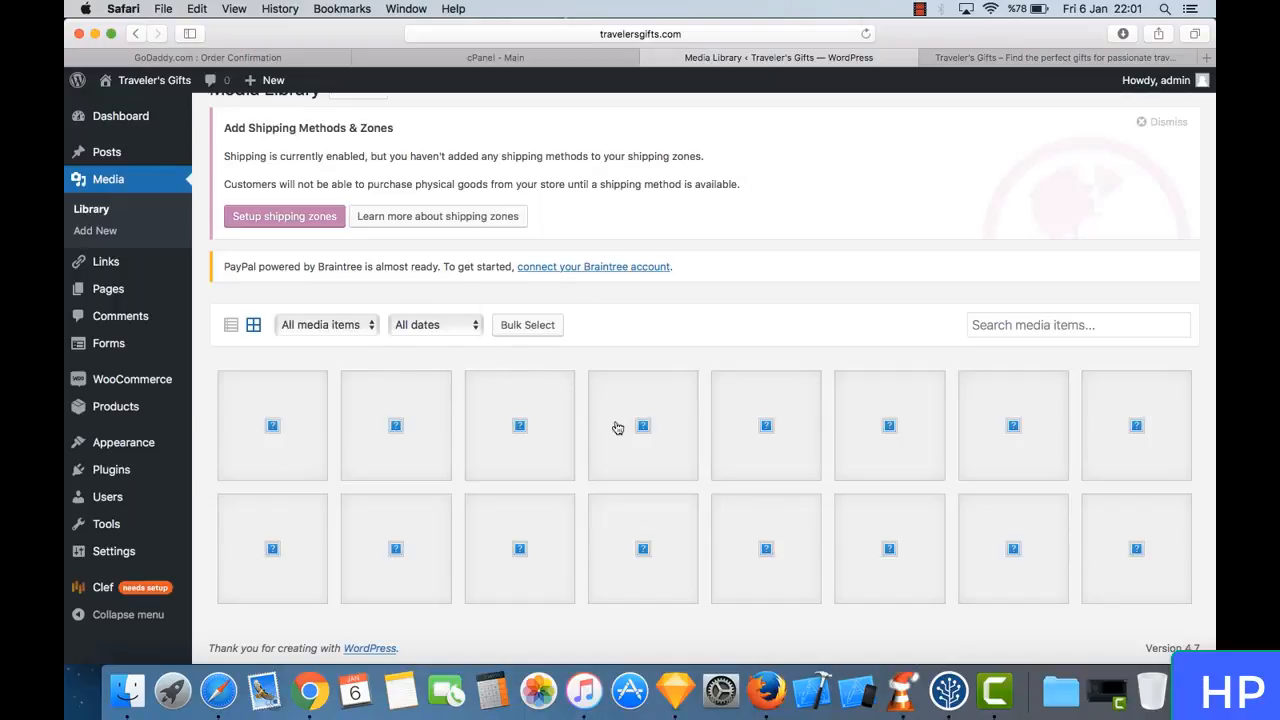
- View the page for uploading new media and look through the list of all links
{"action": "left_click", "coordinate": [130, 232]}
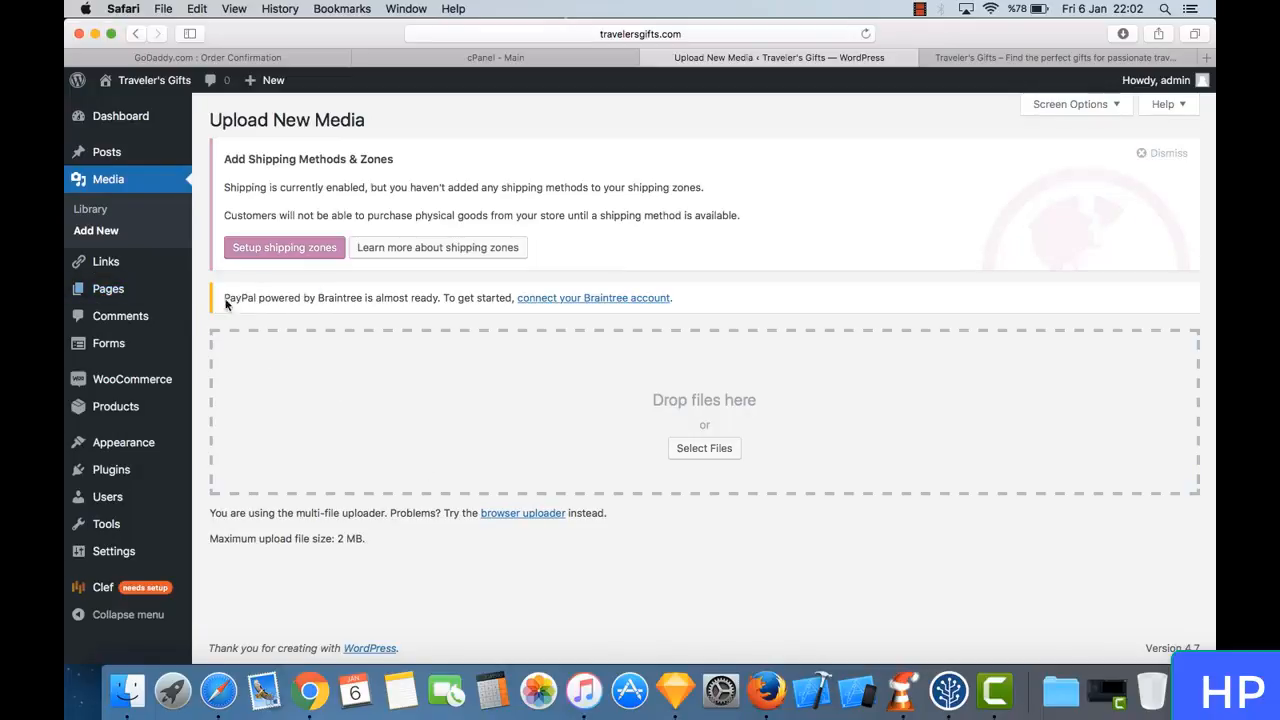
{"action": "left_click", "coordinate": [143, 265]}
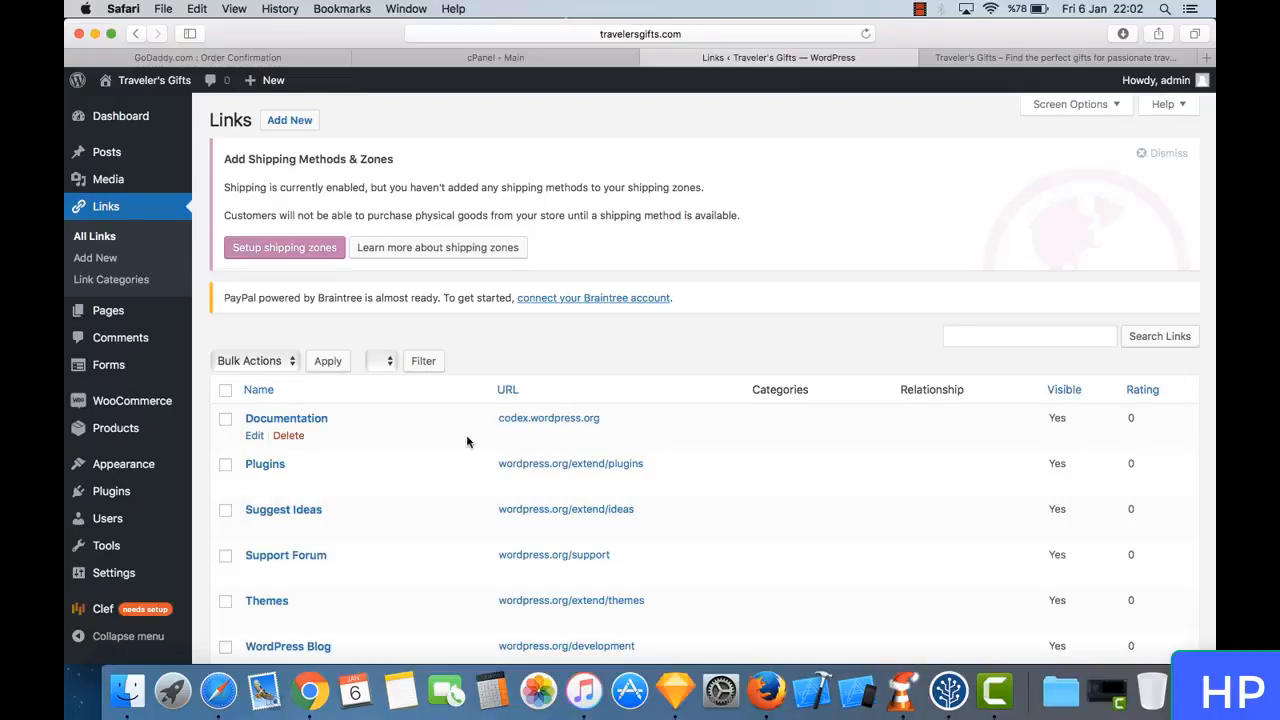
{"action": "scroll", "coordinate": [363, 405], "scroll_direction": "down", "scroll_amount": 4}
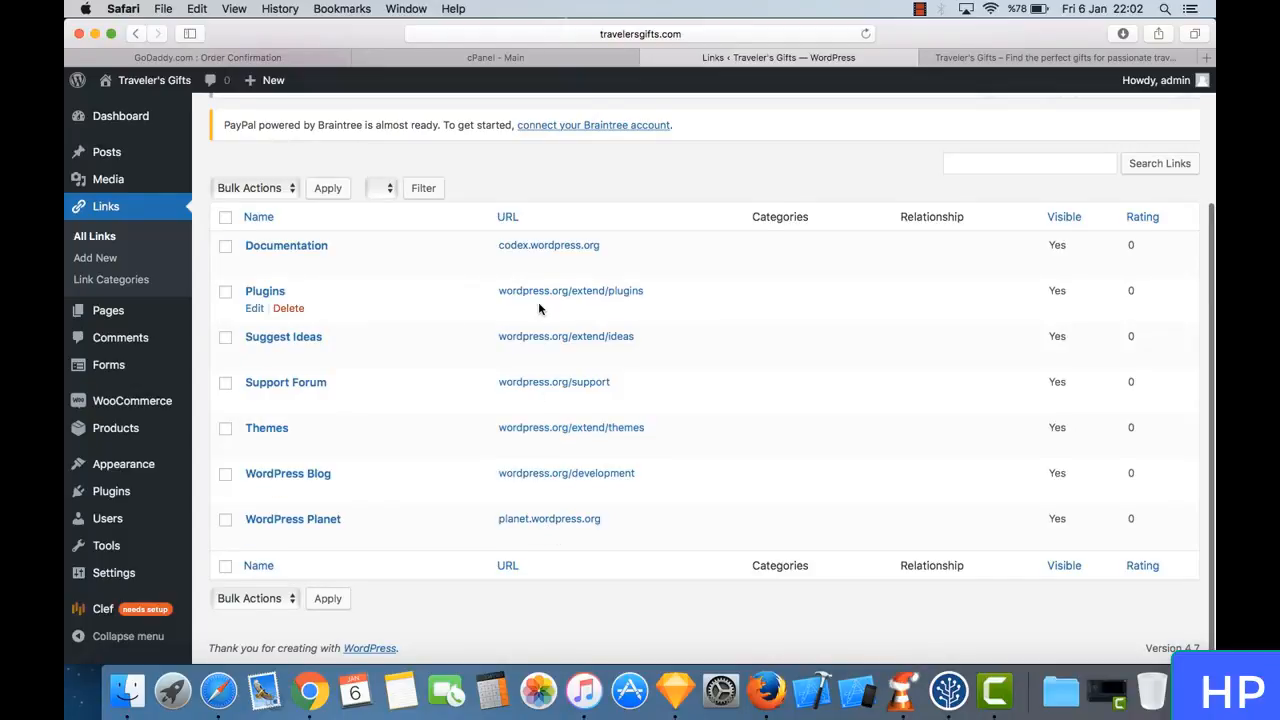
{"action": "scroll", "coordinate": [537, 309], "scroll_direction": "up", "scroll_amount": 2}
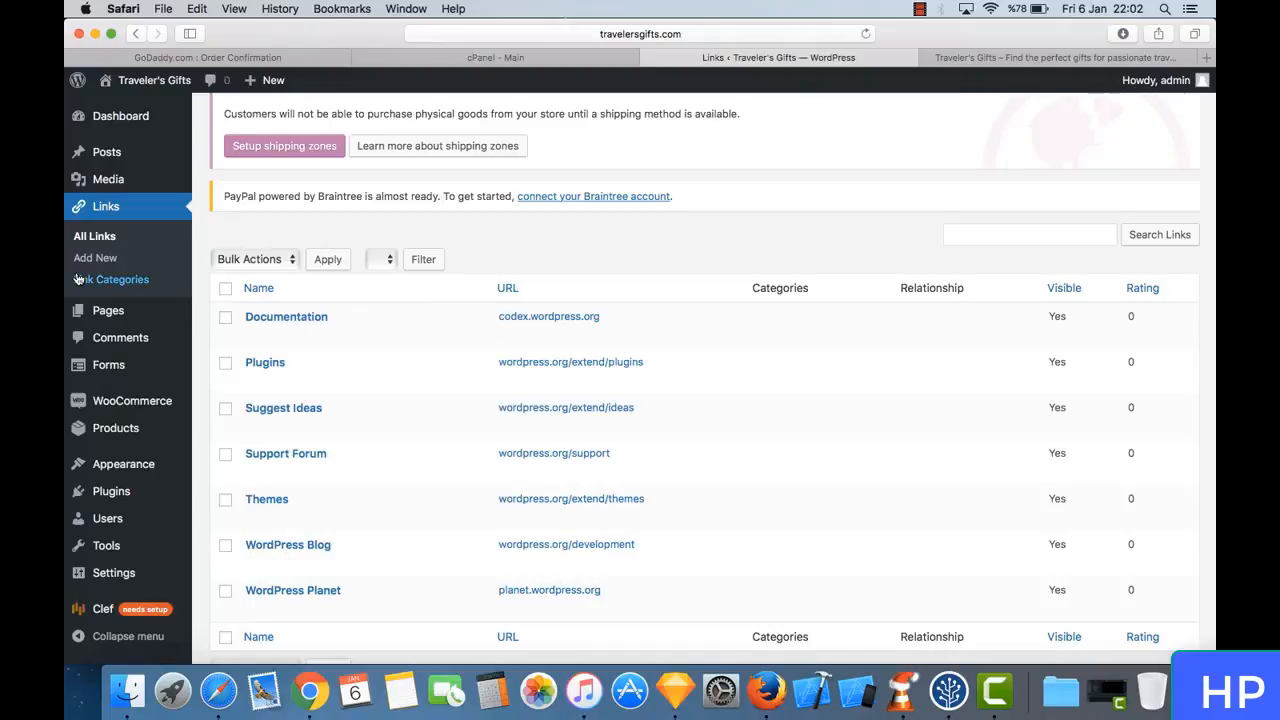
- Open the list of all site pages and look through it
{"action": "left_click", "coordinate": [152, 321]}
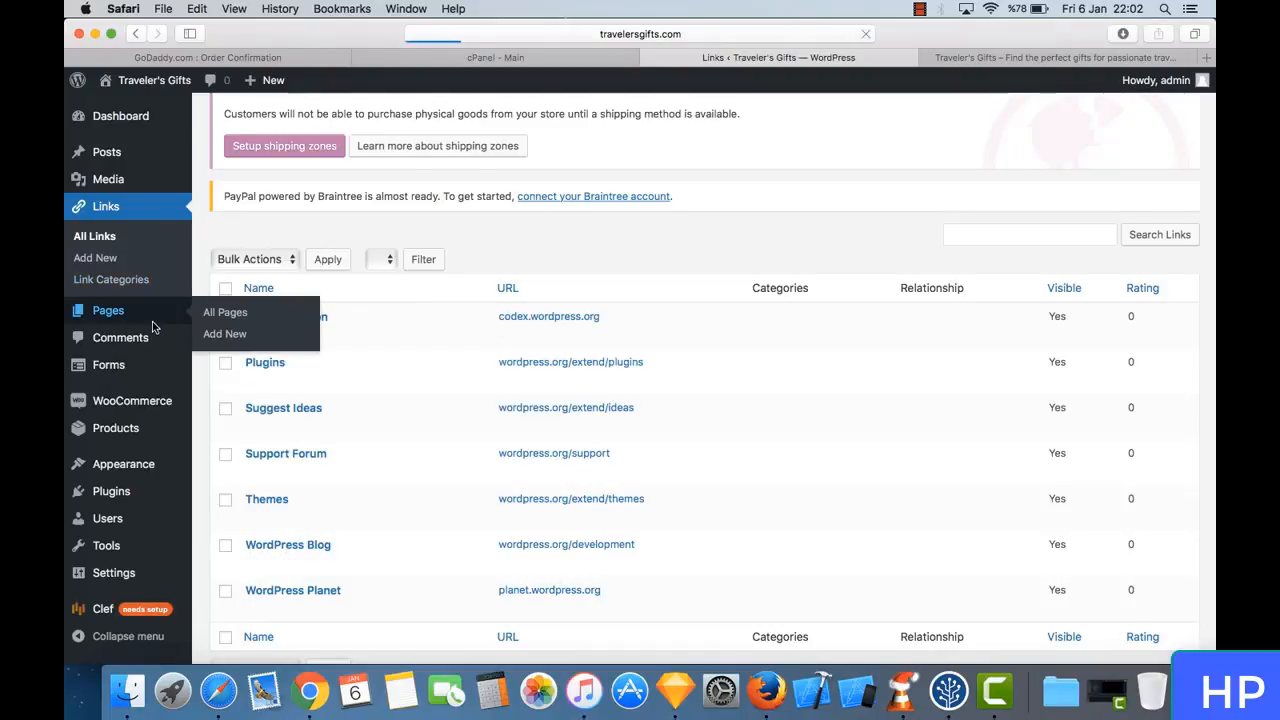
{"action": "scroll", "coordinate": [460, 460], "scroll_direction": "down", "scroll_amount": 4}
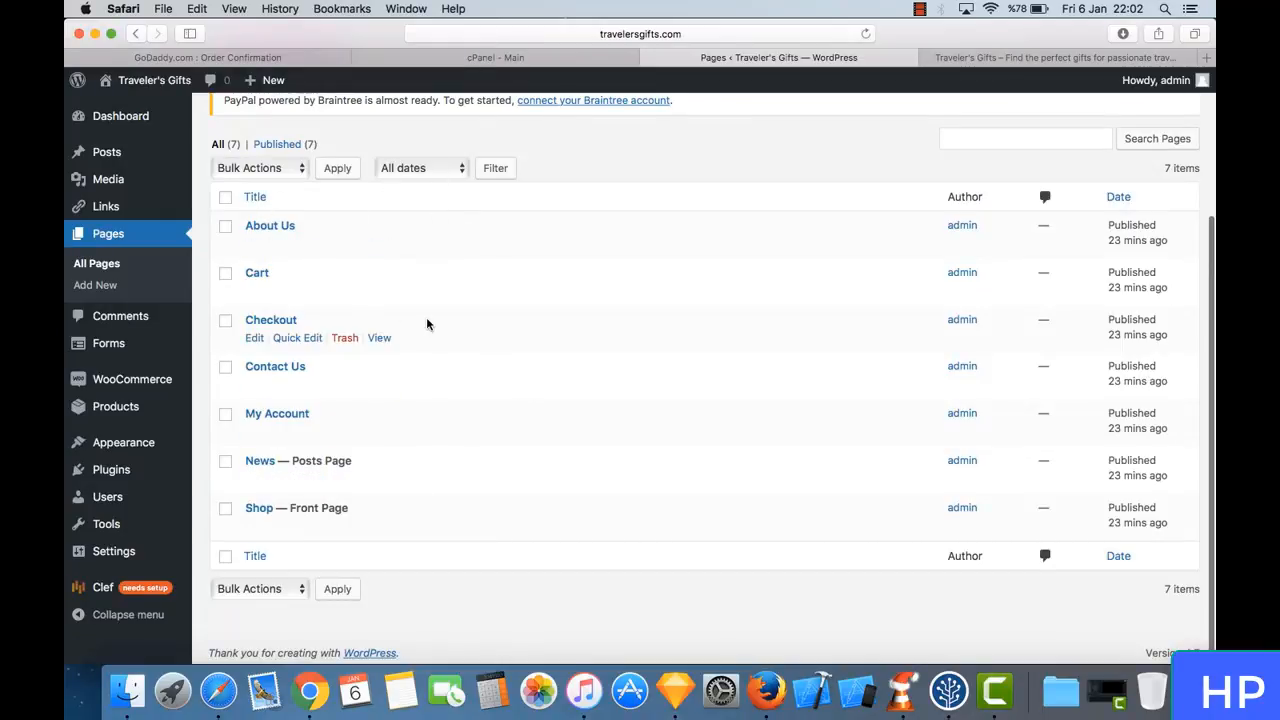
{"action": "scroll", "coordinate": [342, 240], "scroll_direction": "up", "scroll_amount": 2}
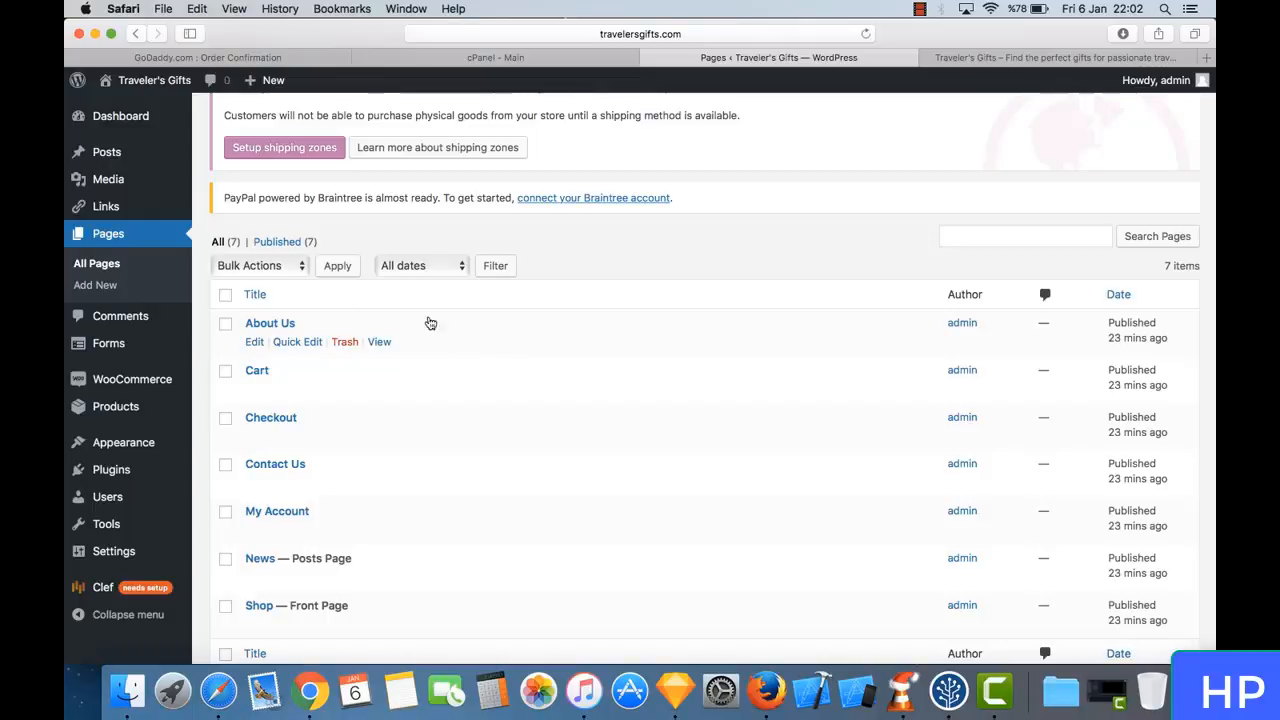
- Create and publish a new page titled "Test" with the body text "This is a test page"
{"action": "left_click", "coordinate": [97, 286]}
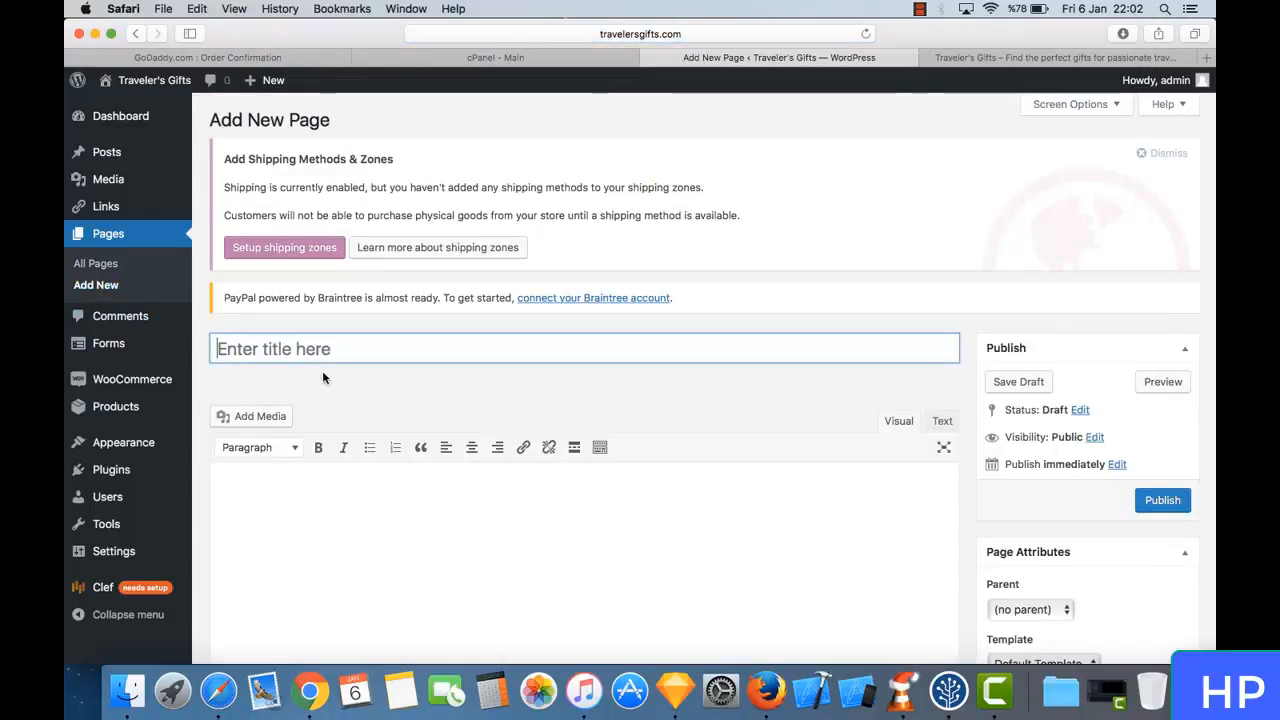
{"action": "type", "text": "Test"}
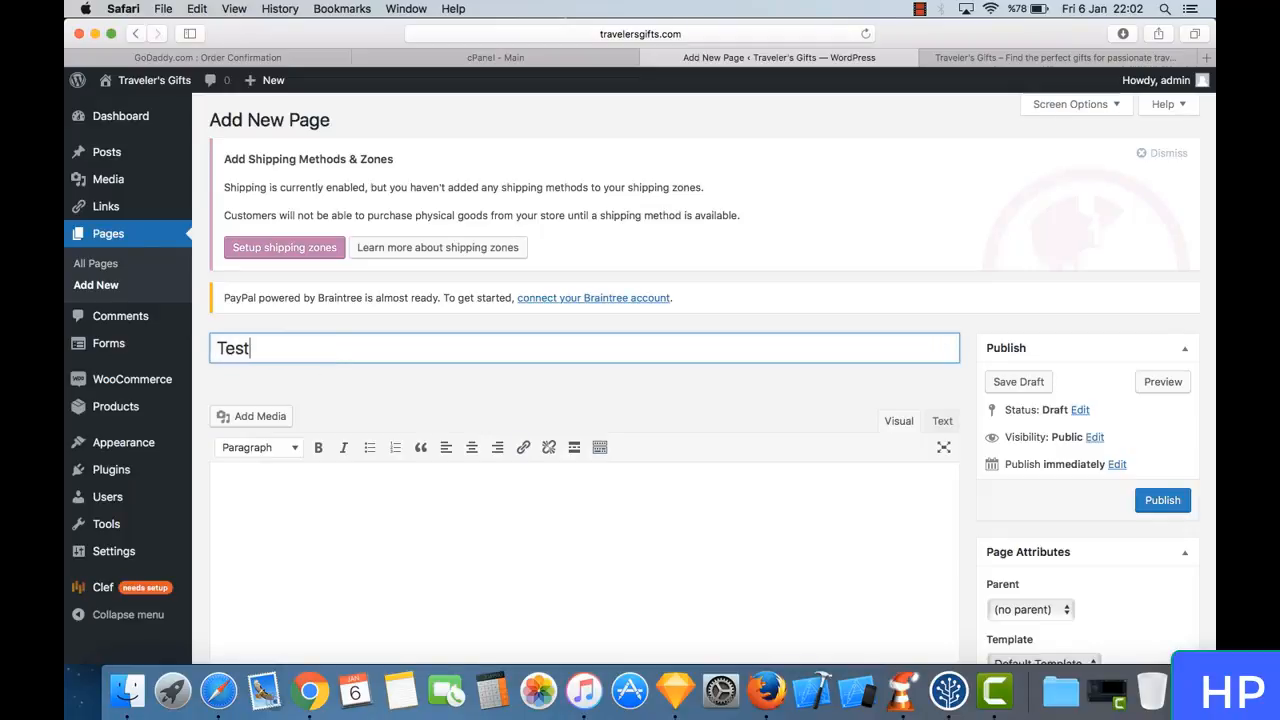
{"action": "left_click", "coordinate": [346, 534]}
{"action": "type", "text": "This "}
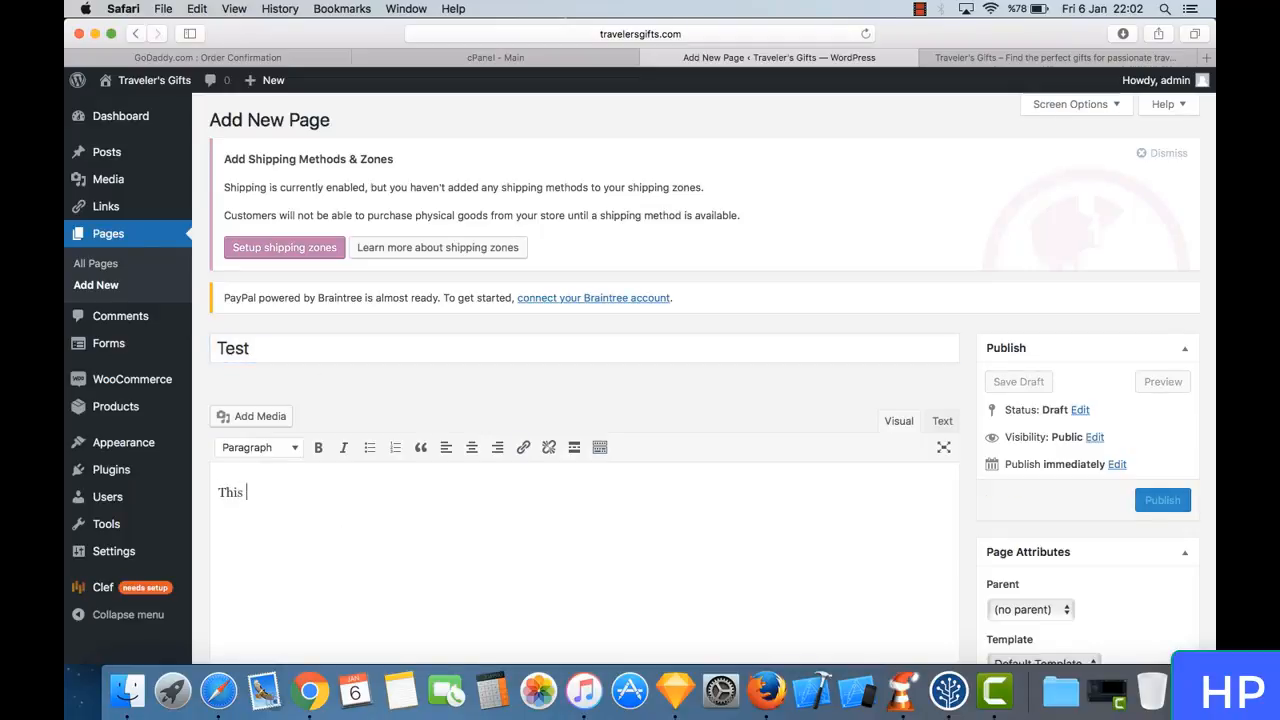
{"action": "type", "text": "is a te"}
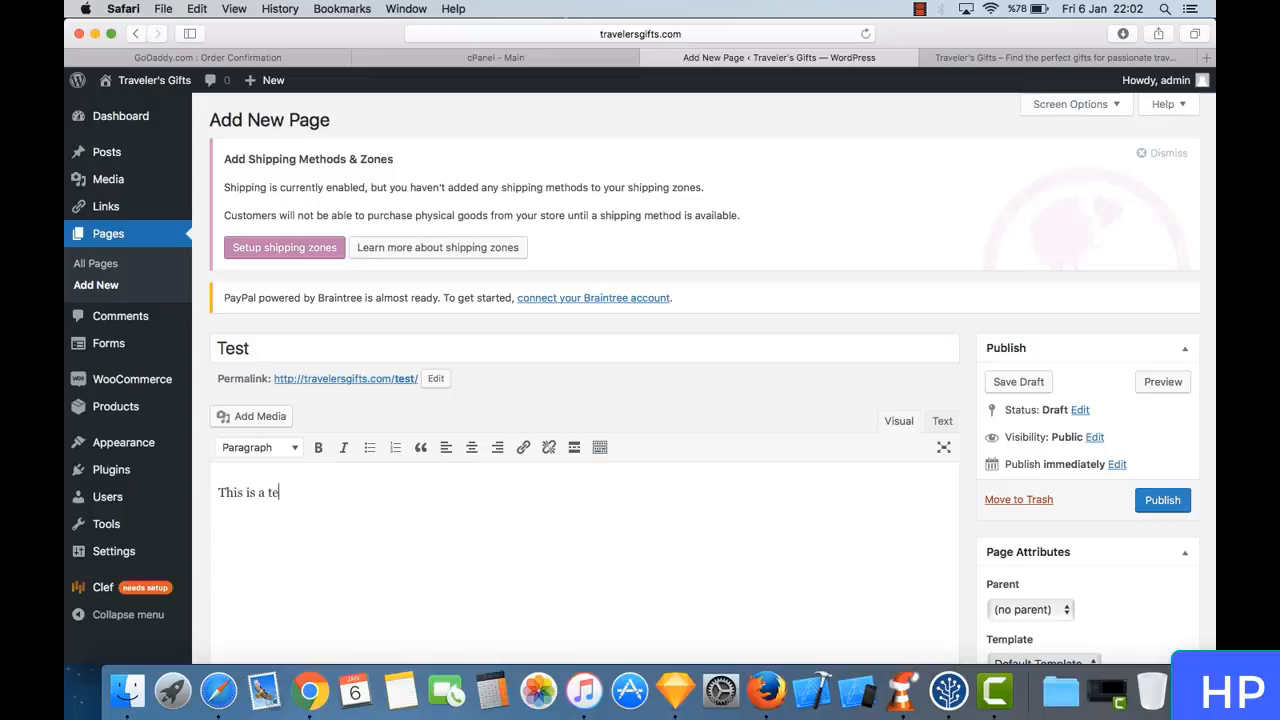
{"action": "type", "text": "st page"}
{"action": "scroll", "coordinate": [491, 397], "scroll_direction": "down", "scroll_amount": 5}
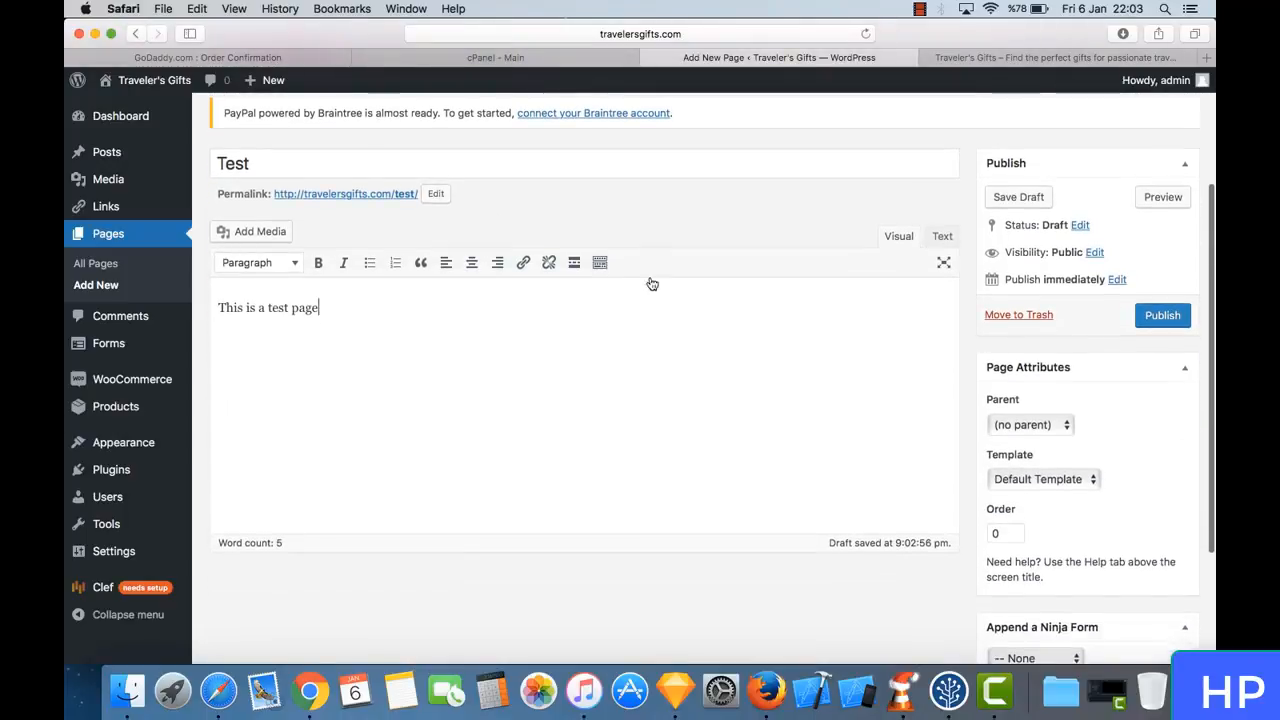
{"action": "left_click", "coordinate": [1160, 315]}
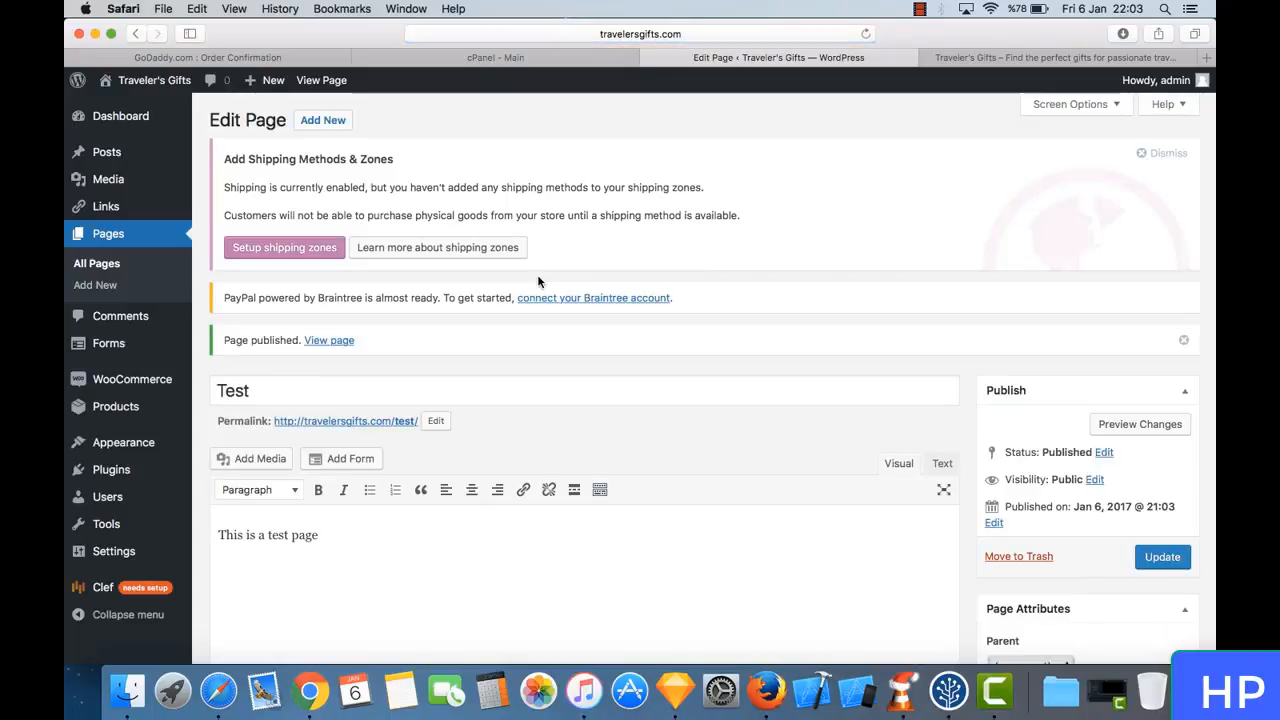
- In the storefront browser tab, load the new page at travelersgifts.com/test
{"action": "left_click", "coordinate": [978, 60]}
{"action": "left_click", "coordinate": [865, 34]}
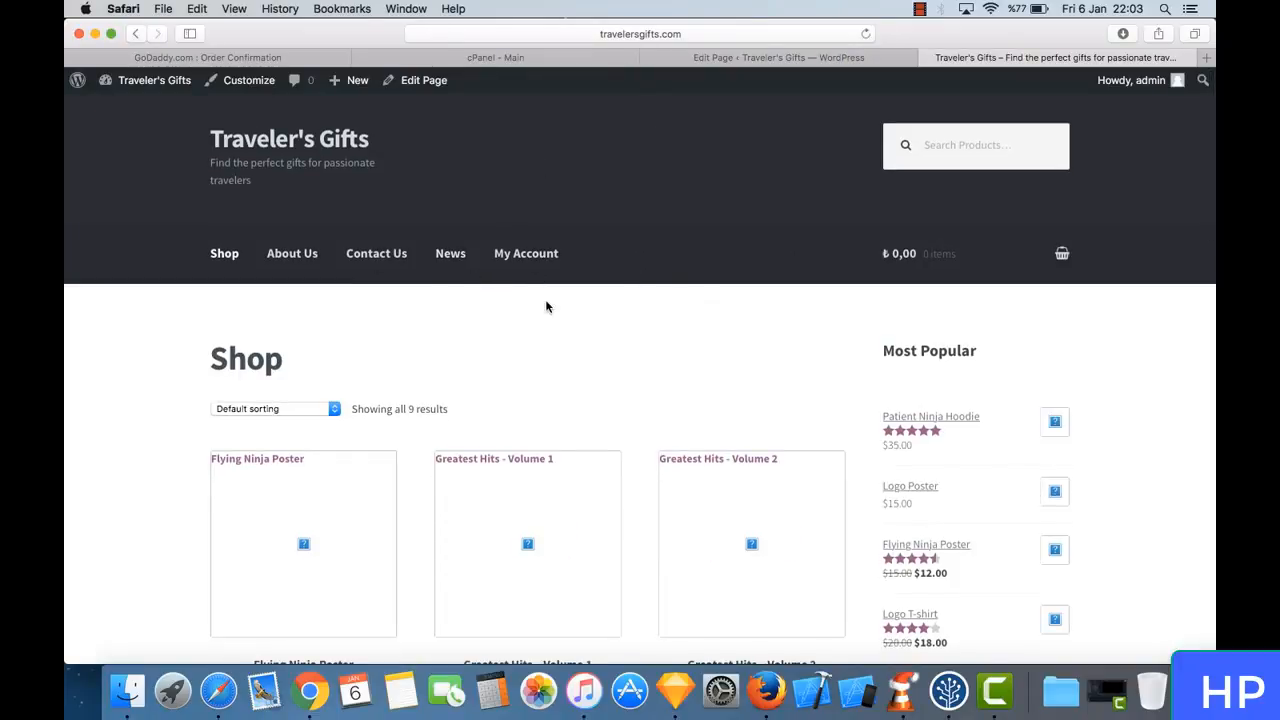
{"action": "left_click", "coordinate": [706, 34]}
{"action": "left_click", "coordinate": [593, 36]}
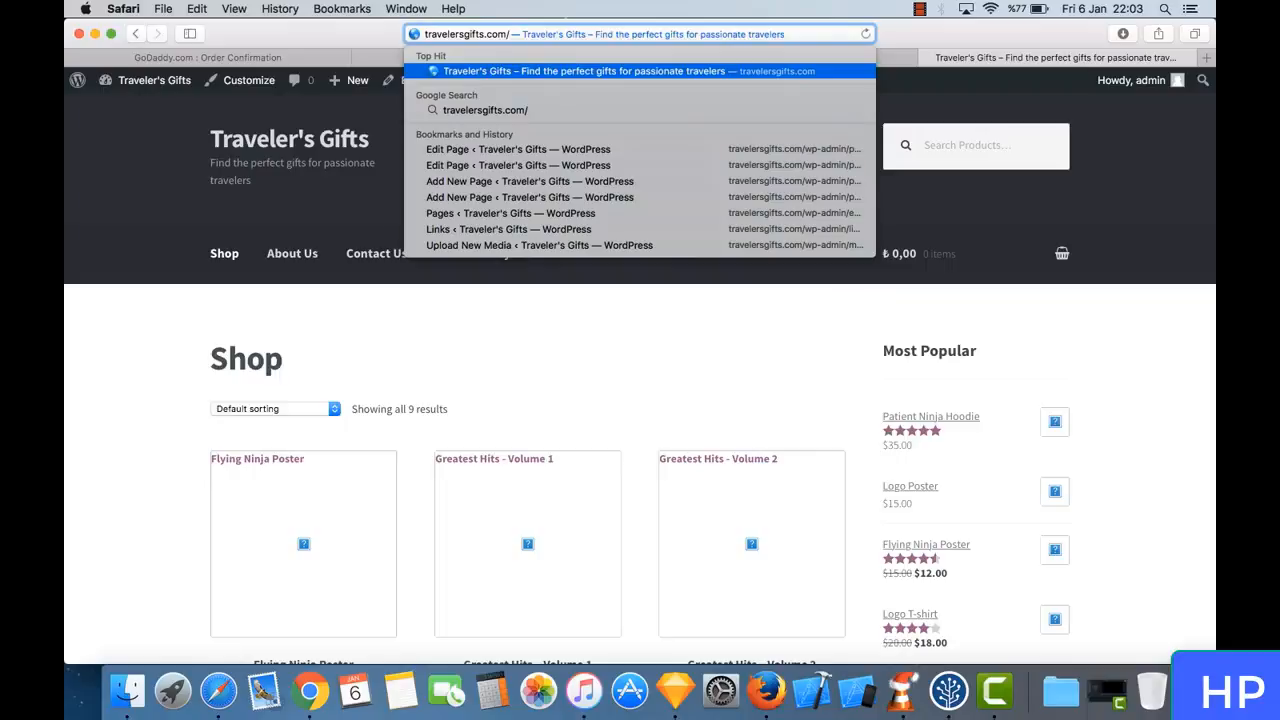
{"action": "type", "text": "test"}
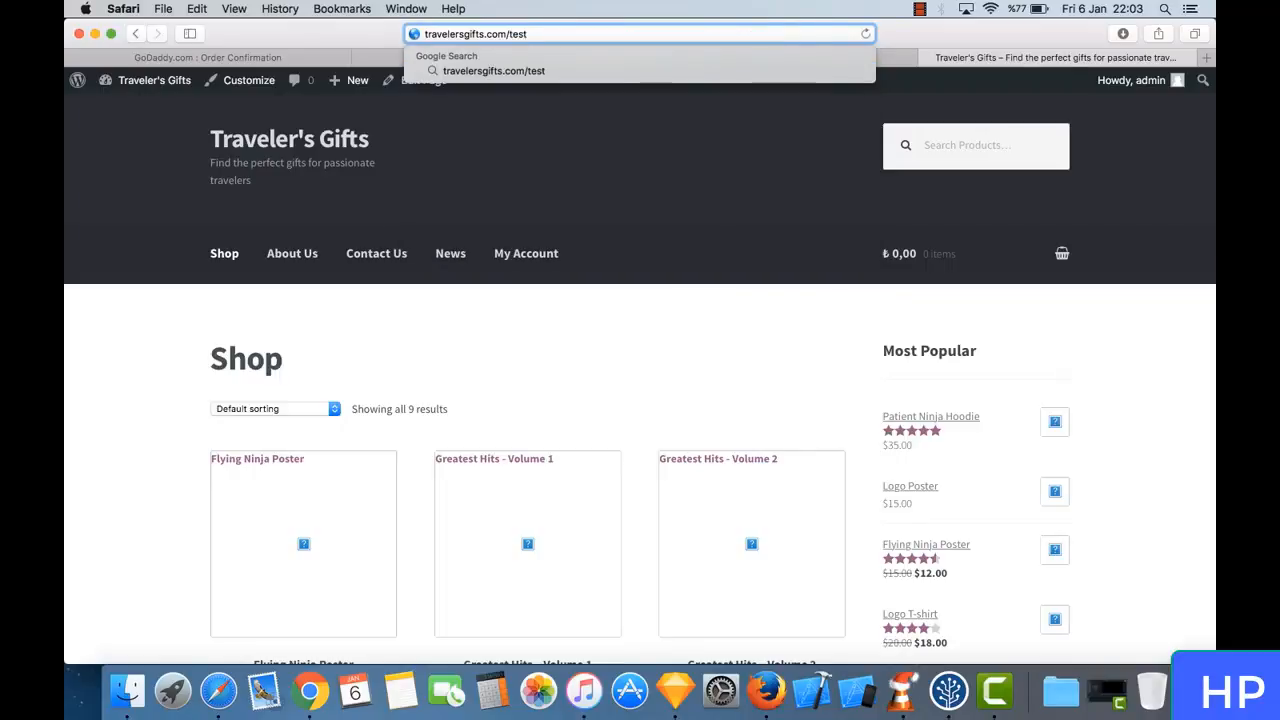
{"action": "key", "text": "Return"}
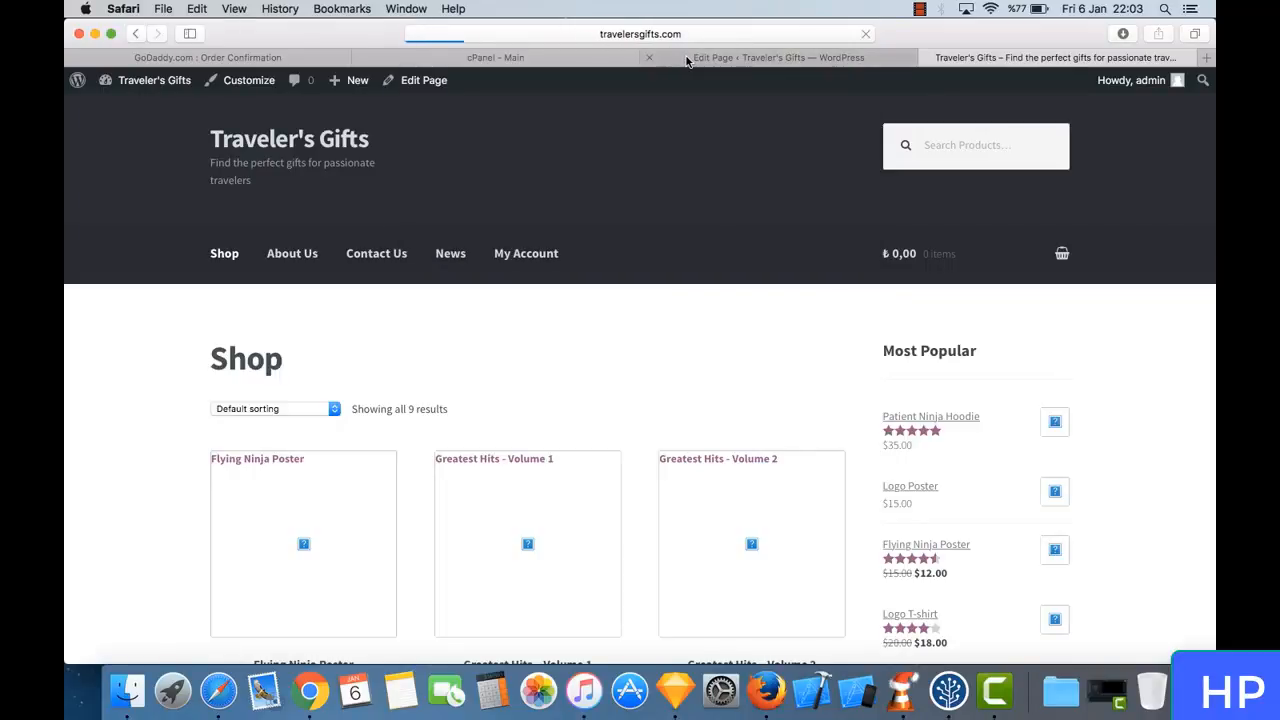
- Check the heading and text of the live Test page, and return to the store's home page
{"action": "left_click", "coordinate": [686, 60]}
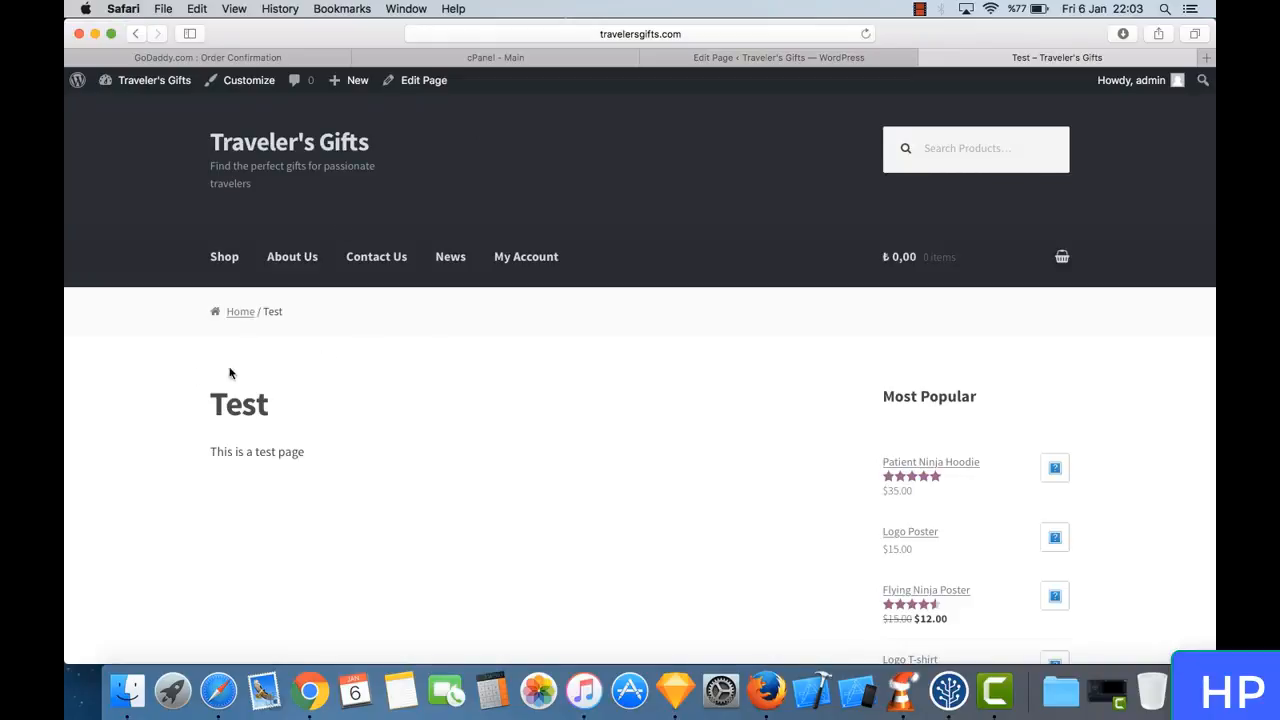
{"action": "scroll", "coordinate": [298, 422], "scroll_direction": "down", "scroll_amount": 1}
{"action": "scroll", "coordinate": [298, 420], "scroll_direction": "down", "scroll_amount": 5}
{"action": "scroll", "coordinate": [298, 420], "scroll_direction": "up", "scroll_amount": 6}
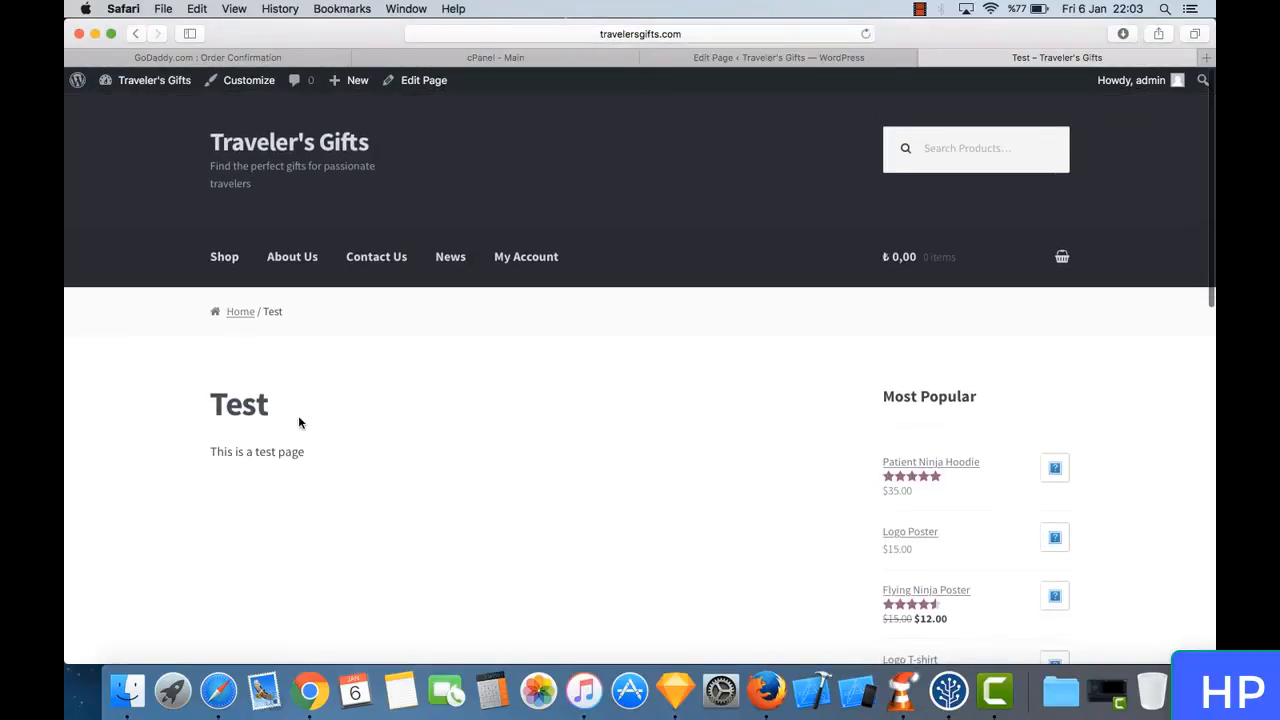
{"action": "left_click_drag", "start_coordinate": [208, 403], "coordinate": [292, 408]}
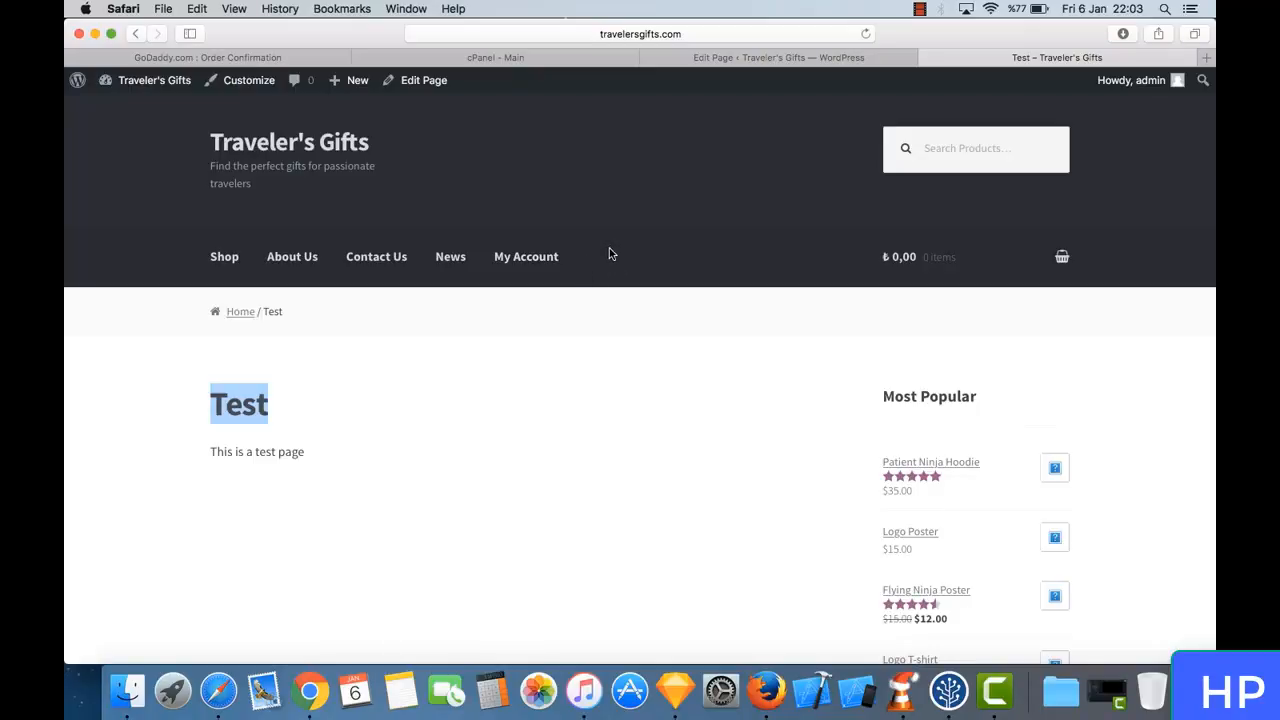
{"action": "left_click", "coordinate": [228, 314]}
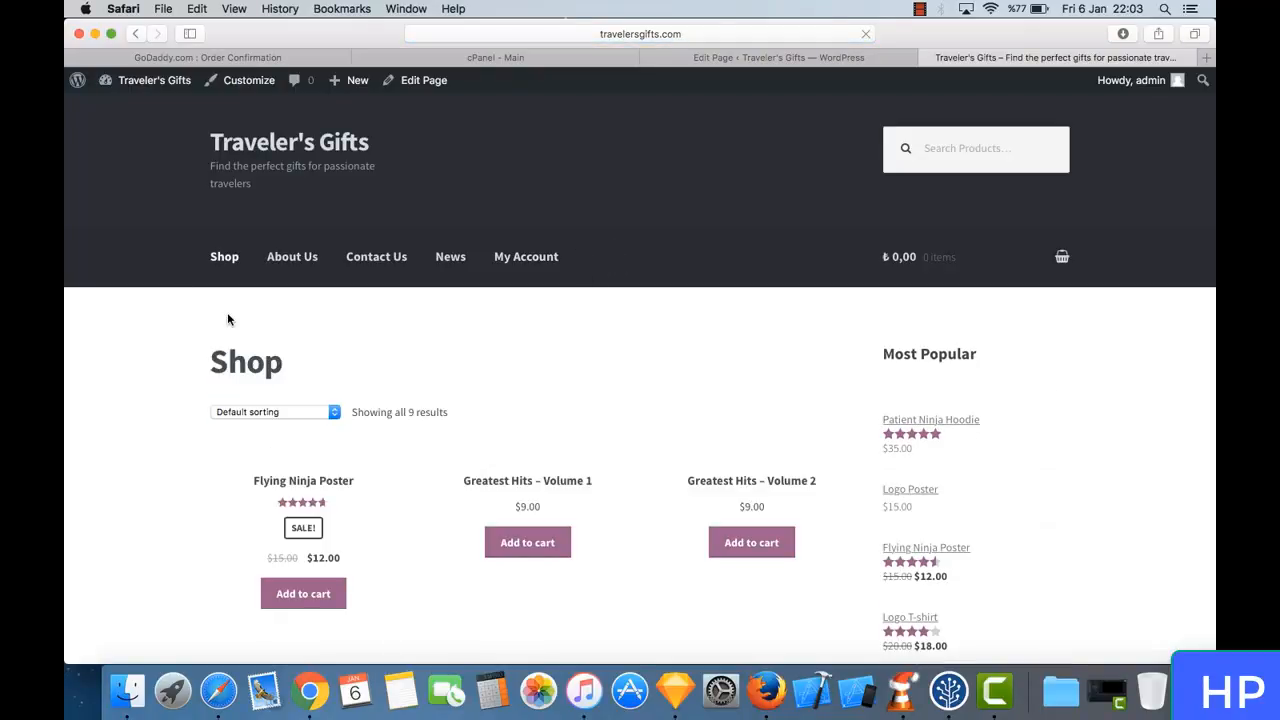
- Return to the WordPress admin and look through the list of all comments on the products
{"action": "left_click", "coordinate": [790, 58]}
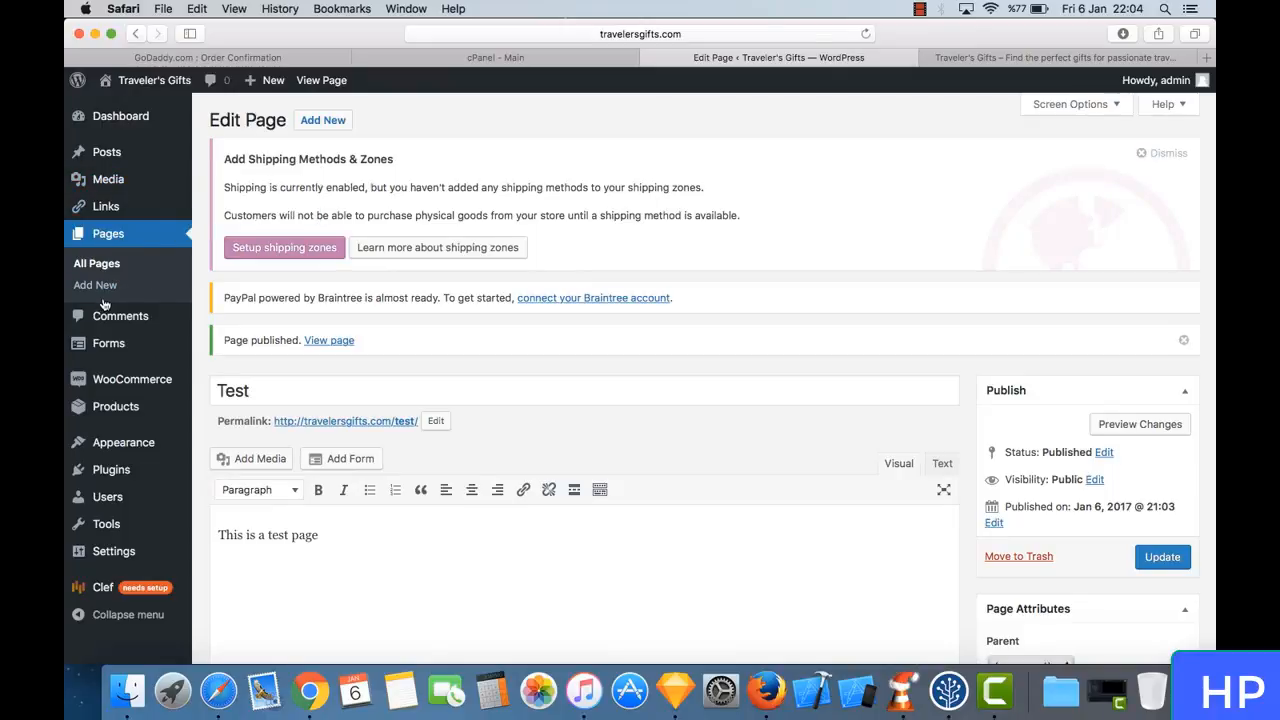
{"action": "left_click", "coordinate": [142, 319]}
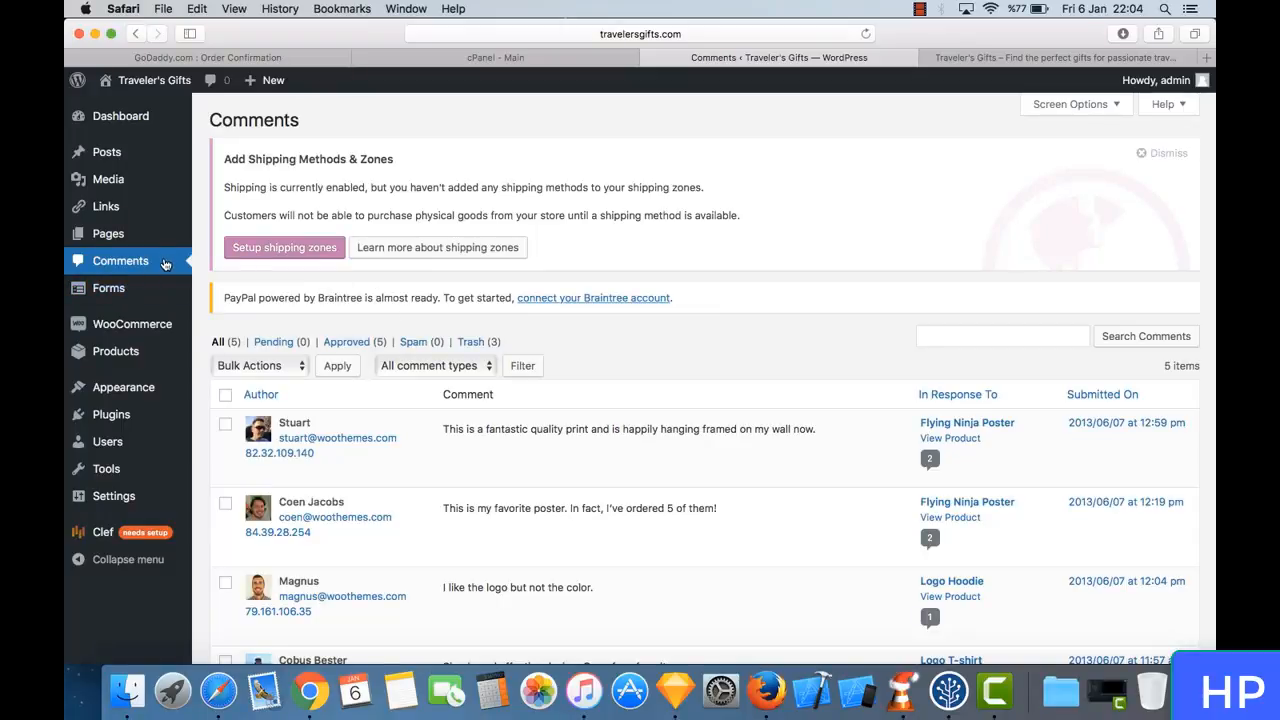
{"action": "scroll", "coordinate": [395, 430], "scroll_direction": "down", "scroll_amount": 5}
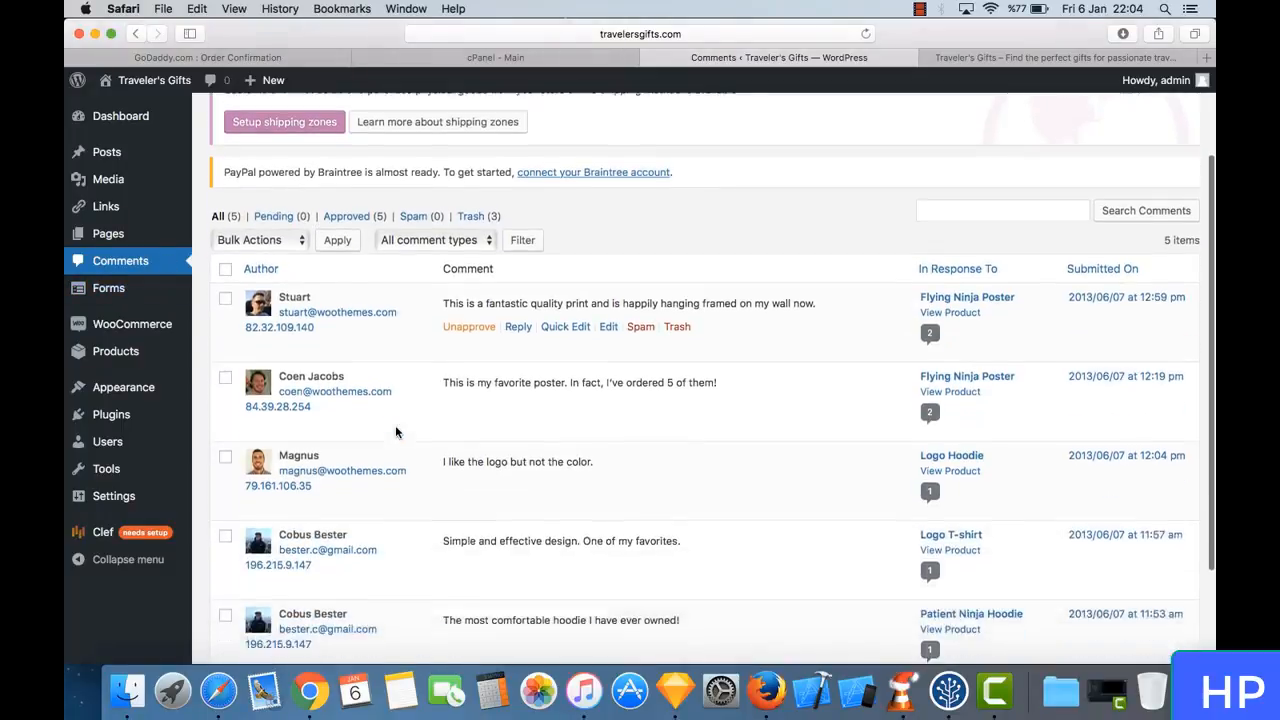
{"action": "scroll", "coordinate": [395, 431], "scroll_direction": "down", "scroll_amount": 1}
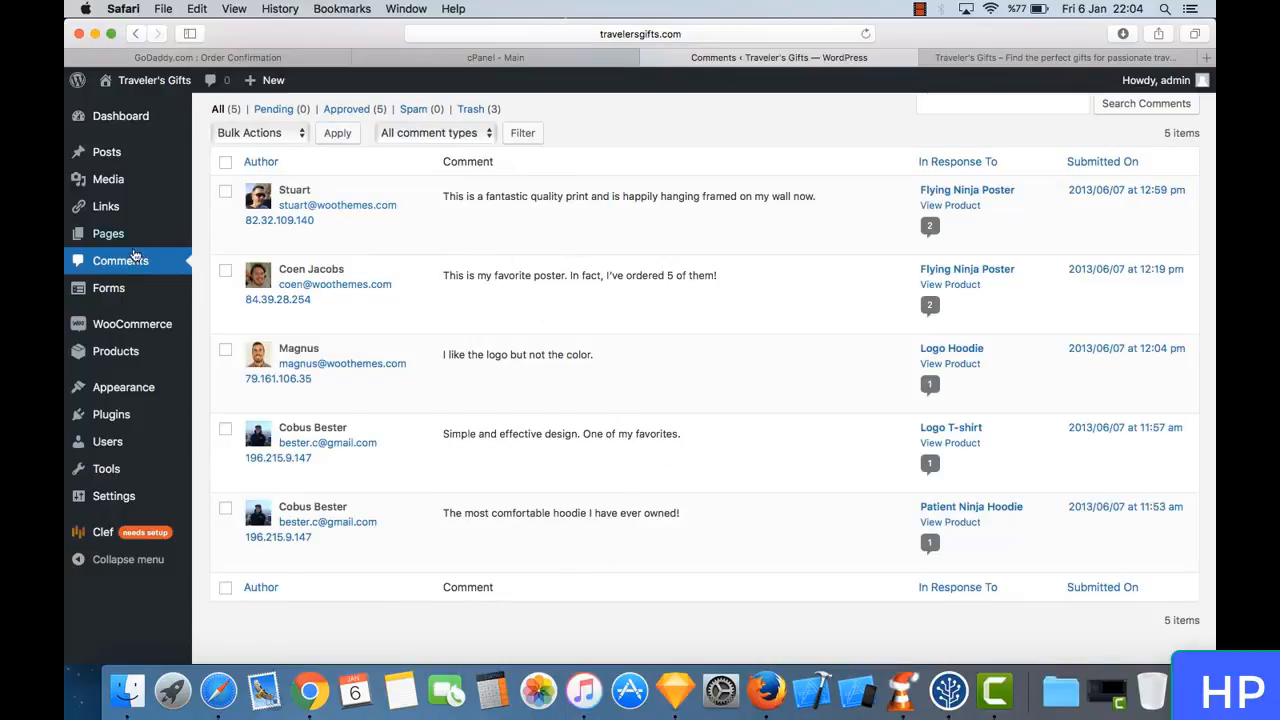
- On the storefront, open the Flying Ninja Poster product page and show its customer reviews
{"action": "left_click", "coordinate": [1045, 57]}
{"action": "scroll", "coordinate": [594, 369], "scroll_direction": "down", "scroll_amount": 5}
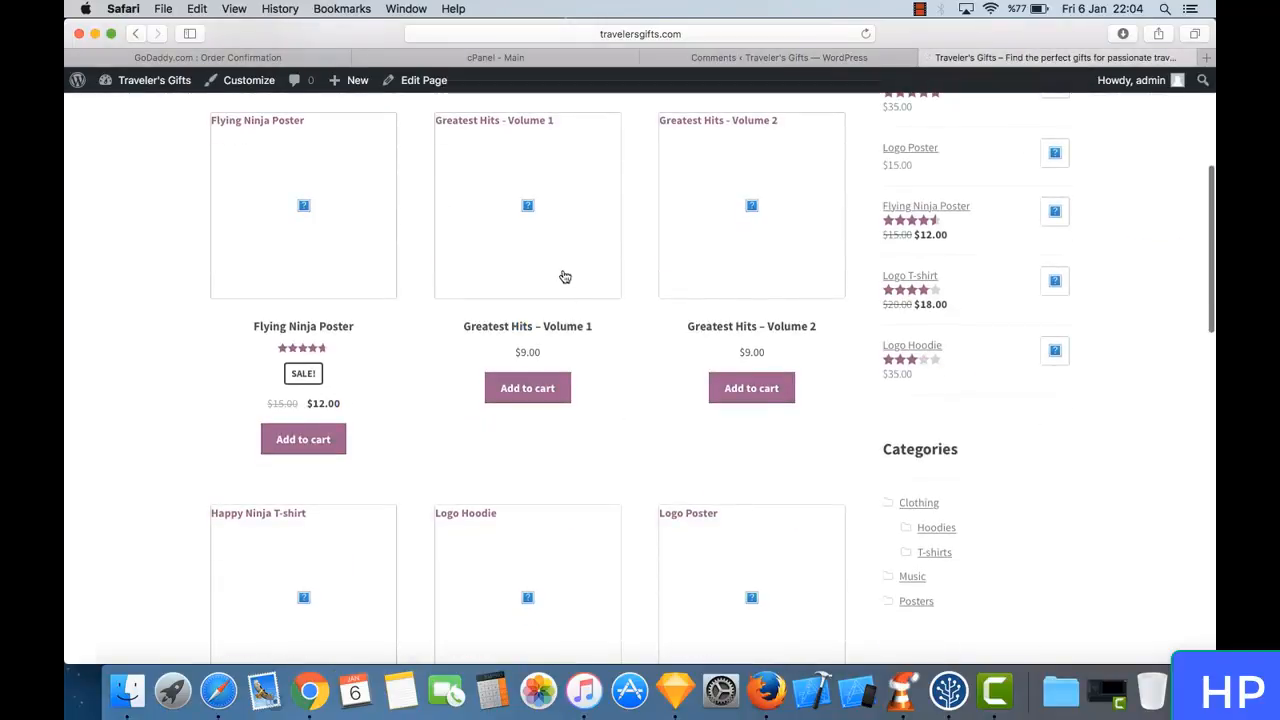
{"action": "left_click", "coordinate": [845, 58]}
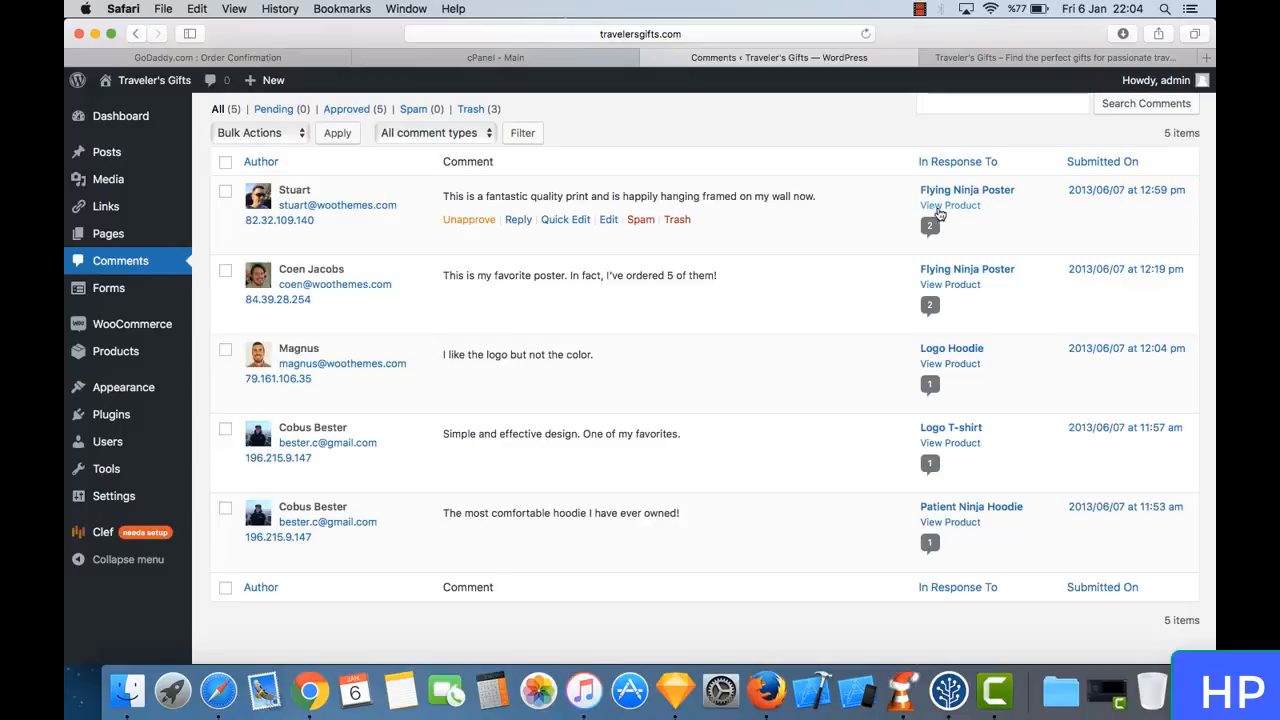
{"action": "left_click", "coordinate": [986, 60]}
{"action": "scroll", "coordinate": [579, 306], "scroll_direction": "up", "scroll_amount": 2}
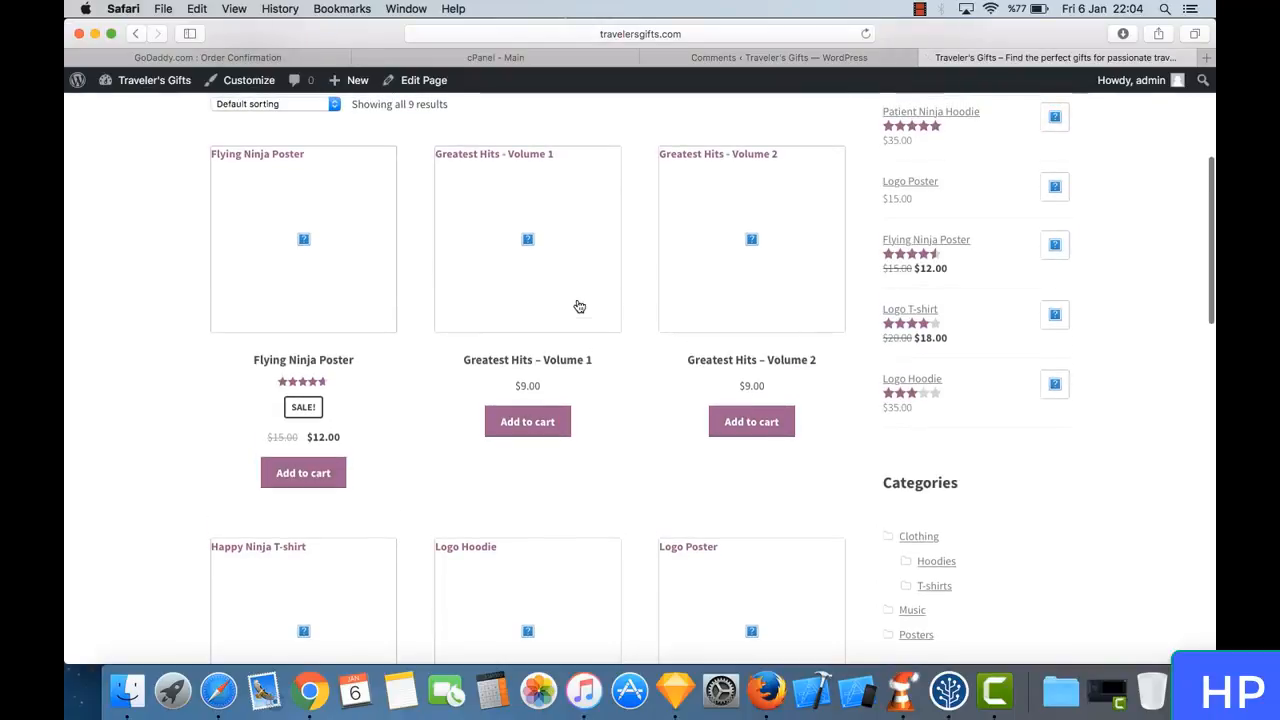
{"action": "left_click", "coordinate": [307, 193]}
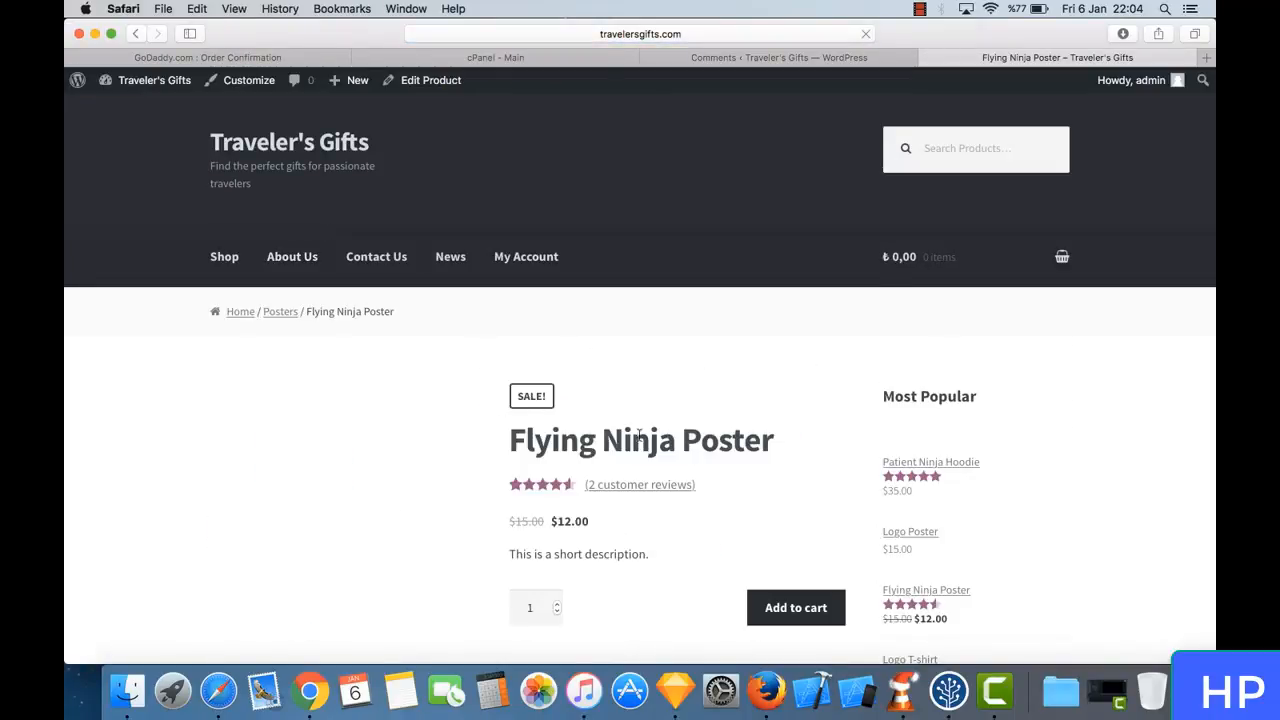
{"action": "scroll", "coordinate": [645, 440], "scroll_direction": "down", "scroll_amount": 10}
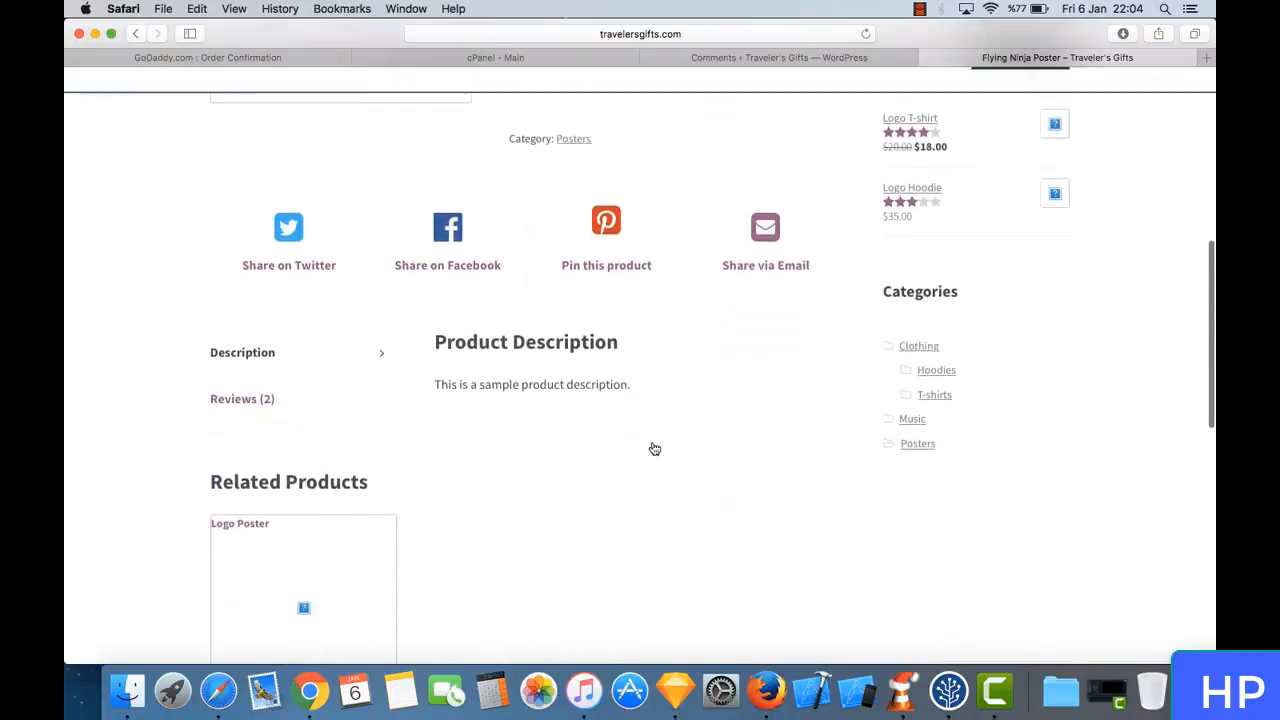
{"action": "scroll", "coordinate": [652, 447], "scroll_direction": "down", "scroll_amount": 3}
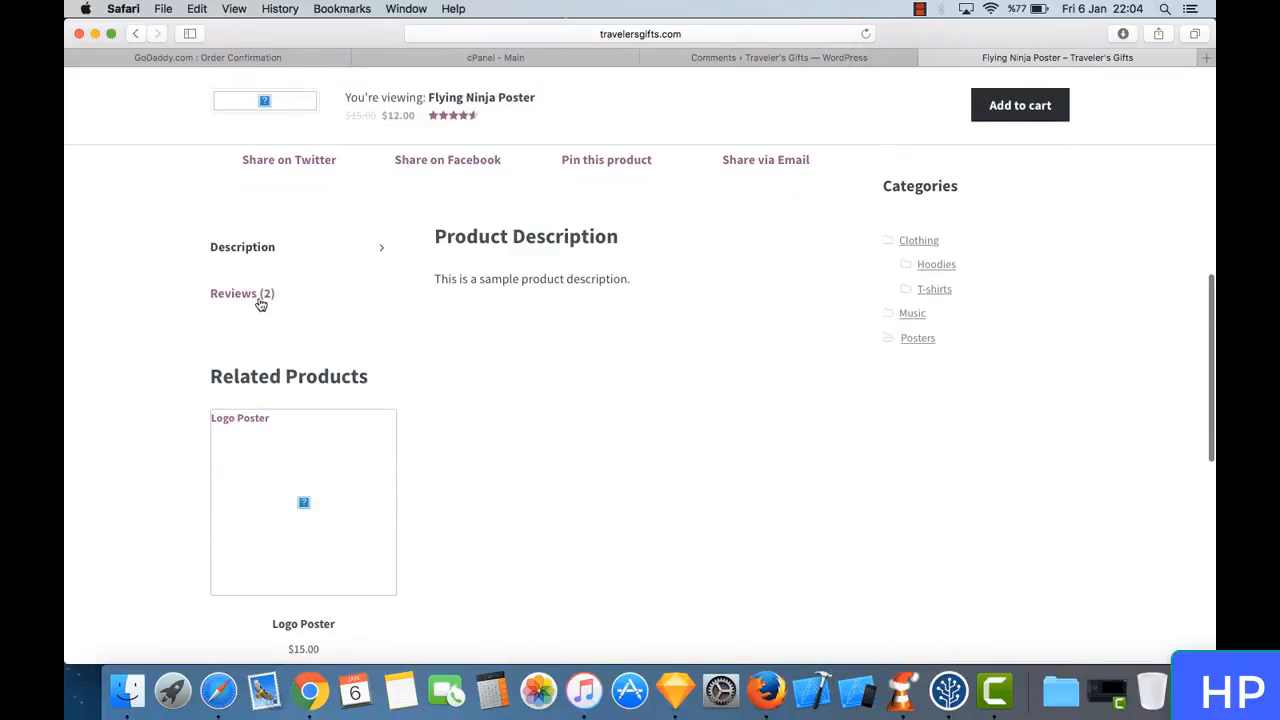
{"action": "left_click", "coordinate": [260, 302]}
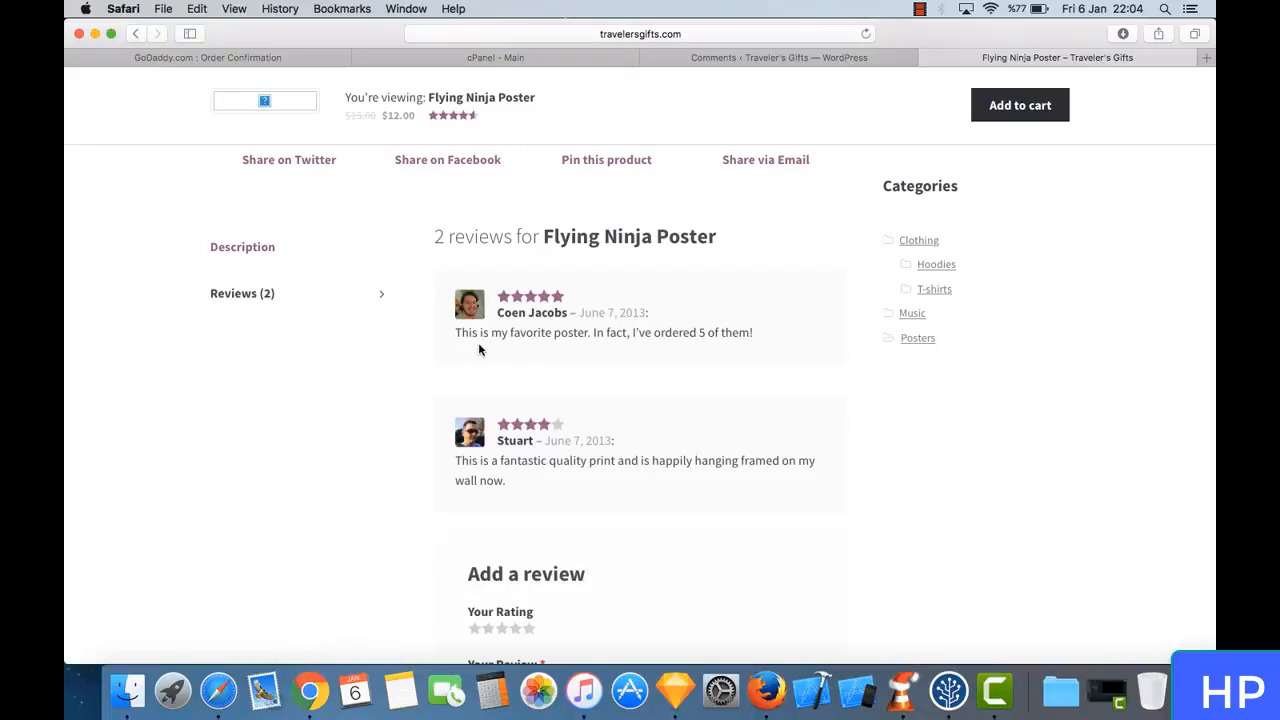
- Compare the comments list in the WordPress admin with the Flying Ninja Poster reviews on the storefront
{"action": "left_click", "coordinate": [806, 59]}
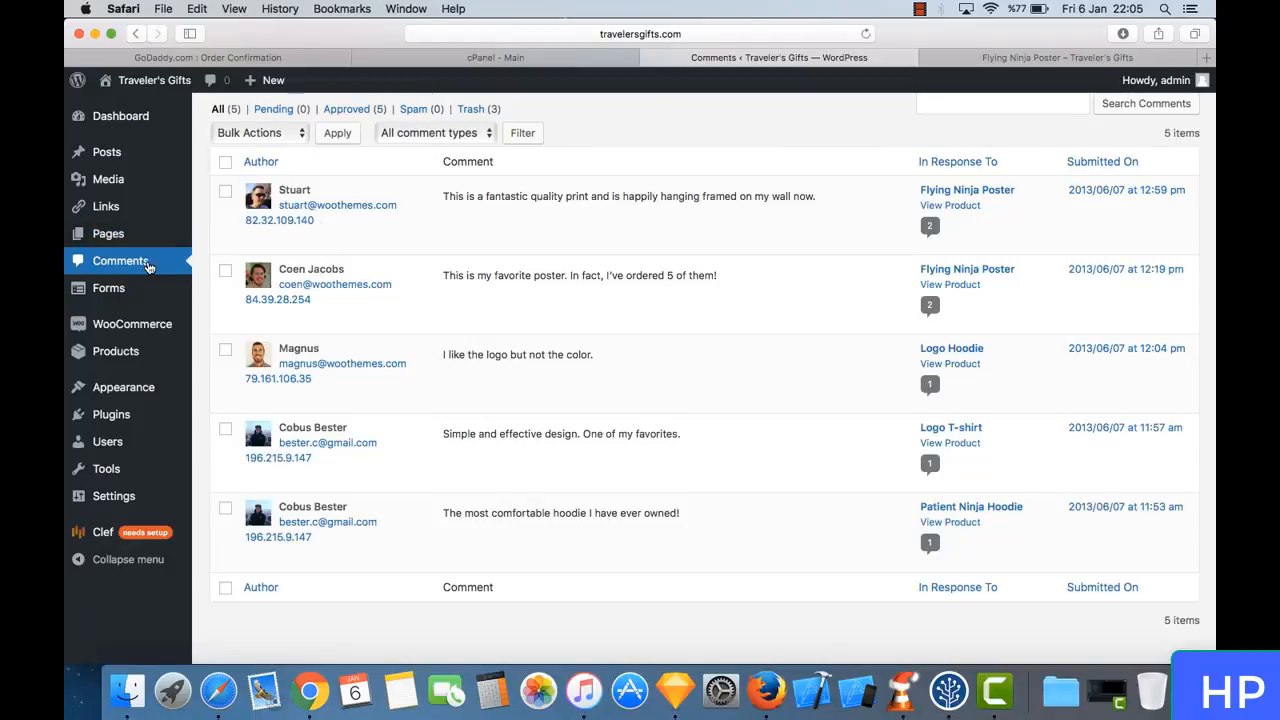
{"action": "scroll", "coordinate": [482, 240], "scroll_direction": "up", "scroll_amount": 5}
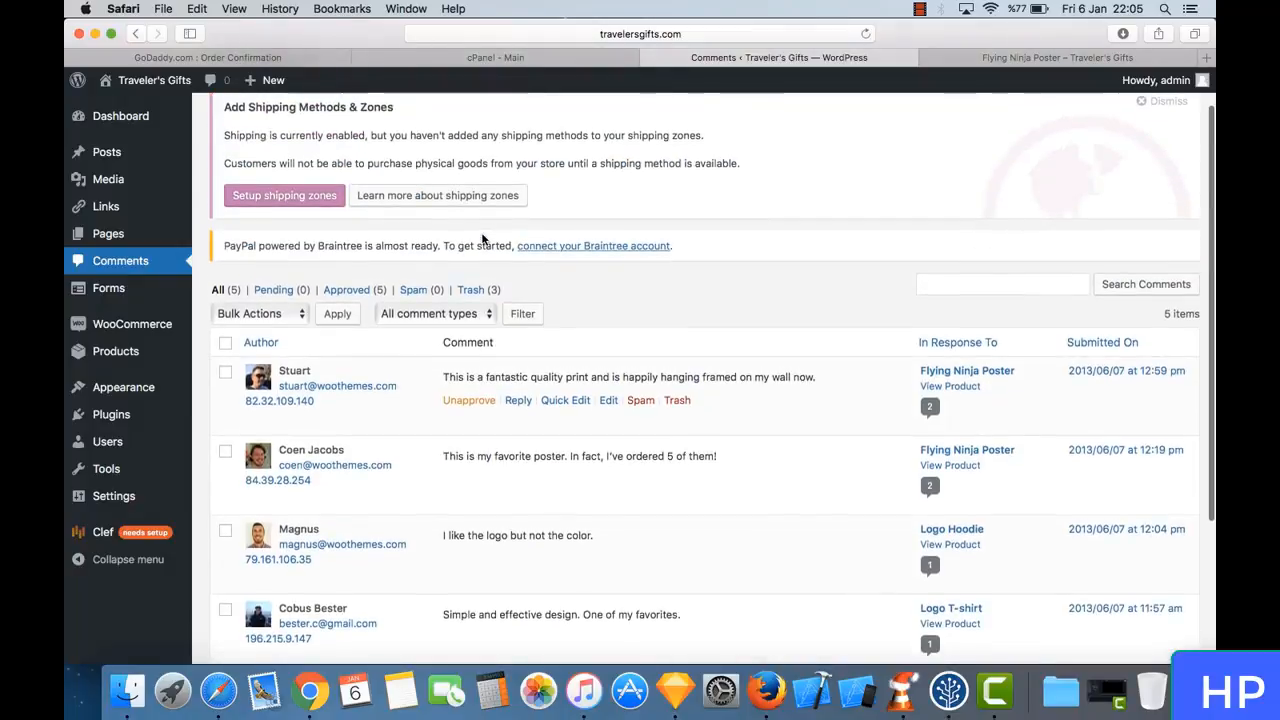
{"action": "scroll", "coordinate": [482, 240], "scroll_direction": "down", "scroll_amount": 3}
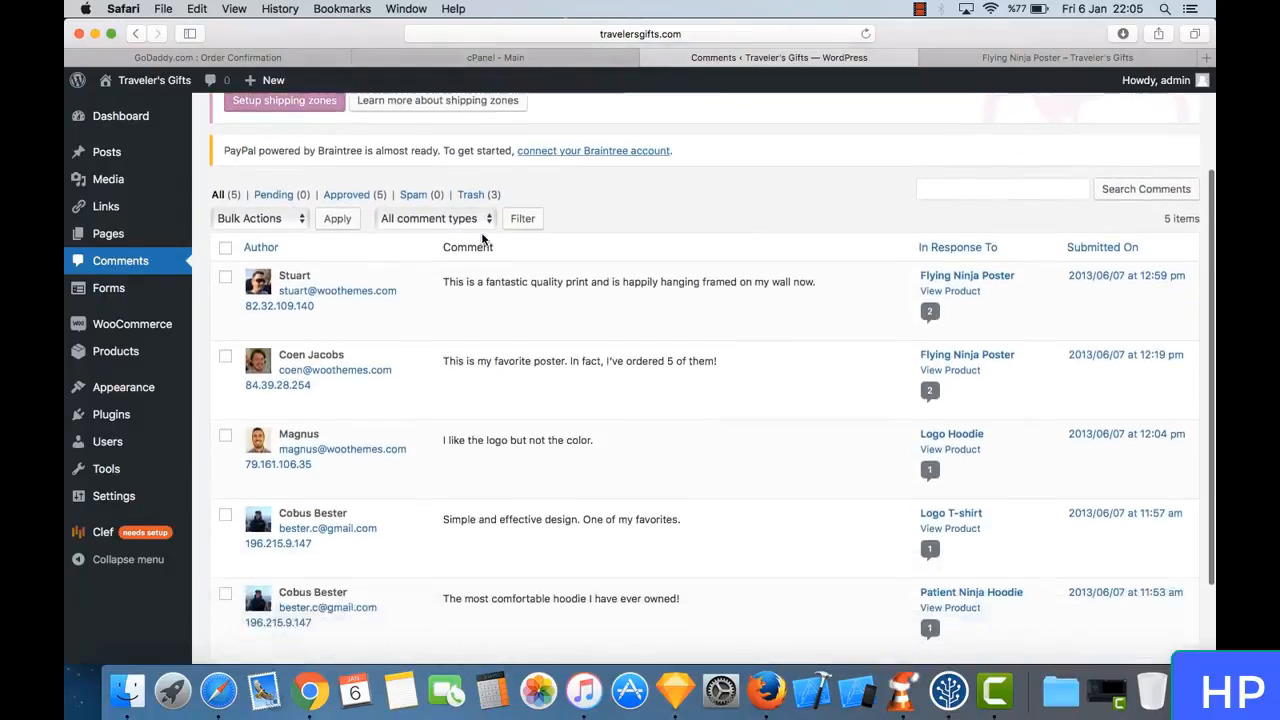
{"action": "scroll", "coordinate": [484, 240], "scroll_direction": "down", "scroll_amount": 3}
{"action": "left_click", "coordinate": [975, 57]}
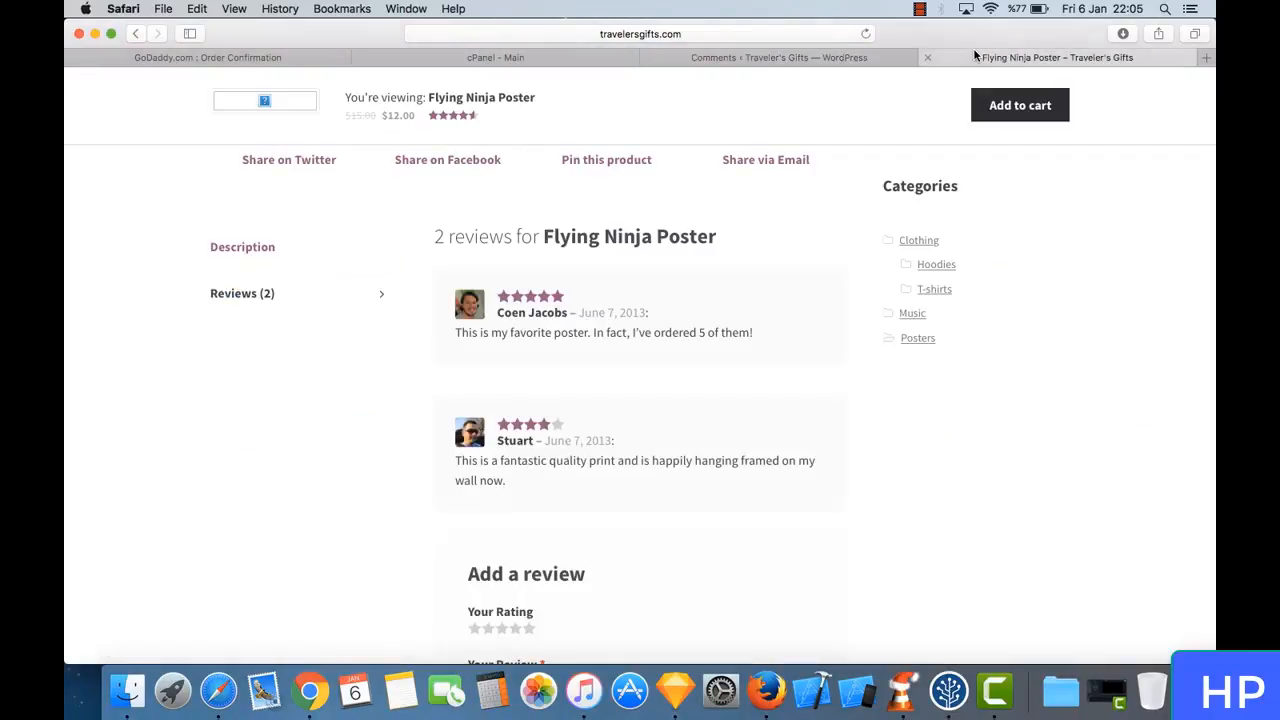
{"action": "left_click", "coordinate": [807, 57]}
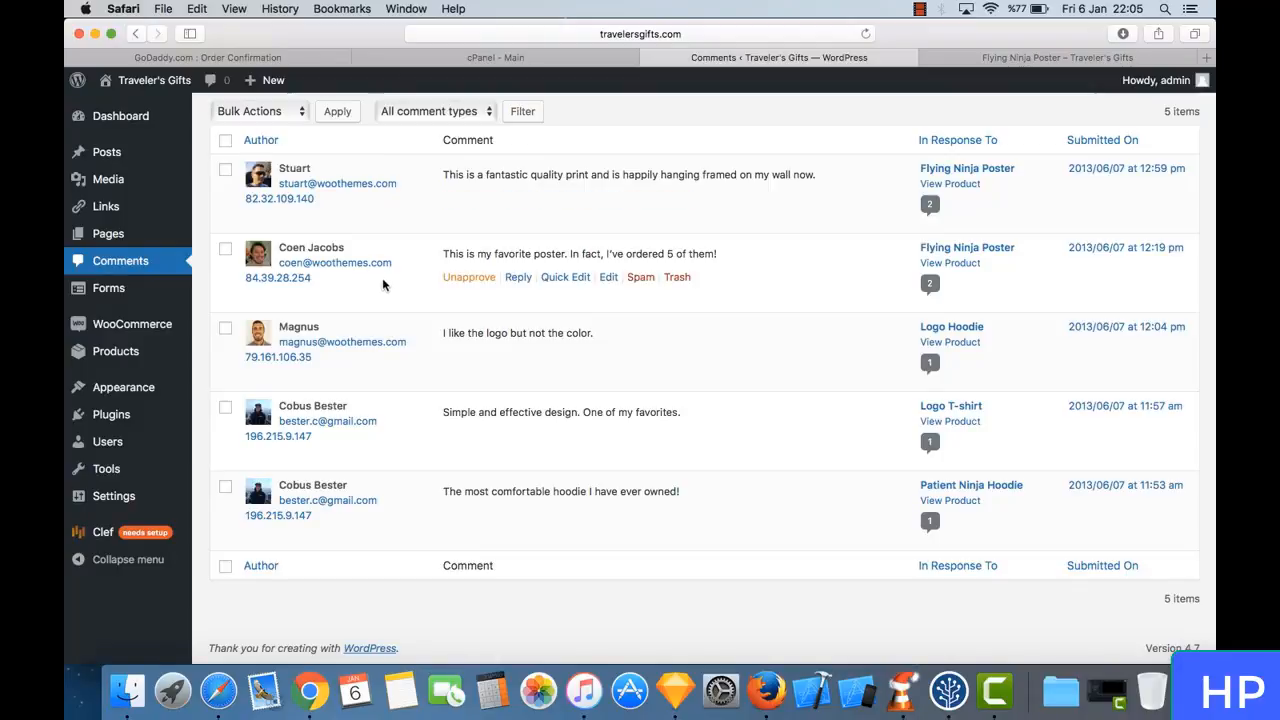
- Select the newest Flying Ninja Poster comment, view the bulk actions available for it, and clear the selection
{"action": "left_click", "coordinate": [225, 172]}
{"action": "scroll", "coordinate": [225, 200], "scroll_direction": "up", "scroll_amount": 2}
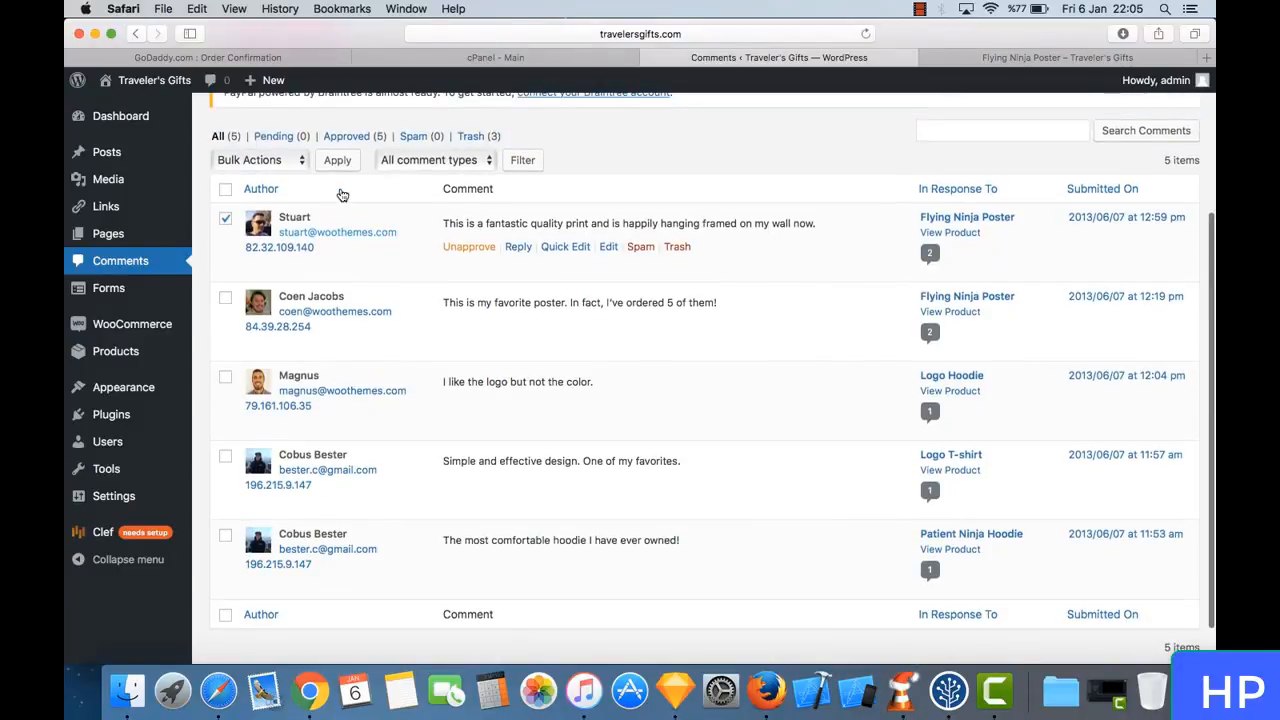
{"action": "left_click", "coordinate": [276, 162]}
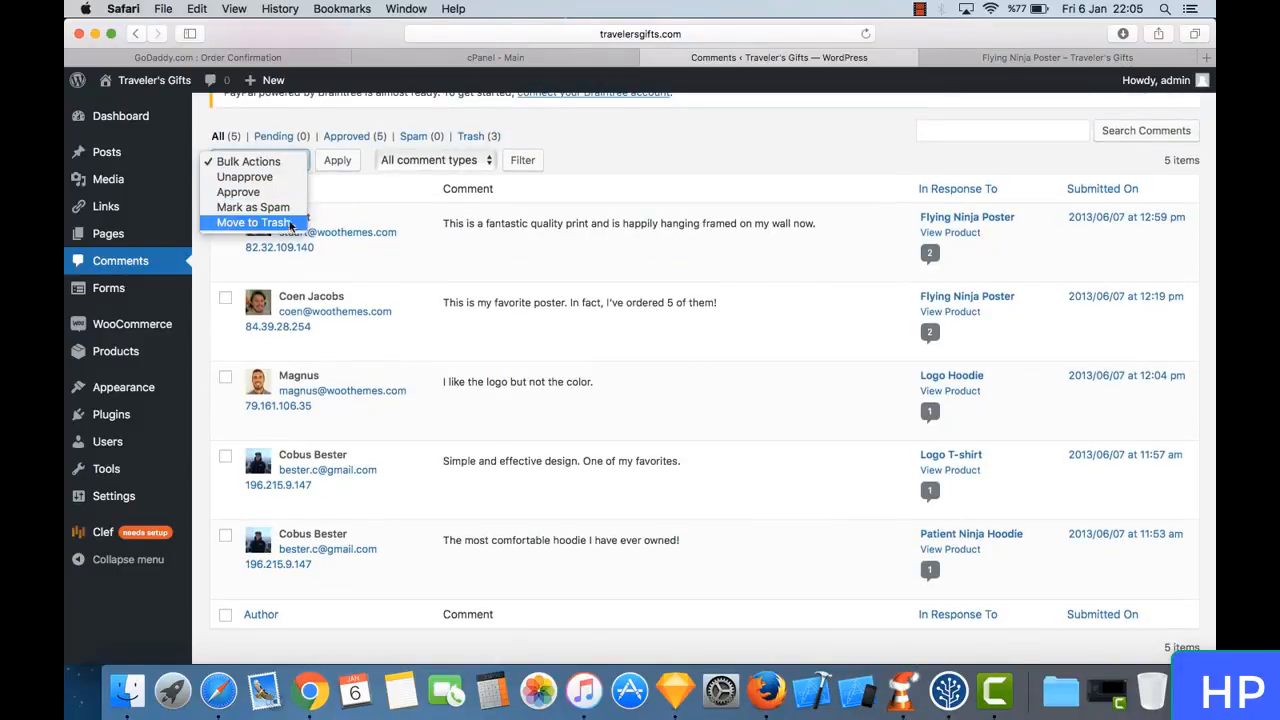
{"action": "left_click", "coordinate": [611, 138]}
{"action": "left_click", "coordinate": [226, 218]}
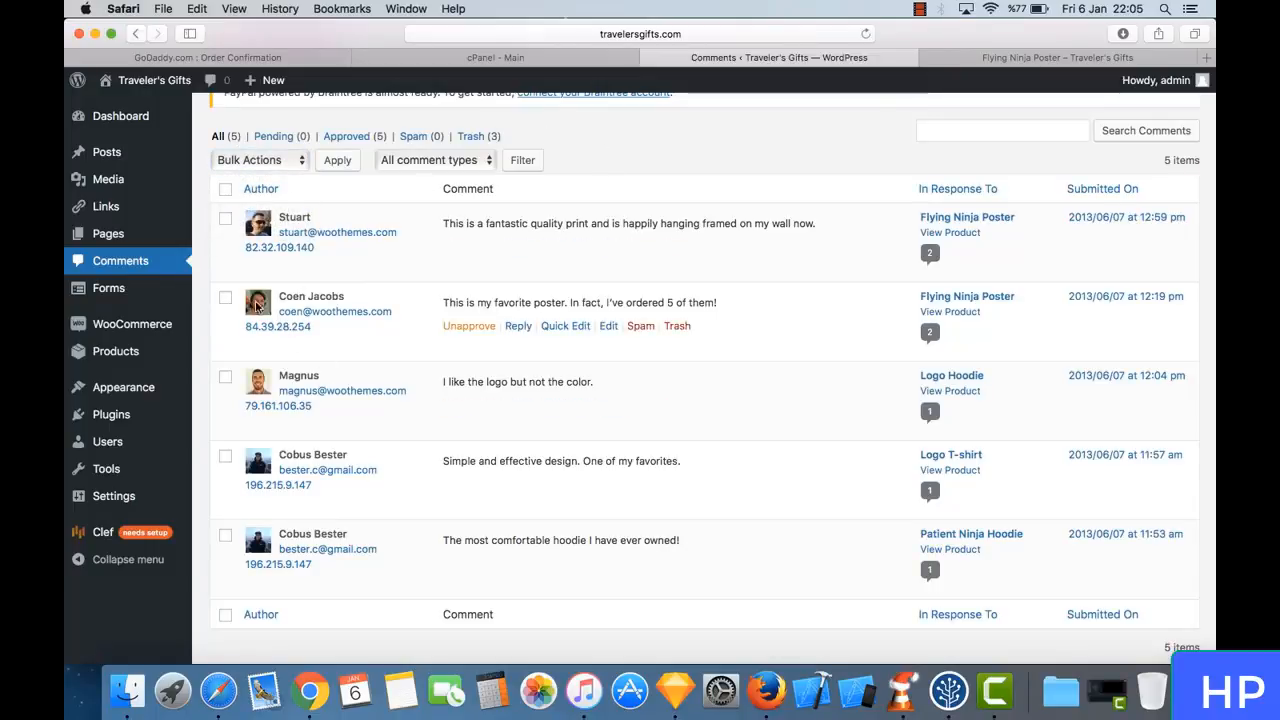
- Open the list of forms and load the Contact Form in the form editor
{"action": "mouse_move", "coordinate": [145, 291]}
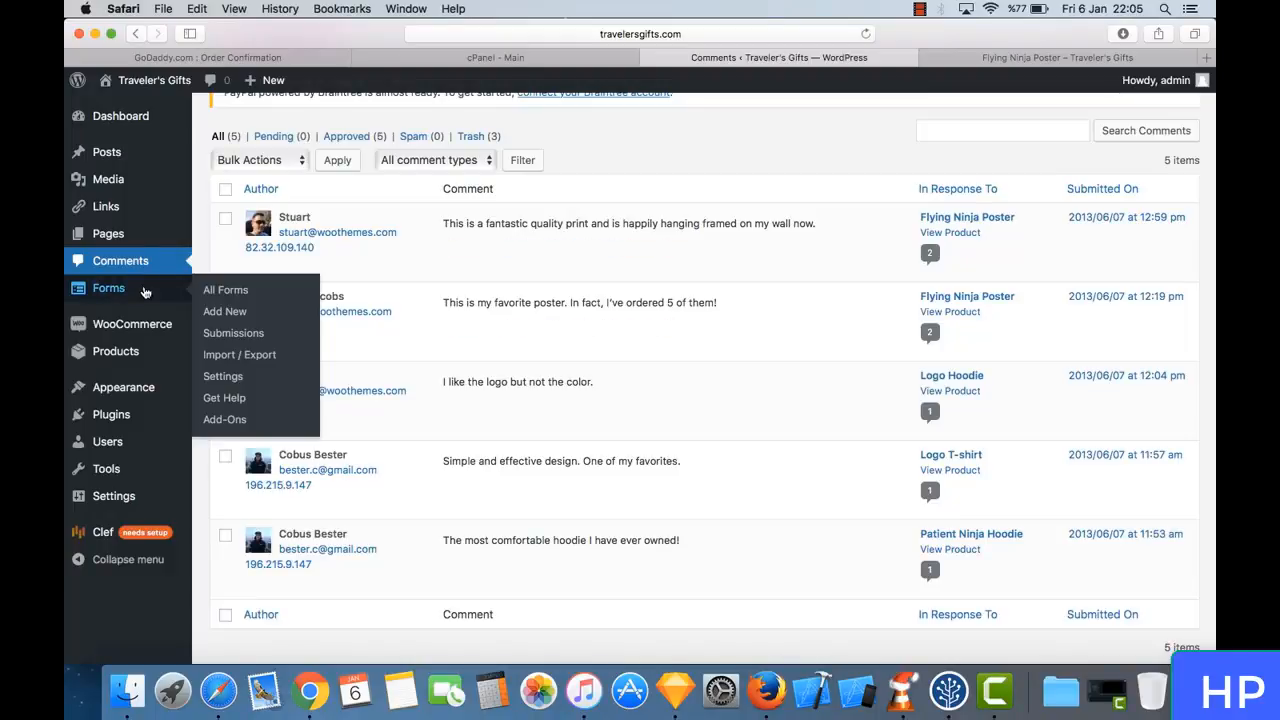
{"action": "left_click", "coordinate": [145, 290]}
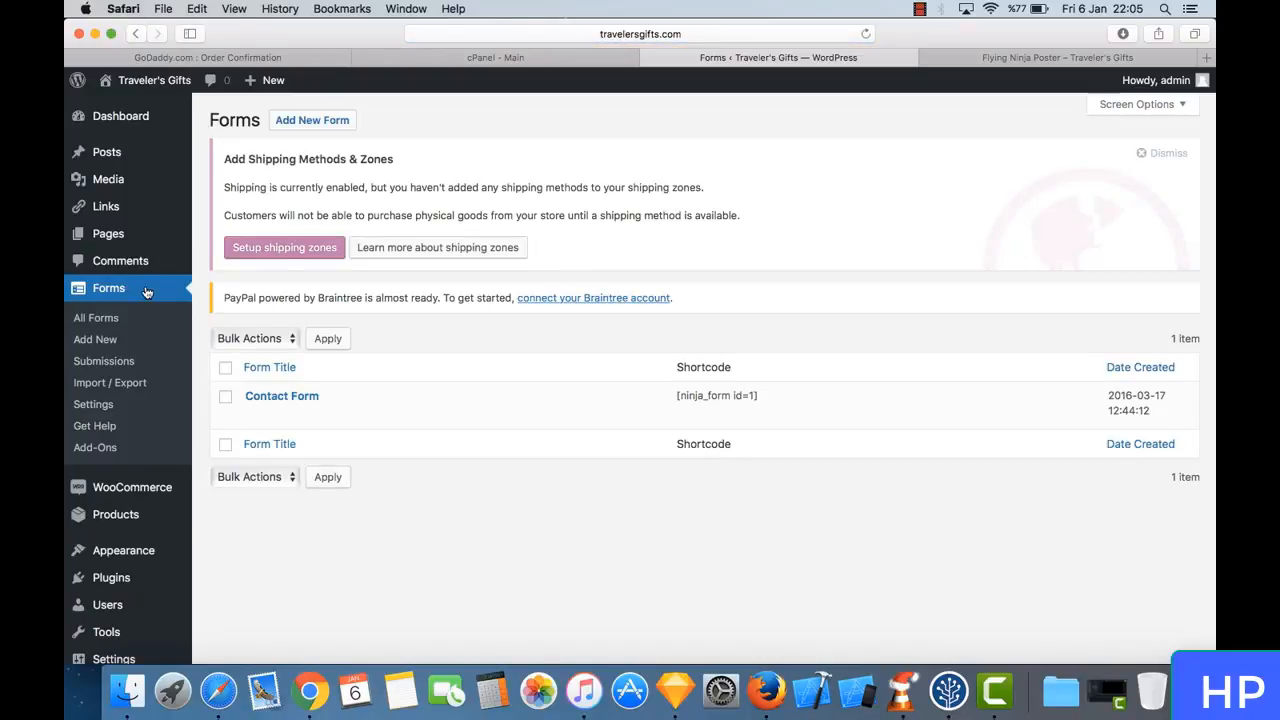
{"action": "left_click", "coordinate": [299, 400]}
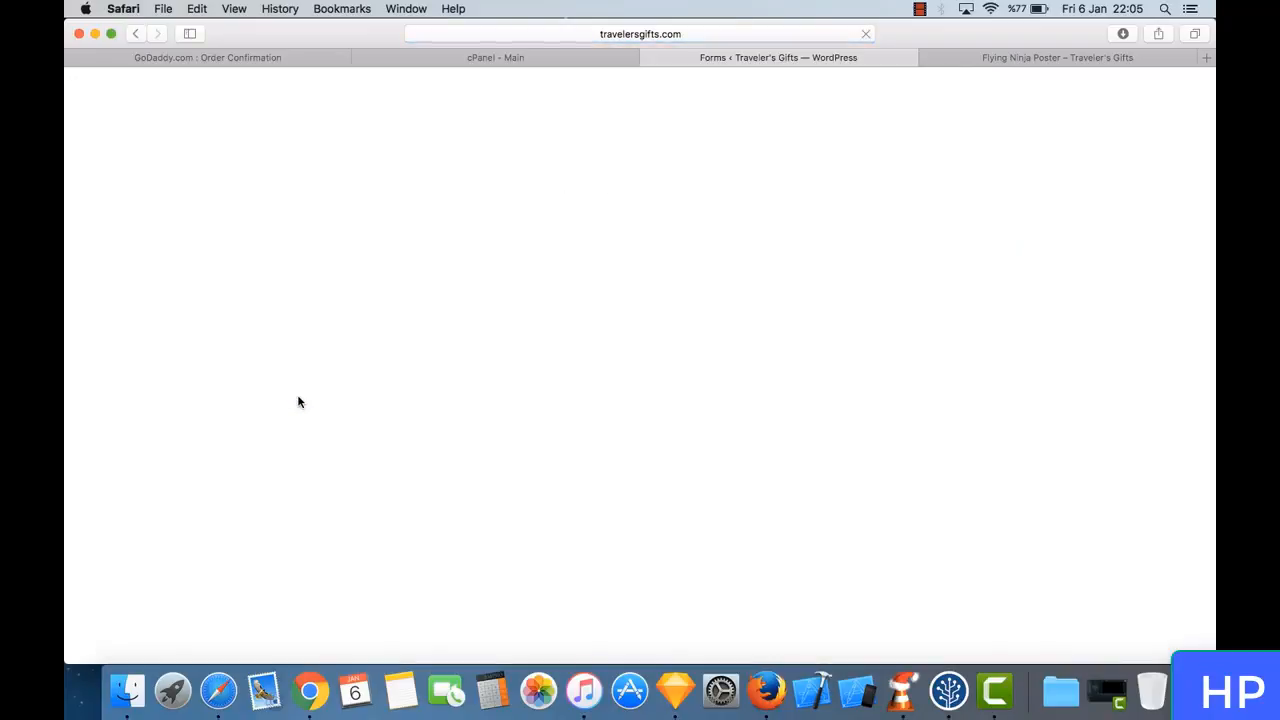
- Switch to the storefront and open the Contact Us page to view its contact form
{"action": "left_click", "coordinate": [1006, 56]}
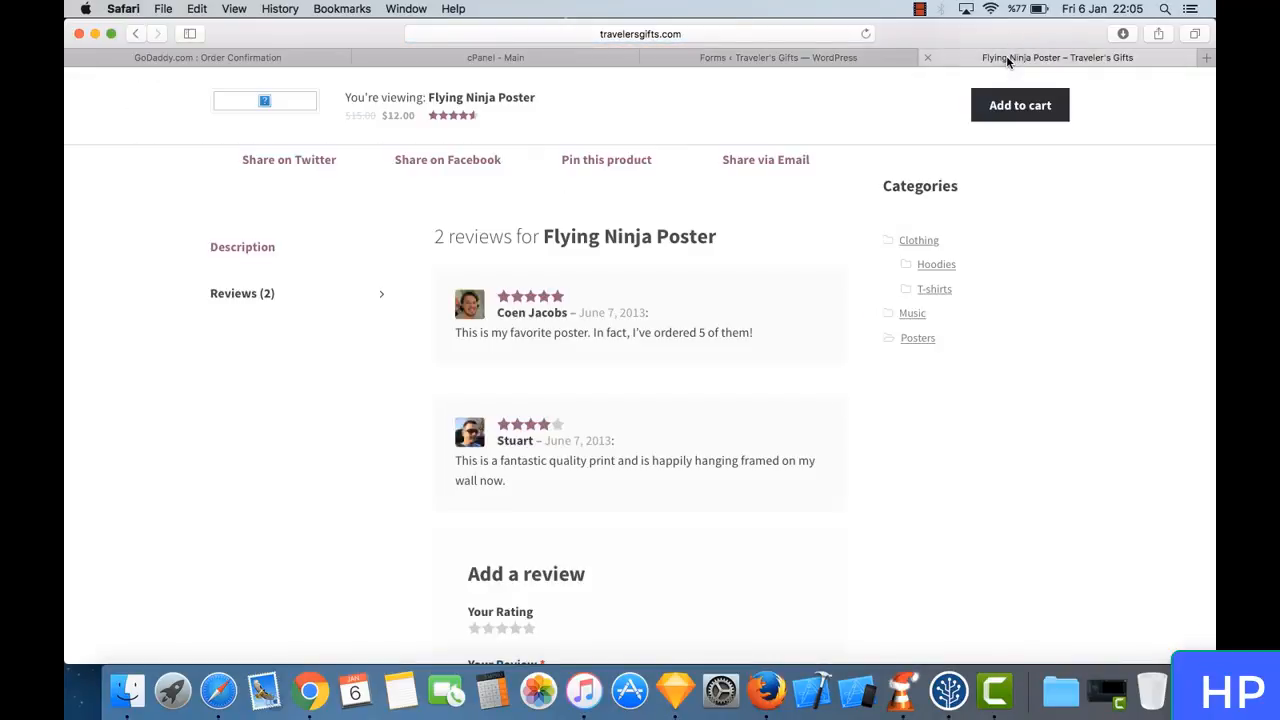
{"action": "scroll", "coordinate": [693, 260], "scroll_direction": "up", "scroll_amount": 10}
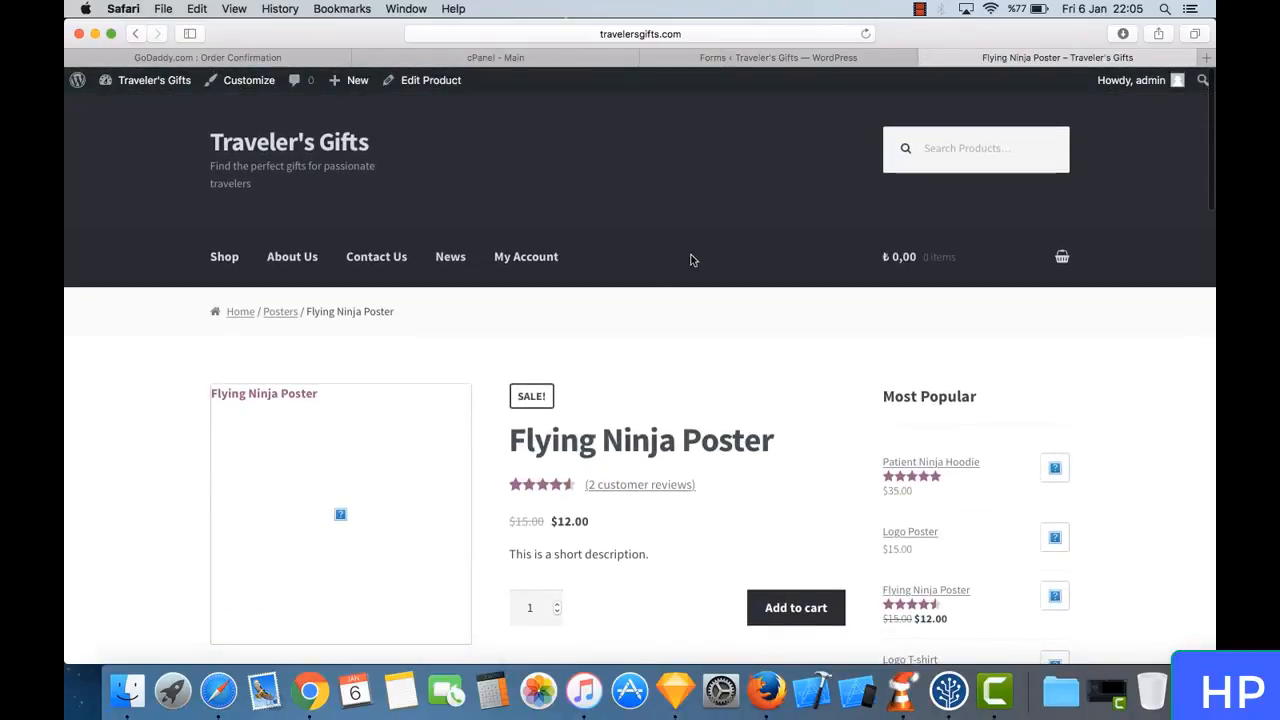
{"action": "left_click", "coordinate": [373, 262]}
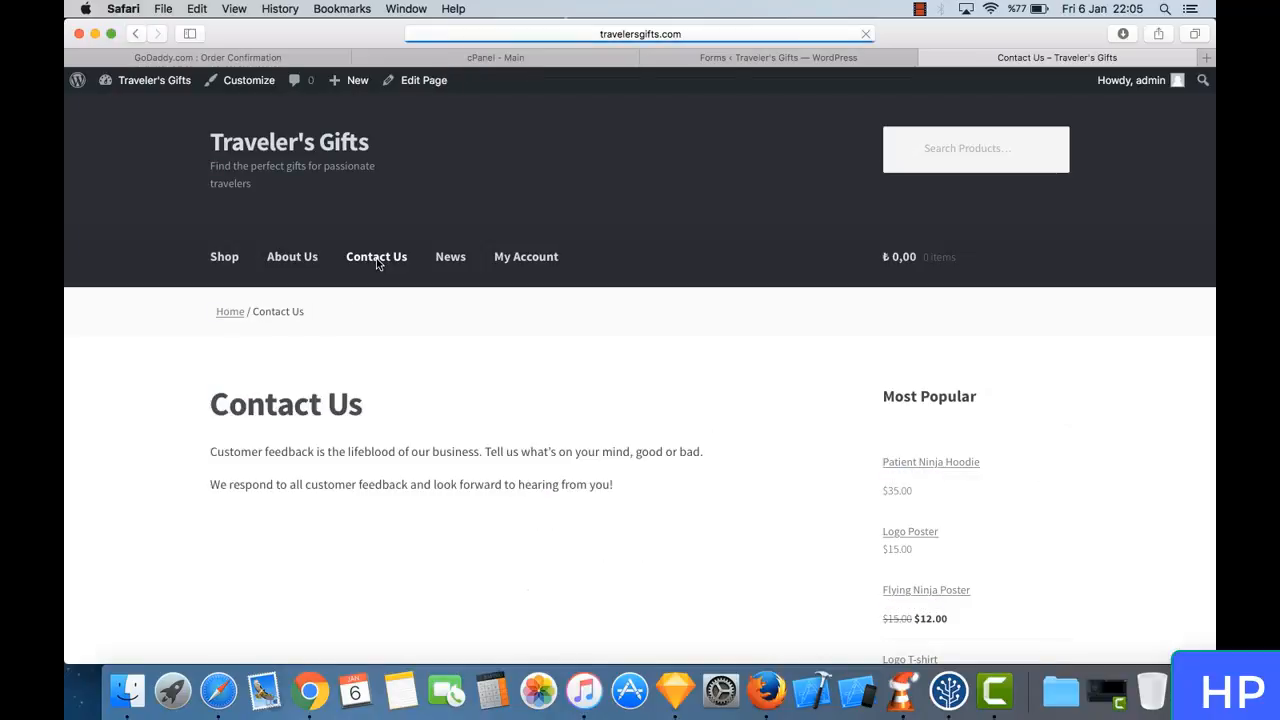
{"action": "scroll", "coordinate": [555, 445], "scroll_direction": "down", "scroll_amount": 3}
{"action": "scroll", "coordinate": [555, 445], "scroll_direction": "down", "scroll_amount": 3}
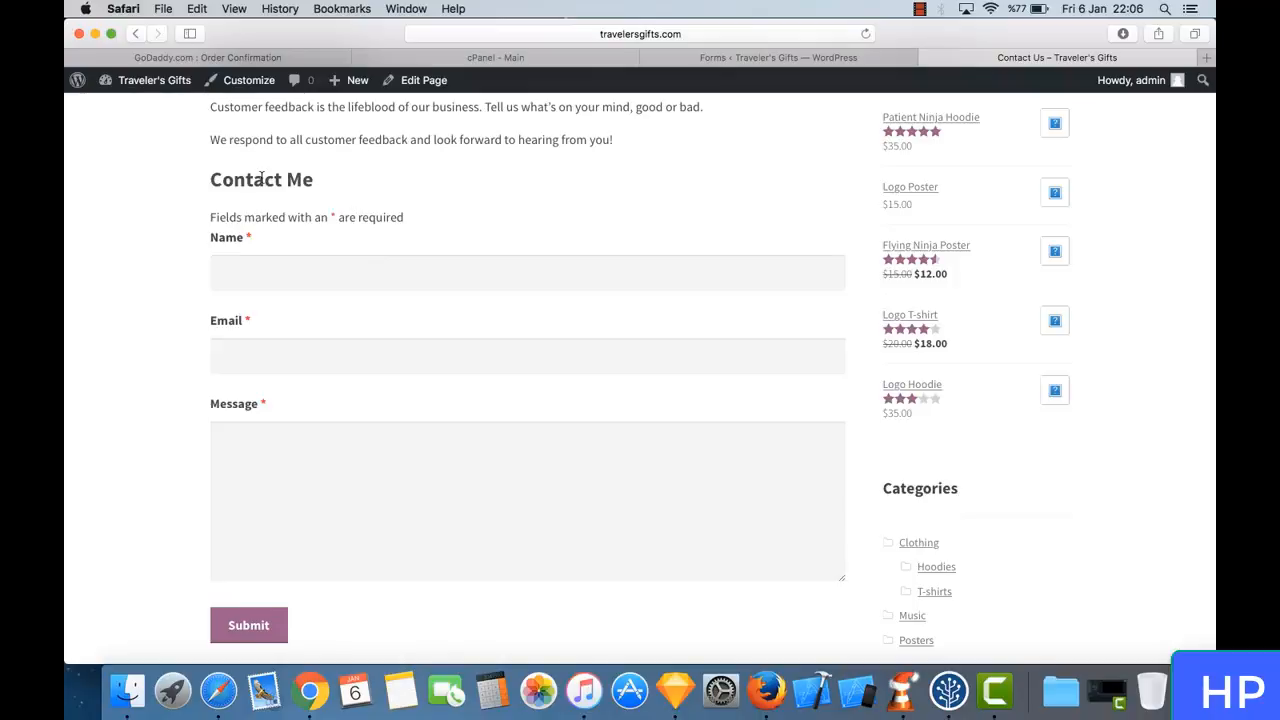
- Fill in the contact form with a sender name, an e-mail address and the message "lskfşsdkfşsdfksşdkl", and submit it
{"action": "left_click", "coordinate": [236, 262]}
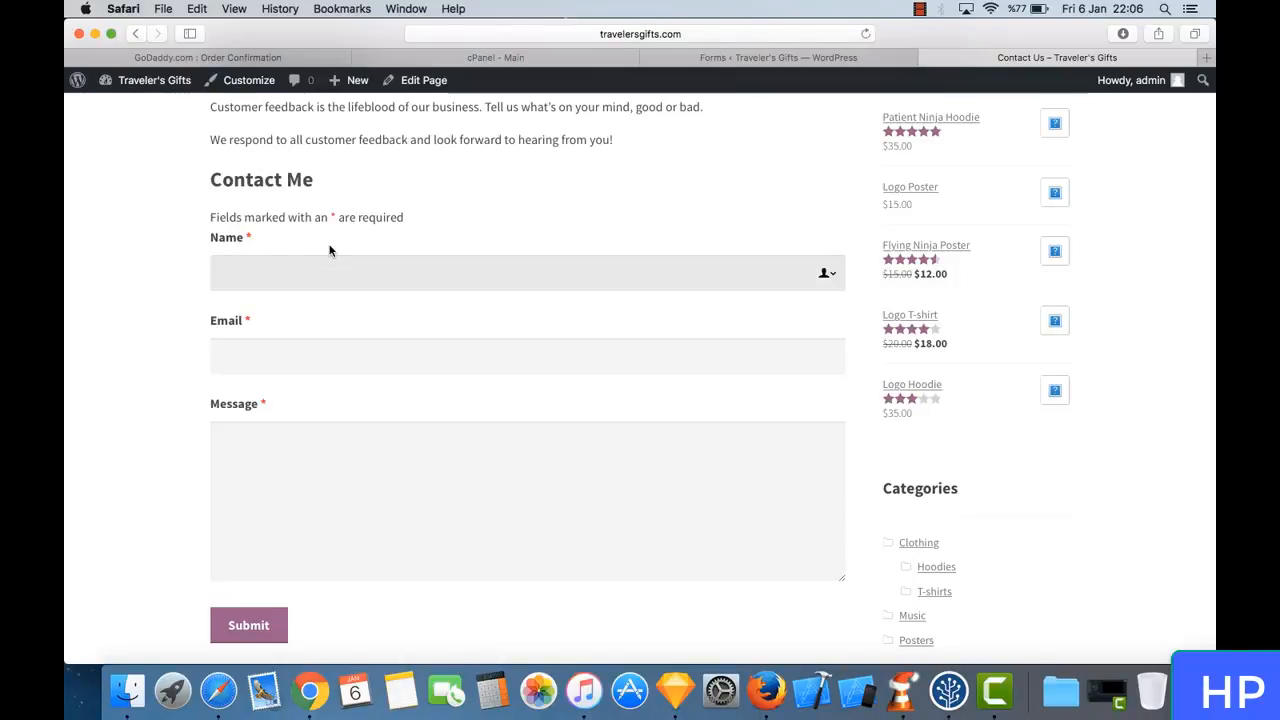
{"action": "key", "text": "Tab"}
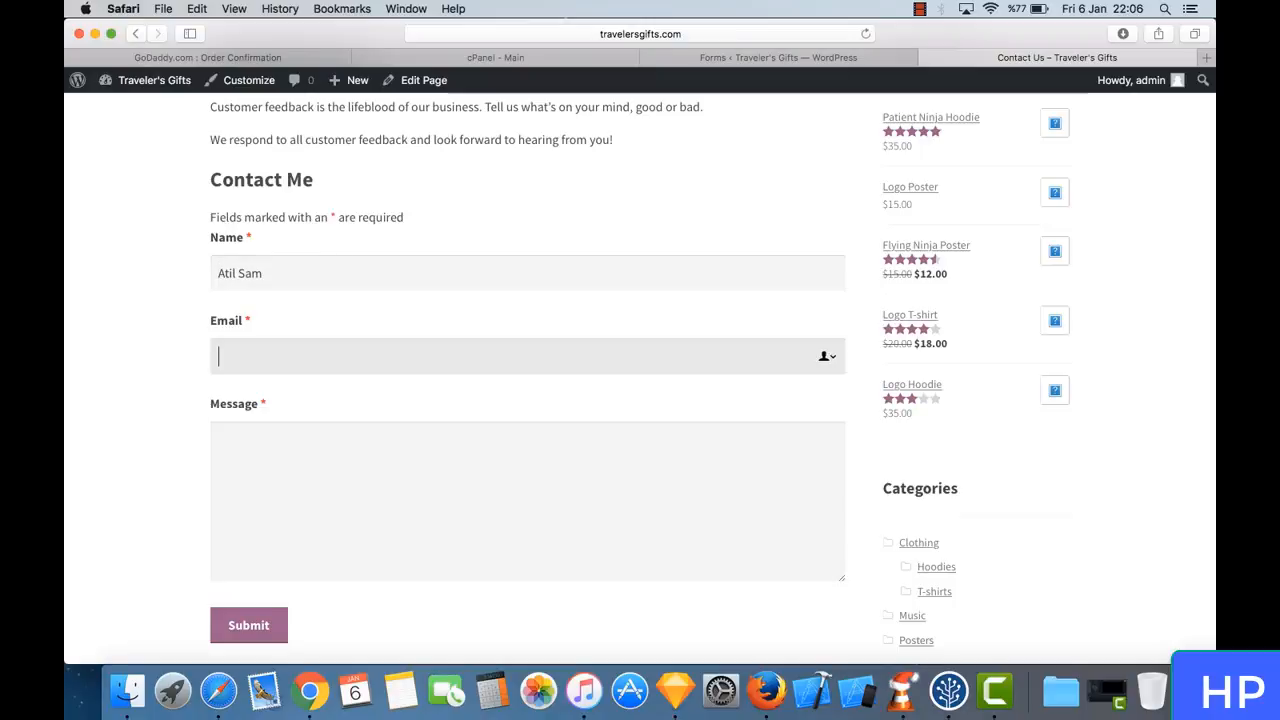
{"action": "type", "text": "atis"}
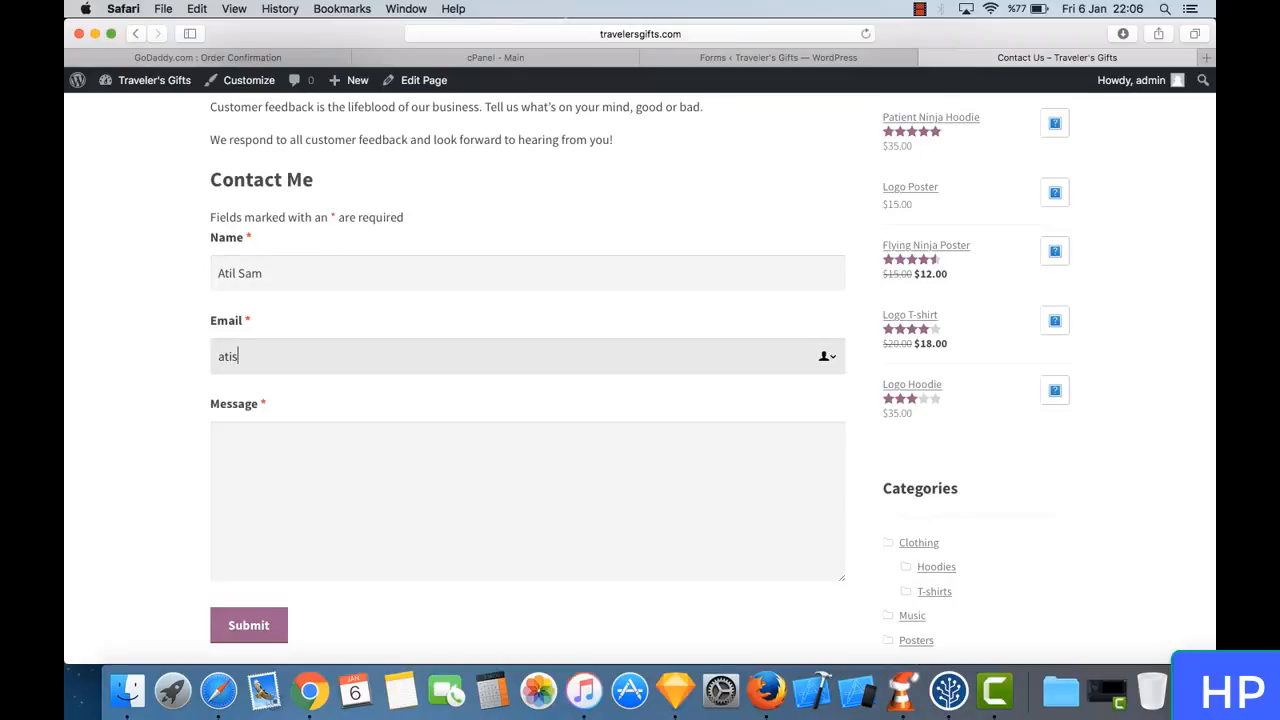
{"action": "type", "text": "@sss.com"}
{"action": "key", "text": "Tab"}
{"action": "type", "text": "lskfşsdkfşsdfksşdkl"}
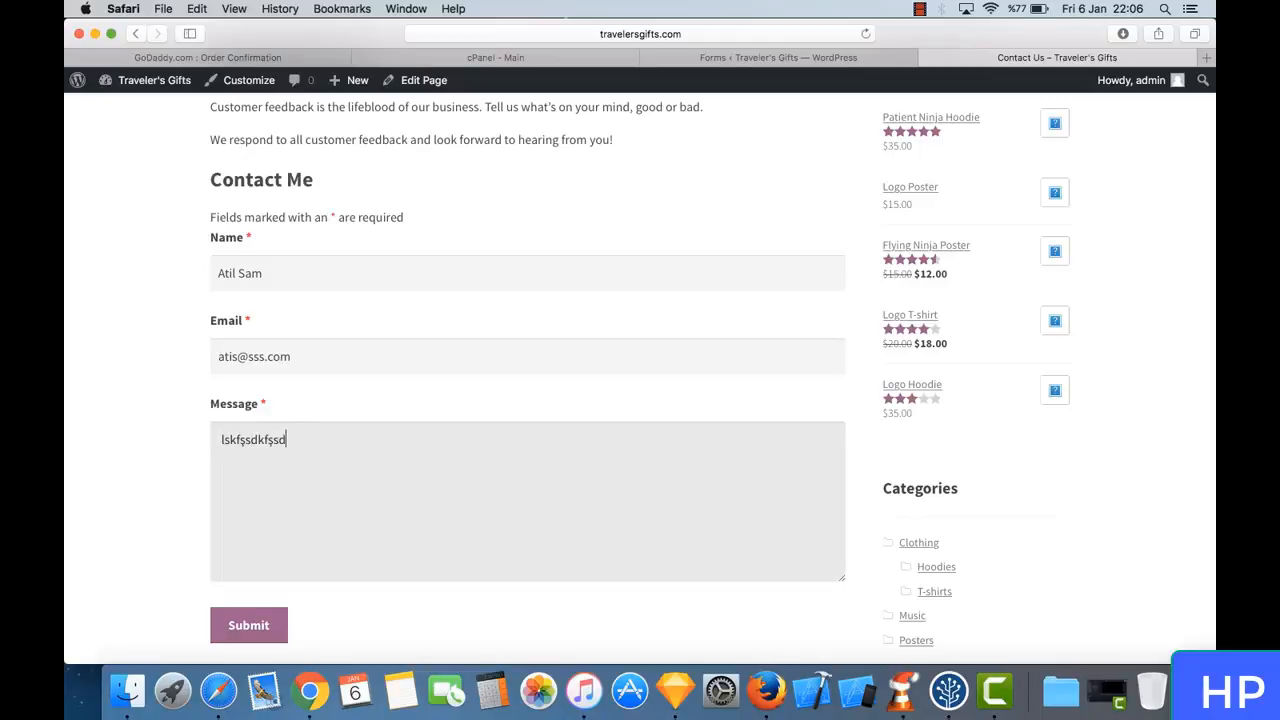
{"action": "left_click", "coordinate": [258, 627]}
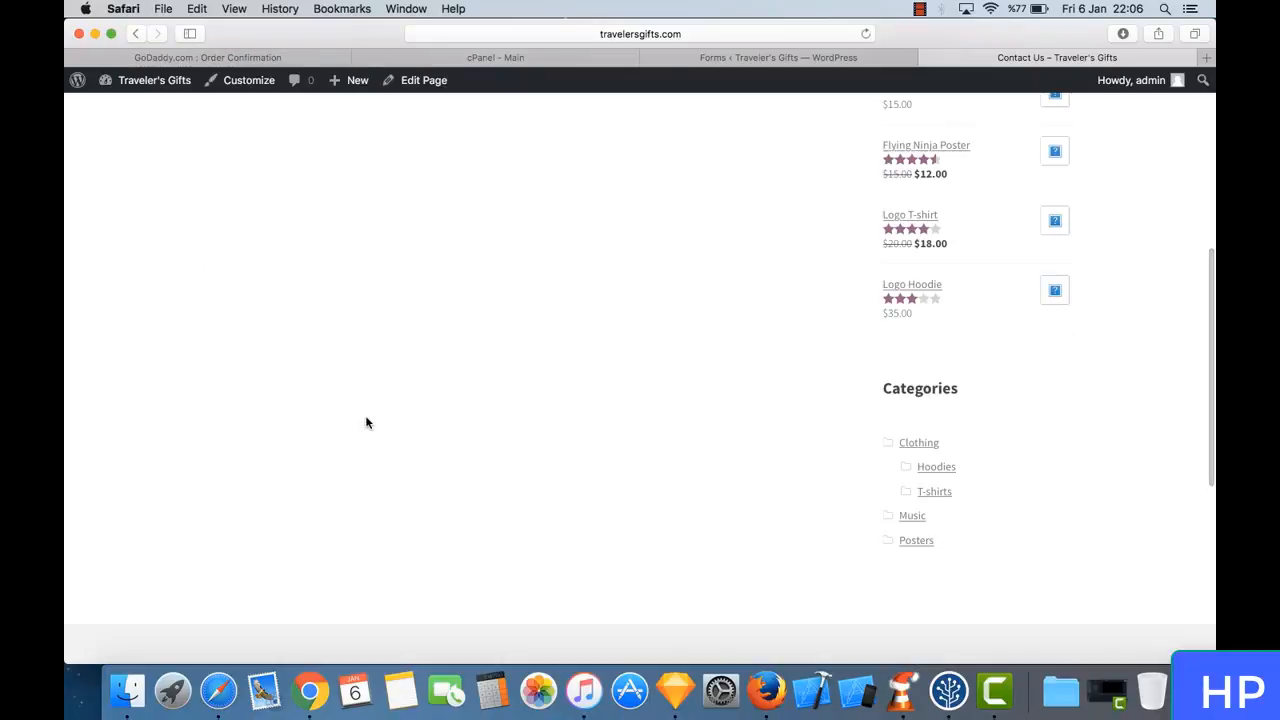
- Read the response text displayed on the Contact Us page after the submission
{"action": "scroll", "coordinate": [551, 377], "scroll_direction": "up", "scroll_amount": 3}
{"action": "scroll", "coordinate": [551, 374], "scroll_direction": "up", "scroll_amount": 3}
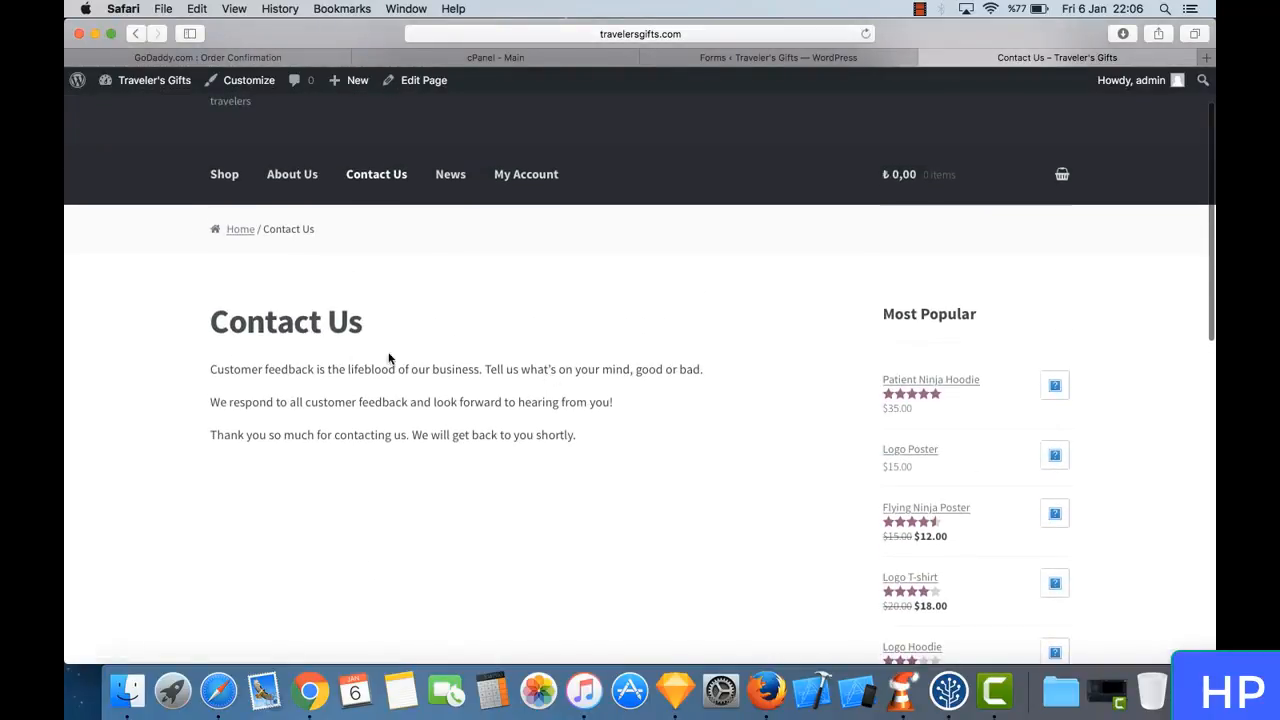
{"action": "triple_click", "coordinate": [274, 432]}
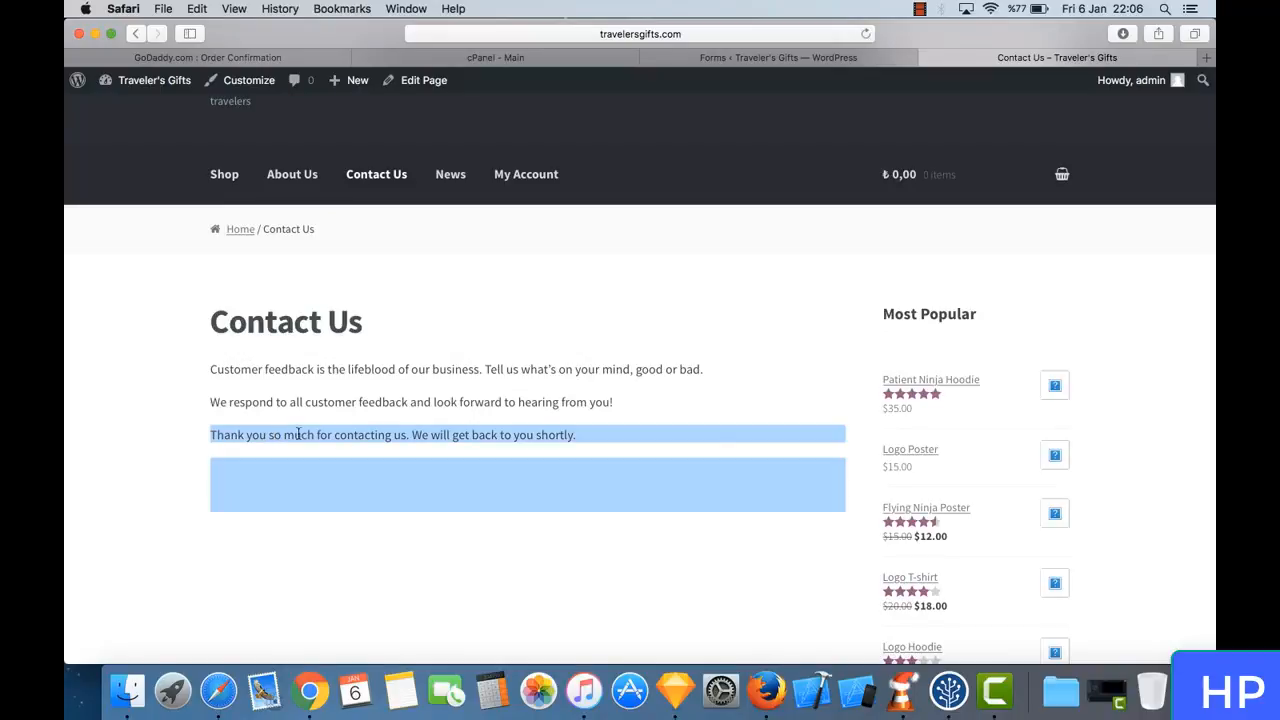
{"action": "left_click", "coordinate": [338, 440]}
{"action": "left_click_drag", "start_coordinate": [226, 432], "coordinate": [409, 443]}
{"action": "left_click", "coordinate": [409, 443]}
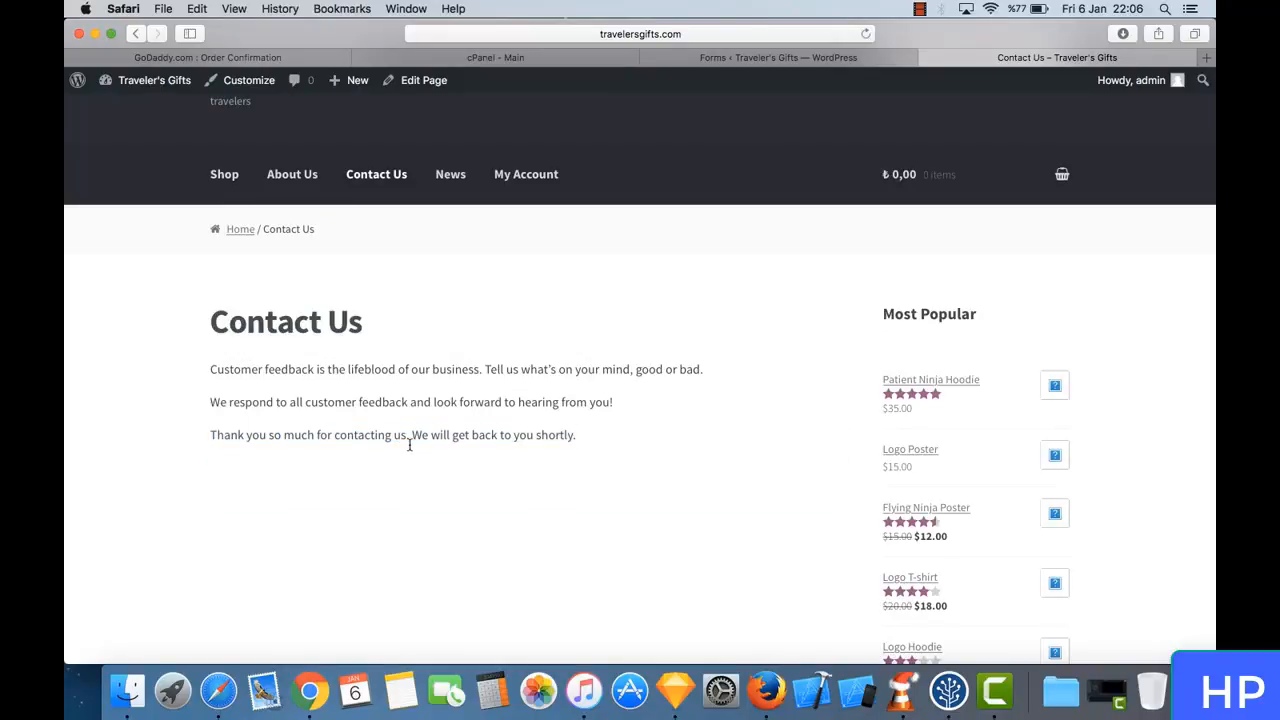
- Return to the WordPress admin and display the form submissions received through the Contact Form
{"action": "left_click", "coordinate": [836, 58]}
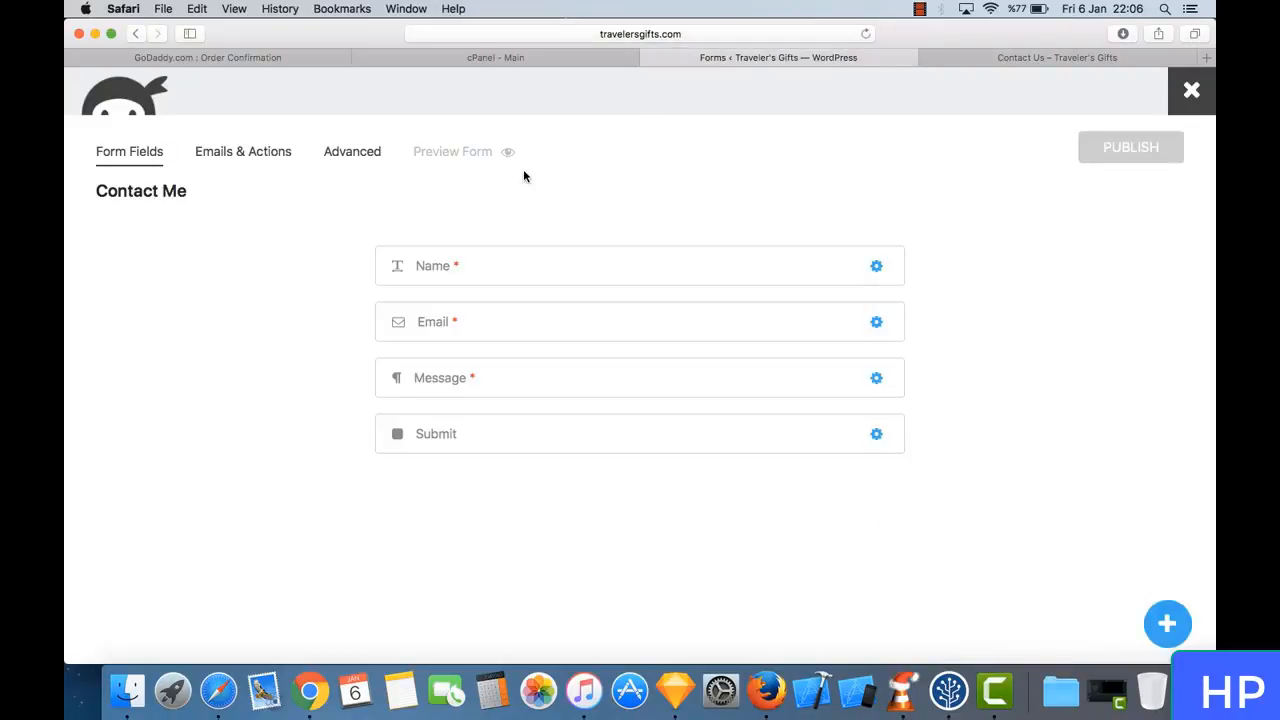
{"action": "left_click", "coordinate": [138, 34]}
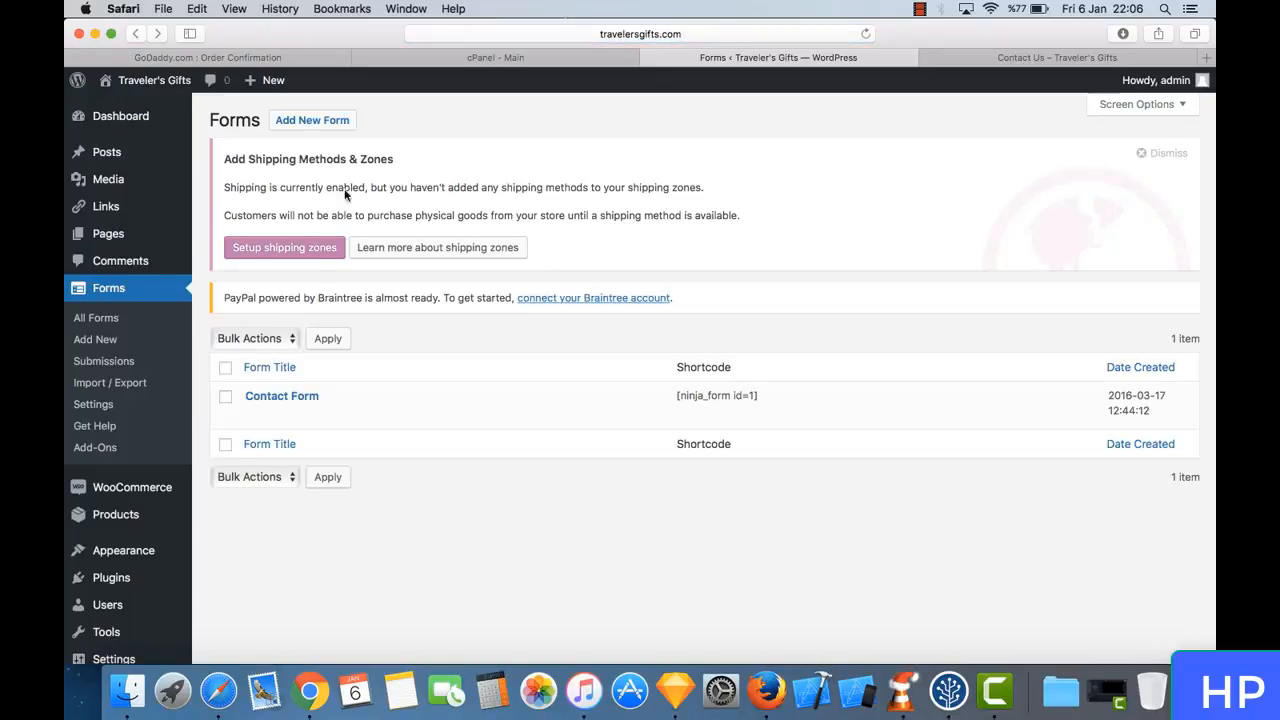
{"action": "left_click", "coordinate": [129, 363]}
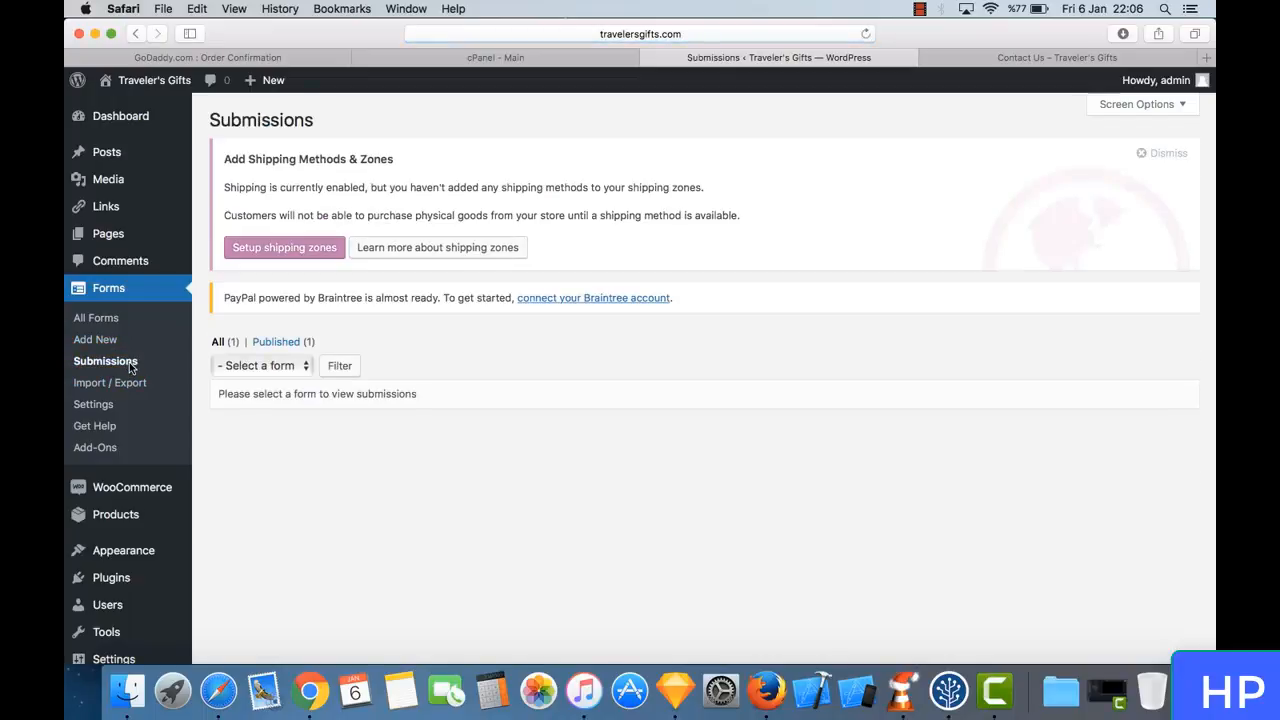
{"action": "left_click", "coordinate": [228, 345]}
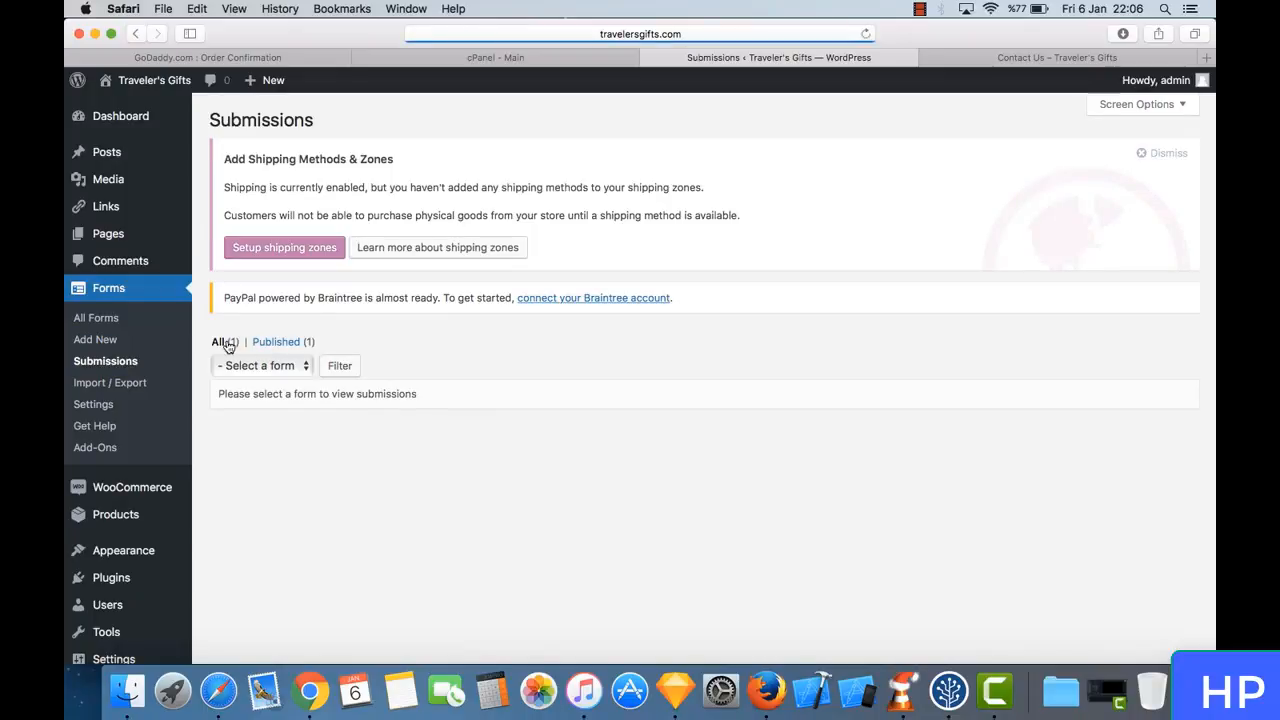
{"action": "left_click", "coordinate": [267, 368]}
{"action": "left_click", "coordinate": [280, 386]}
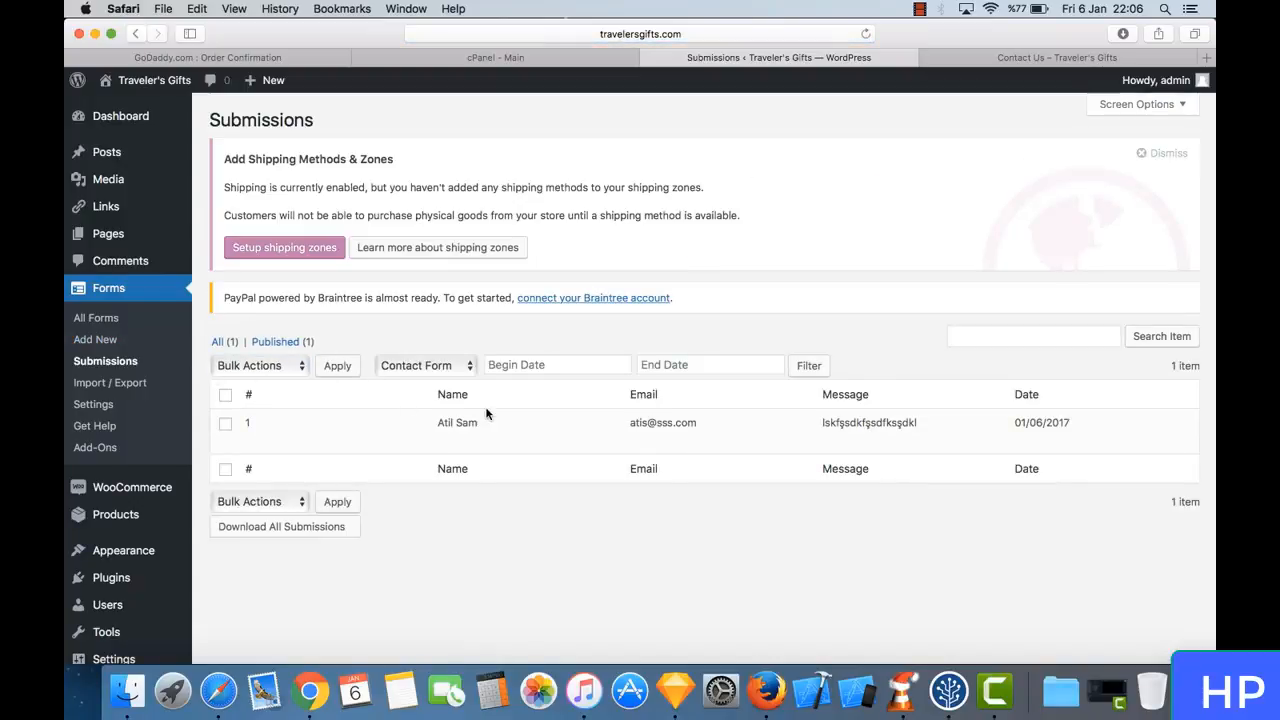
- Select the contact form submission and move it to the trash with a bulk action
{"action": "mouse_move", "coordinate": [463, 438]}
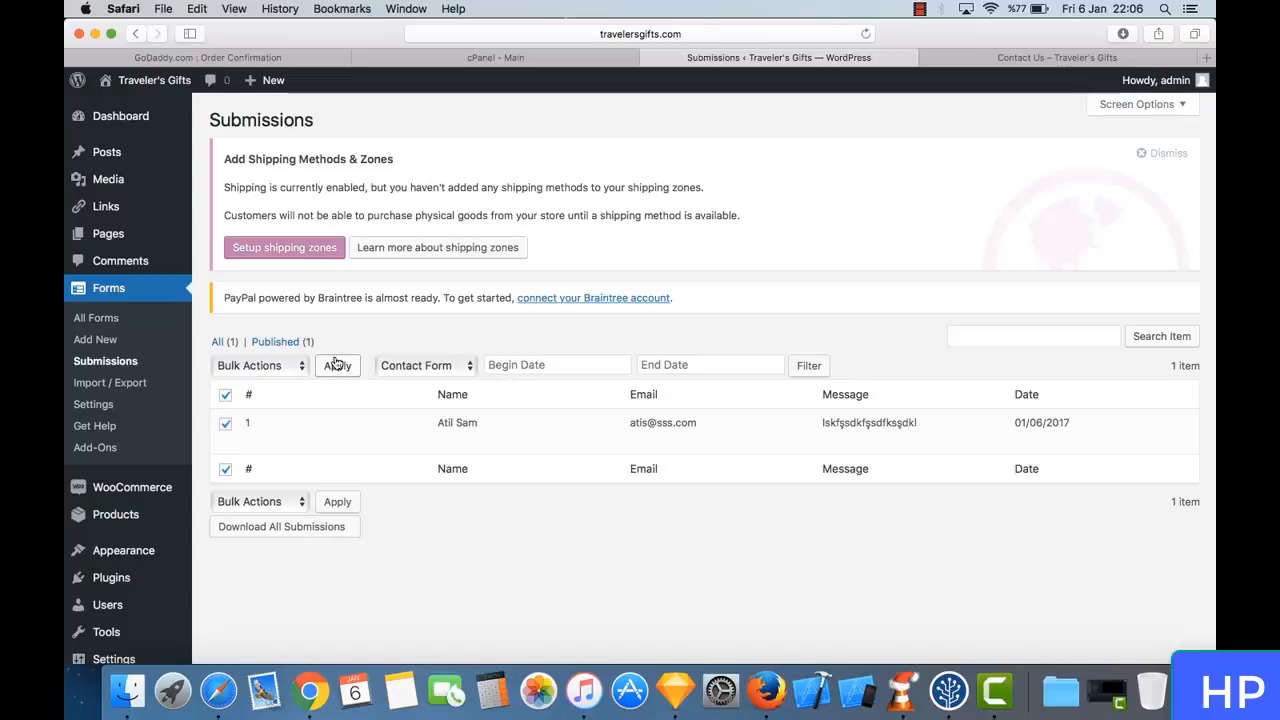
{"action": "left_click", "coordinate": [258, 366]}
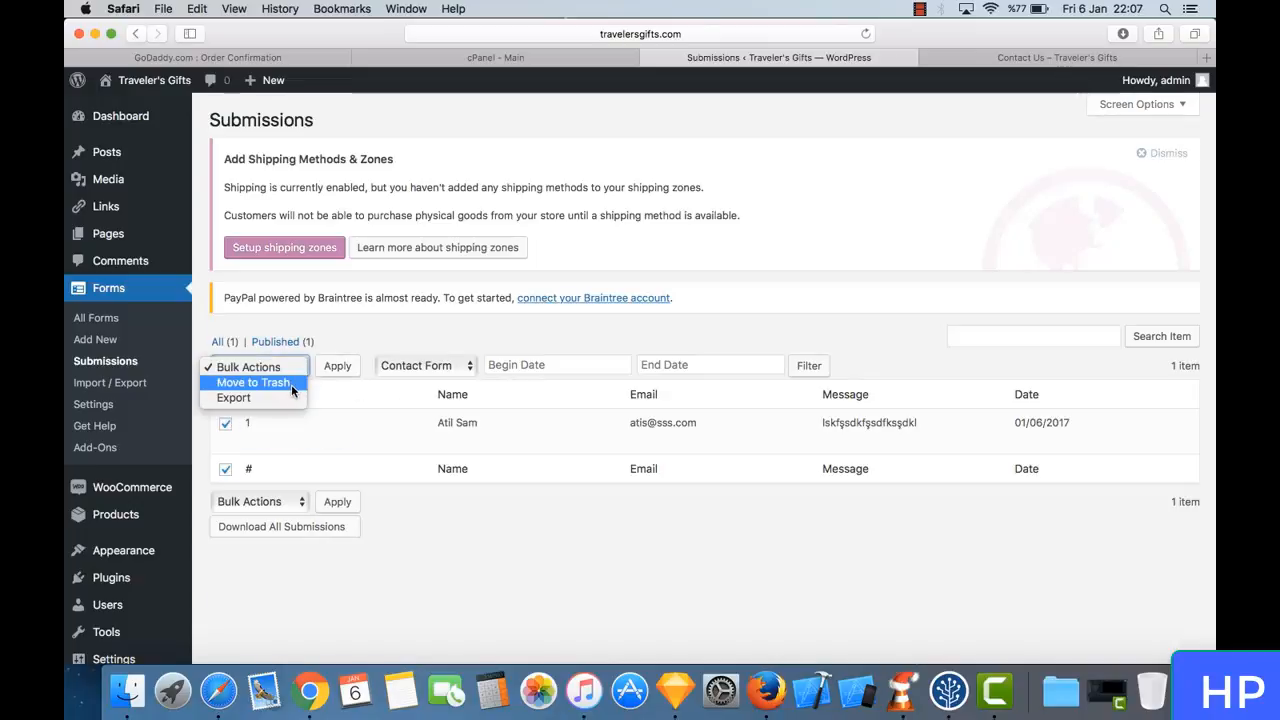
{"action": "left_click", "coordinate": [288, 383]}
{"action": "left_click", "coordinate": [338, 366]}
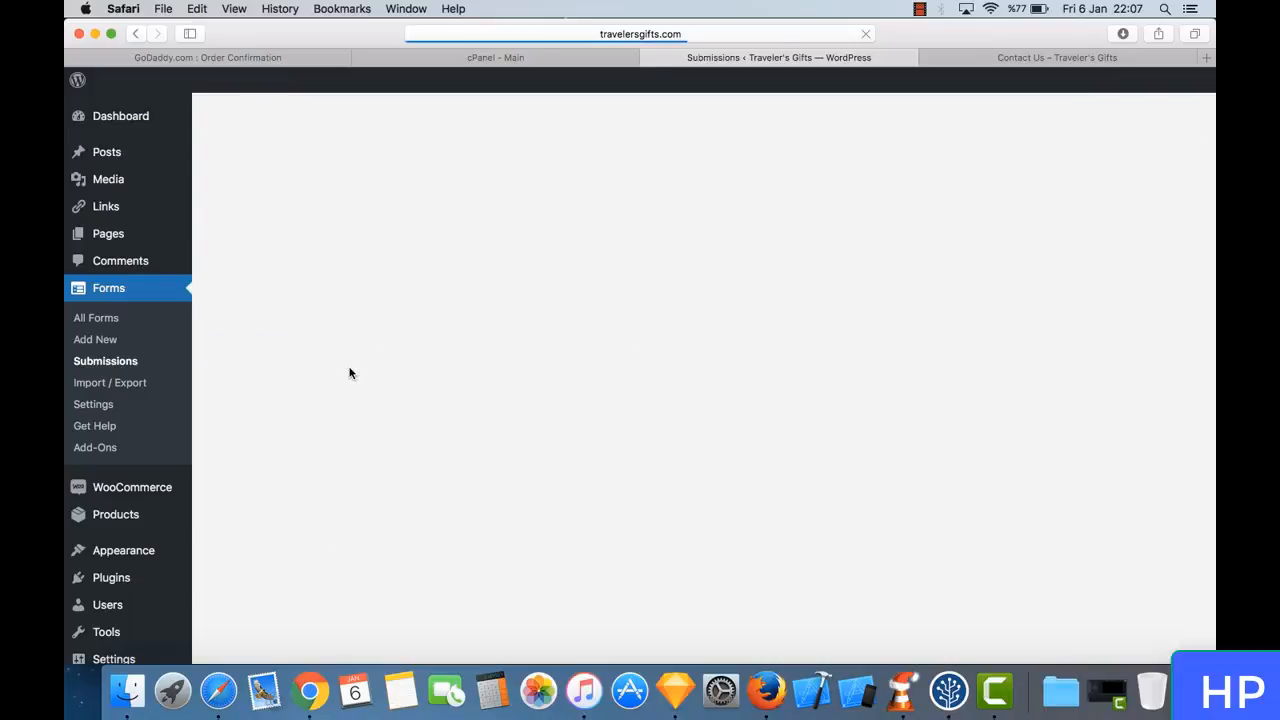
- Set the currency in the Forms settings to U.S. Dollars and save the settings
{"action": "left_click", "coordinate": [129, 403]}
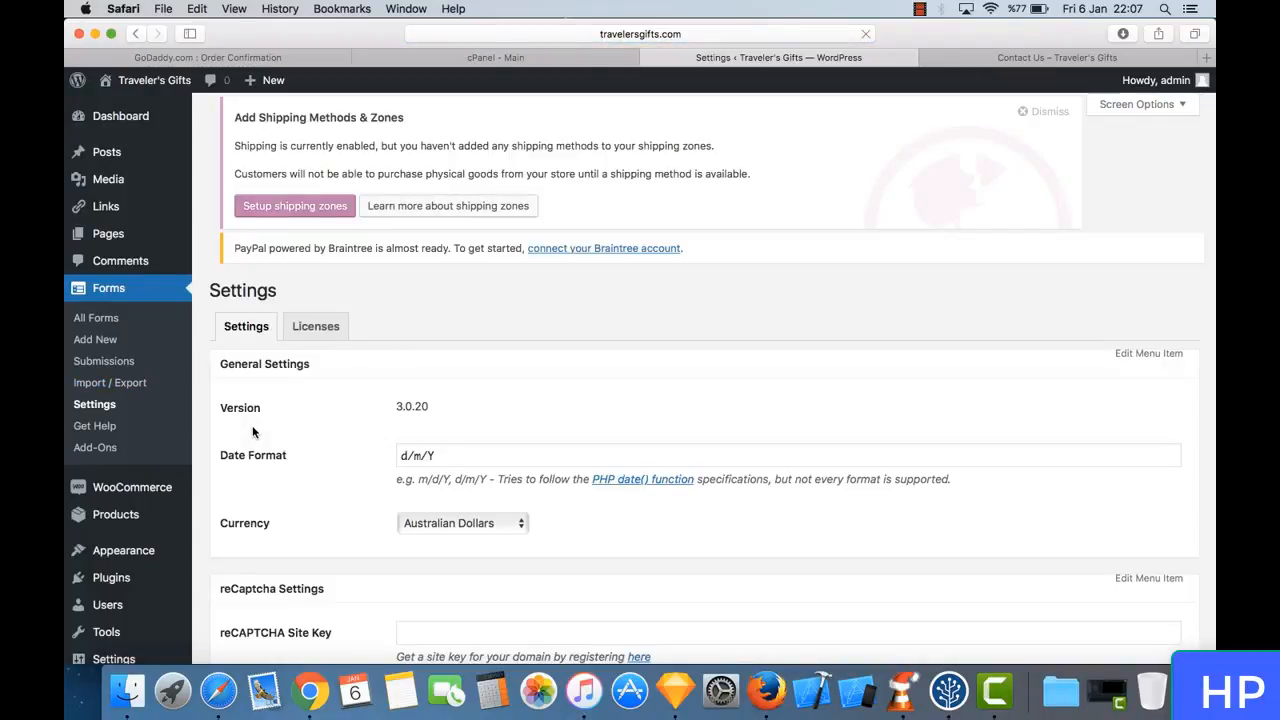
{"action": "scroll", "coordinate": [491, 394], "scroll_direction": "down", "scroll_amount": 5}
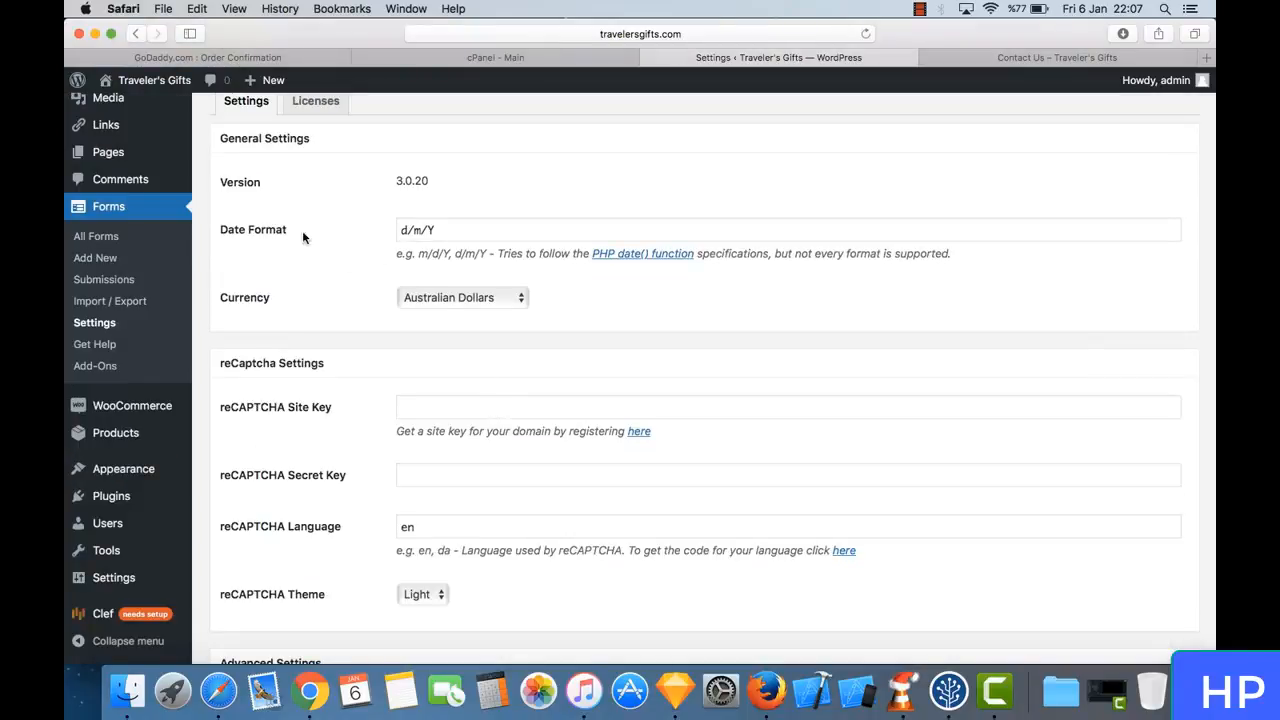
{"action": "left_click", "coordinate": [474, 299]}
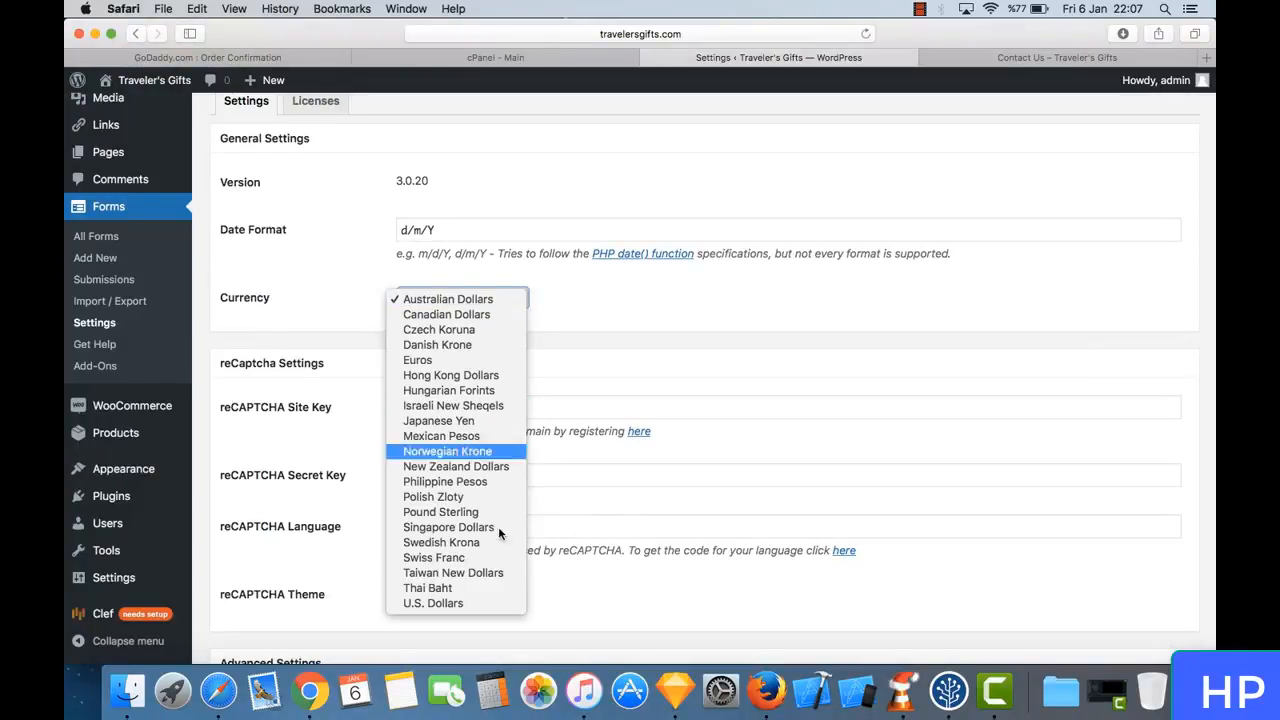
{"action": "left_click", "coordinate": [478, 604]}
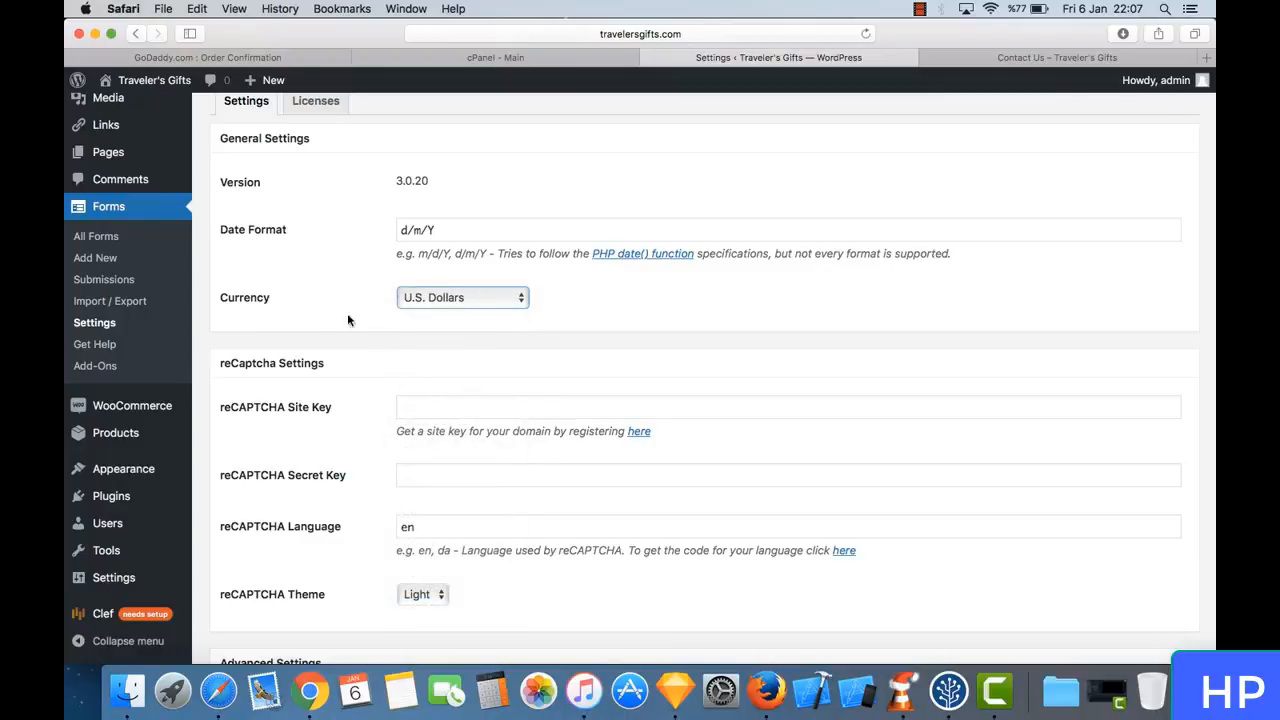
{"action": "scroll", "coordinate": [320, 308], "scroll_direction": "down", "scroll_amount": 3}
{"action": "scroll", "coordinate": [318, 302], "scroll_direction": "down", "scroll_amount": 3}
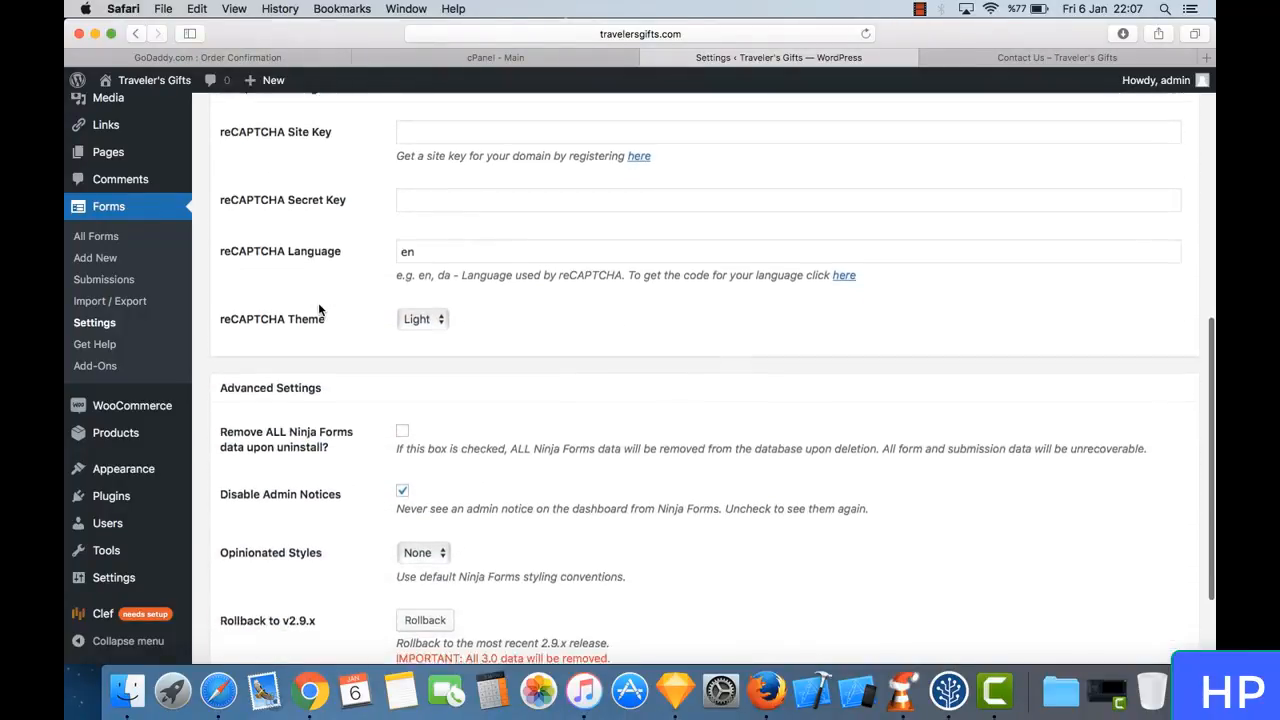
{"action": "scroll", "coordinate": [318, 302], "scroll_direction": "up", "scroll_amount": 3}
{"action": "scroll", "coordinate": [318, 310], "scroll_direction": "up", "scroll_amount": 4}
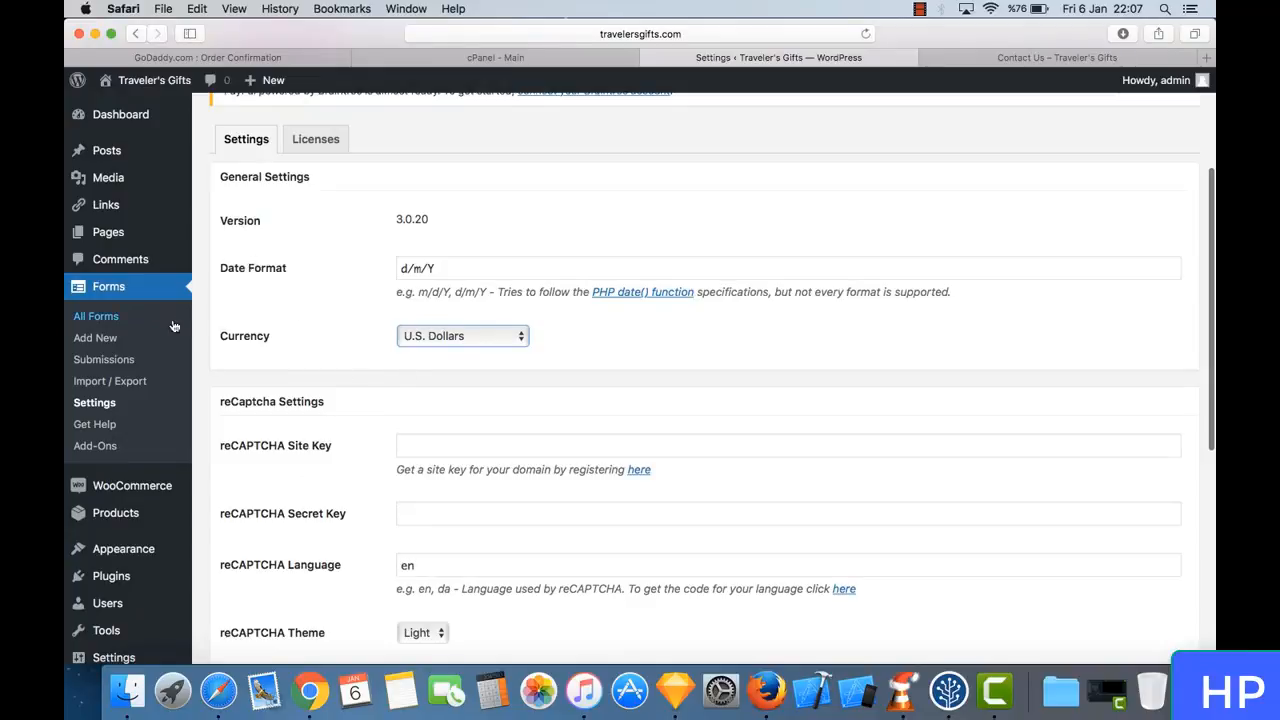
{"action": "scroll", "coordinate": [333, 408], "scroll_direction": "down", "scroll_amount": 2}
{"action": "scroll", "coordinate": [333, 410], "scroll_direction": "down", "scroll_amount": 6}
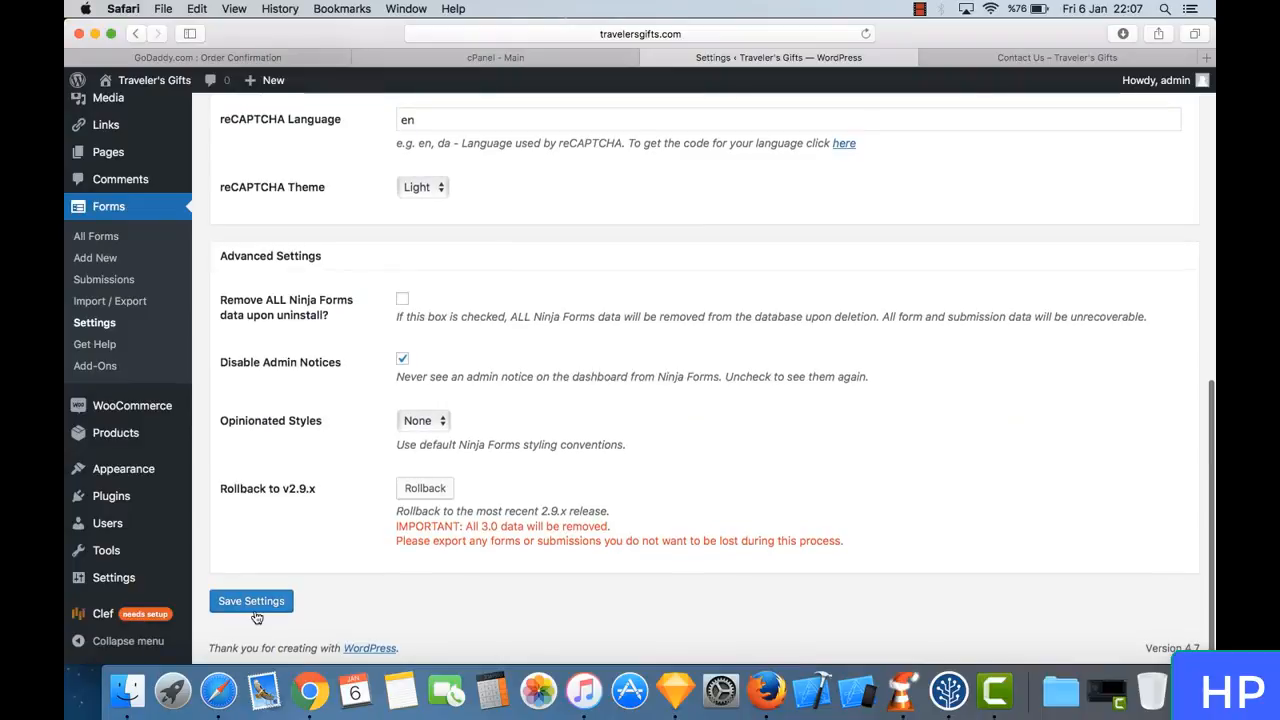
{"action": "left_click", "coordinate": [253, 608]}
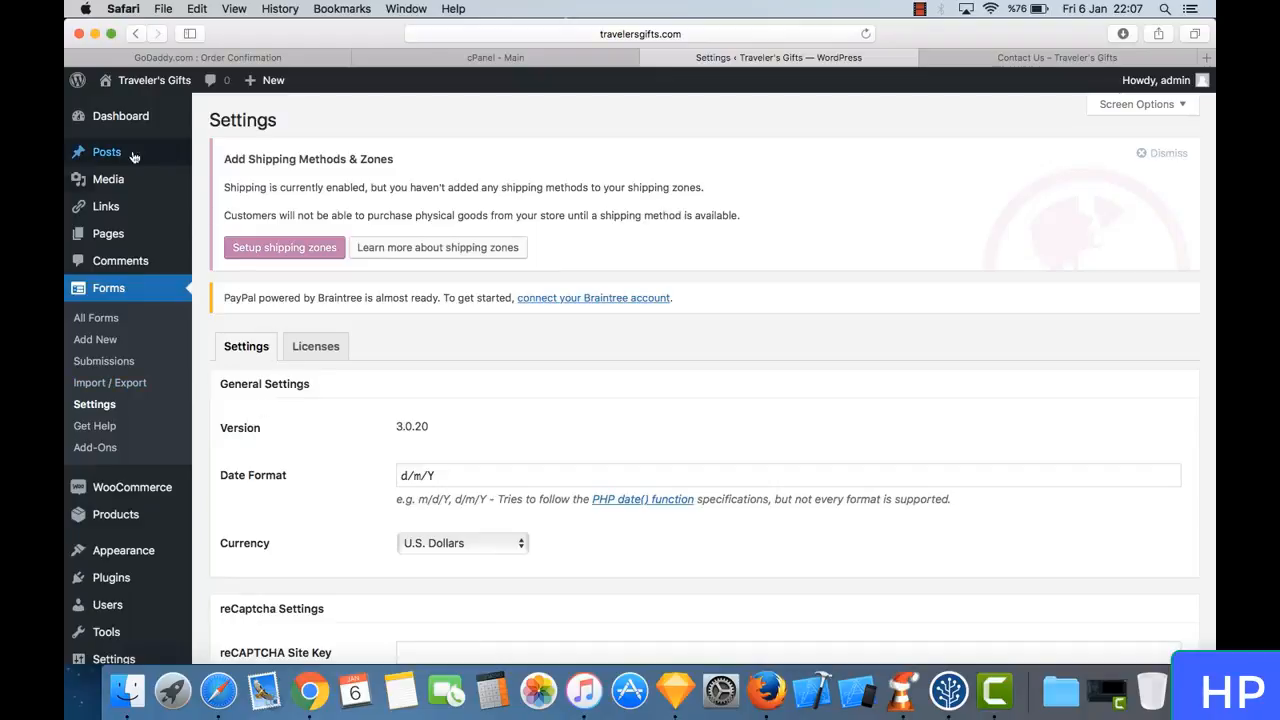
- Look over the saved Forms settings, and open the page of installed themes
{"action": "scroll", "coordinate": [252, 476], "scroll_direction": "down", "scroll_amount": 3}
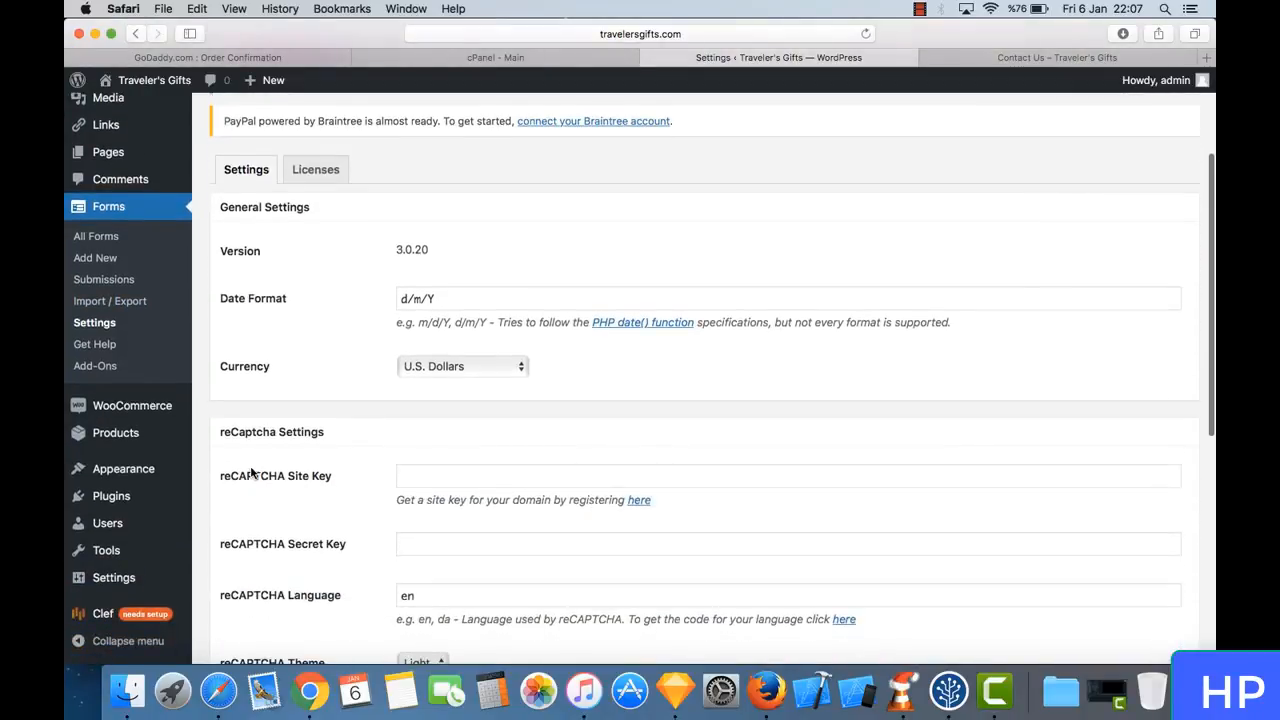
{"action": "scroll", "coordinate": [252, 476], "scroll_direction": "down", "scroll_amount": 8}
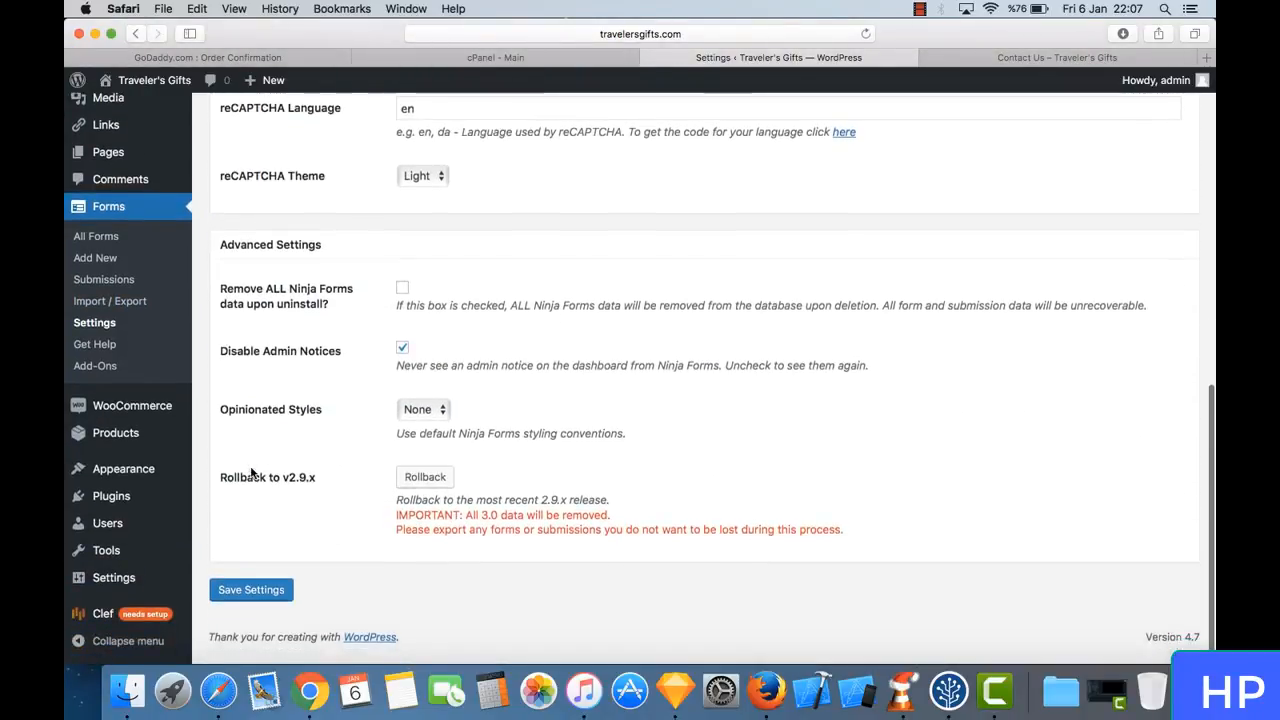
{"action": "scroll", "coordinate": [293, 326], "scroll_direction": "up", "scroll_amount": 10}
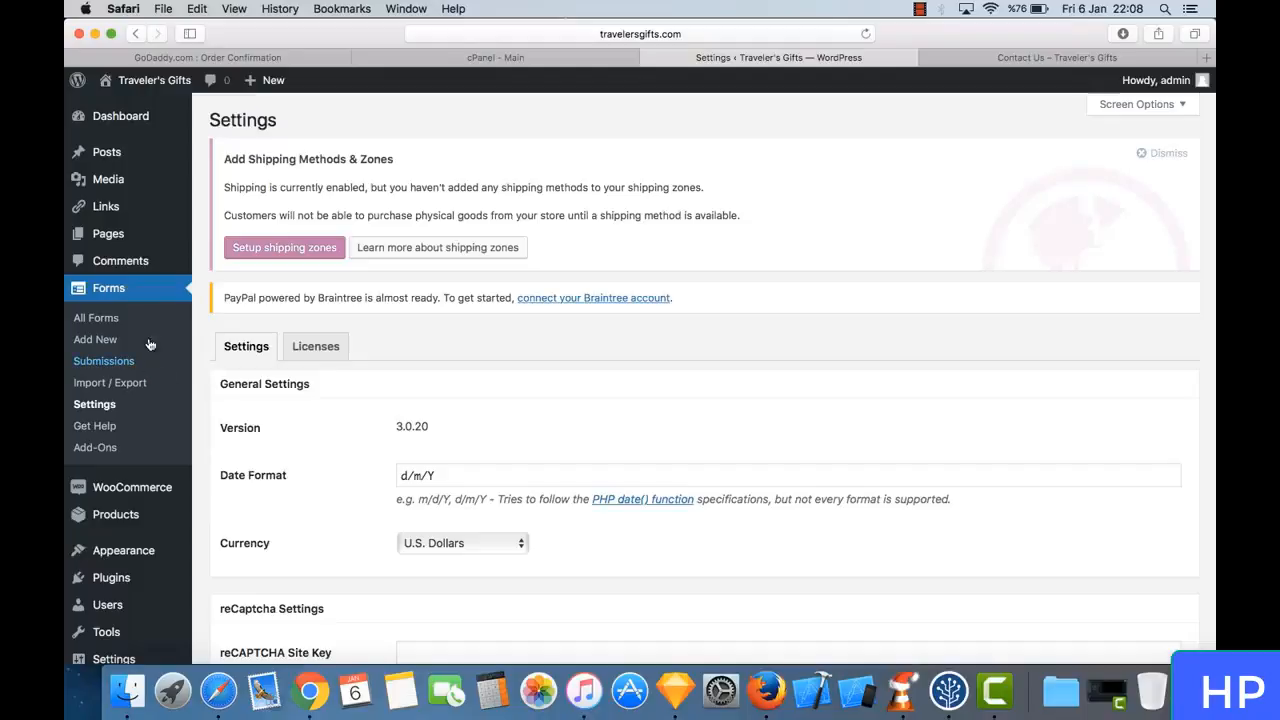
{"action": "scroll", "coordinate": [157, 315], "scroll_direction": "down", "scroll_amount": 2}
{"action": "scroll", "coordinate": [157, 318], "scroll_direction": "down", "scroll_amount": 3}
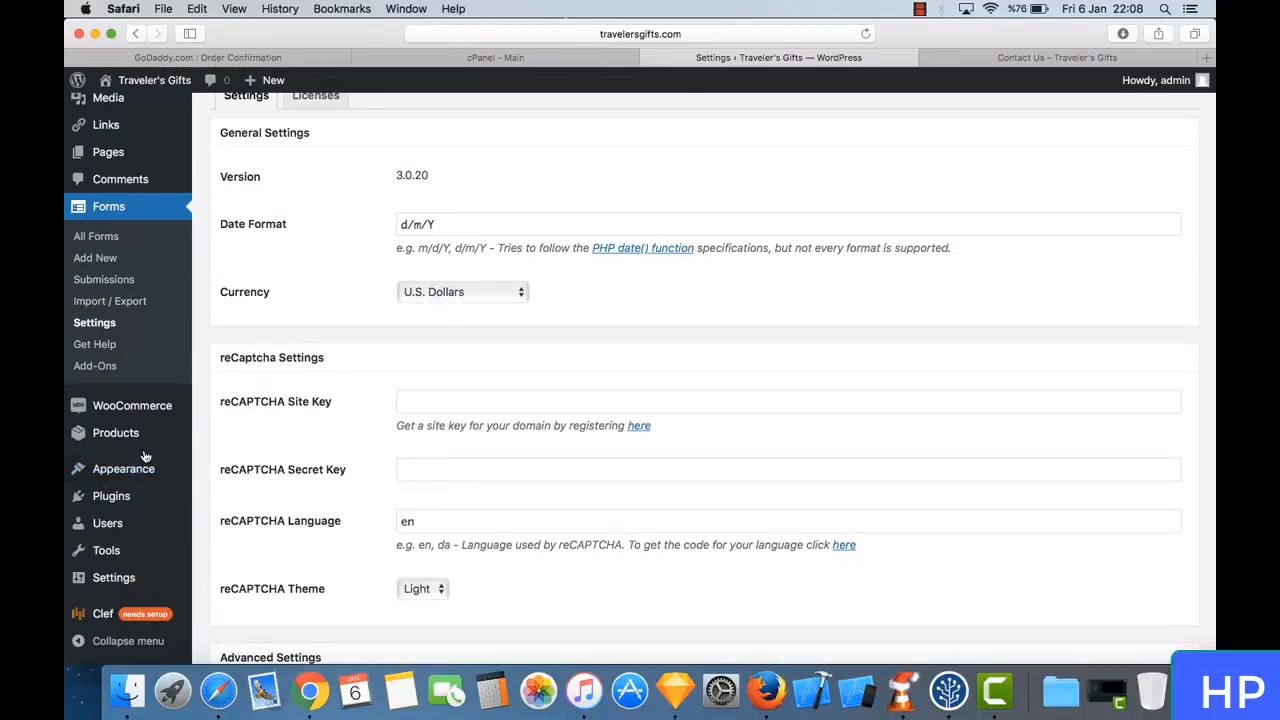
{"action": "mouse_move", "coordinate": [141, 472]}
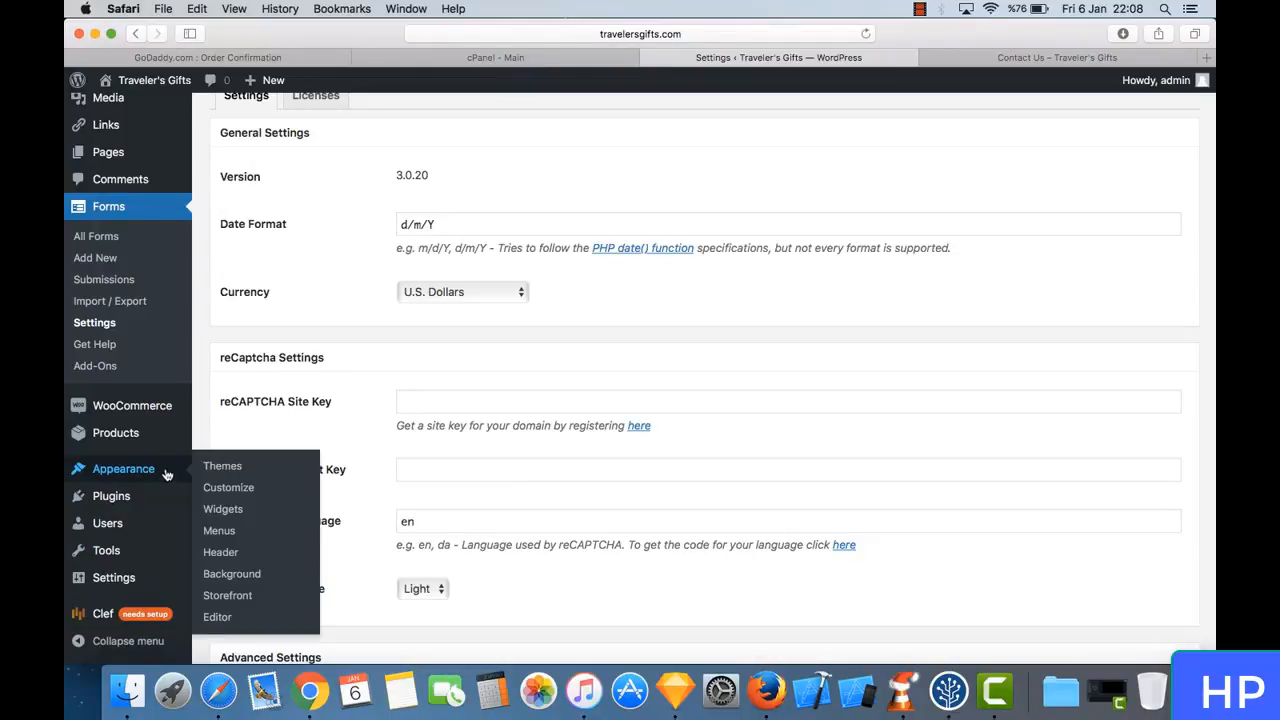
{"action": "left_click", "coordinate": [222, 466]}
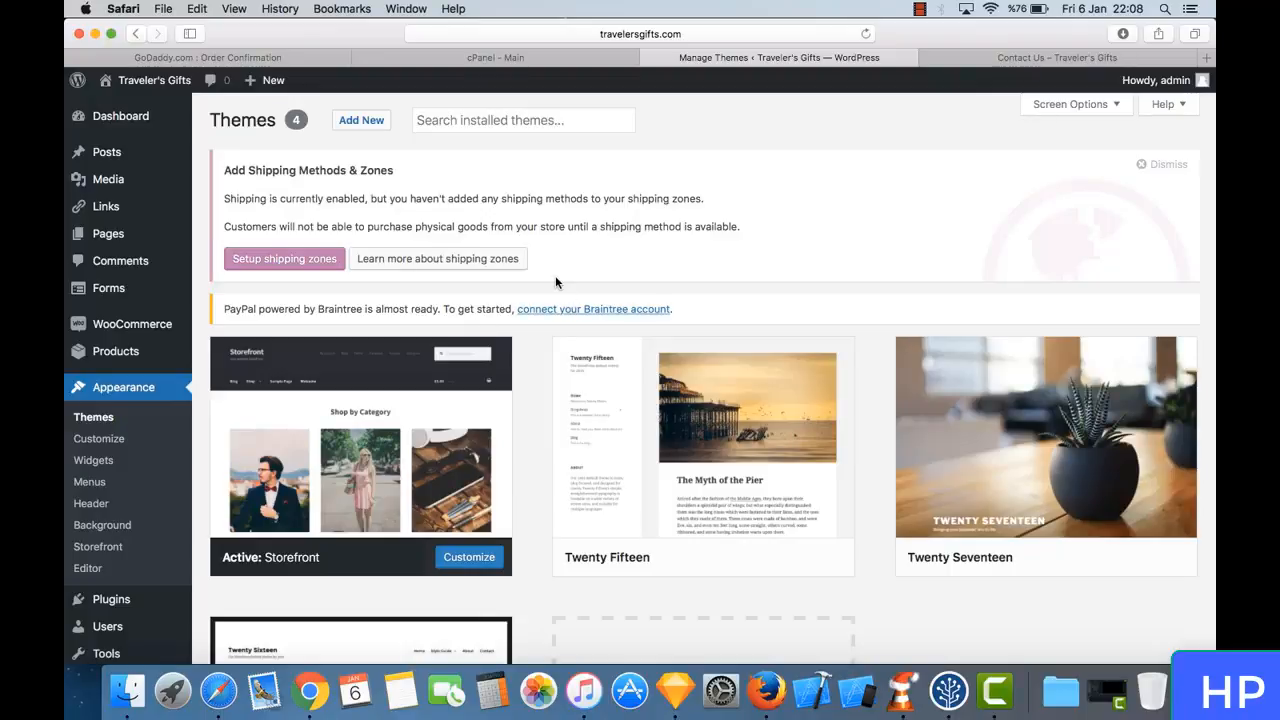
- Examine the installed themes, including the active Storefront theme and the available alternatives
{"action": "scroll", "coordinate": [556, 283], "scroll_direction": "down", "scroll_amount": 5}
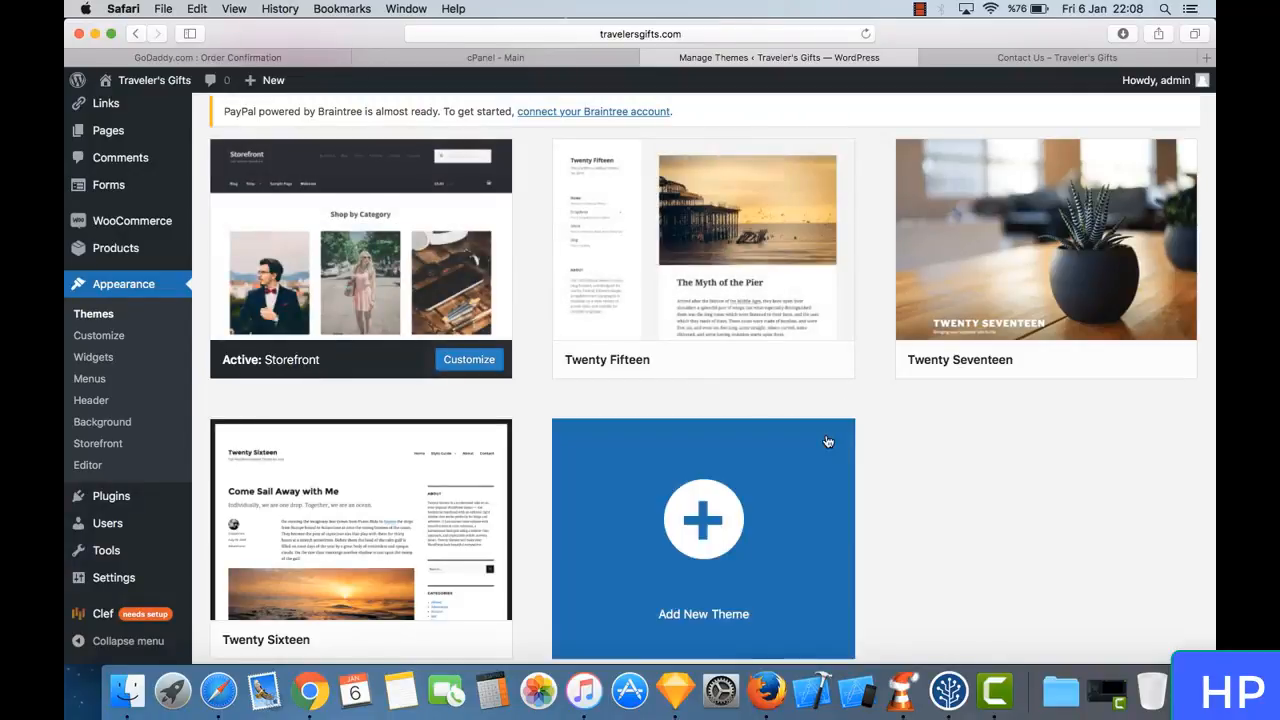
{"action": "scroll", "coordinate": [828, 441], "scroll_direction": "down", "scroll_amount": 2}
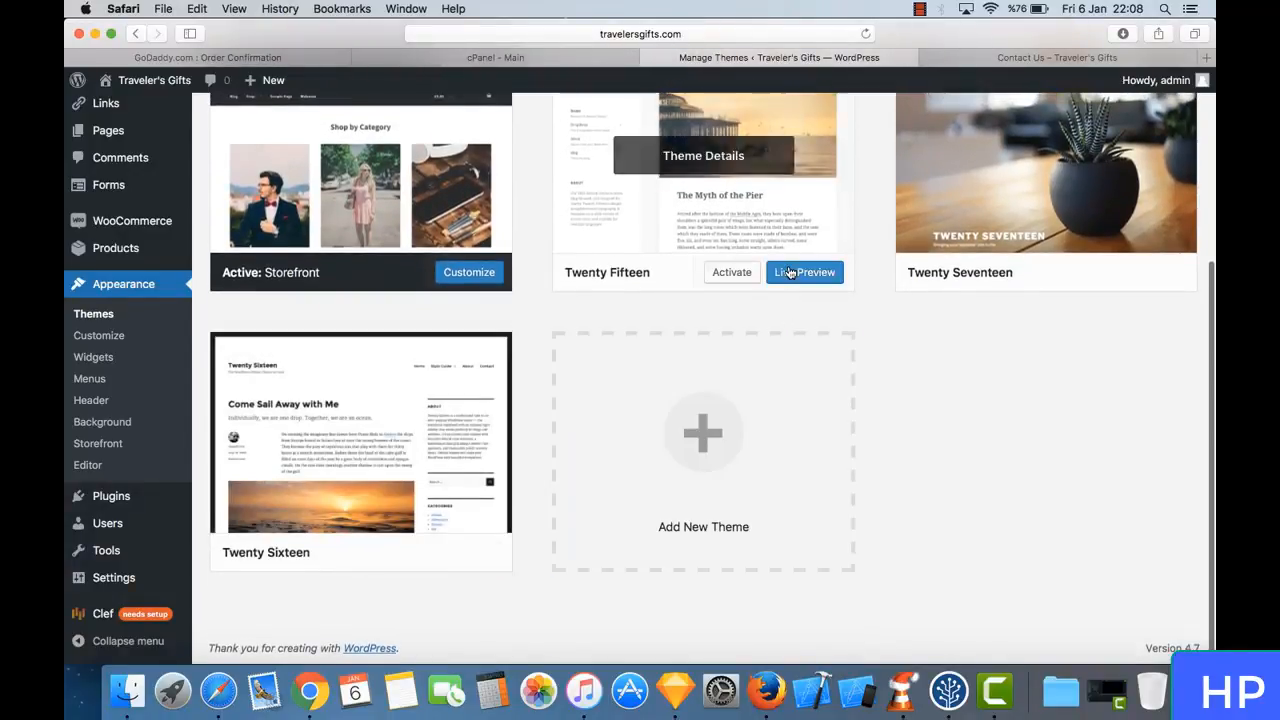
{"action": "scroll", "coordinate": [788, 271], "scroll_direction": "up", "scroll_amount": 5}
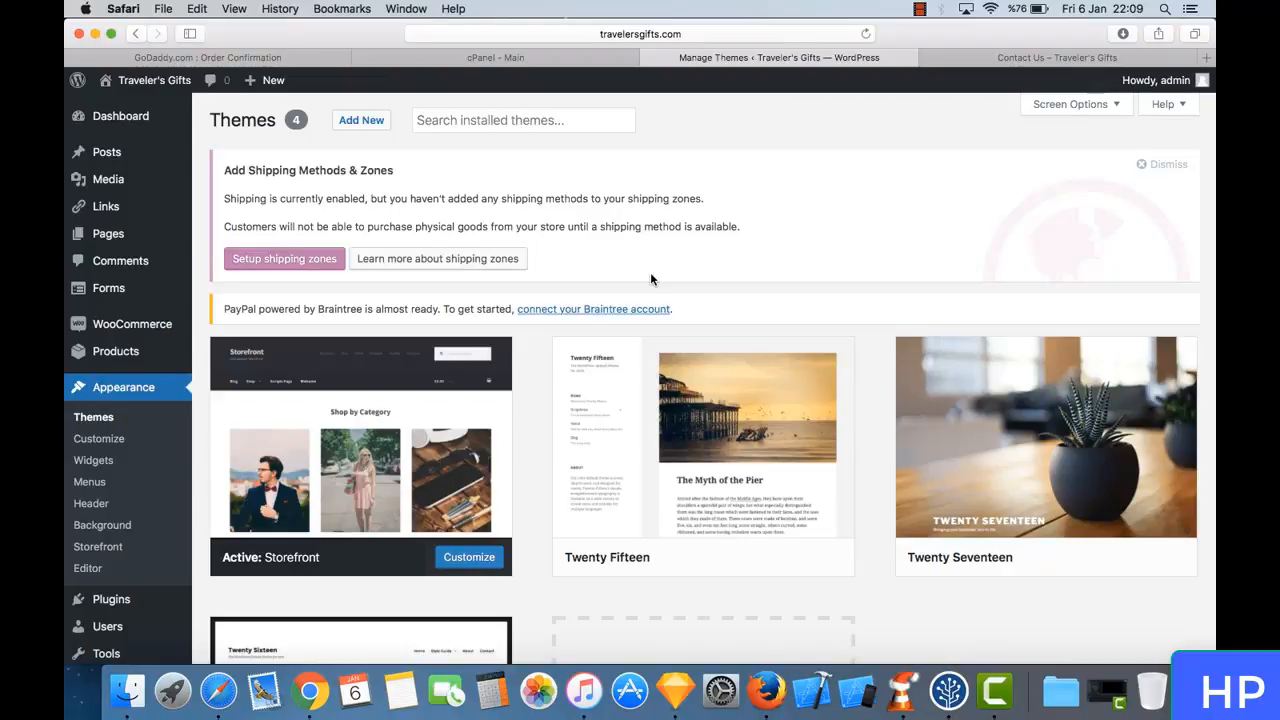
{"action": "scroll", "coordinate": [650, 275], "scroll_direction": "down", "scroll_amount": 5}
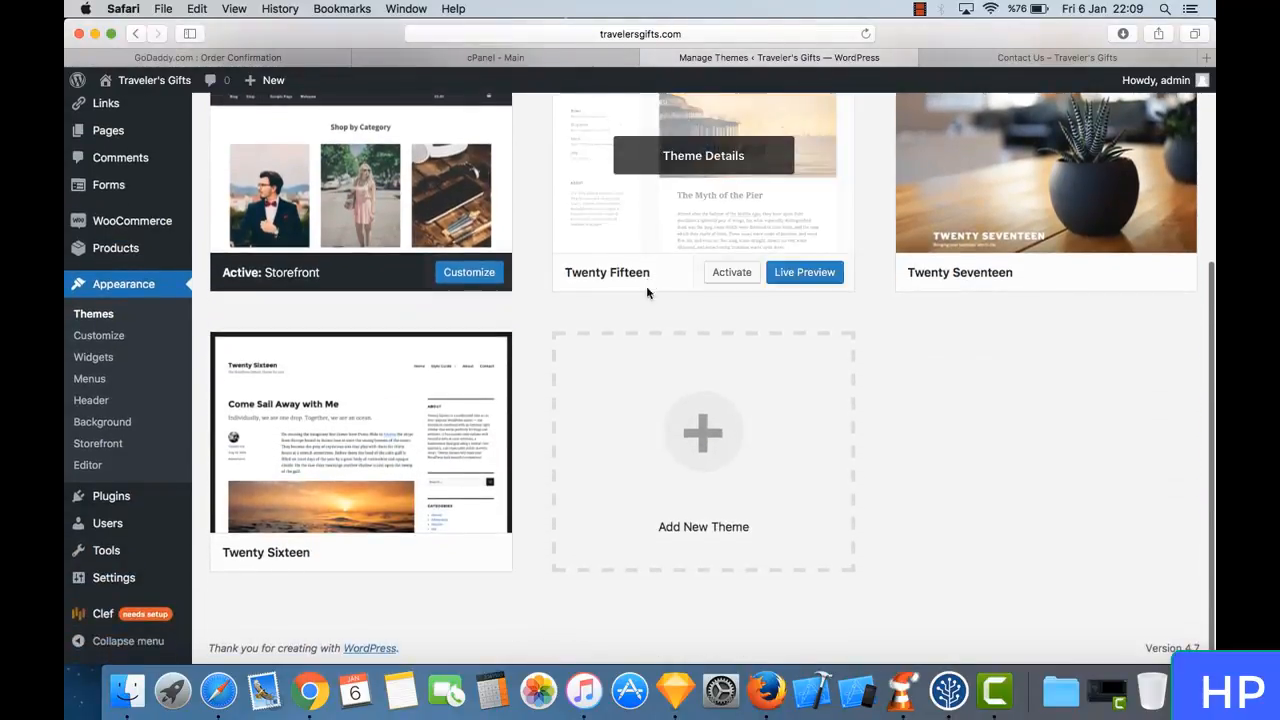
{"action": "scroll", "coordinate": [894, 387], "scroll_direction": "up", "scroll_amount": 4}
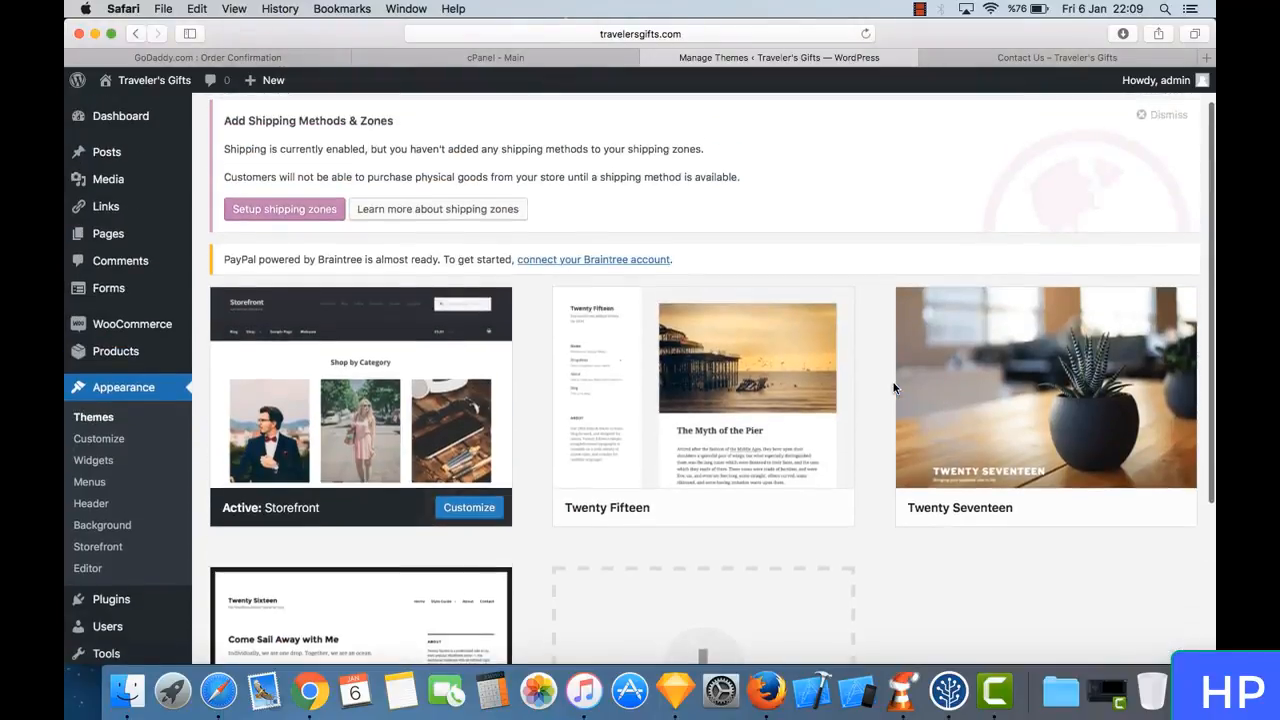
{"action": "scroll", "coordinate": [894, 387], "scroll_direction": "down", "scroll_amount": 1}
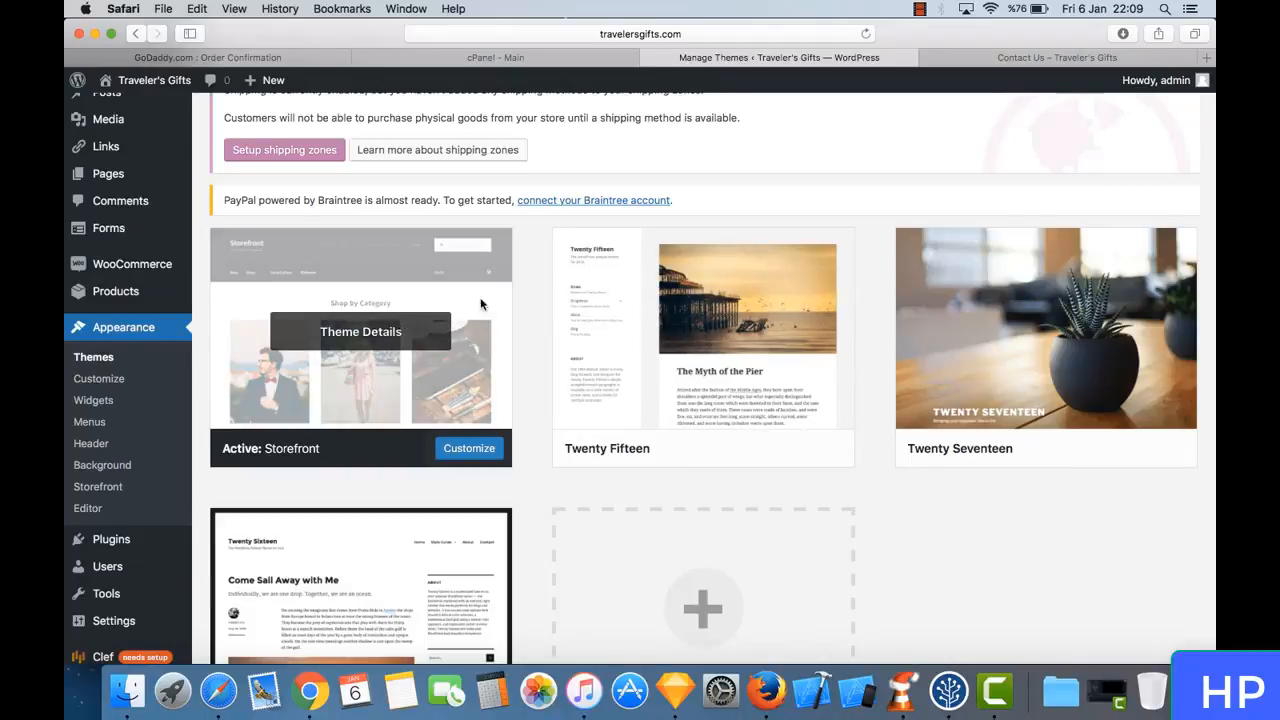
{"action": "scroll", "coordinate": [541, 283], "scroll_direction": "up", "scroll_amount": 3}
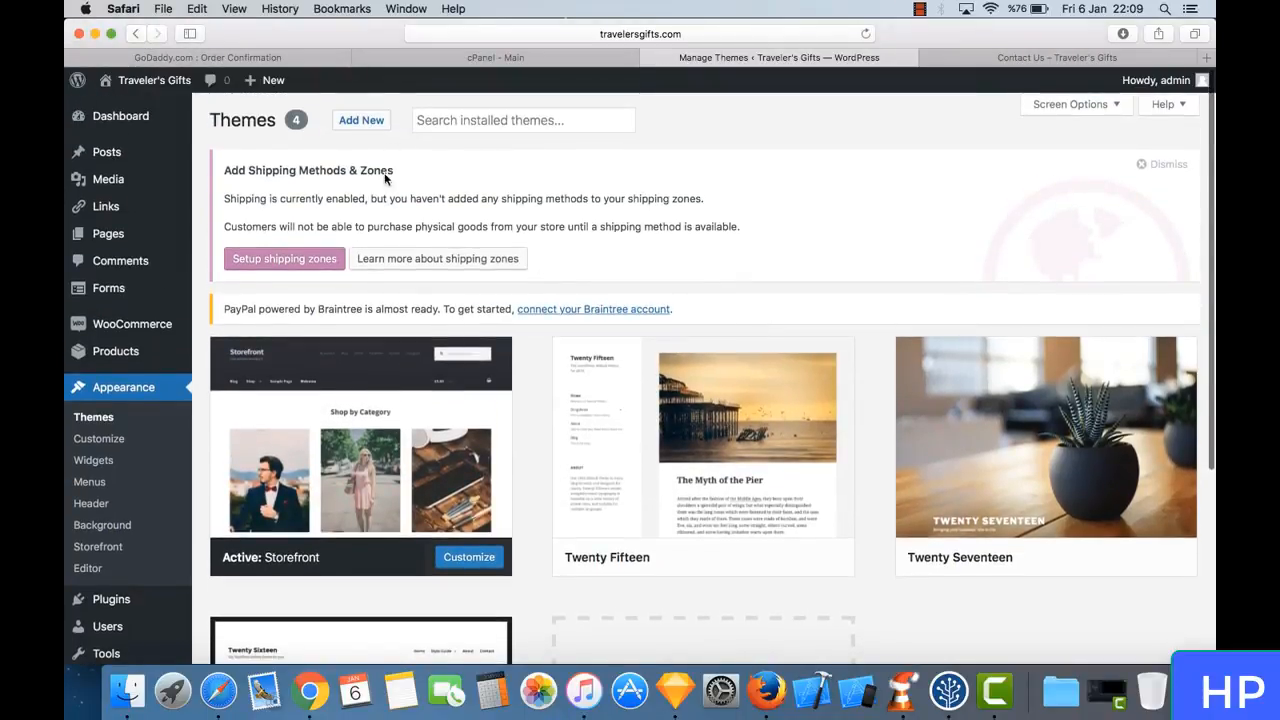
{"action": "mouse_move", "coordinate": [140, 328]}
{"action": "scroll", "coordinate": [140, 328], "scroll_direction": "down", "scroll_amount": 2}
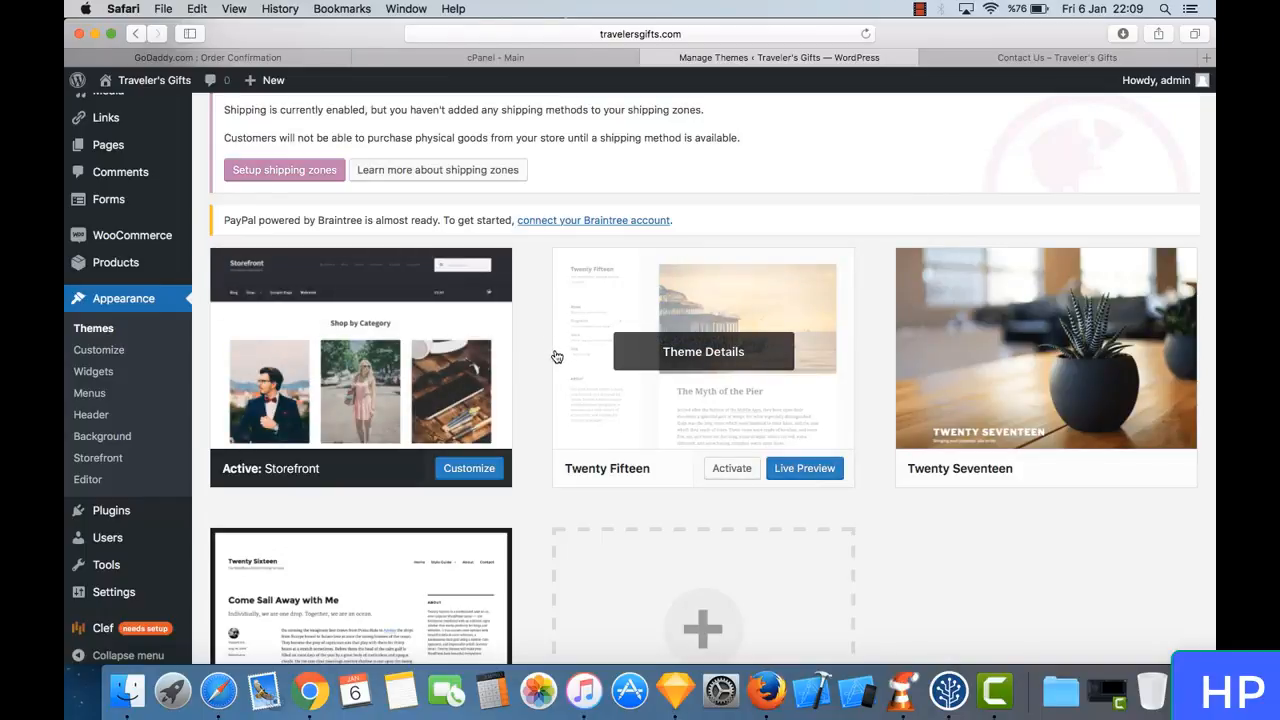
- Open the Storefront theme customizer and display its Header settings
{"action": "left_click", "coordinate": [129, 350]}
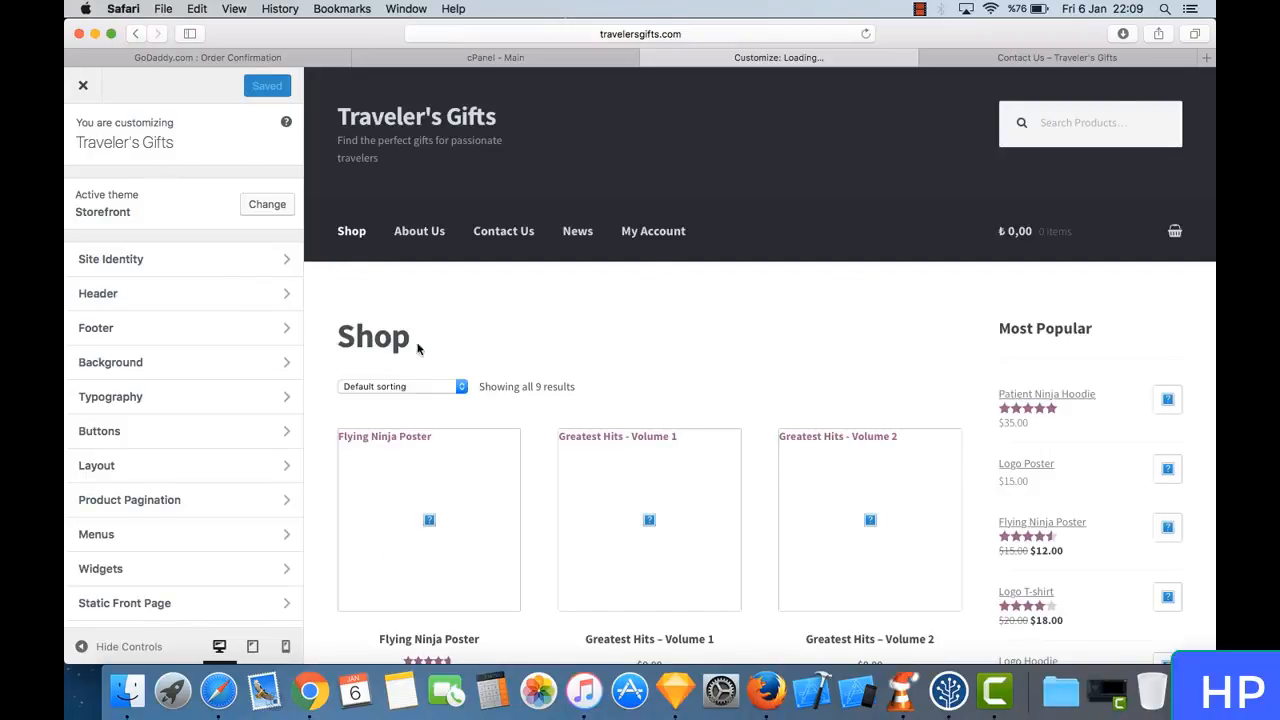
{"action": "left_click", "coordinate": [228, 297]}
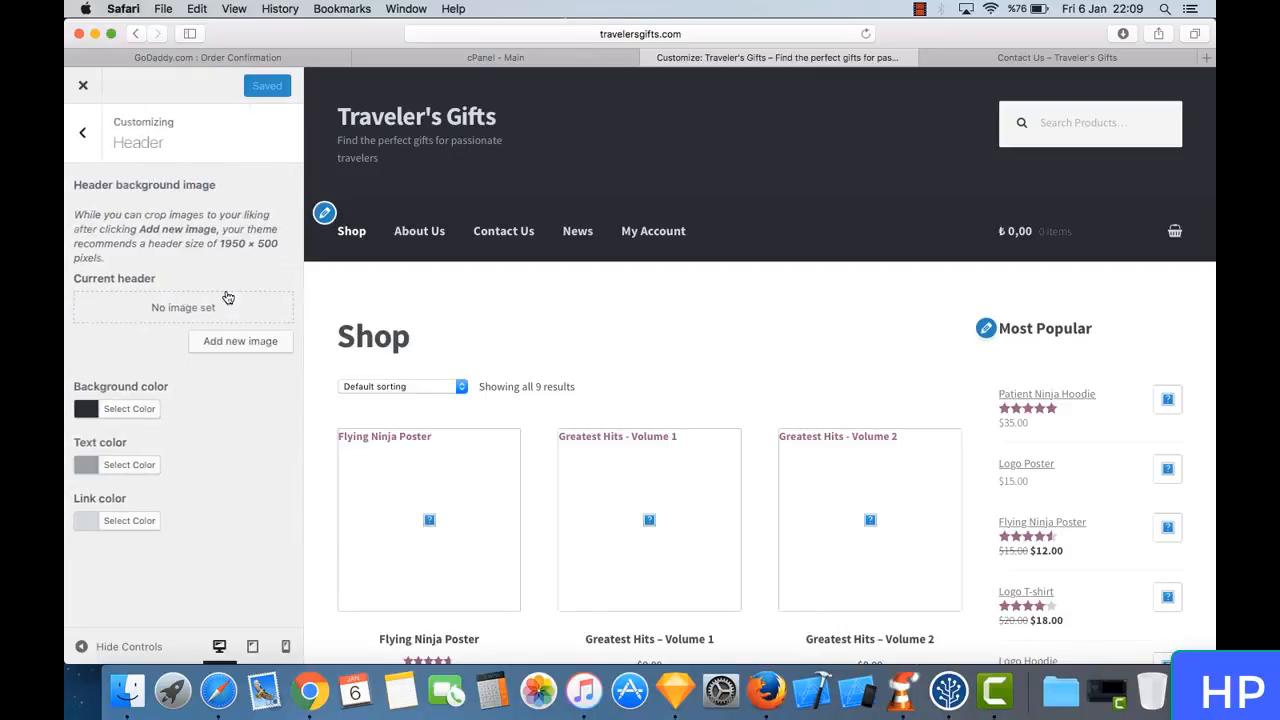
{"action": "left_click", "coordinate": [85, 138]}
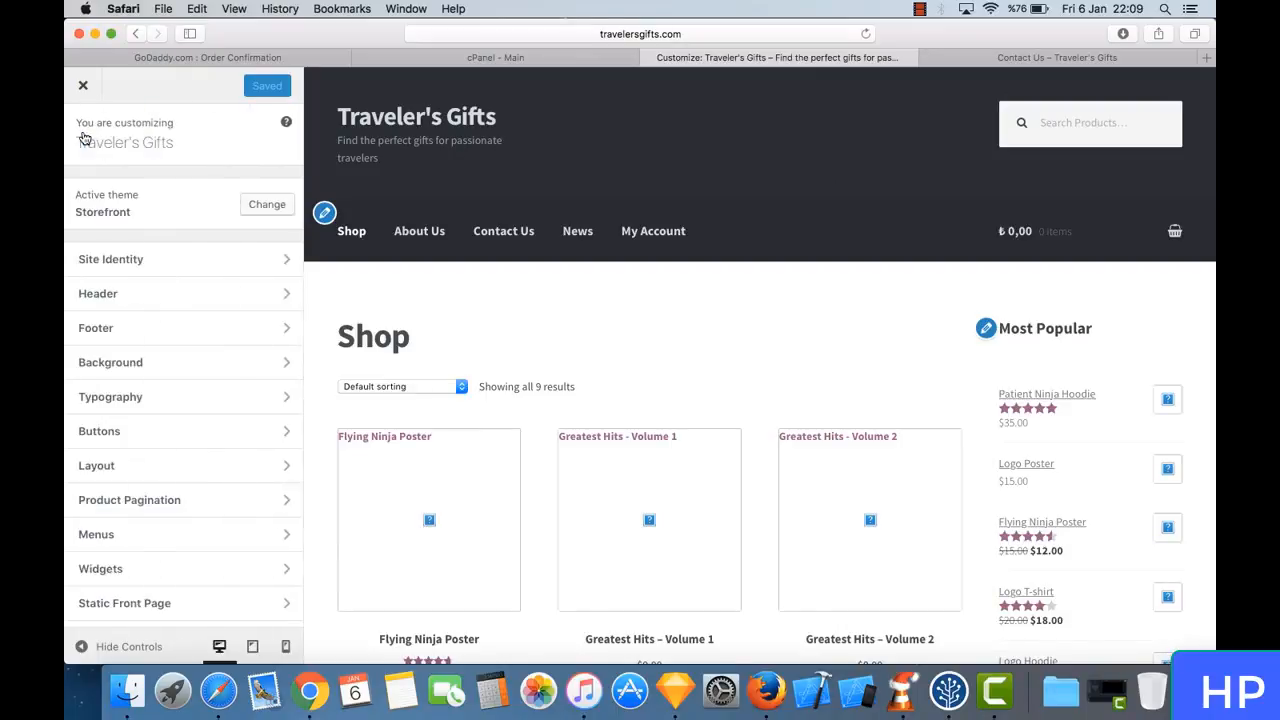
{"action": "left_click", "coordinate": [167, 305]}
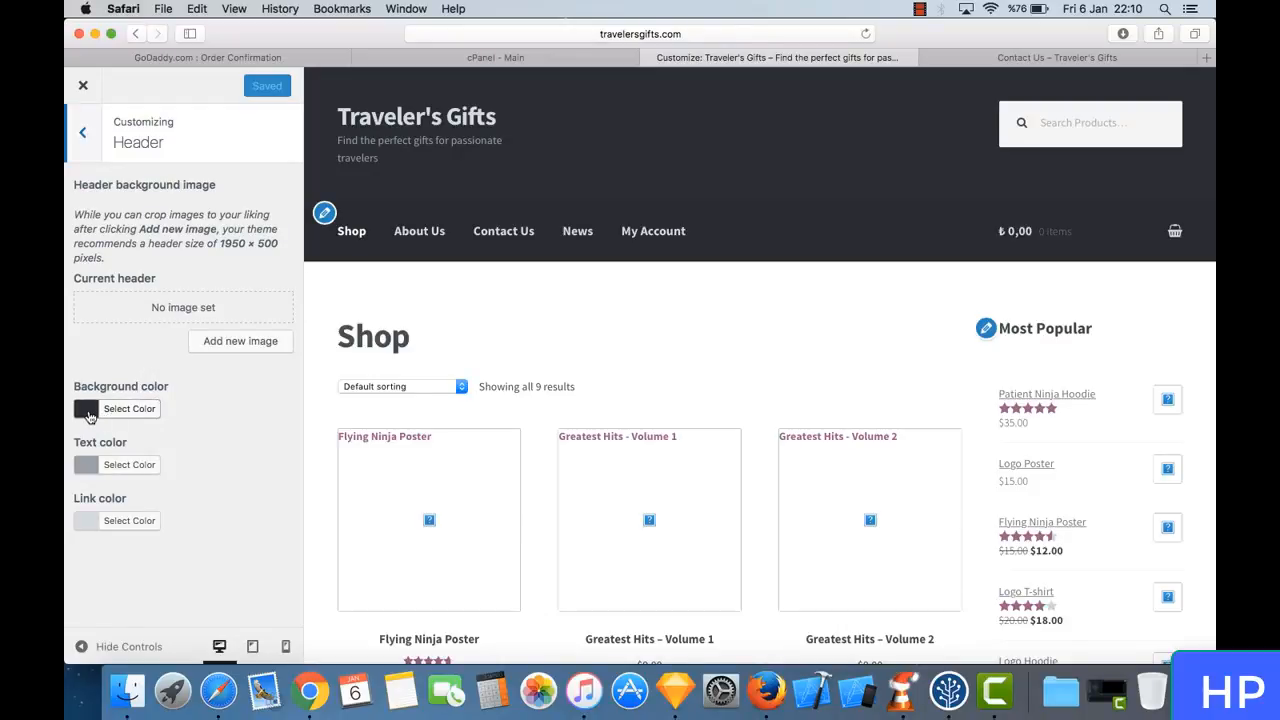
- Change the header background color to the muted pink #af939b and check it across the shop page preview
{"action": "left_click", "coordinate": [89, 416]}
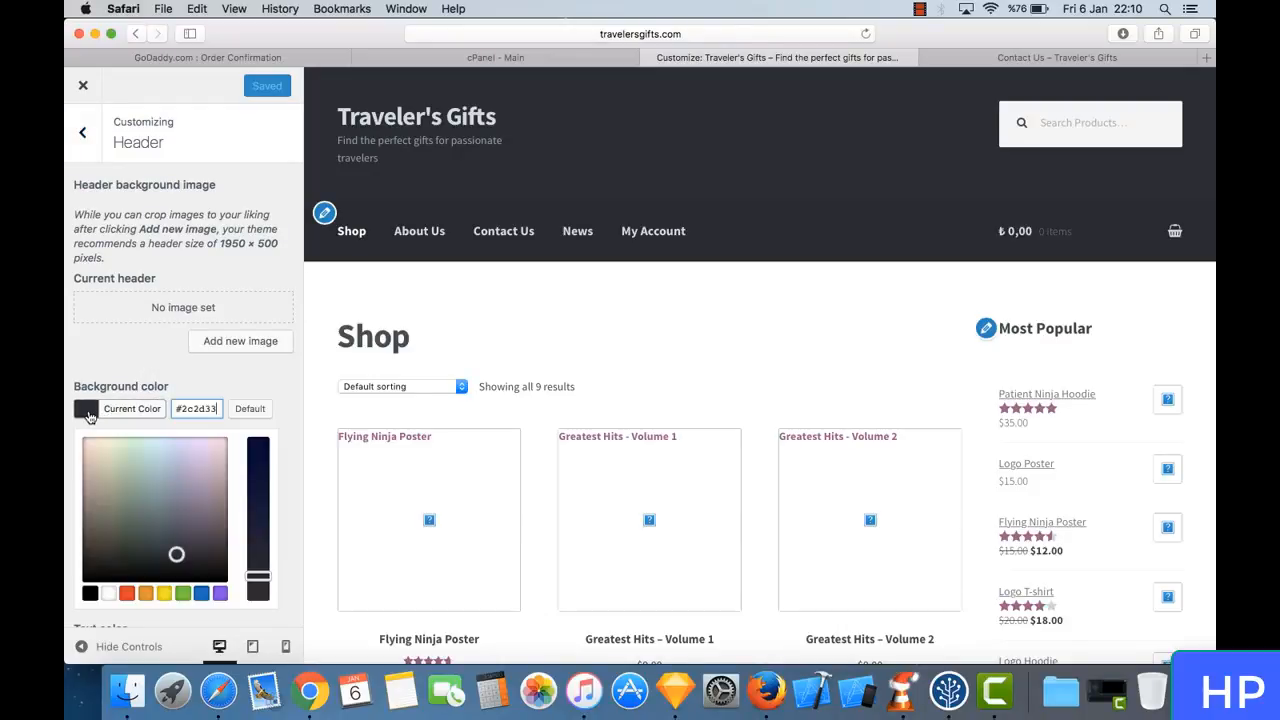
{"action": "triple_click", "coordinate": [200, 408]}
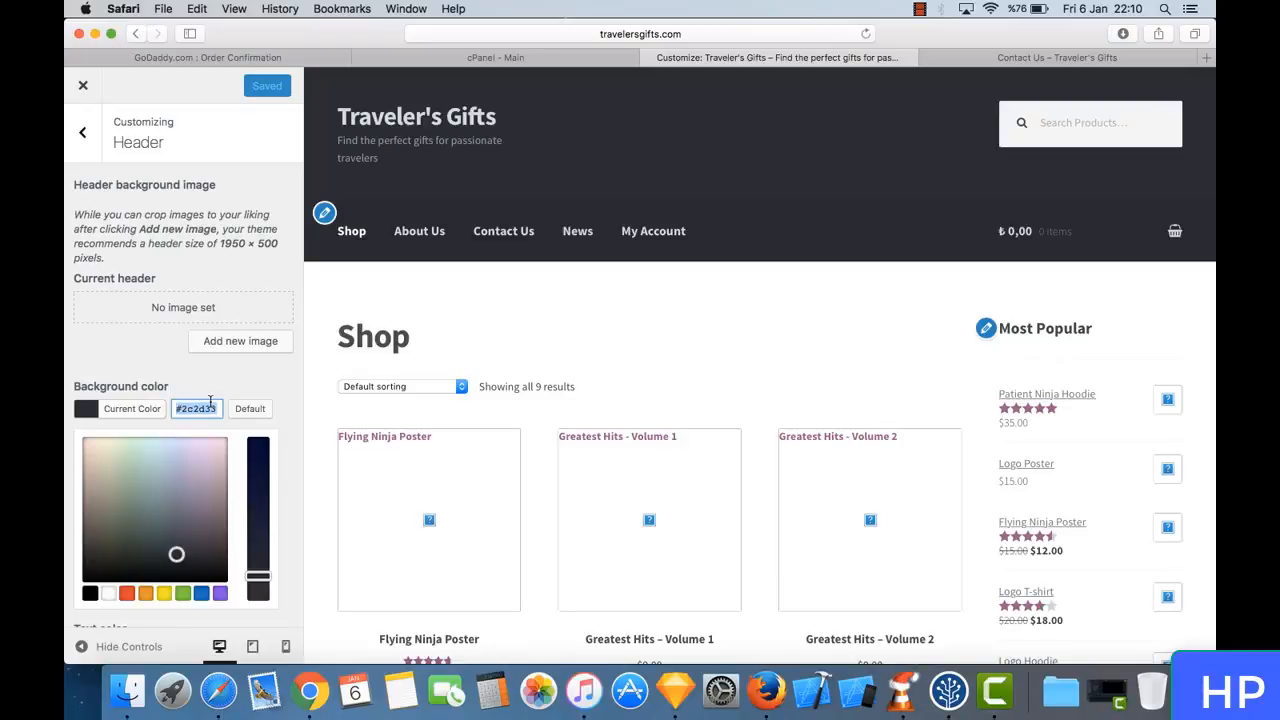
{"action": "left_click_drag", "start_coordinate": [177, 553], "coordinate": [160, 435]}
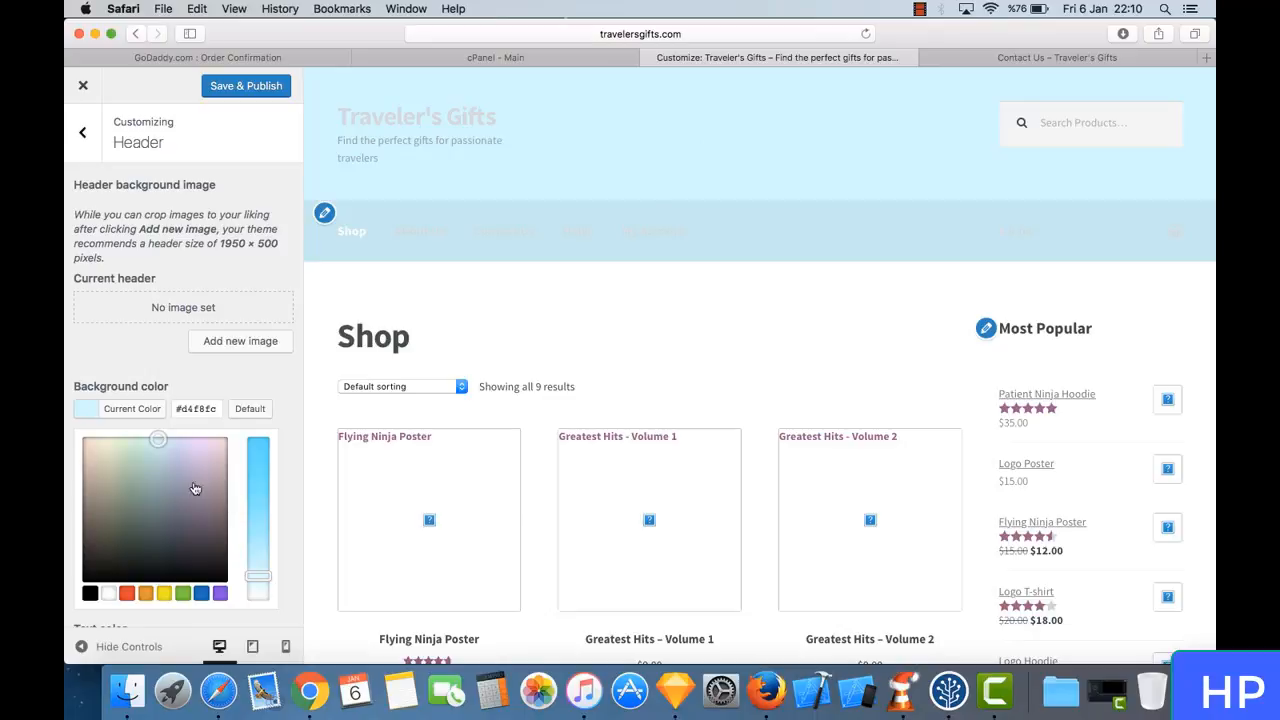
{"action": "mouse_move", "coordinate": [214, 471]}
{"action": "left_mouse_down"}
{"action": "mouse_move", "coordinate": [206, 482]}
{"action": "mouse_move", "coordinate": [227, 482]}
{"action": "left_mouse_up"}
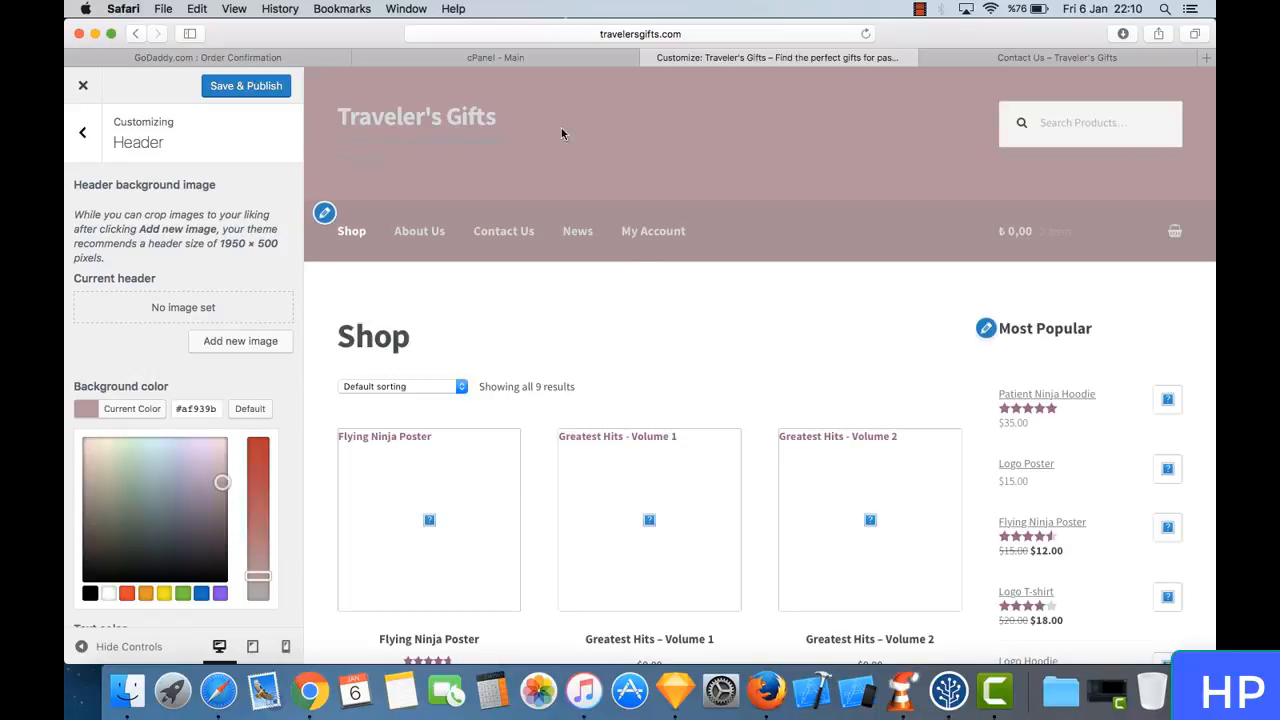
{"action": "scroll", "coordinate": [566, 432], "scroll_direction": "down", "scroll_amount": 10}
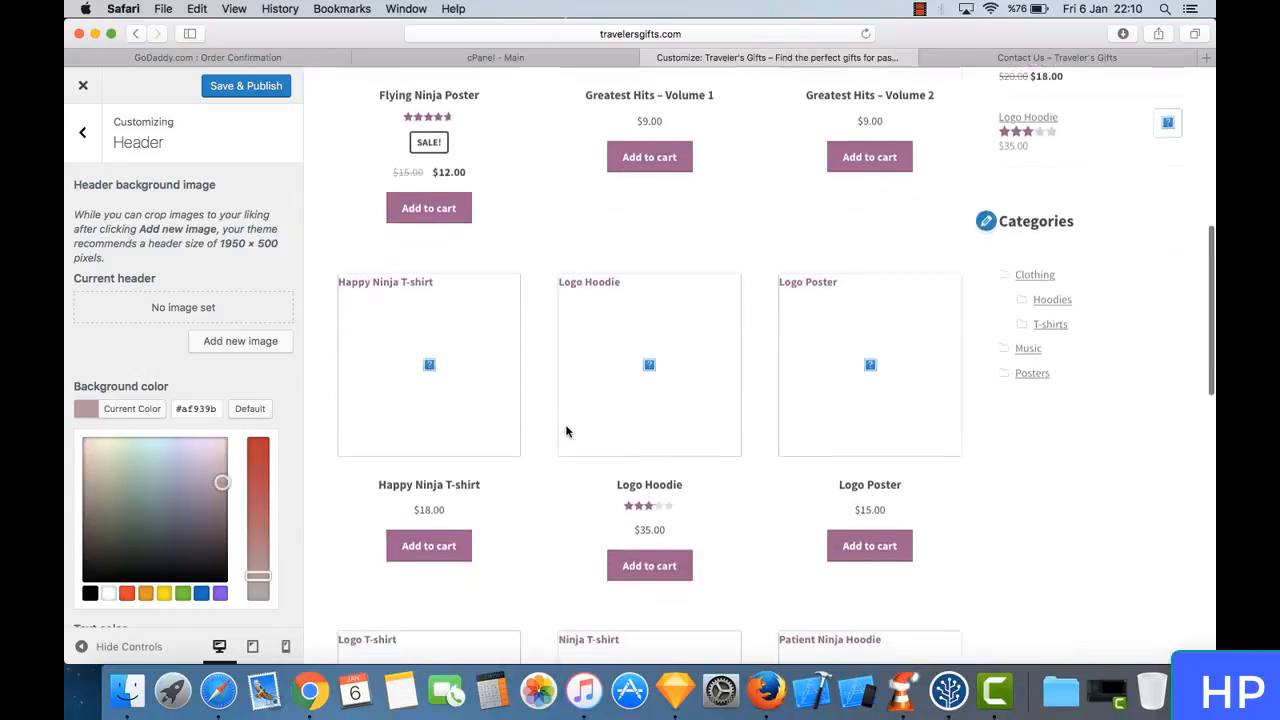
{"action": "scroll", "coordinate": [566, 432], "scroll_direction": "up", "scroll_amount": 10}
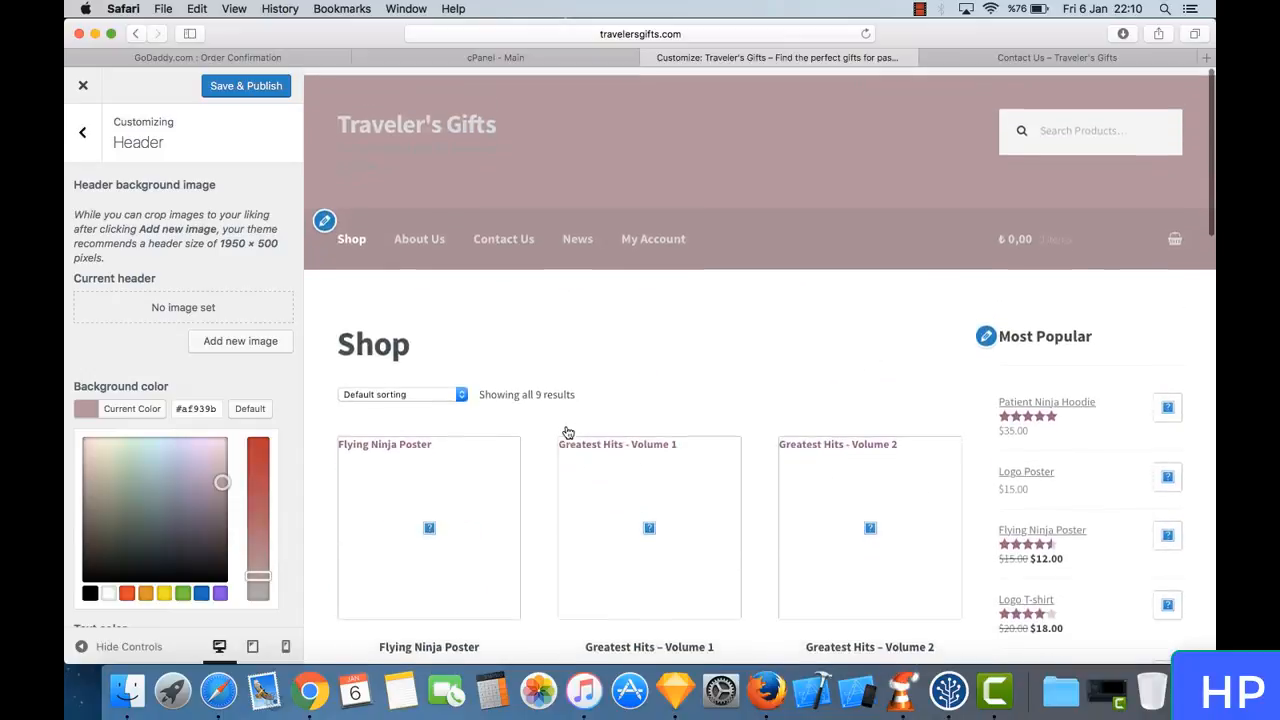
- Set the header background color back to the dark #2c2d33 and leave the Header settings
{"action": "triple_click", "coordinate": [203, 411]}
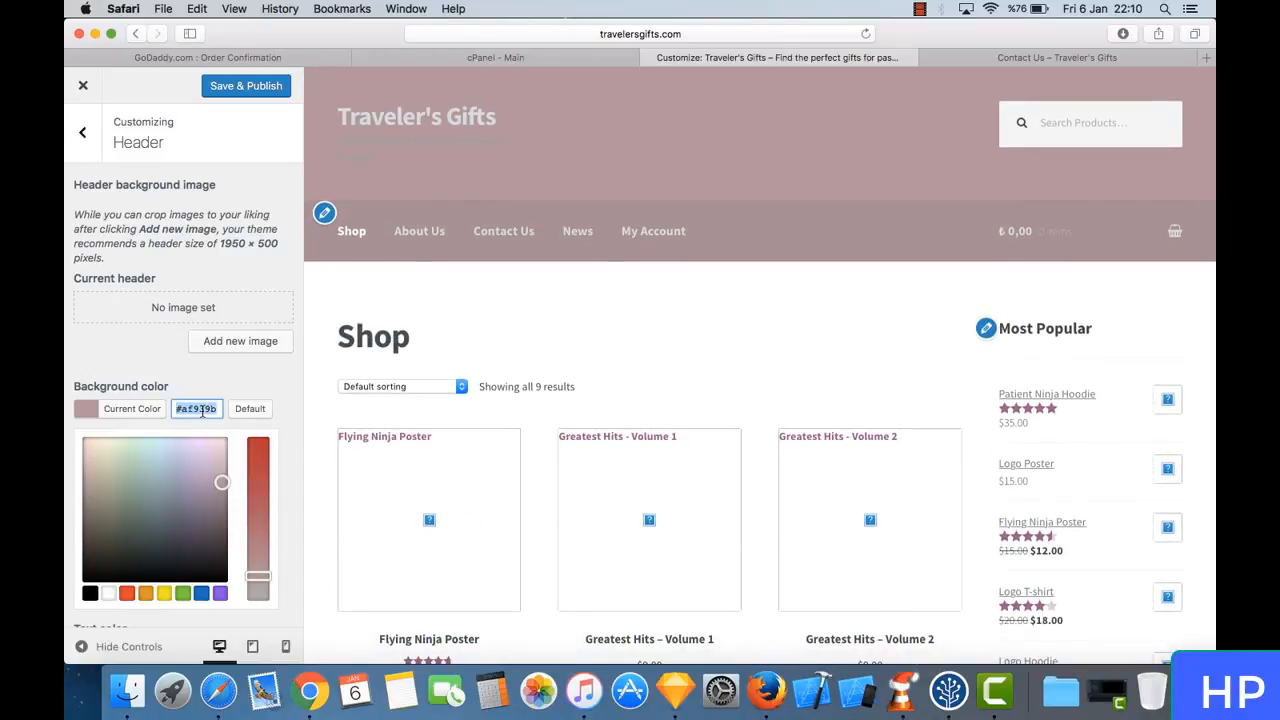
{"action": "type", "text": "#2c2833"}
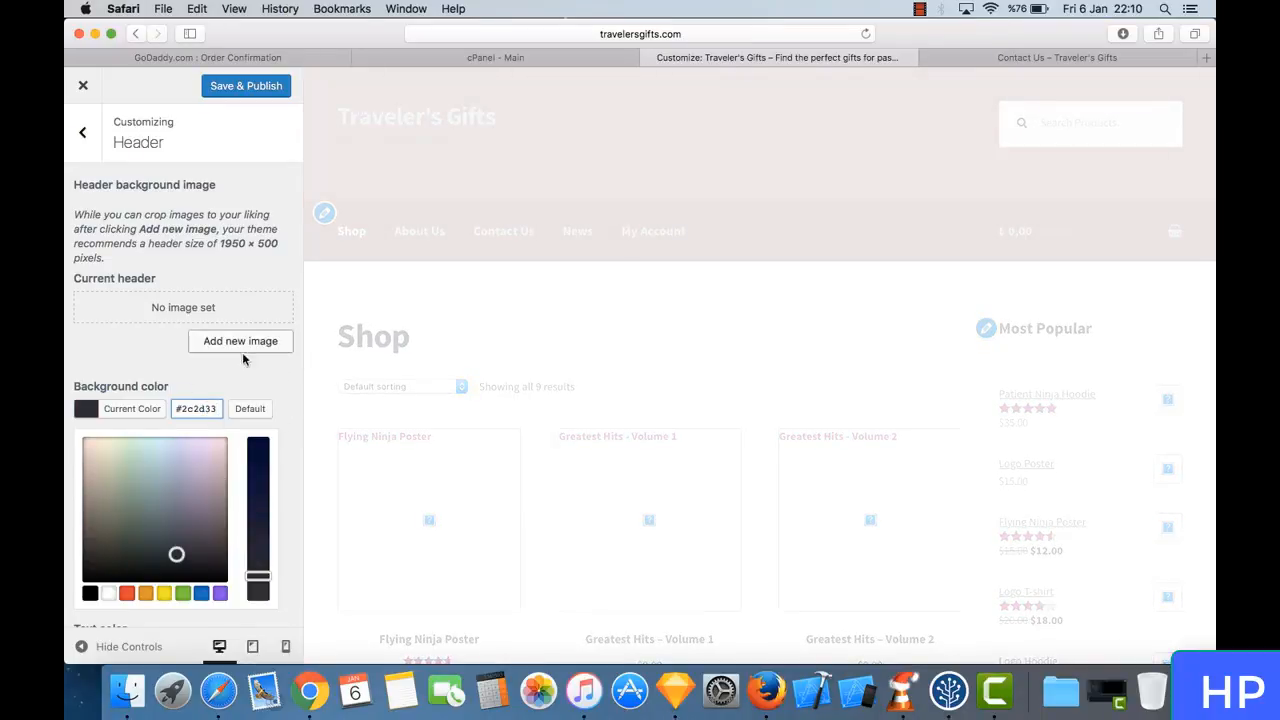
{"action": "scroll", "coordinate": [282, 460], "scroll_direction": "down", "scroll_amount": 5}
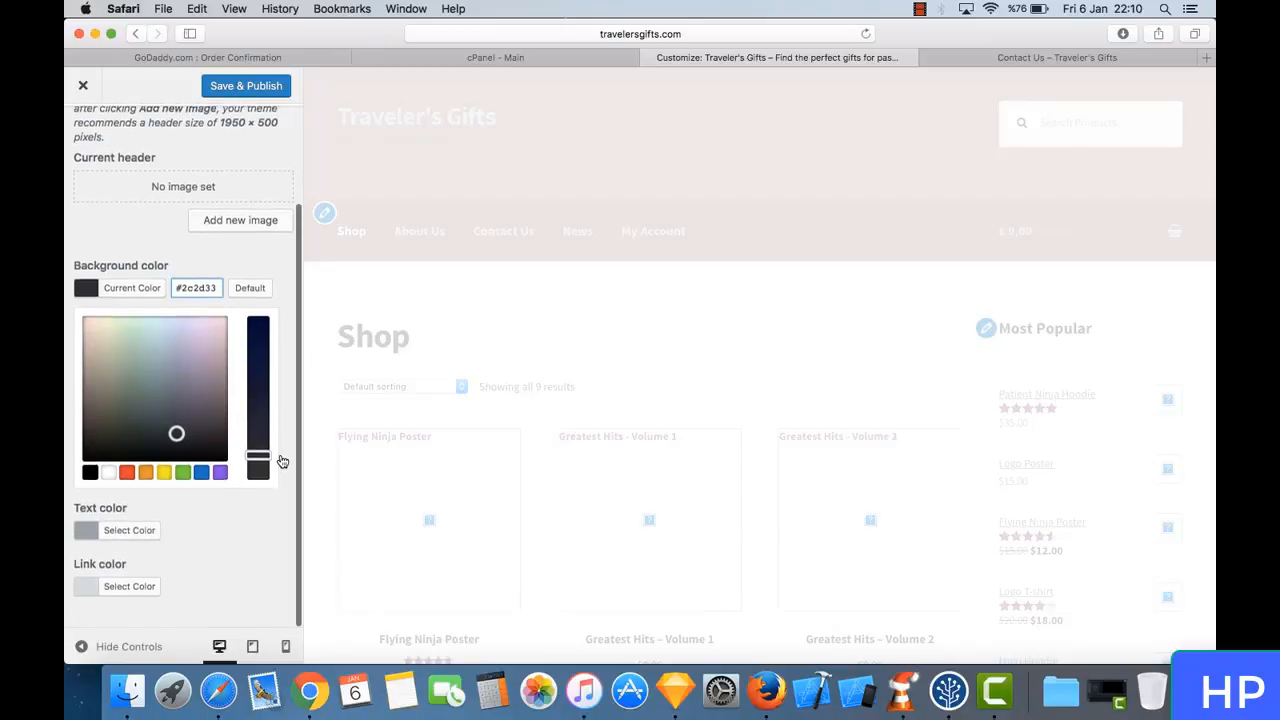
{"action": "scroll", "coordinate": [239, 284], "scroll_direction": "up", "scroll_amount": 5}
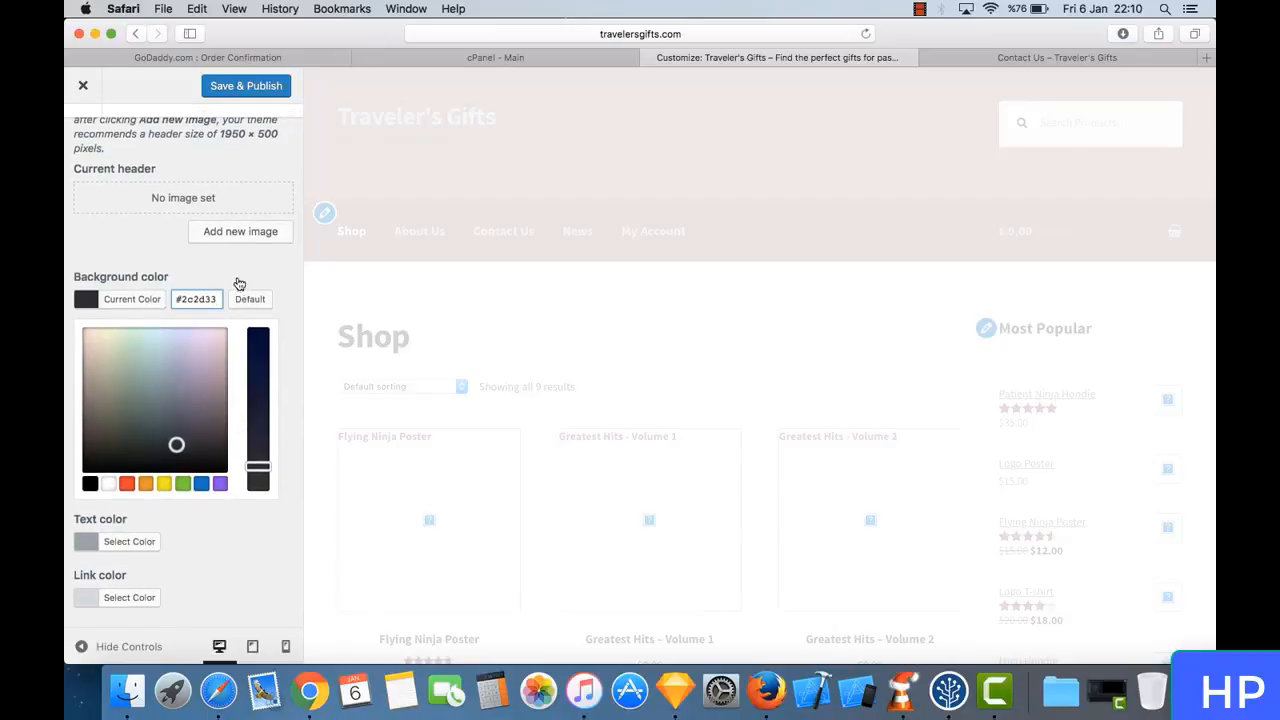
{"action": "scroll", "coordinate": [239, 284], "scroll_direction": "down", "scroll_amount": 5}
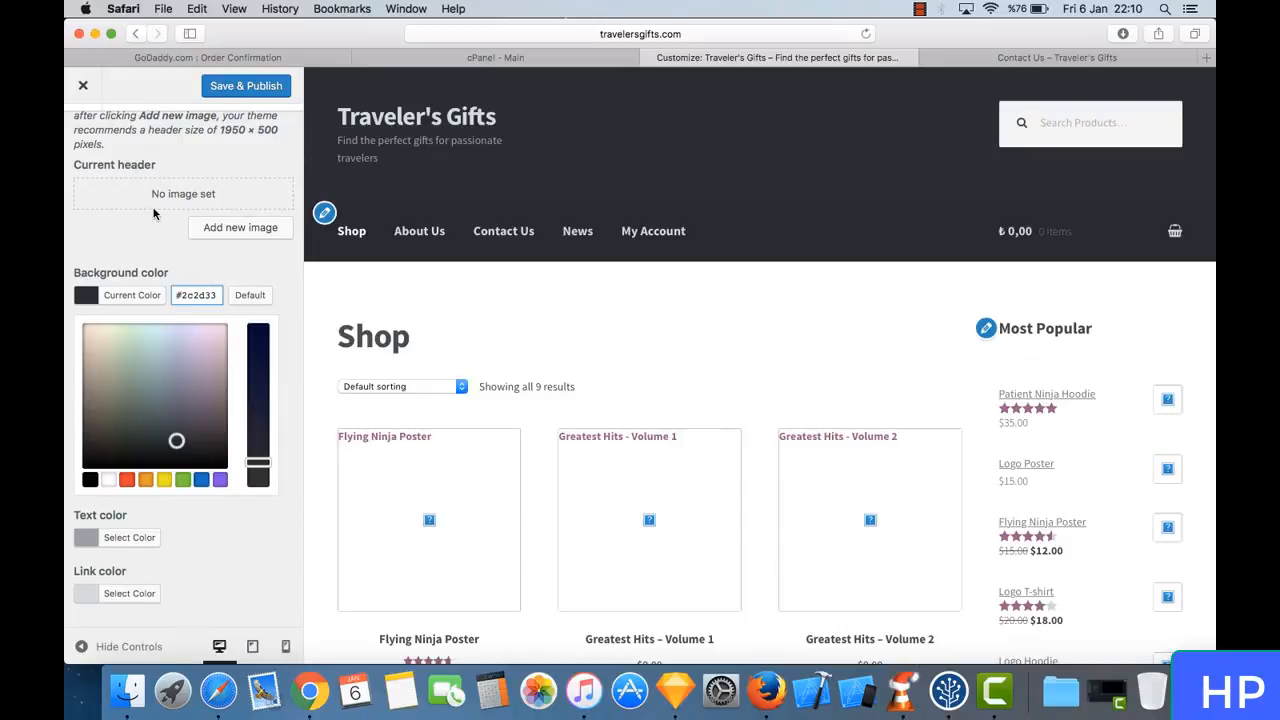
{"action": "scroll", "coordinate": [155, 213], "scroll_direction": "up", "scroll_amount": 5}
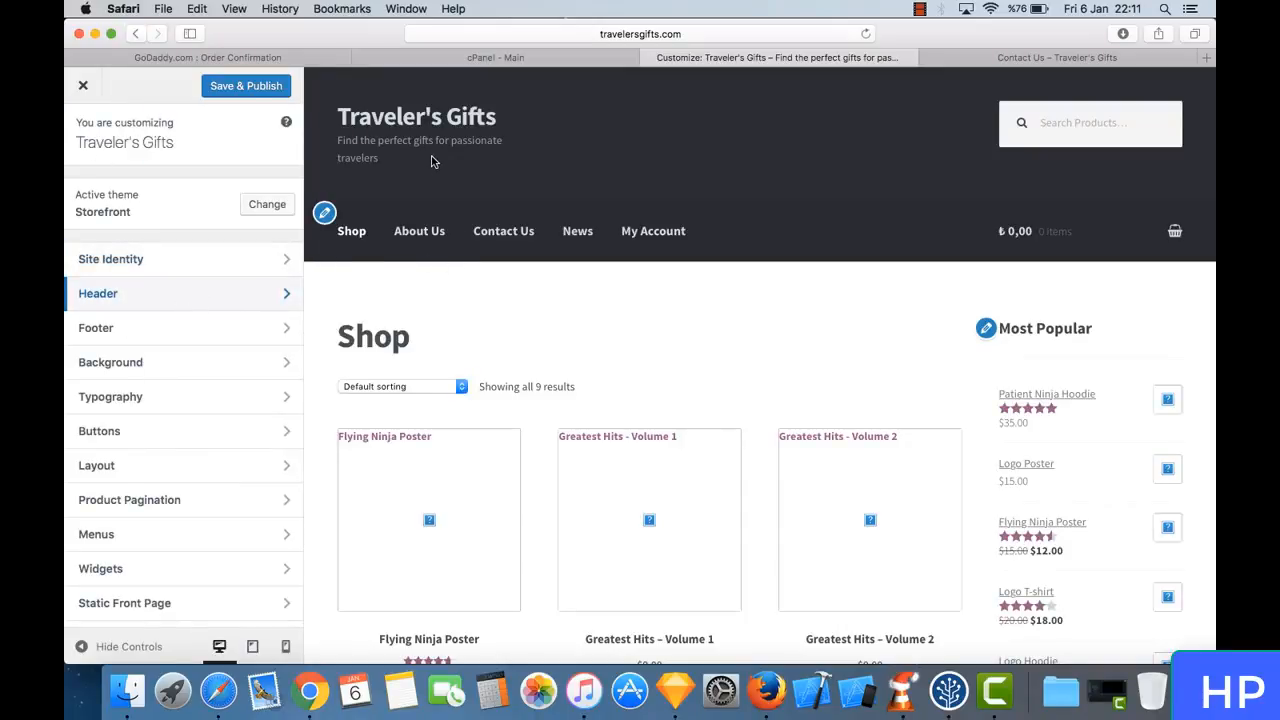
- Review the Footer, Background, Typography and Buttons customization settings alongside the shop page preview
{"action": "left_click", "coordinate": [177, 340]}
{"action": "scroll", "coordinate": [502, 343], "scroll_direction": "down", "scroll_amount": 10}
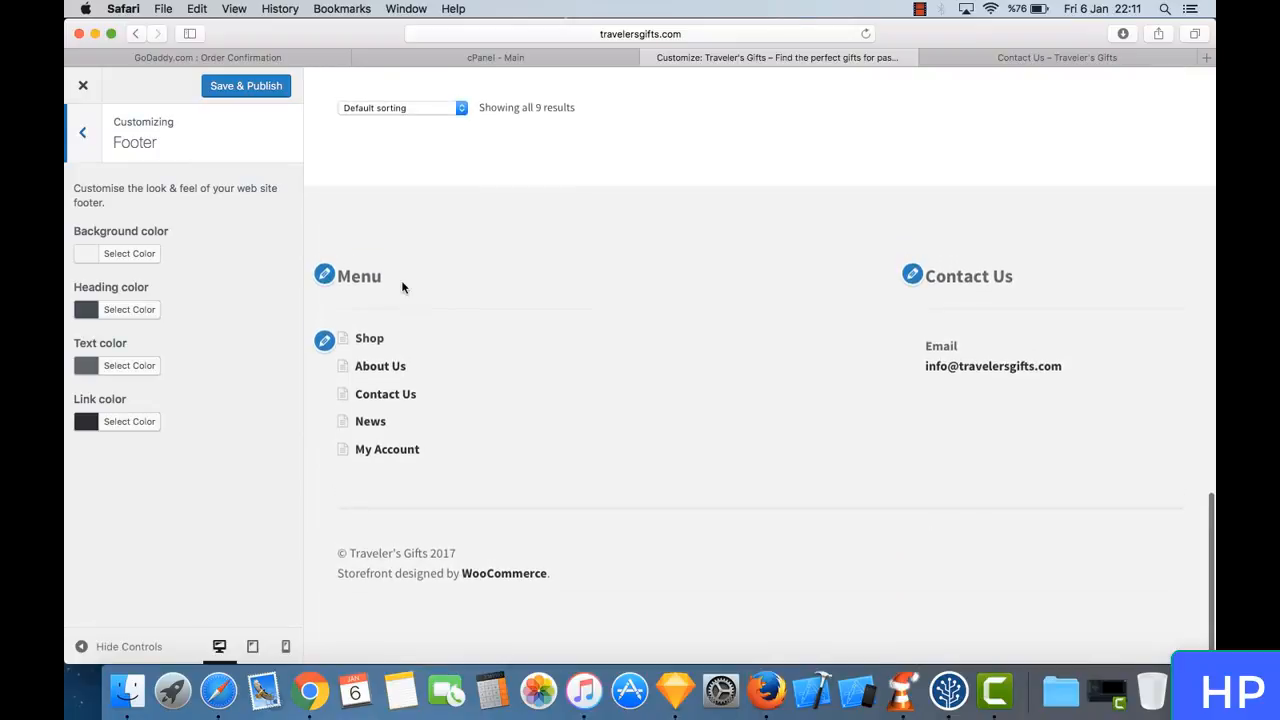
{"action": "scroll", "coordinate": [389, 408], "scroll_direction": "up", "scroll_amount": 10}
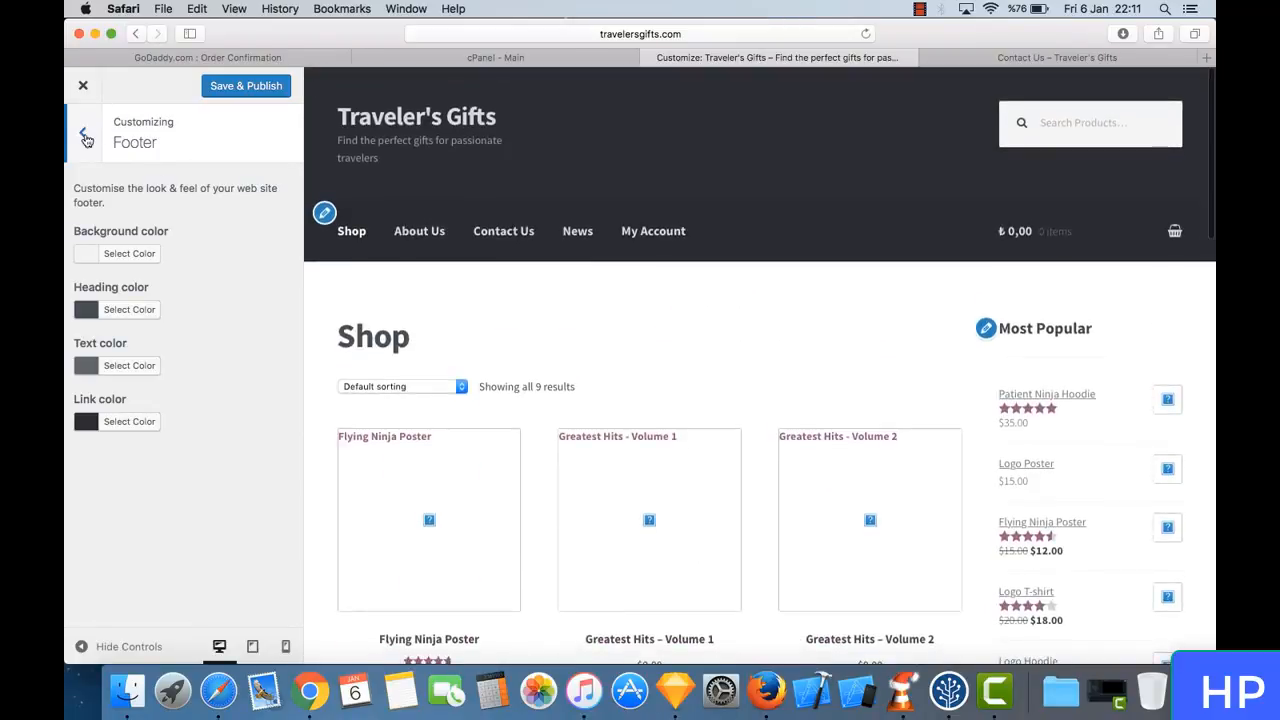
{"action": "left_click", "coordinate": [83, 133]}
{"action": "scroll", "coordinate": [183, 406], "scroll_direction": "down", "scroll_amount": 1}
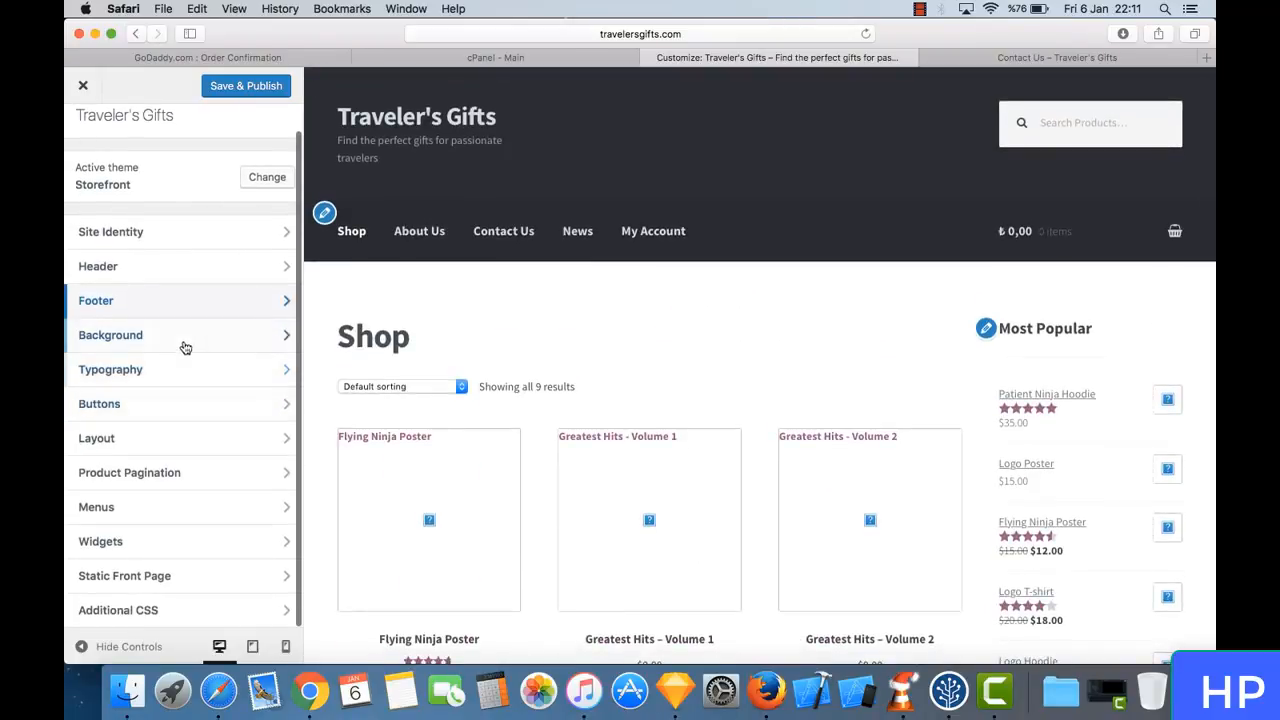
{"action": "left_click", "coordinate": [190, 340]}
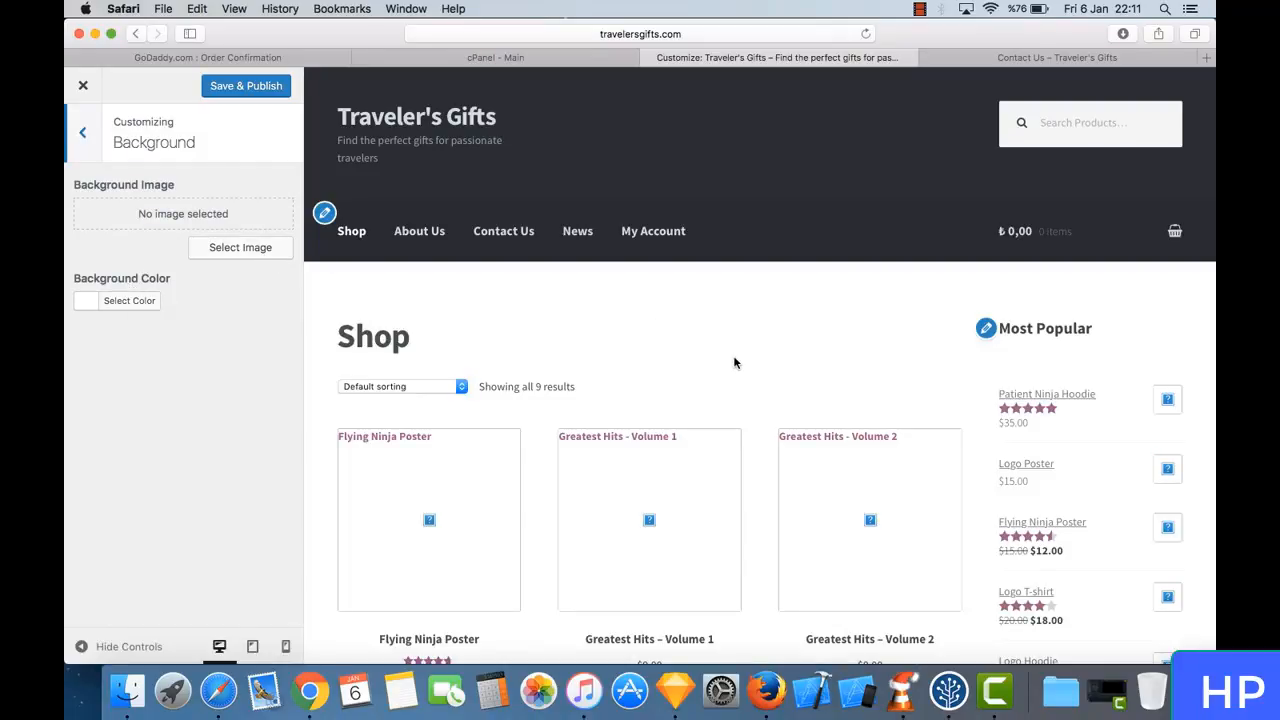
{"action": "left_click", "coordinate": [81, 133]}
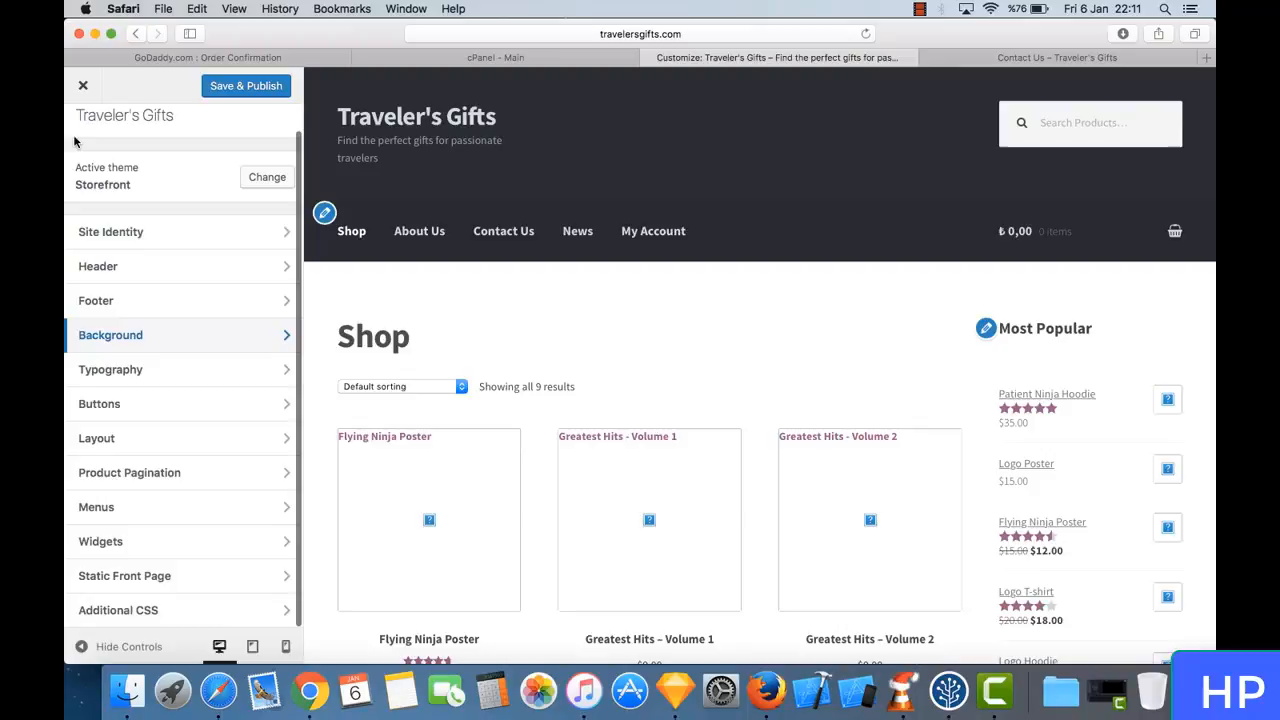
{"action": "left_click", "coordinate": [128, 380]}
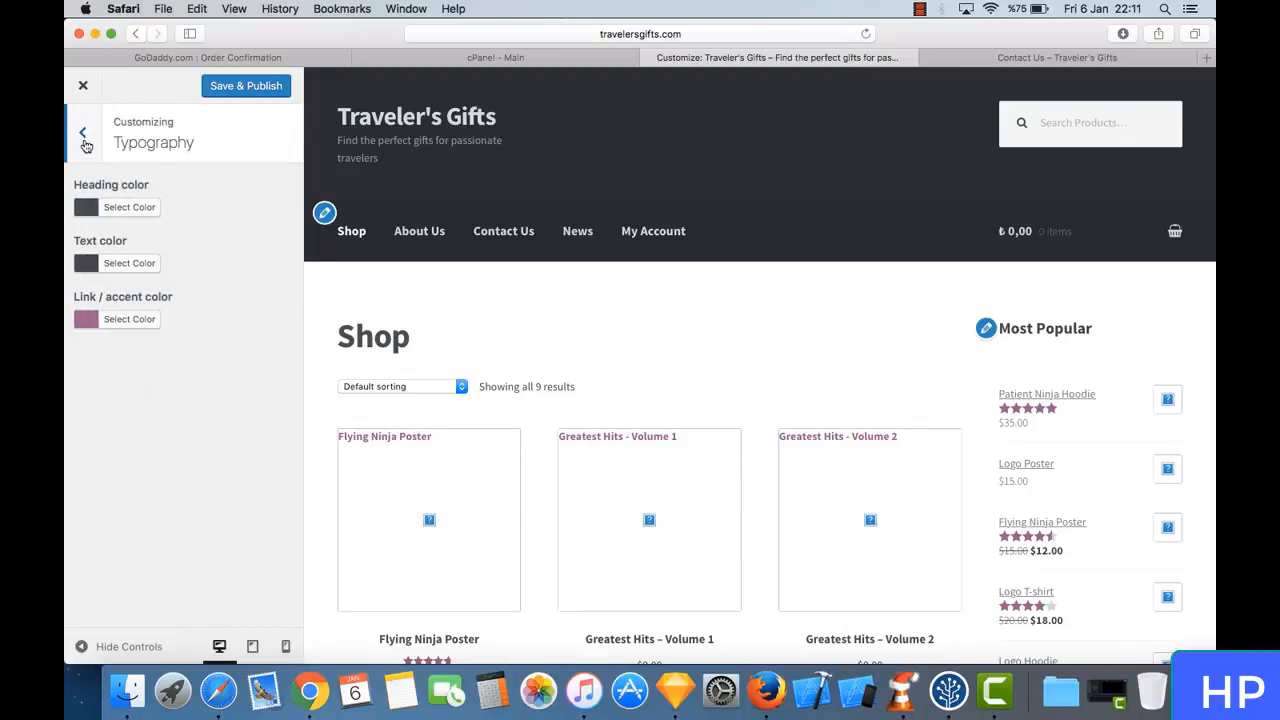
{"action": "left_click", "coordinate": [84, 134]}
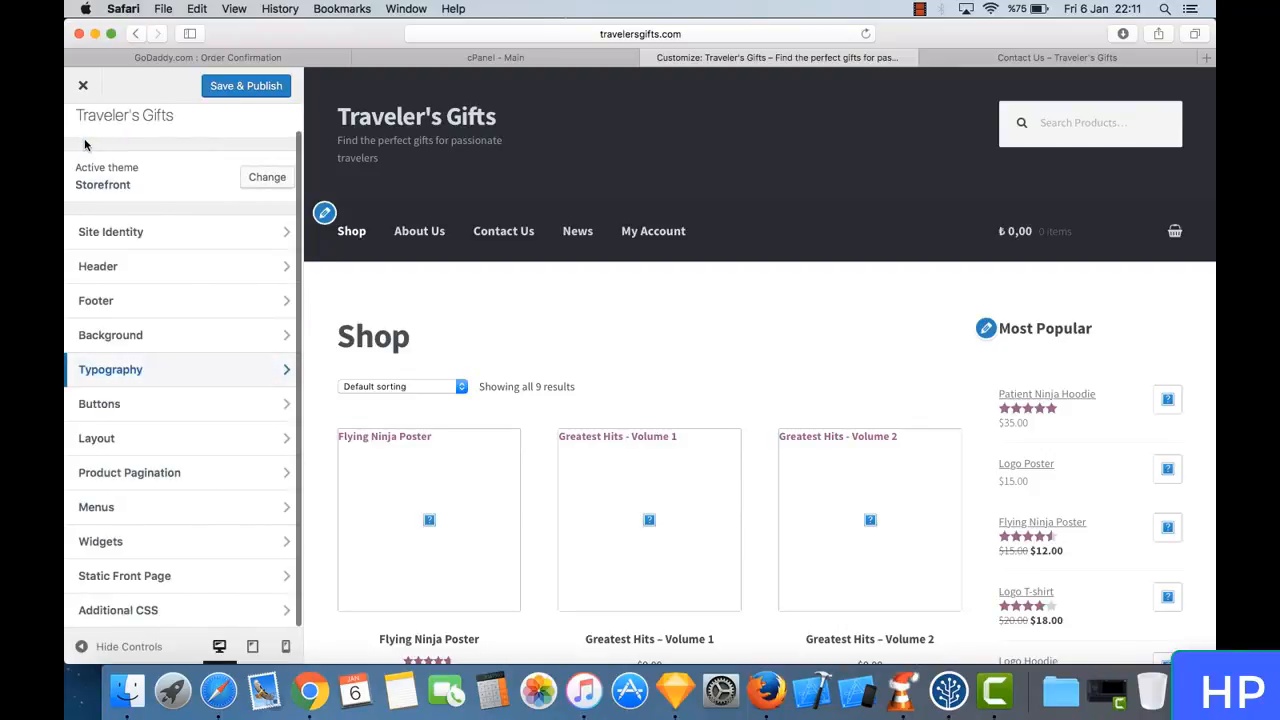
{"action": "left_click", "coordinate": [155, 401]}
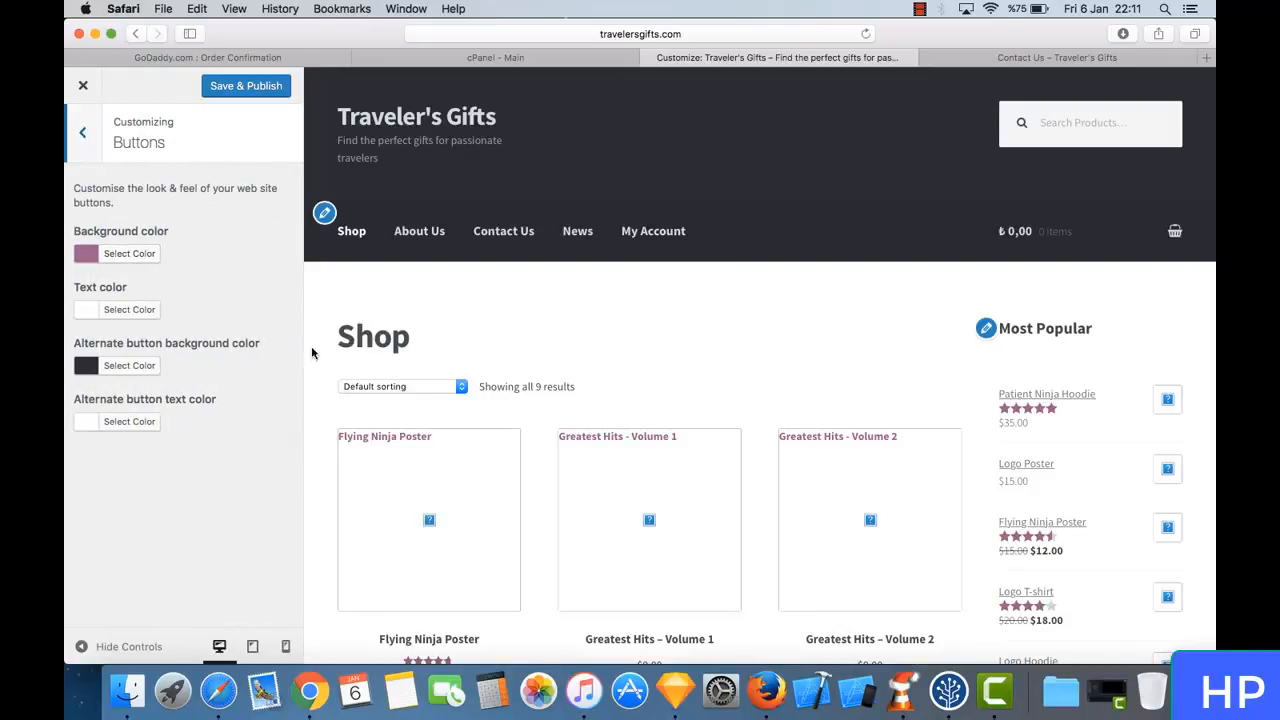
{"action": "scroll", "coordinate": [377, 420], "scroll_direction": "down", "scroll_amount": 3}
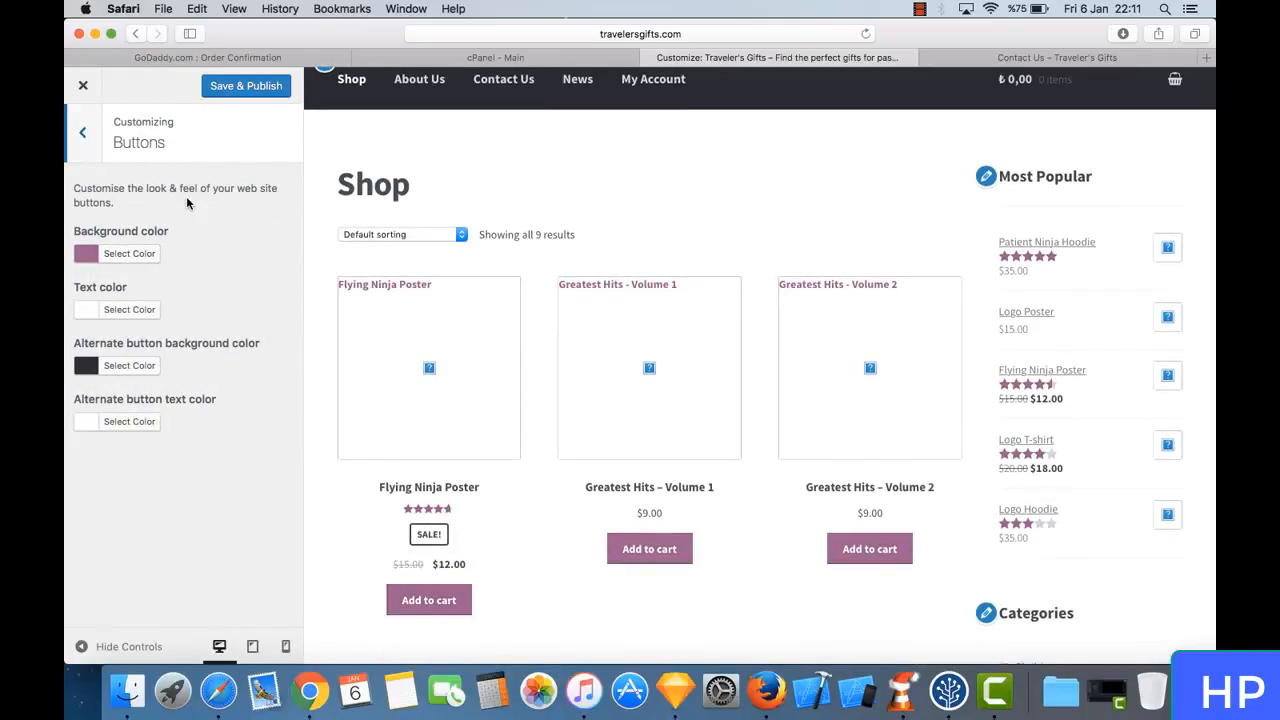
{"action": "left_click", "coordinate": [83, 133]}
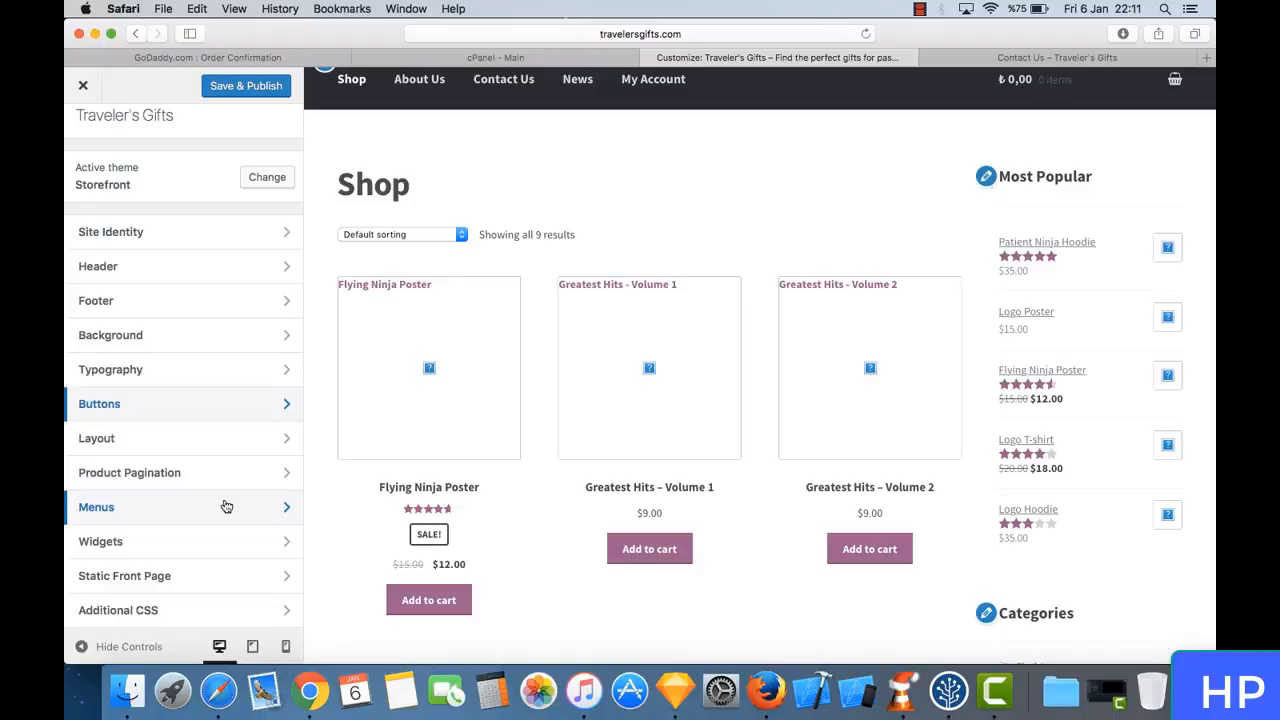
{"action": "scroll", "coordinate": [226, 505], "scroll_direction": "up", "scroll_amount": 2}
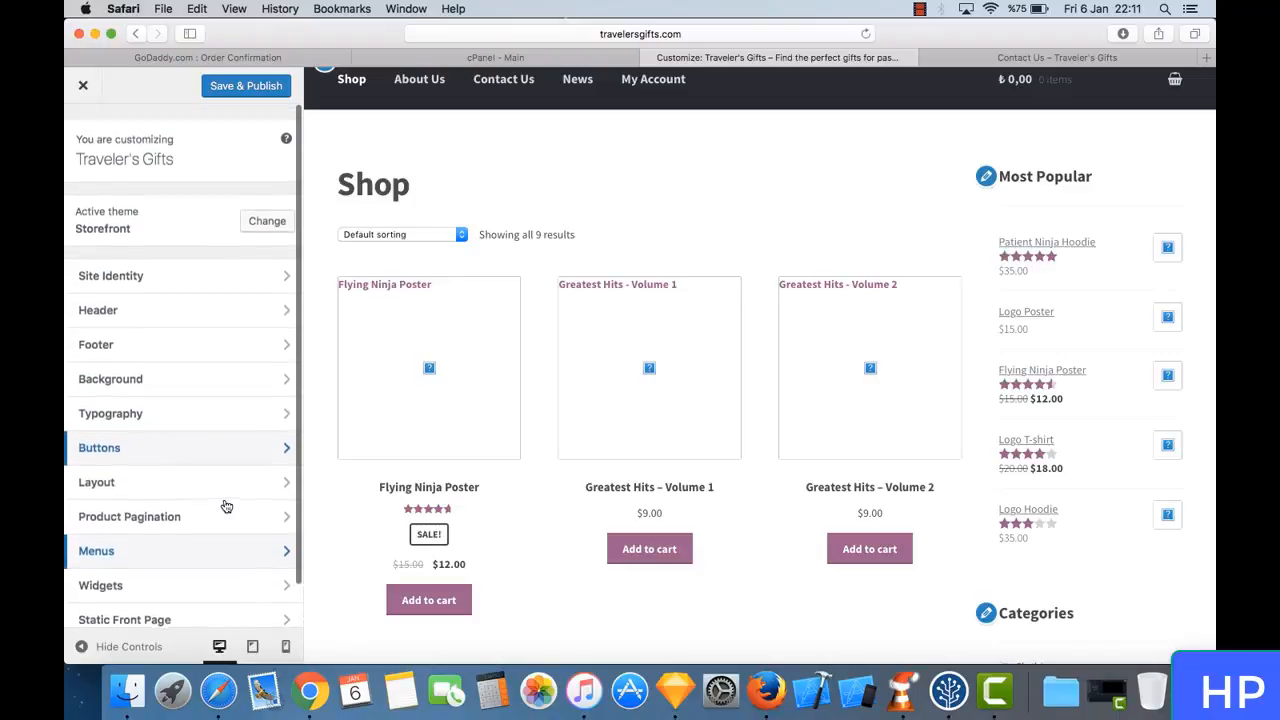
- Leave the customizer without saving and open the Widgets management page
{"action": "left_click", "coordinate": [84, 86]}
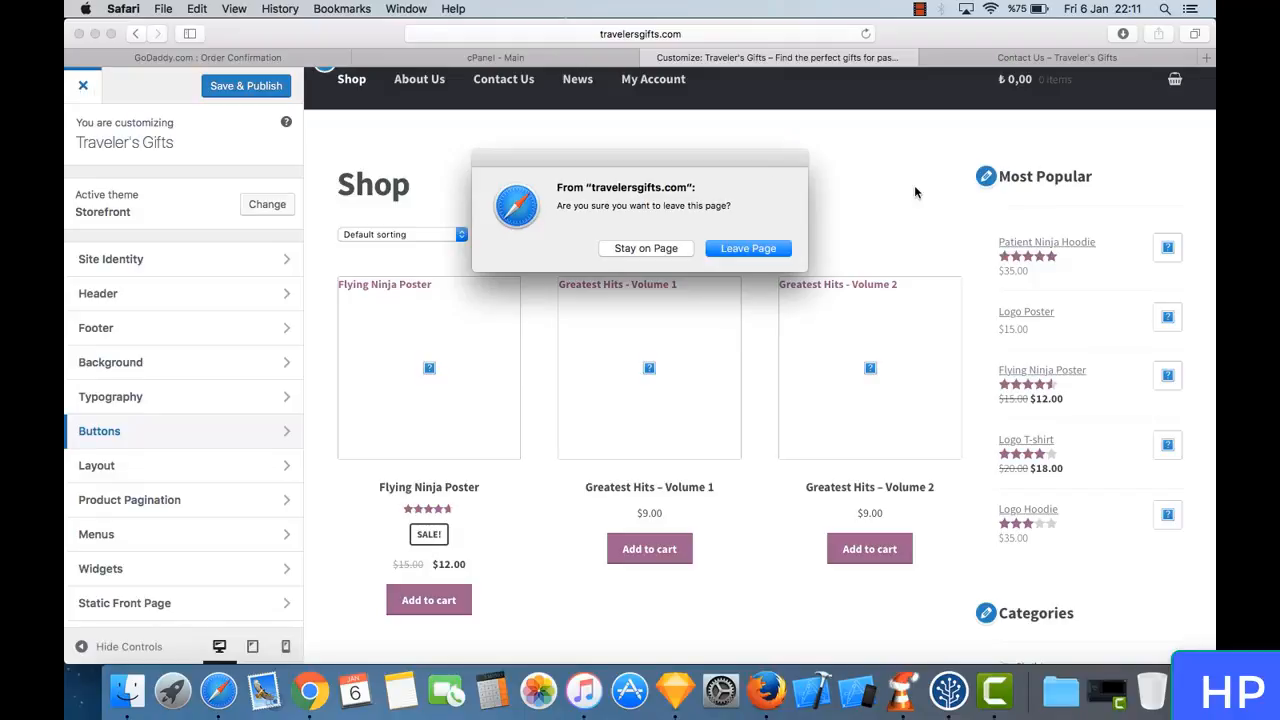
{"action": "left_click", "coordinate": [750, 249]}
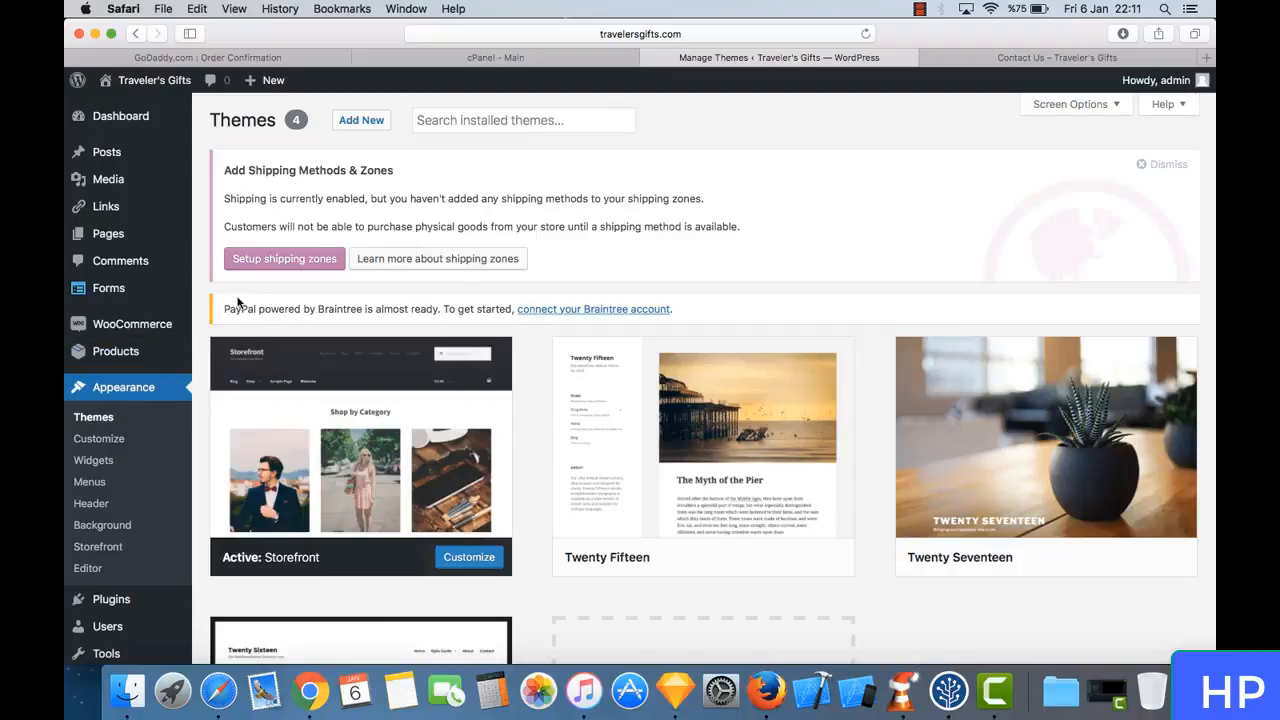
{"action": "left_click", "coordinate": [95, 460]}
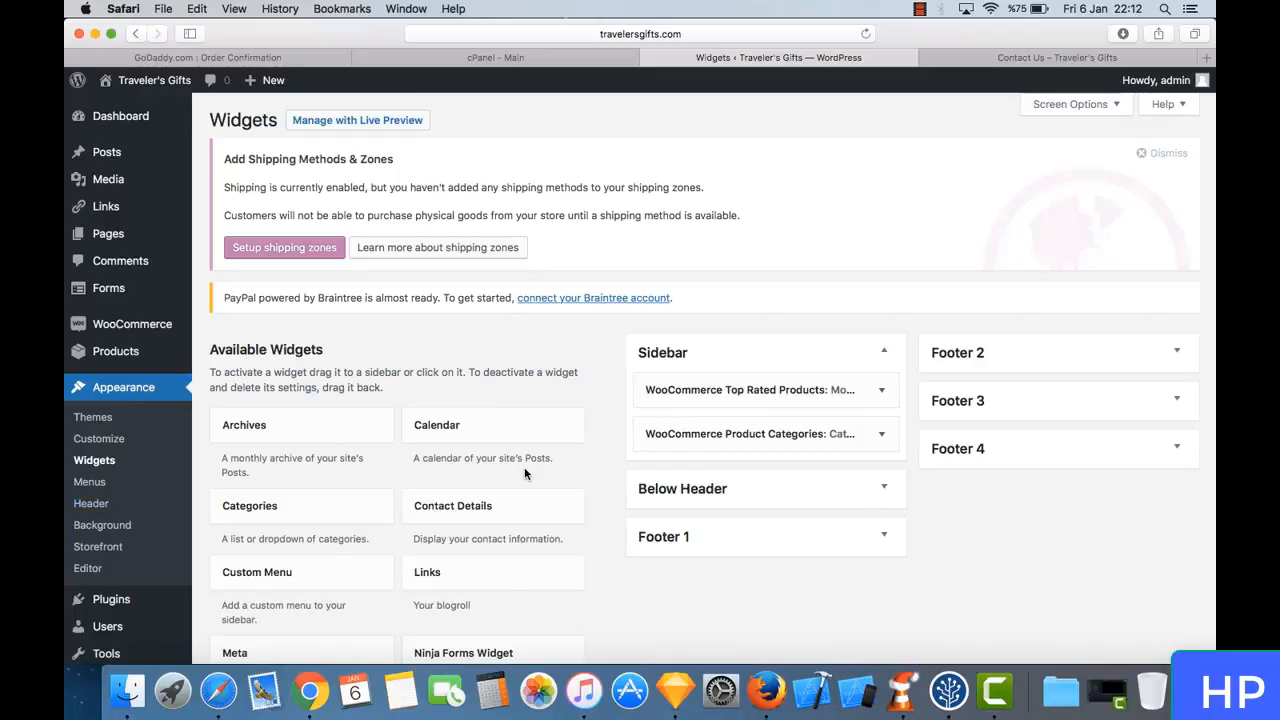
- Look through the available widgets and the Sidebar, Below Header and Footer widget areas
{"action": "scroll", "coordinate": [527, 473], "scroll_direction": "down", "scroll_amount": 3}
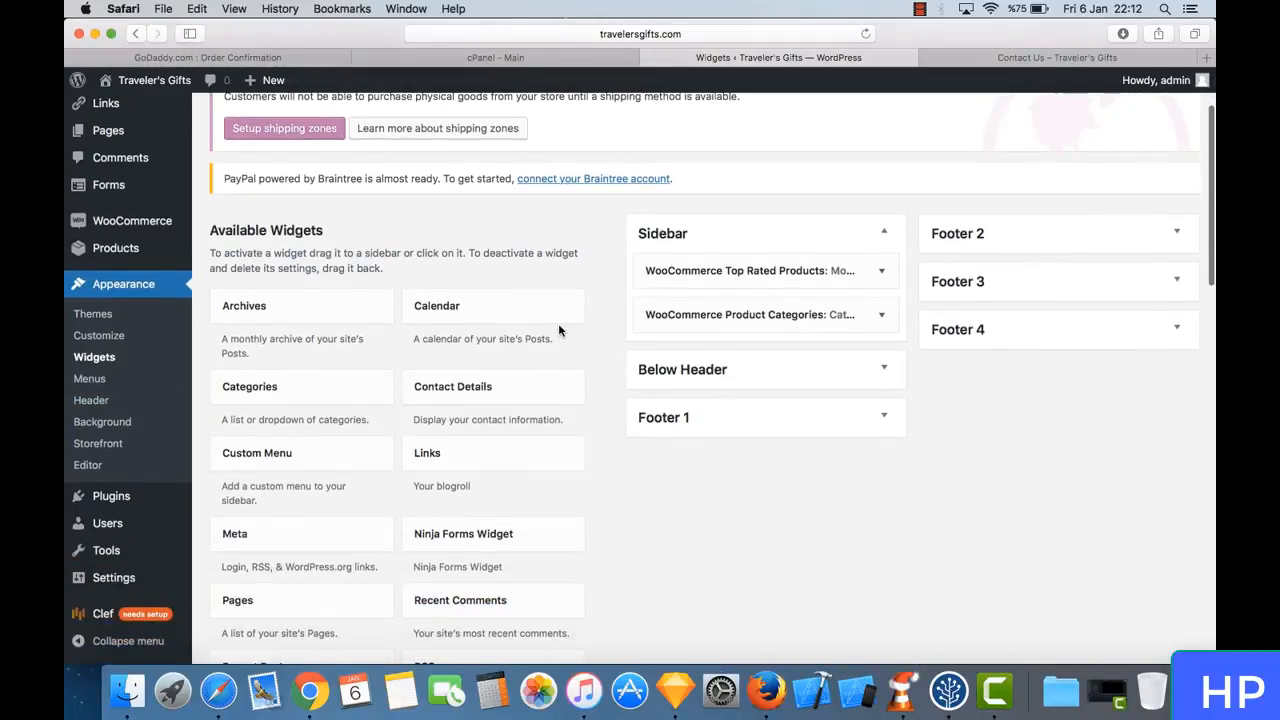
{"action": "scroll", "coordinate": [558, 326], "scroll_direction": "up", "scroll_amount": 3}
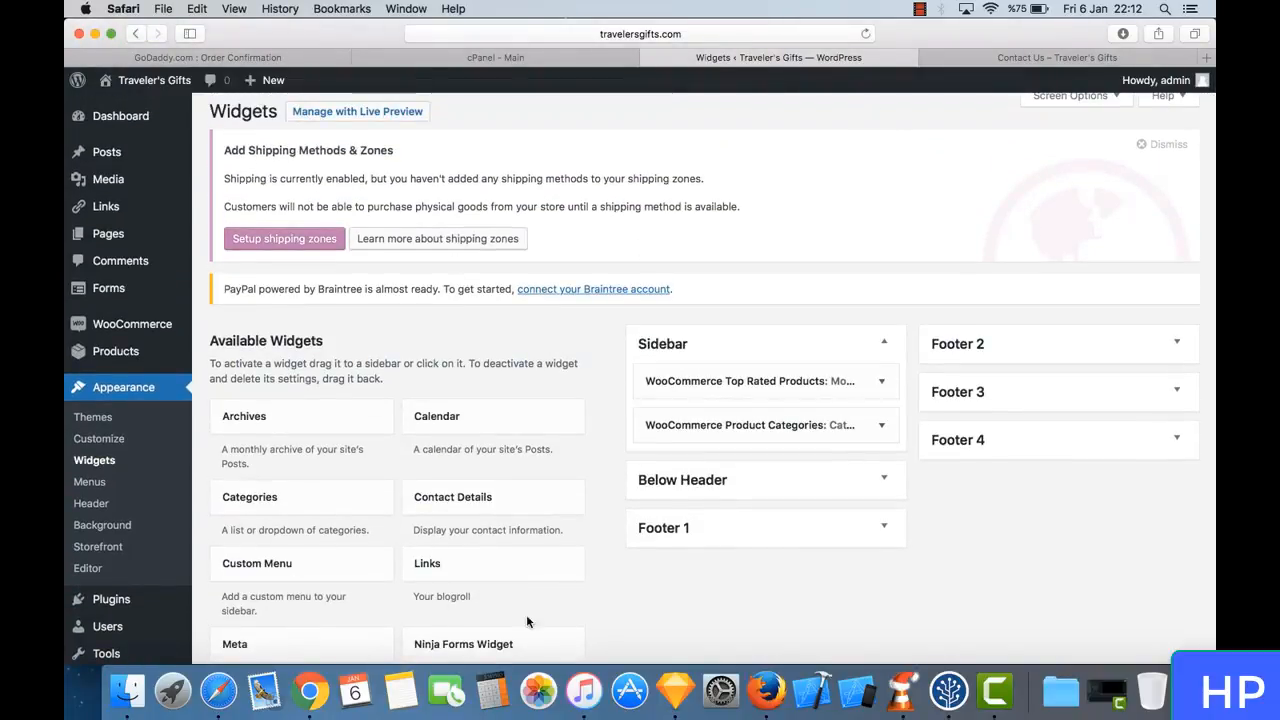
{"action": "scroll", "coordinate": [510, 437], "scroll_direction": "down", "scroll_amount": 3}
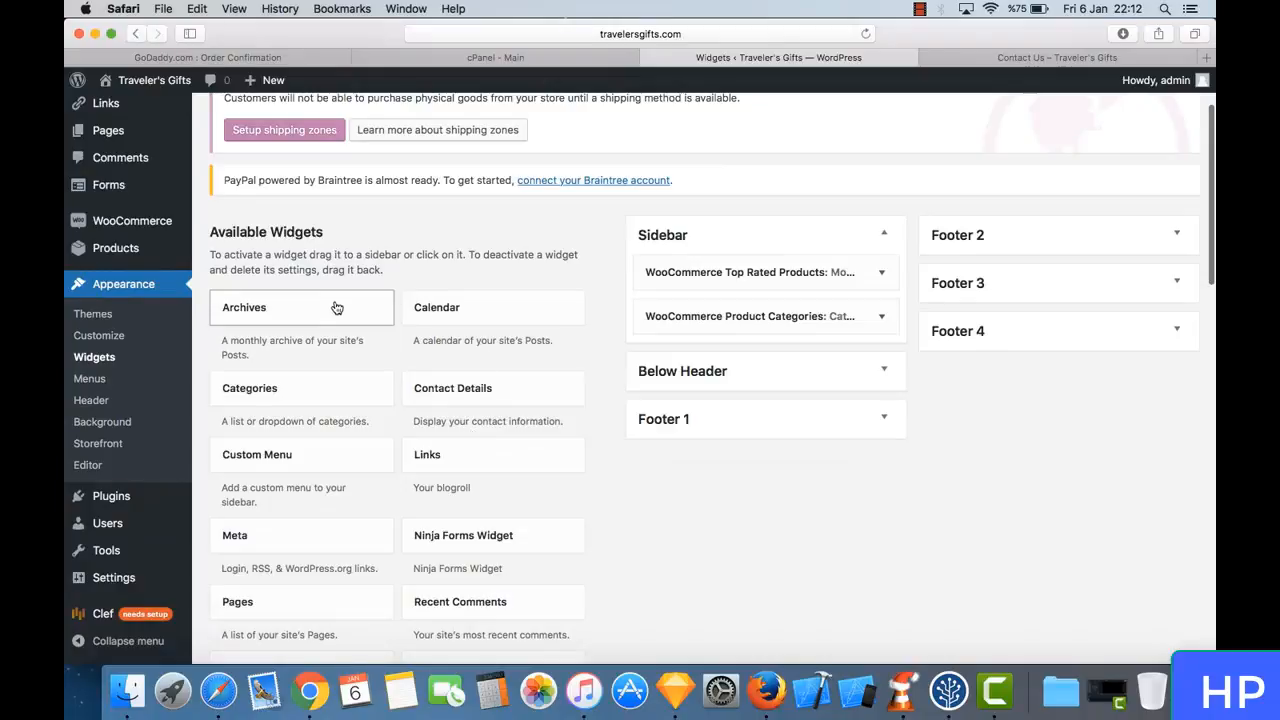
{"action": "scroll", "coordinate": [418, 265], "scroll_direction": "up", "scroll_amount": 1}
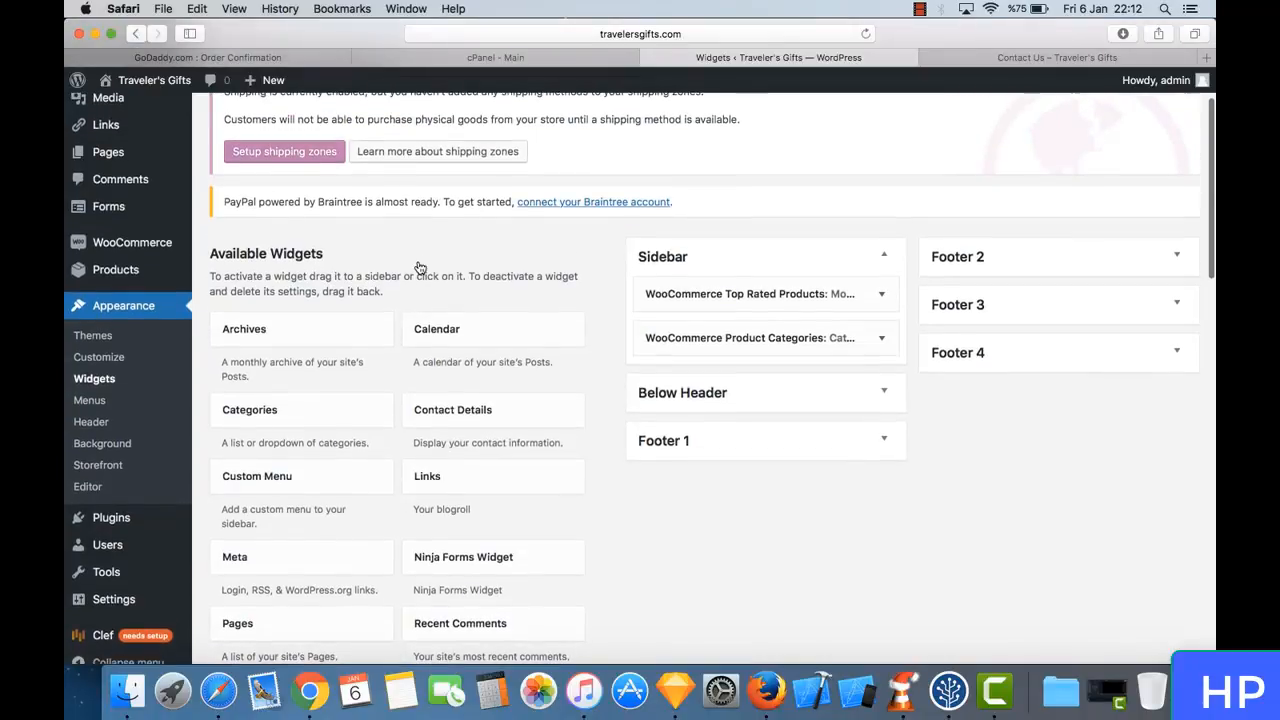
{"action": "scroll", "coordinate": [593, 289], "scroll_direction": "up", "scroll_amount": 3}
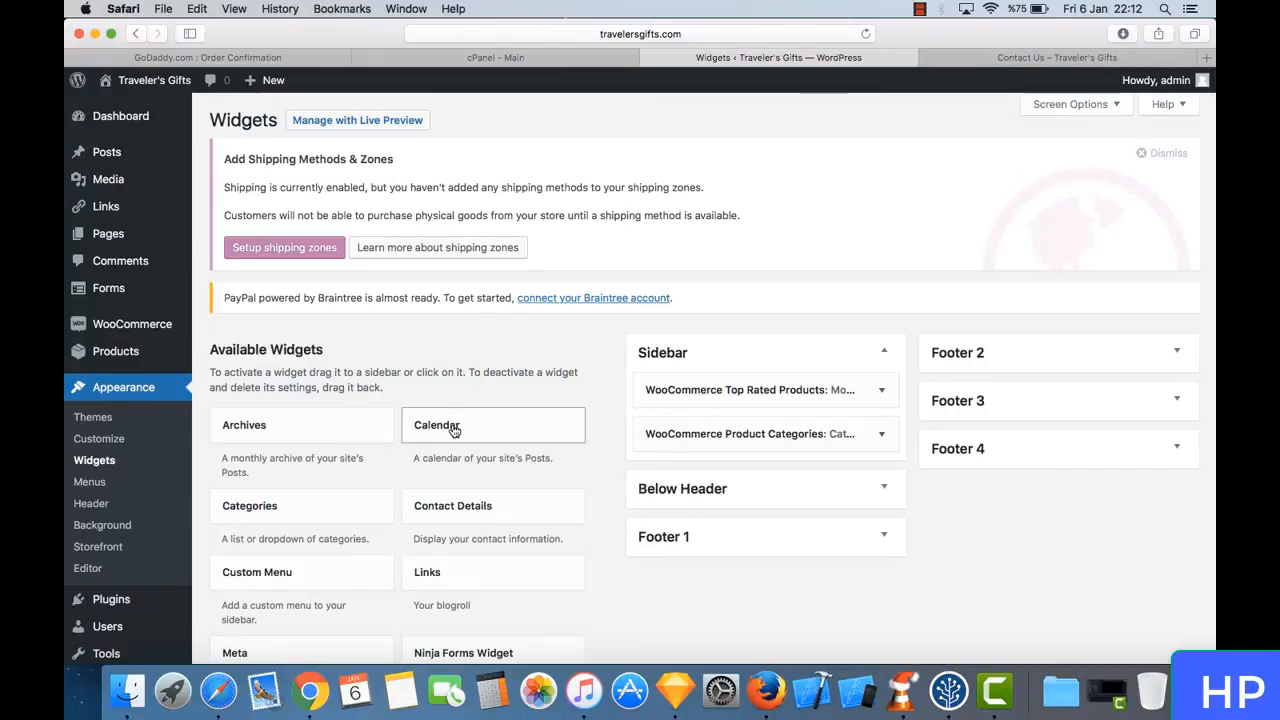
{"action": "scroll", "coordinate": [458, 420], "scroll_direction": "down", "scroll_amount": 3}
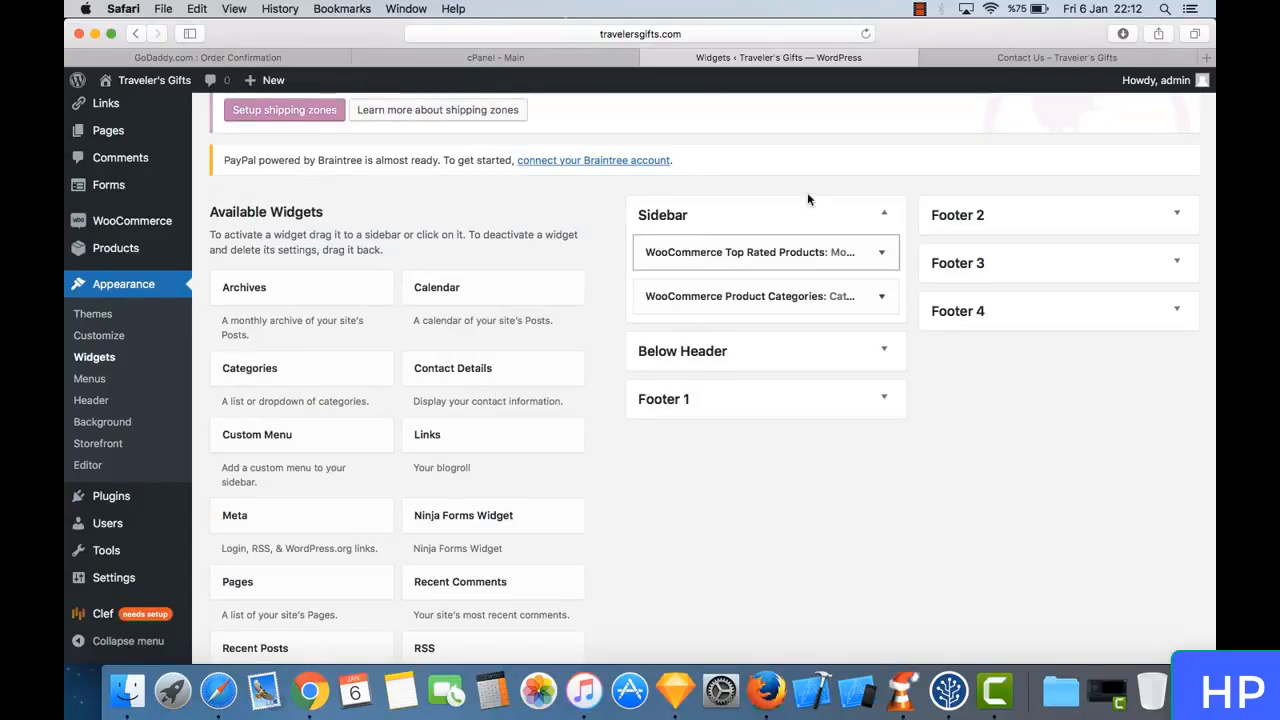
- Compare the live Shop page's sidebar with the settings of the WooCommerce Top Rated Products widget
{"action": "left_click", "coordinate": [989, 60]}
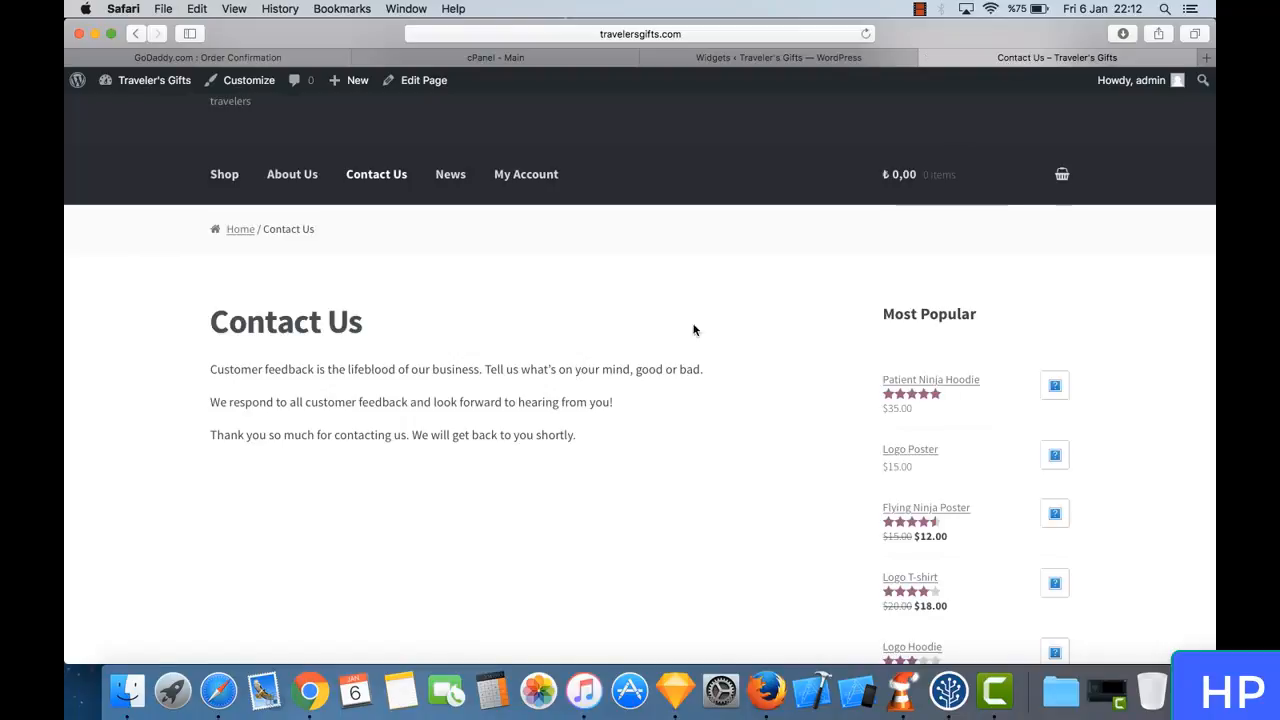
{"action": "left_click", "coordinate": [240, 176]}
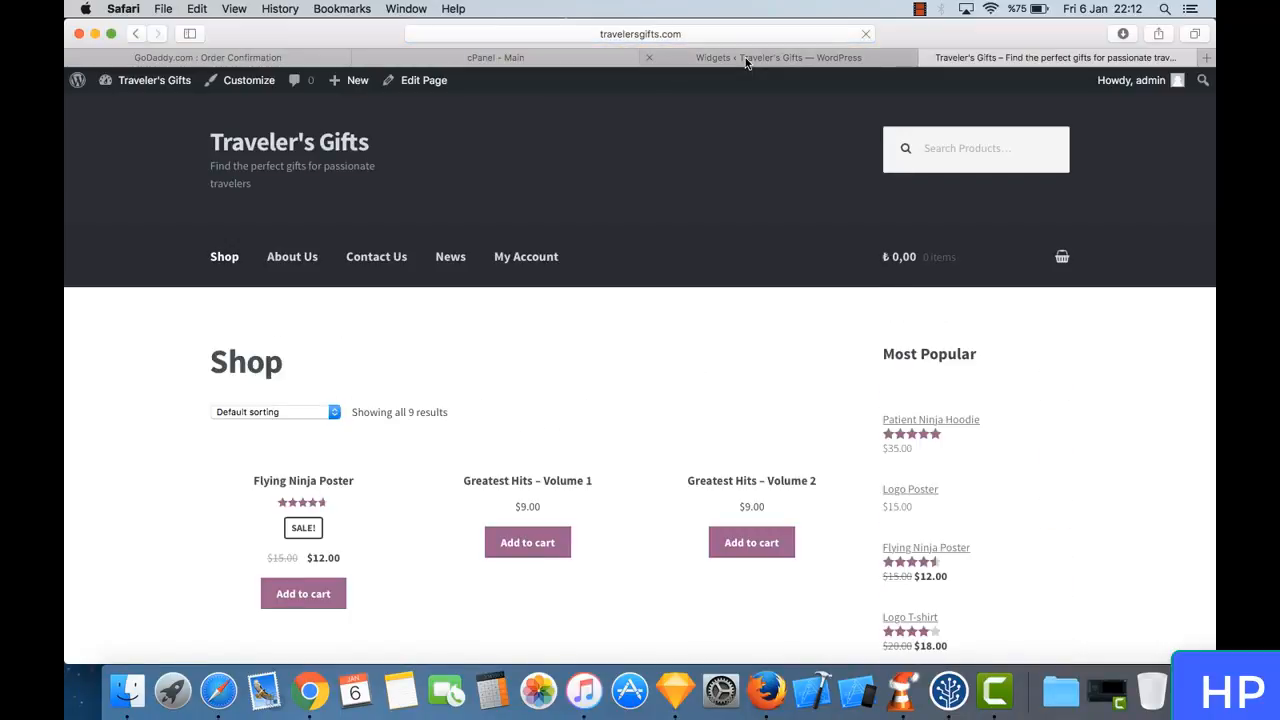
{"action": "left_click", "coordinate": [745, 60]}
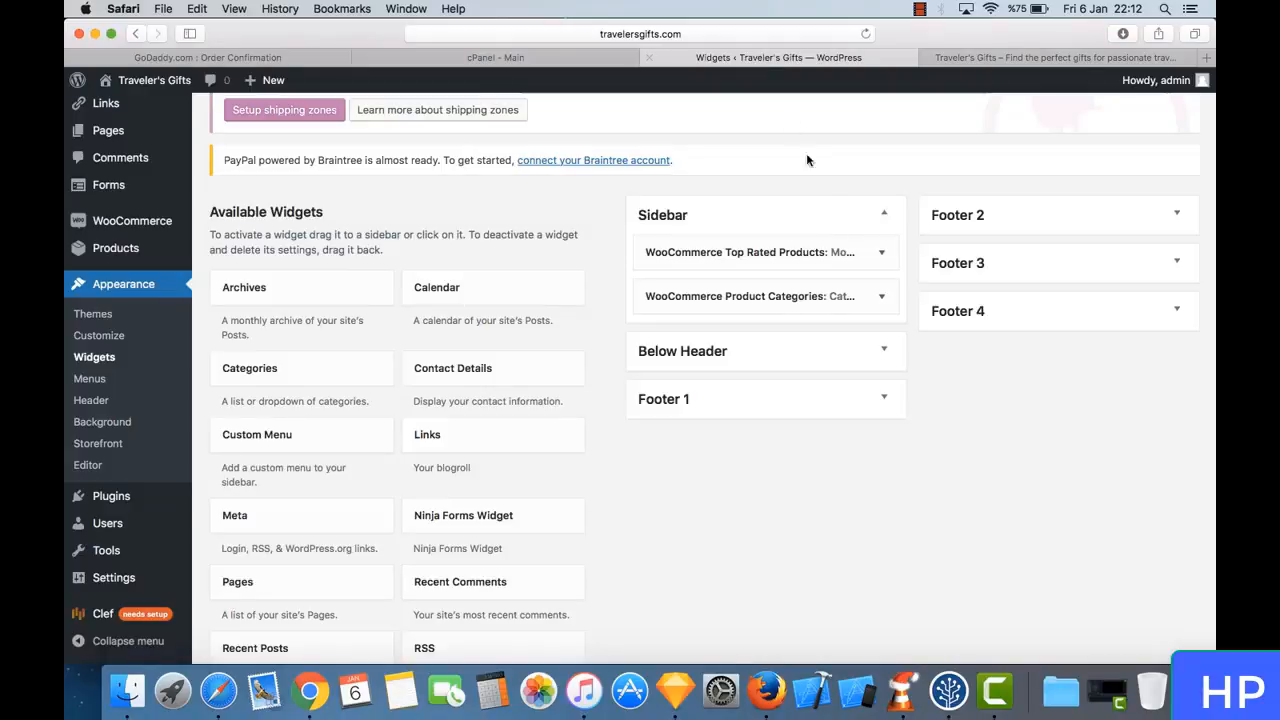
{"action": "left_click", "coordinate": [882, 254]}
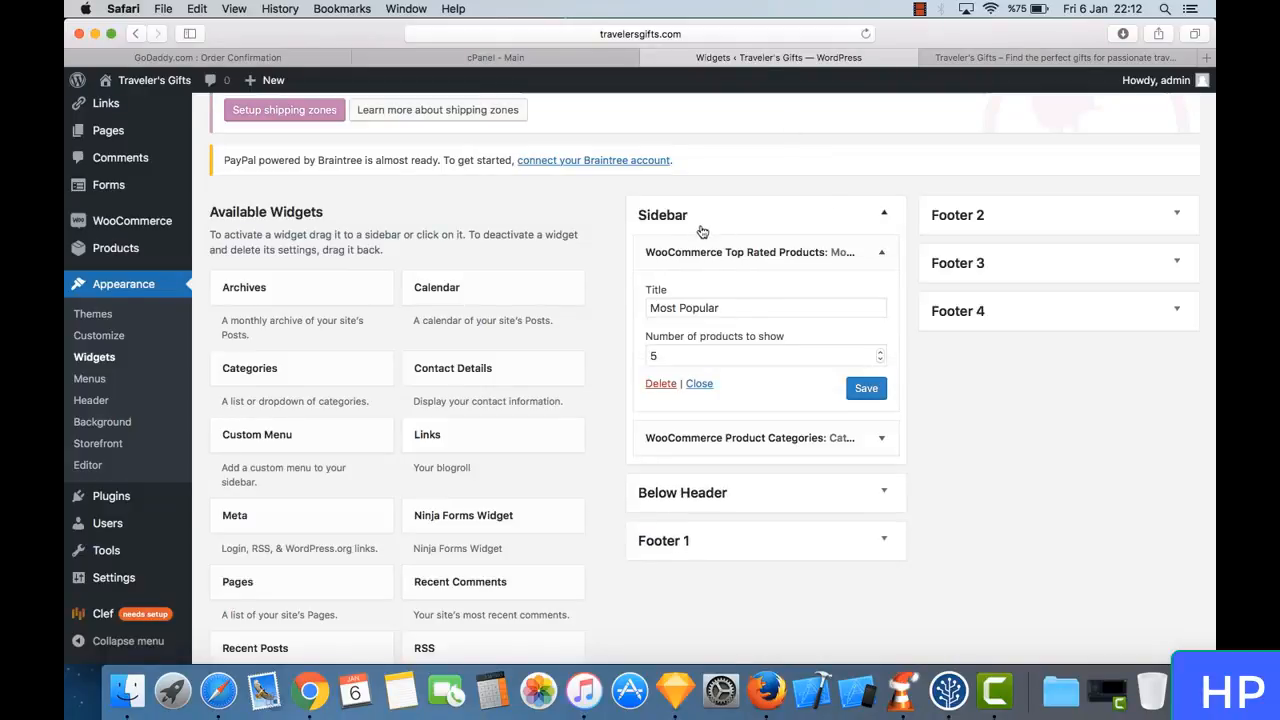
{"action": "left_click", "coordinate": [884, 258]}
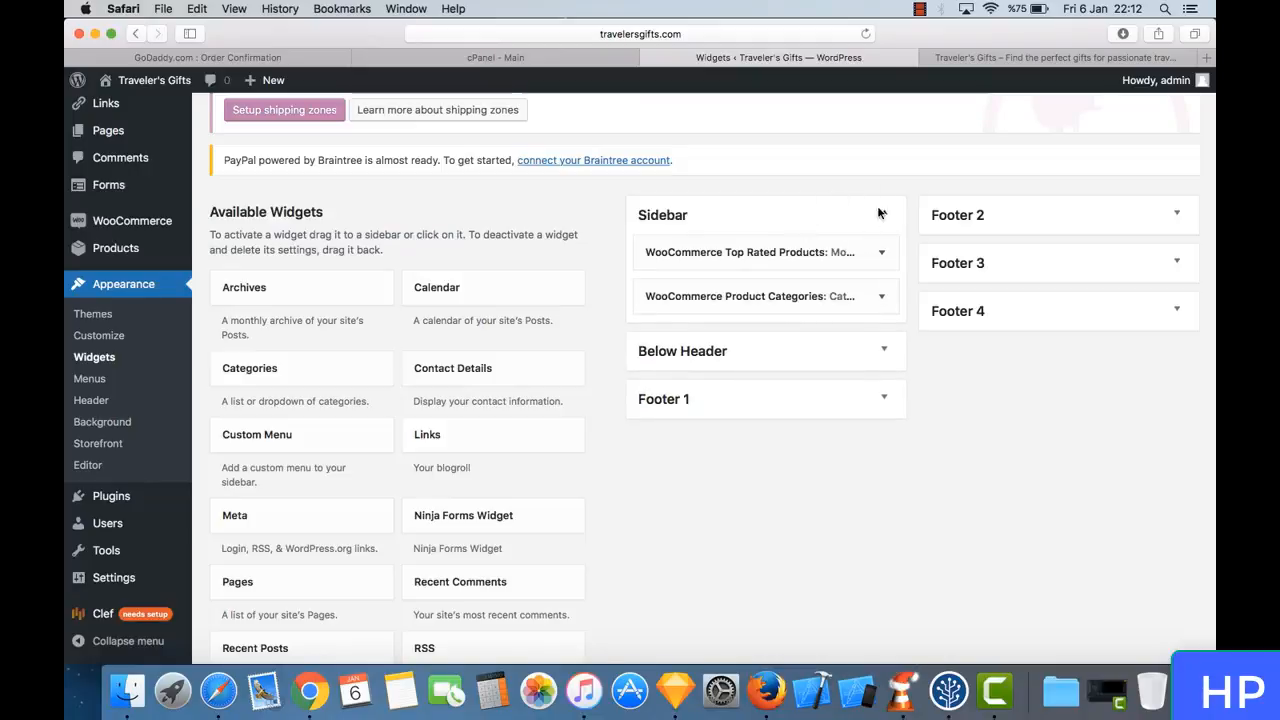
{"action": "left_click", "coordinate": [949, 58]}
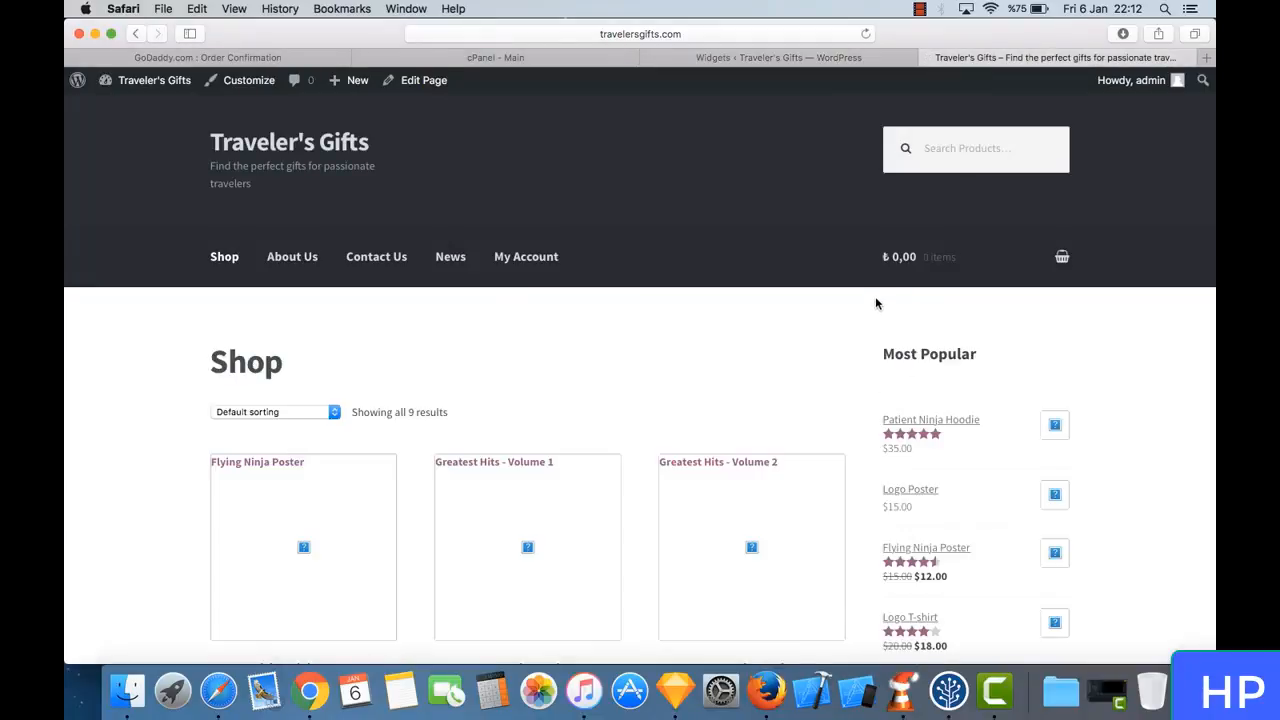
- Return to the Widgets page and remove the WooCommerce Product Categories widget from the Sidebar area
{"action": "left_click", "coordinate": [838, 57]}
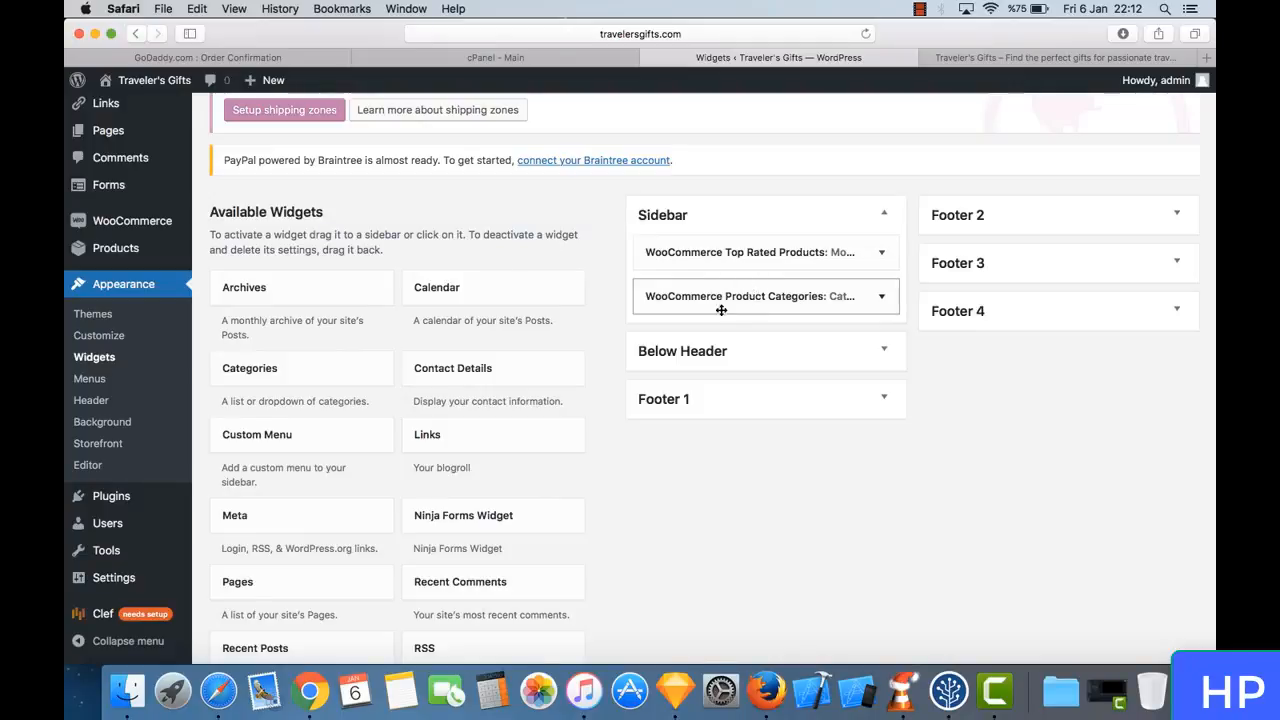
{"action": "left_click_drag", "start_coordinate": [721, 310], "coordinate": [457, 467]}
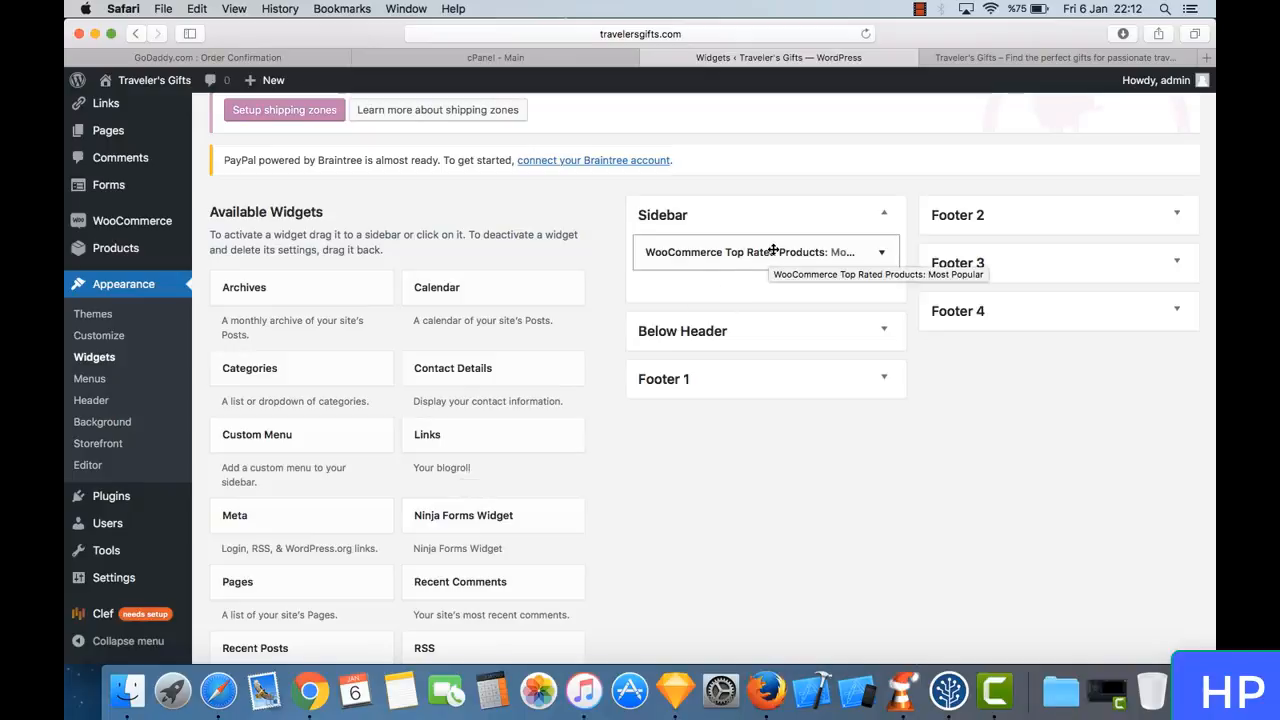
{"action": "mouse_move", "coordinate": [773, 250]}
{"action": "left_mouse_down"}
{"action": "mouse_move", "coordinate": [727, 272]}
{"action": "mouse_move", "coordinate": [772, 251]}
{"action": "left_mouse_up"}
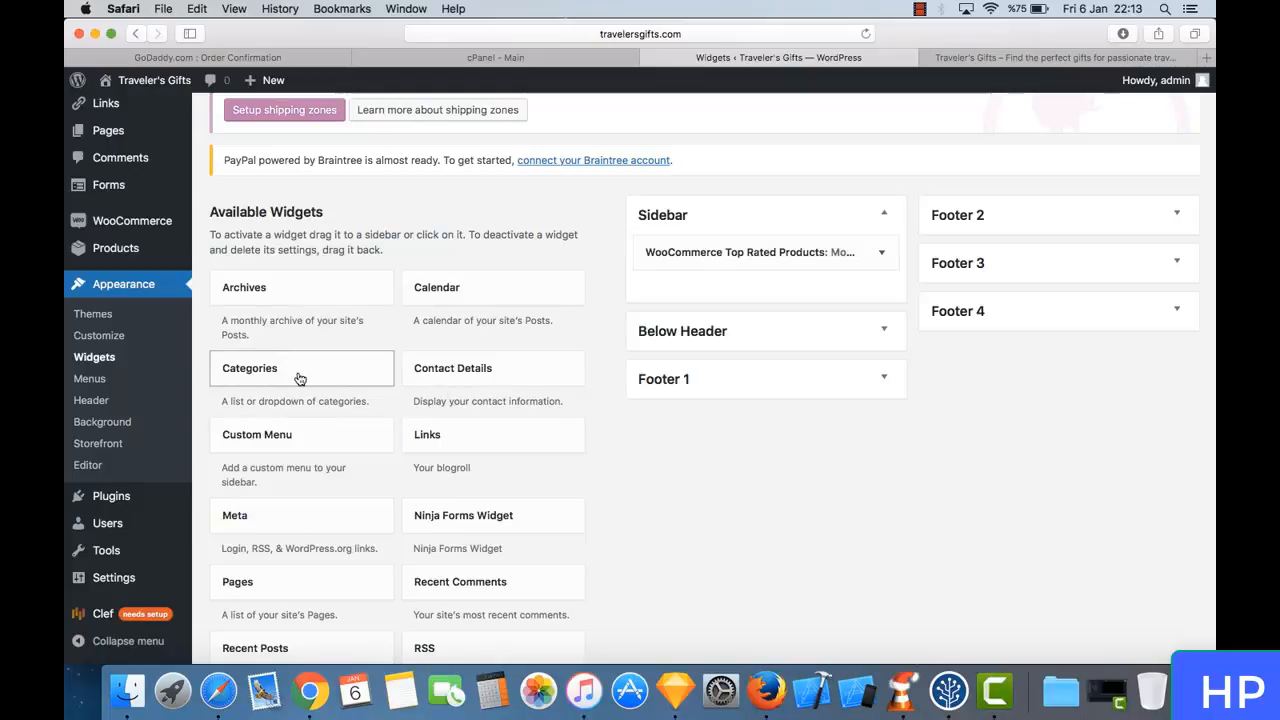
- Add the Categories widget to the Sidebar area above WooCommerce Top Rated Products, title it "Categories" and save it
{"action": "left_click_drag", "start_coordinate": [306, 380], "coordinate": [757, 270]}
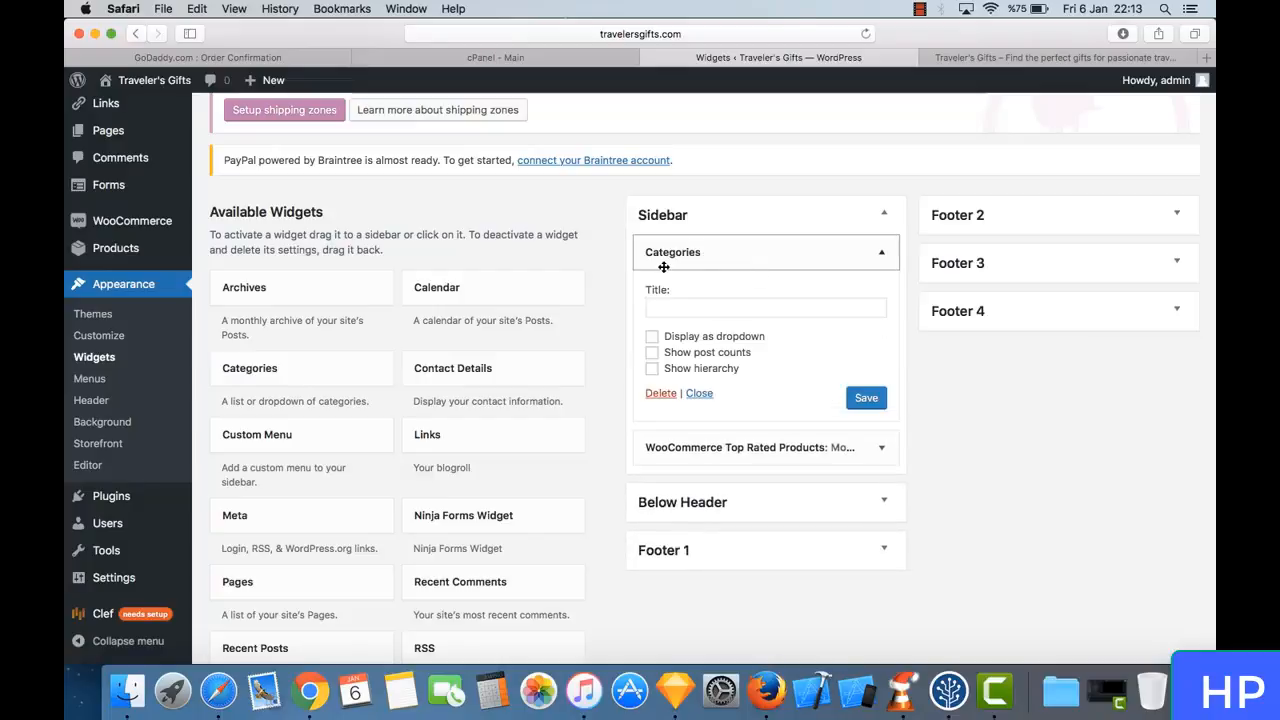
{"action": "left_click", "coordinate": [713, 306]}
{"action": "type", "text": "Ca"}
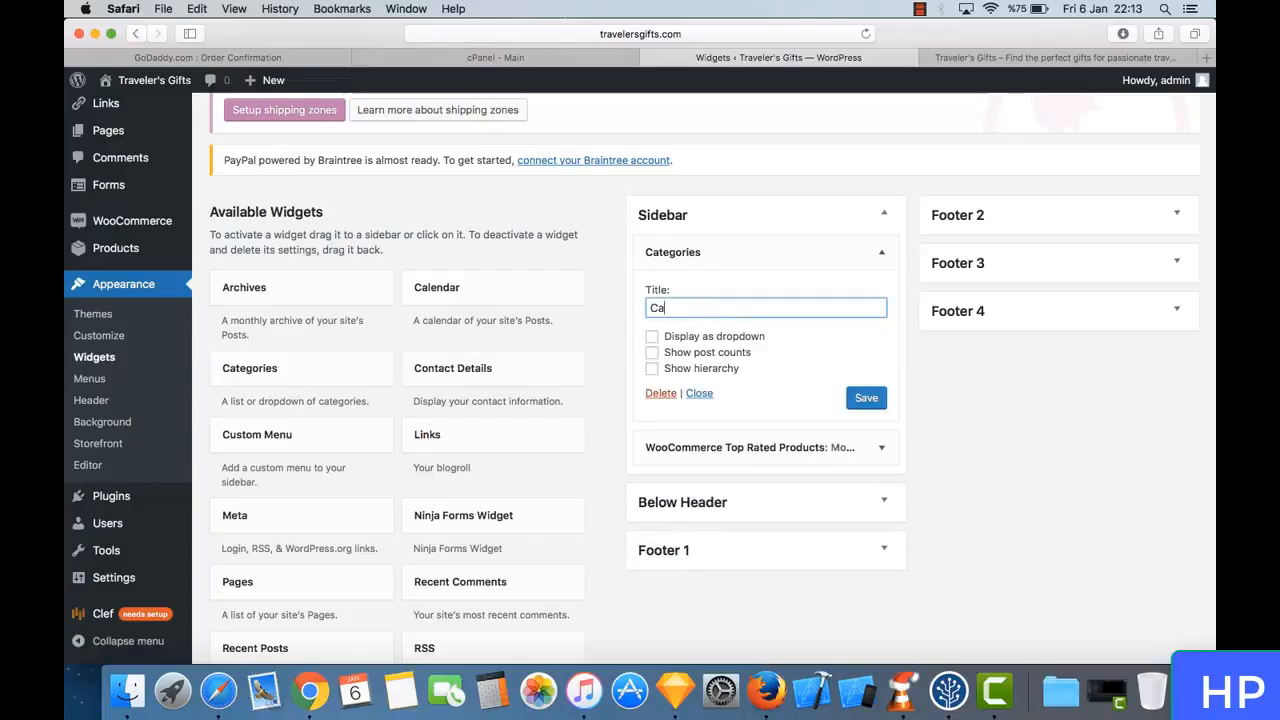
{"action": "type", "text": "tegories"}
{"action": "left_click", "coordinate": [864, 399]}
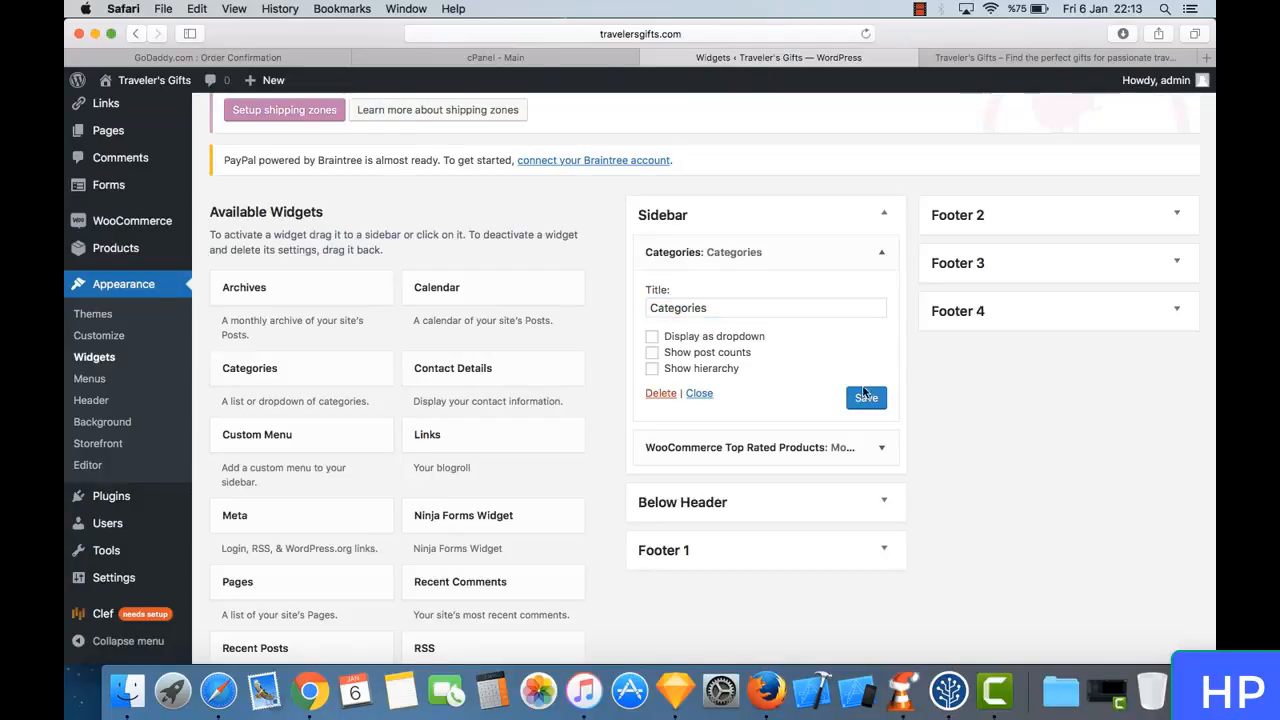
- Reload the live Shop page to check the Categories widget in its sidebar
{"action": "left_click", "coordinate": [940, 57]}
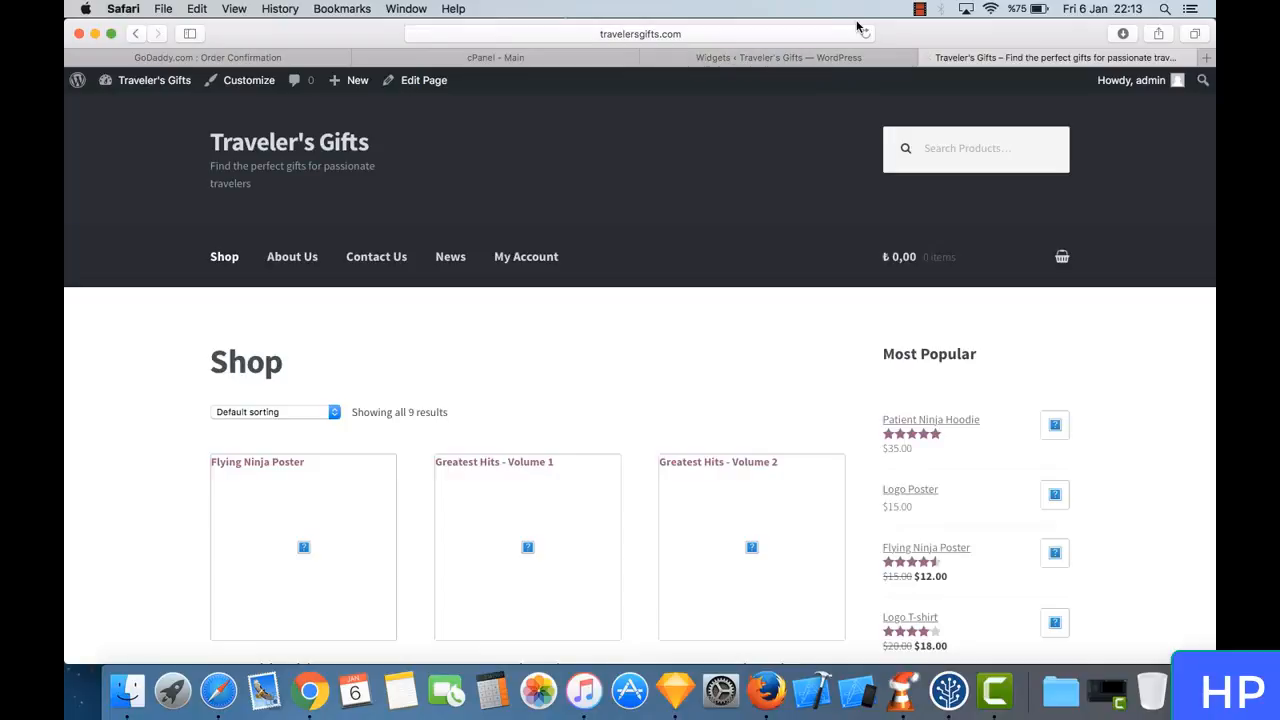
{"action": "left_click", "coordinate": [864, 30]}
{"action": "key", "text": "Return"}
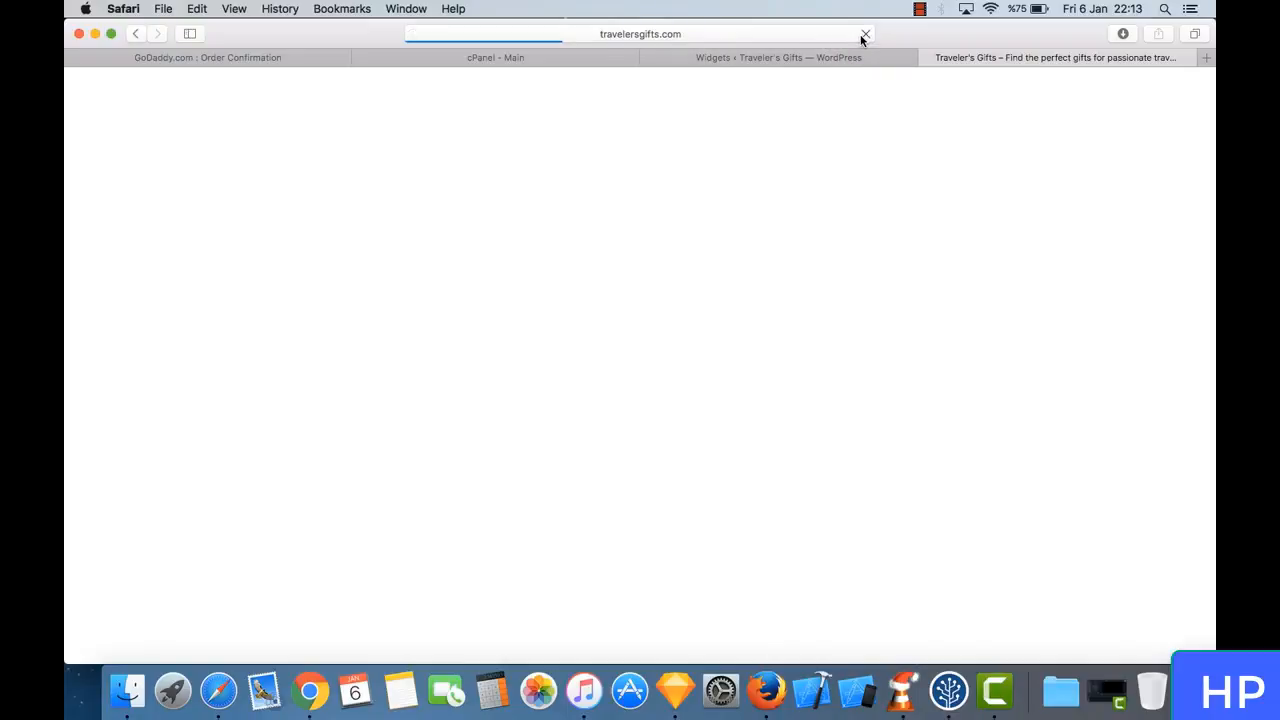
{"action": "left_click", "coordinate": [817, 62]}
{"action": "left_click", "coordinate": [995, 62]}
{"action": "left_click", "coordinate": [814, 62]}
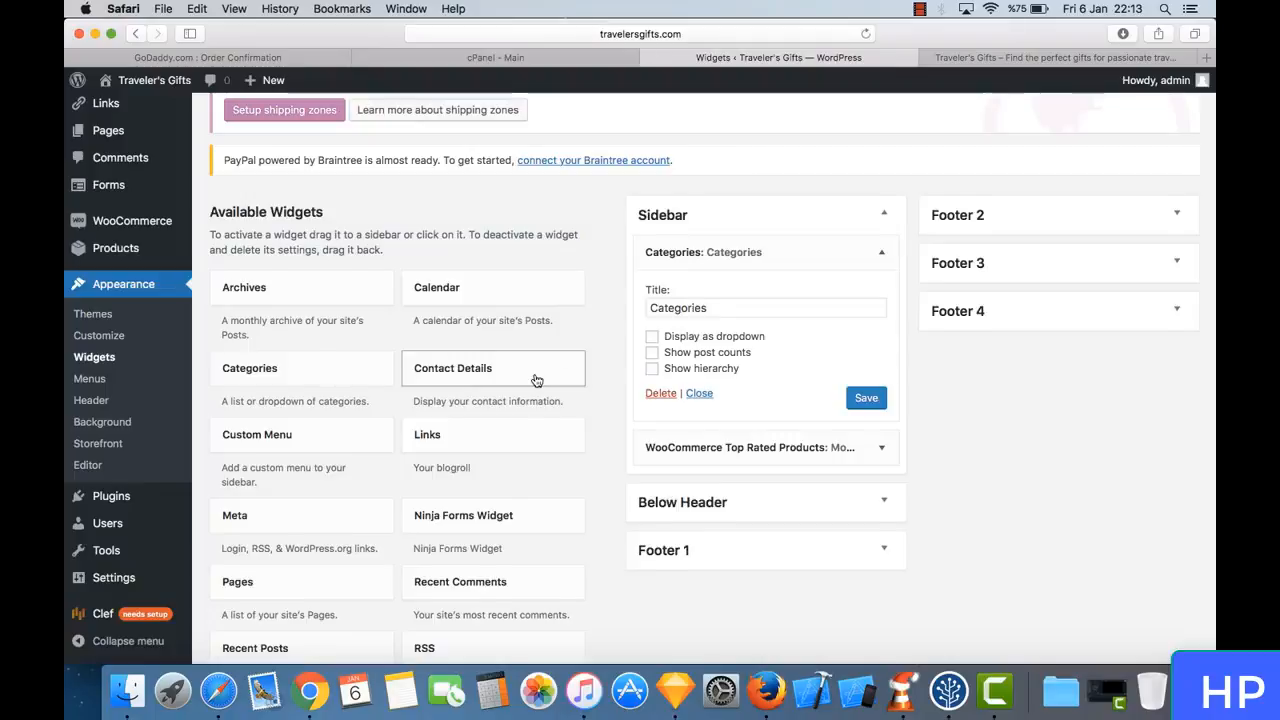
{"action": "scroll", "coordinate": [534, 375], "scroll_direction": "down", "scroll_amount": 4}
{"action": "scroll", "coordinate": [534, 377], "scroll_direction": "up", "scroll_amount": 8}
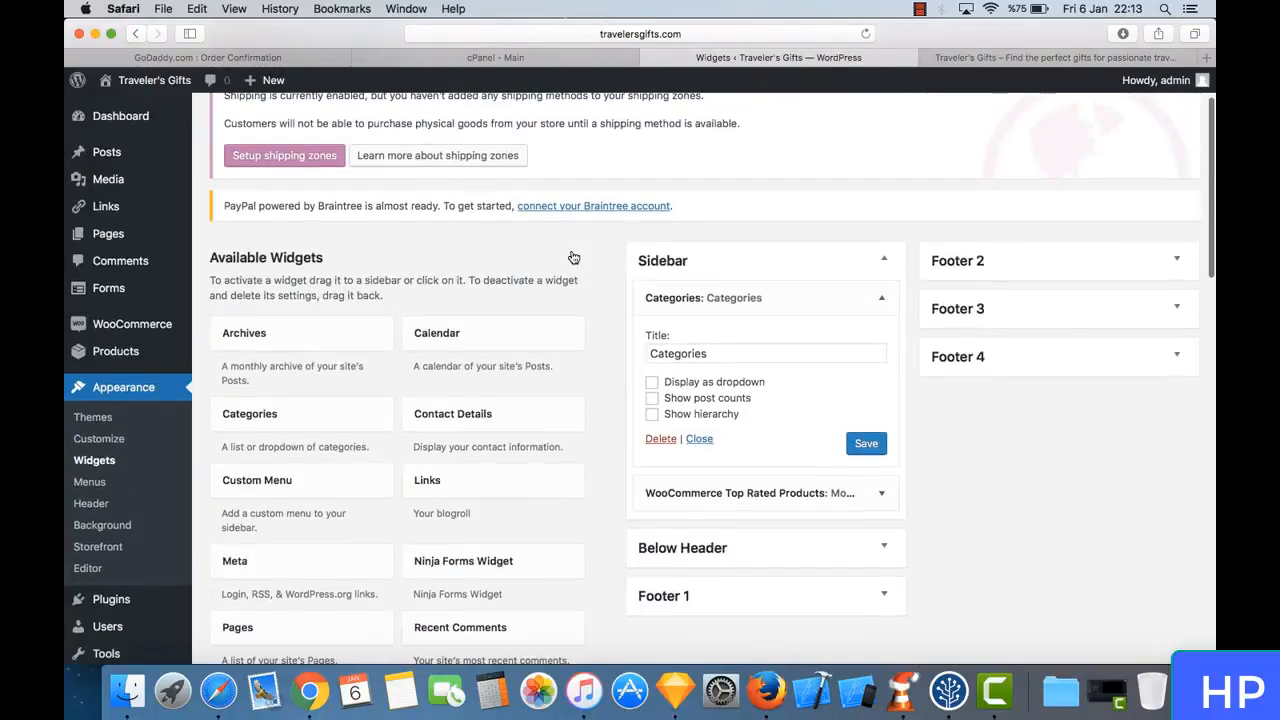
{"action": "left_click", "coordinate": [1020, 57]}
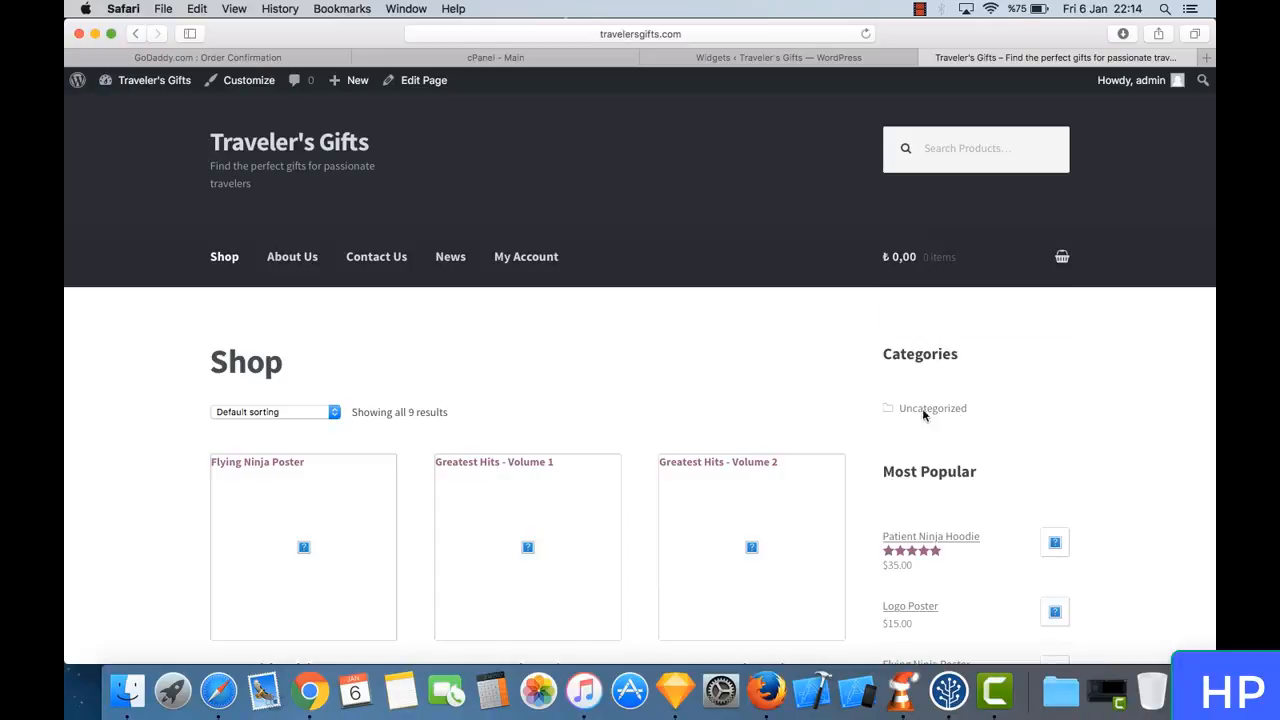
- Look through the Shop page's product listing alongside the Categories and Most Popular sidebar sections
{"action": "scroll", "coordinate": [677, 471], "scroll_direction": "down", "scroll_amount": 5}
{"action": "scroll", "coordinate": [677, 471], "scroll_direction": "down", "scroll_amount": 2}
{"action": "scroll", "coordinate": [674, 472], "scroll_direction": "up", "scroll_amount": 2}
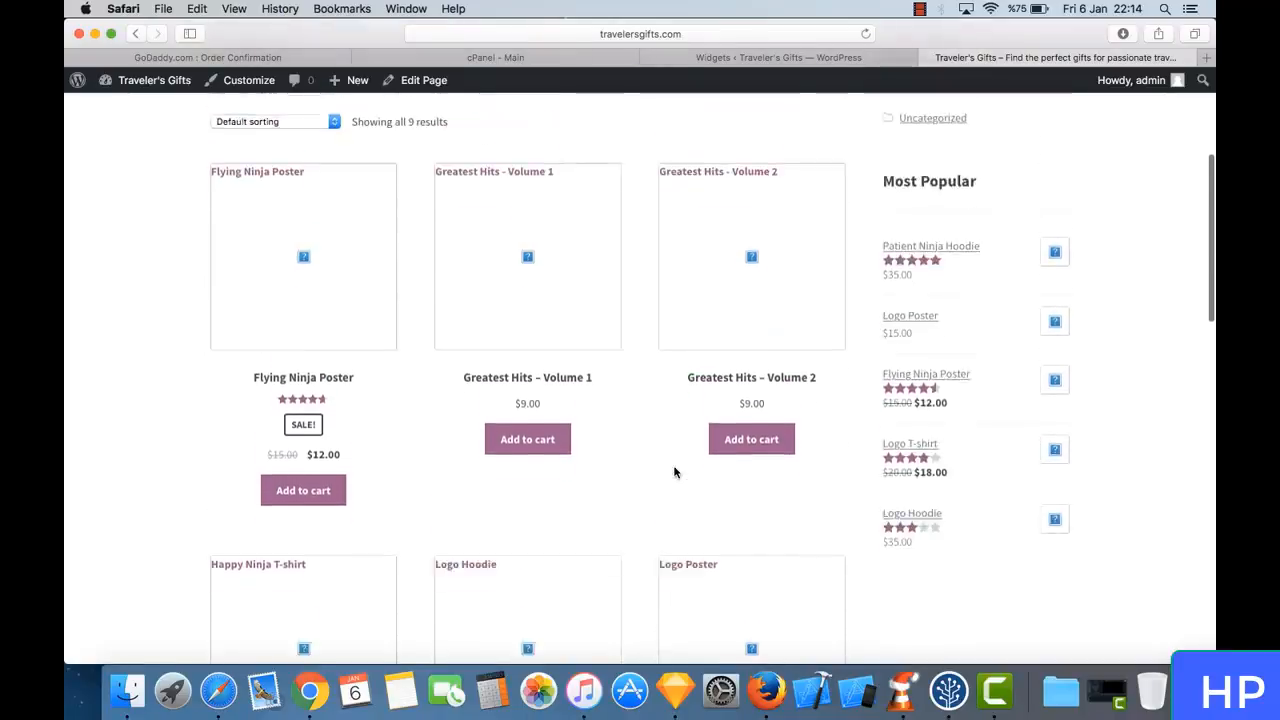
{"action": "scroll", "coordinate": [674, 472], "scroll_direction": "up", "scroll_amount": 3}
{"action": "scroll", "coordinate": [675, 472], "scroll_direction": "down", "scroll_amount": 10}
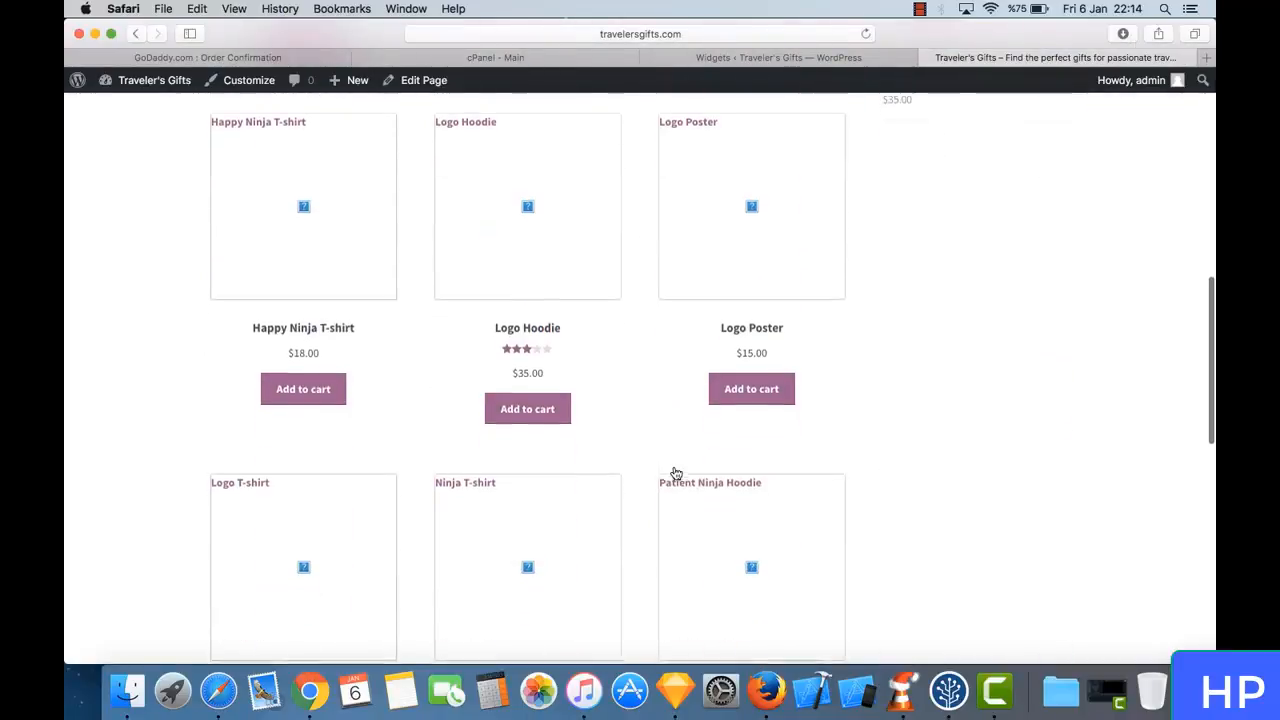
{"action": "scroll", "coordinate": [675, 472], "scroll_direction": "up", "scroll_amount": 5}
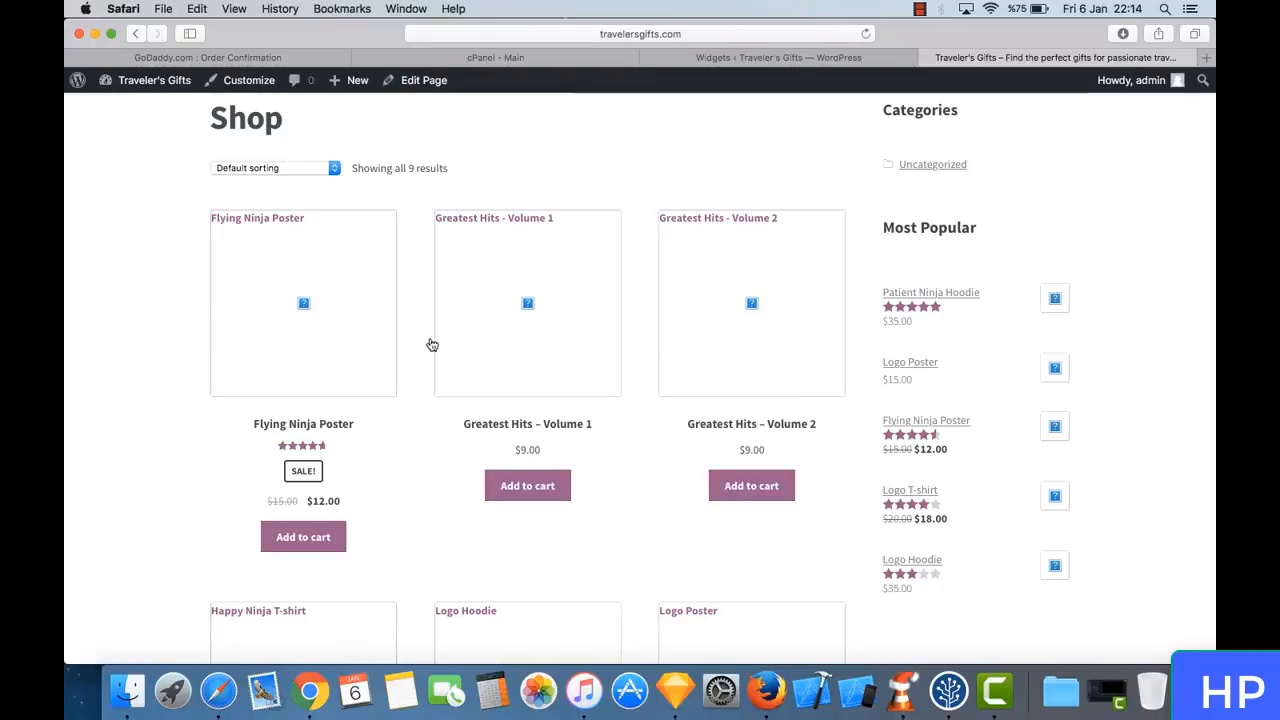
{"action": "scroll", "coordinate": [520, 355], "scroll_direction": "up", "scroll_amount": 3}
- Open the Uncategorized category from the shop's sidebar, examine its post listing, and return to the Shop page
{"action": "left_click", "coordinate": [947, 387]}
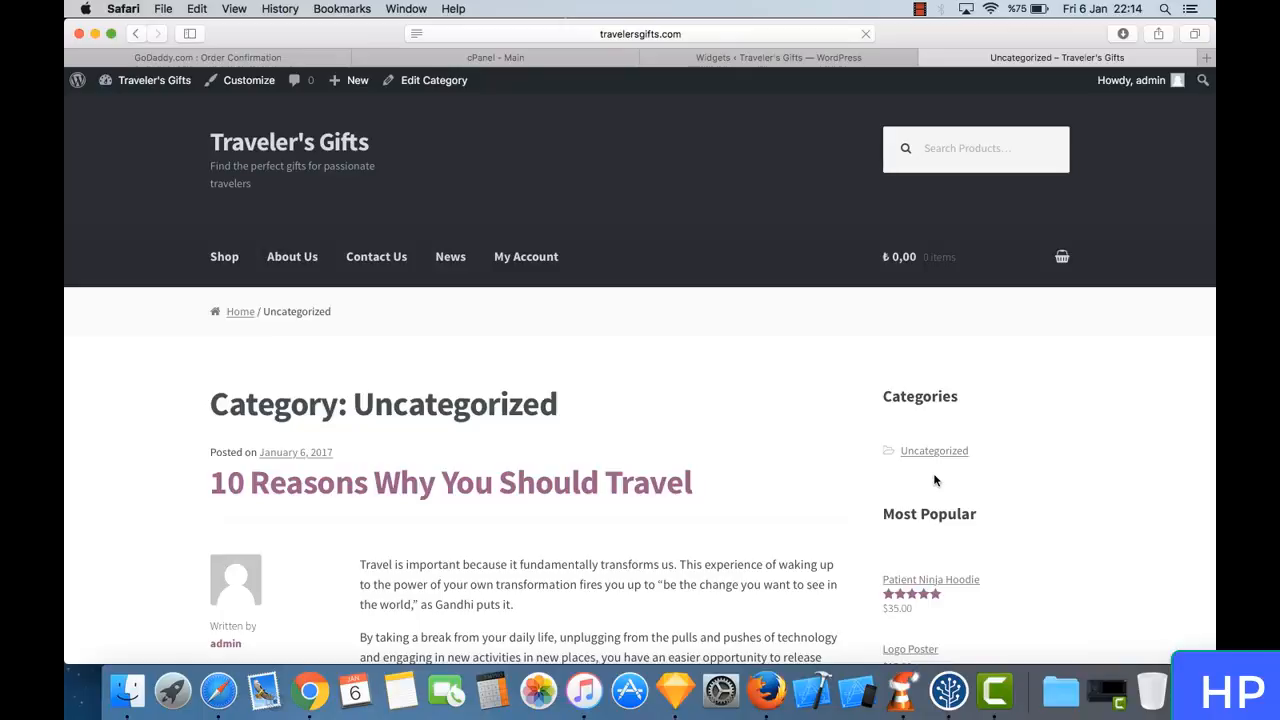
{"action": "scroll", "coordinate": [693, 400], "scroll_direction": "down", "scroll_amount": 5}
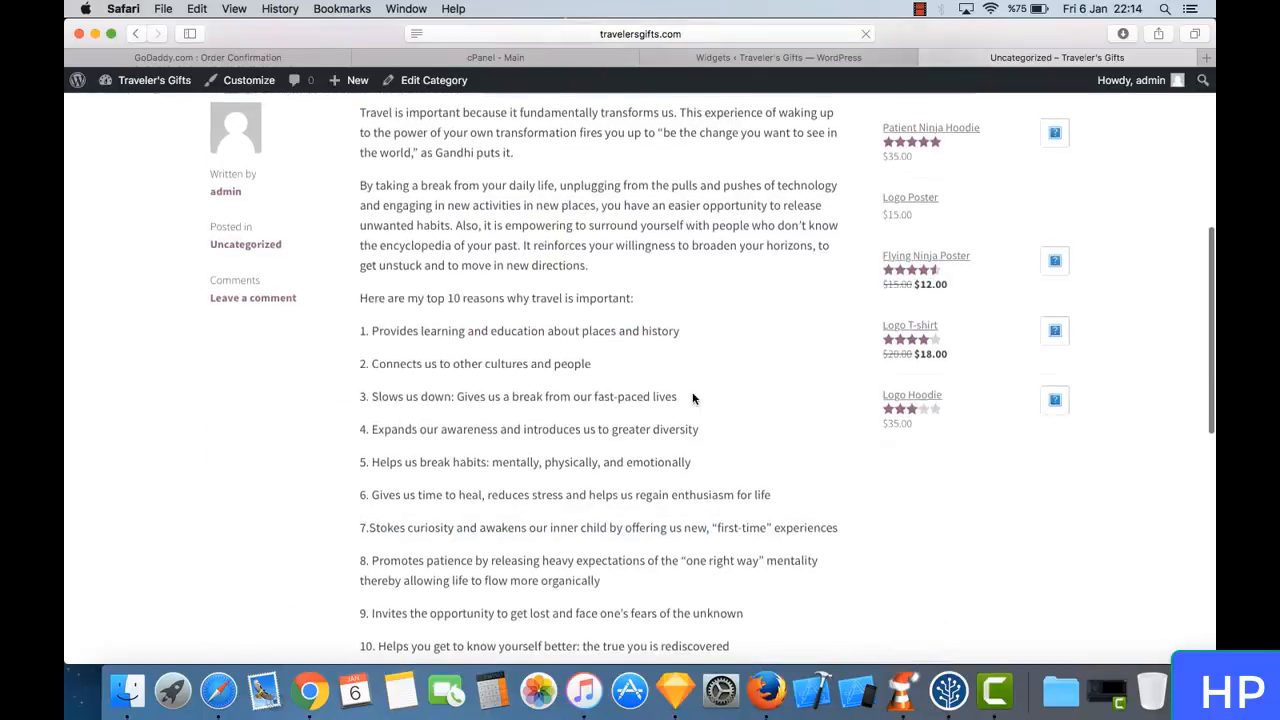
{"action": "scroll", "coordinate": [691, 400], "scroll_direction": "up", "scroll_amount": 3}
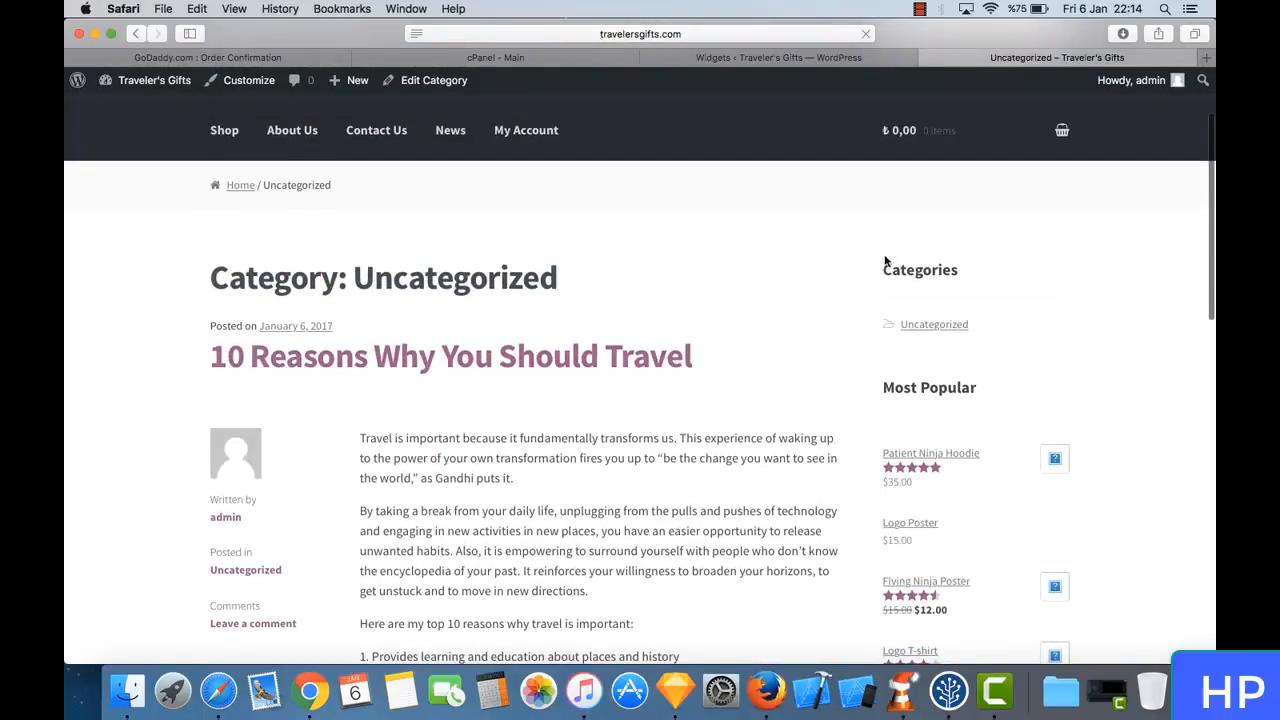
{"action": "left_click_drag", "start_coordinate": [884, 270], "coordinate": [956, 270]}
{"action": "left_click", "coordinate": [534, 457]}
{"action": "scroll", "coordinate": [525, 462], "scroll_direction": "down", "scroll_amount": 5}
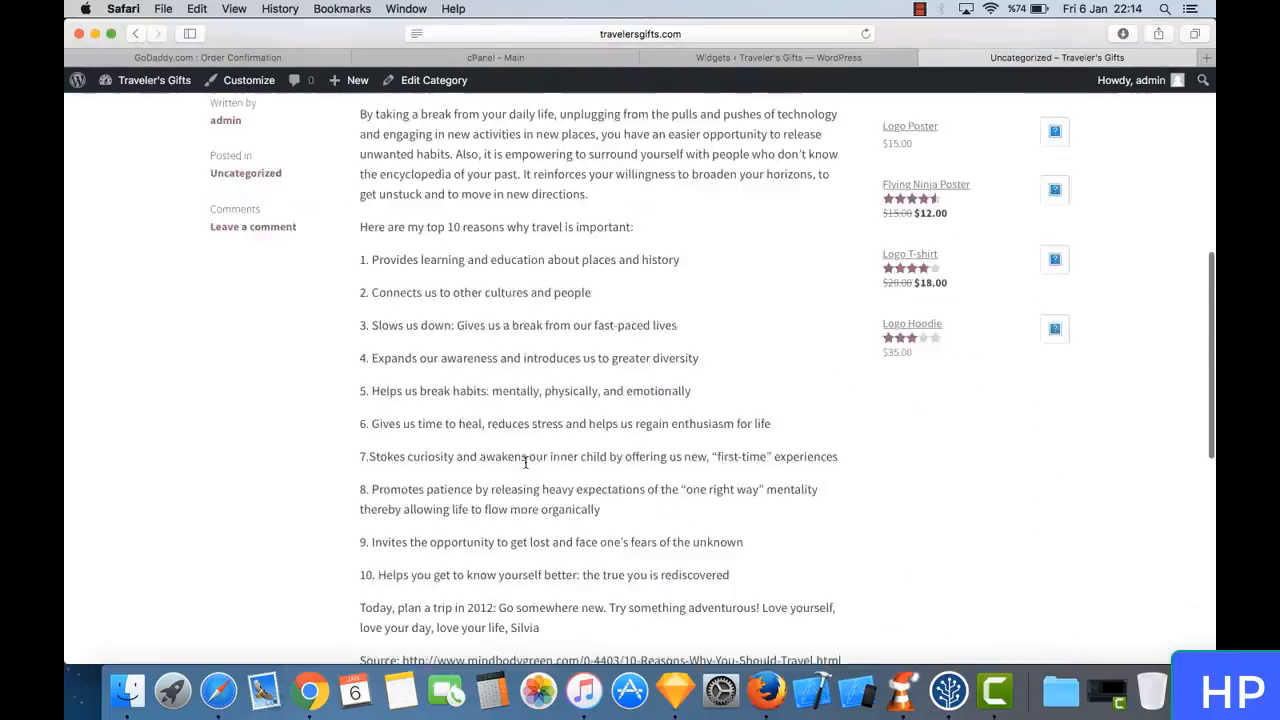
{"action": "scroll", "coordinate": [525, 462], "scroll_direction": "down", "scroll_amount": 6}
{"action": "scroll", "coordinate": [526, 466], "scroll_direction": "up", "scroll_amount": 10}
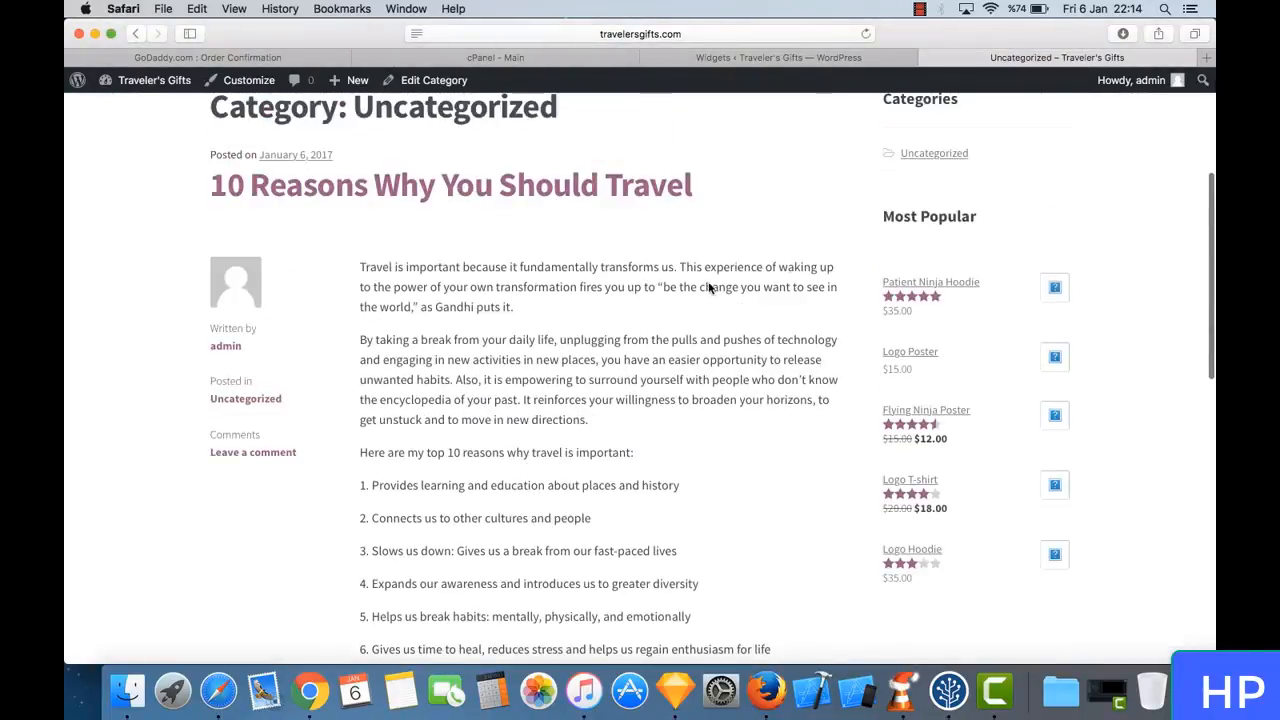
{"action": "scroll", "coordinate": [710, 172], "scroll_direction": "up", "scroll_amount": 3}
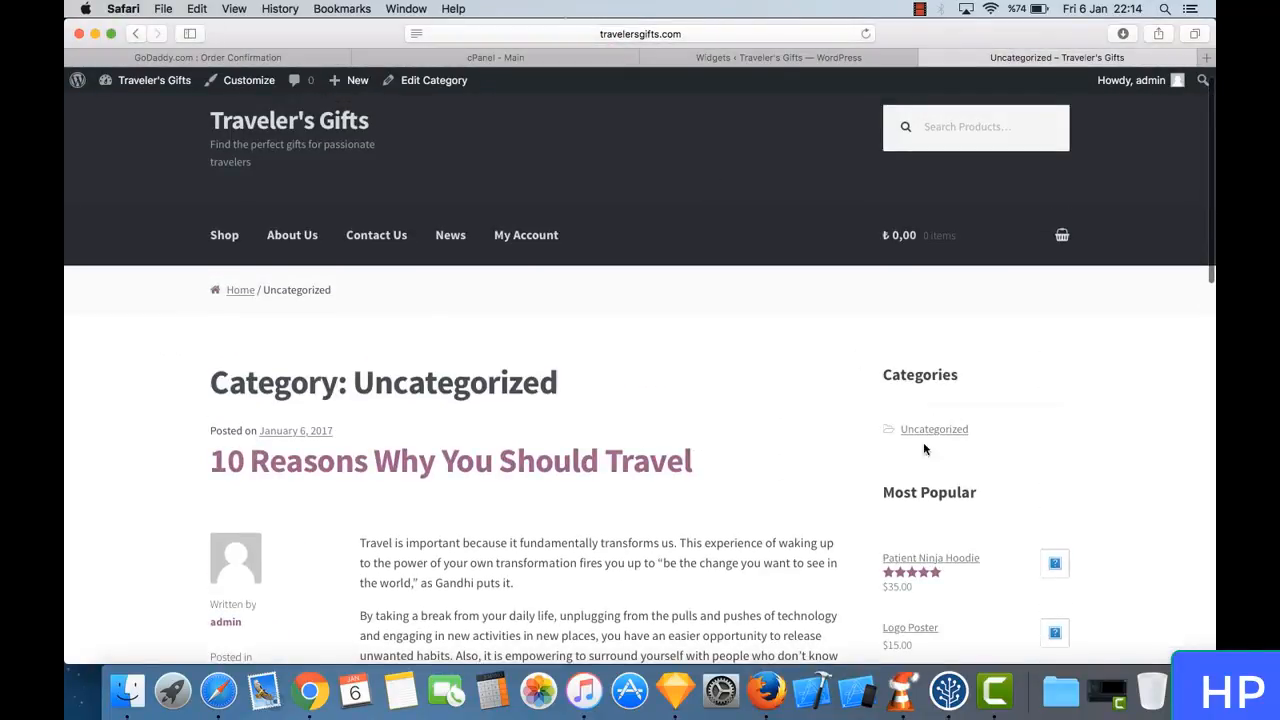
{"action": "left_click", "coordinate": [137, 34]}
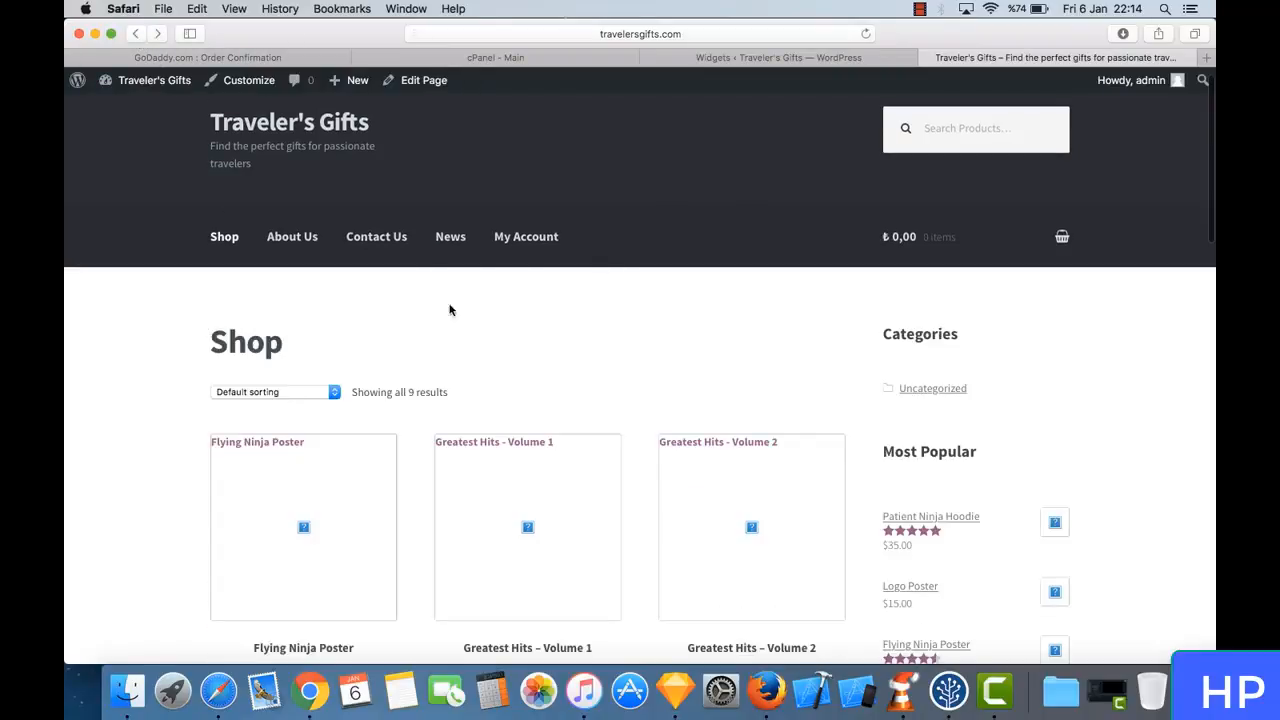
- Return to the Widgets page, add the WooCommerce Product Categories widget at the top of the Sidebar area, and save it
{"action": "left_click", "coordinate": [809, 57]}
{"action": "scroll", "coordinate": [415, 366], "scroll_direction": "down", "scroll_amount": 5}
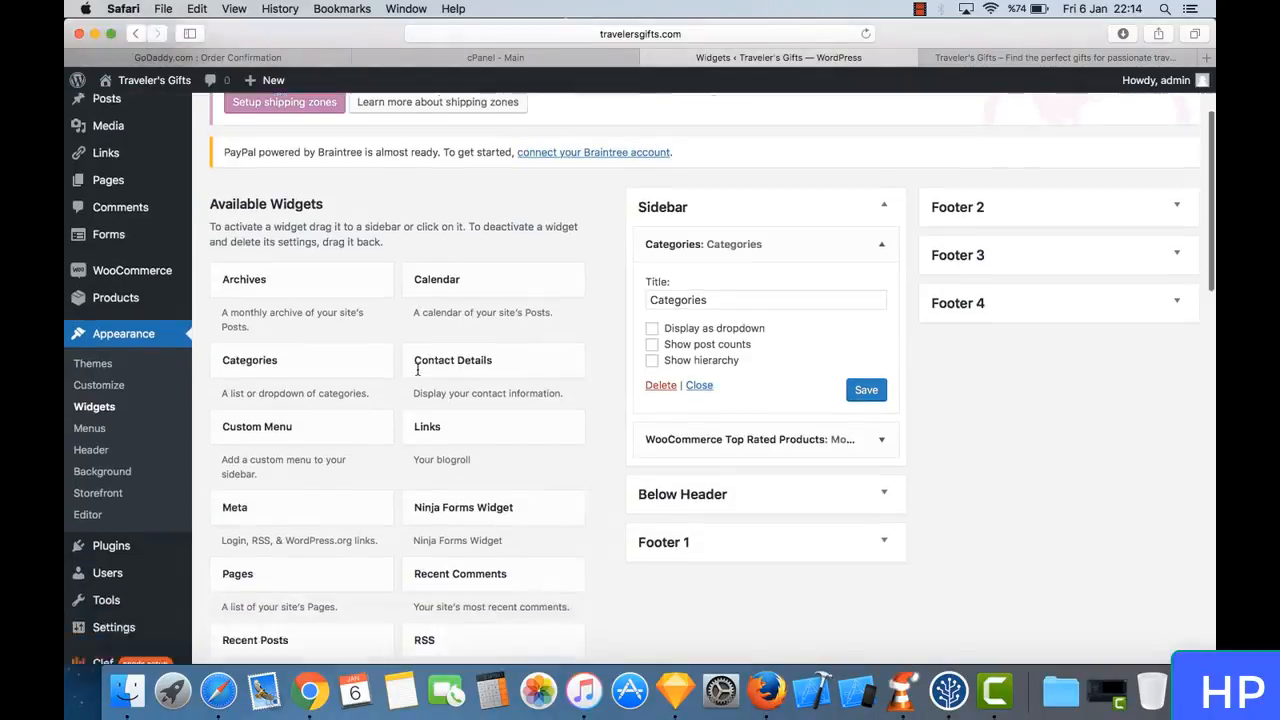
{"action": "scroll", "coordinate": [417, 370], "scroll_direction": "down", "scroll_amount": 4}
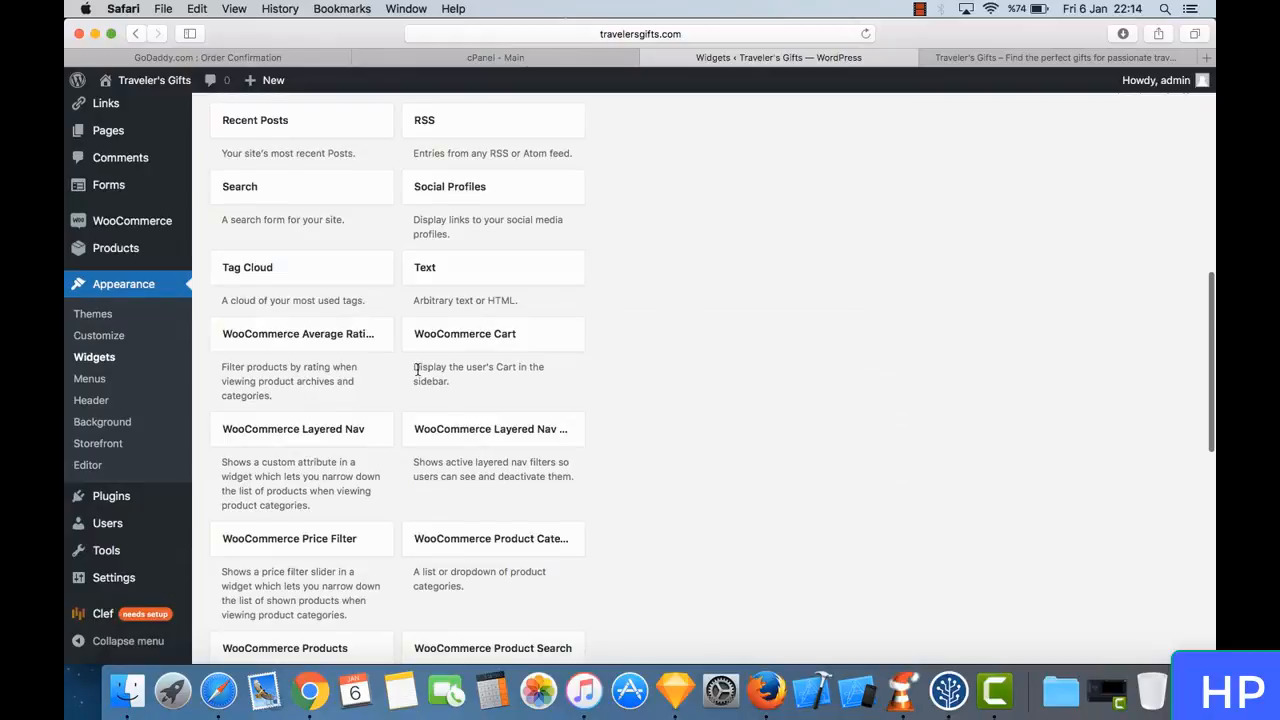
{"action": "scroll", "coordinate": [417, 370], "scroll_direction": "down", "scroll_amount": 1}
{"action": "scroll", "coordinate": [417, 370], "scroll_direction": "down", "scroll_amount": 1}
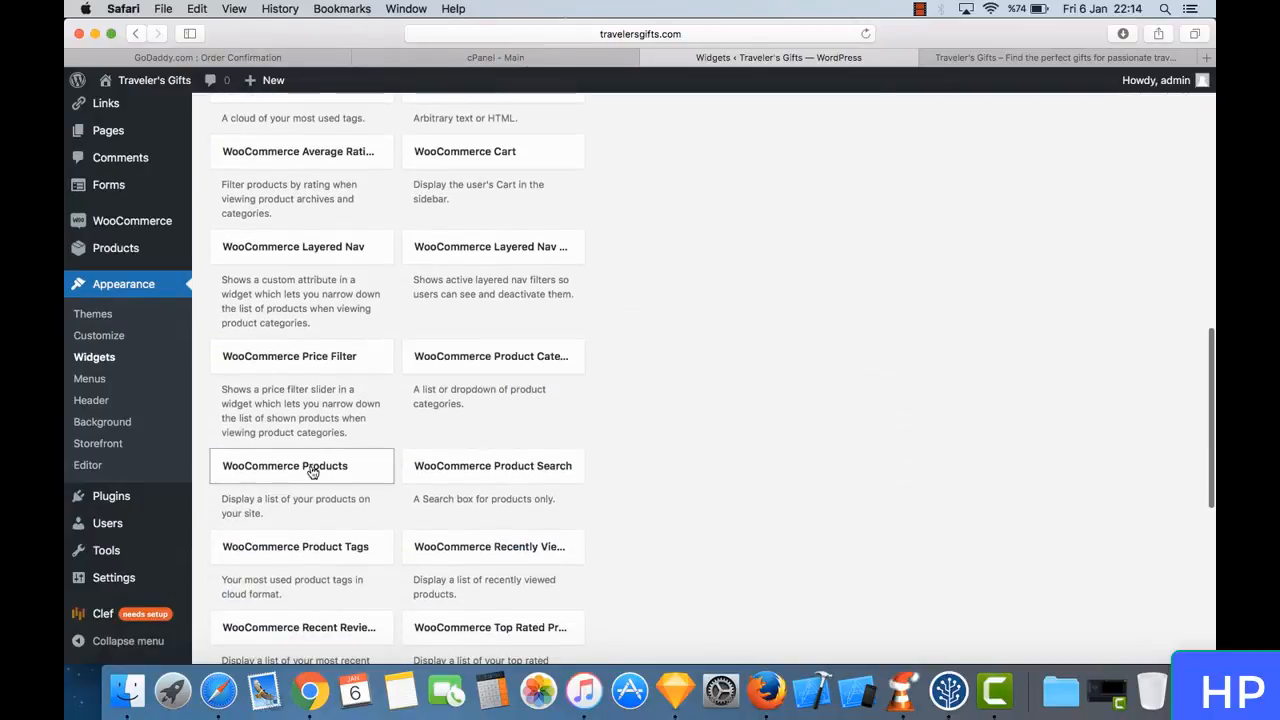
{"action": "scroll", "coordinate": [329, 482], "scroll_direction": "down", "scroll_amount": 2}
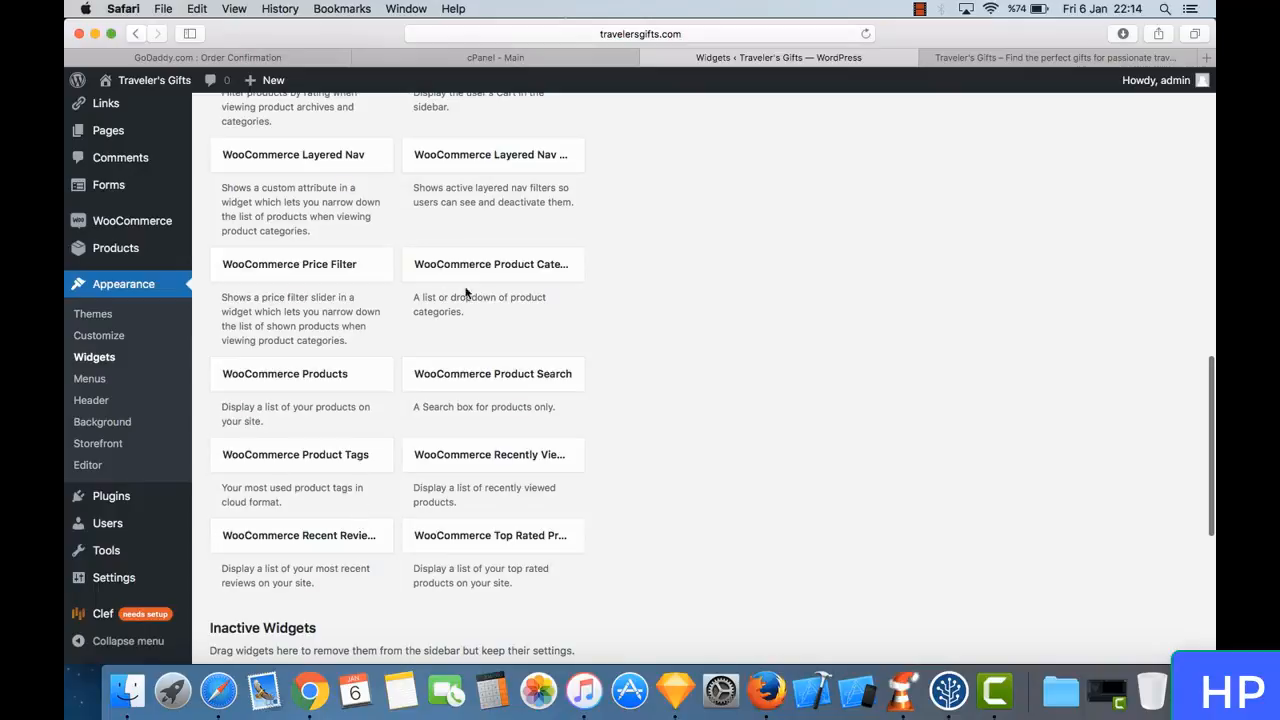
{"action": "left_click_drag", "start_coordinate": [521, 285], "coordinate": [790, 178]}
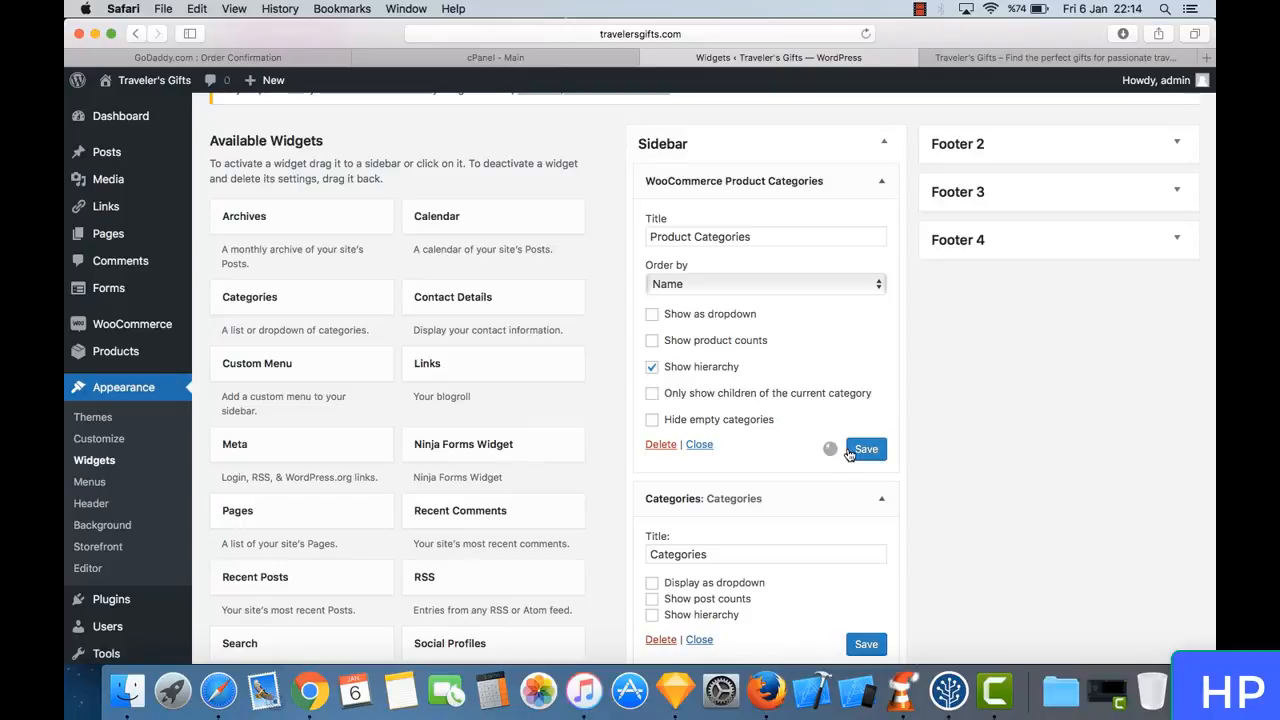
- Reload the live Shop page and check the Product Categories list in its sidebar
{"action": "left_click", "coordinate": [1012, 57]}
{"action": "left_click", "coordinate": [866, 34]}
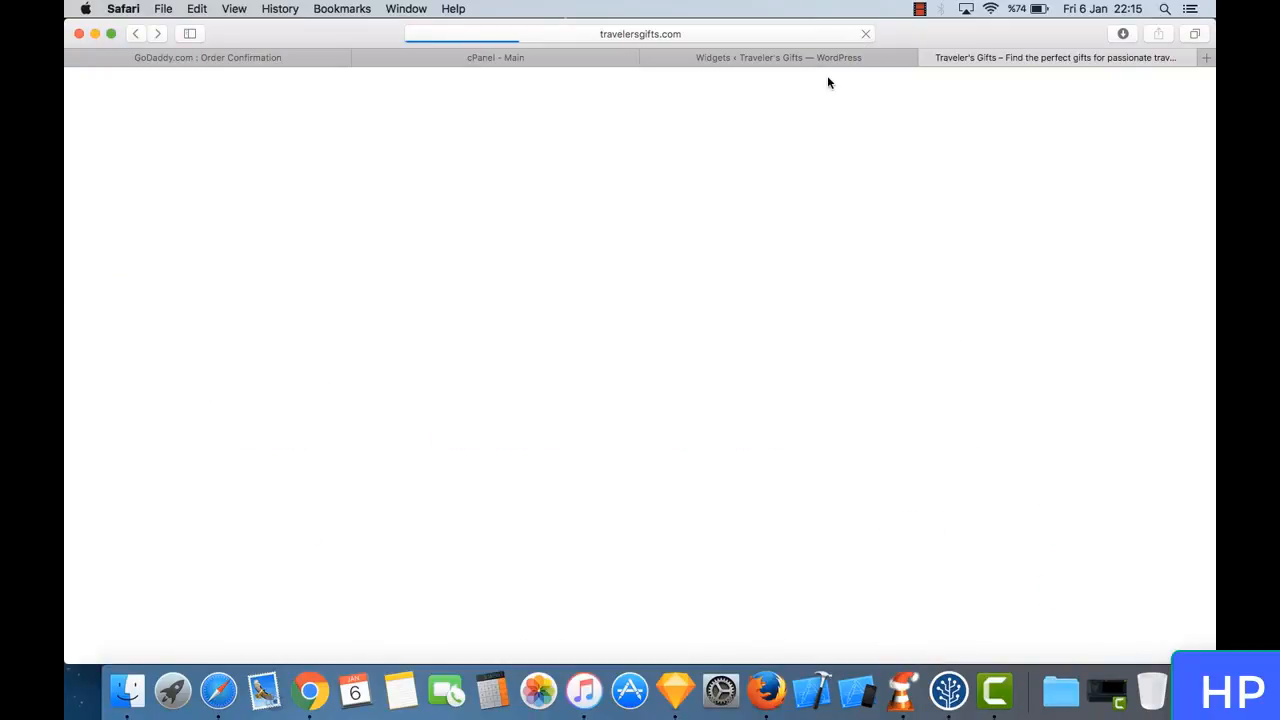
{"action": "scroll", "coordinate": [942, 563], "scroll_direction": "down", "scroll_amount": 3}
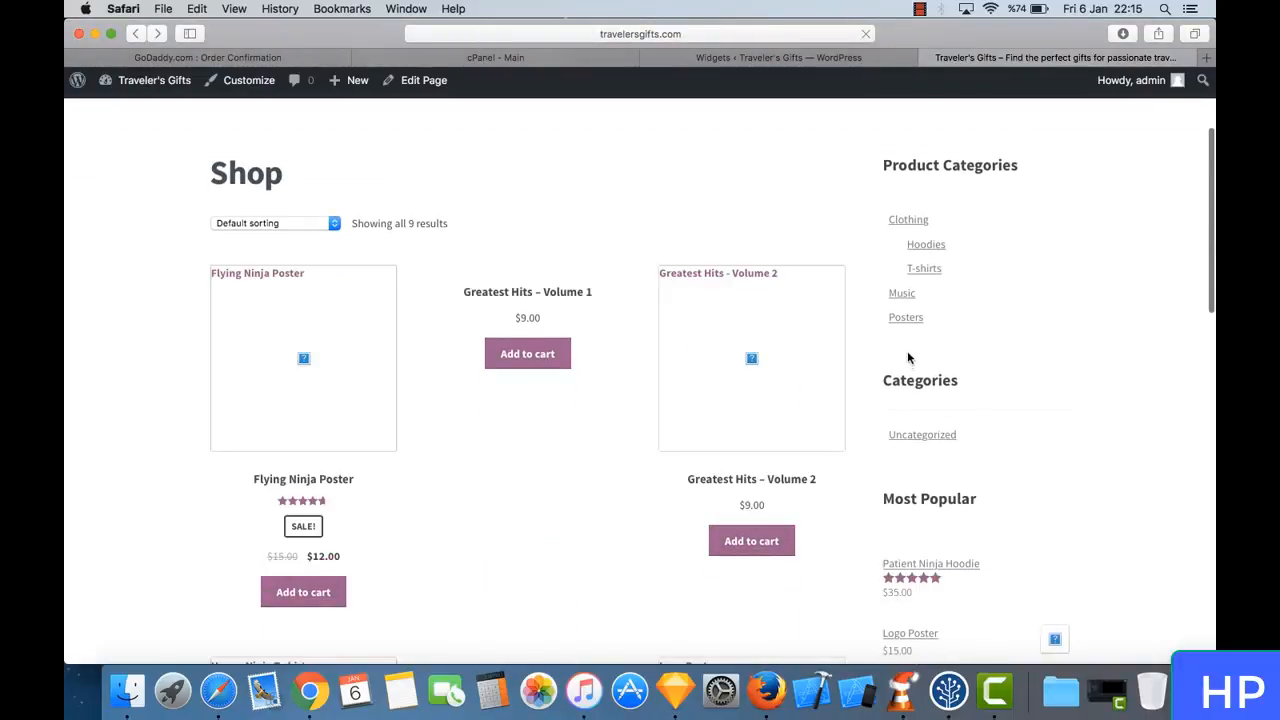
{"action": "scroll", "coordinate": [963, 258], "scroll_direction": "up", "scroll_amount": 3}
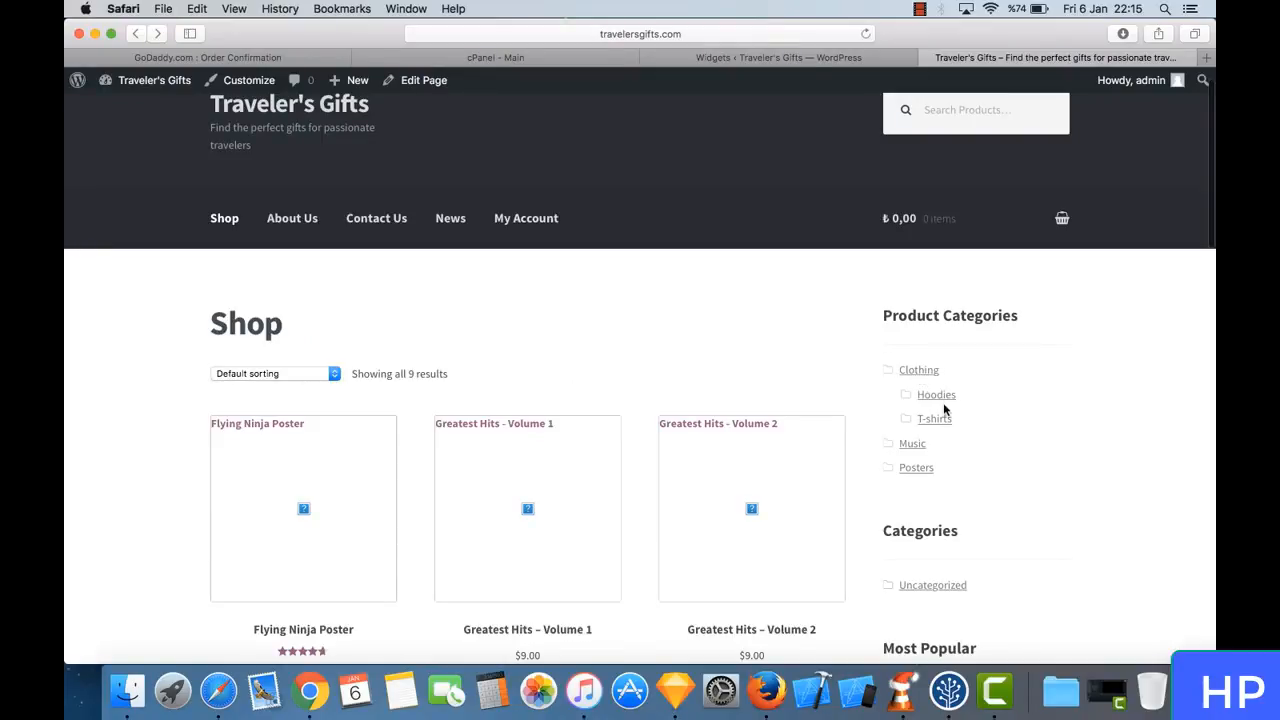
- Browse the Posters and T-shirts product categories from the shop's sidebar
{"action": "left_click", "coordinate": [916, 468]}
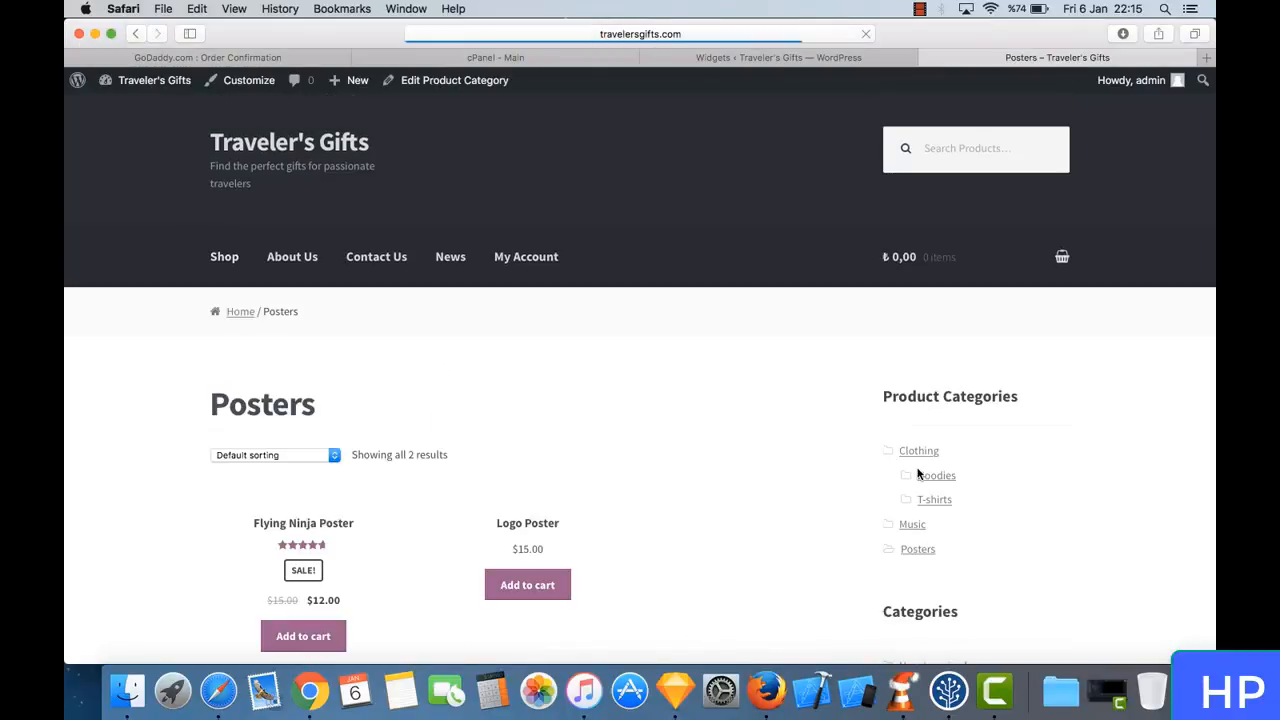
{"action": "scroll", "coordinate": [700, 478], "scroll_direction": "down", "scroll_amount": 3}
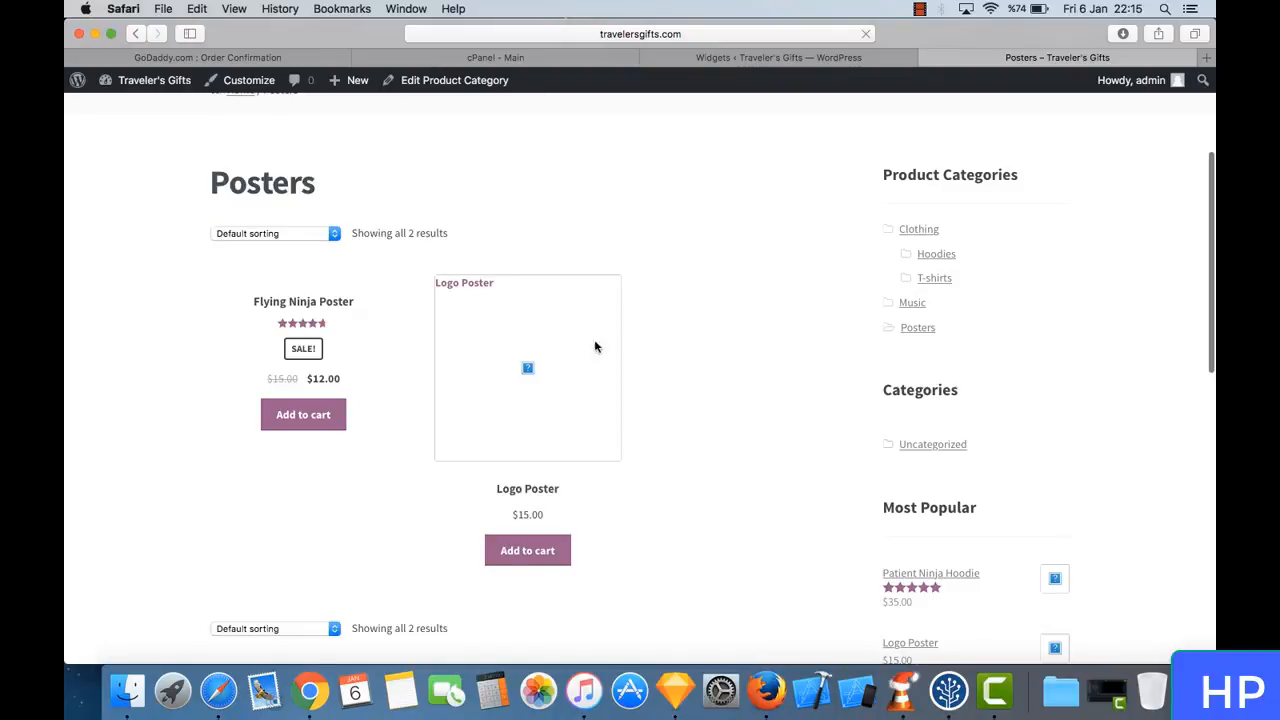
{"action": "left_click", "coordinate": [946, 278]}
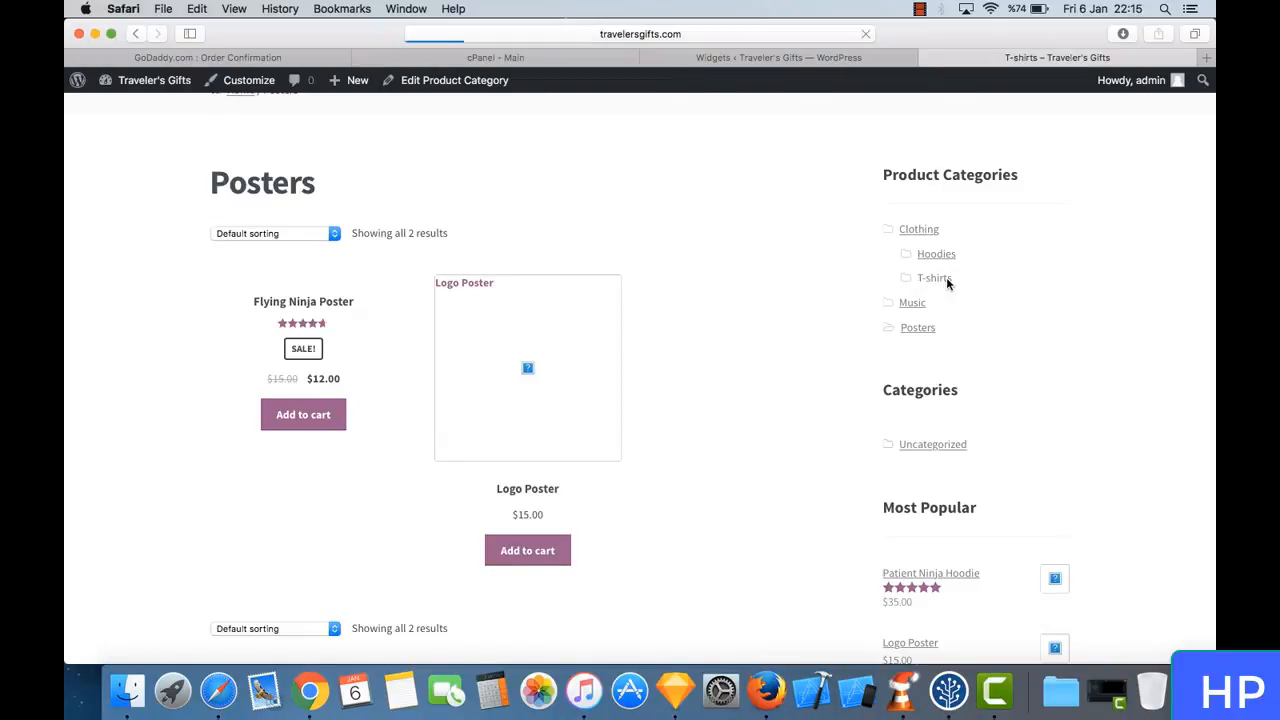
{"action": "scroll", "coordinate": [663, 543], "scroll_direction": "down", "scroll_amount": 4}
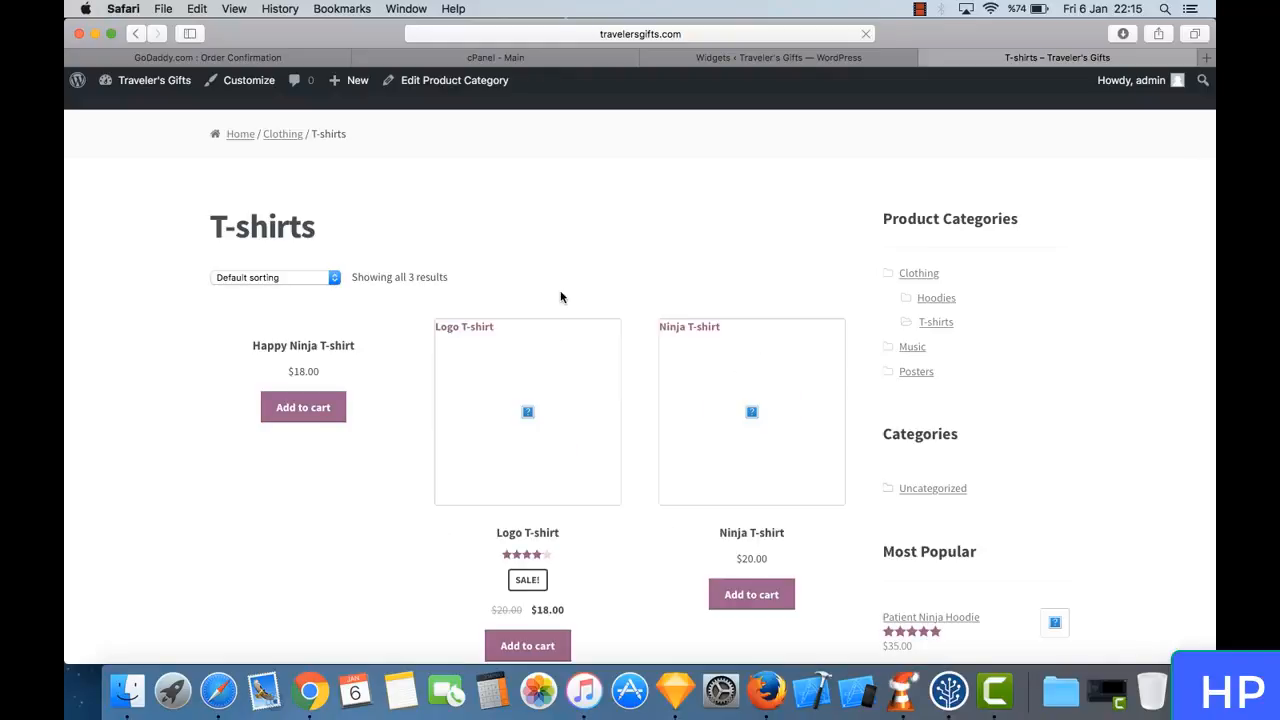
{"action": "scroll", "coordinate": [560, 294], "scroll_direction": "up", "scroll_amount": 4}
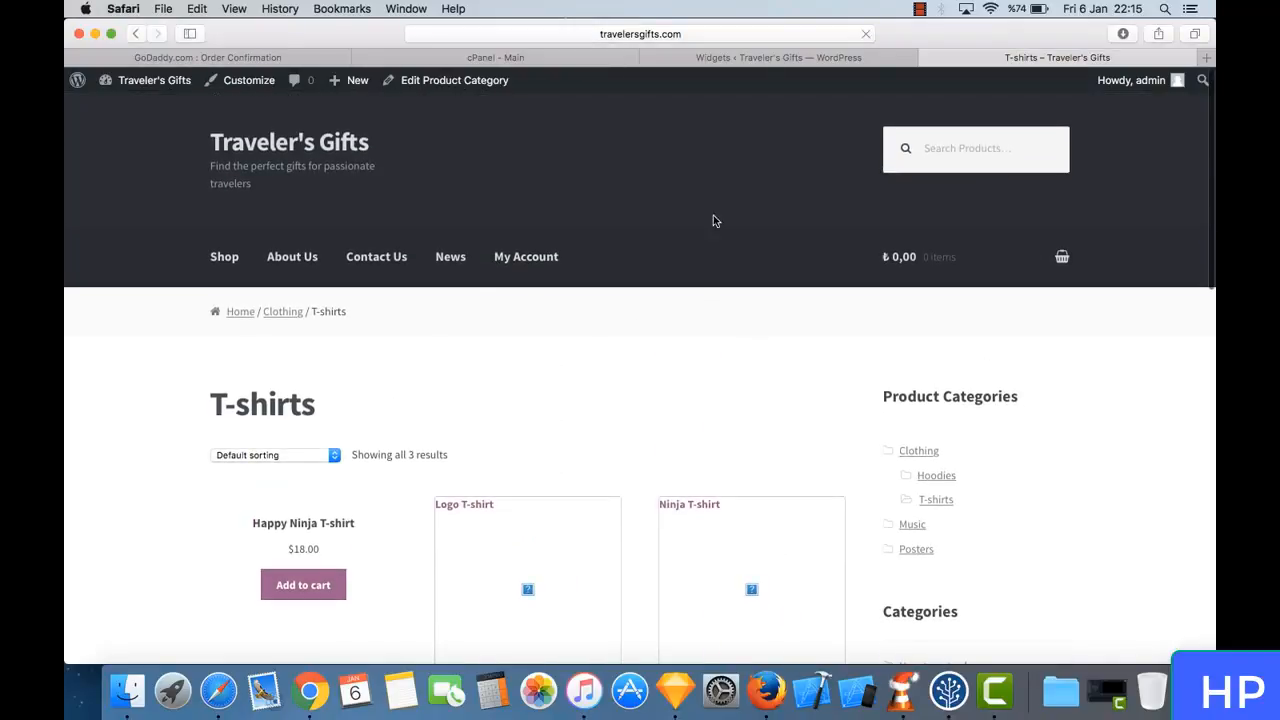
- Return to the Widgets page and collapse the WooCommerce Product Categories and Categories widgets in the Sidebar area
{"action": "left_click", "coordinate": [751, 57]}
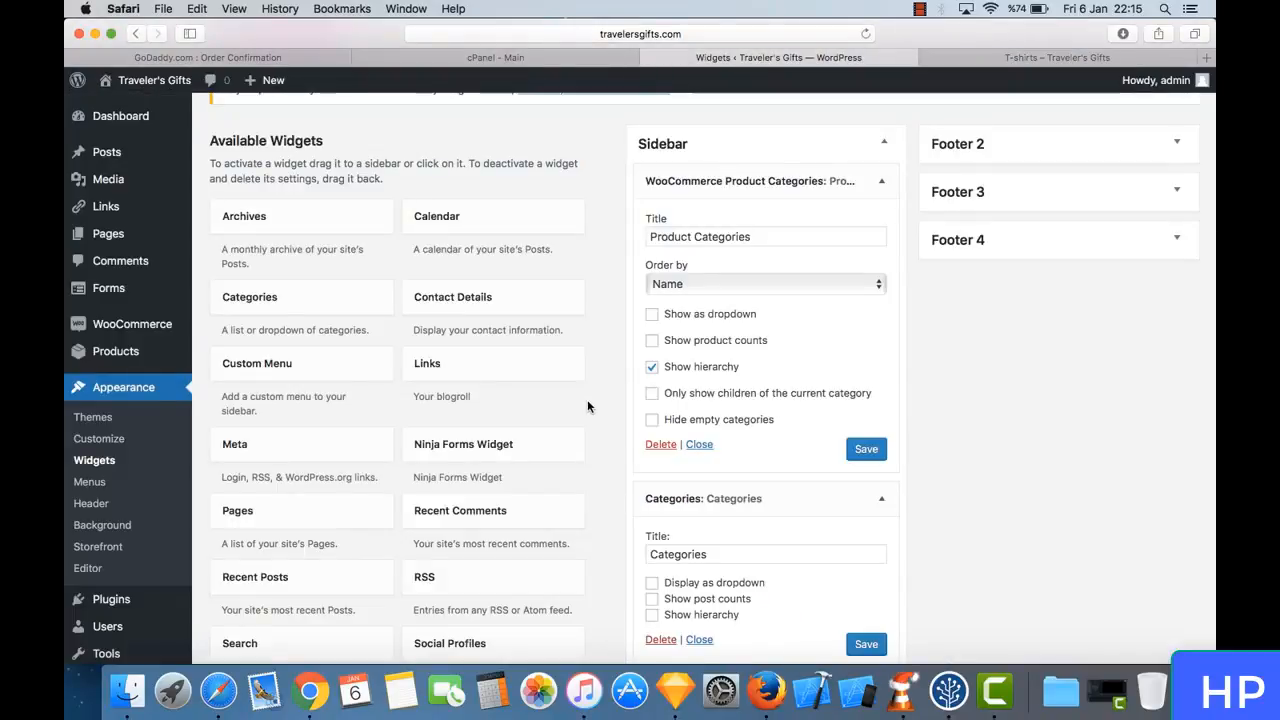
{"action": "scroll", "coordinate": [587, 405], "scroll_direction": "down", "scroll_amount": 2}
{"action": "scroll", "coordinate": [587, 405], "scroll_direction": "up", "scroll_amount": 4}
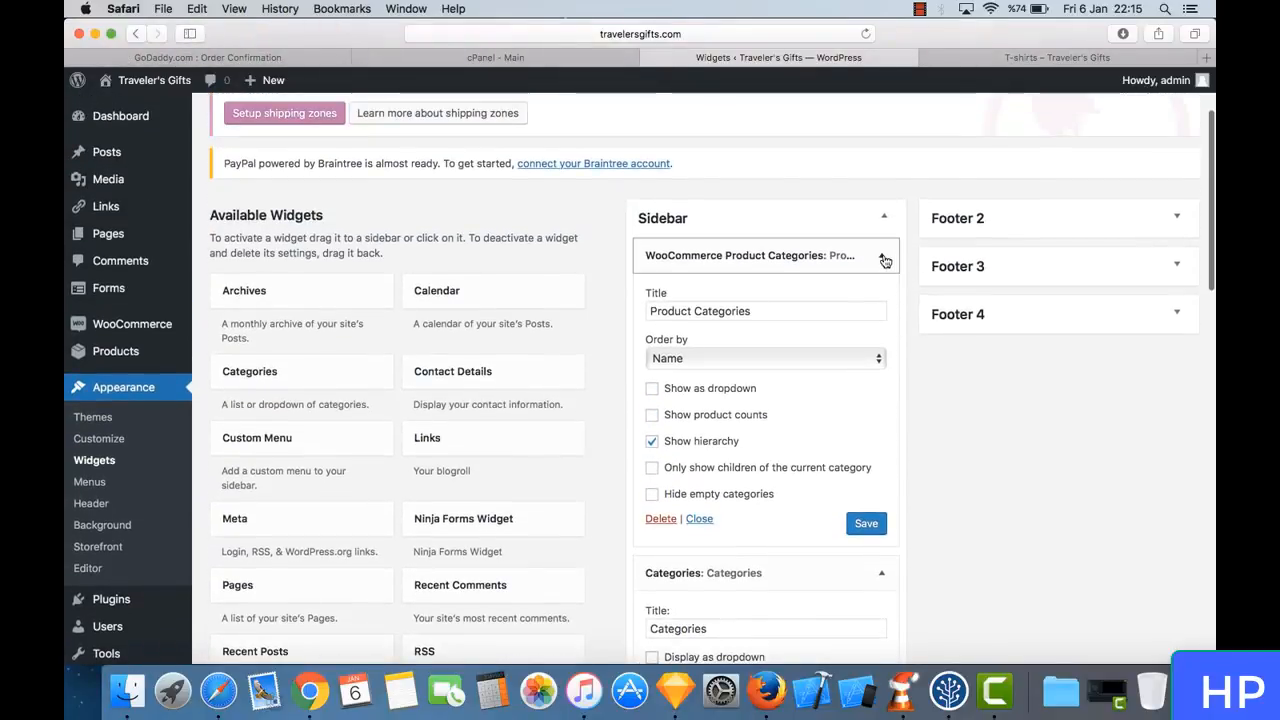
{"action": "left_click", "coordinate": [884, 258]}
{"action": "left_click", "coordinate": [881, 299]}
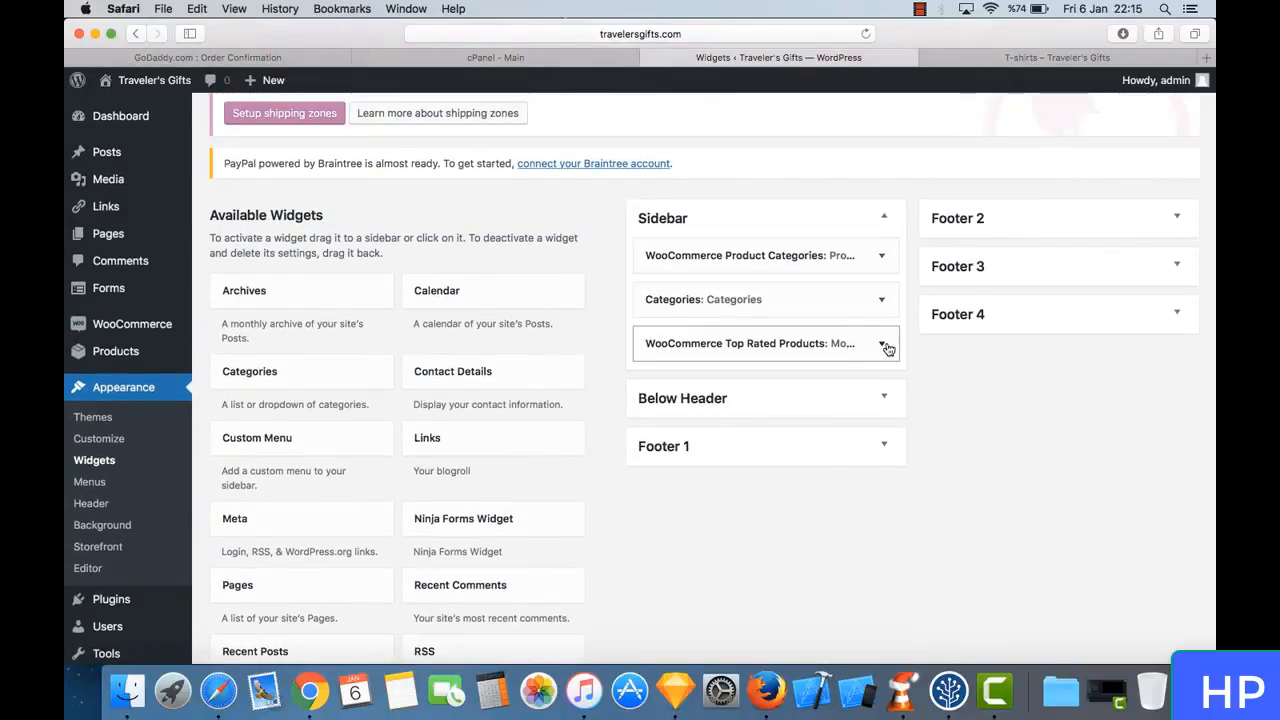
- Inspect the Top Rated Products widget and look through the available and inactive widgets on the Widgets page
{"action": "left_click", "coordinate": [885, 344]}
{"action": "left_click", "coordinate": [885, 345]}
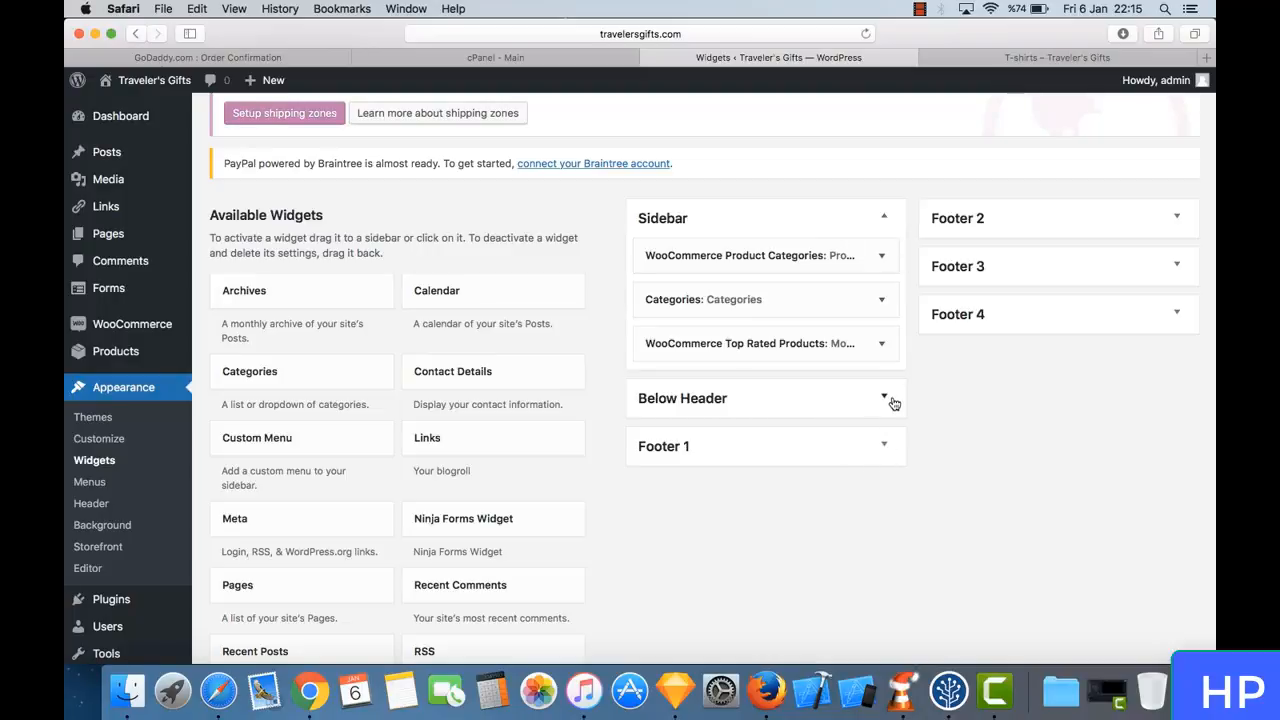
{"action": "scroll", "coordinate": [593, 424], "scroll_direction": "down", "scroll_amount": 15}
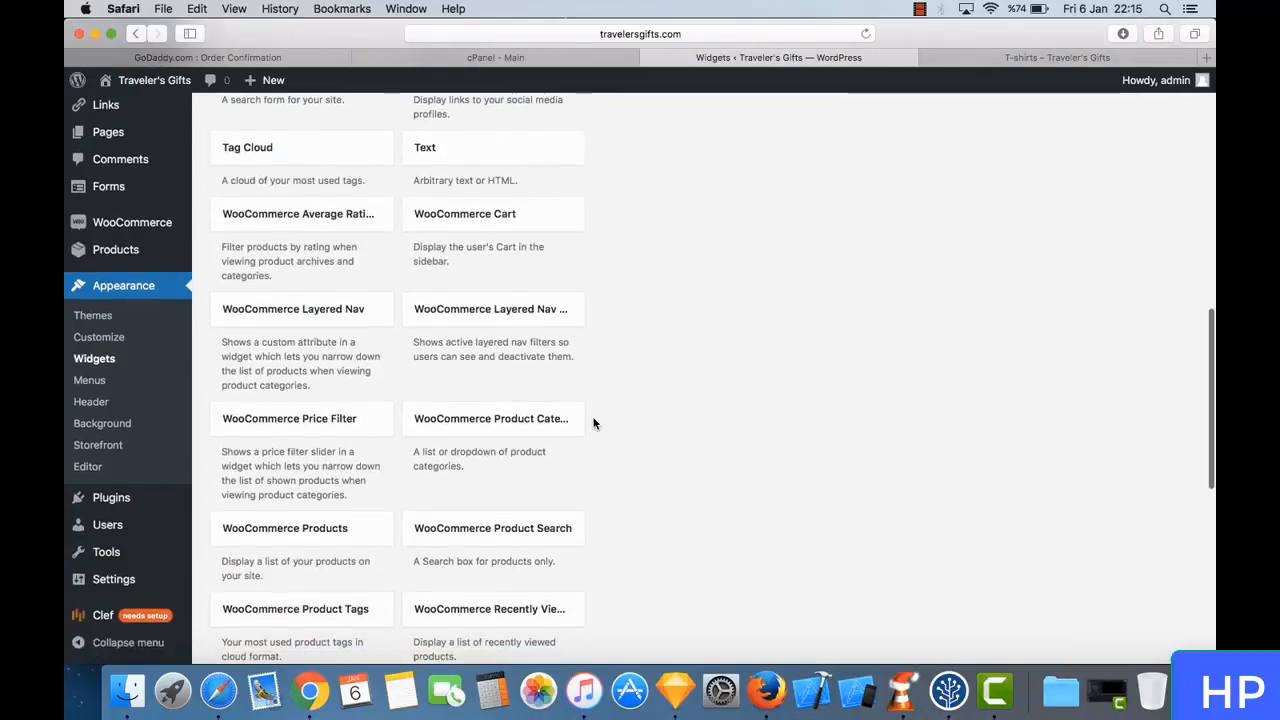
{"action": "scroll", "coordinate": [593, 424], "scroll_direction": "down", "scroll_amount": 5}
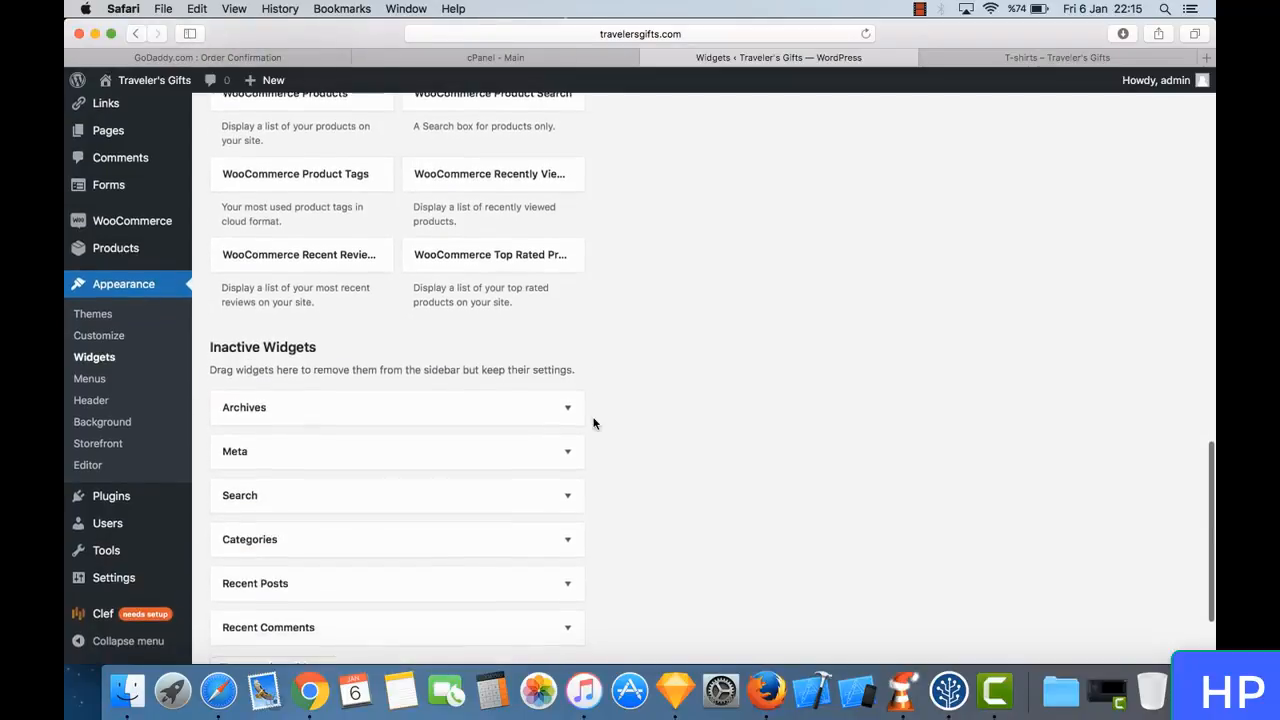
{"action": "scroll", "coordinate": [593, 424], "scroll_direction": "up", "scroll_amount": 20}
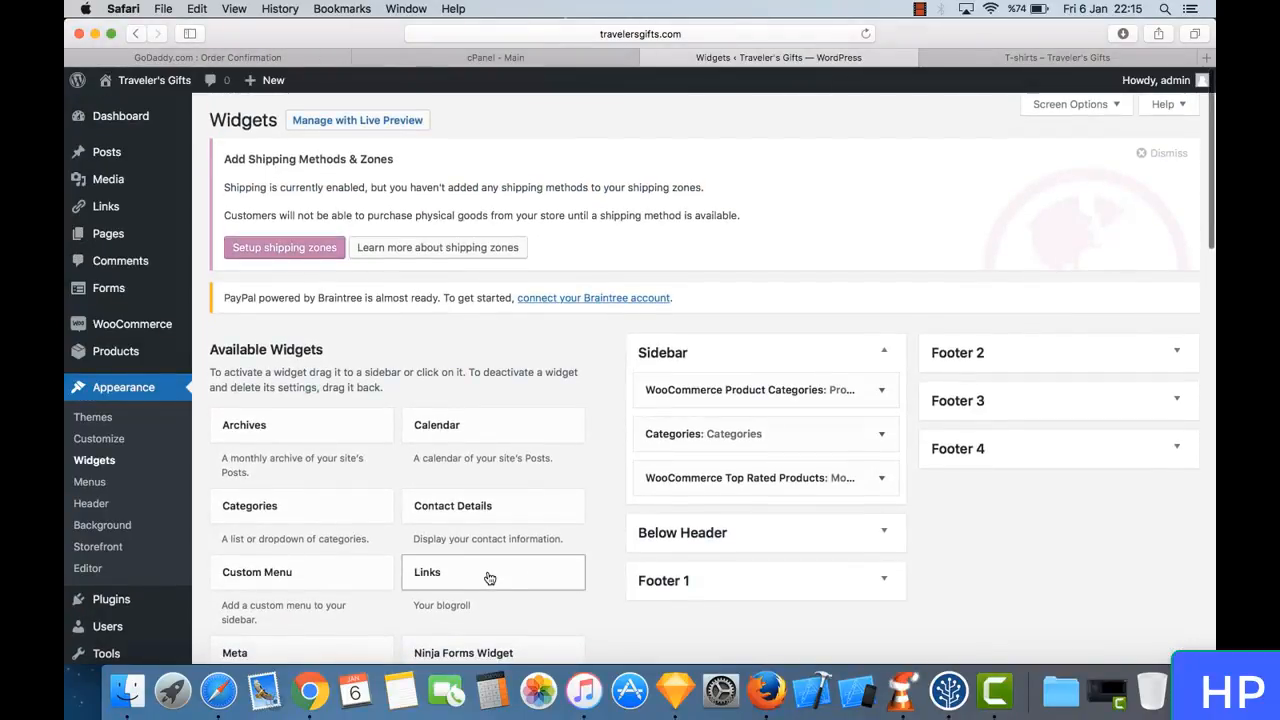
{"action": "scroll", "coordinate": [581, 614], "scroll_direction": "down", "scroll_amount": 2}
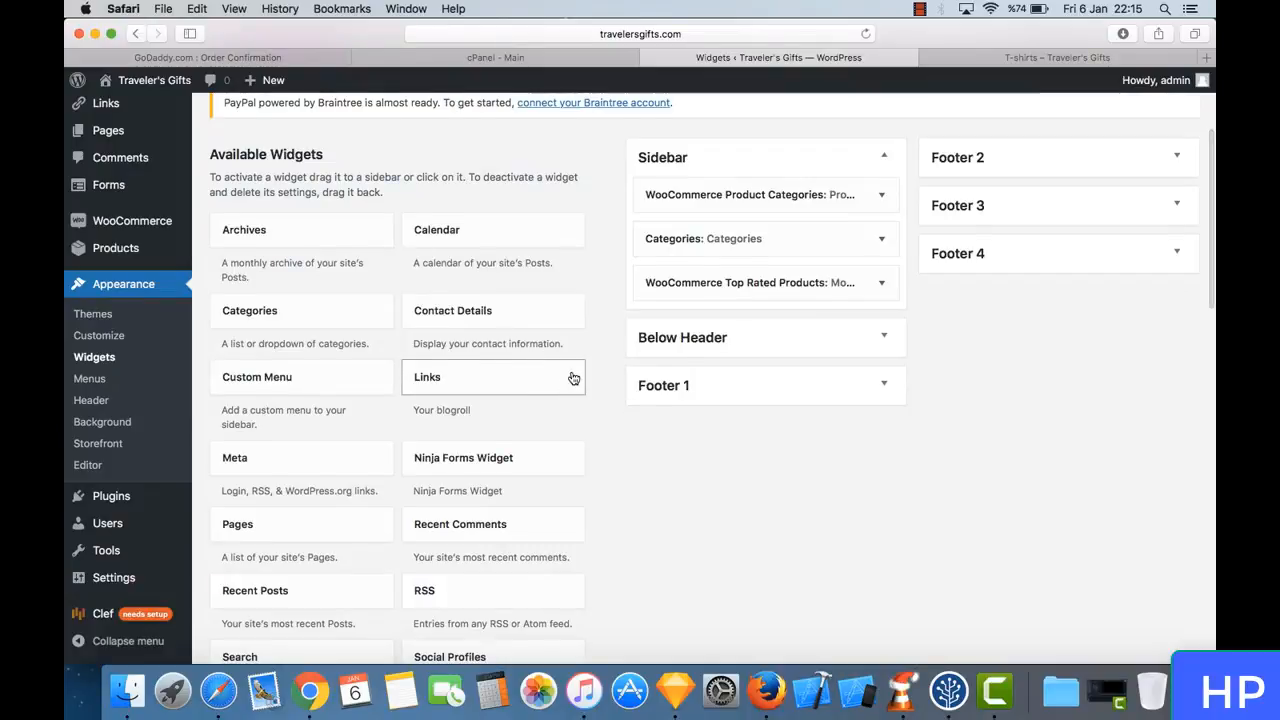
{"action": "scroll", "coordinate": [571, 374], "scroll_direction": "down", "scroll_amount": 1}
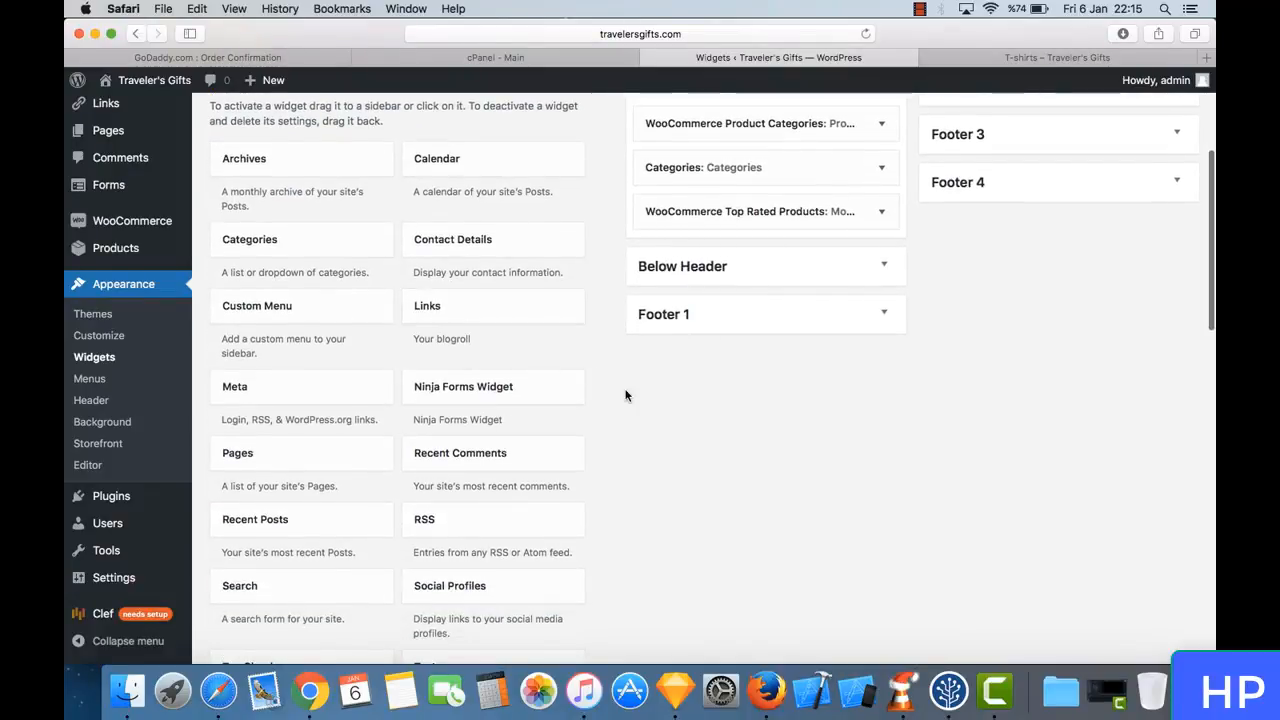
{"action": "scroll", "coordinate": [625, 390], "scroll_direction": "up", "scroll_amount": 3}
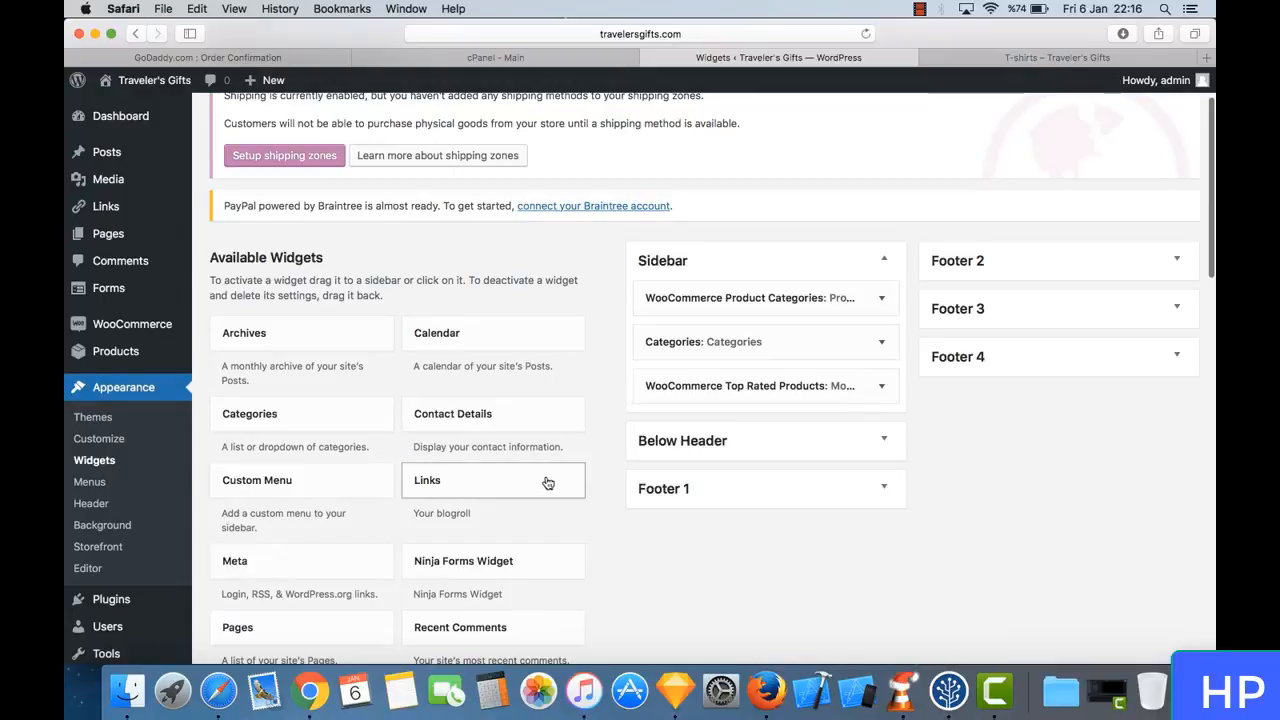
- Add the Links widget to the Below Header area and inspect its link category and sort options
{"action": "left_click_drag", "start_coordinate": [470, 490], "coordinate": [702, 520]}
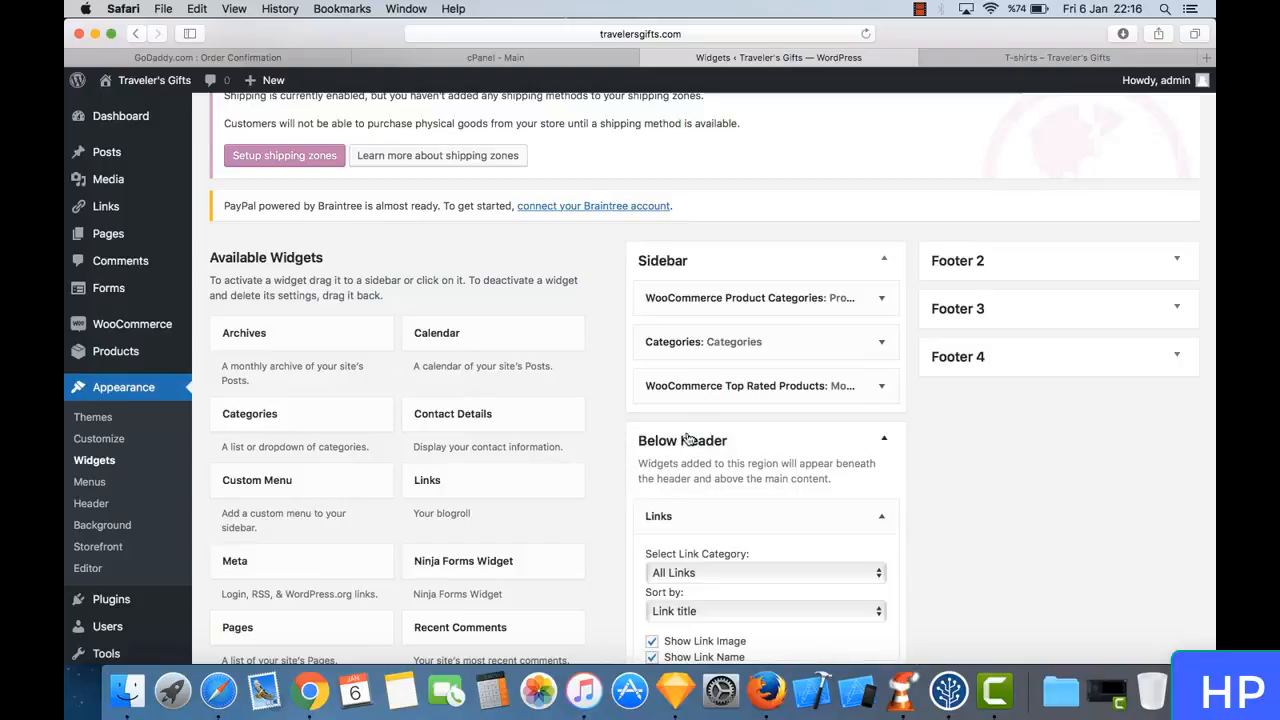
{"action": "scroll", "coordinate": [760, 461], "scroll_direction": "down", "scroll_amount": 5}
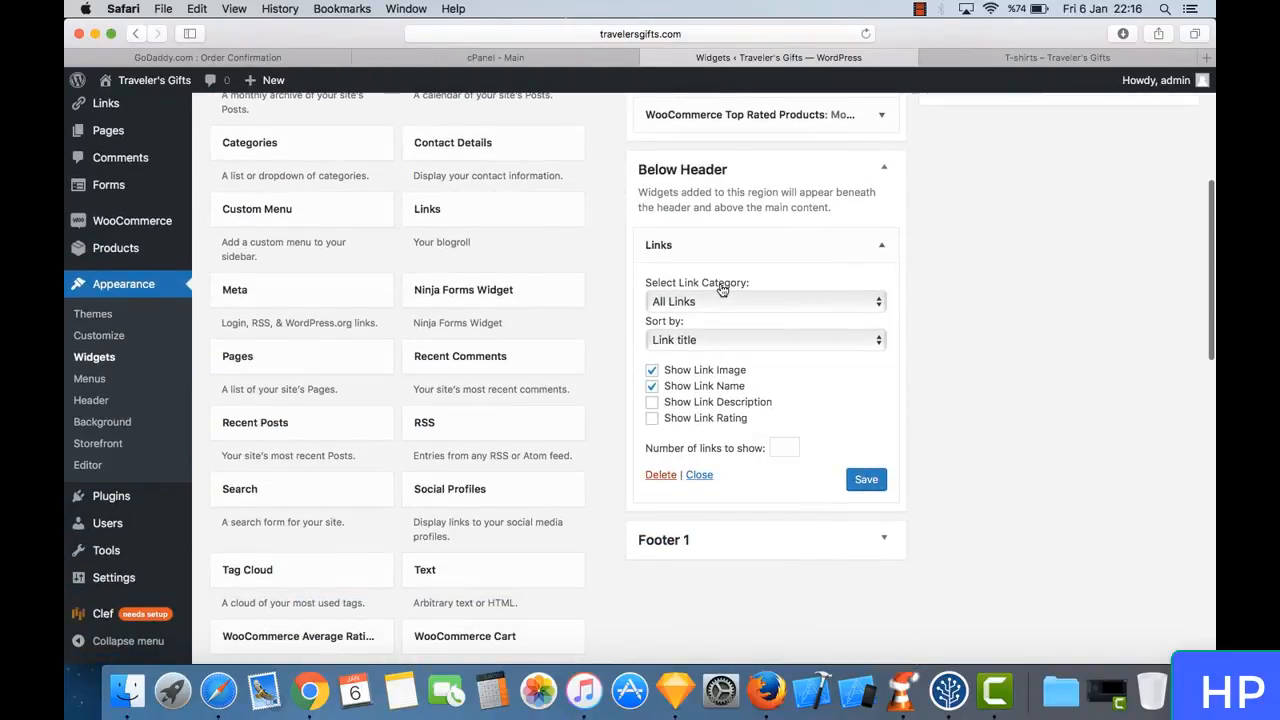
{"action": "left_click", "coordinate": [753, 303]}
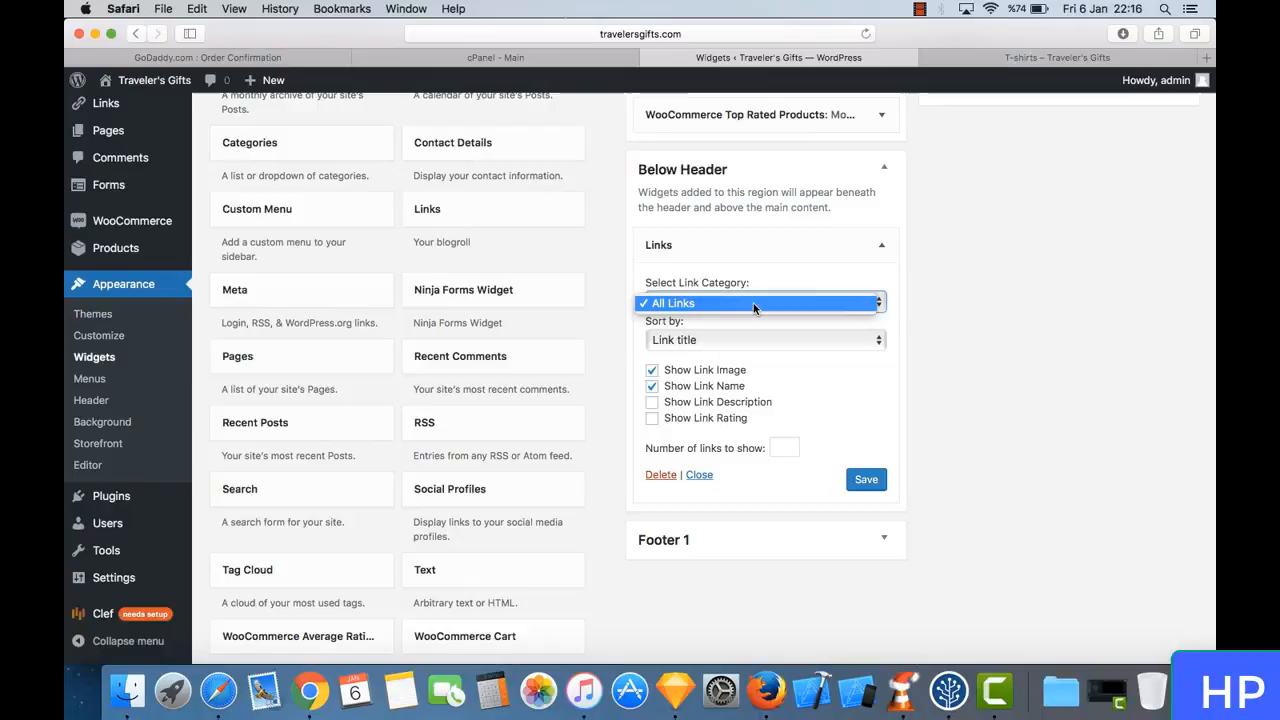
{"action": "left_click", "coordinate": [786, 349]}
{"action": "left_click", "coordinate": [786, 342]}
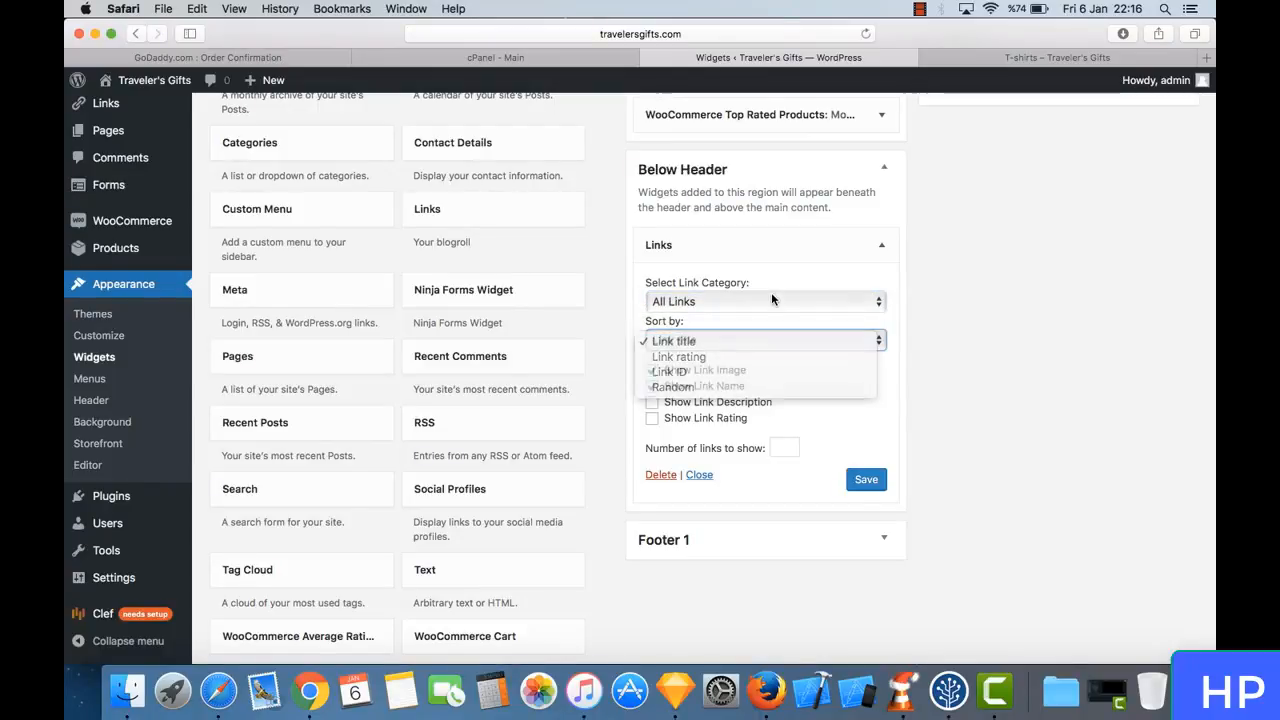
{"action": "left_click", "coordinate": [771, 300]}
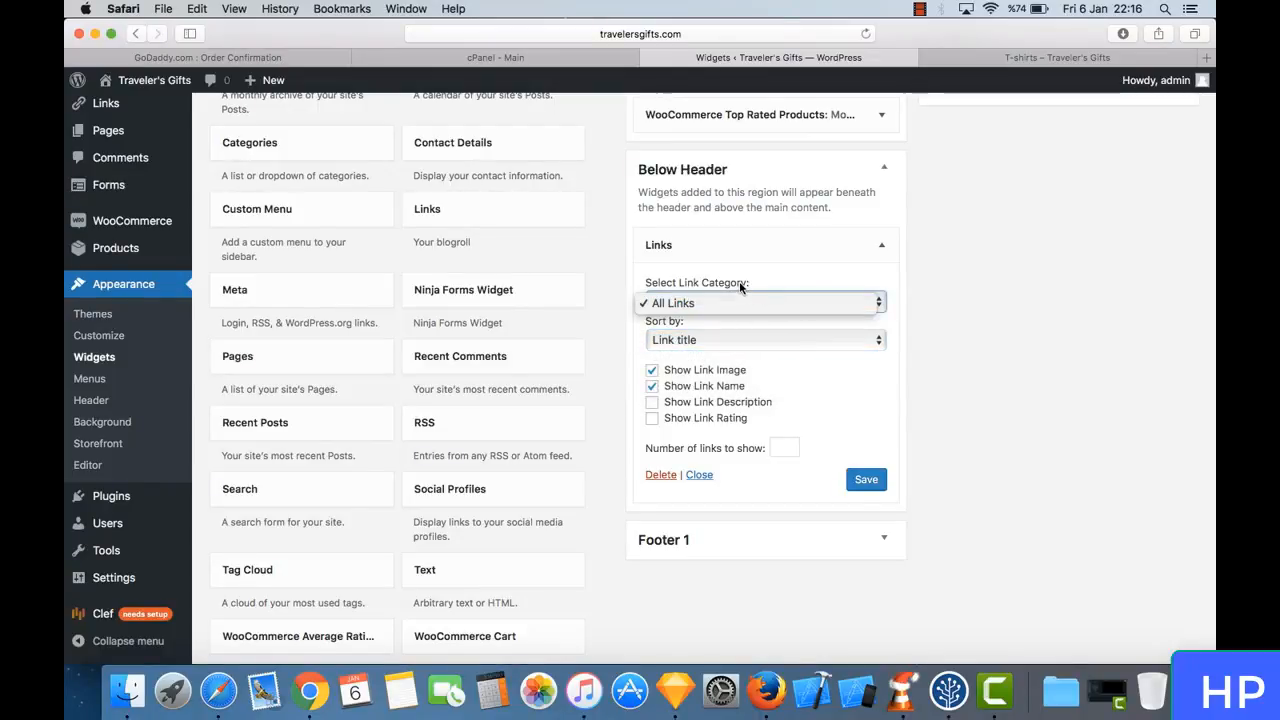
{"action": "left_click", "coordinate": [739, 281]}
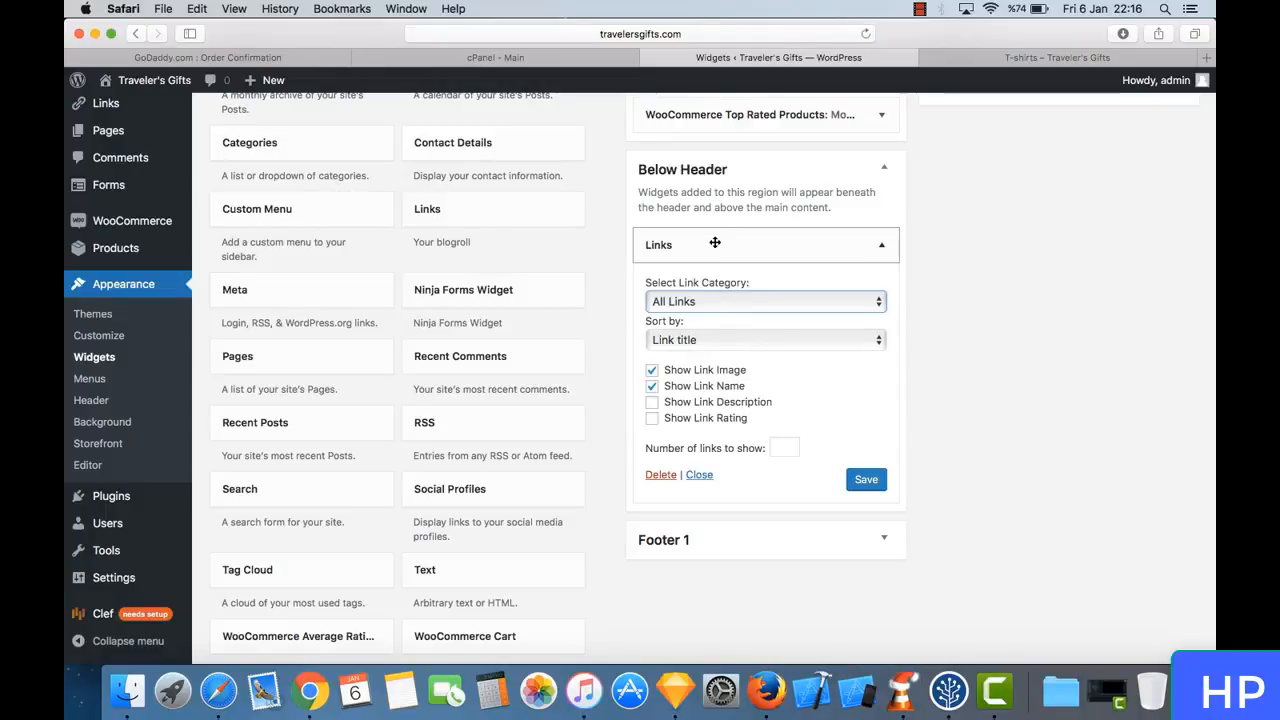
- Remove the Links widget from the Below Header area
{"action": "left_click_drag", "start_coordinate": [714, 243], "coordinate": [560, 356]}
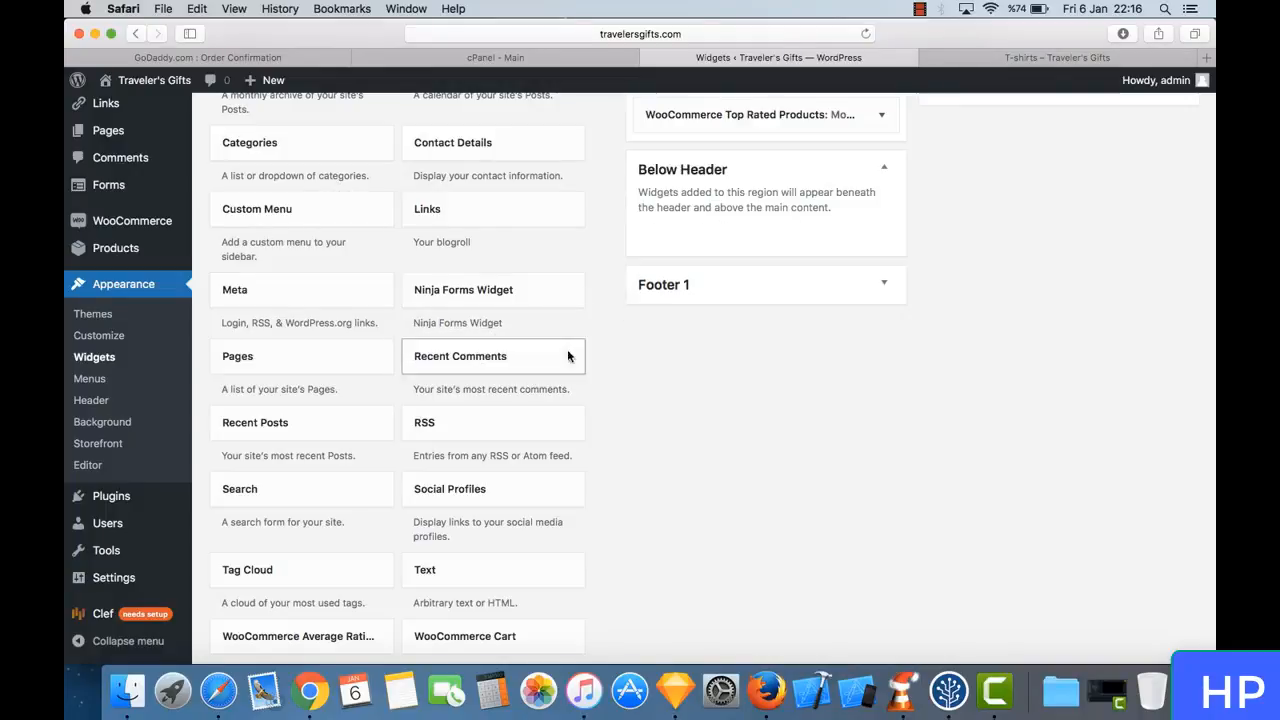
{"action": "scroll", "coordinate": [560, 350], "scroll_direction": "up", "scroll_amount": 3}
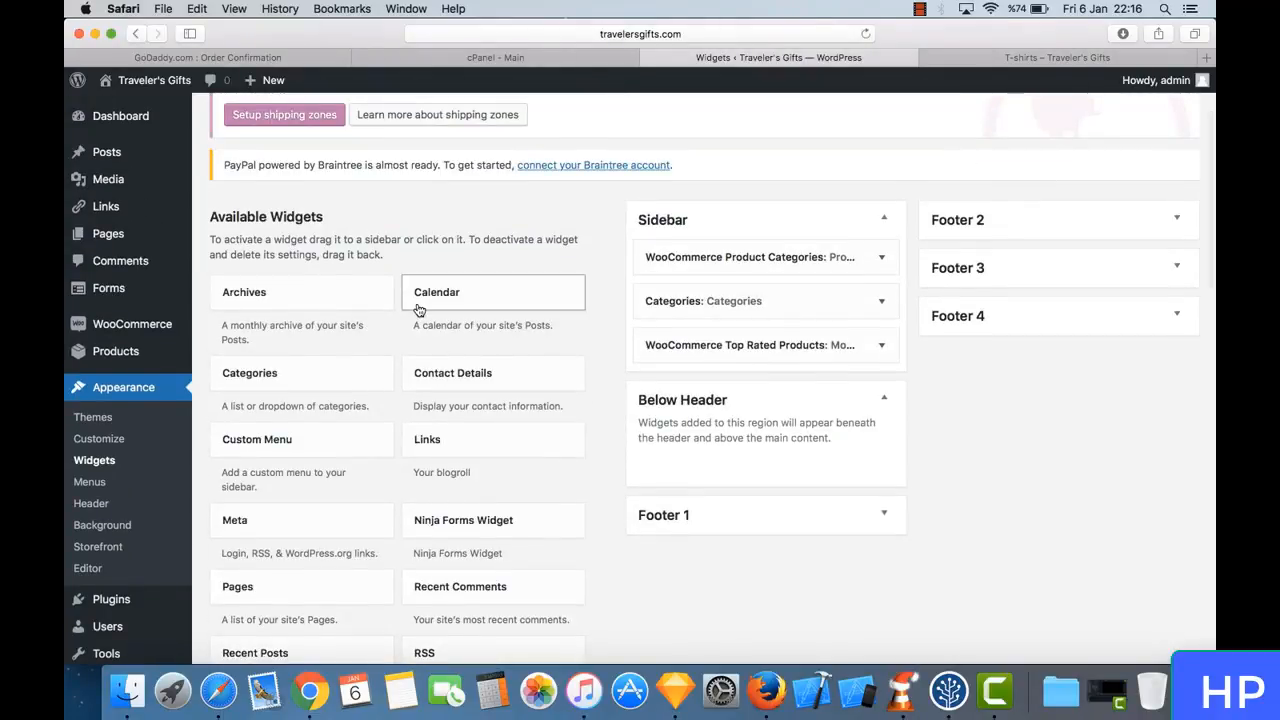
{"action": "scroll", "coordinate": [519, 234], "scroll_direction": "up", "scroll_amount": 4}
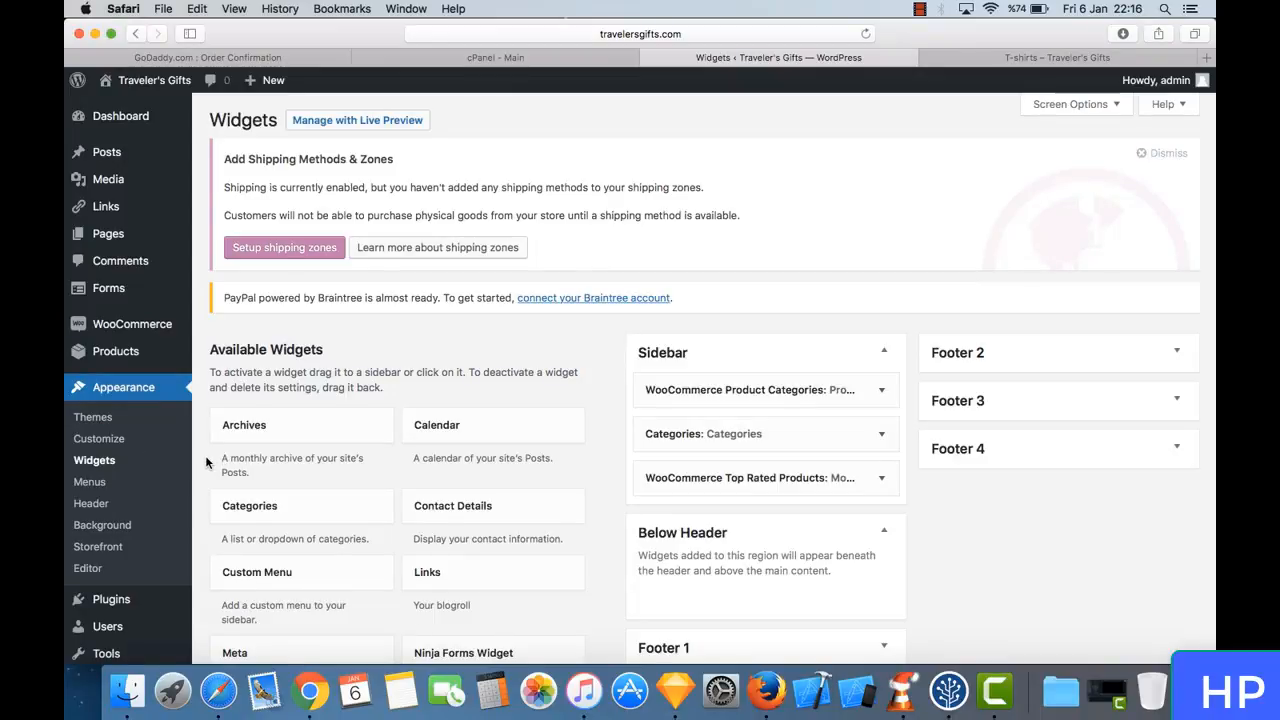
{"action": "scroll", "coordinate": [206, 462], "scroll_direction": "down", "scroll_amount": 1}
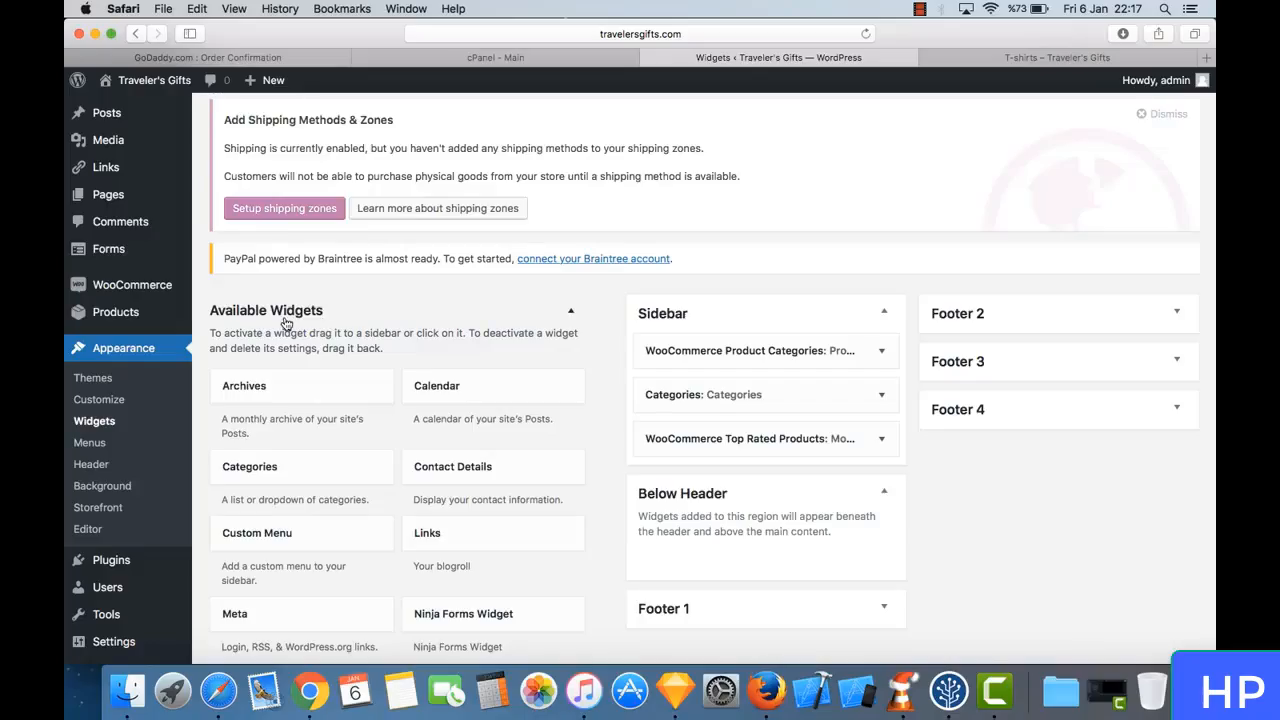
{"action": "scroll", "coordinate": [285, 323], "scroll_direction": "down", "scroll_amount": 5}
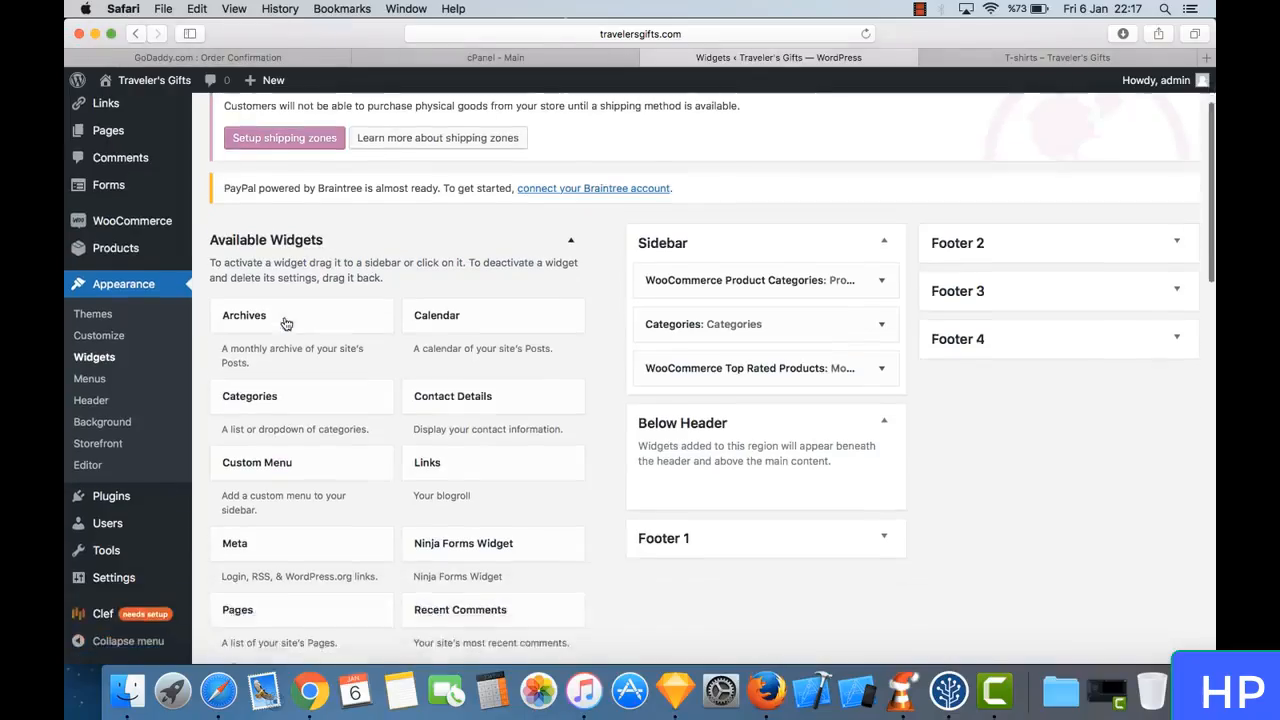
- Open the Menus page under Appearance and compare it with the navigation menu on the live shop page
{"action": "left_click", "coordinate": [89, 379]}
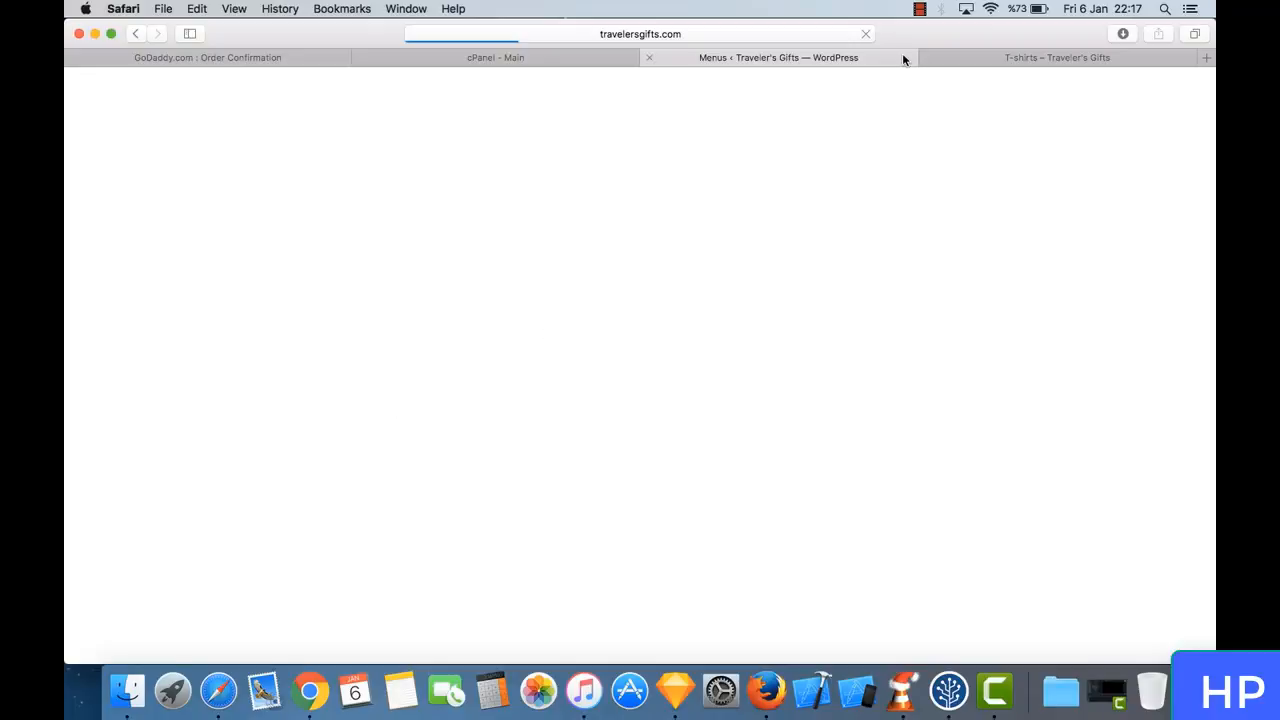
{"action": "left_click", "coordinate": [1000, 60]}
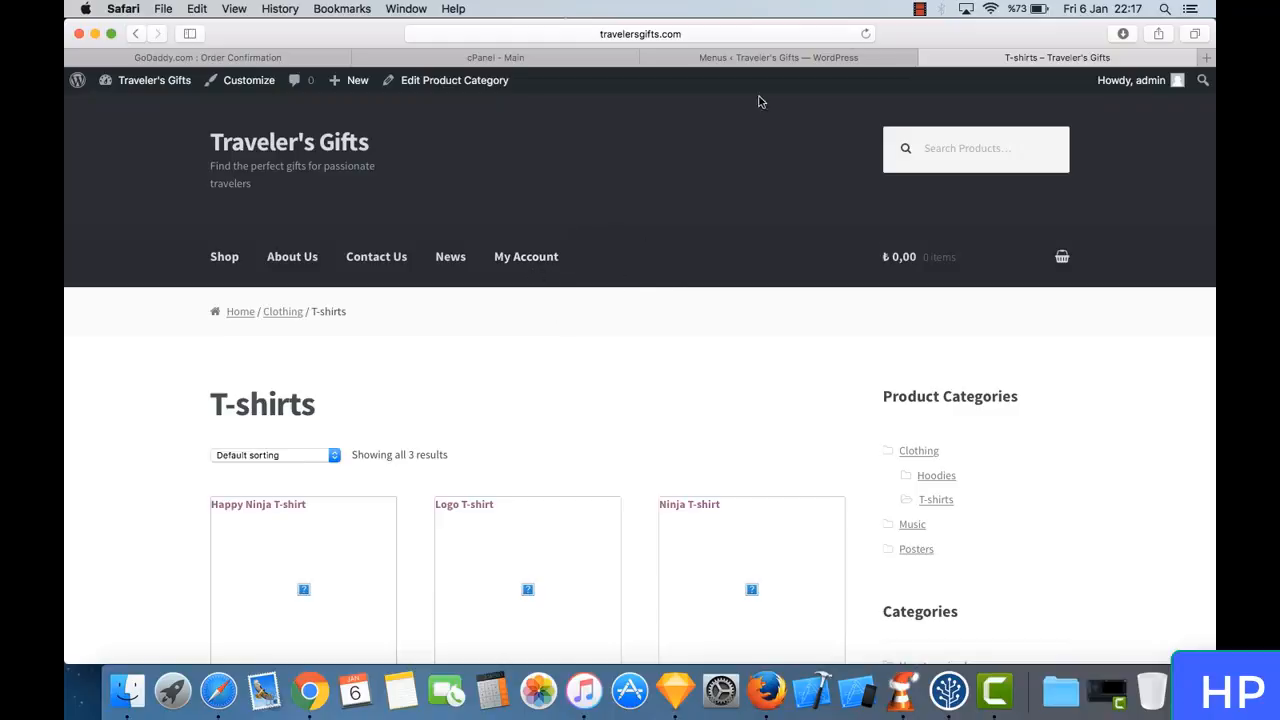
{"action": "left_click", "coordinate": [790, 57]}
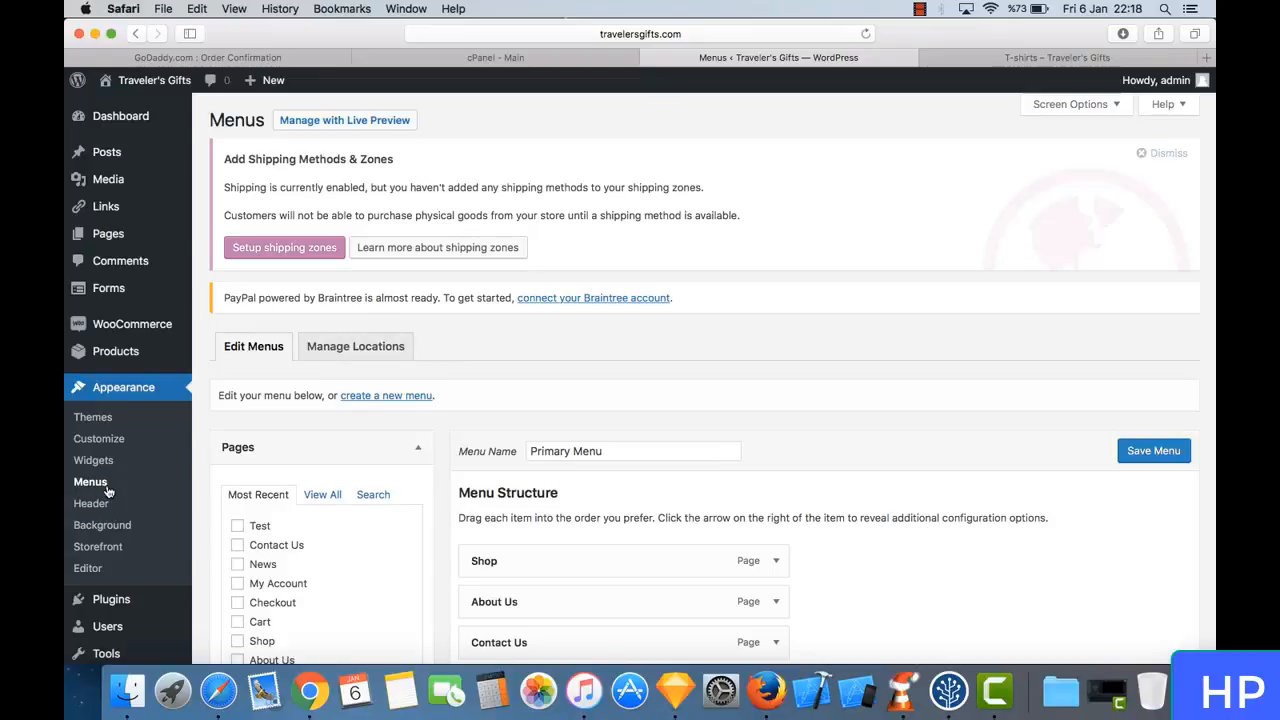
- Add the Test page to the Primary Menu and save the menu
{"action": "scroll", "coordinate": [451, 407], "scroll_direction": "down", "scroll_amount": 3}
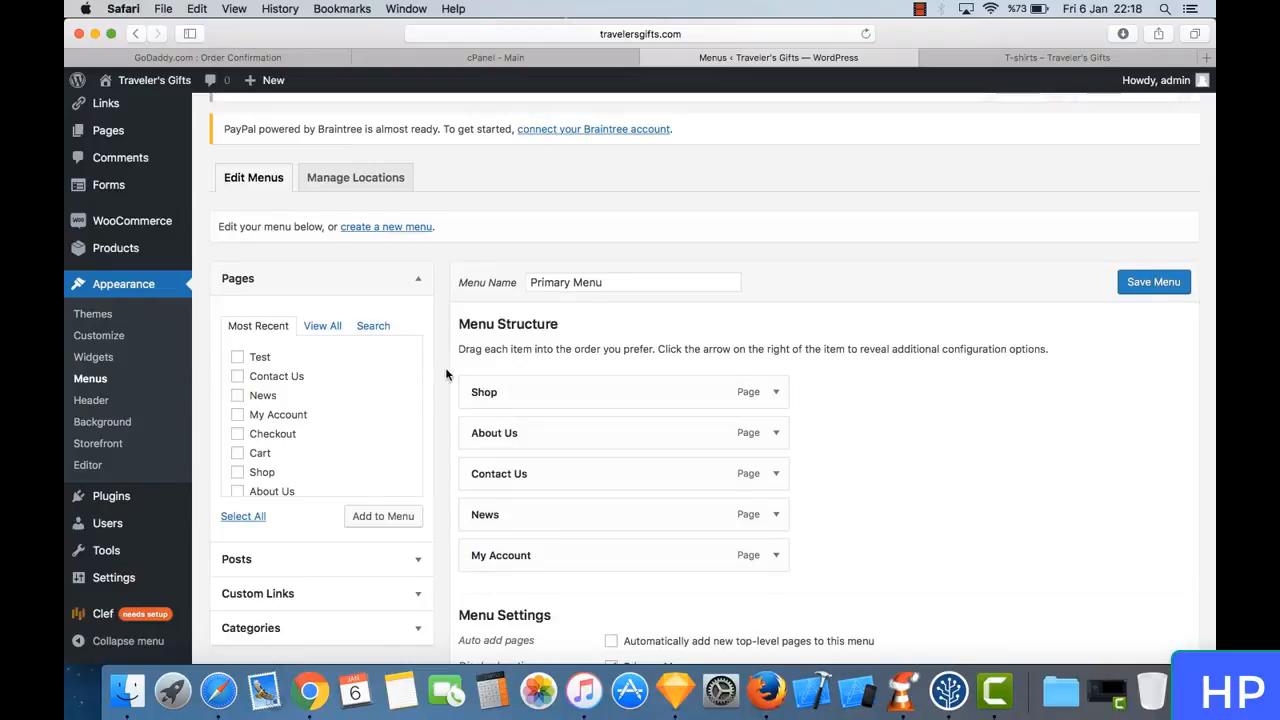
{"action": "scroll", "coordinate": [445, 367], "scroll_direction": "down", "scroll_amount": 2}
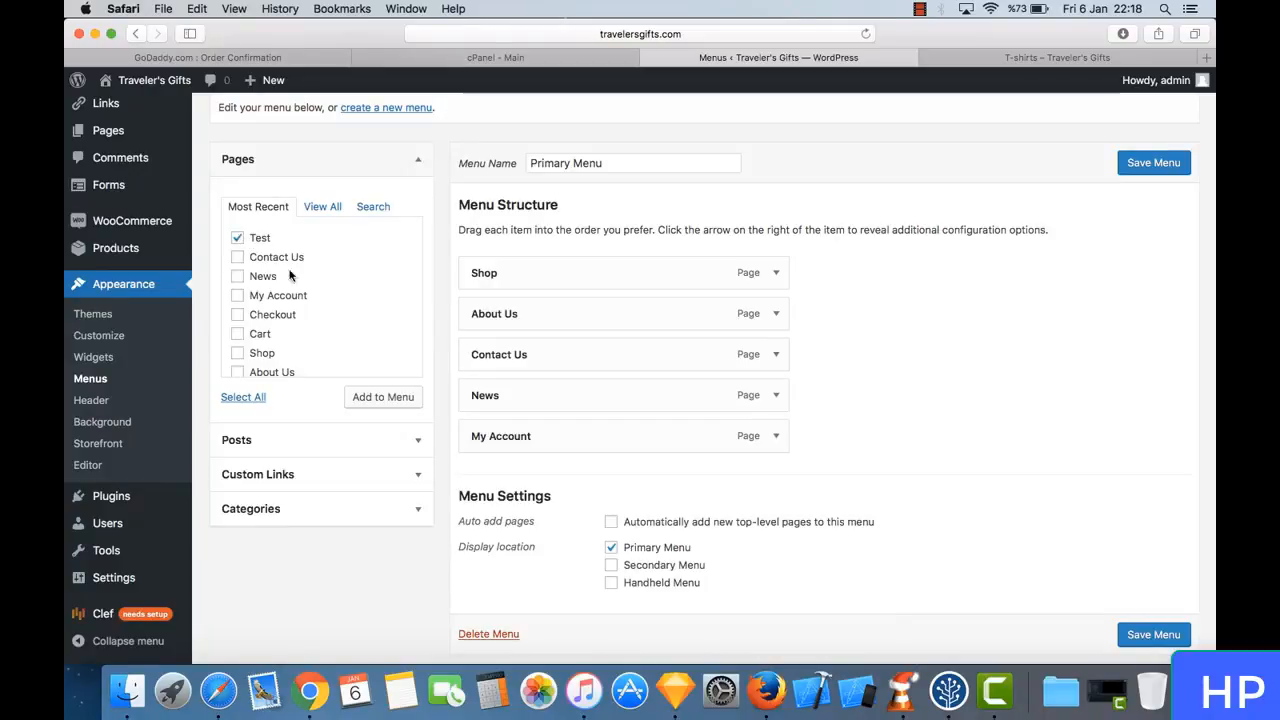
{"action": "left_click", "coordinate": [384, 398]}
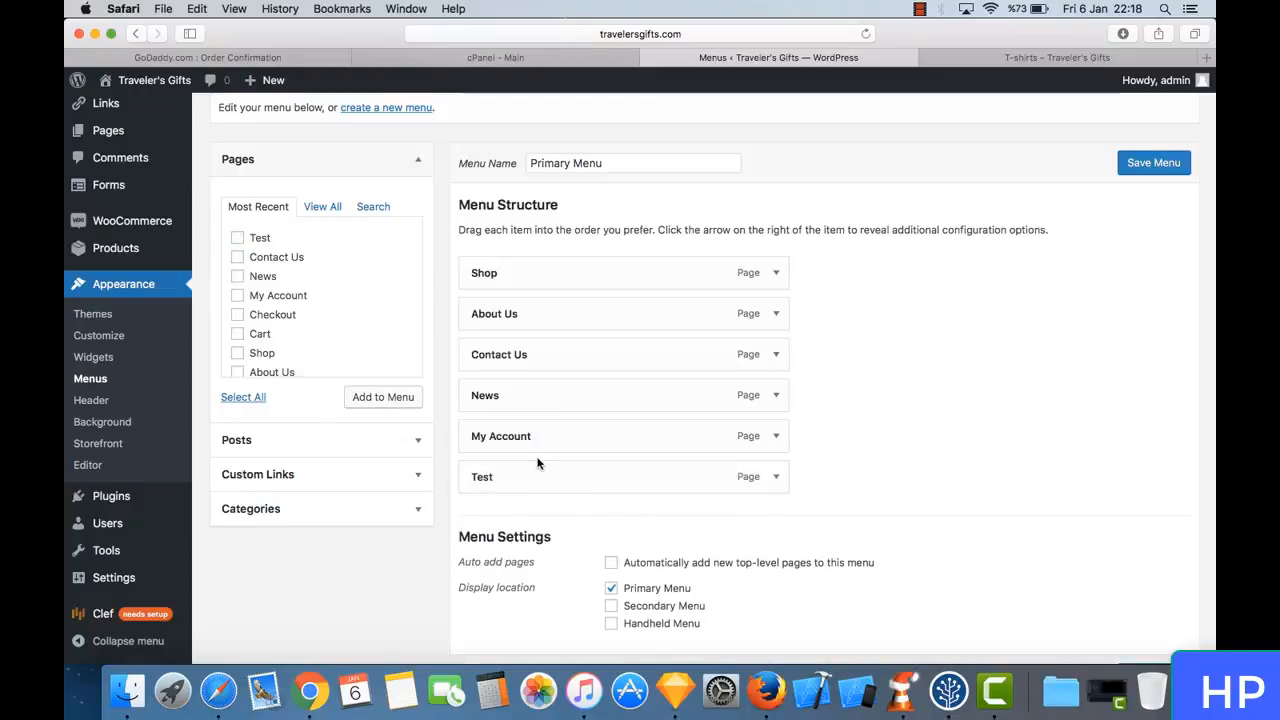
{"action": "left_click", "coordinate": [1144, 167]}
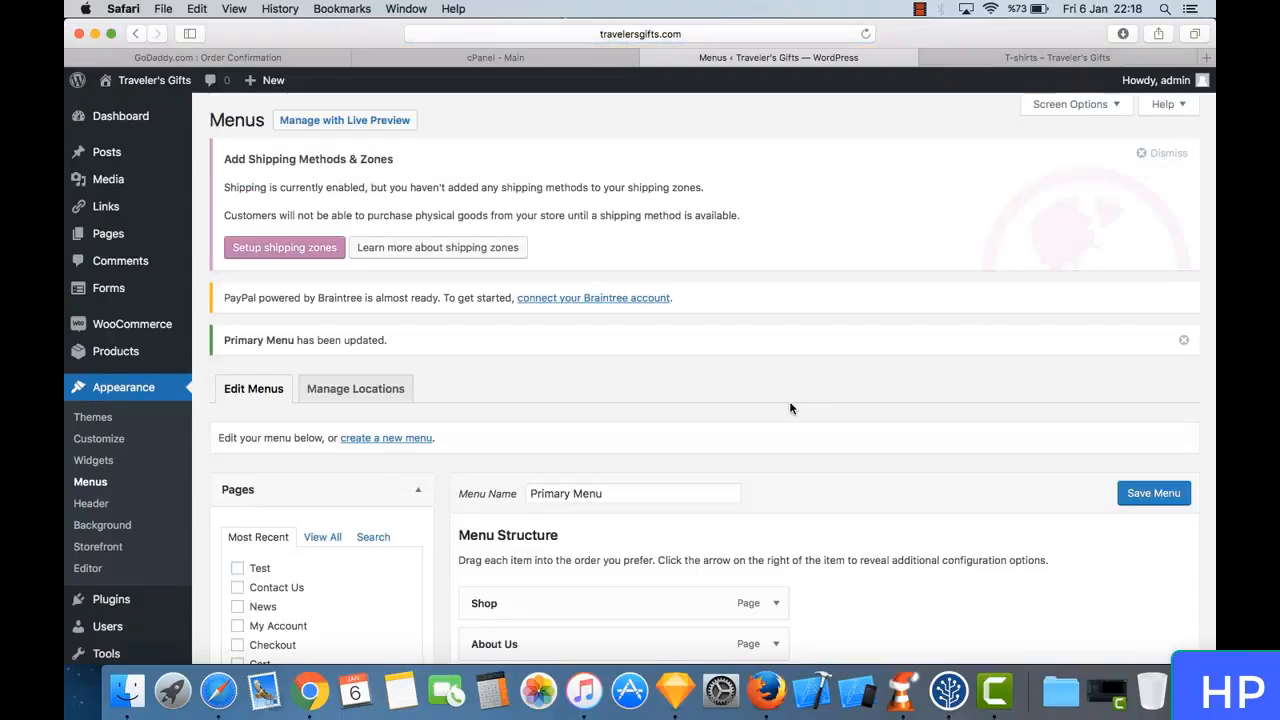
- Reload the live shop page, open the Test page from its navigation menu, and go back to Shop
{"action": "scroll", "coordinate": [790, 407], "scroll_direction": "down", "scroll_amount": 5}
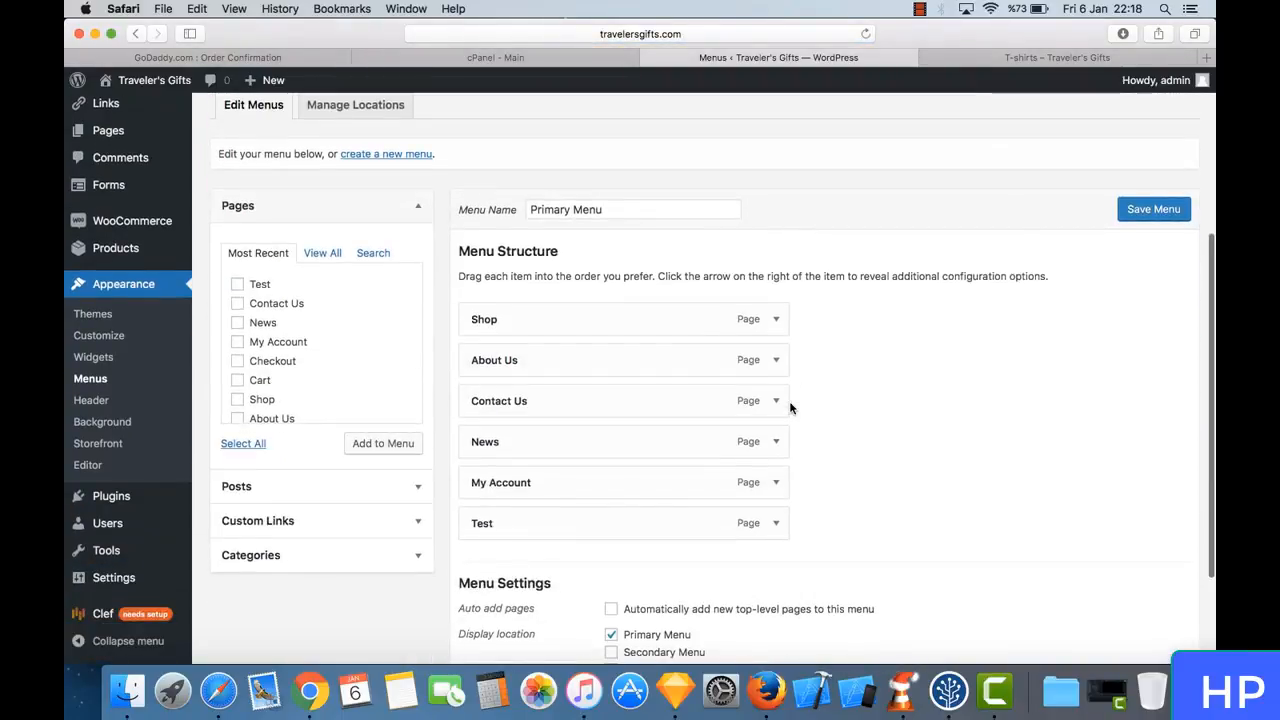
{"action": "left_click", "coordinate": [866, 34]}
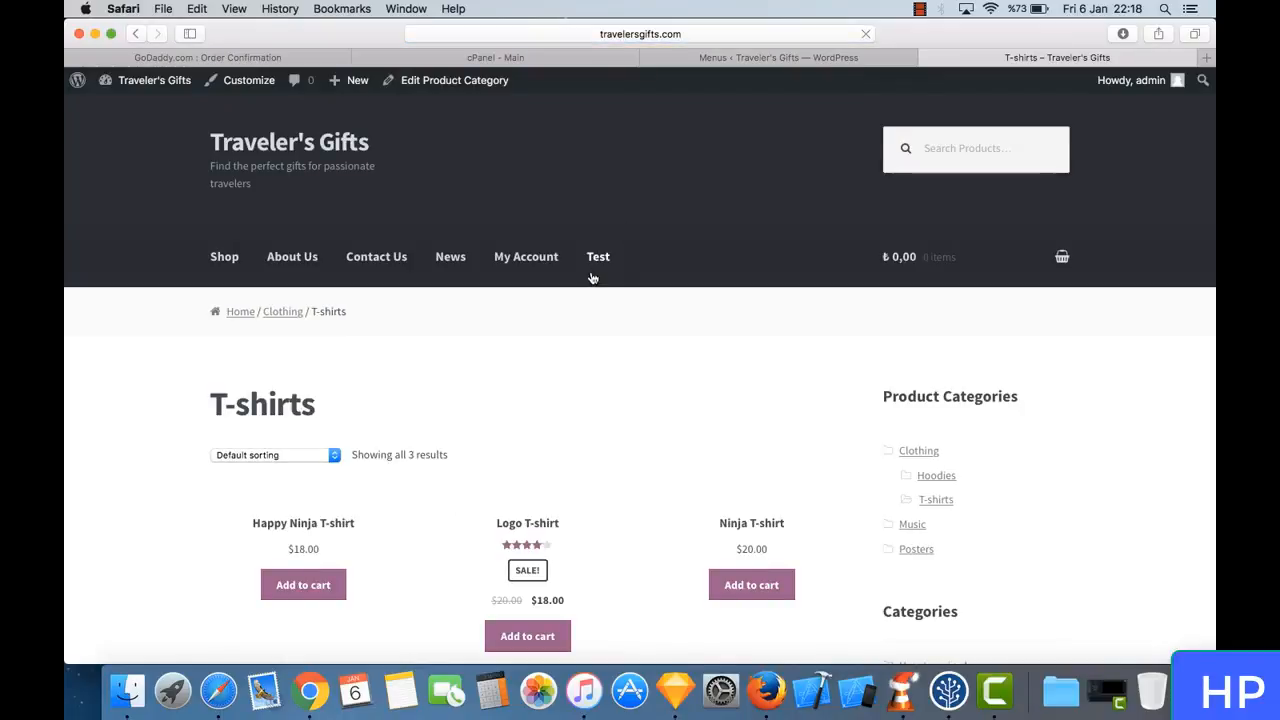
{"action": "left_click", "coordinate": [604, 262]}
{"action": "left_click", "coordinate": [228, 256]}
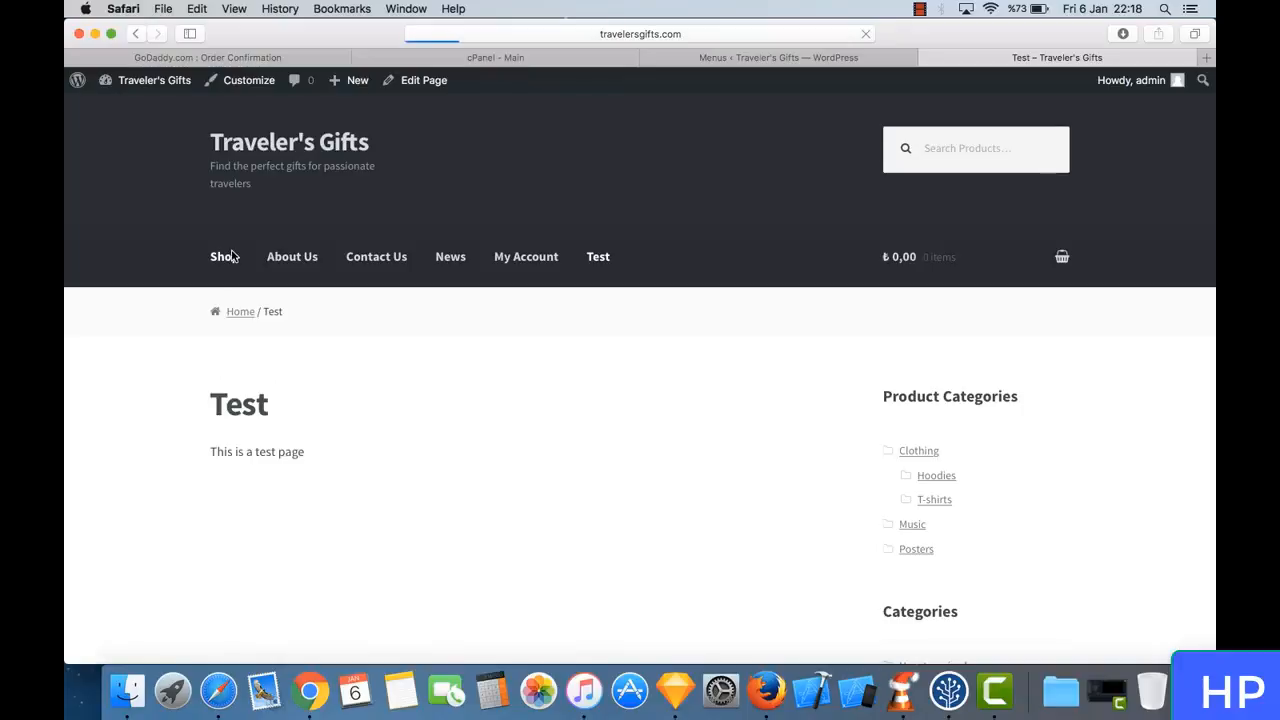
- Return to the Menus page and remove the Test item from the Primary Menu structure
{"action": "left_click", "coordinate": [780, 63]}
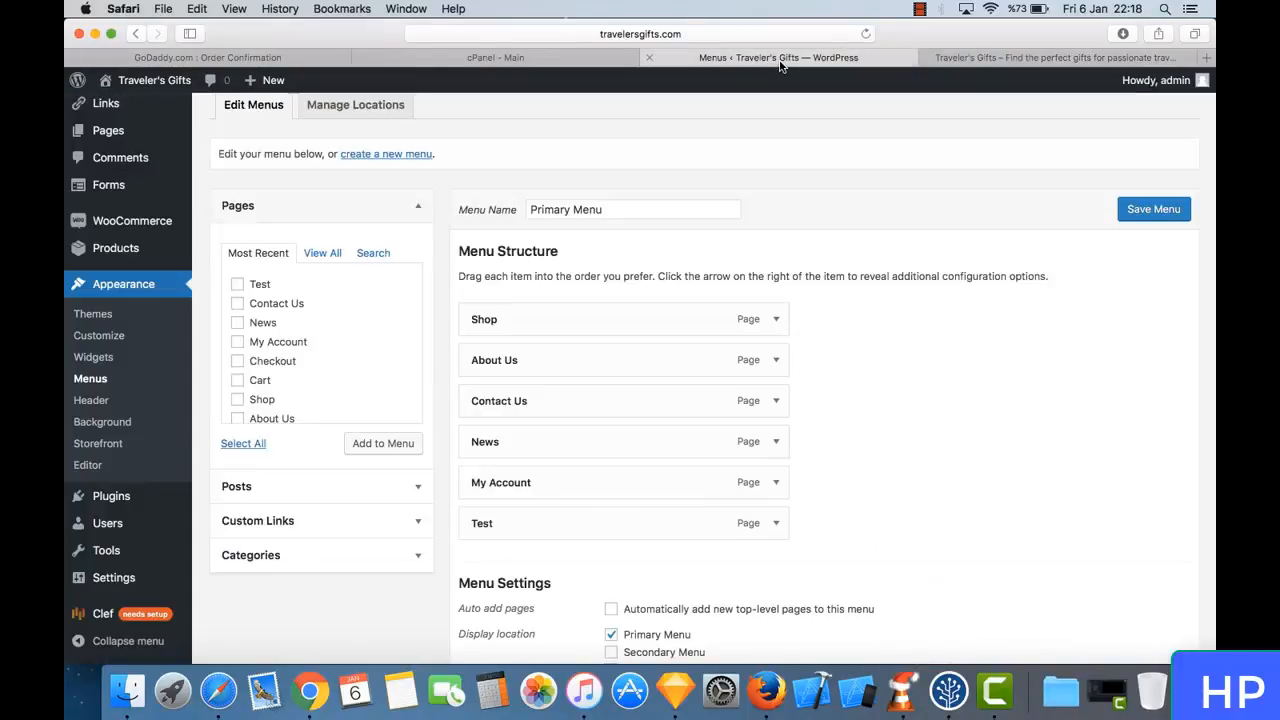
{"action": "left_click", "coordinate": [776, 523]}
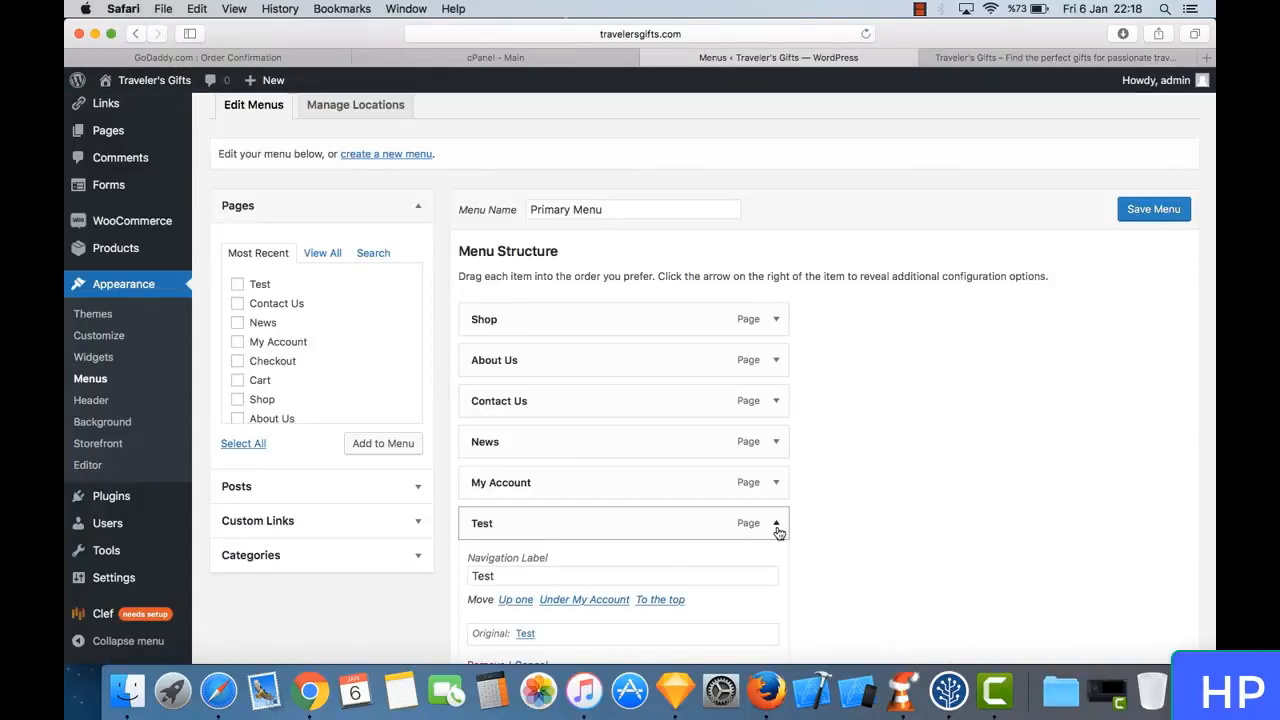
{"action": "scroll", "coordinate": [657, 559], "scroll_direction": "down", "scroll_amount": 1}
{"action": "scroll", "coordinate": [657, 559], "scroll_direction": "down", "scroll_amount": 3}
{"action": "left_click", "coordinate": [478, 511]}
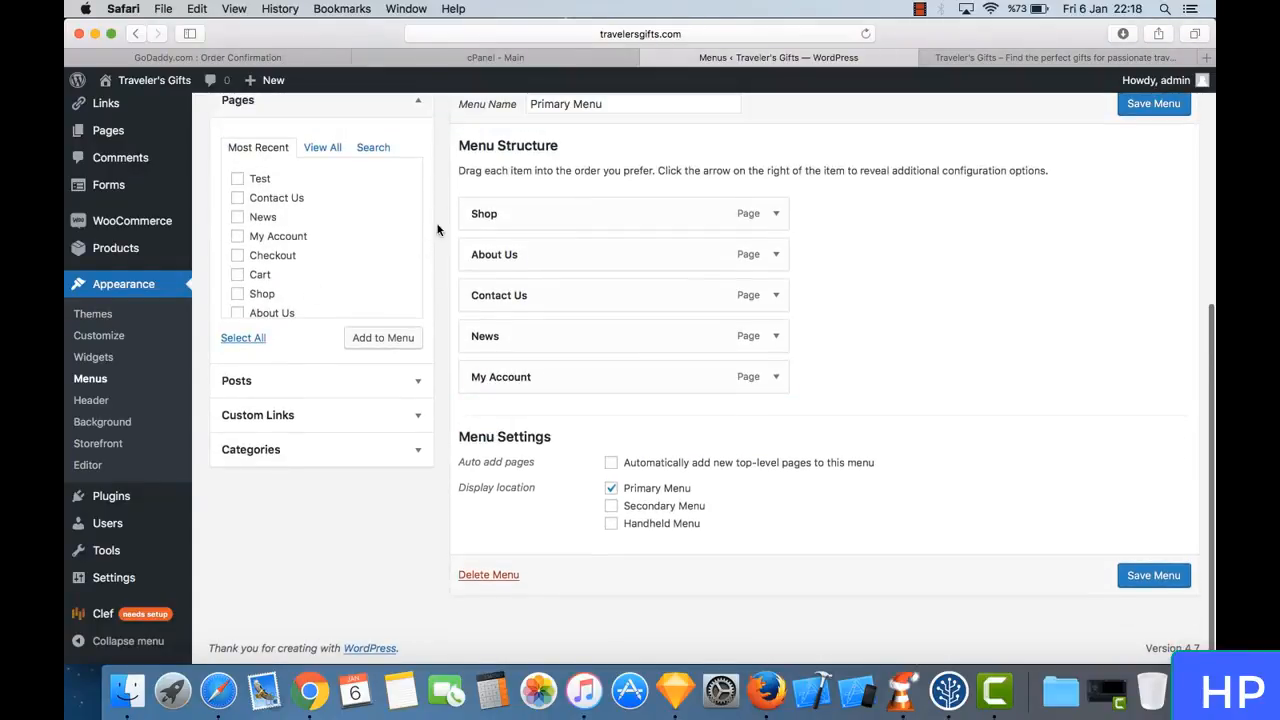
- Collapse the Pages group of addable menu items and expand Posts to view the posts that can be added
{"action": "scroll", "coordinate": [431, 166], "scroll_direction": "up", "scroll_amount": 2}
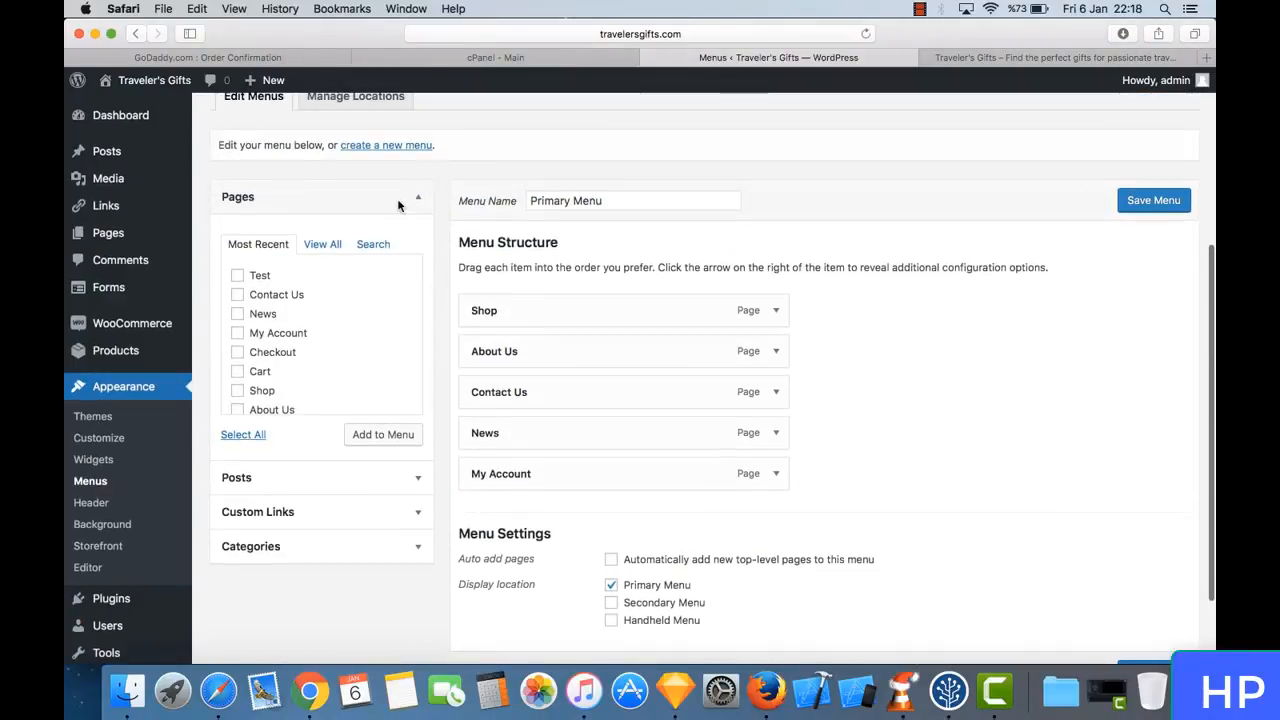
{"action": "left_click", "coordinate": [417, 198]}
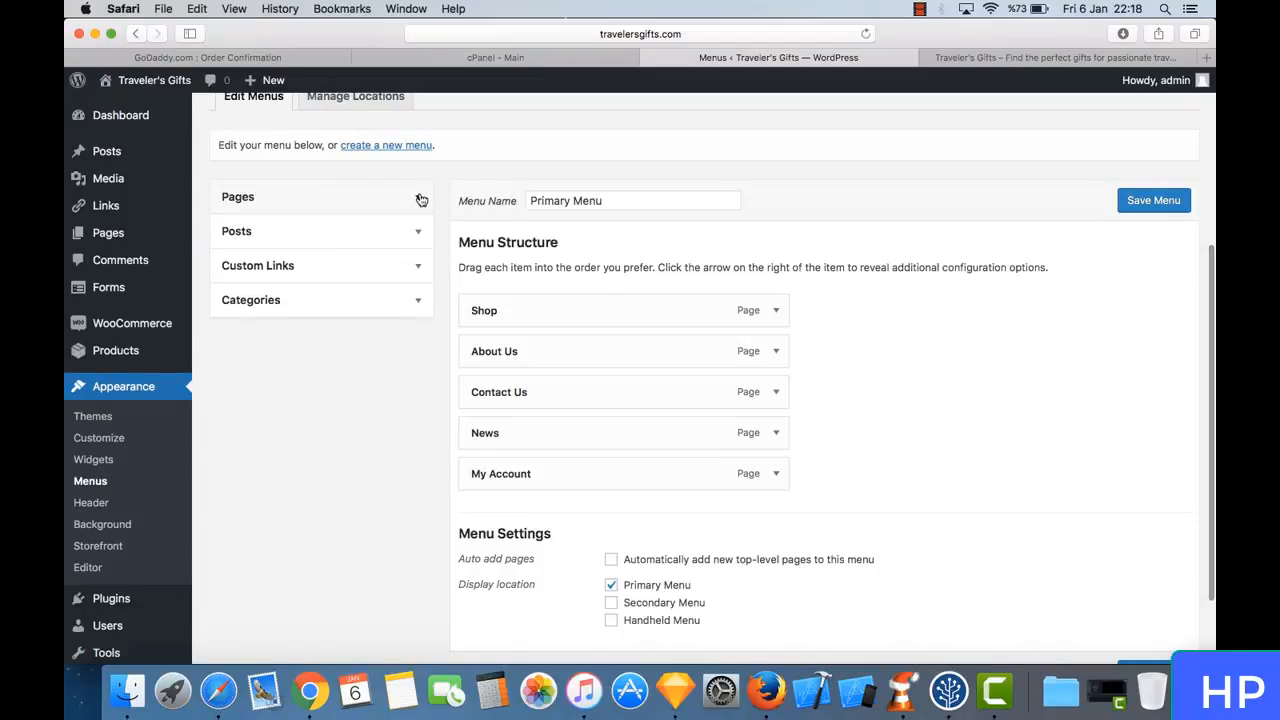
{"action": "scroll", "coordinate": [443, 231], "scroll_direction": "up", "scroll_amount": 1}
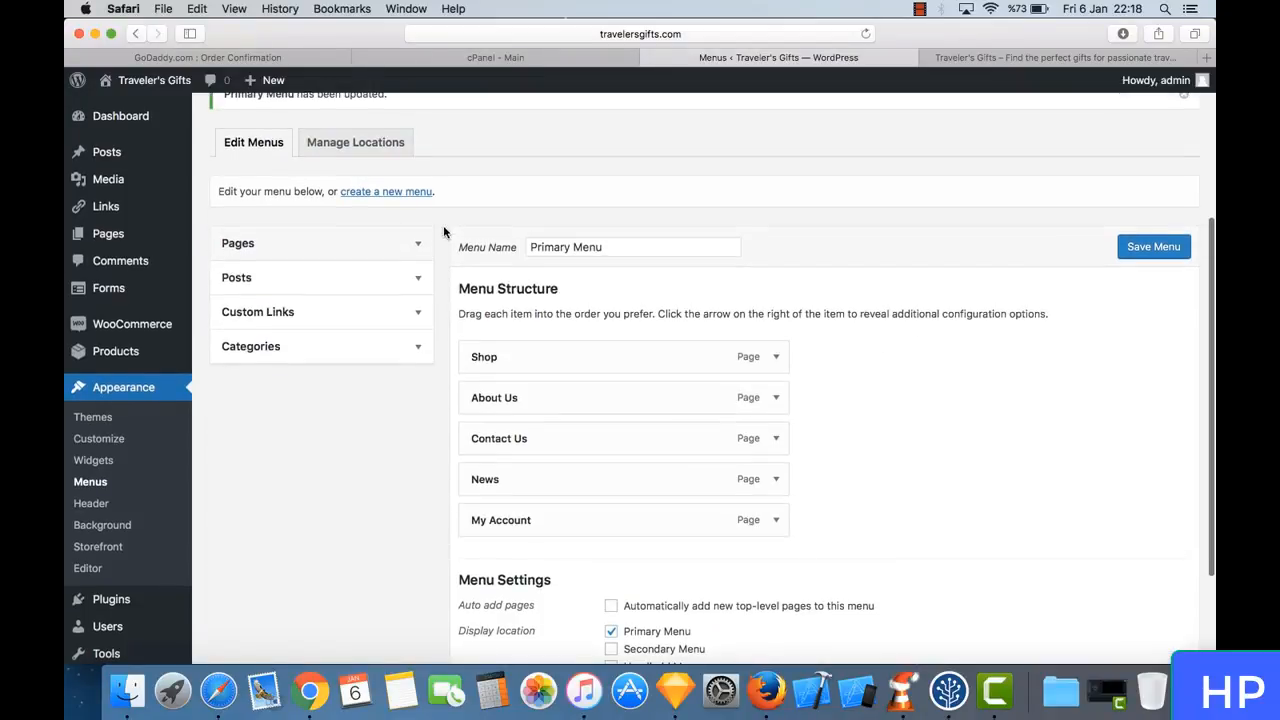
{"action": "left_click", "coordinate": [420, 280]}
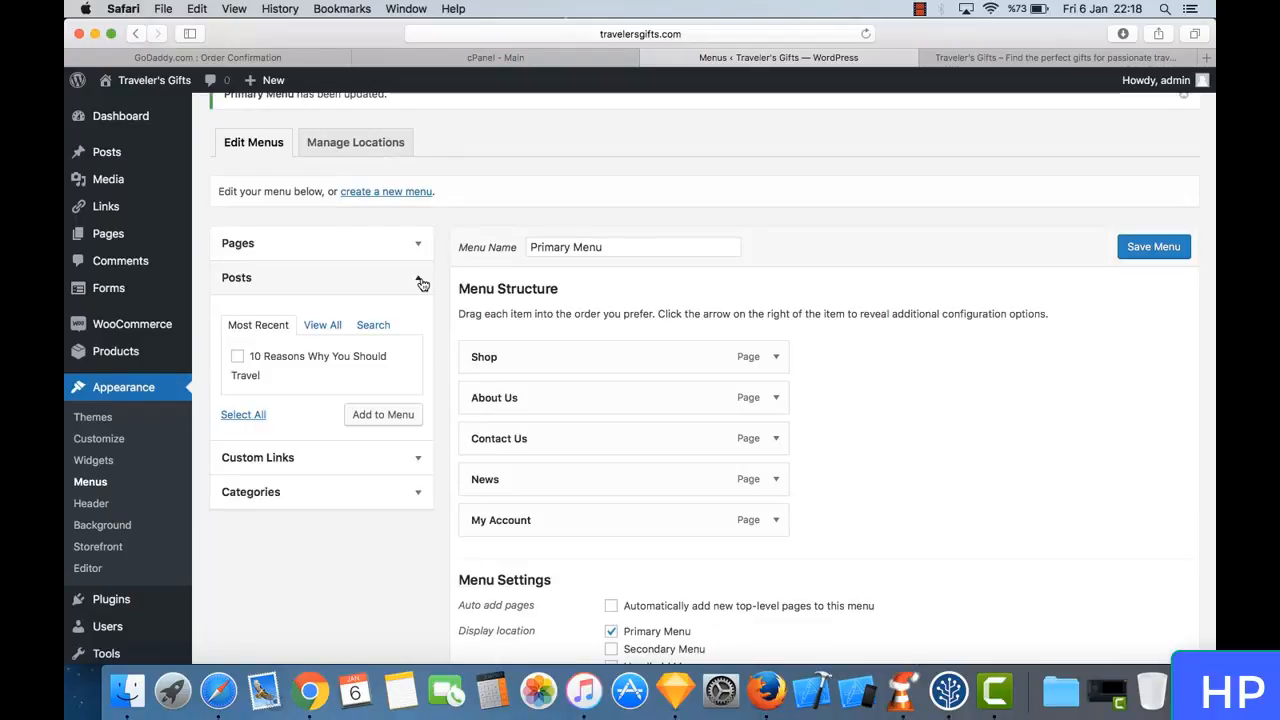
- Collapse Posts, expand the Custom Links group, compare it with the live shop's navigation, and examine its URL and Link Text fields
{"action": "left_click", "coordinate": [420, 282]}
{"action": "left_click", "coordinate": [415, 314]}
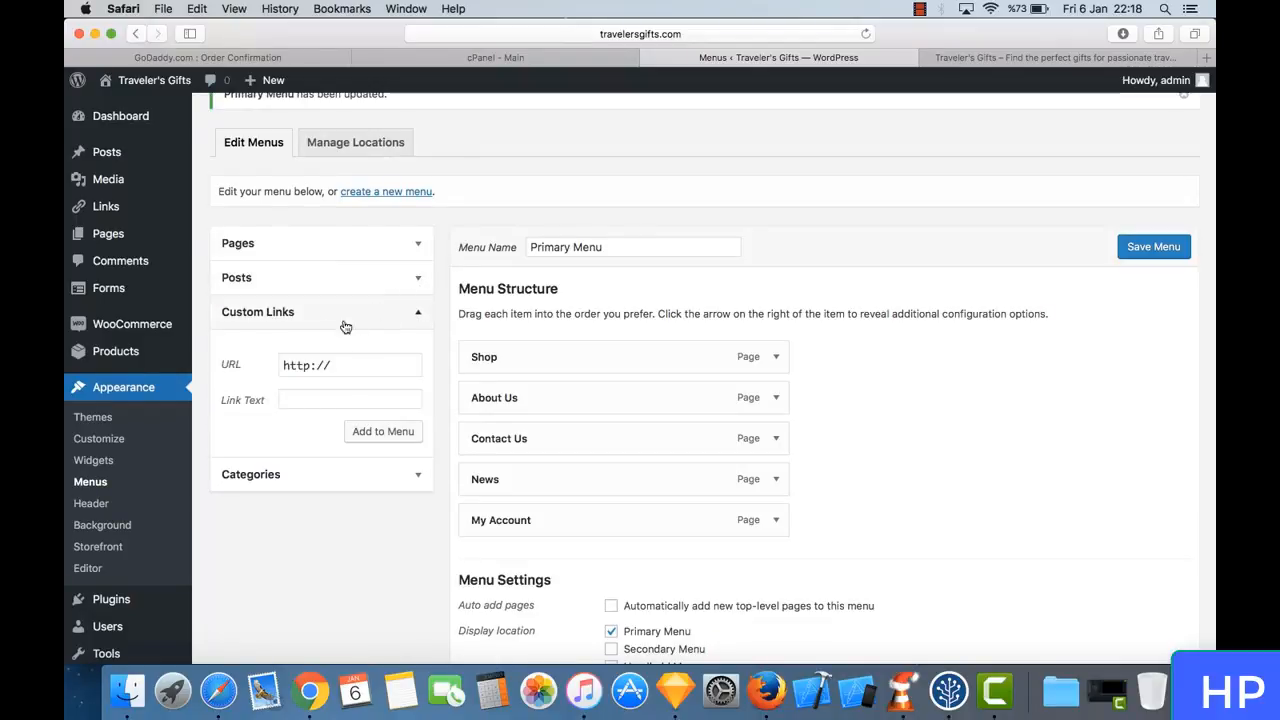
{"action": "left_click", "coordinate": [975, 58]}
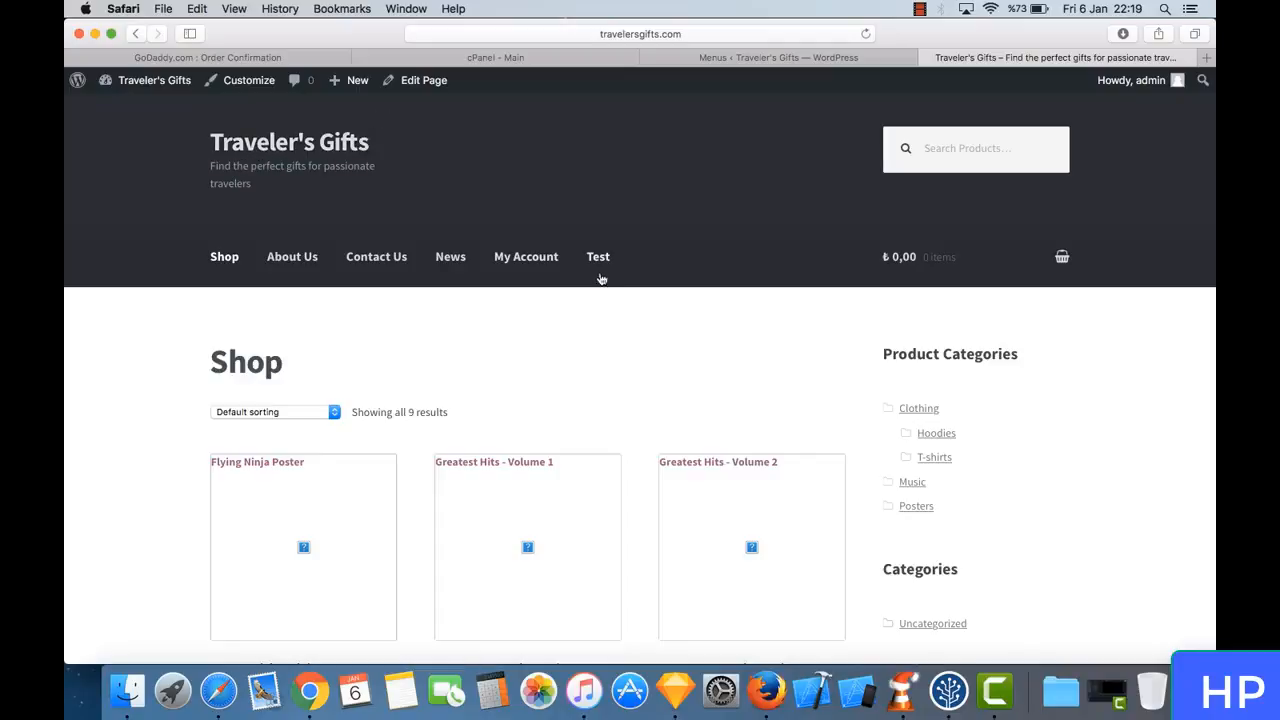
{"action": "left_click", "coordinate": [832, 60]}
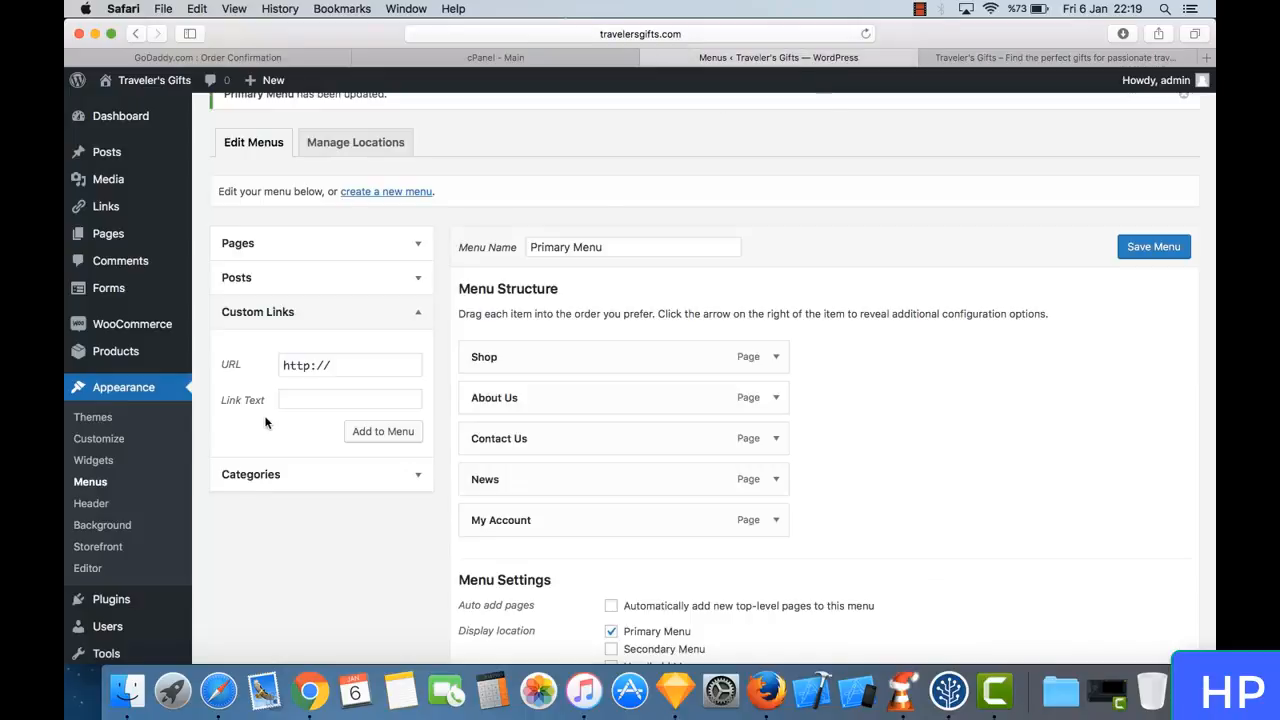
{"action": "left_click", "coordinate": [351, 365]}
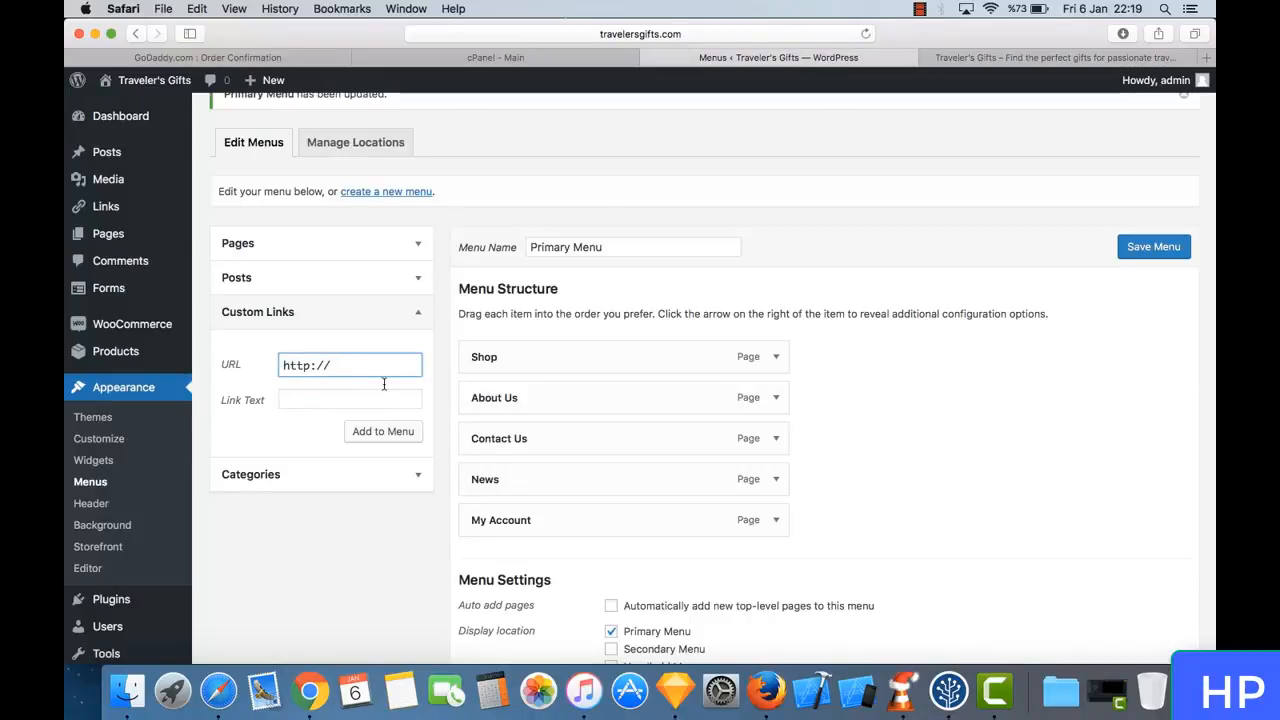
{"action": "left_click", "coordinate": [313, 397]}
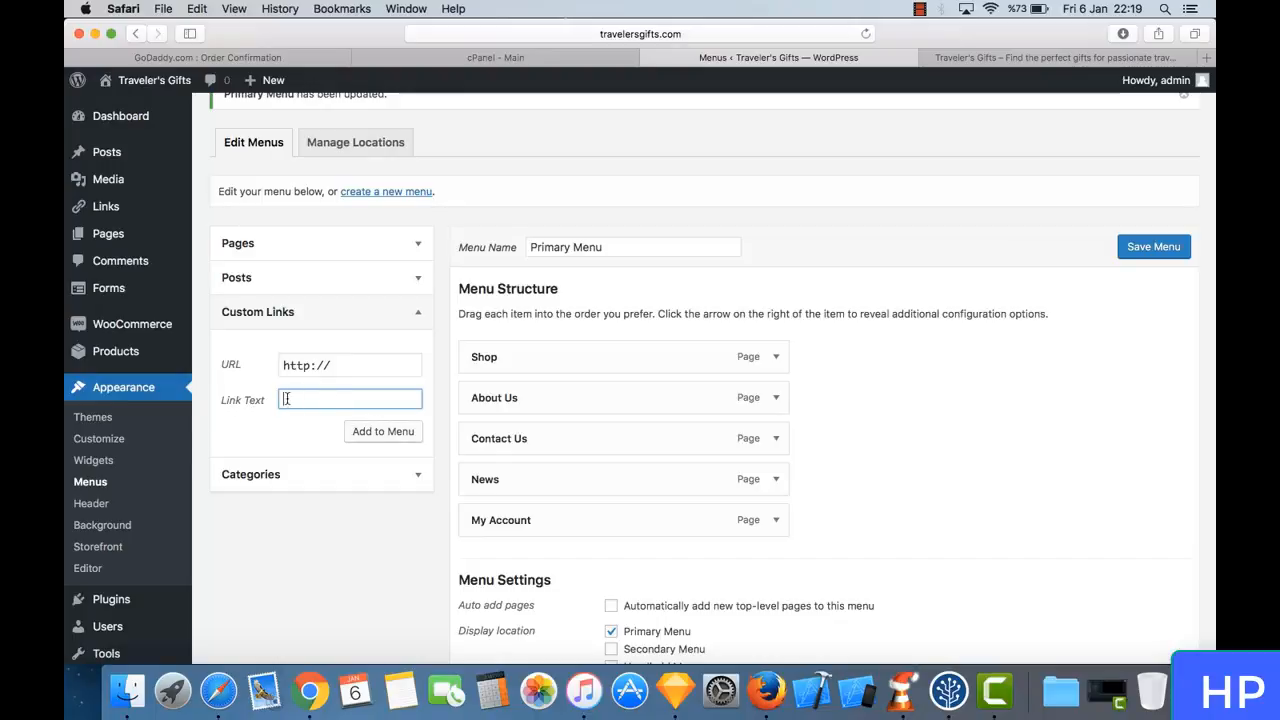
- Expand the Categories group of addable menu items and look over the Primary Menu's structure and settings
{"action": "left_click", "coordinate": [418, 475]}
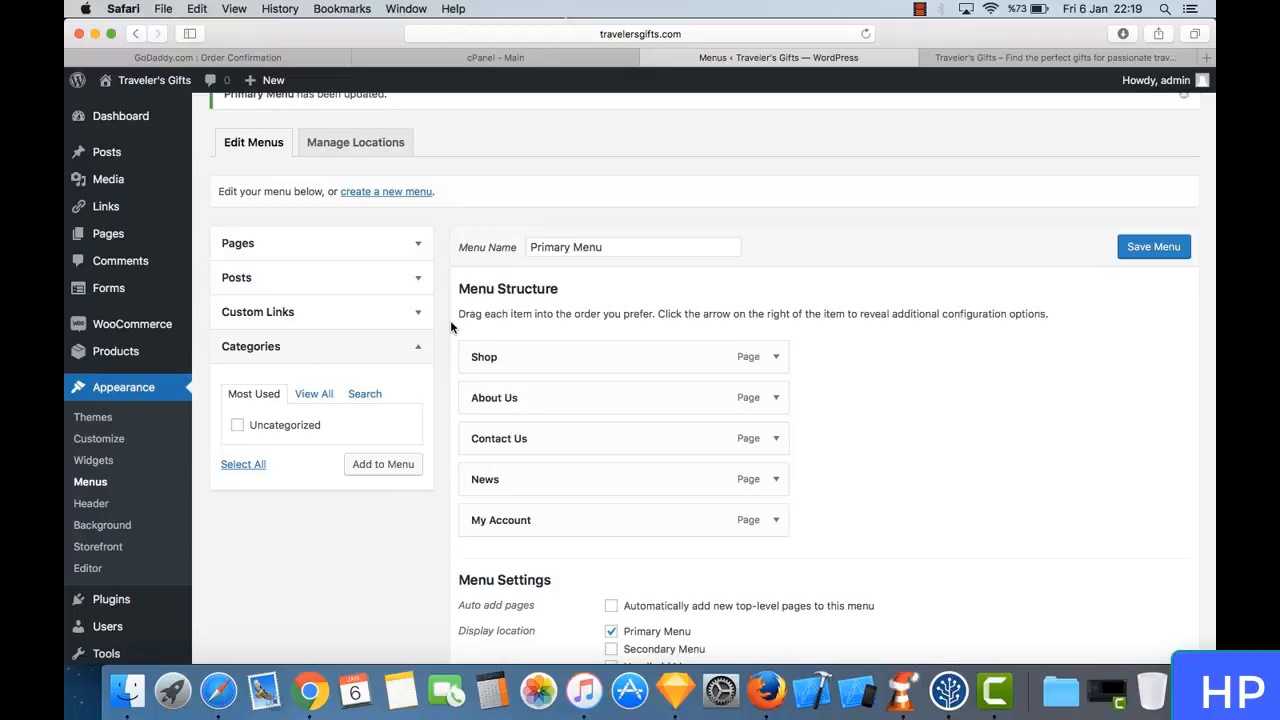
{"action": "scroll", "coordinate": [450, 327], "scroll_direction": "down", "scroll_amount": 4}
{"action": "scroll", "coordinate": [450, 327], "scroll_direction": "up", "scroll_amount": 6}
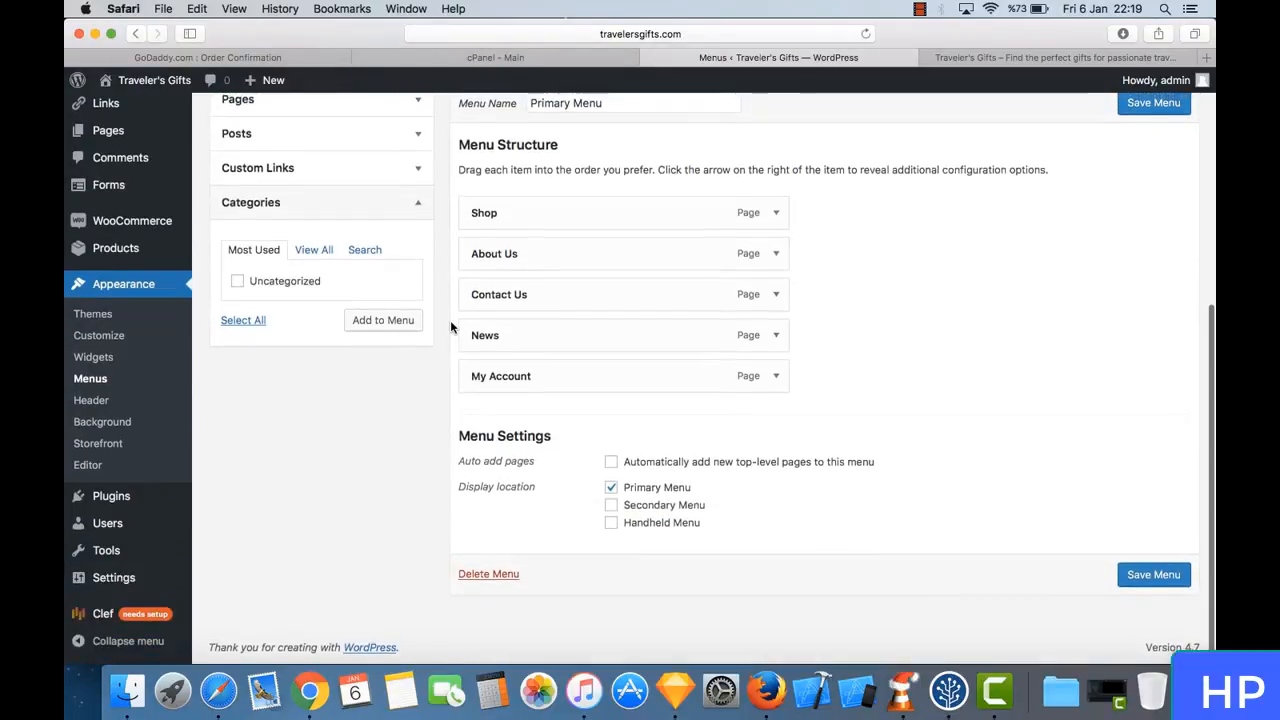
{"action": "scroll", "coordinate": [450, 327], "scroll_direction": "up", "scroll_amount": 1}
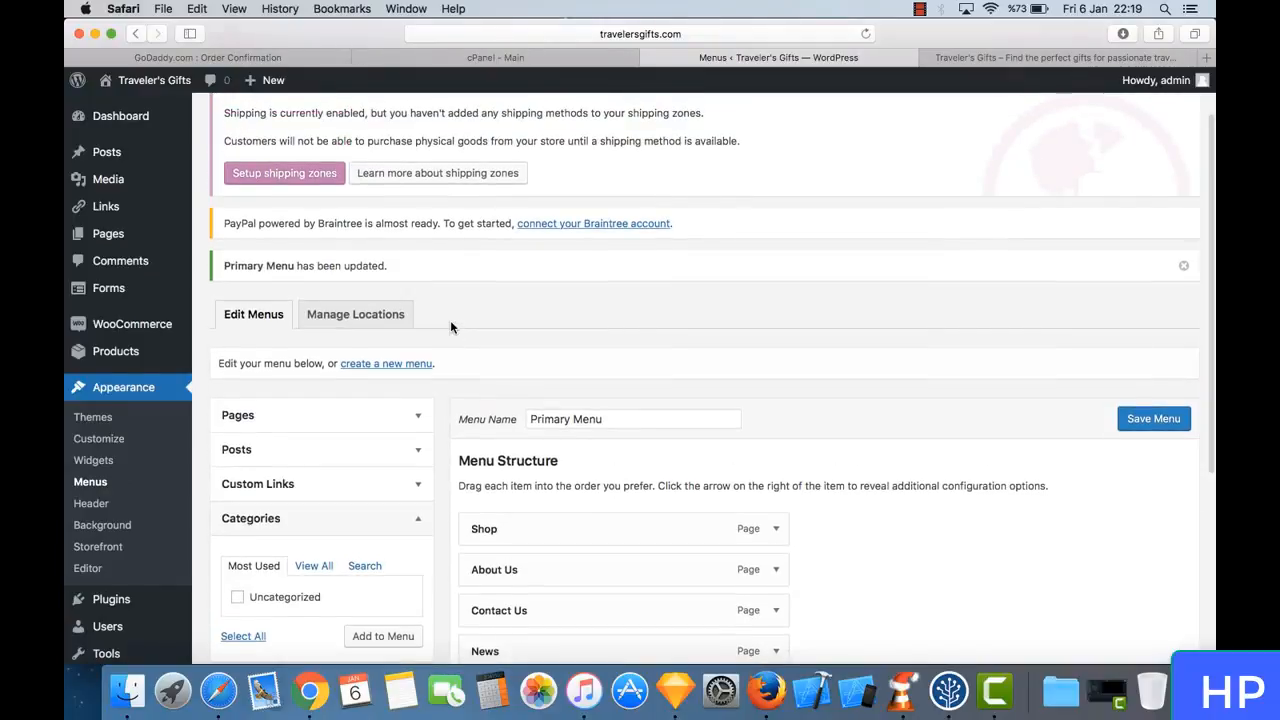
{"action": "scroll", "coordinate": [450, 327], "scroll_direction": "down", "scroll_amount": 1}
- View the theme's menu locations and the menus available for Secondary Menu, then return to editing the Primary Menu
{"action": "left_click", "coordinate": [369, 253]}
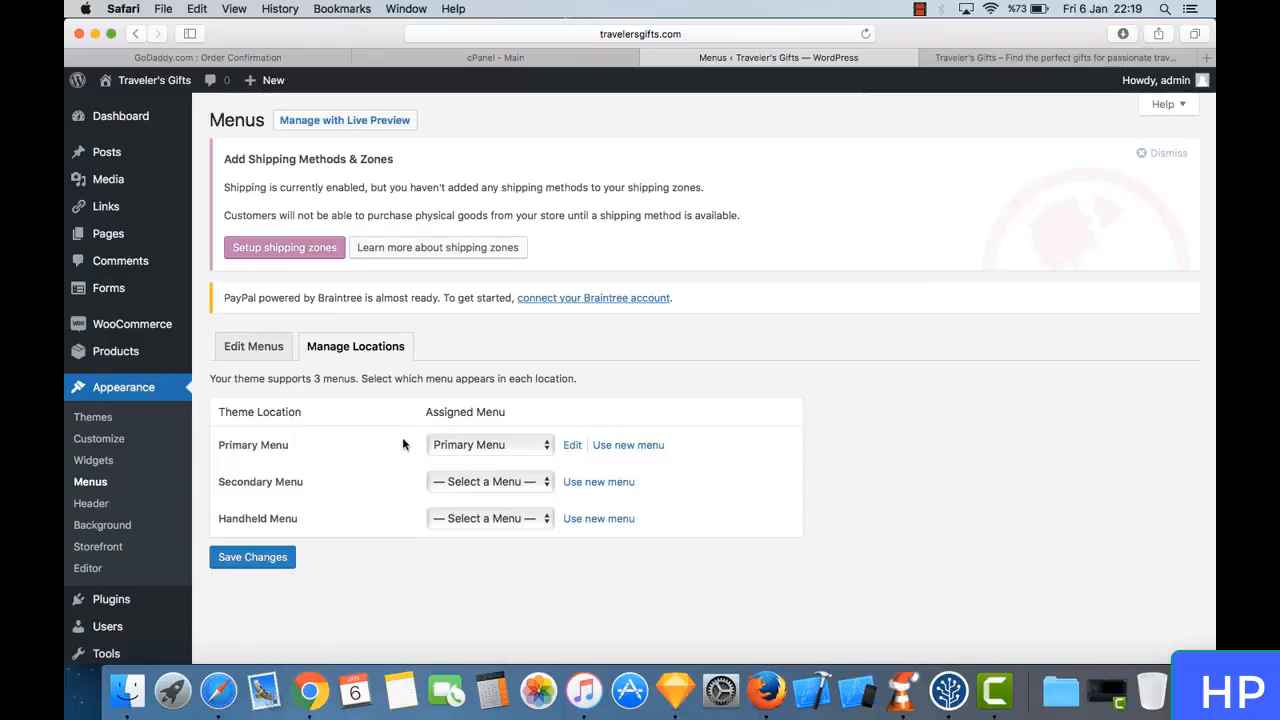
{"action": "left_click", "coordinate": [507, 483]}
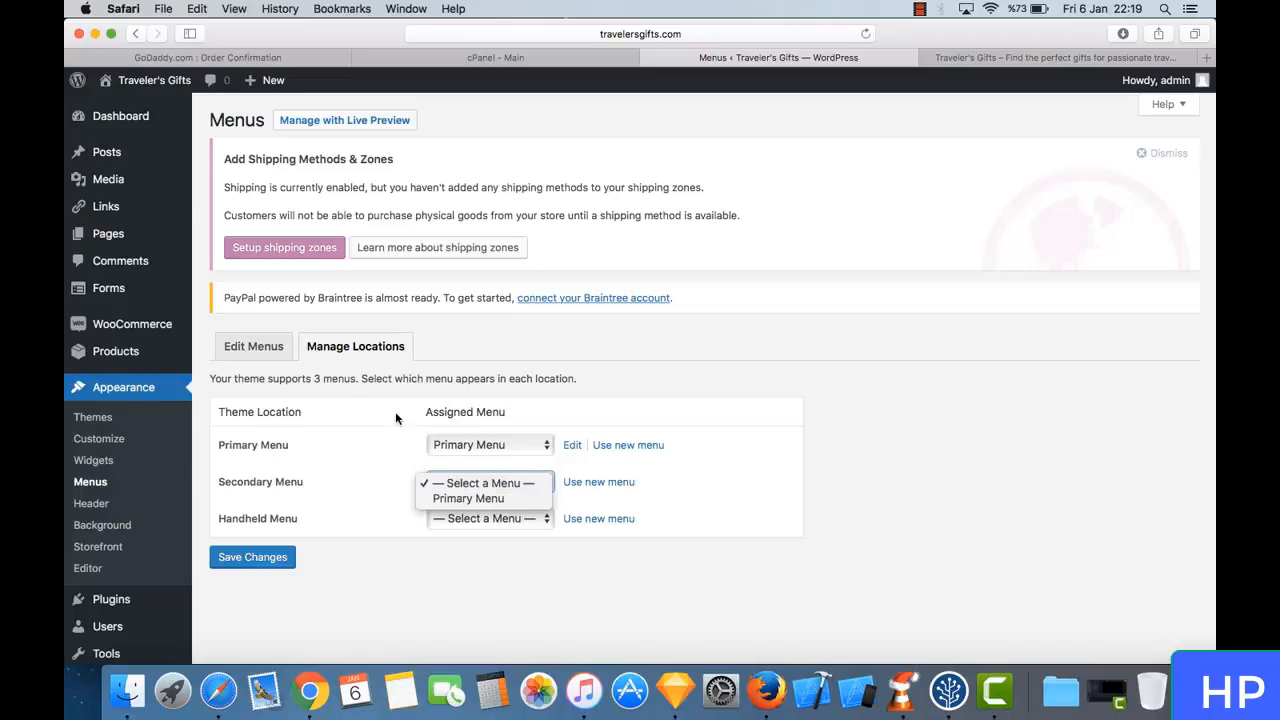
{"action": "left_click", "coordinate": [270, 346]}
{"action": "left_click", "coordinate": [270, 346]}
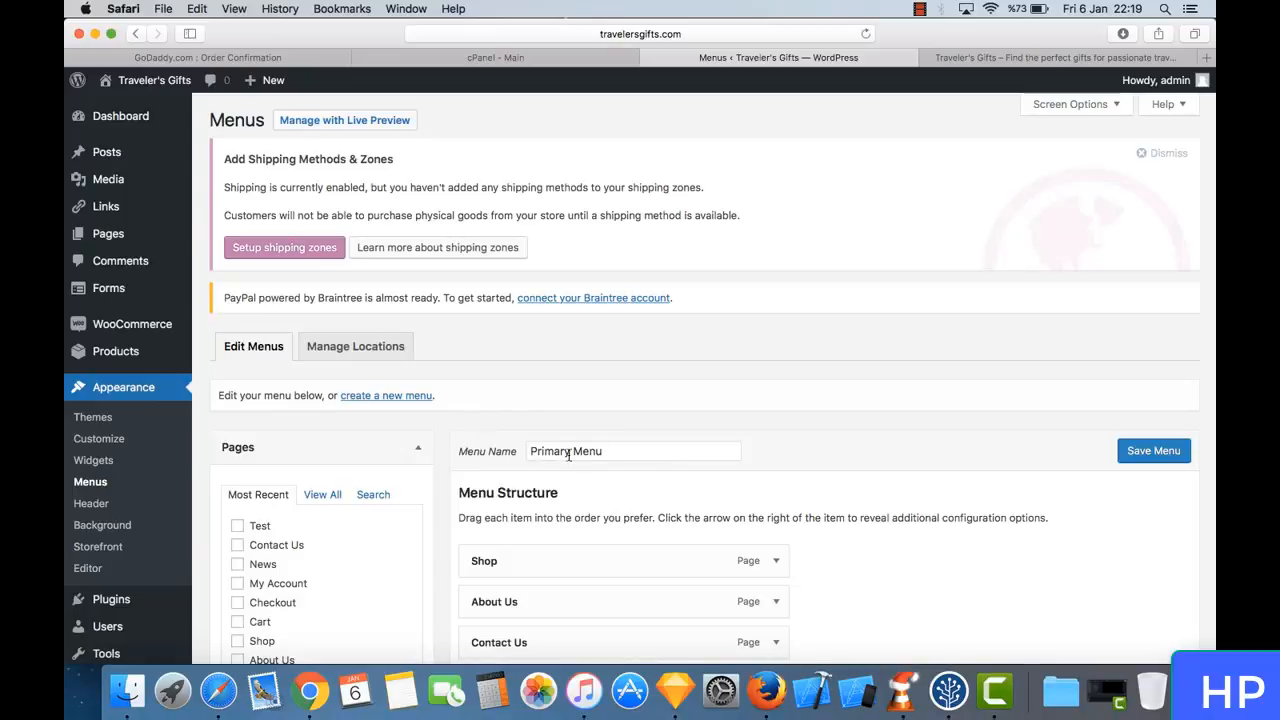
{"action": "scroll", "coordinate": [487, 450], "scroll_direction": "down", "scroll_amount": 3}
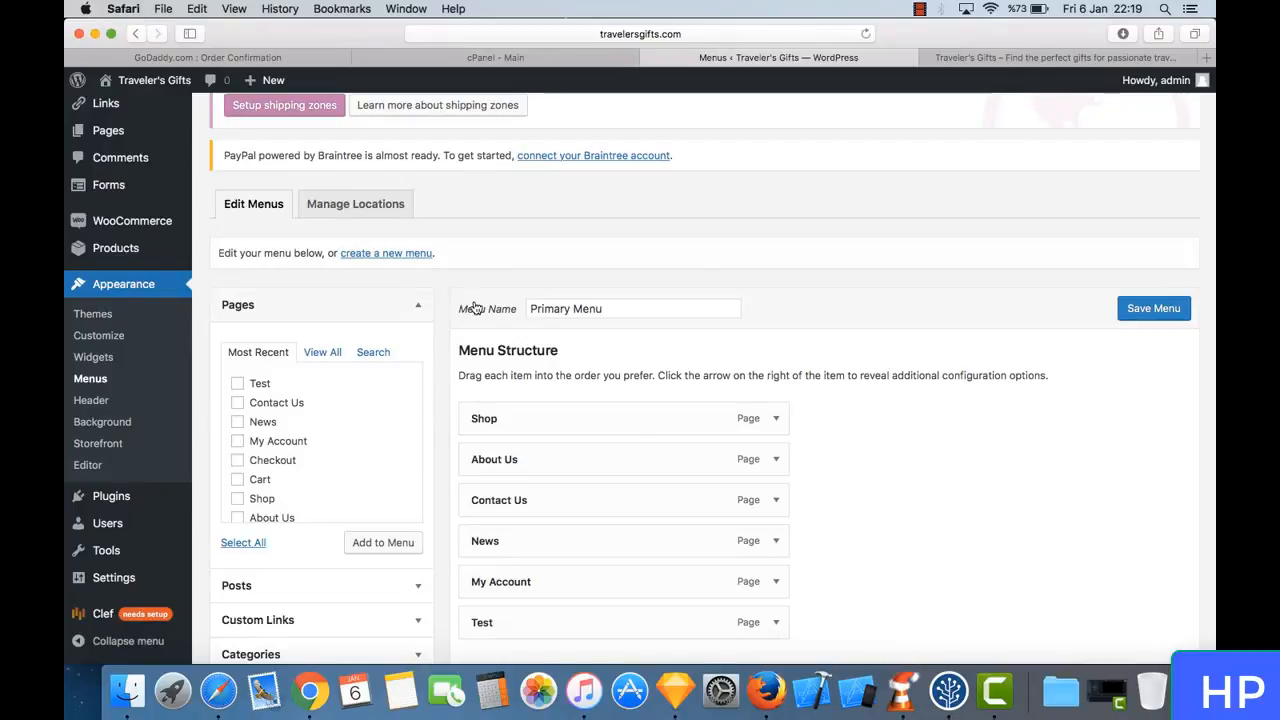
- Assign the Primary Menu to the Secondary Menu theme location and save the location changes
{"action": "left_click", "coordinate": [350, 198]}
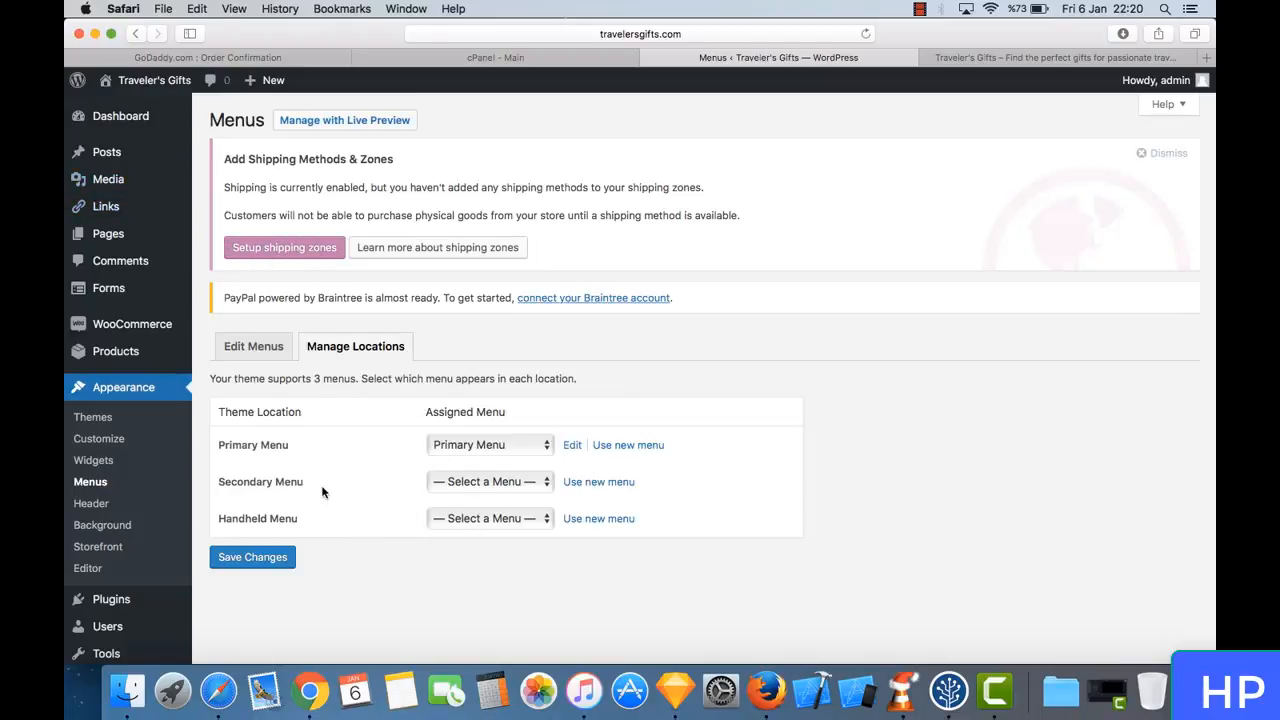
{"action": "left_click", "coordinate": [487, 491]}
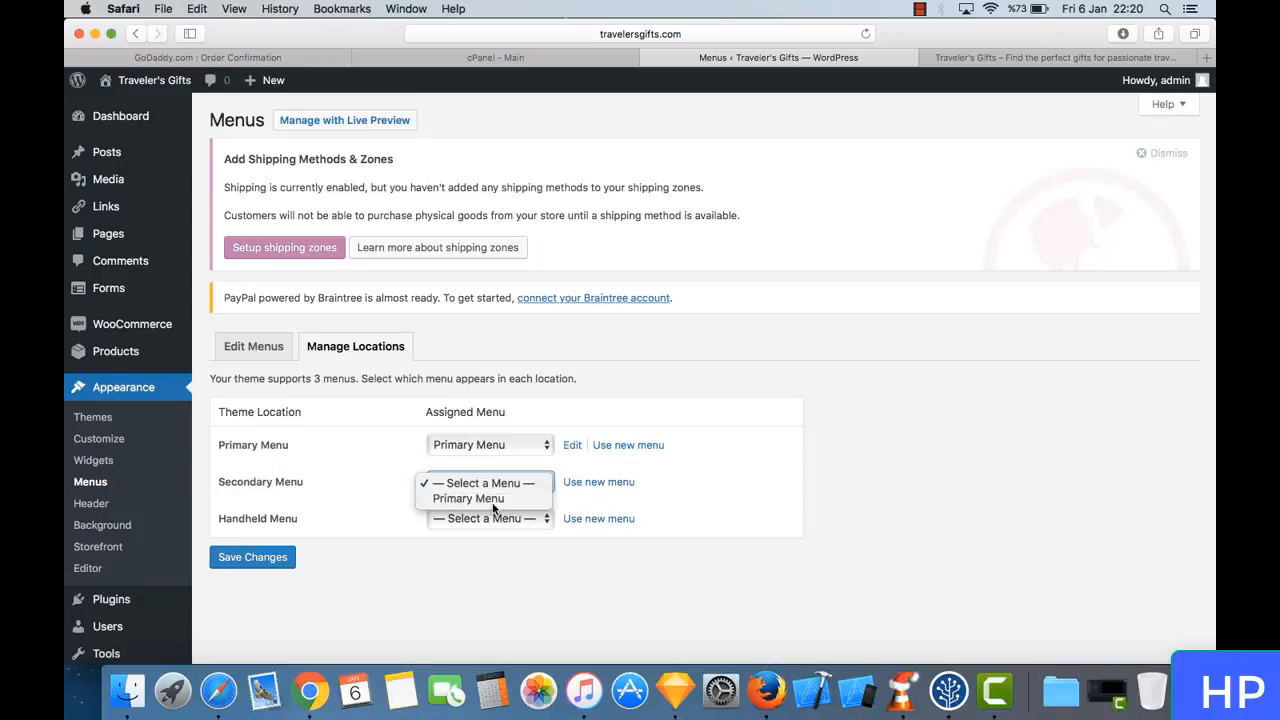
{"action": "left_click", "coordinate": [489, 498]}
{"action": "left_click", "coordinate": [255, 556]}
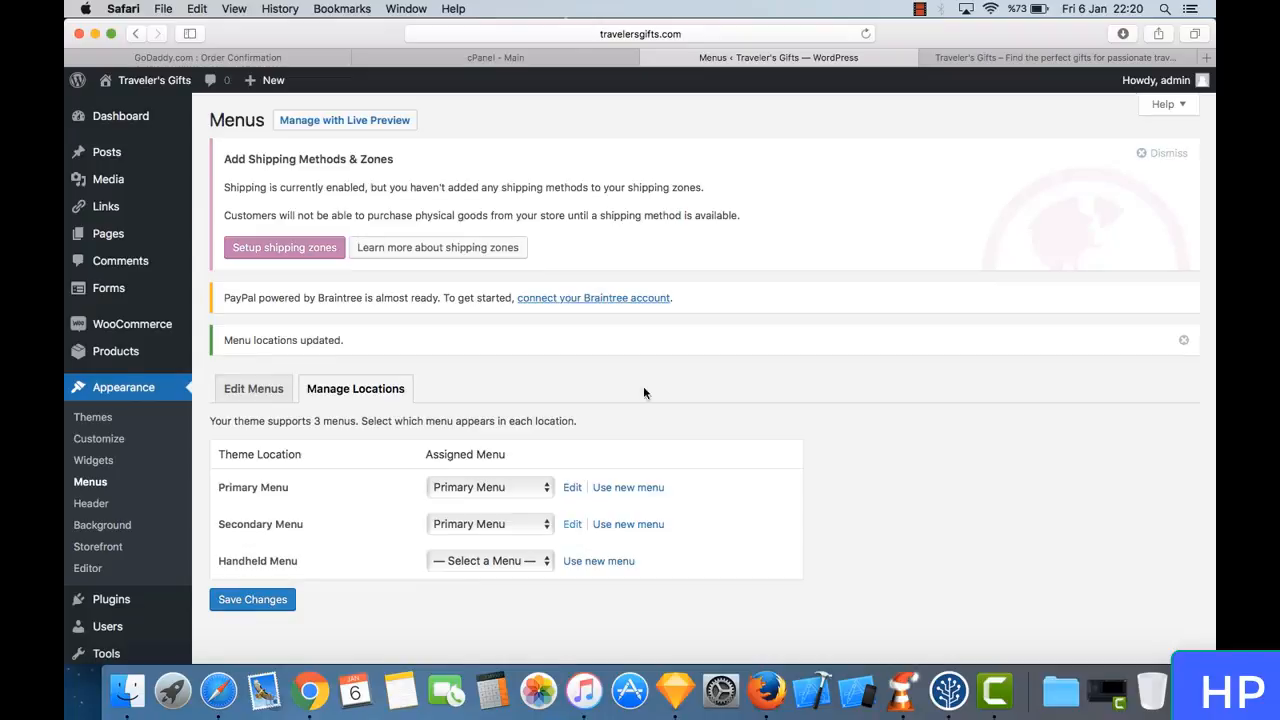
- Reload the live store's Shop page to check its header navigation
{"action": "left_click", "coordinate": [1008, 57]}
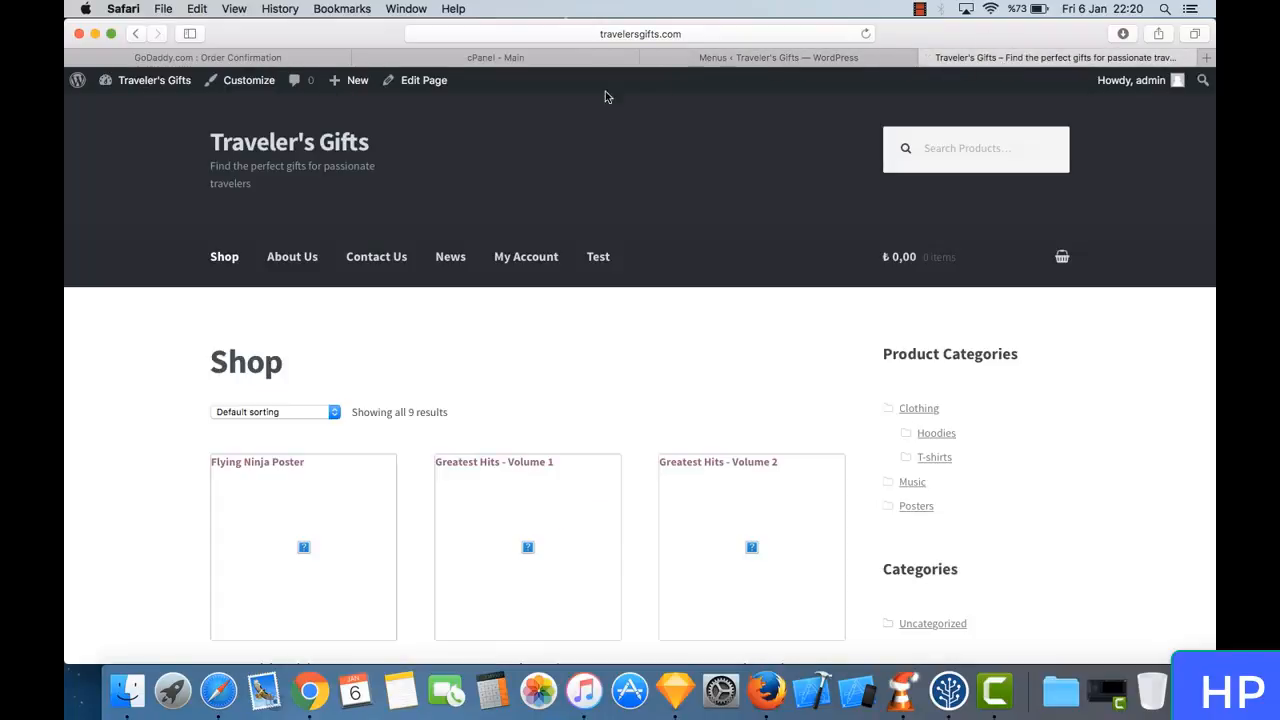
{"action": "left_click", "coordinate": [240, 270]}
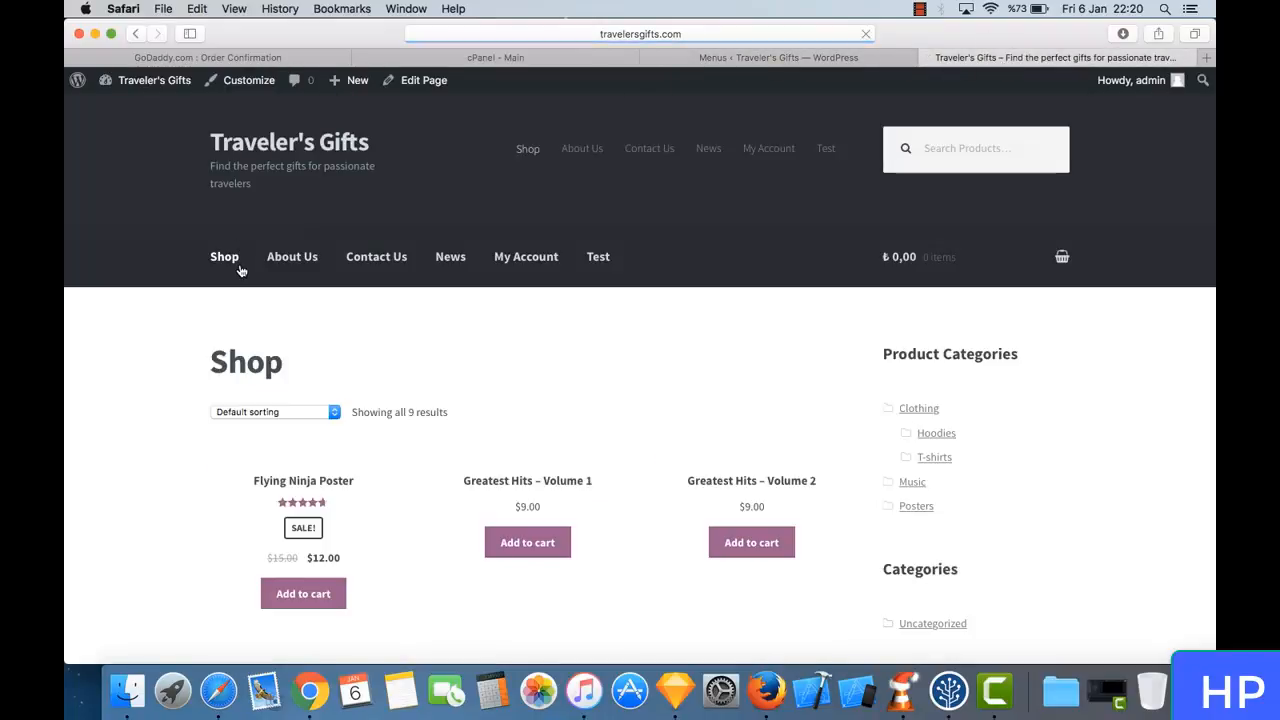
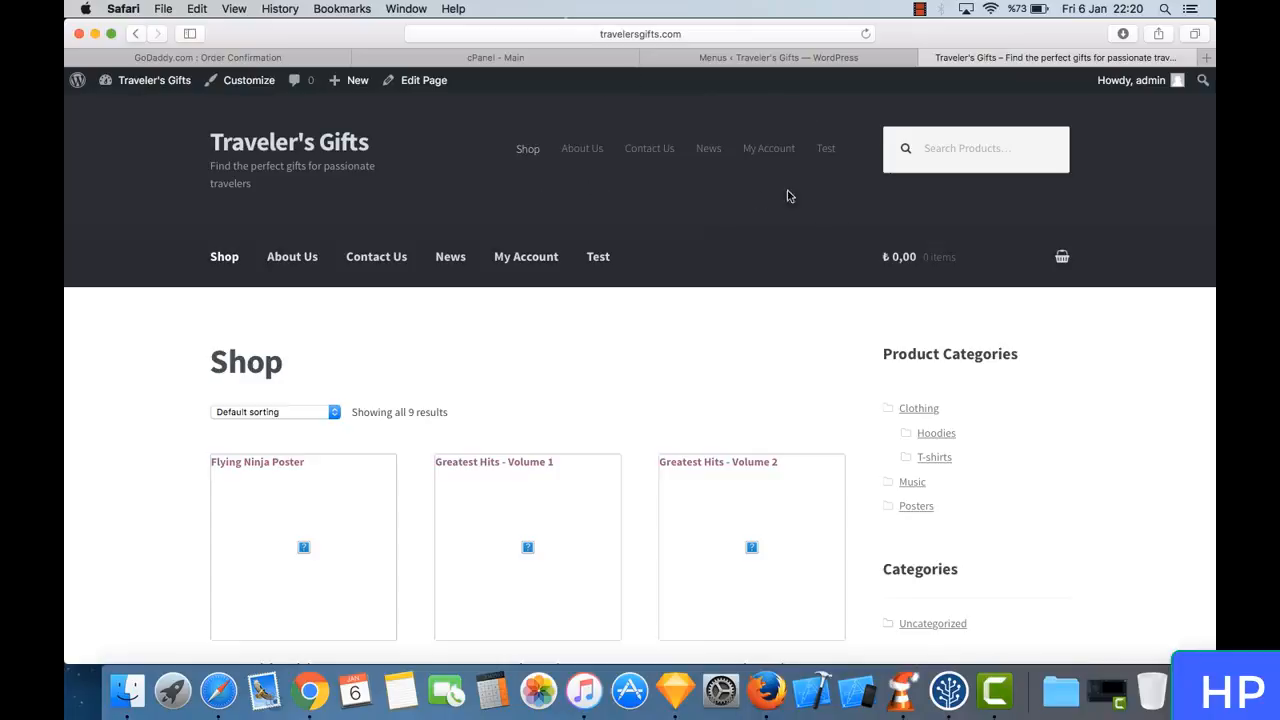
- Return to the menu locations, clear the menu assigned to the Secondary Menu location and save the changes
{"action": "left_click", "coordinate": [787, 60]}
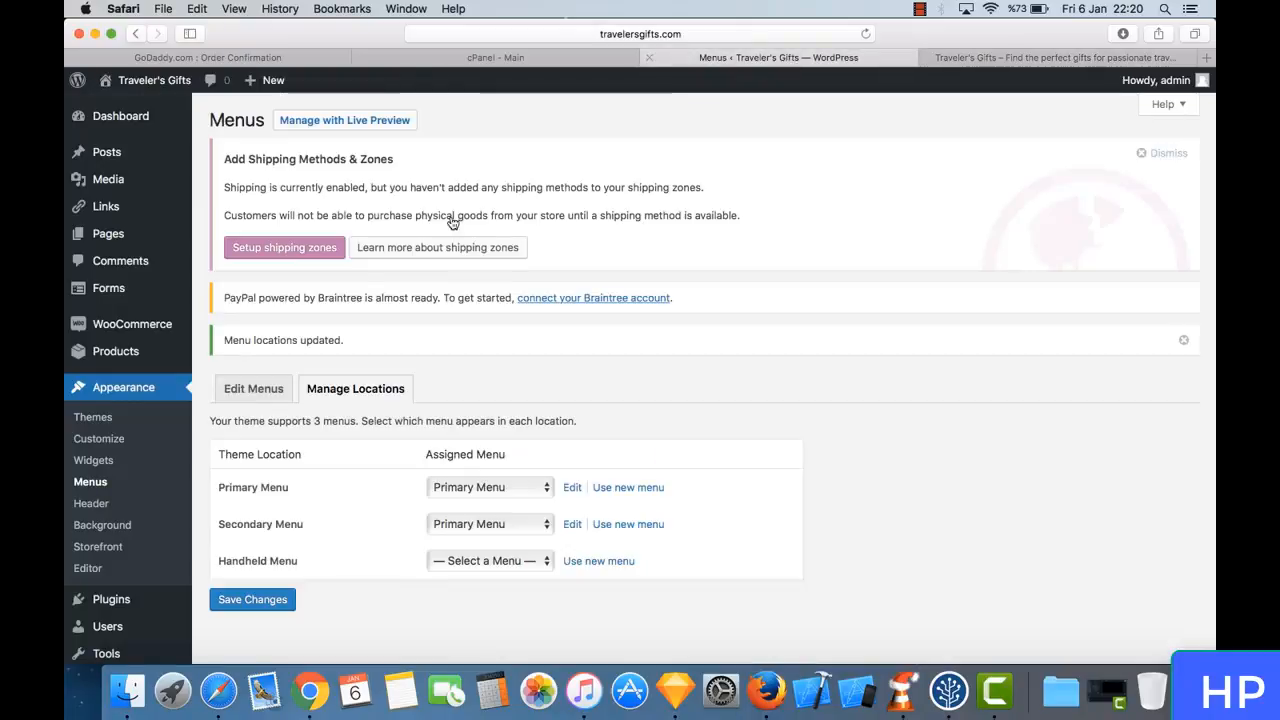
{"action": "scroll", "coordinate": [389, 248], "scroll_direction": "down", "scroll_amount": 3}
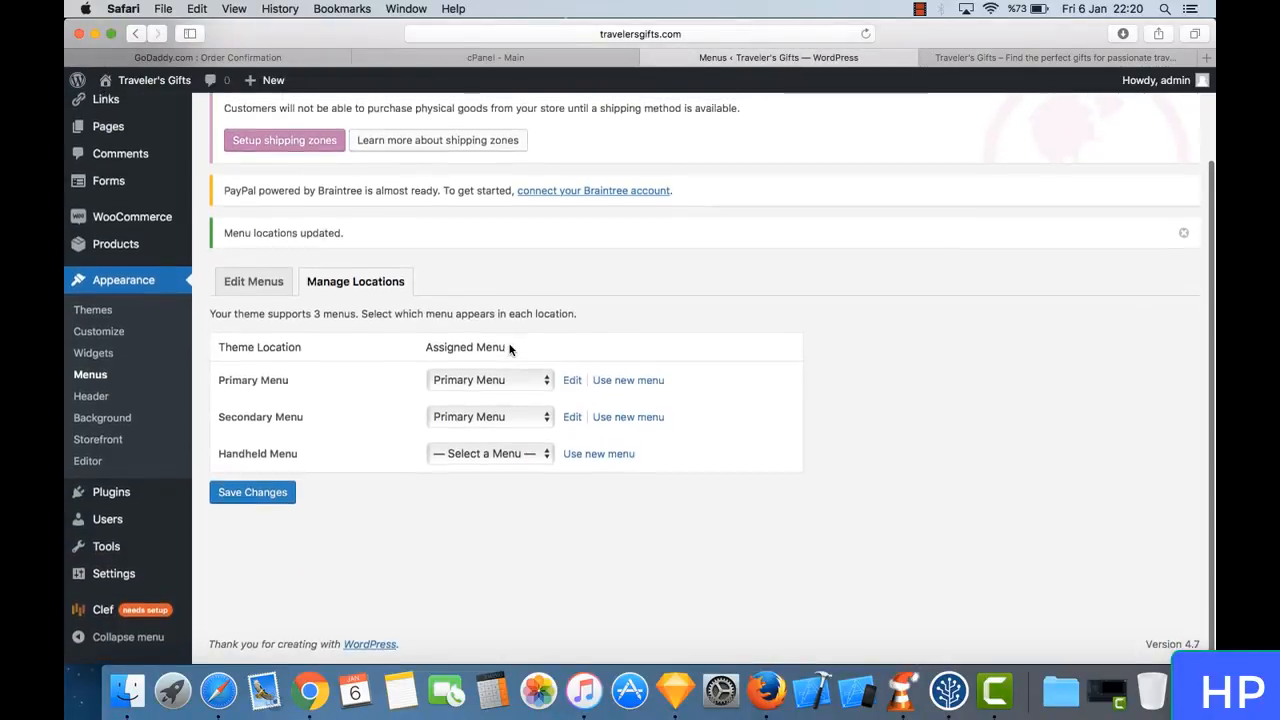
{"action": "left_click", "coordinate": [506, 426]}
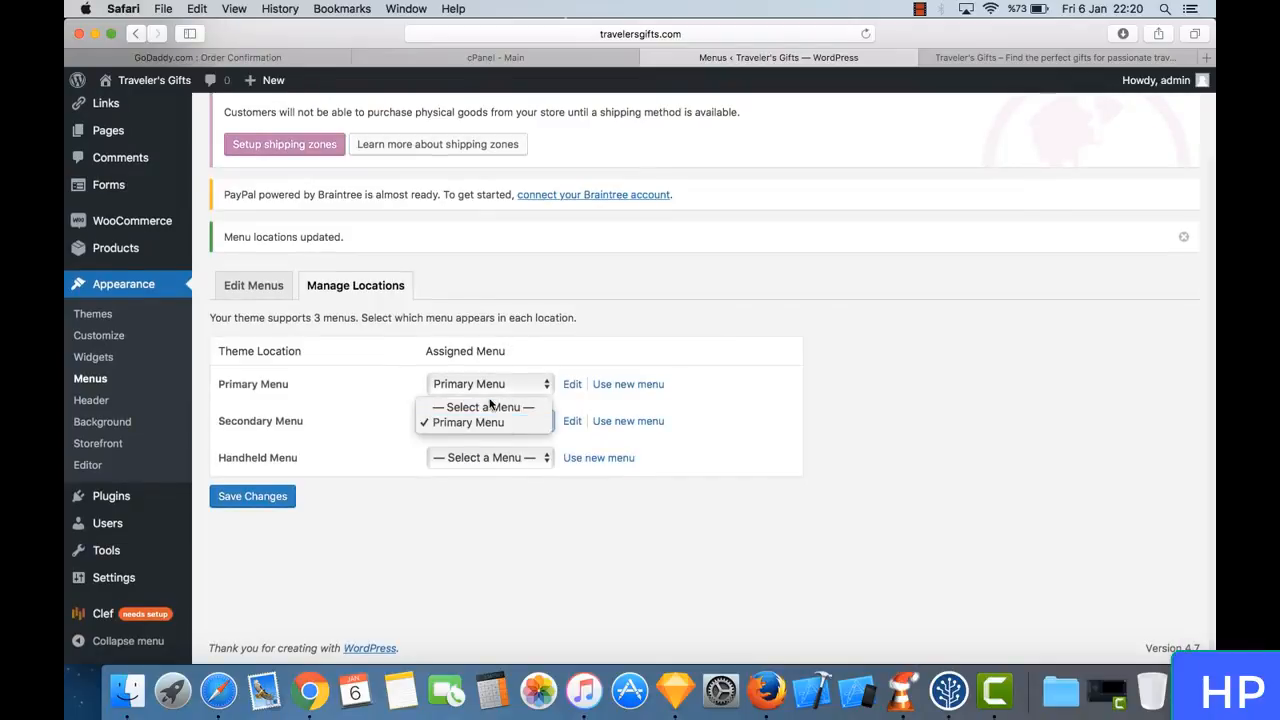
{"action": "left_click", "coordinate": [492, 408]}
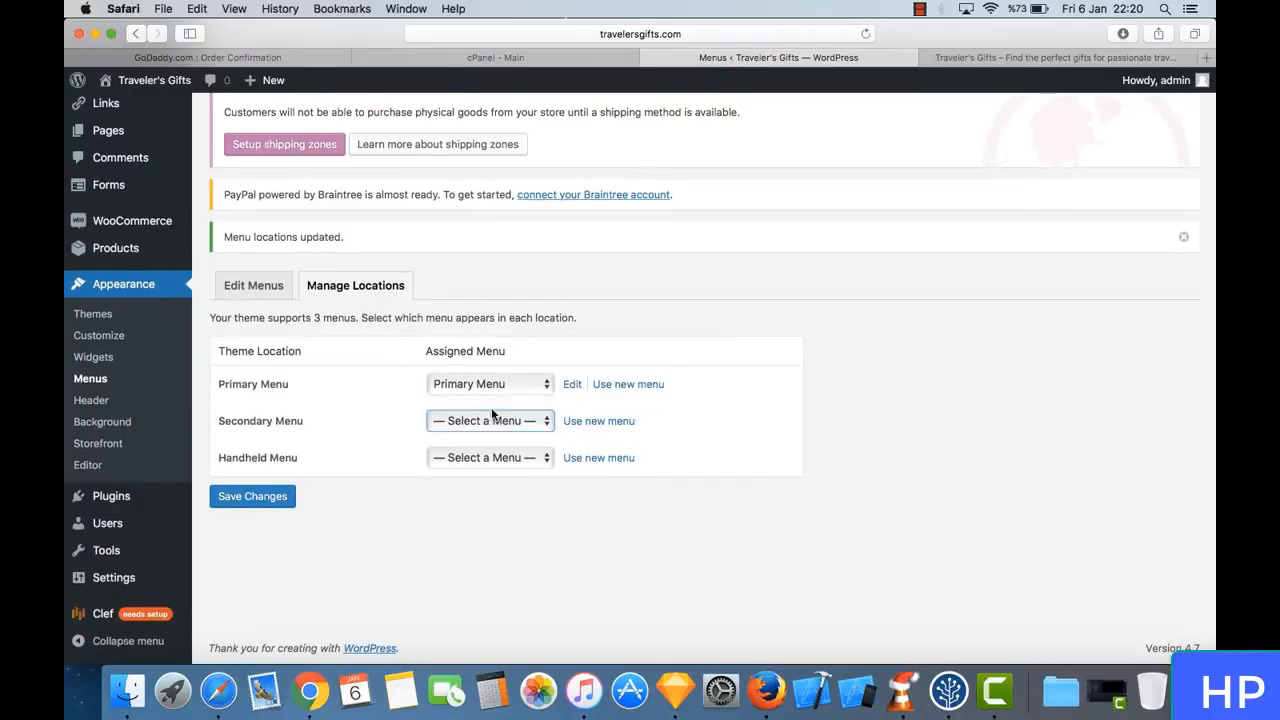
{"action": "left_click", "coordinate": [256, 503]}
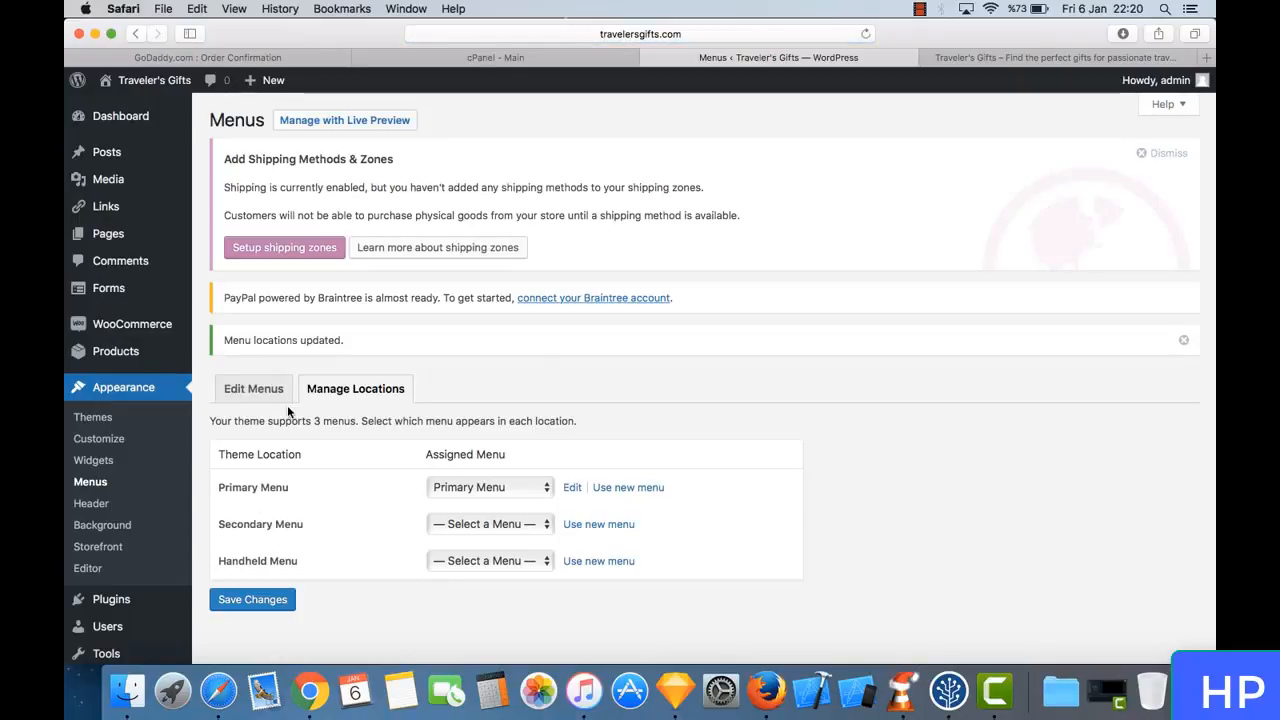
- View the theme's Header customization options, reopen the customizer for Background, and return to the menu locations
{"action": "left_click", "coordinate": [103, 511]}
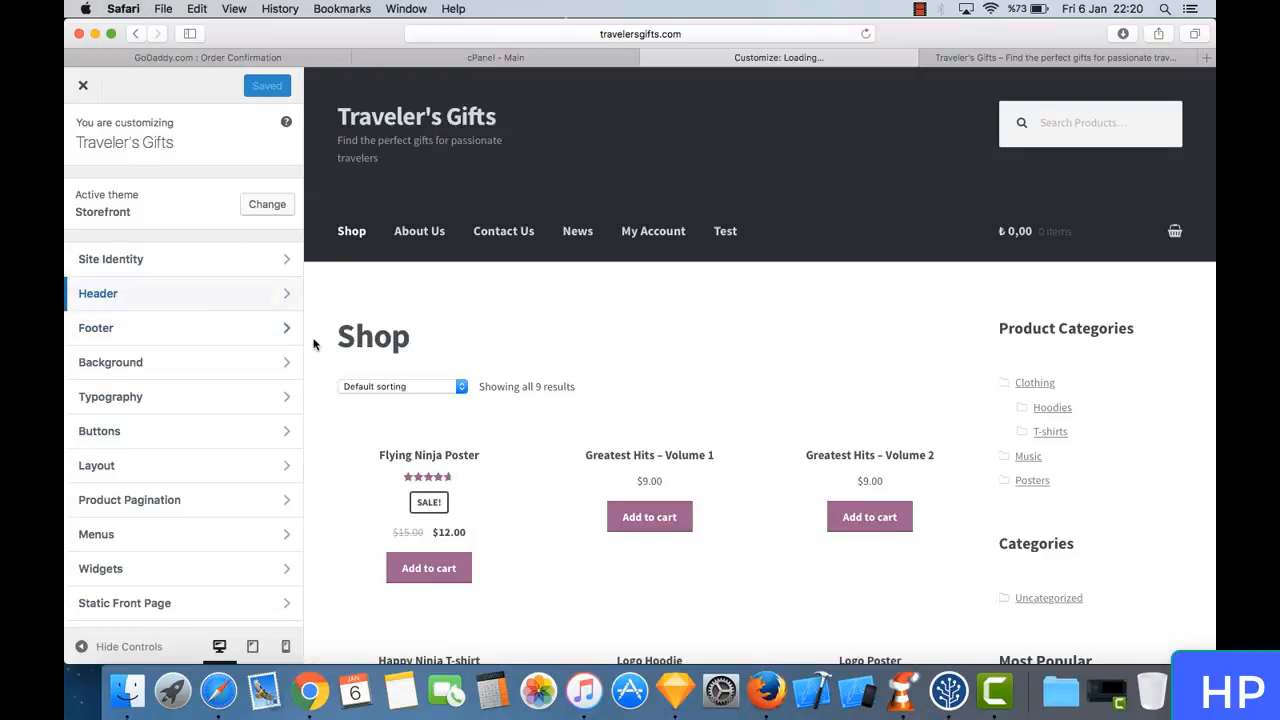
{"action": "left_click", "coordinate": [229, 309]}
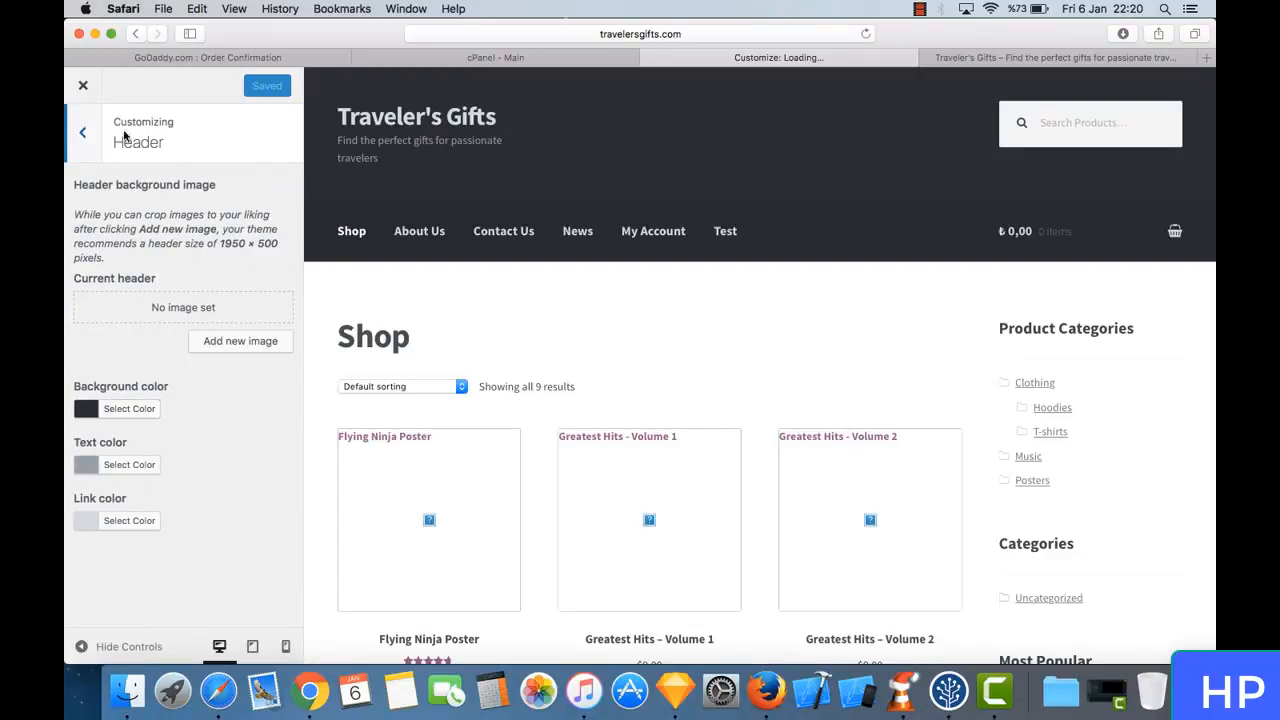
{"action": "left_click", "coordinate": [87, 90]}
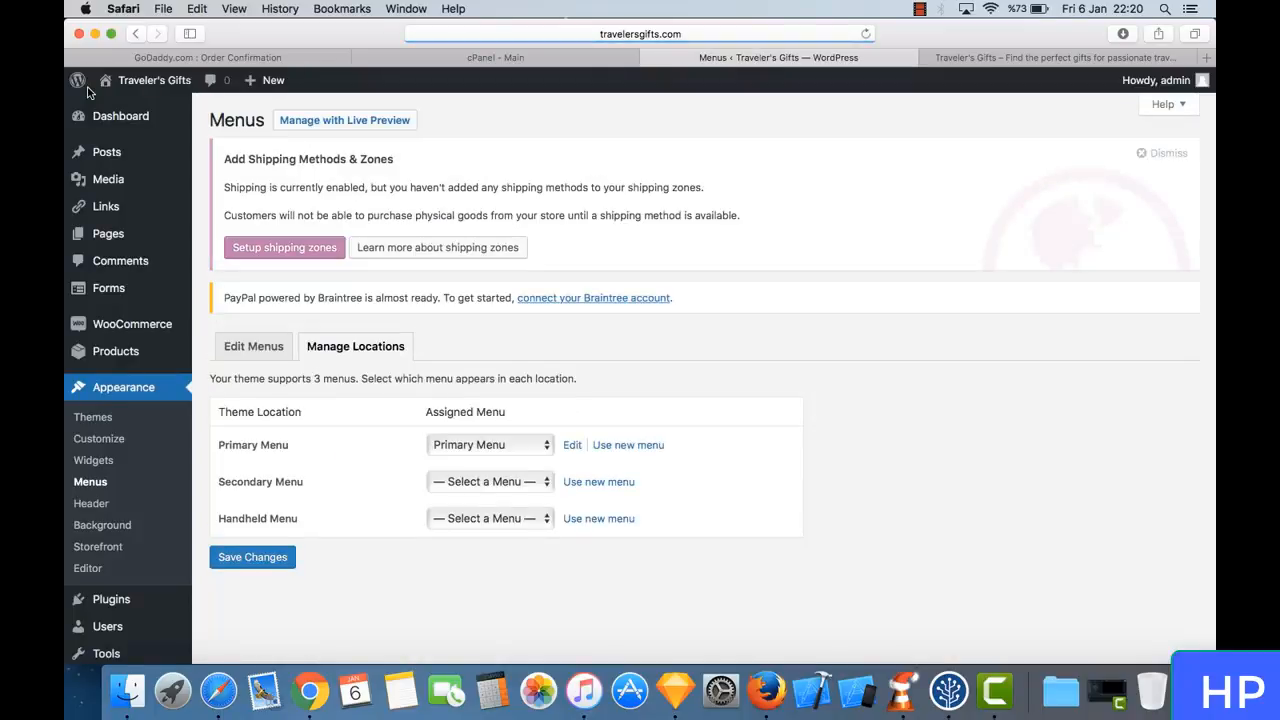
{"action": "left_click", "coordinate": [132, 523]}
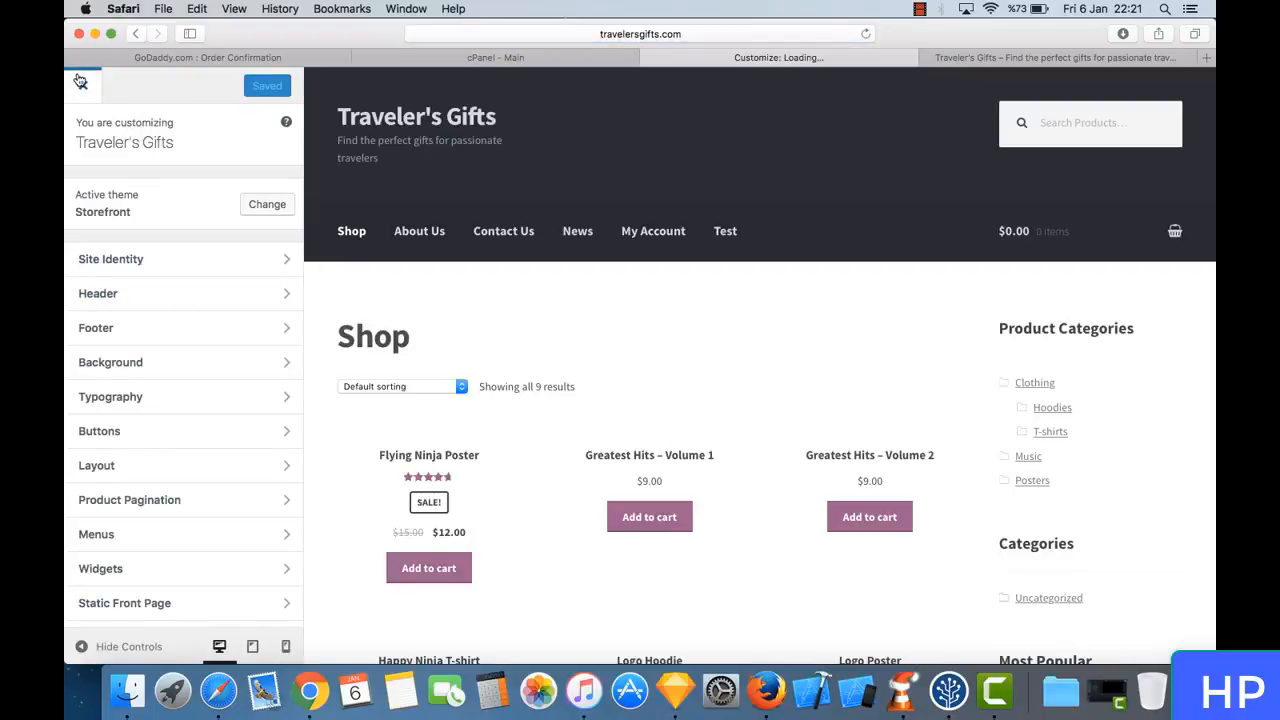
{"action": "left_click", "coordinate": [82, 84]}
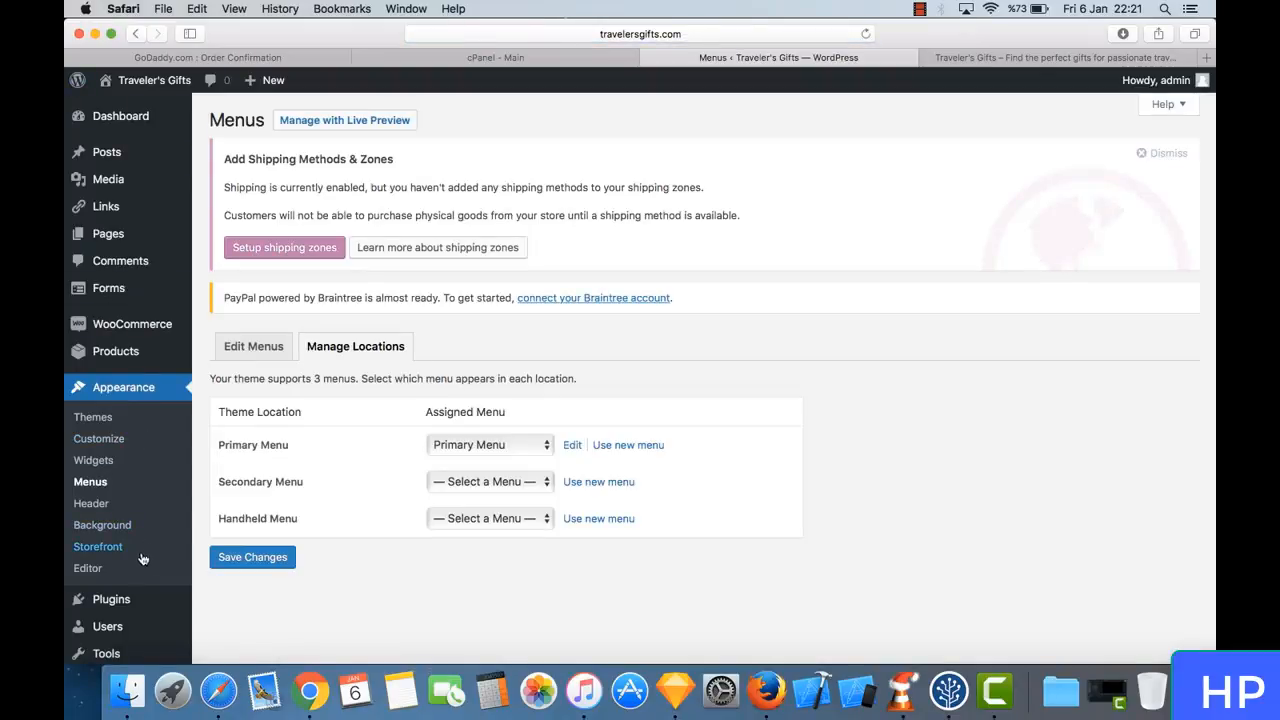
- Open the Storefront theme's information page and look over its extensions, free plugins and child themes
{"action": "left_click", "coordinate": [133, 553]}
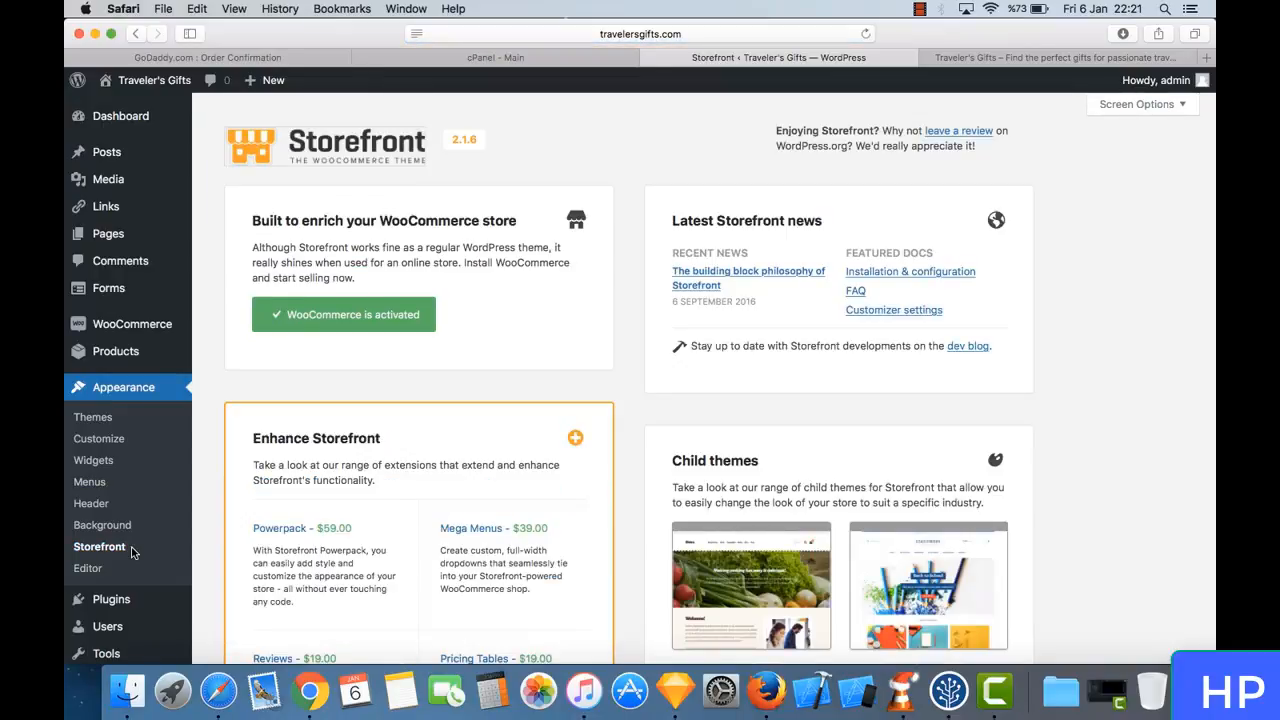
{"action": "scroll", "coordinate": [428, 458], "scroll_direction": "down", "scroll_amount": 10}
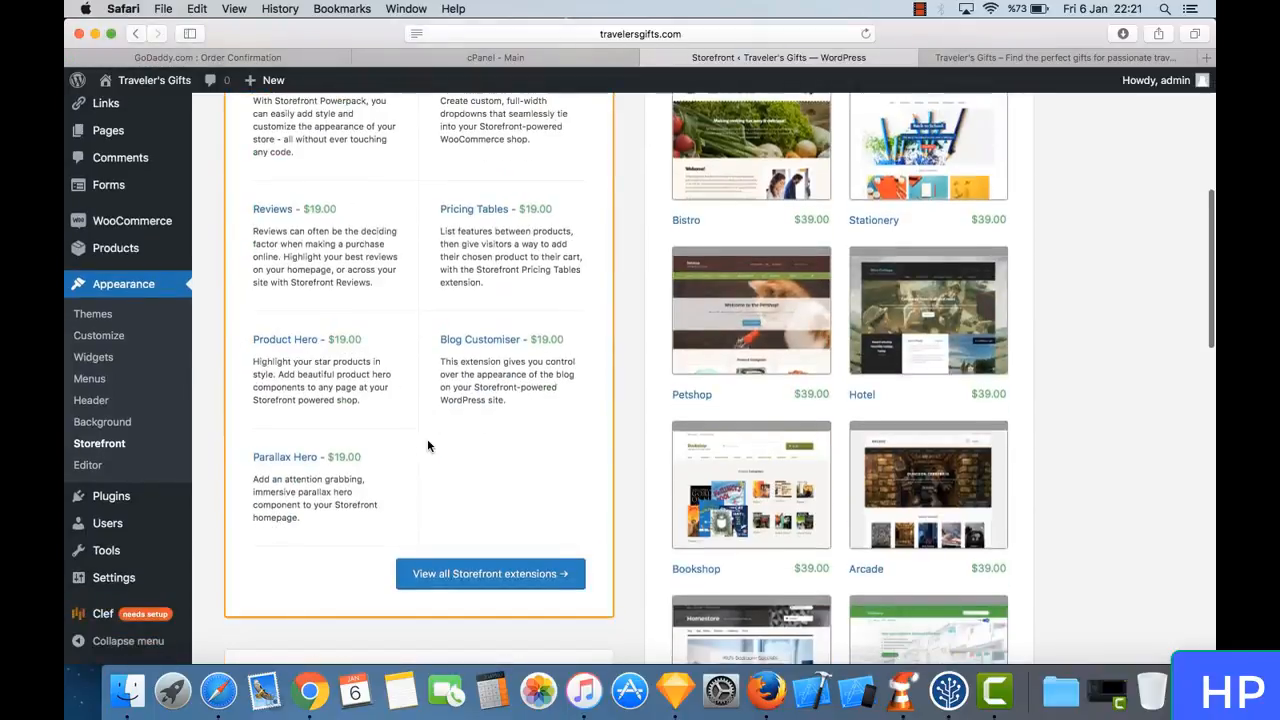
{"action": "scroll", "coordinate": [428, 443], "scroll_direction": "up", "scroll_amount": 6}
{"action": "scroll", "coordinate": [428, 443], "scroll_direction": "up", "scroll_amount": 3}
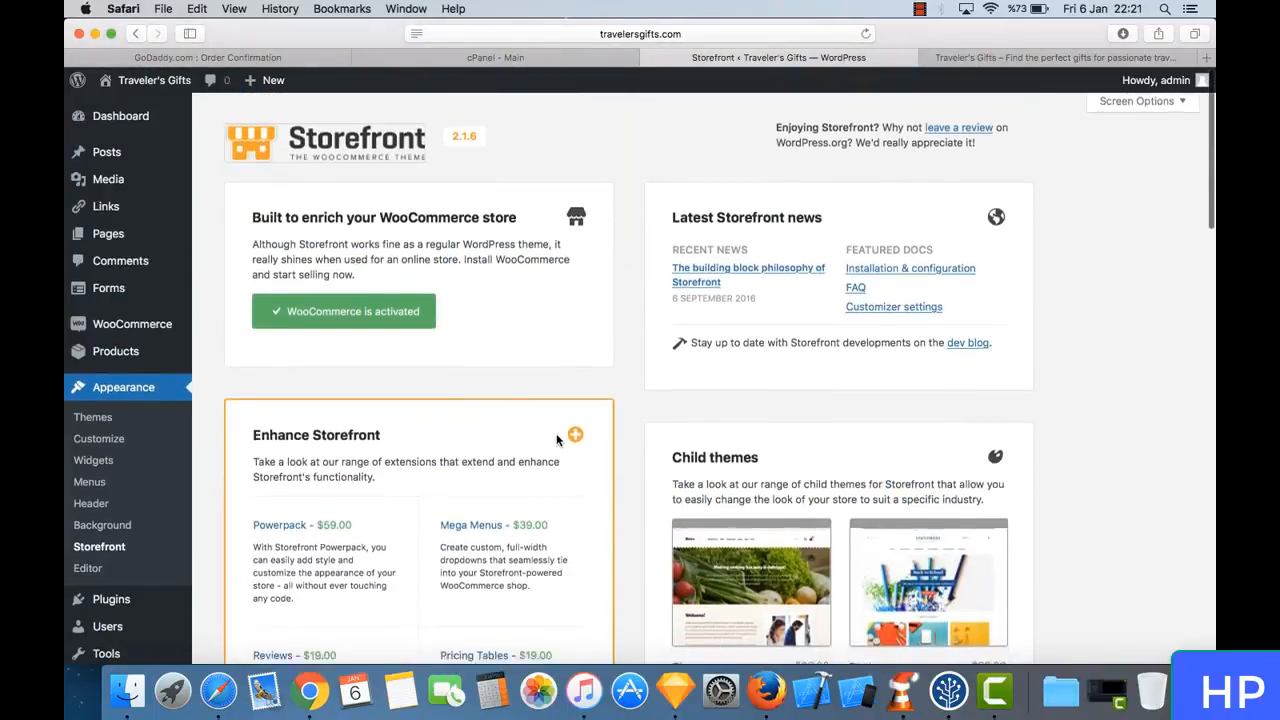
{"action": "scroll", "coordinate": [560, 437], "scroll_direction": "down", "scroll_amount": 3}
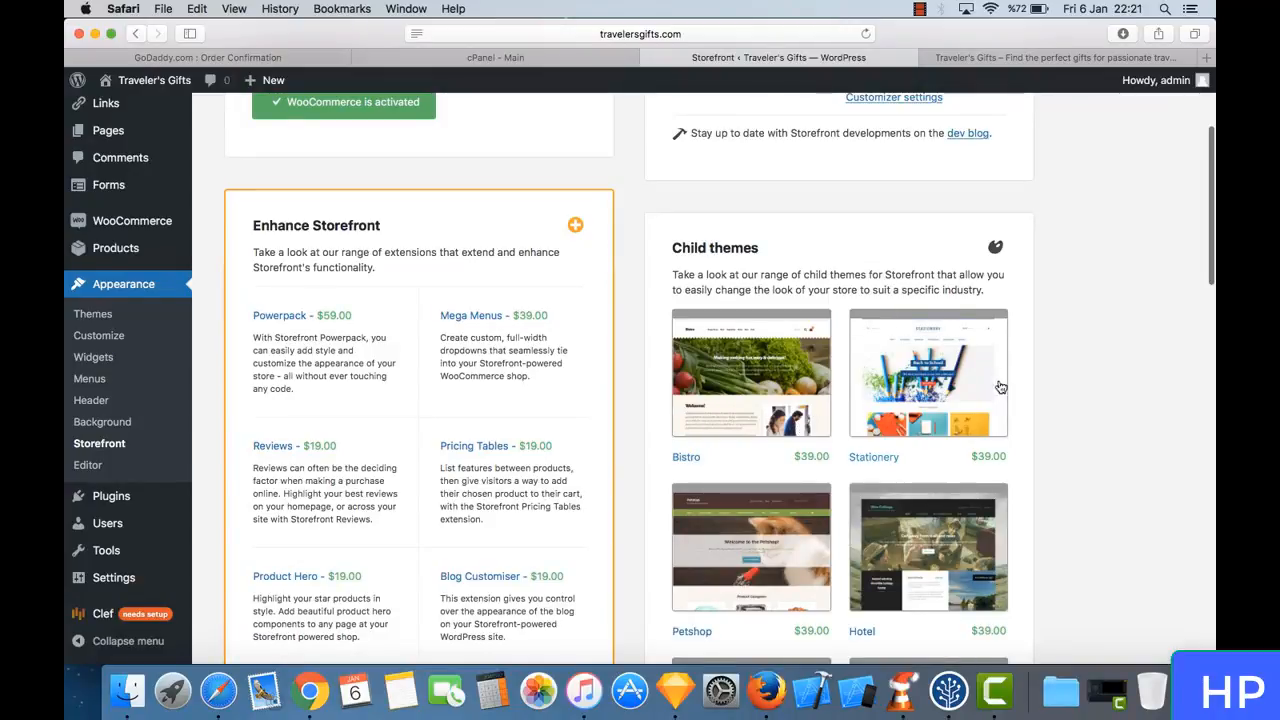
{"action": "scroll", "coordinate": [817, 277], "scroll_direction": "down", "scroll_amount": 4}
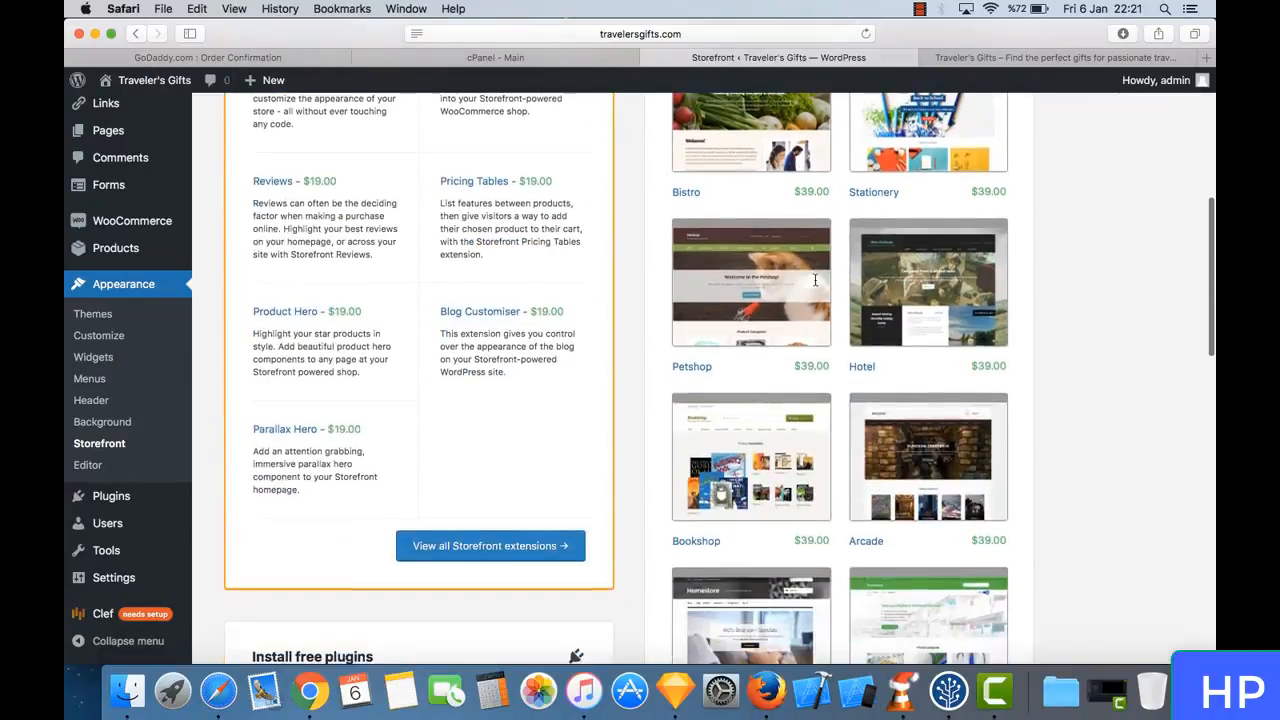
{"action": "scroll", "coordinate": [814, 286], "scroll_direction": "up", "scroll_amount": 6}
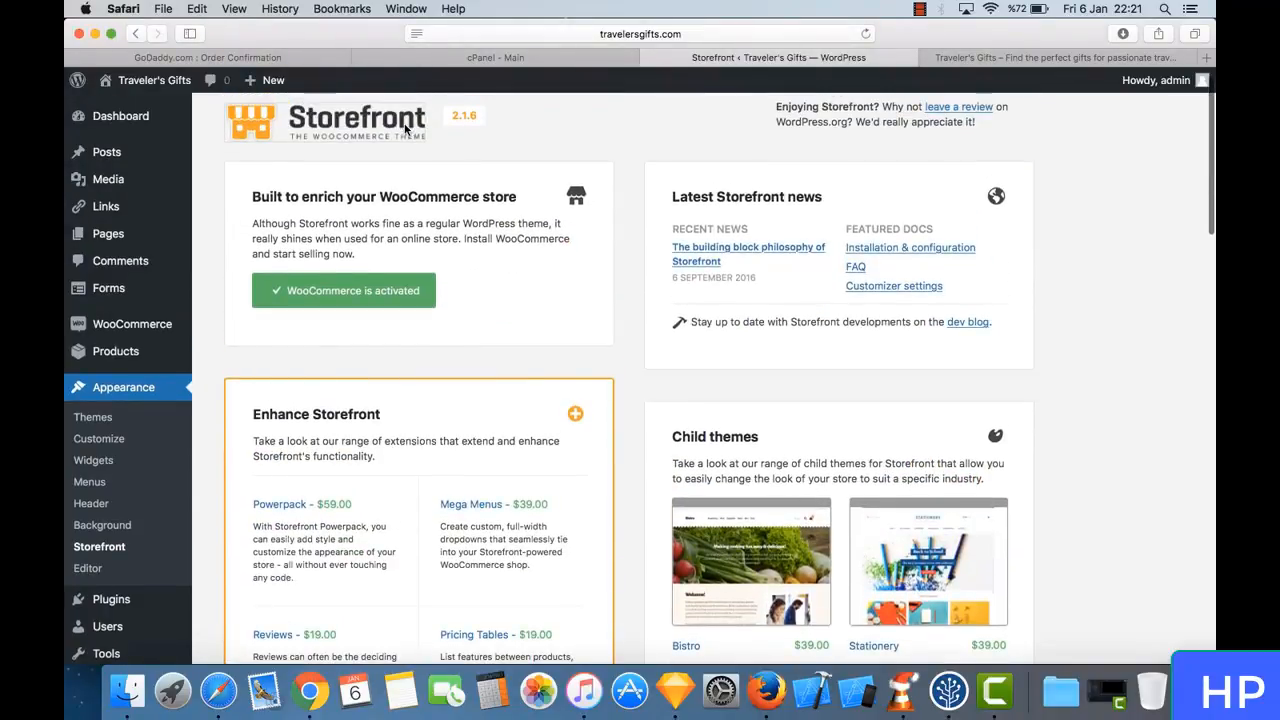
{"action": "scroll", "coordinate": [834, 437], "scroll_direction": "down", "scroll_amount": 5}
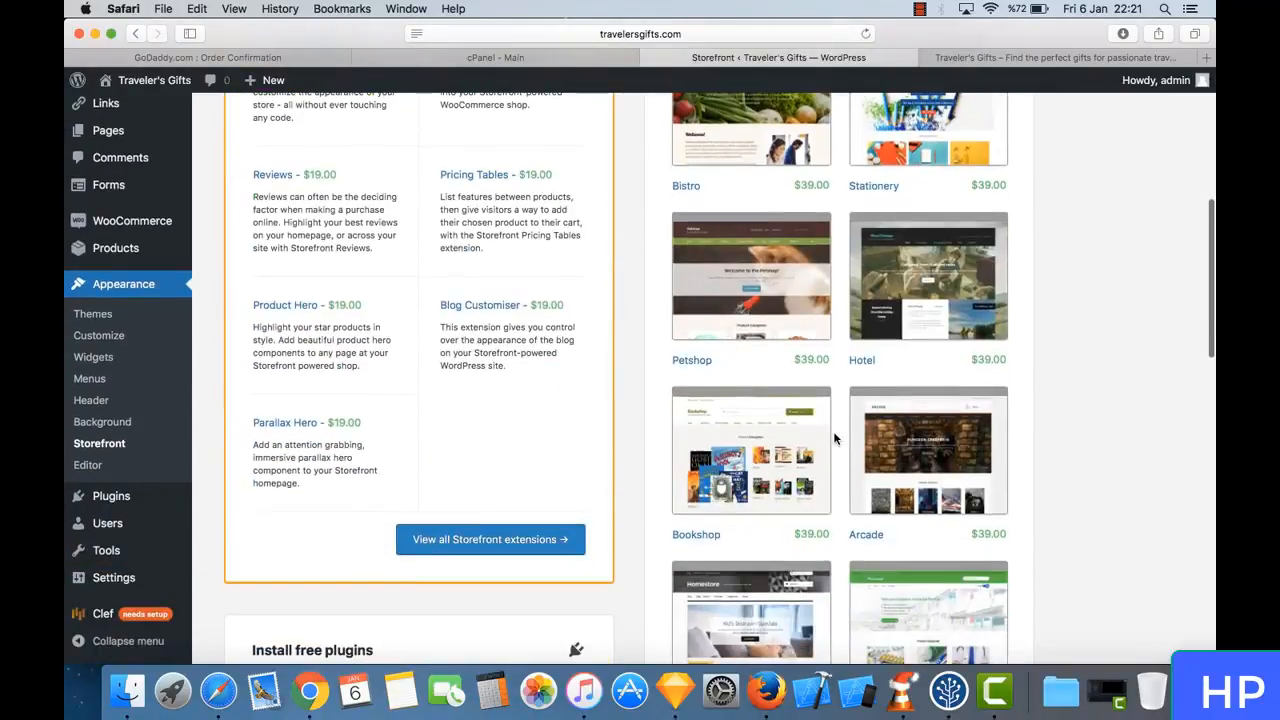
{"action": "scroll", "coordinate": [832, 366], "scroll_direction": "down", "scroll_amount": 7}
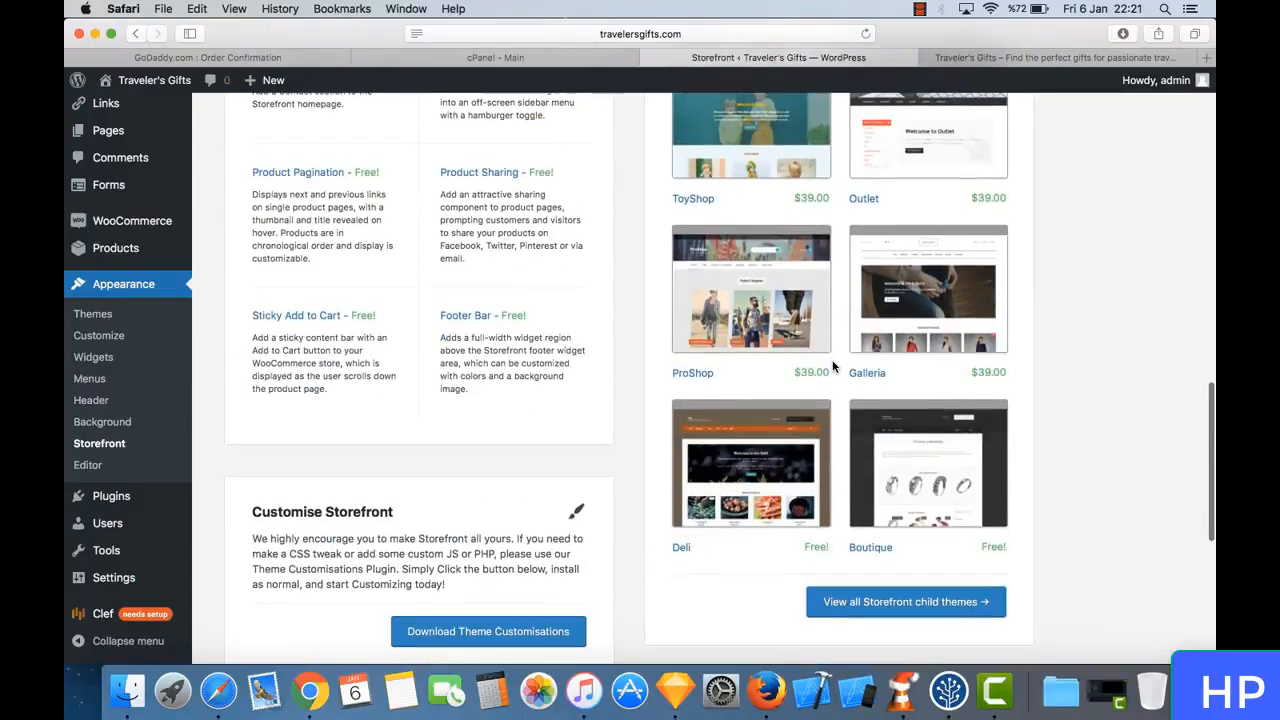
{"action": "scroll", "coordinate": [832, 366], "scroll_direction": "down", "scroll_amount": 2}
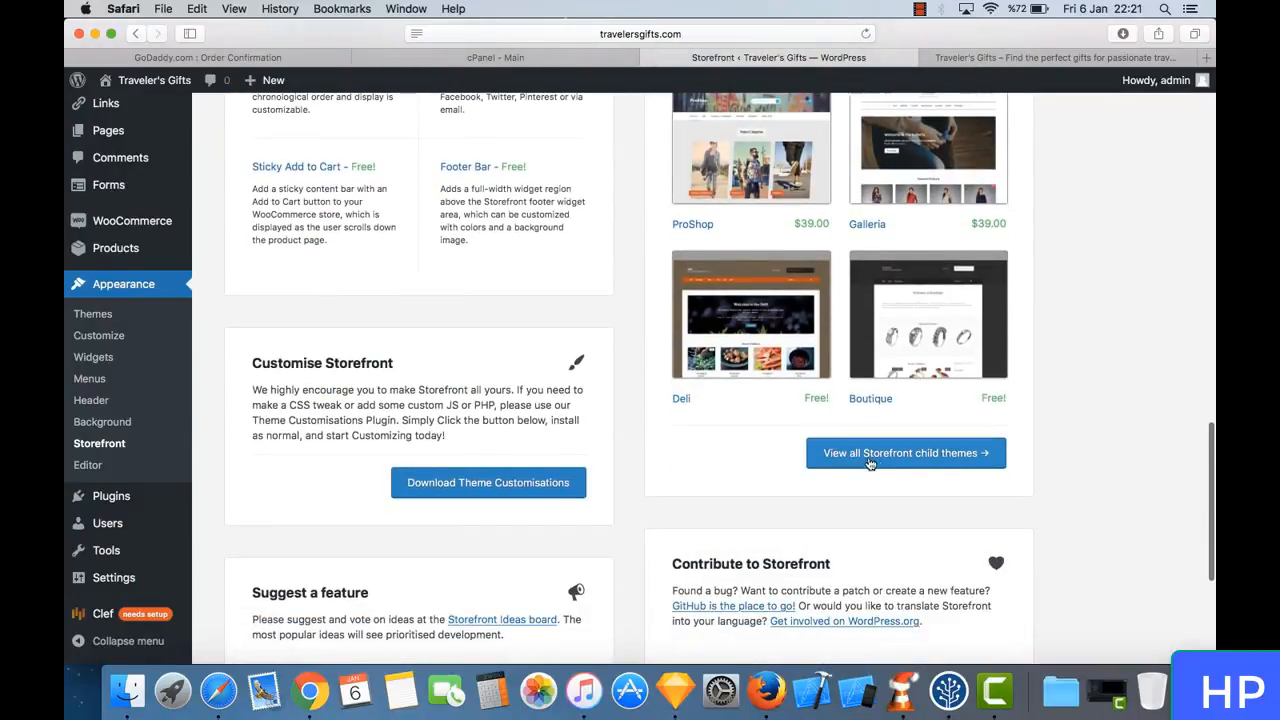
- Look back through the Storefront child themes and open the Stationery theme's product page
{"action": "scroll", "coordinate": [843, 305], "scroll_direction": "up", "scroll_amount": 6}
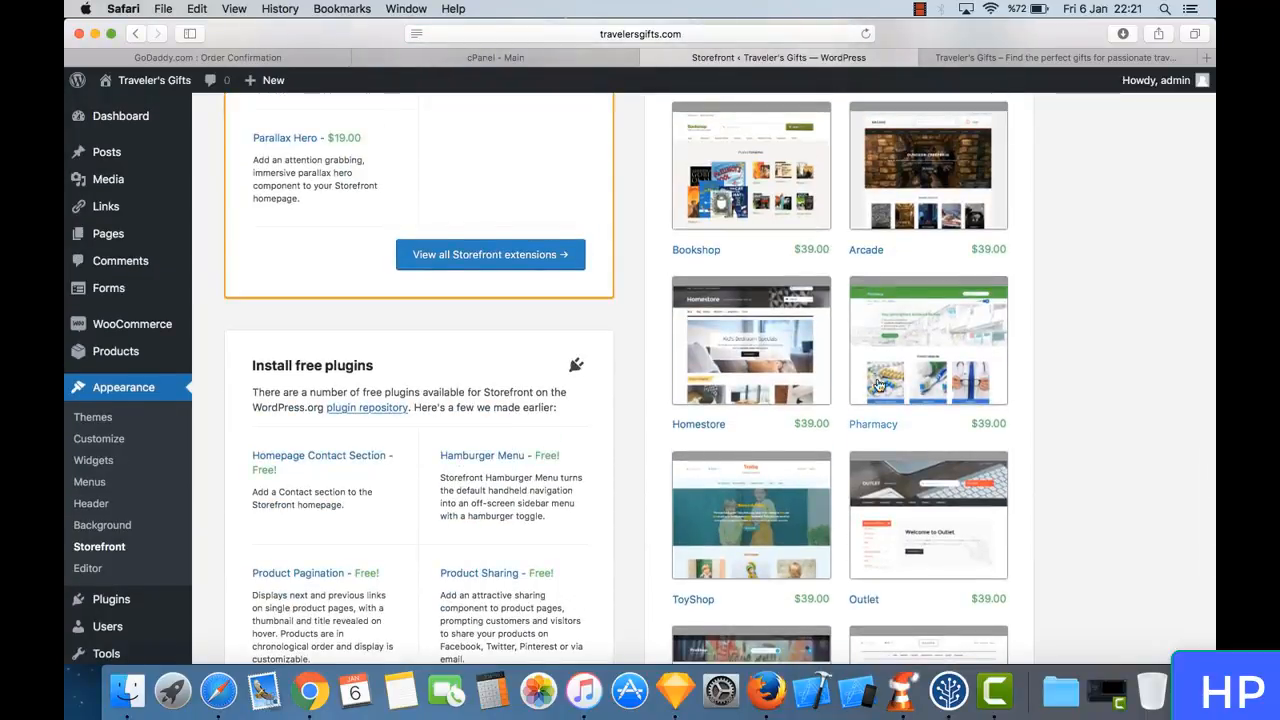
{"action": "scroll", "coordinate": [866, 234], "scroll_direction": "up", "scroll_amount": 1}
{"action": "scroll", "coordinate": [868, 231], "scroll_direction": "up", "scroll_amount": 6}
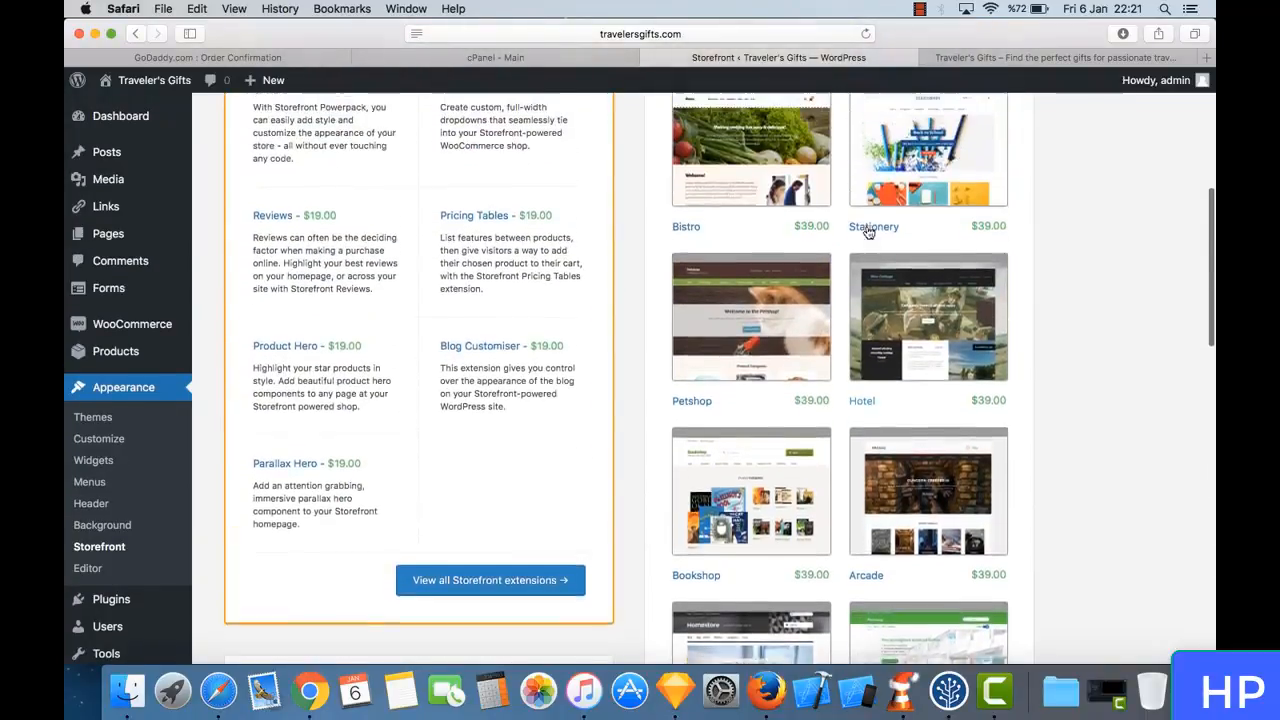
{"action": "scroll", "coordinate": [866, 224], "scroll_direction": "down", "scroll_amount": 3}
{"action": "scroll", "coordinate": [840, 260], "scroll_direction": "up", "scroll_amount": 2}
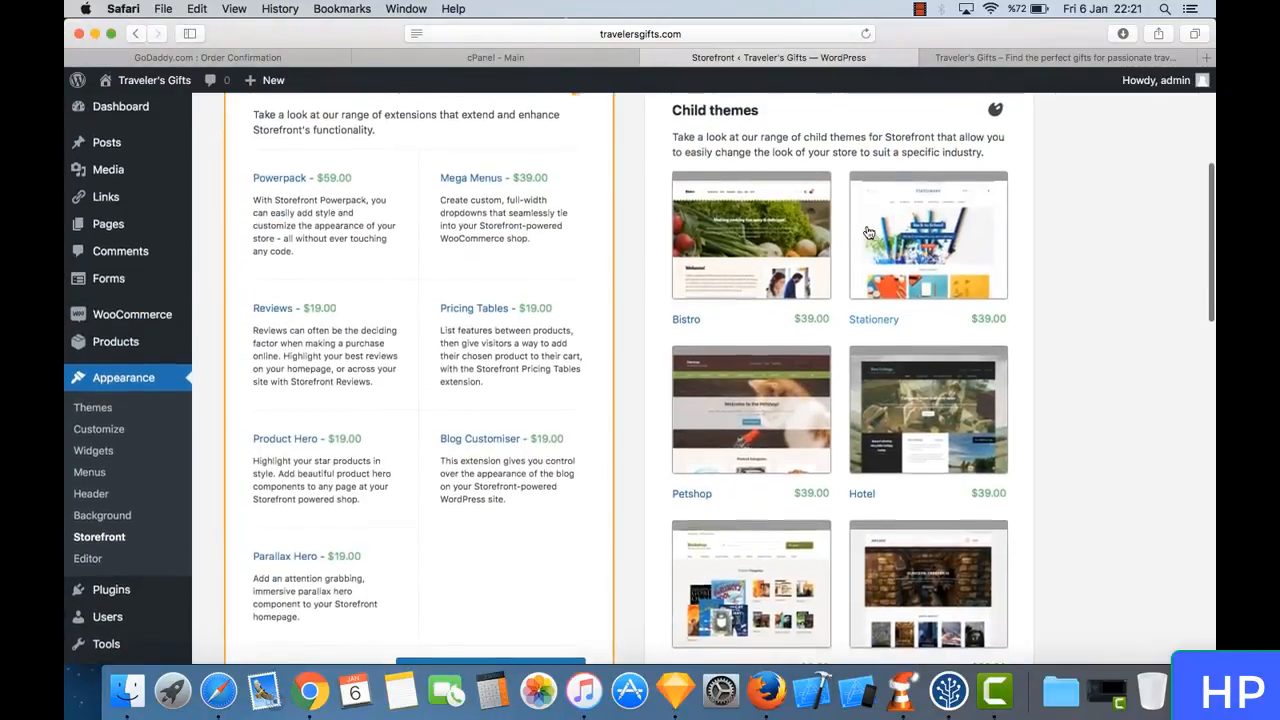
{"action": "scroll", "coordinate": [802, 305], "scroll_direction": "down", "scroll_amount": 2}
{"action": "scroll", "coordinate": [802, 305], "scroll_direction": "down", "scroll_amount": 1}
{"action": "scroll", "coordinate": [805, 305], "scroll_direction": "up", "scroll_amount": 3}
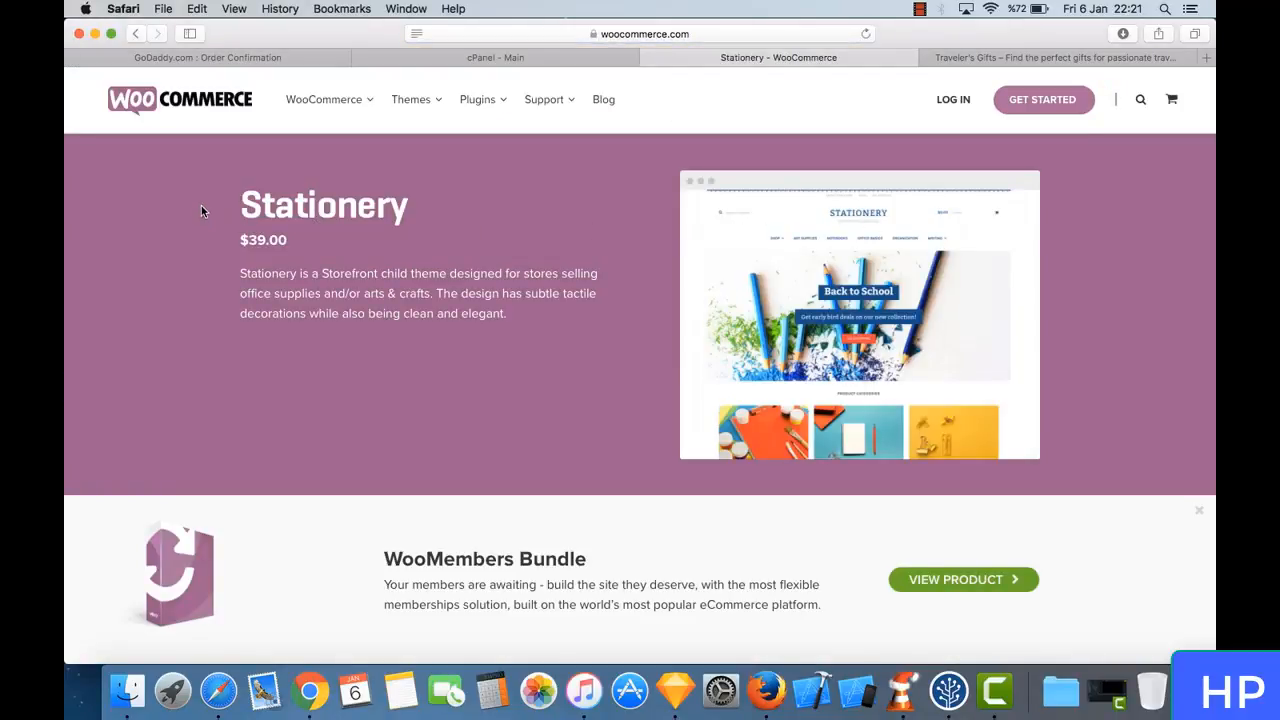
- Enlarge the Stationery theme's preview image, close it and look through the rest of the product page
{"action": "left_click", "coordinate": [842, 302]}
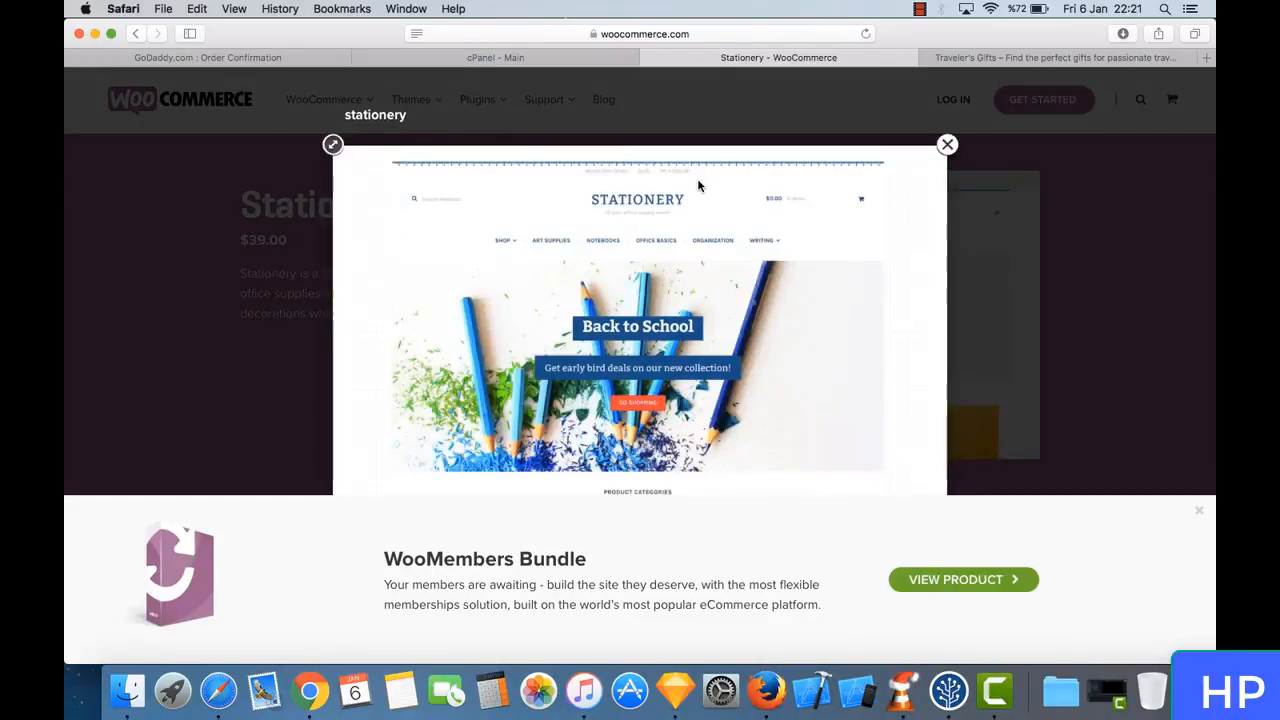
{"action": "scroll", "coordinate": [841, 221], "scroll_direction": "down", "scroll_amount": 3}
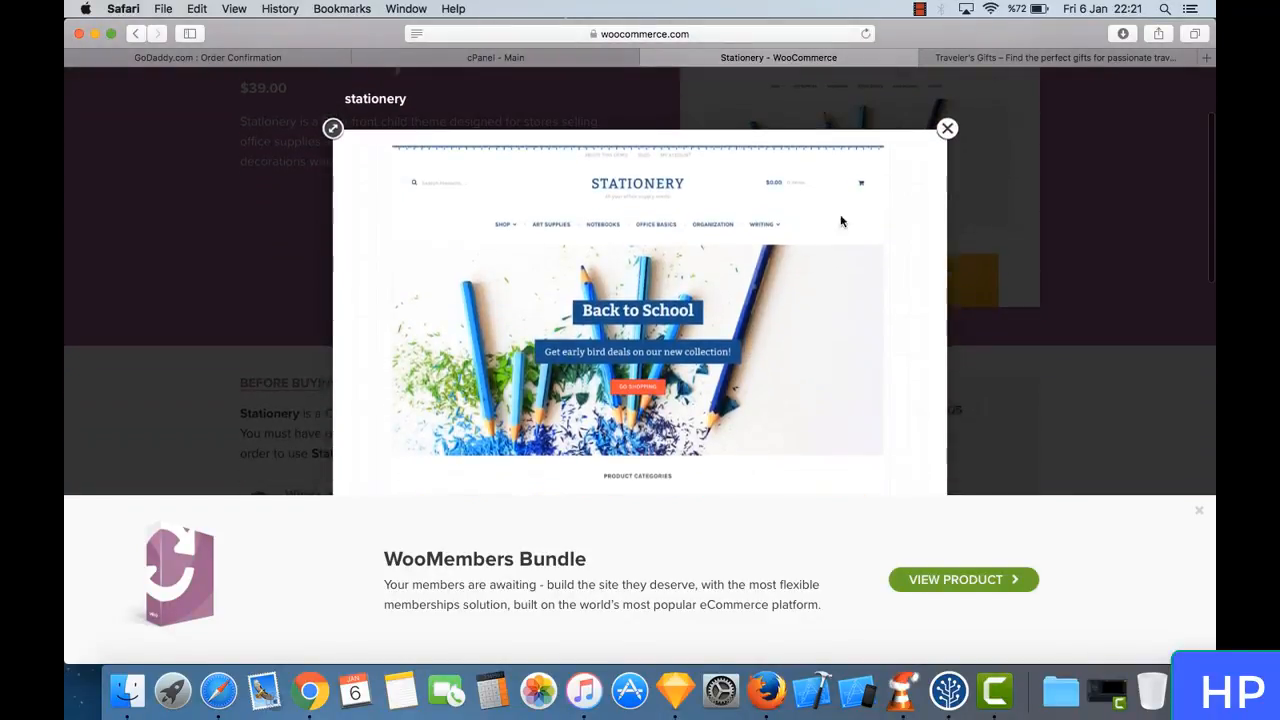
{"action": "left_click", "coordinate": [947, 129]}
{"action": "scroll", "coordinate": [643, 237], "scroll_direction": "down", "scroll_amount": 5}
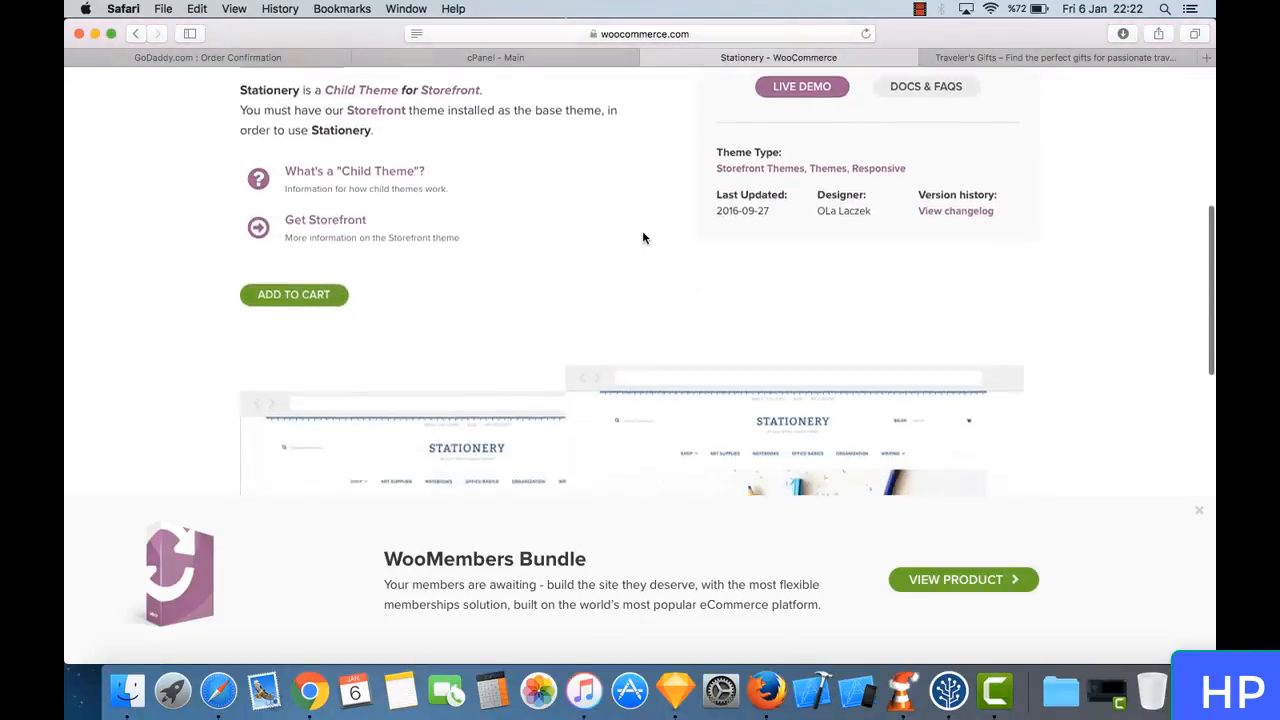
{"action": "scroll", "coordinate": [643, 237], "scroll_direction": "down", "scroll_amount": 10}
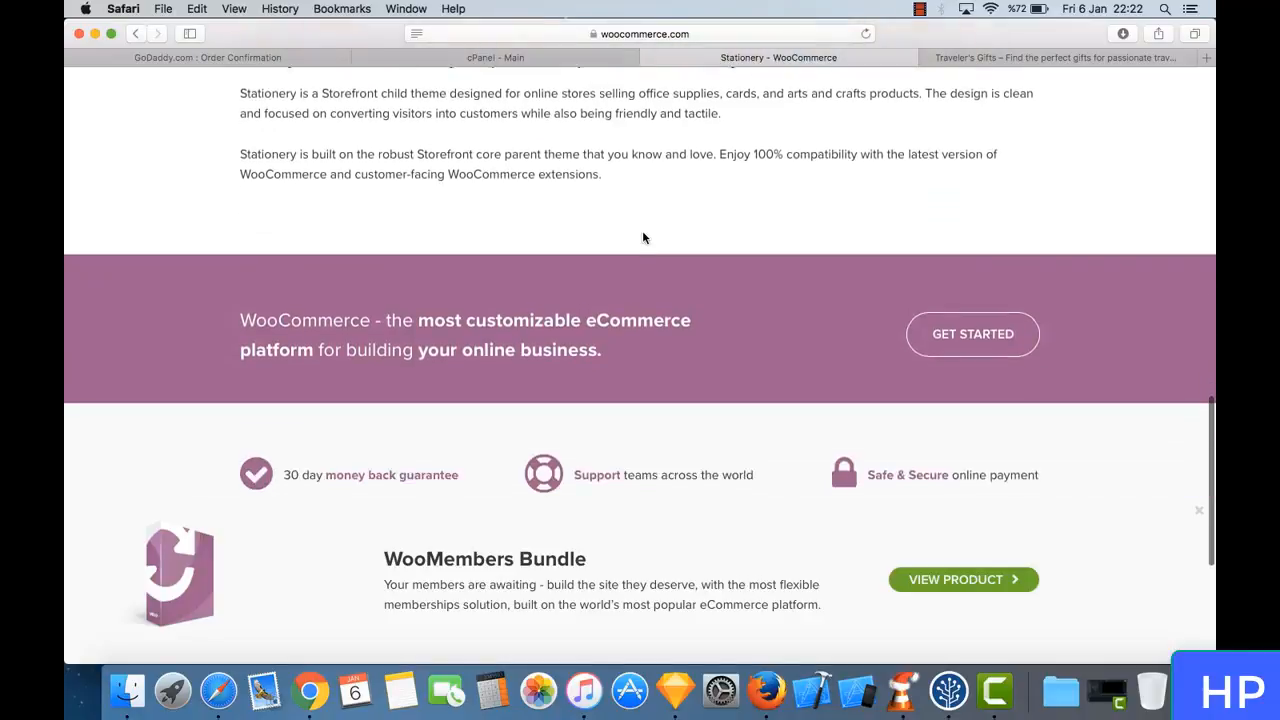
{"action": "scroll", "coordinate": [643, 237], "scroll_direction": "down", "scroll_amount": 5}
{"action": "scroll", "coordinate": [643, 237], "scroll_direction": "up", "scroll_amount": 18}
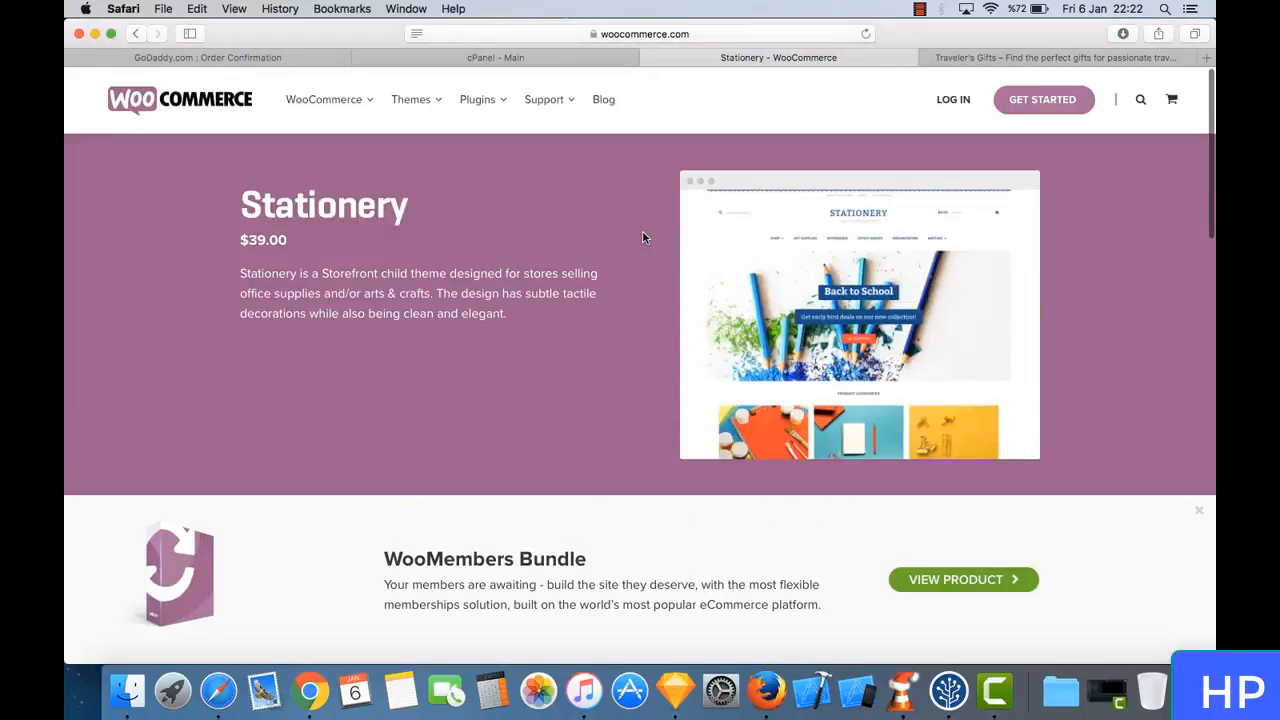
- Go back to the Storefront information page and look over its free plugins, feature suggestion and support sections
{"action": "left_click", "coordinate": [134, 33]}
{"action": "scroll", "coordinate": [451, 337], "scroll_direction": "down", "scroll_amount": 3}
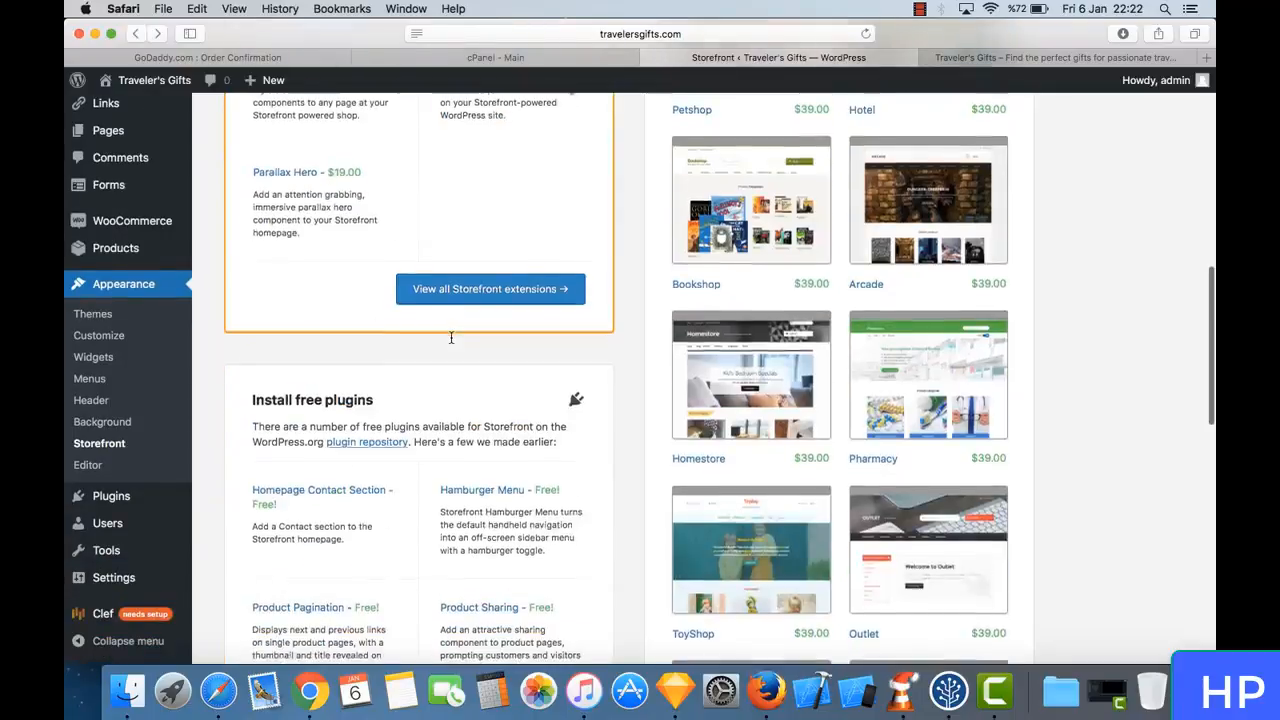
{"action": "scroll", "coordinate": [451, 337], "scroll_direction": "up", "scroll_amount": 1}
{"action": "scroll", "coordinate": [451, 340], "scroll_direction": "down", "scroll_amount": 10}
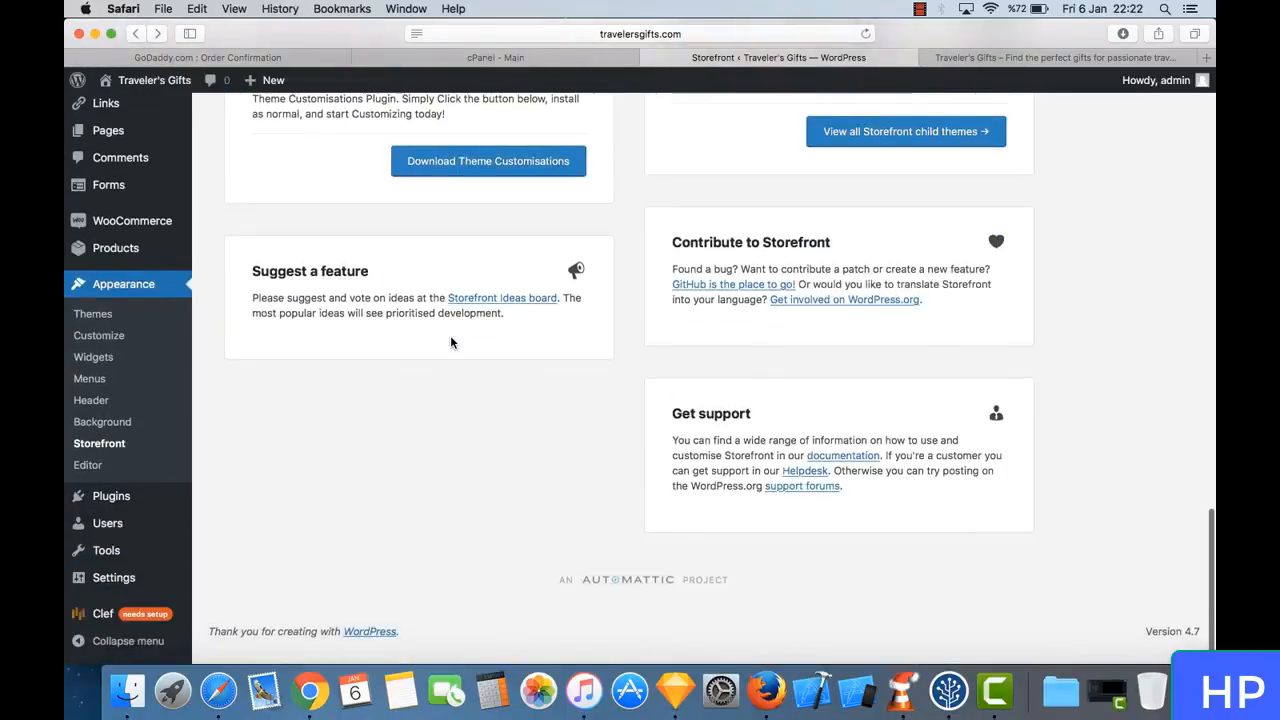
{"action": "scroll", "coordinate": [451, 340], "scroll_direction": "up", "scroll_amount": 15}
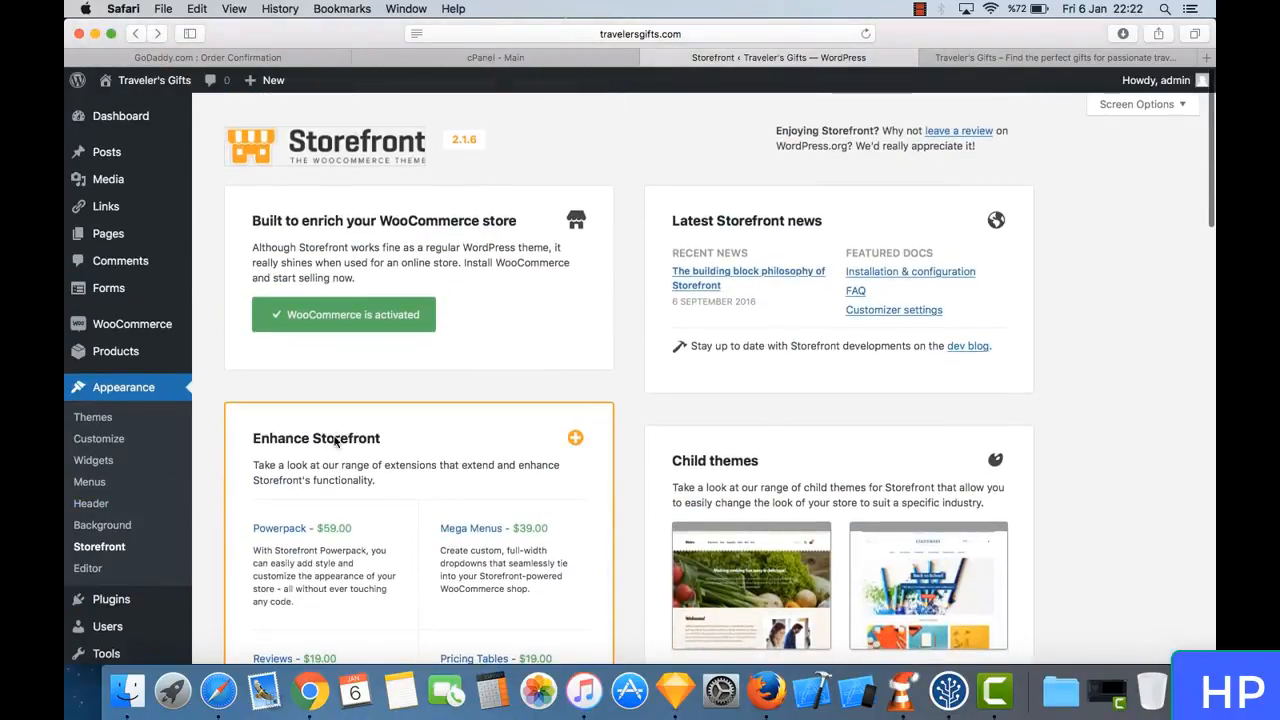
- Open the theme file editor, look over Storefront's template files and show the themes available for editing
{"action": "left_click", "coordinate": [88, 569]}
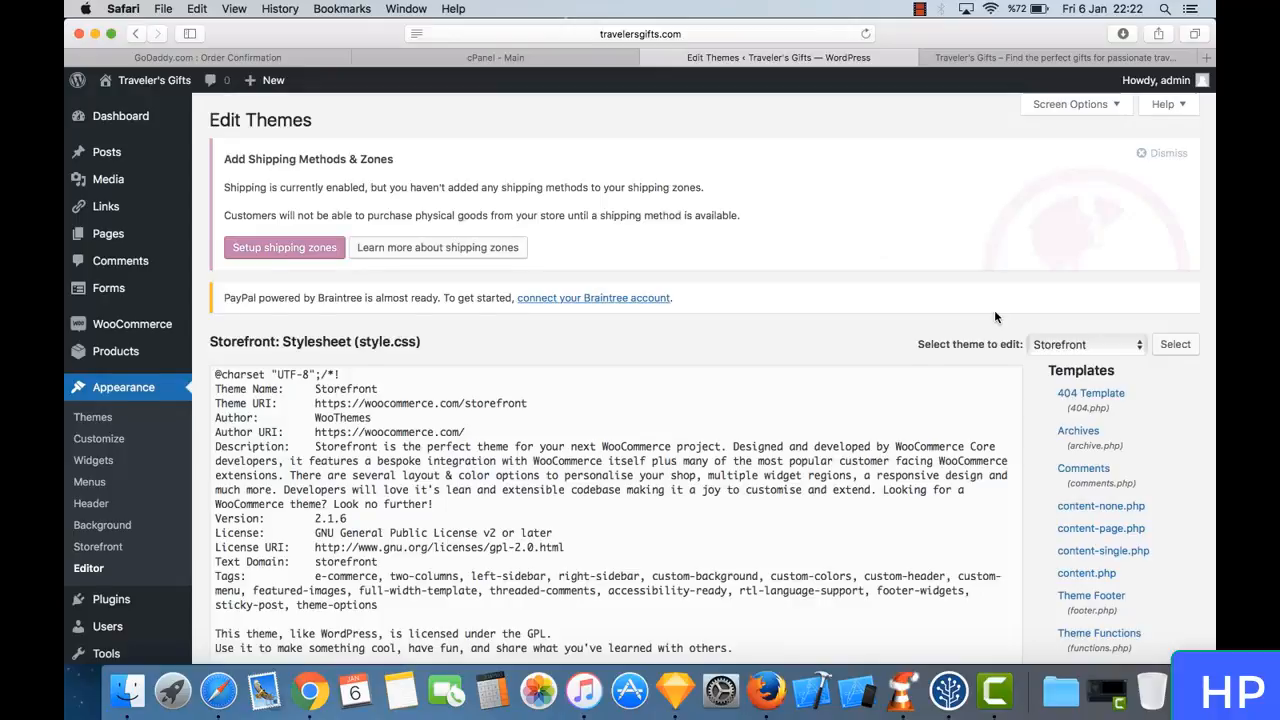
{"action": "scroll", "coordinate": [995, 317], "scroll_direction": "down", "scroll_amount": 10}
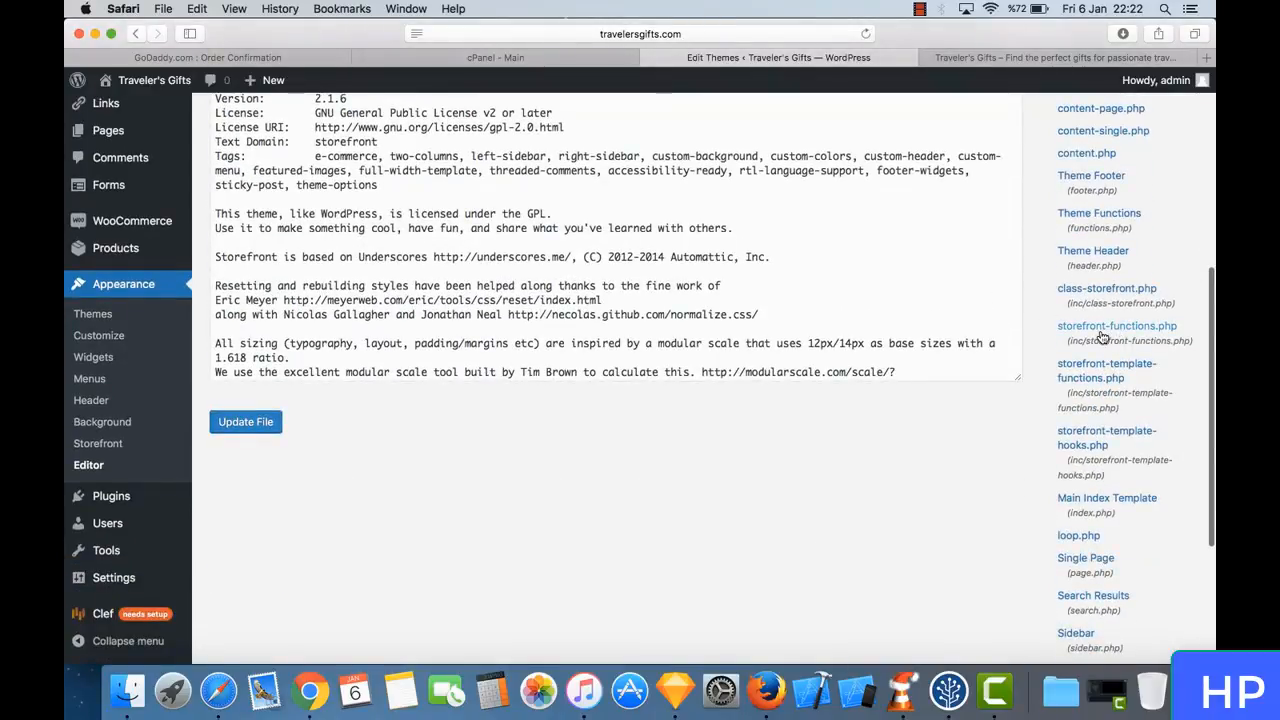
{"action": "scroll", "coordinate": [1060, 254], "scroll_direction": "up", "scroll_amount": 10}
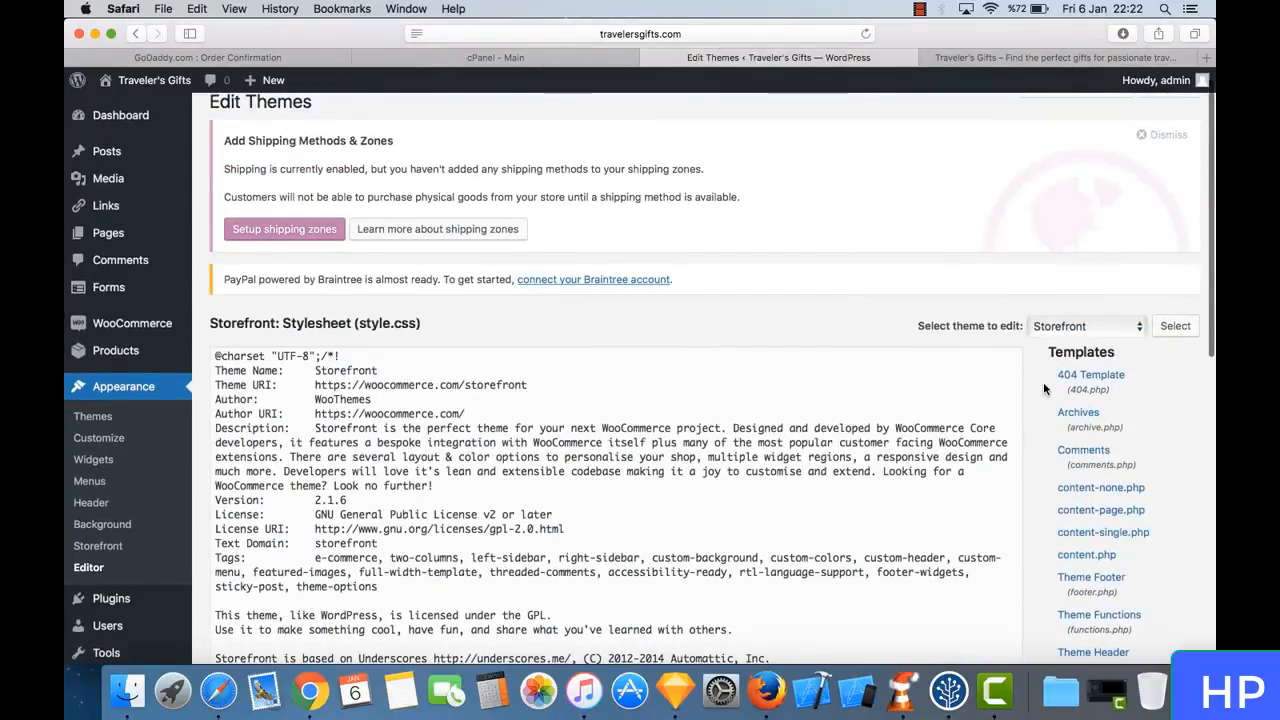
{"action": "left_click", "coordinate": [1077, 326]}
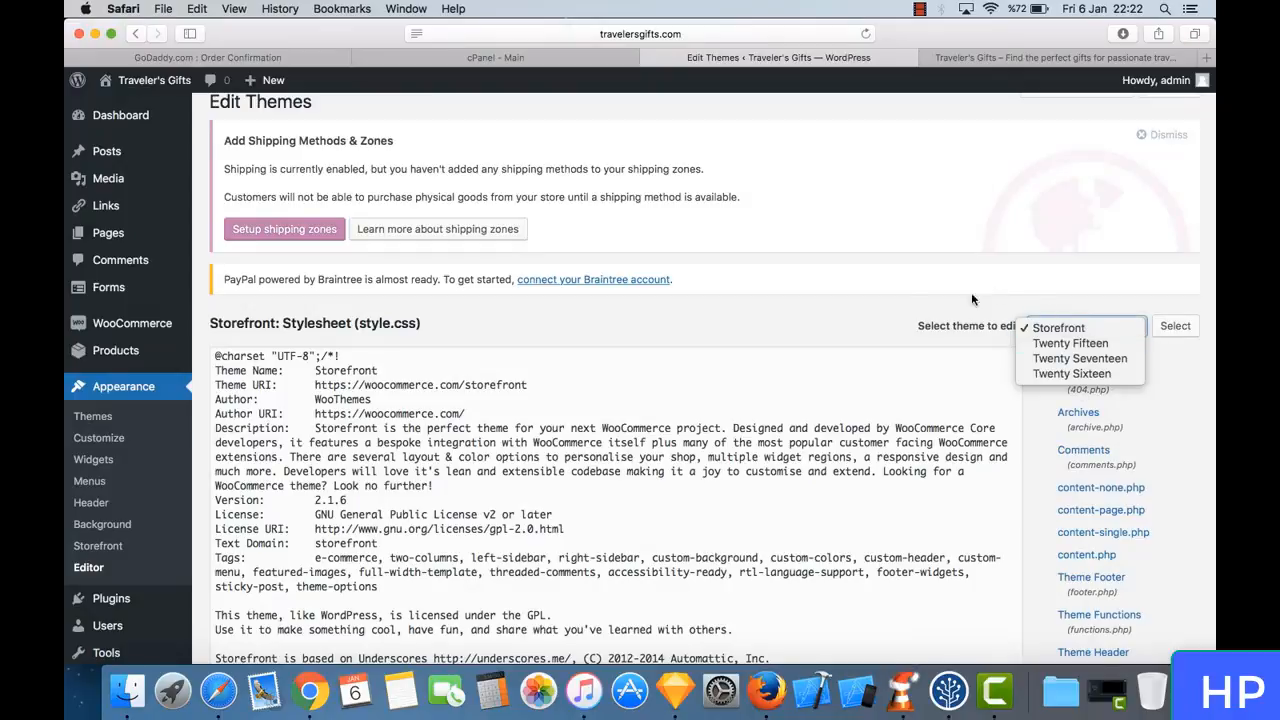
- Close the theme selection list unchanged and look through Storefront's style.css code and its list of template files
{"action": "left_click", "coordinate": [908, 298]}
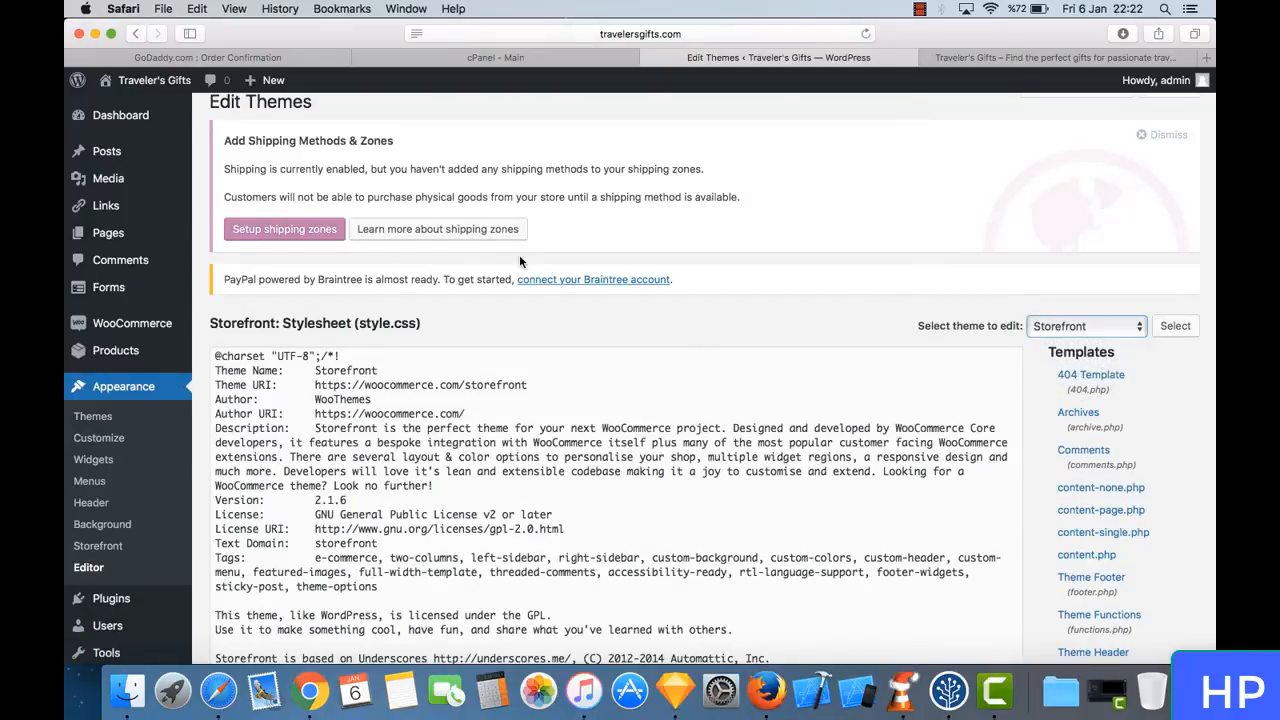
{"action": "scroll", "coordinate": [737, 354], "scroll_direction": "down", "scroll_amount": 10}
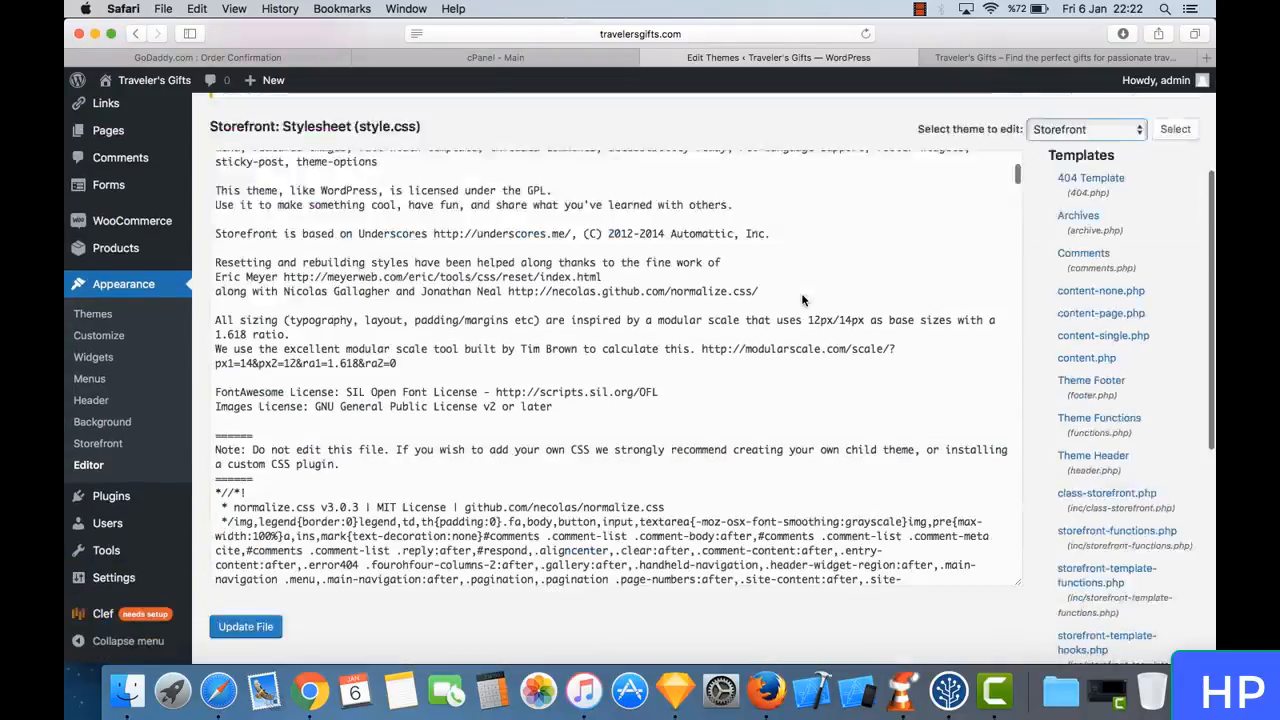
{"action": "scroll", "coordinate": [802, 299], "scroll_direction": "down", "scroll_amount": 4}
{"action": "scroll", "coordinate": [841, 541], "scroll_direction": "up", "scroll_amount": 3}
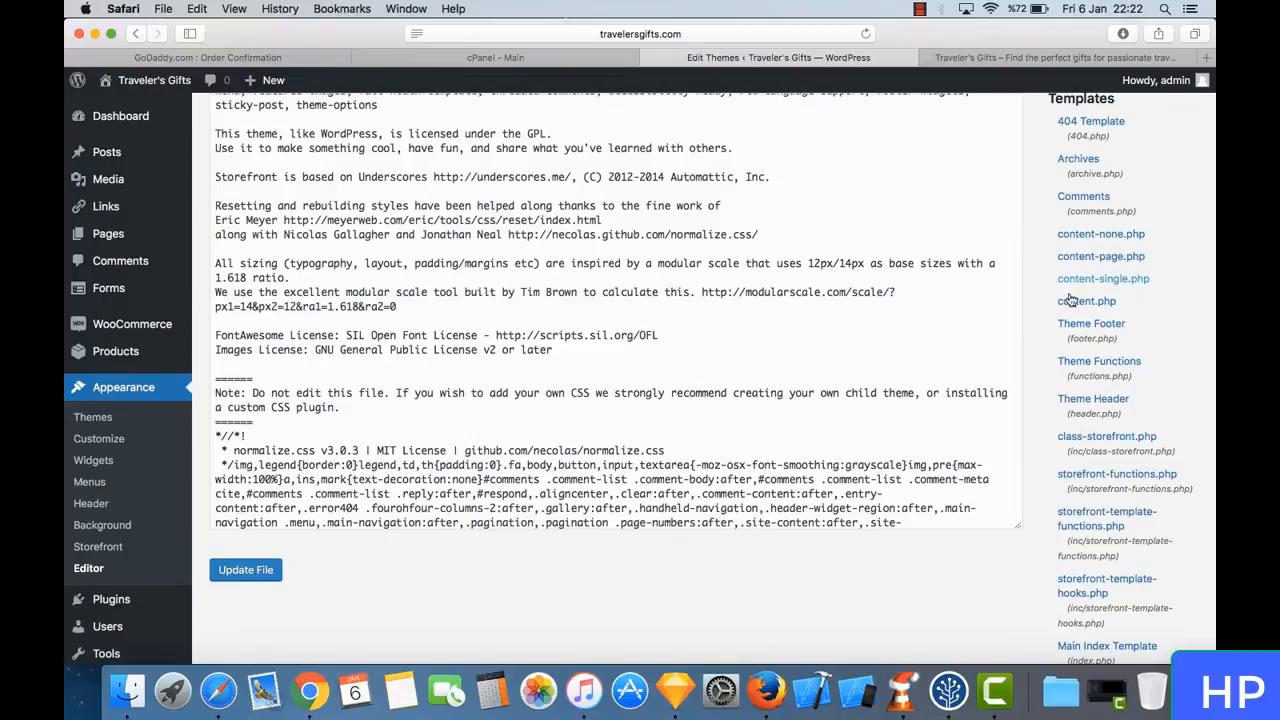
{"action": "scroll", "coordinate": [1118, 290], "scroll_direction": "up", "scroll_amount": 4}
{"action": "scroll", "coordinate": [1015, 268], "scroll_direction": "up", "scroll_amount": 5}
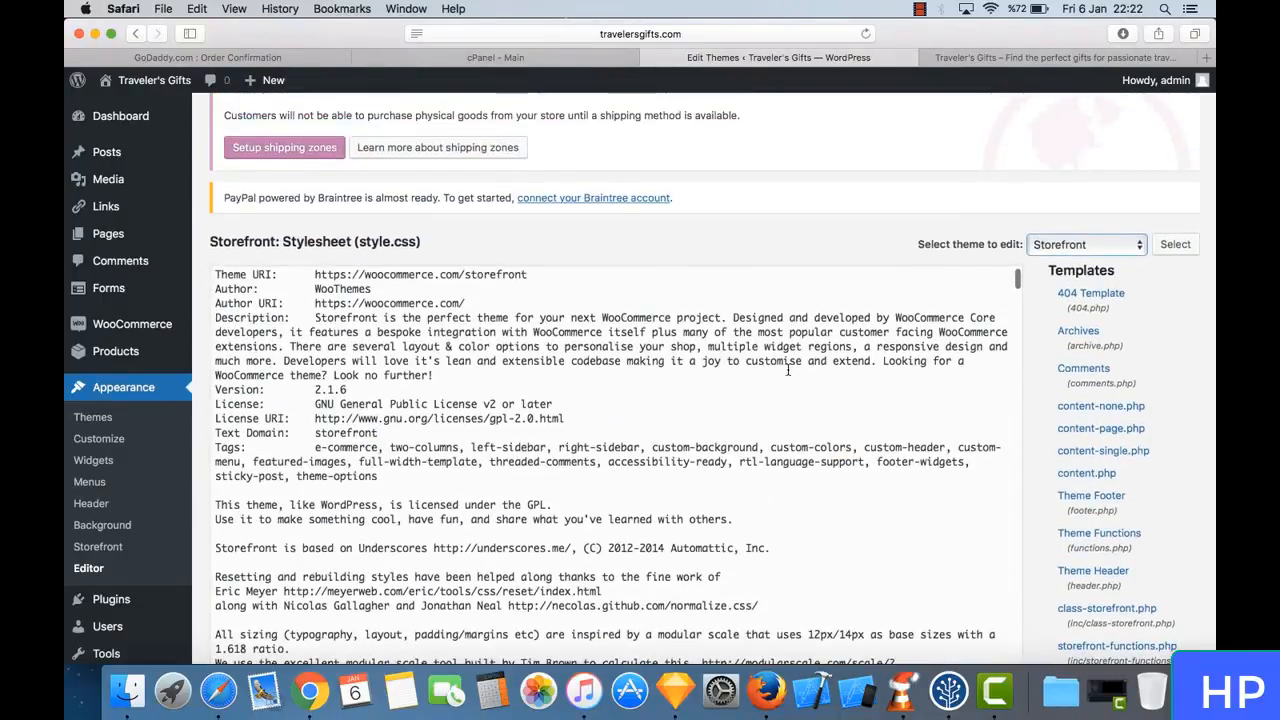
{"action": "scroll", "coordinate": [775, 228], "scroll_direction": "up", "scroll_amount": 2}
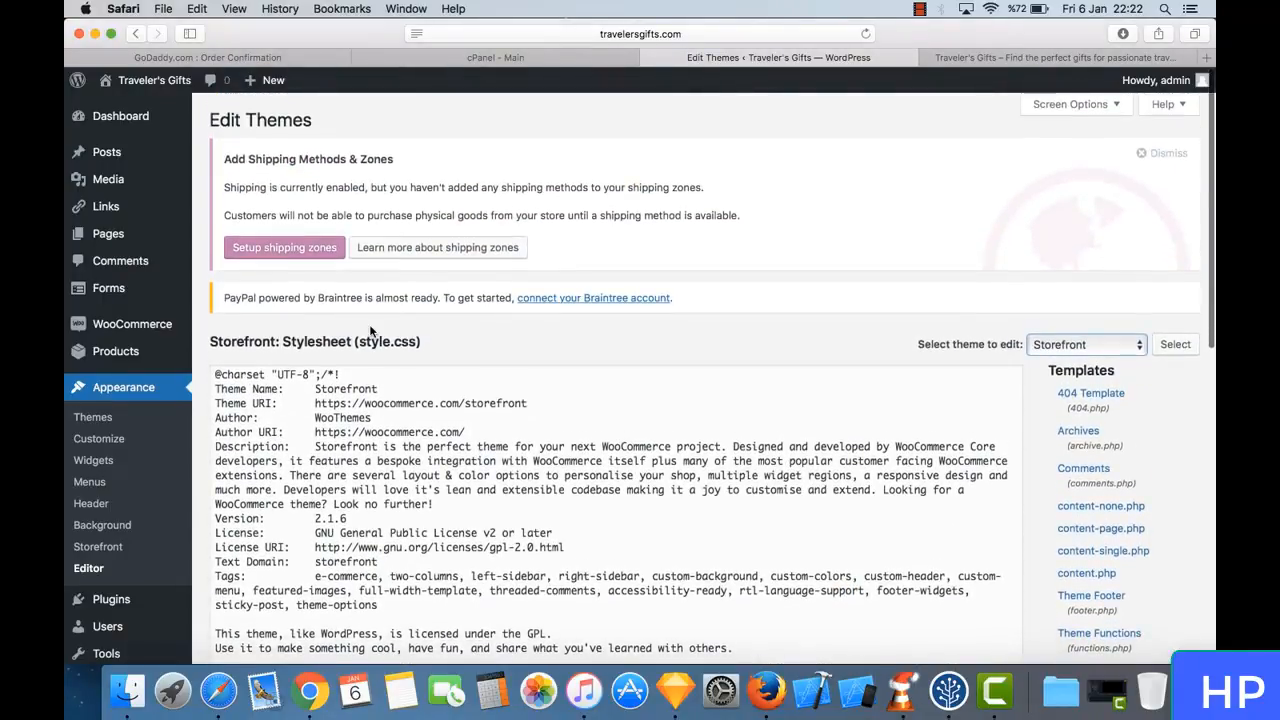
{"action": "scroll", "coordinate": [175, 353], "scroll_direction": "down", "scroll_amount": 3}
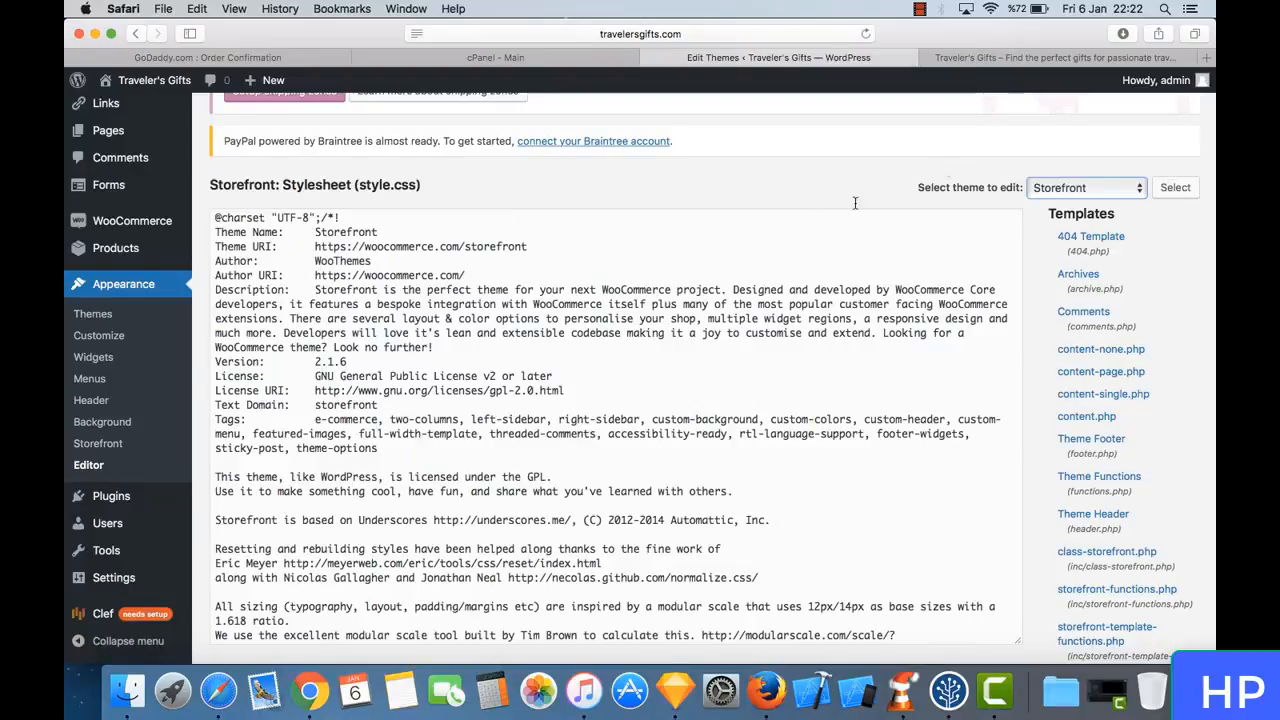
{"action": "scroll", "coordinate": [1060, 440], "scroll_direction": "down", "scroll_amount": 5}
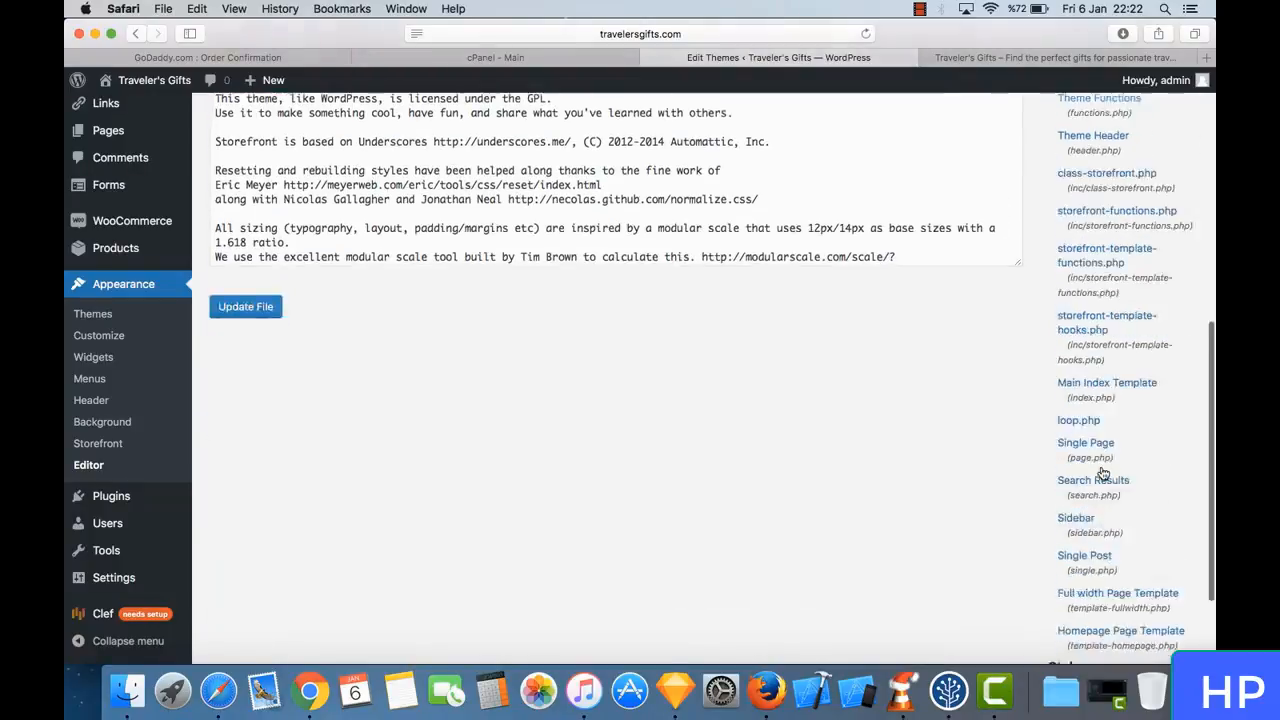
{"action": "scroll", "coordinate": [1058, 377], "scroll_direction": "down", "scroll_amount": 2}
{"action": "scroll", "coordinate": [868, 343], "scroll_direction": "up", "scroll_amount": 15}
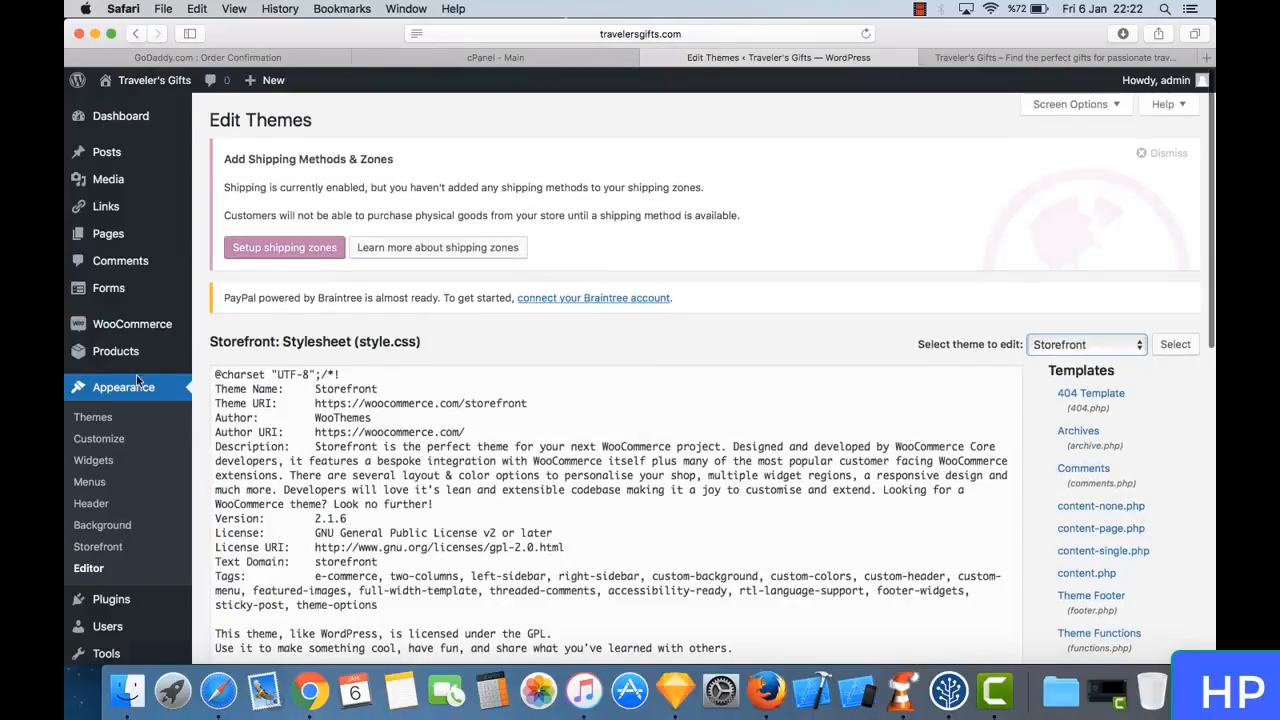
{"action": "scroll", "coordinate": [163, 404], "scroll_direction": "down", "scroll_amount": 3}
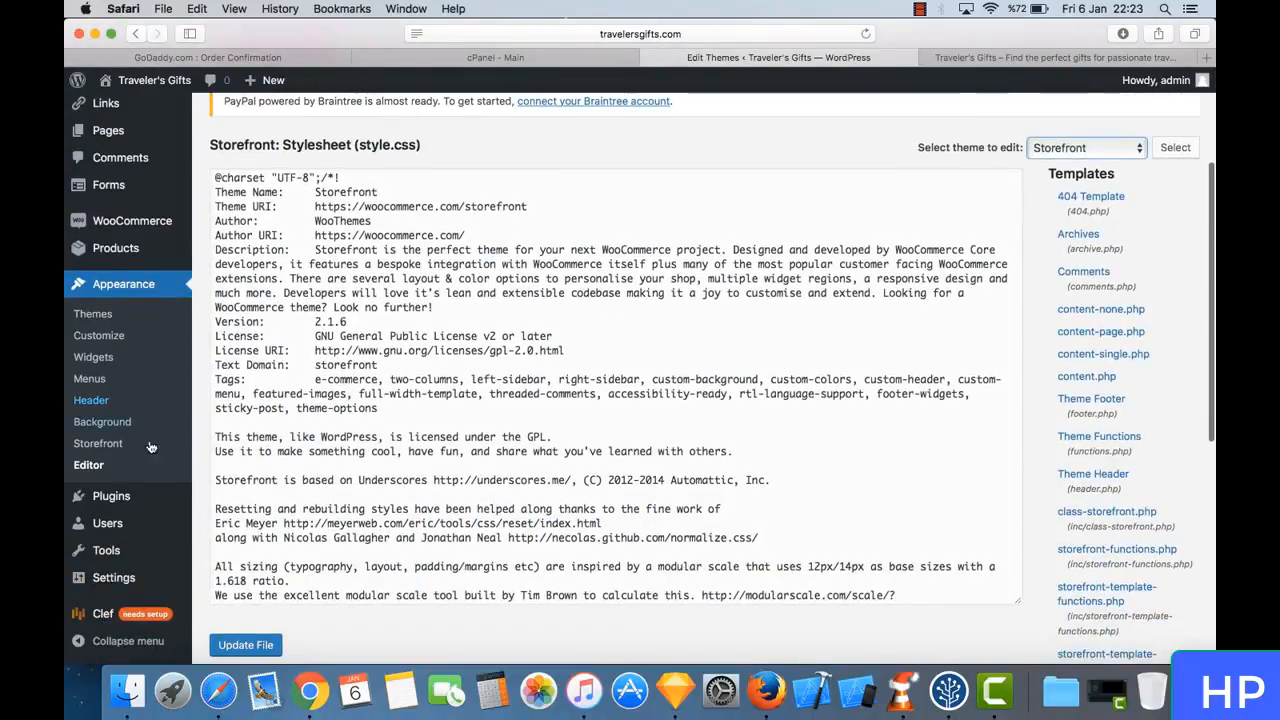
- Open the installed plugins page and look through the whole list of plugins
{"action": "mouse_move", "coordinate": [150, 507]}
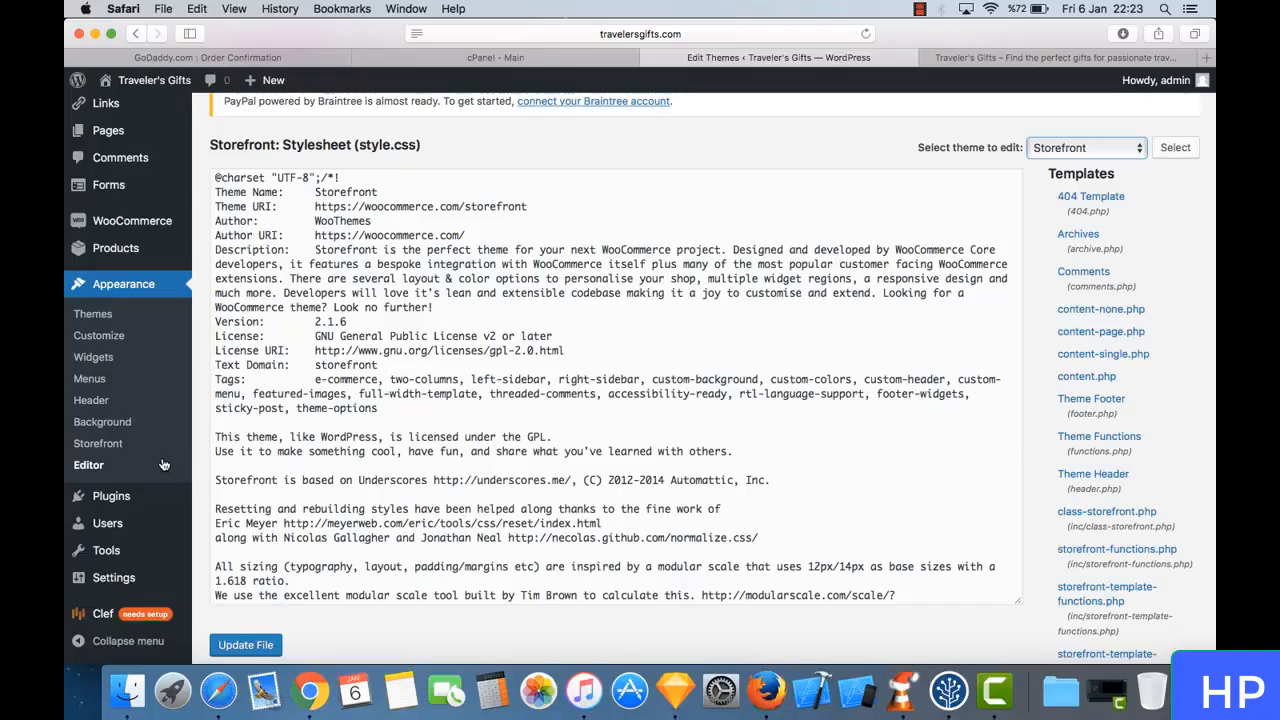
{"action": "scroll", "coordinate": [163, 465], "scroll_direction": "down", "scroll_amount": 3}
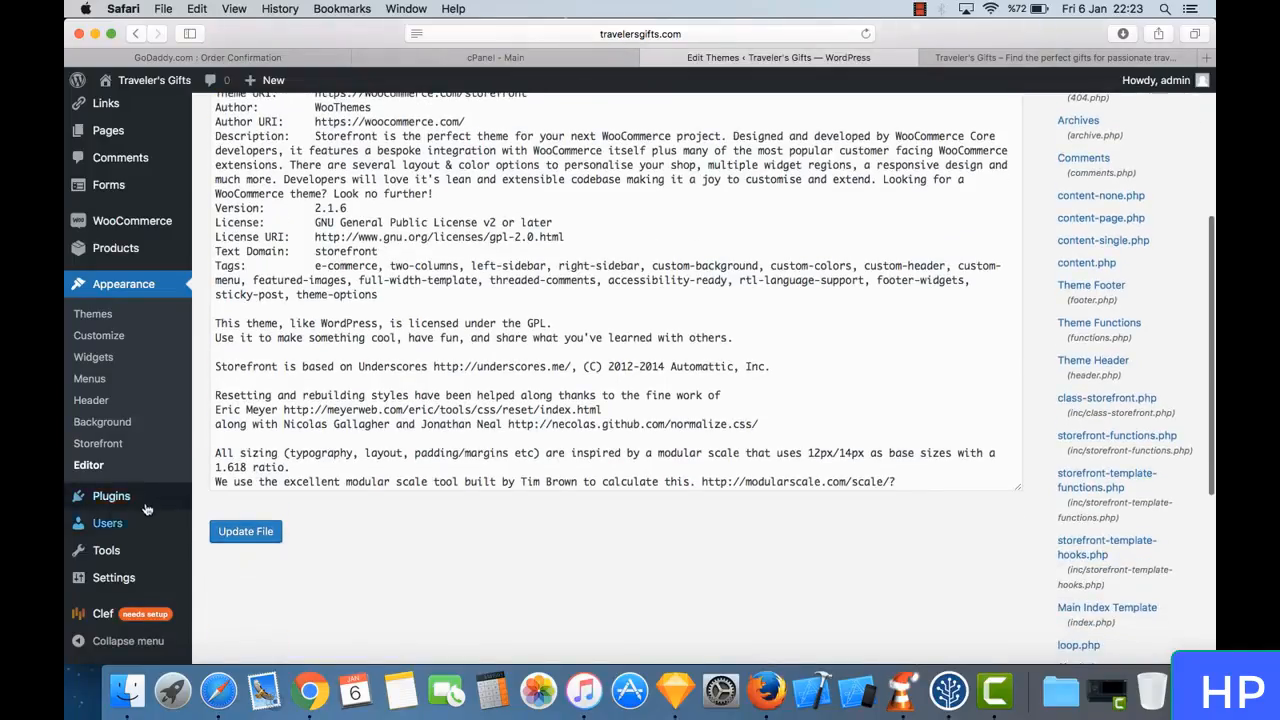
{"action": "left_click", "coordinate": [145, 501]}
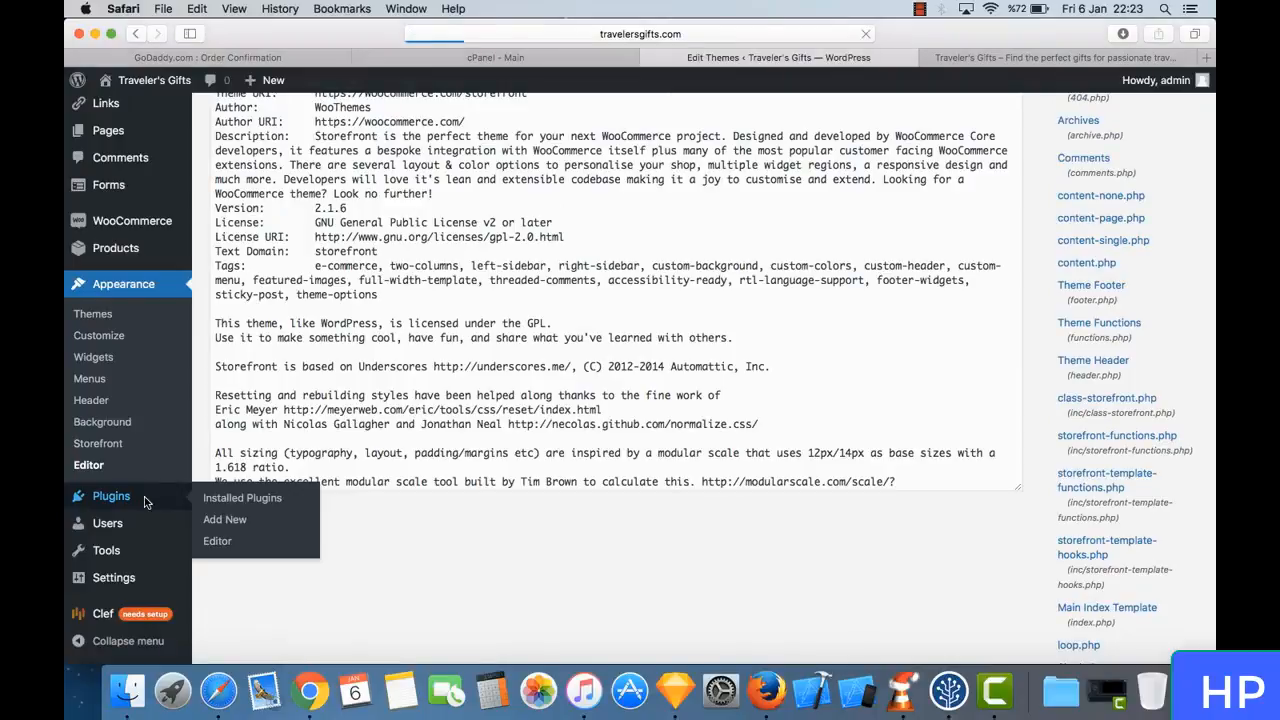
{"action": "scroll", "coordinate": [460, 400], "scroll_direction": "down", "scroll_amount": 5}
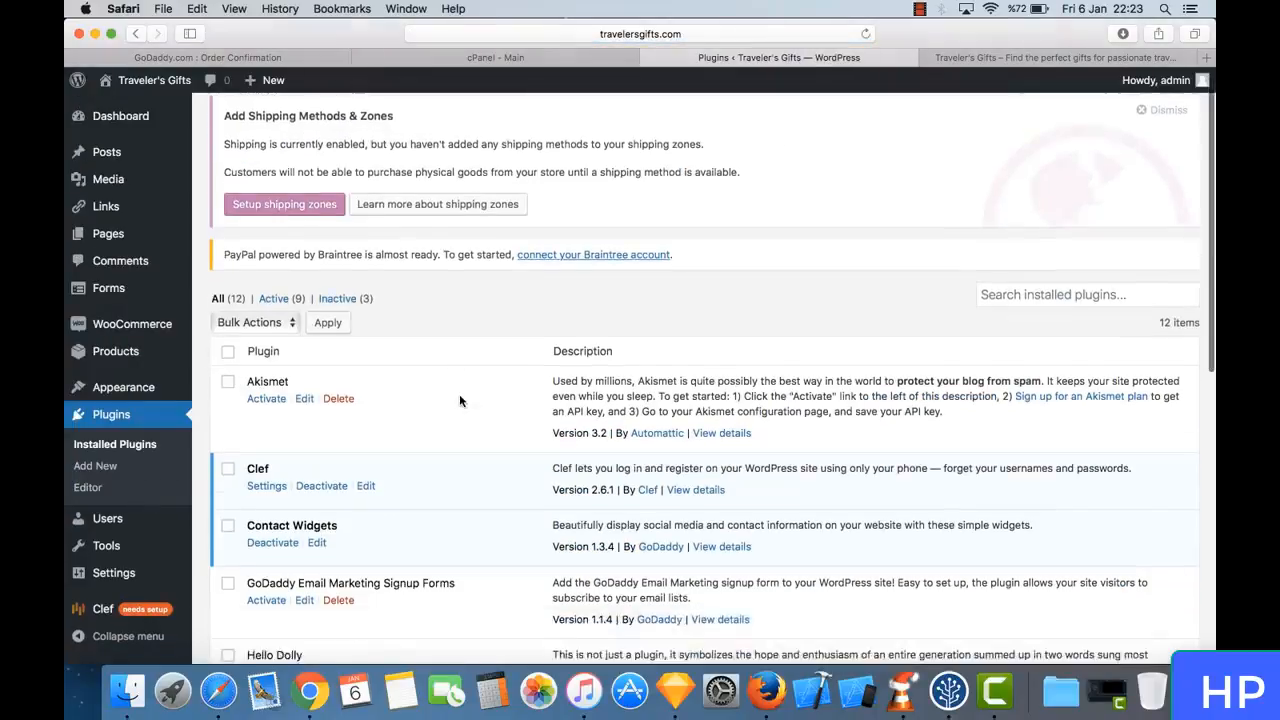
{"action": "scroll", "coordinate": [460, 400], "scroll_direction": "down", "scroll_amount": 3}
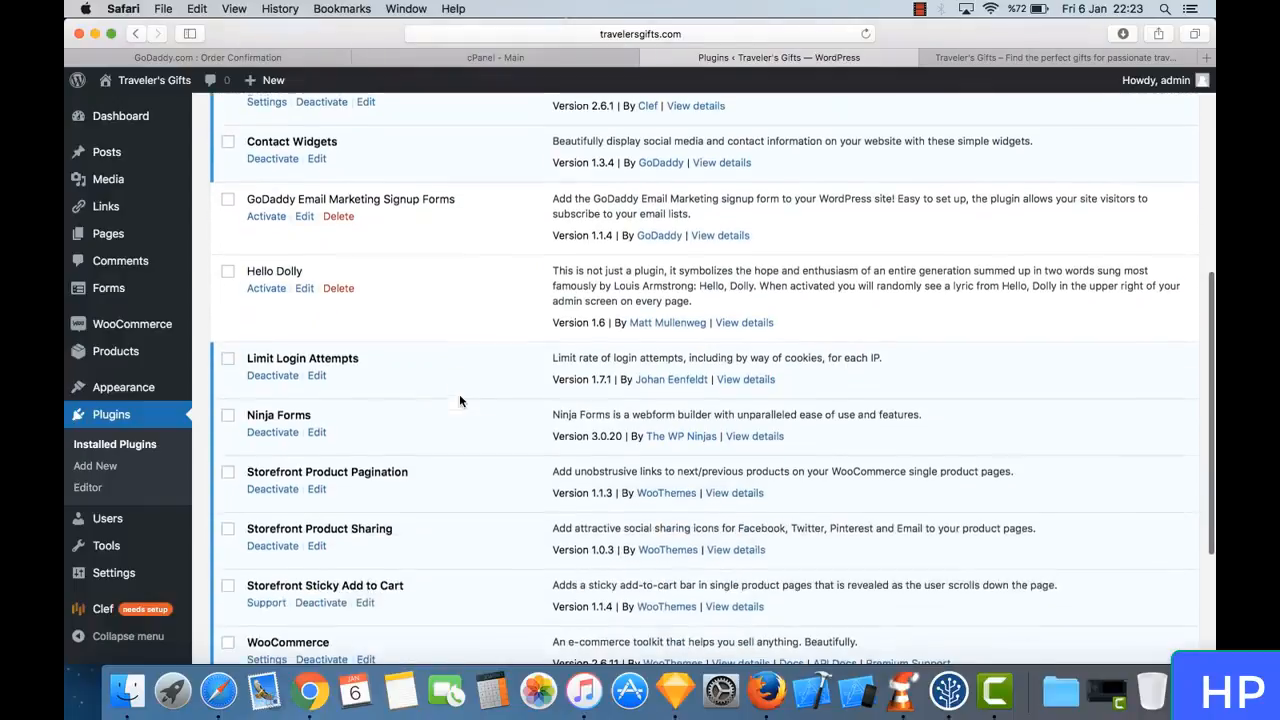
{"action": "scroll", "coordinate": [460, 400], "scroll_direction": "down", "scroll_amount": 3}
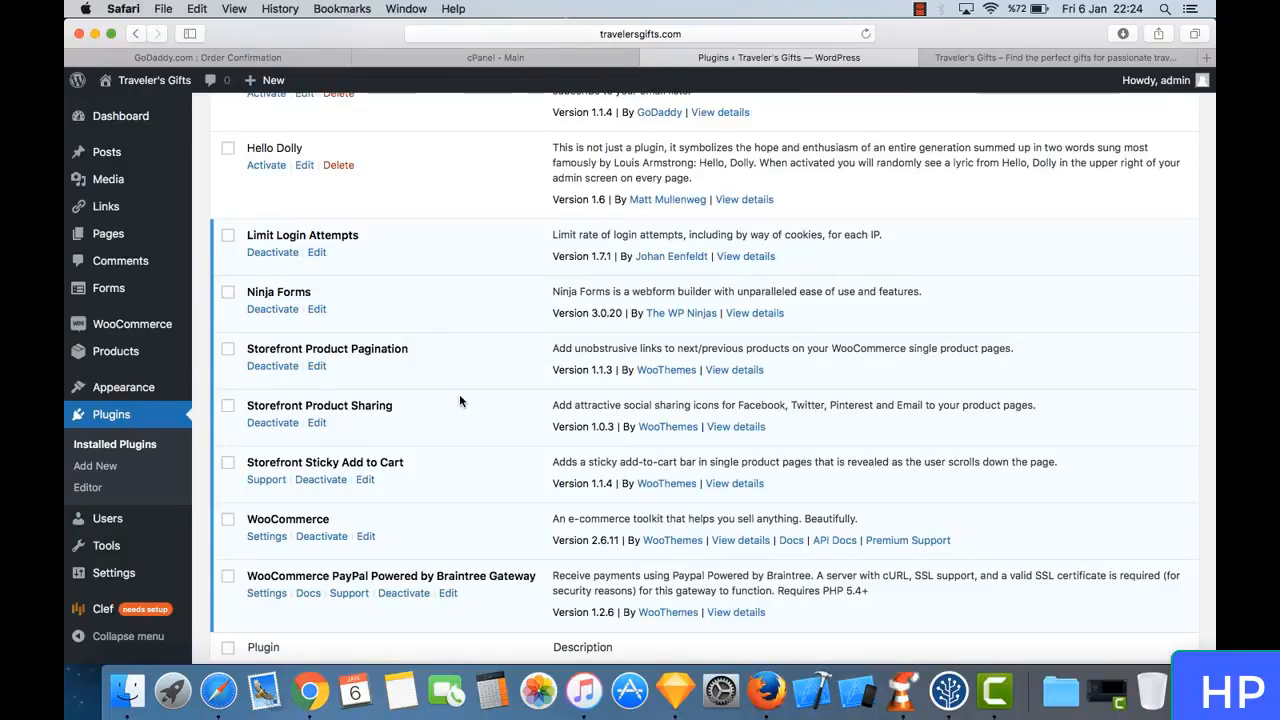
{"action": "scroll", "coordinate": [457, 369], "scroll_direction": "down", "scroll_amount": 2}
{"action": "scroll", "coordinate": [457, 369], "scroll_direction": "down", "scroll_amount": 2}
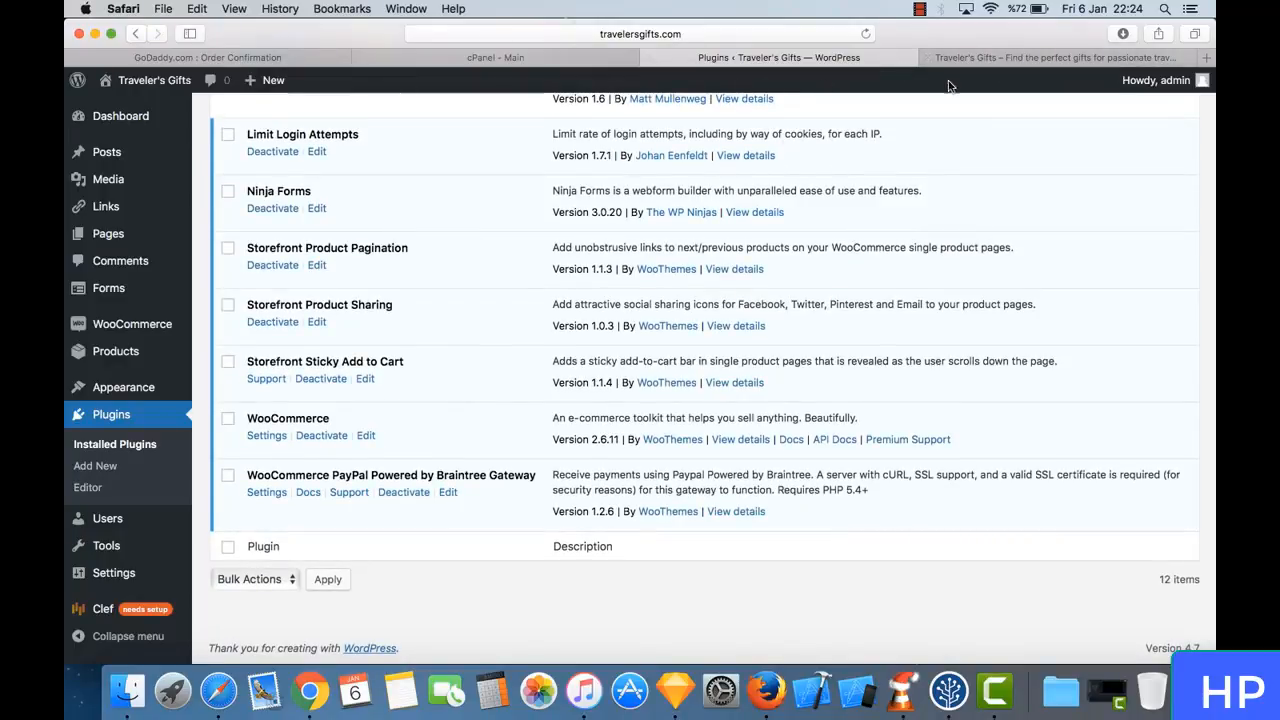
- Highlight the WooCommerce plugin's name in the installed plugins list to point it out, and clear the highlight
{"action": "triple_click", "coordinate": [324, 418]}
{"action": "left_click", "coordinate": [353, 420]}
{"action": "triple_click", "coordinate": [354, 420]}
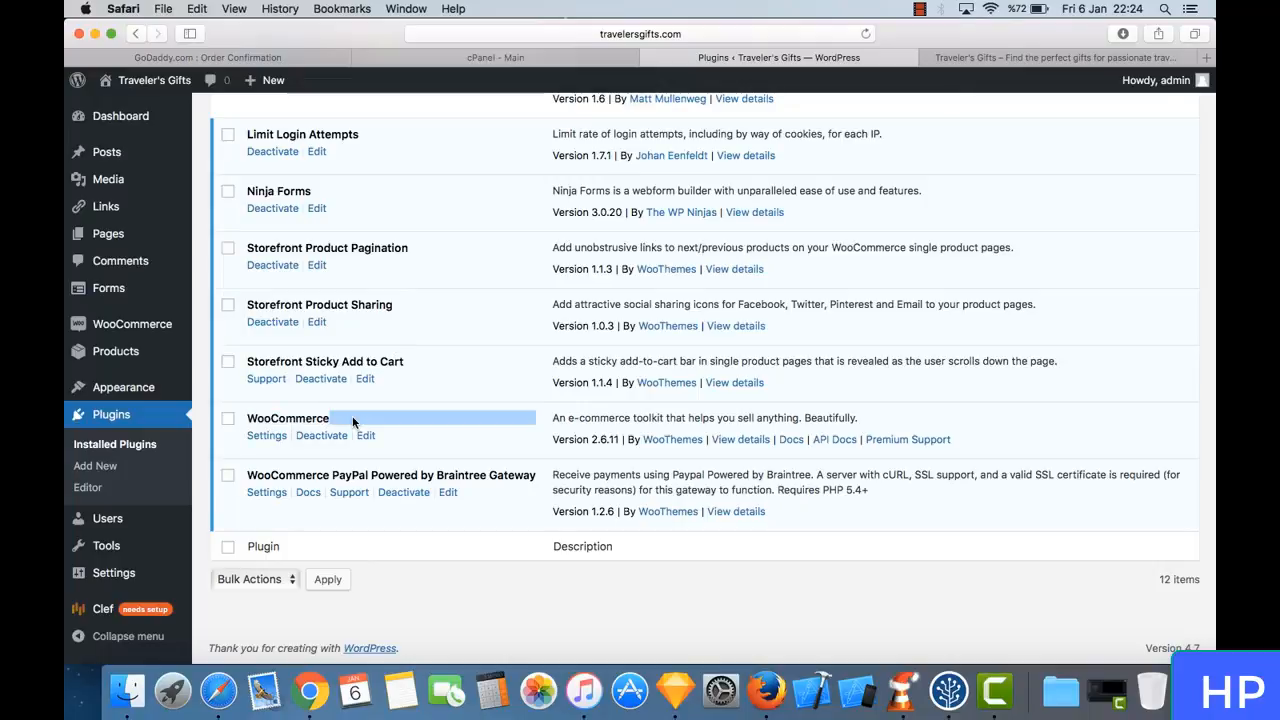
{"action": "triple_click", "coordinate": [374, 419]}
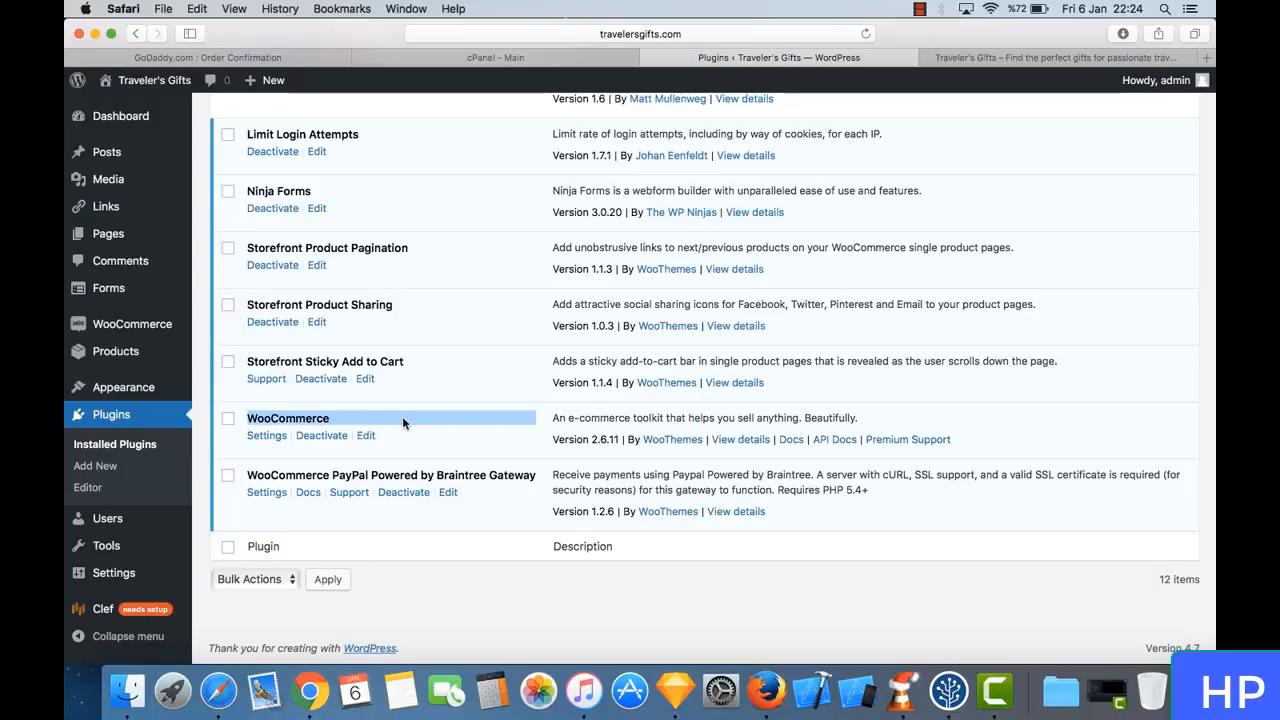
{"action": "left_click", "coordinate": [402, 418]}
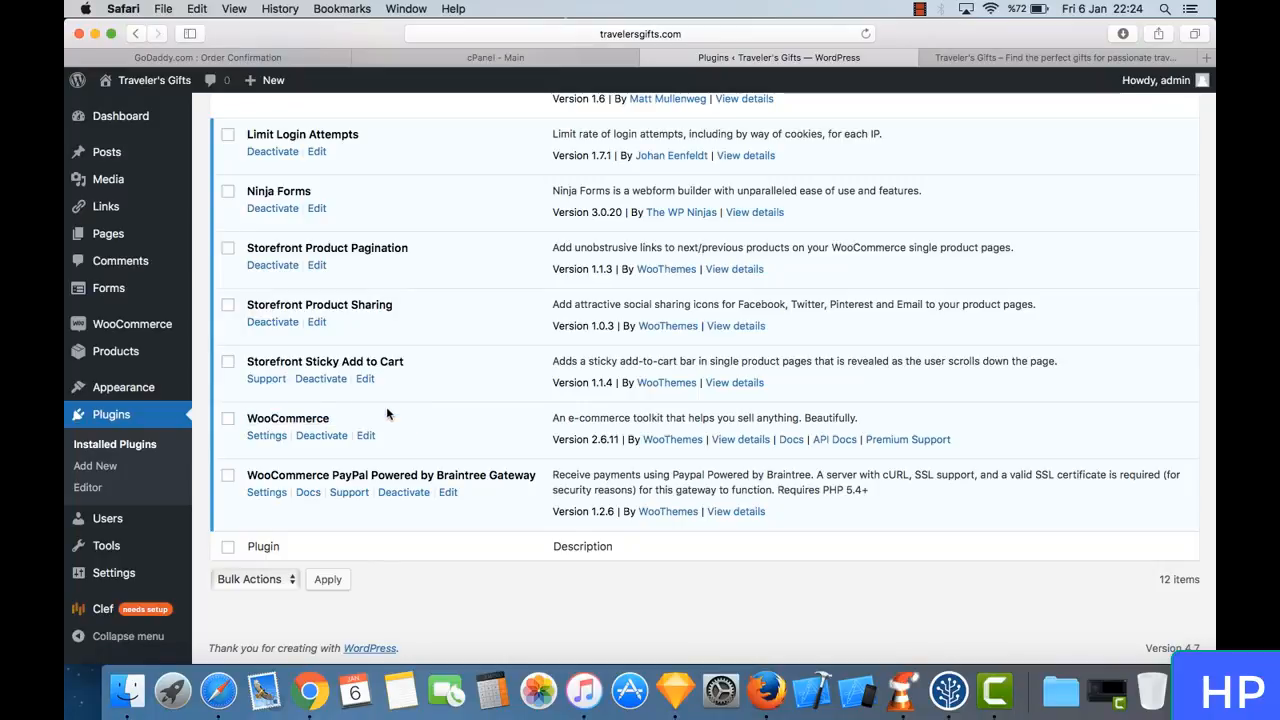
{"action": "mouse_move", "coordinate": [160, 352]}
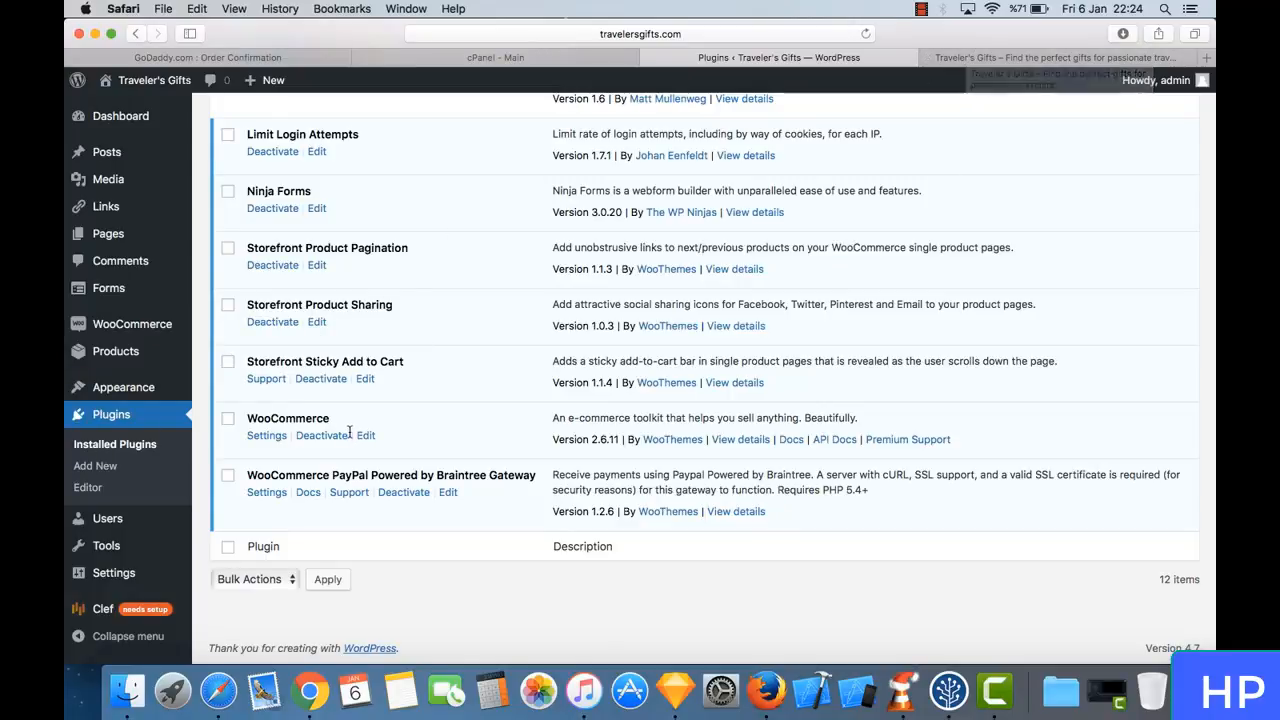
{"action": "triple_click", "coordinate": [398, 418]}
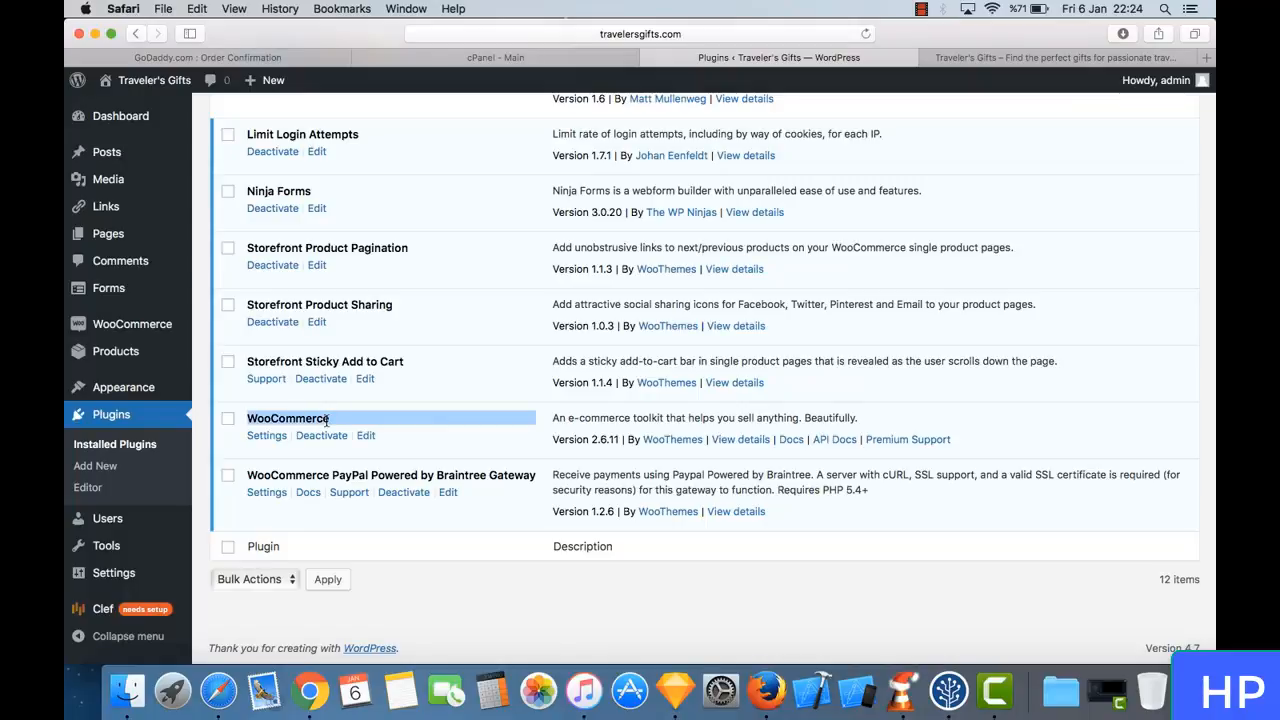
{"action": "left_click", "coordinate": [398, 418]}
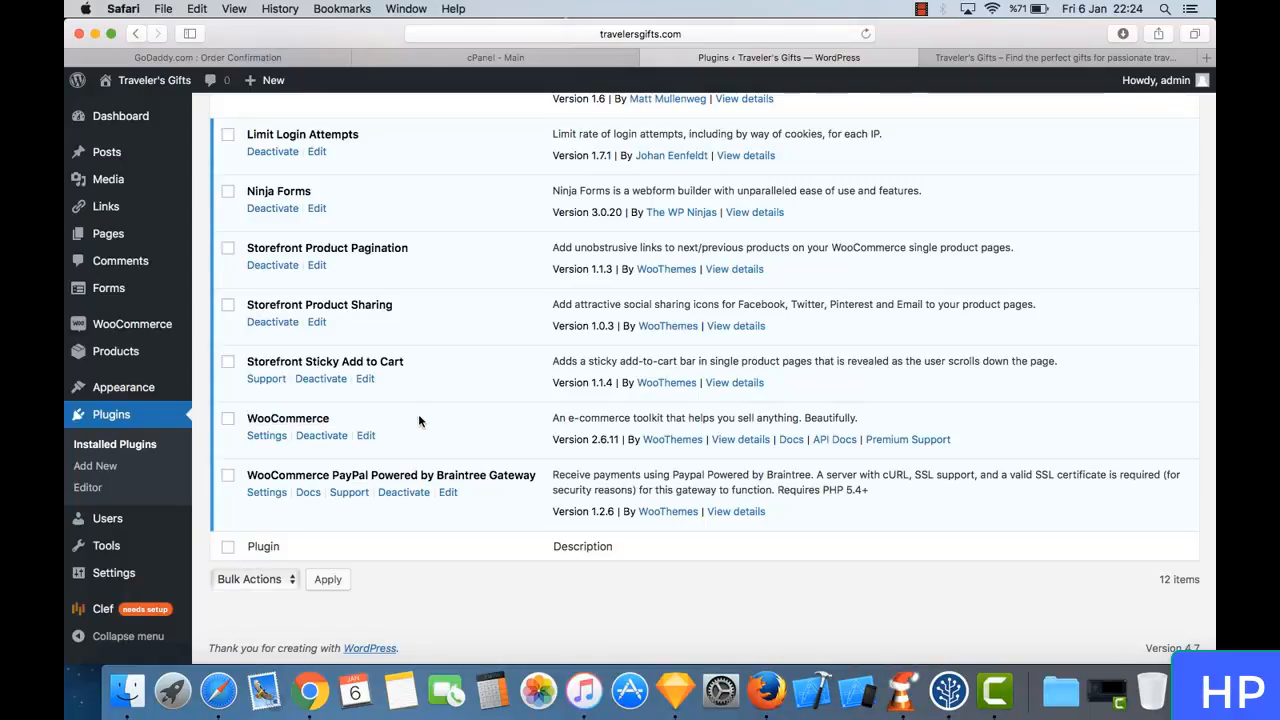
{"action": "triple_click", "coordinate": [419, 418]}
{"action": "left_click", "coordinate": [461, 428]}
- Search the installed plugins for "google analytics"
{"action": "scroll", "coordinate": [559, 347], "scroll_direction": "up", "scroll_amount": 8}
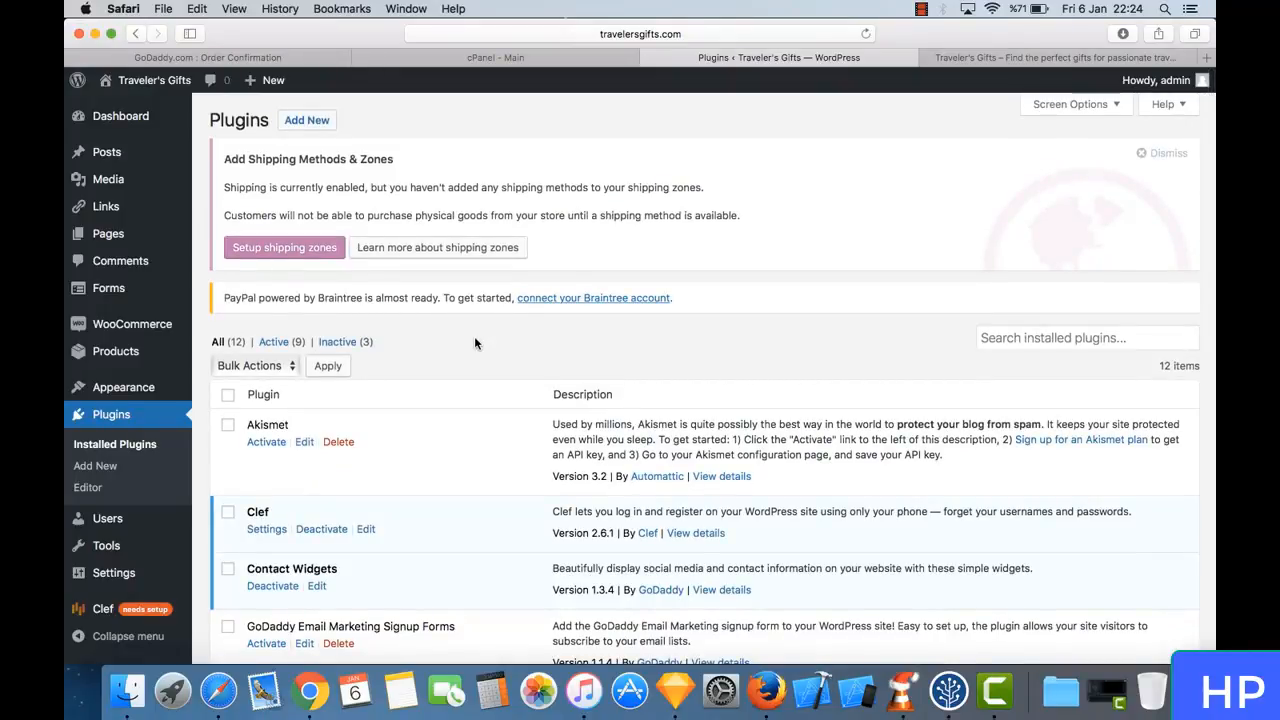
{"action": "left_click", "coordinate": [1070, 347]}
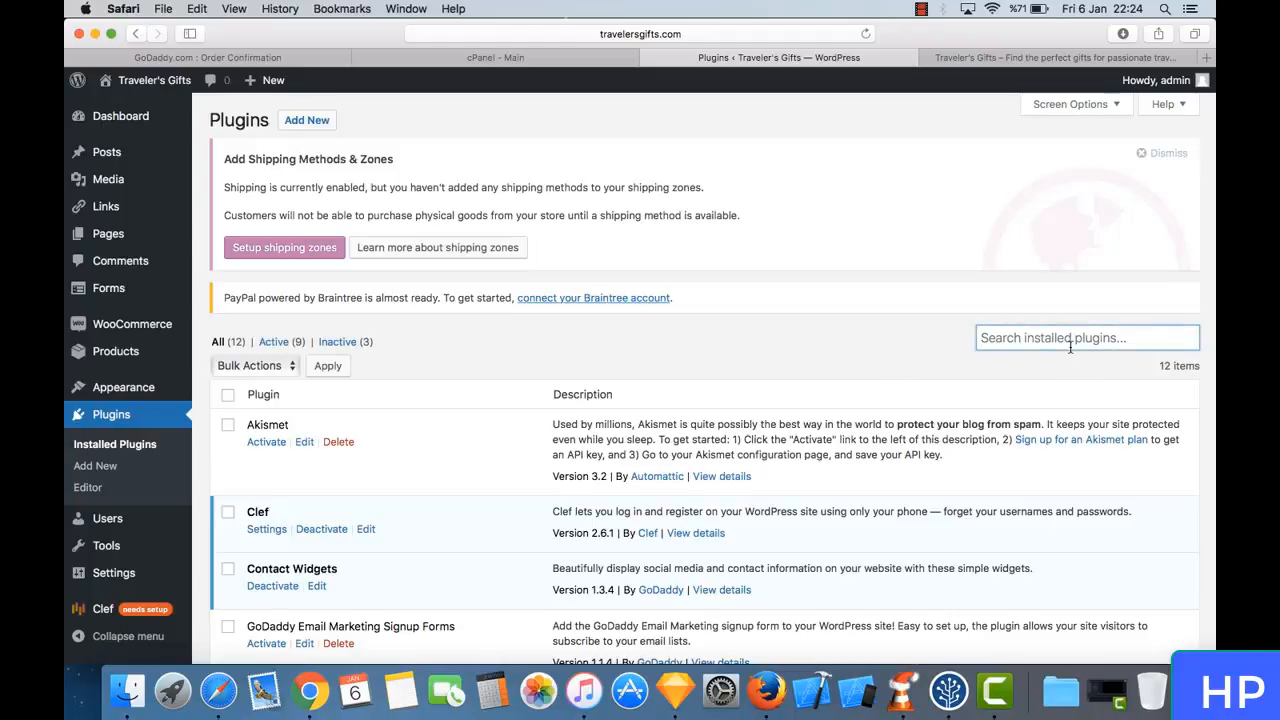
{"action": "type", "text": "google analytics"}
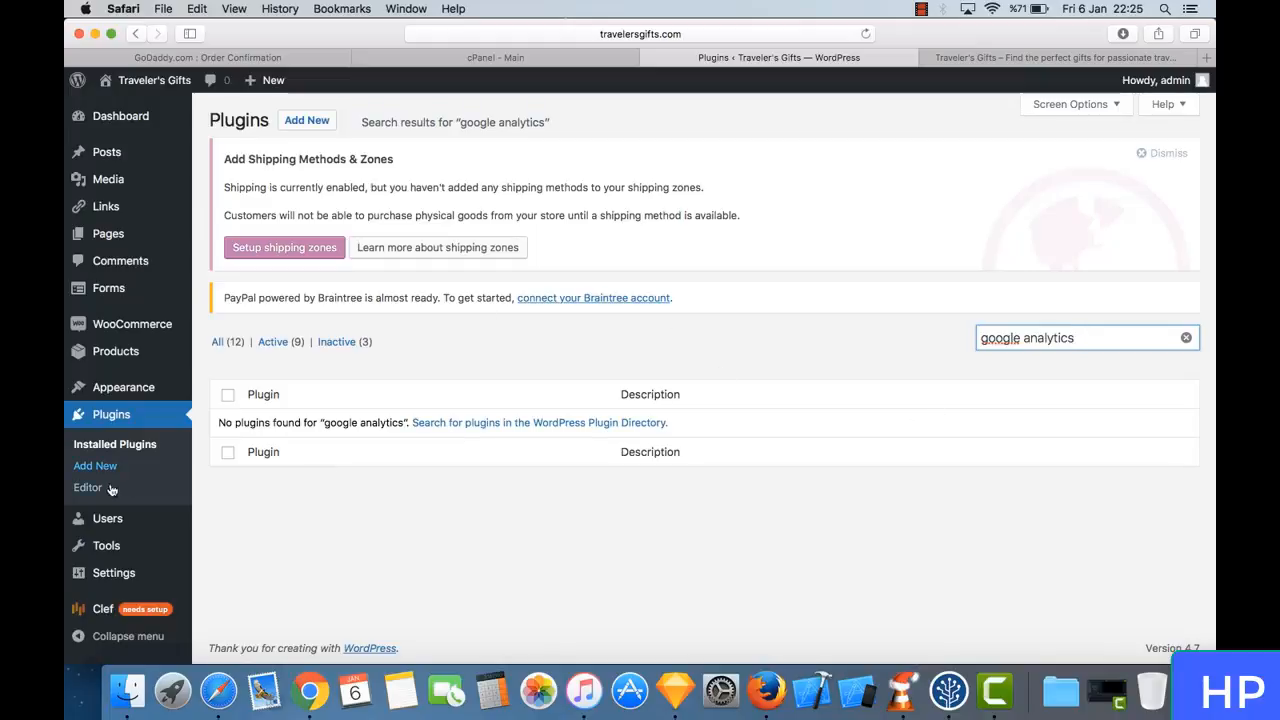
- Go to the page for adding new plugins, glance over the featured ones and search for "google analytics"
{"action": "left_click", "coordinate": [112, 468]}
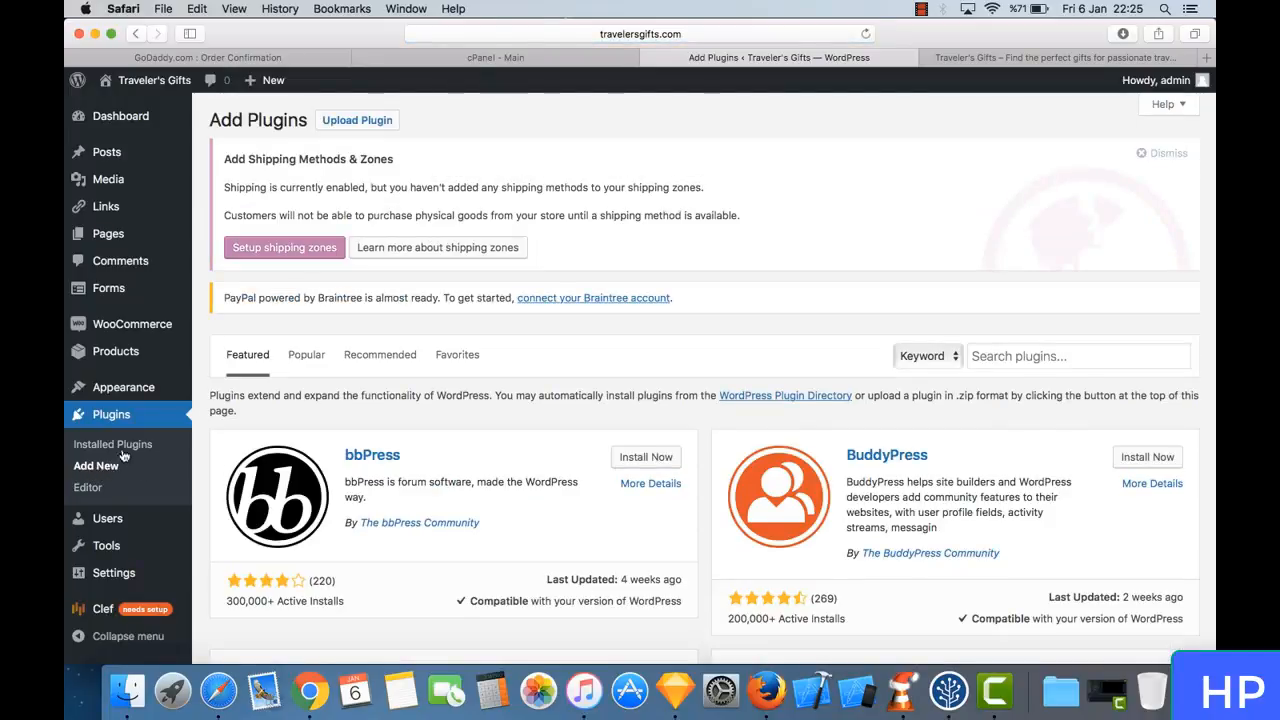
{"action": "scroll", "coordinate": [607, 413], "scroll_direction": "down", "scroll_amount": 4}
{"action": "scroll", "coordinate": [607, 413], "scroll_direction": "up", "scroll_amount": 4}
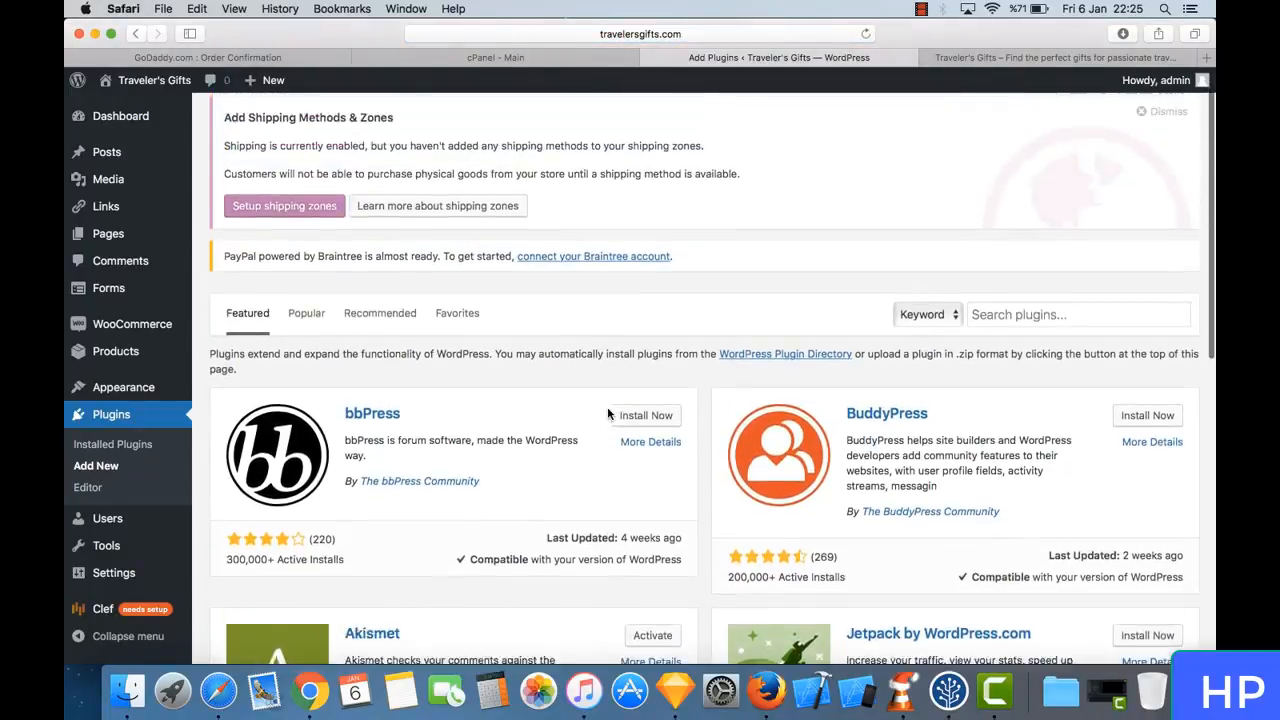
{"action": "left_click", "coordinate": [1067, 342]}
{"action": "type", "text": "google analytics"}
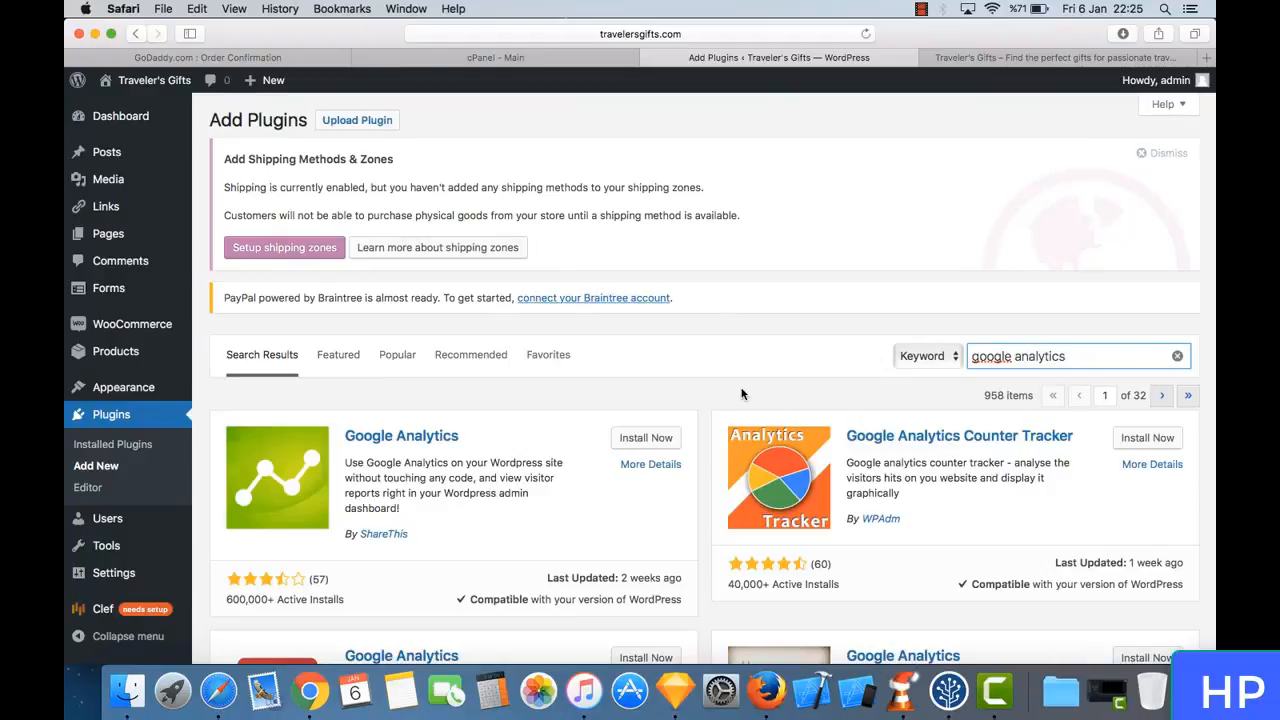
- Install and activate the Google Analytics plugin by ShareThis
{"action": "scroll", "coordinate": [583, 397], "scroll_direction": "down", "scroll_amount": 1}
{"action": "scroll", "coordinate": [583, 397], "scroll_direction": "down", "scroll_amount": 1}
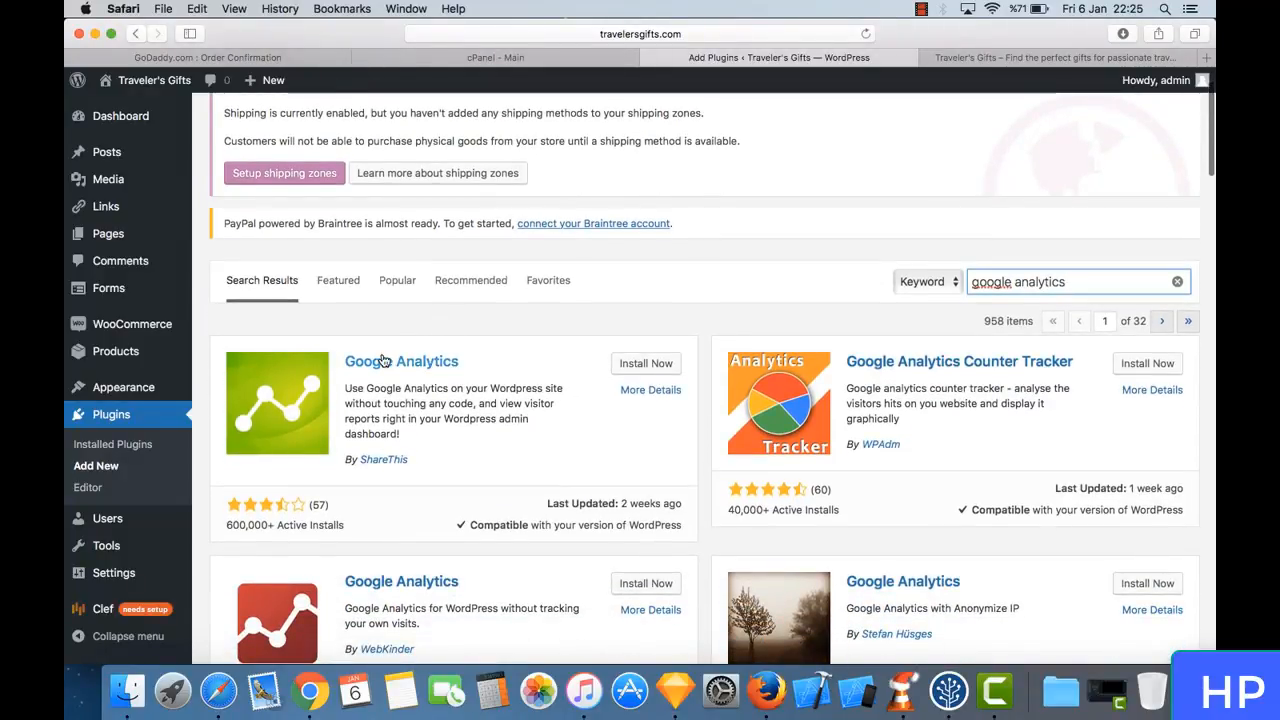
{"action": "left_click", "coordinate": [636, 364]}
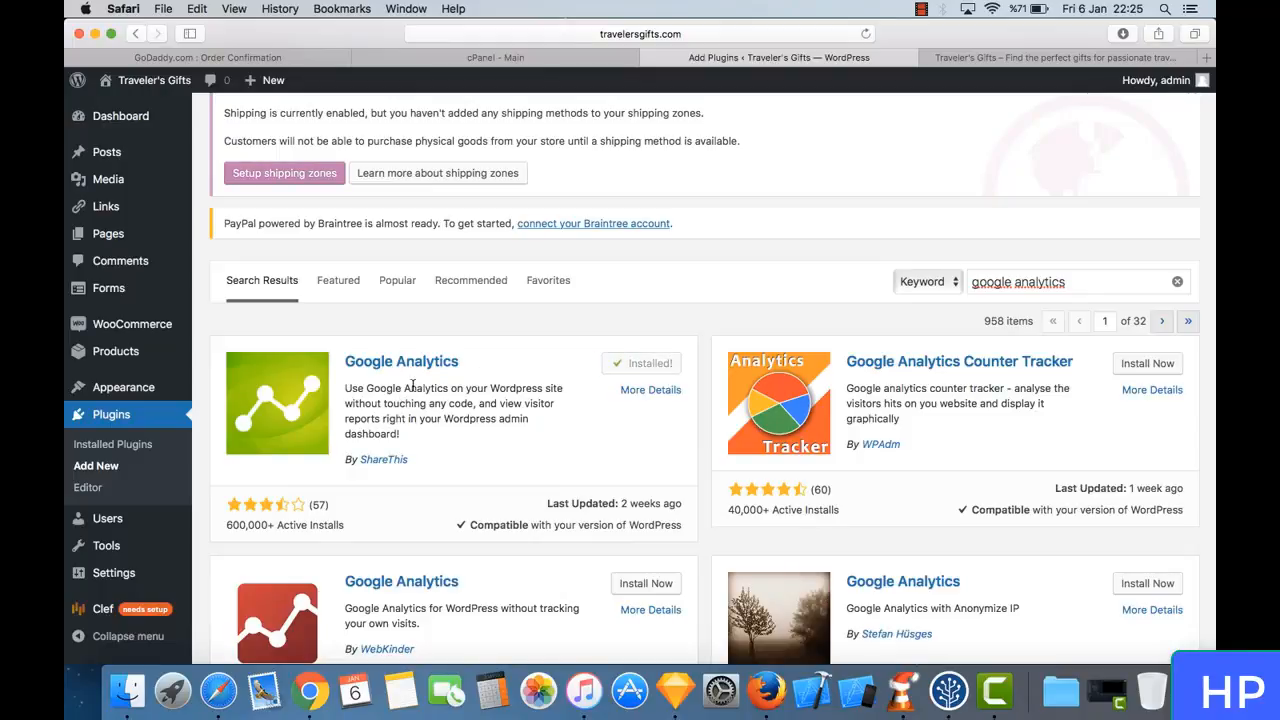
{"action": "scroll", "coordinate": [518, 432], "scroll_direction": "down", "scroll_amount": 1}
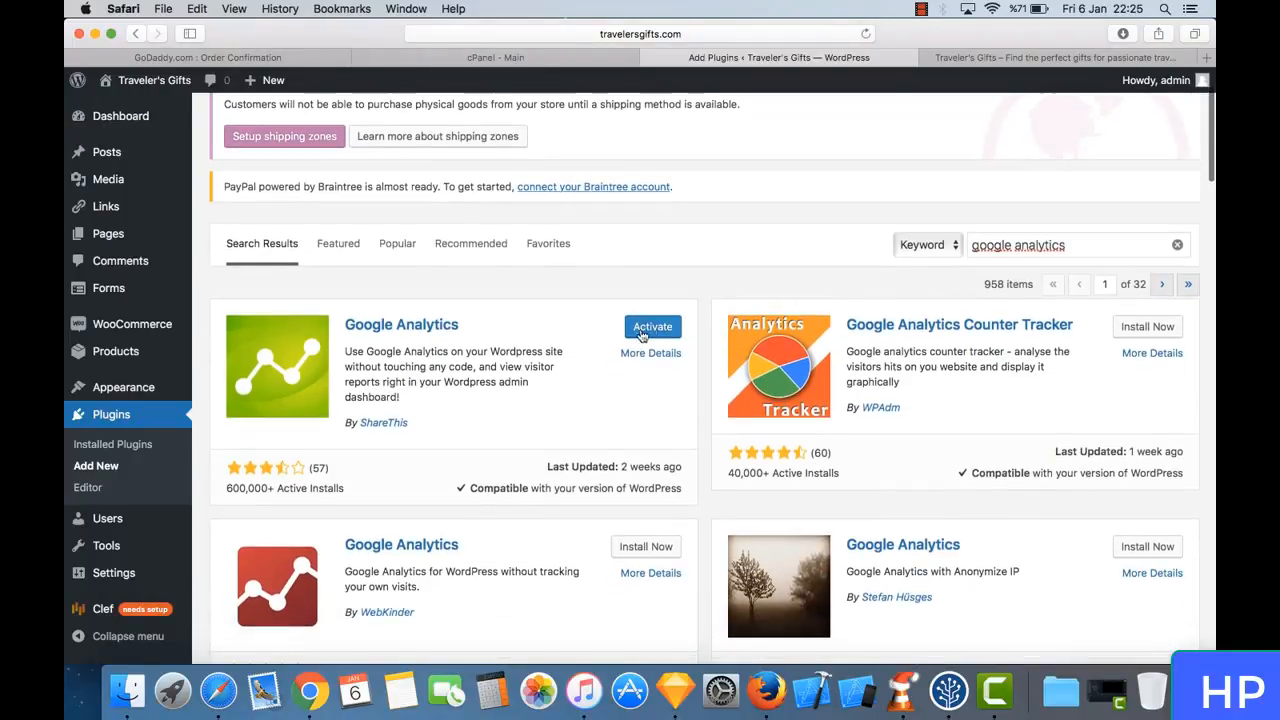
{"action": "left_click", "coordinate": [652, 328]}
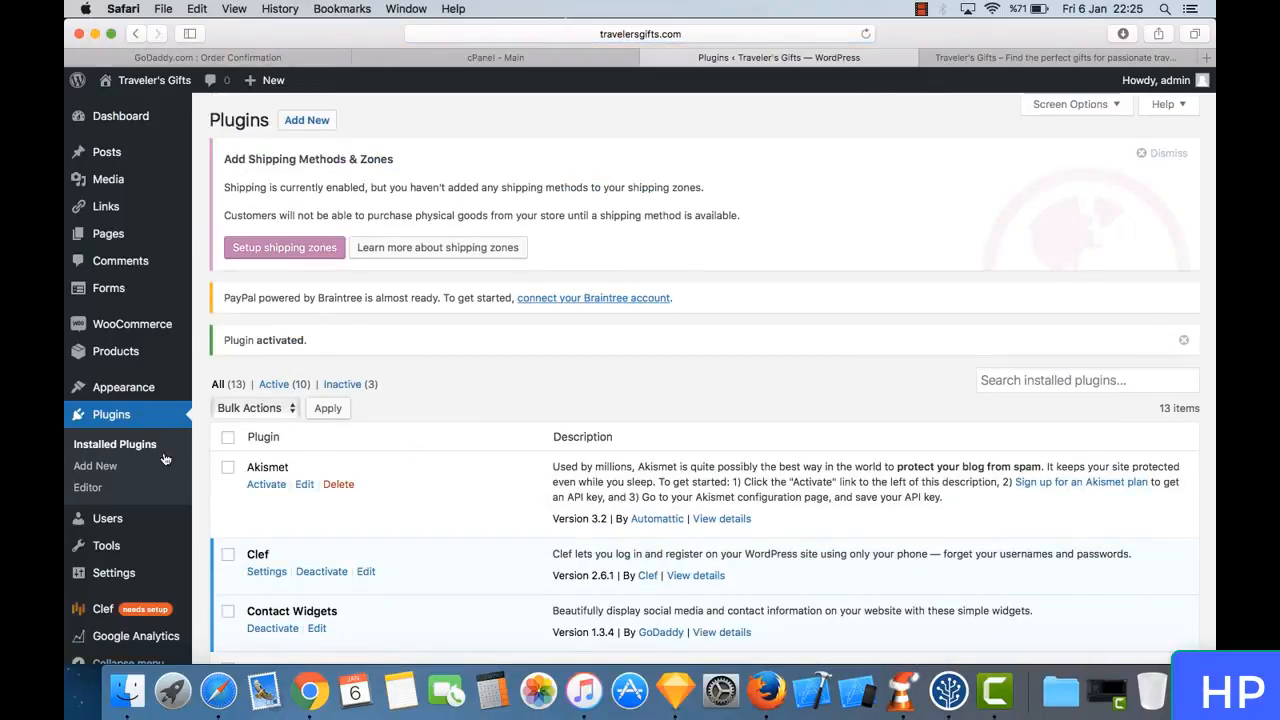
- Open the Google Analytics plugin's settings page and look over its authentication, tracking ID and role exclusion options
{"action": "scroll", "coordinate": [165, 458], "scroll_direction": "down", "scroll_amount": 3}
{"action": "mouse_move", "coordinate": [162, 618]}
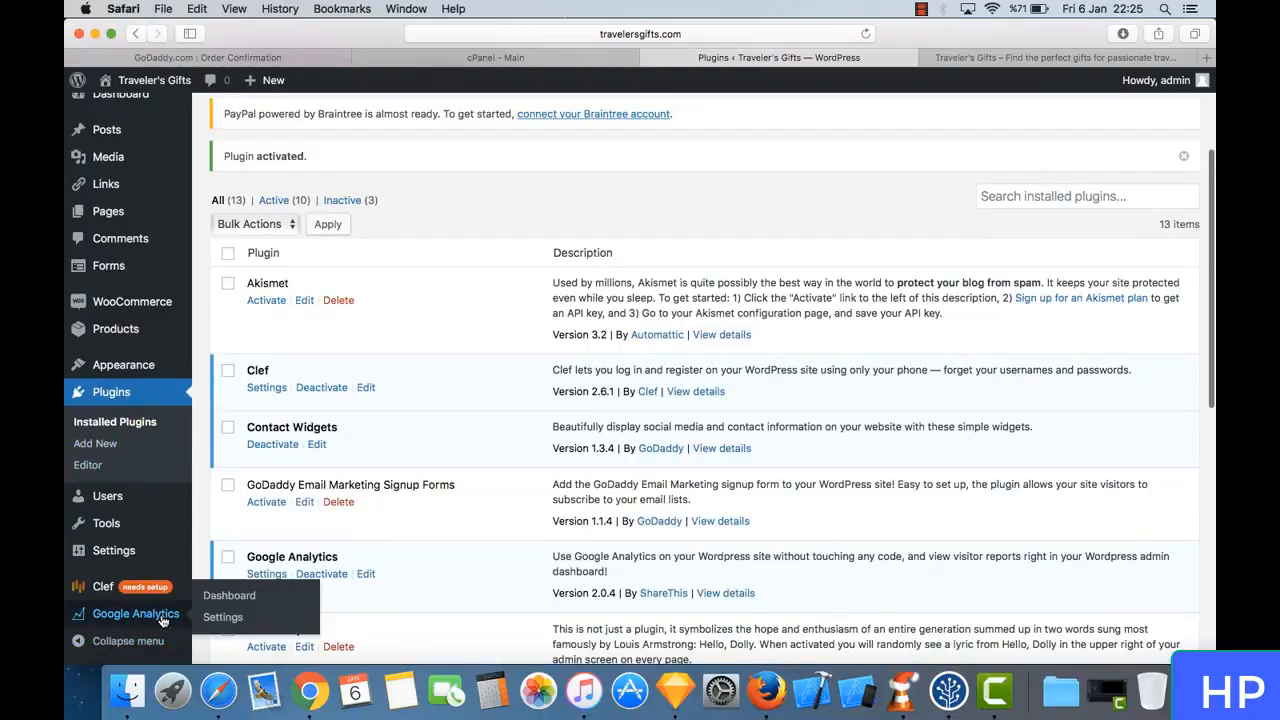
{"action": "left_click", "coordinate": [240, 628]}
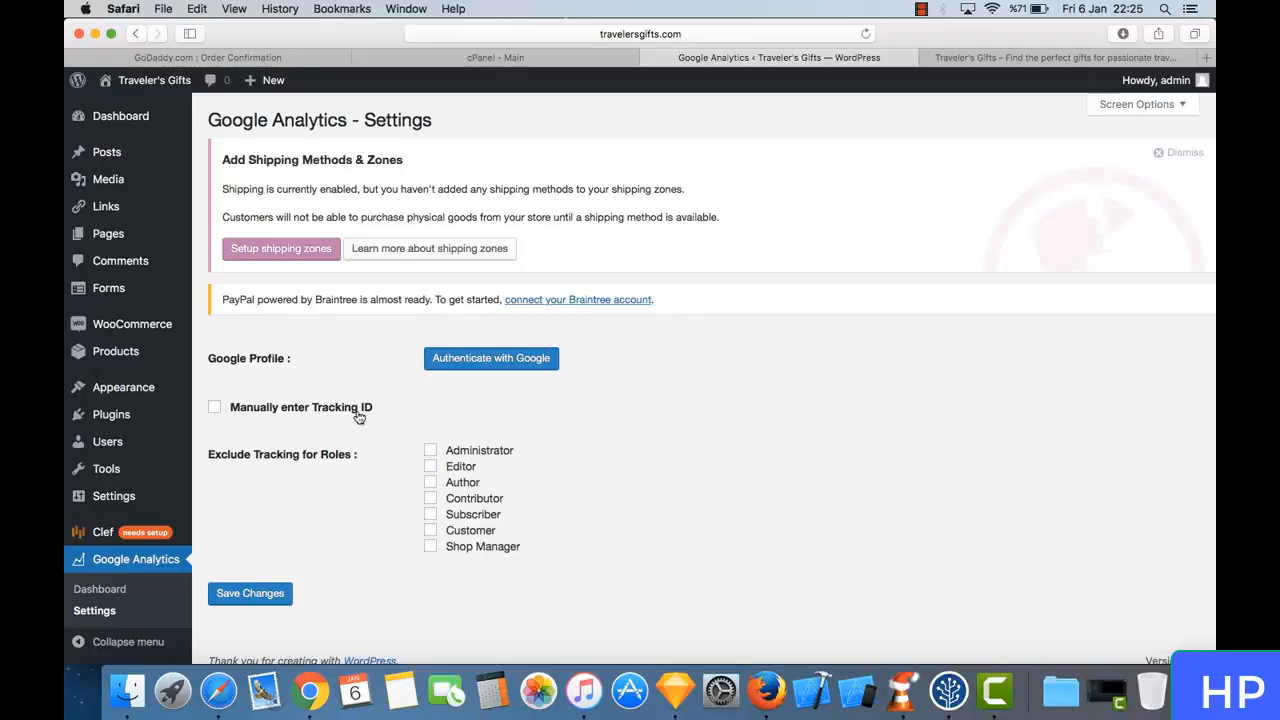
{"action": "scroll", "coordinate": [358, 412], "scroll_direction": "down", "scroll_amount": 1}
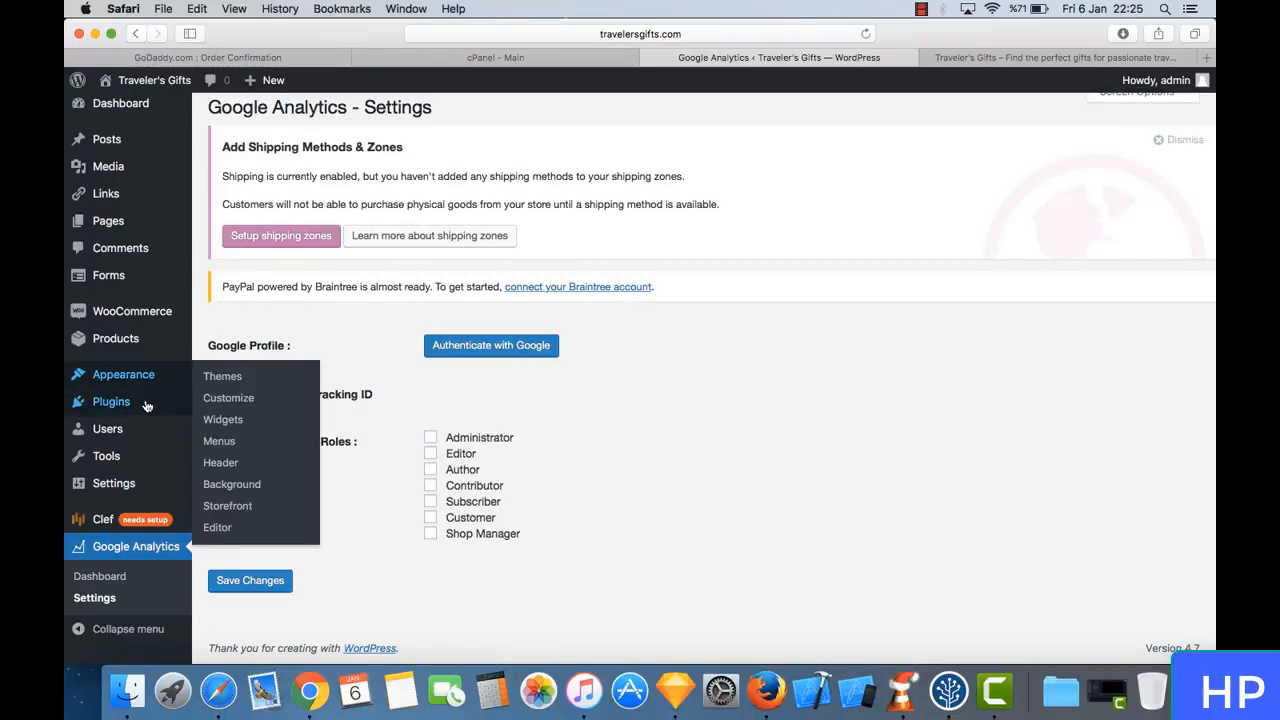
- Return to the installed plugins list and look for the Google Analytics entry among the plugins
{"action": "mouse_move", "coordinate": [146, 405]}
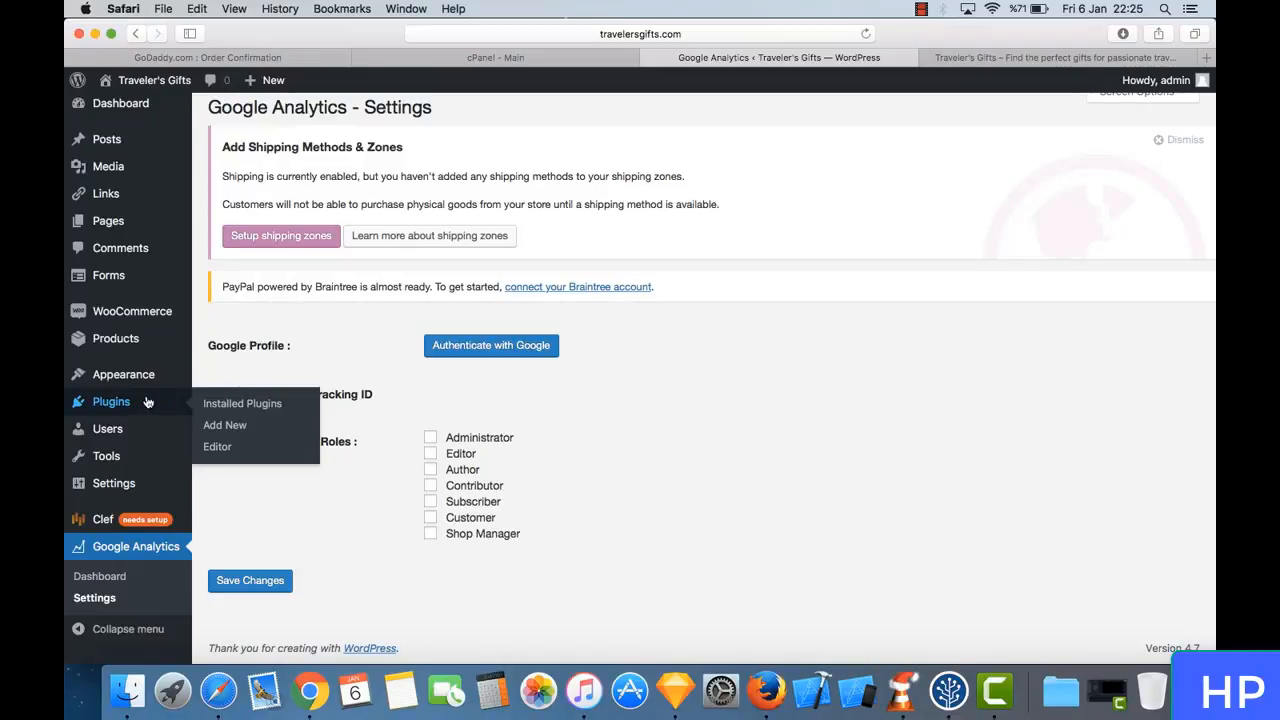
{"action": "left_click", "coordinate": [146, 401]}
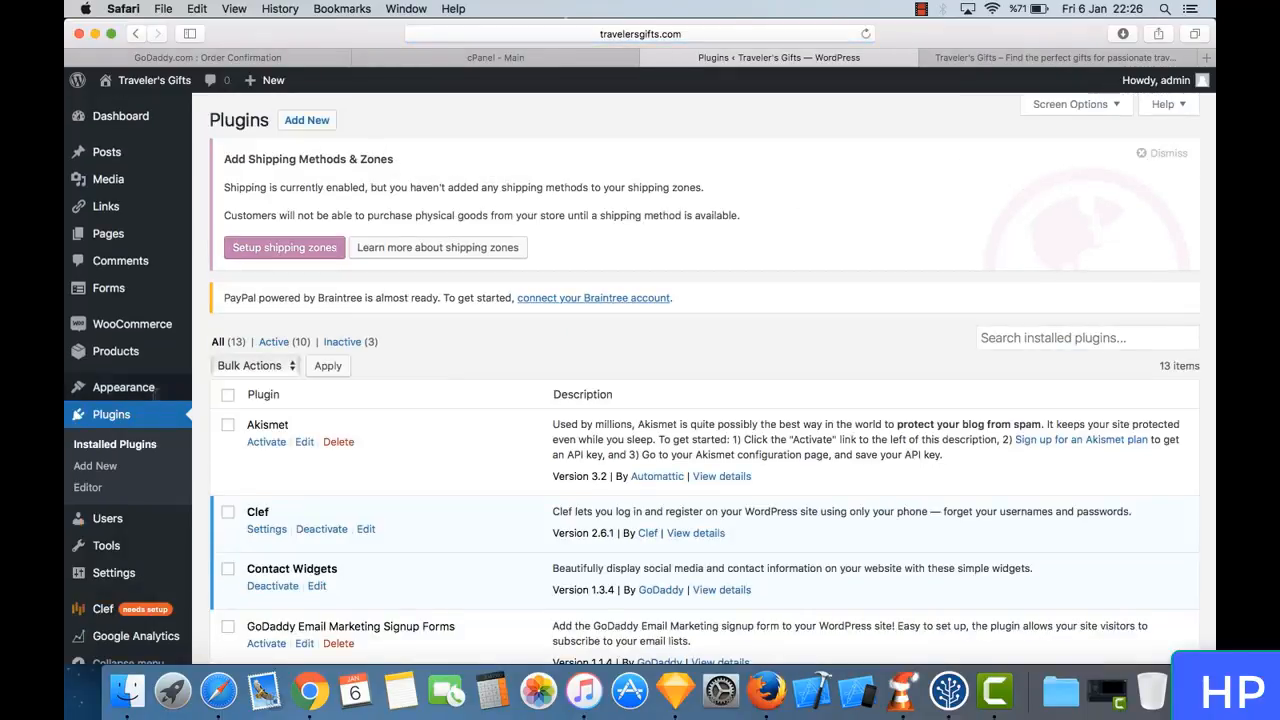
{"action": "scroll", "coordinate": [463, 495], "scroll_direction": "down", "scroll_amount": 4}
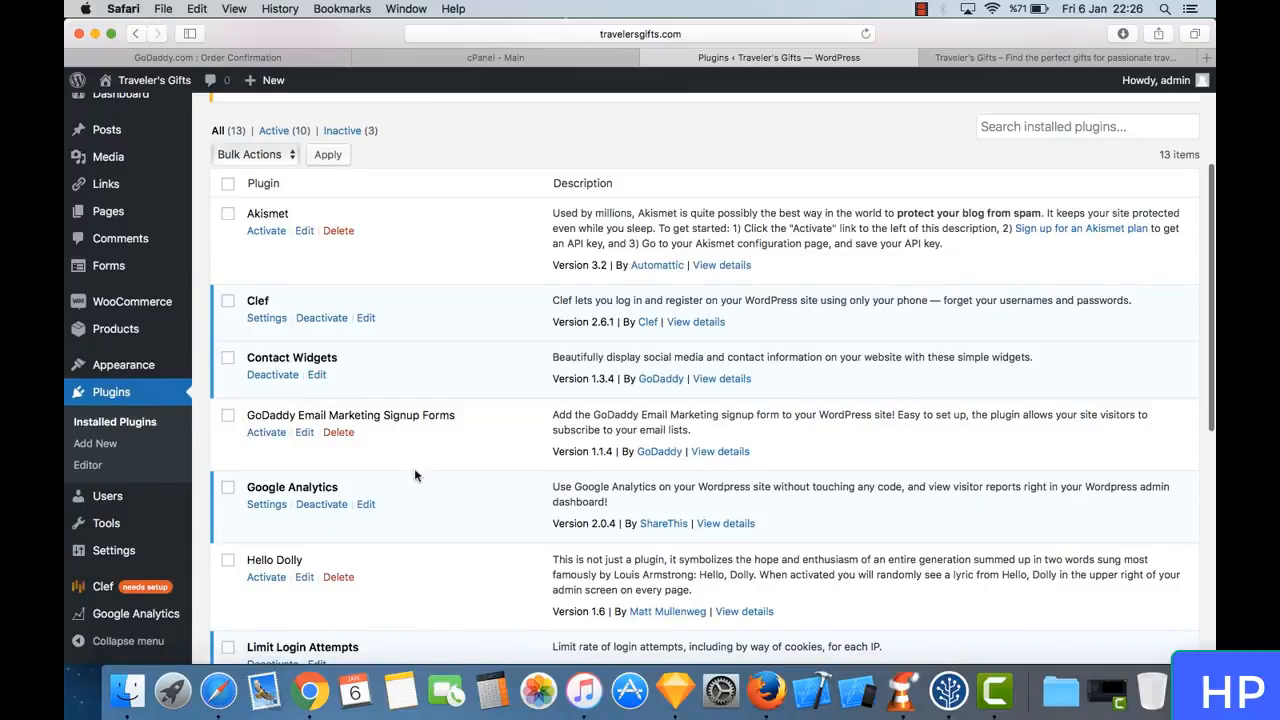
- View the site's user list, and look through the fields of the form for adding a new user
{"action": "left_click", "coordinate": [156, 503]}
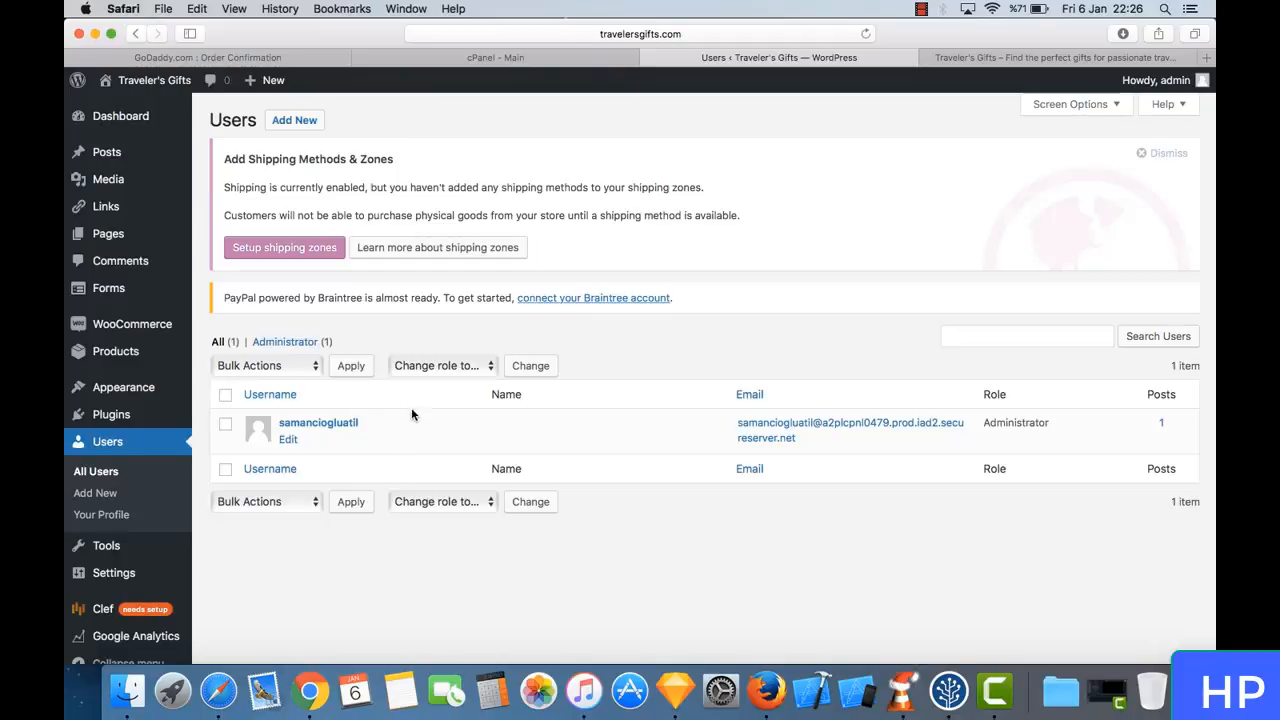
{"action": "left_click", "coordinate": [118, 494]}
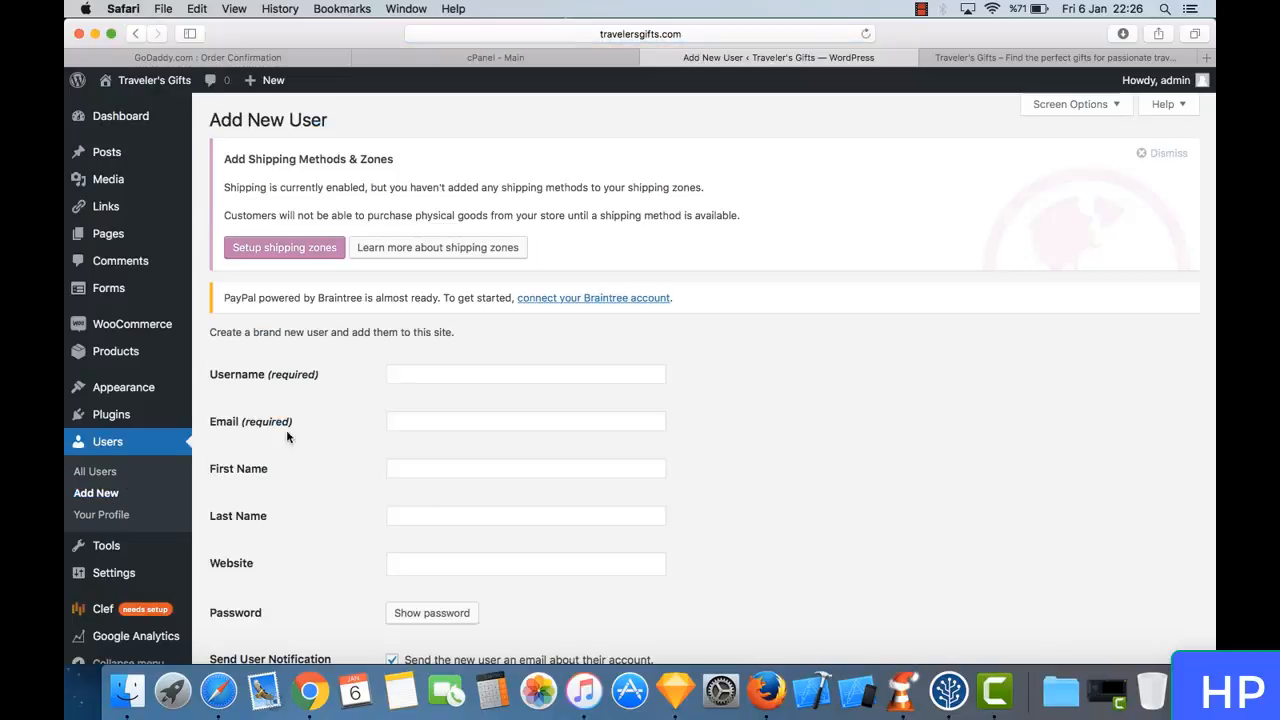
{"action": "scroll", "coordinate": [163, 466], "scroll_direction": "down", "scroll_amount": 3}
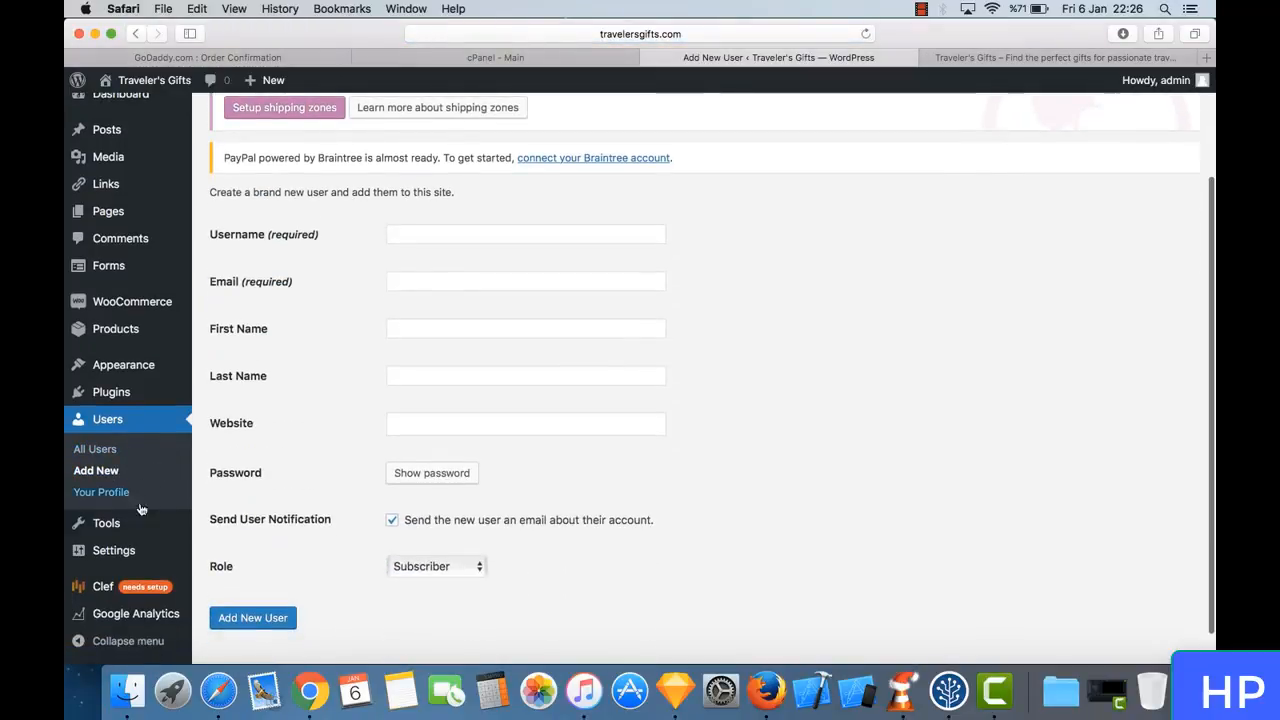
- Open the available tools page and read the Press This description and its installation options
{"action": "left_click", "coordinate": [106, 523]}
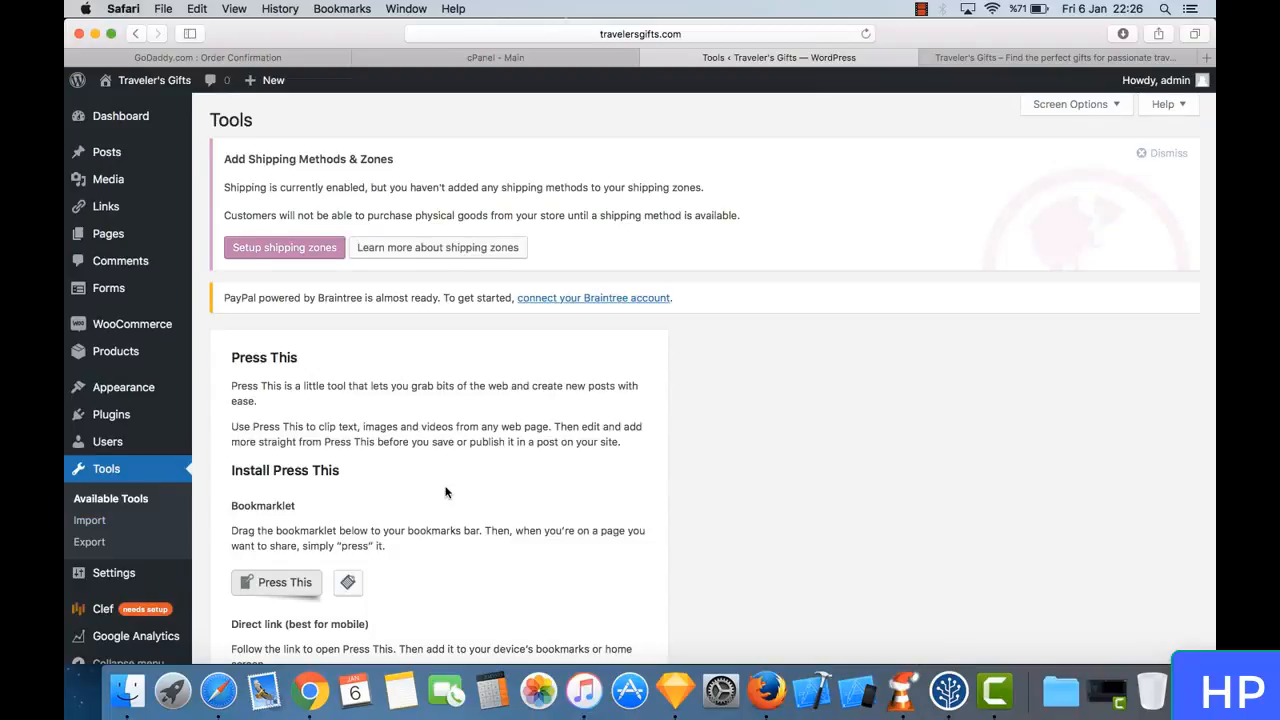
{"action": "scroll", "coordinate": [447, 492], "scroll_direction": "down", "scroll_amount": 4}
{"action": "scroll", "coordinate": [447, 492], "scroll_direction": "up", "scroll_amount": 3}
{"action": "scroll", "coordinate": [447, 492], "scroll_direction": "up", "scroll_amount": 2}
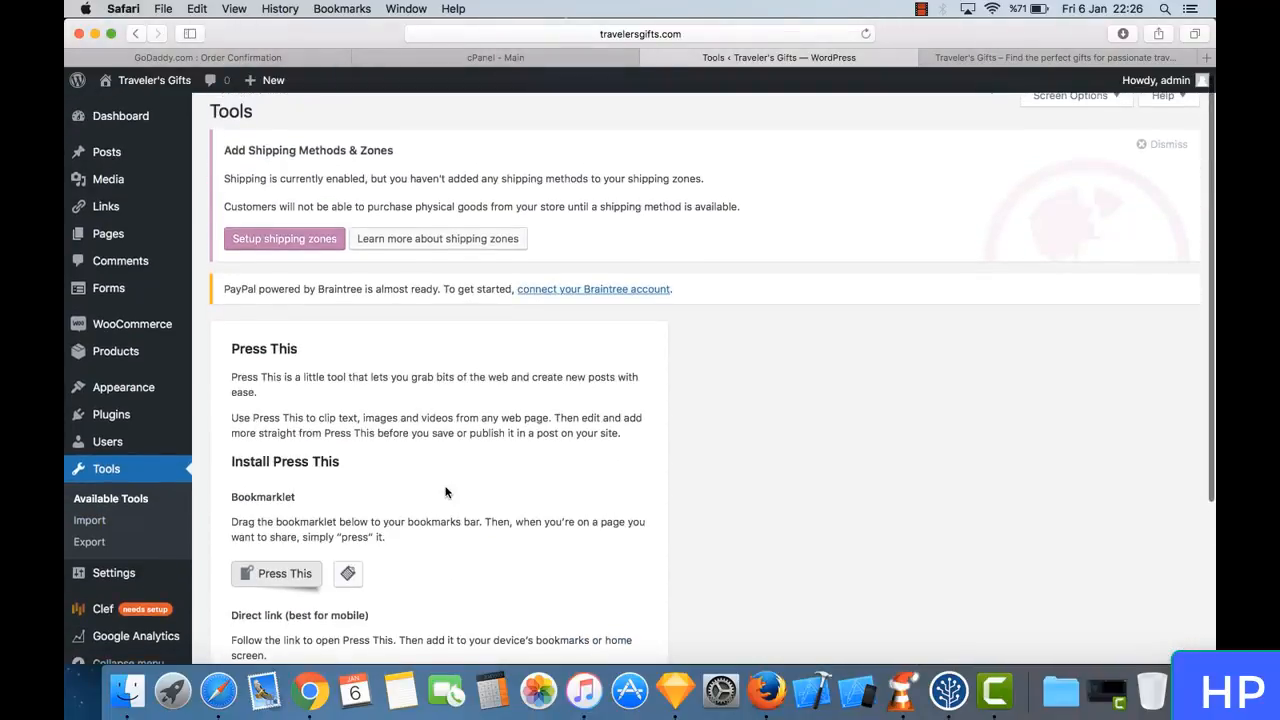
{"action": "scroll", "coordinate": [372, 440], "scroll_direction": "down", "scroll_amount": 3}
{"action": "scroll", "coordinate": [372, 440], "scroll_direction": "down", "scroll_amount": 1}
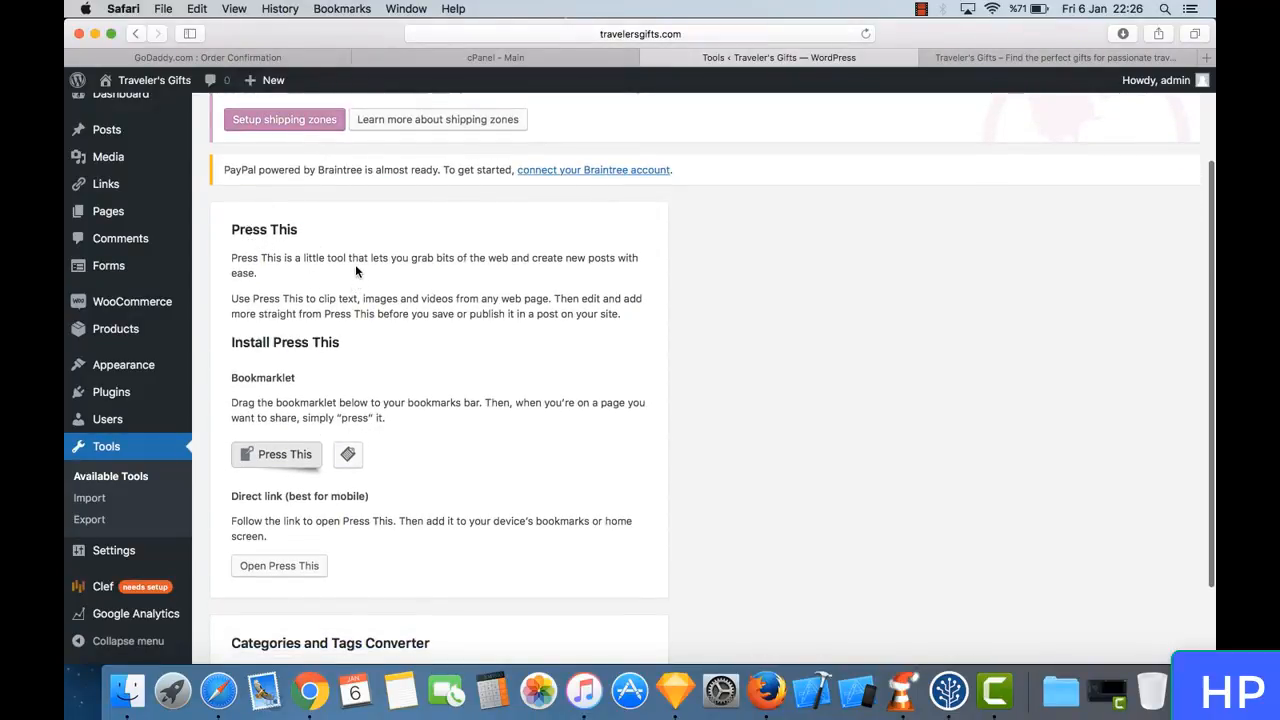
{"action": "left_click_drag", "start_coordinate": [355, 264], "coordinate": [329, 237]}
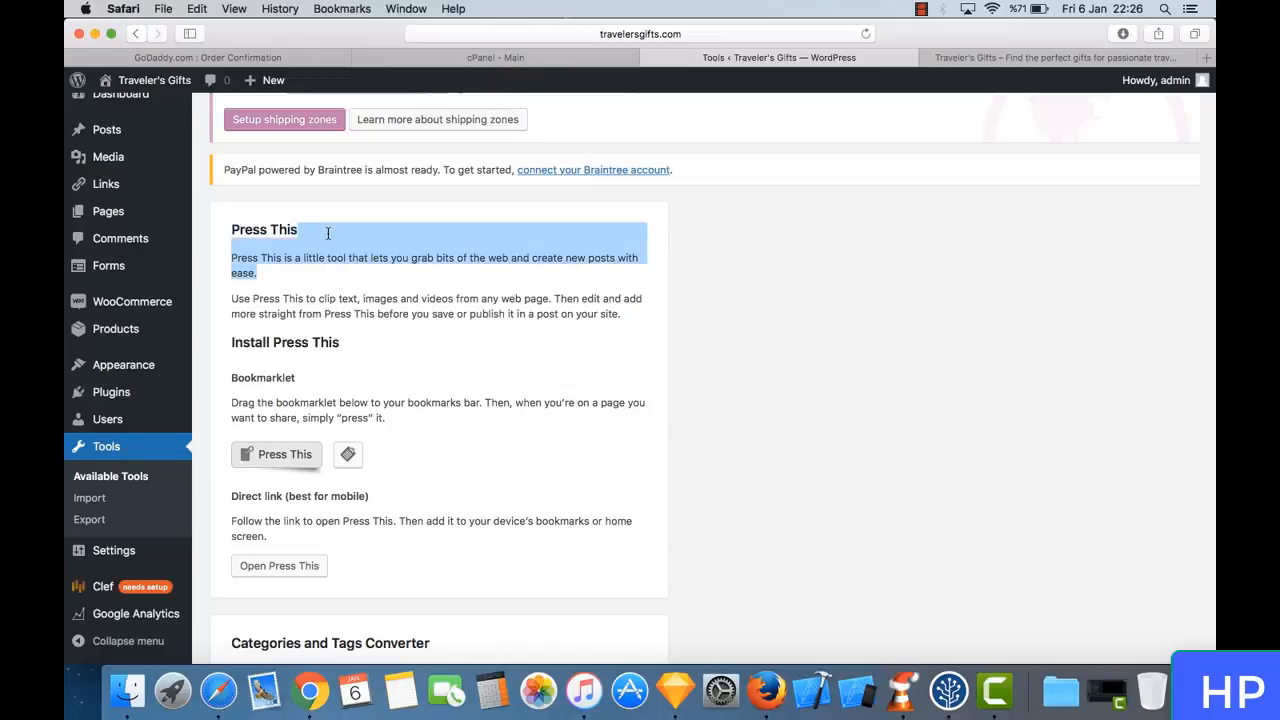
{"action": "left_click", "coordinate": [327, 233]}
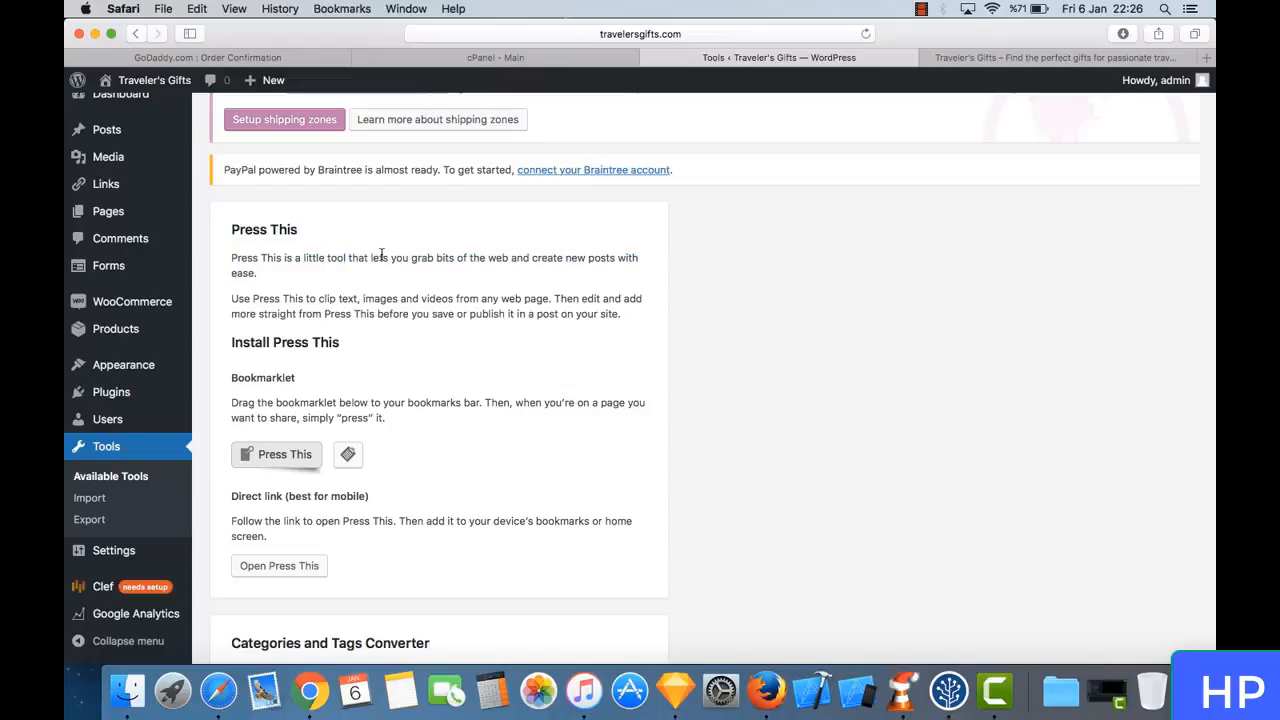
{"action": "left_click_drag", "start_coordinate": [385, 254], "coordinate": [431, 289]}
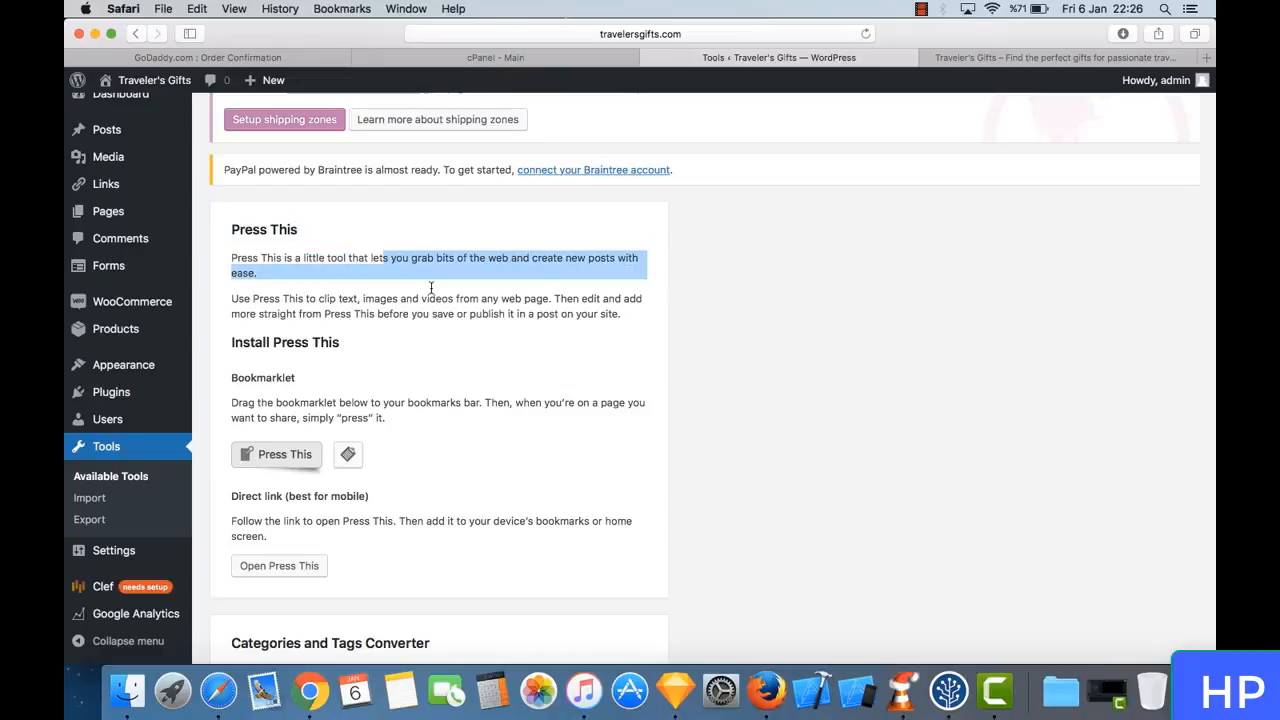
{"action": "left_click", "coordinate": [431, 289]}
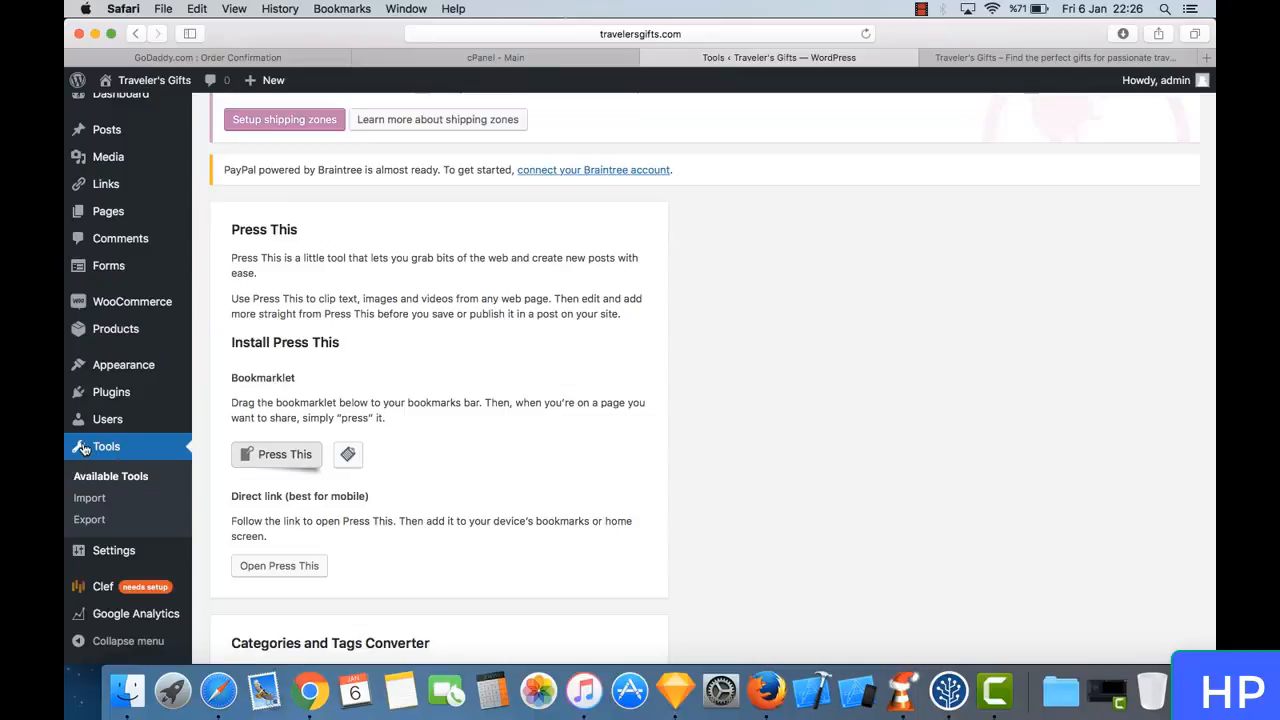
{"action": "mouse_move", "coordinate": [133, 394]}
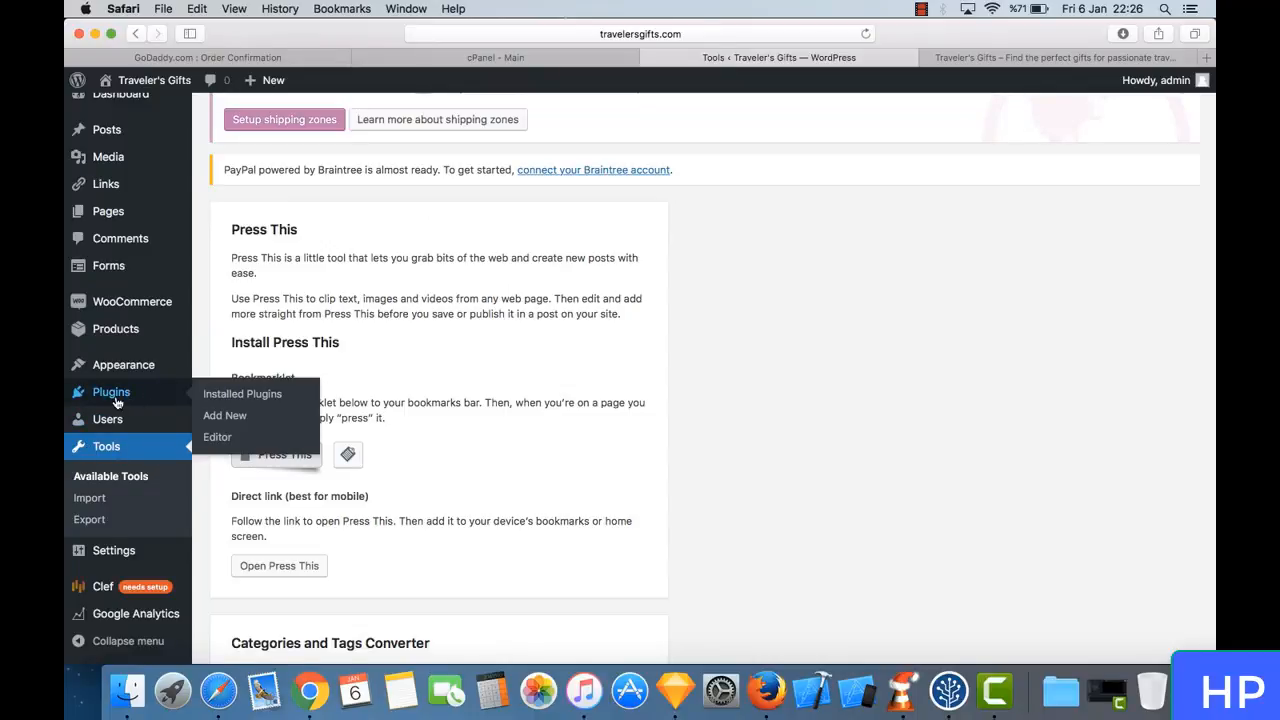
- Look over the General settings and compare the site title and tagline with the header of the live storefront
{"action": "left_click", "coordinate": [162, 555]}
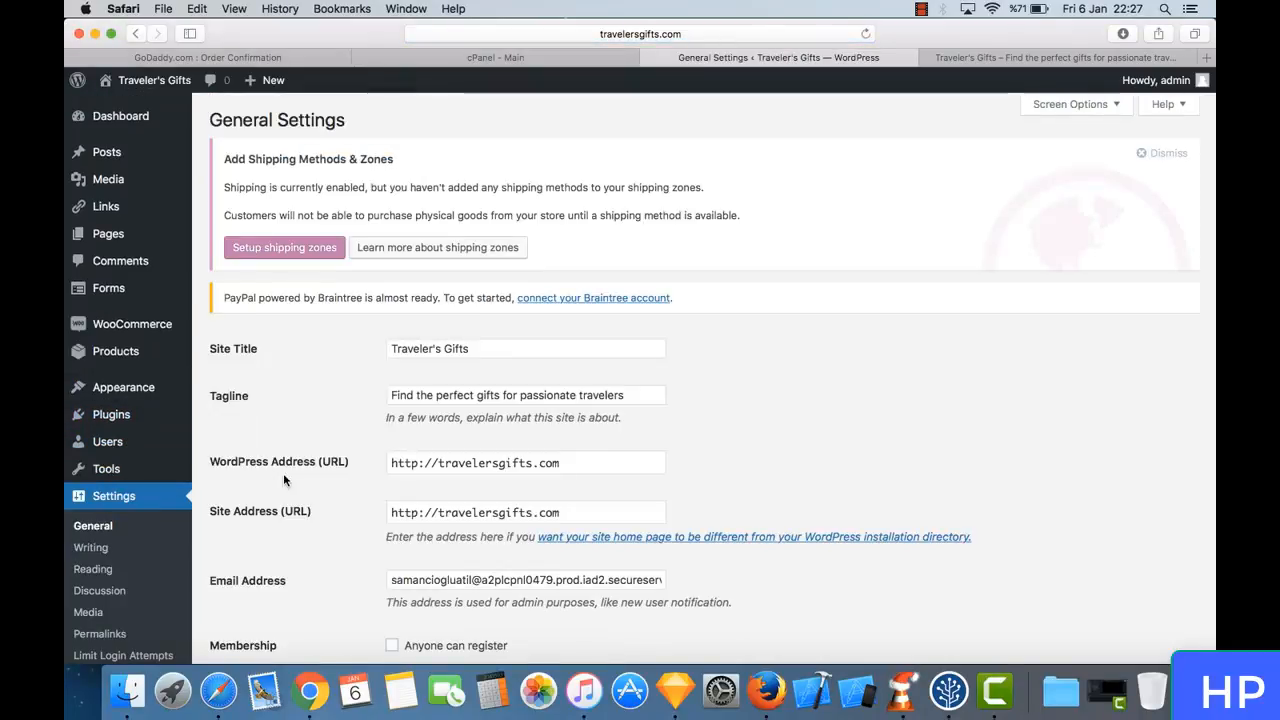
{"action": "scroll", "coordinate": [275, 403], "scroll_direction": "down", "scroll_amount": 3}
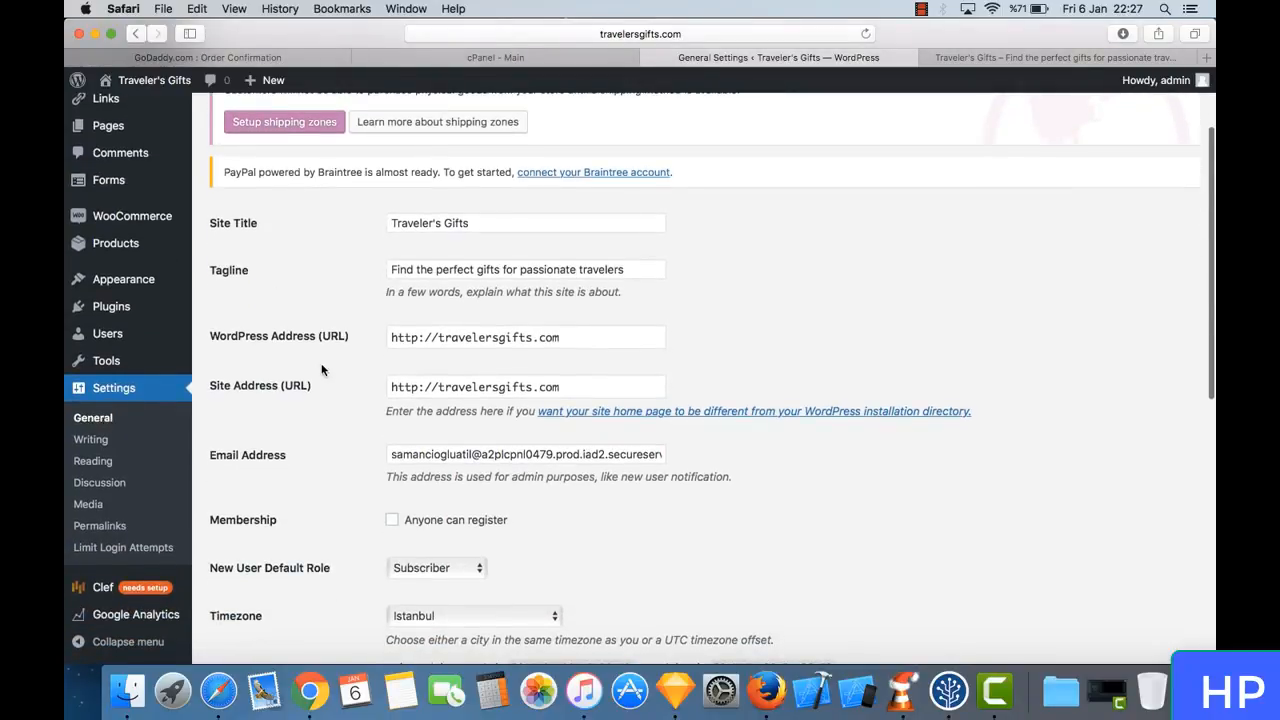
{"action": "scroll", "coordinate": [318, 371], "scroll_direction": "down", "scroll_amount": 1}
{"action": "scroll", "coordinate": [318, 371], "scroll_direction": "up", "scroll_amount": 1}
{"action": "scroll", "coordinate": [315, 370], "scroll_direction": "up", "scroll_amount": 2}
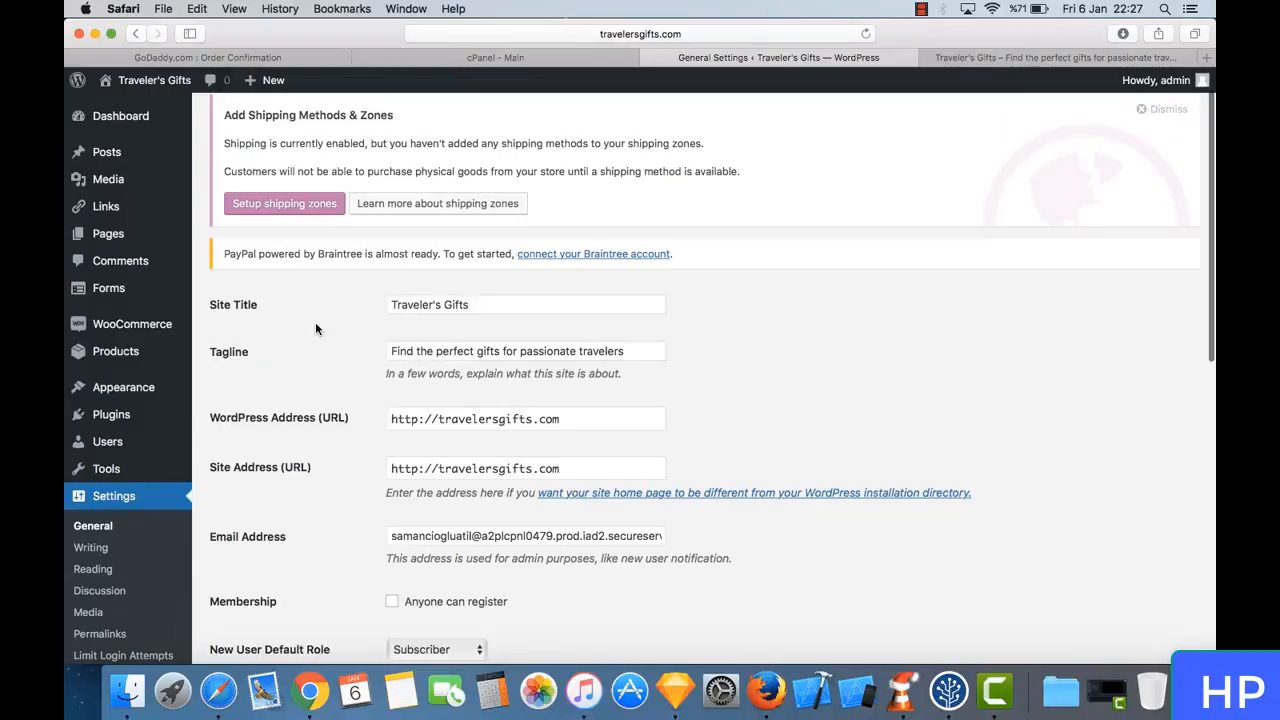
{"action": "left_click", "coordinate": [1026, 55]}
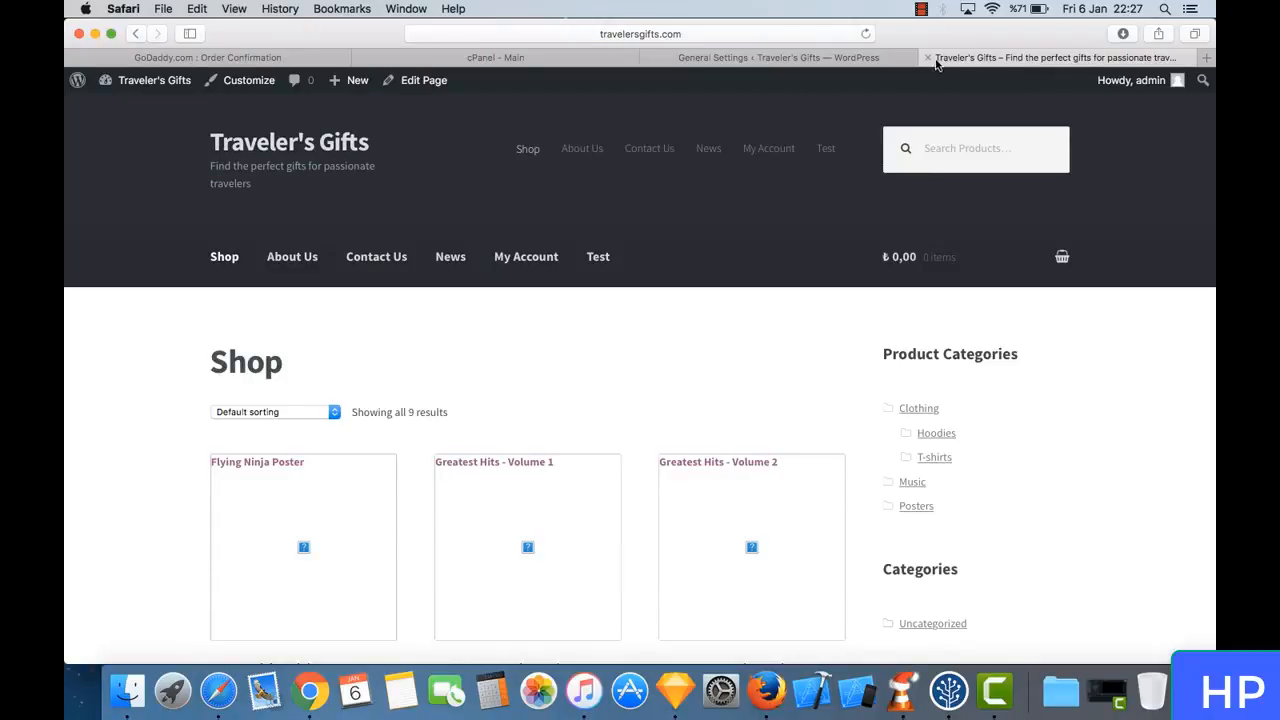
{"action": "left_click", "coordinate": [832, 58]}
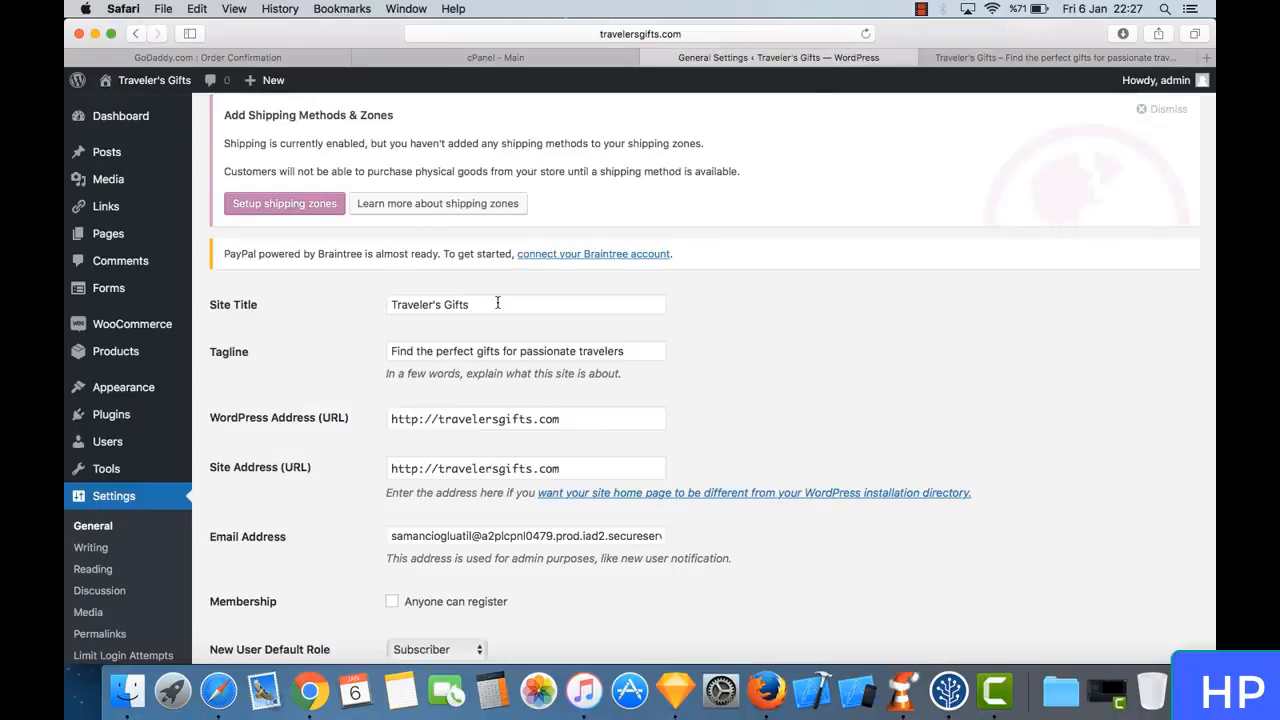
- Replace the admin e-mail address in the General settings with the store's info e-mail and review its usage note
{"action": "scroll", "coordinate": [497, 303], "scroll_direction": "down", "scroll_amount": 2}
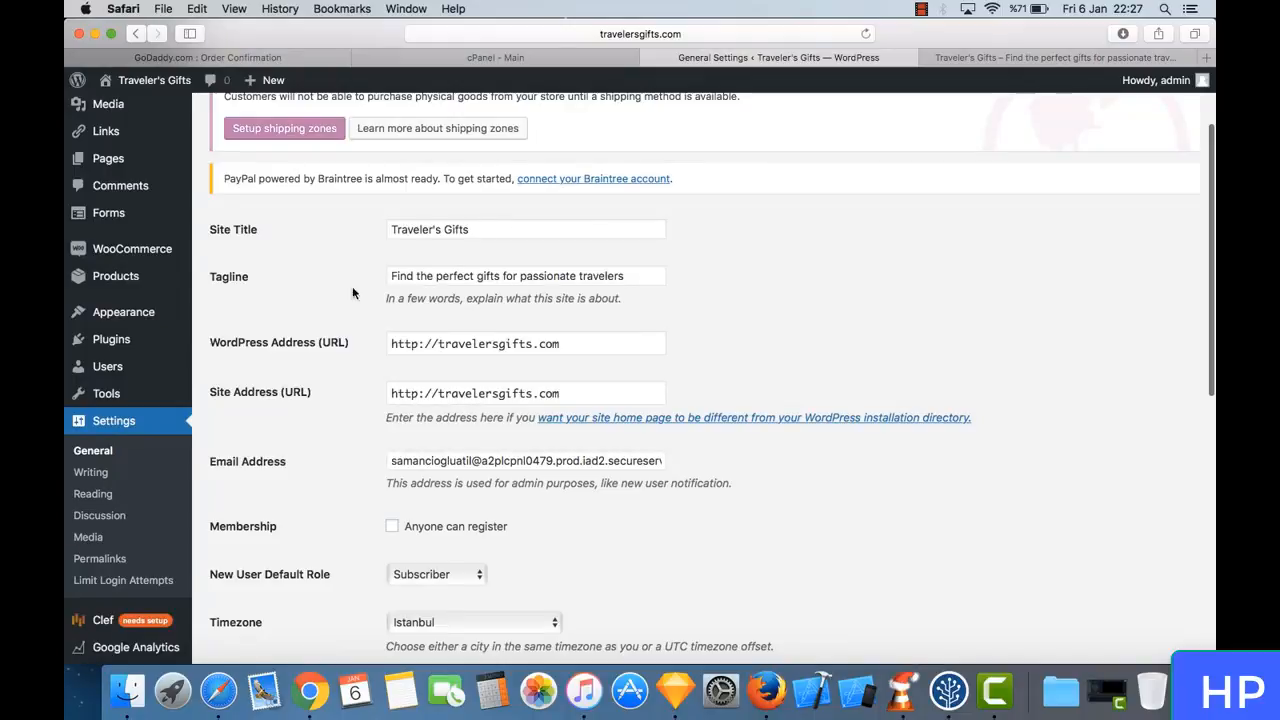
{"action": "scroll", "coordinate": [394, 295], "scroll_direction": "down", "scroll_amount": 6}
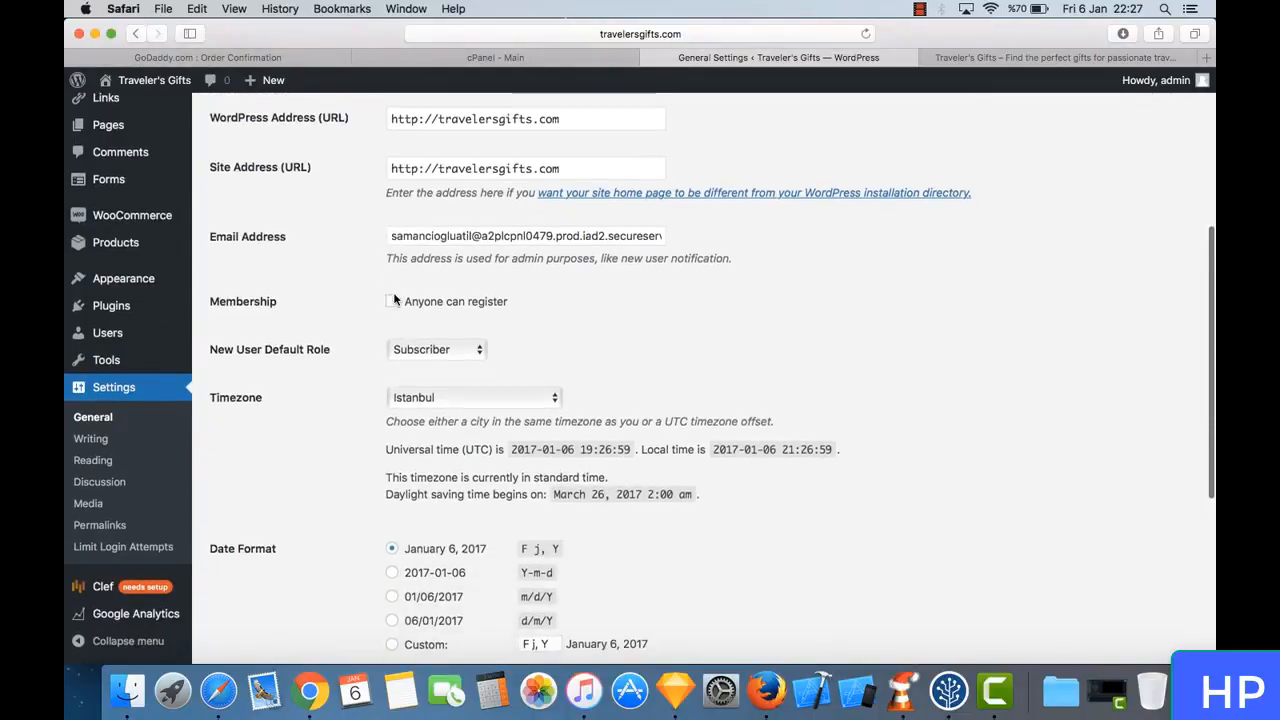
{"action": "triple_click", "coordinate": [467, 240]}
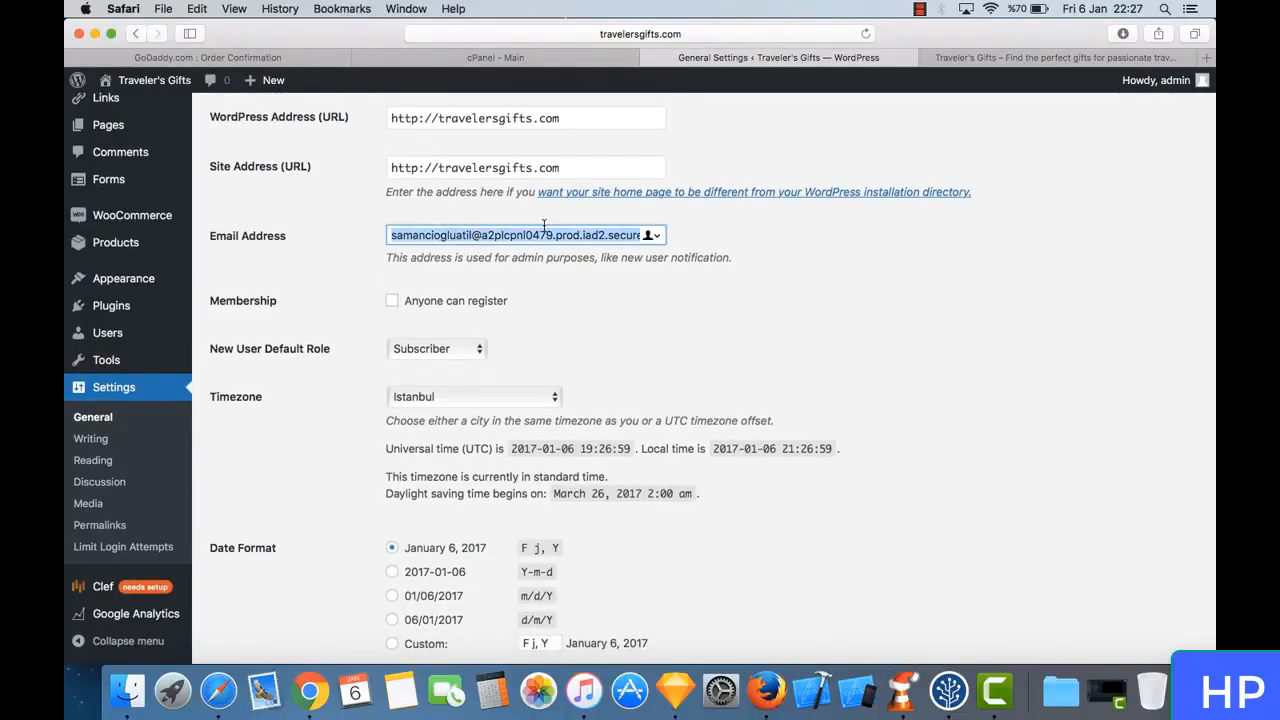
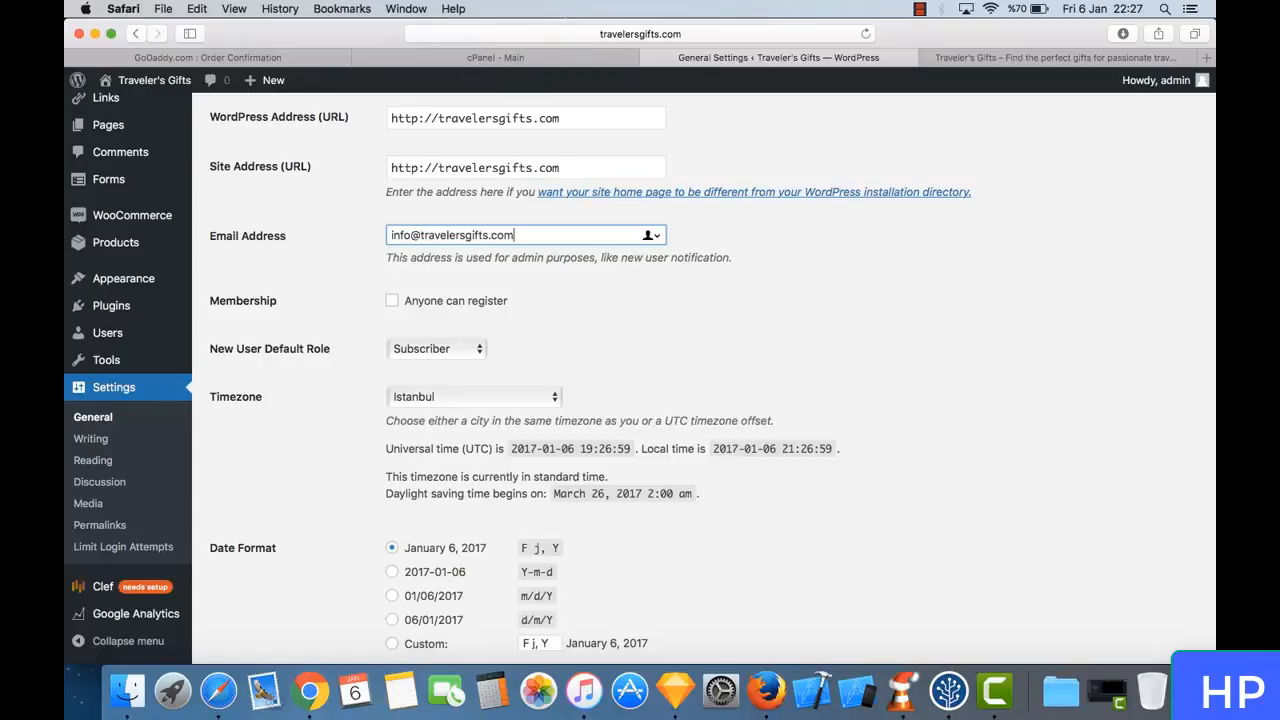
{"action": "scroll", "coordinate": [485, 300], "scroll_direction": "down", "scroll_amount": 3}
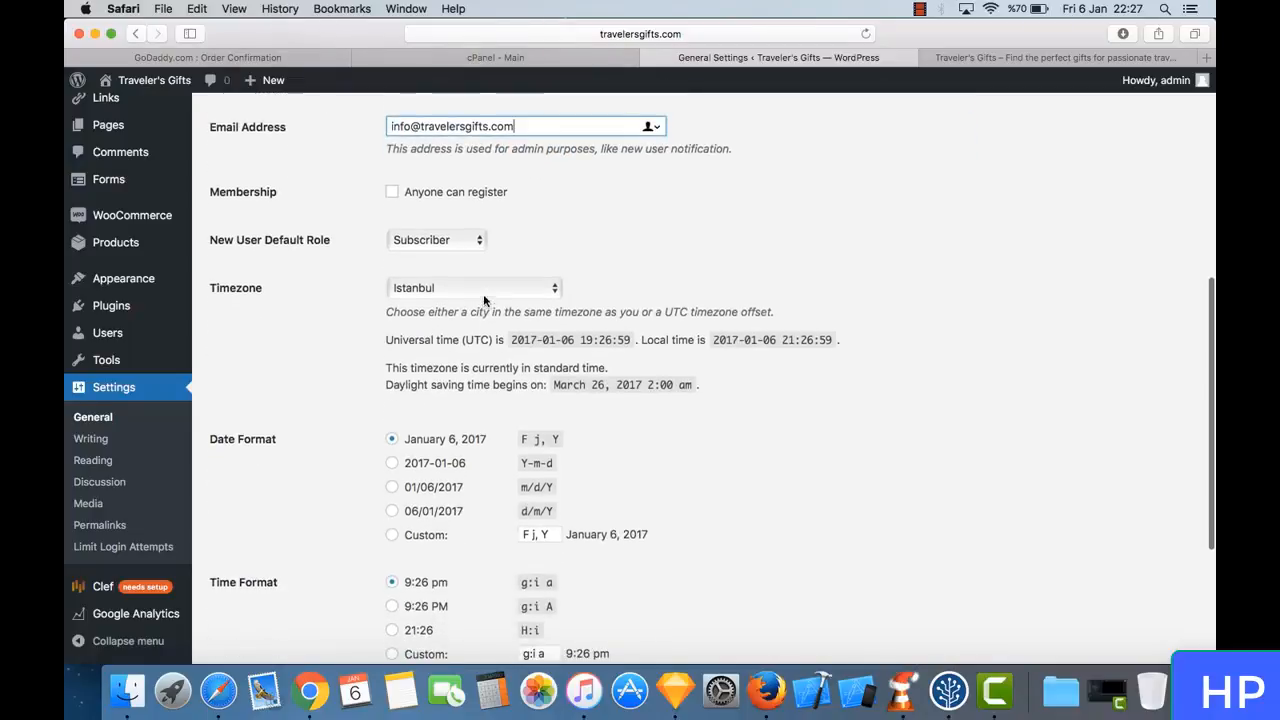
{"action": "triple_click", "coordinate": [491, 148]}
{"action": "left_click", "coordinate": [491, 148]}
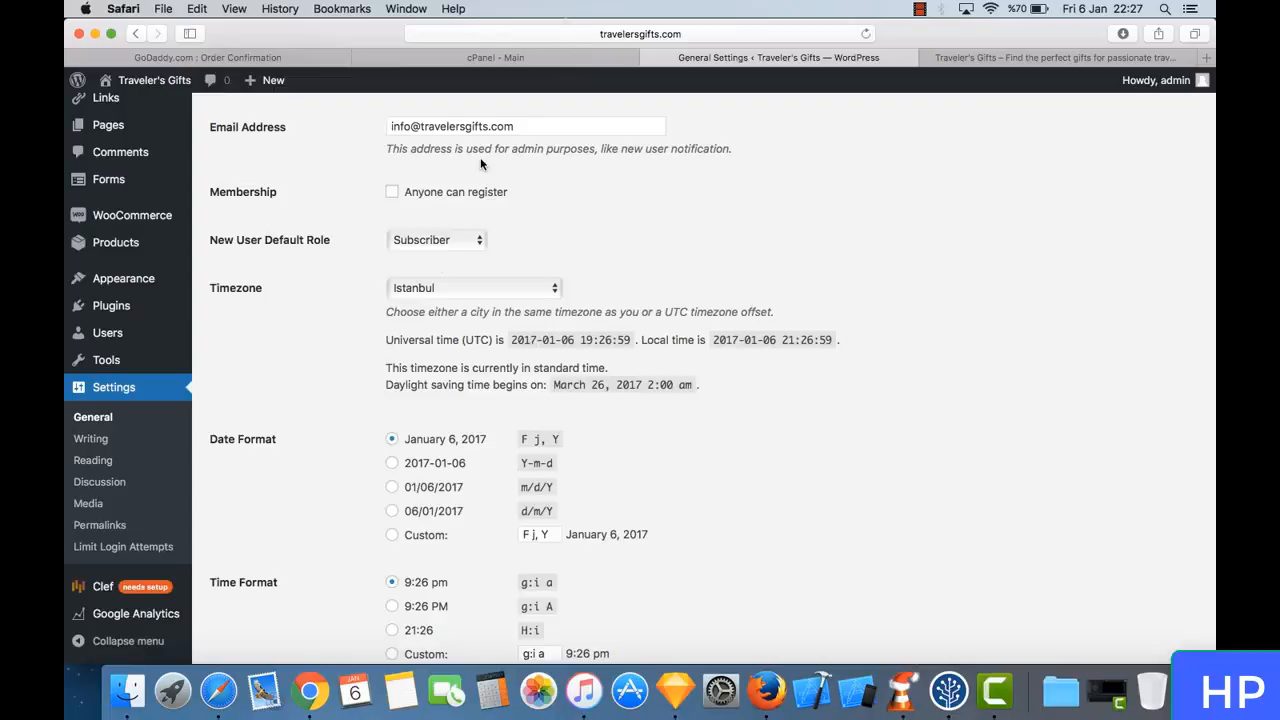
- Set the site's timezone to New York and save the General settings
{"action": "left_click", "coordinate": [507, 292]}
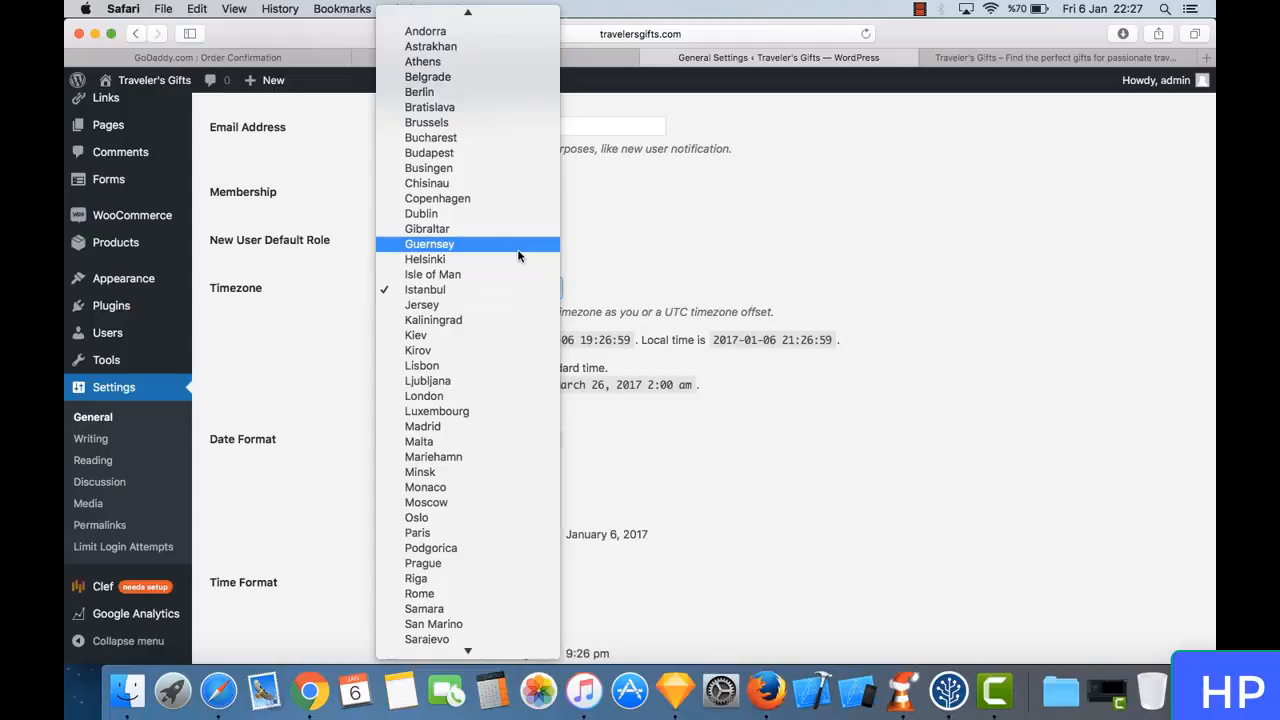
{"action": "key", "text": "n"}
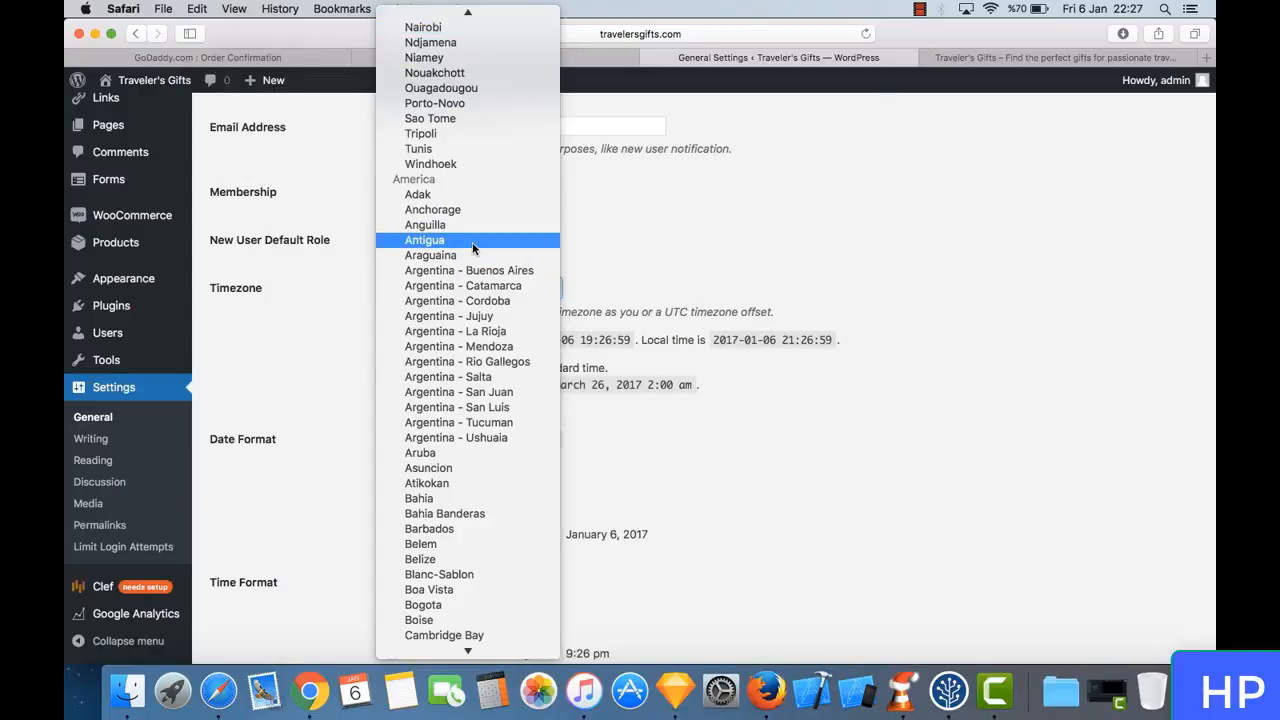
{"action": "scroll", "coordinate": [472, 242], "scroll_direction": "down", "scroll_amount": 20}
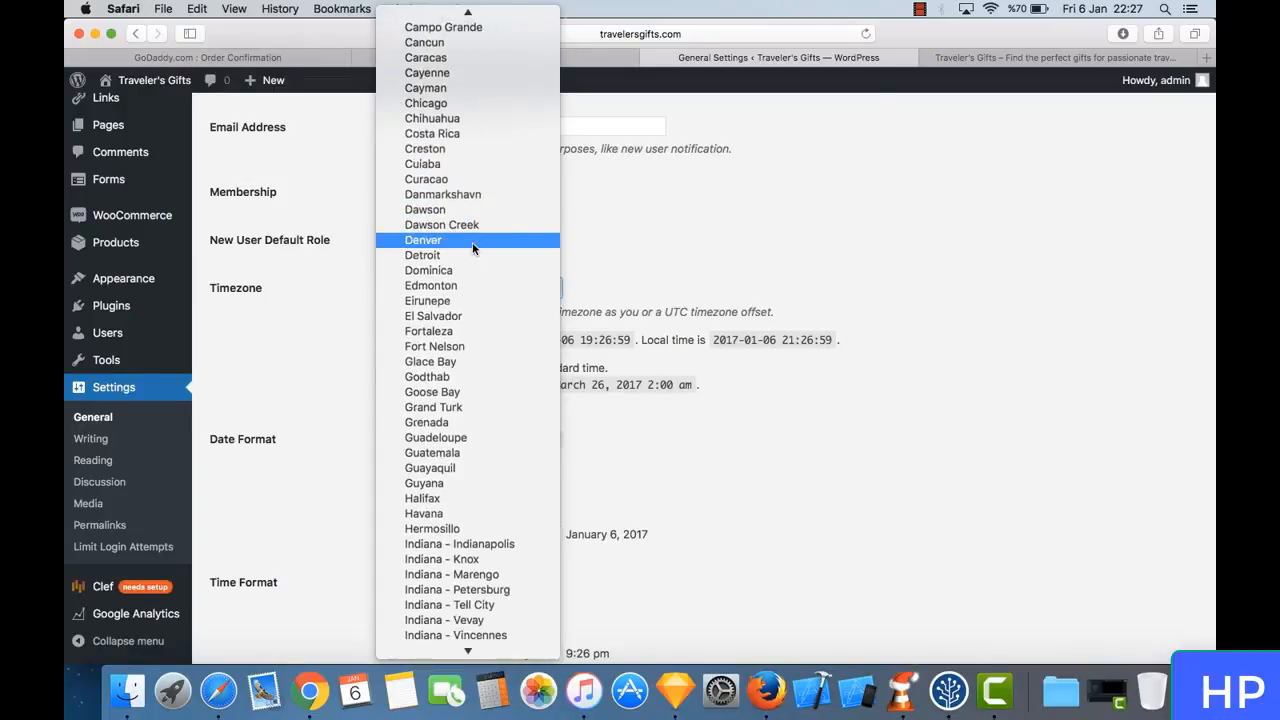
{"action": "scroll", "coordinate": [472, 242], "scroll_direction": "down", "scroll_amount": 5}
{"action": "scroll", "coordinate": [472, 242], "scroll_direction": "down", "scroll_amount": 13}
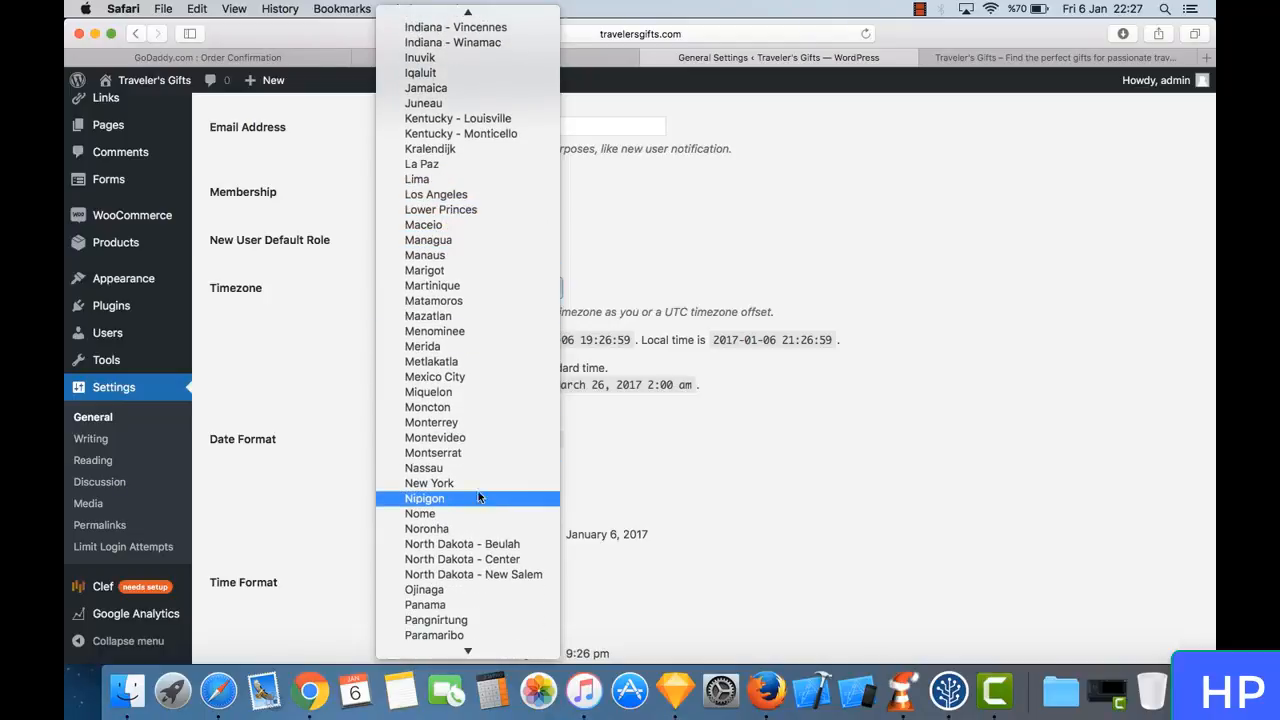
{"action": "left_click", "coordinate": [476, 484]}
{"action": "scroll", "coordinate": [641, 308], "scroll_direction": "down", "scroll_amount": 5}
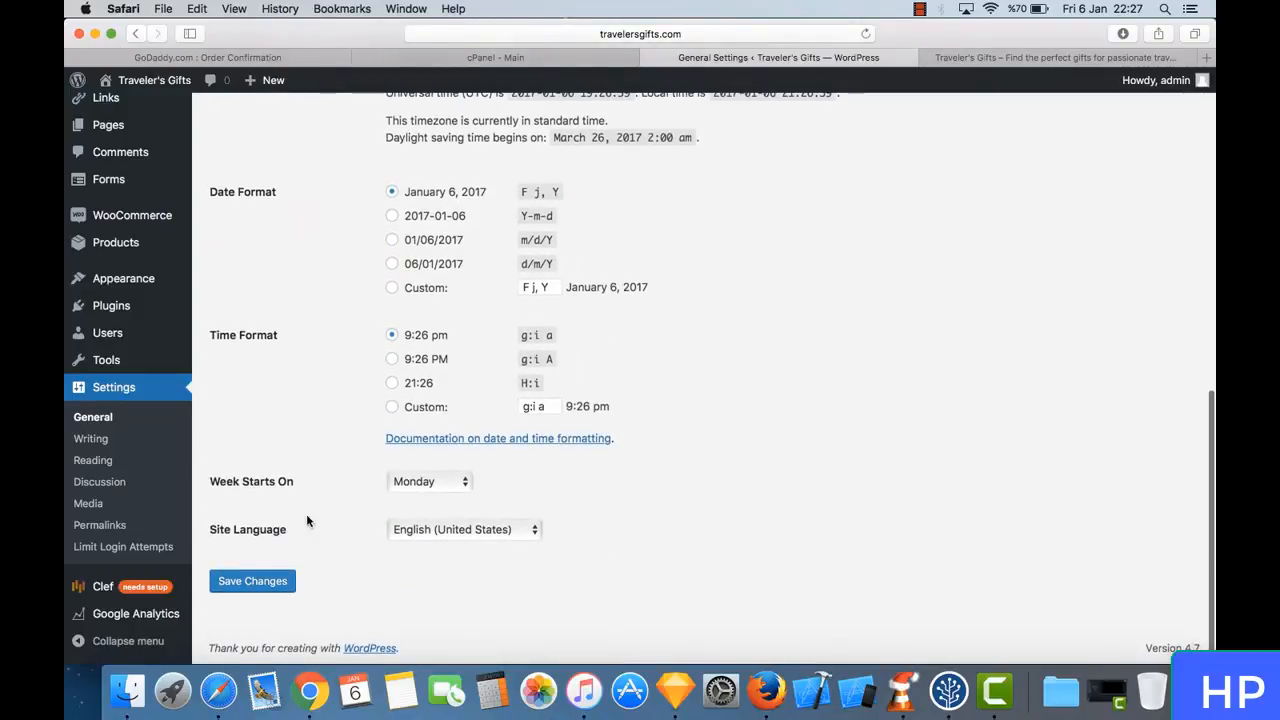
{"action": "left_click", "coordinate": [282, 580]}
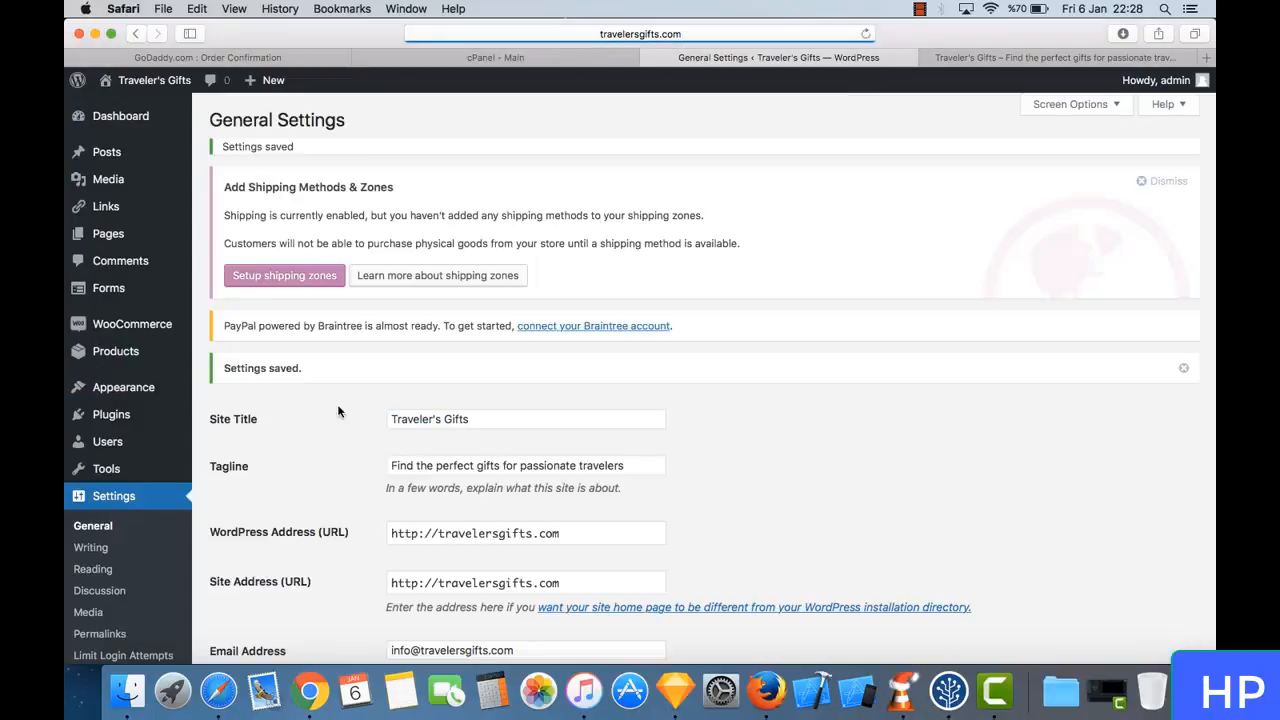
- Open the Writing settings and examine the formatting, default category, post via email and update services options
{"action": "left_click", "coordinate": [119, 545]}
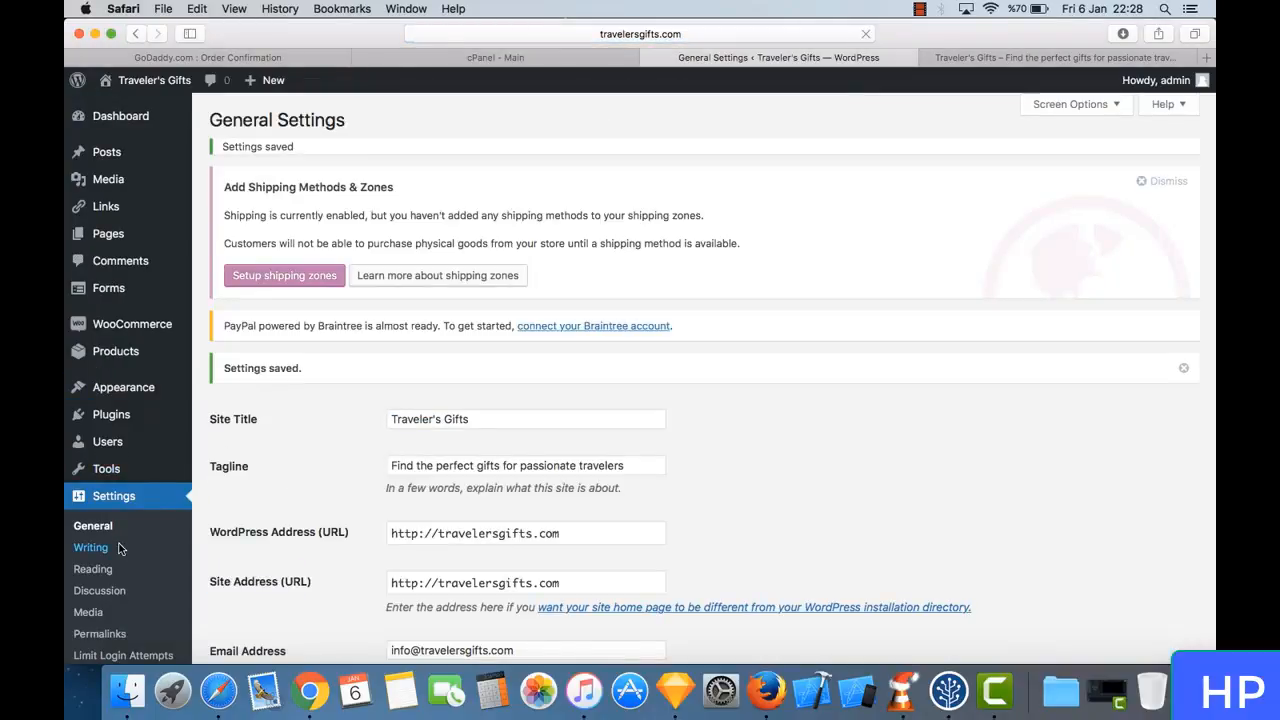
{"action": "scroll", "coordinate": [381, 458], "scroll_direction": "down", "scroll_amount": 3}
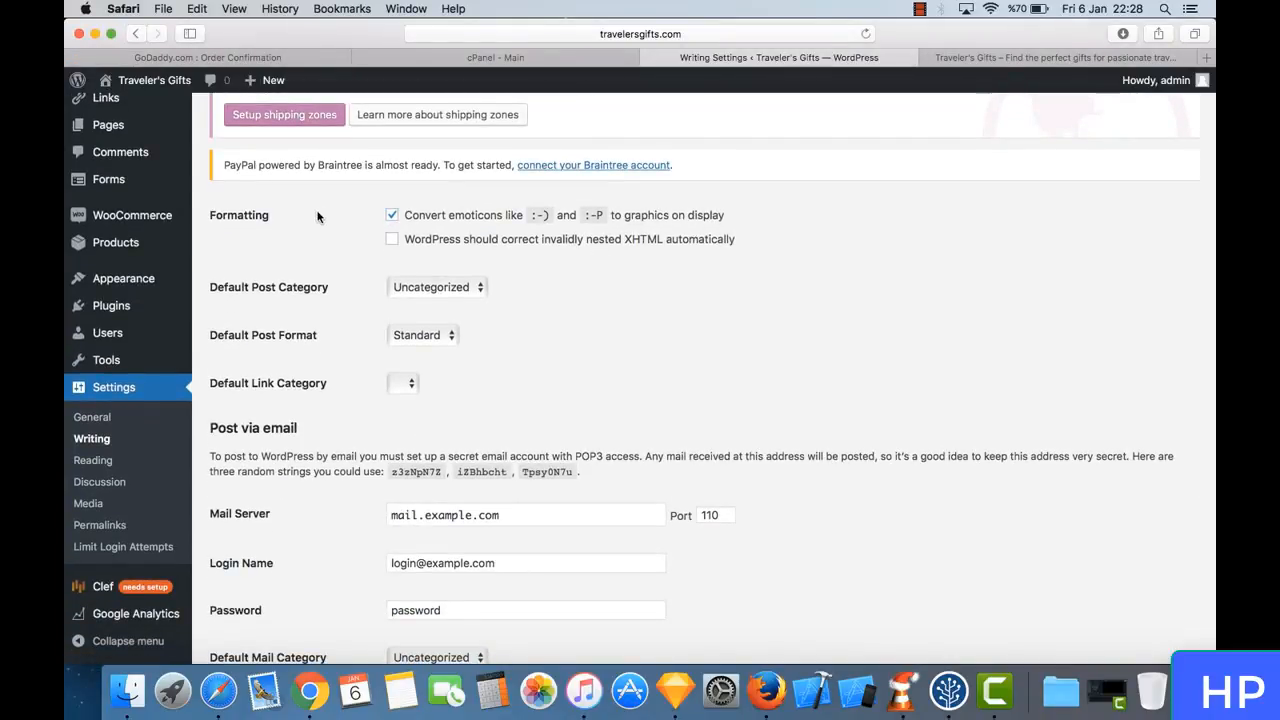
{"action": "scroll", "coordinate": [333, 364], "scroll_direction": "down", "scroll_amount": 3}
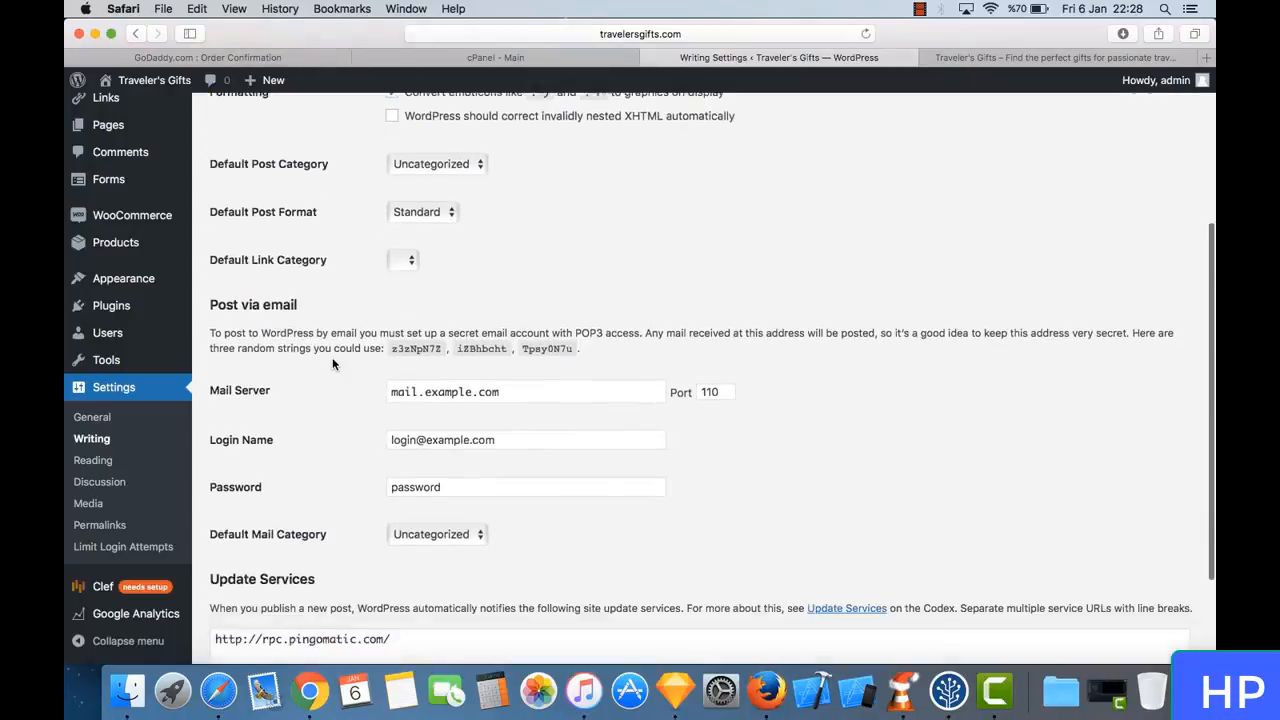
{"action": "scroll", "coordinate": [280, 400], "scroll_direction": "down", "scroll_amount": 3}
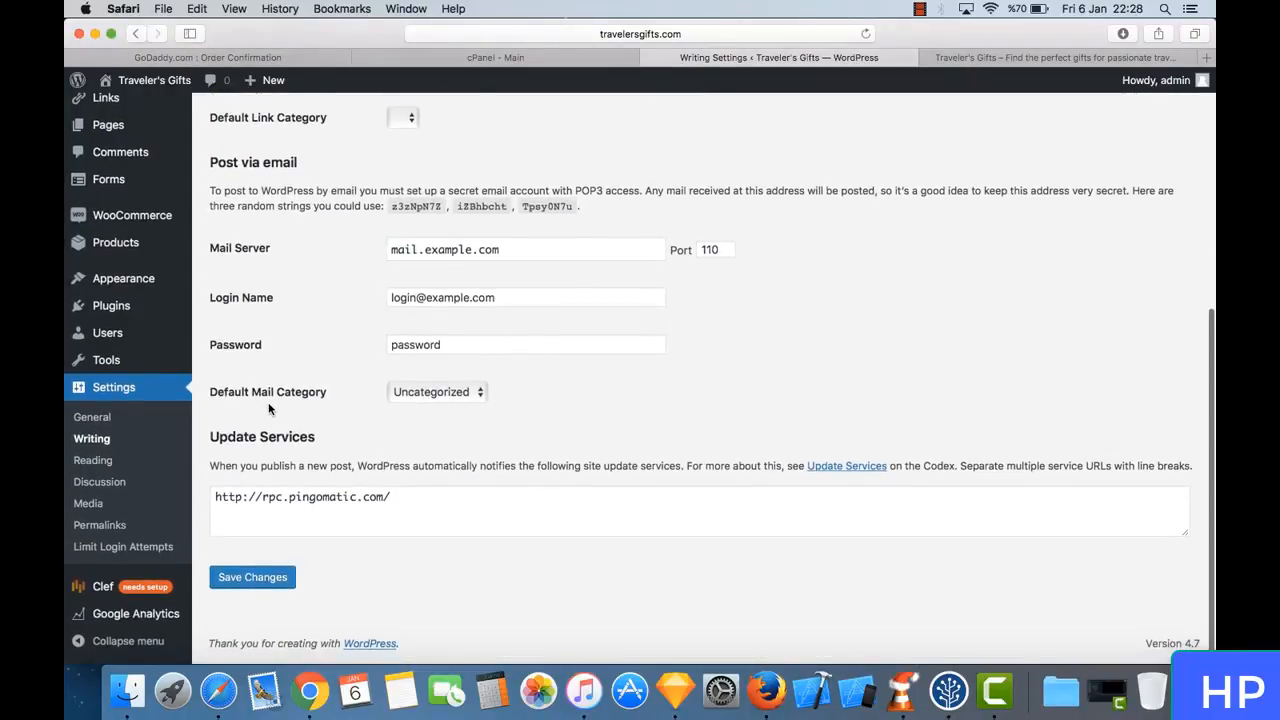
- Review the choices for the default post category and default post format in the Writing settings, keeping Uncategorized and Standard
{"action": "scroll", "coordinate": [297, 340], "scroll_direction": "up", "scroll_amount": 6}
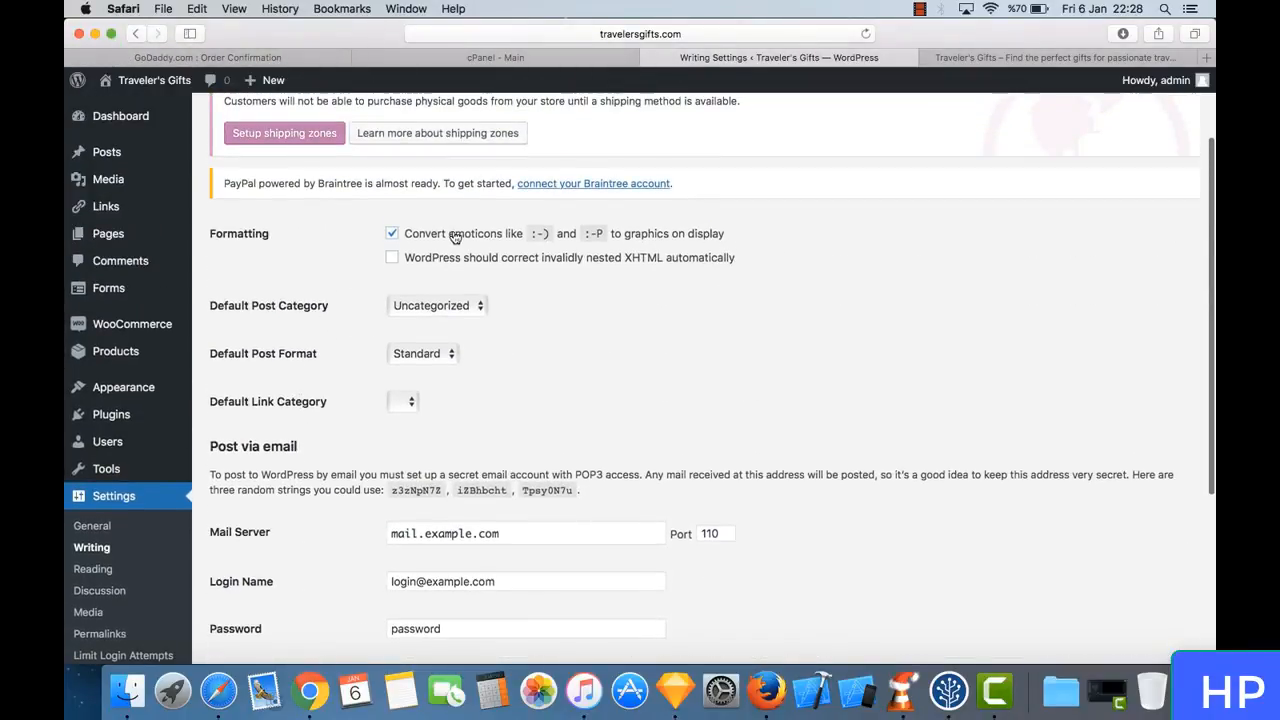
{"action": "left_click", "coordinate": [430, 306]}
{"action": "left_click", "coordinate": [428, 308]}
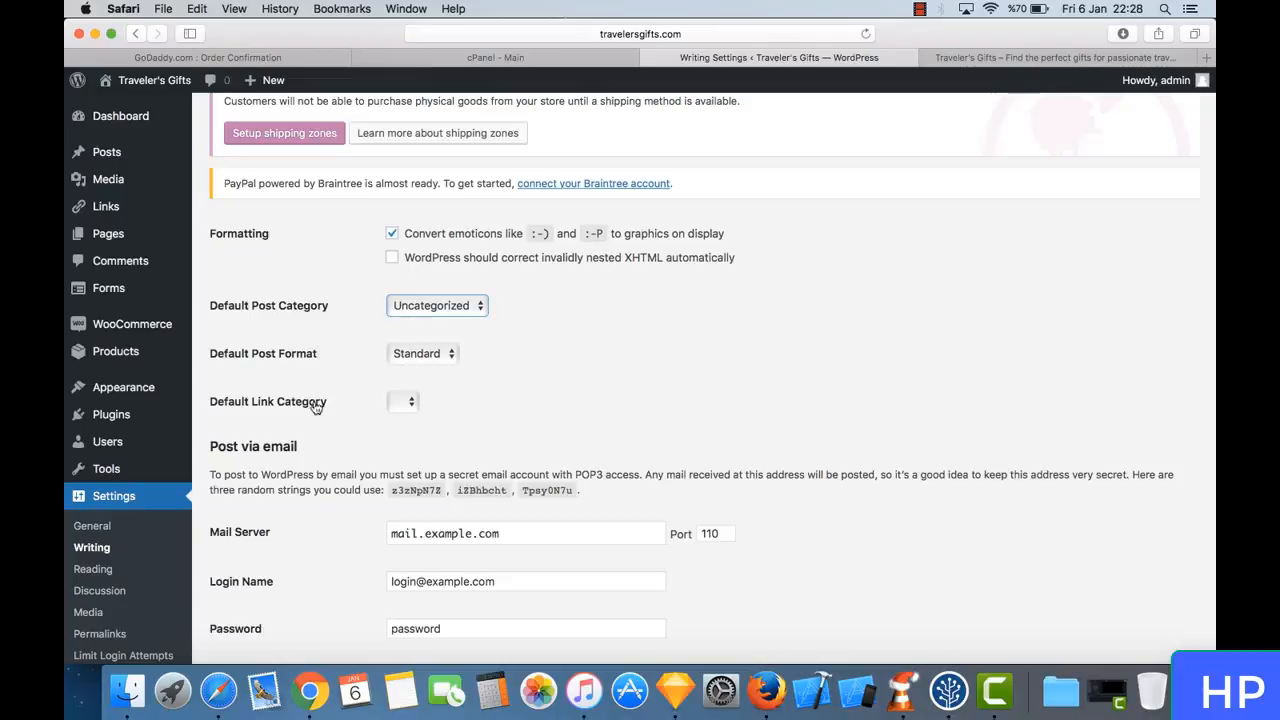
{"action": "left_click", "coordinate": [403, 359]}
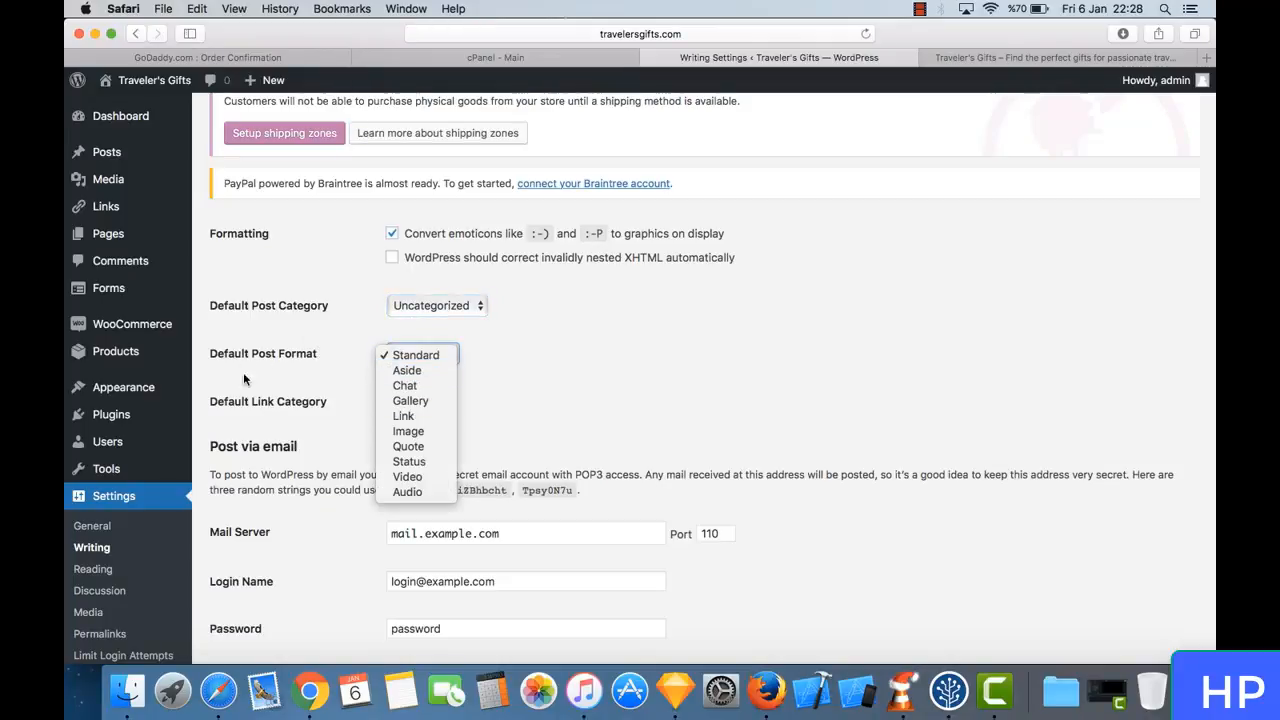
{"action": "left_click", "coordinate": [537, 390]}
{"action": "left_click", "coordinate": [447, 356]}
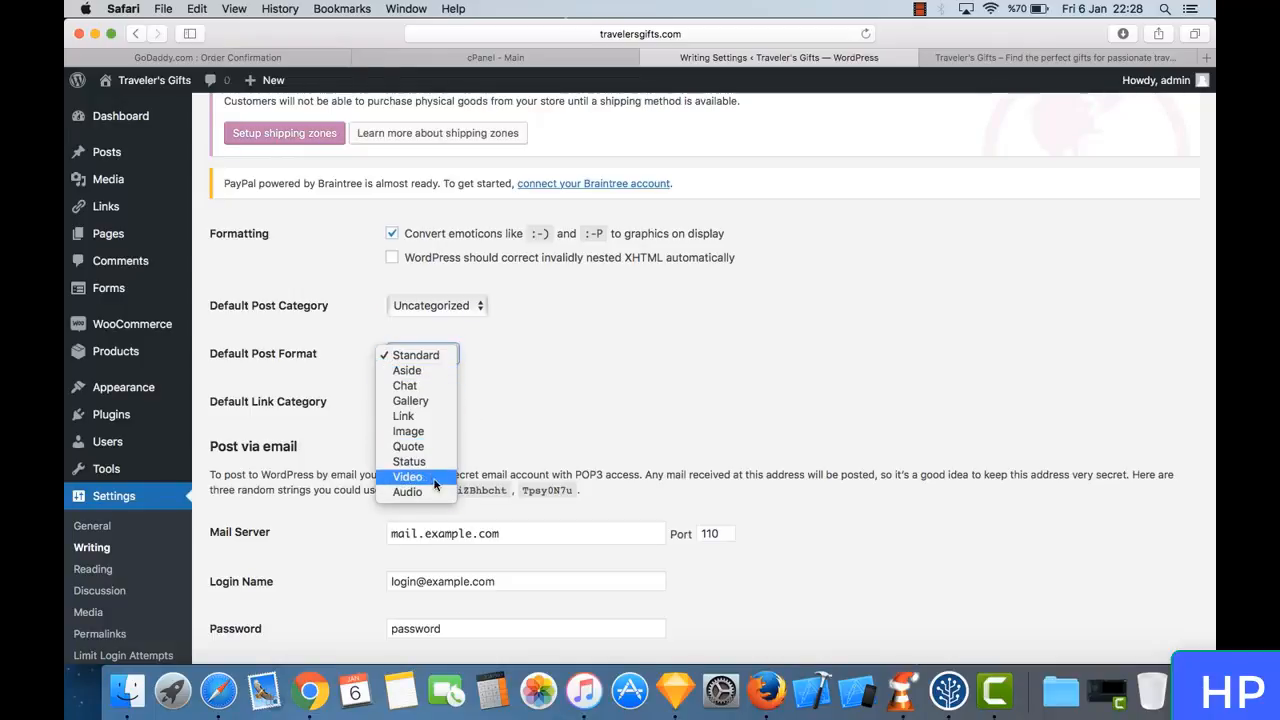
{"action": "left_click", "coordinate": [598, 321]}
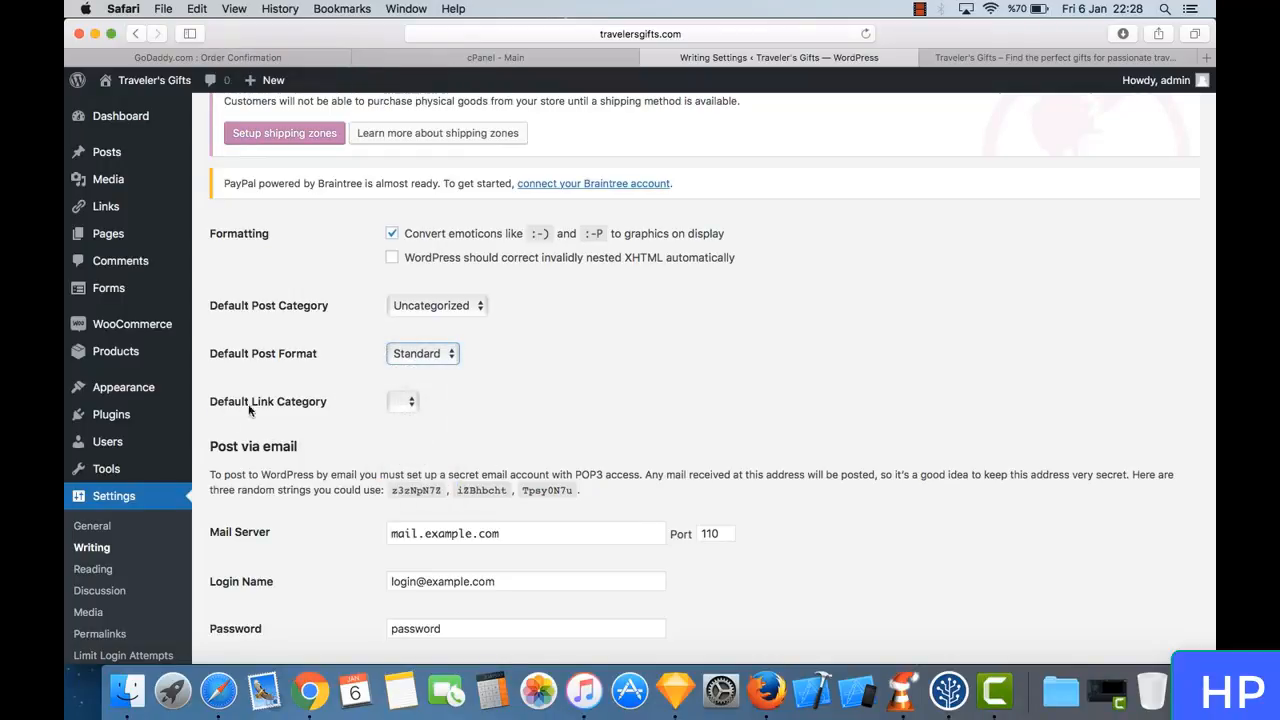
{"action": "scroll", "coordinate": [100, 568], "scroll_direction": "down", "scroll_amount": 3}
- Open the Reading settings and compare the front page setting with the home page of the live storefront
{"action": "left_click", "coordinate": [122, 459]}
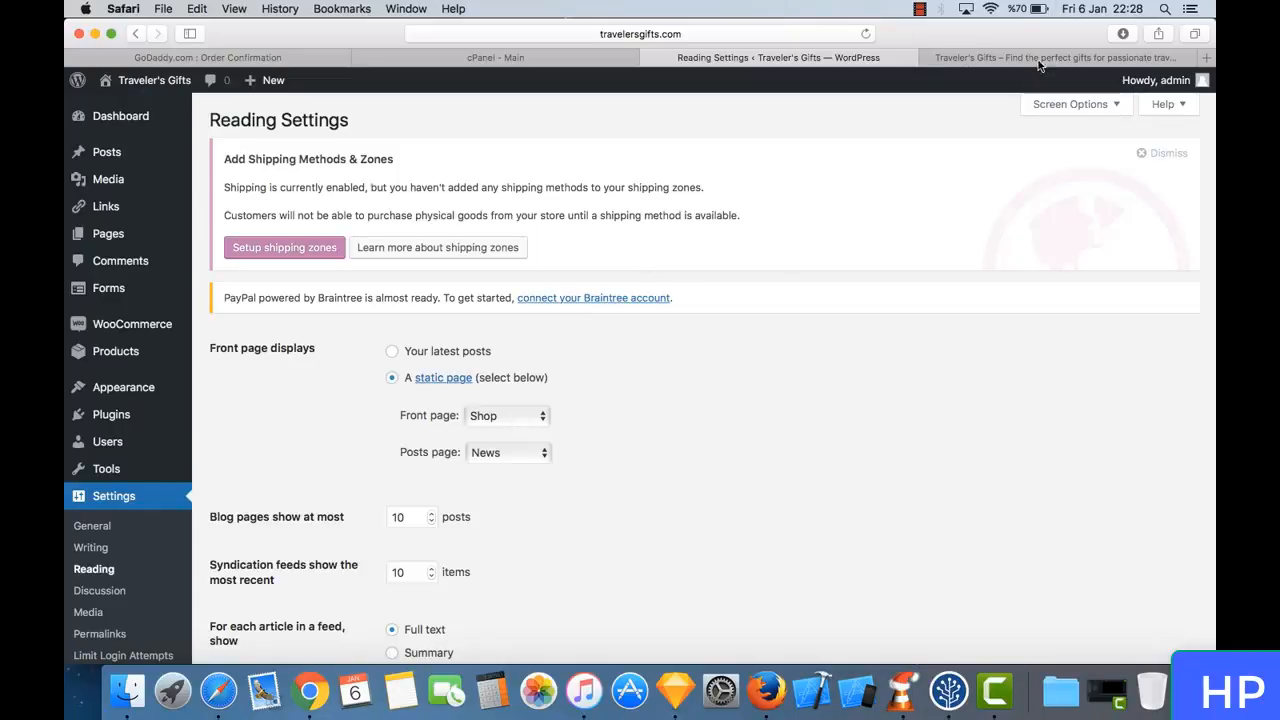
{"action": "left_click", "coordinate": [1000, 60]}
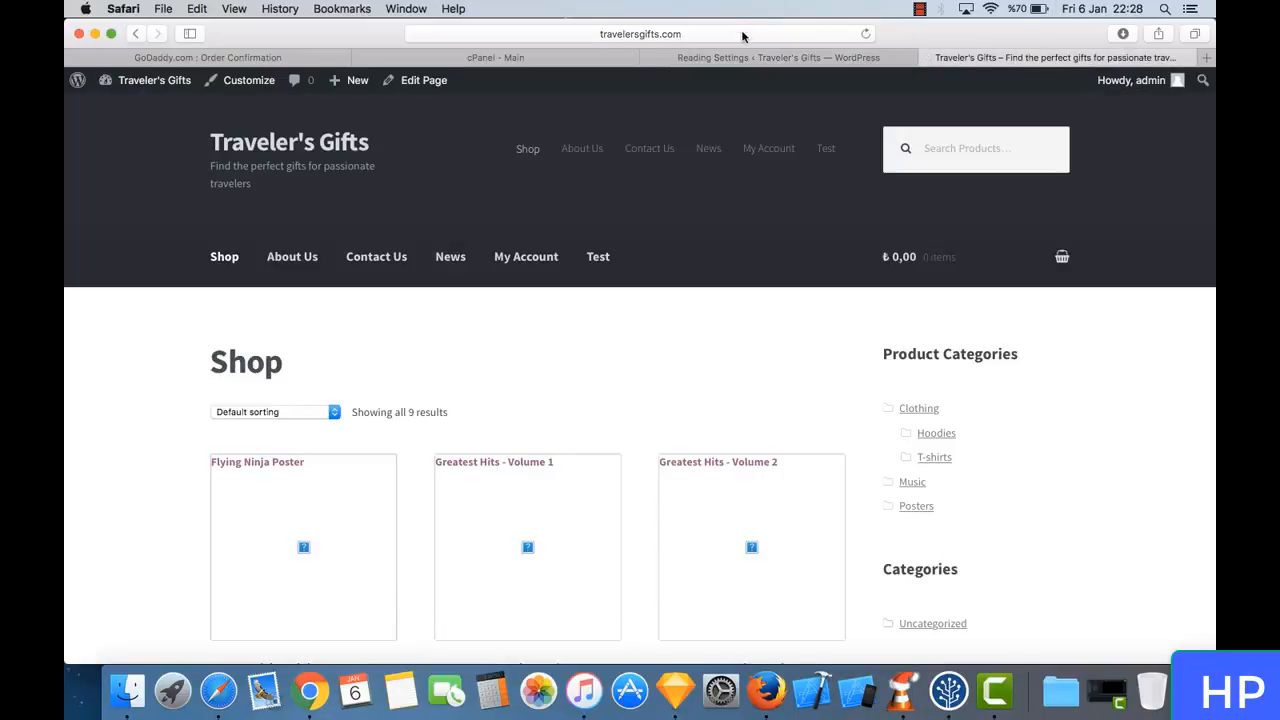
{"action": "left_click", "coordinate": [285, 140]}
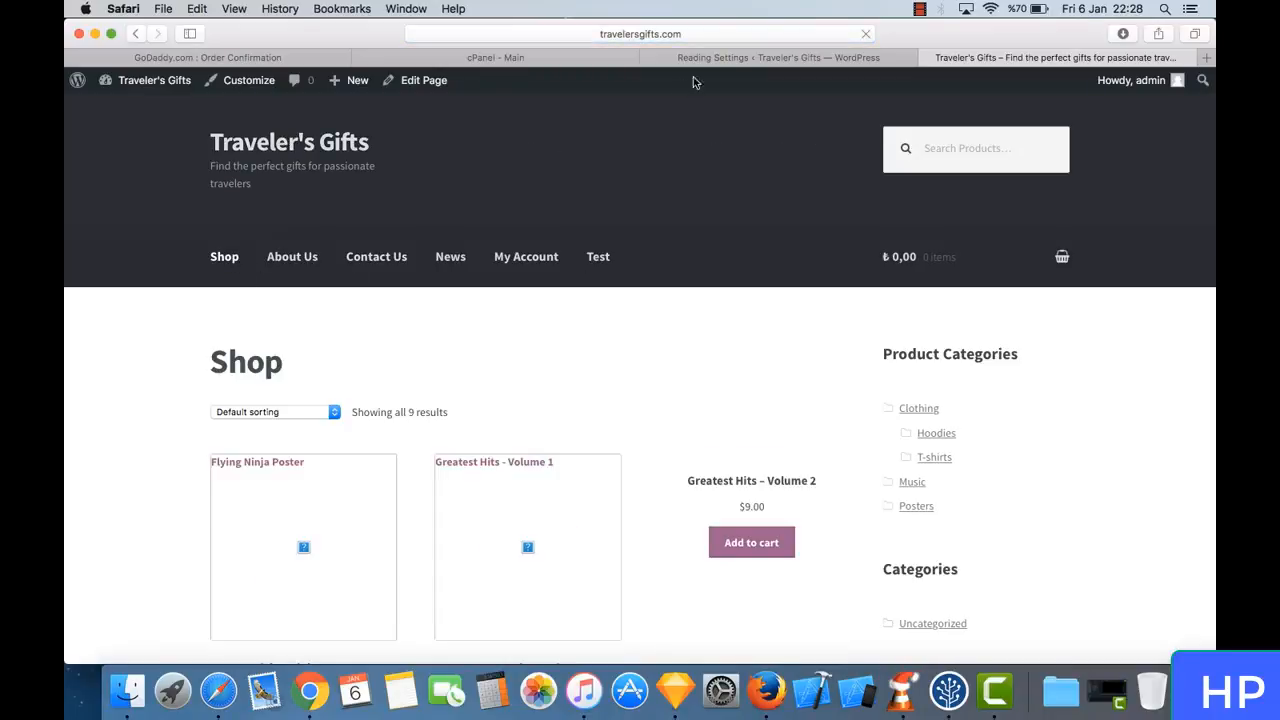
{"action": "left_click", "coordinate": [736, 64]}
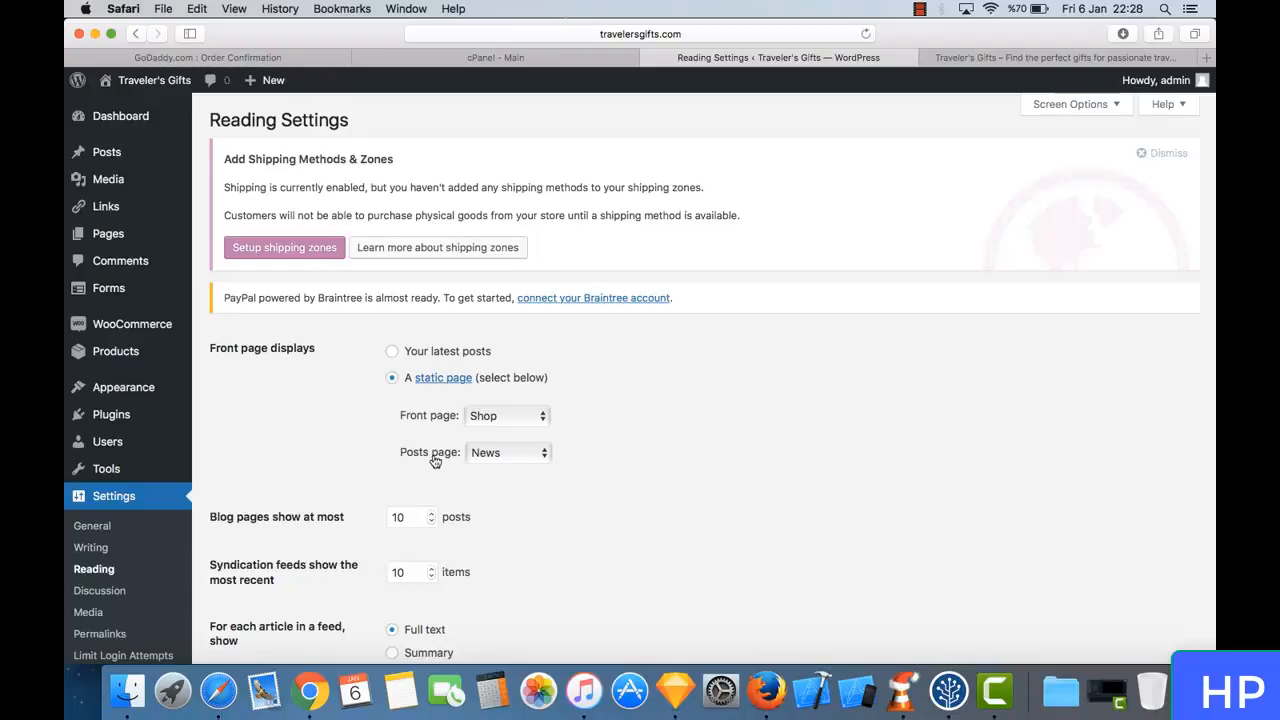
- Check the available posts page choices, keeping News, and review the feed and search engine visibility options
{"action": "left_click", "coordinate": [523, 452]}
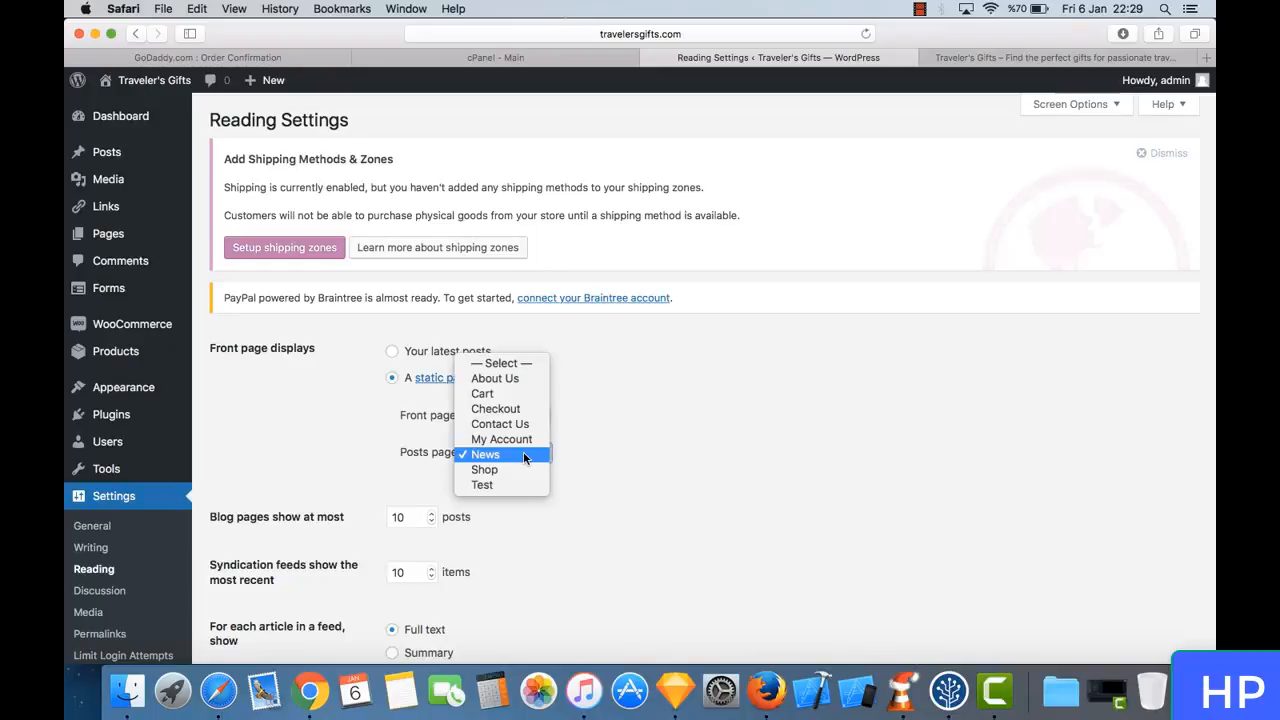
{"action": "left_click", "coordinate": [523, 452]}
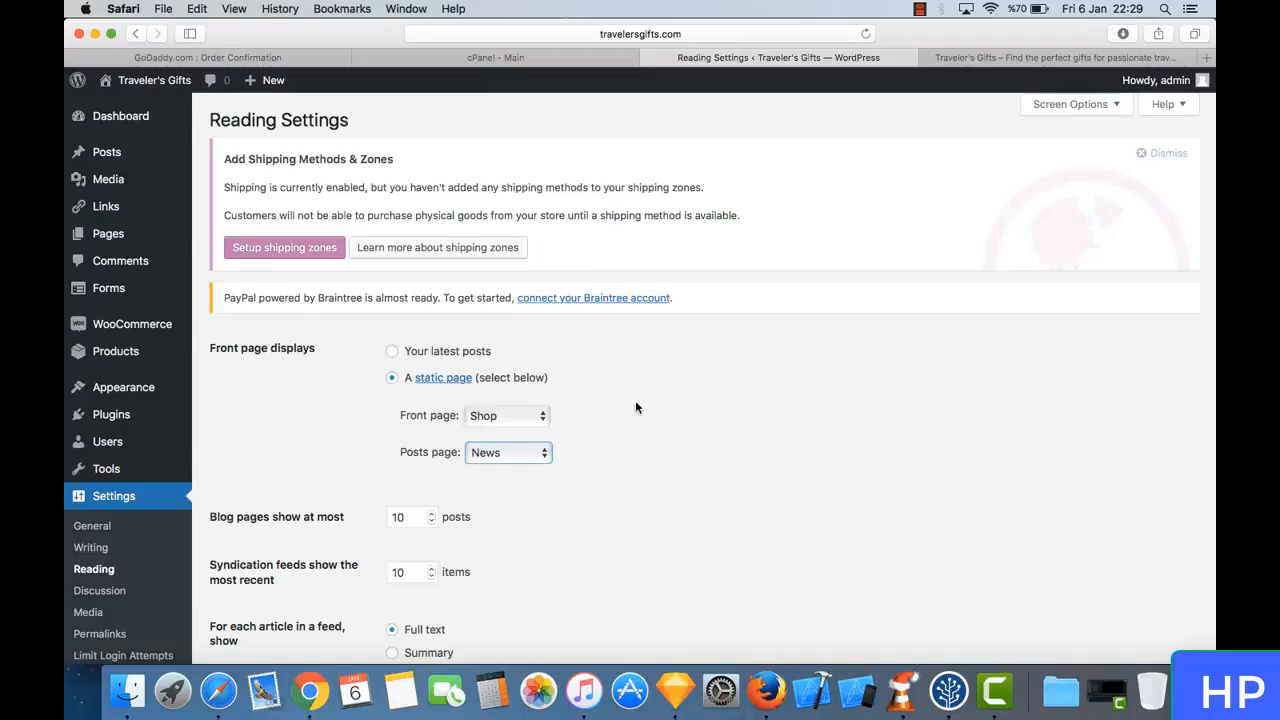
{"action": "scroll", "coordinate": [635, 400], "scroll_direction": "down", "scroll_amount": 4}
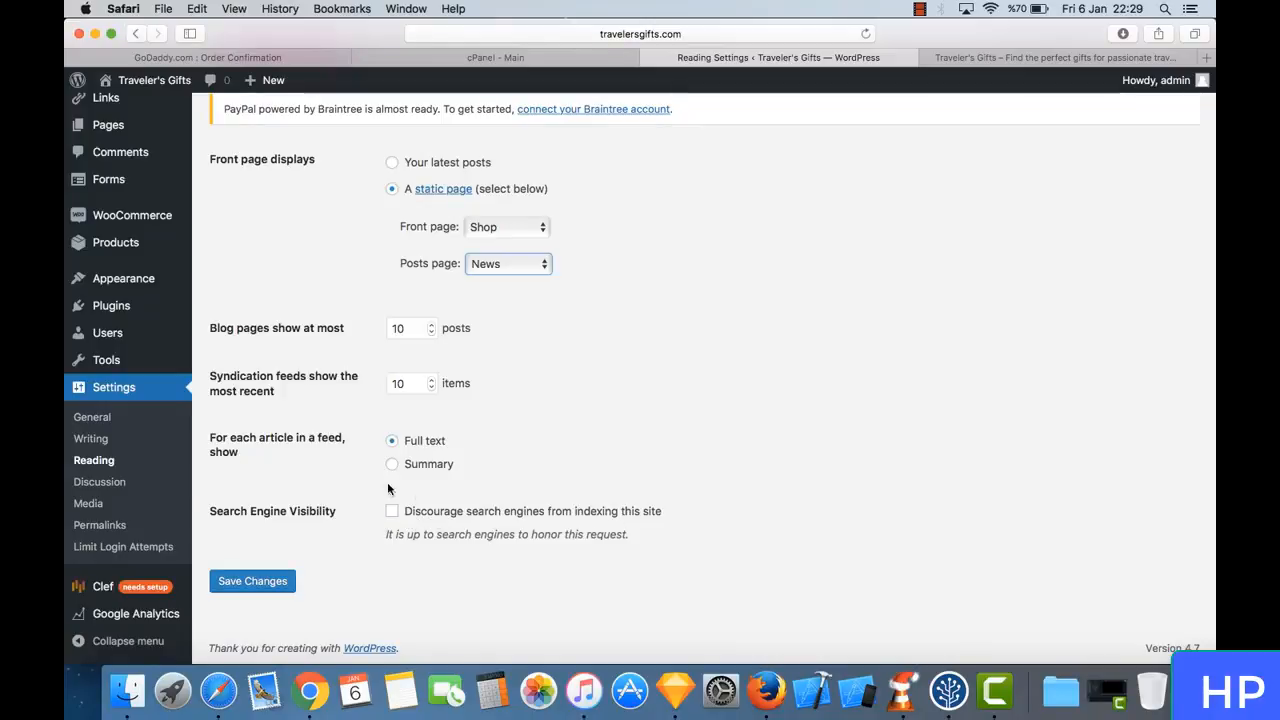
- Look over the Discussion settings' comment rules and the Media settings' image sizes and upload options
{"action": "left_click", "coordinate": [127, 486]}
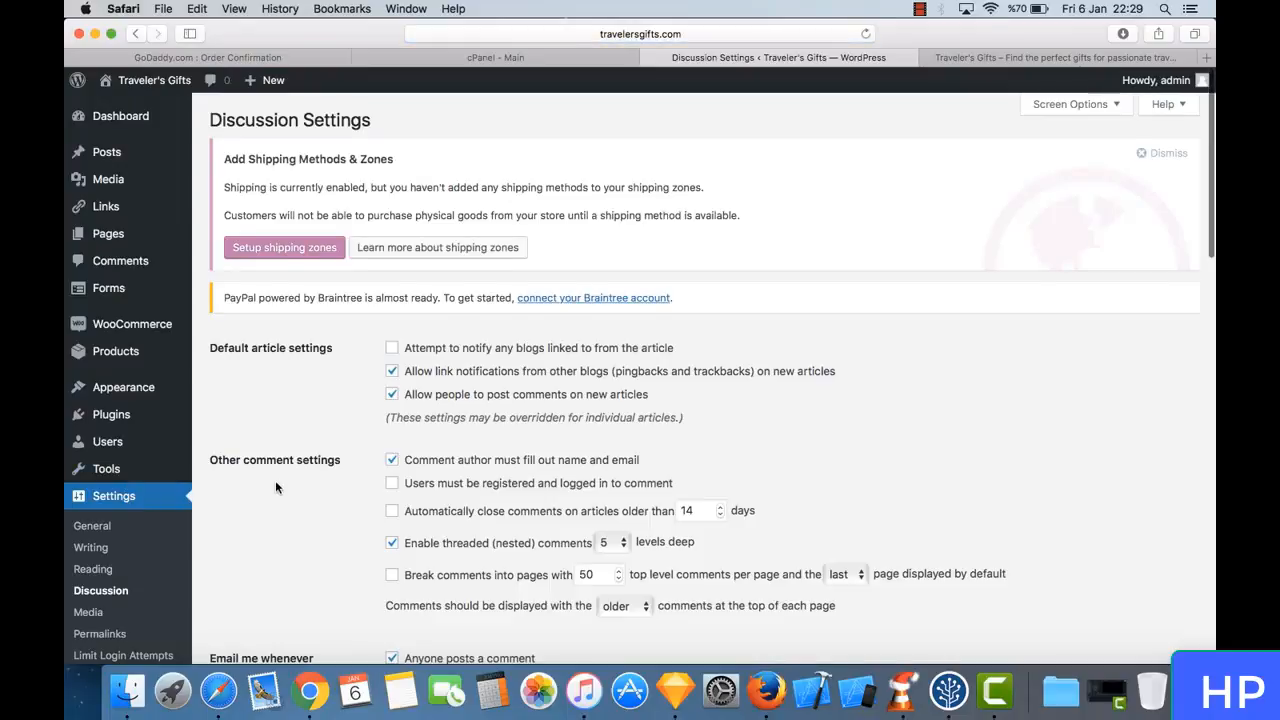
{"action": "scroll", "coordinate": [275, 480], "scroll_direction": "down", "scroll_amount": 5}
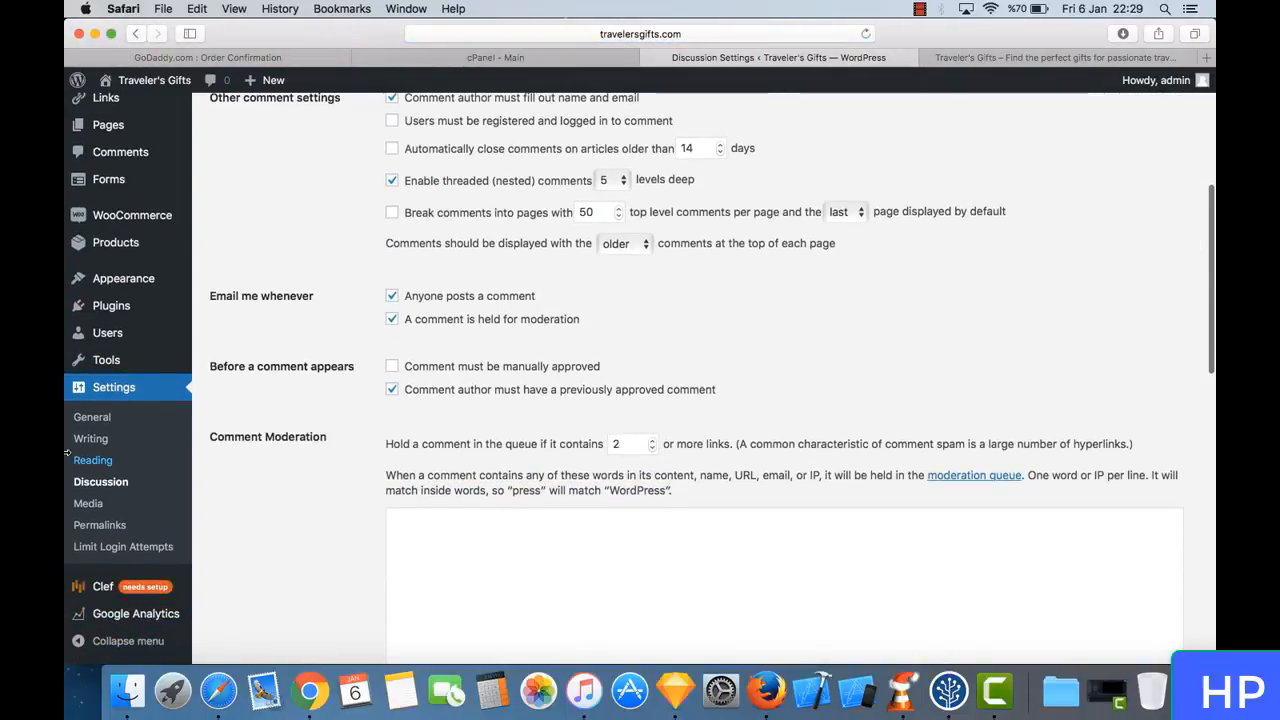
{"action": "left_click", "coordinate": [99, 511]}
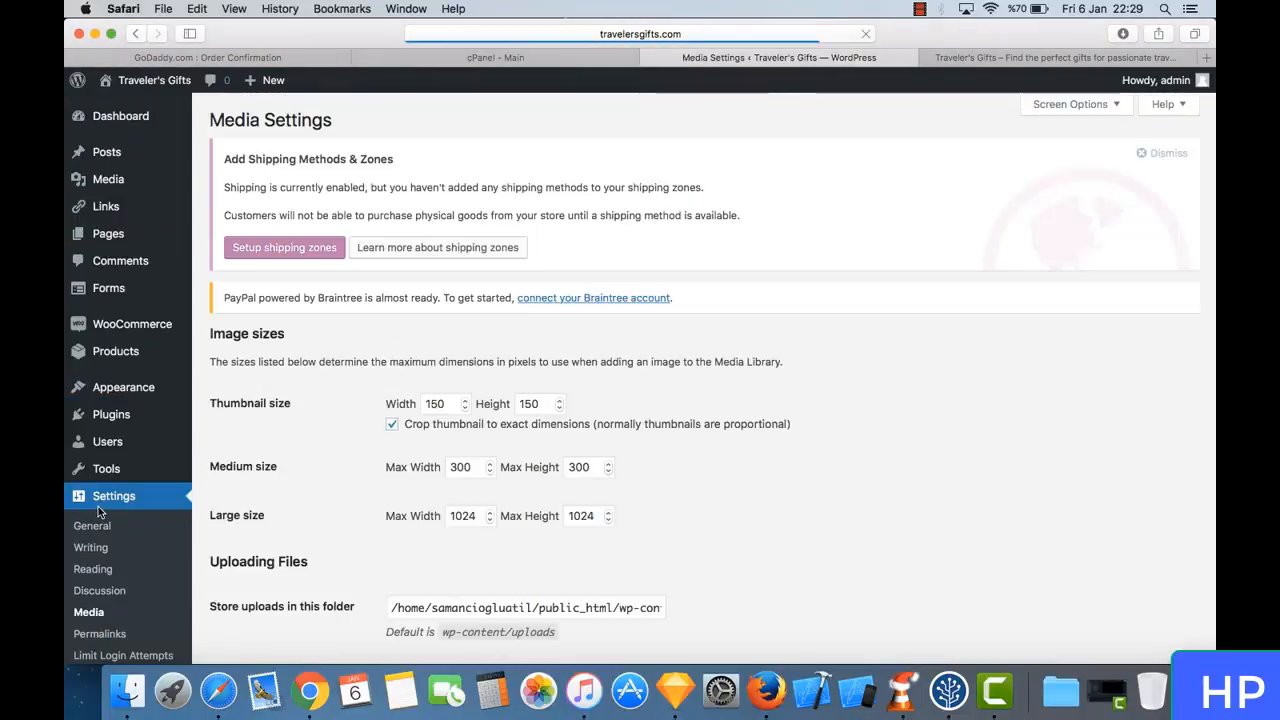
{"action": "scroll", "coordinate": [346, 514], "scroll_direction": "down", "scroll_amount": 5}
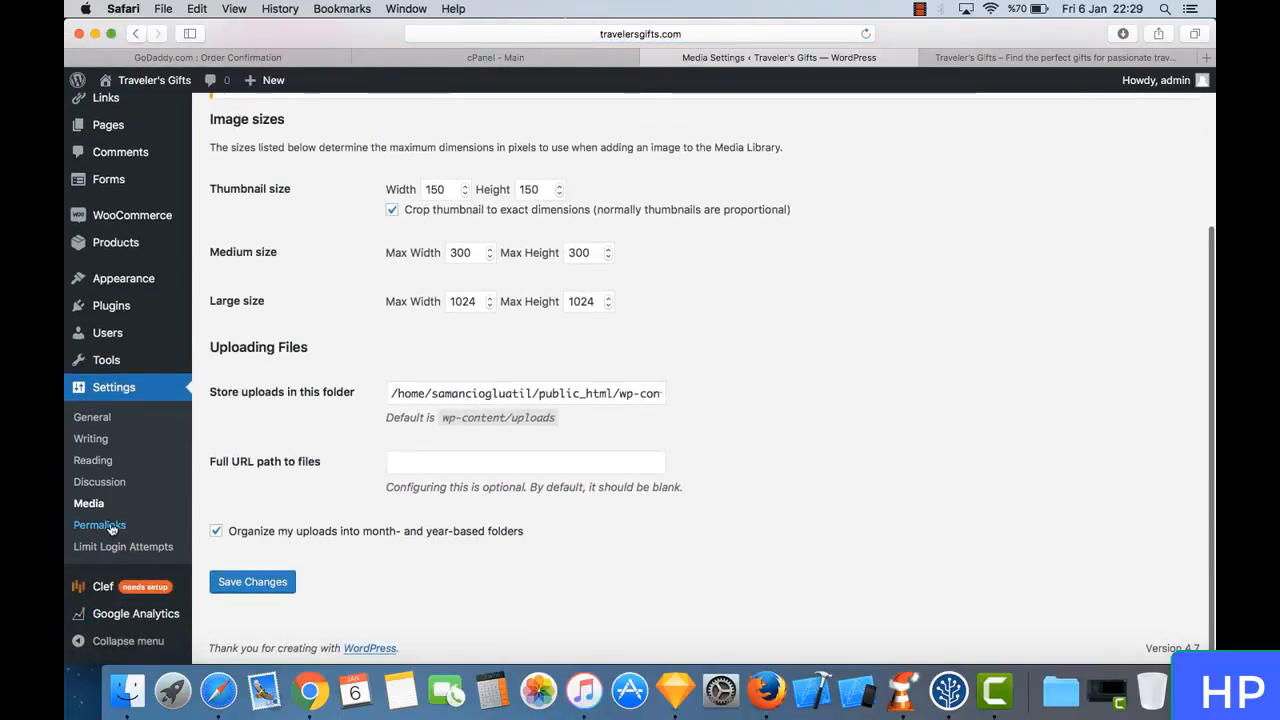
- Open the Permalink settings and examine the common URL structures and the optional category and tag bases
{"action": "left_click", "coordinate": [115, 523]}
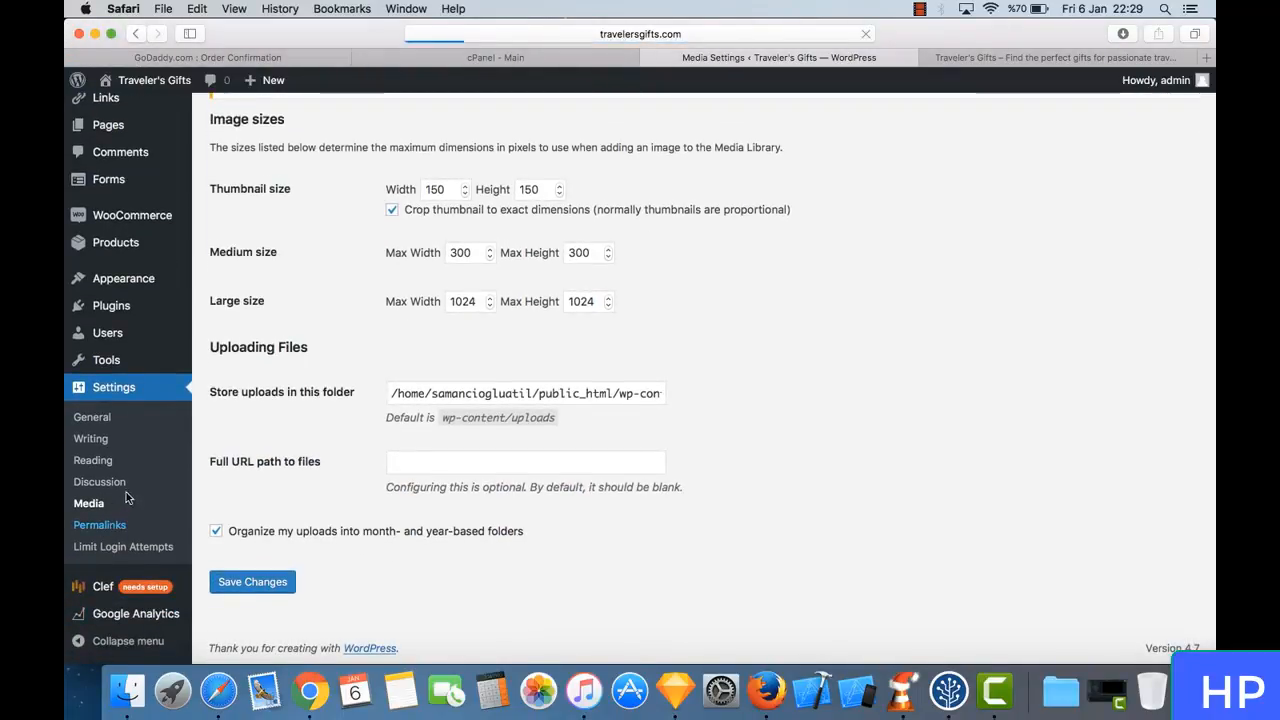
{"action": "scroll", "coordinate": [266, 600], "scroll_direction": "down", "scroll_amount": 3}
{"action": "scroll", "coordinate": [266, 514], "scroll_direction": "down", "scroll_amount": 2}
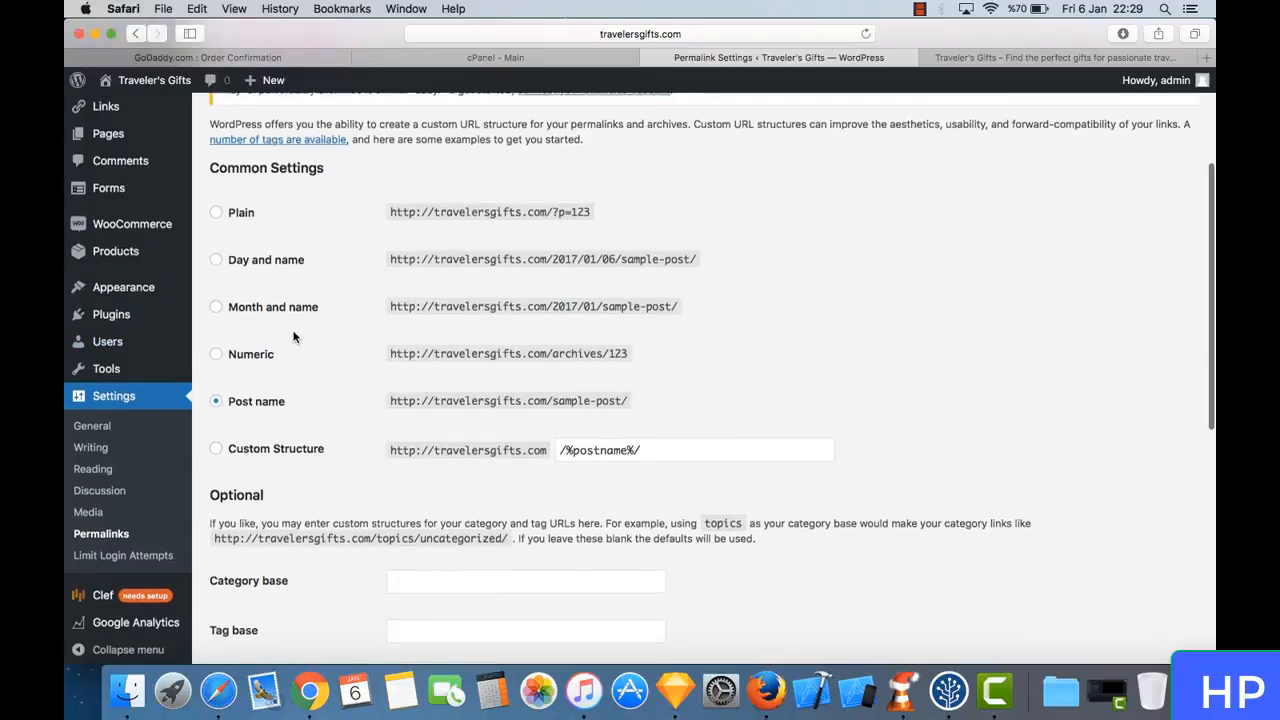
{"action": "scroll", "coordinate": [296, 339], "scroll_direction": "up", "scroll_amount": 4}
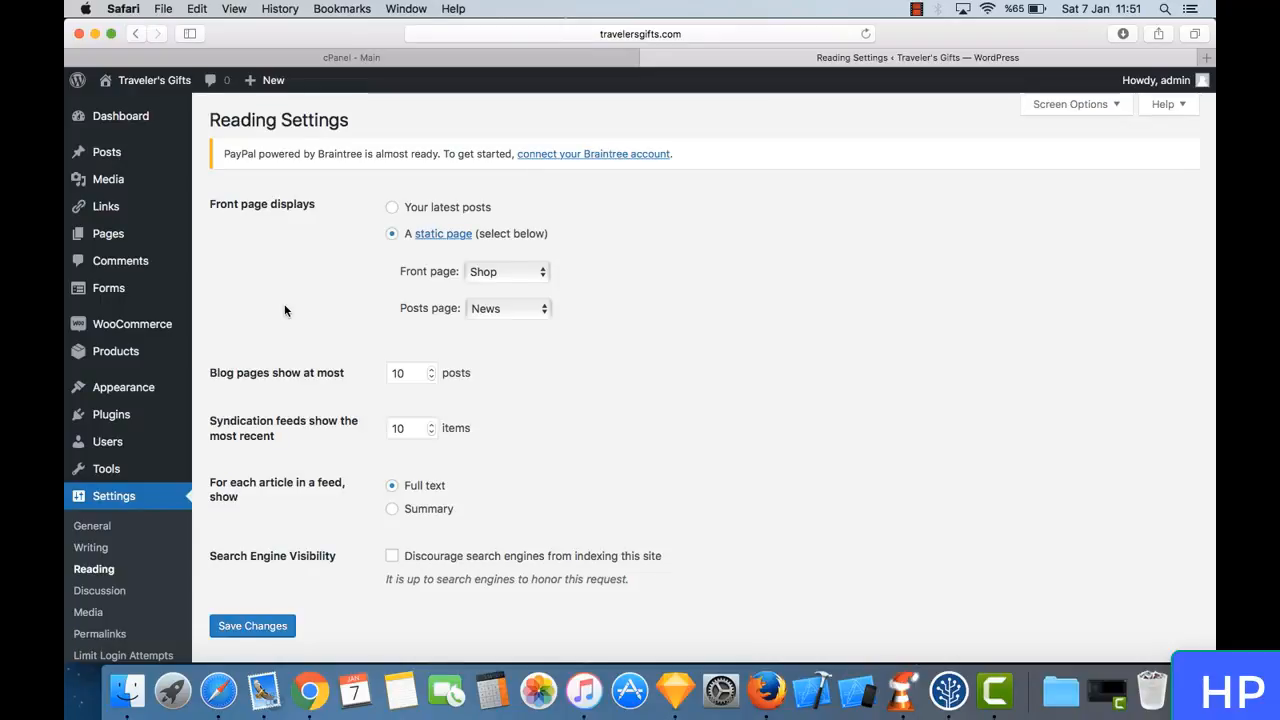
- Visit the WooCommerce orders page and open the WooCommerce settings to review the selling location choices, keeping Sell to All Countries
{"action": "left_click", "coordinate": [155, 329]}
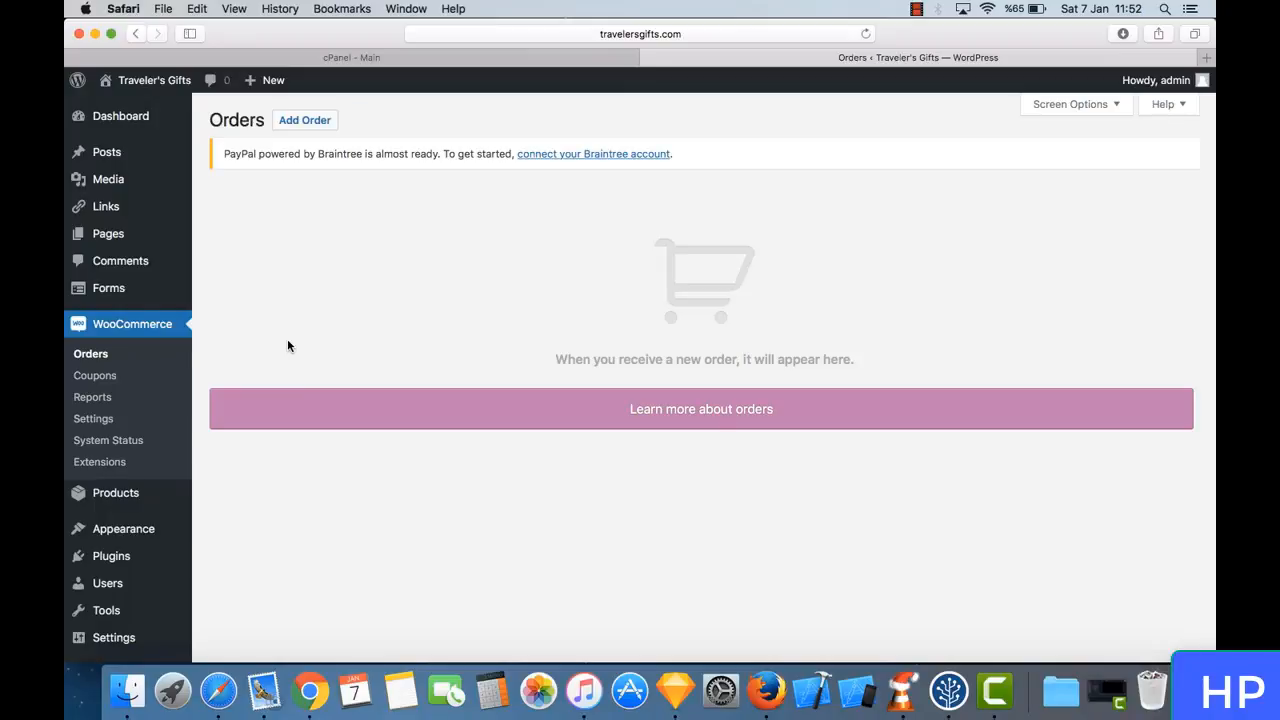
{"action": "left_click", "coordinate": [93, 419]}
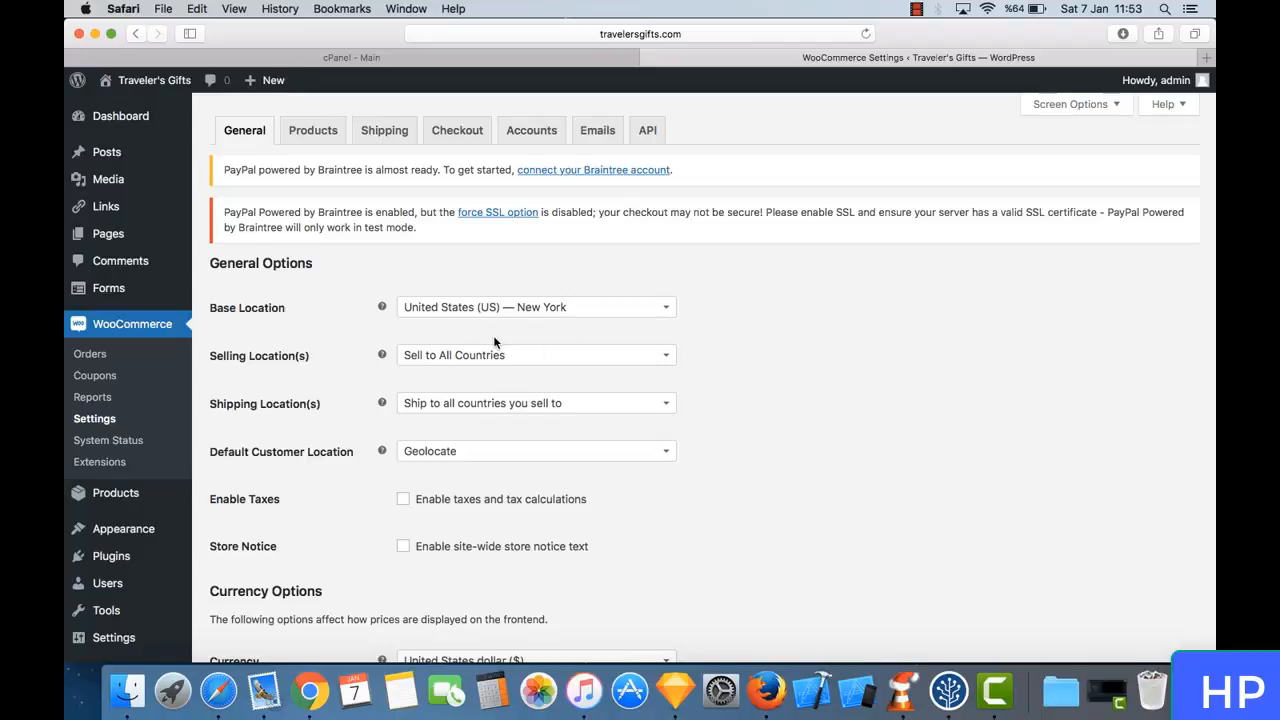
{"action": "scroll", "coordinate": [790, 373], "scroll_direction": "down", "scroll_amount": 2}
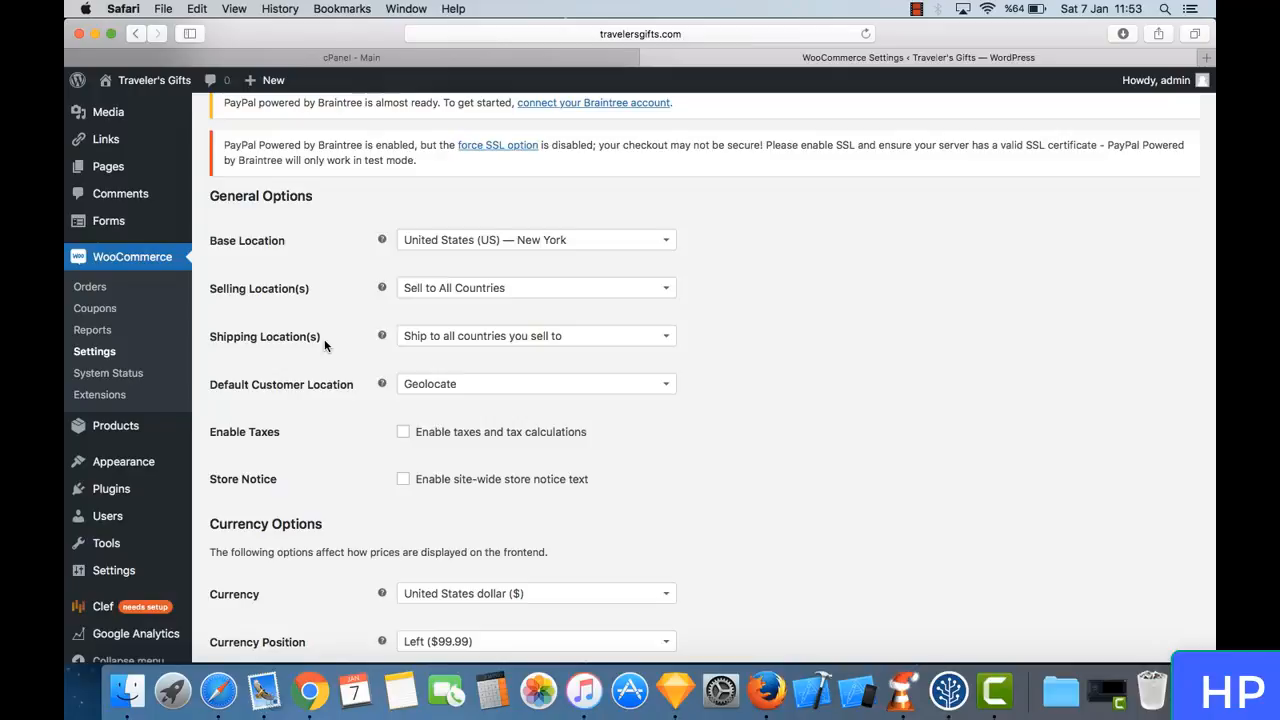
{"action": "left_click", "coordinate": [557, 290]}
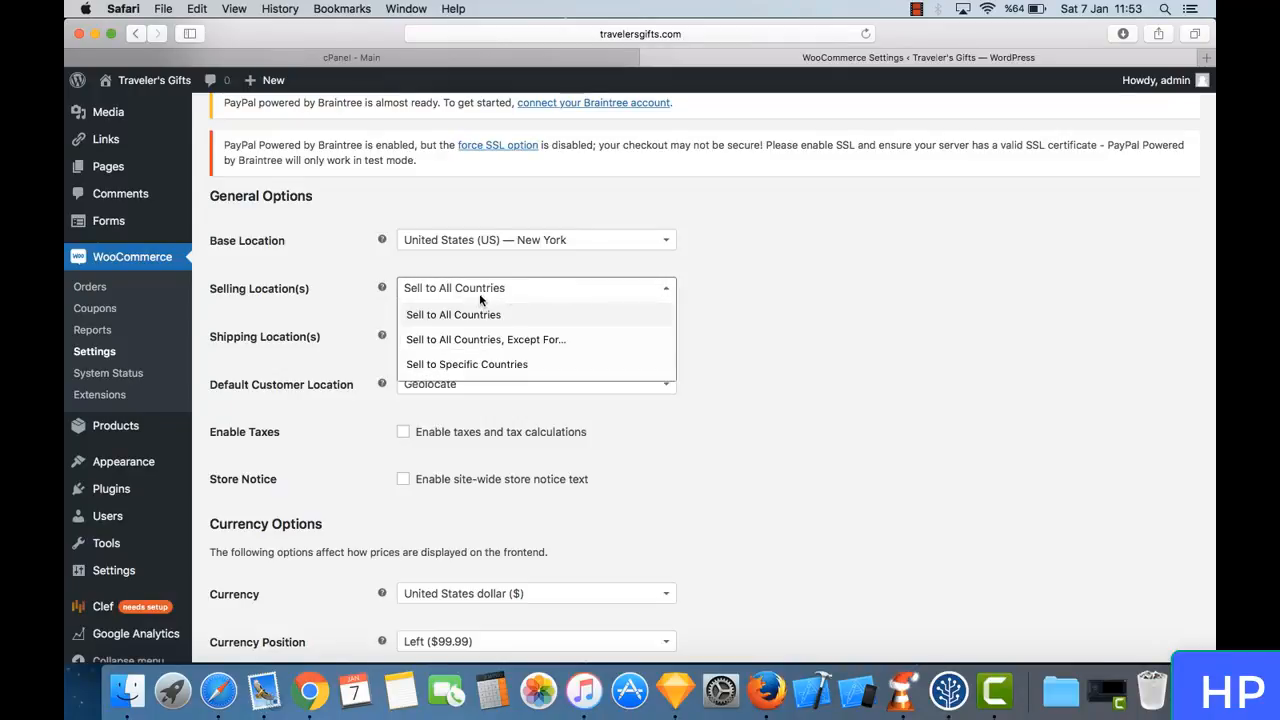
{"action": "left_click", "coordinate": [736, 324]}
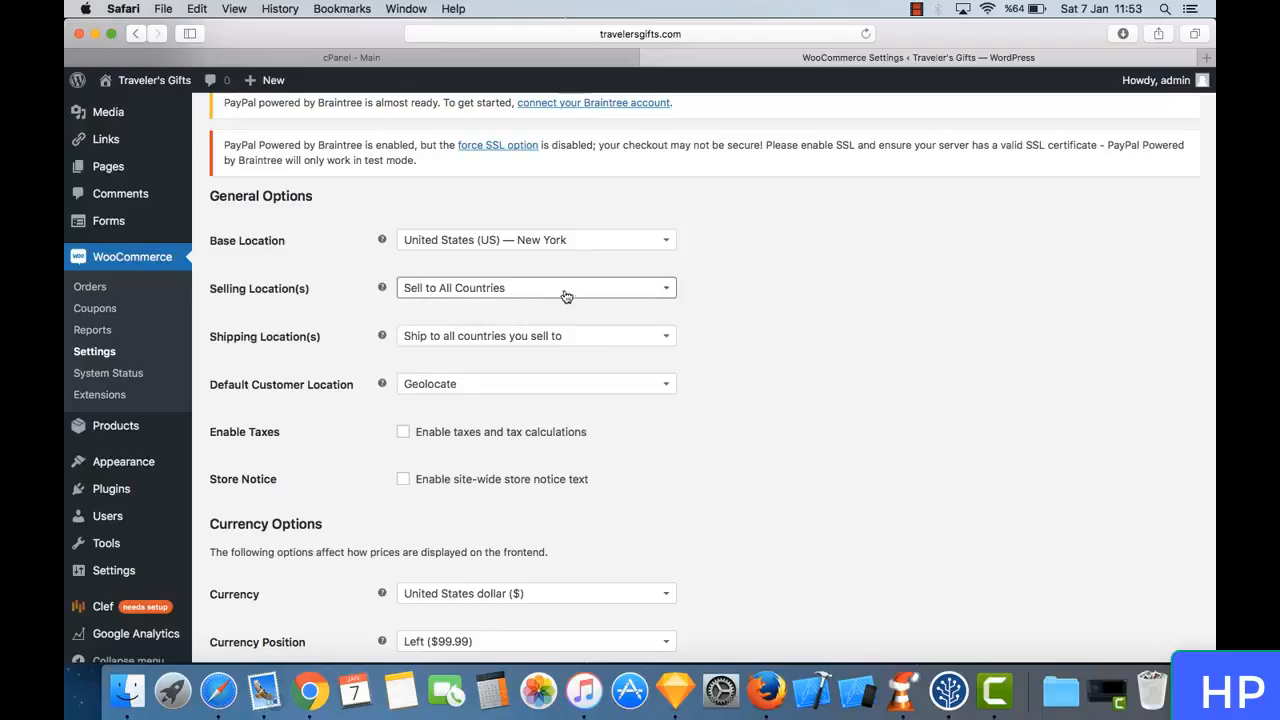
- Examine the tax, store notice and currency options in WooCommerce's General settings alongside the location options
{"action": "scroll", "coordinate": [717, 299], "scroll_direction": "down", "scroll_amount": 1}
{"action": "scroll", "coordinate": [717, 299], "scroll_direction": "down", "scroll_amount": 3}
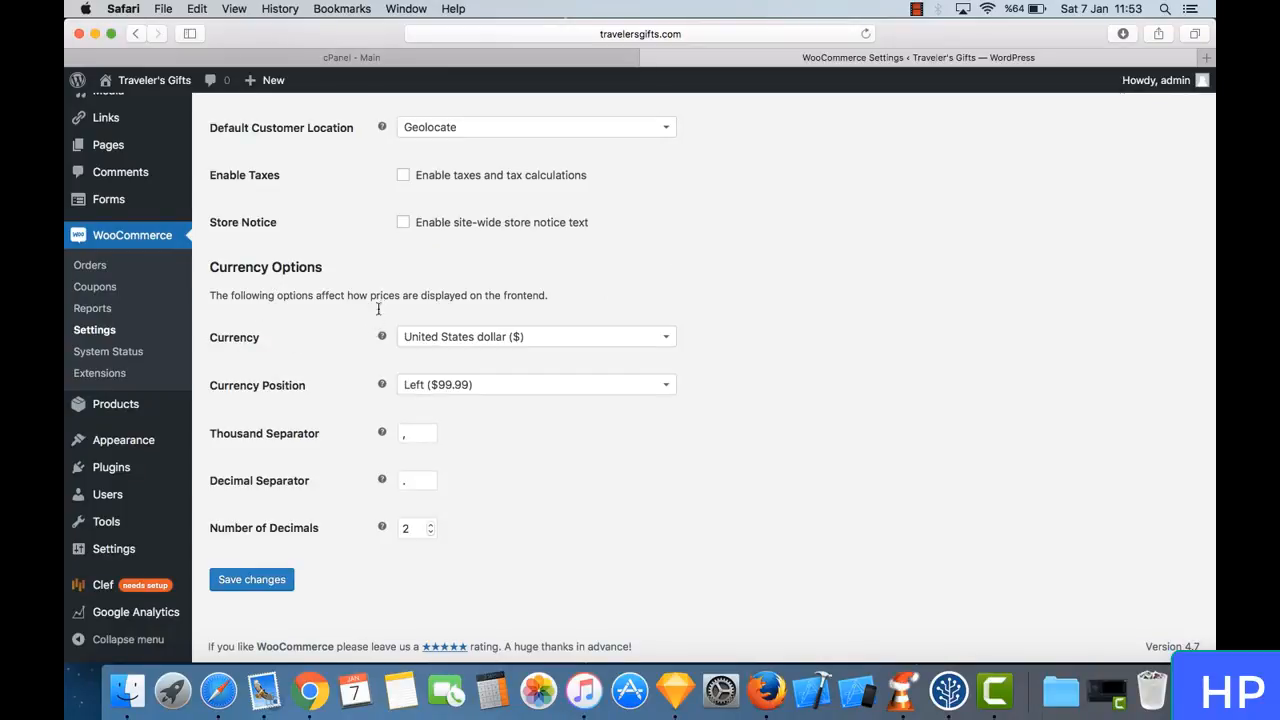
{"action": "scroll", "coordinate": [378, 312], "scroll_direction": "up", "scroll_amount": 8}
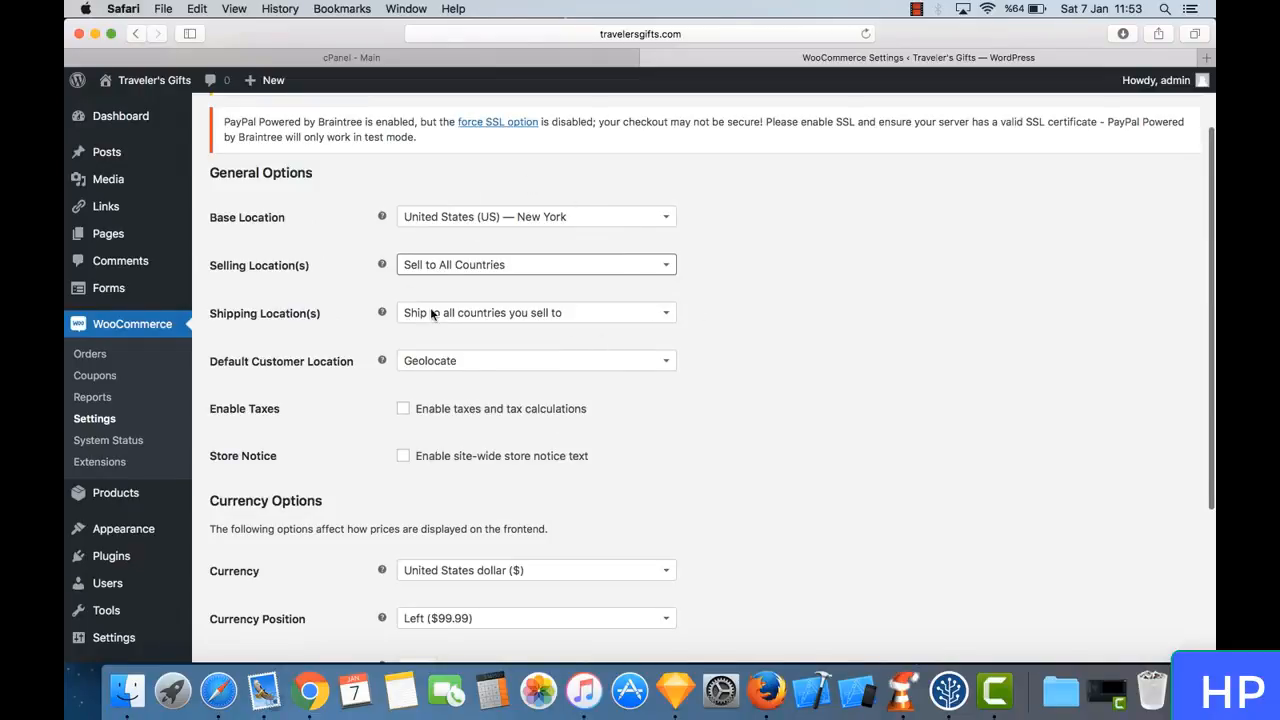
{"action": "scroll", "coordinate": [486, 398], "scroll_direction": "down", "scroll_amount": 8}
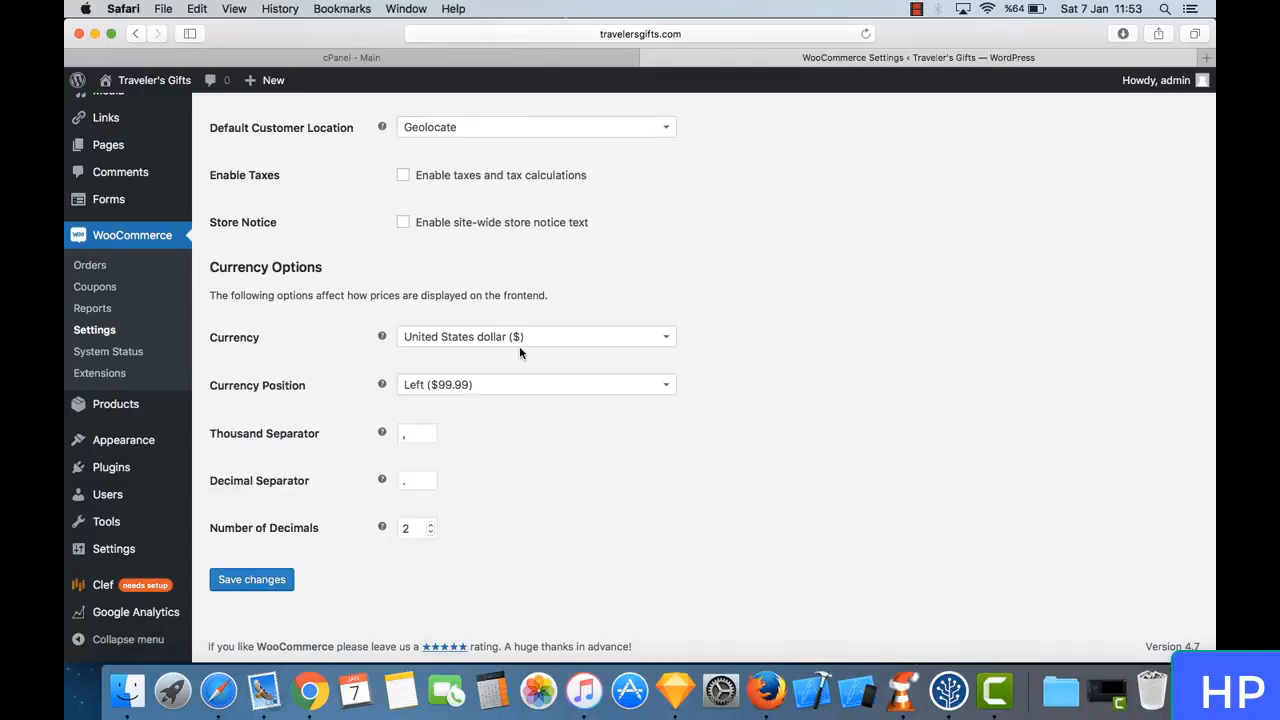
{"action": "scroll", "coordinate": [566, 326], "scroll_direction": "up", "scroll_amount": 10}
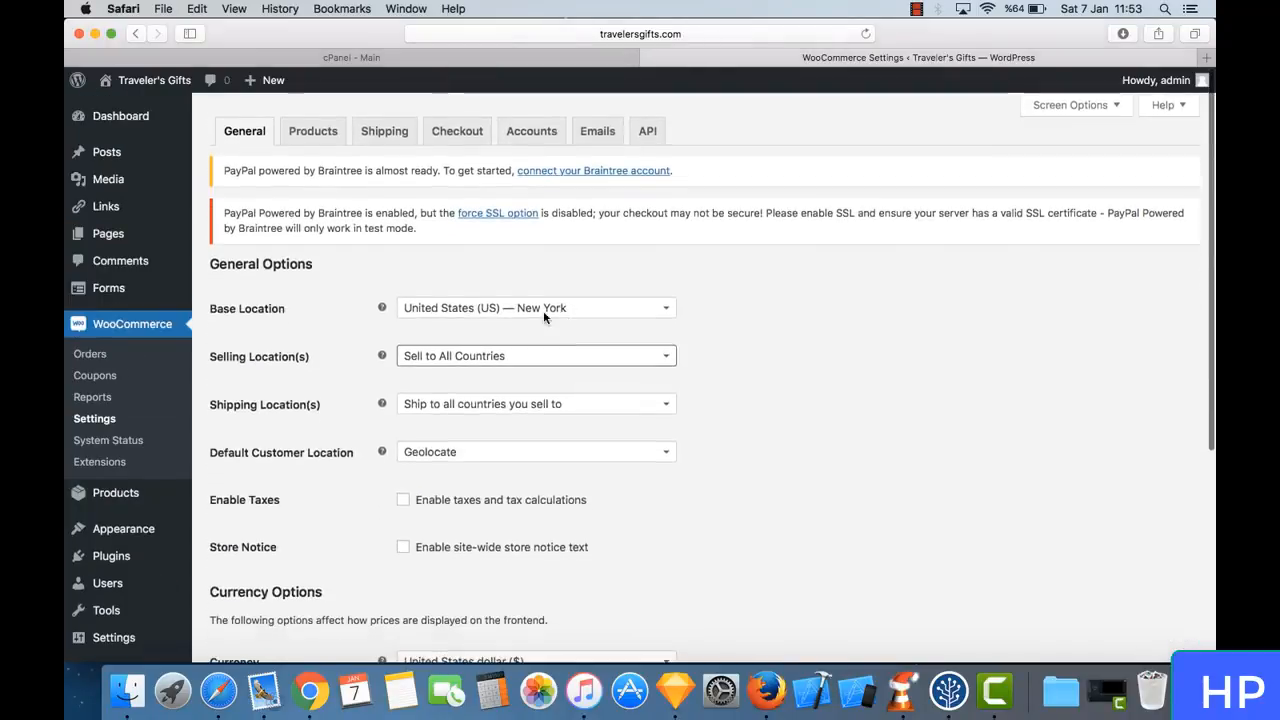
- Open WooCommerce's Products settings and review the measurement units and product rating options
{"action": "left_click", "coordinate": [300, 121]}
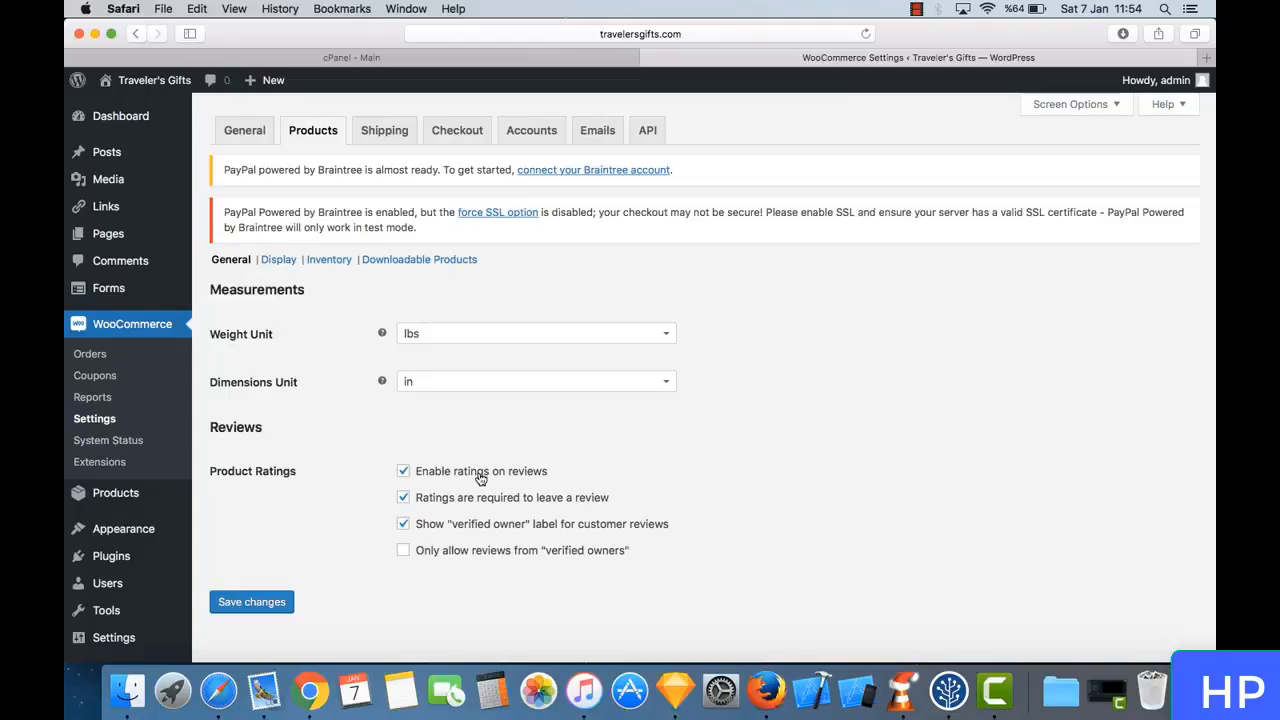
{"action": "scroll", "coordinate": [423, 443], "scroll_direction": "down", "scroll_amount": 1}
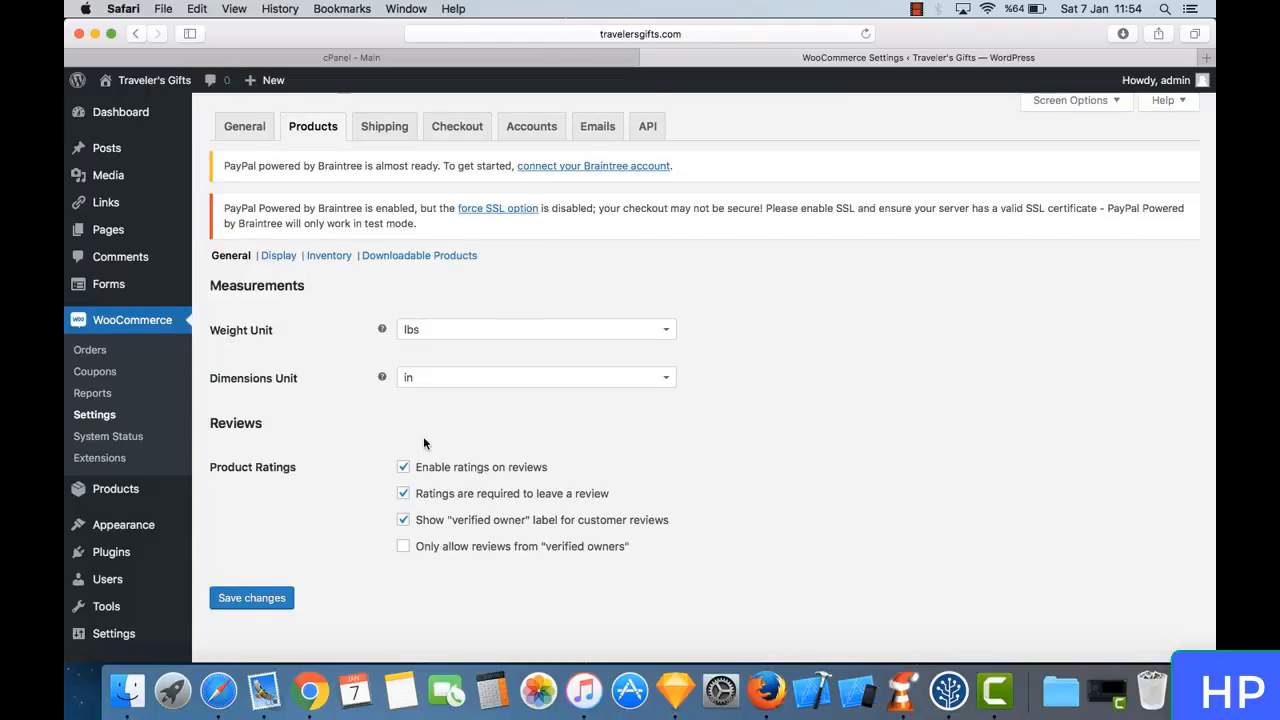
{"action": "scroll", "coordinate": [423, 443], "scroll_direction": "down", "scroll_amount": 3}
{"action": "scroll", "coordinate": [423, 443], "scroll_direction": "up", "scroll_amount": 3}
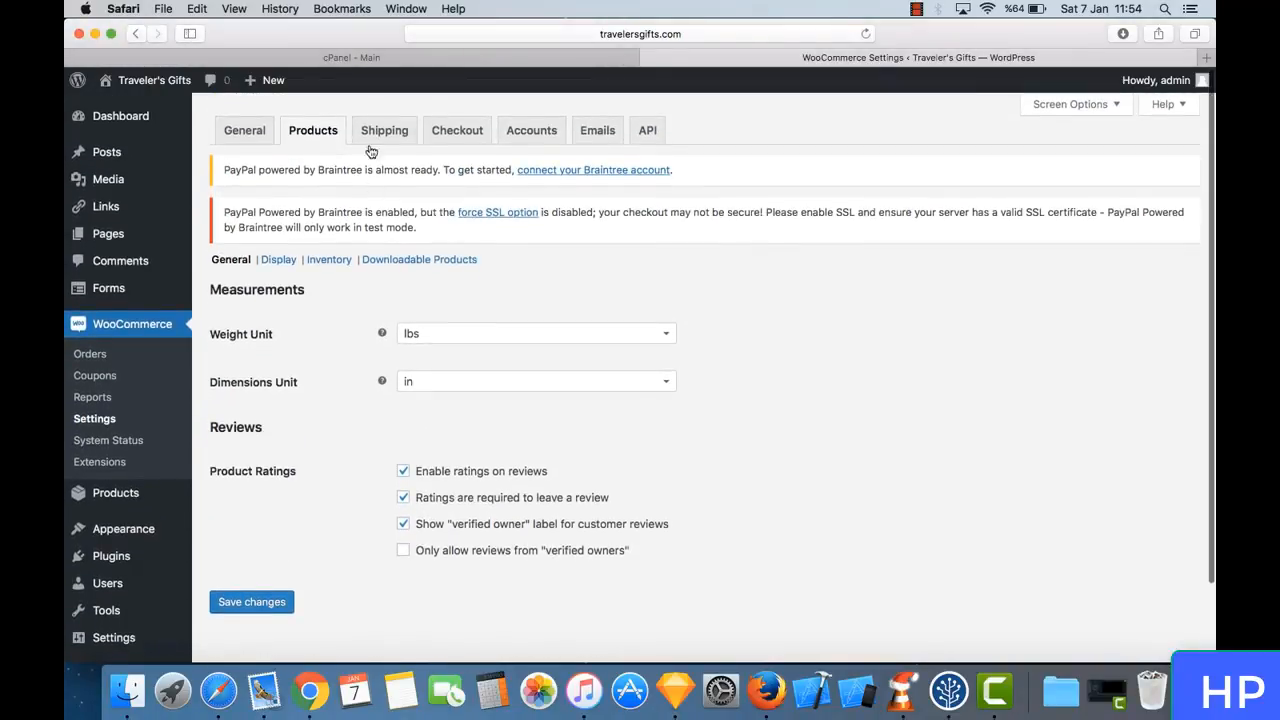
- Try adding a shipping zone without a name or region in WooCommerce's Shipping settings, browsing the region choices, and remove the saved zone
{"action": "left_click", "coordinate": [382, 130]}
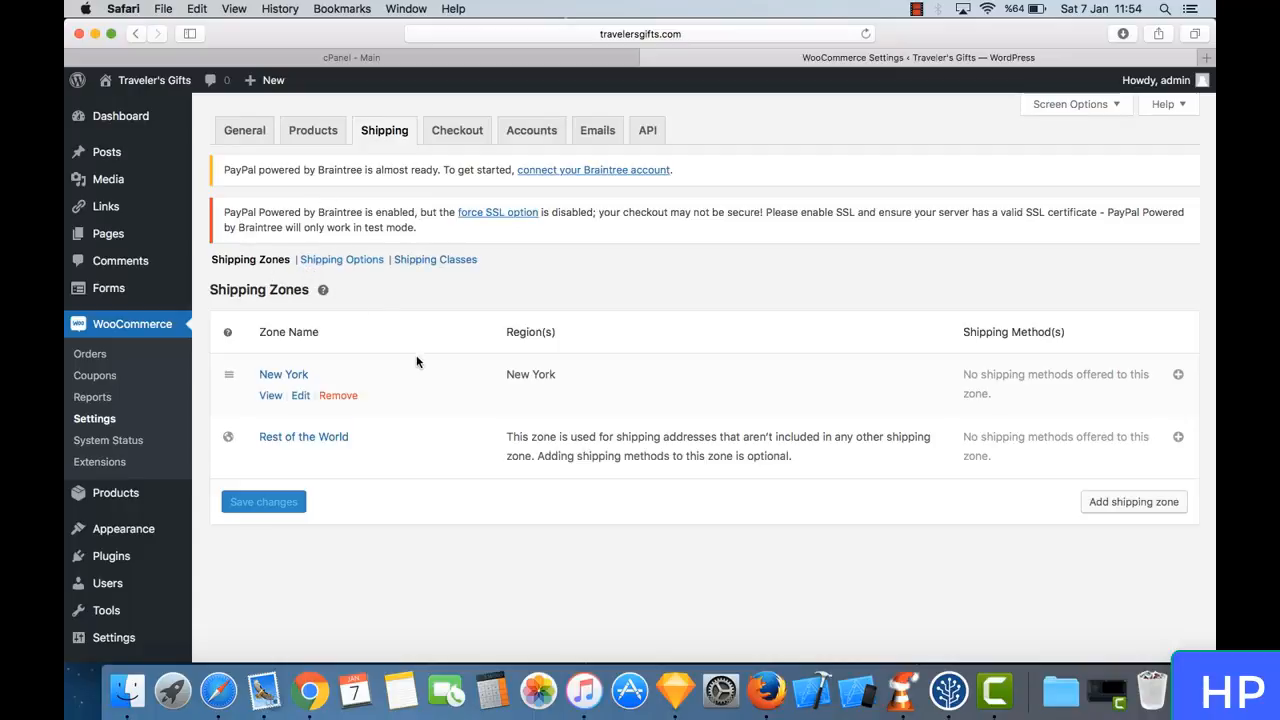
{"action": "left_click", "coordinate": [1121, 503]}
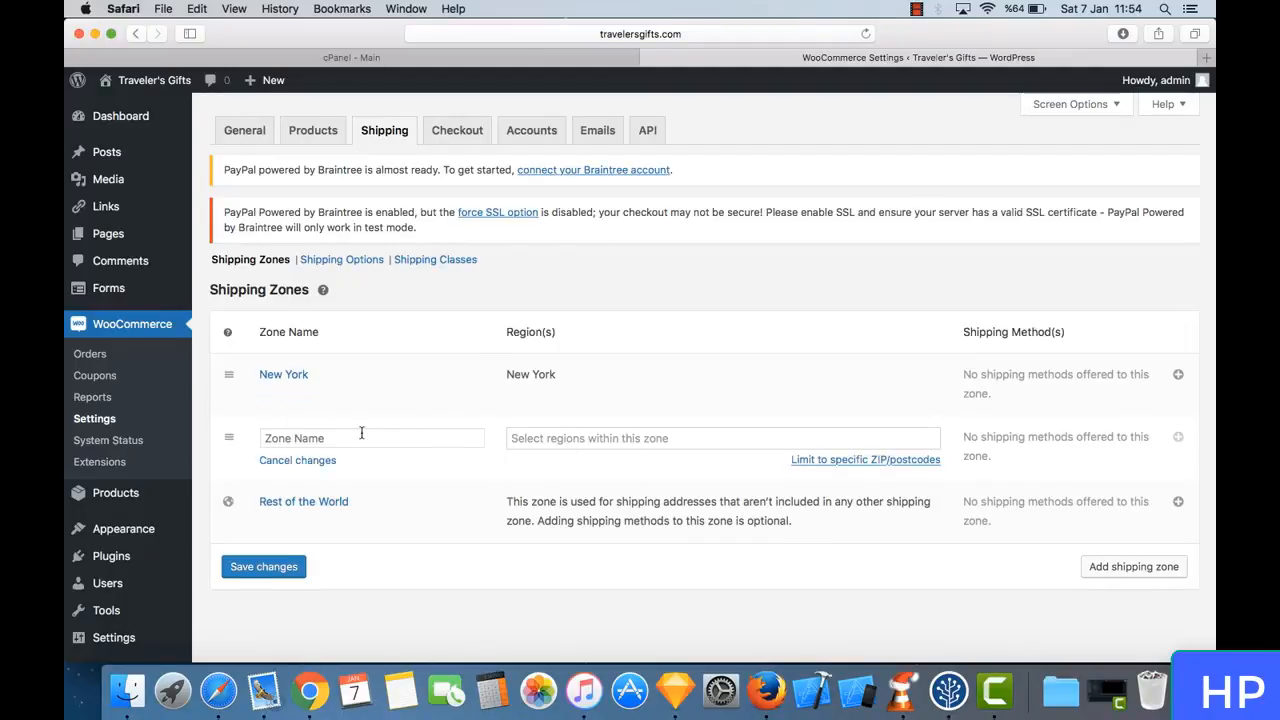
{"action": "left_click", "coordinate": [621, 438]}
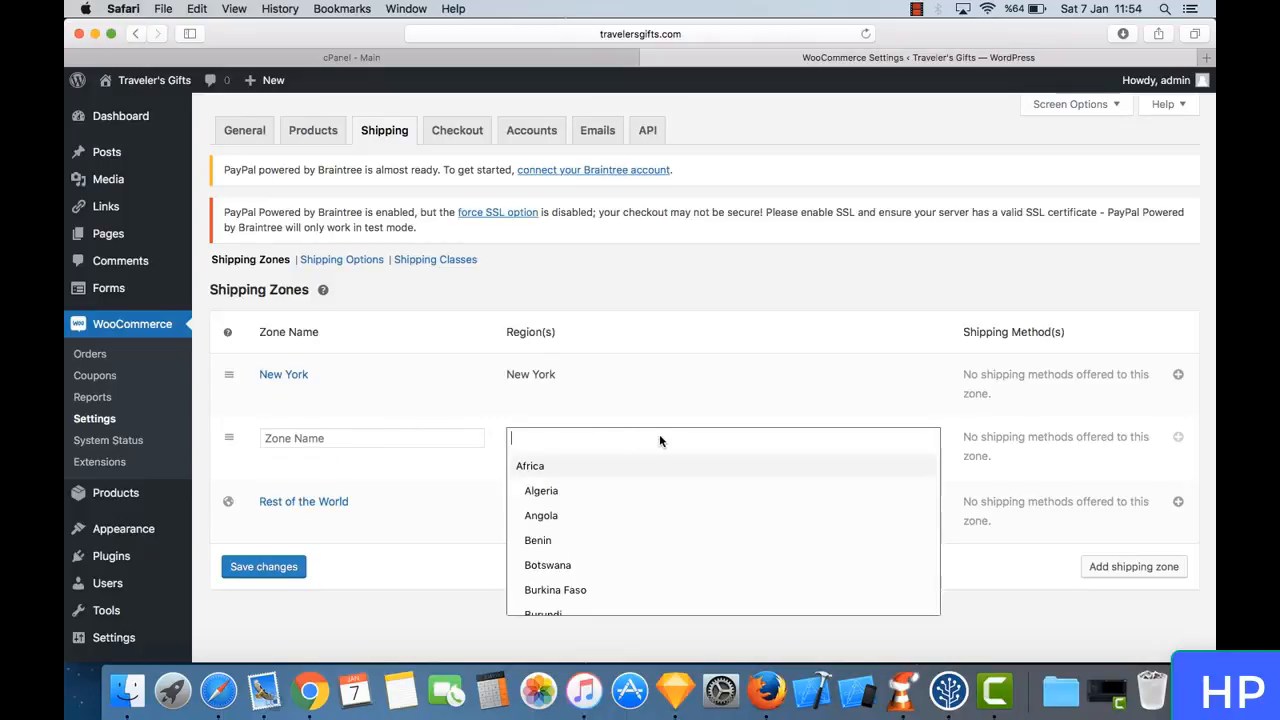
{"action": "scroll", "coordinate": [651, 514], "scroll_direction": "down", "scroll_amount": 15}
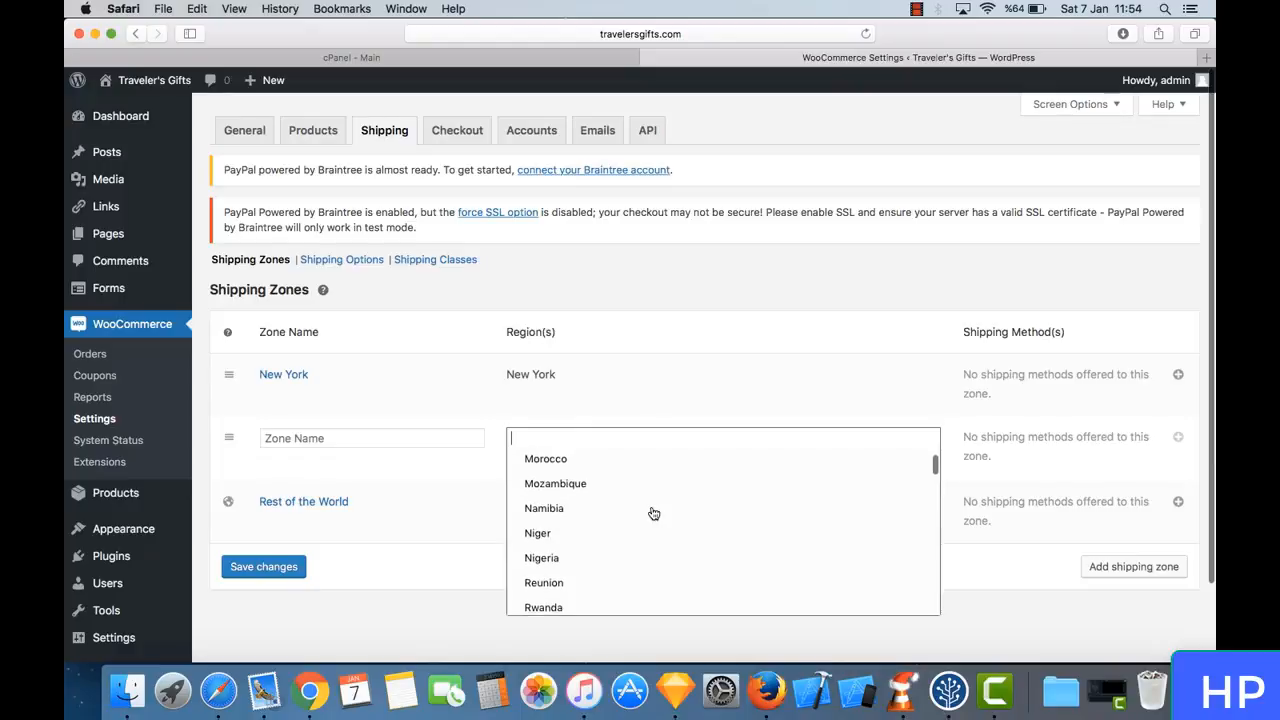
{"action": "left_click", "coordinate": [643, 353]}
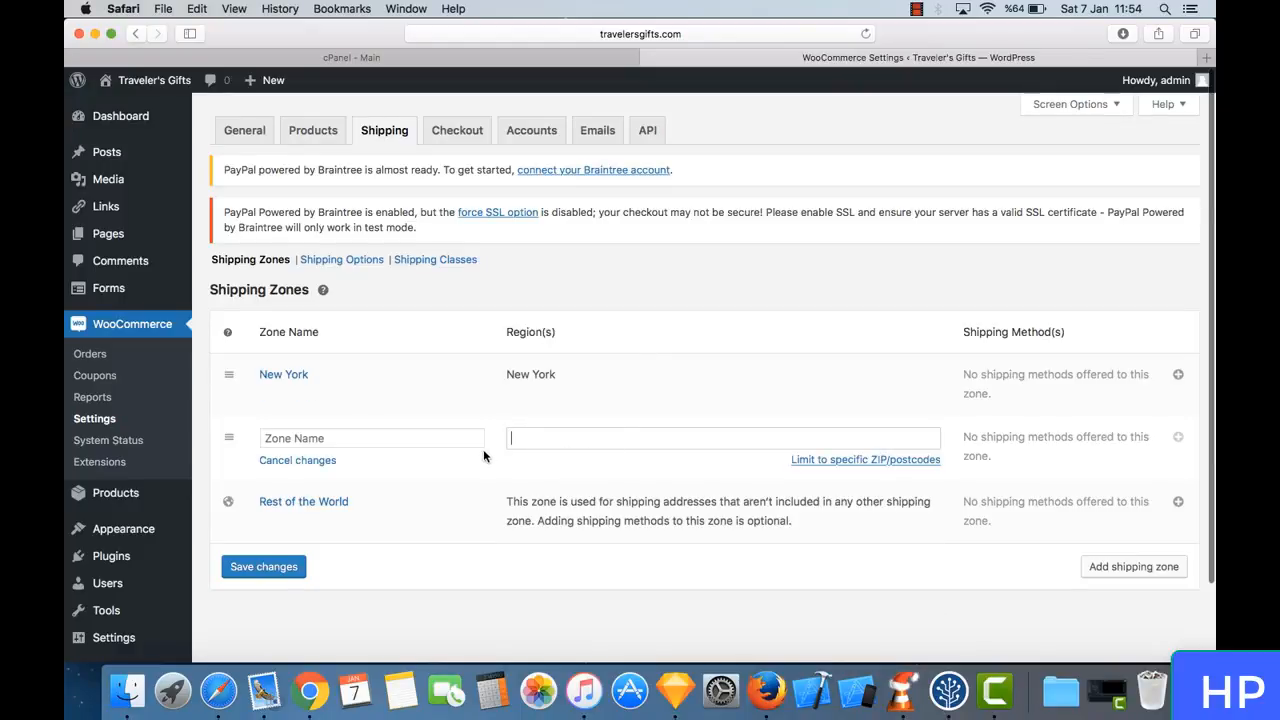
{"action": "left_click", "coordinate": [272, 568]}
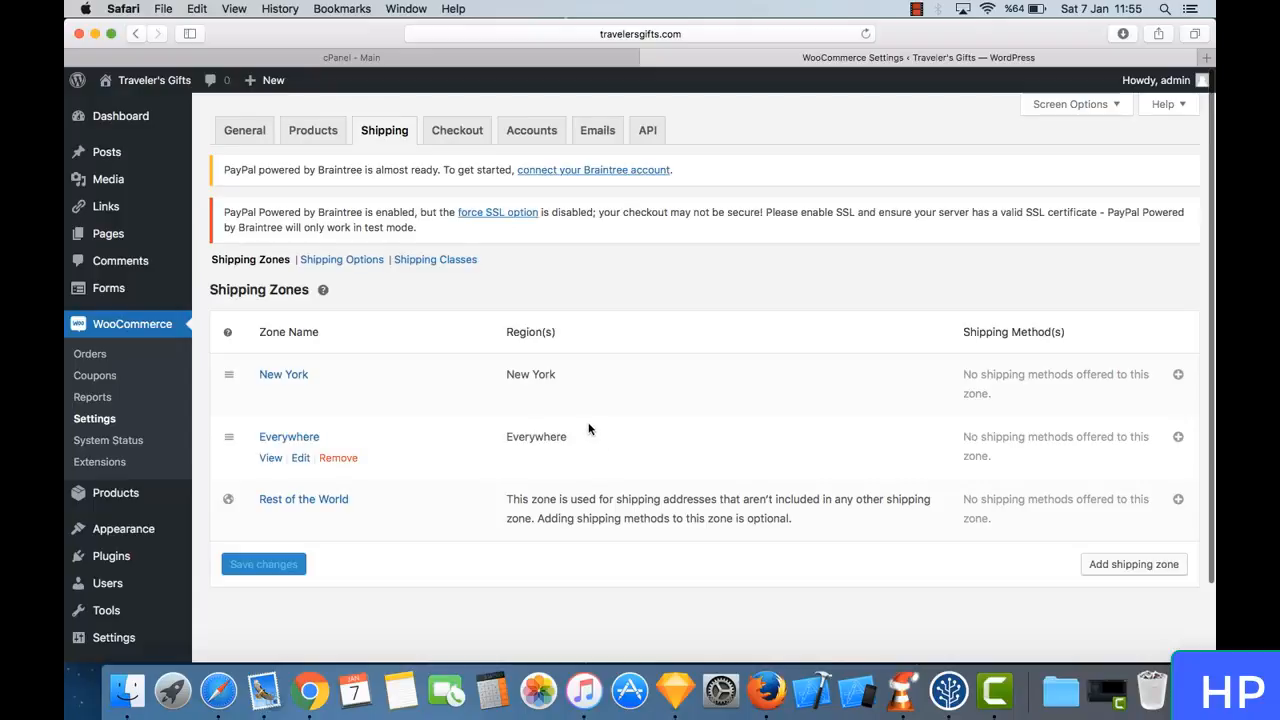
{"action": "left_click", "coordinate": [352, 462]}
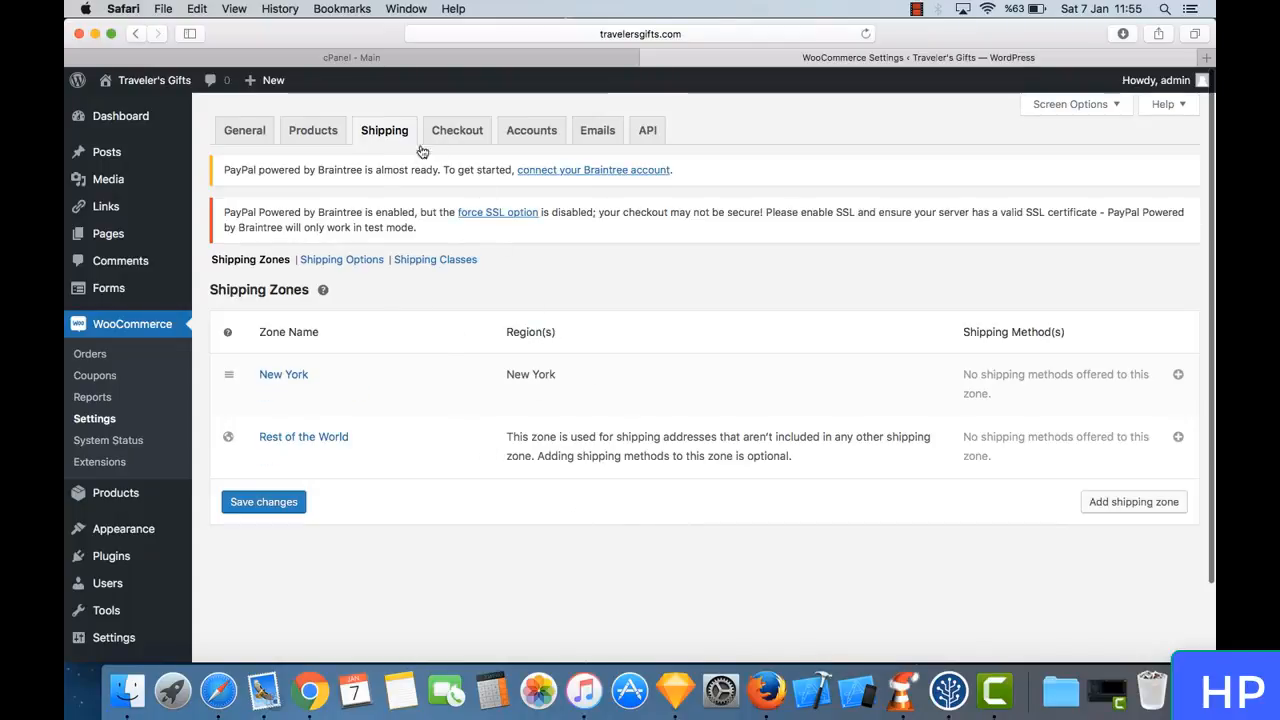
- Open WooCommerce's Checkout settings and review the coupon, guest checkout, checkout page, endpoint and payment gateway options
{"action": "left_click", "coordinate": [455, 132]}
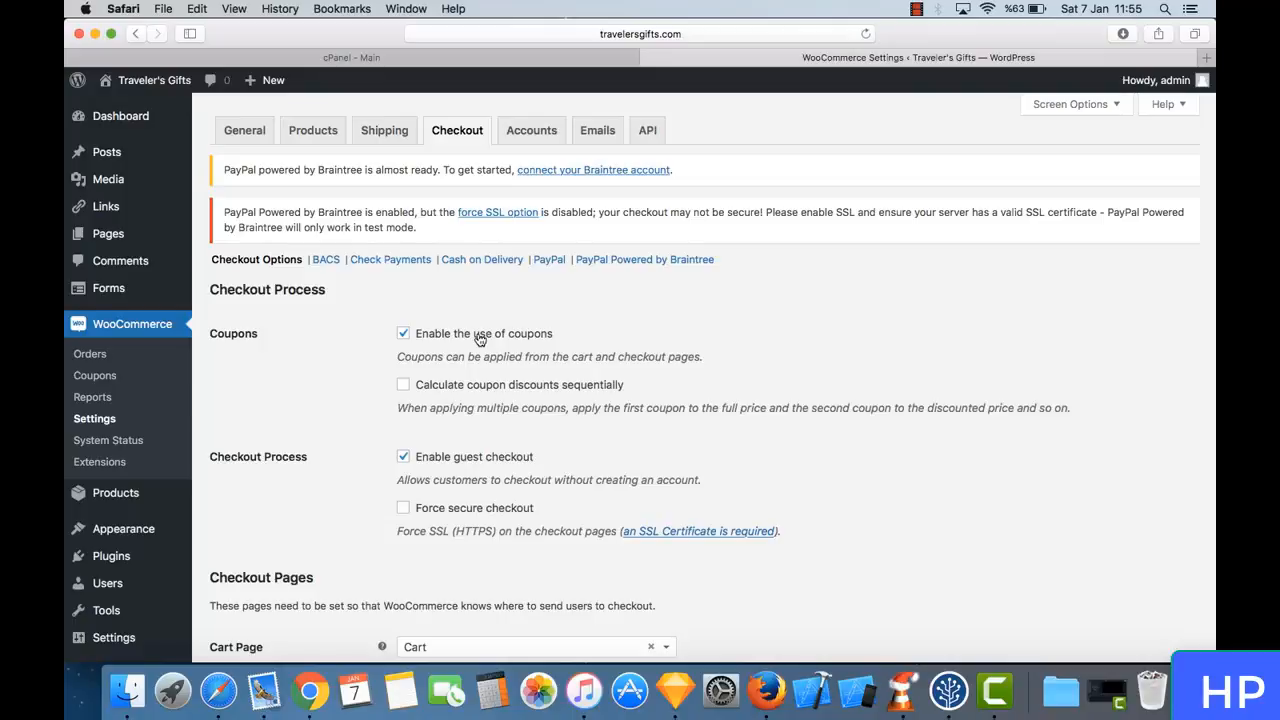
{"action": "scroll", "coordinate": [480, 340], "scroll_direction": "down", "scroll_amount": 3}
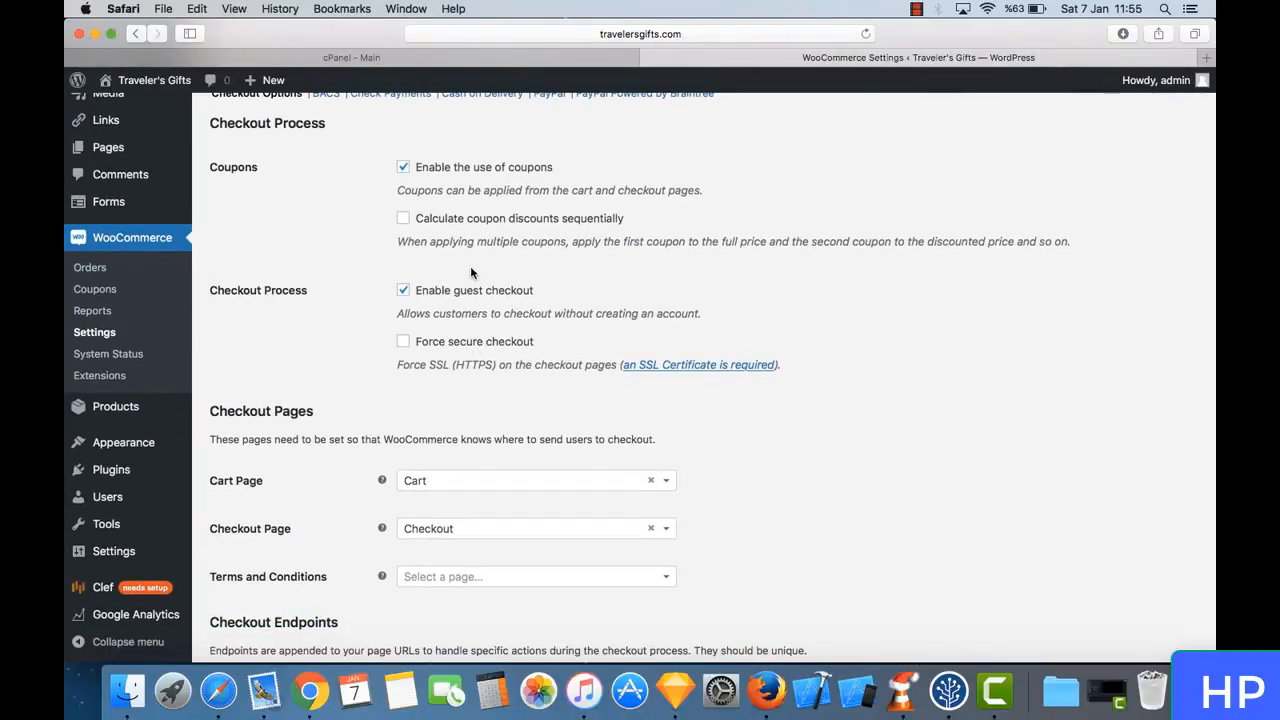
{"action": "scroll", "coordinate": [471, 272], "scroll_direction": "down", "scroll_amount": 3}
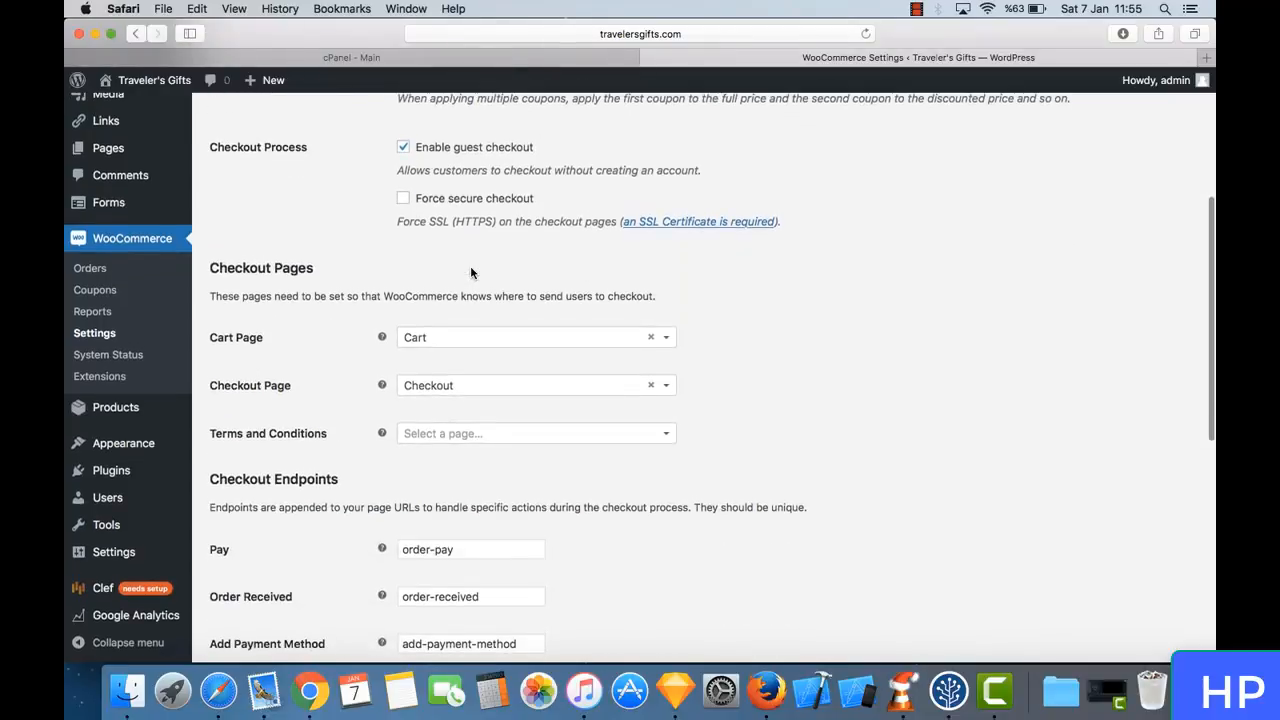
{"action": "scroll", "coordinate": [471, 272], "scroll_direction": "down", "scroll_amount": 1}
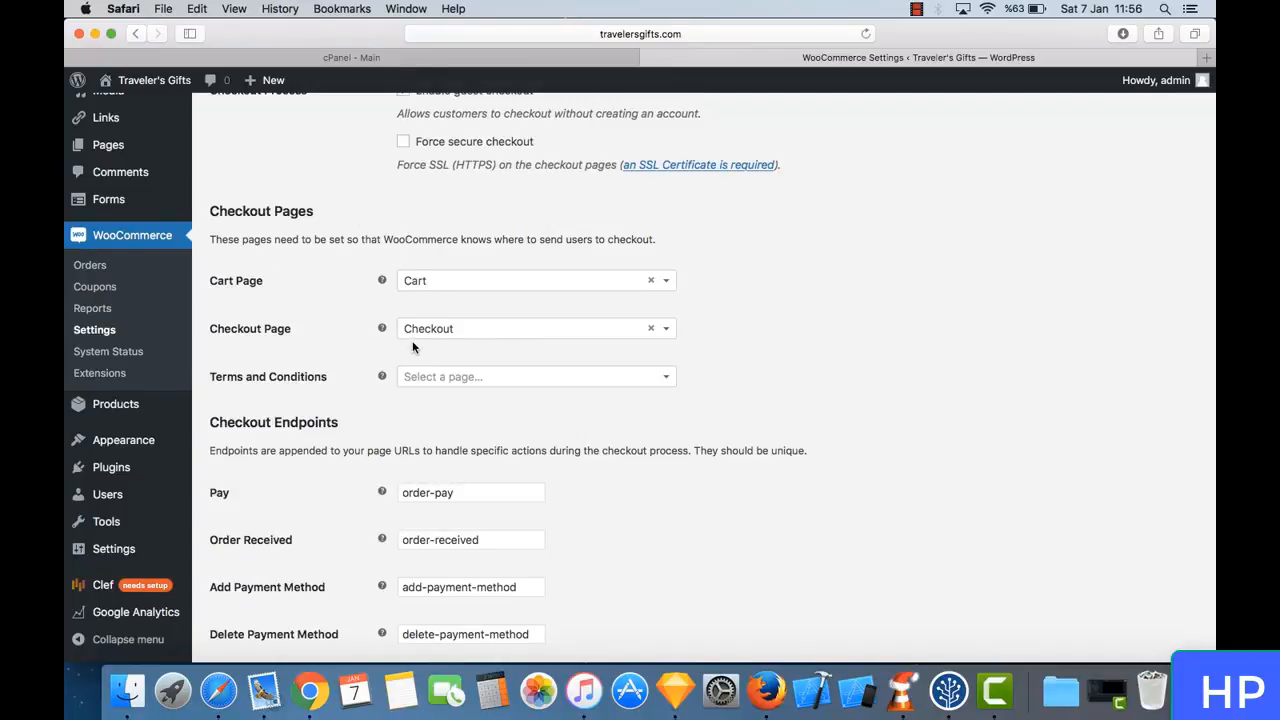
{"action": "scroll", "coordinate": [412, 342], "scroll_direction": "down", "scroll_amount": 2}
{"action": "scroll", "coordinate": [412, 347], "scroll_direction": "down", "scroll_amount": 8}
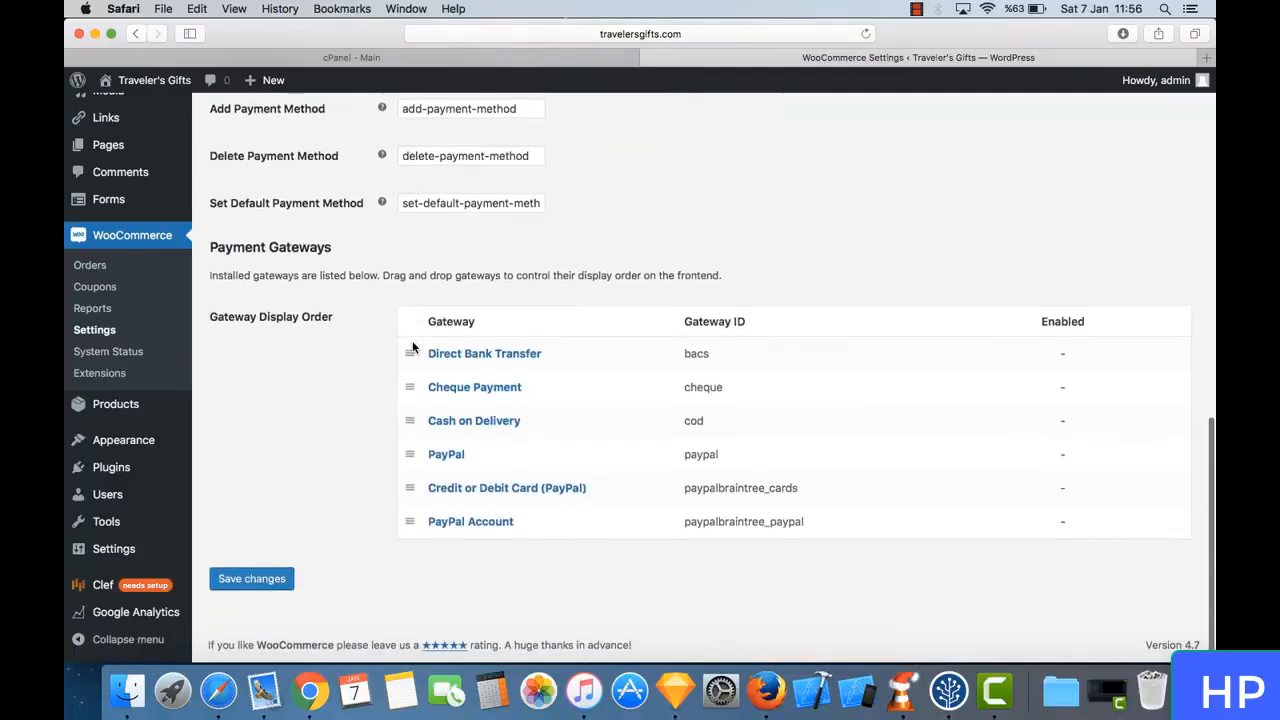
- Open WooCommerce's Accounts settings, then visit the storefront in a new tab and view its My Account page
{"action": "scroll", "coordinate": [412, 347], "scroll_direction": "up", "scroll_amount": 10}
{"action": "left_click", "coordinate": [534, 130]}
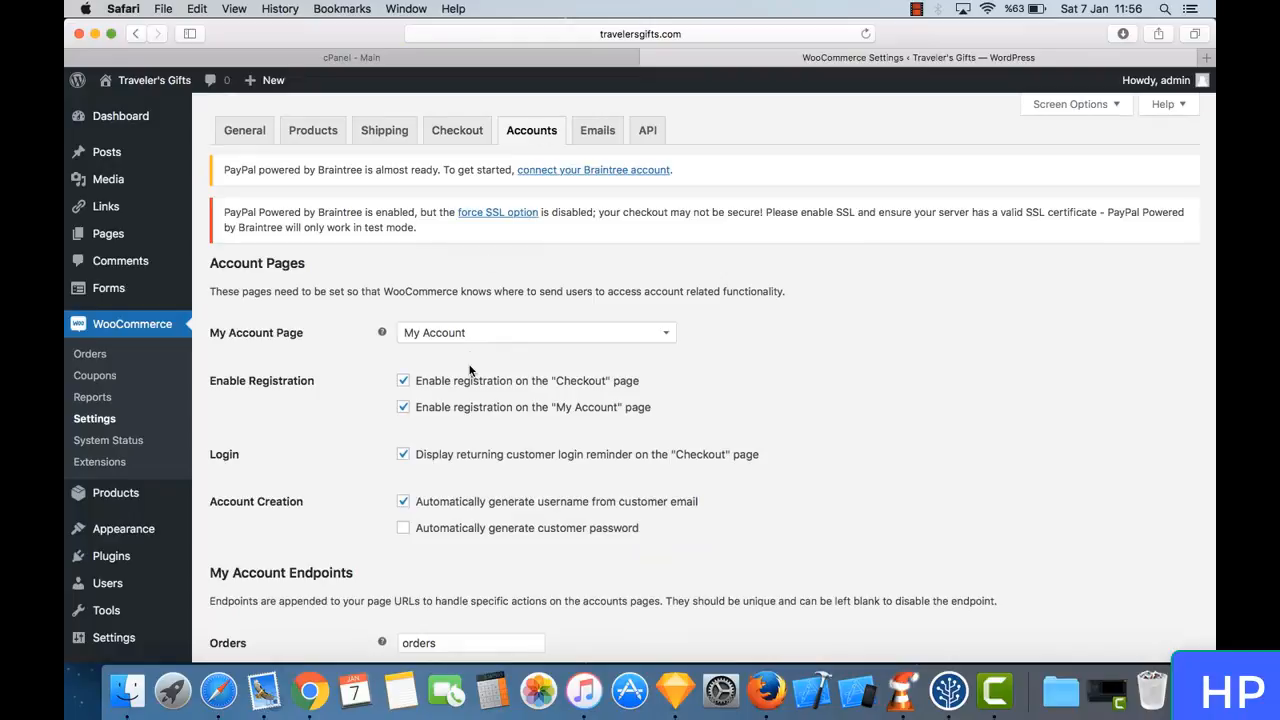
{"action": "mouse_move", "coordinate": [170, 85]}
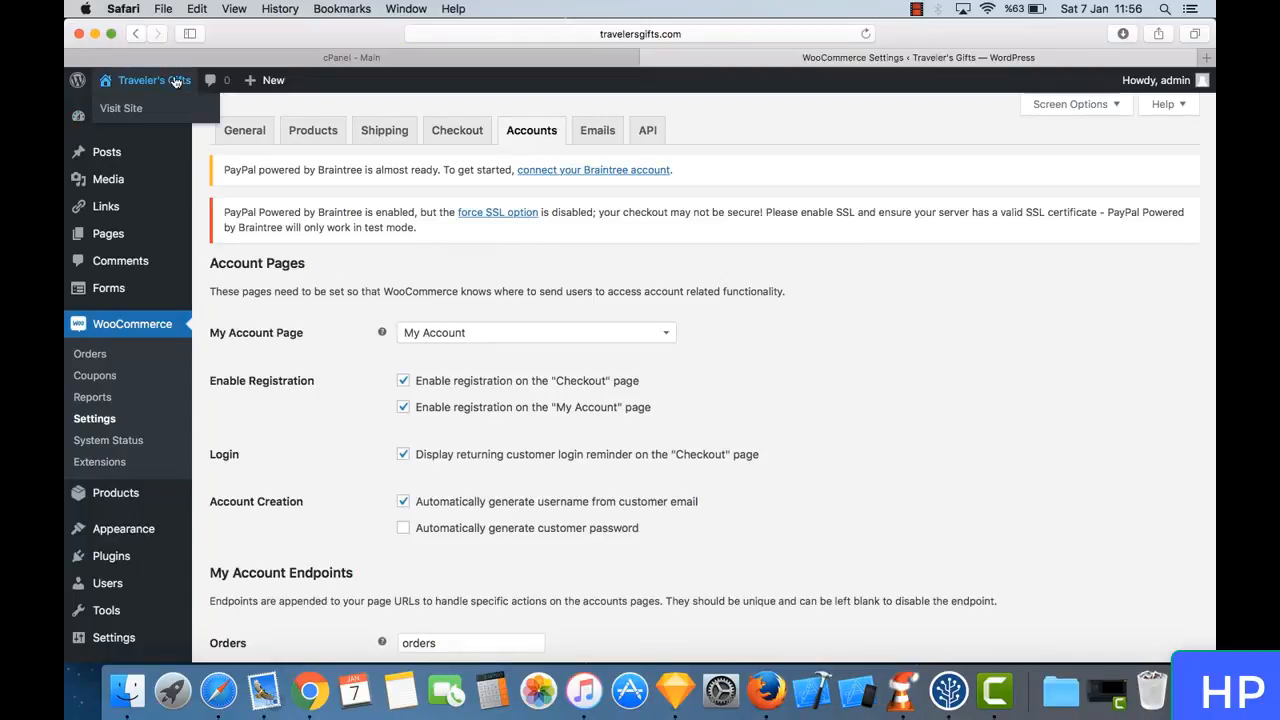
{"action": "right_click", "coordinate": [160, 110]}
{"action": "left_click", "coordinate": [190, 112]}
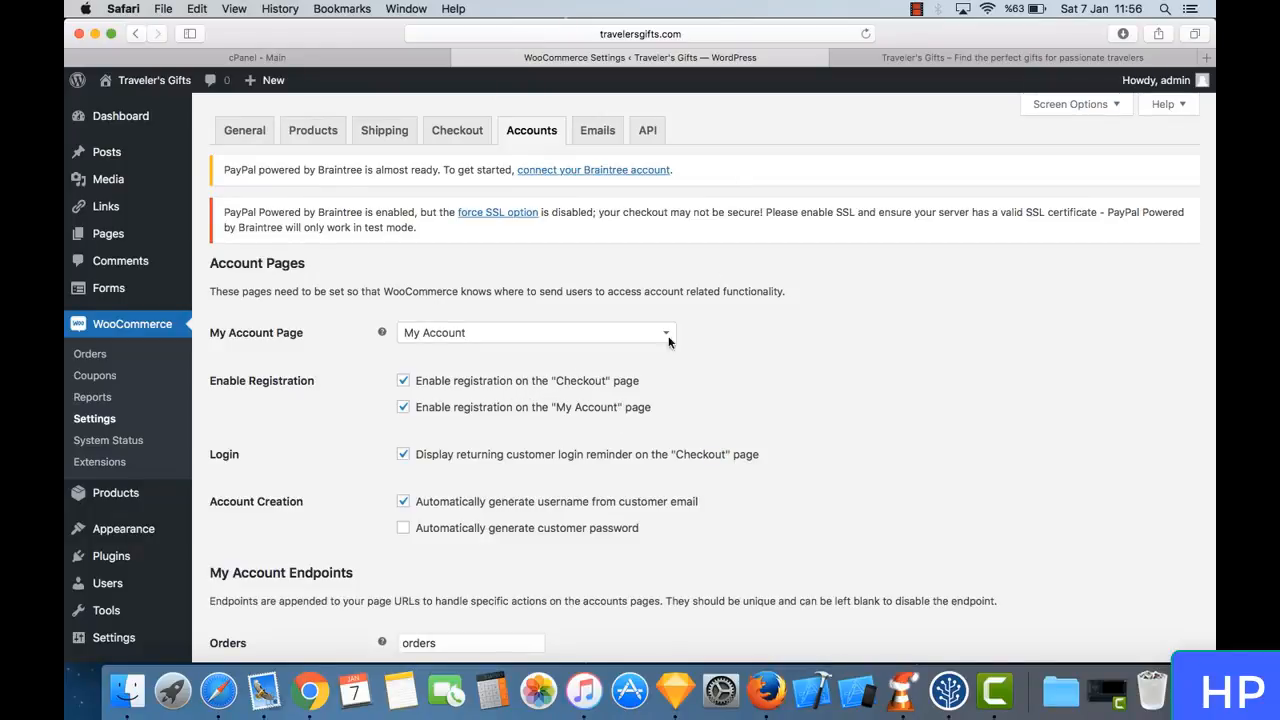
{"action": "left_click", "coordinate": [878, 60]}
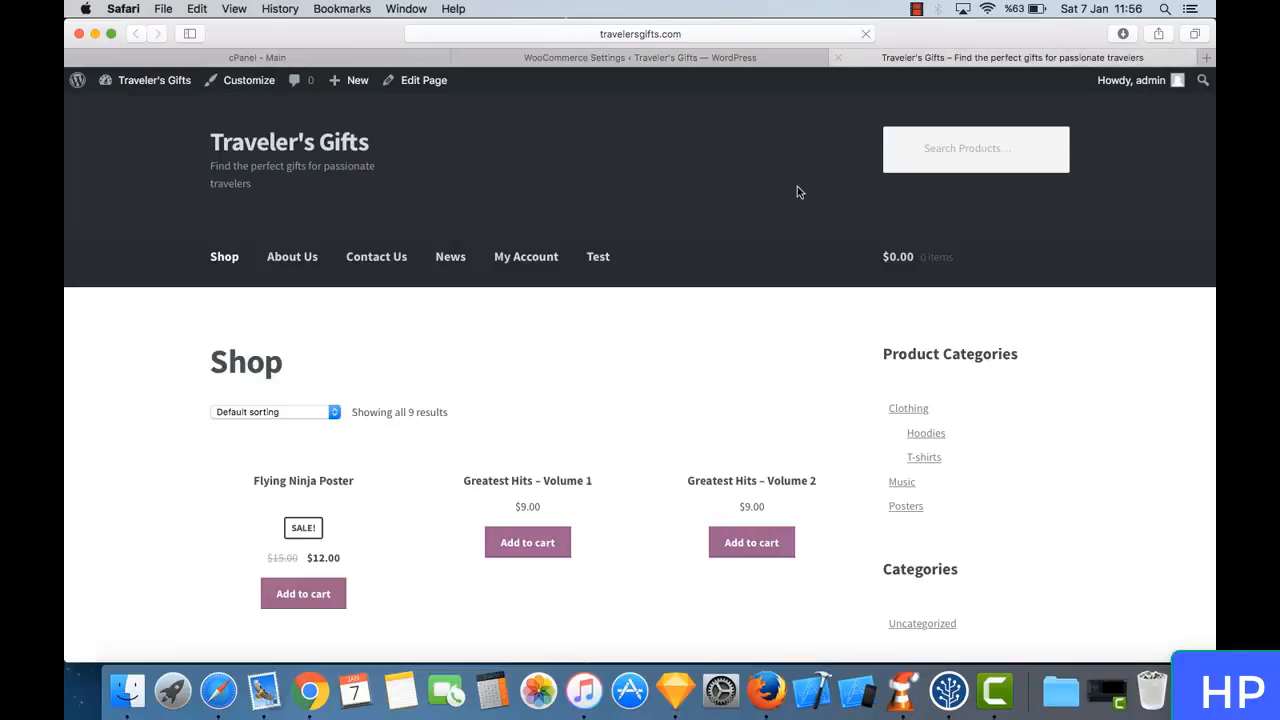
{"action": "left_click", "coordinate": [533, 262]}
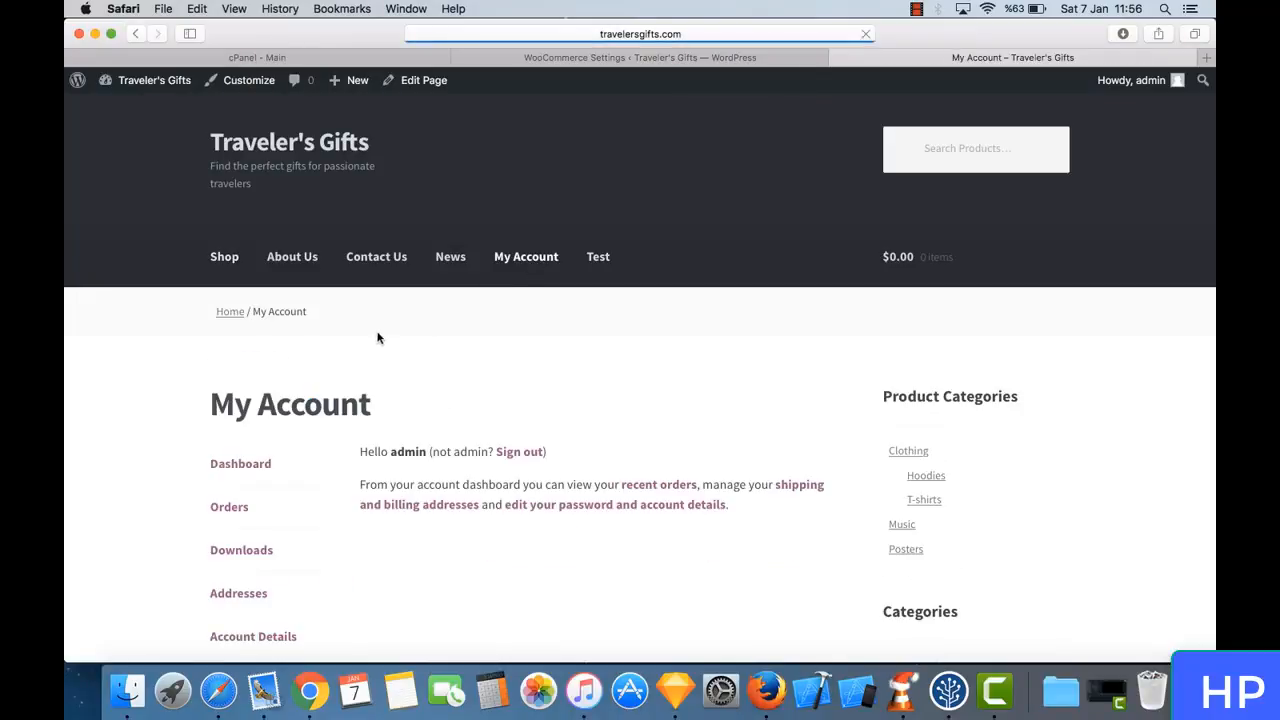
{"action": "scroll", "coordinate": [304, 387], "scroll_direction": "down", "scroll_amount": 3}
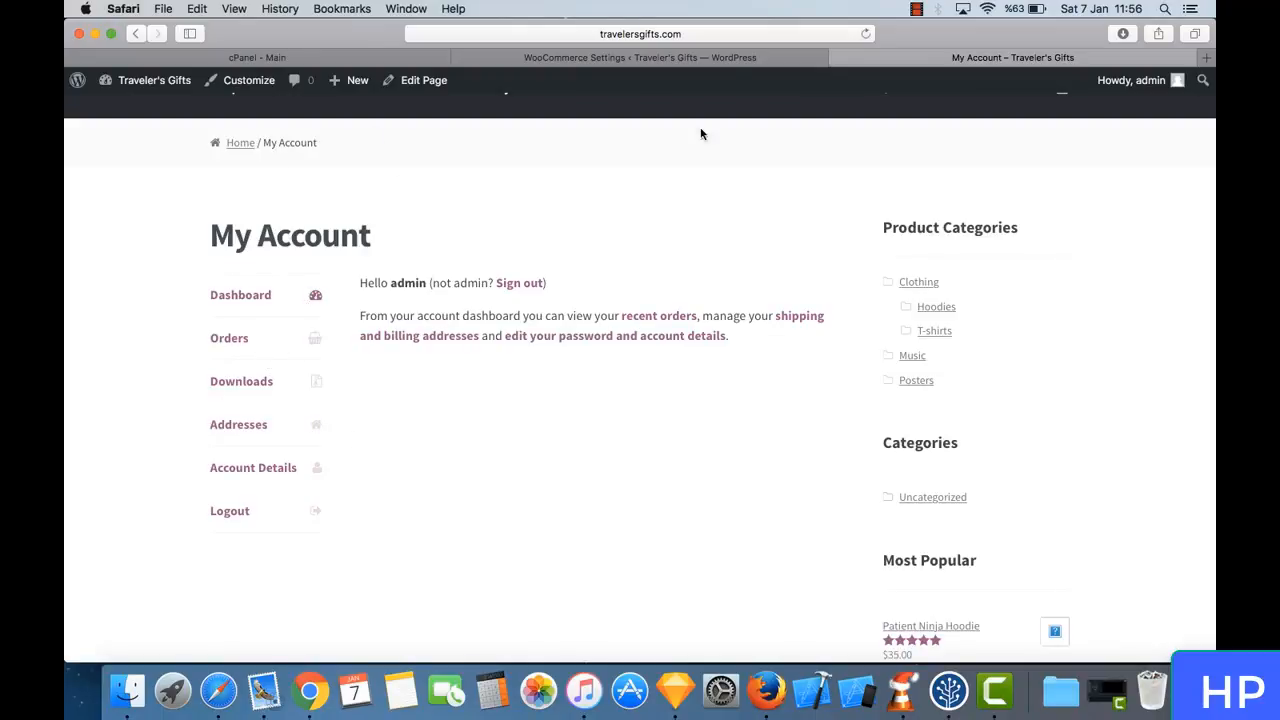
- Compare the account page and registration options in the Accounts settings with the storefront's My Account page
{"action": "left_click", "coordinate": [729, 57]}
{"action": "scroll", "coordinate": [516, 331], "scroll_direction": "down", "scroll_amount": 1}
{"action": "scroll", "coordinate": [516, 331], "scroll_direction": "down", "scroll_amount": 1}
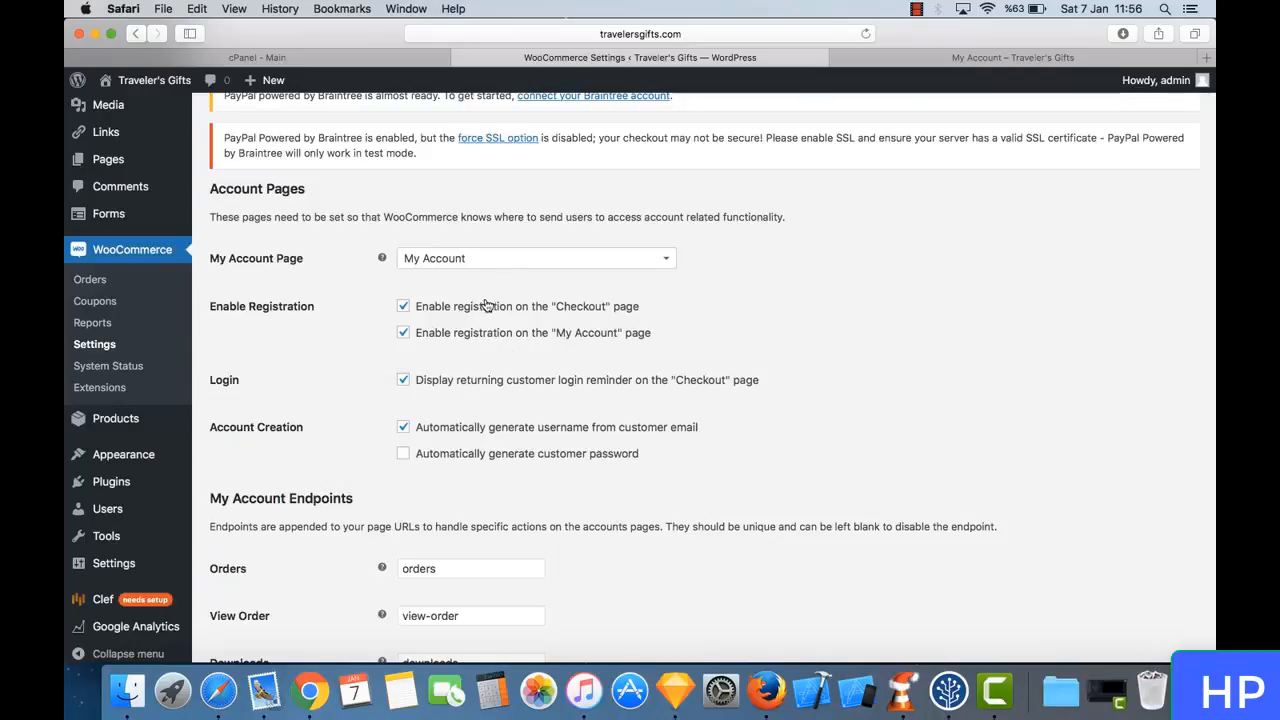
{"action": "left_click", "coordinate": [950, 58]}
{"action": "left_click", "coordinate": [697, 58]}
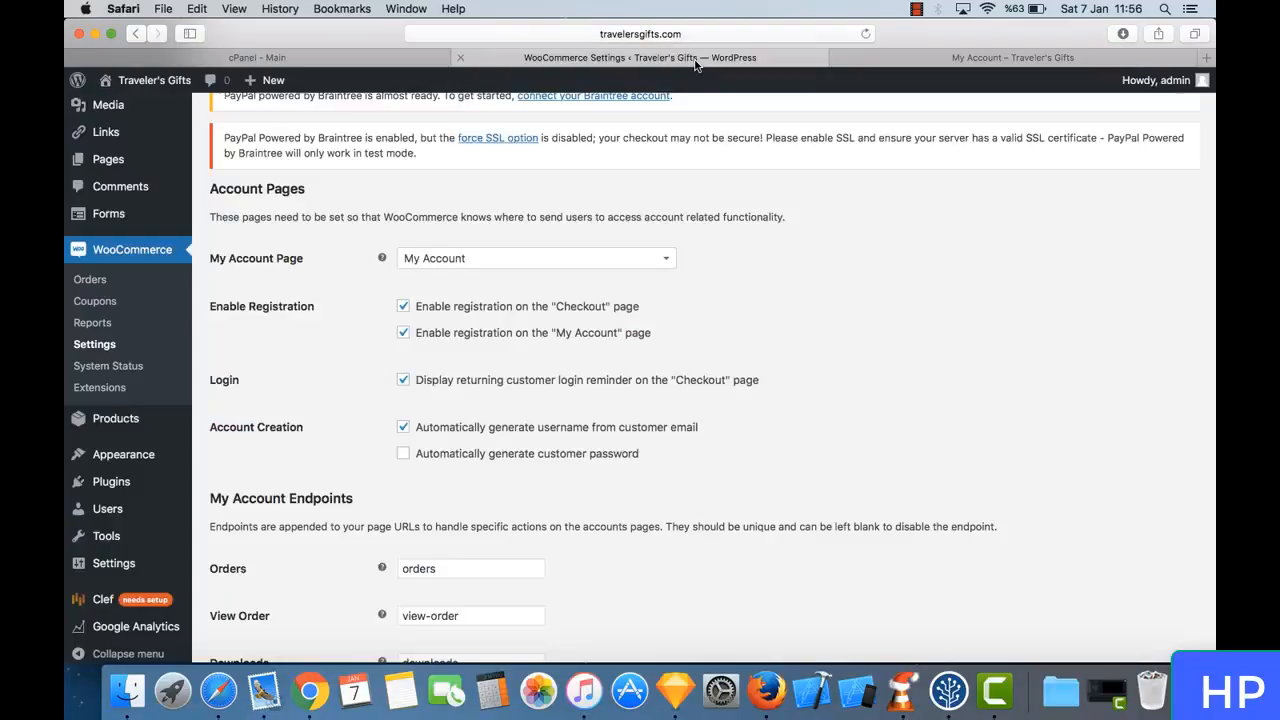
{"action": "left_click", "coordinate": [899, 62]}
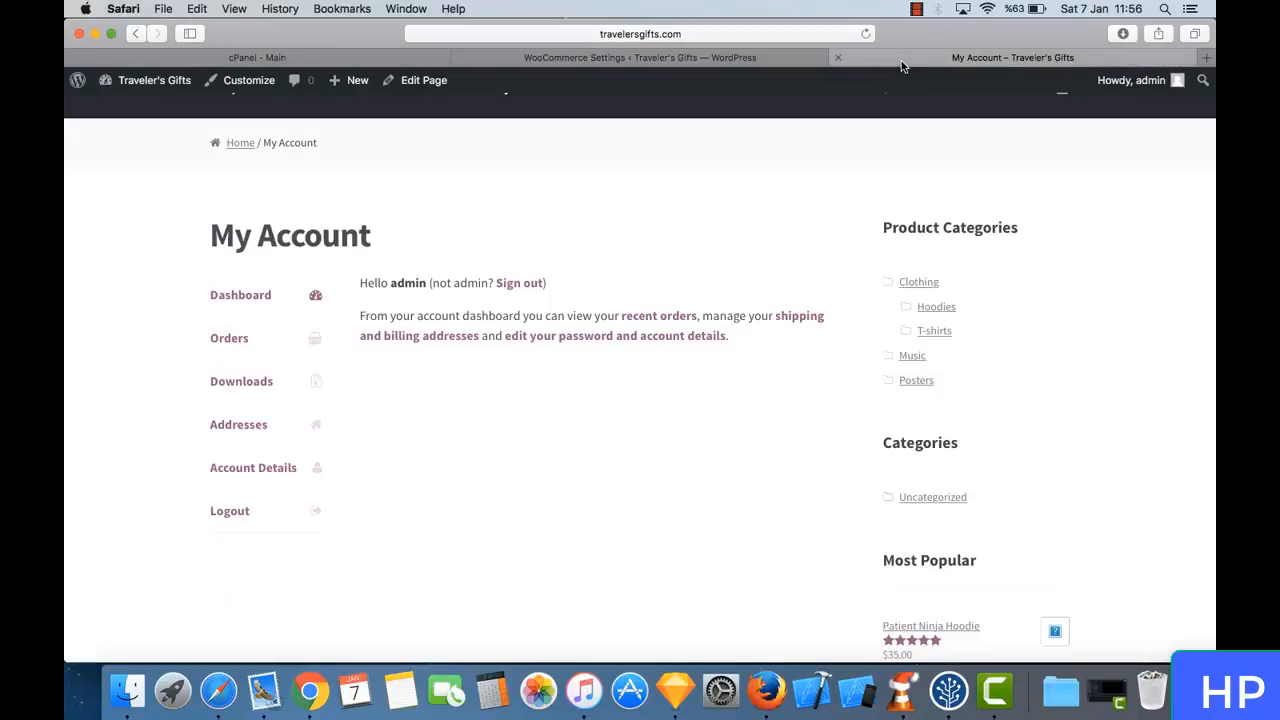
{"action": "left_click", "coordinate": [703, 58]}
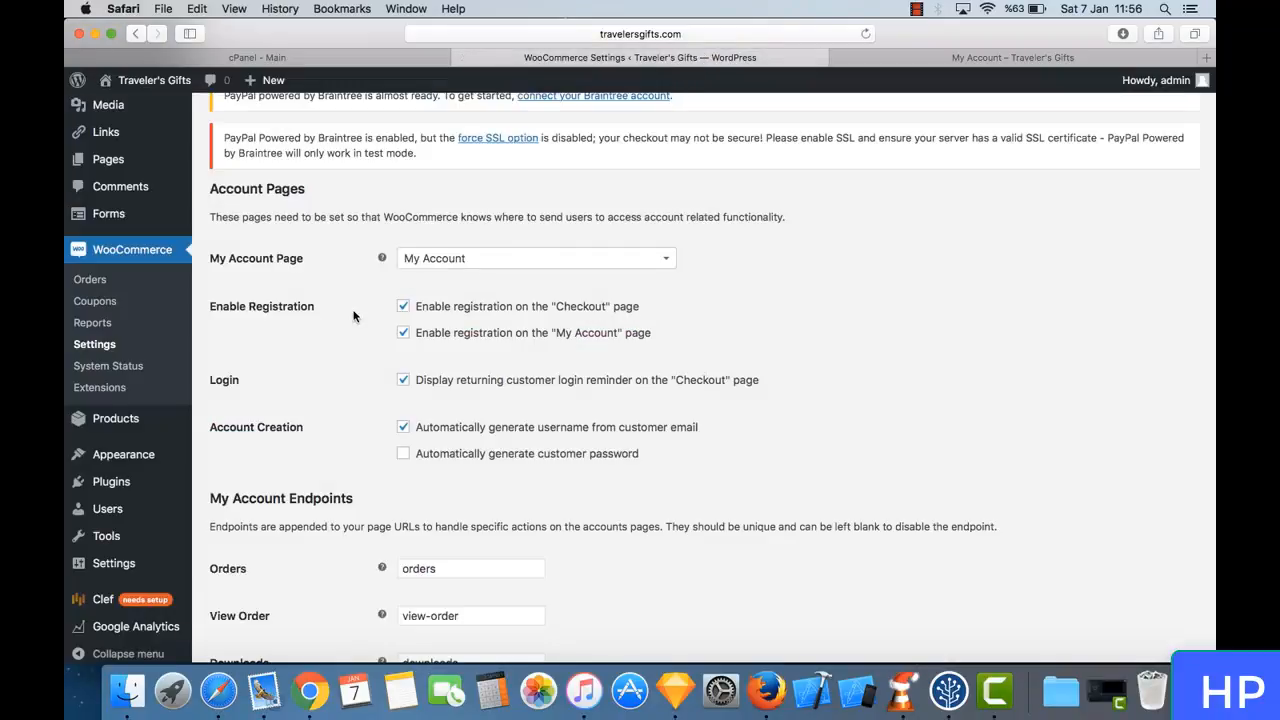
- Examine the login reminder, account creation and My Account endpoint options in the Accounts settings
{"action": "scroll", "coordinate": [622, 391], "scroll_direction": "down", "scroll_amount": 3}
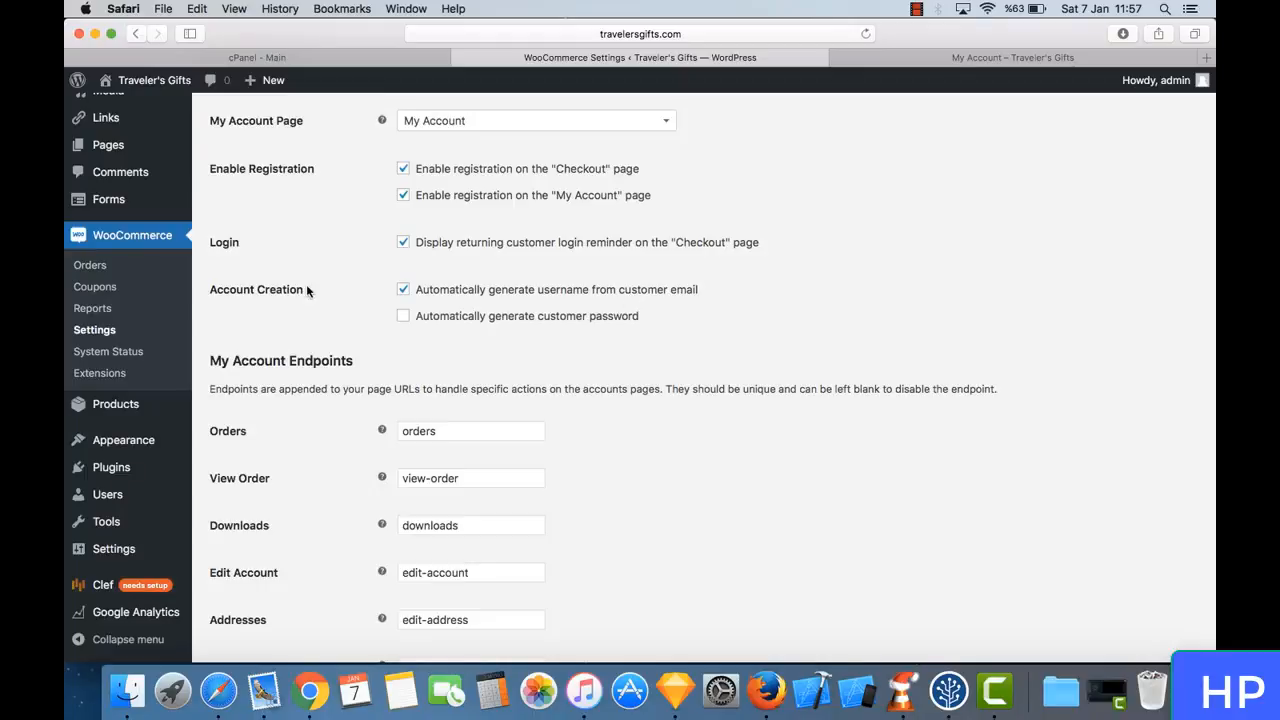
{"action": "scroll", "coordinate": [394, 295], "scroll_direction": "down", "scroll_amount": 1}
{"action": "scroll", "coordinate": [394, 295], "scroll_direction": "up", "scroll_amount": 1}
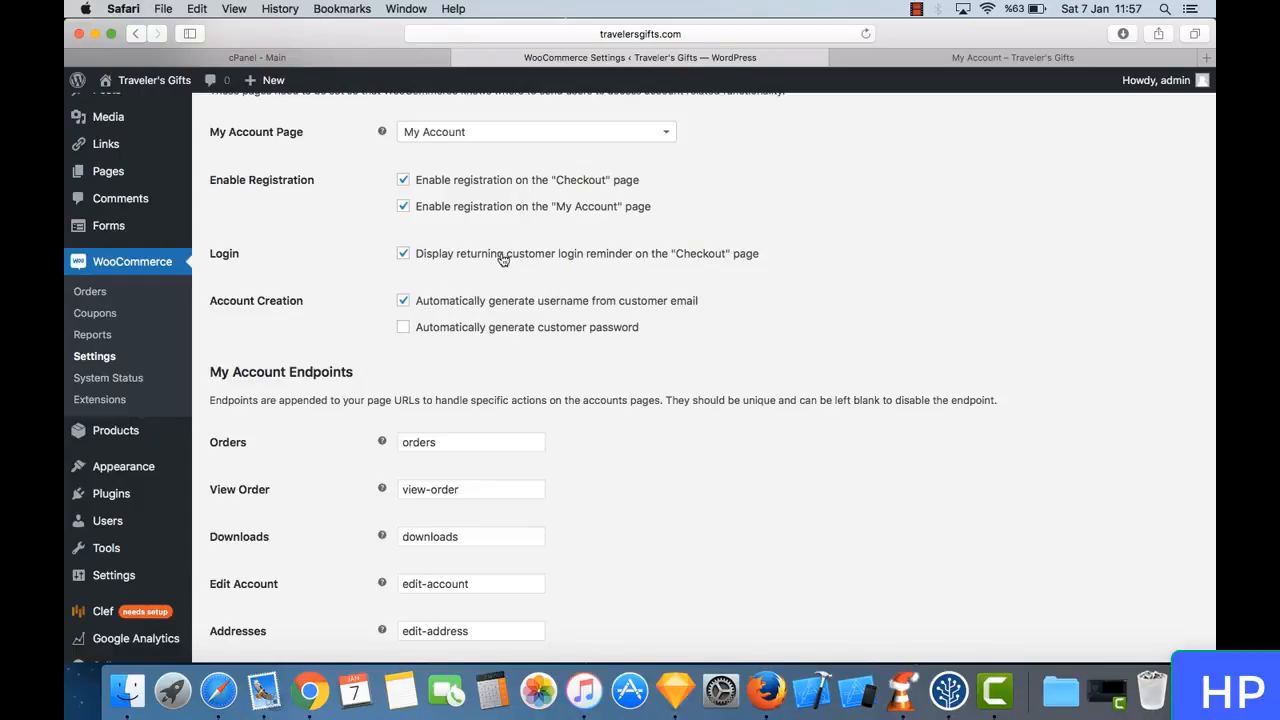
{"action": "scroll", "coordinate": [565, 385], "scroll_direction": "down", "scroll_amount": 5}
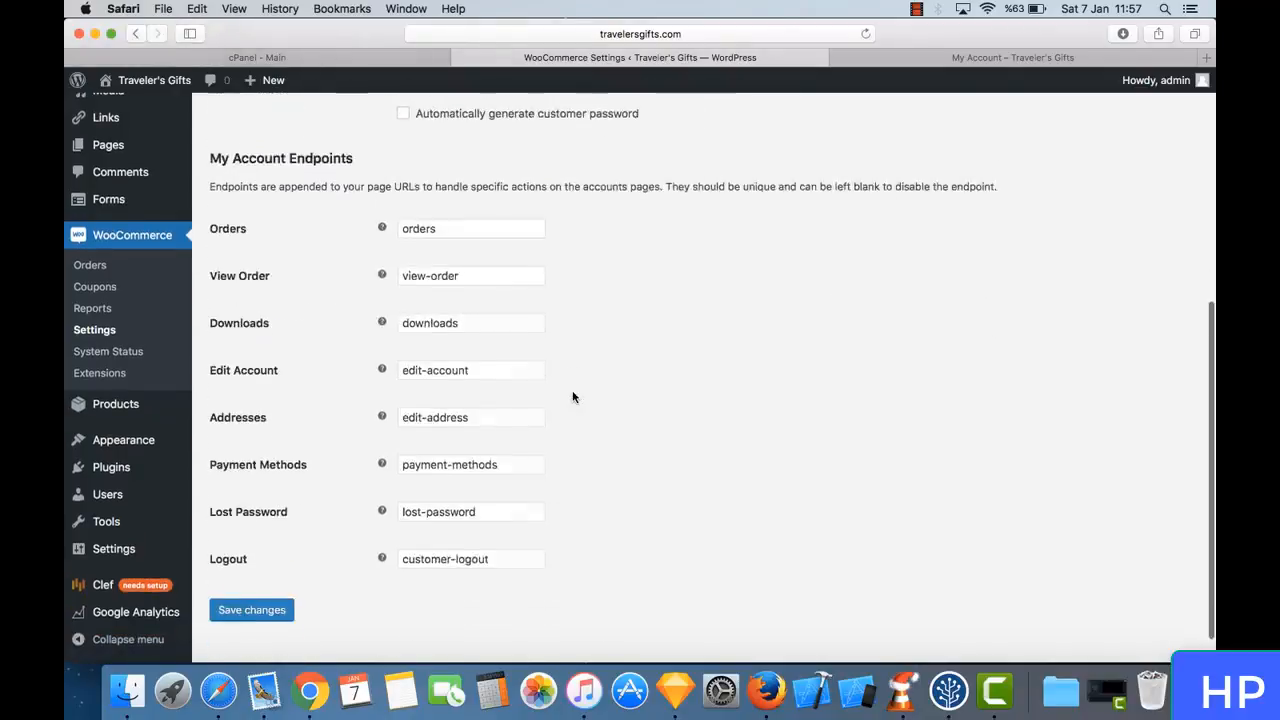
{"action": "scroll", "coordinate": [573, 397], "scroll_direction": "up", "scroll_amount": 10}
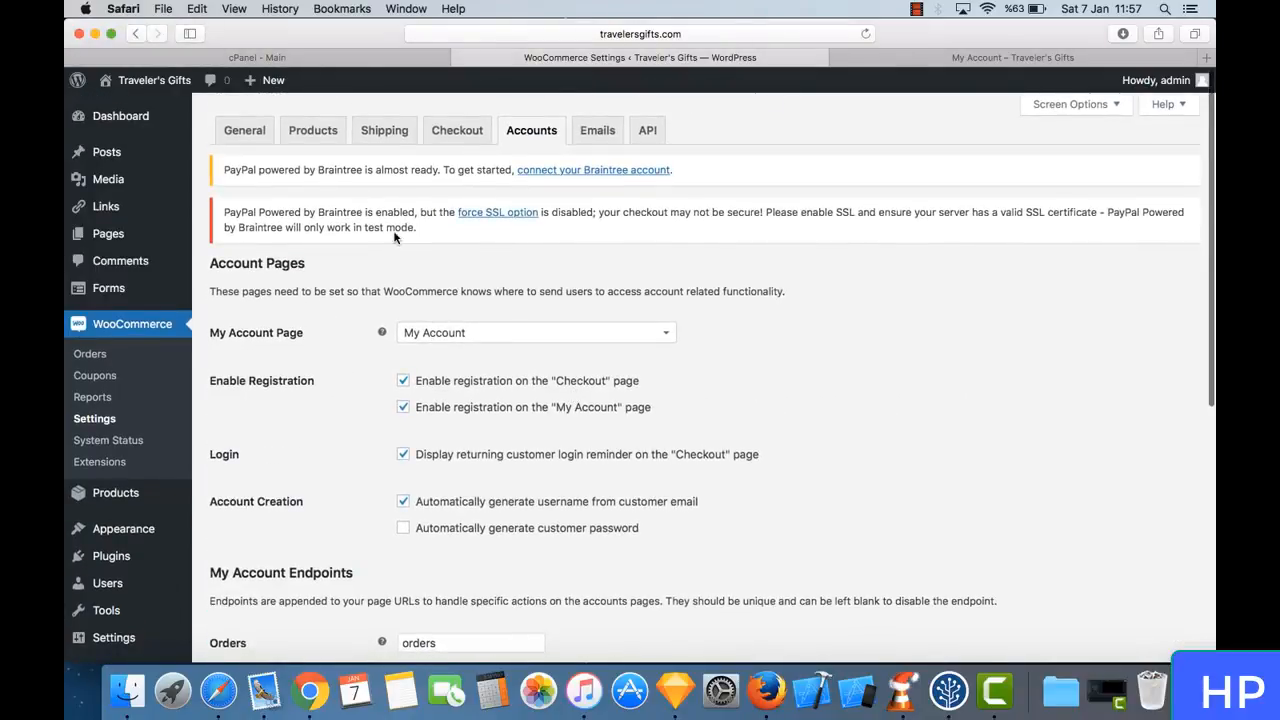
- Open WooCommerce's Emails settings and review the email notifications and their recipients, including the New order recipient
{"action": "left_click", "coordinate": [598, 129]}
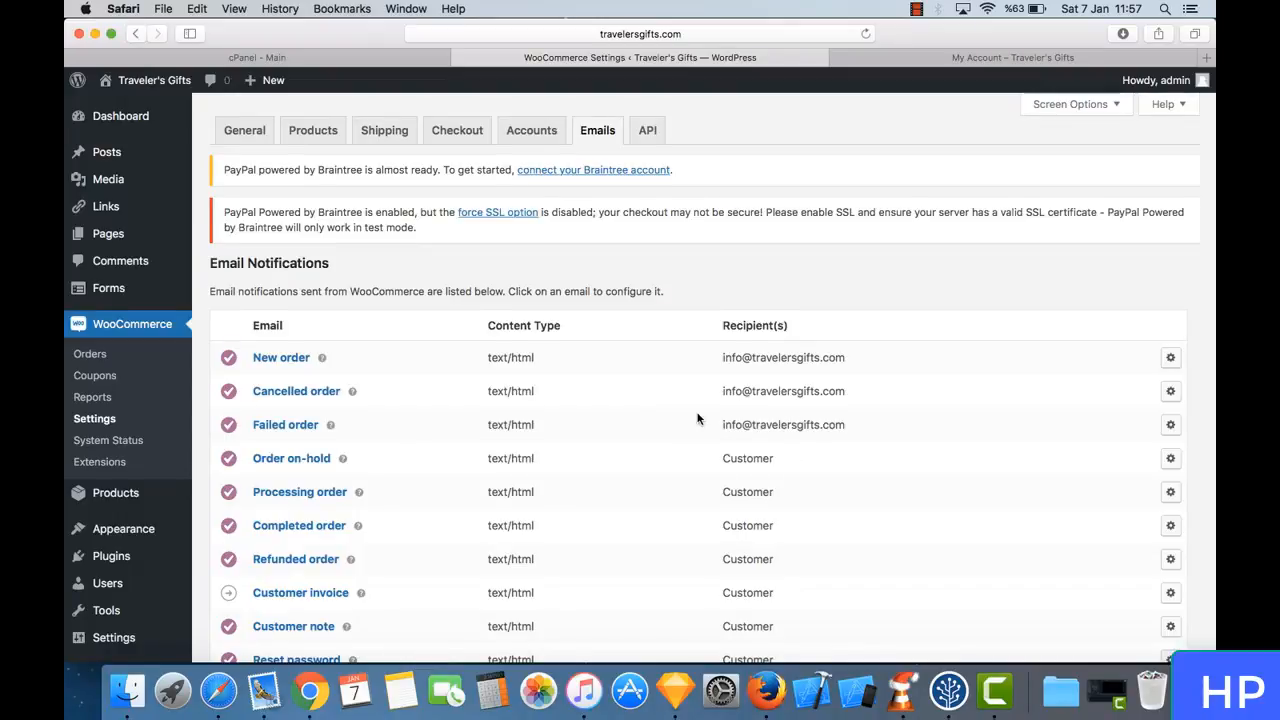
{"action": "scroll", "coordinate": [697, 417], "scroll_direction": "down", "scroll_amount": 2}
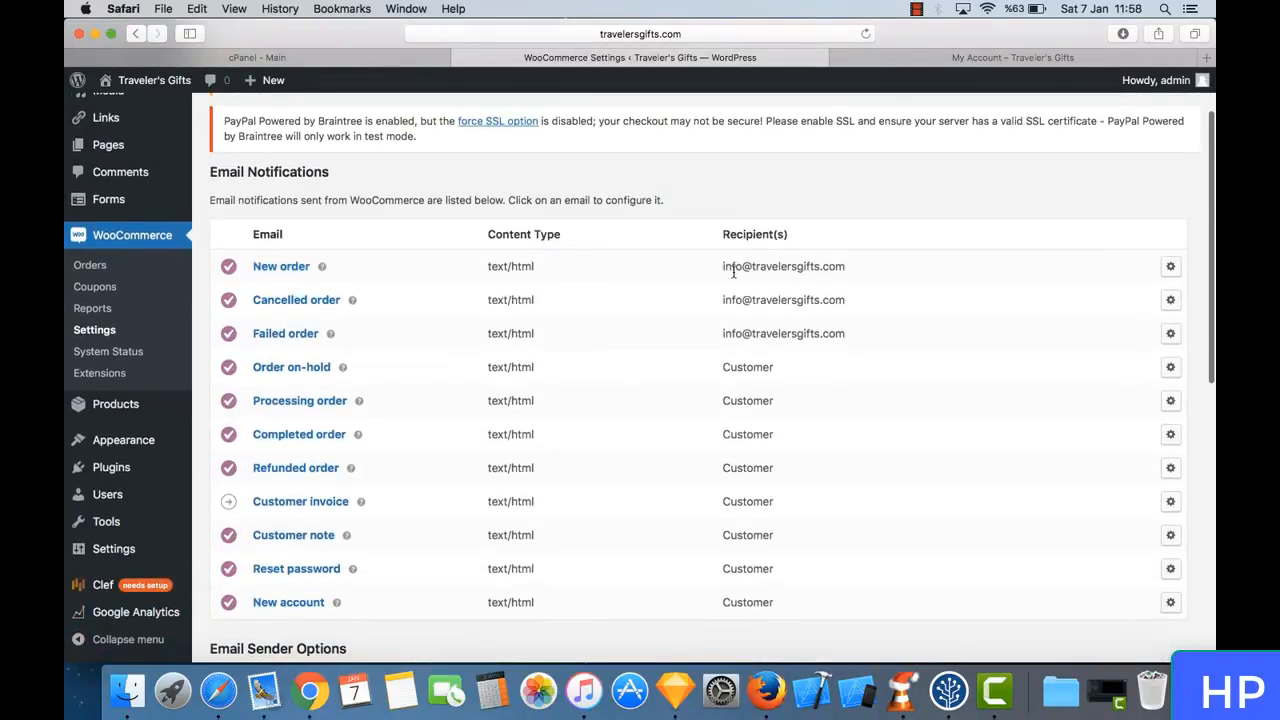
{"action": "mouse_move", "coordinate": [728, 270]}
{"action": "left_mouse_down"}
{"action": "mouse_move", "coordinate": [847, 280]}
{"action": "mouse_move", "coordinate": [700, 266]}
{"action": "mouse_move", "coordinate": [716, 265]}
{"action": "left_mouse_up"}
{"action": "left_click", "coordinate": [846, 281]}
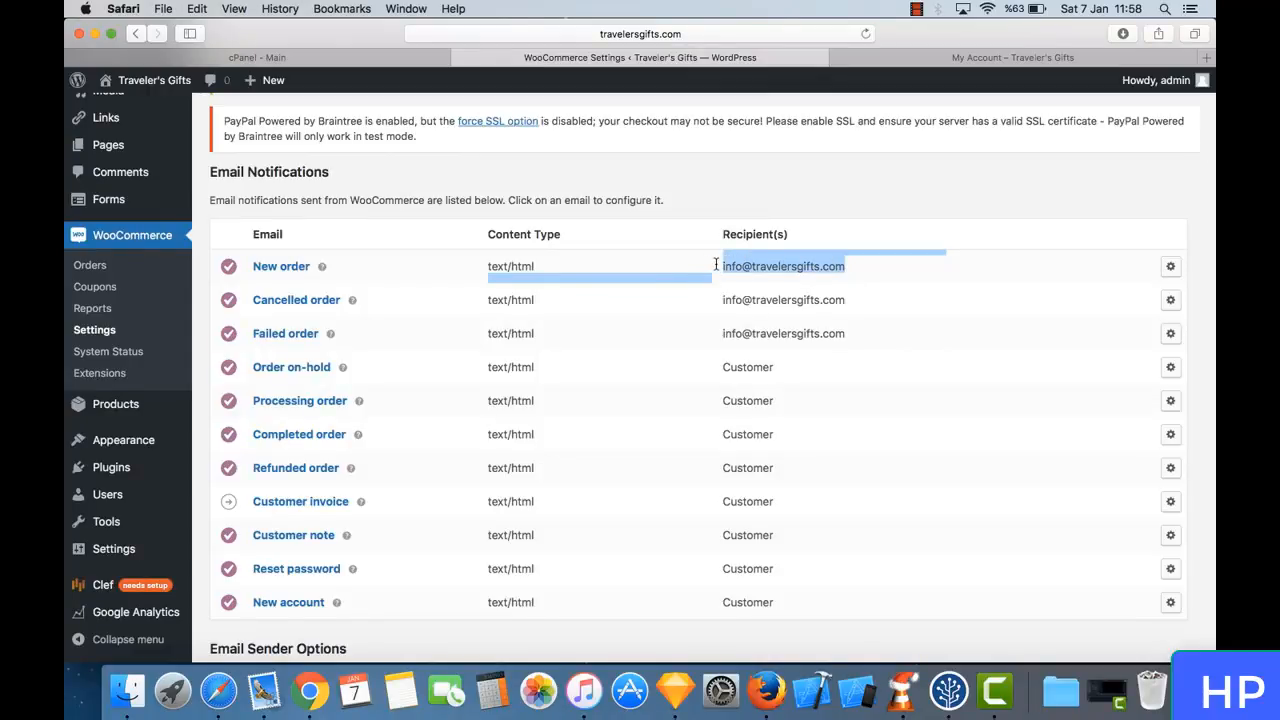
{"action": "left_click", "coordinate": [800, 261]}
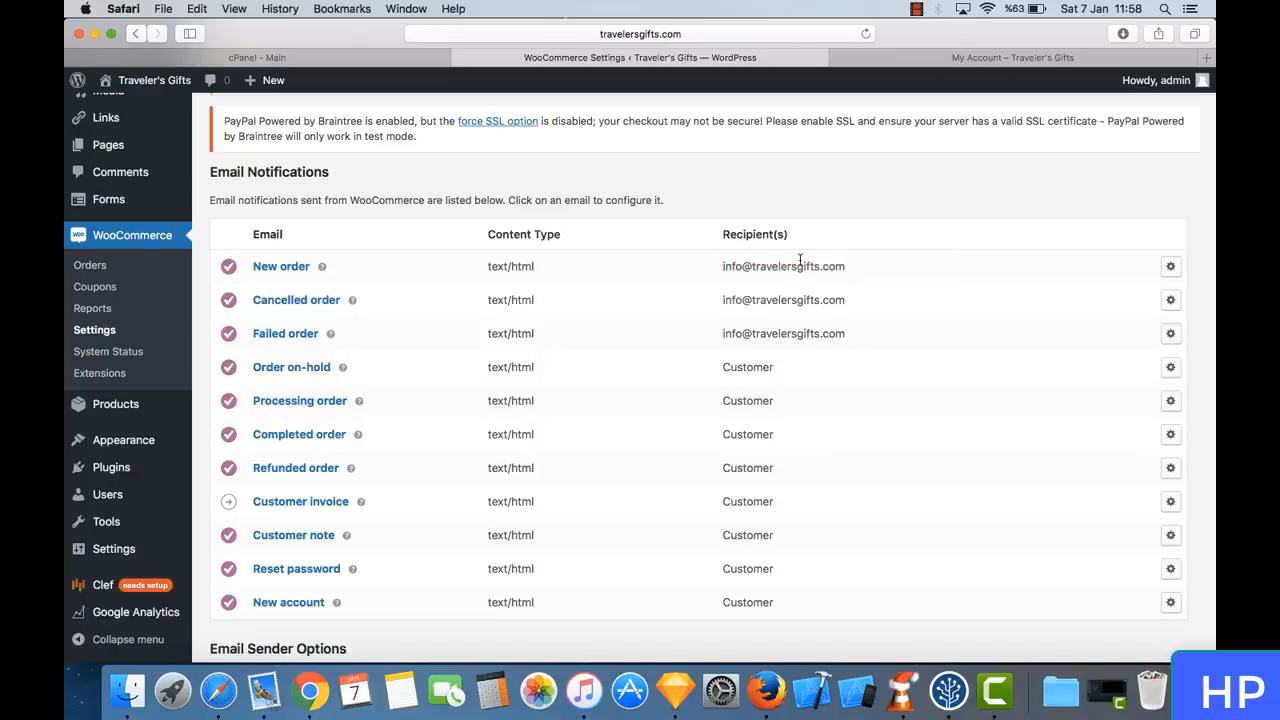
{"action": "scroll", "coordinate": [700, 306], "scroll_direction": "down", "scroll_amount": 4}
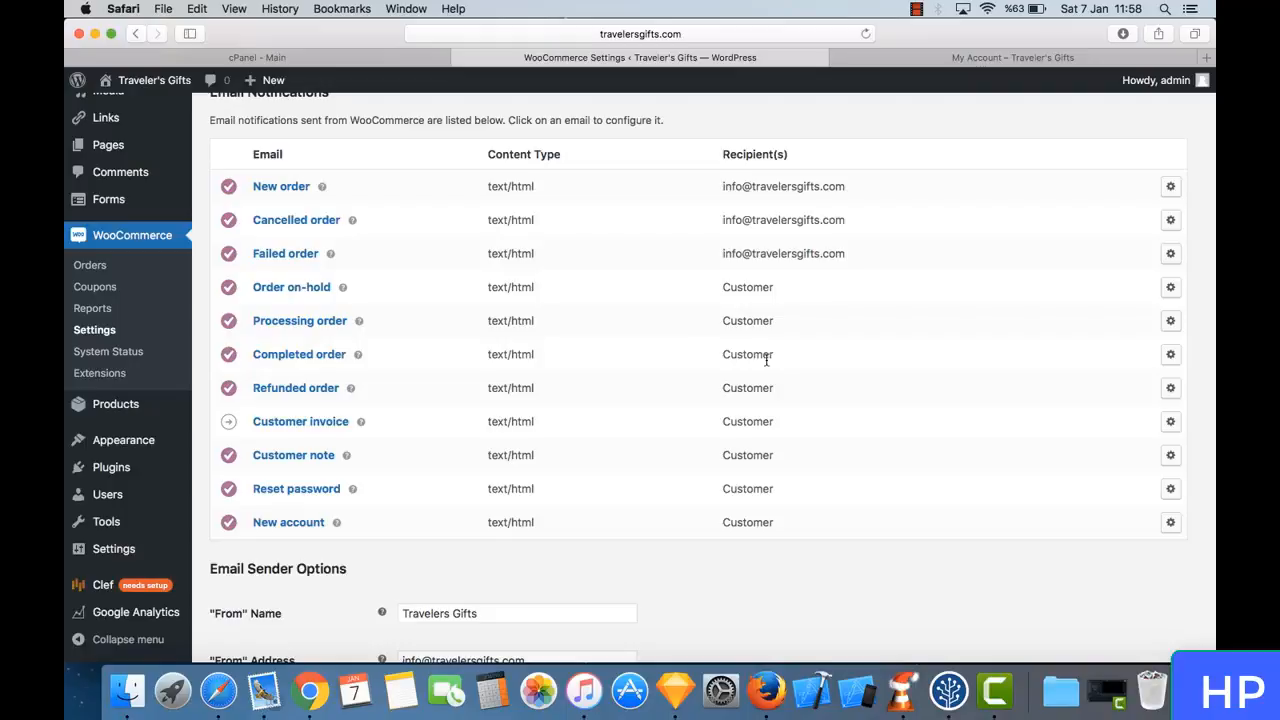
- Inspect the "From" name and "From" address in the email sender options without changing them
{"action": "scroll", "coordinate": [766, 360], "scroll_direction": "down", "scroll_amount": 5}
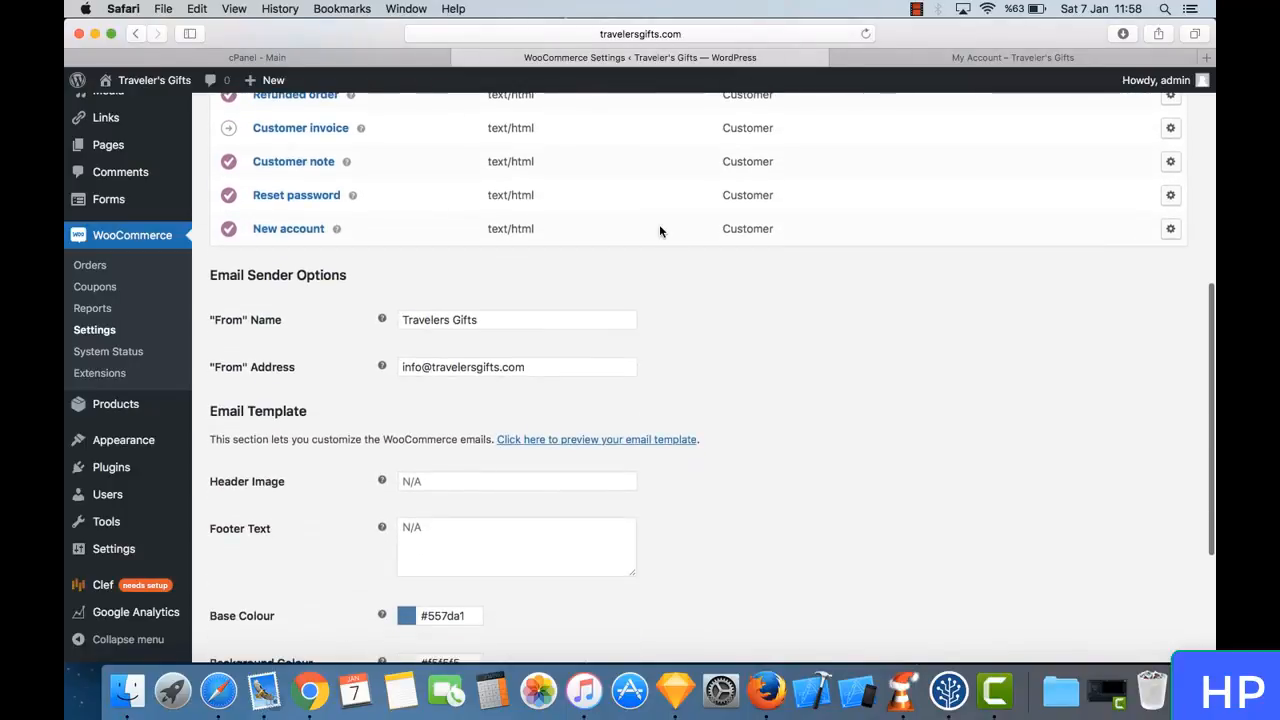
{"action": "triple_click", "coordinate": [510, 318]}
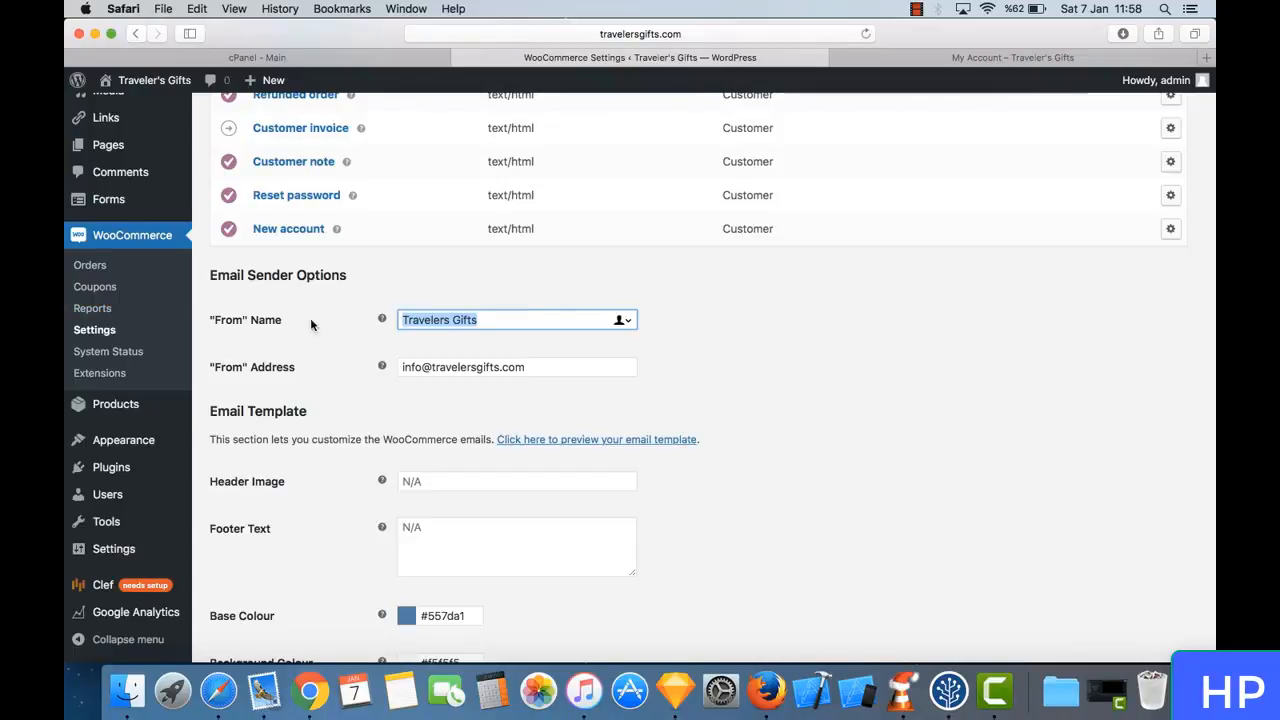
{"action": "triple_click", "coordinate": [472, 322]}
{"action": "triple_click", "coordinate": [474, 322]}
{"action": "left_click", "coordinate": [474, 326]}
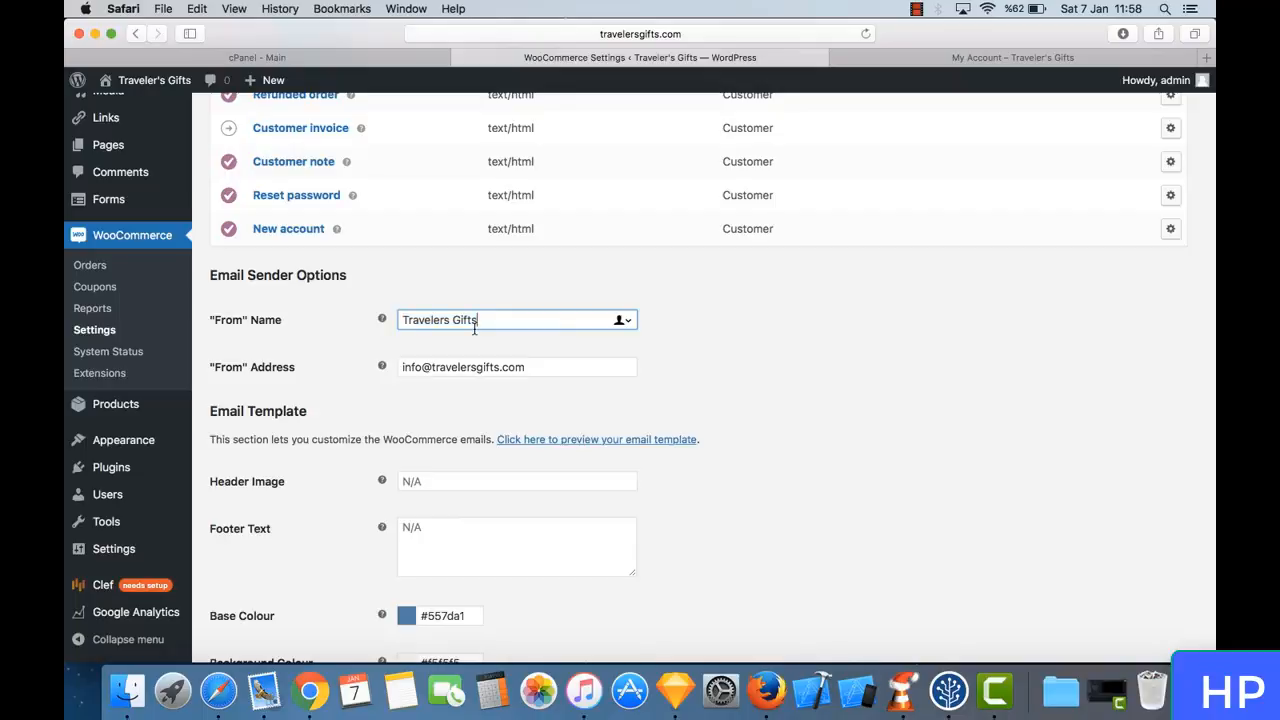
{"action": "triple_click", "coordinate": [493, 366]}
{"action": "left_click", "coordinate": [493, 366]}
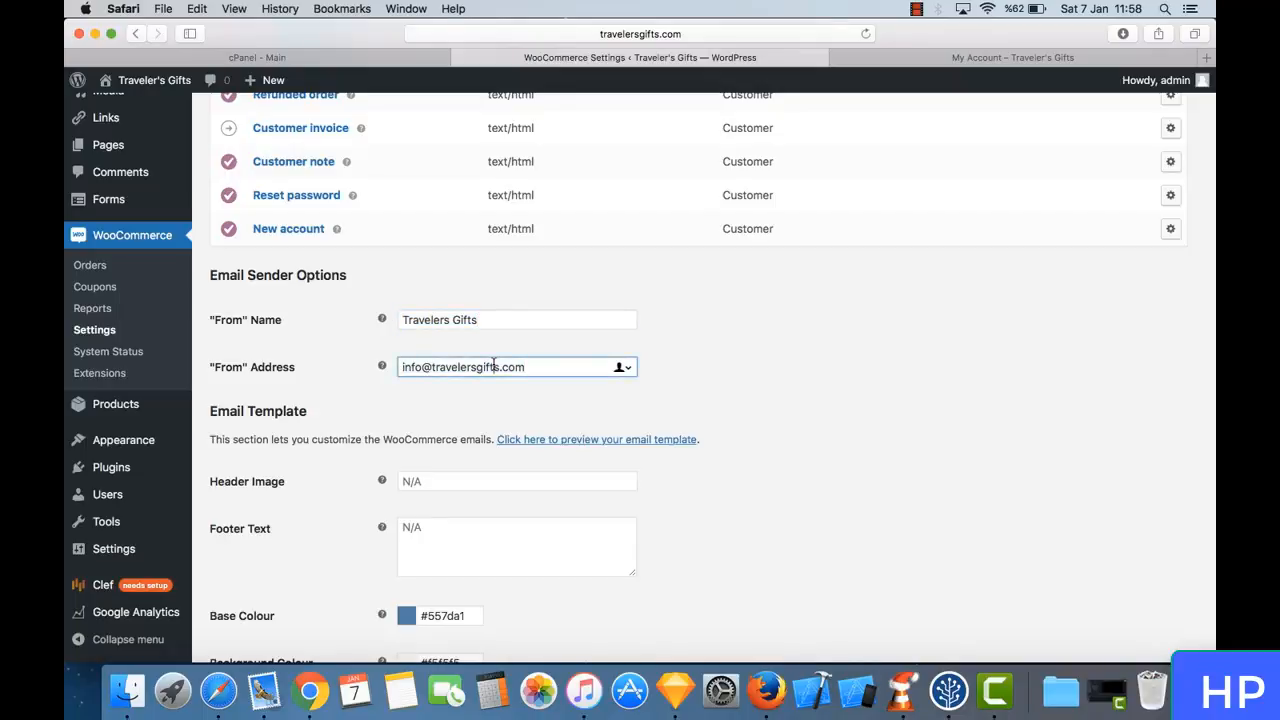
- Examine the header image, footer text and colour options in the WooCommerce email template
{"action": "left_click", "coordinate": [518, 376]}
{"action": "scroll", "coordinate": [437, 391], "scroll_direction": "down", "scroll_amount": 5}
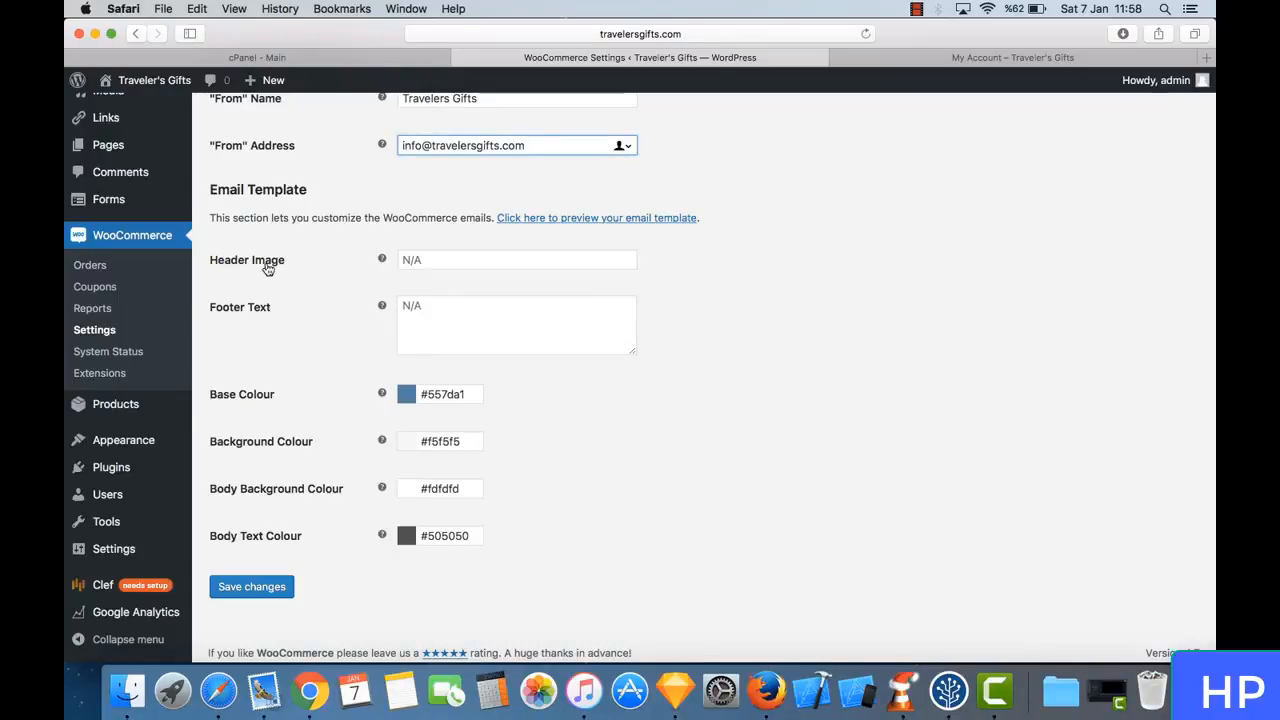
{"action": "left_click", "coordinate": [452, 324]}
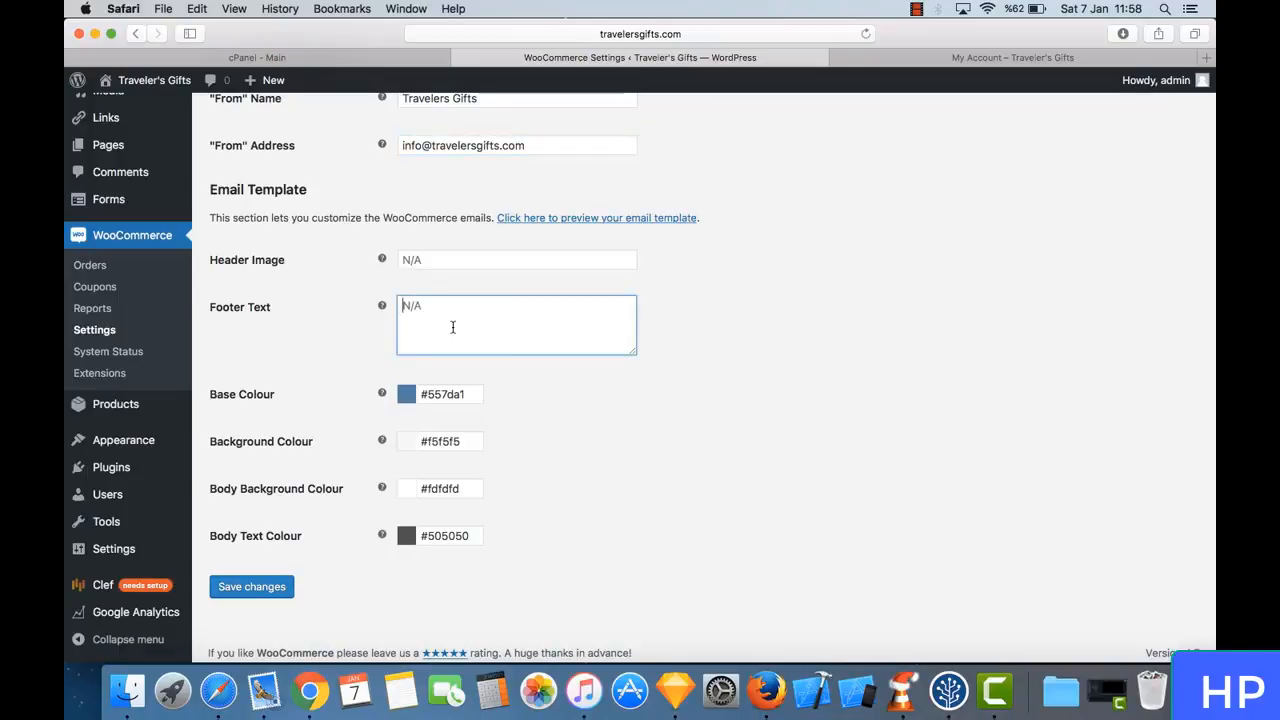
{"action": "left_click", "coordinate": [578, 382]}
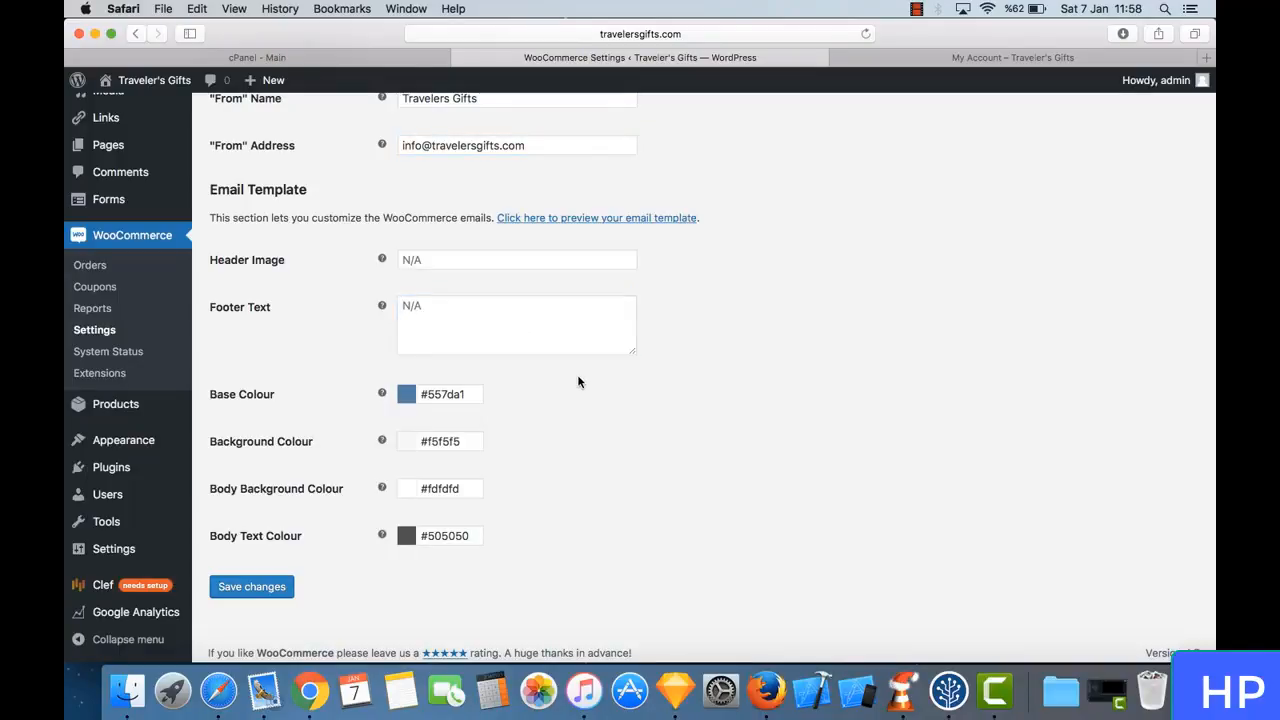
{"action": "scroll", "coordinate": [578, 382], "scroll_direction": "down", "scroll_amount": 1}
{"action": "scroll", "coordinate": [578, 382], "scroll_direction": "up", "scroll_amount": 5}
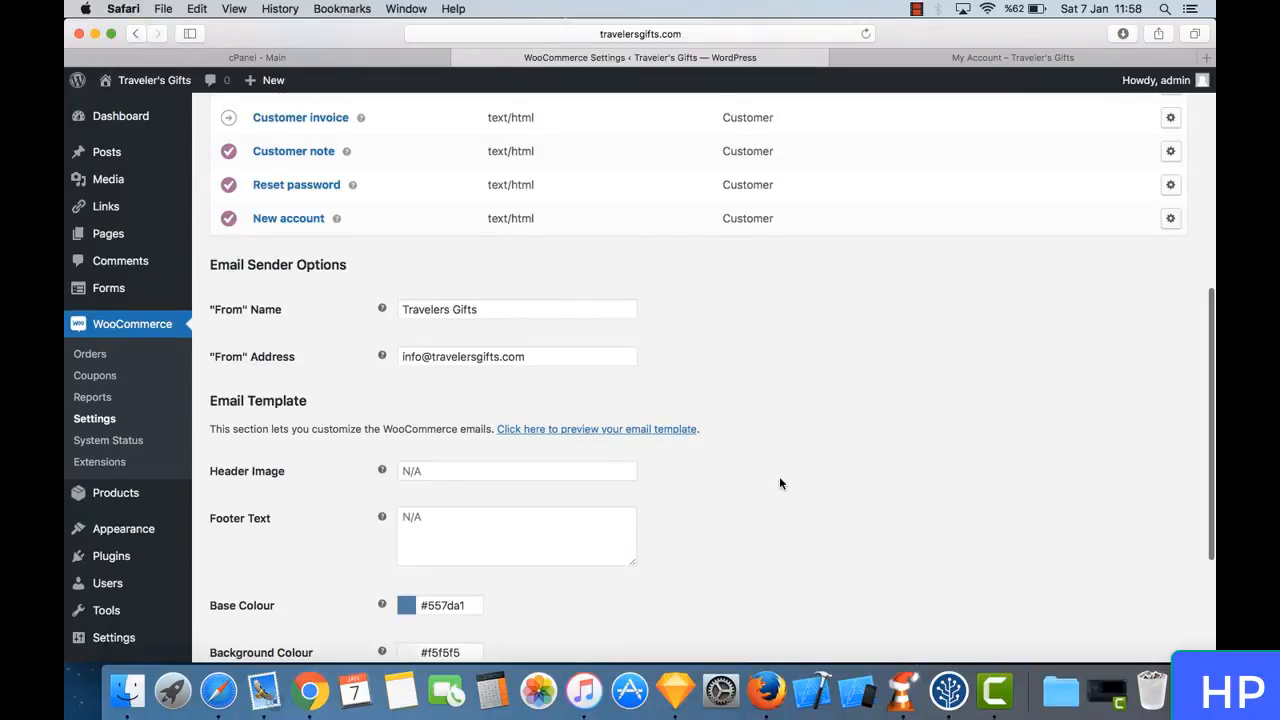
{"action": "scroll", "coordinate": [780, 484], "scroll_direction": "down", "scroll_amount": 4}
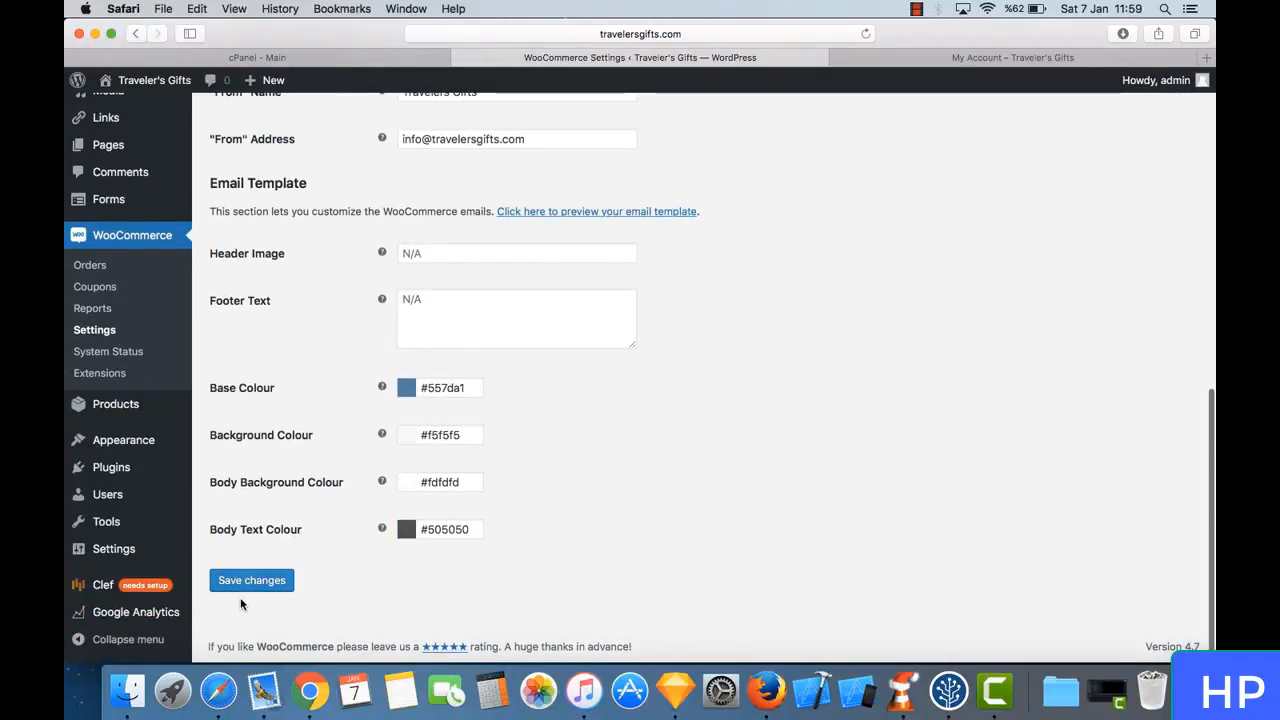
- Save the Emails settings, and save the API settings with the REST API enabled
{"action": "left_click", "coordinate": [268, 586]}
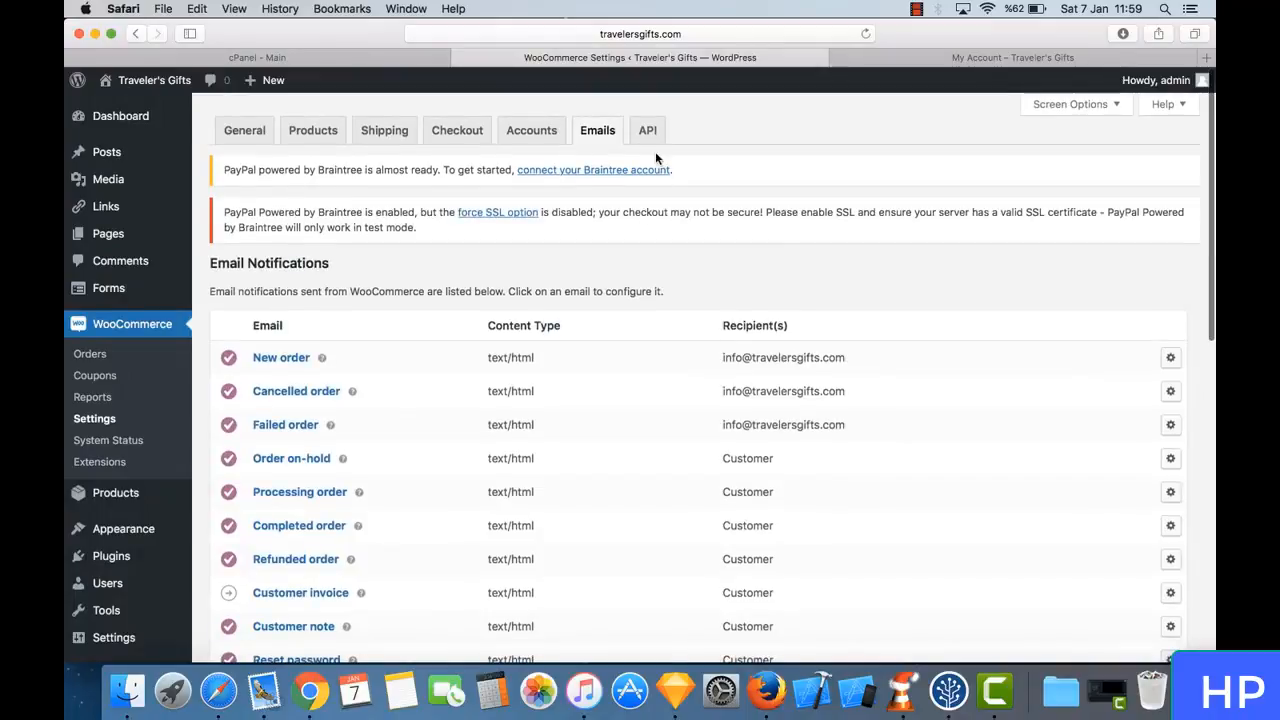
{"action": "left_click", "coordinate": [640, 124]}
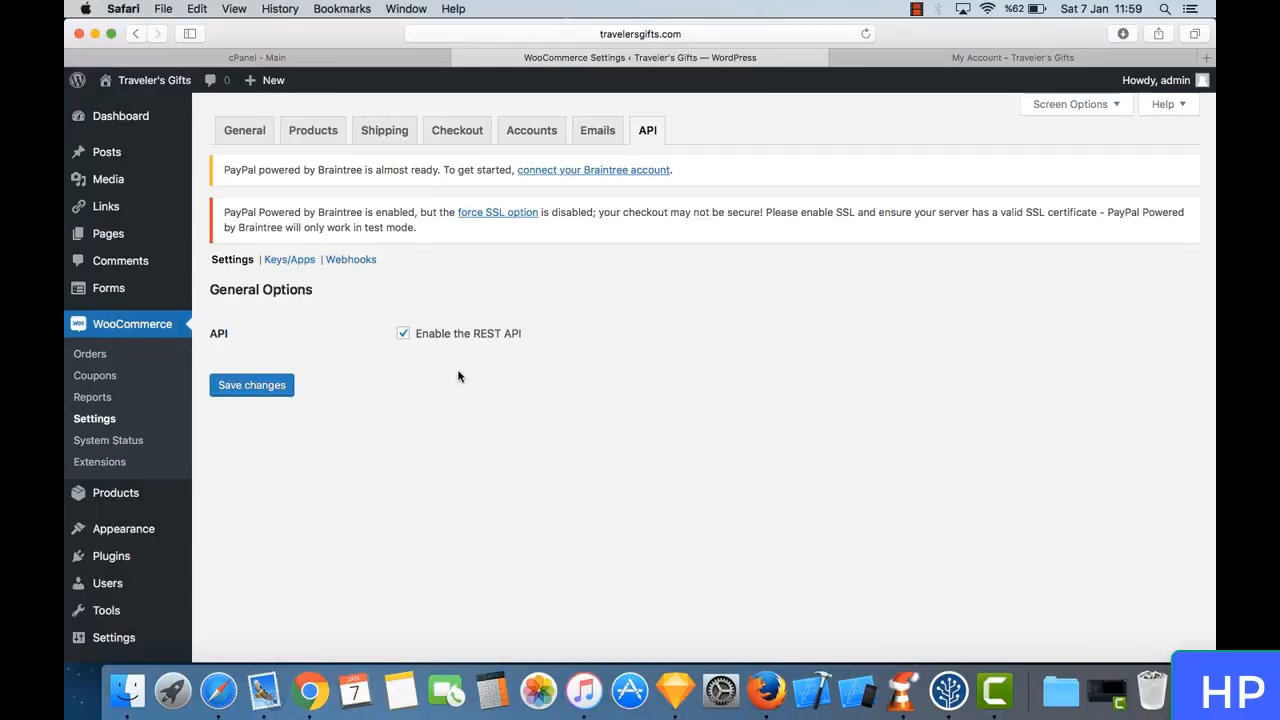
{"action": "left_click", "coordinate": [268, 390]}
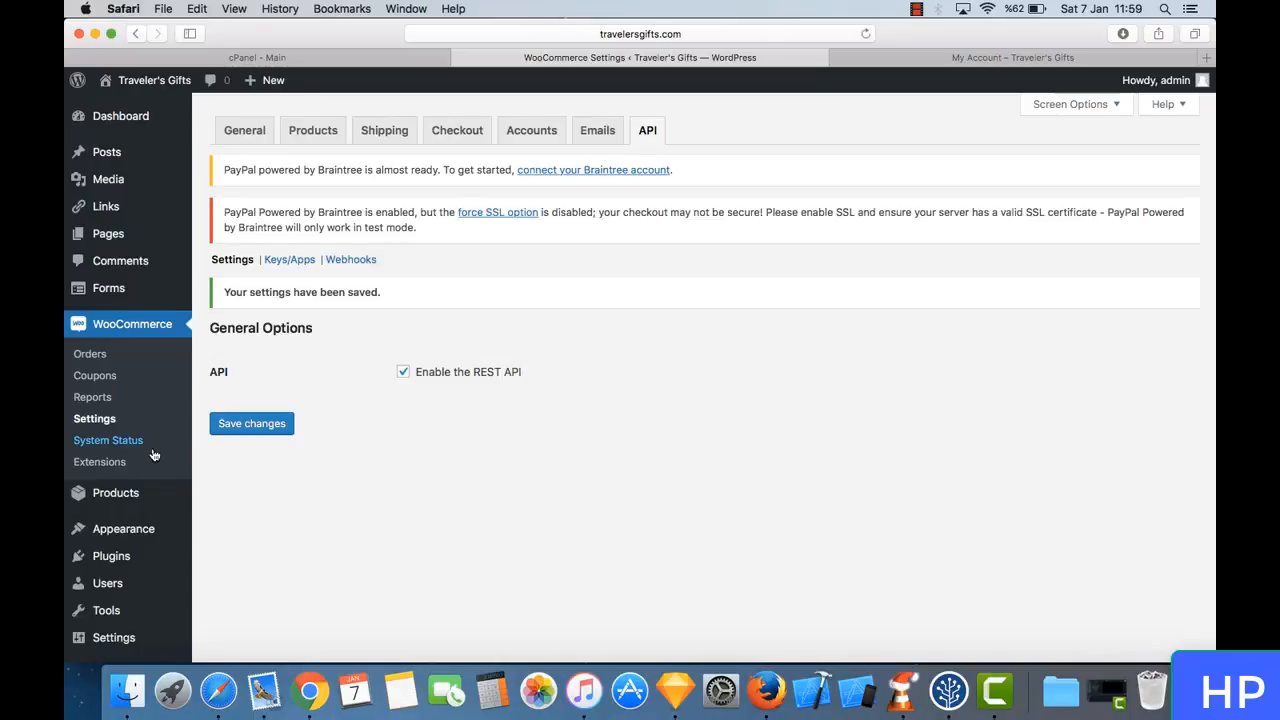
- View WooCommerce's Orders and Coupons pages and look over the fields for a new coupon
{"action": "left_click", "coordinate": [89, 354]}
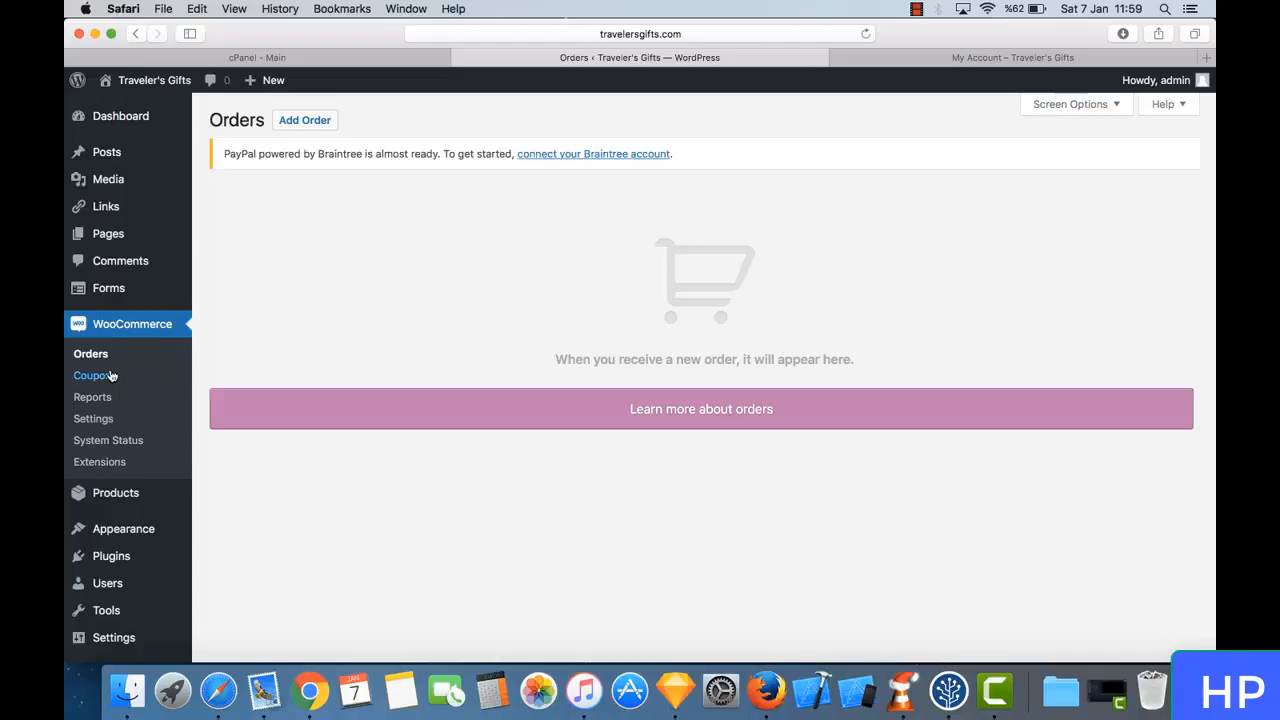
{"action": "left_click", "coordinate": [112, 375]}
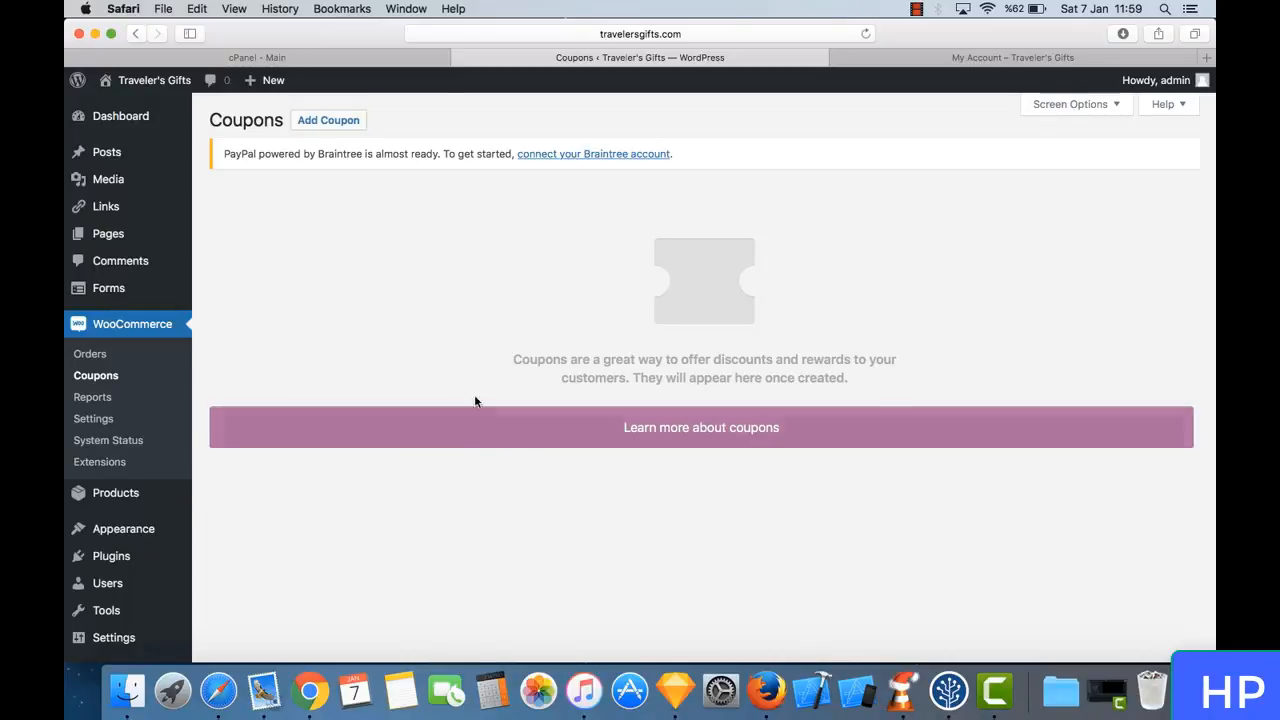
{"action": "left_click", "coordinate": [328, 120]}
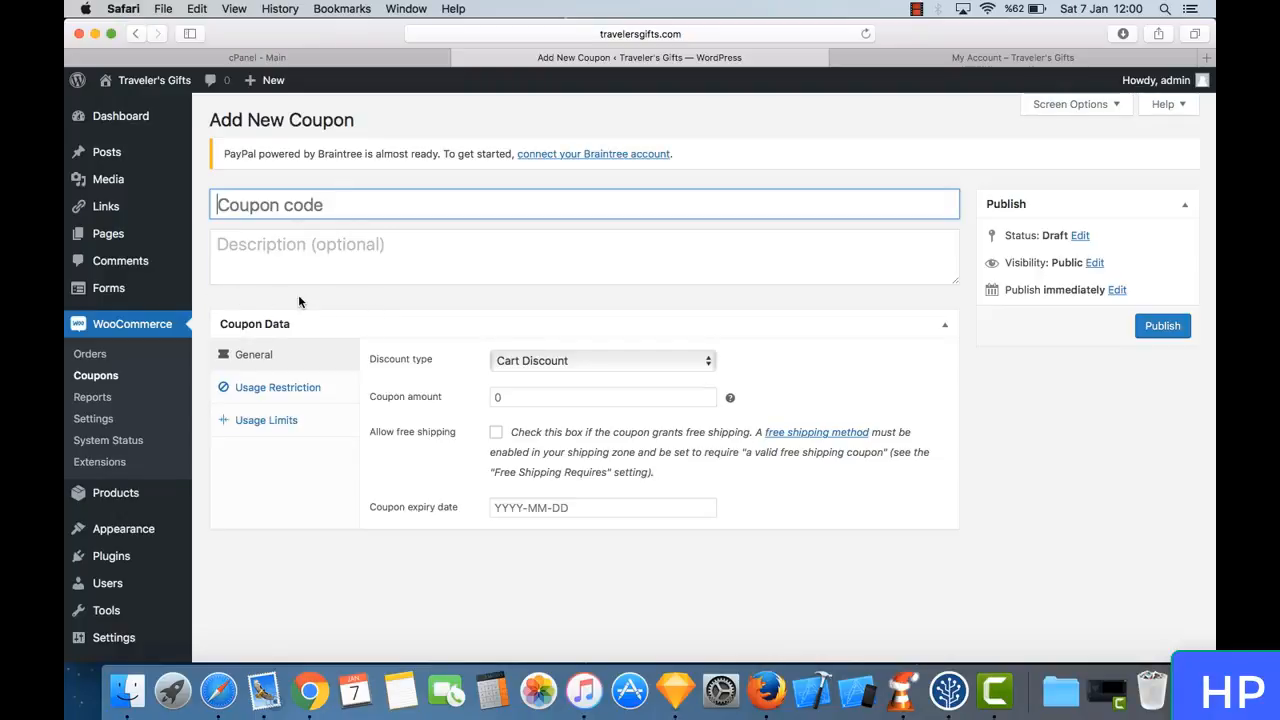
{"action": "scroll", "coordinate": [298, 294], "scroll_direction": "down", "scroll_amount": 2}
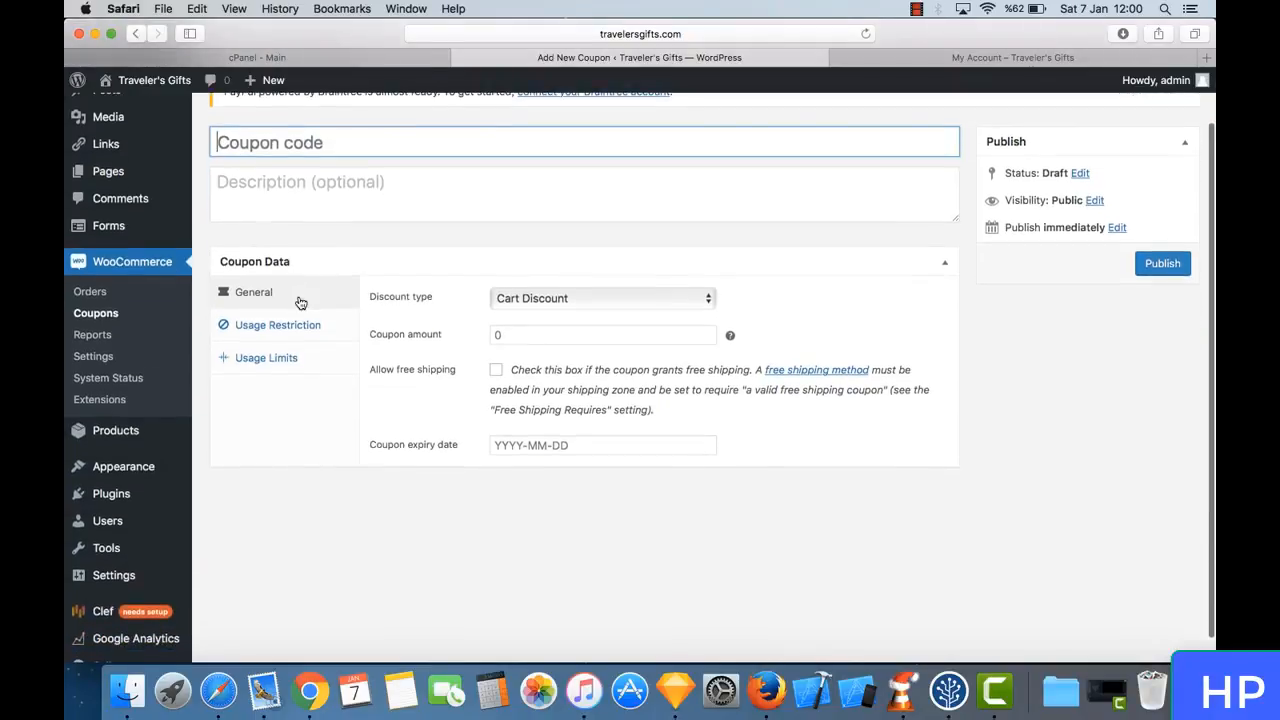
- Open WooCommerce's Reports and examine the sales-by-date figures and chart for the last 7 days
{"action": "left_click", "coordinate": [104, 335]}
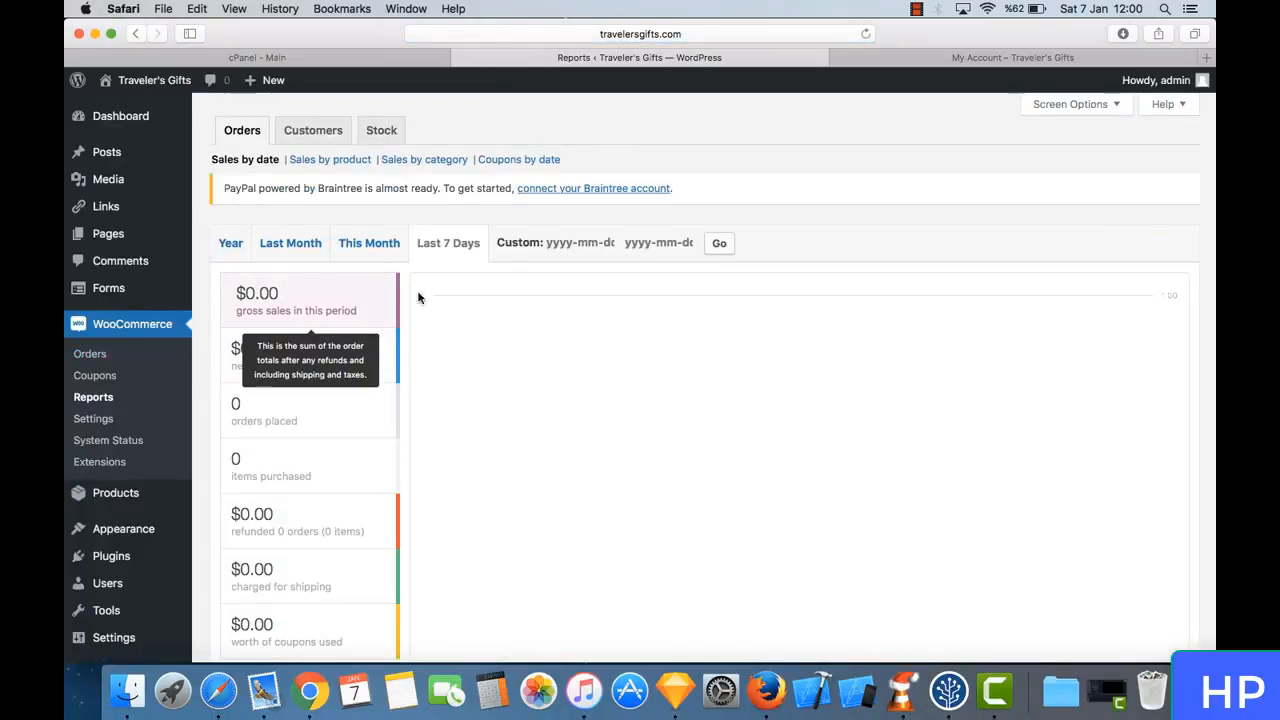
{"action": "scroll", "coordinate": [389, 420], "scroll_direction": "down", "scroll_amount": 3}
{"action": "scroll", "coordinate": [390, 418], "scroll_direction": "up", "scroll_amount": 2}
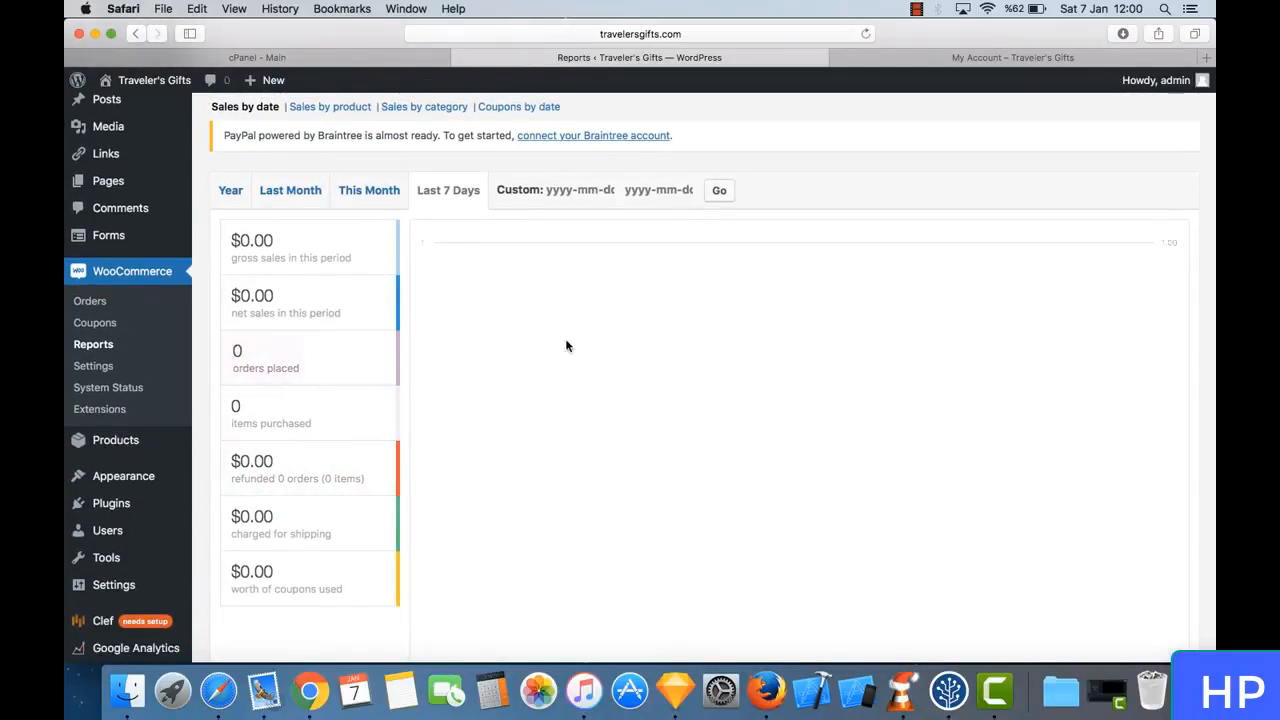
{"action": "scroll", "coordinate": [570, 355], "scroll_direction": "up", "scroll_amount": 2}
{"action": "scroll", "coordinate": [576, 362], "scroll_direction": "down", "scroll_amount": 5}
{"action": "scroll", "coordinate": [576, 362], "scroll_direction": "up", "scroll_amount": 5}
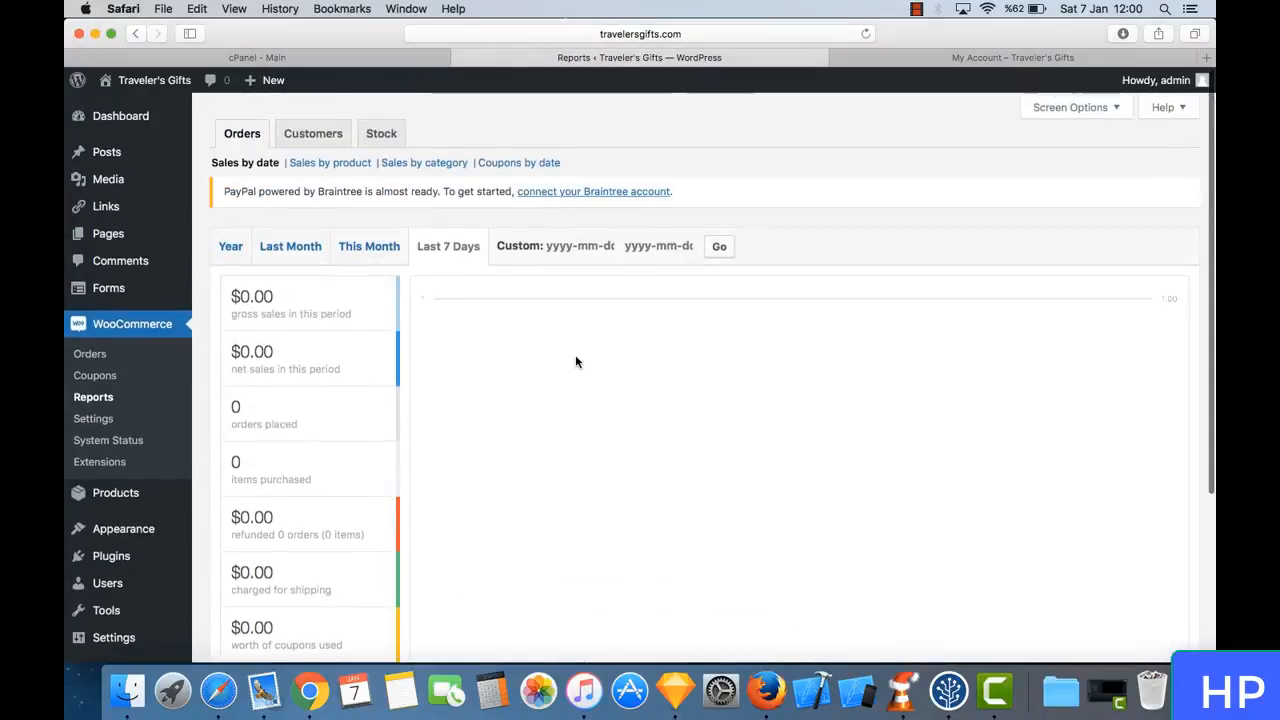
{"action": "scroll", "coordinate": [576, 362], "scroll_direction": "down", "scroll_amount": 3}
{"action": "scroll", "coordinate": [576, 362], "scroll_direction": "down", "scroll_amount": 3}
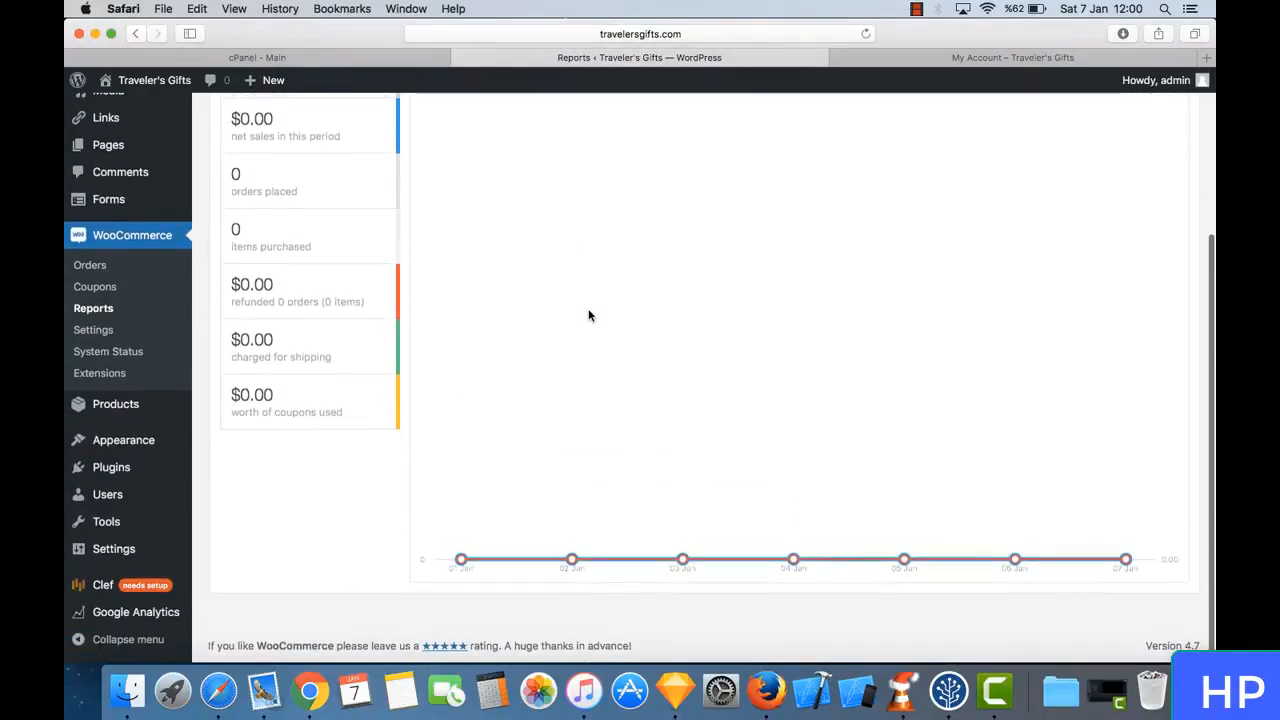
{"action": "scroll", "coordinate": [588, 316], "scroll_direction": "up", "scroll_amount": 5}
{"action": "scroll", "coordinate": [588, 316], "scroll_direction": "down", "scroll_amount": 3}
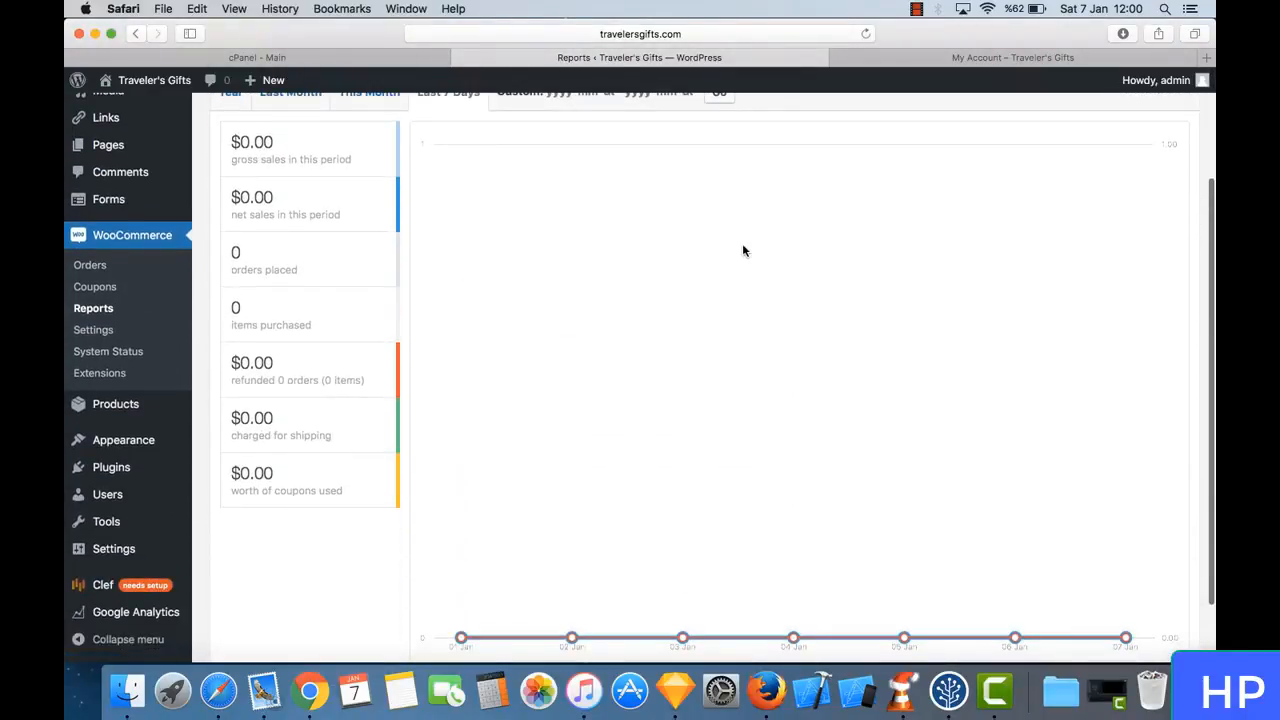
{"action": "scroll", "coordinate": [743, 249], "scroll_direction": "up", "scroll_amount": 5}
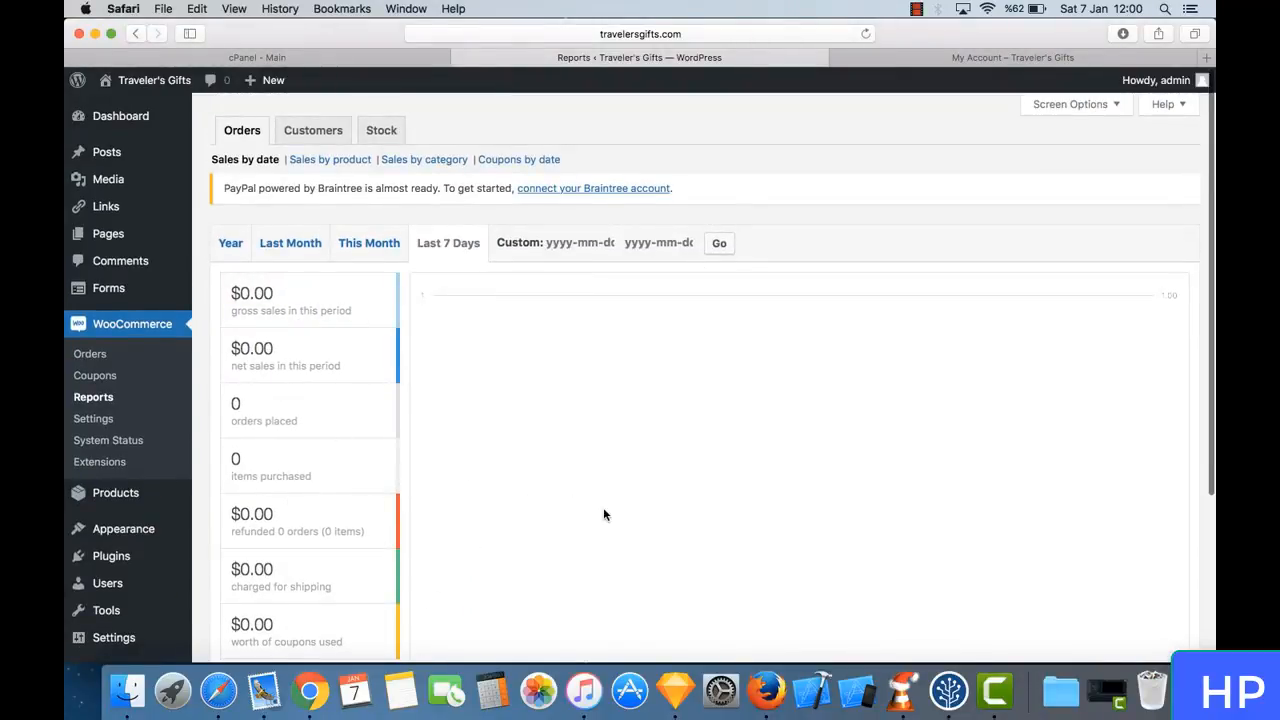
{"action": "scroll", "coordinate": [603, 514], "scroll_direction": "down", "scroll_amount": 5}
{"action": "scroll", "coordinate": [603, 514], "scroll_direction": "up", "scroll_amount": 5}
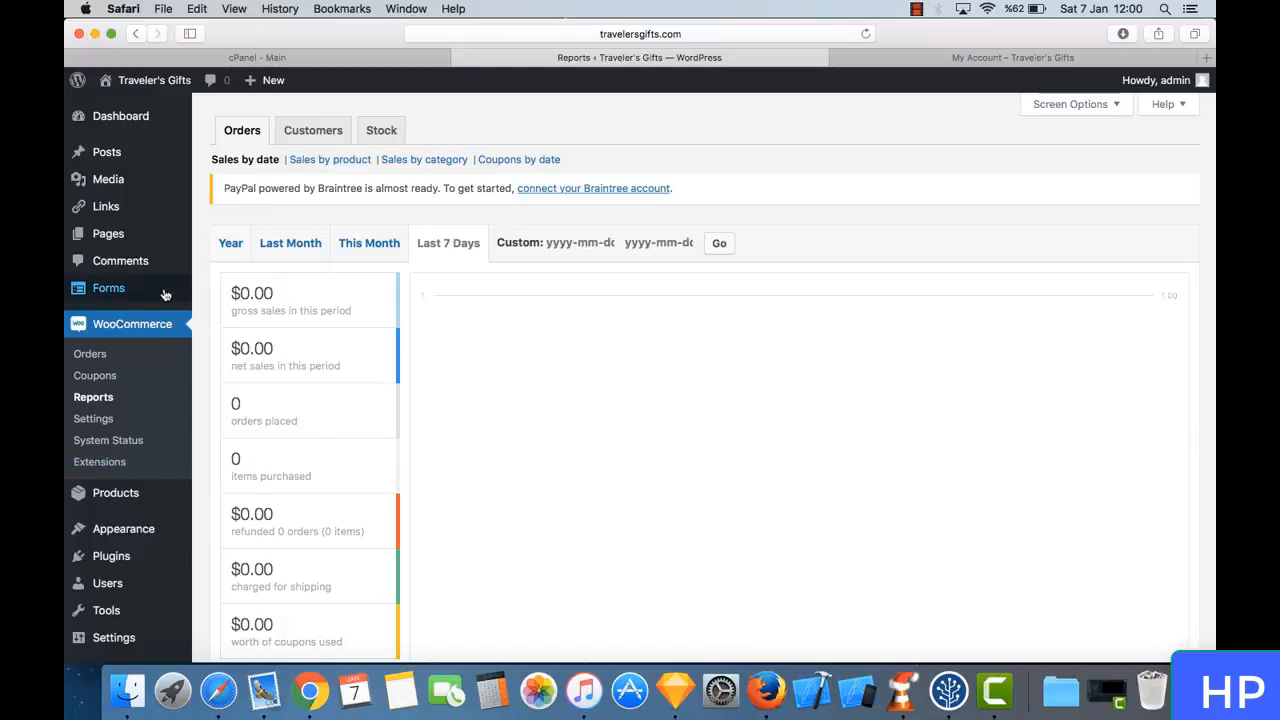
- Open the Products list and review the store's sample products
{"action": "mouse_move", "coordinate": [149, 293]}
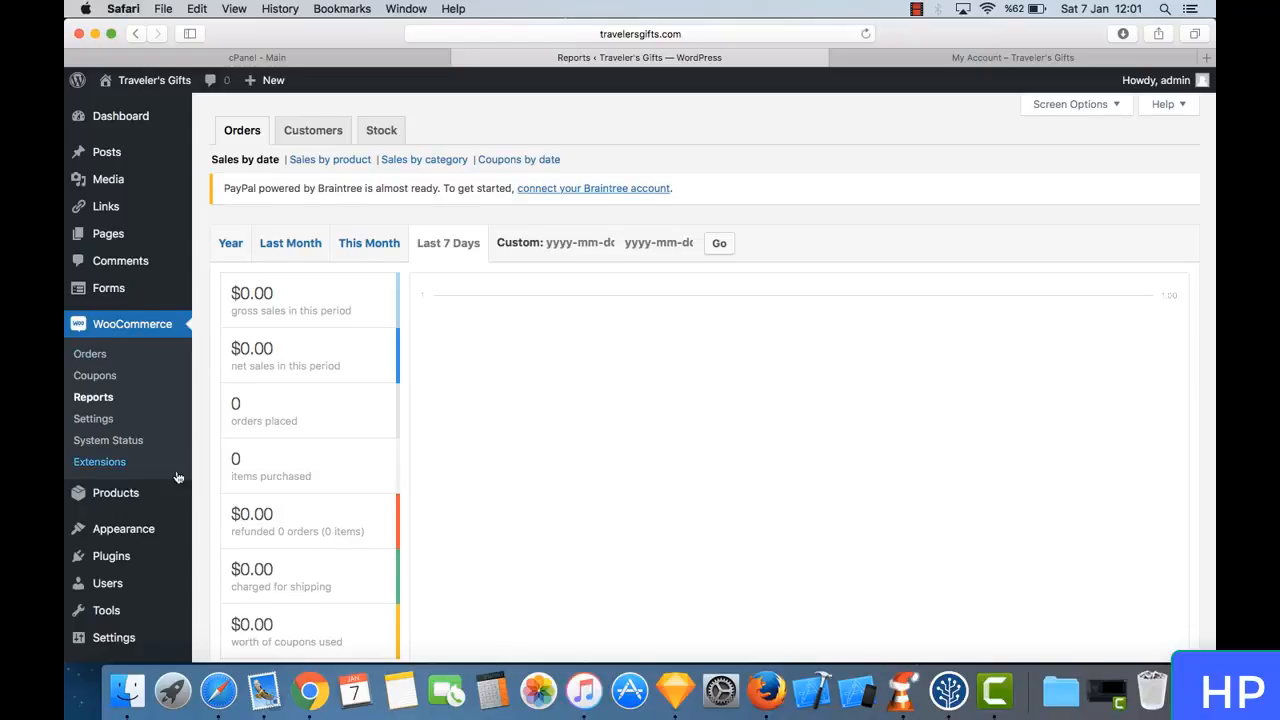
{"action": "scroll", "coordinate": [150, 420], "scroll_direction": "down", "scroll_amount": 2}
{"action": "mouse_move", "coordinate": [130, 438]}
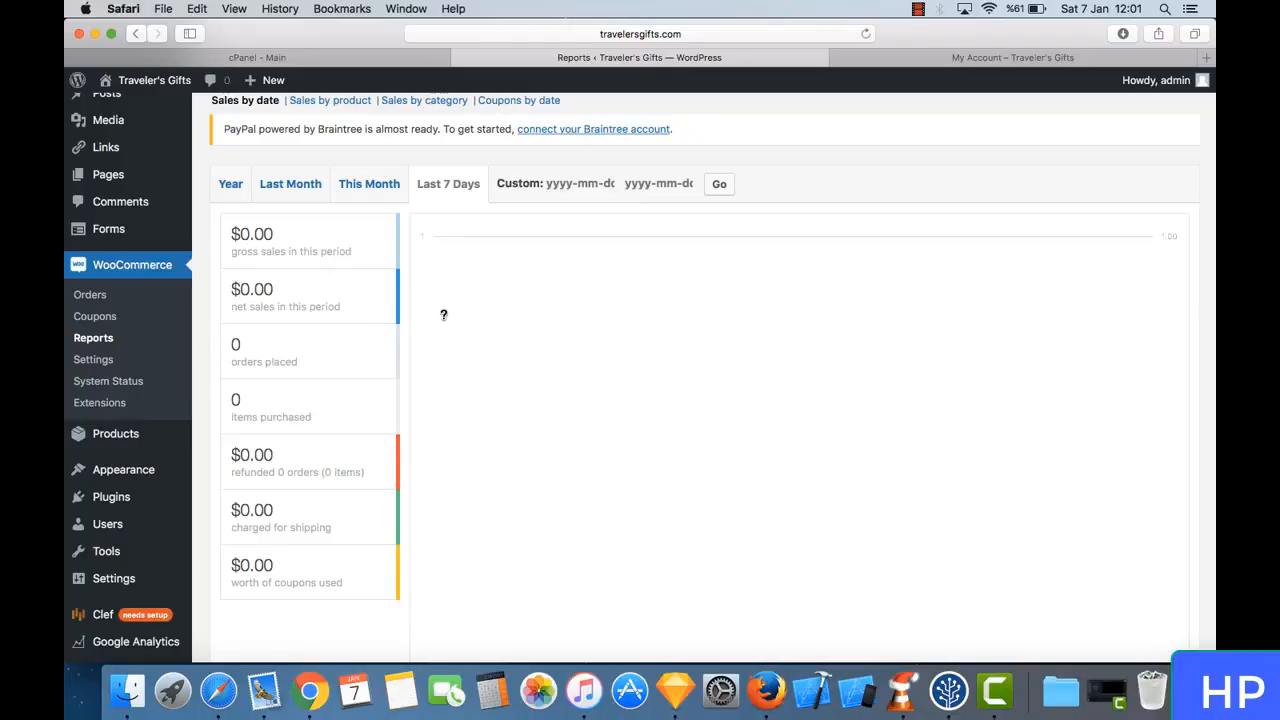
{"action": "scroll", "coordinate": [110, 151], "scroll_direction": "up", "scroll_amount": 2}
{"action": "scroll", "coordinate": [110, 152], "scroll_direction": "down", "scroll_amount": 3}
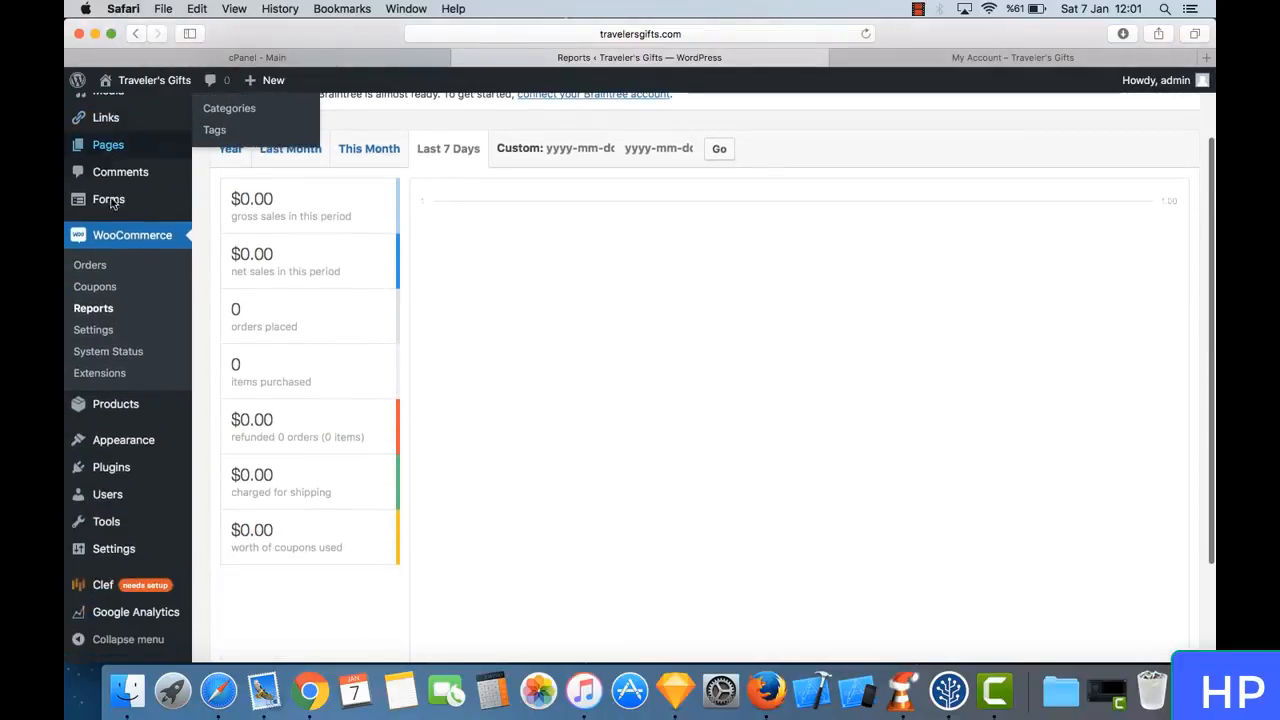
{"action": "left_click", "coordinate": [140, 408]}
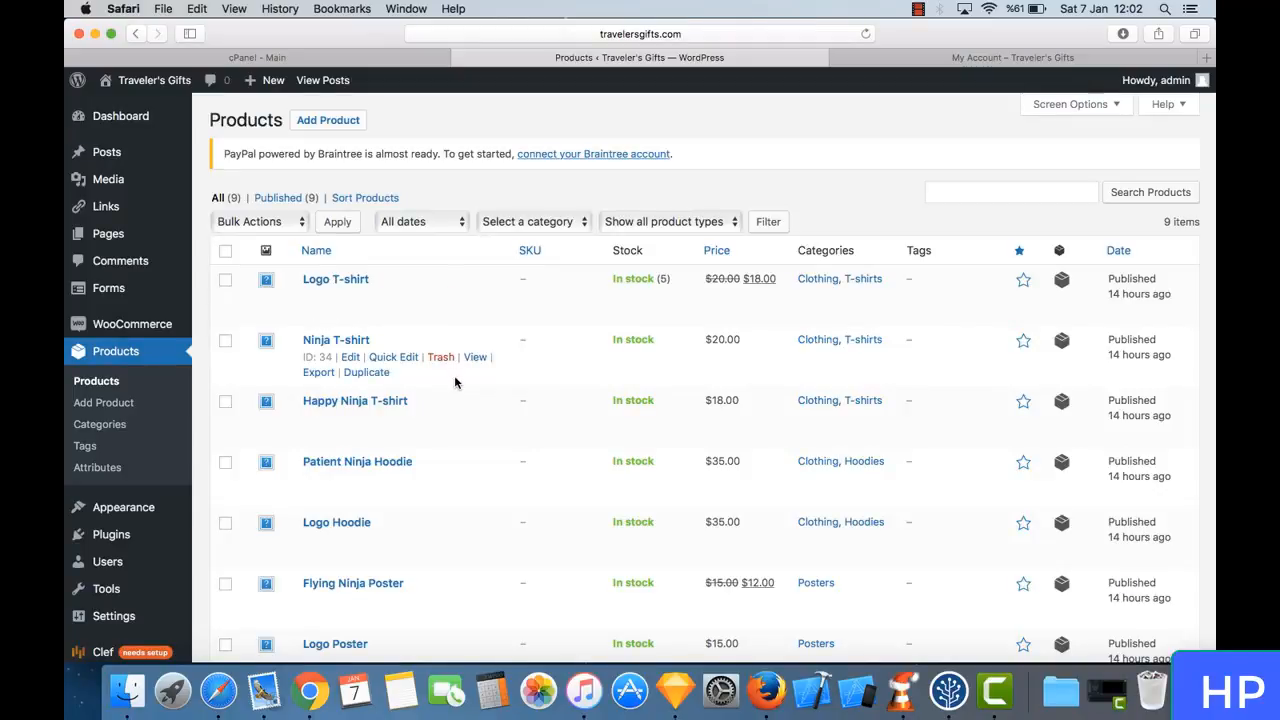
{"action": "scroll", "coordinate": [455, 382], "scroll_direction": "down", "scroll_amount": 2}
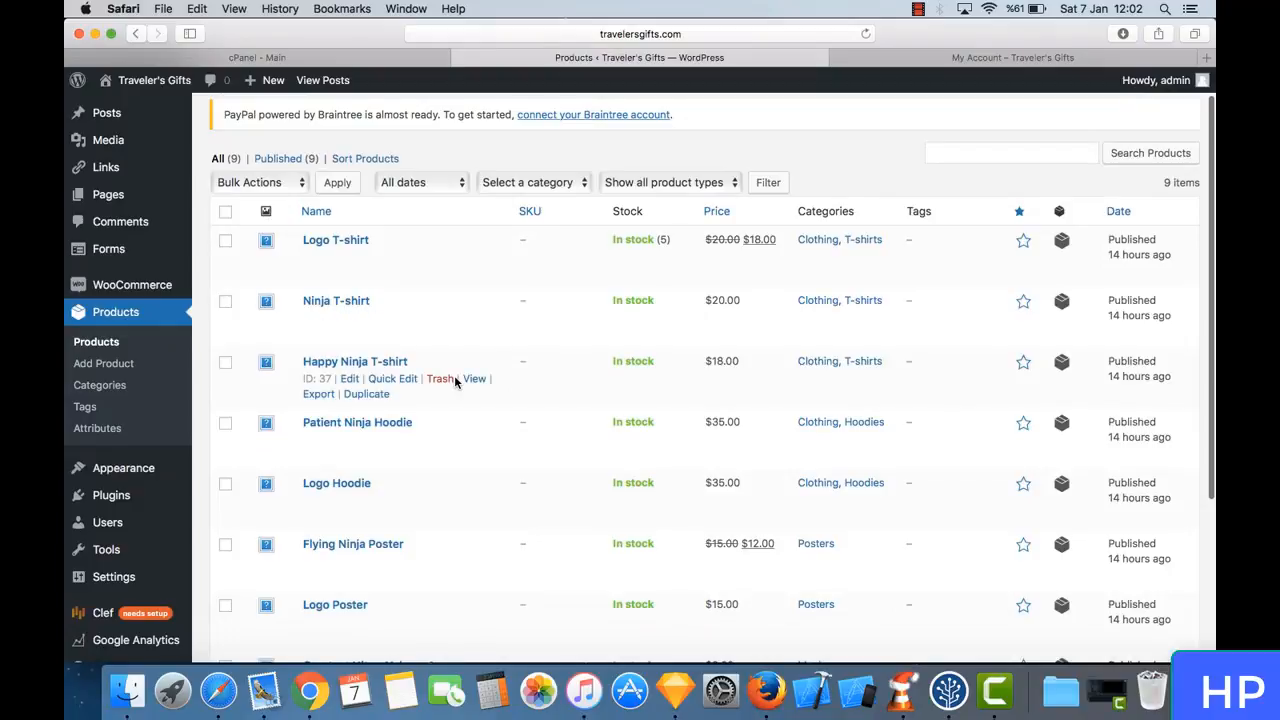
- Go to the storefront's Shop page from My Account and look through the products on display
{"action": "left_click", "coordinate": [968, 58]}
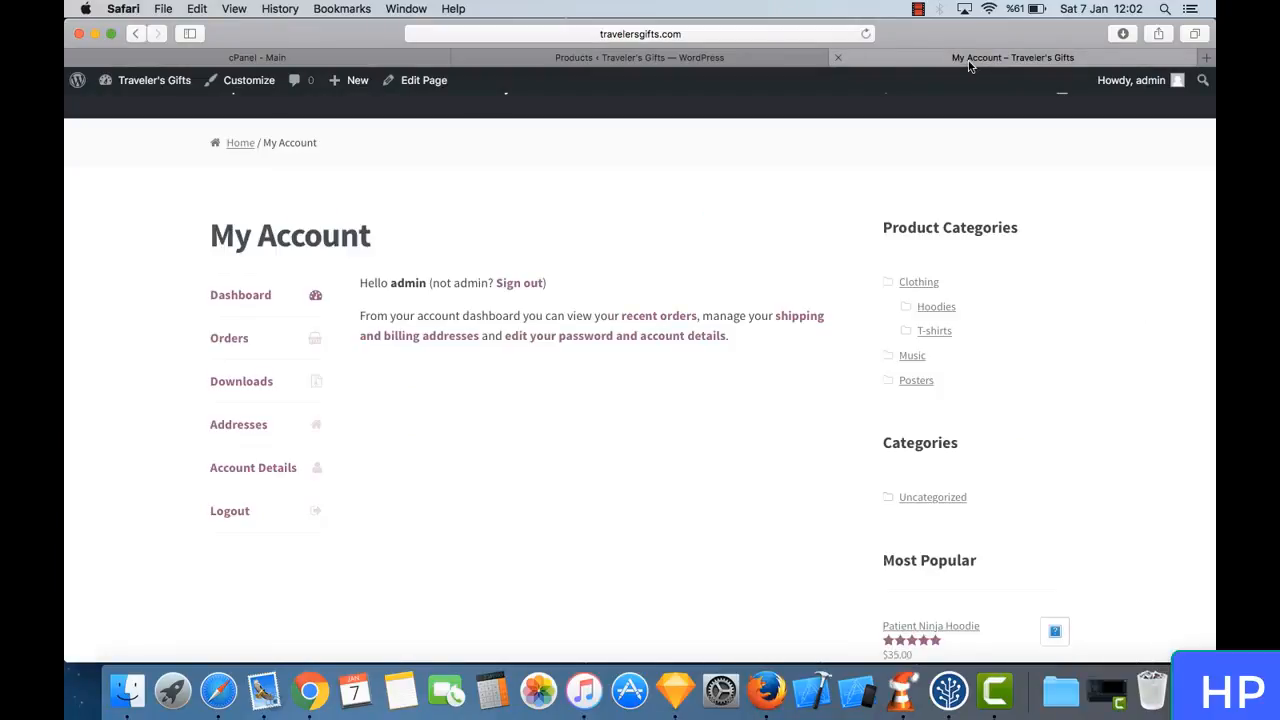
{"action": "left_click", "coordinate": [239, 146]}
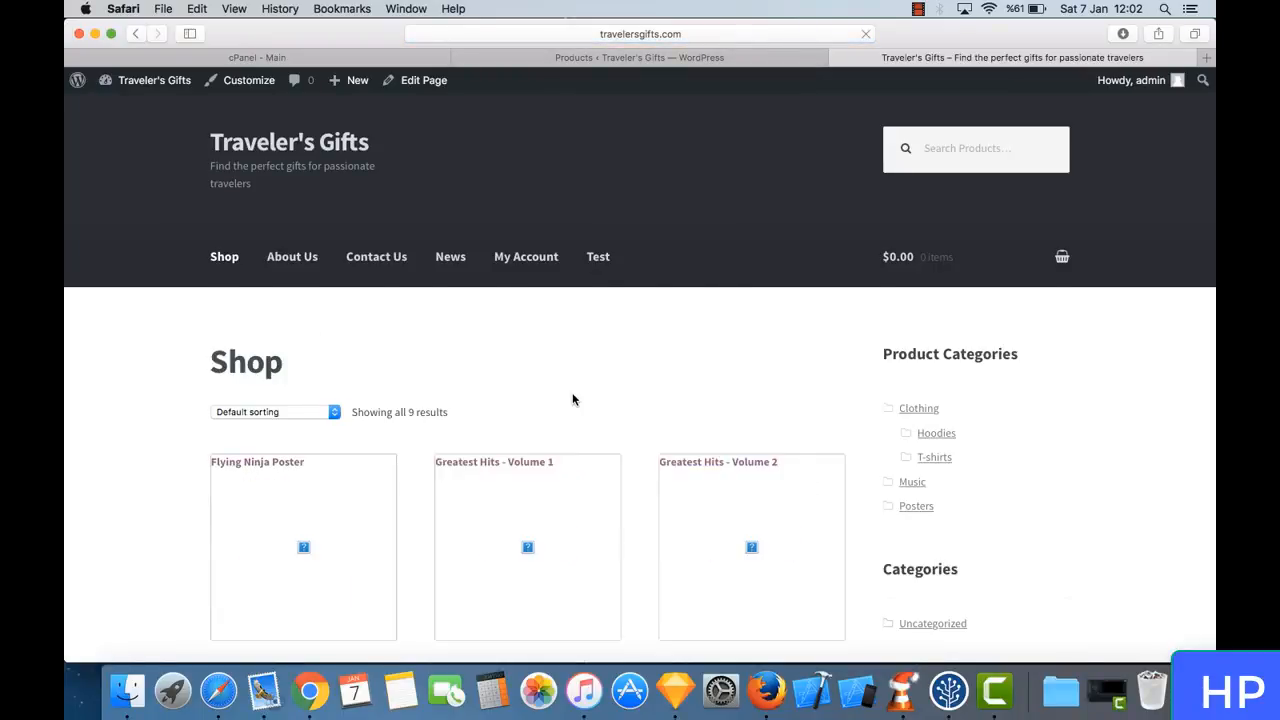
{"action": "scroll", "coordinate": [575, 401], "scroll_direction": "down", "scroll_amount": 3}
{"action": "scroll", "coordinate": [466, 400], "scroll_direction": "down", "scroll_amount": 5}
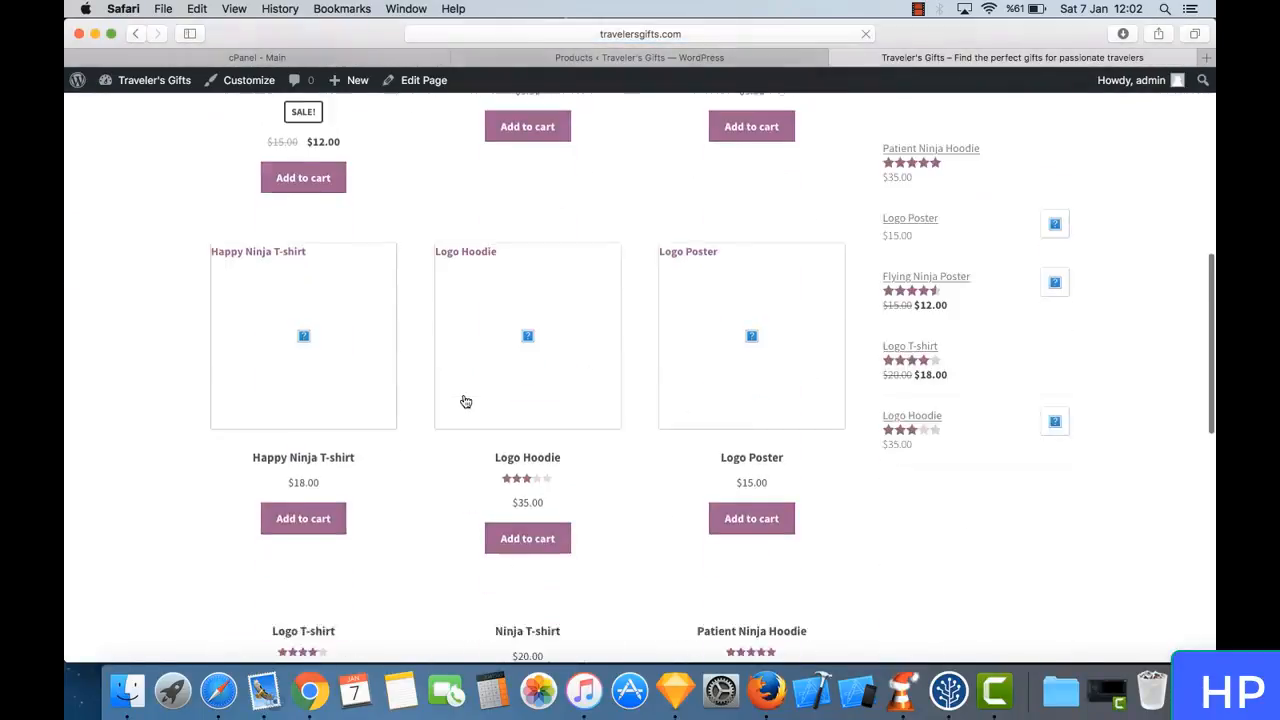
{"action": "scroll", "coordinate": [466, 400], "scroll_direction": "down", "scroll_amount": 5}
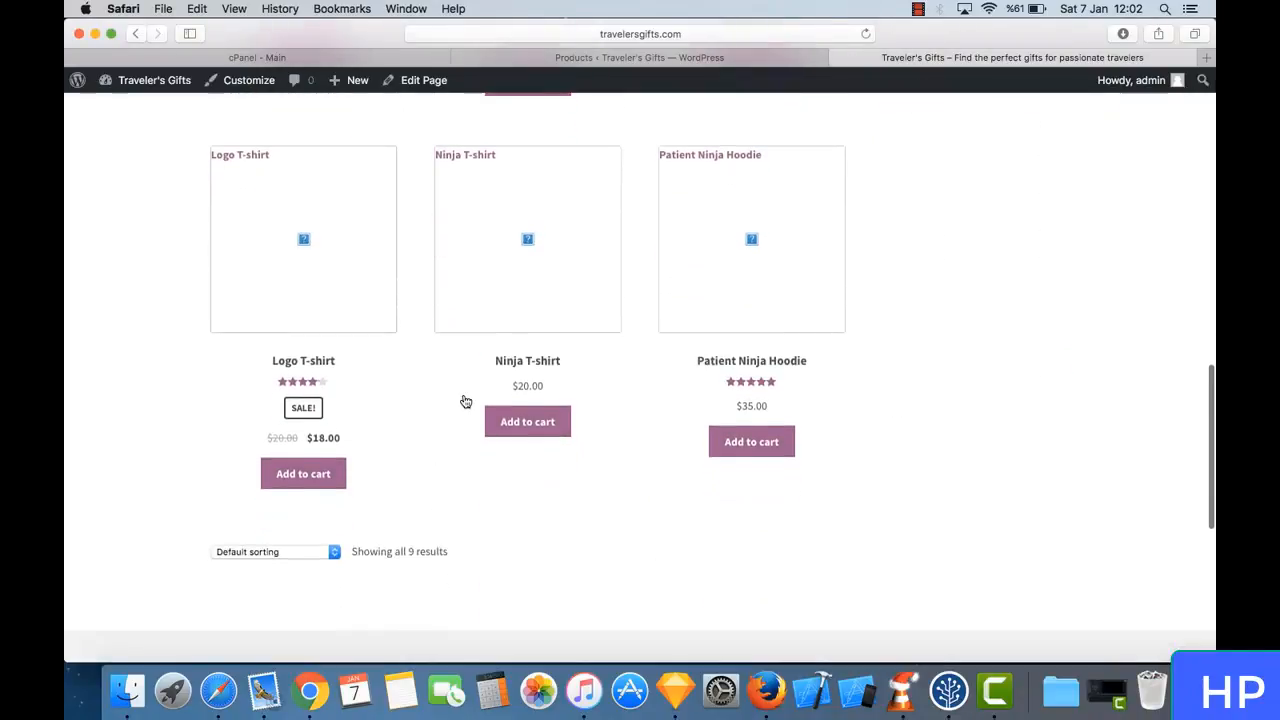
{"action": "scroll", "coordinate": [551, 209], "scroll_direction": "up", "scroll_amount": 13}
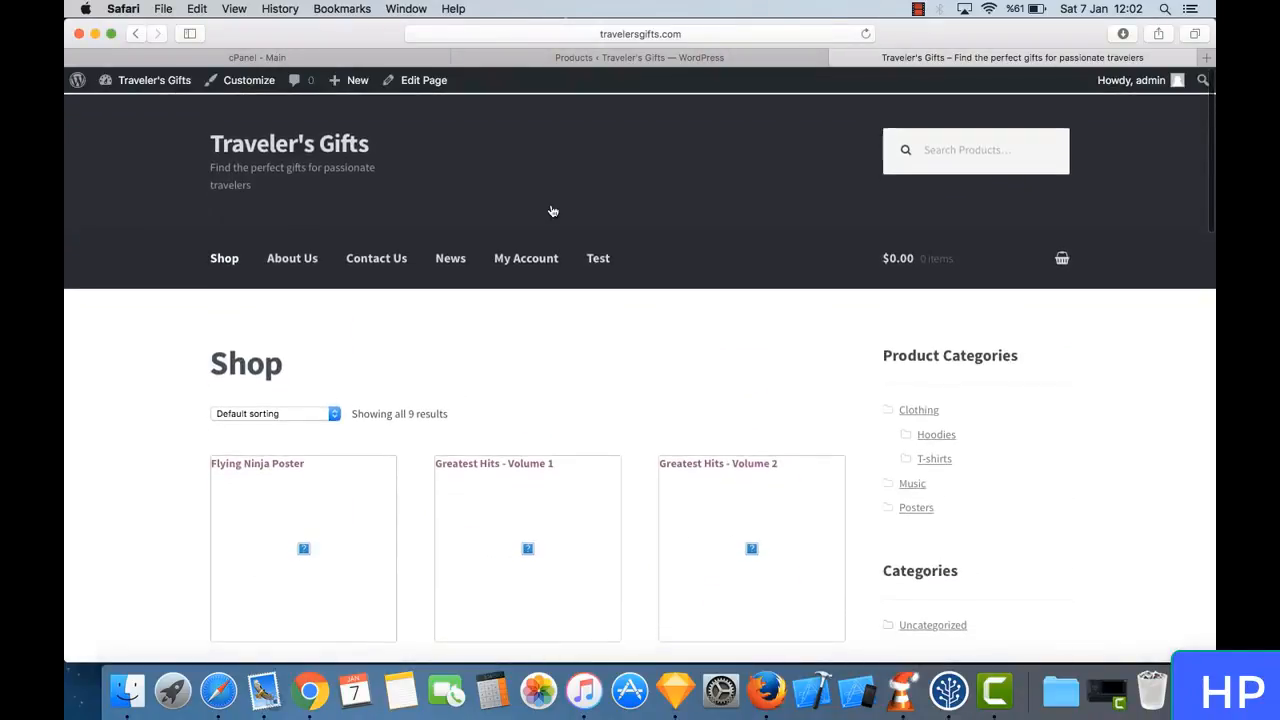
- Return to the Products list in the WordPress admin and open the form for adding a new product
{"action": "left_click", "coordinate": [751, 57]}
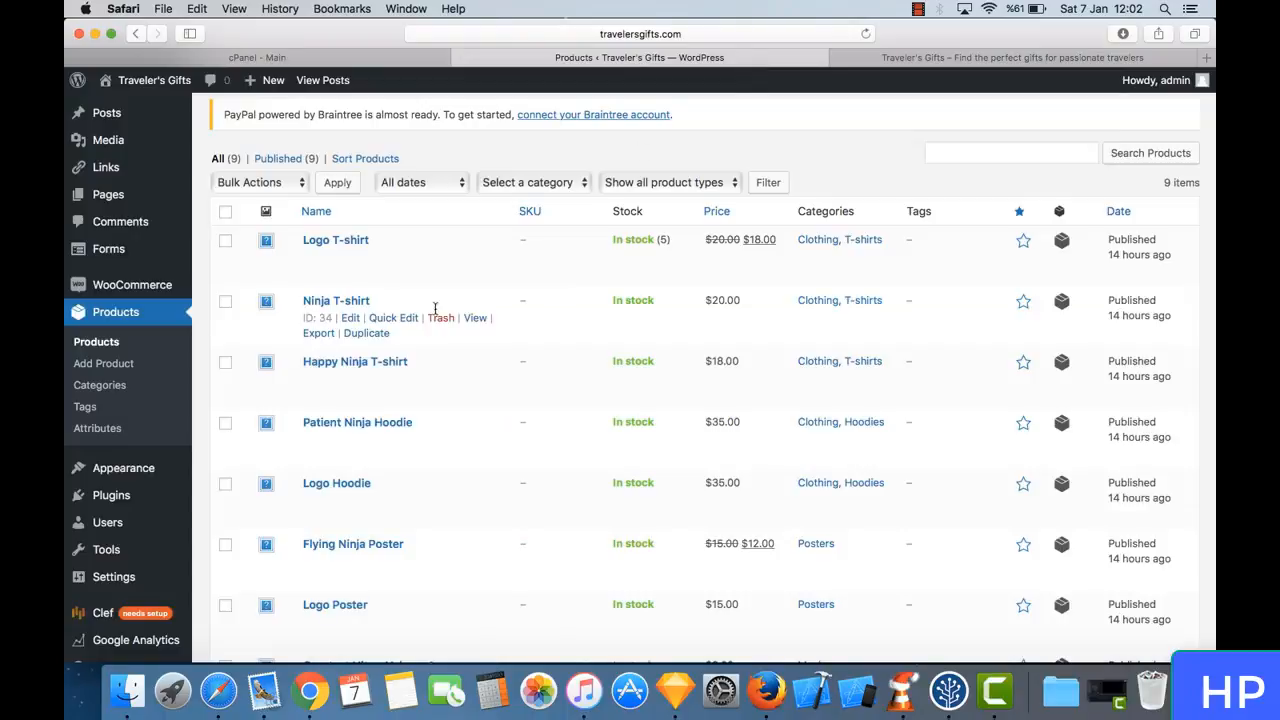
{"action": "scroll", "coordinate": [425, 316], "scroll_direction": "up", "scroll_amount": 2}
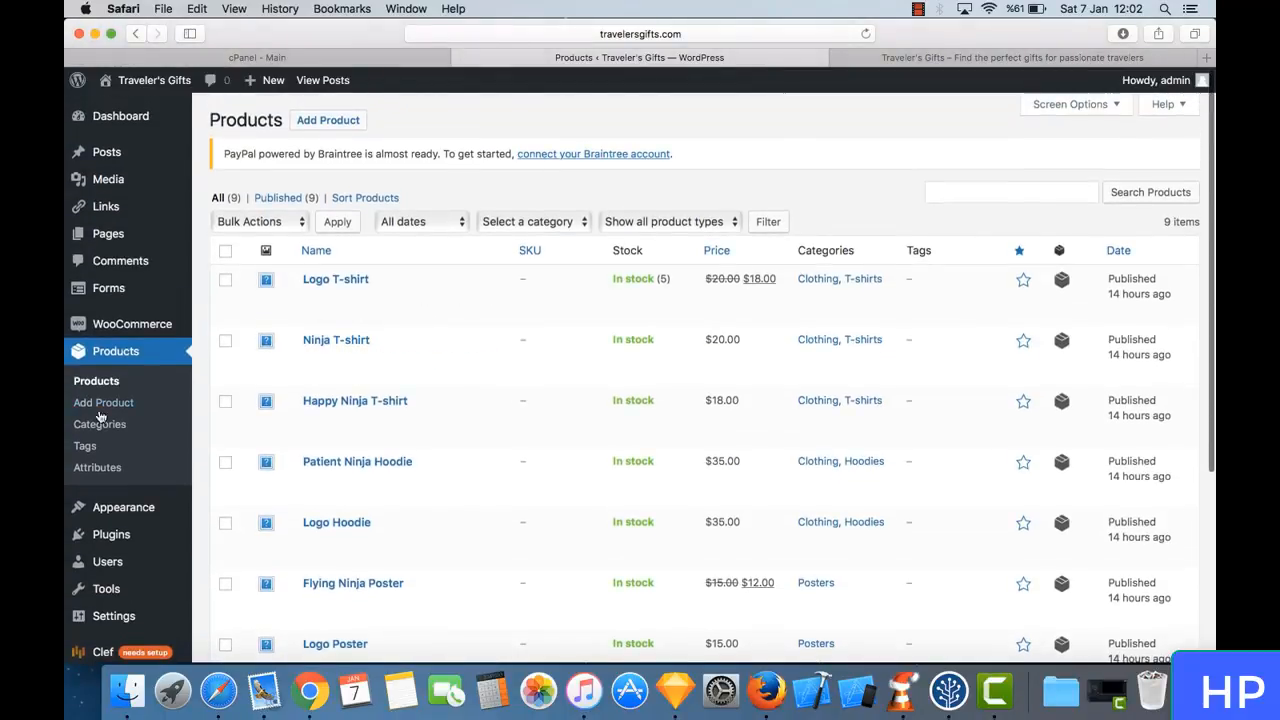
{"action": "left_click", "coordinate": [103, 402]}
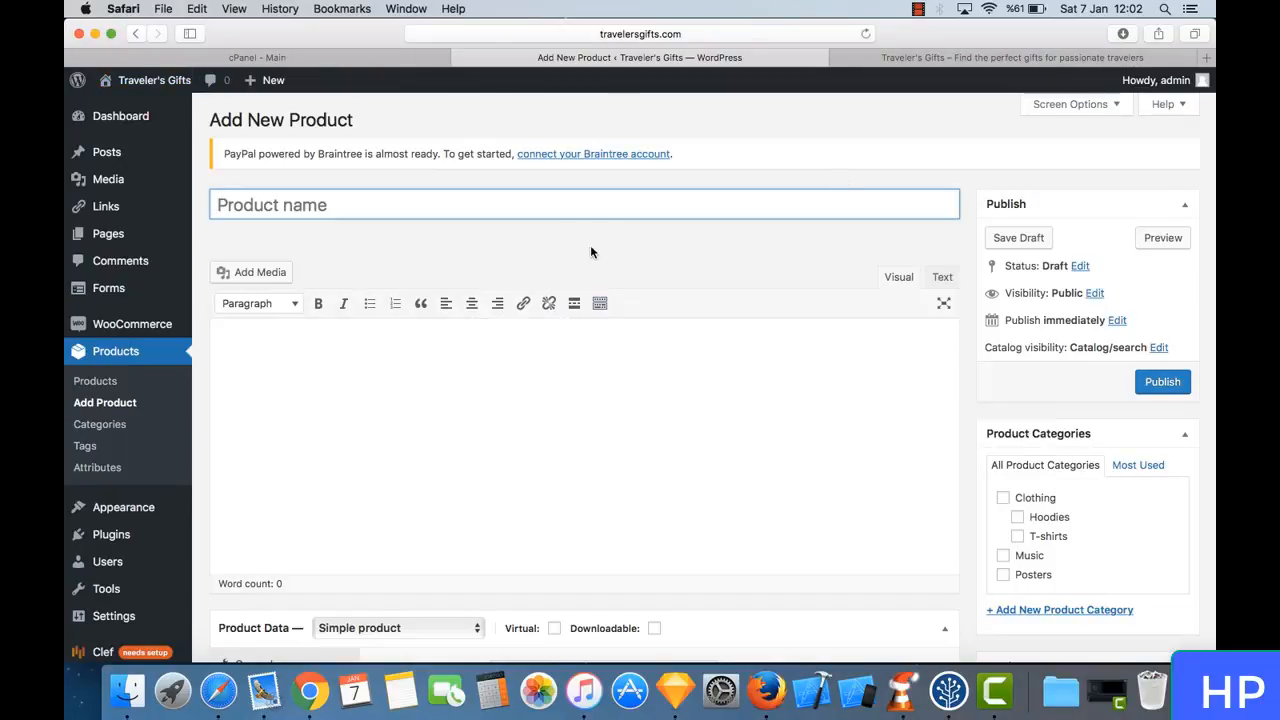
{"action": "left_click", "coordinate": [1207, 57]}
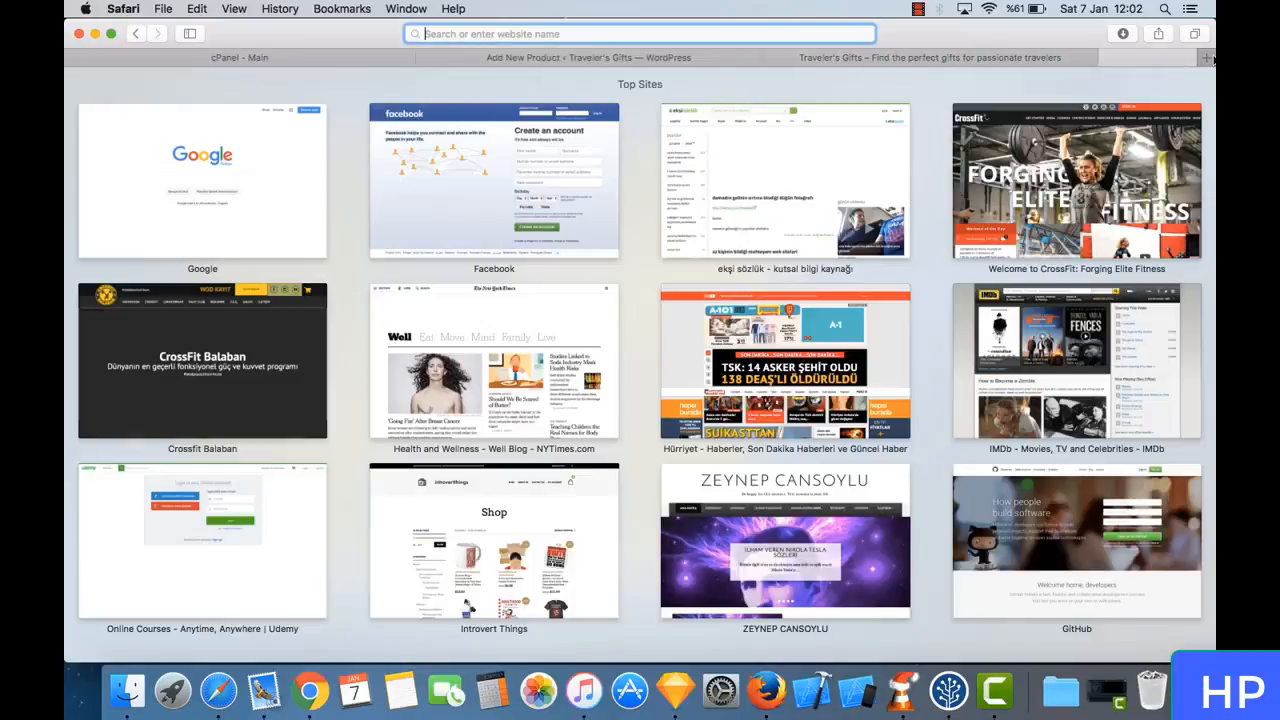
{"action": "type", "text": "www.amazon.com/"}
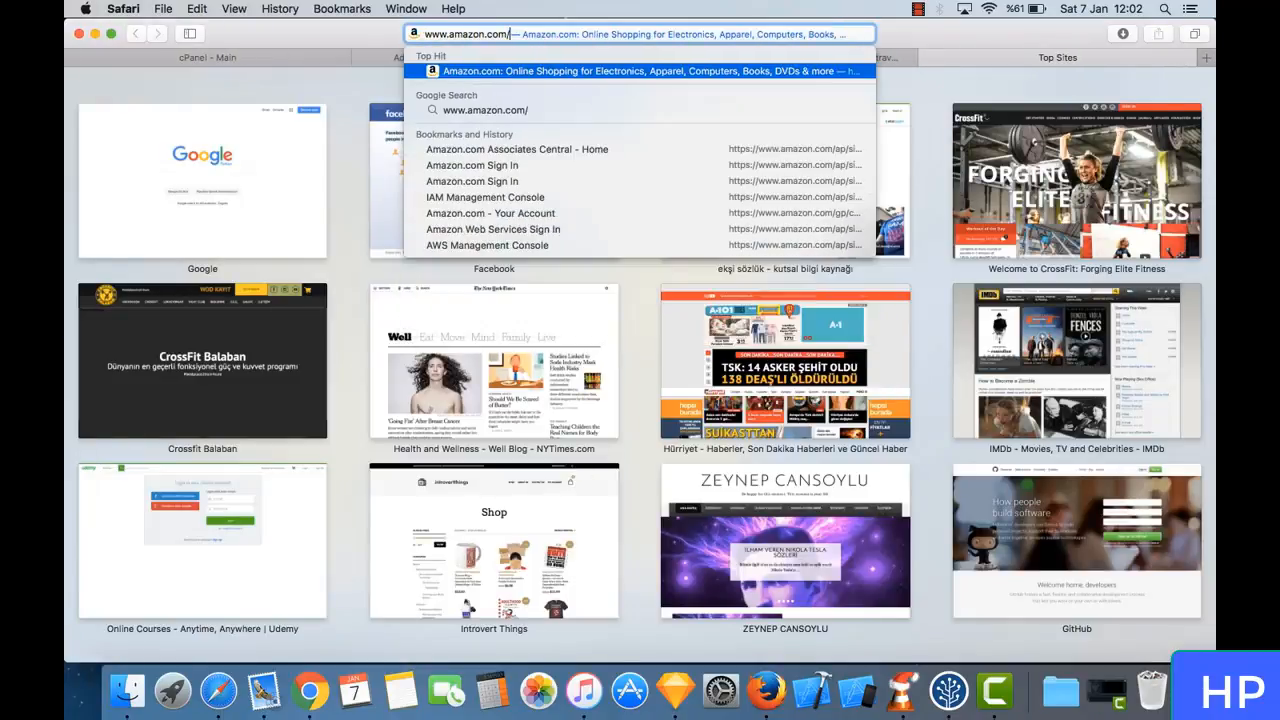
{"action": "key", "text": "Return"}
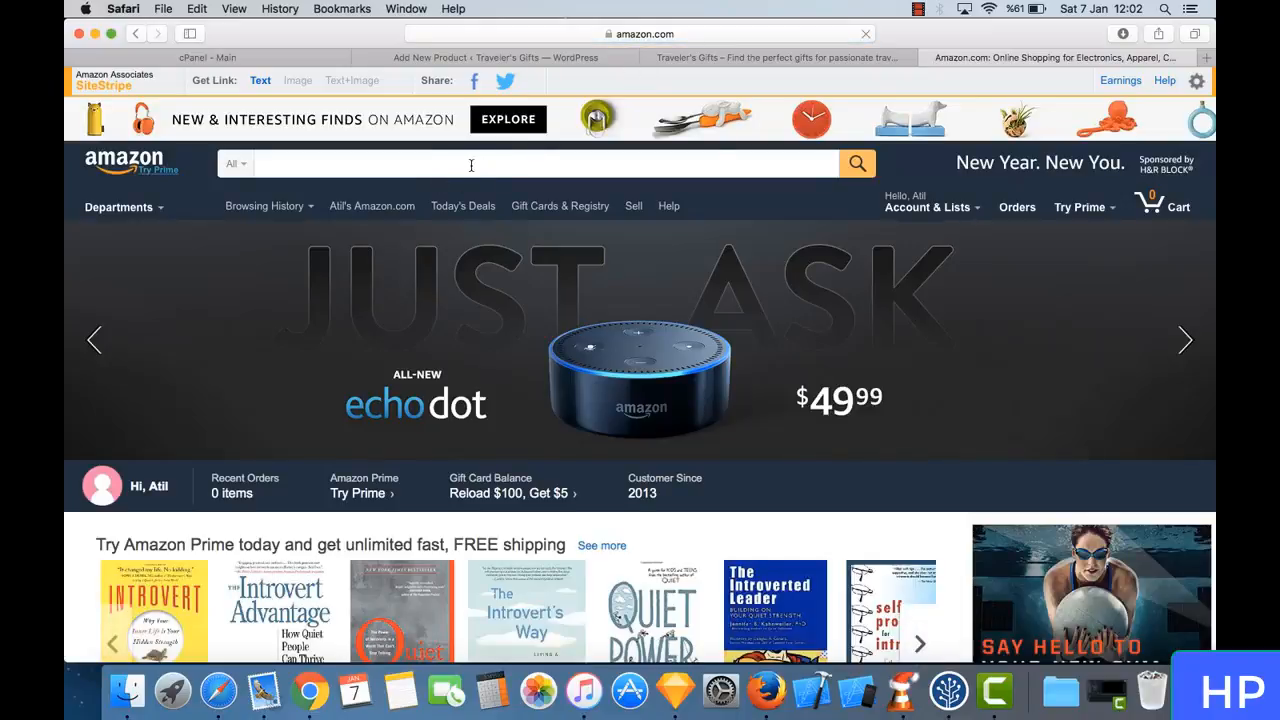
- Search Amazon for "travelers gift" using the matching search suggestion
{"action": "left_click", "coordinate": [471, 165]}
{"action": "type", "text": "traveler"}
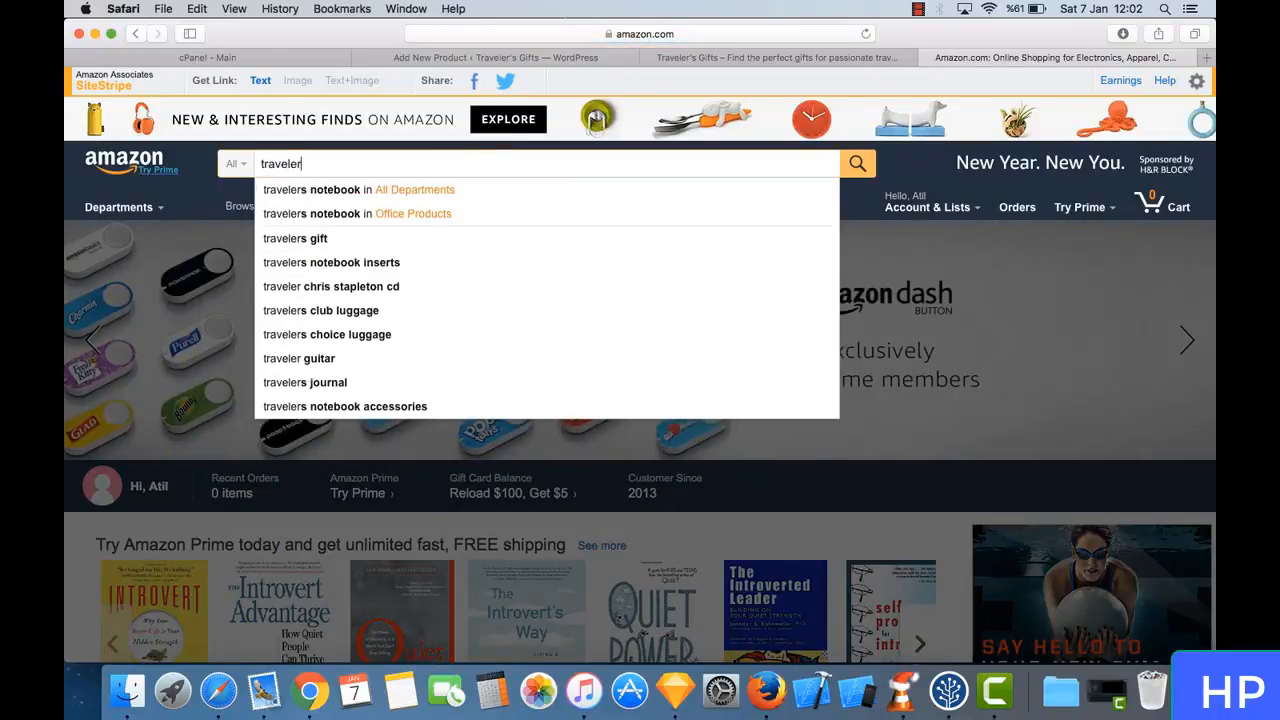
{"action": "key", "text": "Down"}
{"action": "key", "text": "Down"}
{"action": "key", "text": "Down"}
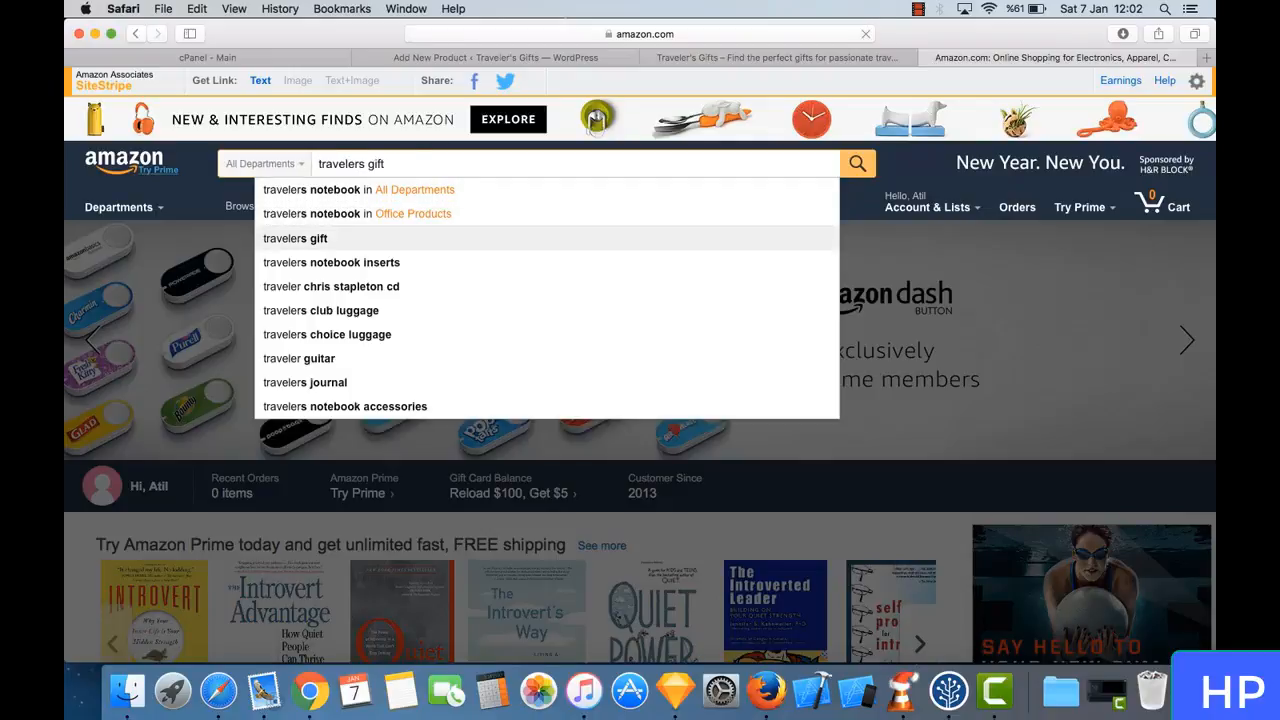
{"action": "key", "text": "Return"}
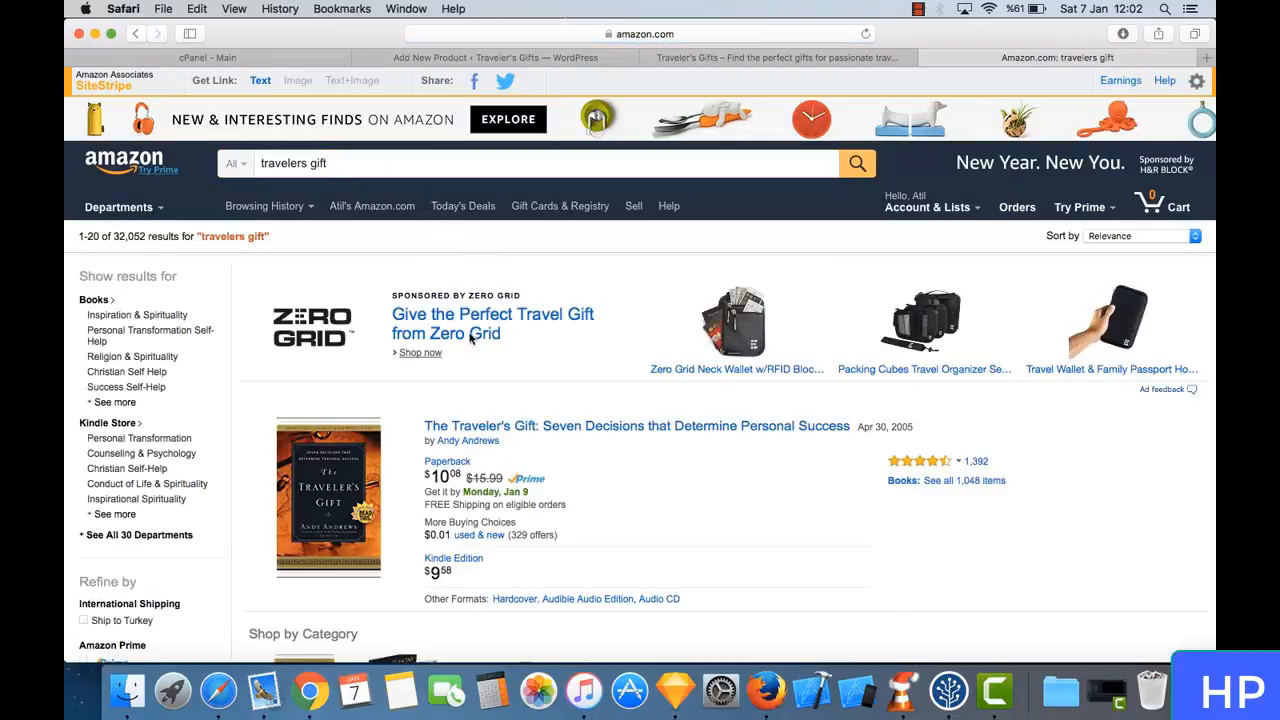
- Open the book The Traveler's Gift: Seven Decisions that Determine Personal Success and save its cover image to Downloads
{"action": "scroll", "coordinate": [470, 340], "scroll_direction": "down", "scroll_amount": 3}
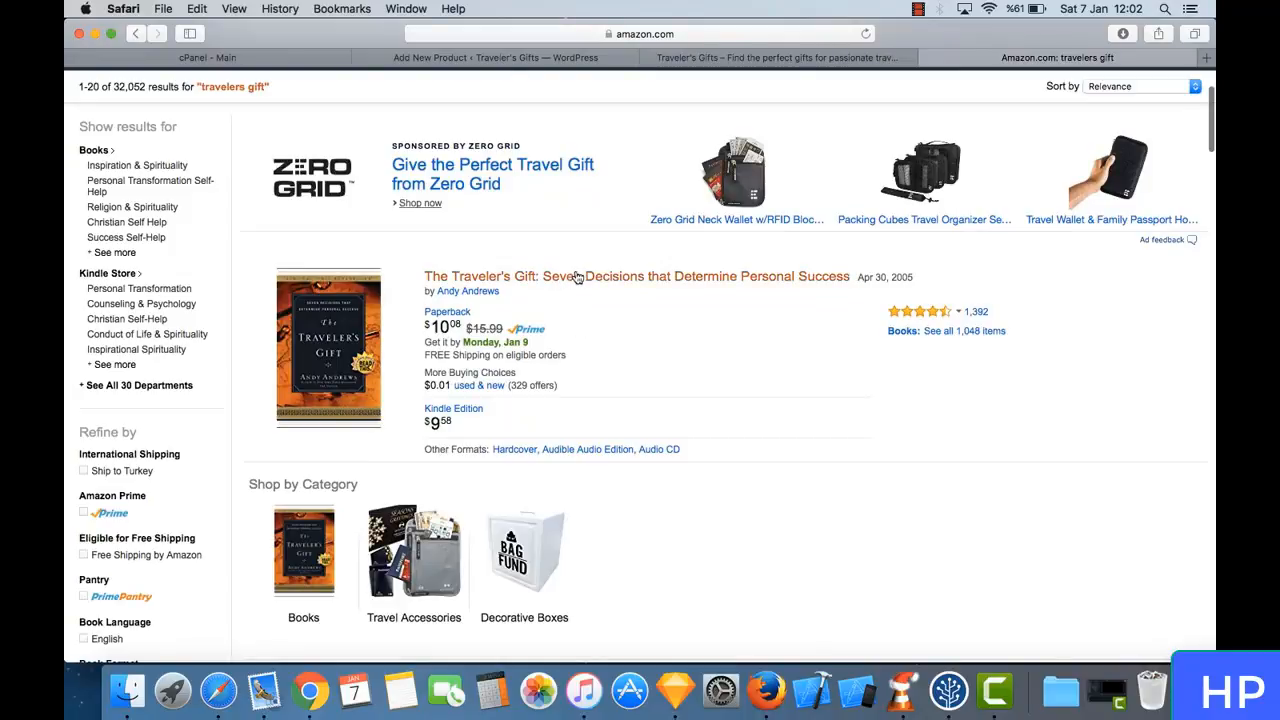
{"action": "left_click", "coordinate": [576, 277]}
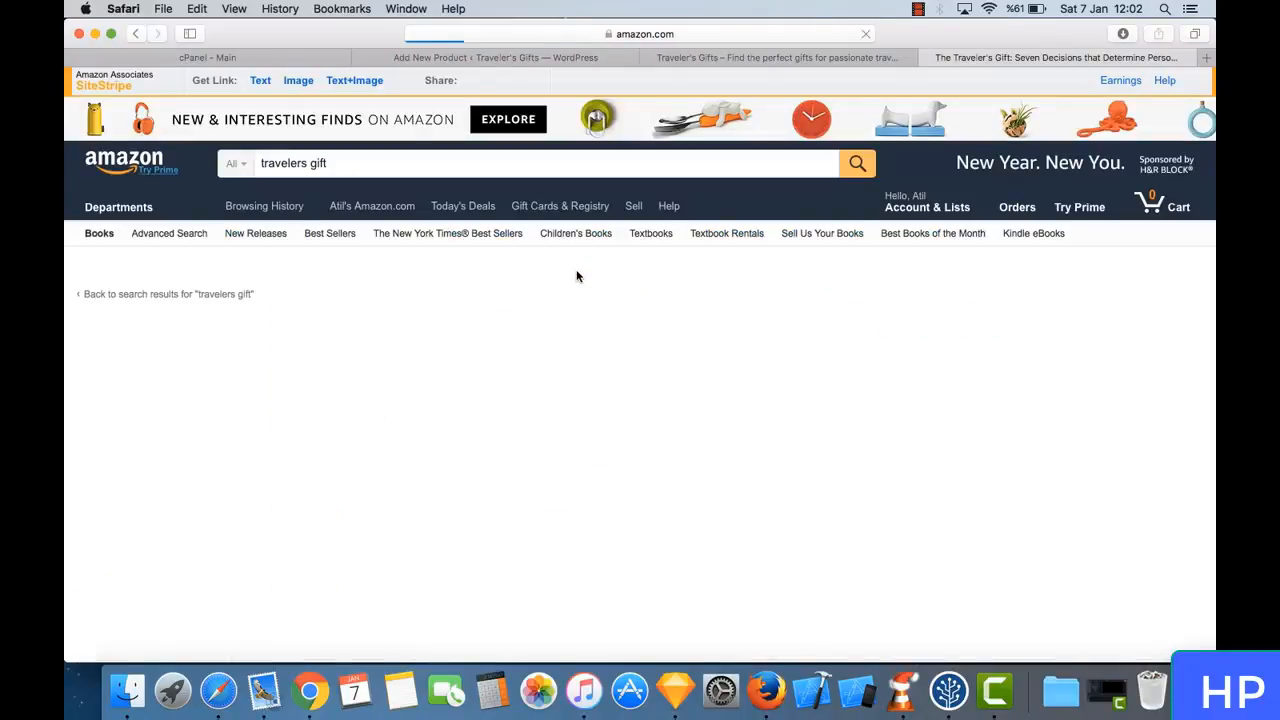
{"action": "scroll", "coordinate": [318, 346], "scroll_direction": "down", "scroll_amount": 1}
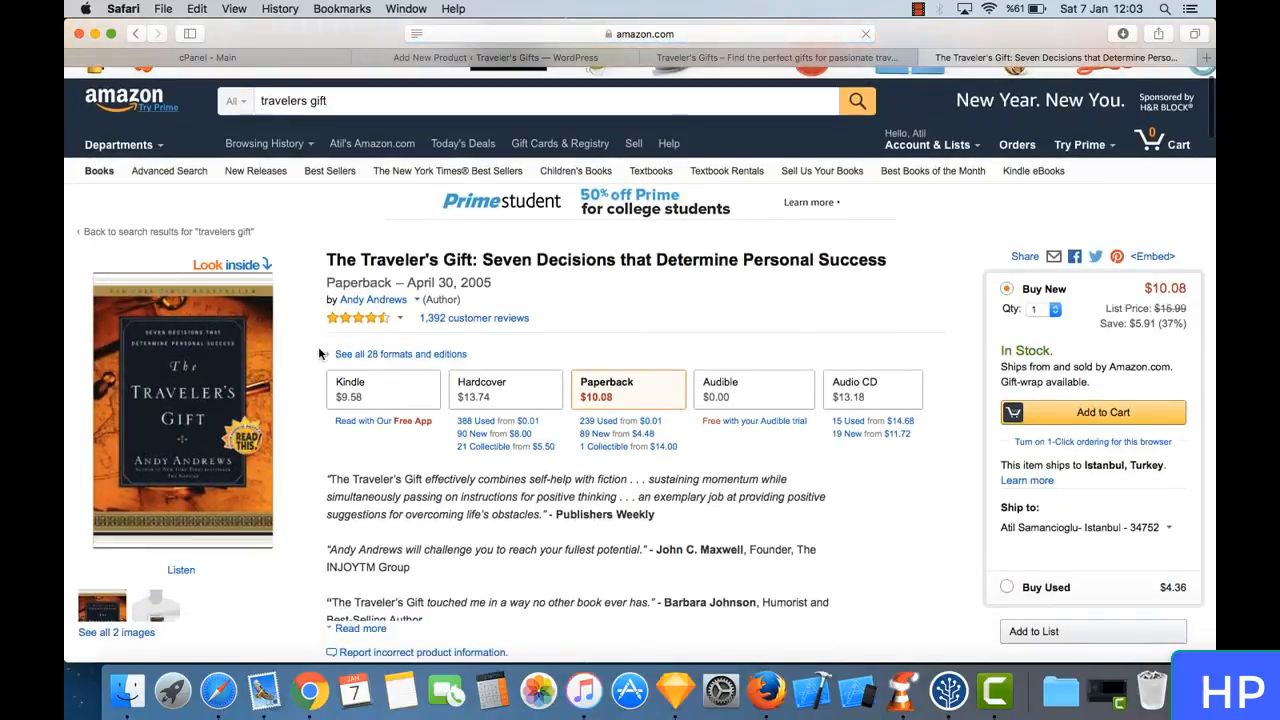
{"action": "right_click", "coordinate": [223, 327]}
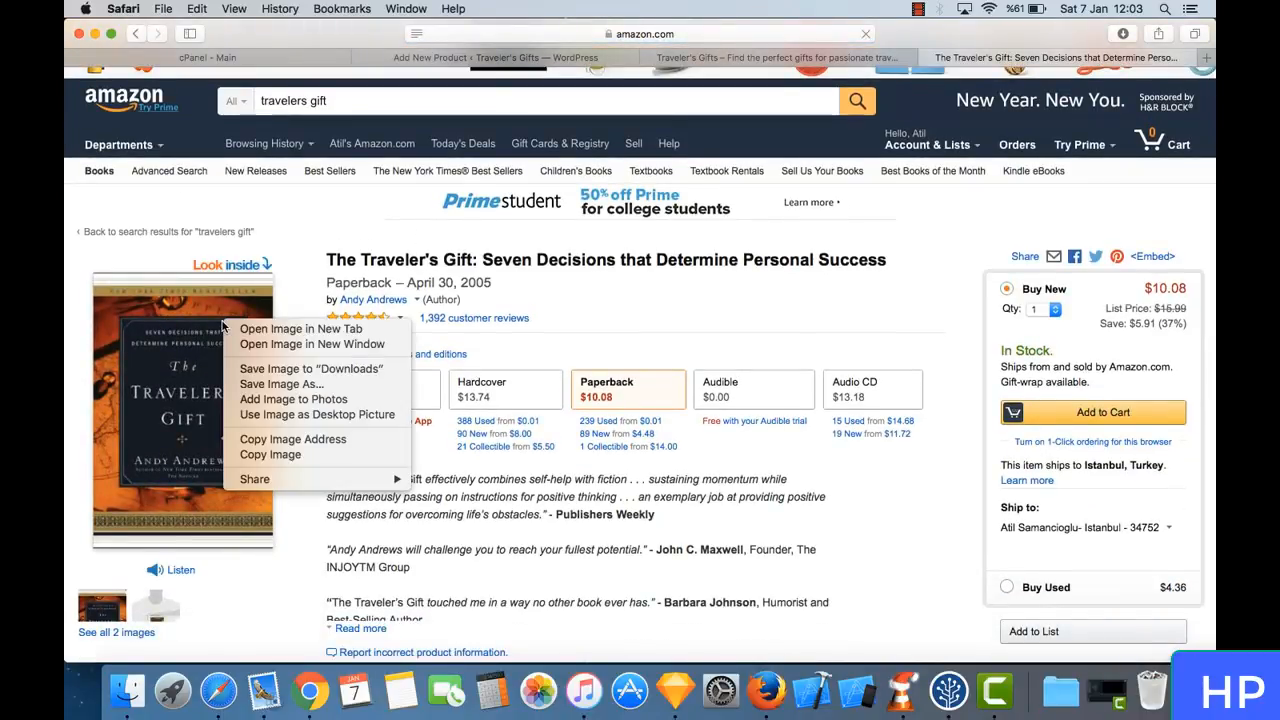
{"action": "left_click", "coordinate": [279, 369]}
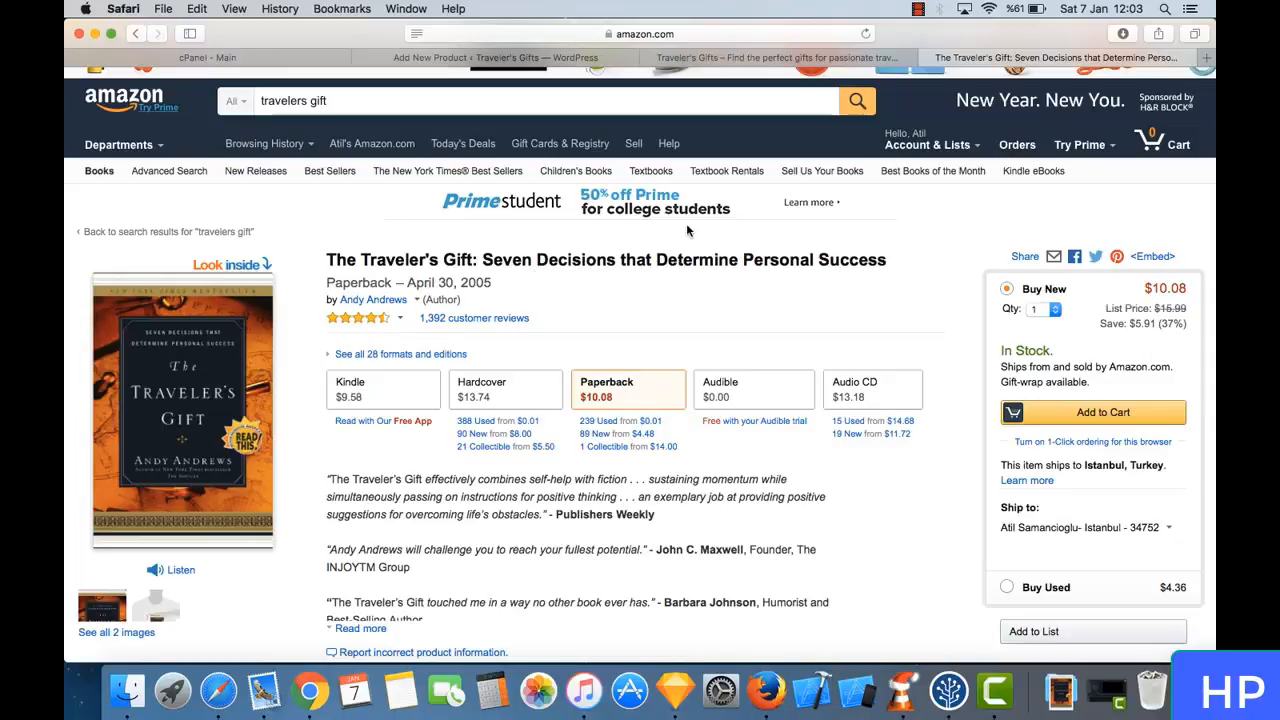
- Copy the book's full title from its Amazon product page
{"action": "triple_click", "coordinate": [507, 257]}
{"action": "left_click", "coordinate": [562, 258]}
{"action": "left_click_drag", "start_coordinate": [484, 254], "coordinate": [888, 261]}
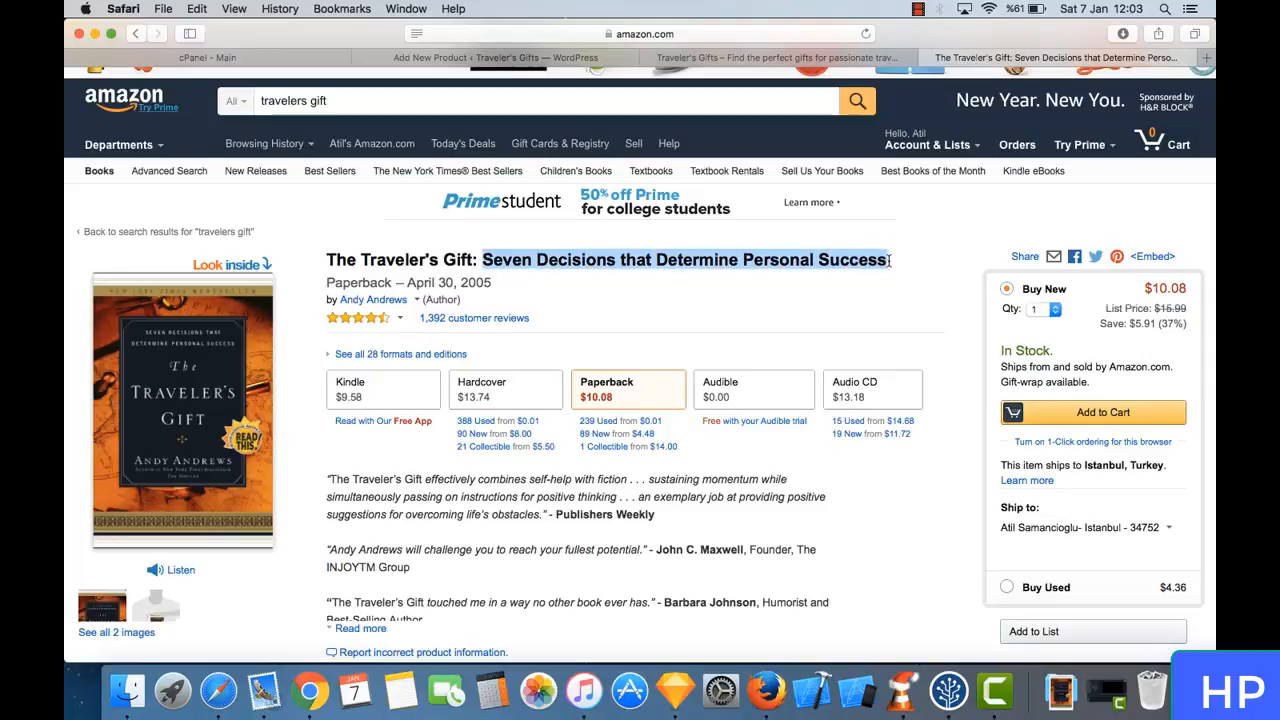
{"action": "triple_click", "coordinate": [584, 252]}
{"action": "left_click", "coordinate": [436, 278]}
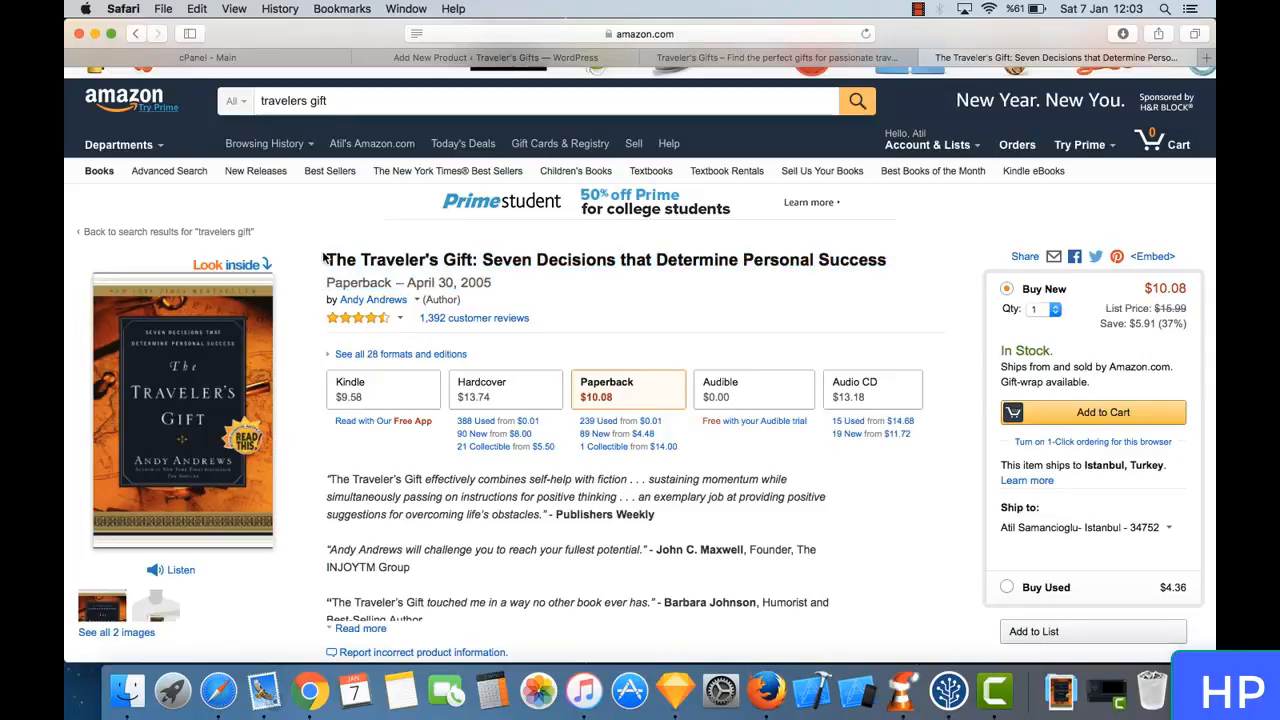
{"action": "left_click_drag", "start_coordinate": [323, 259], "coordinate": [880, 260]}
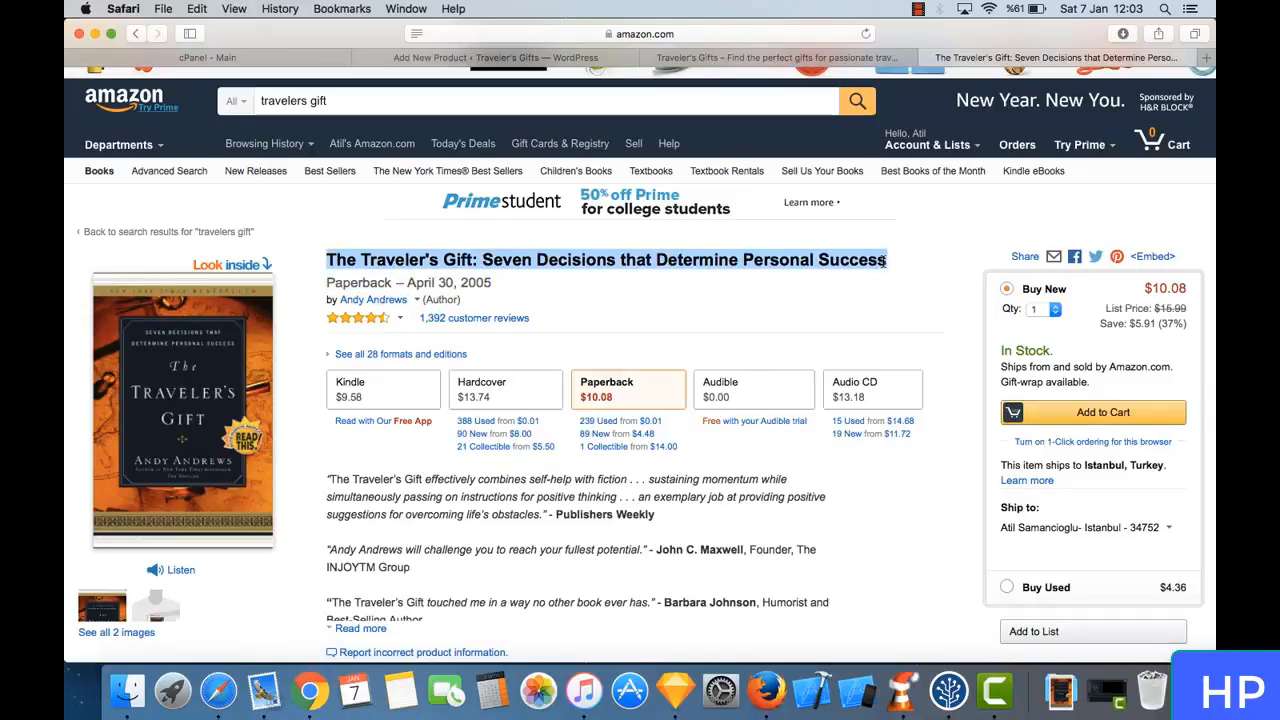
{"action": "right_click", "coordinate": [833, 268]}
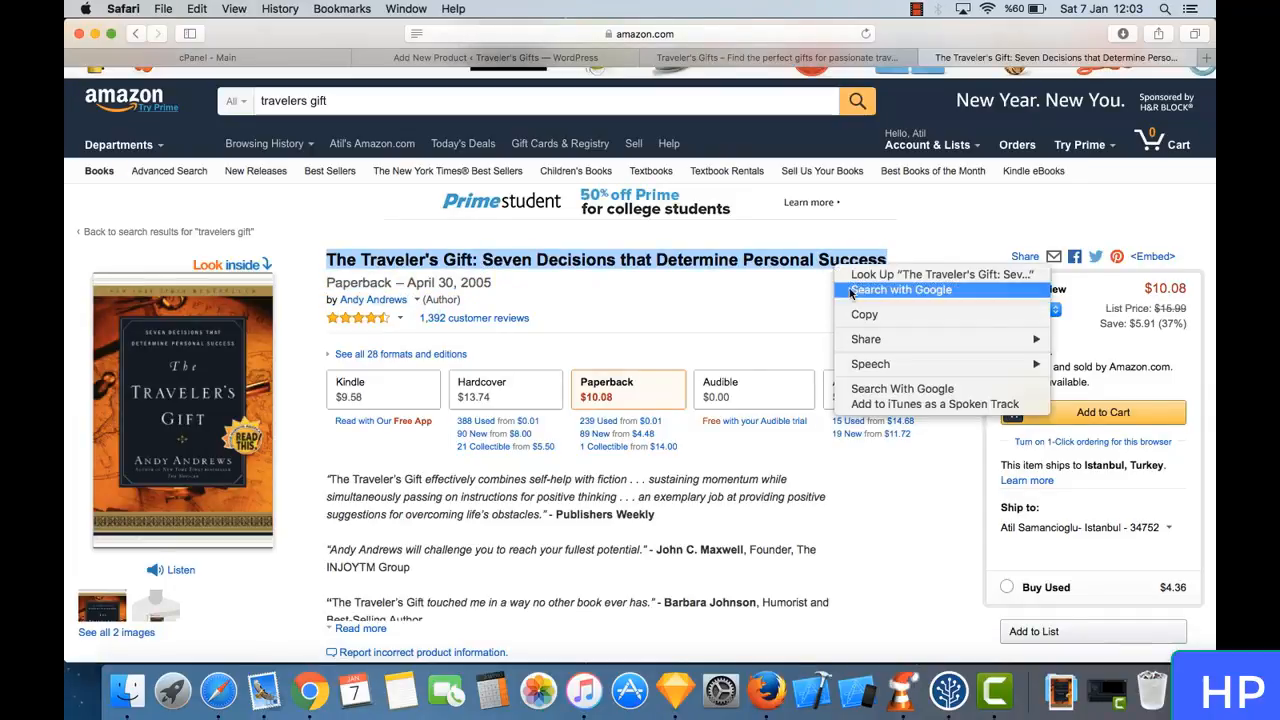
{"action": "left_click", "coordinate": [865, 313]}
- Return to the Add New Product form and paste the copied book title as the product name
{"action": "left_click", "coordinate": [742, 58]}
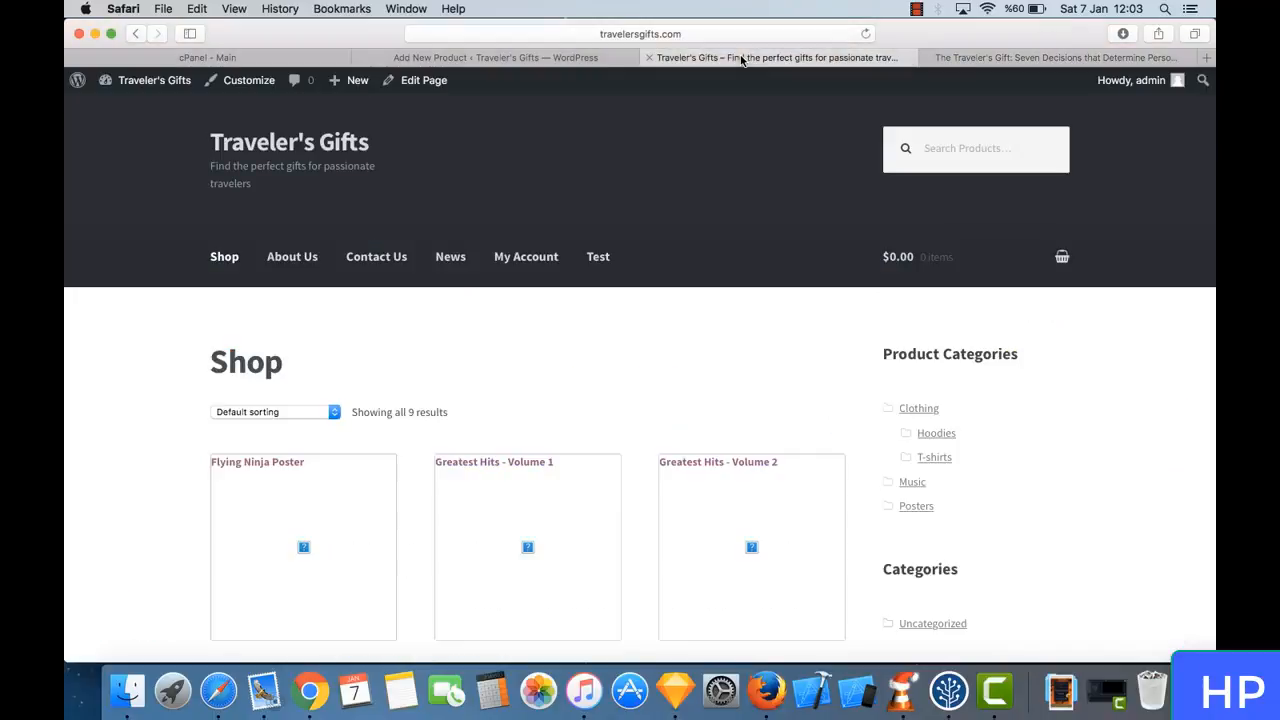
{"action": "left_click", "coordinate": [550, 60]}
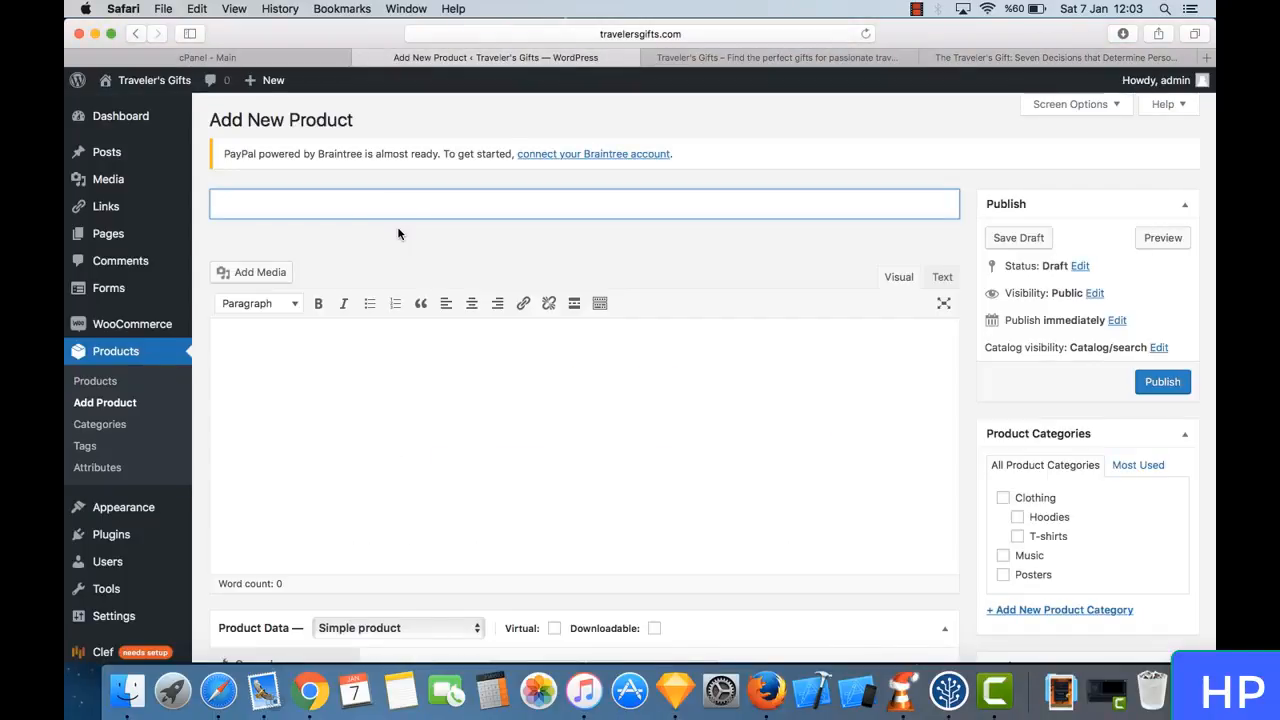
{"action": "right_click", "coordinate": [339, 200]}
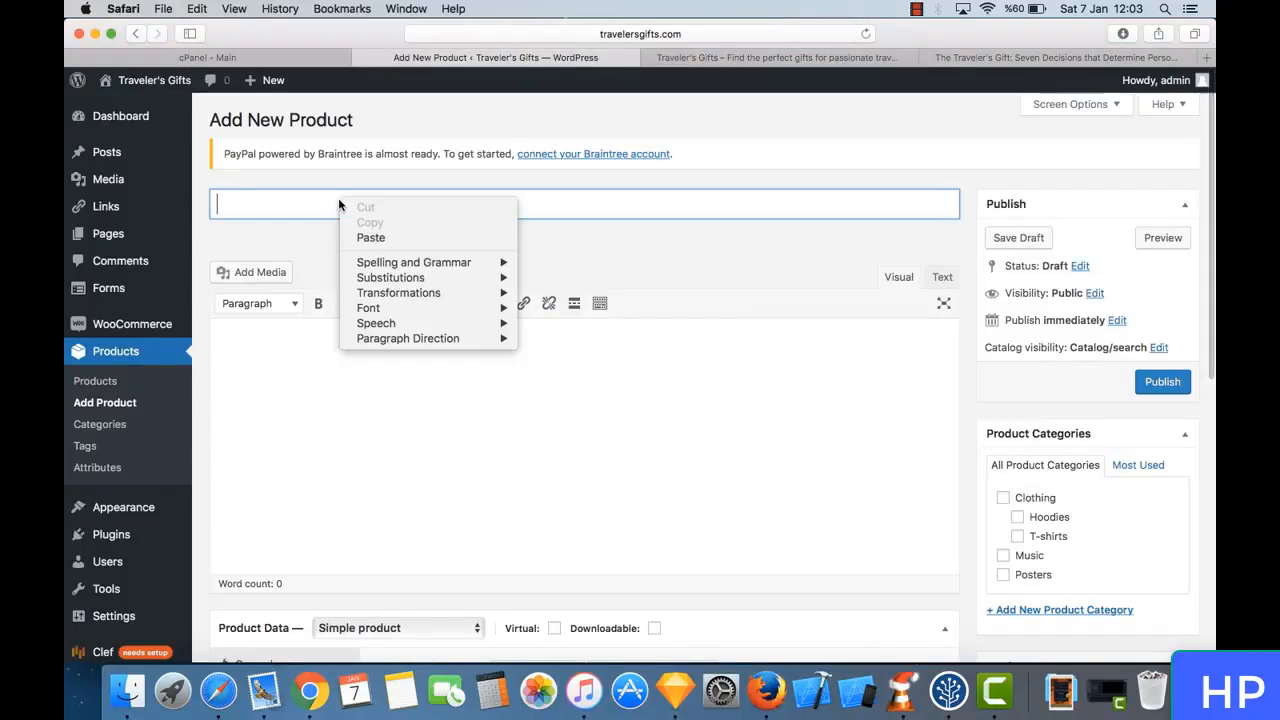
{"action": "left_click", "coordinate": [370, 240]}
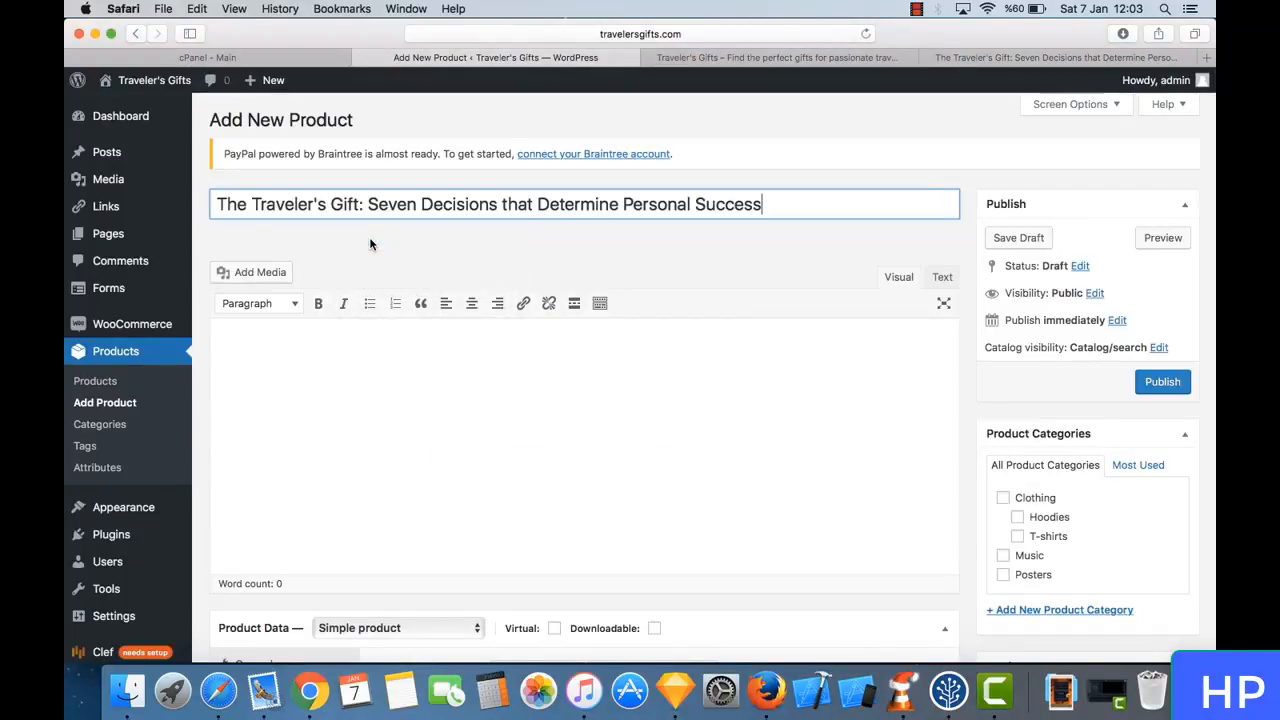
- Upload the saved book cover JPG from Downloads and insert it into the product description
{"action": "left_click", "coordinate": [381, 405]}
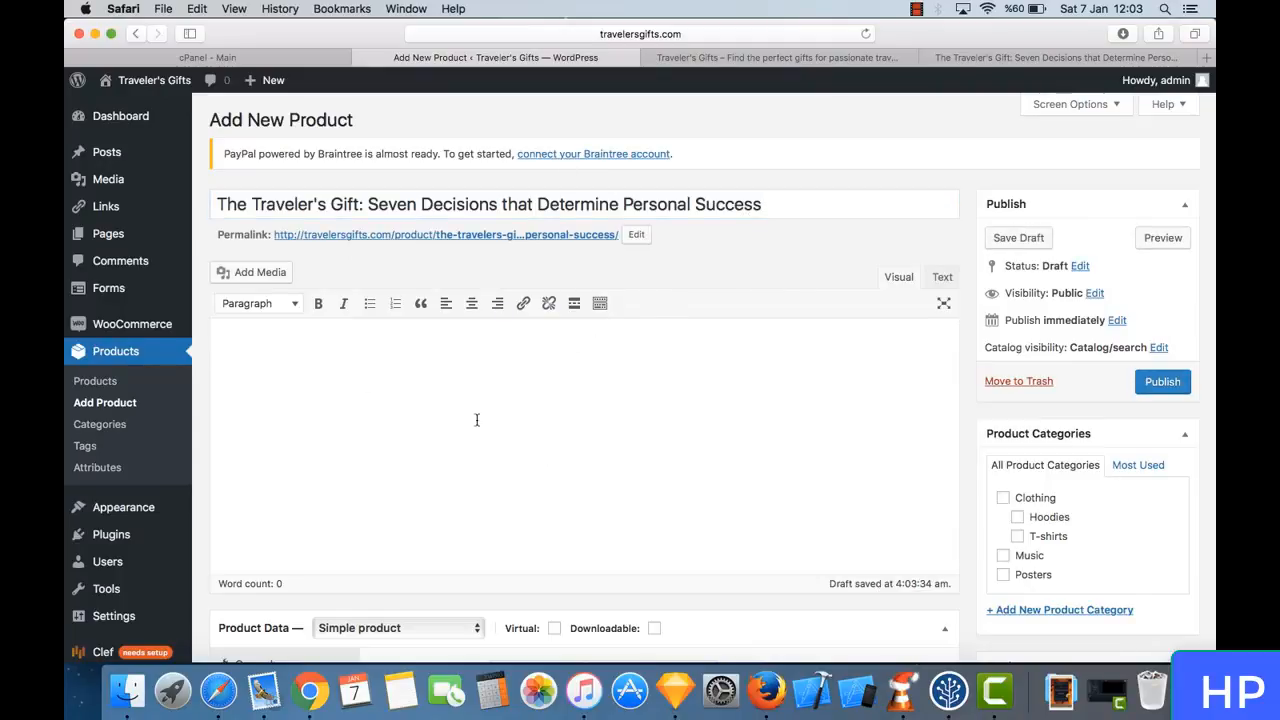
{"action": "scroll", "coordinate": [700, 300], "scroll_direction": "down", "scroll_amount": 5}
{"action": "scroll", "coordinate": [700, 290], "scroll_direction": "up", "scroll_amount": 4}
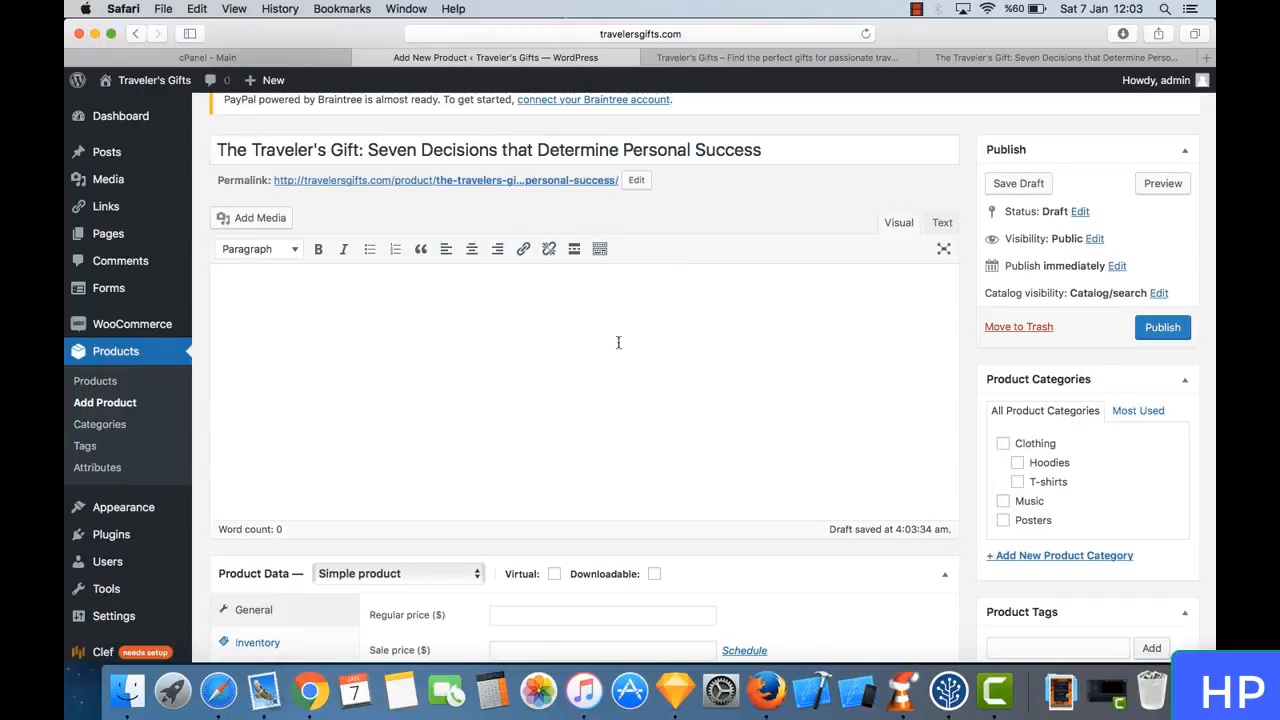
{"action": "scroll", "coordinate": [479, 393], "scroll_direction": "down", "scroll_amount": 3}
{"action": "scroll", "coordinate": [477, 391], "scroll_direction": "up", "scroll_amount": 4}
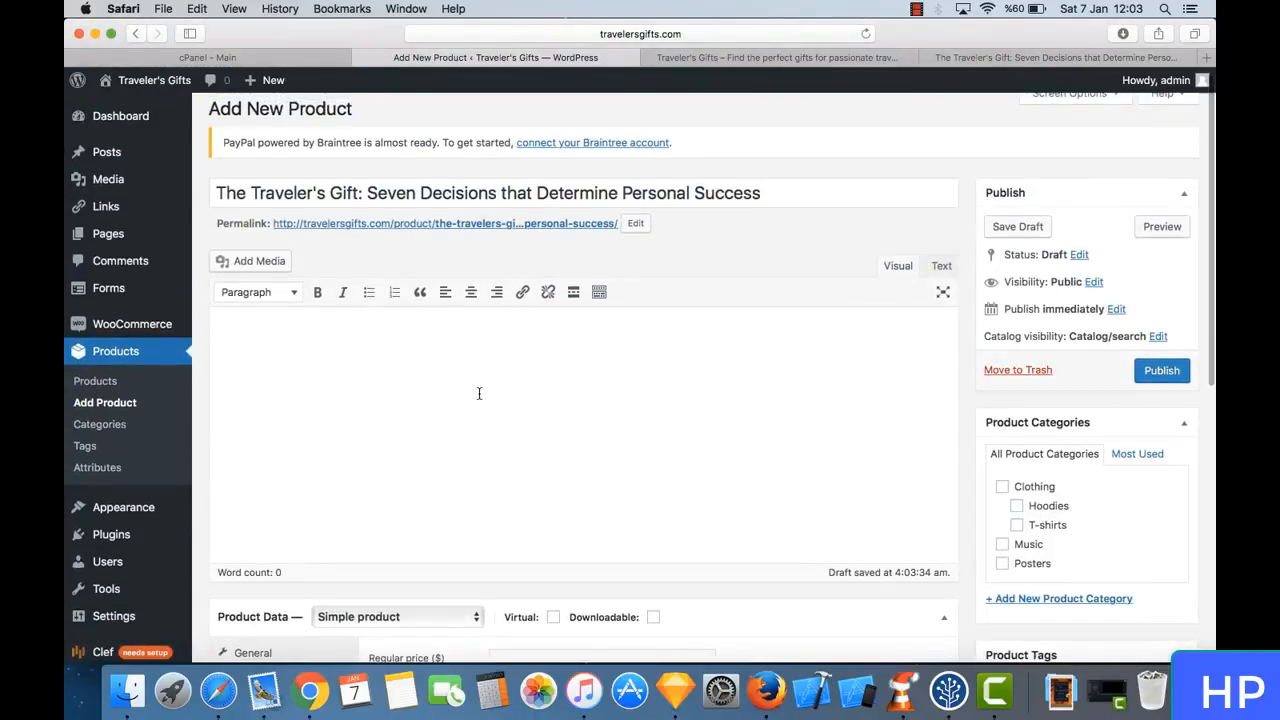
{"action": "left_click", "coordinate": [279, 264]}
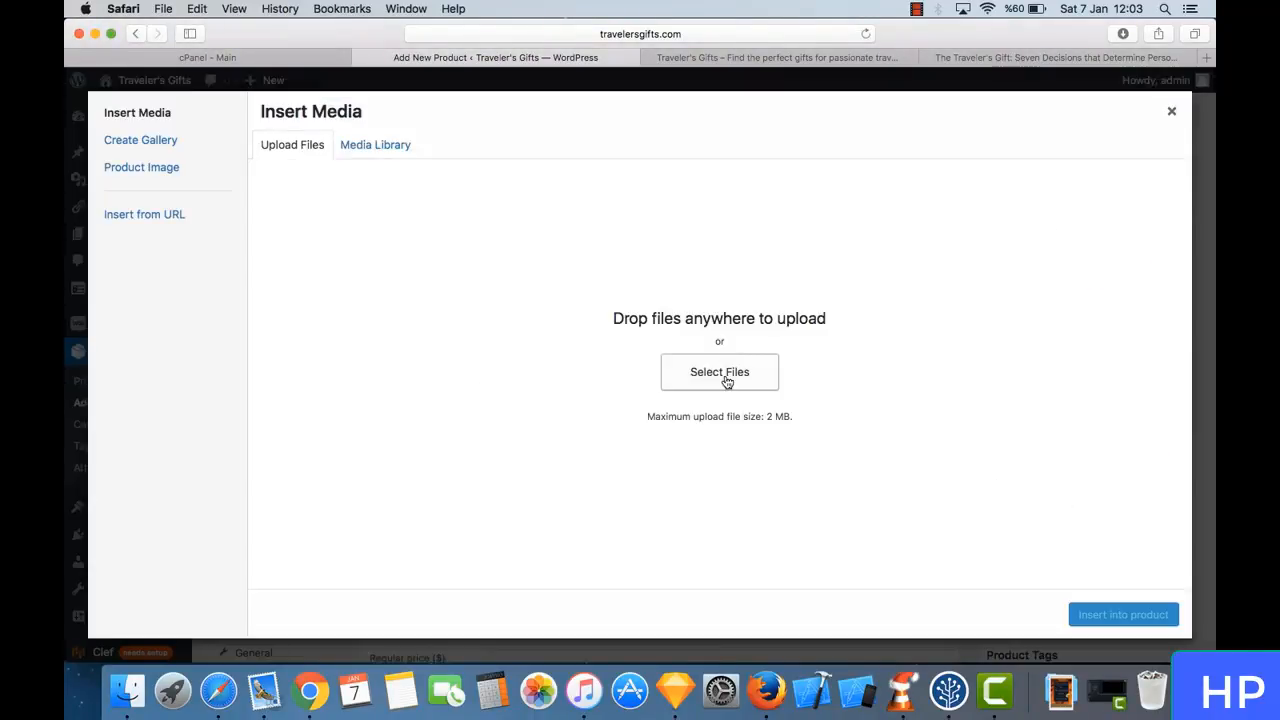
{"action": "left_click", "coordinate": [727, 383]}
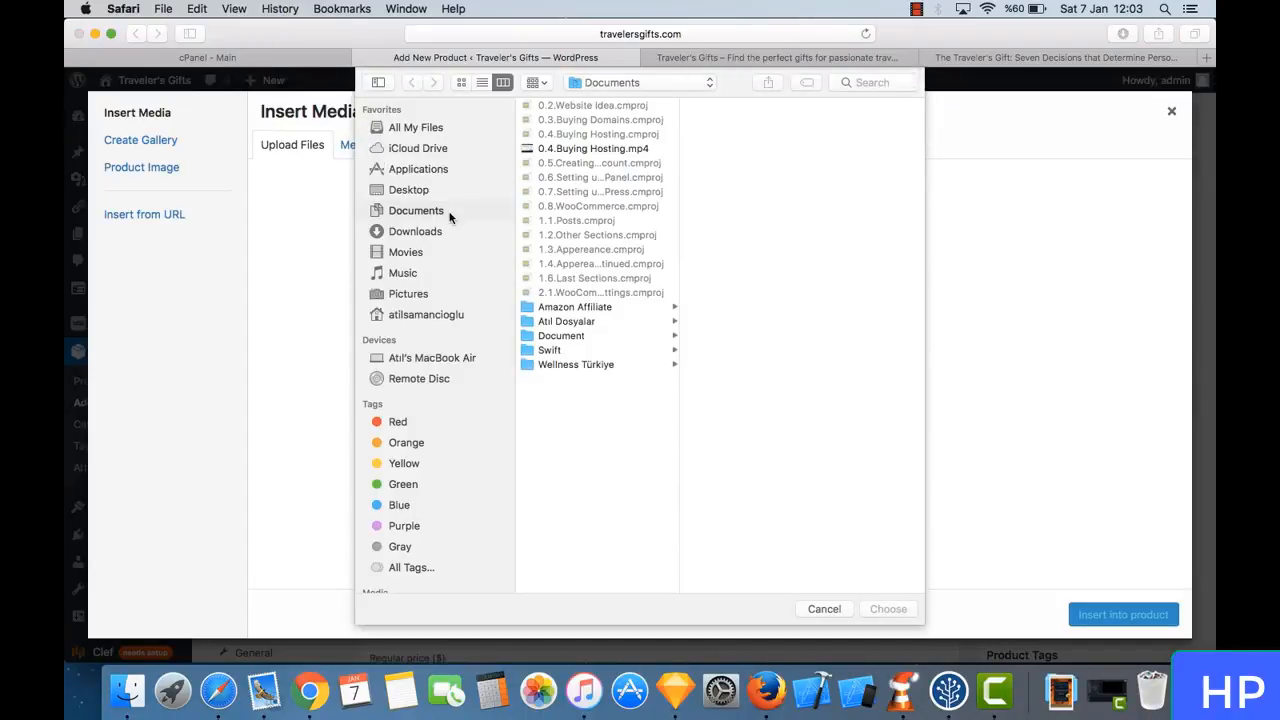
{"action": "left_click", "coordinate": [415, 231]}
{"action": "left_click", "coordinate": [611, 105]}
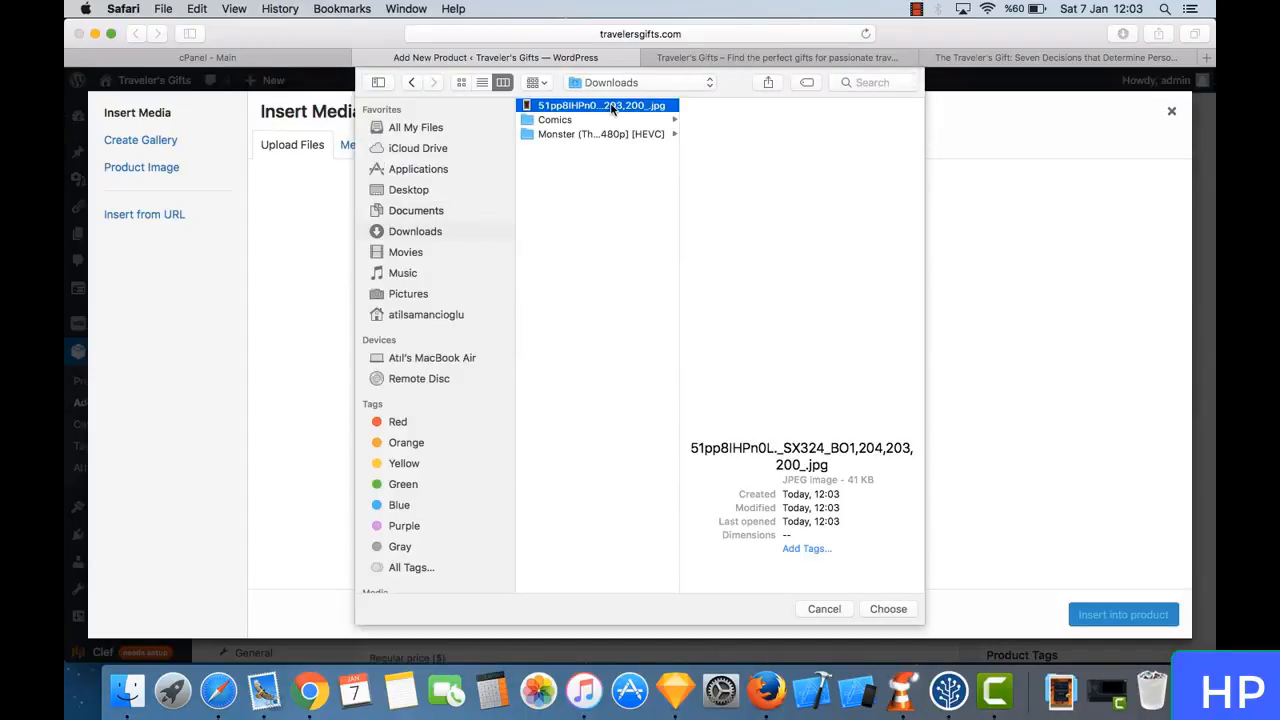
{"action": "left_click", "coordinate": [888, 609]}
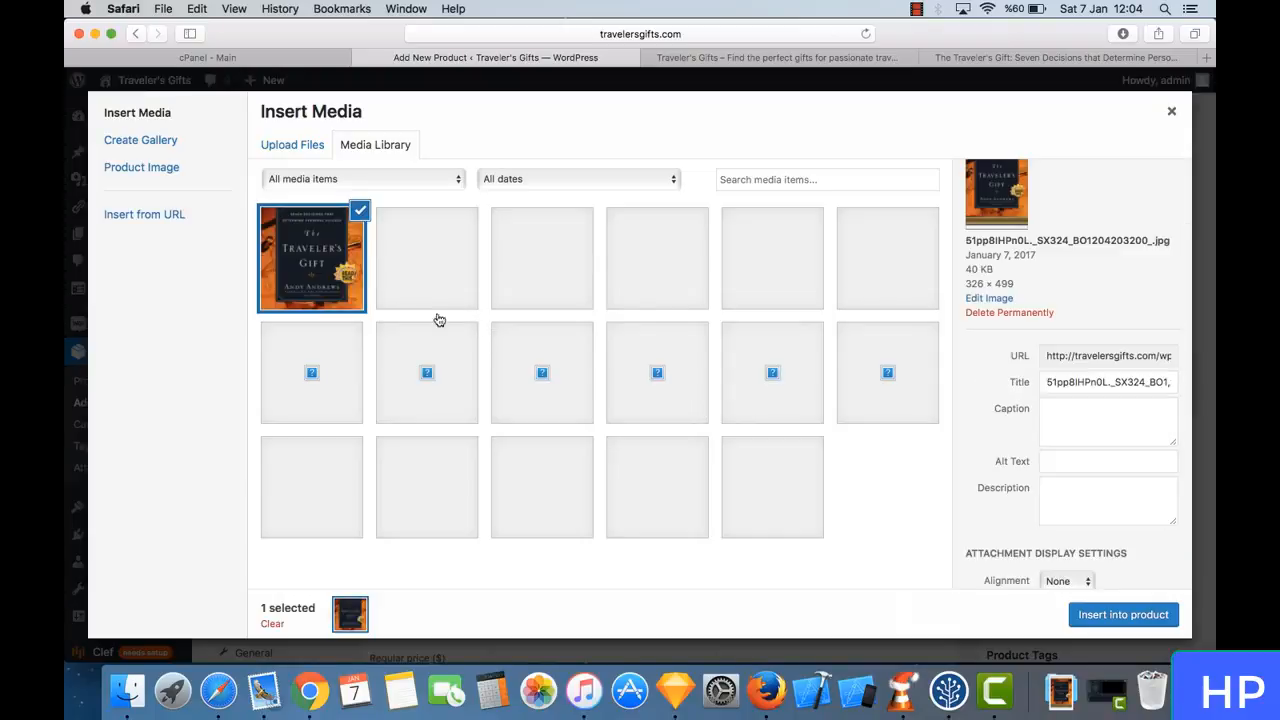
{"action": "left_click", "coordinate": [1124, 616]}
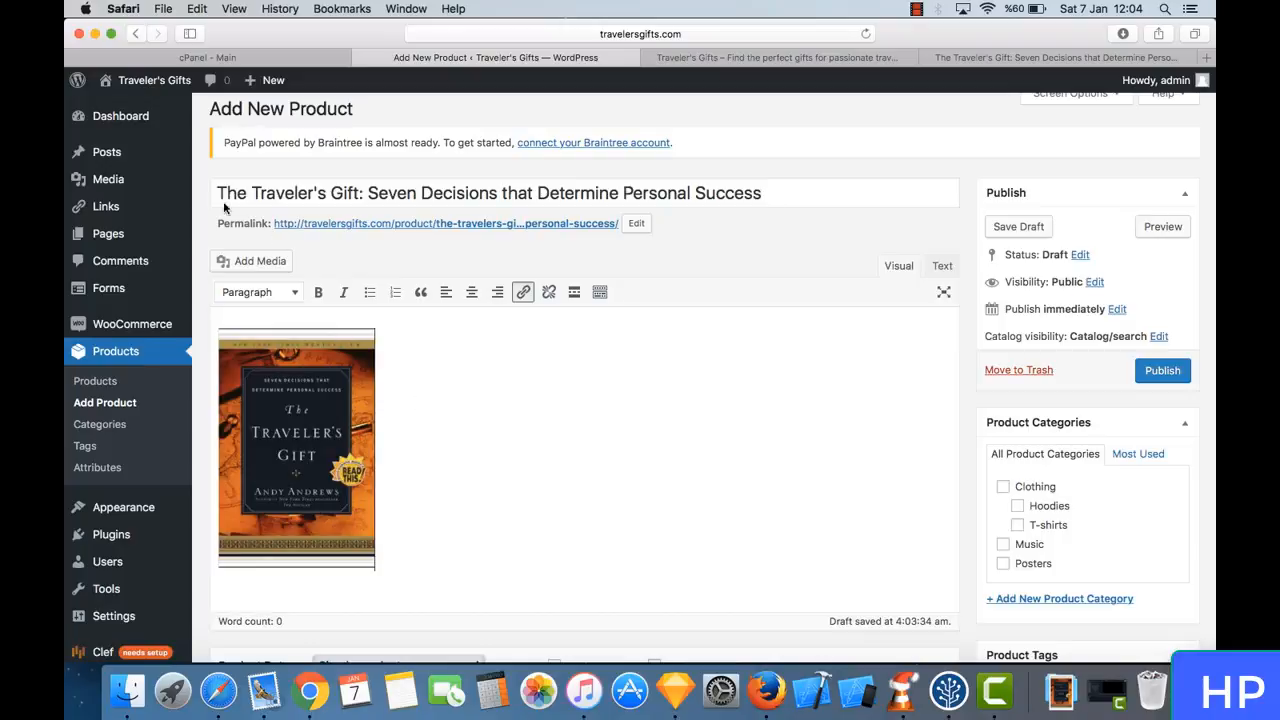
- Examine the Product Data section's general settings, including the regular price and sale price fields
{"action": "mouse_move", "coordinate": [147, 182]}
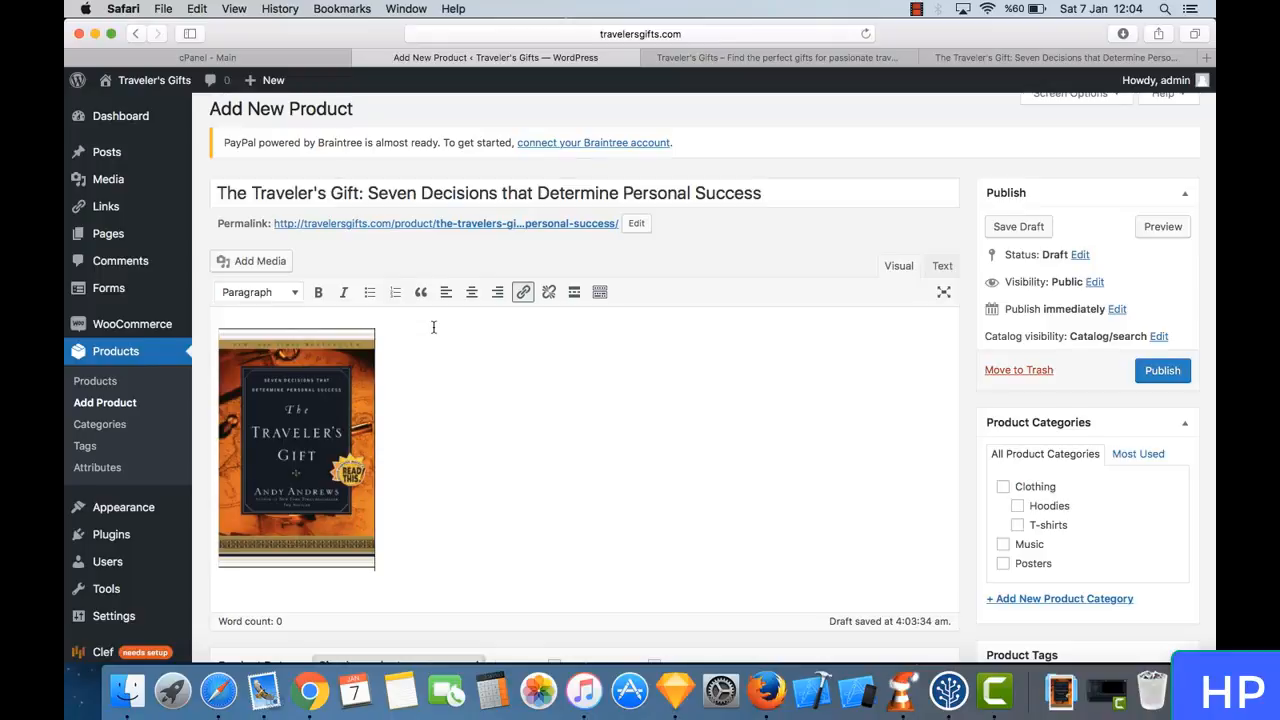
{"action": "scroll", "coordinate": [434, 323], "scroll_direction": "down", "scroll_amount": 2}
{"action": "scroll", "coordinate": [410, 512], "scroll_direction": "down", "scroll_amount": 3}
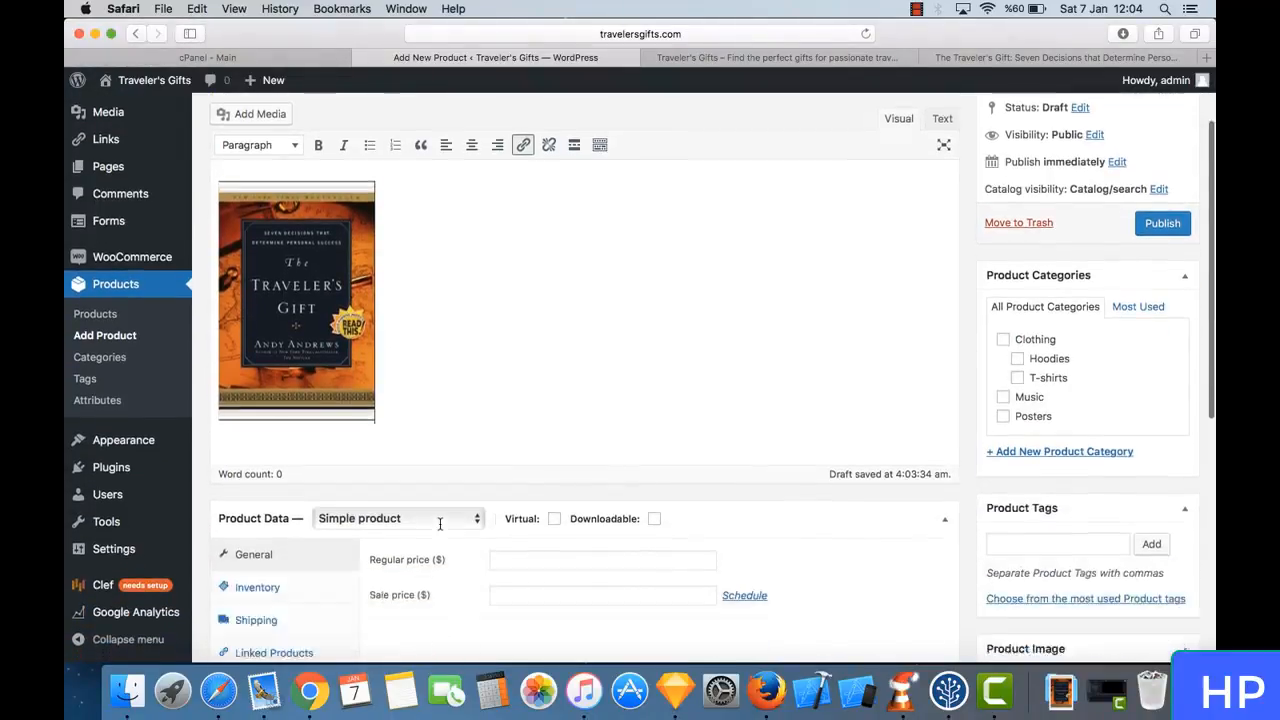
{"action": "scroll", "coordinate": [427, 399], "scroll_direction": "down", "scroll_amount": 5}
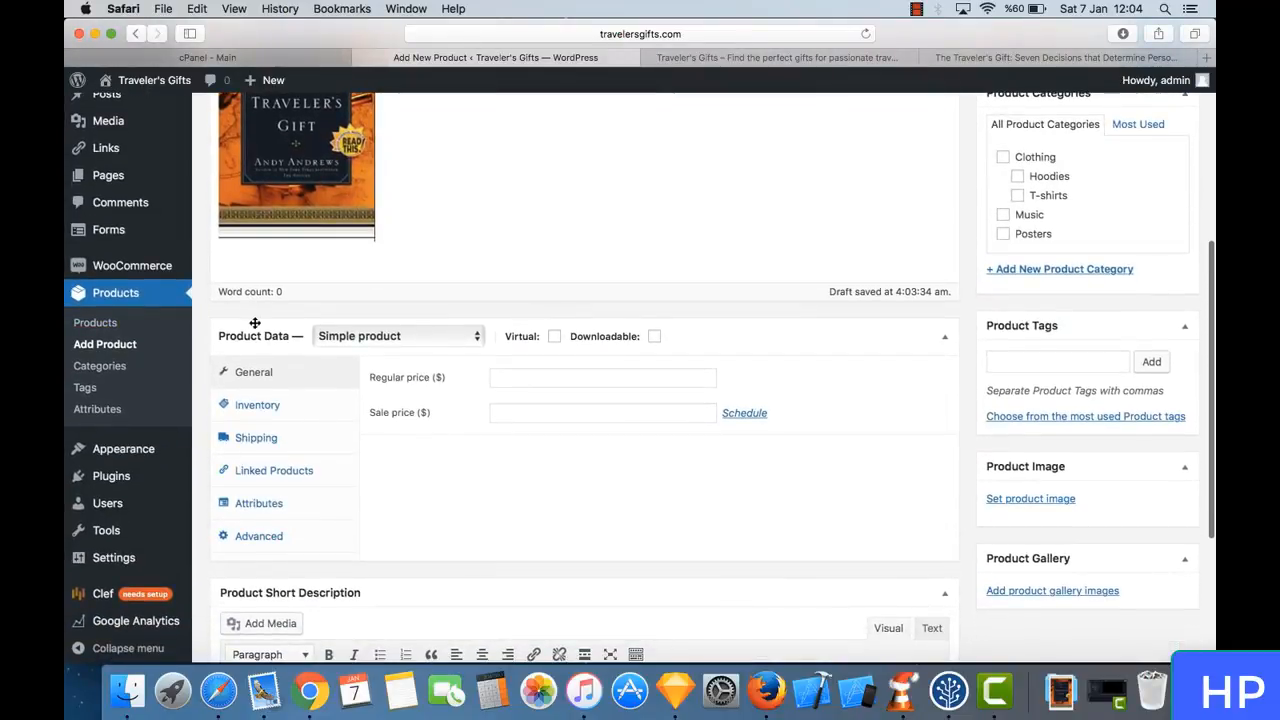
{"action": "left_click", "coordinate": [541, 377]}
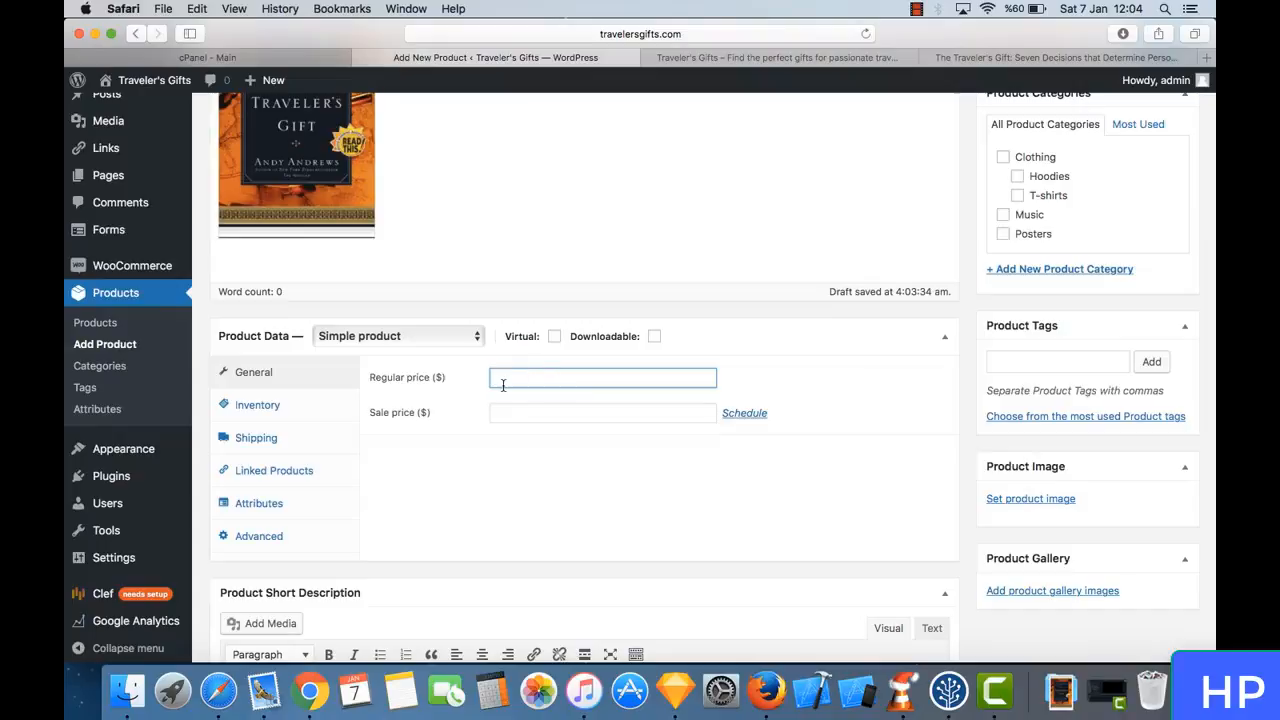
{"action": "left_click", "coordinate": [541, 415]}
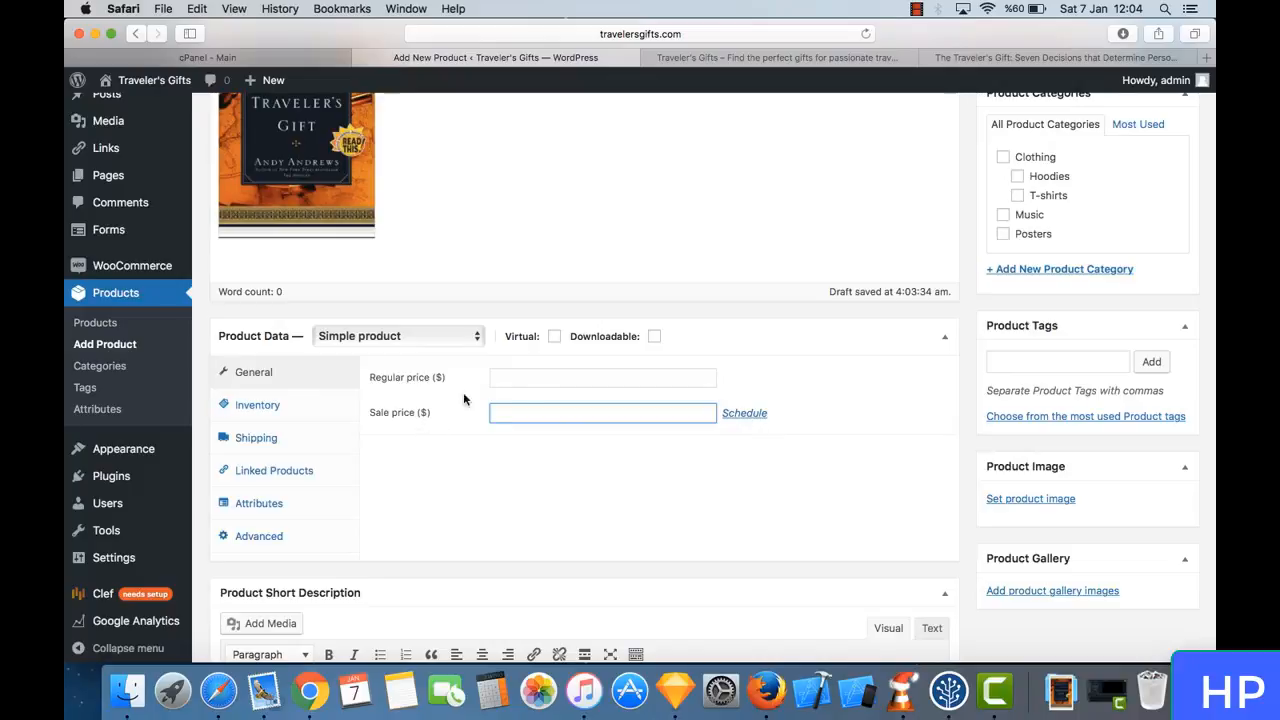
{"action": "left_click", "coordinate": [542, 378]}
{"action": "scroll", "coordinate": [627, 449], "scroll_direction": "down", "scroll_amount": 1}
{"action": "scroll", "coordinate": [627, 449], "scroll_direction": "down", "scroll_amount": 1}
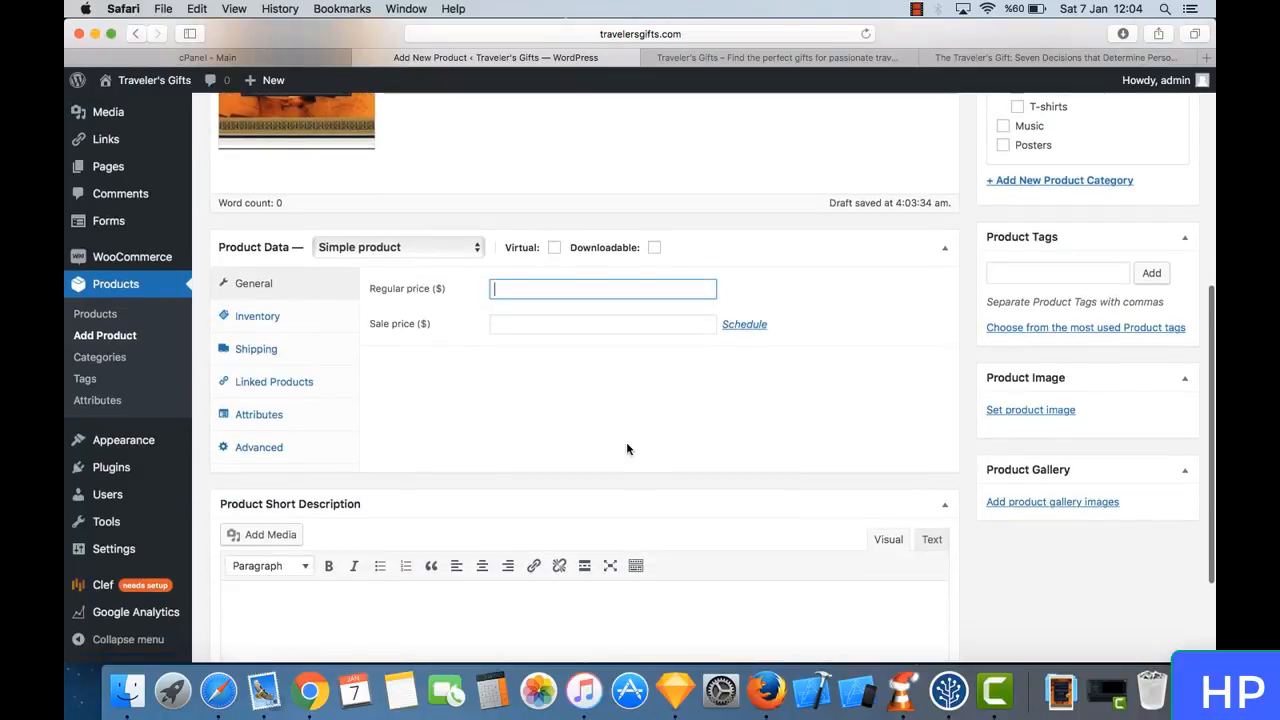
{"action": "scroll", "coordinate": [556, 387], "scroll_direction": "down", "scroll_amount": 1}
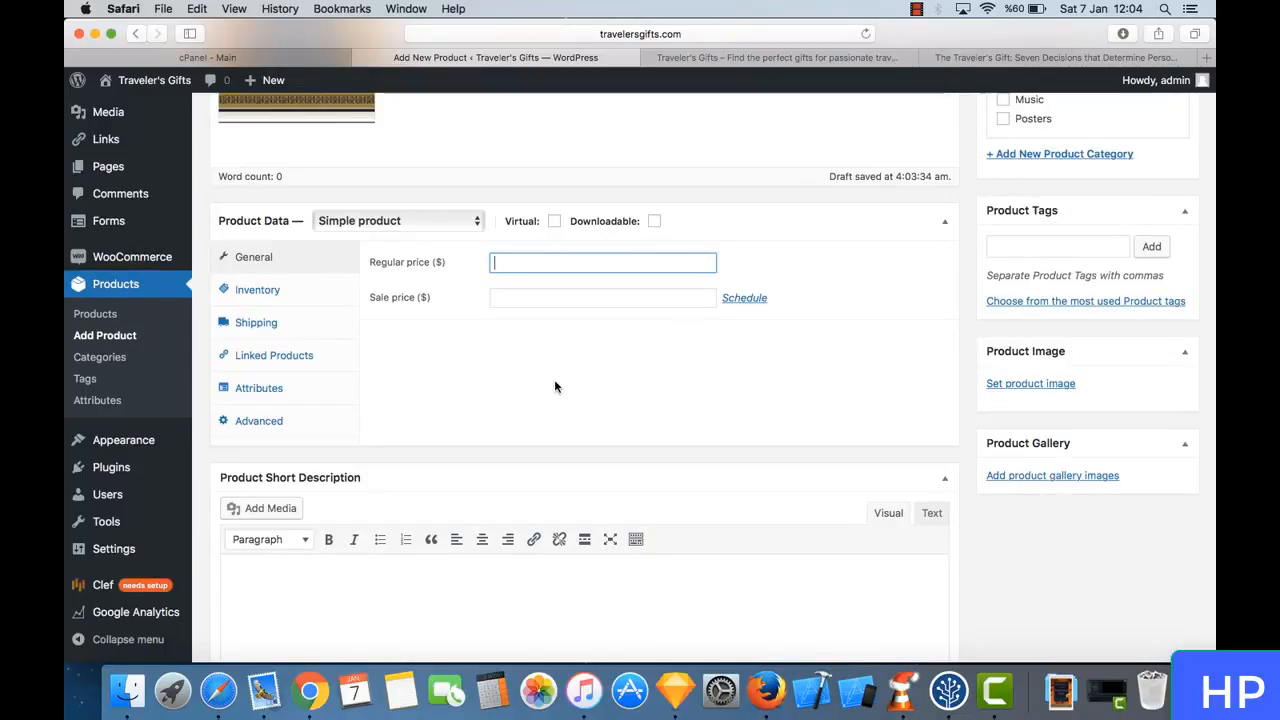
- Check the book's price on Amazon and set the product's regular price to 9.9, leaving the sale price empty
{"action": "left_click", "coordinate": [975, 57]}
{"action": "left_click", "coordinate": [565, 312]}
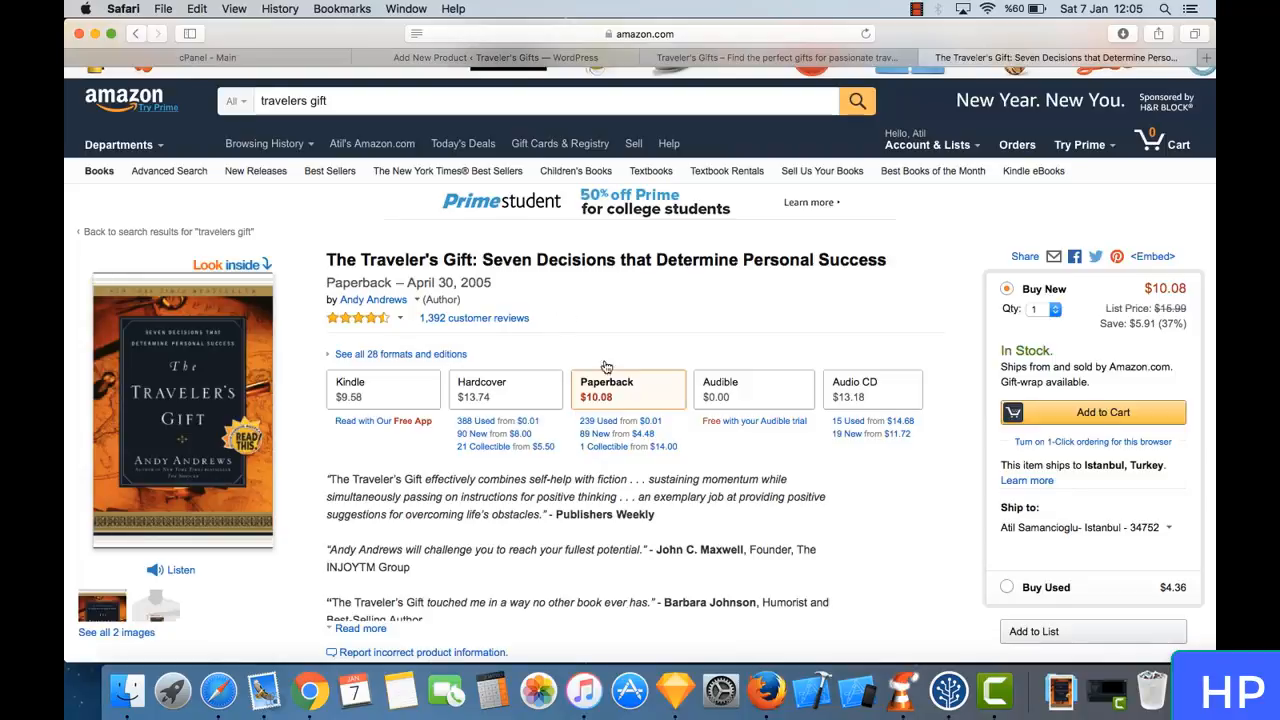
{"action": "left_click", "coordinate": [558, 63]}
{"action": "left_click", "coordinate": [598, 263]}
{"action": "type", "text": "9"}
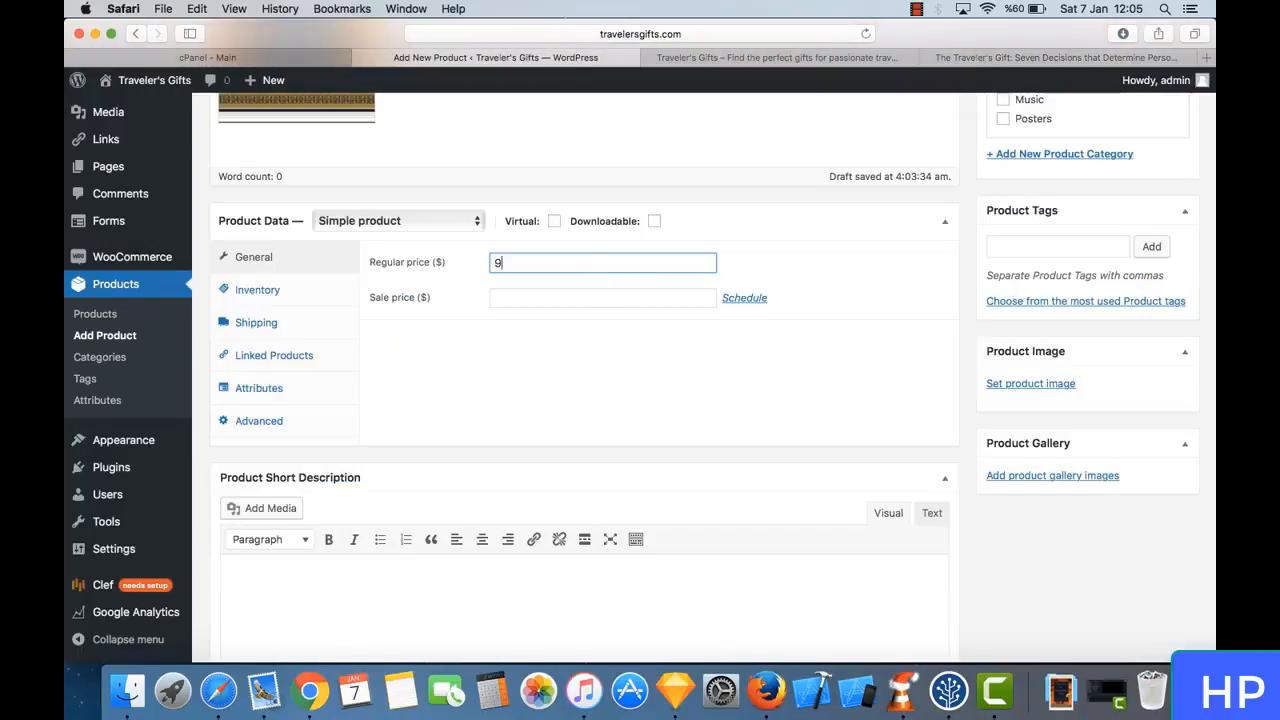
{"action": "type", "text": ".9"}
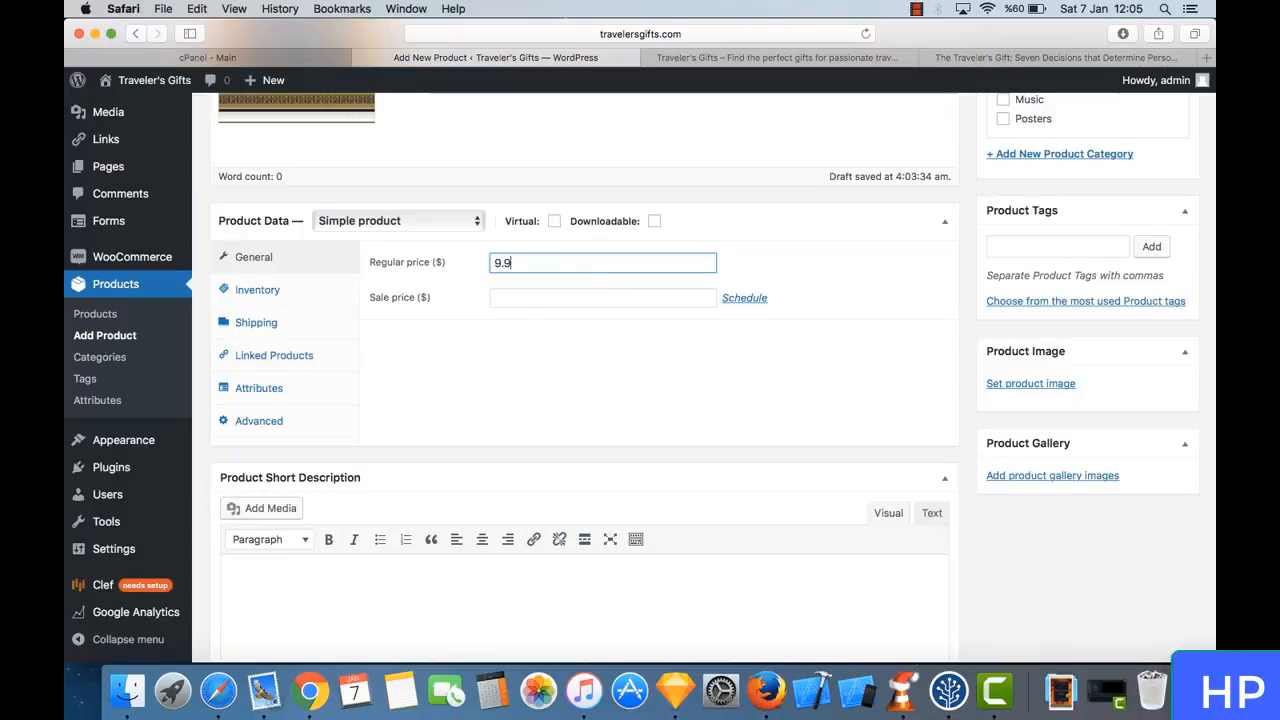
{"action": "left_click", "coordinate": [548, 290]}
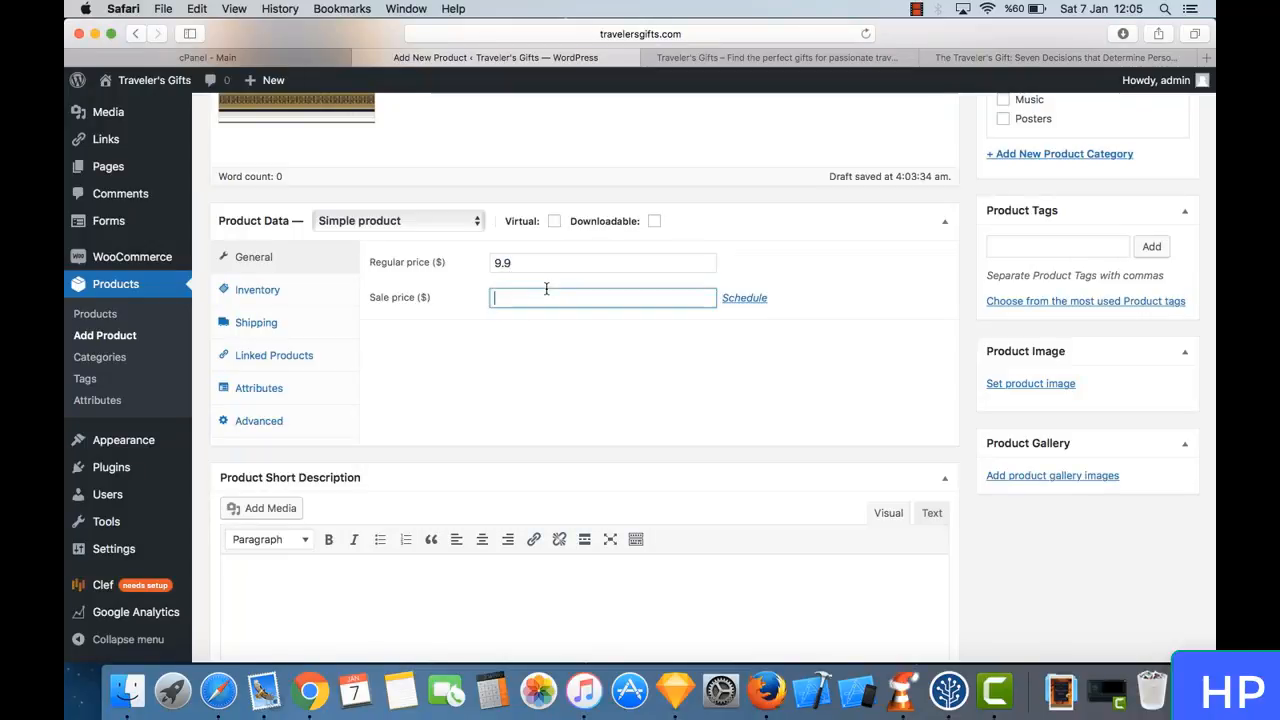
- Open the product's inventory settings and review the SKU, stock management, stock status and sold individually options
{"action": "left_click", "coordinate": [266, 292]}
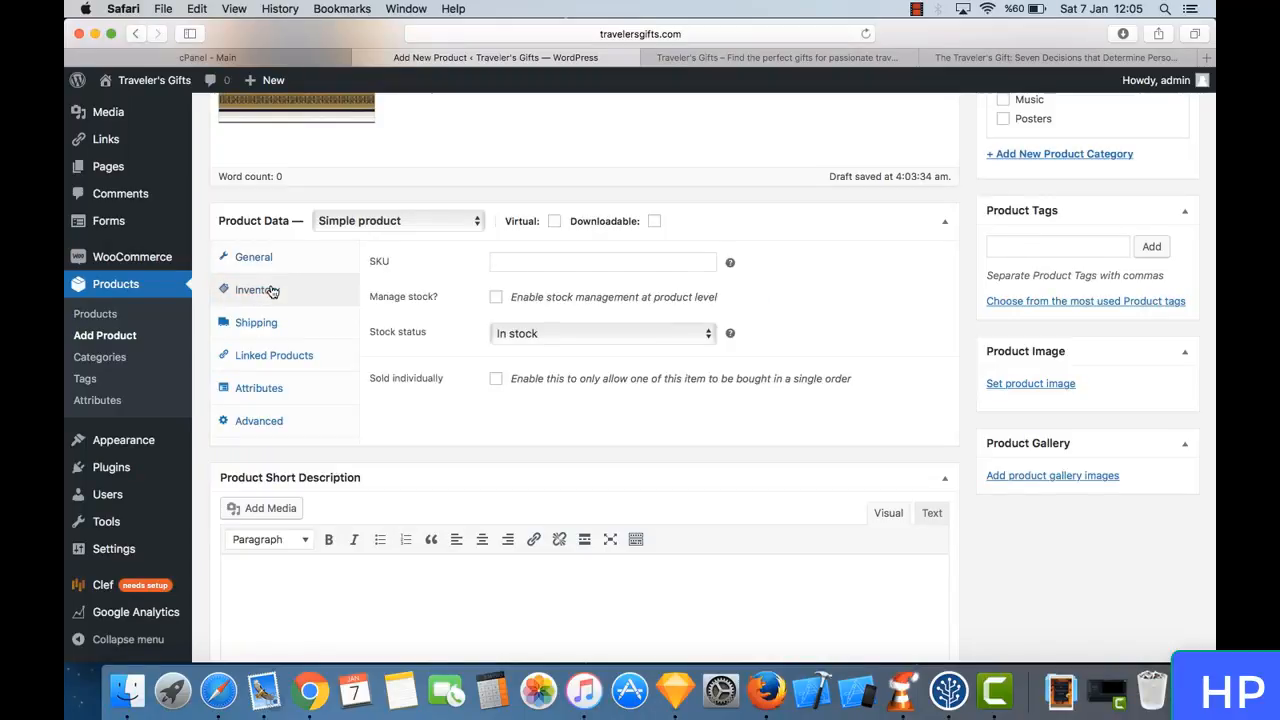
{"action": "mouse_move", "coordinate": [731, 262]}
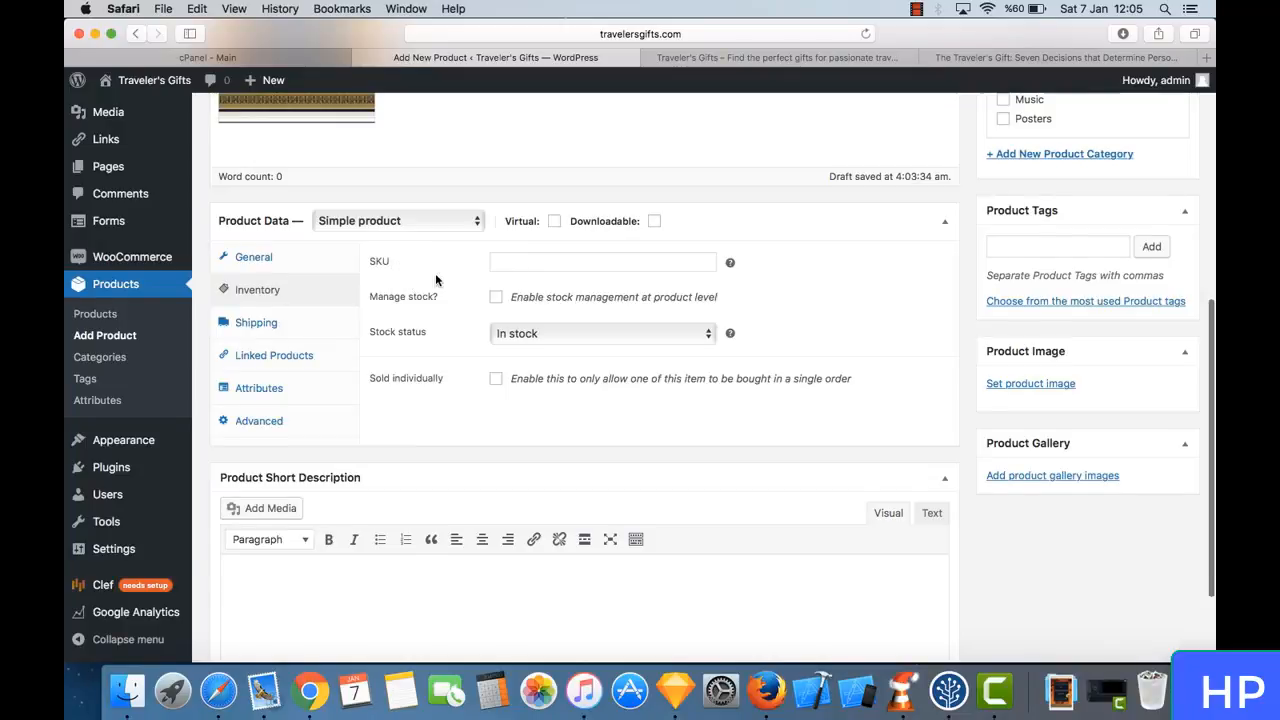
{"action": "scroll", "coordinate": [435, 273], "scroll_direction": "up", "scroll_amount": 5}
{"action": "scroll", "coordinate": [435, 275], "scroll_direction": "up", "scroll_amount": 1}
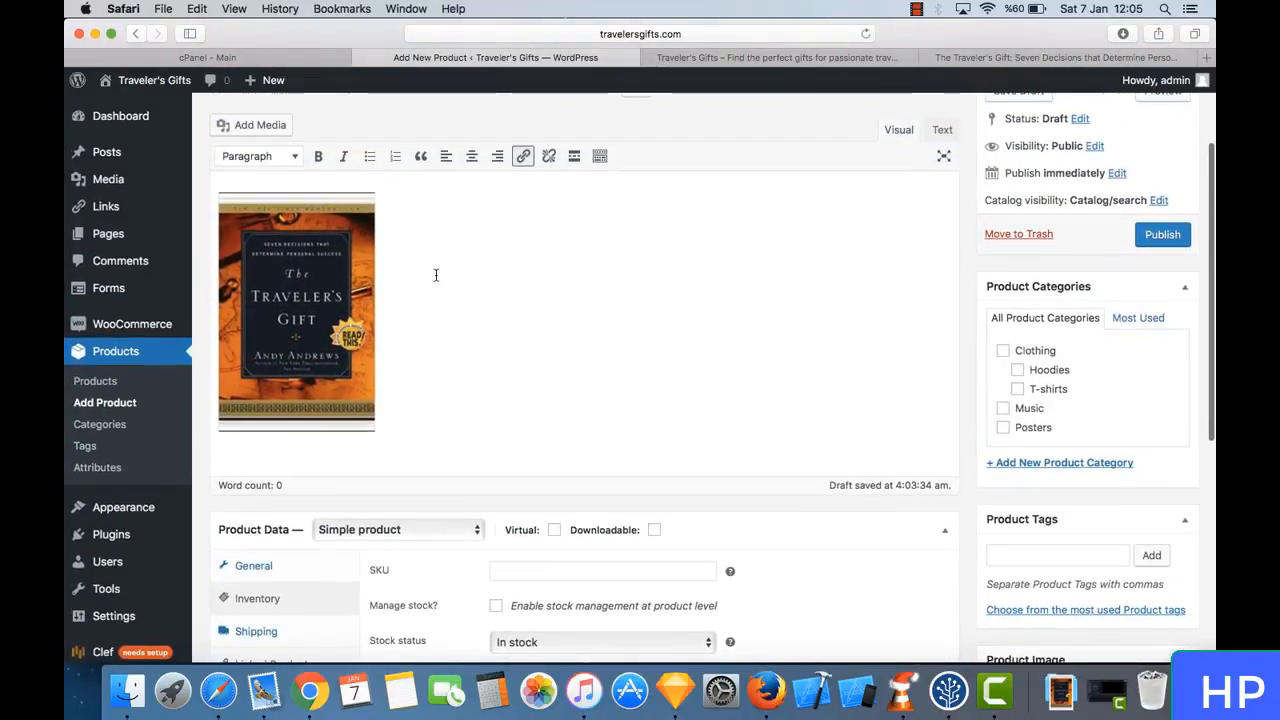
{"action": "scroll", "coordinate": [445, 440], "scroll_direction": "down", "scroll_amount": 4}
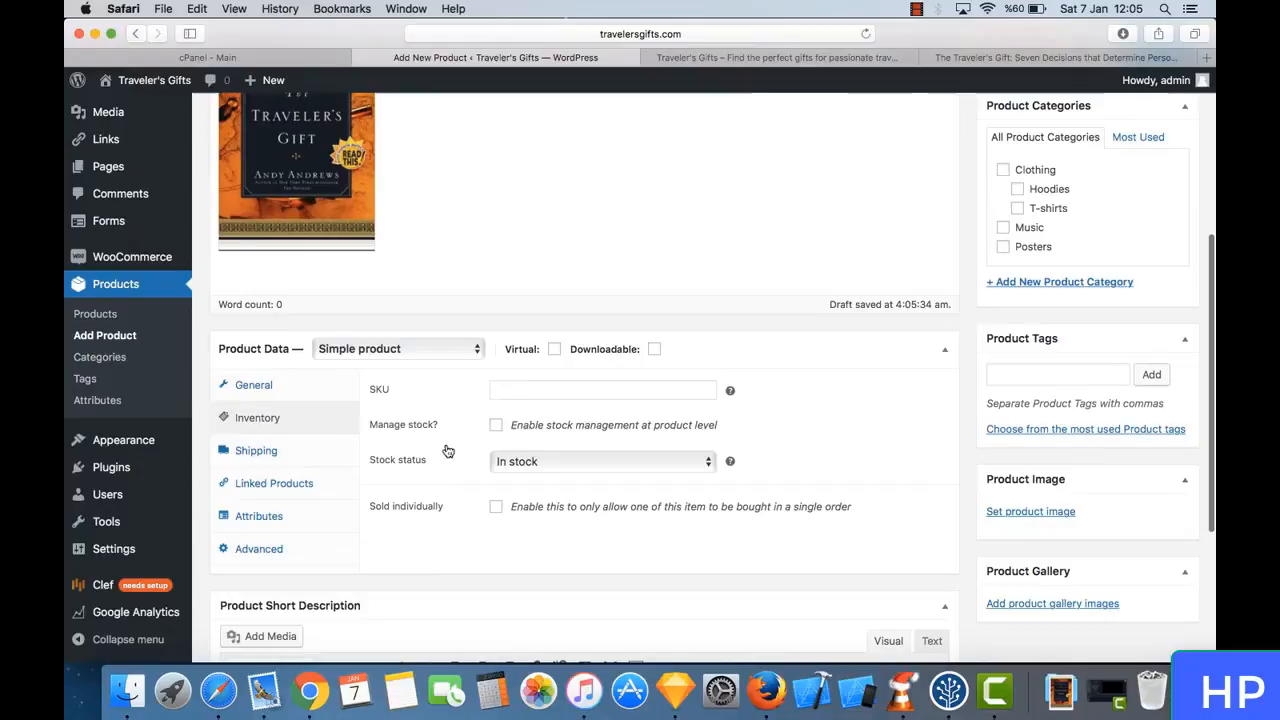
{"action": "left_click", "coordinate": [534, 390]}
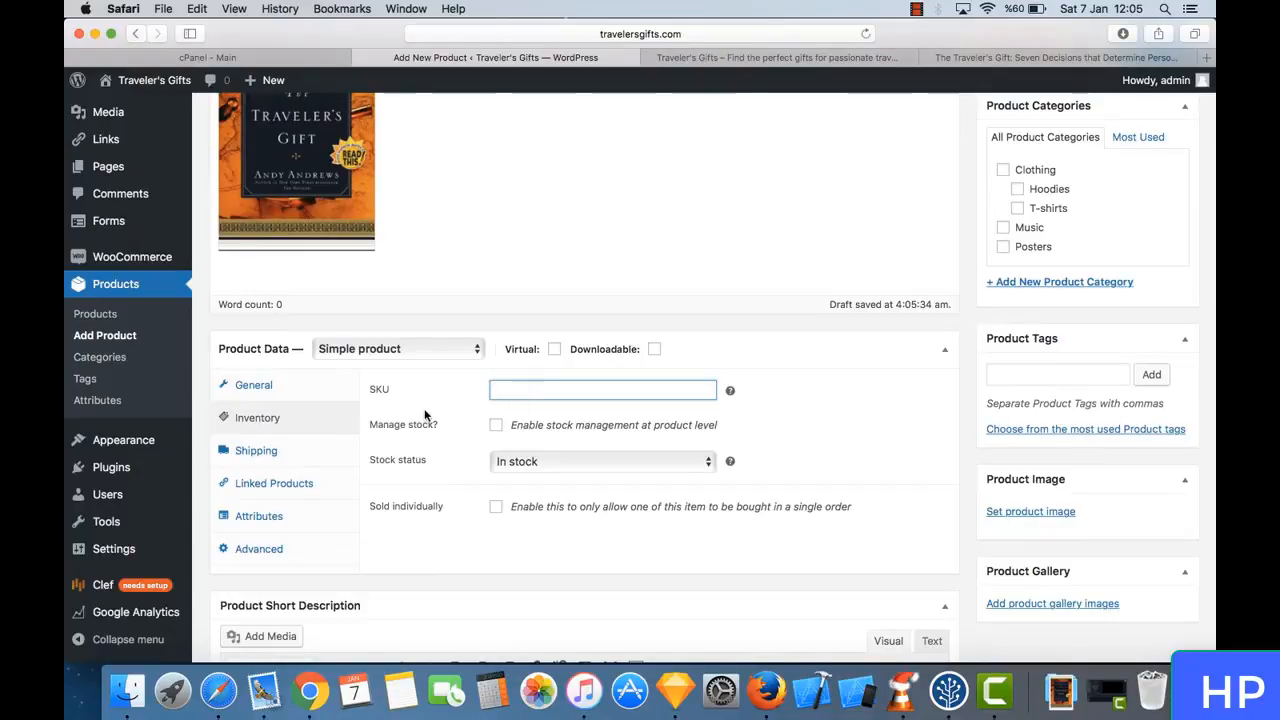
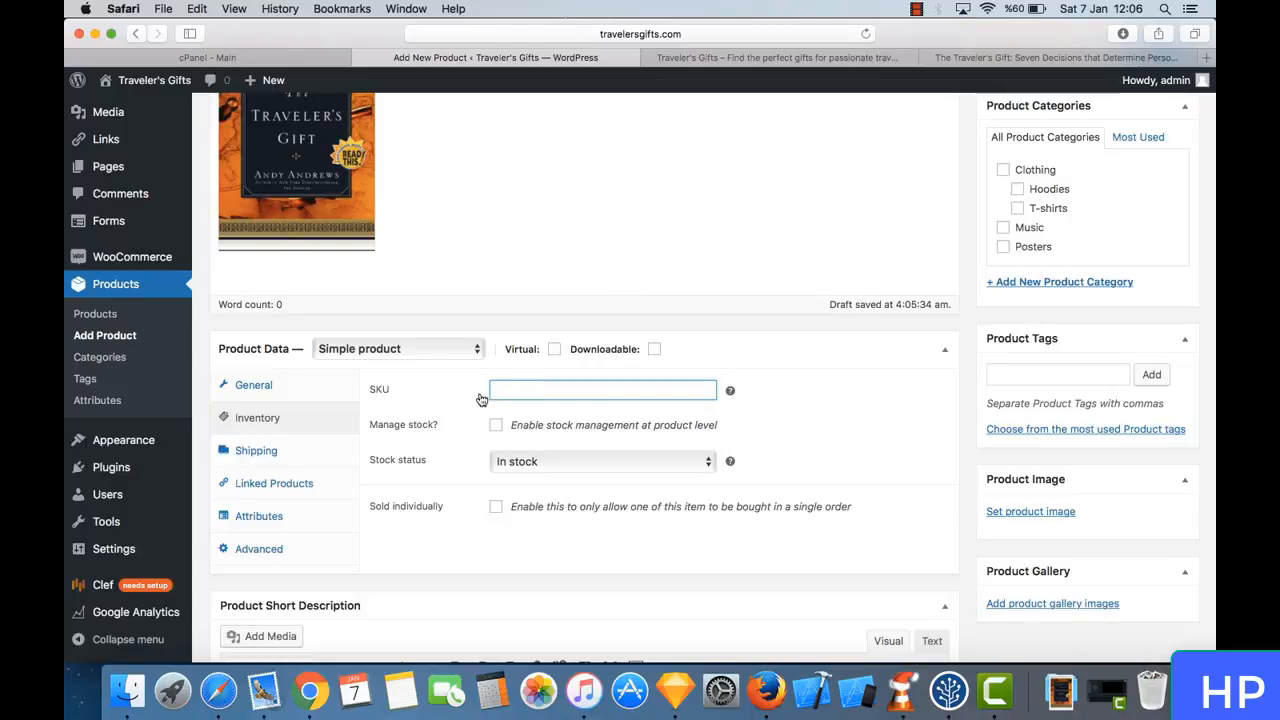
- Enter TRAVELERS-GIFT-BOOK-123 as the product's SKU and keep the stock status at In stock
{"action": "type", "text": "TRAVELERS-GI"}
{"action": "type", "text": "FTS"}
{"action": "type", "text": "BOOK-123"}
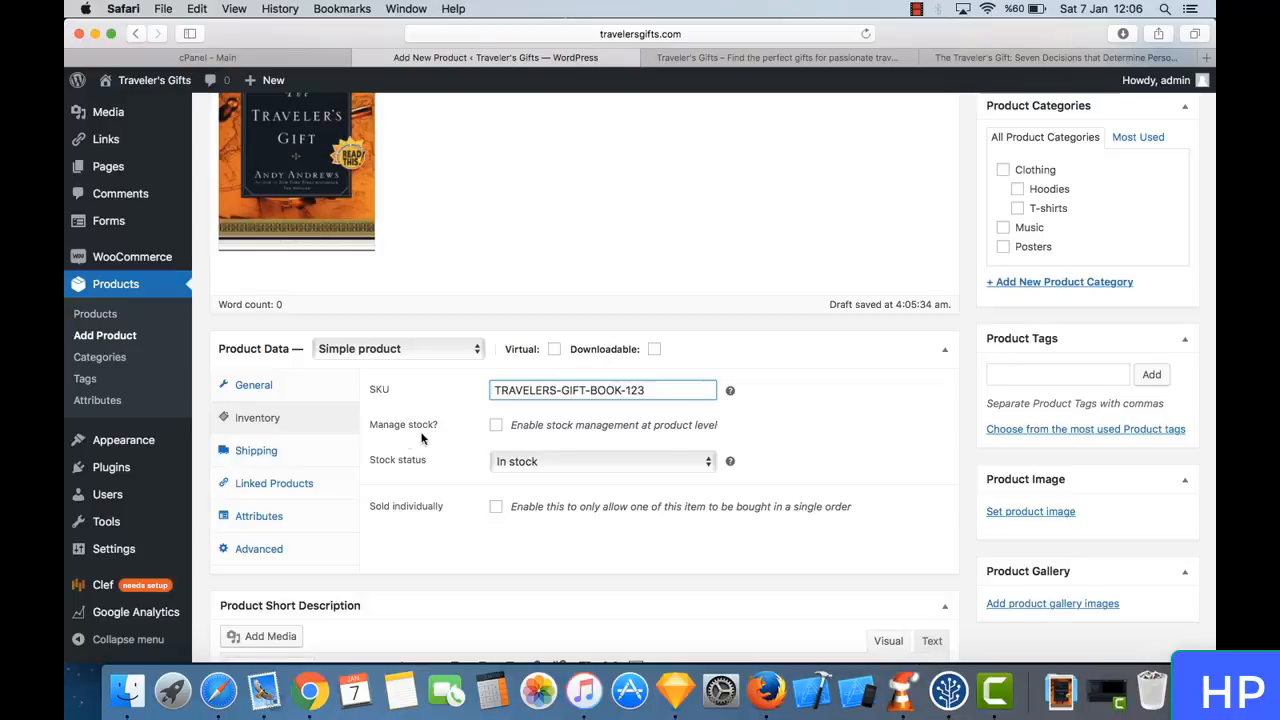
{"action": "left_click", "coordinate": [526, 461]}
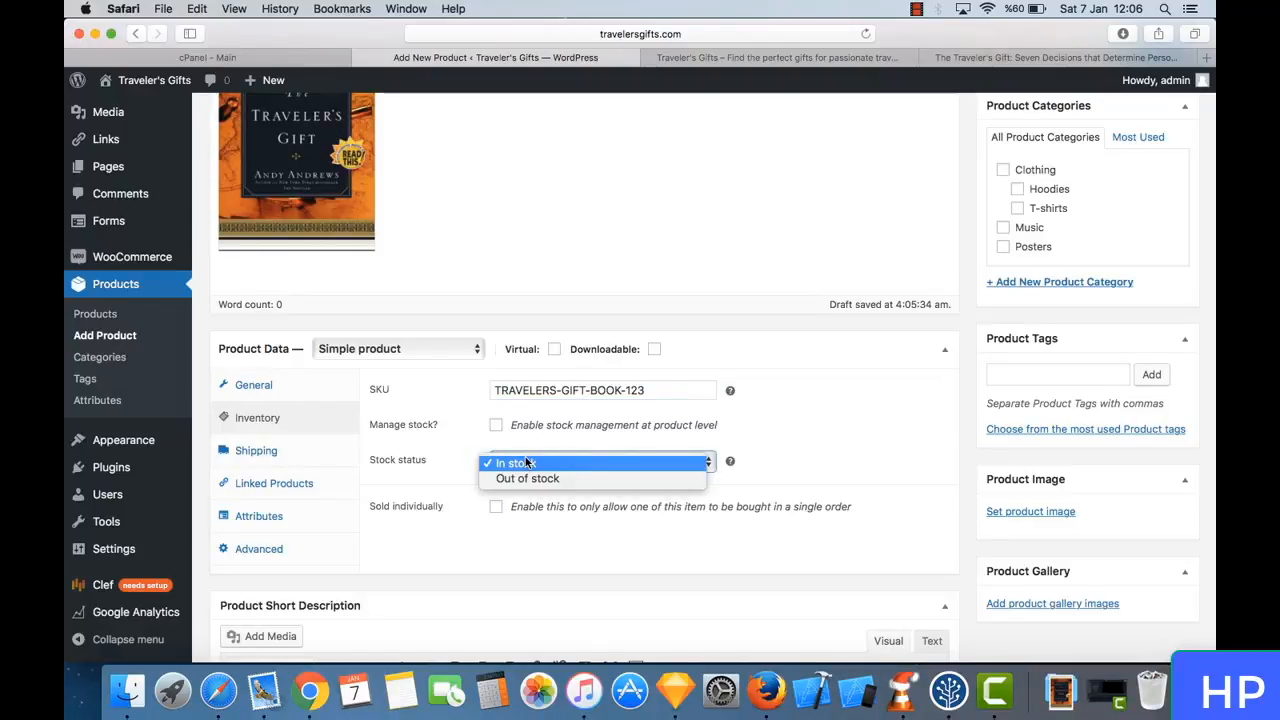
{"action": "left_click", "coordinate": [446, 468]}
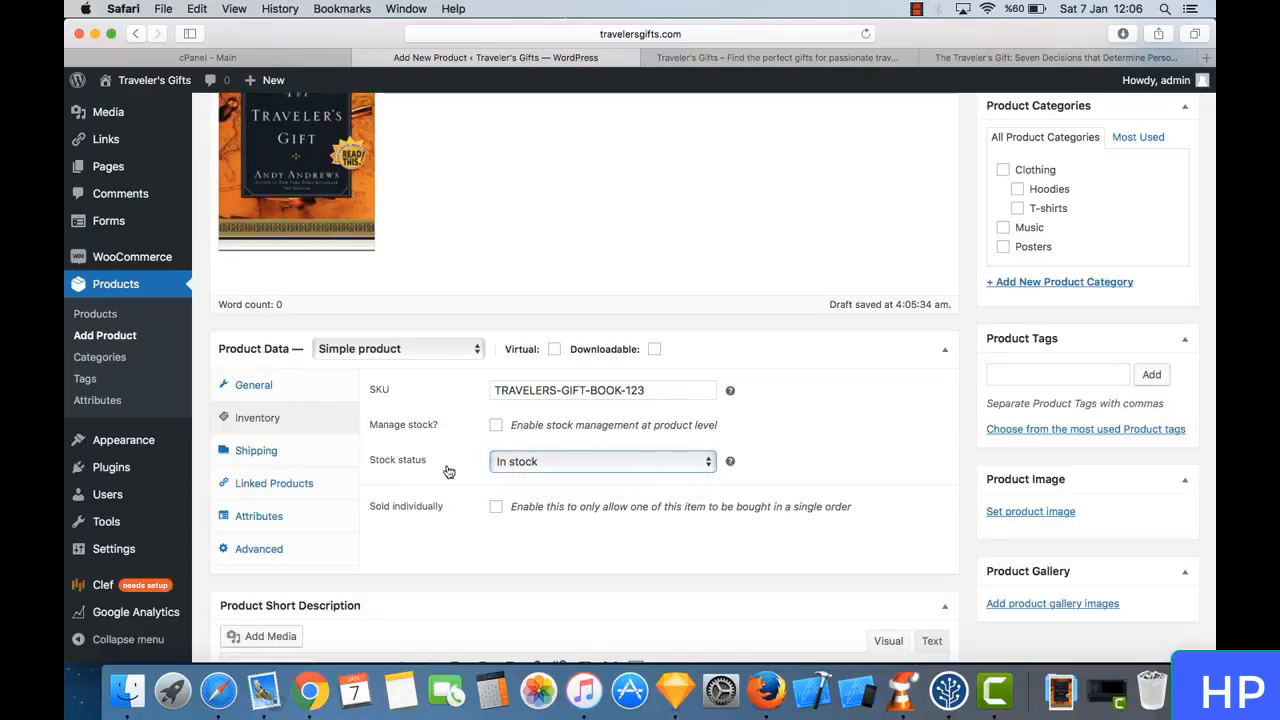
{"action": "left_click", "coordinate": [534, 461]}
{"action": "left_click", "coordinate": [446, 469]}
{"action": "scroll", "coordinate": [450, 471], "scroll_direction": "down", "scroll_amount": 2}
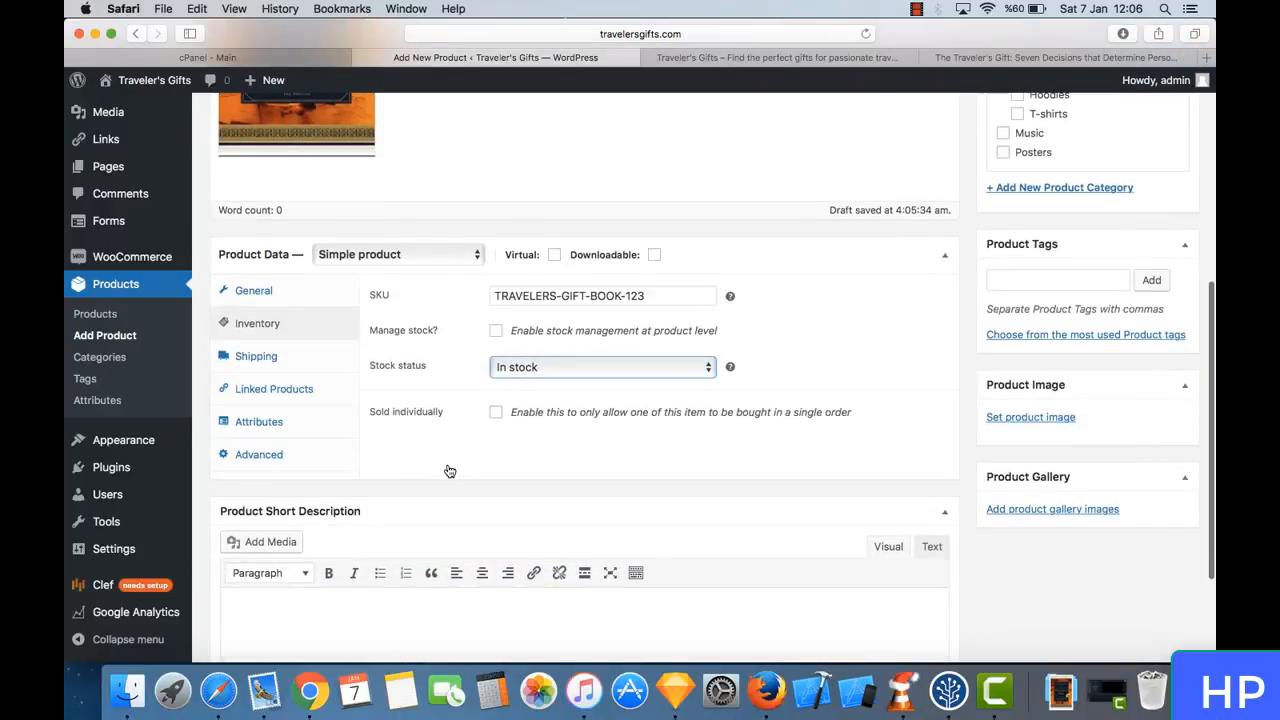
- Open the product's shipping settings and review the weight field and the shipping class options
{"action": "left_click", "coordinate": [293, 356]}
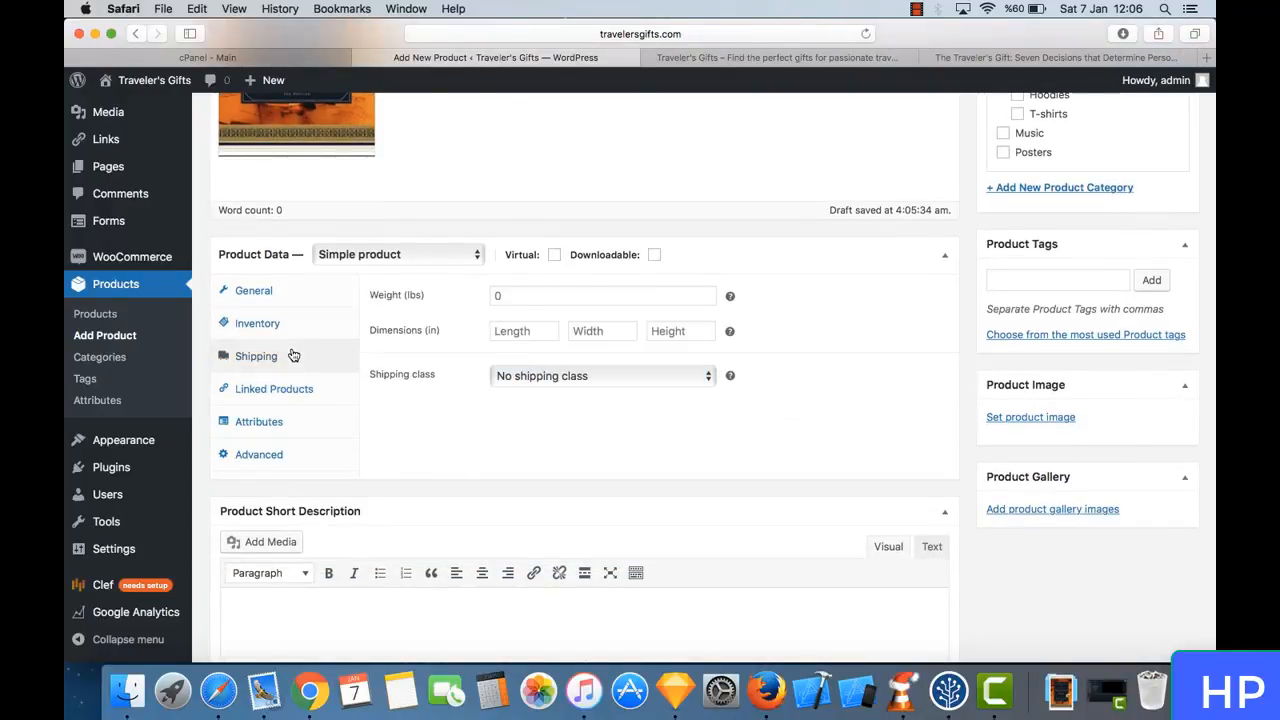
{"action": "left_click", "coordinate": [571, 296]}
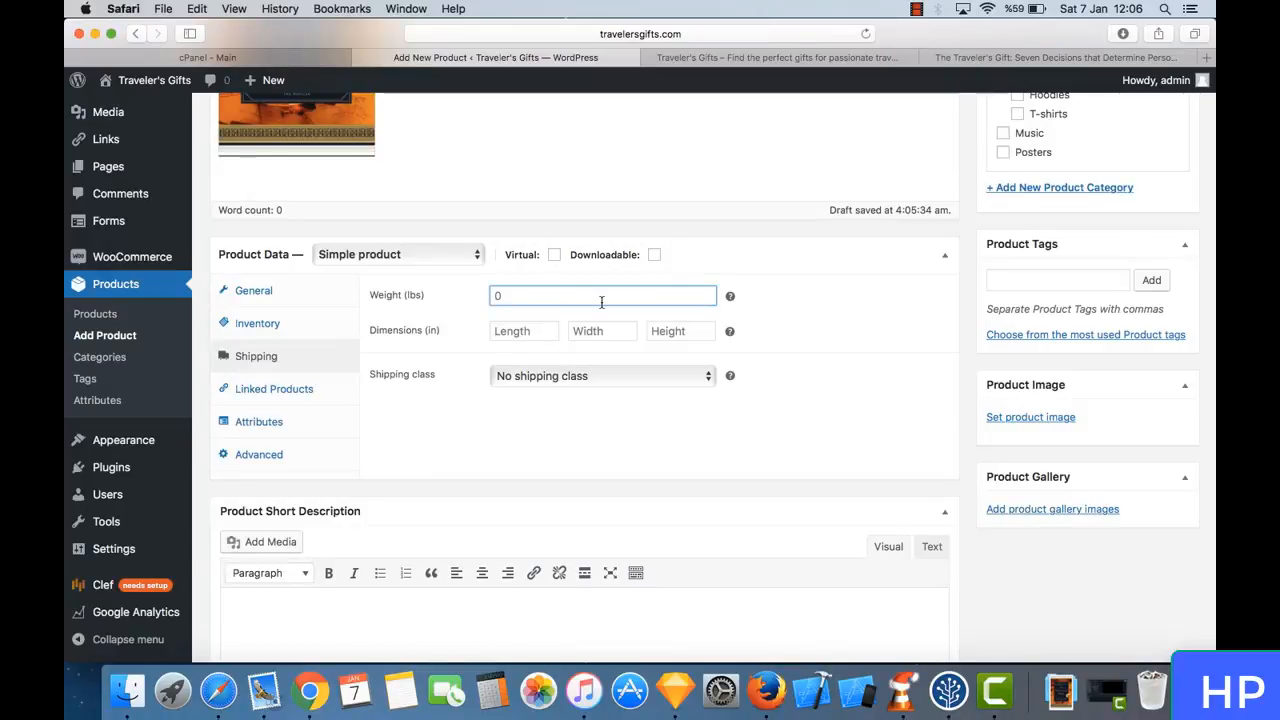
{"action": "scroll", "coordinate": [465, 311], "scroll_direction": "up", "scroll_amount": 3}
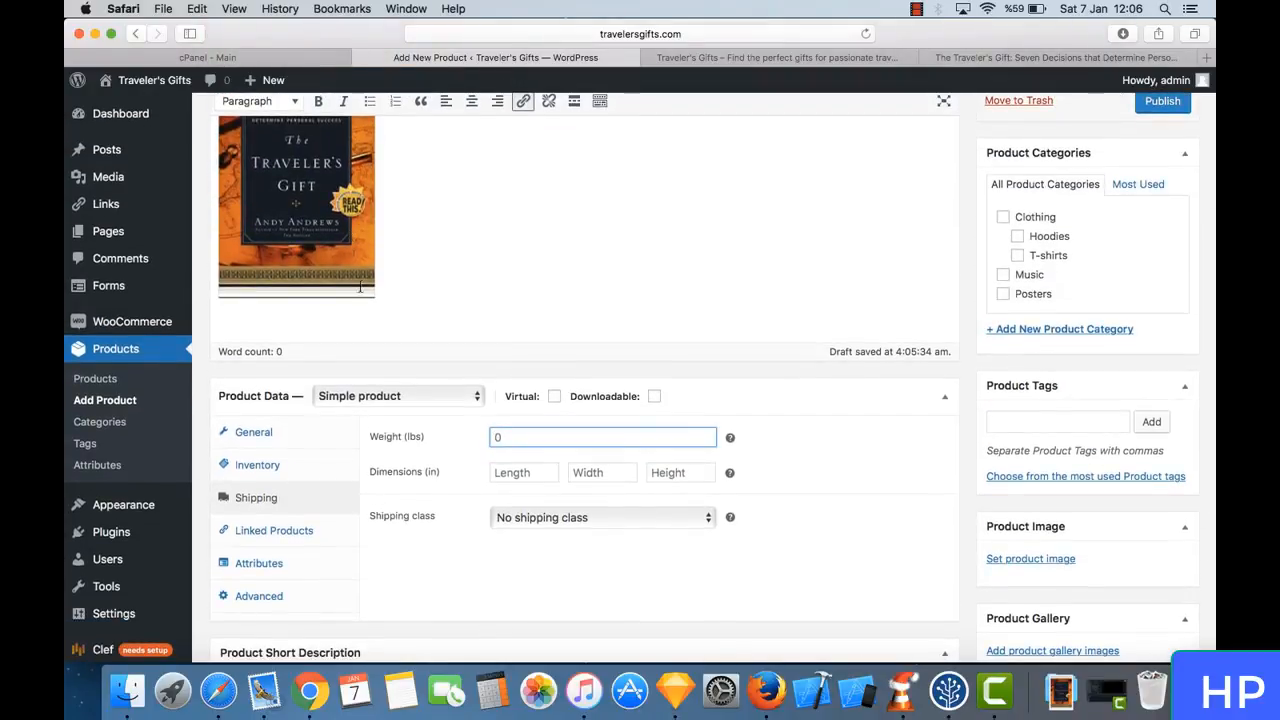
{"action": "scroll", "coordinate": [366, 294], "scroll_direction": "down", "scroll_amount": 2}
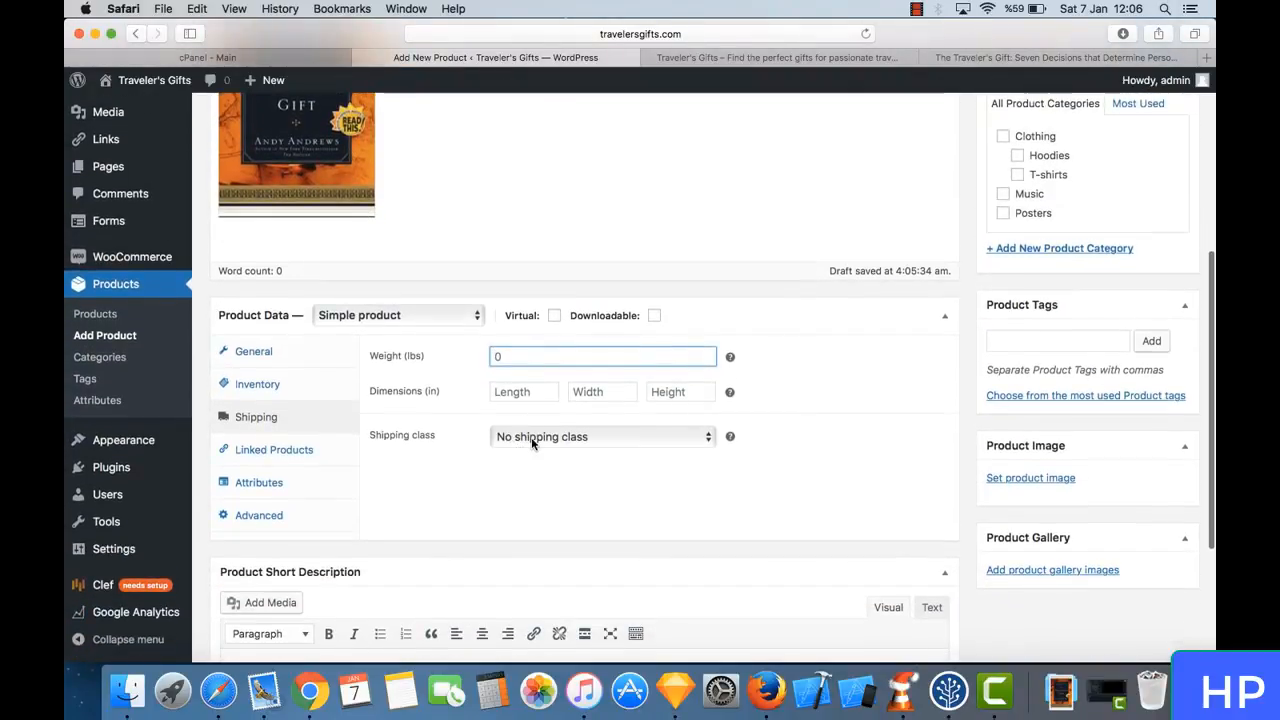
{"action": "left_click", "coordinate": [531, 437]}
{"action": "left_click", "coordinate": [531, 437]}
{"action": "left_click", "coordinate": [525, 365]}
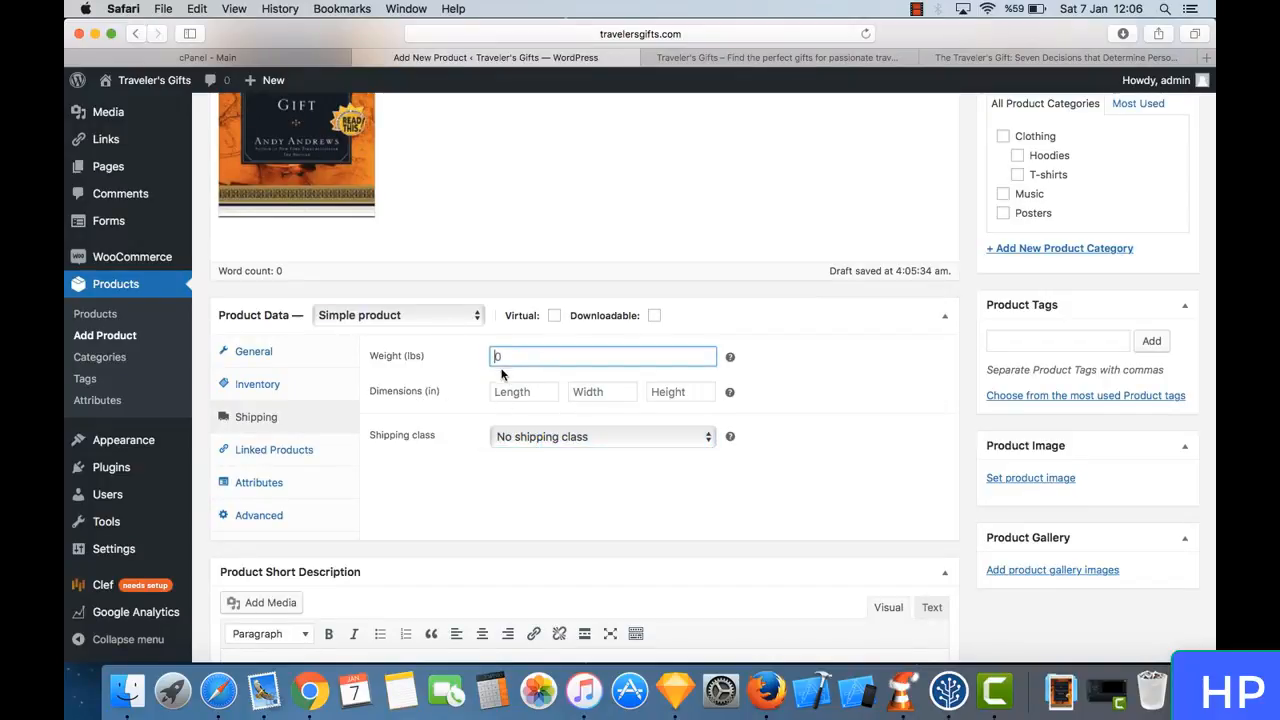
- Examine the length, width and height dimension fields alongside the weight field, leaving them all empty
{"action": "scroll", "coordinate": [475, 380], "scroll_direction": "up", "scroll_amount": 3}
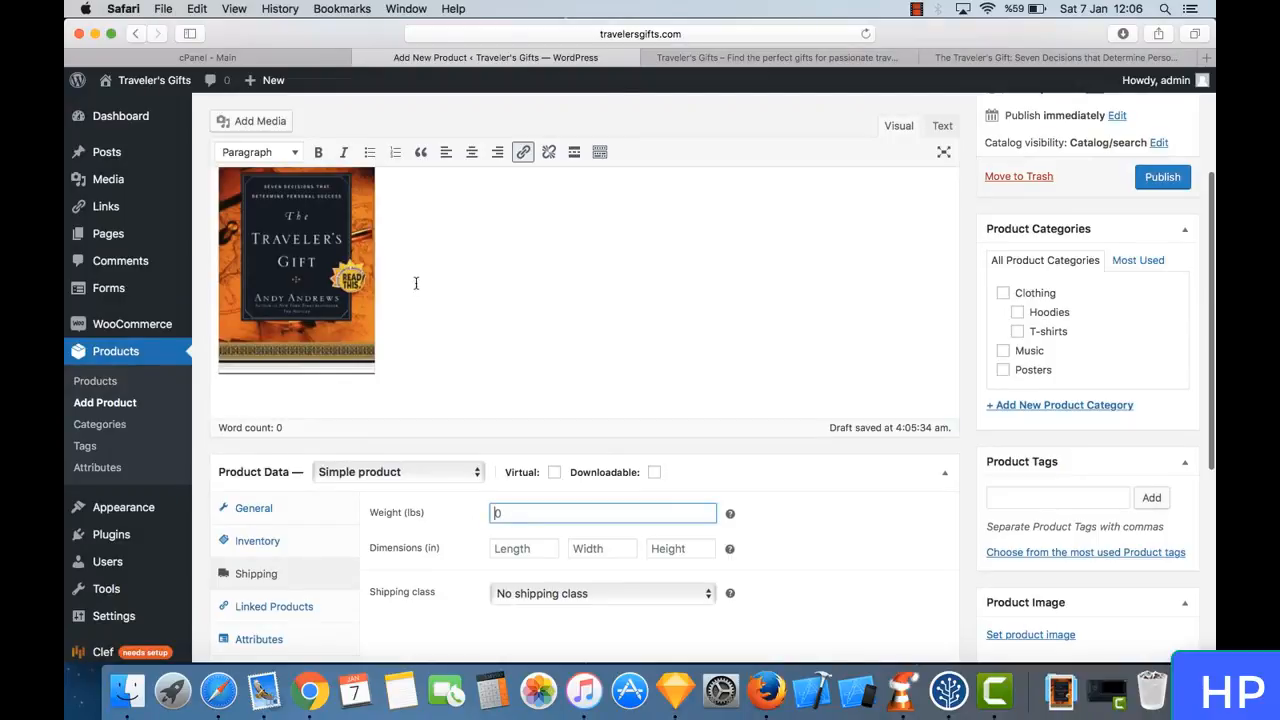
{"action": "scroll", "coordinate": [434, 538], "scroll_direction": "down", "scroll_amount": 2}
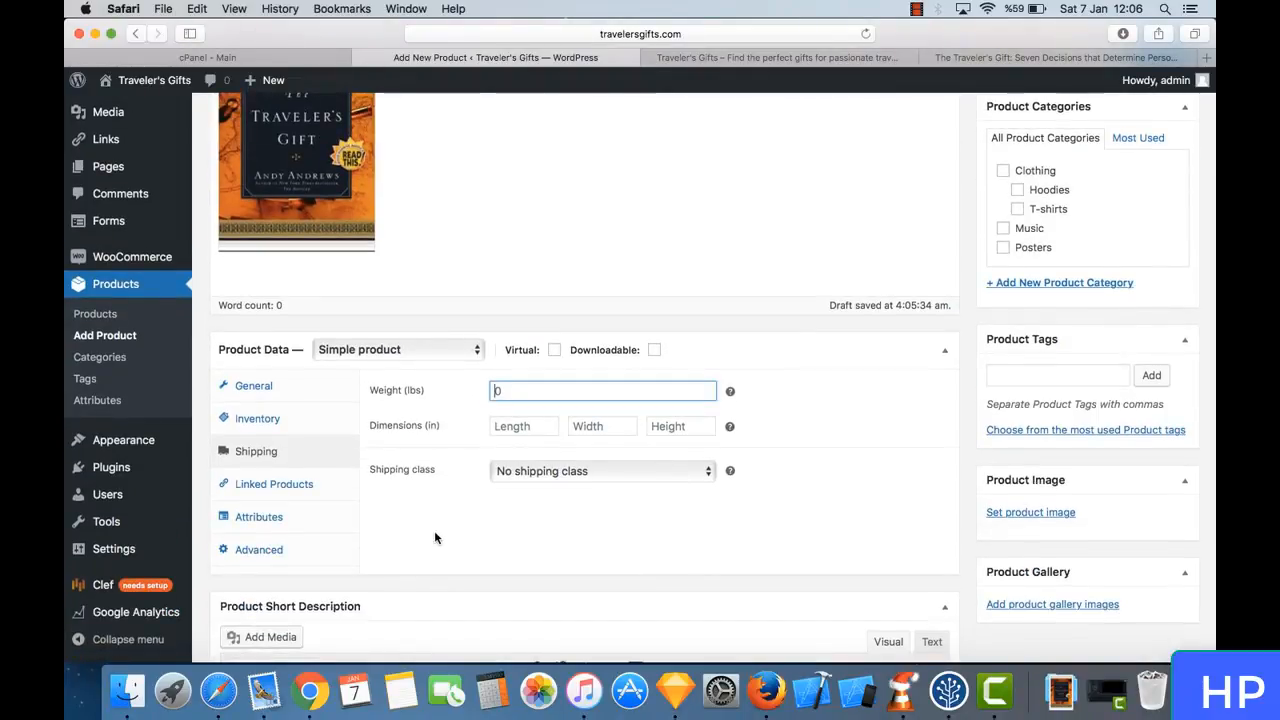
{"action": "left_click", "coordinate": [510, 430]}
{"action": "left_click", "coordinate": [605, 422]}
{"action": "left_click", "coordinate": [686, 420]}
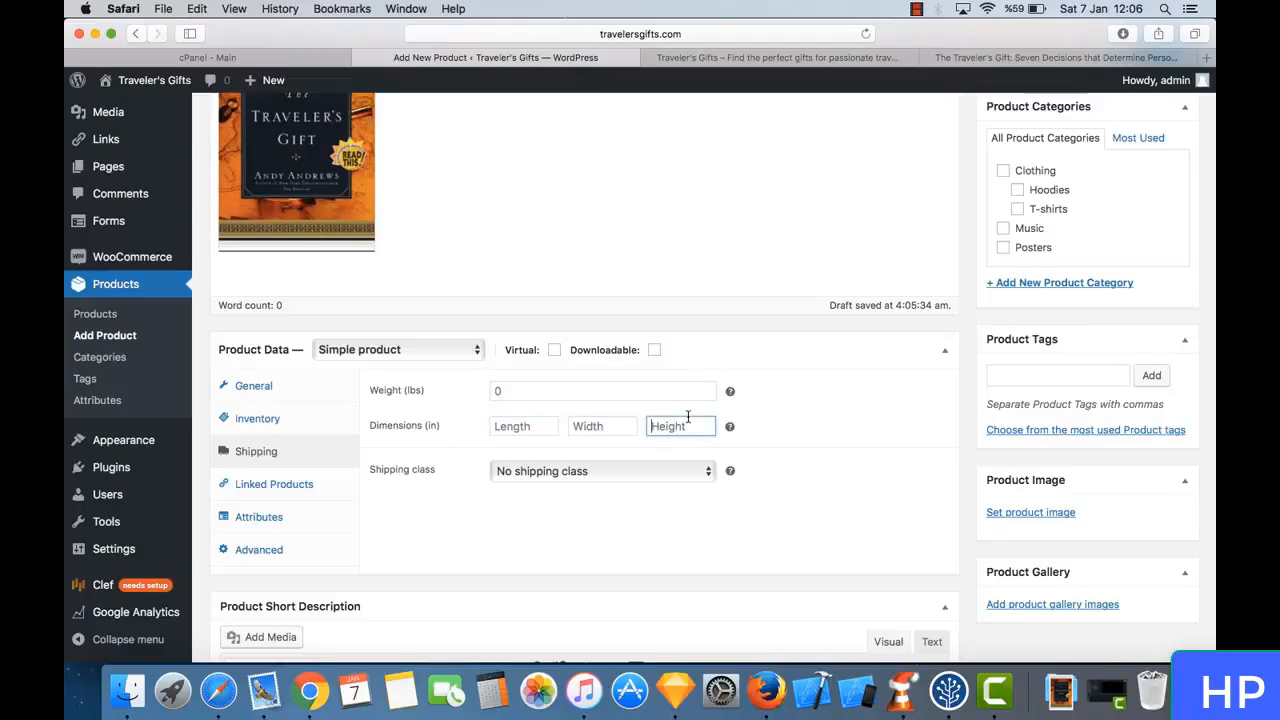
{"action": "left_click", "coordinate": [527, 393]}
{"action": "scroll", "coordinate": [422, 435], "scroll_direction": "down", "scroll_amount": 2}
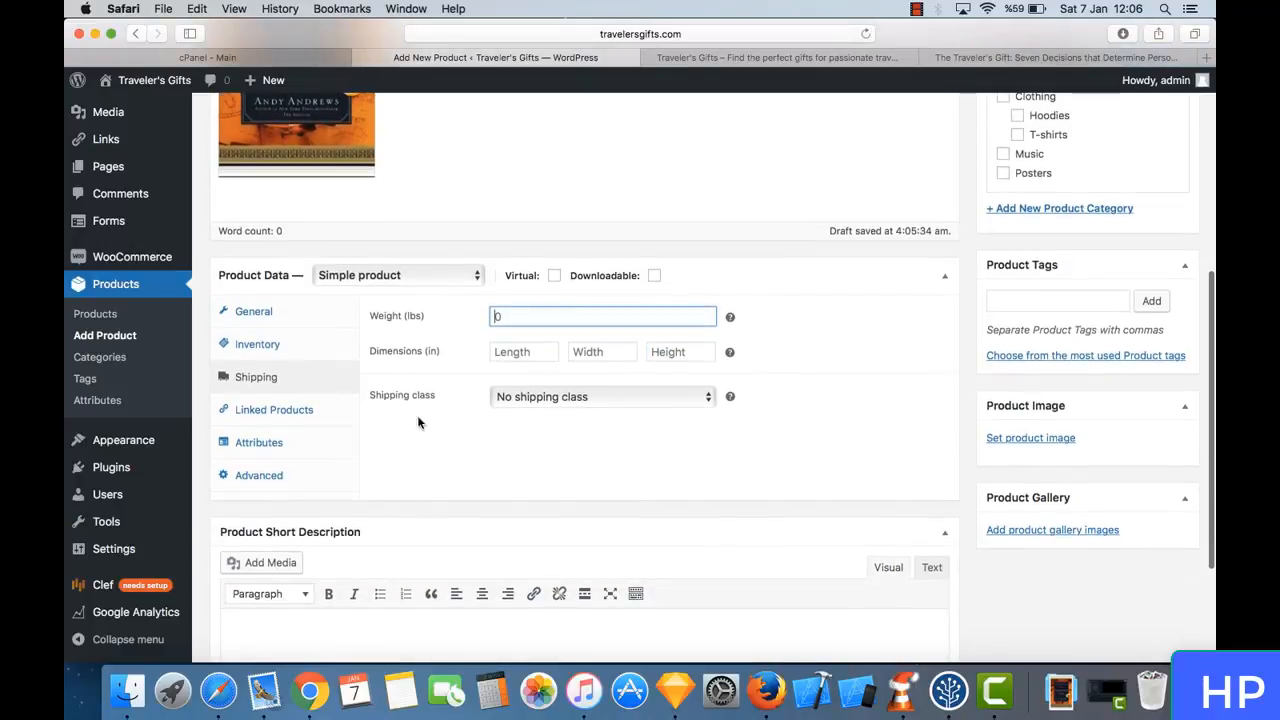
- Review the linked products settings for up-sells, cross-sells and grouping without linking any product
{"action": "left_click", "coordinate": [292, 413]}
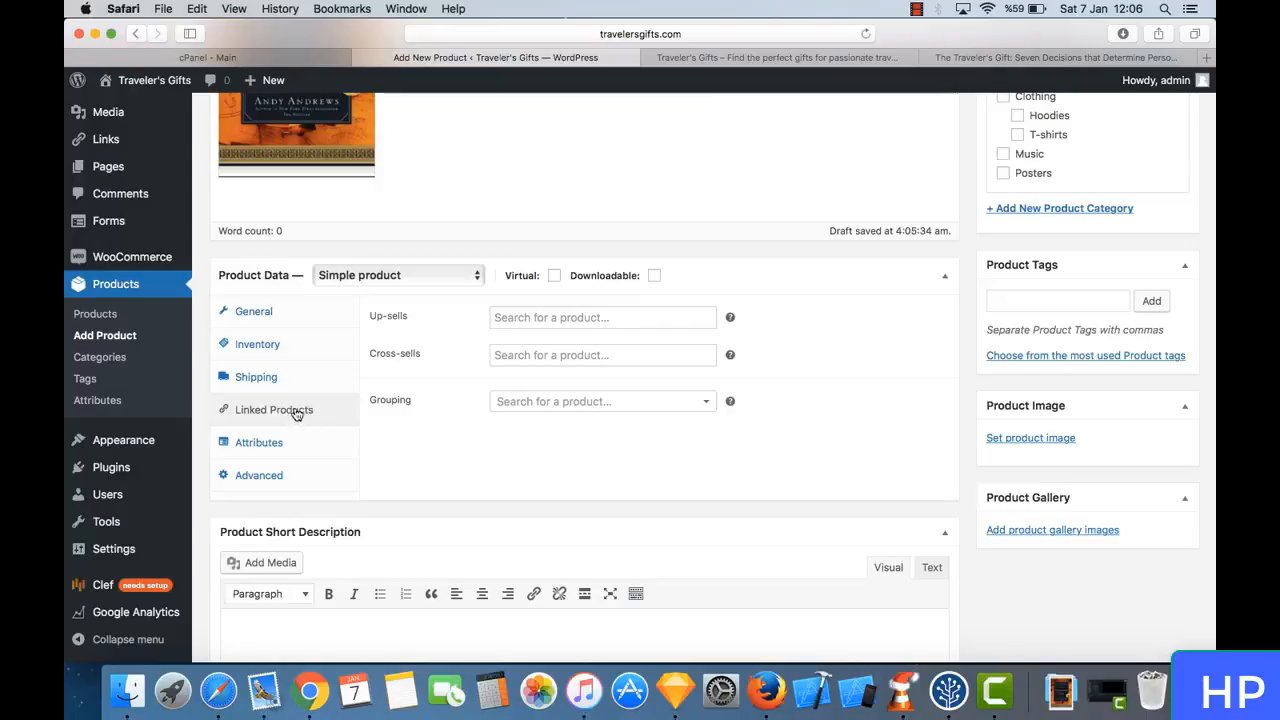
{"action": "scroll", "coordinate": [385, 360], "scroll_direction": "up", "scroll_amount": 2}
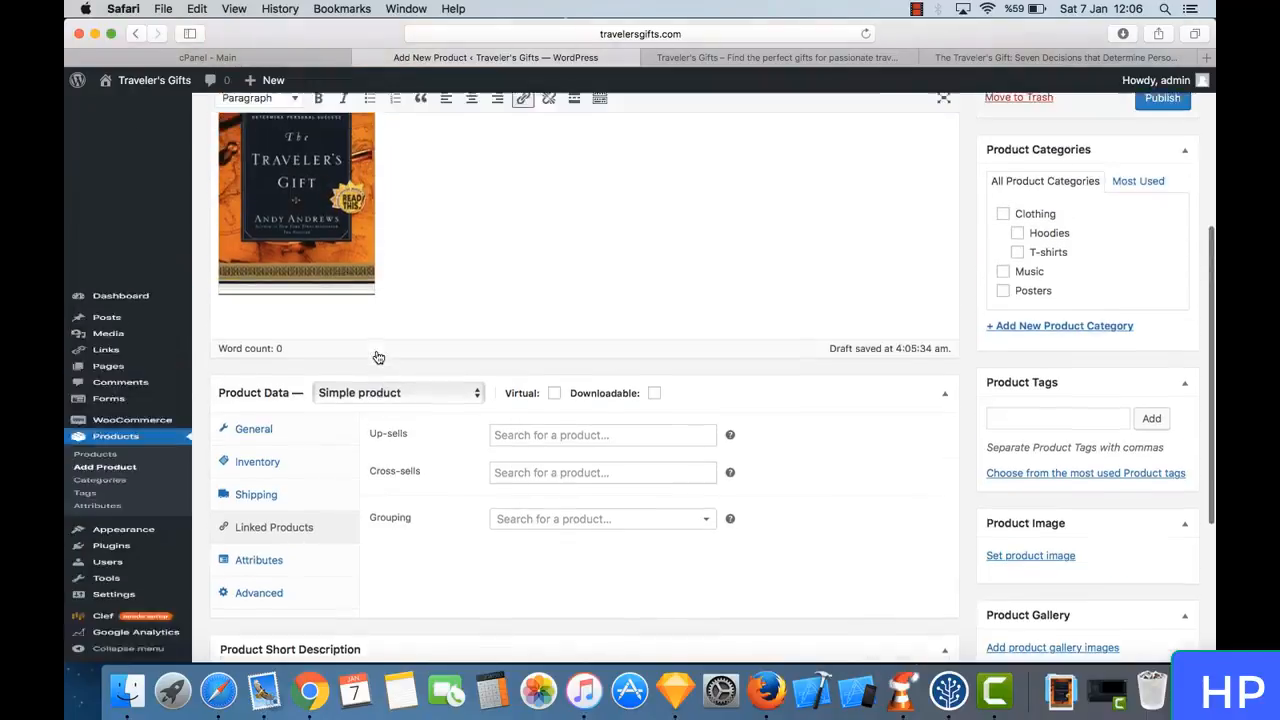
{"action": "scroll", "coordinate": [378, 357], "scroll_direction": "up", "scroll_amount": 1}
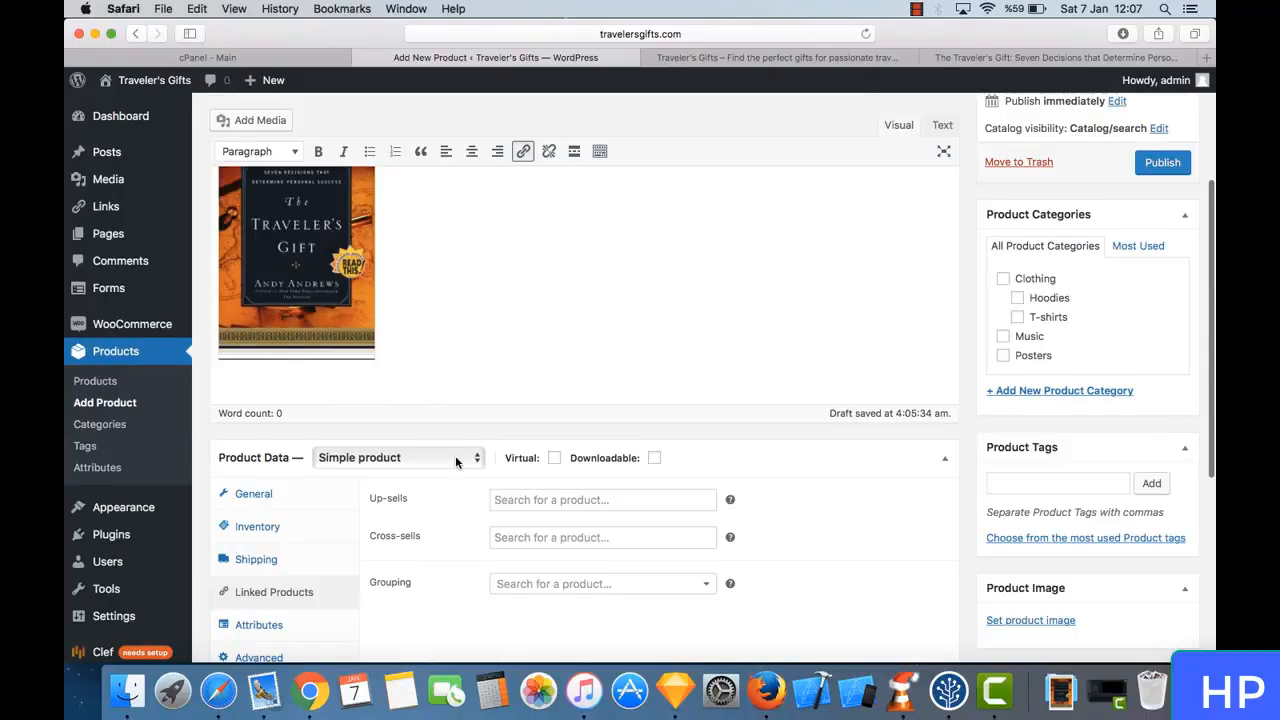
{"action": "scroll", "coordinate": [456, 460], "scroll_direction": "down", "scroll_amount": 2}
{"action": "left_click", "coordinate": [540, 400]}
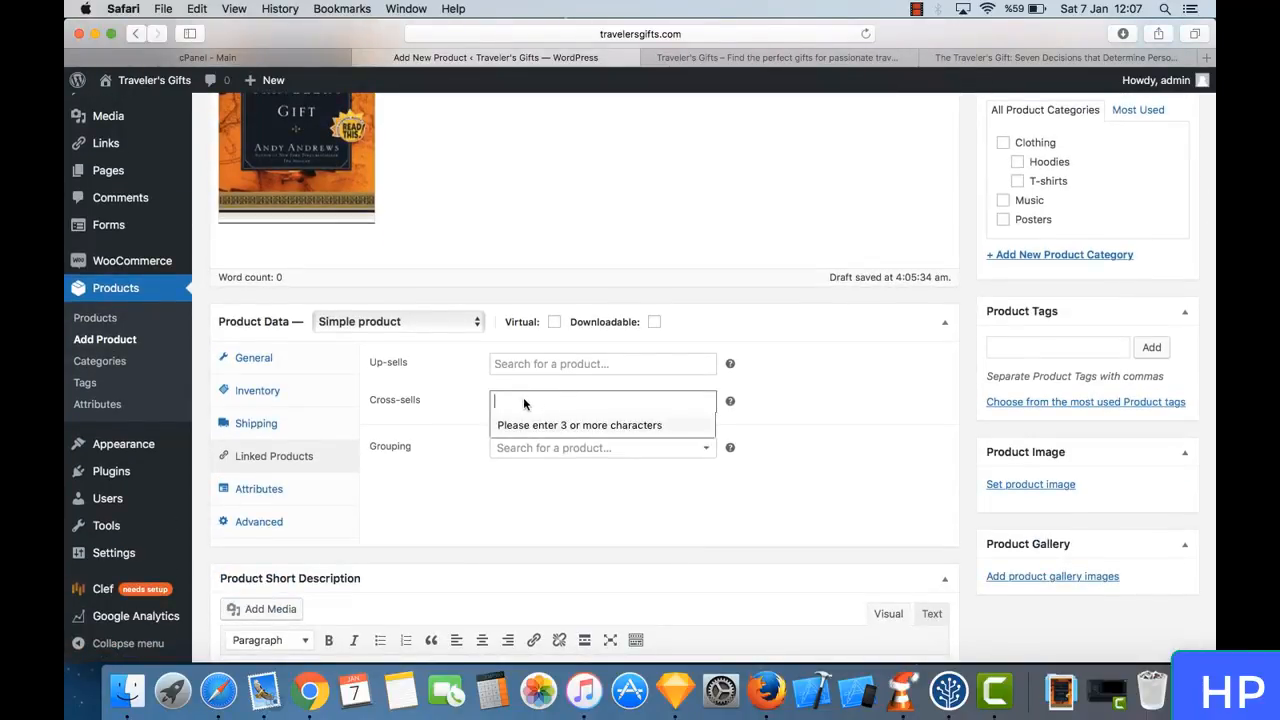
{"action": "left_click", "coordinate": [414, 412]}
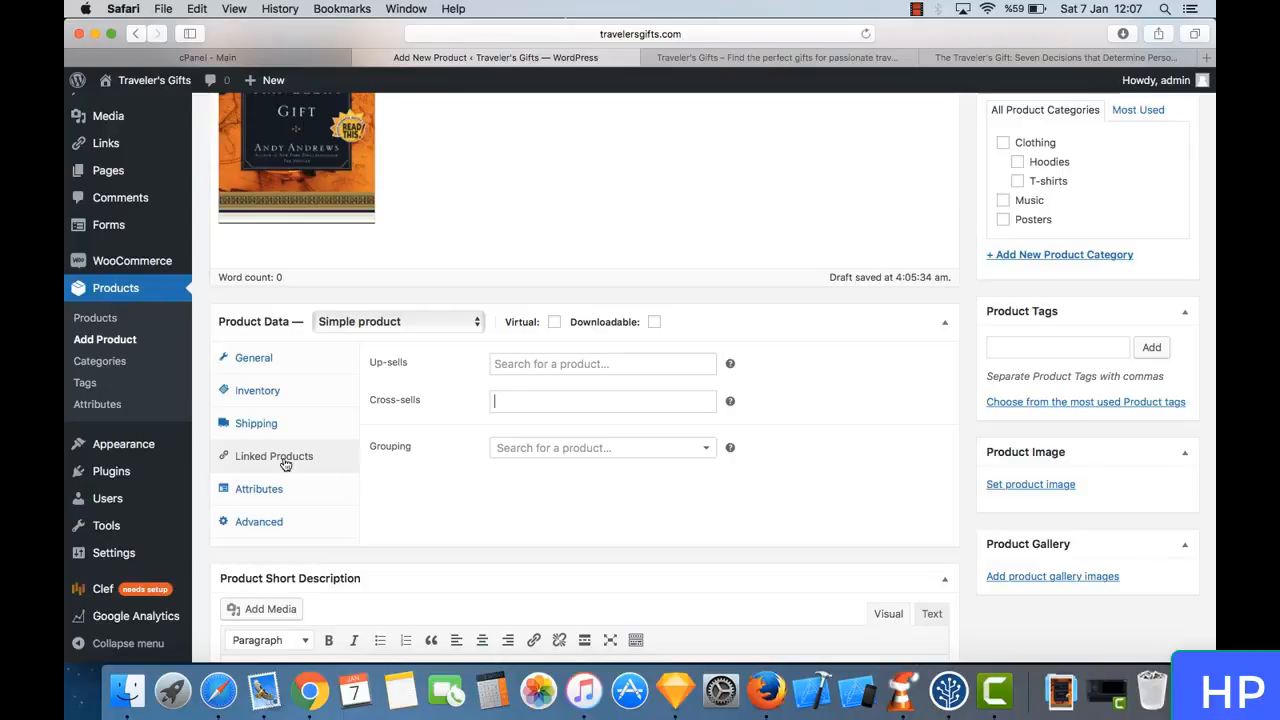
- Open the product's attribute settings and choose Color as the attribute without adding it to the product
{"action": "left_click", "coordinate": [307, 504]}
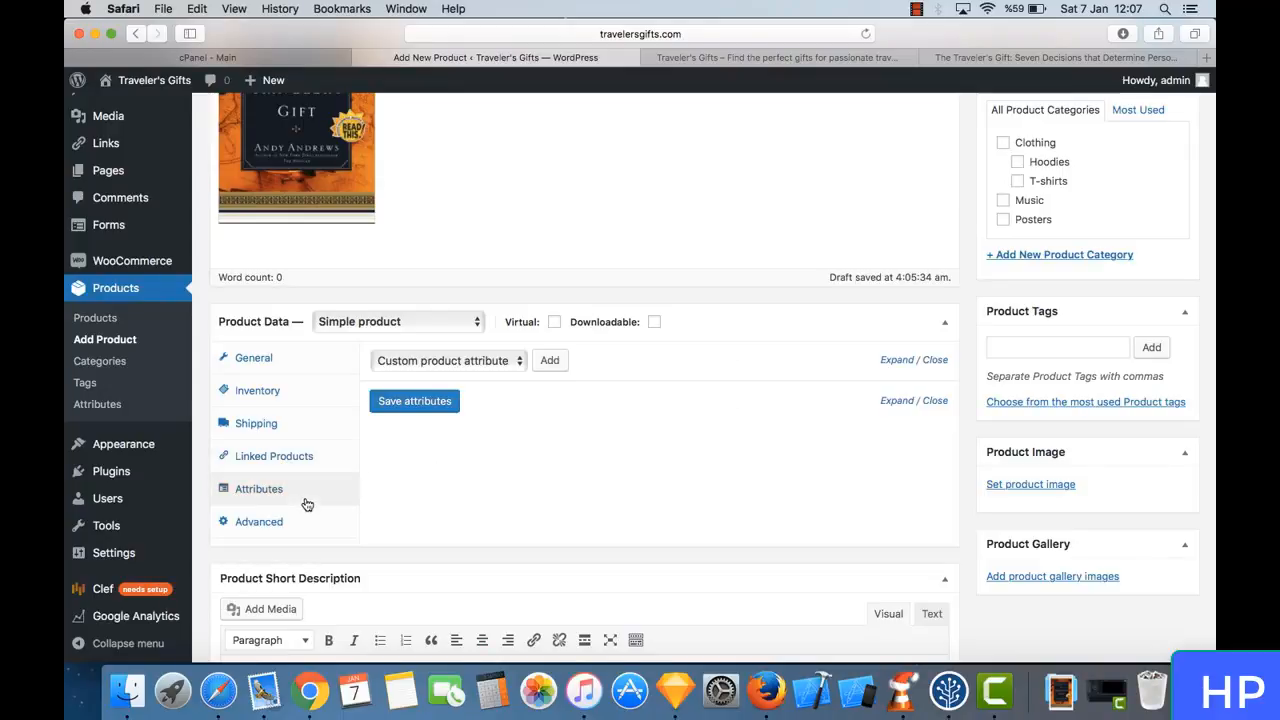
{"action": "left_click", "coordinate": [467, 362]}
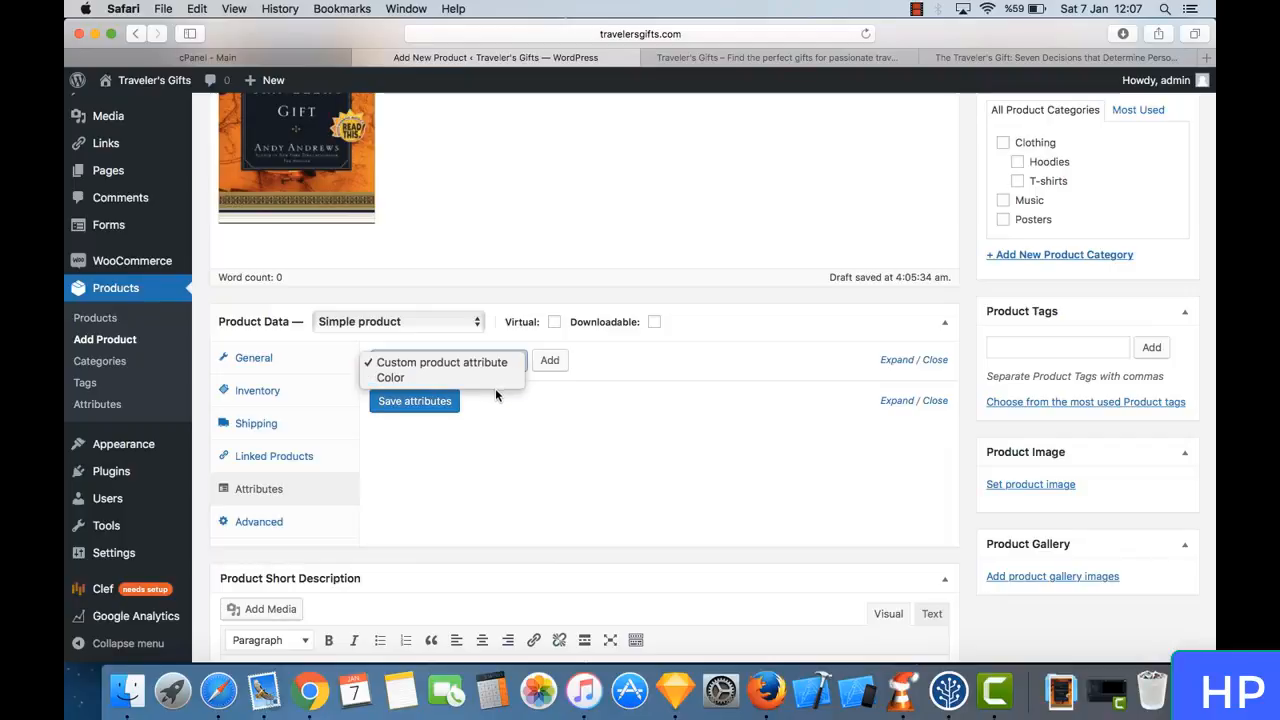
{"action": "left_click", "coordinate": [496, 377]}
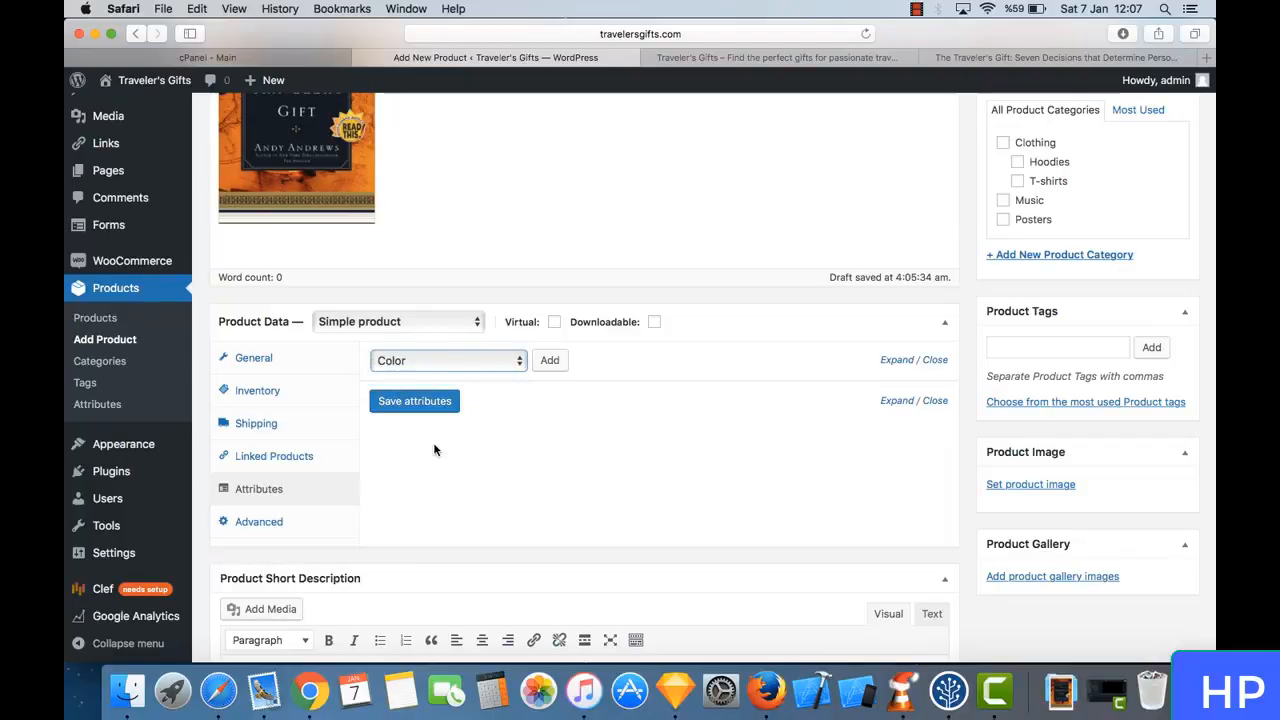
{"action": "scroll", "coordinate": [466, 459], "scroll_direction": "up", "scroll_amount": 1}
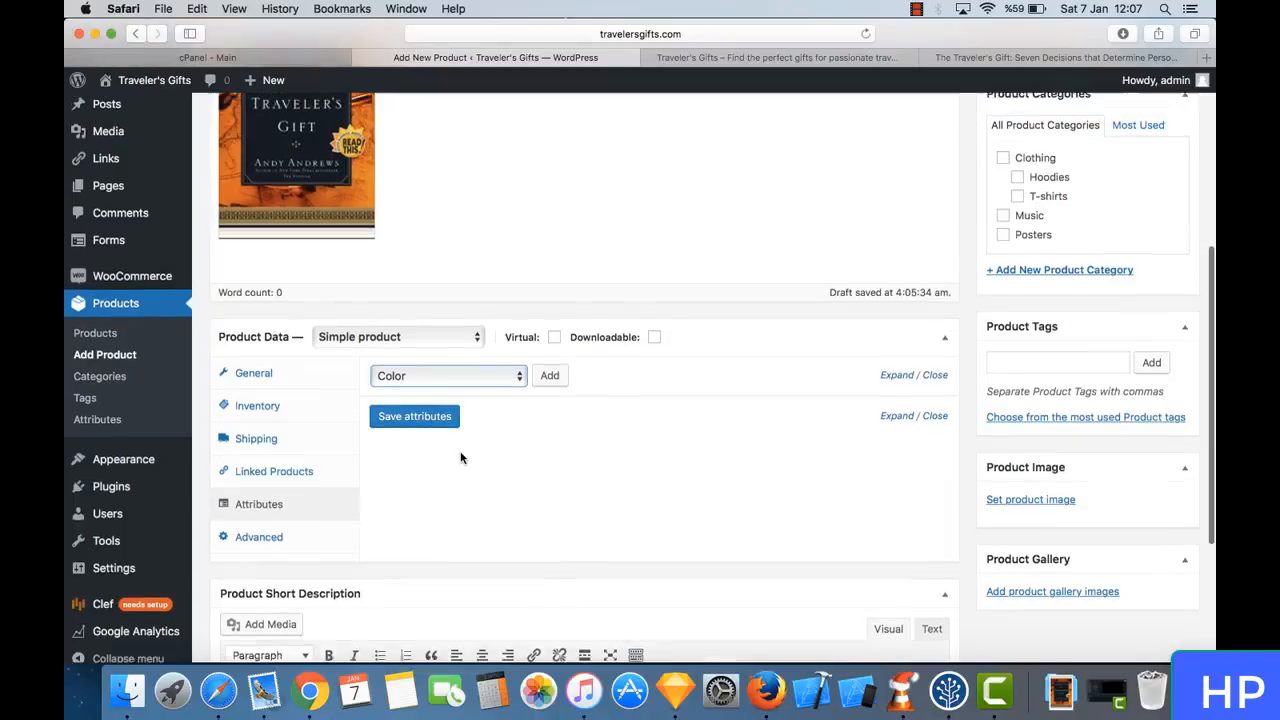
- Open the product's advanced settings and check what the purchase note field is for
{"action": "left_click", "coordinate": [300, 552]}
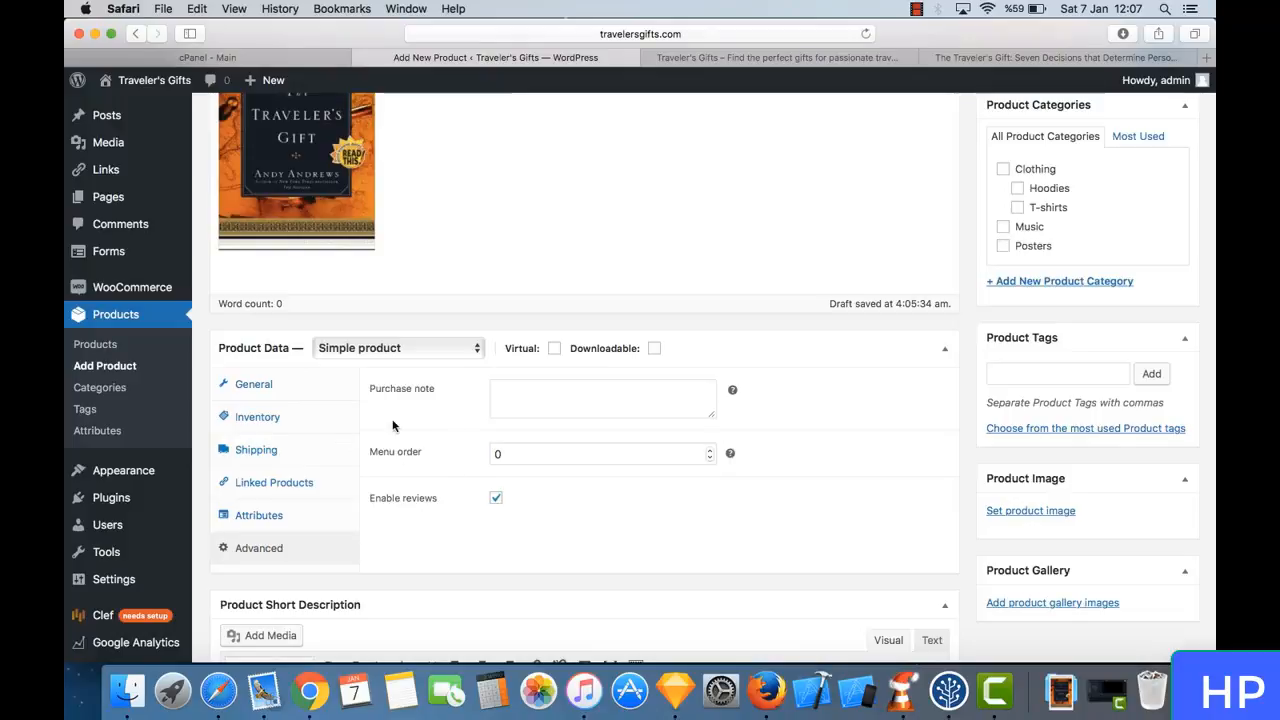
{"action": "left_click", "coordinate": [516, 394]}
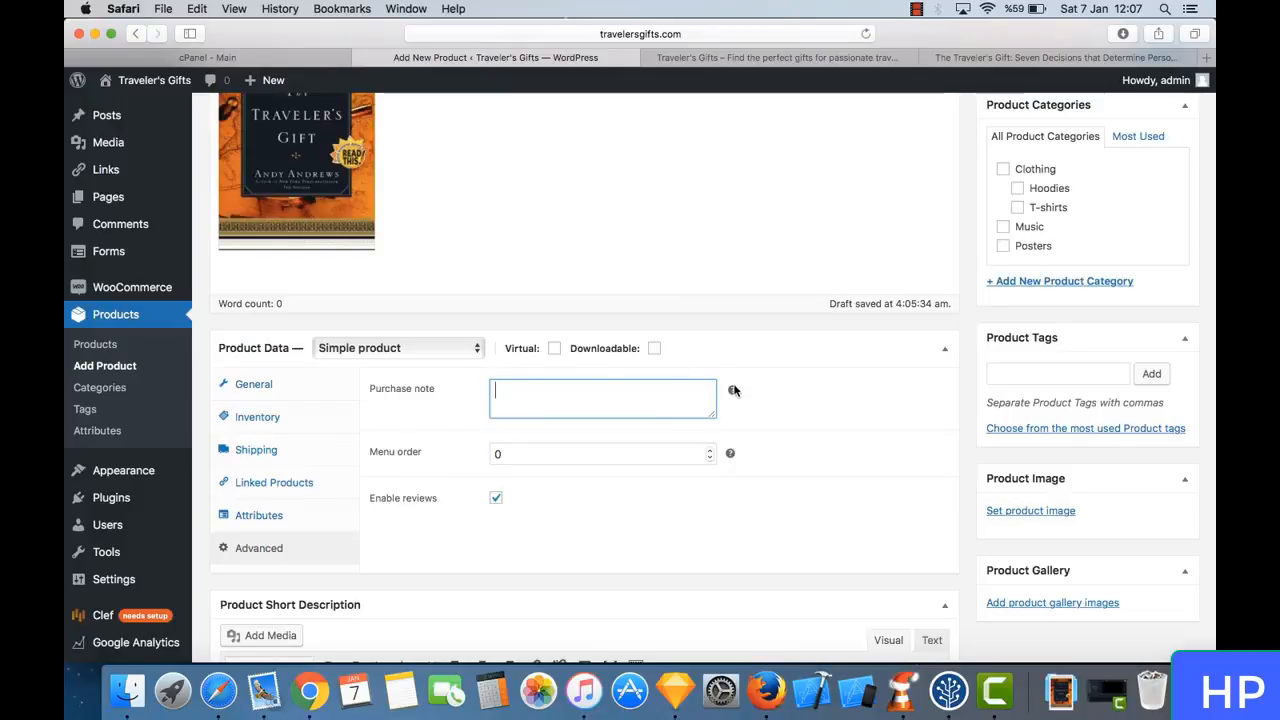
{"action": "mouse_move", "coordinate": [733, 391]}
- Recheck the product's general and inventory settings, then go to the Product Short Description editor
{"action": "left_click", "coordinate": [288, 386]}
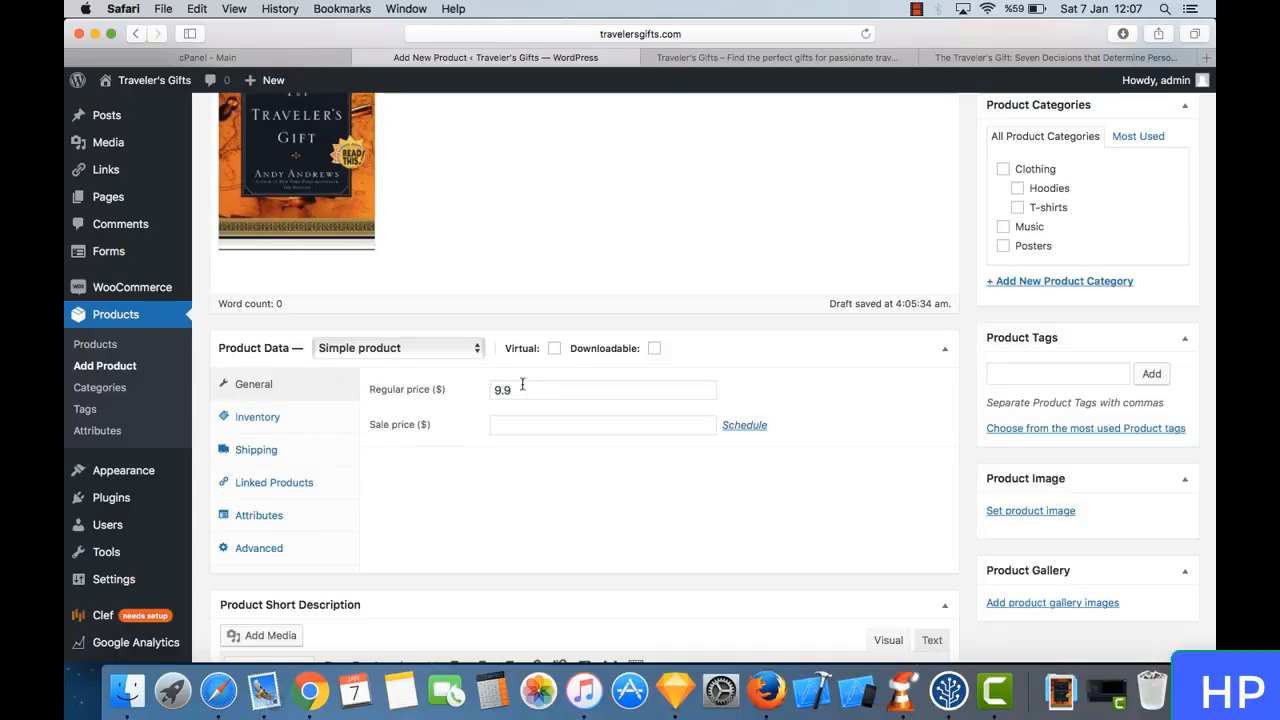
{"action": "left_click", "coordinate": [314, 411]}
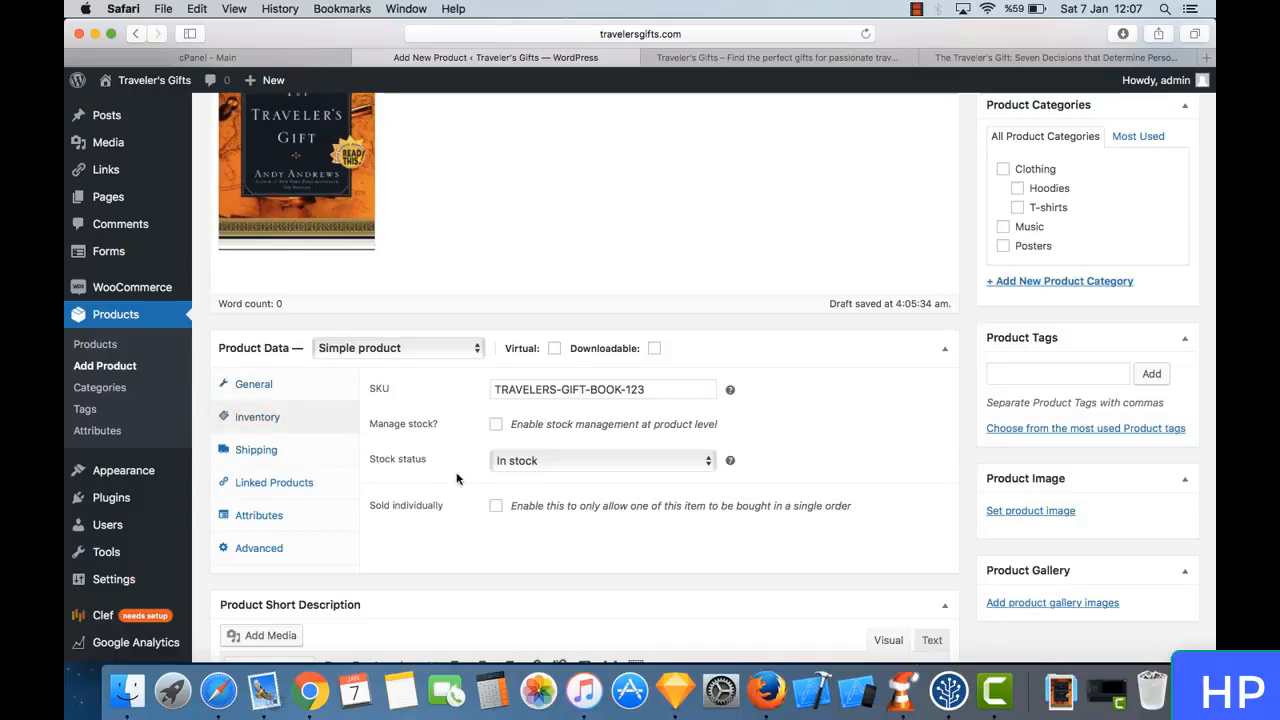
{"action": "scroll", "coordinate": [359, 490], "scroll_direction": "down", "scroll_amount": 5}
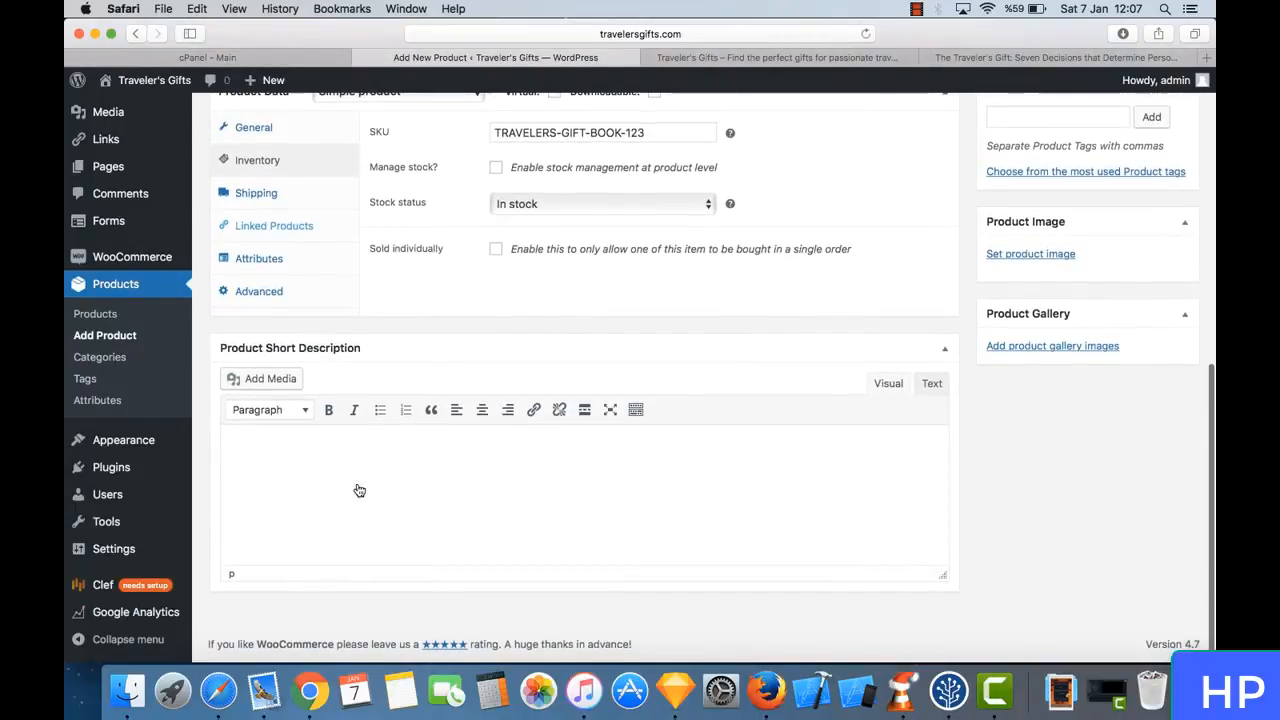
{"action": "left_click", "coordinate": [443, 458]}
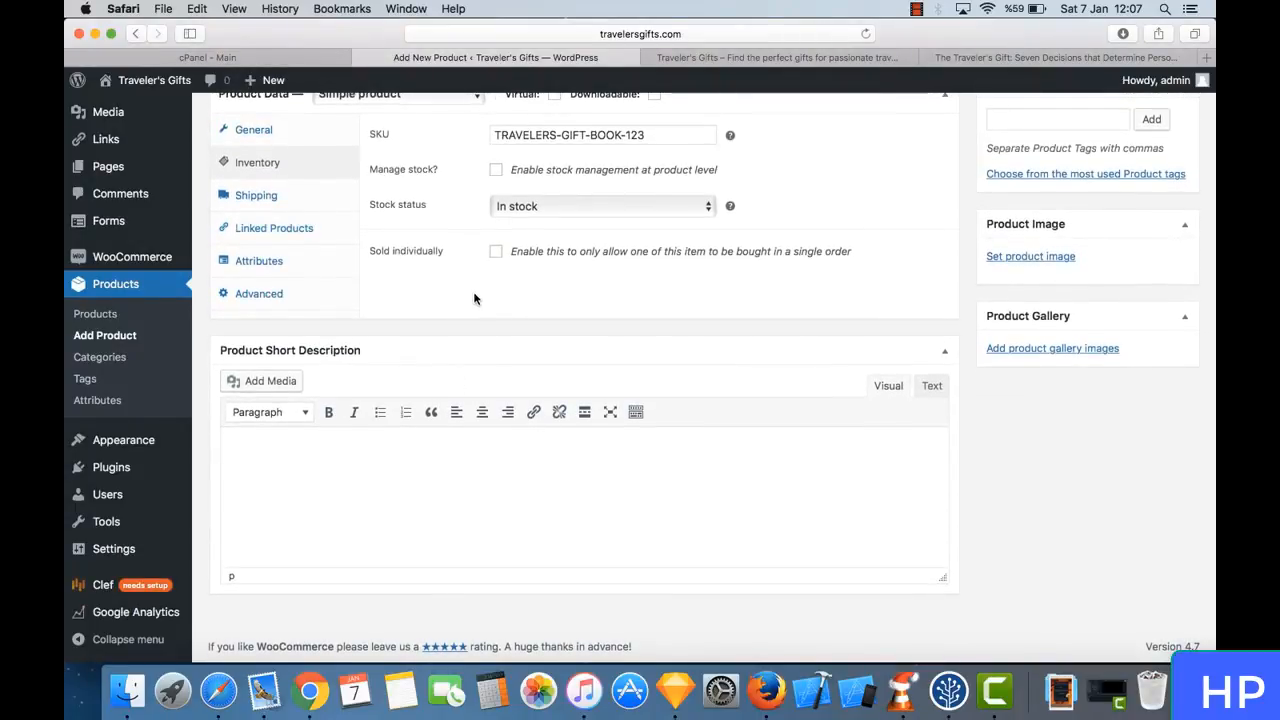
- Expand the book's description on its Amazon page and copy the three review quotes that open it
{"action": "left_click", "coordinate": [972, 60]}
{"action": "scroll", "coordinate": [503, 330], "scroll_direction": "down", "scroll_amount": 1}
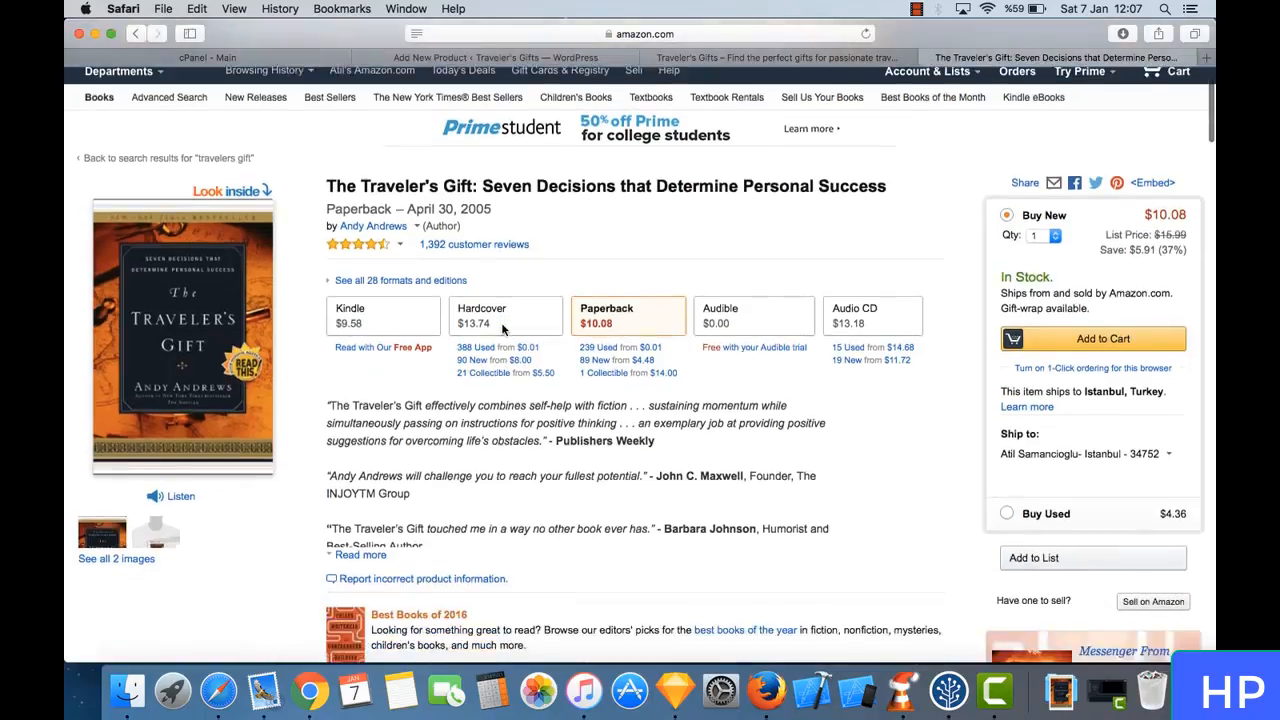
{"action": "scroll", "coordinate": [415, 364], "scroll_direction": "down", "scroll_amount": 4}
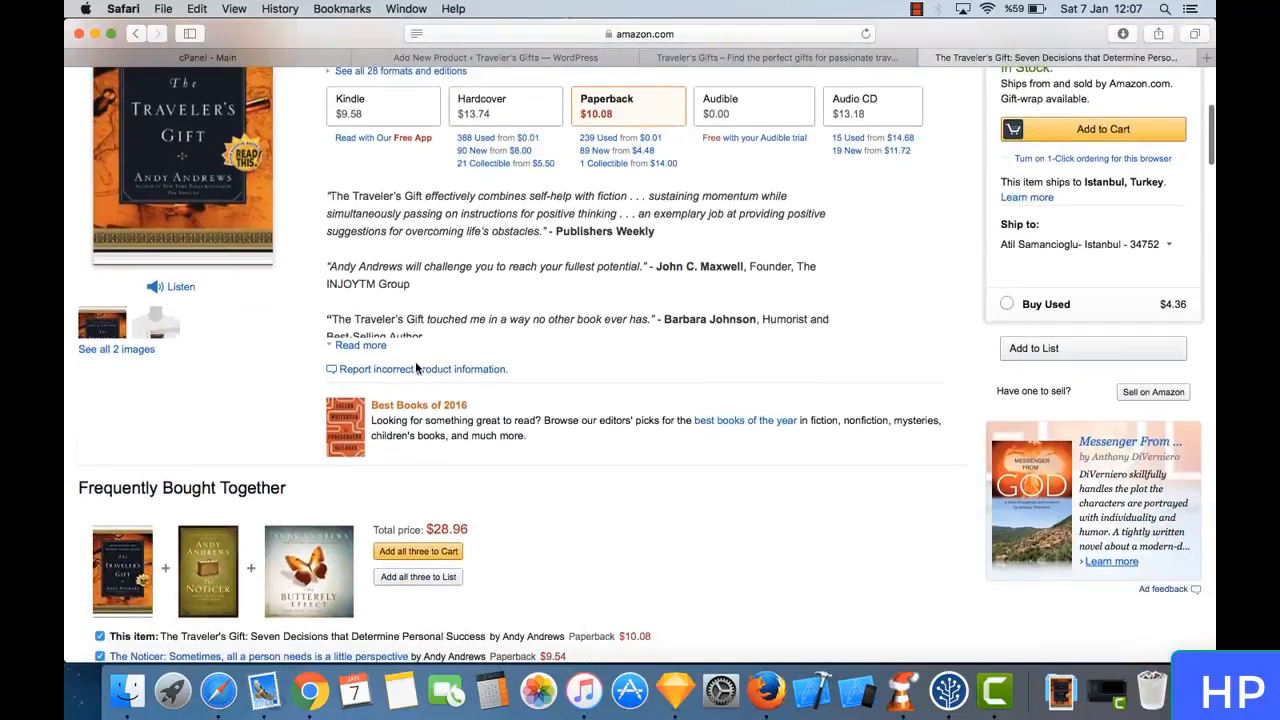
{"action": "left_click", "coordinate": [361, 347]}
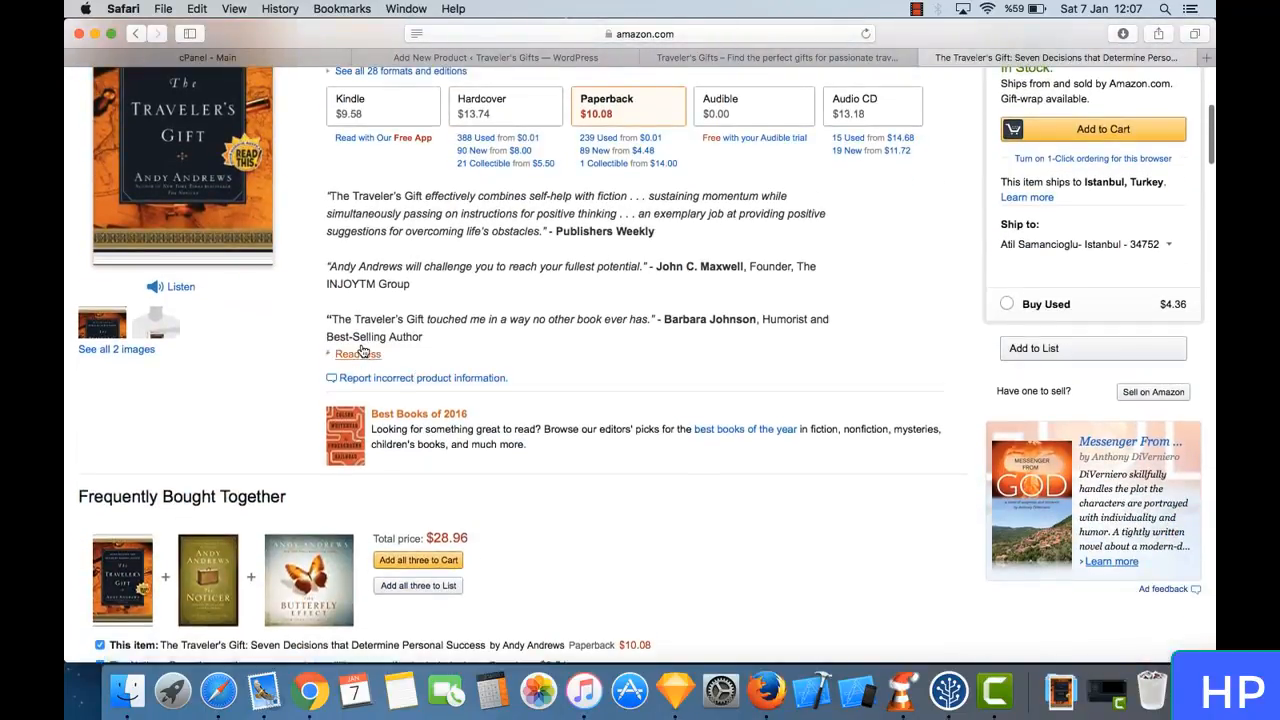
{"action": "scroll", "coordinate": [444, 314], "scroll_direction": "down", "scroll_amount": 8}
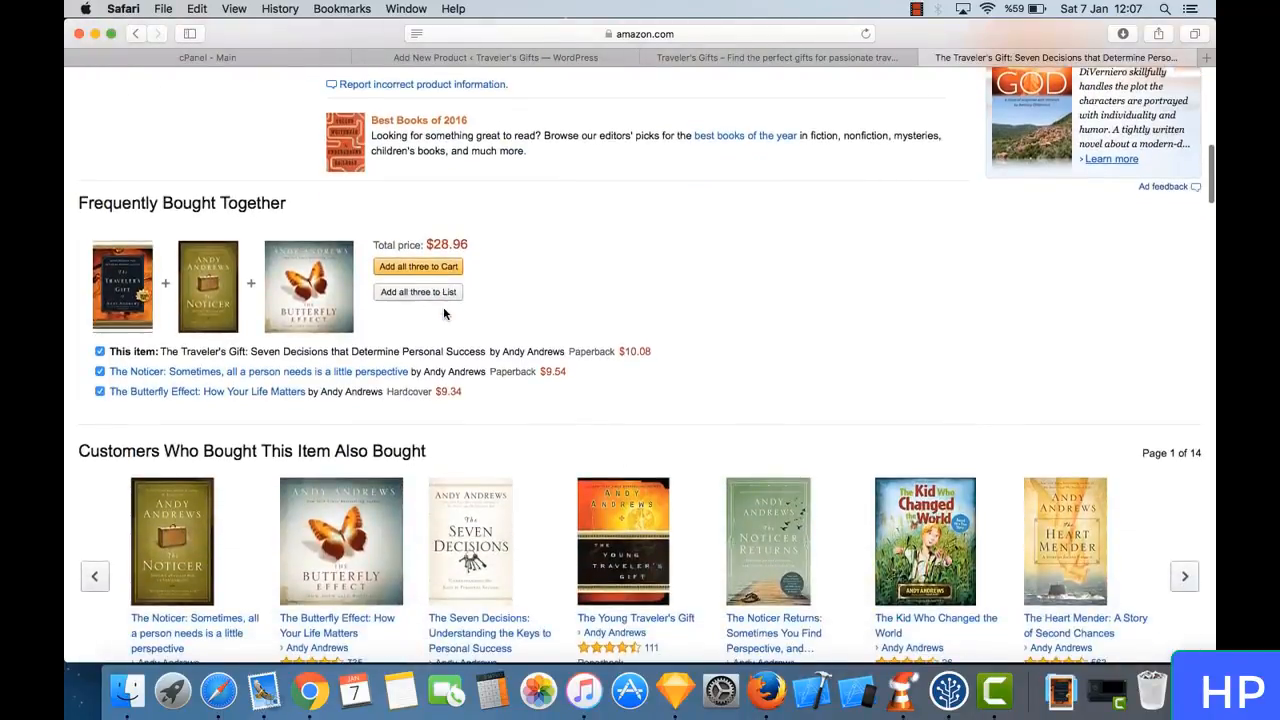
{"action": "scroll", "coordinate": [444, 314], "scroll_direction": "down", "scroll_amount": 5}
{"action": "scroll", "coordinate": [444, 314], "scroll_direction": "up", "scroll_amount": 12}
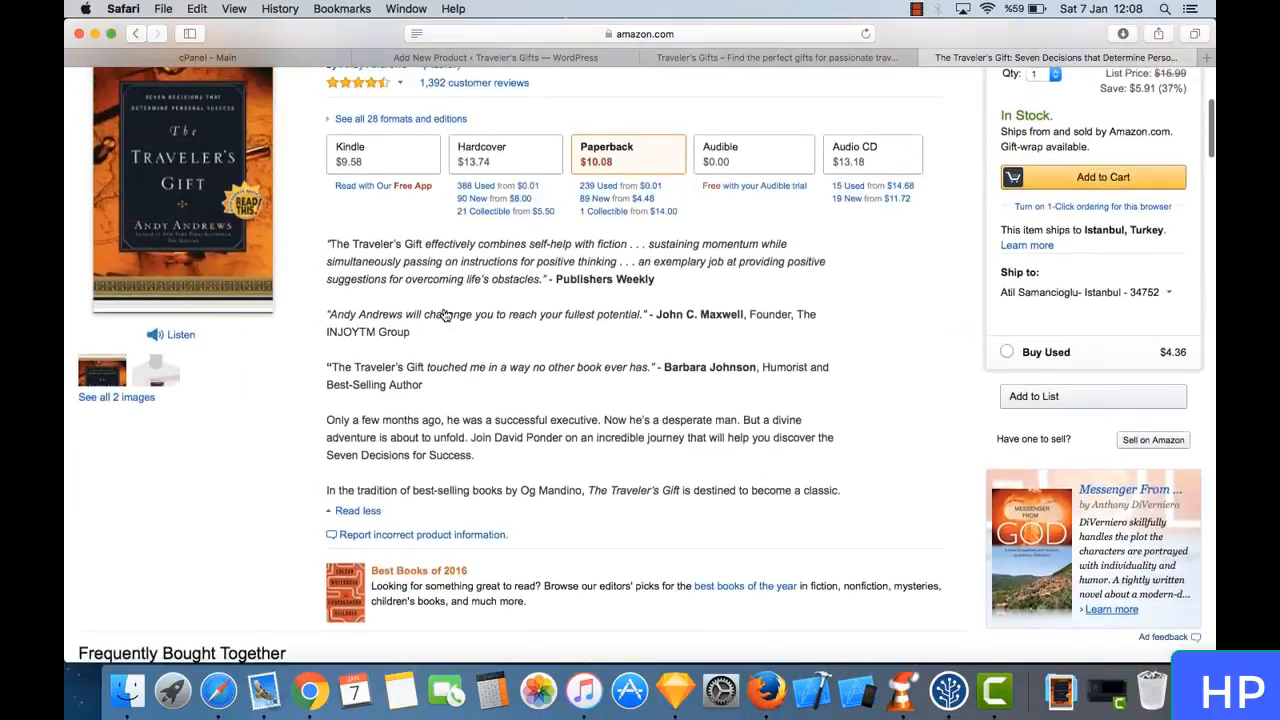
{"action": "scroll", "coordinate": [444, 314], "scroll_direction": "up", "scroll_amount": 3}
{"action": "scroll", "coordinate": [444, 314], "scroll_direction": "down", "scroll_amount": 2}
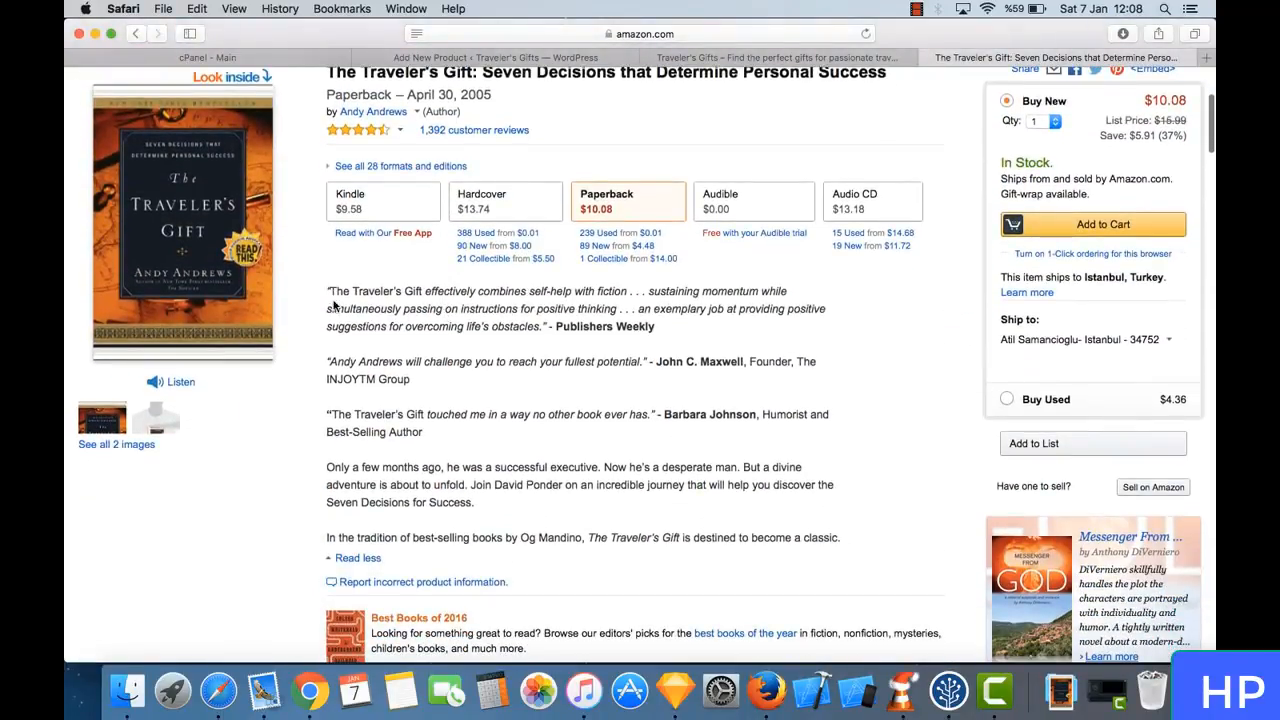
{"action": "left_click_drag", "start_coordinate": [328, 290], "coordinate": [682, 428]}
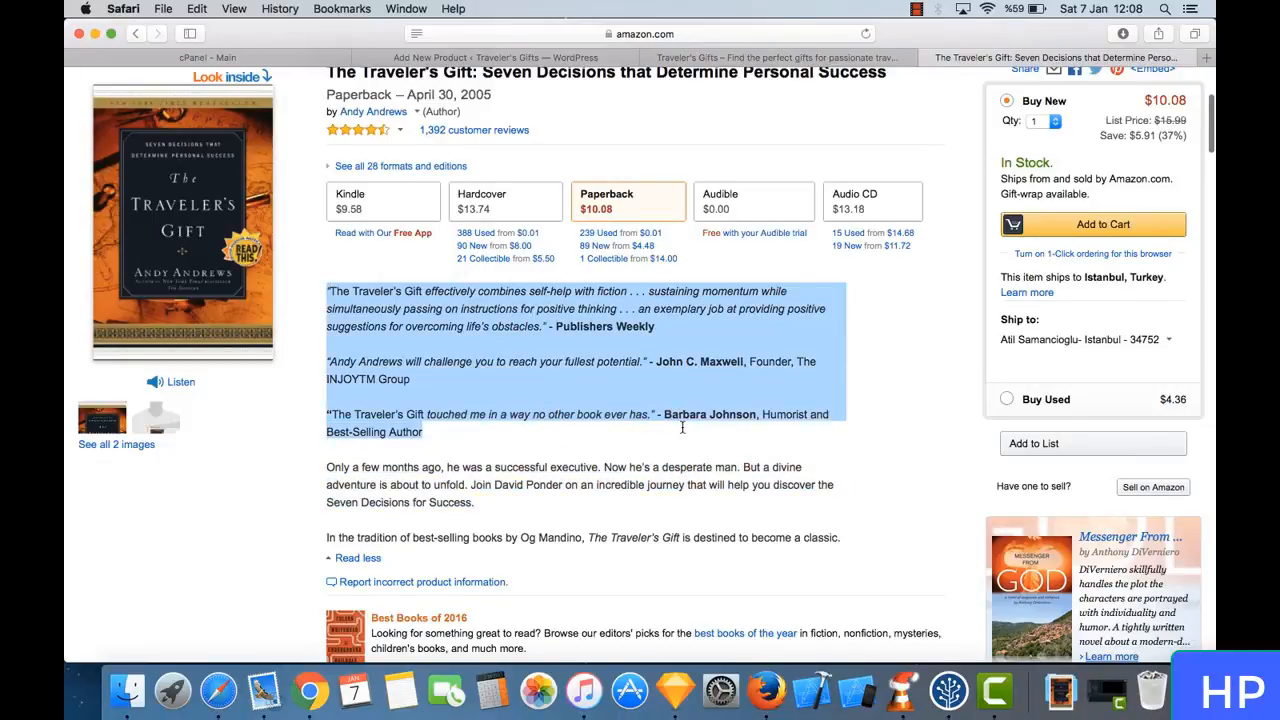
{"action": "right_click", "coordinate": [643, 358]}
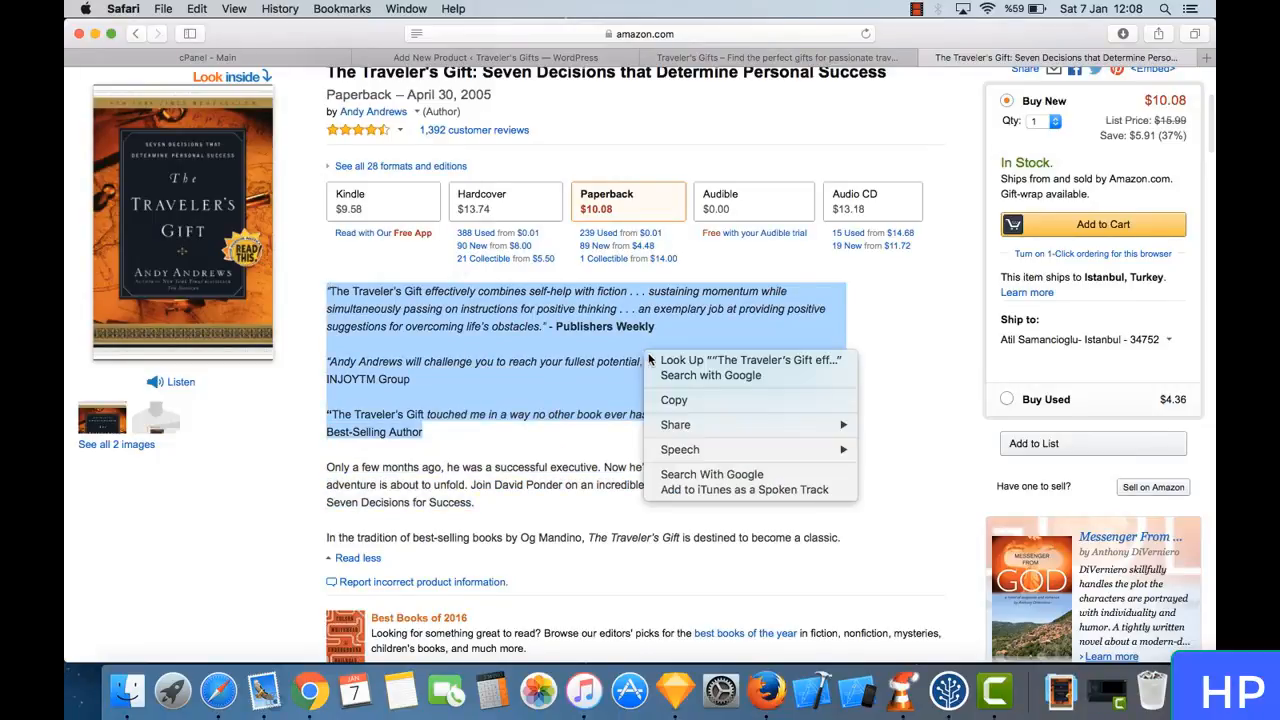
{"action": "left_click", "coordinate": [691, 396]}
- Paste the copied review quotes into the product's short description on the WordPress Add New Product page
{"action": "left_click", "coordinate": [522, 62]}
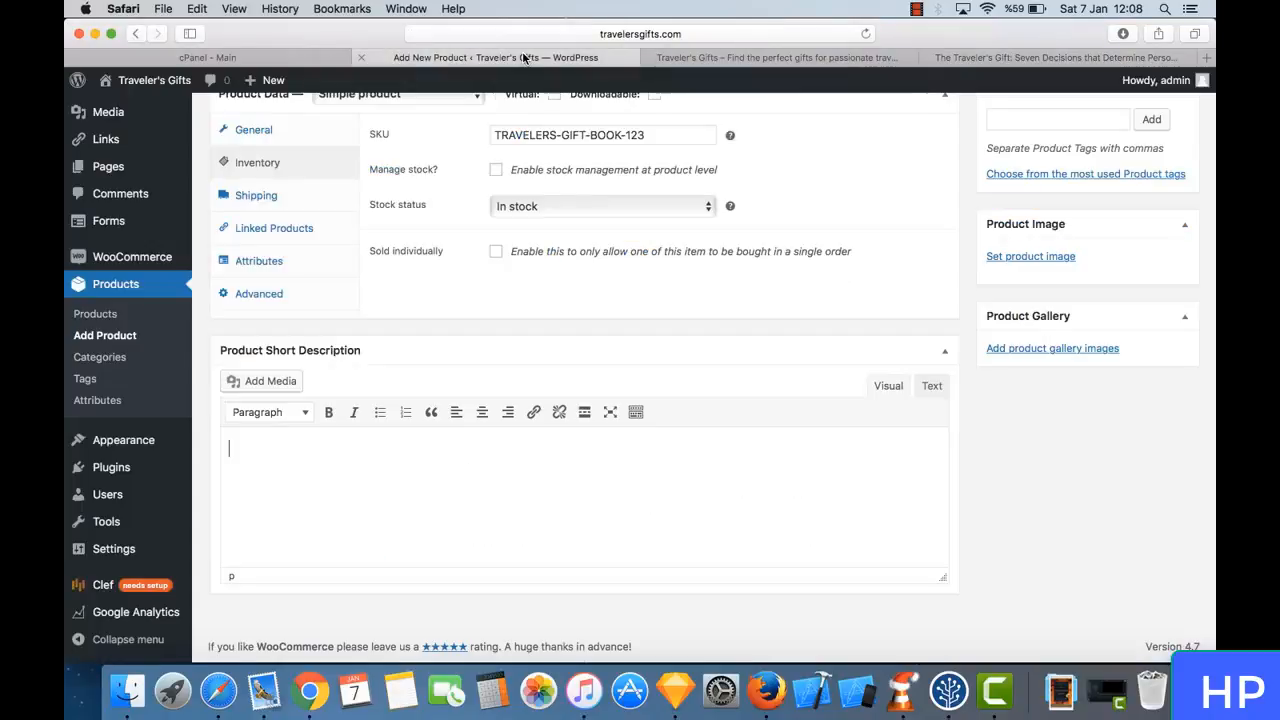
{"action": "right_click", "coordinate": [419, 470]}
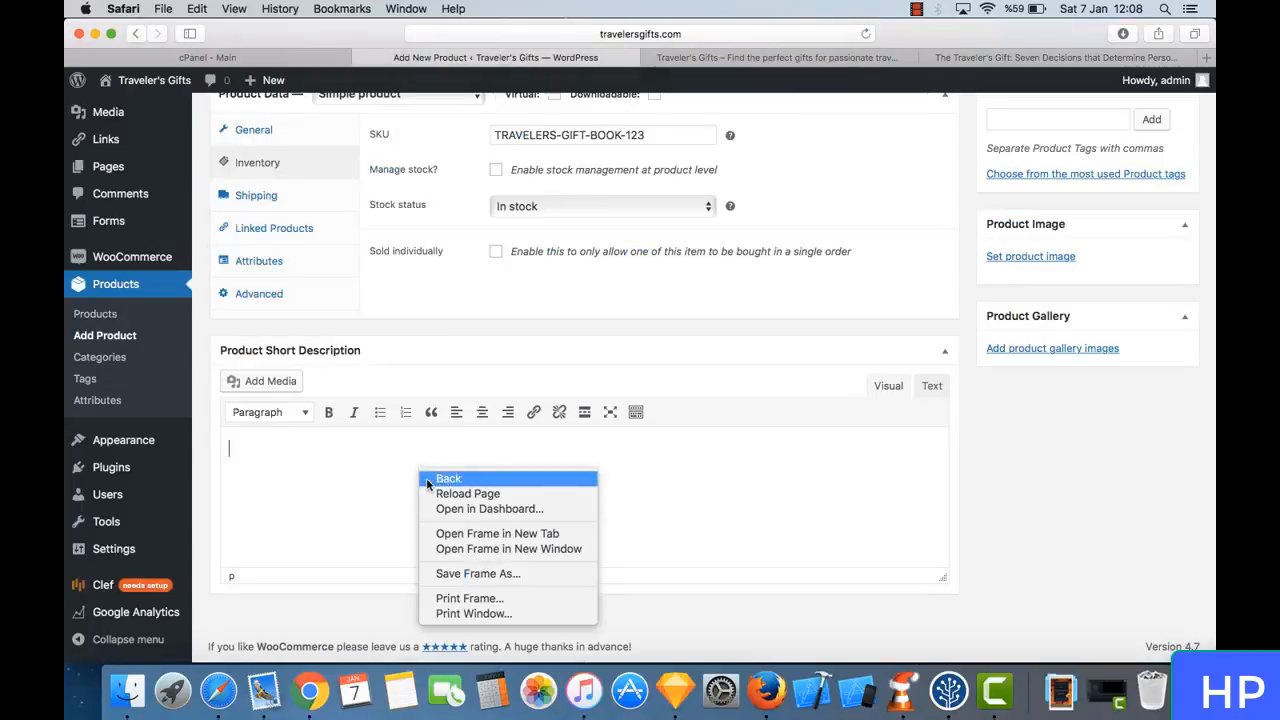
{"action": "left_click", "coordinate": [347, 467]}
{"action": "key", "text": "super+v"}
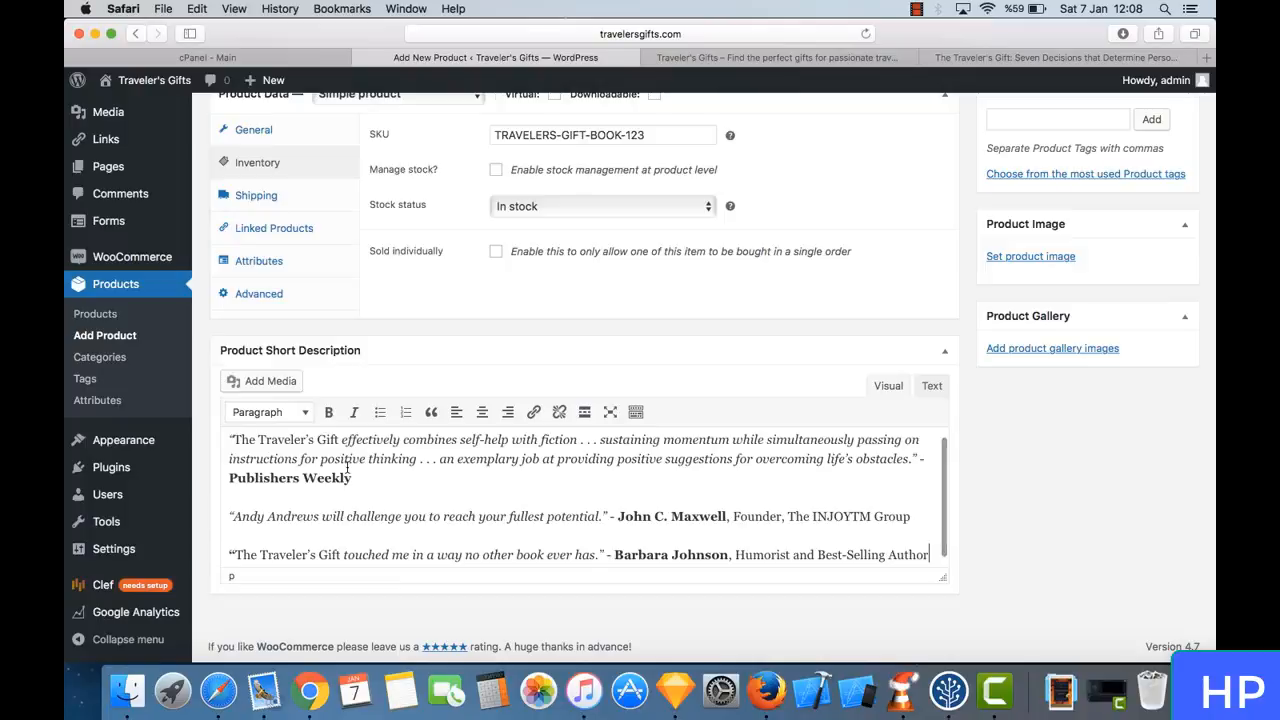
{"action": "scroll", "coordinate": [449, 484], "scroll_direction": "down", "scroll_amount": 1}
{"action": "scroll", "coordinate": [449, 484], "scroll_direction": "up", "scroll_amount": 1}
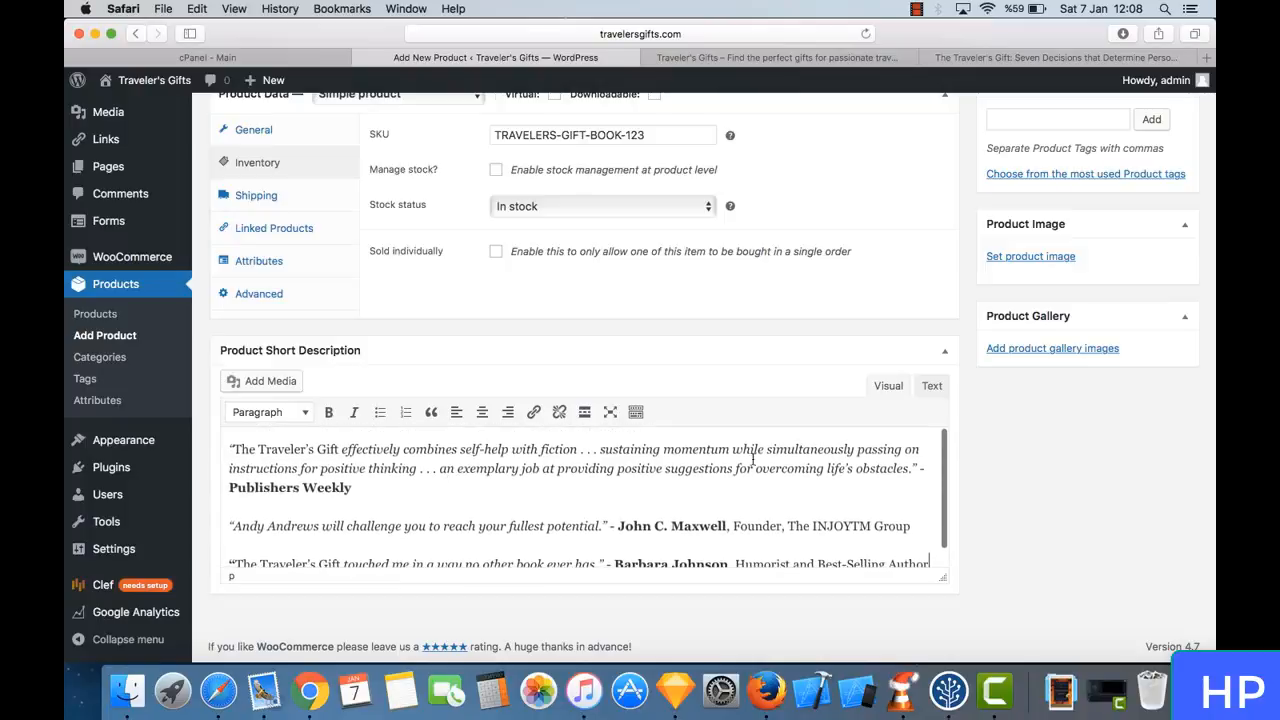
- Look over the product form for the book and publish the product
{"action": "scroll", "coordinate": [968, 465], "scroll_direction": "up", "scroll_amount": 3}
{"action": "scroll", "coordinate": [968, 465], "scroll_direction": "up", "scroll_amount": 8}
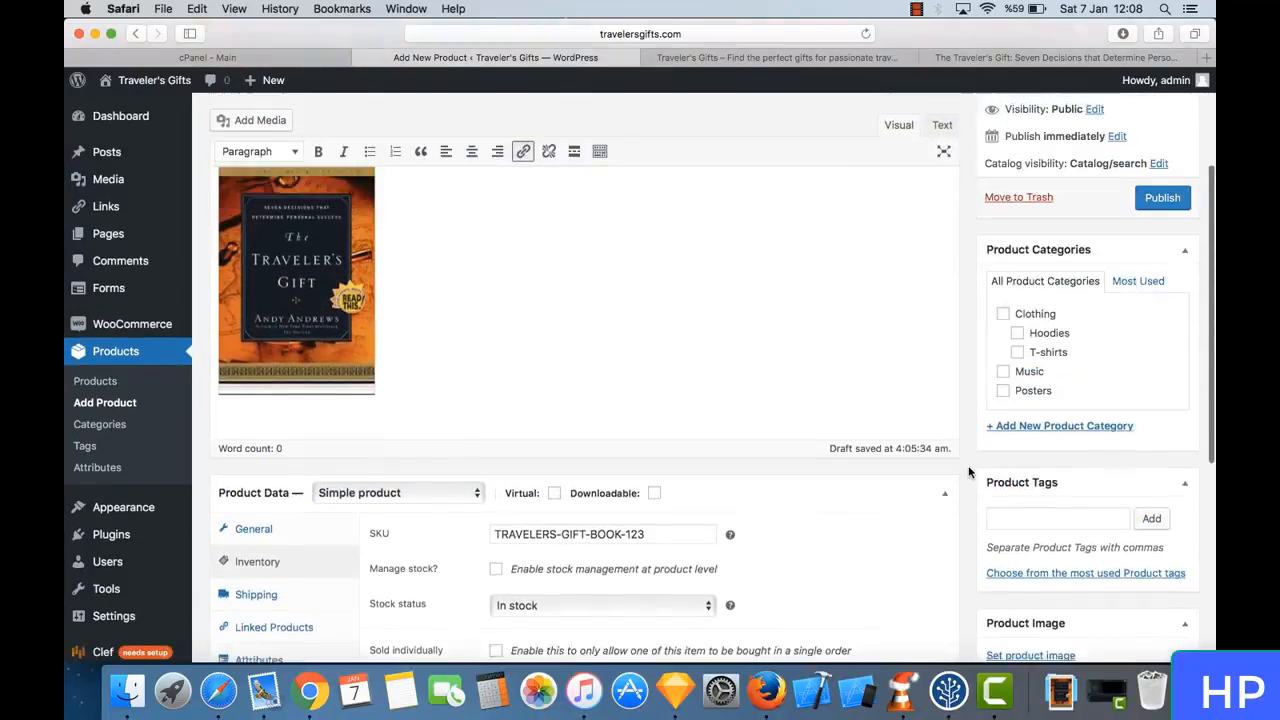
{"action": "scroll", "coordinate": [968, 472], "scroll_direction": "down", "scroll_amount": 8}
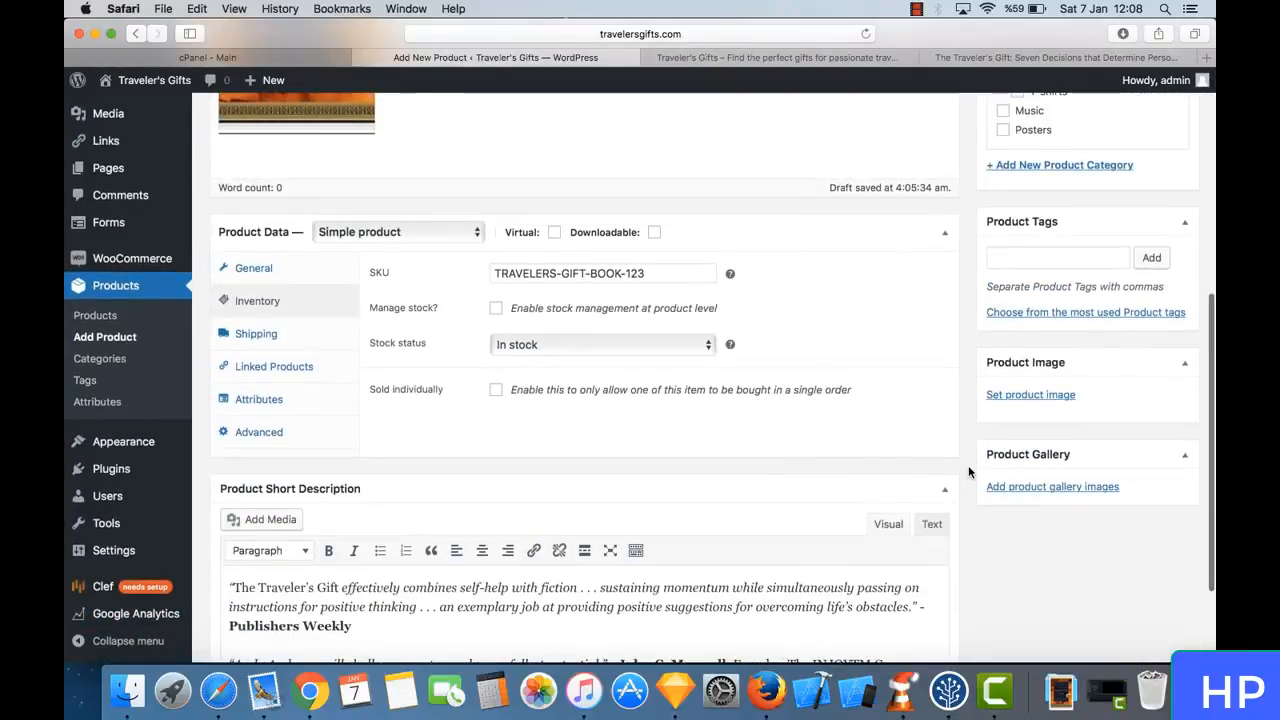
{"action": "scroll", "coordinate": [968, 468], "scroll_direction": "up", "scroll_amount": 8}
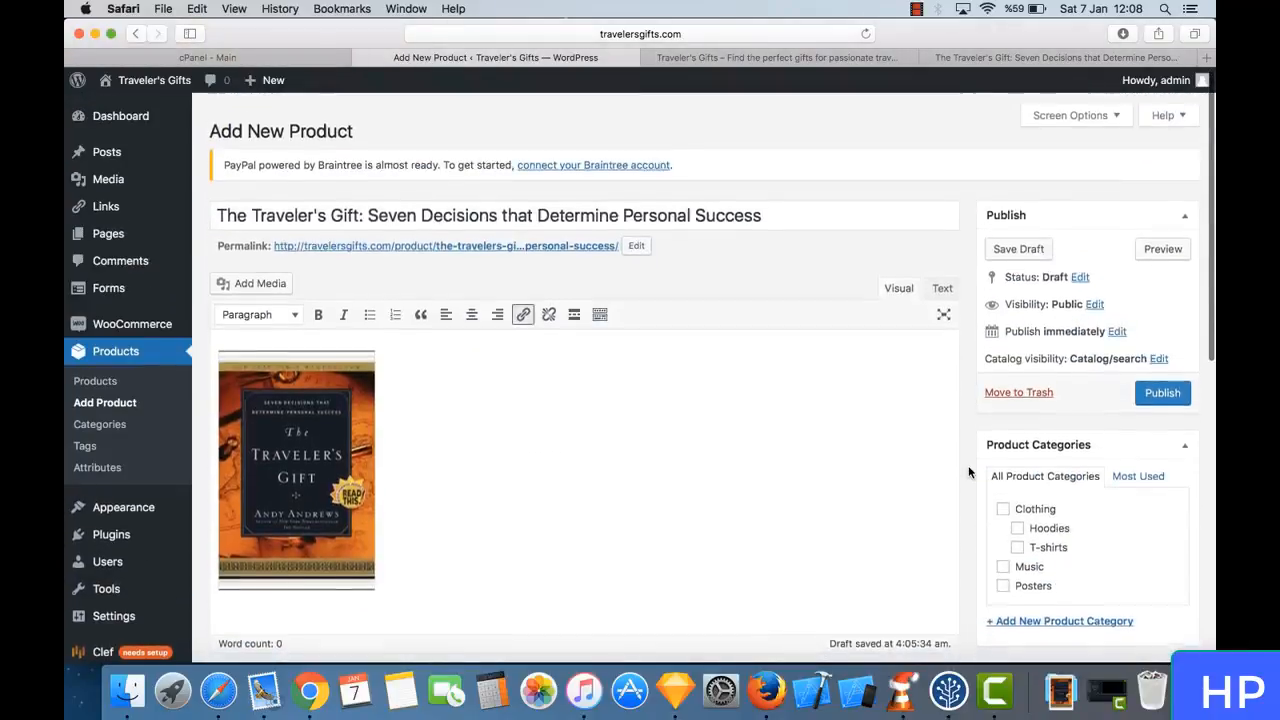
{"action": "left_click", "coordinate": [1168, 389]}
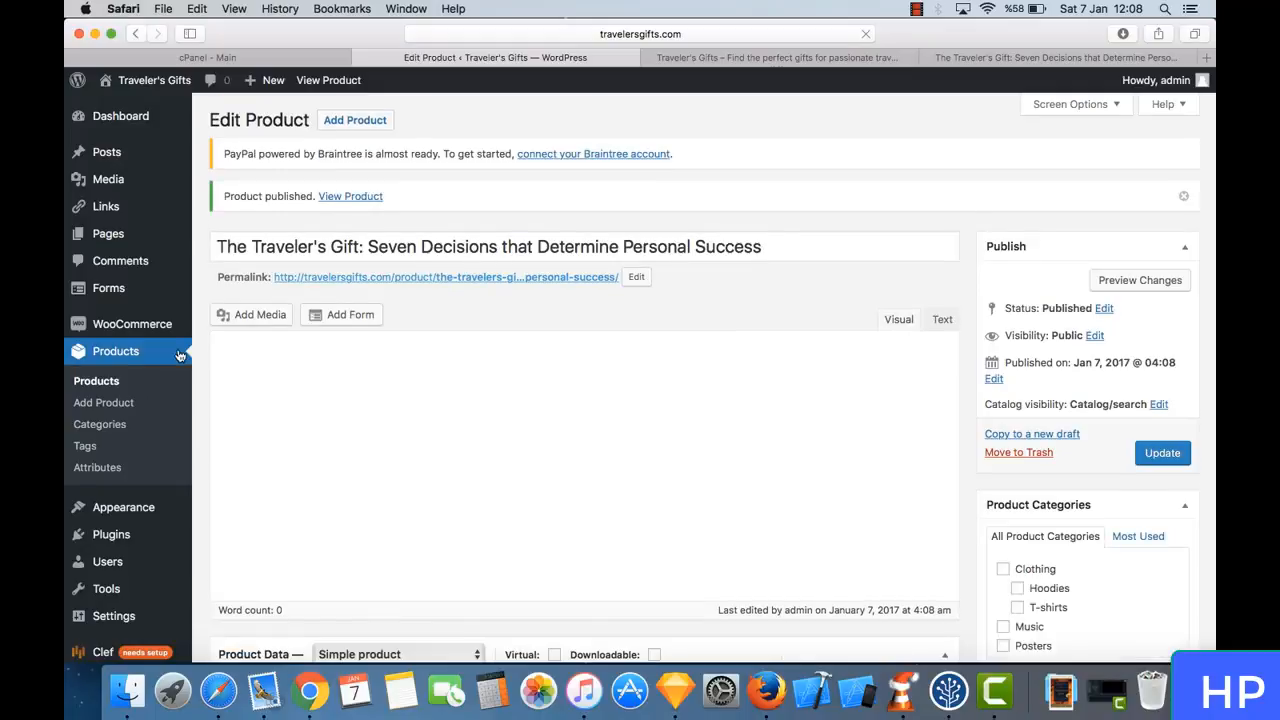
- Reload the Traveler's Gifts shop page and look for the newly published book among the listed products
{"action": "left_click", "coordinate": [990, 60]}
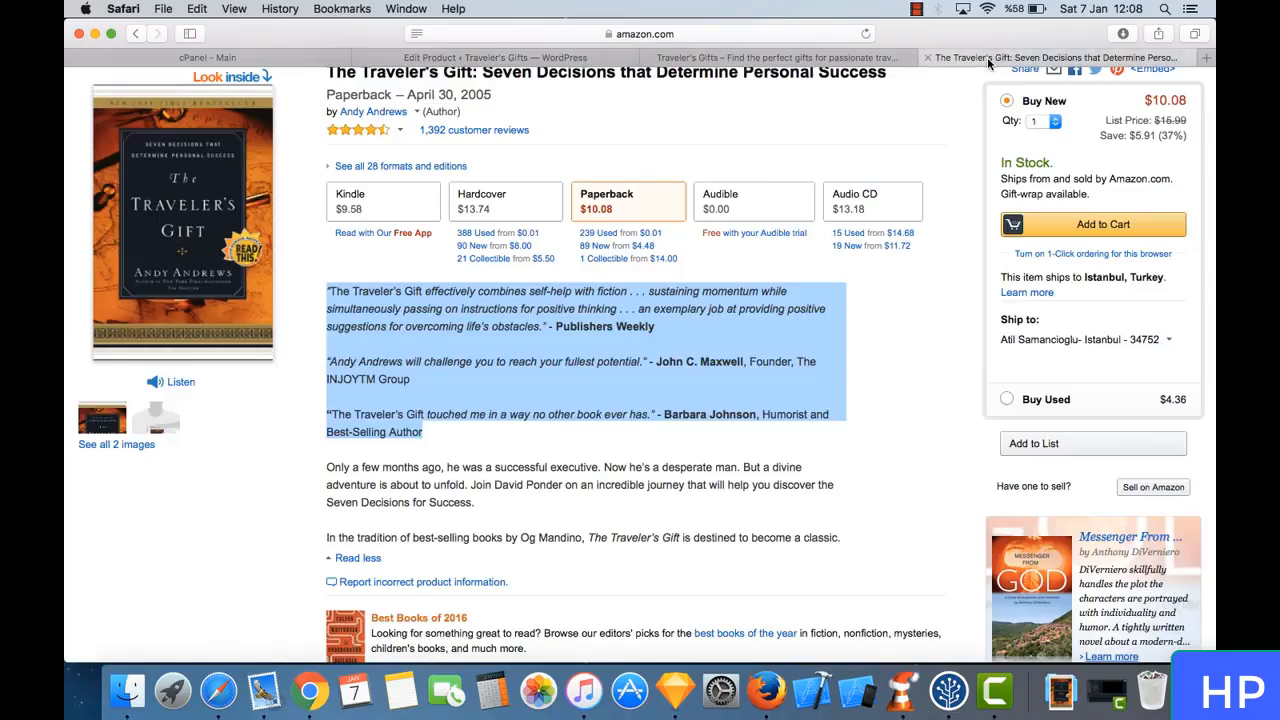
{"action": "left_click", "coordinate": [830, 60]}
{"action": "left_click", "coordinate": [866, 34]}
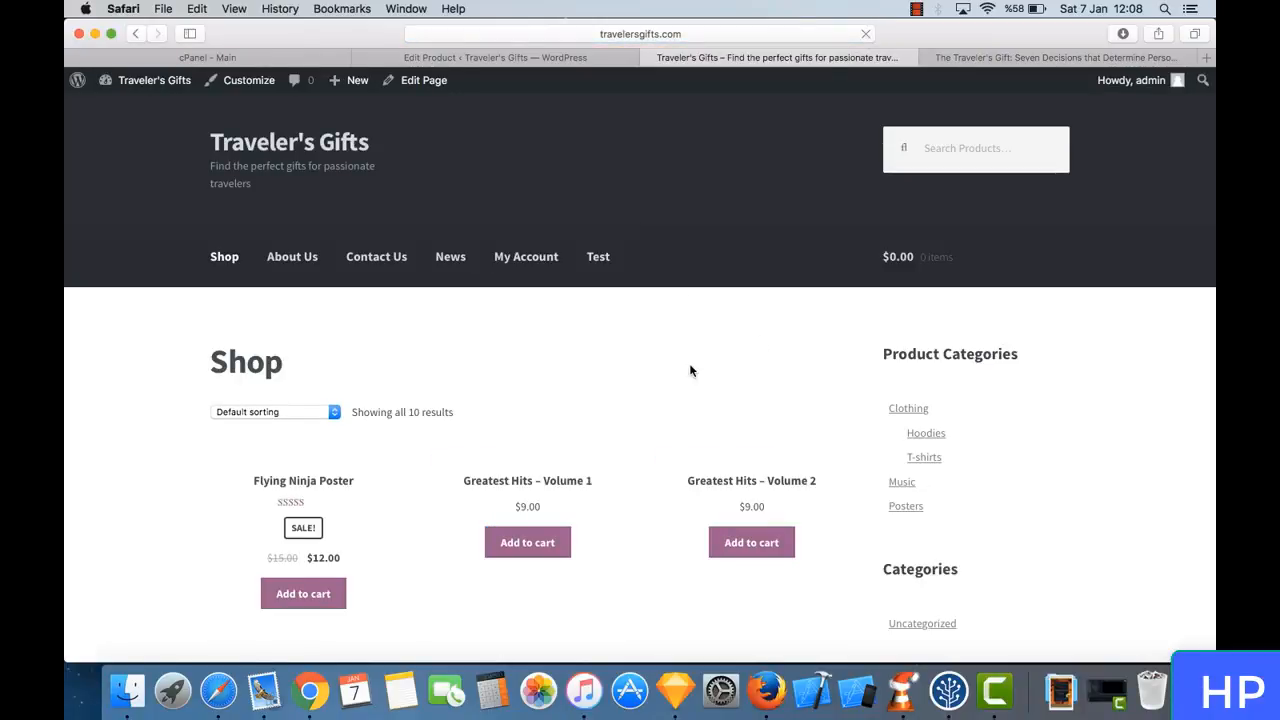
{"action": "scroll", "coordinate": [689, 346], "scroll_direction": "down", "scroll_amount": 15}
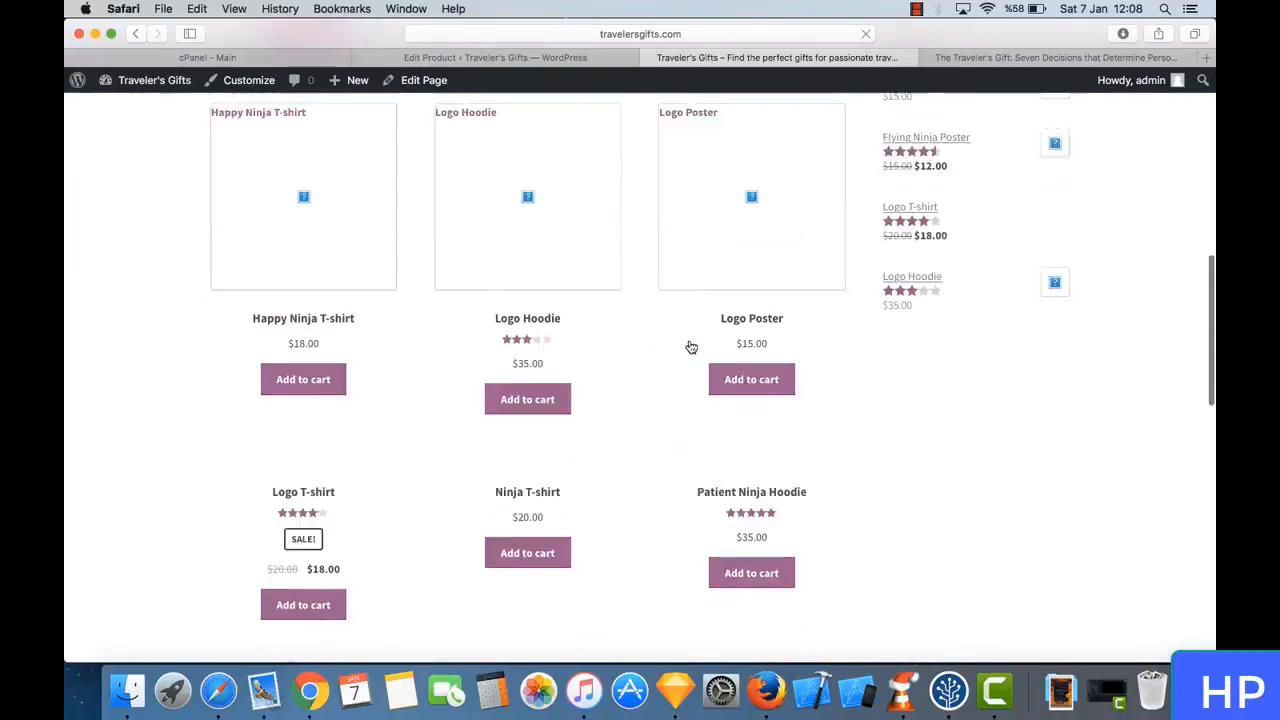
{"action": "scroll", "coordinate": [689, 346], "scroll_direction": "down", "scroll_amount": 5}
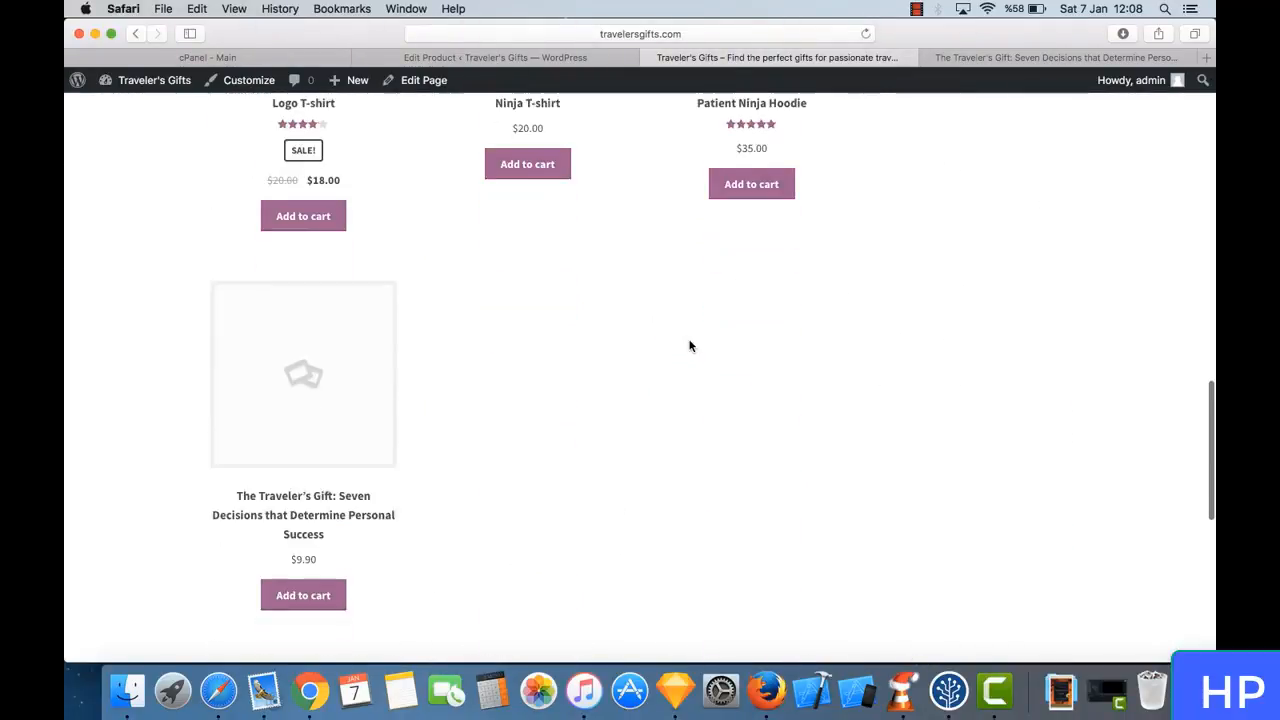
{"action": "scroll", "coordinate": [689, 346], "scroll_direction": "down", "scroll_amount": 1}
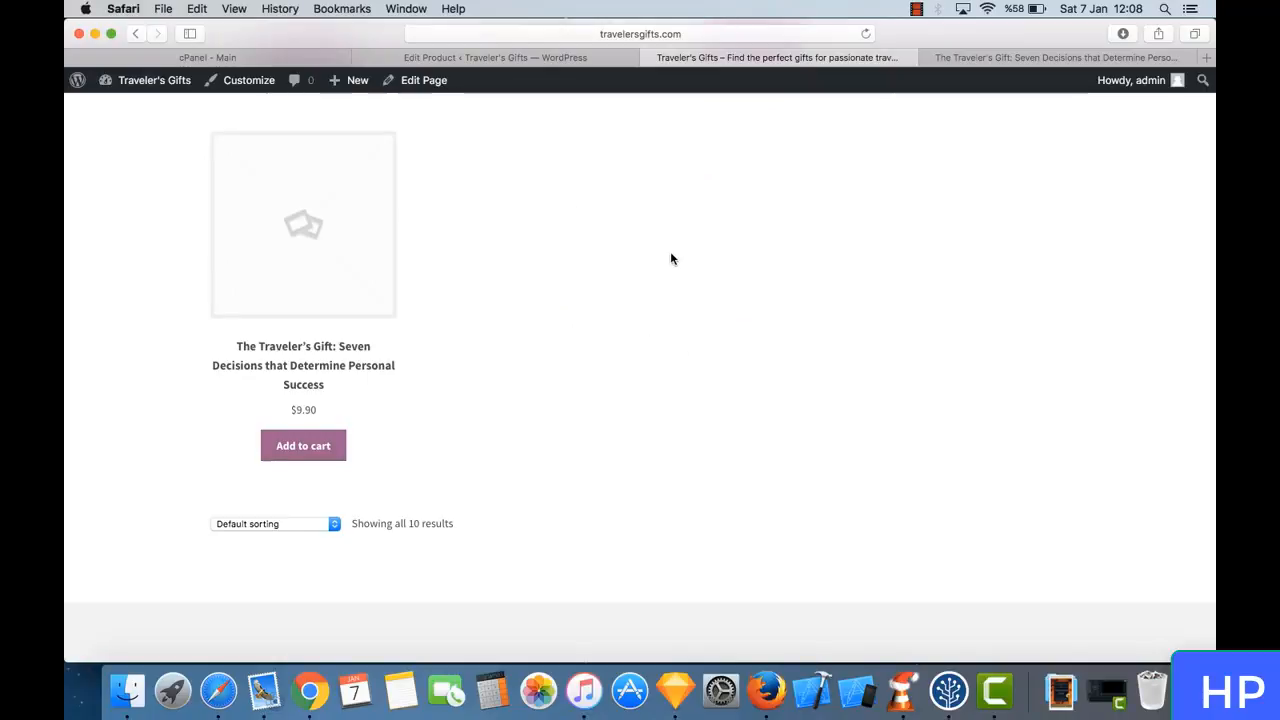
- Compare the book's listing with the other shop products, and open the product page of The Traveler's Gift
{"action": "scroll", "coordinate": [671, 259], "scroll_direction": "up", "scroll_amount": 3}
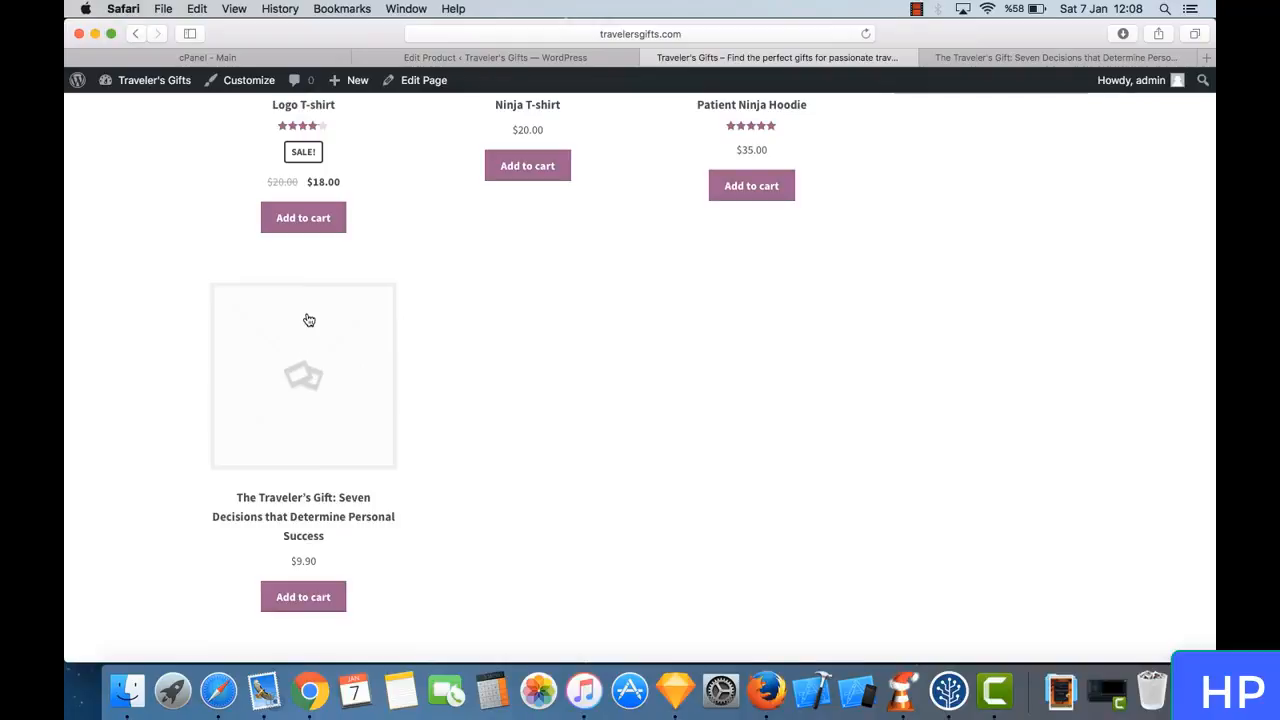
{"action": "scroll", "coordinate": [420, 307], "scroll_direction": "up", "scroll_amount": 15}
{"action": "scroll", "coordinate": [438, 316], "scroll_direction": "down", "scroll_amount": 20}
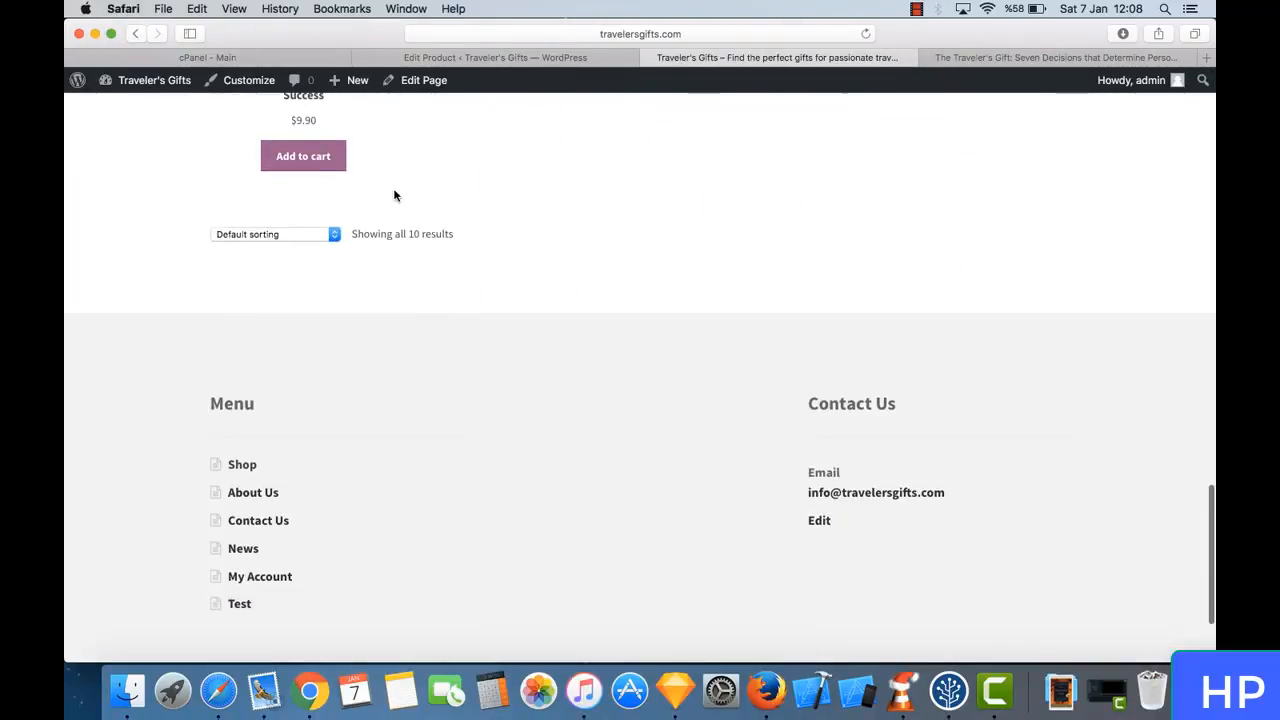
{"action": "scroll", "coordinate": [394, 196], "scroll_direction": "up", "scroll_amount": 3}
{"action": "left_click", "coordinate": [307, 193]}
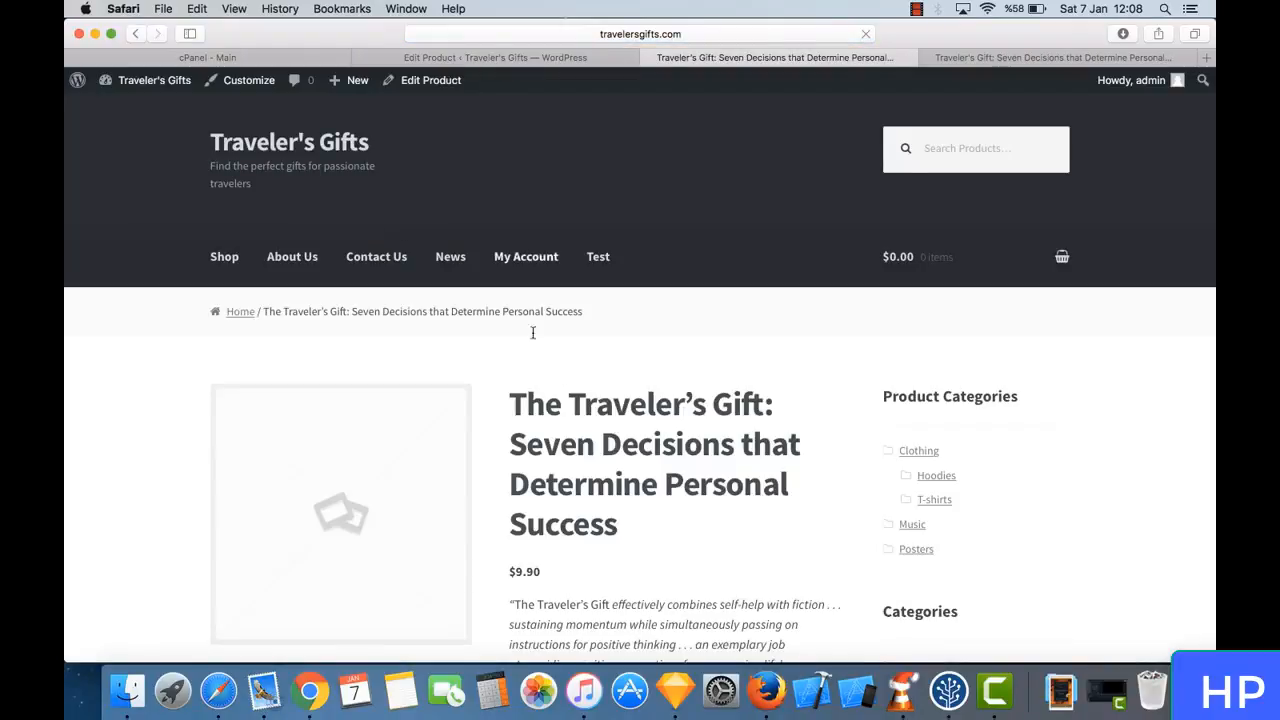
- Review the book's product page, checking its price, short description and the cover picture under Product Description
{"action": "scroll", "coordinate": [549, 476], "scroll_direction": "down", "scroll_amount": 5}
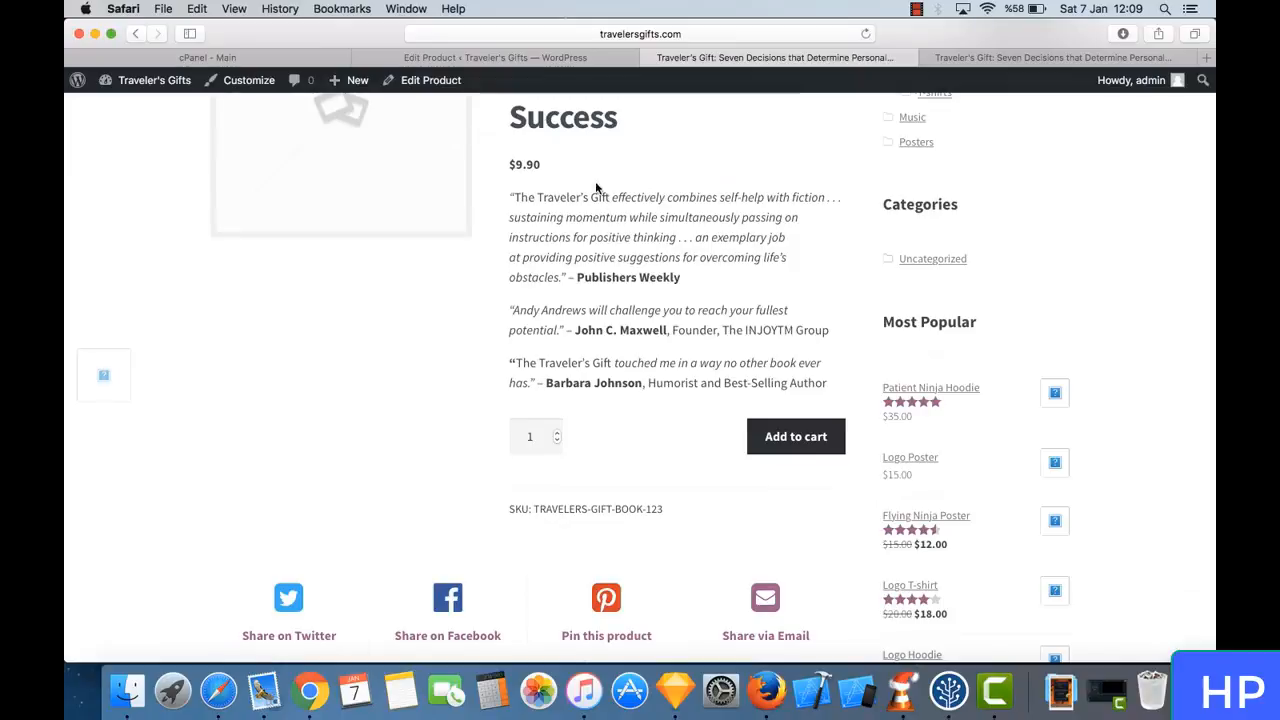
{"action": "scroll", "coordinate": [639, 242], "scroll_direction": "up", "scroll_amount": 2}
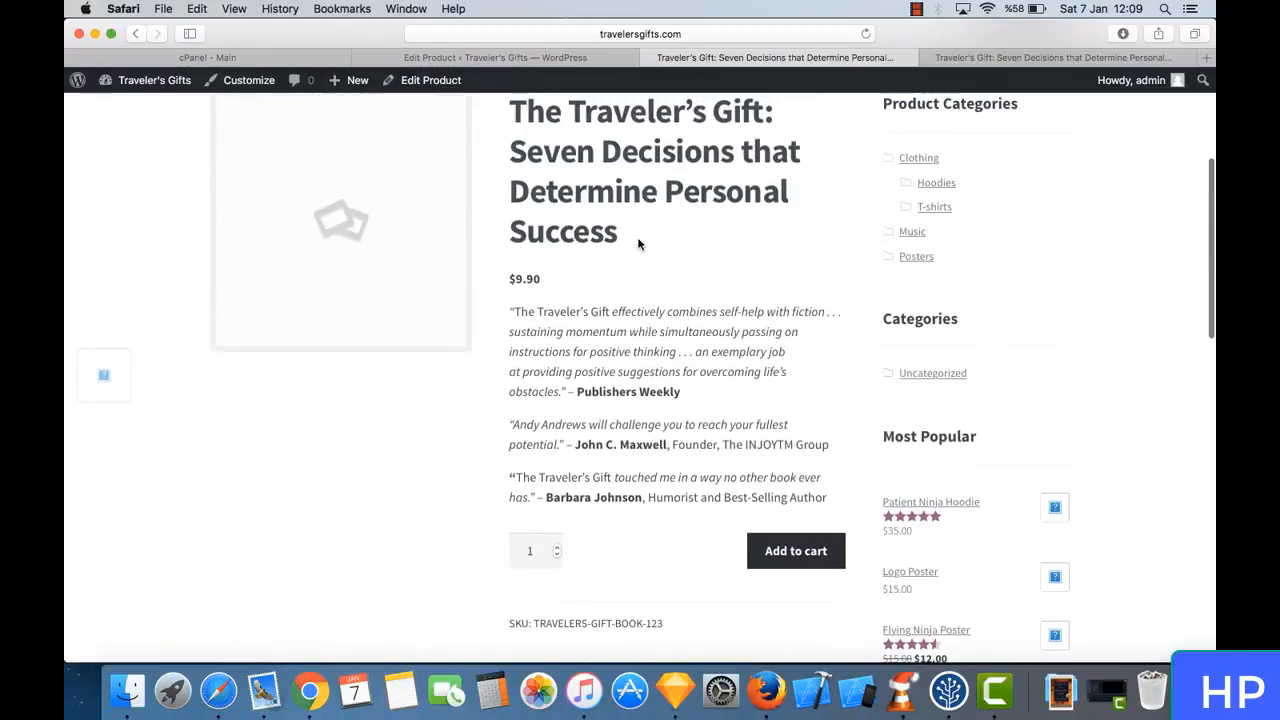
{"action": "triple_click", "coordinate": [515, 278]}
{"action": "left_click", "coordinate": [535, 278]}
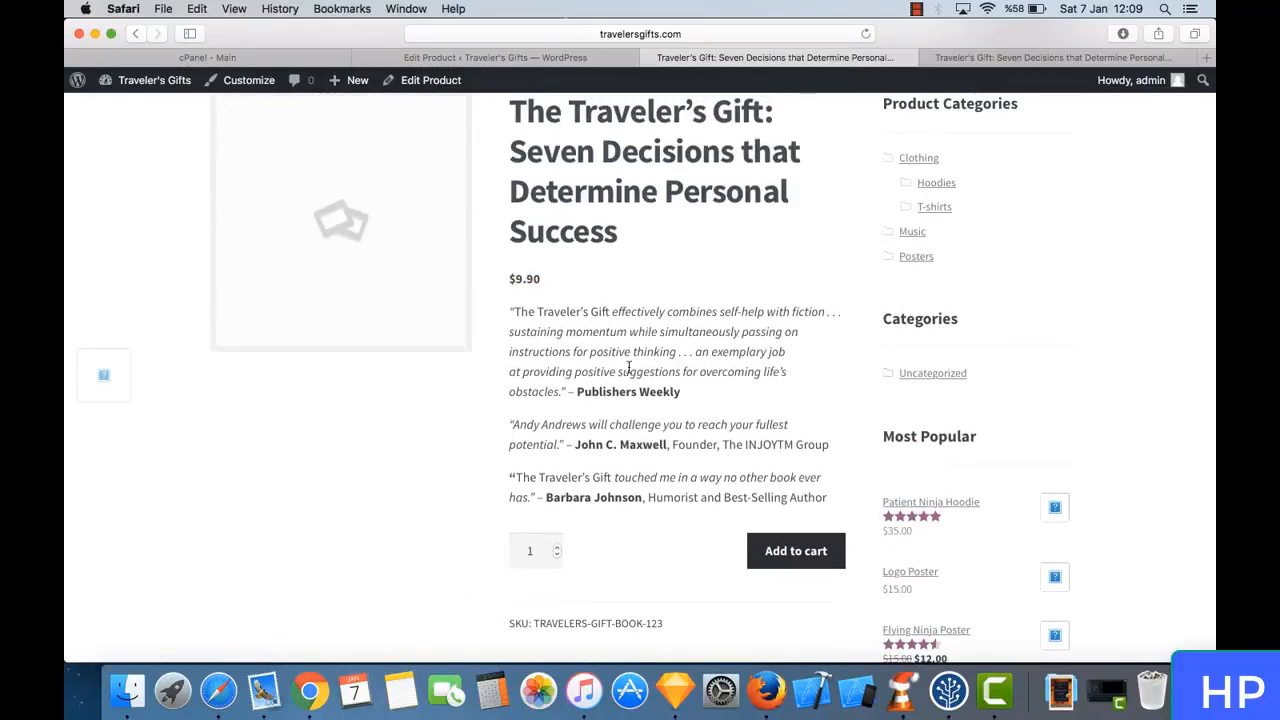
{"action": "scroll", "coordinate": [628, 368], "scroll_direction": "down", "scroll_amount": 5}
{"action": "scroll", "coordinate": [628, 366], "scroll_direction": "up", "scroll_amount": 5}
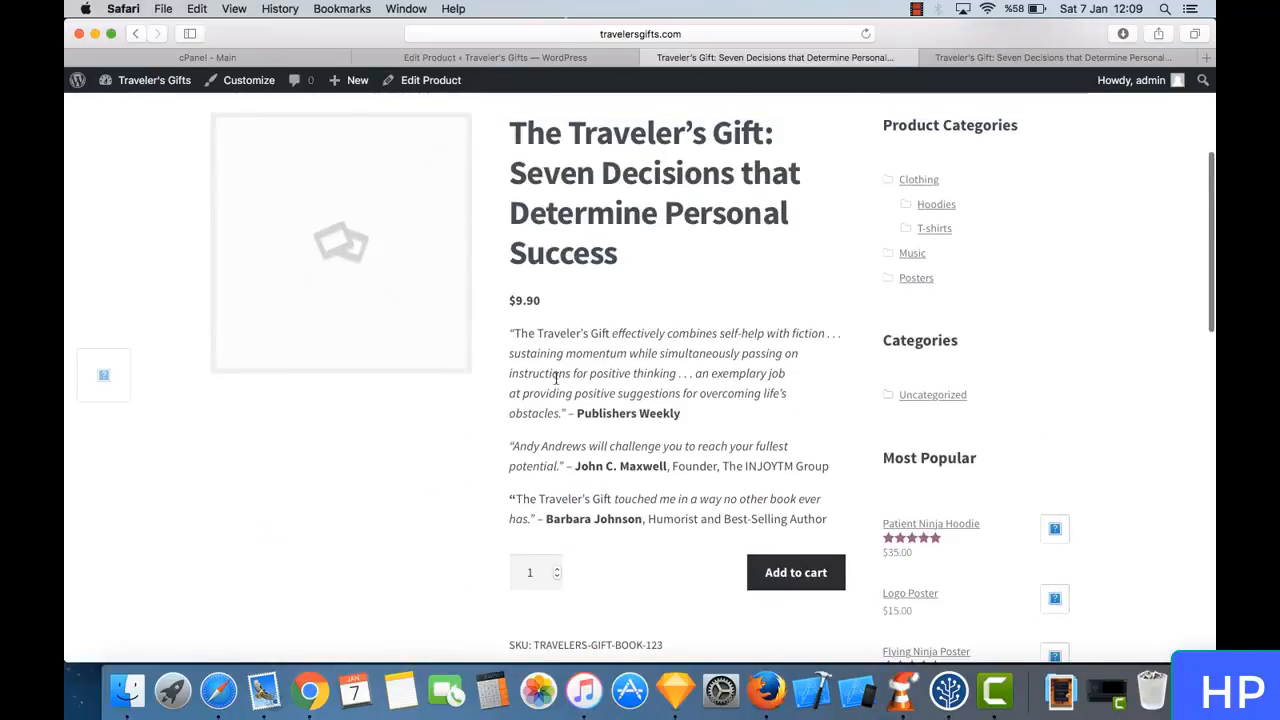
{"action": "scroll", "coordinate": [608, 410], "scroll_direction": "down", "scroll_amount": 10}
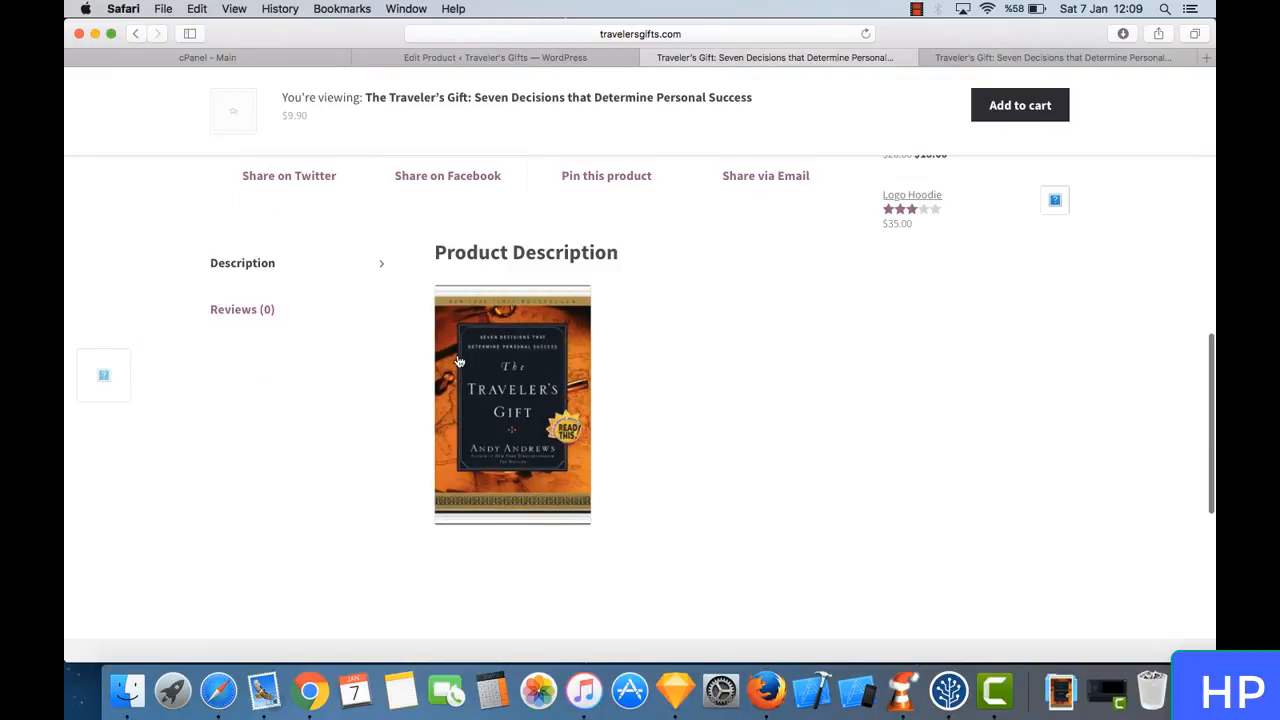
{"action": "scroll", "coordinate": [603, 314], "scroll_direction": "up", "scroll_amount": 2}
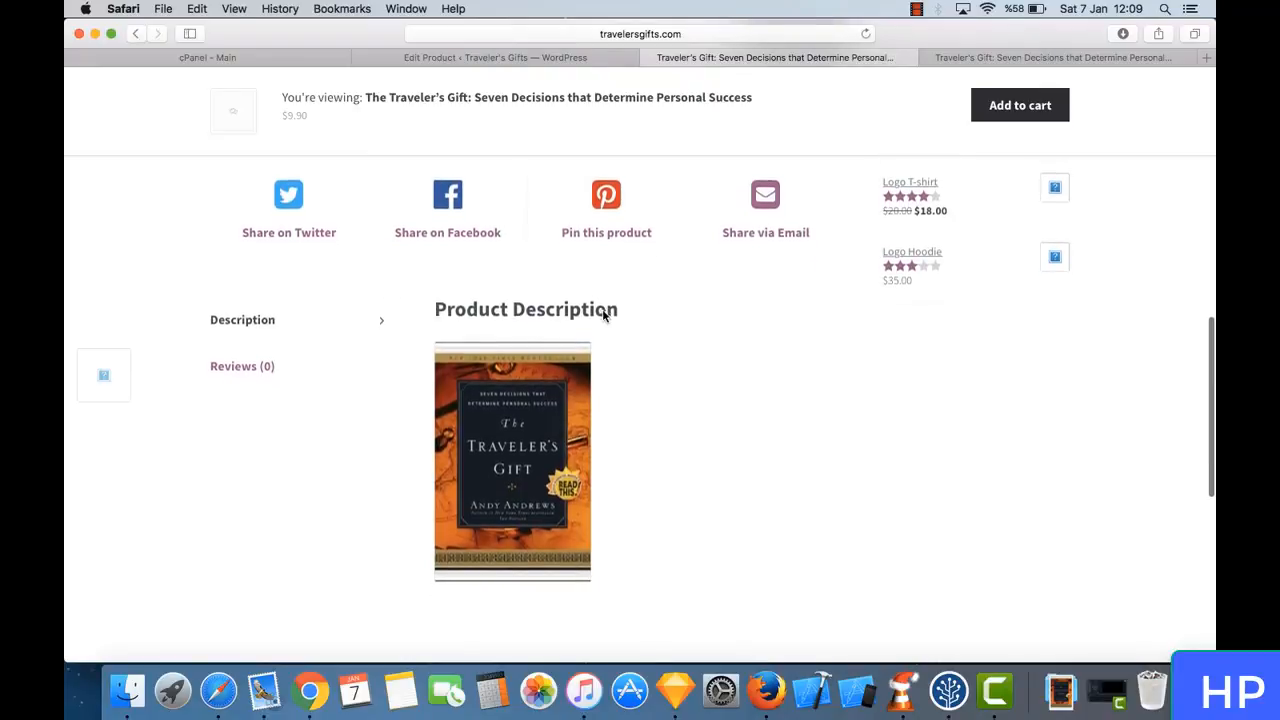
{"action": "scroll", "coordinate": [603, 314], "scroll_direction": "up", "scroll_amount": 10}
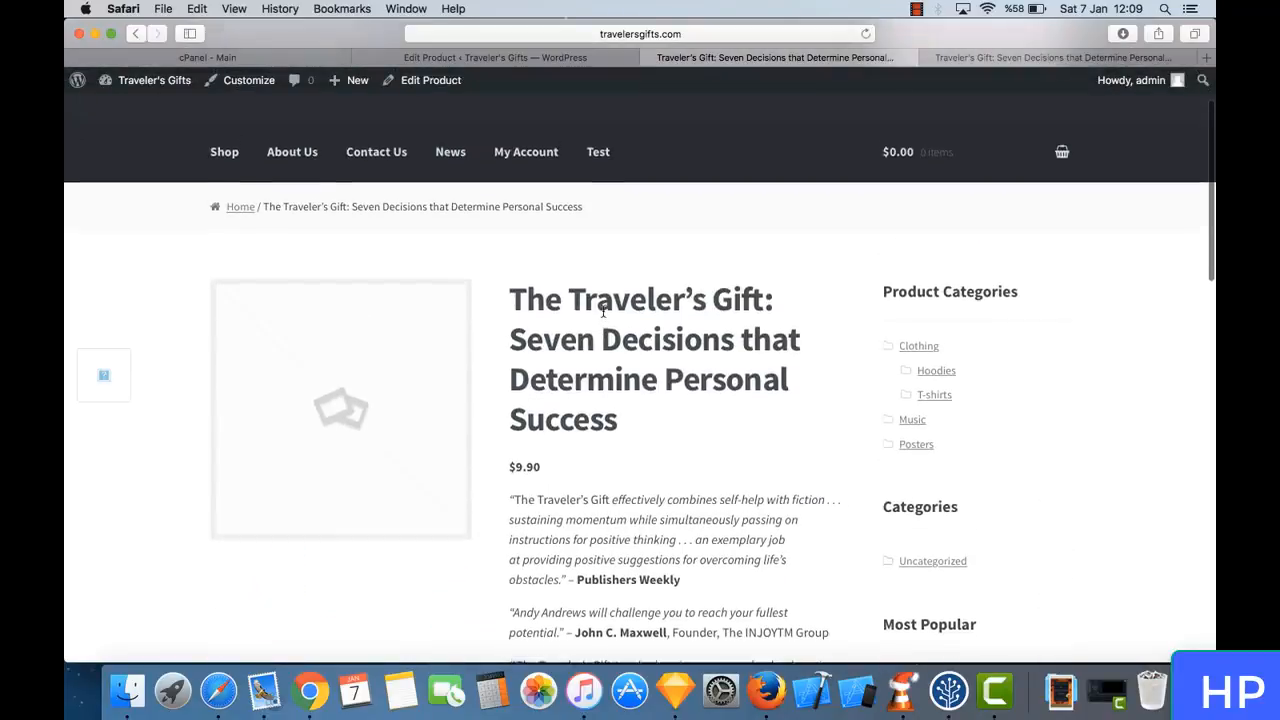
- Check the image area, product categories sidebar, add-to-cart section and SKU on the book's product page
{"action": "scroll", "coordinate": [603, 312], "scroll_direction": "up", "scroll_amount": 1}
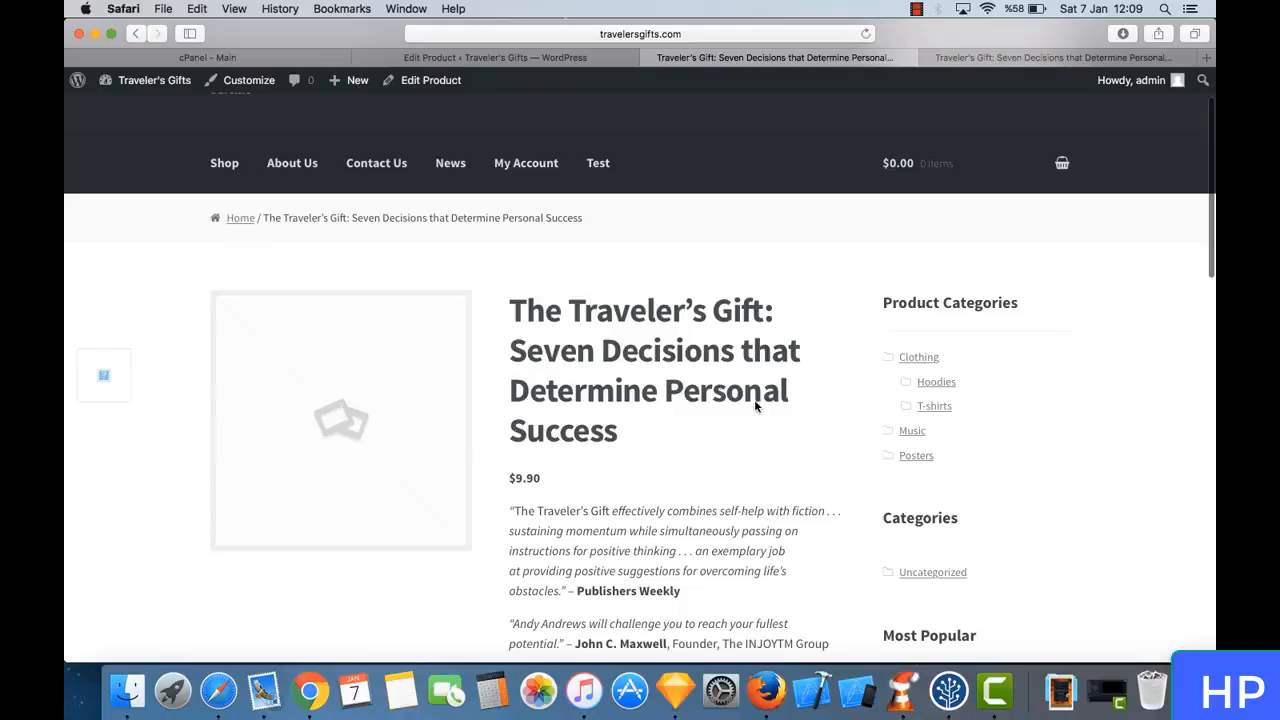
{"action": "scroll", "coordinate": [618, 456], "scroll_direction": "down", "scroll_amount": 5}
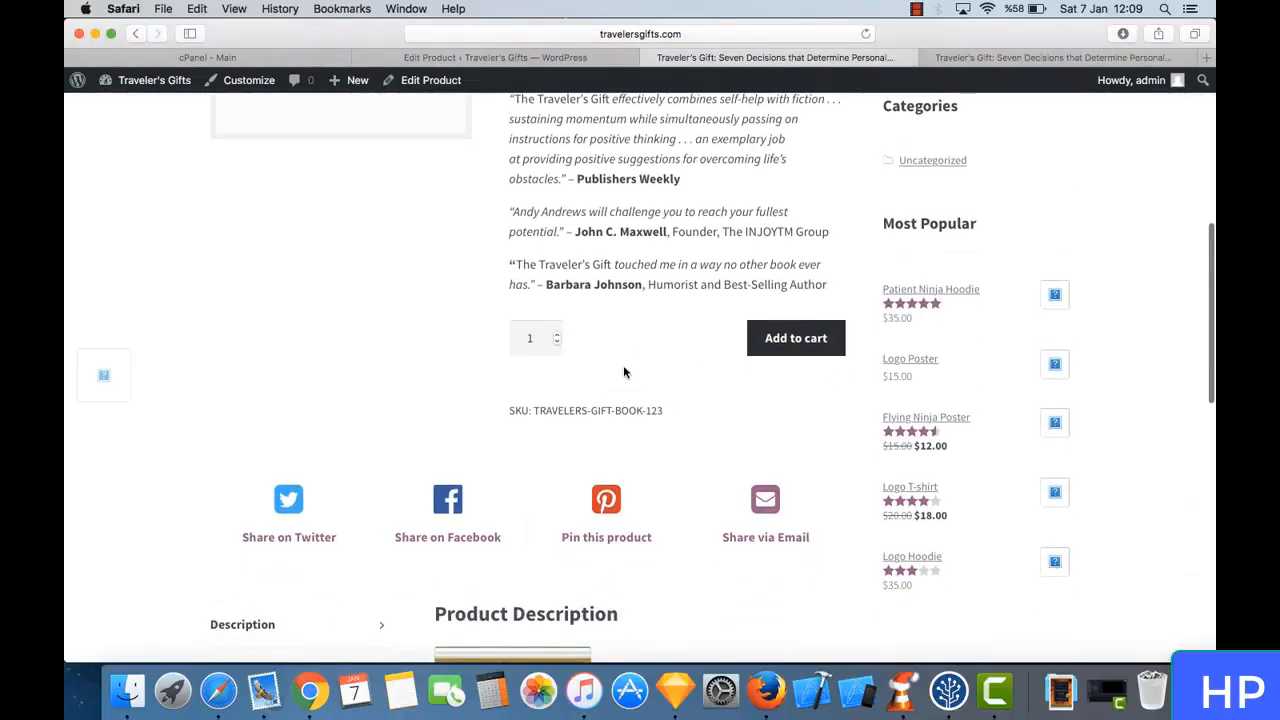
{"action": "scroll", "coordinate": [620, 250], "scroll_direction": "up", "scroll_amount": 4}
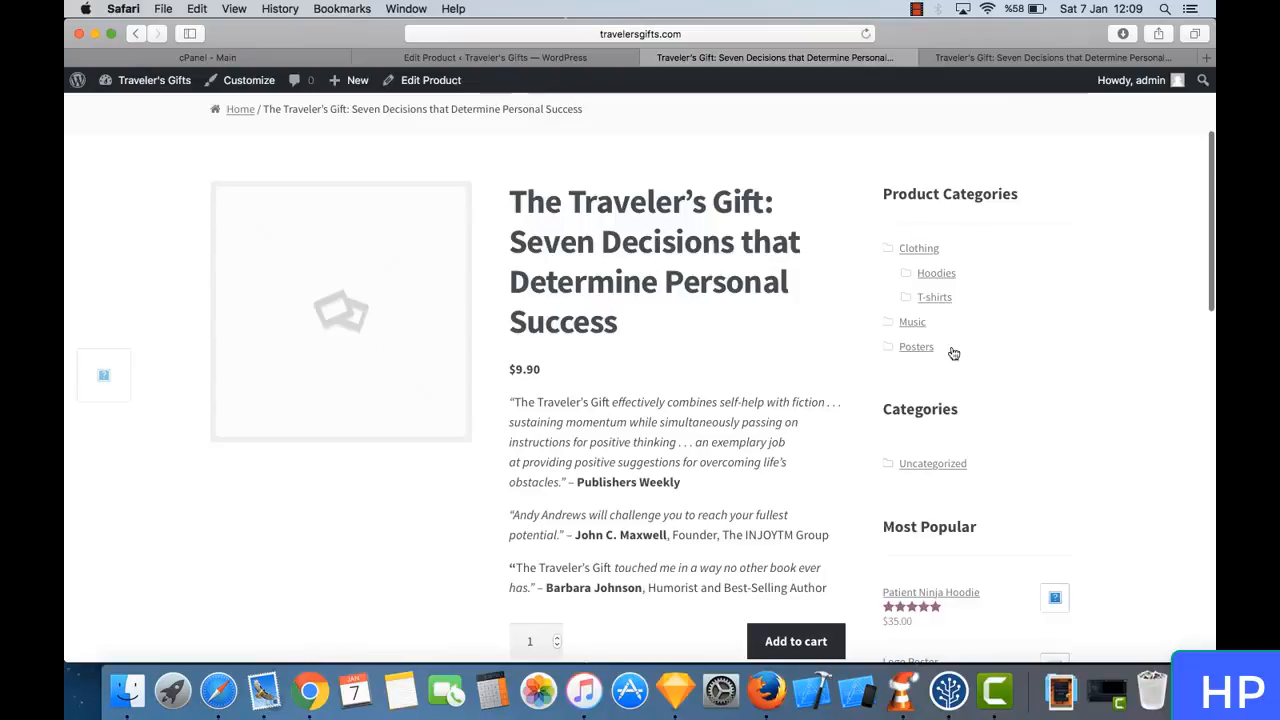
{"action": "scroll", "coordinate": [698, 361], "scroll_direction": "down", "scroll_amount": 3}
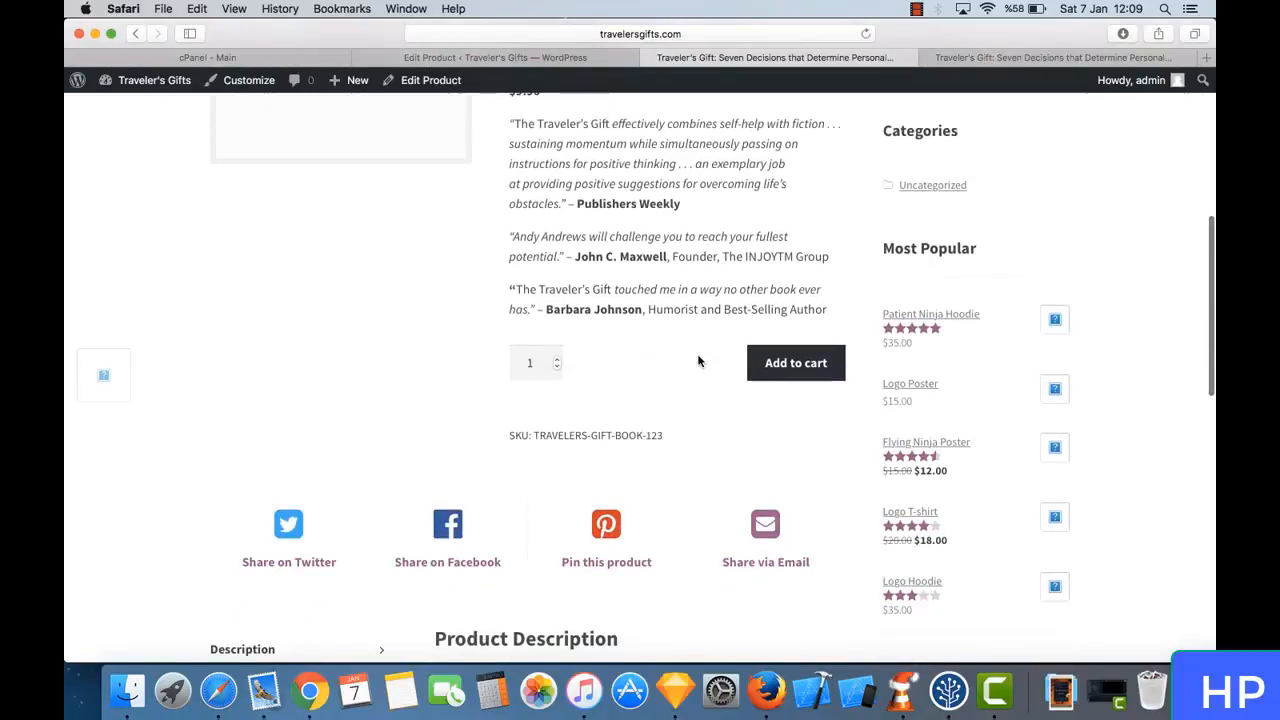
{"action": "triple_click", "coordinate": [570, 433]}
{"action": "left_click", "coordinate": [601, 432]}
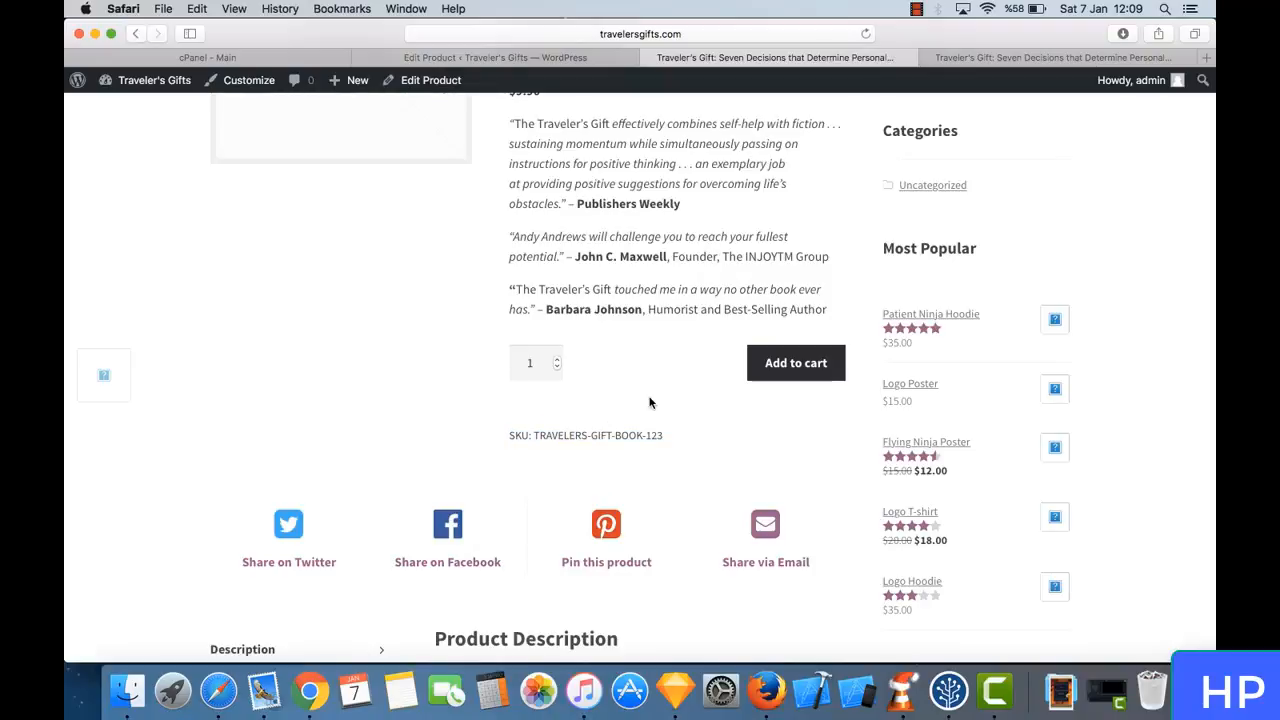
{"action": "scroll", "coordinate": [649, 402], "scroll_direction": "down", "scroll_amount": 10}
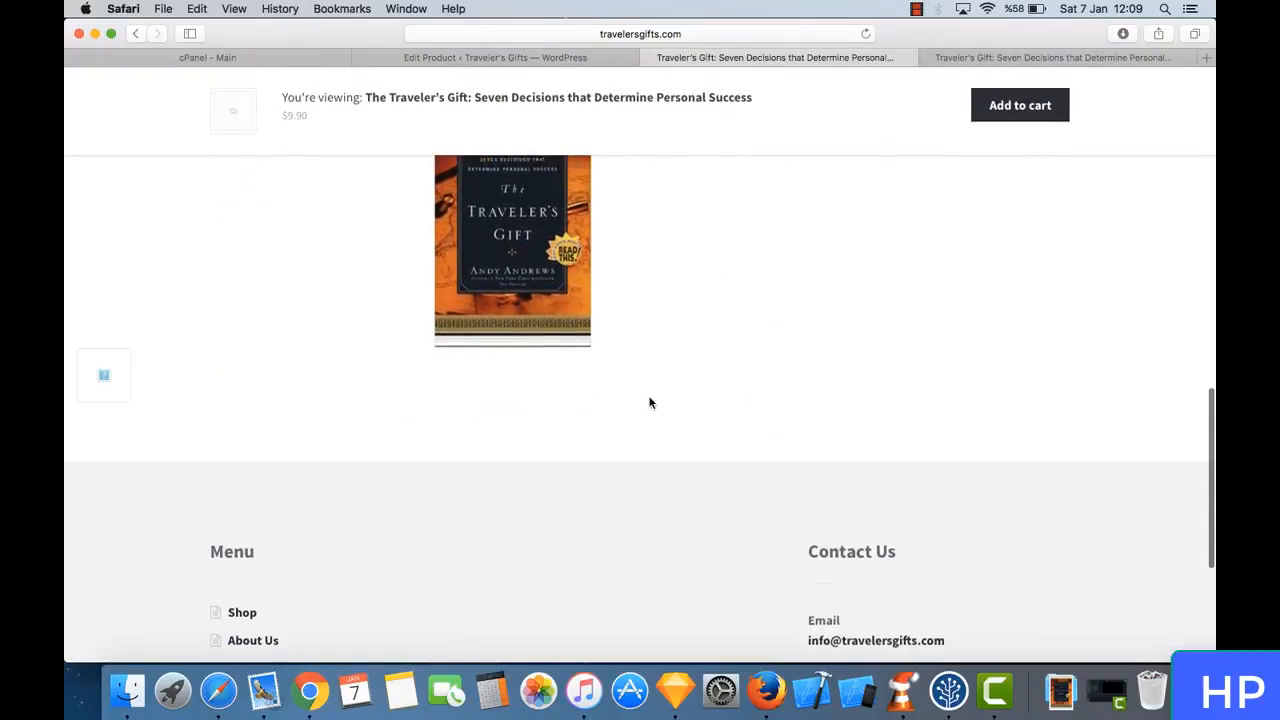
{"action": "scroll", "coordinate": [649, 402], "scroll_direction": "up", "scroll_amount": 15}
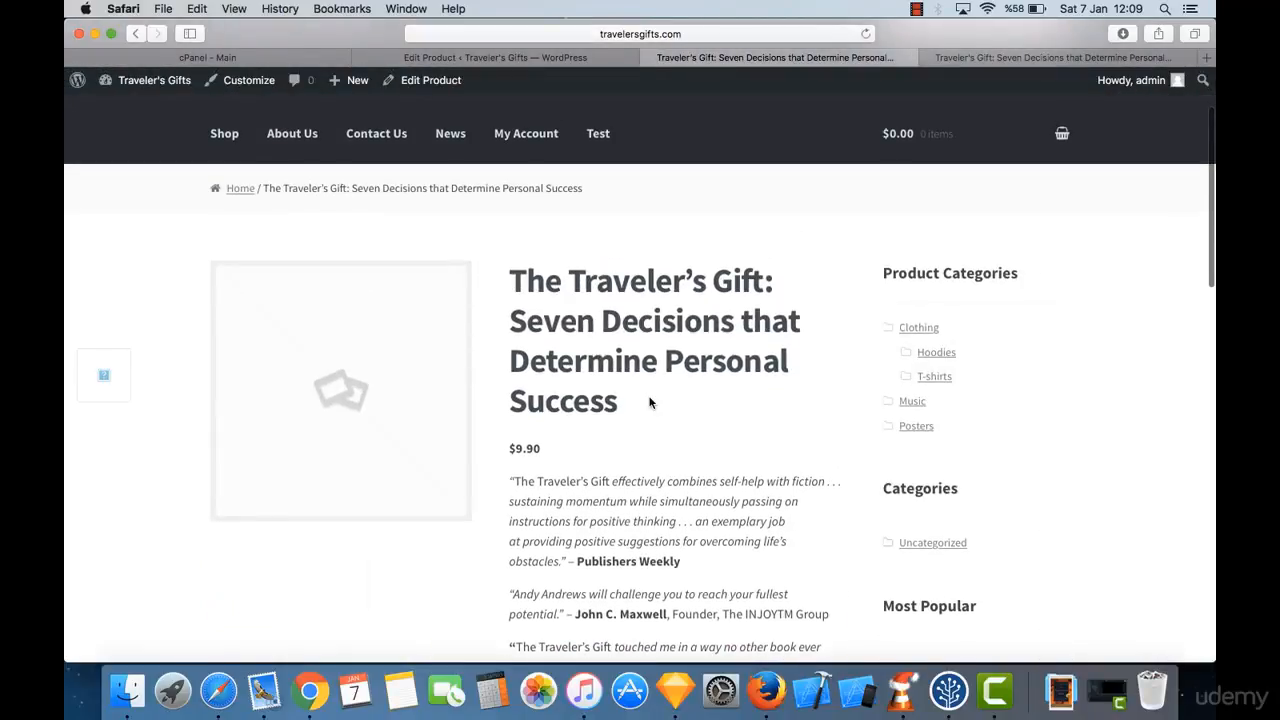